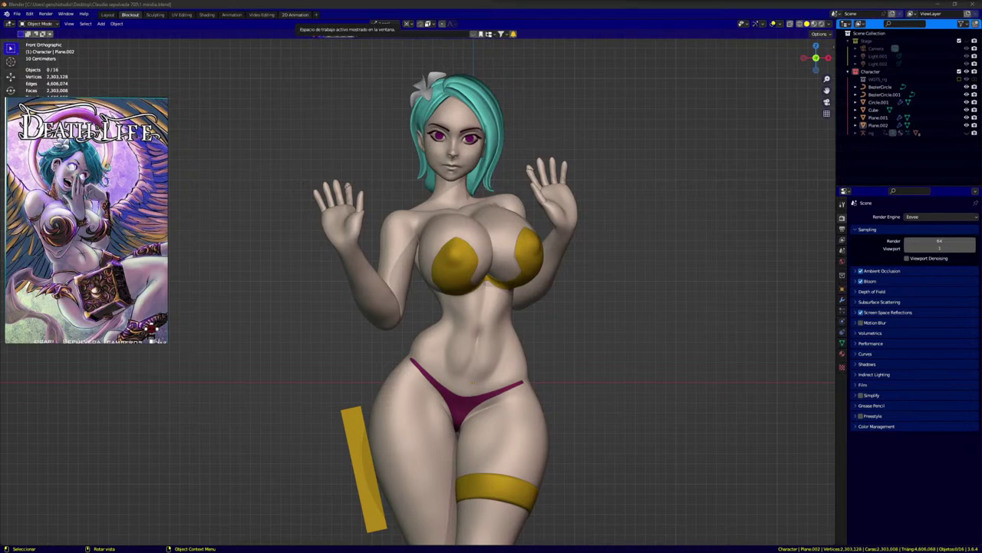
Step: Switch to the YouTube Studio livestream window, move it aside, and return to Blender
{"action": "key", "text": "alt+Tab"}
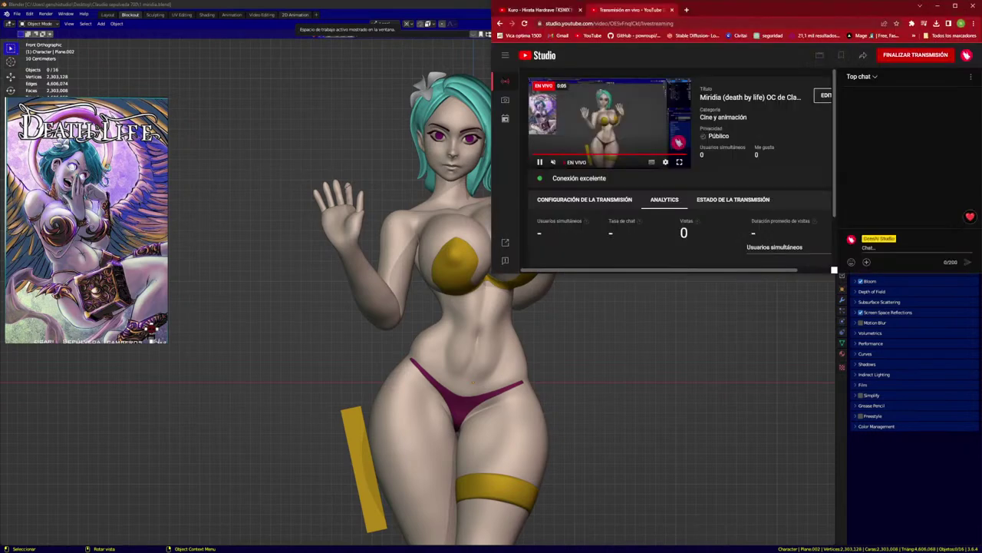
{"action": "key", "text": "super+Left"}
{"action": "key", "text": "super+Left"}
{"action": "key", "text": "super+Left"}
{"action": "key", "text": "super+Left"}
{"action": "key", "text": "super+Left"}
{"action": "key", "text": "super+Left"}
{"action": "key", "text": "super+Left"}
{"action": "key", "text": "super+Left"}
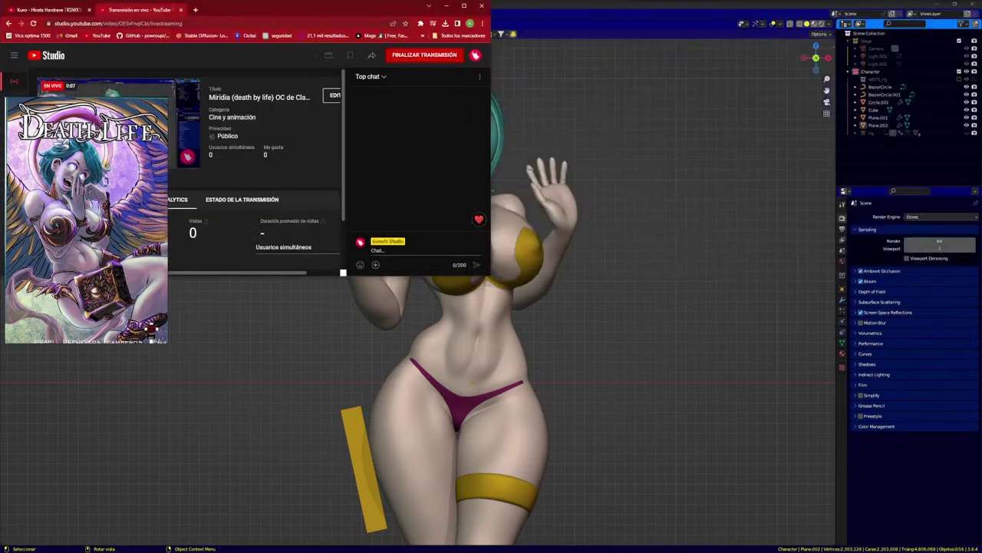
{"action": "key", "text": "alt+Tab"}
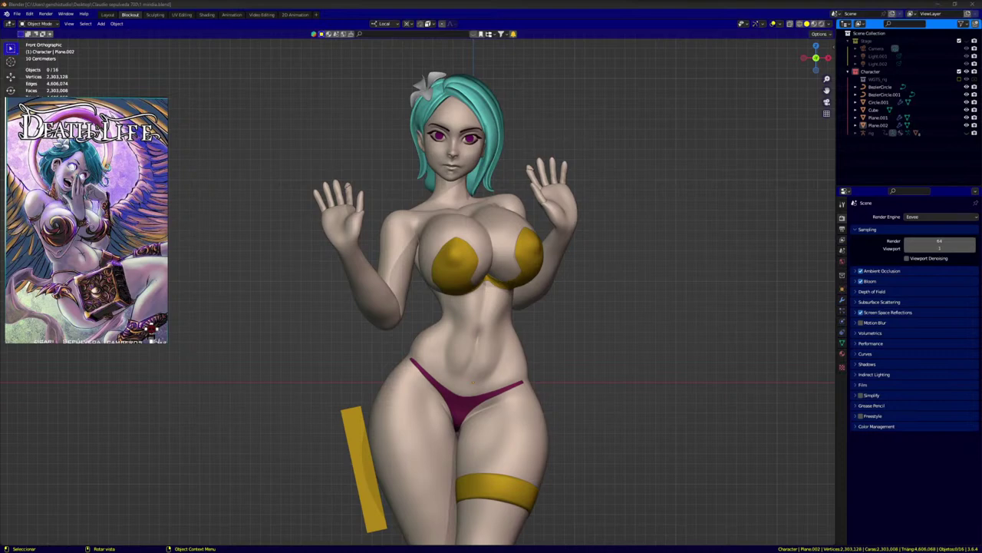
Step: Select the gold bra top mesh on the character and delete it
{"action": "left_click", "coordinate": [460, 262]}
{"action": "key", "text": "Tab"}
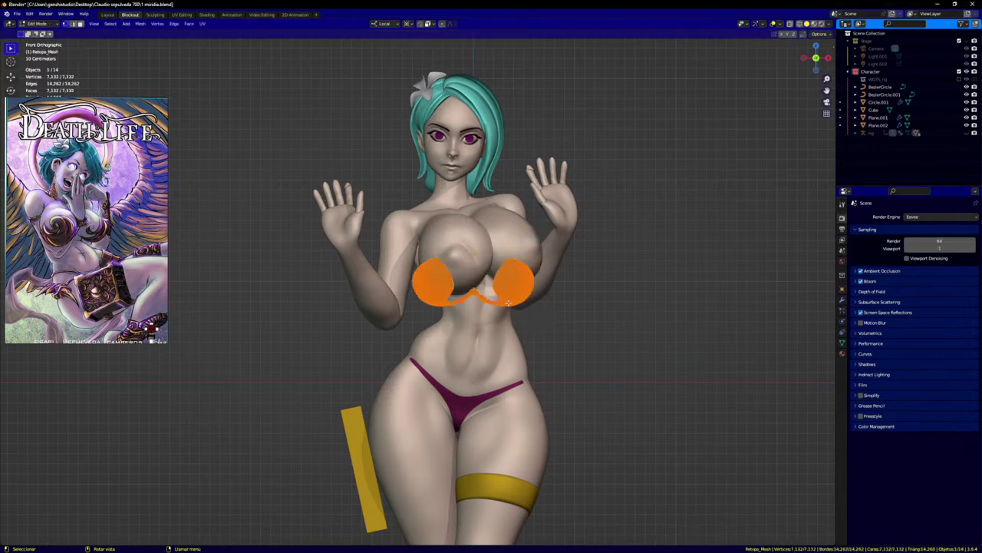
{"action": "mouse_move", "coordinate": [534, 321]}
{"action": "middle_mouse_down"}
{"action": "mouse_move", "coordinate": [568, 314]}
{"action": "mouse_move", "coordinate": [566, 340]}
{"action": "mouse_move", "coordinate": [522, 315]}
{"action": "middle_mouse_up"}
{"action": "scroll", "coordinate": [525, 311], "scroll_direction": "up", "scroll_amount": 5}
{"action": "key", "text": "Tab"}
{"action": "scroll", "coordinate": [522, 316], "scroll_direction": "down", "scroll_amount": 3}
{"action": "key", "text": "KP_1"}
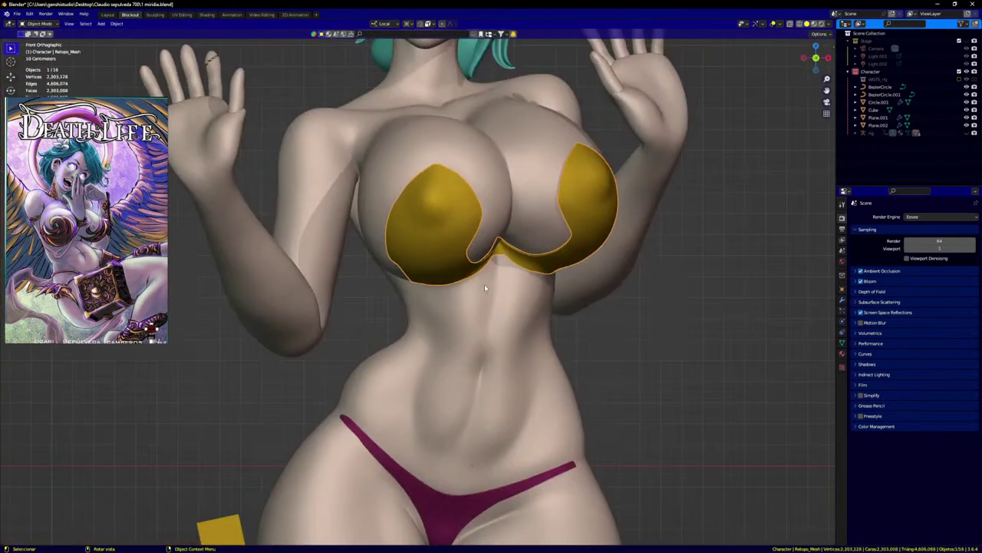
{"action": "scroll", "coordinate": [484, 284], "scroll_direction": "down", "scroll_amount": 3}
{"action": "scroll", "coordinate": [473, 332], "scroll_direction": "up", "scroll_amount": 4}
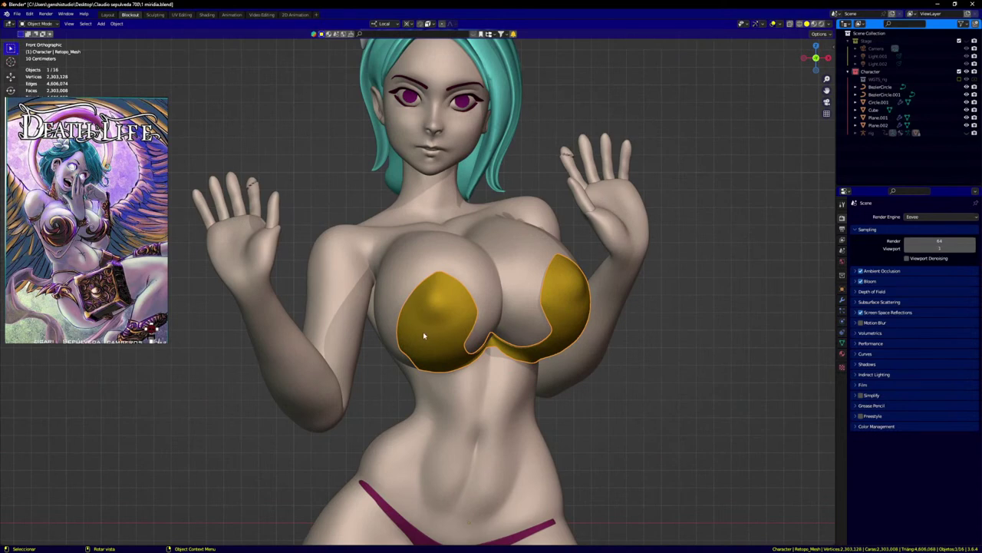
{"action": "scroll", "coordinate": [427, 335], "scroll_direction": "down", "scroll_amount": 2}
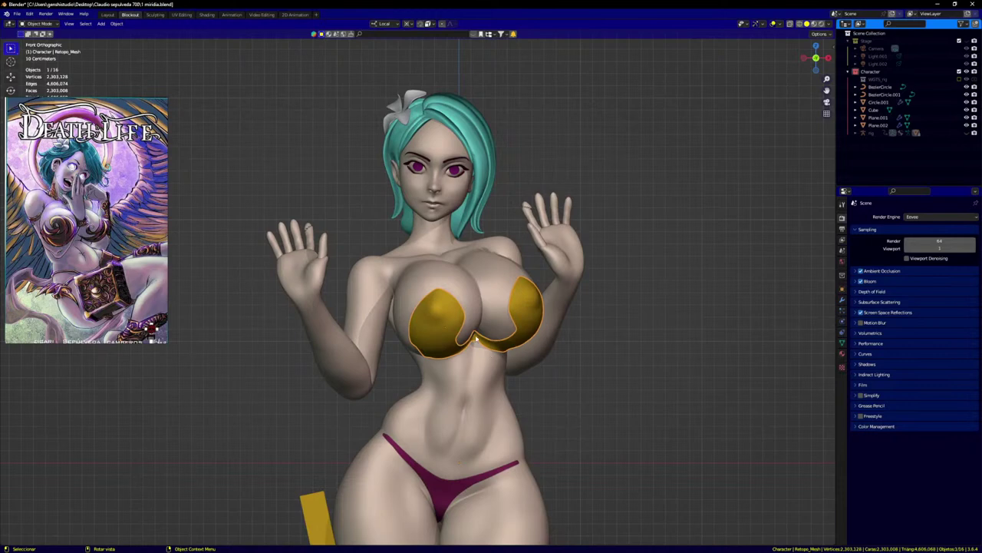
{"action": "key", "text": "Delete"}
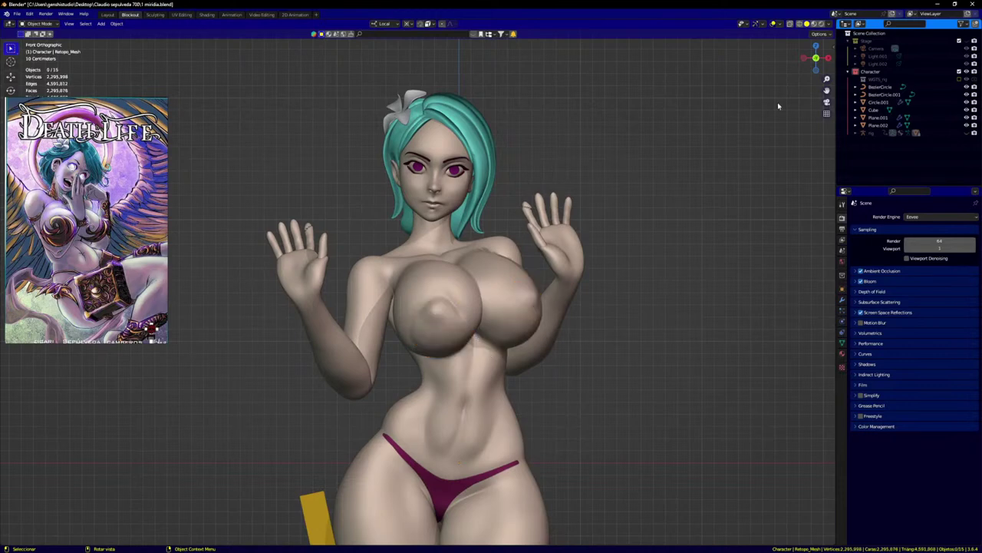
Step: Put the body mesh into Sculpt Mode and choose the Grab brush with a smaller radius
{"action": "left_click", "coordinate": [476, 310]}
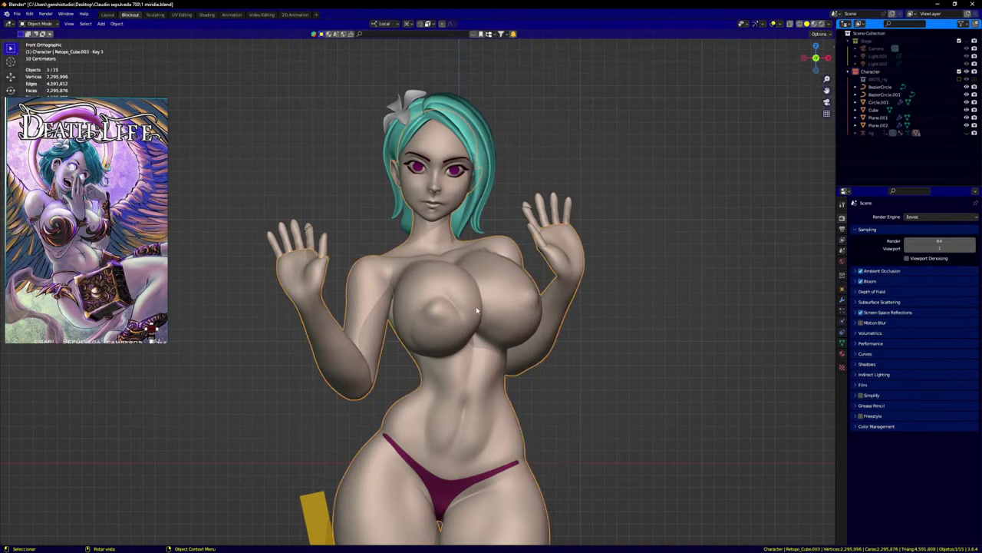
{"action": "middle_click_drag", "start_coordinate": [609, 294], "coordinate": [621, 158], "text": "shift"}
{"action": "key", "text": "ctrl+Tab"}
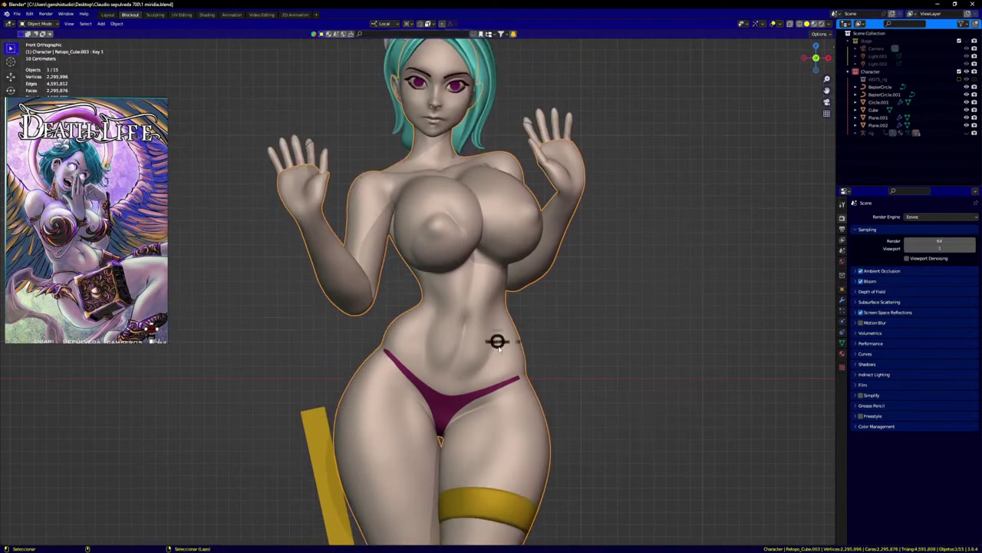
{"action": "left_click", "coordinate": [495, 386]}
{"action": "scroll", "coordinate": [452, 296], "scroll_direction": "up", "scroll_amount": 5}
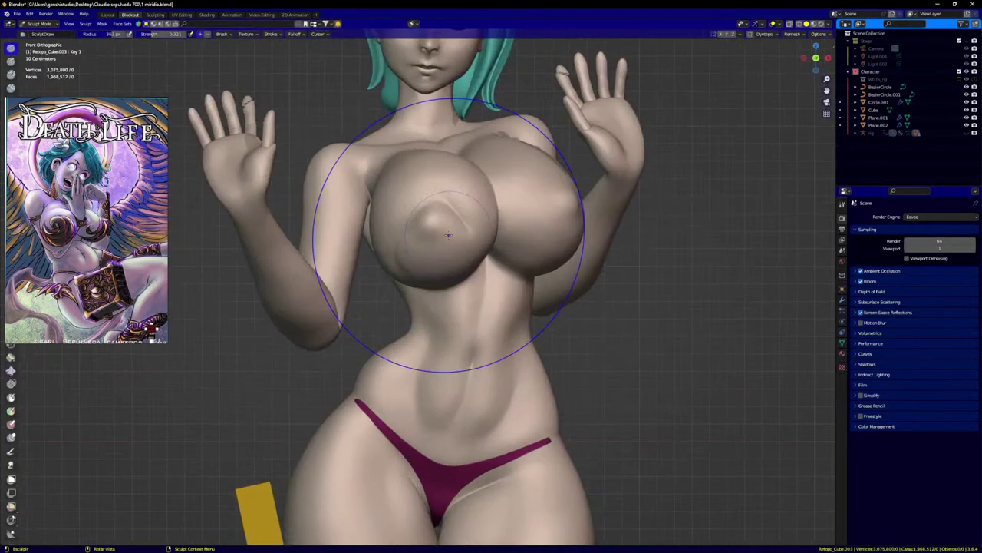
{"action": "key", "text": "g"}
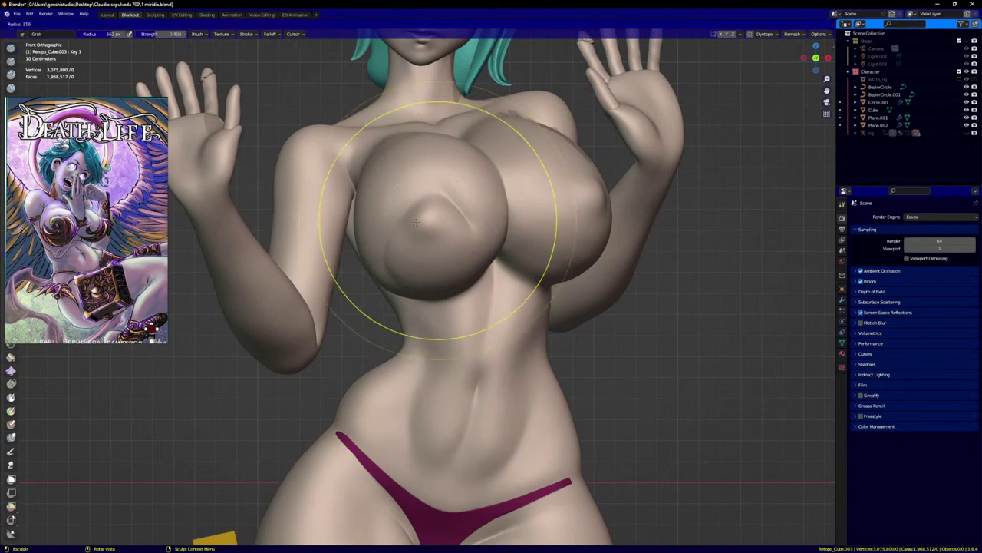
{"action": "scroll", "coordinate": [395, 223], "scroll_direction": "up", "scroll_amount": 4}
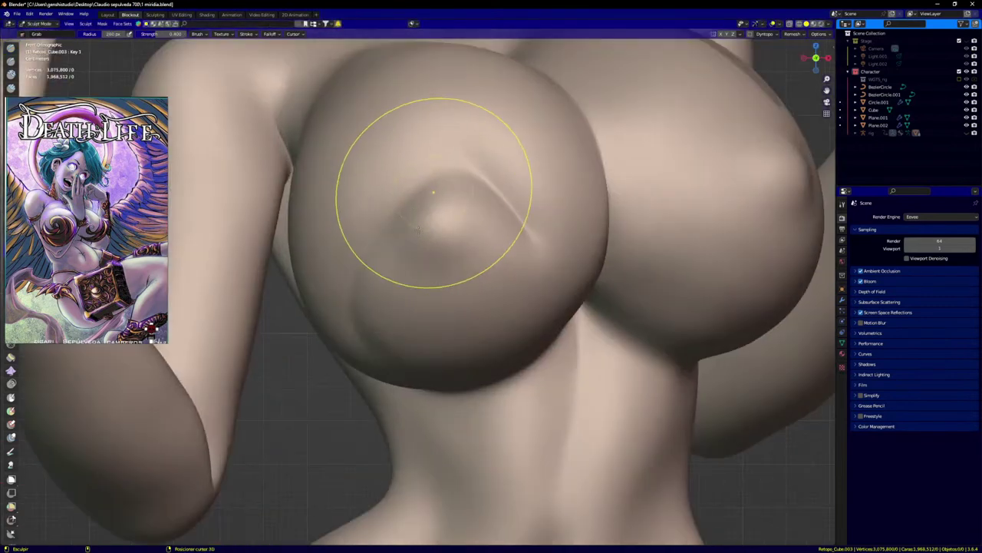
Step: Smooth out the crease and raised center on the front of the character's right breast
{"action": "left_click_drag", "start_coordinate": [466, 168], "coordinate": [464, 181], "text": "shift"}
{"action": "mouse_move", "coordinate": [482, 201]}
{"action": "left_mouse_down", "text": "shift"}
{"action": "mouse_move", "coordinate": [506, 226]}
{"action": "mouse_move", "coordinate": [515, 184]}
{"action": "mouse_move", "coordinate": [518, 192]}
{"action": "mouse_move", "coordinate": [382, 269]}
{"action": "left_mouse_up", "text": "shift"}
{"action": "left_click_drag", "start_coordinate": [389, 336], "coordinate": [415, 265], "text": "shift"}
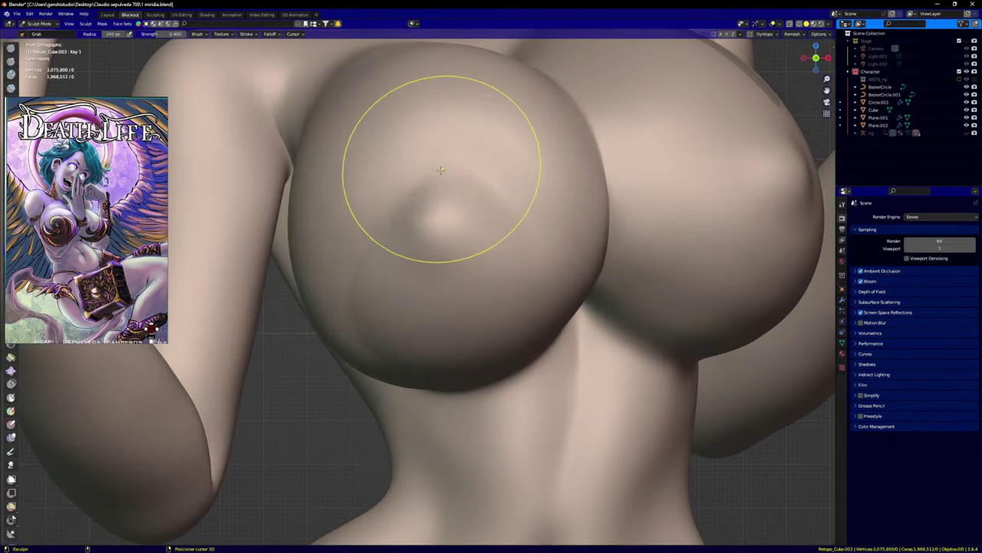
{"action": "mouse_move", "coordinate": [442, 174]}
{"action": "left_mouse_down", "text": "shift"}
{"action": "mouse_move", "coordinate": [536, 180]}
{"action": "mouse_move", "coordinate": [400, 188]}
{"action": "mouse_move", "coordinate": [458, 191]}
{"action": "mouse_move", "coordinate": [359, 302]}
{"action": "left_mouse_up", "text": "shift"}
{"action": "left_click_drag", "start_coordinate": [388, 353], "coordinate": [475, 317], "text": "shift"}
Step: Smooth the underside of the character's left breast and the remaining uneven areas of the right one
{"action": "middle_click_drag", "start_coordinate": [542, 279], "coordinate": [490, 295]}
{"action": "left_click_drag", "start_coordinate": [636, 294], "coordinate": [664, 371], "text": "shift"}
{"action": "left_click_drag", "start_coordinate": [690, 288], "coordinate": [682, 277], "text": "shift"}
{"action": "middle_click_drag", "start_coordinate": [507, 251], "coordinate": [554, 221]}
{"action": "left_click_drag", "start_coordinate": [355, 222], "coordinate": [310, 264], "text": "shift"}
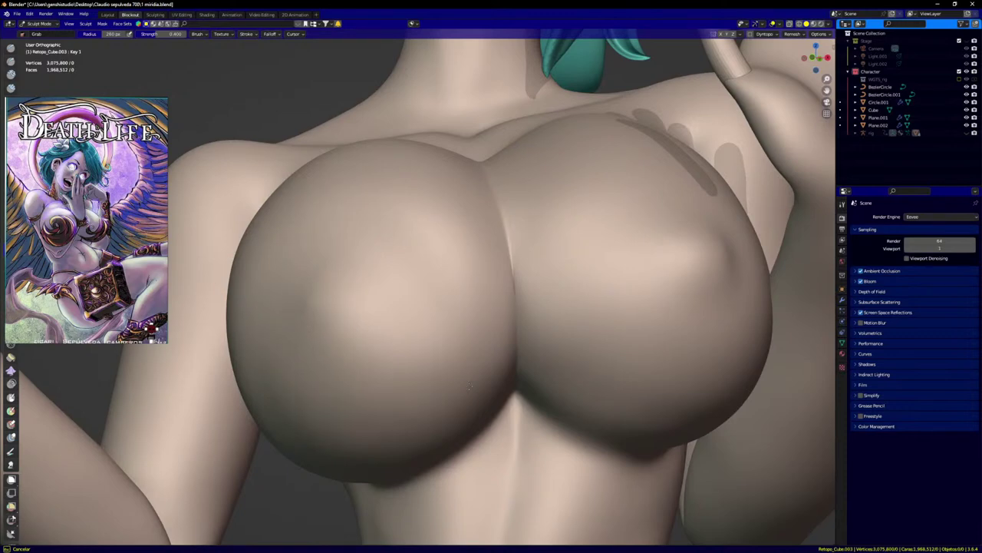
{"action": "left_click_drag", "start_coordinate": [470, 386], "coordinate": [465, 364], "text": "shift"}
{"action": "mouse_move", "coordinate": [449, 330]}
{"action": "left_mouse_down", "text": "shift"}
{"action": "mouse_move", "coordinate": [412, 277]}
{"action": "mouse_move", "coordinate": [311, 350]}
{"action": "mouse_move", "coordinate": [450, 205]}
{"action": "mouse_move", "coordinate": [399, 192]}
{"action": "mouse_move", "coordinate": [398, 217]}
{"action": "mouse_move", "coordinate": [521, 243]}
{"action": "left_mouse_up", "text": "shift"}
Step: Adjust the lower and inner contour of the character's left breast with the Grab brush
{"action": "middle_click_drag", "start_coordinate": [735, 285], "coordinate": [749, 274]}
{"action": "left_click_drag", "start_coordinate": [650, 316], "coordinate": [650, 323]}
{"action": "middle_click_drag", "start_coordinate": [649, 324], "coordinate": [664, 323]}
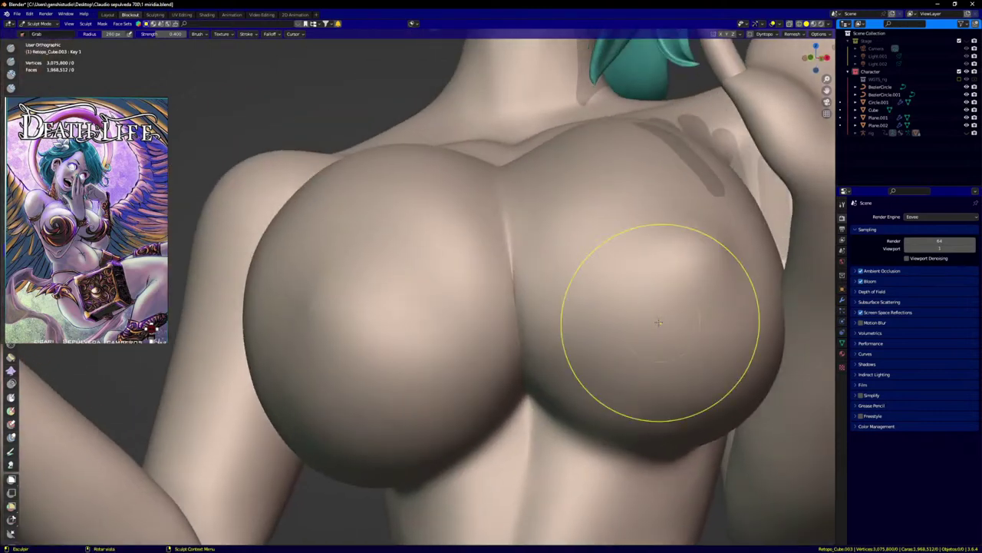
{"action": "left_click_drag", "start_coordinate": [586, 359], "coordinate": [569, 400]}
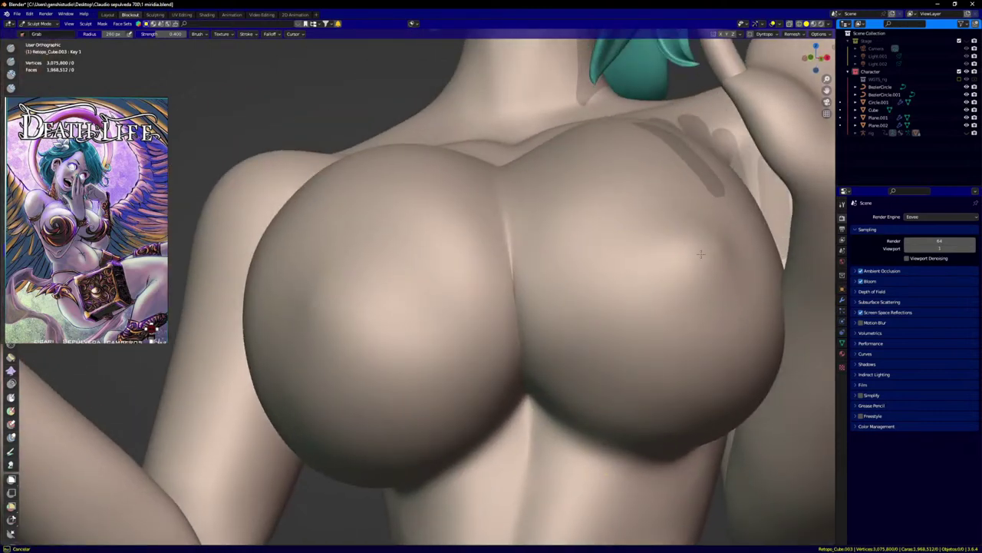
Step: Refine the inner contour of the character's right breast from the front with small Grab strokes
{"action": "key", "text": "KP_1"}
{"action": "scroll", "coordinate": [432, 281], "scroll_direction": "down", "scroll_amount": 4}
{"action": "middle_click_drag", "start_coordinate": [493, 279], "coordinate": [571, 236], "text": "shift"}
{"action": "scroll", "coordinate": [449, 252], "scroll_direction": "up", "scroll_amount": 3}
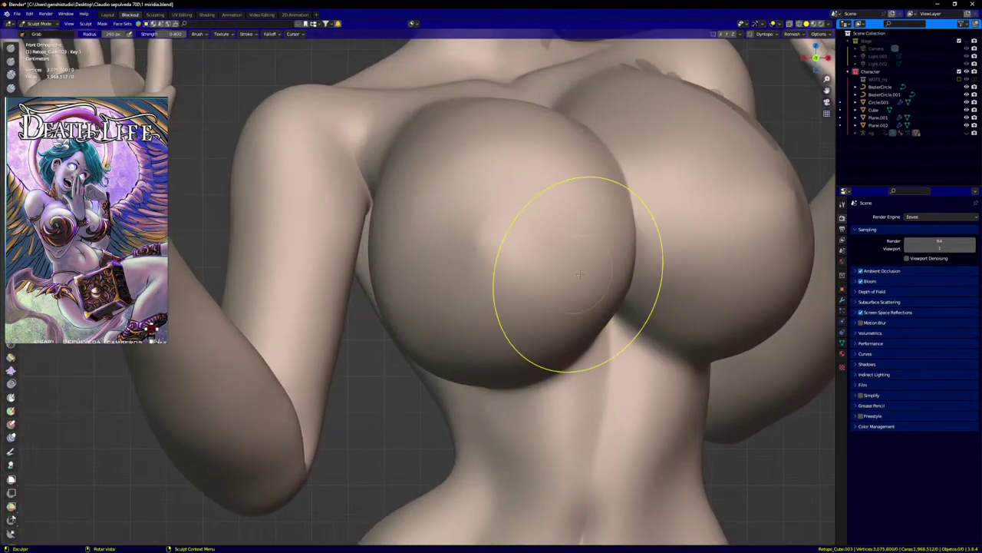
{"action": "scroll", "coordinate": [591, 306], "scroll_direction": "up", "scroll_amount": 1}
{"action": "left_click_drag", "start_coordinate": [602, 325], "coordinate": [601, 319]}
{"action": "left_click_drag", "start_coordinate": [568, 210], "coordinate": [565, 203]}
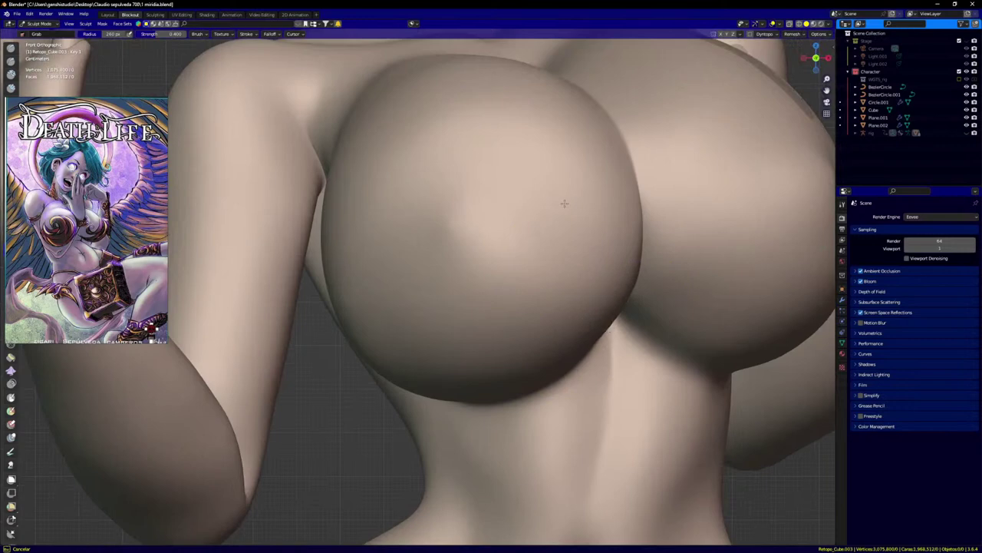
Step: Reshape the area beneath the cleavage with the Grab brush from an angled view
{"action": "scroll", "coordinate": [564, 203], "scroll_direction": "down", "scroll_amount": 2}
{"action": "scroll", "coordinate": [509, 213], "scroll_direction": "up", "scroll_amount": 1}
{"action": "mouse_move", "coordinate": [508, 212]}
{"action": "middle_mouse_down"}
{"action": "mouse_move", "coordinate": [494, 237]}
{"action": "mouse_move", "coordinate": [573, 182]}
{"action": "middle_mouse_up"}
{"action": "scroll", "coordinate": [517, 222], "scroll_direction": "down", "scroll_amount": 4}
{"action": "scroll", "coordinate": [586, 272], "scroll_direction": "up", "scroll_amount": 5}
{"action": "left_click_drag", "start_coordinate": [585, 279], "coordinate": [585, 318]}
{"action": "mouse_move", "coordinate": [586, 318]}
{"action": "left_mouse_down"}
{"action": "mouse_move", "coordinate": [604, 336]}
{"action": "mouse_move", "coordinate": [614, 328]}
{"action": "left_mouse_up"}
Step: Reposition the reference board window and frame its colored front and back character design in close-up
{"action": "scroll", "coordinate": [77, 220], "scroll_direction": "down", "scroll_amount": 2}
{"action": "scroll", "coordinate": [78, 220], "scroll_direction": "down", "scroll_amount": 4}
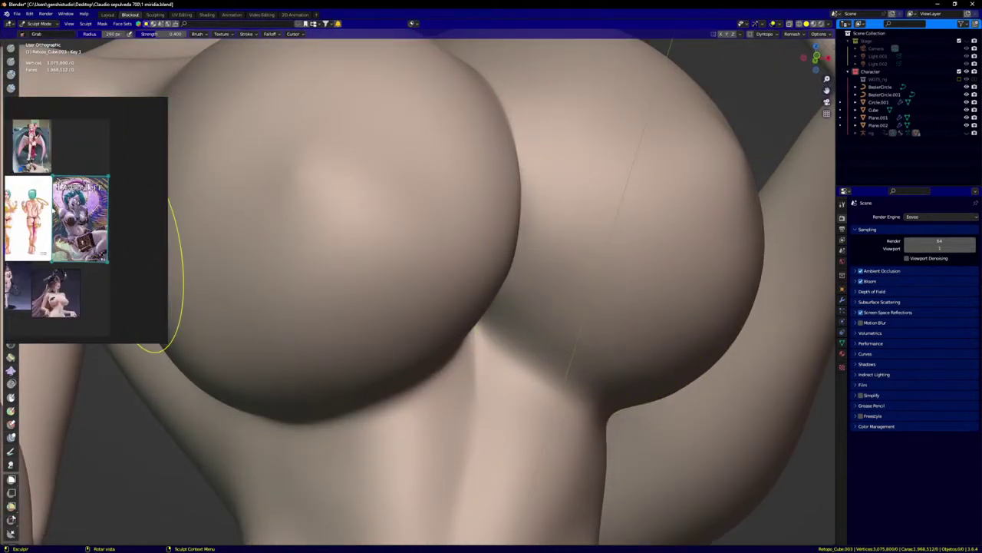
{"action": "right_click_drag", "start_coordinate": [53, 210], "coordinate": [101, 204]}
{"action": "left_click_drag", "start_coordinate": [102, 202], "coordinate": [67, 193]}
{"action": "scroll", "coordinate": [66, 195], "scroll_direction": "up", "scroll_amount": 2}
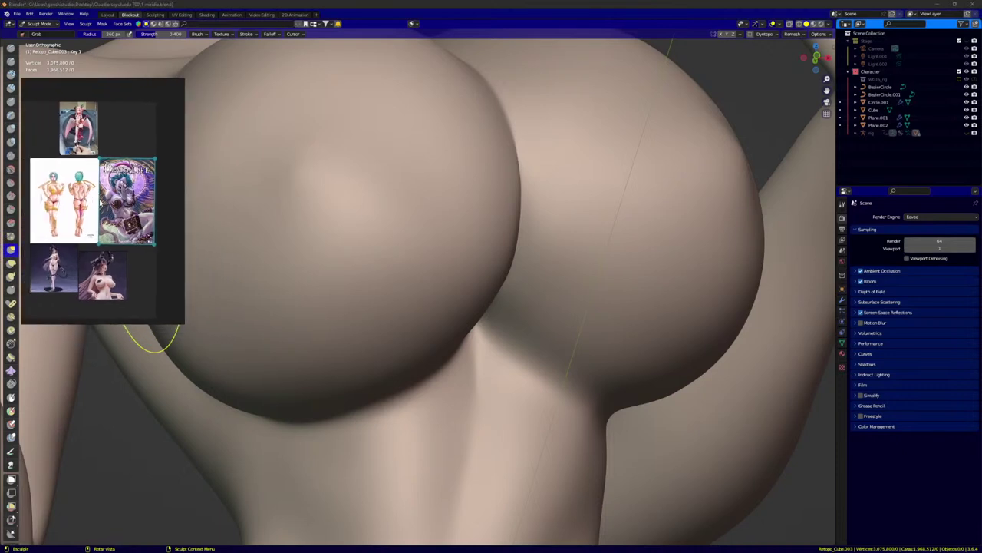
{"action": "scroll", "coordinate": [79, 192], "scroll_direction": "up", "scroll_amount": 6}
{"action": "middle_click_drag", "start_coordinate": [91, 199], "coordinate": [139, 192]}
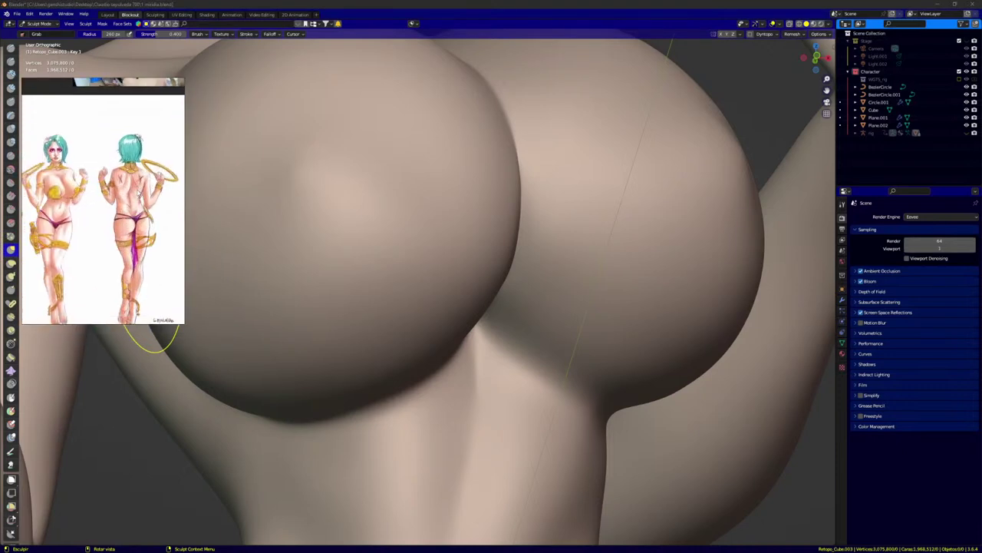
{"action": "scroll", "coordinate": [79, 187], "scroll_direction": "up", "scroll_amount": 1}
{"action": "scroll", "coordinate": [66, 195], "scroll_direction": "up", "scroll_amount": 2}
Step: Paint a broad vertical mask down the inner half of the character's right breast using a 146 px Mask brush
{"action": "scroll", "coordinate": [494, 307], "scroll_direction": "down", "scroll_amount": 6}
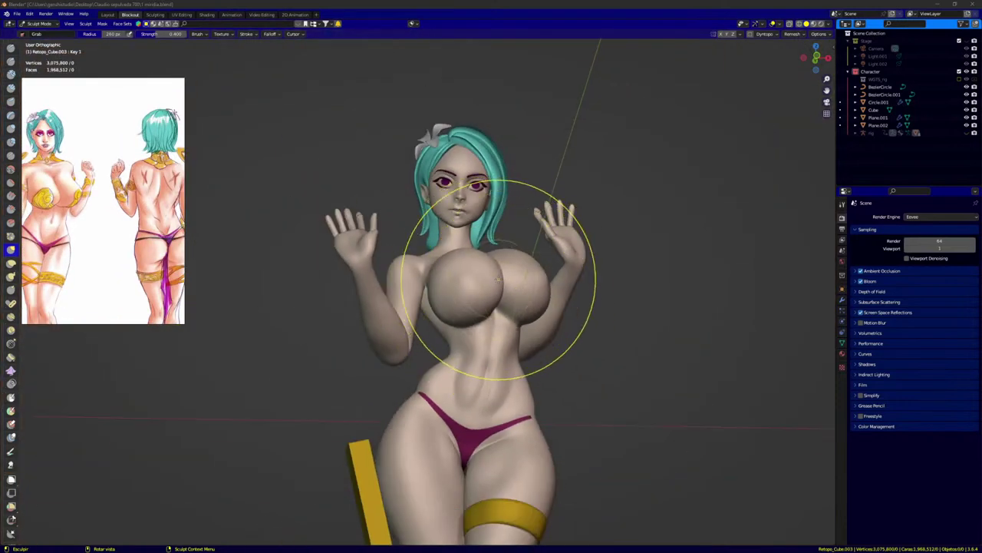
{"action": "key", "text": "KP_1"}
{"action": "scroll", "coordinate": [430, 291], "scroll_direction": "up", "scroll_amount": 6}
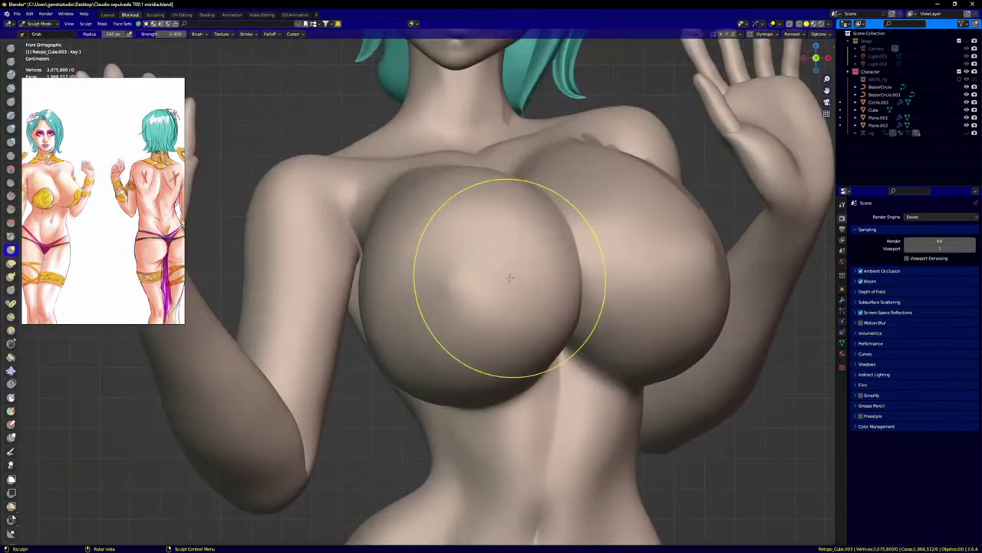
{"action": "middle_click_drag", "start_coordinate": [510, 278], "coordinate": [489, 286]}
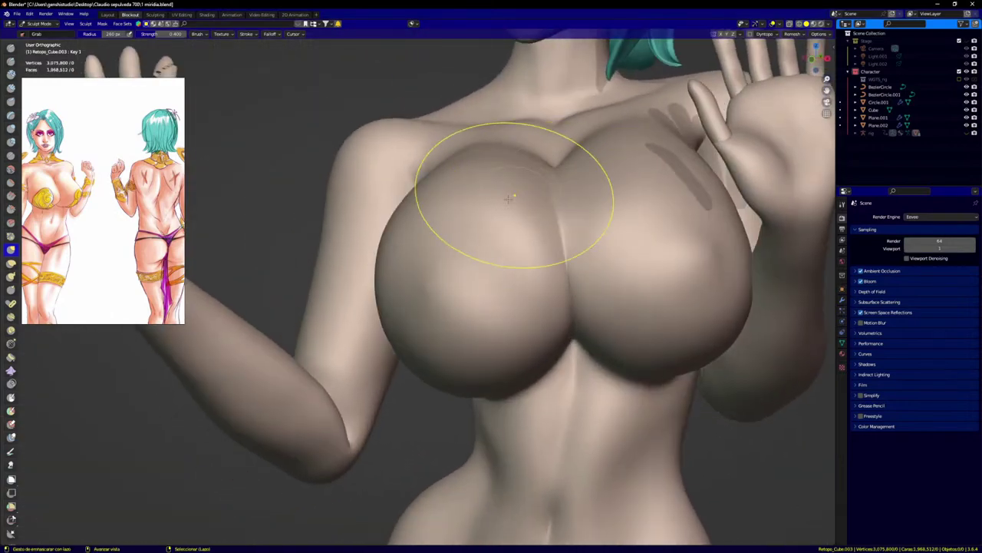
{"action": "key", "text": "m"}
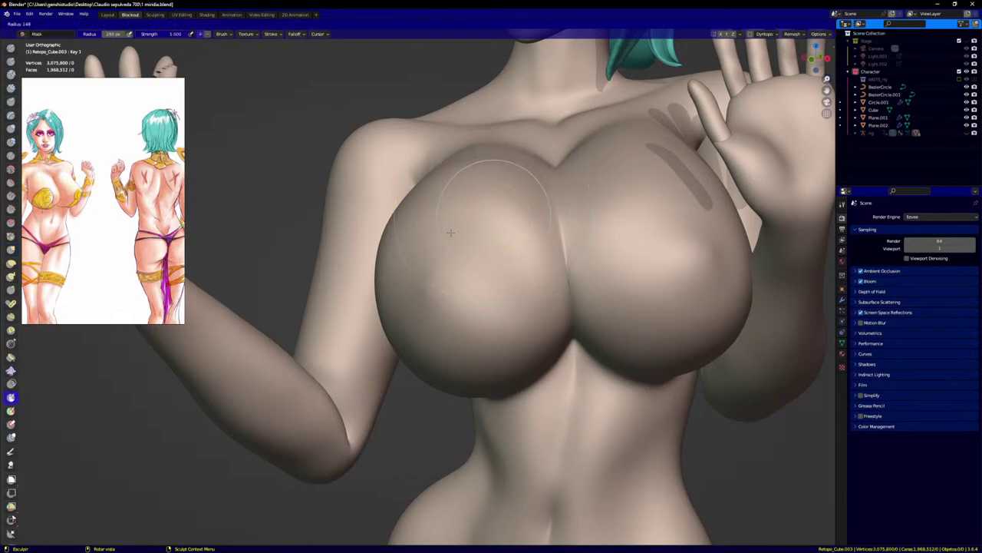
{"action": "mouse_move", "coordinate": [498, 186]}
{"action": "left_mouse_down"}
{"action": "mouse_move", "coordinate": [507, 326]}
{"action": "mouse_move", "coordinate": [503, 175]}
{"action": "left_mouse_up"}
{"action": "right_click", "coordinate": [503, 175]}
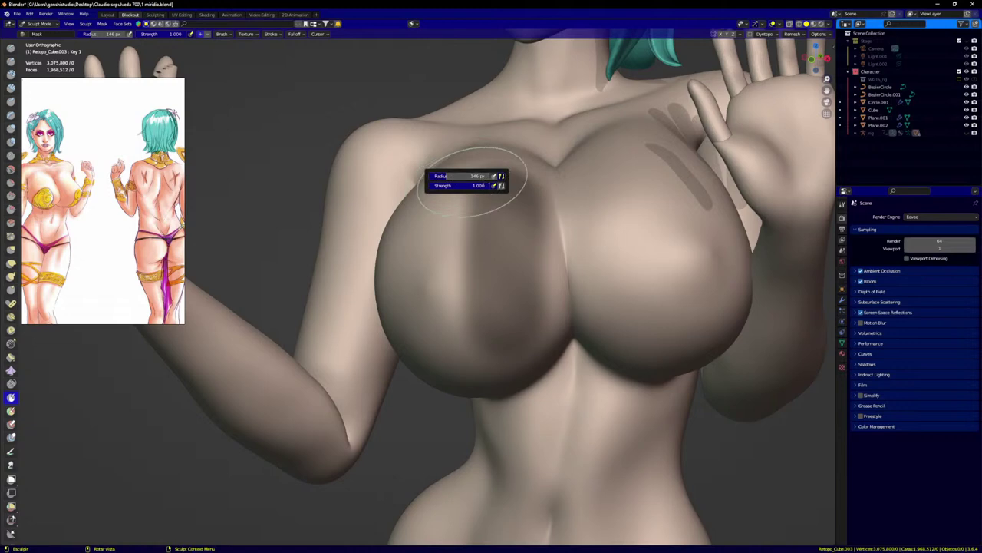
Step: Reduce the Mask brush to 62 px and extend the mask upward and along the cleavage edge
{"action": "key", "text": "f"}
{"action": "left_click", "coordinate": [482, 245]}
{"action": "middle_click_drag", "start_coordinate": [474, 233], "coordinate": [531, 178]}
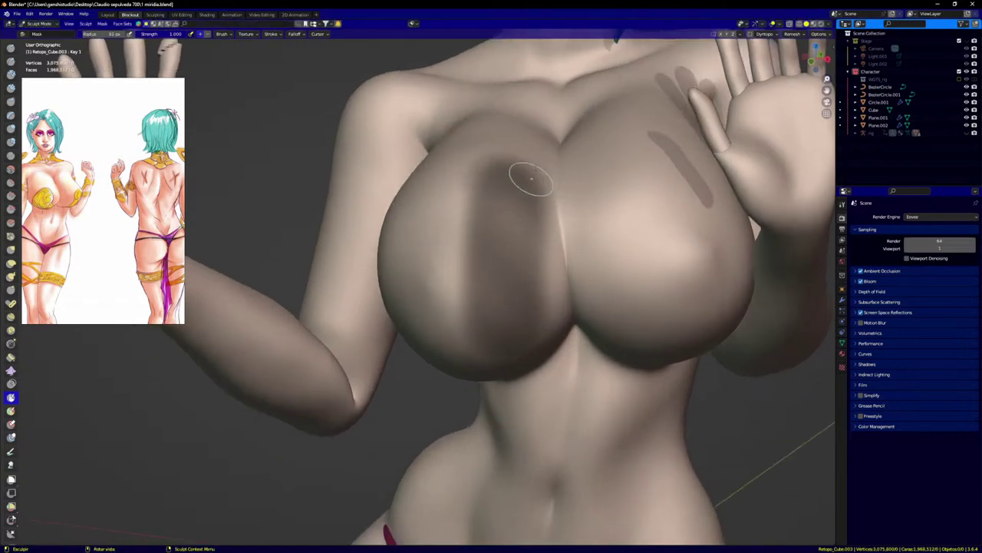
{"action": "left_click_drag", "start_coordinate": [541, 137], "coordinate": [552, 315]}
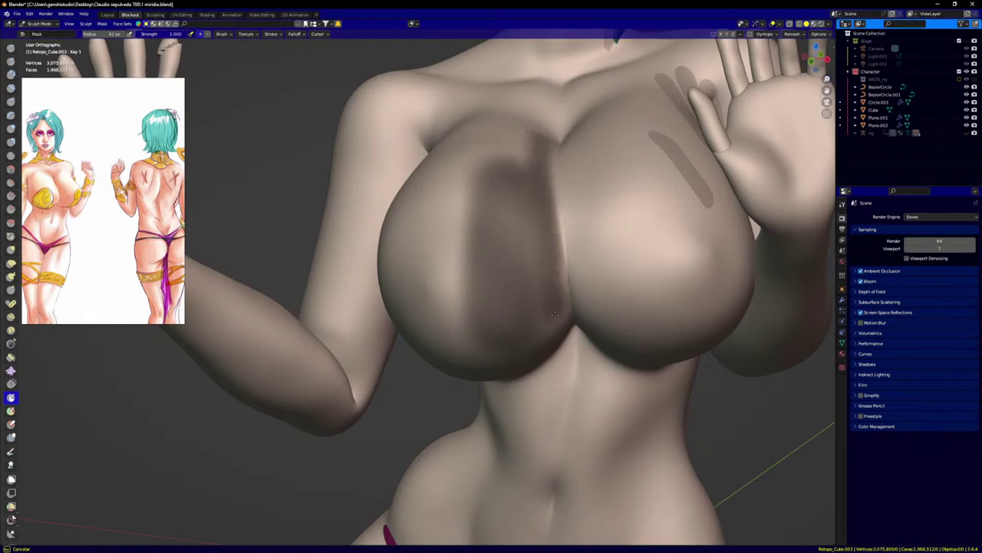
{"action": "middle_click_drag", "start_coordinate": [527, 154], "coordinate": [546, 145]}
{"action": "left_click_drag", "start_coordinate": [562, 51], "coordinate": [548, 191]}
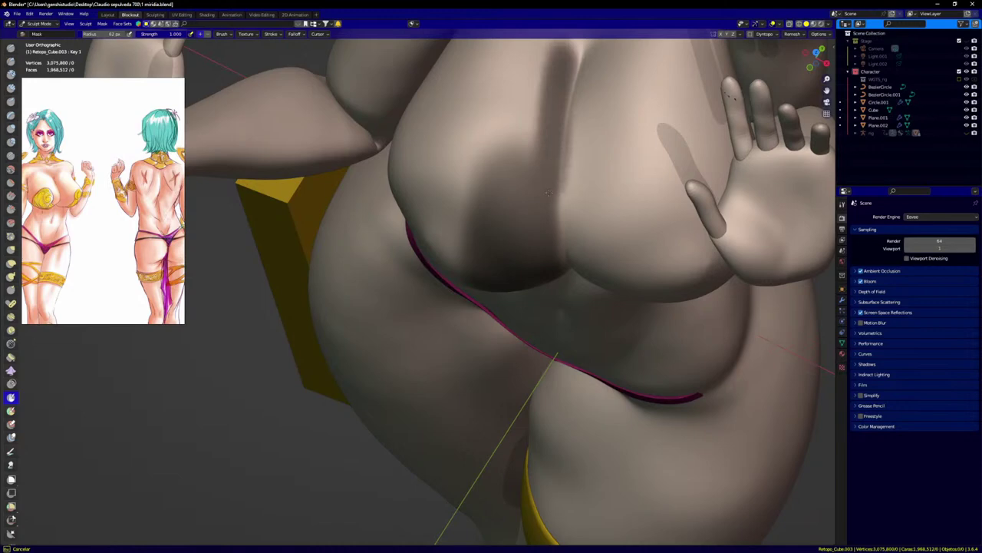
{"action": "middle_click_drag", "start_coordinate": [548, 257], "coordinate": [543, 182]}
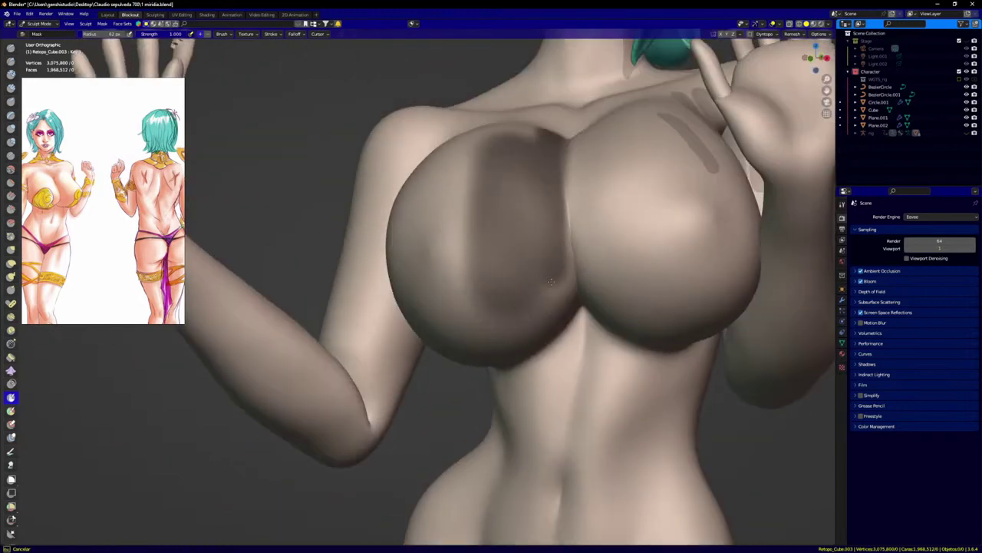
{"action": "left_click_drag", "start_coordinate": [543, 190], "coordinate": [555, 265]}
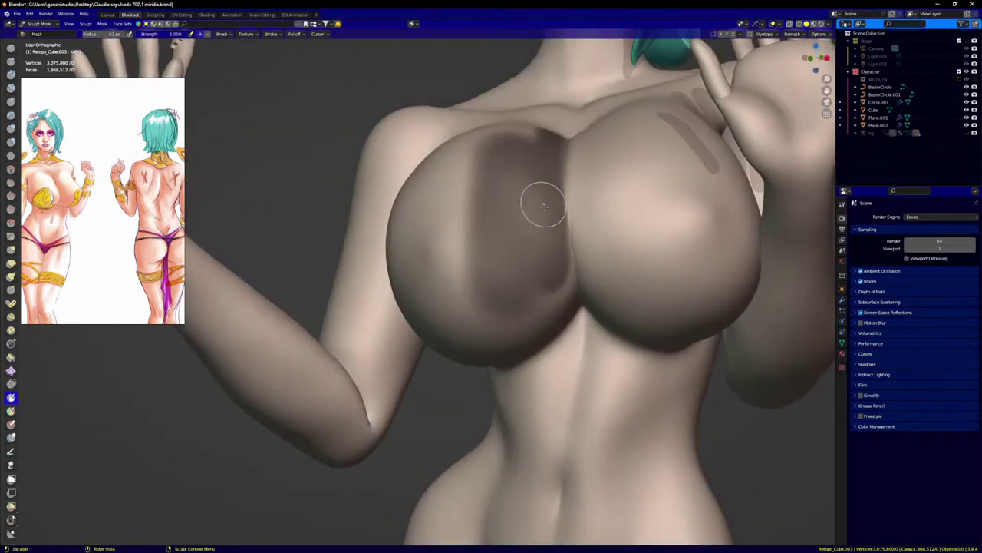
Step: Reduce the Mask brush to 34 px and paint the mask down the right breast's inner edge along the cleavage
{"action": "mouse_move", "coordinate": [548, 231]}
{"action": "middle_mouse_down"}
{"action": "mouse_move", "coordinate": [550, 219]}
{"action": "mouse_move", "coordinate": [561, 226]}
{"action": "middle_mouse_up"}
{"action": "key", "text": "f"}
{"action": "left_click", "coordinate": [529, 225]}
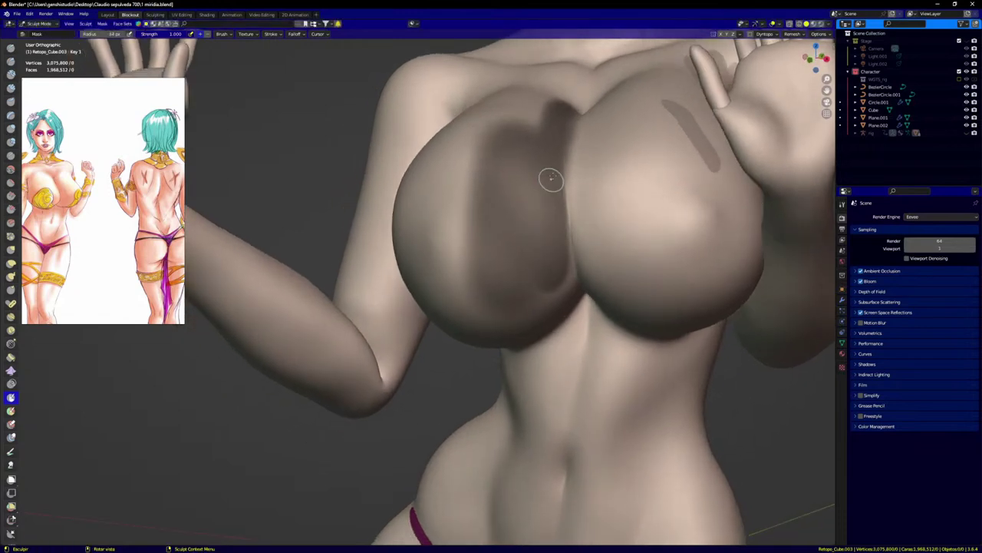
{"action": "left_click_drag", "start_coordinate": [557, 172], "coordinate": [558, 201]}
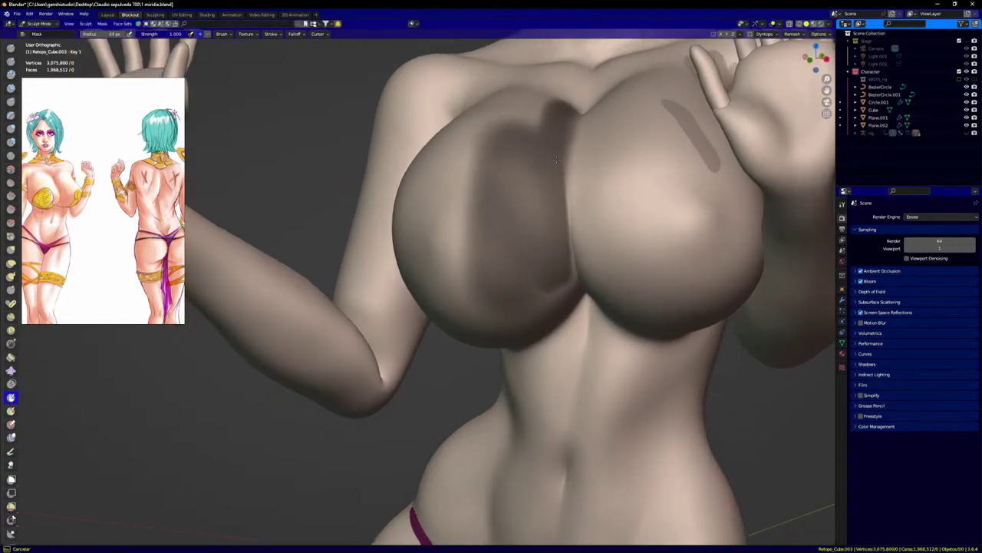
{"action": "left_click_drag", "start_coordinate": [557, 158], "coordinate": [562, 196]}
{"action": "middle_click_drag", "start_coordinate": [570, 272], "coordinate": [571, 241]}
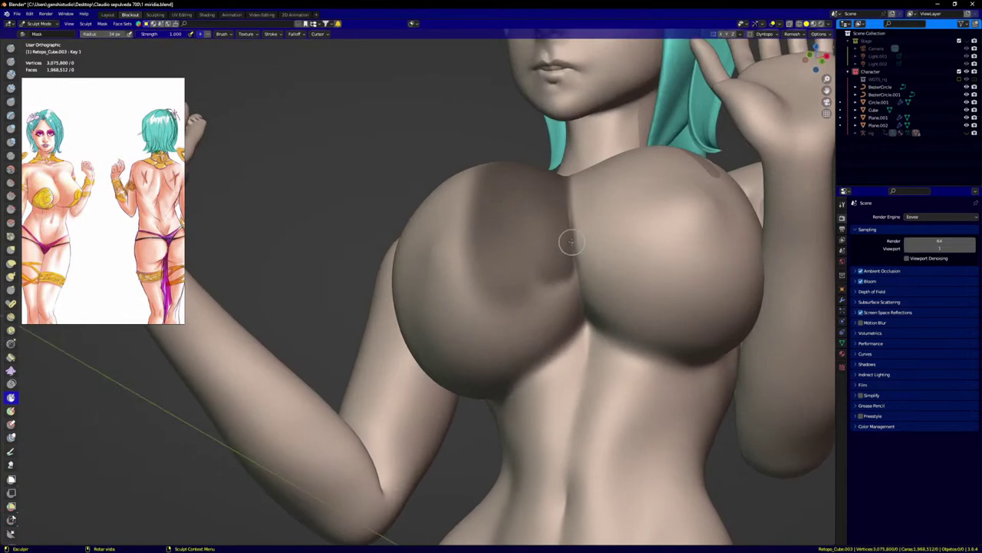
{"action": "left_click_drag", "start_coordinate": [567, 265], "coordinate": [573, 315]}
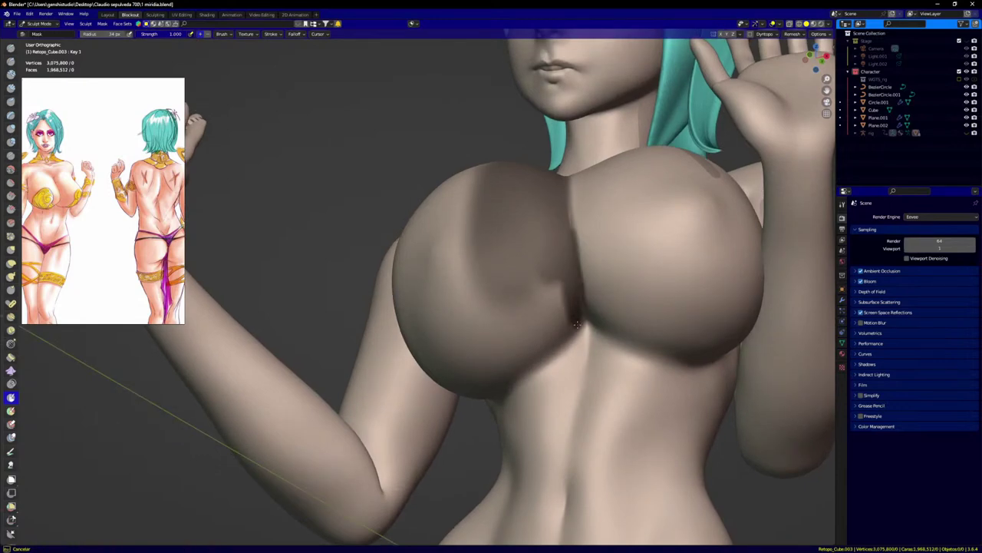
Step: Refine the ragged mask border in the cleavage crease up close, from the lower end up to the top
{"action": "middle_click_drag", "start_coordinate": [577, 311], "coordinate": [587, 264]}
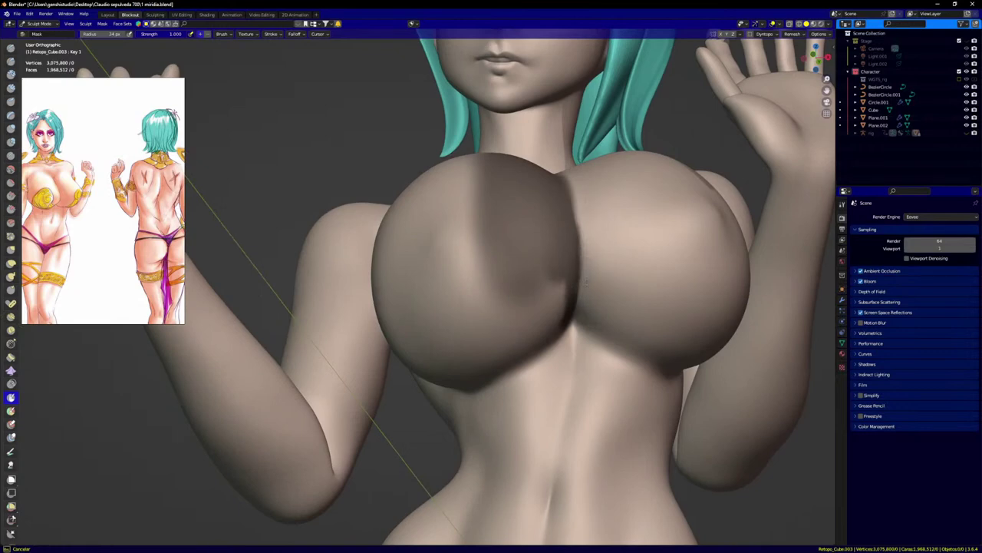
{"action": "scroll", "coordinate": [581, 187], "scroll_direction": "up", "scroll_amount": 6}
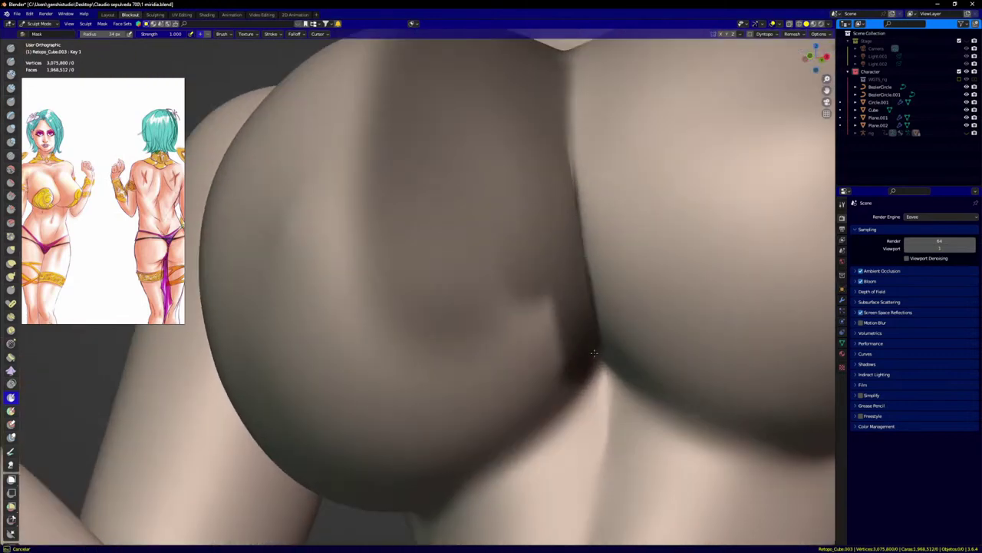
{"action": "middle_click_drag", "start_coordinate": [586, 375], "coordinate": [596, 343]}
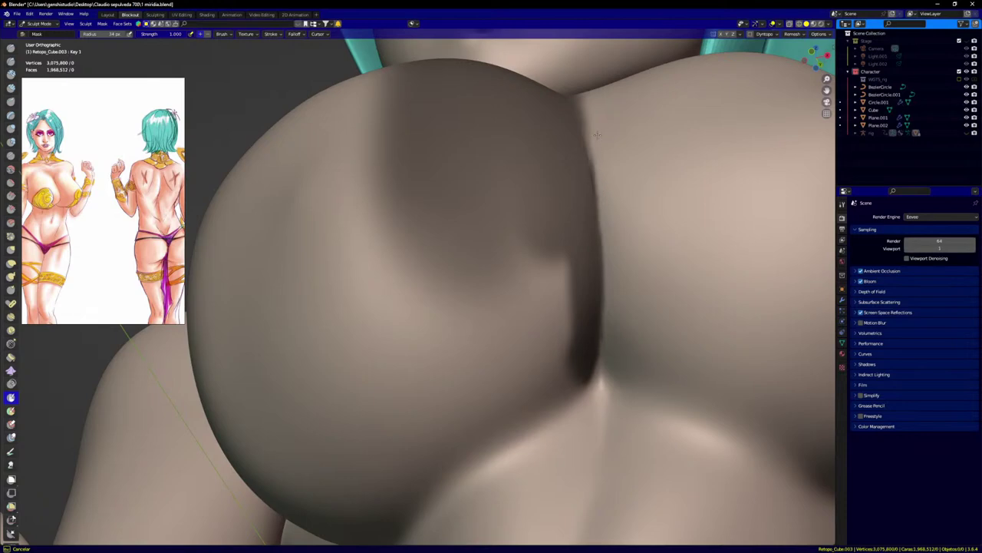
{"action": "mouse_move", "coordinate": [591, 115]}
{"action": "middle_mouse_down"}
{"action": "mouse_move", "coordinate": [605, 176]}
{"action": "mouse_move", "coordinate": [597, 172]}
{"action": "mouse_move", "coordinate": [594, 248]}
{"action": "middle_mouse_up"}
{"action": "scroll", "coordinate": [597, 172], "scroll_direction": "down", "scroll_amount": 3}
{"action": "scroll", "coordinate": [572, 248], "scroll_direction": "up", "scroll_amount": 2}
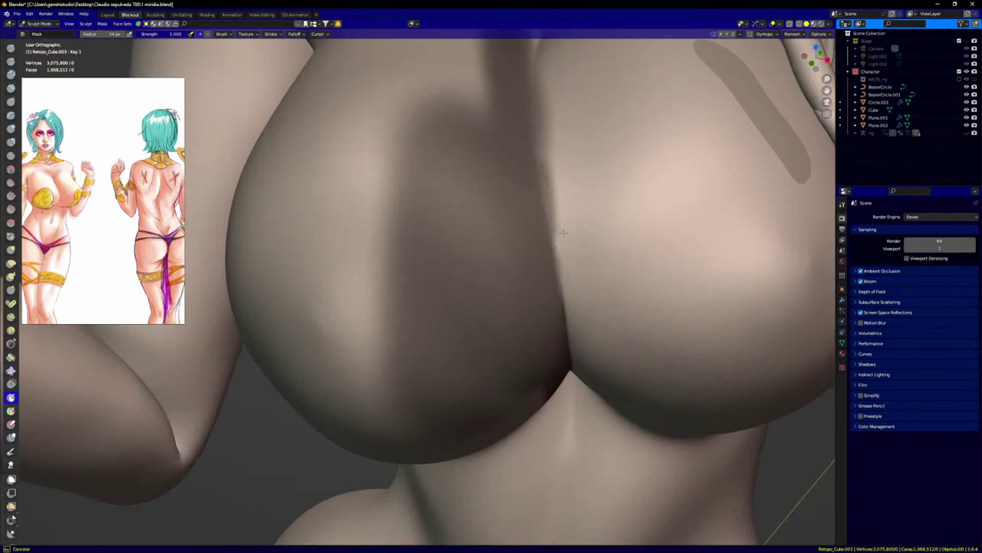
{"action": "left_click_drag", "start_coordinate": [558, 178], "coordinate": [545, 97]}
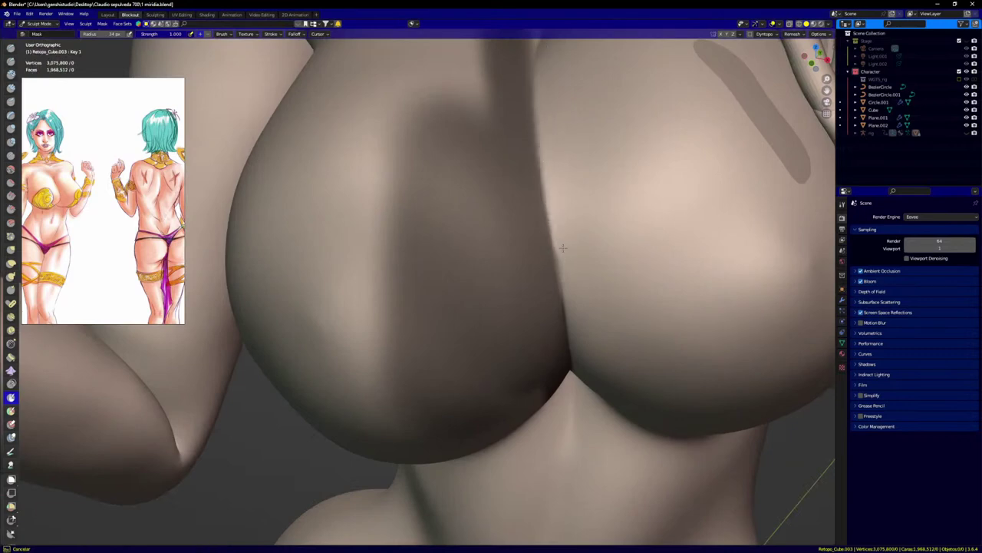
Step: Collapse the body's Multires modifier settings and turn off shadows in the viewport shading
{"action": "left_click", "coordinate": [843, 301]}
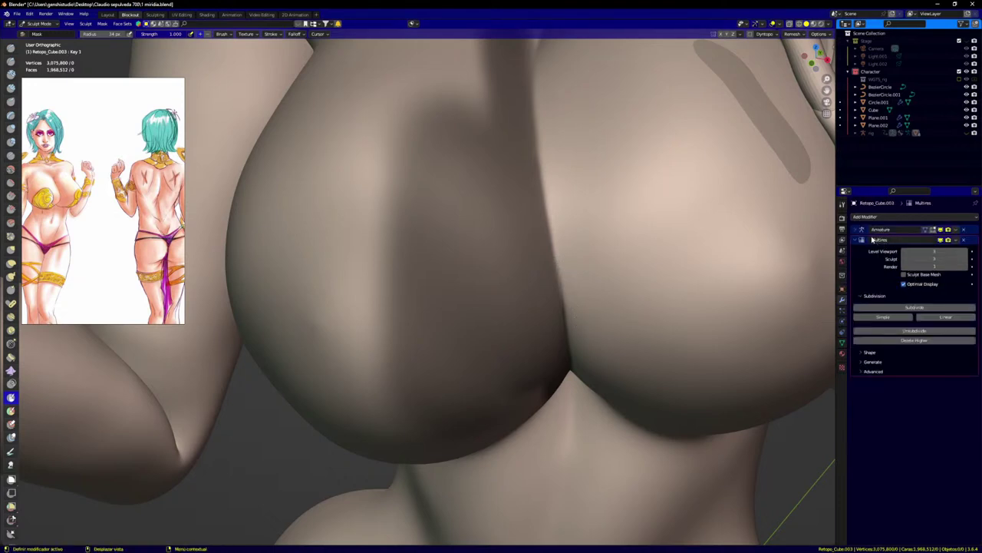
{"action": "left_click", "coordinate": [855, 241]}
{"action": "scroll", "coordinate": [535, 306], "scroll_direction": "down", "scroll_amount": 6}
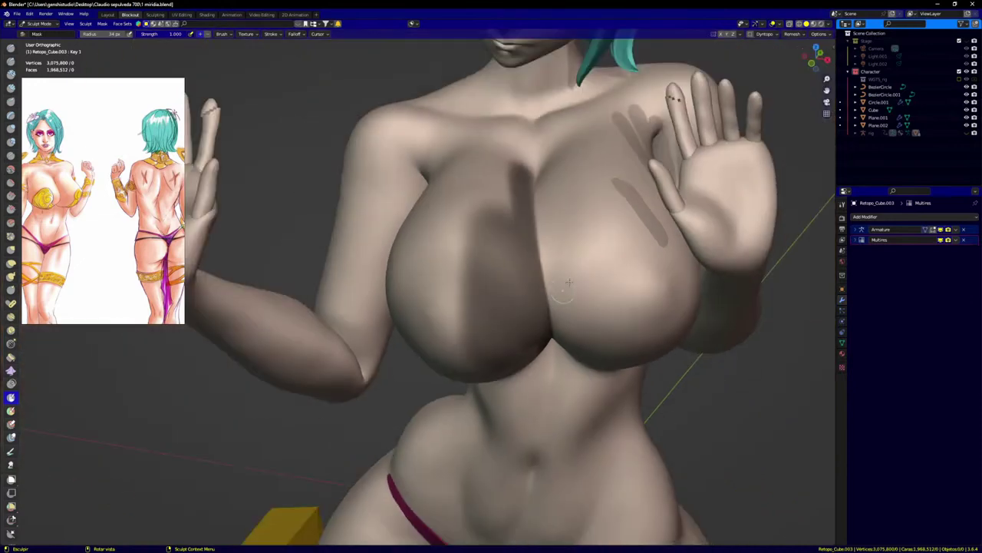
{"action": "scroll", "coordinate": [576, 267], "scroll_direction": "up", "scroll_amount": 3}
{"action": "left_click", "coordinate": [828, 25]}
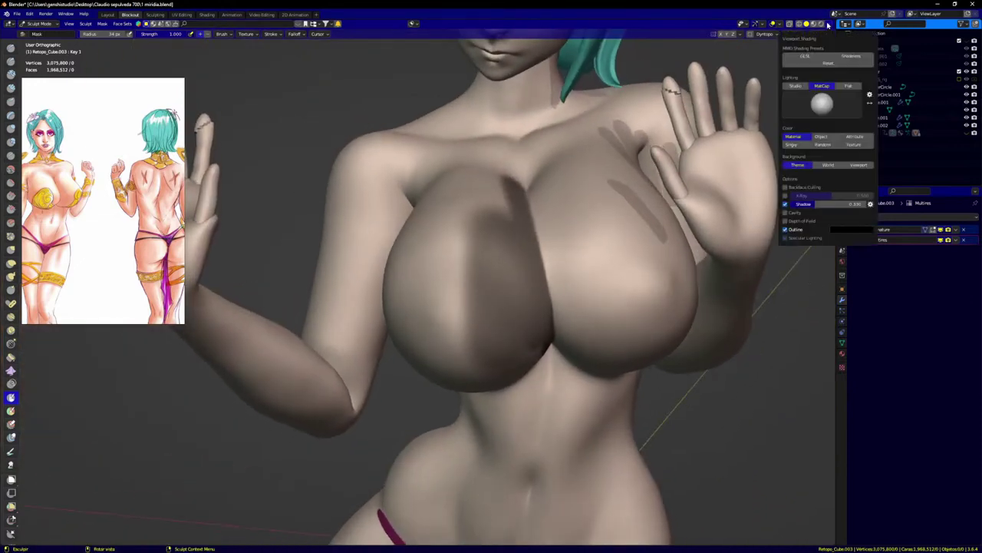
{"action": "left_click", "coordinate": [785, 204]}
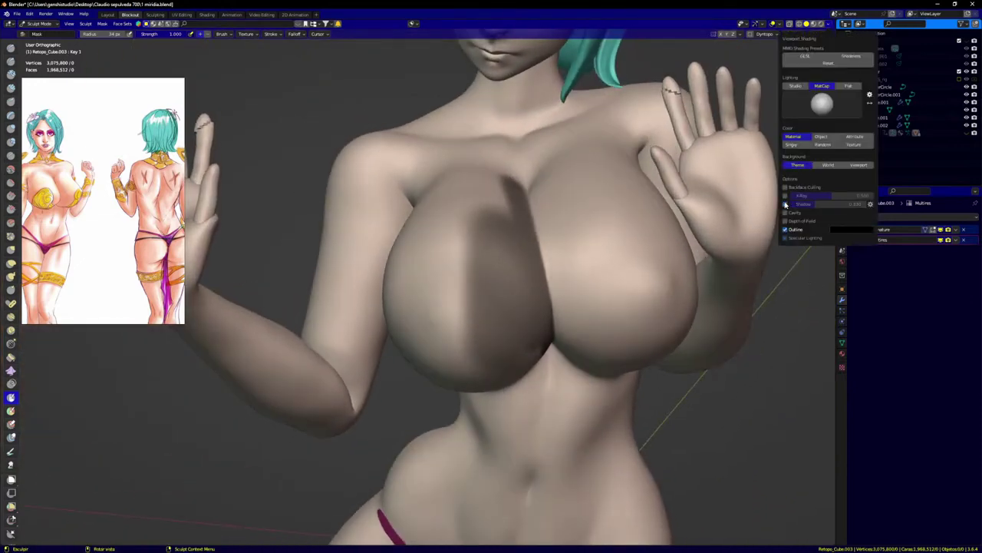
Step: Paint a thin mask line from the base of the cleavage outward along the crease beneath the right breast
{"action": "middle_click_drag", "start_coordinate": [564, 184], "coordinate": [560, 244]}
{"action": "mouse_move", "coordinate": [478, 341]}
{"action": "middle_mouse_down"}
{"action": "mouse_move", "coordinate": [516, 330]}
{"action": "mouse_move", "coordinate": [554, 348]}
{"action": "middle_mouse_up"}
{"action": "scroll", "coordinate": [541, 353], "scroll_direction": "up", "scroll_amount": 2}
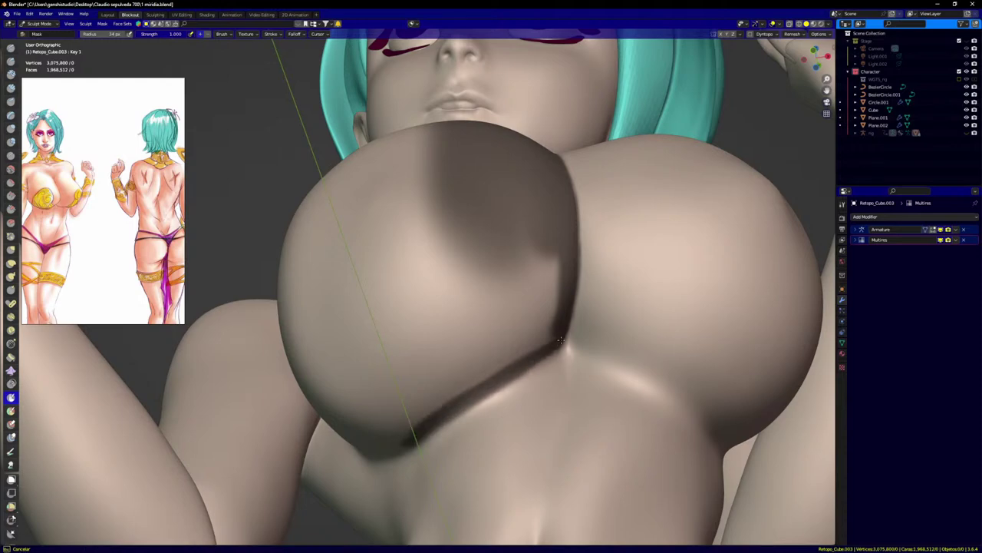
{"action": "left_click_drag", "start_coordinate": [539, 353], "coordinate": [463, 397]}
{"action": "left_click_drag", "start_coordinate": [414, 438], "coordinate": [409, 440]}
Step: Enlarge the Mask brush to 82 px and fill the breast's lower inner surface down to the crease
{"action": "key", "text": "f"}
{"action": "left_click", "coordinate": [459, 378]}
{"action": "mouse_move", "coordinate": [522, 244]}
{"action": "left_mouse_down"}
{"action": "mouse_move", "coordinate": [529, 219]}
{"action": "mouse_move", "coordinate": [499, 322]}
{"action": "mouse_move", "coordinate": [434, 254]}
{"action": "mouse_move", "coordinate": [461, 360]}
{"action": "mouse_move", "coordinate": [405, 419]}
{"action": "mouse_move", "coordinate": [458, 392]}
{"action": "left_mouse_up"}
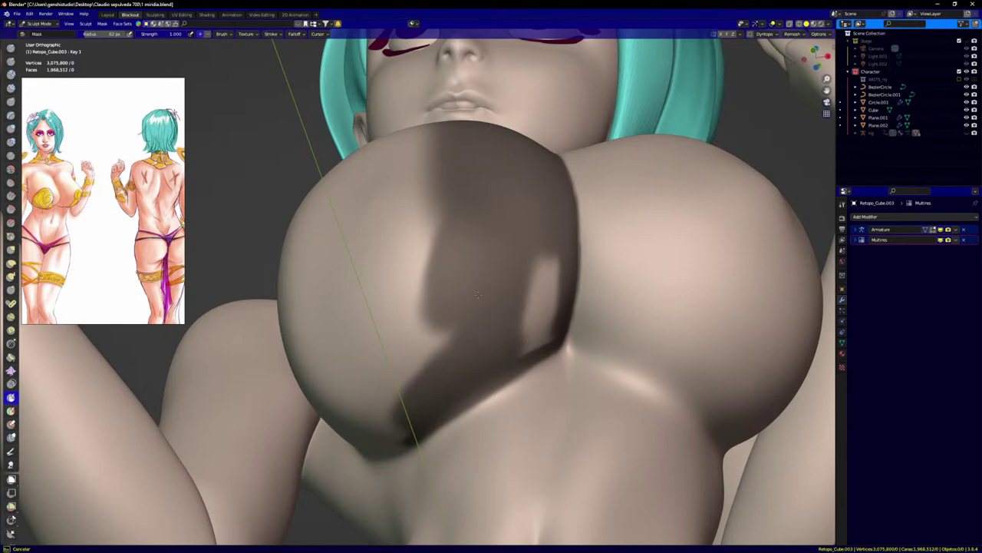
{"action": "mouse_move", "coordinate": [464, 211]}
{"action": "left_mouse_down"}
{"action": "mouse_move", "coordinate": [420, 379]}
{"action": "mouse_move", "coordinate": [405, 276]}
{"action": "mouse_move", "coordinate": [421, 203]}
{"action": "mouse_move", "coordinate": [388, 410]}
{"action": "left_mouse_up"}
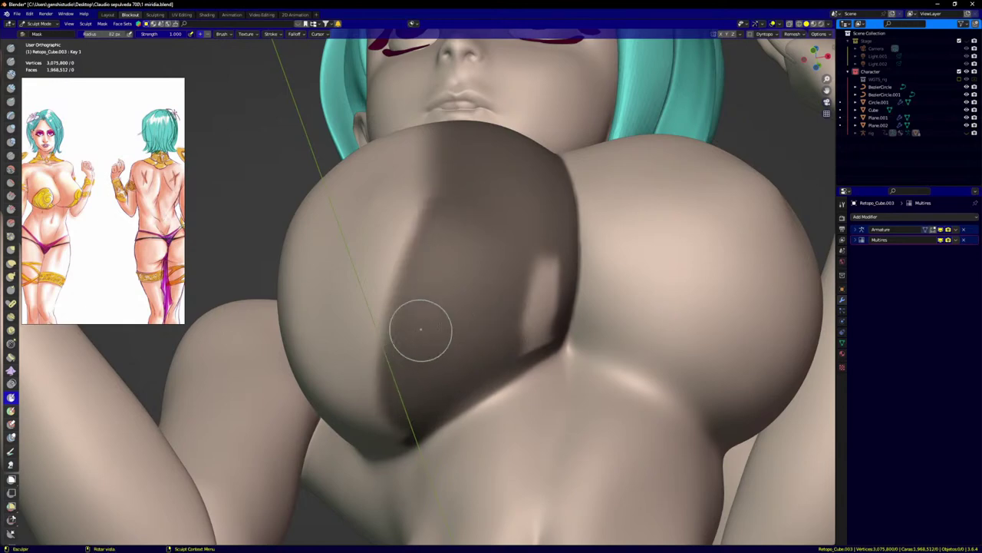
Step: Fill the unmasked gap beside the cleavage and even out the mask's outer edge on the right breast
{"action": "middle_click_drag", "start_coordinate": [500, 320], "coordinate": [497, 300]}
{"action": "scroll", "coordinate": [498, 298], "scroll_direction": "up", "scroll_amount": 2}
{"action": "mouse_move", "coordinate": [517, 205]}
{"action": "left_mouse_down"}
{"action": "mouse_move", "coordinate": [556, 307]}
{"action": "mouse_move", "coordinate": [546, 202]}
{"action": "left_mouse_up"}
{"action": "left_click_drag", "start_coordinate": [575, 295], "coordinate": [555, 322]}
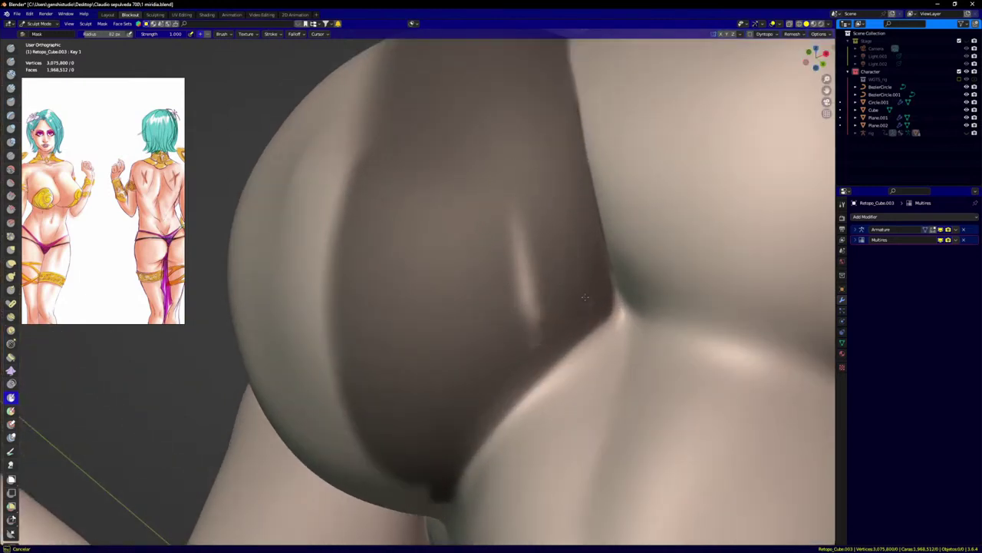
{"action": "left_click_drag", "start_coordinate": [542, 206], "coordinate": [526, 309]}
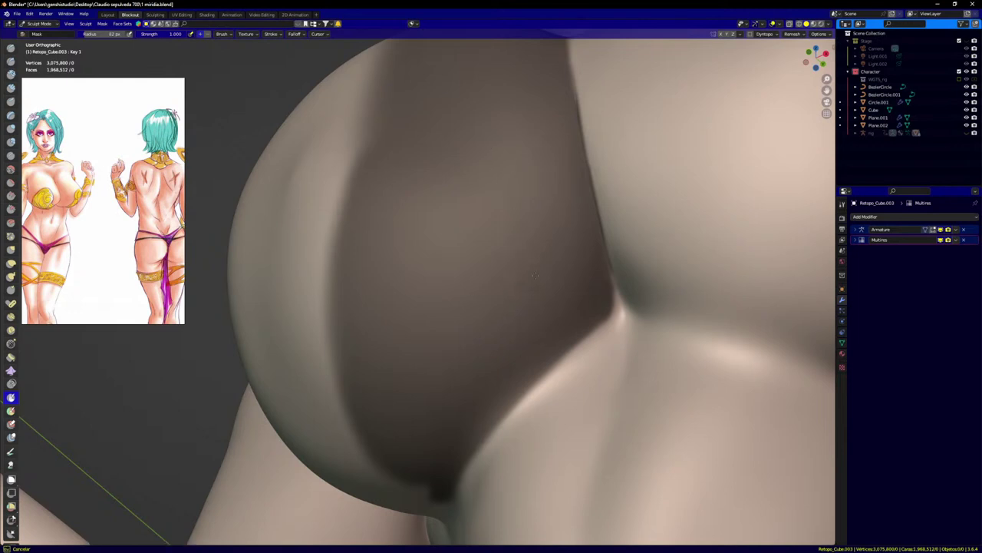
{"action": "mouse_move", "coordinate": [419, 107]}
{"action": "left_mouse_down"}
{"action": "mouse_move", "coordinate": [389, 154]}
{"action": "mouse_move", "coordinate": [396, 90]}
{"action": "mouse_move", "coordinate": [358, 259]}
{"action": "left_mouse_up"}
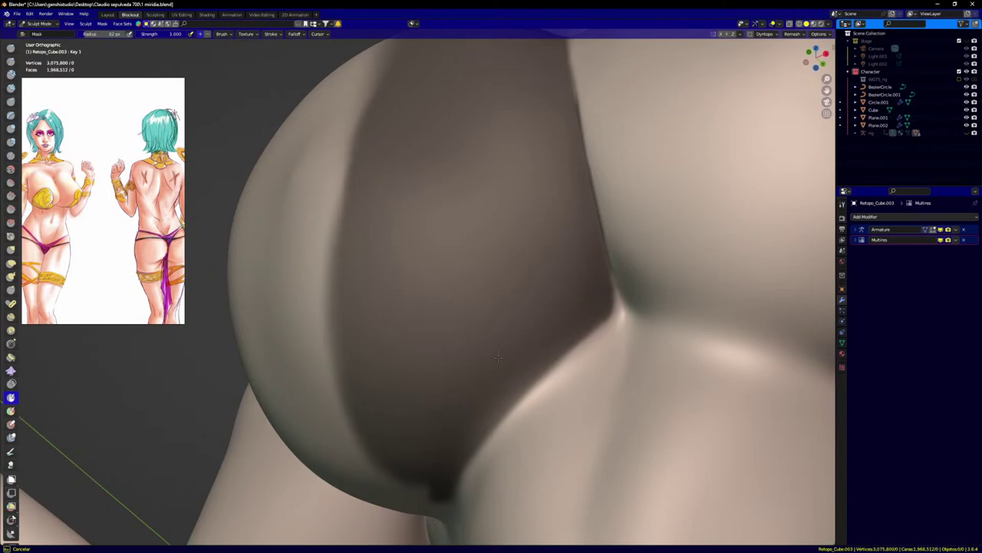
Step: Paint a mask band along the outer underside of the right breast, joining the inner masked area toward the armpit
{"action": "middle_click_drag", "start_coordinate": [498, 358], "coordinate": [405, 343]}
{"action": "scroll", "coordinate": [384, 330], "scroll_direction": "down", "scroll_amount": 3}
{"action": "mouse_move", "coordinate": [356, 318]}
{"action": "middle_mouse_down"}
{"action": "mouse_move", "coordinate": [433, 307]}
{"action": "mouse_move", "coordinate": [567, 511]}
{"action": "middle_mouse_up"}
{"action": "middle_click_drag", "start_coordinate": [561, 386], "coordinate": [513, 253]}
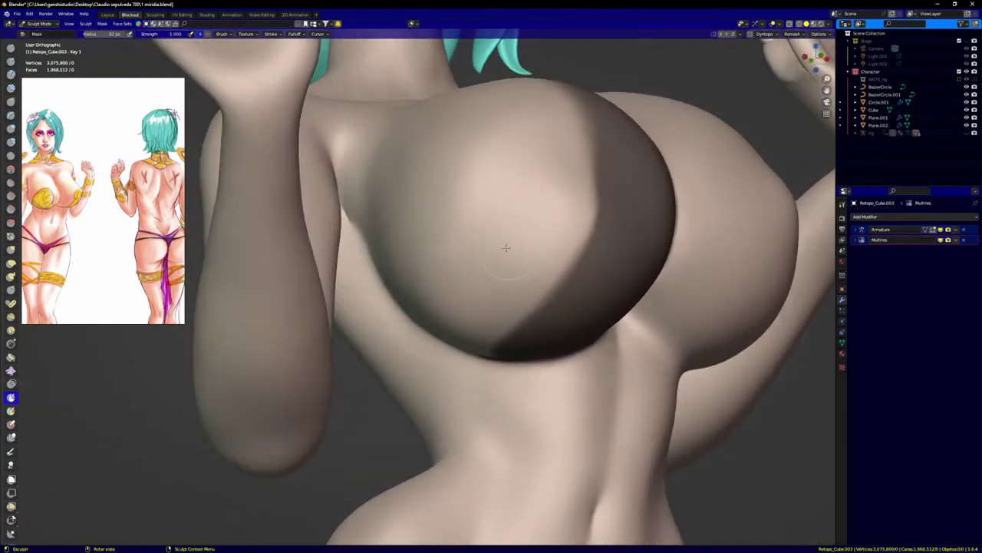
{"action": "middle_click_drag", "start_coordinate": [395, 278], "coordinate": [374, 278]}
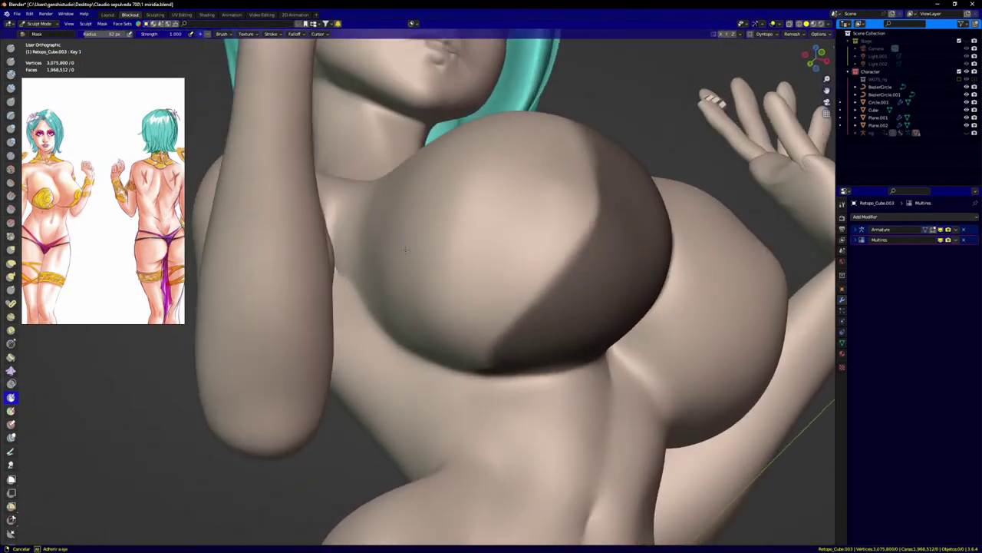
{"action": "scroll", "coordinate": [374, 278], "scroll_direction": "up", "scroll_amount": 3}
{"action": "mouse_move", "coordinate": [357, 280]}
{"action": "left_mouse_down"}
{"action": "mouse_move", "coordinate": [374, 326]}
{"action": "mouse_move", "coordinate": [409, 357]}
{"action": "mouse_move", "coordinate": [480, 401]}
{"action": "mouse_move", "coordinate": [573, 421]}
{"action": "left_mouse_up"}
{"action": "middle_click_drag", "start_coordinate": [572, 420], "coordinate": [386, 373]}
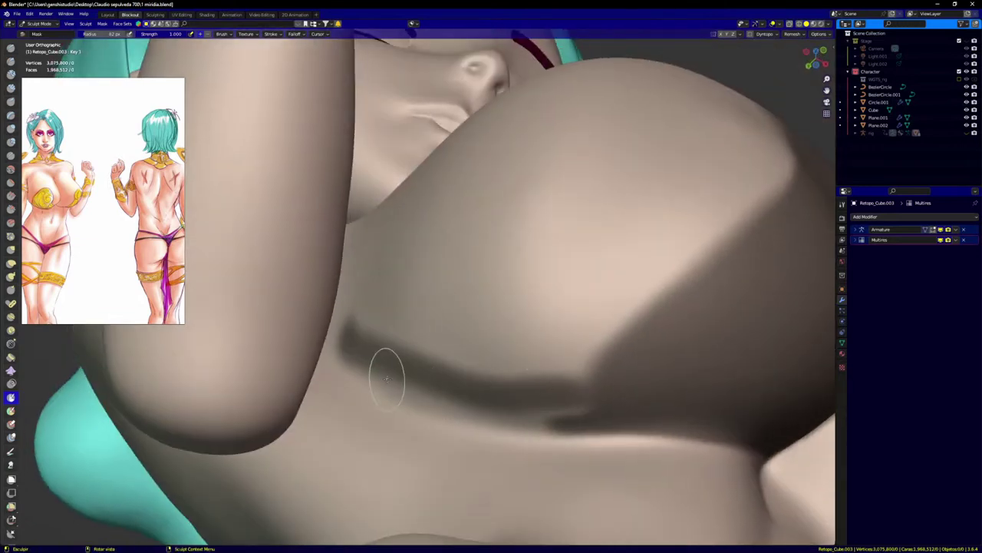
{"action": "mouse_move", "coordinate": [386, 373]}
{"action": "left_mouse_down"}
{"action": "mouse_move", "coordinate": [421, 395]}
{"action": "mouse_move", "coordinate": [536, 406]}
{"action": "mouse_move", "coordinate": [614, 399]}
{"action": "mouse_move", "coordinate": [491, 418]}
{"action": "mouse_move", "coordinate": [407, 403]}
{"action": "mouse_move", "coordinate": [442, 399]}
{"action": "mouse_move", "coordinate": [537, 430]}
{"action": "mouse_move", "coordinate": [499, 407]}
{"action": "mouse_move", "coordinate": [572, 436]}
{"action": "mouse_move", "coordinate": [728, 421]}
{"action": "mouse_move", "coordinate": [637, 388]}
{"action": "mouse_move", "coordinate": [483, 367]}
{"action": "mouse_move", "coordinate": [374, 368]}
{"action": "left_mouse_up"}
Step: Clip the viewport to a rectangular region around the right breast, hiding the forearm
{"action": "scroll", "coordinate": [538, 304], "scroll_direction": "down", "scroll_amount": 5}
{"action": "mouse_move", "coordinate": [538, 304]}
{"action": "middle_mouse_down"}
{"action": "mouse_move", "coordinate": [492, 351]}
{"action": "mouse_move", "coordinate": [468, 341]}
{"action": "mouse_move", "coordinate": [494, 332]}
{"action": "middle_mouse_up"}
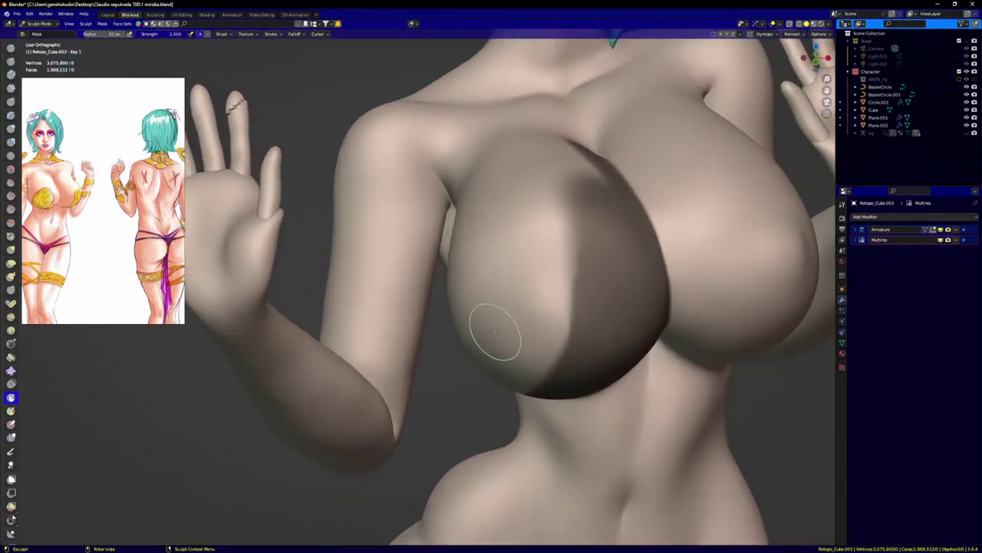
{"action": "key", "text": "b"}
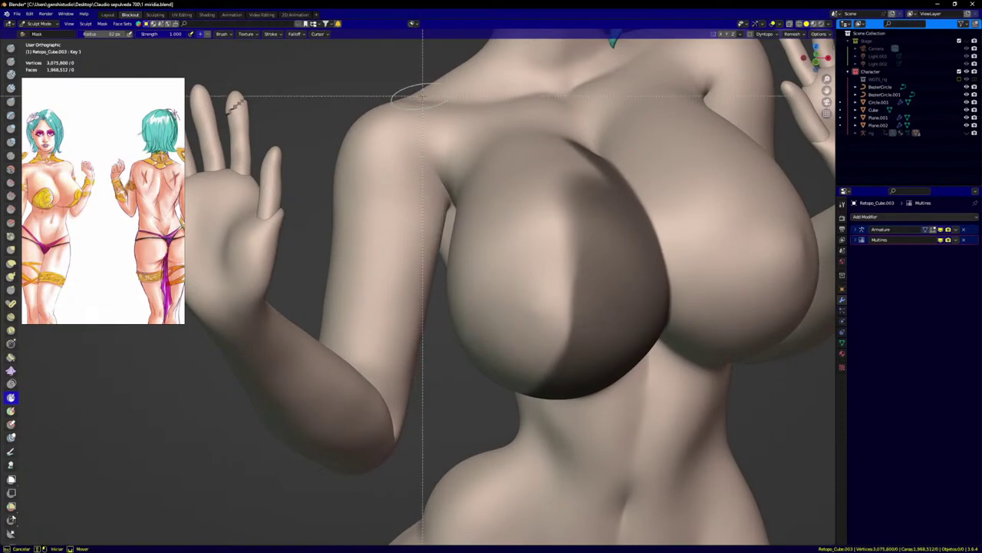
{"action": "left_click_drag", "start_coordinate": [421, 98], "coordinate": [721, 461]}
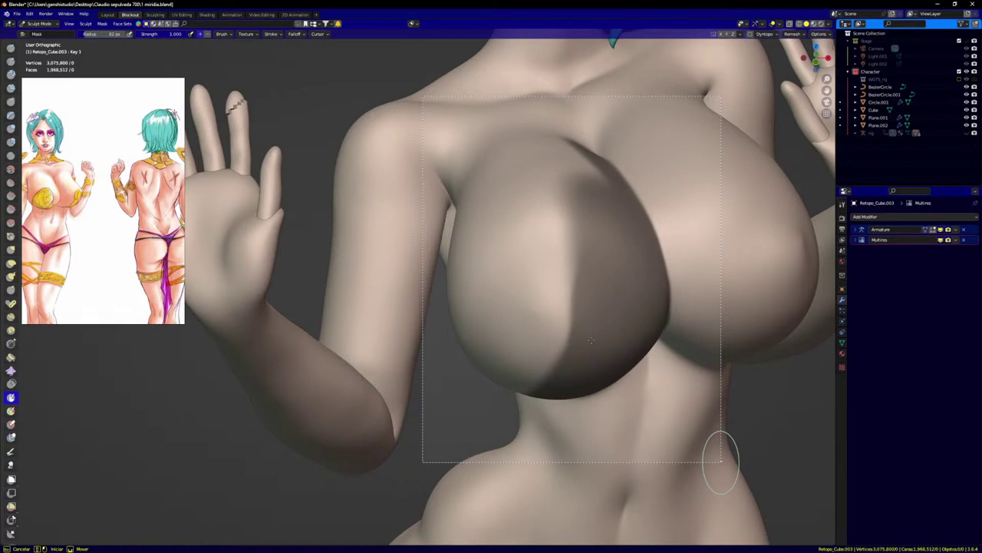
{"action": "left_click_drag", "start_coordinate": [721, 462], "coordinate": [721, 461]}
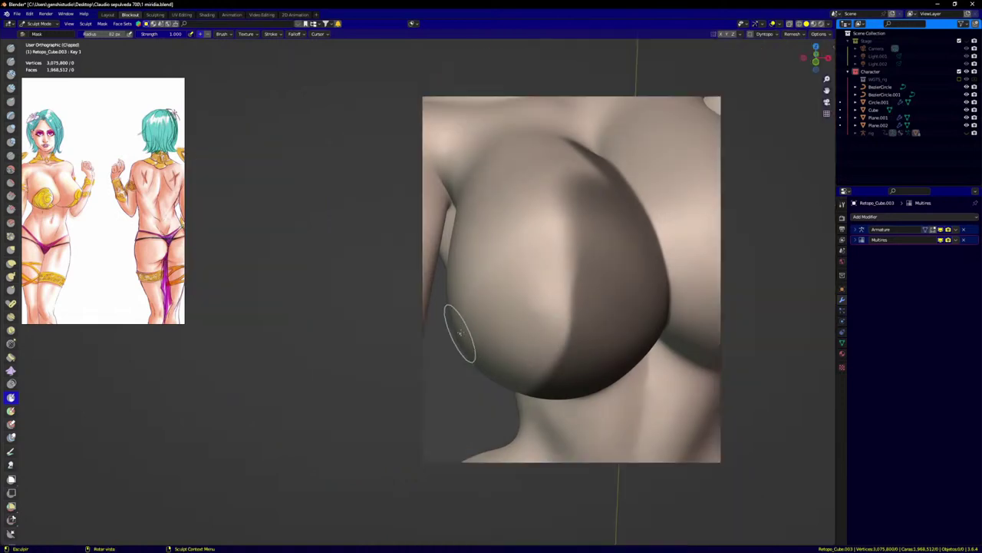
Step: Extend the underbust mask band outward toward the armpit and thicken its lower edge and outer end
{"action": "middle_click_drag", "start_coordinate": [461, 332], "coordinate": [468, 249]}
{"action": "scroll", "coordinate": [418, 404], "scroll_direction": "up", "scroll_amount": 3}
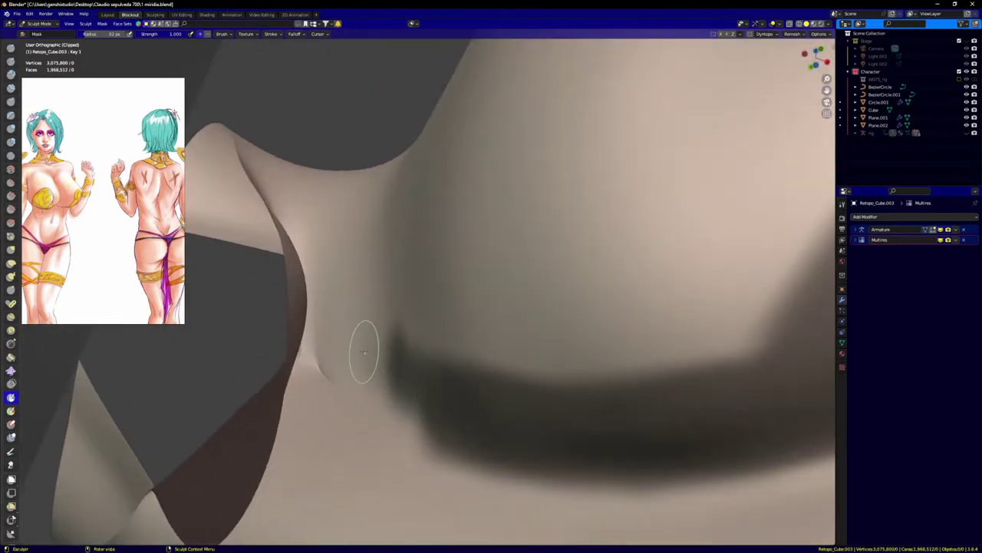
{"action": "left_click_drag", "start_coordinate": [363, 352], "coordinate": [434, 411]}
{"action": "left_click_drag", "start_coordinate": [376, 379], "coordinate": [426, 423]}
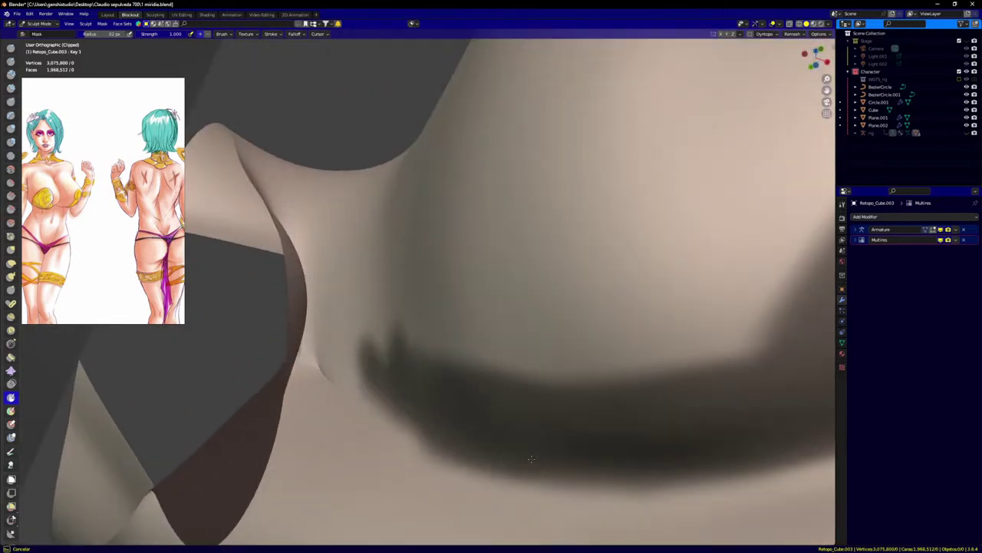
{"action": "left_click_drag", "start_coordinate": [531, 459], "coordinate": [525, 451]}
{"action": "mouse_move", "coordinate": [444, 436]}
{"action": "left_mouse_down"}
{"action": "mouse_move", "coordinate": [376, 387]}
{"action": "mouse_move", "coordinate": [377, 364]}
{"action": "left_mouse_up"}
{"action": "left_click_drag", "start_coordinate": [421, 404], "coordinate": [456, 426]}
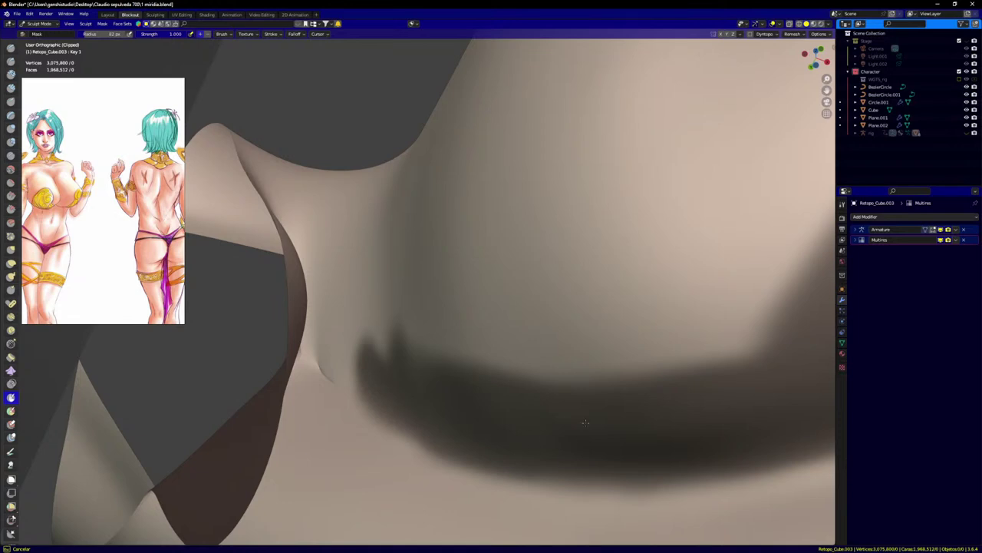
{"action": "left_click_drag", "start_coordinate": [585, 423], "coordinate": [606, 420]}
{"action": "mouse_move", "coordinate": [423, 373]}
{"action": "left_mouse_down"}
{"action": "mouse_move", "coordinate": [376, 348]}
{"action": "mouse_move", "coordinate": [401, 333]}
{"action": "left_mouse_up"}
Step: Paint a curved mask strip from the underbust band up the outer side of the right breast and widen it
{"action": "mouse_move", "coordinate": [401, 334]}
{"action": "middle_mouse_down"}
{"action": "mouse_move", "coordinate": [451, 330]}
{"action": "mouse_move", "coordinate": [438, 325]}
{"action": "middle_mouse_up"}
{"action": "scroll", "coordinate": [412, 285], "scroll_direction": "up", "scroll_amount": 4}
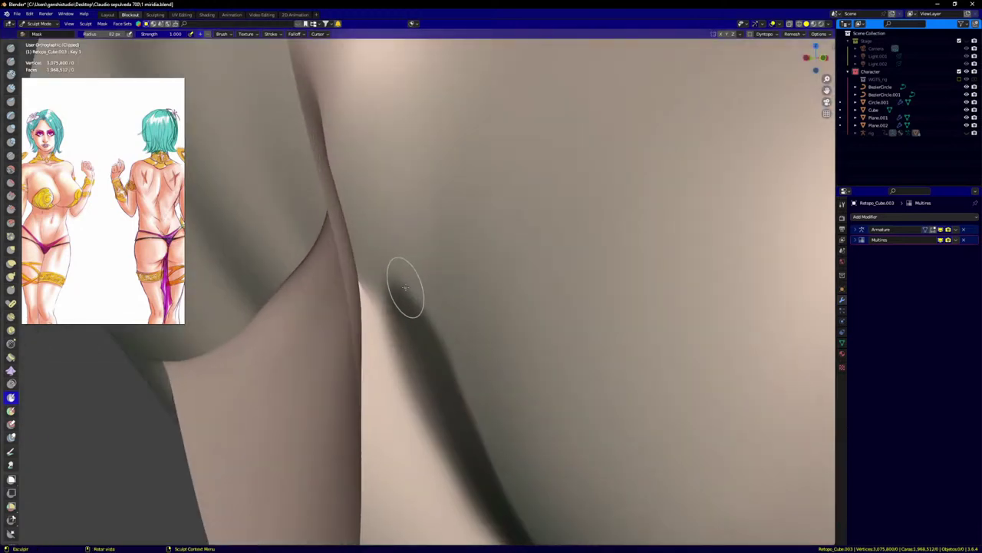
{"action": "mouse_move", "coordinate": [406, 287]}
{"action": "left_mouse_down"}
{"action": "mouse_move", "coordinate": [451, 157]}
{"action": "mouse_move", "coordinate": [422, 307]}
{"action": "mouse_move", "coordinate": [404, 296]}
{"action": "mouse_move", "coordinate": [482, 96]}
{"action": "mouse_move", "coordinate": [450, 153]}
{"action": "left_mouse_up"}
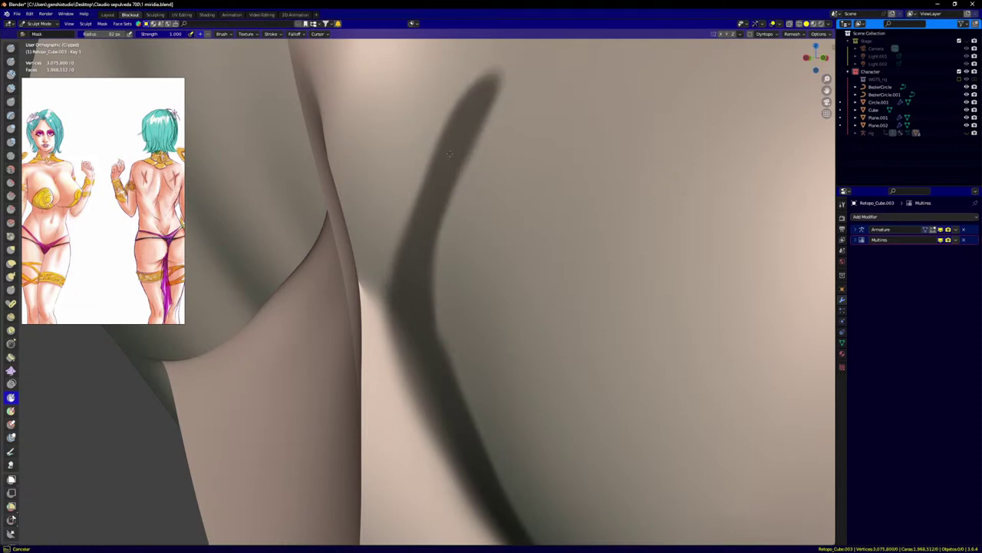
{"action": "left_click_drag", "start_coordinate": [413, 320], "coordinate": [418, 306]}
{"action": "mouse_move", "coordinate": [422, 258]}
{"action": "left_mouse_down"}
{"action": "mouse_move", "coordinate": [429, 337]}
{"action": "mouse_move", "coordinate": [439, 223]}
{"action": "mouse_move", "coordinate": [495, 73]}
{"action": "mouse_move", "coordinate": [456, 103]}
{"action": "mouse_move", "coordinate": [399, 257]}
{"action": "left_mouse_up"}
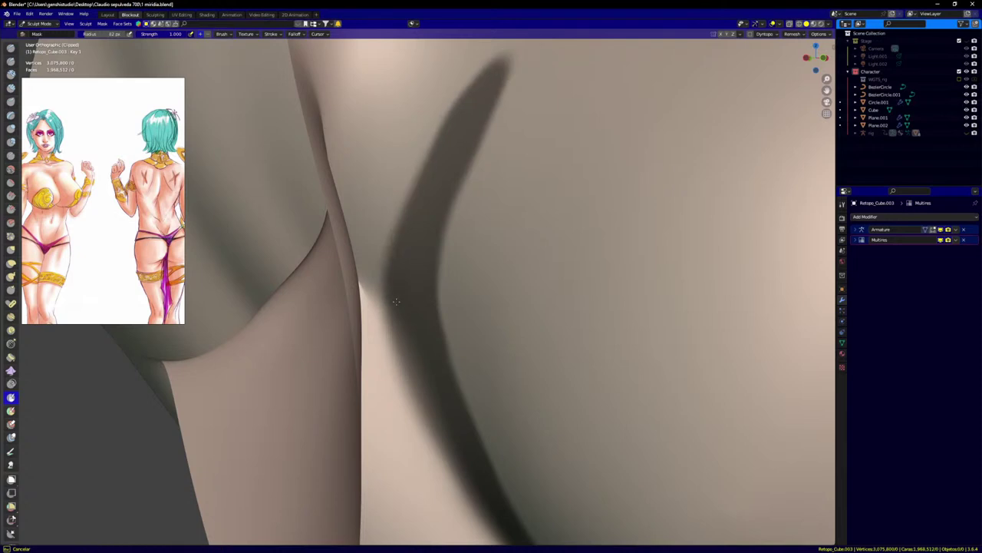
{"action": "left_click_drag", "start_coordinate": [396, 301], "coordinate": [428, 336]}
Step: Fill and widen the mask where the side strip meets the underbust band, continuing inward along the band
{"action": "middle_click_drag", "start_coordinate": [427, 335], "coordinate": [448, 332]}
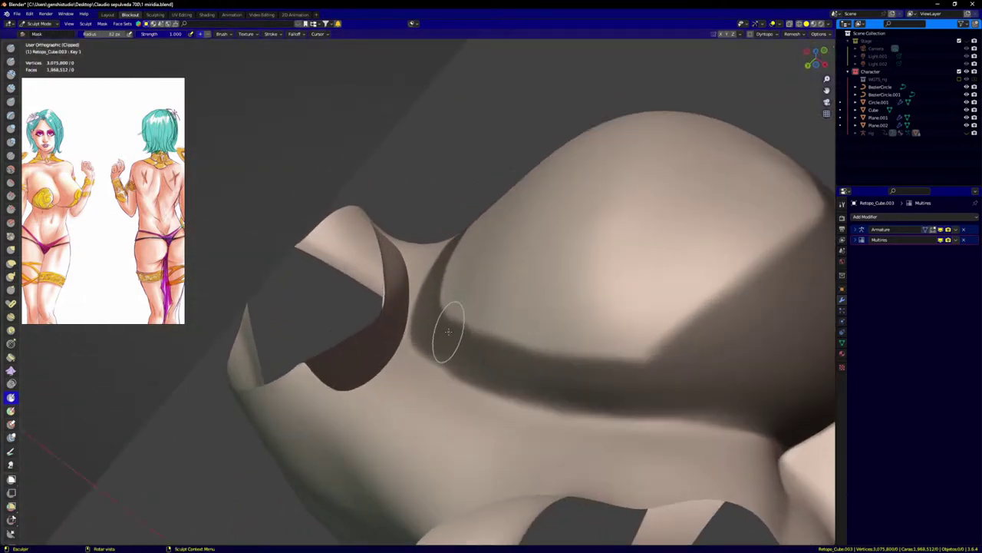
{"action": "scroll", "coordinate": [448, 331], "scroll_direction": "up", "scroll_amount": 3}
{"action": "mouse_move", "coordinate": [432, 288]}
{"action": "left_mouse_down"}
{"action": "mouse_move", "coordinate": [660, 365]}
{"action": "mouse_move", "coordinate": [792, 376]}
{"action": "mouse_move", "coordinate": [560, 349]}
{"action": "mouse_move", "coordinate": [441, 294]}
{"action": "mouse_move", "coordinate": [428, 264]}
{"action": "mouse_move", "coordinate": [601, 368]}
{"action": "mouse_move", "coordinate": [465, 366]}
{"action": "mouse_move", "coordinate": [450, 379]}
{"action": "mouse_move", "coordinate": [397, 333]}
{"action": "mouse_move", "coordinate": [466, 406]}
{"action": "left_mouse_up"}
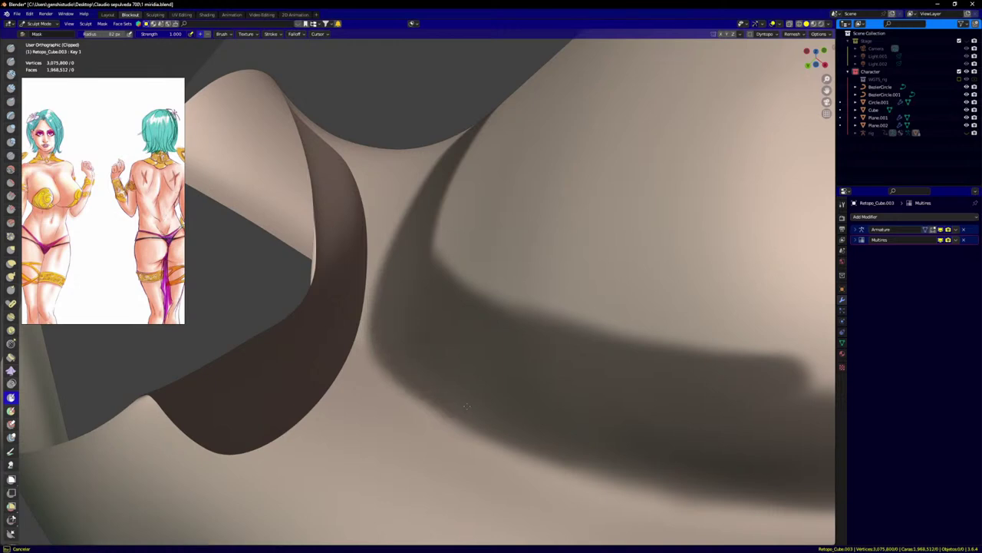
{"action": "left_click_drag", "start_coordinate": [558, 424], "coordinate": [697, 412]}
{"action": "mouse_move", "coordinate": [697, 413]}
{"action": "middle_mouse_down"}
{"action": "mouse_move", "coordinate": [665, 391]}
{"action": "mouse_move", "coordinate": [621, 289]}
{"action": "mouse_move", "coordinate": [628, 365]}
{"action": "middle_mouse_up"}
{"action": "middle_click_drag", "start_coordinate": [679, 287], "coordinate": [622, 307]}
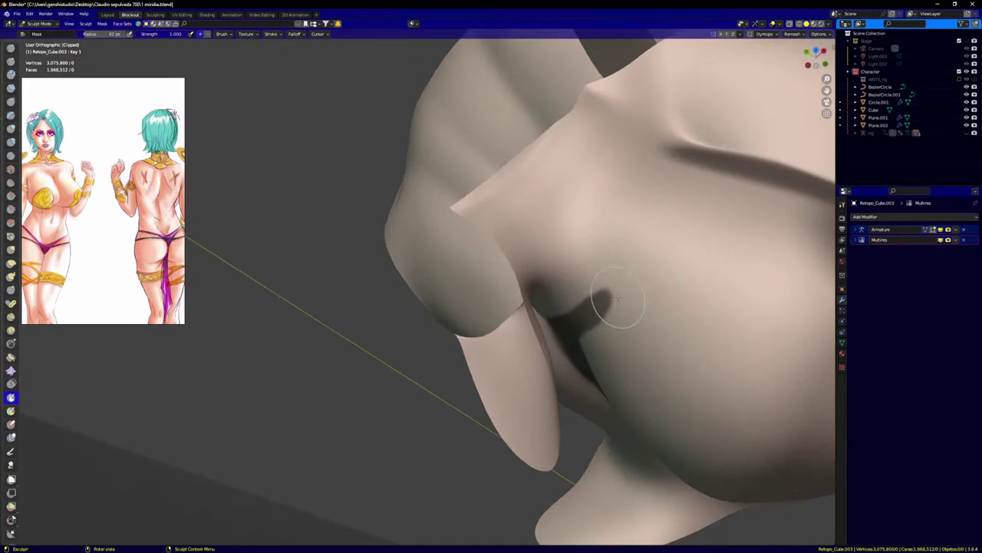
Step: Paint a mask strip from the armpit across the top of the right breast to the cleavage band, then widen and even it
{"action": "scroll", "coordinate": [618, 309], "scroll_direction": "up", "scroll_amount": 4}
{"action": "mouse_move", "coordinate": [540, 351]}
{"action": "left_mouse_down"}
{"action": "mouse_move", "coordinate": [655, 204]}
{"action": "mouse_move", "coordinate": [710, 94]}
{"action": "mouse_move", "coordinate": [579, 318]}
{"action": "mouse_move", "coordinate": [637, 184]}
{"action": "mouse_move", "coordinate": [704, 94]}
{"action": "left_mouse_up"}
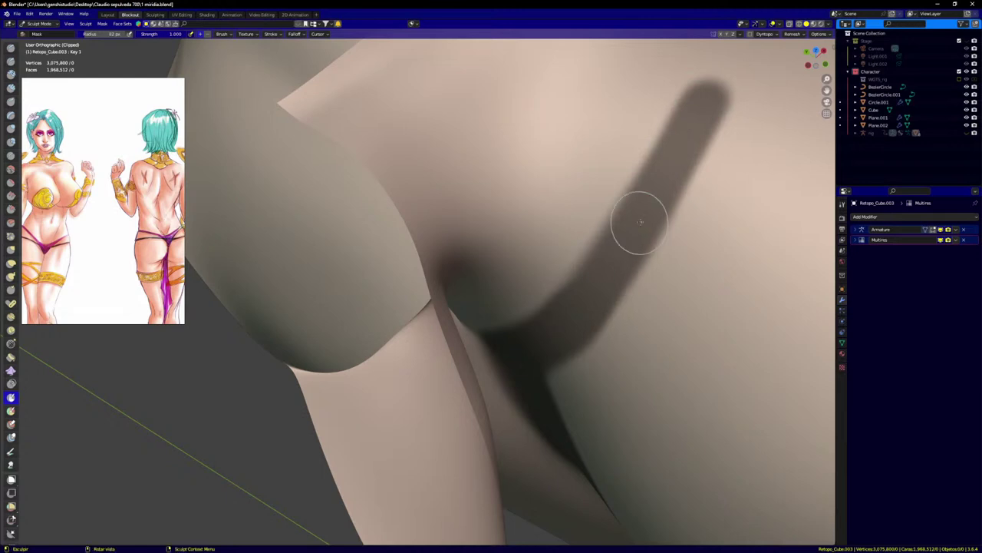
{"action": "mouse_move", "coordinate": [561, 298]}
{"action": "middle_mouse_down"}
{"action": "mouse_move", "coordinate": [608, 244]}
{"action": "mouse_move", "coordinate": [691, 213]}
{"action": "mouse_move", "coordinate": [706, 175]}
{"action": "middle_mouse_up"}
{"action": "mouse_move", "coordinate": [706, 175]}
{"action": "left_mouse_down"}
{"action": "mouse_move", "coordinate": [590, 286]}
{"action": "mouse_move", "coordinate": [700, 171]}
{"action": "mouse_move", "coordinate": [717, 180]}
{"action": "mouse_move", "coordinate": [708, 184]}
{"action": "left_mouse_up"}
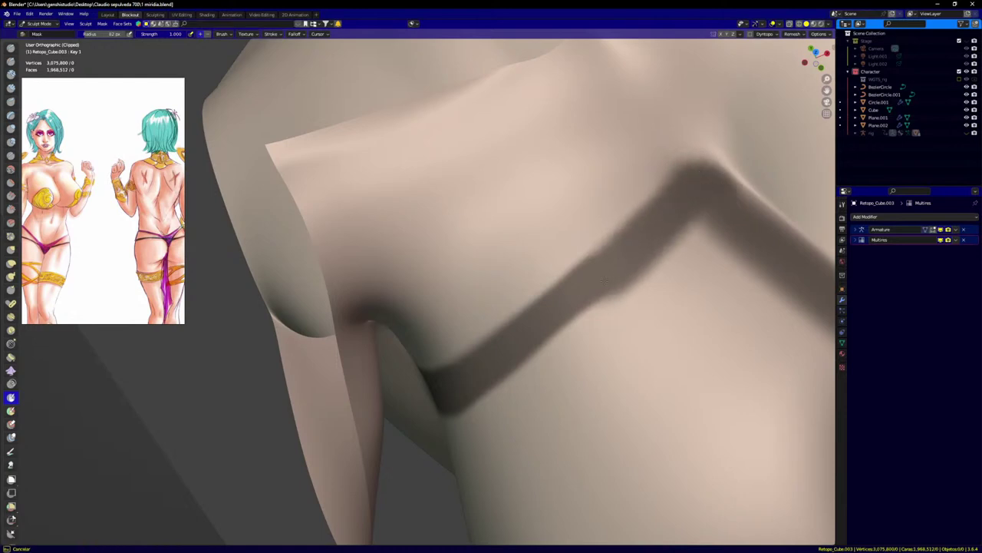
{"action": "mouse_move", "coordinate": [603, 281]}
{"action": "left_mouse_down"}
{"action": "mouse_move", "coordinate": [571, 310]}
{"action": "mouse_move", "coordinate": [683, 186]}
{"action": "left_mouse_up"}
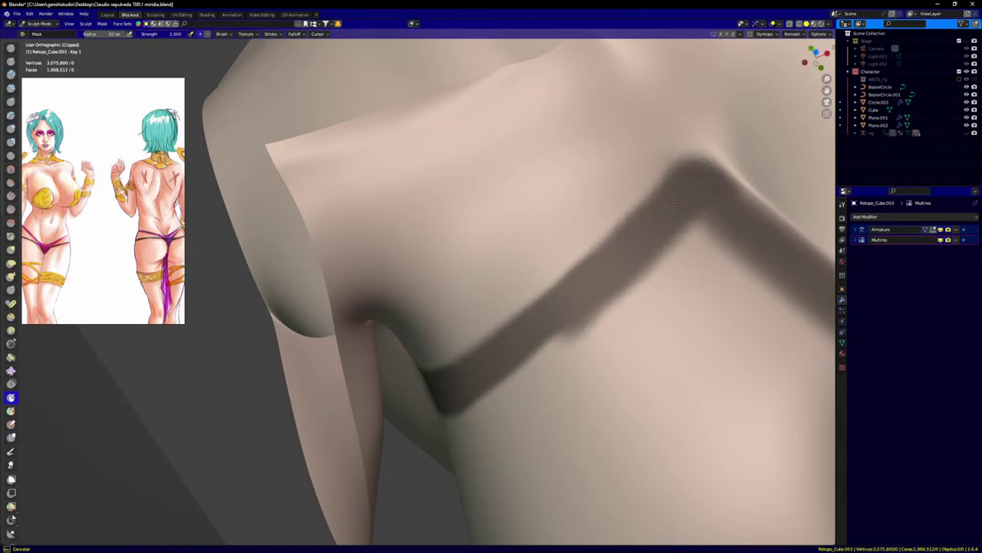
{"action": "mouse_move", "coordinate": [578, 289]}
{"action": "left_mouse_down"}
{"action": "mouse_move", "coordinate": [496, 340]}
{"action": "mouse_move", "coordinate": [453, 388]}
{"action": "mouse_move", "coordinate": [629, 236]}
{"action": "left_mouse_up"}
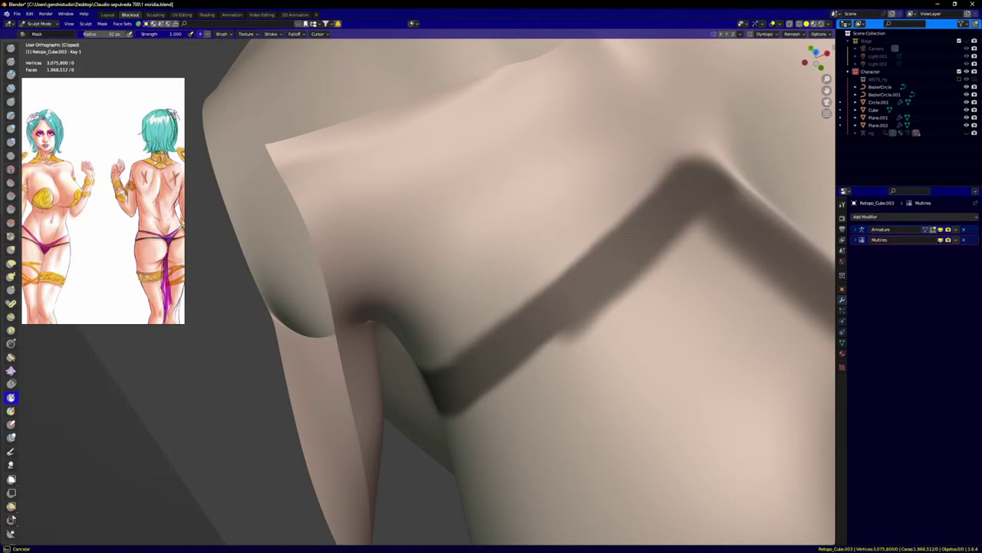
{"action": "left_click_drag", "start_coordinate": [700, 172], "coordinate": [690, 186]}
Step: Thicken the mask band along the cleavage crease from its upper corner and erase the mask spilling past the crease
{"action": "middle_click_drag", "start_coordinate": [690, 187], "coordinate": [634, 313]}
{"action": "scroll", "coordinate": [651, 292], "scroll_direction": "up", "scroll_amount": 7}
{"action": "left_click_drag", "start_coordinate": [725, 277], "coordinate": [659, 360]}
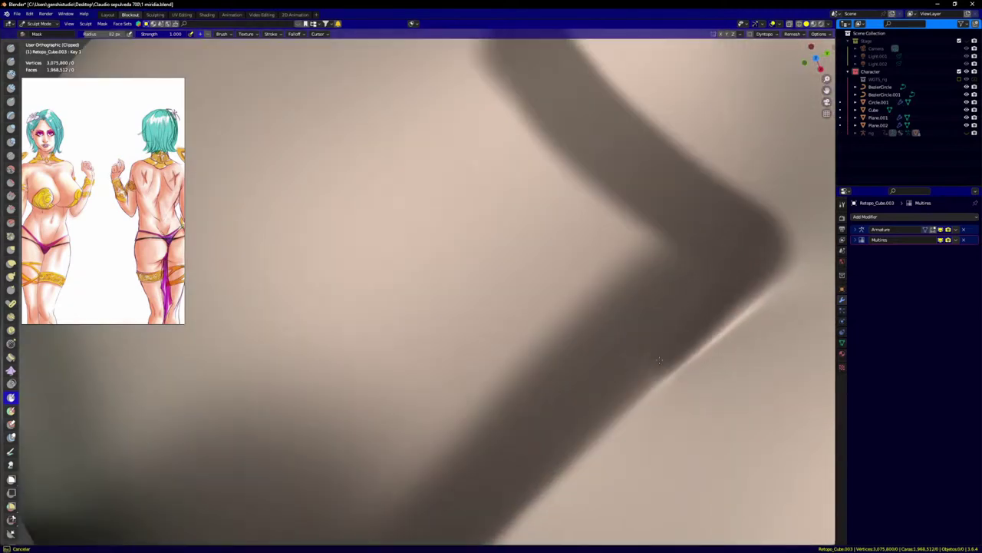
{"action": "mouse_move", "coordinate": [760, 262]}
{"action": "left_mouse_down"}
{"action": "mouse_move", "coordinate": [733, 311]}
{"action": "mouse_move", "coordinate": [631, 380]}
{"action": "left_mouse_up"}
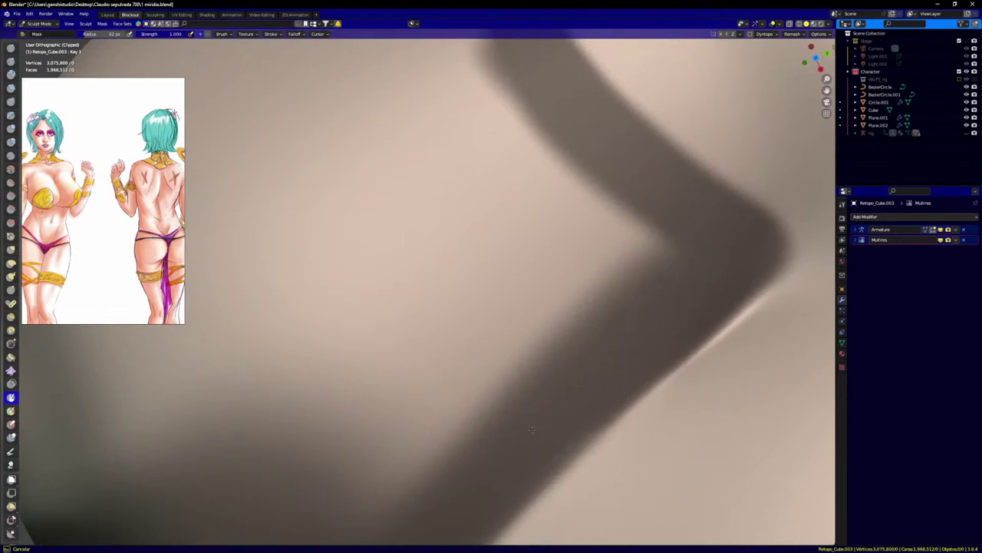
{"action": "left_click_drag", "start_coordinate": [759, 295], "coordinate": [595, 430]}
{"action": "mouse_move", "coordinate": [526, 430]}
{"action": "middle_mouse_down"}
{"action": "mouse_move", "coordinate": [586, 418]}
{"action": "mouse_move", "coordinate": [583, 434]}
{"action": "middle_mouse_up"}
{"action": "left_click_drag", "start_coordinate": [700, 420], "coordinate": [788, 343], "text": "ctrl"}
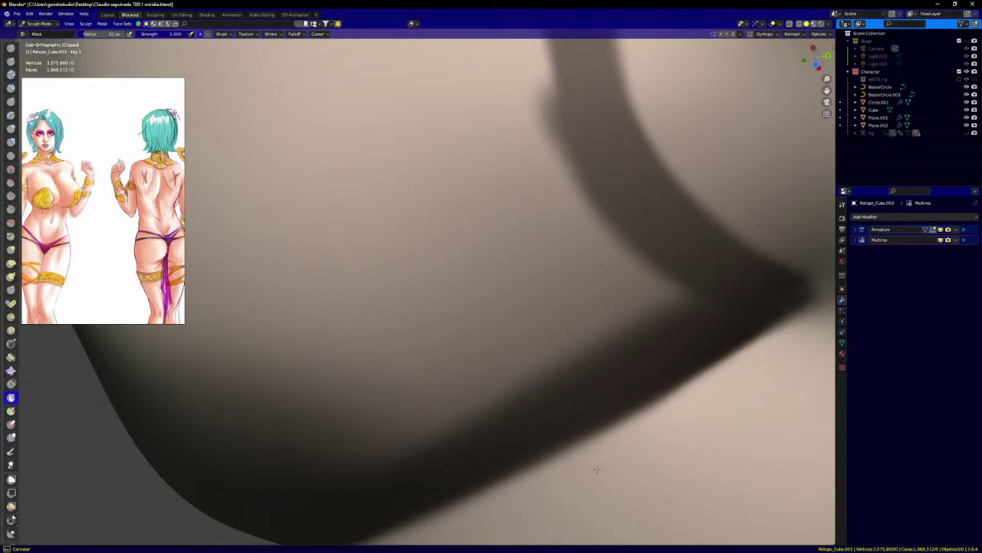
{"action": "left_click_drag", "start_coordinate": [597, 469], "coordinate": [547, 486], "text": "ctrl"}
Step: Enlarge the mask brush to 154 px and fill the inner side of the right breast with mask
{"action": "scroll", "coordinate": [565, 379], "scroll_direction": "down", "scroll_amount": 5}
{"action": "mouse_move", "coordinate": [567, 368]}
{"action": "middle_mouse_down"}
{"action": "mouse_move", "coordinate": [620, 299]}
{"action": "mouse_move", "coordinate": [601, 336]}
{"action": "middle_mouse_up"}
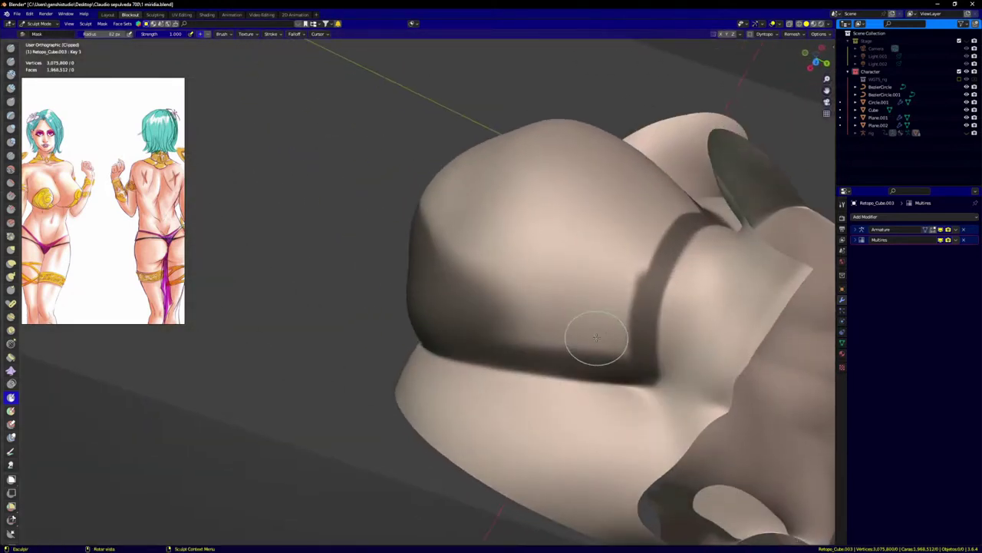
{"action": "scroll", "coordinate": [597, 338], "scroll_direction": "up", "scroll_amount": 3}
{"action": "mouse_move", "coordinate": [650, 362]}
{"action": "left_mouse_down"}
{"action": "mouse_move", "coordinate": [395, 355]}
{"action": "mouse_move", "coordinate": [502, 351]}
{"action": "mouse_move", "coordinate": [661, 376]}
{"action": "left_mouse_up"}
{"action": "mouse_move", "coordinate": [656, 338]}
{"action": "left_mouse_down"}
{"action": "mouse_move", "coordinate": [681, 182]}
{"action": "mouse_move", "coordinate": [596, 158]}
{"action": "mouse_move", "coordinate": [314, 203]}
{"action": "left_mouse_up"}
{"action": "mouse_move", "coordinate": [399, 307]}
{"action": "left_mouse_down"}
{"action": "mouse_move", "coordinate": [641, 326]}
{"action": "mouse_move", "coordinate": [668, 188]}
{"action": "mouse_move", "coordinate": [337, 202]}
{"action": "mouse_move", "coordinate": [641, 222]}
{"action": "mouse_move", "coordinate": [614, 318]}
{"action": "mouse_move", "coordinate": [434, 305]}
{"action": "mouse_move", "coordinate": [624, 238]}
{"action": "left_mouse_up"}
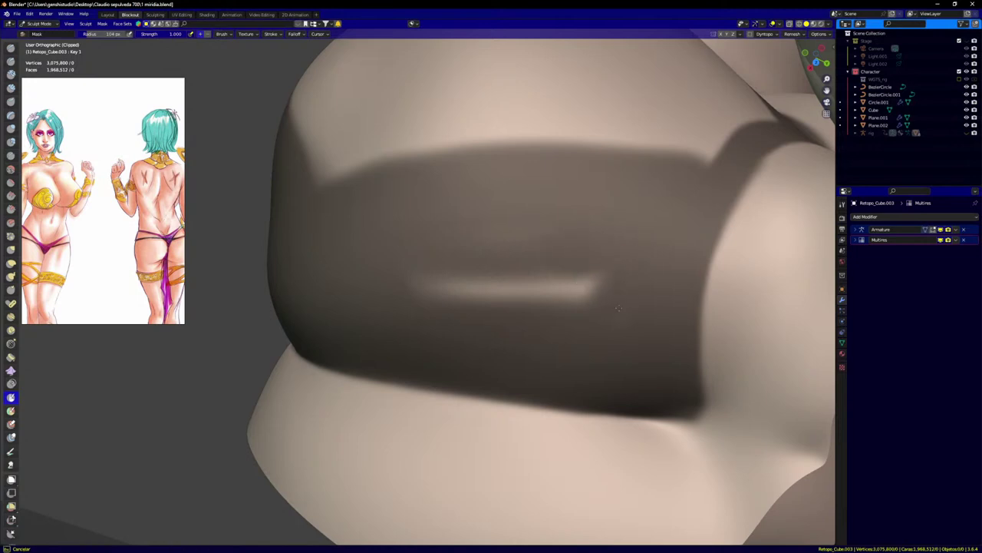
{"action": "left_click_drag", "start_coordinate": [619, 308], "coordinate": [415, 290]}
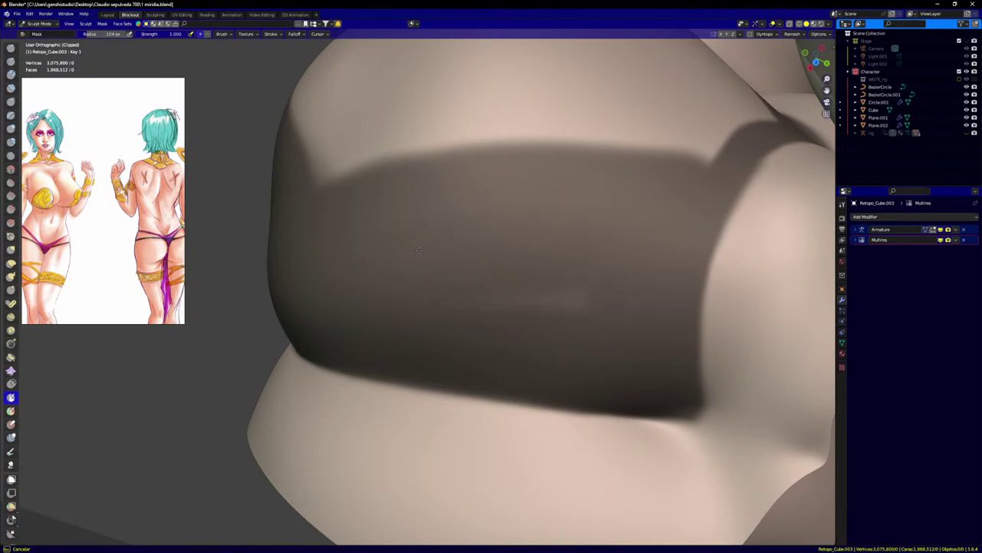
{"action": "mouse_move", "coordinate": [418, 250]}
{"action": "left_mouse_down"}
{"action": "mouse_move", "coordinate": [459, 209]}
{"action": "mouse_move", "coordinate": [468, 183]}
{"action": "mouse_move", "coordinate": [578, 189]}
{"action": "left_mouse_up"}
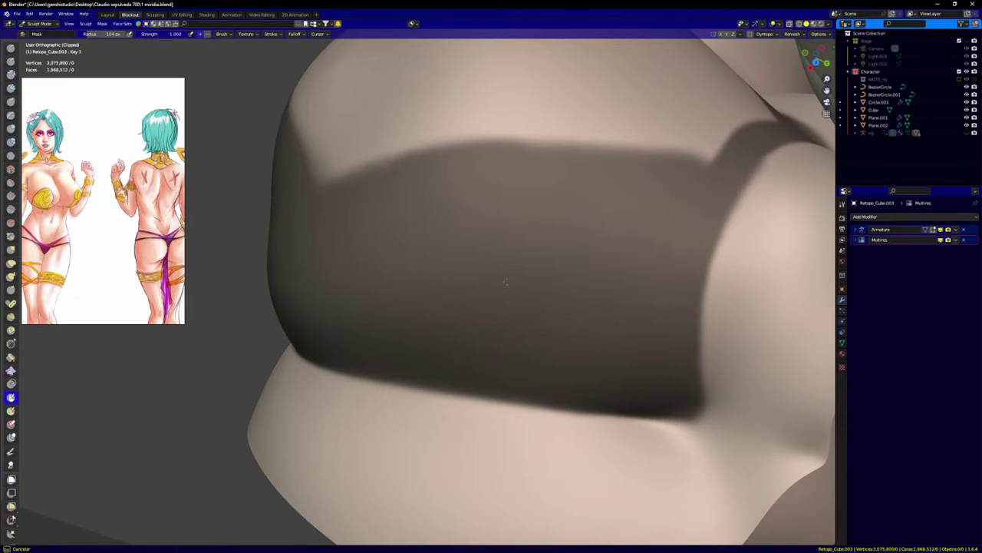
{"action": "left_click_drag", "start_coordinate": [528, 250], "coordinate": [539, 230]}
{"action": "left_click_drag", "start_coordinate": [480, 180], "coordinate": [640, 167]}
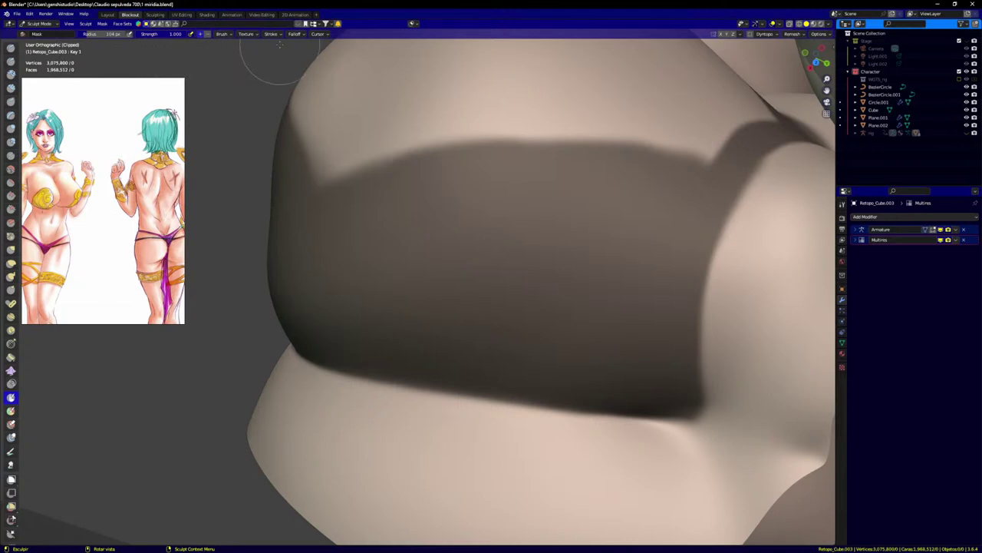
Step: Adjust the mask brush hardness and extend the filled mask further from the inner side toward the front of the breast
{"action": "left_click", "coordinate": [230, 35]}
{"action": "left_click", "coordinate": [232, 35]}
{"action": "left_click", "coordinate": [232, 35]}
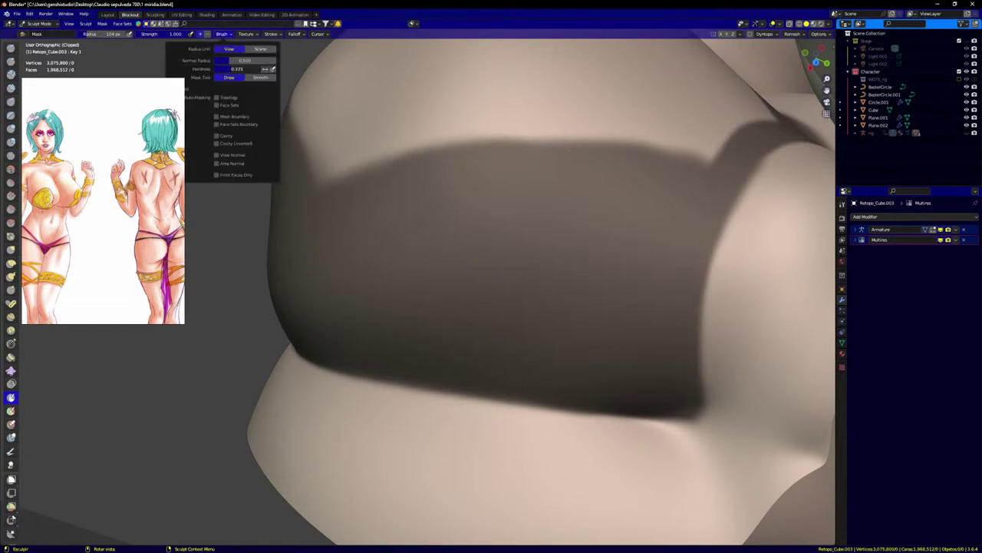
{"action": "mouse_move", "coordinate": [424, 155]}
{"action": "left_mouse_down"}
{"action": "mouse_move", "coordinate": [350, 175]}
{"action": "mouse_move", "coordinate": [503, 137]}
{"action": "mouse_move", "coordinate": [677, 143]}
{"action": "mouse_move", "coordinate": [725, 132]}
{"action": "mouse_move", "coordinate": [415, 151]}
{"action": "left_mouse_up"}
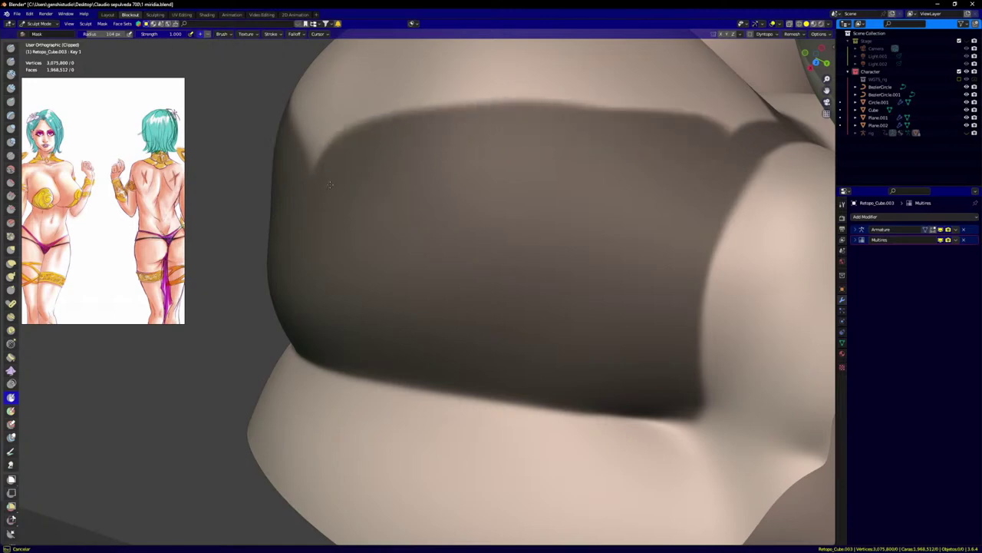
Step: Spread the mask over the inner front and lower inner part of the right breast down to the underbust band
{"action": "mouse_move", "coordinate": [453, 214]}
{"action": "middle_mouse_down"}
{"action": "mouse_move", "coordinate": [500, 187]}
{"action": "mouse_move", "coordinate": [483, 222]}
{"action": "mouse_move", "coordinate": [450, 255]}
{"action": "mouse_move", "coordinate": [308, 181]}
{"action": "middle_mouse_up"}
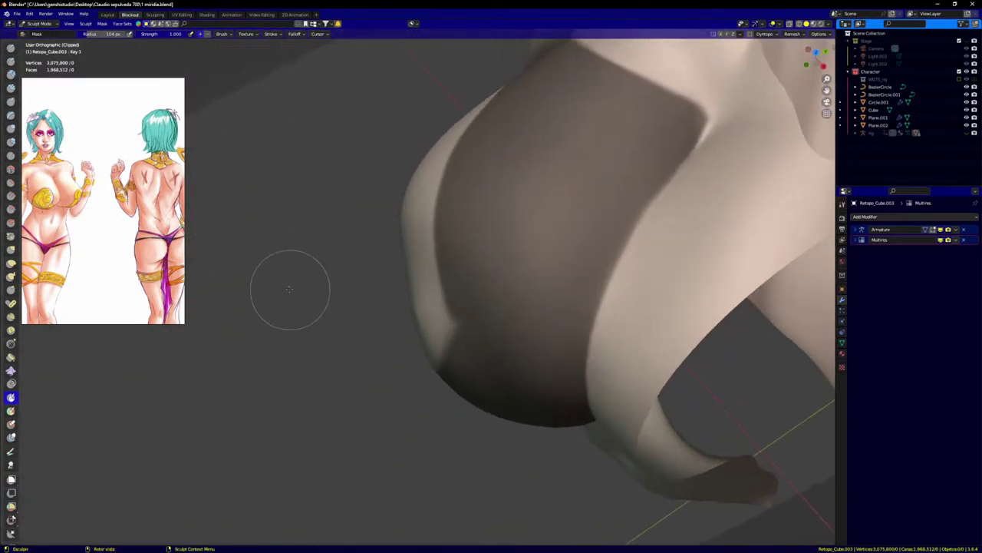
{"action": "mouse_move", "coordinate": [307, 322]}
{"action": "middle_mouse_down"}
{"action": "mouse_move", "coordinate": [333, 340]}
{"action": "mouse_move", "coordinate": [322, 329]}
{"action": "mouse_move", "coordinate": [400, 326]}
{"action": "mouse_move", "coordinate": [424, 295]}
{"action": "middle_mouse_up"}
{"action": "mouse_move", "coordinate": [596, 232]}
{"action": "left_mouse_down"}
{"action": "mouse_move", "coordinate": [611, 268]}
{"action": "mouse_move", "coordinate": [608, 354]}
{"action": "mouse_move", "coordinate": [573, 376]}
{"action": "left_mouse_up"}
{"action": "middle_click_drag", "start_coordinate": [572, 376], "coordinate": [575, 330]}
{"action": "left_click_drag", "start_coordinate": [578, 364], "coordinate": [484, 457]}
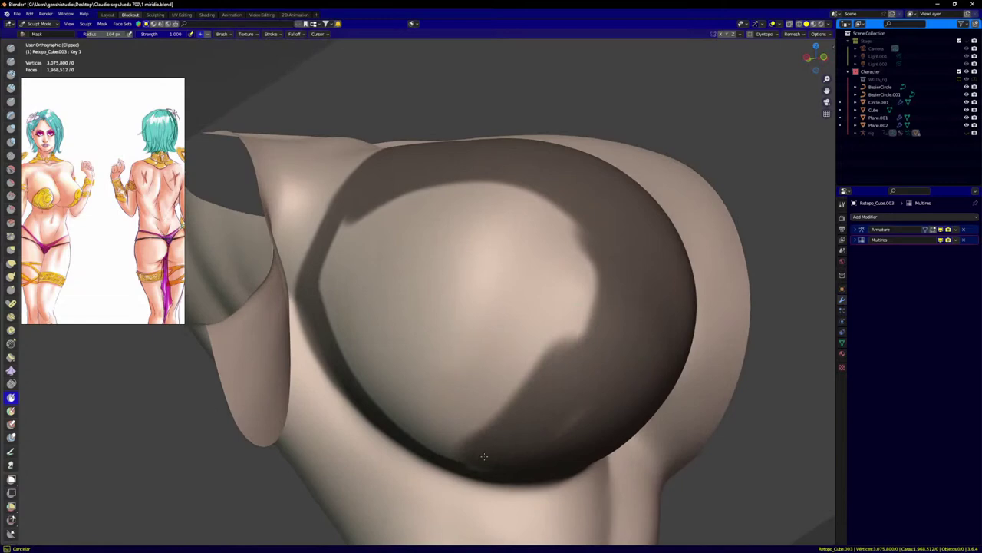
{"action": "scroll", "coordinate": [480, 456], "scroll_direction": "up", "scroll_amount": 2}
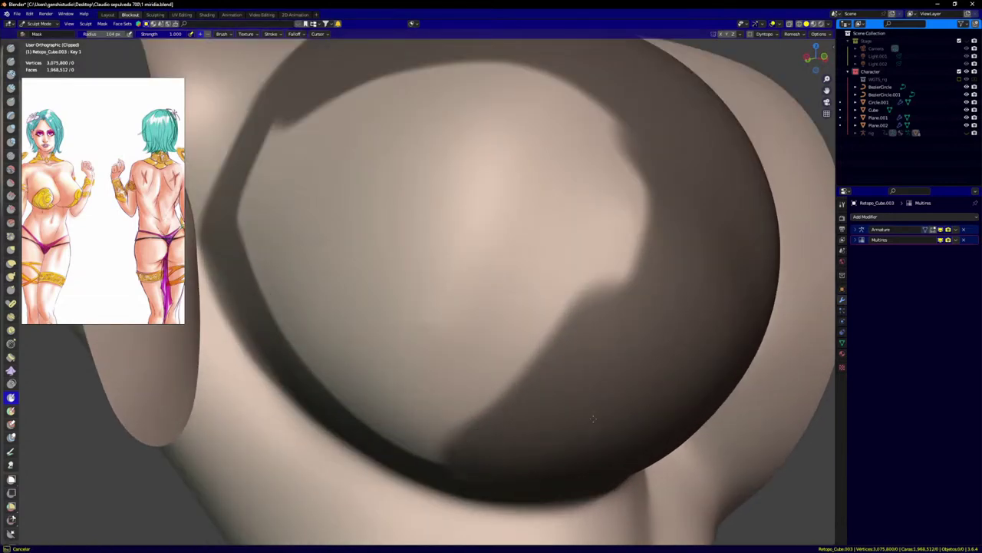
{"action": "middle_click_drag", "start_coordinate": [471, 450], "coordinate": [465, 438]}
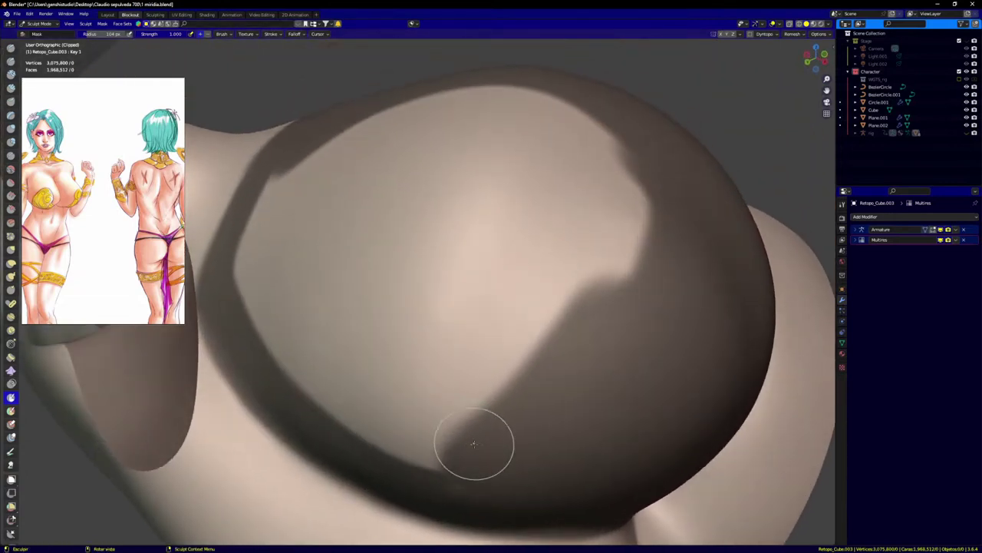
Step: Widen the mask ring inward along the lower, outer and upper edges of the right breast
{"action": "mouse_move", "coordinate": [519, 478]}
{"action": "left_mouse_down"}
{"action": "mouse_move", "coordinate": [355, 414]}
{"action": "mouse_move", "coordinate": [286, 353]}
{"action": "mouse_move", "coordinate": [244, 270]}
{"action": "mouse_move", "coordinate": [267, 188]}
{"action": "left_mouse_up"}
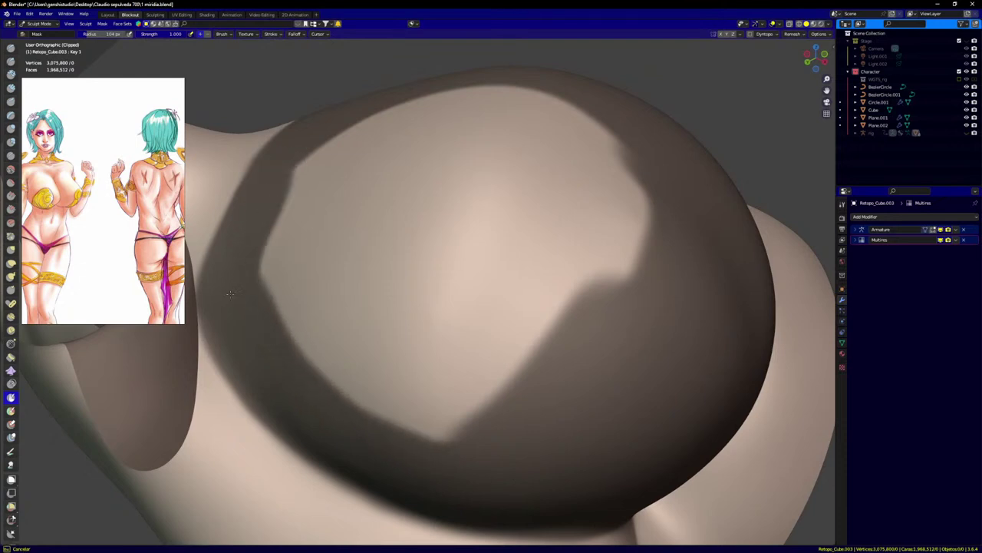
{"action": "mouse_move", "coordinate": [323, 387]}
{"action": "left_mouse_down"}
{"action": "mouse_move", "coordinate": [441, 428]}
{"action": "mouse_move", "coordinate": [645, 264]}
{"action": "mouse_move", "coordinate": [631, 192]}
{"action": "mouse_move", "coordinate": [564, 130]}
{"action": "mouse_move", "coordinate": [515, 110]}
{"action": "left_mouse_up"}
{"action": "middle_click_drag", "start_coordinate": [515, 110], "coordinate": [560, 122]}
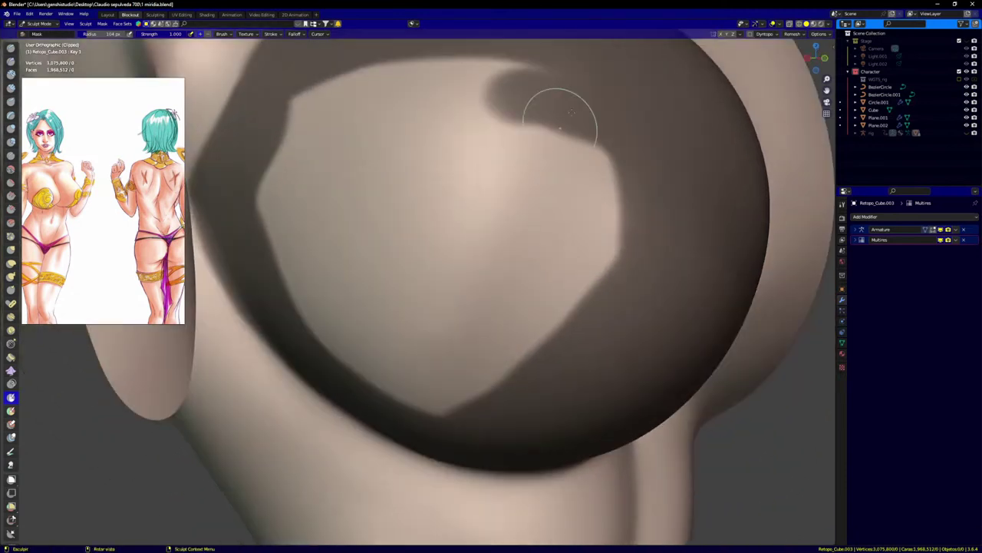
{"action": "mouse_move", "coordinate": [560, 119]}
{"action": "left_mouse_down"}
{"action": "mouse_move", "coordinate": [510, 81]}
{"action": "mouse_move", "coordinate": [403, 81]}
{"action": "mouse_move", "coordinate": [315, 107]}
{"action": "mouse_move", "coordinate": [261, 194]}
{"action": "mouse_move", "coordinate": [305, 326]}
{"action": "mouse_move", "coordinate": [396, 397]}
{"action": "mouse_move", "coordinate": [547, 316]}
{"action": "mouse_move", "coordinate": [629, 234]}
{"action": "mouse_move", "coordinate": [614, 216]}
{"action": "left_mouse_up"}
{"action": "mouse_move", "coordinate": [614, 216]}
{"action": "middle_mouse_down"}
{"action": "mouse_move", "coordinate": [619, 278]}
{"action": "mouse_move", "coordinate": [702, 169]}
{"action": "mouse_move", "coordinate": [523, 196]}
{"action": "middle_mouse_up"}
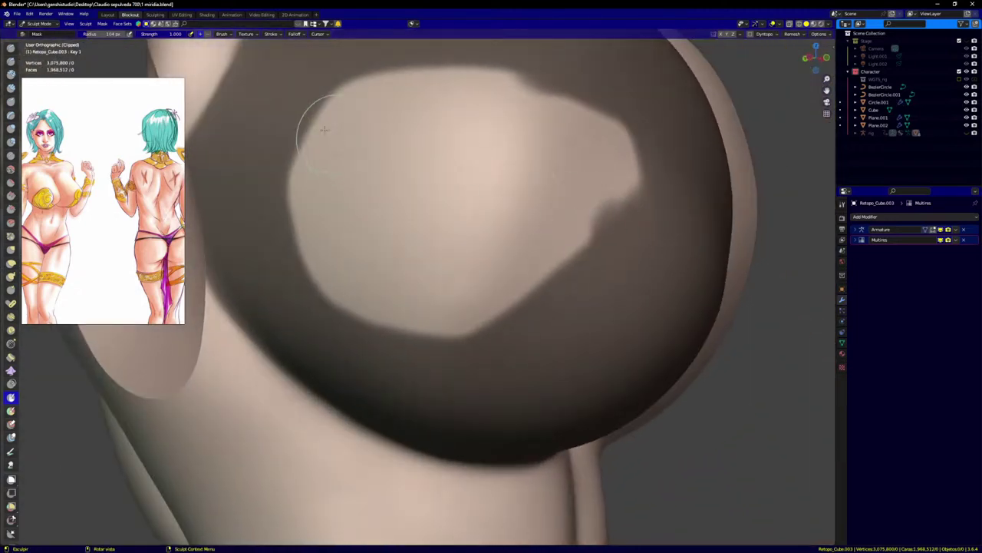
Step: Fill the remaining unmasked area at the front of the right breast so the mask covers it completely
{"action": "mouse_move", "coordinate": [325, 130]}
{"action": "left_mouse_down"}
{"action": "mouse_move", "coordinate": [560, 245]}
{"action": "mouse_move", "coordinate": [437, 307]}
{"action": "mouse_move", "coordinate": [527, 239]}
{"action": "mouse_move", "coordinate": [368, 273]}
{"action": "mouse_move", "coordinate": [304, 165]}
{"action": "mouse_move", "coordinate": [322, 246]}
{"action": "mouse_move", "coordinate": [370, 302]}
{"action": "mouse_move", "coordinate": [345, 223]}
{"action": "left_mouse_up"}
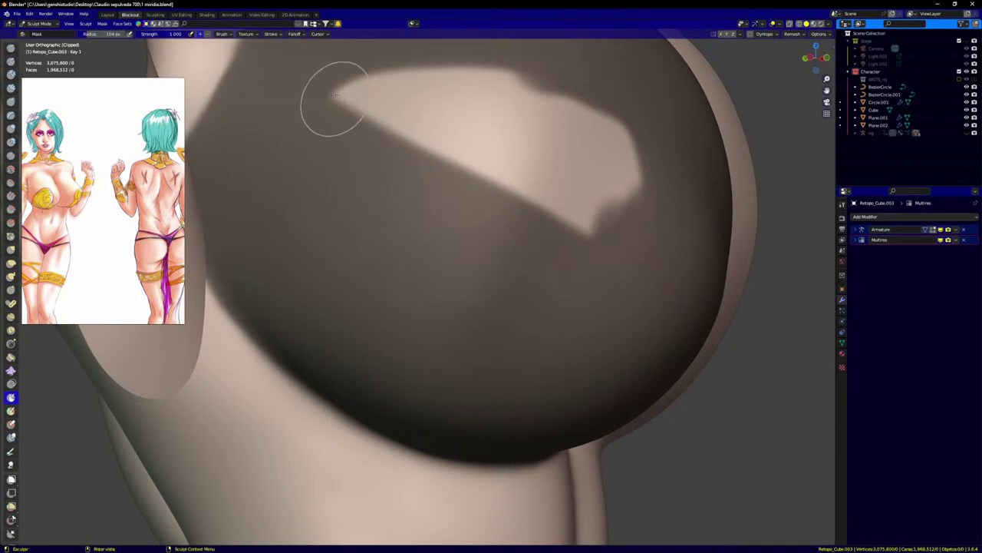
{"action": "mouse_move", "coordinate": [334, 95]}
{"action": "left_mouse_down"}
{"action": "mouse_move", "coordinate": [530, 142]}
{"action": "mouse_move", "coordinate": [590, 219]}
{"action": "mouse_move", "coordinate": [383, 134]}
{"action": "left_mouse_up"}
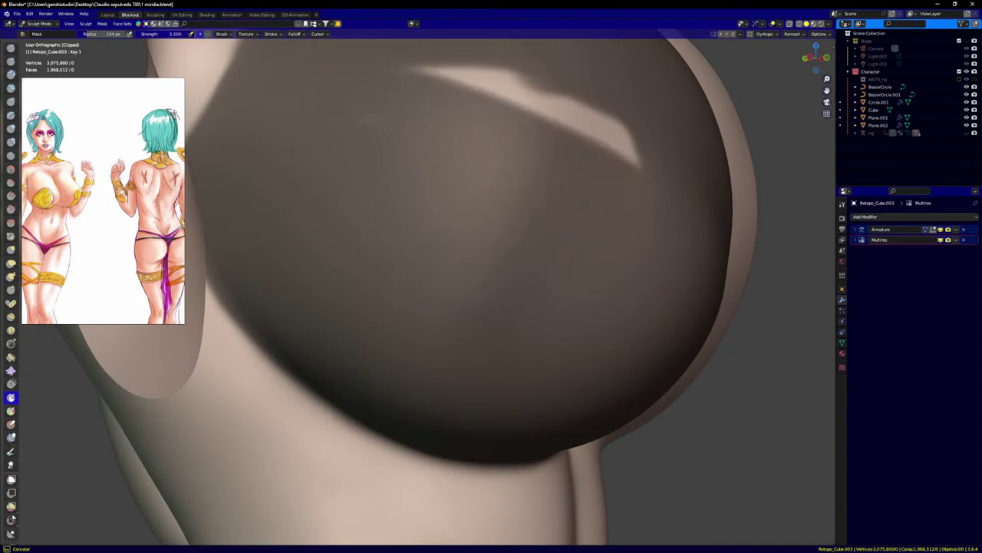
{"action": "mouse_move", "coordinate": [410, 79]}
{"action": "left_mouse_down"}
{"action": "mouse_move", "coordinate": [606, 130]}
{"action": "mouse_move", "coordinate": [630, 160]}
{"action": "left_mouse_up"}
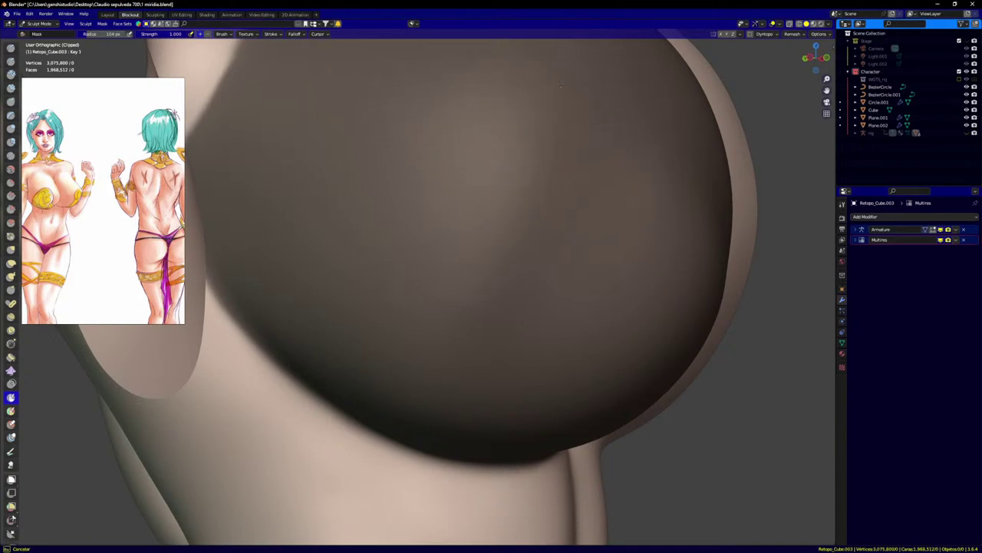
{"action": "left_click_drag", "start_coordinate": [479, 240], "coordinate": [518, 263]}
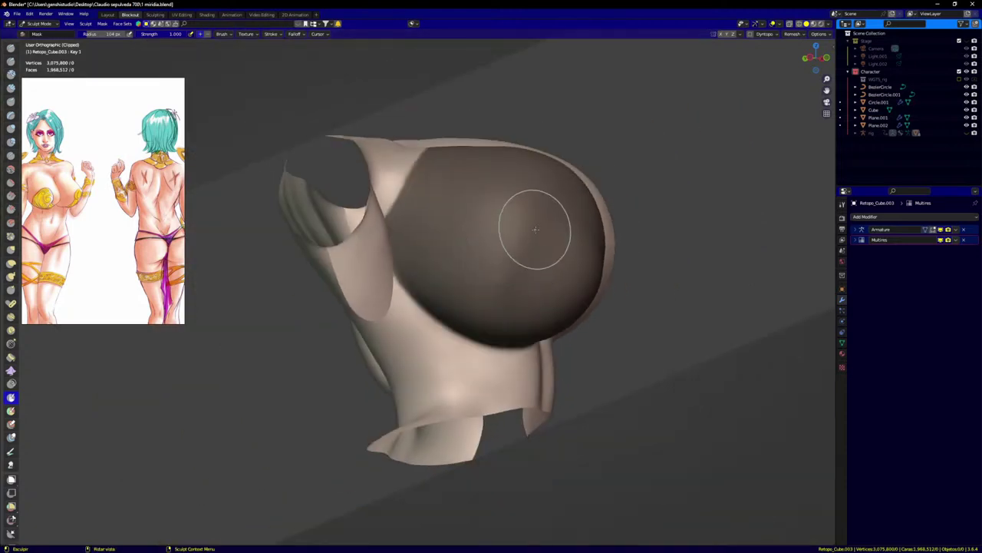
Step: Remove the viewport clipping region and show the whole upper body in front view
{"action": "mouse_move", "coordinate": [535, 228]}
{"action": "middle_mouse_down"}
{"action": "mouse_move", "coordinate": [478, 263]}
{"action": "mouse_move", "coordinate": [578, 168]}
{"action": "middle_mouse_up"}
{"action": "mouse_move", "coordinate": [565, 200]}
{"action": "middle_mouse_down"}
{"action": "mouse_move", "coordinate": [495, 238]}
{"action": "mouse_move", "coordinate": [530, 240]}
{"action": "mouse_move", "coordinate": [512, 247]}
{"action": "middle_mouse_up"}
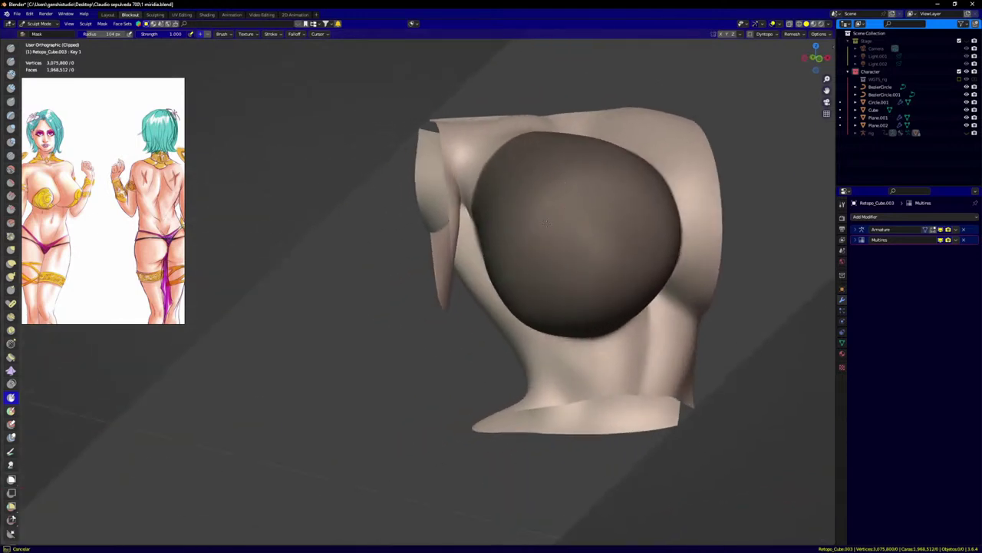
{"action": "key", "text": "KP_1"}
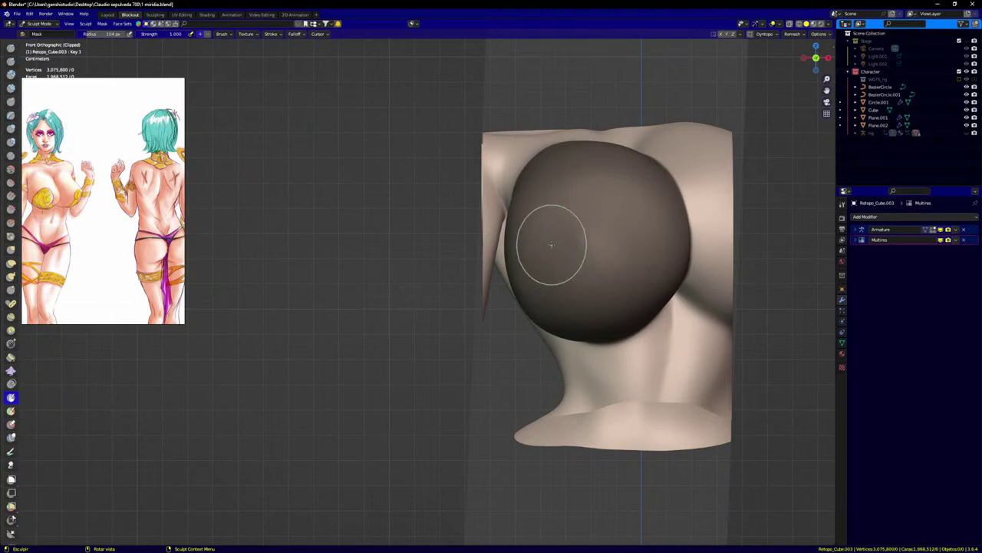
{"action": "key", "text": "alt+b"}
{"action": "middle_click_drag", "start_coordinate": [571, 228], "coordinate": [476, 244]}
{"action": "scroll", "coordinate": [608, 223], "scroll_direction": "down", "scroll_amount": 4}
{"action": "key", "text": "KP_1"}
{"action": "scroll", "coordinate": [596, 226], "scroll_direction": "down", "scroll_amount": 1}
{"action": "scroll", "coordinate": [499, 234], "scroll_direction": "up", "scroll_amount": 3}
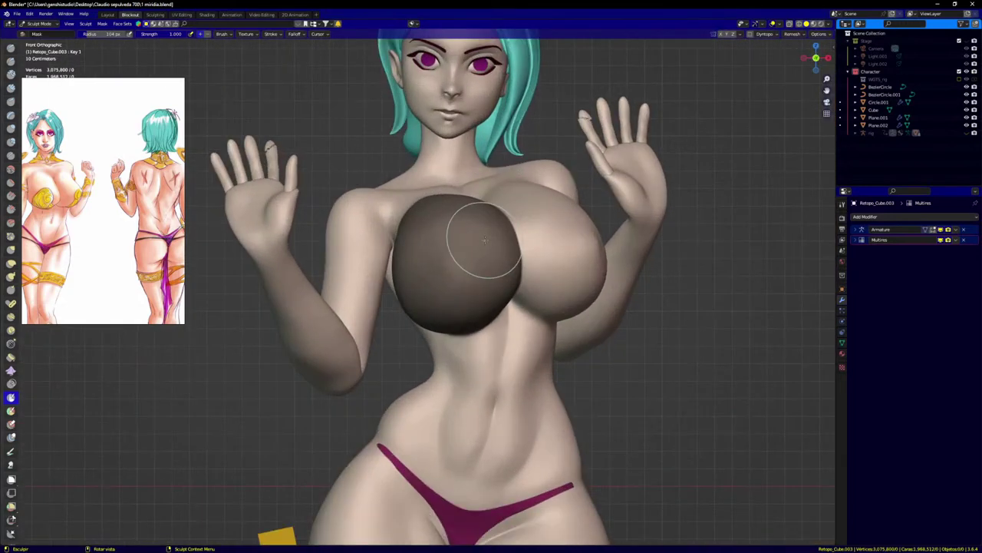
Step: Move the reference image lower in the viewport so it does not overlap the mask commands
{"action": "key", "text": "q"}
{"action": "left_click", "coordinate": [443, 302]}
{"action": "key", "text": "q"}
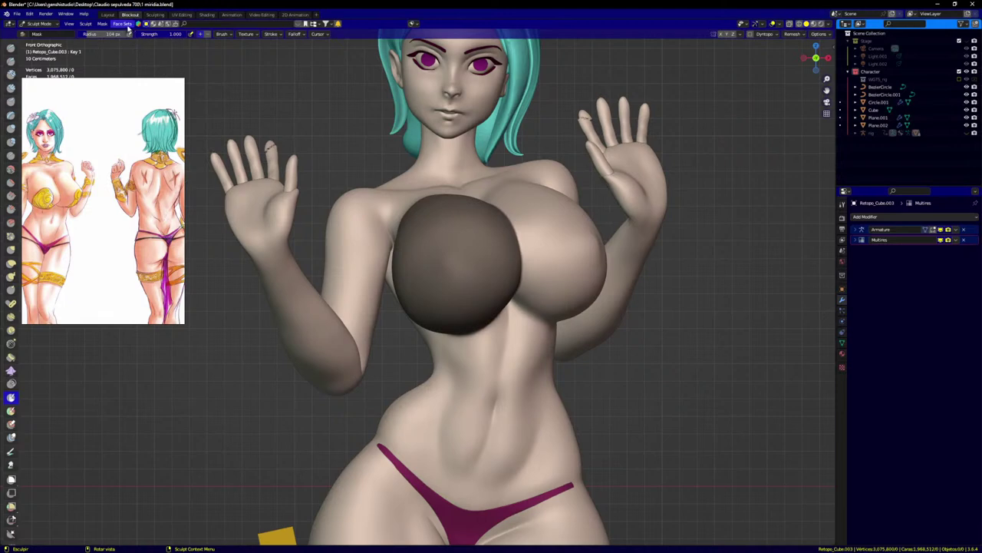
{"action": "left_click", "coordinate": [108, 24]}
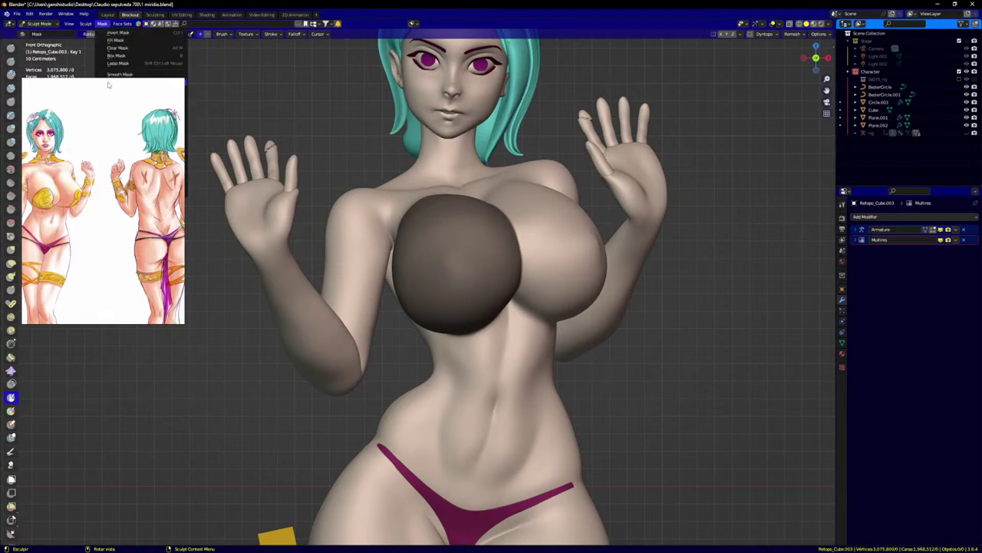
{"action": "left_click_drag", "start_coordinate": [109, 84], "coordinate": [105, 275]}
Step: Slice the masked area of the right breast into a new object
{"action": "left_click", "coordinate": [102, 24]}
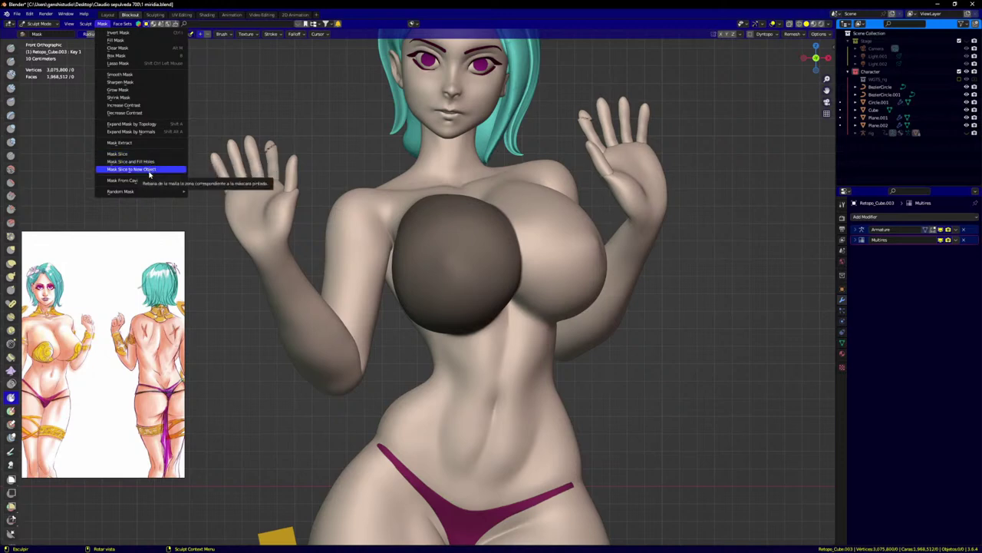
{"action": "key", "text": "Return"}
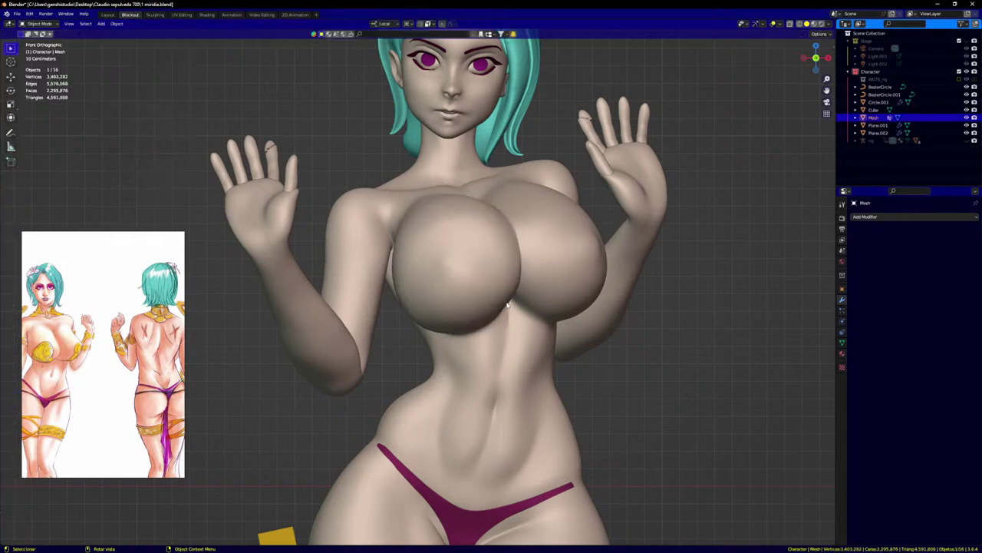
Step: Undo the slice of the masked right breast and toggle the viewport visibility of individual scene objects to identify the sliced piece
{"action": "key", "text": "ctrl+z"}
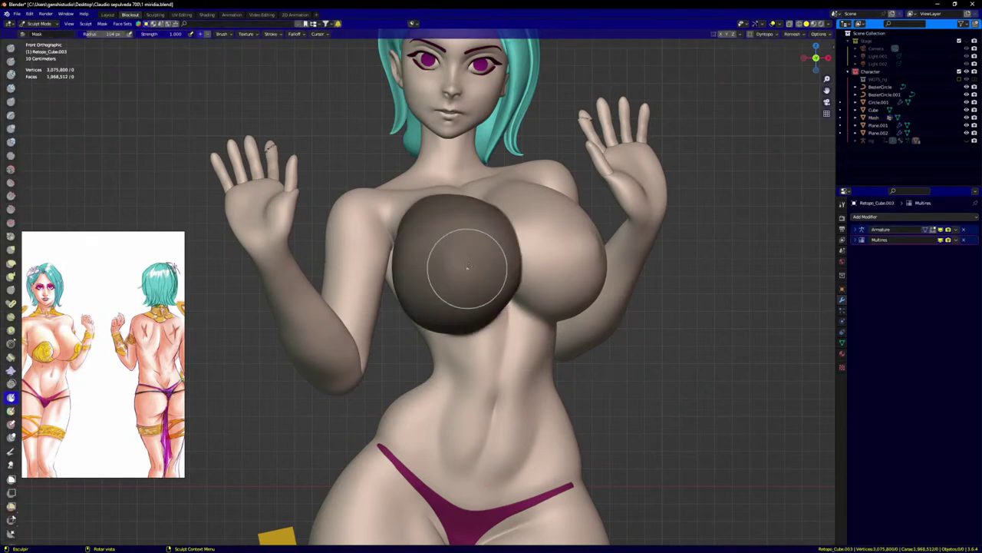
{"action": "mouse_move", "coordinate": [467, 261]}
{"action": "middle_mouse_down"}
{"action": "mouse_move", "coordinate": [422, 260]}
{"action": "mouse_move", "coordinate": [450, 263]}
{"action": "middle_mouse_up"}
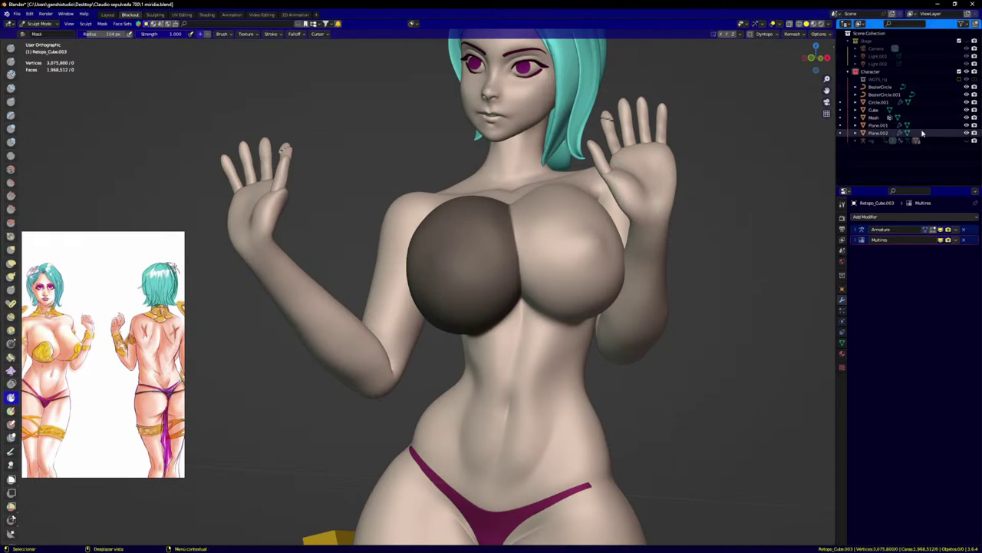
{"action": "left_click", "coordinate": [967, 133]}
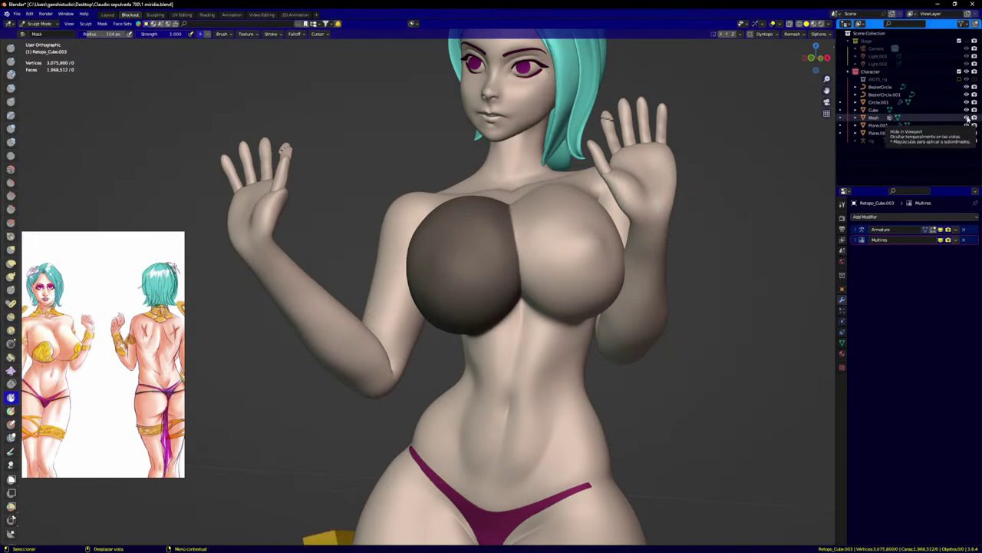
{"action": "left_click", "coordinate": [967, 118]}
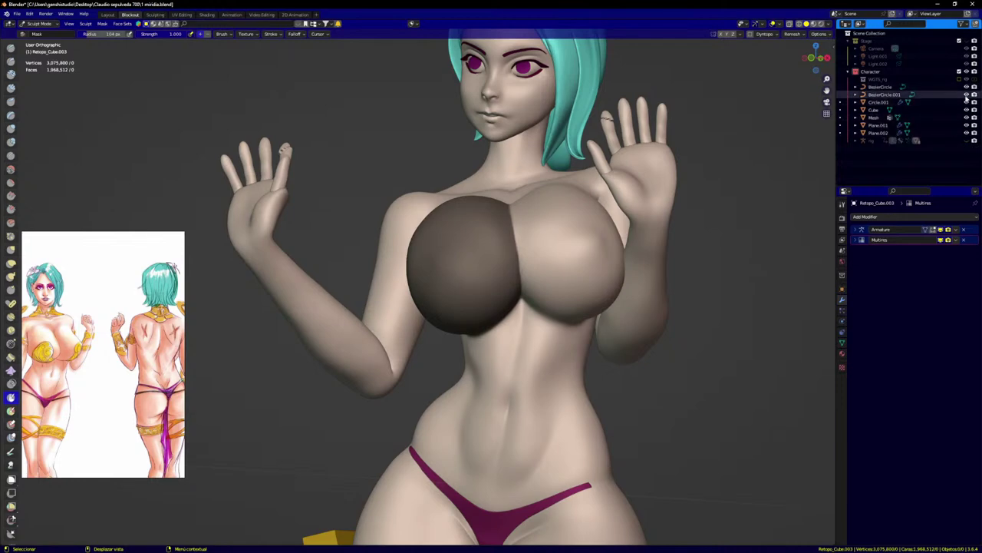
{"action": "left_click", "coordinate": [967, 94]}
Step: Try again to slice the masked area of the right breast into a new object
{"action": "mouse_move", "coordinate": [439, 249]}
{"action": "middle_mouse_down"}
{"action": "mouse_move", "coordinate": [495, 265]}
{"action": "mouse_move", "coordinate": [471, 263]}
{"action": "middle_mouse_up"}
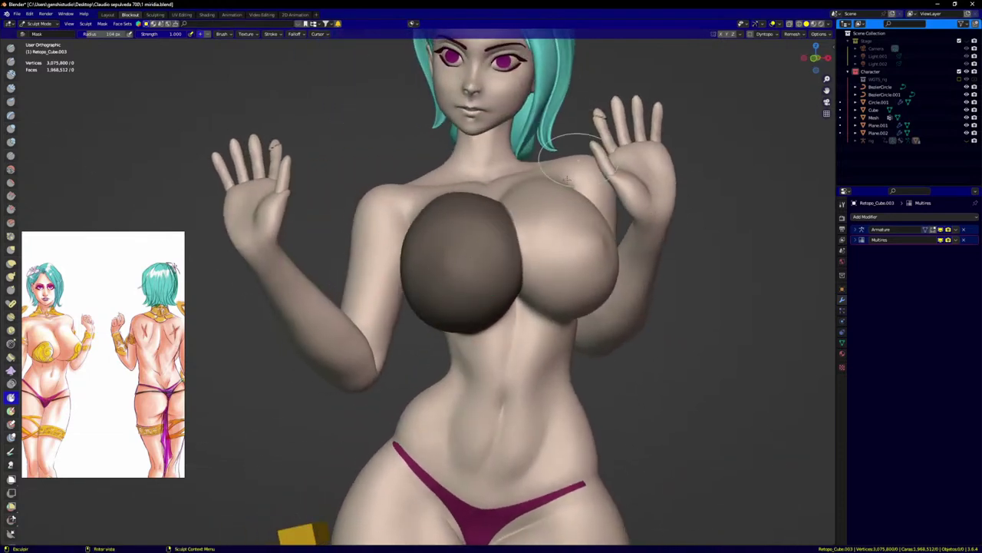
{"action": "middle_click_drag", "start_coordinate": [438, 241], "coordinate": [419, 214]}
{"action": "scroll", "coordinate": [439, 260], "scroll_direction": "up", "scroll_amount": 5}
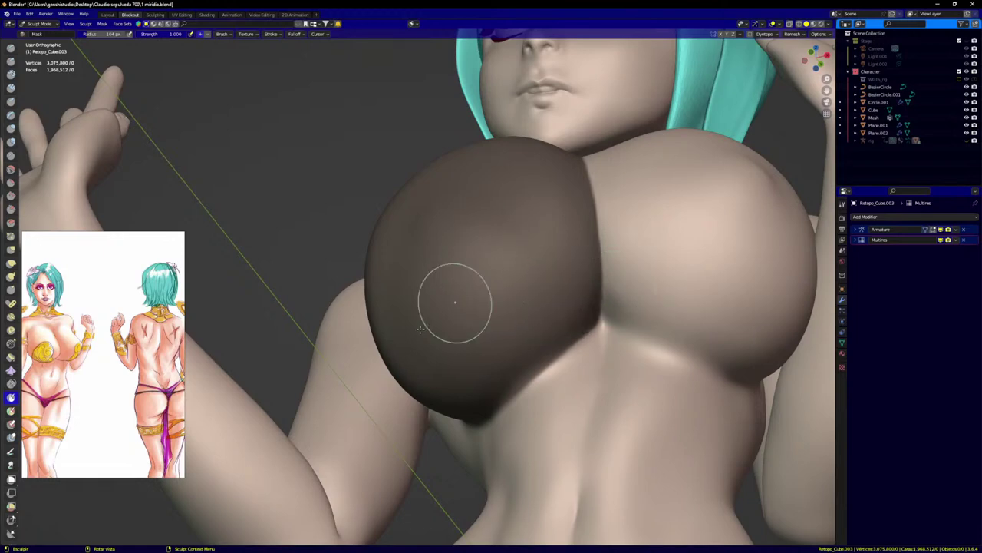
{"action": "key", "text": "KP_1"}
{"action": "scroll", "coordinate": [450, 307], "scroll_direction": "down", "scroll_amount": 4}
{"action": "scroll", "coordinate": [453, 307], "scroll_direction": "up", "scroll_amount": 3}
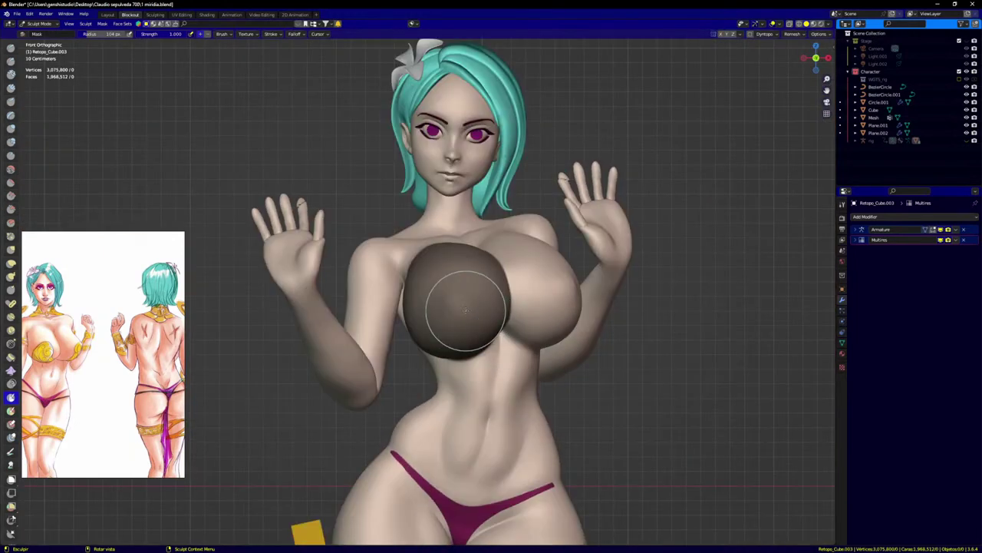
{"action": "left_click", "coordinate": [101, 24]}
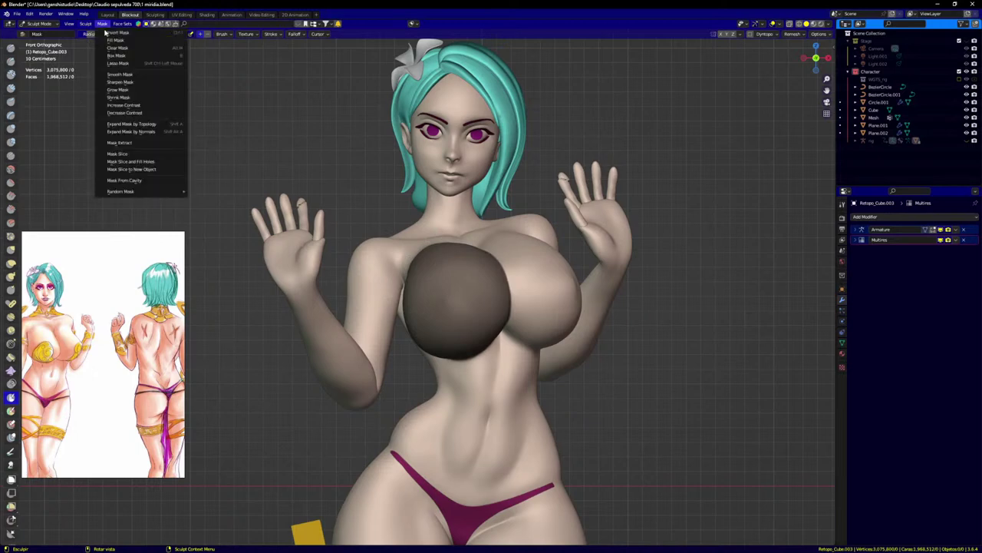
{"action": "left_click", "coordinate": [129, 169]}
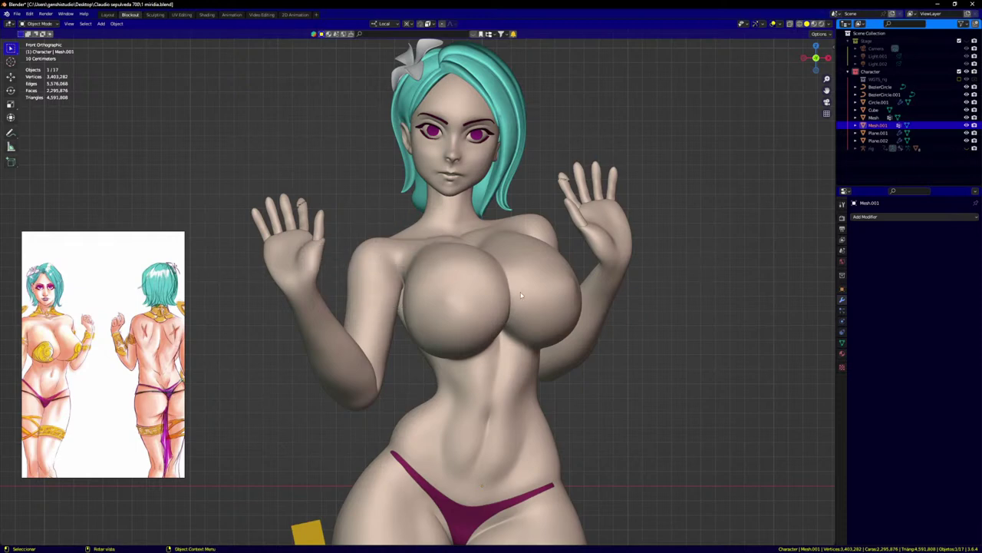
{"action": "key", "text": "ctrl+z"}
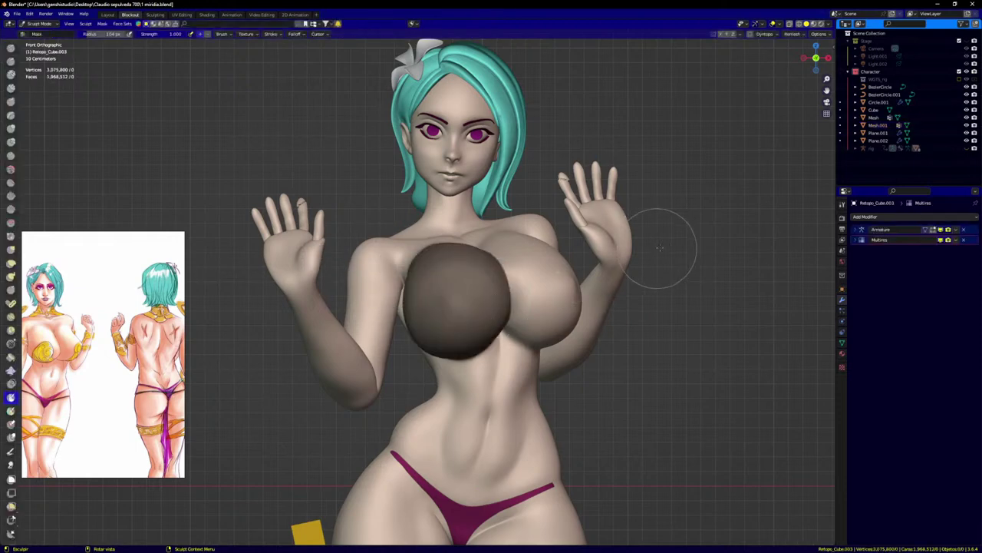
Step: Put the body in Object Mode and examine the sliced object Mesh.001 isolated in local view
{"action": "key", "text": "ctrl+Tab"}
{"action": "left_click", "coordinate": [206, 235]}
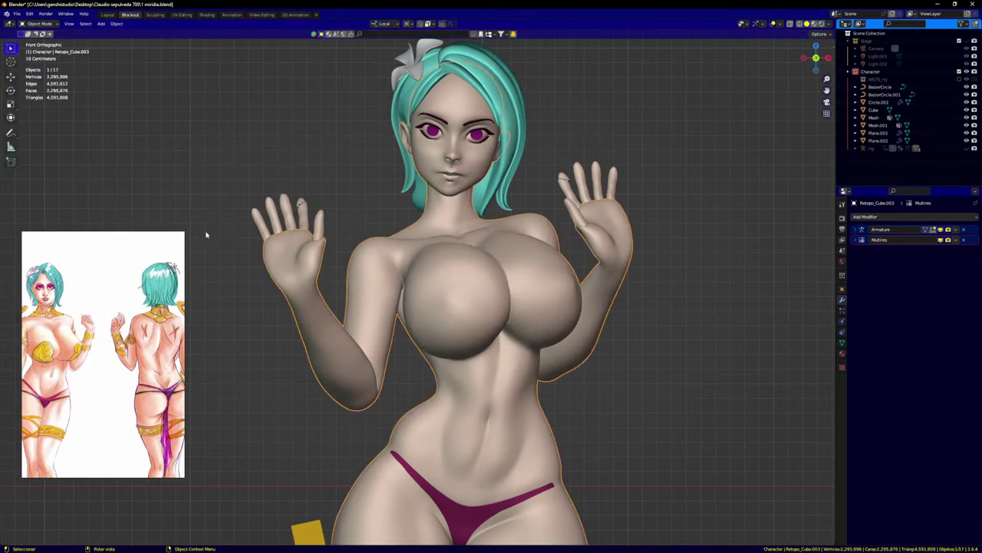
{"action": "left_click", "coordinate": [878, 141]}
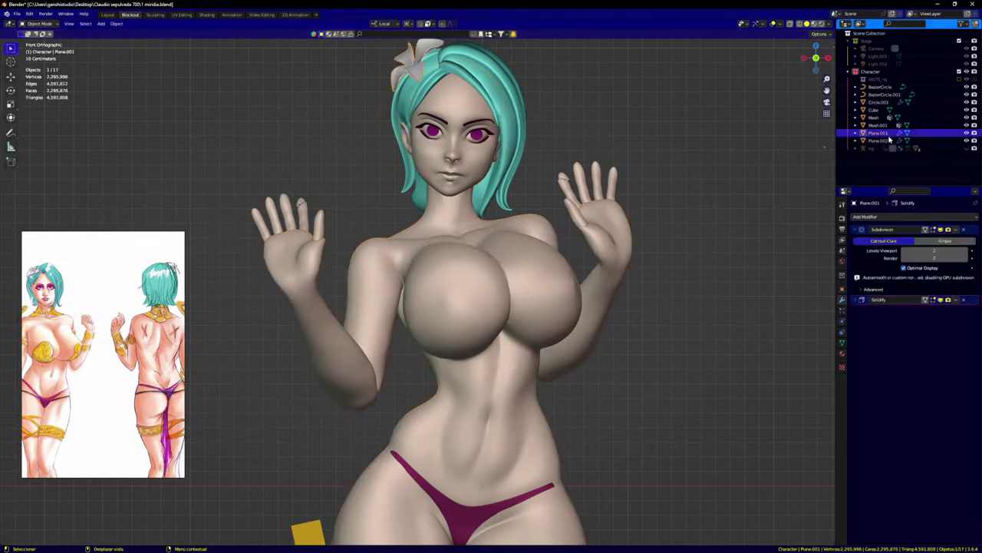
{"action": "left_click", "coordinate": [877, 133]}
{"action": "left_click", "coordinate": [882, 125]}
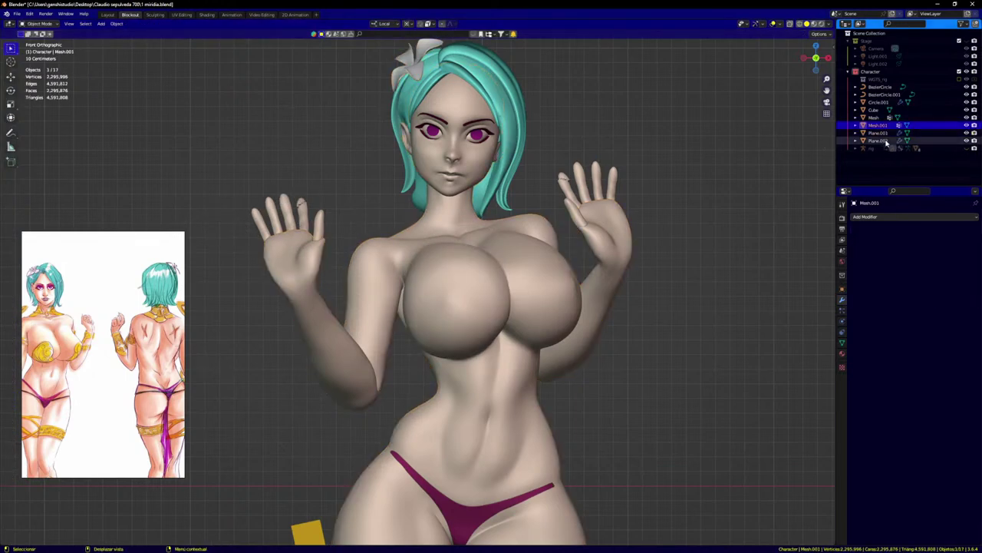
{"action": "left_click", "coordinate": [882, 140]}
{"action": "left_click", "coordinate": [883, 133]}
{"action": "left_click", "coordinate": [884, 125]}
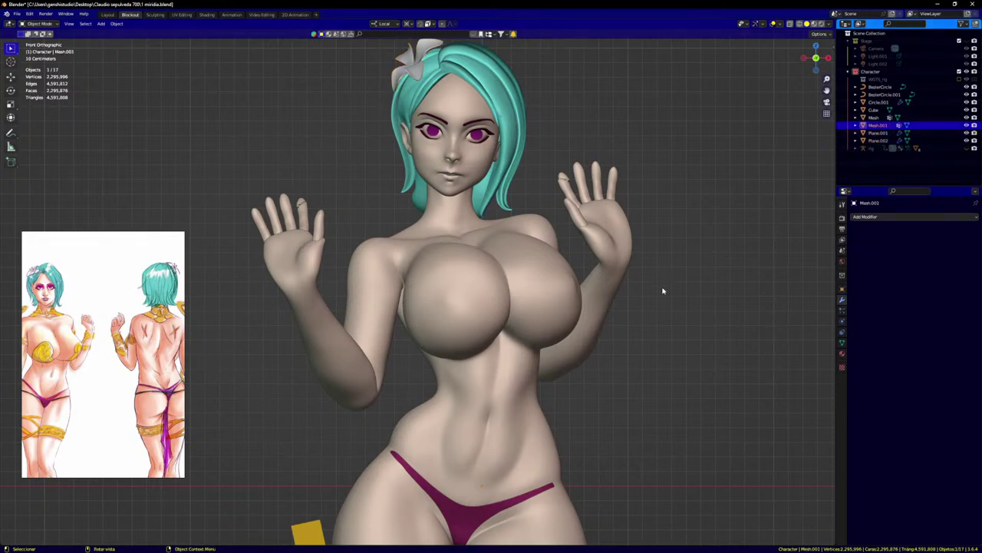
{"action": "key", "text": "KP_Divide"}
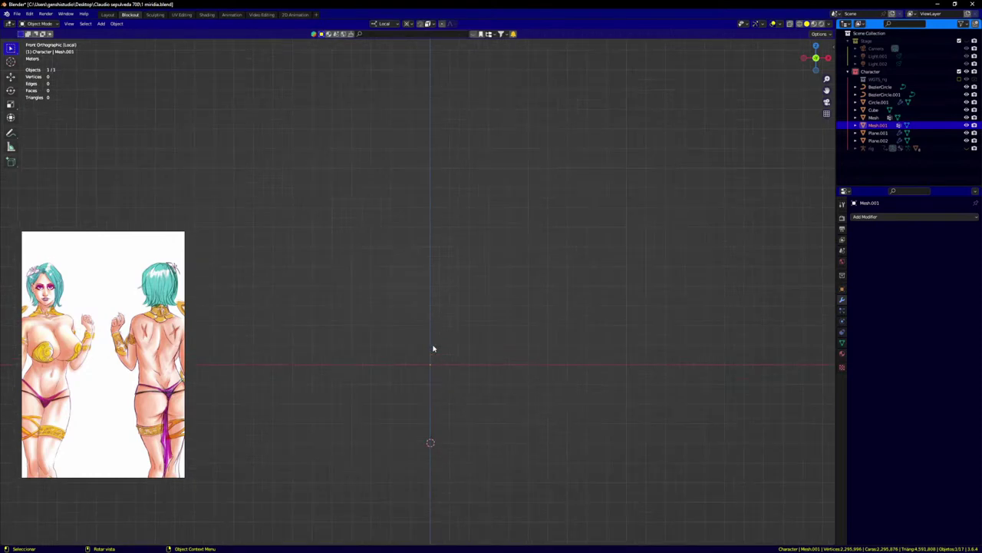
{"action": "key", "text": "KP_Divide"}
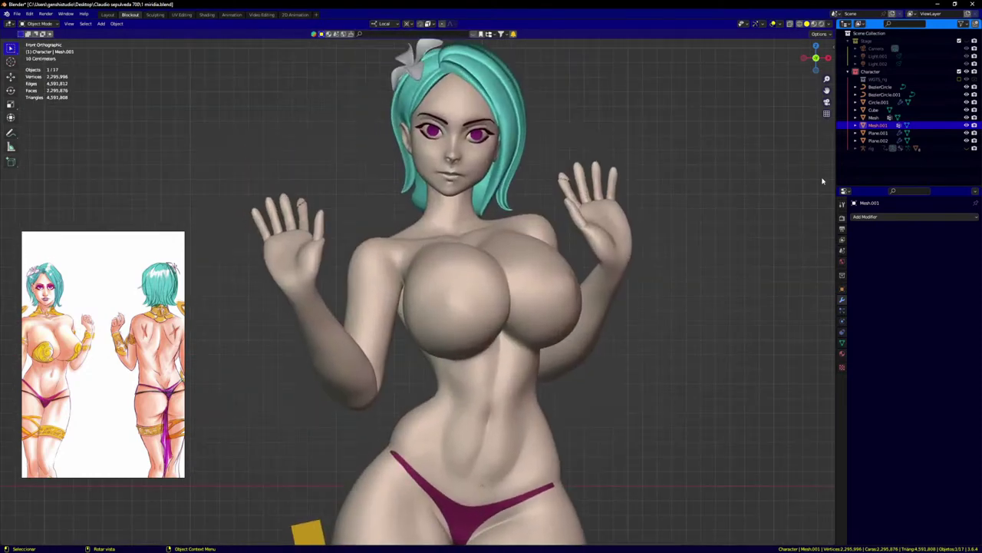
Step: Examine Plane.002 isolated in local view, then restore the full scene
{"action": "left_click", "coordinate": [888, 133]}
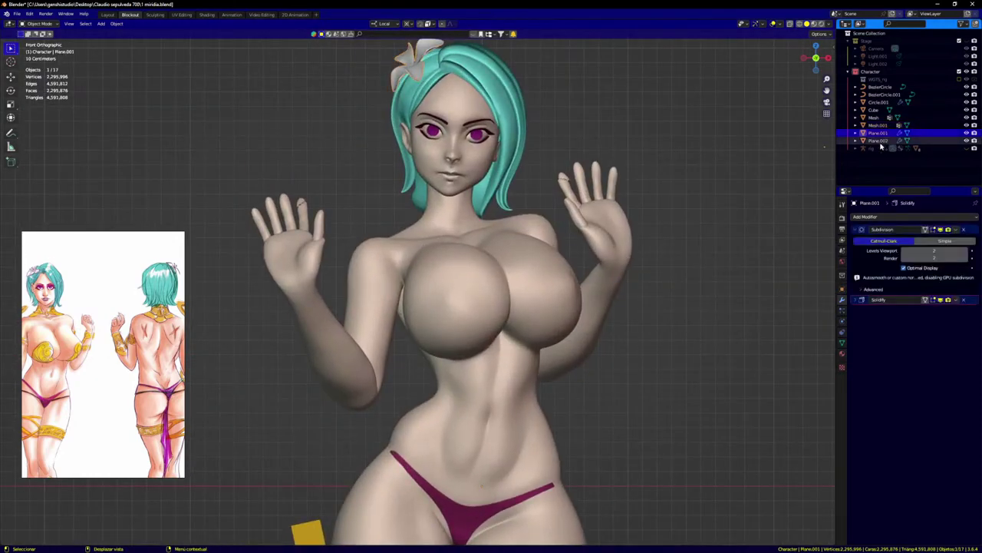
{"action": "left_click", "coordinate": [880, 141]}
{"action": "key", "text": "KP_Divide"}
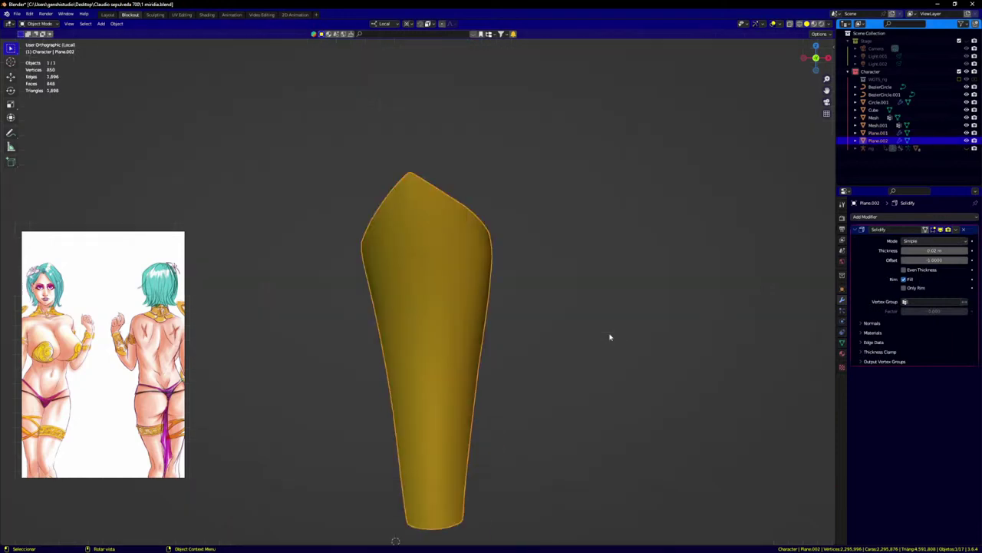
{"action": "key", "text": "KP_Divide"}
Step: Check Mesh.001 once more in local view and delete it
{"action": "left_click", "coordinate": [889, 133]}
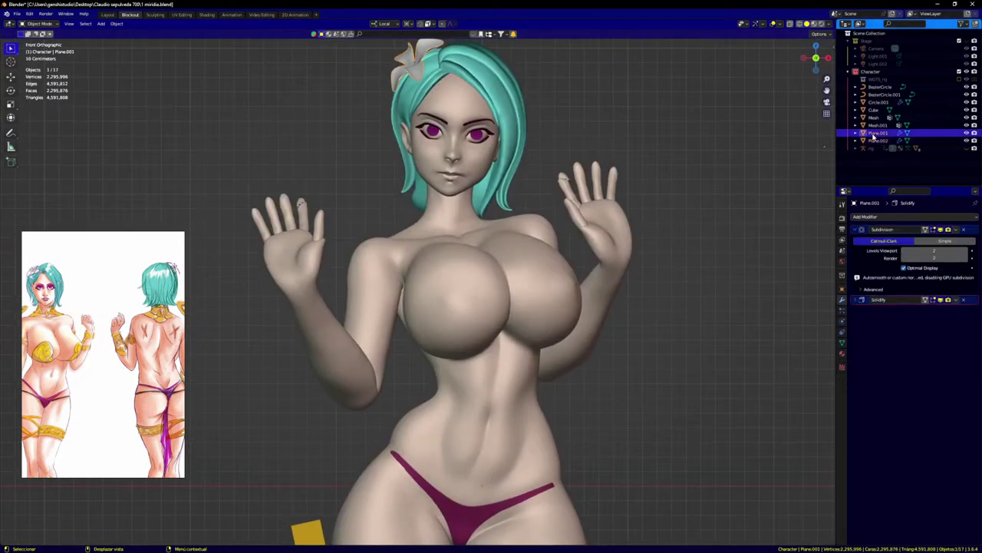
{"action": "left_click", "coordinate": [879, 125]}
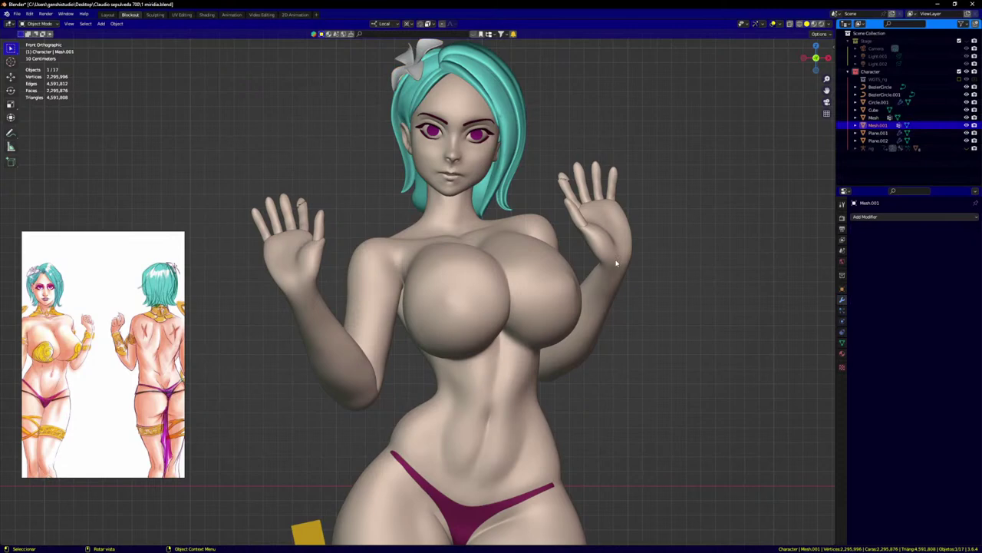
{"action": "key", "text": "KP_Divide"}
{"action": "scroll", "coordinate": [418, 305], "scroll_direction": "down", "scroll_amount": 18}
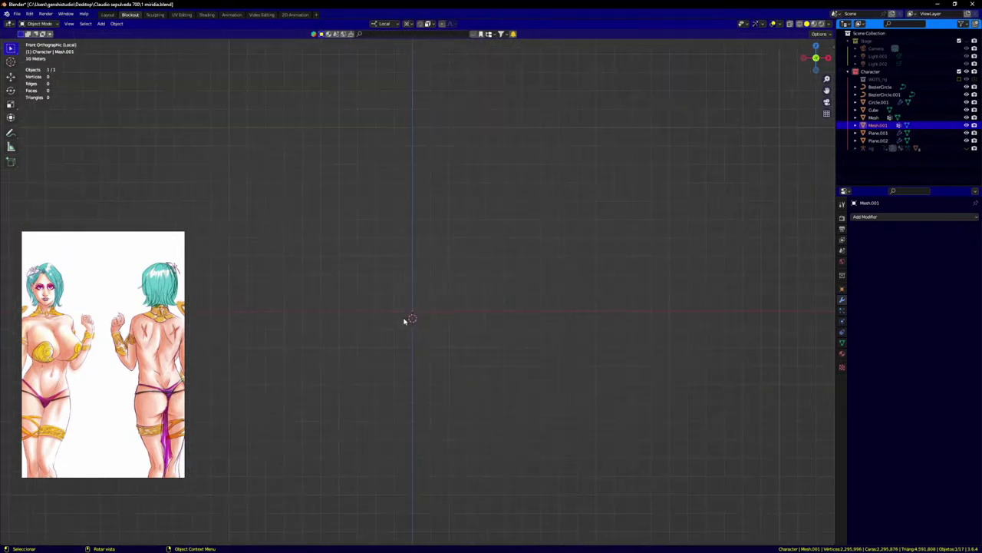
{"action": "scroll", "coordinate": [401, 313], "scroll_direction": "up", "scroll_amount": 9}
{"action": "key", "text": "KP_Divide"}
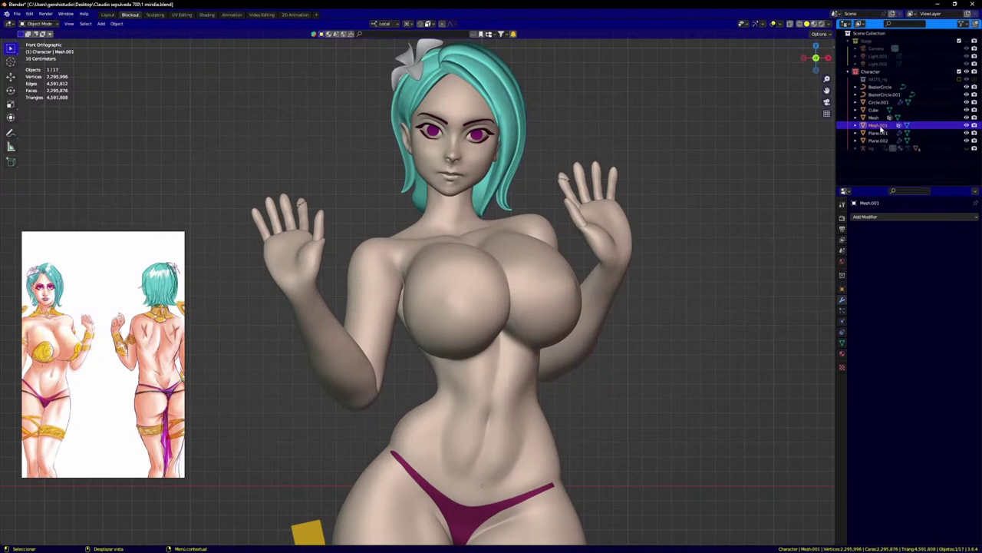
{"action": "key", "text": "x"}
Step: Return the body to Sculpt Mode and create a face set from the masked area of the right breast
{"action": "left_click", "coordinate": [500, 315]}
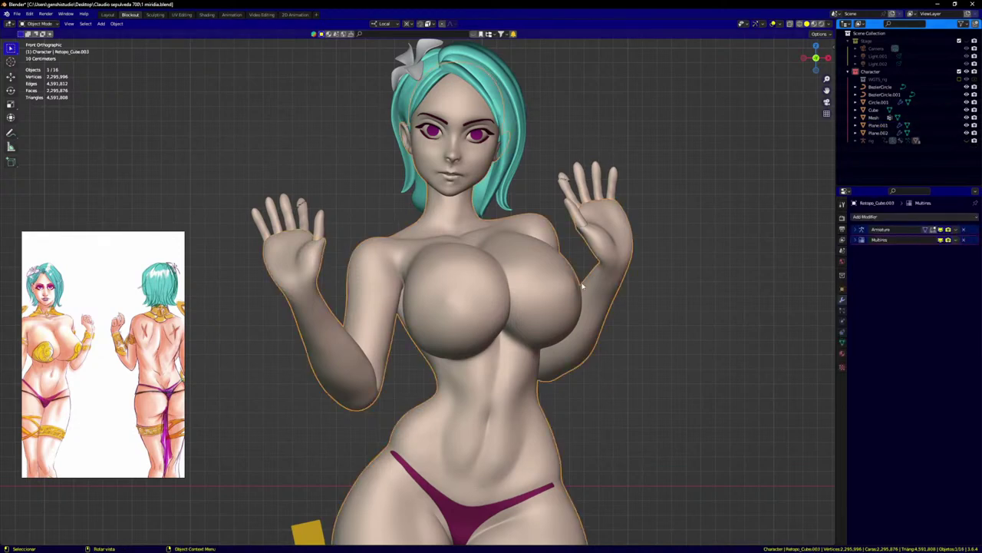
{"action": "key", "text": "ctrl+Tab"}
{"action": "left_click", "coordinate": [586, 471]}
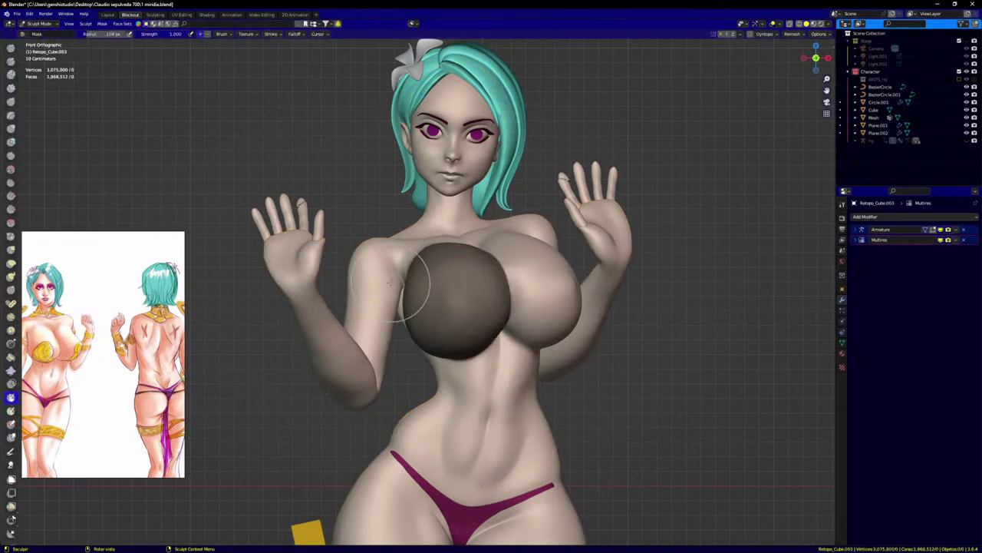
{"action": "key", "text": "q"}
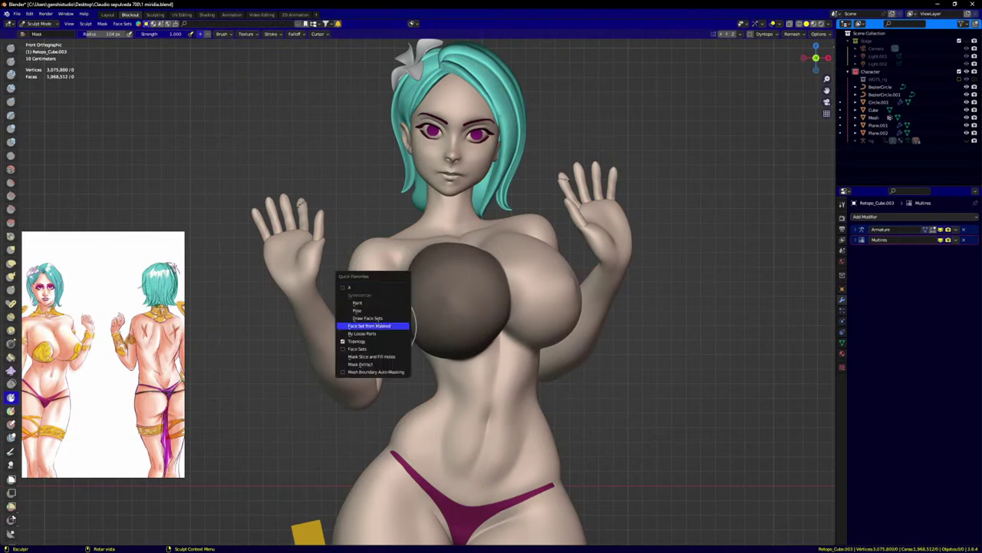
{"action": "left_click", "coordinate": [376, 325]}
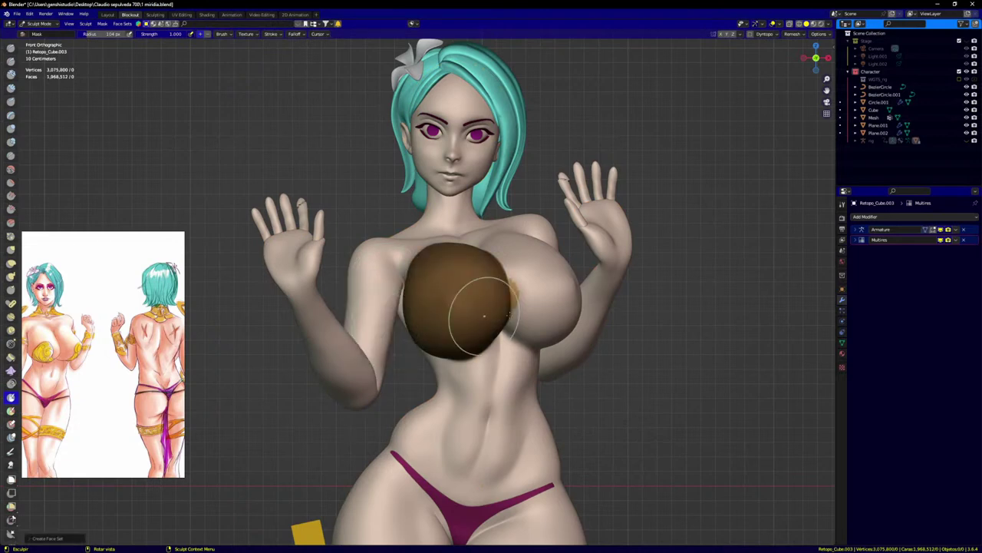
Step: Trim the jagged face set spill on the inner side of the left breast with the Draw Face Sets brush
{"action": "middle_click_drag", "start_coordinate": [559, 285], "coordinate": [470, 296]}
{"action": "scroll", "coordinate": [470, 296], "scroll_direction": "up", "scroll_amount": 4}
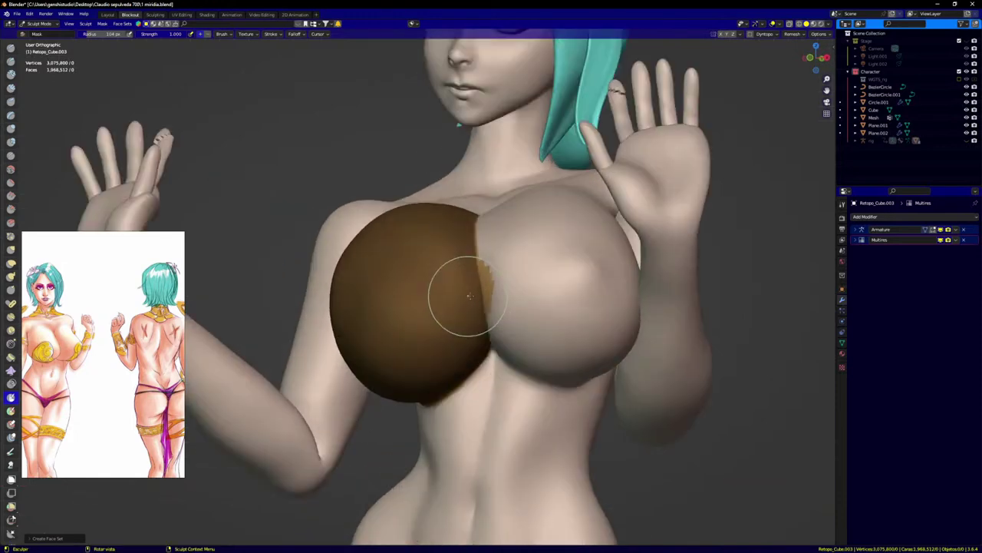
{"action": "scroll", "coordinate": [469, 295], "scroll_direction": "up", "scroll_amount": 3}
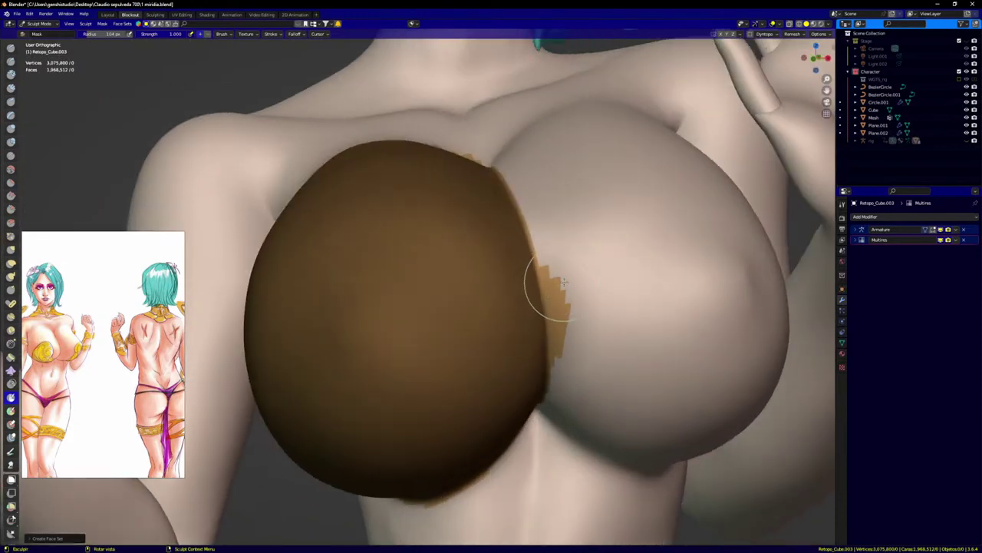
{"action": "scroll", "coordinate": [518, 290], "scroll_direction": "up", "scroll_amount": 2}
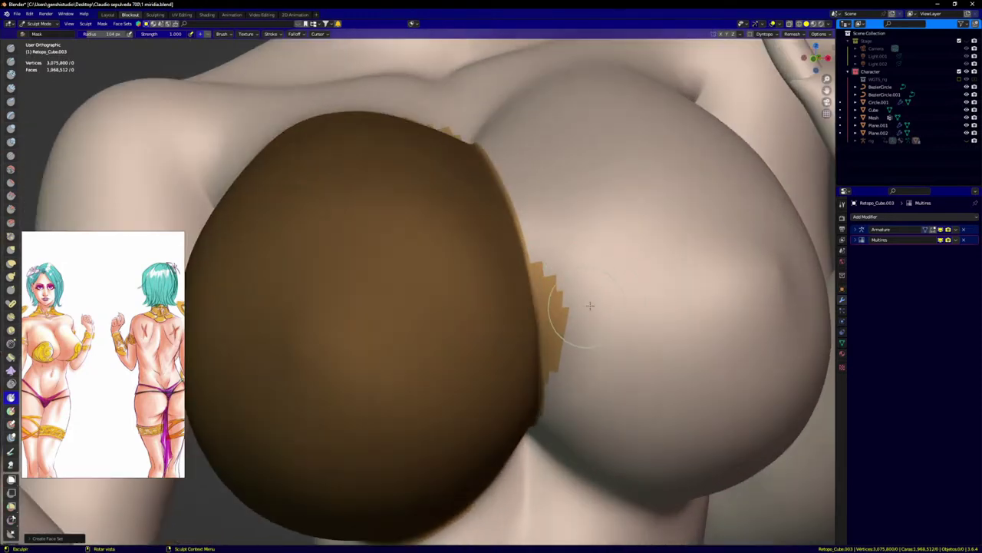
{"action": "key", "text": "q"}
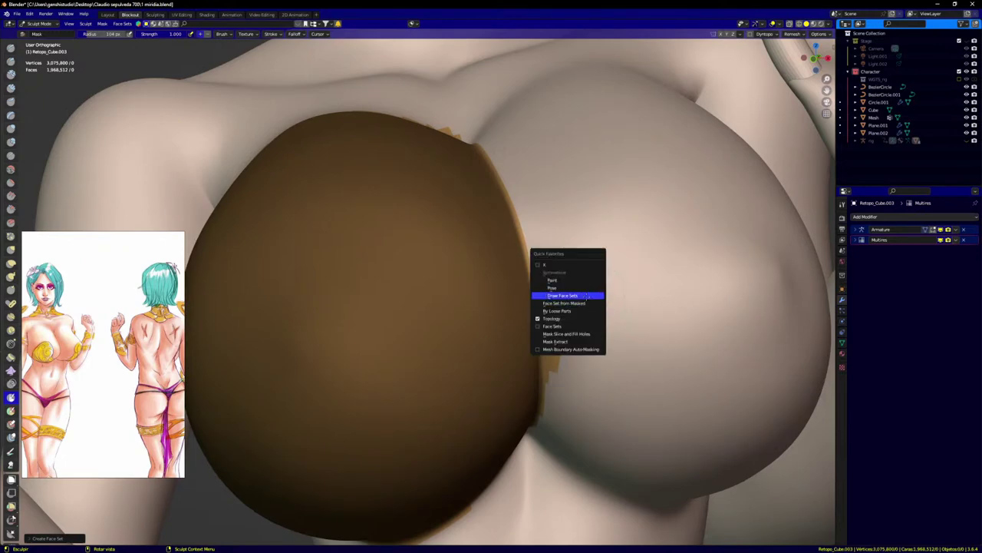
{"action": "left_click", "coordinate": [585, 296]}
{"action": "middle_click_drag", "start_coordinate": [603, 310], "coordinate": [613, 305]}
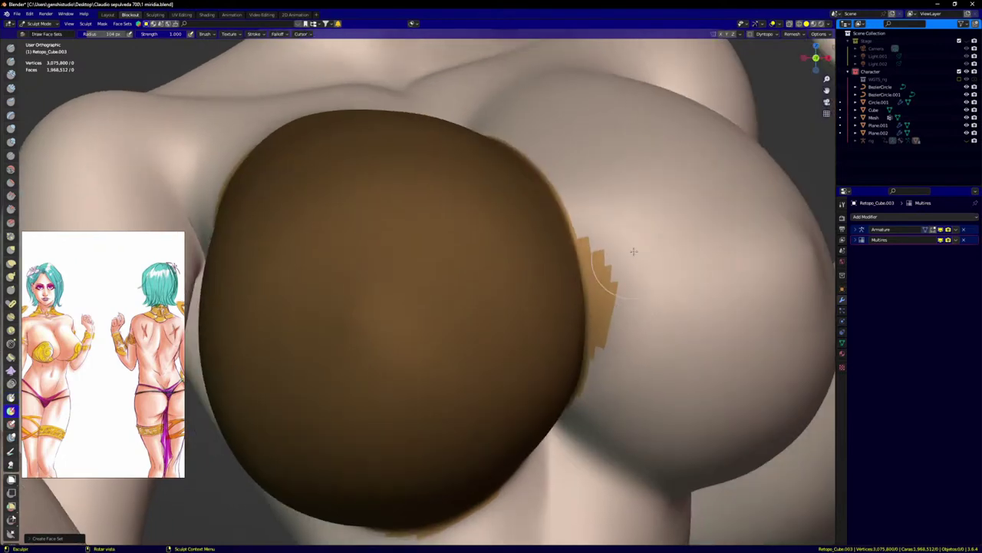
{"action": "left_click_drag", "start_coordinate": [636, 341], "coordinate": [626, 227], "text": "ctrl"}
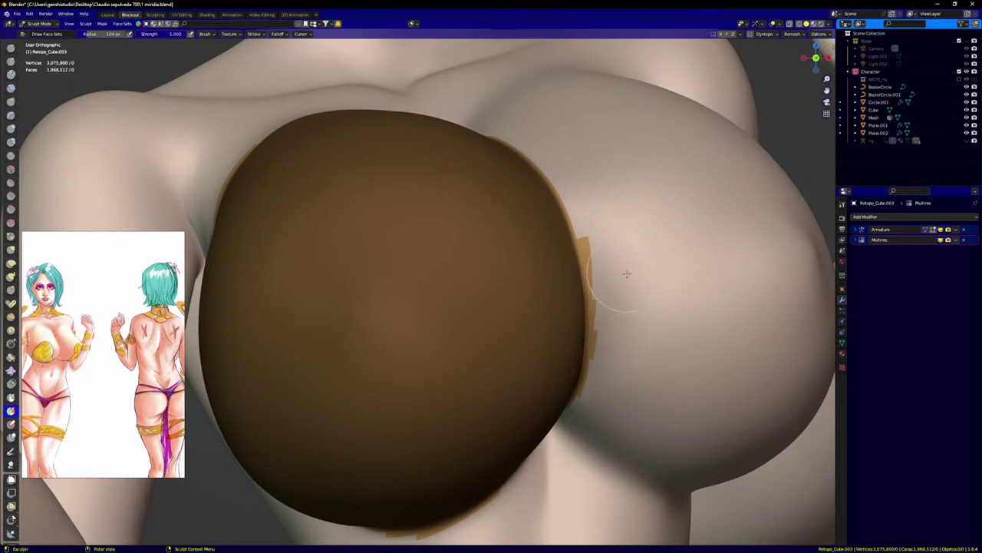
Step: Set the Draw Face Sets brush radius to 42 px and trim the face set spill along the right breast's inner edge
{"action": "key", "text": "f"}
{"action": "left_click", "coordinate": [599, 272]}
{"action": "middle_click_drag", "start_coordinate": [599, 272], "coordinate": [609, 289]}
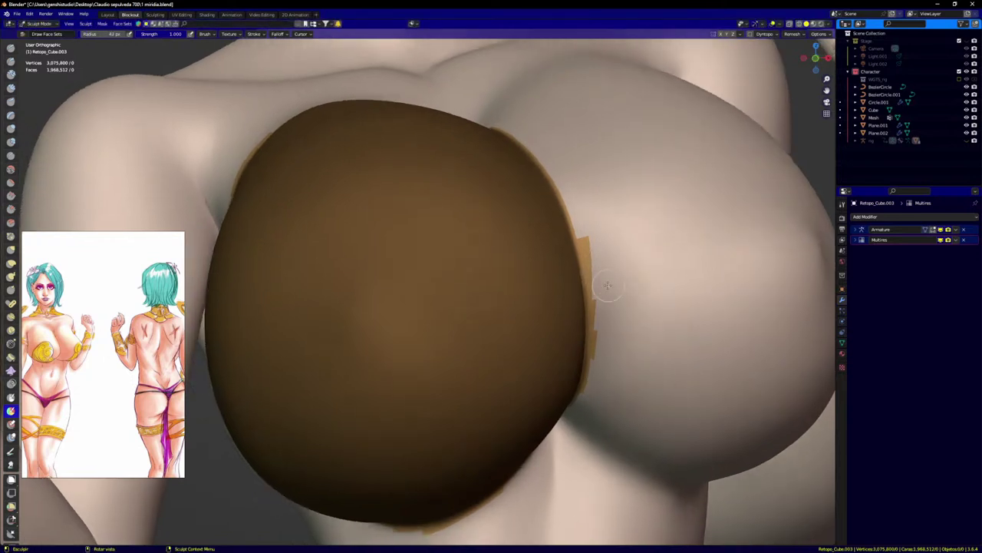
{"action": "scroll", "coordinate": [604, 273], "scroll_direction": "up", "scroll_amount": 1}
{"action": "left_click_drag", "start_coordinate": [594, 224], "coordinate": [599, 362], "text": "ctrl"}
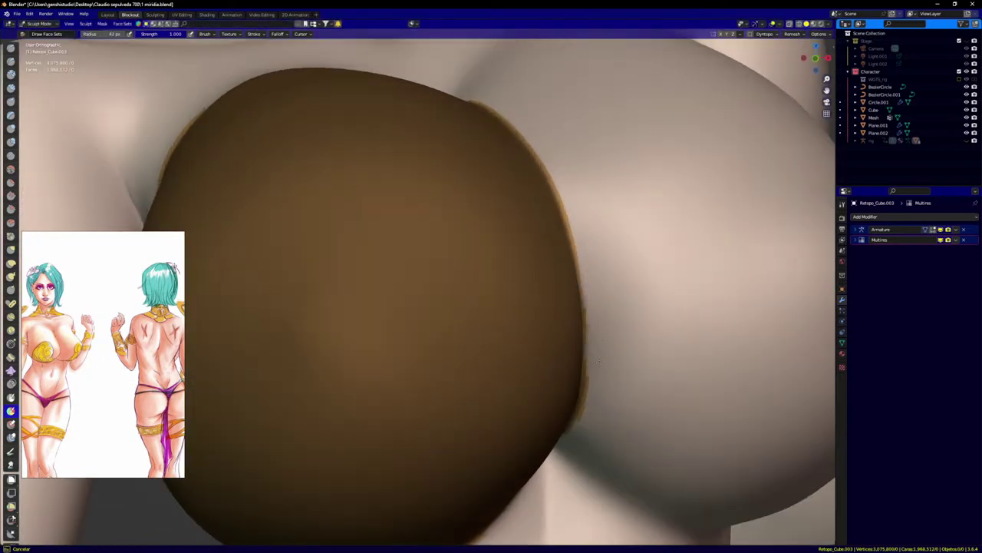
{"action": "scroll", "coordinate": [581, 438], "scroll_direction": "down", "scroll_amount": 2}
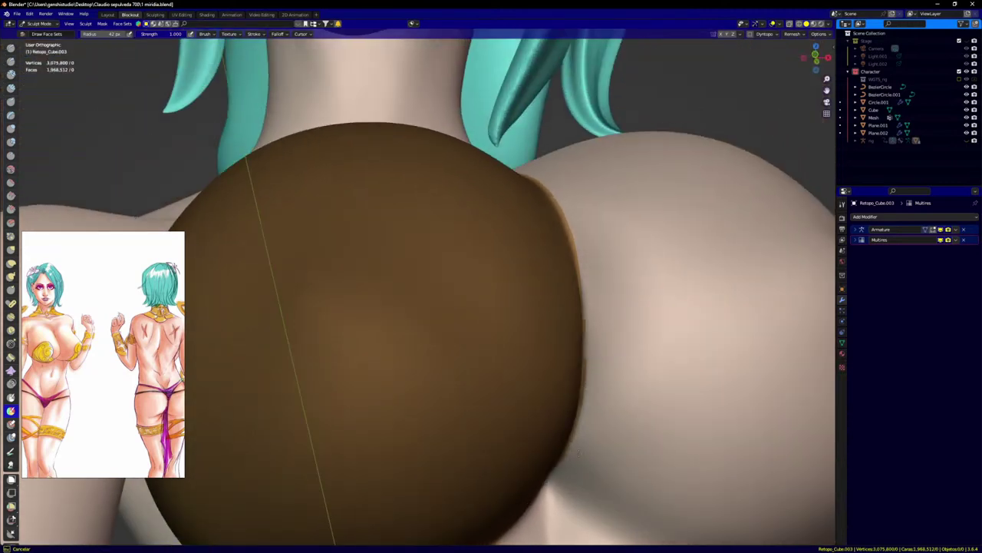
{"action": "scroll", "coordinate": [572, 464], "scroll_direction": "down", "scroll_amount": 5}
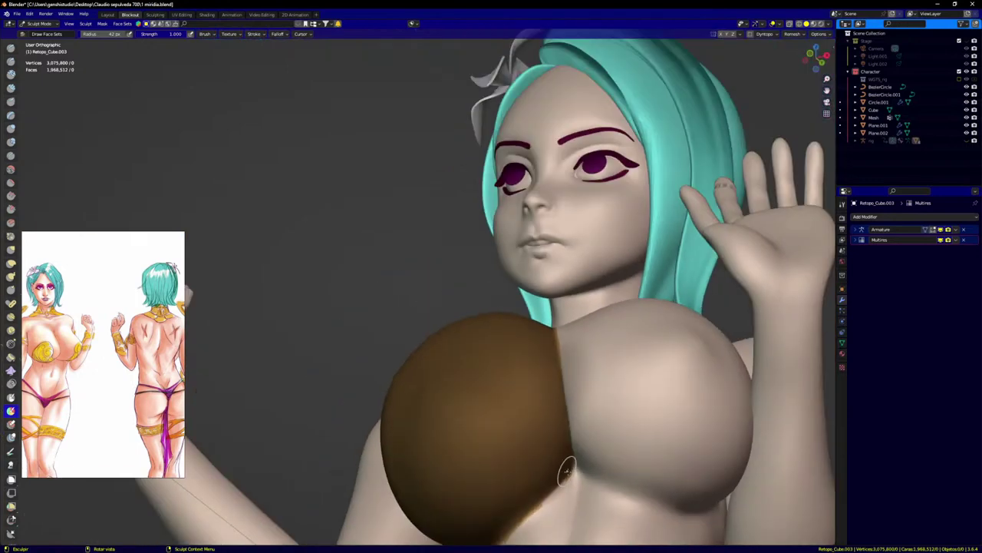
Step: Clean the jagged face set border along the underside of the right breast with the Draw Face Sets brush
{"action": "middle_click_drag", "start_coordinate": [566, 471], "coordinate": [686, 308]}
{"action": "scroll", "coordinate": [608, 388], "scroll_direction": "up", "scroll_amount": 4}
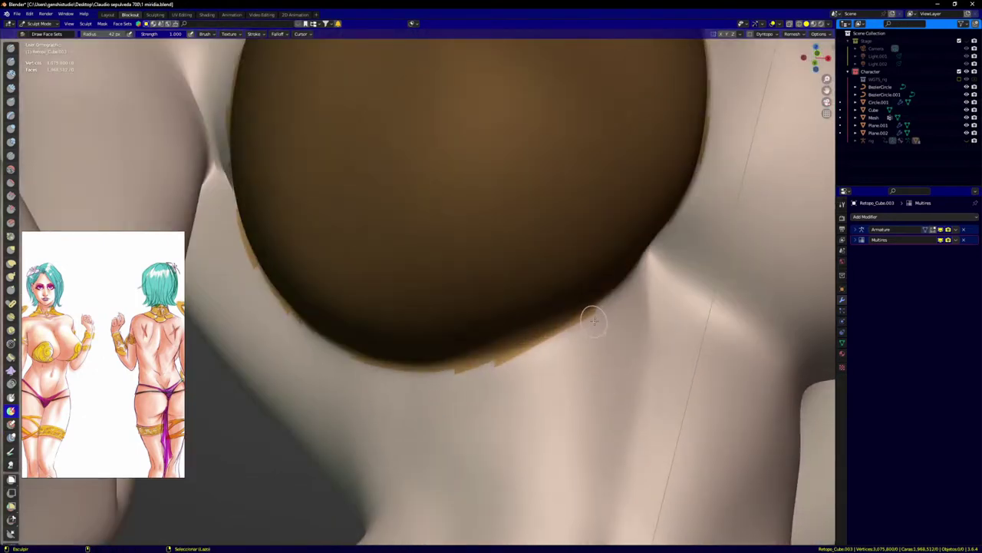
{"action": "left_click_drag", "start_coordinate": [602, 312], "coordinate": [603, 317]}
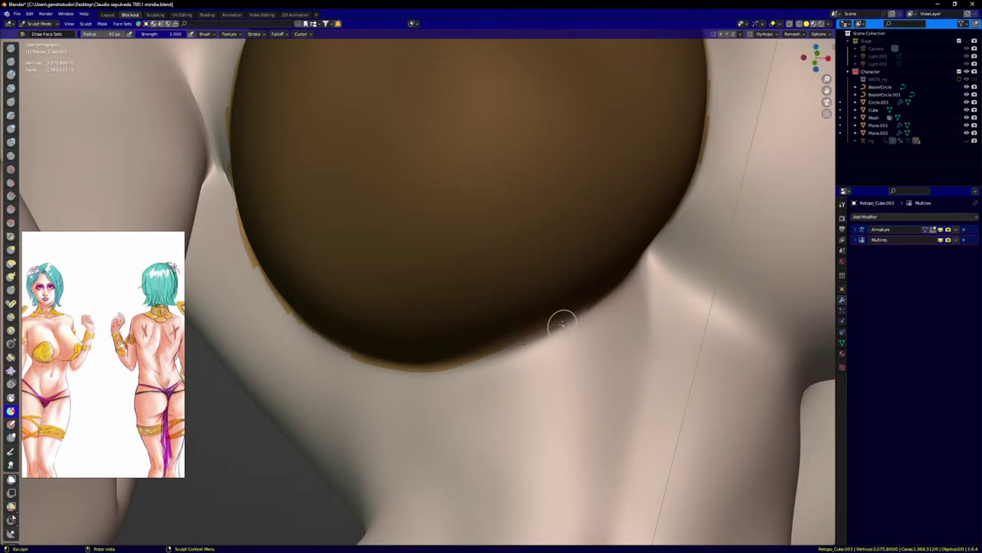
{"action": "middle_click_drag", "start_coordinate": [561, 324], "coordinate": [610, 351]}
{"action": "scroll", "coordinate": [309, 239], "scroll_direction": "down", "scroll_amount": 6}
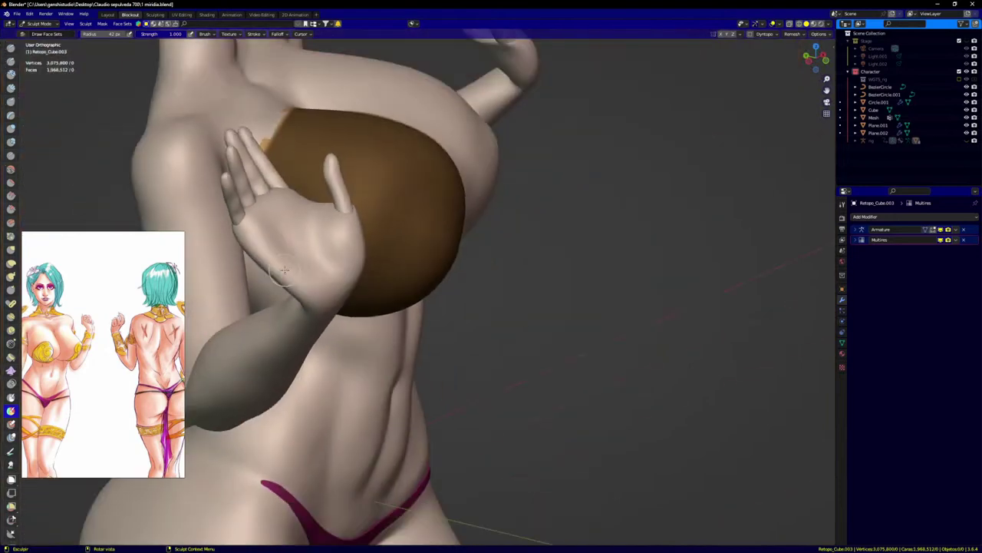
Step: Smooth the face set border from the armpit side up to the upper corner of the right breast
{"action": "middle_click_drag", "start_coordinate": [284, 244], "coordinate": [299, 259]}
{"action": "scroll", "coordinate": [292, 200], "scroll_direction": "up", "scroll_amount": 3}
{"action": "middle_click_drag", "start_coordinate": [294, 197], "coordinate": [281, 157]}
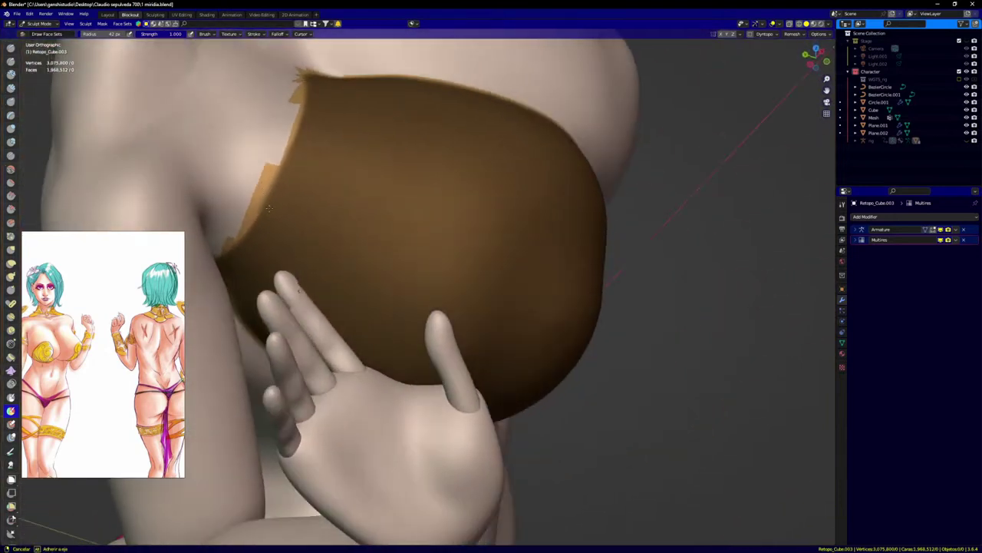
{"action": "scroll", "coordinate": [281, 160], "scroll_direction": "up", "scroll_amount": 4}
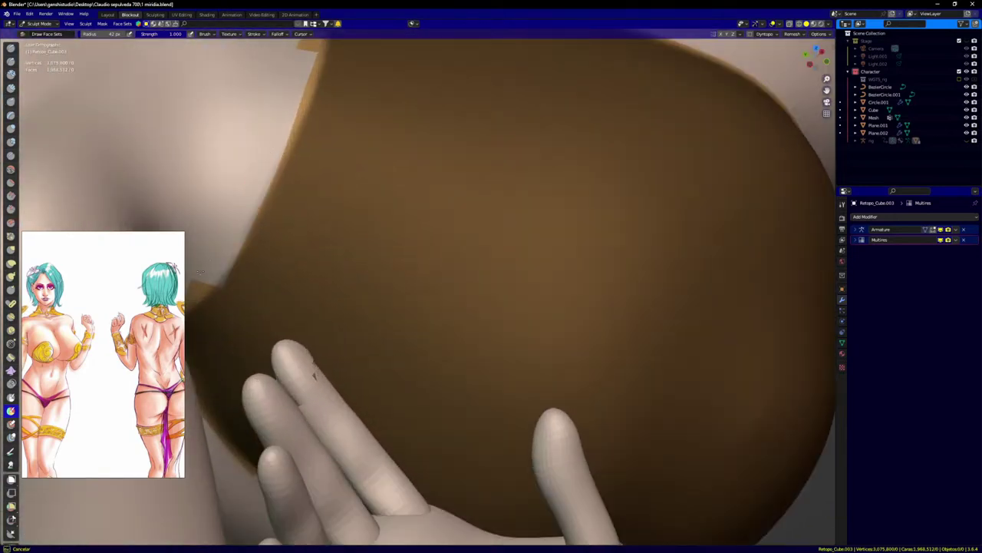
{"action": "scroll", "coordinate": [204, 288], "scroll_direction": "down", "scroll_amount": 4}
{"action": "mouse_move", "coordinate": [294, 243]}
{"action": "middle_mouse_down", "text": "shift"}
{"action": "mouse_move", "coordinate": [344, 232]}
{"action": "mouse_move", "coordinate": [288, 223]}
{"action": "middle_mouse_up", "text": "shift"}
{"action": "scroll", "coordinate": [337, 220], "scroll_direction": "up", "scroll_amount": 3}
{"action": "left_click_drag", "start_coordinate": [337, 217], "coordinate": [420, 167], "text": "ctrl"}
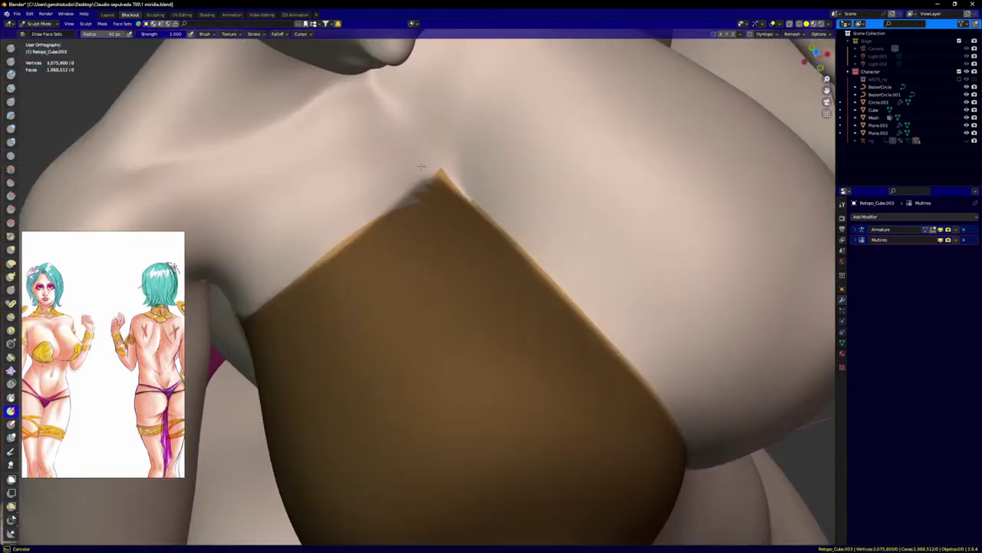
Step: Try to separate the masked right breast area with Mask Slice and Fill Holes, running it again from another angle
{"action": "scroll", "coordinate": [453, 195], "scroll_direction": "down", "scroll_amount": 5}
{"action": "key", "text": "KP_1"}
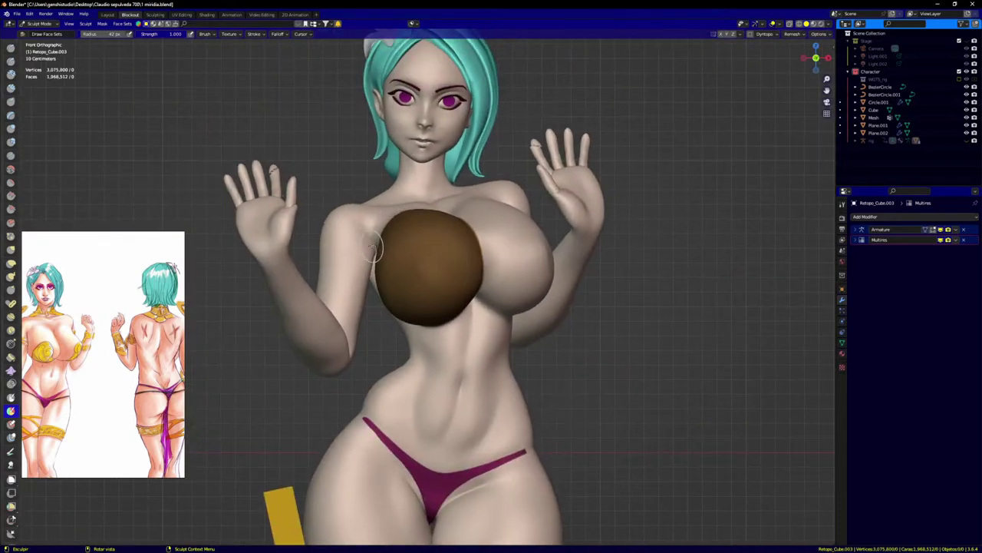
{"action": "key", "text": "q"}
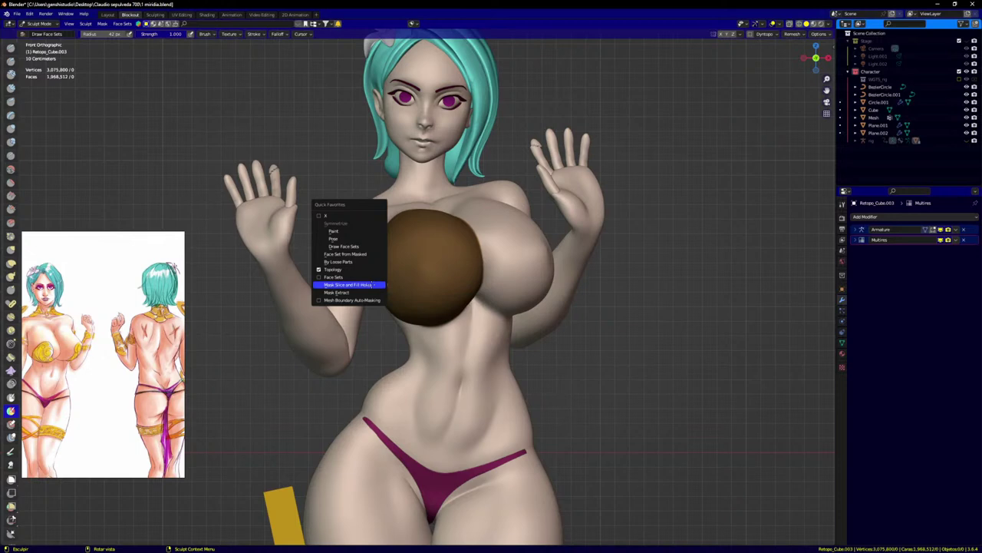
{"action": "left_click", "coordinate": [371, 285]}
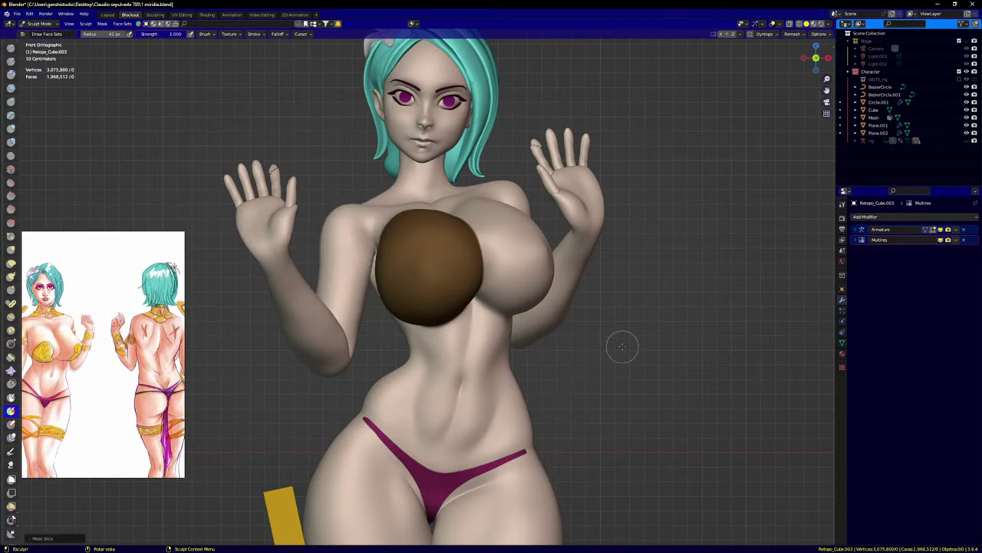
{"action": "middle_click_drag", "start_coordinate": [500, 310], "coordinate": [479, 347]}
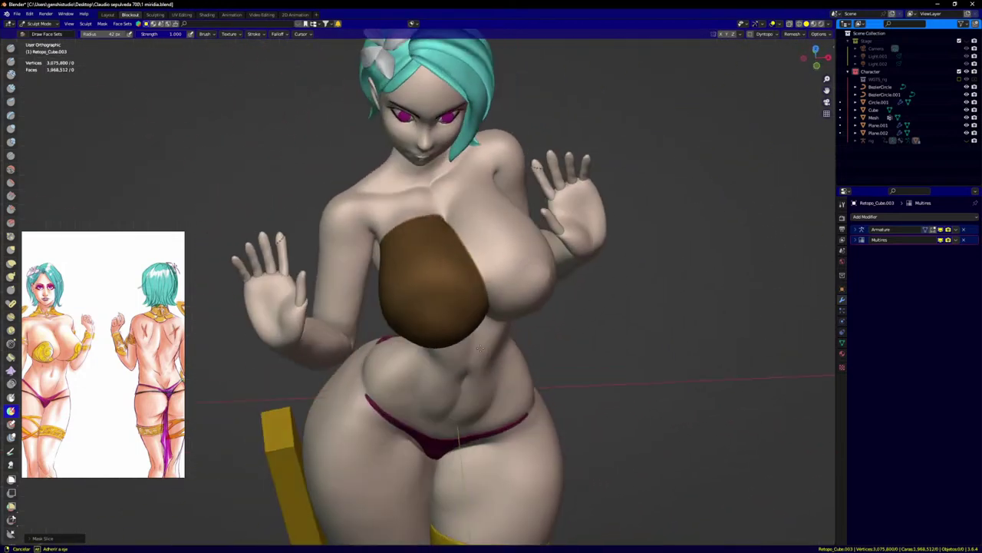
{"action": "key", "text": "q"}
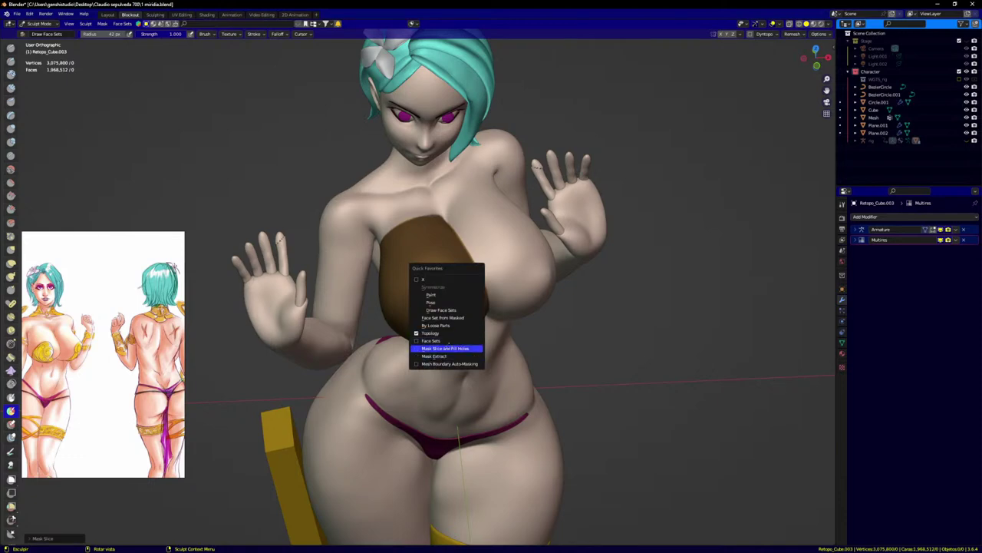
{"action": "left_click", "coordinate": [449, 348]}
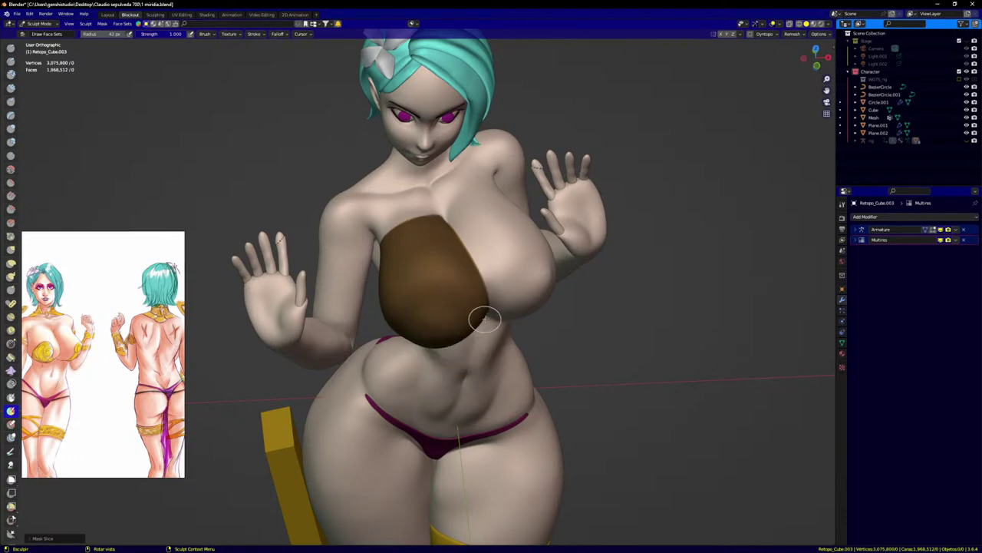
{"action": "key", "text": "KP_1"}
{"action": "scroll", "coordinate": [460, 309], "scroll_direction": "down", "scroll_amount": 3}
{"action": "scroll", "coordinate": [459, 292], "scroll_direction": "up", "scroll_amount": 6}
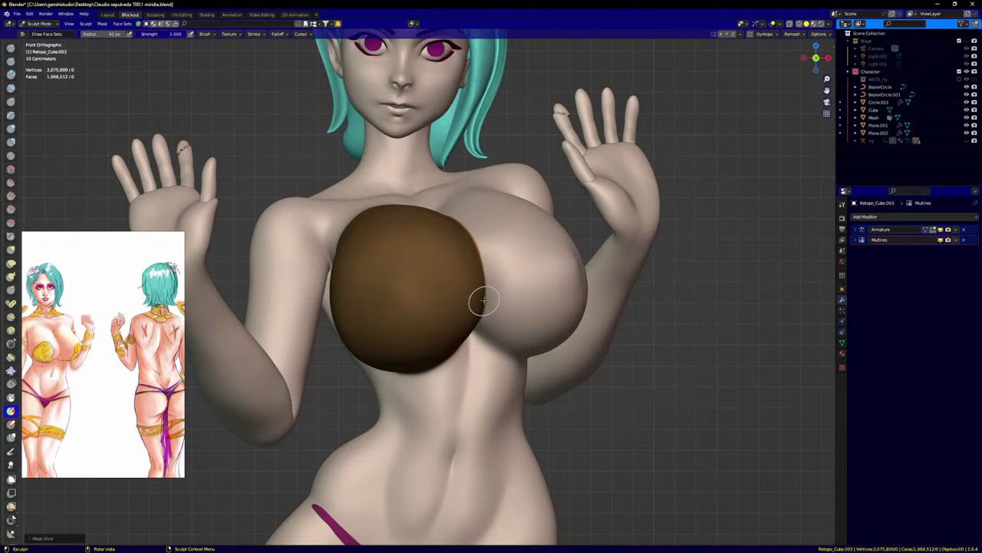
{"action": "scroll", "coordinate": [484, 300], "scroll_direction": "up", "scroll_amount": 1}
{"action": "scroll", "coordinate": [474, 254], "scroll_direction": "down", "scroll_amount": 4}
{"action": "scroll", "coordinate": [473, 250], "scroll_direction": "up", "scroll_amount": 4}
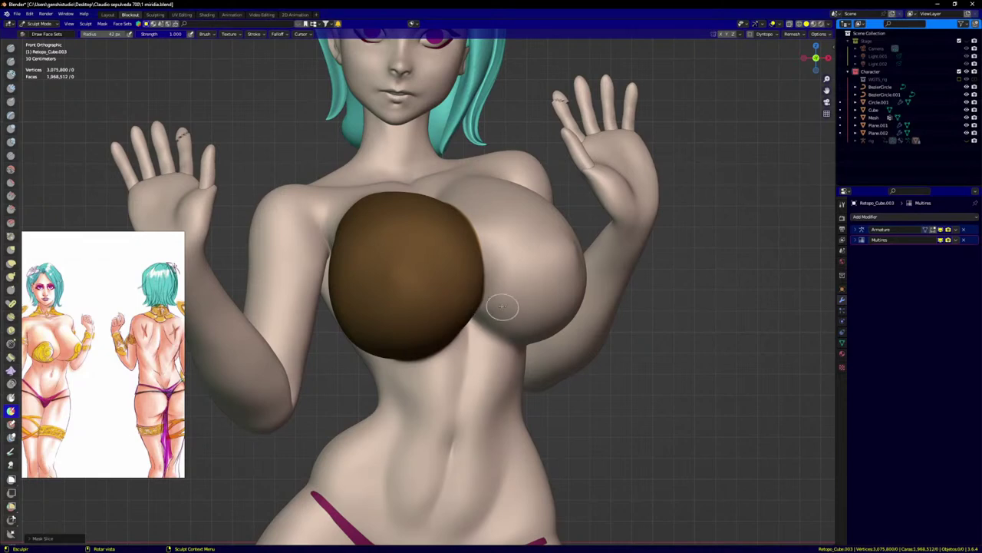
Step: Switch the body from Sculpt Mode to Object Mode and return to the front view
{"action": "middle_click_drag", "start_coordinate": [500, 359], "coordinate": [482, 343]}
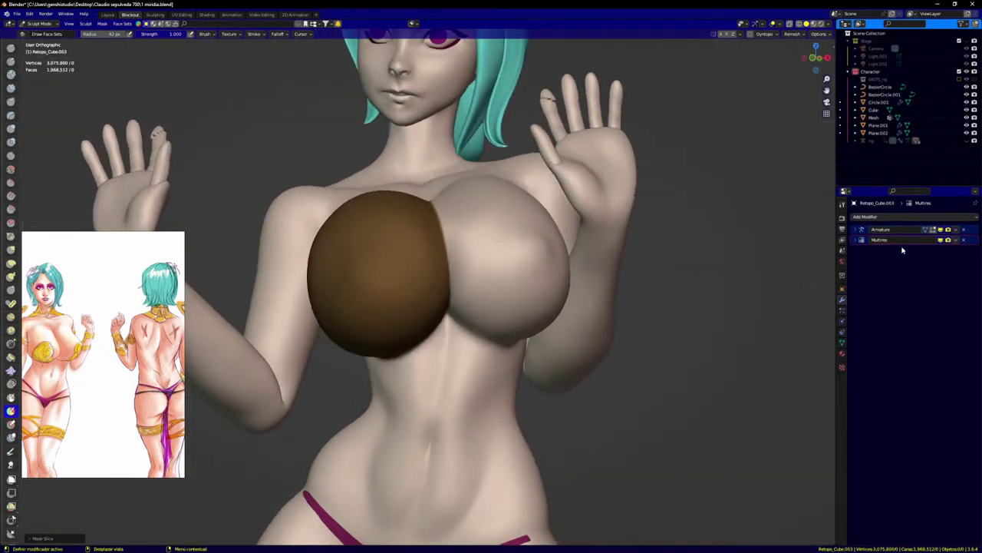
{"action": "key", "text": "ctrl+Tab"}
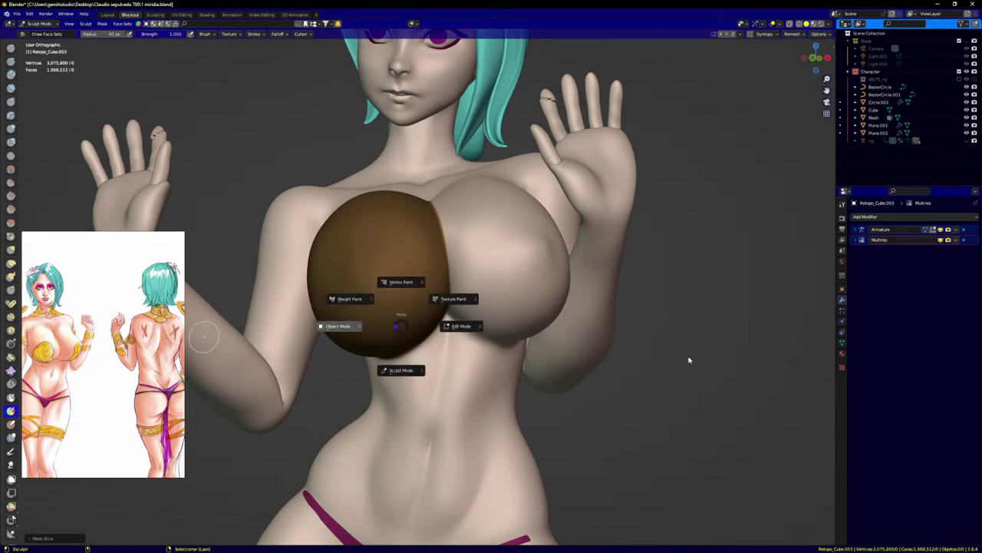
{"action": "left_click", "coordinate": [619, 351]}
{"action": "left_click", "coordinate": [452, 331]}
{"action": "key", "text": "KP_1"}
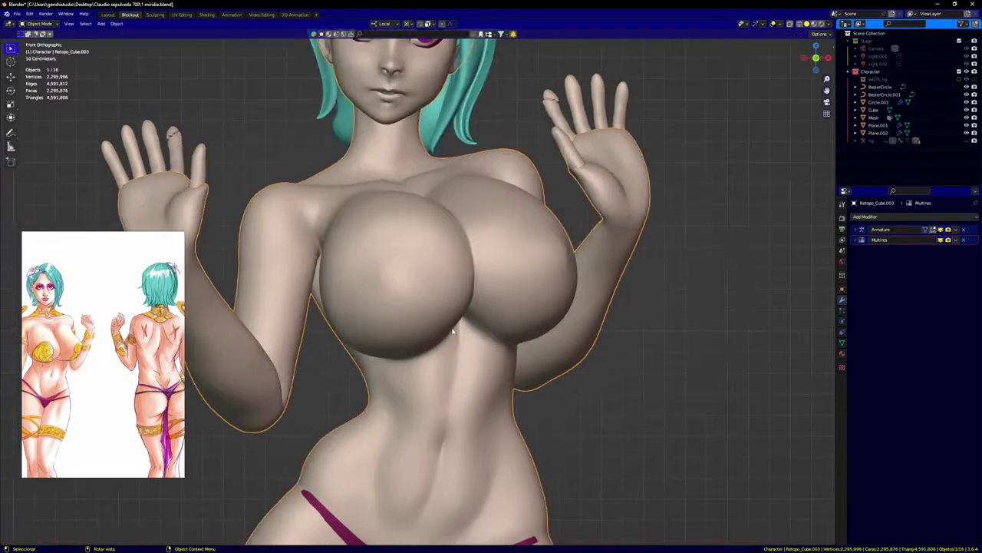
Step: Check the Mesh object in local view, delete it, and restore the full scene
{"action": "left_click", "coordinate": [877, 119]}
{"action": "scroll", "coordinate": [608, 299], "scroll_direction": "down", "scroll_amount": 4}
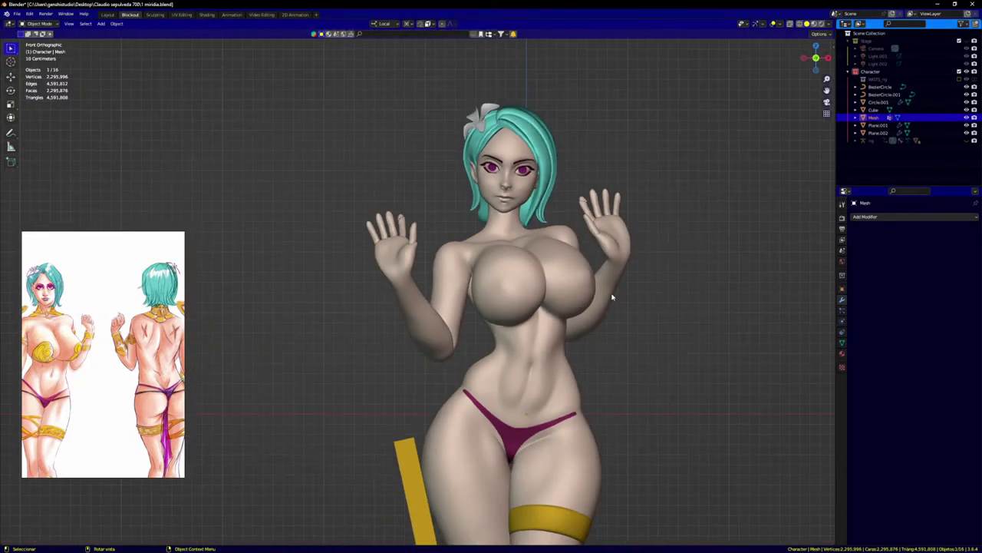
{"action": "scroll", "coordinate": [613, 297], "scroll_direction": "down", "scroll_amount": 5}
{"action": "key", "text": "KP_Divide"}
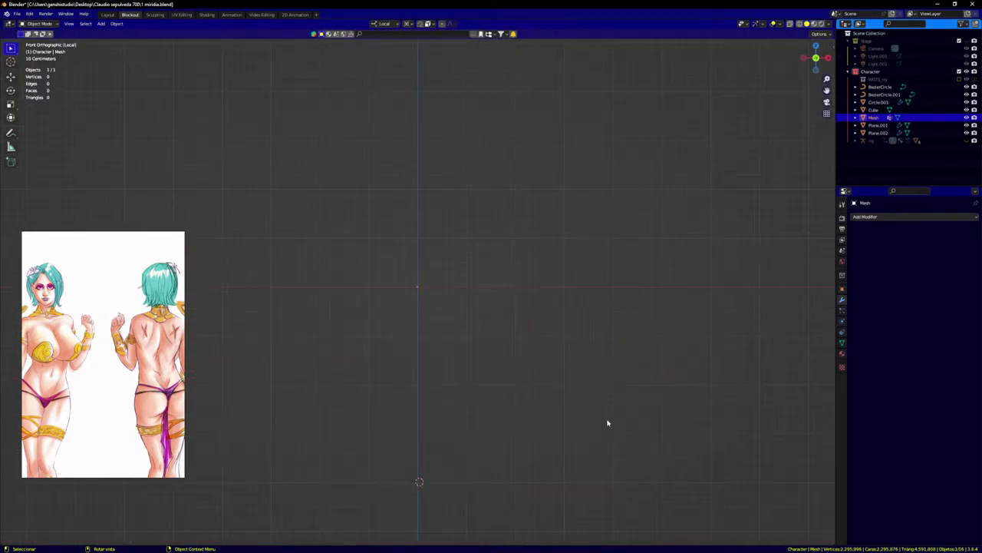
{"action": "middle_click_drag", "start_coordinate": [403, 439], "coordinate": [445, 440], "text": "shift"}
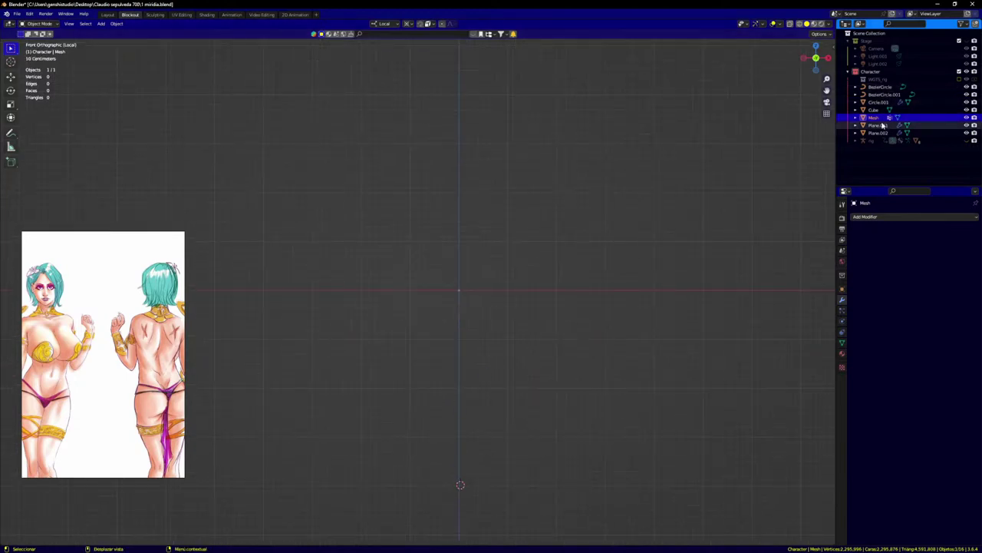
{"action": "key", "text": "Delete"}
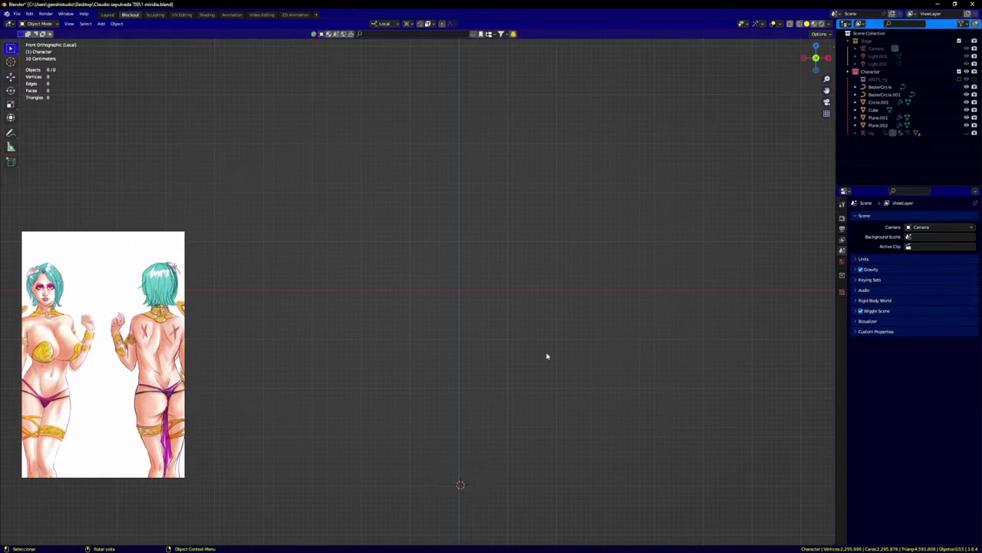
{"action": "key", "text": "KP_Divide"}
Step: Check the remaining Character objects one by one, from Plane.002 through BezierCircle, to identify what each one is
{"action": "left_click", "coordinate": [880, 127]}
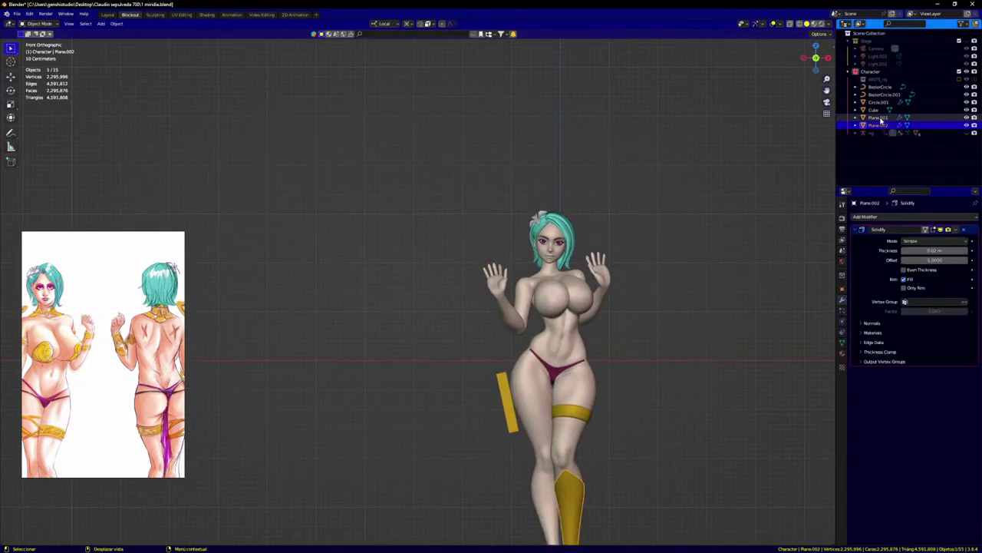
{"action": "left_click", "coordinate": [882, 120]}
{"action": "left_click", "coordinate": [883, 113]}
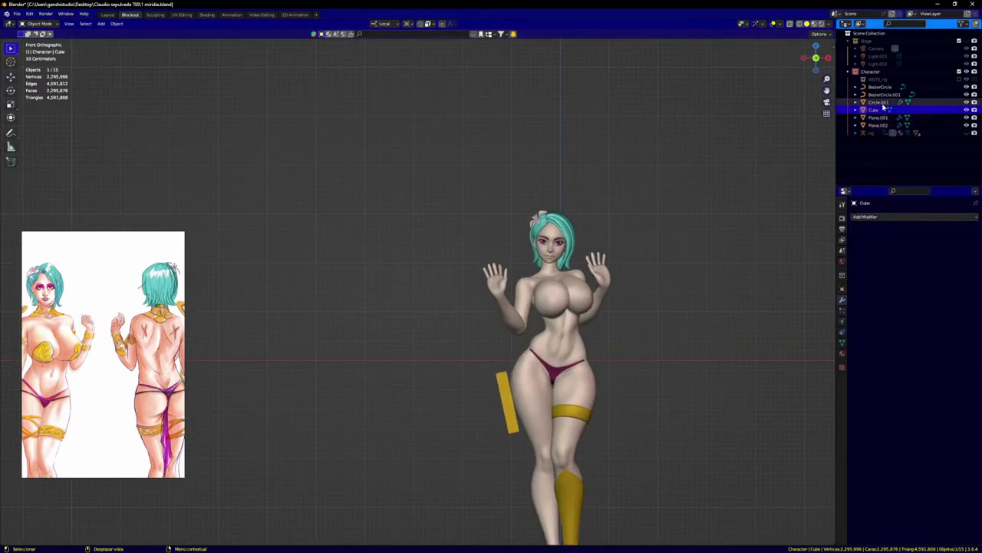
{"action": "left_click", "coordinate": [880, 102]}
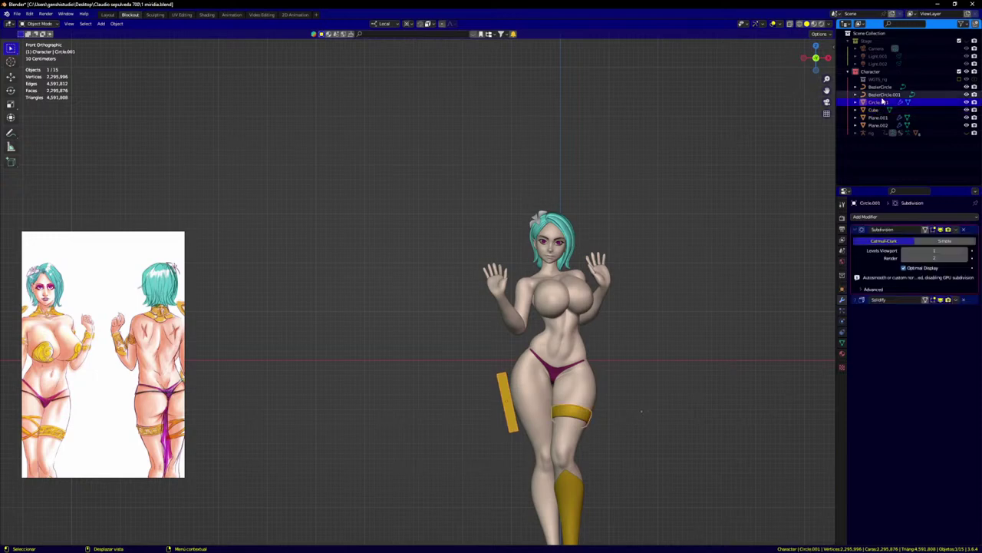
{"action": "left_click", "coordinate": [884, 94]}
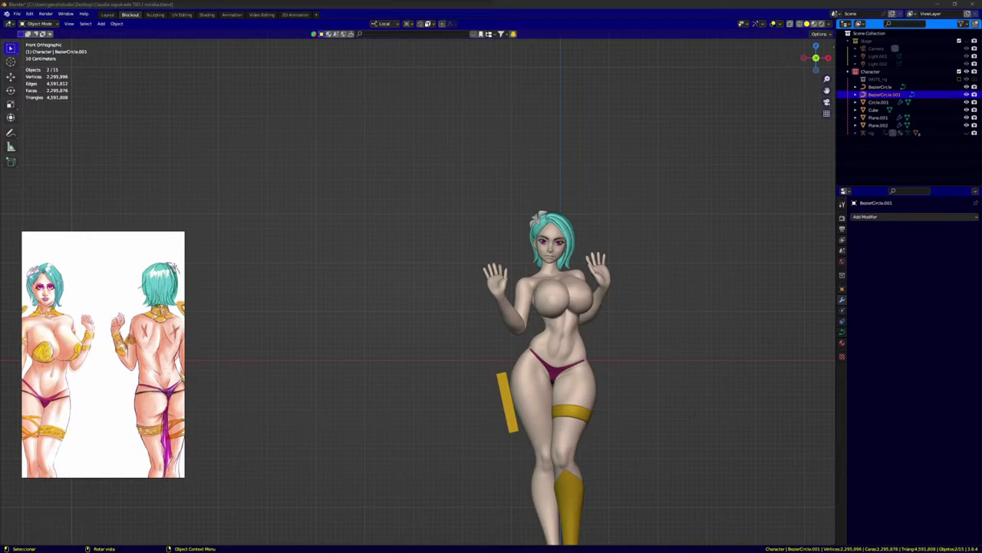
{"action": "left_click", "coordinate": [894, 87]}
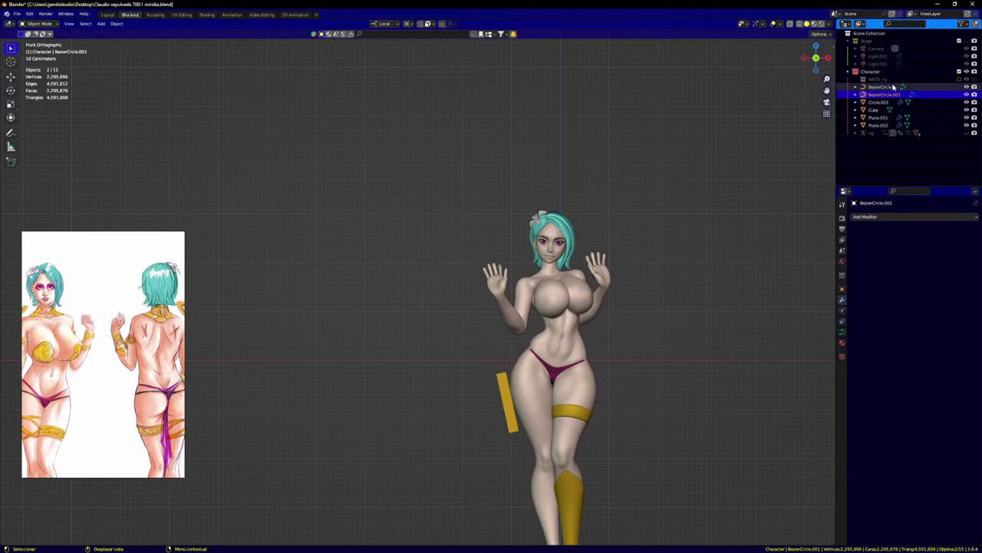
{"action": "scroll", "coordinate": [540, 423], "scroll_direction": "down", "scroll_amount": 2}
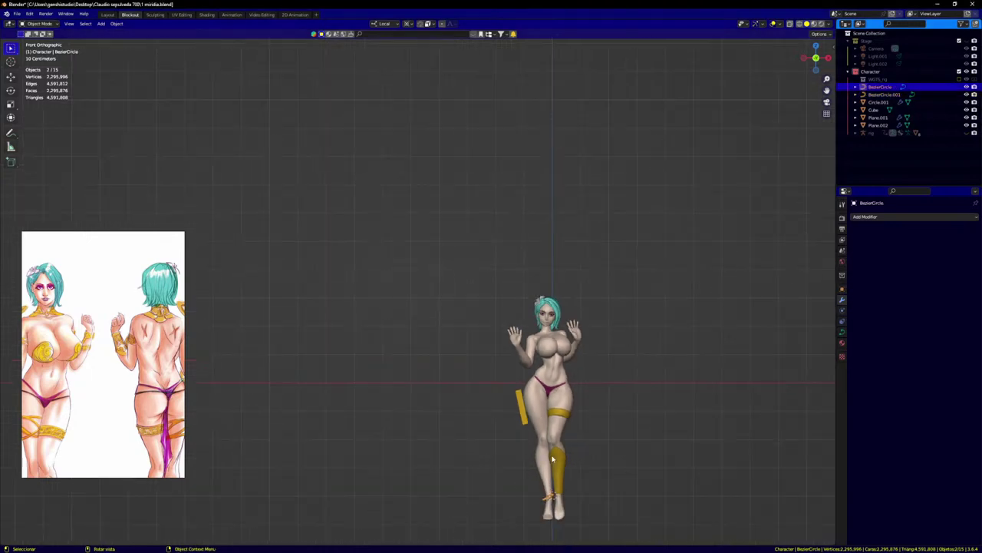
{"action": "scroll", "coordinate": [561, 368], "scroll_direction": "up", "scroll_amount": 5}
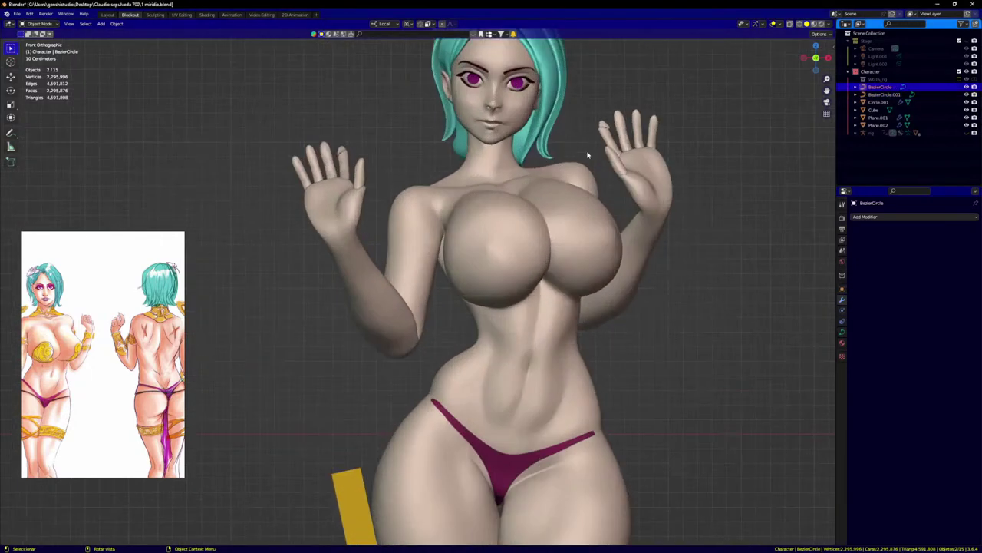
{"action": "middle_click_drag", "start_coordinate": [588, 155], "coordinate": [589, 187], "text": "shift"}
{"action": "left_click", "coordinate": [869, 126]}
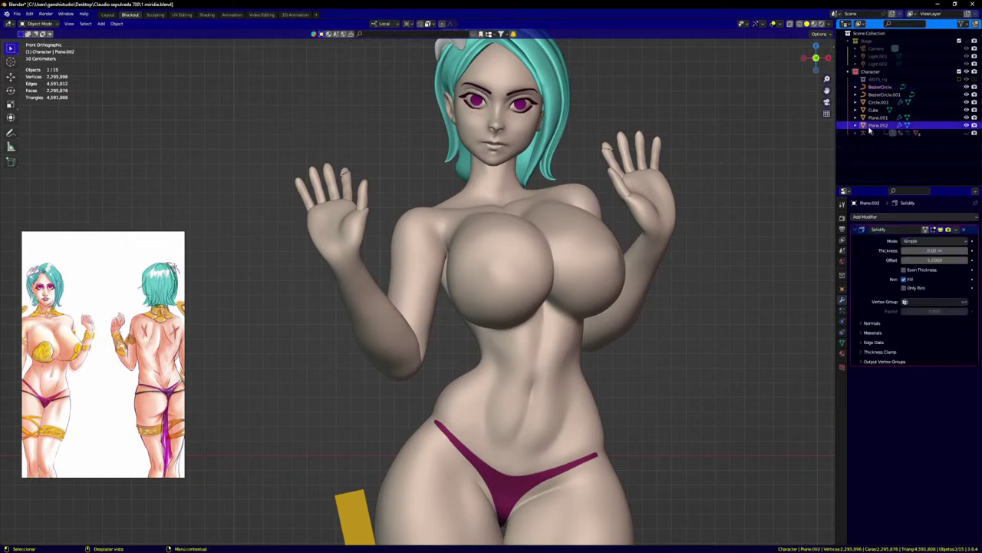
Step: Select the body Retopo_Cube.003 and apply its Multires modifier
{"action": "left_click", "coordinate": [577, 338]}
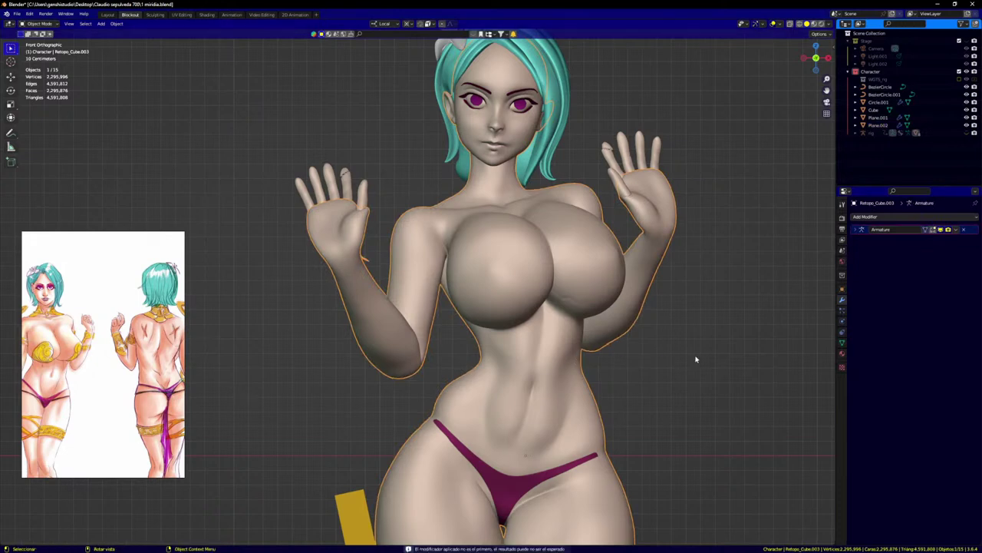
{"action": "middle_click_drag", "start_coordinate": [560, 343], "coordinate": [559, 306]}
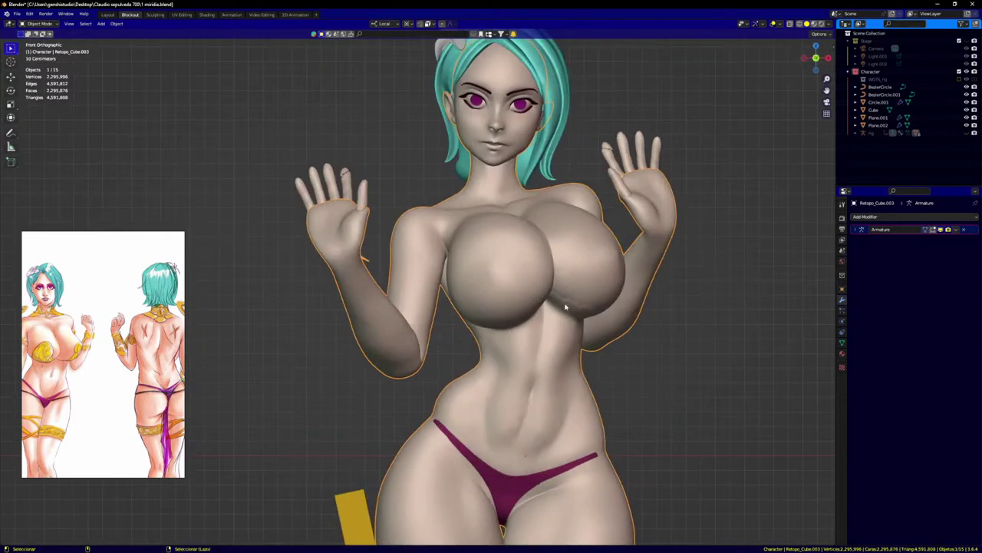
Step: Smooth the underside crease of the body's left breast in Sculpt Mode, with the Grab brush radius set to 112 px
{"action": "key", "text": "ctrl+Tab"}
{"action": "left_click", "coordinate": [550, 416]}
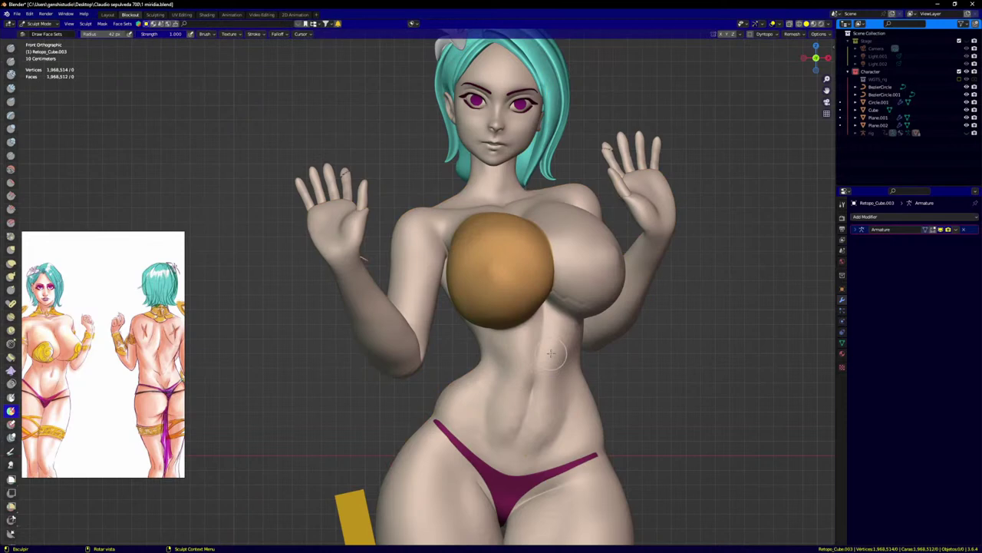
{"action": "mouse_move", "coordinate": [575, 340]}
{"action": "middle_mouse_down"}
{"action": "mouse_move", "coordinate": [610, 322]}
{"action": "mouse_move", "coordinate": [565, 307]}
{"action": "middle_mouse_up"}
{"action": "scroll", "coordinate": [566, 307], "scroll_direction": "up", "scroll_amount": 4}
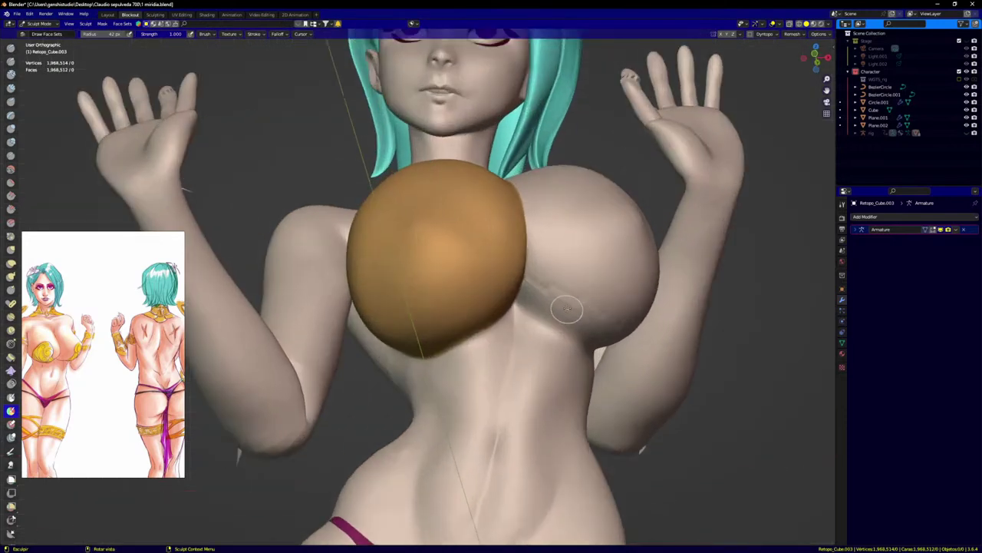
{"action": "key", "text": "g"}
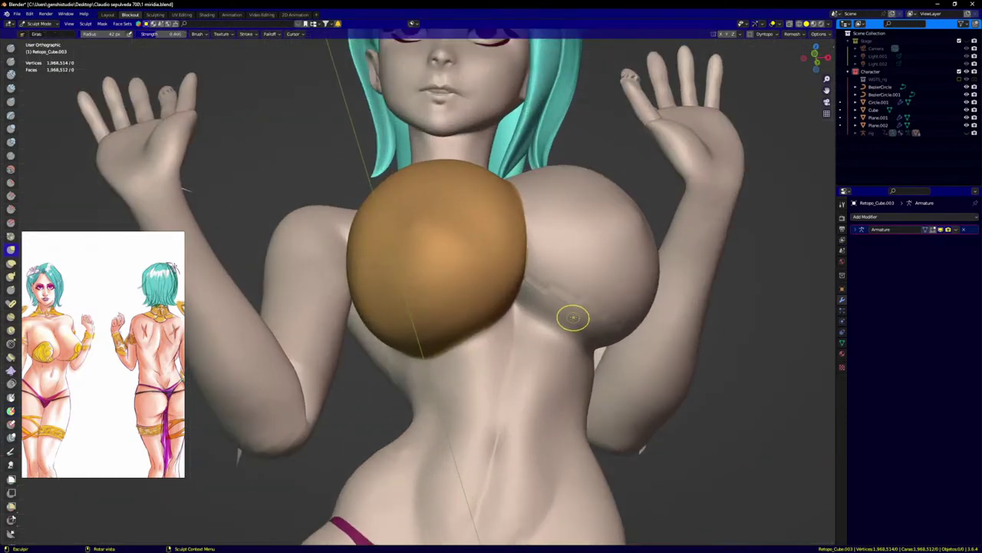
{"action": "key", "text": "f"}
{"action": "left_click", "coordinate": [603, 338]}
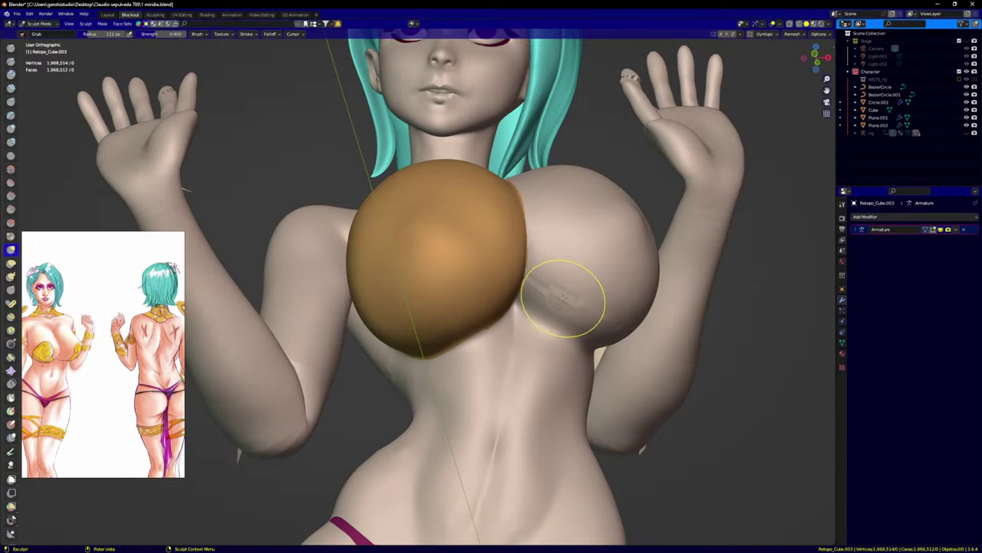
{"action": "mouse_move", "coordinate": [569, 298]}
{"action": "left_mouse_down", "text": "shift"}
{"action": "mouse_move", "coordinate": [550, 288]}
{"action": "mouse_move", "coordinate": [595, 315]}
{"action": "left_mouse_up", "text": "shift"}
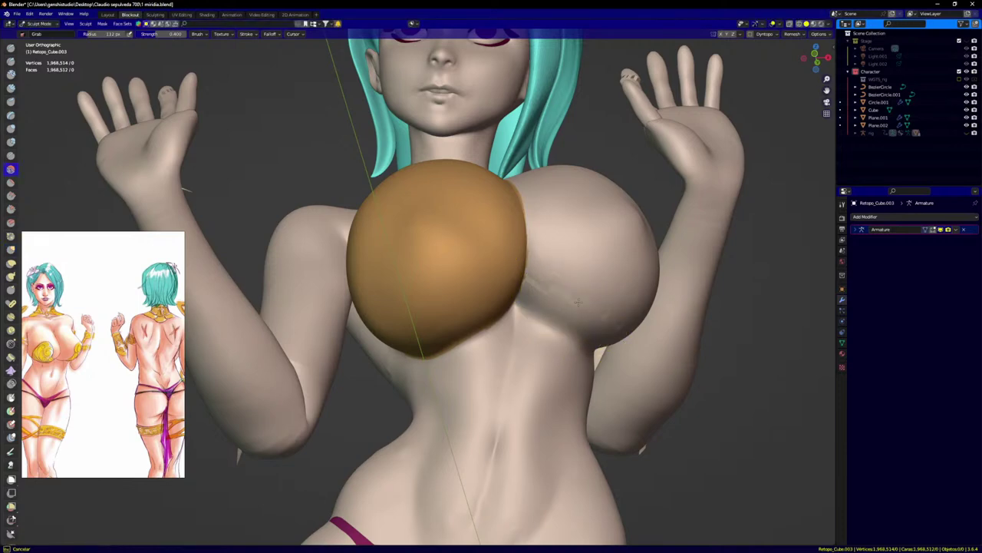
{"action": "left_click_drag", "start_coordinate": [578, 328], "coordinate": [550, 290], "text": "shift"}
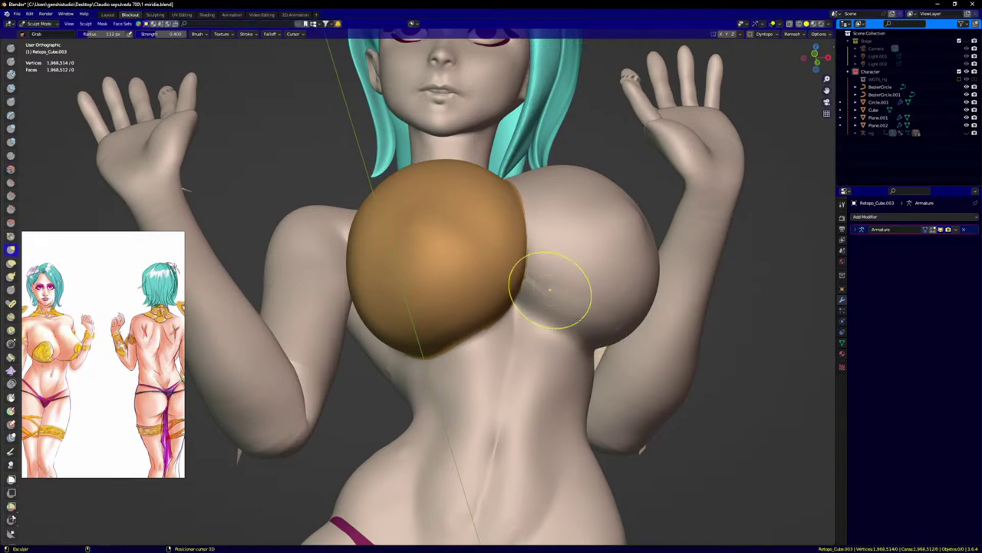
Step: Touch up the breasts from the side with small Grab strokes and return to the front view
{"action": "middle_click_drag", "start_coordinate": [549, 289], "coordinate": [467, 423]}
{"action": "middle_click_drag", "start_coordinate": [566, 291], "coordinate": [621, 289]}
{"action": "scroll", "coordinate": [621, 290], "scroll_direction": "up", "scroll_amount": 2}
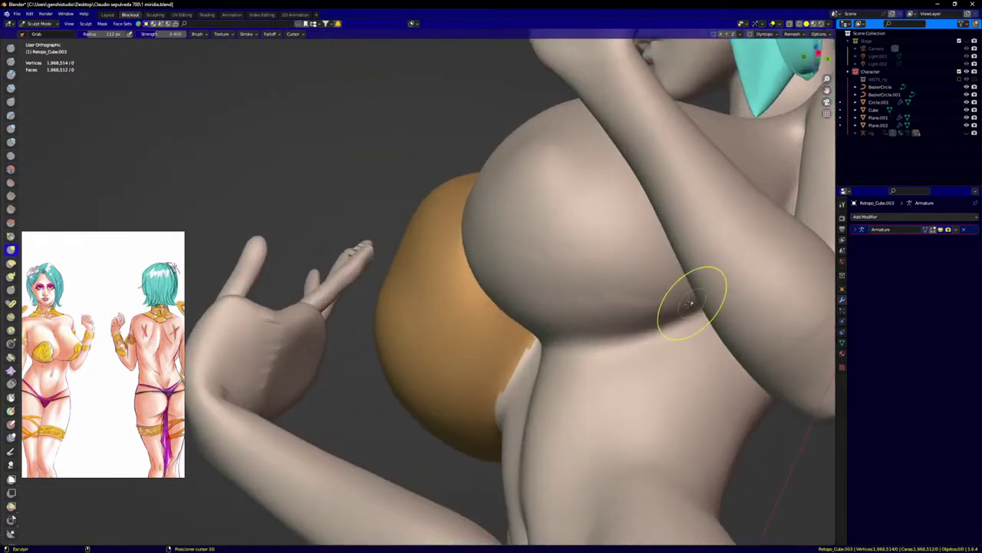
{"action": "left_click_drag", "start_coordinate": [514, 290], "coordinate": [511, 290]}
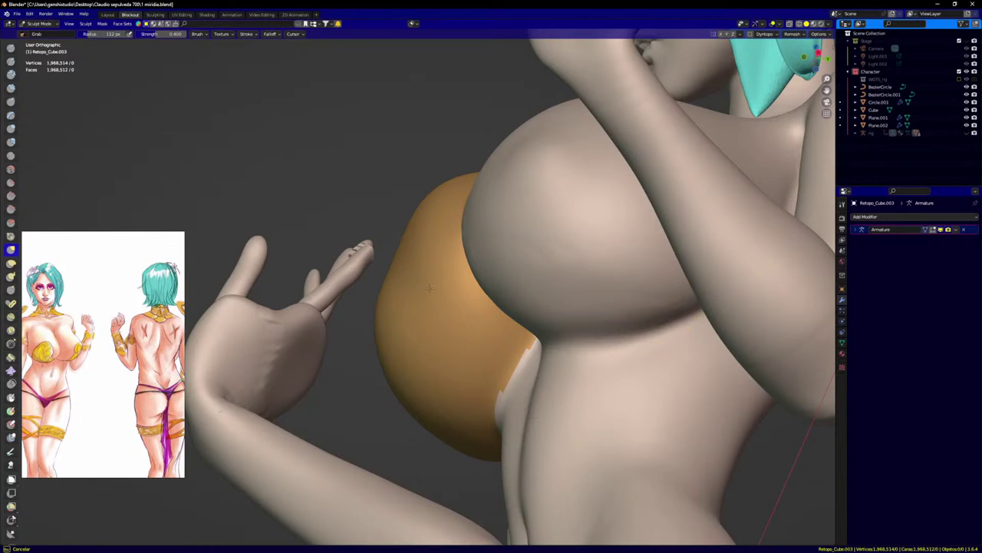
{"action": "left_click_drag", "start_coordinate": [419, 291], "coordinate": [420, 291]}
{"action": "scroll", "coordinate": [421, 287], "scroll_direction": "down", "scroll_amount": 11}
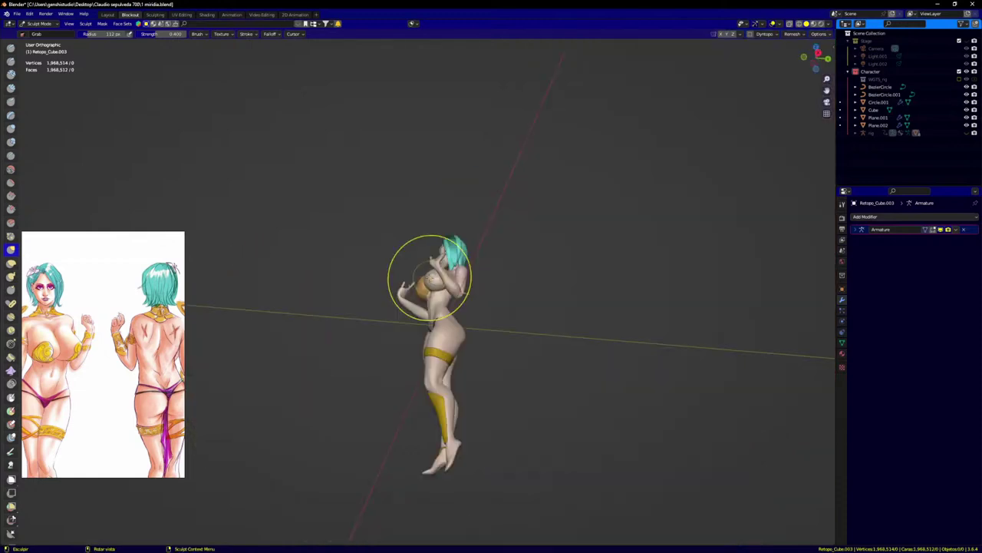
{"action": "scroll", "coordinate": [441, 296], "scroll_direction": "up", "scroll_amount": 4}
{"action": "key", "text": "KP_1"}
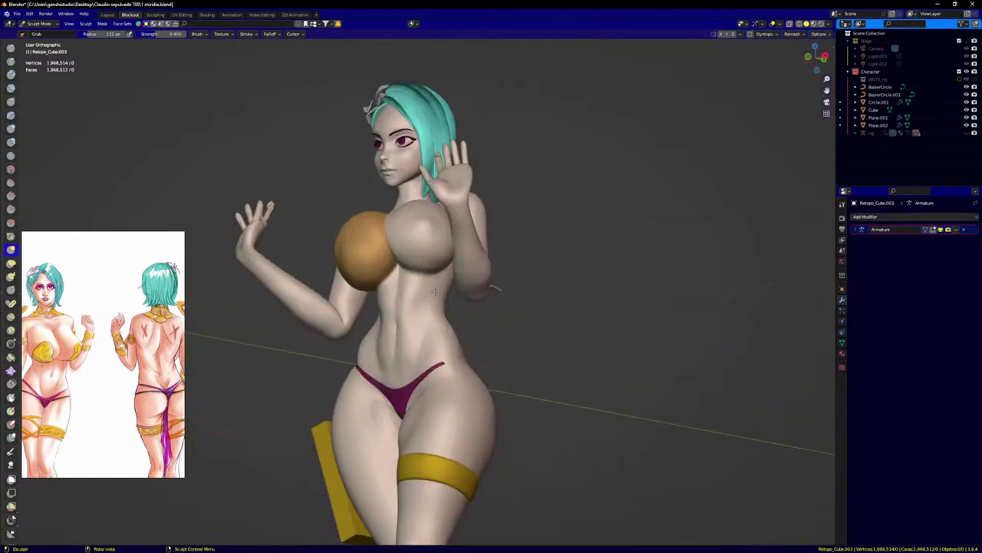
{"action": "scroll", "coordinate": [400, 279], "scroll_direction": "down", "scroll_amount": 1}
{"action": "middle_click_drag", "start_coordinate": [404, 279], "coordinate": [594, 268], "text": "shift"}
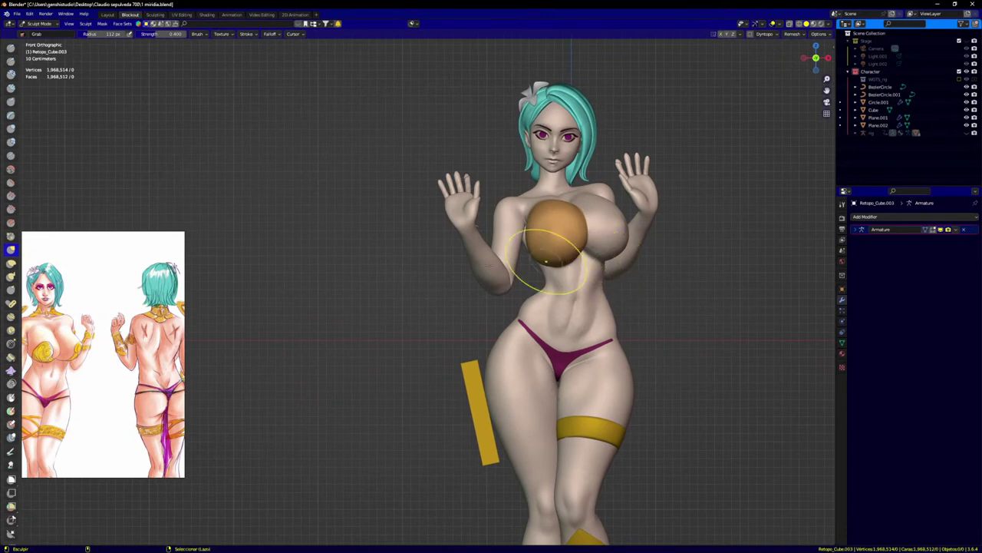
Step: Isolate the orange face set on the body's right breast in Sculpt Mode by hiding the rest of the body
{"action": "key", "text": "ctrl+Tab"}
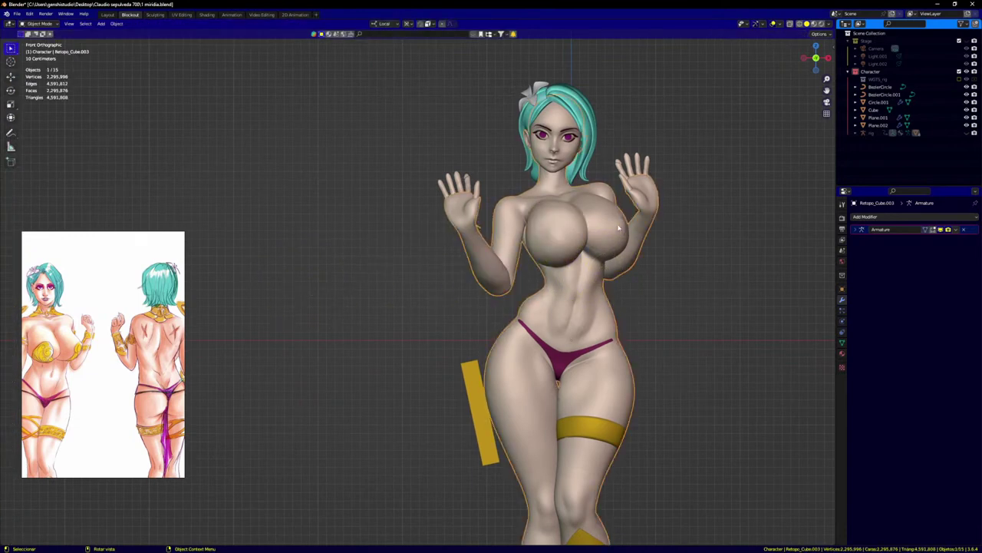
{"action": "key", "text": "ctrl+Tab"}
{"action": "left_click", "coordinate": [603, 410]}
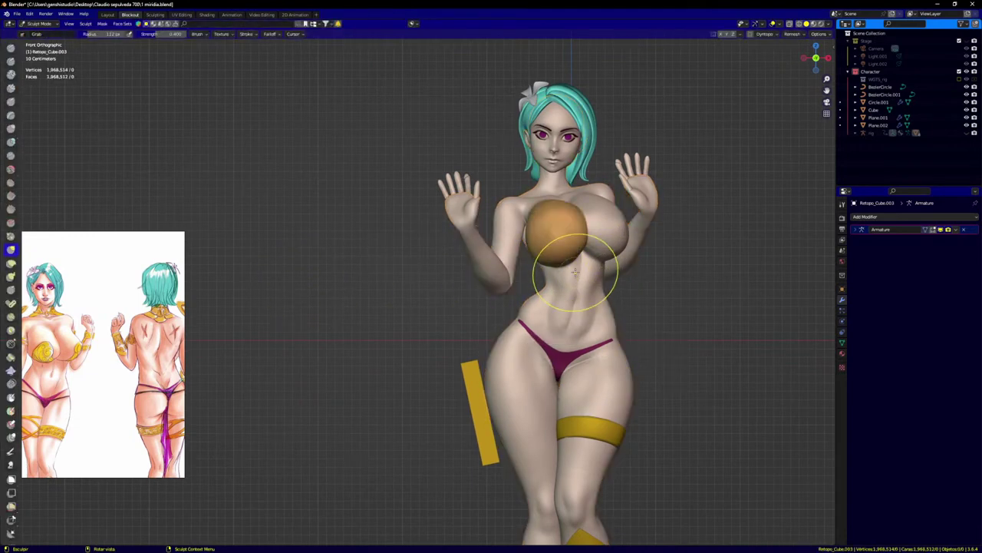
{"action": "scroll", "coordinate": [568, 261], "scroll_direction": "up", "scroll_amount": 6}
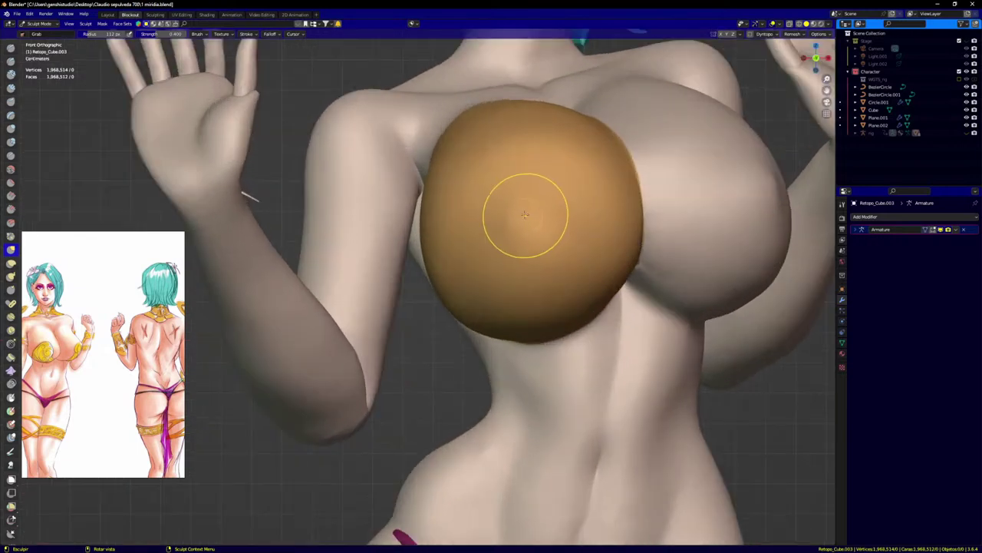
{"action": "scroll", "coordinate": [527, 204], "scroll_direction": "up", "scroll_amount": 2}
{"action": "mouse_move", "coordinate": [511, 220]}
{"action": "middle_mouse_down"}
{"action": "mouse_move", "coordinate": [477, 227]}
{"action": "mouse_move", "coordinate": [496, 244]}
{"action": "mouse_move", "coordinate": [492, 235]}
{"action": "middle_mouse_up"}
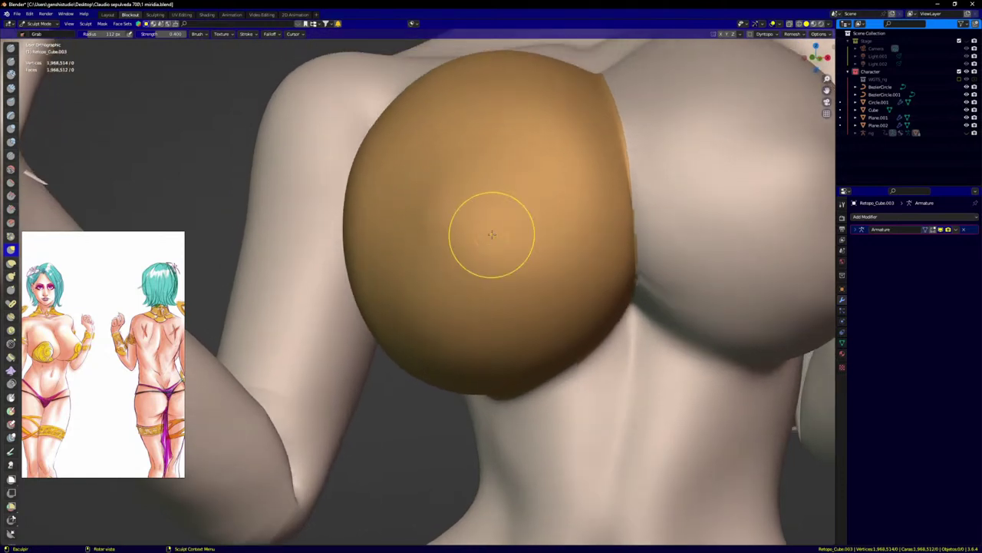
{"action": "key", "text": "h"}
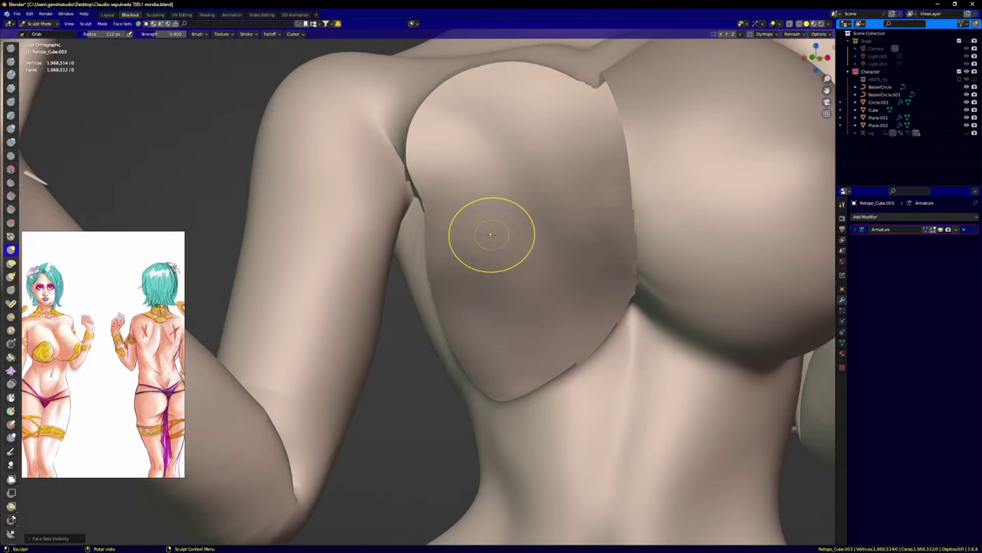
{"action": "key", "text": "shift+h"}
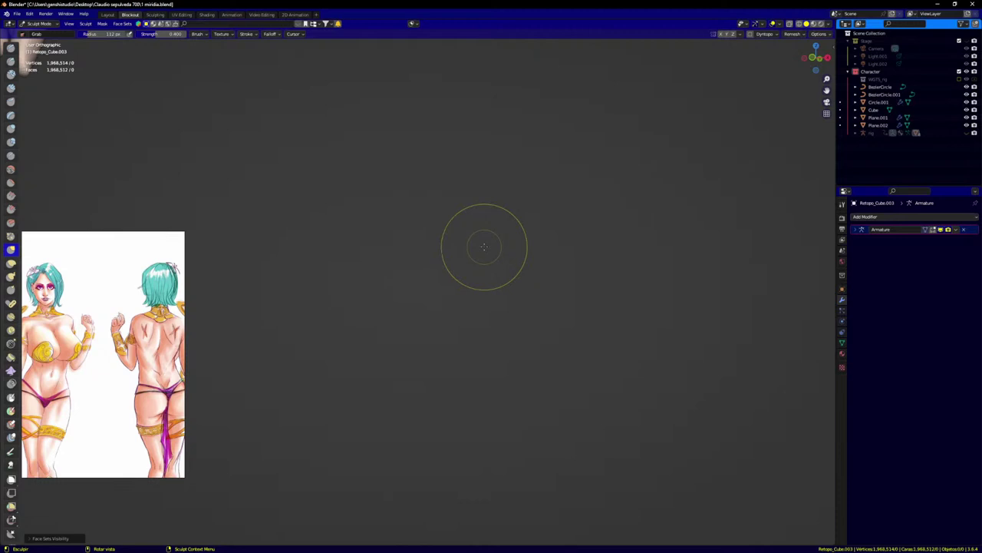
{"action": "key", "text": "alt+h"}
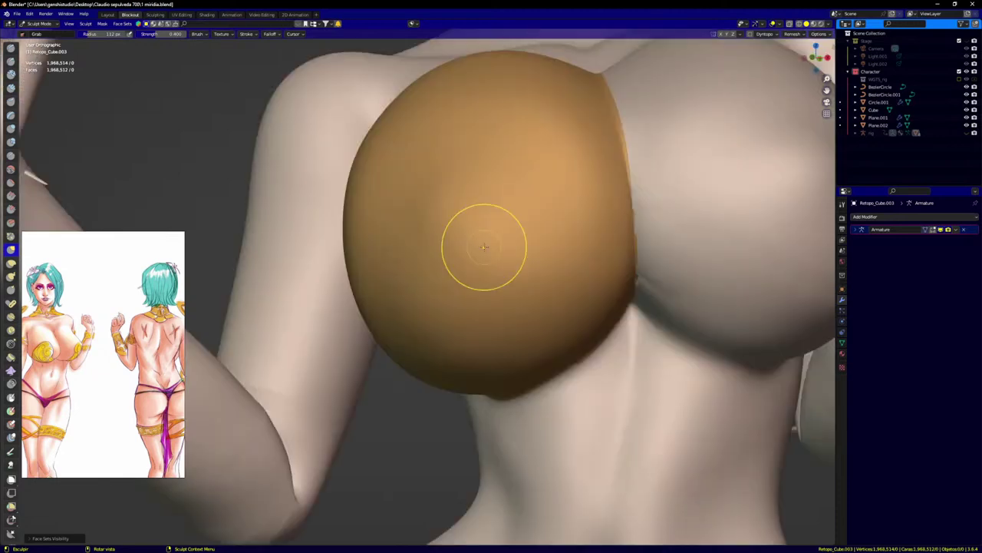
{"action": "key", "text": "h"}
{"action": "scroll", "coordinate": [480, 254], "scroll_direction": "down", "scroll_amount": 3}
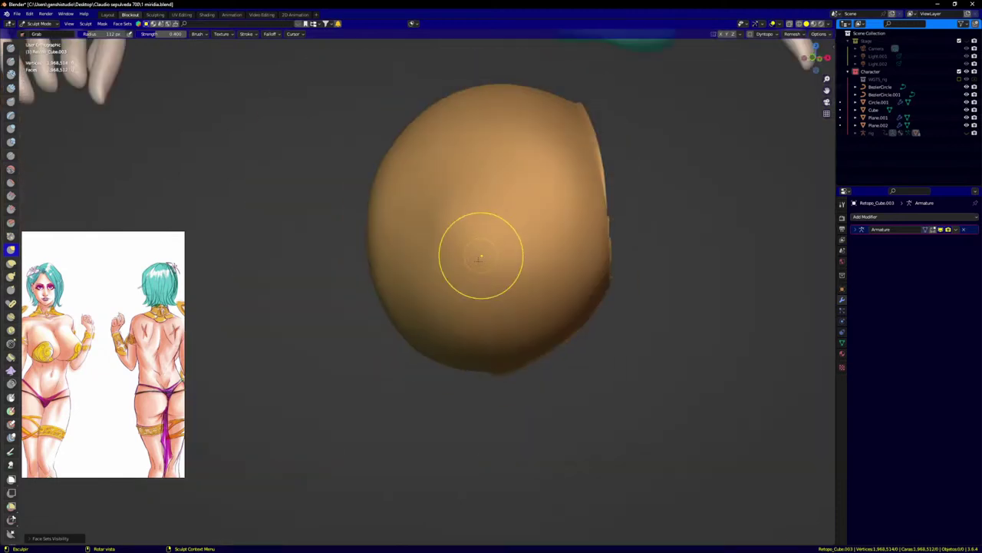
Step: Mask the entire isolated breast face set from the front and extract the masked area as a new mesh
{"action": "middle_click_drag", "start_coordinate": [481, 254], "coordinate": [507, 266], "text": "alt"}
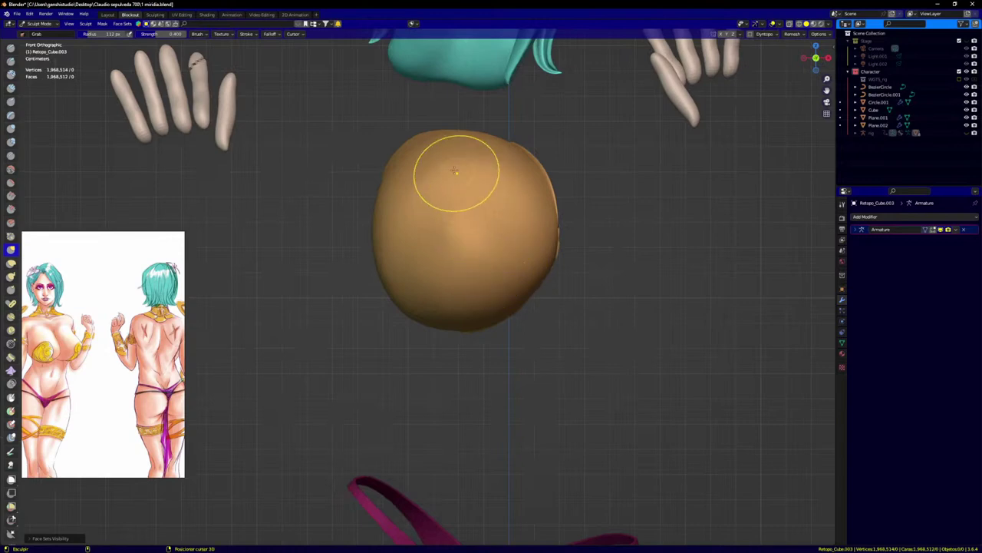
{"action": "mouse_move", "coordinate": [382, 129]}
{"action": "left_mouse_down", "text": "ctrl+shift"}
{"action": "mouse_move", "coordinate": [323, 258]}
{"action": "mouse_move", "coordinate": [621, 263]}
{"action": "mouse_move", "coordinate": [553, 115]}
{"action": "mouse_move", "coordinate": [530, 110]}
{"action": "left_mouse_up", "text": "ctrl+shift"}
{"action": "left_click_drag", "start_coordinate": [633, 202], "coordinate": [645, 203], "text": "ctrl+shift"}
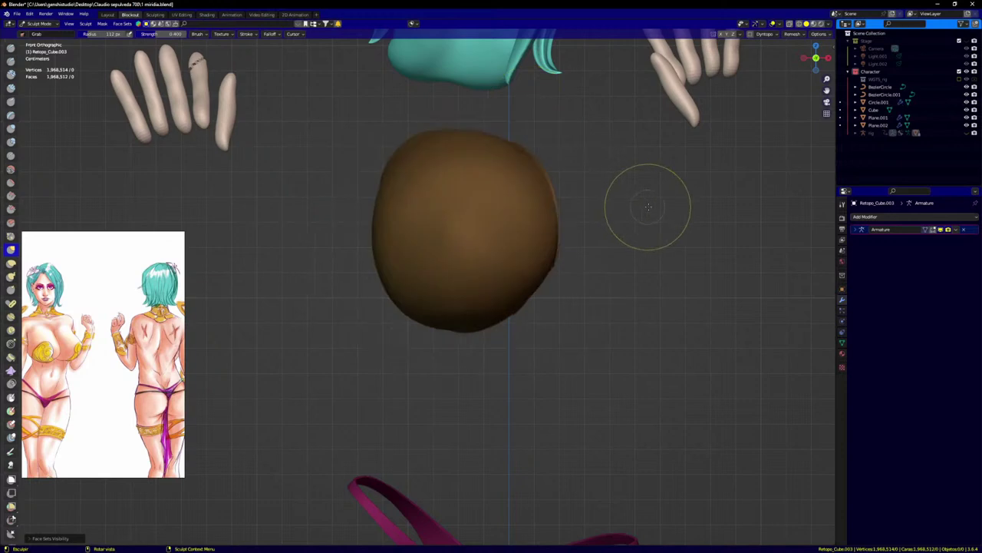
{"action": "left_click", "coordinate": [107, 25]}
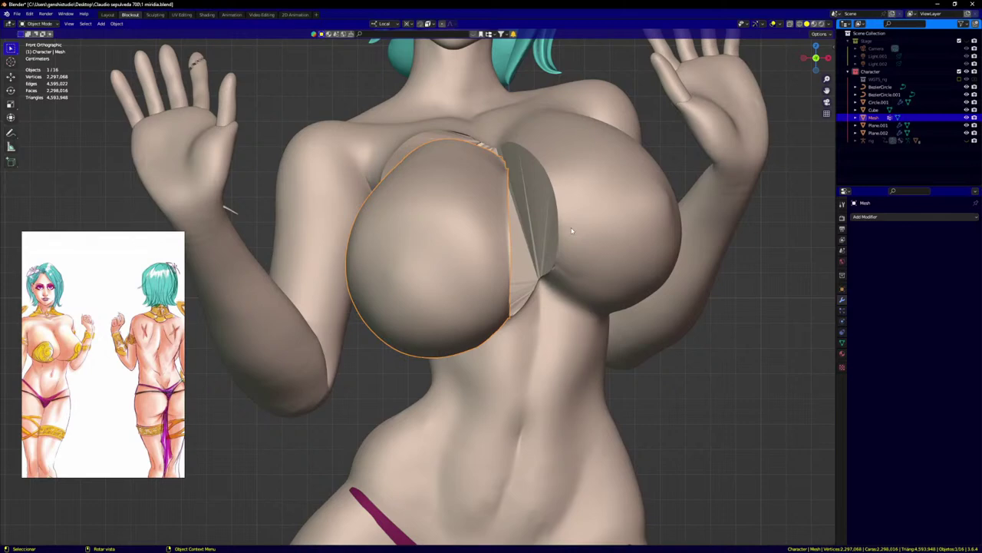
Step: Inspect the extracted breast mesh from the side and switch it to Sculpt Mode
{"action": "middle_click_drag", "start_coordinate": [584, 234], "coordinate": [585, 265]}
{"action": "key", "text": "ctrl"}
{"action": "mouse_move", "coordinate": [538, 339]}
{"action": "middle_mouse_down"}
{"action": "mouse_move", "coordinate": [581, 302]}
{"action": "mouse_move", "coordinate": [551, 310]}
{"action": "mouse_move", "coordinate": [575, 289]}
{"action": "mouse_move", "coordinate": [572, 346]}
{"action": "mouse_move", "coordinate": [544, 351]}
{"action": "mouse_move", "coordinate": [563, 314]}
{"action": "mouse_move", "coordinate": [601, 294]}
{"action": "mouse_move", "coordinate": [504, 325]}
{"action": "mouse_move", "coordinate": [541, 310]}
{"action": "middle_mouse_up"}
{"action": "key", "text": "ctrl+Tab"}
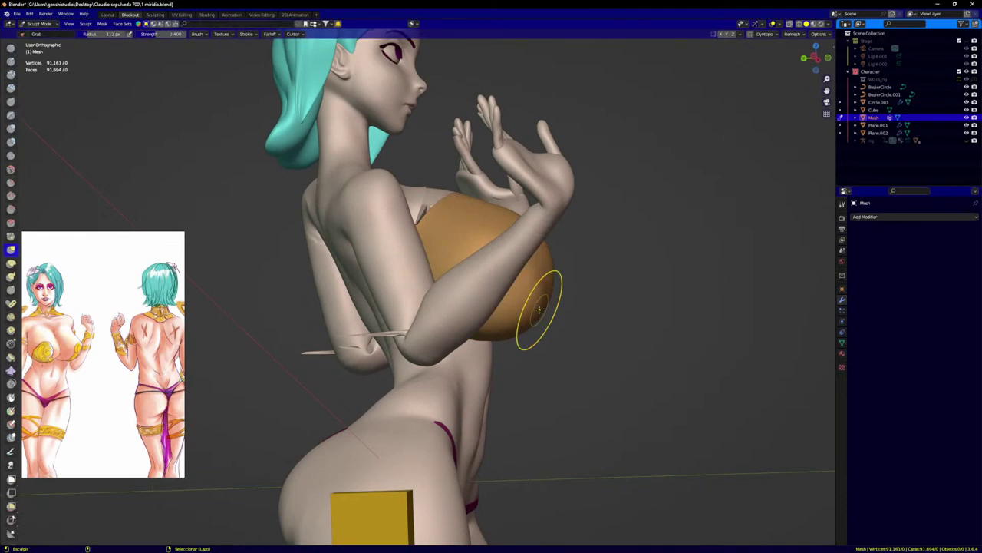
Step: Reopen the recent file 1 miridia.blend in a fresh Blender session and maximize the window
{"action": "key", "text": "super+d"}
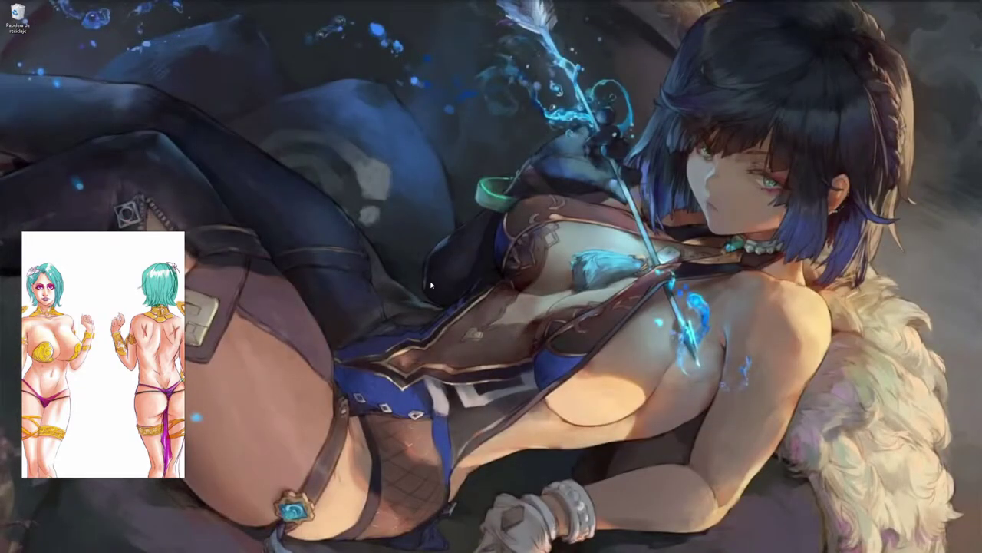
{"action": "key", "text": "super+d"}
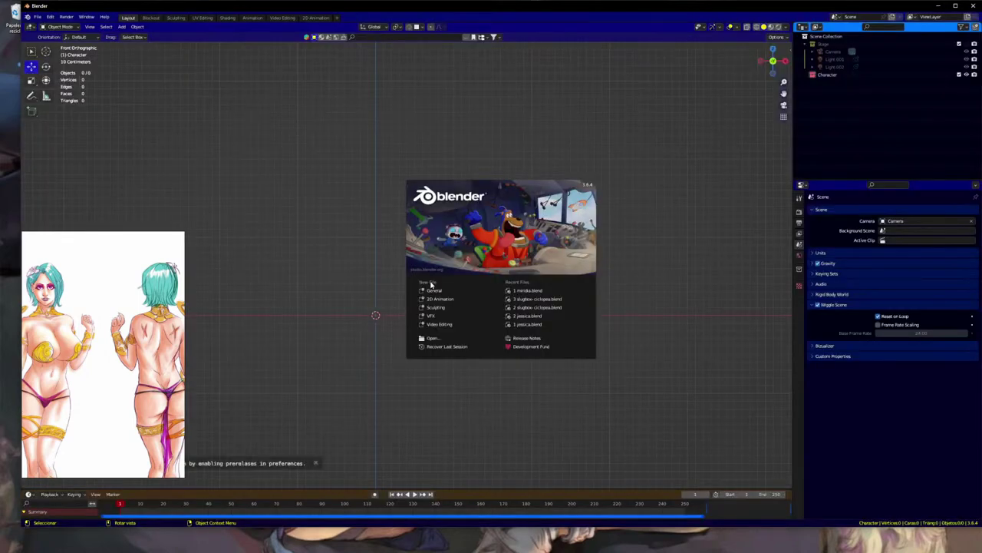
{"action": "left_click", "coordinate": [564, 291]}
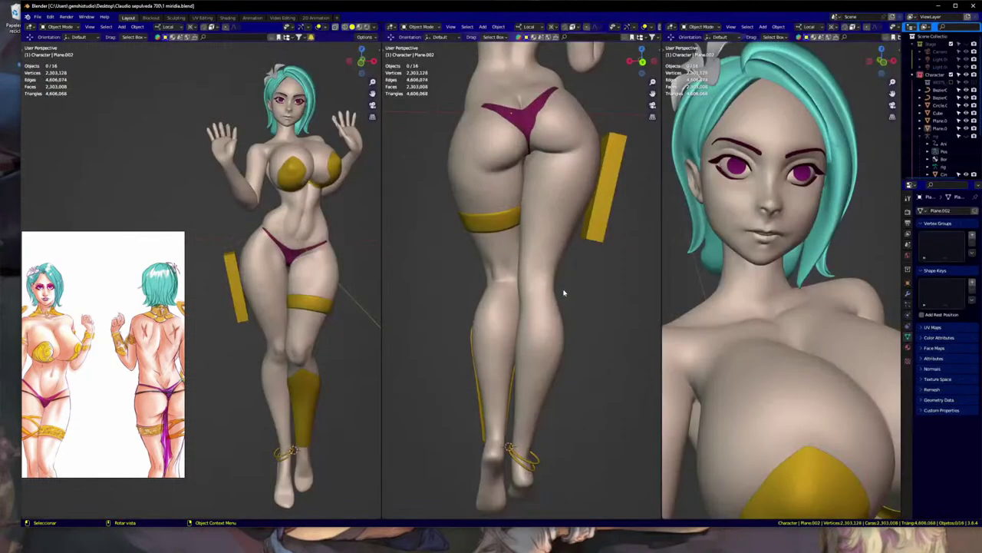
{"action": "double_click", "coordinate": [588, 7]}
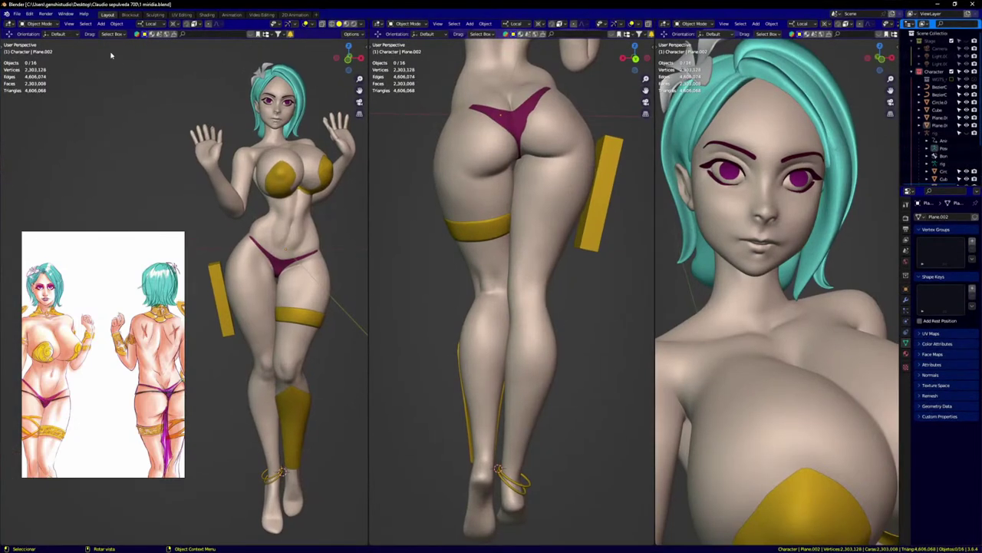
Step: Switch to the Blockout workspace and collapse the asset browser below the viewport
{"action": "left_click", "coordinate": [129, 16]}
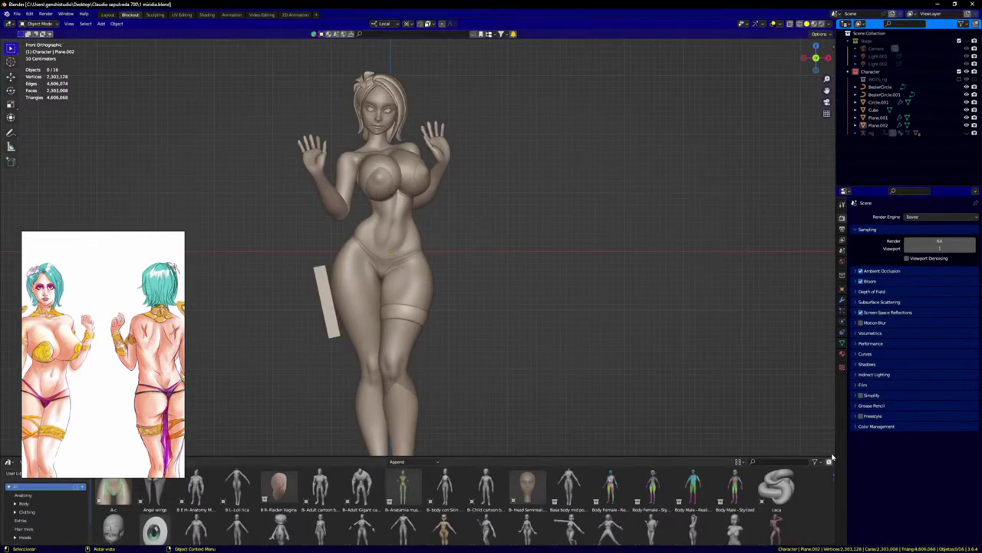
{"action": "left_click_drag", "start_coordinate": [832, 458], "coordinate": [830, 478]}
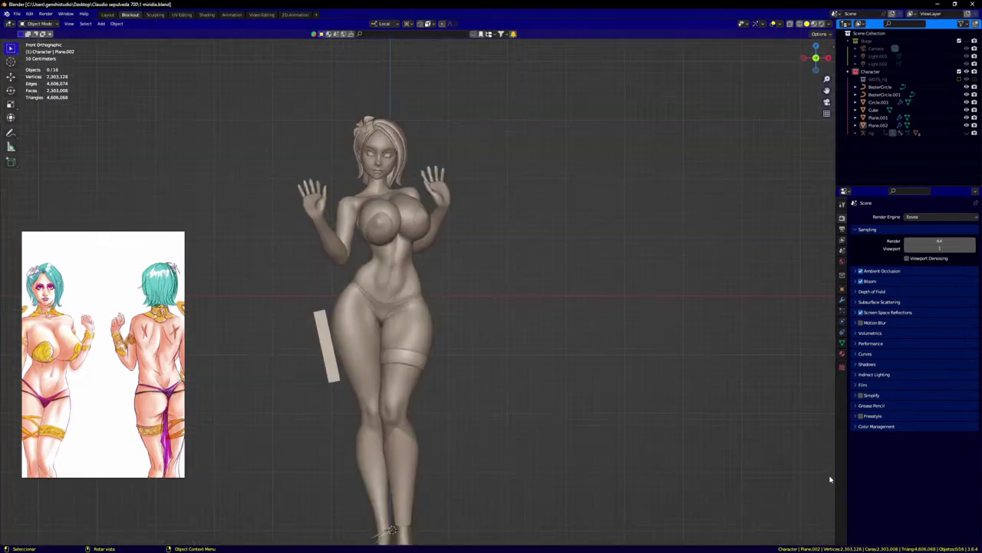
{"action": "scroll", "coordinate": [383, 262], "scroll_direction": "up", "scroll_amount": 3}
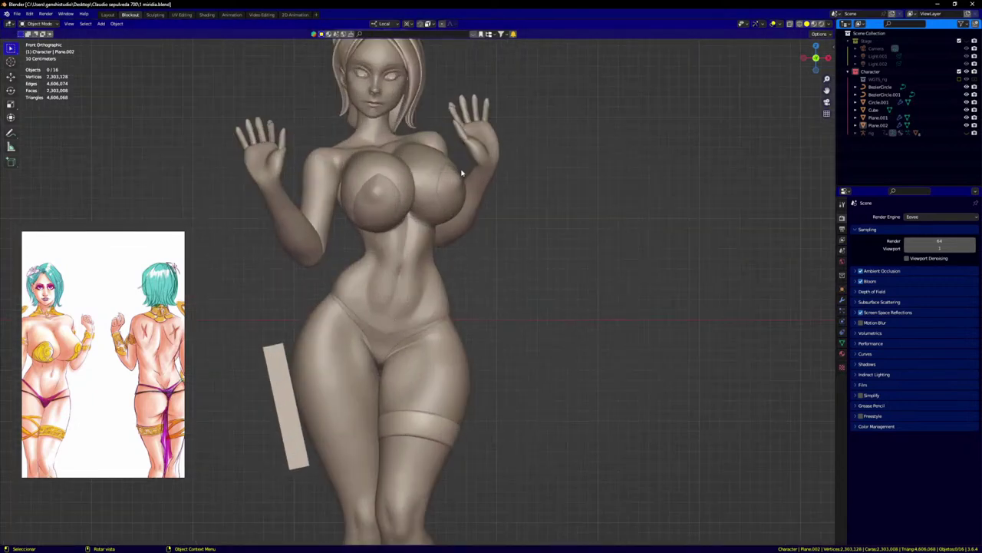
Step: Set the solid viewport shading to Material colour with the light grey matcap and frame the character's torso
{"action": "left_click", "coordinate": [828, 25]}
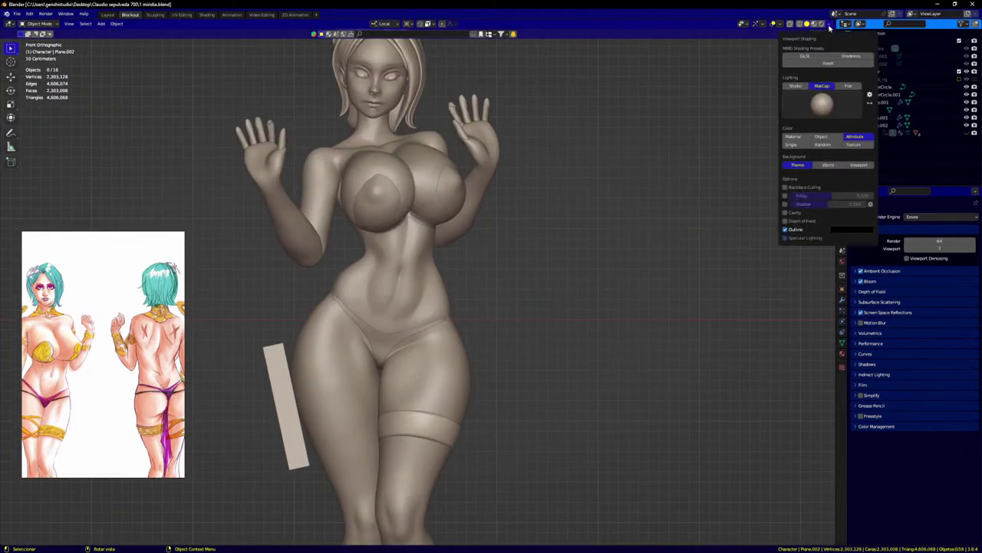
{"action": "left_click", "coordinate": [801, 144]}
{"action": "left_click", "coordinate": [796, 137]}
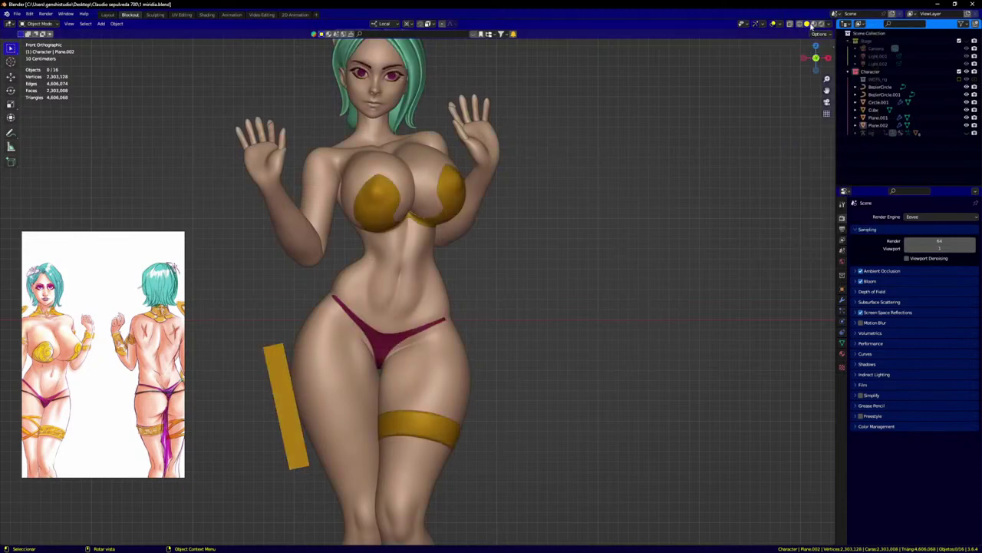
{"action": "left_click", "coordinate": [829, 24]}
{"action": "left_click", "coordinate": [818, 115]}
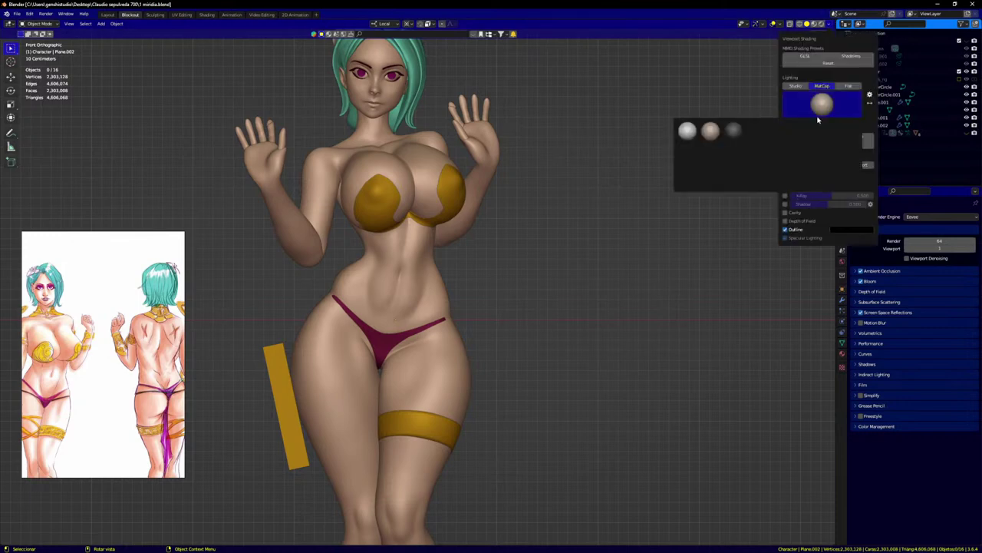
{"action": "left_click", "coordinate": [693, 144]}
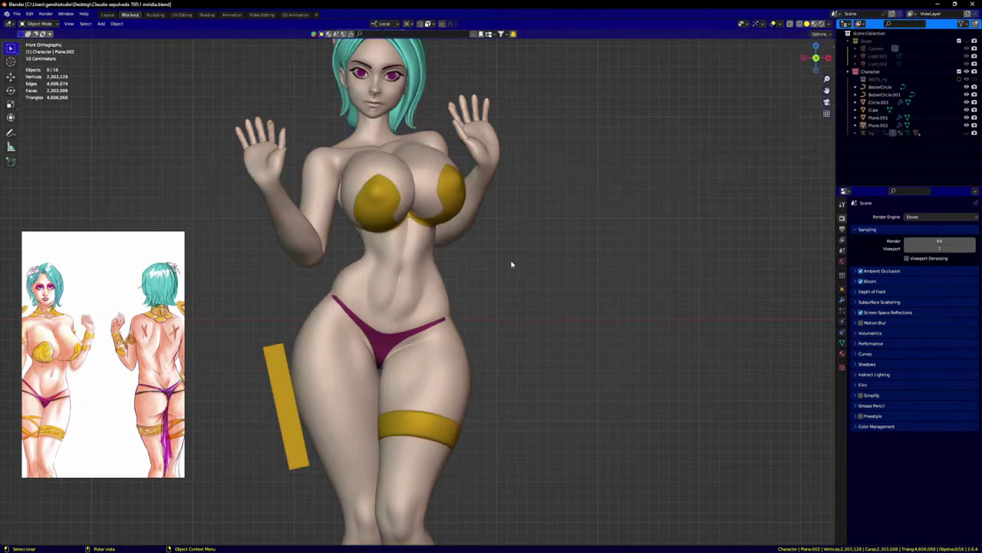
{"action": "scroll", "coordinate": [451, 302], "scroll_direction": "down", "scroll_amount": 2}
{"action": "middle_click_drag", "start_coordinate": [424, 283], "coordinate": [471, 279], "text": "shift"}
{"action": "scroll", "coordinate": [468, 280], "scroll_direction": "up", "scroll_amount": 3}
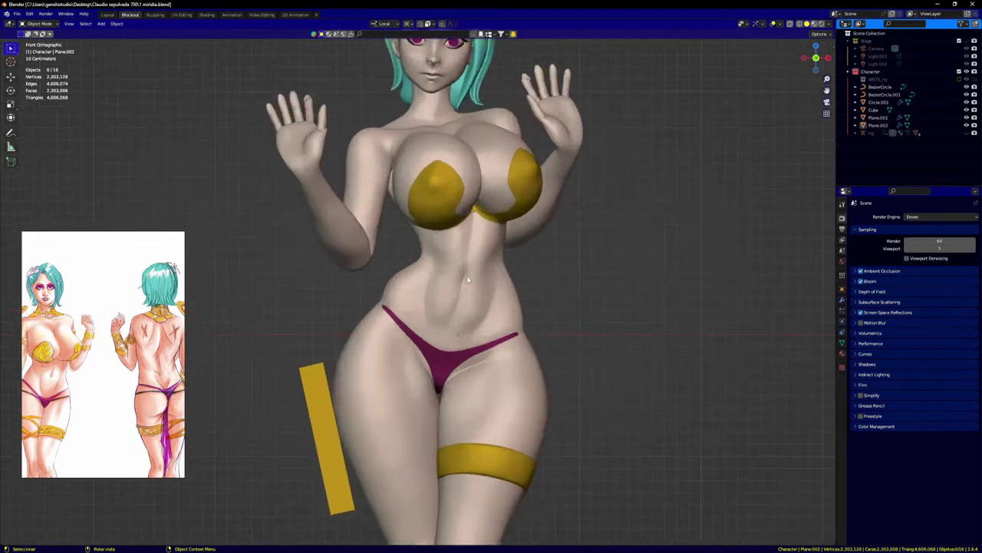
Step: Hide the golden breast covers and select the body mesh
{"action": "left_click", "coordinate": [449, 224]}
{"action": "key", "text": "h"}
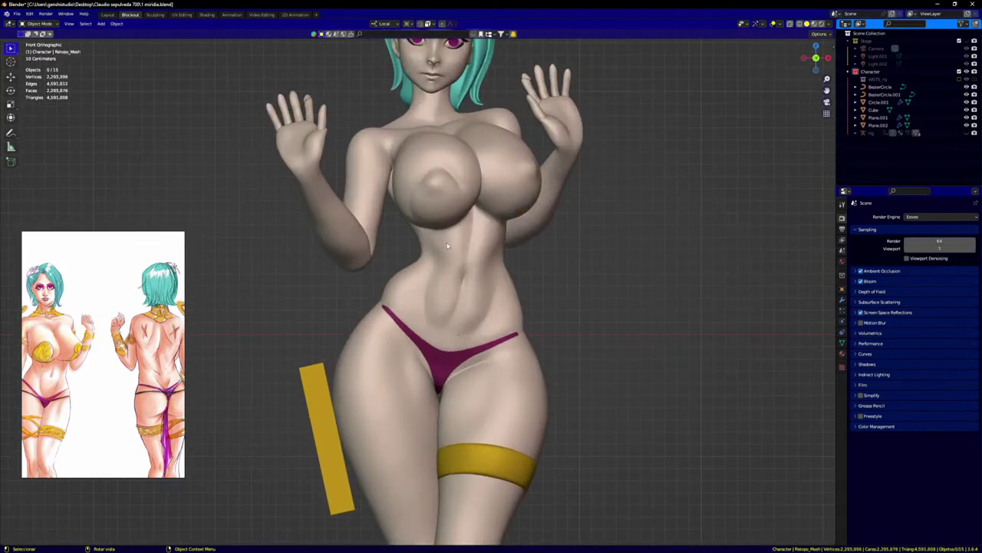
{"action": "scroll", "coordinate": [448, 246], "scroll_direction": "up", "scroll_amount": 2}
{"action": "left_click", "coordinate": [475, 261]}
Step: Switch the body from Sculpt Mode back to Object Mode and try to apply its Multires modifier
{"action": "key", "text": "ctrl+Tab"}
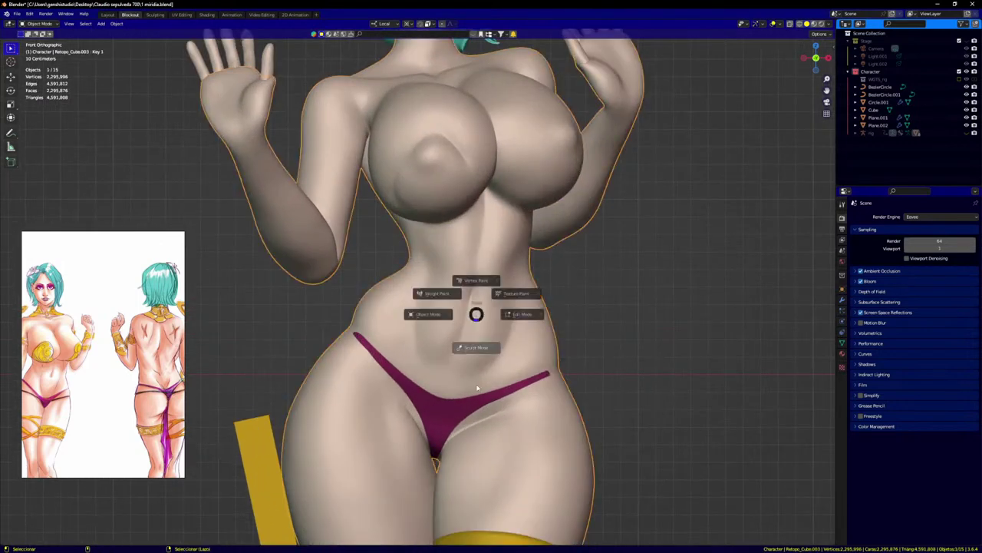
{"action": "left_click", "coordinate": [476, 388]}
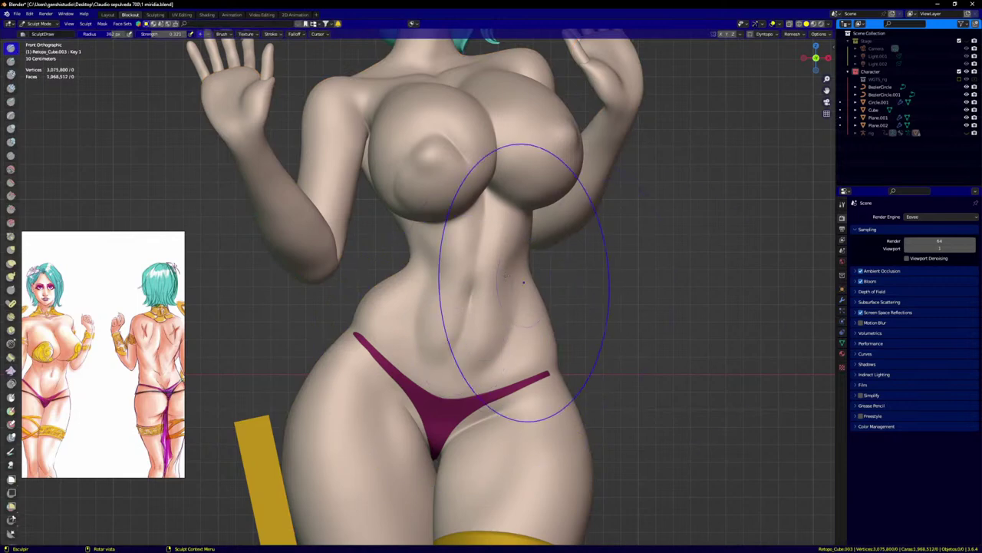
{"action": "key", "text": "ctrl+Tab"}
{"action": "left_click", "coordinate": [222, 260]}
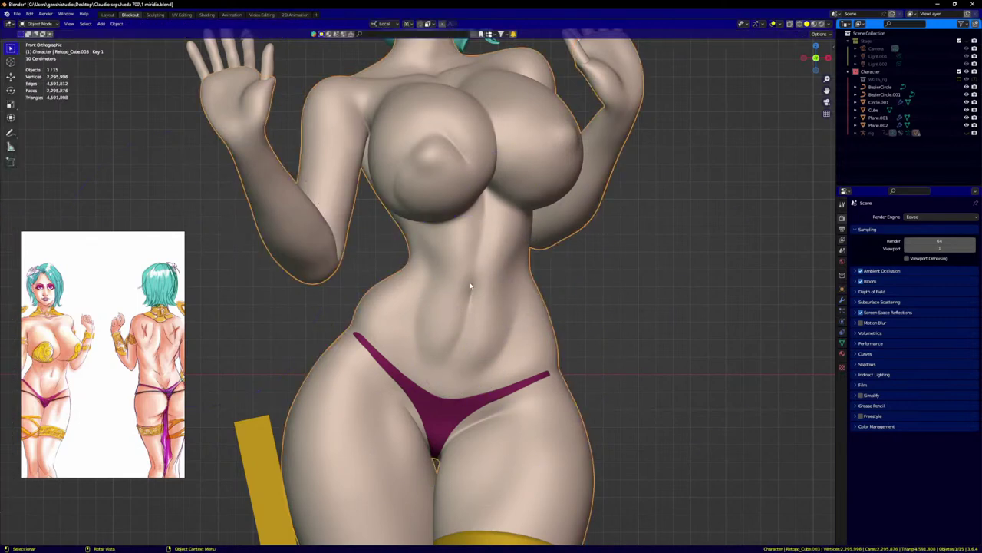
{"action": "left_click", "coordinate": [842, 299]}
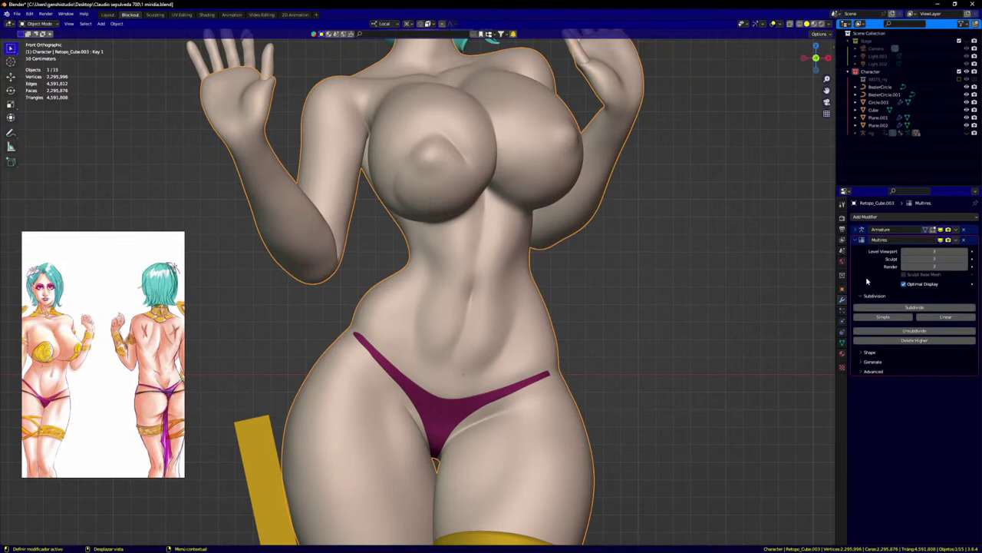
{"action": "key", "text": "ctrl"}
{"action": "key", "text": "ctrl+a"}
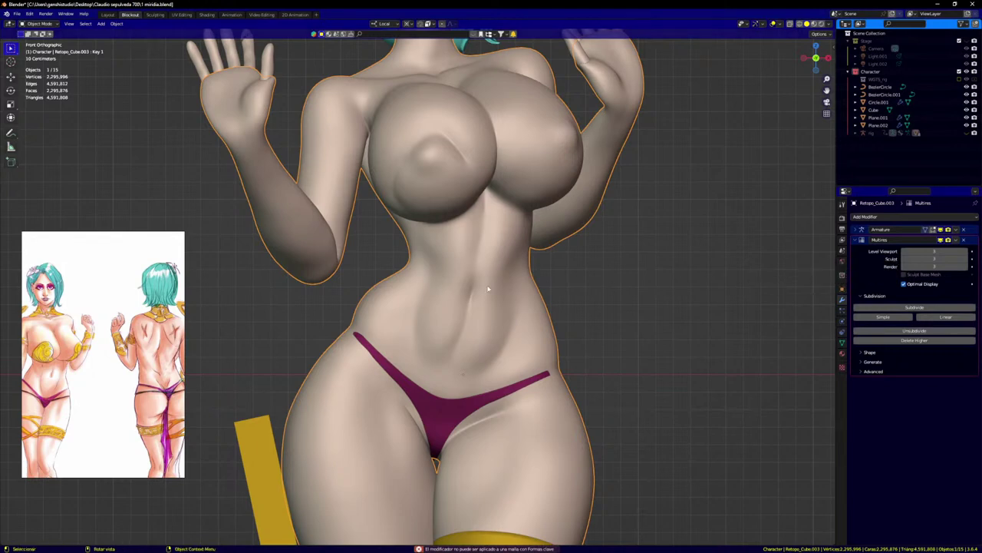
Step: Apply all shape keys on the body mesh and apply its Multires modifier
{"action": "left_click", "coordinate": [843, 343]}
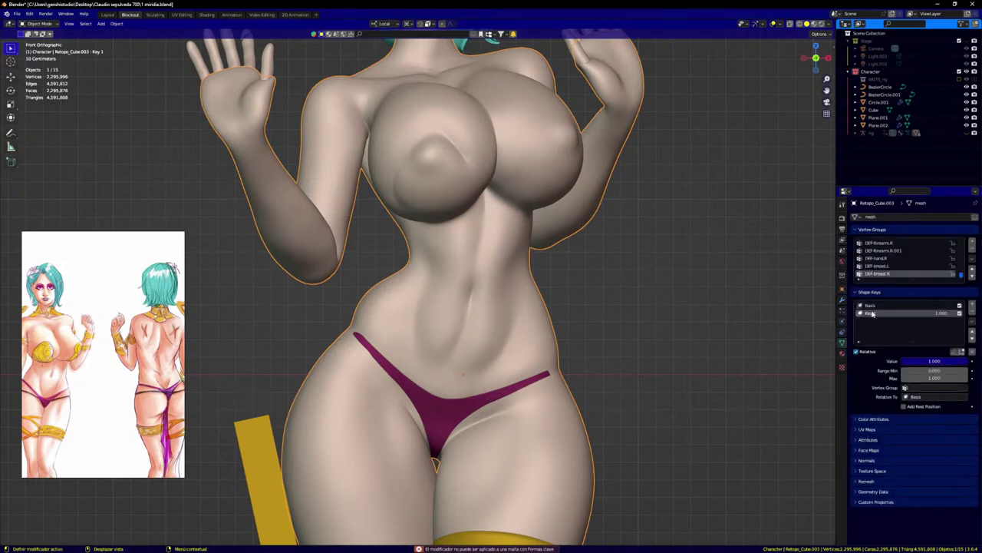
{"action": "left_click", "coordinate": [973, 322]}
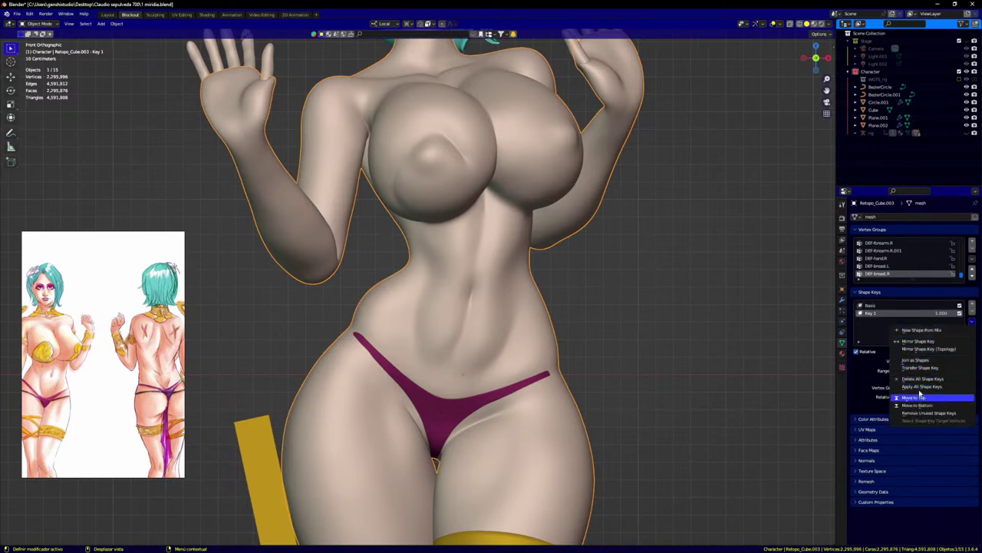
{"action": "left_click", "coordinate": [922, 387]}
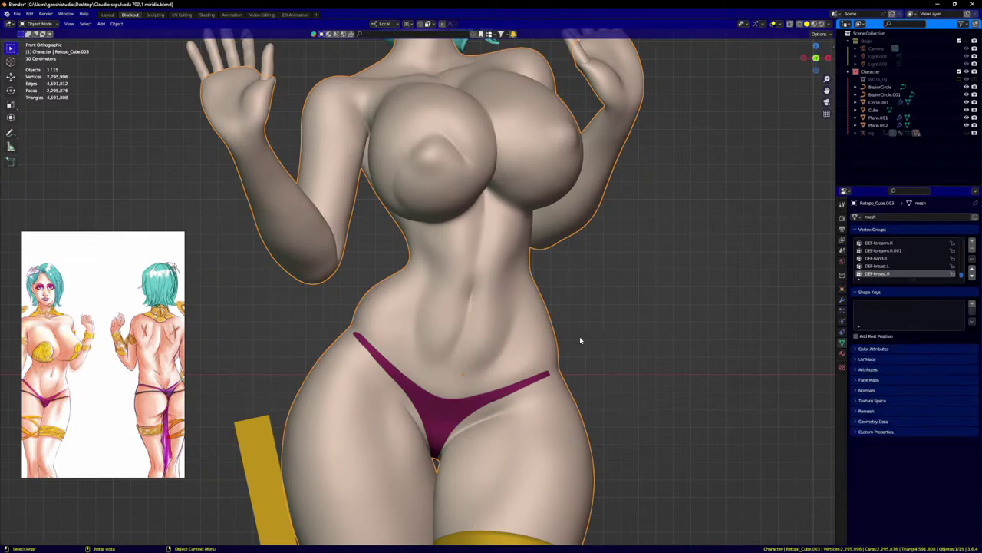
{"action": "left_click", "coordinate": [843, 299]}
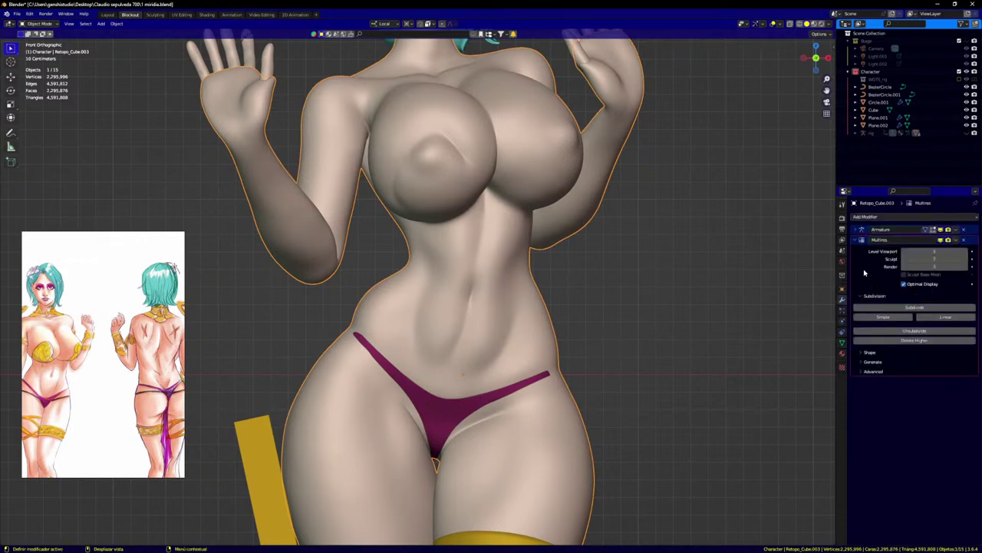
{"action": "key", "text": "ctrl"}
{"action": "key", "text": "ctrl+a"}
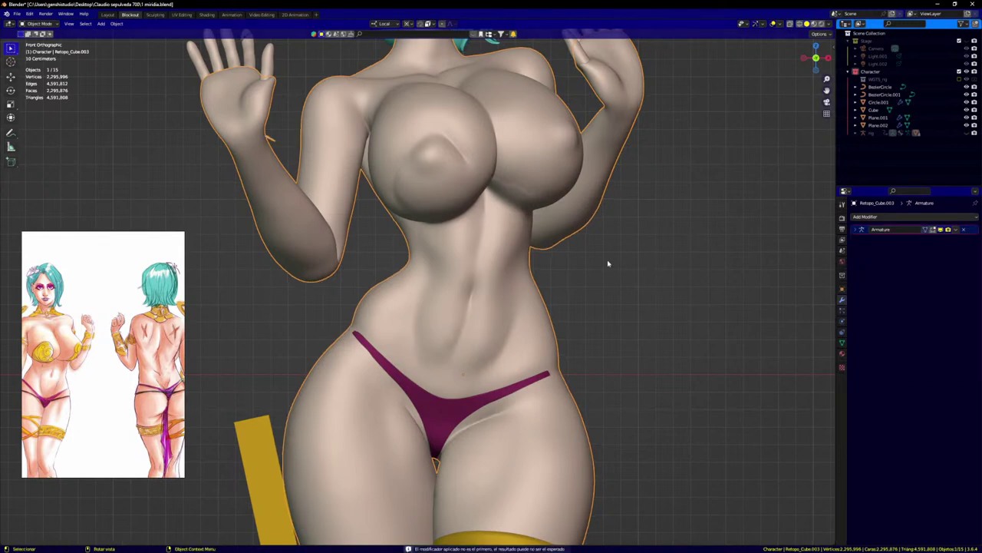
Step: Convert all visible objects of the character to meshes and clear the selection
{"action": "scroll", "coordinate": [543, 270], "scroll_direction": "down", "scroll_amount": 4}
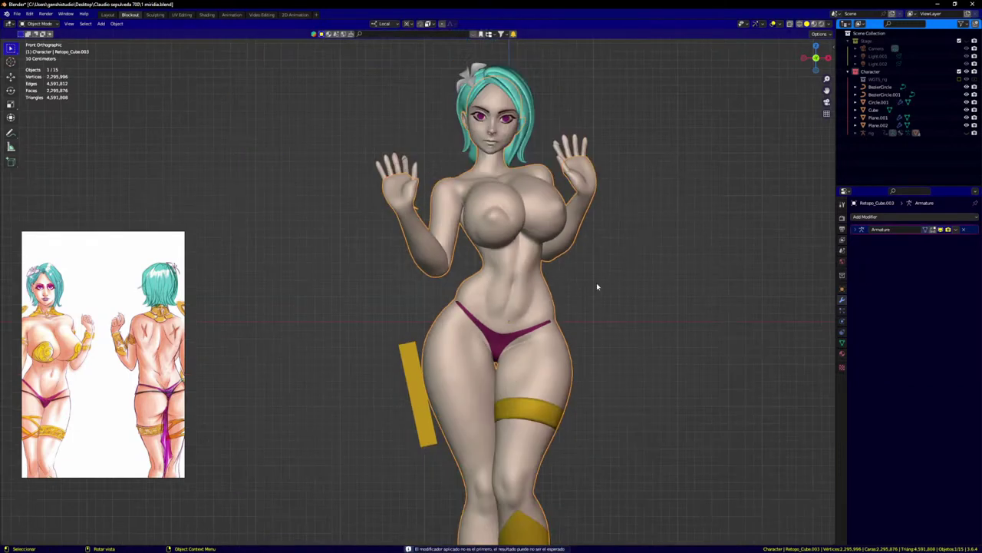
{"action": "scroll", "coordinate": [592, 297], "scroll_direction": "down", "scroll_amount": 3}
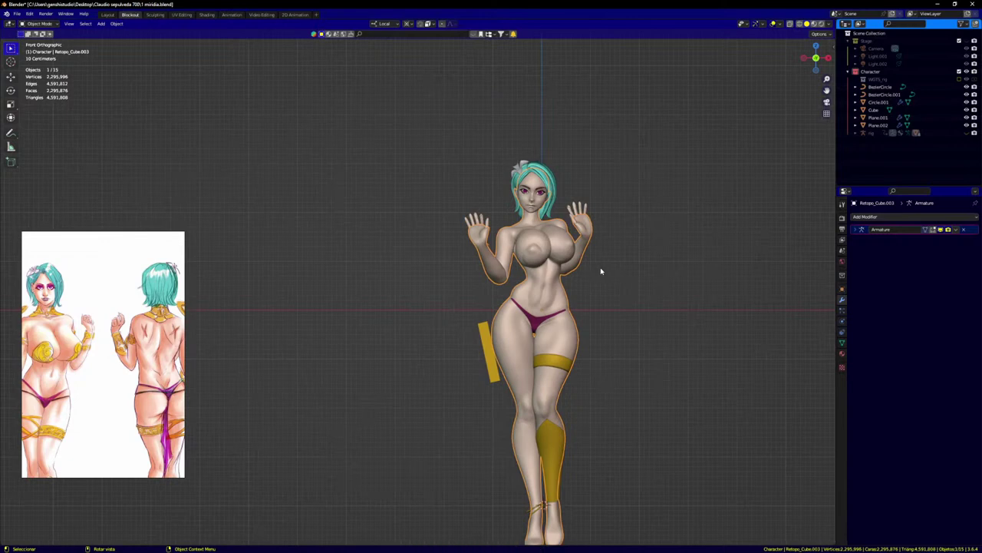
{"action": "key", "text": "a"}
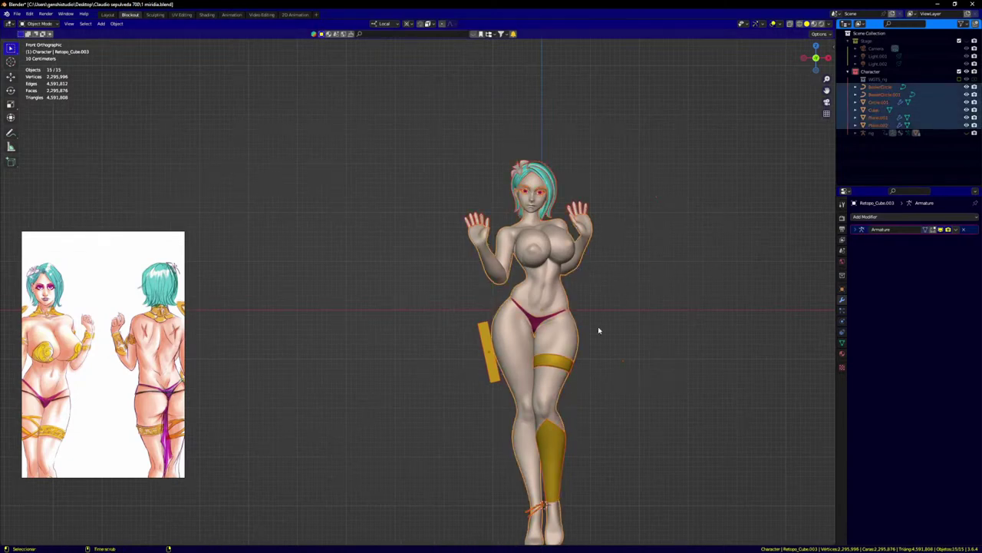
{"action": "key", "text": "alt+c"}
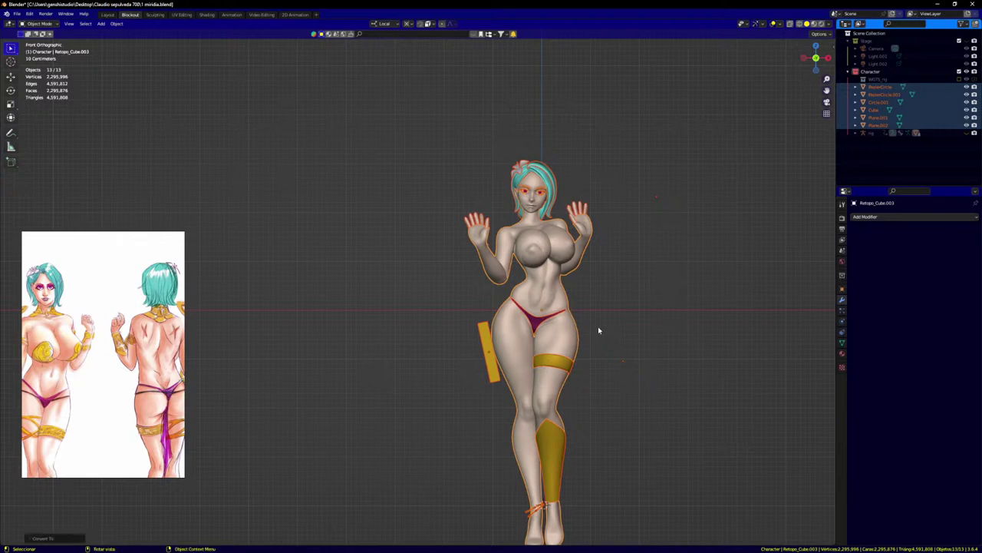
{"action": "left_click", "coordinate": [615, 304]}
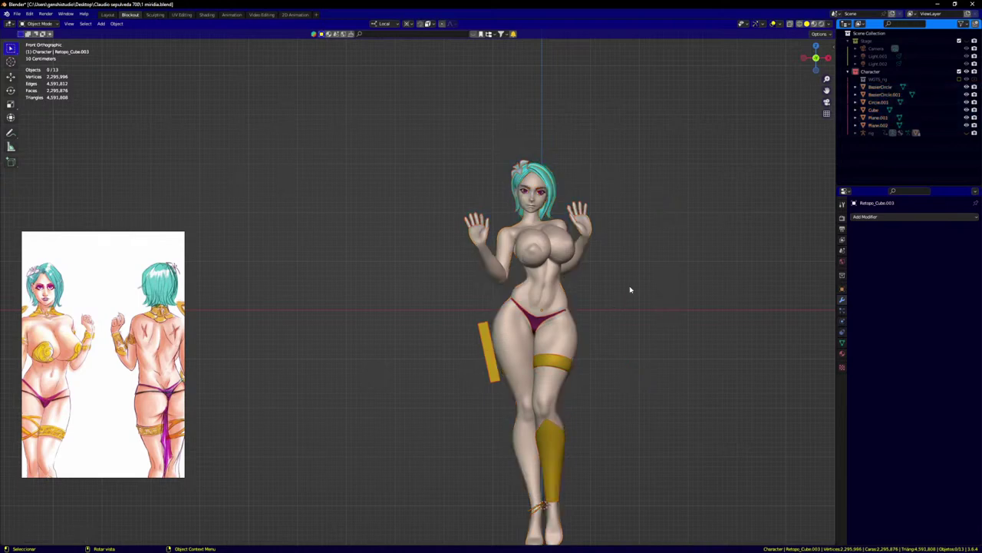
Step: Select the body mesh and switch it to Sculpt Mode
{"action": "middle_click_drag", "start_coordinate": [629, 287], "coordinate": [584, 270]}
{"action": "scroll", "coordinate": [499, 266], "scroll_direction": "up", "scroll_amount": 7}
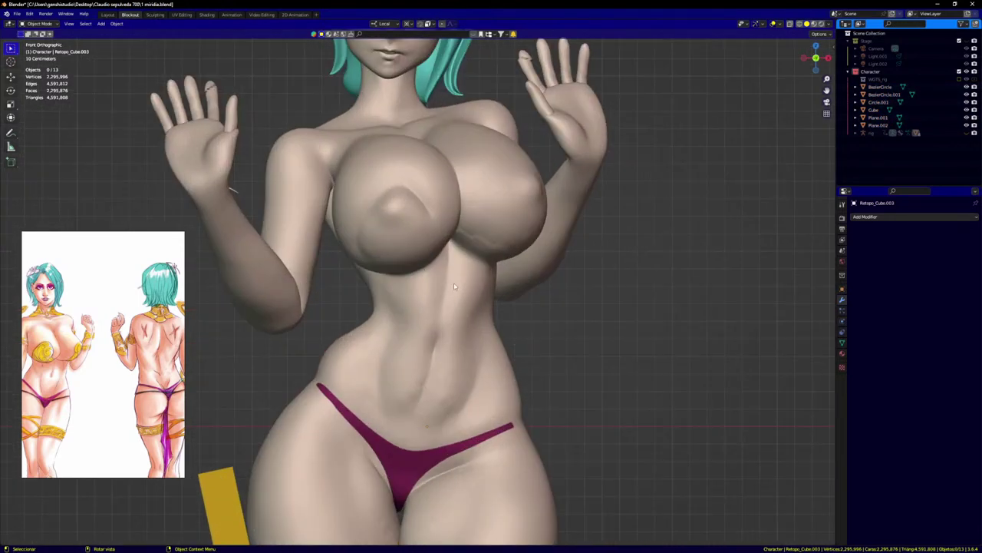
{"action": "left_click", "coordinate": [495, 263]}
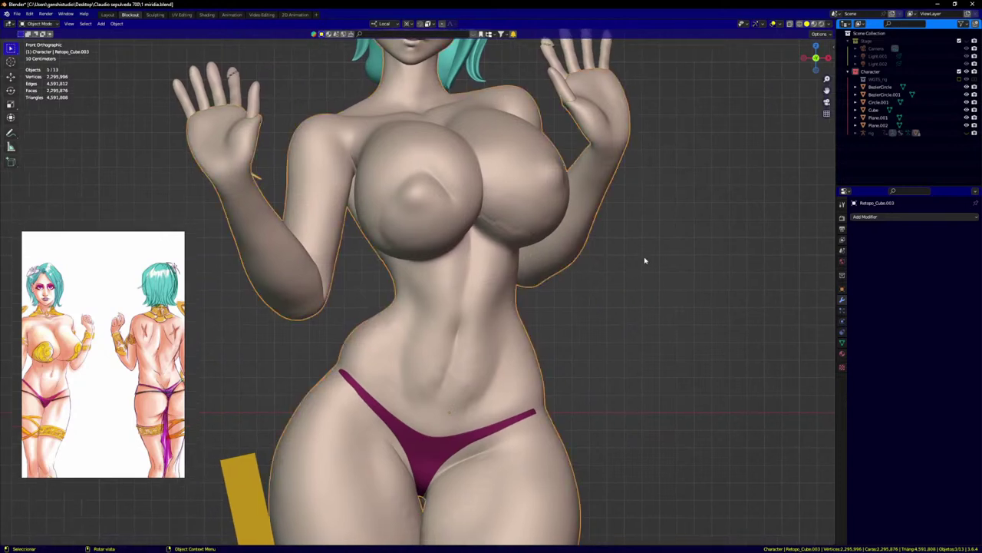
{"action": "key", "text": "ctrl+Tab"}
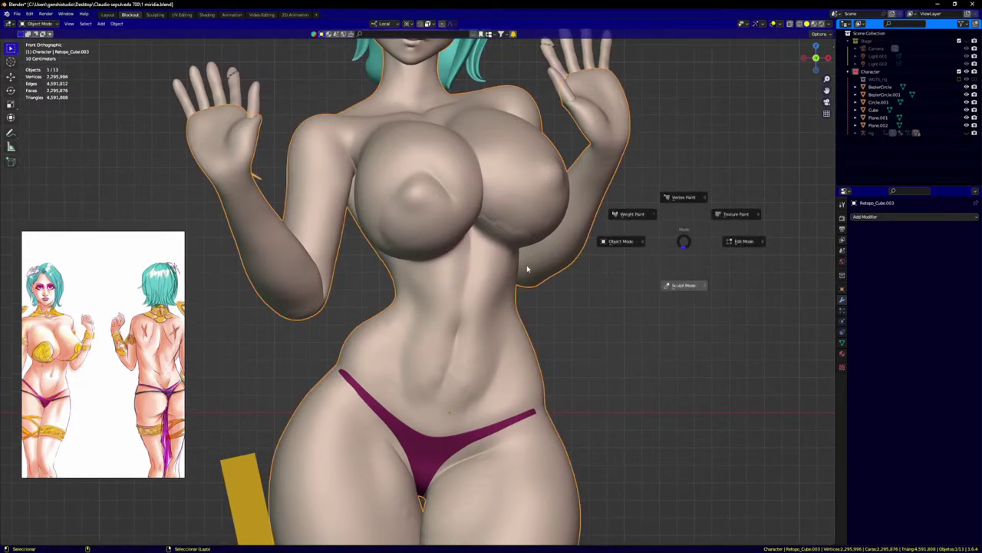
Step: Smooth the uneven surface along the underside of the character's left breast
{"action": "mouse_move", "coordinate": [519, 231]}
{"action": "middle_mouse_down"}
{"action": "mouse_move", "coordinate": [500, 224]}
{"action": "mouse_move", "coordinate": [630, 247]}
{"action": "mouse_move", "coordinate": [485, 222]}
{"action": "middle_mouse_up"}
{"action": "scroll", "coordinate": [498, 227], "scroll_direction": "up", "scroll_amount": 7}
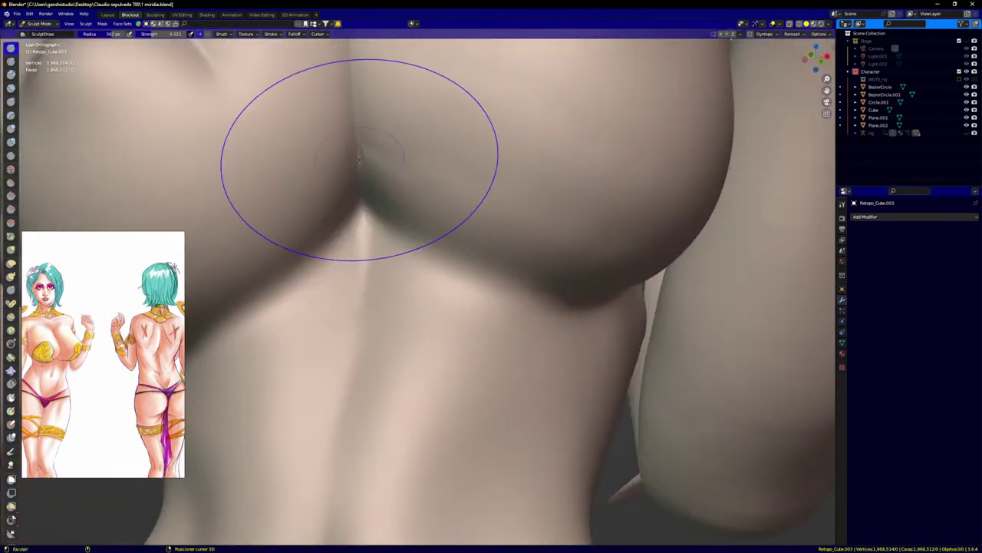
{"action": "left_click_drag", "start_coordinate": [359, 159], "coordinate": [405, 167]}
{"action": "left_click_drag", "start_coordinate": [615, 224], "coordinate": [598, 253]}
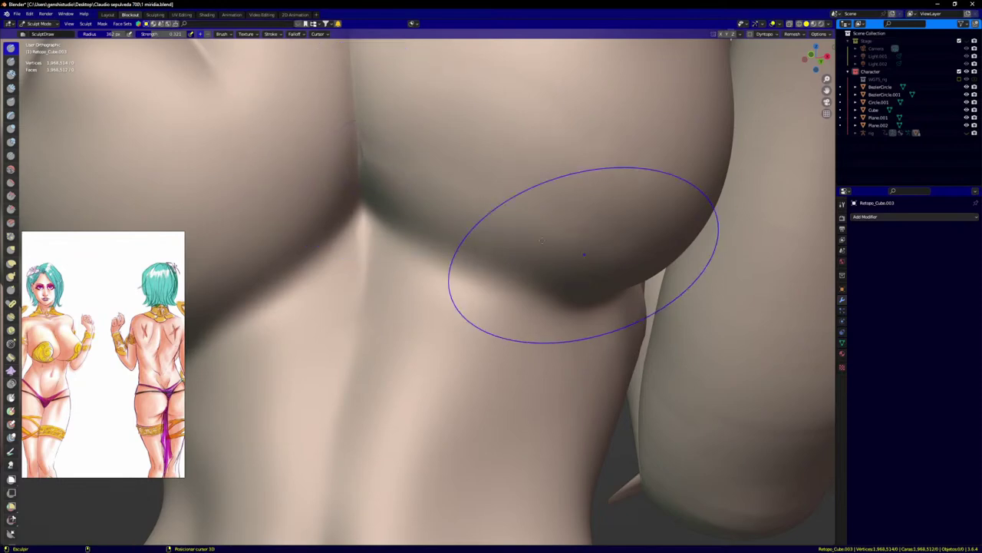
Step: Smooth the creases around the nipple and along the lower outer side of the character's right breast
{"action": "scroll", "coordinate": [309, 183], "scroll_direction": "down", "scroll_amount": 5}
{"action": "key", "text": "KP_1"}
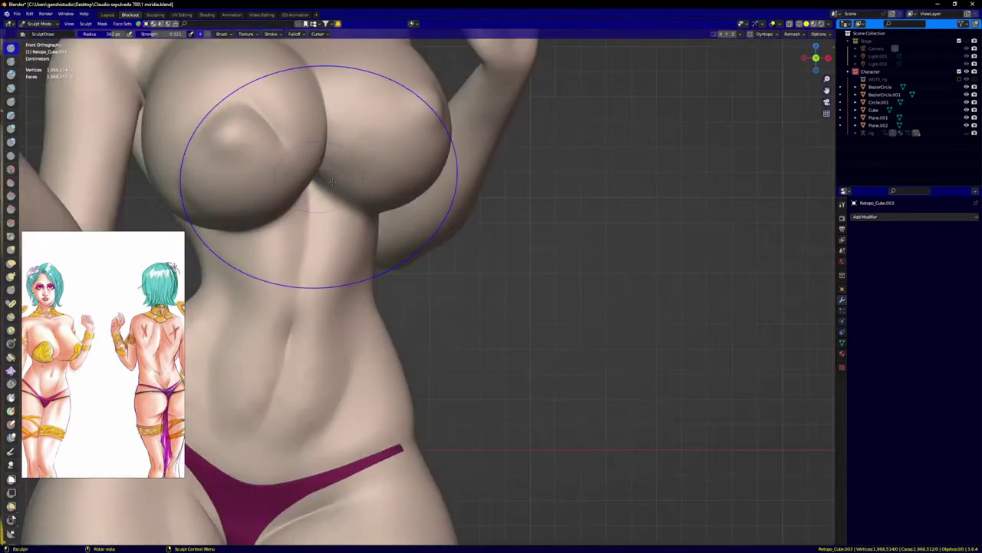
{"action": "middle_click_drag", "start_coordinate": [322, 184], "coordinate": [543, 262], "text": "shift"}
{"action": "scroll", "coordinate": [618, 285], "scroll_direction": "up", "scroll_amount": 6}
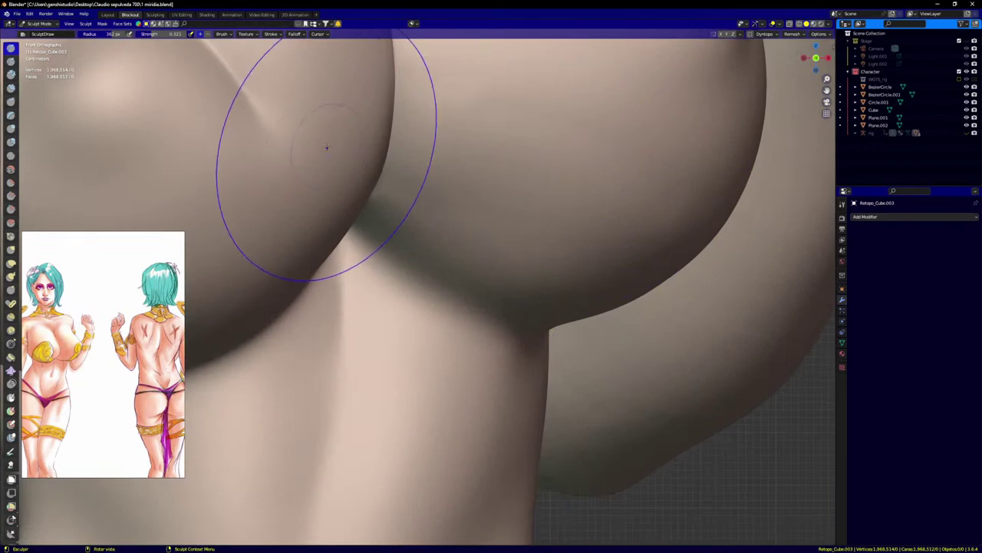
{"action": "mouse_move", "coordinate": [300, 137]}
{"action": "left_mouse_down", "text": "shift"}
{"action": "mouse_move", "coordinate": [247, 114]}
{"action": "mouse_move", "coordinate": [281, 131]}
{"action": "left_mouse_up", "text": "shift"}
{"action": "middle_click_drag", "start_coordinate": [245, 104], "coordinate": [530, 186], "text": "shift"}
{"action": "scroll", "coordinate": [417, 176], "scroll_direction": "down", "scroll_amount": 3}
{"action": "left_click_drag", "start_coordinate": [410, 145], "coordinate": [445, 156]}
{"action": "left_click_drag", "start_coordinate": [445, 157], "coordinate": [350, 222]}
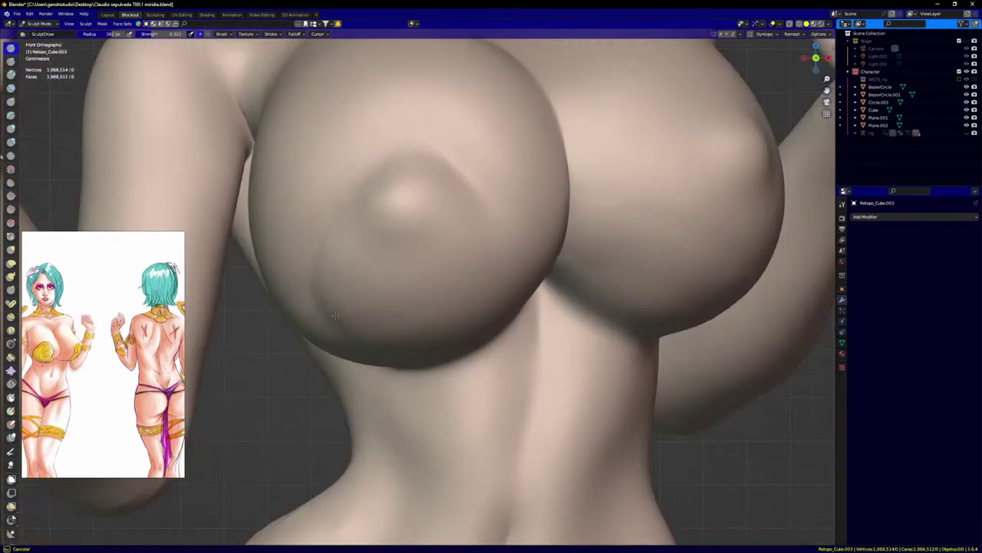
Step: Examine the smoothed chest, the forearms and the hands for mesh artifacts from several angles
{"action": "mouse_move", "coordinate": [357, 236]}
{"action": "middle_mouse_down"}
{"action": "mouse_move", "coordinate": [317, 285]}
{"action": "mouse_move", "coordinate": [351, 252]}
{"action": "middle_mouse_up"}
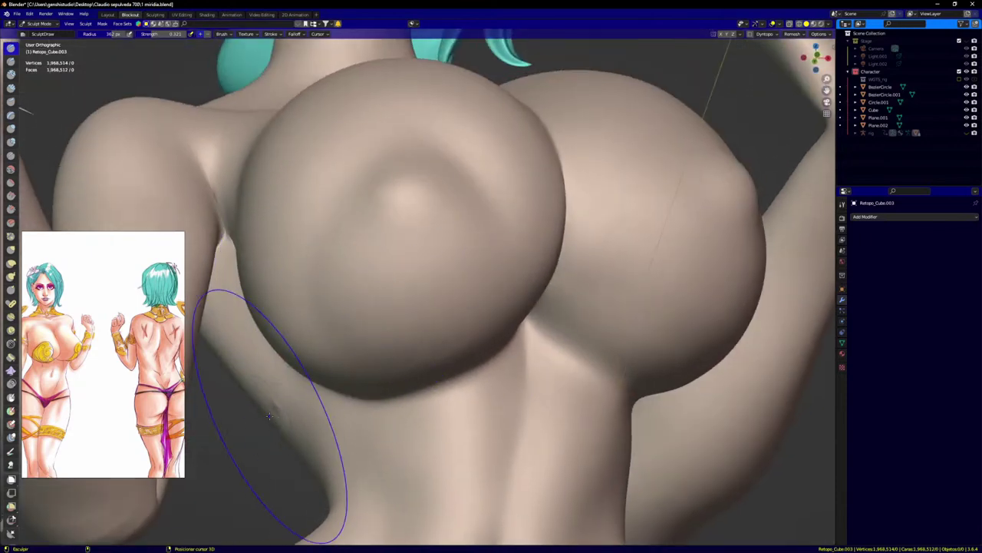
{"action": "scroll", "coordinate": [462, 267], "scroll_direction": "down", "scroll_amount": 5}
{"action": "middle_click_drag", "start_coordinate": [466, 244], "coordinate": [462, 259]}
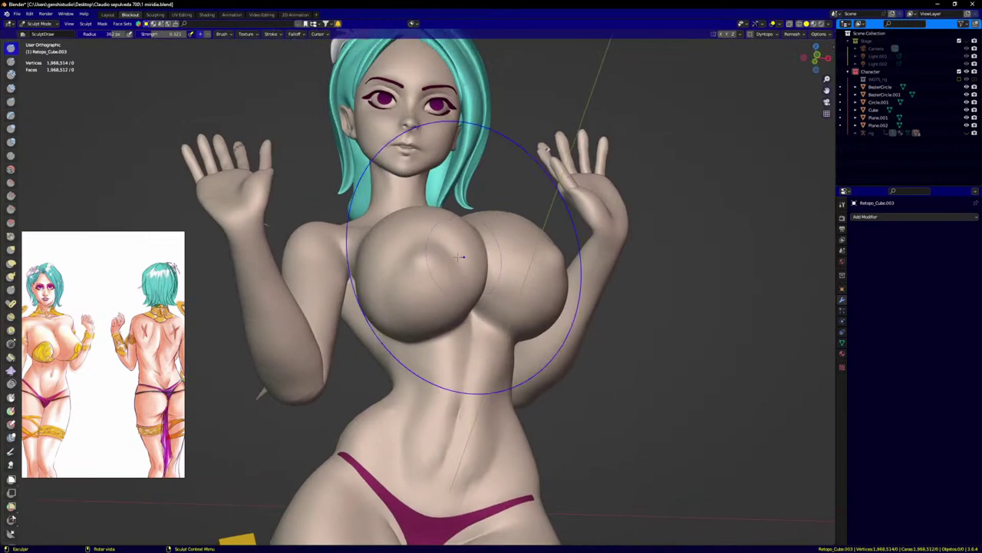
{"action": "key", "text": "KP_1"}
{"action": "scroll", "coordinate": [401, 207], "scroll_direction": "up", "scroll_amount": 5}
{"action": "scroll", "coordinate": [361, 228], "scroll_direction": "down", "scroll_amount": 4}
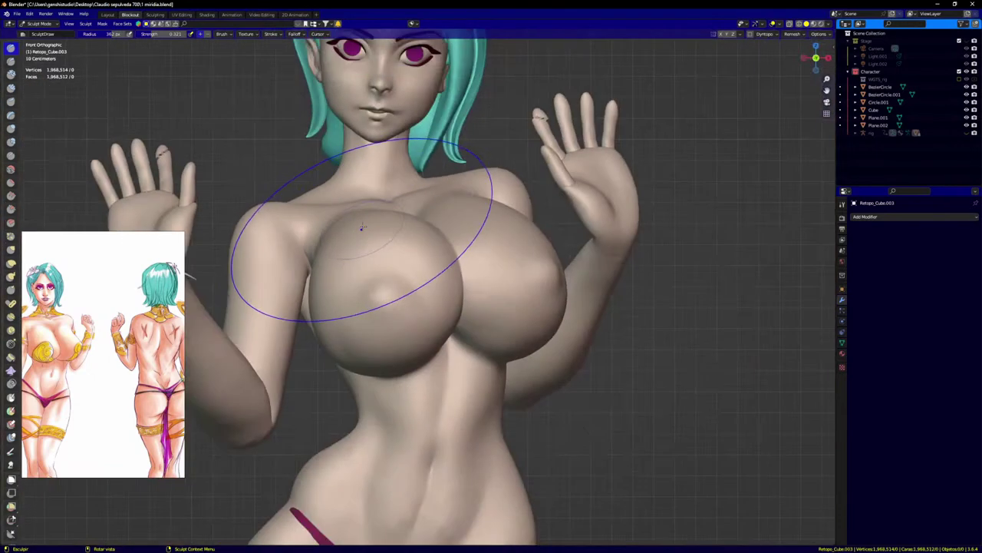
{"action": "mouse_move", "coordinate": [243, 231]}
{"action": "middle_mouse_down", "text": "shift"}
{"action": "mouse_move", "coordinate": [379, 211]}
{"action": "mouse_move", "coordinate": [343, 257]}
{"action": "mouse_move", "coordinate": [318, 264]}
{"action": "middle_mouse_up", "text": "shift"}
{"action": "scroll", "coordinate": [379, 211], "scroll_direction": "up", "scroll_amount": 3}
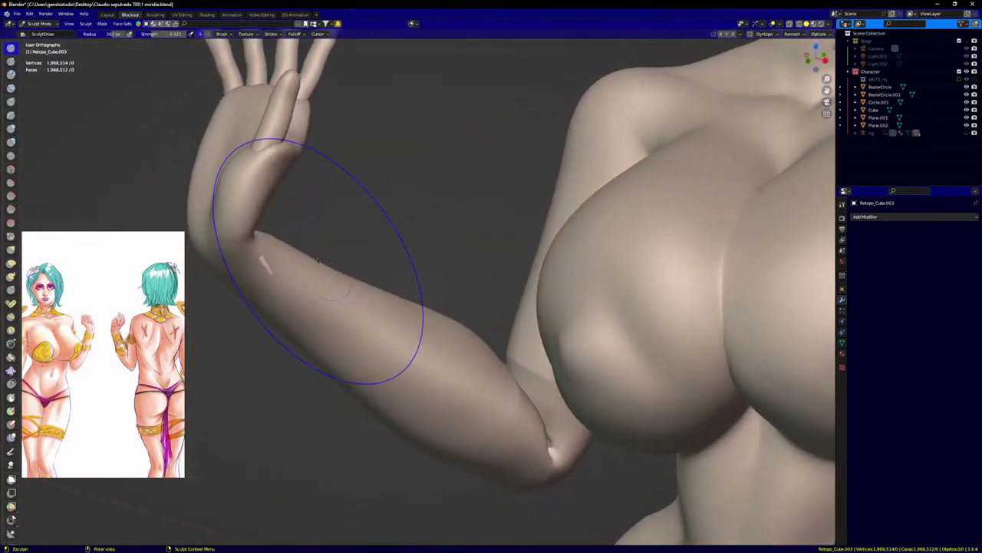
{"action": "scroll", "coordinate": [353, 131], "scroll_direction": "down", "scroll_amount": 3}
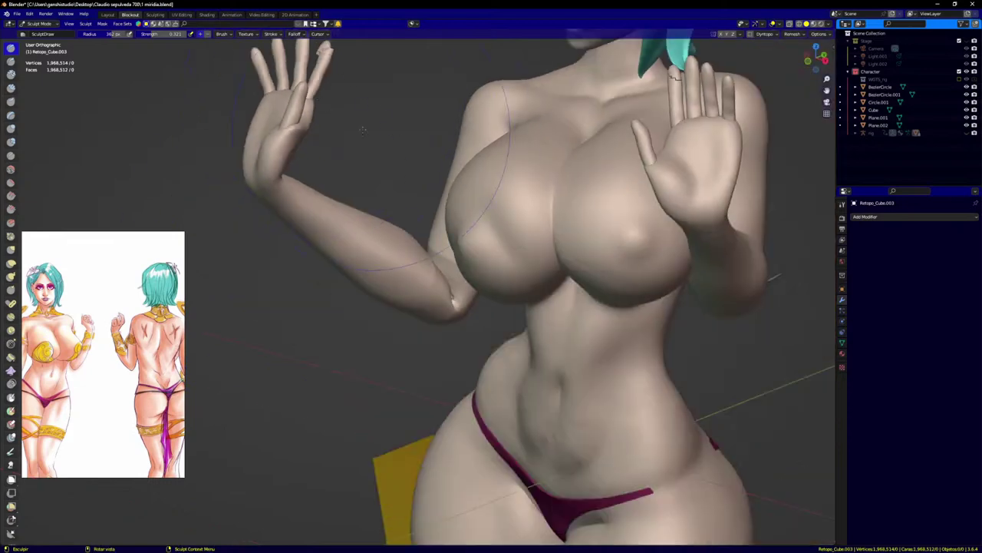
{"action": "scroll", "coordinate": [322, 47], "scroll_direction": "up", "scroll_amount": 4}
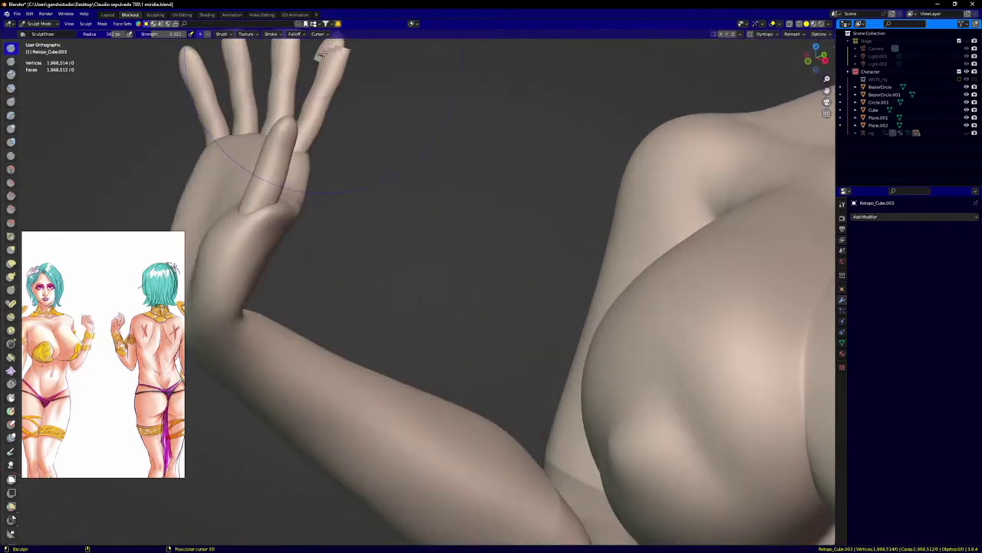
{"action": "scroll", "coordinate": [383, 234], "scroll_direction": "down", "scroll_amount": 5}
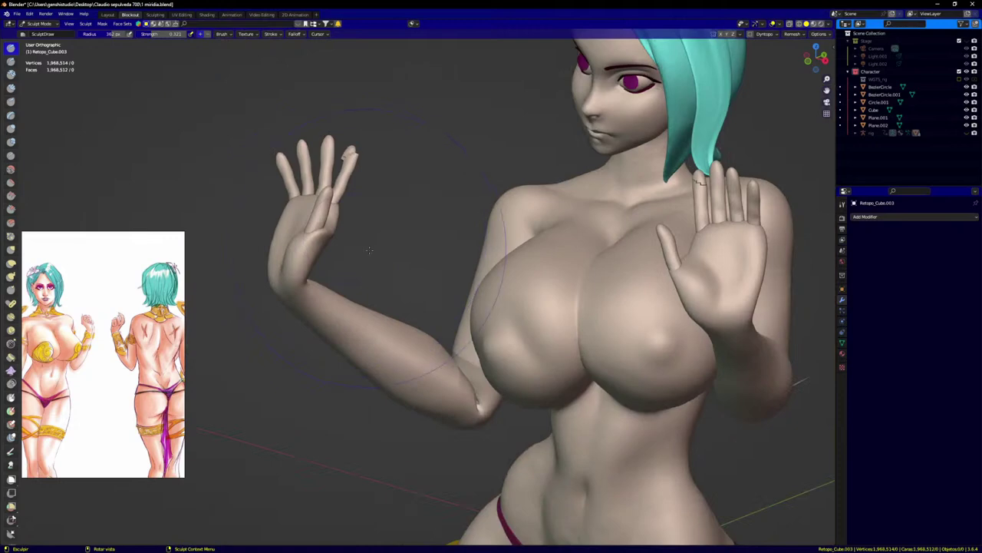
{"action": "middle_click_drag", "start_coordinate": [338, 238], "coordinate": [391, 256], "text": "alt"}
{"action": "scroll", "coordinate": [494, 266], "scroll_direction": "down", "scroll_amount": 3}
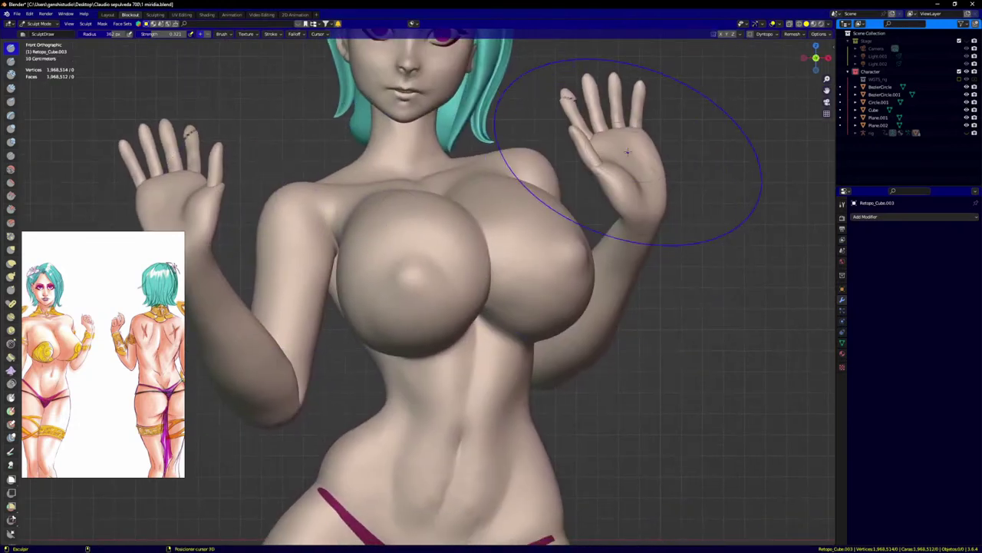
Step: Reduce the sculpt brush radius for finer work on the character's right breast
{"action": "scroll", "coordinate": [458, 280], "scroll_direction": "up", "scroll_amount": 3}
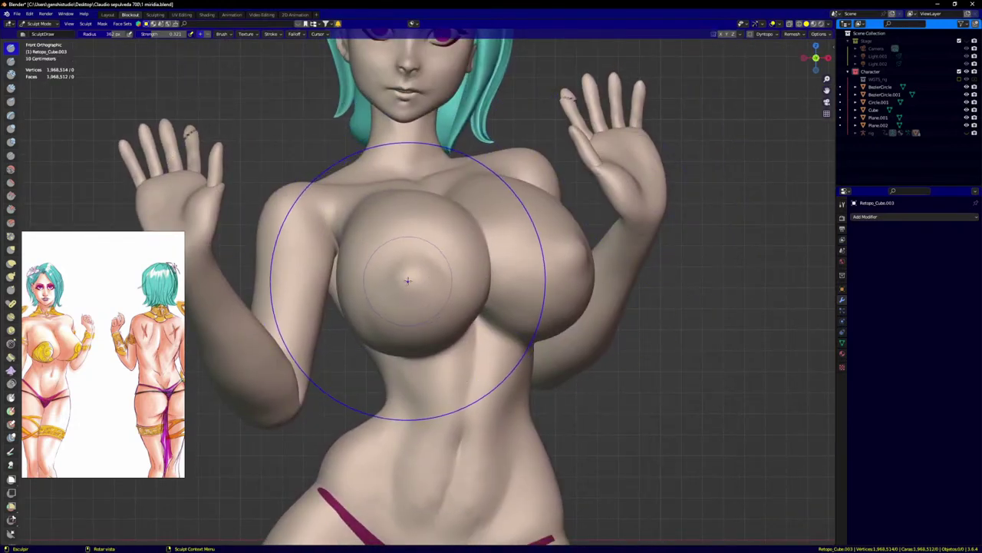
{"action": "scroll", "coordinate": [408, 280], "scroll_direction": "up", "scroll_amount": 2}
{"action": "key", "text": "f"}
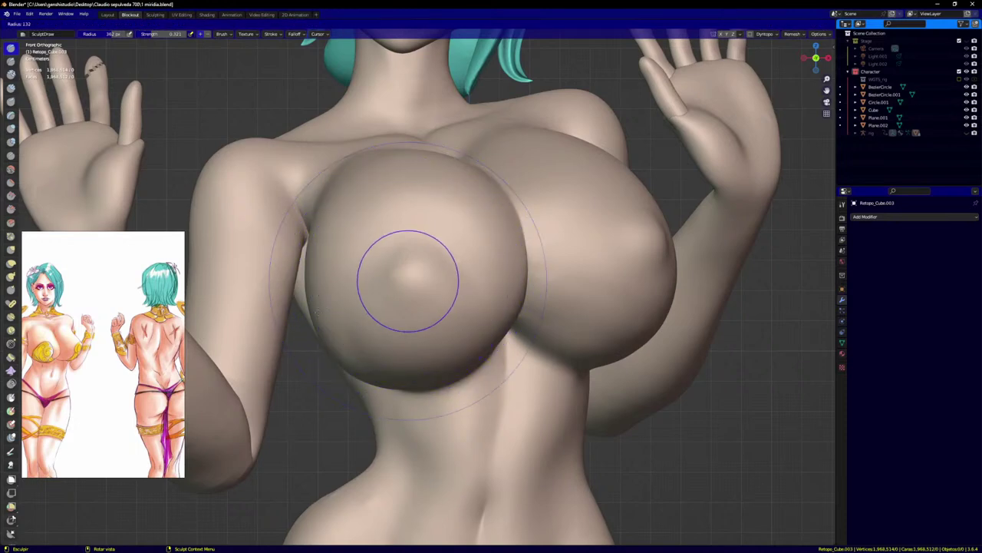
{"action": "left_click", "coordinate": [364, 237]}
{"action": "scroll", "coordinate": [381, 195], "scroll_direction": "up", "scroll_amount": 1}
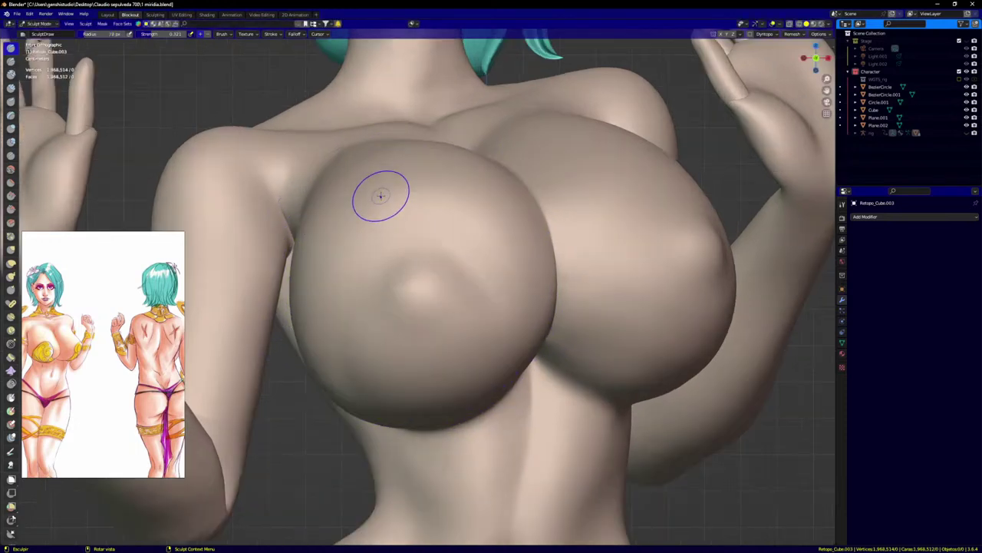
Step: Start a Mask on the character's right breast by painting a strip along its inner side beside the cleavage
{"action": "key", "text": "m"}
{"action": "mouse_move", "coordinate": [381, 195]}
{"action": "middle_mouse_down"}
{"action": "mouse_move", "coordinate": [500, 168]}
{"action": "mouse_move", "coordinate": [486, 143]}
{"action": "middle_mouse_up"}
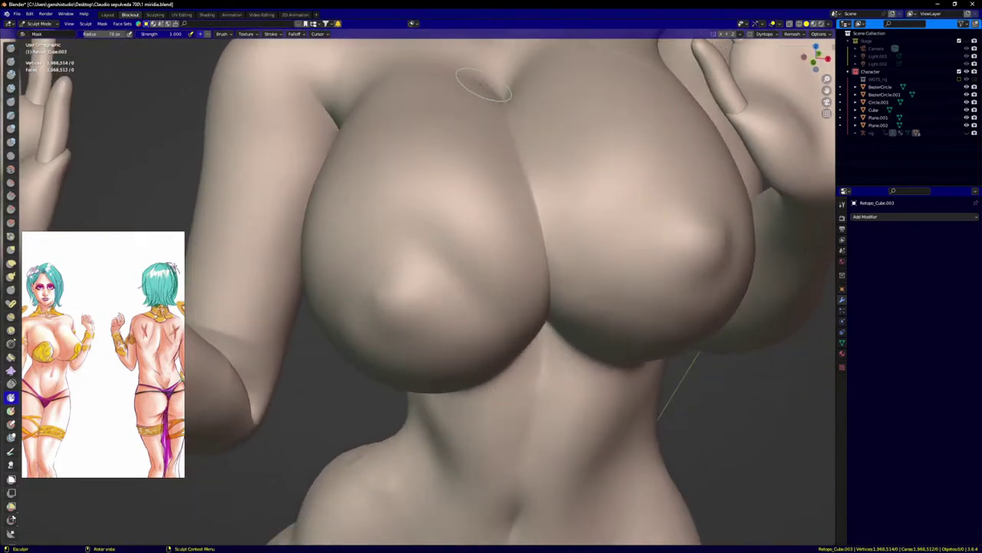
{"action": "left_click_drag", "start_coordinate": [484, 86], "coordinate": [526, 307]}
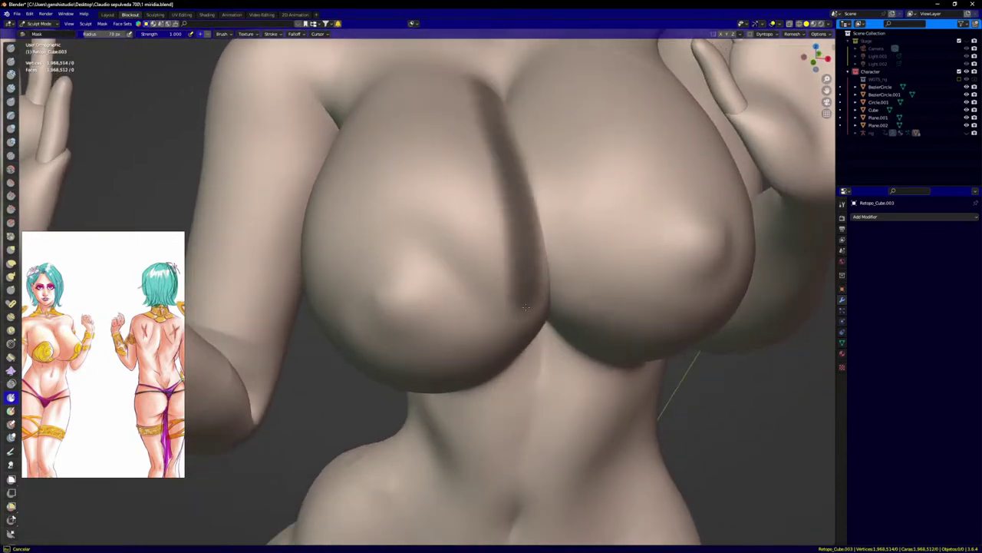
{"action": "middle_click_drag", "start_coordinate": [526, 307], "coordinate": [509, 208]}
{"action": "mouse_move", "coordinate": [509, 200]}
{"action": "left_mouse_down"}
{"action": "mouse_move", "coordinate": [530, 258]}
{"action": "mouse_move", "coordinate": [516, 339]}
{"action": "mouse_move", "coordinate": [483, 377]}
{"action": "mouse_move", "coordinate": [548, 322]}
{"action": "mouse_move", "coordinate": [532, 194]}
{"action": "left_mouse_up"}
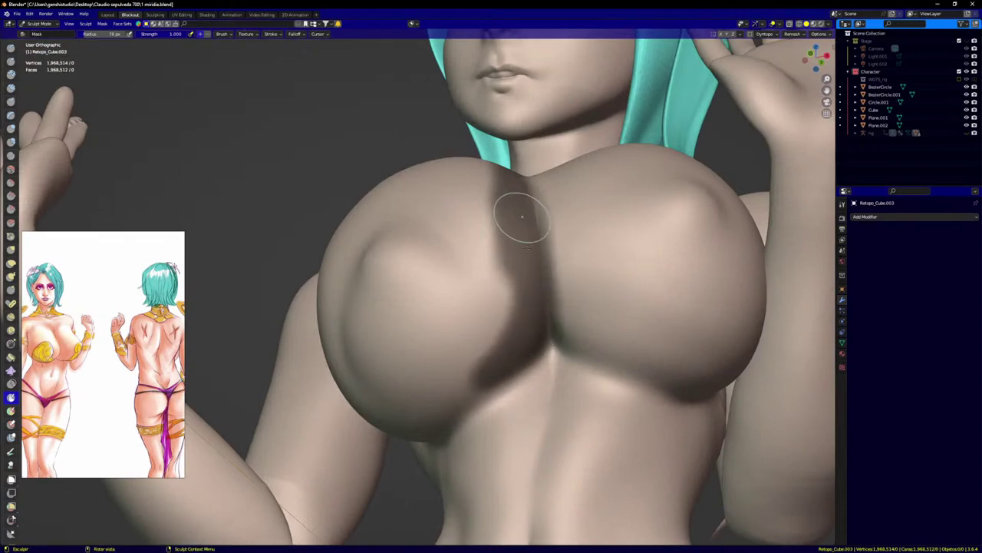
{"action": "middle_click_drag", "start_coordinate": [522, 216], "coordinate": [529, 281]}
Step: Extend the mask along the underside of the right breast and thicken its lower inner area
{"action": "mouse_move", "coordinate": [529, 281]}
{"action": "left_mouse_down"}
{"action": "mouse_move", "coordinate": [472, 369]}
{"action": "mouse_move", "coordinate": [504, 359]}
{"action": "mouse_move", "coordinate": [422, 427]}
{"action": "left_mouse_up"}
{"action": "middle_click_drag", "start_coordinate": [421, 427], "coordinate": [484, 382]}
{"action": "mouse_move", "coordinate": [484, 383]}
{"action": "left_mouse_down"}
{"action": "mouse_move", "coordinate": [310, 422]}
{"action": "mouse_move", "coordinate": [283, 419]}
{"action": "mouse_move", "coordinate": [286, 401]}
{"action": "left_mouse_up"}
{"action": "middle_click_drag", "start_coordinate": [286, 400], "coordinate": [322, 402]}
{"action": "mouse_move", "coordinate": [321, 402]}
{"action": "left_mouse_down"}
{"action": "mouse_move", "coordinate": [538, 331]}
{"action": "mouse_move", "coordinate": [525, 345]}
{"action": "left_mouse_up"}
{"action": "left_click_drag", "start_coordinate": [472, 384], "coordinate": [430, 383]}
{"action": "middle_click_drag", "start_coordinate": [429, 377], "coordinate": [478, 384]}
{"action": "mouse_move", "coordinate": [517, 215]}
{"action": "left_mouse_down"}
{"action": "mouse_move", "coordinate": [520, 234]}
{"action": "mouse_move", "coordinate": [429, 393]}
{"action": "mouse_move", "coordinate": [412, 395]}
{"action": "left_mouse_up"}
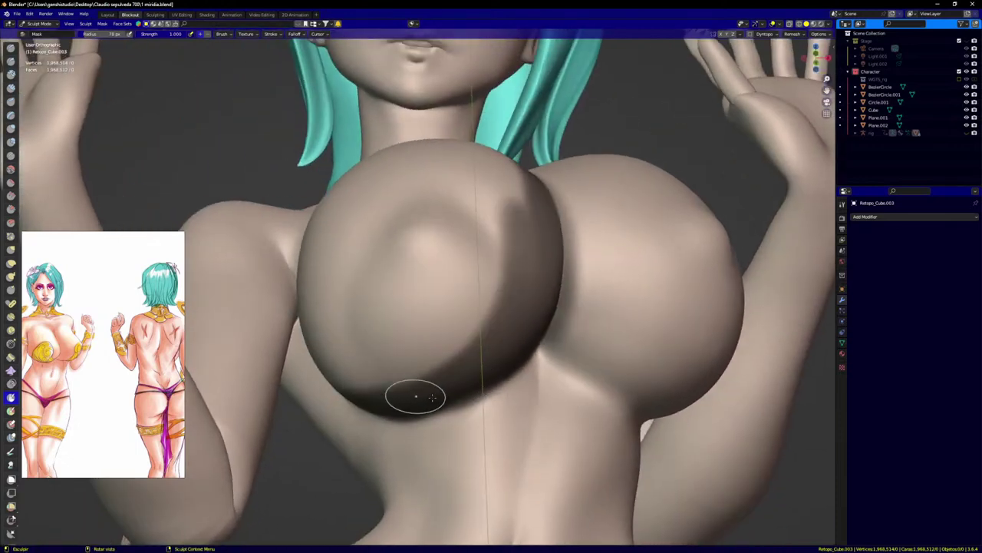
Step: Continue the mask from the underside around the lower outer side of the right breast
{"action": "middle_click_drag", "start_coordinate": [413, 394], "coordinate": [438, 408]}
{"action": "mouse_move", "coordinate": [239, 194]}
{"action": "left_mouse_down"}
{"action": "mouse_move", "coordinate": [234, 249]}
{"action": "mouse_move", "coordinate": [326, 353]}
{"action": "mouse_move", "coordinate": [388, 372]}
{"action": "left_mouse_up"}
{"action": "middle_click_drag", "start_coordinate": [388, 372], "coordinate": [324, 335]}
{"action": "left_click_drag", "start_coordinate": [324, 335], "coordinate": [439, 324]}
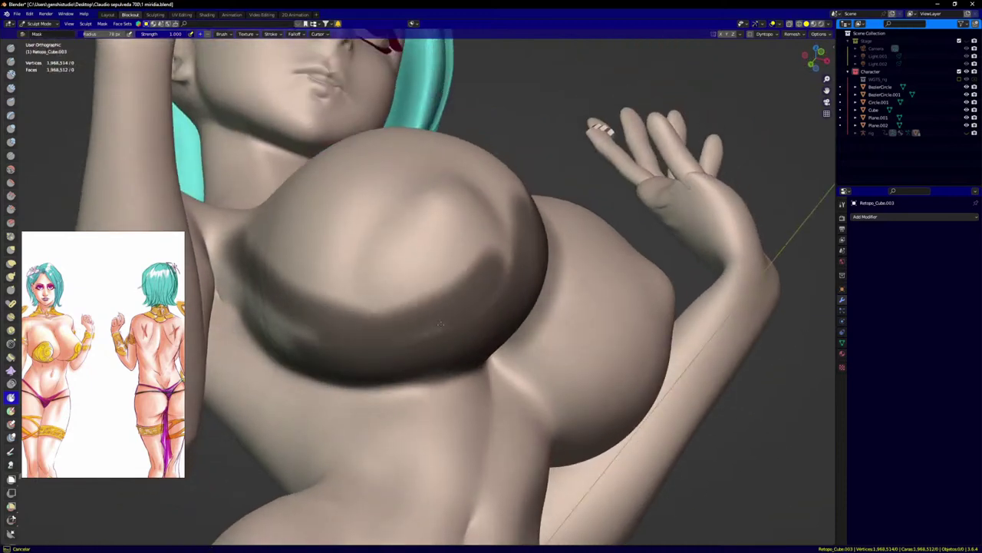
{"action": "left_click_drag", "start_coordinate": [309, 330], "coordinate": [241, 270]}
{"action": "mouse_move", "coordinate": [241, 271]}
{"action": "middle_mouse_down"}
{"action": "mouse_move", "coordinate": [247, 281]}
{"action": "mouse_move", "coordinate": [233, 290]}
{"action": "middle_mouse_up"}
{"action": "left_click_drag", "start_coordinate": [232, 290], "coordinate": [355, 396]}
{"action": "mouse_move", "coordinate": [299, 350]}
{"action": "left_mouse_down"}
{"action": "mouse_move", "coordinate": [265, 338]}
{"action": "mouse_move", "coordinate": [249, 318]}
{"action": "left_mouse_up"}
Step: Enlarge the mask brush, adjust its hardness and fill the outer side of the right breast toward the underarm
{"action": "key", "text": "f"}
{"action": "left_click", "coordinate": [347, 348]}
{"action": "left_click", "coordinate": [224, 35]}
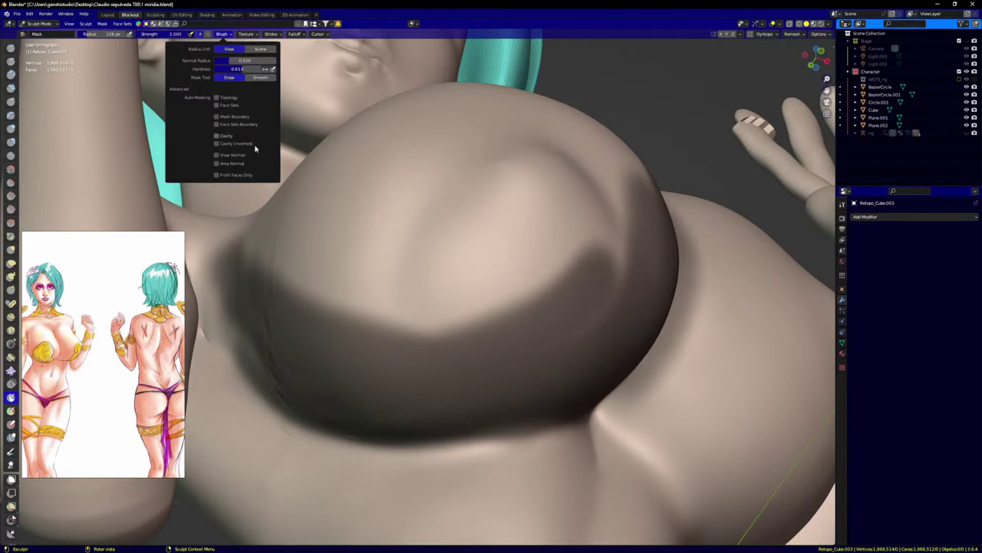
{"action": "left_click_drag", "start_coordinate": [294, 364], "coordinate": [306, 349]}
{"action": "middle_click_drag", "start_coordinate": [308, 346], "coordinate": [304, 310]}
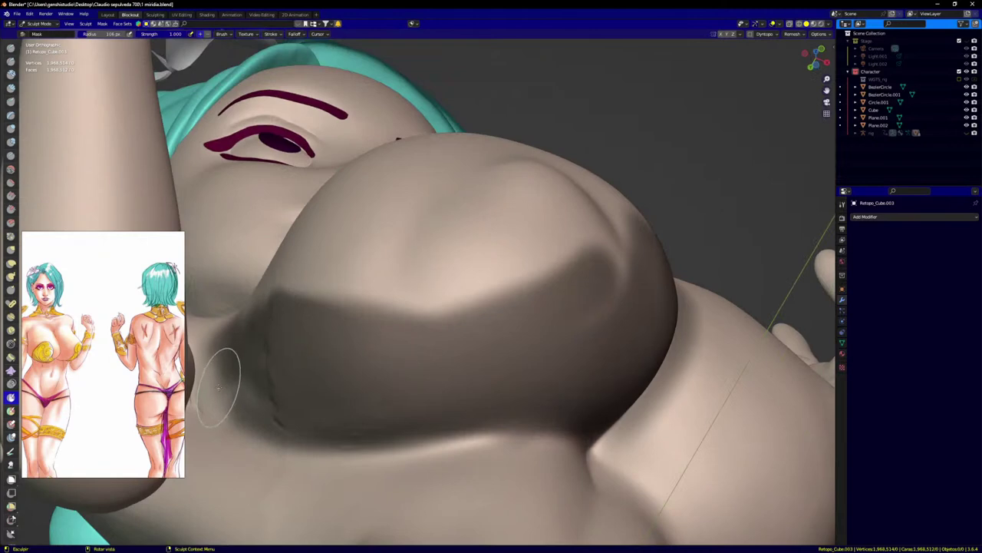
{"action": "mouse_move", "coordinate": [224, 378]}
{"action": "left_mouse_down"}
{"action": "mouse_move", "coordinate": [233, 390]}
{"action": "mouse_move", "coordinate": [326, 417]}
{"action": "left_mouse_up"}
{"action": "left_click_drag", "start_coordinate": [226, 382], "coordinate": [243, 386]}
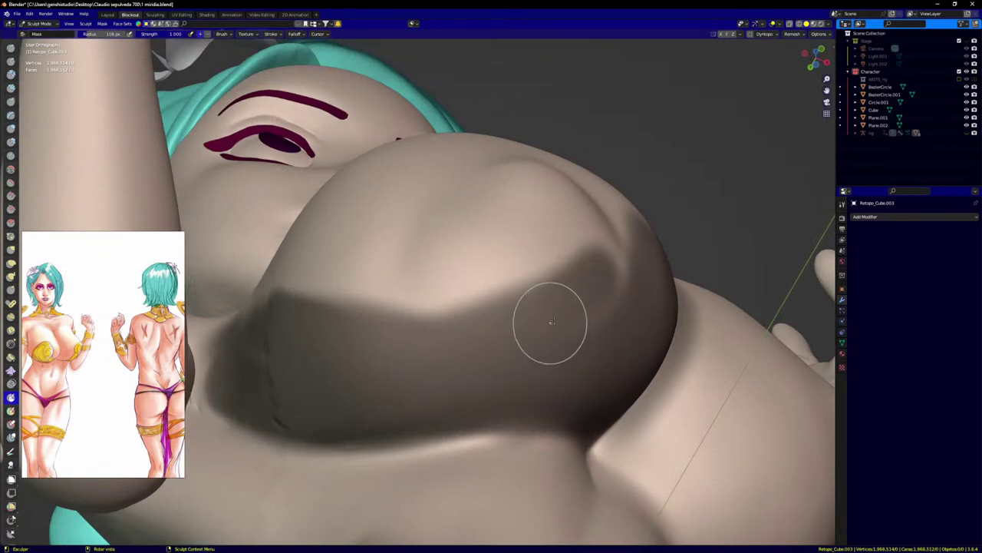
Step: Mask the outer edge of the right breast from the underarm up toward its upper boundary
{"action": "mouse_move", "coordinate": [575, 289]}
{"action": "middle_mouse_down"}
{"action": "mouse_move", "coordinate": [570, 367]}
{"action": "mouse_move", "coordinate": [530, 338]}
{"action": "mouse_move", "coordinate": [465, 325]}
{"action": "middle_mouse_up"}
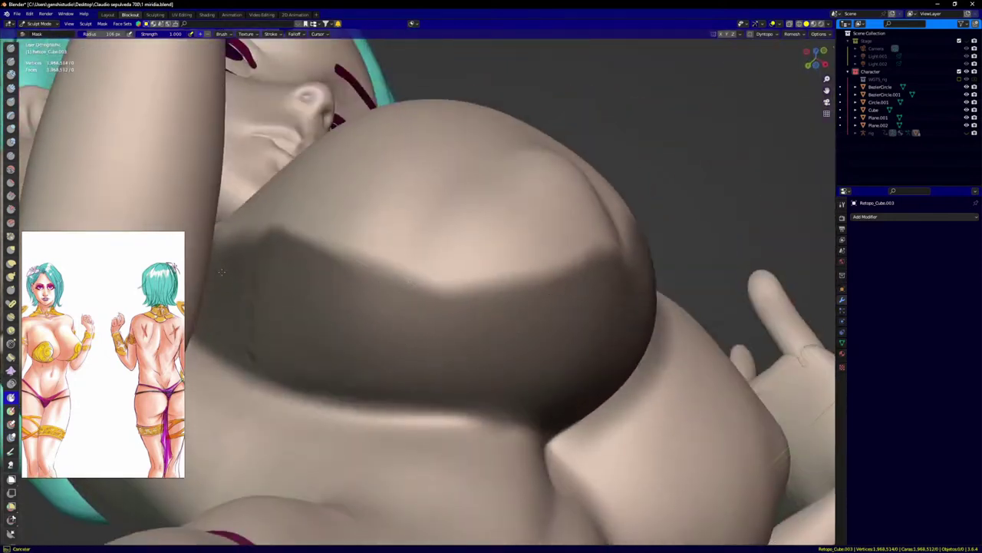
{"action": "scroll", "coordinate": [361, 283], "scroll_direction": "down", "scroll_amount": 3}
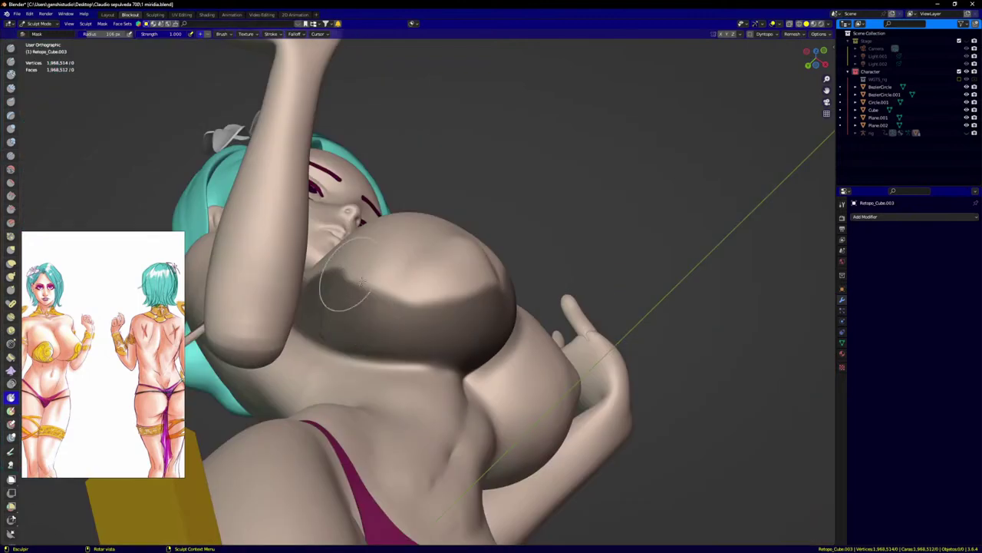
{"action": "key", "text": "KP_1"}
{"action": "middle_click_drag", "start_coordinate": [364, 275], "coordinate": [451, 296]}
{"action": "scroll", "coordinate": [349, 234], "scroll_direction": "up", "scroll_amount": 4}
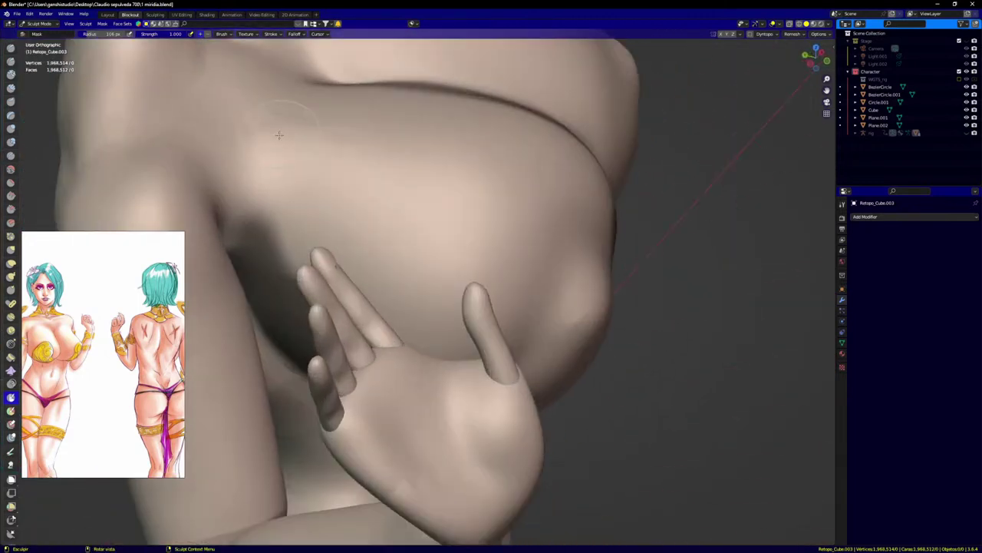
{"action": "middle_click_drag", "start_coordinate": [279, 135], "coordinate": [234, 207]}
{"action": "mouse_move", "coordinate": [284, 241]}
{"action": "left_mouse_down"}
{"action": "mouse_move", "coordinate": [285, 130]}
{"action": "mouse_move", "coordinate": [323, 96]}
{"action": "mouse_move", "coordinate": [324, 165]}
{"action": "mouse_move", "coordinate": [298, 244]}
{"action": "left_mouse_up"}
{"action": "mouse_move", "coordinate": [297, 244]}
{"action": "middle_mouse_down"}
{"action": "mouse_move", "coordinate": [268, 182]}
{"action": "mouse_move", "coordinate": [236, 172]}
{"action": "middle_mouse_up"}
{"action": "mouse_move", "coordinate": [260, 197]}
{"action": "left_mouse_down"}
{"action": "mouse_move", "coordinate": [249, 206]}
{"action": "mouse_move", "coordinate": [244, 197]}
{"action": "mouse_move", "coordinate": [272, 257]}
{"action": "mouse_move", "coordinate": [360, 357]}
{"action": "mouse_move", "coordinate": [484, 322]}
{"action": "mouse_move", "coordinate": [563, 256]}
{"action": "left_mouse_up"}
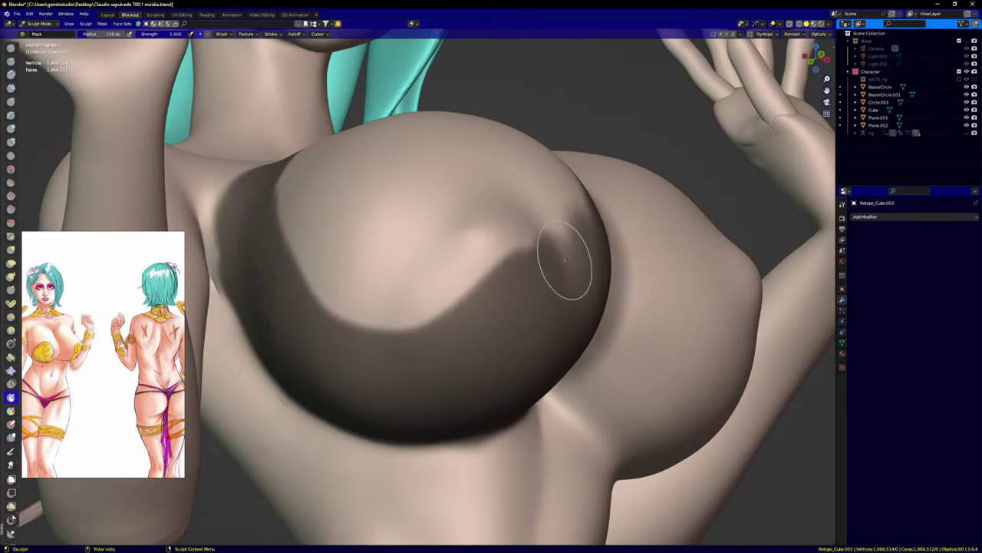
Step: Widen the mask over the inner front of the right breast and along its upper edge
{"action": "middle_click_drag", "start_coordinate": [564, 256], "coordinate": [527, 292]}
{"action": "mouse_move", "coordinate": [526, 291]}
{"action": "left_mouse_down"}
{"action": "mouse_move", "coordinate": [574, 104]}
{"action": "mouse_move", "coordinate": [602, 226]}
{"action": "left_mouse_up"}
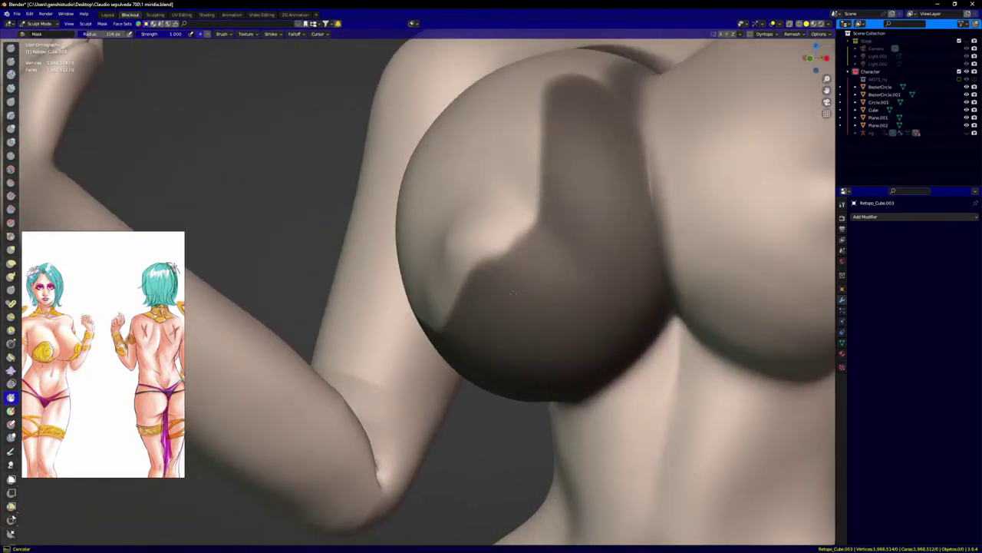
{"action": "middle_click_drag", "start_coordinate": [492, 304], "coordinate": [576, 327]}
{"action": "scroll", "coordinate": [460, 146], "scroll_direction": "down", "scroll_amount": 3}
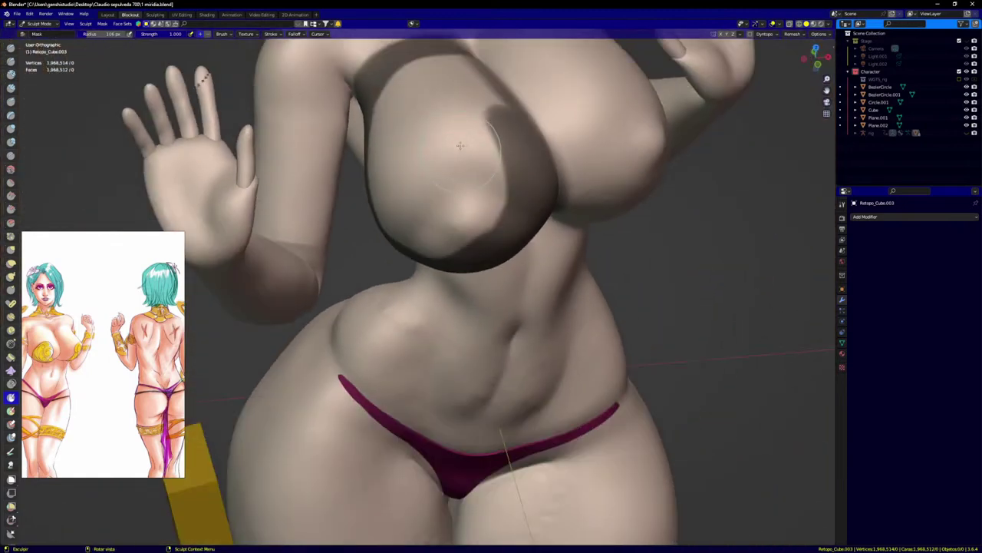
{"action": "middle_click_drag", "start_coordinate": [460, 145], "coordinate": [395, 60]}
{"action": "mouse_move", "coordinate": [395, 59]}
{"action": "left_mouse_down"}
{"action": "mouse_move", "coordinate": [446, 96]}
{"action": "mouse_move", "coordinate": [495, 178]}
{"action": "mouse_move", "coordinate": [488, 246]}
{"action": "mouse_move", "coordinate": [452, 265]}
{"action": "mouse_move", "coordinate": [469, 169]}
{"action": "mouse_move", "coordinate": [382, 63]}
{"action": "left_mouse_up"}
{"action": "middle_click_drag", "start_coordinate": [452, 139], "coordinate": [483, 102]}
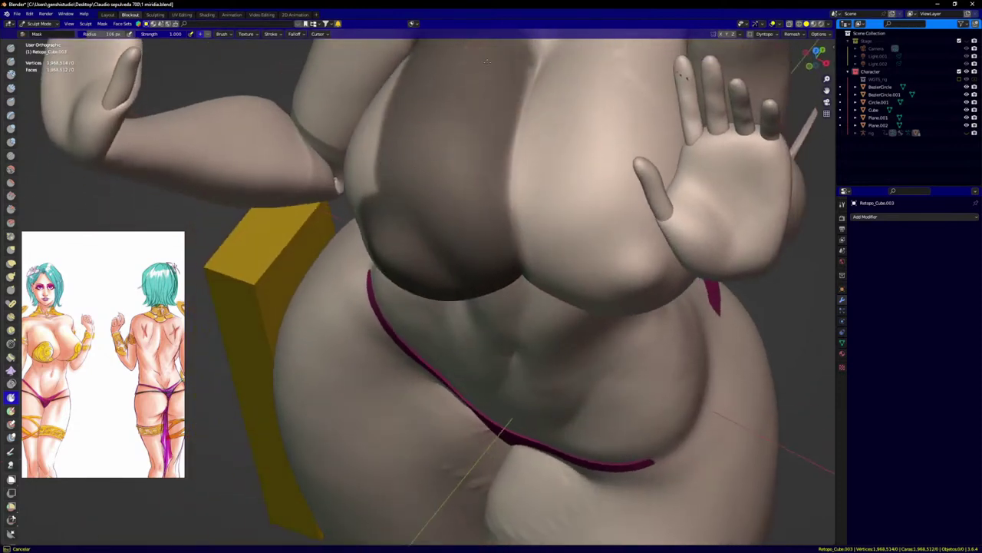
Step: Fill the upper inner part of the right breast's mask along the top of the cleavage
{"action": "scroll", "coordinate": [487, 62], "scroll_direction": "up", "scroll_amount": 6}
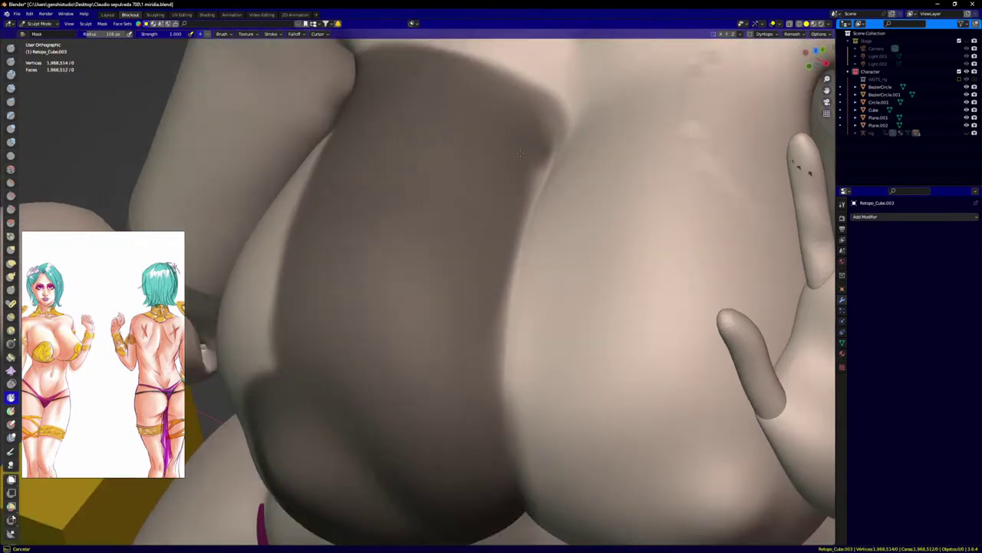
{"action": "left_click_drag", "start_coordinate": [520, 153], "coordinate": [486, 252]}
{"action": "left_click_drag", "start_coordinate": [477, 356], "coordinate": [500, 204]}
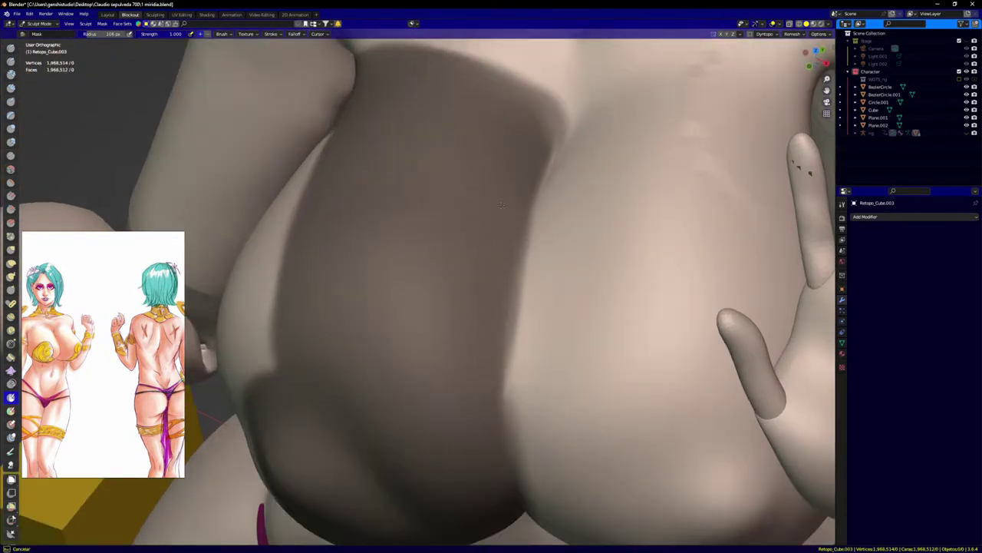
{"action": "left_click_drag", "start_coordinate": [527, 113], "coordinate": [534, 117]}
{"action": "middle_click_drag", "start_coordinate": [461, 289], "coordinate": [568, 277]}
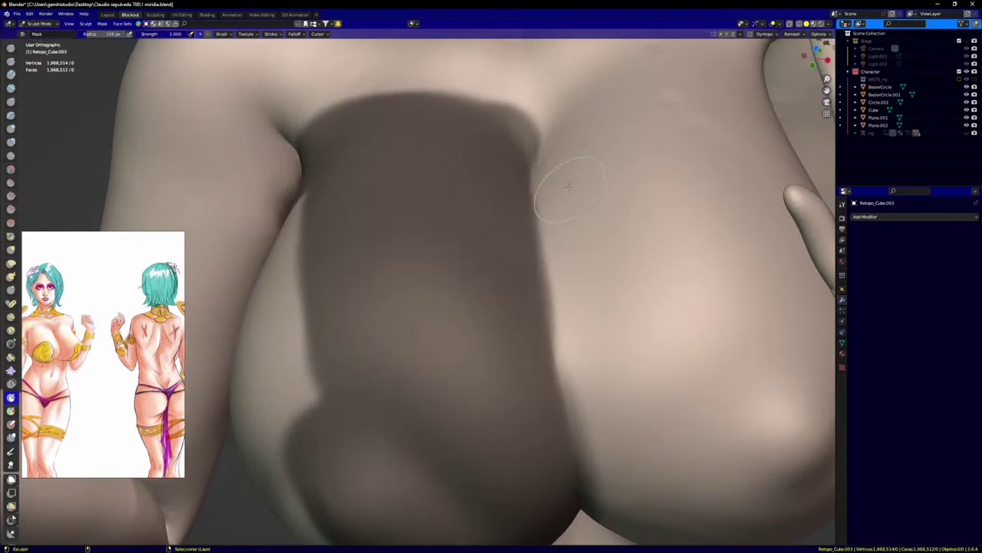
Step: Erase mask spill beside the upper cleavage and repaint the mask's upper inner edge evenly
{"action": "left_click_drag", "start_coordinate": [579, 280], "coordinate": [596, 362], "text": "ctrl"}
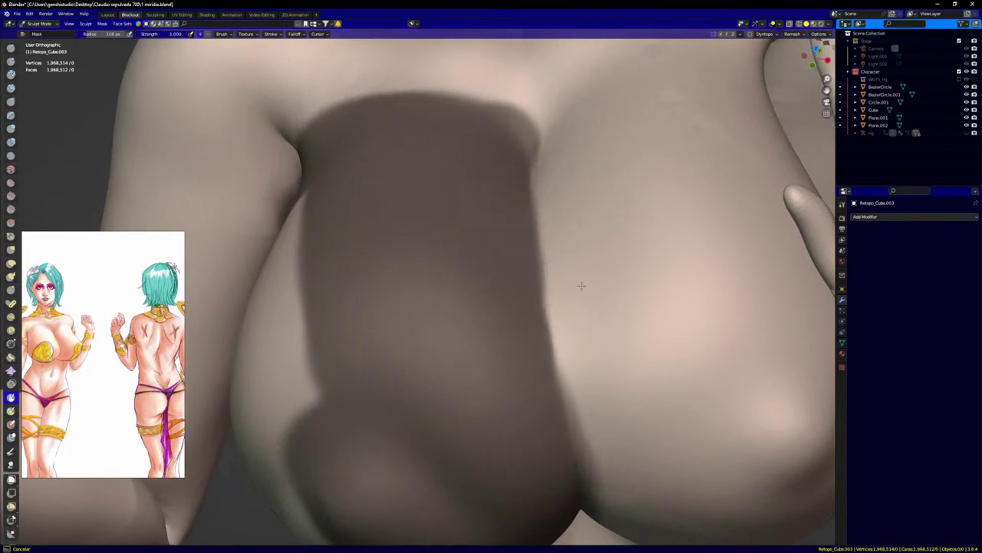
{"action": "scroll", "coordinate": [561, 141], "scroll_direction": "up", "scroll_amount": 2}
{"action": "left_click_drag", "start_coordinate": [503, 137], "coordinate": [507, 188]}
{"action": "left_click_drag", "start_coordinate": [498, 259], "coordinate": [491, 338]}
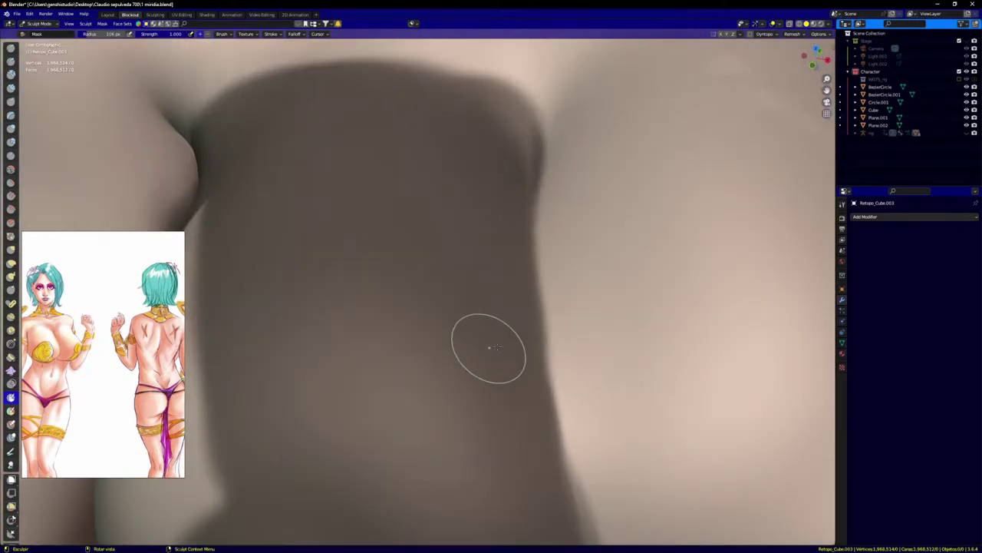
{"action": "scroll", "coordinate": [490, 349], "scroll_direction": "down", "scroll_amount": 4}
{"action": "scroll", "coordinate": [508, 368], "scroll_direction": "up", "scroll_amount": 3}
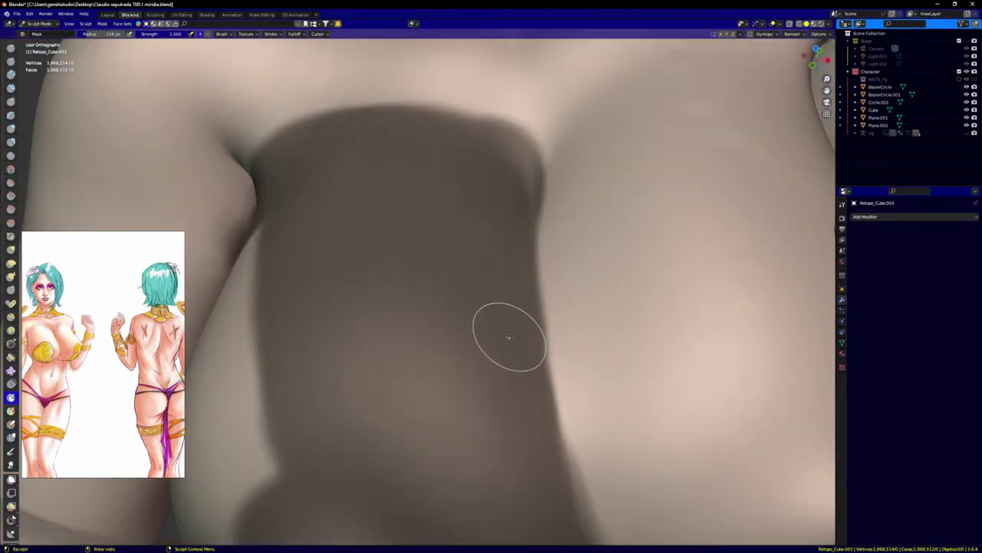
{"action": "left_click_drag", "start_coordinate": [515, 359], "coordinate": [519, 386]}
{"action": "scroll", "coordinate": [510, 412], "scroll_direction": "down", "scroll_amount": 4}
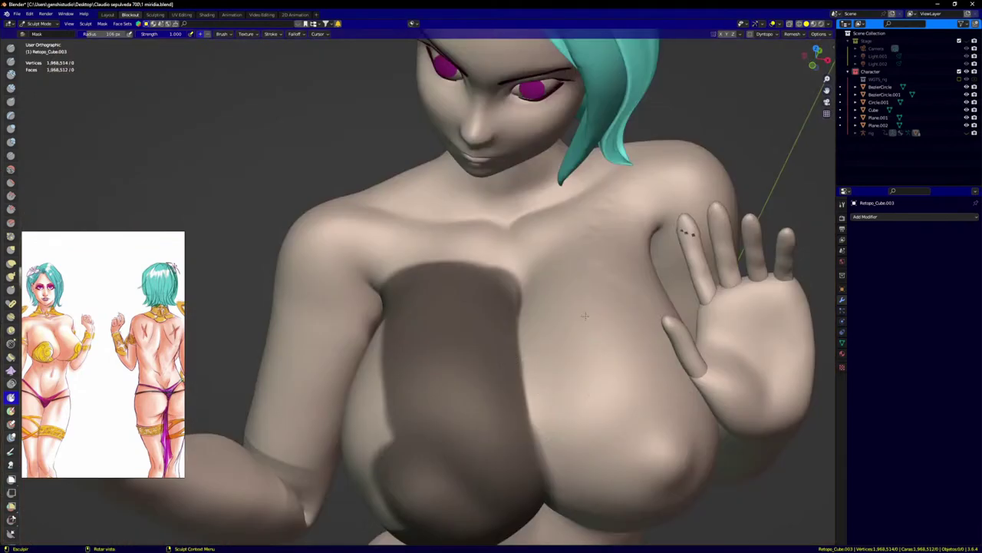
Step: Erase the mask that spills onto the left breast along the middle and lower cleavage
{"action": "middle_click_drag", "start_coordinate": [566, 410], "coordinate": [508, 237], "text": "shift"}
{"action": "middle_click_drag", "start_coordinate": [495, 330], "coordinate": [512, 281]}
{"action": "scroll", "coordinate": [536, 257], "scroll_direction": "up", "scroll_amount": 3}
{"action": "mouse_move", "coordinate": [537, 255]}
{"action": "left_mouse_down", "text": "ctrl"}
{"action": "mouse_move", "coordinate": [524, 325]}
{"action": "mouse_move", "coordinate": [516, 199]}
{"action": "left_mouse_up", "text": "ctrl"}
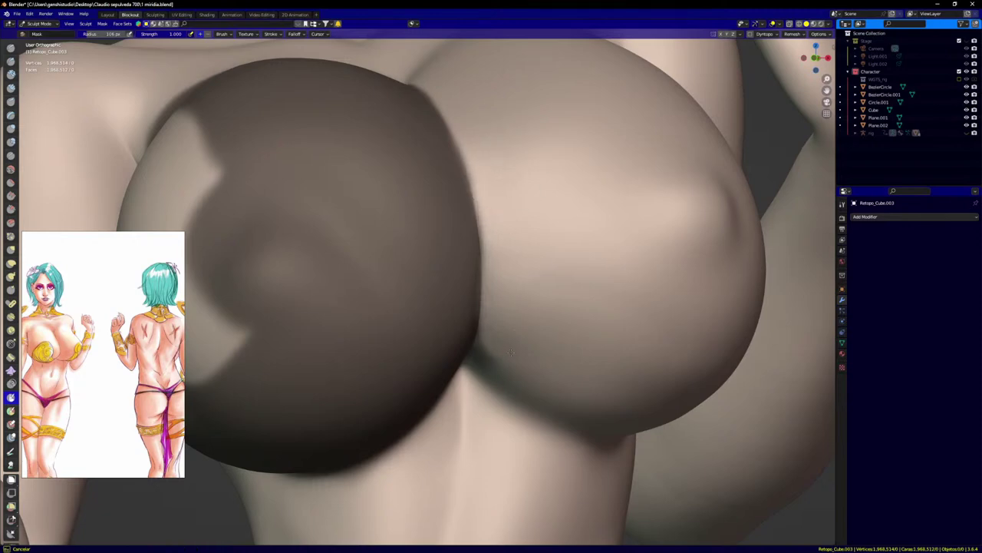
{"action": "middle_click_drag", "start_coordinate": [510, 353], "coordinate": [510, 332]}
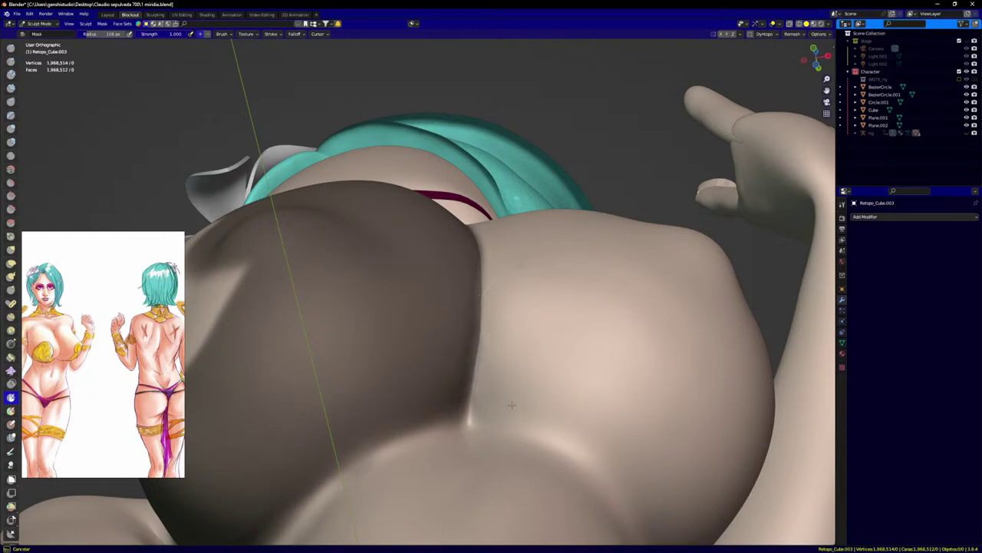
Step: Refine the mask boundary deep inside the cleavage crease with a smaller mask brush
{"action": "middle_click_drag", "start_coordinate": [465, 373], "coordinate": [453, 287]}
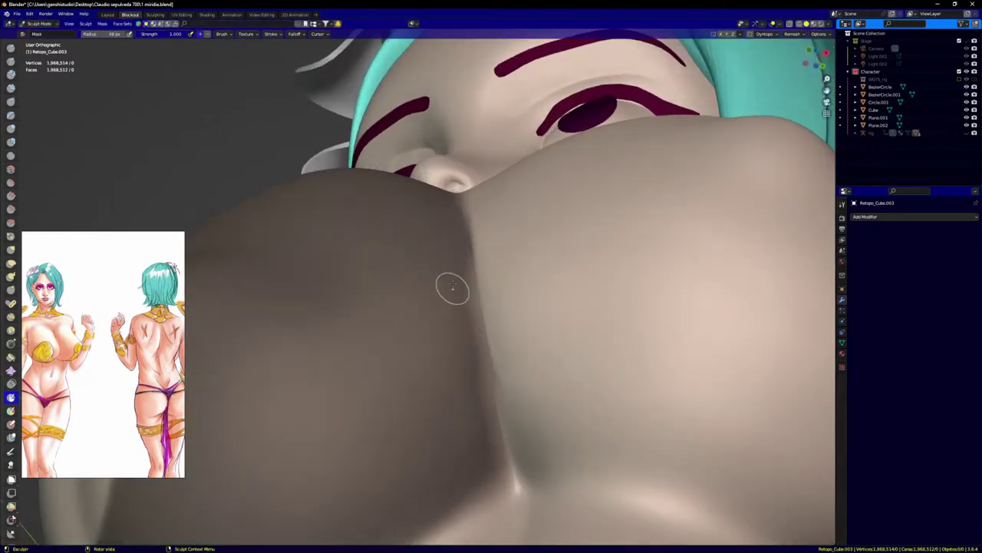
{"action": "mouse_move", "coordinate": [483, 391]}
{"action": "left_mouse_down"}
{"action": "mouse_move", "coordinate": [501, 476]}
{"action": "mouse_move", "coordinate": [484, 443]}
{"action": "left_mouse_up"}
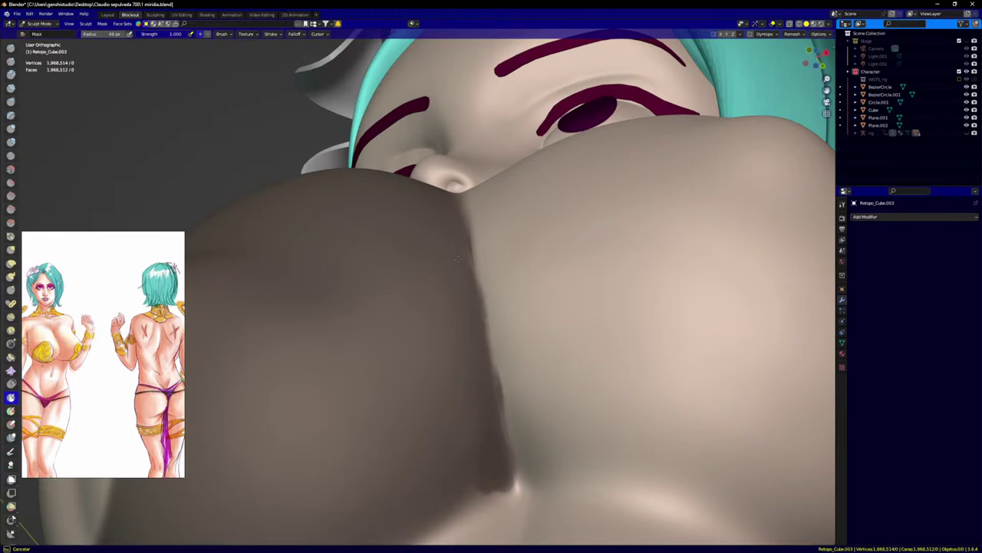
{"action": "middle_click_drag", "start_coordinate": [502, 285], "coordinate": [503, 290]}
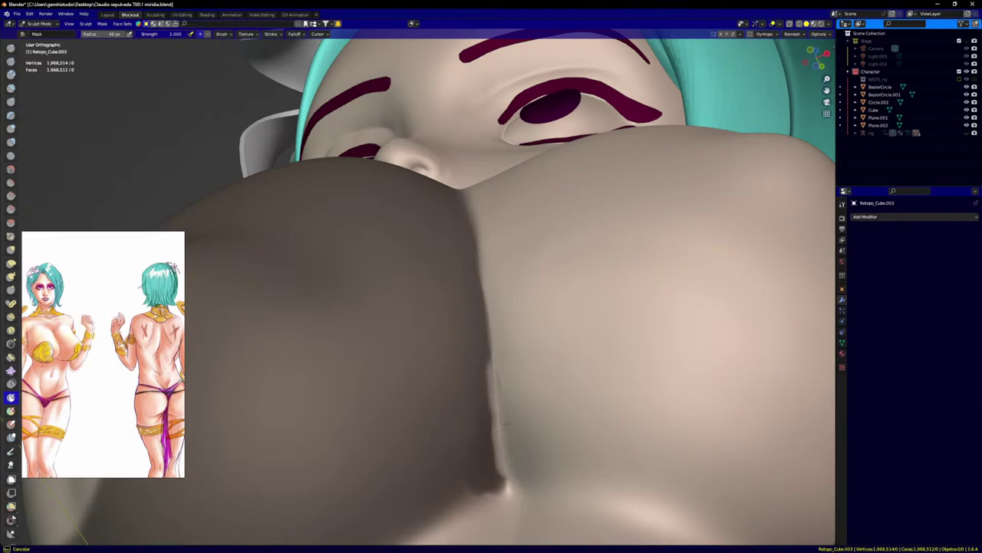
{"action": "middle_click_drag", "start_coordinate": [503, 351], "coordinate": [485, 384]}
{"action": "mouse_move", "coordinate": [484, 384]}
{"action": "left_mouse_down"}
{"action": "mouse_move", "coordinate": [508, 477]}
{"action": "mouse_move", "coordinate": [483, 467]}
{"action": "left_mouse_up"}
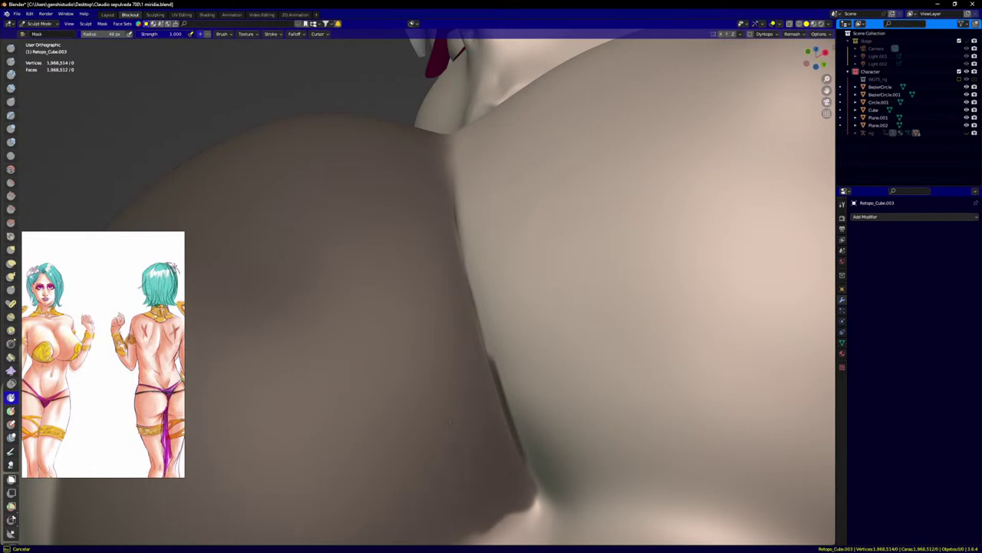
{"action": "mouse_move", "coordinate": [427, 462]}
{"action": "middle_mouse_down"}
{"action": "mouse_move", "coordinate": [478, 399]}
{"action": "mouse_move", "coordinate": [493, 407]}
{"action": "middle_mouse_up"}
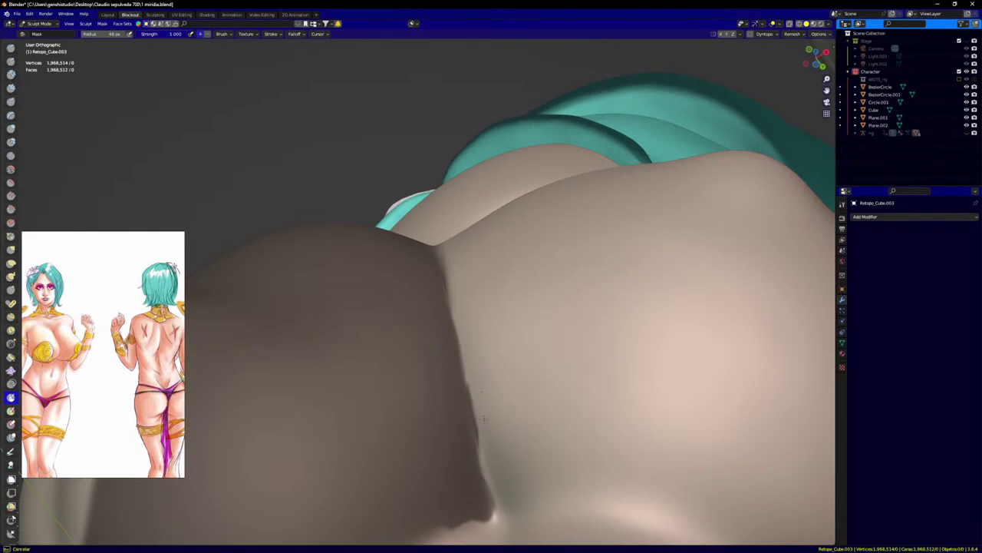
{"action": "mouse_move", "coordinate": [472, 373]}
{"action": "middle_mouse_down"}
{"action": "mouse_move", "coordinate": [445, 410]}
{"action": "mouse_move", "coordinate": [445, 379]}
{"action": "mouse_move", "coordinate": [455, 391]}
{"action": "middle_mouse_up"}
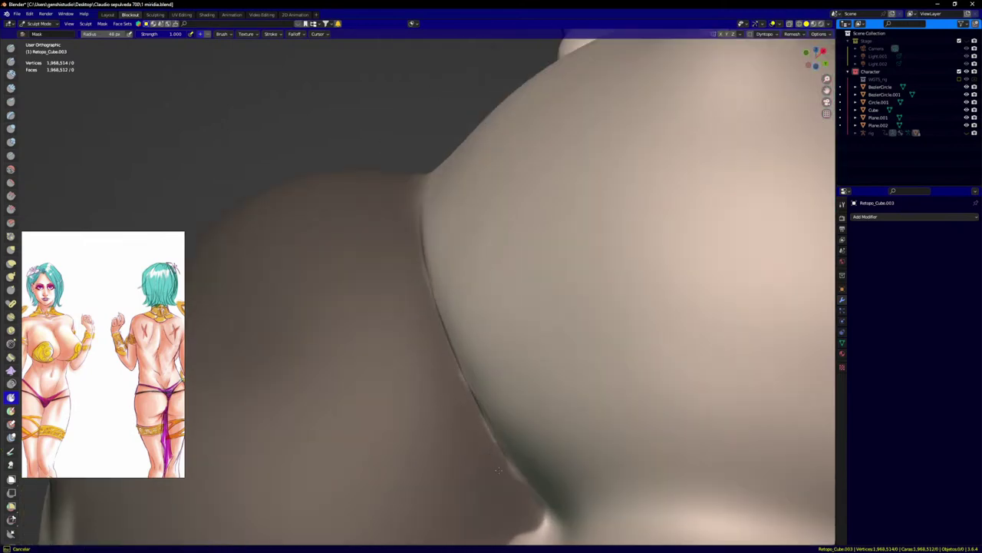
{"action": "mouse_move", "coordinate": [519, 497]}
{"action": "middle_mouse_down"}
{"action": "mouse_move", "coordinate": [559, 464]}
{"action": "mouse_move", "coordinate": [512, 493]}
{"action": "mouse_move", "coordinate": [511, 425]}
{"action": "middle_mouse_up"}
Step: Touch up the mask boundary along the upper cleavage and check the mask's coverage from the side
{"action": "scroll", "coordinate": [511, 425], "scroll_direction": "down", "scroll_amount": 3}
{"action": "scroll", "coordinate": [488, 339], "scroll_direction": "down", "scroll_amount": 3}
{"action": "mouse_move", "coordinate": [478, 302]}
{"action": "middle_mouse_down"}
{"action": "mouse_move", "coordinate": [525, 340]}
{"action": "mouse_move", "coordinate": [510, 342]}
{"action": "middle_mouse_up"}
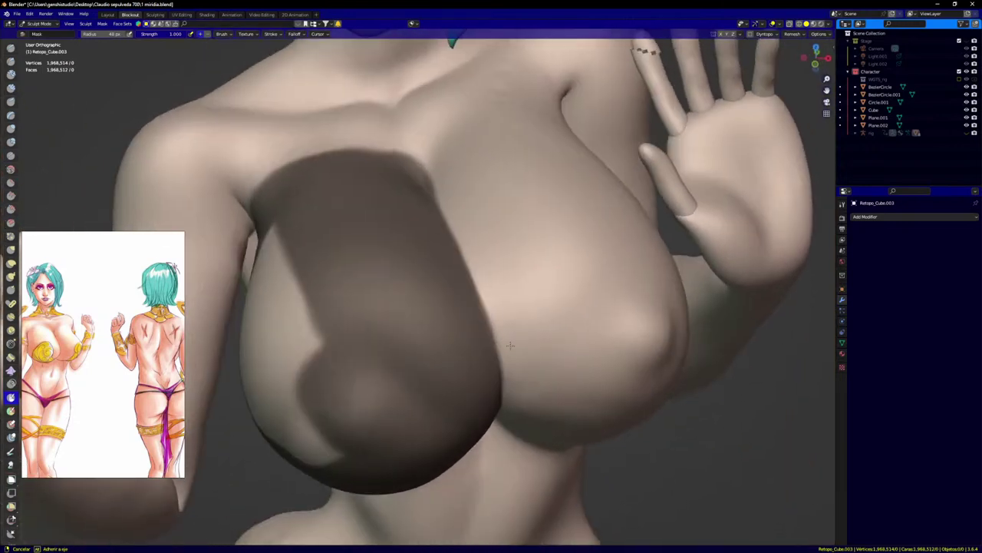
{"action": "scroll", "coordinate": [455, 169], "scroll_direction": "up", "scroll_amount": 3}
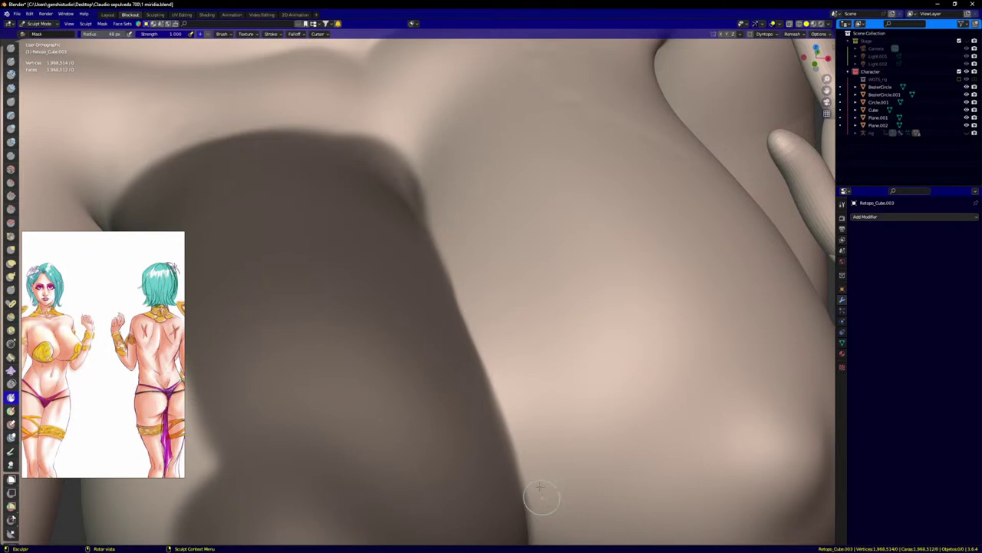
{"action": "middle_click_drag", "start_coordinate": [542, 497], "coordinate": [518, 428]}
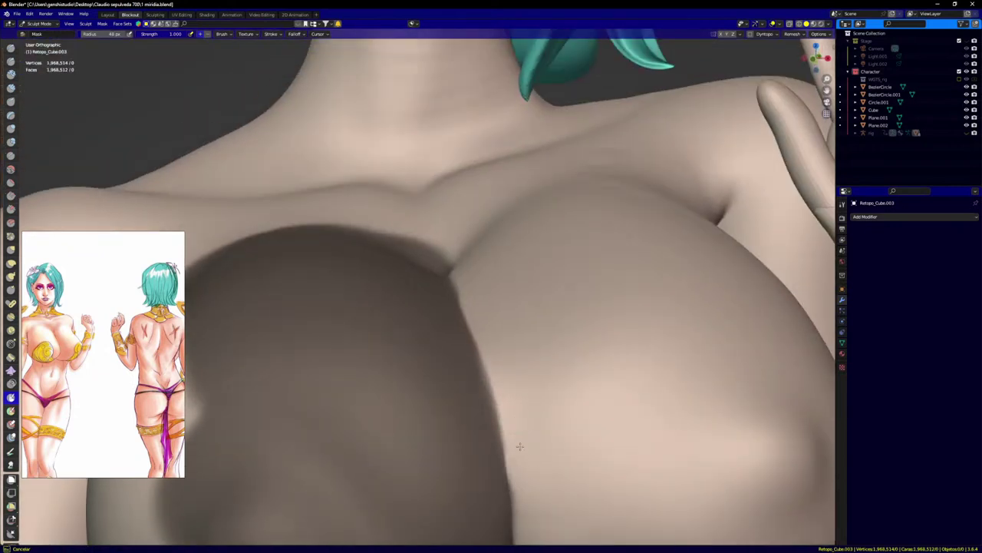
{"action": "middle_click_drag", "start_coordinate": [501, 342], "coordinate": [527, 480]}
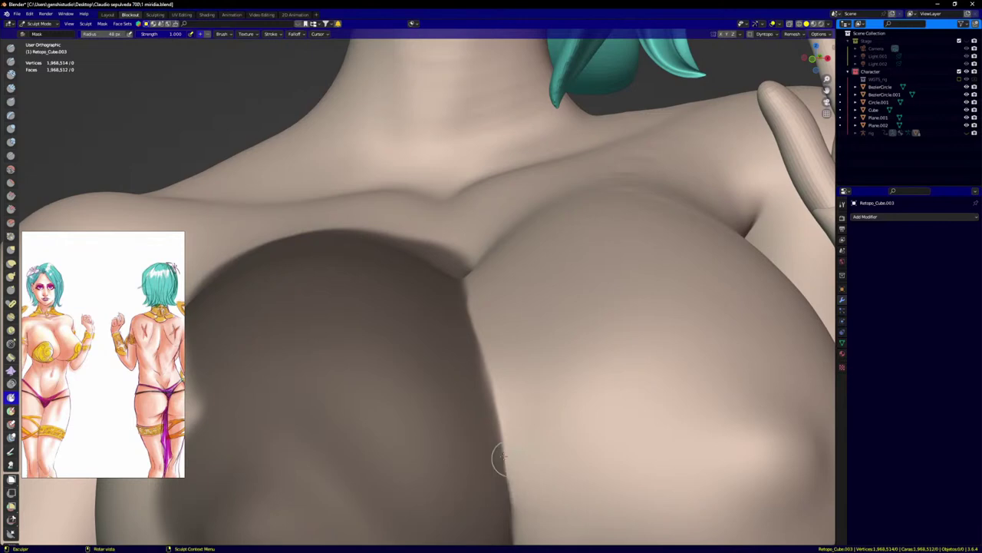
{"action": "scroll", "coordinate": [500, 458], "scroll_direction": "down", "scroll_amount": 6}
{"action": "middle_click_drag", "start_coordinate": [432, 423], "coordinate": [386, 402]}
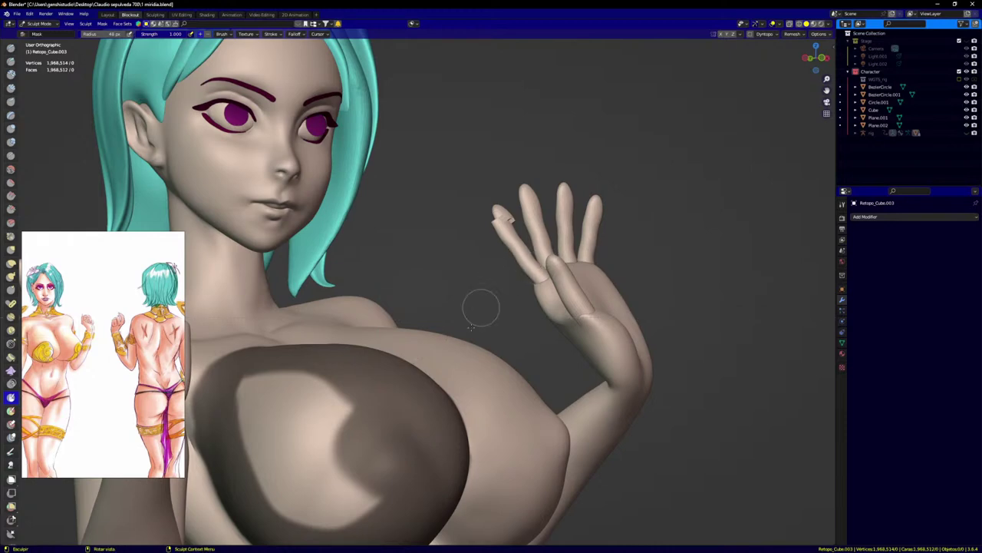
Step: Enlarge the mask brush and fill the remaining unmasked areas in the middle of the right breast
{"action": "key", "text": "f"}
{"action": "mouse_move", "coordinate": [254, 453]}
{"action": "left_mouse_down"}
{"action": "mouse_move", "coordinate": [249, 403]}
{"action": "mouse_move", "coordinate": [307, 502]}
{"action": "mouse_move", "coordinate": [360, 492]}
{"action": "left_mouse_up"}
{"action": "left_click", "coordinate": [266, 403]}
{"action": "middle_click_drag", "start_coordinate": [362, 487], "coordinate": [369, 476]}
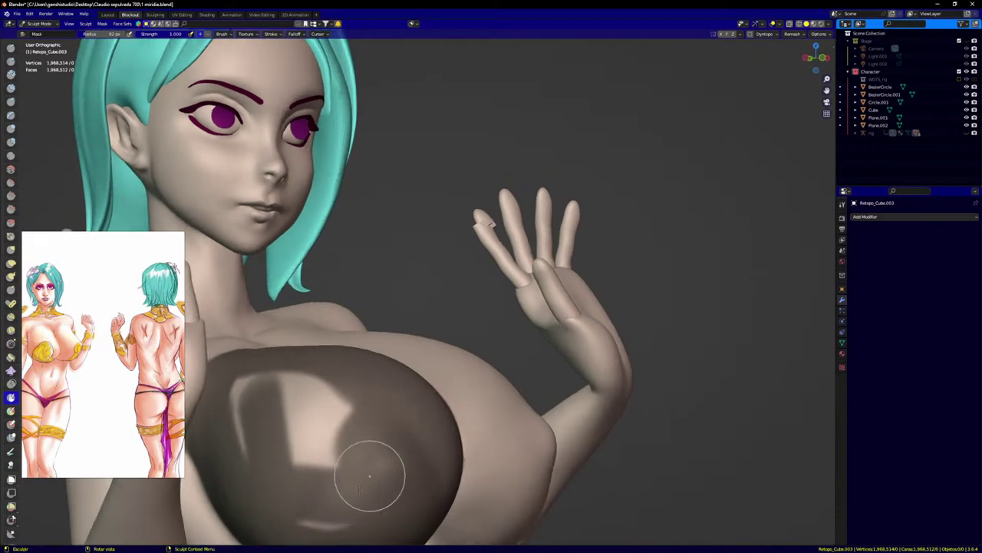
{"action": "mouse_move", "coordinate": [369, 476]}
{"action": "left_mouse_down"}
{"action": "mouse_move", "coordinate": [326, 506]}
{"action": "mouse_move", "coordinate": [330, 450]}
{"action": "left_mouse_up"}
{"action": "left_click_drag", "start_coordinate": [341, 394], "coordinate": [243, 377]}
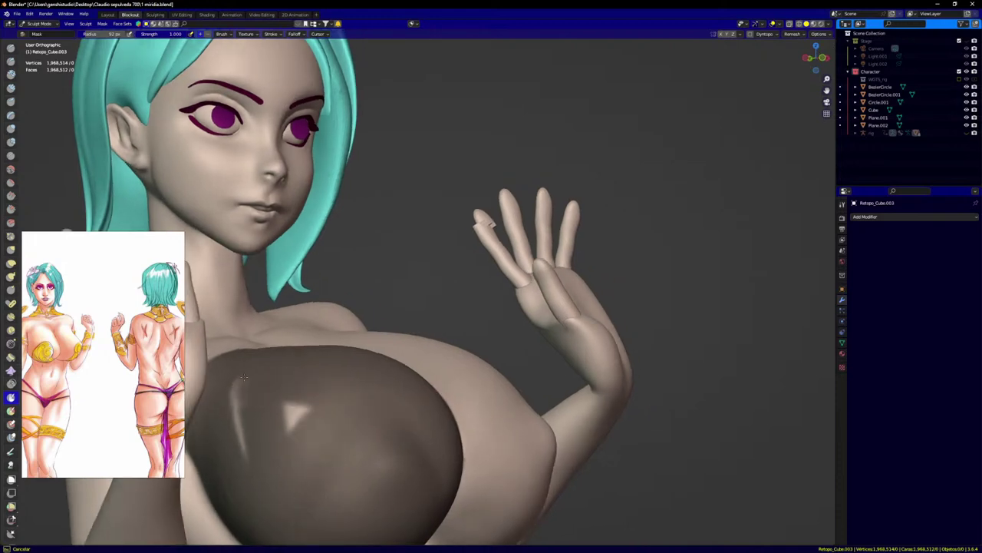
{"action": "left_click_drag", "start_coordinate": [251, 455], "coordinate": [307, 416]}
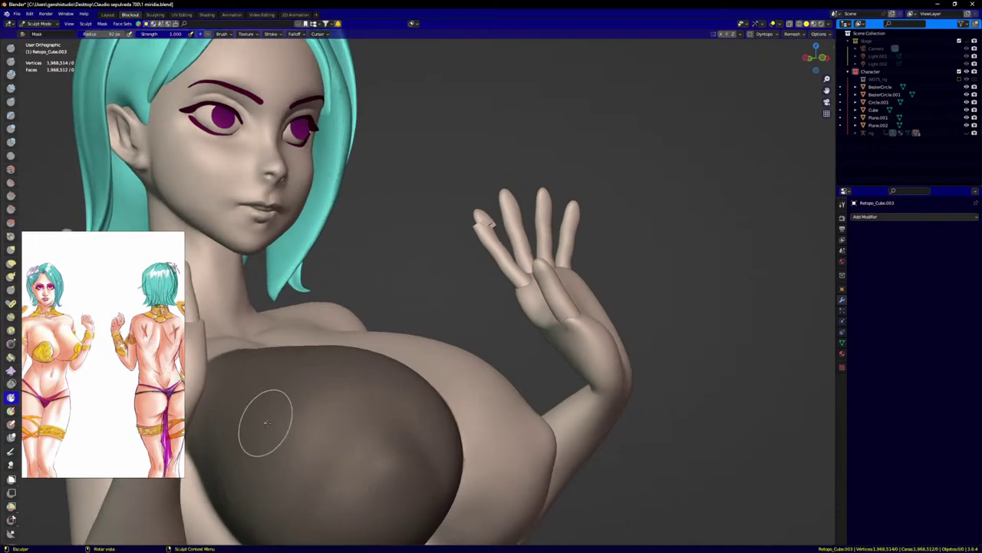
Step: Adjust the right elbow crease with the Grab brush and smooth the bumpy skin on the back of the left upper arm near the armpit
{"action": "mouse_move", "coordinate": [264, 423]}
{"action": "middle_mouse_down"}
{"action": "mouse_move", "coordinate": [313, 412]}
{"action": "mouse_move", "coordinate": [368, 451]}
{"action": "middle_mouse_up"}
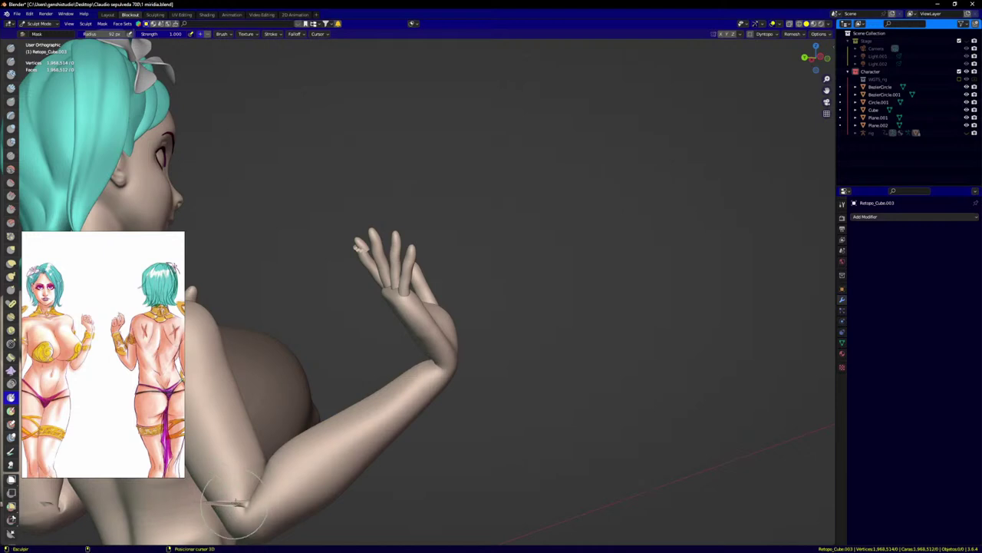
{"action": "key", "text": "g"}
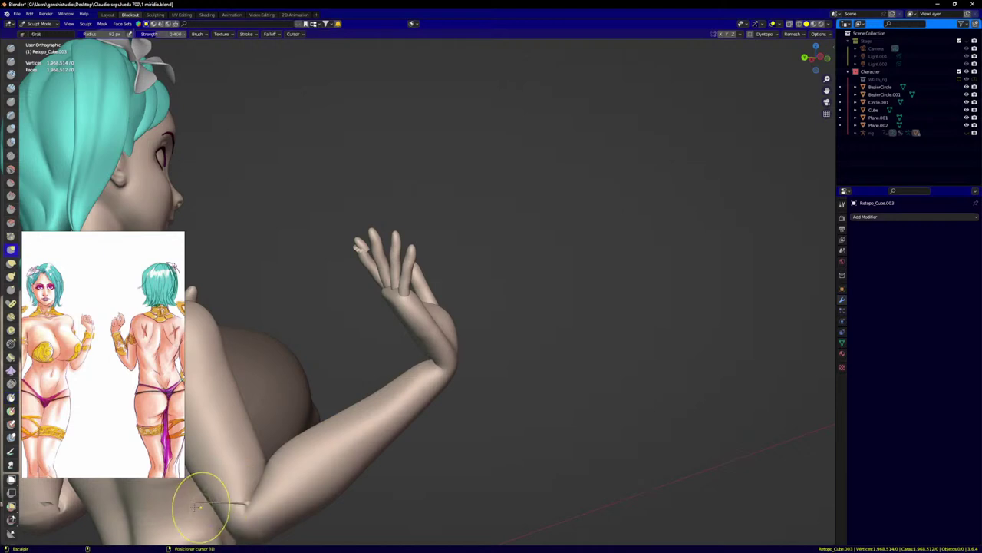
{"action": "middle_click_drag", "start_coordinate": [201, 507], "coordinate": [545, 414]}
{"action": "scroll", "coordinate": [519, 426], "scroll_direction": "up", "scroll_amount": 2}
{"action": "mouse_move", "coordinate": [475, 440]}
{"action": "left_mouse_down"}
{"action": "mouse_move", "coordinate": [477, 428]}
{"action": "mouse_move", "coordinate": [472, 445]}
{"action": "left_mouse_up"}
{"action": "mouse_move", "coordinate": [479, 459]}
{"action": "middle_mouse_down"}
{"action": "mouse_move", "coordinate": [427, 453]}
{"action": "mouse_move", "coordinate": [438, 445]}
{"action": "middle_mouse_up"}
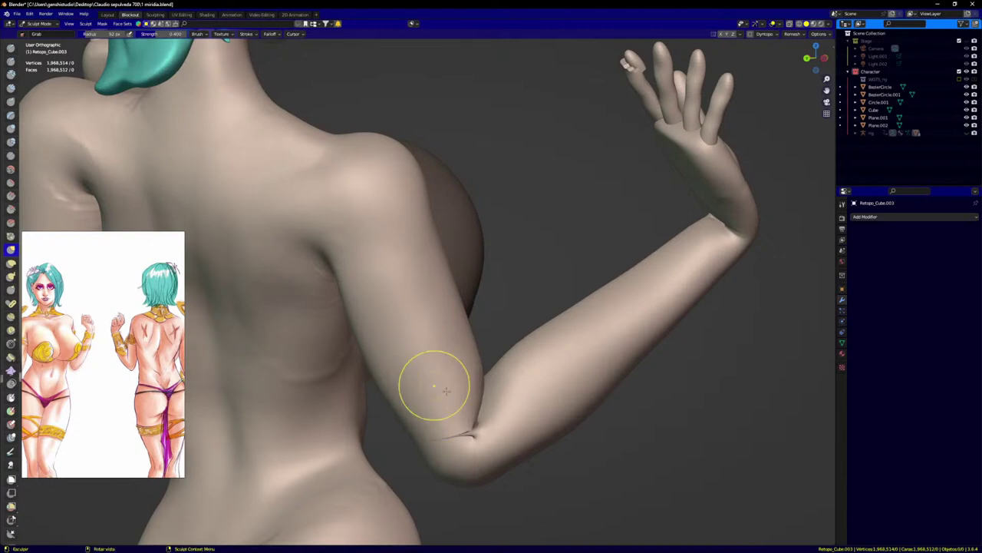
{"action": "middle_click_drag", "start_coordinate": [435, 384], "coordinate": [509, 351]}
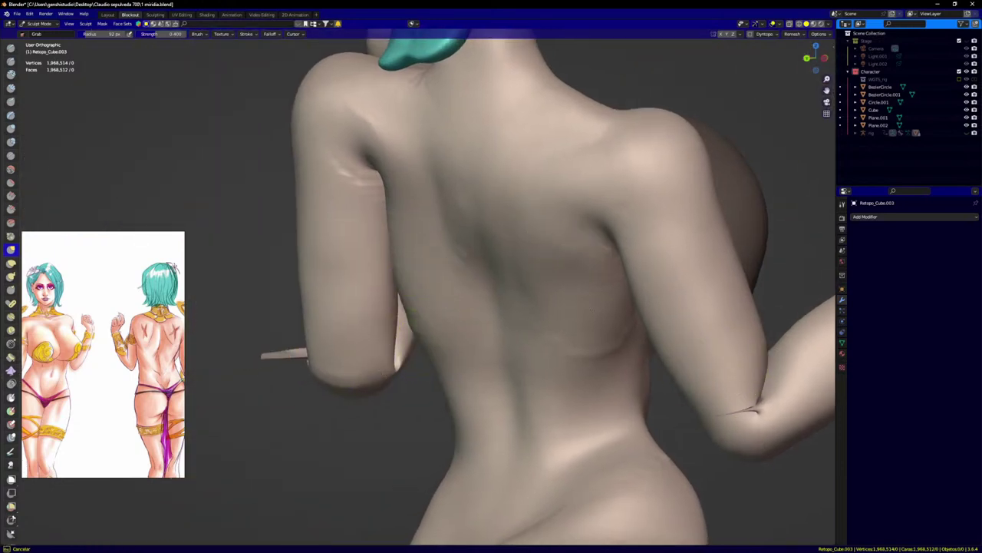
{"action": "left_click_drag", "start_coordinate": [374, 170], "coordinate": [328, 162], "text": "shift"}
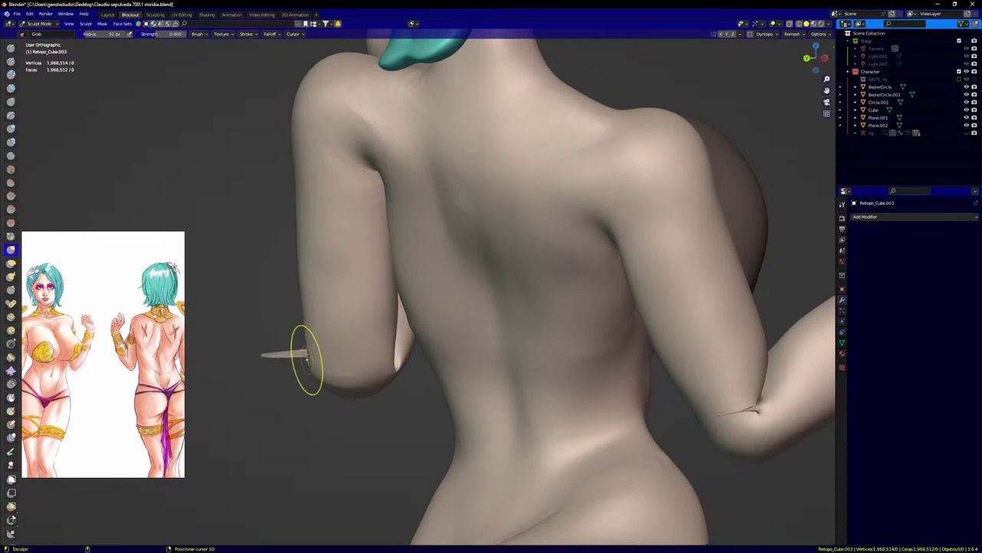
{"action": "middle_click_drag", "start_coordinate": [307, 362], "coordinate": [421, 329]}
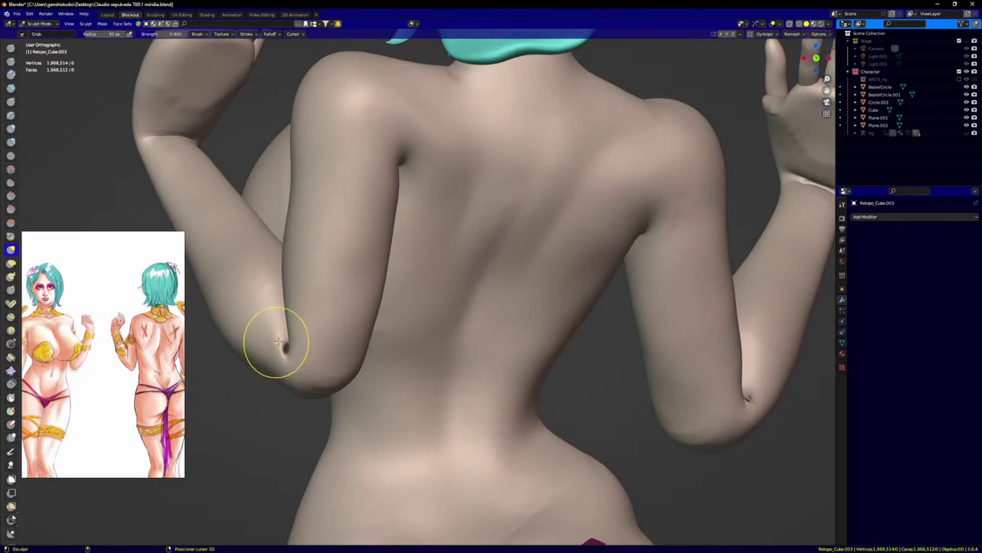
{"action": "middle_click_drag", "start_coordinate": [279, 340], "coordinate": [309, 310]}
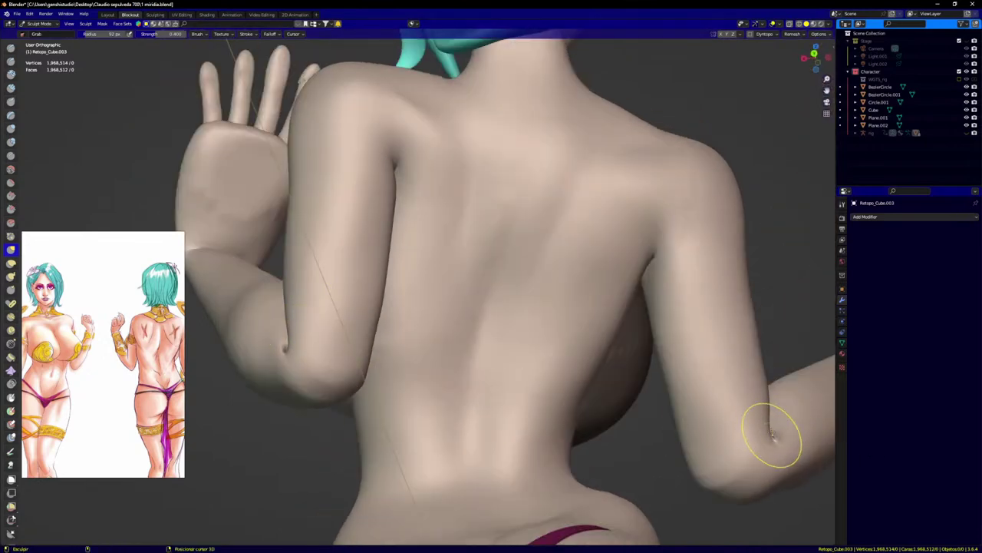
Step: Slice the masked breast area off the body into a new object with Mask Slice to New Object
{"action": "scroll", "coordinate": [470, 338], "scroll_direction": "down", "scroll_amount": 5}
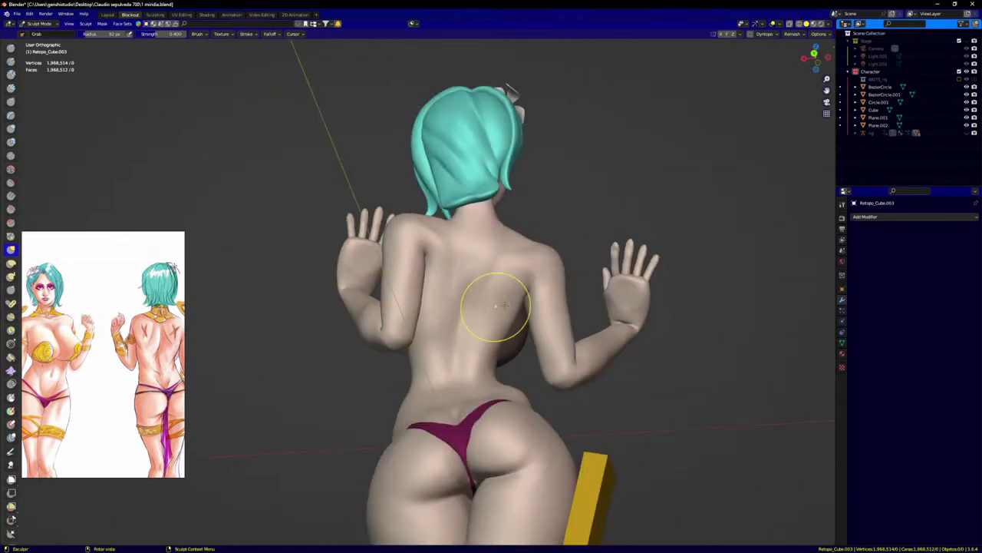
{"action": "key", "text": "KP_1"}
{"action": "scroll", "coordinate": [483, 327], "scroll_direction": "down", "scroll_amount": 4}
{"action": "middle_click_drag", "start_coordinate": [628, 375], "coordinate": [500, 274], "text": "shift"}
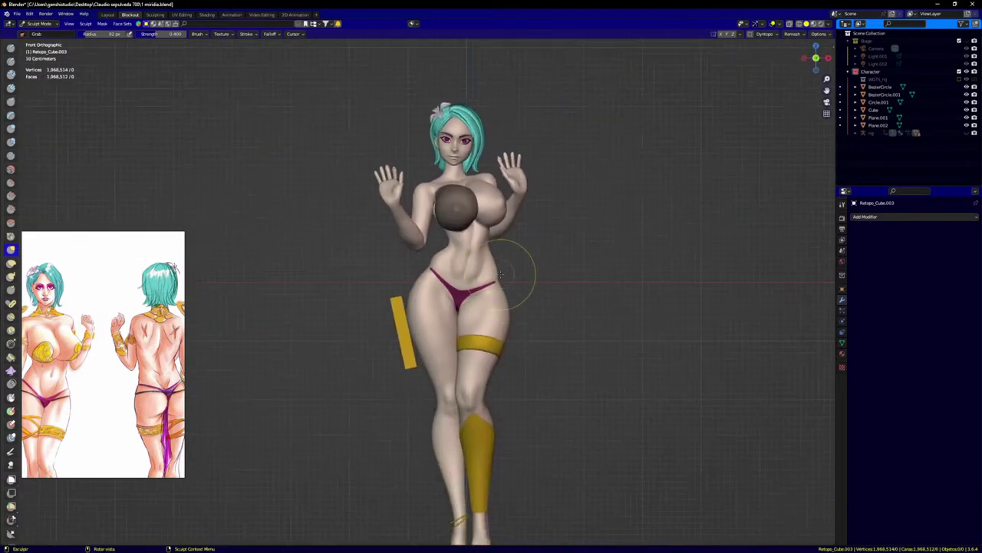
{"action": "scroll", "coordinate": [454, 205], "scroll_direction": "up", "scroll_amount": 8}
{"action": "mouse_move", "coordinate": [450, 202]}
{"action": "middle_mouse_down"}
{"action": "mouse_move", "coordinate": [478, 215]}
{"action": "mouse_move", "coordinate": [515, 207]}
{"action": "mouse_move", "coordinate": [373, 252]}
{"action": "middle_mouse_up"}
{"action": "key", "text": "KP_1"}
{"action": "scroll", "coordinate": [451, 220], "scroll_direction": "down", "scroll_amount": 3}
{"action": "scroll", "coordinate": [364, 208], "scroll_direction": "up", "scroll_amount": 3}
{"action": "middle_click_drag", "start_coordinate": [375, 192], "coordinate": [371, 208], "text": "shift"}
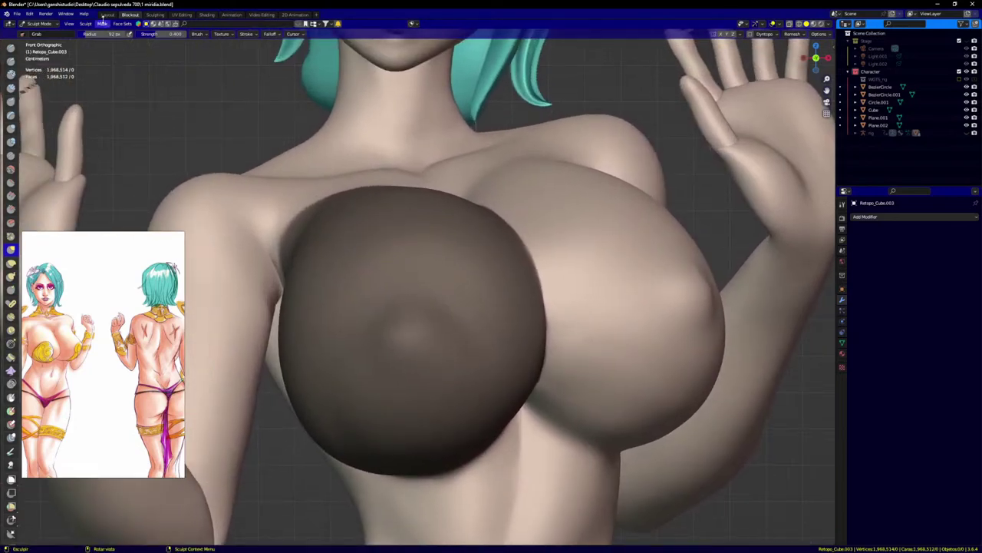
{"action": "left_click", "coordinate": [102, 24]}
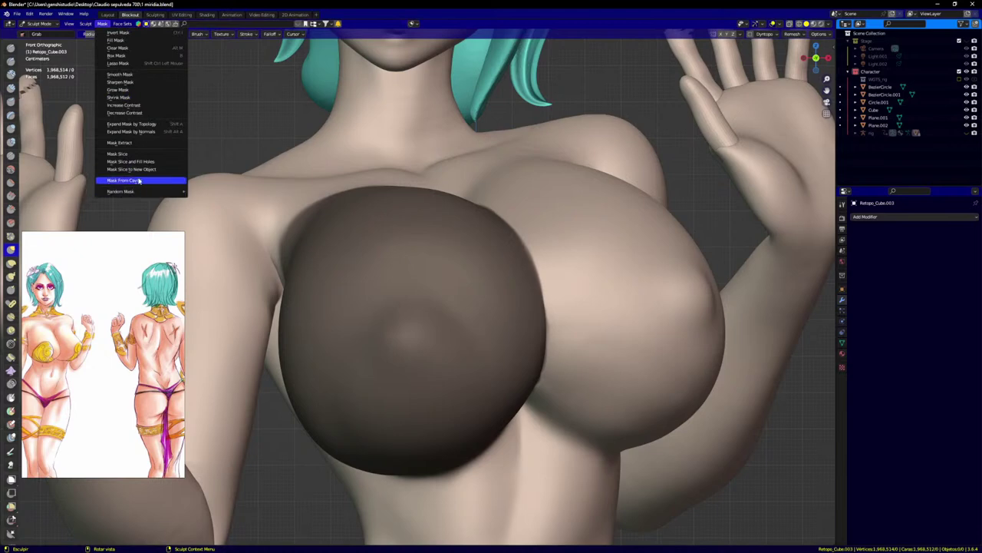
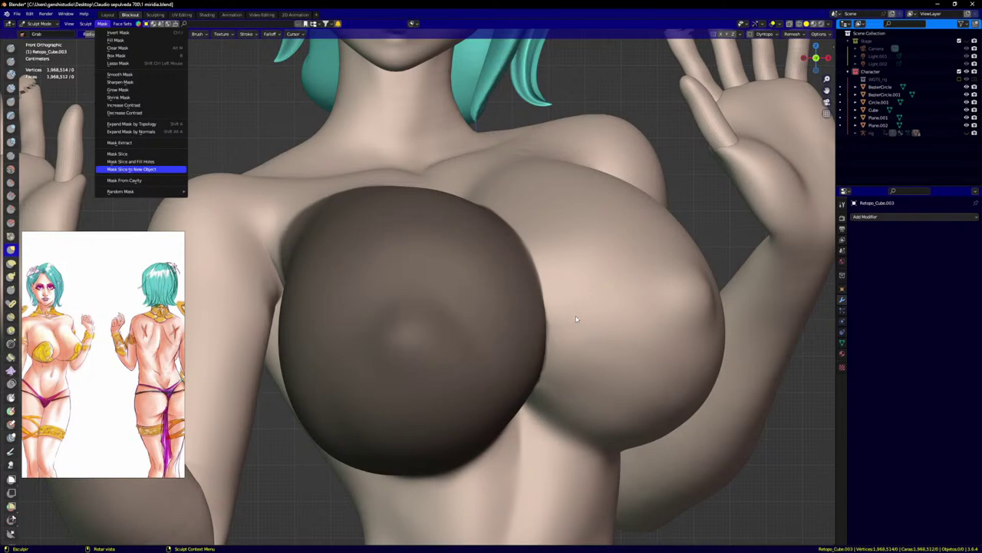
{"action": "key", "text": "Return"}
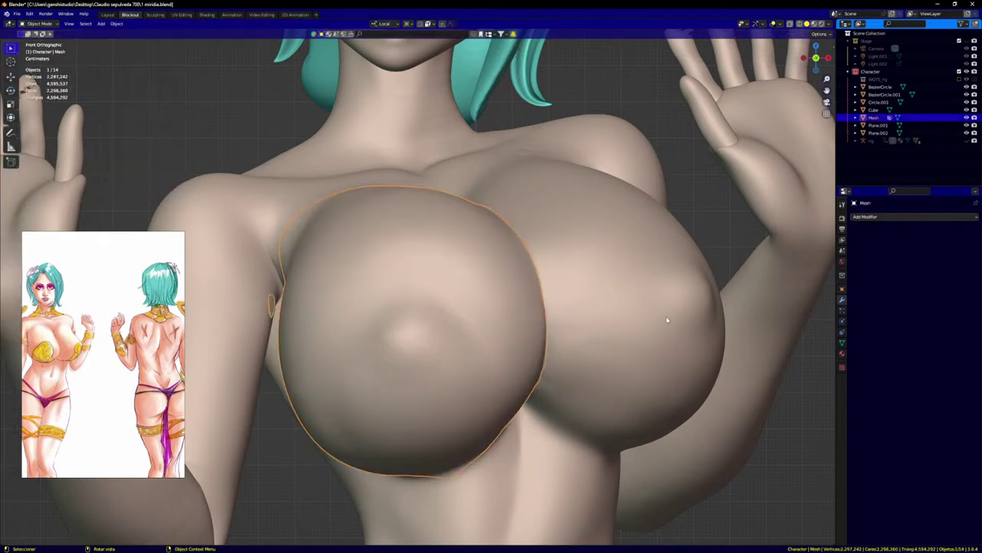
Step: Select the stray arm patch in the sliced mesh with its linked geometry and separate it into its own object
{"action": "middle_click_drag", "start_coordinate": [667, 319], "coordinate": [449, 324]}
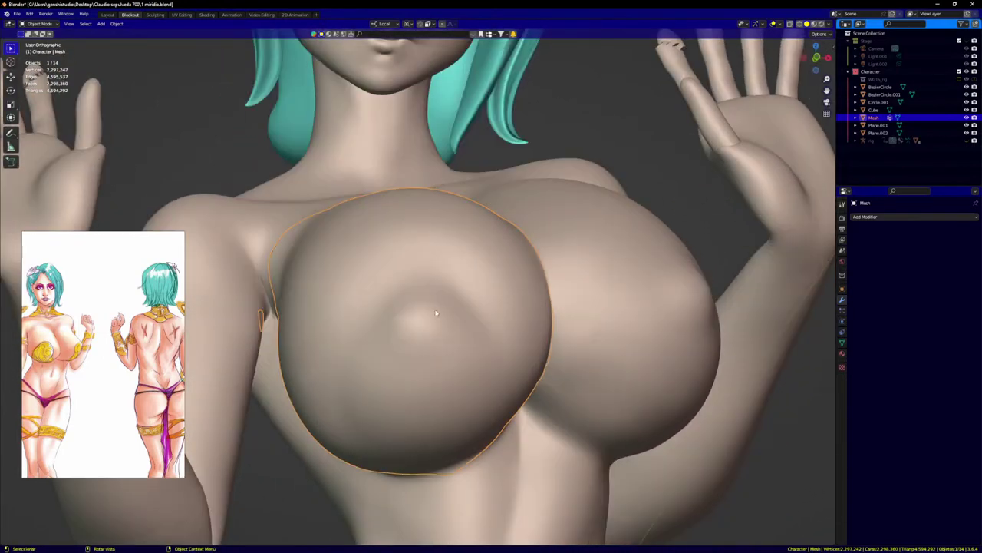
{"action": "key", "text": "ctrl+Tab"}
{"action": "key", "text": "ctrl+Tab"}
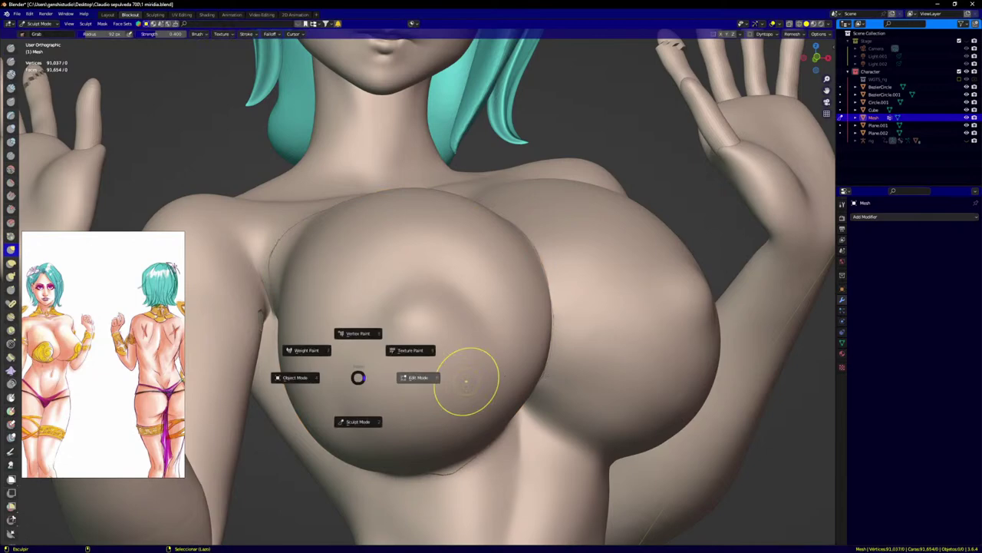
{"action": "left_click", "coordinate": [466, 380]}
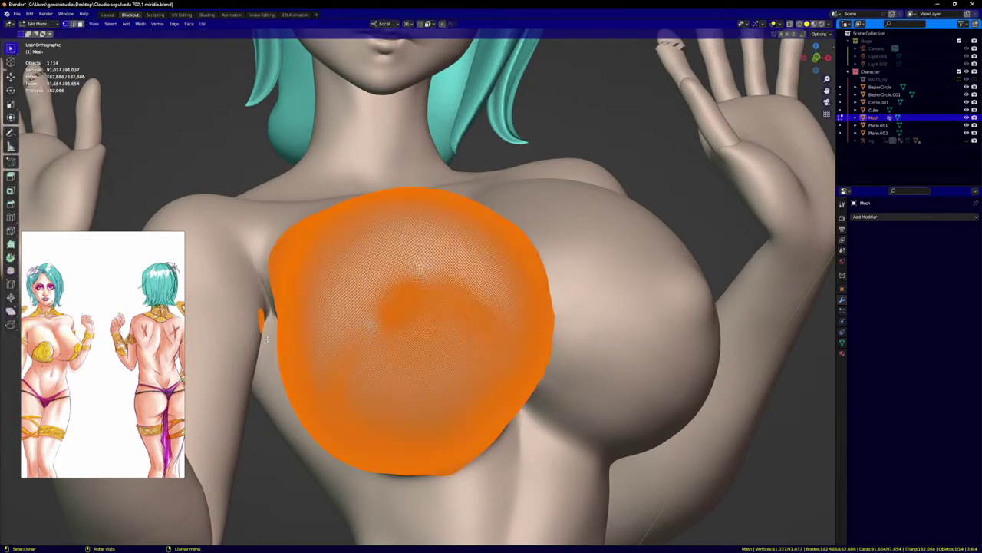
{"action": "left_click", "coordinate": [262, 335]}
{"action": "key", "text": "ctrl+l"}
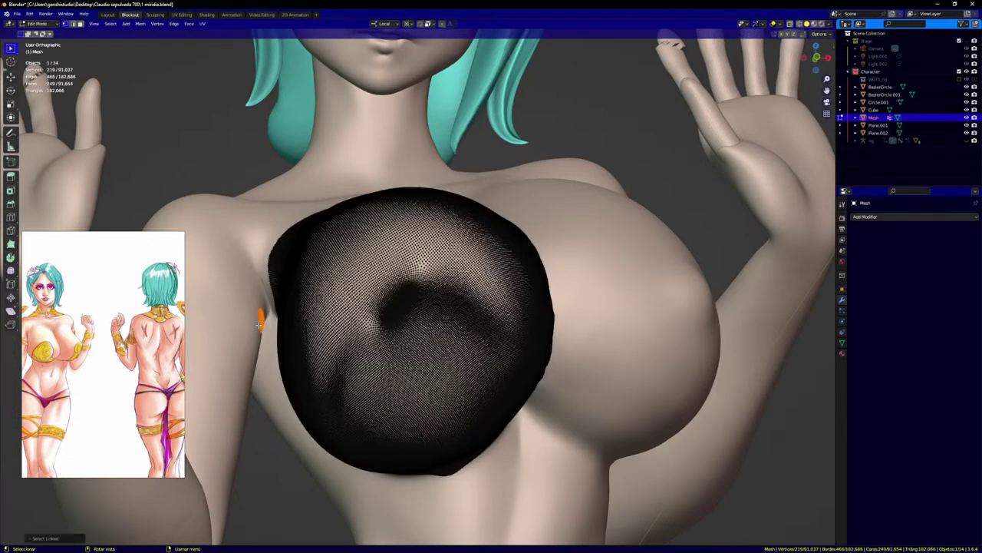
{"action": "key", "text": "p"}
{"action": "left_click", "coordinate": [259, 324]}
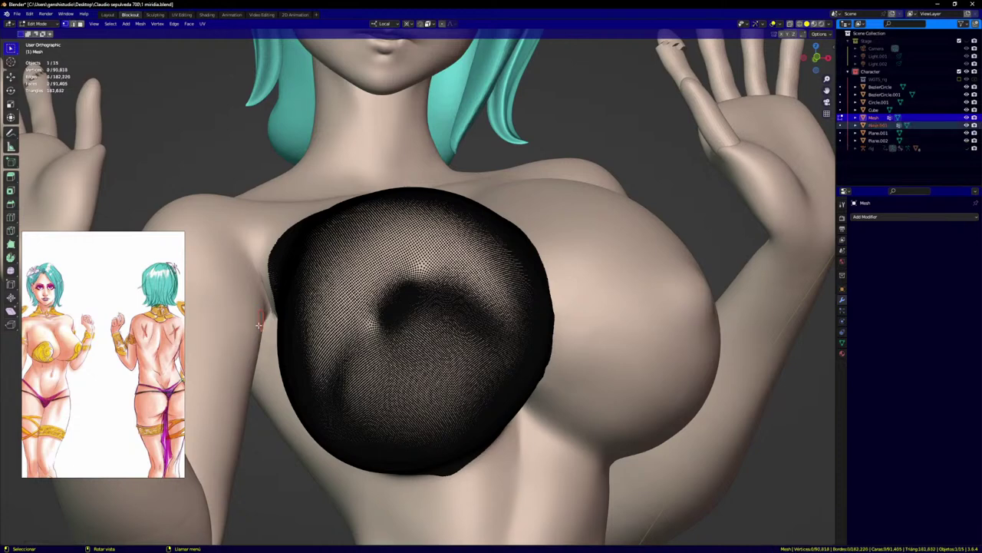
Step: Join the separated arm patch back into the body mesh in Object Mode
{"action": "key", "text": "Tab"}
{"action": "left_click", "coordinate": [254, 357]}
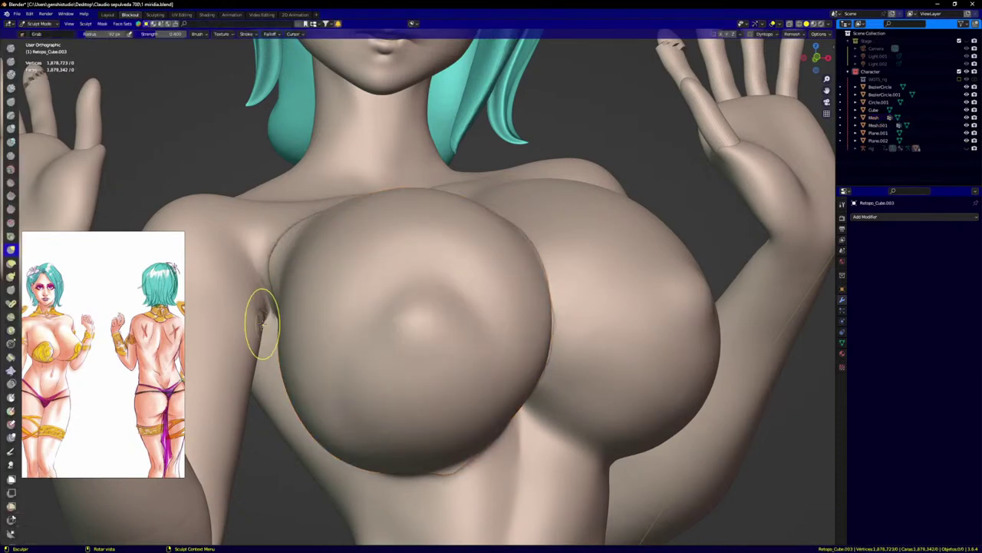
{"action": "key", "text": "ctrl+Tab"}
{"action": "left_click", "coordinate": [152, 349]}
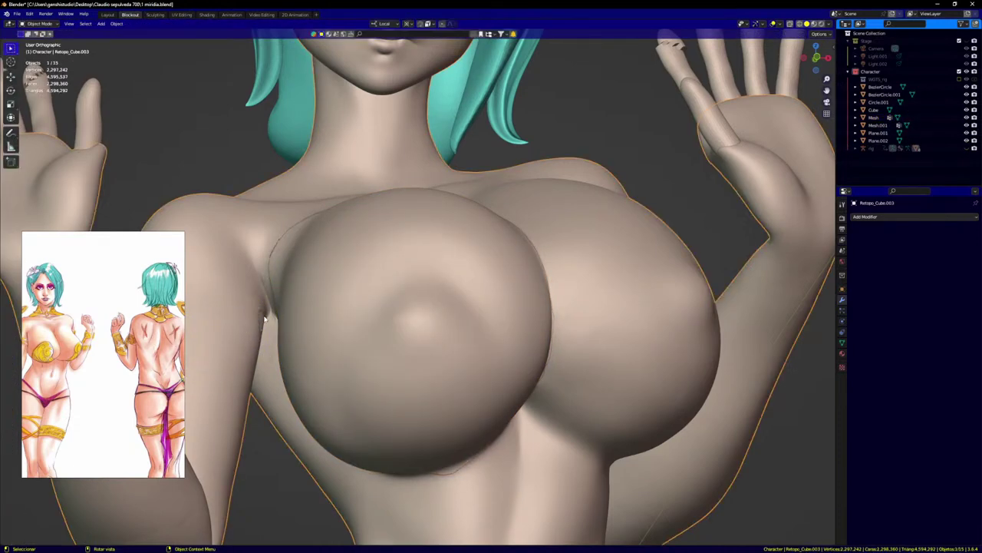
{"action": "left_click", "coordinate": [264, 317], "text": "shift"}
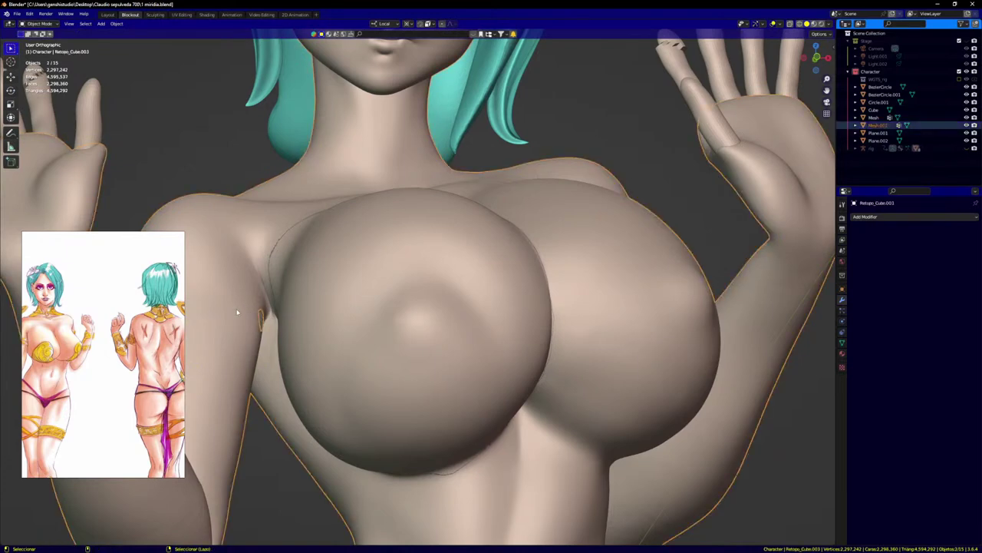
{"action": "key", "text": "ctrl+j"}
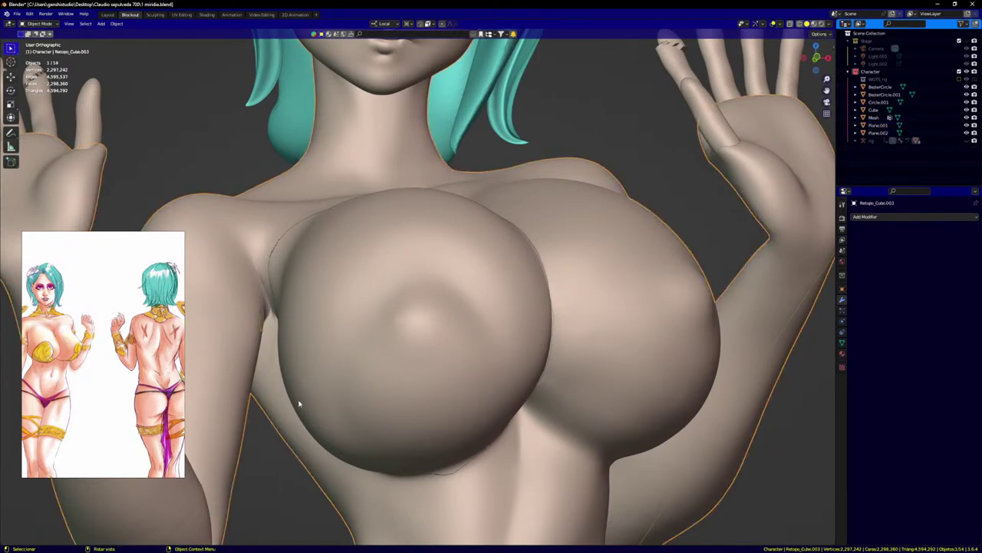
Step: Merge all vertices of the body mesh by distance and return to Object Mode
{"action": "key", "text": "Tab"}
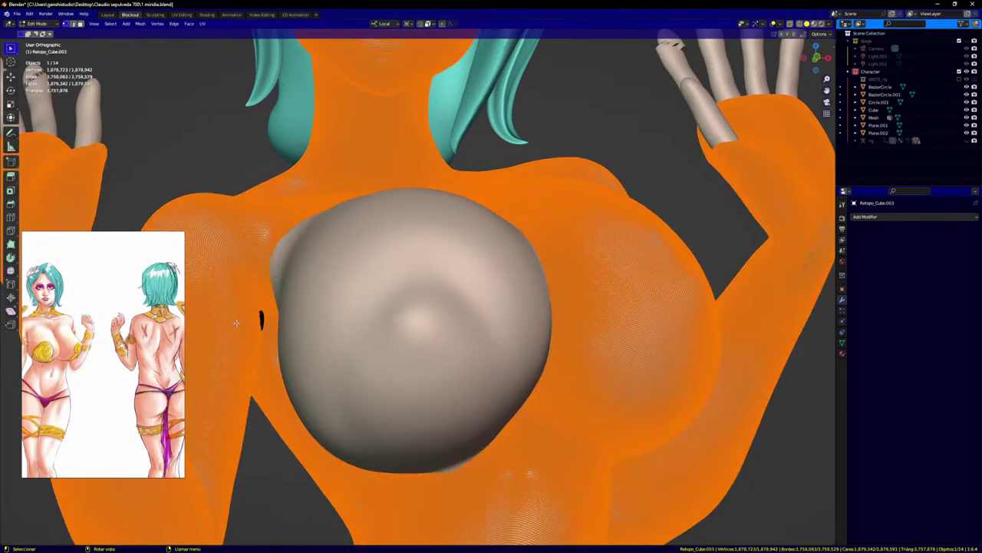
{"action": "key", "text": "alt+a"}
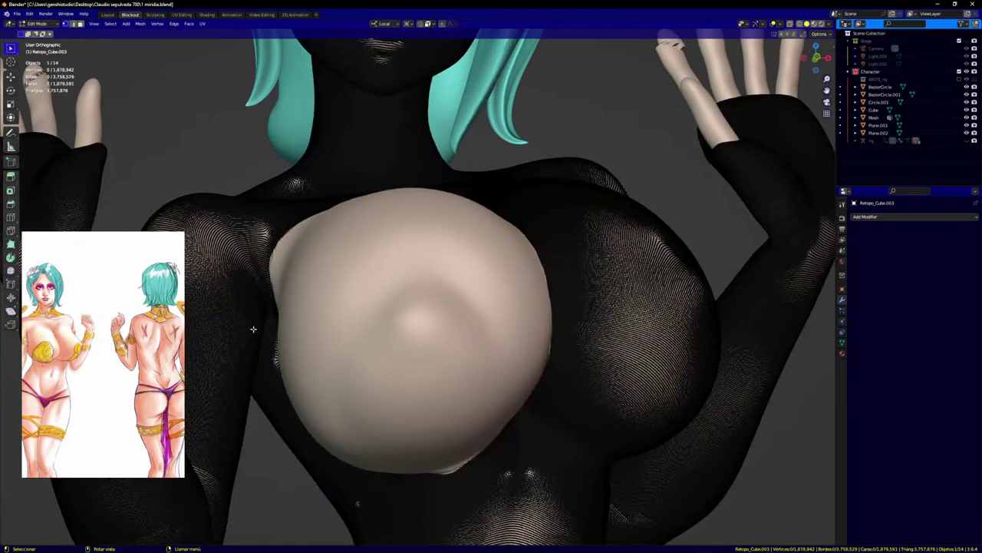
{"action": "key", "text": "a"}
{"action": "key", "text": "m"}
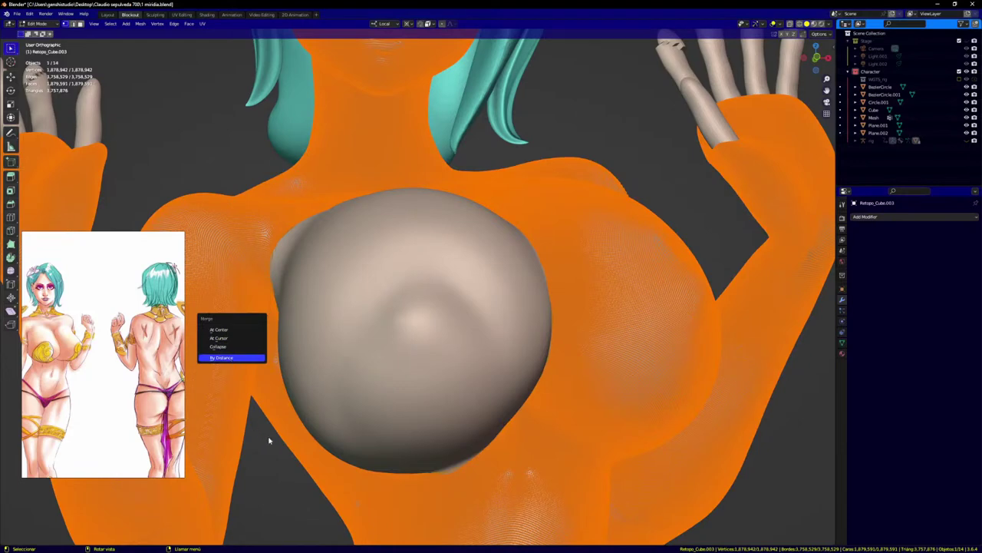
{"action": "key", "text": "Return"}
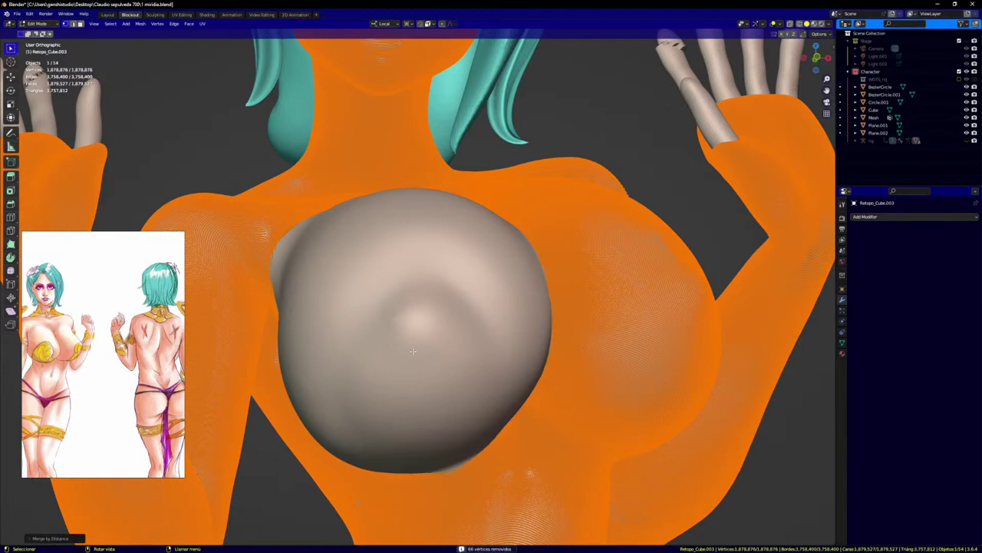
{"action": "key", "text": "ctrl+Tab"}
{"action": "left_click", "coordinate": [308, 355]}
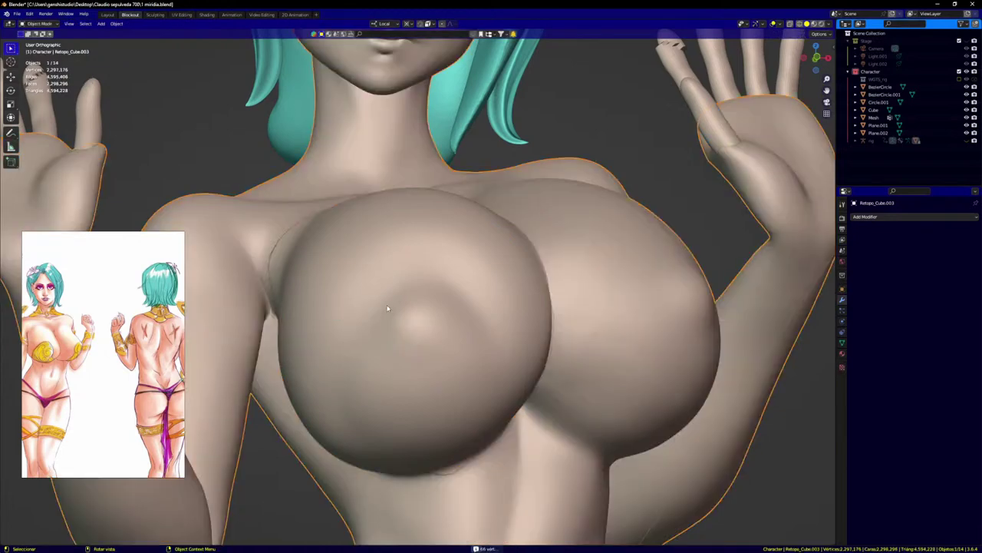
Step: Inspect the rejoined arm patch's seam up close from the front and put the body mesh in Sculpt Mode
{"action": "key", "text": "KP_1"}
{"action": "scroll", "coordinate": [257, 294], "scroll_direction": "up", "scroll_amount": 6}
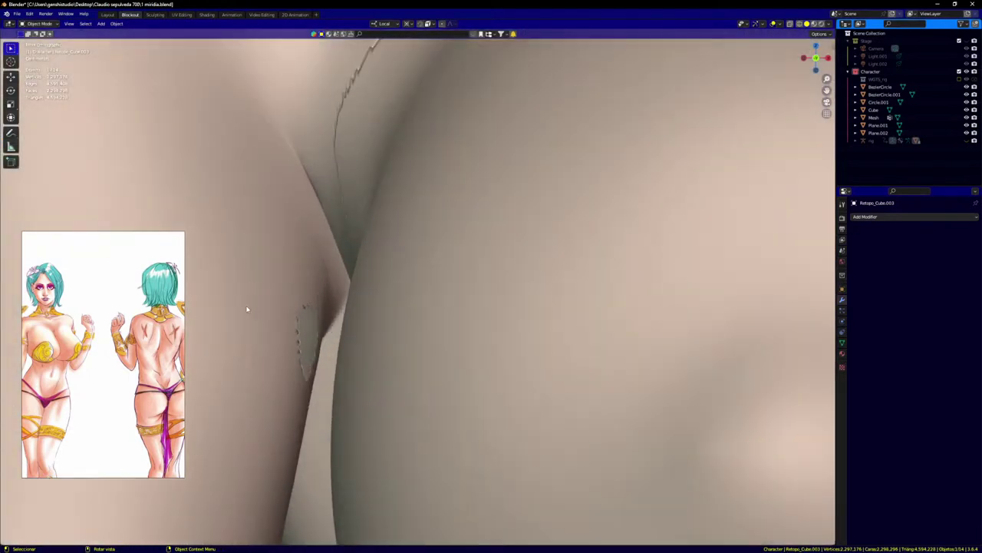
{"action": "scroll", "coordinate": [274, 333], "scroll_direction": "down", "scroll_amount": 5}
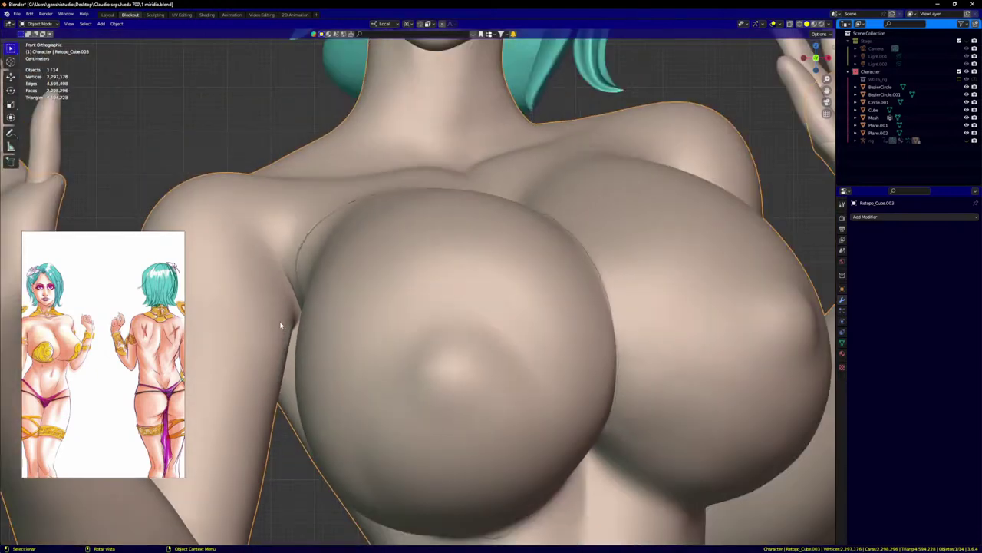
{"action": "scroll", "coordinate": [285, 331], "scroll_direction": "down", "scroll_amount": 2}
{"action": "scroll", "coordinate": [485, 321], "scroll_direction": "down", "scroll_amount": 3}
{"action": "key", "text": "ctrl+Tab"}
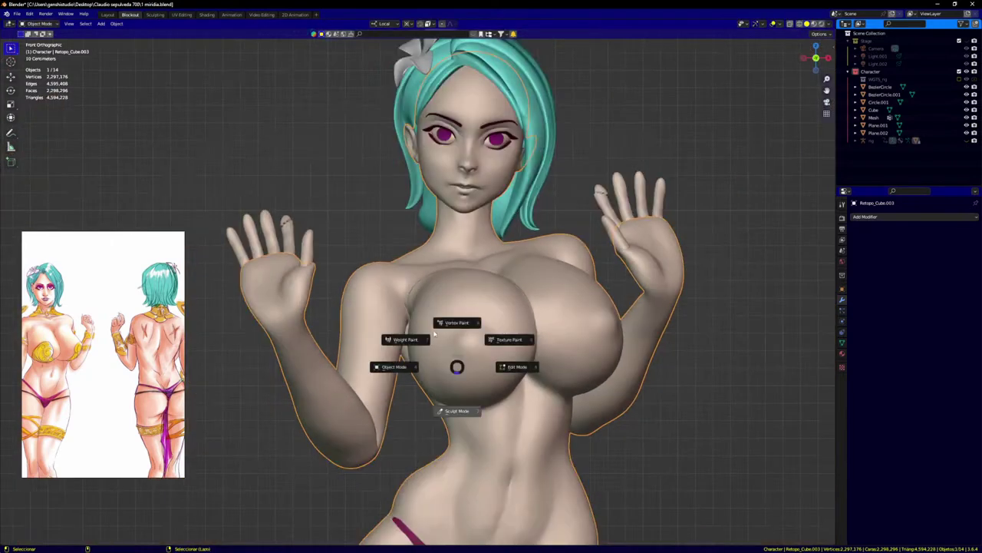
{"action": "left_click", "coordinate": [457, 411]}
{"action": "scroll", "coordinate": [444, 326], "scroll_direction": "up", "scroll_amount": 3}
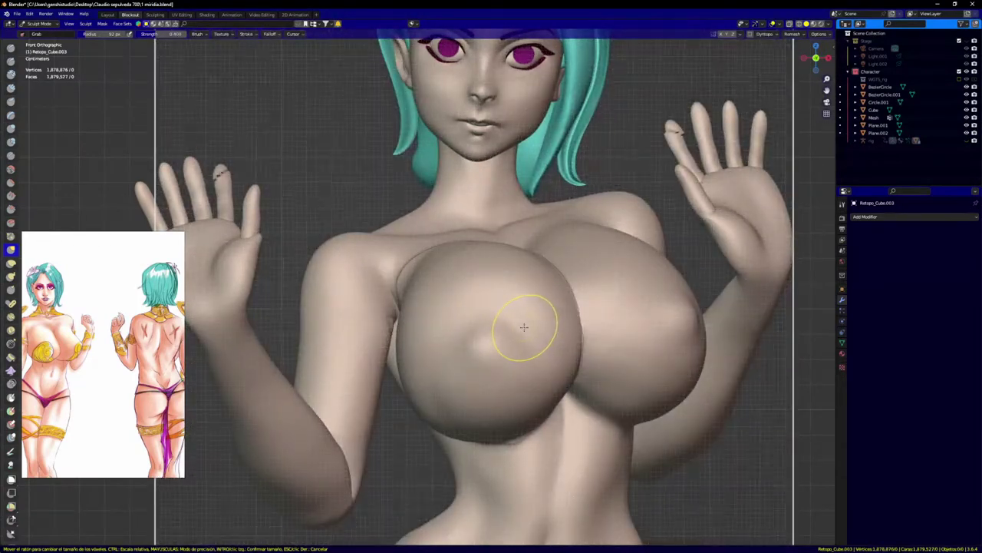
{"action": "key", "text": "Escape"}
{"action": "scroll", "coordinate": [525, 327], "scroll_direction": "down", "scroll_amount": 9}
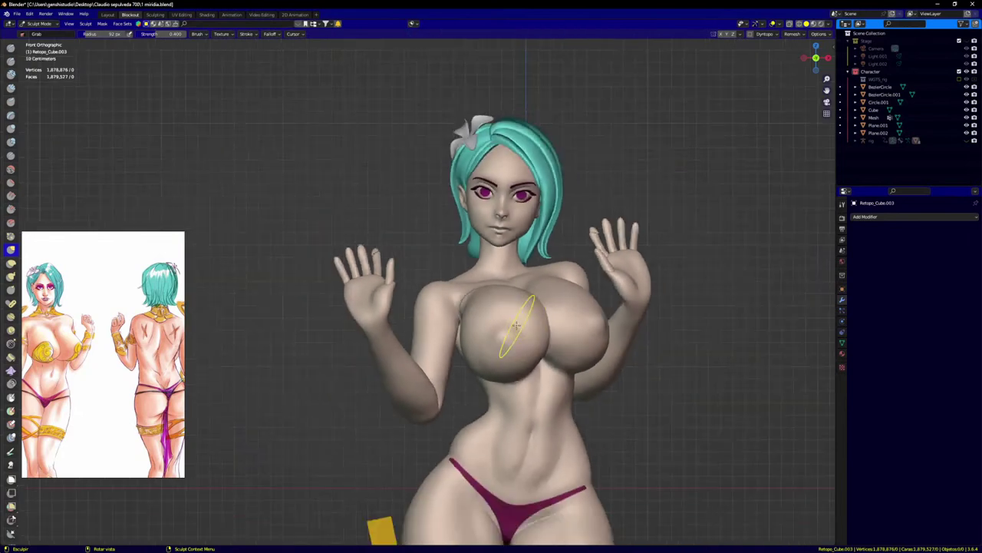
Step: Set the body mesh's voxel size to about 0.011 m and voxel-remesh it
{"action": "key", "text": "shift+r"}
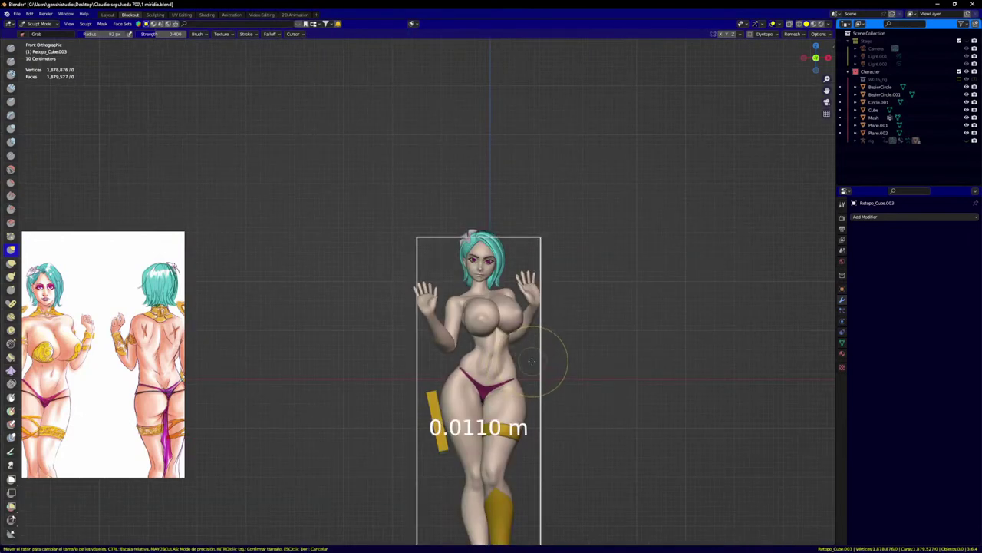
{"action": "key", "text": "shift"}
{"action": "left_click", "coordinate": [535, 361]}
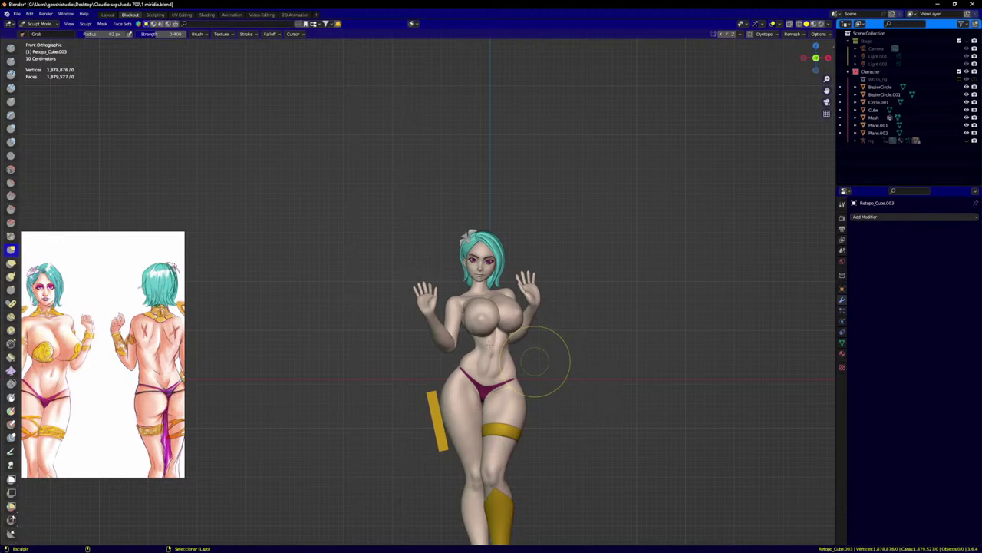
{"action": "key", "text": "ctrl+r"}
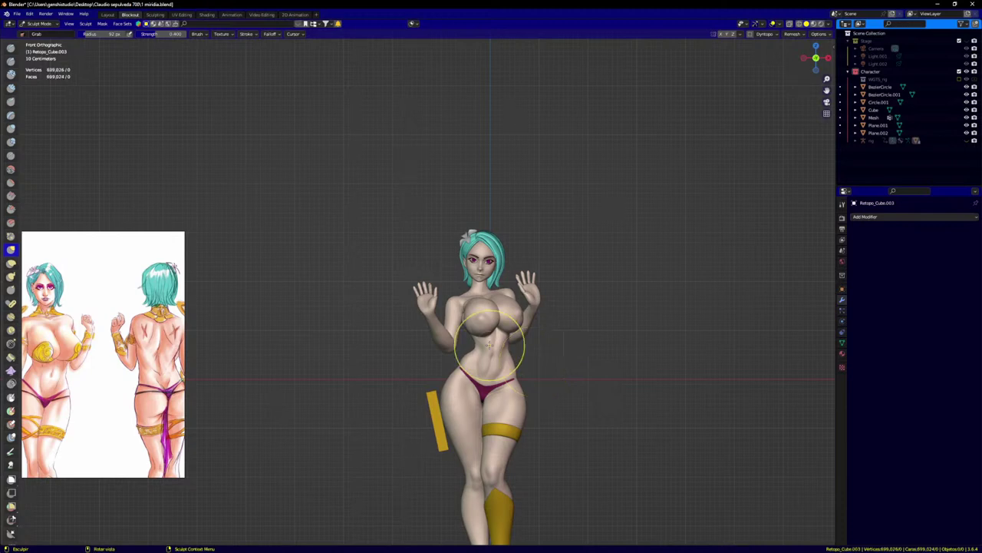
Step: Smooth the bumpy seam on the right arm where it meets the outer edge of the right breast
{"action": "scroll", "coordinate": [477, 288], "scroll_direction": "up", "scroll_amount": 8}
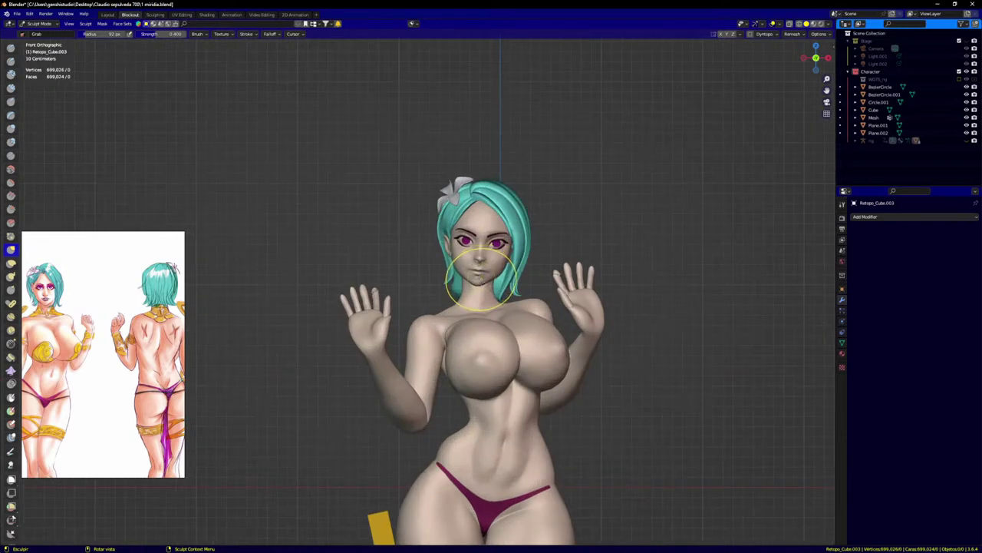
{"action": "middle_click_drag", "start_coordinate": [489, 382], "coordinate": [485, 384]}
{"action": "scroll", "coordinate": [436, 425], "scroll_direction": "up", "scroll_amount": 5}
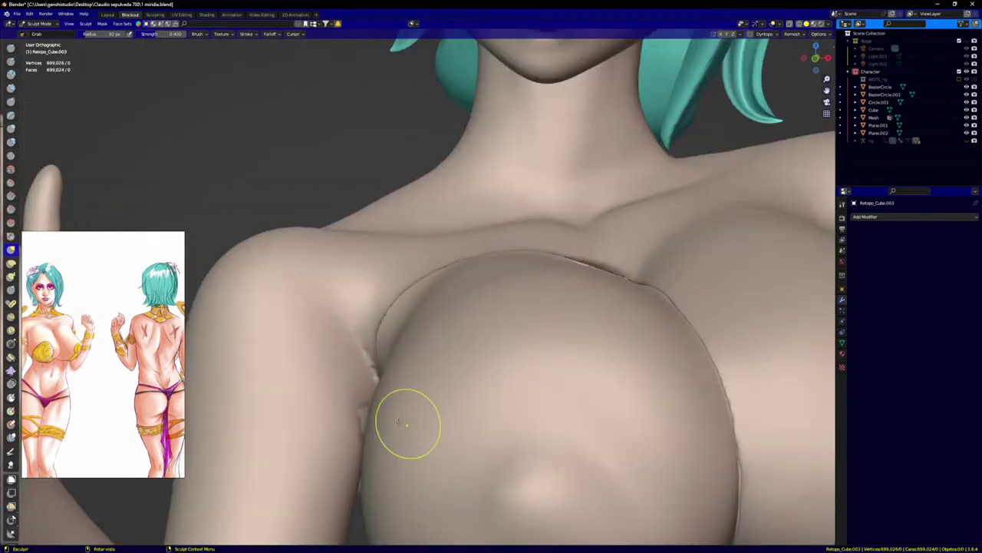
{"action": "mouse_move", "coordinate": [351, 417]}
{"action": "left_mouse_down"}
{"action": "mouse_move", "coordinate": [358, 434]}
{"action": "mouse_move", "coordinate": [357, 407]}
{"action": "left_mouse_up"}
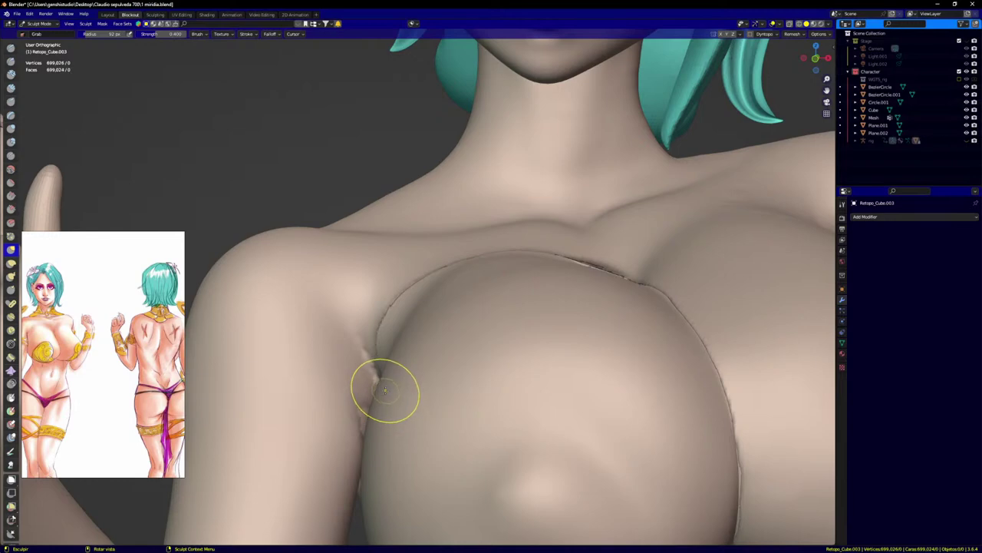
{"action": "key", "text": "ctrl+z"}
{"action": "key", "text": "ctrl+z"}
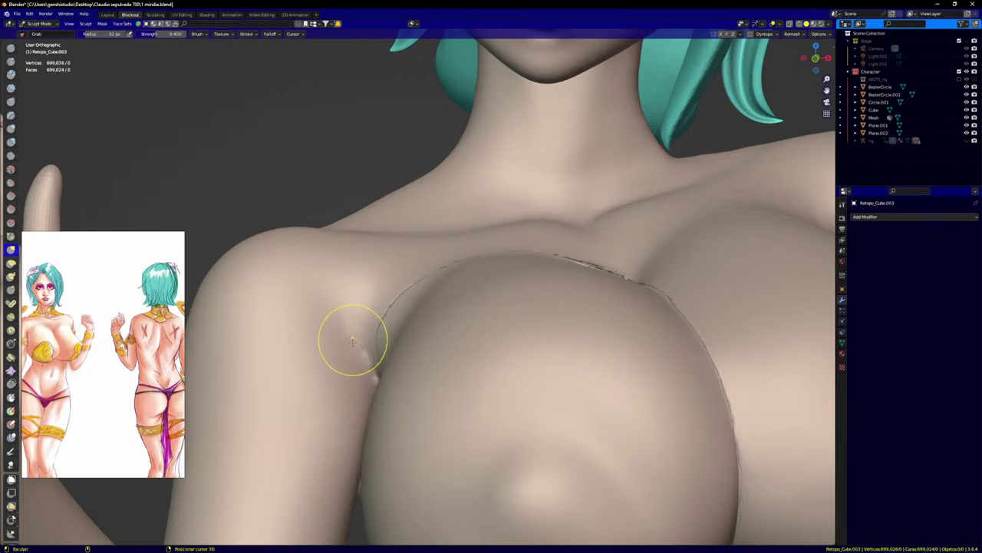
Step: Examine the remeshed body from the back, side and front, checking the arms, hands and chest
{"action": "scroll", "coordinate": [351, 340], "scroll_direction": "down", "scroll_amount": 5}
{"action": "mouse_move", "coordinate": [351, 340]}
{"action": "middle_mouse_down"}
{"action": "mouse_move", "coordinate": [394, 338]}
{"action": "mouse_move", "coordinate": [475, 380]}
{"action": "mouse_move", "coordinate": [527, 388]}
{"action": "middle_mouse_up"}
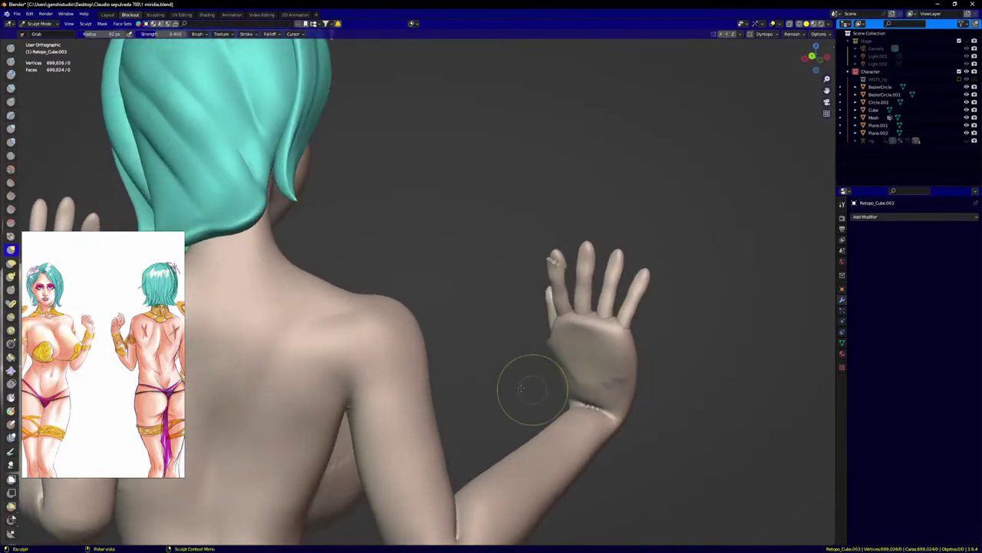
{"action": "scroll", "coordinate": [491, 389], "scroll_direction": "down", "scroll_amount": 4}
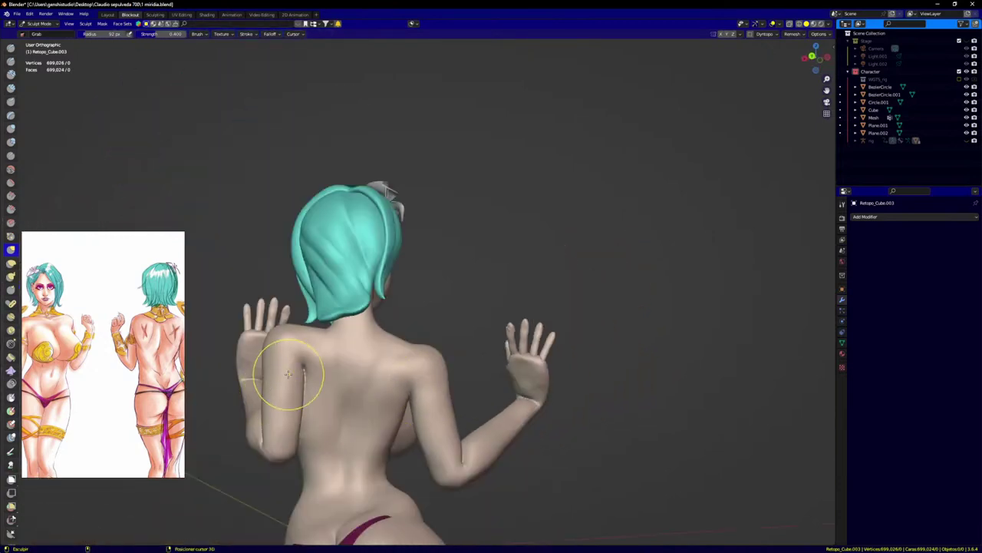
{"action": "scroll", "coordinate": [345, 453], "scroll_direction": "down", "scroll_amount": 3}
{"action": "middle_click_drag", "start_coordinate": [345, 453], "coordinate": [367, 314], "text": "shift"}
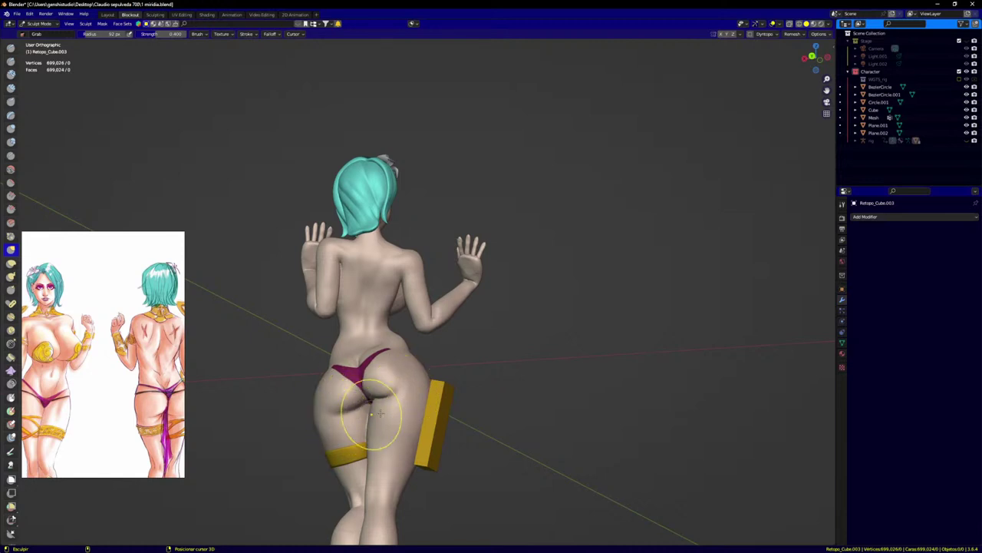
{"action": "middle_click_drag", "start_coordinate": [379, 413], "coordinate": [401, 406]}
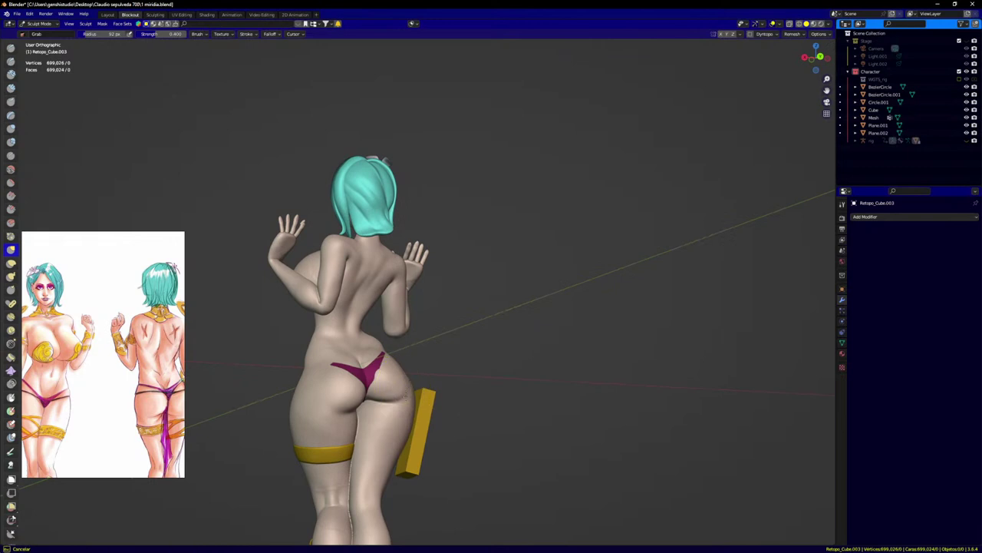
{"action": "left_click_drag", "start_coordinate": [406, 394], "coordinate": [338, 416]}
{"action": "key", "text": "KP_1"}
{"action": "scroll", "coordinate": [324, 363], "scroll_direction": "down", "scroll_amount": 5}
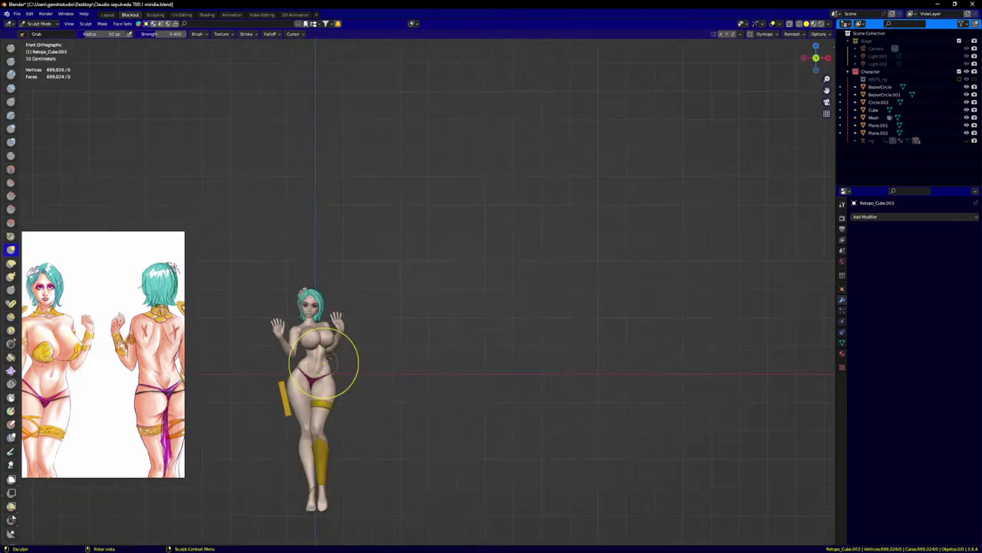
{"action": "middle_click_drag", "start_coordinate": [349, 358], "coordinate": [483, 308], "text": "shift"}
{"action": "scroll", "coordinate": [423, 294], "scroll_direction": "up", "scroll_amount": 4}
{"action": "scroll", "coordinate": [471, 278], "scroll_direction": "up", "scroll_amount": 7}
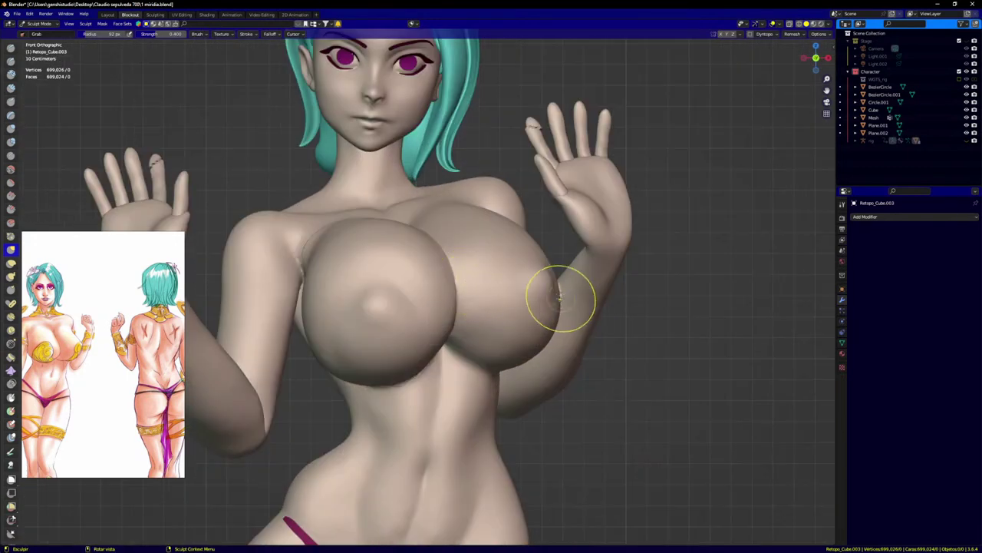
{"action": "middle_click_drag", "start_coordinate": [535, 292], "coordinate": [500, 281]}
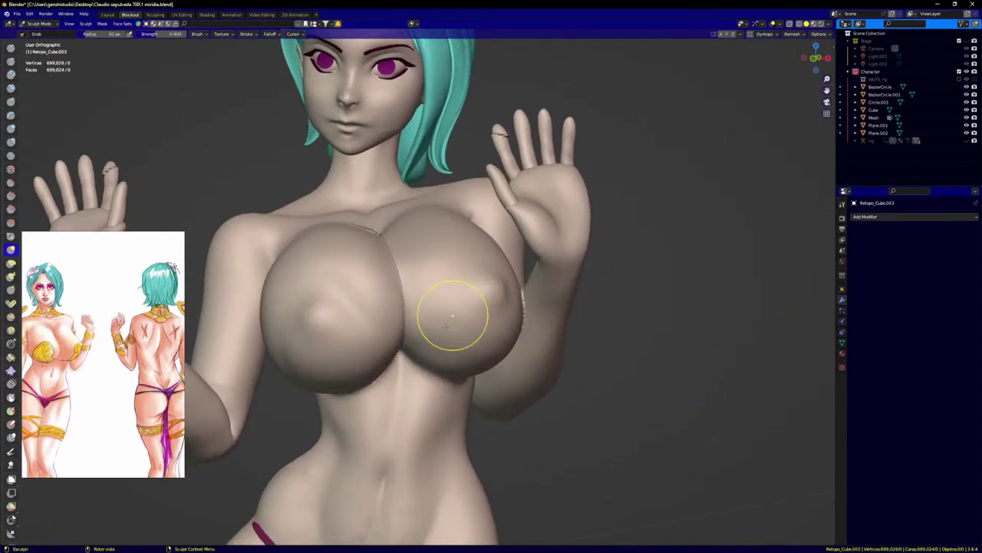
Step: Isolate the body mesh in local view and mask the upper inner part of the left breast with the Mask brush
{"action": "key", "text": "KP_Divide"}
{"action": "scroll", "coordinate": [445, 158], "scroll_direction": "up", "scroll_amount": 8}
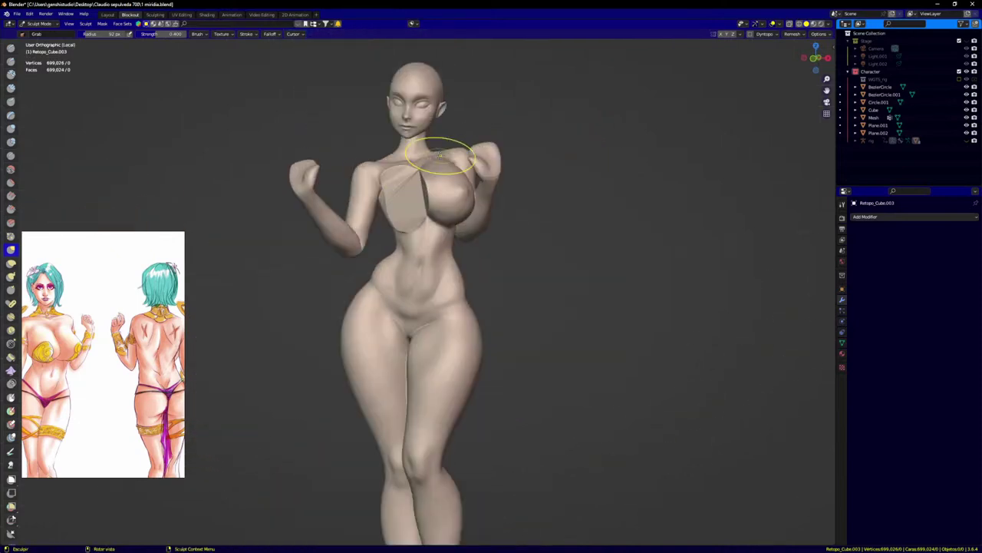
{"action": "mouse_move", "coordinate": [445, 185]}
{"action": "middle_mouse_down"}
{"action": "mouse_move", "coordinate": [435, 218]}
{"action": "mouse_move", "coordinate": [450, 247]}
{"action": "mouse_move", "coordinate": [441, 372]}
{"action": "mouse_move", "coordinate": [502, 258]}
{"action": "mouse_move", "coordinate": [500, 150]}
{"action": "middle_mouse_up"}
{"action": "key", "text": "m"}
{"action": "scroll", "coordinate": [454, 434], "scroll_direction": "up", "scroll_amount": 2}
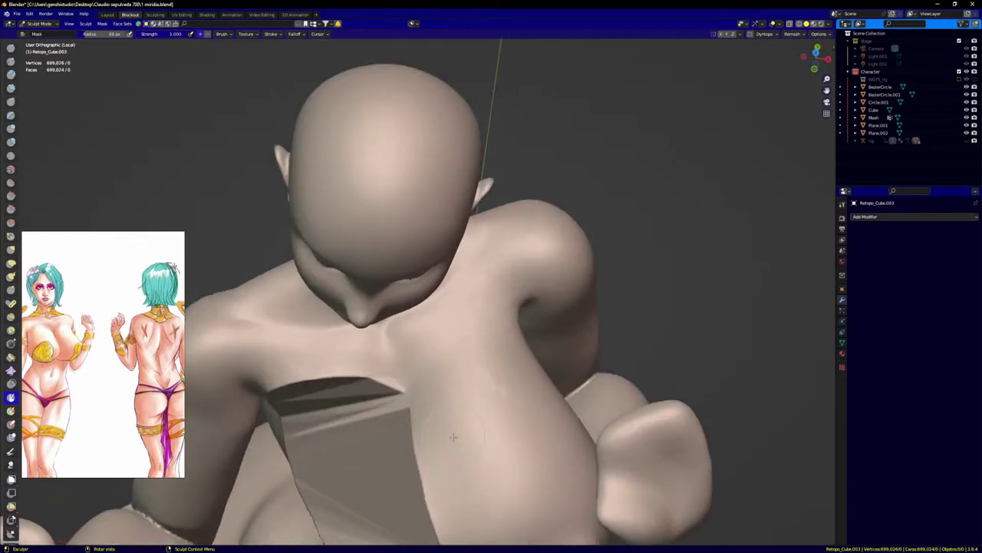
{"action": "mouse_move", "coordinate": [472, 348]}
{"action": "left_mouse_down"}
{"action": "mouse_move", "coordinate": [431, 377]}
{"action": "mouse_move", "coordinate": [395, 384]}
{"action": "mouse_move", "coordinate": [460, 331]}
{"action": "mouse_move", "coordinate": [531, 323]}
{"action": "left_mouse_up"}
{"action": "mouse_move", "coordinate": [530, 323]}
{"action": "middle_mouse_down"}
{"action": "mouse_move", "coordinate": [488, 300]}
{"action": "mouse_move", "coordinate": [522, 296]}
{"action": "middle_mouse_up"}
{"action": "mouse_move", "coordinate": [503, 352]}
{"action": "left_mouse_down"}
{"action": "mouse_move", "coordinate": [392, 422]}
{"action": "mouse_move", "coordinate": [401, 389]}
{"action": "left_mouse_up"}
{"action": "middle_click_drag", "start_coordinate": [405, 399], "coordinate": [406, 406]}
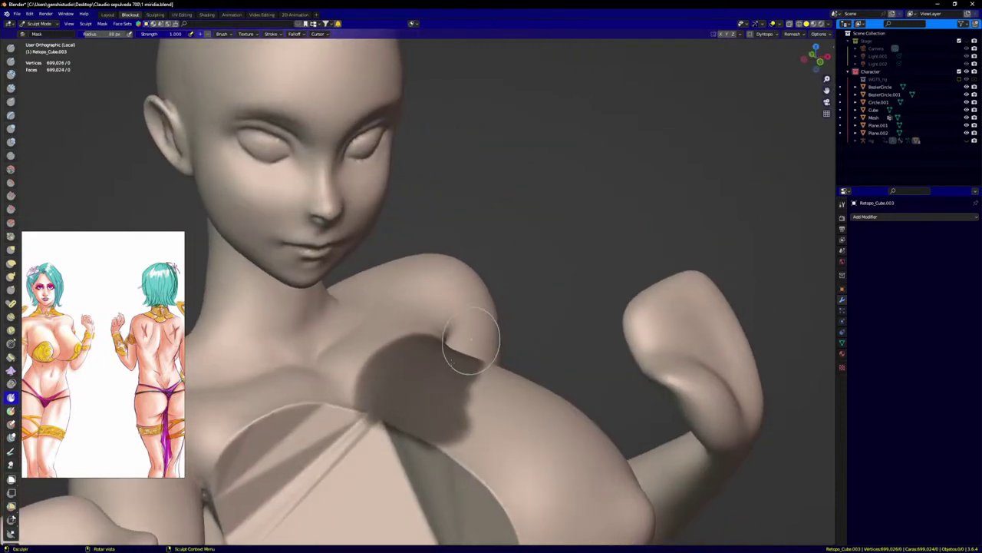
{"action": "mouse_move", "coordinate": [406, 406]}
{"action": "left_mouse_down"}
{"action": "mouse_move", "coordinate": [475, 513]}
{"action": "mouse_move", "coordinate": [459, 443]}
{"action": "left_mouse_up"}
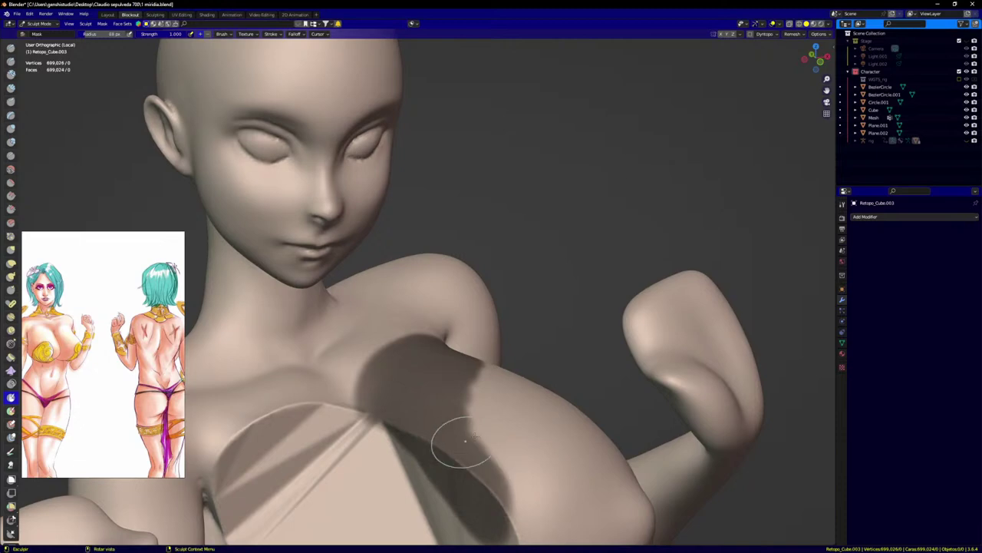
Step: Continue the mask down the left breast's inner edge beside the cut and onto its underside
{"action": "middle_click_drag", "start_coordinate": [522, 402], "coordinate": [501, 151], "text": "shift"}
{"action": "mouse_move", "coordinate": [412, 178]}
{"action": "left_mouse_down"}
{"action": "mouse_move", "coordinate": [395, 206]}
{"action": "mouse_move", "coordinate": [468, 355]}
{"action": "mouse_move", "coordinate": [436, 280]}
{"action": "left_mouse_up"}
{"action": "mouse_move", "coordinate": [394, 199]}
{"action": "left_mouse_down"}
{"action": "mouse_move", "coordinate": [387, 226]}
{"action": "mouse_move", "coordinate": [436, 328]}
{"action": "mouse_move", "coordinate": [508, 303]}
{"action": "mouse_move", "coordinate": [478, 294]}
{"action": "mouse_move", "coordinate": [496, 342]}
{"action": "left_mouse_up"}
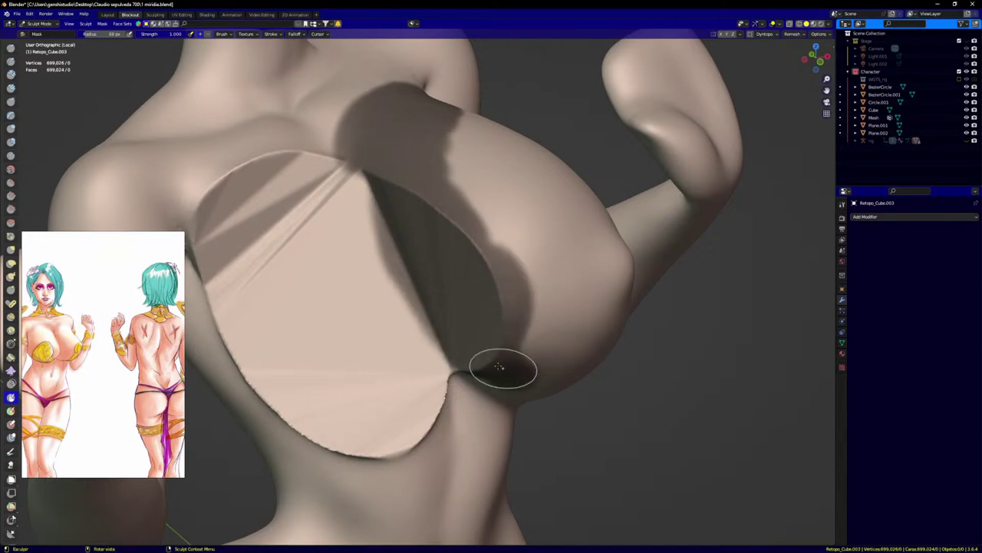
{"action": "mouse_move", "coordinate": [502, 342]}
{"action": "middle_mouse_down"}
{"action": "mouse_move", "coordinate": [478, 327]}
{"action": "mouse_move", "coordinate": [511, 304]}
{"action": "middle_mouse_up"}
{"action": "mouse_move", "coordinate": [477, 396]}
{"action": "left_mouse_down"}
{"action": "mouse_move", "coordinate": [466, 393]}
{"action": "mouse_move", "coordinate": [553, 460]}
{"action": "mouse_move", "coordinate": [568, 430]}
{"action": "mouse_move", "coordinate": [515, 387]}
{"action": "mouse_move", "coordinate": [480, 400]}
{"action": "left_mouse_up"}
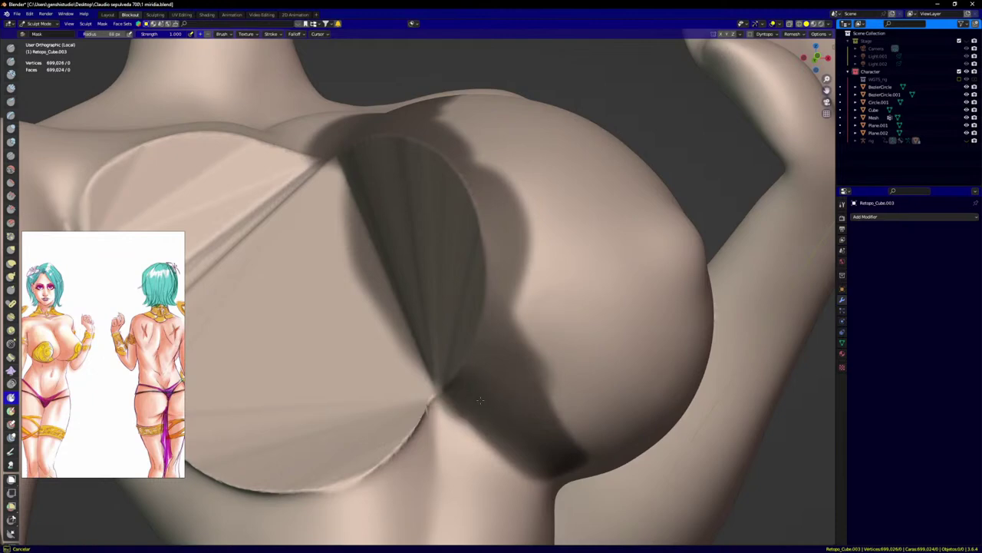
{"action": "left_click_drag", "start_coordinate": [550, 436], "coordinate": [458, 364]}
Step: Erase the mask that spilled onto the flat cut face of the right breast beside the cleavage edge
{"action": "middle_click_drag", "start_coordinate": [458, 363], "coordinate": [416, 285]}
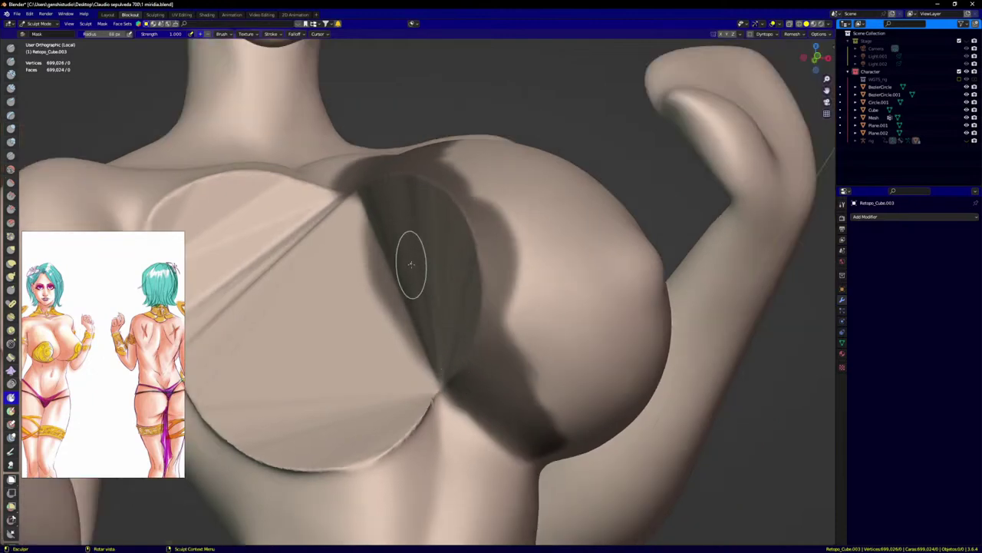
{"action": "scroll", "coordinate": [410, 263], "scroll_direction": "up", "scroll_amount": 2}
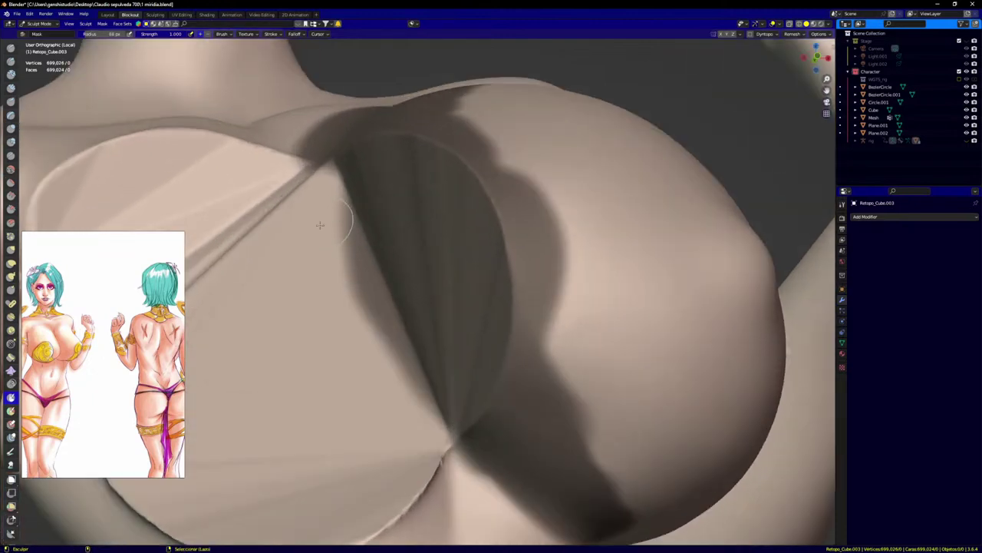
{"action": "mouse_move", "coordinate": [320, 225]}
{"action": "left_mouse_down"}
{"action": "mouse_move", "coordinate": [422, 402]}
{"action": "mouse_move", "coordinate": [350, 281]}
{"action": "mouse_move", "coordinate": [322, 202]}
{"action": "mouse_move", "coordinate": [327, 187]}
{"action": "left_mouse_up"}
{"action": "scroll", "coordinate": [346, 186], "scroll_direction": "down", "scroll_amount": 3}
{"action": "middle_click_drag", "start_coordinate": [350, 185], "coordinate": [358, 211]}
{"action": "scroll", "coordinate": [359, 211], "scroll_direction": "up", "scroll_amount": 3}
{"action": "left_click_drag", "start_coordinate": [314, 146], "coordinate": [316, 181]}
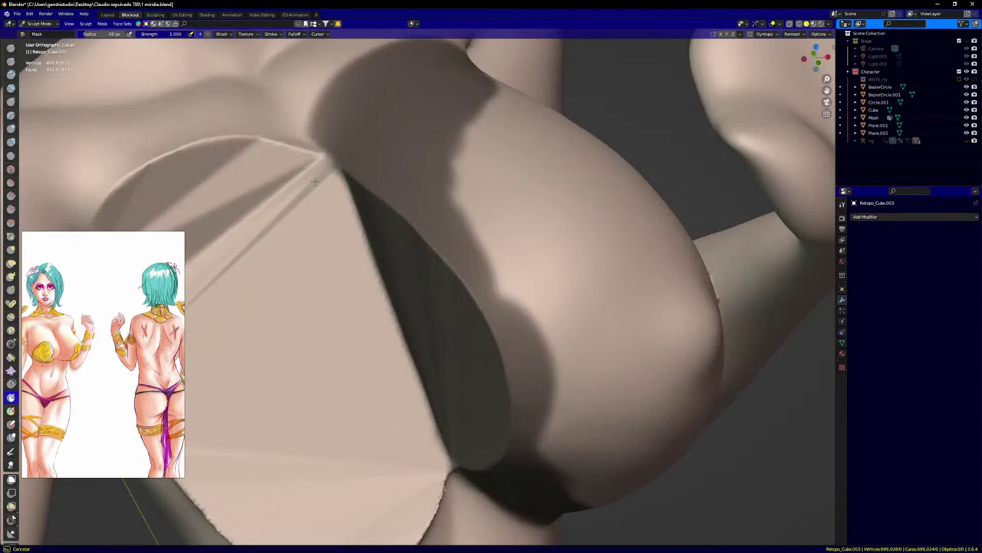
Step: Extend the mask along the underside of the left breast toward the left arm
{"action": "scroll", "coordinate": [327, 263], "scroll_direction": "down", "scroll_amount": 4}
{"action": "middle_click_drag", "start_coordinate": [500, 394], "coordinate": [465, 373]}
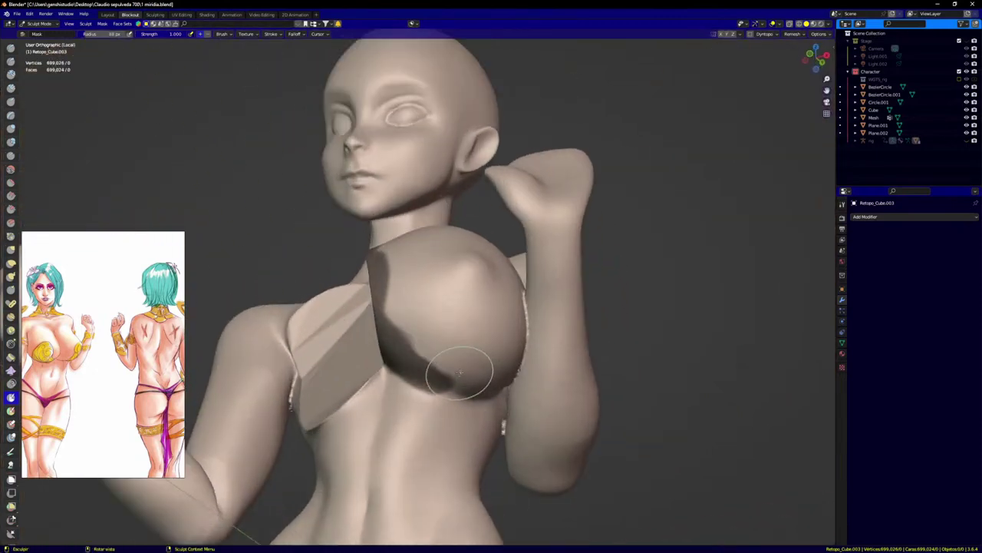
{"action": "scroll", "coordinate": [497, 354], "scroll_direction": "up", "scroll_amount": 4}
{"action": "middle_click_drag", "start_coordinate": [488, 318], "coordinate": [481, 301]}
{"action": "scroll", "coordinate": [516, 344], "scroll_direction": "up", "scroll_amount": 3}
{"action": "mouse_move", "coordinate": [524, 376]}
{"action": "left_mouse_down"}
{"action": "mouse_move", "coordinate": [350, 340]}
{"action": "mouse_move", "coordinate": [388, 380]}
{"action": "mouse_move", "coordinate": [529, 393]}
{"action": "mouse_move", "coordinate": [459, 365]}
{"action": "left_mouse_up"}
{"action": "scroll", "coordinate": [361, 357], "scroll_direction": "down", "scroll_amount": 3}
Step: Clean the mask edge along the crease below the left breast and touch up its outer end near the arm
{"action": "middle_click_drag", "start_coordinate": [320, 344], "coordinate": [364, 326]}
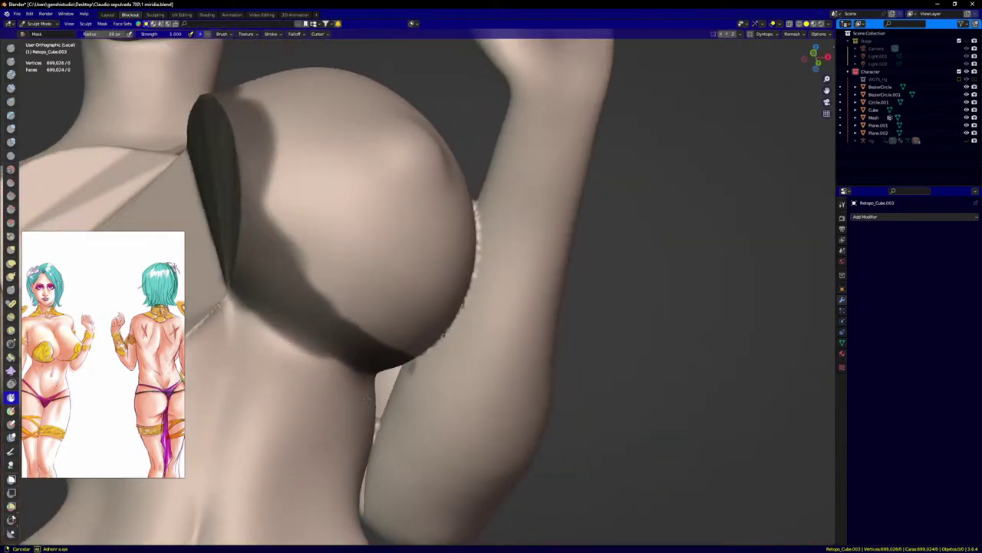
{"action": "scroll", "coordinate": [271, 276], "scroll_direction": "up", "scroll_amount": 2}
{"action": "mouse_move", "coordinate": [206, 289]}
{"action": "left_mouse_down"}
{"action": "mouse_move", "coordinate": [261, 314]}
{"action": "mouse_move", "coordinate": [334, 377]}
{"action": "left_mouse_up"}
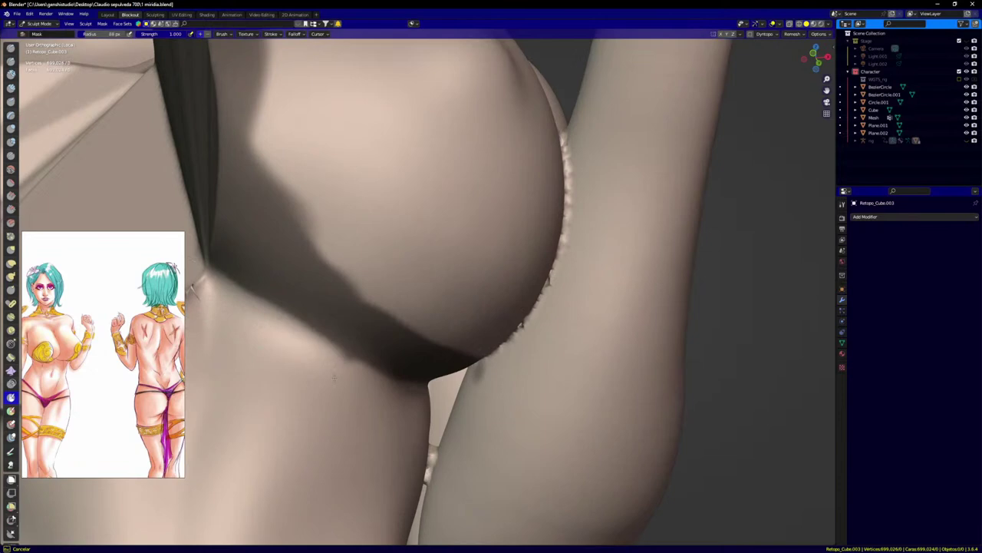
{"action": "left_click_drag", "start_coordinate": [375, 404], "coordinate": [383, 377]}
{"action": "scroll", "coordinate": [421, 355], "scroll_direction": "down", "scroll_amount": 3}
{"action": "mouse_move", "coordinate": [461, 346]}
{"action": "middle_mouse_down"}
{"action": "mouse_move", "coordinate": [454, 285]}
{"action": "mouse_move", "coordinate": [476, 417]}
{"action": "middle_mouse_up"}
{"action": "scroll", "coordinate": [477, 417], "scroll_direction": "up", "scroll_amount": 4}
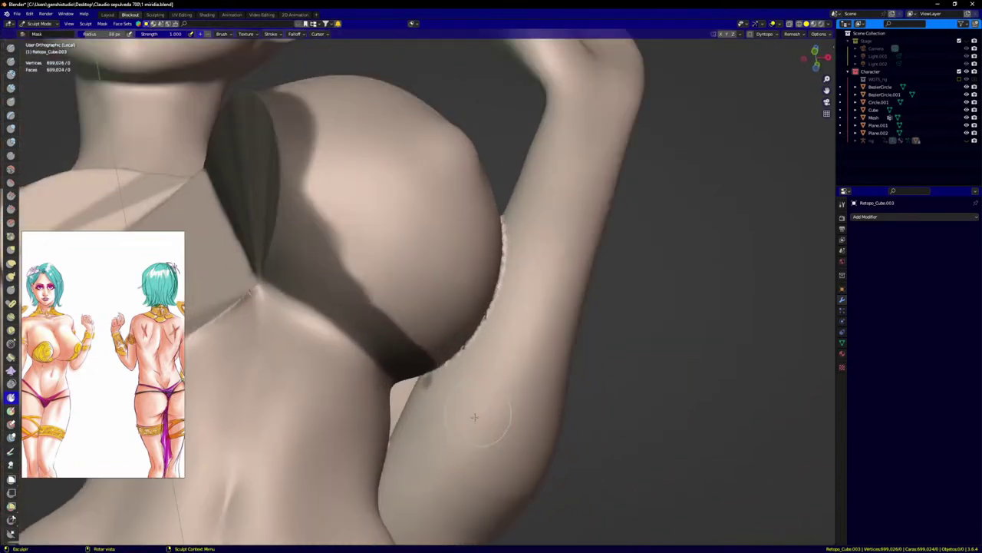
{"action": "left_click_drag", "start_coordinate": [401, 372], "coordinate": [395, 356]}
Step: Mask the outer edge of the left breast along the arm seam down to the underside band
{"action": "middle_click_drag", "start_coordinate": [426, 321], "coordinate": [390, 353]}
{"action": "scroll", "coordinate": [400, 149], "scroll_direction": "down", "scroll_amount": 6}
{"action": "middle_click_drag", "start_coordinate": [355, 180], "coordinate": [513, 230], "text": "shift"}
{"action": "scroll", "coordinate": [548, 186], "scroll_direction": "up", "scroll_amount": 4}
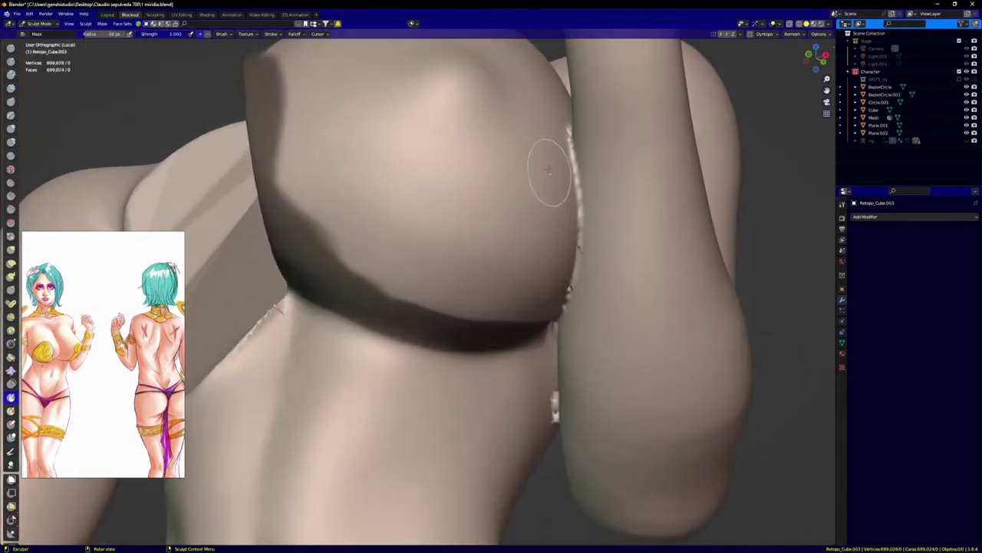
{"action": "mouse_move", "coordinate": [549, 170]}
{"action": "left_mouse_down"}
{"action": "mouse_move", "coordinate": [577, 227]}
{"action": "mouse_move", "coordinate": [552, 315]}
{"action": "mouse_move", "coordinate": [541, 318]}
{"action": "left_mouse_up"}
{"action": "middle_click_drag", "start_coordinate": [541, 319], "coordinate": [559, 252]}
{"action": "left_click_drag", "start_coordinate": [560, 247], "coordinate": [548, 301]}
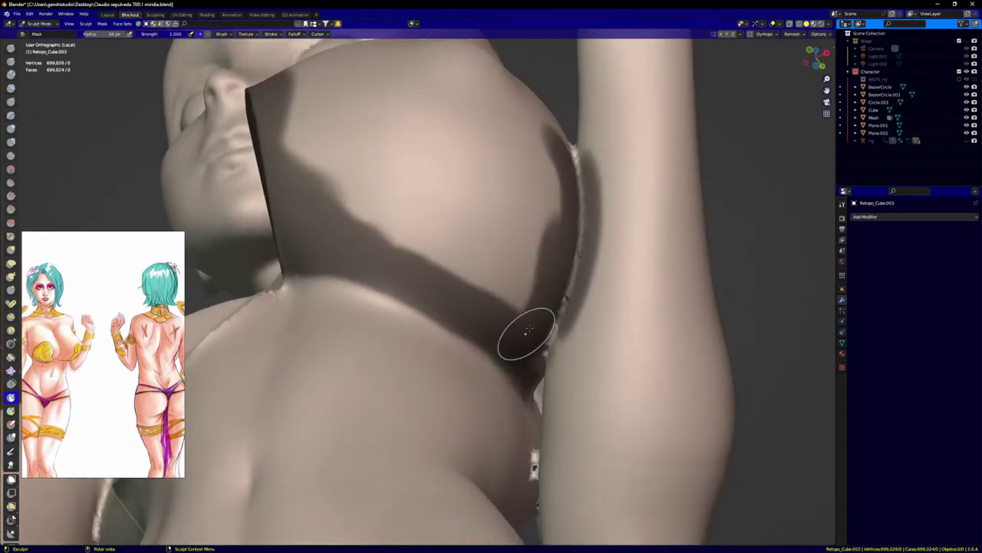
Step: Erase the mask that spilled onto the left arm beside the breast
{"action": "middle_click_drag", "start_coordinate": [526, 330], "coordinate": [572, 308]}
{"action": "mouse_move", "coordinate": [571, 353]}
{"action": "left_mouse_down", "text": "ctrl"}
{"action": "mouse_move", "coordinate": [610, 246]}
{"action": "mouse_move", "coordinate": [615, 158]}
{"action": "left_mouse_up", "text": "ctrl"}
{"action": "mouse_move", "coordinate": [614, 284]}
{"action": "left_mouse_down", "text": "ctrl"}
{"action": "mouse_move", "coordinate": [574, 333]}
{"action": "mouse_move", "coordinate": [569, 317]}
{"action": "mouse_move", "coordinate": [565, 331]}
{"action": "left_mouse_up", "text": "ctrl"}
Step: Reduce the Mask brush radius to 40 px, readjust it as needed, and fill the unmasked gap between the left breast's outer edge and the arm seam
{"action": "key", "text": "f"}
{"action": "left_click", "coordinate": [570, 311]}
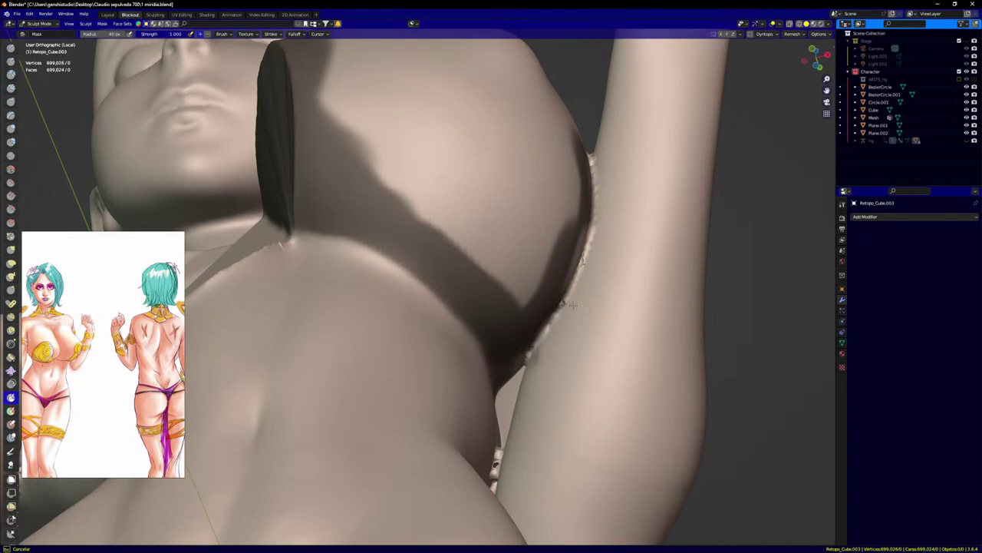
{"action": "middle_click_drag", "start_coordinate": [585, 278], "coordinate": [562, 298]}
{"action": "scroll", "coordinate": [559, 297], "scroll_direction": "up", "scroll_amount": 3}
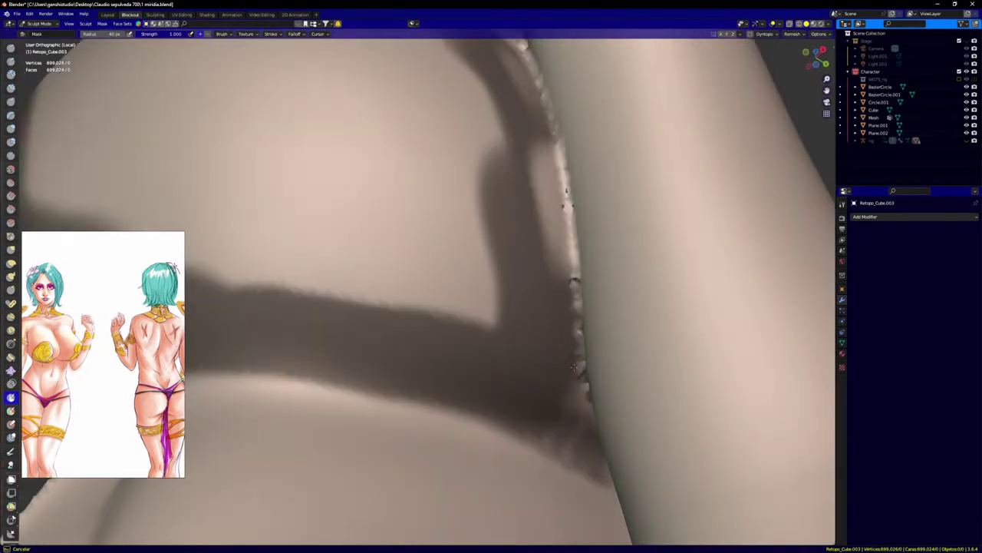
{"action": "mouse_move", "coordinate": [551, 221]}
{"action": "left_mouse_down"}
{"action": "mouse_move", "coordinate": [540, 154]}
{"action": "mouse_move", "coordinate": [545, 222]}
{"action": "left_mouse_up"}
{"action": "key", "text": "f"}
{"action": "left_click", "coordinate": [550, 141]}
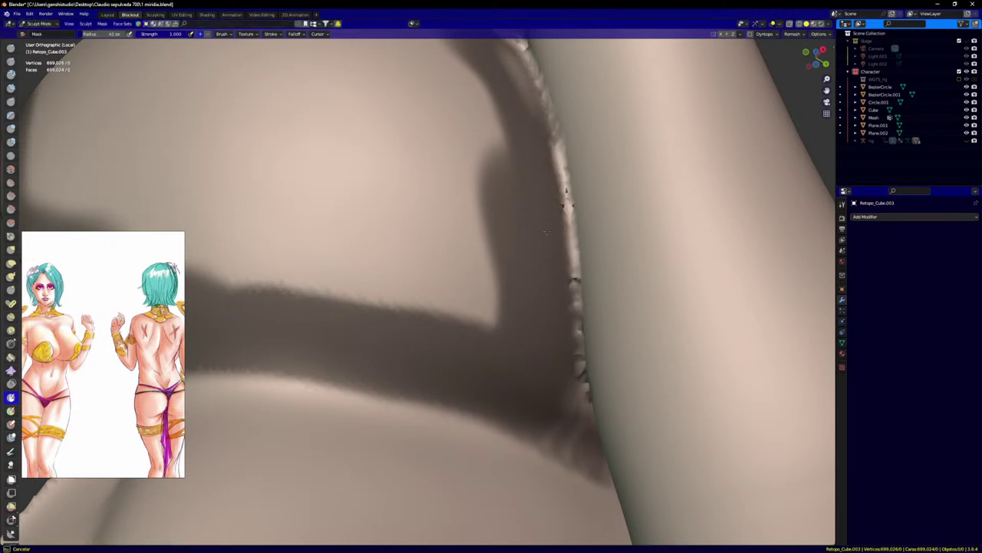
{"action": "left_click_drag", "start_coordinate": [535, 137], "coordinate": [563, 213]}
{"action": "middle_click_drag", "start_coordinate": [562, 310], "coordinate": [575, 306]}
{"action": "scroll", "coordinate": [565, 215], "scroll_direction": "down", "scroll_amount": 6}
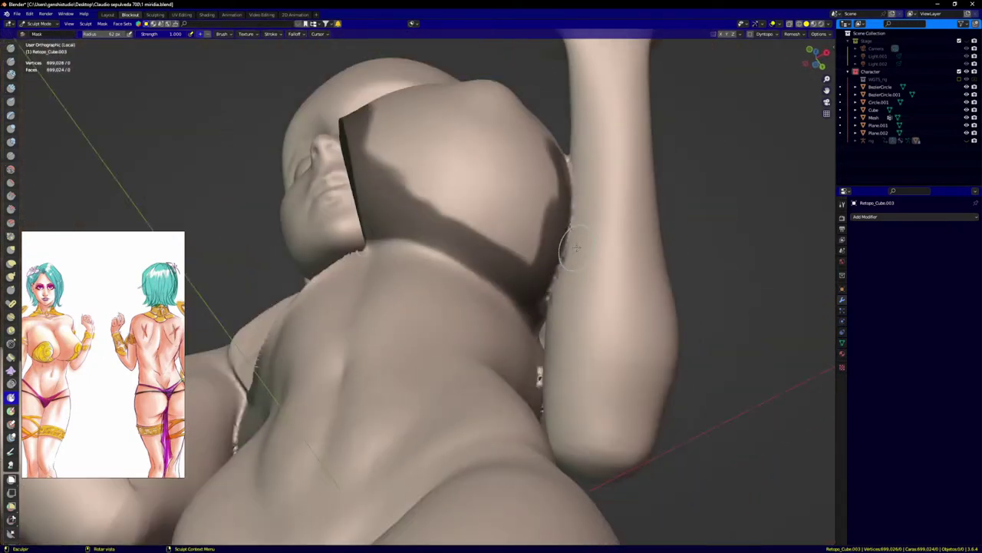
Step: Extend the mask upward along the left breast's outer edge beside the arm and smooth out its notch
{"action": "middle_click_drag", "start_coordinate": [565, 216], "coordinate": [540, 271]}
{"action": "left_click_drag", "start_coordinate": [536, 169], "coordinate": [543, 186]}
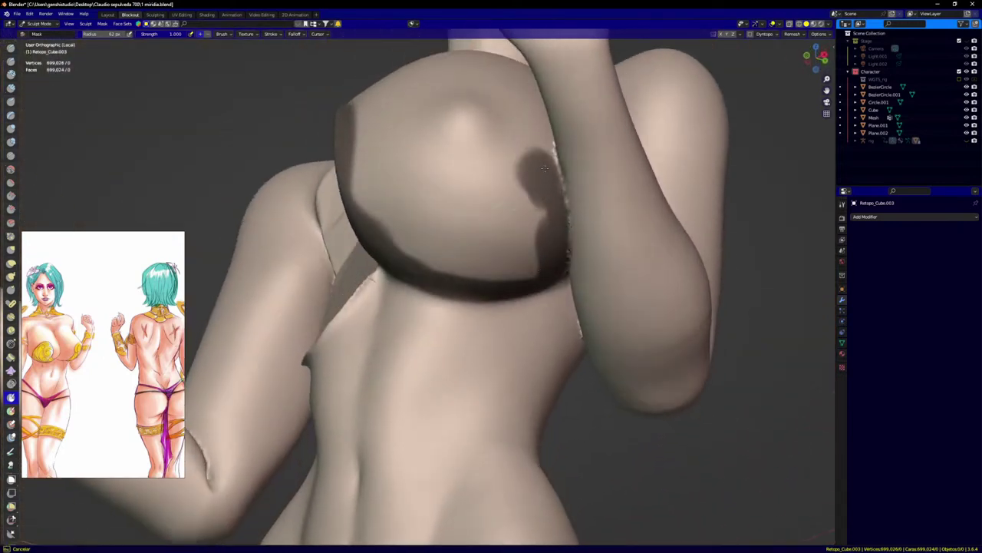
{"action": "middle_click_drag", "start_coordinate": [596, 176], "coordinate": [575, 169]}
{"action": "scroll", "coordinate": [575, 169], "scroll_direction": "up", "scroll_amount": 5}
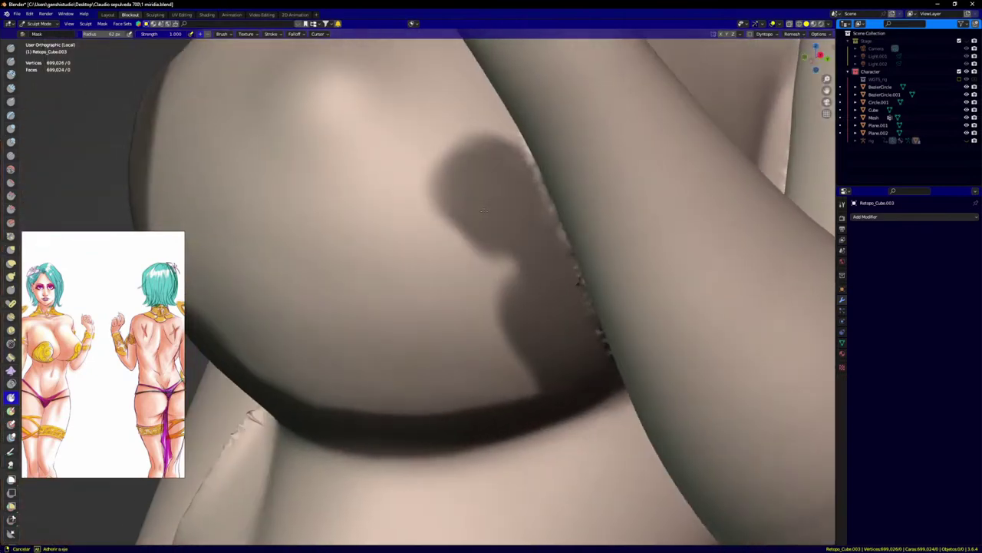
{"action": "middle_click_drag", "start_coordinate": [522, 127], "coordinate": [491, 233]}
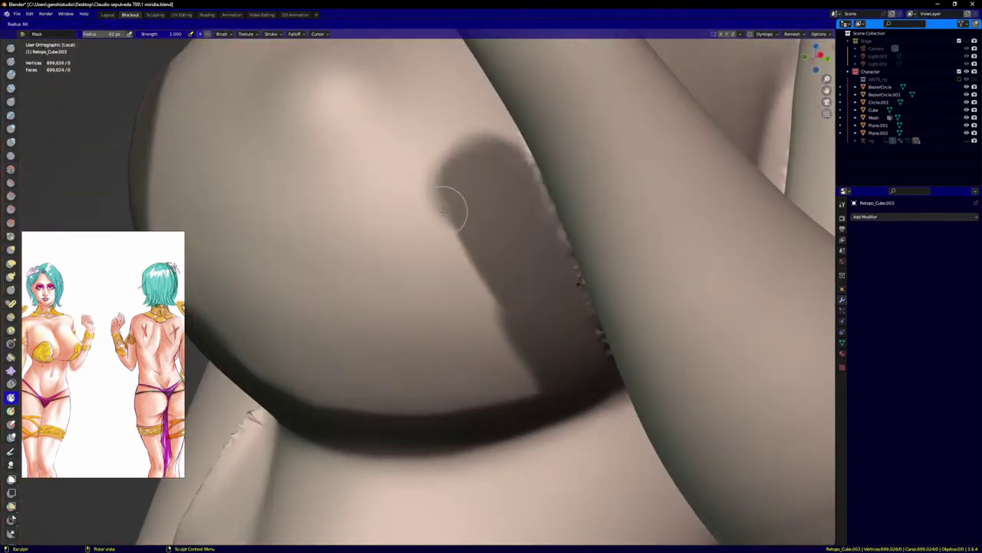
Step: Enlarge the Mask brush radius to 126 px and mask the lower outer front of the left breast
{"action": "left_click", "coordinate": [465, 239]}
{"action": "mouse_move", "coordinate": [522, 379]}
{"action": "left_mouse_down"}
{"action": "mouse_move", "coordinate": [418, 384]}
{"action": "mouse_move", "coordinate": [441, 400]}
{"action": "left_mouse_up"}
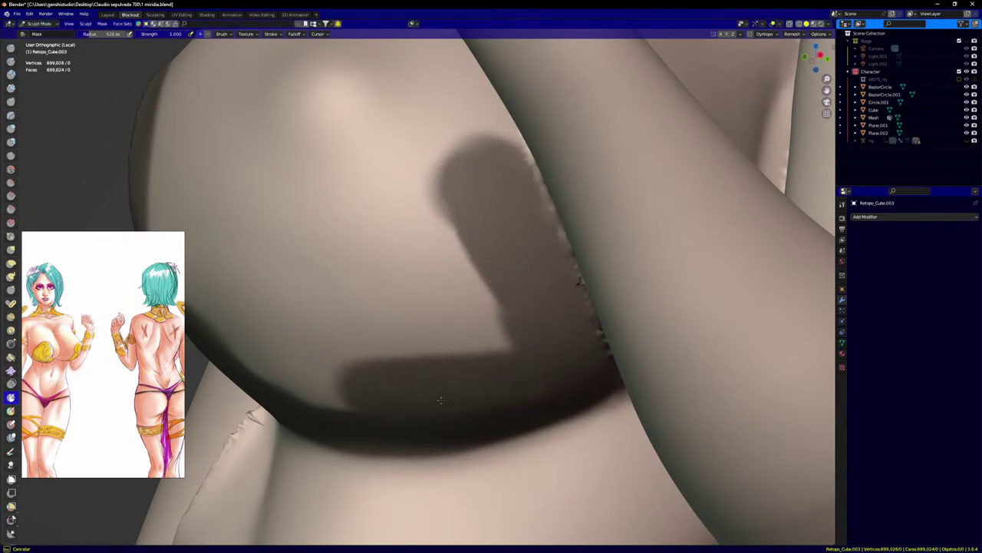
{"action": "mouse_move", "coordinate": [525, 384]}
{"action": "left_mouse_down"}
{"action": "mouse_move", "coordinate": [472, 230]}
{"action": "mouse_move", "coordinate": [322, 200]}
{"action": "mouse_move", "coordinate": [330, 360]}
{"action": "mouse_move", "coordinate": [433, 229]}
{"action": "mouse_move", "coordinate": [354, 284]}
{"action": "mouse_move", "coordinate": [434, 300]}
{"action": "left_mouse_up"}
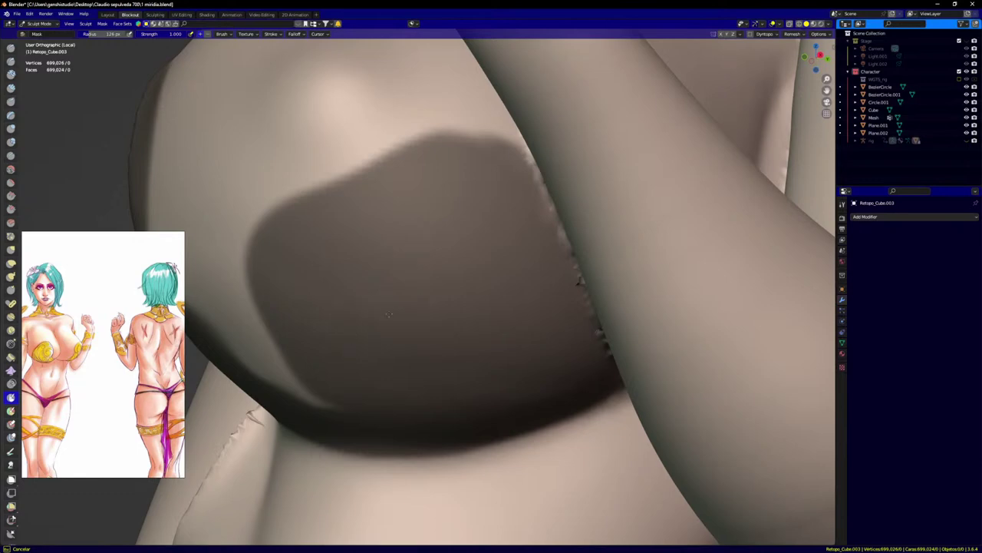
Step: Mask the lower inner part of the left breast, joining the outer patch to the inner border mask
{"action": "middle_click_drag", "start_coordinate": [389, 313], "coordinate": [355, 307]}
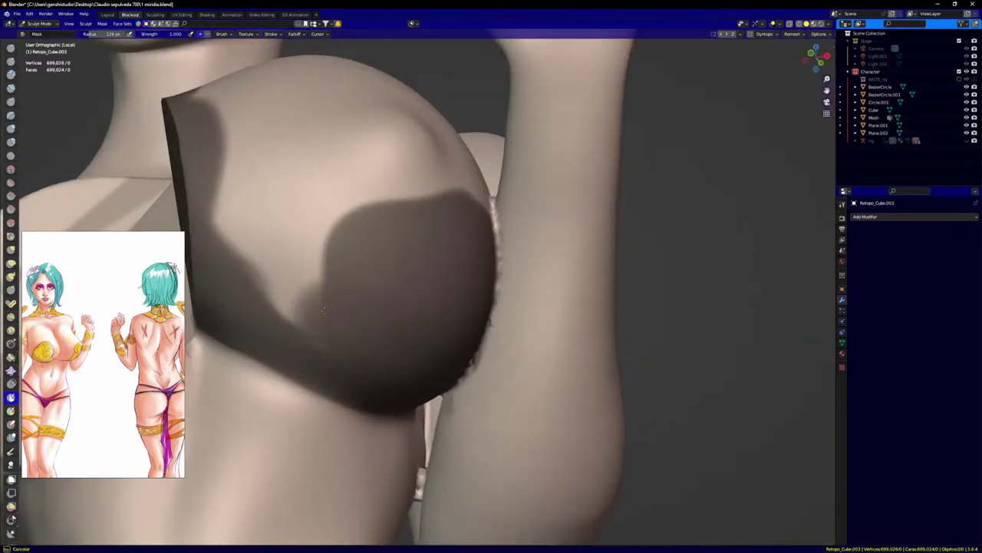
{"action": "mouse_move", "coordinate": [323, 310]}
{"action": "left_mouse_down"}
{"action": "mouse_move", "coordinate": [257, 180]}
{"action": "mouse_move", "coordinate": [240, 209]}
{"action": "left_mouse_up"}
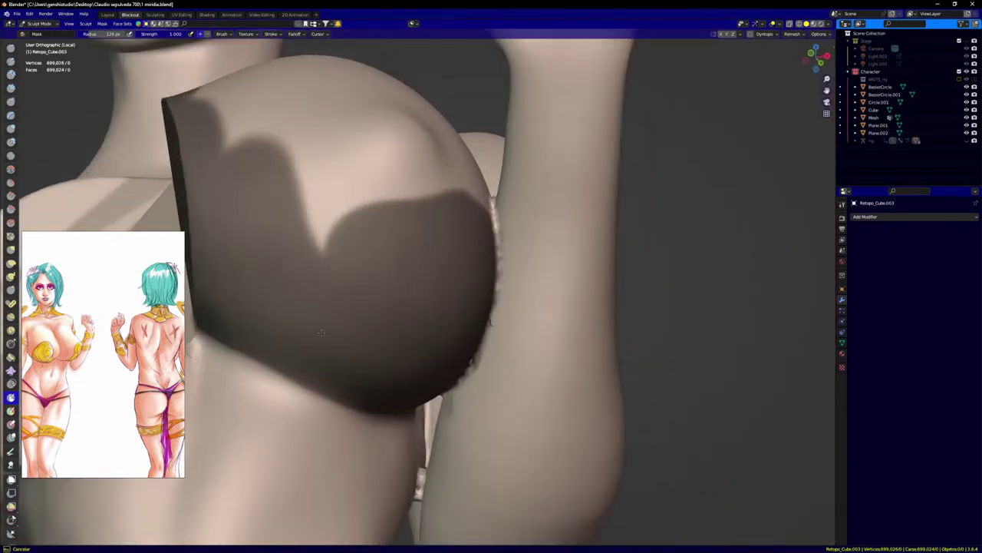
{"action": "middle_click_drag", "start_coordinate": [339, 322], "coordinate": [357, 269]}
{"action": "mouse_move", "coordinate": [357, 267]}
{"action": "left_mouse_down"}
{"action": "mouse_move", "coordinate": [385, 212]}
{"action": "mouse_move", "coordinate": [445, 163]}
{"action": "mouse_move", "coordinate": [311, 242]}
{"action": "mouse_move", "coordinate": [287, 174]}
{"action": "mouse_move", "coordinate": [286, 121]}
{"action": "mouse_move", "coordinate": [260, 138]}
{"action": "left_mouse_up"}
Step: Fill the mask across the front of the left breast from its upper border down to the lower patch
{"action": "mouse_move", "coordinate": [289, 132]}
{"action": "middle_mouse_down"}
{"action": "mouse_move", "coordinate": [321, 152]}
{"action": "mouse_move", "coordinate": [373, 99]}
{"action": "mouse_move", "coordinate": [539, 414]}
{"action": "middle_mouse_up"}
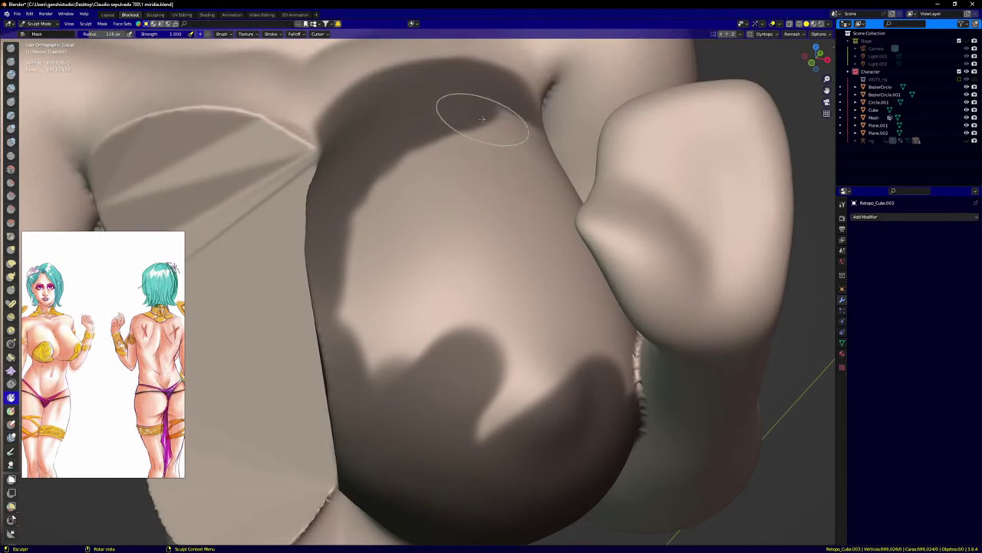
{"action": "mouse_move", "coordinate": [482, 118]}
{"action": "left_mouse_down"}
{"action": "mouse_move", "coordinate": [495, 338]}
{"action": "mouse_move", "coordinate": [457, 330]}
{"action": "mouse_move", "coordinate": [429, 184]}
{"action": "mouse_move", "coordinate": [432, 225]}
{"action": "mouse_move", "coordinate": [393, 368]}
{"action": "mouse_move", "coordinate": [384, 168]}
{"action": "mouse_move", "coordinate": [353, 269]}
{"action": "mouse_move", "coordinate": [396, 412]}
{"action": "left_mouse_up"}
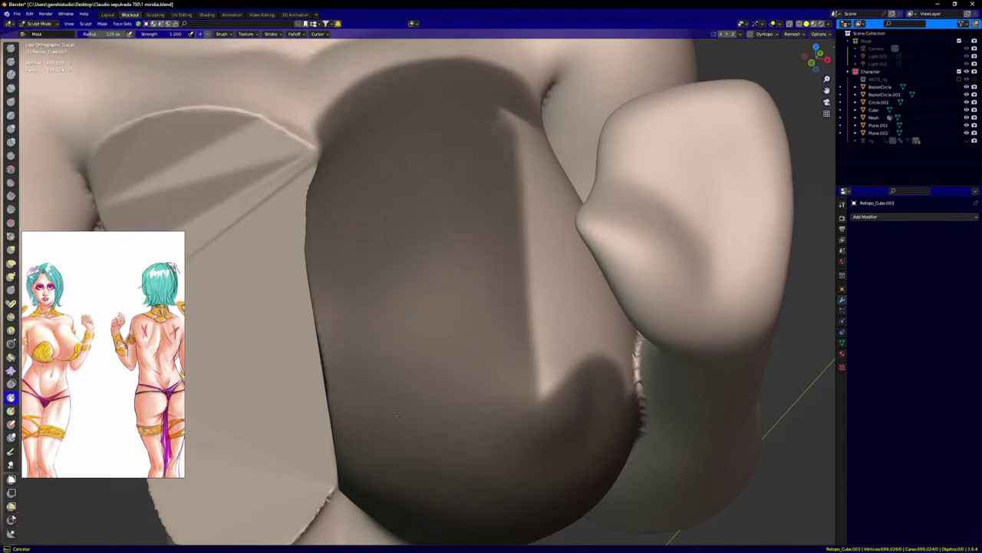
{"action": "mouse_move", "coordinate": [401, 376]}
{"action": "left_mouse_down"}
{"action": "mouse_move", "coordinate": [553, 361]}
{"action": "mouse_move", "coordinate": [506, 175]}
{"action": "left_mouse_up"}
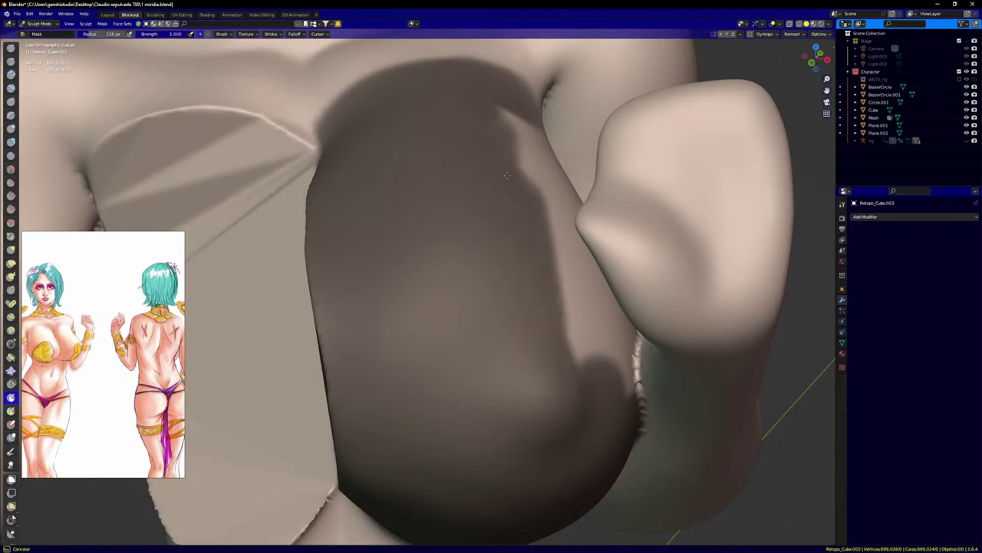
Step: Mask the upper outer side of the left breast between the hand and the shoulder
{"action": "middle_click_drag", "start_coordinate": [504, 135], "coordinate": [377, 217]}
{"action": "mouse_move", "coordinate": [476, 321]}
{"action": "middle_mouse_down", "text": "shift"}
{"action": "mouse_move", "coordinate": [399, 192]}
{"action": "mouse_move", "coordinate": [417, 197]}
{"action": "middle_mouse_up", "text": "shift"}
{"action": "left_click_drag", "start_coordinate": [480, 154], "coordinate": [385, 202]}
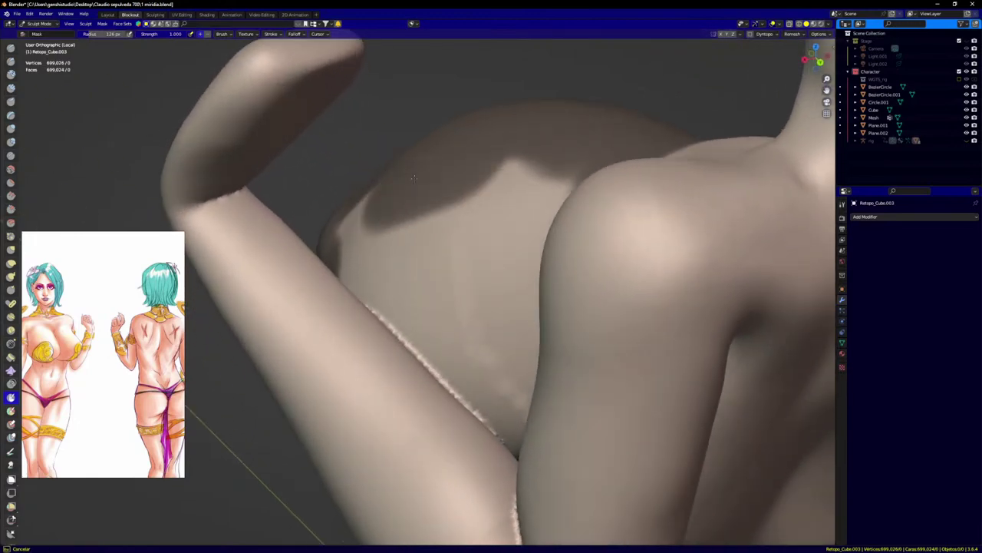
{"action": "middle_click_drag", "start_coordinate": [443, 176], "coordinate": [496, 170]}
{"action": "mouse_move", "coordinate": [589, 144]}
{"action": "left_mouse_down"}
{"action": "mouse_move", "coordinate": [514, 155]}
{"action": "mouse_move", "coordinate": [614, 196]}
{"action": "mouse_move", "coordinate": [606, 254]}
{"action": "mouse_move", "coordinate": [441, 266]}
{"action": "mouse_move", "coordinate": [537, 337]}
{"action": "mouse_move", "coordinate": [576, 349]}
{"action": "mouse_move", "coordinate": [399, 261]}
{"action": "mouse_move", "coordinate": [357, 207]}
{"action": "left_mouse_up"}
Step: Fill the unmasked strip on the left breast's outer side along the forearm seam
{"action": "middle_click_drag", "start_coordinate": [361, 201], "coordinate": [357, 213]}
{"action": "scroll", "coordinate": [358, 213], "scroll_direction": "up", "scroll_amount": 2}
{"action": "mouse_move", "coordinate": [350, 203]}
{"action": "left_mouse_down"}
{"action": "mouse_move", "coordinate": [368, 242]}
{"action": "mouse_move", "coordinate": [434, 276]}
{"action": "mouse_move", "coordinate": [330, 213]}
{"action": "left_mouse_up"}
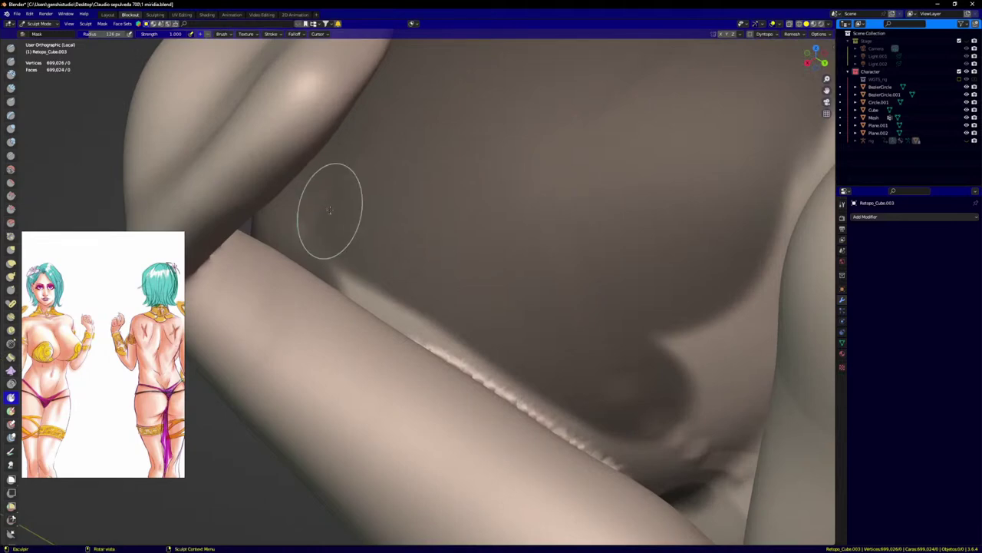
{"action": "mouse_move", "coordinate": [330, 209]}
{"action": "middle_mouse_down"}
{"action": "mouse_move", "coordinate": [323, 172]}
{"action": "mouse_move", "coordinate": [327, 196]}
{"action": "mouse_move", "coordinate": [350, 220]}
{"action": "mouse_move", "coordinate": [315, 216]}
{"action": "middle_mouse_up"}
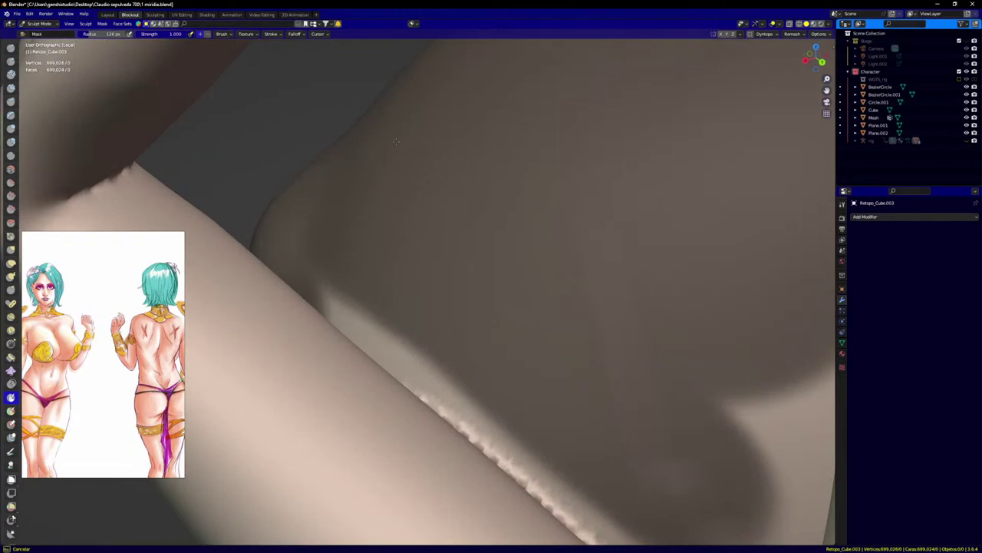
{"action": "mouse_move", "coordinate": [320, 237]}
{"action": "left_mouse_down"}
{"action": "mouse_move", "coordinate": [365, 316]}
{"action": "mouse_move", "coordinate": [508, 444]}
{"action": "mouse_move", "coordinate": [579, 488]}
{"action": "mouse_move", "coordinate": [492, 411]}
{"action": "left_mouse_up"}
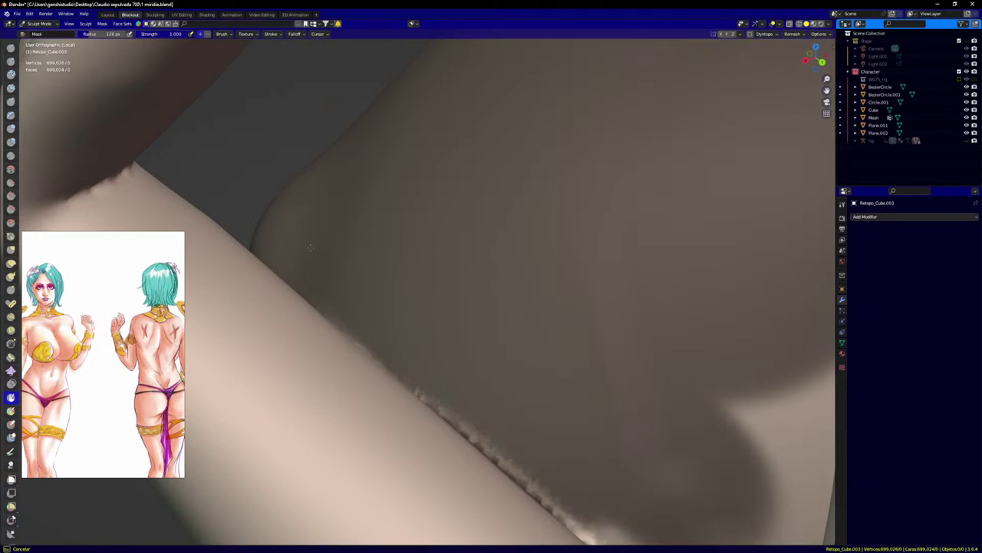
{"action": "left_click_drag", "start_coordinate": [518, 422], "coordinate": [514, 410]}
{"action": "scroll", "coordinate": [515, 393], "scroll_direction": "down", "scroll_amount": 6}
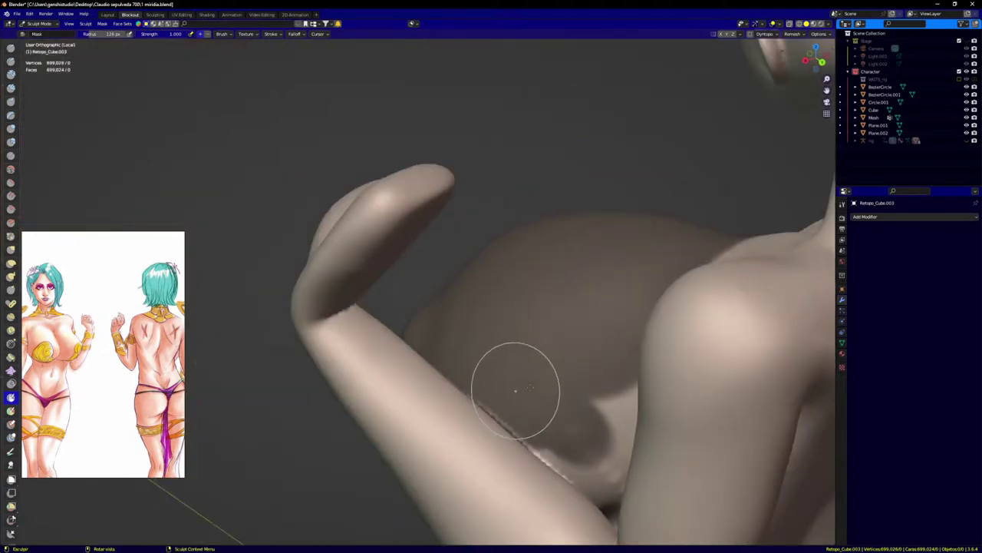
Step: Mask the outer corner of the left breast where the forearm seam meets the armpit side
{"action": "middle_click_drag", "start_coordinate": [515, 390], "coordinate": [590, 368]}
{"action": "scroll", "coordinate": [614, 379], "scroll_direction": "up", "scroll_amount": 5}
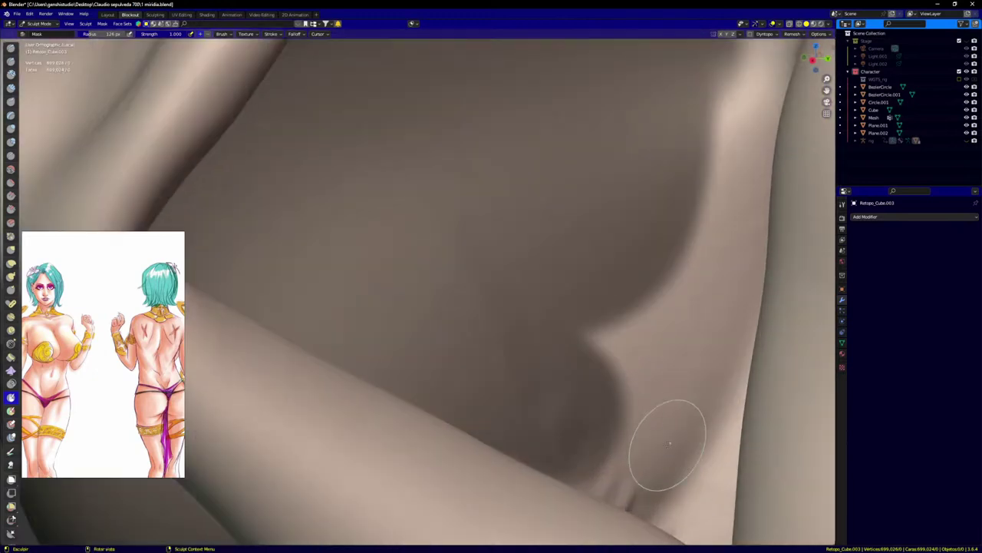
{"action": "mouse_move", "coordinate": [668, 444]}
{"action": "left_mouse_down"}
{"action": "mouse_move", "coordinate": [691, 353]}
{"action": "mouse_move", "coordinate": [624, 355]}
{"action": "mouse_move", "coordinate": [657, 475]}
{"action": "mouse_move", "coordinate": [618, 479]}
{"action": "mouse_move", "coordinate": [646, 401]}
{"action": "mouse_move", "coordinate": [619, 410]}
{"action": "left_mouse_up"}
{"action": "middle_click_drag", "start_coordinate": [618, 410], "coordinate": [588, 457]}
{"action": "left_click_drag", "start_coordinate": [631, 499], "coordinate": [593, 477]}
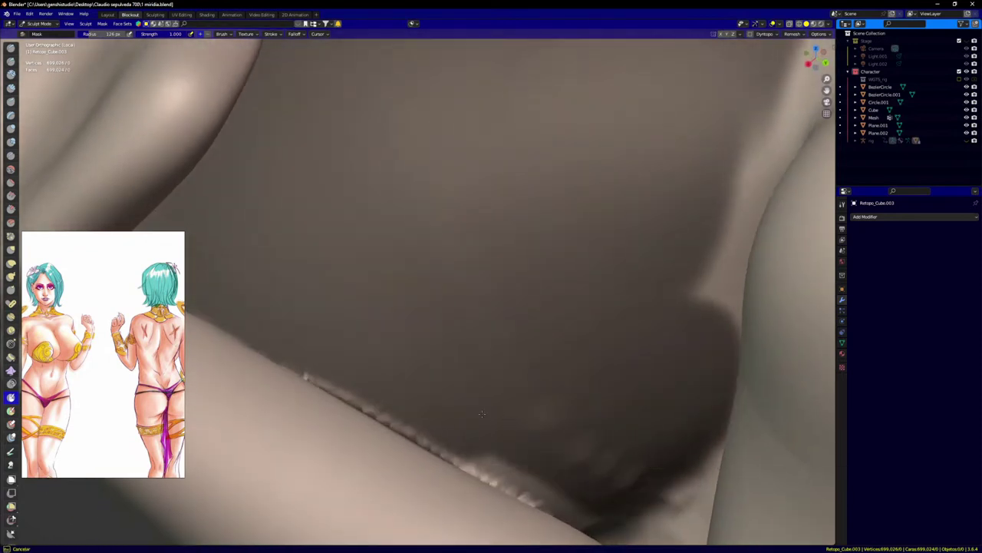
{"action": "left_click_drag", "start_coordinate": [482, 413], "coordinate": [554, 479]}
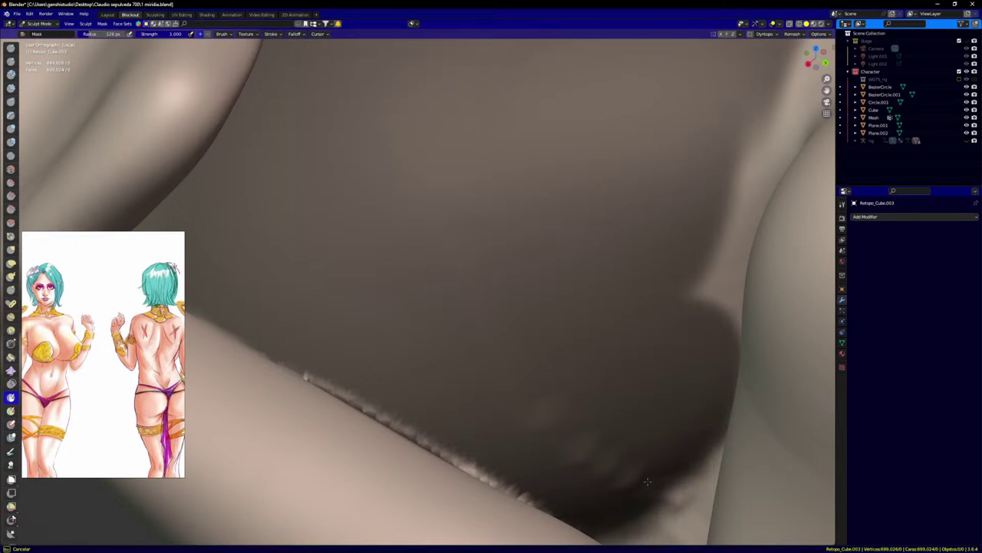
{"action": "left_click_drag", "start_coordinate": [647, 480], "coordinate": [671, 472]}
Step: Extend the mask up the left breast's rear edge near the armpit and erase the spill onto the adjoining skin
{"action": "middle_click_drag", "start_coordinate": [684, 446], "coordinate": [705, 431]}
{"action": "left_click_drag", "start_coordinate": [704, 431], "coordinate": [715, 296]}
{"action": "middle_click_drag", "start_coordinate": [715, 296], "coordinate": [738, 245]}
{"action": "mouse_move", "coordinate": [738, 244]}
{"action": "left_mouse_down"}
{"action": "mouse_move", "coordinate": [737, 392]}
{"action": "mouse_move", "coordinate": [676, 469]}
{"action": "left_mouse_up"}
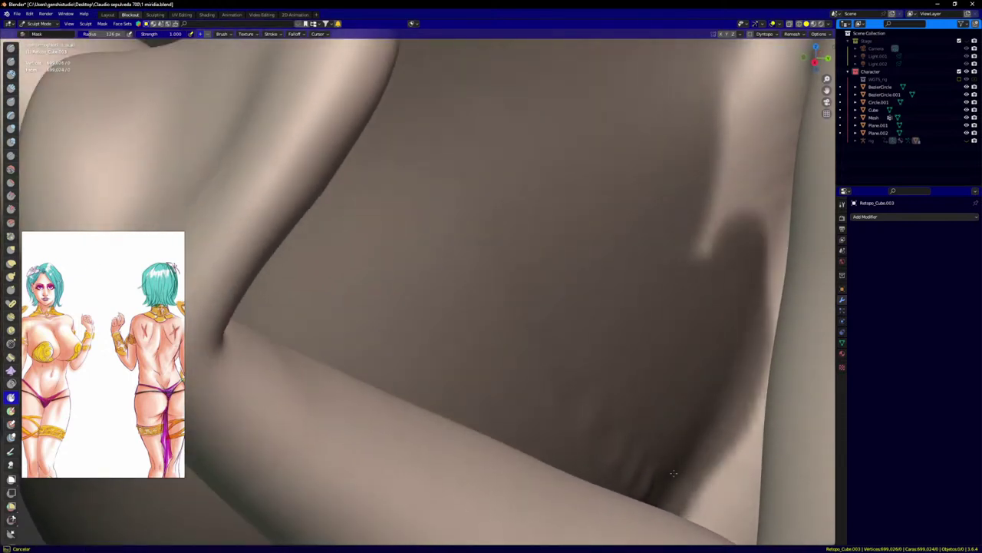
{"action": "mouse_move", "coordinate": [710, 426]}
{"action": "middle_mouse_down"}
{"action": "mouse_move", "coordinate": [732, 413]}
{"action": "mouse_move", "coordinate": [726, 405]}
{"action": "middle_mouse_up"}
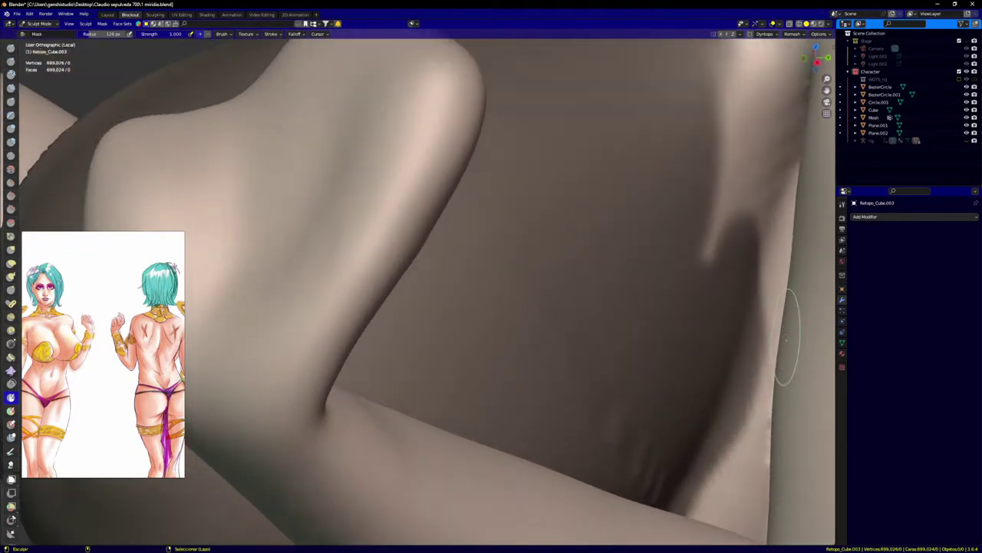
{"action": "mouse_move", "coordinate": [786, 336]}
{"action": "left_mouse_down"}
{"action": "mouse_move", "coordinate": [748, 384]}
{"action": "mouse_move", "coordinate": [727, 487]}
{"action": "left_mouse_up"}
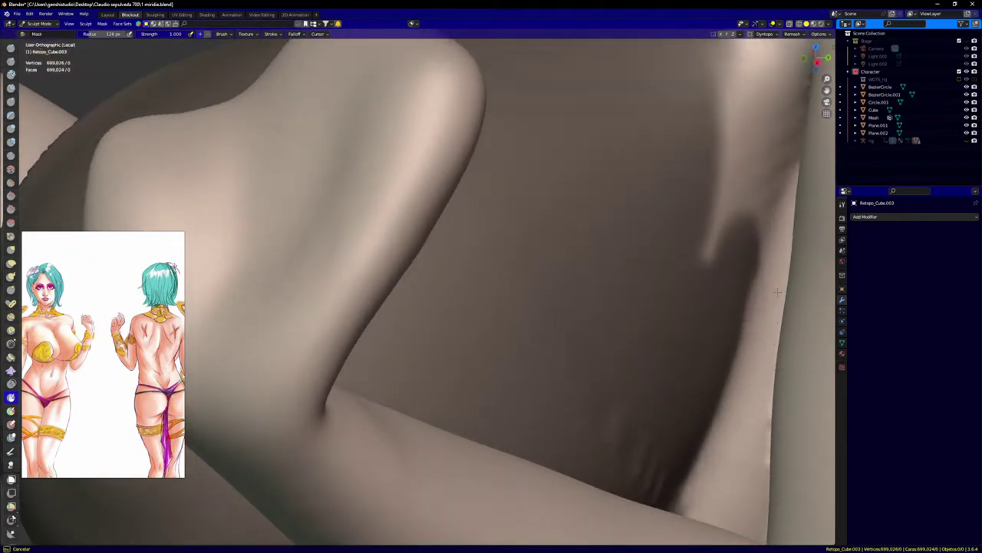
{"action": "mouse_move", "coordinate": [750, 228]}
{"action": "middle_mouse_down"}
{"action": "mouse_move", "coordinate": [730, 164]}
{"action": "mouse_move", "coordinate": [722, 187]}
{"action": "mouse_move", "coordinate": [735, 292]}
{"action": "middle_mouse_up"}
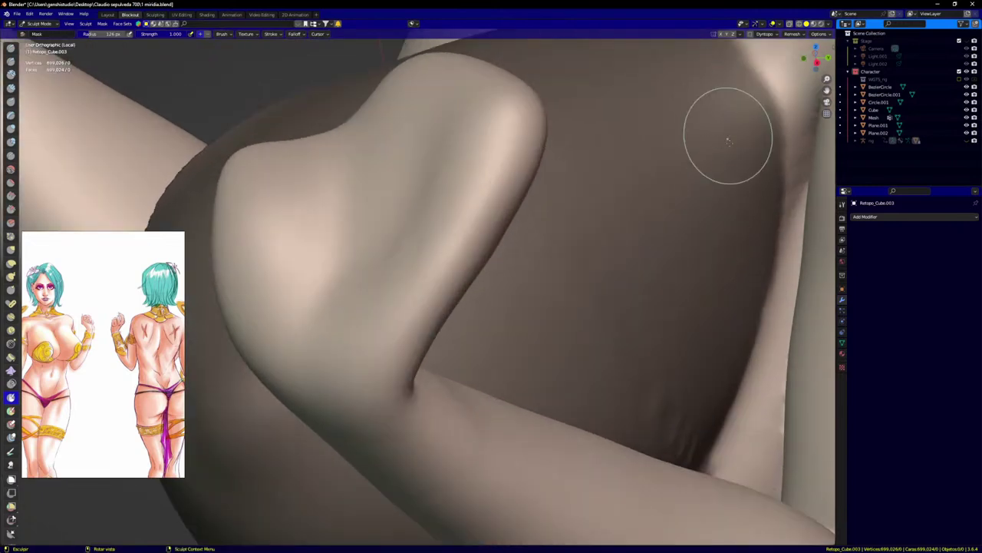
Step: Fill the remaining unmasked patch at the left breast's outer edge and check the arm seam for gaps
{"action": "middle_click_drag", "start_coordinate": [730, 136], "coordinate": [707, 176]}
{"action": "scroll", "coordinate": [697, 167], "scroll_direction": "up", "scroll_amount": 3}
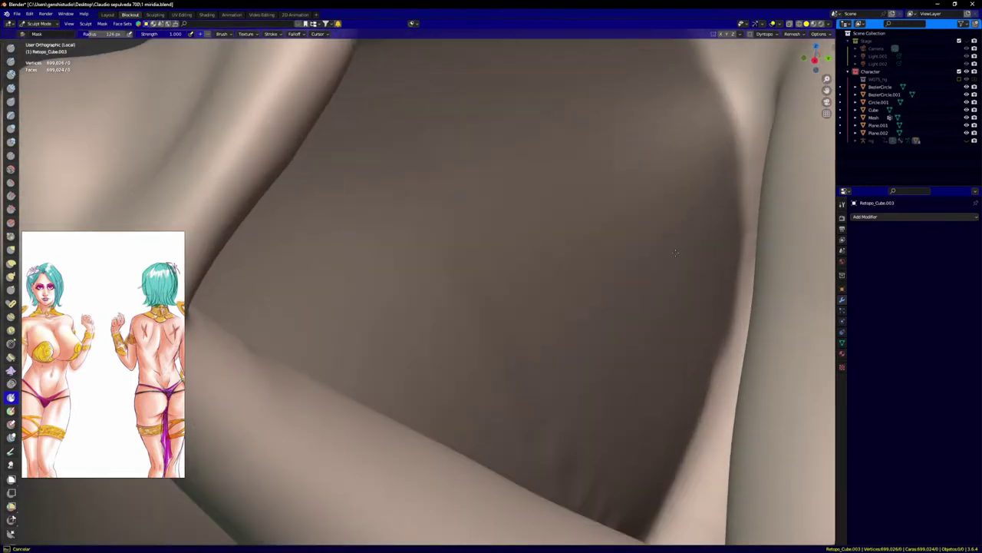
{"action": "middle_click_drag", "start_coordinate": [675, 253], "coordinate": [626, 283], "text": "ctrl"}
{"action": "key", "text": "KP_1"}
{"action": "mouse_move", "coordinate": [684, 325]}
{"action": "middle_mouse_down"}
{"action": "mouse_move", "coordinate": [663, 284]}
{"action": "mouse_move", "coordinate": [548, 302]}
{"action": "middle_mouse_up"}
{"action": "scroll", "coordinate": [549, 302], "scroll_direction": "up", "scroll_amount": 5}
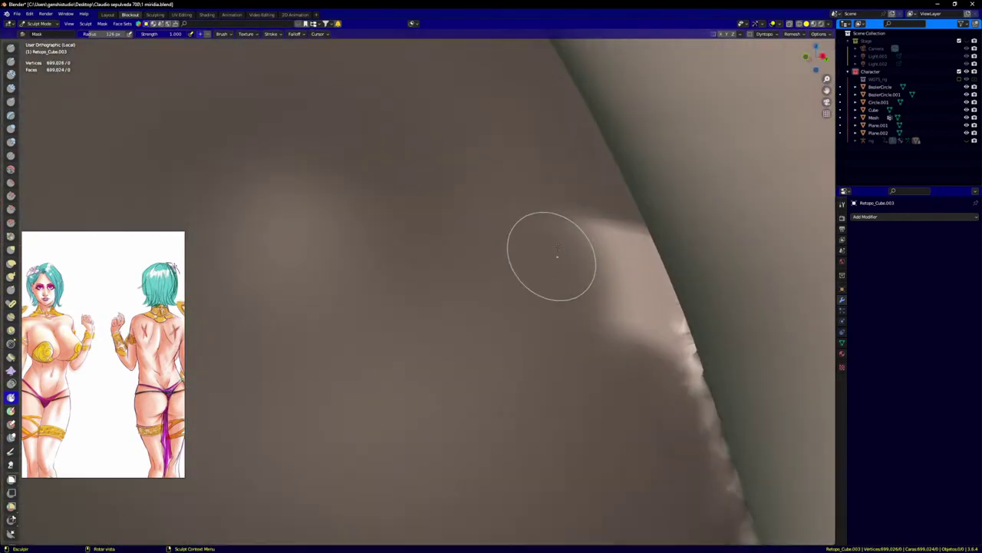
{"action": "middle_click_drag", "start_coordinate": [557, 256], "coordinate": [574, 228]}
{"action": "middle_click_drag", "start_coordinate": [577, 264], "coordinate": [609, 232]}
{"action": "mouse_move", "coordinate": [651, 305]}
{"action": "middle_mouse_down"}
{"action": "mouse_move", "coordinate": [631, 274]}
{"action": "mouse_move", "coordinate": [653, 263]}
{"action": "middle_mouse_up"}
{"action": "middle_click_drag", "start_coordinate": [658, 299], "coordinate": [689, 324]}
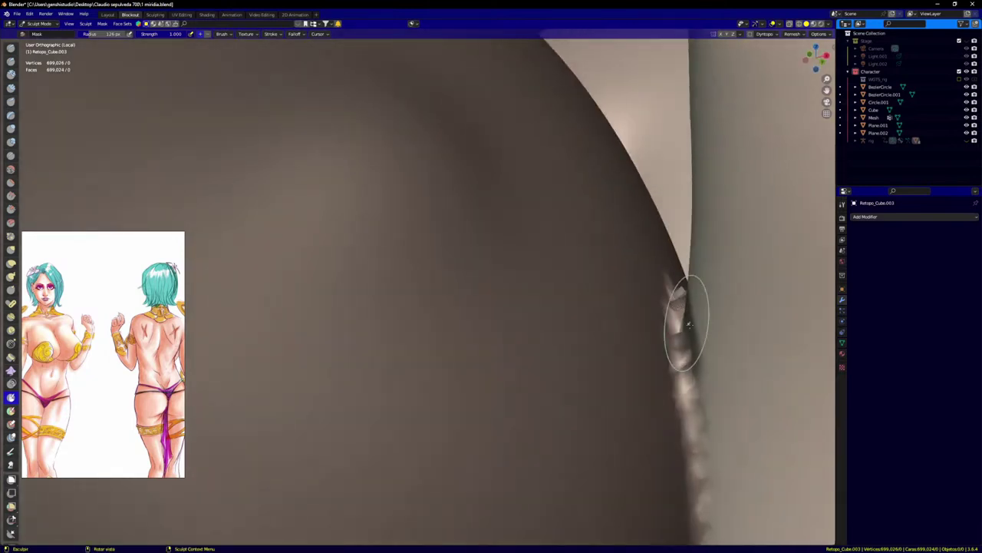
{"action": "middle_click_drag", "start_coordinate": [705, 281], "coordinate": [700, 355]}
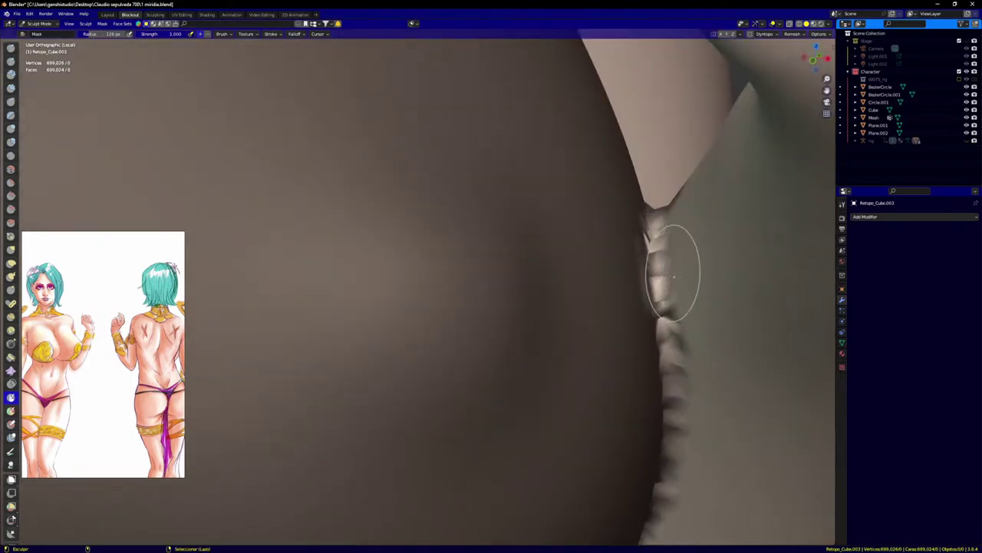
{"action": "middle_click_drag", "start_coordinate": [673, 276], "coordinate": [634, 262]}
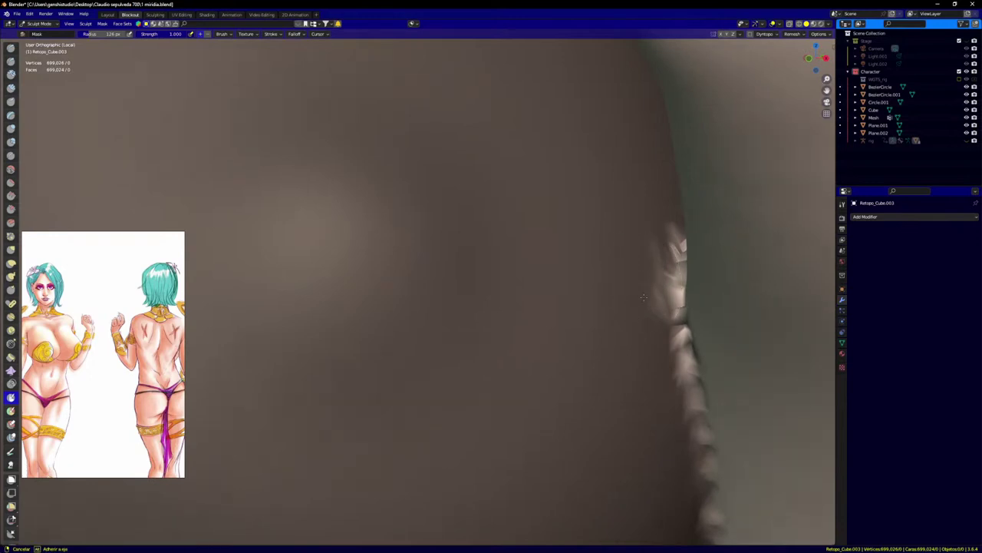
{"action": "mouse_move", "coordinate": [643, 297]}
{"action": "middle_mouse_down"}
{"action": "mouse_move", "coordinate": [676, 292]}
{"action": "mouse_move", "coordinate": [665, 296]}
{"action": "middle_mouse_up"}
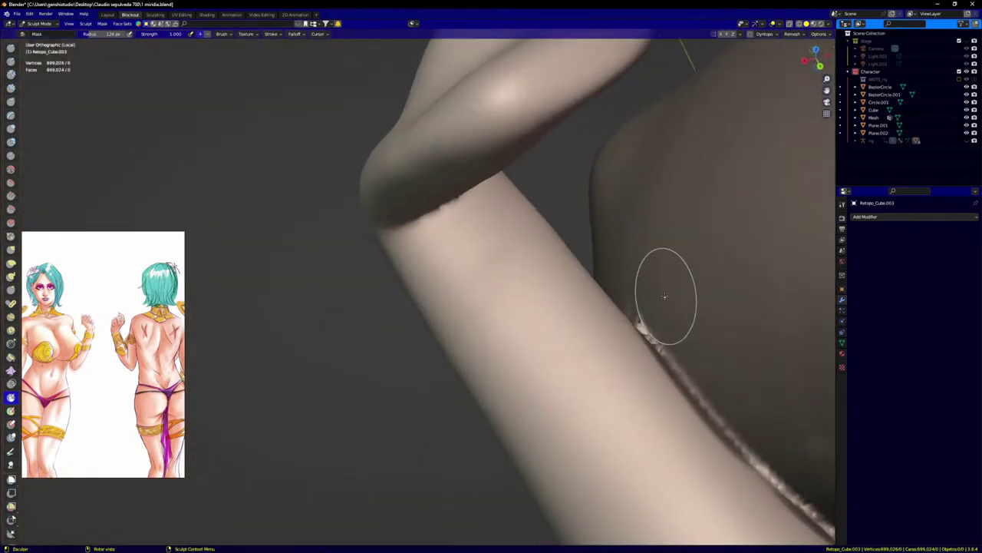
{"action": "scroll", "coordinate": [664, 296], "scroll_direction": "up", "scroll_amount": 4}
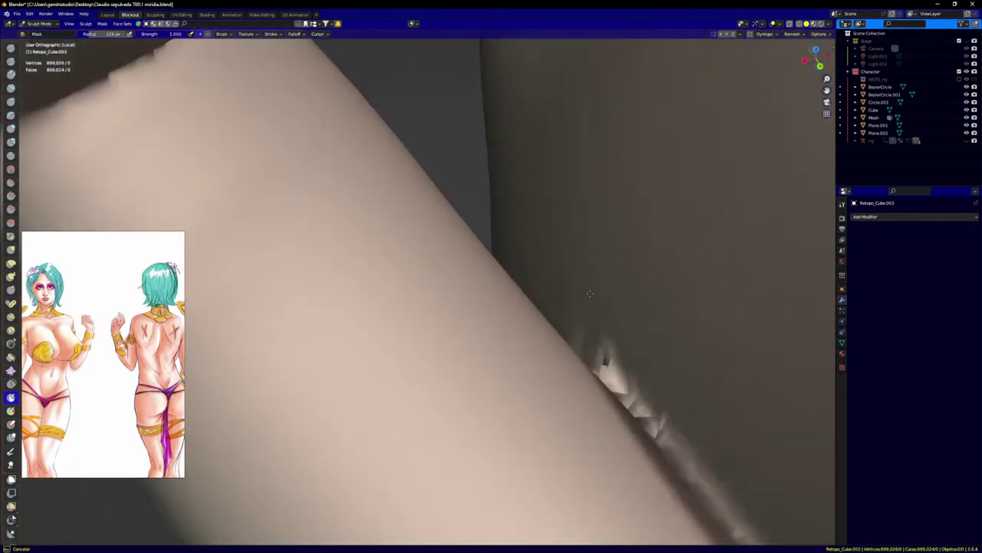
{"action": "scroll", "coordinate": [615, 270], "scroll_direction": "down", "scroll_amount": 5}
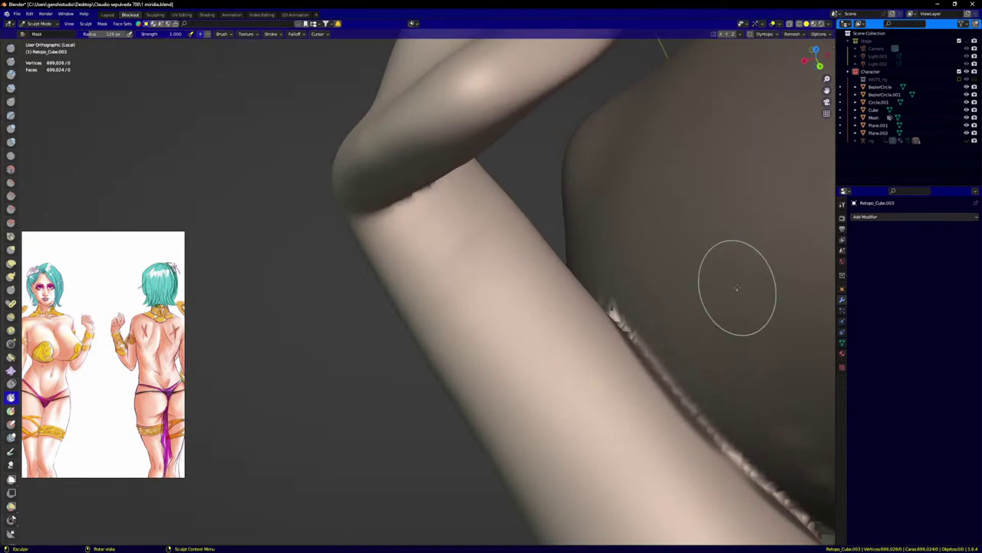
Step: Add the Mask Slice to New Object command to the quick favorites
{"action": "scroll", "coordinate": [737, 288], "scroll_direction": "down", "scroll_amount": 6}
{"action": "middle_click_drag", "start_coordinate": [713, 341], "coordinate": [807, 305]}
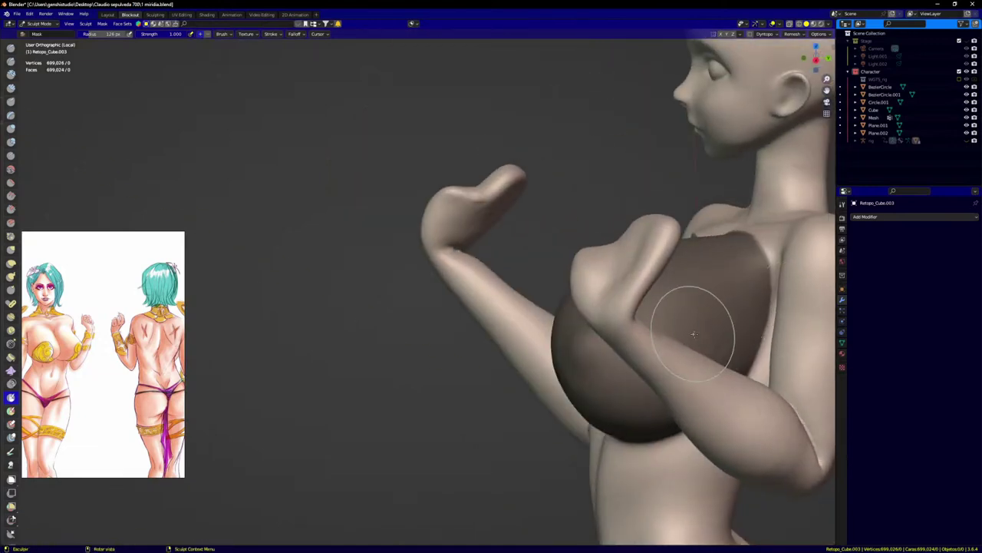
{"action": "key", "text": "KP_1"}
{"action": "mouse_move", "coordinate": [625, 343]}
{"action": "middle_mouse_down"}
{"action": "mouse_move", "coordinate": [634, 409]}
{"action": "mouse_move", "coordinate": [577, 373]}
{"action": "mouse_move", "coordinate": [599, 364]}
{"action": "mouse_move", "coordinate": [407, 314]}
{"action": "middle_mouse_up"}
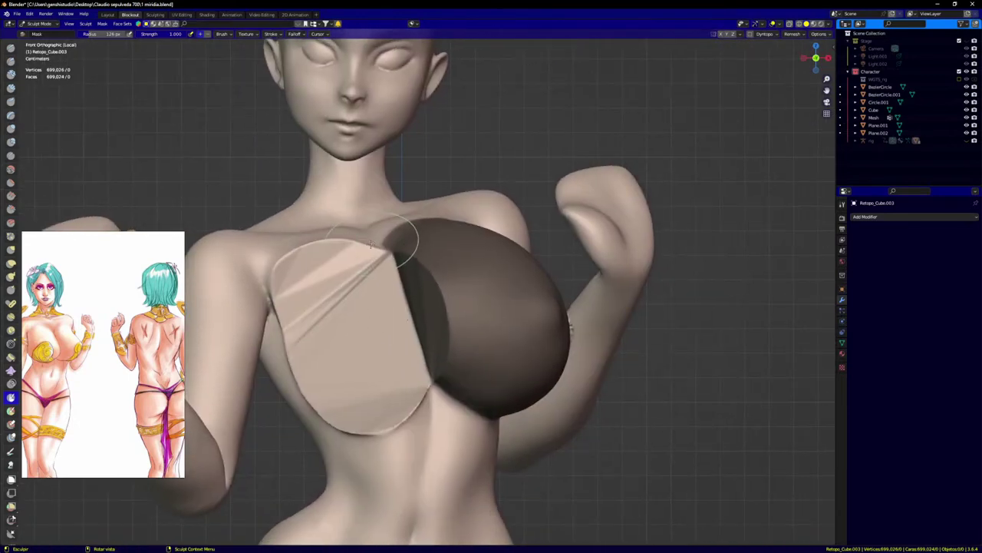
{"action": "key", "text": "q"}
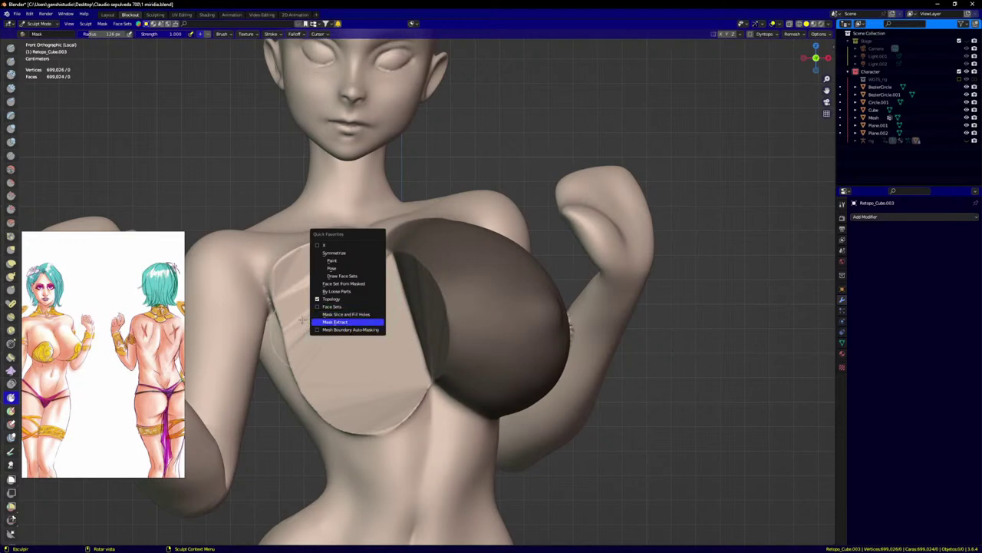
{"action": "left_click", "coordinate": [330, 322]}
{"action": "left_click", "coordinate": [106, 24]}
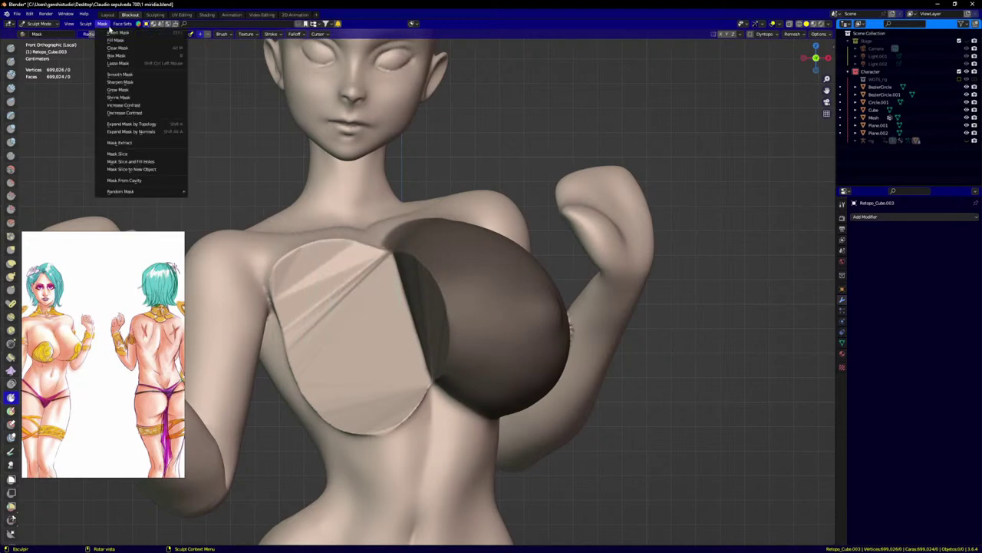
{"action": "right_click", "coordinate": [145, 169]}
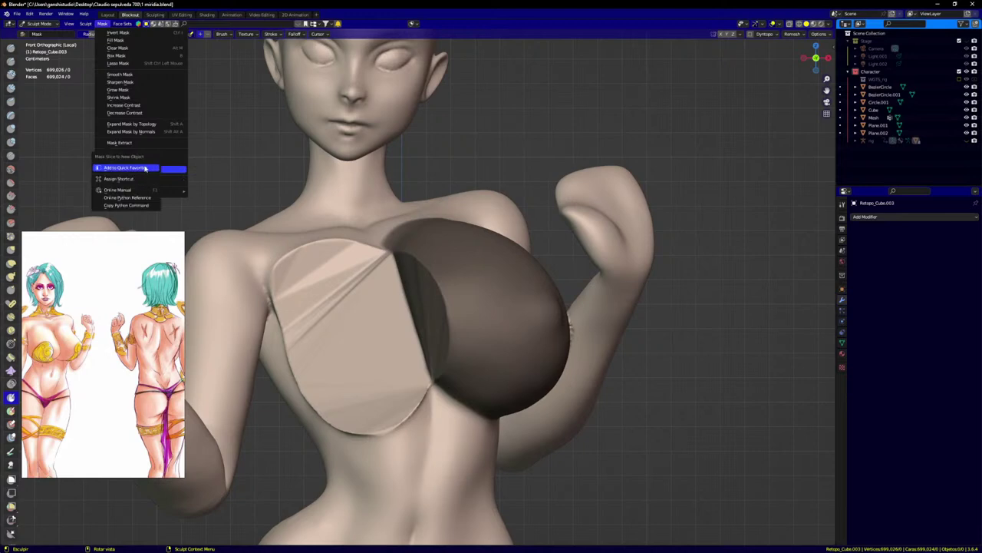
{"action": "left_click", "coordinate": [137, 167]}
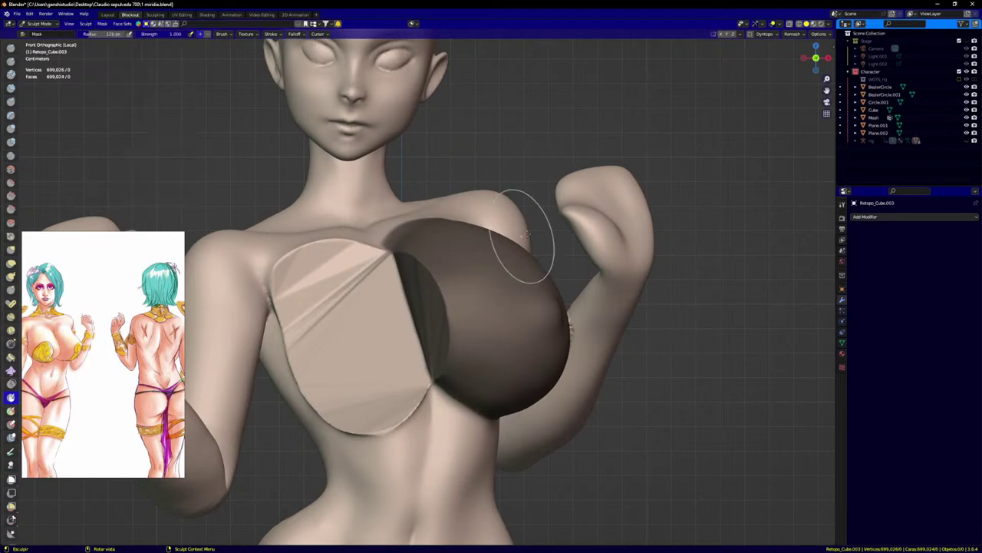
Step: Slice the masked breast off the body into a new object, leave local view and deselect everything
{"action": "key", "text": "q"}
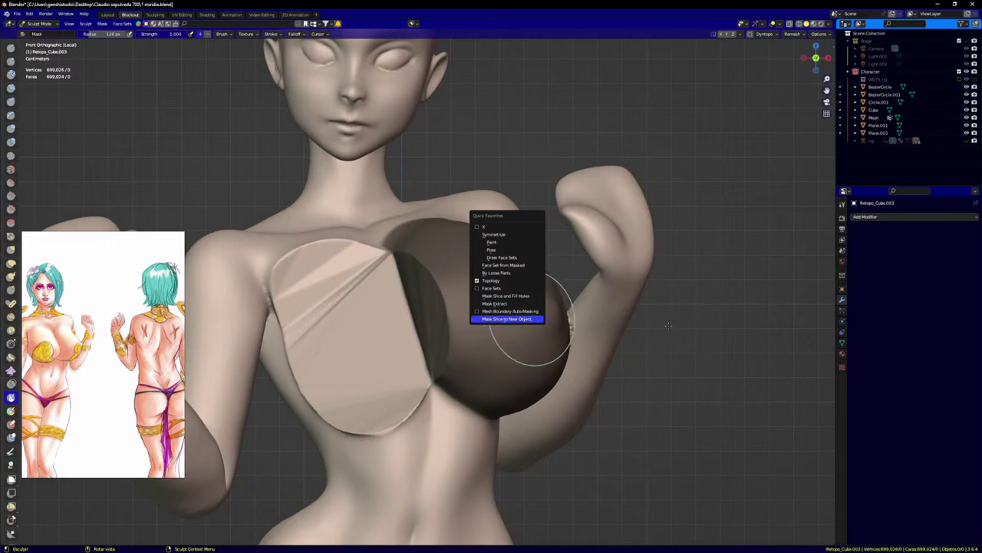
{"action": "key", "text": "Return"}
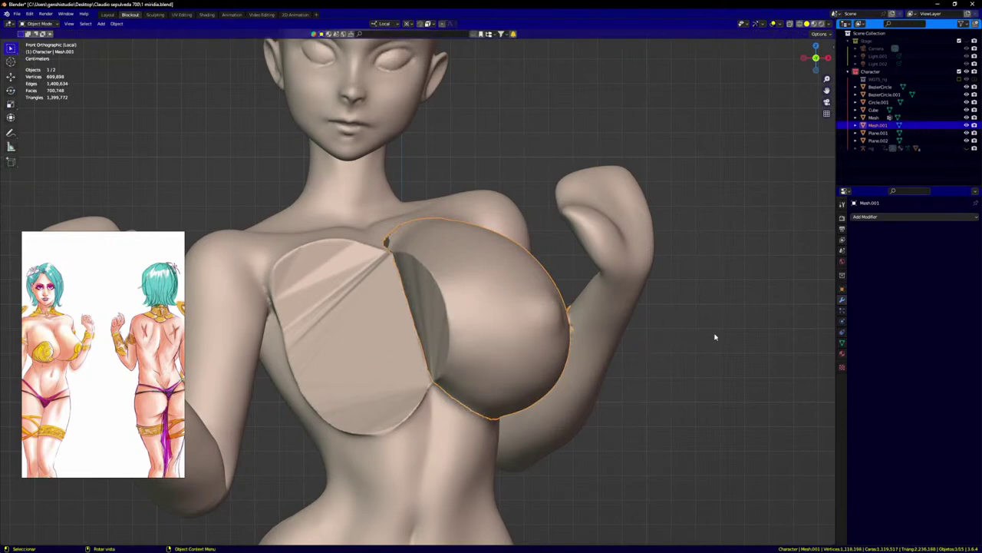
{"action": "key", "text": "KP_Divide"}
{"action": "left_click", "coordinate": [637, 377]}
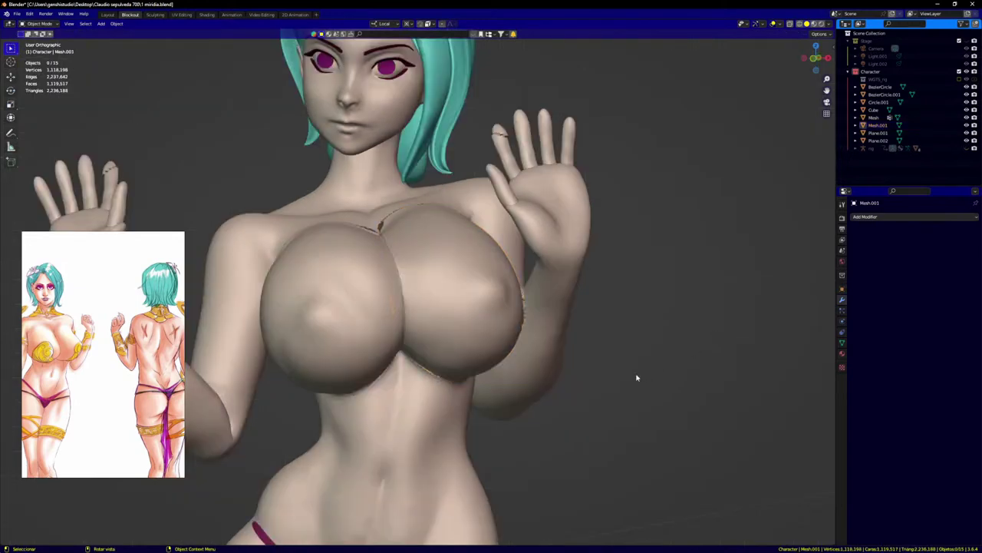
Step: Return the body mesh Retopo_Cube.003 to sculpting and clear its mask
{"action": "left_click", "coordinate": [355, 297]}
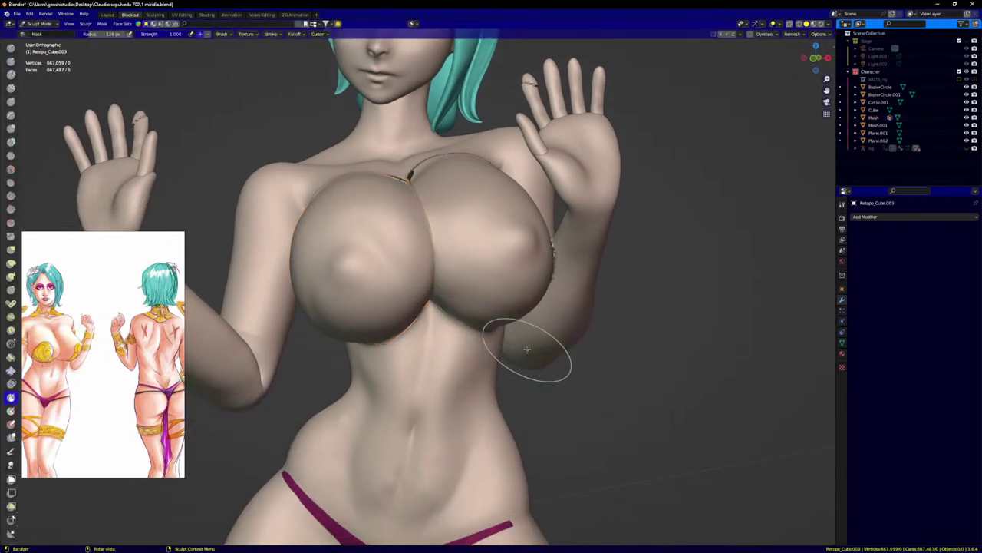
{"action": "key", "text": "a"}
{"action": "left_click", "coordinate": [774, 335]}
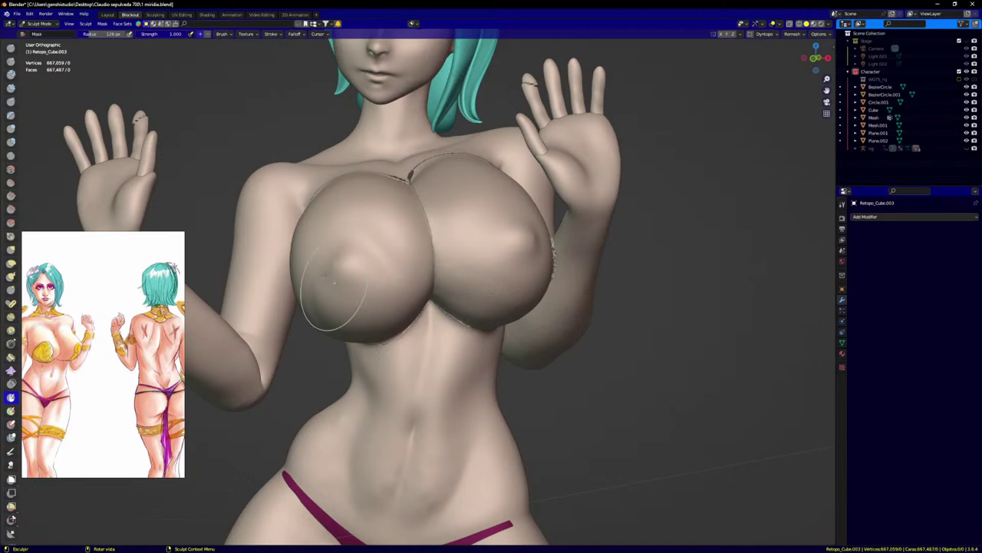
Step: Switch sculpting to the separate right breast object Mesh and enlarge the Grab brush to roughly cover the whole chest
{"action": "key", "text": "alt+q"}
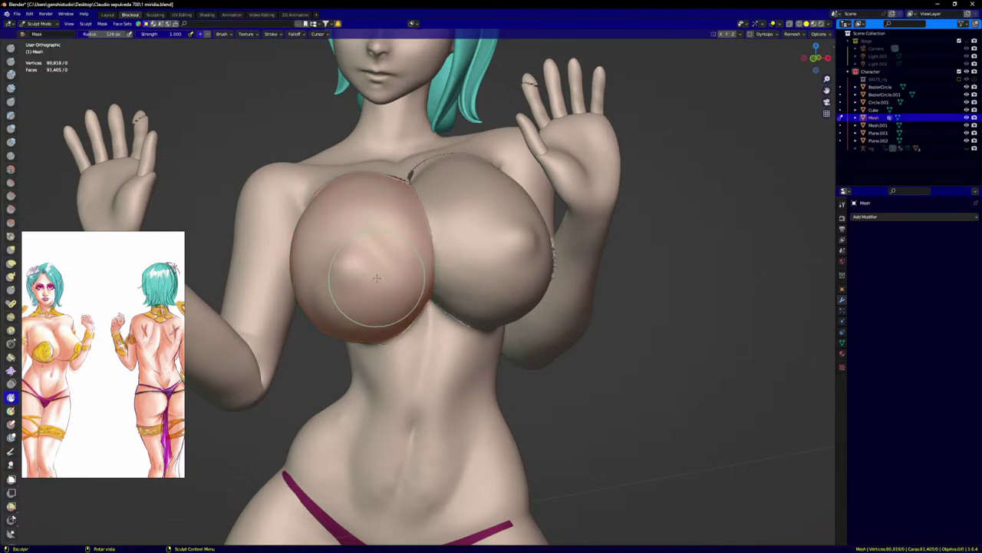
{"action": "scroll", "coordinate": [377, 278], "scroll_direction": "down", "scroll_amount": 3}
{"action": "middle_click_drag", "start_coordinate": [377, 278], "coordinate": [443, 236], "text": "shift"}
{"action": "scroll", "coordinate": [443, 236], "scroll_direction": "down", "scroll_amount": 1}
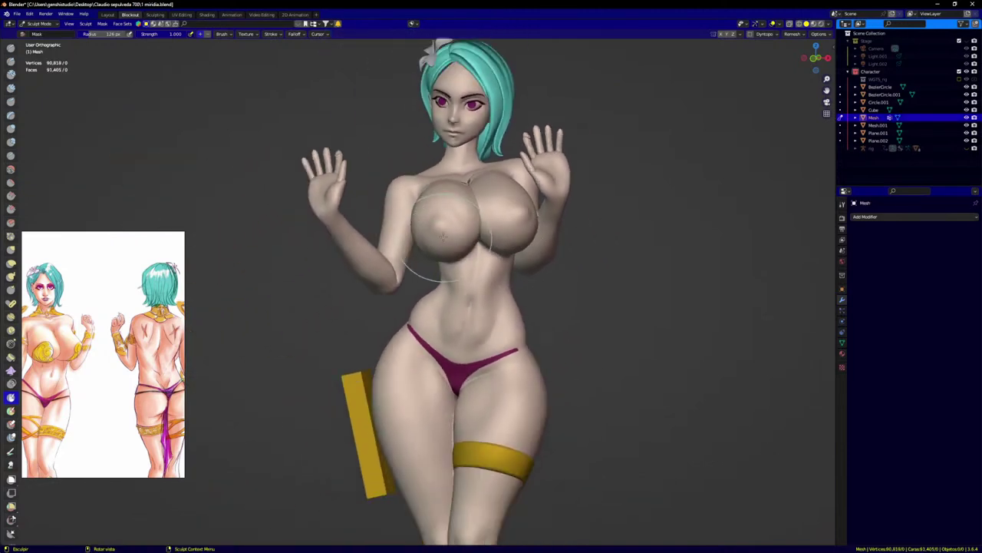
{"action": "key", "text": "g"}
{"action": "key", "text": "f"}
{"action": "left_click", "coordinate": [532, 238]}
{"action": "key", "text": "f"}
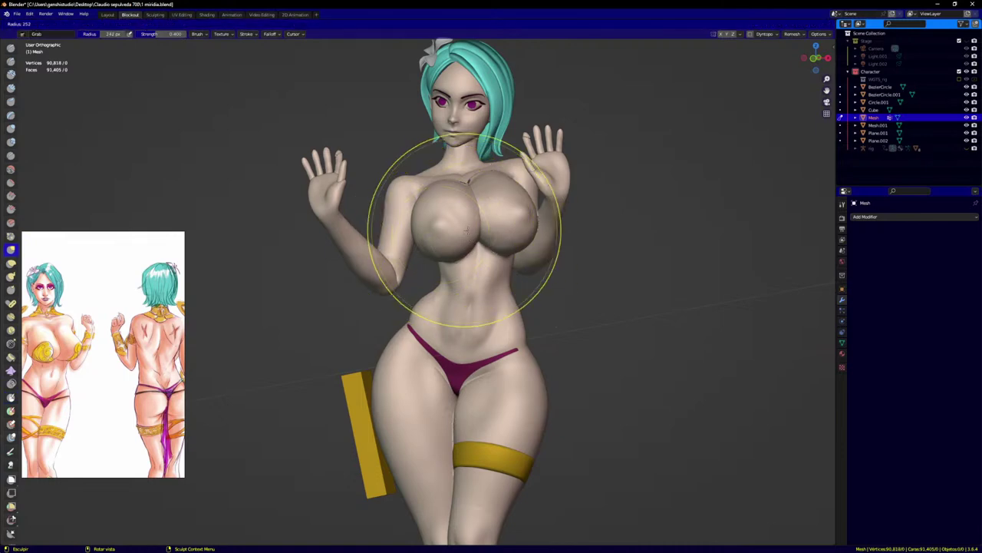
{"action": "left_click", "coordinate": [579, 230]}
Step: Pull the right breast downward with the Grab brush and adjust the slope of its upper part
{"action": "scroll", "coordinate": [449, 218], "scroll_direction": "up", "scroll_amount": 3}
{"action": "left_click_drag", "start_coordinate": [436, 213], "coordinate": [436, 298]}
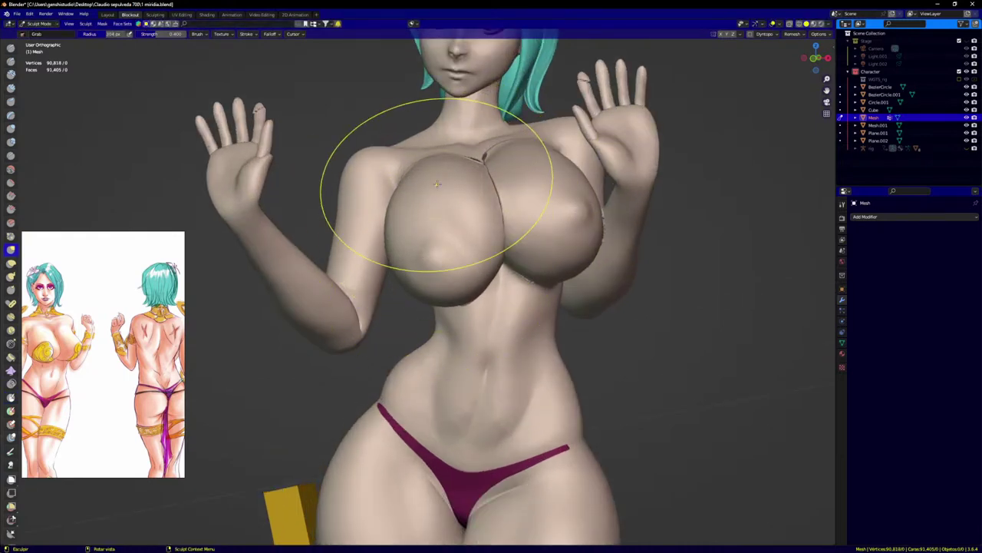
{"action": "left_click_drag", "start_coordinate": [438, 185], "coordinate": [462, 198]}
{"action": "middle_click_drag", "start_coordinate": [487, 187], "coordinate": [461, 207]}
{"action": "scroll", "coordinate": [402, 237], "scroll_direction": "up", "scroll_amount": 3}
{"action": "middle_click_drag", "start_coordinate": [434, 250], "coordinate": [402, 248]}
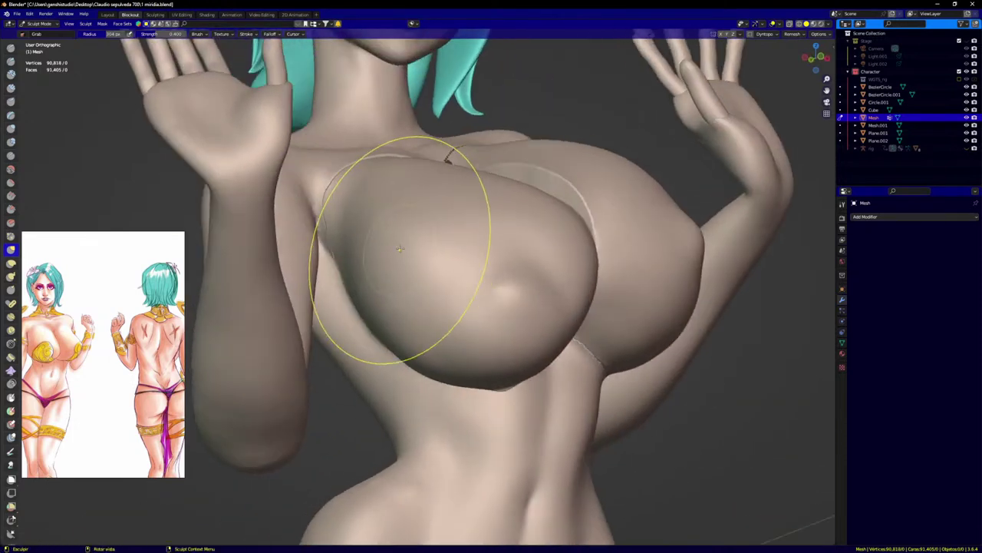
Step: Pull the right breast's outer side toward the armpit with the Grab brush and refine its lower outer contour
{"action": "mouse_move", "coordinate": [437, 246]}
{"action": "left_mouse_down"}
{"action": "mouse_move", "coordinate": [430, 266]}
{"action": "mouse_move", "coordinate": [331, 253]}
{"action": "left_mouse_up"}
{"action": "middle_click_drag", "start_coordinate": [330, 253], "coordinate": [386, 217]}
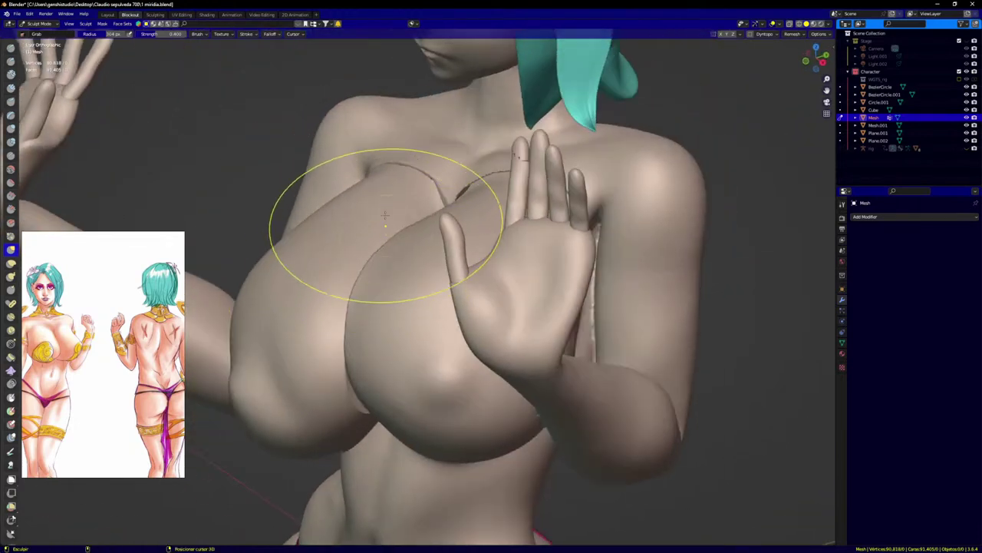
{"action": "mouse_move", "coordinate": [404, 182]}
{"action": "middle_mouse_down"}
{"action": "mouse_move", "coordinate": [395, 183]}
{"action": "mouse_move", "coordinate": [432, 151]}
{"action": "mouse_move", "coordinate": [438, 220]}
{"action": "mouse_move", "coordinate": [527, 187]}
{"action": "mouse_move", "coordinate": [640, 237]}
{"action": "mouse_move", "coordinate": [527, 284]}
{"action": "middle_mouse_up"}
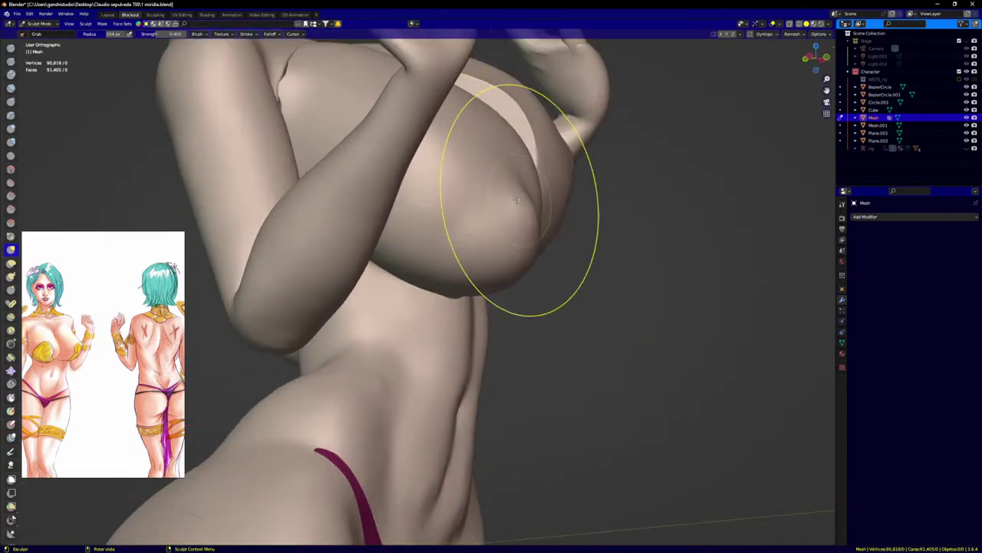
{"action": "middle_click_drag", "start_coordinate": [526, 237], "coordinate": [430, 253]}
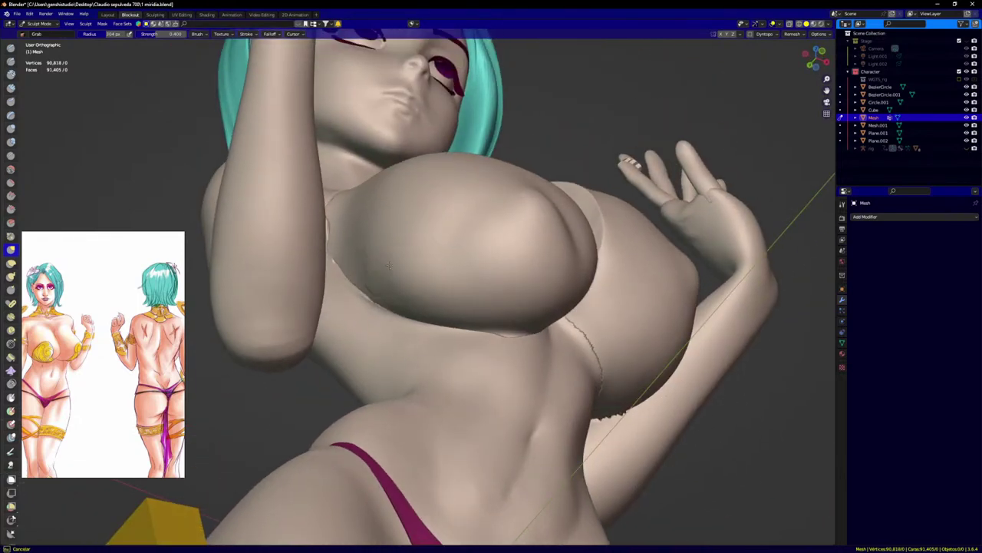
{"action": "left_click_drag", "start_coordinate": [360, 274], "coordinate": [378, 265]}
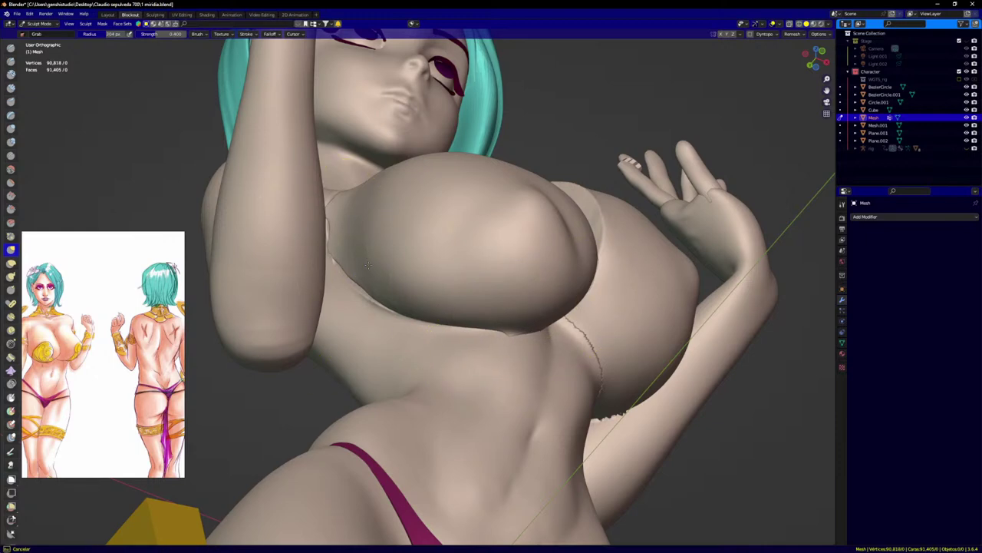
Step: Move the right breast's upper outer edge toward the cut seam near the shoulder with the Grab brush
{"action": "middle_click_drag", "start_coordinate": [420, 226], "coordinate": [373, 296]}
{"action": "mouse_move", "coordinate": [417, 208]}
{"action": "middle_mouse_down"}
{"action": "mouse_move", "coordinate": [450, 198]}
{"action": "mouse_move", "coordinate": [499, 130]}
{"action": "mouse_move", "coordinate": [490, 132]}
{"action": "mouse_move", "coordinate": [504, 132]}
{"action": "middle_mouse_up"}
{"action": "scroll", "coordinate": [504, 131], "scroll_direction": "up", "scroll_amount": 4}
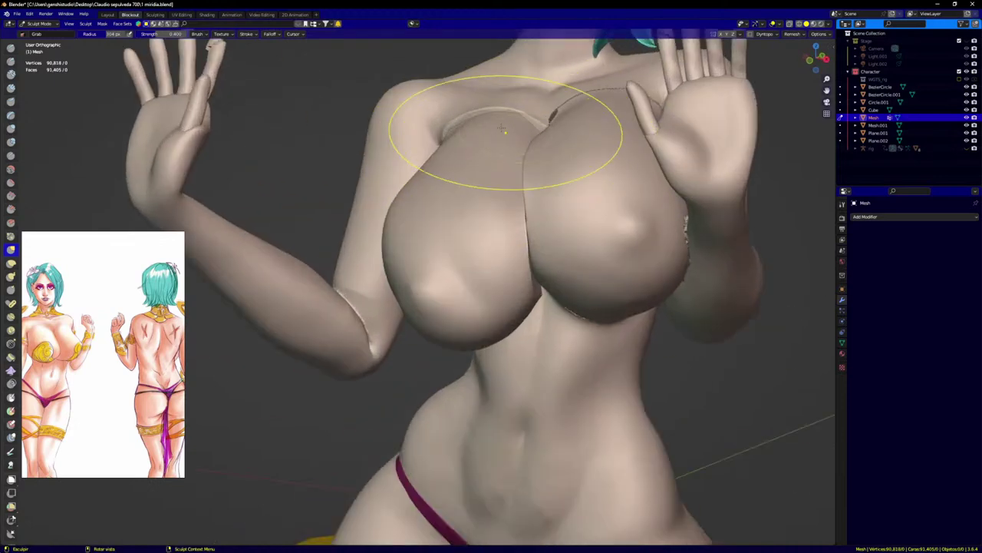
{"action": "left_click_drag", "start_coordinate": [395, 159], "coordinate": [393, 162]}
{"action": "middle_click_drag", "start_coordinate": [446, 134], "coordinate": [500, 128]}
{"action": "scroll", "coordinate": [422, 125], "scroll_direction": "up", "scroll_amount": 2}
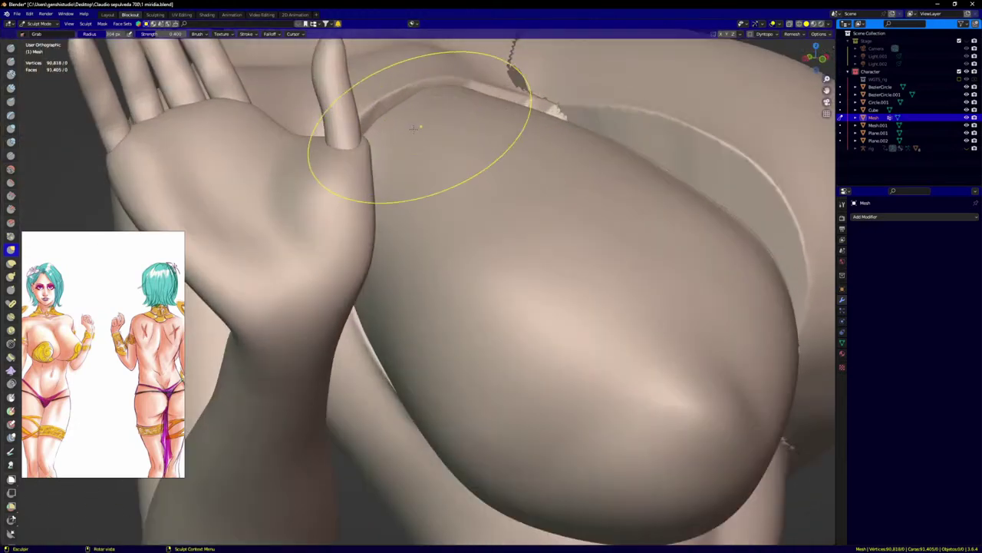
{"action": "middle_click_drag", "start_coordinate": [382, 125], "coordinate": [345, 133]}
{"action": "left_click_drag", "start_coordinate": [396, 134], "coordinate": [403, 120]}
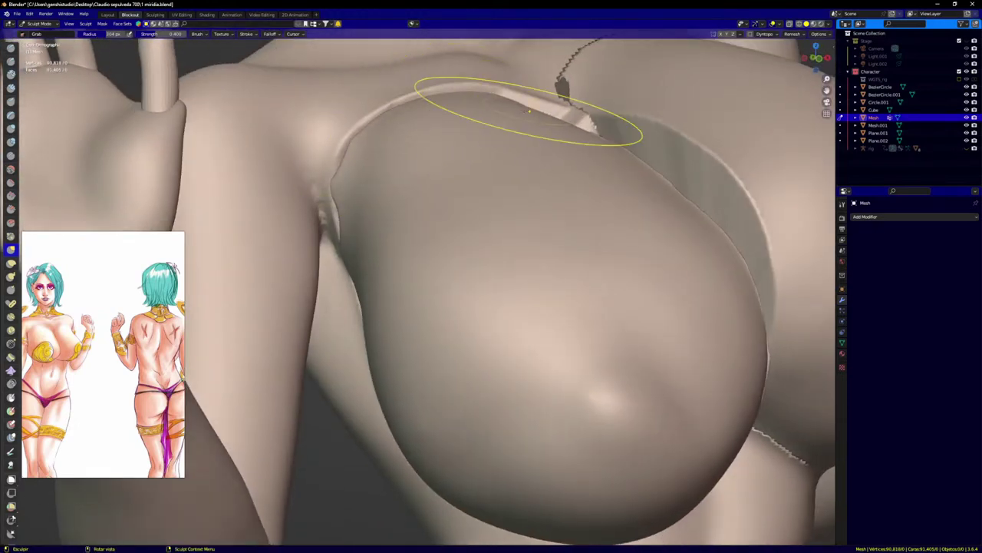
Step: Push the right breast's upper inner edge toward the sternum seam with the Grab brush
{"action": "middle_click_drag", "start_coordinate": [529, 111], "coordinate": [592, 112]}
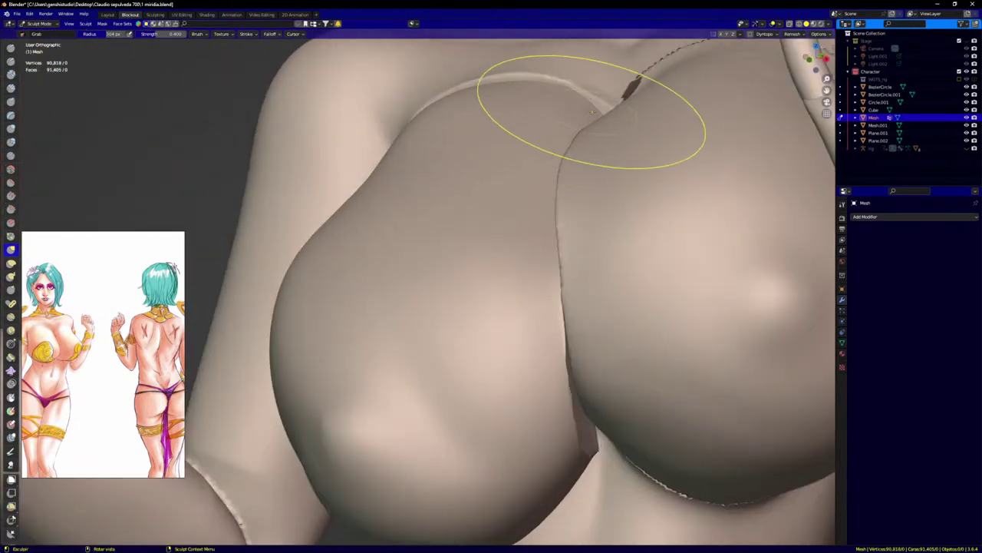
{"action": "middle_click_drag", "start_coordinate": [581, 171], "coordinate": [624, 151]}
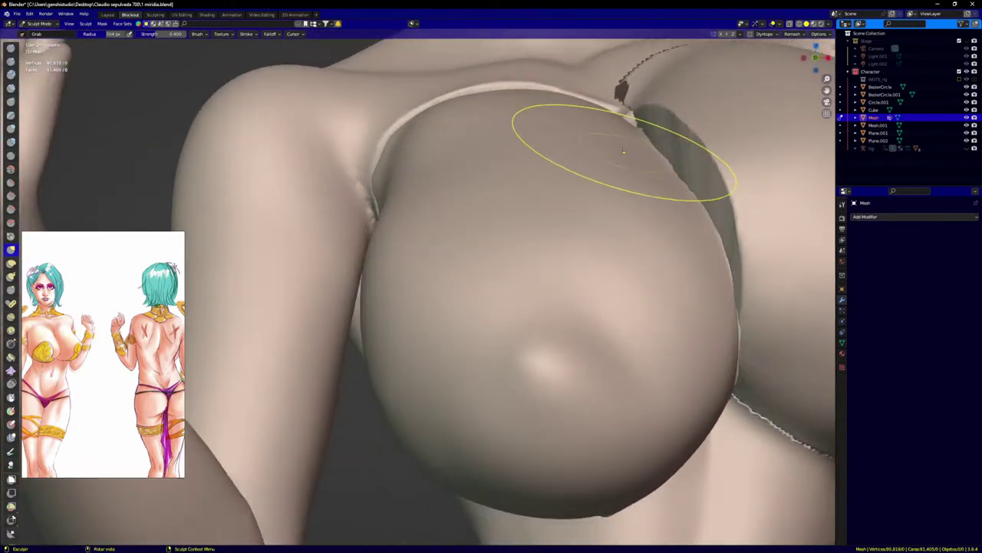
{"action": "left_click_drag", "start_coordinate": [645, 152], "coordinate": [642, 132]}
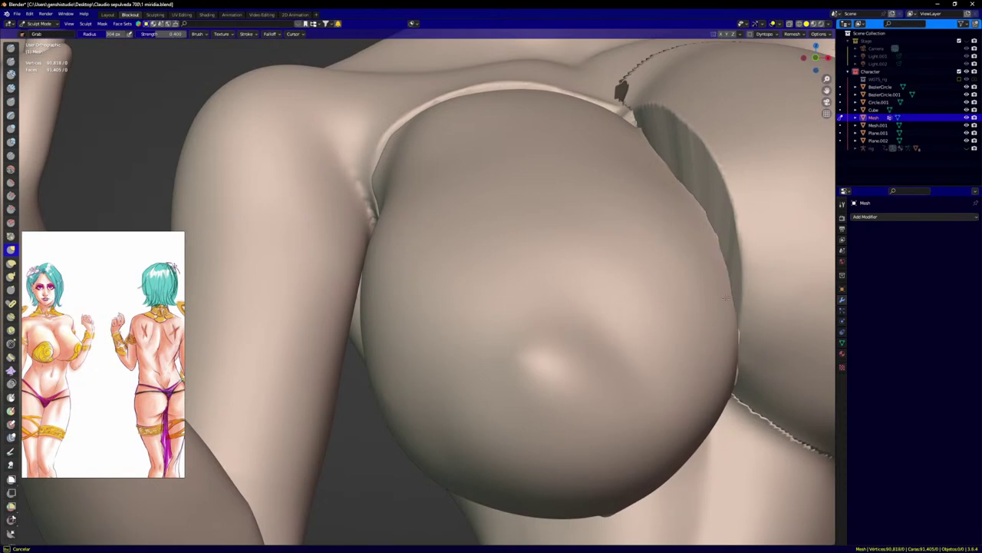
{"action": "left_click_drag", "start_coordinate": [689, 197], "coordinate": [686, 193]}
Step: Reshape the right breast's lower inner side where it meets the left breast with the Grab brush
{"action": "scroll", "coordinate": [616, 238], "scroll_direction": "down", "scroll_amount": 6}
{"action": "mouse_move", "coordinate": [607, 245]}
{"action": "middle_mouse_down"}
{"action": "mouse_move", "coordinate": [559, 285]}
{"action": "mouse_move", "coordinate": [600, 301]}
{"action": "middle_mouse_up"}
{"action": "scroll", "coordinate": [594, 309], "scroll_direction": "up", "scroll_amount": 3}
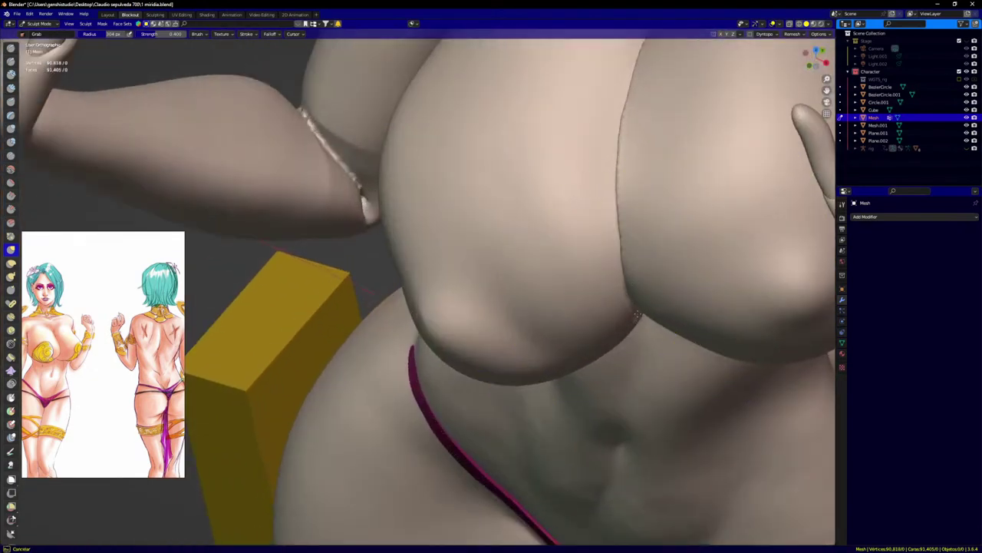
{"action": "middle_click_drag", "start_coordinate": [570, 312], "coordinate": [604, 272]}
{"action": "scroll", "coordinate": [605, 272], "scroll_direction": "up", "scroll_amount": 1}
{"action": "scroll", "coordinate": [591, 300], "scroll_direction": "down", "scroll_amount": 3}
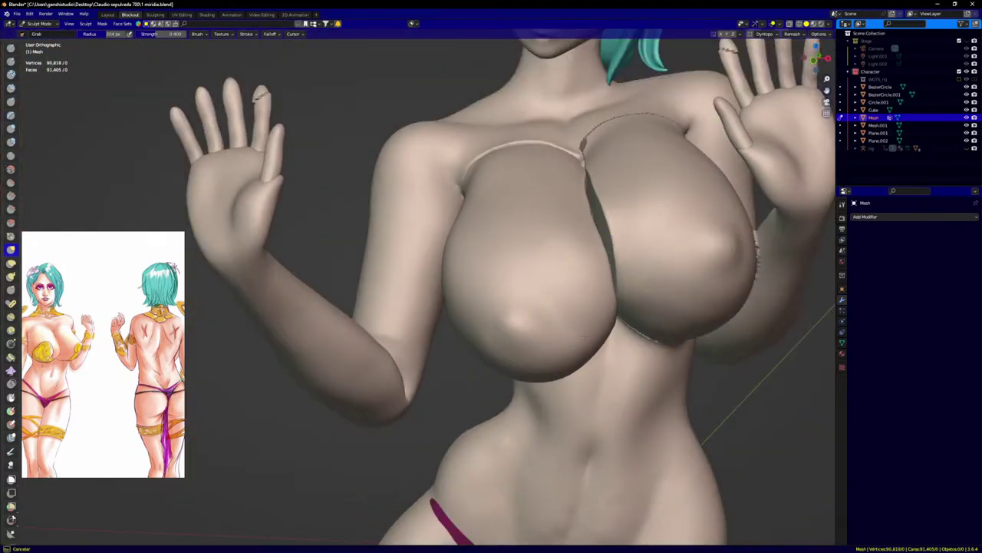
Step: Adjust the underside of the right breast from below with the Grab brush so it meets the ribcage
{"action": "scroll", "coordinate": [587, 342], "scroll_direction": "up", "scroll_amount": 2}
{"action": "middle_click_drag", "start_coordinate": [591, 344], "coordinate": [591, 311]}
{"action": "middle_click_drag", "start_coordinate": [591, 407], "coordinate": [586, 370]}
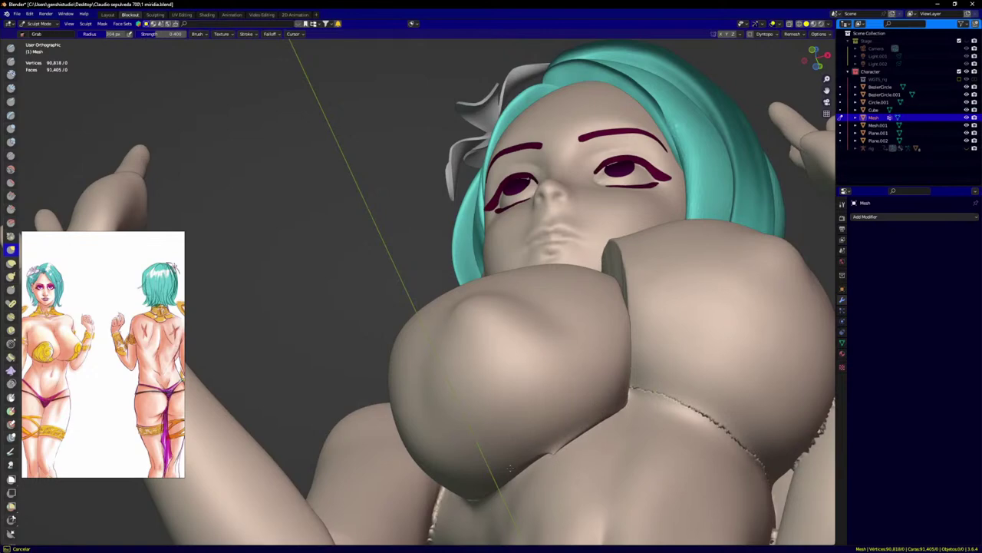
{"action": "mouse_move", "coordinate": [536, 438]}
{"action": "middle_mouse_down"}
{"action": "mouse_move", "coordinate": [538, 428]}
{"action": "mouse_move", "coordinate": [549, 454]}
{"action": "mouse_move", "coordinate": [542, 467]}
{"action": "middle_mouse_up"}
{"action": "scroll", "coordinate": [537, 428], "scroll_direction": "up", "scroll_amount": 3}
{"action": "scroll", "coordinate": [593, 501], "scroll_direction": "down", "scroll_amount": 4}
{"action": "scroll", "coordinate": [466, 476], "scroll_direction": "up", "scroll_amount": 3}
{"action": "mouse_move", "coordinate": [542, 418]}
{"action": "middle_mouse_down"}
{"action": "mouse_move", "coordinate": [546, 382]}
{"action": "mouse_move", "coordinate": [384, 285]}
{"action": "middle_mouse_up"}
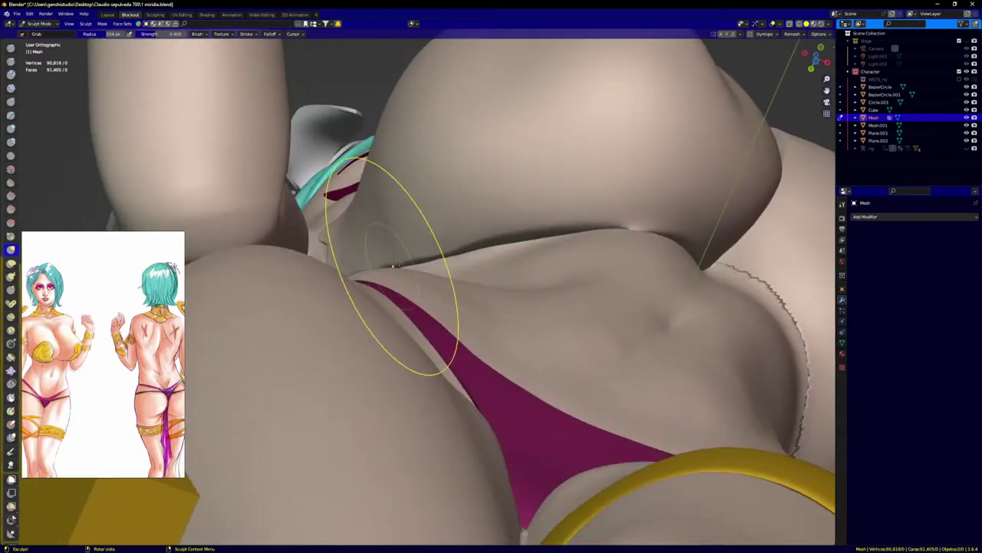
Step: Adjust the lower contour of the right breast above the abdomen with the Grab brush
{"action": "mouse_move", "coordinate": [510, 242]}
{"action": "middle_mouse_down"}
{"action": "mouse_move", "coordinate": [461, 254]}
{"action": "mouse_move", "coordinate": [507, 230]}
{"action": "middle_mouse_up"}
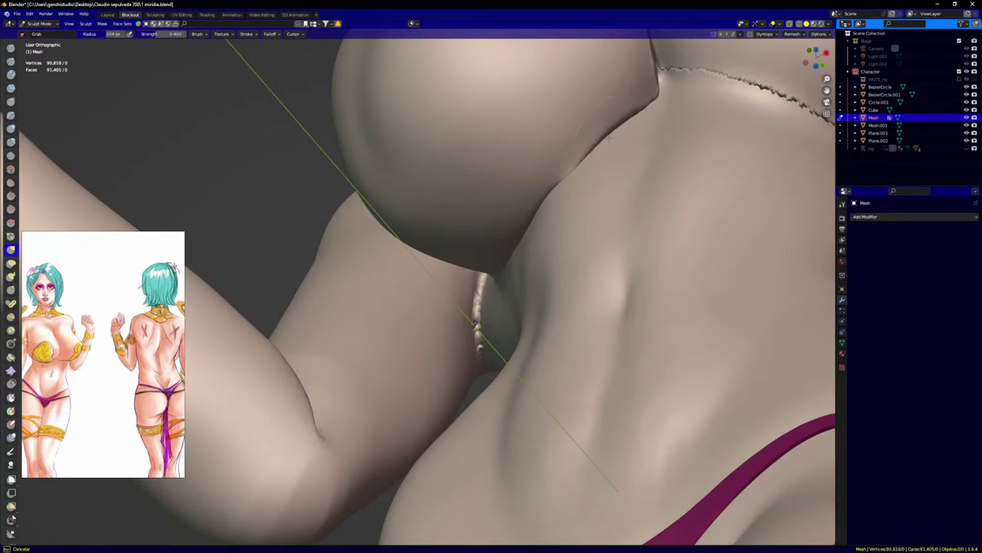
{"action": "middle_click_drag", "start_coordinate": [625, 147], "coordinate": [648, 109]}
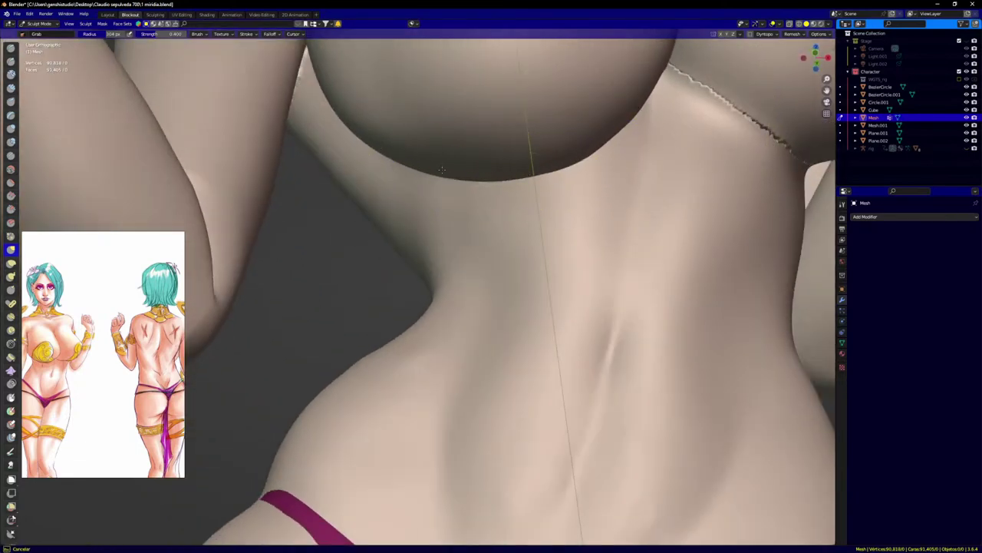
{"action": "middle_click_drag", "start_coordinate": [350, 126], "coordinate": [443, 111]}
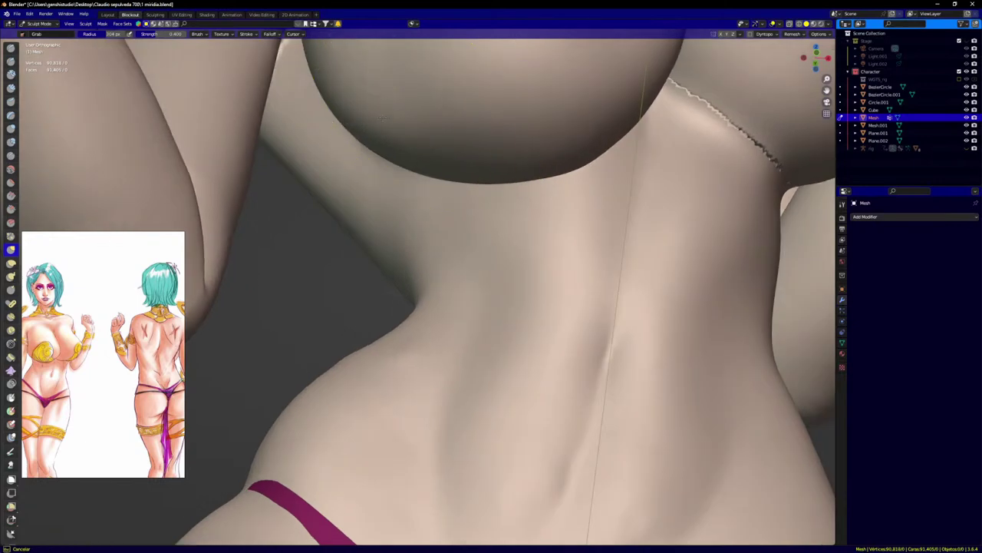
{"action": "left_click_drag", "start_coordinate": [433, 184], "coordinate": [505, 198]}
{"action": "scroll", "coordinate": [526, 206], "scroll_direction": "down", "scroll_amount": 4}
{"action": "key", "text": "KP_1"}
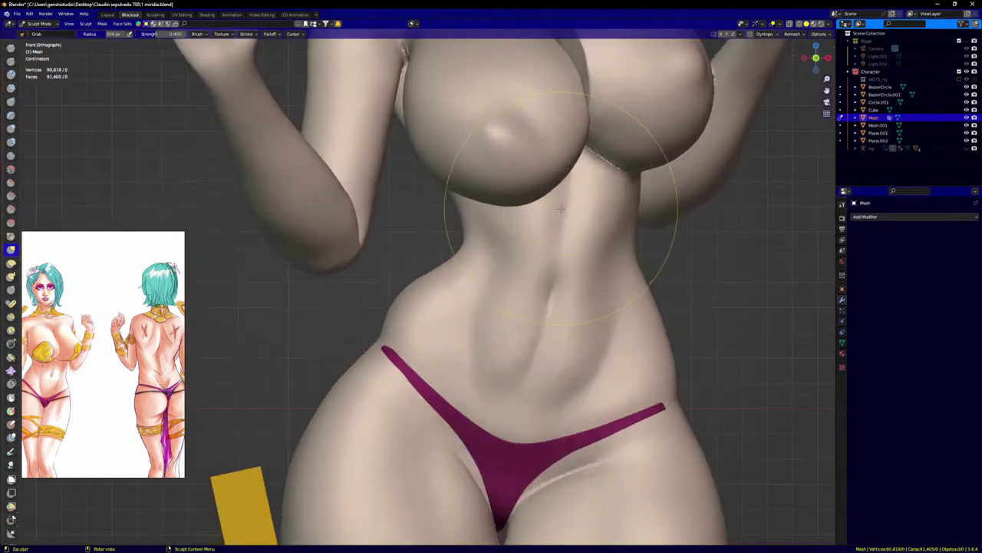
Step: Reshape the outer side and front of the right breast with short Grab brush strokes
{"action": "scroll", "coordinate": [503, 201], "scroll_direction": "down", "scroll_amount": 4}
{"action": "mouse_move", "coordinate": [500, 201]}
{"action": "middle_mouse_down", "text": "shift"}
{"action": "mouse_move", "coordinate": [527, 340]}
{"action": "mouse_move", "coordinate": [570, 360]}
{"action": "middle_mouse_up", "text": "shift"}
{"action": "scroll", "coordinate": [527, 339], "scroll_direction": "up", "scroll_amount": 4}
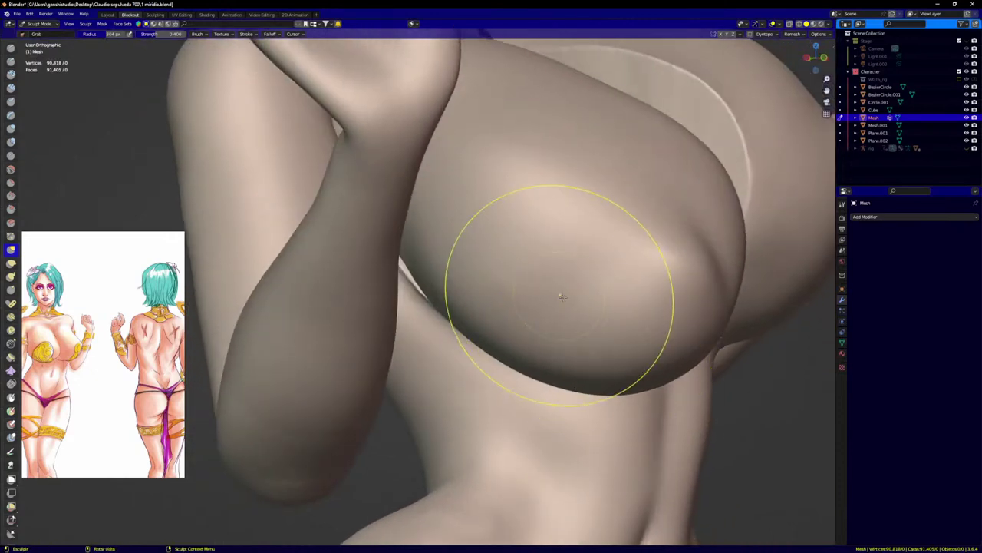
{"action": "middle_click_drag", "start_coordinate": [561, 293], "coordinate": [542, 304]}
{"action": "mouse_move", "coordinate": [559, 293]}
{"action": "left_mouse_down"}
{"action": "mouse_move", "coordinate": [550, 308]}
{"action": "mouse_move", "coordinate": [558, 301]}
{"action": "left_mouse_up"}
{"action": "scroll", "coordinate": [558, 298], "scroll_direction": "down", "scroll_amount": 4}
{"action": "middle_click_drag", "start_coordinate": [538, 284], "coordinate": [601, 281]}
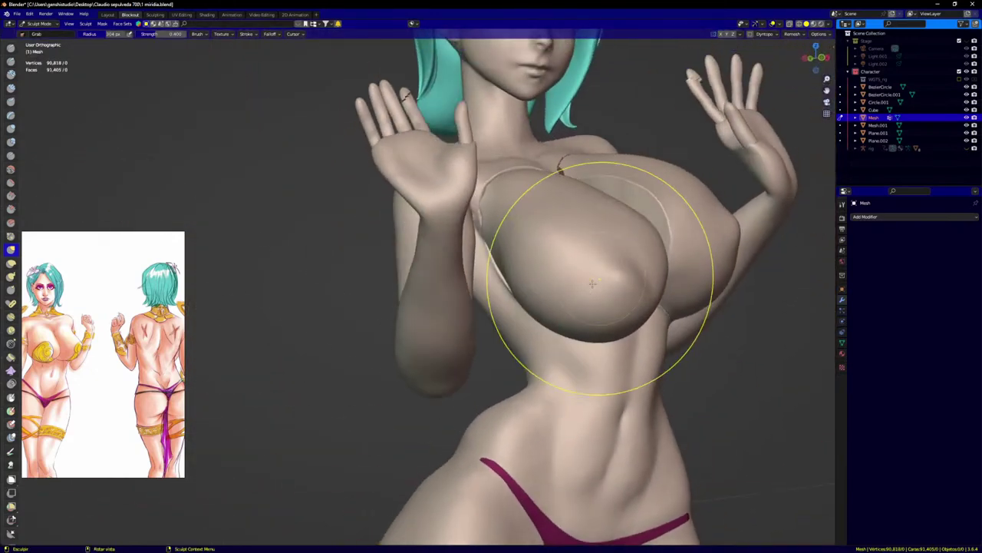
{"action": "scroll", "coordinate": [583, 288], "scroll_direction": "up", "scroll_amount": 4}
{"action": "left_click_drag", "start_coordinate": [564, 302], "coordinate": [584, 298]}
Step: Round the right breast's inner side next to the left breast with the Grab brush
{"action": "mouse_move", "coordinate": [687, 288]}
{"action": "middle_mouse_down"}
{"action": "mouse_move", "coordinate": [644, 289]}
{"action": "mouse_move", "coordinate": [667, 251]}
{"action": "middle_mouse_up"}
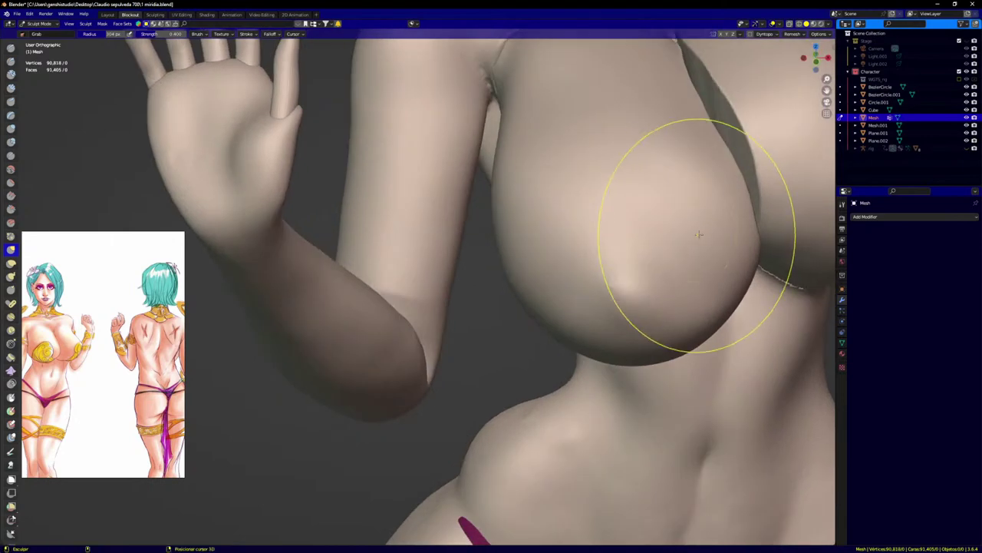
{"action": "left_click_drag", "start_coordinate": [696, 274], "coordinate": [674, 274]}
{"action": "left_click_drag", "start_coordinate": [719, 210], "coordinate": [717, 207]}
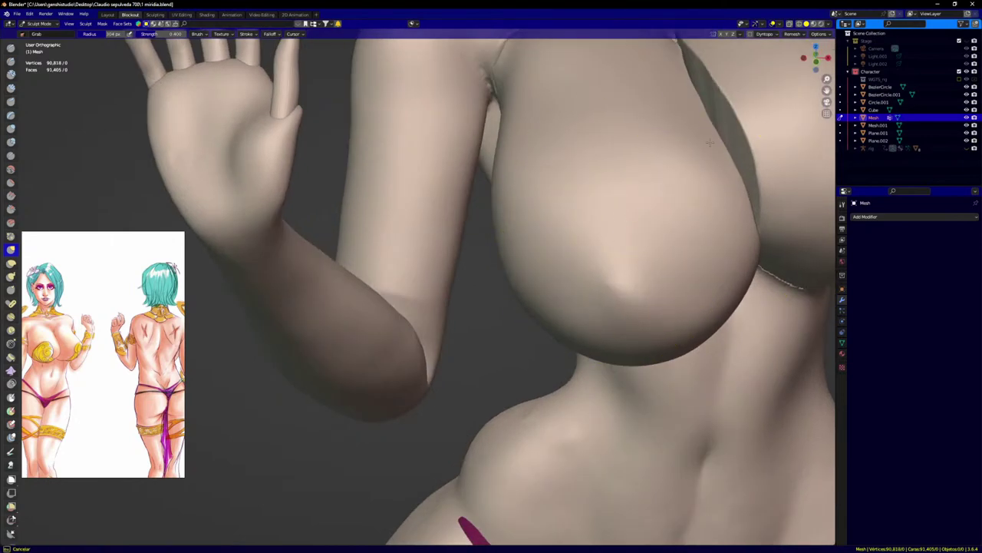
Step: Move the right breast's upper outer edge toward the armpit with the Grab brush to narrow the gap at the seam
{"action": "middle_click_drag", "start_coordinate": [693, 119], "coordinate": [660, 138]}
{"action": "mouse_move", "coordinate": [695, 194]}
{"action": "middle_mouse_down", "text": "shift"}
{"action": "mouse_move", "coordinate": [586, 274]}
{"action": "mouse_move", "coordinate": [581, 253]}
{"action": "middle_mouse_up", "text": "shift"}
{"action": "middle_click_drag", "start_coordinate": [587, 208], "coordinate": [389, 314]}
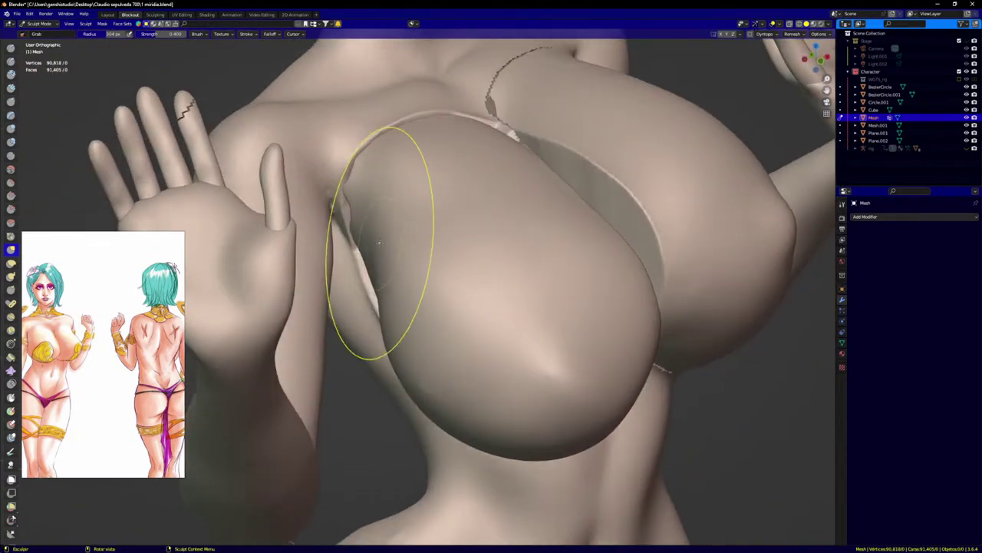
{"action": "mouse_move", "coordinate": [382, 274]}
{"action": "middle_mouse_down"}
{"action": "mouse_move", "coordinate": [382, 217]}
{"action": "mouse_move", "coordinate": [345, 169]}
{"action": "mouse_move", "coordinate": [397, 113]}
{"action": "mouse_move", "coordinate": [353, 160]}
{"action": "mouse_move", "coordinate": [366, 152]}
{"action": "mouse_move", "coordinate": [373, 253]}
{"action": "middle_mouse_up"}
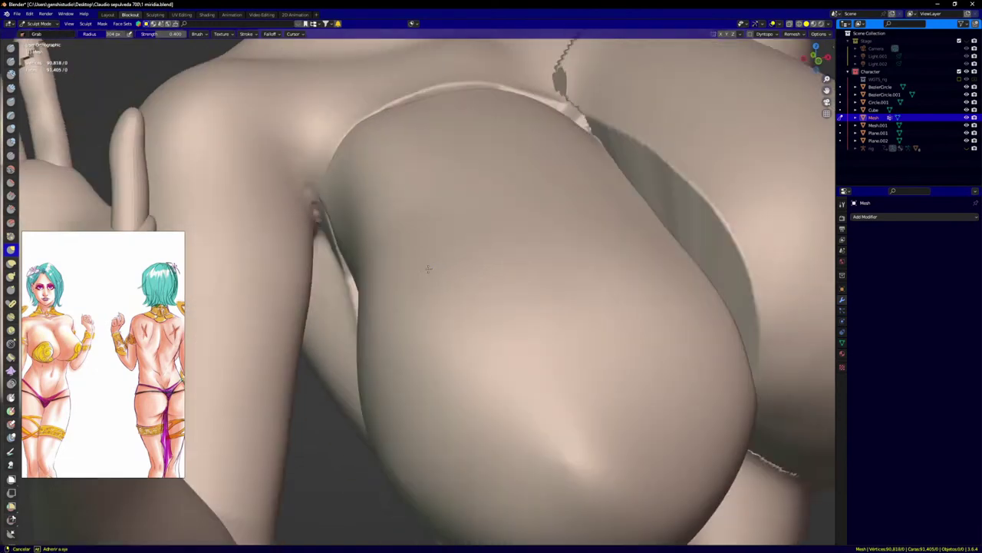
{"action": "scroll", "coordinate": [580, 292], "scroll_direction": "down", "scroll_amount": 5}
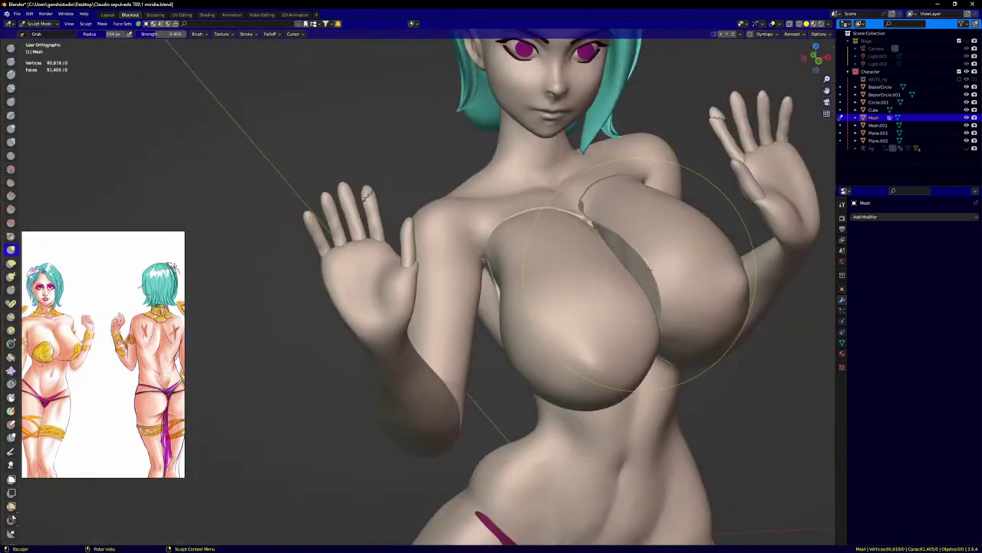
Step: Adjust the inner and outer sides of the right breast from a low angle with the Grab brush
{"action": "middle_click_drag", "start_coordinate": [648, 270], "coordinate": [603, 275]}
{"action": "scroll", "coordinate": [602, 280], "scroll_direction": "up", "scroll_amount": 3}
{"action": "mouse_move", "coordinate": [621, 313]}
{"action": "middle_mouse_down"}
{"action": "mouse_move", "coordinate": [627, 427]}
{"action": "mouse_move", "coordinate": [654, 415]}
{"action": "middle_mouse_up"}
{"action": "left_click_drag", "start_coordinate": [654, 415], "coordinate": [627, 416]}
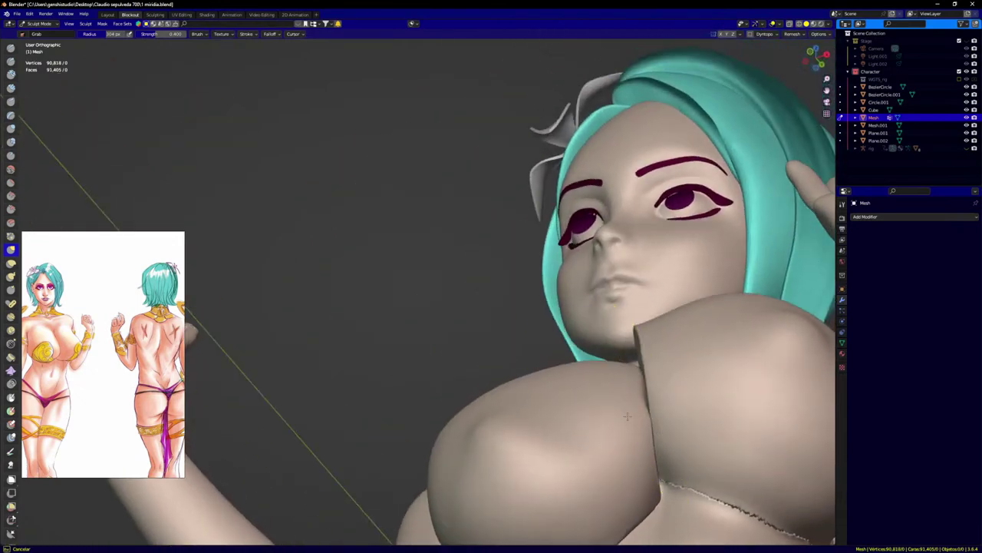
{"action": "scroll", "coordinate": [432, 440], "scroll_direction": "up", "scroll_amount": 2}
{"action": "left_click_drag", "start_coordinate": [433, 441], "coordinate": [429, 438]}
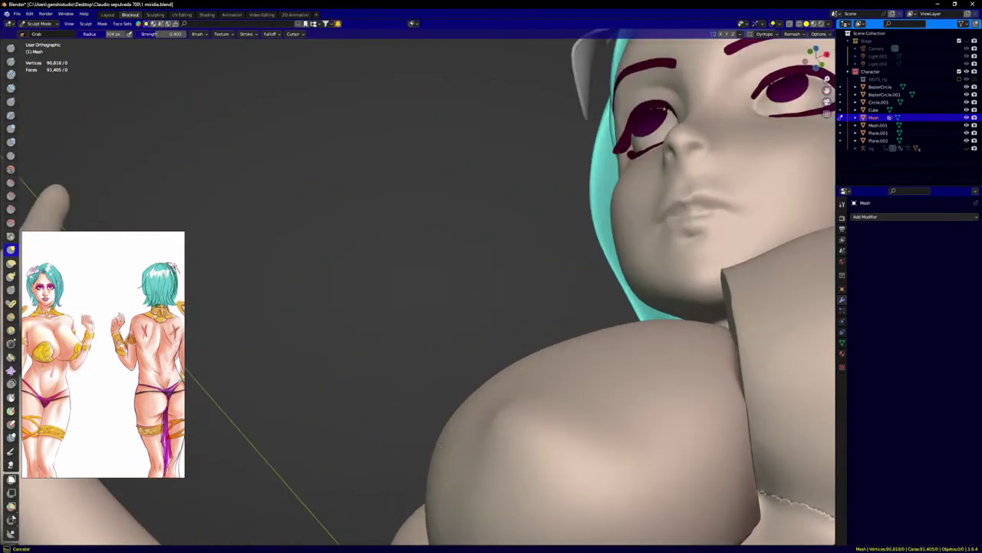
{"action": "middle_click_drag", "start_coordinate": [442, 435], "coordinate": [455, 449]}
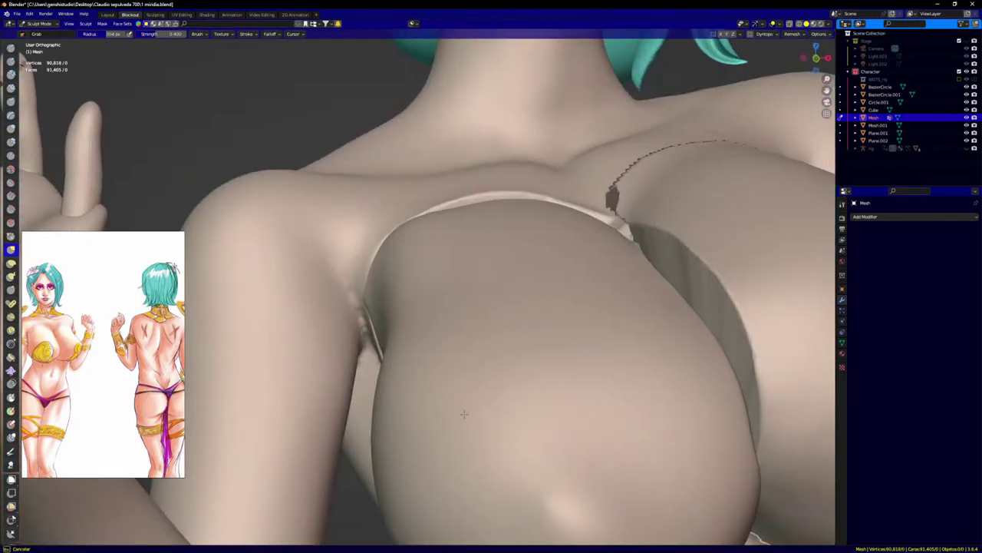
Step: Round the right breast's lower contour from its inner to its outer side with the Grab brush, working mainly in front view
{"action": "key", "text": "KP_1"}
{"action": "scroll", "coordinate": [512, 264], "scroll_direction": "up", "scroll_amount": 2}
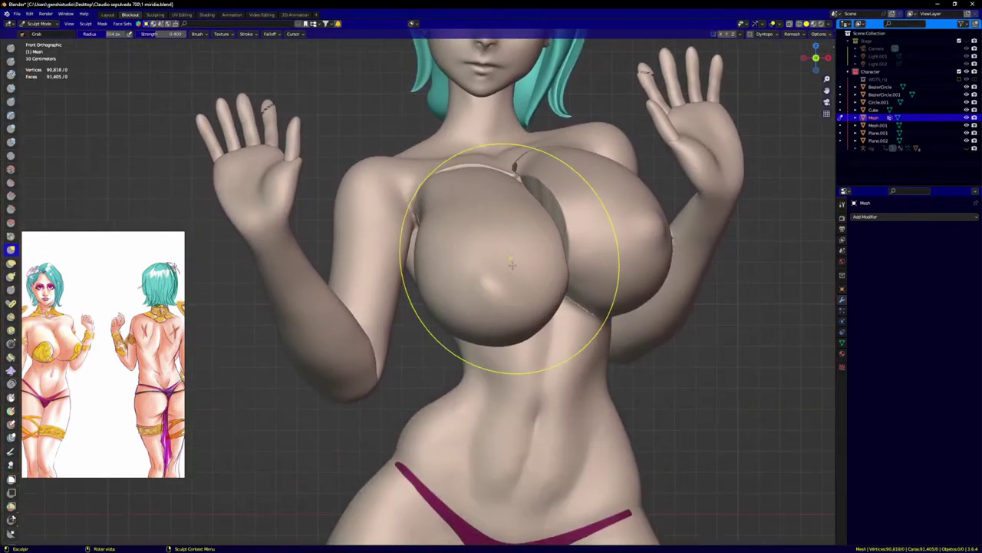
{"action": "scroll", "coordinate": [514, 267], "scroll_direction": "up", "scroll_amount": 3}
{"action": "left_click_drag", "start_coordinate": [578, 351], "coordinate": [581, 350]}
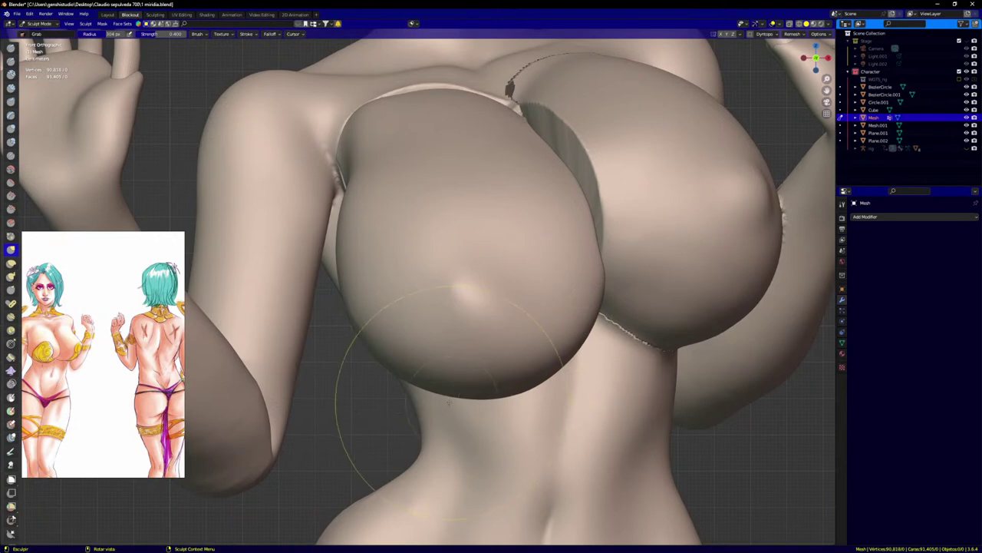
{"action": "left_click_drag", "start_coordinate": [447, 386], "coordinate": [453, 395]}
{"action": "left_click_drag", "start_coordinate": [525, 371], "coordinate": [531, 374]}
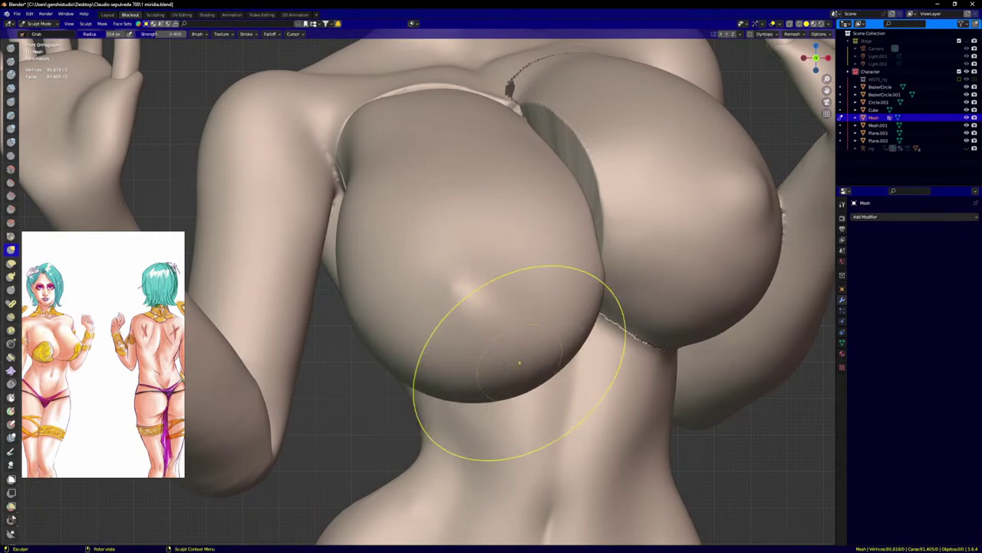
{"action": "middle_click_drag", "start_coordinate": [526, 355], "coordinate": [565, 340]}
{"action": "left_click_drag", "start_coordinate": [395, 364], "coordinate": [402, 365]}
Step: Pull the tip of the right breast and the surface around it forward with the Grab brush
{"action": "middle_click_drag", "start_coordinate": [404, 364], "coordinate": [433, 349]}
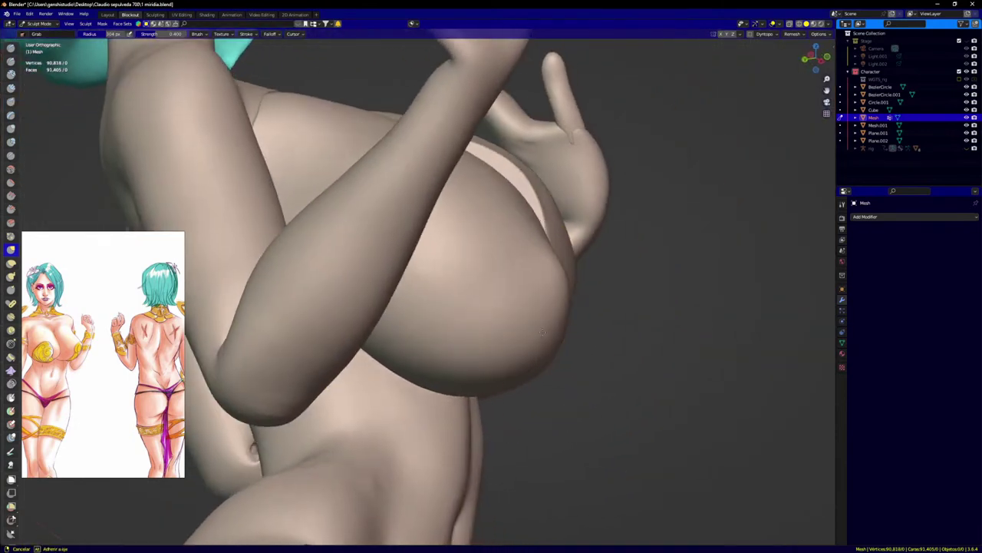
{"action": "scroll", "coordinate": [555, 264], "scroll_direction": "up", "scroll_amount": 3}
{"action": "left_click_drag", "start_coordinate": [558, 256], "coordinate": [581, 251]}
{"action": "left_click_drag", "start_coordinate": [565, 265], "coordinate": [594, 260]}
{"action": "middle_click_drag", "start_coordinate": [581, 264], "coordinate": [563, 295]}
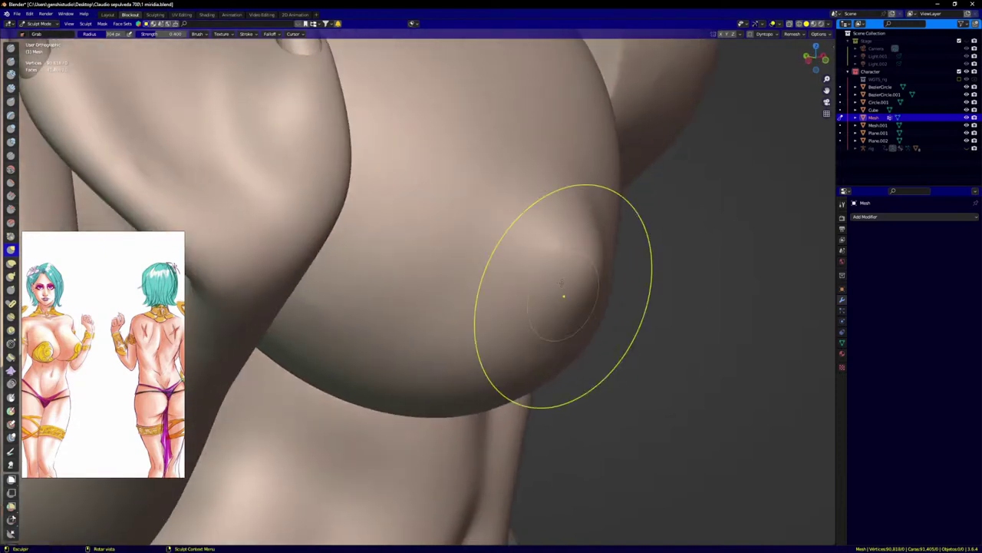
{"action": "left_click_drag", "start_coordinate": [572, 199], "coordinate": [599, 188]}
{"action": "middle_click_drag", "start_coordinate": [634, 208], "coordinate": [604, 222]}
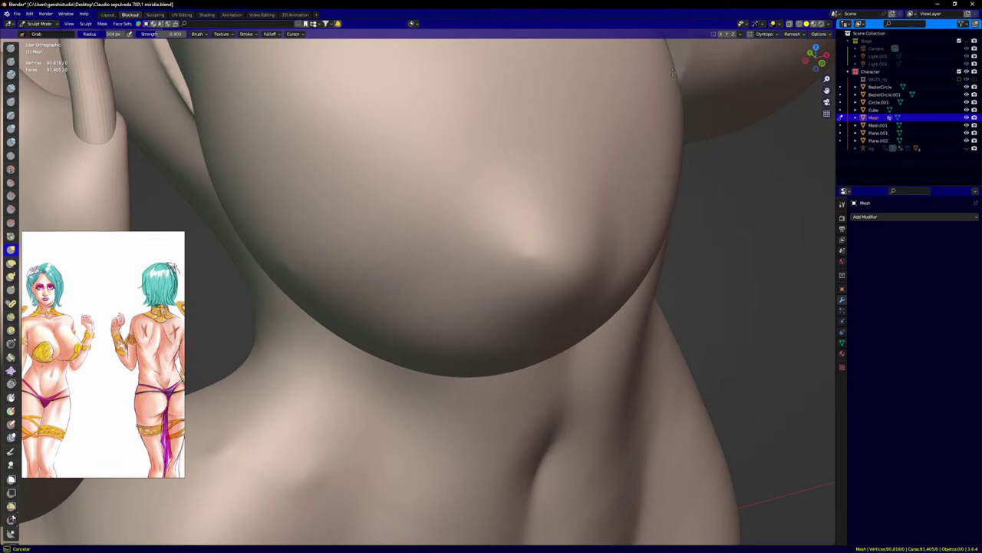
Step: Fit the right breast's inner edge against the left breast along the cleavage with the Grab brush
{"action": "scroll", "coordinate": [674, 107], "scroll_direction": "up", "scroll_amount": 3}
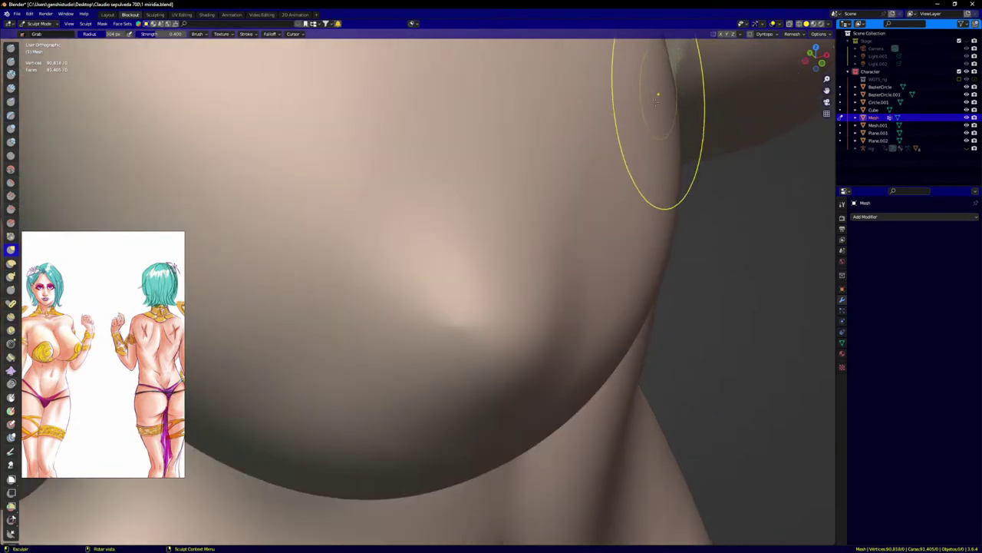
{"action": "scroll", "coordinate": [658, 95], "scroll_direction": "down", "scroll_amount": 3}
{"action": "scroll", "coordinate": [575, 164], "scroll_direction": "up", "scroll_amount": 5}
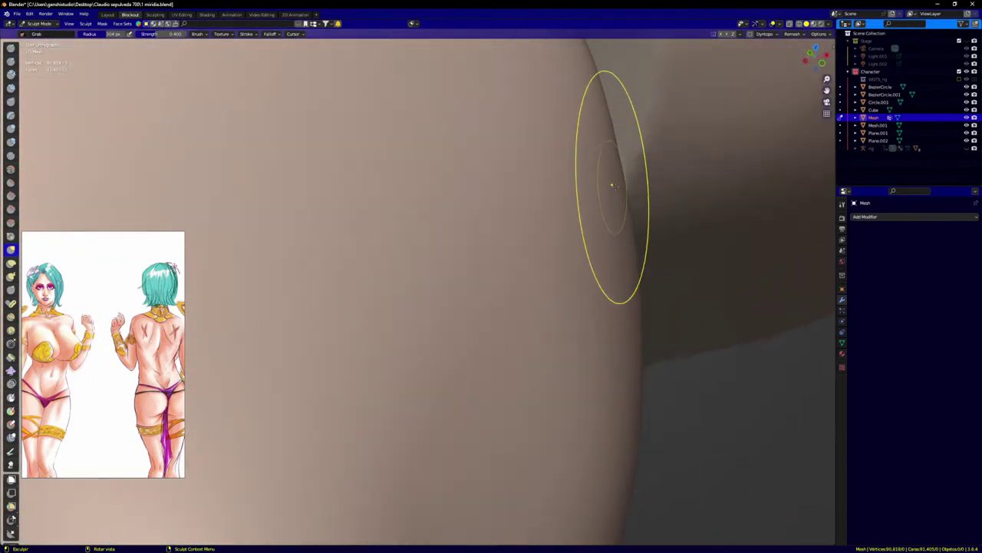
{"action": "middle_click_drag", "start_coordinate": [608, 421], "coordinate": [606, 230], "text": "ctrl"}
{"action": "mouse_move", "coordinate": [606, 230]}
{"action": "middle_mouse_down"}
{"action": "mouse_move", "coordinate": [555, 292]}
{"action": "mouse_move", "coordinate": [579, 266]}
{"action": "middle_mouse_up"}
{"action": "scroll", "coordinate": [580, 265], "scroll_direction": "up", "scroll_amount": 4}
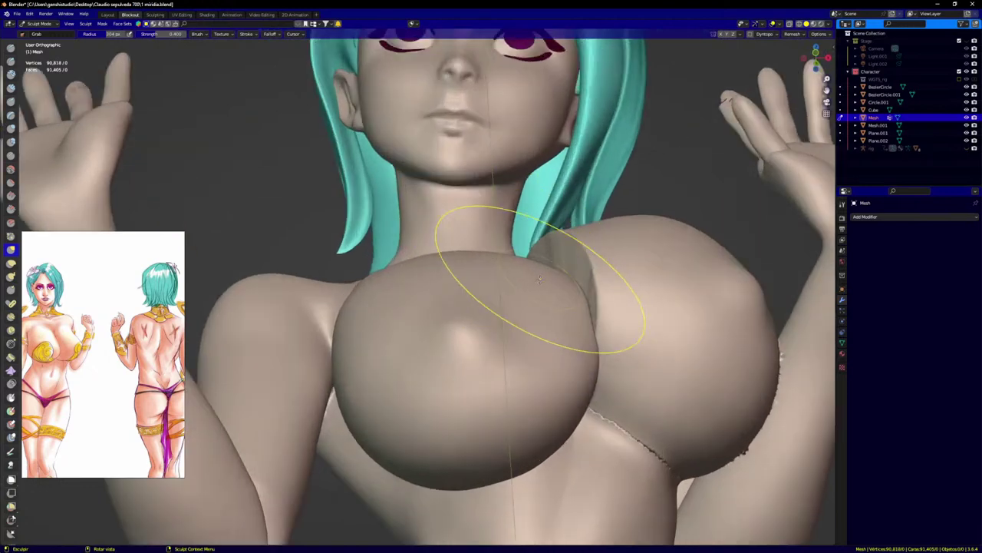
{"action": "scroll", "coordinate": [620, 346], "scroll_direction": "up", "scroll_amount": 2}
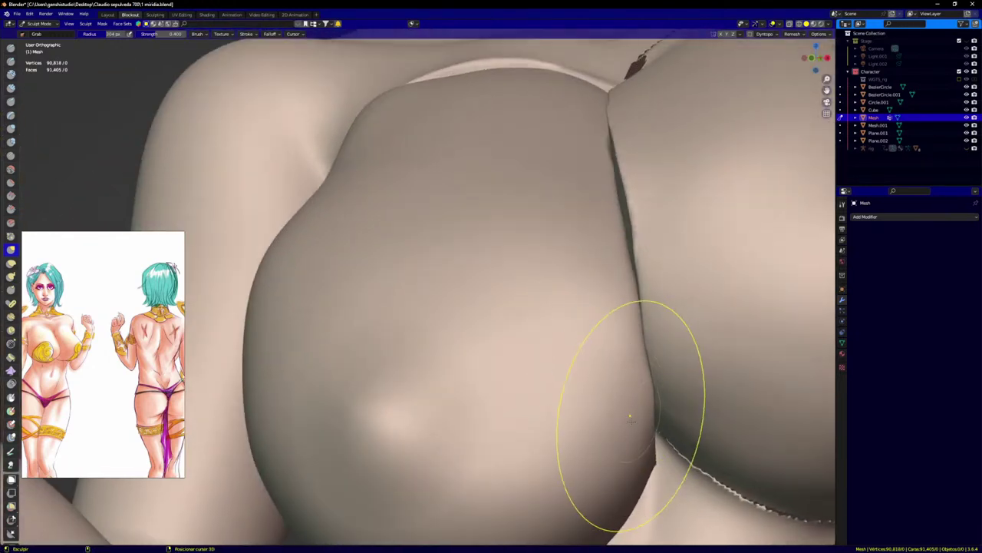
{"action": "left_click_drag", "start_coordinate": [647, 390], "coordinate": [647, 387]}
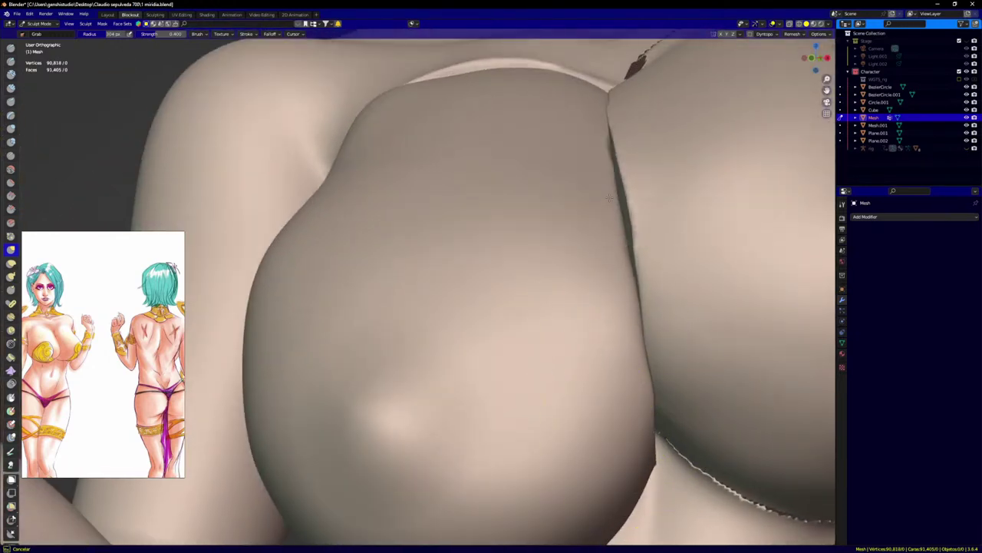
{"action": "scroll", "coordinate": [581, 329], "scroll_direction": "down", "scroll_amount": 6}
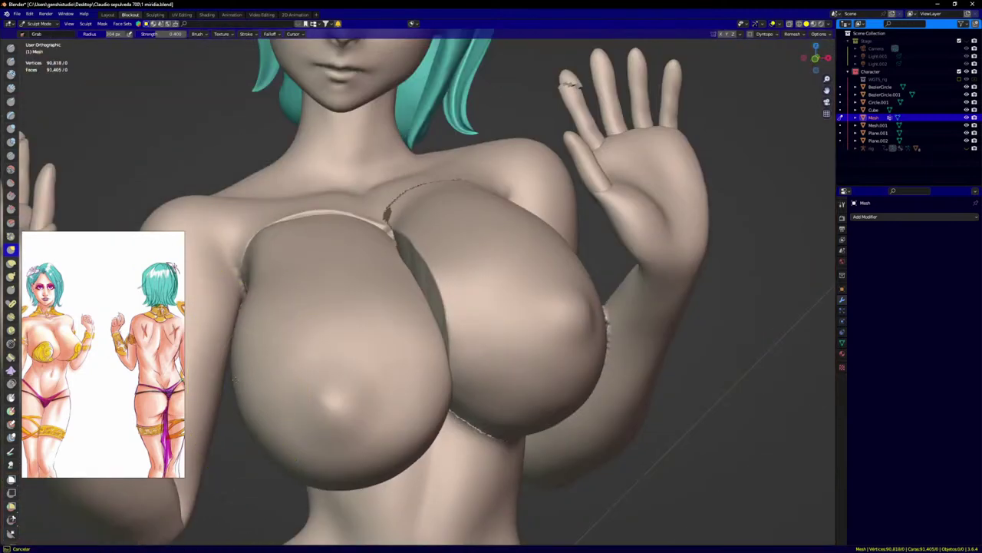
Step: Refine the outer side and bottom silhouette of the right breast with the Grab brush, checking it in front view
{"action": "mouse_move", "coordinate": [249, 347]}
{"action": "middle_mouse_down"}
{"action": "mouse_move", "coordinate": [266, 327]}
{"action": "mouse_move", "coordinate": [296, 320]}
{"action": "middle_mouse_up"}
{"action": "scroll", "coordinate": [281, 426], "scroll_direction": "up", "scroll_amount": 2}
{"action": "scroll", "coordinate": [447, 437], "scroll_direction": "down", "scroll_amount": 5}
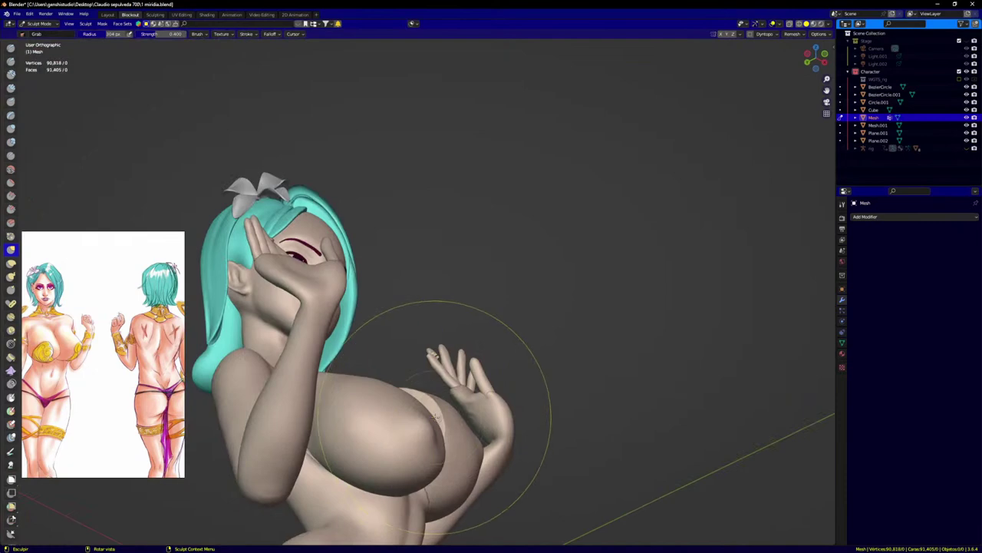
{"action": "key", "text": "KP_1"}
{"action": "scroll", "coordinate": [435, 416], "scroll_direction": "down", "scroll_amount": 3}
{"action": "middle_click_drag", "start_coordinate": [434, 415], "coordinate": [463, 256], "text": "shift"}
{"action": "scroll", "coordinate": [452, 276], "scroll_direction": "up", "scroll_amount": 7}
{"action": "left_click_drag", "start_coordinate": [415, 316], "coordinate": [413, 320]}
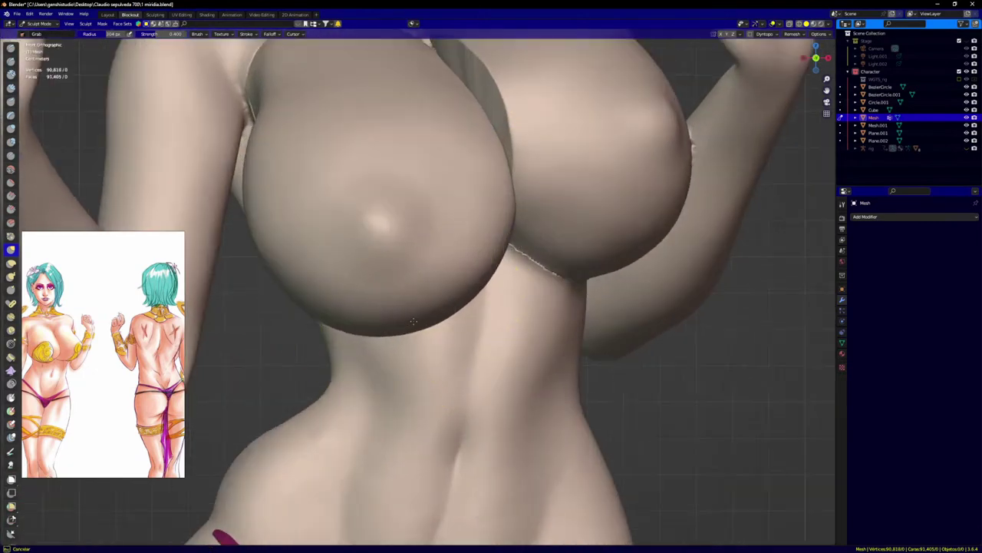
{"action": "scroll", "coordinate": [413, 320], "scroll_direction": "down", "scroll_amount": 4}
{"action": "scroll", "coordinate": [307, 307], "scroll_direction": "up", "scroll_amount": 3}
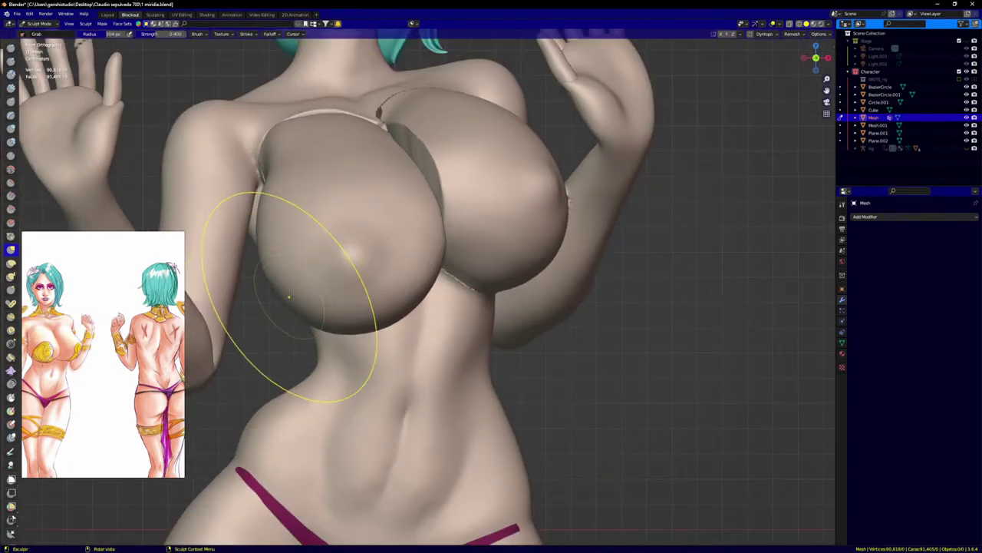
Step: Round out the flat area between the tip and inner edge of the right breast from above with the Grab brush
{"action": "mouse_move", "coordinate": [289, 296]}
{"action": "middle_mouse_down"}
{"action": "mouse_move", "coordinate": [235, 185]}
{"action": "mouse_move", "coordinate": [369, 143]}
{"action": "middle_mouse_up"}
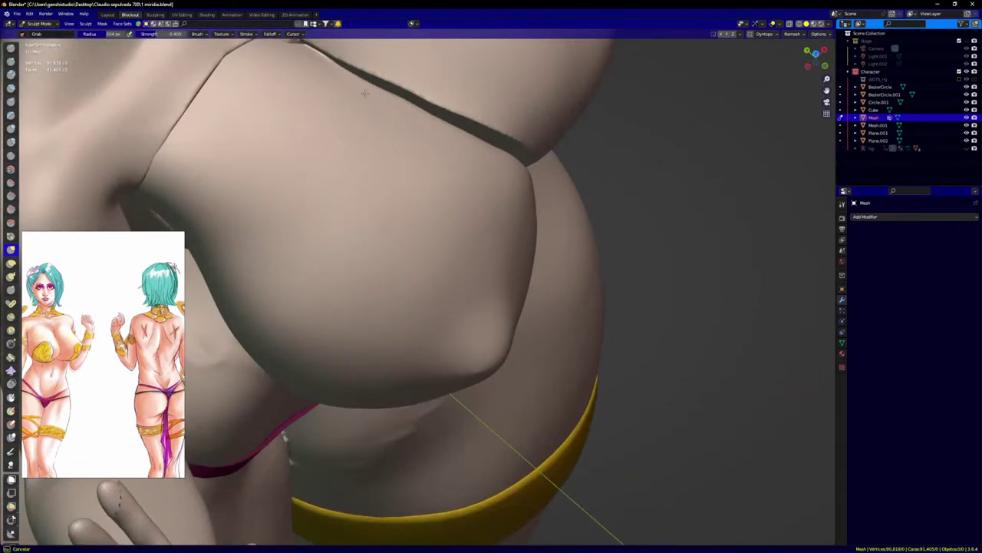
{"action": "scroll", "coordinate": [572, 181], "scroll_direction": "down", "scroll_amount": 5}
{"action": "scroll", "coordinate": [550, 215], "scroll_direction": "up", "scroll_amount": 5}
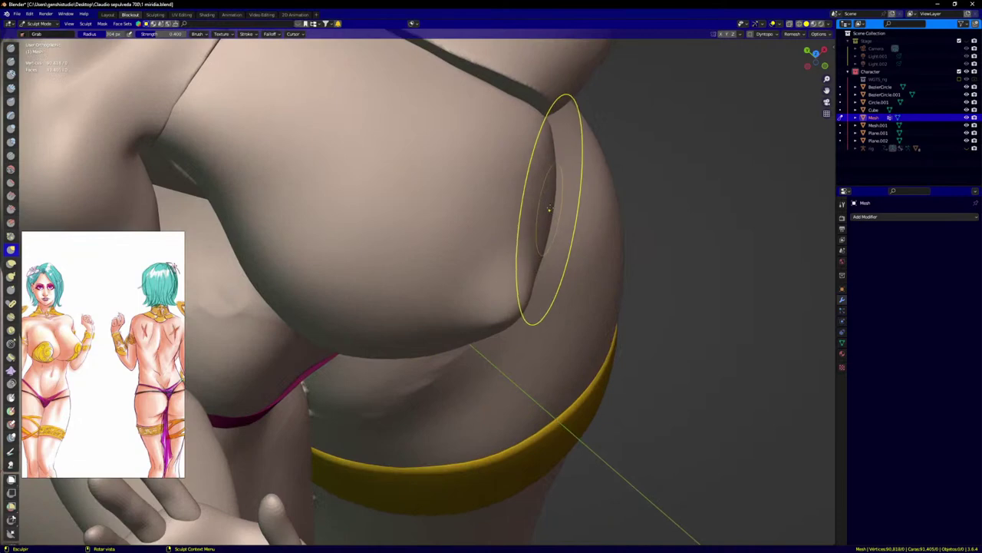
{"action": "left_click_drag", "start_coordinate": [550, 209], "coordinate": [503, 310]}
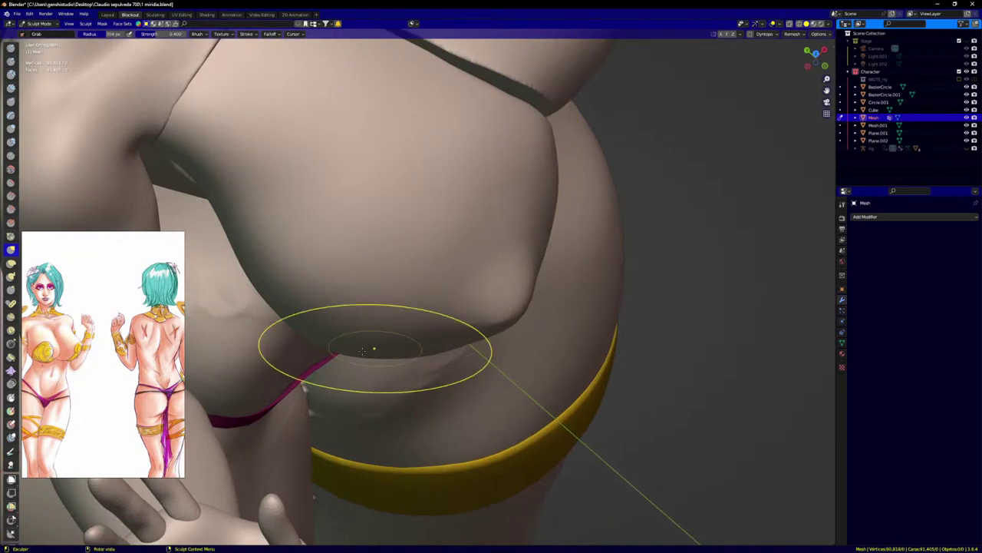
Step: Fit the right breast's lower outer edge to the side of the ribcage with the Grab brush
{"action": "middle_click_drag", "start_coordinate": [407, 296], "coordinate": [373, 204]}
{"action": "middle_click_drag", "start_coordinate": [330, 330], "coordinate": [382, 215]}
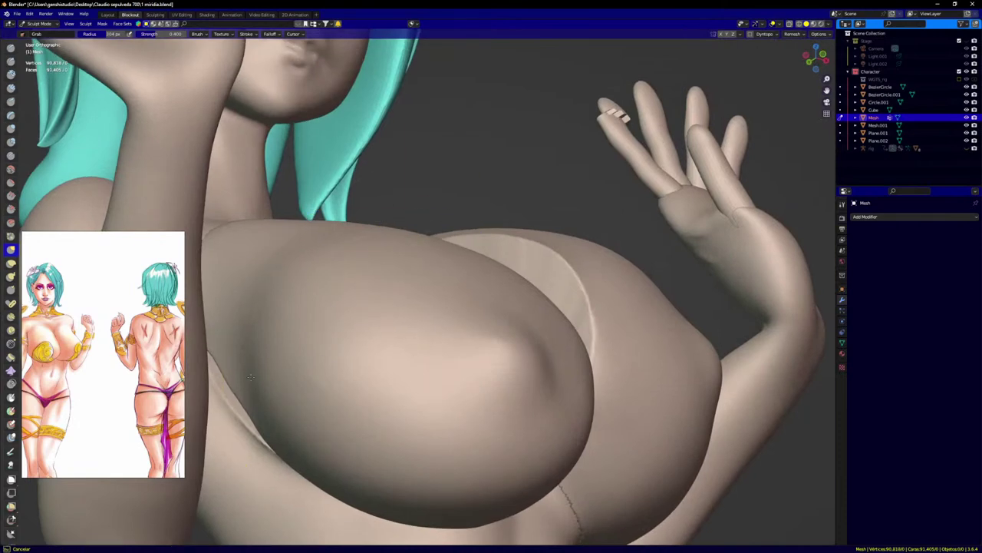
{"action": "middle_click_drag", "start_coordinate": [217, 389], "coordinate": [253, 418]}
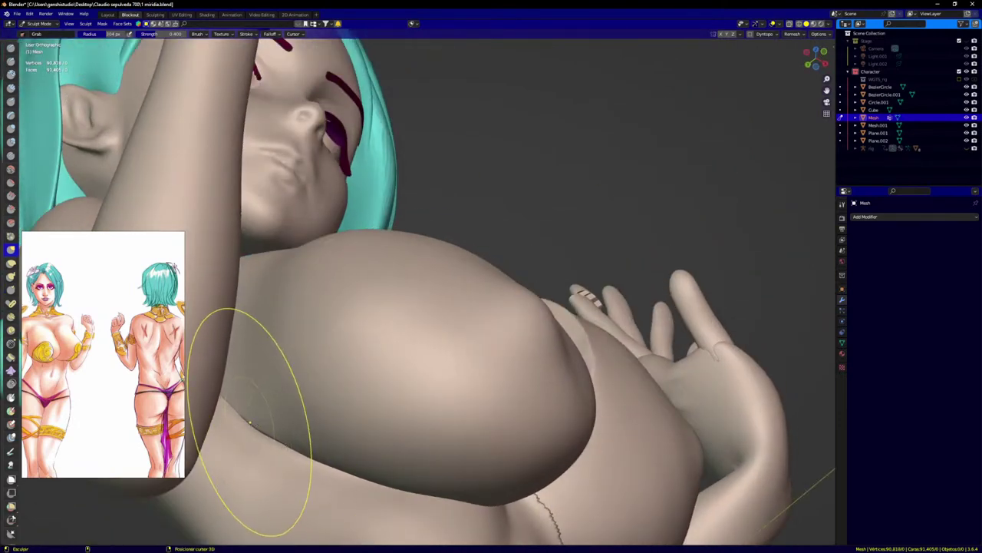
{"action": "scroll", "coordinate": [337, 438], "scroll_direction": "down", "scroll_amount": 4}
{"action": "middle_click_drag", "start_coordinate": [336, 438], "coordinate": [308, 491]}
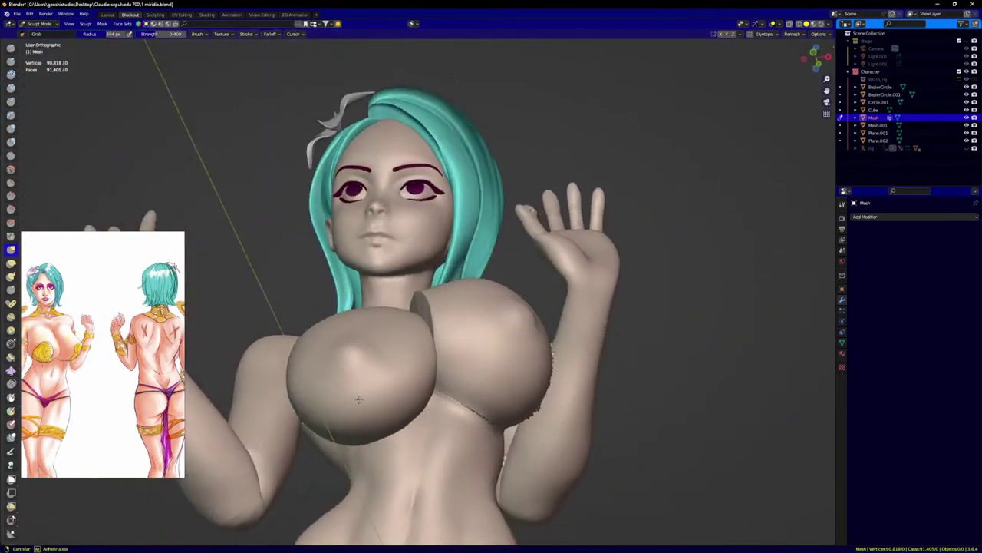
Step: Adjust the right breast's upper inner edge along the cleavage with the Grab brush, checking it in front view
{"action": "scroll", "coordinate": [414, 338], "scroll_direction": "up", "scroll_amount": 4}
{"action": "left_click_drag", "start_coordinate": [410, 336], "coordinate": [397, 330]}
{"action": "left_click_drag", "start_coordinate": [400, 296], "coordinate": [398, 294]}
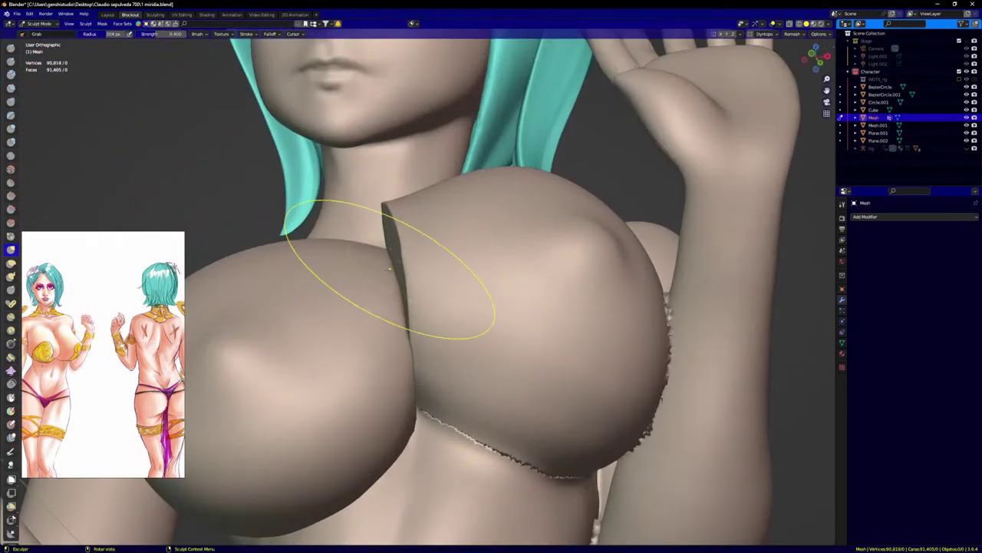
{"action": "scroll", "coordinate": [441, 364], "scroll_direction": "down", "scroll_amount": 5}
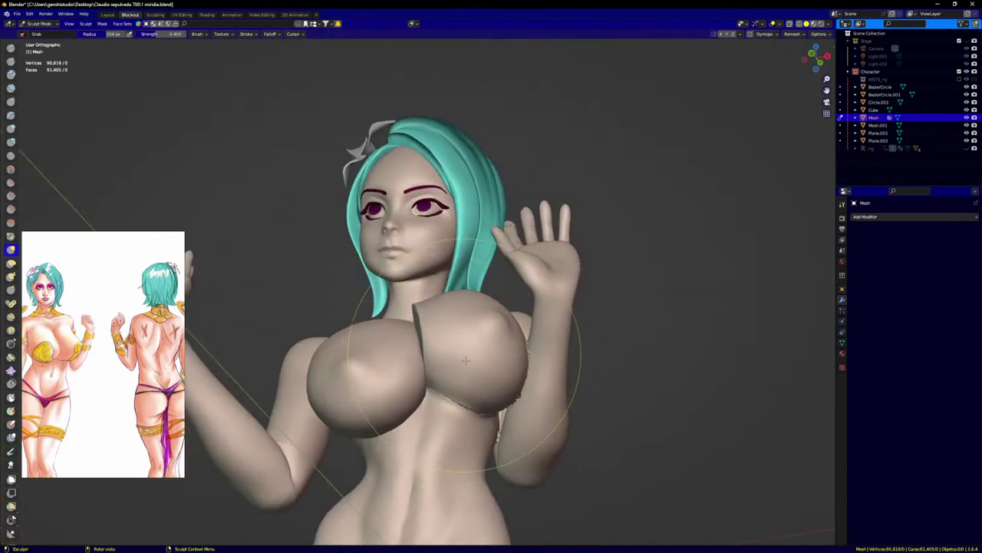
{"action": "middle_click_drag", "start_coordinate": [464, 357], "coordinate": [458, 336]}
{"action": "key", "text": "KP_1"}
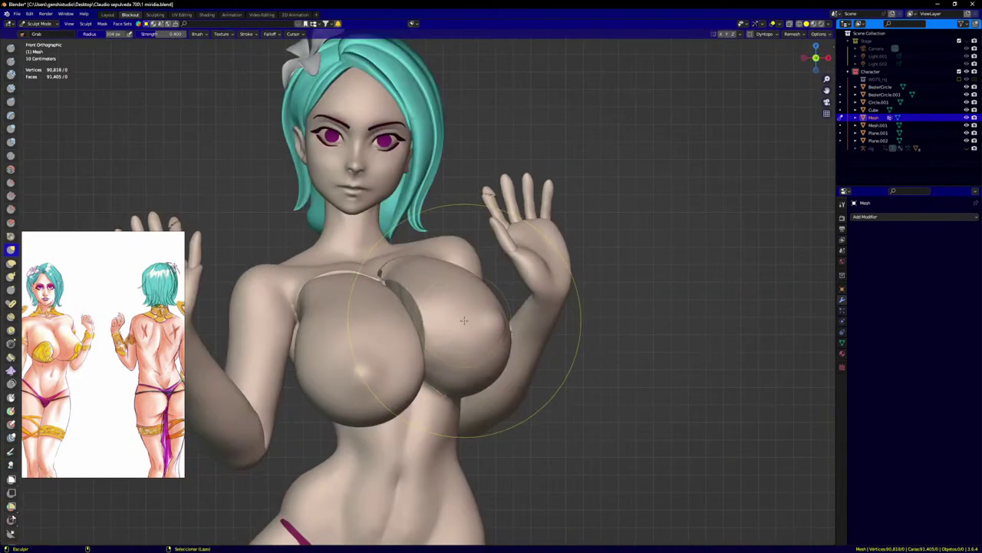
{"action": "key", "text": "ctrl+KP_3"}
{"action": "key", "text": "KP_1"}
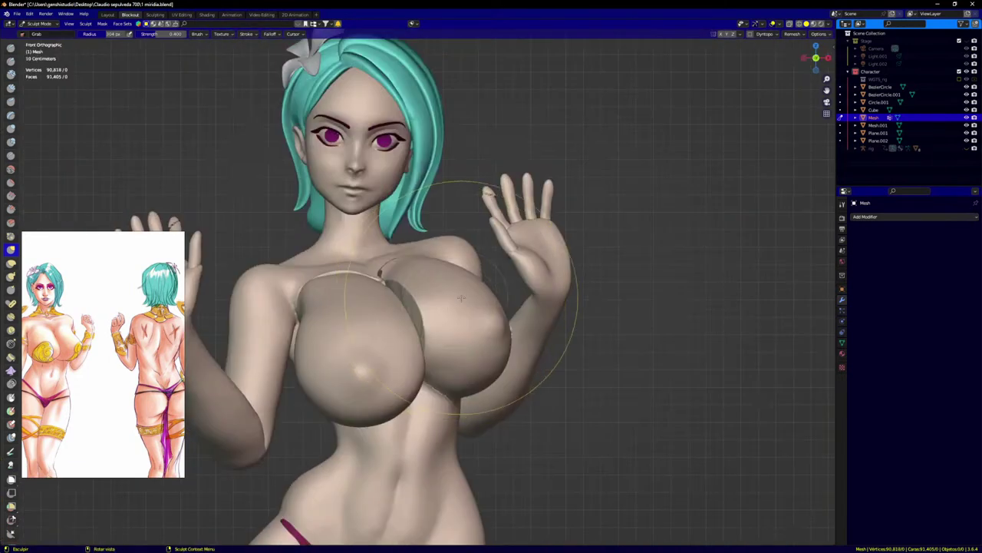
Step: Switch sculpting to the left breast mesh and pull its volume downward with the Grab brush to match the right one
{"action": "key", "text": "alt+q"}
{"action": "scroll", "coordinate": [457, 303], "scroll_direction": "up", "scroll_amount": 3}
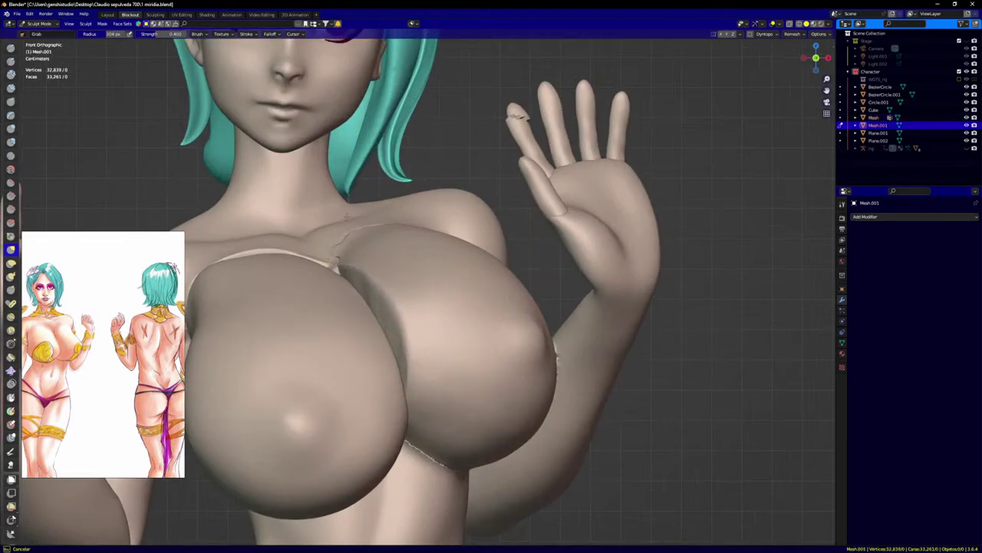
{"action": "middle_click_drag", "start_coordinate": [470, 404], "coordinate": [441, 400]}
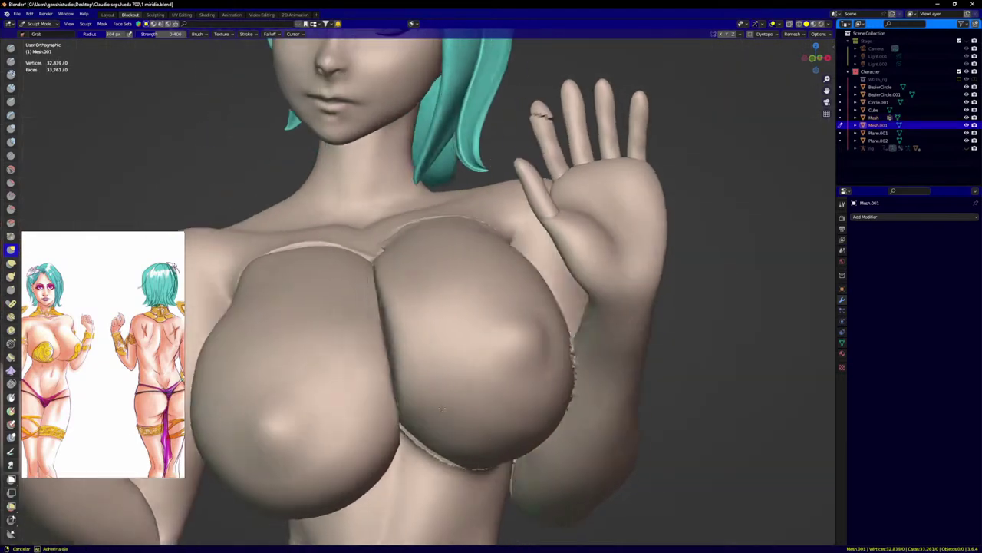
{"action": "scroll", "coordinate": [471, 390], "scroll_direction": "down", "scroll_amount": 5}
{"action": "mouse_move", "coordinate": [473, 382]}
{"action": "left_mouse_down"}
{"action": "mouse_move", "coordinate": [473, 449]}
{"action": "mouse_move", "coordinate": [454, 419]}
{"action": "left_mouse_up"}
{"action": "middle_click_drag", "start_coordinate": [478, 392], "coordinate": [465, 373]}
{"action": "scroll", "coordinate": [468, 361], "scroll_direction": "up", "scroll_amount": 3}
{"action": "left_click_drag", "start_coordinate": [453, 350], "coordinate": [435, 357]}
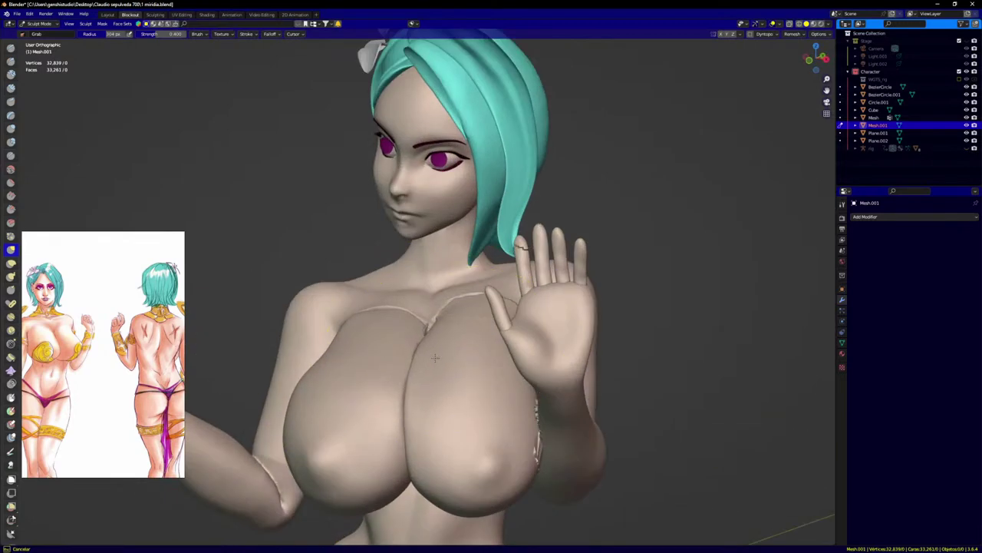
Step: Fit the left breast's upper outer edge to the chest beside the shoulder and armpit with the Grab brush
{"action": "scroll", "coordinate": [435, 357], "scroll_direction": "up", "scroll_amount": 3}
{"action": "middle_click_drag", "start_coordinate": [406, 384], "coordinate": [588, 395]}
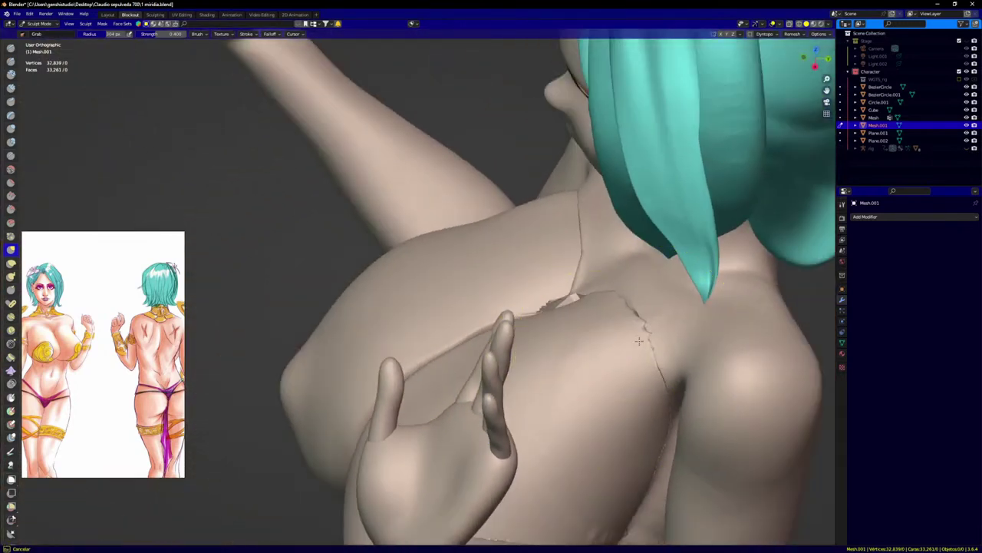
{"action": "mouse_move", "coordinate": [639, 320]}
{"action": "left_mouse_down"}
{"action": "mouse_move", "coordinate": [631, 428]}
{"action": "mouse_move", "coordinate": [647, 448]}
{"action": "left_mouse_up"}
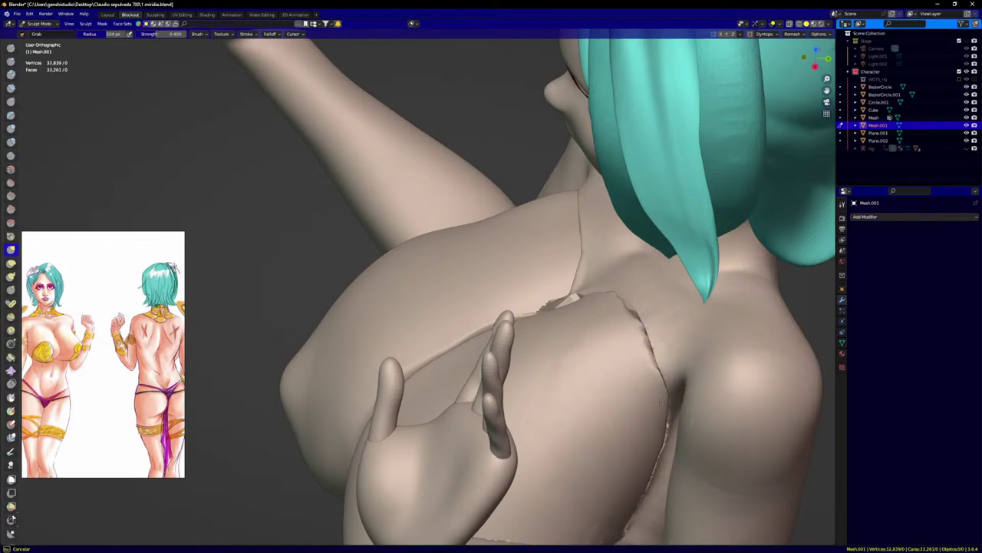
{"action": "left_click_drag", "start_coordinate": [659, 403], "coordinate": [647, 427]}
{"action": "middle_click_drag", "start_coordinate": [647, 428], "coordinate": [624, 323]}
{"action": "left_click_drag", "start_coordinate": [515, 376], "coordinate": [513, 376]}
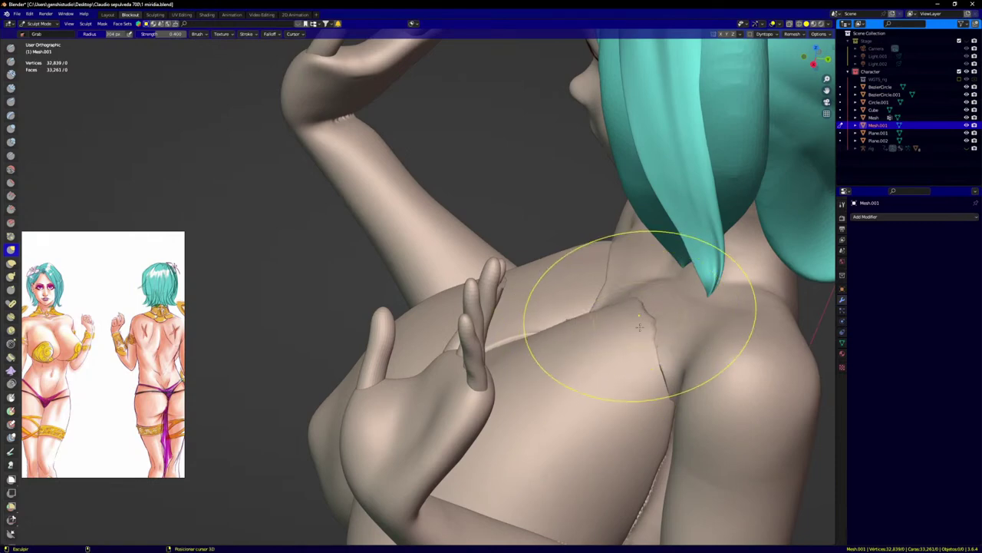
Step: Reshape the underside of the left breast where it meets the ribcage, working from front and low angles
{"action": "mouse_move", "coordinate": [634, 315]}
{"action": "middle_mouse_down"}
{"action": "mouse_move", "coordinate": [646, 330]}
{"action": "mouse_move", "coordinate": [620, 375]}
{"action": "mouse_move", "coordinate": [737, 350]}
{"action": "mouse_move", "coordinate": [722, 357]}
{"action": "middle_mouse_up"}
{"action": "middle_click_drag", "start_coordinate": [611, 403], "coordinate": [618, 222], "text": "shift"}
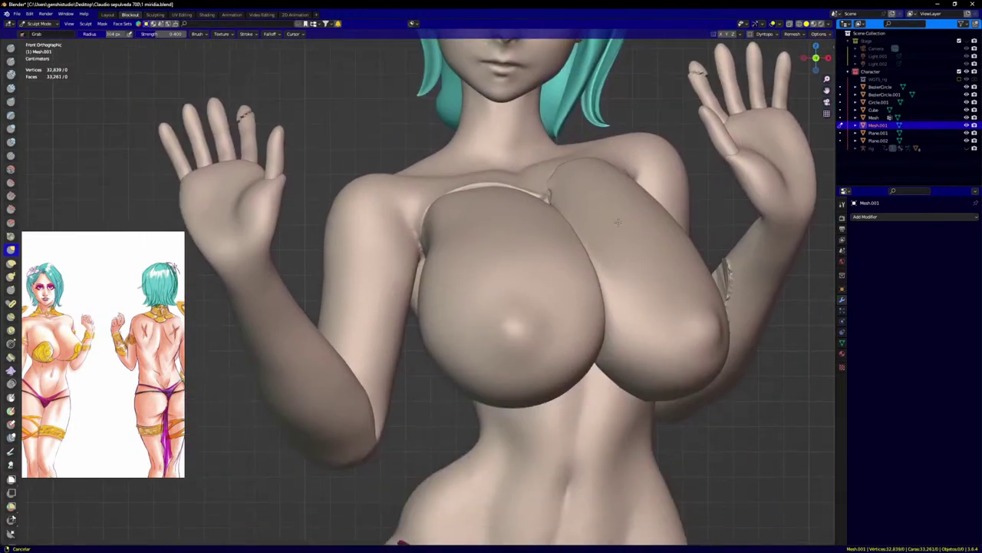
{"action": "scroll", "coordinate": [617, 222], "scroll_direction": "down", "scroll_amount": 3}
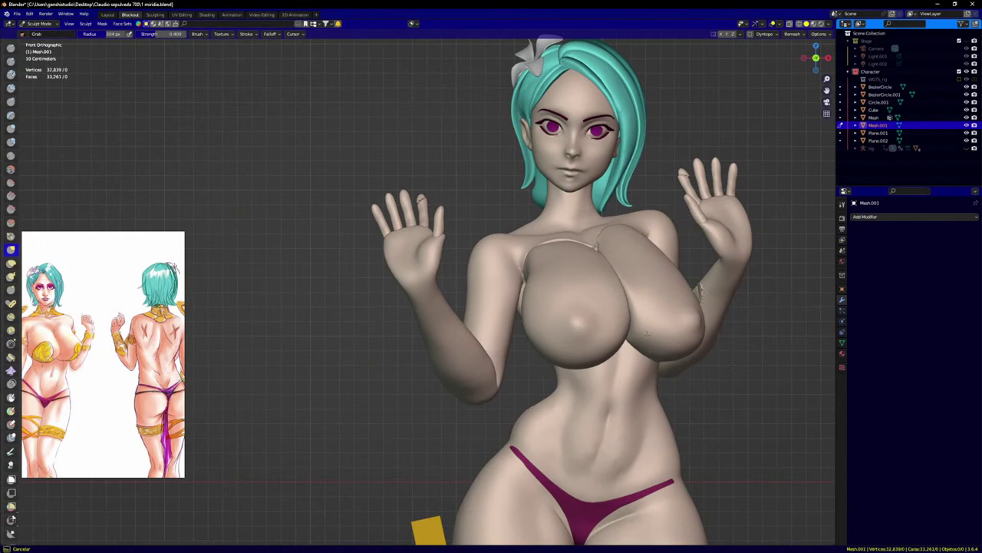
{"action": "middle_click_drag", "start_coordinate": [644, 345], "coordinate": [650, 311]}
{"action": "scroll", "coordinate": [652, 326], "scroll_direction": "up", "scroll_amount": 5}
{"action": "left_click_drag", "start_coordinate": [649, 393], "coordinate": [631, 438]}
{"action": "mouse_move", "coordinate": [631, 443]}
{"action": "middle_mouse_down"}
{"action": "mouse_move", "coordinate": [645, 377]}
{"action": "mouse_move", "coordinate": [665, 444]}
{"action": "middle_mouse_up"}
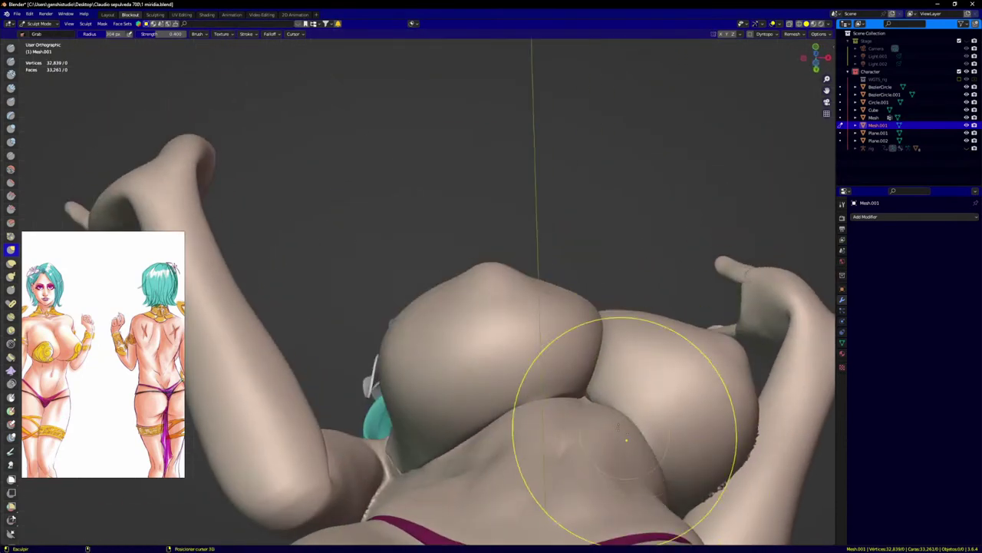
{"action": "left_click_drag", "start_coordinate": [587, 424], "coordinate": [614, 372], "text": "shift"}
{"action": "middle_click_drag", "start_coordinate": [633, 349], "coordinate": [612, 442]}
{"action": "scroll", "coordinate": [606, 350], "scroll_direction": "up", "scroll_amount": 3}
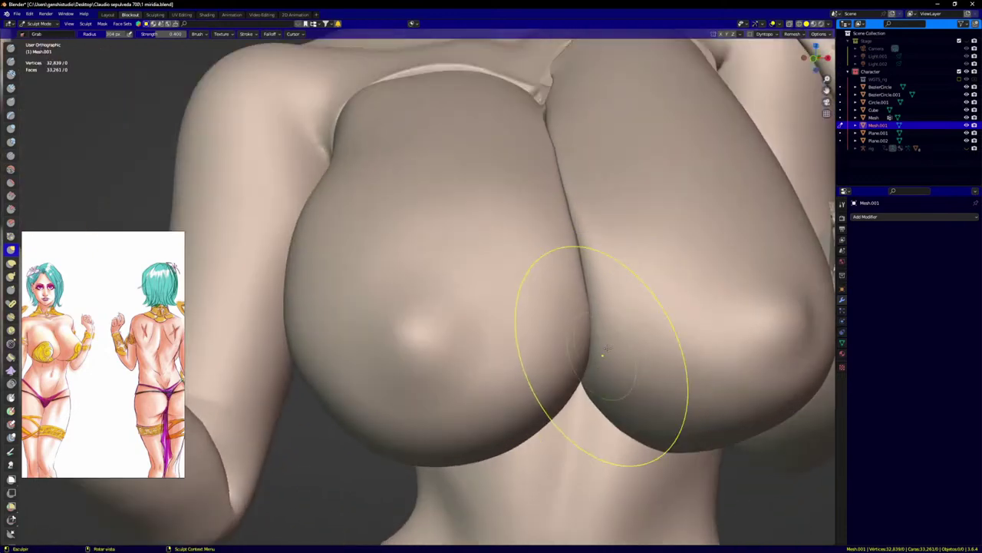
Step: Fit the left breast's upper inner edge to the chest and the right breast at the top of the cleavage
{"action": "scroll", "coordinate": [621, 400], "scroll_direction": "down", "scroll_amount": 4}
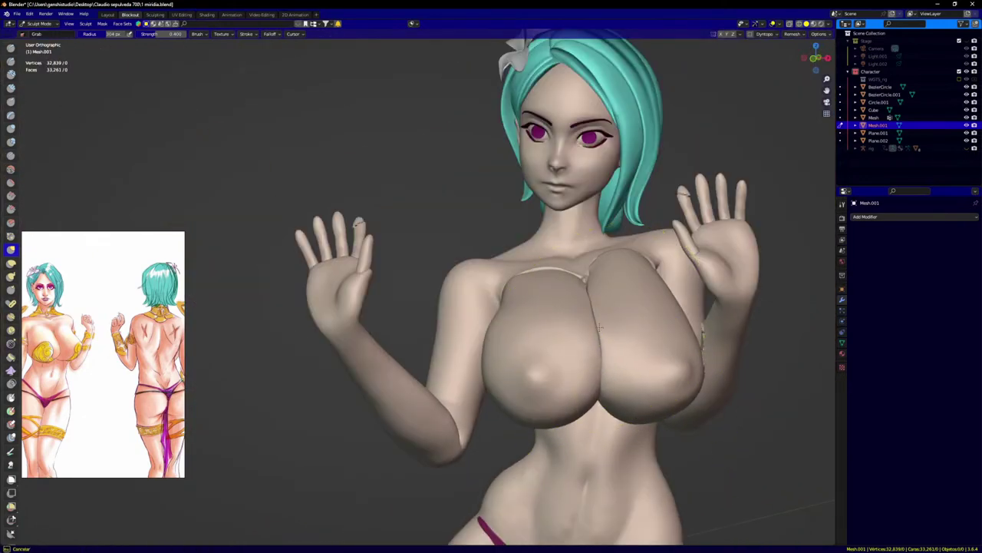
{"action": "middle_click_drag", "start_coordinate": [624, 343], "coordinate": [629, 377]}
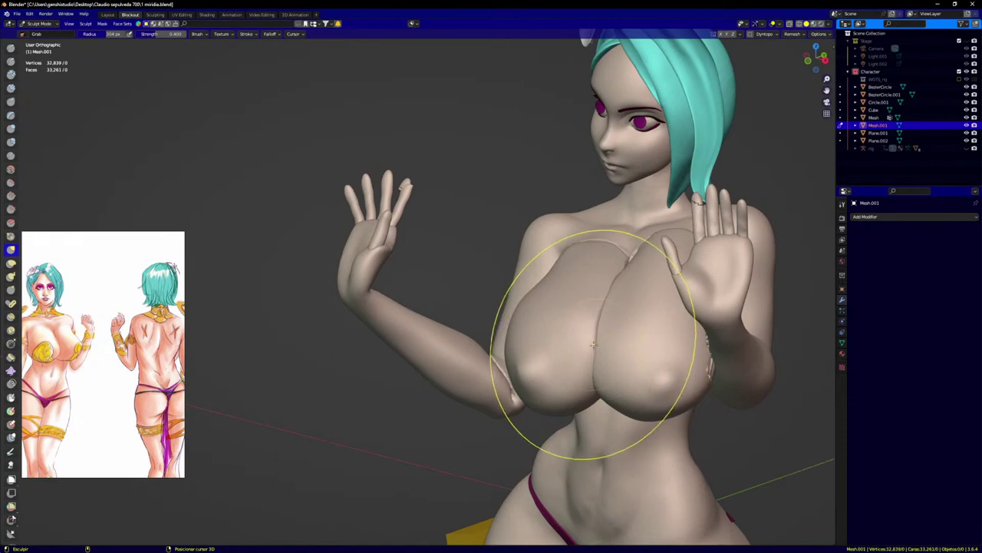
{"action": "middle_click_drag", "start_coordinate": [628, 271], "coordinate": [636, 289]}
{"action": "scroll", "coordinate": [633, 242], "scroll_direction": "up", "scroll_amount": 4}
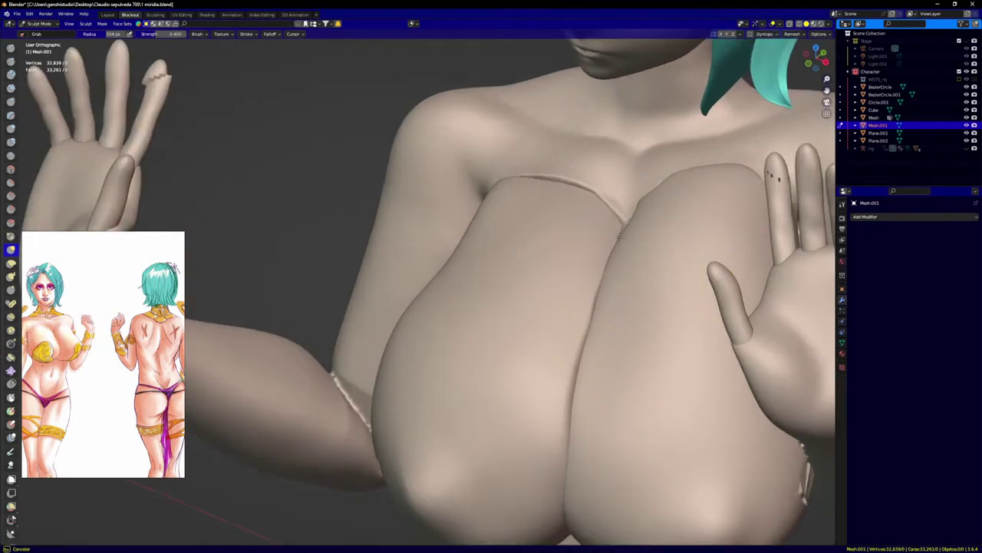
{"action": "middle_click_drag", "start_coordinate": [606, 350], "coordinate": [581, 297]}
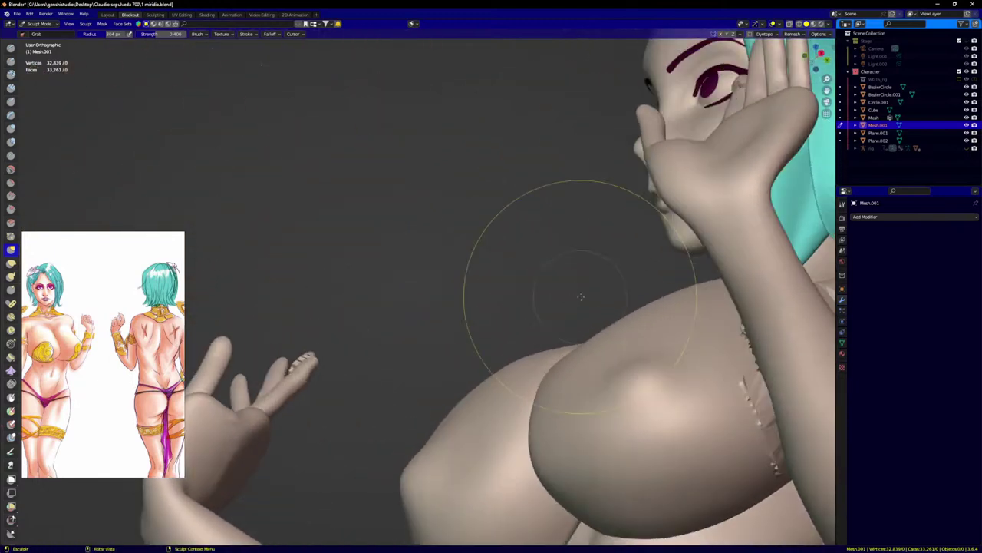
{"action": "middle_click_drag", "start_coordinate": [589, 335], "coordinate": [673, 350]}
{"action": "scroll", "coordinate": [624, 318], "scroll_direction": "down", "scroll_amount": 4}
{"action": "scroll", "coordinate": [592, 318], "scroll_direction": "up", "scroll_amount": 4}
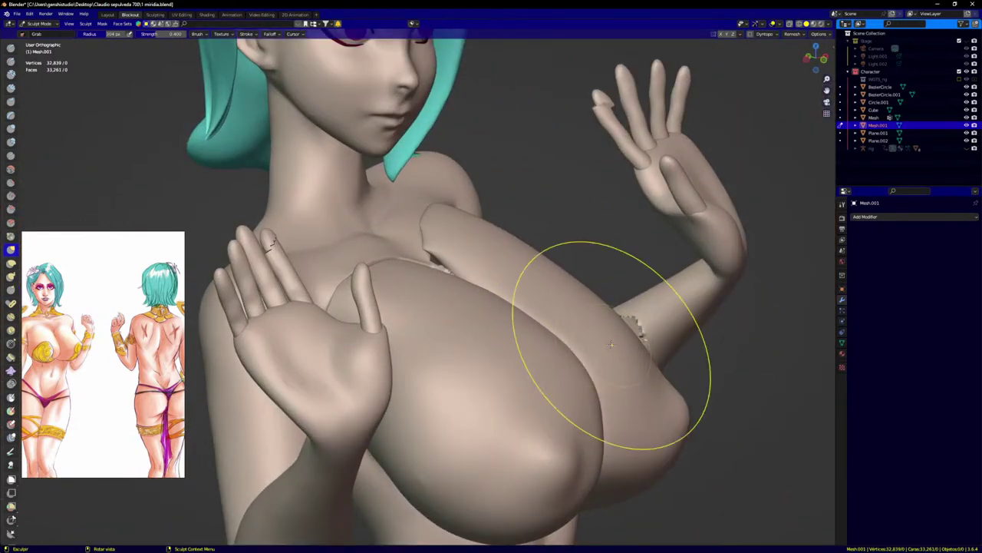
{"action": "middle_click_drag", "start_coordinate": [536, 287], "coordinate": [535, 299]}
{"action": "scroll", "coordinate": [475, 249], "scroll_direction": "up", "scroll_amount": 2}
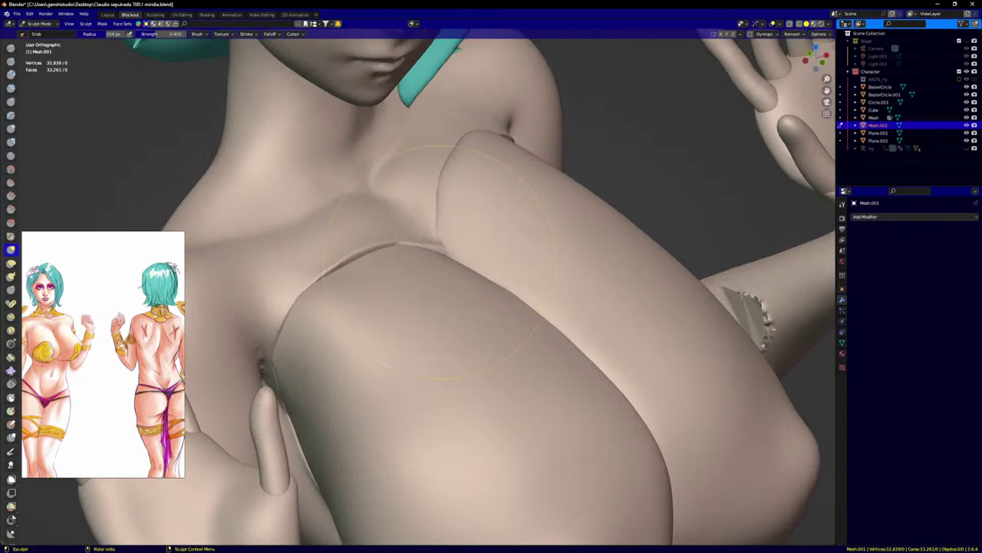
Step: Refine the left breast's inner surface along the right breast near the tips with the Grab brush
{"action": "scroll", "coordinate": [554, 298], "scroll_direction": "down", "scroll_amount": 5}
{"action": "middle_click_drag", "start_coordinate": [553, 299], "coordinate": [572, 271]}
{"action": "scroll", "coordinate": [599, 376], "scroll_direction": "up", "scroll_amount": 4}
{"action": "left_click_drag", "start_coordinate": [643, 361], "coordinate": [649, 360]}
{"action": "scroll", "coordinate": [563, 438], "scroll_direction": "down", "scroll_amount": 5}
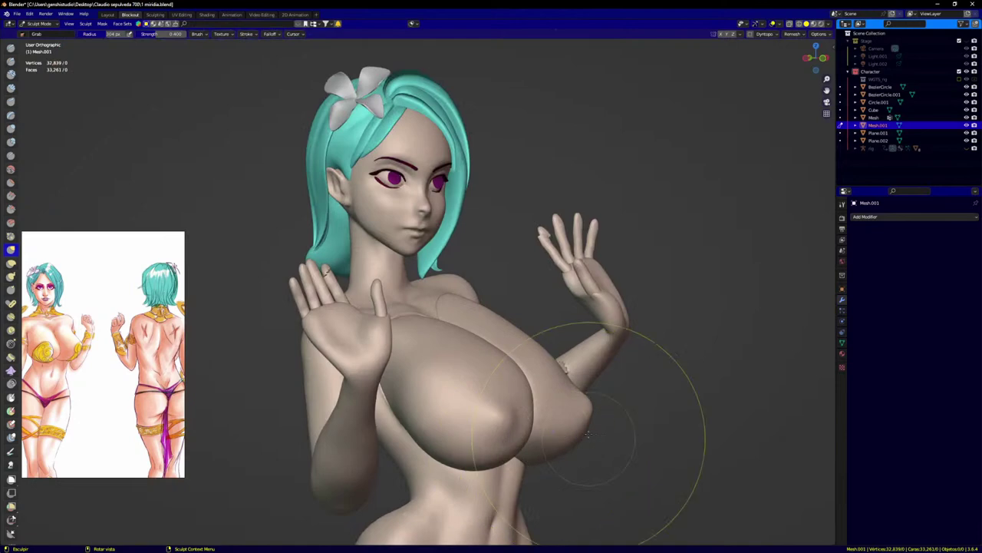
Step: Shape the left breast's bottom contour and lower inner corner with the Grab brush, checking it in front view
{"action": "middle_click_drag", "start_coordinate": [658, 405], "coordinate": [519, 417]}
{"action": "scroll", "coordinate": [519, 417], "scroll_direction": "up", "scroll_amount": 5}
{"action": "scroll", "coordinate": [477, 476], "scroll_direction": "up", "scroll_amount": 2}
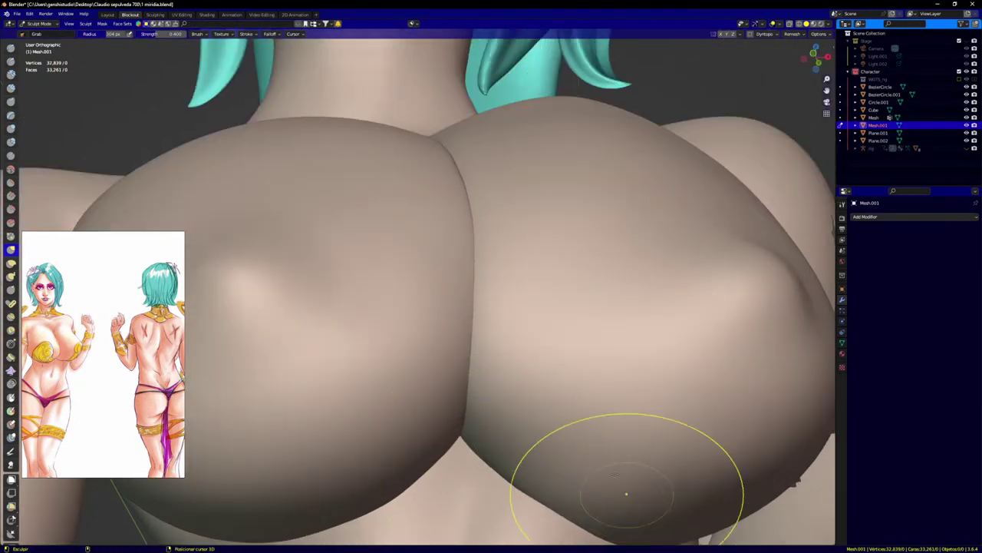
{"action": "scroll", "coordinate": [626, 494], "scroll_direction": "down", "scroll_amount": 5}
{"action": "middle_click_drag", "start_coordinate": [592, 362], "coordinate": [581, 377]}
{"action": "scroll", "coordinate": [500, 335], "scroll_direction": "up", "scroll_amount": 5}
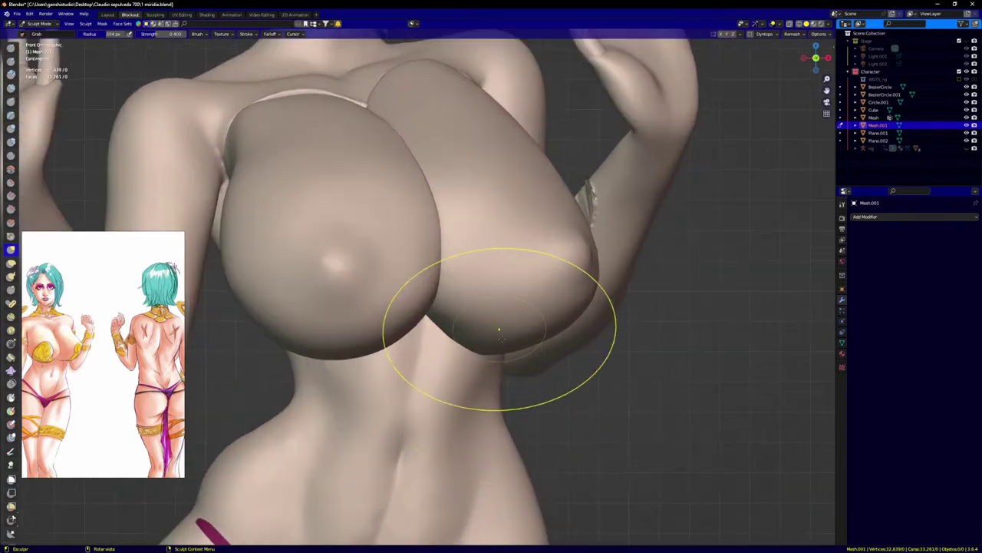
{"action": "middle_click_drag", "start_coordinate": [500, 335], "coordinate": [443, 341]}
{"action": "left_click_drag", "start_coordinate": [429, 331], "coordinate": [440, 336]}
Step: Adjust the ragged outer edge of the left breast beside the arm so it sits against the side of the ribcage
{"action": "middle_click_drag", "start_coordinate": [631, 413], "coordinate": [554, 407]}
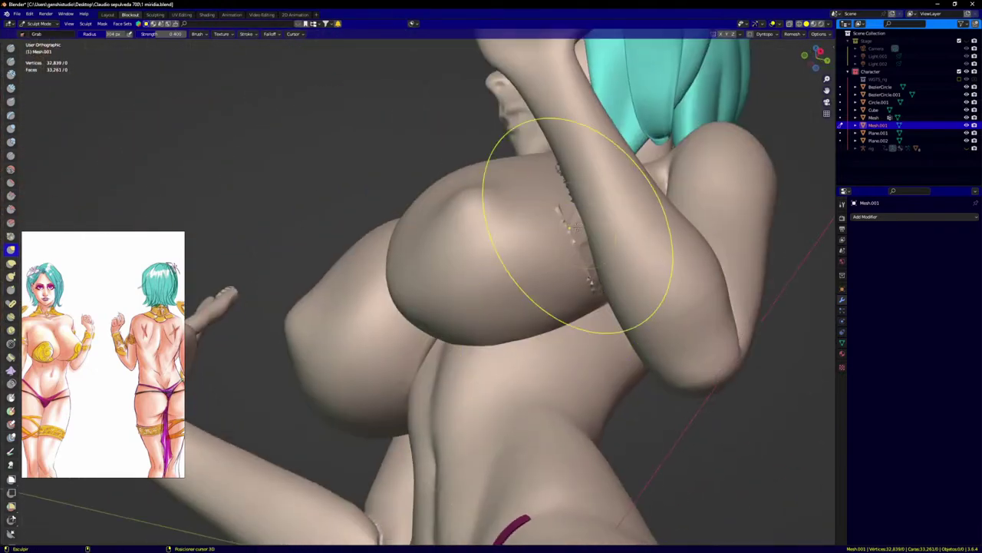
{"action": "left_click_drag", "start_coordinate": [578, 263], "coordinate": [586, 249], "text": "shift"}
{"action": "middle_click_drag", "start_coordinate": [558, 269], "coordinate": [582, 289]}
{"action": "left_click_drag", "start_coordinate": [582, 298], "coordinate": [588, 291]}
{"action": "mouse_move", "coordinate": [588, 291]}
{"action": "middle_mouse_down"}
{"action": "mouse_move", "coordinate": [627, 286]}
{"action": "mouse_move", "coordinate": [595, 263]}
{"action": "middle_mouse_up"}
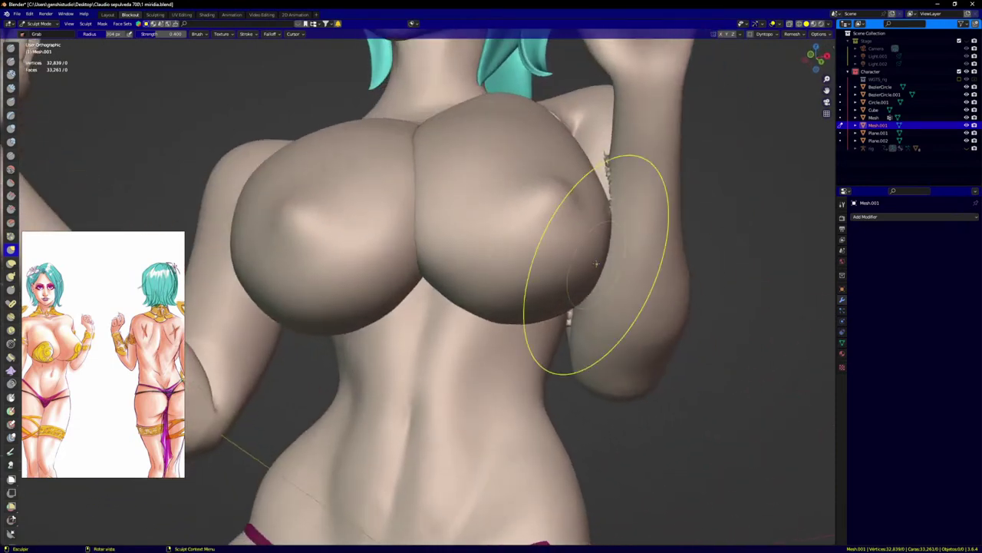
Step: Refine the left breast's lower inner edge against the right breast at the base of the cleavage with the Grab brush
{"action": "scroll", "coordinate": [443, 307], "scroll_direction": "up", "scroll_amount": 2}
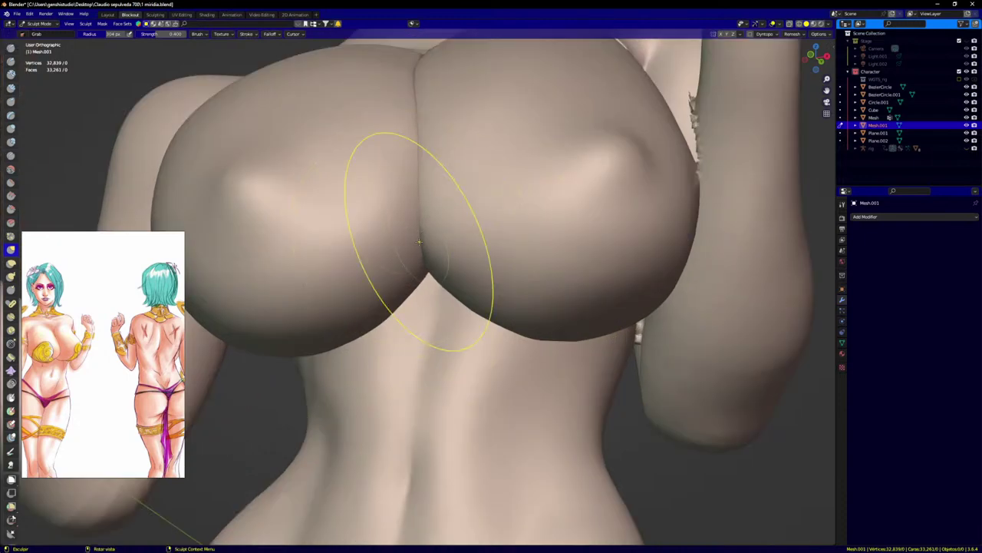
{"action": "scroll", "coordinate": [432, 123], "scroll_direction": "up", "scroll_amount": 2}
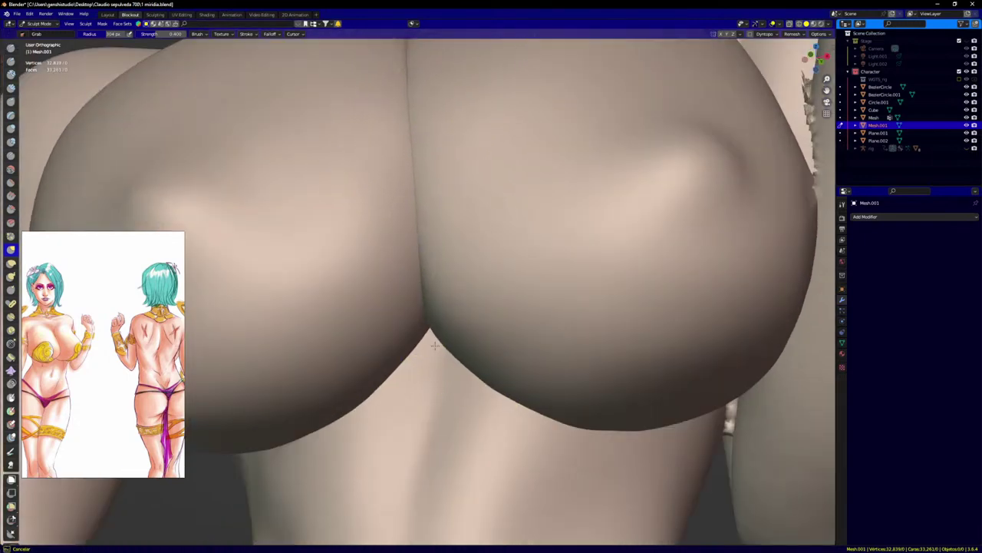
{"action": "scroll", "coordinate": [435, 345], "scroll_direction": "down", "scroll_amount": 4}
{"action": "middle_click_drag", "start_coordinate": [467, 307], "coordinate": [528, 300]}
{"action": "middle_click_drag", "start_coordinate": [441, 216], "coordinate": [379, 142]}
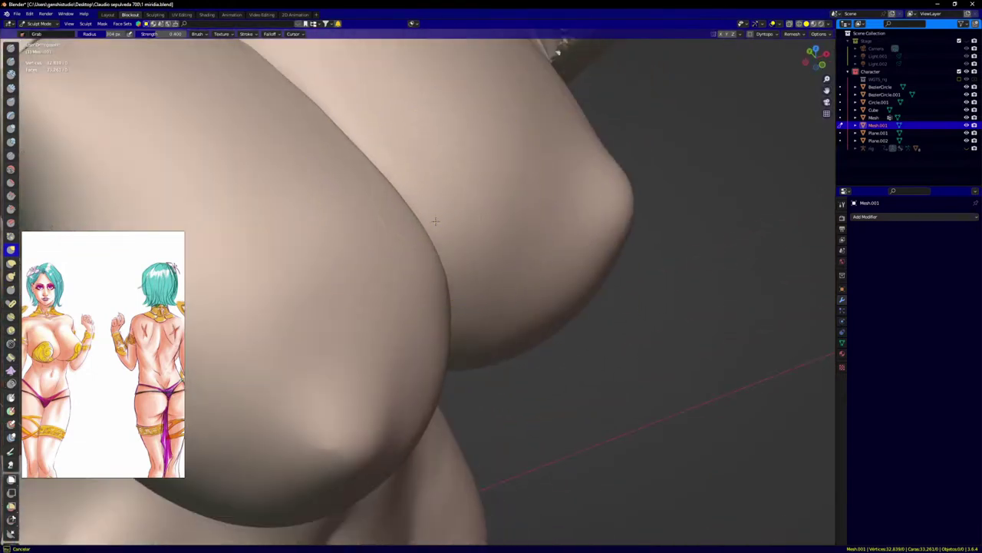
{"action": "scroll", "coordinate": [380, 143], "scroll_direction": "down", "scroll_amount": 8}
{"action": "middle_click_drag", "start_coordinate": [427, 115], "coordinate": [460, 177]}
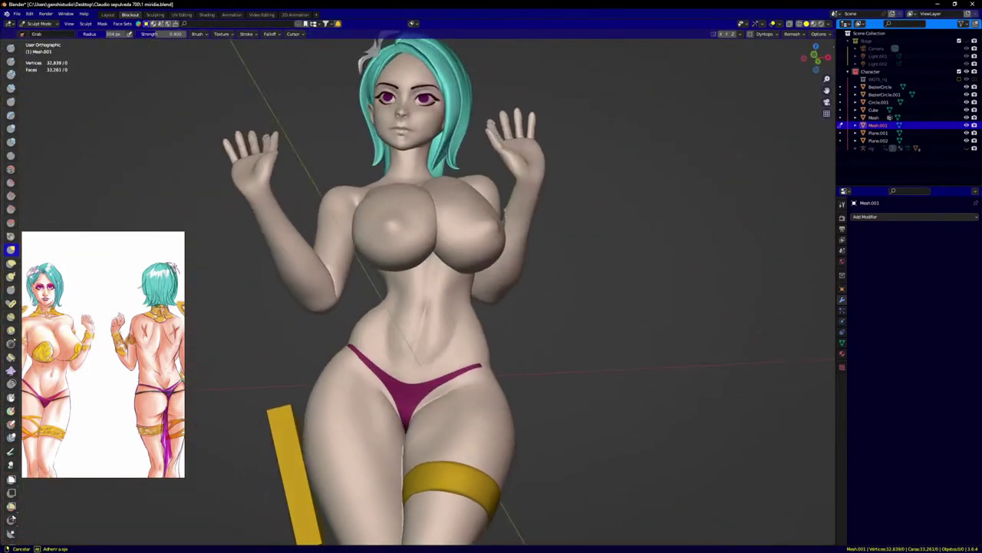
{"action": "scroll", "coordinate": [445, 195], "scroll_direction": "up", "scroll_amount": 8}
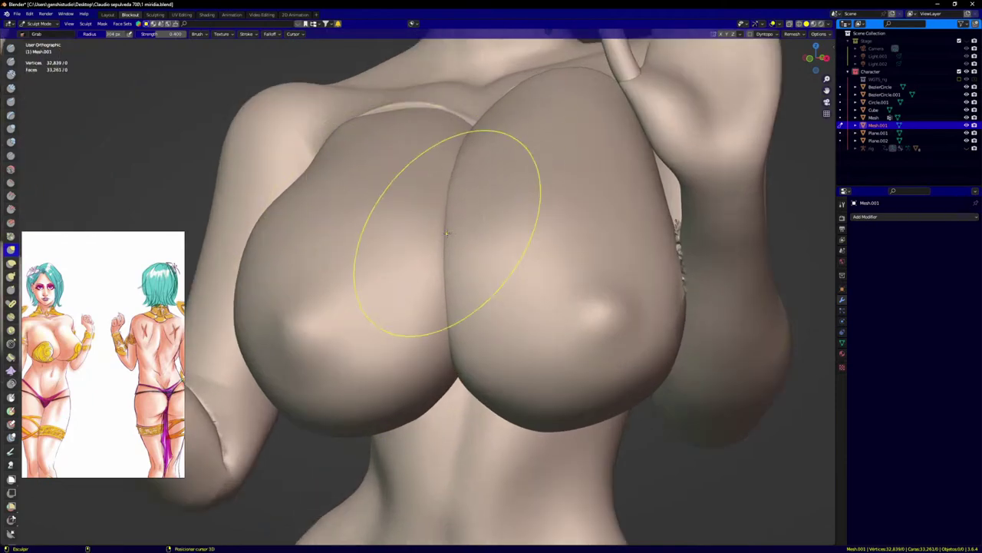
{"action": "left_click_drag", "start_coordinate": [458, 349], "coordinate": [462, 376]}
{"action": "scroll", "coordinate": [468, 149], "scroll_direction": "down", "scroll_amount": 5}
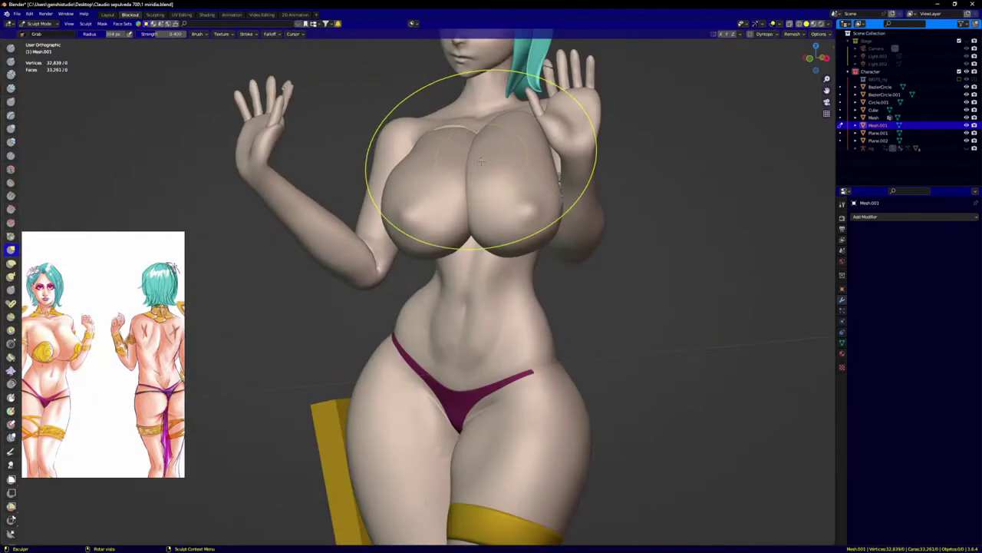
Step: Adjust the upper edge of the left breast on the chest with the Grab brush and compare both breasts with the torso
{"action": "mouse_move", "coordinate": [483, 158]}
{"action": "middle_mouse_down"}
{"action": "mouse_move", "coordinate": [495, 115]}
{"action": "mouse_move", "coordinate": [497, 127]}
{"action": "middle_mouse_up"}
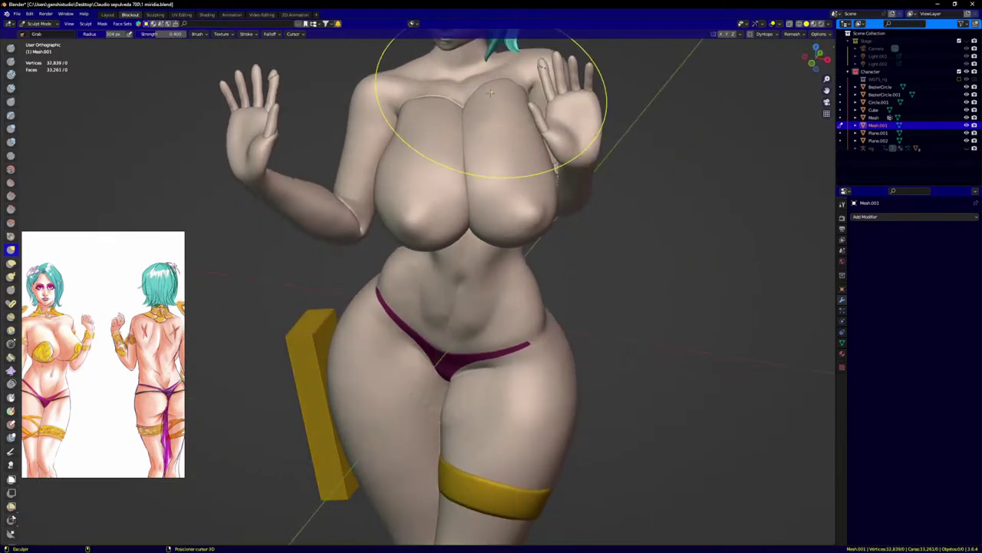
{"action": "left_click_drag", "start_coordinate": [483, 103], "coordinate": [495, 101]}
{"action": "middle_click_drag", "start_coordinate": [498, 101], "coordinate": [501, 71]}
{"action": "scroll", "coordinate": [513, 193], "scroll_direction": "down", "scroll_amount": 2}
{"action": "scroll", "coordinate": [519, 215], "scroll_direction": "up", "scroll_amount": 3}
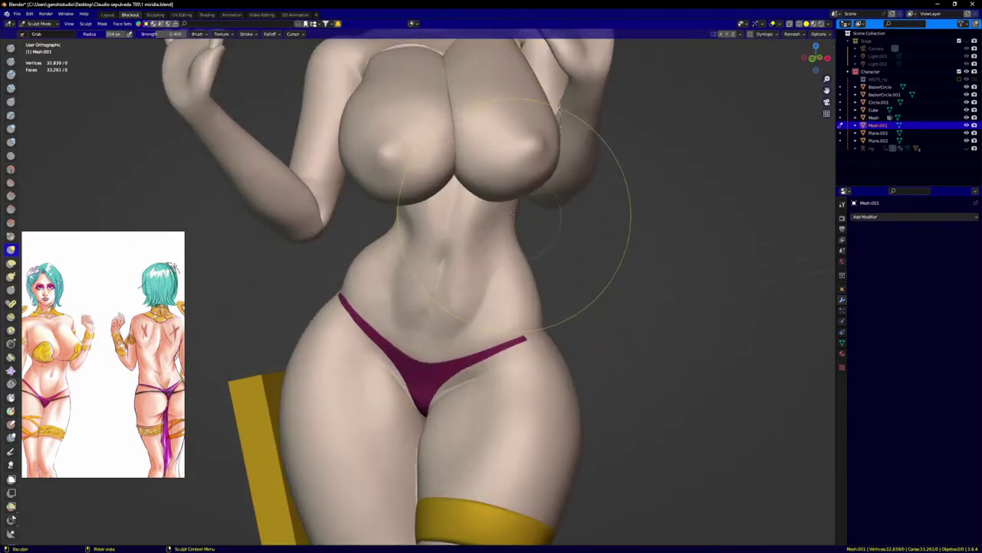
{"action": "scroll", "coordinate": [483, 196], "scroll_direction": "up", "scroll_amount": 3}
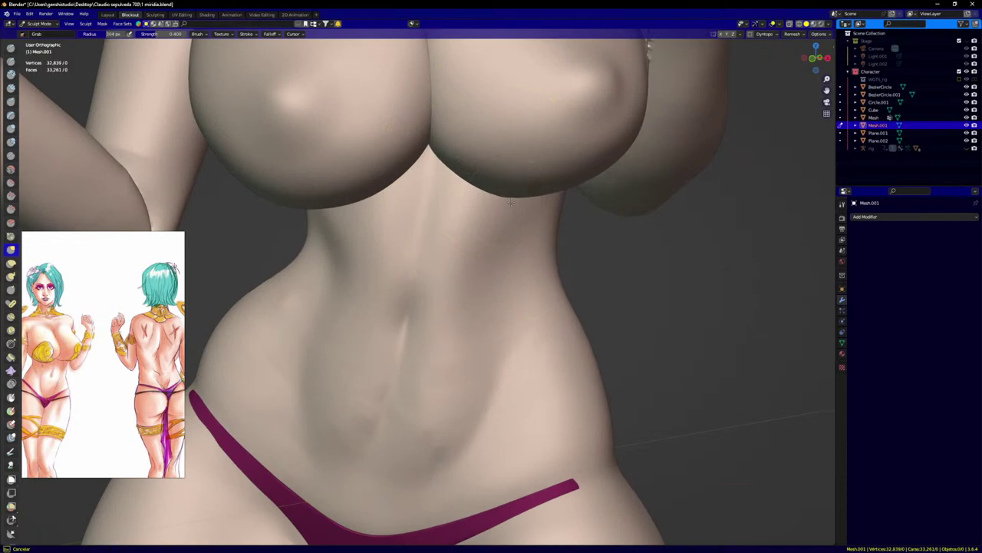
{"action": "scroll", "coordinate": [542, 221], "scroll_direction": "down", "scroll_amount": 8}
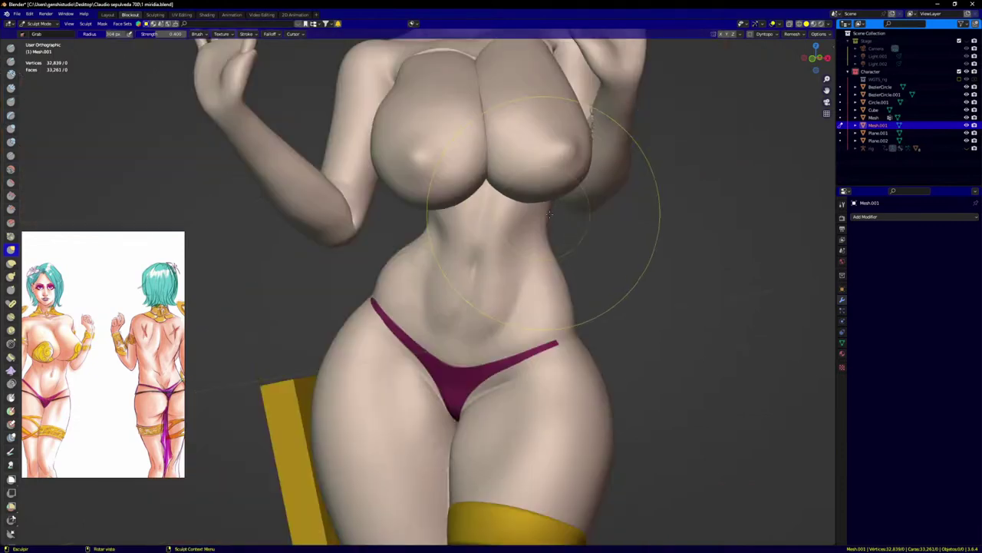
Step: Pull the underside of the left breast slightly downward with the Grab brush after checking the shape in front view
{"action": "key", "text": "KP_1"}
{"action": "middle_click_drag", "start_coordinate": [540, 184], "coordinate": [517, 235], "text": "shift"}
{"action": "scroll", "coordinate": [519, 234], "scroll_direction": "up", "scroll_amount": 8}
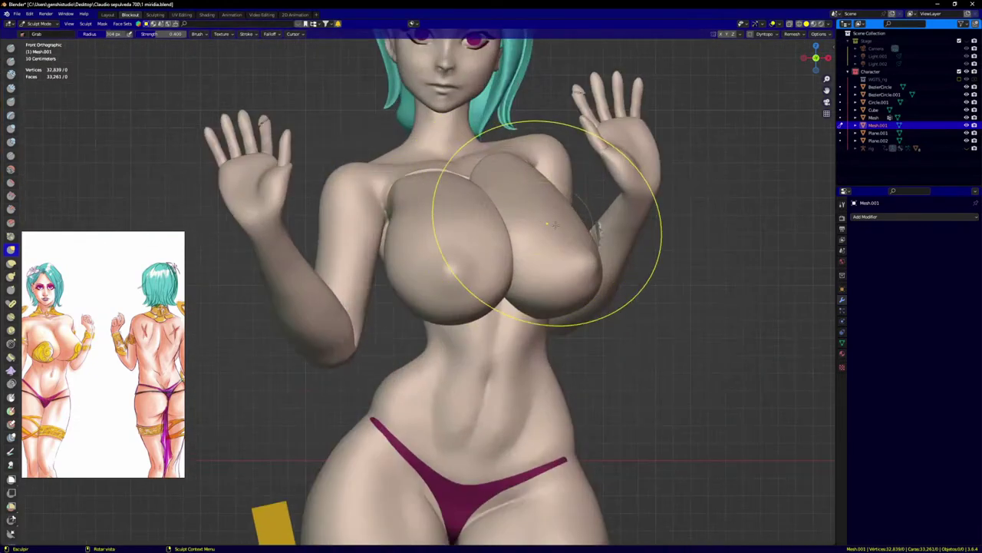
{"action": "middle_click_drag", "start_coordinate": [591, 302], "coordinate": [582, 287]}
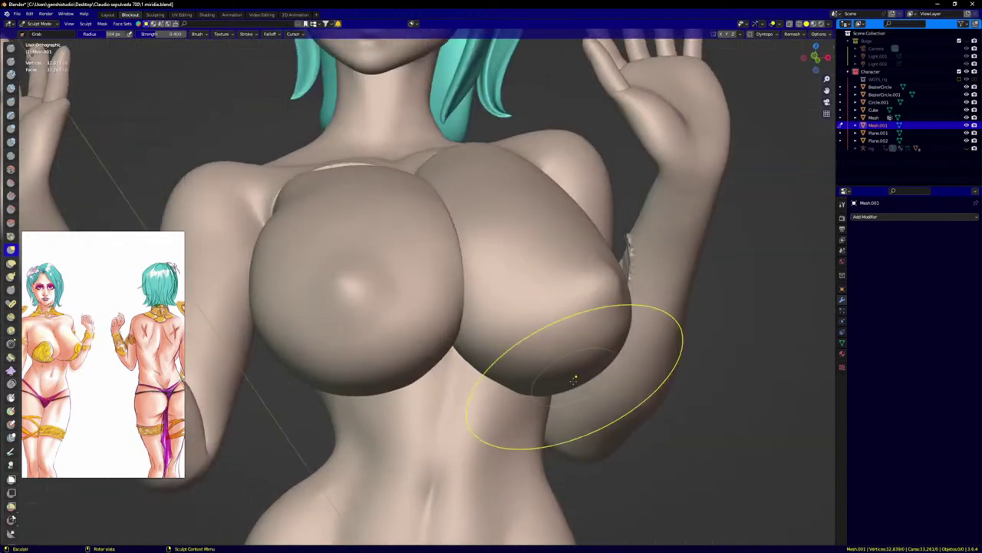
{"action": "left_click_drag", "start_coordinate": [576, 377], "coordinate": [581, 401]}
{"action": "middle_click_drag", "start_coordinate": [618, 380], "coordinate": [588, 459]}
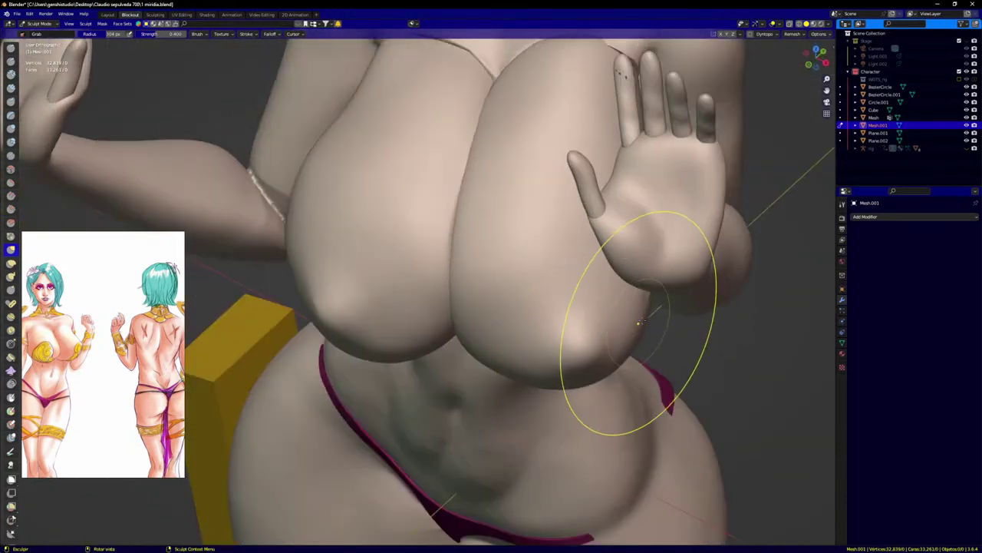
Step: Adjust the left breast's outer contour next to the raised hand and forearm with the Grab brush
{"action": "mouse_move", "coordinate": [643, 302]}
{"action": "middle_mouse_down"}
{"action": "mouse_move", "coordinate": [687, 300]}
{"action": "mouse_move", "coordinate": [643, 307]}
{"action": "mouse_move", "coordinate": [666, 301]}
{"action": "middle_mouse_up"}
{"action": "scroll", "coordinate": [651, 286], "scroll_direction": "up", "scroll_amount": 2}
{"action": "left_click_drag", "start_coordinate": [650, 288], "coordinate": [652, 202]}
{"action": "middle_click_drag", "start_coordinate": [697, 203], "coordinate": [707, 170]}
{"action": "left_click_drag", "start_coordinate": [621, 153], "coordinate": [624, 157]}
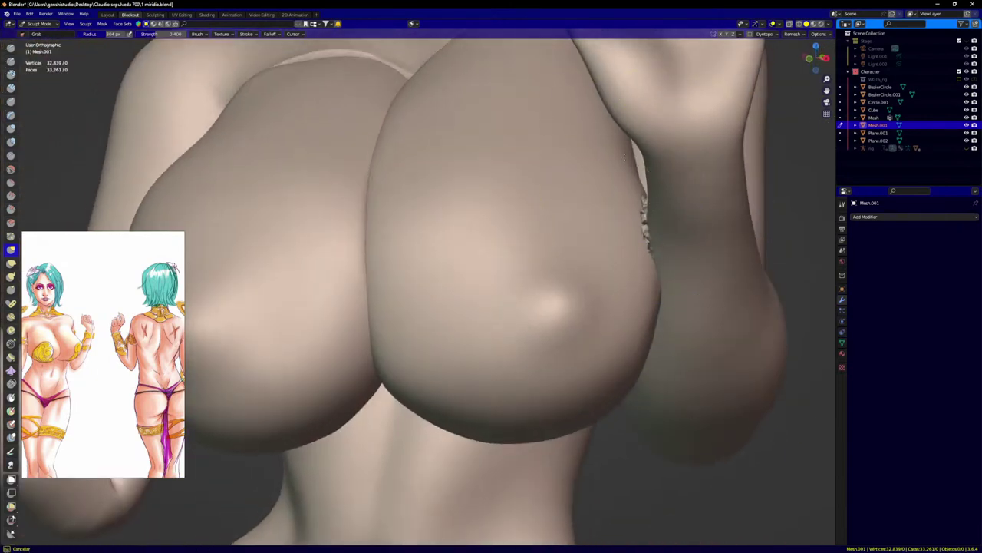
Step: Reshape the front tip of the left breast and the surface beside the forearm with small Grab strokes
{"action": "mouse_move", "coordinate": [633, 184]}
{"action": "middle_mouse_down"}
{"action": "mouse_move", "coordinate": [566, 191]}
{"action": "mouse_move", "coordinate": [556, 169]}
{"action": "middle_mouse_up"}
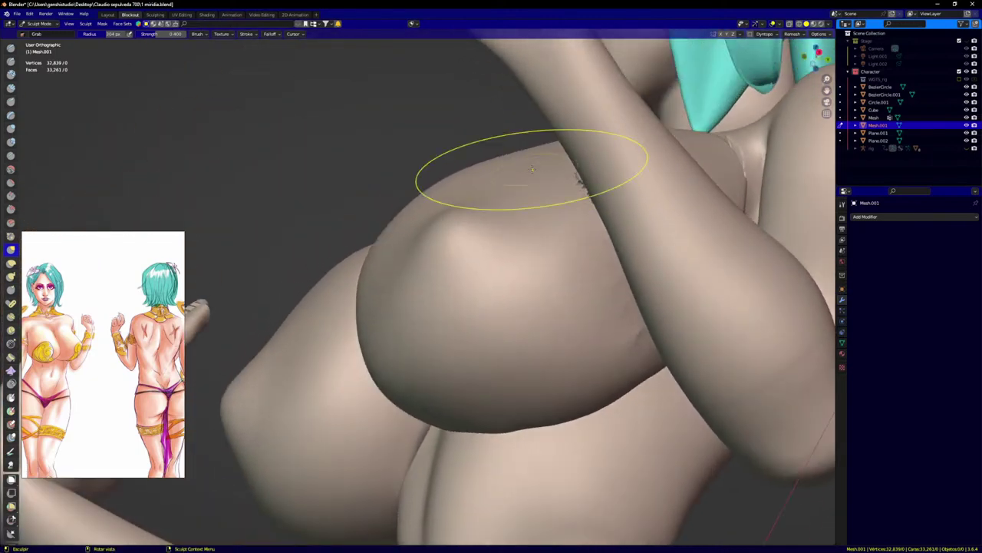
{"action": "left_click_drag", "start_coordinate": [470, 234], "coordinate": [453, 220]}
{"action": "mouse_move", "coordinate": [455, 224]}
{"action": "middle_mouse_down"}
{"action": "mouse_move", "coordinate": [505, 241]}
{"action": "mouse_move", "coordinate": [583, 242]}
{"action": "middle_mouse_up"}
{"action": "left_click_drag", "start_coordinate": [463, 242], "coordinate": [466, 231]}
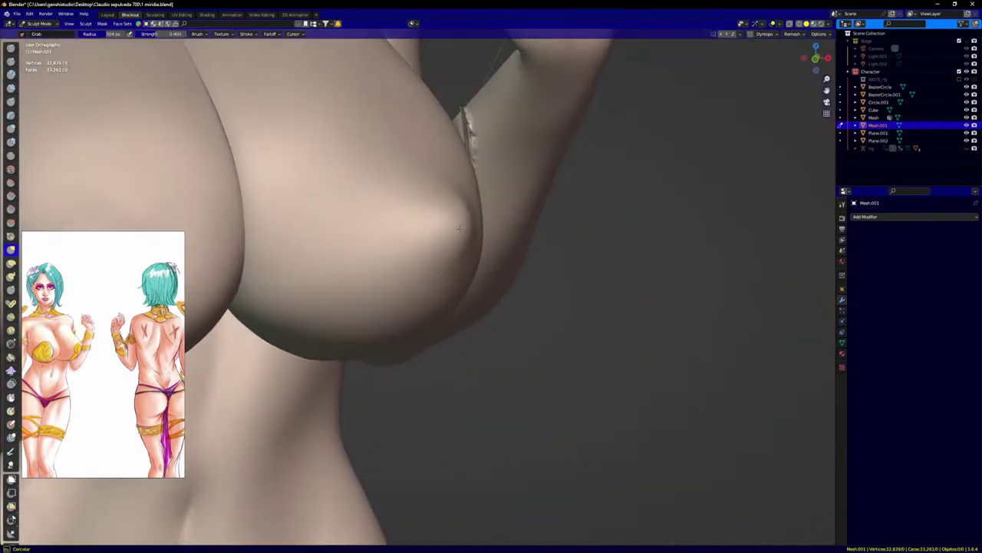
{"action": "mouse_move", "coordinate": [480, 228]}
{"action": "middle_mouse_down"}
{"action": "mouse_move", "coordinate": [439, 270]}
{"action": "mouse_move", "coordinate": [353, 219]}
{"action": "middle_mouse_up"}
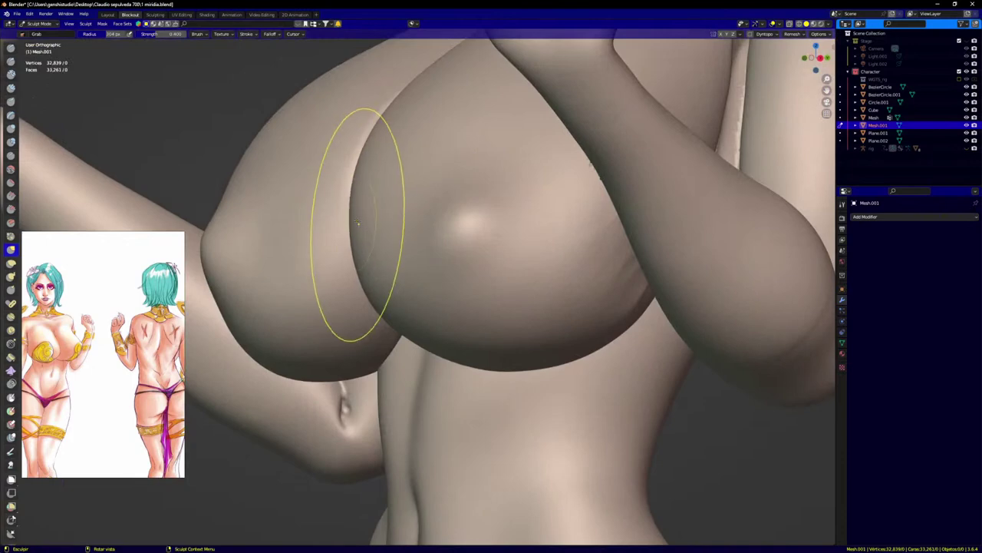
{"action": "left_click_drag", "start_coordinate": [601, 267], "coordinate": [602, 267]}
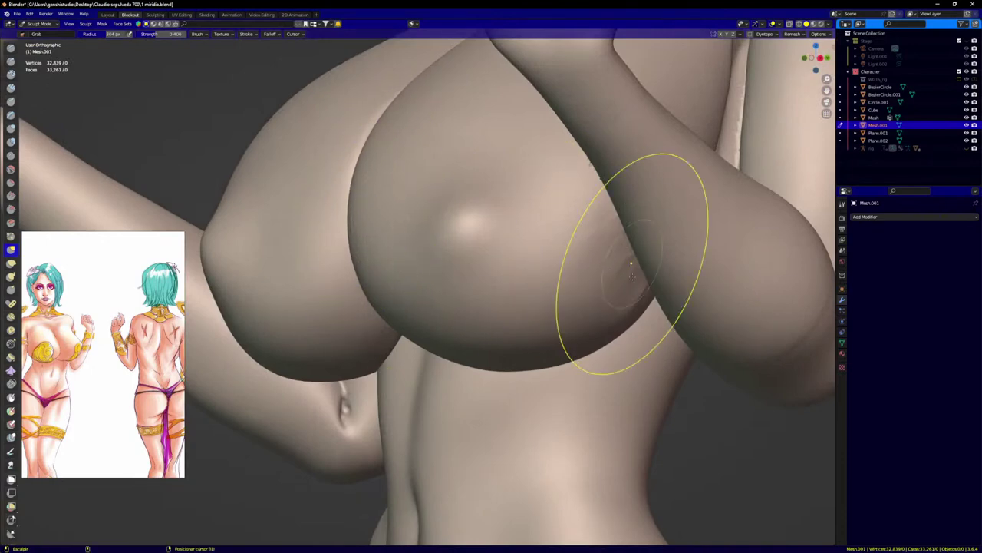
Step: Fit the left breast's outer side behind the forearm and its top edge near the shoulder with the Grab brush
{"action": "middle_click_drag", "start_coordinate": [634, 280], "coordinate": [590, 307]}
{"action": "left_click_drag", "start_coordinate": [675, 209], "coordinate": [682, 201]}
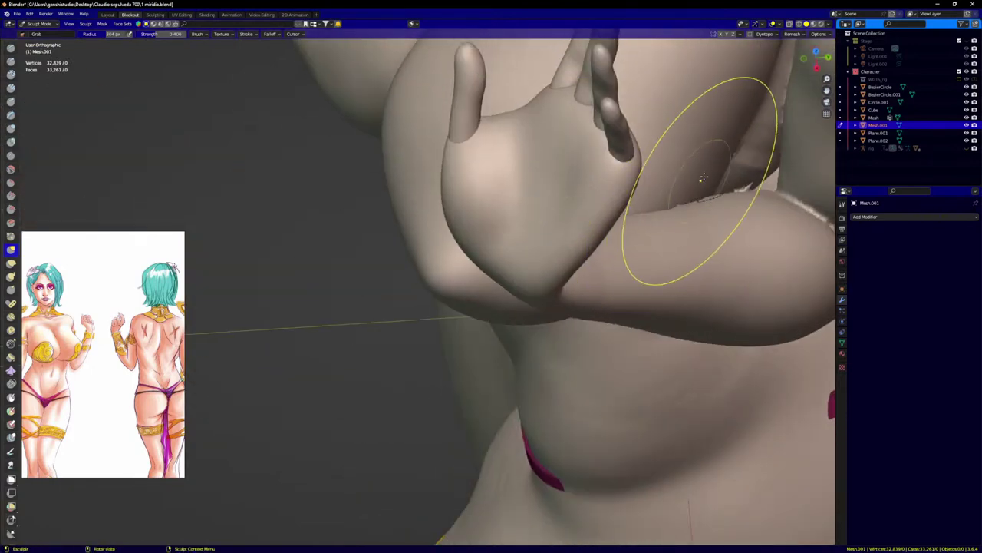
{"action": "middle_click_drag", "start_coordinate": [698, 186], "coordinate": [757, 176]}
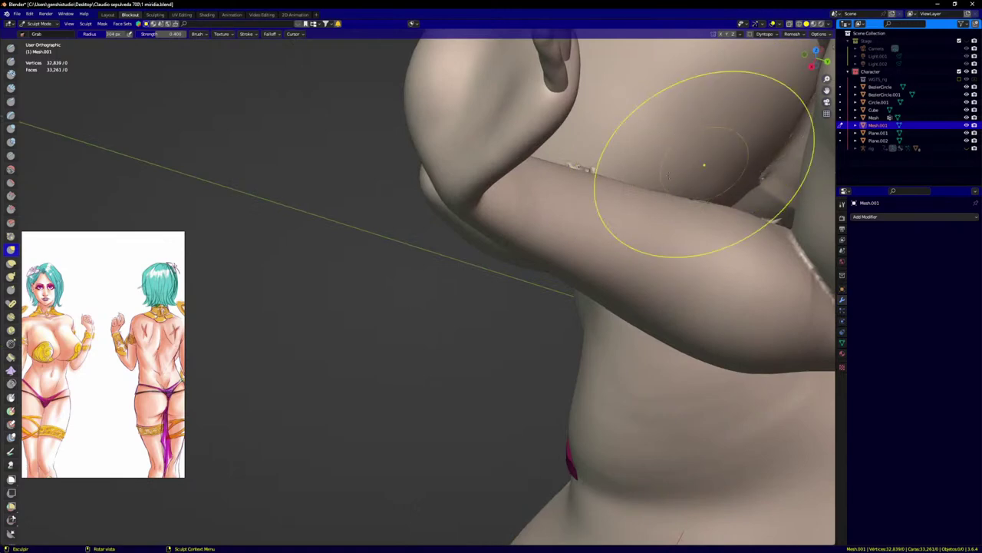
{"action": "mouse_move", "coordinate": [680, 176]}
{"action": "middle_mouse_down"}
{"action": "mouse_move", "coordinate": [583, 278]}
{"action": "mouse_move", "coordinate": [533, 235]}
{"action": "middle_mouse_up"}
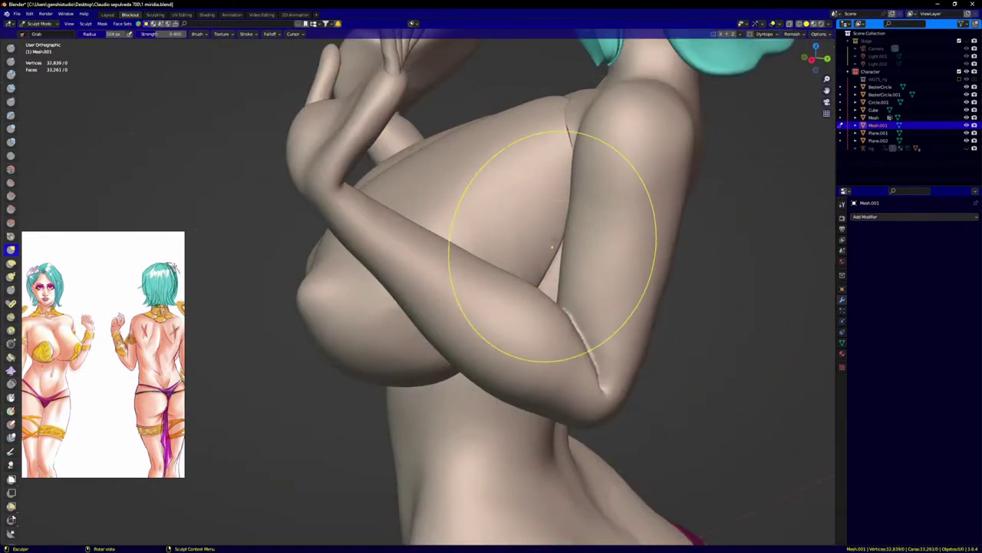
{"action": "left_click_drag", "start_coordinate": [551, 244], "coordinate": [544, 235]}
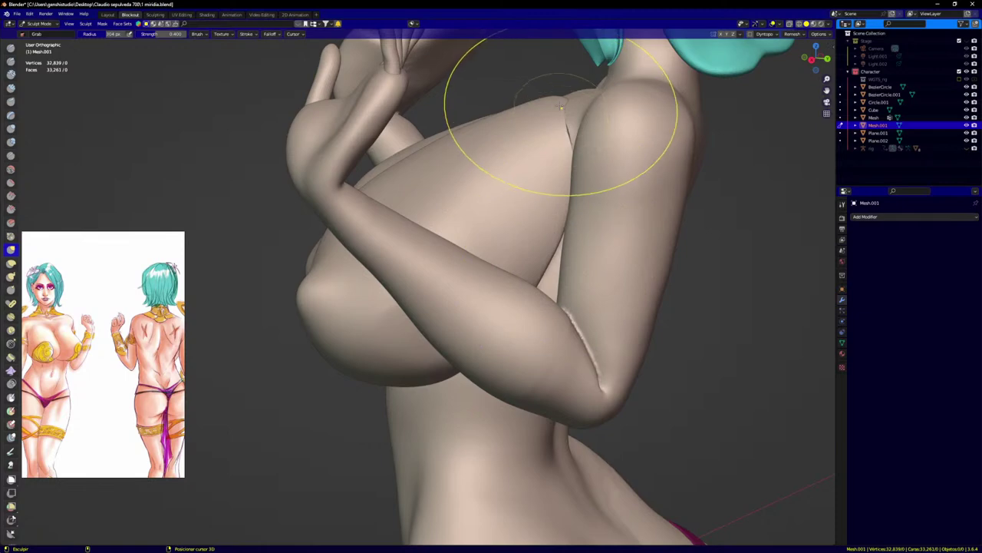
{"action": "left_click_drag", "start_coordinate": [531, 105], "coordinate": [525, 118]}
Step: Reshape the lower outer side of the left breast beside the elbow with the Grab brush
{"action": "middle_click_drag", "start_coordinate": [503, 219], "coordinate": [470, 305]}
{"action": "left_click_drag", "start_coordinate": [456, 337], "coordinate": [460, 318]}
{"action": "mouse_move", "coordinate": [464, 305]}
{"action": "middle_mouse_down"}
{"action": "mouse_move", "coordinate": [553, 261]}
{"action": "mouse_move", "coordinate": [620, 256]}
{"action": "middle_mouse_up"}
{"action": "scroll", "coordinate": [540, 277], "scroll_direction": "up", "scroll_amount": 4}
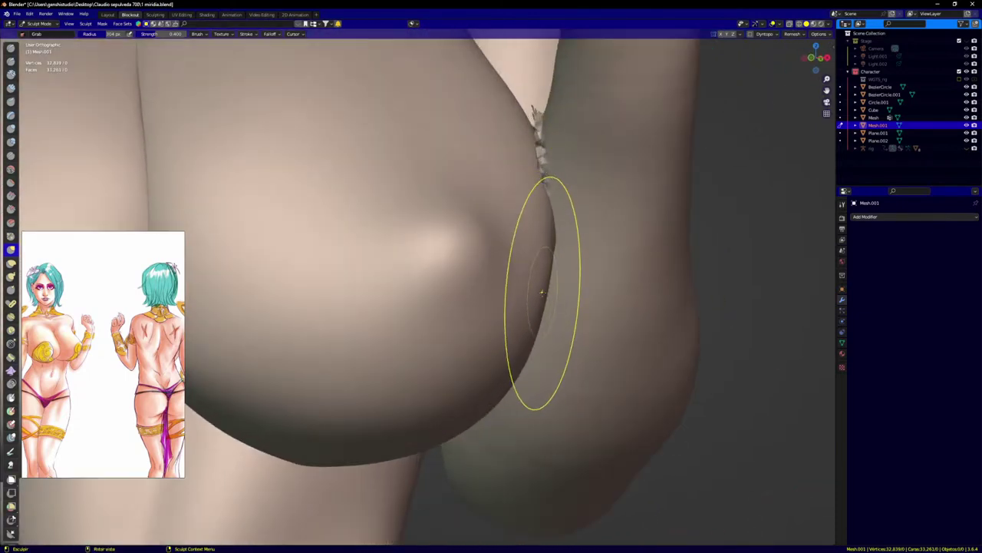
{"action": "middle_click_drag", "start_coordinate": [542, 291], "coordinate": [486, 305]}
{"action": "mouse_move", "coordinate": [487, 305]}
{"action": "left_mouse_down"}
{"action": "mouse_move", "coordinate": [474, 315]}
{"action": "mouse_move", "coordinate": [476, 345]}
{"action": "left_mouse_up"}
{"action": "middle_click_drag", "start_coordinate": [476, 345], "coordinate": [460, 344]}
{"action": "left_click_drag", "start_coordinate": [466, 327], "coordinate": [451, 255]}
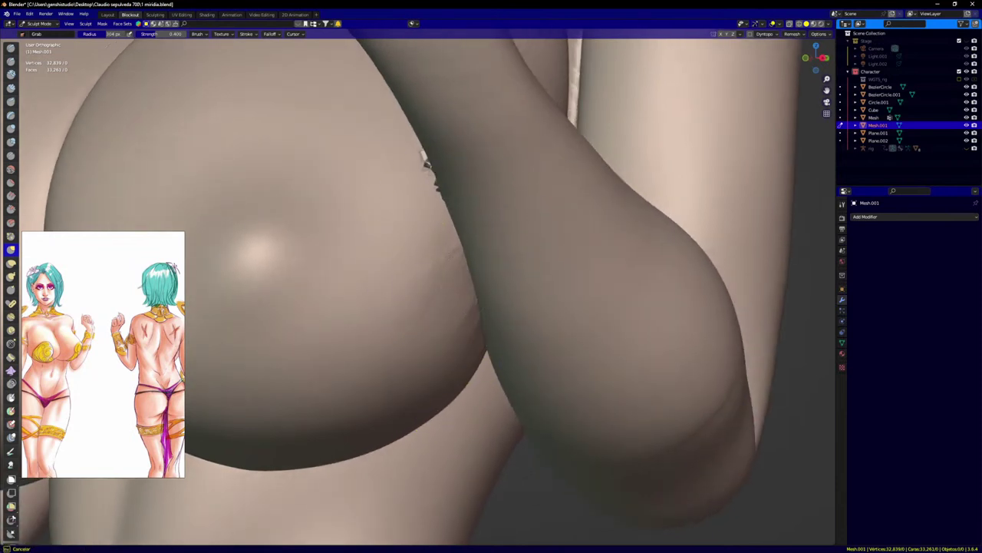
{"action": "middle_click_drag", "start_coordinate": [447, 328], "coordinate": [439, 290]}
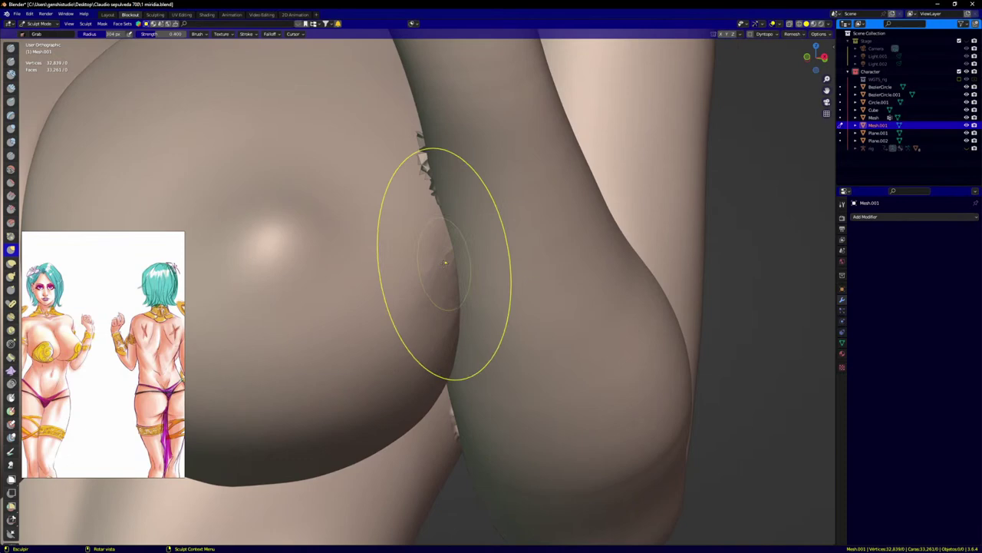
Step: Smooth the line where the left breast's lower outer edge meets the ribcage beneath the arm using Grab strokes
{"action": "middle_click_drag", "start_coordinate": [495, 307], "coordinate": [489, 209], "text": "ctrl"}
{"action": "mouse_move", "coordinate": [473, 422]}
{"action": "middle_mouse_down"}
{"action": "mouse_move", "coordinate": [467, 345]}
{"action": "mouse_move", "coordinate": [475, 402]}
{"action": "mouse_move", "coordinate": [463, 450]}
{"action": "middle_mouse_up"}
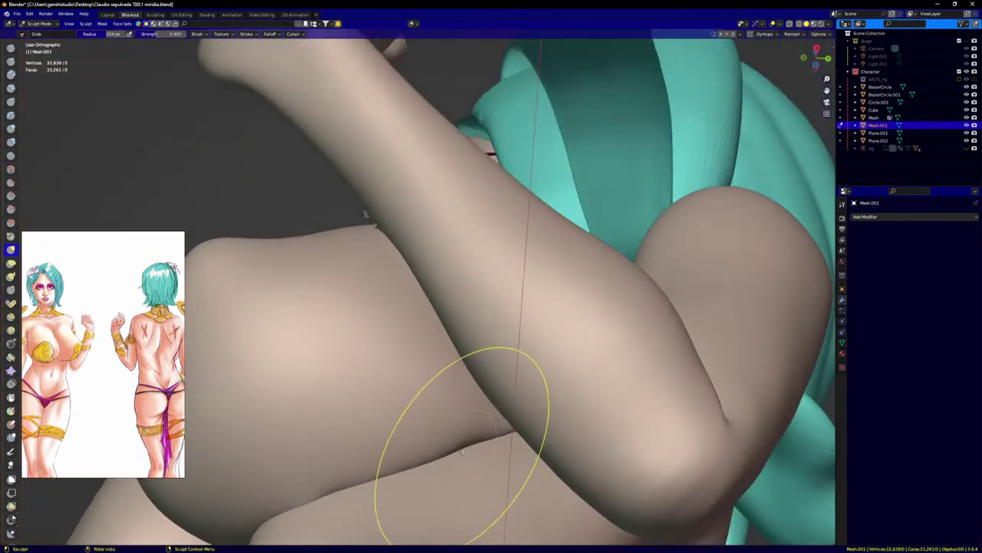
{"action": "scroll", "coordinate": [465, 449], "scroll_direction": "up", "scroll_amount": 3}
{"action": "mouse_move", "coordinate": [472, 445]}
{"action": "left_mouse_down"}
{"action": "mouse_move", "coordinate": [496, 438]}
{"action": "mouse_move", "coordinate": [461, 446]}
{"action": "left_mouse_up"}
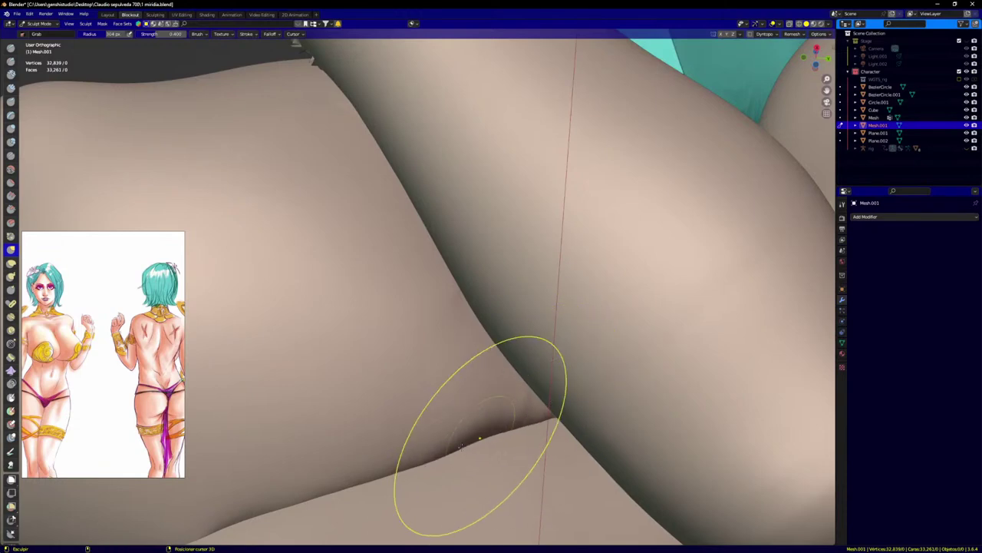
{"action": "left_click_drag", "start_coordinate": [559, 407], "coordinate": [541, 420]}
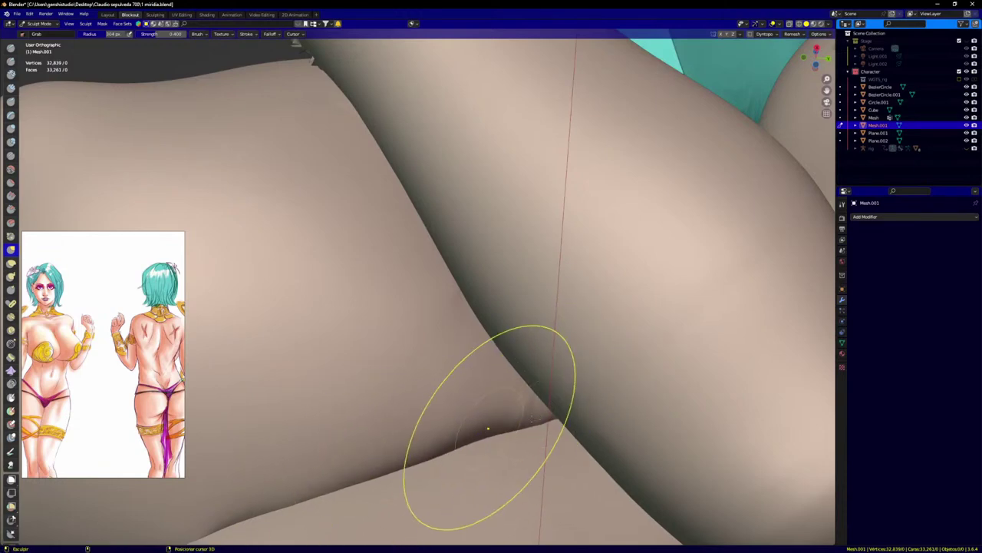
{"action": "mouse_move", "coordinate": [519, 405]}
{"action": "middle_mouse_down"}
{"action": "mouse_move", "coordinate": [478, 428]}
{"action": "mouse_move", "coordinate": [529, 482]}
{"action": "mouse_move", "coordinate": [382, 413]}
{"action": "middle_mouse_up"}
Step: Reshape the left breast's lower edge from the cleavage base to the outer underside with the Grab brush
{"action": "left_click_drag", "start_coordinate": [381, 335], "coordinate": [367, 345]}
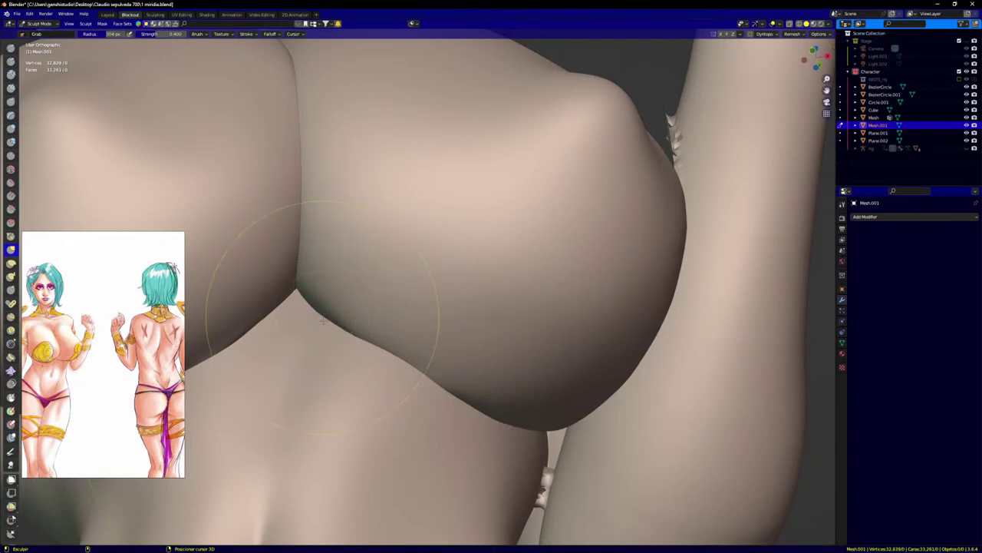
{"action": "left_click_drag", "start_coordinate": [335, 321], "coordinate": [325, 309]}
{"action": "left_click_drag", "start_coordinate": [469, 395], "coordinate": [491, 399]}
{"action": "mouse_move", "coordinate": [522, 376]}
{"action": "middle_mouse_down"}
{"action": "mouse_move", "coordinate": [492, 423]}
{"action": "mouse_move", "coordinate": [462, 365]}
{"action": "middle_mouse_up"}
{"action": "left_click_drag", "start_coordinate": [551, 389], "coordinate": [603, 421]}
{"action": "mouse_move", "coordinate": [443, 370]}
{"action": "middle_mouse_down"}
{"action": "mouse_move", "coordinate": [512, 407]}
{"action": "mouse_move", "coordinate": [542, 274]}
{"action": "middle_mouse_up"}
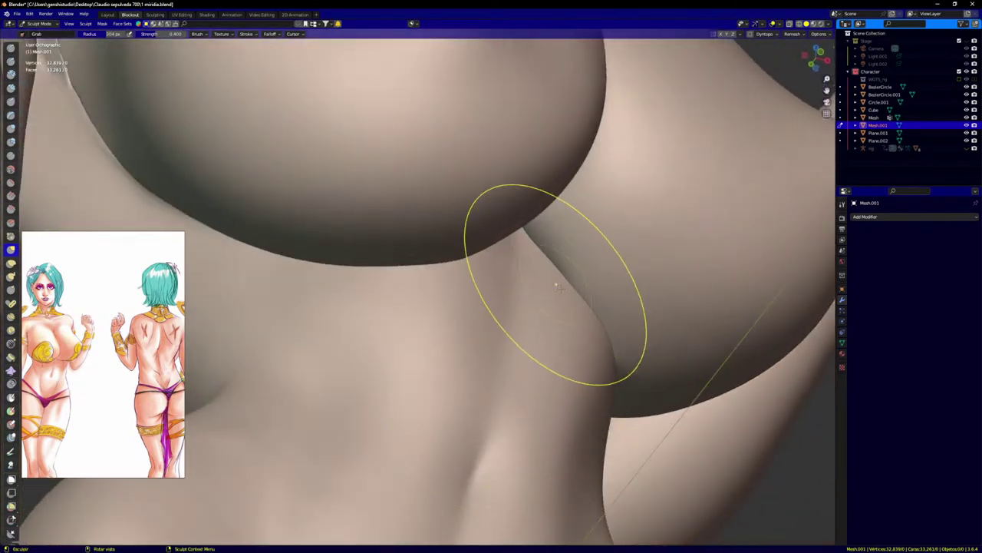
Step: Compare both breasts in front view and refine the profile of the left breast's tip with the Grab brush
{"action": "scroll", "coordinate": [560, 309], "scroll_direction": "down", "scroll_amount": 10}
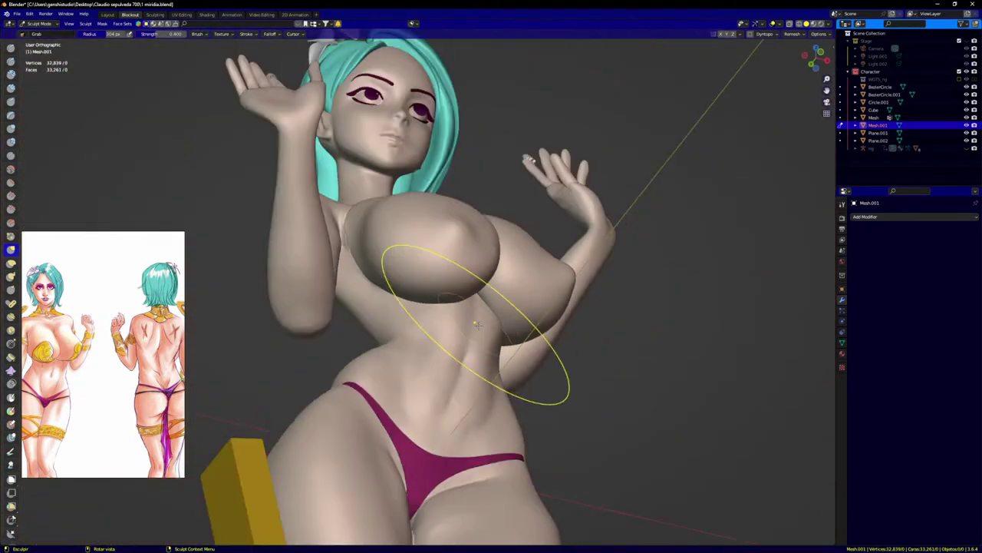
{"action": "key", "text": "KP_1"}
{"action": "scroll", "coordinate": [501, 298], "scroll_direction": "up", "scroll_amount": 5}
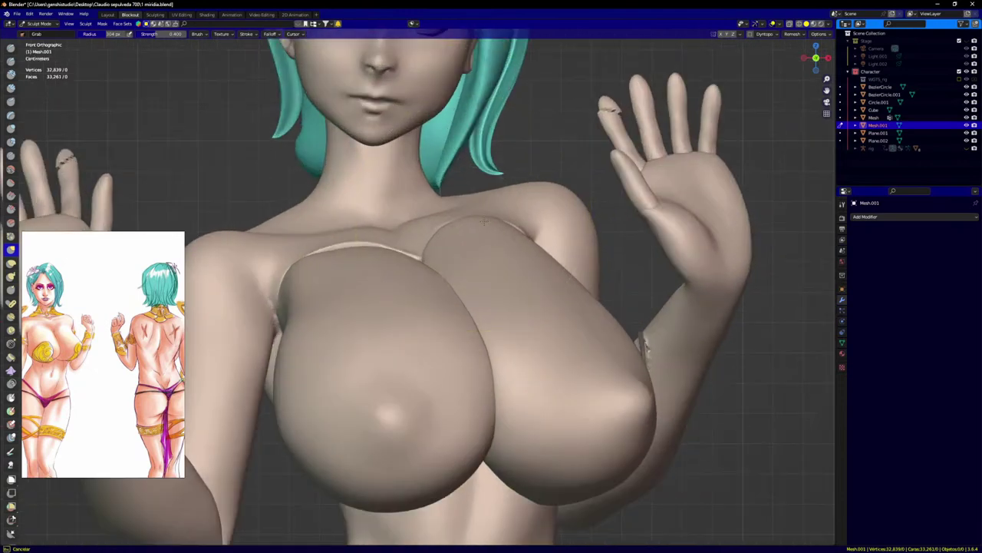
{"action": "scroll", "coordinate": [438, 244], "scroll_direction": "down", "scroll_amount": 5}
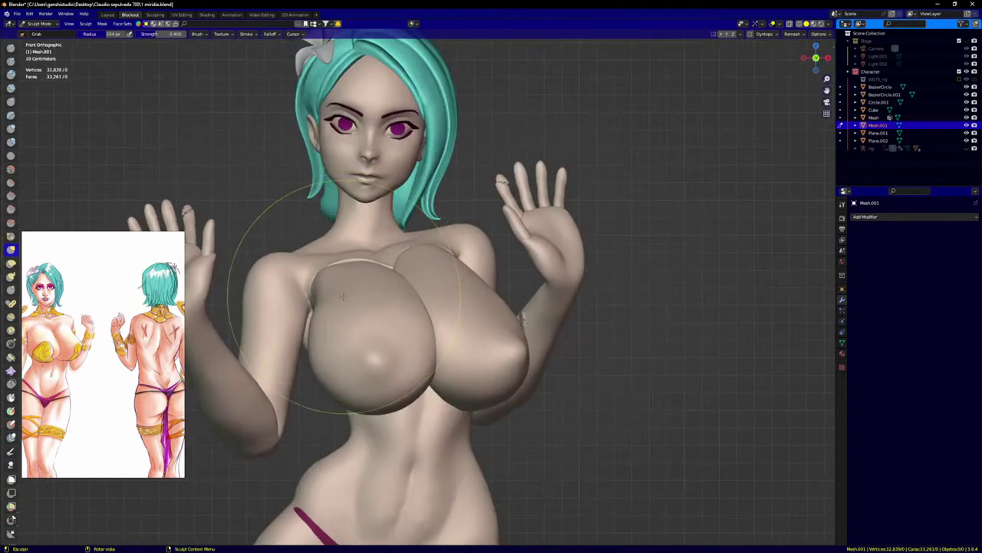
{"action": "middle_click_drag", "start_coordinate": [434, 303], "coordinate": [529, 315]}
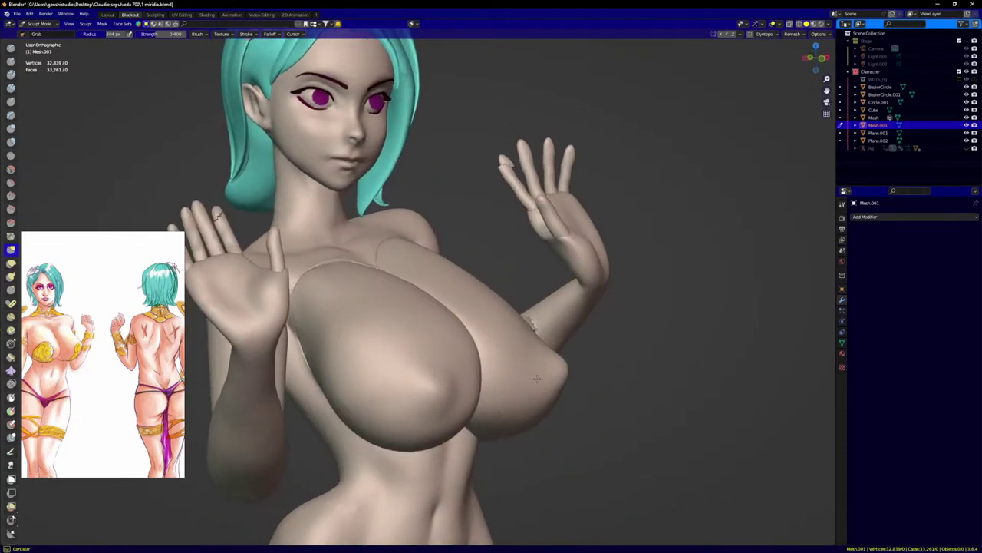
{"action": "scroll", "coordinate": [505, 416], "scroll_direction": "up", "scroll_amount": 4}
{"action": "middle_click_drag", "start_coordinate": [502, 420], "coordinate": [522, 446]}
{"action": "left_click_drag", "start_coordinate": [535, 365], "coordinate": [531, 360]}
{"action": "scroll", "coordinate": [586, 314], "scroll_direction": "up", "scroll_amount": 3}
{"action": "left_click_drag", "start_coordinate": [561, 319], "coordinate": [557, 320]}
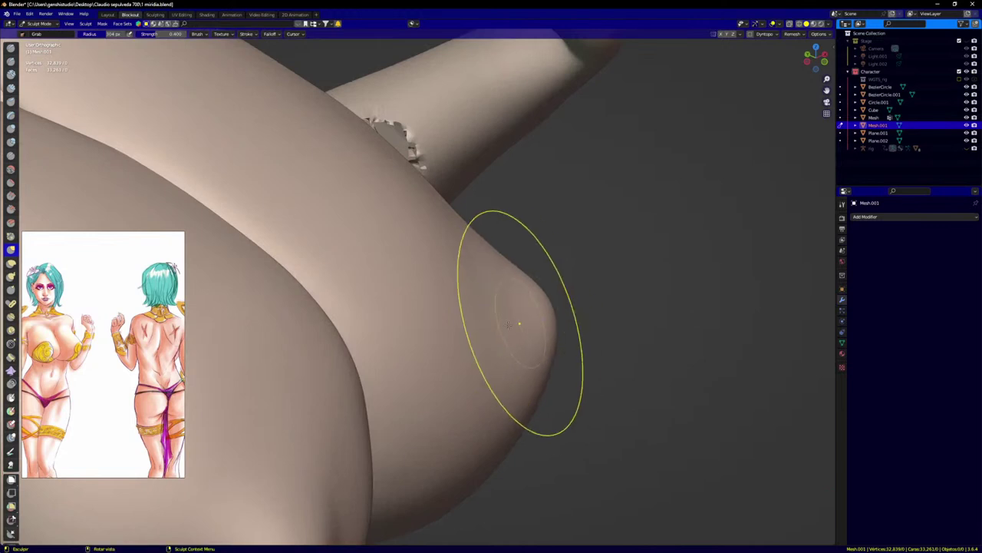
{"action": "middle_click_drag", "start_coordinate": [508, 324], "coordinate": [483, 330]}
Step: Examine both breasts from above, from the side and in front view to compare their shape and symmetry
{"action": "scroll", "coordinate": [455, 224], "scroll_direction": "down", "scroll_amount": 5}
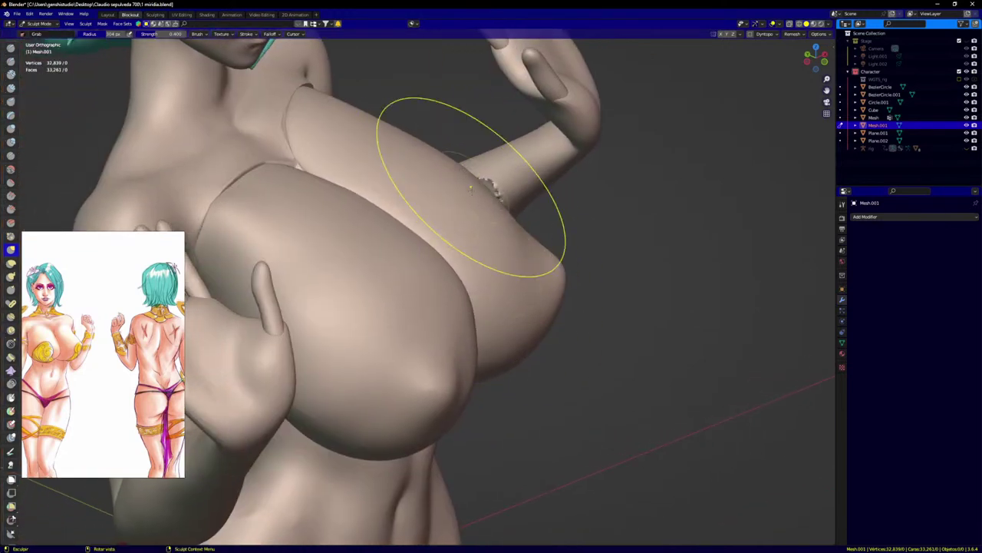
{"action": "mouse_move", "coordinate": [433, 205]}
{"action": "middle_mouse_down"}
{"action": "mouse_move", "coordinate": [489, 203]}
{"action": "mouse_move", "coordinate": [418, 207]}
{"action": "middle_mouse_up"}
{"action": "scroll", "coordinate": [419, 207], "scroll_direction": "up", "scroll_amount": 2}
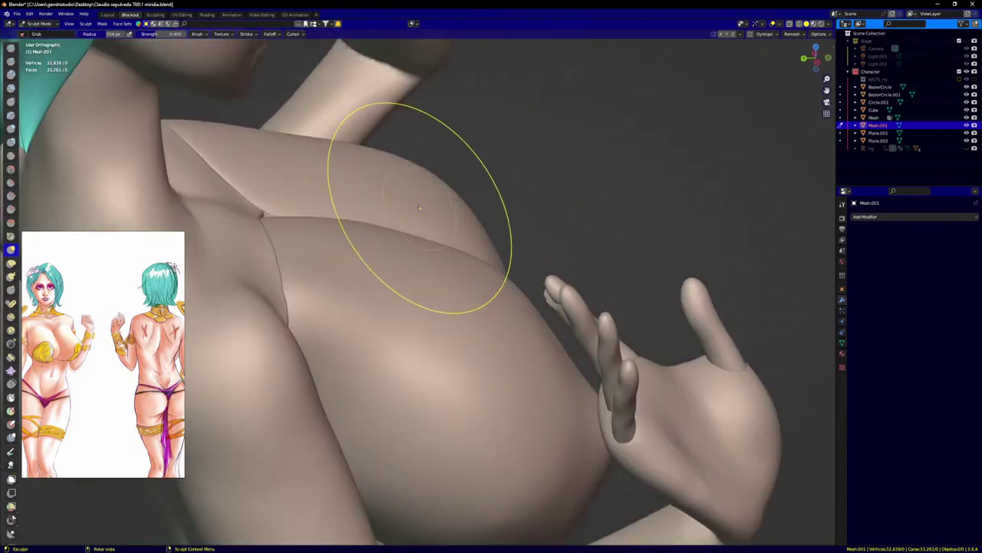
{"action": "scroll", "coordinate": [468, 167], "scroll_direction": "down", "scroll_amount": 5}
{"action": "key", "text": "KP_1"}
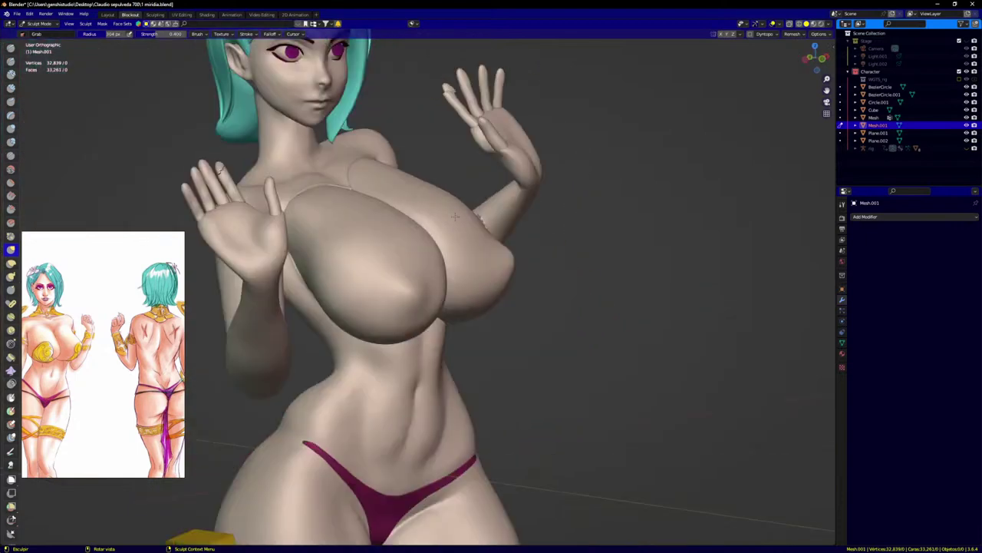
{"action": "scroll", "coordinate": [462, 238], "scroll_direction": "down", "scroll_amount": 4}
{"action": "mouse_move", "coordinate": [439, 249]}
{"action": "middle_mouse_down", "text": "shift"}
{"action": "mouse_move", "coordinate": [385, 220]}
{"action": "mouse_move", "coordinate": [454, 210]}
{"action": "middle_mouse_up", "text": "shift"}
{"action": "scroll", "coordinate": [434, 228], "scroll_direction": "up", "scroll_amount": 5}
{"action": "scroll", "coordinate": [476, 242], "scroll_direction": "up", "scroll_amount": 5}
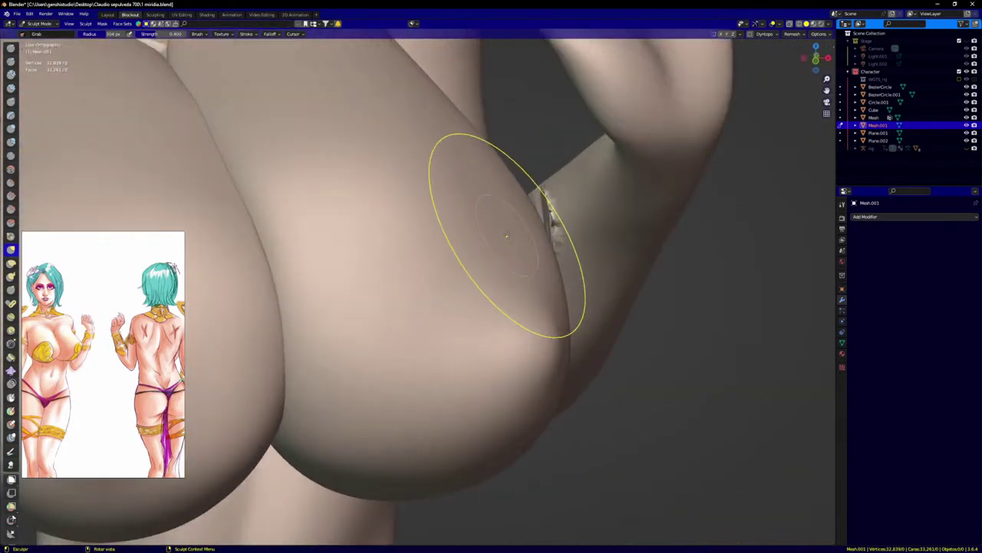
{"action": "scroll", "coordinate": [495, 189], "scroll_direction": "down", "scroll_amount": 5}
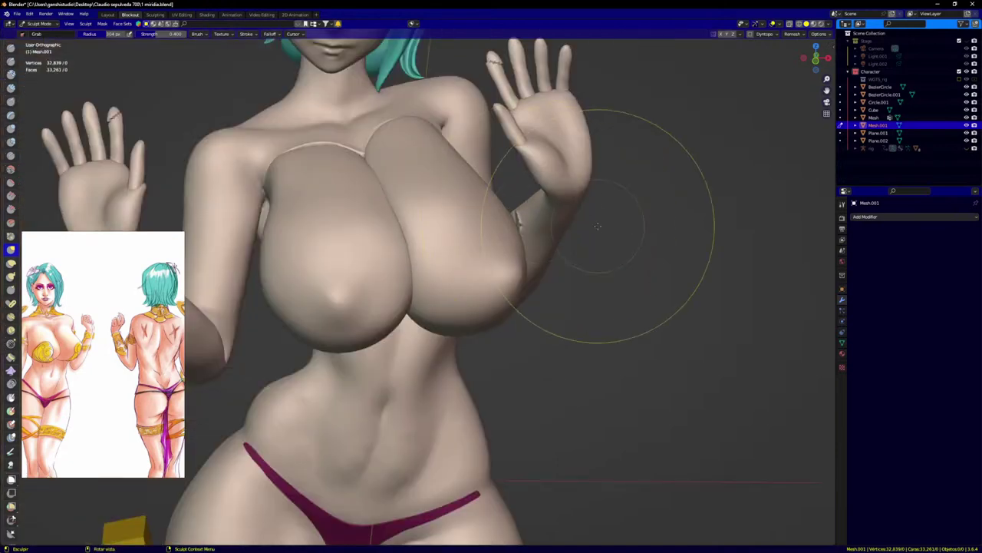
{"action": "mouse_move", "coordinate": [596, 225]}
{"action": "middle_mouse_down"}
{"action": "mouse_move", "coordinate": [519, 223]}
{"action": "mouse_move", "coordinate": [549, 192]}
{"action": "middle_mouse_up"}
{"action": "middle_click_drag", "start_coordinate": [439, 282], "coordinate": [478, 329]}
{"action": "key", "text": "KP_1"}
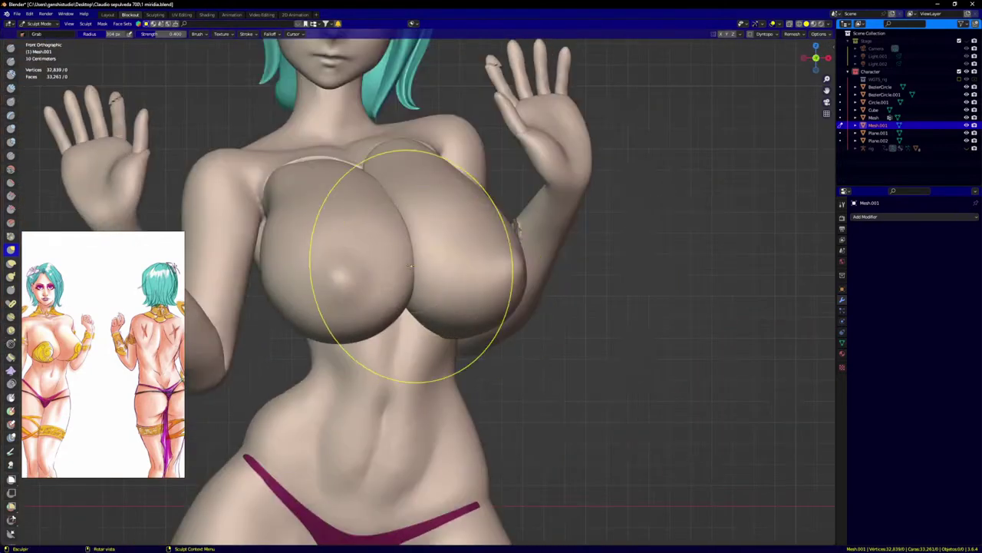
{"action": "scroll", "coordinate": [413, 244], "scroll_direction": "up", "scroll_amount": 2}
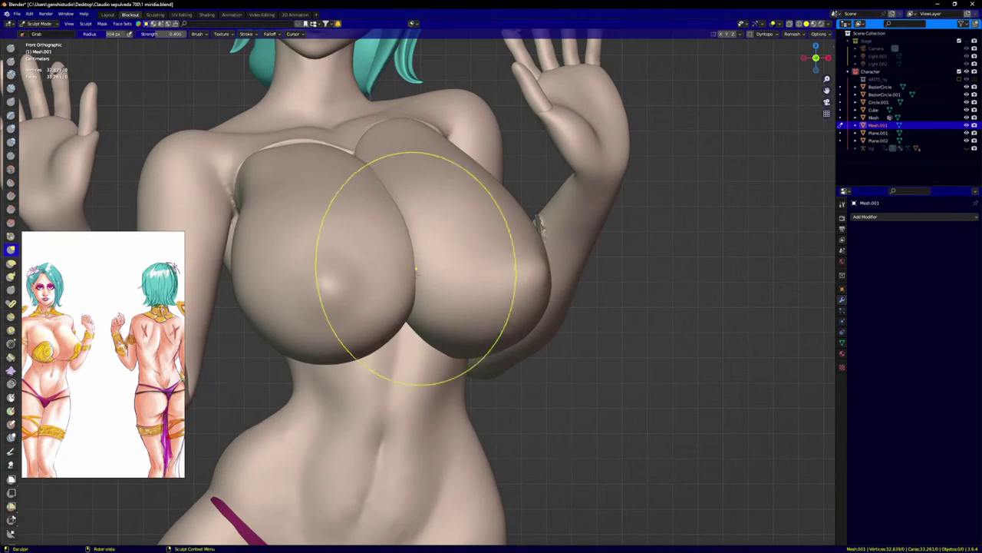
Step: Reshape the left breast's inner edge along the cleavage with Grab brush strokes from several angles
{"action": "left_click_drag", "start_coordinate": [414, 206], "coordinate": [413, 219]}
{"action": "middle_click_drag", "start_coordinate": [430, 250], "coordinate": [412, 261]}
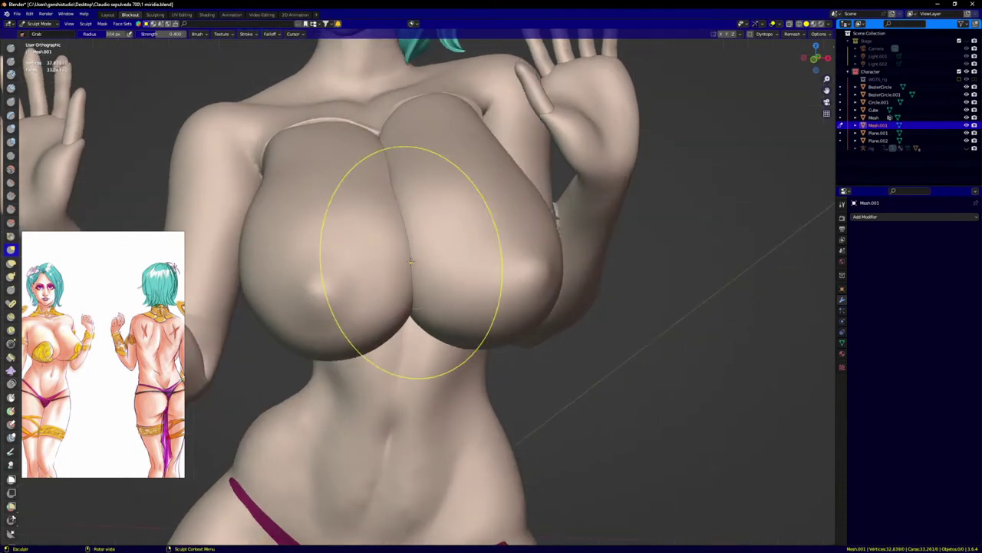
{"action": "left_click_drag", "start_coordinate": [412, 261], "coordinate": [412, 263]}
{"action": "middle_click_drag", "start_coordinate": [412, 231], "coordinate": [407, 268]}
{"action": "left_click_drag", "start_coordinate": [414, 219], "coordinate": [420, 188]}
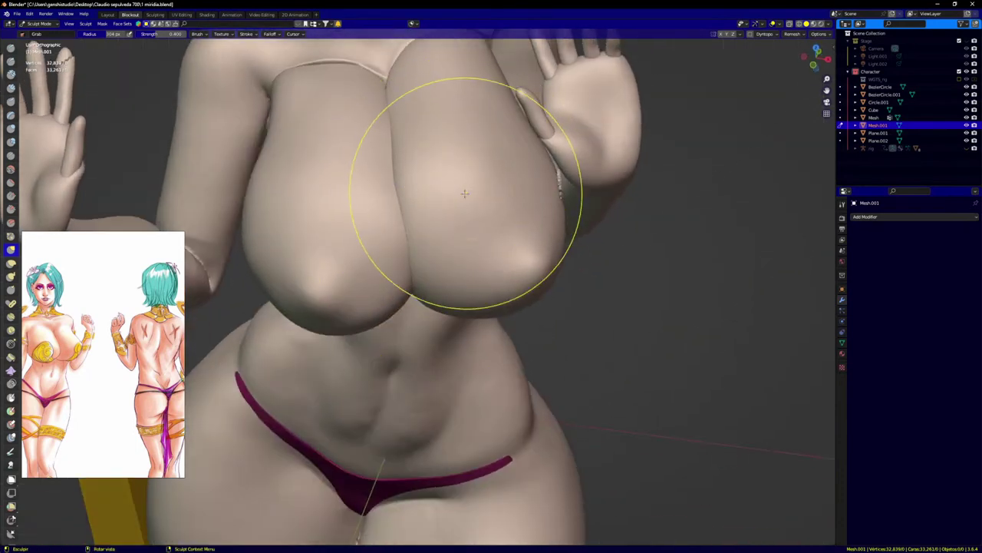
{"action": "left_click_drag", "start_coordinate": [408, 135], "coordinate": [400, 129]}
{"action": "scroll", "coordinate": [400, 129], "scroll_direction": "up", "scroll_amount": 4}
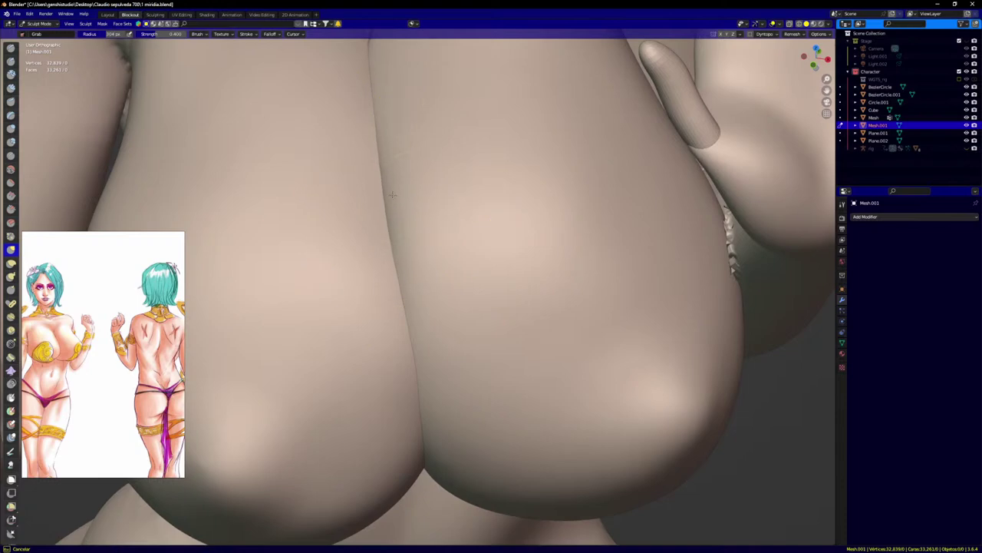
{"action": "scroll", "coordinate": [386, 235], "scroll_direction": "down", "scroll_amount": 4}
{"action": "mouse_move", "coordinate": [407, 241]}
{"action": "middle_mouse_down"}
{"action": "mouse_move", "coordinate": [440, 191]}
{"action": "mouse_move", "coordinate": [437, 245]}
{"action": "middle_mouse_up"}
{"action": "scroll", "coordinate": [437, 247], "scroll_direction": "up", "scroll_amount": 1}
{"action": "scroll", "coordinate": [437, 246], "scroll_direction": "up", "scroll_amount": 1}
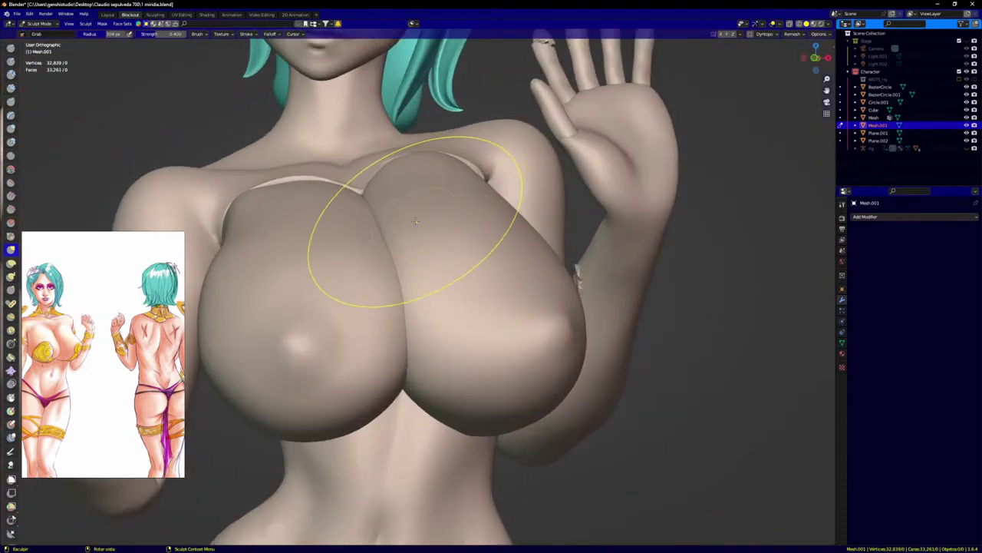
Step: Define the left breast's inner edge along the cleavage with a resized Crease brush
{"action": "key", "text": "shift+c"}
{"action": "key", "text": "f"}
{"action": "left_click", "coordinate": [359, 223]}
{"action": "scroll", "coordinate": [360, 230], "scroll_direction": "up", "scroll_amount": 2}
{"action": "middle_click_drag", "start_coordinate": [372, 221], "coordinate": [365, 210]}
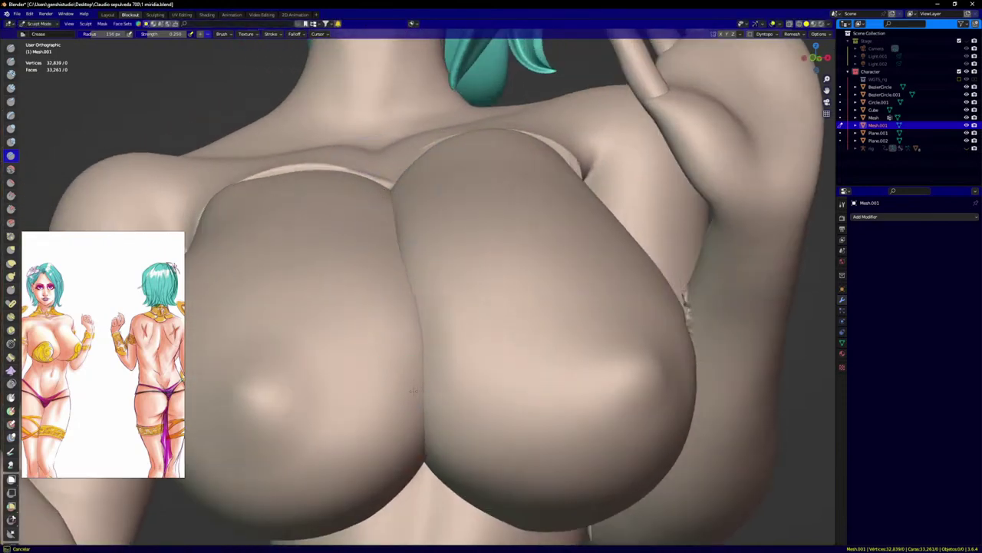
Step: Refine the cleavage line on the left breast's inner side with the Grab brush
{"action": "key", "text": "g"}
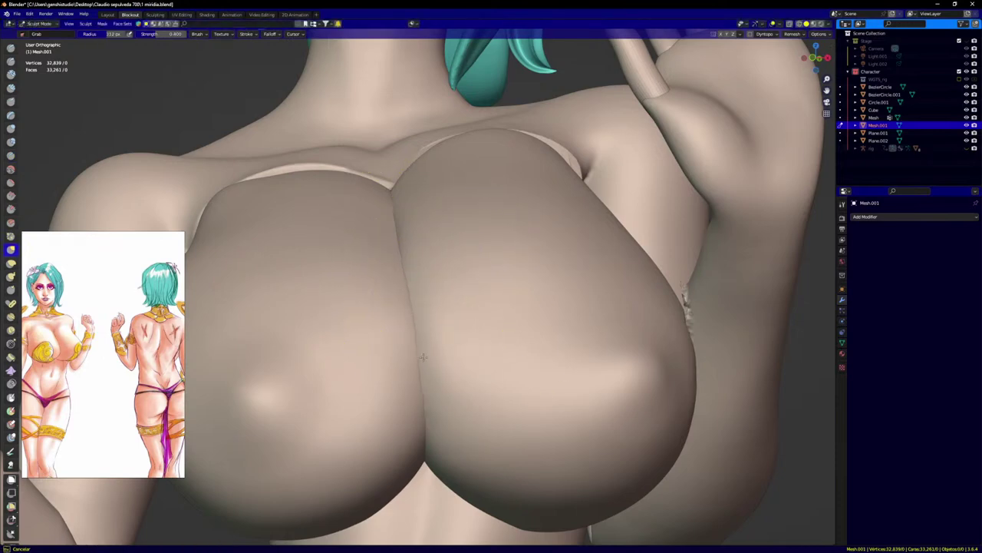
{"action": "scroll", "coordinate": [426, 303], "scroll_direction": "up", "scroll_amount": 4}
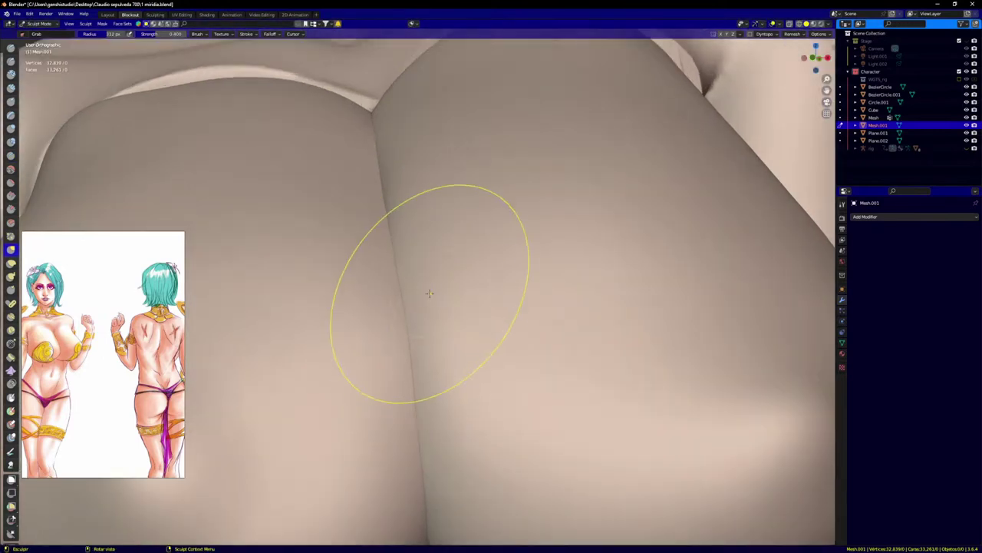
{"action": "scroll", "coordinate": [430, 293], "scroll_direction": "down", "scroll_amount": 6}
{"action": "scroll", "coordinate": [438, 299], "scroll_direction": "up", "scroll_amount": 4}
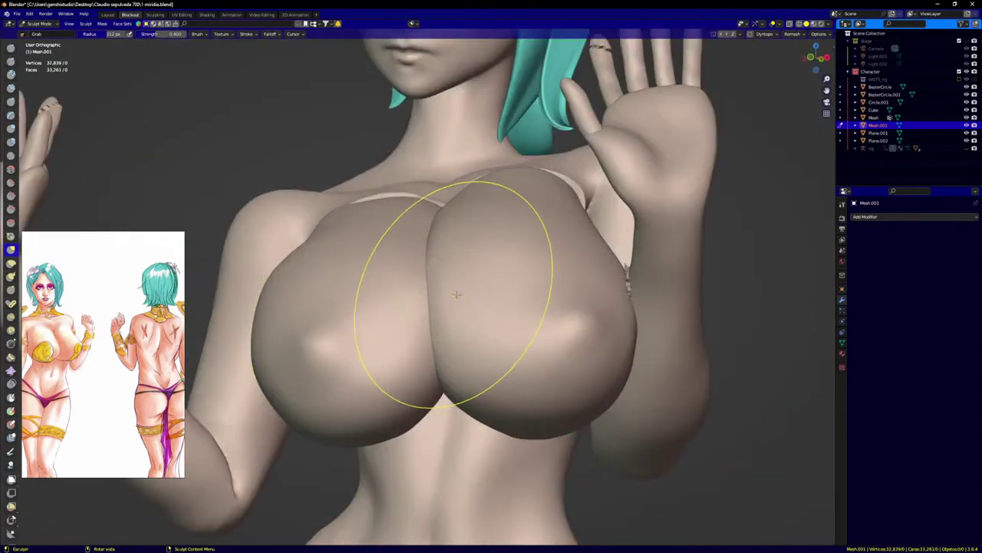
{"action": "middle_click_drag", "start_coordinate": [456, 294], "coordinate": [488, 284]}
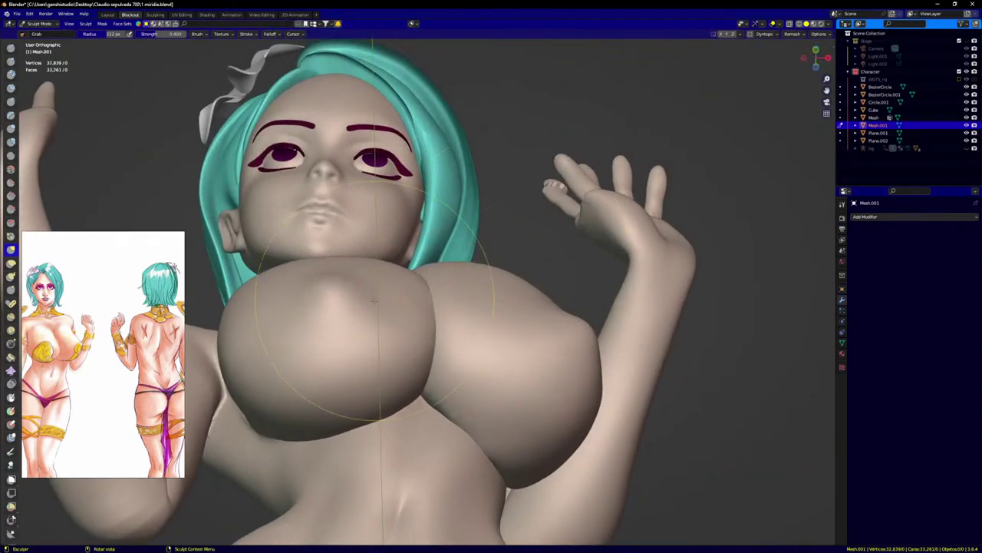
Step: Transfer Sculpt Mode to the right breast mesh and adjust its front contour from below with the Grab brush
{"action": "key", "text": "alt+q"}
{"action": "scroll", "coordinate": [358, 271], "scroll_direction": "up", "scroll_amount": 1}
{"action": "left_click_drag", "start_coordinate": [342, 262], "coordinate": [340, 259]}
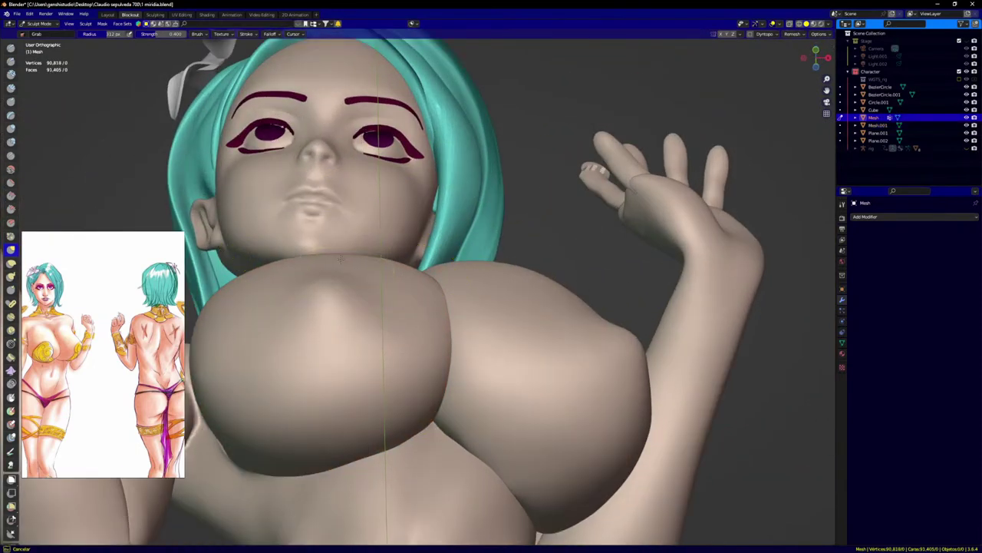
{"action": "middle_click_drag", "start_coordinate": [348, 258], "coordinate": [348, 248]}
{"action": "mouse_move", "coordinate": [312, 265]}
{"action": "left_mouse_down"}
{"action": "mouse_move", "coordinate": [254, 257]}
{"action": "mouse_move", "coordinate": [244, 270]}
{"action": "mouse_move", "coordinate": [266, 267]}
{"action": "left_mouse_up"}
Step: Round the right breast's outer contour next to the arm with Grab strokes in a view from below
{"action": "scroll", "coordinate": [232, 376], "scroll_direction": "down", "scroll_amount": 3}
{"action": "middle_click_drag", "start_coordinate": [231, 376], "coordinate": [307, 263], "text": "shift"}
{"action": "scroll", "coordinate": [307, 263], "scroll_direction": "up", "scroll_amount": 2}
{"action": "left_click_drag", "start_coordinate": [309, 251], "coordinate": [304, 261]}
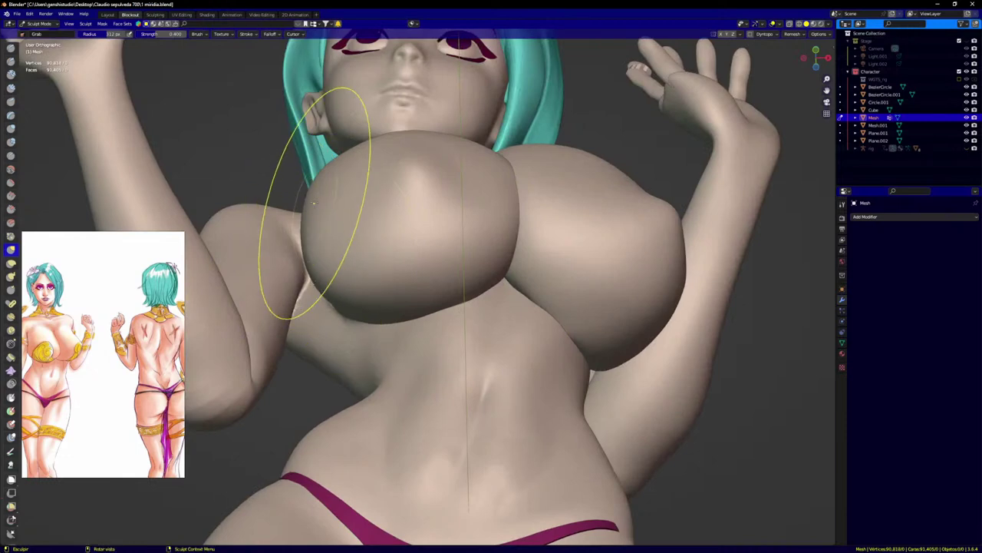
{"action": "left_click_drag", "start_coordinate": [317, 192], "coordinate": [315, 191]}
{"action": "scroll", "coordinate": [334, 185], "scroll_direction": "up", "scroll_amount": 2}
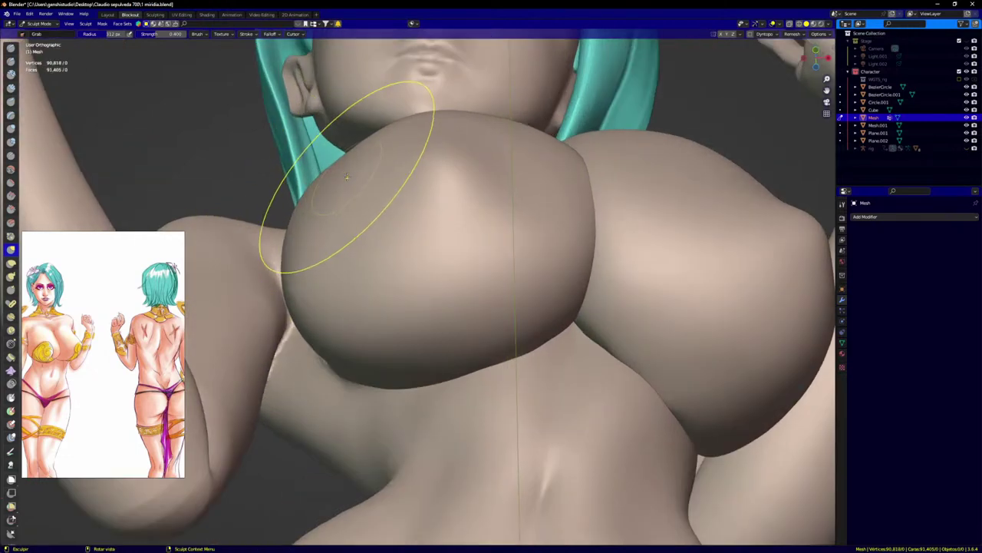
Step: Reshape the right breast's underside where it meets the ribcage, from the outer edge inward, with the Grab brush
{"action": "scroll", "coordinate": [425, 167], "scroll_direction": "down", "scroll_amount": 4}
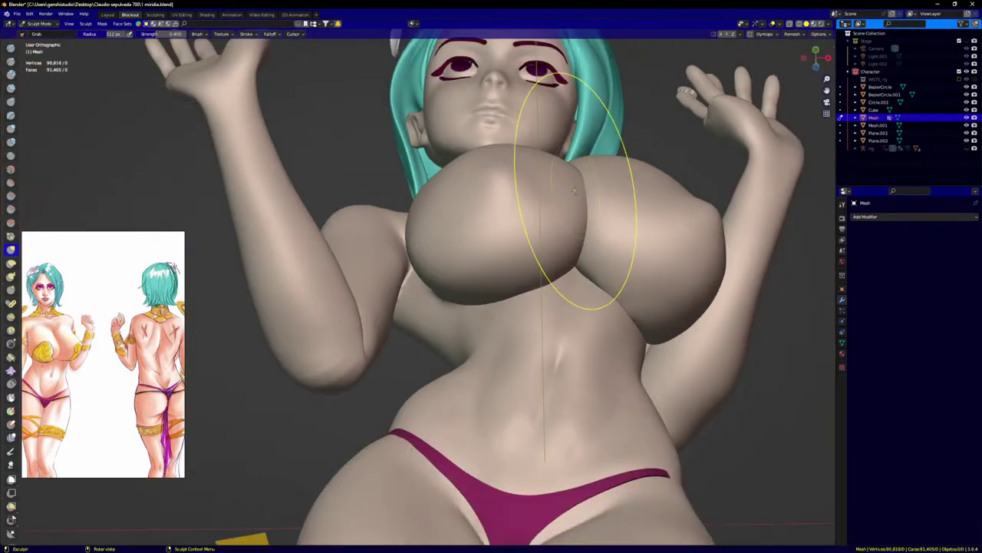
{"action": "scroll", "coordinate": [450, 281], "scroll_direction": "up", "scroll_amount": 2}
{"action": "left_click_drag", "start_coordinate": [449, 281], "coordinate": [432, 294]}
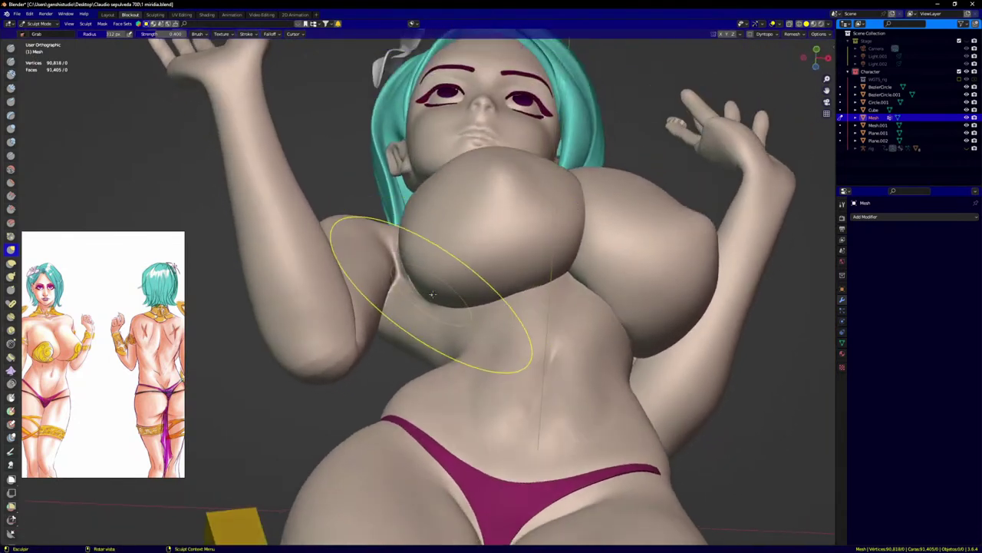
{"action": "mouse_move", "coordinate": [430, 302]}
{"action": "middle_mouse_down"}
{"action": "mouse_move", "coordinate": [450, 264]}
{"action": "mouse_move", "coordinate": [427, 317]}
{"action": "mouse_move", "coordinate": [409, 312]}
{"action": "middle_mouse_up"}
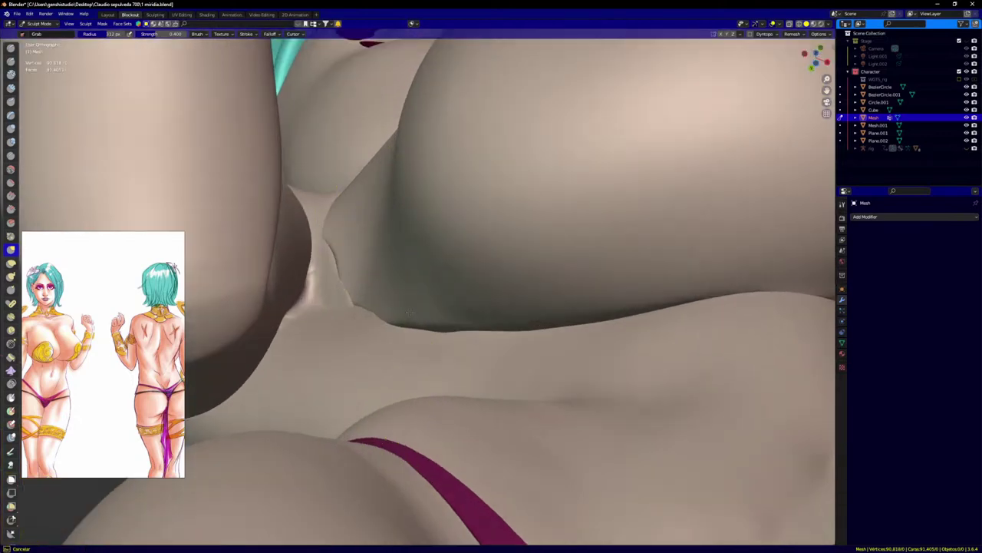
{"action": "scroll", "coordinate": [454, 291], "scroll_direction": "down", "scroll_amount": 4}
{"action": "scroll", "coordinate": [553, 246], "scroll_direction": "up", "scroll_amount": 2}
{"action": "left_click_drag", "start_coordinate": [549, 289], "coordinate": [531, 304]}
{"action": "left_click_drag", "start_coordinate": [610, 288], "coordinate": [640, 276]}
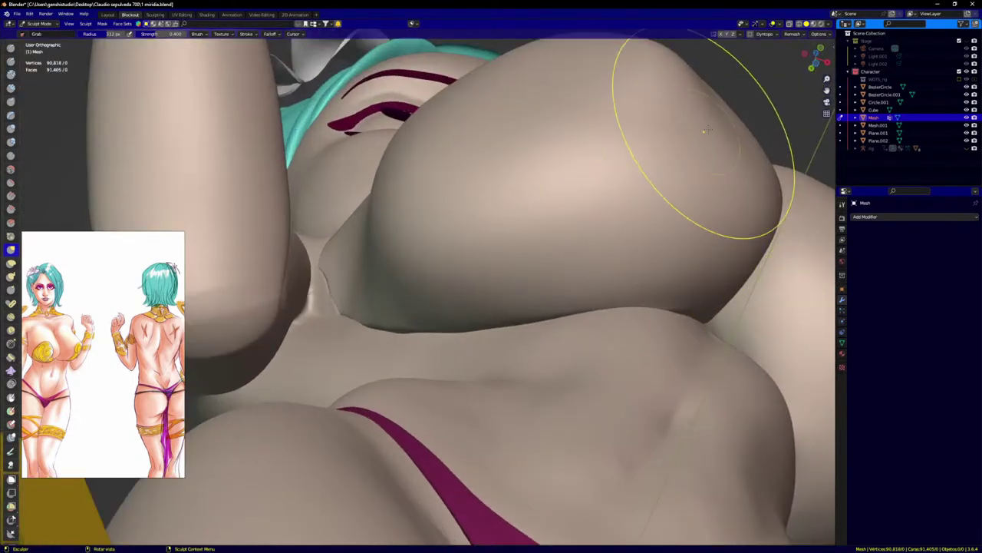
Step: Smooth out the right breast's profile between the tip and the inner side with the Grab brush
{"action": "mouse_move", "coordinate": [702, 148]}
{"action": "middle_mouse_down"}
{"action": "mouse_move", "coordinate": [468, 307]}
{"action": "mouse_move", "coordinate": [467, 288]}
{"action": "mouse_move", "coordinate": [490, 271]}
{"action": "middle_mouse_up"}
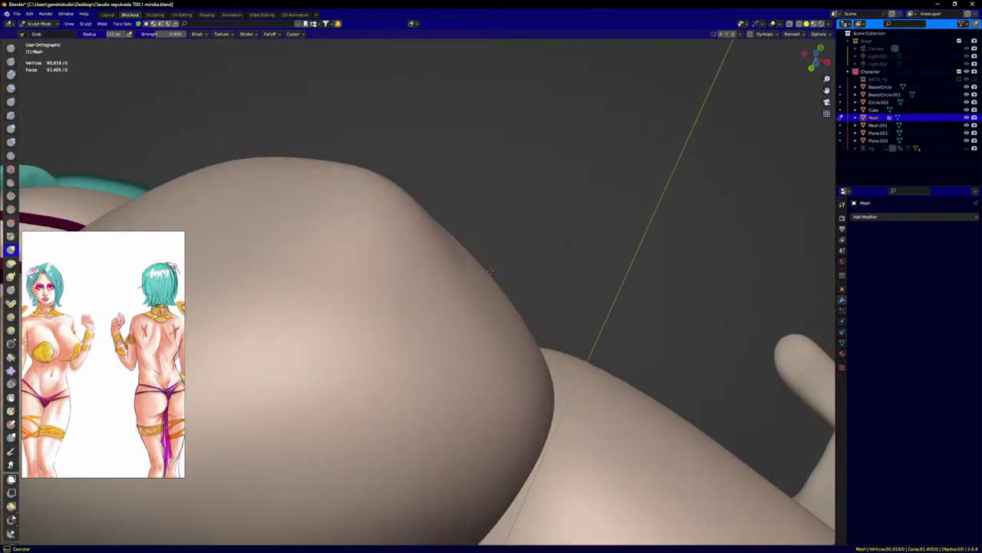
{"action": "left_click_drag", "start_coordinate": [489, 279], "coordinate": [501, 274]}
{"action": "left_click_drag", "start_coordinate": [554, 409], "coordinate": [560, 411]}
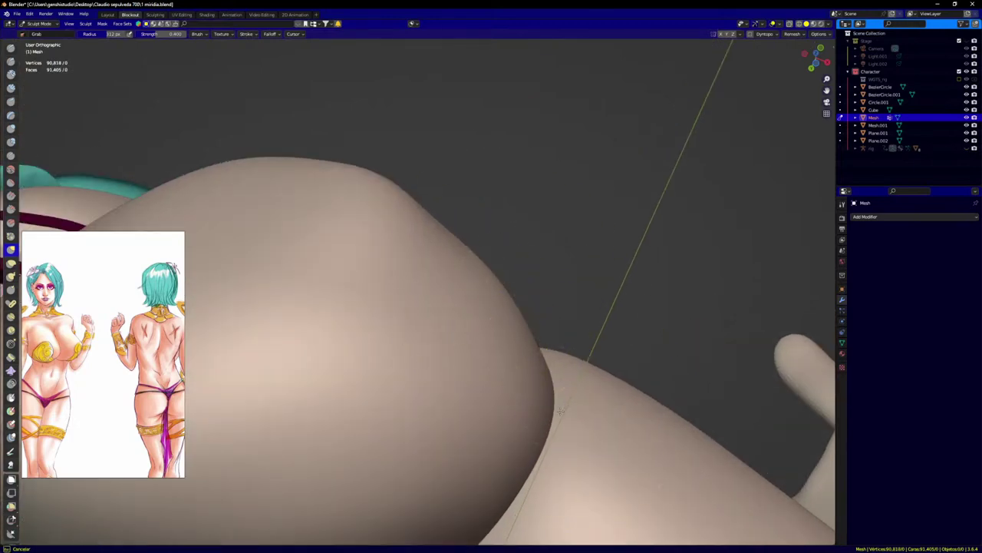
{"action": "middle_click_drag", "start_coordinate": [546, 413], "coordinate": [547, 427]}
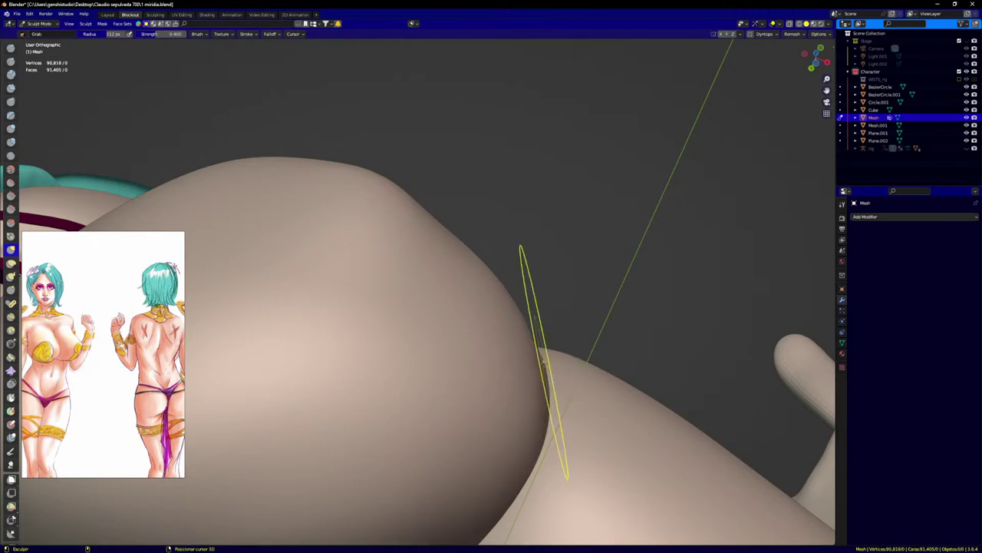
Step: Carve the right breast's inner edge along the cleavage line with the Crease brush
{"action": "scroll", "coordinate": [371, 240], "scroll_direction": "down", "scroll_amount": 3}
{"action": "key", "text": "KP_1"}
{"action": "scroll", "coordinate": [399, 281], "scroll_direction": "down", "scroll_amount": 4}
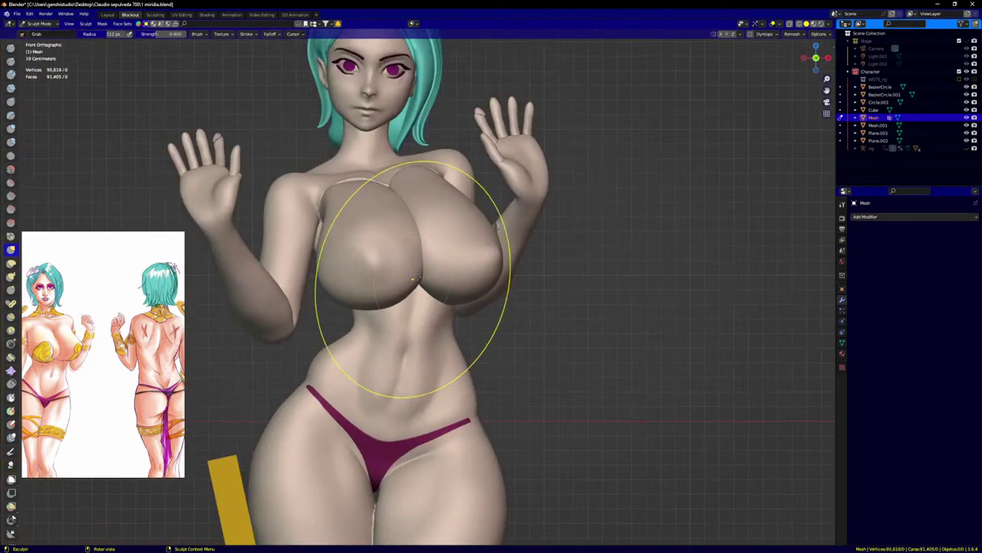
{"action": "mouse_move", "coordinate": [412, 285]}
{"action": "middle_mouse_down", "text": "shift"}
{"action": "mouse_move", "coordinate": [451, 323]}
{"action": "mouse_move", "coordinate": [460, 310]}
{"action": "middle_mouse_up", "text": "shift"}
{"action": "scroll", "coordinate": [449, 322], "scroll_direction": "up", "scroll_amount": 5}
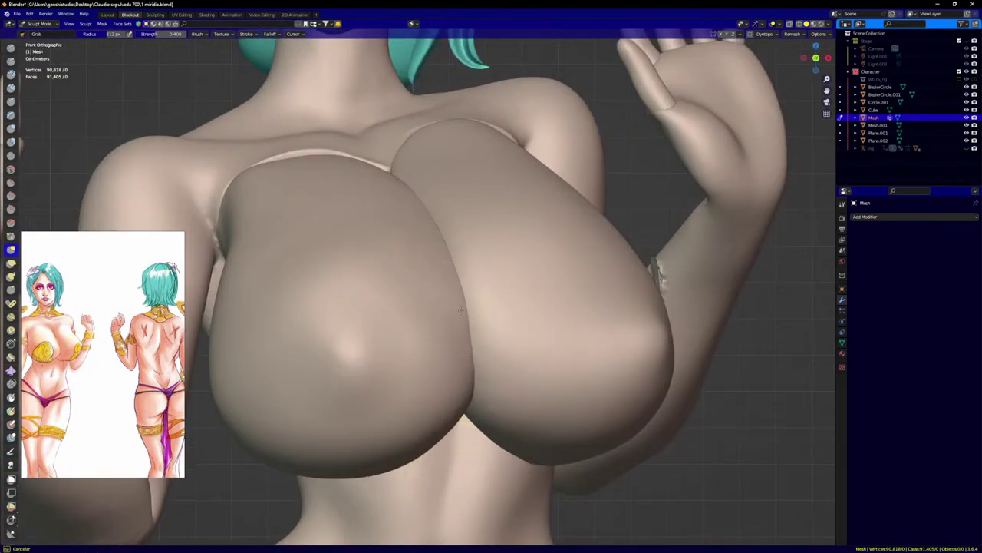
{"action": "mouse_move", "coordinate": [461, 373]}
{"action": "middle_mouse_down"}
{"action": "mouse_move", "coordinate": [449, 253]}
{"action": "mouse_move", "coordinate": [481, 240]}
{"action": "middle_mouse_up"}
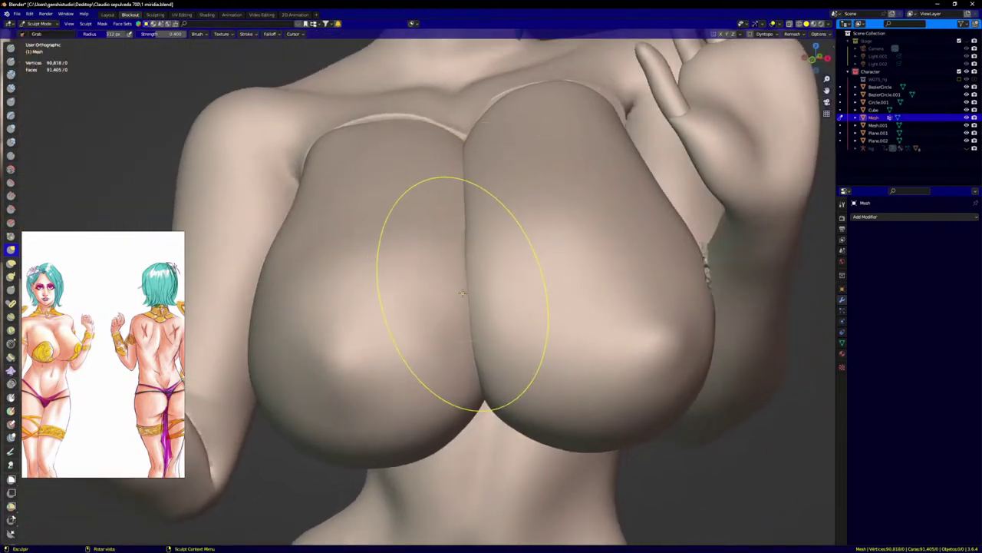
{"action": "scroll", "coordinate": [470, 290], "scroll_direction": "up", "scroll_amount": 3}
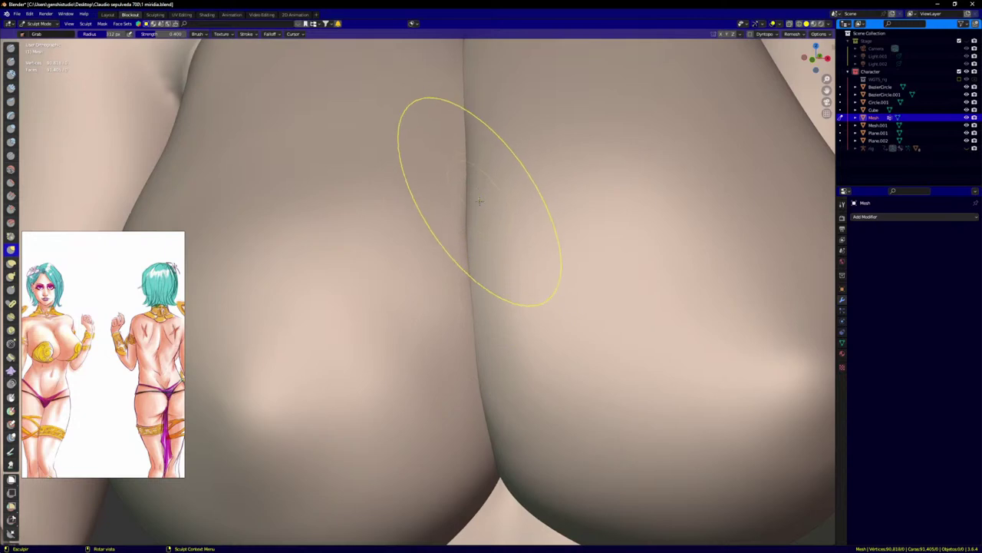
{"action": "key", "text": "shift+c"}
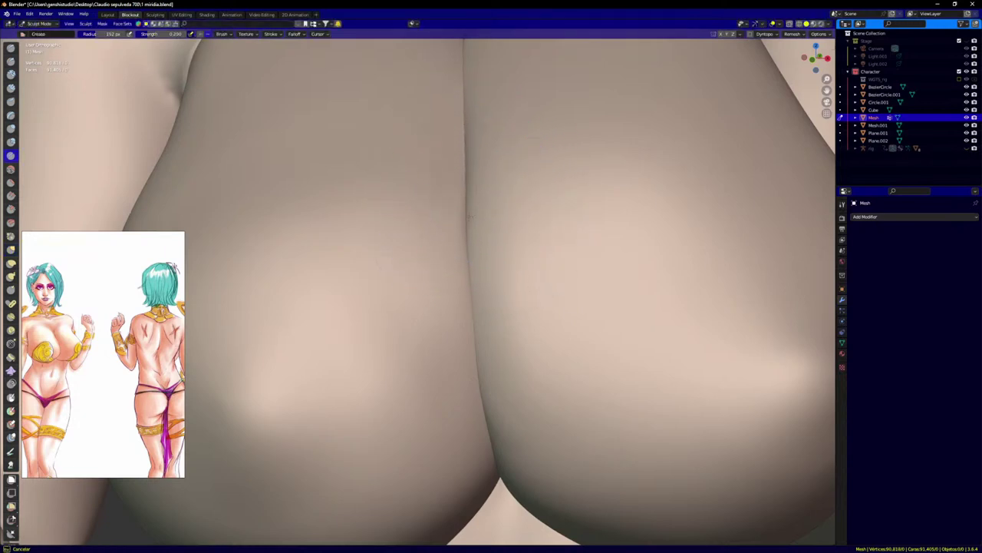
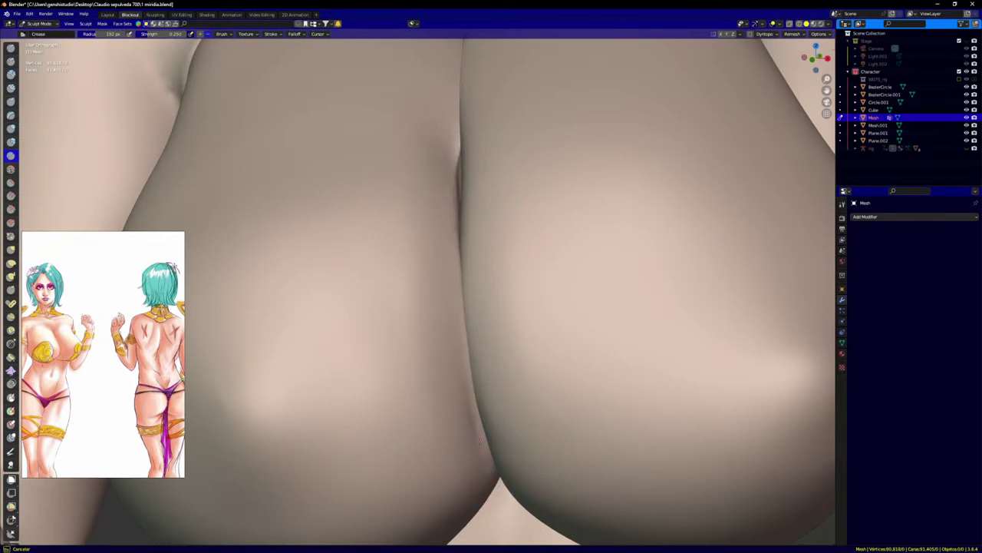
Step: Adjust the voxel size of the right breast mesh and remesh it
{"action": "scroll", "coordinate": [483, 406], "scroll_direction": "down", "scroll_amount": 4}
{"action": "mouse_move", "coordinate": [487, 333]}
{"action": "middle_mouse_down"}
{"action": "mouse_move", "coordinate": [500, 340]}
{"action": "mouse_move", "coordinate": [506, 320]}
{"action": "mouse_move", "coordinate": [513, 338]}
{"action": "mouse_move", "coordinate": [499, 331]}
{"action": "middle_mouse_up"}
{"action": "key", "text": "r"}
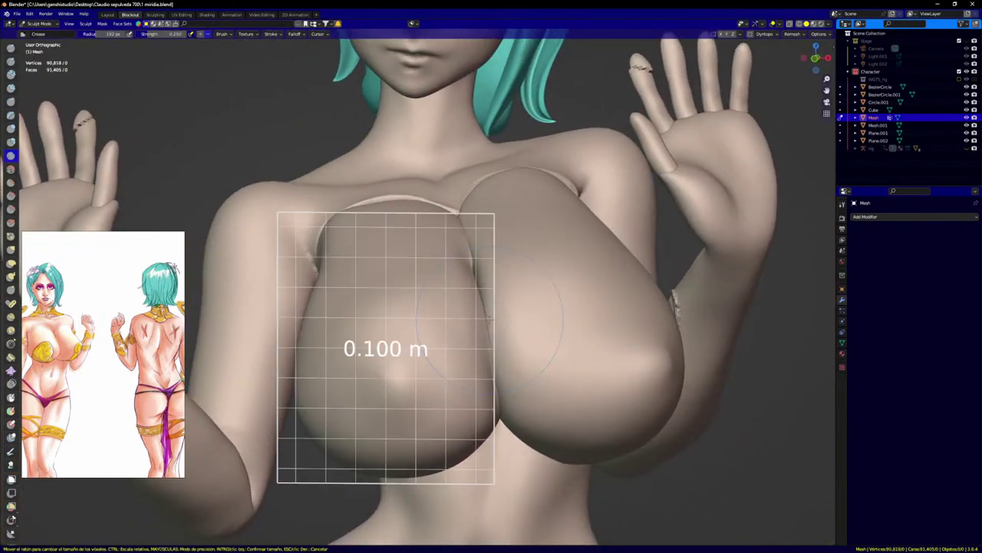
{"action": "left_click", "coordinate": [558, 328]}
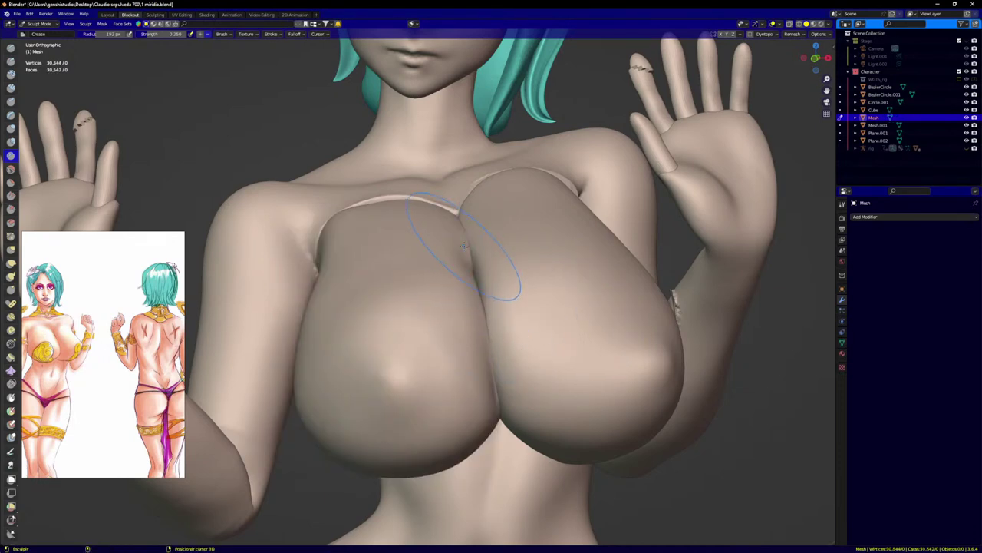
Step: Refine the right breast's edge from the base to the top of the cleavage with the Crease brush
{"action": "middle_click_drag", "start_coordinate": [485, 336], "coordinate": [465, 287]}
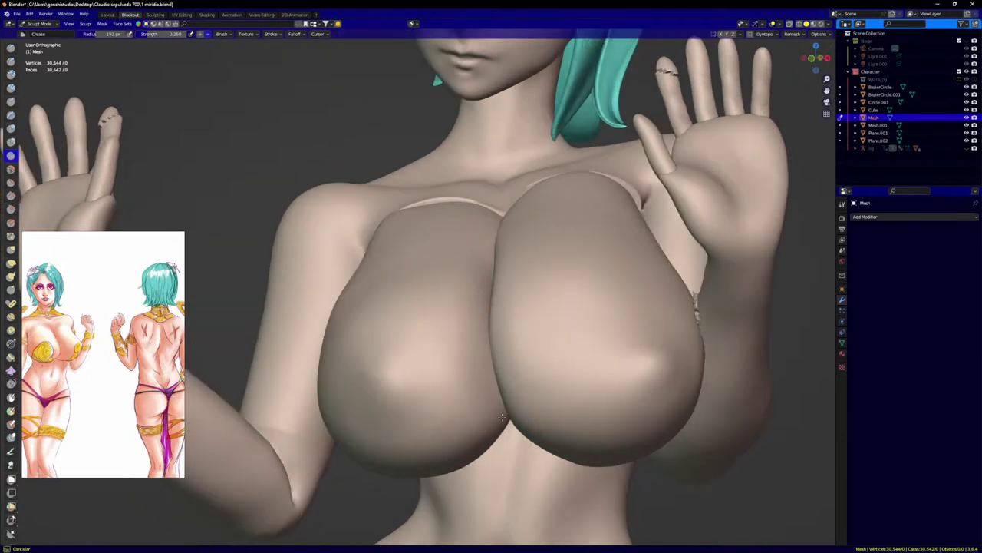
{"action": "middle_click_drag", "start_coordinate": [501, 418], "coordinate": [477, 291]}
{"action": "mouse_move", "coordinate": [414, 241]}
{"action": "middle_mouse_down"}
{"action": "mouse_move", "coordinate": [458, 245]}
{"action": "mouse_move", "coordinate": [448, 256]}
{"action": "middle_mouse_up"}
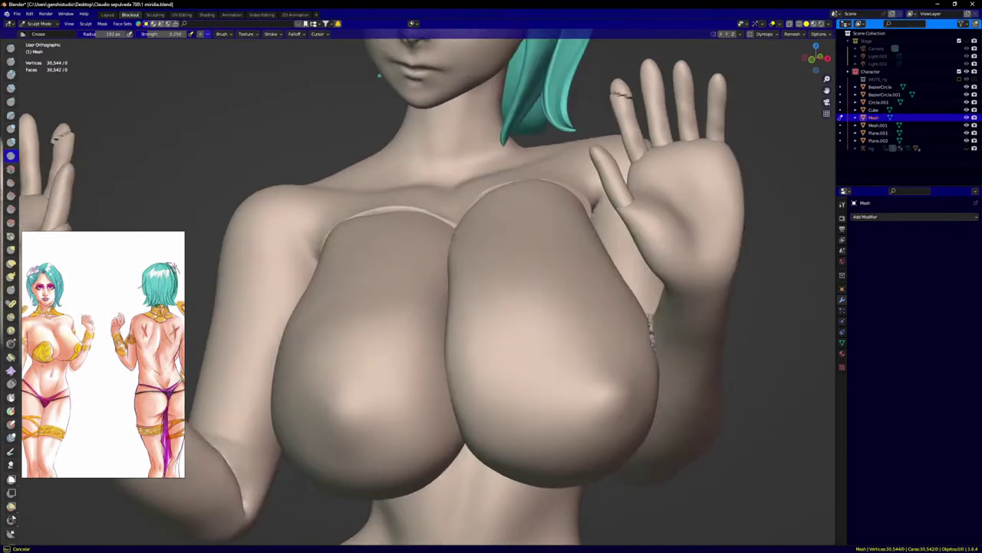
Step: Enlarge the Grab brush and adjust the remeshed right breast's inner side so it follows the cleavage
{"action": "key", "text": "g"}
{"action": "key", "text": "f"}
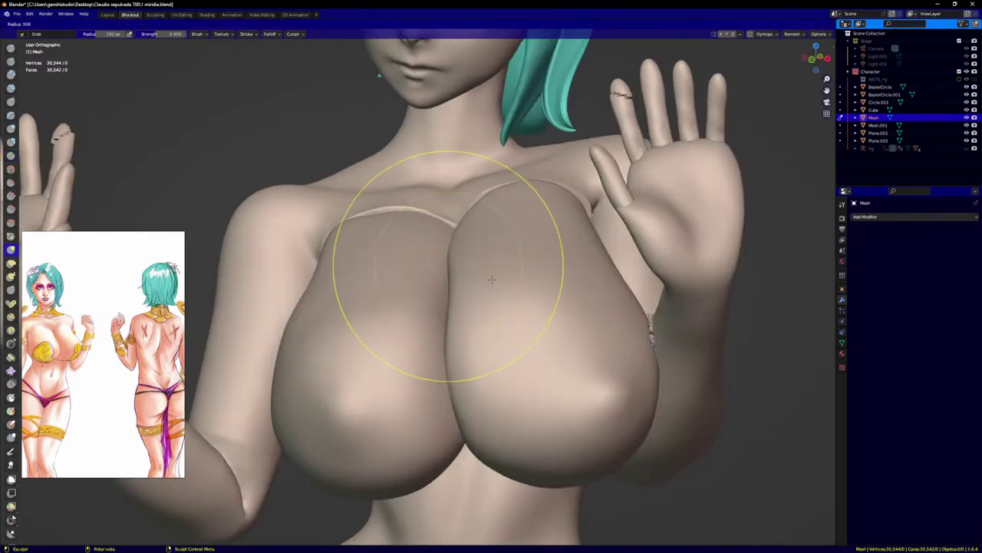
{"action": "left_click", "coordinate": [494, 281]}
{"action": "middle_click_drag", "start_coordinate": [494, 281], "coordinate": [517, 279]}
{"action": "scroll", "coordinate": [447, 264], "scroll_direction": "up", "scroll_amount": 2}
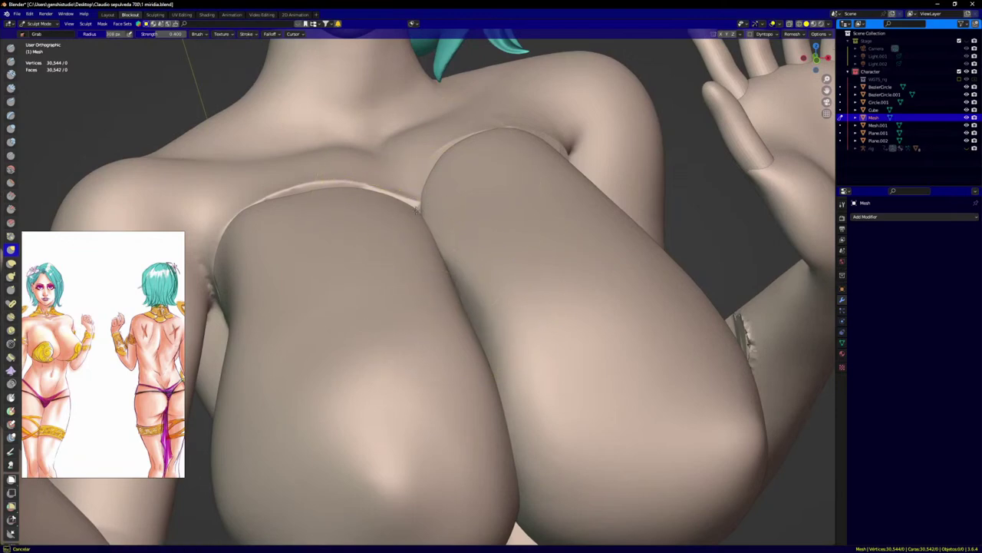
{"action": "middle_click_drag", "start_coordinate": [428, 241], "coordinate": [428, 291]}
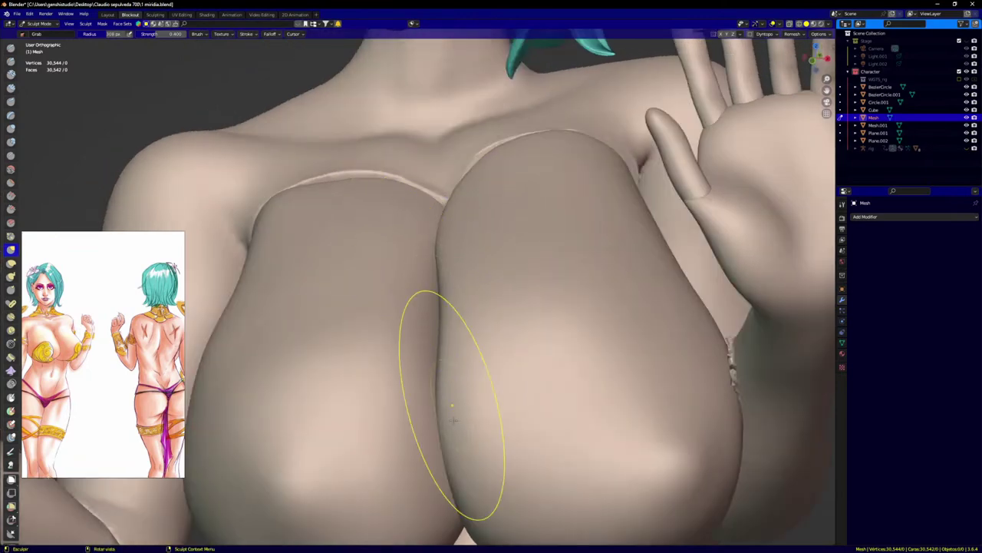
{"action": "middle_click_drag", "start_coordinate": [453, 419], "coordinate": [450, 384]}
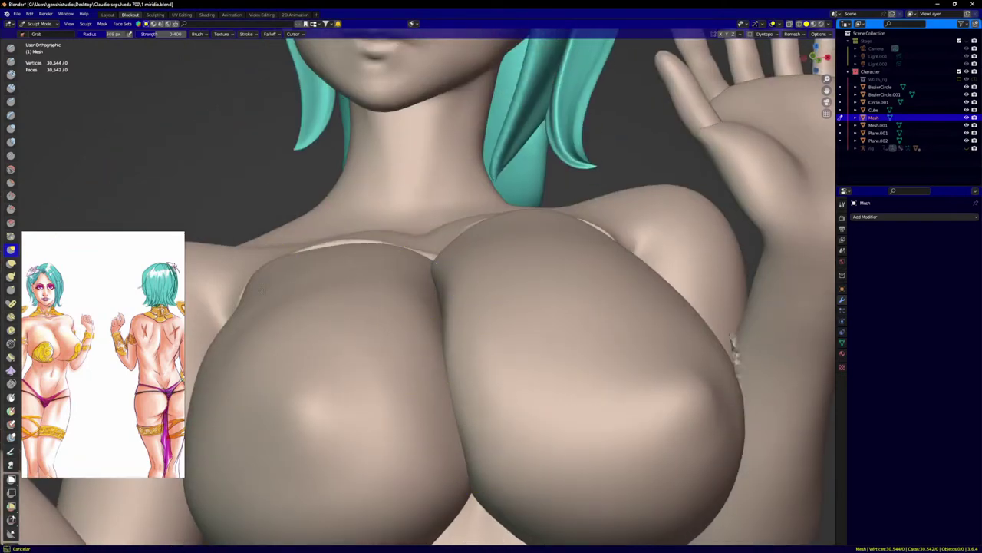
{"action": "middle_click_drag", "start_coordinate": [462, 485], "coordinate": [450, 361]}
Step: Pull the right breast's upper edge toward the chest below the shoulder with the Grab brush
{"action": "scroll", "coordinate": [436, 415], "scroll_direction": "down", "scroll_amount": 6}
{"action": "middle_click_drag", "start_coordinate": [373, 353], "coordinate": [420, 222]}
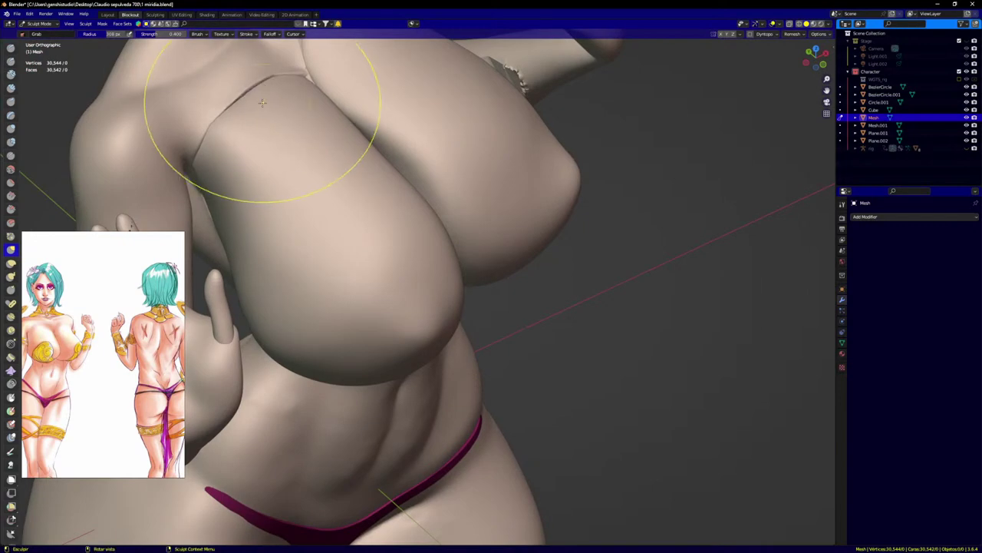
{"action": "left_click_drag", "start_coordinate": [262, 102], "coordinate": [254, 89]}
{"action": "middle_click_drag", "start_coordinate": [282, 110], "coordinate": [442, 164]}
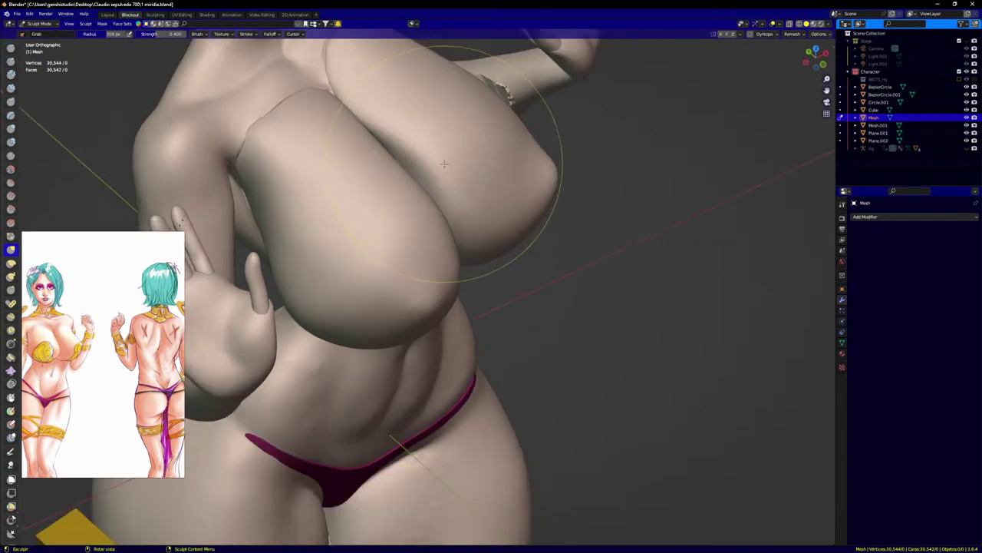
Step: Switch sculpting to the left breast mesh, set its voxel size to 0.0150 m and remesh it
{"action": "key", "text": "alt+q"}
{"action": "key", "text": "shift+r"}
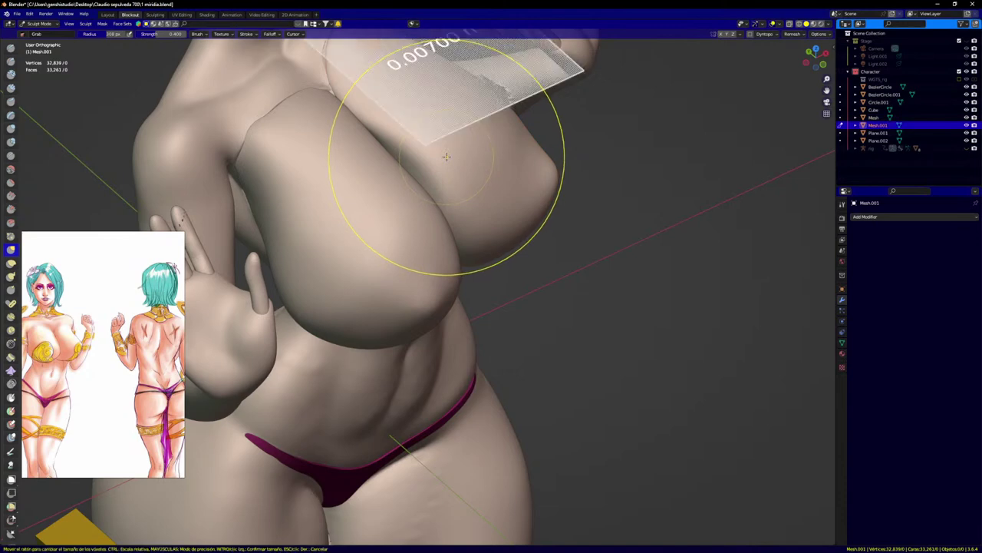
{"action": "left_click", "coordinate": [446, 156]}
{"action": "scroll", "coordinate": [447, 158], "scroll_direction": "down", "scroll_amount": 3}
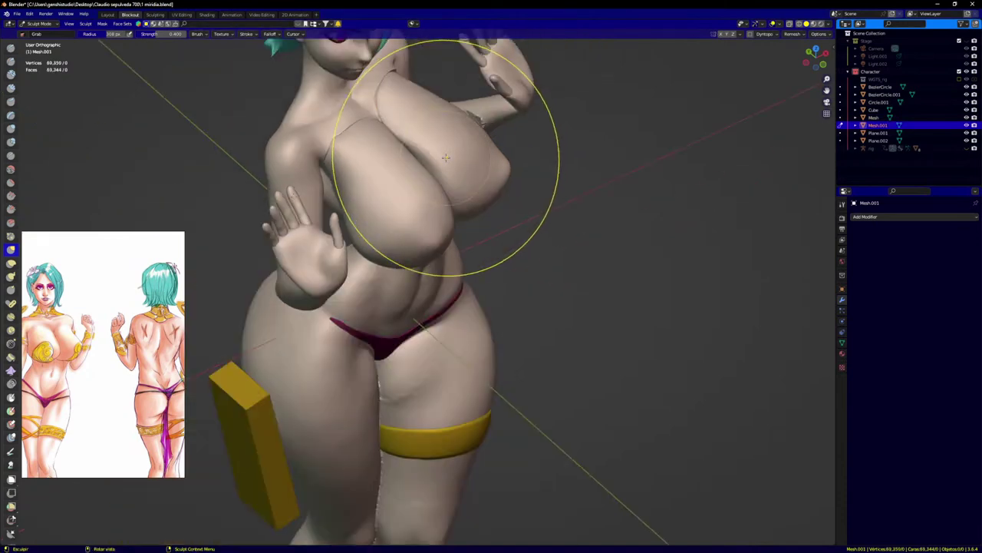
{"action": "middle_click_drag", "start_coordinate": [446, 160], "coordinate": [402, 251], "text": "shift"}
{"action": "key", "text": "KP_1"}
{"action": "scroll", "coordinate": [400, 261], "scroll_direction": "up", "scroll_amount": 4}
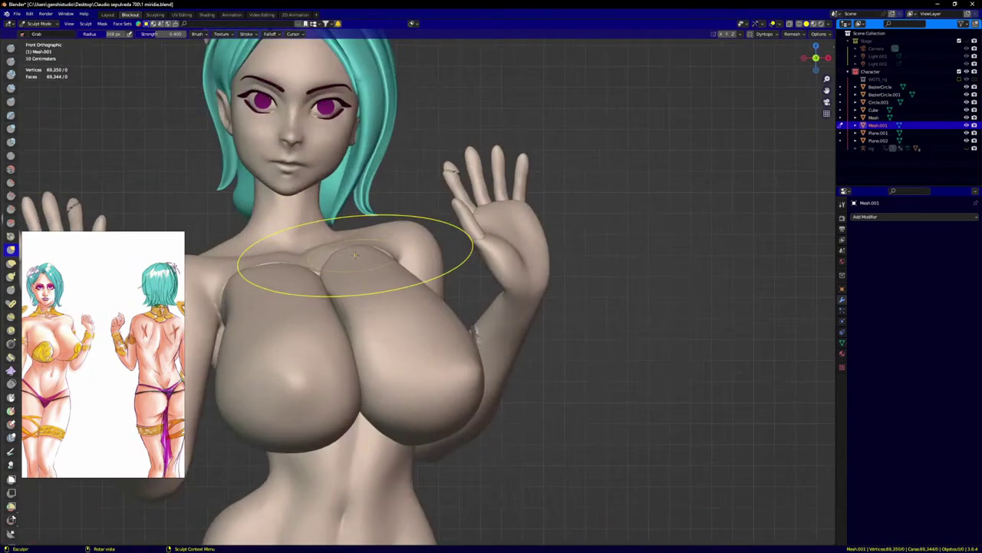
{"action": "key", "text": "shift+r"}
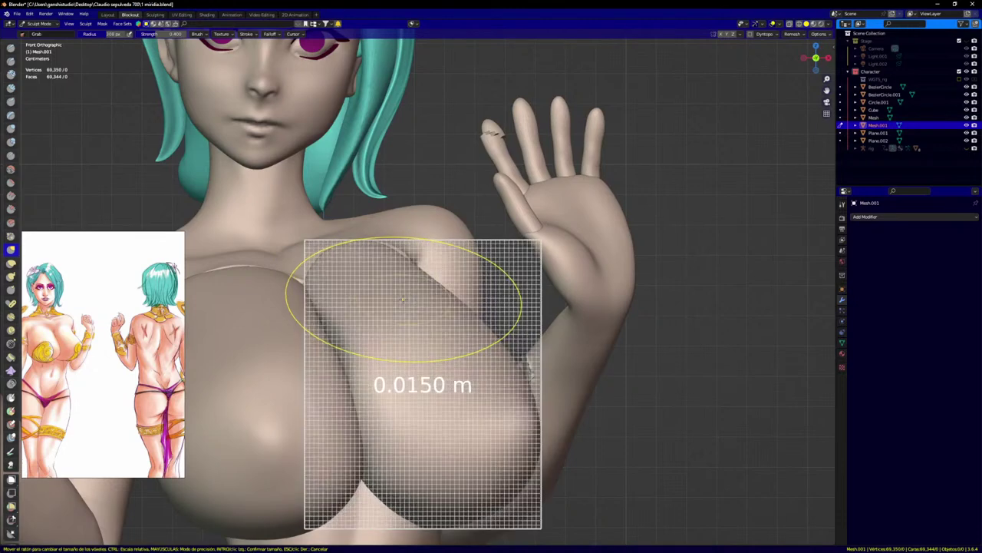
{"action": "left_click", "coordinate": [406, 299]}
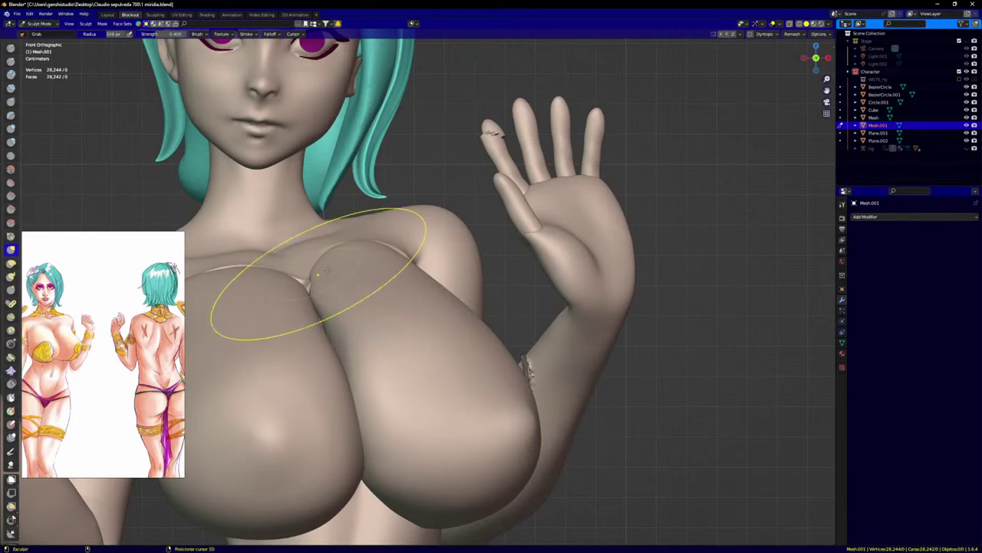
Step: Adjust the remeshed left breast's upper and outer edges against the chest and armpit with the Grab brush
{"action": "middle_click_drag", "start_coordinate": [327, 307], "coordinate": [346, 361]}
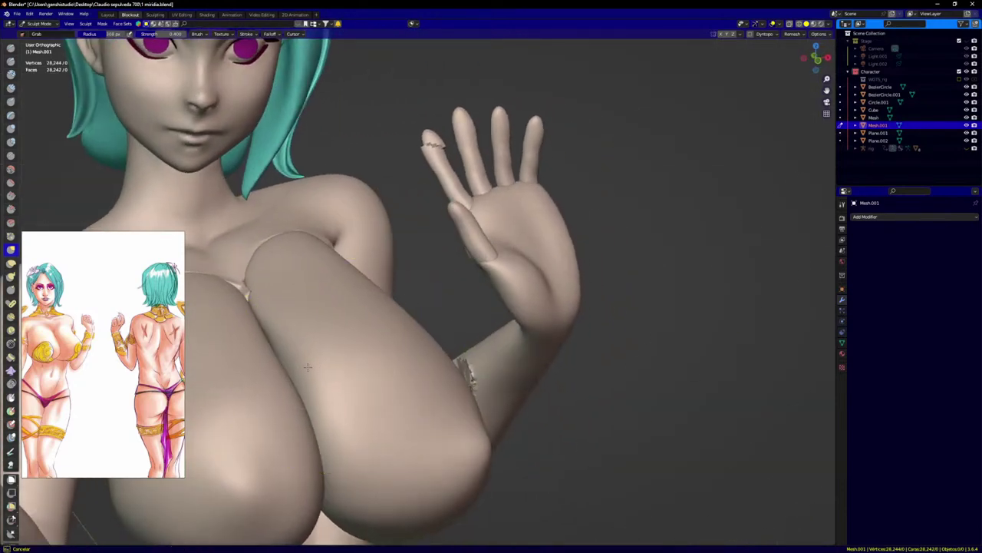
{"action": "middle_click_drag", "start_coordinate": [364, 417], "coordinate": [307, 316]}
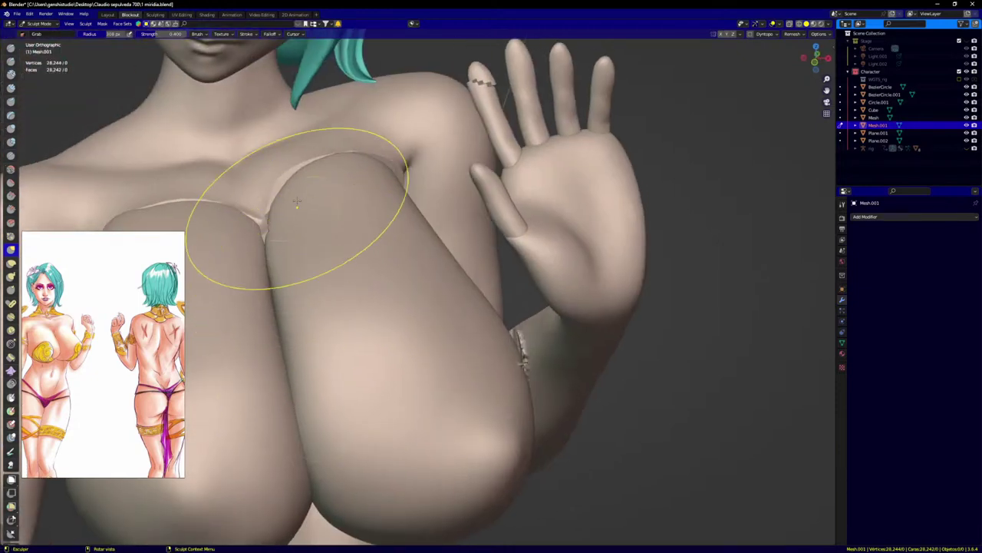
{"action": "middle_click_drag", "start_coordinate": [400, 178], "coordinate": [366, 205]}
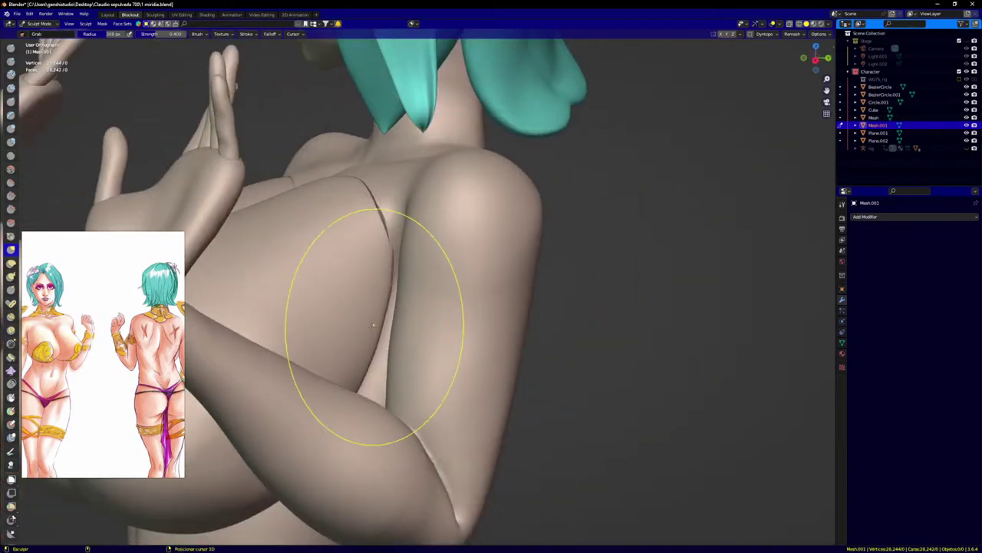
{"action": "mouse_move", "coordinate": [384, 333]}
{"action": "middle_mouse_down"}
{"action": "mouse_move", "coordinate": [337, 394]}
{"action": "mouse_move", "coordinate": [467, 314]}
{"action": "mouse_move", "coordinate": [568, 338]}
{"action": "middle_mouse_up"}
{"action": "scroll", "coordinate": [568, 338], "scroll_direction": "up", "scroll_amount": 4}
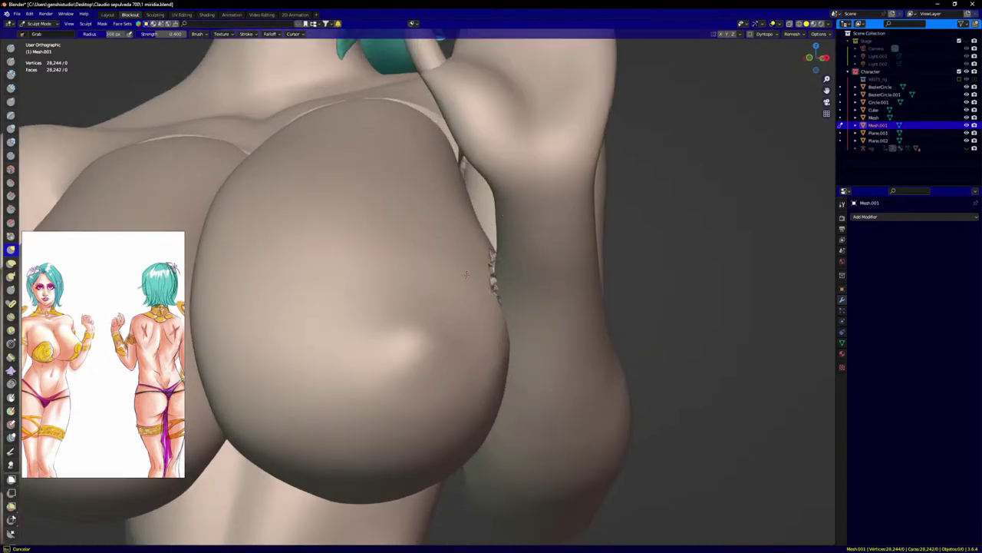
{"action": "middle_click_drag", "start_coordinate": [473, 300], "coordinate": [537, 296]}
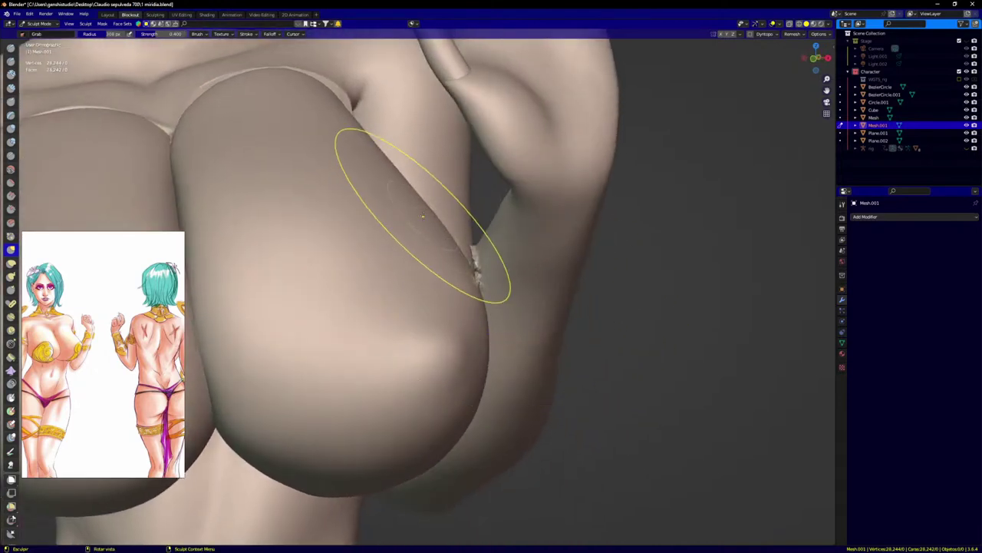
Step: Shape the left breast's underside and inner contour from below with the Grab brush
{"action": "scroll", "coordinate": [423, 216], "scroll_direction": "down", "scroll_amount": 5}
{"action": "middle_click_drag", "start_coordinate": [423, 223], "coordinate": [435, 195]}
{"action": "scroll", "coordinate": [388, 257], "scroll_direction": "up", "scroll_amount": 4}
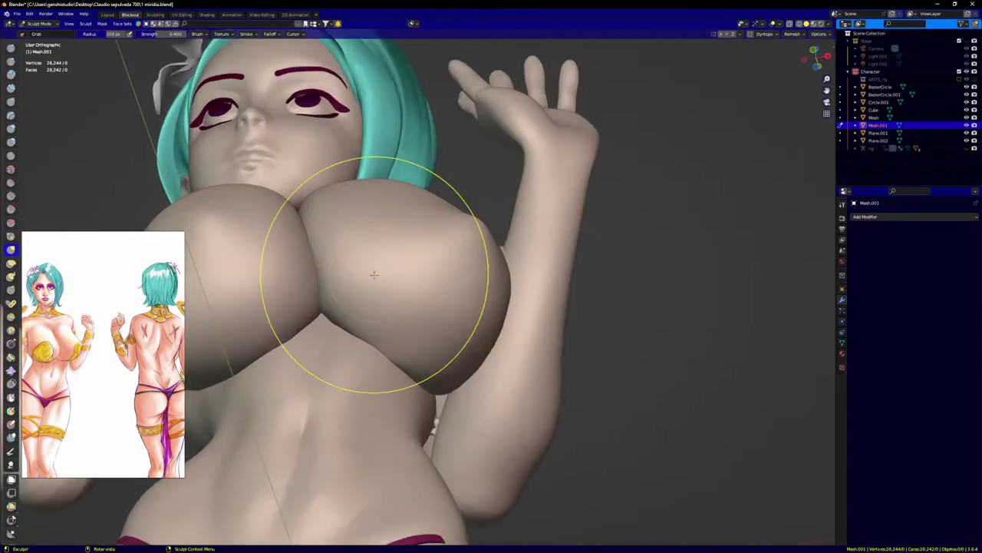
{"action": "scroll", "coordinate": [375, 275], "scroll_direction": "up", "scroll_amount": 2}
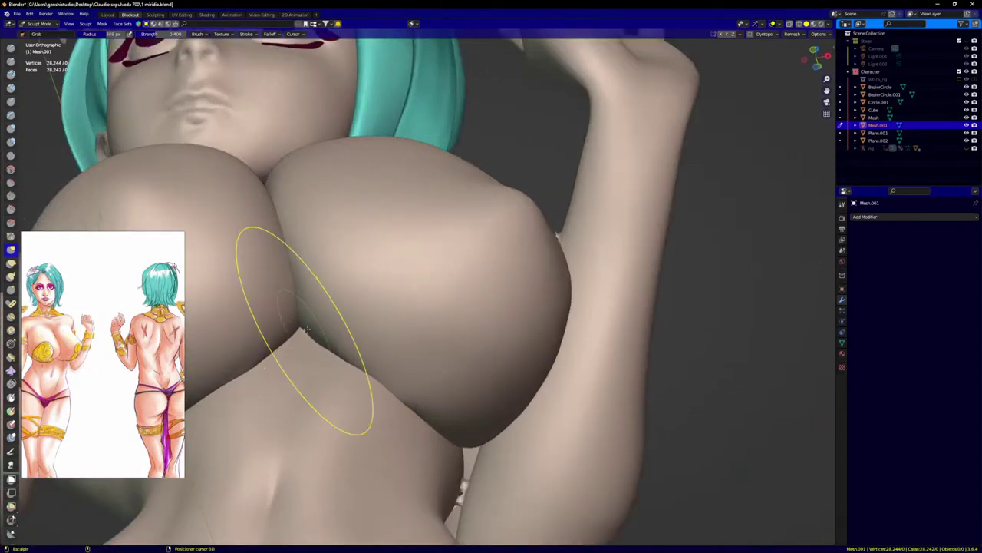
{"action": "mouse_move", "coordinate": [394, 427]}
{"action": "middle_mouse_down"}
{"action": "mouse_move", "coordinate": [325, 307]}
{"action": "mouse_move", "coordinate": [249, 271]}
{"action": "middle_mouse_up"}
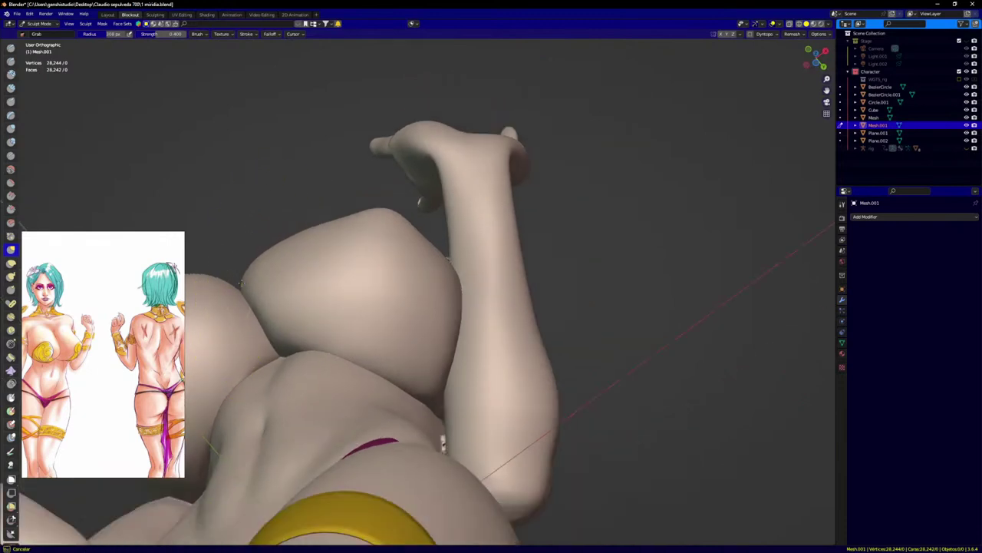
{"action": "scroll", "coordinate": [307, 256], "scroll_direction": "up", "scroll_amount": 2}
{"action": "left_click_drag", "start_coordinate": [313, 230], "coordinate": [315, 227]}
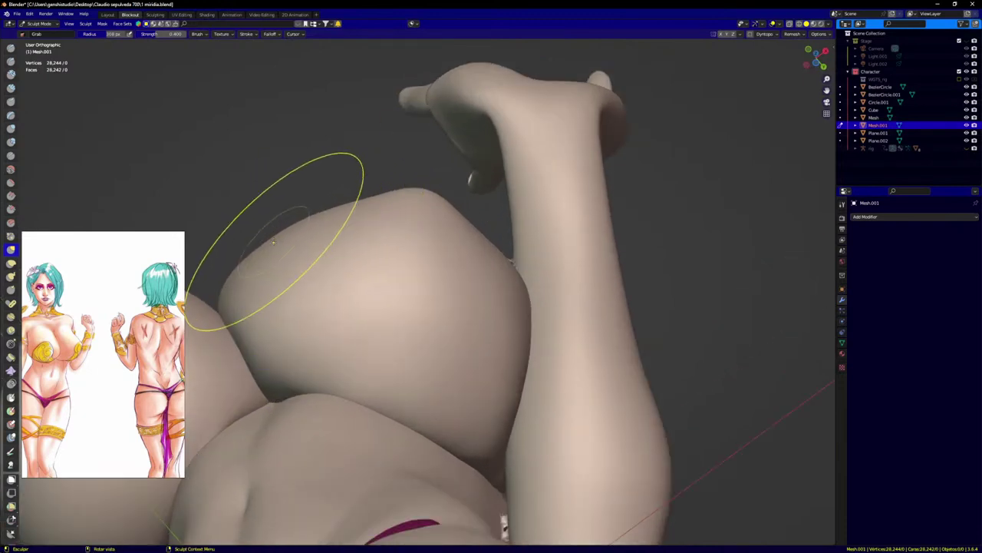
{"action": "scroll", "coordinate": [478, 316], "scroll_direction": "down", "scroll_amount": 6}
{"action": "key", "text": "KP_1"}
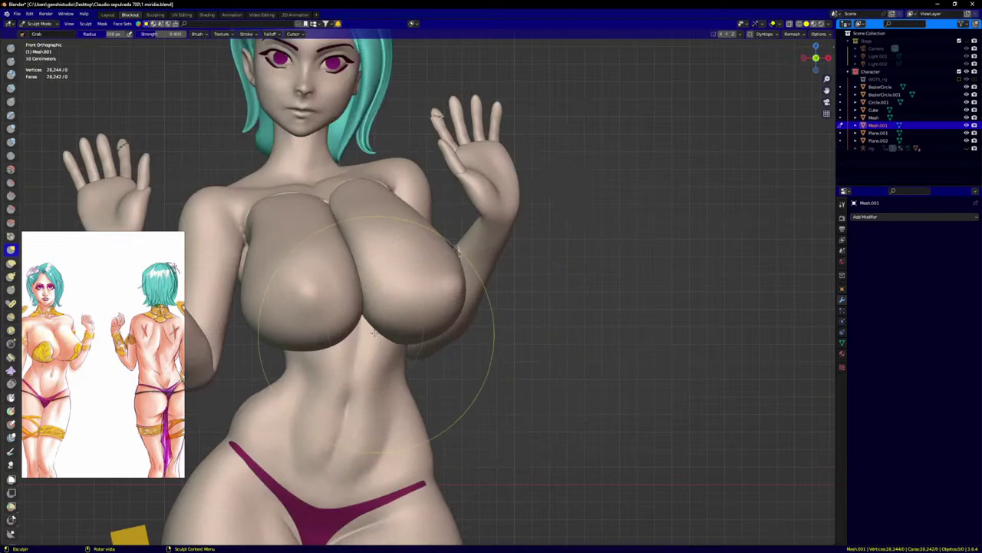
Step: Switch to the right breast mesh, enlarge the Grab brush and pull the mesh's lower outer edge slightly outward
{"action": "middle_click_drag", "start_coordinate": [376, 332], "coordinate": [464, 344], "text": "shift"}
{"action": "scroll", "coordinate": [415, 342], "scroll_direction": "up", "scroll_amount": 1}
{"action": "key", "text": "alt+q"}
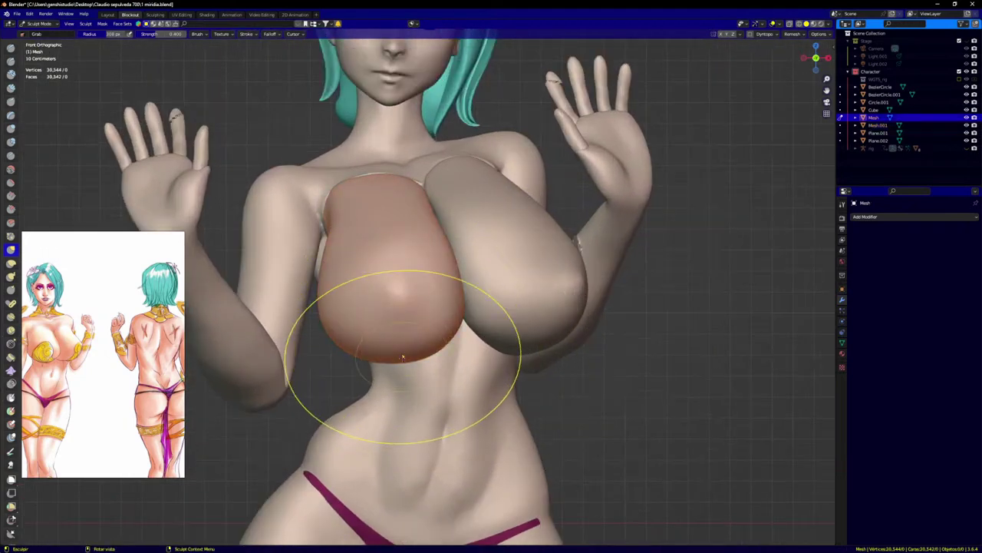
{"action": "scroll", "coordinate": [395, 345], "scroll_direction": "up", "scroll_amount": 3}
{"action": "key", "text": "f"}
{"action": "left_click", "coordinate": [393, 359]}
{"action": "left_click_drag", "start_coordinate": [373, 355], "coordinate": [357, 372]}
Step: Adjust the right breast's lower front contour with a short downward Grab stroke
{"action": "scroll", "coordinate": [524, 269], "scroll_direction": "down", "scroll_amount": 3}
{"action": "middle_click_drag", "start_coordinate": [525, 268], "coordinate": [458, 254]}
{"action": "scroll", "coordinate": [458, 255], "scroll_direction": "up", "scroll_amount": 2}
{"action": "left_click_drag", "start_coordinate": [459, 256], "coordinate": [454, 263]}
{"action": "middle_click_drag", "start_coordinate": [455, 263], "coordinate": [488, 311]}
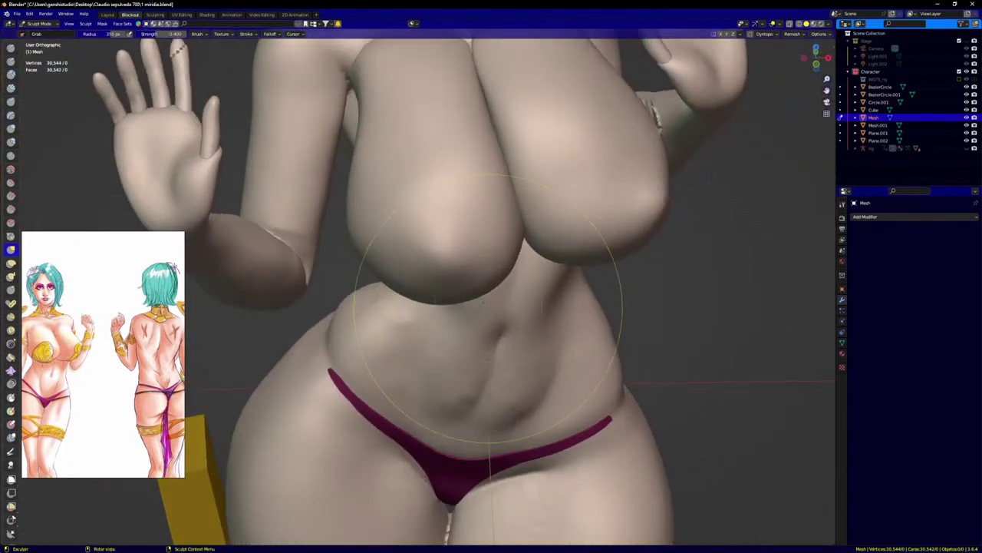
{"action": "middle_click_drag", "start_coordinate": [453, 257], "coordinate": [427, 274]}
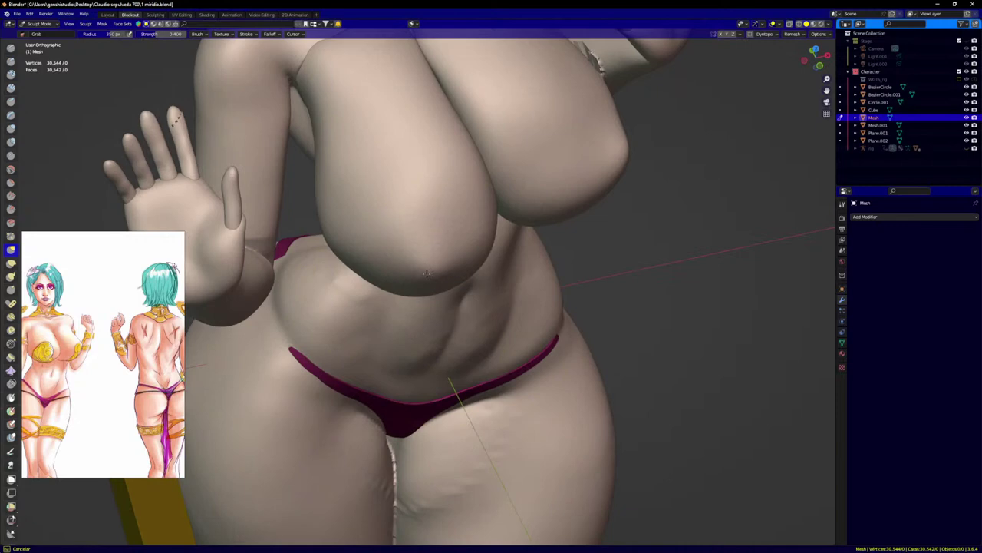
Step: Nudge the right breast's lower outer side slightly inward with the Grab brush
{"action": "middle_click_drag", "start_coordinate": [355, 282], "coordinate": [358, 266]}
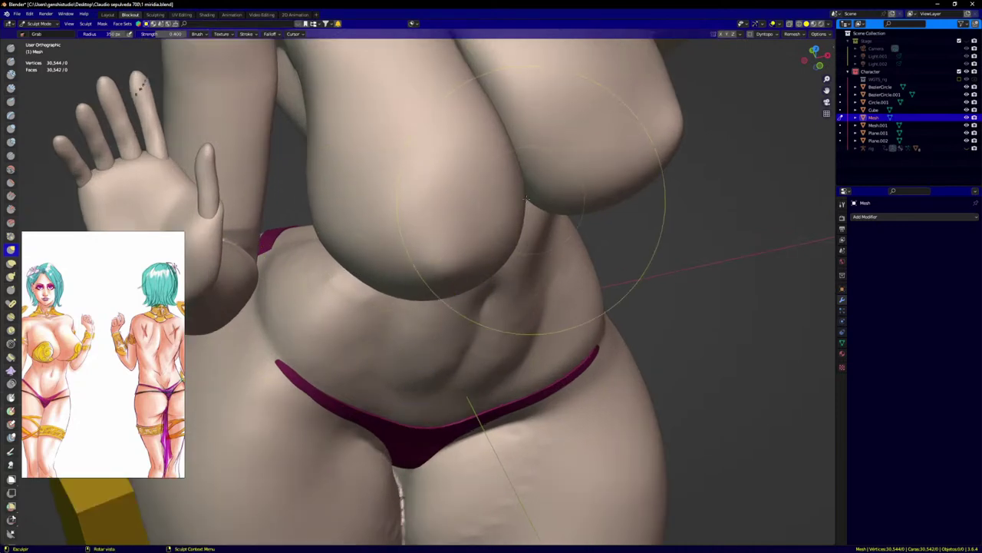
{"action": "scroll", "coordinate": [549, 234], "scroll_direction": "down", "scroll_amount": 2}
{"action": "scroll", "coordinate": [419, 204], "scroll_direction": "up", "scroll_amount": 3}
{"action": "left_click_drag", "start_coordinate": [365, 243], "coordinate": [370, 238]}
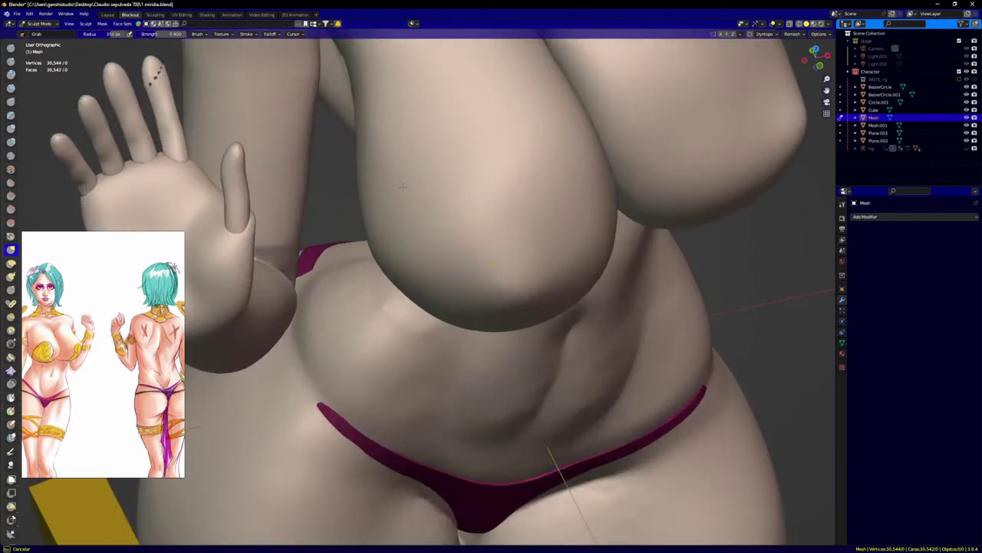
Step: Sharpen the right breast's inner edge along the cleavage using the Crease brush at a 144 px radius
{"action": "scroll", "coordinate": [355, 71], "scroll_direction": "down", "scroll_amount": 3}
{"action": "middle_click_drag", "start_coordinate": [356, 71], "coordinate": [404, 29]}
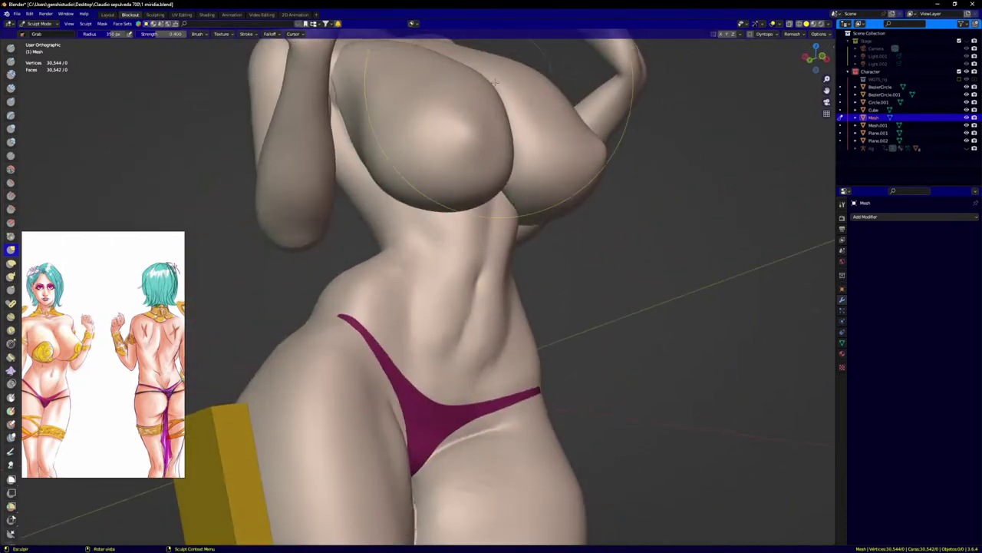
{"action": "scroll", "coordinate": [495, 83], "scroll_direction": "up", "scroll_amount": 3}
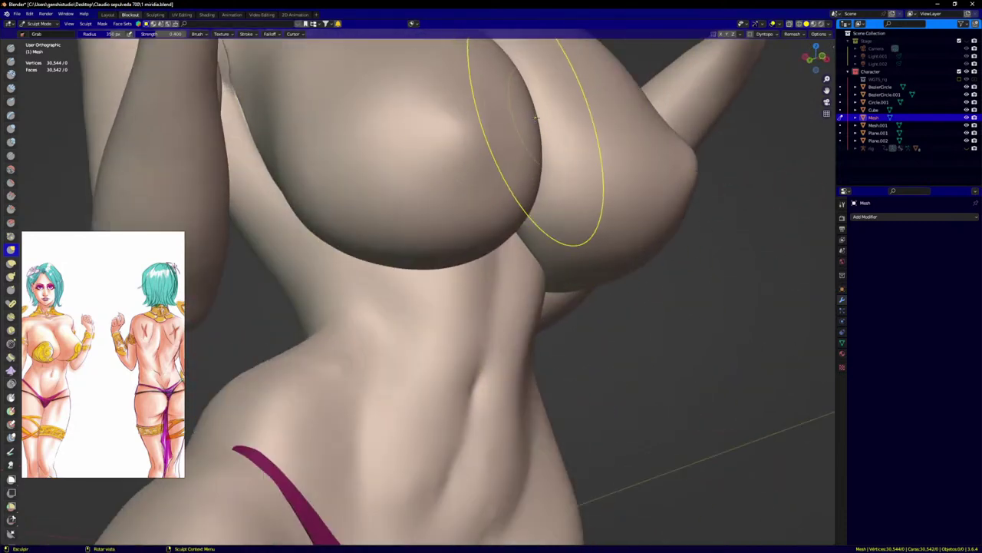
{"action": "scroll", "coordinate": [530, 125], "scroll_direction": "down", "scroll_amount": 2}
{"action": "mouse_move", "coordinate": [530, 125]}
{"action": "middle_mouse_down"}
{"action": "mouse_move", "coordinate": [535, 228]}
{"action": "mouse_move", "coordinate": [537, 198]}
{"action": "mouse_move", "coordinate": [564, 175]}
{"action": "mouse_move", "coordinate": [546, 125]}
{"action": "middle_mouse_up"}
{"action": "scroll", "coordinate": [544, 127], "scroll_direction": "up", "scroll_amount": 3}
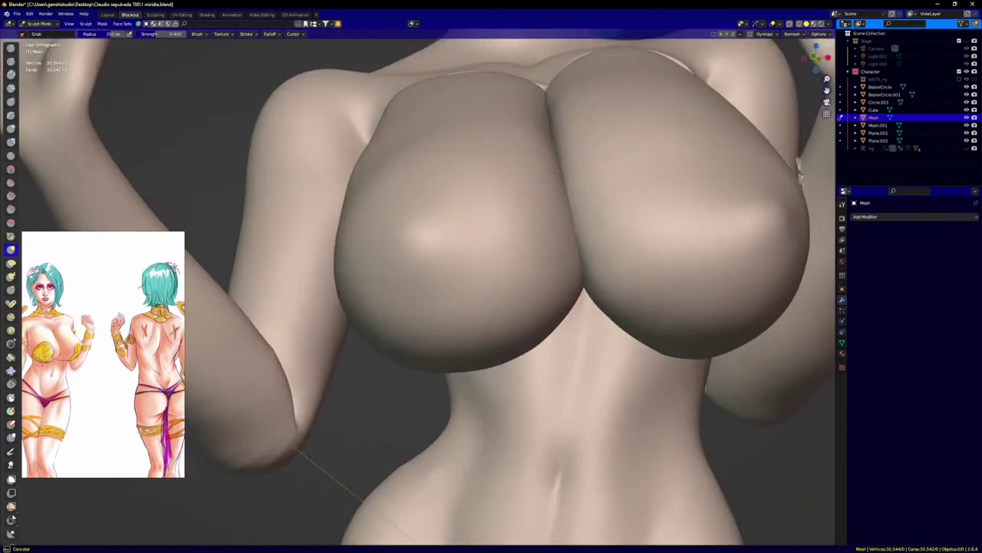
{"action": "key", "text": "shift+c"}
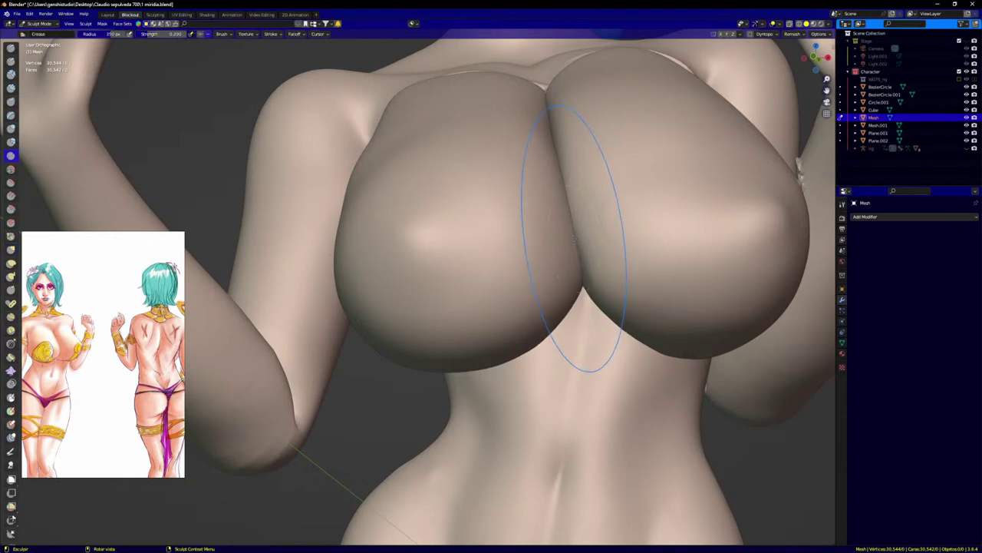
{"action": "key", "text": "f"}
{"action": "left_click", "coordinate": [493, 227]}
{"action": "scroll", "coordinate": [554, 184], "scroll_direction": "up", "scroll_amount": 1}
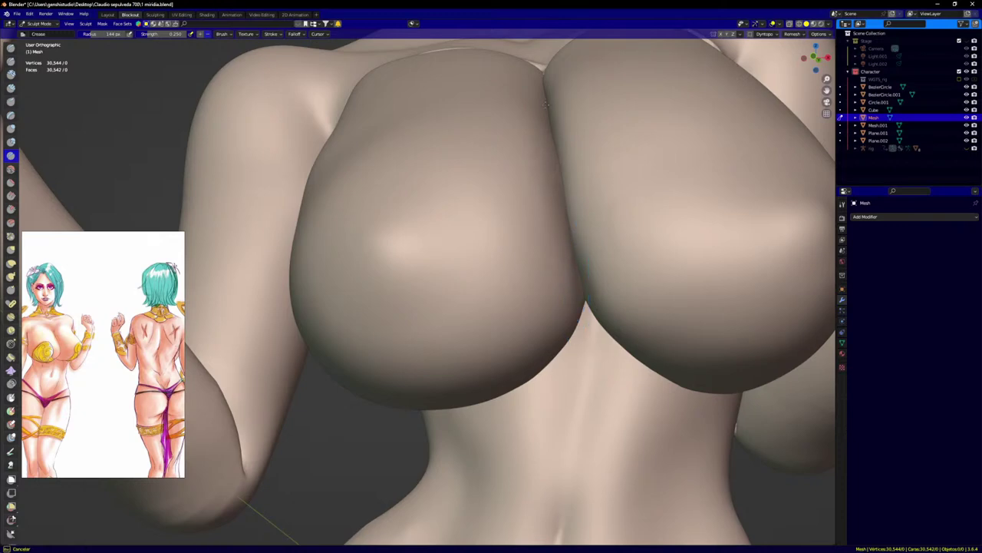
Step: Return to the Grab brush at a 372 px radius and adjust the right breast's inner side along the cleavage
{"action": "scroll", "coordinate": [551, 184], "scroll_direction": "down", "scroll_amount": 5}
{"action": "middle_click_drag", "start_coordinate": [554, 191], "coordinate": [525, 202]}
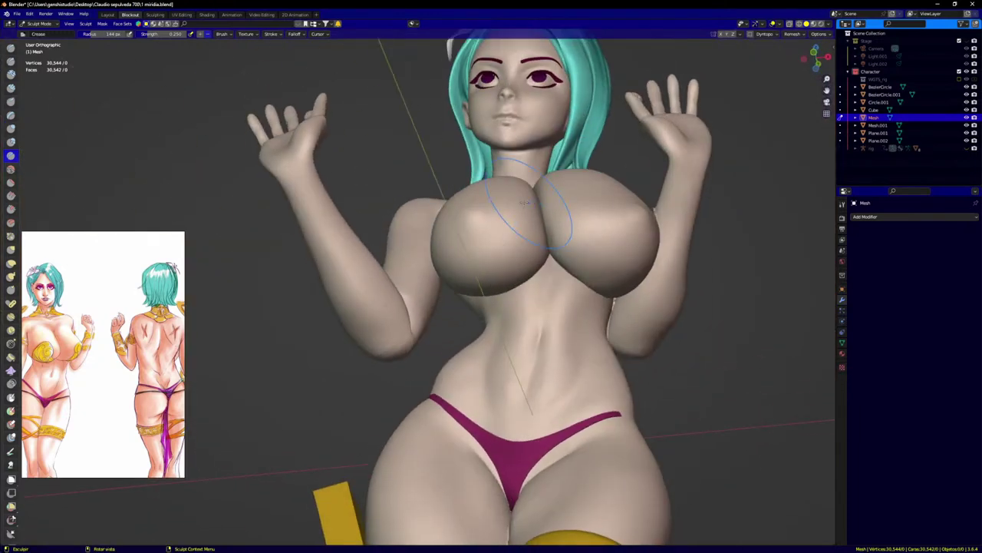
{"action": "key", "text": "f"}
{"action": "left_click", "coordinate": [576, 207]}
{"action": "key", "text": "g"}
{"action": "key", "text": "f"}
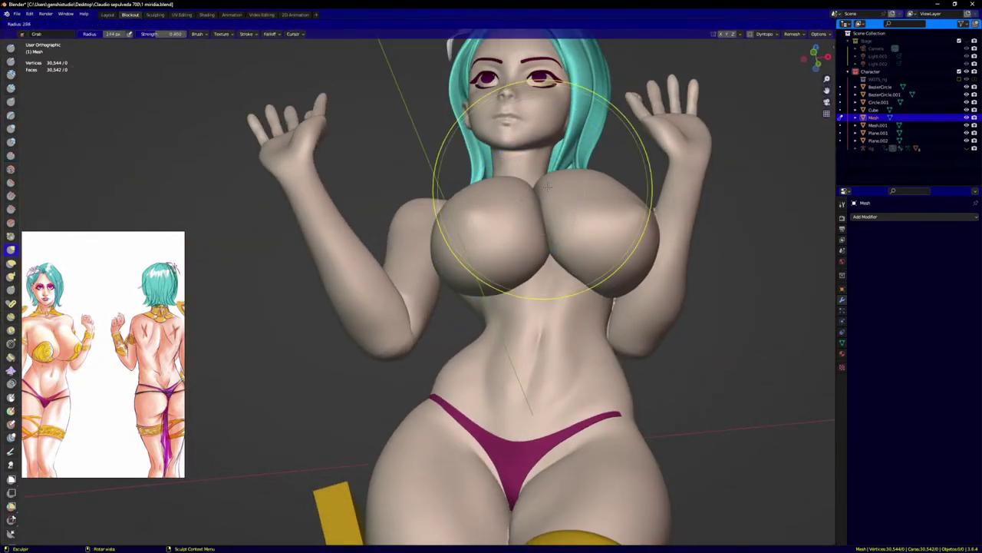
{"action": "left_click", "coordinate": [580, 197]}
{"action": "scroll", "coordinate": [516, 200], "scroll_direction": "up", "scroll_amount": 3}
{"action": "scroll", "coordinate": [535, 205], "scroll_direction": "up", "scroll_amount": 2}
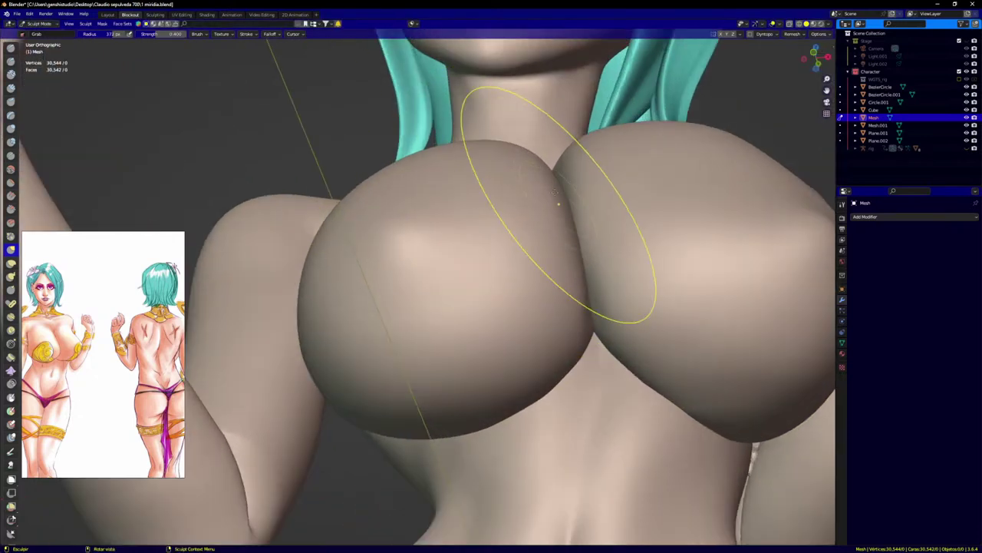
{"action": "middle_click_drag", "start_coordinate": [523, 158], "coordinate": [548, 241]}
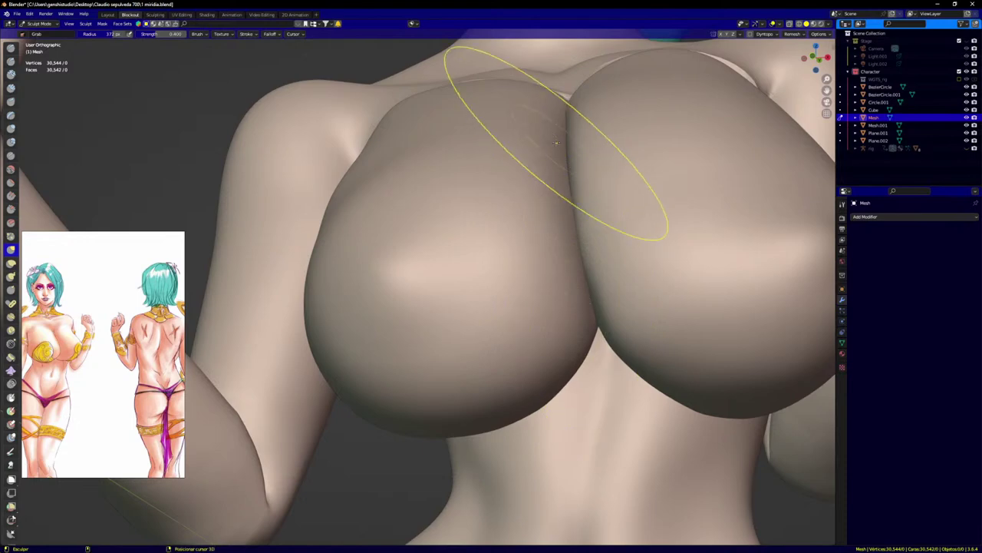
{"action": "mouse_move", "coordinate": [575, 259]}
{"action": "middle_mouse_down"}
{"action": "mouse_move", "coordinate": [602, 92]}
{"action": "mouse_move", "coordinate": [562, 90]}
{"action": "mouse_move", "coordinate": [556, 123]}
{"action": "middle_mouse_up"}
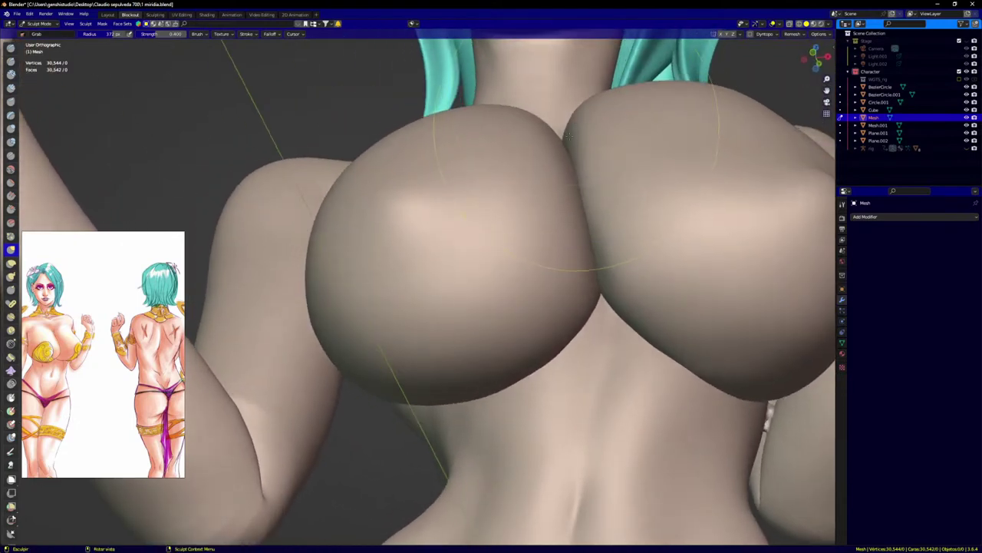
Step: Pull the right breast's upper inner edge toward the left breast at the top of the cleavage
{"action": "scroll", "coordinate": [555, 135], "scroll_direction": "up", "scroll_amount": 2}
{"action": "left_click_drag", "start_coordinate": [553, 143], "coordinate": [558, 139]}
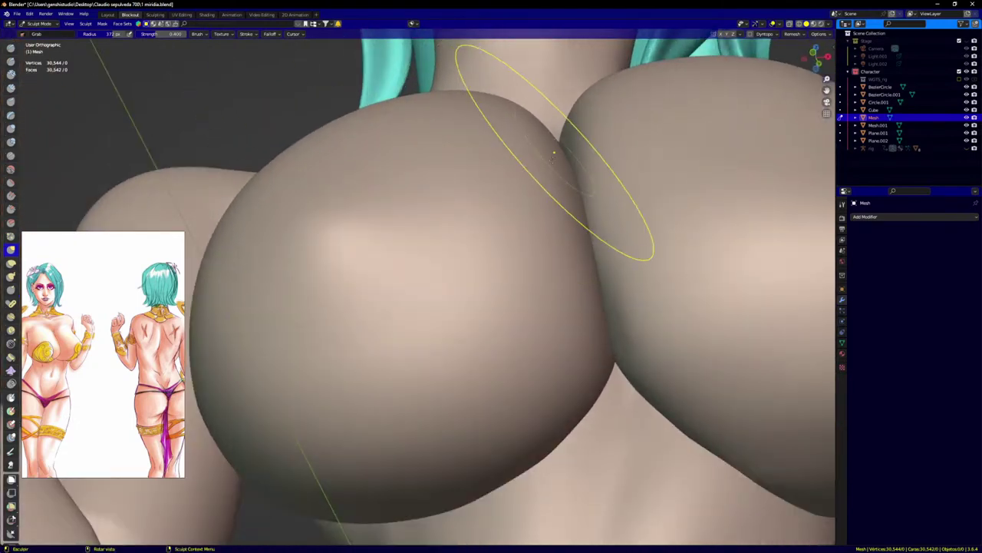
{"action": "middle_click_drag", "start_coordinate": [552, 154], "coordinate": [552, 123]}
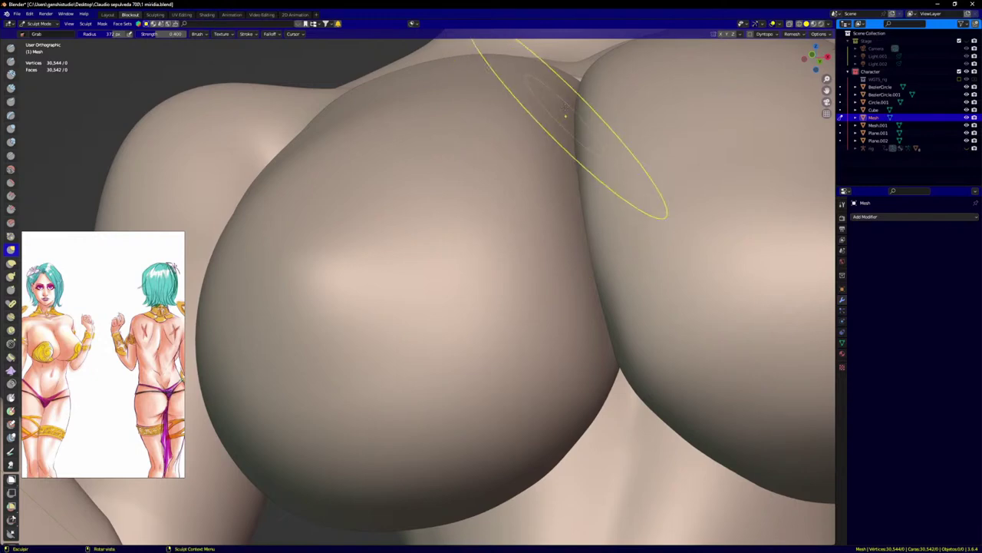
{"action": "left_click_drag", "start_coordinate": [564, 105], "coordinate": [569, 106]}
Step: Adjust the right breast's upper outer edge beside the armpit with the Grab brush
{"action": "middle_click_drag", "start_coordinate": [579, 108], "coordinate": [603, 148]}
{"action": "scroll", "coordinate": [592, 184], "scroll_direction": "down", "scroll_amount": 5}
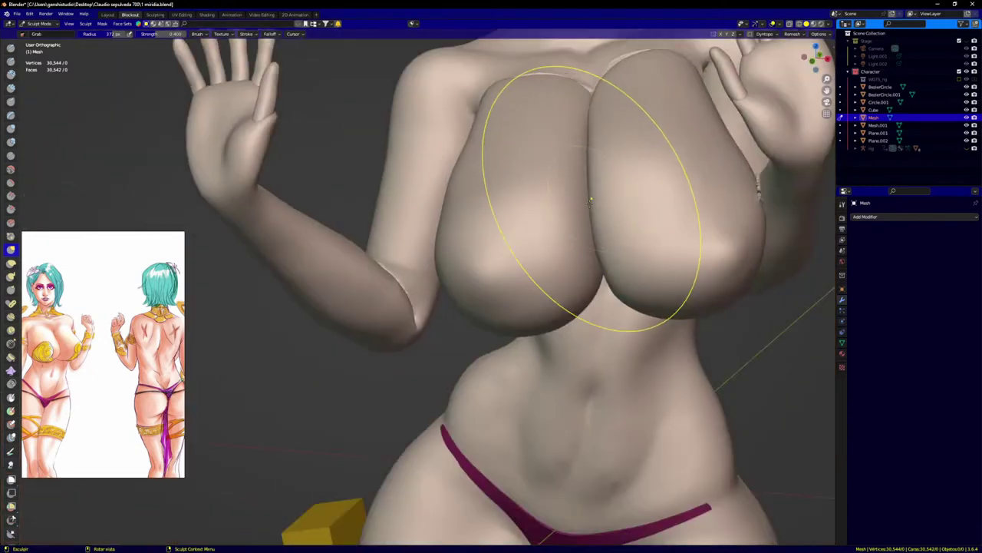
{"action": "mouse_move", "coordinate": [588, 195]}
{"action": "middle_mouse_down"}
{"action": "mouse_move", "coordinate": [564, 157]}
{"action": "mouse_move", "coordinate": [432, 219]}
{"action": "middle_mouse_up"}
{"action": "scroll", "coordinate": [461, 202], "scroll_direction": "up", "scroll_amount": 5}
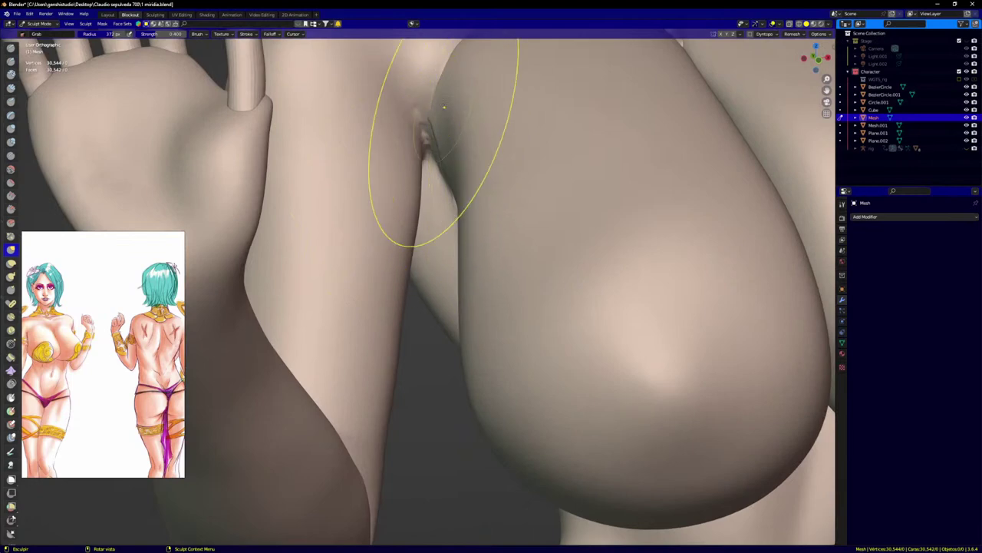
{"action": "scroll", "coordinate": [549, 274], "scroll_direction": "down", "scroll_amount": 4}
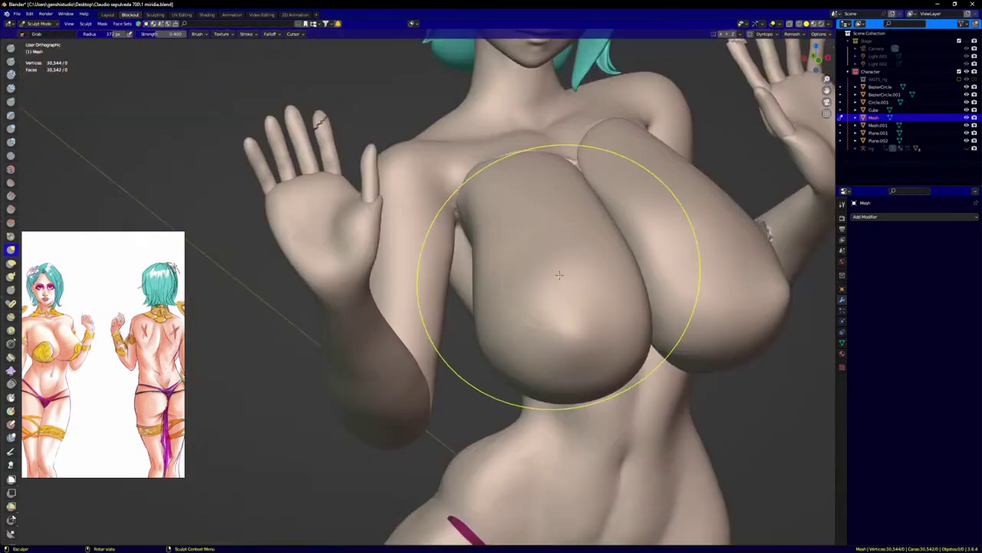
Step: Pull the right breast's upper outer edge over the gap toward the armpit with the Grab brush
{"action": "middle_click_drag", "start_coordinate": [560, 274], "coordinate": [598, 222]}
{"action": "scroll", "coordinate": [618, 253], "scroll_direction": "up", "scroll_amount": 2}
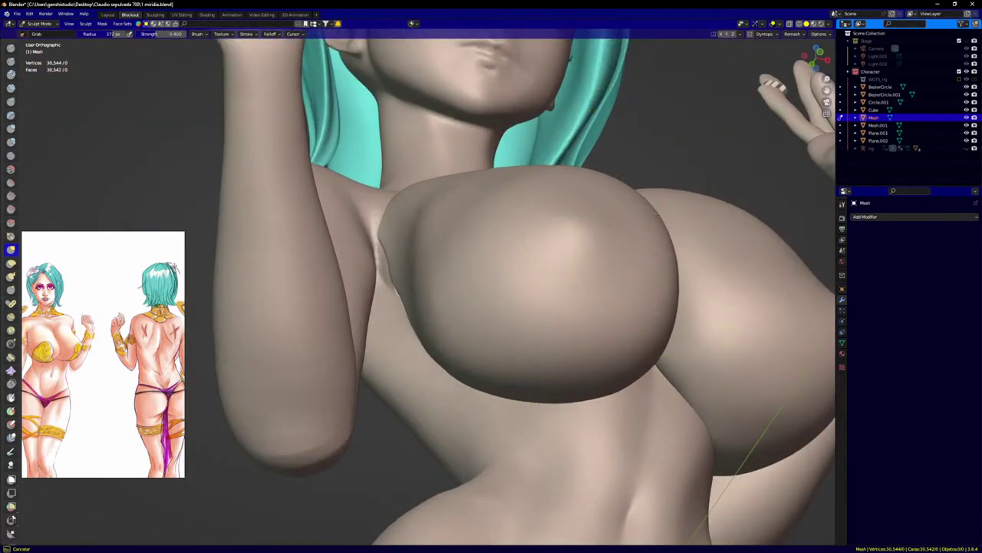
{"action": "scroll", "coordinate": [417, 254], "scroll_direction": "up", "scroll_amount": 3}
{"action": "left_click_drag", "start_coordinate": [417, 211], "coordinate": [415, 209]}
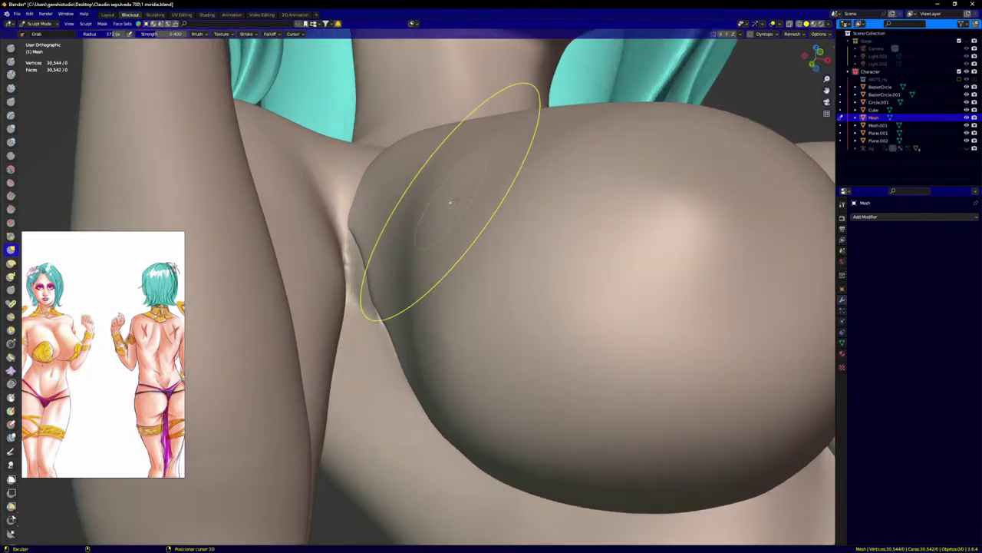
{"action": "middle_click_drag", "start_coordinate": [451, 201], "coordinate": [466, 185]}
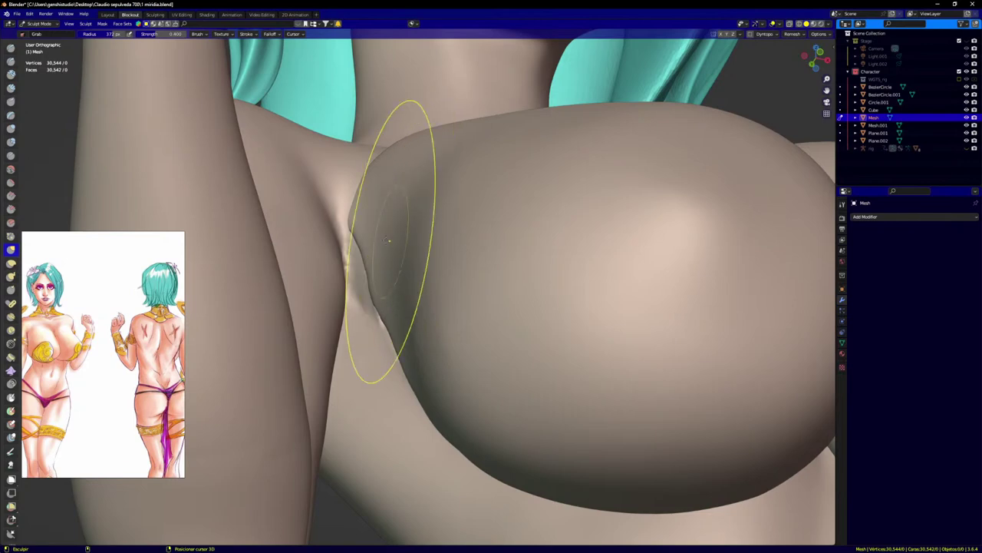
{"action": "scroll", "coordinate": [371, 249], "scroll_direction": "up", "scroll_amount": 3}
{"action": "middle_click_drag", "start_coordinate": [371, 250], "coordinate": [357, 244]}
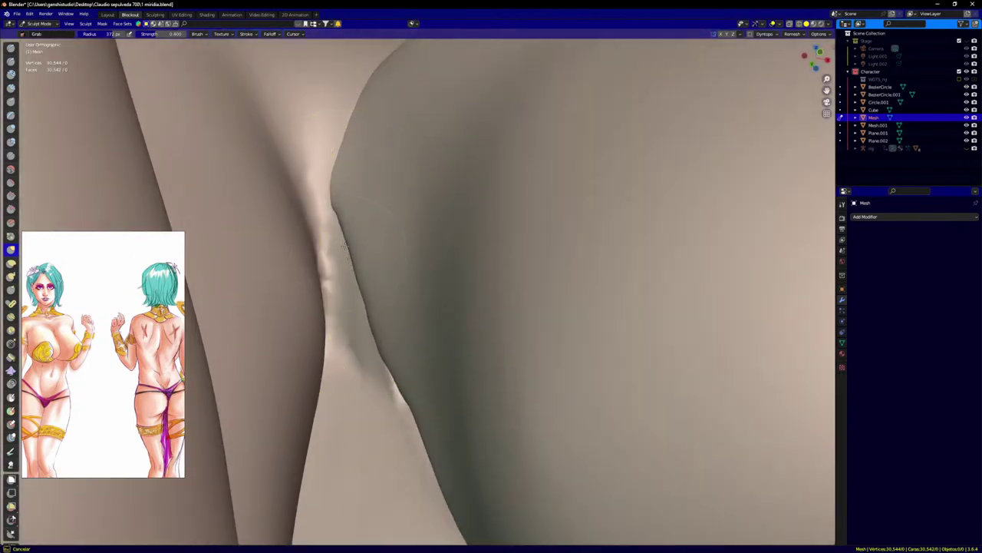
{"action": "left_click_drag", "start_coordinate": [367, 333], "coordinate": [370, 339]}
{"action": "left_click_drag", "start_coordinate": [387, 242], "coordinate": [367, 239]}
{"action": "left_click_drag", "start_coordinate": [359, 237], "coordinate": [309, 189]}
{"action": "left_click_drag", "start_coordinate": [367, 140], "coordinate": [409, 159]}
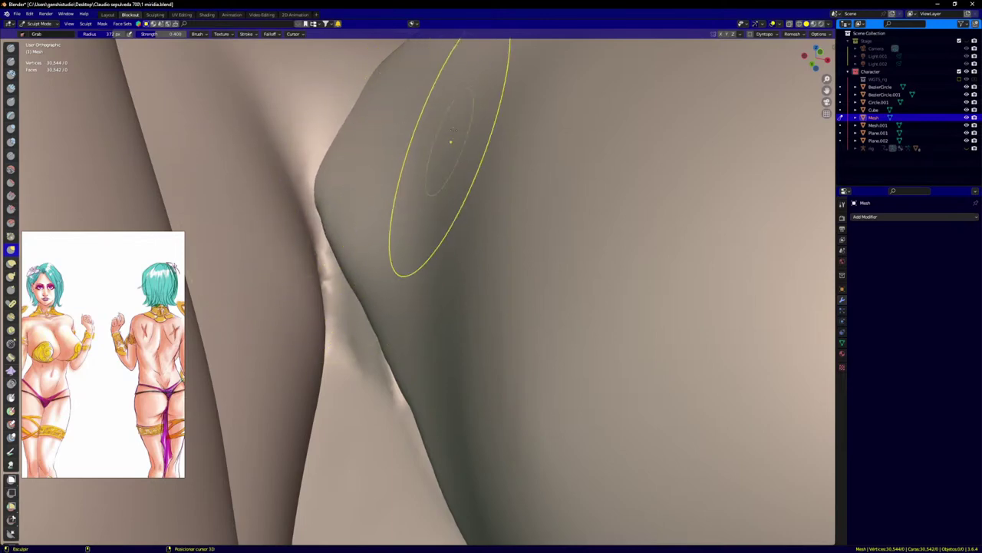
Step: Examine from the front and up close how the right breast's upper edge meets the chest and the left breast
{"action": "scroll", "coordinate": [494, 235], "scroll_direction": "down", "scroll_amount": 8}
{"action": "key", "text": "KP_1"}
{"action": "scroll", "coordinate": [581, 250], "scroll_direction": "down", "scroll_amount": 3}
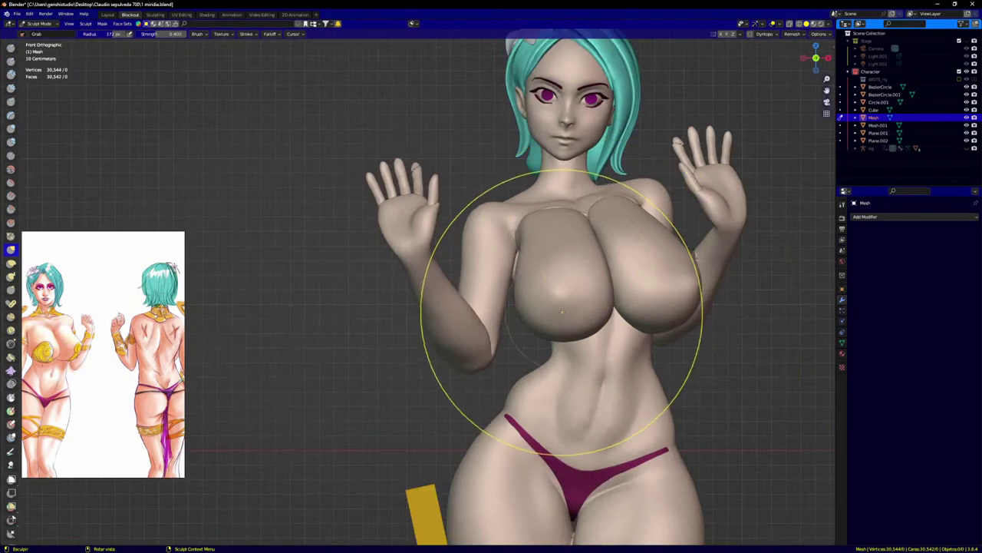
{"action": "scroll", "coordinate": [562, 311], "scroll_direction": "up", "scroll_amount": 6}
{"action": "scroll", "coordinate": [636, 394], "scroll_direction": "down", "scroll_amount": 6}
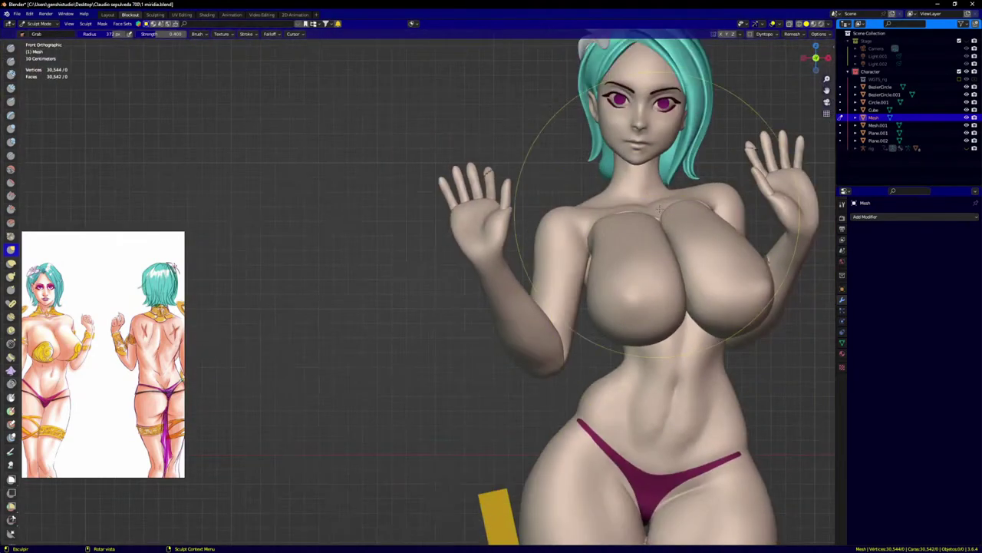
{"action": "scroll", "coordinate": [659, 209], "scroll_direction": "up", "scroll_amount": 6}
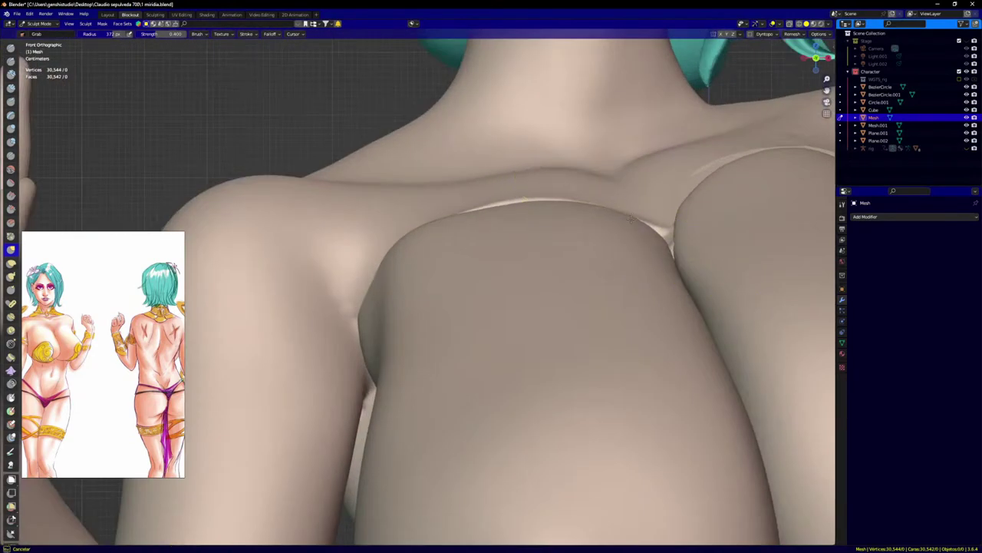
{"action": "middle_click_drag", "start_coordinate": [631, 220], "coordinate": [610, 269]}
{"action": "left_click_drag", "start_coordinate": [700, 197], "coordinate": [564, 151], "text": "shift"}
{"action": "scroll", "coordinate": [591, 234], "scroll_direction": "down", "scroll_amount": 6}
{"action": "key", "text": "KP_1"}
{"action": "scroll", "coordinate": [601, 244], "scroll_direction": "down", "scroll_amount": 4}
{"action": "middle_click_drag", "start_coordinate": [647, 247], "coordinate": [545, 255], "text": "shift"}
{"action": "scroll", "coordinate": [546, 256], "scroll_direction": "up", "scroll_amount": 3}
Step: Switch sculpting to the left breast mesh and fit its upper inner side against the right breast along the cleavage
{"action": "key", "text": "alt+q"}
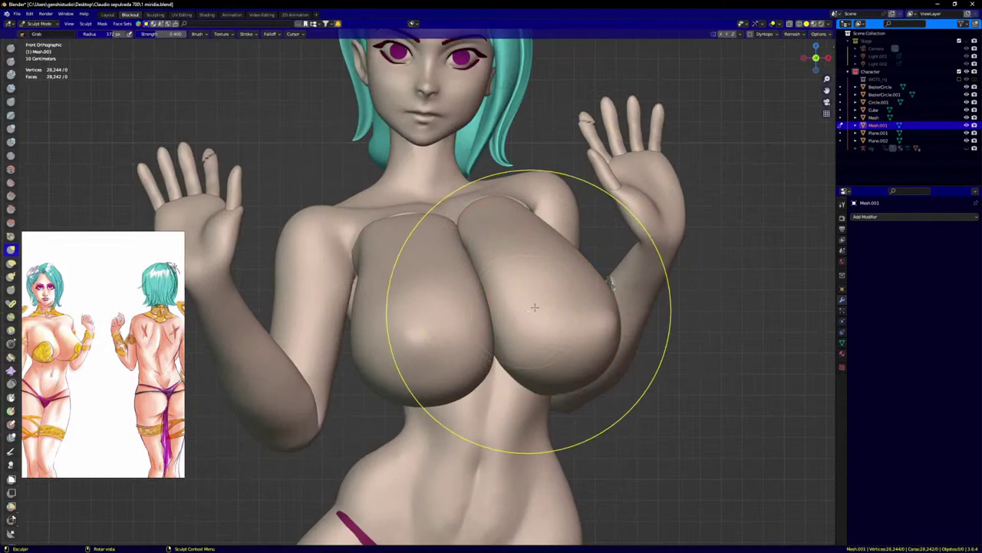
{"action": "scroll", "coordinate": [534, 310], "scroll_direction": "up", "scroll_amount": 2}
{"action": "middle_click_drag", "start_coordinate": [534, 309], "coordinate": [604, 278]}
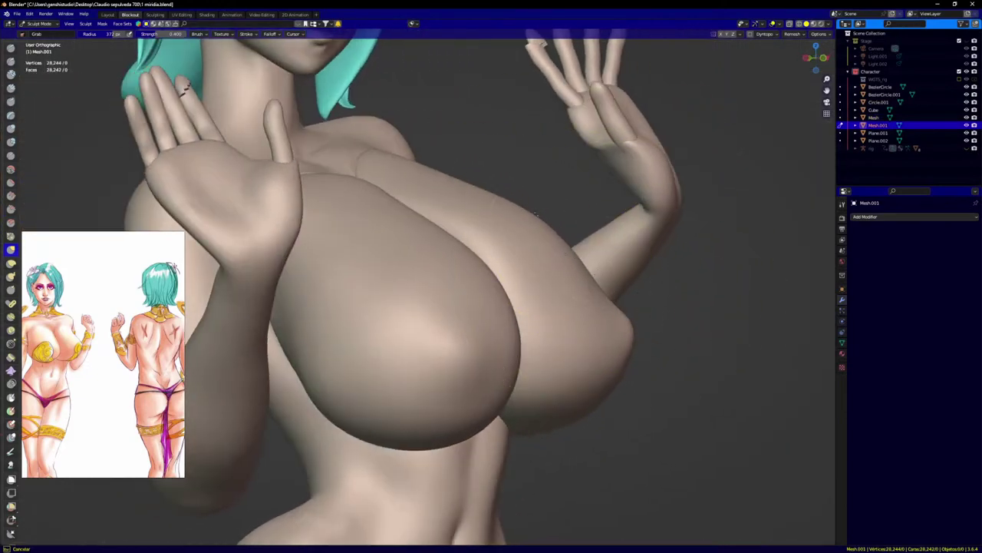
{"action": "middle_click_drag", "start_coordinate": [530, 221], "coordinate": [581, 329]}
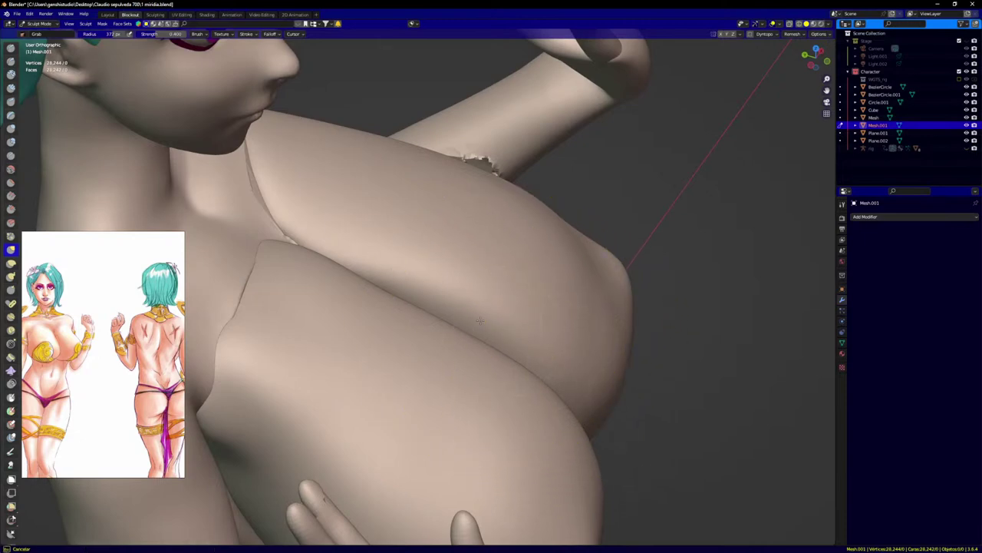
{"action": "middle_click_drag", "start_coordinate": [384, 309], "coordinate": [450, 312]}
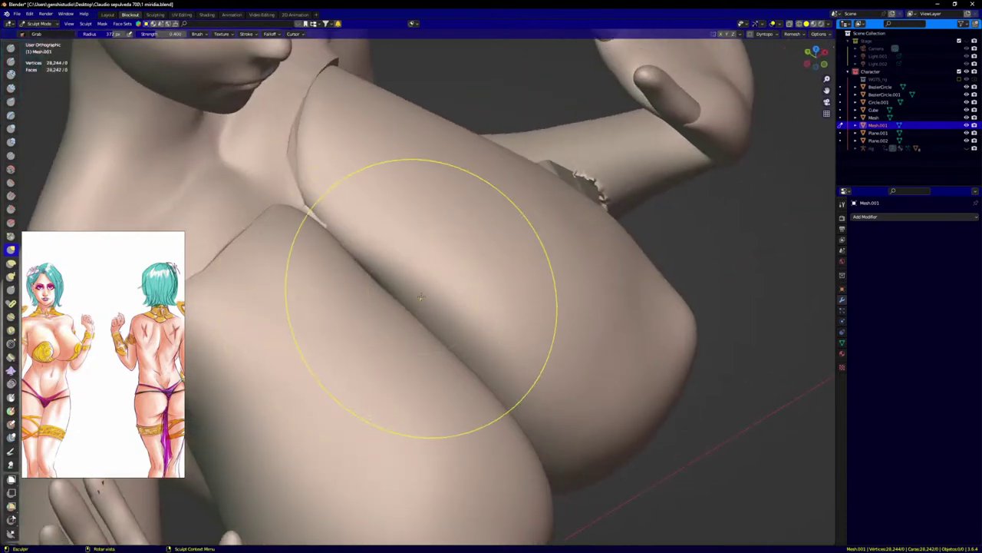
{"action": "middle_click_drag", "start_coordinate": [434, 271], "coordinate": [388, 324]}
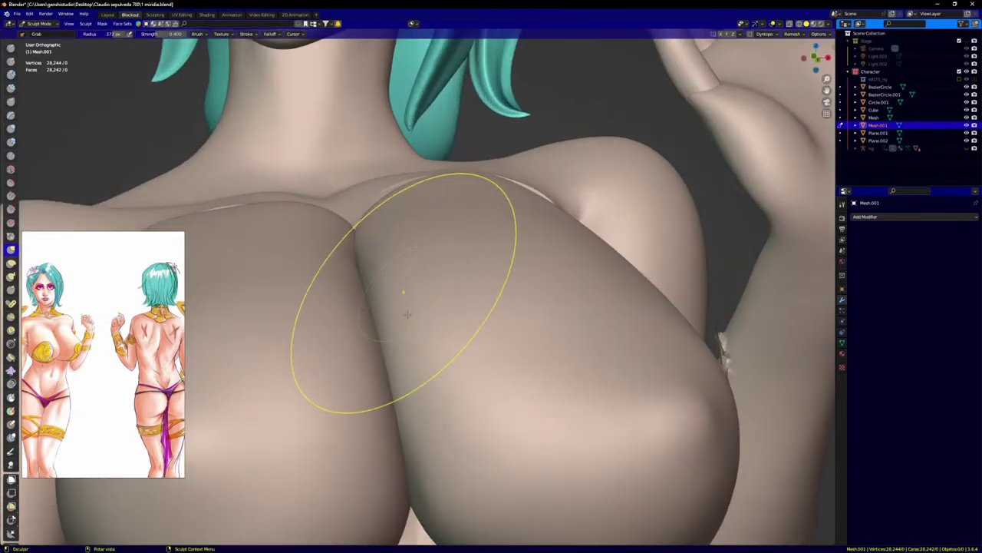
{"action": "middle_click_drag", "start_coordinate": [368, 270], "coordinate": [354, 171]}
{"action": "scroll", "coordinate": [382, 250], "scroll_direction": "down", "scroll_amount": 6}
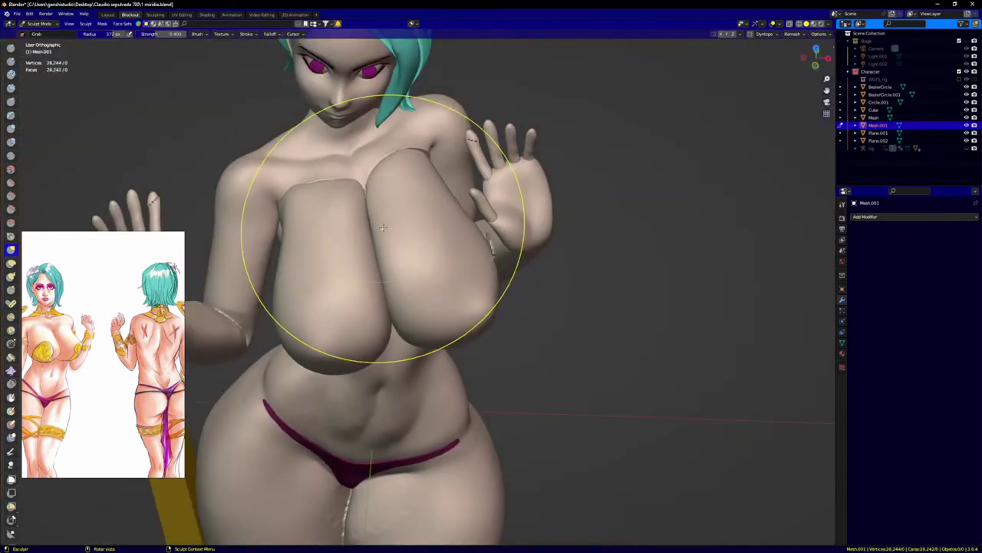
Step: Push the left breast's upper outer contour inward beside the armpit with the Grab brush
{"action": "key", "text": "KP_1"}
{"action": "scroll", "coordinate": [415, 280], "scroll_direction": "down", "scroll_amount": 4}
{"action": "scroll", "coordinate": [411, 275], "scroll_direction": "up", "scroll_amount": 6}
{"action": "scroll", "coordinate": [492, 248], "scroll_direction": "up", "scroll_amount": 3}
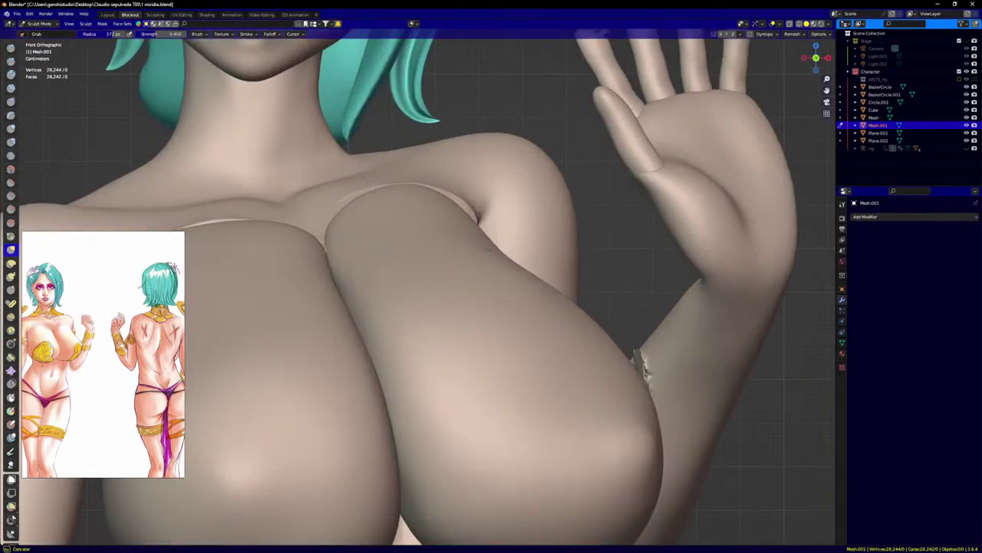
{"action": "middle_click_drag", "start_coordinate": [488, 248], "coordinate": [526, 255]}
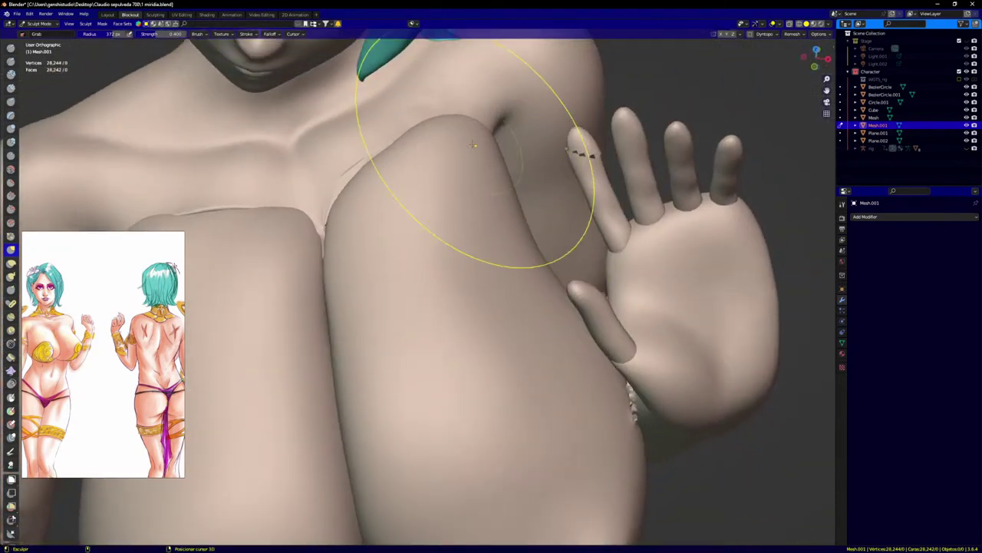
{"action": "scroll", "coordinate": [520, 208], "scroll_direction": "up", "scroll_amount": 1}
{"action": "left_click_drag", "start_coordinate": [495, 176], "coordinate": [493, 170]}
{"action": "scroll", "coordinate": [499, 208], "scroll_direction": "down", "scroll_amount": 5}
{"action": "key", "text": "KP_1"}
{"action": "scroll", "coordinate": [531, 257], "scroll_direction": "up", "scroll_amount": 3}
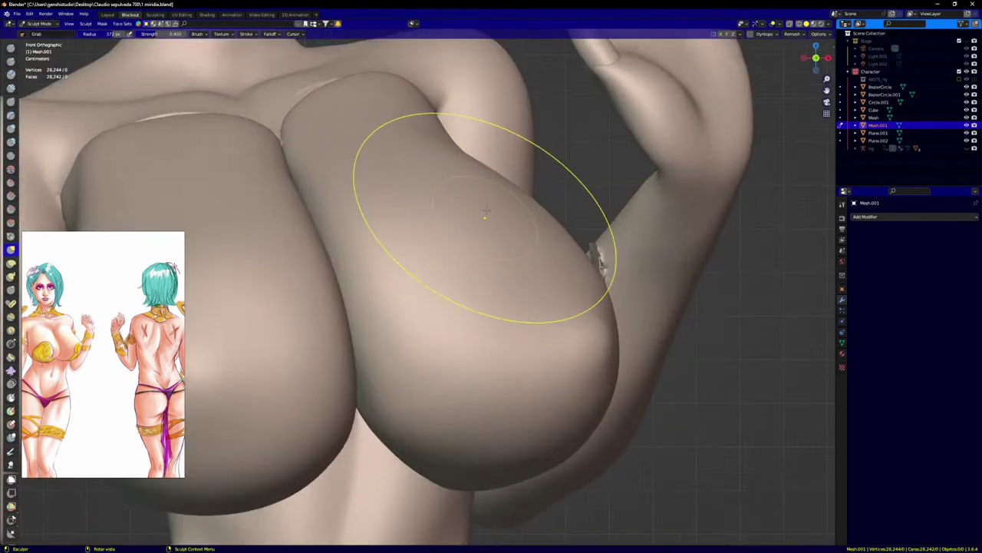
Step: Adjust the left breast's outer side where it meets the raised arm
{"action": "mouse_move", "coordinate": [478, 169]}
{"action": "middle_mouse_down"}
{"action": "mouse_move", "coordinate": [429, 192]}
{"action": "mouse_move", "coordinate": [487, 219]}
{"action": "mouse_move", "coordinate": [498, 303]}
{"action": "mouse_move", "coordinate": [519, 294]}
{"action": "middle_mouse_up"}
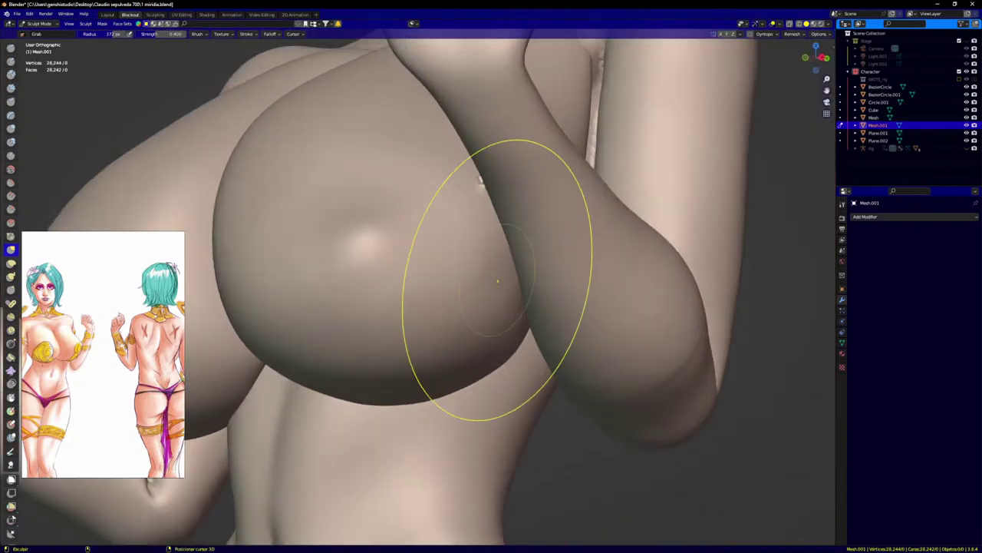
{"action": "mouse_move", "coordinate": [530, 337]}
{"action": "middle_mouse_down"}
{"action": "mouse_move", "coordinate": [513, 230]}
{"action": "mouse_move", "coordinate": [523, 250]}
{"action": "mouse_move", "coordinate": [494, 306]}
{"action": "middle_mouse_up"}
{"action": "scroll", "coordinate": [507, 243], "scroll_direction": "up", "scroll_amount": 2}
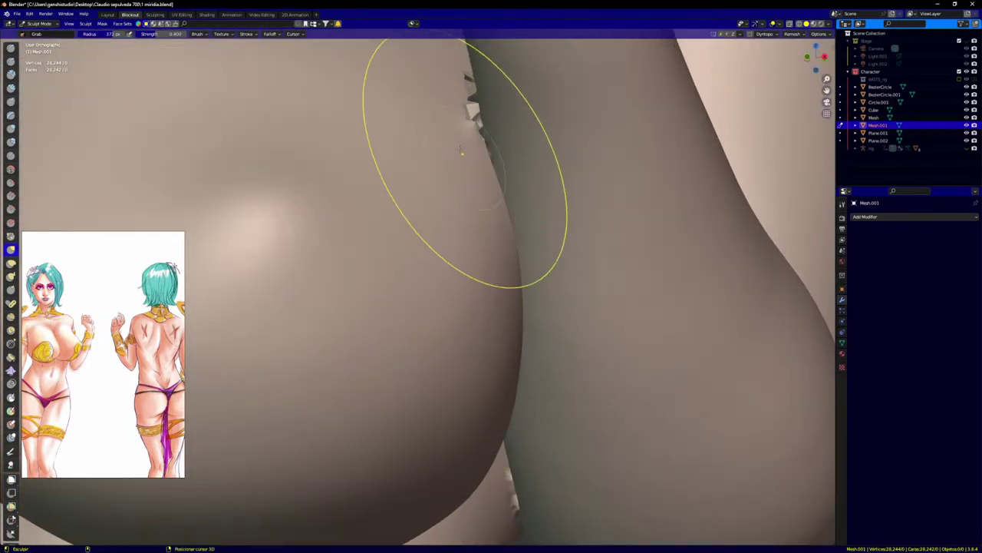
Step: Examine the top edges of both breasts against the collarbones from the front
{"action": "scroll", "coordinate": [485, 246], "scroll_direction": "down", "scroll_amount": 5}
{"action": "key", "text": "KP_1"}
{"action": "middle_click_drag", "start_coordinate": [314, 310], "coordinate": [551, 343], "text": "shift"}
{"action": "scroll", "coordinate": [387, 262], "scroll_direction": "down", "scroll_amount": 4}
{"action": "scroll", "coordinate": [368, 184], "scroll_direction": "up", "scroll_amount": 5}
{"action": "scroll", "coordinate": [367, 182], "scroll_direction": "up", "scroll_amount": 3}
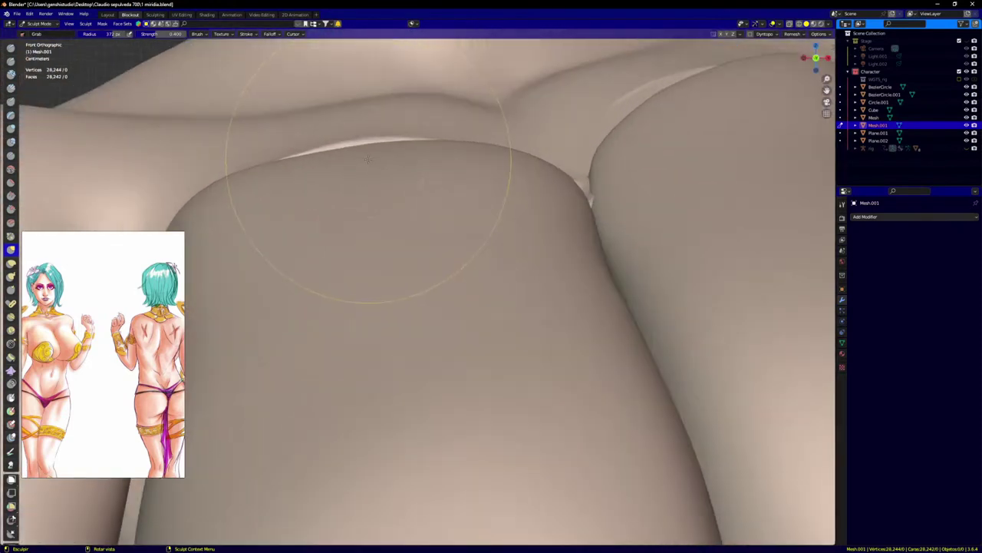
{"action": "scroll", "coordinate": [386, 183], "scroll_direction": "down", "scroll_amount": 5}
{"action": "scroll", "coordinate": [493, 171], "scroll_direction": "up", "scroll_amount": 5}
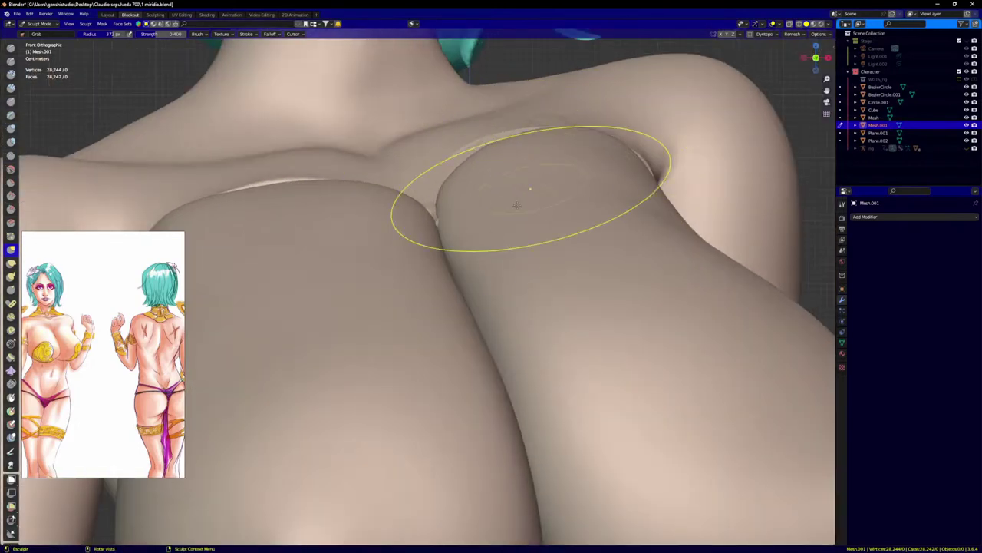
Step: Refine the left breast's inner edge along the upper cleavage with the Grab brush
{"action": "mouse_move", "coordinate": [517, 205]}
{"action": "middle_mouse_down"}
{"action": "mouse_move", "coordinate": [464, 278]}
{"action": "mouse_move", "coordinate": [459, 307]}
{"action": "middle_mouse_up"}
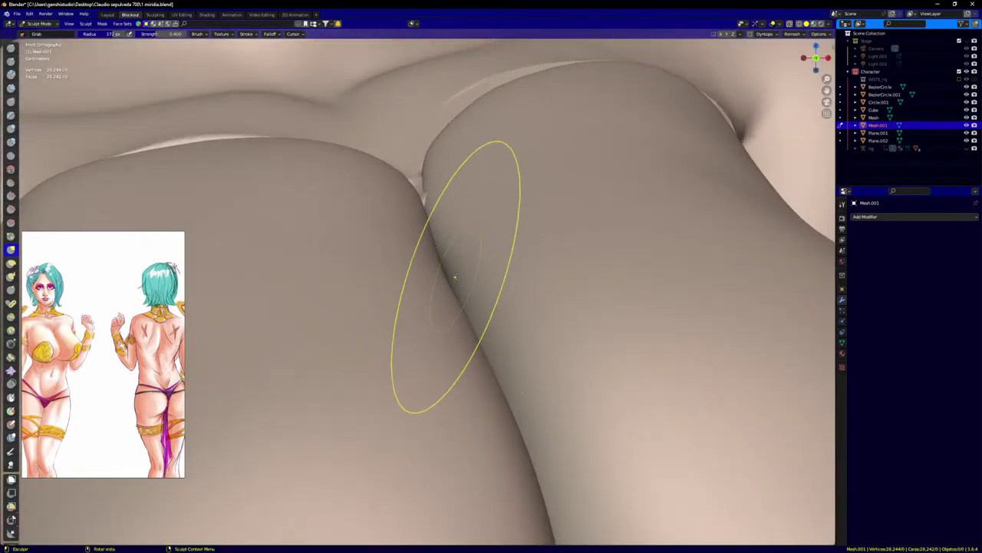
{"action": "scroll", "coordinate": [515, 266], "scroll_direction": "down", "scroll_amount": 6}
{"action": "mouse_move", "coordinate": [560, 301]}
{"action": "middle_mouse_down"}
{"action": "mouse_move", "coordinate": [445, 250]}
{"action": "mouse_move", "coordinate": [505, 263]}
{"action": "mouse_move", "coordinate": [449, 233]}
{"action": "mouse_move", "coordinate": [483, 202]}
{"action": "middle_mouse_up"}
{"action": "scroll", "coordinate": [445, 249], "scroll_direction": "up", "scroll_amount": 5}
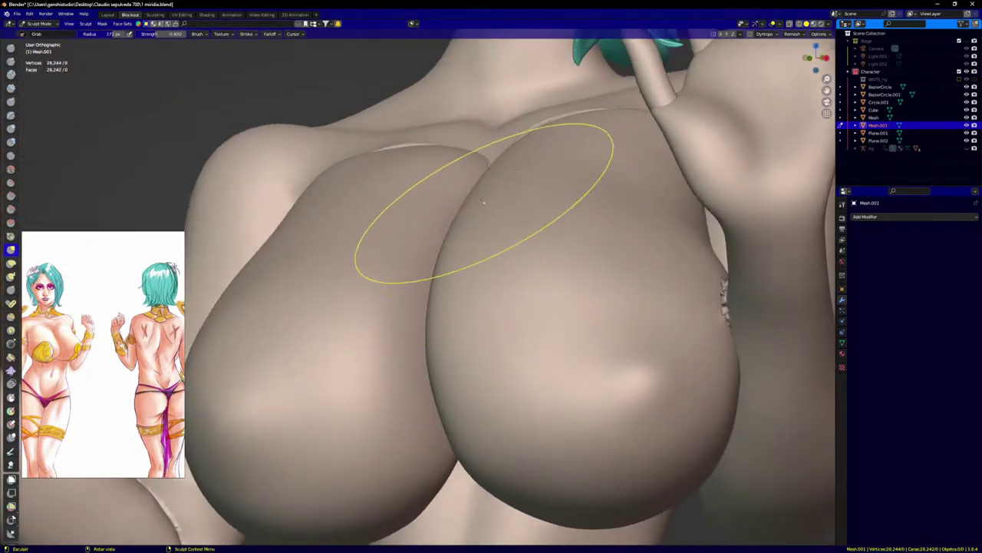
{"action": "middle_click_drag", "start_coordinate": [429, 220], "coordinate": [493, 224]}
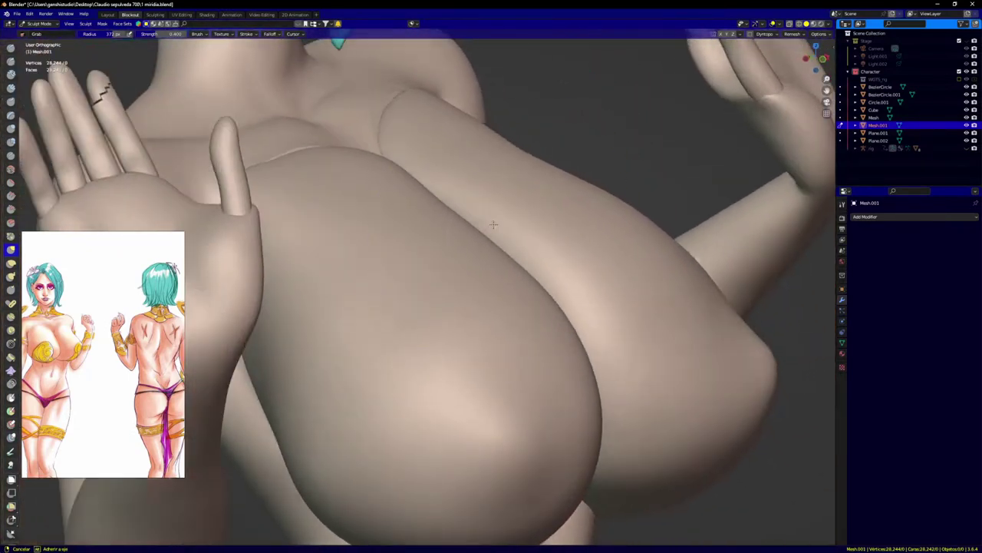
Step: Switch sculpting back to the right breast mesh and reshape its inner side and upper contour with the Grab brush
{"action": "key", "text": "alt+q"}
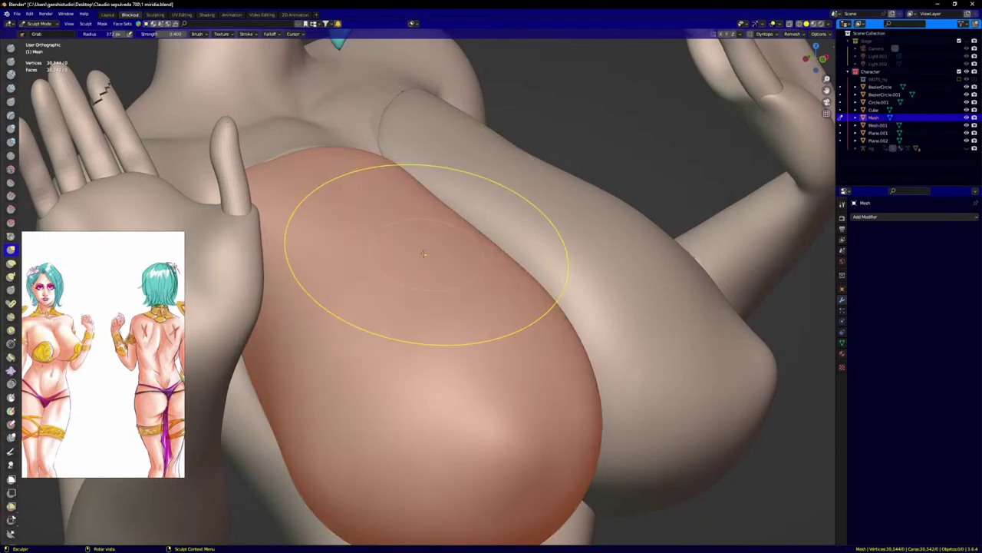
{"action": "mouse_move", "coordinate": [465, 258]}
{"action": "middle_mouse_down"}
{"action": "mouse_move", "coordinate": [437, 247]}
{"action": "mouse_move", "coordinate": [454, 270]}
{"action": "middle_mouse_up"}
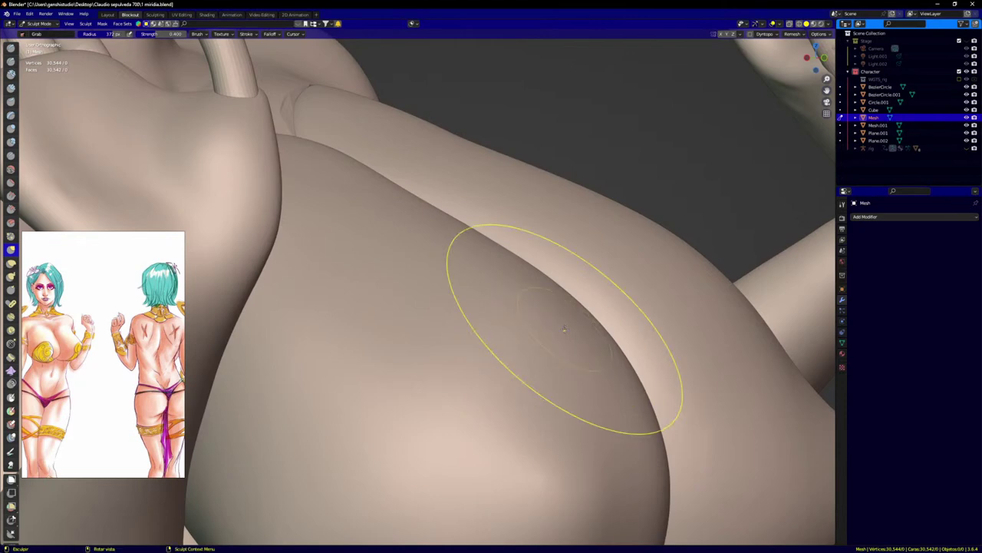
{"action": "left_click_drag", "start_coordinate": [598, 403], "coordinate": [597, 396]}
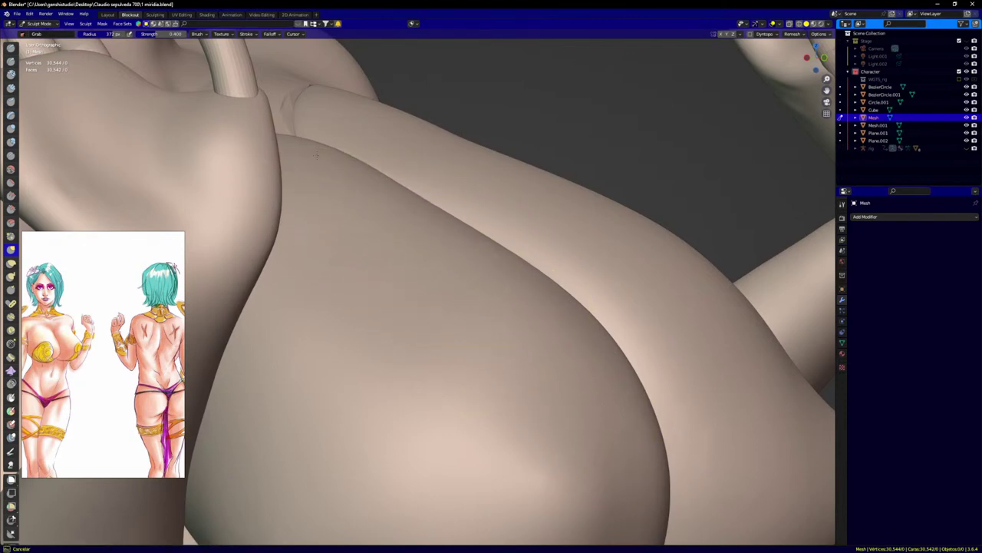
{"action": "middle_click_drag", "start_coordinate": [425, 224], "coordinate": [306, 228]}
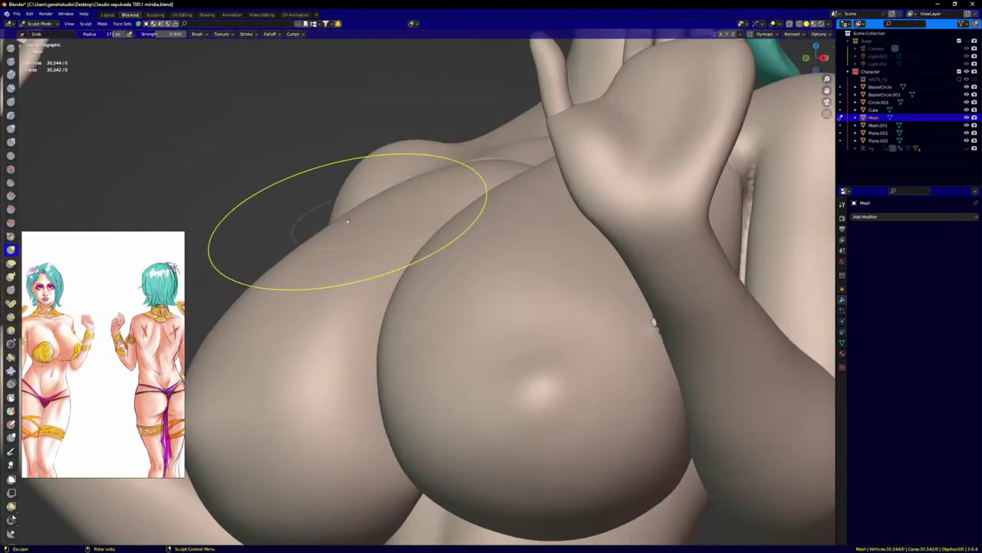
{"action": "left_click_drag", "start_coordinate": [406, 183], "coordinate": [400, 173]}
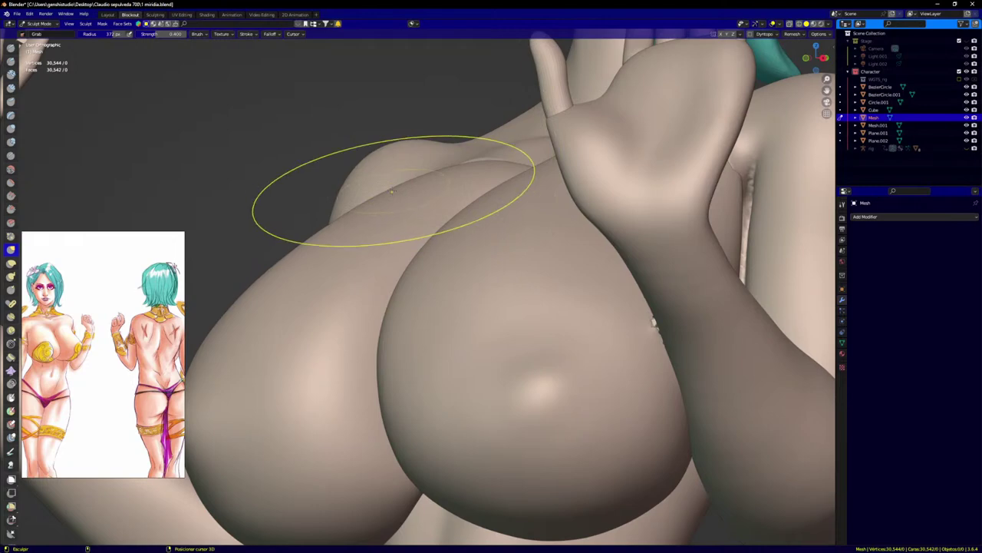
Step: Pull the right breast's upper inner corner and top edge outward to close the gaps against the left breast and chest
{"action": "middle_click_drag", "start_coordinate": [392, 191], "coordinate": [429, 239]}
{"action": "scroll", "coordinate": [429, 195], "scroll_direction": "down", "scroll_amount": 2}
{"action": "scroll", "coordinate": [482, 215], "scroll_direction": "up", "scroll_amount": 3}
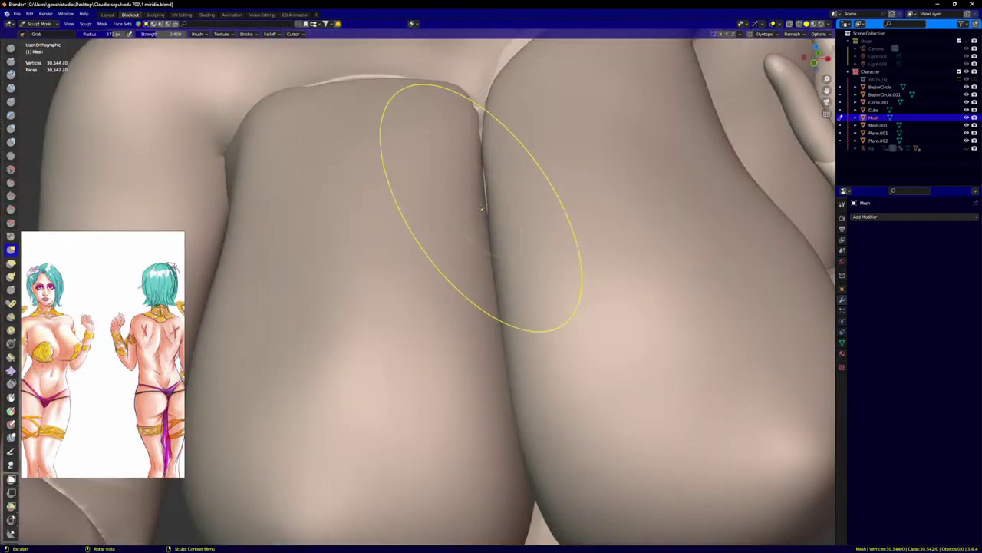
{"action": "left_click_drag", "start_coordinate": [462, 141], "coordinate": [372, 89]}
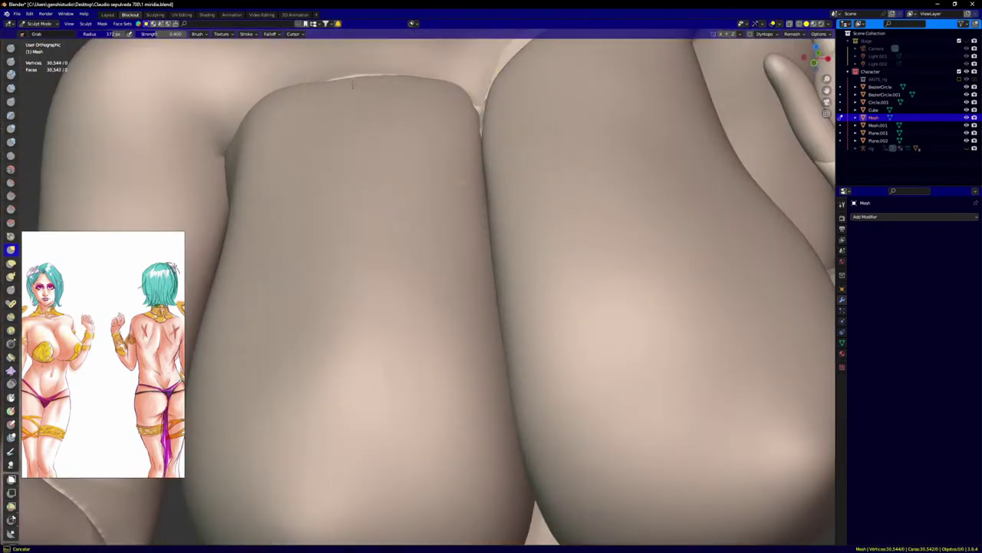
{"action": "middle_click_drag", "start_coordinate": [340, 104], "coordinate": [341, 86]}
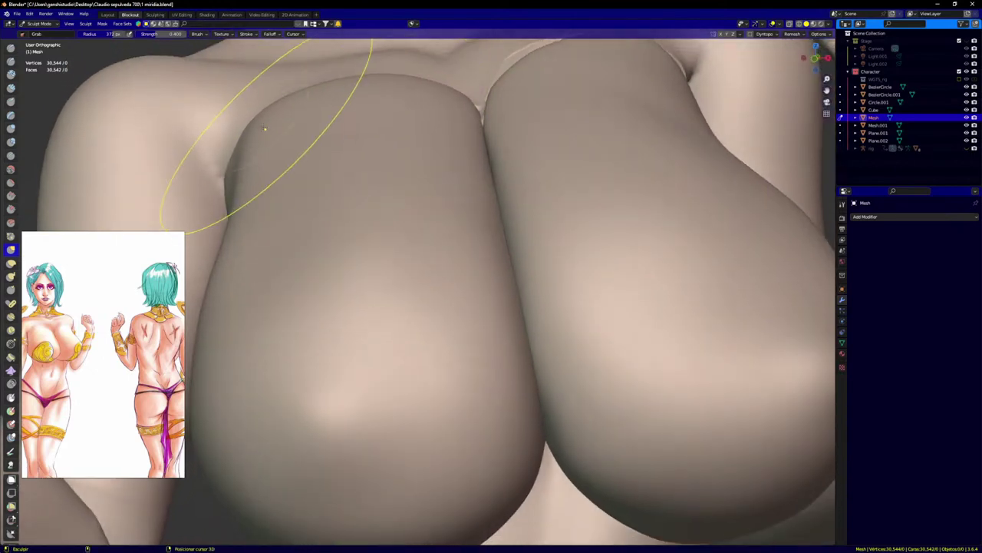
Step: Round out the right breast's upper outer edge between the shoulder and armpit with the Grab brush
{"action": "scroll", "coordinate": [437, 142], "scroll_direction": "down", "scroll_amount": 5}
{"action": "middle_click_drag", "start_coordinate": [434, 145], "coordinate": [387, 109]}
{"action": "scroll", "coordinate": [365, 104], "scroll_direction": "up", "scroll_amount": 2}
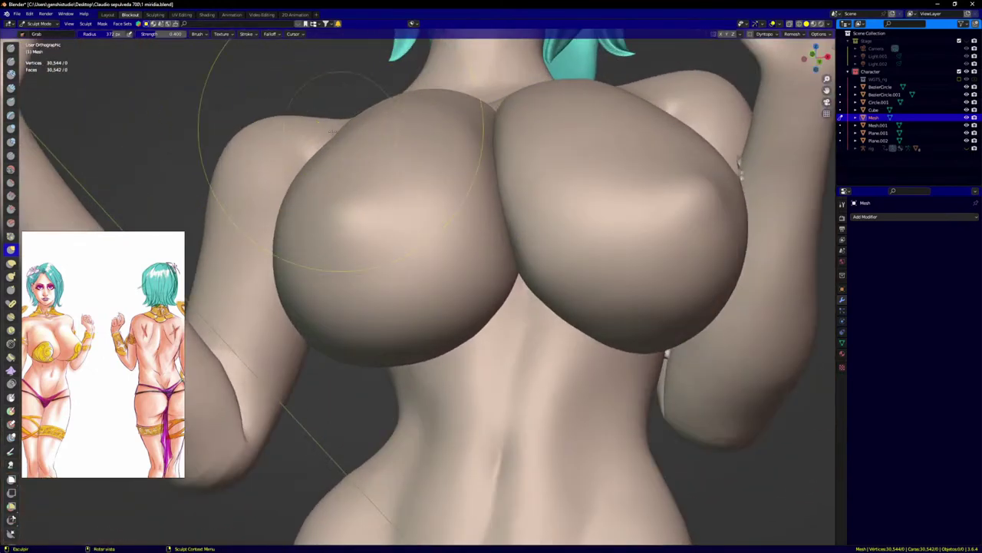
{"action": "mouse_move", "coordinate": [332, 132]}
{"action": "middle_mouse_down"}
{"action": "mouse_move", "coordinate": [329, 148]}
{"action": "mouse_move", "coordinate": [355, 154]}
{"action": "mouse_move", "coordinate": [315, 137]}
{"action": "middle_mouse_up"}
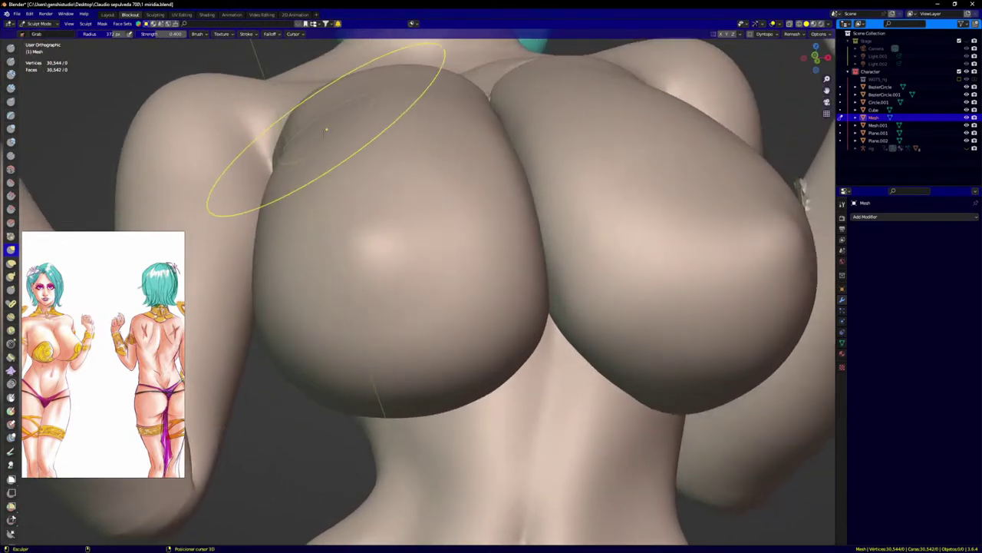
{"action": "left_click_drag", "start_coordinate": [333, 117], "coordinate": [331, 116]}
{"action": "mouse_move", "coordinate": [318, 153]}
{"action": "middle_mouse_down"}
{"action": "mouse_move", "coordinate": [340, 104]}
{"action": "mouse_move", "coordinate": [369, 172]}
{"action": "mouse_move", "coordinate": [438, 246]}
{"action": "middle_mouse_up"}
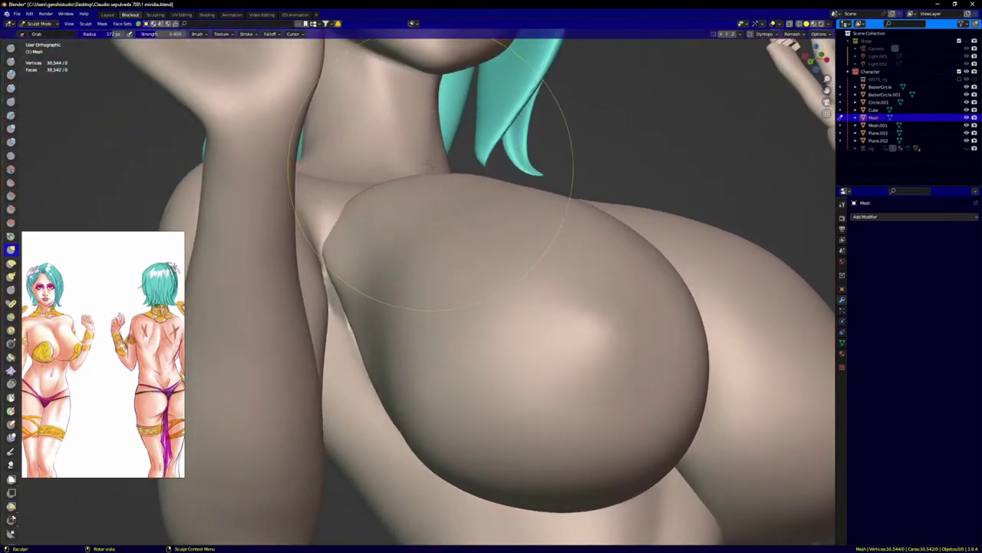
Step: Adjust the right breast's upper edge and upper inner corner against the chest and left breast with the Grab brush
{"action": "left_click_drag", "start_coordinate": [458, 185], "coordinate": [474, 187]}
{"action": "mouse_move", "coordinate": [475, 186]}
{"action": "middle_mouse_down"}
{"action": "mouse_move", "coordinate": [491, 212]}
{"action": "mouse_move", "coordinate": [531, 198]}
{"action": "middle_mouse_up"}
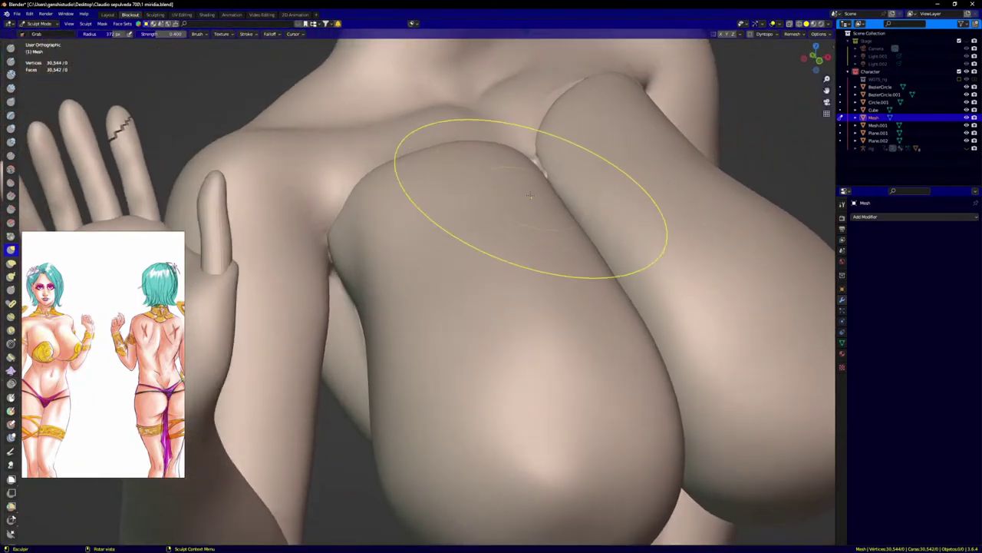
{"action": "left_click_drag", "start_coordinate": [524, 174], "coordinate": [527, 176]}
{"action": "mouse_move", "coordinate": [526, 176]}
{"action": "middle_mouse_down"}
{"action": "mouse_move", "coordinate": [493, 167]}
{"action": "mouse_move", "coordinate": [524, 168]}
{"action": "middle_mouse_up"}
{"action": "left_click_drag", "start_coordinate": [530, 169], "coordinate": [547, 164]}
{"action": "scroll", "coordinate": [549, 171], "scroll_direction": "down", "scroll_amount": 3}
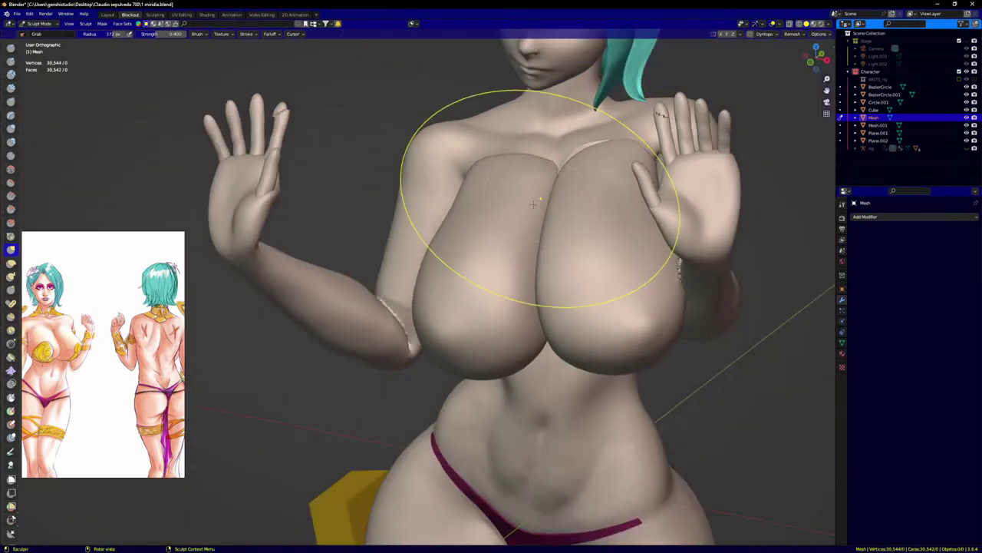
Step: Pull the right breast's underside slightly downward in the front view with the Grab brush
{"action": "key", "text": "KP_1"}
{"action": "scroll", "coordinate": [540, 256], "scroll_direction": "down", "scroll_amount": 3}
{"action": "middle_click_drag", "start_coordinate": [539, 257], "coordinate": [456, 289]}
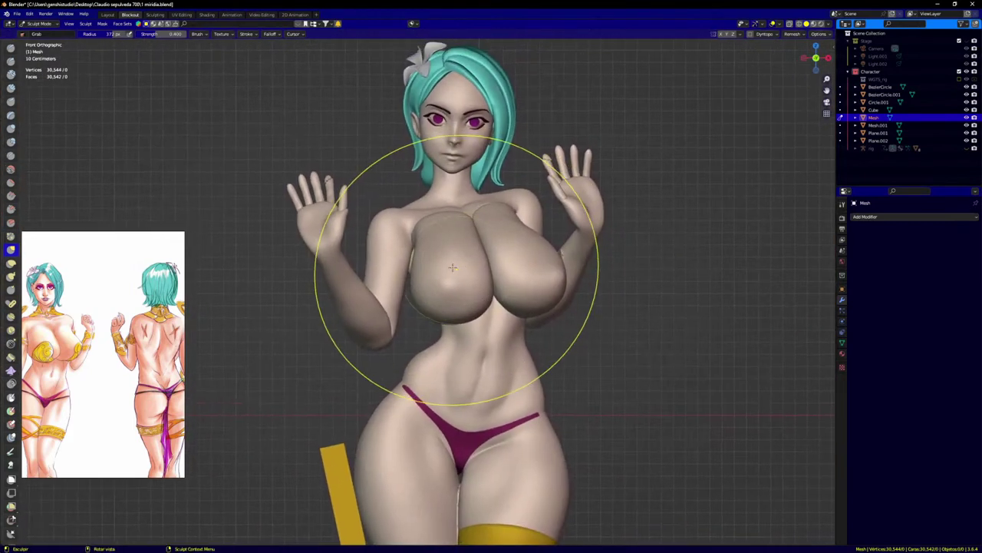
{"action": "scroll", "coordinate": [456, 295], "scroll_direction": "up", "scroll_amount": 4}
{"action": "left_click_drag", "start_coordinate": [468, 354], "coordinate": [458, 378]}
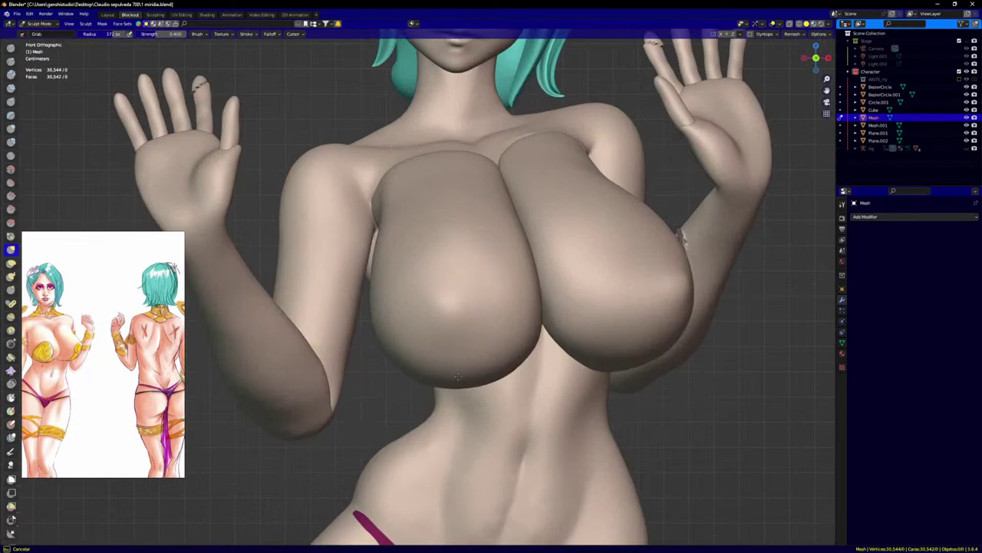
{"action": "middle_click_drag", "start_coordinate": [501, 352], "coordinate": [541, 330]}
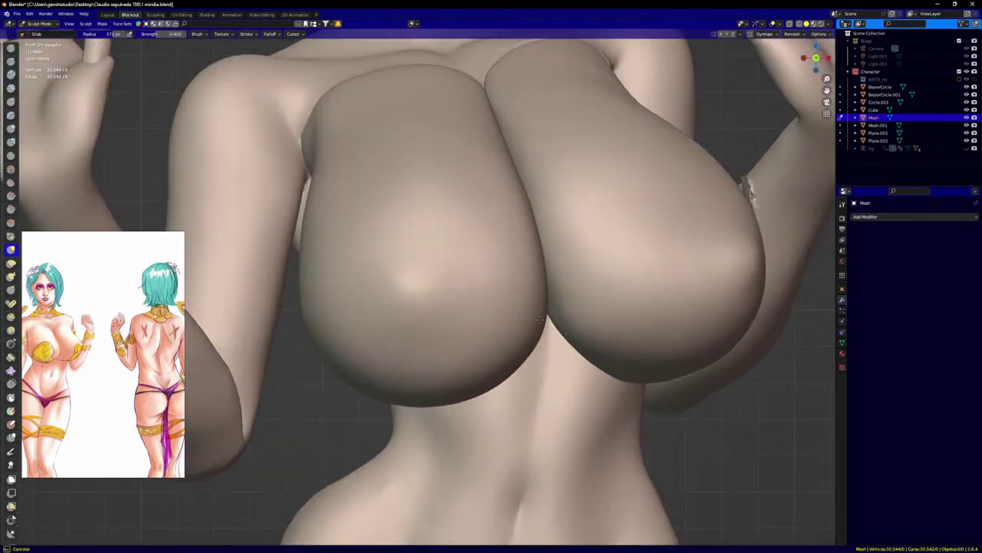
Step: Adjust the right breast's outer edge just below the armpit with small Grab strokes
{"action": "scroll", "coordinate": [516, 192], "scroll_direction": "down", "scroll_amount": 4}
{"action": "scroll", "coordinate": [453, 161], "scroll_direction": "up", "scroll_amount": 6}
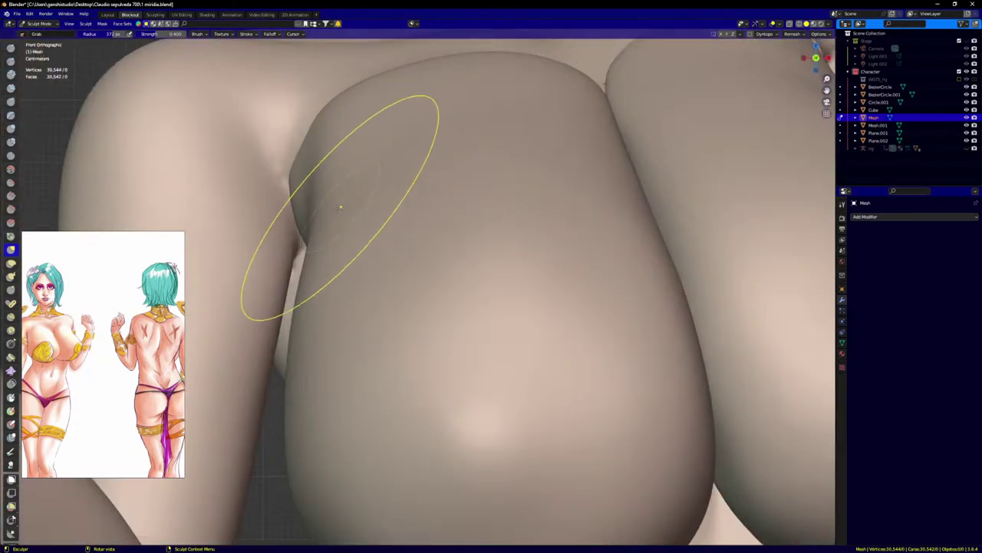
{"action": "left_click_drag", "start_coordinate": [312, 213], "coordinate": [319, 211]}
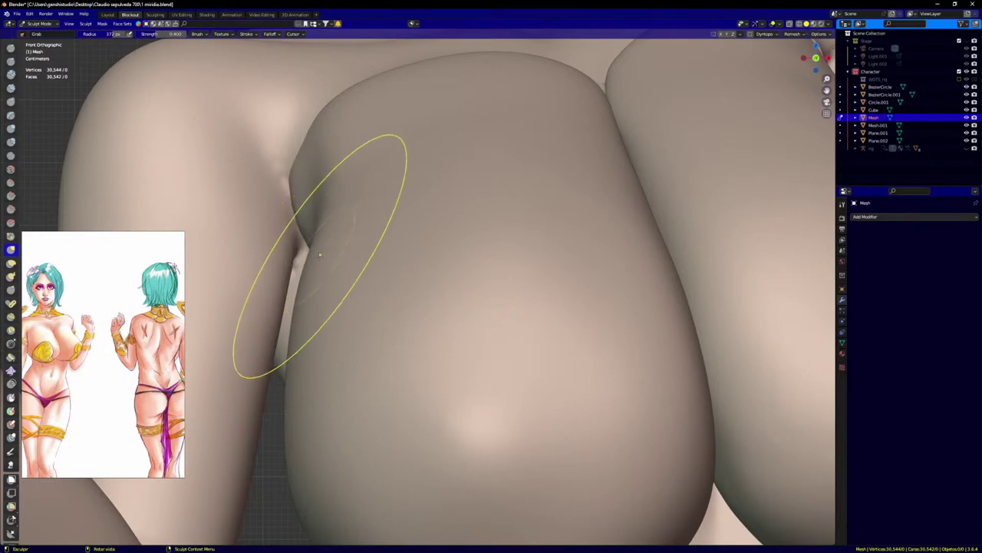
{"action": "left_click_drag", "start_coordinate": [311, 263], "coordinate": [309, 264]}
{"action": "middle_click_drag", "start_coordinate": [327, 252], "coordinate": [381, 232]}
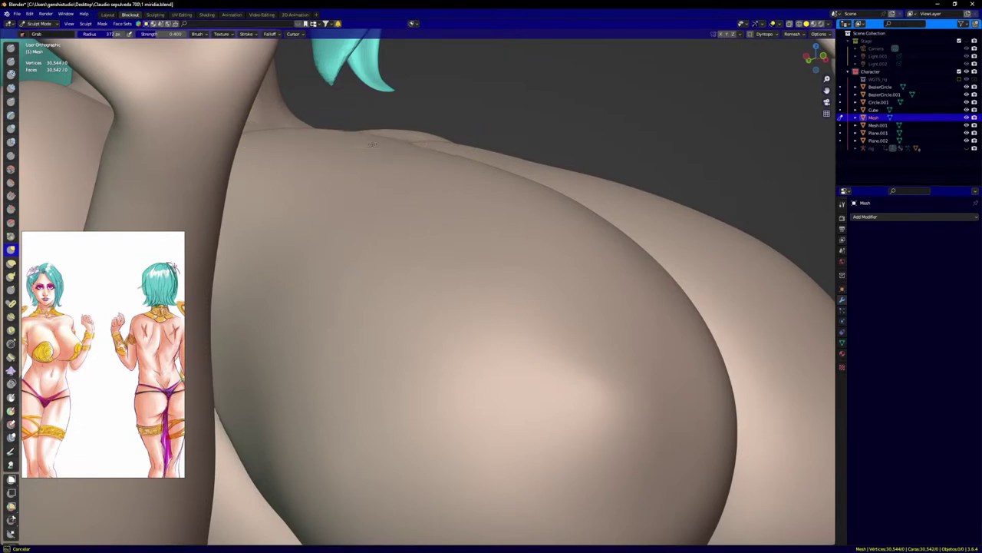
{"action": "middle_click_drag", "start_coordinate": [371, 143], "coordinate": [403, 93]}
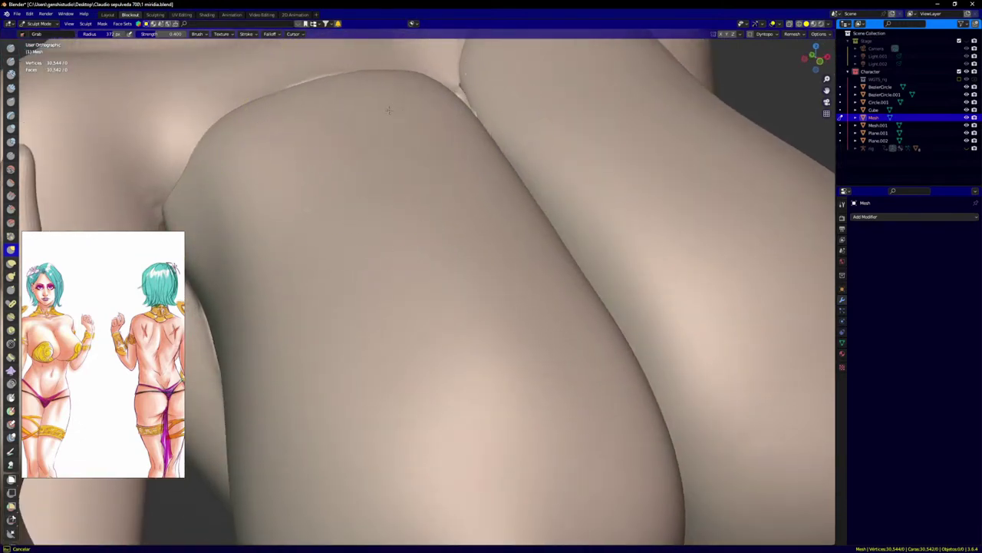
{"action": "scroll", "coordinate": [356, 96], "scroll_direction": "down", "scroll_amount": 9}
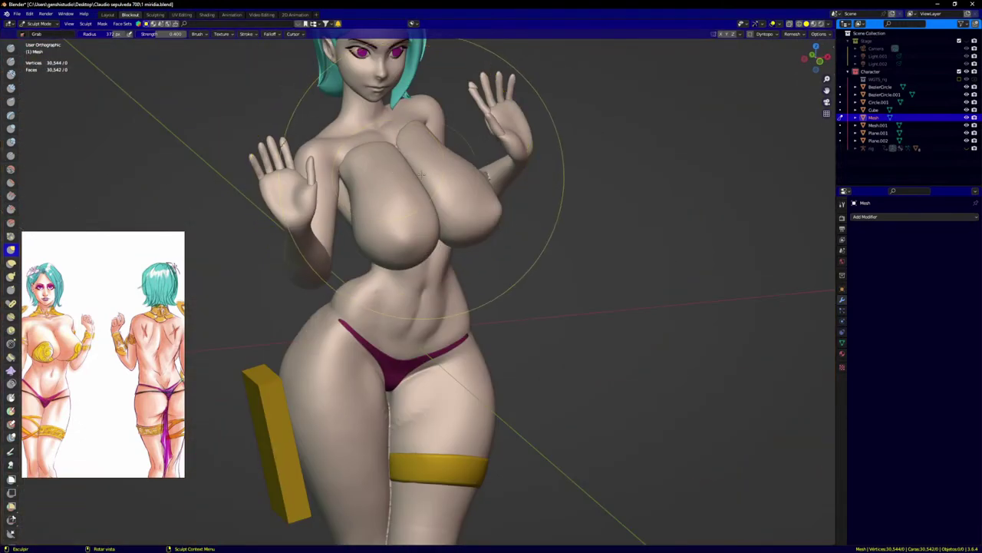
Step: Nudge the right breast's inner side along its contact with the left breast in the front view
{"action": "key", "text": "KP_1"}
{"action": "scroll", "coordinate": [360, 249], "scroll_direction": "up", "scroll_amount": 4}
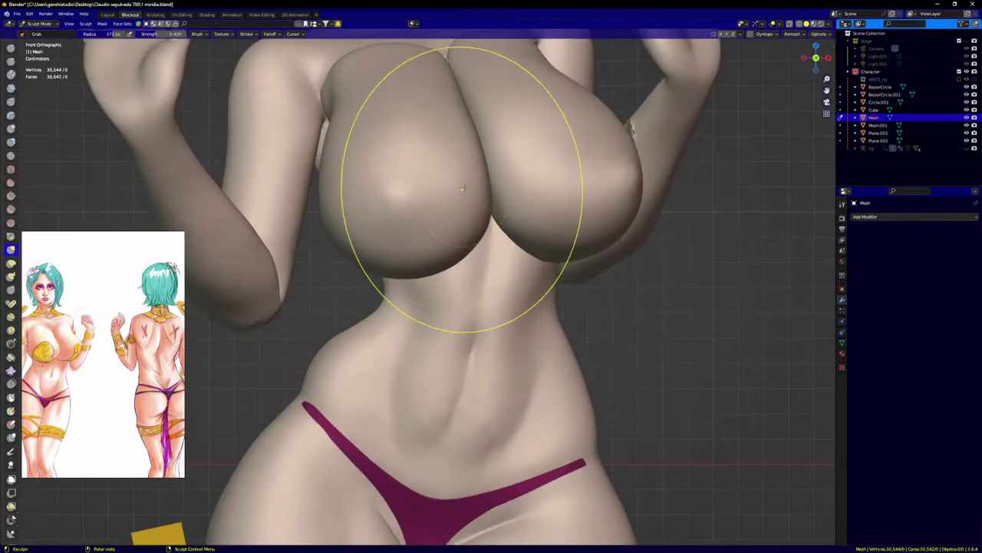
{"action": "left_click_drag", "start_coordinate": [483, 182], "coordinate": [484, 182]}
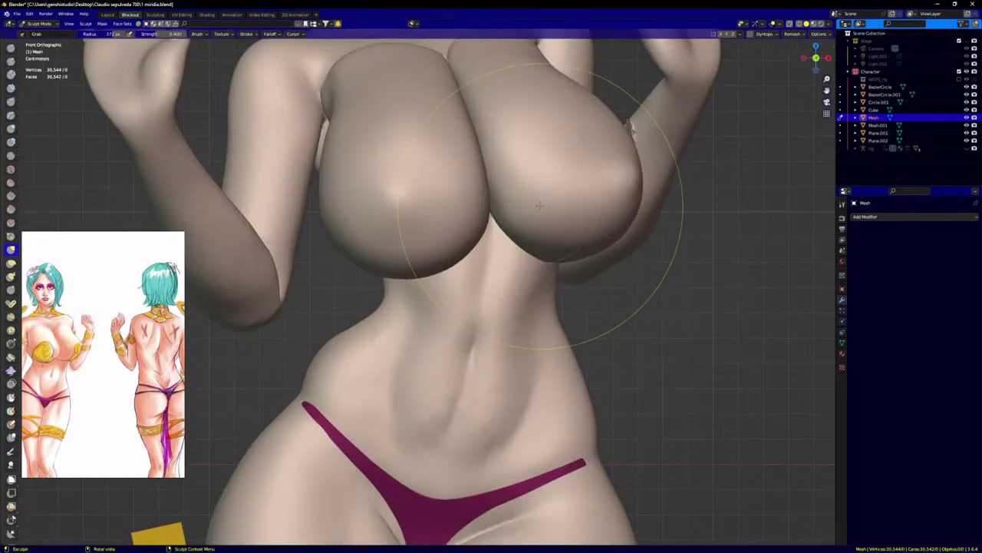
Step: Switch sculpting to the left breast mesh and adjust its upper outer contour with the Grab brush
{"action": "scroll", "coordinate": [539, 205], "scroll_direction": "down", "scroll_amount": 1}
{"action": "key", "text": "alt+q"}
{"action": "scroll", "coordinate": [518, 175], "scroll_direction": "up", "scroll_amount": 4}
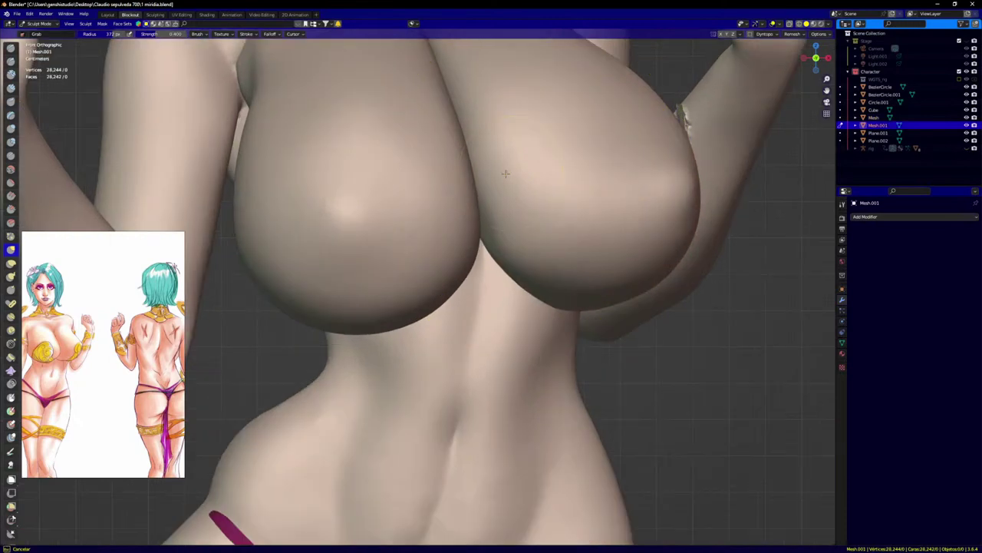
{"action": "mouse_move", "coordinate": [503, 182]}
{"action": "middle_mouse_down"}
{"action": "mouse_move", "coordinate": [531, 226]}
{"action": "mouse_move", "coordinate": [508, 228]}
{"action": "mouse_move", "coordinate": [520, 228]}
{"action": "mouse_move", "coordinate": [572, 150]}
{"action": "mouse_move", "coordinate": [556, 111]}
{"action": "mouse_move", "coordinate": [593, 73]}
{"action": "middle_mouse_up"}
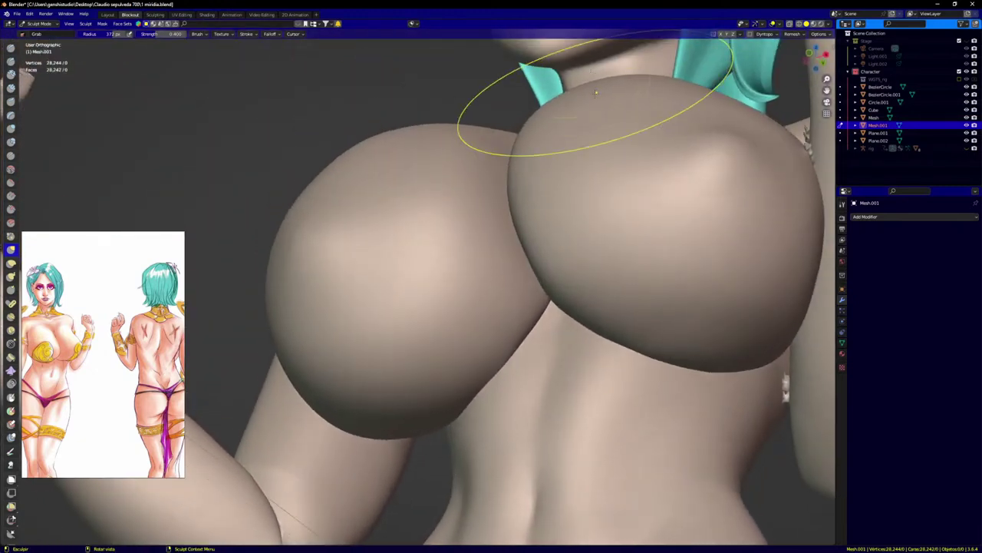
{"action": "middle_click_drag", "start_coordinate": [606, 133], "coordinate": [763, 240]}
{"action": "scroll", "coordinate": [714, 103], "scroll_direction": "down", "scroll_amount": 5}
{"action": "middle_click_drag", "start_coordinate": [665, 163], "coordinate": [462, 373], "text": "shift"}
{"action": "scroll", "coordinate": [451, 299], "scroll_direction": "up", "scroll_amount": 2}
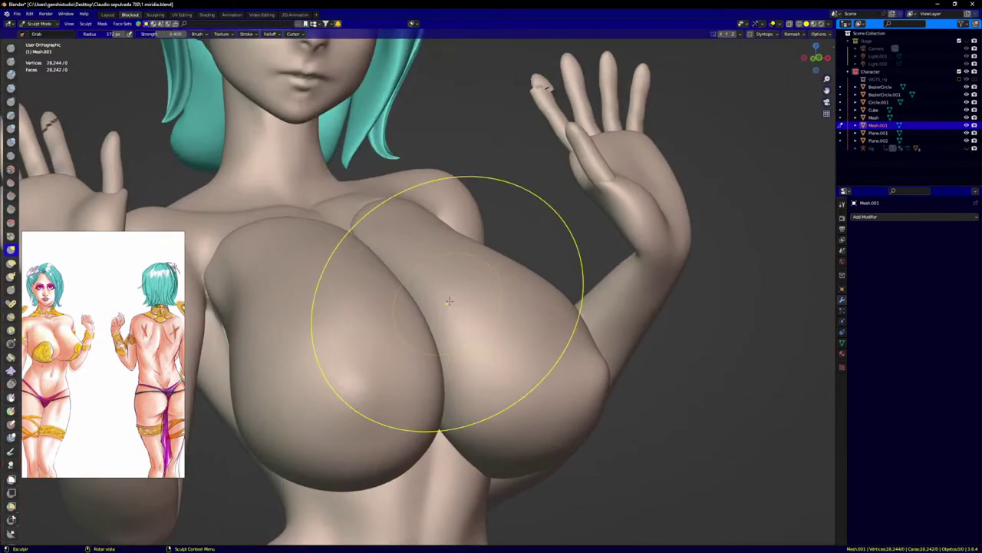
{"action": "middle_click_drag", "start_coordinate": [450, 303], "coordinate": [454, 285]}
{"action": "scroll", "coordinate": [496, 247], "scroll_direction": "up", "scroll_amount": 4}
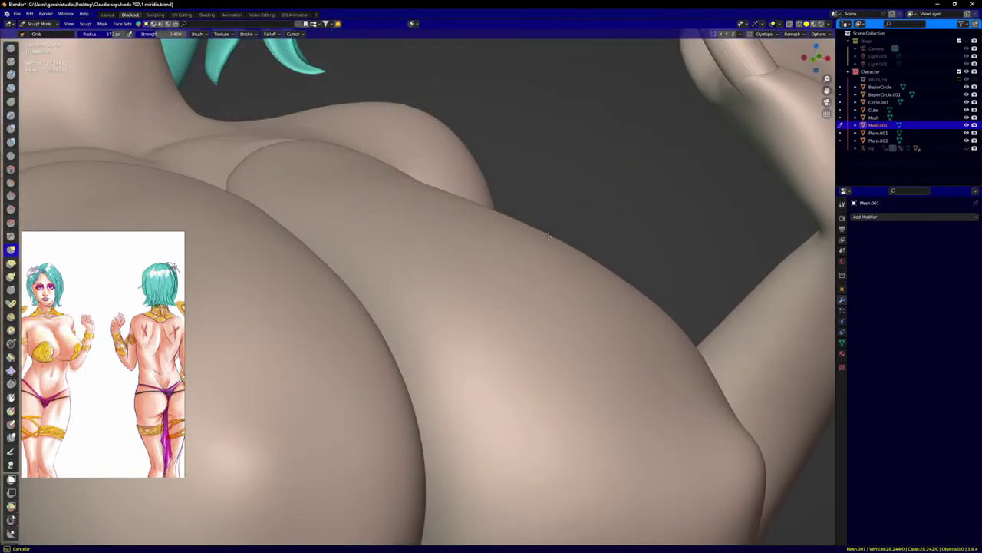
{"action": "left_click_drag", "start_coordinate": [548, 235], "coordinate": [550, 233]}
Step: Set the Grab brush radius to 450 px and push the left breast's outer side slightly outward
{"action": "mouse_move", "coordinate": [553, 239]}
{"action": "middle_mouse_down"}
{"action": "mouse_move", "coordinate": [535, 259]}
{"action": "mouse_move", "coordinate": [498, 272]}
{"action": "mouse_move", "coordinate": [526, 253]}
{"action": "middle_mouse_up"}
{"action": "scroll", "coordinate": [498, 271], "scroll_direction": "down", "scroll_amount": 7}
{"action": "scroll", "coordinate": [524, 251], "scroll_direction": "up", "scroll_amount": 3}
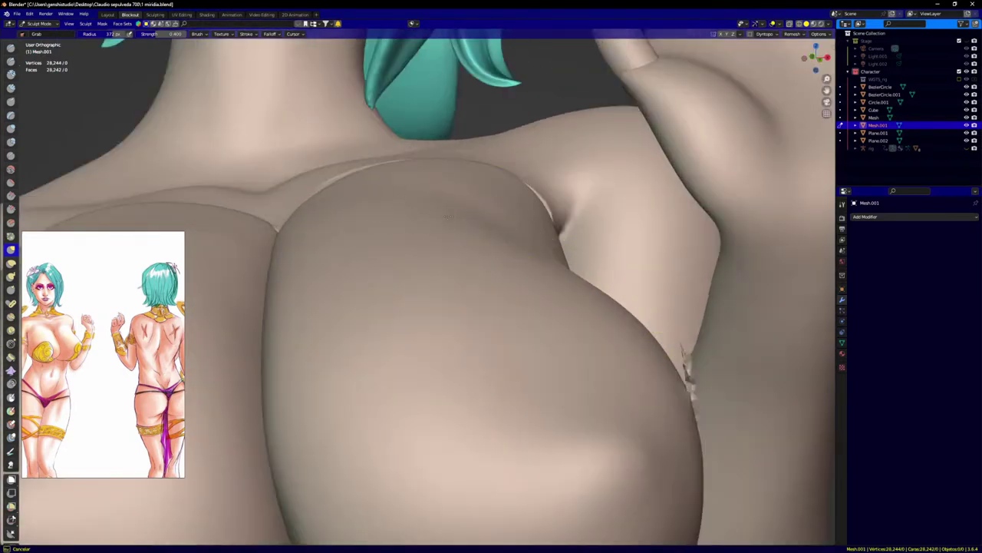
{"action": "middle_click_drag", "start_coordinate": [447, 215], "coordinate": [525, 214]}
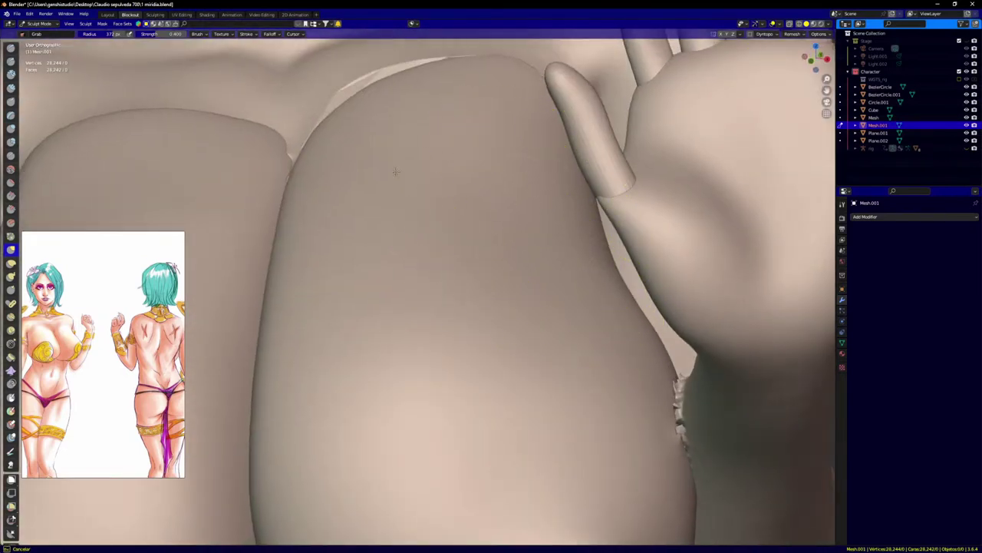
{"action": "key", "text": "KP_1"}
{"action": "scroll", "coordinate": [350, 224], "scroll_direction": "down", "scroll_amount": 6}
{"action": "middle_click_drag", "start_coordinate": [401, 264], "coordinate": [500, 188], "text": "shift"}
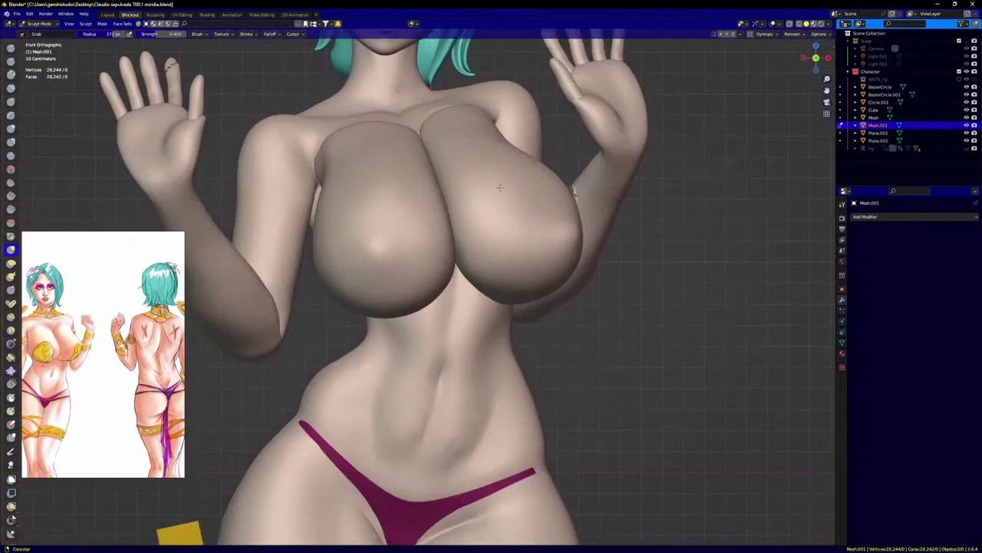
{"action": "scroll", "coordinate": [561, 245], "scroll_direction": "up", "scroll_amount": 5}
{"action": "key", "text": "f"}
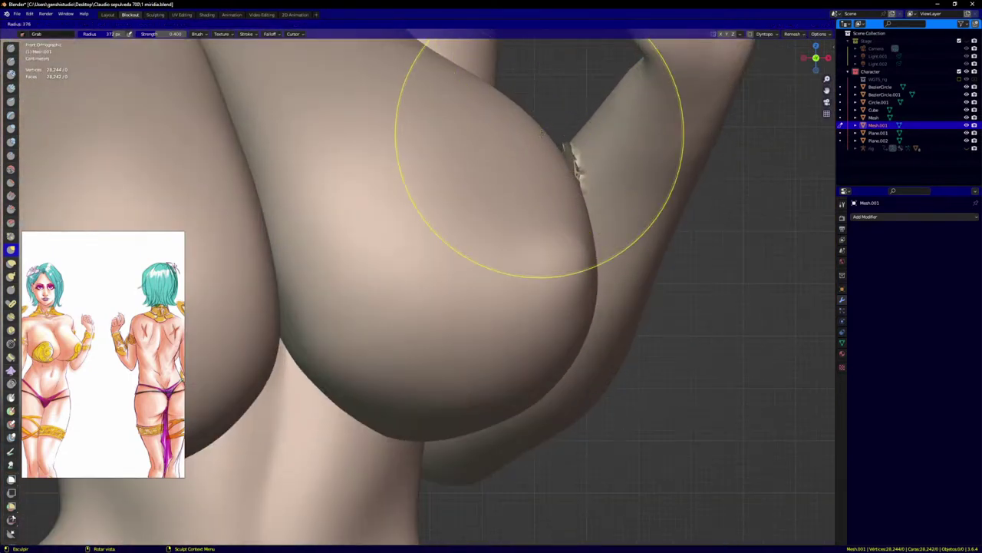
{"action": "left_click", "coordinate": [538, 115]}
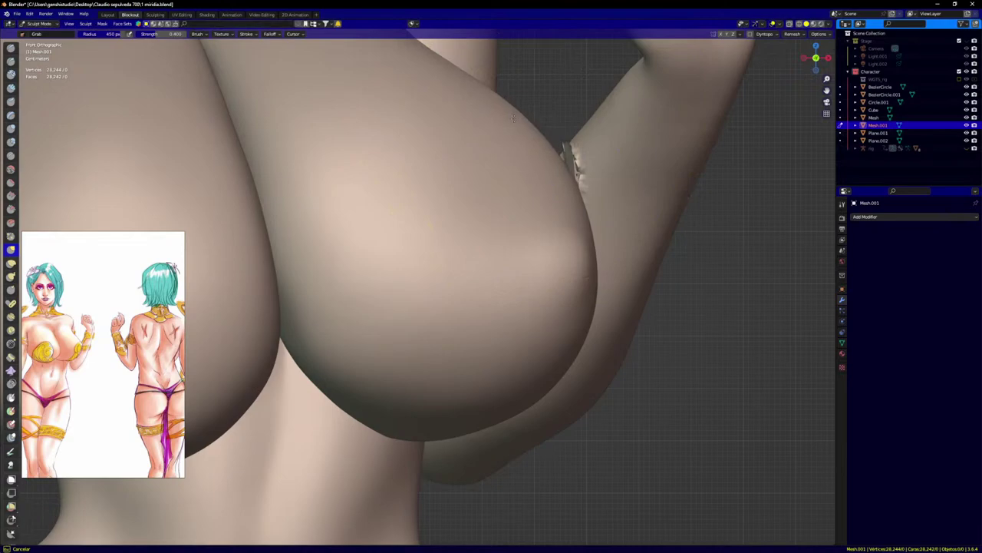
{"action": "scroll", "coordinate": [483, 186], "scroll_direction": "down", "scroll_amount": 3}
{"action": "middle_click_drag", "start_coordinate": [482, 187], "coordinate": [496, 215]}
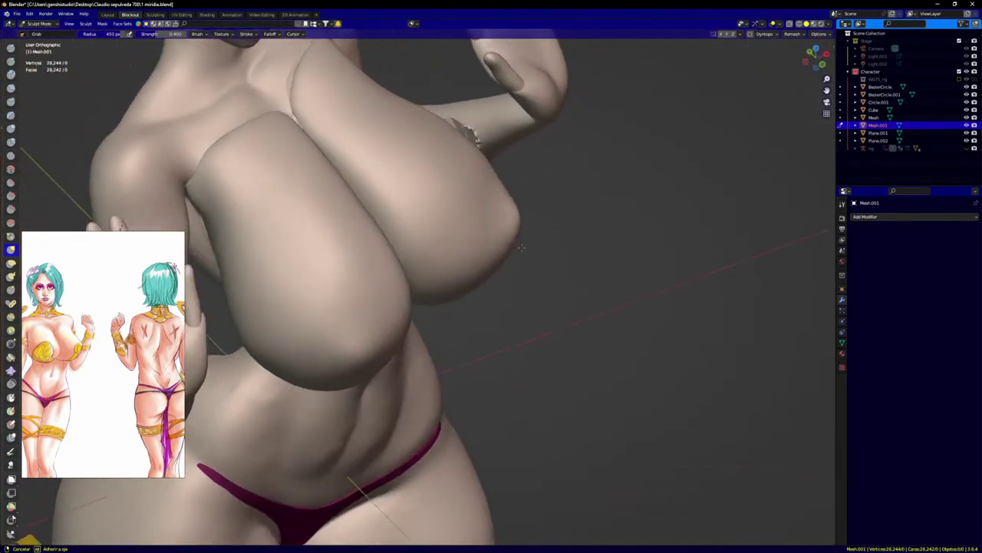
{"action": "scroll", "coordinate": [504, 223], "scroll_direction": "up", "scroll_amount": 5}
{"action": "left_click_drag", "start_coordinate": [452, 204], "coordinate": [465, 198]}
Step: Refine the front contour of the left breast from the character's side with the Grab brush
{"action": "scroll", "coordinate": [374, 191], "scroll_direction": "down", "scroll_amount": 4}
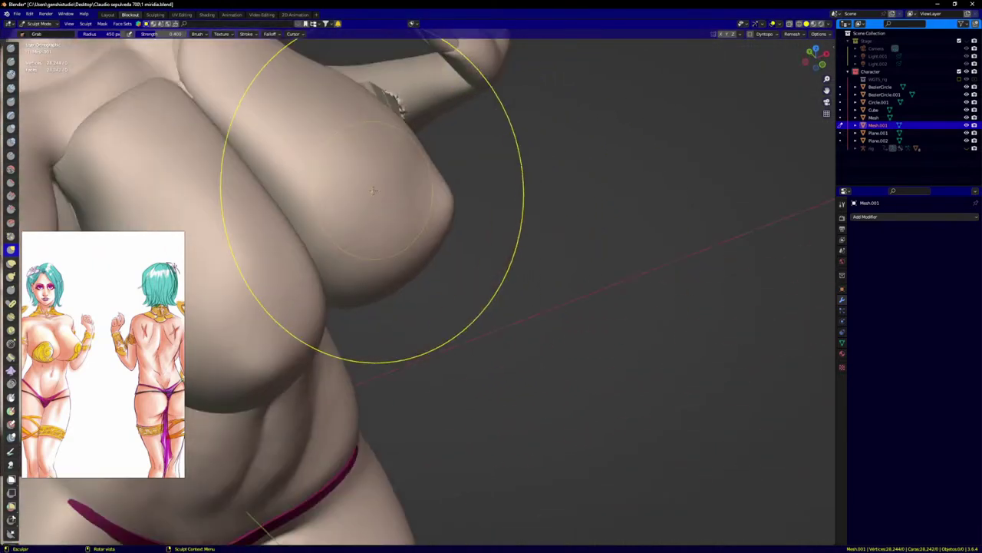
{"action": "key", "text": "KP_1"}
{"action": "scroll", "coordinate": [387, 198], "scroll_direction": "down", "scroll_amount": 4}
{"action": "mouse_move", "coordinate": [436, 189]}
{"action": "middle_mouse_down", "text": "shift"}
{"action": "mouse_move", "coordinate": [494, 269]}
{"action": "mouse_move", "coordinate": [345, 274]}
{"action": "middle_mouse_up", "text": "shift"}
{"action": "scroll", "coordinate": [493, 248], "scroll_direction": "up", "scroll_amount": 7}
{"action": "middle_click_drag", "start_coordinate": [566, 182], "coordinate": [603, 179]}
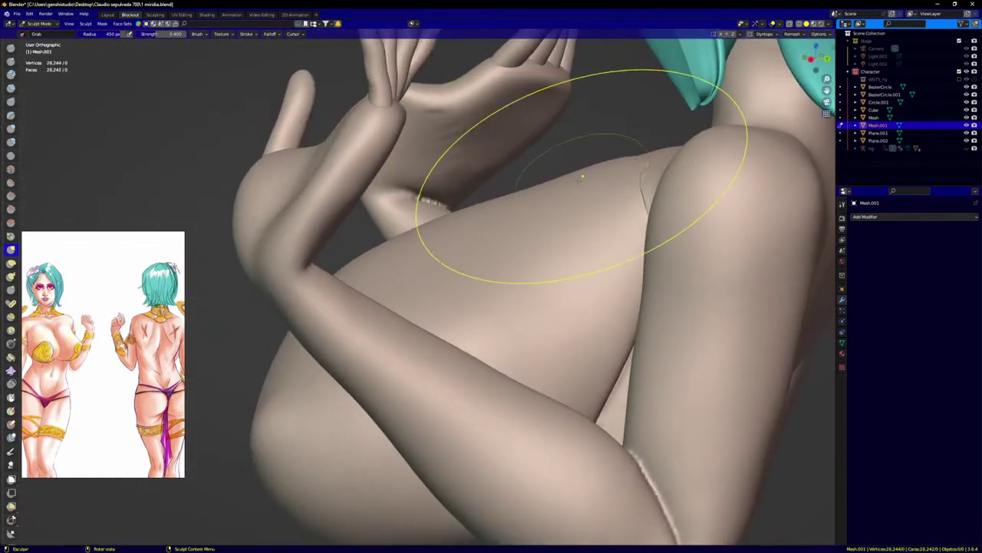
{"action": "middle_click_drag", "start_coordinate": [592, 142], "coordinate": [459, 247]}
{"action": "scroll", "coordinate": [459, 247], "scroll_direction": "up", "scroll_amount": 3}
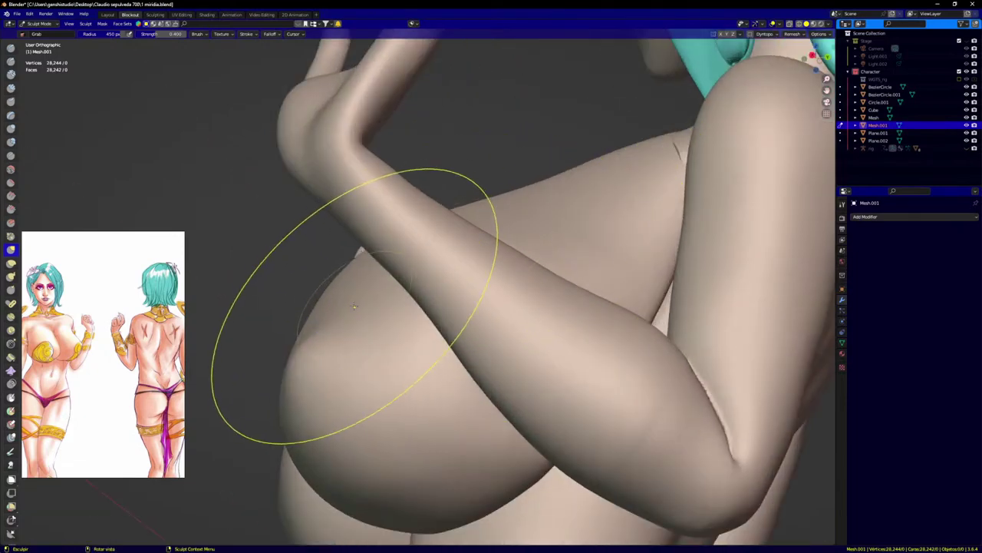
{"action": "middle_click_drag", "start_coordinate": [338, 319], "coordinate": [350, 300]}
{"action": "left_click_drag", "start_coordinate": [289, 356], "coordinate": [297, 342]}
Step: Examine the shape of both breast meshes and their fit to the body from the front and from below
{"action": "mouse_move", "coordinate": [369, 335]}
{"action": "middle_mouse_down"}
{"action": "mouse_move", "coordinate": [453, 308]}
{"action": "mouse_move", "coordinate": [545, 315]}
{"action": "middle_mouse_up"}
{"action": "scroll", "coordinate": [329, 368], "scroll_direction": "down", "scroll_amount": 1}
{"action": "middle_click_drag", "start_coordinate": [318, 307], "coordinate": [317, 260]}
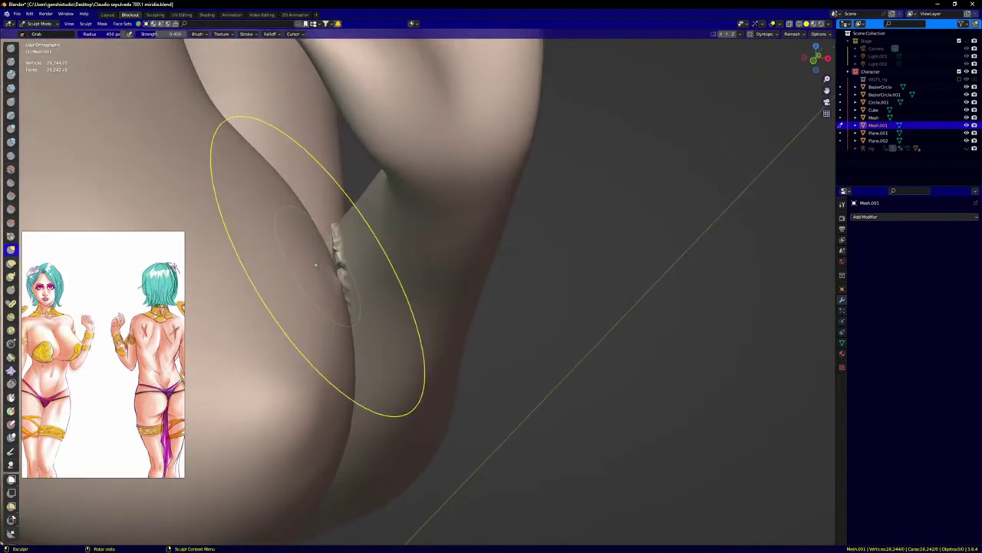
{"action": "scroll", "coordinate": [316, 265], "scroll_direction": "down", "scroll_amount": 6}
{"action": "key", "text": "KP_1"}
{"action": "middle_click_drag", "start_coordinate": [355, 287], "coordinate": [618, 252], "text": "shift"}
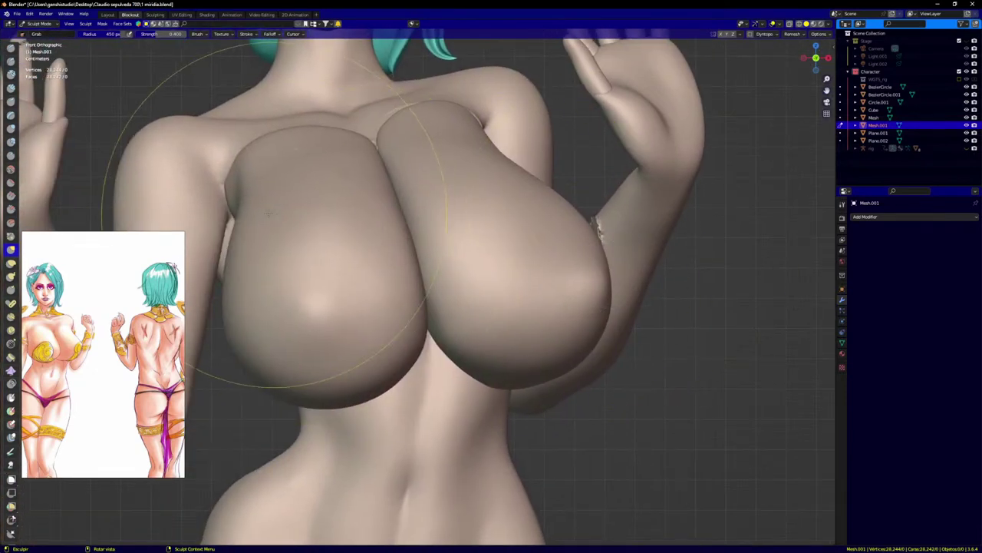
{"action": "scroll", "coordinate": [268, 214], "scroll_direction": "up", "scroll_amount": 4}
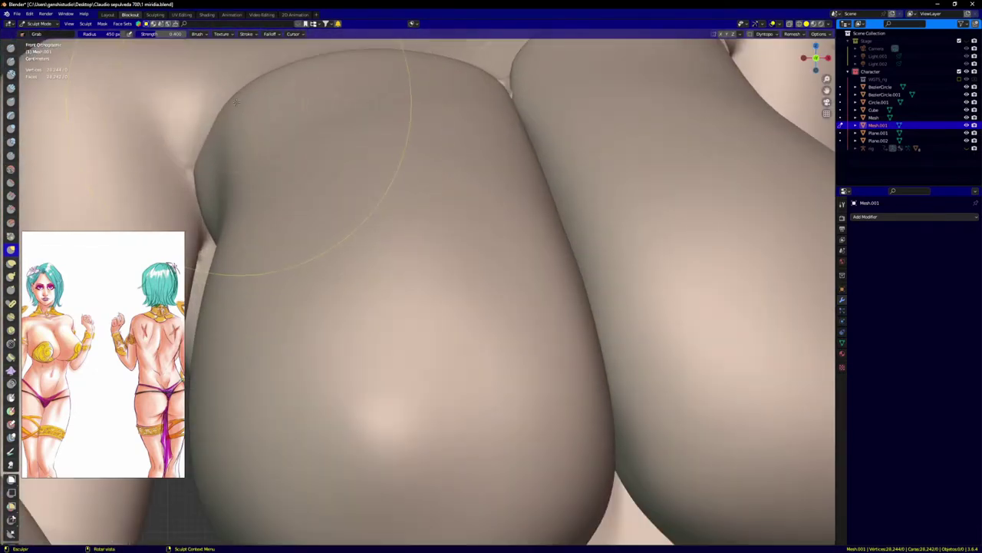
{"action": "scroll", "coordinate": [311, 138], "scroll_direction": "down", "scroll_amount": 7}
{"action": "middle_click_drag", "start_coordinate": [367, 199], "coordinate": [406, 157]}
{"action": "scroll", "coordinate": [303, 172], "scroll_direction": "up", "scroll_amount": 3}
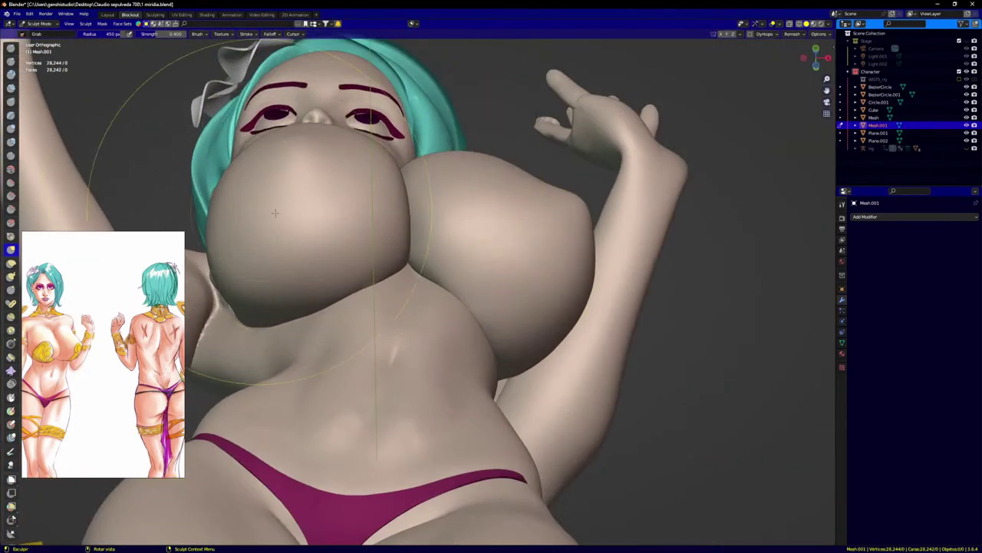
Step: Switch sculpting to the right breast mesh and adjust its inner side from below with the Grab brush
{"action": "key", "text": "alt+q"}
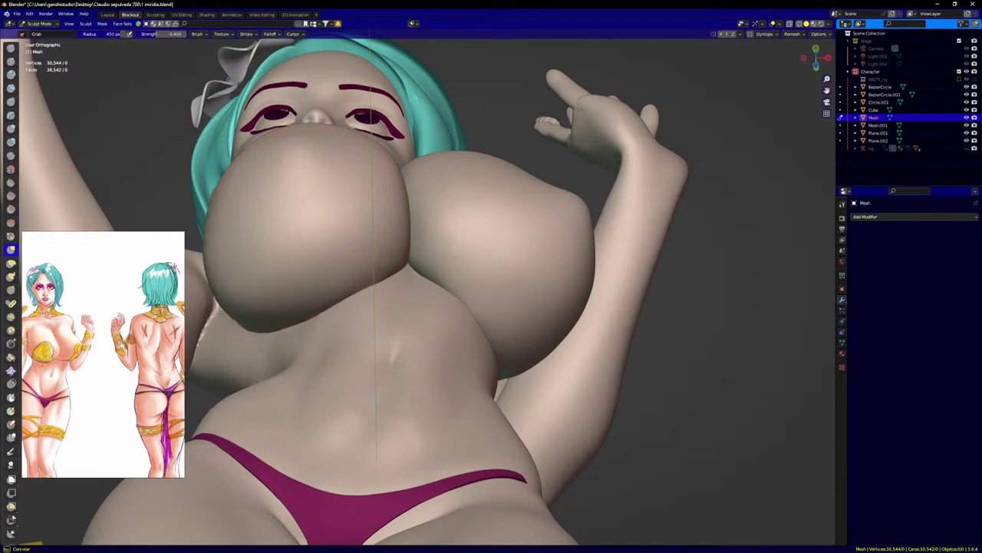
{"action": "scroll", "coordinate": [249, 182], "scroll_direction": "up", "scroll_amount": 2}
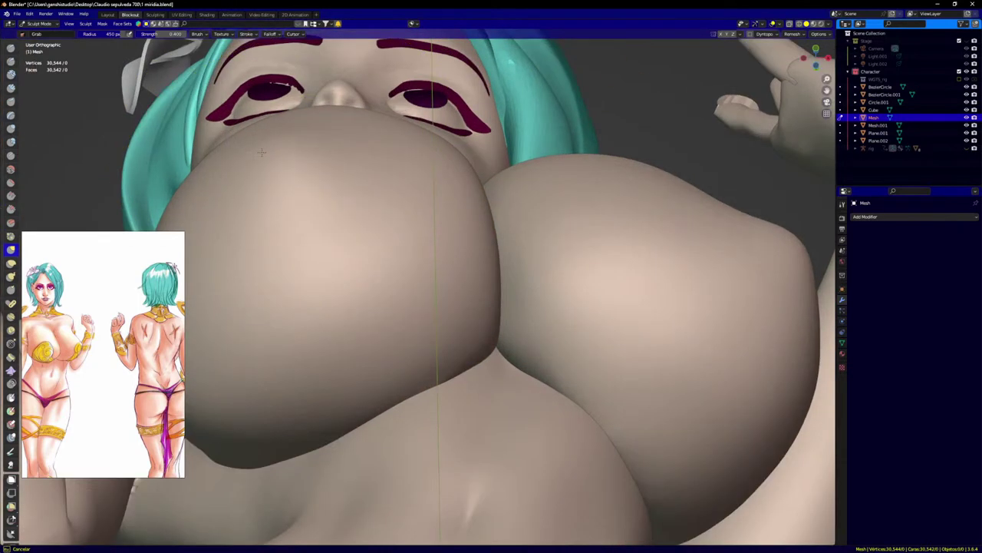
{"action": "middle_click_drag", "start_coordinate": [455, 168], "coordinate": [460, 194]}
{"action": "left_click_drag", "start_coordinate": [474, 200], "coordinate": [473, 188]}
{"action": "middle_click_drag", "start_coordinate": [472, 189], "coordinate": [469, 223]}
{"action": "scroll", "coordinate": [469, 216], "scroll_direction": "up", "scroll_amount": 3}
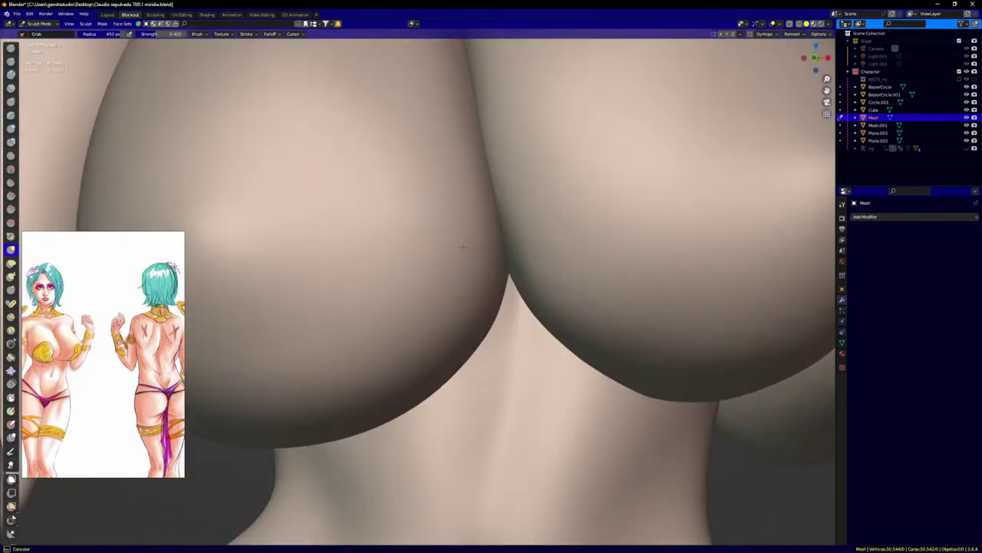
Step: Refine the right breast's lower inner edge where it meets the left breast, working in the front view
{"action": "key", "text": "KP_1"}
{"action": "scroll", "coordinate": [456, 225], "scroll_direction": "up", "scroll_amount": 2}
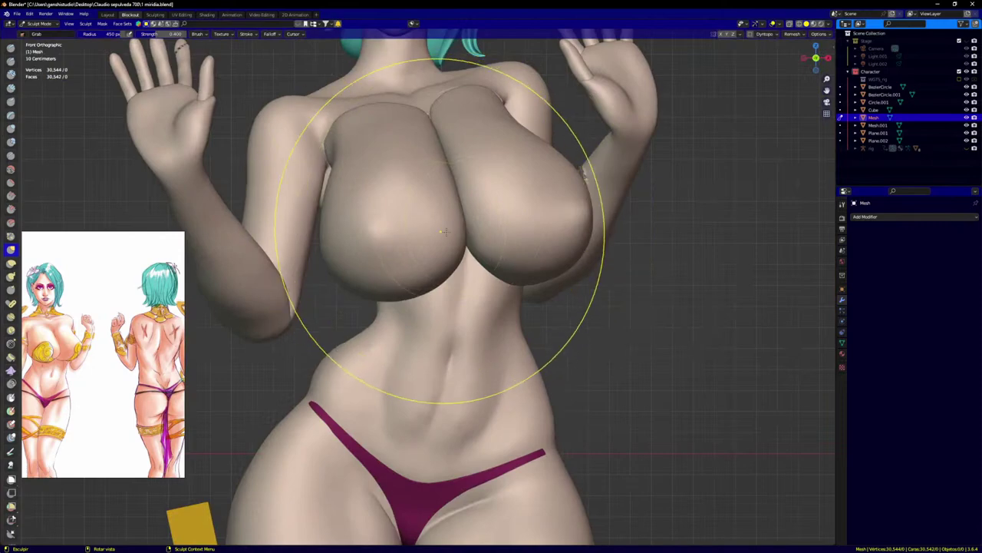
{"action": "middle_click_drag", "start_coordinate": [439, 228], "coordinate": [463, 225], "text": "shift"}
{"action": "scroll", "coordinate": [465, 245], "scroll_direction": "up", "scroll_amount": 3}
{"action": "left_click_drag", "start_coordinate": [499, 224], "coordinate": [494, 222]}
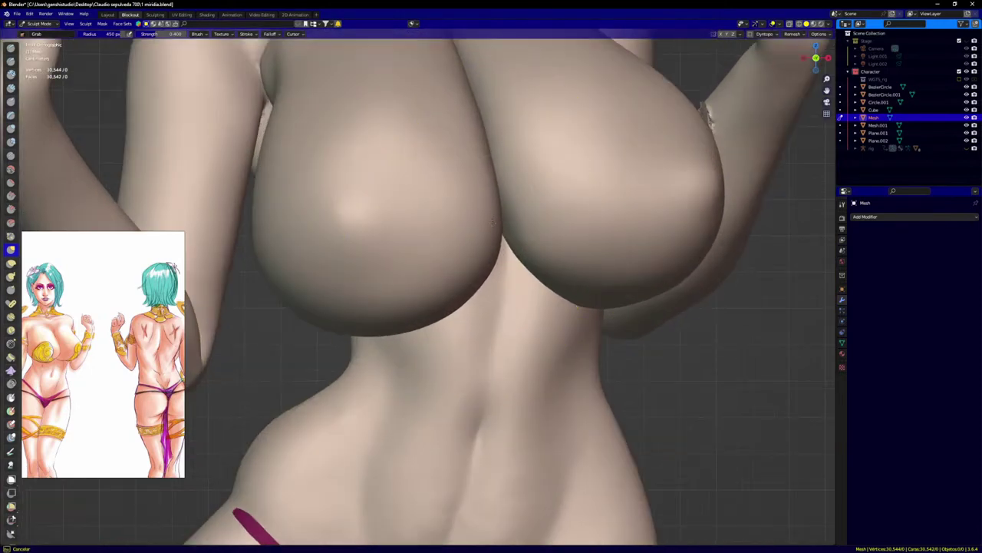
{"action": "middle_click_drag", "start_coordinate": [494, 222], "coordinate": [399, 188]}
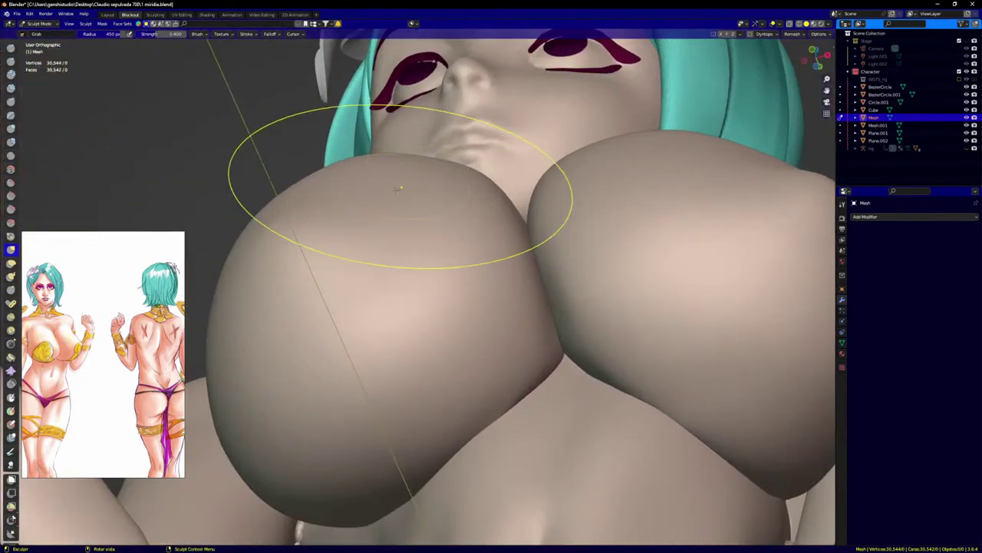
Step: Refine the right breast's underside and inner edge in the front view with the Grab brush
{"action": "scroll", "coordinate": [399, 188], "scroll_direction": "up", "scroll_amount": 2}
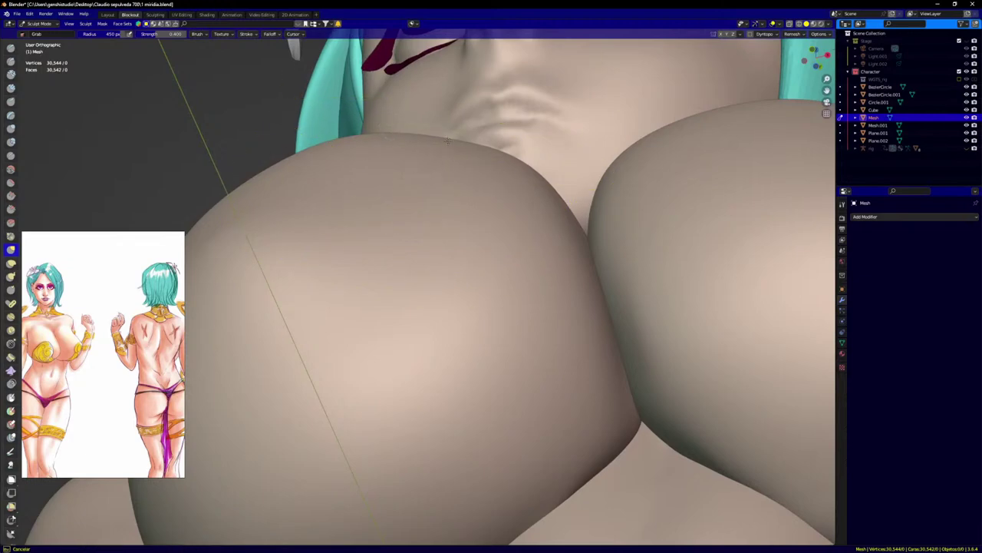
{"action": "middle_click_drag", "start_coordinate": [399, 192], "coordinate": [379, 184]}
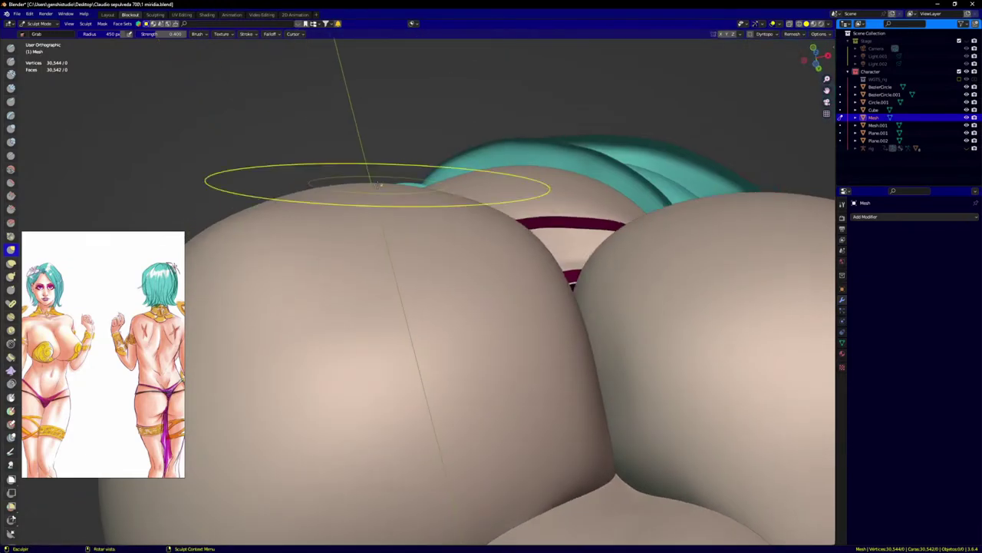
{"action": "key", "text": "KP_1"}
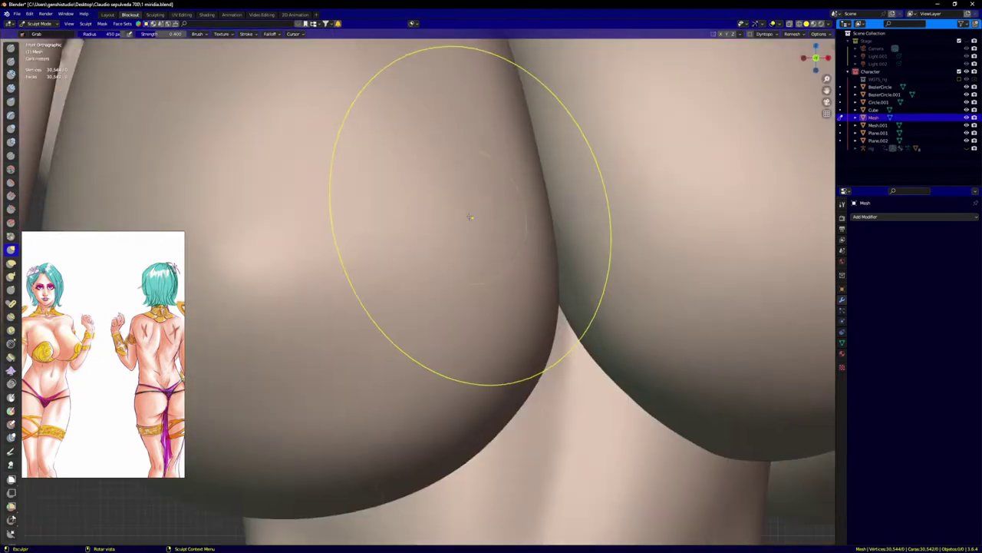
{"action": "scroll", "coordinate": [461, 230], "scroll_direction": "down", "scroll_amount": 6}
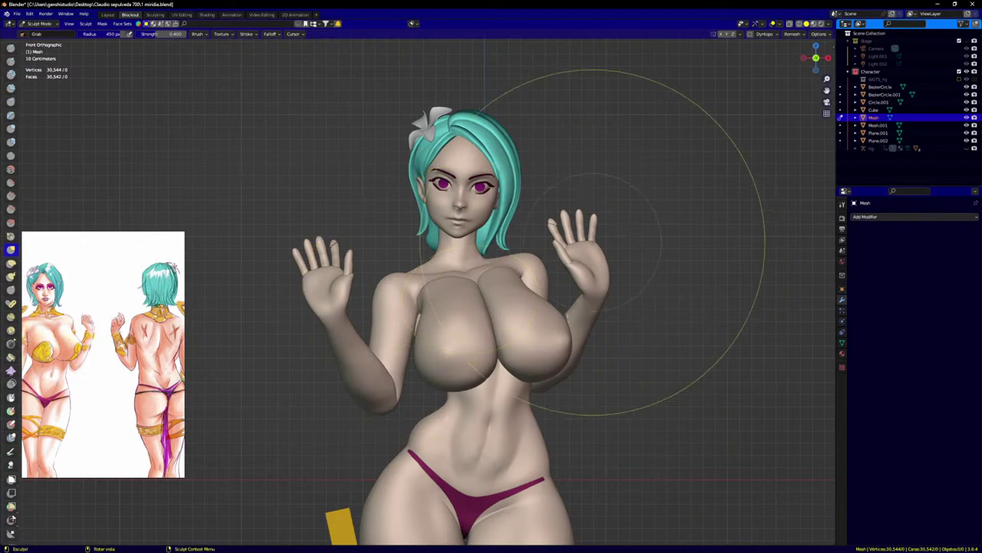
{"action": "scroll", "coordinate": [522, 285], "scroll_direction": "up", "scroll_amount": 5}
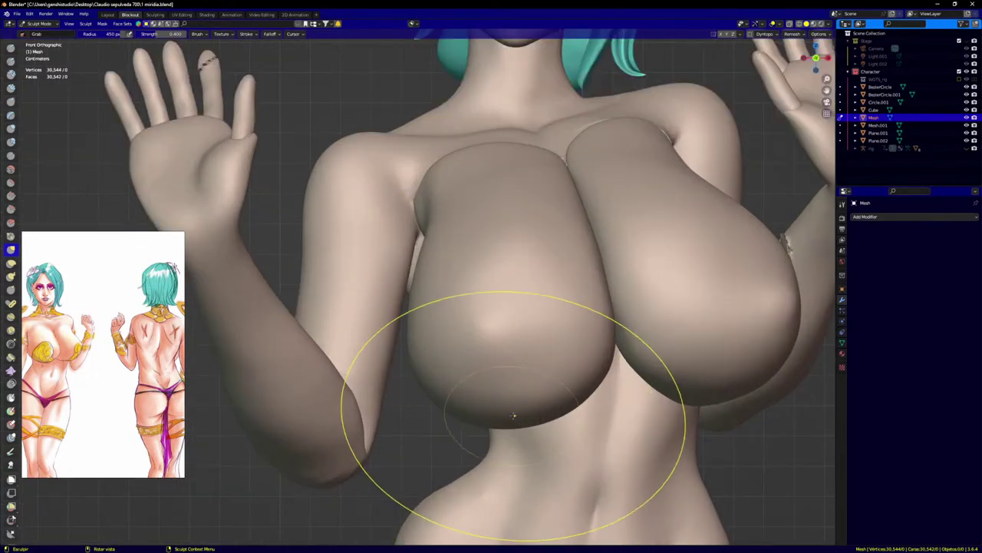
{"action": "left_click_drag", "start_coordinate": [518, 421], "coordinate": [516, 426]}
{"action": "scroll", "coordinate": [564, 353], "scroll_direction": "up", "scroll_amount": 2}
{"action": "left_click_drag", "start_coordinate": [614, 330], "coordinate": [617, 307]}
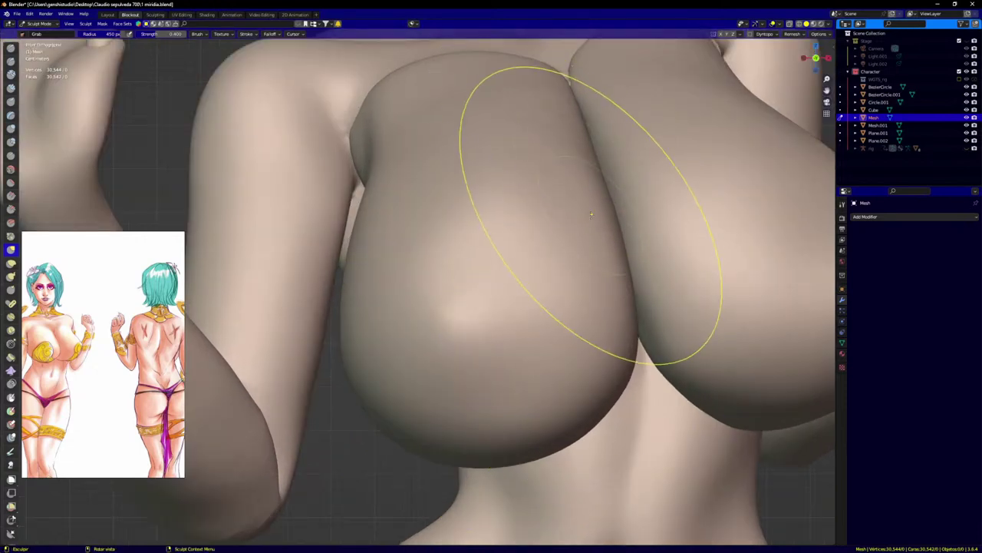
{"action": "scroll", "coordinate": [571, 83], "scroll_direction": "up", "scroll_amount": 2}
{"action": "left_click_drag", "start_coordinate": [570, 102], "coordinate": [568, 101]}
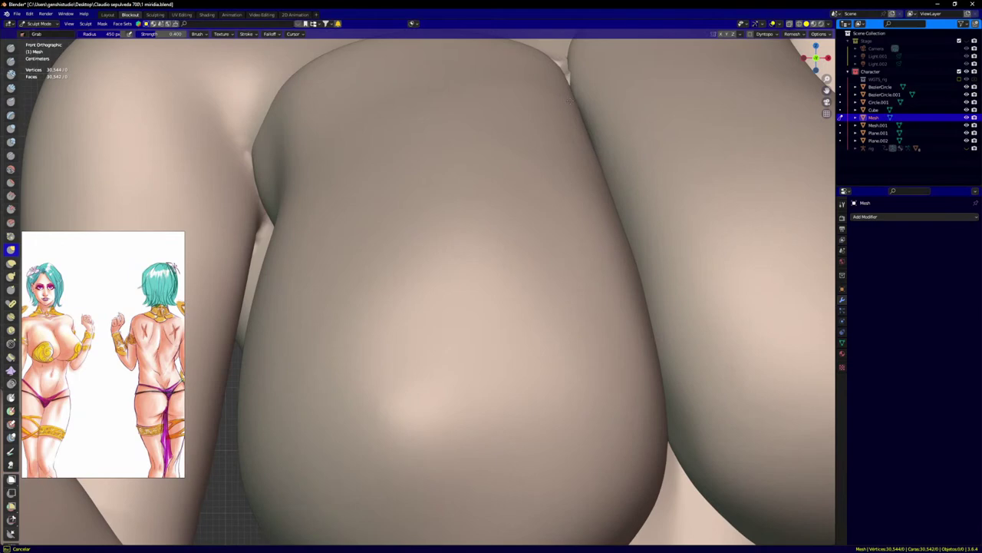
Step: Adjust the right breast's front contour and upper inner side from an angled view with the Grab brush
{"action": "scroll", "coordinate": [554, 154], "scroll_direction": "down", "scroll_amount": 5}
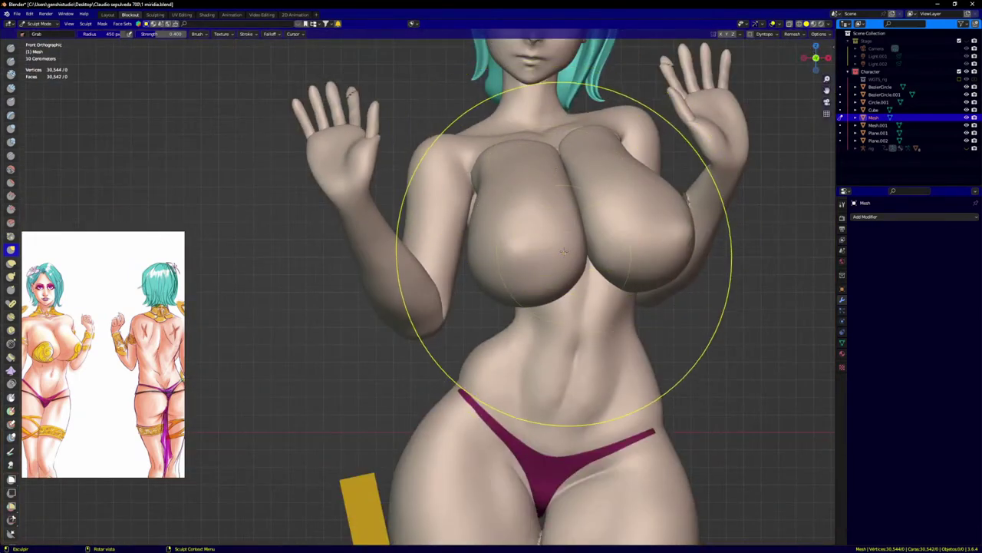
{"action": "scroll", "coordinate": [548, 281], "scroll_direction": "up", "scroll_amount": 1}
{"action": "mouse_move", "coordinate": [548, 282]}
{"action": "middle_mouse_down"}
{"action": "mouse_move", "coordinate": [560, 286]}
{"action": "mouse_move", "coordinate": [545, 292]}
{"action": "middle_mouse_up"}
{"action": "scroll", "coordinate": [540, 291], "scroll_direction": "up", "scroll_amount": 2}
{"action": "left_click_drag", "start_coordinate": [530, 295], "coordinate": [529, 284]}
{"action": "scroll", "coordinate": [552, 189], "scroll_direction": "up", "scroll_amount": 4}
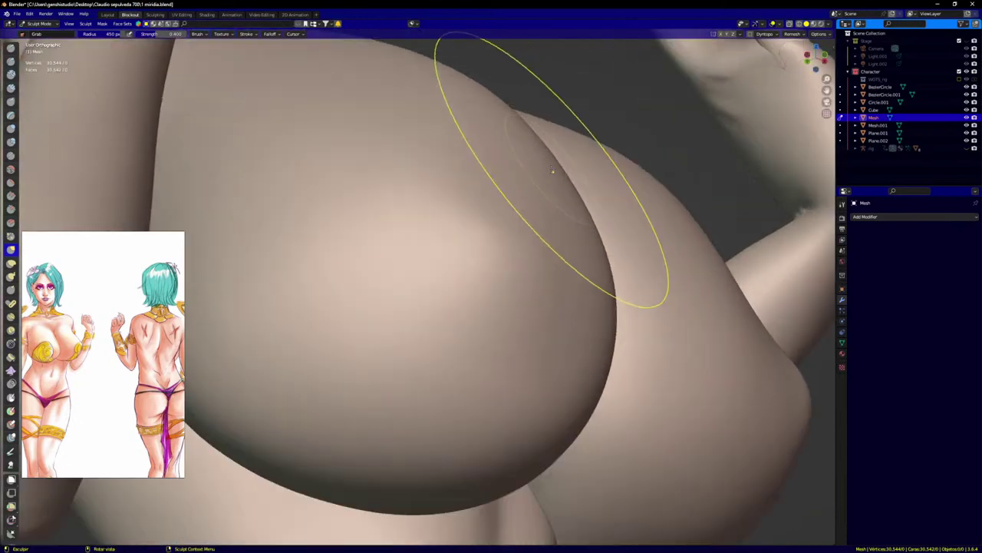
{"action": "left_click_drag", "start_coordinate": [553, 169], "coordinate": [560, 166]}
{"action": "middle_click_drag", "start_coordinate": [541, 186], "coordinate": [563, 143]}
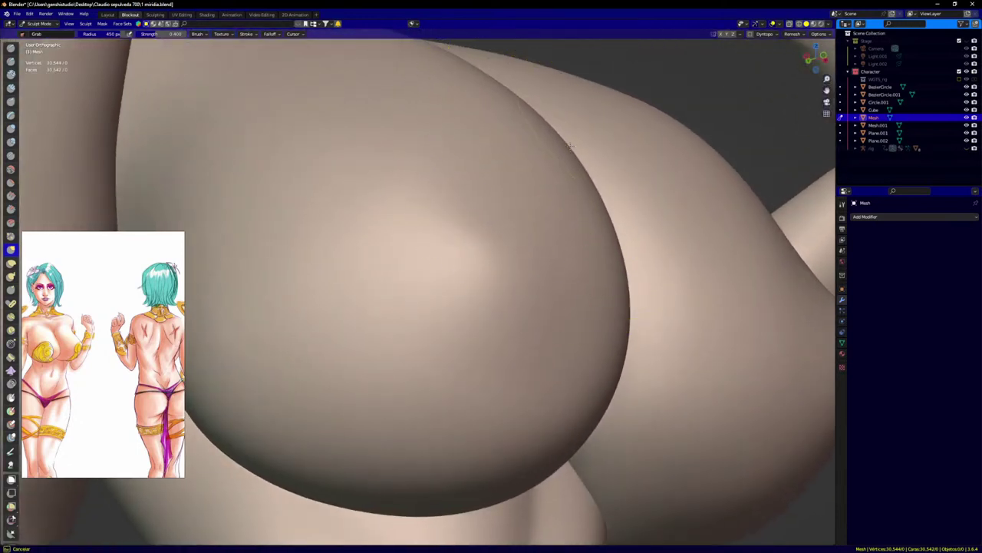
{"action": "scroll", "coordinate": [520, 209], "scroll_direction": "down", "scroll_amount": 2}
{"action": "key", "text": "KP_1"}
{"action": "scroll", "coordinate": [492, 239], "scroll_direction": "down", "scroll_amount": 4}
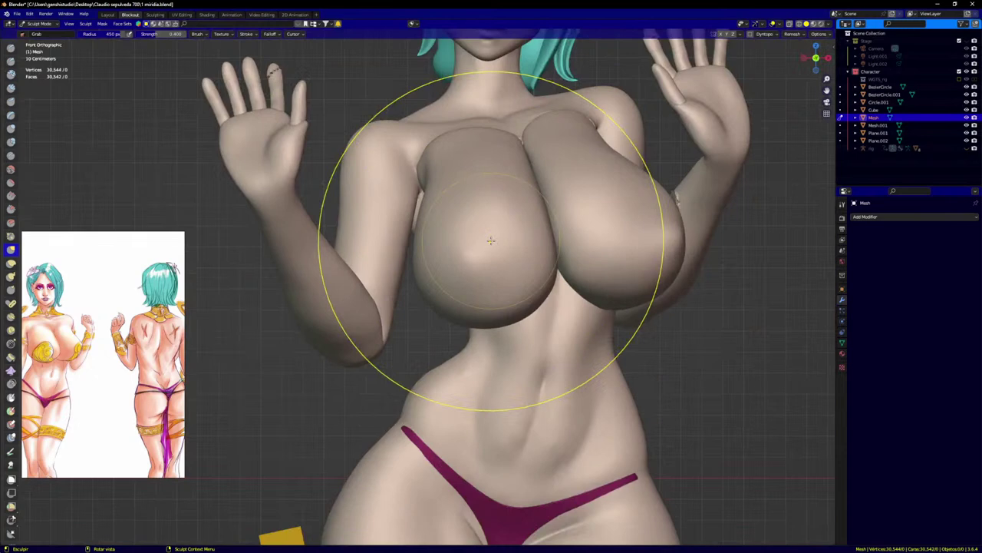
Step: Pull the outer upper edge of the right breast toward the armpit with the Grab brush
{"action": "middle_click_drag", "start_coordinate": [512, 243], "coordinate": [531, 250], "text": "shift"}
{"action": "scroll", "coordinate": [528, 271], "scroll_direction": "up", "scroll_amount": 2}
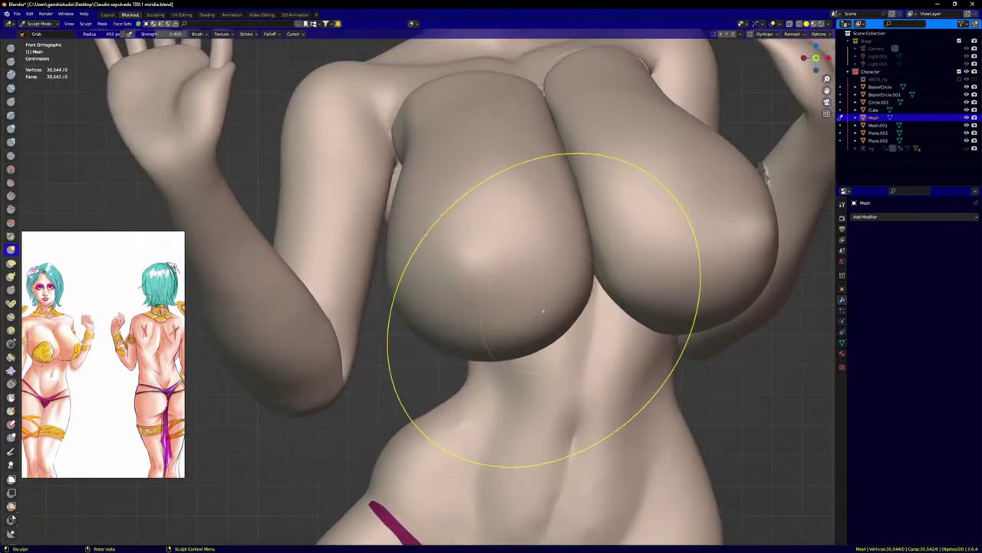
{"action": "scroll", "coordinate": [423, 97], "scroll_direction": "up", "scroll_amount": 5}
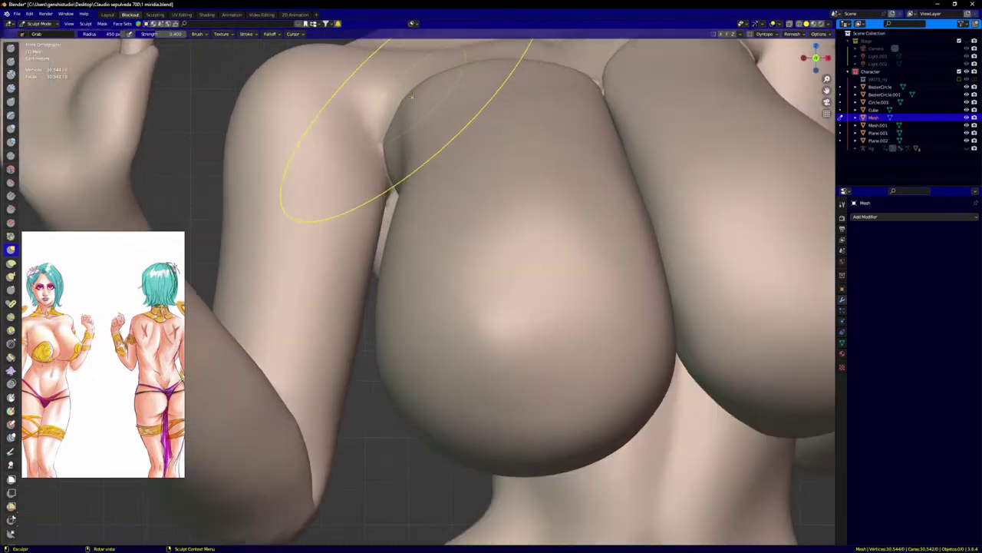
{"action": "middle_click_drag", "start_coordinate": [427, 113], "coordinate": [442, 150]}
{"action": "scroll", "coordinate": [361, 162], "scroll_direction": "up", "scroll_amount": 3}
{"action": "mouse_move", "coordinate": [358, 163]}
{"action": "left_mouse_down"}
{"action": "mouse_move", "coordinate": [376, 125]}
{"action": "mouse_move", "coordinate": [367, 122]}
{"action": "left_mouse_up"}
{"action": "scroll", "coordinate": [360, 120], "scroll_direction": "up", "scroll_amount": 2}
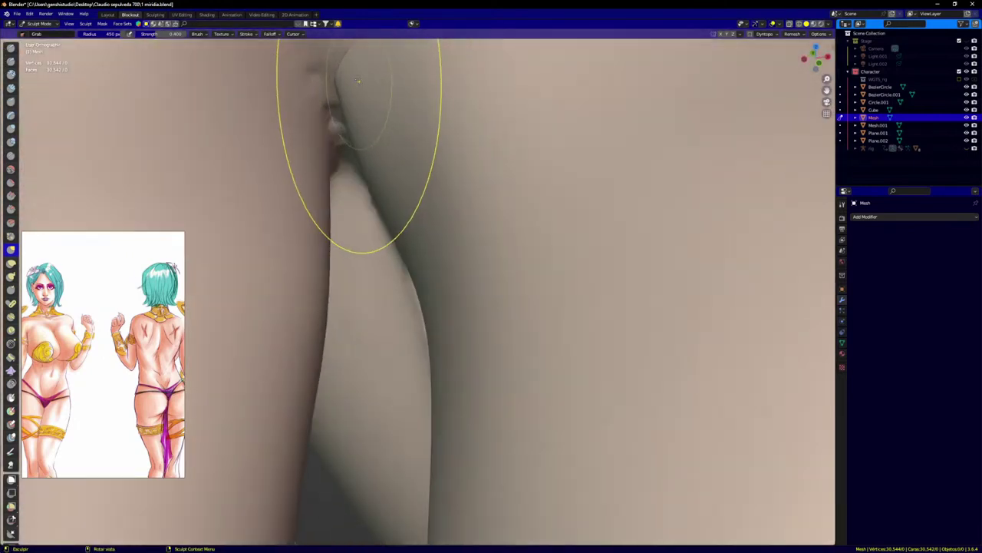
{"action": "left_click_drag", "start_coordinate": [354, 84], "coordinate": [318, 77]}
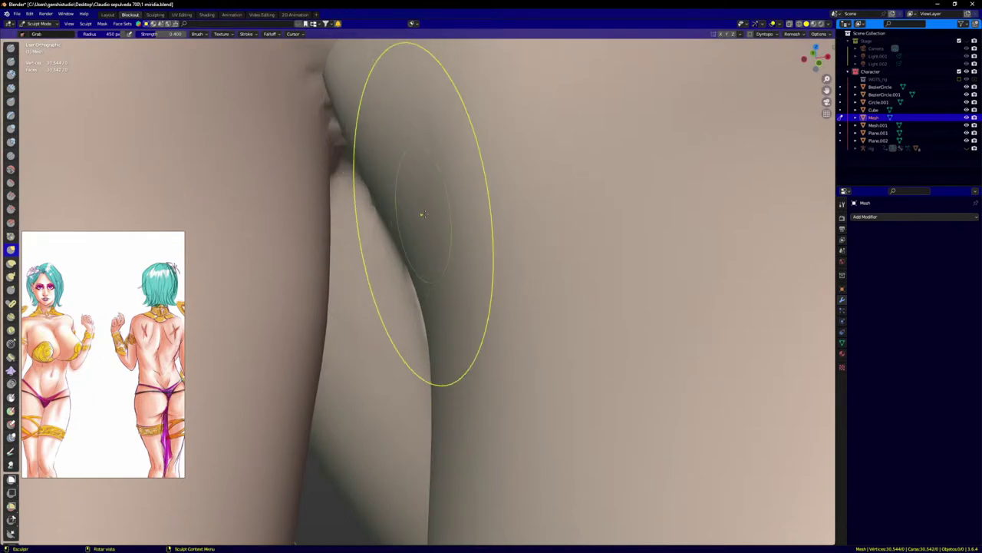
Step: Examine the right breast's outline and its fit to the body from the side, from below and from the front
{"action": "middle_click_drag", "start_coordinate": [422, 214], "coordinate": [457, 207]}
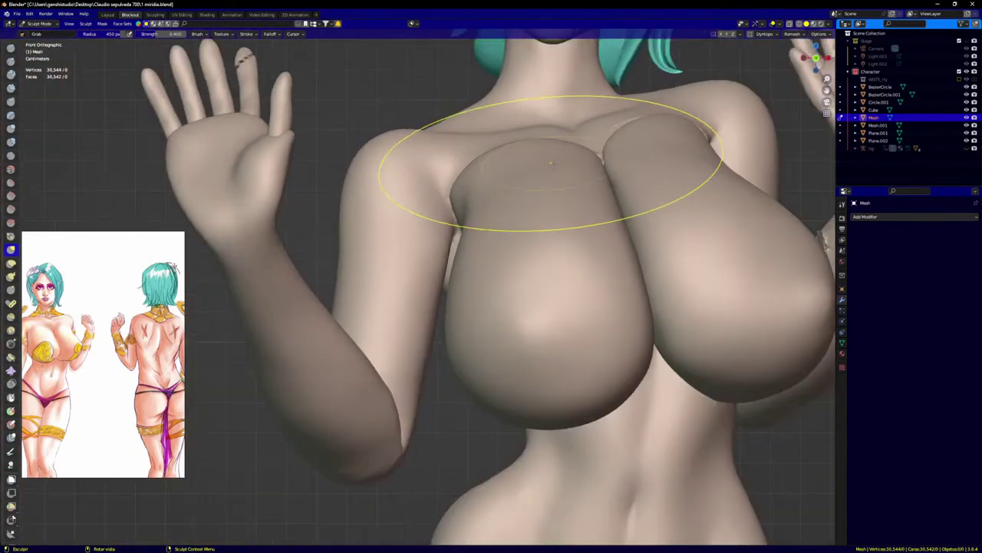
{"action": "mouse_move", "coordinate": [537, 154]}
{"action": "middle_mouse_down"}
{"action": "mouse_move", "coordinate": [562, 156]}
{"action": "mouse_move", "coordinate": [522, 144]}
{"action": "middle_mouse_up"}
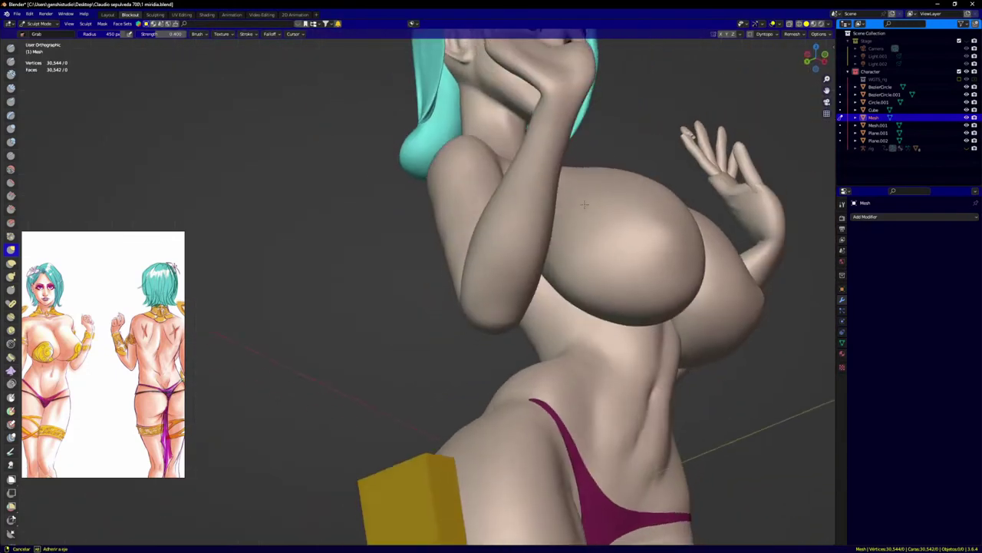
{"action": "mouse_move", "coordinate": [584, 205]}
{"action": "middle_mouse_down"}
{"action": "mouse_move", "coordinate": [555, 194]}
{"action": "mouse_move", "coordinate": [570, 160]}
{"action": "middle_mouse_up"}
{"action": "scroll", "coordinate": [572, 154], "scroll_direction": "up", "scroll_amount": 5}
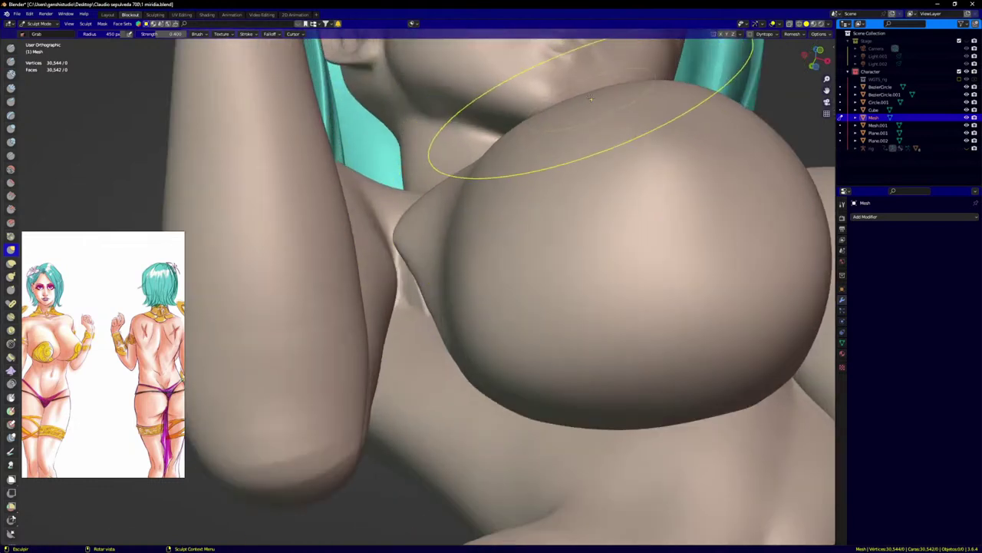
{"action": "mouse_move", "coordinate": [576, 95]}
{"action": "middle_mouse_down"}
{"action": "mouse_move", "coordinate": [500, 139]}
{"action": "mouse_move", "coordinate": [507, 132]}
{"action": "middle_mouse_up"}
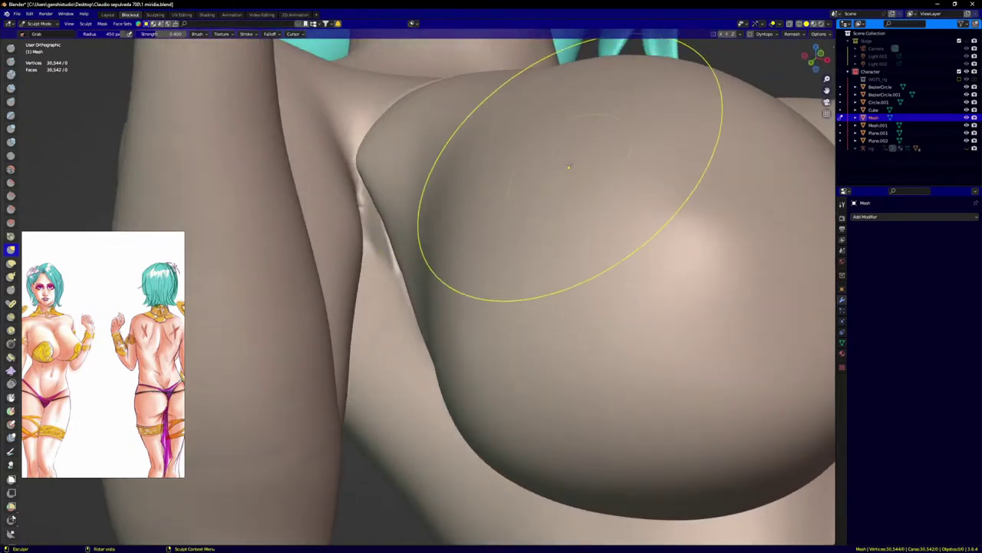
{"action": "middle_click_drag", "start_coordinate": [569, 165], "coordinate": [438, 219]}
{"action": "scroll", "coordinate": [550, 155], "scroll_direction": "down", "scroll_amount": 5}
{"action": "scroll", "coordinate": [457, 157], "scroll_direction": "up", "scroll_amount": 2}
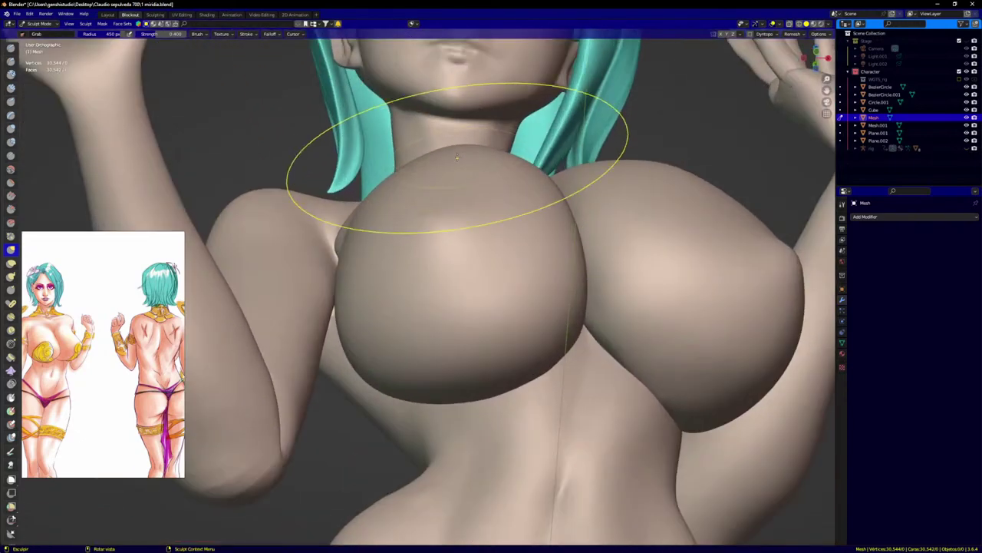
{"action": "mouse_move", "coordinate": [476, 148]}
{"action": "middle_mouse_down"}
{"action": "mouse_move", "coordinate": [454, 144]}
{"action": "mouse_move", "coordinate": [474, 169]}
{"action": "mouse_move", "coordinate": [505, 168]}
{"action": "middle_mouse_up"}
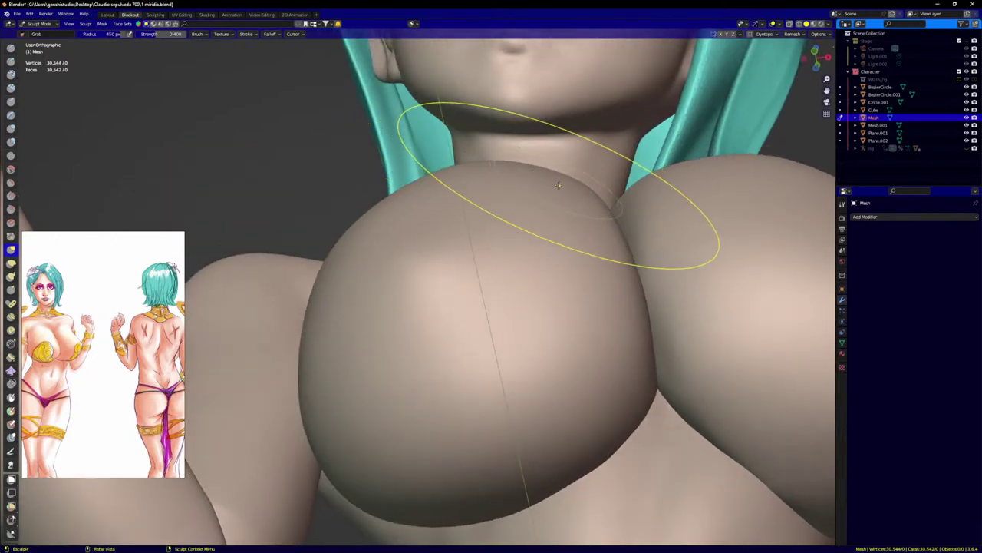
{"action": "middle_click_drag", "start_coordinate": [592, 212], "coordinate": [588, 230]}
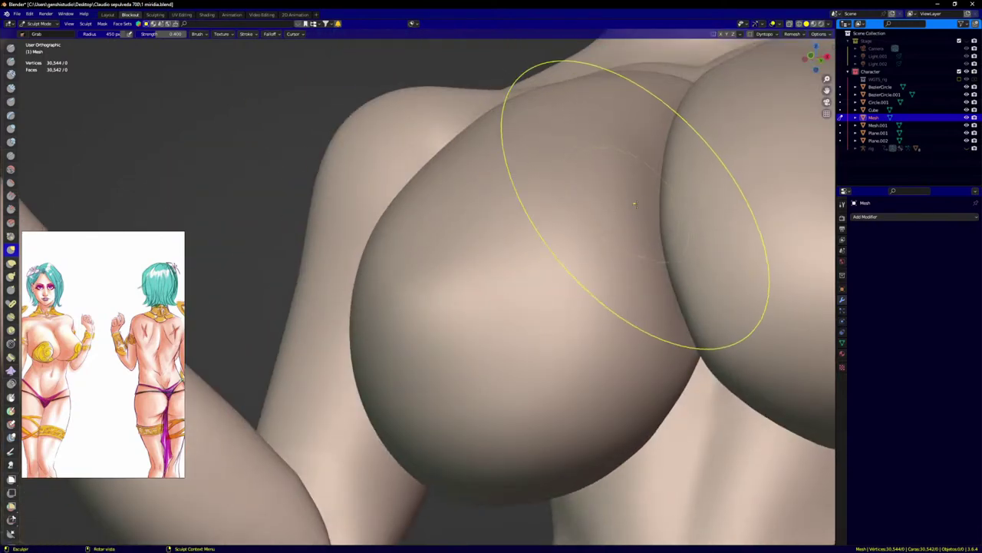
{"action": "middle_click_drag", "start_coordinate": [666, 160], "coordinate": [637, 180]}
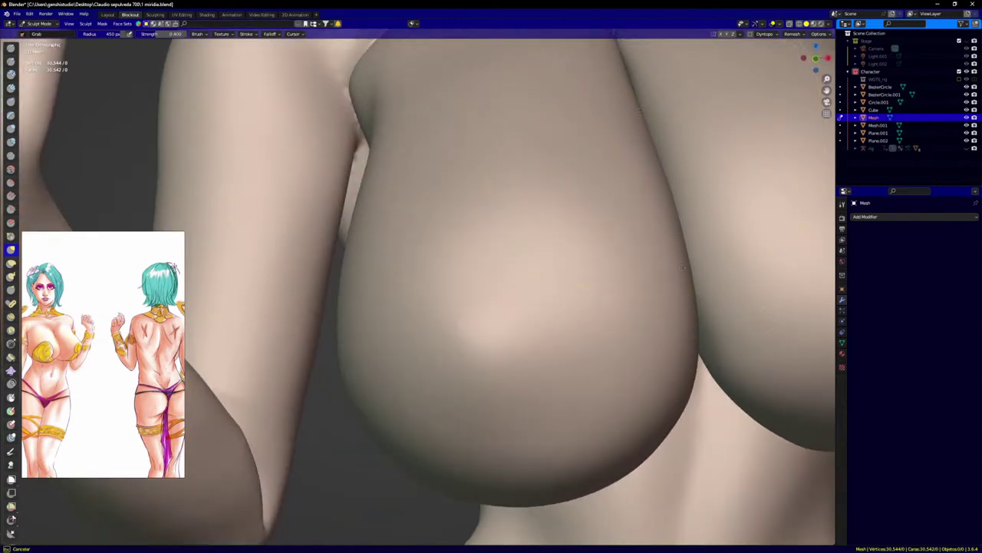
{"action": "scroll", "coordinate": [679, 313], "scroll_direction": "down", "scroll_amount": 3}
{"action": "key", "text": "KP_1"}
{"action": "scroll", "coordinate": [575, 251], "scroll_direction": "down", "scroll_amount": 4}
{"action": "middle_click_drag", "start_coordinate": [548, 218], "coordinate": [334, 164], "text": "shift"}
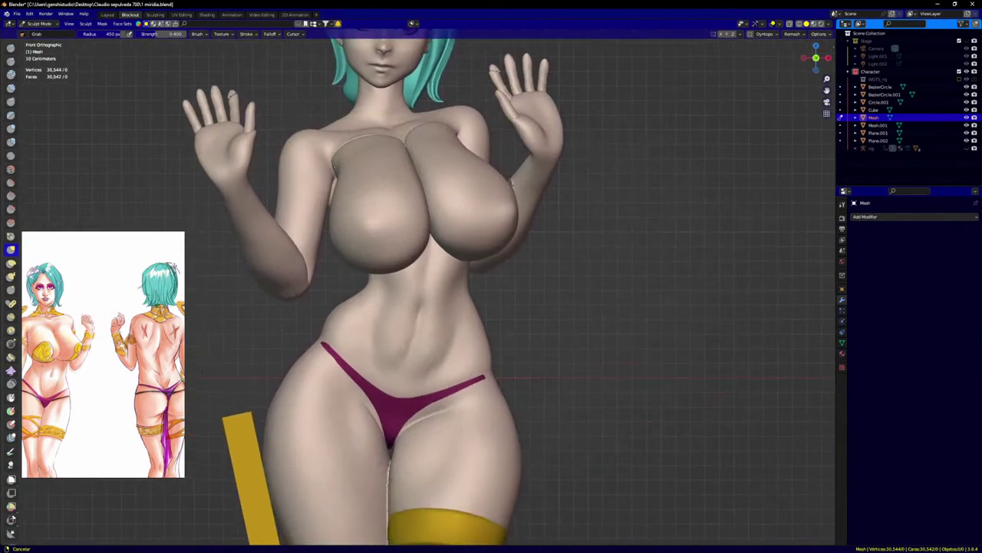
{"action": "scroll", "coordinate": [406, 230], "scroll_direction": "down", "scroll_amount": 4}
{"action": "scroll", "coordinate": [506, 263], "scroll_direction": "up", "scroll_amount": 5}
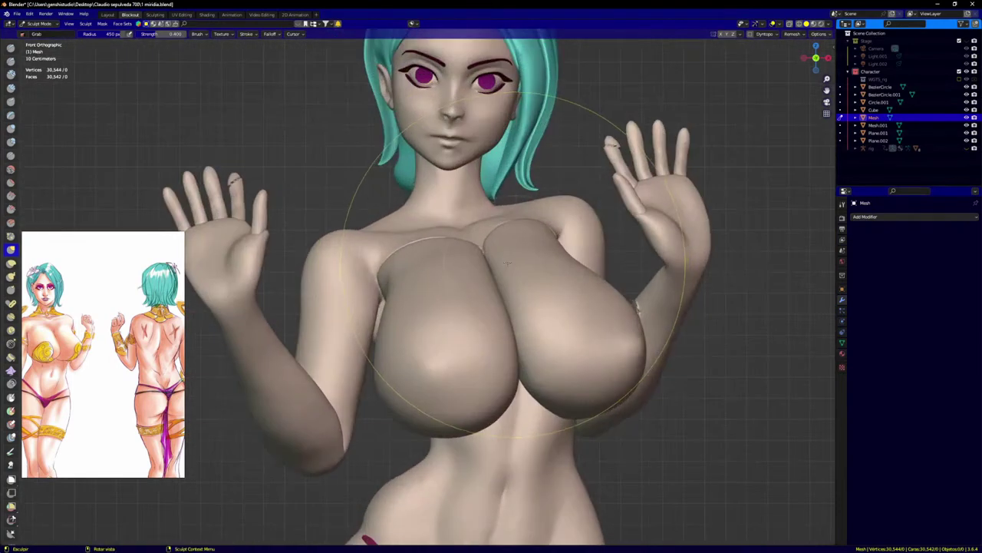
Step: Reshape the right breast's upper edge where it meets the chest below the collarbone with the Grab brush
{"action": "scroll", "coordinate": [492, 259], "scroll_direction": "up", "scroll_amount": 6}
{"action": "middle_click_drag", "start_coordinate": [420, 275], "coordinate": [308, 241]}
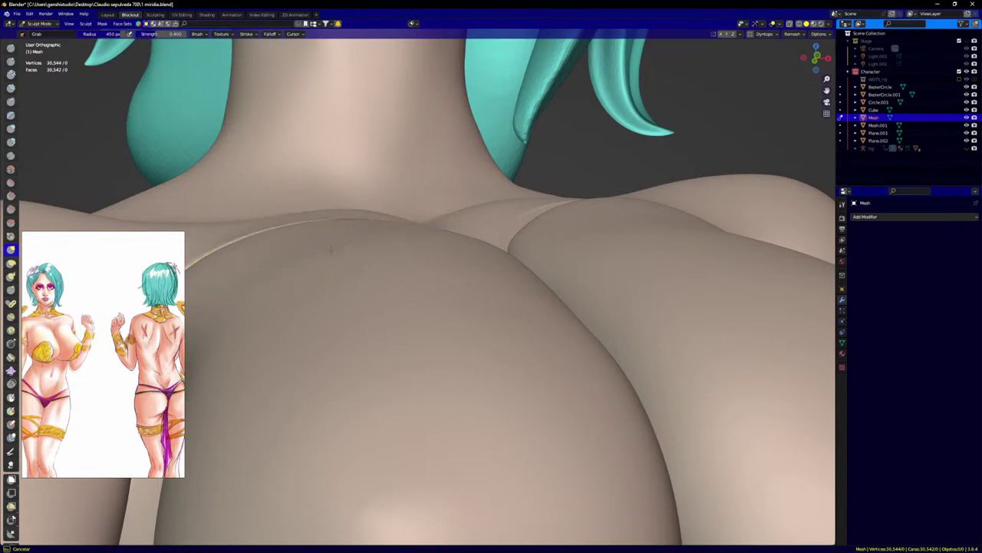
{"action": "middle_click_drag", "start_coordinate": [404, 274], "coordinate": [460, 225]}
{"action": "left_click_drag", "start_coordinate": [460, 225], "coordinate": [449, 199]}
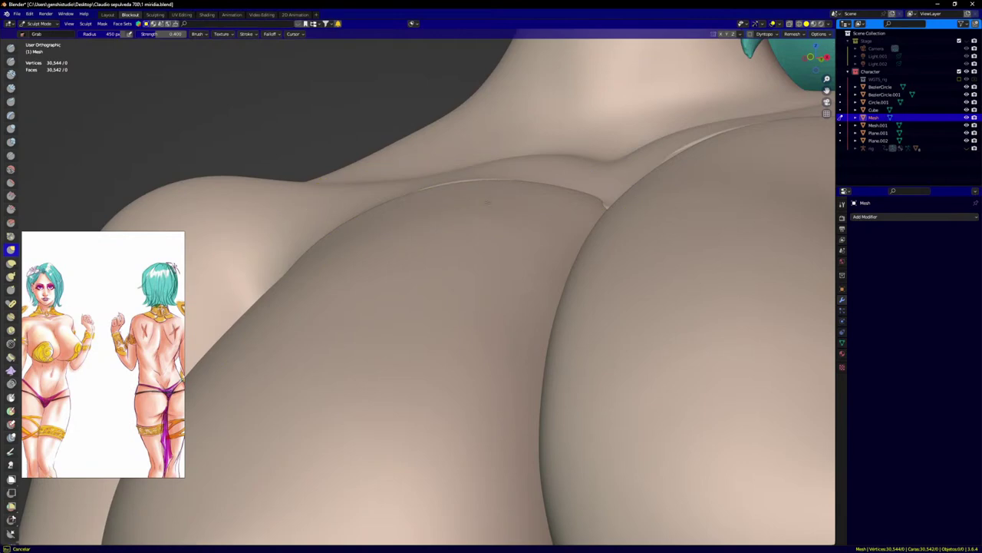
{"action": "scroll", "coordinate": [453, 253], "scroll_direction": "down", "scroll_amount": 4}
{"action": "key", "text": "KP_1"}
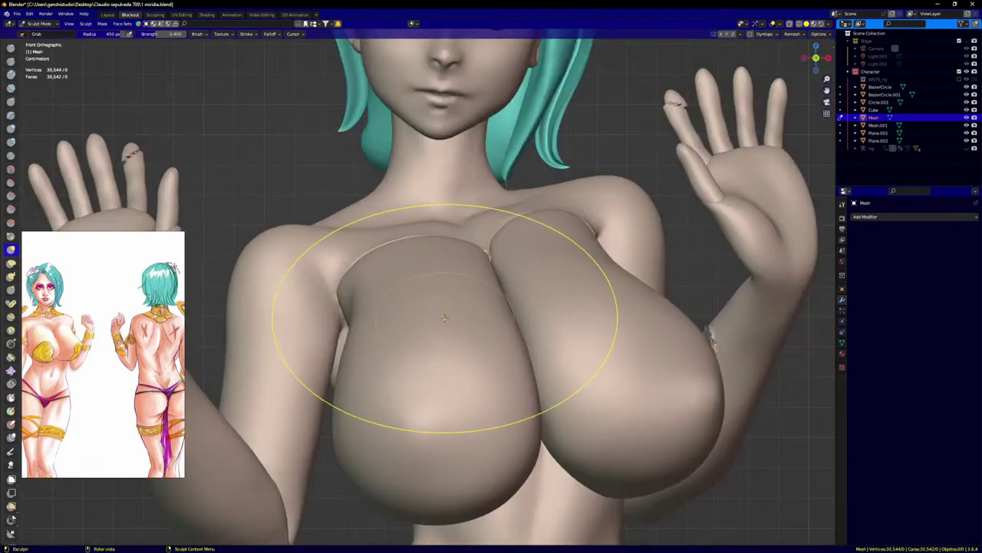
{"action": "middle_click_drag", "start_coordinate": [465, 308], "coordinate": [527, 282], "text": "shift"}
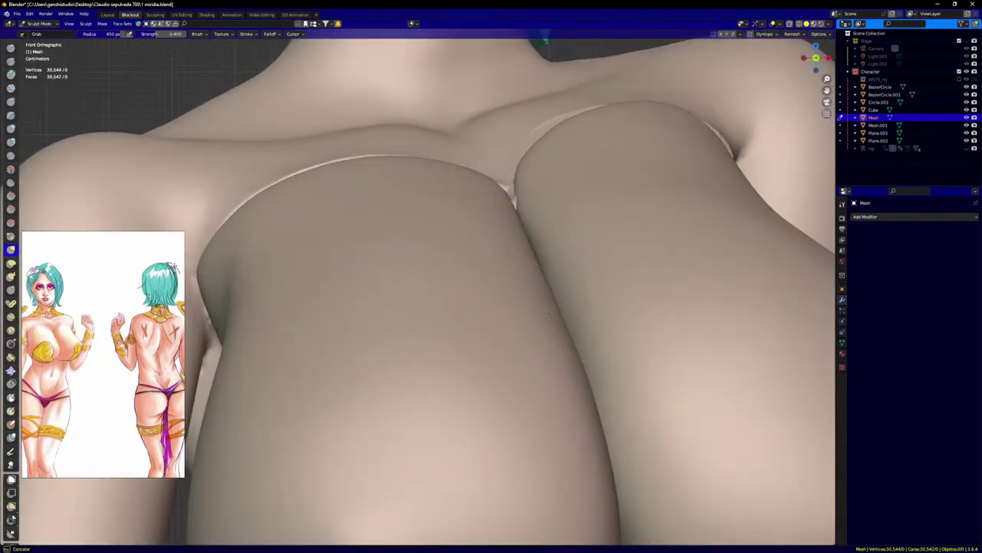
{"action": "scroll", "coordinate": [548, 313], "scroll_direction": "down", "scroll_amount": 5}
Step: Adjust the right breast's lower inner side from below with the Grab brush
{"action": "middle_click_drag", "start_coordinate": [548, 314], "coordinate": [541, 335]}
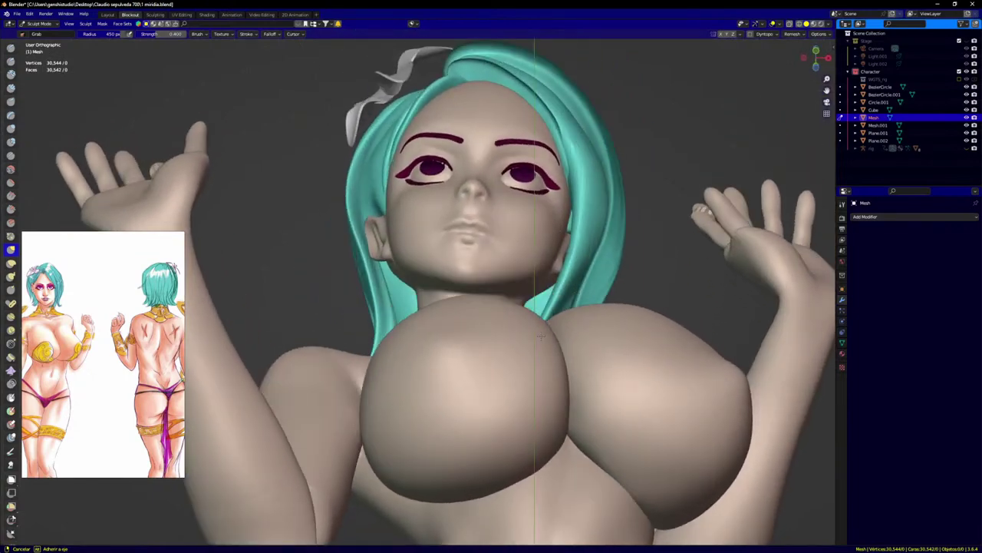
{"action": "scroll", "coordinate": [541, 335], "scroll_direction": "up", "scroll_amount": 4}
{"action": "left_click_drag", "start_coordinate": [588, 464], "coordinate": [594, 456]}
{"action": "scroll", "coordinate": [594, 456], "scroll_direction": "down", "scroll_amount": 4}
{"action": "key", "text": "KP_1"}
{"action": "scroll", "coordinate": [580, 430], "scroll_direction": "down", "scroll_amount": 4}
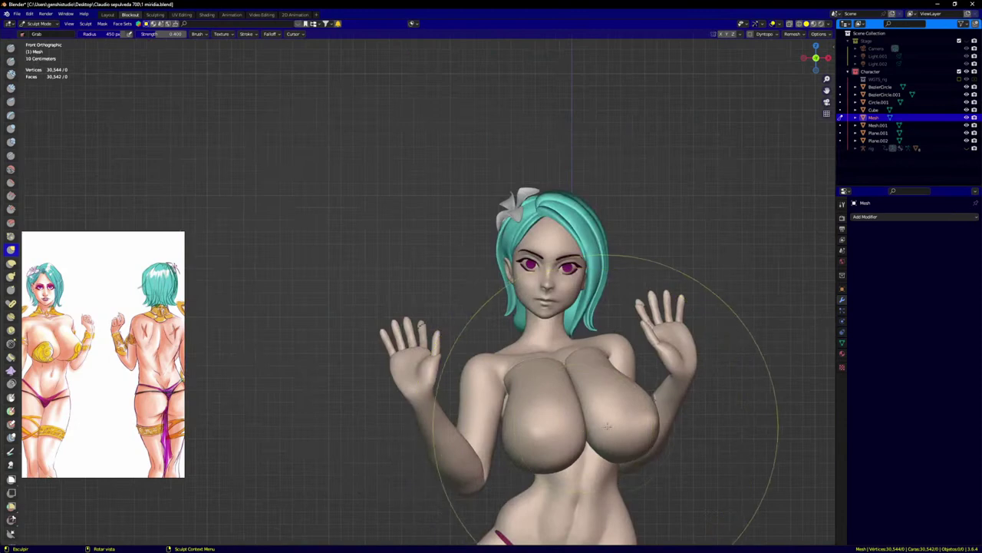
Step: Lift the right breast's lower contour slightly in the front view with the Grab brush
{"action": "scroll", "coordinate": [571, 434], "scroll_direction": "up", "scroll_amount": 3}
{"action": "middle_click_drag", "start_coordinate": [500, 377], "coordinate": [481, 356]}
{"action": "scroll", "coordinate": [480, 355], "scroll_direction": "up", "scroll_amount": 3}
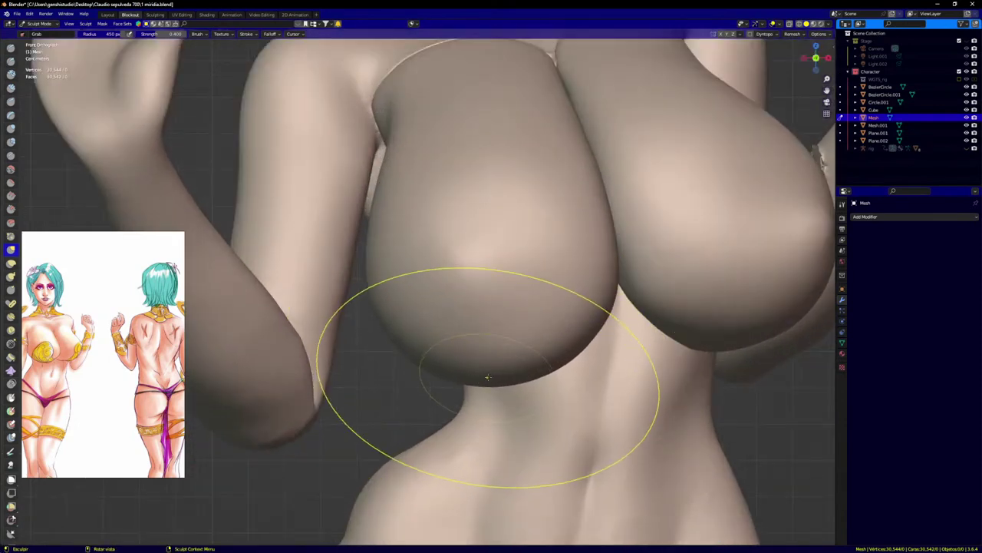
{"action": "left_click_drag", "start_coordinate": [512, 371], "coordinate": [519, 365]}
{"action": "scroll", "coordinate": [563, 354], "scroll_direction": "down", "scroll_amount": 5}
{"action": "middle_click_drag", "start_coordinate": [568, 351], "coordinate": [494, 323], "text": "shift"}
Step: Switch sculpting to the left breast mesh and examine its underside, outer side and overall shape against the body
{"action": "key", "text": "alt+q"}
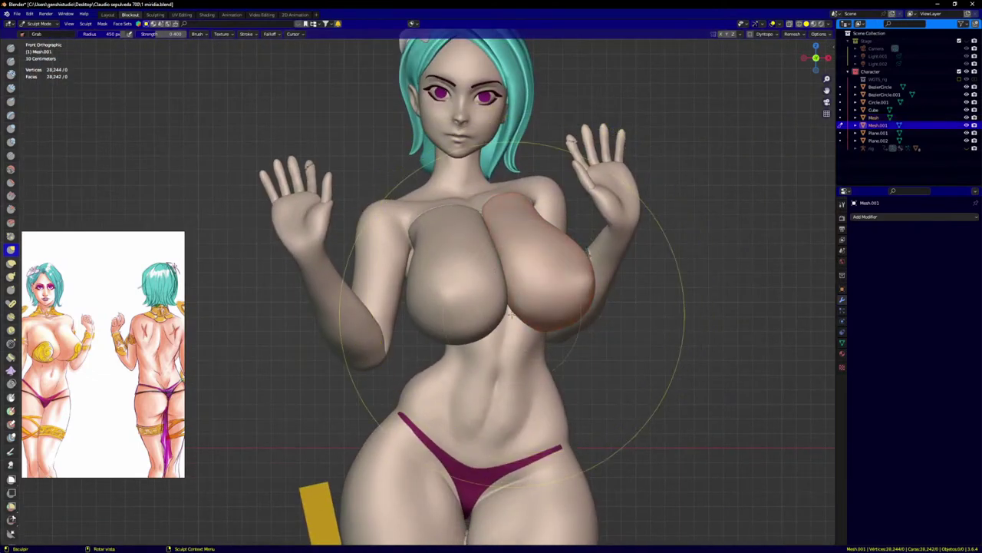
{"action": "scroll", "coordinate": [538, 300], "scroll_direction": "up", "scroll_amount": 5}
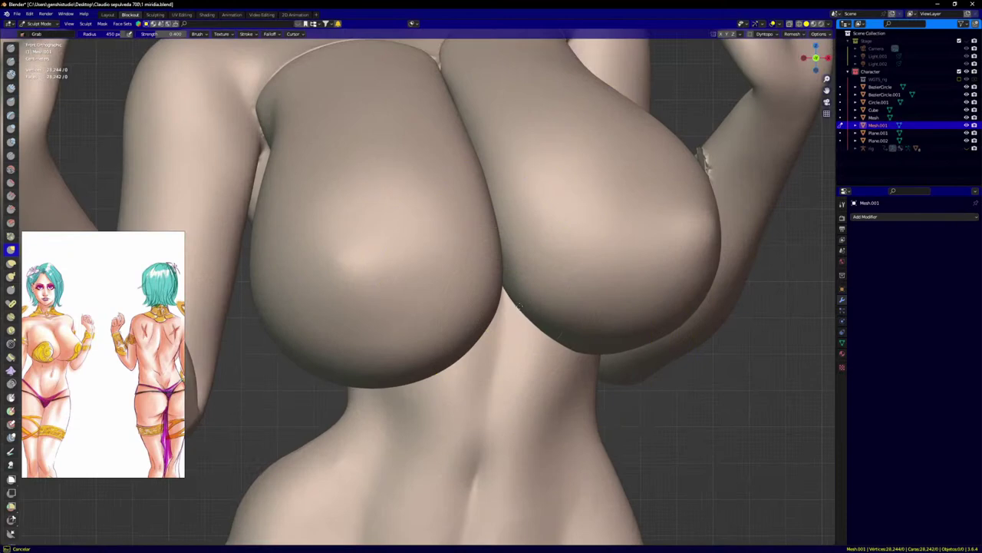
{"action": "middle_click_drag", "start_coordinate": [537, 285], "coordinate": [513, 281]}
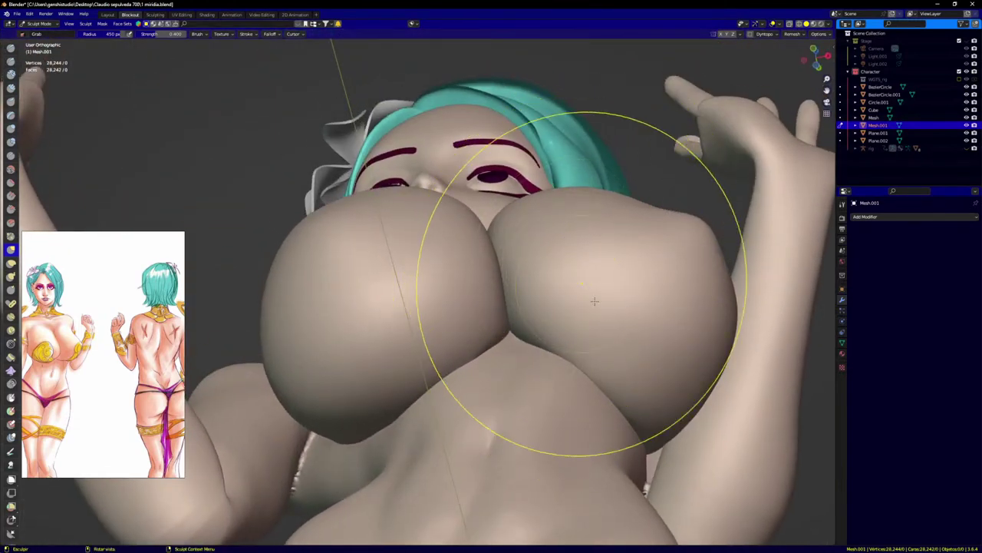
{"action": "scroll", "coordinate": [672, 396], "scroll_direction": "up", "scroll_amount": 2}
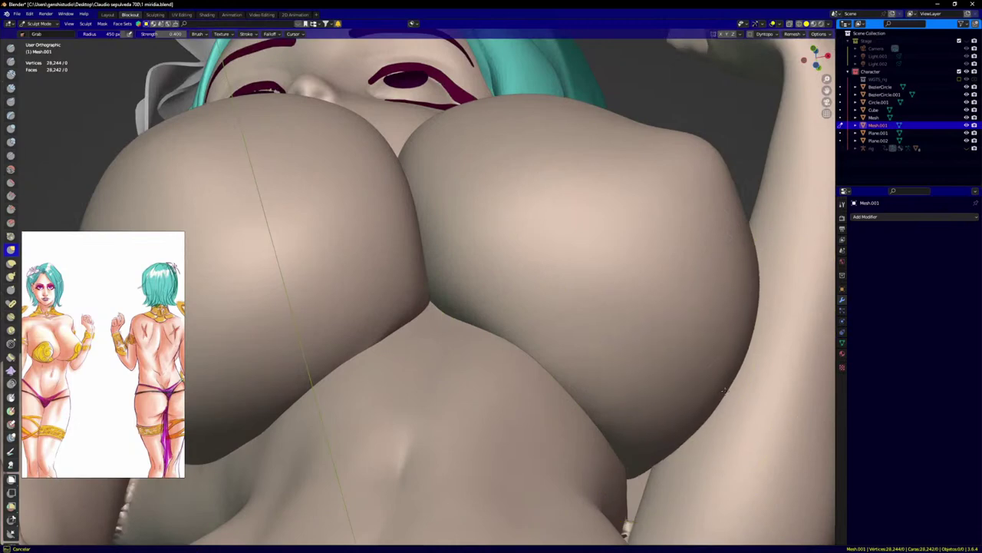
{"action": "mouse_move", "coordinate": [713, 376]}
{"action": "middle_mouse_down"}
{"action": "mouse_move", "coordinate": [650, 388]}
{"action": "mouse_move", "coordinate": [722, 353]}
{"action": "middle_mouse_up"}
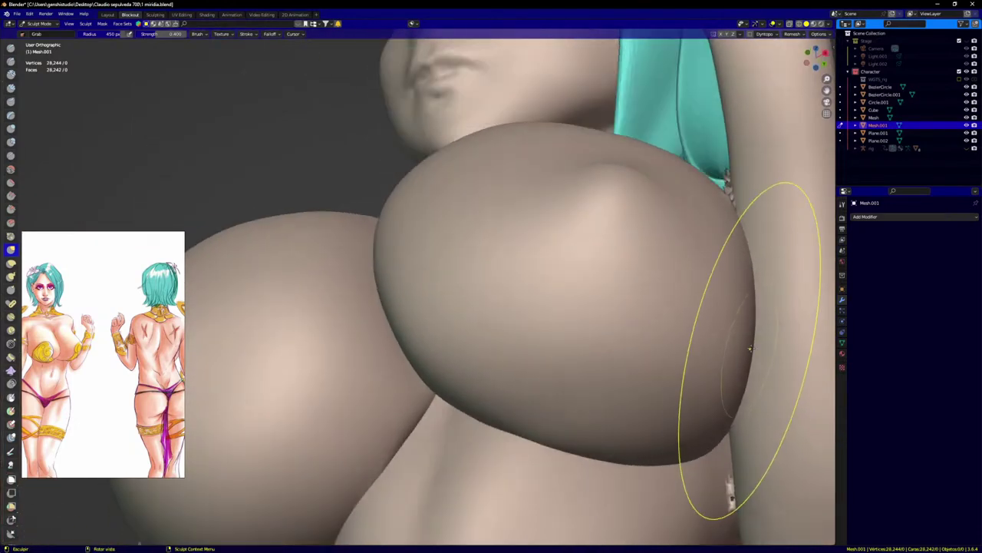
{"action": "scroll", "coordinate": [653, 318], "scroll_direction": "down", "scroll_amount": 4}
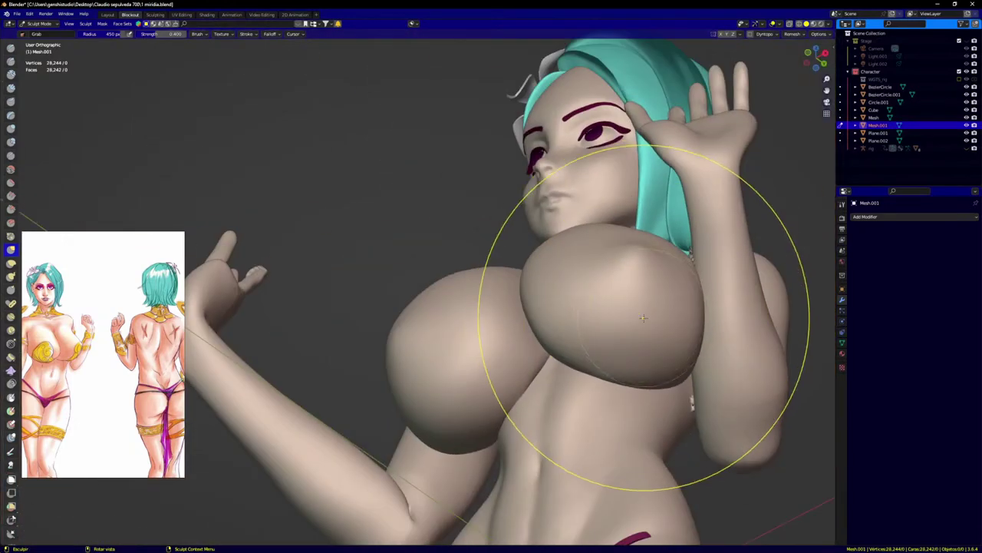
{"action": "key", "text": "KP_1"}
{"action": "scroll", "coordinate": [625, 322], "scroll_direction": "down", "scroll_amount": 4}
{"action": "middle_click_drag", "start_coordinate": [637, 333], "coordinate": [507, 297], "text": "shift"}
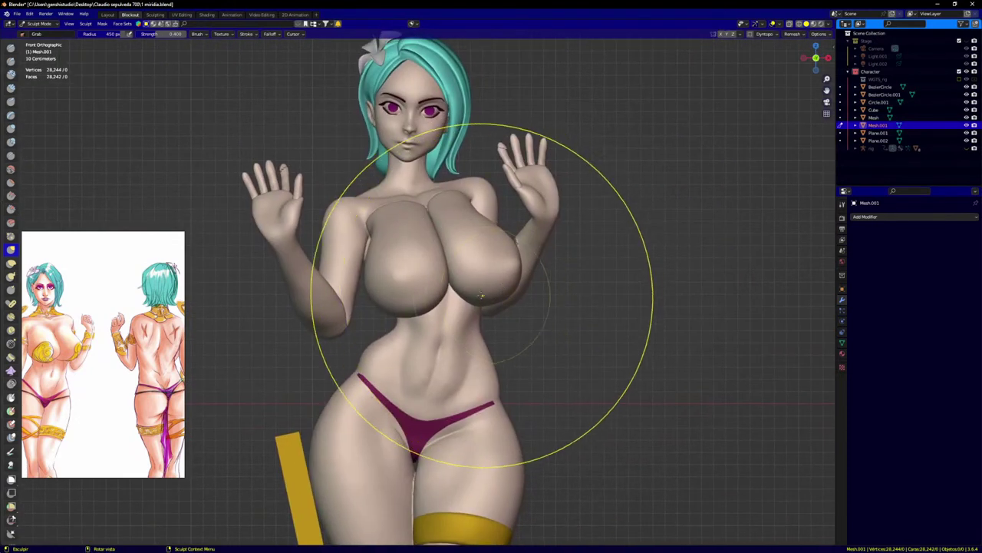
Step: Save the scene as a new incremental file named 2 miridia.blend in the same folder
{"action": "scroll", "coordinate": [390, 299], "scroll_direction": "up", "scroll_amount": 3}
{"action": "left_click", "coordinate": [17, 14]}
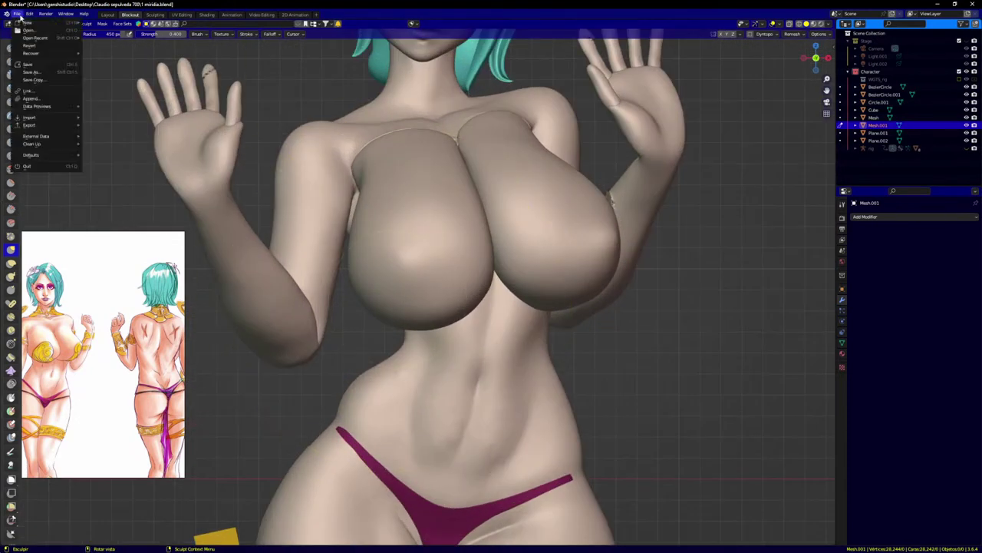
{"action": "left_click", "coordinate": [31, 72]}
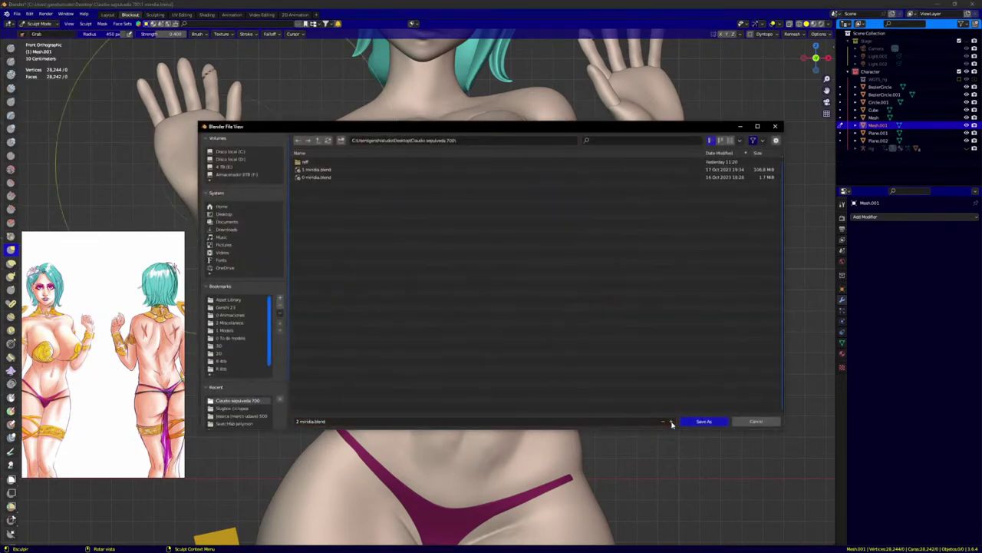
{"action": "left_click", "coordinate": [705, 425]}
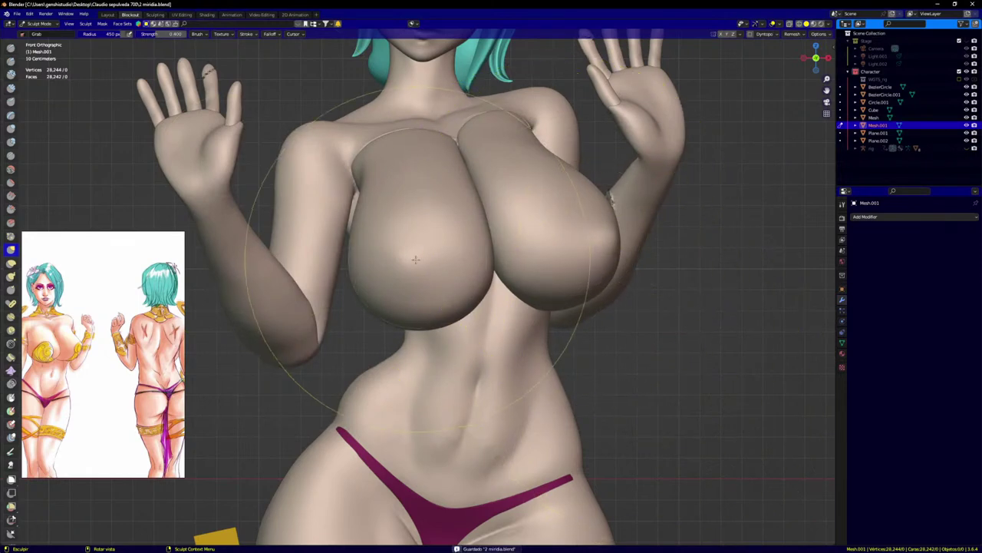
Step: Adjust the left breast's lower inner edge beside the right breast from below with the Grab brush
{"action": "scroll", "coordinate": [414, 303], "scroll_direction": "up", "scroll_amount": 2}
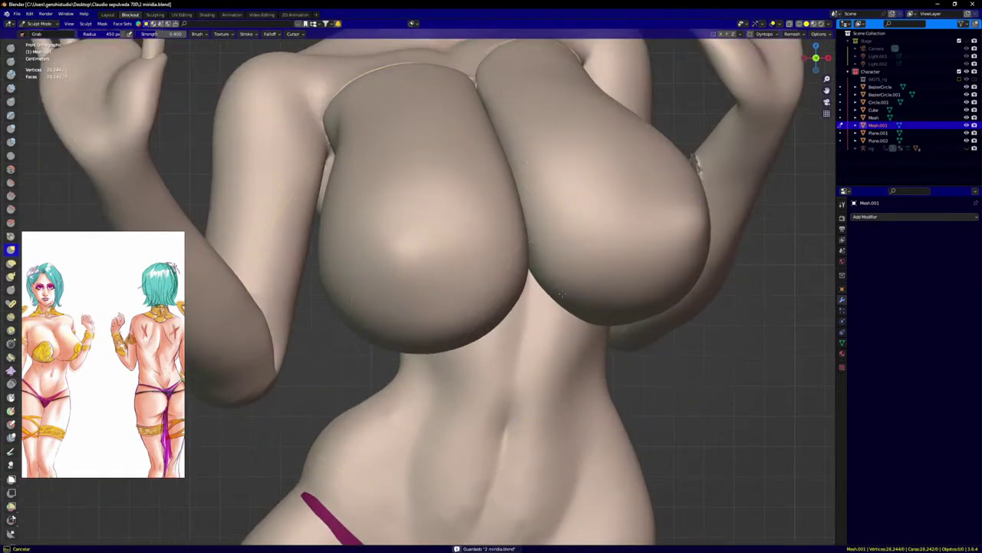
{"action": "middle_click_drag", "start_coordinate": [574, 303], "coordinate": [544, 310]}
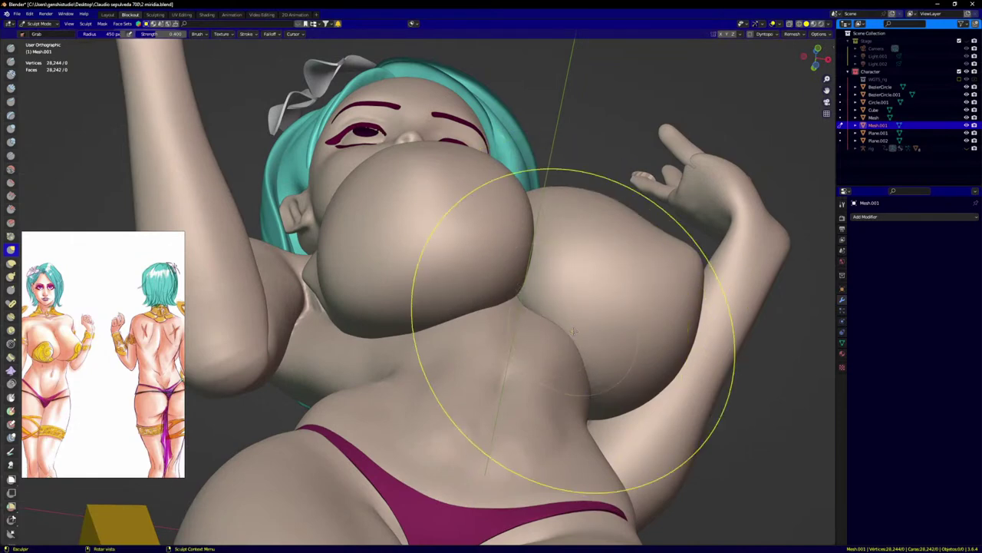
{"action": "mouse_move", "coordinate": [572, 331]}
{"action": "middle_mouse_down"}
{"action": "mouse_move", "coordinate": [510, 334]}
{"action": "mouse_move", "coordinate": [486, 324]}
{"action": "mouse_move", "coordinate": [522, 322]}
{"action": "middle_mouse_up"}
{"action": "scroll", "coordinate": [519, 314], "scroll_direction": "up", "scroll_amount": 5}
{"action": "mouse_move", "coordinate": [535, 313]}
{"action": "left_mouse_down"}
{"action": "mouse_move", "coordinate": [538, 297]}
{"action": "mouse_move", "coordinate": [556, 306]}
{"action": "left_mouse_up"}
{"action": "scroll", "coordinate": [558, 307], "scroll_direction": "down", "scroll_amount": 4}
{"action": "mouse_move", "coordinate": [555, 319]}
{"action": "middle_mouse_down"}
{"action": "mouse_move", "coordinate": [555, 354]}
{"action": "mouse_move", "coordinate": [568, 346]}
{"action": "middle_mouse_up"}
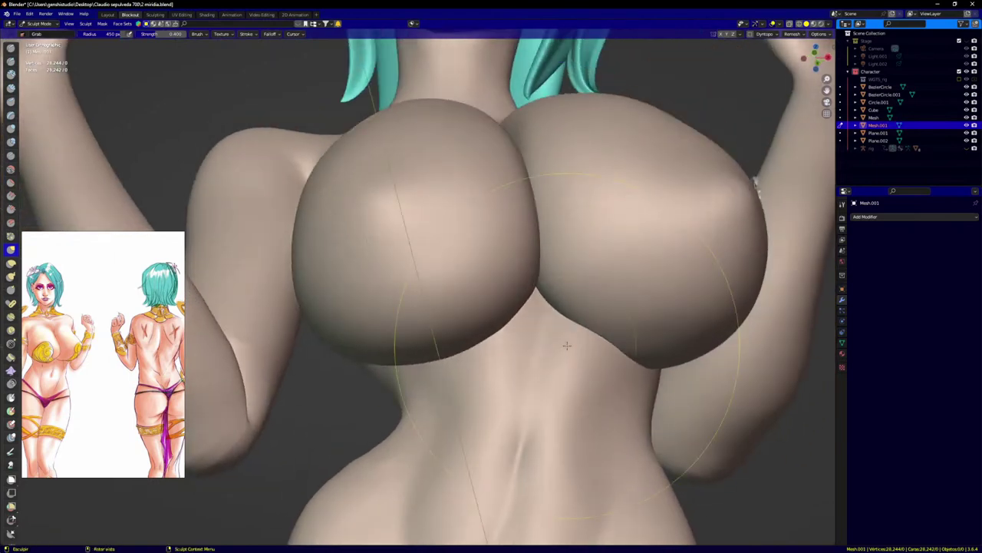
Step: Lift the left breast's lower contour slightly, at its lowest point and toward the inner side, with the Grab brush
{"action": "scroll", "coordinate": [583, 338], "scroll_direction": "up", "scroll_amount": 3}
{"action": "scroll", "coordinate": [625, 329], "scroll_direction": "up", "scroll_amount": 1}
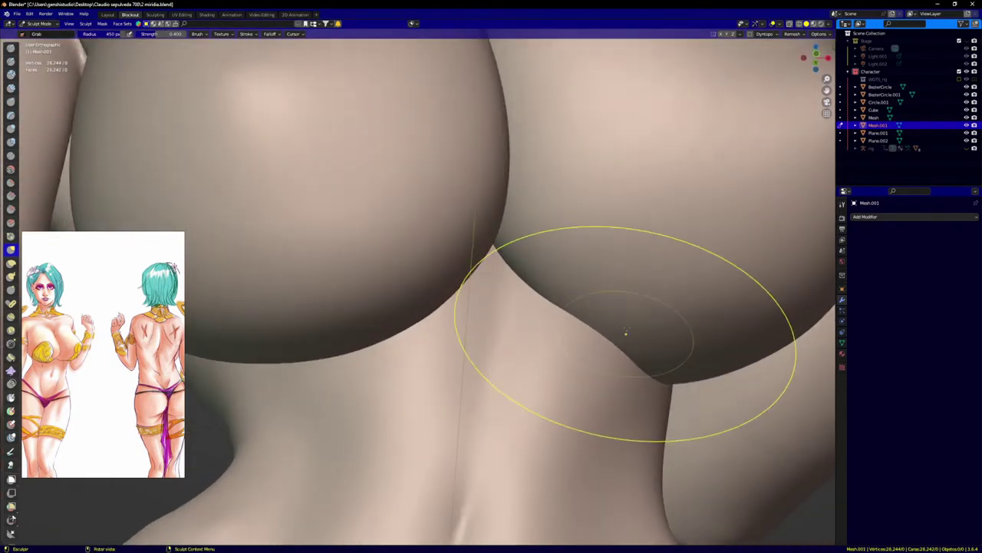
{"action": "middle_click_drag", "start_coordinate": [619, 343], "coordinate": [573, 347]}
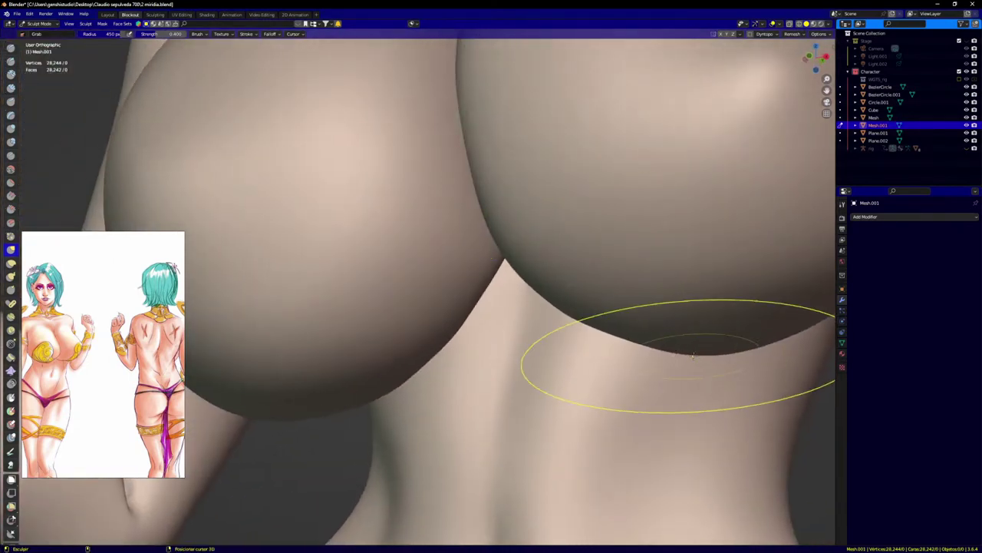
{"action": "left_click_drag", "start_coordinate": [688, 355], "coordinate": [677, 349]}
{"action": "left_click_drag", "start_coordinate": [559, 311], "coordinate": [552, 308]}
{"action": "key", "text": "KP_1"}
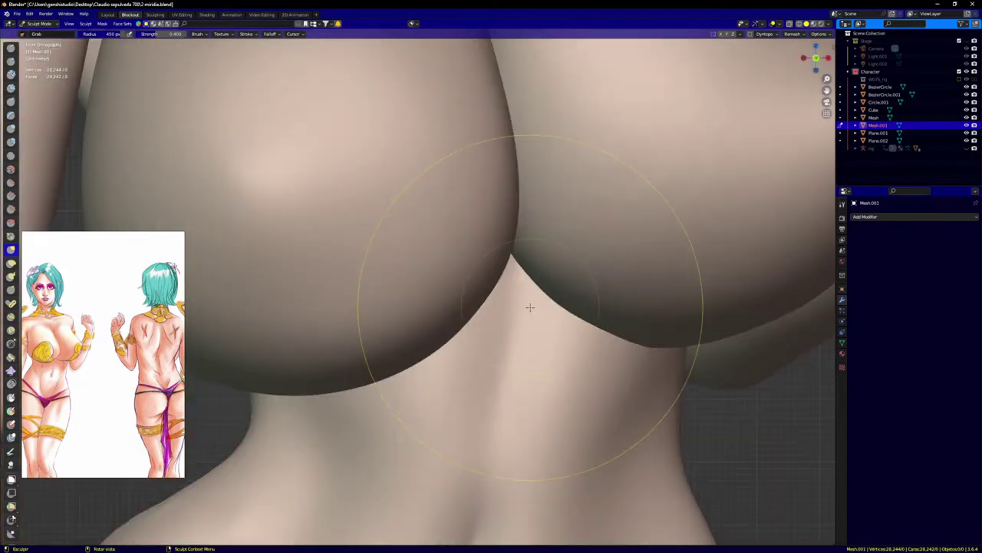
{"action": "scroll", "coordinate": [477, 360], "scroll_direction": "down", "scroll_amount": 6}
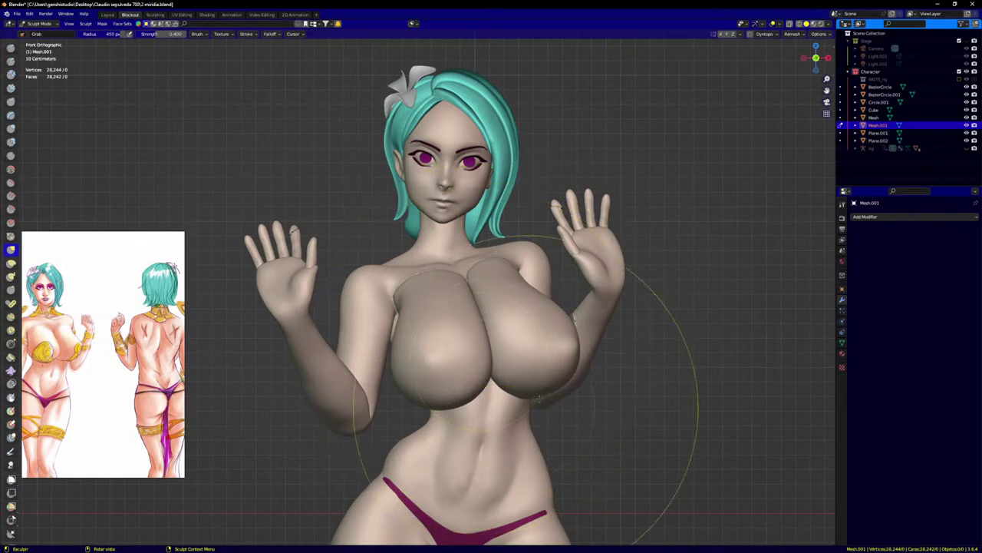
Step: Reshape the underside of the left breast where it crosses the waist outline with the Grab brush
{"action": "scroll", "coordinate": [526, 405], "scroll_direction": "up", "scroll_amount": 3}
{"action": "middle_click_drag", "start_coordinate": [535, 390], "coordinate": [564, 401]}
{"action": "scroll", "coordinate": [577, 379], "scroll_direction": "up", "scroll_amount": 3}
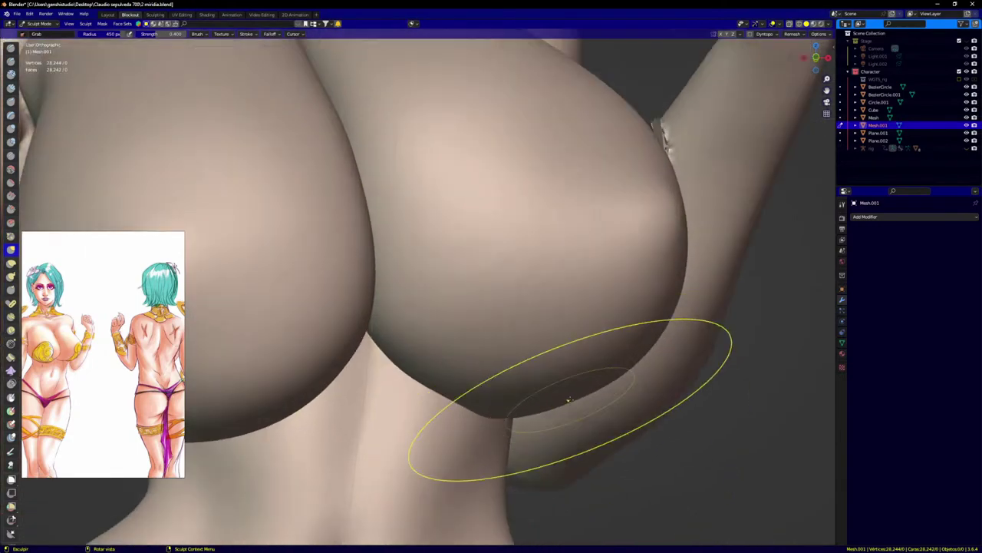
{"action": "scroll", "coordinate": [563, 402], "scroll_direction": "up", "scroll_amount": 3}
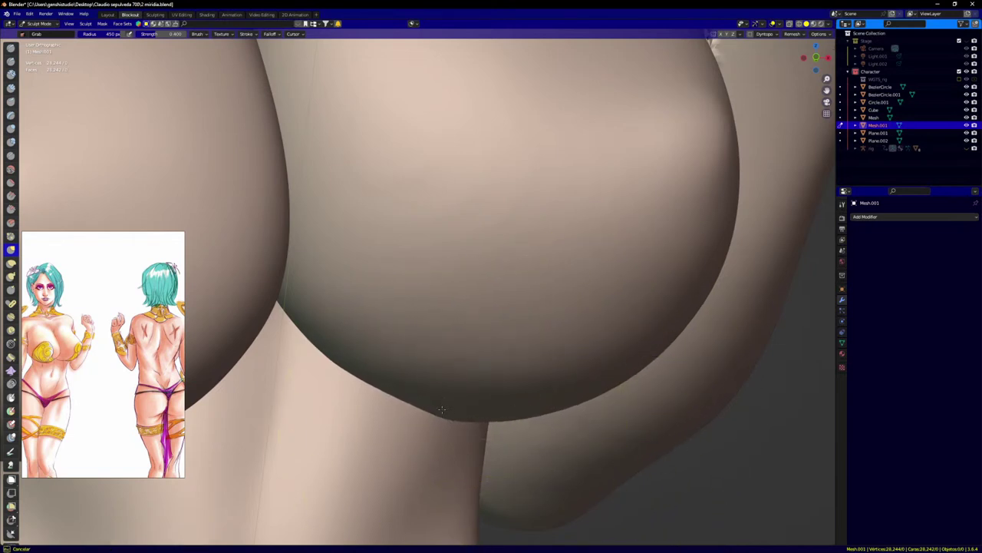
{"action": "middle_click_drag", "start_coordinate": [448, 412], "coordinate": [495, 430]}
{"action": "left_click_drag", "start_coordinate": [487, 434], "coordinate": [493, 430]}
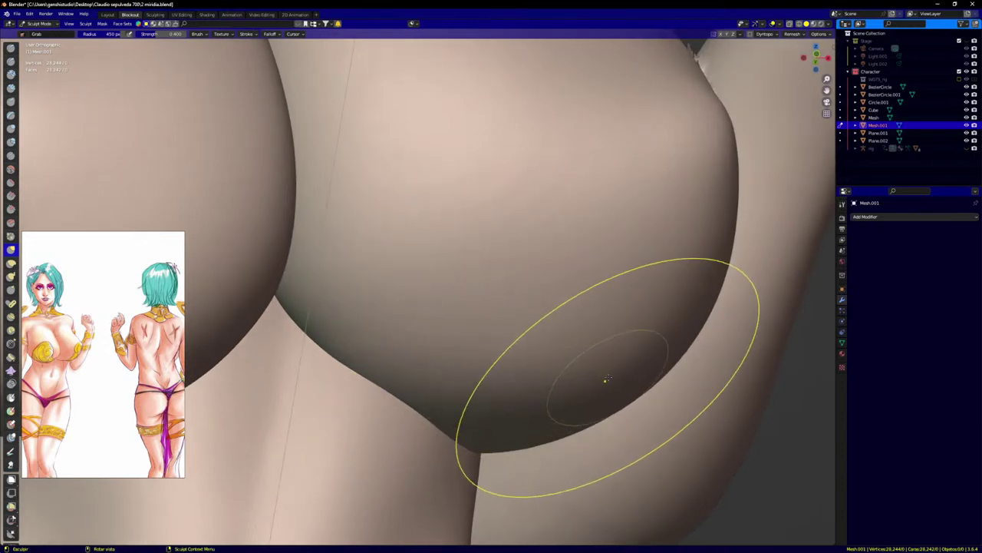
{"action": "scroll", "coordinate": [605, 380], "scroll_direction": "down", "scroll_amount": 4}
{"action": "mouse_move", "coordinate": [606, 388]}
{"action": "middle_mouse_down"}
{"action": "mouse_move", "coordinate": [601, 407]}
{"action": "mouse_move", "coordinate": [575, 391]}
{"action": "mouse_move", "coordinate": [581, 384]}
{"action": "mouse_move", "coordinate": [580, 395]}
{"action": "middle_mouse_up"}
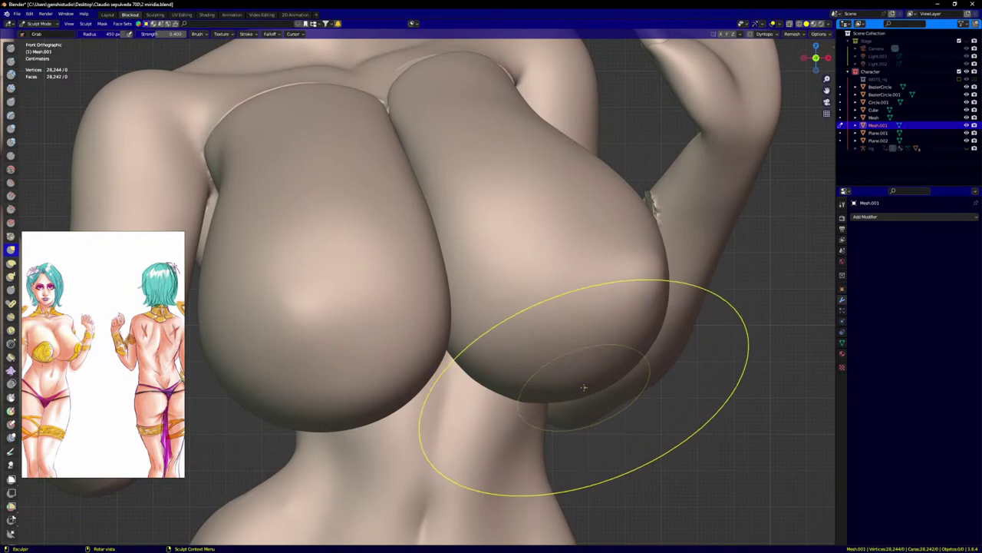
Step: Round off the left breast's lowest contour in the front view with the Grab brush and check the overall silhouette
{"action": "scroll", "coordinate": [599, 361], "scroll_direction": "up", "scroll_amount": 6}
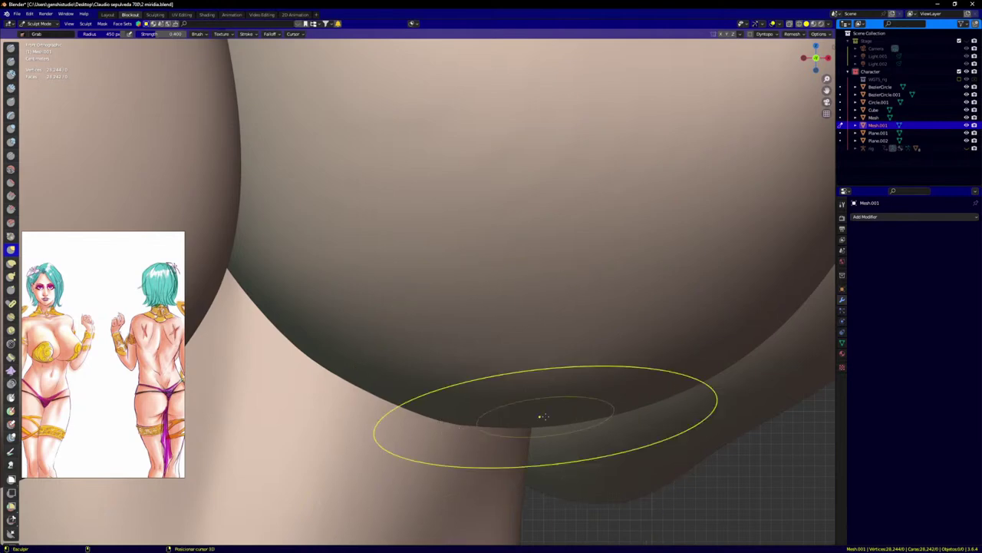
{"action": "middle_click_drag", "start_coordinate": [542, 416], "coordinate": [533, 417]}
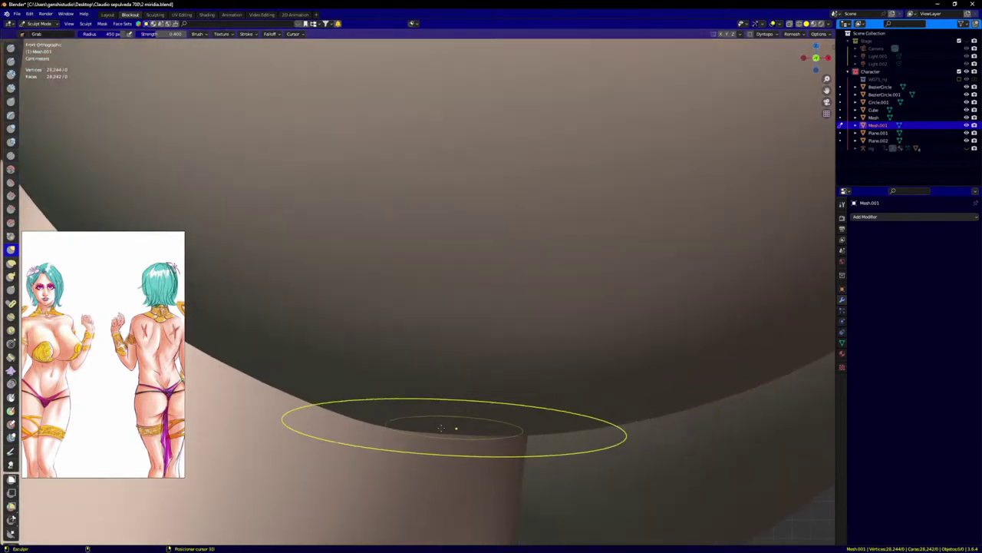
{"action": "scroll", "coordinate": [533, 377], "scroll_direction": "down", "scroll_amount": 8}
{"action": "middle_click_drag", "start_coordinate": [528, 383], "coordinate": [550, 341]}
{"action": "key", "text": "KP_1"}
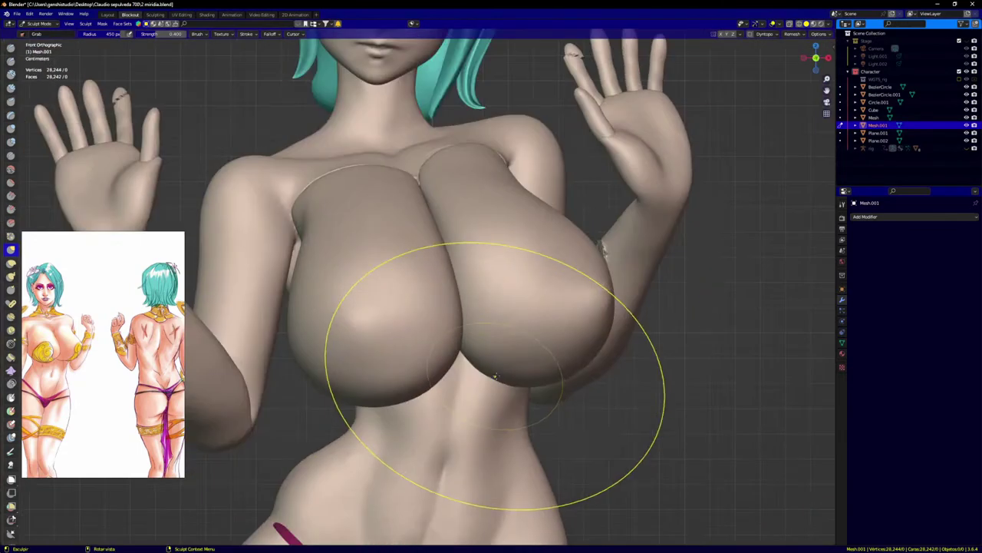
{"action": "scroll", "coordinate": [483, 373], "scroll_direction": "down", "scroll_amount": 2}
{"action": "mouse_move", "coordinate": [482, 372]}
{"action": "middle_mouse_down"}
{"action": "mouse_move", "coordinate": [493, 364]}
{"action": "mouse_move", "coordinate": [484, 361]}
{"action": "middle_mouse_up"}
{"action": "scroll", "coordinate": [434, 389], "scroll_direction": "up", "scroll_amount": 5}
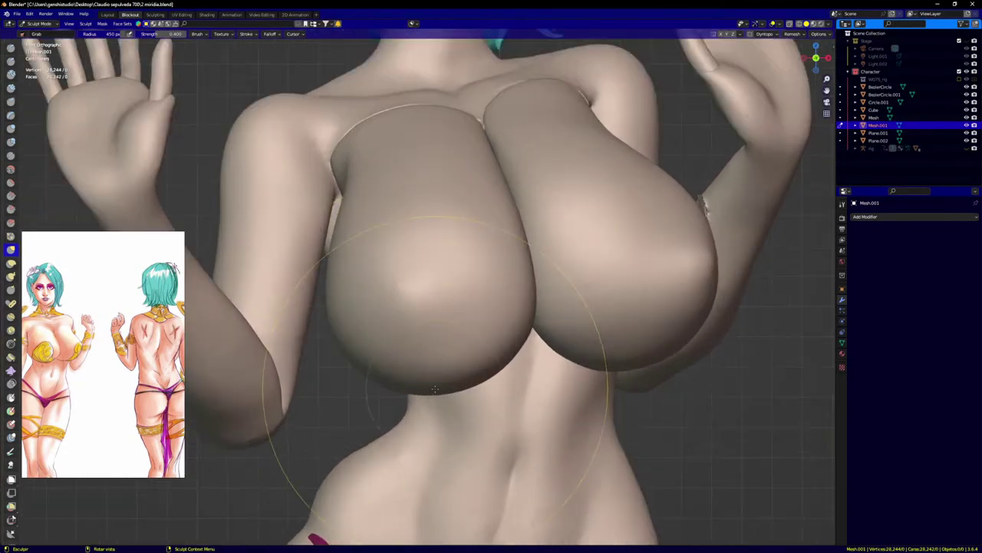
Step: Switch sculpting to the right breast mesh and examine its outer edge near the arm from the side and front
{"action": "key", "text": "alt+q"}
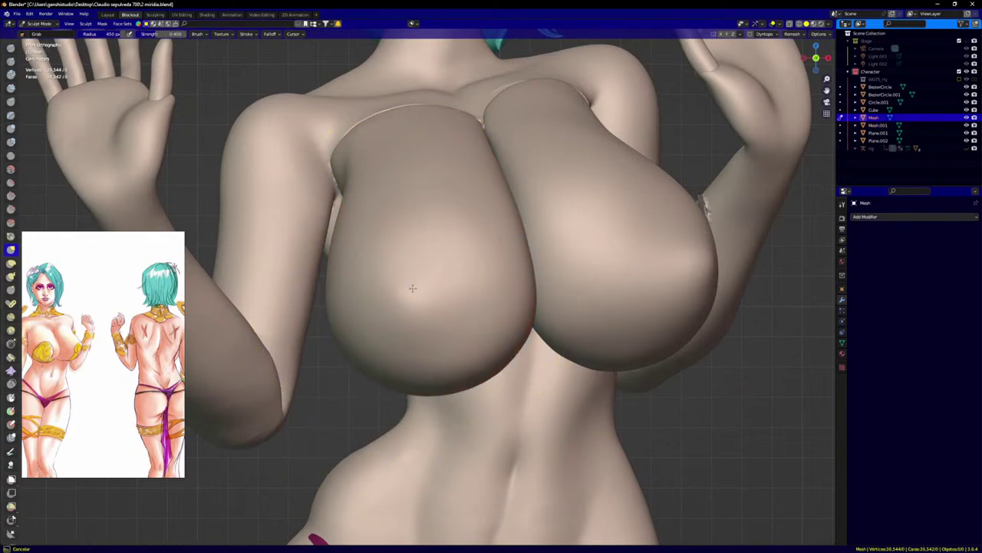
{"action": "middle_click_drag", "start_coordinate": [412, 288], "coordinate": [591, 230]}
{"action": "scroll", "coordinate": [331, 108], "scroll_direction": "up", "scroll_amount": 1}
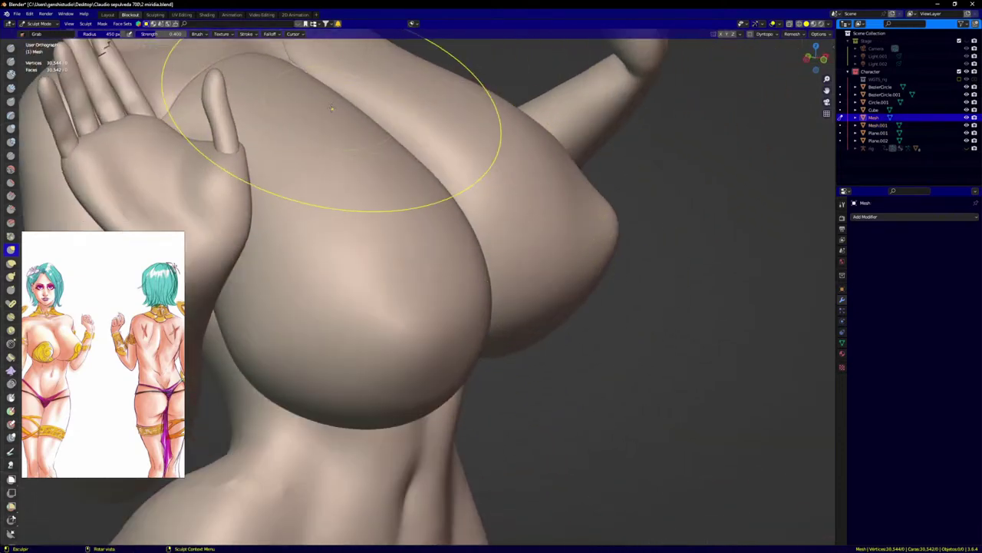
{"action": "scroll", "coordinate": [491, 226], "scroll_direction": "down", "scroll_amount": 4}
{"action": "middle_click_drag", "start_coordinate": [537, 247], "coordinate": [491, 249]}
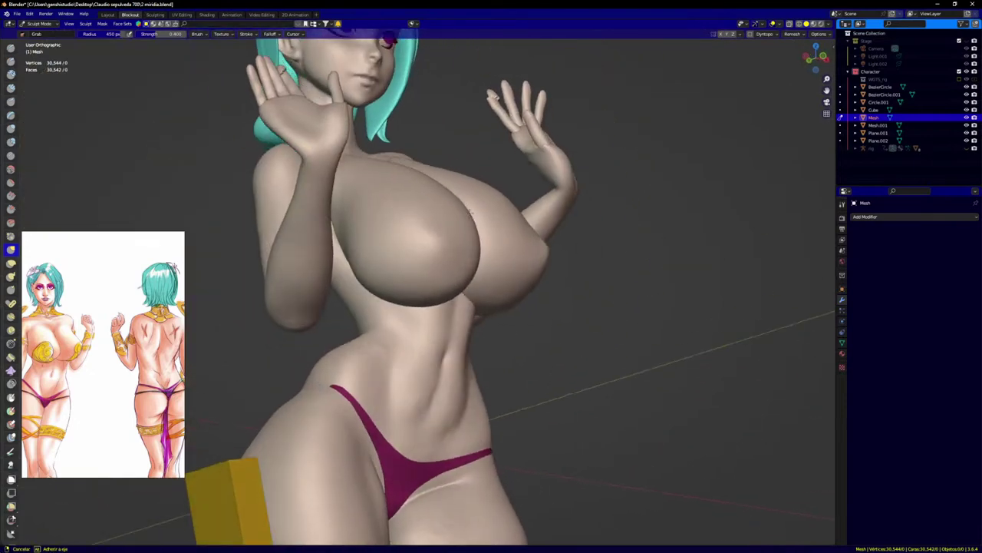
{"action": "scroll", "coordinate": [340, 258], "scroll_direction": "up", "scroll_amount": 2}
{"action": "scroll", "coordinate": [340, 258], "scroll_direction": "up", "scroll_amount": 3}
{"action": "middle_click_drag", "start_coordinate": [340, 234], "coordinate": [357, 240]}
{"action": "scroll", "coordinate": [360, 240], "scroll_direction": "up", "scroll_amount": 3}
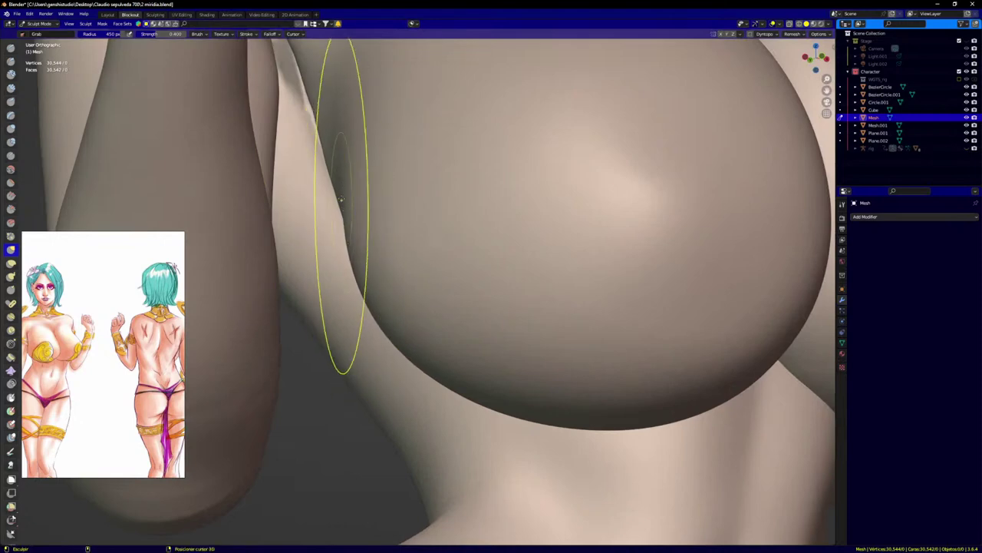
{"action": "middle_click_drag", "start_coordinate": [330, 173], "coordinate": [346, 223]}
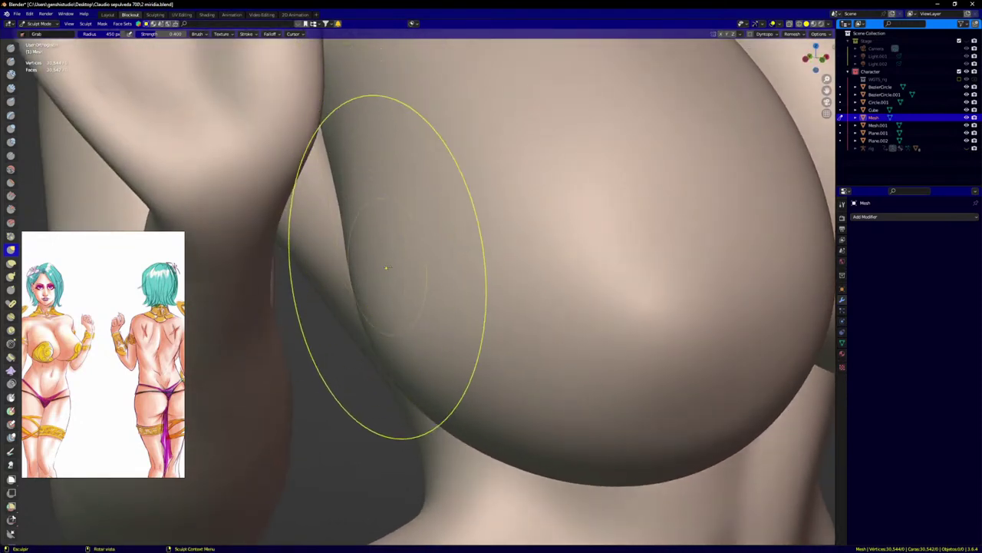
{"action": "scroll", "coordinate": [386, 268], "scroll_direction": "down", "scroll_amount": 10}
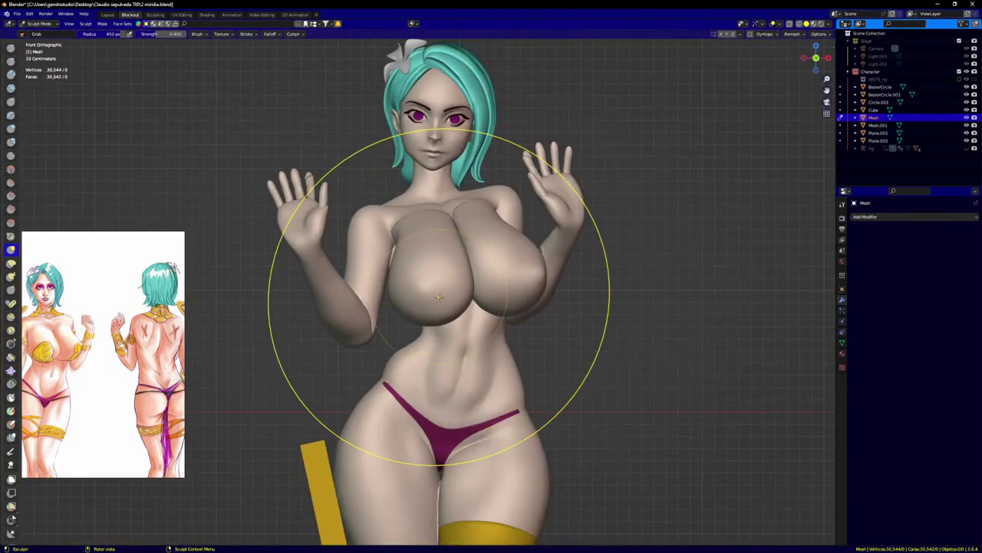
Step: Adjust the inner edge of the right breast from a low angle with the Grab brush and check it from the front
{"action": "middle_click_drag", "start_coordinate": [456, 304], "coordinate": [431, 201]}
{"action": "scroll", "coordinate": [452, 222], "scroll_direction": "up", "scroll_amount": 6}
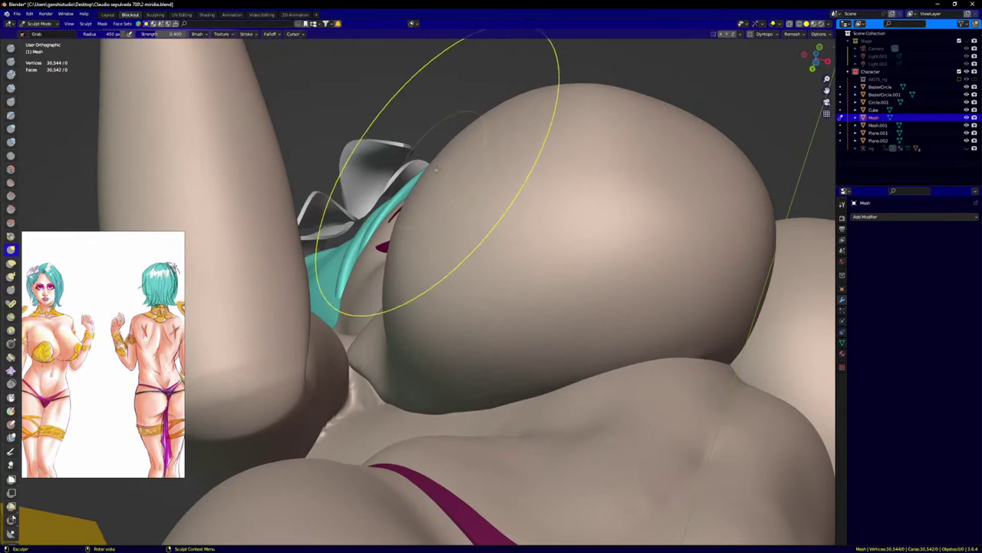
{"action": "scroll", "coordinate": [714, 182], "scroll_direction": "up", "scroll_amount": 1}
{"action": "left_click_drag", "start_coordinate": [767, 183], "coordinate": [746, 196]}
{"action": "mouse_move", "coordinate": [605, 204]}
{"action": "middle_mouse_down", "text": "shift"}
{"action": "mouse_move", "coordinate": [440, 255]}
{"action": "mouse_move", "coordinate": [461, 296]}
{"action": "middle_mouse_up", "text": "shift"}
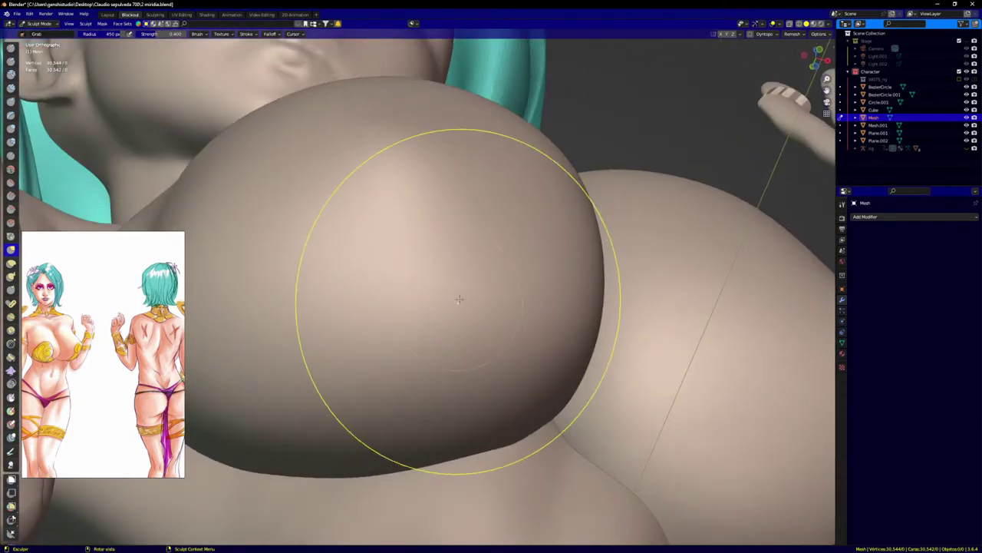
{"action": "key", "text": "KP_1"}
{"action": "scroll", "coordinate": [520, 307], "scroll_direction": "down", "scroll_amount": 6}
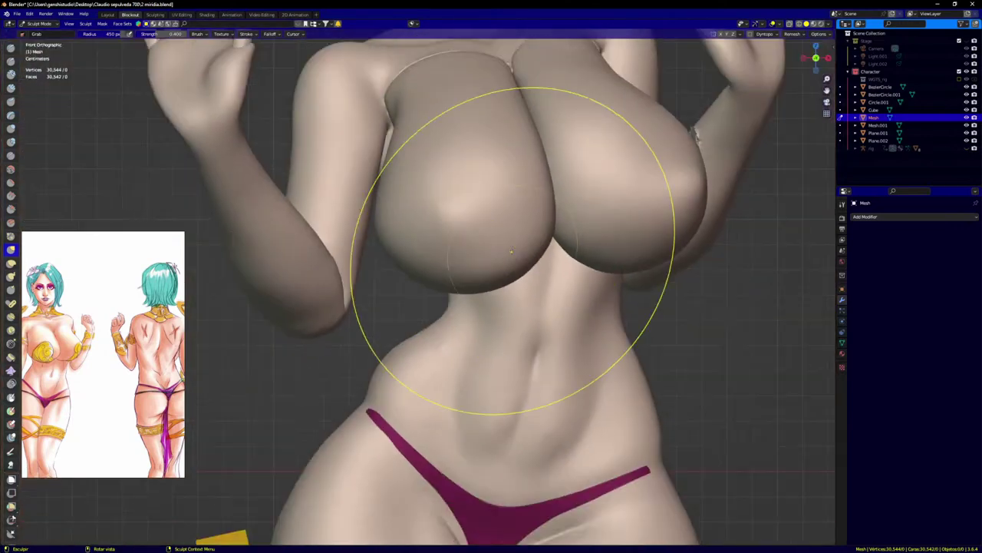
Step: Nudge the front surface of the right breast toward the cleavage with the Grab brush and compare both meshes in the front view
{"action": "scroll", "coordinate": [538, 315], "scroll_direction": "up", "scroll_amount": 6}
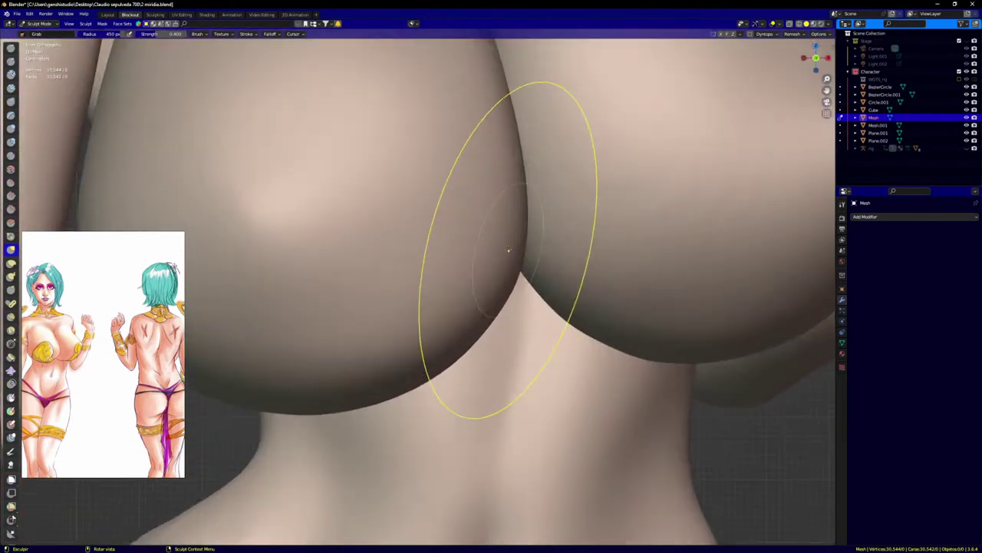
{"action": "middle_click_drag", "start_coordinate": [501, 190], "coordinate": [472, 373]}
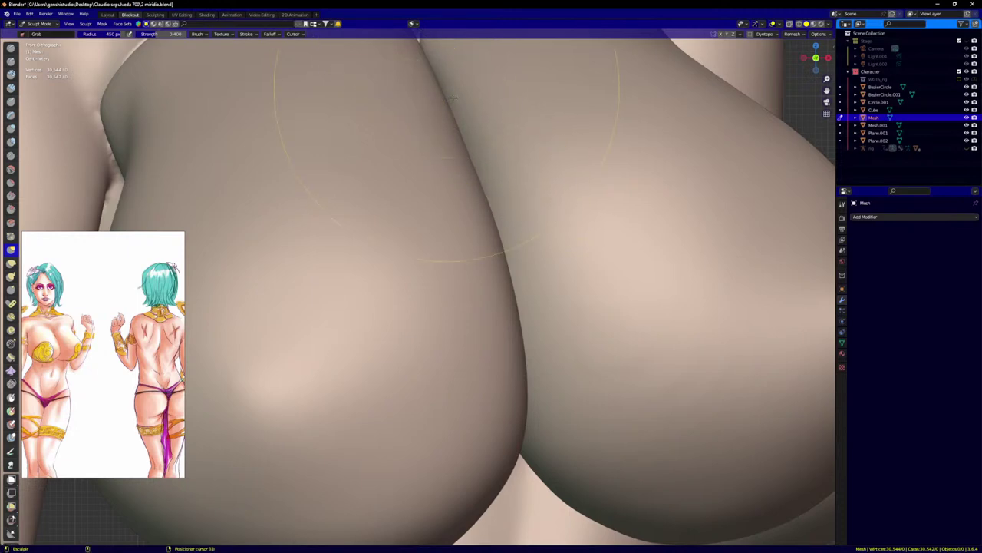
{"action": "scroll", "coordinate": [453, 97], "scroll_direction": "down", "scroll_amount": 6}
{"action": "mouse_move", "coordinate": [499, 240]}
{"action": "middle_mouse_down"}
{"action": "mouse_move", "coordinate": [464, 233]}
{"action": "mouse_move", "coordinate": [476, 257]}
{"action": "middle_mouse_up"}
{"action": "scroll", "coordinate": [478, 236], "scroll_direction": "up", "scroll_amount": 3}
{"action": "left_click_drag", "start_coordinate": [429, 270], "coordinate": [426, 274]}
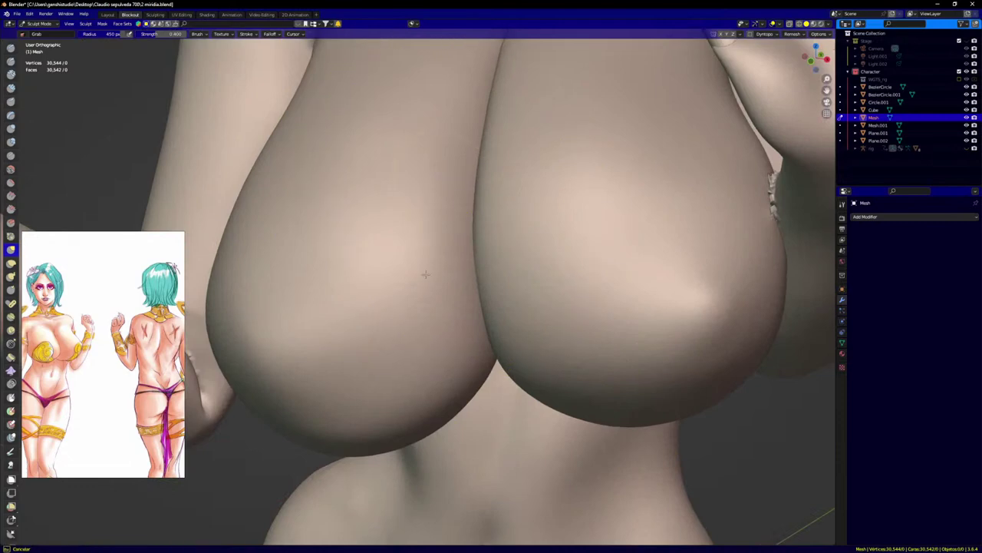
{"action": "scroll", "coordinate": [475, 259], "scroll_direction": "down", "scroll_amount": 5}
{"action": "key", "text": "KP_1"}
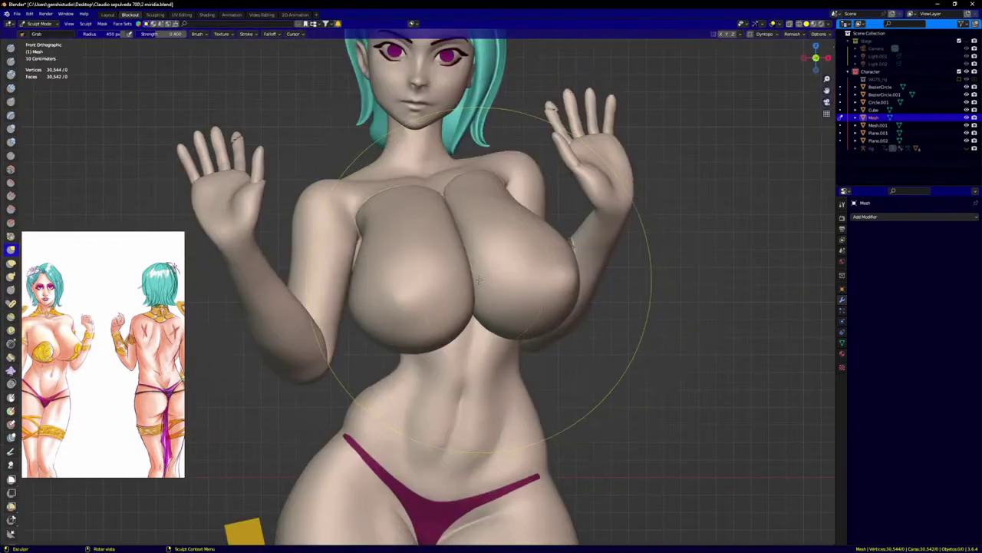
Step: Round the upper contour of the right breast from a side angle with the Grab brush and check the front silhouette
{"action": "scroll", "coordinate": [461, 284], "scroll_direction": "up", "scroll_amount": 4}
{"action": "middle_click_drag", "start_coordinate": [453, 274], "coordinate": [396, 279]}
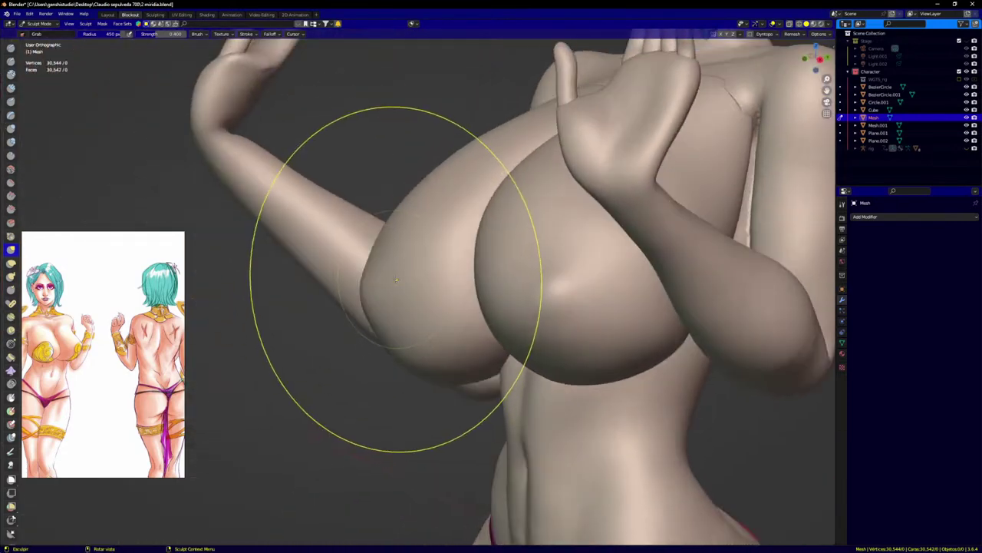
{"action": "scroll", "coordinate": [396, 279], "scroll_direction": "up", "scroll_amount": 2}
{"action": "scroll", "coordinate": [424, 206], "scroll_direction": "up", "scroll_amount": 4}
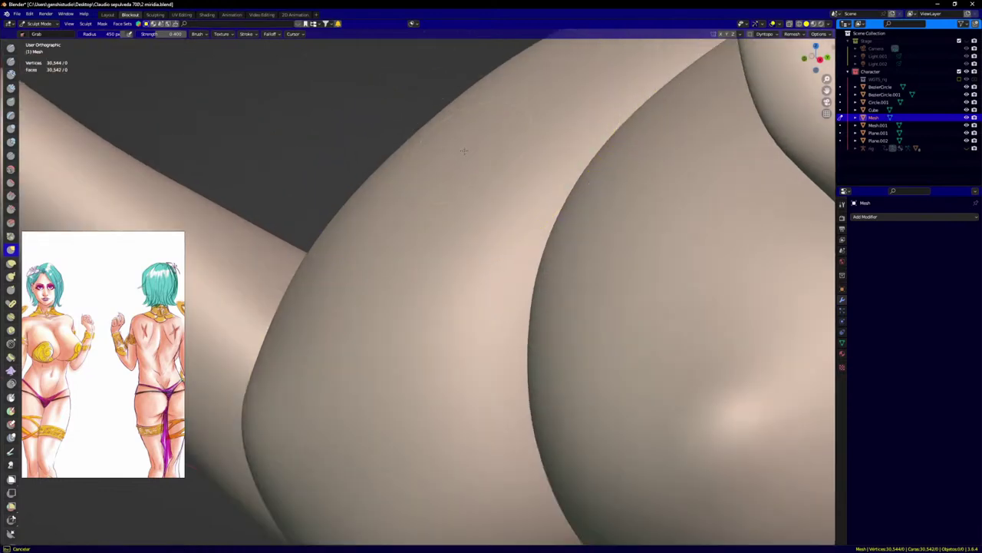
{"action": "scroll", "coordinate": [529, 109], "scroll_direction": "down", "scroll_amount": 4}
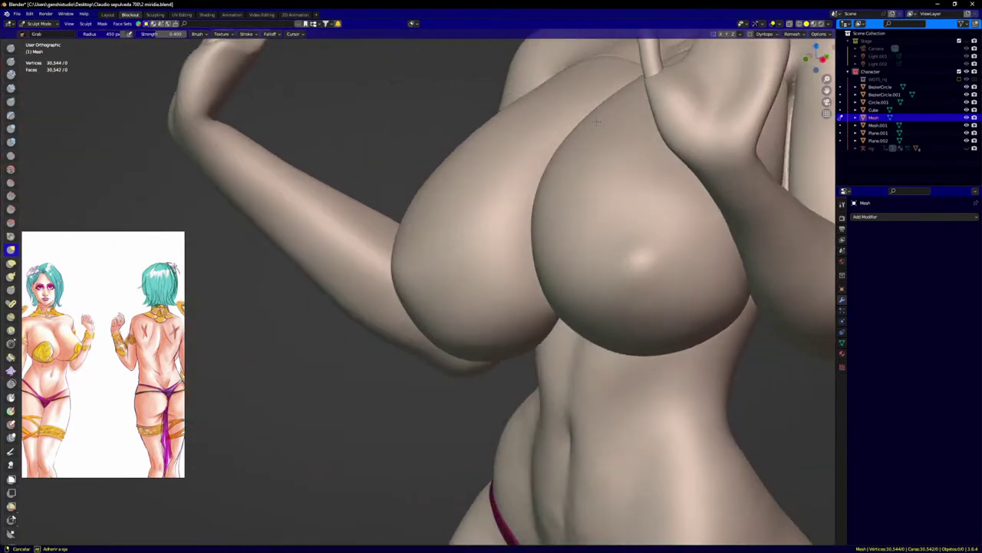
{"action": "middle_click_drag", "start_coordinate": [530, 110], "coordinate": [631, 148]}
{"action": "scroll", "coordinate": [538, 222], "scroll_direction": "down", "scroll_amount": 2}
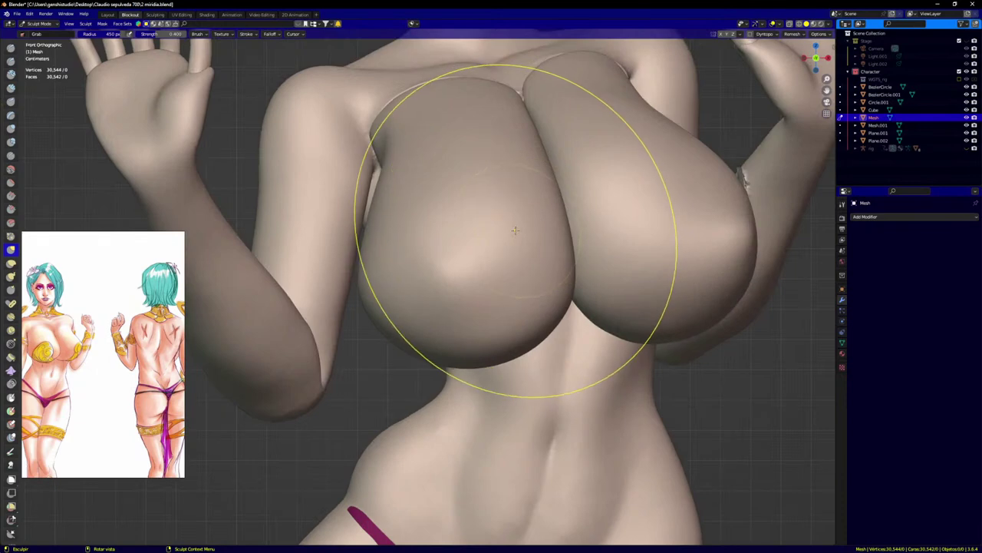
{"action": "key", "text": "KP_1"}
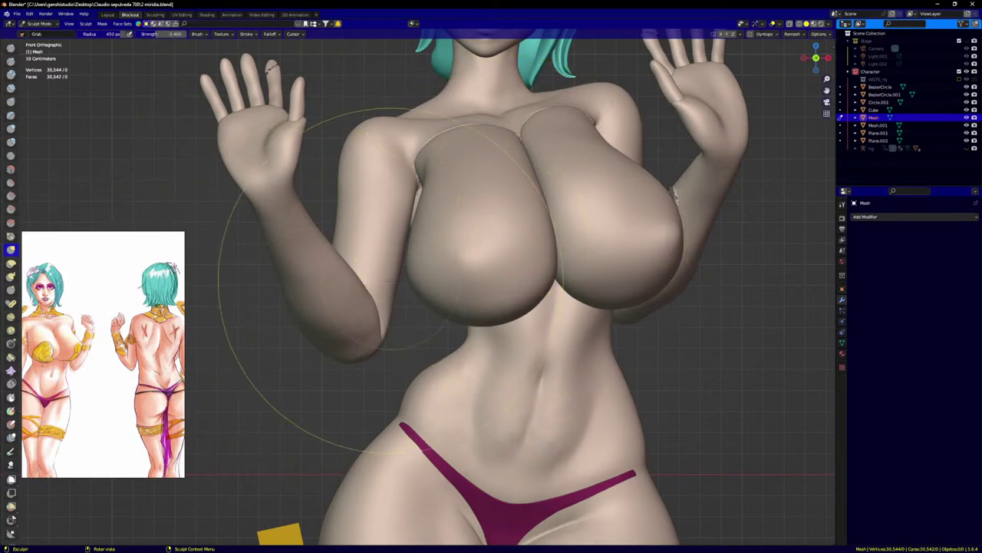
Step: Examine the right breast's lower contour and the proportions of the whole figure from the front and back
{"action": "scroll", "coordinate": [391, 281], "scroll_direction": "up", "scroll_amount": 8}
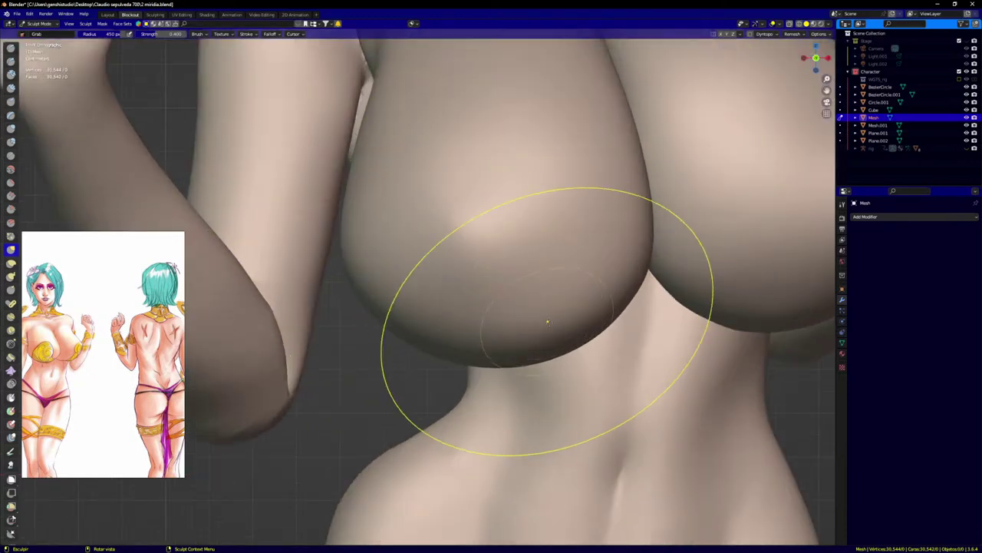
{"action": "scroll", "coordinate": [548, 322], "scroll_direction": "down", "scroll_amount": 8}
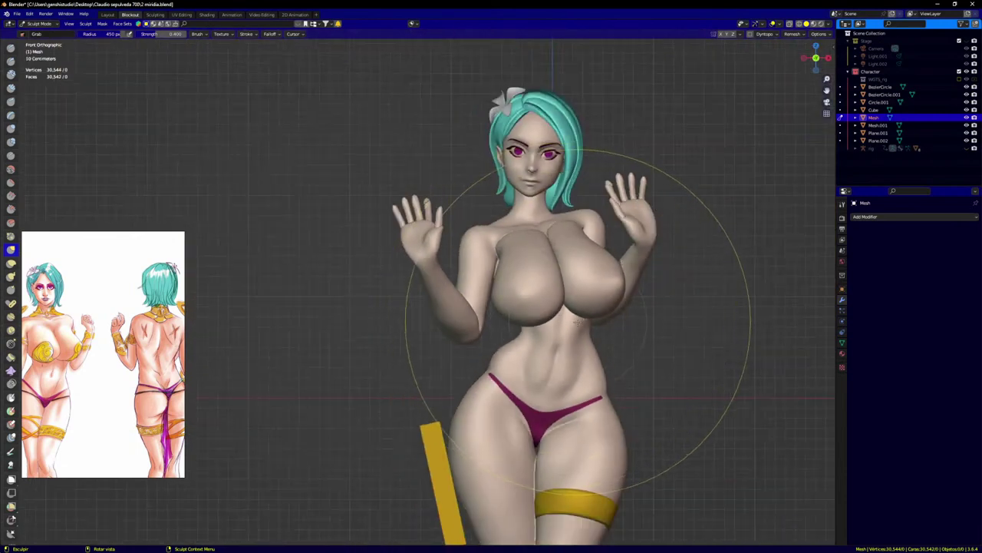
{"action": "middle_click_drag", "start_coordinate": [581, 322], "coordinate": [508, 170], "text": "shift"}
{"action": "scroll", "coordinate": [509, 191], "scroll_direction": "down", "scroll_amount": 2}
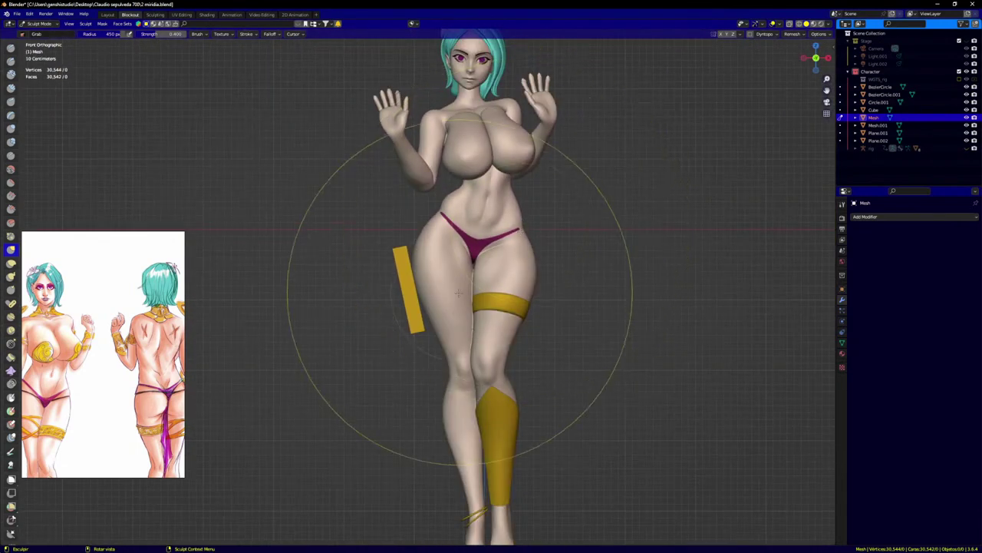
{"action": "mouse_move", "coordinate": [460, 291]}
{"action": "middle_mouse_down"}
{"action": "mouse_move", "coordinate": [550, 338]}
{"action": "mouse_move", "coordinate": [664, 342]}
{"action": "mouse_move", "coordinate": [643, 327]}
{"action": "middle_mouse_up"}
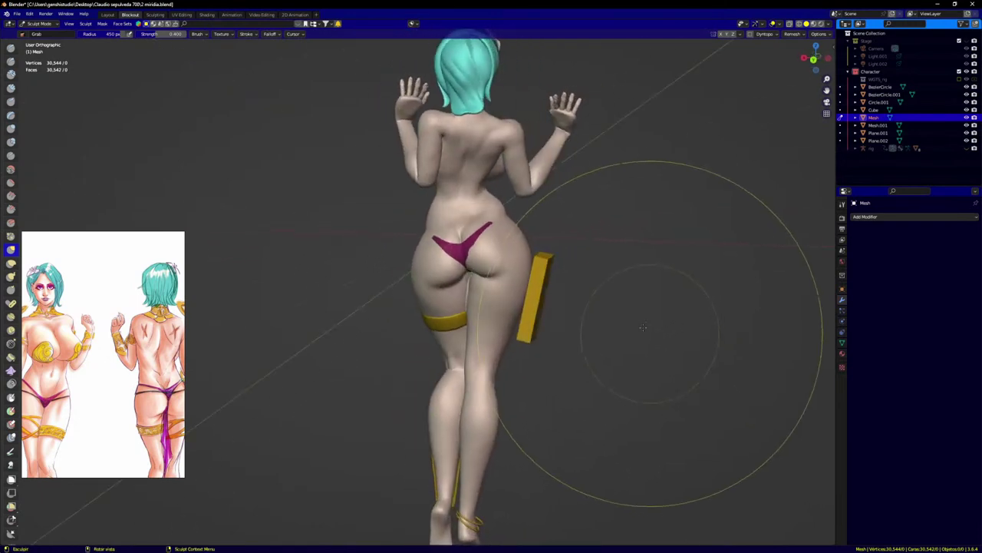
{"action": "key", "text": "KP_1"}
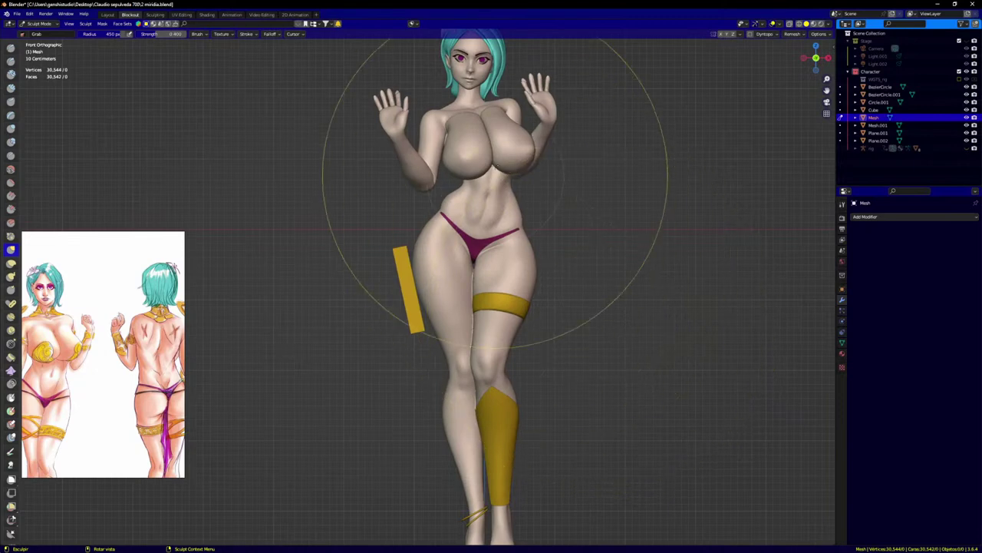
Step: Inspect the left breast's outer edge against the forearm and switch sculpting to the left breast mesh
{"action": "scroll", "coordinate": [500, 132], "scroll_direction": "up", "scroll_amount": 3}
{"action": "scroll", "coordinate": [569, 159], "scroll_direction": "up", "scroll_amount": 8}
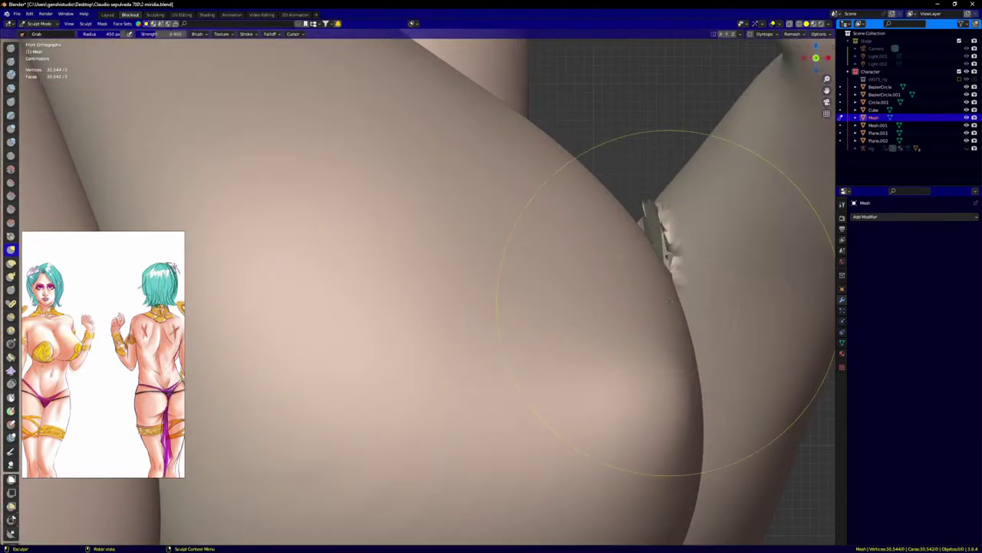
{"action": "key", "text": "ctrl+KP_3"}
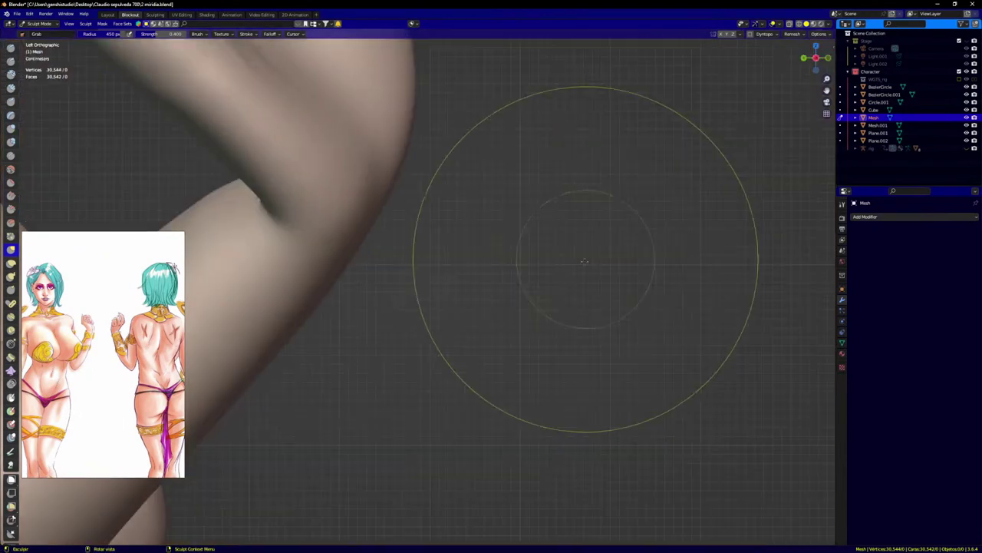
{"action": "key", "text": "KP_1"}
{"action": "key", "text": "alt+q"}
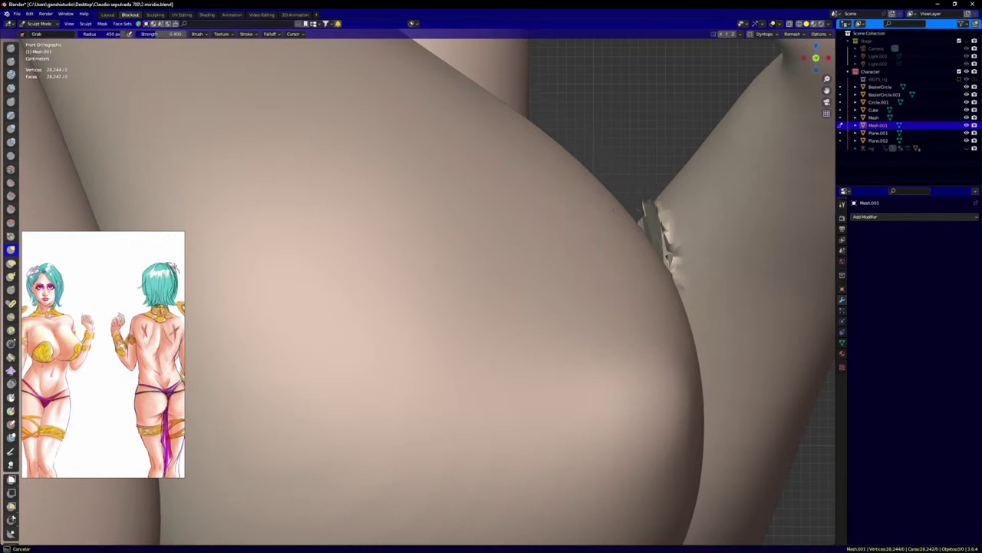
Step: Pull the outer edge of the left breast slightly outward with the Grab brush and check it at an angle
{"action": "scroll", "coordinate": [614, 213], "scroll_direction": "down", "scroll_amount": 6}
{"action": "scroll", "coordinate": [603, 241], "scroll_direction": "up", "scroll_amount": 5}
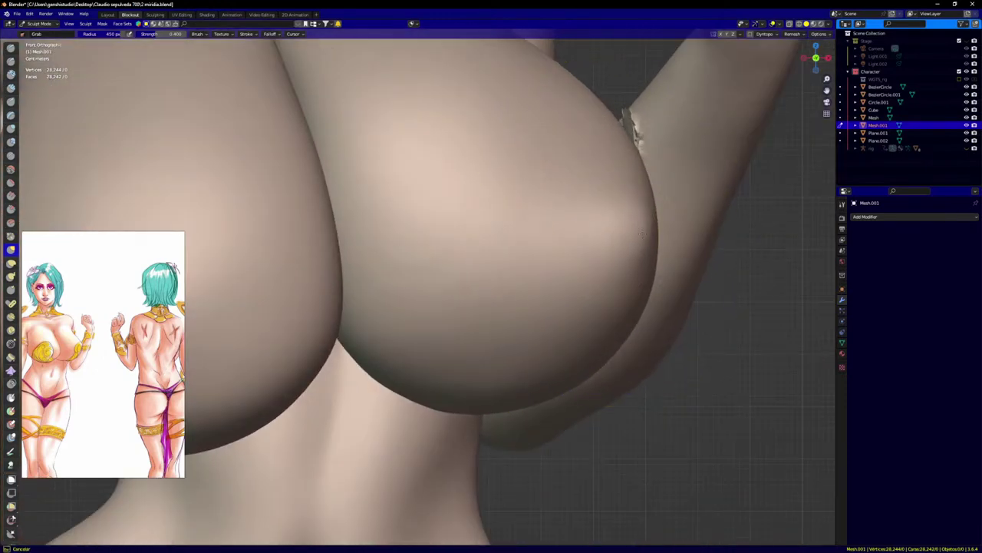
{"action": "left_click_drag", "start_coordinate": [642, 233], "coordinate": [646, 235]}
{"action": "middle_click_drag", "start_coordinate": [645, 235], "coordinate": [625, 258]}
{"action": "scroll", "coordinate": [643, 235], "scroll_direction": "up", "scroll_amount": 2}
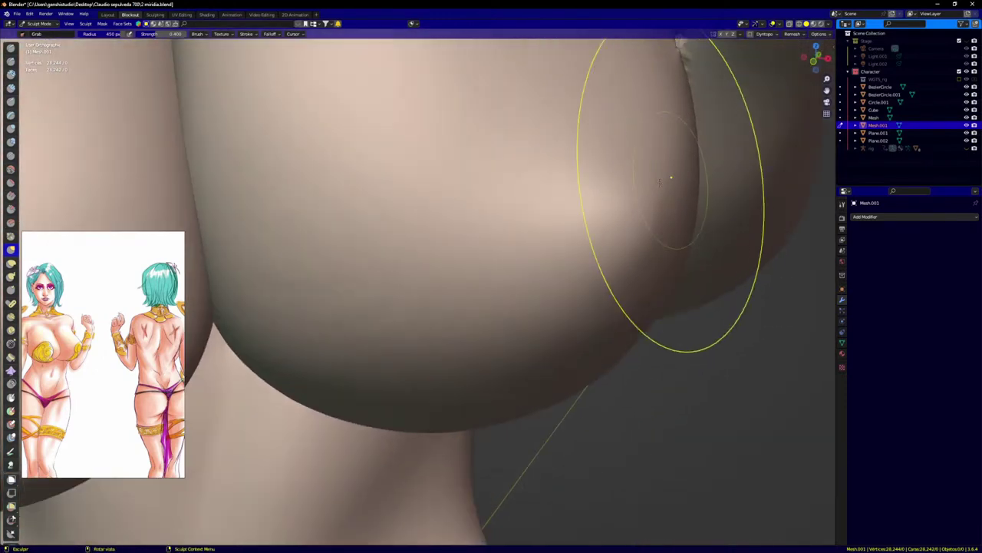
{"action": "scroll", "coordinate": [661, 183], "scroll_direction": "down", "scroll_amount": 5}
{"action": "scroll", "coordinate": [591, 192], "scroll_direction": "down", "scroll_amount": 5}
{"action": "key", "text": "KP_1"}
Step: Reshape the upper outer slope of the left breast with the Grab brush and smooth its surface
{"action": "scroll", "coordinate": [564, 181], "scroll_direction": "up", "scroll_amount": 4}
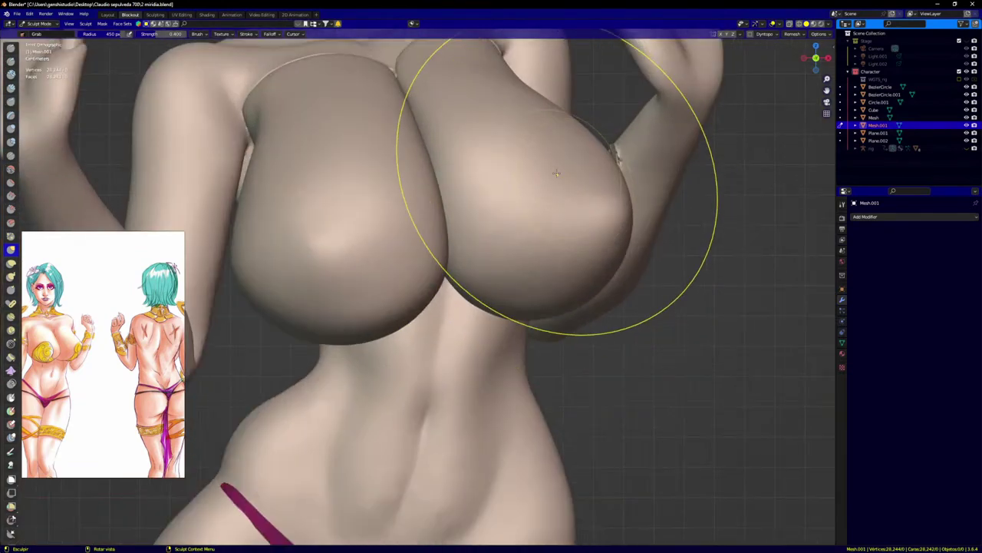
{"action": "scroll", "coordinate": [556, 172], "scroll_direction": "up", "scroll_amount": 6}
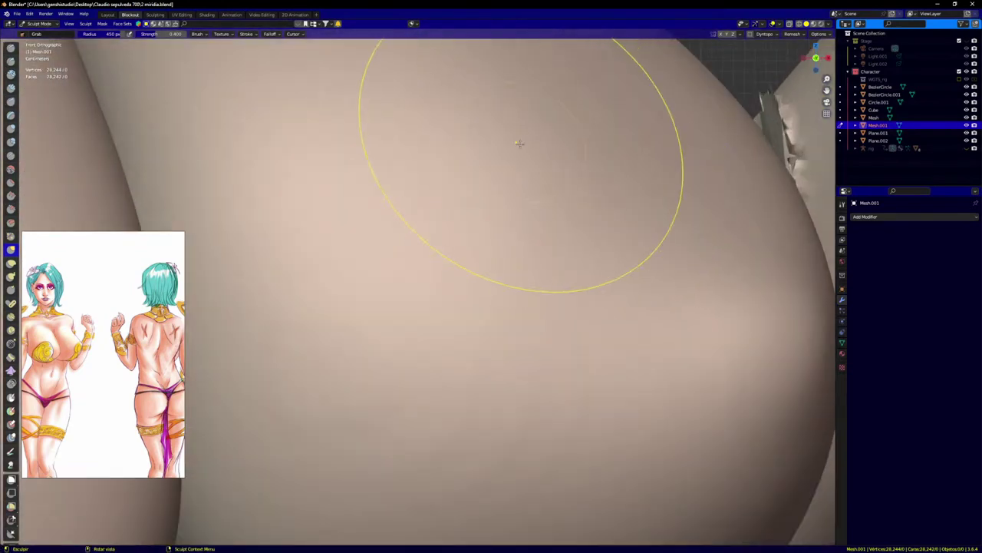
{"action": "scroll", "coordinate": [512, 154], "scroll_direction": "down", "scroll_amount": 5}
{"action": "mouse_move", "coordinate": [493, 189]}
{"action": "middle_mouse_down"}
{"action": "mouse_move", "coordinate": [543, 156]}
{"action": "mouse_move", "coordinate": [531, 174]}
{"action": "middle_mouse_up"}
{"action": "scroll", "coordinate": [518, 180], "scroll_direction": "up", "scroll_amount": 1}
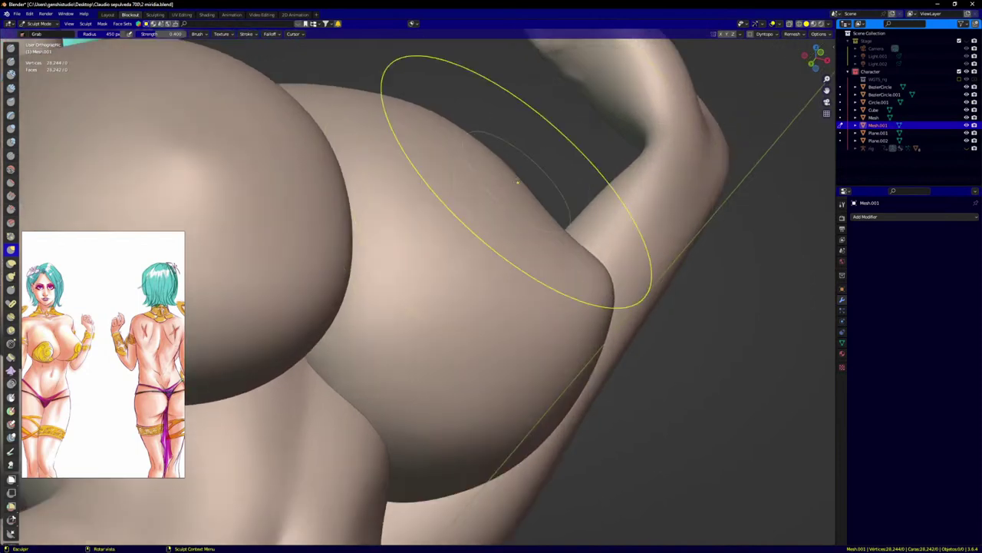
{"action": "middle_click_drag", "start_coordinate": [432, 193], "coordinate": [459, 205]}
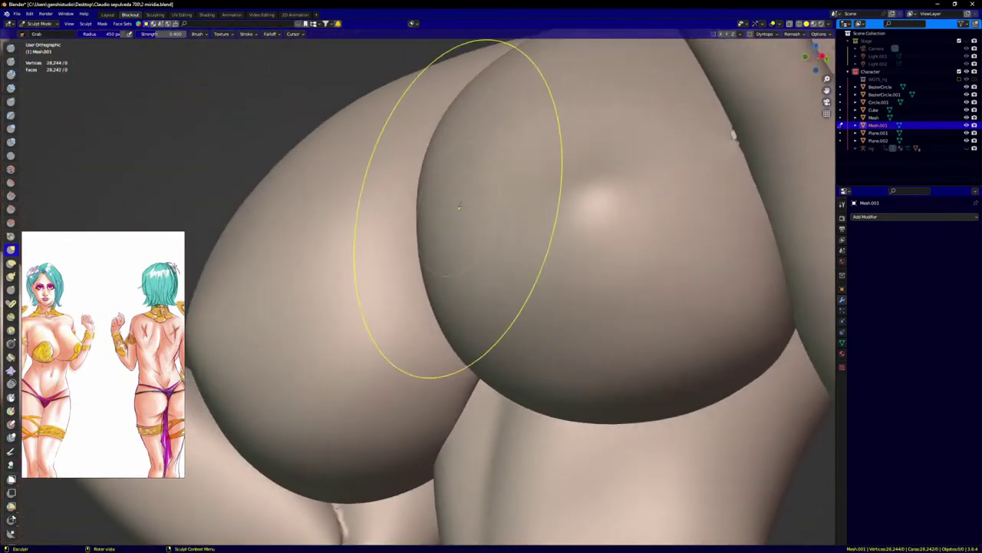
{"action": "mouse_move", "coordinate": [584, 96]}
{"action": "middle_mouse_down"}
{"action": "mouse_move", "coordinate": [560, 165]}
{"action": "mouse_move", "coordinate": [558, 126]}
{"action": "mouse_move", "coordinate": [496, 117]}
{"action": "mouse_move", "coordinate": [529, 138]}
{"action": "mouse_move", "coordinate": [509, 180]}
{"action": "mouse_move", "coordinate": [542, 265]}
{"action": "mouse_move", "coordinate": [532, 166]}
{"action": "middle_mouse_up"}
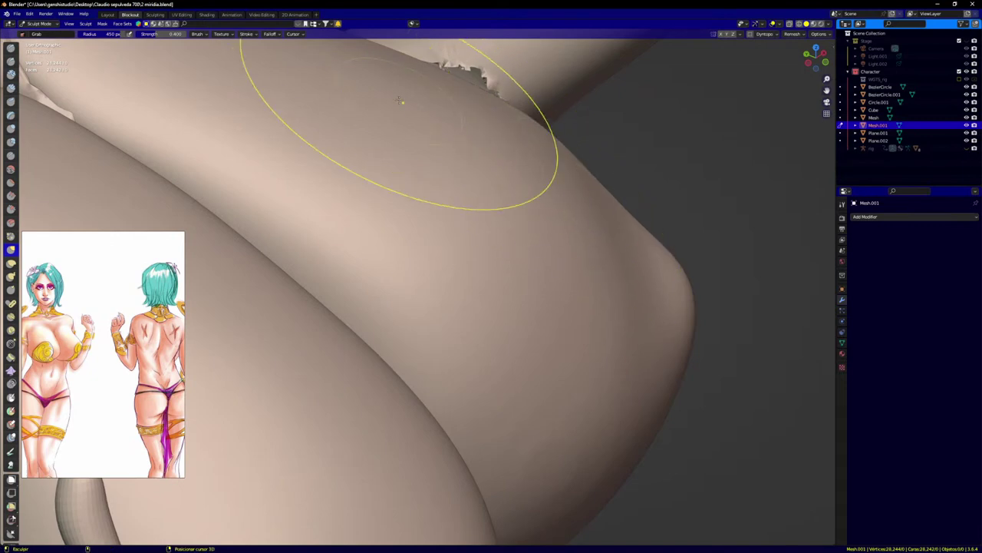
{"action": "mouse_move", "coordinate": [355, 240]}
{"action": "left_mouse_down", "text": "shift"}
{"action": "mouse_move", "coordinate": [344, 246]}
{"action": "mouse_move", "coordinate": [384, 237]}
{"action": "left_mouse_up", "text": "shift"}
{"action": "scroll", "coordinate": [570, 243], "scroll_direction": "down", "scroll_amount": 4}
{"action": "key", "text": "KP_1"}
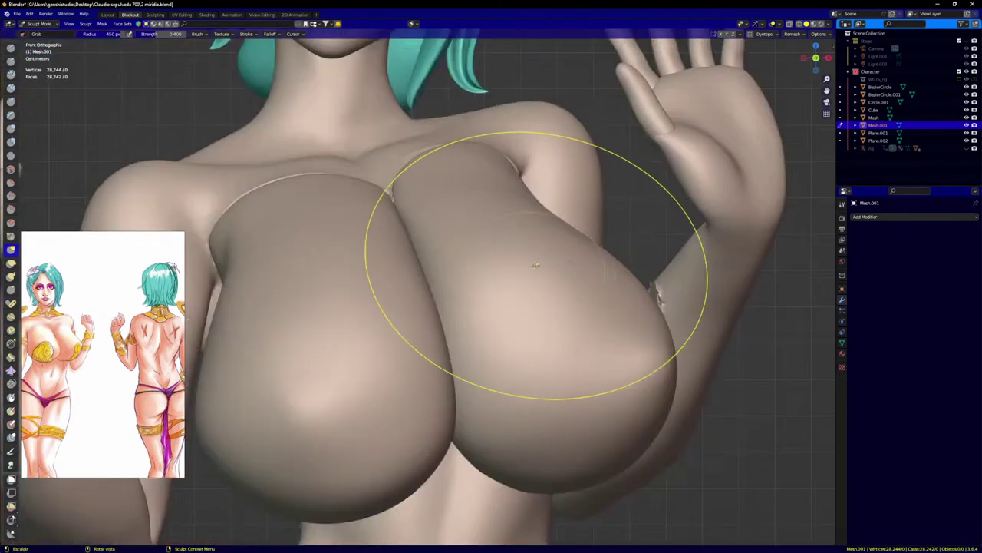
Step: Lift the top edge of the left breast slightly where it meets the chest below the collarbone with the Grab brush
{"action": "scroll", "coordinate": [535, 264], "scroll_direction": "down", "scroll_amount": 4}
{"action": "middle_click_drag", "start_coordinate": [536, 265], "coordinate": [418, 296]}
{"action": "scroll", "coordinate": [489, 234], "scroll_direction": "up", "scroll_amount": 7}
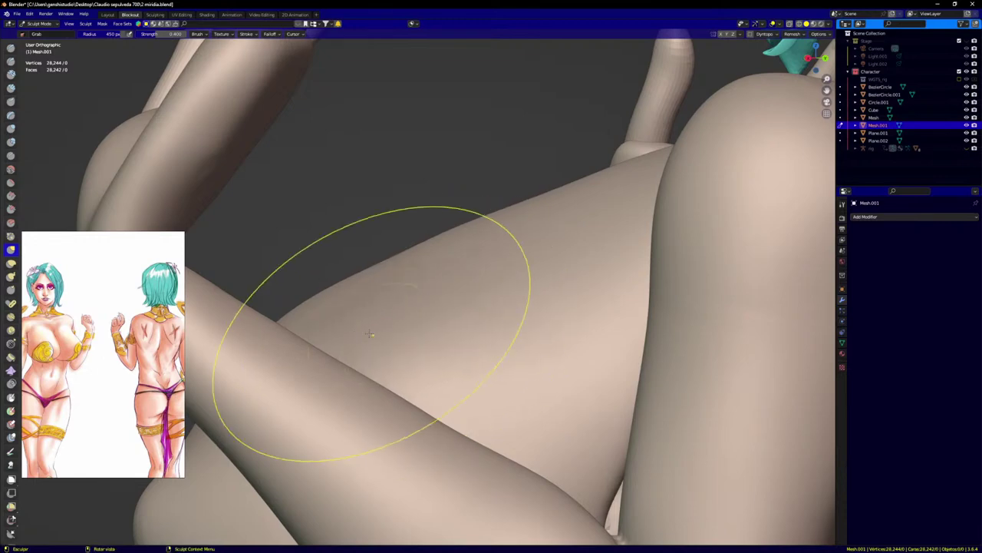
{"action": "middle_click_drag", "start_coordinate": [624, 221], "coordinate": [646, 246]}
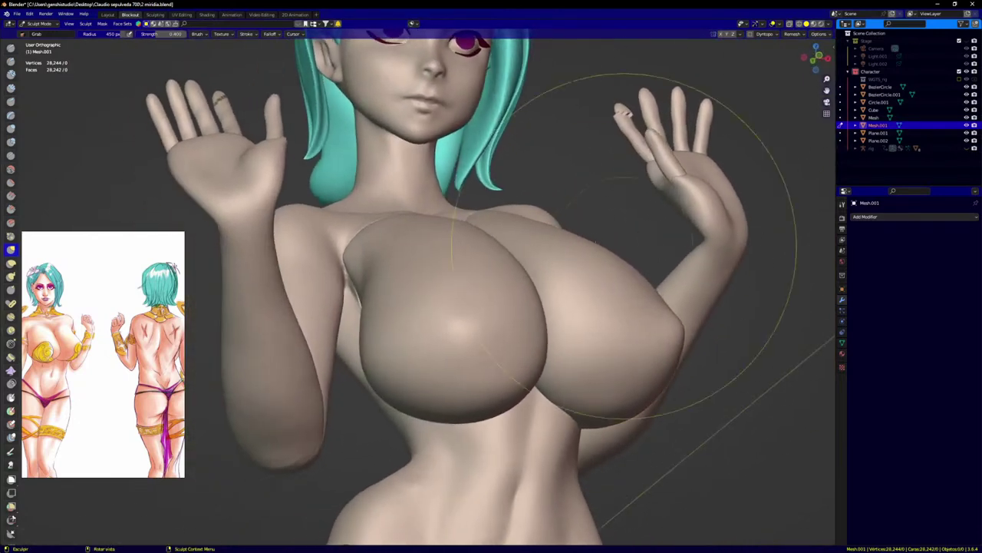
{"action": "scroll", "coordinate": [525, 221], "scroll_direction": "up", "scroll_amount": 5}
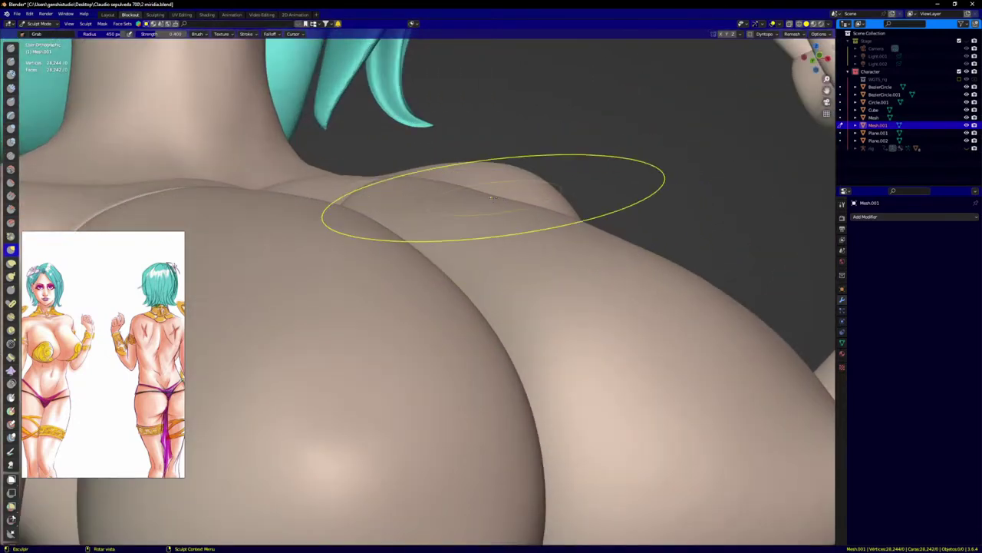
{"action": "left_click_drag", "start_coordinate": [400, 185], "coordinate": [403, 182]}
{"action": "scroll", "coordinate": [486, 216], "scroll_direction": "down", "scroll_amount": 5}
Step: Refine the upper slope of the left breast from above and from the side with the Grab brush
{"action": "mouse_move", "coordinate": [489, 218]}
{"action": "middle_mouse_down"}
{"action": "mouse_move", "coordinate": [538, 232]}
{"action": "mouse_move", "coordinate": [578, 275]}
{"action": "middle_mouse_up"}
{"action": "scroll", "coordinate": [531, 227], "scroll_direction": "up", "scroll_amount": 4}
{"action": "middle_click_drag", "start_coordinate": [531, 227], "coordinate": [564, 241]}
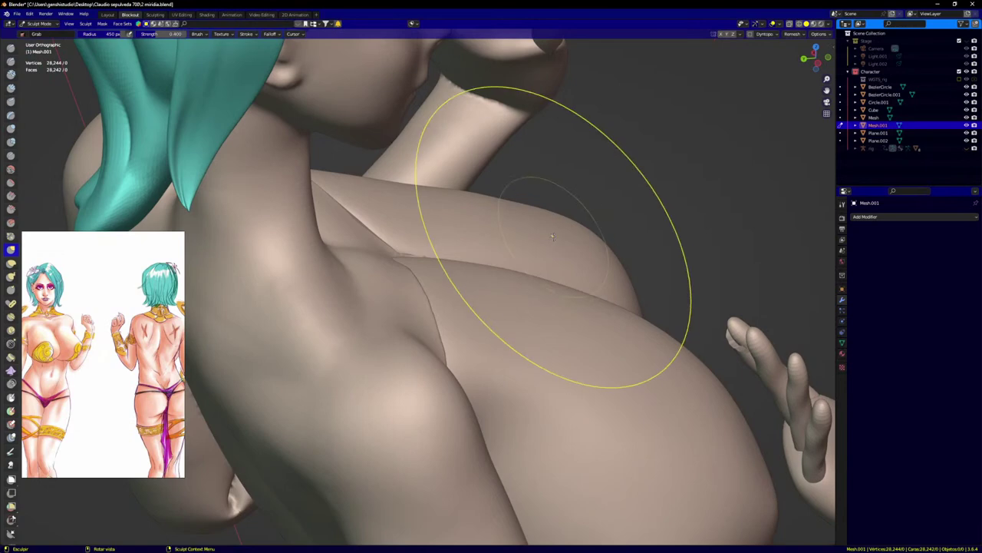
{"action": "mouse_move", "coordinate": [519, 219]}
{"action": "middle_mouse_down"}
{"action": "mouse_move", "coordinate": [503, 200]}
{"action": "mouse_move", "coordinate": [534, 202]}
{"action": "middle_mouse_up"}
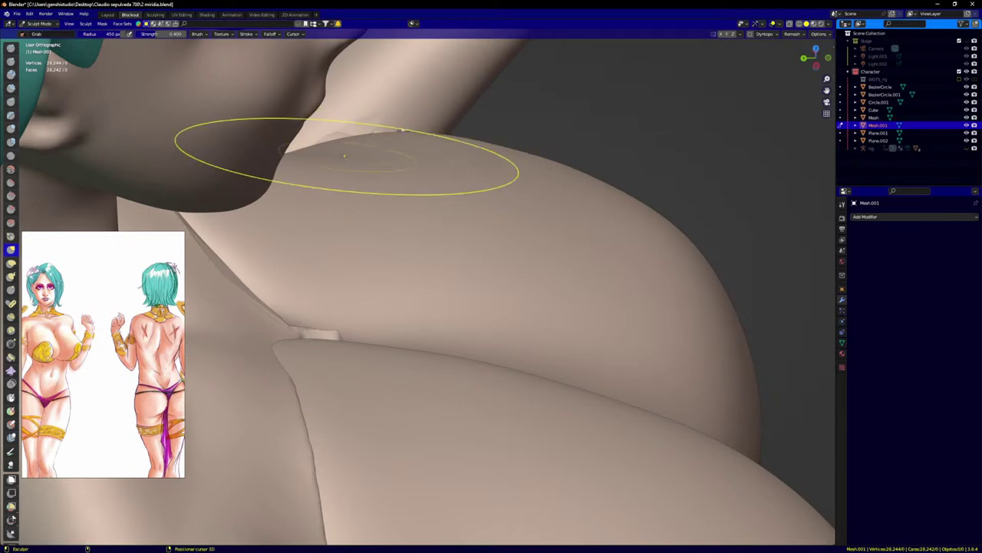
{"action": "middle_click_drag", "start_coordinate": [494, 148], "coordinate": [424, 184]}
{"action": "mouse_move", "coordinate": [513, 167]}
{"action": "middle_mouse_down"}
{"action": "mouse_move", "coordinate": [522, 162]}
{"action": "mouse_move", "coordinate": [532, 199]}
{"action": "middle_mouse_up"}
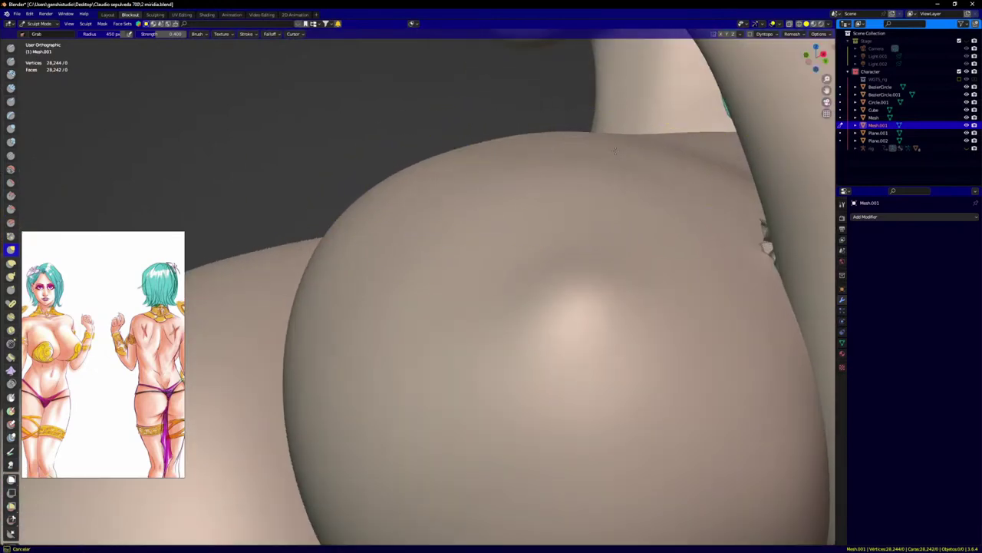
{"action": "middle_click_drag", "start_coordinate": [660, 198], "coordinate": [538, 297]}
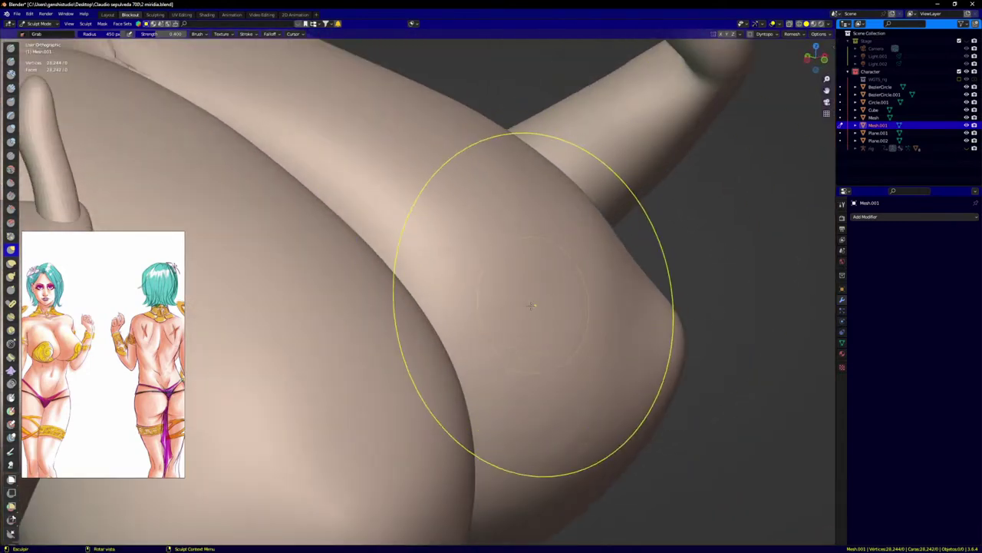
Step: Reshape the outer contour of the left breast mesh (Mesh.001) beside the forearm with the Grab brush
{"action": "scroll", "coordinate": [541, 185], "scroll_direction": "up", "scroll_amount": 3}
{"action": "left_click_drag", "start_coordinate": [545, 181], "coordinate": [548, 181]}
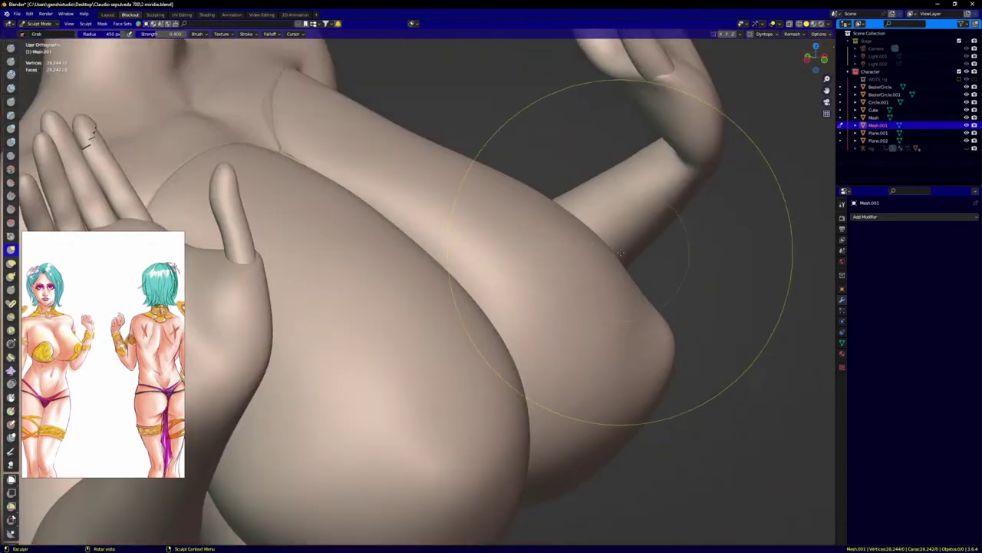
{"action": "middle_click_drag", "start_coordinate": [640, 246], "coordinate": [588, 245]}
{"action": "scroll", "coordinate": [587, 246], "scroll_direction": "up", "scroll_amount": 4}
{"action": "middle_click_drag", "start_coordinate": [526, 286], "coordinate": [625, 227]}
{"action": "scroll", "coordinate": [589, 298], "scroll_direction": "up", "scroll_amount": 3}
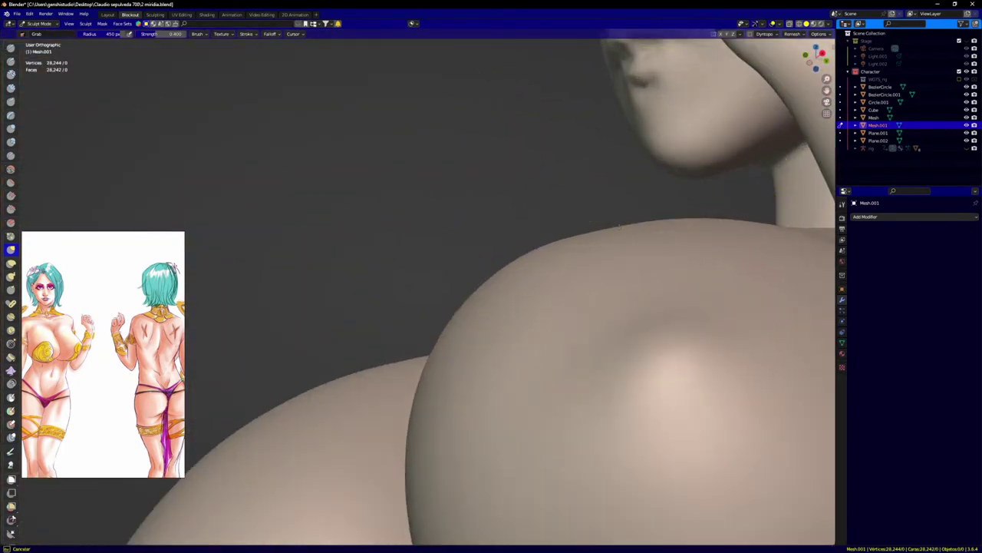
Step: Adjust the upper slope of Mesh.001 between the shoulder and the forearm with the Grab brush
{"action": "middle_click_drag", "start_coordinate": [469, 292], "coordinate": [402, 220]}
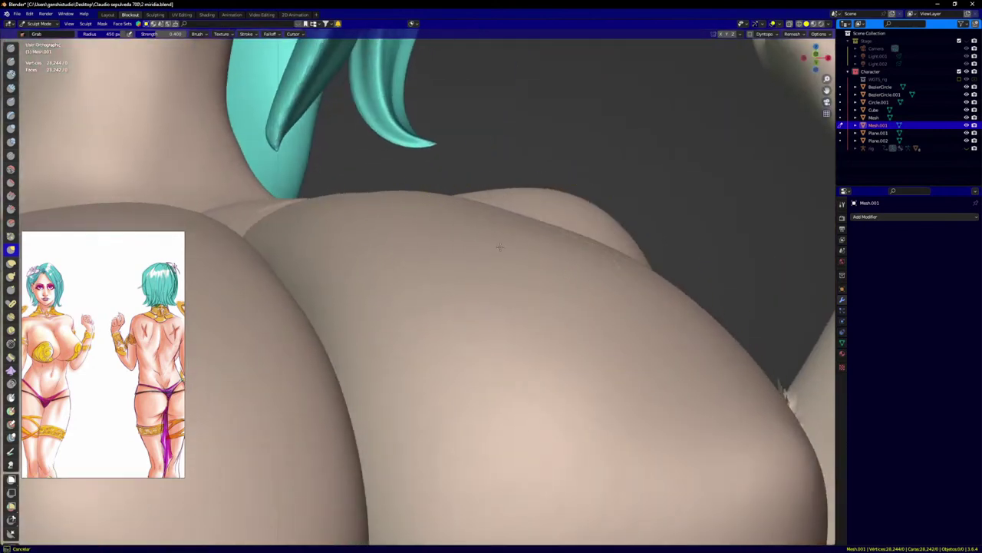
{"action": "mouse_move", "coordinate": [597, 344]}
{"action": "middle_mouse_down"}
{"action": "mouse_move", "coordinate": [583, 314]}
{"action": "mouse_move", "coordinate": [594, 299]}
{"action": "mouse_move", "coordinate": [625, 329]}
{"action": "middle_mouse_up"}
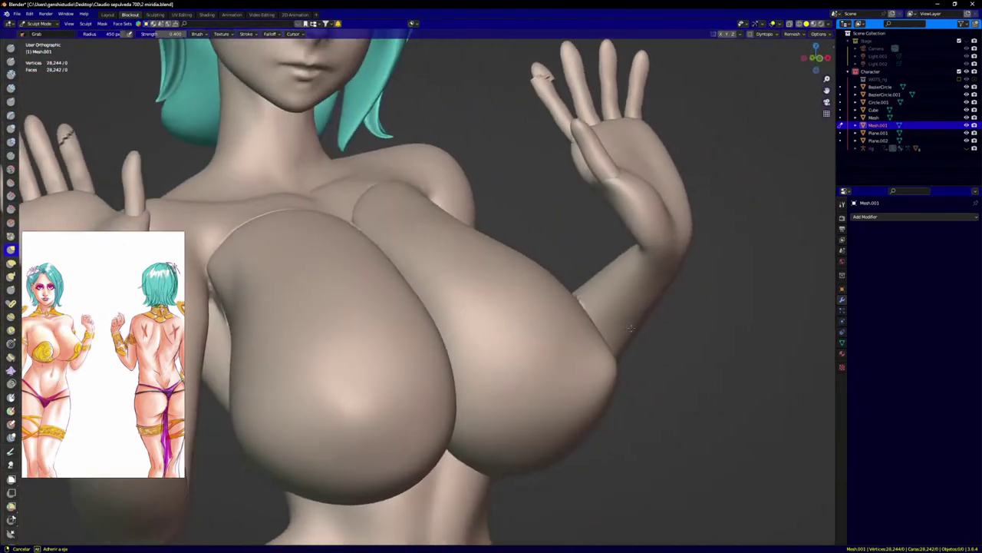
{"action": "scroll", "coordinate": [423, 235], "scroll_direction": "up", "scroll_amount": 2}
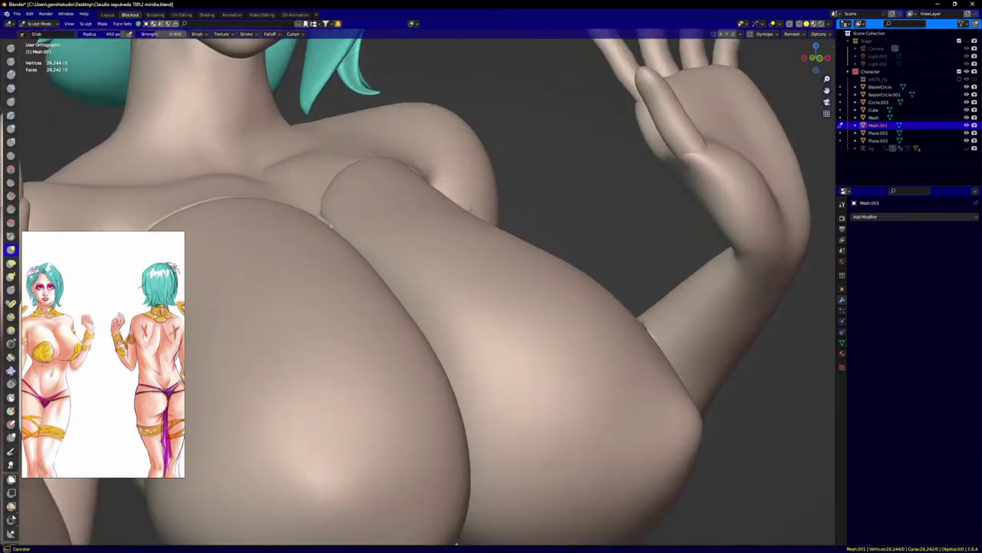
{"action": "middle_click_drag", "start_coordinate": [460, 212], "coordinate": [610, 292]}
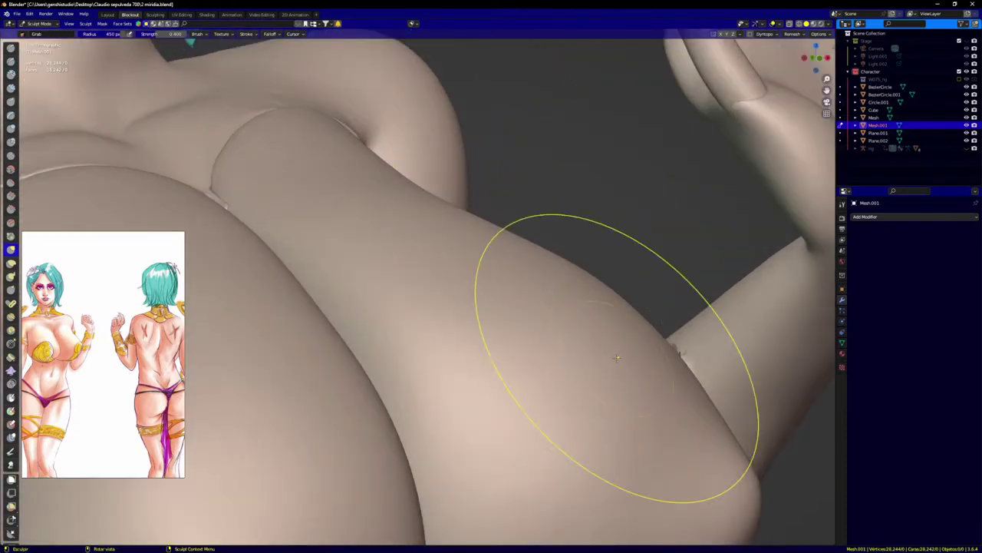
{"action": "middle_click_drag", "start_coordinate": [616, 357], "coordinate": [636, 386]}
{"action": "scroll", "coordinate": [630, 393], "scroll_direction": "down", "scroll_amount": 8}
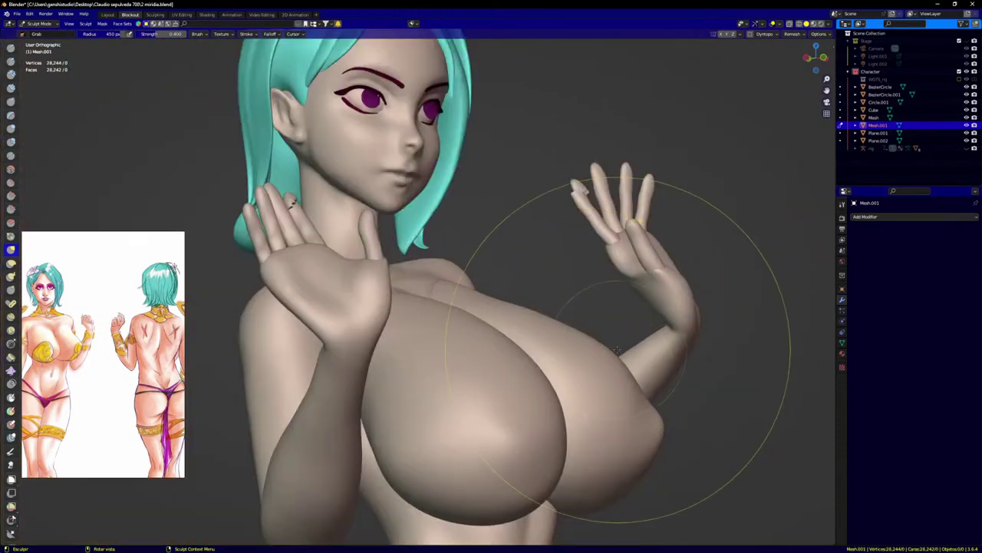
{"action": "mouse_move", "coordinate": [585, 312]}
{"action": "middle_mouse_down"}
{"action": "mouse_move", "coordinate": [550, 304]}
{"action": "mouse_move", "coordinate": [572, 347]}
{"action": "mouse_move", "coordinate": [619, 350]}
{"action": "middle_mouse_up"}
Step: Refine the rounded upper outer edge of Mesh.001 with the Grab brush, working from above and from below
{"action": "scroll", "coordinate": [619, 334], "scroll_direction": "up", "scroll_amount": 10}
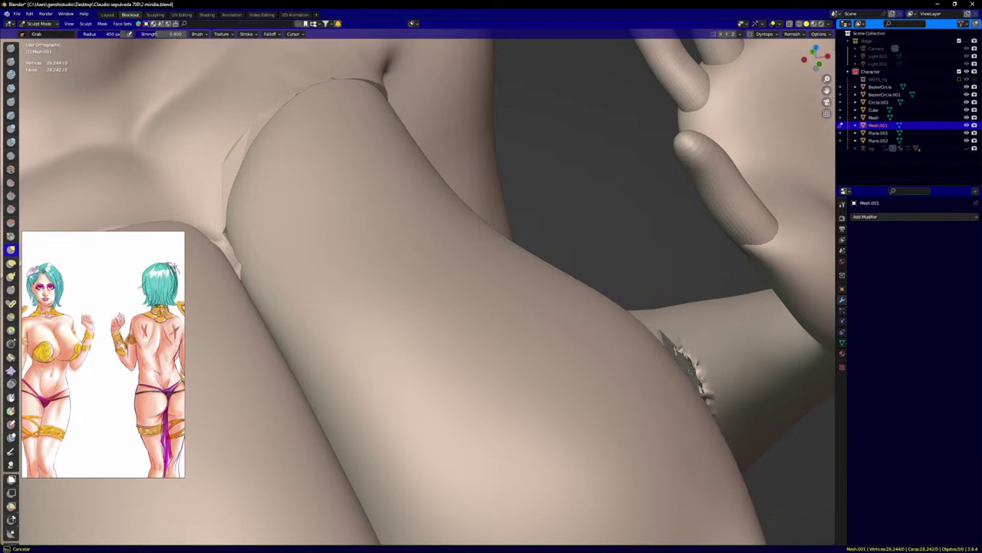
{"action": "scroll", "coordinate": [619, 327], "scroll_direction": "down", "scroll_amount": 8}
{"action": "mouse_move", "coordinate": [619, 327]}
{"action": "middle_mouse_down"}
{"action": "mouse_move", "coordinate": [639, 325]}
{"action": "mouse_move", "coordinate": [614, 324]}
{"action": "mouse_move", "coordinate": [594, 307]}
{"action": "mouse_move", "coordinate": [593, 284]}
{"action": "mouse_move", "coordinate": [599, 295]}
{"action": "middle_mouse_up"}
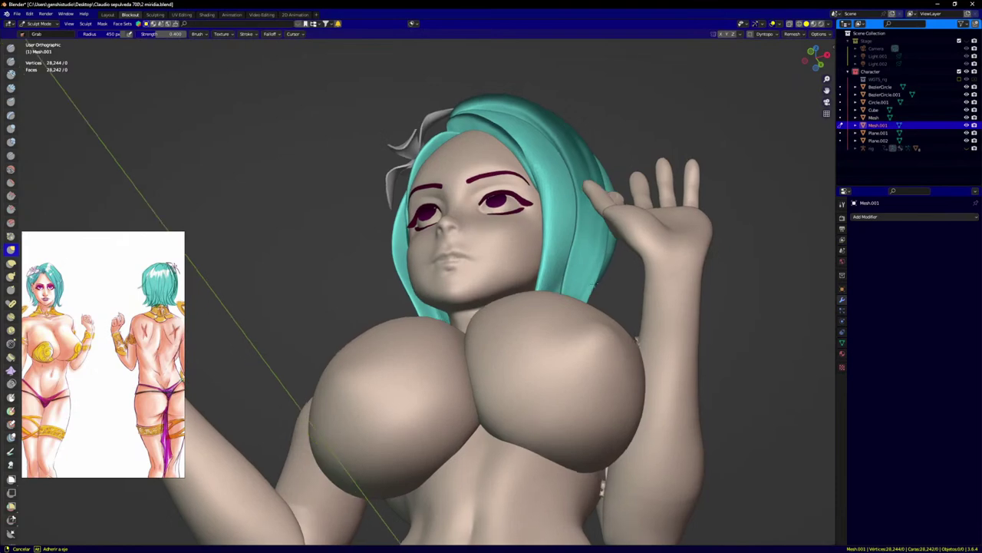
{"action": "scroll", "coordinate": [607, 308], "scroll_direction": "up", "scroll_amount": 6}
{"action": "scroll", "coordinate": [604, 307], "scroll_direction": "up", "scroll_amount": 2}
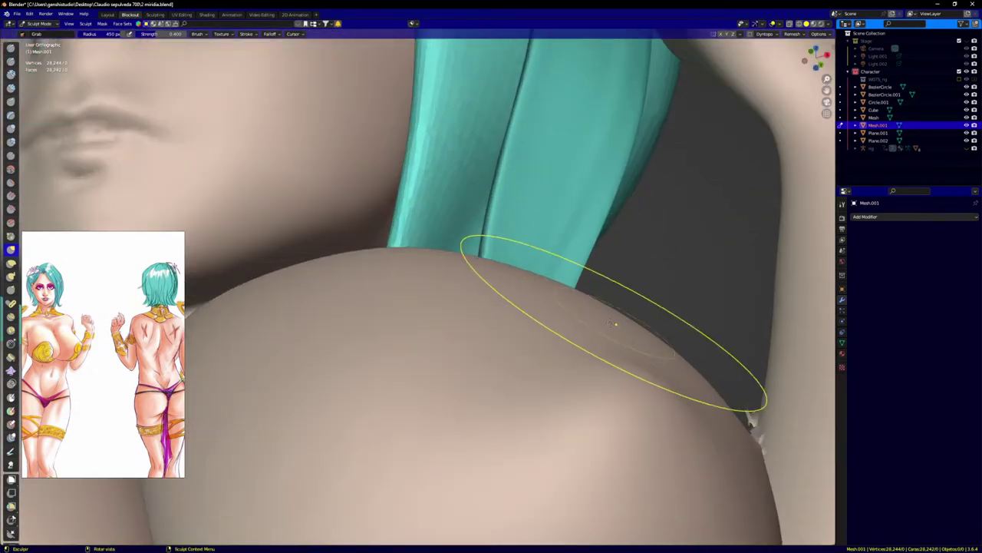
{"action": "scroll", "coordinate": [614, 324], "scroll_direction": "down", "scroll_amount": 6}
{"action": "scroll", "coordinate": [591, 316], "scroll_direction": "down", "scroll_amount": 3}
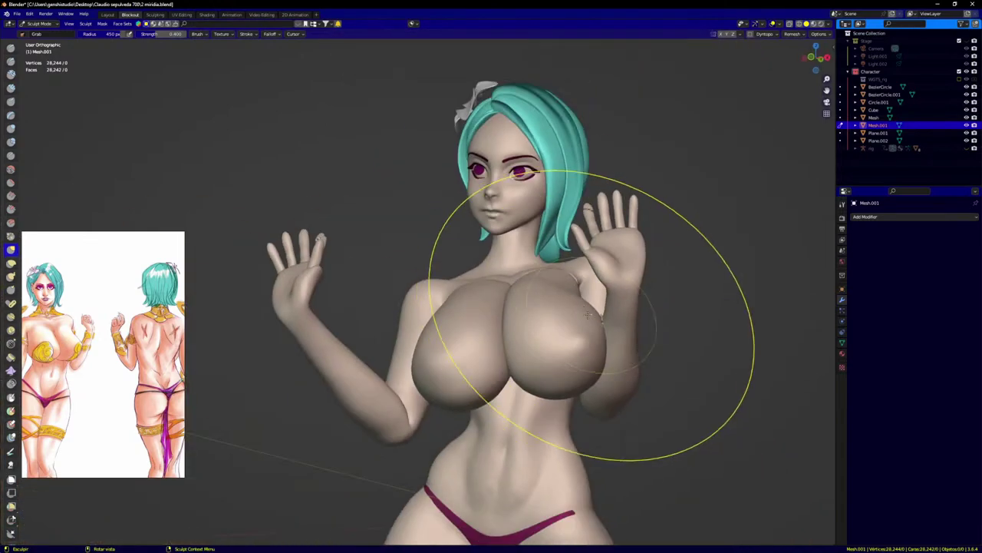
Step: Switch sculpting to the right breast mesh (Mesh) and shape its upper outer edge near the armpit with the Grab brush
{"action": "key", "text": "KP_1"}
{"action": "scroll", "coordinate": [416, 336], "scroll_direction": "up", "scroll_amount": 3}
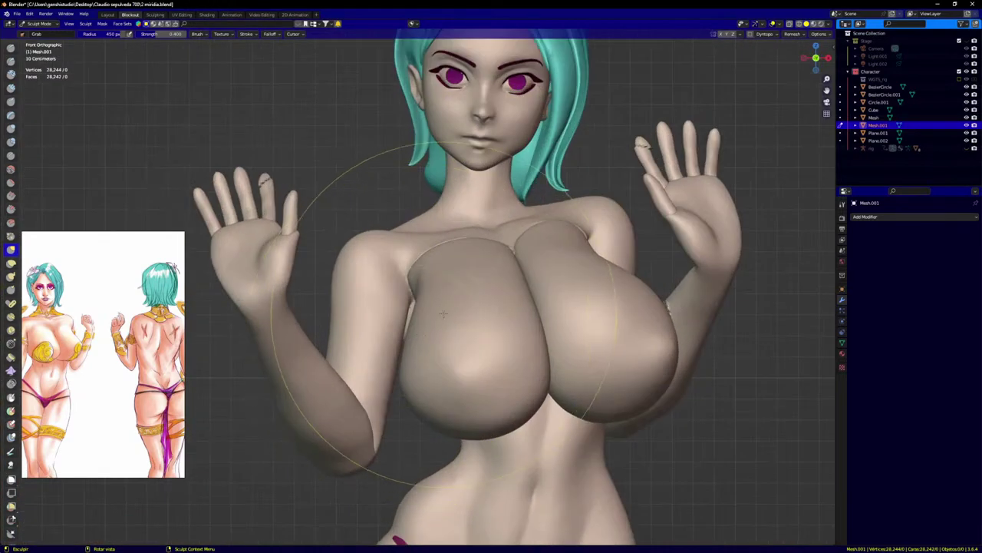
{"action": "key", "text": "alt+q"}
{"action": "scroll", "coordinate": [417, 316], "scroll_direction": "up", "scroll_amount": 4}
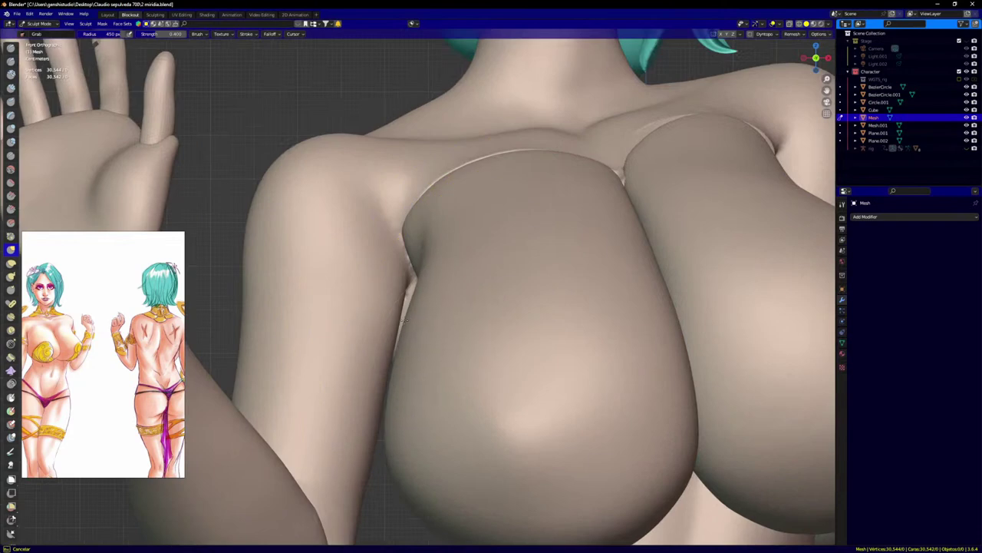
{"action": "scroll", "coordinate": [408, 330], "scroll_direction": "up", "scroll_amount": 2}
{"action": "mouse_move", "coordinate": [400, 382]}
{"action": "left_mouse_down"}
{"action": "mouse_move", "coordinate": [372, 508]}
{"action": "mouse_move", "coordinate": [398, 326]}
{"action": "left_mouse_up"}
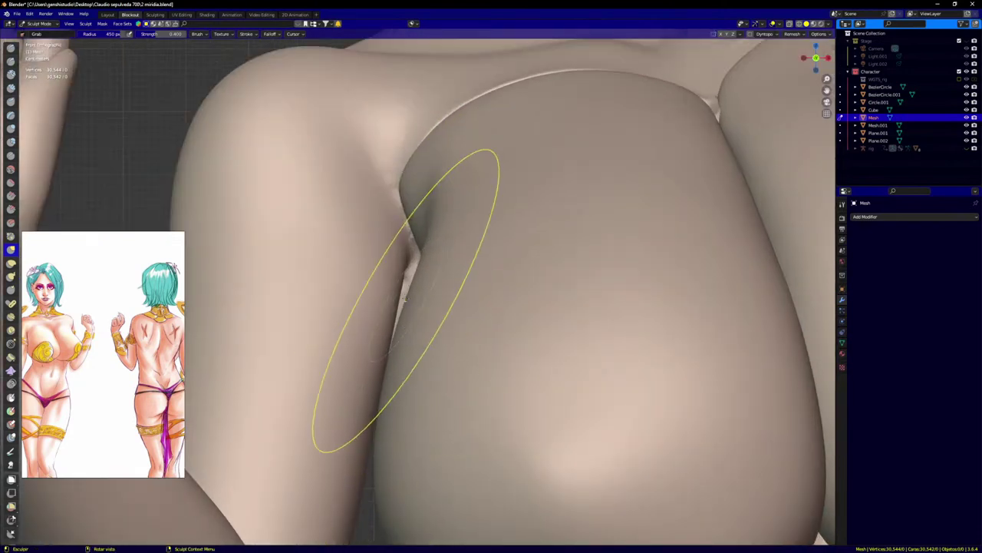
{"action": "middle_click_drag", "start_coordinate": [430, 290], "coordinate": [358, 256]}
{"action": "scroll", "coordinate": [357, 256], "scroll_direction": "up", "scroll_amount": 2}
{"action": "left_click_drag", "start_coordinate": [350, 187], "coordinate": [333, 180]}
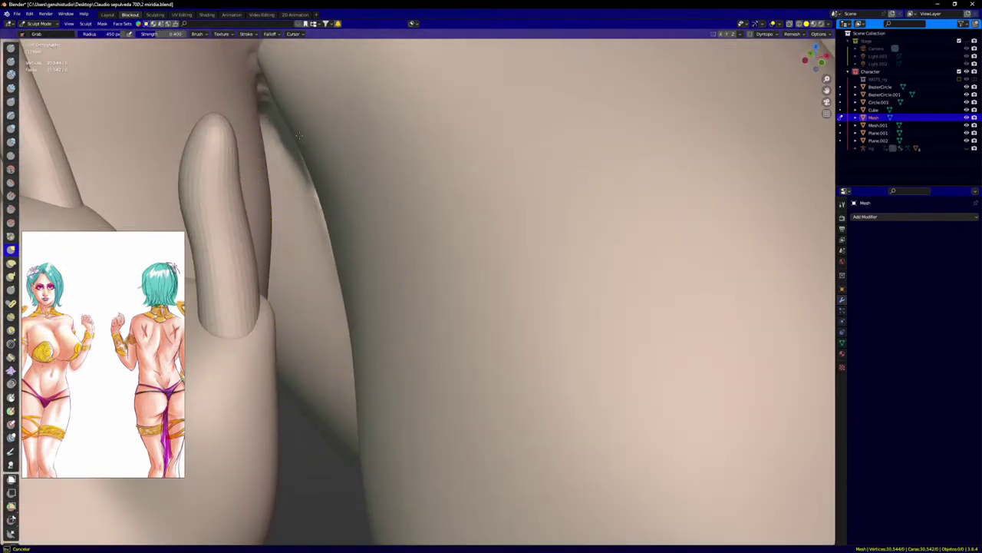
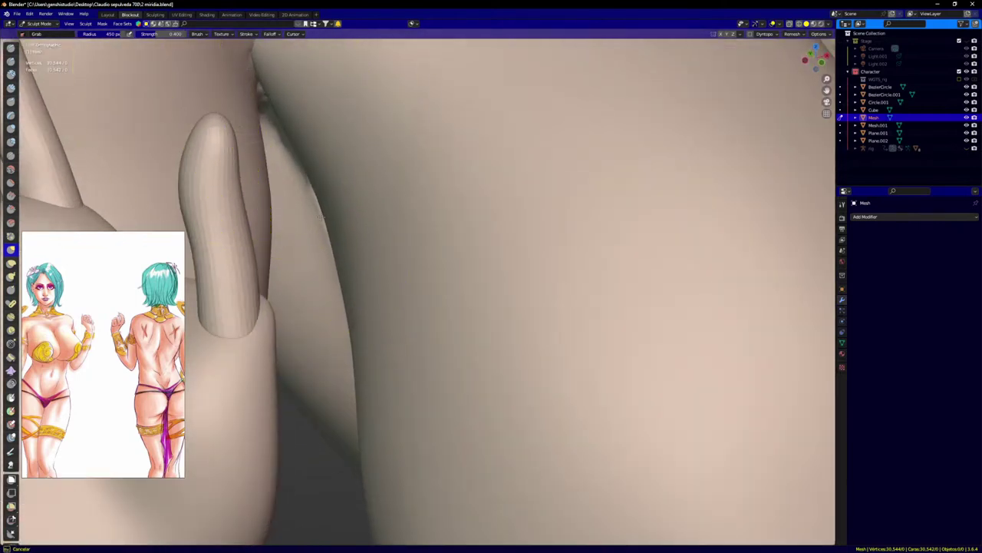
{"action": "left_click_drag", "start_coordinate": [324, 217], "coordinate": [330, 220]}
Step: Shape the underside curve of the right breast mesh above the waist with the Grab brush
{"action": "scroll", "coordinate": [337, 228], "scroll_direction": "down", "scroll_amount": 7}
{"action": "key", "text": "KP_1"}
{"action": "middle_click_drag", "start_coordinate": [376, 440], "coordinate": [375, 283], "text": "shift"}
{"action": "scroll", "coordinate": [375, 284], "scroll_direction": "up", "scroll_amount": 1}
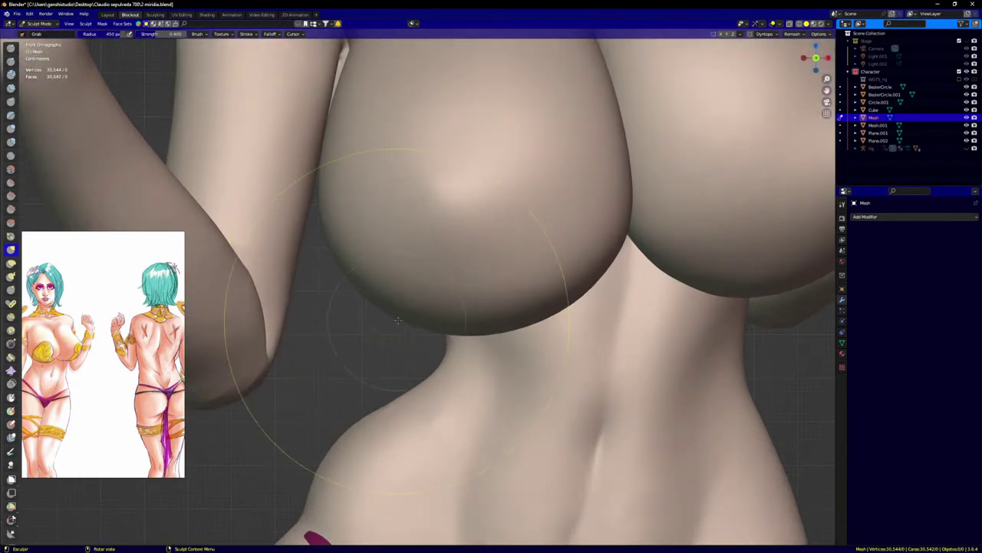
{"action": "mouse_move", "coordinate": [398, 319]}
{"action": "middle_mouse_down"}
{"action": "mouse_move", "coordinate": [454, 323]}
{"action": "mouse_move", "coordinate": [559, 298]}
{"action": "middle_mouse_up"}
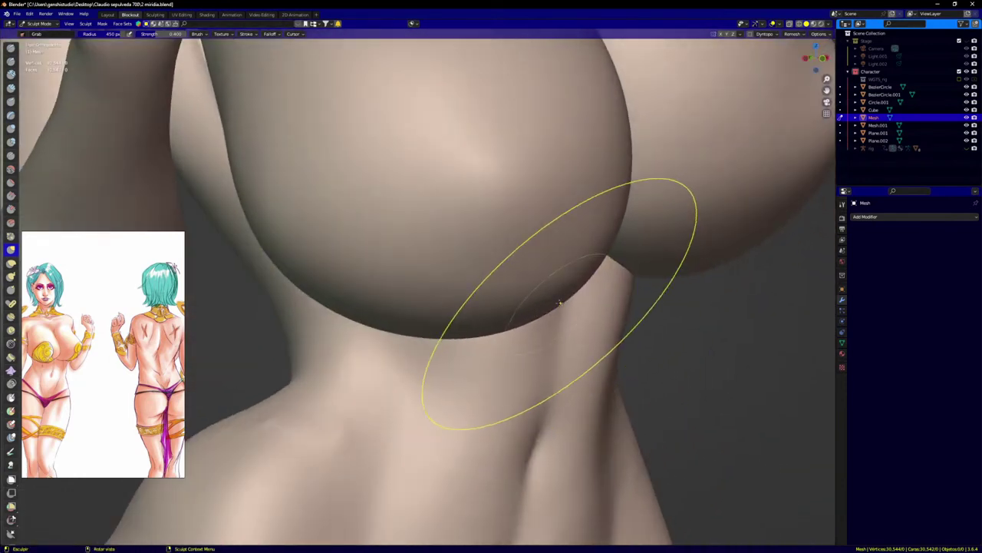
{"action": "scroll", "coordinate": [559, 302], "scroll_direction": "down", "scroll_amount": 4}
{"action": "middle_click_drag", "start_coordinate": [601, 275], "coordinate": [536, 284]}
{"action": "scroll", "coordinate": [575, 261], "scroll_direction": "up", "scroll_amount": 2}
Step: Adjust the outer side of the right breast mesh from the front view with the Grab brush
{"action": "key", "text": "KP_1"}
{"action": "scroll", "coordinate": [562, 268], "scroll_direction": "down", "scroll_amount": 5}
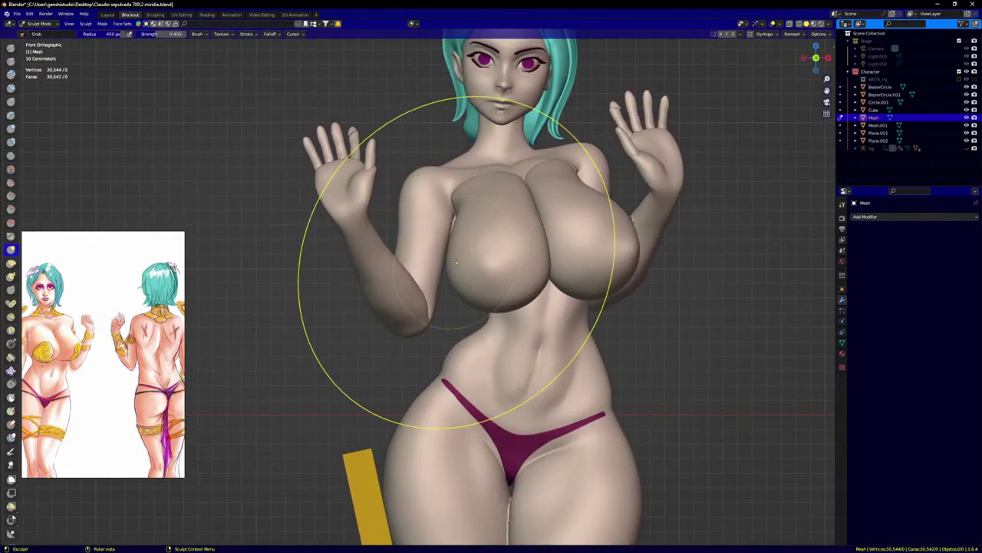
{"action": "scroll", "coordinate": [456, 262], "scroll_direction": "up", "scroll_amount": 5}
{"action": "left_click_drag", "start_coordinate": [501, 258], "coordinate": [451, 206]}
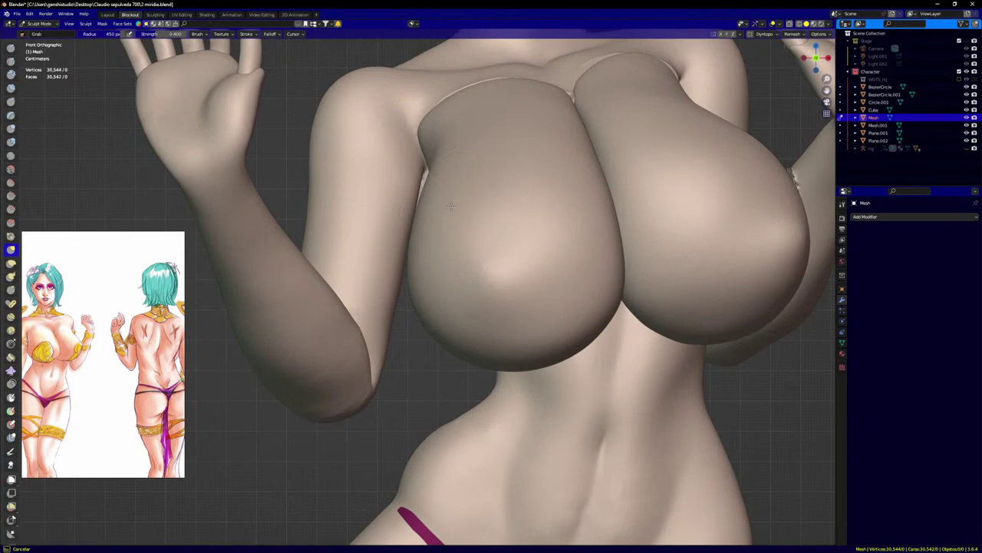
Step: Shape the lower front profile of the right breast mesh from the side with the Grab brush
{"action": "mouse_move", "coordinate": [445, 202]}
{"action": "middle_mouse_down"}
{"action": "mouse_move", "coordinate": [461, 235]}
{"action": "mouse_move", "coordinate": [514, 256]}
{"action": "middle_mouse_up"}
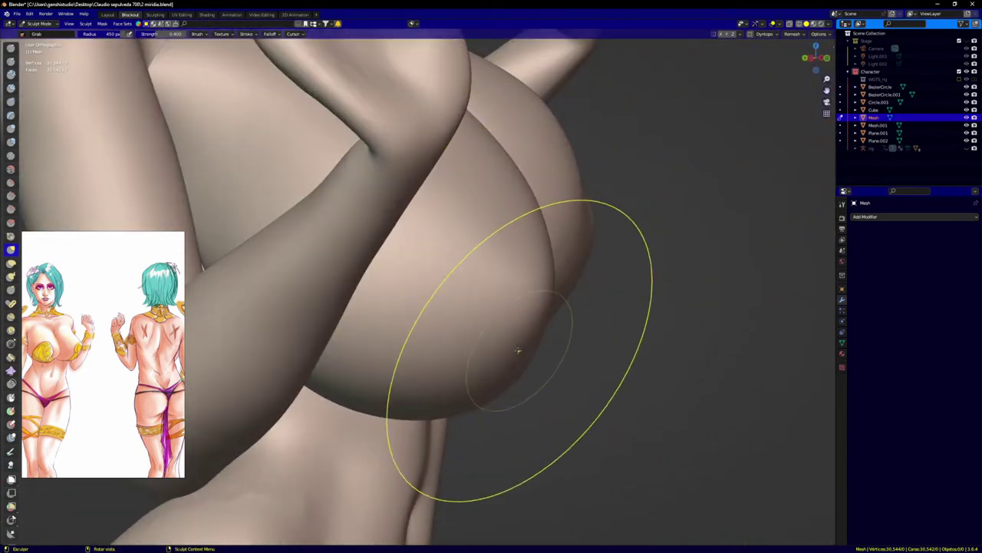
{"action": "scroll", "coordinate": [544, 311], "scroll_direction": "down", "scroll_amount": 5}
{"action": "scroll", "coordinate": [544, 311], "scroll_direction": "down", "scroll_amount": 4}
{"action": "scroll", "coordinate": [519, 312], "scroll_direction": "up", "scroll_amount": 5}
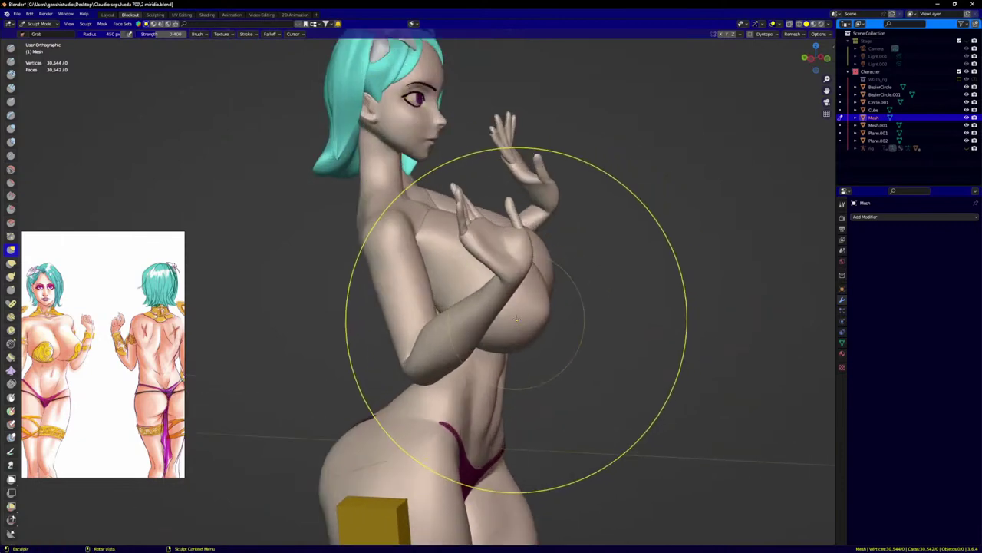
{"action": "mouse_move", "coordinate": [519, 311]}
{"action": "middle_mouse_down"}
{"action": "mouse_move", "coordinate": [528, 311]}
{"action": "mouse_move", "coordinate": [511, 284]}
{"action": "mouse_move", "coordinate": [468, 244]}
{"action": "mouse_move", "coordinate": [522, 259]}
{"action": "middle_mouse_up"}
{"action": "scroll", "coordinate": [571, 239], "scroll_direction": "up", "scroll_amount": 4}
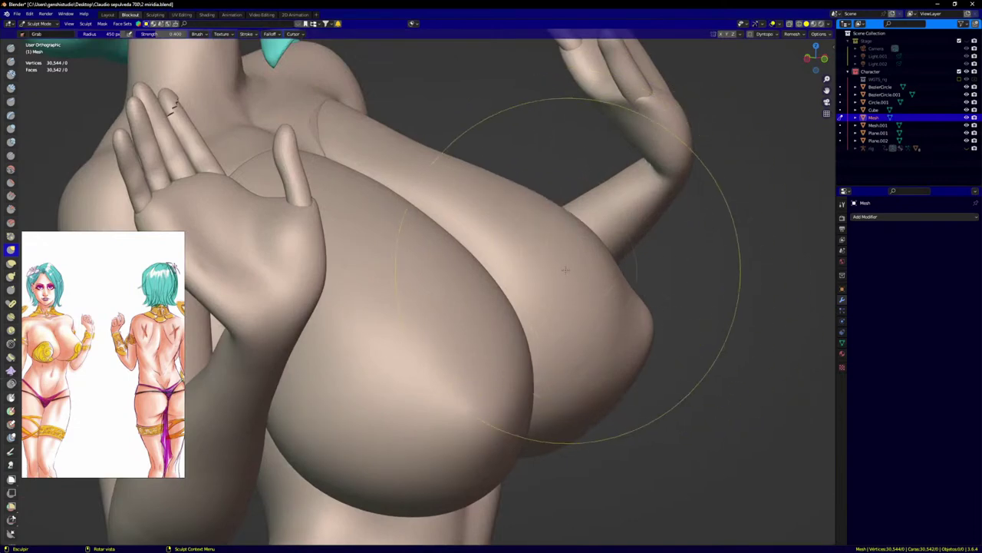
Step: Switch sculpting back to Mesh.001 and smooth out its upper contour beside the forearm with the Grab brush
{"action": "key", "text": "alt+q"}
{"action": "scroll", "coordinate": [564, 230], "scroll_direction": "up", "scroll_amount": 6}
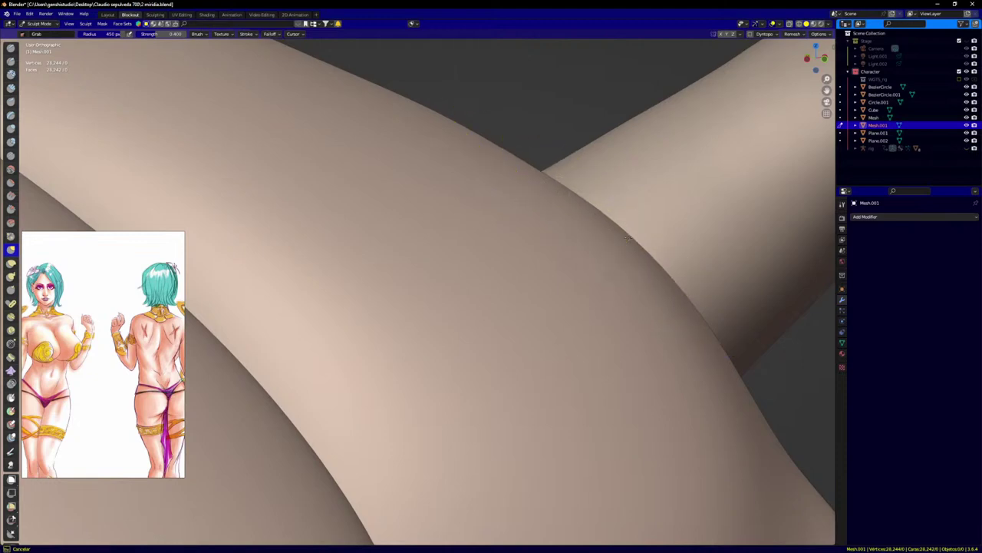
{"action": "scroll", "coordinate": [406, 285], "scroll_direction": "down", "scroll_amount": 8}
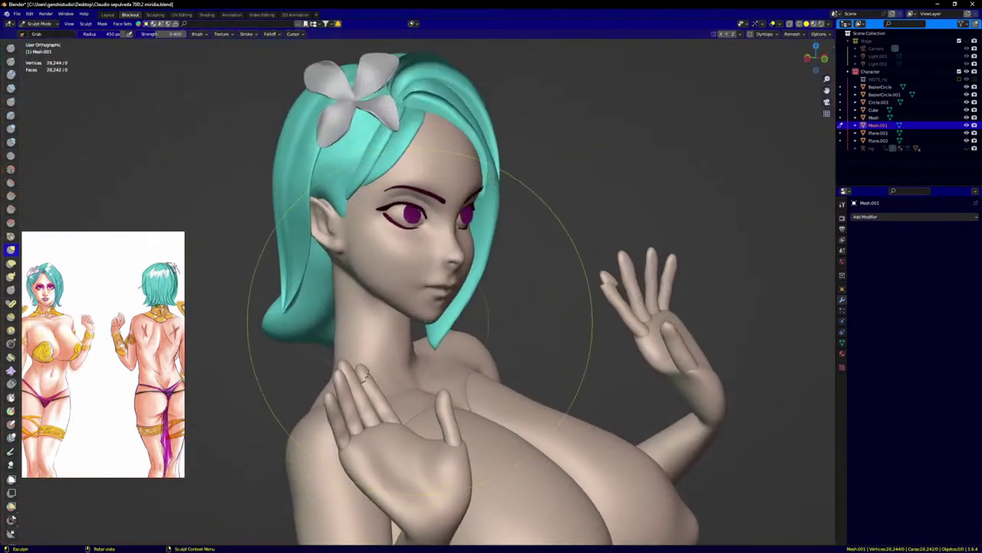
{"action": "middle_click_drag", "start_coordinate": [427, 319], "coordinate": [442, 307]}
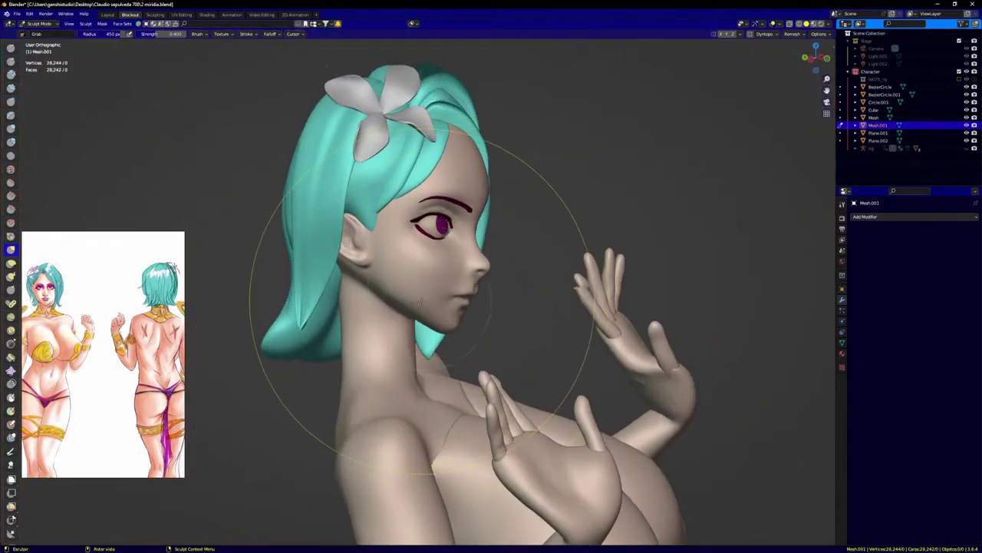
Step: Switch sculpting to the head mesh (Retopo_Cube.003) and adjust the chin's profile with the Grab brush
{"action": "key", "text": "alt+q"}
{"action": "scroll", "coordinate": [407, 314], "scroll_direction": "up", "scroll_amount": 7}
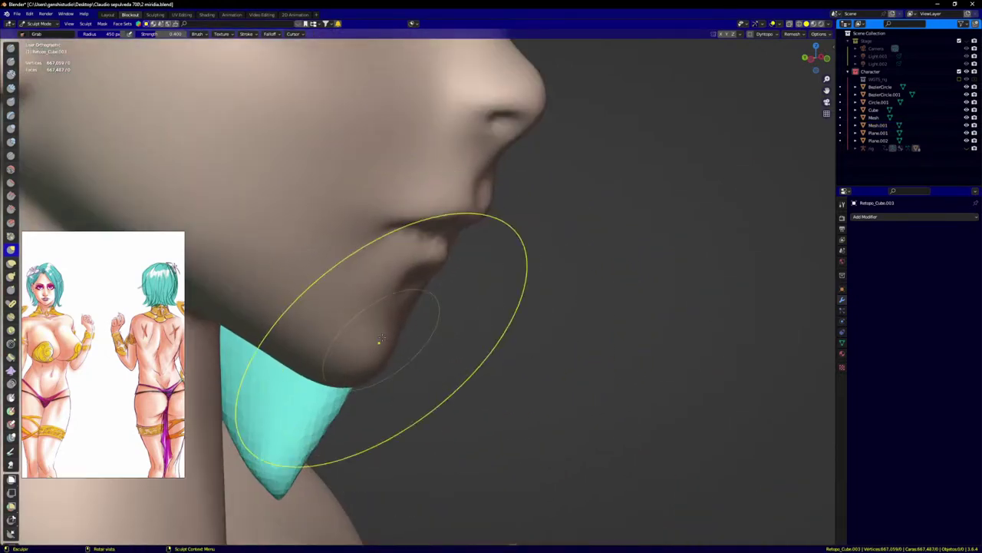
{"action": "scroll", "coordinate": [407, 330], "scroll_direction": "down", "scroll_amount": 6}
{"action": "scroll", "coordinate": [418, 317], "scroll_direction": "down", "scroll_amount": 1}
{"action": "middle_click_drag", "start_coordinate": [418, 317], "coordinate": [402, 305]}
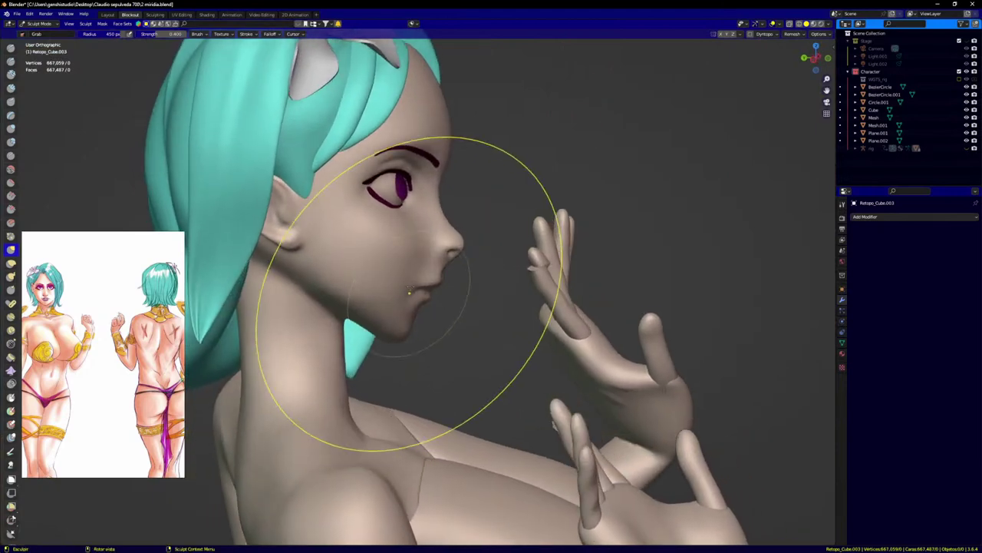
Step: Push the bridge of the nose inward in side profile with the Grab brush
{"action": "scroll", "coordinate": [425, 159], "scroll_direction": "up", "scroll_amount": 5}
{"action": "scroll", "coordinate": [480, 284], "scroll_direction": "up", "scroll_amount": 2}
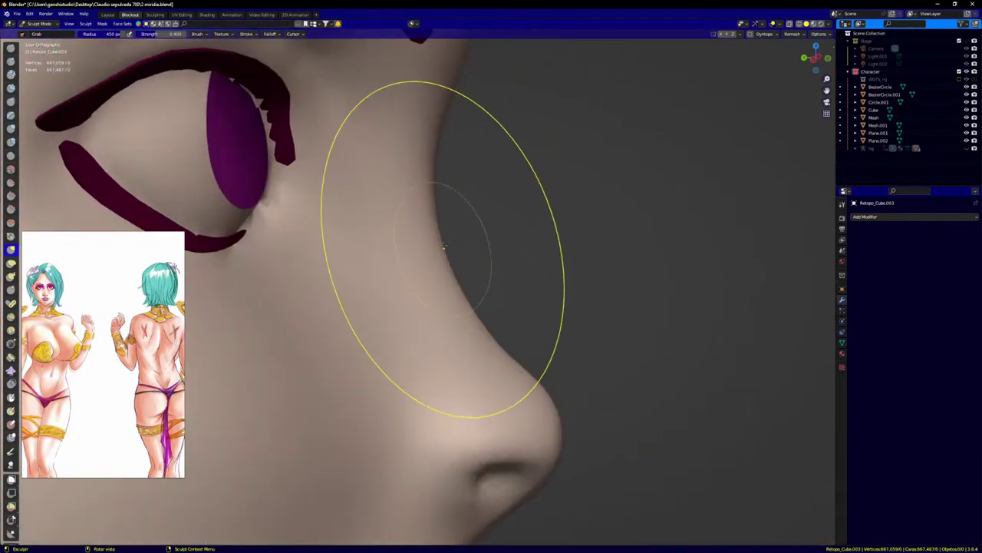
{"action": "scroll", "coordinate": [426, 209], "scroll_direction": "down", "scroll_amount": 8}
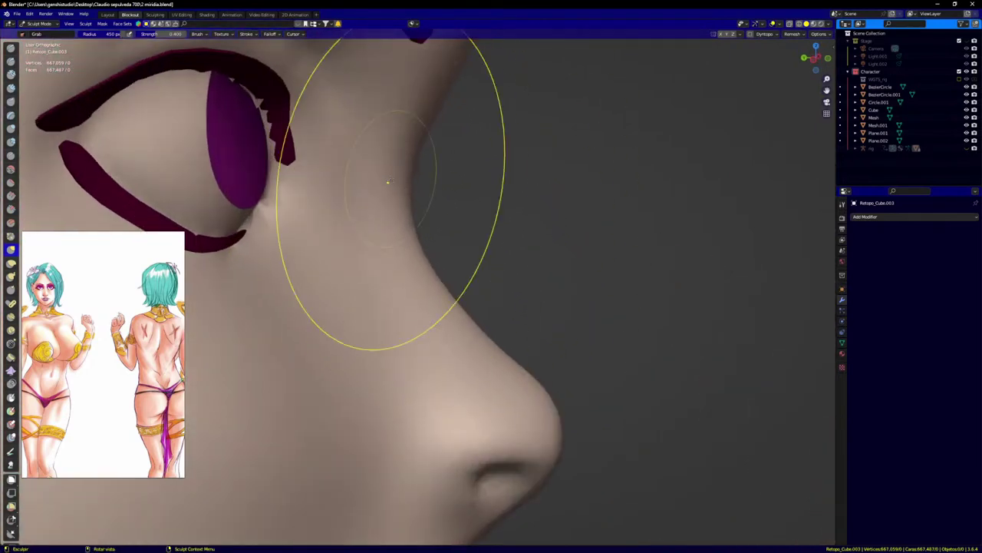
Step: Adjust the brow and lower forehead profile with the Grab brush
{"action": "scroll", "coordinate": [460, 263], "scroll_direction": "up", "scroll_amount": 5}
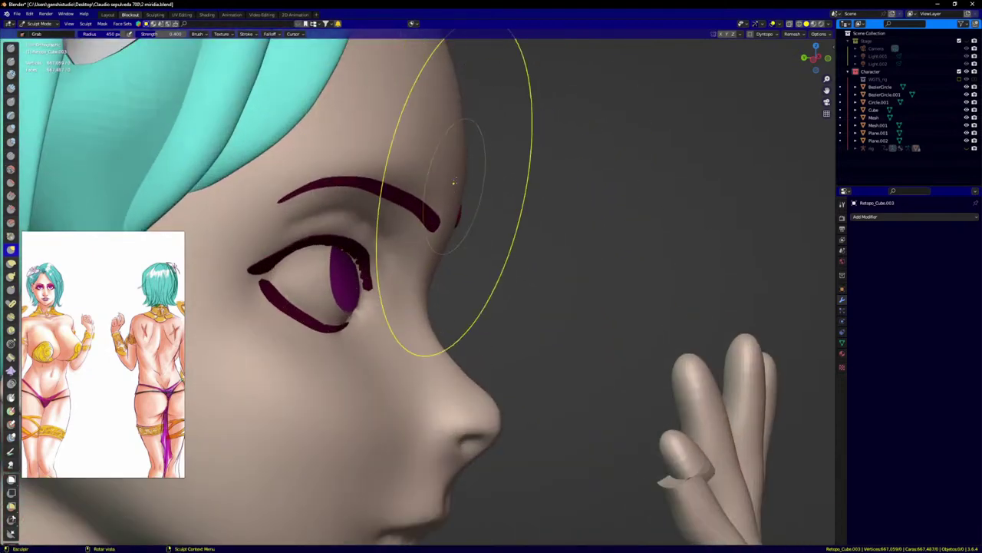
{"action": "scroll", "coordinate": [465, 204], "scroll_direction": "down", "scroll_amount": 8}
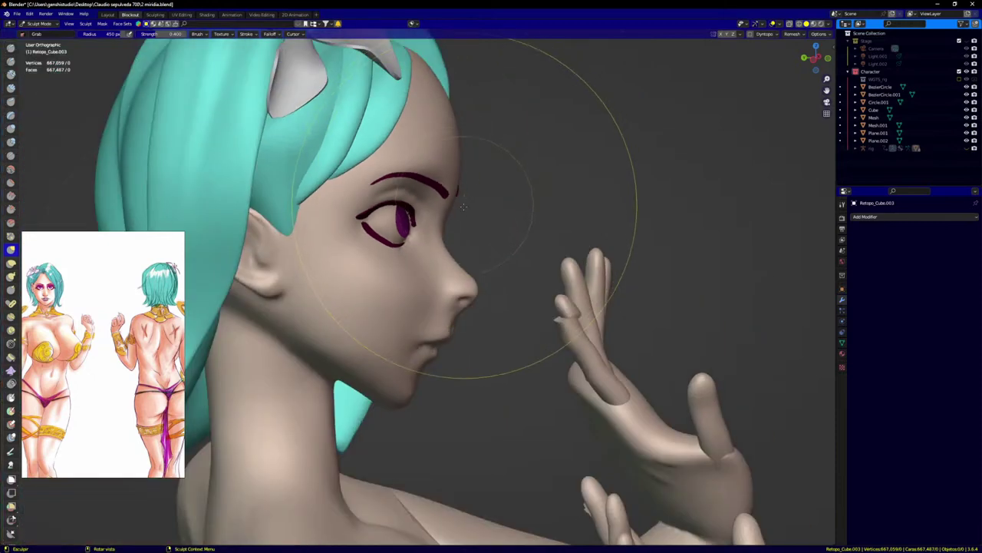
Step: Reshape the jawline beneath the chin and the cheek of the head mesh with the Grab brush
{"action": "middle_click_drag", "start_coordinate": [438, 237], "coordinate": [422, 278]}
{"action": "scroll", "coordinate": [421, 278], "scroll_direction": "up", "scroll_amount": 6}
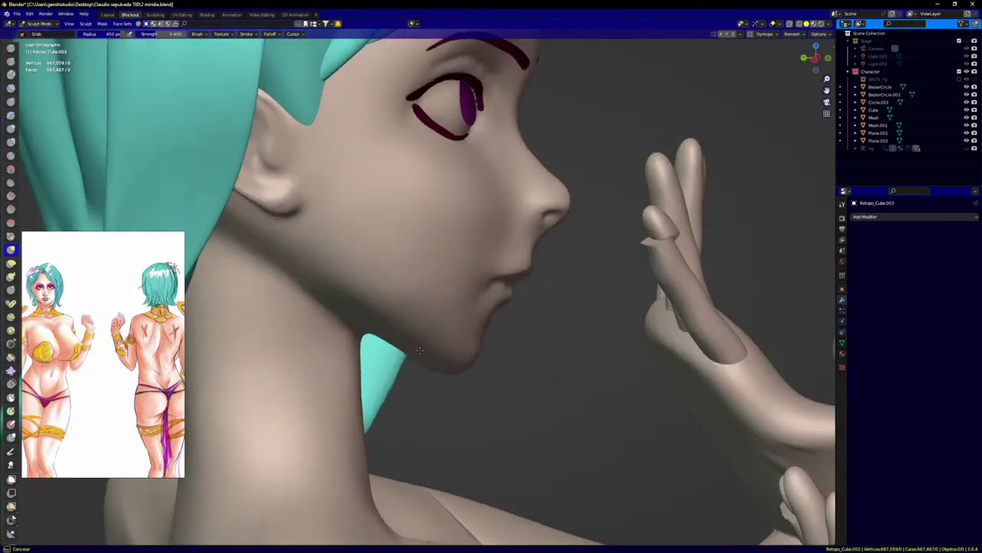
{"action": "left_click_drag", "start_coordinate": [420, 350], "coordinate": [416, 344]}
{"action": "scroll", "coordinate": [406, 224], "scroll_direction": "up", "scroll_amount": 3}
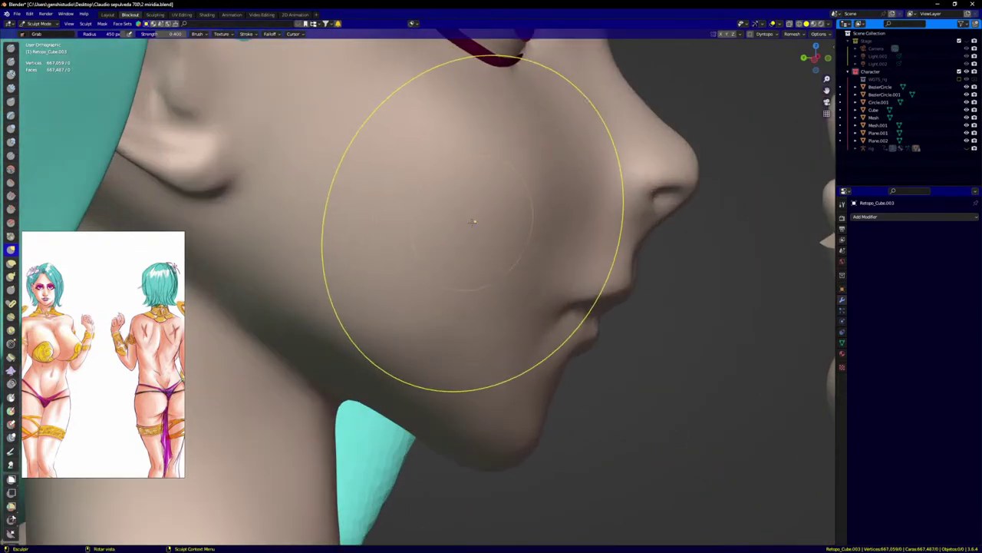
{"action": "scroll", "coordinate": [470, 227], "scroll_direction": "down", "scroll_amount": 3}
{"action": "scroll", "coordinate": [413, 203], "scroll_direction": "up", "scroll_amount": 2}
{"action": "scroll", "coordinate": [486, 212], "scroll_direction": "down", "scroll_amount": 3}
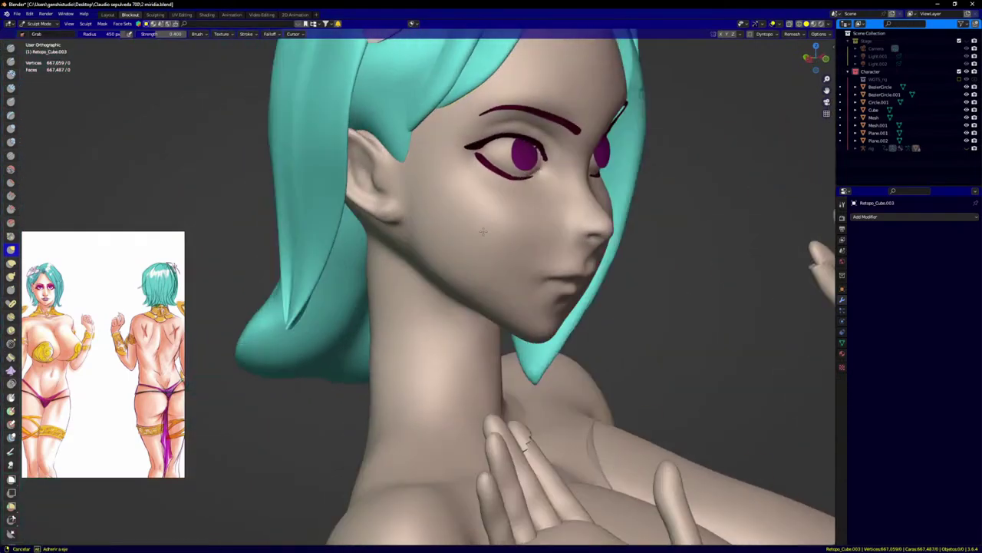
Step: Examine the nose, lips and chin of the head mesh in side profile and from the front
{"action": "middle_click_drag", "start_coordinate": [487, 212], "coordinate": [429, 345]}
{"action": "scroll", "coordinate": [428, 348], "scroll_direction": "up", "scroll_amount": 5}
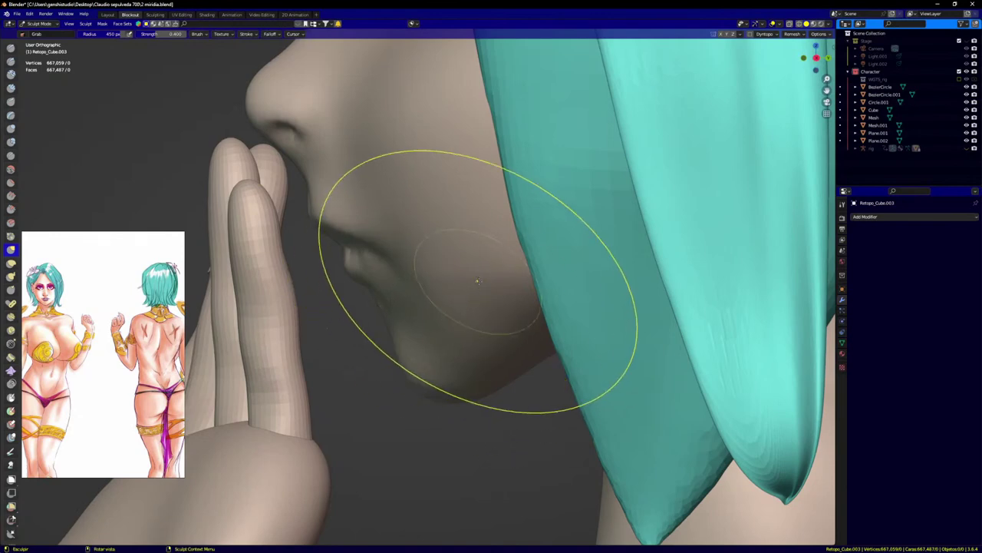
{"action": "scroll", "coordinate": [490, 278], "scroll_direction": "down", "scroll_amount": 3}
{"action": "scroll", "coordinate": [417, 219], "scroll_direction": "up", "scroll_amount": 4}
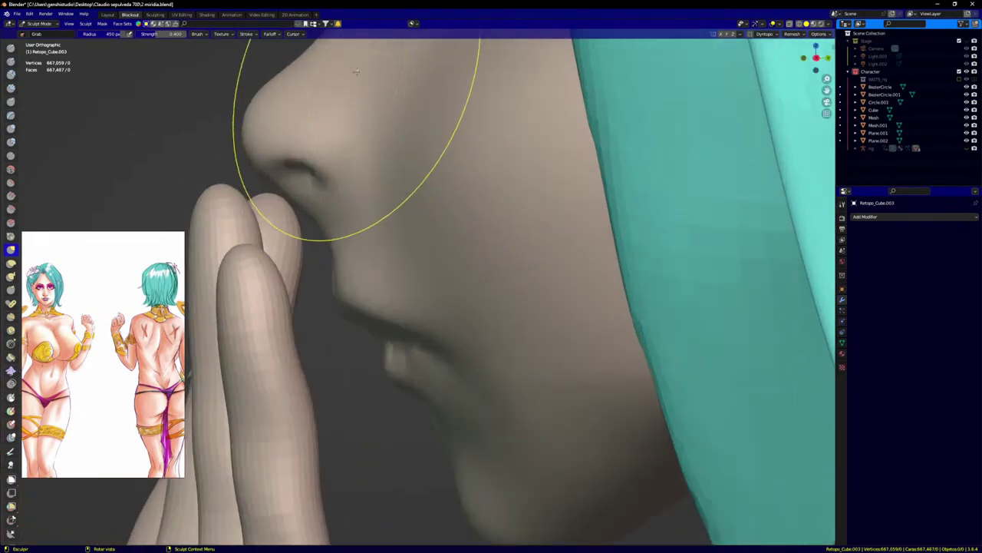
{"action": "scroll", "coordinate": [360, 71], "scroll_direction": "down", "scroll_amount": 3}
{"action": "scroll", "coordinate": [419, 178], "scroll_direction": "up", "scroll_amount": 3}
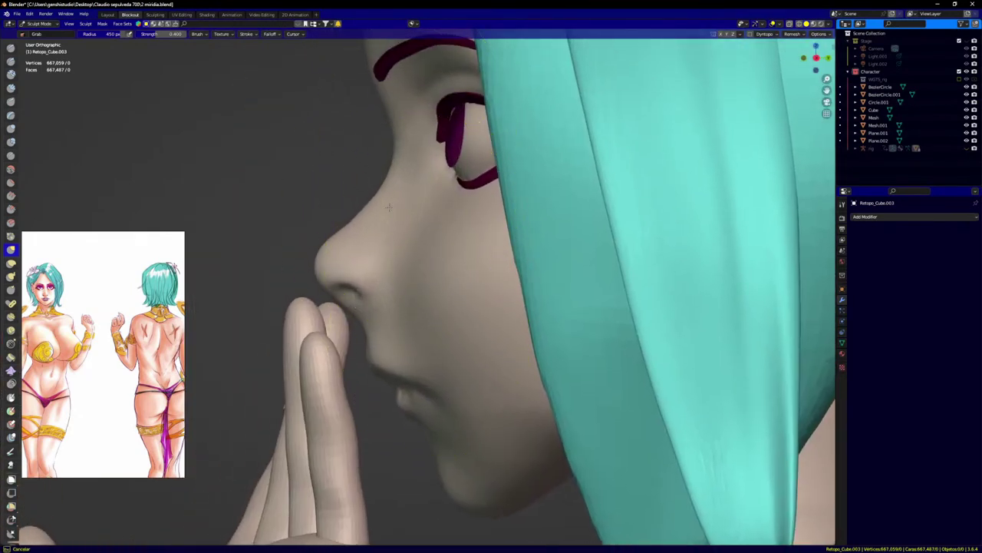
{"action": "scroll", "coordinate": [430, 223], "scroll_direction": "down", "scroll_amount": 3}
{"action": "middle_click_drag", "start_coordinate": [430, 223], "coordinate": [468, 301]}
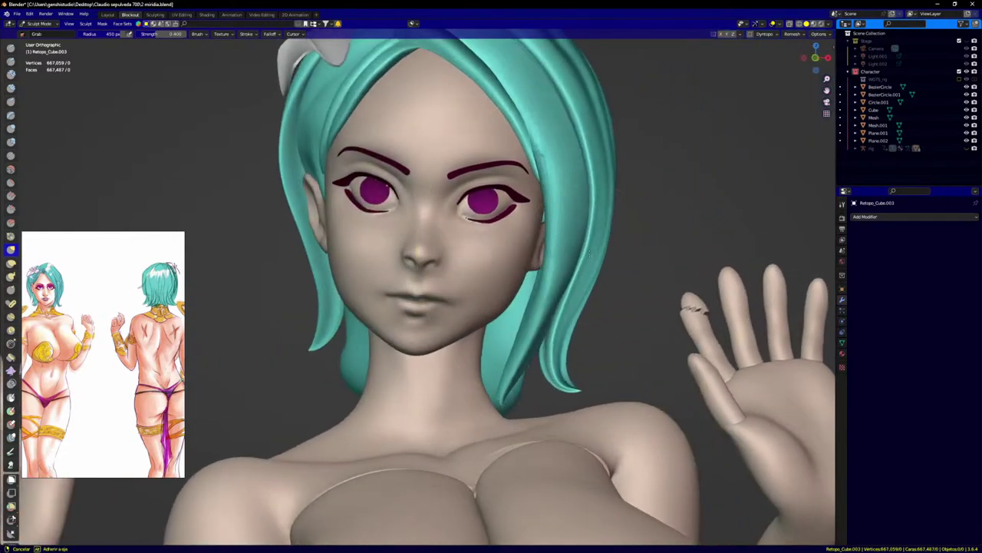
Step: Nudge the lower jawline beside the chin slightly inward from the front with the Grab brush
{"action": "scroll", "coordinate": [468, 301], "scroll_direction": "up", "scroll_amount": 3}
{"action": "scroll", "coordinate": [468, 301], "scroll_direction": "up", "scroll_amount": 2}
{"action": "scroll", "coordinate": [485, 353], "scroll_direction": "up", "scroll_amount": 2}
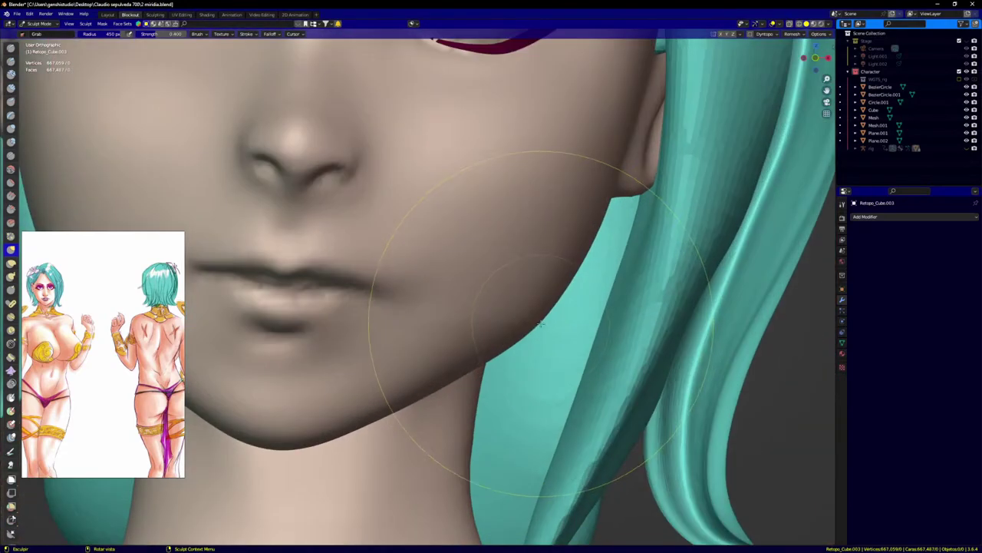
{"action": "scroll", "coordinate": [529, 324], "scroll_direction": "down", "scroll_amount": 4}
{"action": "middle_click_drag", "start_coordinate": [438, 351], "coordinate": [453, 345]}
{"action": "scroll", "coordinate": [285, 317], "scroll_direction": "up", "scroll_amount": 5}
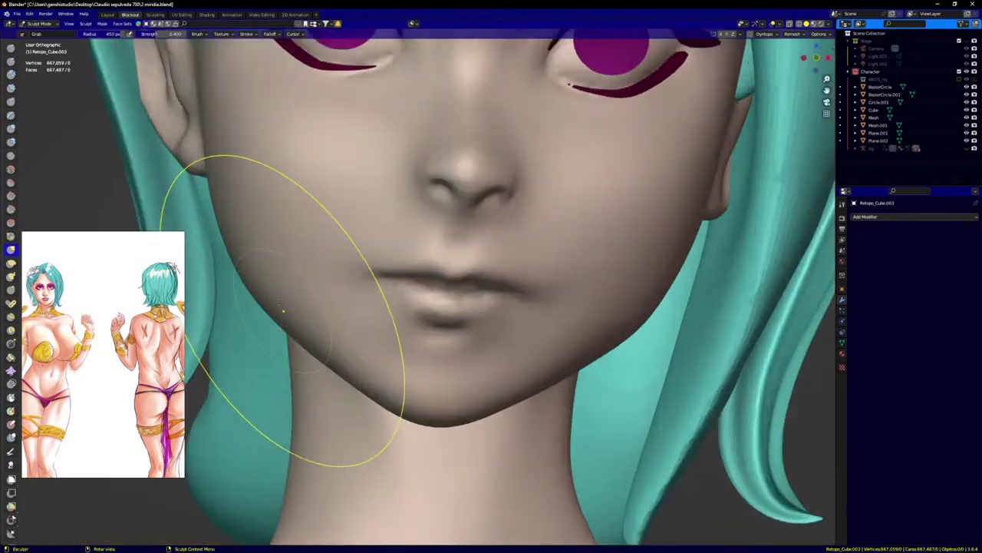
{"action": "scroll", "coordinate": [240, 298], "scroll_direction": "up", "scroll_amount": 2}
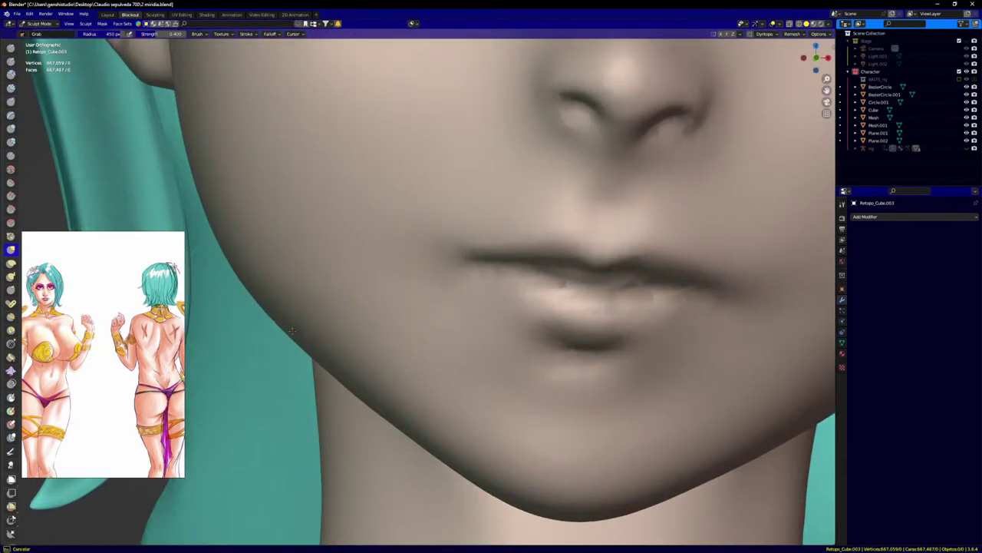
{"action": "left_click_drag", "start_coordinate": [339, 376], "coordinate": [345, 376]}
{"action": "scroll", "coordinate": [427, 368], "scroll_direction": "down", "scroll_amount": 10}
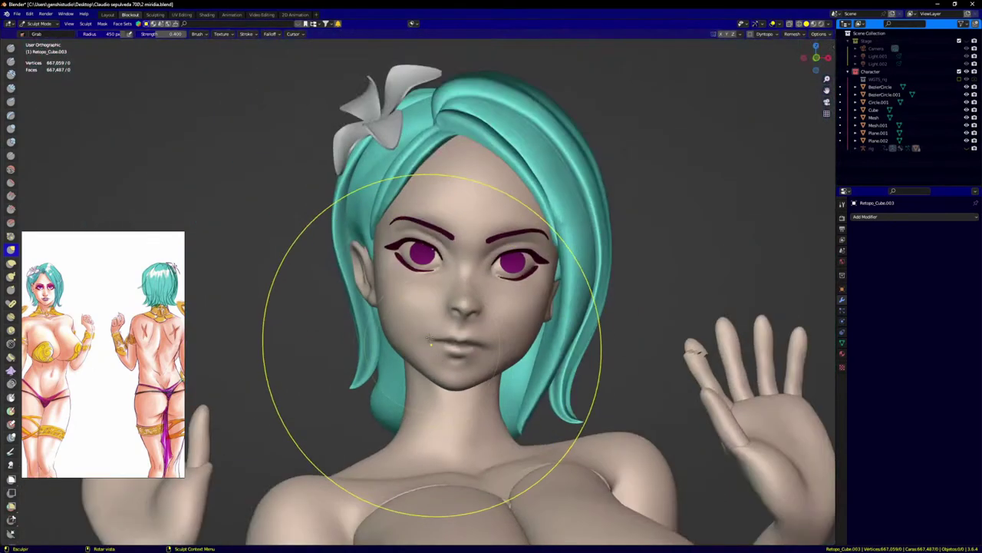
Step: Raise the middle of the lips and one mouth corner slightly in front view with the Grab brush
{"action": "key", "text": "KP_1"}
{"action": "scroll", "coordinate": [448, 341], "scroll_direction": "down", "scroll_amount": 4}
{"action": "scroll", "coordinate": [451, 338], "scroll_direction": "up", "scroll_amount": 12}
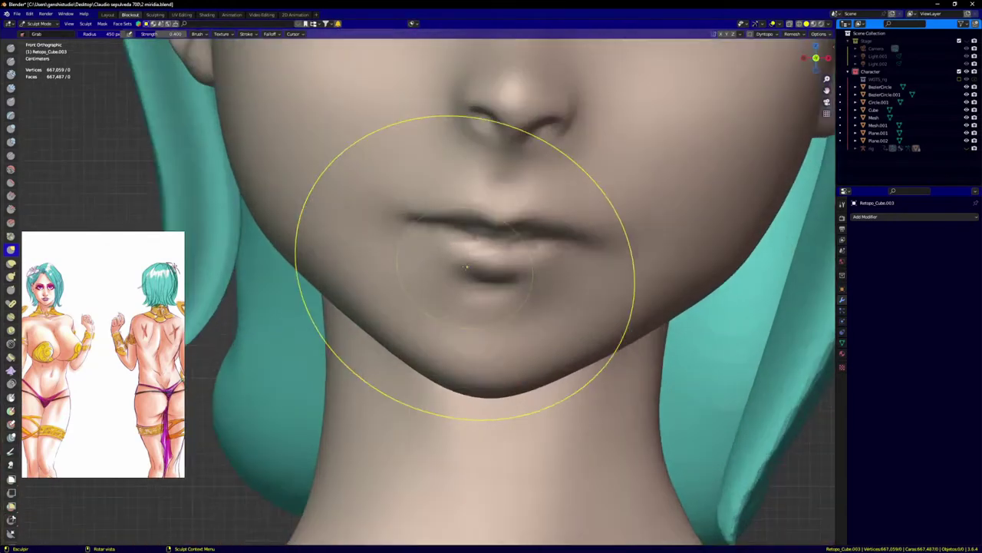
{"action": "scroll", "coordinate": [466, 268], "scroll_direction": "up", "scroll_amount": 1}
{"action": "left_click_drag", "start_coordinate": [506, 244], "coordinate": [512, 235]}
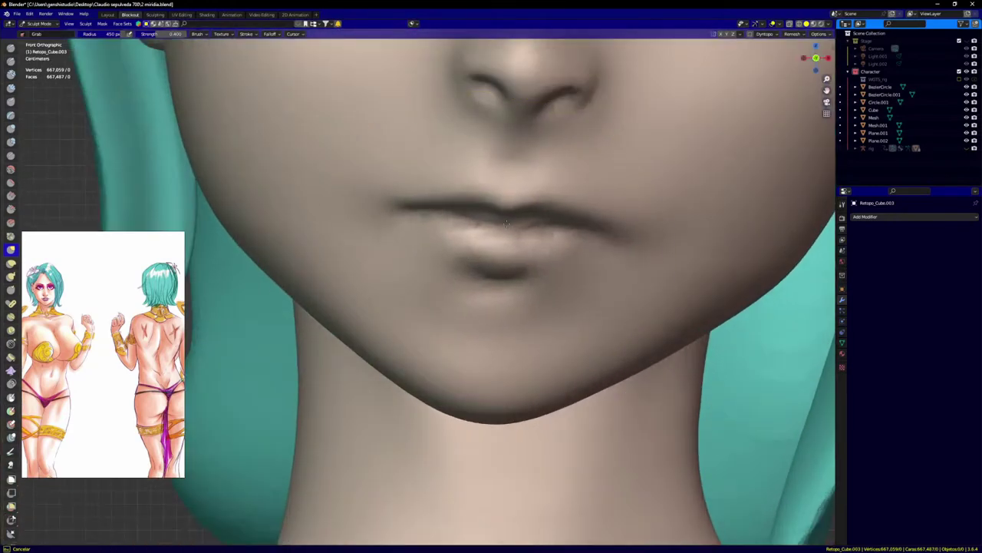
{"action": "left_click_drag", "start_coordinate": [414, 216], "coordinate": [416, 211]}
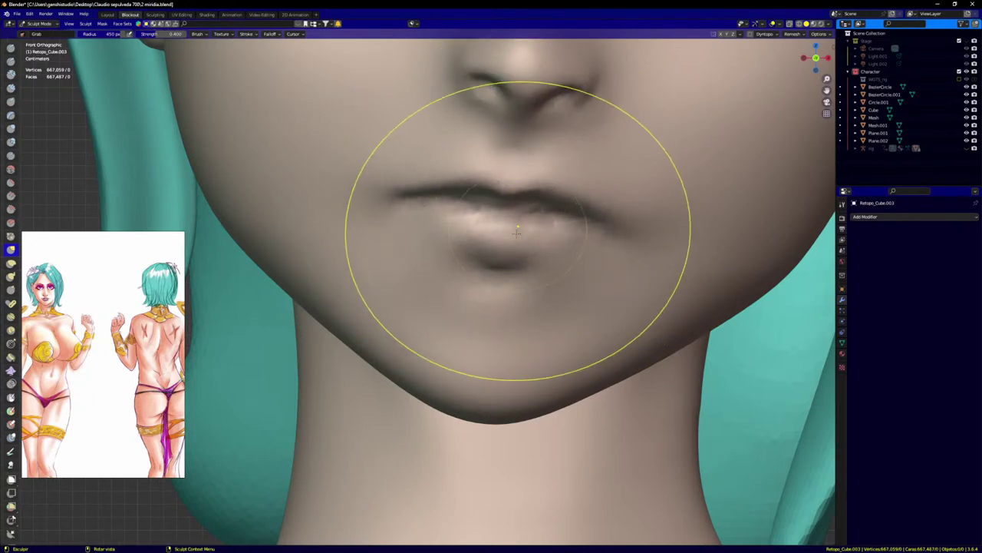
Step: Lift the opposite end of the mouth line slightly with the Grab brush in front view
{"action": "scroll", "coordinate": [527, 184], "scroll_direction": "down", "scroll_amount": 3}
{"action": "middle_click_drag", "start_coordinate": [500, 274], "coordinate": [486, 213], "text": "ctrl"}
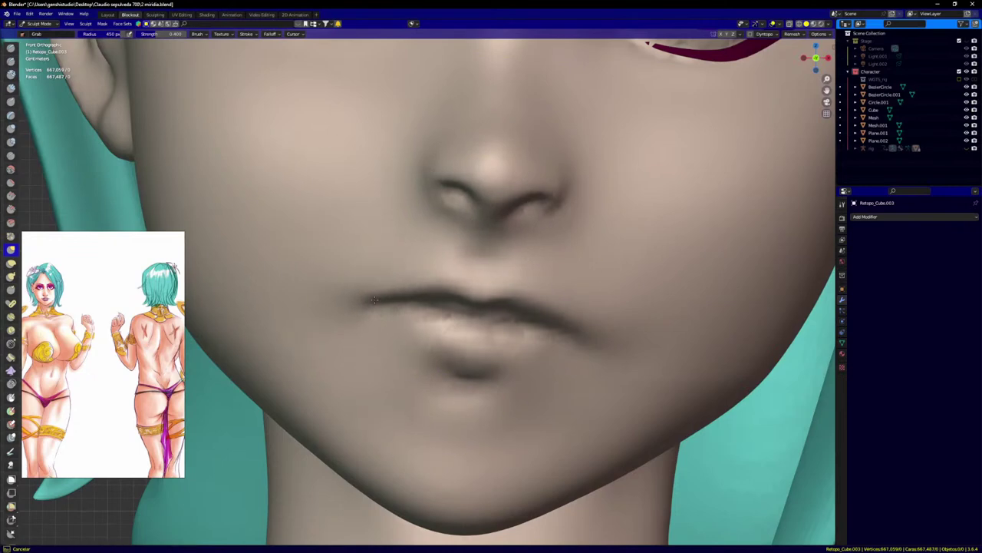
{"action": "left_click_drag", "start_coordinate": [564, 311], "coordinate": [567, 305]}
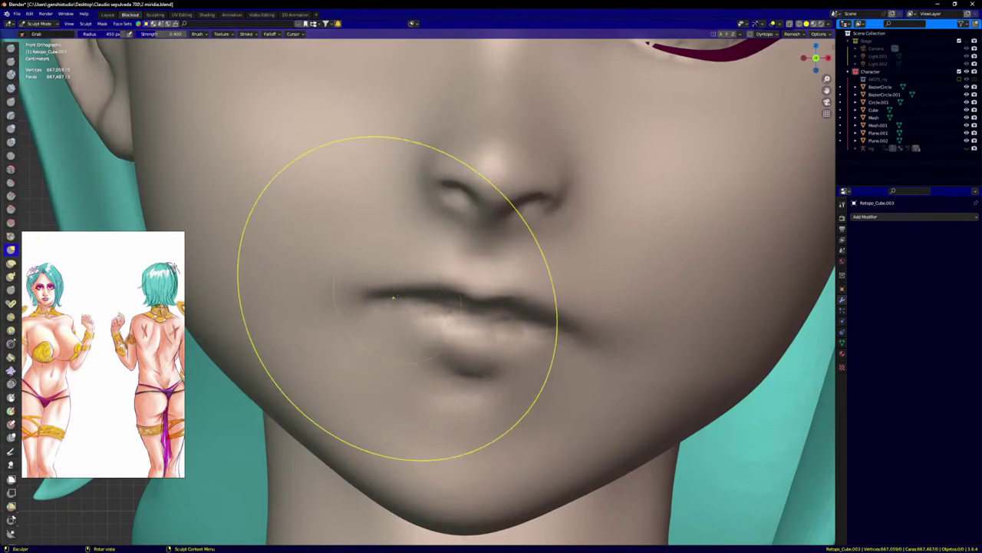
{"action": "scroll", "coordinate": [399, 284], "scroll_direction": "down", "scroll_amount": 5}
{"action": "scroll", "coordinate": [482, 241], "scroll_direction": "up", "scroll_amount": 6}
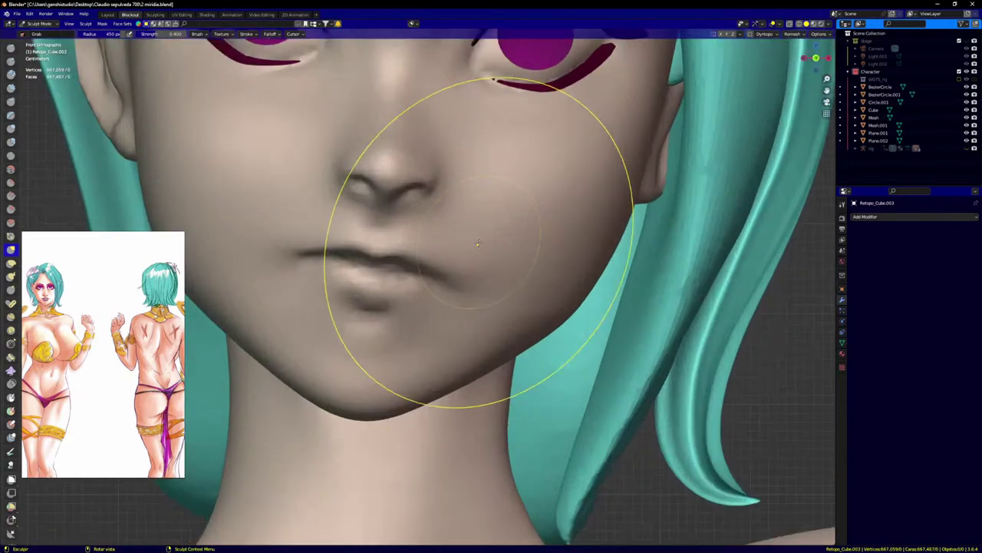
{"action": "scroll", "coordinate": [478, 243], "scroll_direction": "up", "scroll_amount": 2}
{"action": "scroll", "coordinate": [444, 296], "scroll_direction": "down", "scroll_amount": 4}
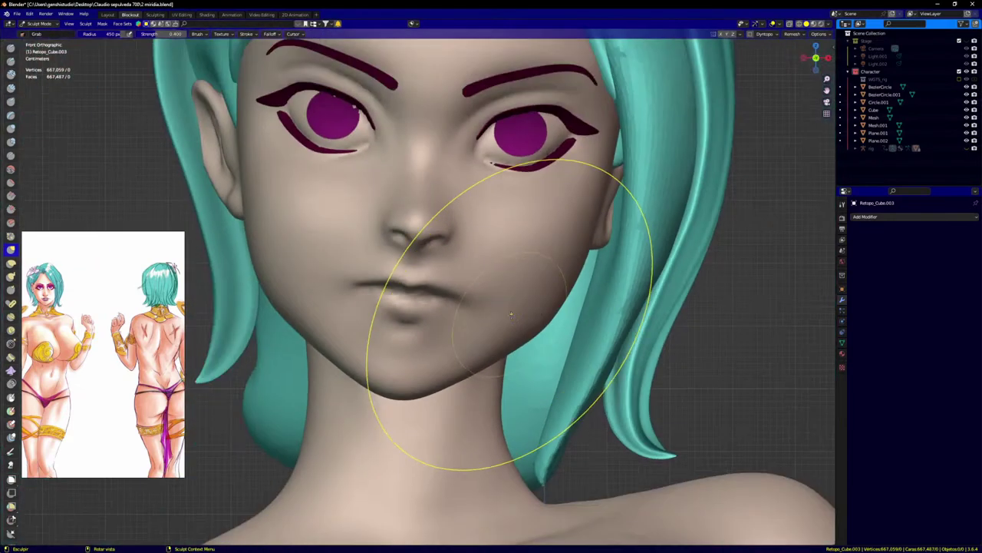
Step: Examine the lips and the underside of the nose from three-quarter angles and the front
{"action": "middle_click_drag", "start_coordinate": [450, 285], "coordinate": [492, 327]}
{"action": "scroll", "coordinate": [492, 327], "scroll_direction": "up", "scroll_amount": 5}
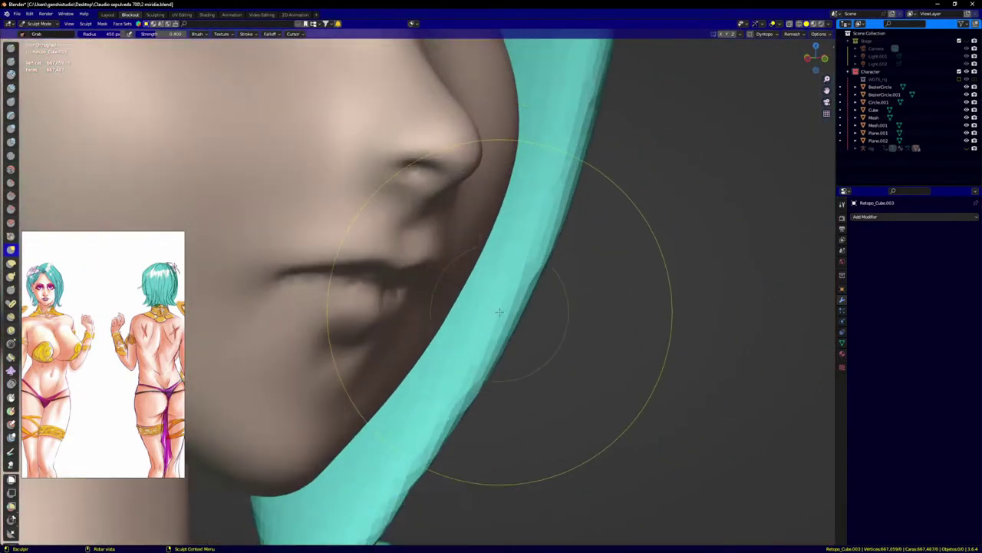
{"action": "scroll", "coordinate": [408, 345], "scroll_direction": "up", "scroll_amount": 3}
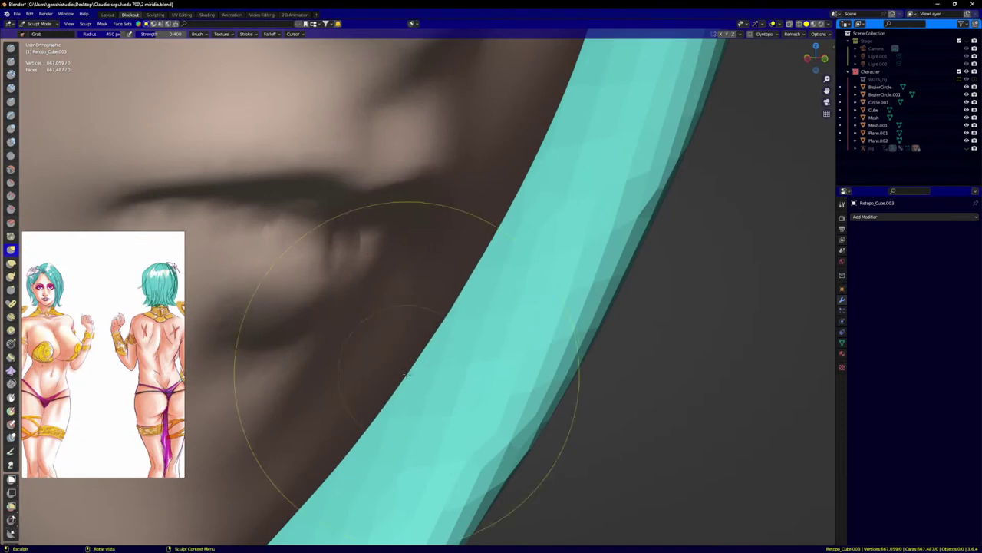
{"action": "scroll", "coordinate": [406, 374], "scroll_direction": "down", "scroll_amount": 4}
{"action": "middle_click_drag", "start_coordinate": [483, 329], "coordinate": [597, 296]}
{"action": "scroll", "coordinate": [605, 214], "scroll_direction": "up", "scroll_amount": 4}
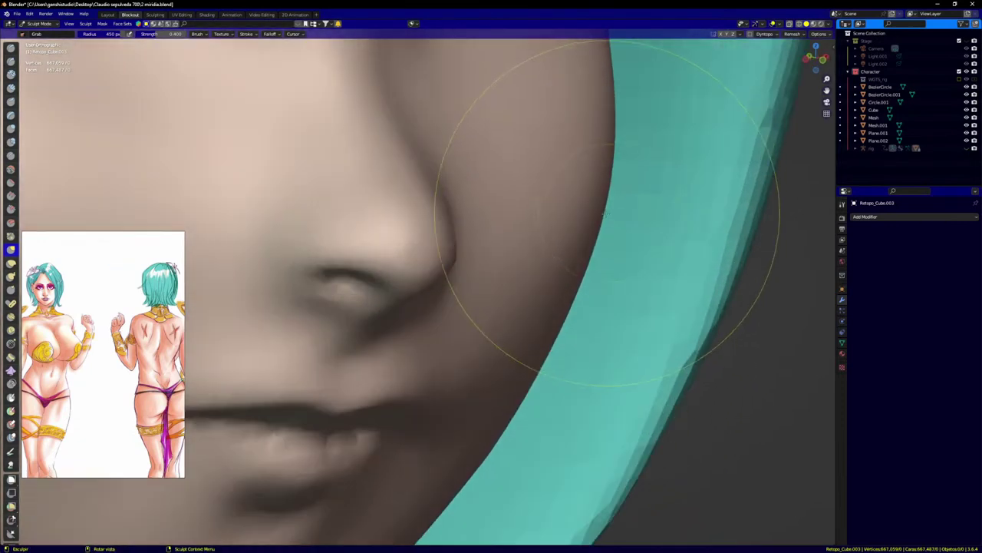
{"action": "scroll", "coordinate": [589, 230], "scroll_direction": "down", "scroll_amount": 4}
{"action": "key", "text": "KP_1"}
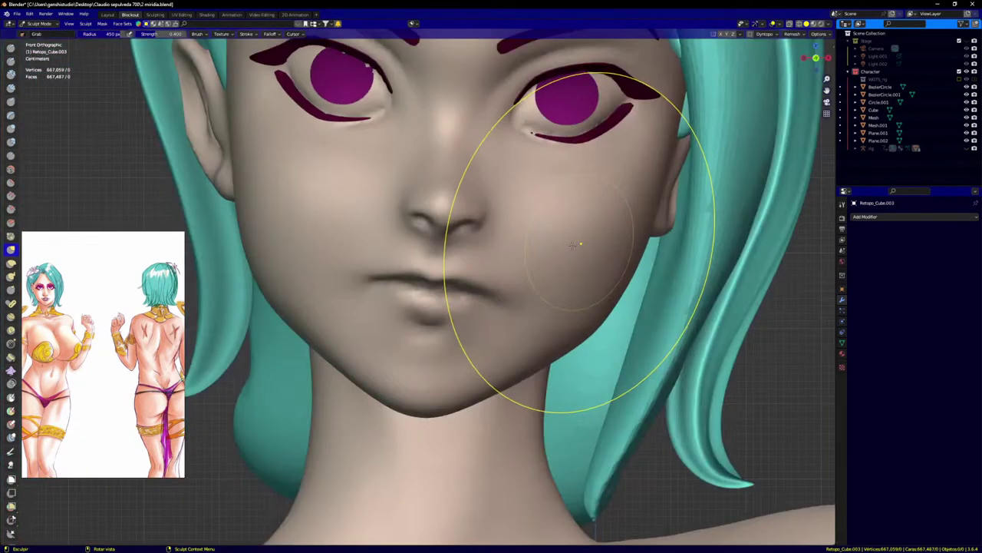
Step: Nudge the outer edge of the lower lip up and outward with the Grab brush in front view
{"action": "scroll", "coordinate": [576, 242], "scroll_direction": "down", "scroll_amount": 4}
{"action": "middle_click_drag", "start_coordinate": [544, 257], "coordinate": [567, 236], "text": "shift"}
{"action": "scroll", "coordinate": [568, 236], "scroll_direction": "up", "scroll_amount": 5}
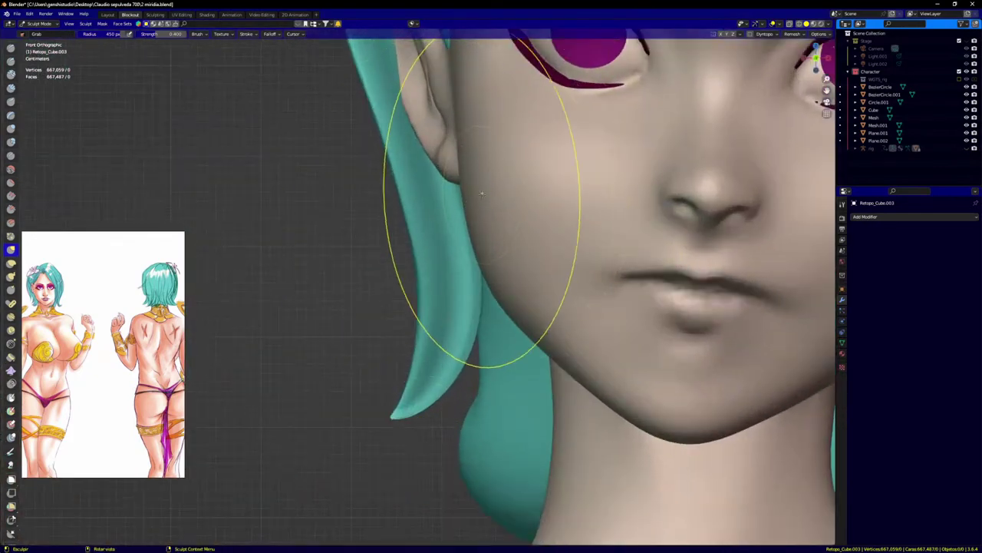
{"action": "scroll", "coordinate": [616, 287], "scroll_direction": "up", "scroll_amount": 3}
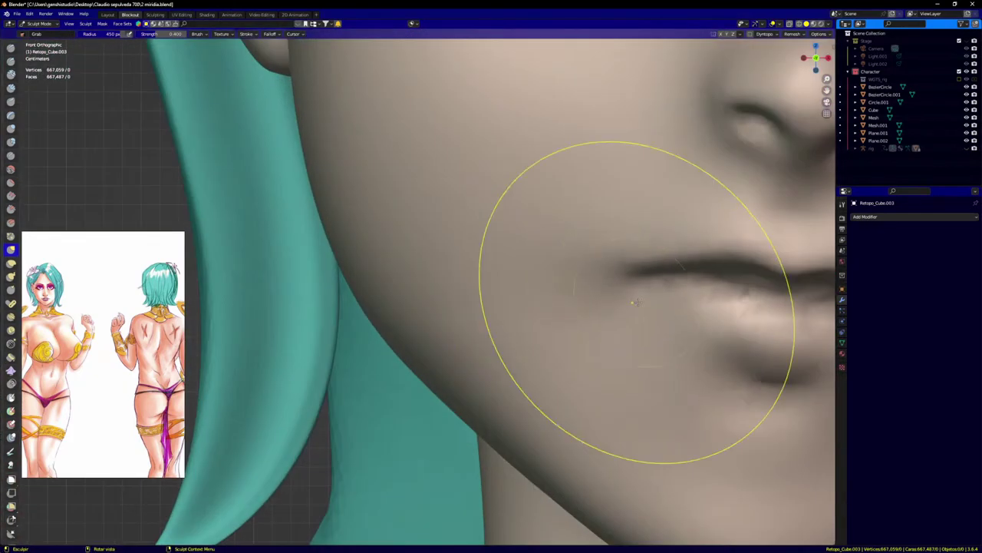
{"action": "scroll", "coordinate": [635, 301], "scroll_direction": "down", "scroll_amount": 3}
{"action": "scroll", "coordinate": [597, 290], "scroll_direction": "up", "scroll_amount": 6}
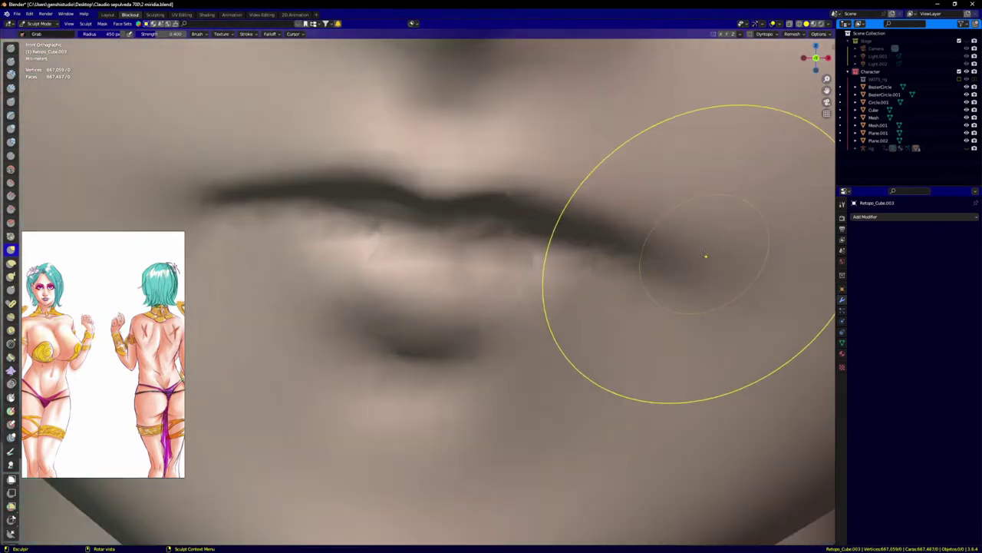
{"action": "left_click_drag", "start_coordinate": [330, 300], "coordinate": [318, 290]}
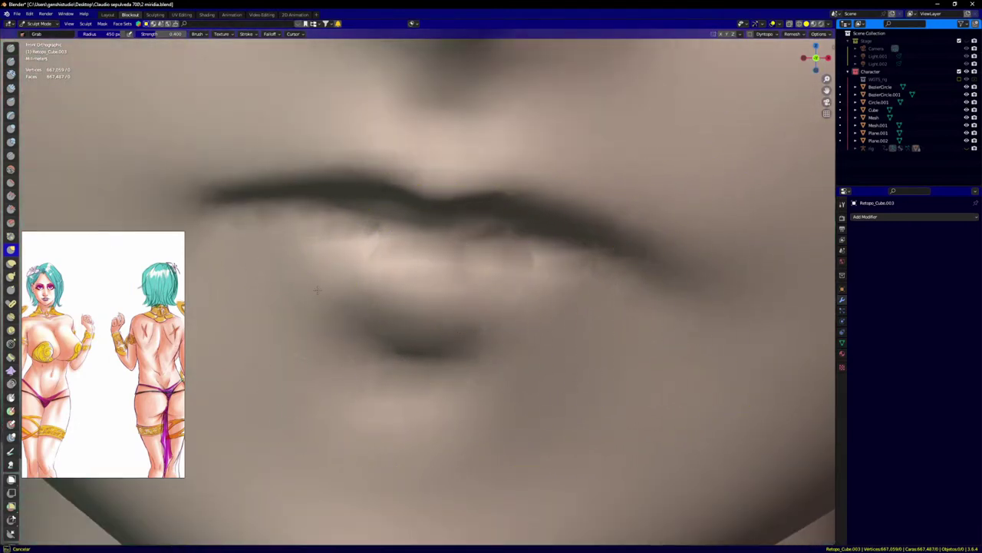
{"action": "scroll", "coordinate": [370, 286], "scroll_direction": "down", "scroll_amount": 5}
Step: Examine the mouth, jawline and chin shapes in side profile and in front view
{"action": "middle_click_drag", "start_coordinate": [369, 286], "coordinate": [424, 307]}
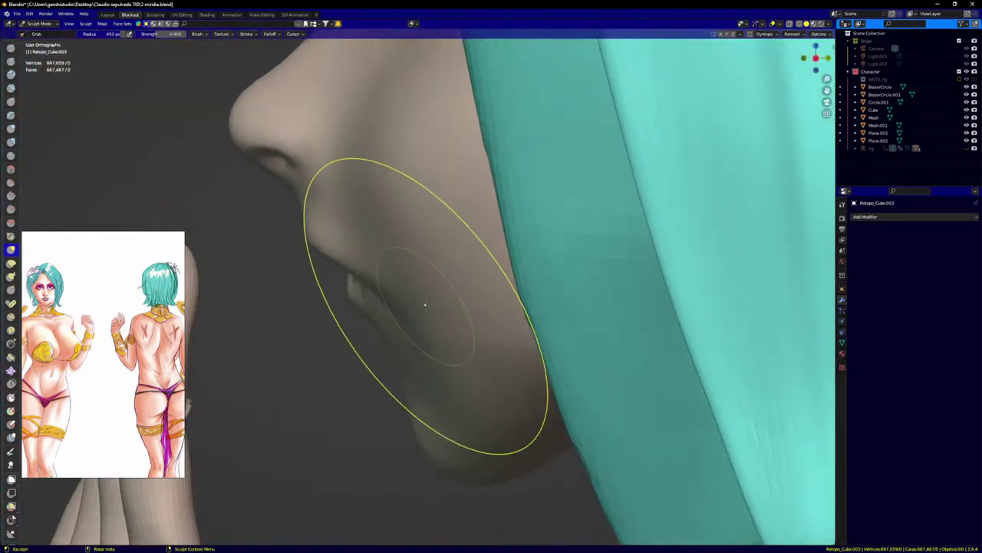
{"action": "scroll", "coordinate": [434, 322], "scroll_direction": "up", "scroll_amount": 3}
{"action": "key", "text": "KP_1"}
{"action": "scroll", "coordinate": [452, 330], "scroll_direction": "down", "scroll_amount": 6}
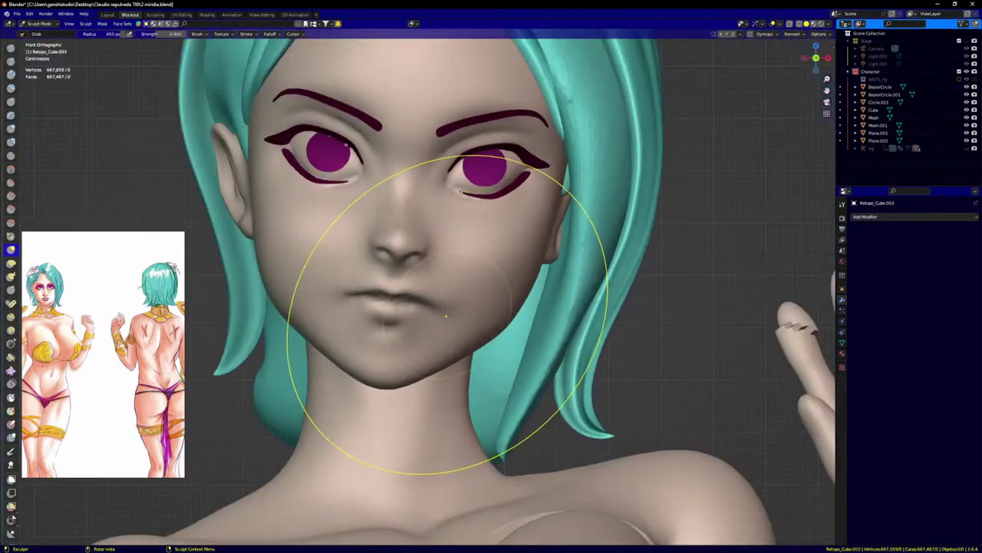
{"action": "scroll", "coordinate": [517, 285], "scroll_direction": "up", "scroll_amount": 2}
{"action": "scroll", "coordinate": [516, 286], "scroll_direction": "up", "scroll_amount": 4}
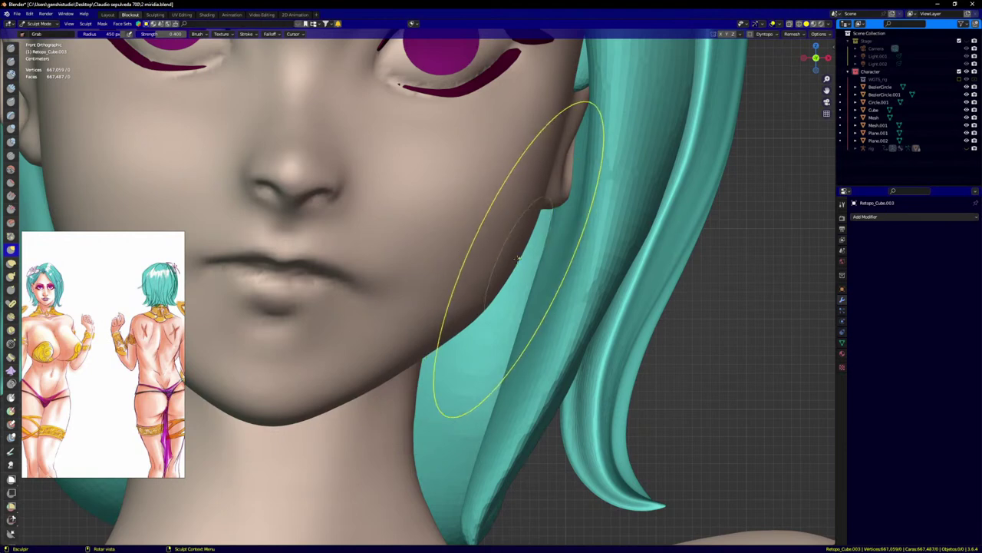
{"action": "scroll", "coordinate": [509, 226], "scroll_direction": "down", "scroll_amount": 7}
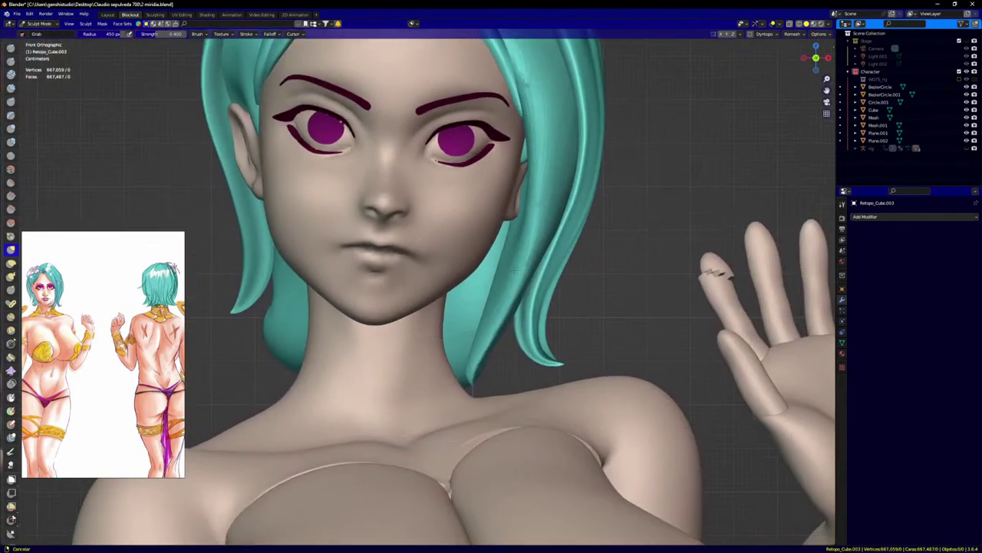
{"action": "scroll", "coordinate": [324, 313], "scroll_direction": "up", "scroll_amount": 5}
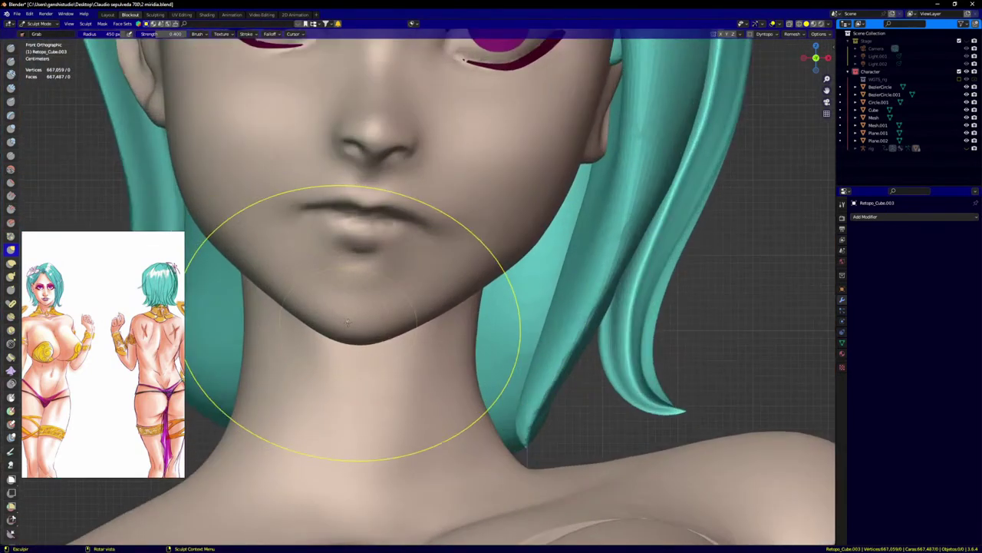
{"action": "scroll", "coordinate": [386, 182], "scroll_direction": "up", "scroll_amount": 8}
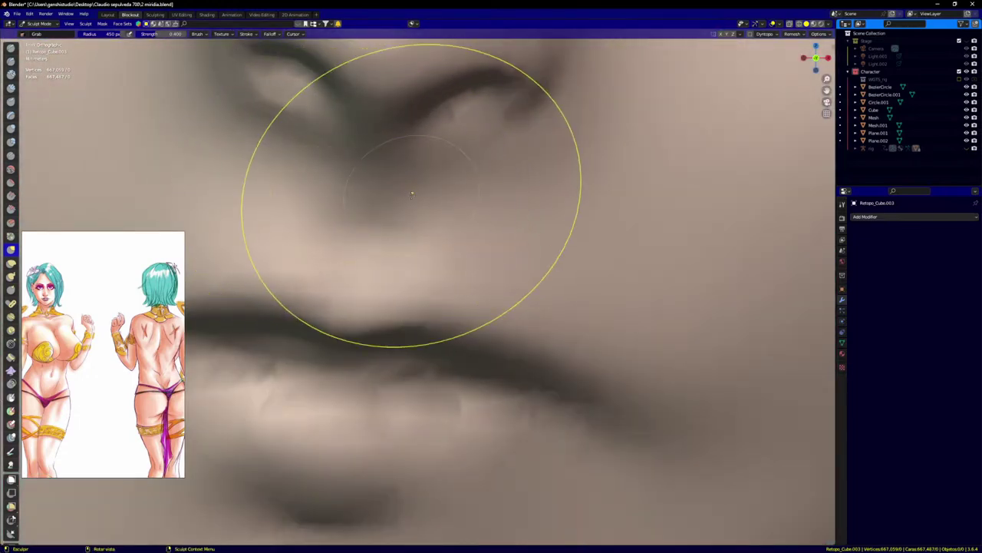
{"action": "scroll", "coordinate": [412, 193], "scroll_direction": "down", "scroll_amount": 10}
{"action": "scroll", "coordinate": [376, 236], "scroll_direction": "up", "scroll_amount": 3}
{"action": "scroll", "coordinate": [376, 236], "scroll_direction": "down", "scroll_amount": 1}
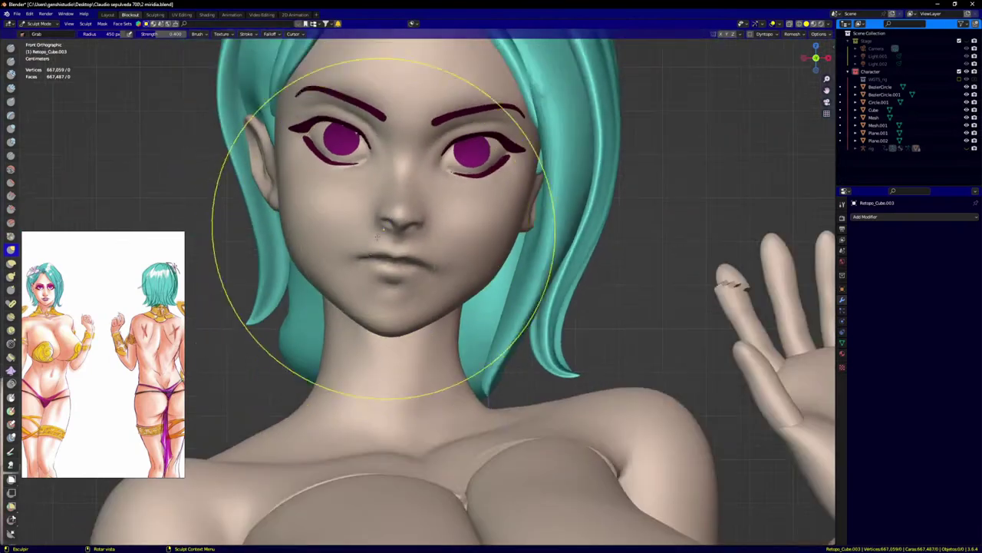
Step: Pull the area between the lower lip and chin slightly forward in side profile with the Grab brush
{"action": "middle_click_drag", "start_coordinate": [377, 236], "coordinate": [329, 263]}
{"action": "scroll", "coordinate": [440, 331], "scroll_direction": "up", "scroll_amount": 5}
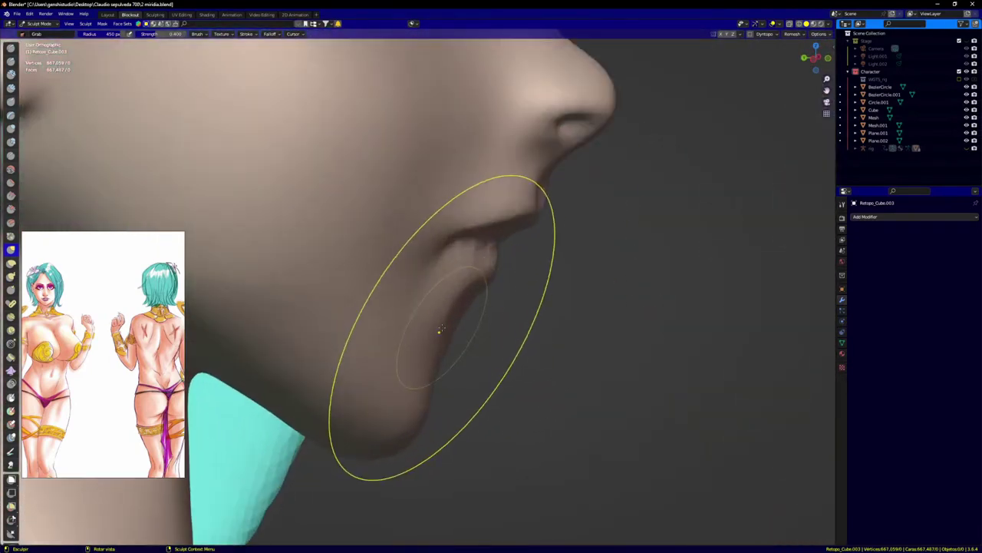
{"action": "middle_click_drag", "start_coordinate": [440, 330], "coordinate": [451, 329]}
{"action": "left_click_drag", "start_coordinate": [452, 329], "coordinate": [465, 339]}
{"action": "scroll", "coordinate": [413, 287], "scroll_direction": "down", "scroll_amount": 4}
{"action": "middle_click_drag", "start_coordinate": [430, 293], "coordinate": [522, 345]}
{"action": "scroll", "coordinate": [443, 301], "scroll_direction": "up", "scroll_amount": 2}
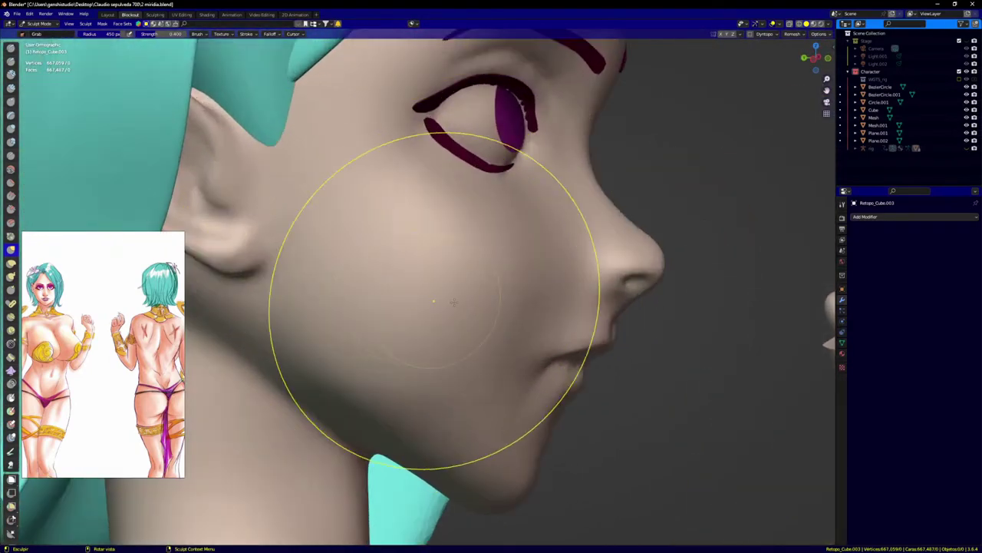
Step: Examine the jawline, cheeks and temple of the face in front view
{"action": "scroll", "coordinate": [453, 302], "scroll_direction": "down", "scroll_amount": 5}
{"action": "key", "text": "KP_1"}
{"action": "scroll", "coordinate": [478, 294], "scroll_direction": "down", "scroll_amount": 3}
{"action": "middle_click_drag", "start_coordinate": [478, 294], "coordinate": [452, 231], "text": "shift"}
{"action": "scroll", "coordinate": [453, 230], "scroll_direction": "up", "scroll_amount": 5}
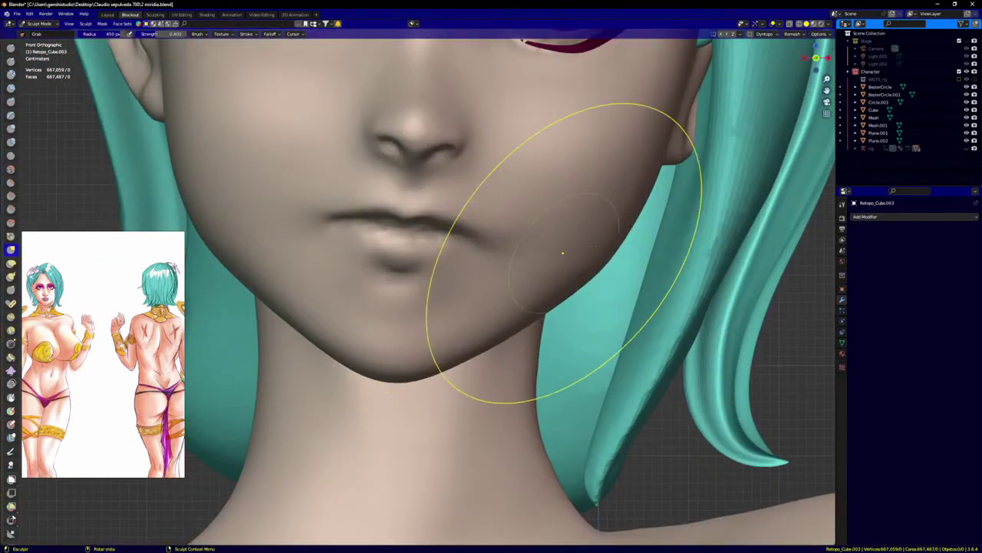
{"action": "middle_click_drag", "start_coordinate": [666, 58], "coordinate": [606, 255], "text": "shift"}
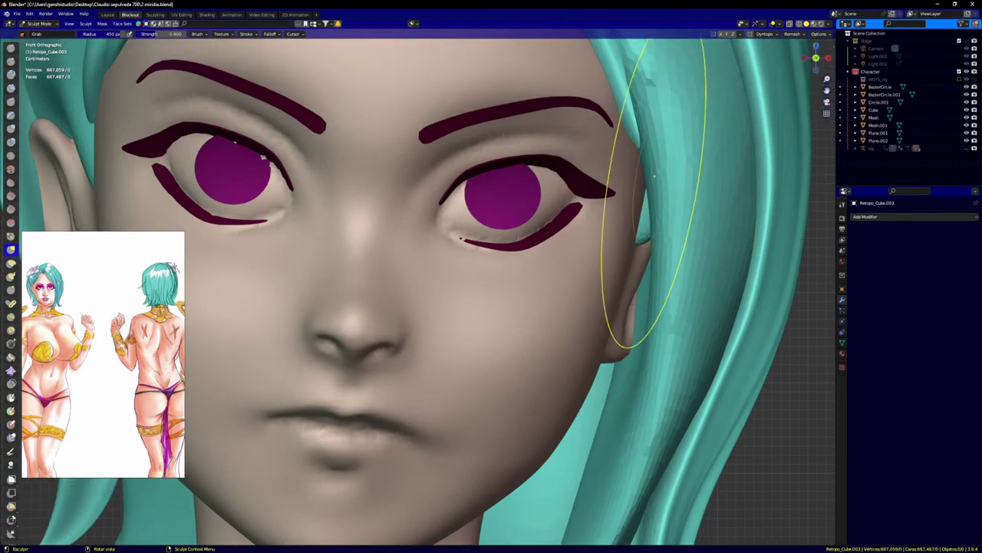
{"action": "scroll", "coordinate": [646, 166], "scroll_direction": "up", "scroll_amount": 1}
{"action": "scroll", "coordinate": [645, 170], "scroll_direction": "down", "scroll_amount": 6}
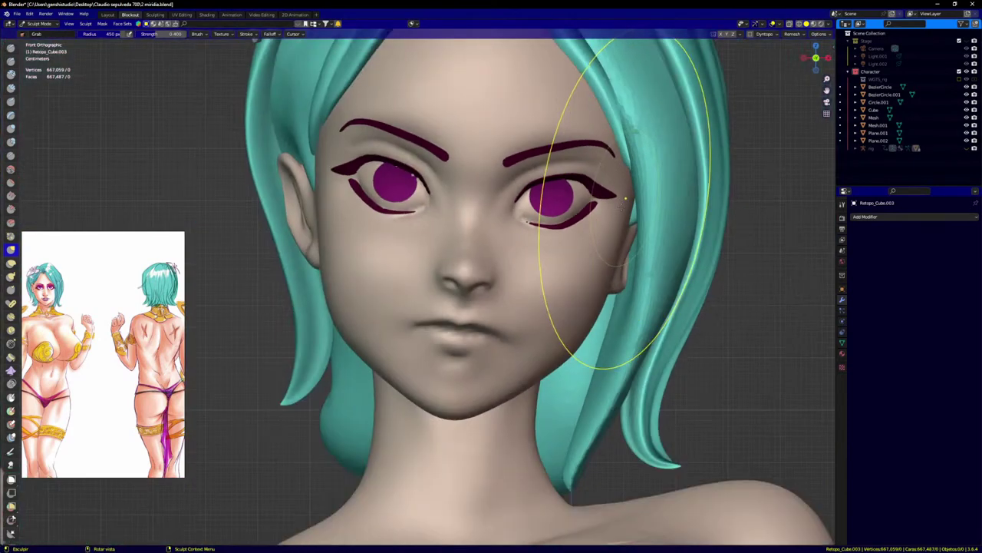
Step: Nudge the jawline below the ear slightly inward with the Grab brush in front view
{"action": "scroll", "coordinate": [424, 198], "scroll_direction": "up", "scroll_amount": 3}
{"action": "scroll", "coordinate": [424, 198], "scroll_direction": "up", "scroll_amount": 2}
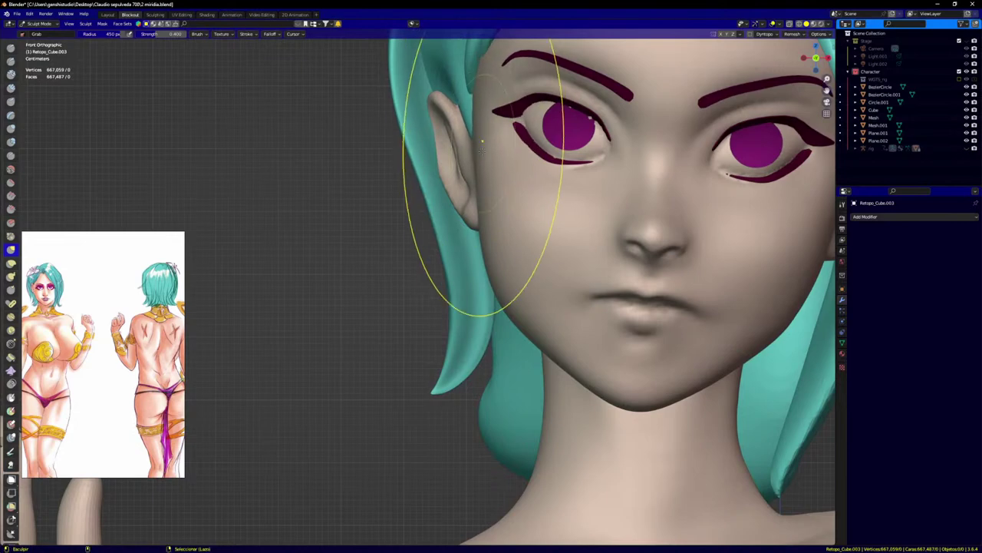
{"action": "middle_click_drag", "start_coordinate": [482, 142], "coordinate": [473, 197]}
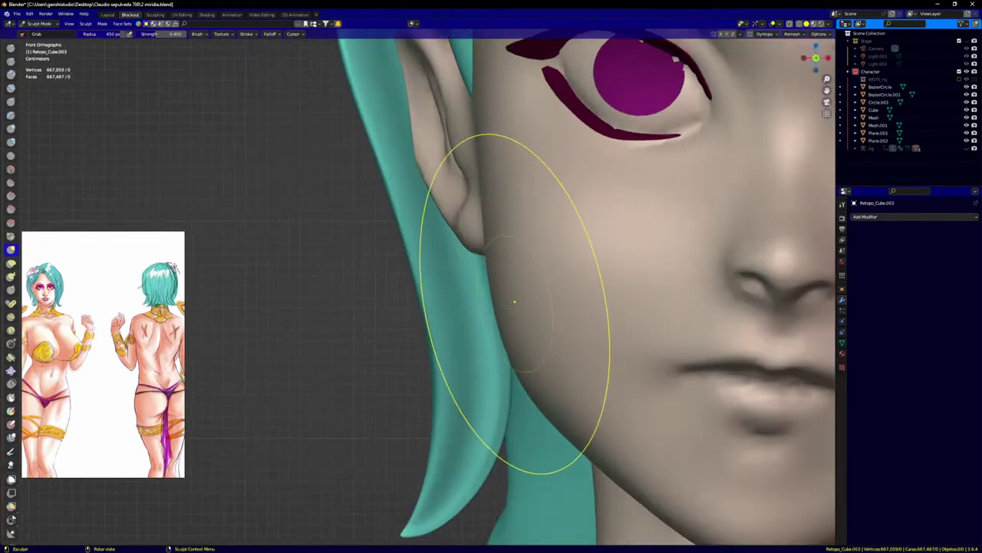
{"action": "middle_click_drag", "start_coordinate": [487, 230], "coordinate": [502, 312]}
{"action": "scroll", "coordinate": [502, 312], "scroll_direction": "down", "scroll_amount": 5}
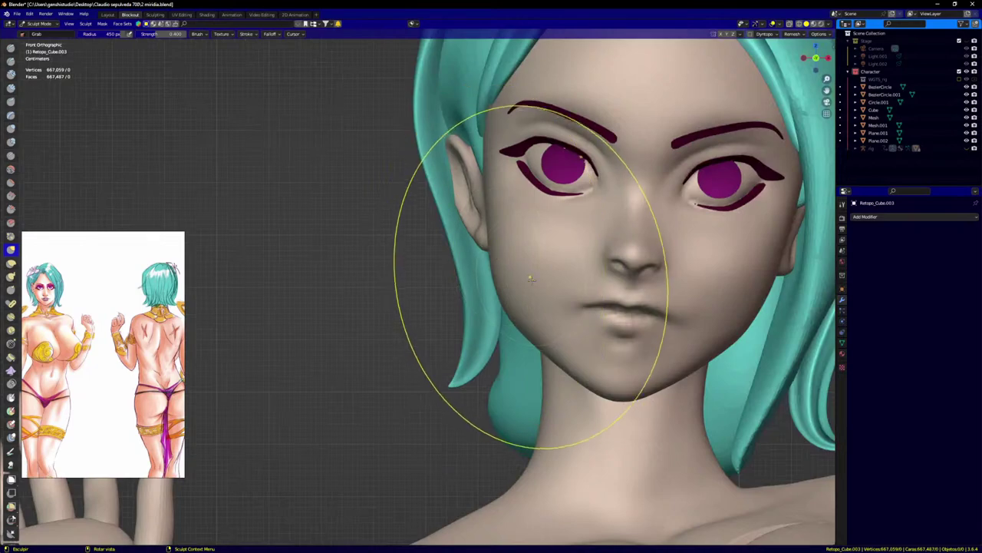
{"action": "scroll", "coordinate": [574, 330], "scroll_direction": "up", "scroll_amount": 4}
{"action": "scroll", "coordinate": [508, 299], "scroll_direction": "up", "scroll_amount": 3}
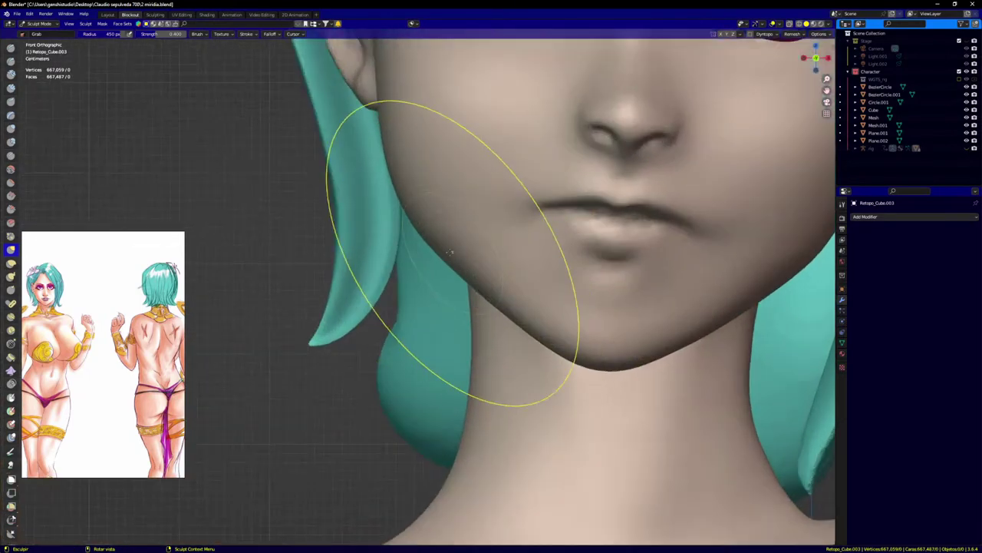
{"action": "left_click_drag", "start_coordinate": [431, 244], "coordinate": [435, 246]}
{"action": "scroll", "coordinate": [568, 309], "scroll_direction": "down", "scroll_amount": 1}
{"action": "scroll", "coordinate": [601, 323], "scroll_direction": "up", "scroll_amount": 2}
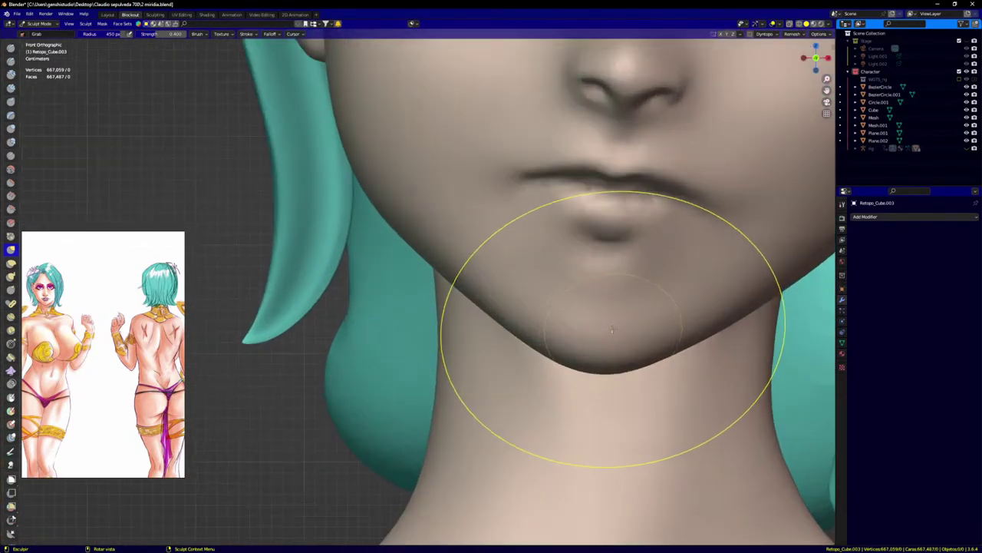
Step: Examine the chin and mouth up close, and compare the face with the whole figure in front view
{"action": "scroll", "coordinate": [566, 201], "scroll_direction": "up", "scroll_amount": 2}
{"action": "scroll", "coordinate": [519, 175], "scroll_direction": "up", "scroll_amount": 2}
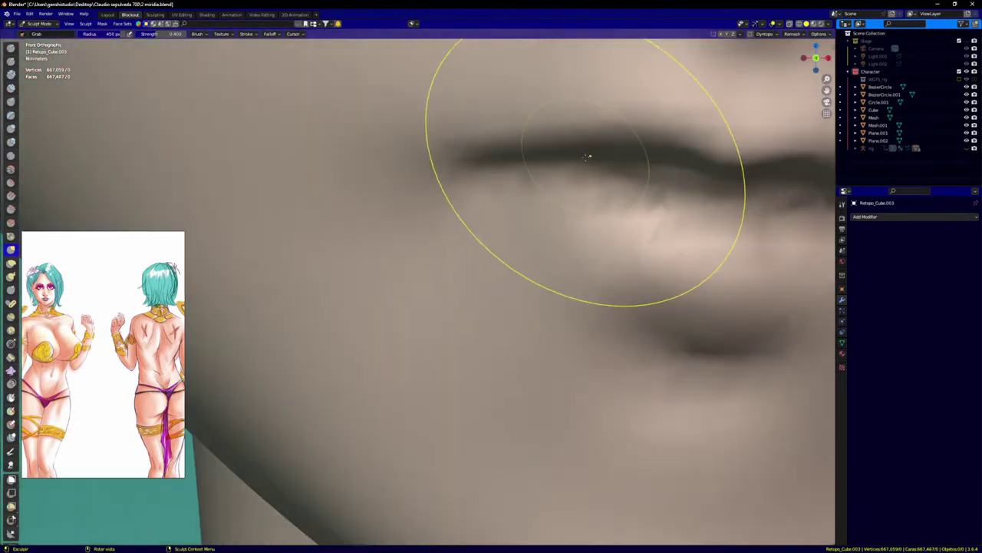
{"action": "scroll", "coordinate": [550, 211], "scroll_direction": "down", "scroll_amount": 3}
{"action": "scroll", "coordinate": [549, 211], "scroll_direction": "down", "scroll_amount": 5}
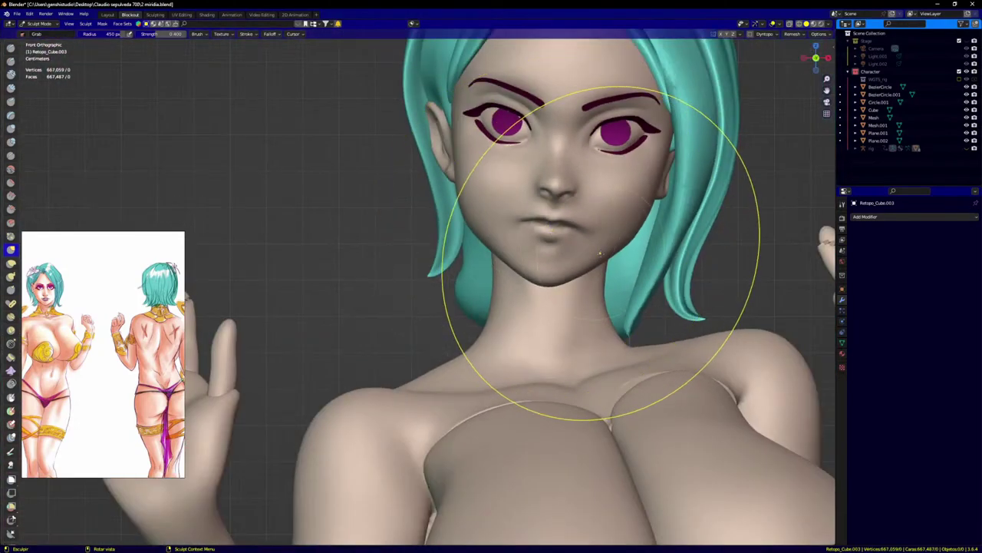
{"action": "scroll", "coordinate": [581, 230], "scroll_direction": "down", "scroll_amount": 2}
{"action": "scroll", "coordinate": [504, 173], "scroll_direction": "up", "scroll_amount": 1}
{"action": "scroll", "coordinate": [503, 184], "scroll_direction": "down", "scroll_amount": 4}
{"action": "mouse_move", "coordinate": [540, 297]}
{"action": "middle_mouse_down", "text": "shift"}
{"action": "mouse_move", "coordinate": [539, 263]}
{"action": "mouse_move", "coordinate": [483, 302]}
{"action": "middle_mouse_up", "text": "shift"}
{"action": "scroll", "coordinate": [502, 218], "scroll_direction": "up", "scroll_amount": 4}
{"action": "scroll", "coordinate": [503, 222], "scroll_direction": "down", "scroll_amount": 1}
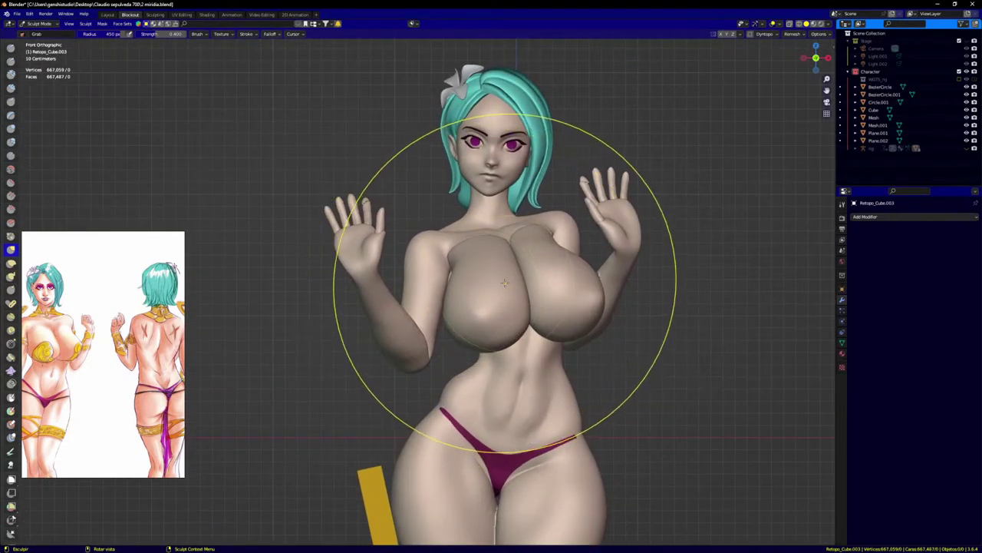
Step: Switch sculpting to the breast mesh on the character's right side and fill out its lower contour with the Inflate/Deflate brush
{"action": "key", "text": "alt+q"}
{"action": "scroll", "coordinate": [504, 282], "scroll_direction": "up", "scroll_amount": 6}
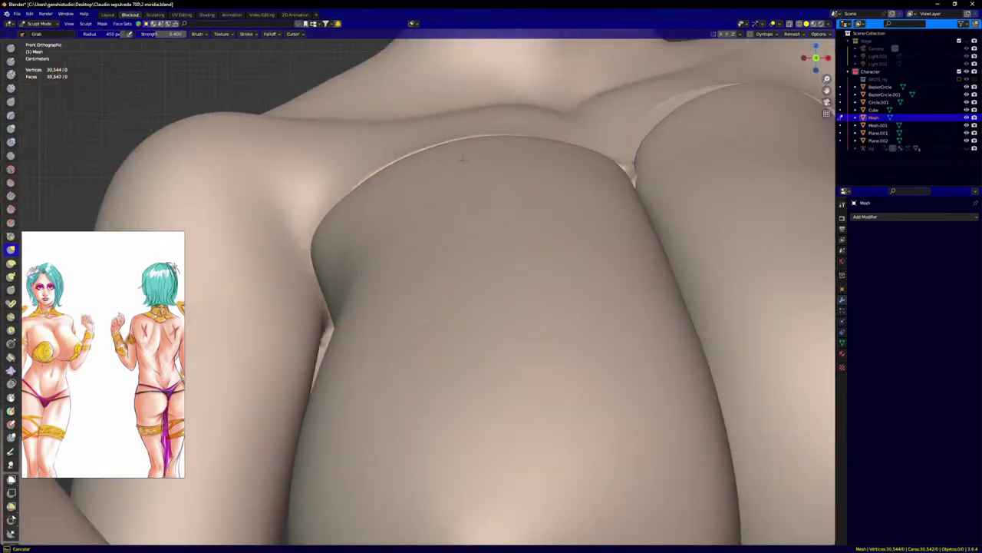
{"action": "scroll", "coordinate": [554, 317], "scroll_direction": "down", "scroll_amount": 5}
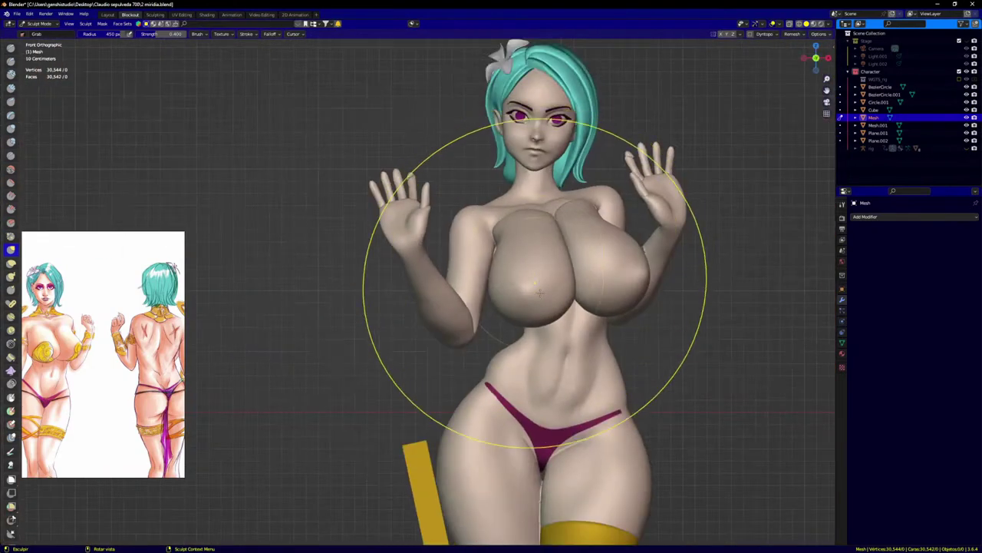
{"action": "scroll", "coordinate": [511, 307], "scroll_direction": "up", "scroll_amount": 6}
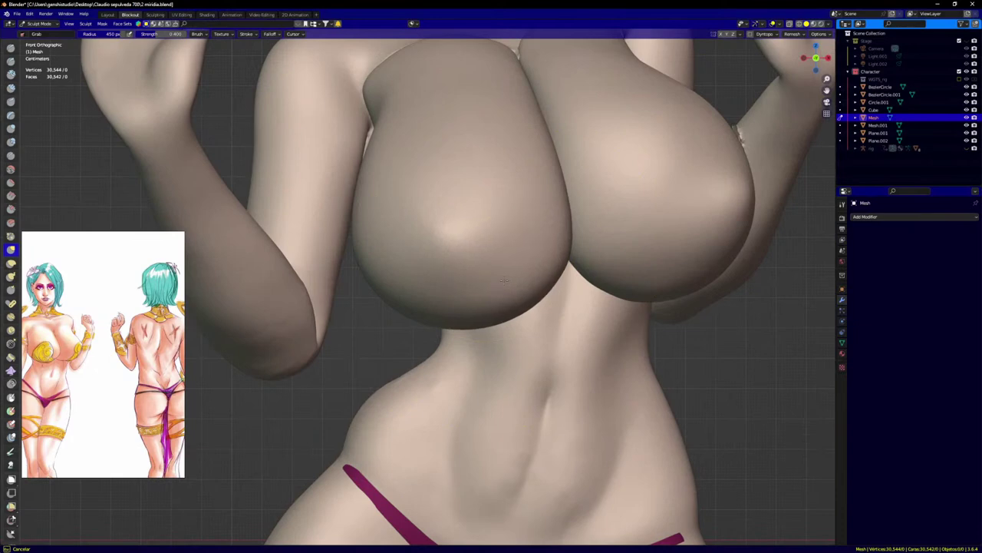
{"action": "key", "text": "i"}
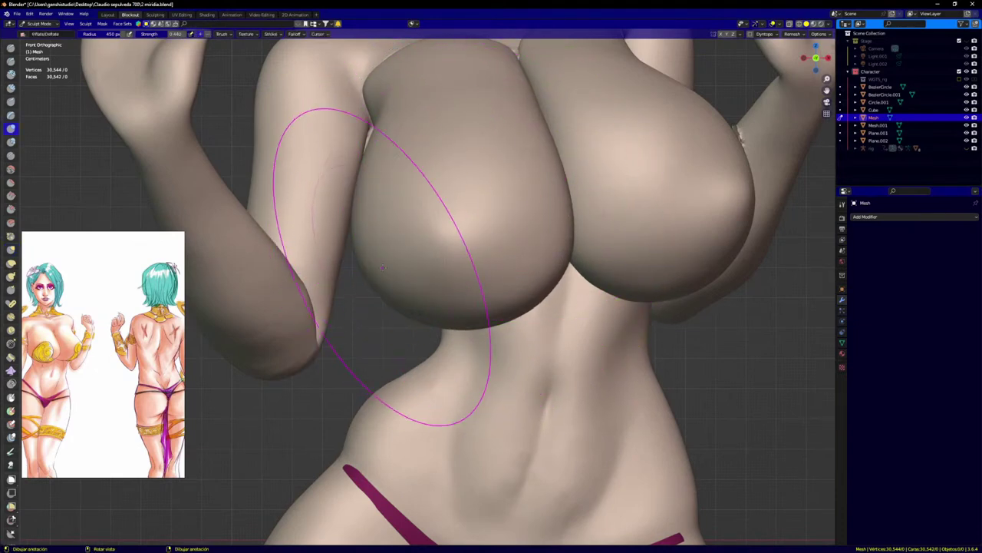
{"action": "scroll", "coordinate": [454, 314], "scroll_direction": "down", "scroll_amount": 6}
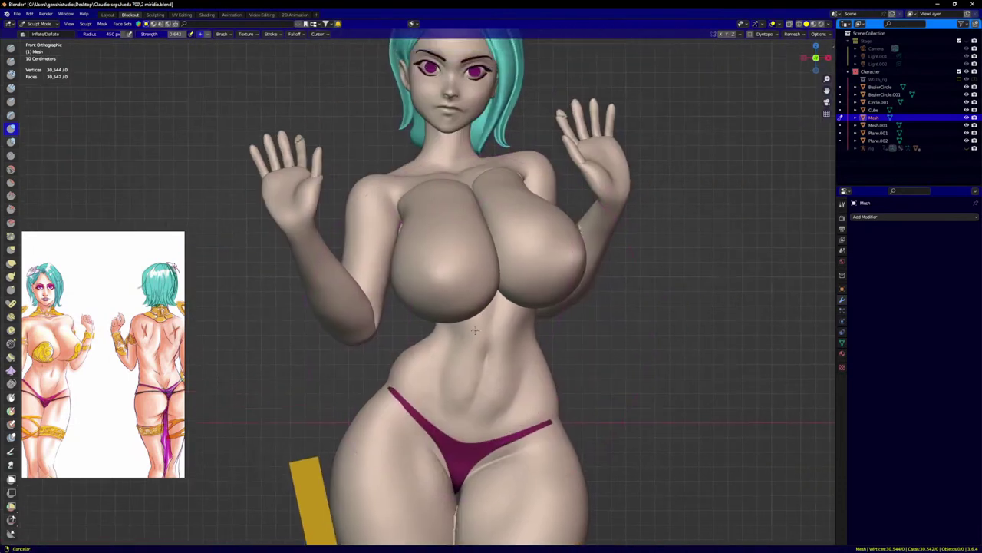
Step: Switch sculpting to the breast mesh on the character's left side and round out its outer side with the Inflate/Deflate brush
{"action": "middle_click_drag", "start_coordinate": [500, 277], "coordinate": [560, 249]}
{"action": "key", "text": "alt+q"}
{"action": "scroll", "coordinate": [553, 230], "scroll_direction": "up", "scroll_amount": 4}
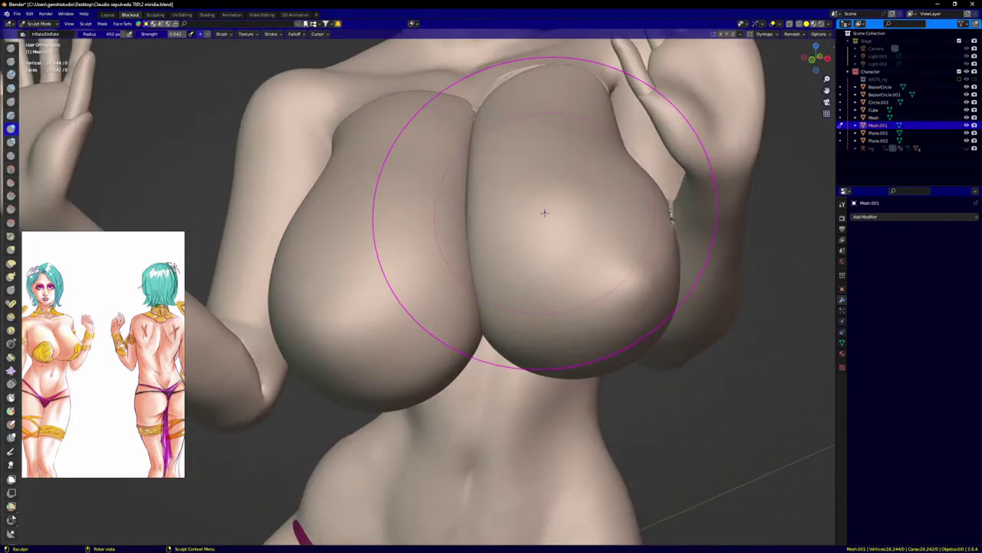
{"action": "scroll", "coordinate": [643, 215], "scroll_direction": "up", "scroll_amount": 3}
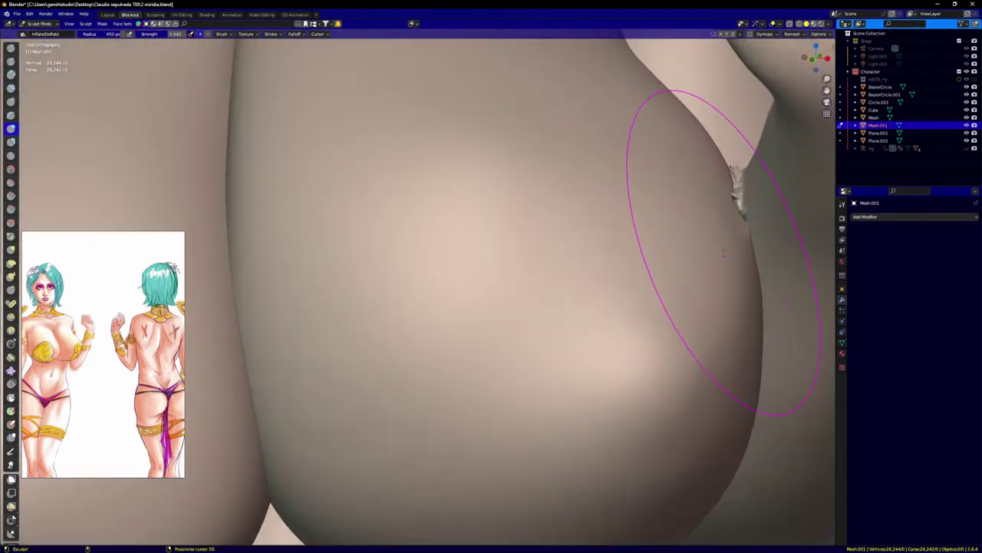
{"action": "scroll", "coordinate": [683, 221], "scroll_direction": "down", "scroll_amount": 5}
{"action": "middle_click_drag", "start_coordinate": [652, 233], "coordinate": [707, 247]}
{"action": "scroll", "coordinate": [679, 235], "scroll_direction": "up", "scroll_amount": 5}
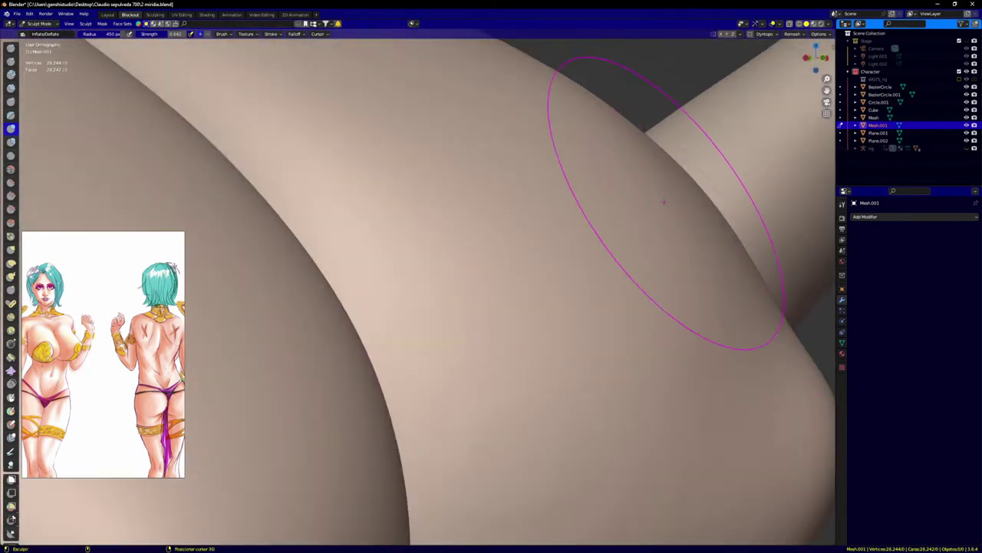
{"action": "scroll", "coordinate": [721, 322], "scroll_direction": "down", "scroll_amount": 5}
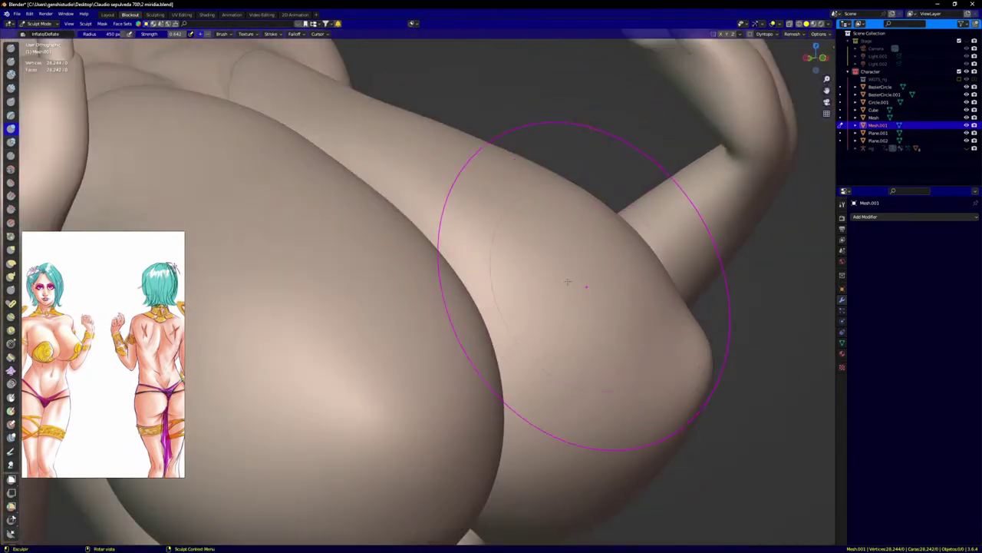
{"action": "key", "text": "KP_1"}
Step: Return to the breast mesh on the character's right side, inflate its lower inner contour, and check the volumes in front view
{"action": "scroll", "coordinate": [530, 318], "scroll_direction": "up", "scroll_amount": 3}
{"action": "mouse_move", "coordinate": [535, 315]}
{"action": "middle_mouse_down"}
{"action": "mouse_move", "coordinate": [645, 301]}
{"action": "mouse_move", "coordinate": [544, 291]}
{"action": "mouse_move", "coordinate": [538, 300]}
{"action": "middle_mouse_up"}
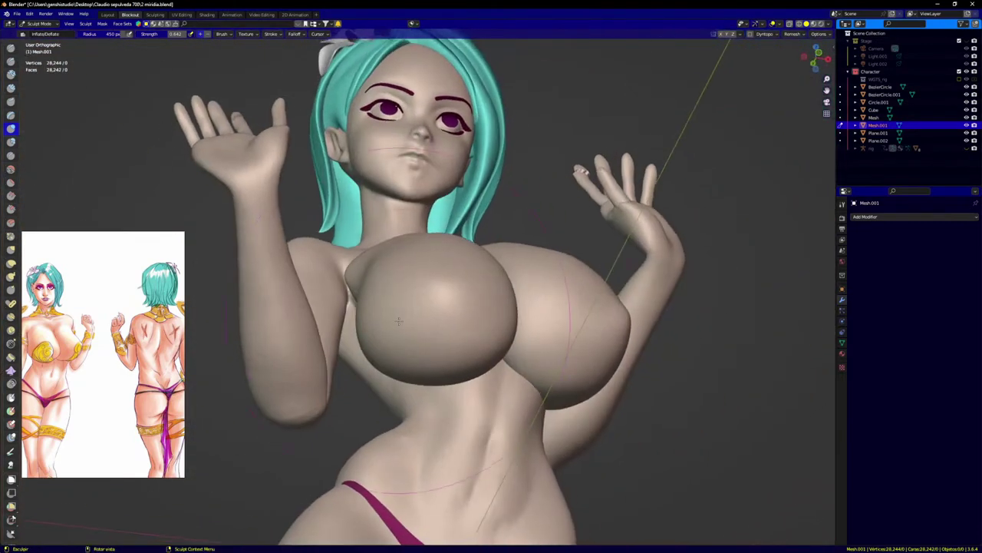
{"action": "scroll", "coordinate": [447, 360], "scroll_direction": "up", "scroll_amount": 4}
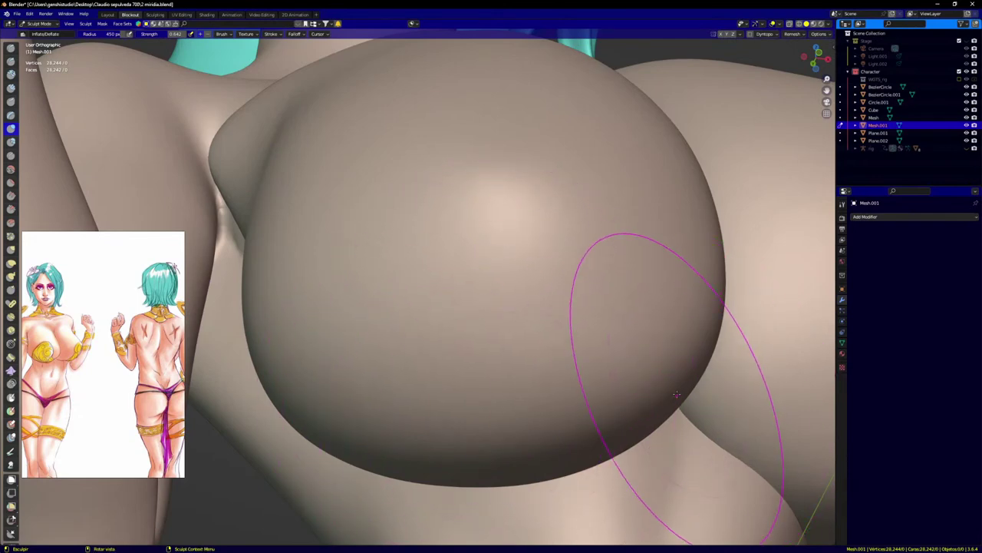
{"action": "middle_click_drag", "start_coordinate": [666, 394], "coordinate": [662, 394]}
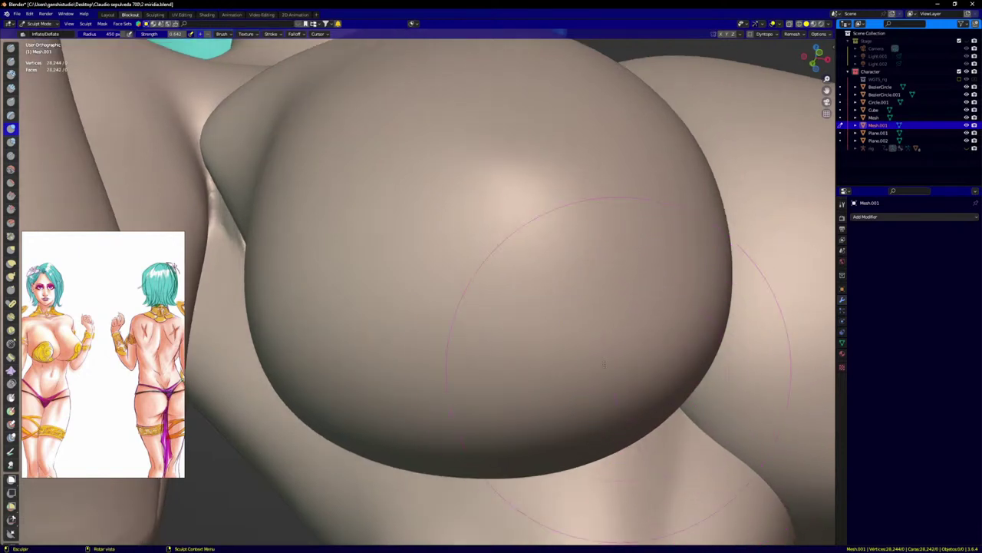
{"action": "key", "text": "alt+q"}
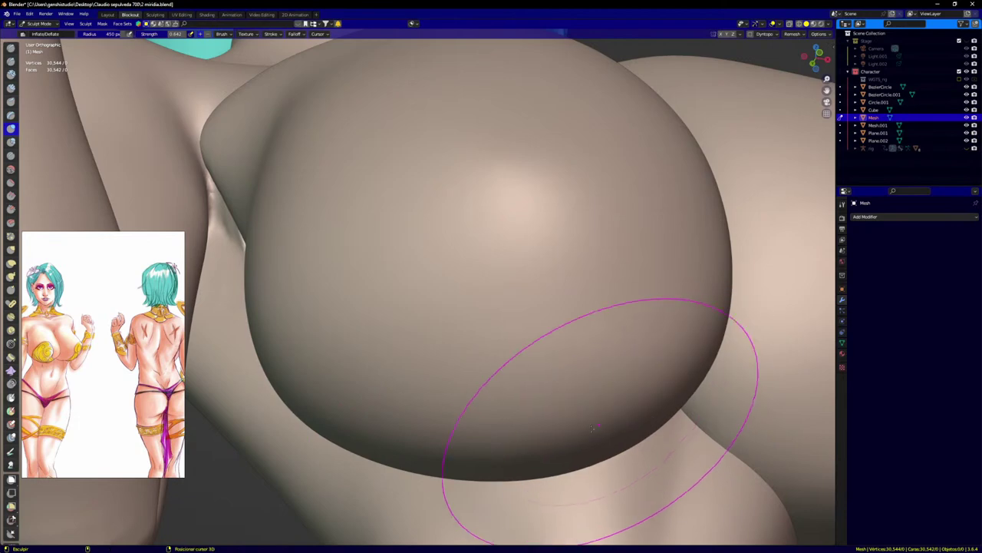
{"action": "scroll", "coordinate": [502, 309], "scroll_direction": "down", "scroll_amount": 6}
{"action": "key", "text": "KP_1"}
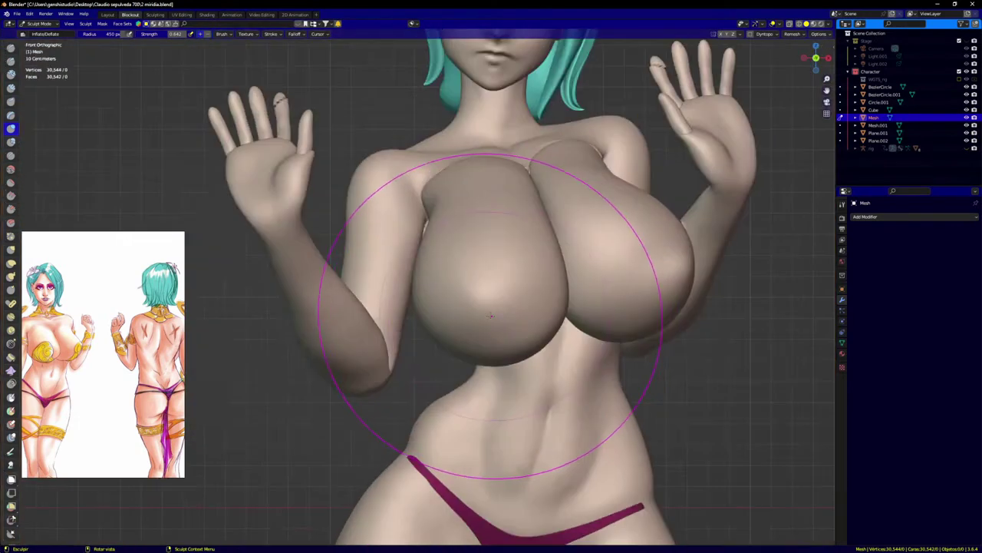
{"action": "scroll", "coordinate": [568, 348], "scroll_direction": "down", "scroll_amount": 4}
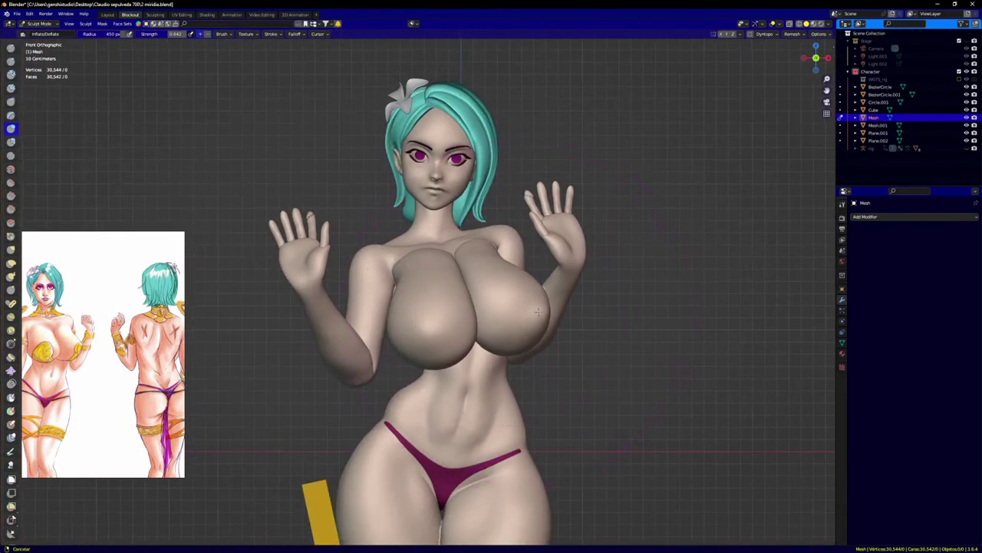
{"action": "scroll", "coordinate": [494, 188], "scroll_direction": "up", "scroll_amount": 4}
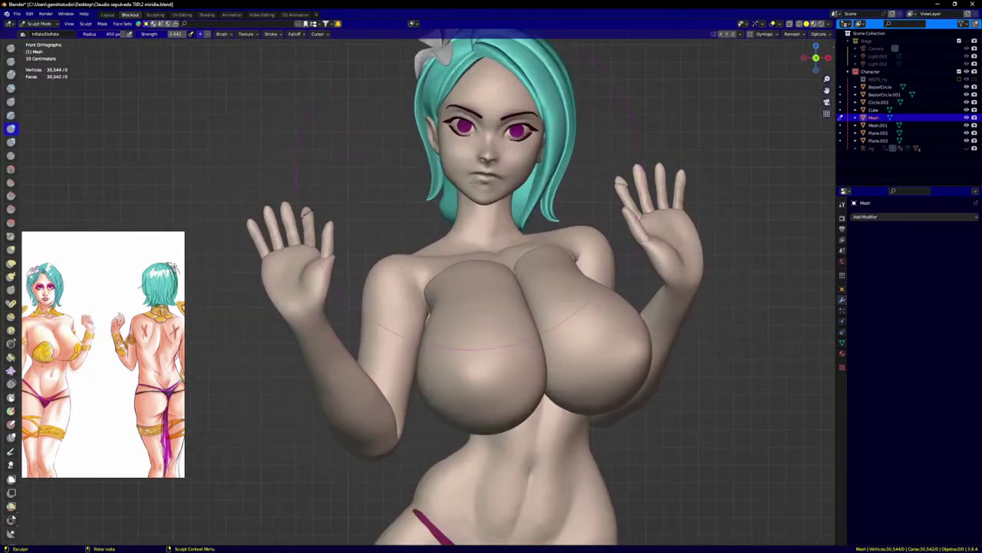
Step: Switch sculpting to the body mesh and sharpen the line between the lips with the Crease brush at a 142 px radius
{"action": "key", "text": "alt+q"}
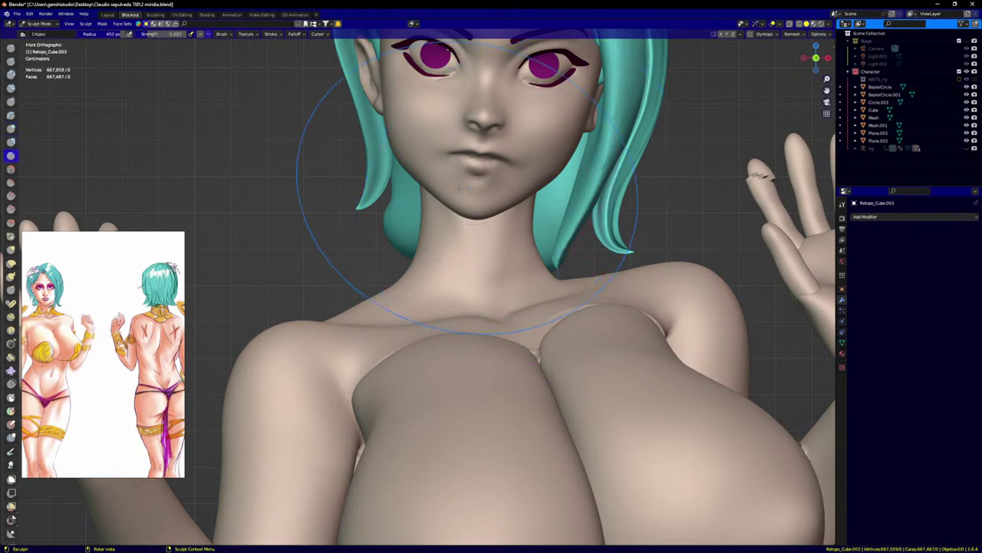
{"action": "key", "text": "f"}
{"action": "left_click", "coordinate": [291, 217]}
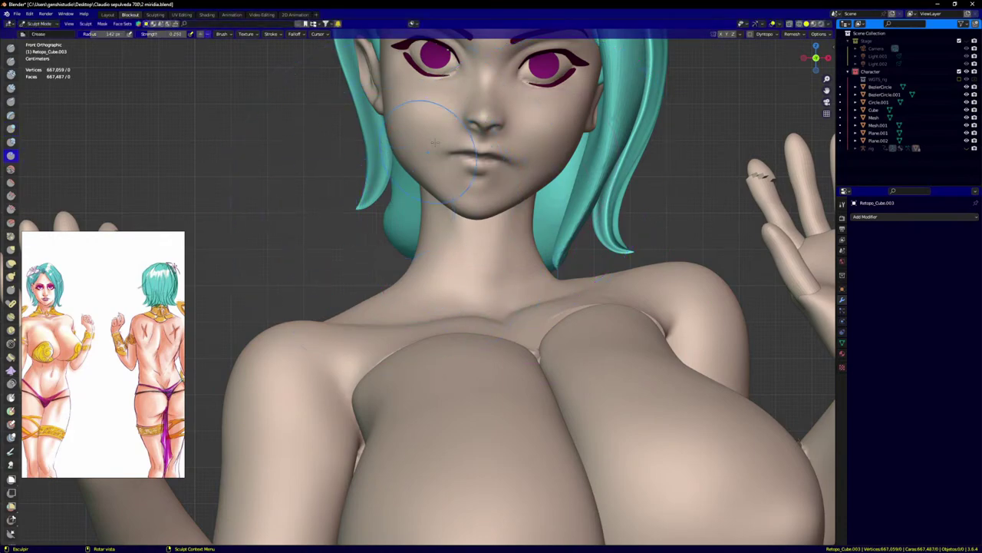
{"action": "scroll", "coordinate": [427, 221], "scroll_direction": "up", "scroll_amount": 10}
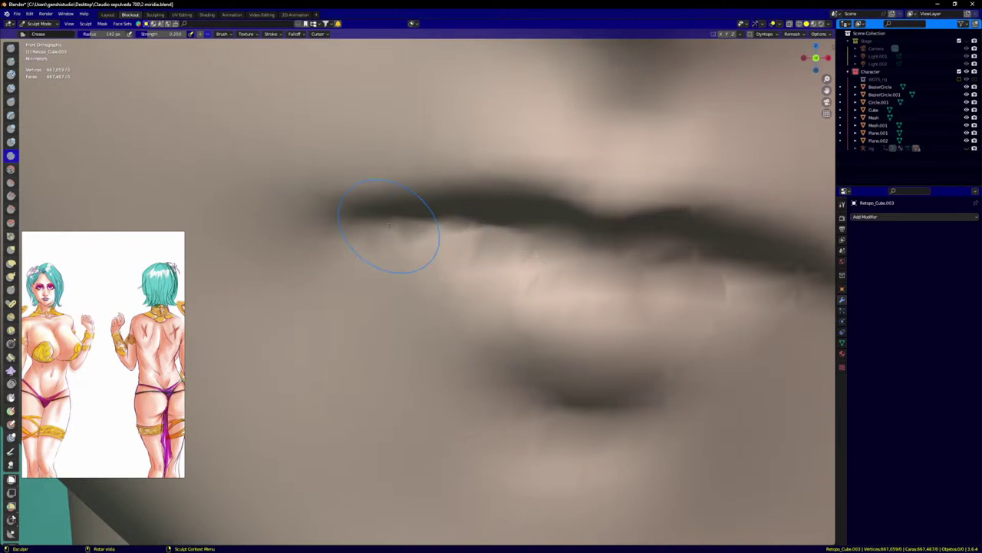
{"action": "left_click_drag", "start_coordinate": [574, 225], "coordinate": [661, 231]}
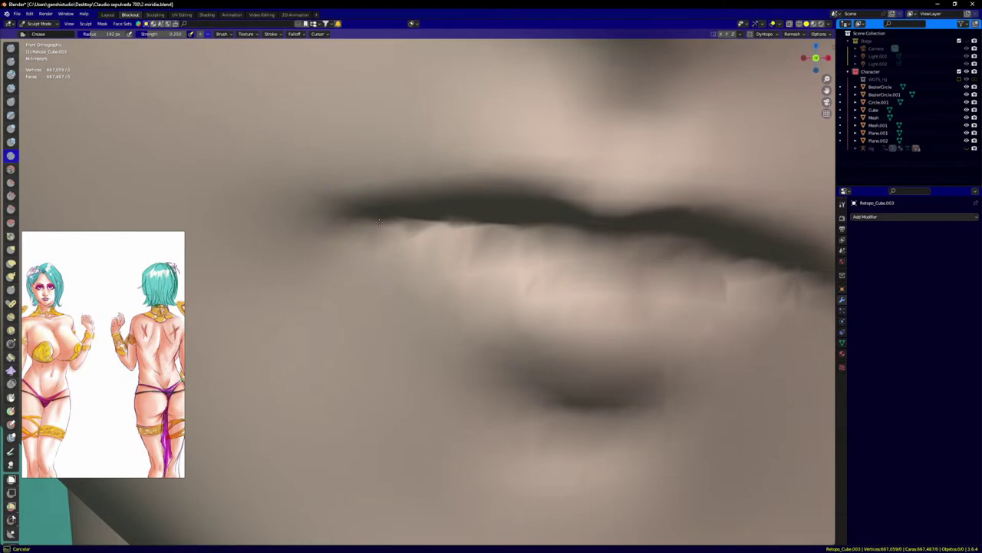
Step: Define the lip line toward the mouth corner on the character's left side with the Crease brush
{"action": "scroll", "coordinate": [478, 225], "scroll_direction": "down", "scroll_amount": 8}
{"action": "scroll", "coordinate": [614, 244], "scroll_direction": "up", "scroll_amount": 9}
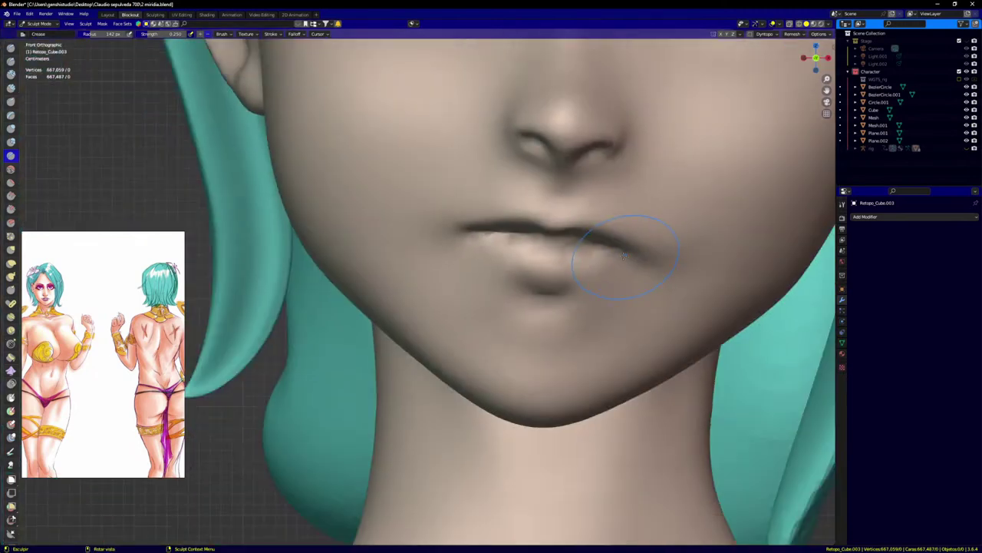
{"action": "scroll", "coordinate": [683, 257], "scroll_direction": "down", "scroll_amount": 5}
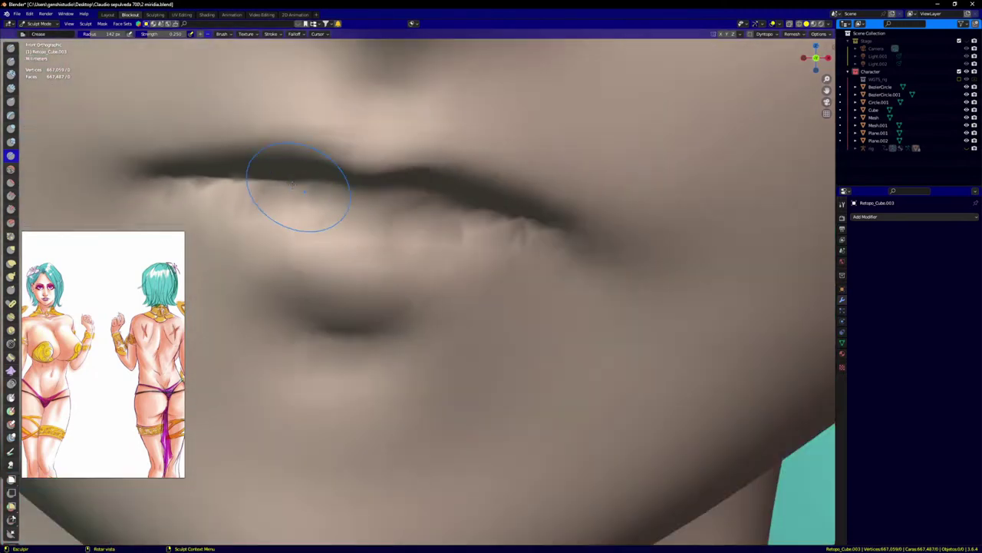
{"action": "scroll", "coordinate": [229, 178], "scroll_direction": "up", "scroll_amount": 5}
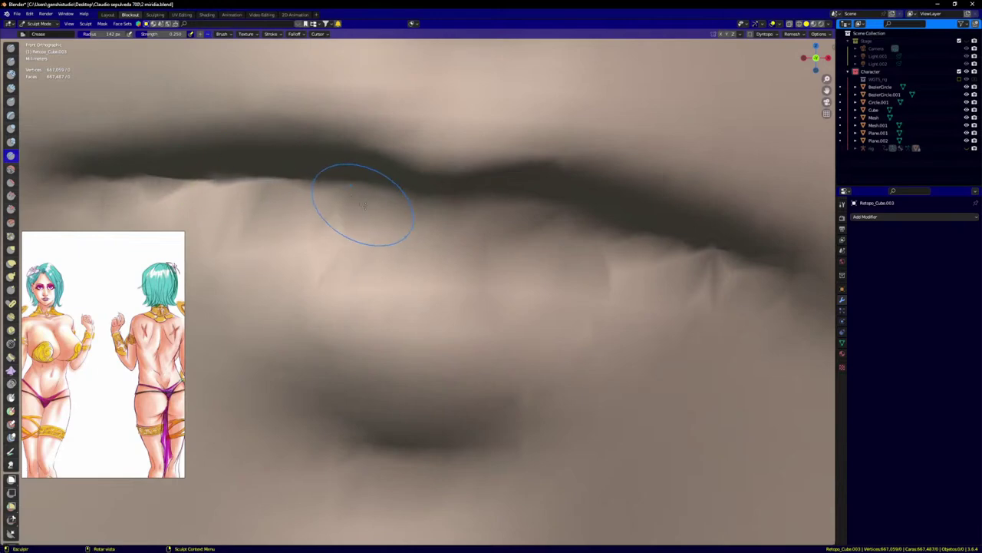
{"action": "scroll", "coordinate": [365, 205], "scroll_direction": "down", "scroll_amount": 10}
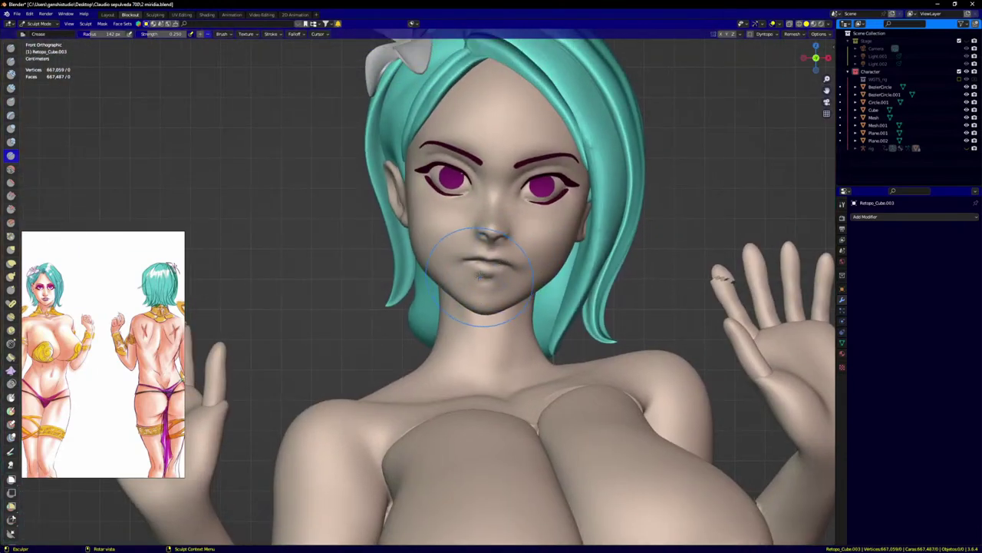
Step: Nudge the mouth corner areas into shape with the Grab brush at a 222 px radius, judging them from front and both side profiles
{"action": "key", "text": "g"}
{"action": "scroll", "coordinate": [464, 257], "scroll_direction": "up", "scroll_amount": 7}
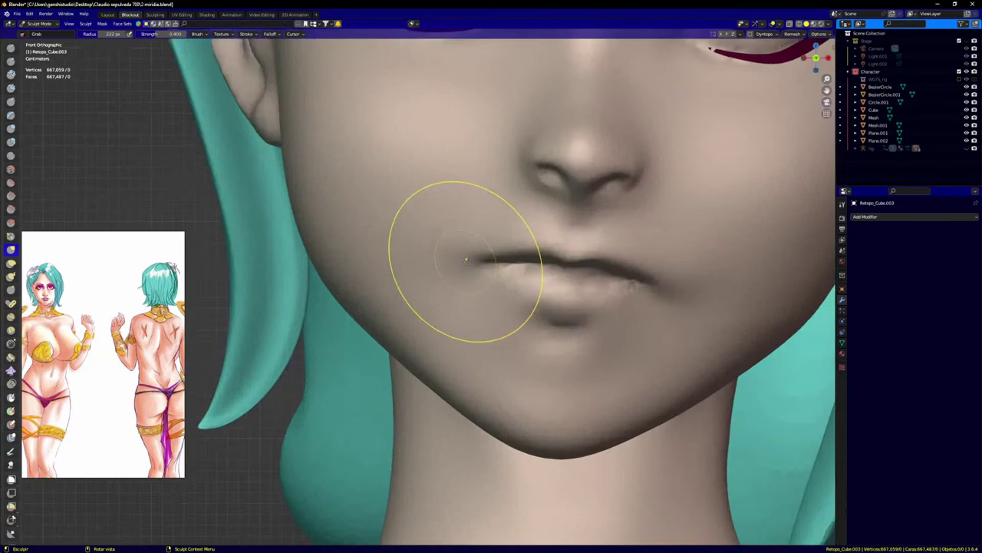
{"action": "mouse_move", "coordinate": [530, 248]}
{"action": "middle_mouse_down"}
{"action": "mouse_move", "coordinate": [461, 263]}
{"action": "mouse_move", "coordinate": [499, 270]}
{"action": "mouse_move", "coordinate": [542, 241]}
{"action": "mouse_move", "coordinate": [493, 307]}
{"action": "mouse_move", "coordinate": [508, 221]}
{"action": "middle_mouse_up"}
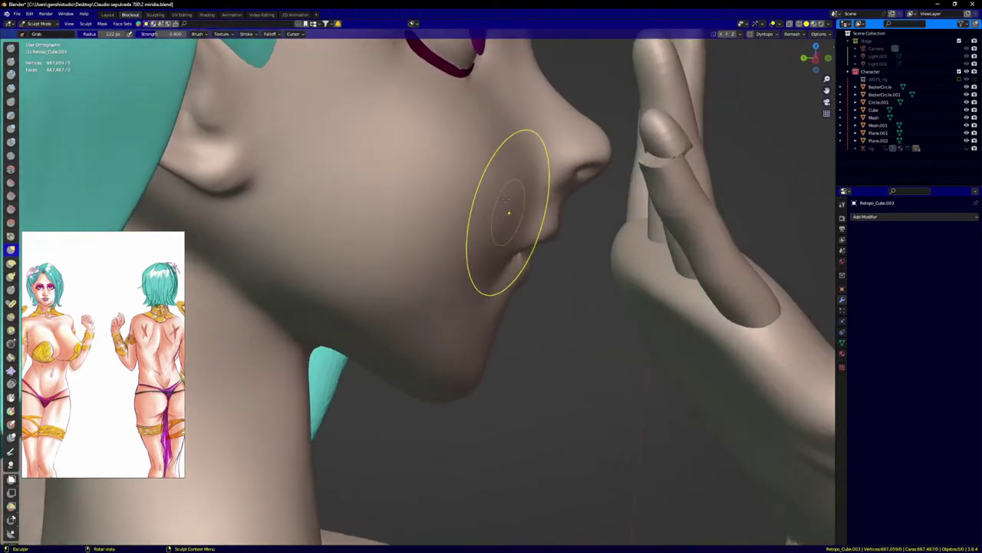
{"action": "mouse_move", "coordinate": [574, 239]}
{"action": "middle_mouse_down"}
{"action": "mouse_move", "coordinate": [498, 237]}
{"action": "mouse_move", "coordinate": [555, 249]}
{"action": "middle_mouse_up"}
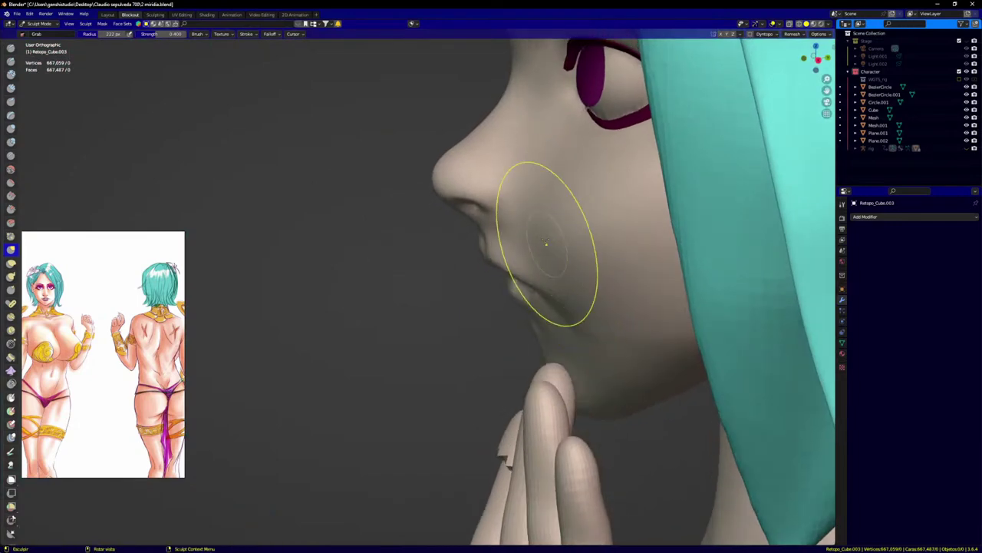
{"action": "key", "text": "KP_1"}
{"action": "scroll", "coordinate": [561, 235], "scroll_direction": "down", "scroll_amount": 9}
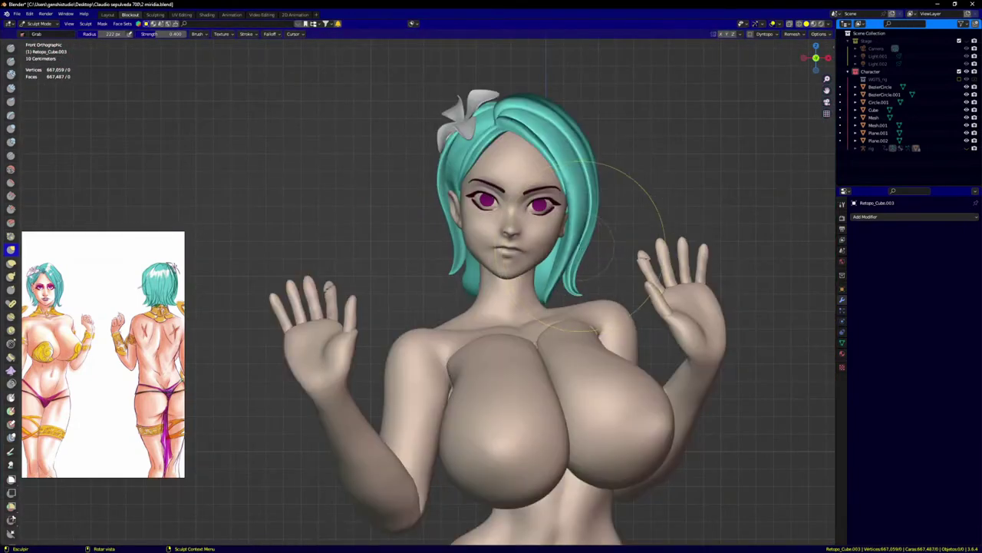
Step: Refine the cheek, jaw and chin contours in front view with the Grab brush at a 278 px radius
{"action": "scroll", "coordinate": [548, 248], "scroll_direction": "up", "scroll_amount": 4}
{"action": "scroll", "coordinate": [547, 247], "scroll_direction": "up", "scroll_amount": 2}
{"action": "left_click", "coordinate": [519, 282]}
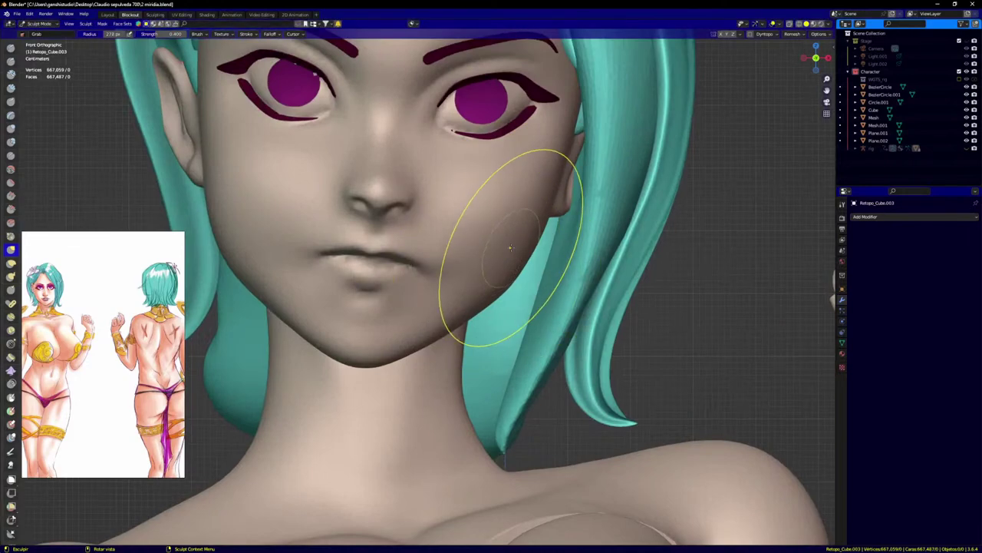
{"action": "scroll", "coordinate": [539, 227], "scroll_direction": "down", "scroll_amount": 3}
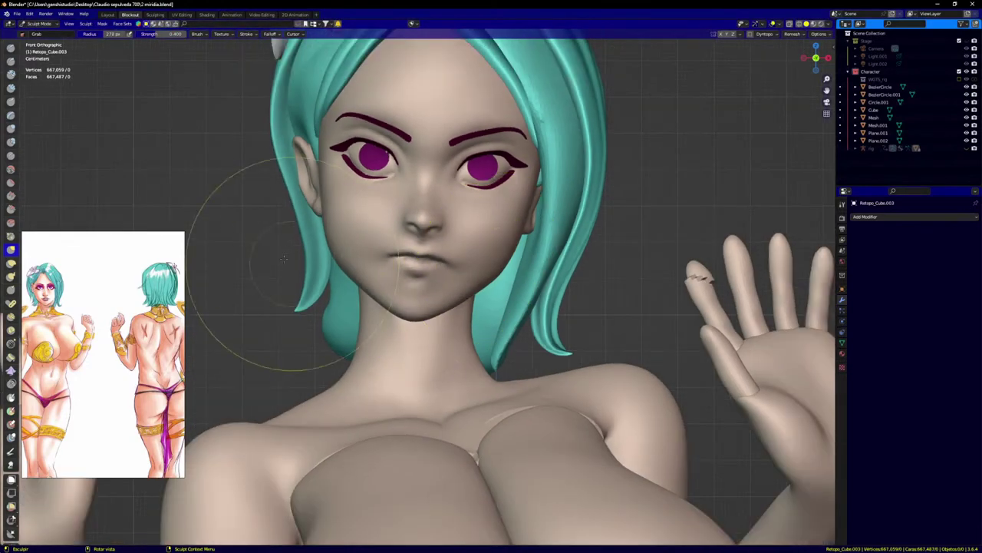
{"action": "scroll", "coordinate": [291, 330], "scroll_direction": "up", "scroll_amount": 4}
{"action": "scroll", "coordinate": [430, 269], "scroll_direction": "up", "scroll_amount": 2}
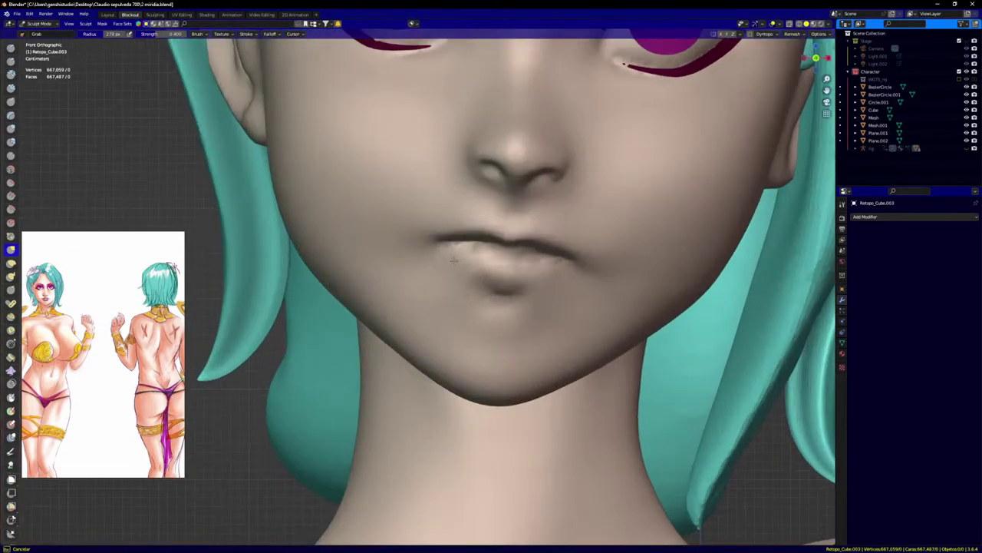
{"action": "scroll", "coordinate": [476, 300], "scroll_direction": "down", "scroll_amount": 3}
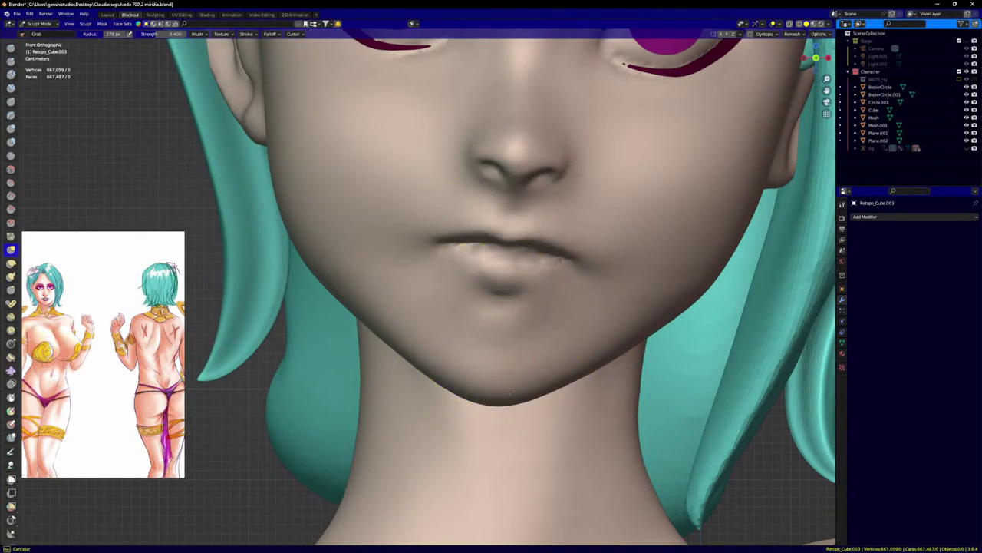
{"action": "scroll", "coordinate": [497, 360], "scroll_direction": "down", "scroll_amount": 2}
{"action": "scroll", "coordinate": [495, 392], "scroll_direction": "down", "scroll_amount": 1}
{"action": "scroll", "coordinate": [522, 373], "scroll_direction": "up", "scroll_amount": 2}
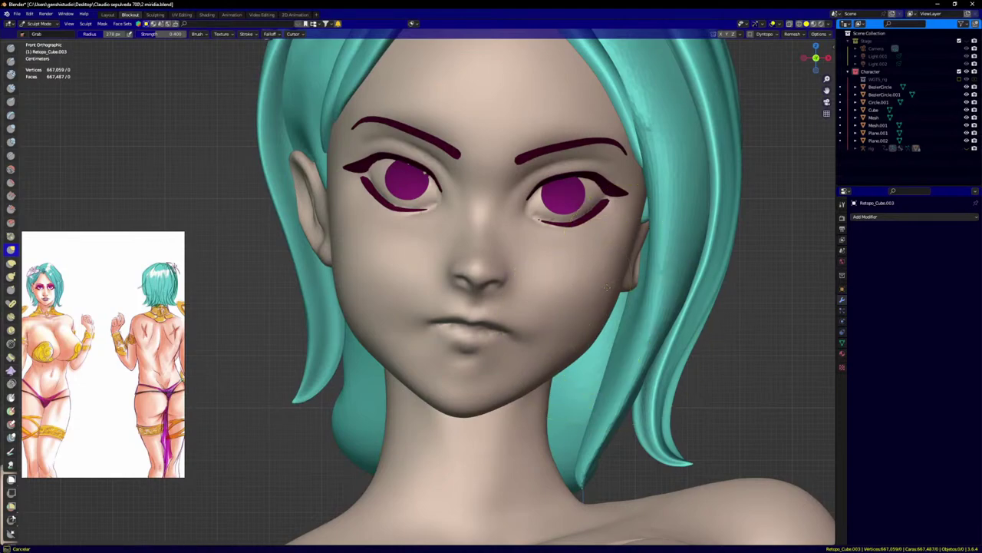
Step: Check the full figure in front view, return to Object Mode, clear the selection and save the file
{"action": "scroll", "coordinate": [492, 246], "scroll_direction": "down", "scroll_amount": 2}
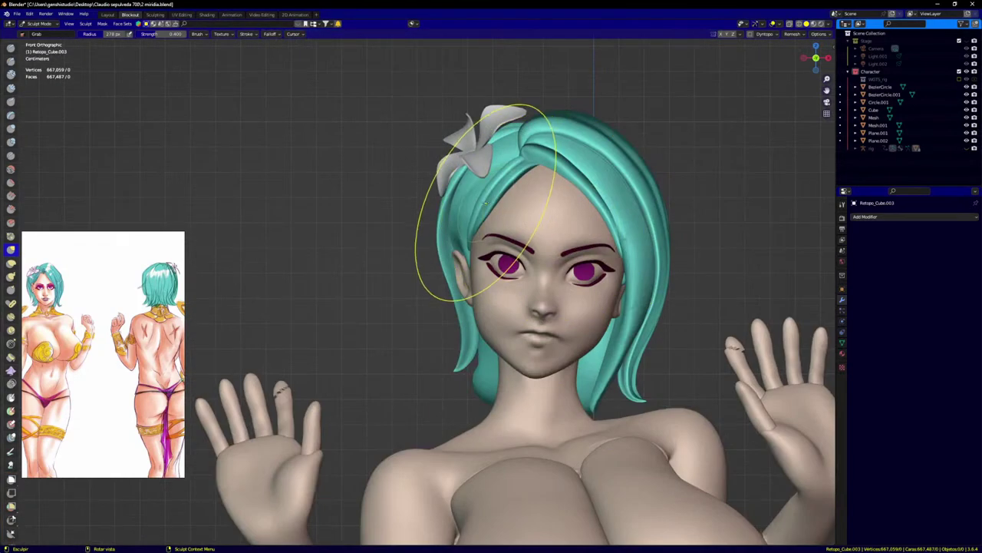
{"action": "scroll", "coordinate": [524, 194], "scroll_direction": "up", "scroll_amount": 1}
{"action": "scroll", "coordinate": [520, 193], "scroll_direction": "down", "scroll_amount": 2}
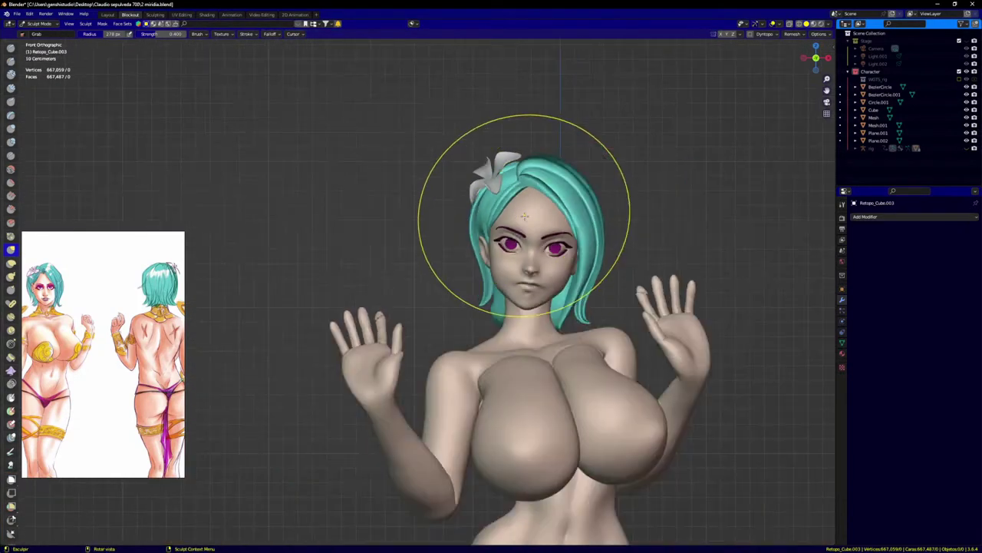
{"action": "scroll", "coordinate": [509, 245], "scroll_direction": "down", "scroll_amount": 2}
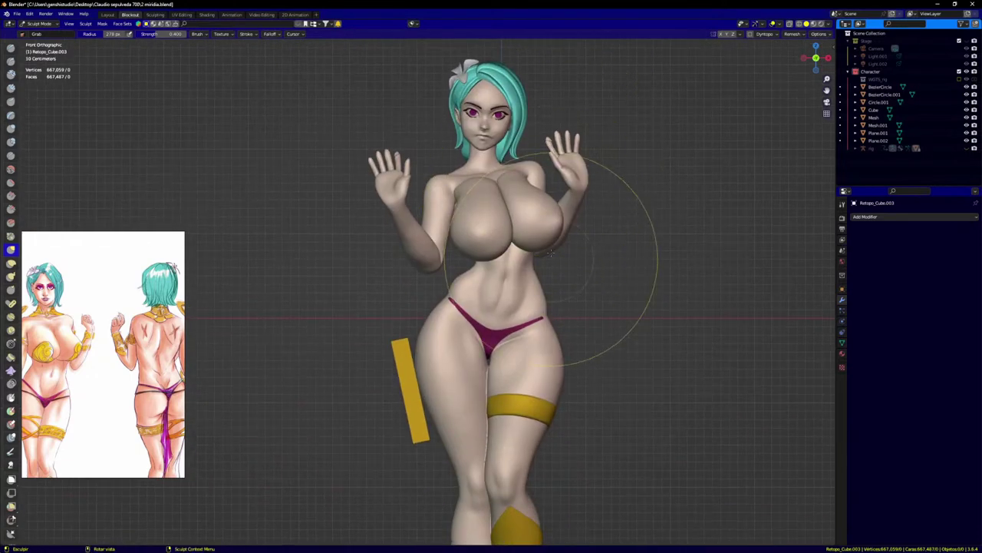
{"action": "mouse_move", "coordinate": [551, 259]}
{"action": "middle_mouse_down", "text": "shift"}
{"action": "mouse_move", "coordinate": [544, 179]}
{"action": "mouse_move", "coordinate": [559, 266]}
{"action": "middle_mouse_up", "text": "shift"}
{"action": "key", "text": "ctrl+Tab"}
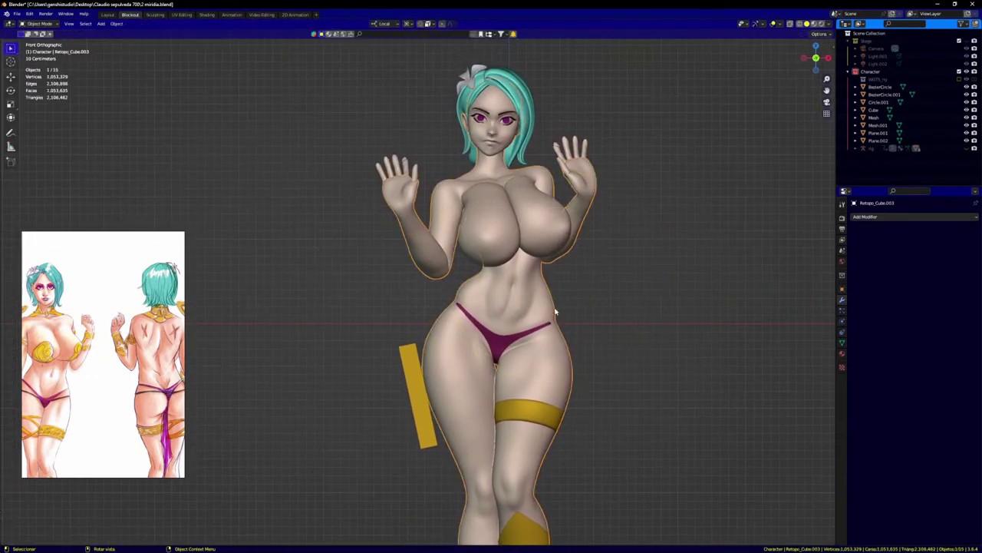
{"action": "left_click", "coordinate": [644, 315]}
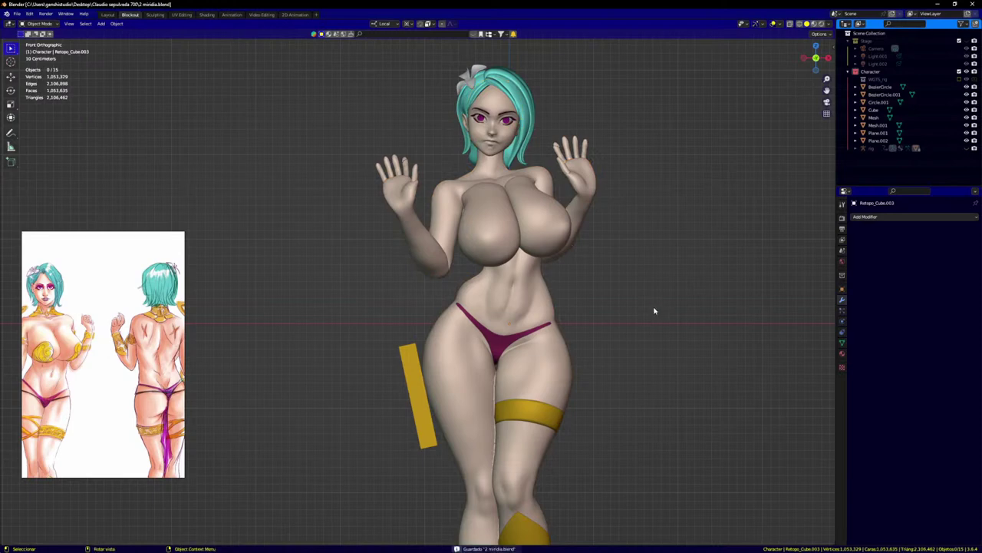
Step: Switch sculpting to the breast mesh on the character's left side and adjust its outer contour with the Grab brush
{"action": "left_click", "coordinate": [543, 224]}
{"action": "key", "text": "ctrl+Tab"}
{"action": "left_click", "coordinate": [663, 403]}
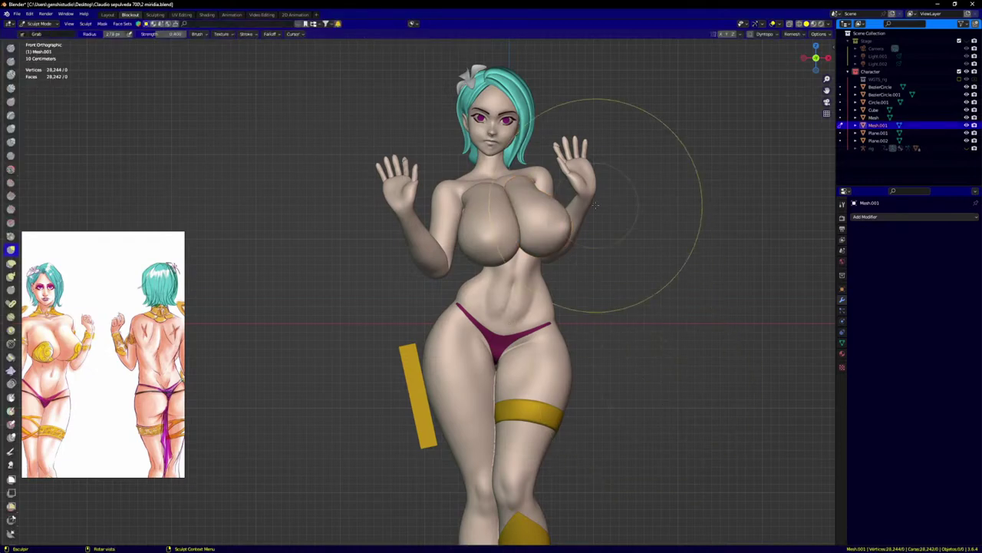
{"action": "key", "text": "KP_Decimal"}
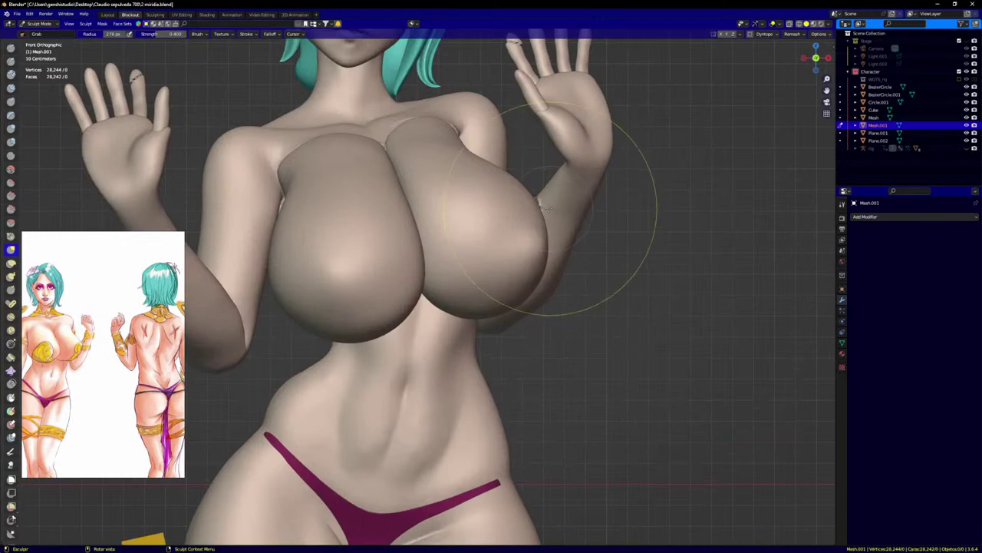
{"action": "scroll", "coordinate": [524, 214], "scroll_direction": "up", "scroll_amount": 2}
{"action": "middle_click_drag", "start_coordinate": [524, 214], "coordinate": [542, 191]}
{"action": "scroll", "coordinate": [541, 191], "scroll_direction": "up", "scroll_amount": 1}
{"action": "scroll", "coordinate": [542, 192], "scroll_direction": "down", "scroll_amount": 1}
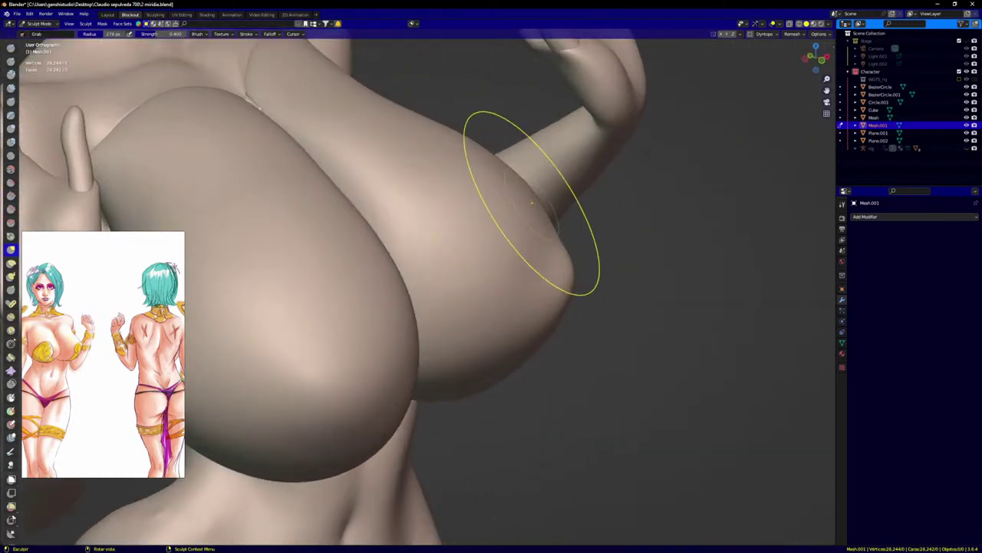
{"action": "scroll", "coordinate": [540, 267], "scroll_direction": "down", "scroll_amount": 4}
{"action": "key", "text": "KP_1"}
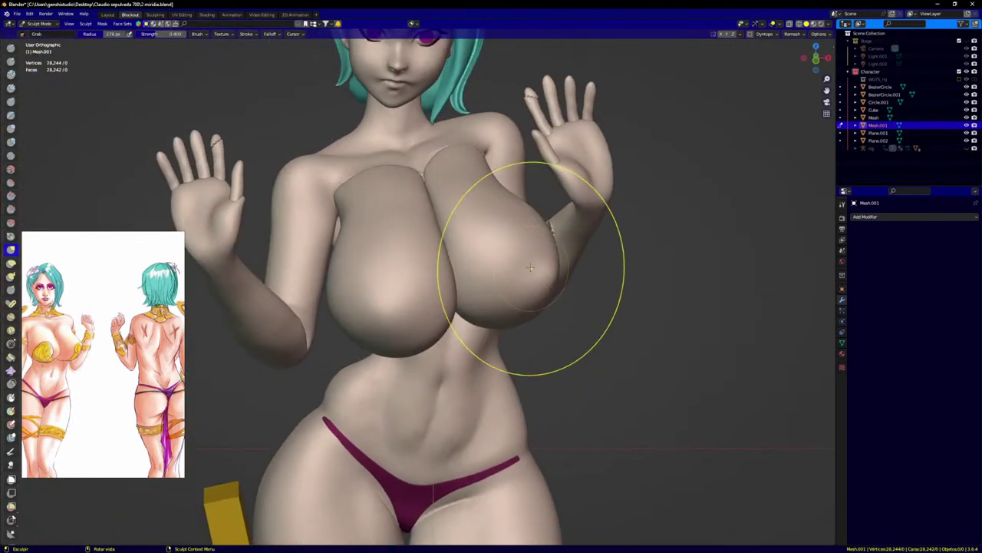
Step: Shape the upper outer edge of the same breast where it meets the arm with the Grab brush
{"action": "scroll", "coordinate": [537, 241], "scroll_direction": "up", "scroll_amount": 4}
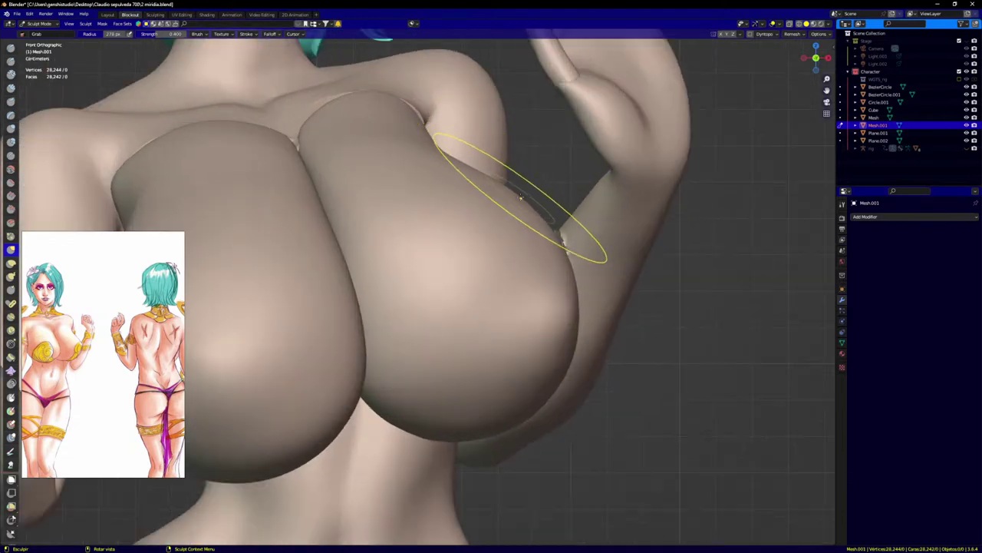
{"action": "mouse_move", "coordinate": [511, 193]}
{"action": "middle_mouse_down"}
{"action": "mouse_move", "coordinate": [530, 215]}
{"action": "mouse_move", "coordinate": [516, 237]}
{"action": "mouse_move", "coordinate": [537, 230]}
{"action": "middle_mouse_up"}
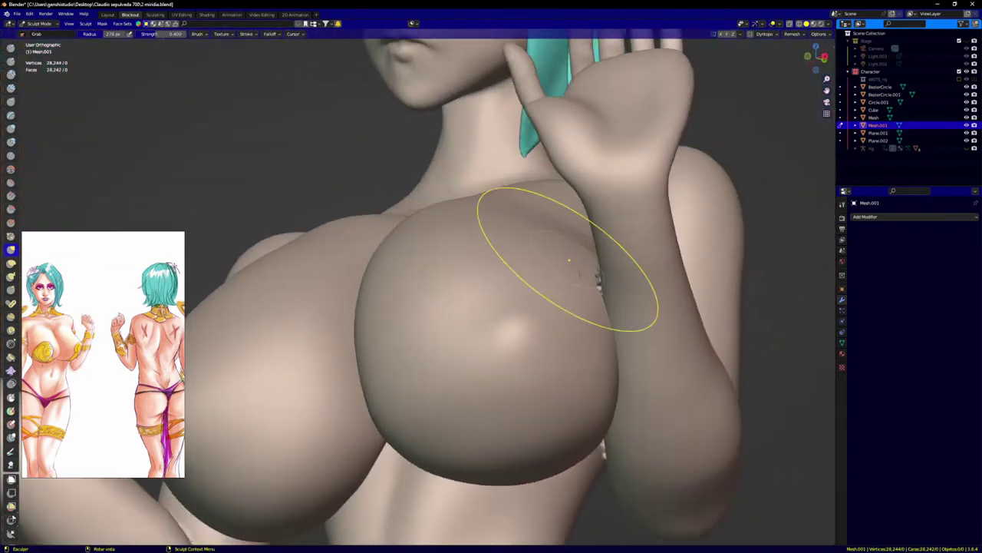
{"action": "left_click_drag", "start_coordinate": [600, 248], "coordinate": [599, 250]}
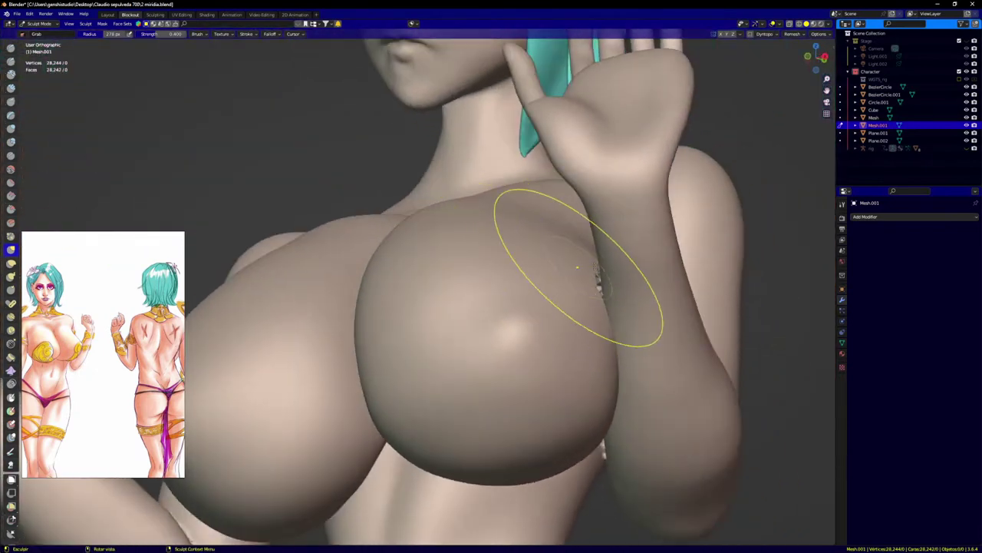
{"action": "key", "text": "KP_1"}
{"action": "scroll", "coordinate": [594, 291], "scroll_direction": "down", "scroll_amount": 4}
{"action": "middle_click_drag", "start_coordinate": [592, 289], "coordinate": [514, 227], "text": "shift"}
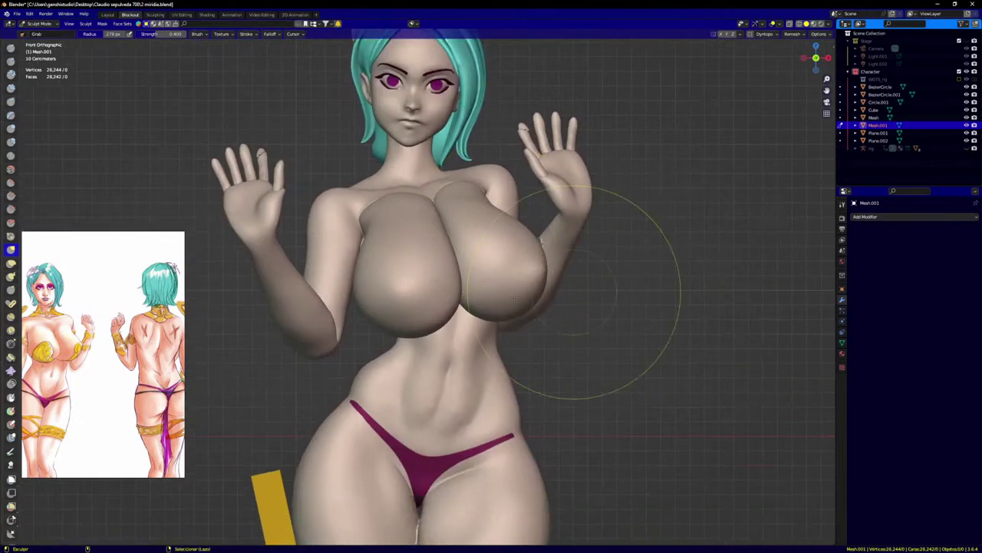
Step: Return to Object Mode, clear the selection and enlarge the reference art around the raised forearm and its gold bracelets
{"action": "key", "text": "ctrl+Tab"}
{"action": "left_click", "coordinate": [701, 369]}
{"action": "scroll", "coordinate": [549, 324], "scroll_direction": "down", "scroll_amount": 3}
{"action": "middle_click_drag", "start_coordinate": [614, 323], "coordinate": [630, 272], "text": "shift"}
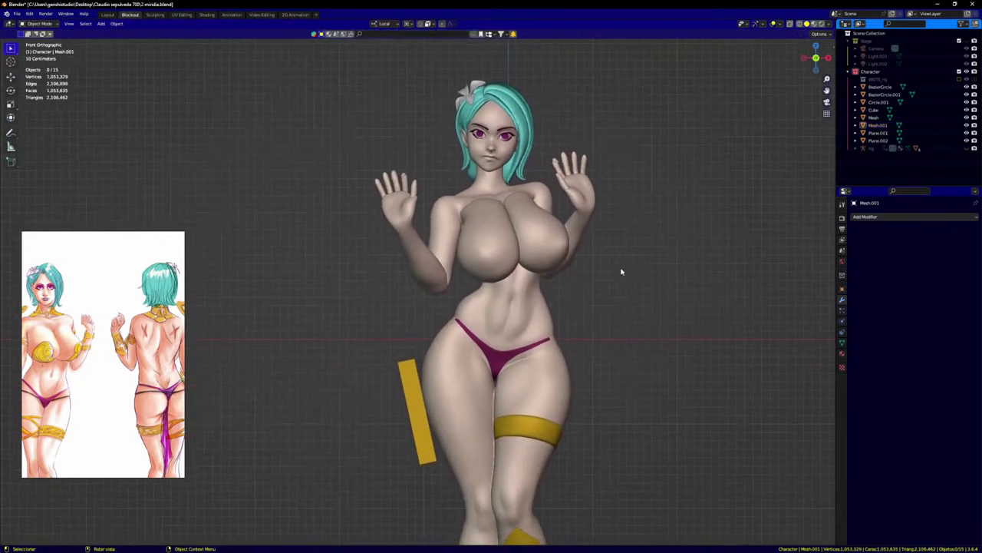
{"action": "scroll", "coordinate": [104, 360], "scroll_direction": "up", "scroll_amount": 5}
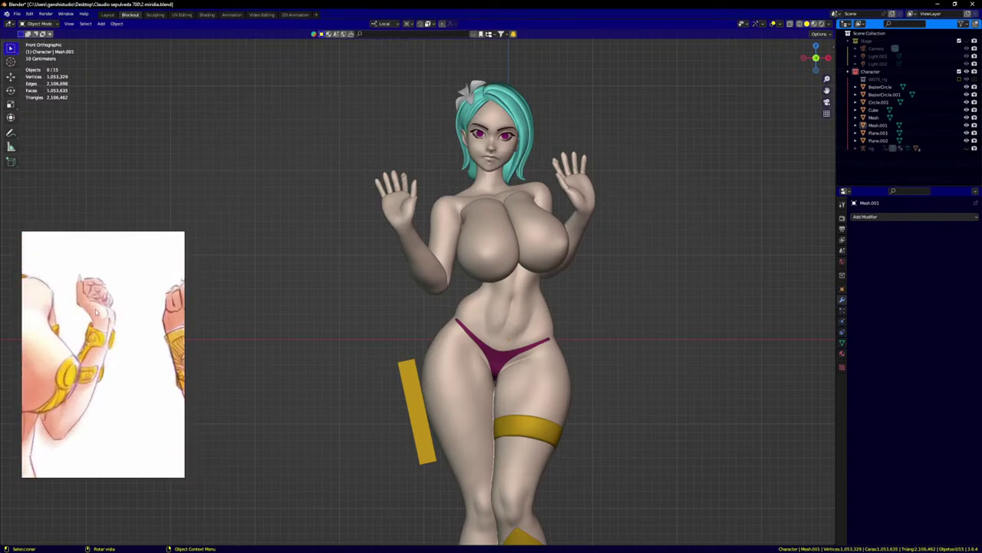
Step: Switch sculpting to the body mesh, set the Grab radius to 54 px and lasso-mask the hand on the character's left side
{"action": "left_click", "coordinate": [593, 198]}
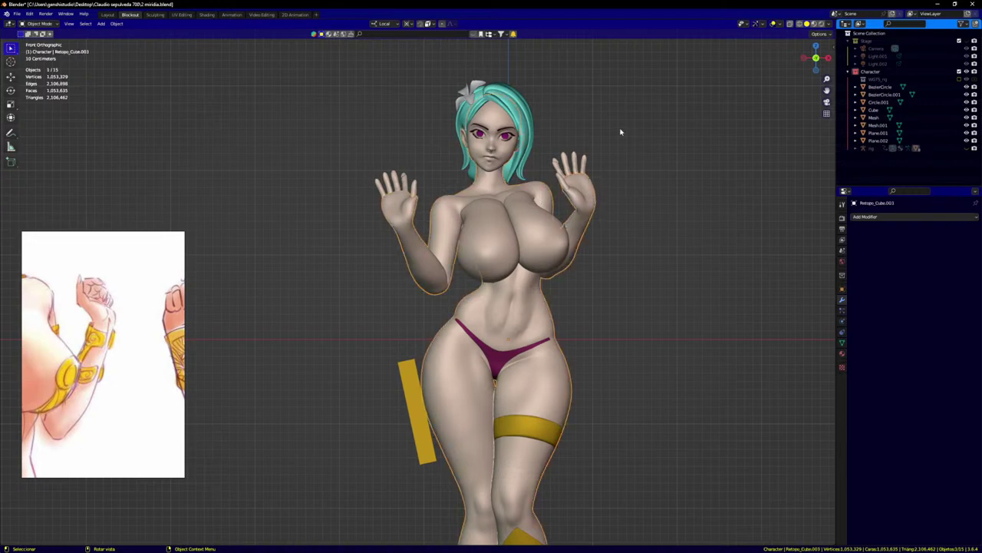
{"action": "key", "text": "ctrl+Tab"}
{"action": "left_click", "coordinate": [630, 307]}
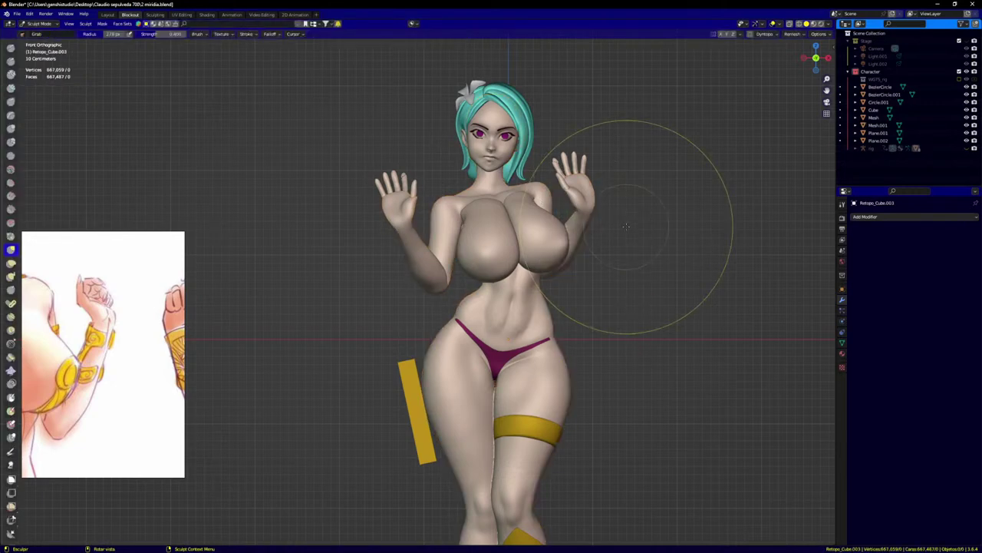
{"action": "scroll", "coordinate": [606, 185], "scroll_direction": "up", "scroll_amount": 4}
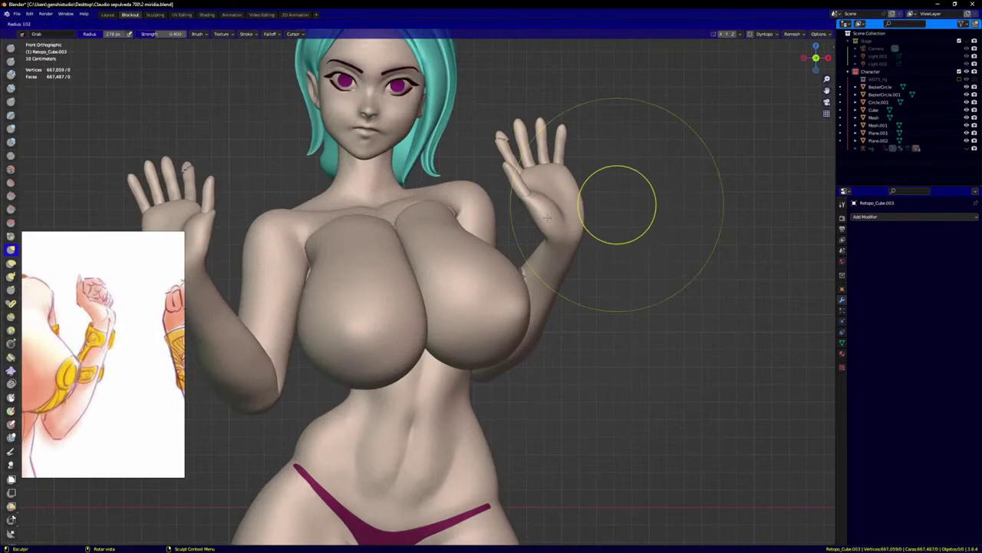
{"action": "left_click", "coordinate": [591, 198]}
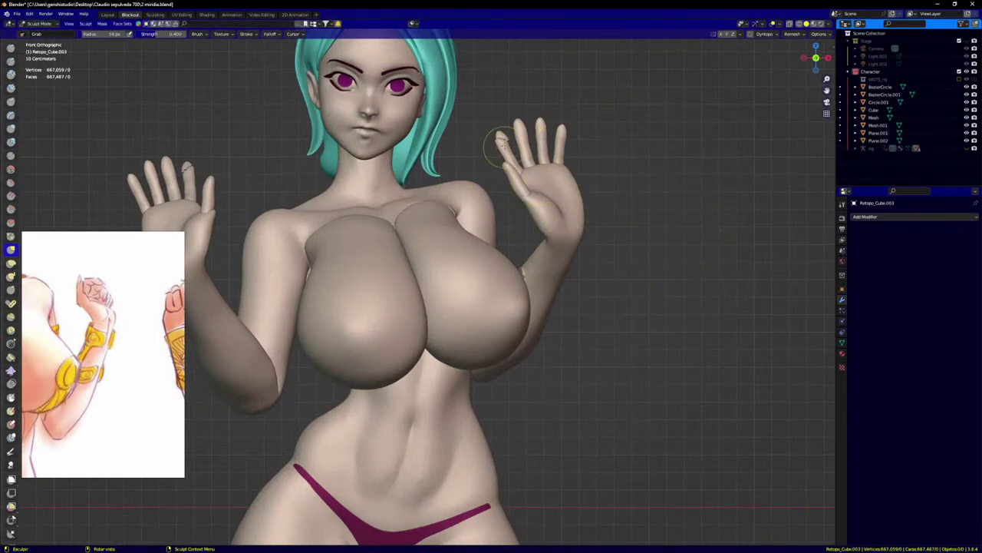
{"action": "left_click_drag", "start_coordinate": [483, 136], "coordinate": [491, 165]}
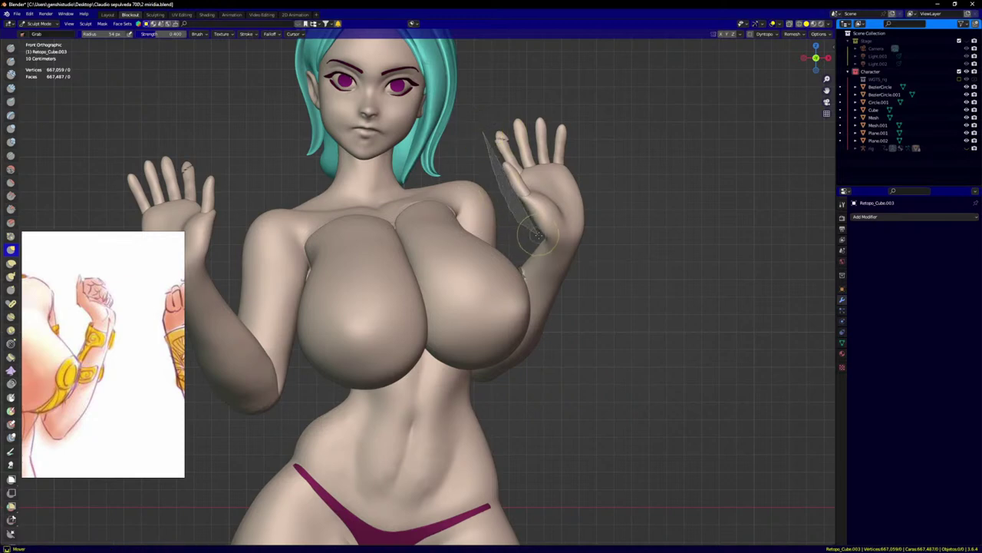
{"action": "mouse_move", "coordinate": [548, 244]}
{"action": "left_mouse_down"}
{"action": "mouse_move", "coordinate": [621, 198]}
{"action": "mouse_move", "coordinate": [612, 105]}
{"action": "left_mouse_up"}
Step: Erase the excess mask from the forearm below the wrist with the Mask brush
{"action": "mouse_move", "coordinate": [654, 199]}
{"action": "middle_mouse_down"}
{"action": "mouse_move", "coordinate": [517, 212]}
{"action": "mouse_move", "coordinate": [329, 274]}
{"action": "mouse_move", "coordinate": [480, 255]}
{"action": "middle_mouse_up"}
{"action": "scroll", "coordinate": [480, 256], "scroll_direction": "up", "scroll_amount": 4}
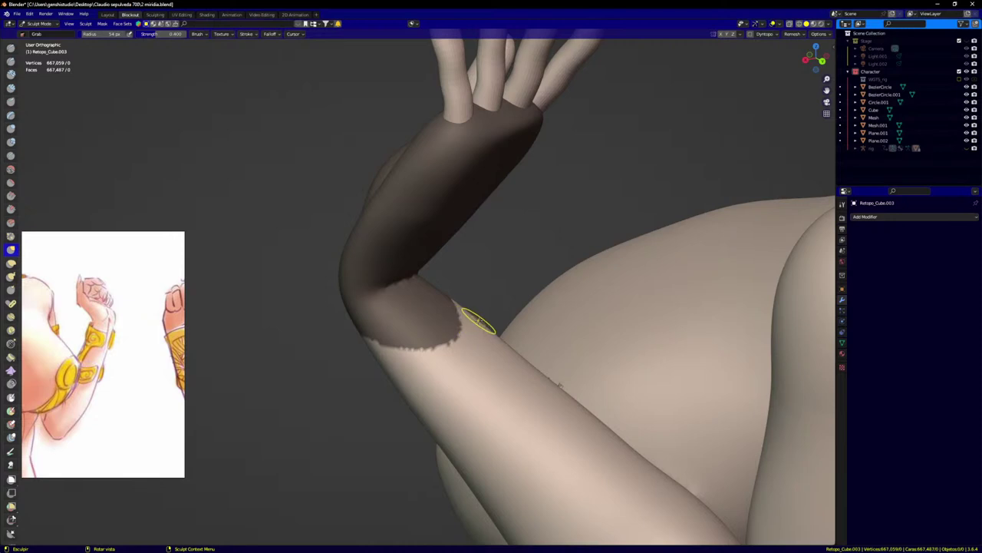
{"action": "key", "text": "m"}
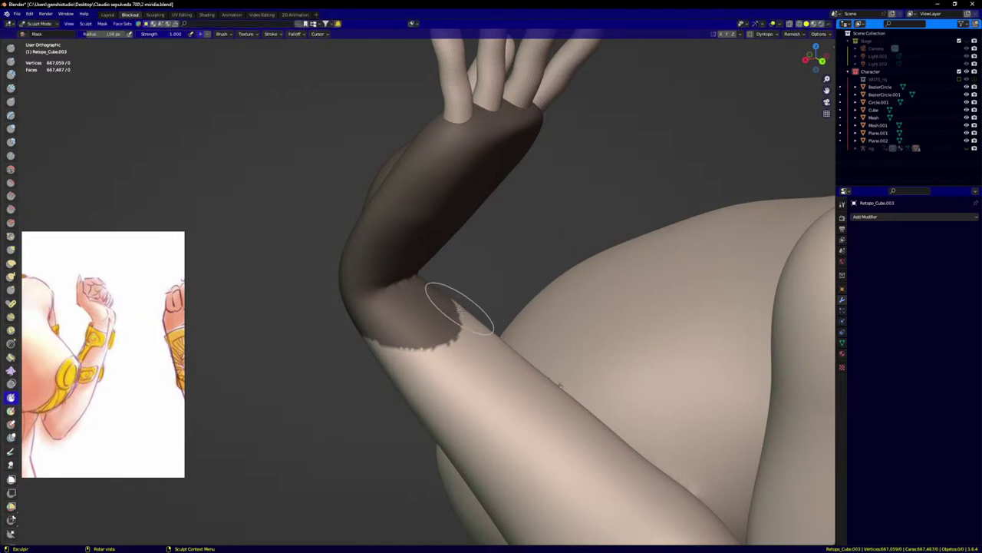
{"action": "mouse_move", "coordinate": [452, 305]}
{"action": "left_mouse_down", "text": "ctrl"}
{"action": "mouse_move", "coordinate": [399, 330]}
{"action": "mouse_move", "coordinate": [380, 326]}
{"action": "mouse_move", "coordinate": [396, 303]}
{"action": "mouse_move", "coordinate": [450, 291]}
{"action": "mouse_move", "coordinate": [363, 333]}
{"action": "left_mouse_up", "text": "ctrl"}
Step: Clean up the mask edge across the back of the wrist with the Mask brush at a 46 px radius
{"action": "mouse_move", "coordinate": [392, 323]}
{"action": "middle_mouse_down"}
{"action": "mouse_move", "coordinate": [388, 281]}
{"action": "mouse_move", "coordinate": [440, 278]}
{"action": "middle_mouse_up"}
{"action": "key", "text": "f"}
{"action": "left_click", "coordinate": [383, 269]}
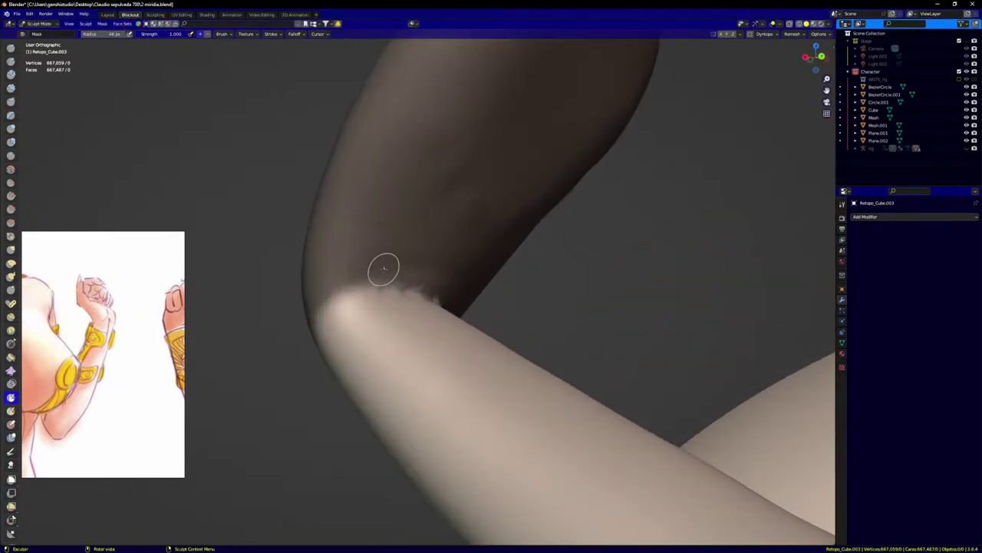
{"action": "left_click_drag", "start_coordinate": [384, 269], "coordinate": [446, 290]}
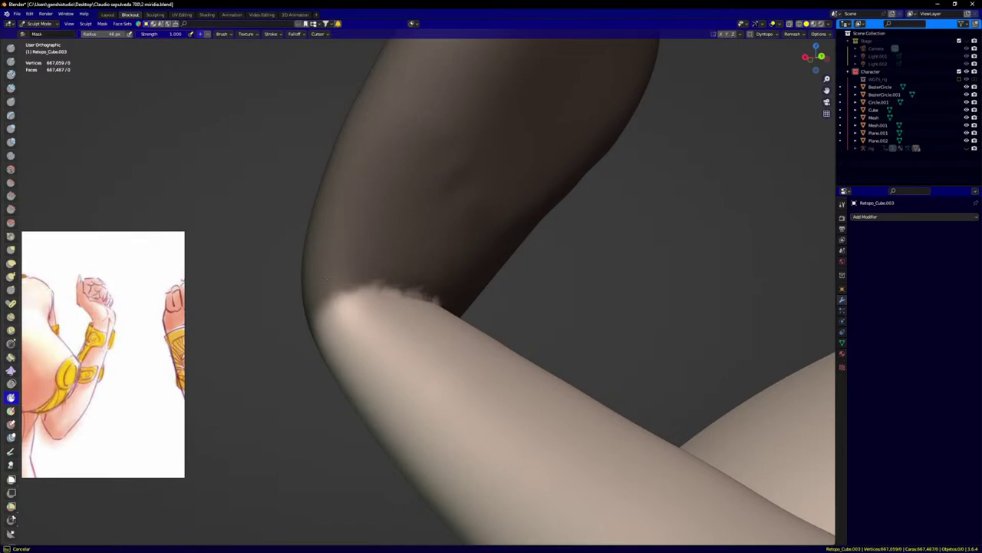
Step: Trim the mask edge on the palm side of the wrist so the forearm is left unmasked
{"action": "scroll", "coordinate": [343, 278], "scroll_direction": "down", "scroll_amount": 2}
{"action": "middle_click_drag", "start_coordinate": [410, 272], "coordinate": [185, 300]}
{"action": "middle_click_drag", "start_coordinate": [359, 351], "coordinate": [394, 350]}
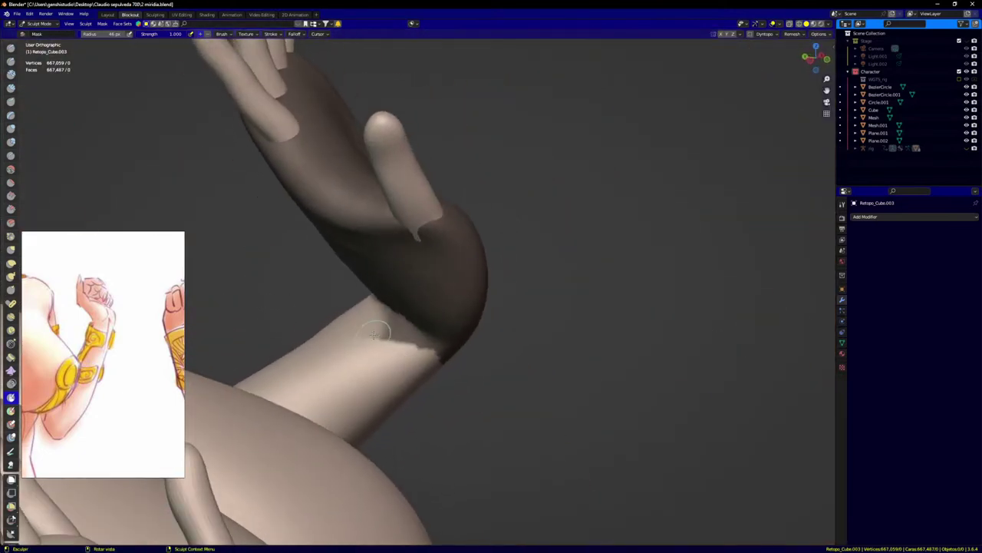
{"action": "left_click_drag", "start_coordinate": [374, 333], "coordinate": [390, 336]}
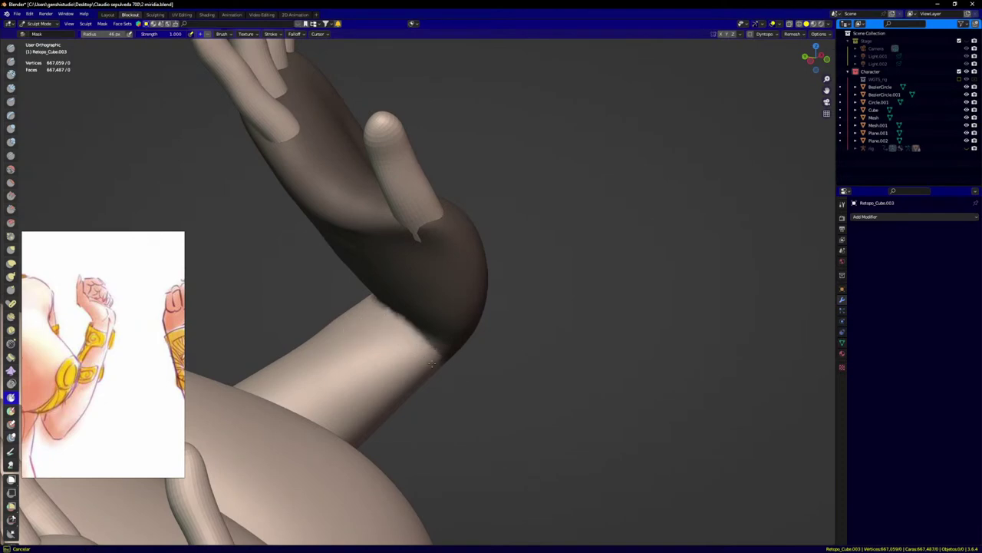
Step: Even out the mask boundary around the wrist with the Mask brush, including the heel of the palm
{"action": "middle_click_drag", "start_coordinate": [374, 313], "coordinate": [356, 320]}
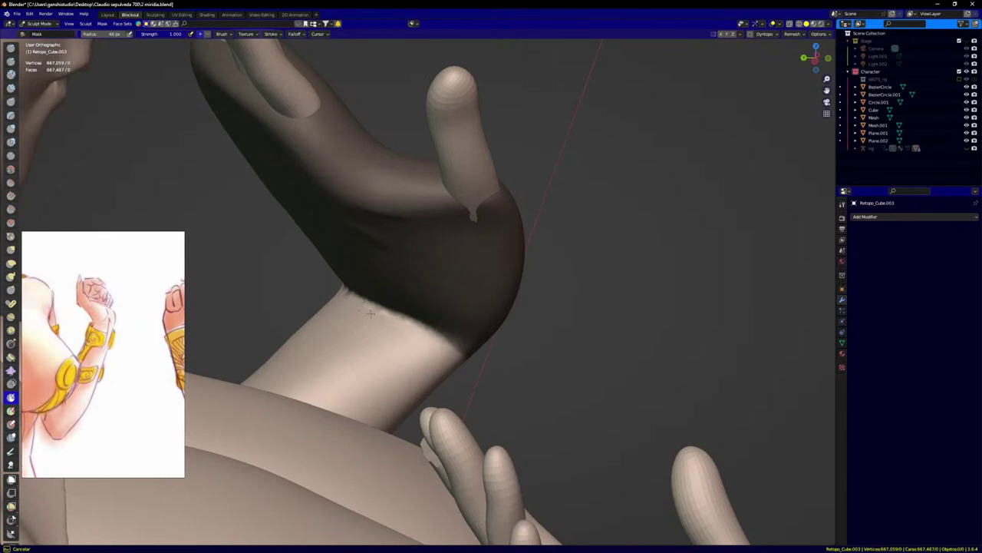
{"action": "mouse_move", "coordinate": [459, 373]}
{"action": "middle_mouse_down"}
{"action": "mouse_move", "coordinate": [419, 366]}
{"action": "mouse_move", "coordinate": [440, 392]}
{"action": "mouse_move", "coordinate": [429, 397]}
{"action": "middle_mouse_up"}
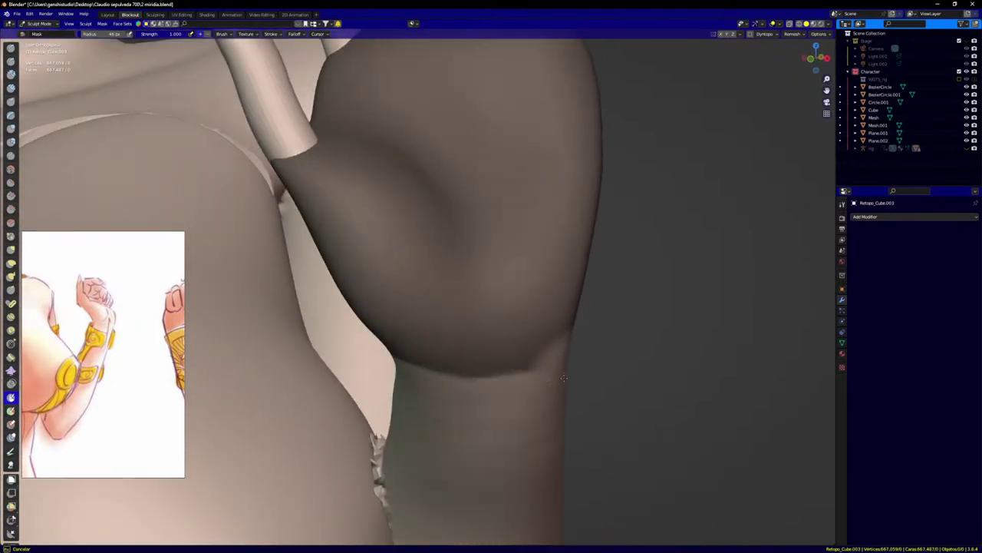
{"action": "left_click_drag", "start_coordinate": [586, 343], "coordinate": [400, 372], "text": "ctrl"}
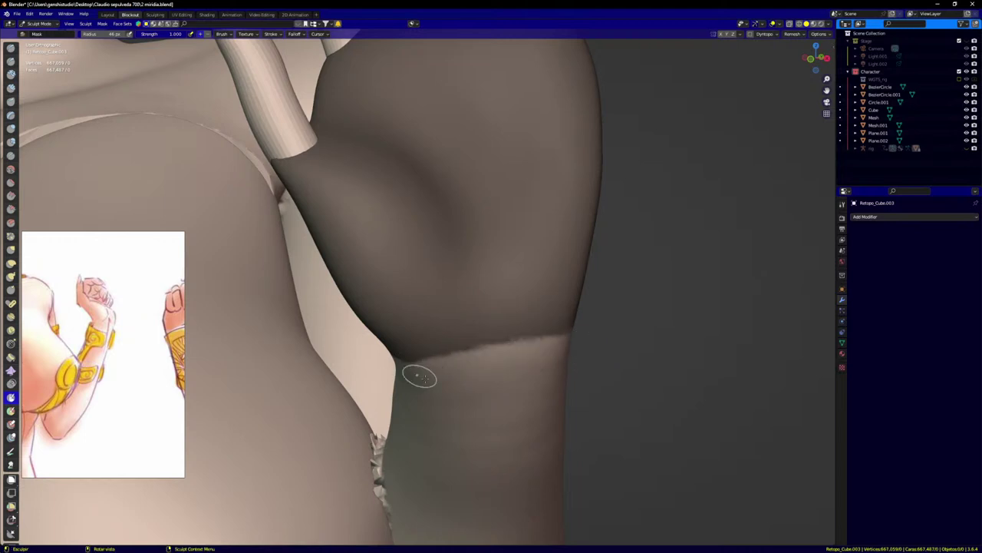
Step: Slice the masked palm off the body into a new object and try moving it to check the separation
{"action": "middle_click_drag", "start_coordinate": [420, 376], "coordinate": [682, 379]}
{"action": "scroll", "coordinate": [371, 374], "scroll_direction": "down", "scroll_amount": 6}
{"action": "key", "text": "KP_1"}
{"action": "scroll", "coordinate": [499, 354], "scroll_direction": "down", "scroll_amount": 4}
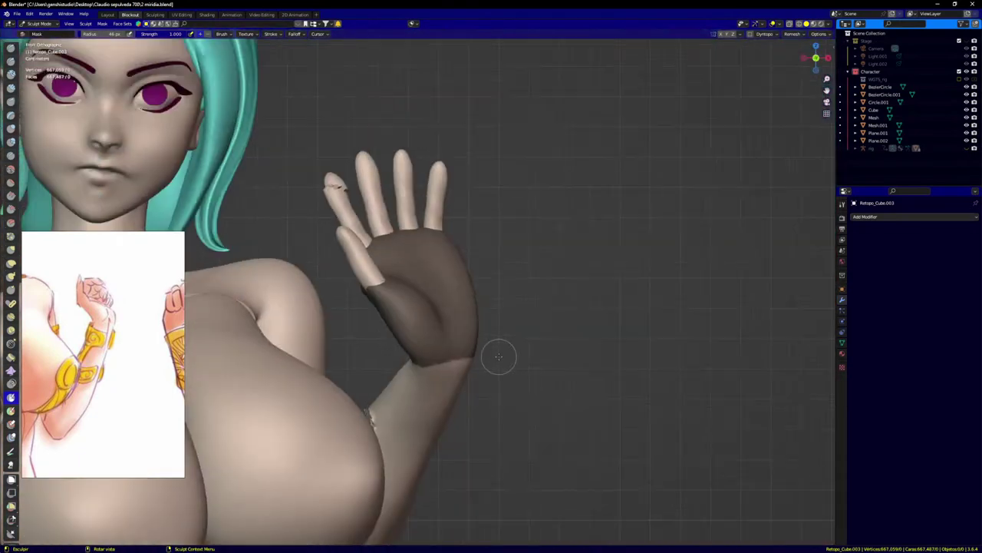
{"action": "middle_click_drag", "start_coordinate": [500, 353], "coordinate": [683, 303], "text": "shift"}
{"action": "key", "text": "q"}
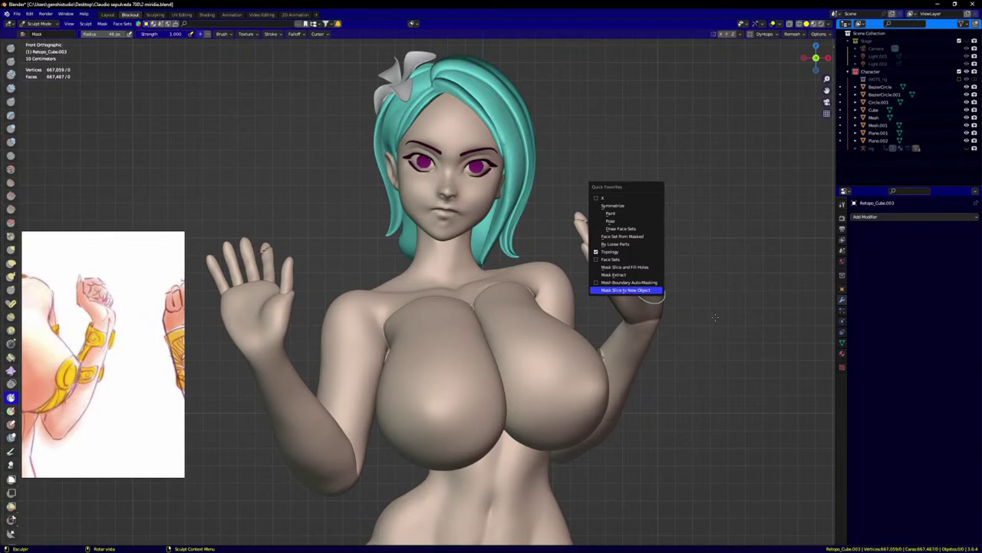
{"action": "key", "text": "Return"}
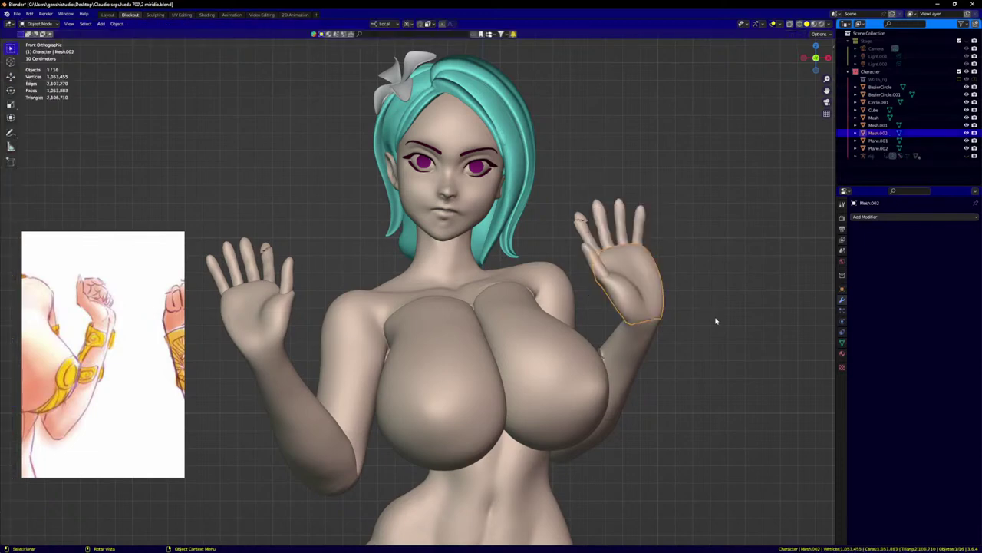
{"action": "key", "text": "g"}
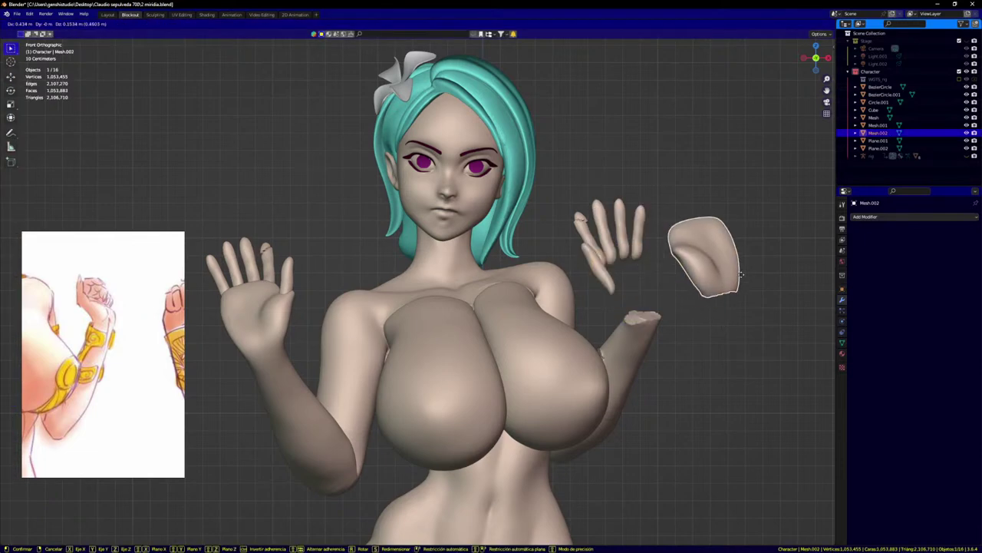
{"action": "right_click", "coordinate": [733, 314]}
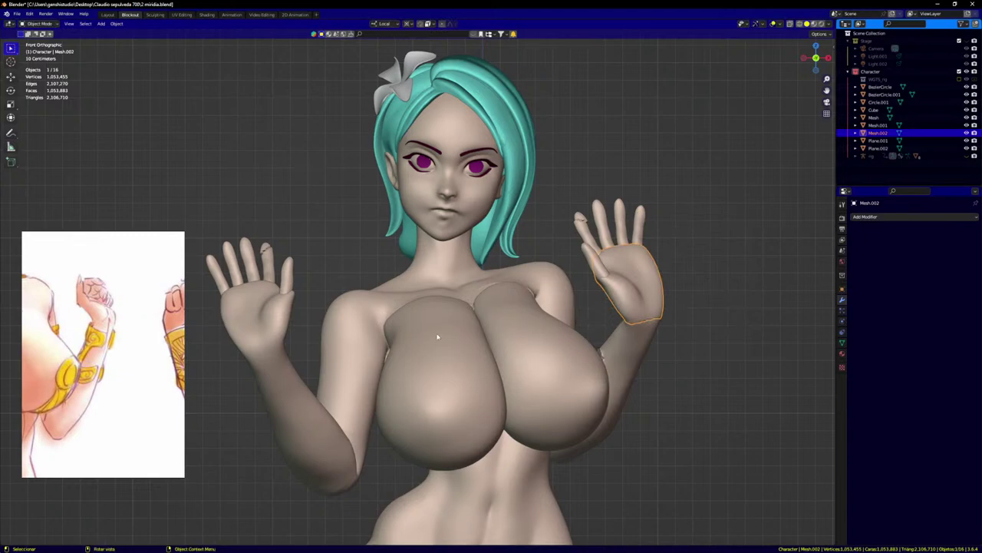
Step: Separate the five fingers of the hand on the character's left side from the shared finger mesh into their own object
{"action": "left_click", "coordinate": [708, 412]}
{"action": "left_click", "coordinate": [610, 287]}
{"action": "left_click", "coordinate": [577, 251]}
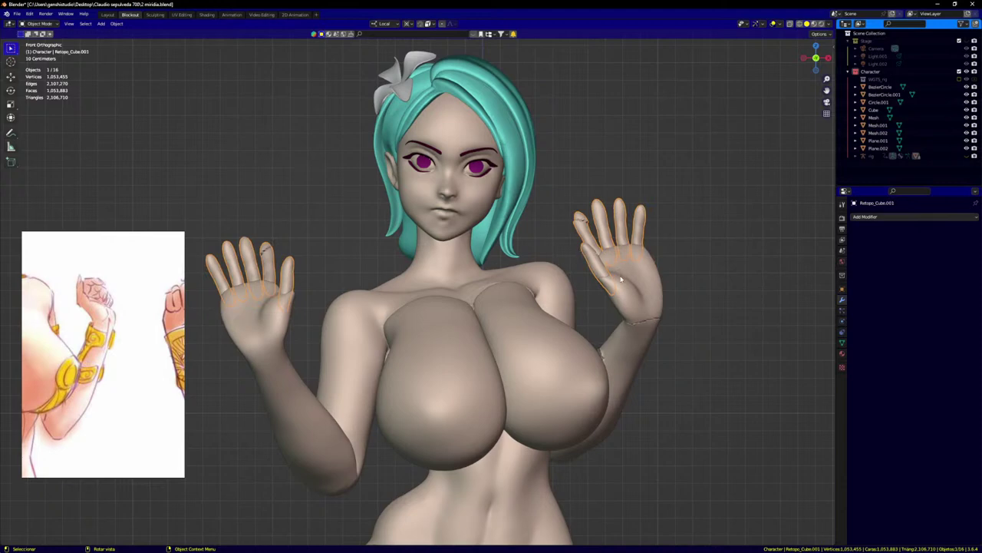
{"action": "key", "text": "Tab"}
{"action": "key", "text": "alt+a"}
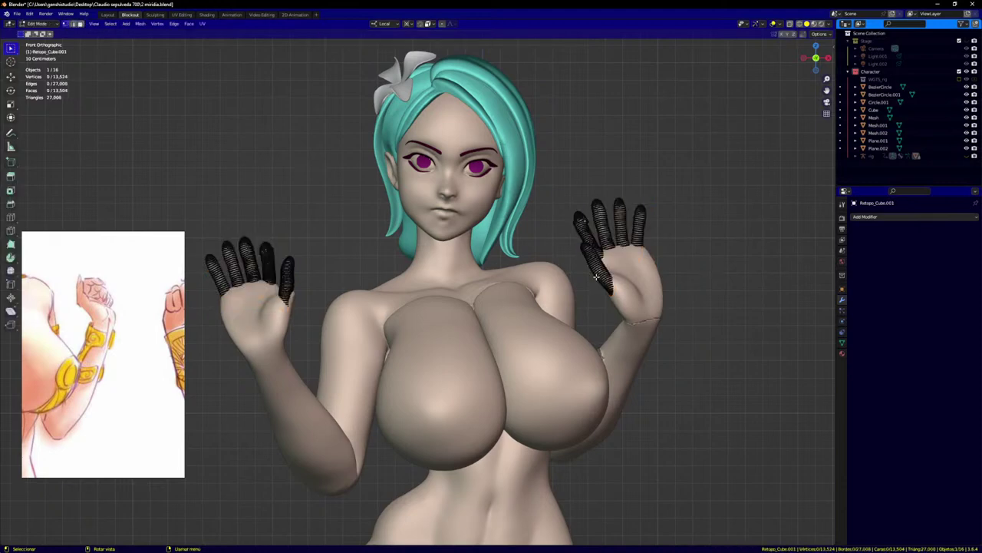
{"action": "key", "text": "l"}
{"action": "key", "text": "l"}
{"action": "key", "text": "l"}
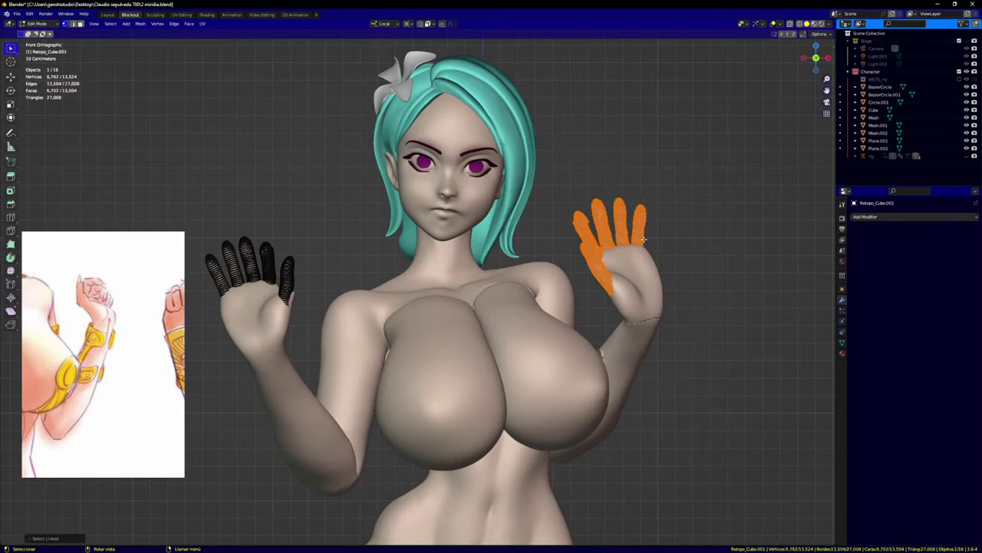
{"action": "key", "text": "p"}
{"action": "left_click", "coordinate": [674, 251]}
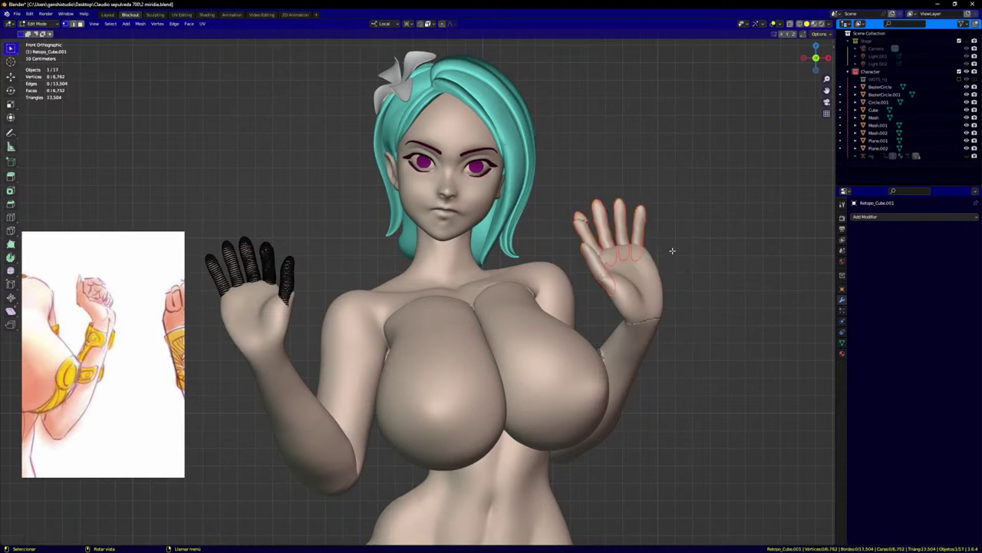
{"action": "key", "text": "Tab"}
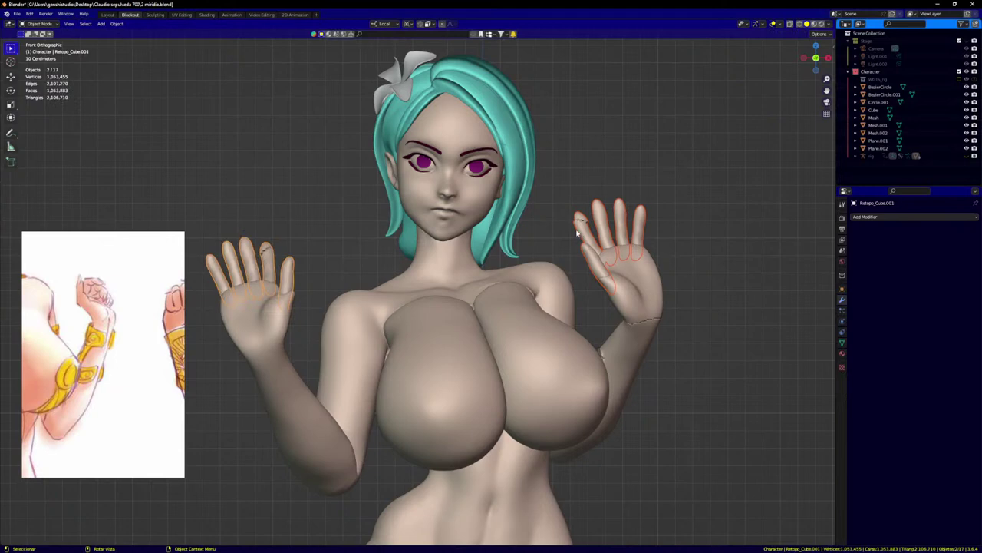
Step: Enter sculpting on the separated fingers and smooth away the jagged break near the index fingertip
{"action": "left_click", "coordinate": [634, 217]}
{"action": "scroll", "coordinate": [551, 215], "scroll_direction": "up", "scroll_amount": 3}
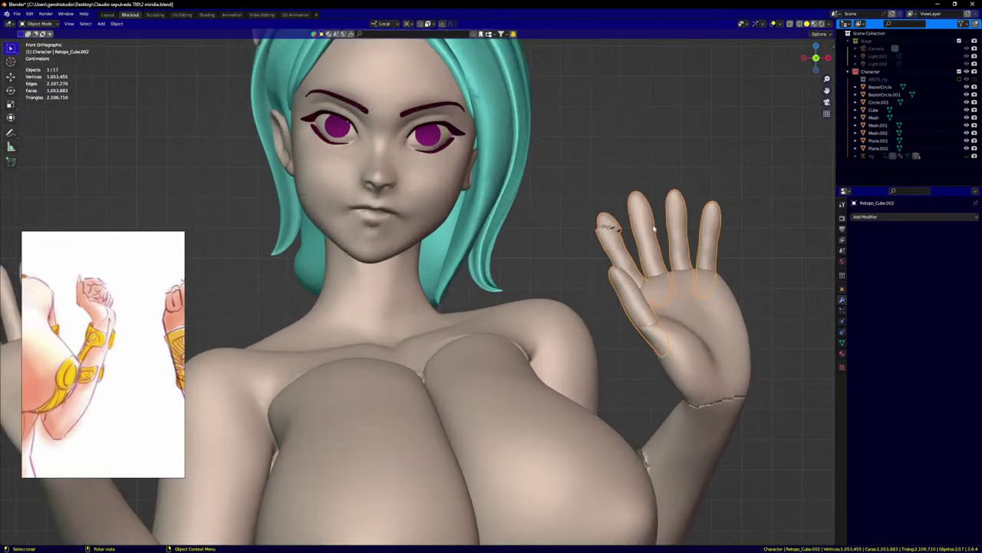
{"action": "key", "text": "ctrl+Tab"}
{"action": "scroll", "coordinate": [596, 214], "scroll_direction": "up", "scroll_amount": 4}
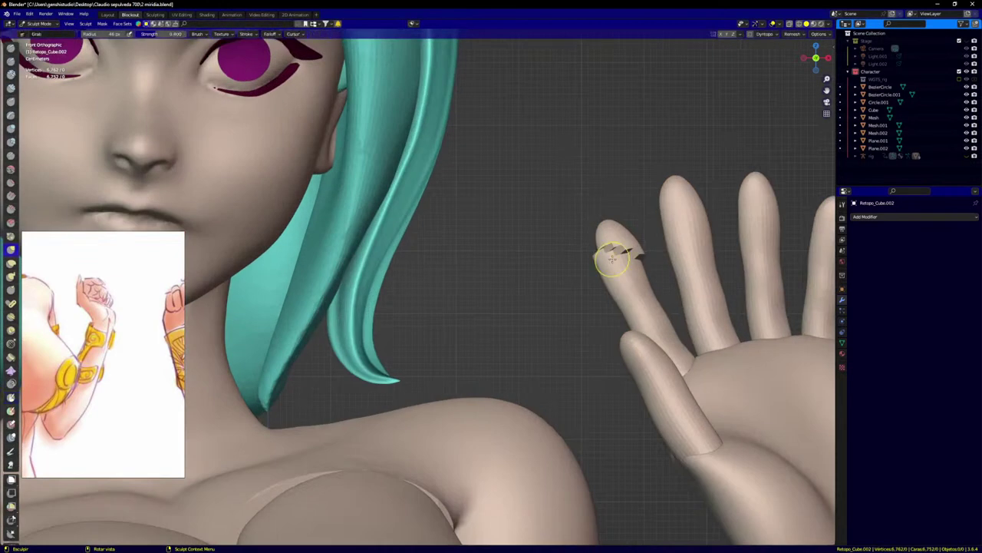
{"action": "key", "text": "g"}
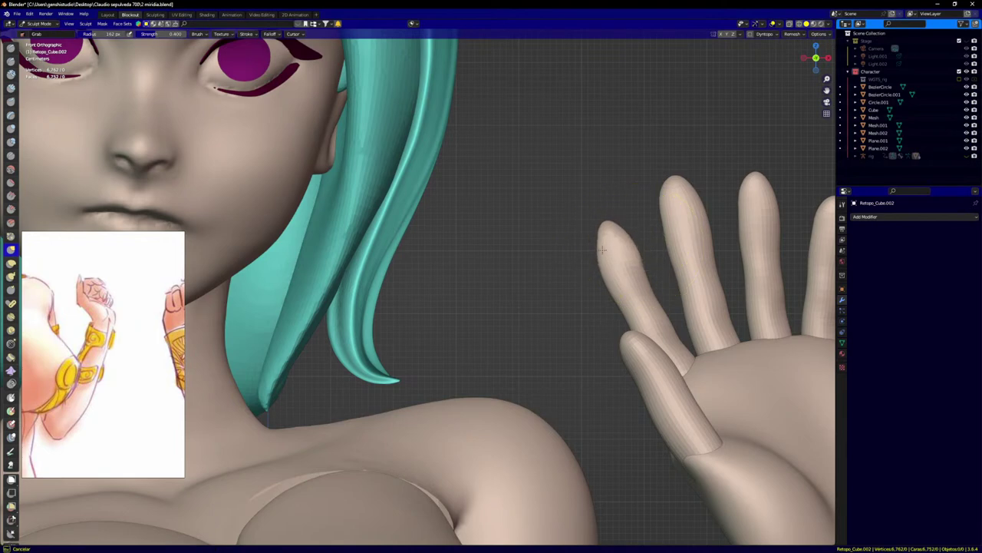
{"action": "key", "text": "i"}
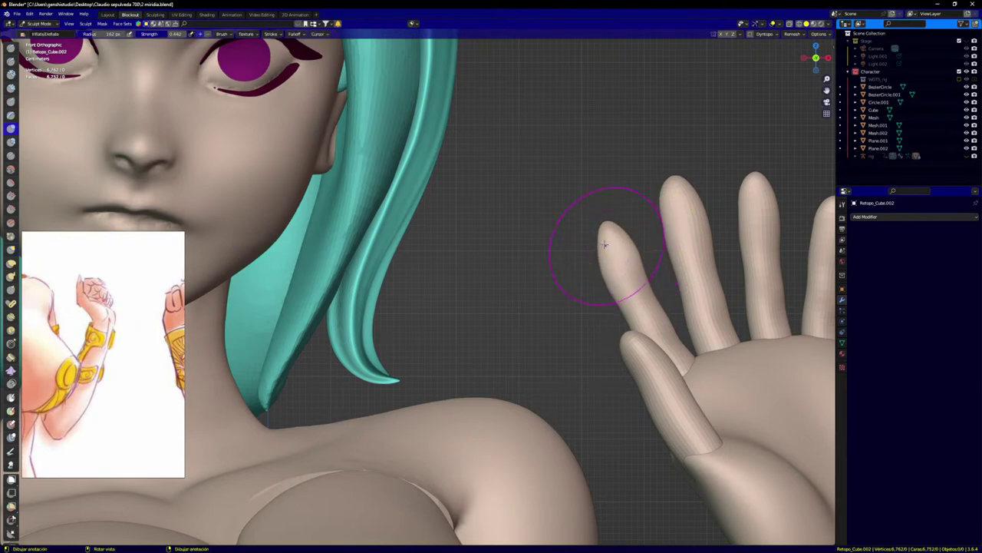
Step: Reshape the index finger's tip and middle section with the Grab brush at a 252 px radius
{"action": "key", "text": "g"}
{"action": "key", "text": "f"}
{"action": "left_click", "coordinate": [619, 242]}
{"action": "scroll", "coordinate": [618, 240], "scroll_direction": "up", "scroll_amount": 1}
{"action": "left_click_drag", "start_coordinate": [616, 235], "coordinate": [586, 230]}
{"action": "left_click_drag", "start_coordinate": [608, 289], "coordinate": [636, 285]}
{"action": "left_click_drag", "start_coordinate": [653, 302], "coordinate": [634, 318]}
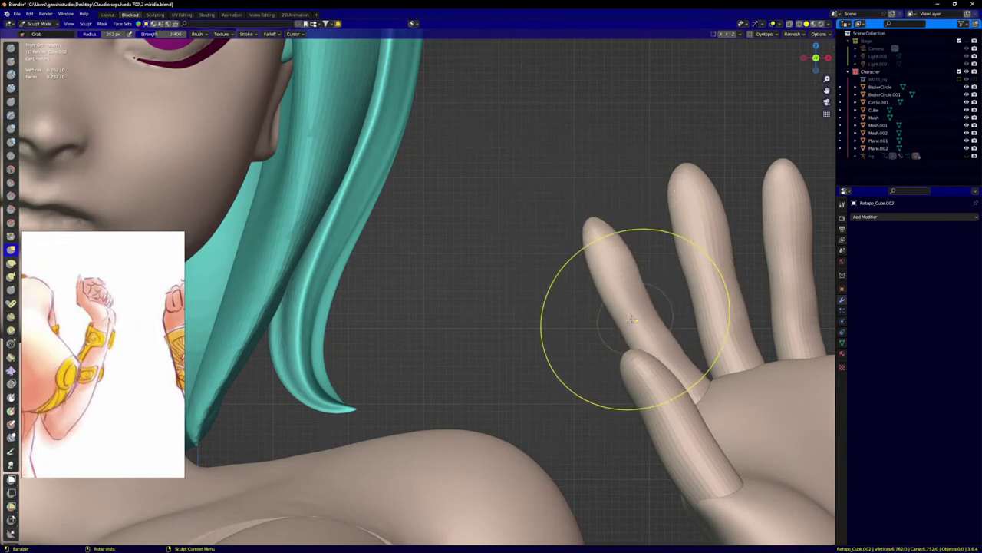
Step: Fill out the index finger with the Inflate/Deflate brush at a 250 px radius and smooth its surface
{"action": "middle_click_drag", "start_coordinate": [632, 318], "coordinate": [654, 297]}
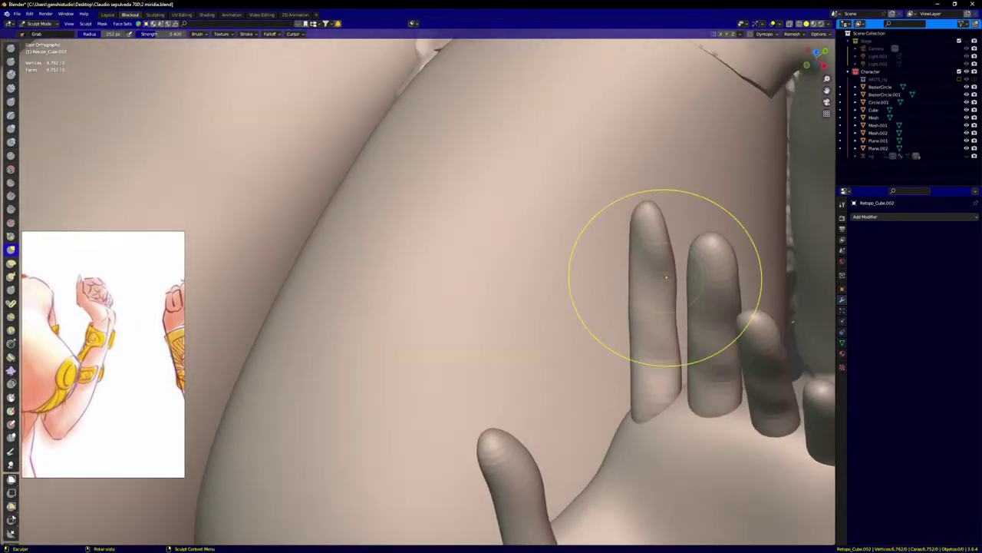
{"action": "key", "text": "i"}
{"action": "scroll", "coordinate": [655, 238], "scroll_direction": "up", "scroll_amount": 1}
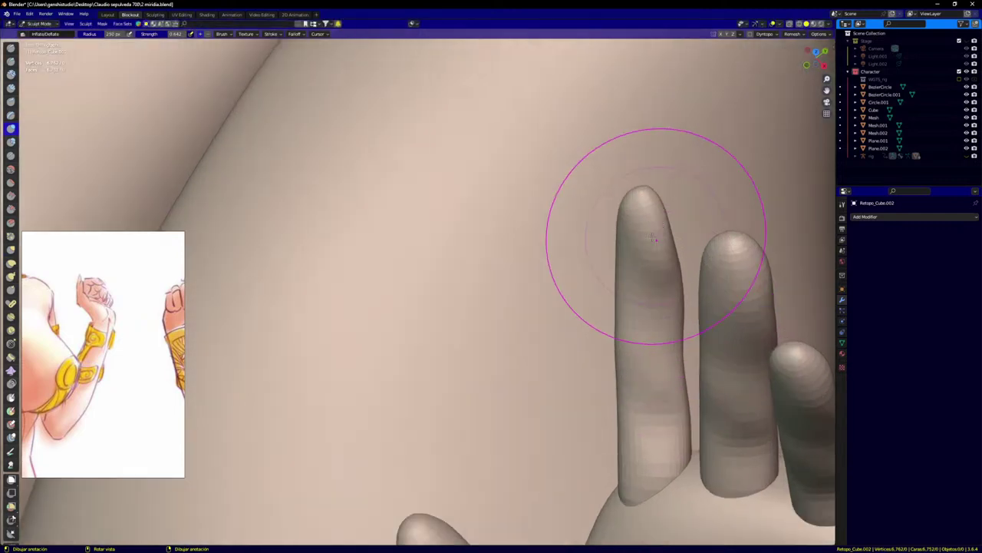
{"action": "mouse_move", "coordinate": [653, 238]}
{"action": "left_mouse_down"}
{"action": "mouse_move", "coordinate": [633, 255]}
{"action": "mouse_move", "coordinate": [641, 336]}
{"action": "left_mouse_up"}
{"action": "mouse_move", "coordinate": [652, 280]}
{"action": "left_mouse_down", "text": "shift"}
{"action": "mouse_move", "coordinate": [671, 283]}
{"action": "mouse_move", "coordinate": [668, 305]}
{"action": "left_mouse_up", "text": "shift"}
{"action": "middle_click_drag", "start_coordinate": [668, 305], "coordinate": [554, 272]}
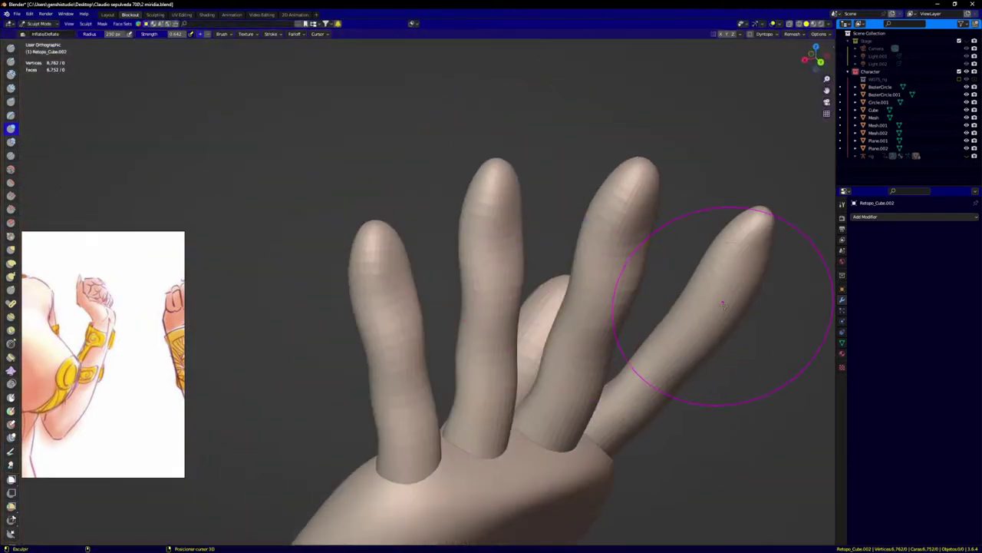
{"action": "middle_click_drag", "start_coordinate": [723, 304], "coordinate": [767, 310]}
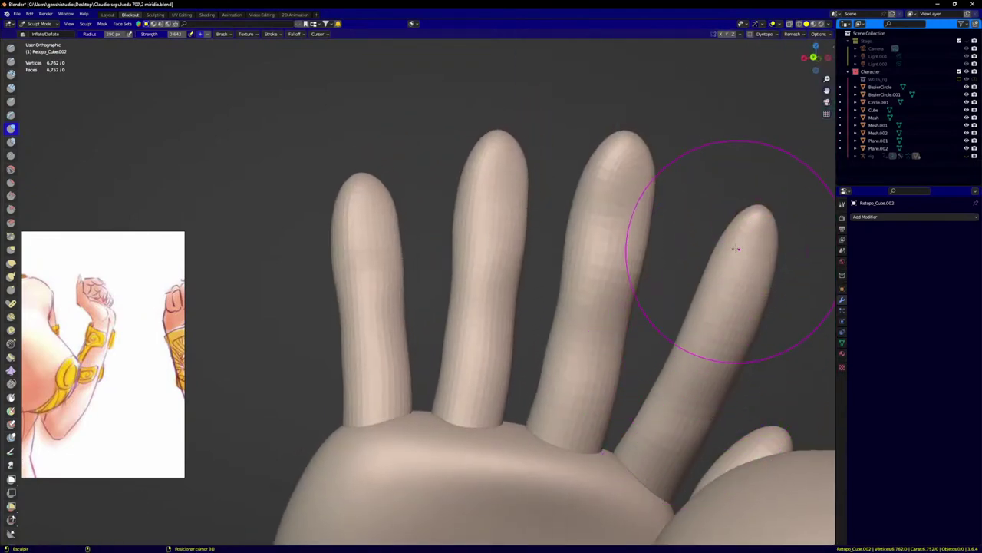
{"action": "middle_click_drag", "start_coordinate": [736, 249], "coordinate": [689, 260]}
{"action": "key", "text": "KP_1"}
{"action": "scroll", "coordinate": [687, 345], "scroll_direction": "down", "scroll_amount": 2}
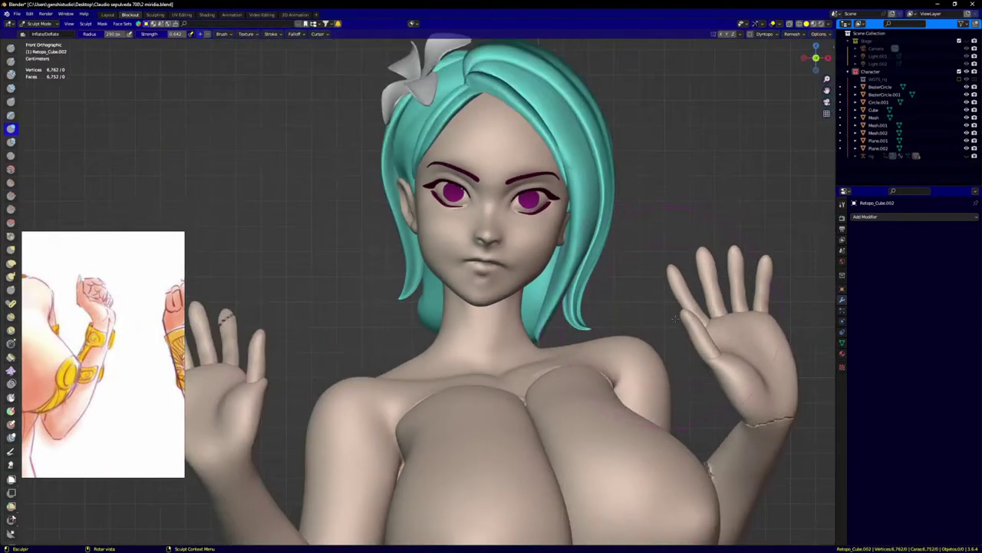
Step: Refine the index finger's thickness from the palm side so it matches the neighbouring fingers
{"action": "middle_click_drag", "start_coordinate": [741, 353], "coordinate": [564, 303], "text": "shift"}
{"action": "scroll", "coordinate": [563, 302], "scroll_direction": "up", "scroll_amount": 10}
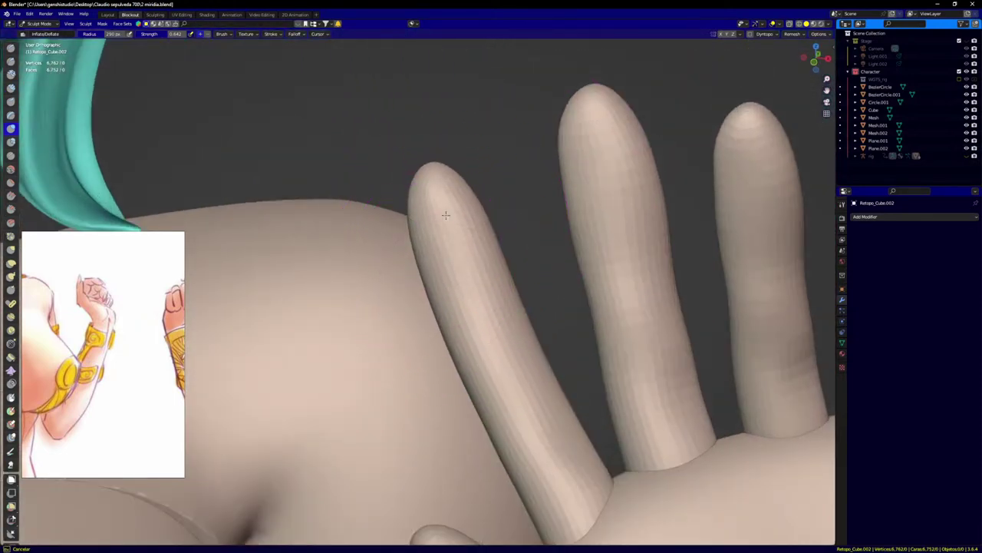
{"action": "middle_click_drag", "start_coordinate": [485, 246], "coordinate": [573, 240]}
{"action": "scroll", "coordinate": [566, 236], "scroll_direction": "up", "scroll_amount": 2}
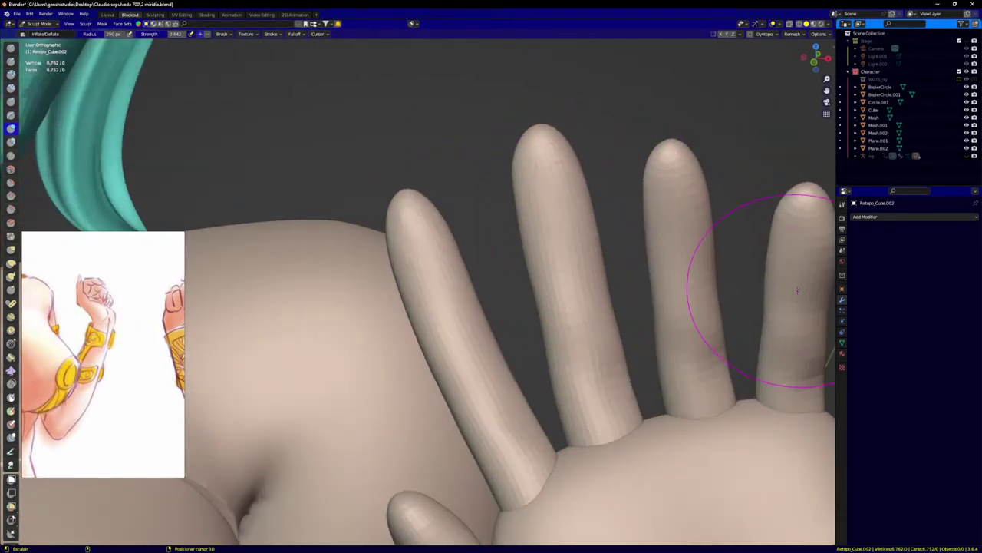
{"action": "scroll", "coordinate": [658, 330], "scroll_direction": "down", "scroll_amount": 3}
{"action": "mouse_move", "coordinate": [658, 334]}
{"action": "middle_mouse_down"}
{"action": "mouse_move", "coordinate": [503, 322]}
{"action": "mouse_move", "coordinate": [671, 315]}
{"action": "mouse_move", "coordinate": [604, 309]}
{"action": "middle_mouse_up"}
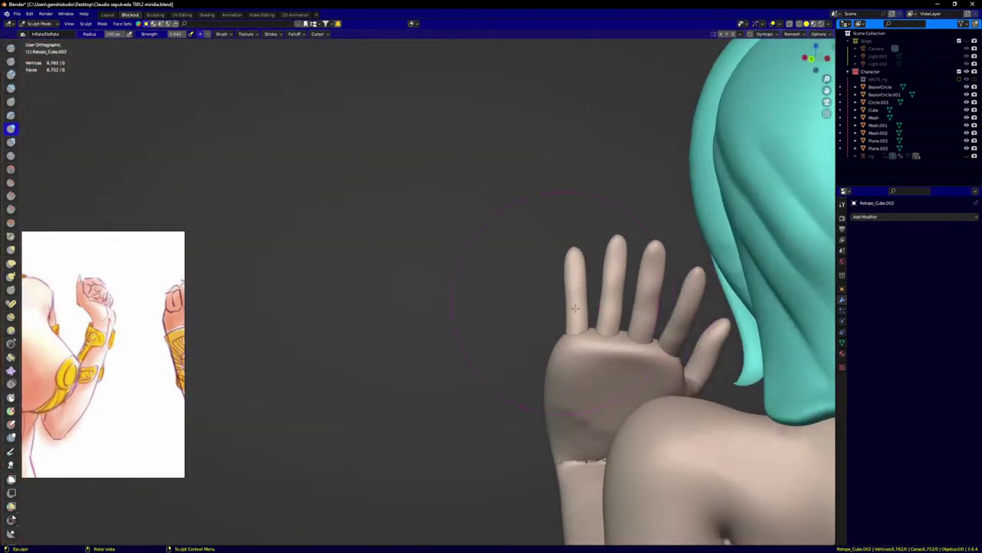
Step: Join the separated fingers with the sliced palm into one hand object
{"action": "key", "text": "KP_1"}
{"action": "middle_click_drag", "start_coordinate": [523, 400], "coordinate": [554, 306], "text": "shift"}
{"action": "scroll", "coordinate": [554, 305], "scroll_direction": "down", "scroll_amount": 3}
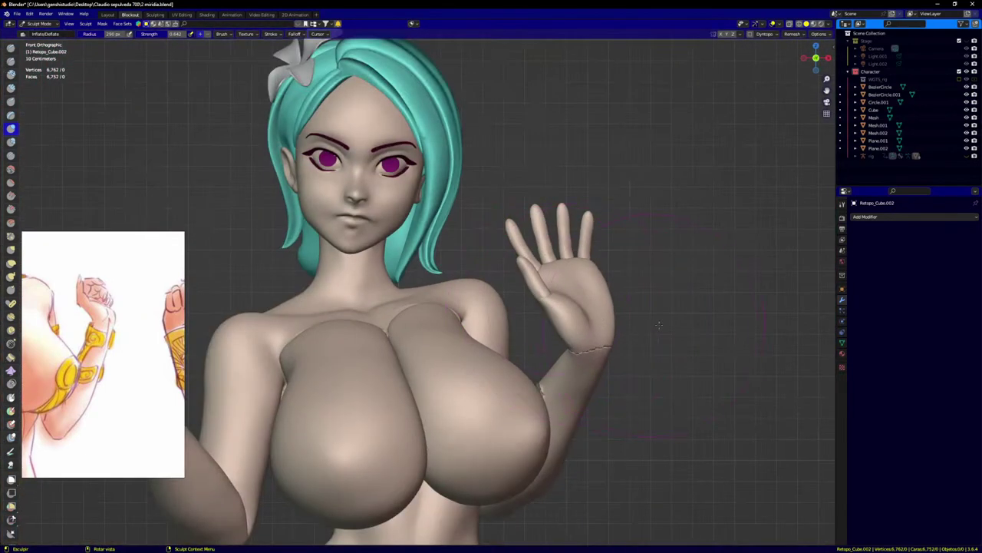
{"action": "key", "text": "ctrl+Tab"}
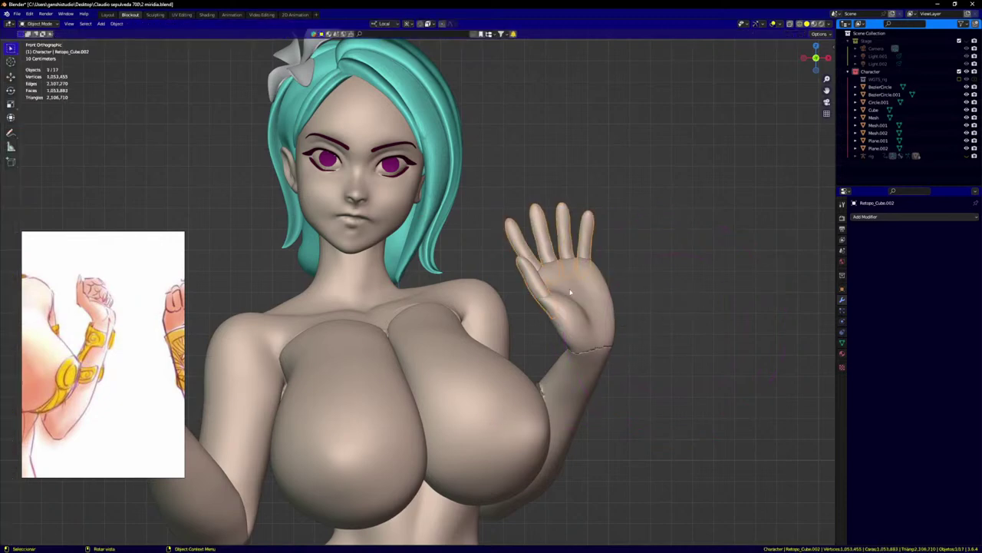
{"action": "left_click", "coordinate": [558, 305], "text": "shift"}
{"action": "key", "text": "ctrl+j"}
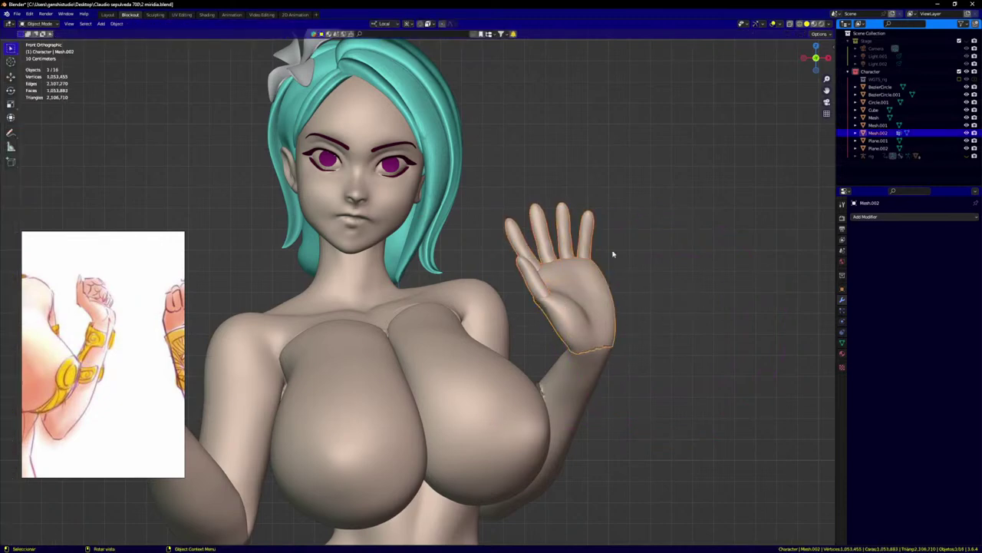
Step: Voxel remesh the joined hand in sculpting mode with a voxel size of 0.0001 m
{"action": "left_click", "coordinate": [642, 244]}
{"action": "left_click", "coordinate": [556, 279]}
{"action": "key", "text": "ctrl+Tab"}
{"action": "left_click", "coordinate": [656, 392]}
{"action": "scroll", "coordinate": [527, 285], "scroll_direction": "up", "scroll_amount": 5}
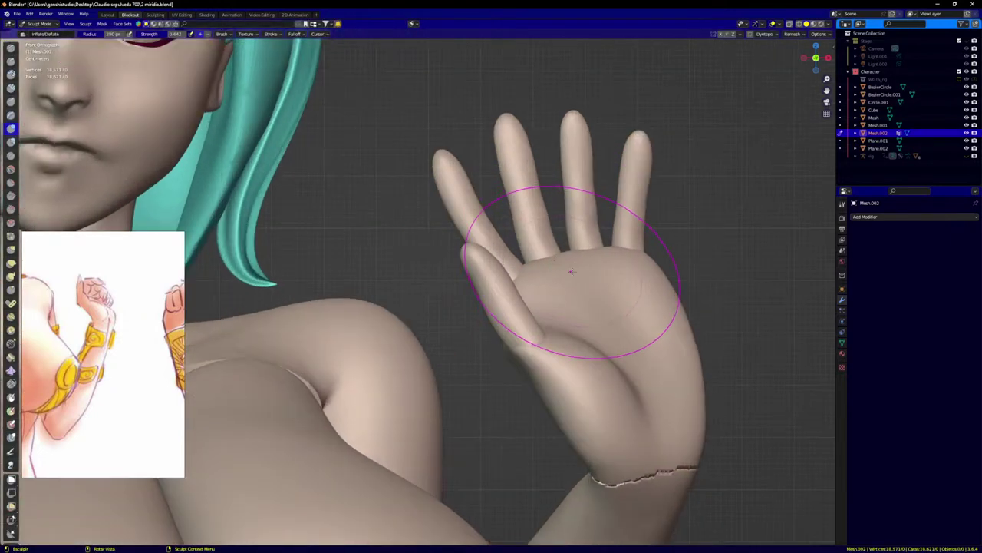
{"action": "key", "text": "r"}
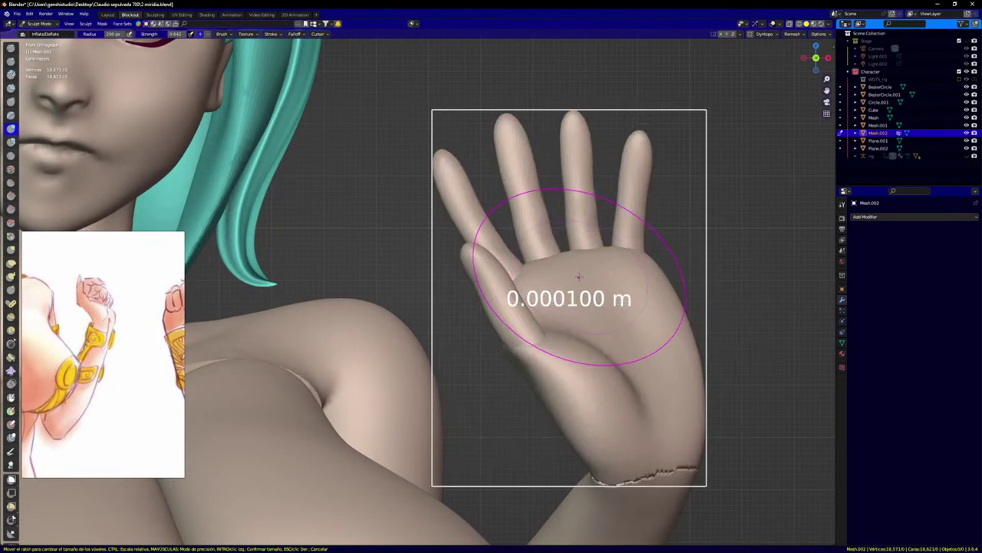
{"action": "left_click", "coordinate": [577, 277]}
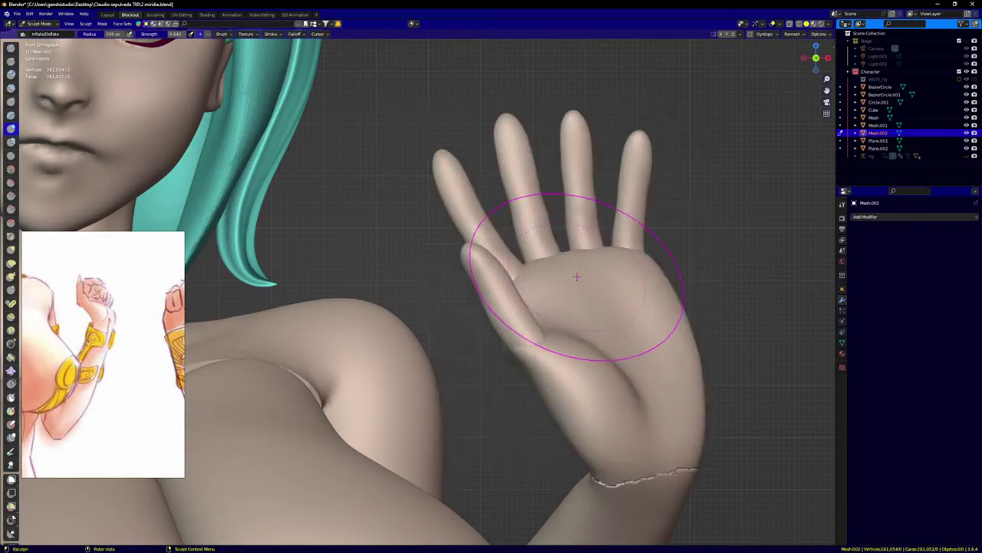
{"action": "key", "text": "ctrl+r"}
Step: Smooth the seams where the fingers and thumb meet the palm
{"action": "middle_click_drag", "start_coordinate": [576, 276], "coordinate": [539, 301]}
{"action": "scroll", "coordinate": [529, 284], "scroll_direction": "up", "scroll_amount": 3}
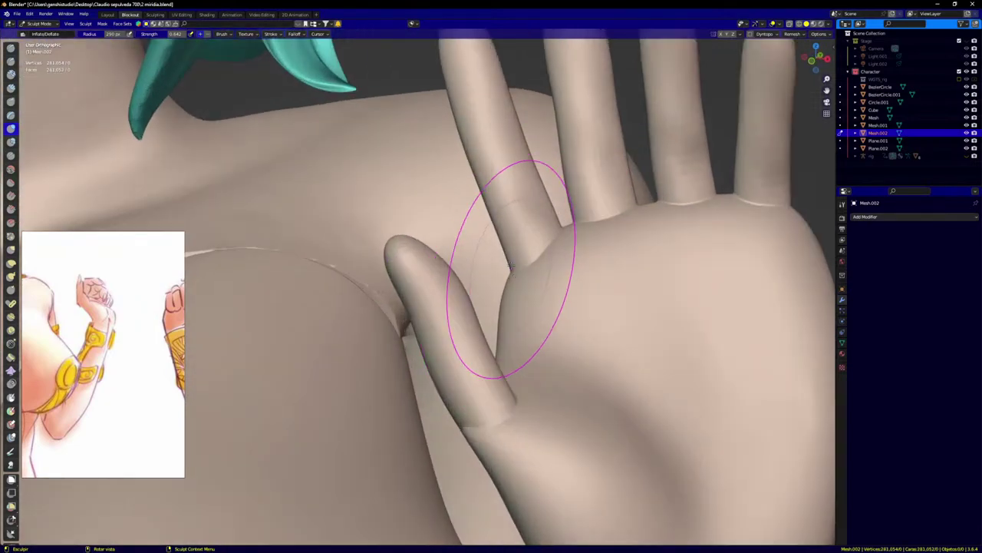
{"action": "mouse_move", "coordinate": [595, 150]}
{"action": "left_mouse_down", "text": "shift"}
{"action": "mouse_move", "coordinate": [691, 154]}
{"action": "mouse_move", "coordinate": [676, 191]}
{"action": "mouse_move", "coordinate": [721, 206]}
{"action": "left_mouse_up", "text": "shift"}
{"action": "left_click_drag", "start_coordinate": [530, 326], "coordinate": [455, 369], "text": "shift"}
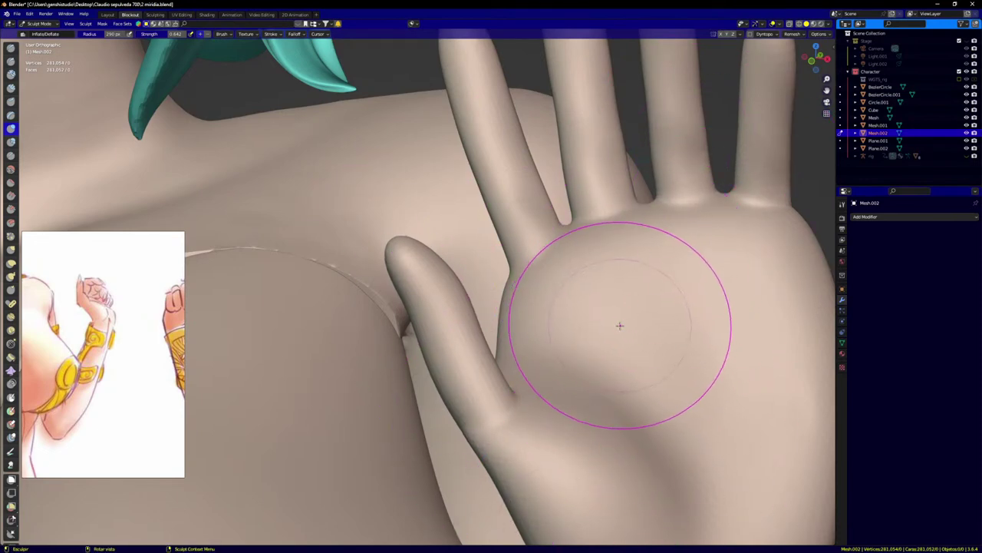
Step: Carve the curved crease under the fingers and the lengthwise crease down the palm with the Crease brush
{"action": "key", "text": "shift+c"}
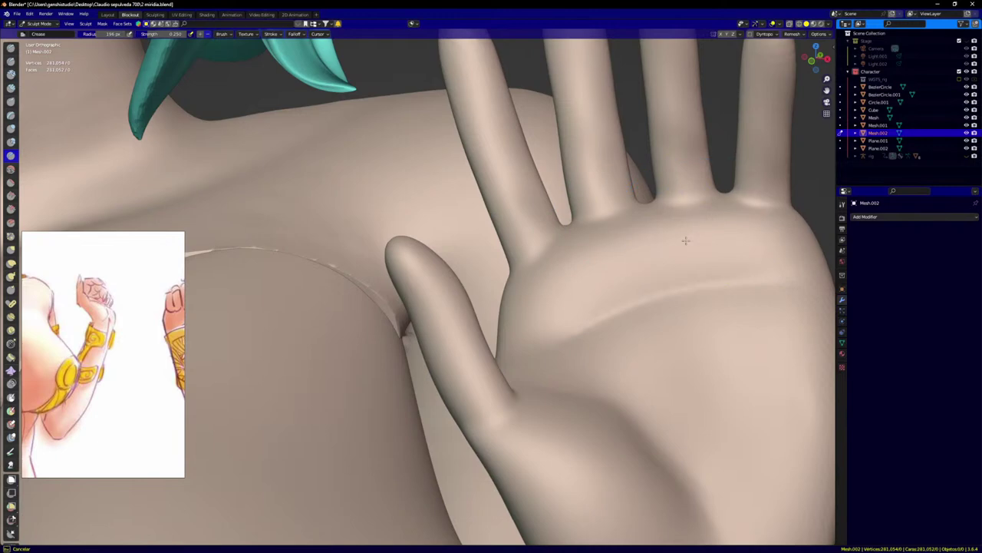
{"action": "scroll", "coordinate": [728, 342], "scroll_direction": "down", "scroll_amount": 3}
{"action": "middle_click_drag", "start_coordinate": [730, 346], "coordinate": [617, 279], "text": "shift"}
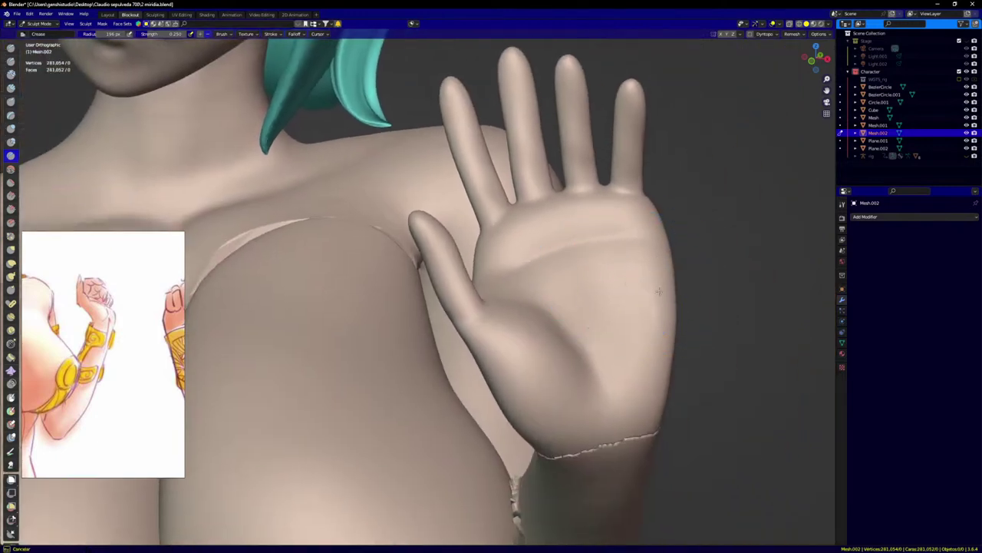
{"action": "scroll", "coordinate": [615, 233], "scroll_direction": "up", "scroll_amount": 2}
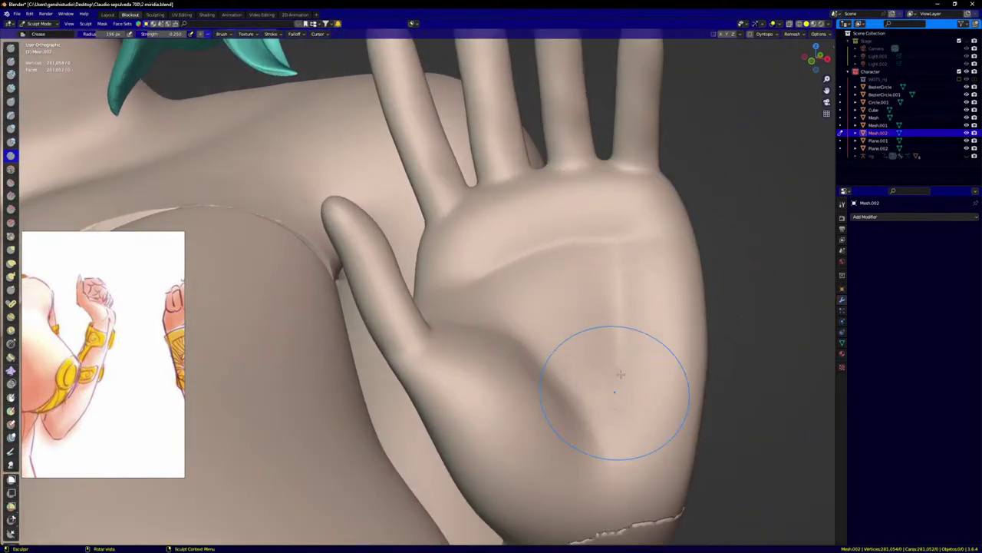
{"action": "left_click_drag", "start_coordinate": [620, 374], "coordinate": [618, 285]}
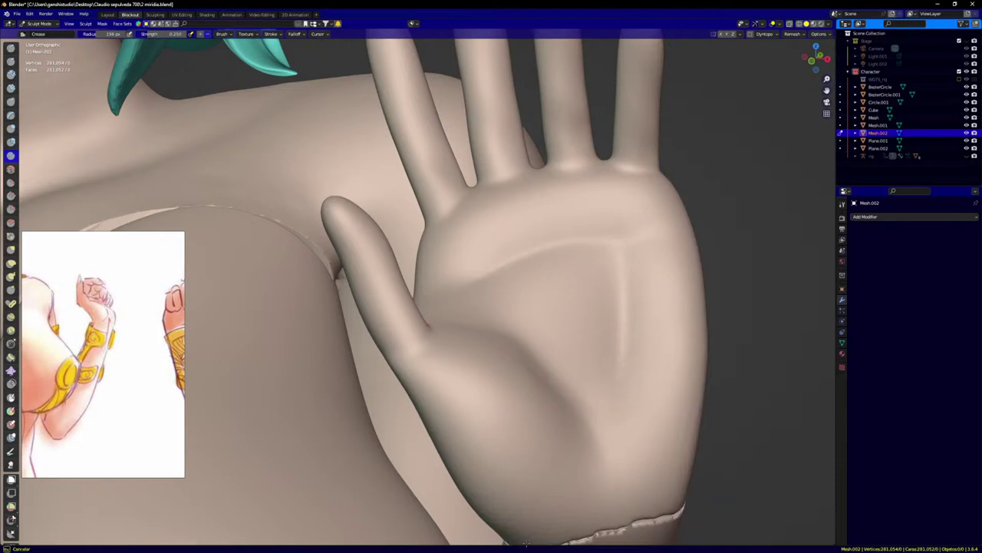
Step: Reshape the palm's outer edge below the little finger with an enlarged Grab brush
{"action": "key", "text": "g"}
{"action": "key", "text": "f"}
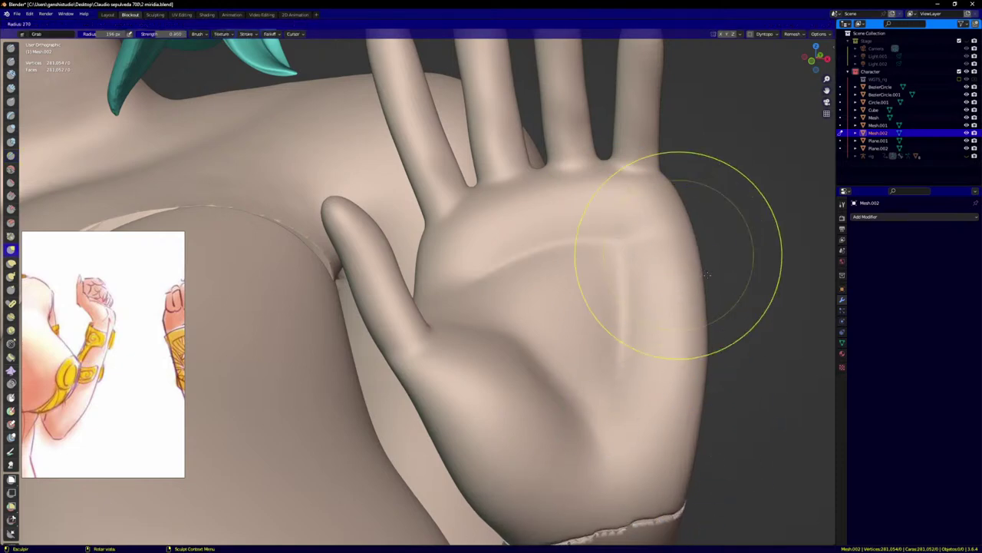
{"action": "left_click", "coordinate": [709, 265]}
{"action": "scroll", "coordinate": [689, 282], "scroll_direction": "up", "scroll_amount": 1}
{"action": "key", "text": "f"}
{"action": "left_click", "coordinate": [711, 299]}
{"action": "scroll", "coordinate": [633, 115], "scroll_direction": "up", "scroll_amount": 2}
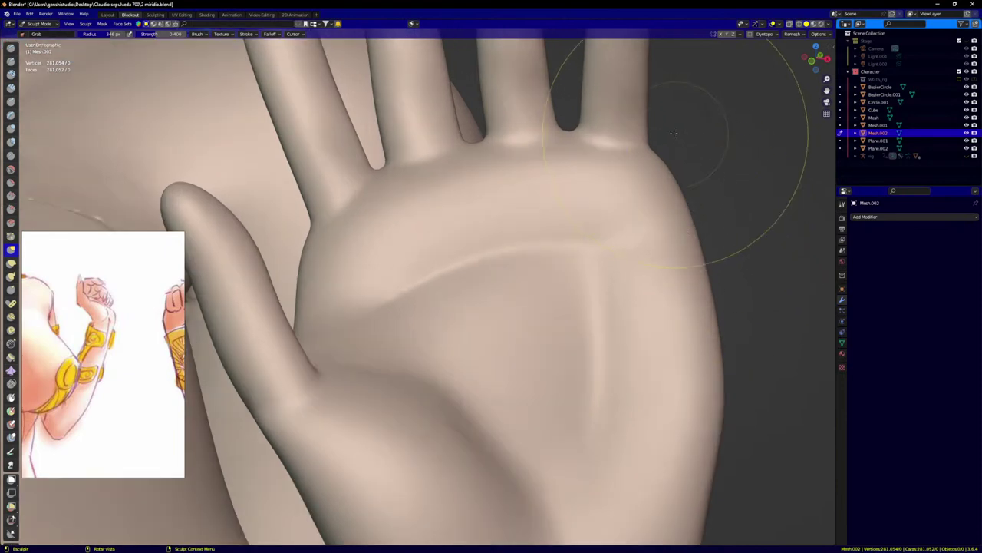
{"action": "scroll", "coordinate": [635, 151], "scroll_direction": "up", "scroll_amount": 2}
{"action": "scroll", "coordinate": [635, 152], "scroll_direction": "up", "scroll_amount": 1}
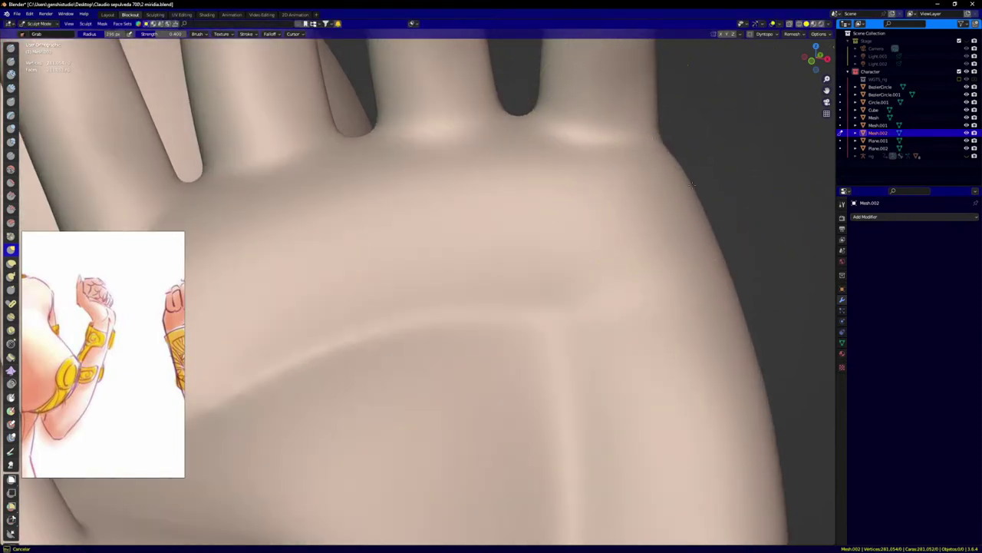
{"action": "left_click_drag", "start_coordinate": [724, 365], "coordinate": [726, 366]}
{"action": "scroll", "coordinate": [704, 366], "scroll_direction": "down", "scroll_amount": 4}
{"action": "middle_click_drag", "start_coordinate": [691, 394], "coordinate": [573, 207], "text": "shift"}
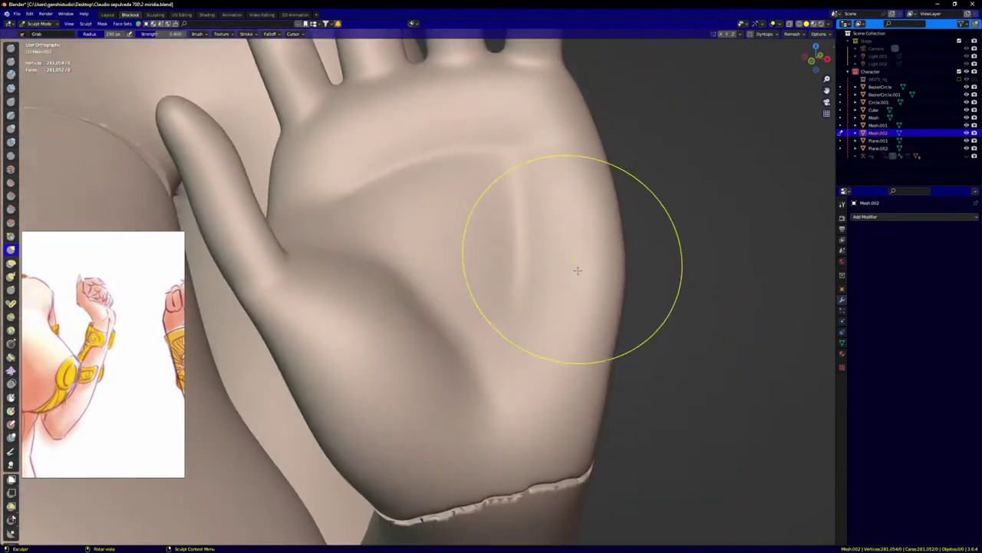
Step: Adjust the palm's hollow beside the lengthwise crease with the Grab brush
{"action": "mouse_move", "coordinate": [564, 428]}
{"action": "middle_mouse_down"}
{"action": "mouse_move", "coordinate": [390, 307]}
{"action": "mouse_move", "coordinate": [417, 285]}
{"action": "middle_mouse_up"}
{"action": "mouse_move", "coordinate": [499, 284]}
{"action": "middle_mouse_down"}
{"action": "mouse_move", "coordinate": [526, 241]}
{"action": "mouse_move", "coordinate": [632, 164]}
{"action": "middle_mouse_up"}
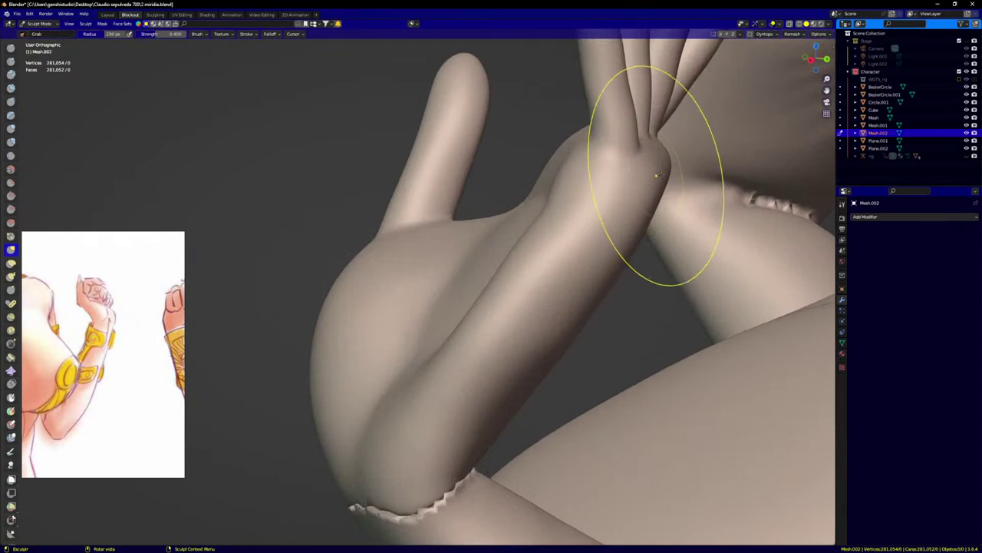
{"action": "middle_click_drag", "start_coordinate": [592, 290], "coordinate": [557, 175]}
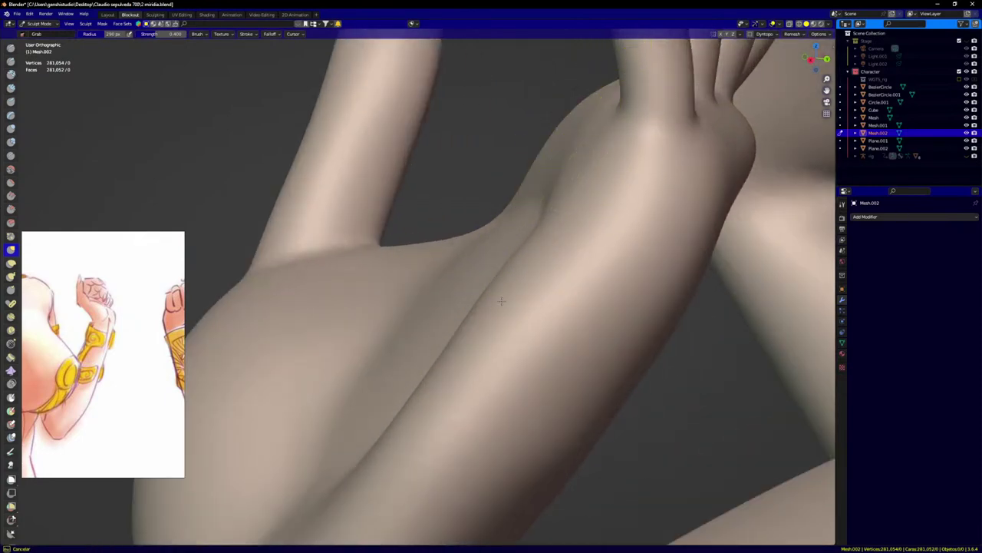
{"action": "middle_click_drag", "start_coordinate": [453, 353], "coordinate": [479, 321]}
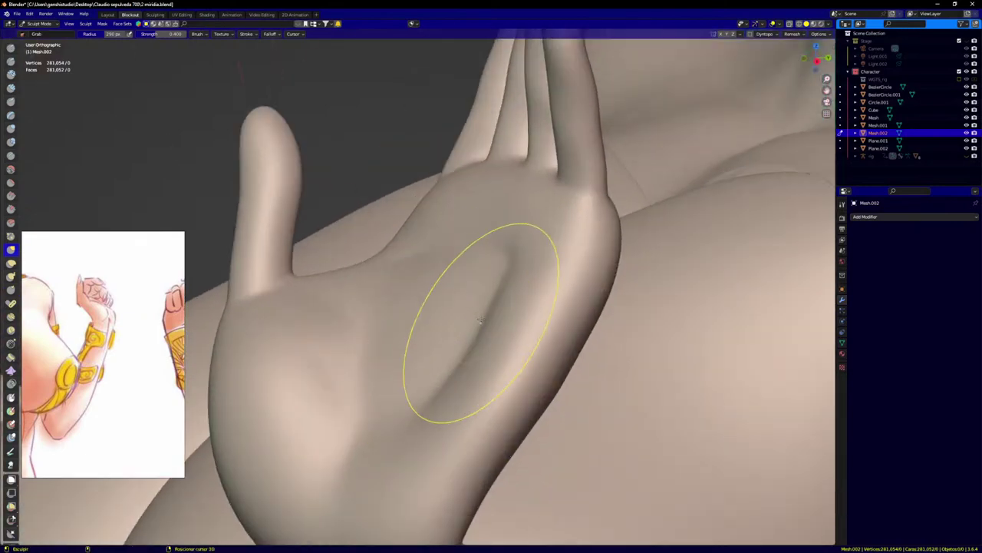
{"action": "left_click_drag", "start_coordinate": [445, 354], "coordinate": [455, 381]}
Step: Soften and fill out the palm's hollow using the Inflate/Deflate brush with a 436 px radius
{"action": "key", "text": "i"}
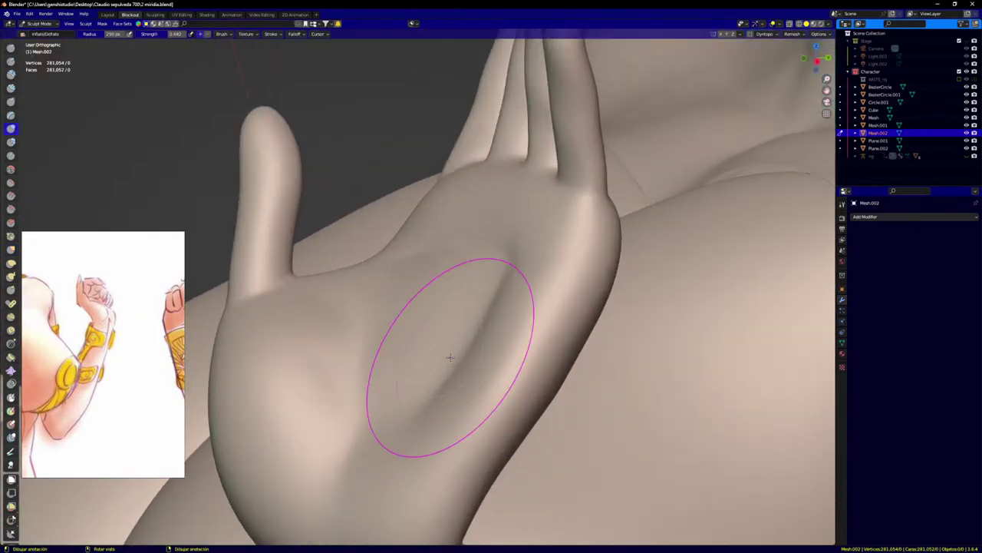
{"action": "key", "text": "f"}
{"action": "left_click", "coordinate": [507, 393]}
{"action": "left_click_drag", "start_coordinate": [391, 393], "coordinate": [373, 398]}
{"action": "left_click_drag", "start_coordinate": [424, 313], "coordinate": [432, 307]}
{"action": "left_click_drag", "start_coordinate": [502, 289], "coordinate": [337, 416]}
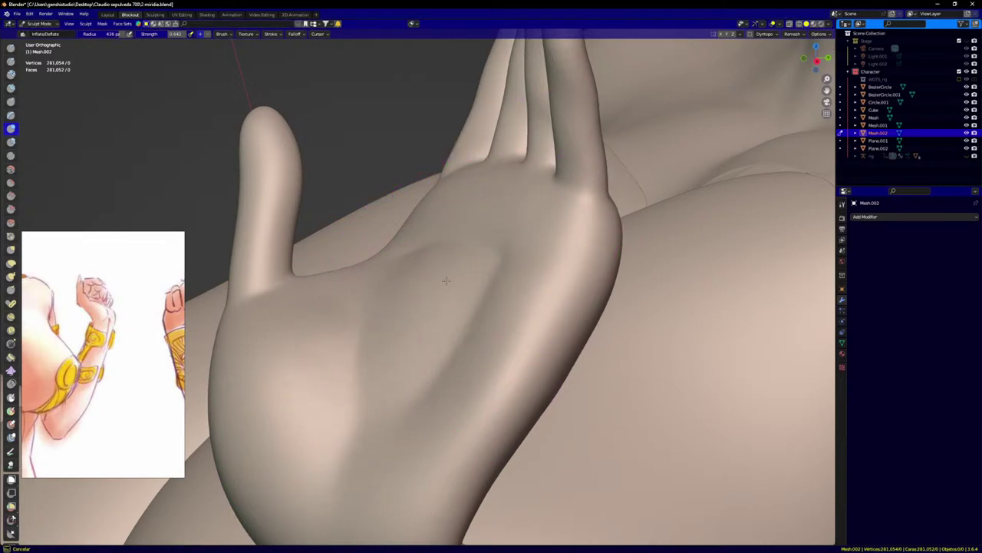
{"action": "middle_click_drag", "start_coordinate": [446, 281], "coordinate": [616, 208]}
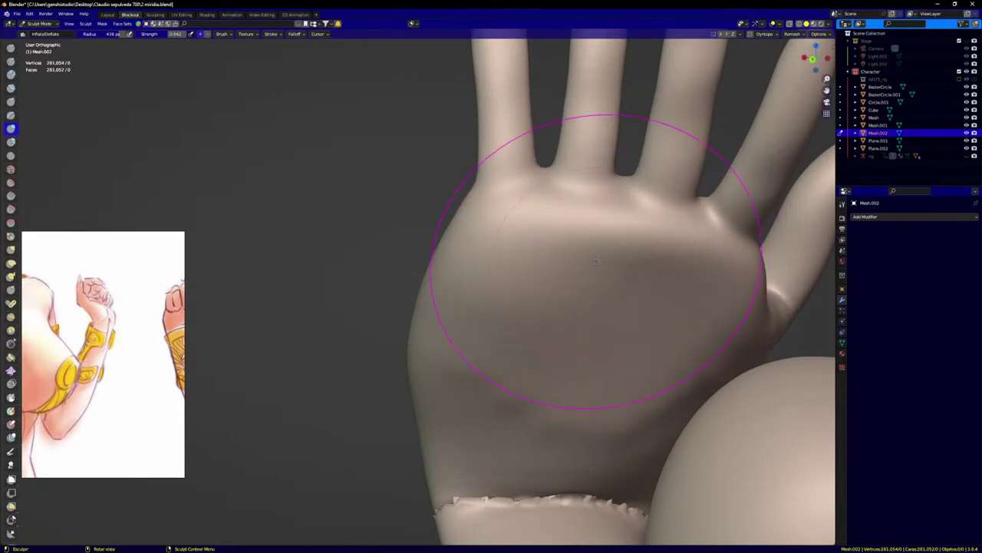
Step: Isolate the hand in local view and deflate the back of the hand just below the knuckles
{"action": "key", "text": "KP_0"}
{"action": "key", "text": "KP_0"}
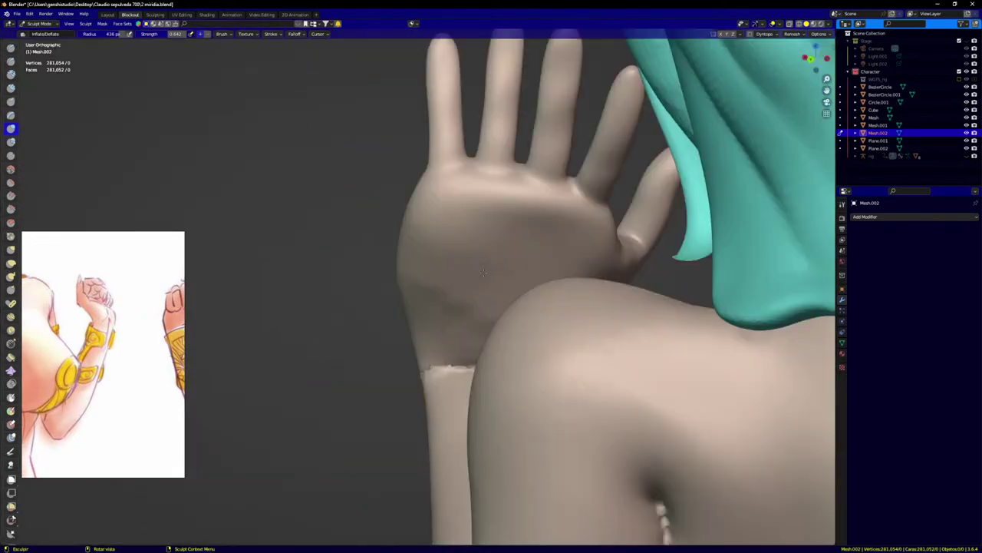
{"action": "key", "text": "KP_Divide"}
{"action": "scroll", "coordinate": [492, 297], "scroll_direction": "up", "scroll_amount": 3}
{"action": "middle_click_drag", "start_coordinate": [465, 298], "coordinate": [383, 307]}
{"action": "scroll", "coordinate": [390, 307], "scroll_direction": "up", "scroll_amount": 5}
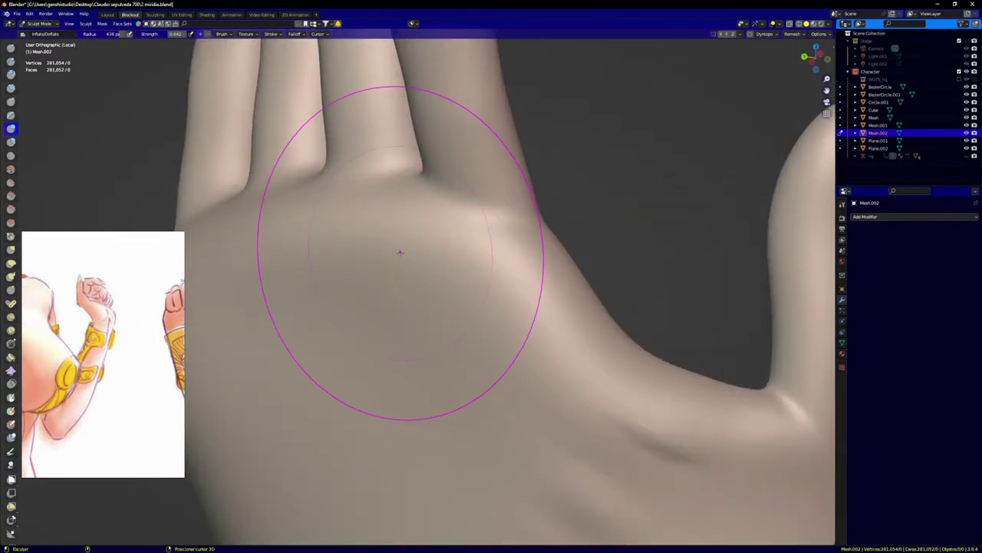
{"action": "left_click_drag", "start_coordinate": [400, 252], "coordinate": [423, 247], "text": "ctrl"}
{"action": "key", "text": "b"}
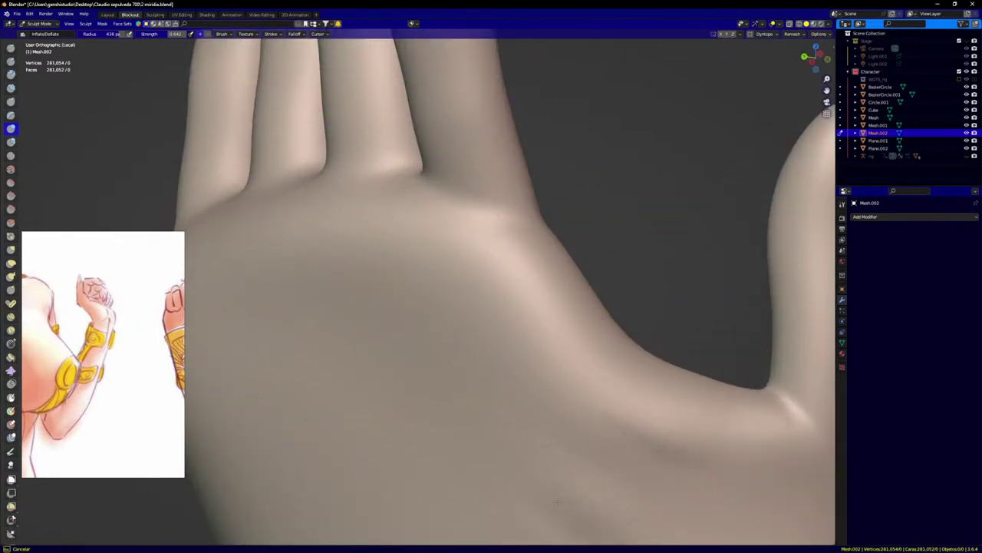
Step: Reshape the web between the index finger and thumb from the back of the hand with the Grab brush
{"action": "scroll", "coordinate": [431, 370], "scroll_direction": "down", "scroll_amount": 4}
{"action": "mouse_move", "coordinate": [436, 338]}
{"action": "middle_mouse_down", "text": "shift"}
{"action": "mouse_move", "coordinate": [433, 235]}
{"action": "mouse_move", "coordinate": [388, 90]}
{"action": "middle_mouse_up", "text": "shift"}
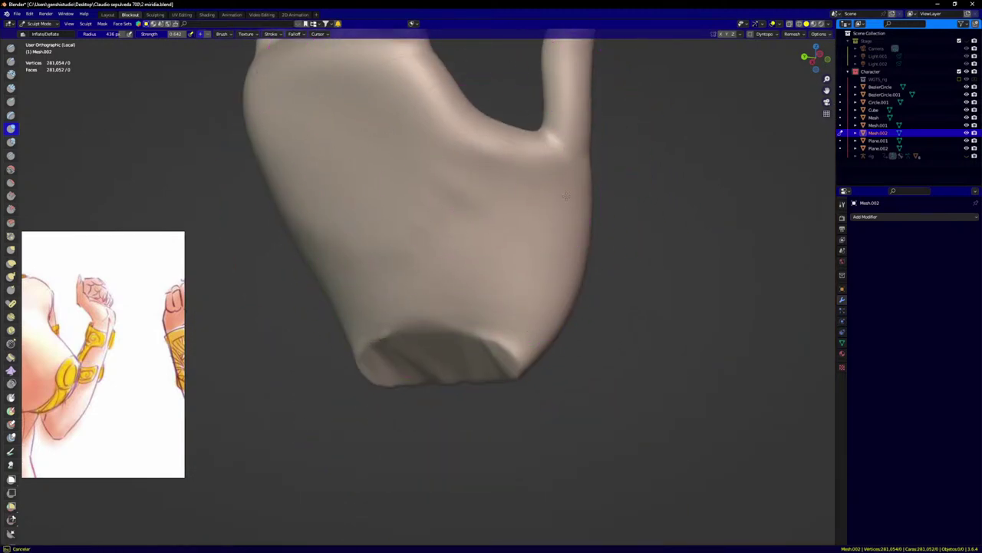
{"action": "scroll", "coordinate": [491, 150], "scroll_direction": "up", "scroll_amount": 2}
{"action": "key", "text": "g"}
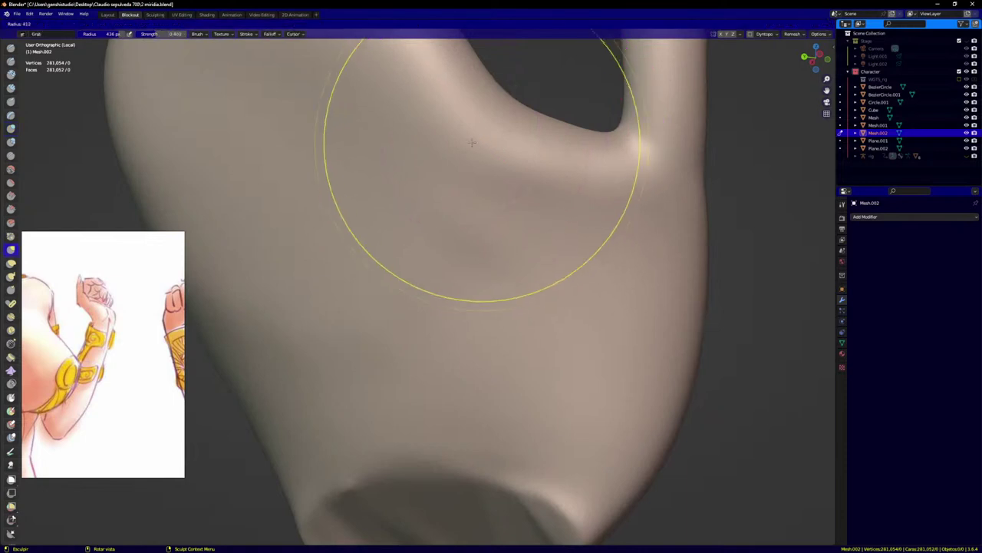
{"action": "mouse_move", "coordinate": [459, 129]}
{"action": "left_mouse_down"}
{"action": "mouse_move", "coordinate": [495, 102]}
{"action": "mouse_move", "coordinate": [540, 122]}
{"action": "left_mouse_up"}
{"action": "scroll", "coordinate": [543, 180], "scroll_direction": "down", "scroll_amount": 4}
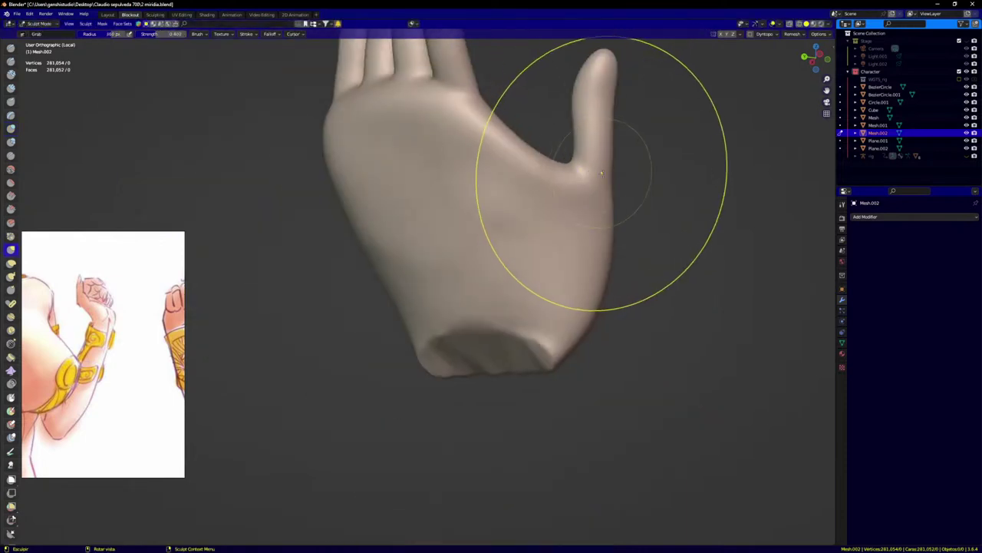
Step: Refine the thumb's base and its outer contour where it meets the back of the hand using the Grab brush
{"action": "mouse_move", "coordinate": [601, 175]}
{"action": "middle_mouse_down"}
{"action": "mouse_move", "coordinate": [633, 143]}
{"action": "mouse_move", "coordinate": [527, 164]}
{"action": "middle_mouse_up"}
{"action": "scroll", "coordinate": [504, 132], "scroll_direction": "up", "scroll_amount": 5}
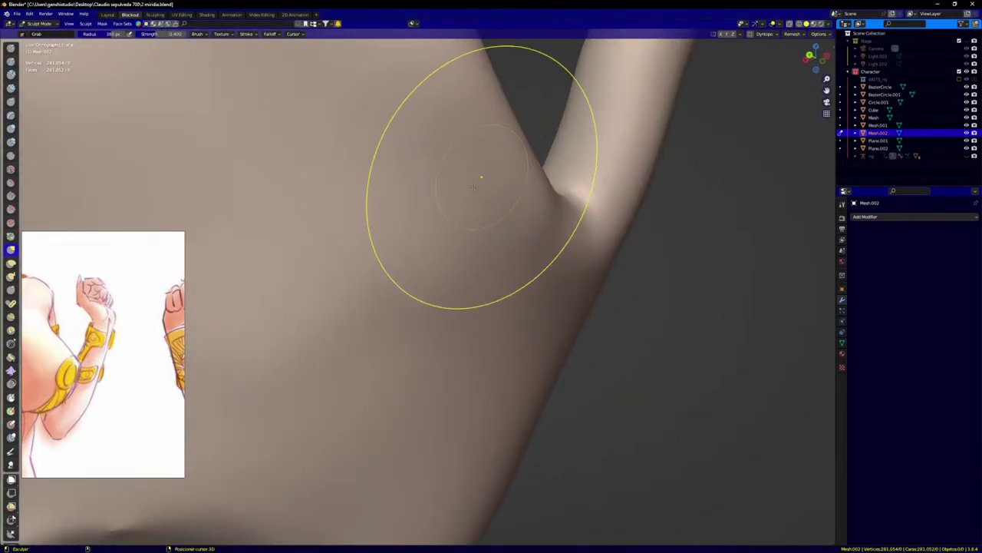
{"action": "left_click_drag", "start_coordinate": [531, 191], "coordinate": [533, 196]}
{"action": "scroll", "coordinate": [542, 221], "scroll_direction": "up", "scroll_amount": 1}
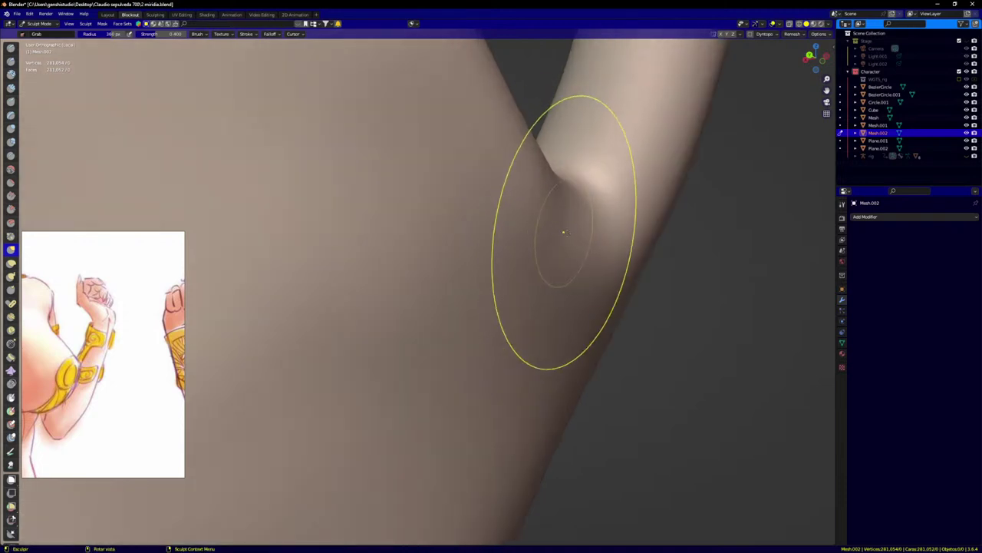
{"action": "left_click_drag", "start_coordinate": [564, 232], "coordinate": [594, 235]}
{"action": "mouse_move", "coordinate": [579, 326]}
{"action": "left_mouse_down"}
{"action": "mouse_move", "coordinate": [595, 343]}
{"action": "mouse_move", "coordinate": [592, 311]}
{"action": "left_mouse_up"}
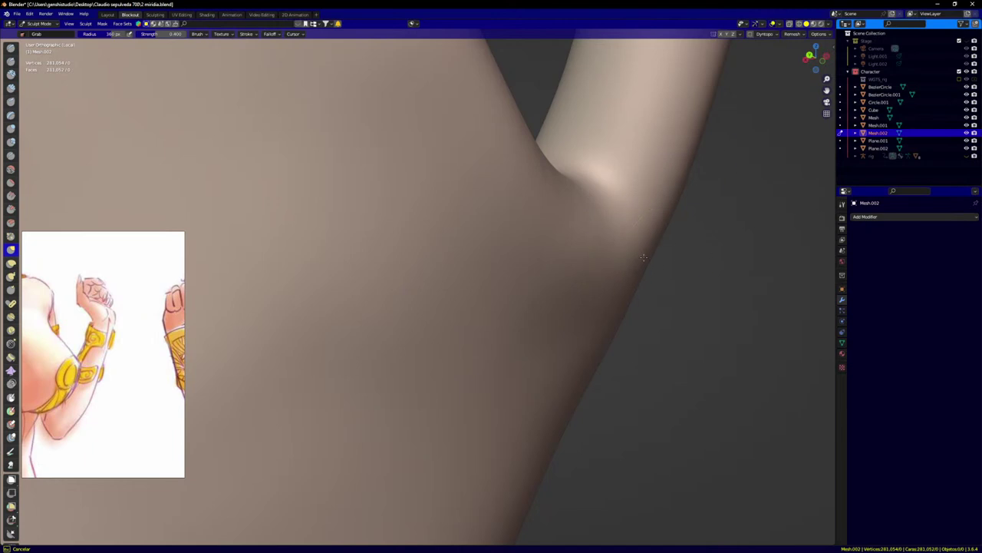
{"action": "left_click_drag", "start_coordinate": [644, 257], "coordinate": [641, 254]}
{"action": "scroll", "coordinate": [614, 187], "scroll_direction": "down", "scroll_amount": 6}
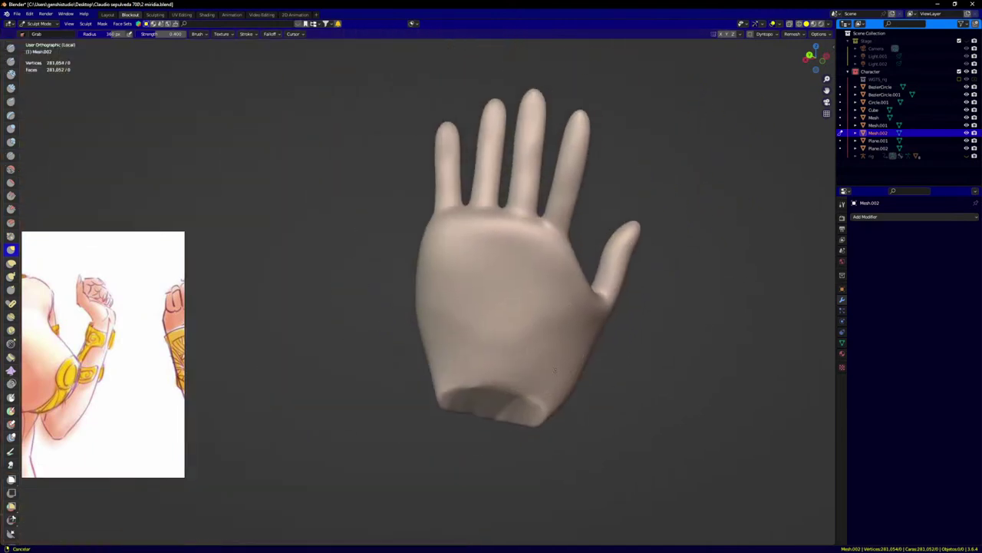
Step: Carve grooves between the four knuckles on the back of the hand with the Crease brush
{"action": "middle_click_drag", "start_coordinate": [555, 371], "coordinate": [546, 287]}
{"action": "scroll", "coordinate": [545, 287], "scroll_direction": "up", "scroll_amount": 7}
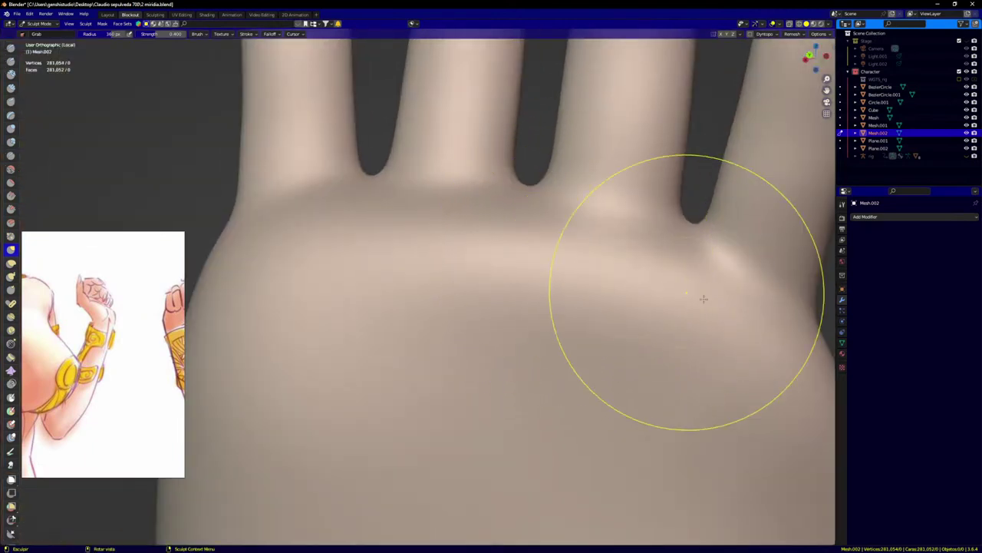
{"action": "key", "text": "shift+c"}
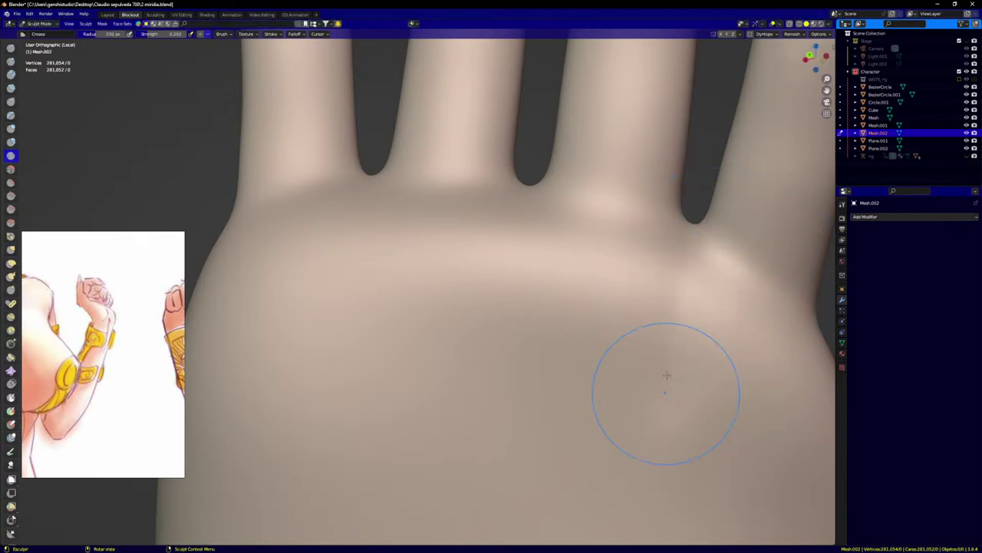
{"action": "left_click_drag", "start_coordinate": [667, 375], "coordinate": [687, 245]}
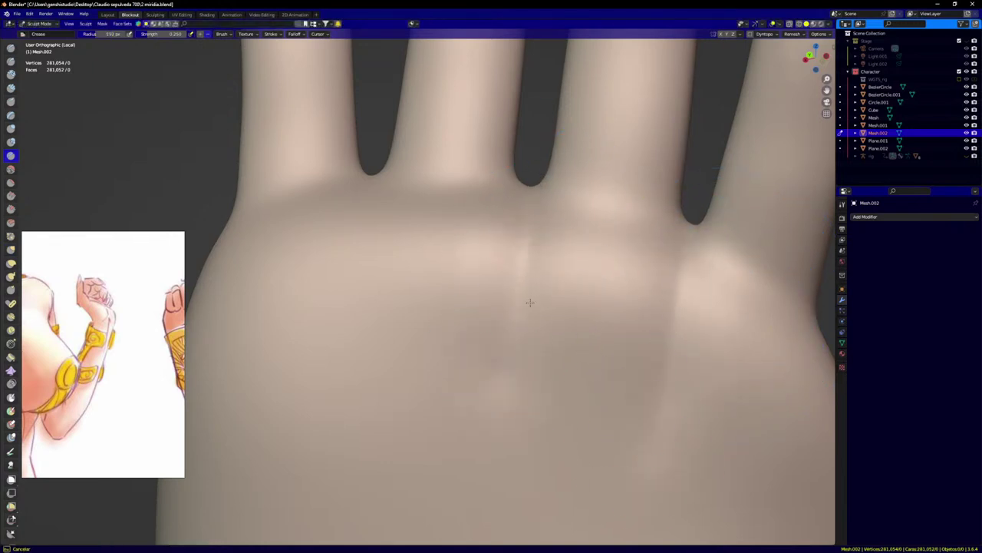
{"action": "left_click_drag", "start_coordinate": [530, 303], "coordinate": [526, 384]}
{"action": "left_click_drag", "start_coordinate": [367, 222], "coordinate": [362, 293]}
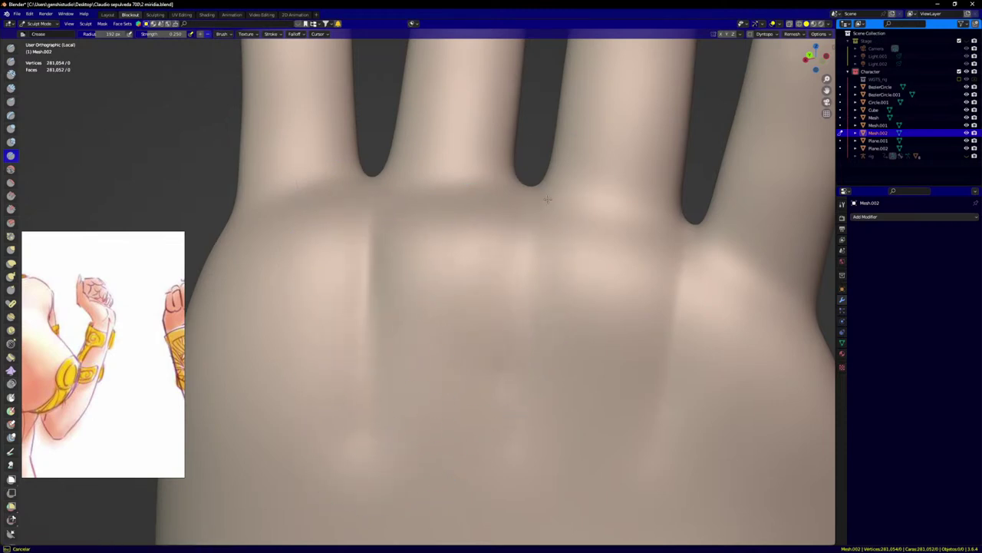
Step: Reshape the hand's outer contour around the little finger's knuckle using the Grab brush with a 382 px radius
{"action": "scroll", "coordinate": [661, 363], "scroll_direction": "down", "scroll_amount": 6}
{"action": "middle_click_drag", "start_coordinate": [575, 376], "coordinate": [477, 379]}
{"action": "key", "text": "g"}
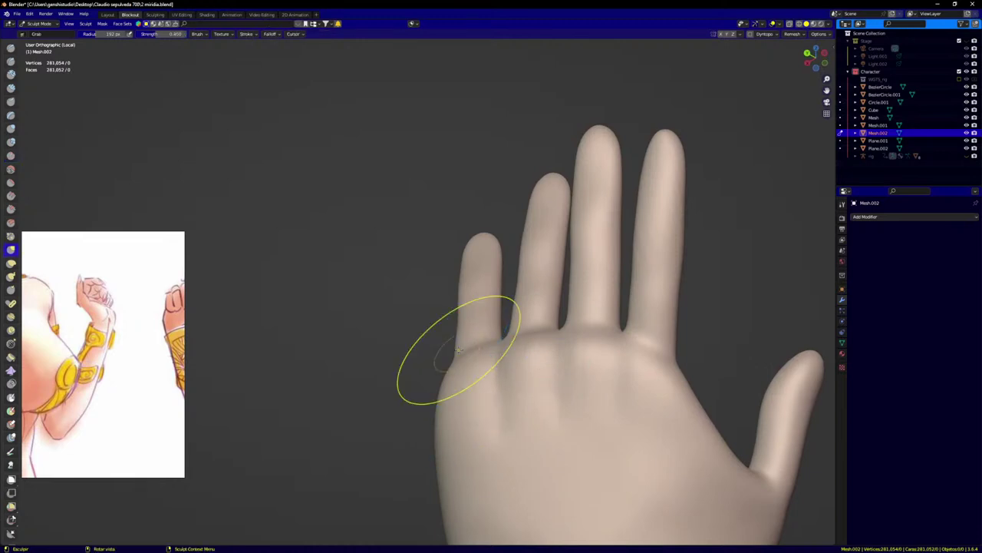
{"action": "key", "text": "f"}
{"action": "left_click", "coordinate": [530, 414]}
{"action": "middle_click_drag", "start_coordinate": [529, 416], "coordinate": [533, 406]}
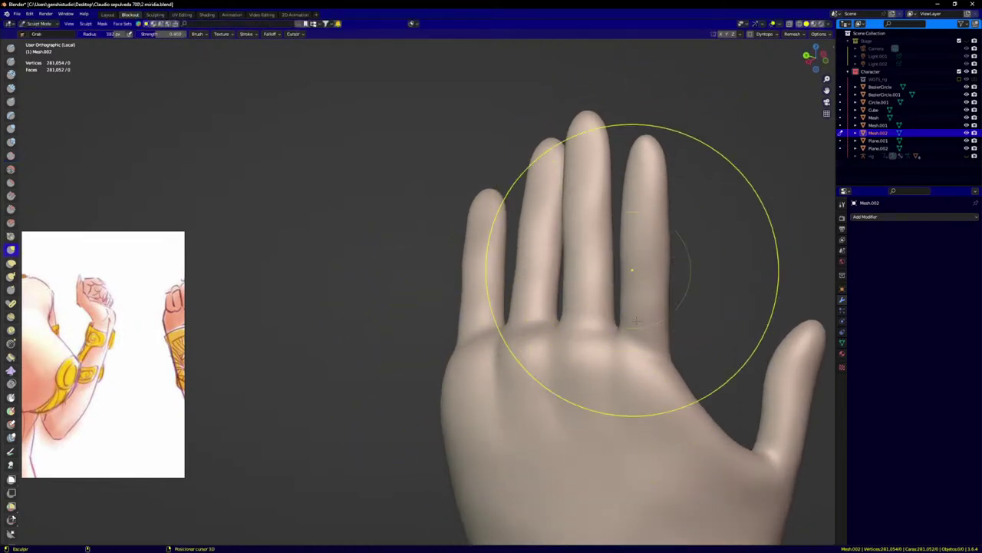
{"action": "mouse_move", "coordinate": [632, 303]}
{"action": "middle_mouse_down"}
{"action": "mouse_move", "coordinate": [724, 307]}
{"action": "mouse_move", "coordinate": [636, 515]}
{"action": "mouse_move", "coordinate": [585, 448]}
{"action": "mouse_move", "coordinate": [543, 220]}
{"action": "middle_mouse_up"}
{"action": "scroll", "coordinate": [585, 448], "scroll_direction": "down", "scroll_amount": 4}
{"action": "scroll", "coordinate": [495, 195], "scroll_direction": "up", "scroll_amount": 6}
{"action": "mouse_move", "coordinate": [388, 195]}
{"action": "left_mouse_down"}
{"action": "mouse_move", "coordinate": [414, 194]}
{"action": "mouse_move", "coordinate": [405, 224]}
{"action": "left_mouse_up"}
{"action": "left_click_drag", "start_coordinate": [400, 260], "coordinate": [416, 262]}
{"action": "scroll", "coordinate": [451, 107], "scroll_direction": "up", "scroll_amount": 4}
{"action": "left_click_drag", "start_coordinate": [451, 106], "coordinate": [409, 146]}
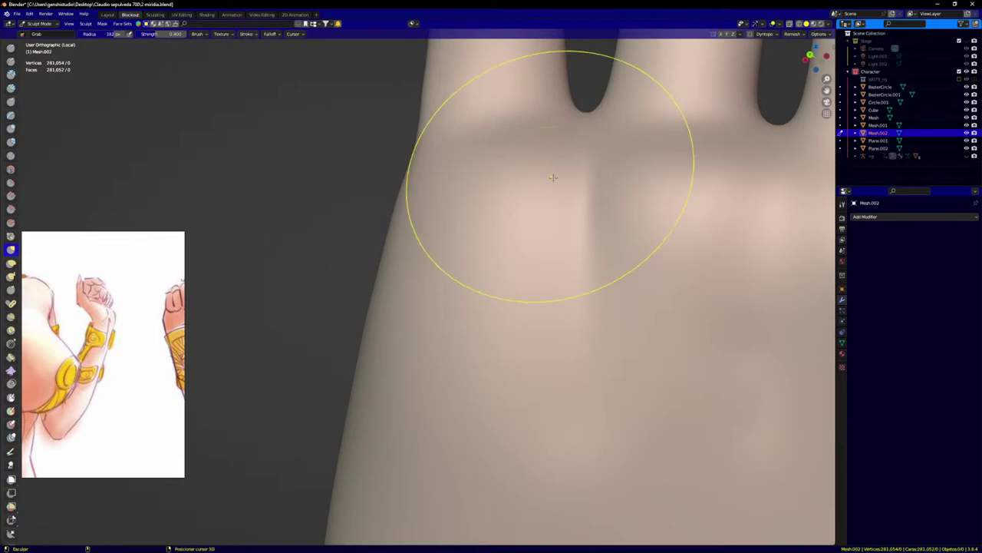
Step: Refine the profile of the knuckles and finger bases from the side of the hand with the Grab brush
{"action": "scroll", "coordinate": [553, 180], "scroll_direction": "down", "scroll_amount": 5}
{"action": "middle_click_drag", "start_coordinate": [622, 311], "coordinate": [756, 326]}
{"action": "scroll", "coordinate": [484, 208], "scroll_direction": "up", "scroll_amount": 5}
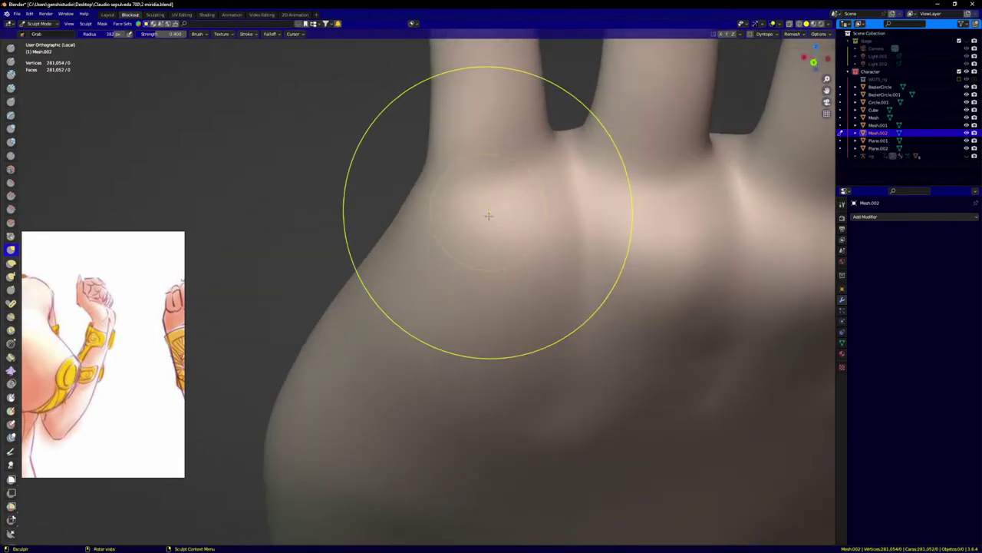
{"action": "middle_click_drag", "start_coordinate": [489, 215], "coordinate": [601, 216]}
{"action": "scroll", "coordinate": [498, 246], "scroll_direction": "up", "scroll_amount": 2}
{"action": "mouse_move", "coordinate": [443, 186]}
{"action": "left_mouse_down"}
{"action": "mouse_move", "coordinate": [448, 173]}
{"action": "mouse_move", "coordinate": [500, 244]}
{"action": "left_mouse_up"}
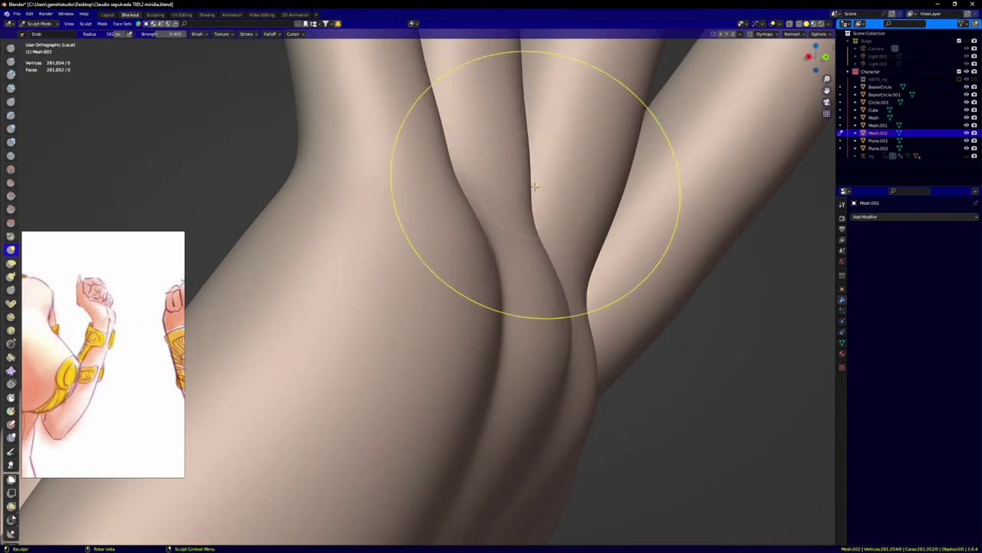
{"action": "mouse_move", "coordinate": [586, 274]}
{"action": "left_mouse_down"}
{"action": "mouse_move", "coordinate": [612, 283]}
{"action": "mouse_move", "coordinate": [620, 177]}
{"action": "left_mouse_up"}
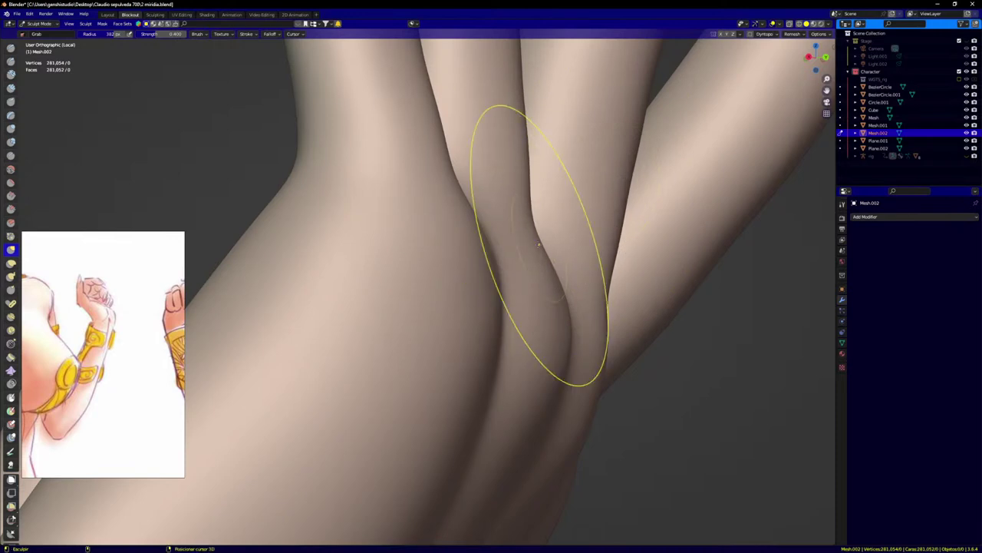
{"action": "middle_click_drag", "start_coordinate": [648, 338], "coordinate": [650, 291]}
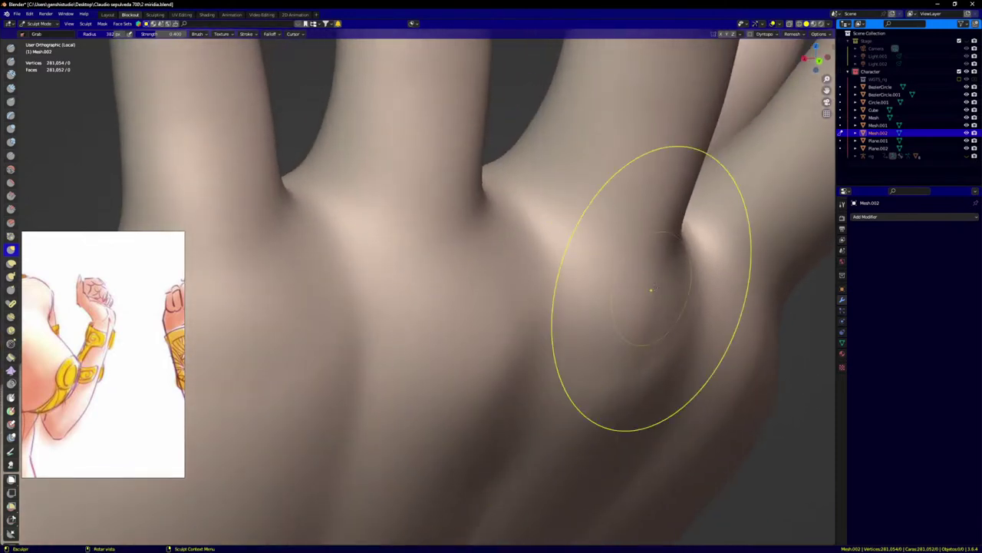
Step: Pull the outer contour of the index finger's knuckle outward on the back of the hand with the Grab brush
{"action": "scroll", "coordinate": [741, 322], "scroll_direction": "up", "scroll_amount": 1}
{"action": "left_click_drag", "start_coordinate": [741, 322], "coordinate": [796, 306]}
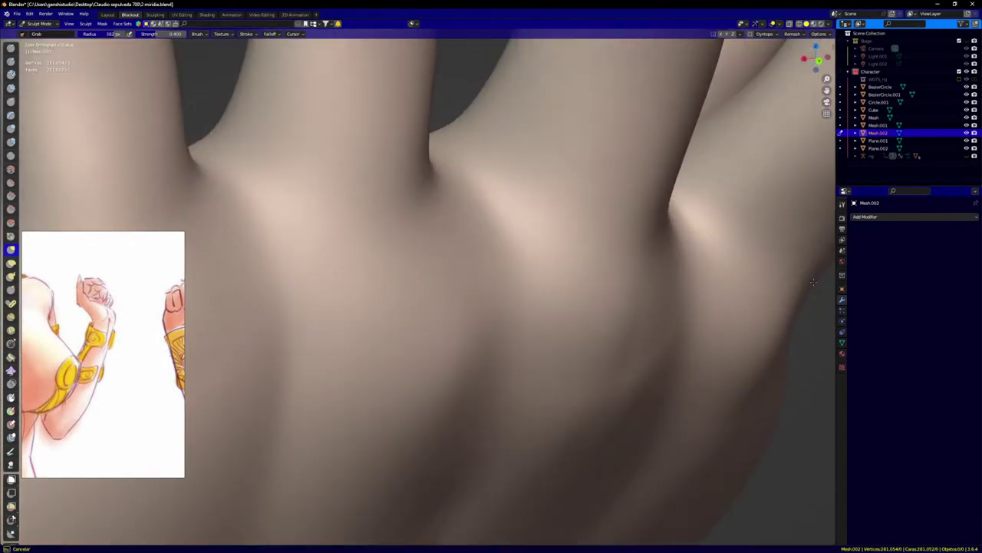
{"action": "middle_click_drag", "start_coordinate": [750, 401], "coordinate": [792, 406]}
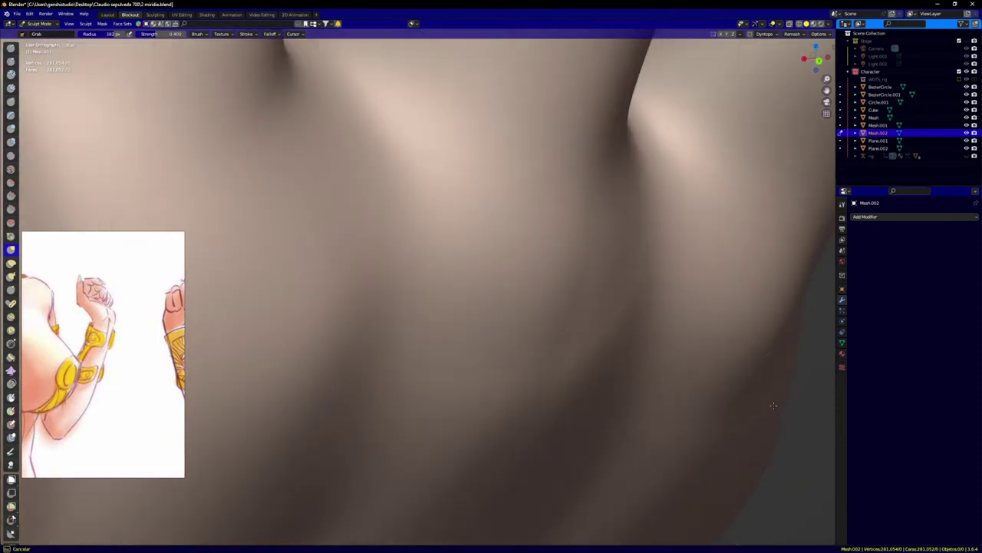
{"action": "scroll", "coordinate": [620, 353], "scroll_direction": "down", "scroll_amount": 9}
{"action": "middle_click_drag", "start_coordinate": [621, 355], "coordinate": [593, 254]}
{"action": "scroll", "coordinate": [588, 247], "scroll_direction": "up", "scroll_amount": 4}
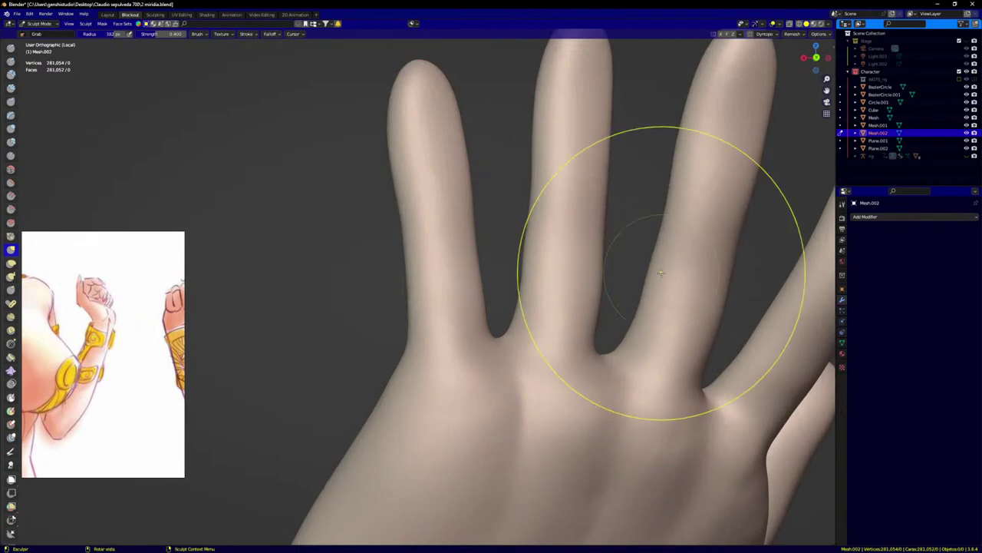
Step: Inspect the knuckles, finger bases and finger profiles from the back and both sides of the hand
{"action": "scroll", "coordinate": [643, 254], "scroll_direction": "up", "scroll_amount": 4}
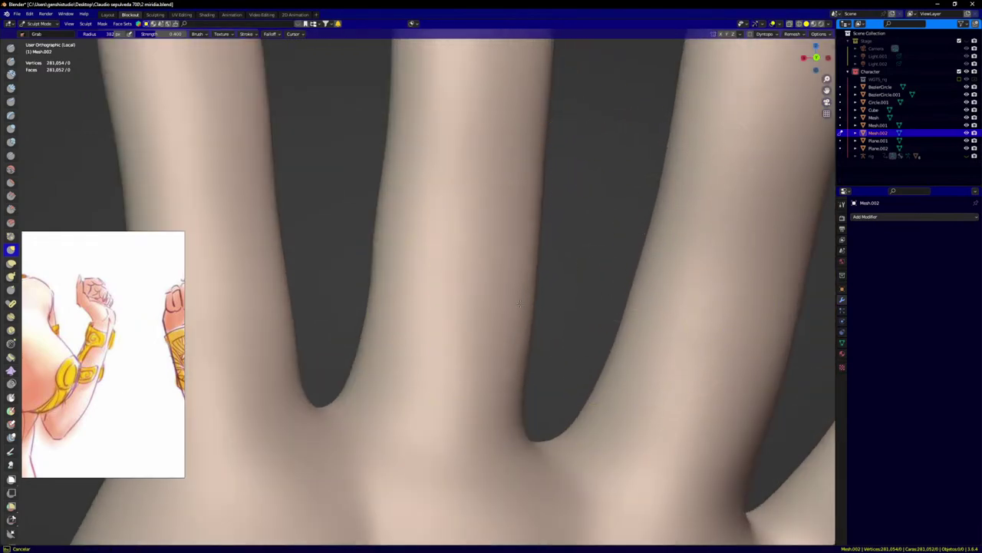
{"action": "scroll", "coordinate": [668, 307], "scroll_direction": "down", "scroll_amount": 5}
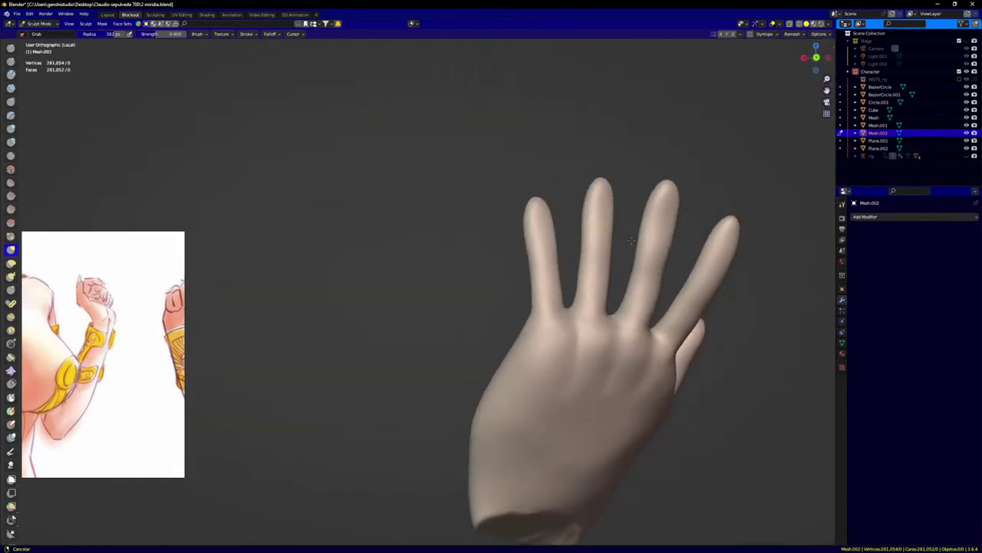
{"action": "middle_click_drag", "start_coordinate": [631, 241], "coordinate": [494, 230]}
{"action": "scroll", "coordinate": [494, 230], "scroll_direction": "up", "scroll_amount": 3}
{"action": "middle_click_drag", "start_coordinate": [543, 411], "coordinate": [547, 291]}
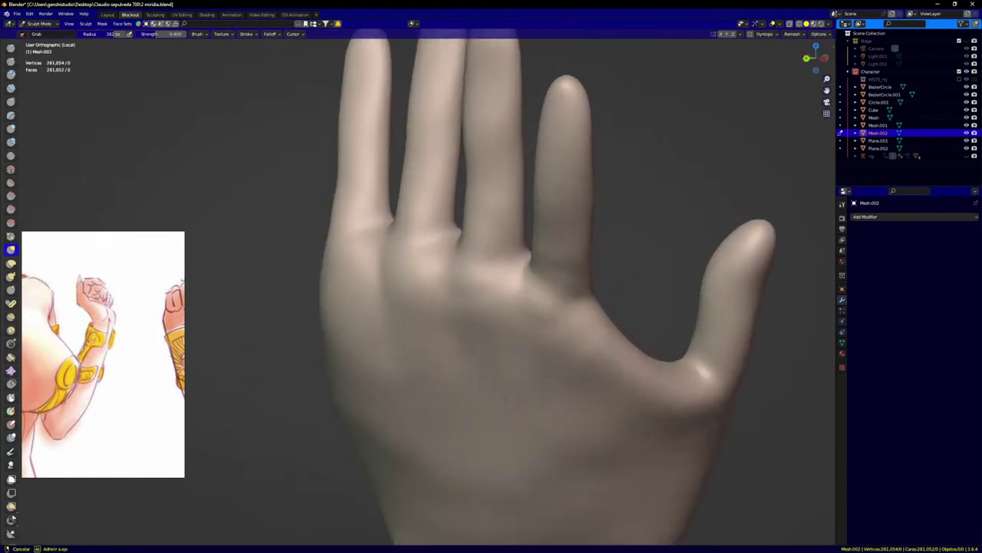
{"action": "scroll", "coordinate": [547, 277], "scroll_direction": "up", "scroll_amount": 3}
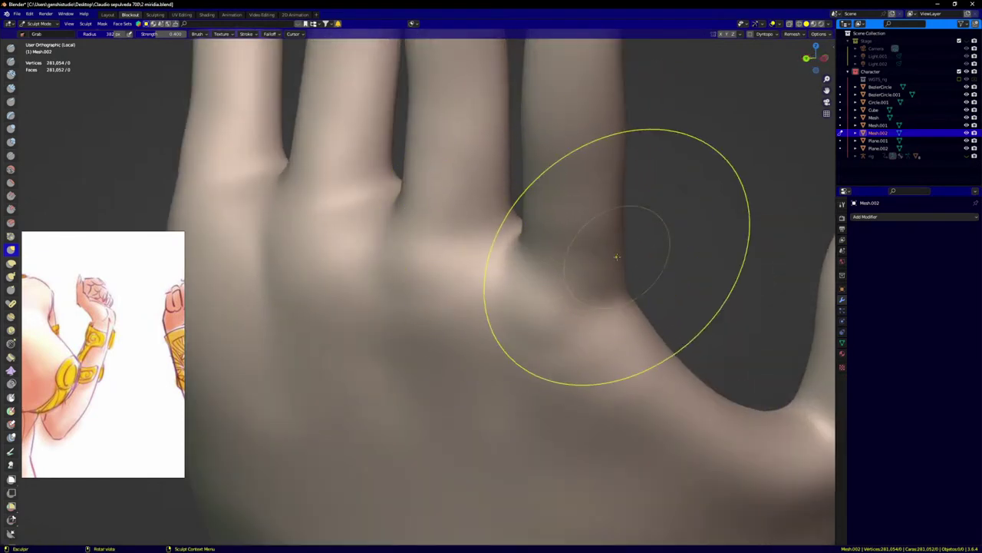
{"action": "middle_click_drag", "start_coordinate": [617, 257], "coordinate": [585, 301]}
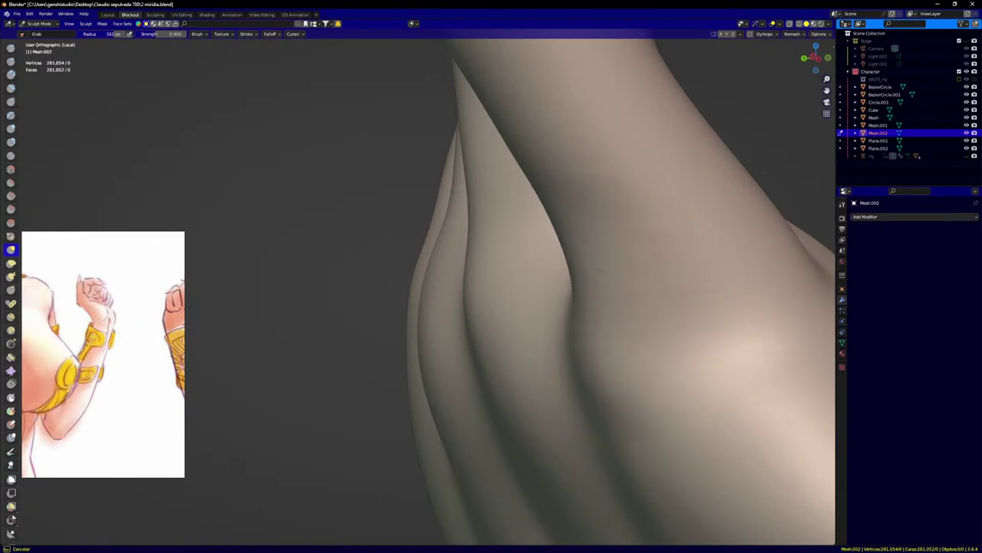
{"action": "scroll", "coordinate": [534, 166], "scroll_direction": "down", "scroll_amount": 8}
{"action": "mouse_move", "coordinate": [563, 199]}
{"action": "middle_mouse_down"}
{"action": "mouse_move", "coordinate": [511, 152]}
{"action": "mouse_move", "coordinate": [638, 129]}
{"action": "mouse_move", "coordinate": [450, 110]}
{"action": "mouse_move", "coordinate": [460, 158]}
{"action": "mouse_move", "coordinate": [674, 164]}
{"action": "mouse_move", "coordinate": [713, 198]}
{"action": "mouse_move", "coordinate": [770, 204]}
{"action": "middle_mouse_up"}
{"action": "scroll", "coordinate": [511, 151], "scroll_direction": "up", "scroll_amount": 2}
{"action": "scroll", "coordinate": [521, 159], "scroll_direction": "down", "scroll_amount": 4}
{"action": "scroll", "coordinate": [683, 172], "scroll_direction": "up", "scroll_amount": 3}
{"action": "mouse_move", "coordinate": [634, 145]}
{"action": "middle_mouse_down"}
{"action": "mouse_move", "coordinate": [740, 137]}
{"action": "mouse_move", "coordinate": [799, 170]}
{"action": "mouse_move", "coordinate": [636, 157]}
{"action": "middle_mouse_up"}
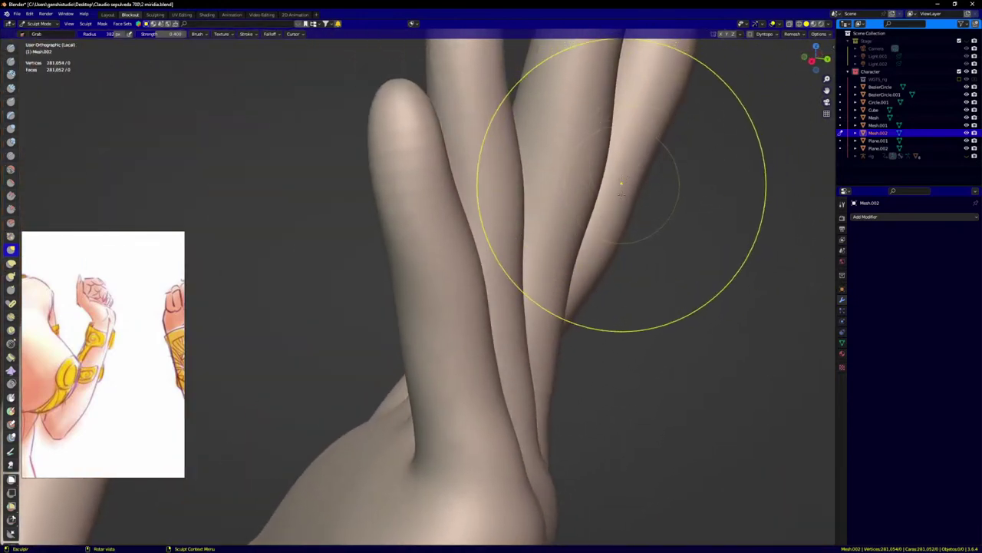
Step: Push the palm's outer edge below the little finger slightly outward with the Grab brush
{"action": "scroll", "coordinate": [620, 176], "scroll_direction": "down", "scroll_amount": 4}
{"action": "middle_click_drag", "start_coordinate": [596, 292], "coordinate": [509, 241]}
{"action": "scroll", "coordinate": [509, 241], "scroll_direction": "up", "scroll_amount": 4}
{"action": "middle_click_drag", "start_coordinate": [634, 318], "coordinate": [231, 298], "text": "shift"}
{"action": "scroll", "coordinate": [384, 256], "scroll_direction": "up", "scroll_amount": 3}
{"action": "left_click_drag", "start_coordinate": [459, 236], "coordinate": [474, 234]}
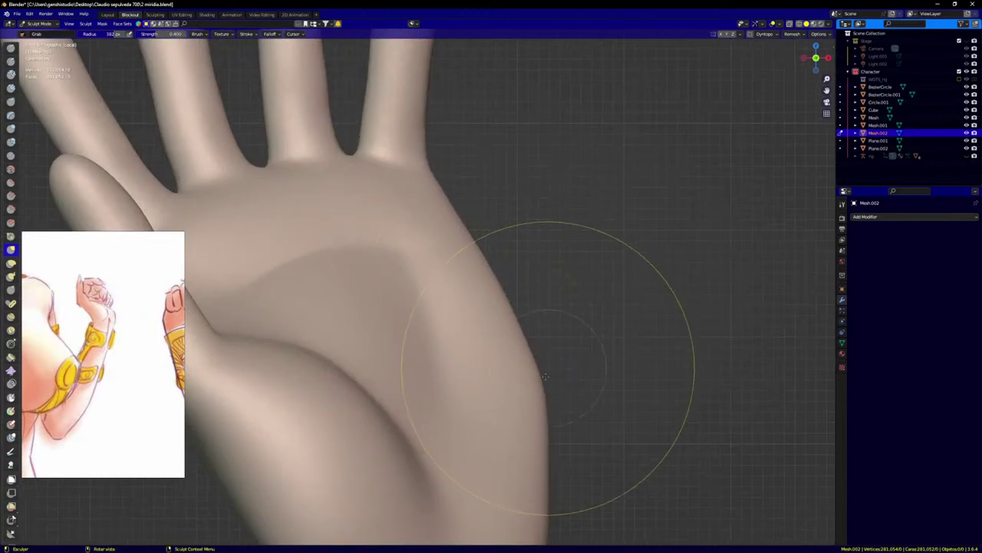
{"action": "middle_click_drag", "start_coordinate": [538, 461], "coordinate": [534, 270], "text": "shift"}
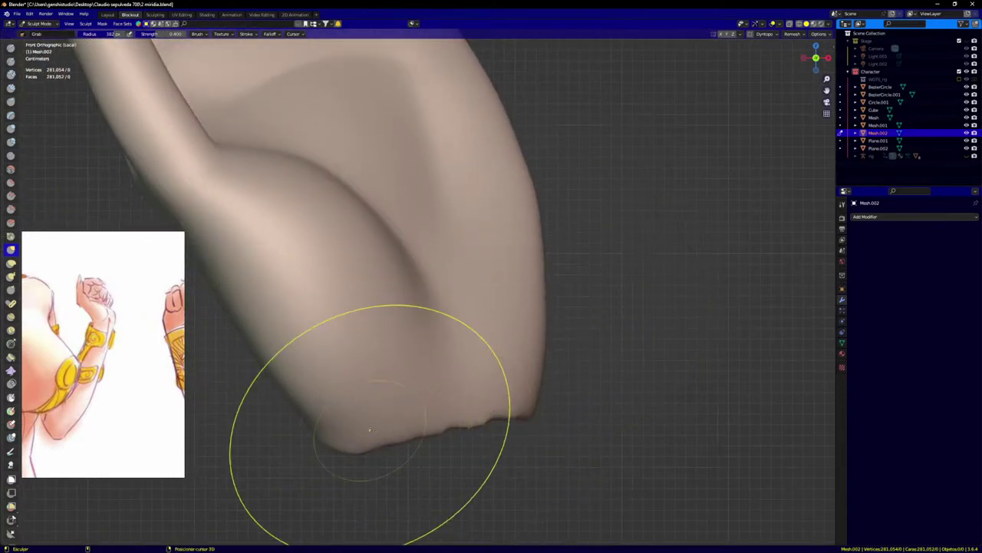
Step: Adjust the lower part of the thumb mound near the wrist with the Grab brush
{"action": "scroll", "coordinate": [453, 322], "scroll_direction": "down", "scroll_amount": 4}
{"action": "scroll", "coordinate": [391, 285], "scroll_direction": "up", "scroll_amount": 3}
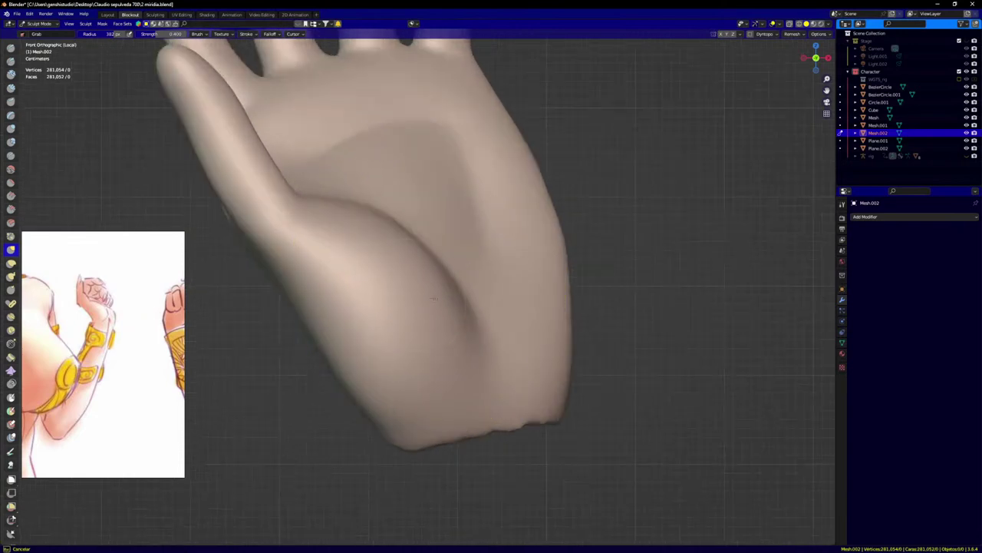
{"action": "mouse_move", "coordinate": [441, 280]}
{"action": "middle_mouse_down"}
{"action": "mouse_move", "coordinate": [504, 276]}
{"action": "mouse_move", "coordinate": [511, 326]}
{"action": "middle_mouse_up"}
{"action": "left_click_drag", "start_coordinate": [445, 345], "coordinate": [446, 357]}
{"action": "middle_click_drag", "start_coordinate": [432, 356], "coordinate": [456, 351]}
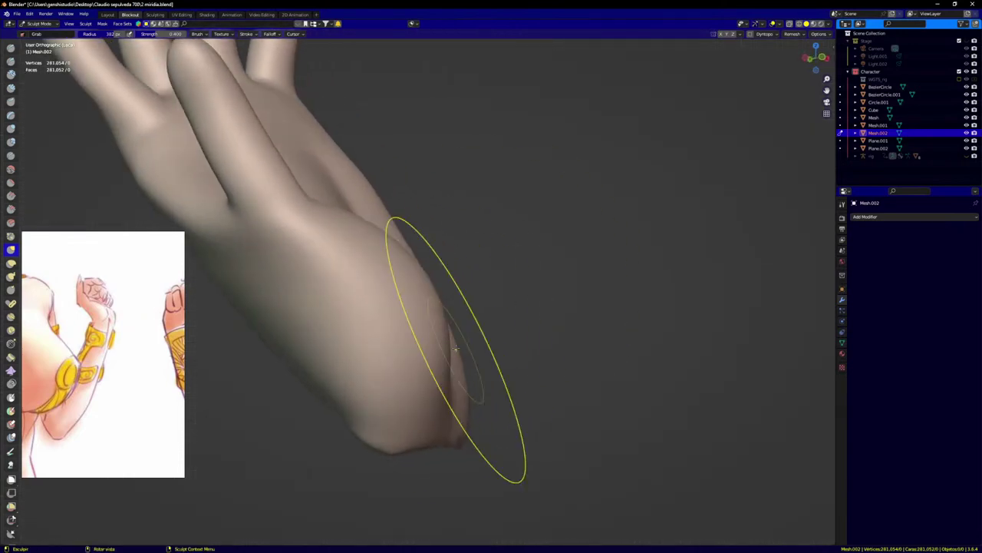
Step: Reshape the thumb's lower segment above its base using the Grab brush
{"action": "scroll", "coordinate": [256, 186], "scroll_direction": "up", "scroll_amount": 2}
{"action": "middle_click_drag", "start_coordinate": [248, 183], "coordinate": [194, 180]}
{"action": "middle_click_drag", "start_coordinate": [184, 123], "coordinate": [195, 145]}
{"action": "scroll", "coordinate": [234, 198], "scroll_direction": "down", "scroll_amount": 4}
{"action": "middle_click_drag", "start_coordinate": [241, 202], "coordinate": [423, 238], "text": "shift"}
{"action": "scroll", "coordinate": [448, 215], "scroll_direction": "up", "scroll_amount": 5}
{"action": "left_click_drag", "start_coordinate": [454, 180], "coordinate": [460, 211]}
{"action": "middle_click_drag", "start_coordinate": [374, 281], "coordinate": [415, 265]}
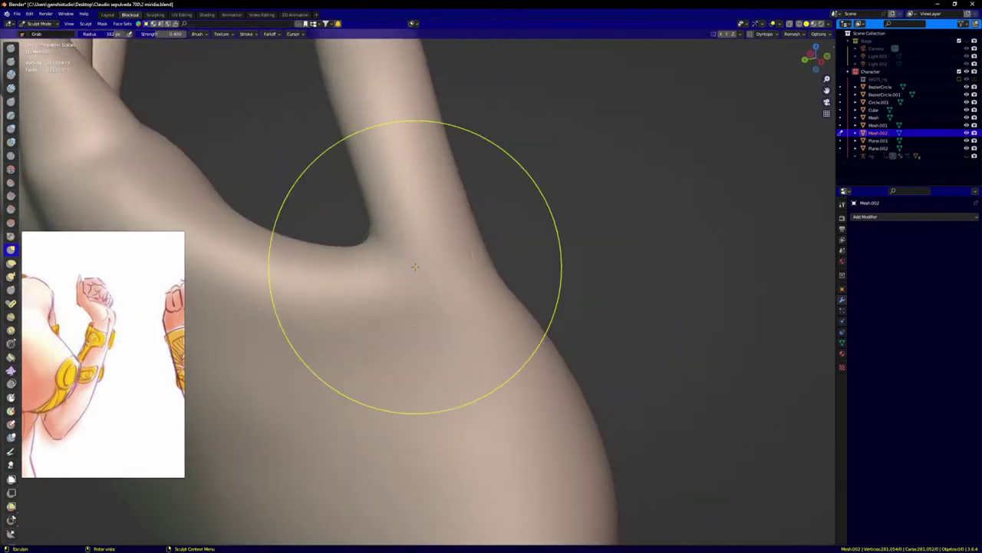
Step: Refine the index finger's knuckle and the adjoining side of the hand with small Grab strokes
{"action": "scroll", "coordinate": [396, 320], "scroll_direction": "down", "scroll_amount": 3}
{"action": "middle_click_drag", "start_coordinate": [396, 320], "coordinate": [456, 269]}
{"action": "scroll", "coordinate": [407, 254], "scroll_direction": "up", "scroll_amount": 4}
{"action": "left_click_drag", "start_coordinate": [388, 245], "coordinate": [388, 242]}
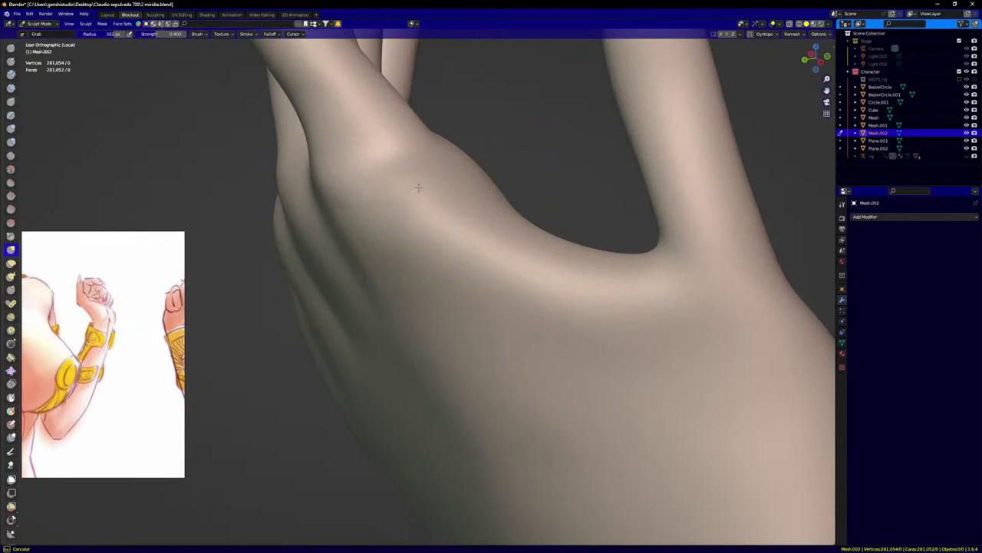
{"action": "left_click_drag", "start_coordinate": [383, 146], "coordinate": [383, 150]}
{"action": "middle_click_drag", "start_coordinate": [383, 189], "coordinate": [410, 170]}
{"action": "scroll", "coordinate": [410, 170], "scroll_direction": "up", "scroll_amount": 2}
{"action": "left_click_drag", "start_coordinate": [382, 151], "coordinate": [373, 138]}
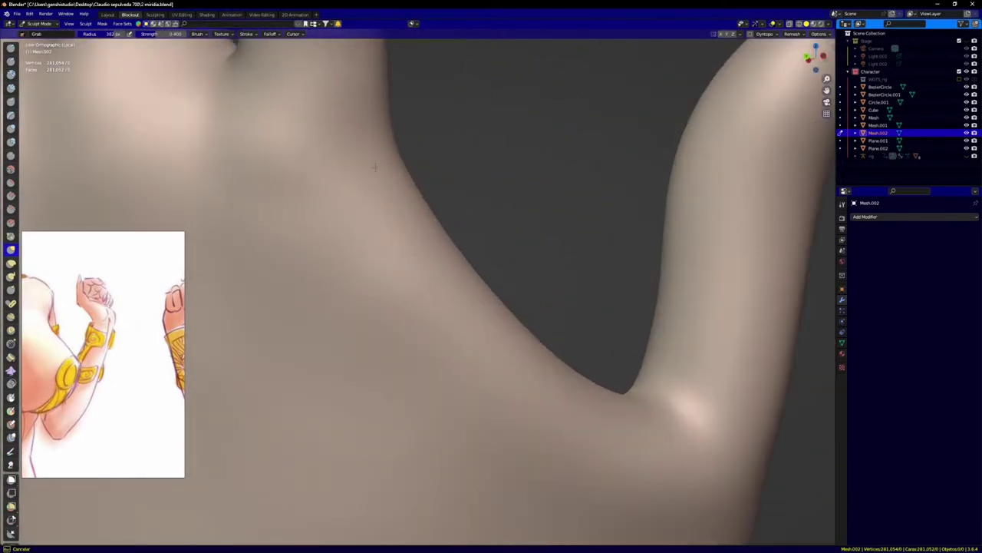
Step: Adjust the outer contour at the middle of the index finger with the Grab brush at a 242 px radius
{"action": "scroll", "coordinate": [375, 165], "scroll_direction": "down", "scroll_amount": 6}
{"action": "mouse_move", "coordinate": [402, 230]}
{"action": "middle_mouse_down"}
{"action": "mouse_move", "coordinate": [385, 158]}
{"action": "mouse_move", "coordinate": [441, 164]}
{"action": "middle_mouse_up"}
{"action": "scroll", "coordinate": [385, 158], "scroll_direction": "up", "scroll_amount": 4}
{"action": "key", "text": "i"}
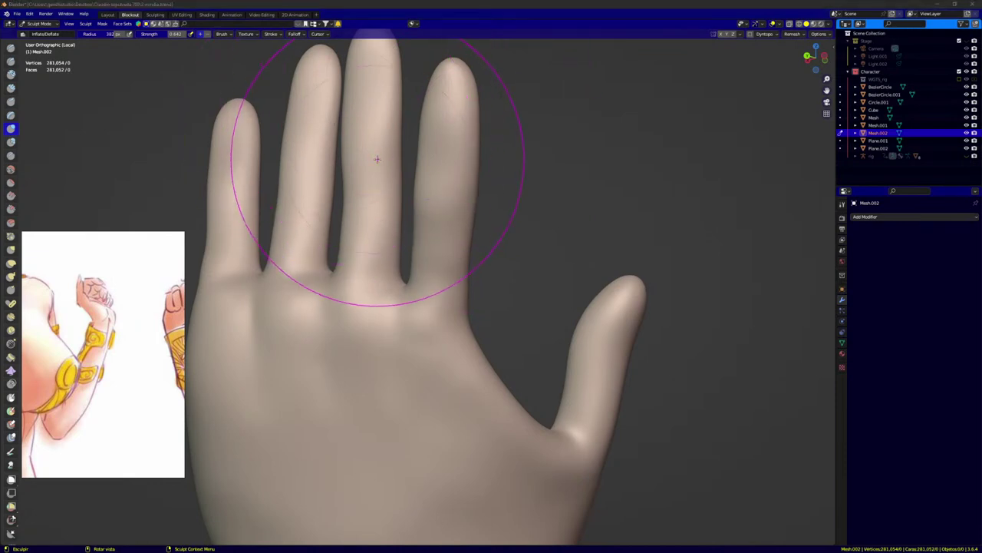
{"action": "key", "text": "f"}
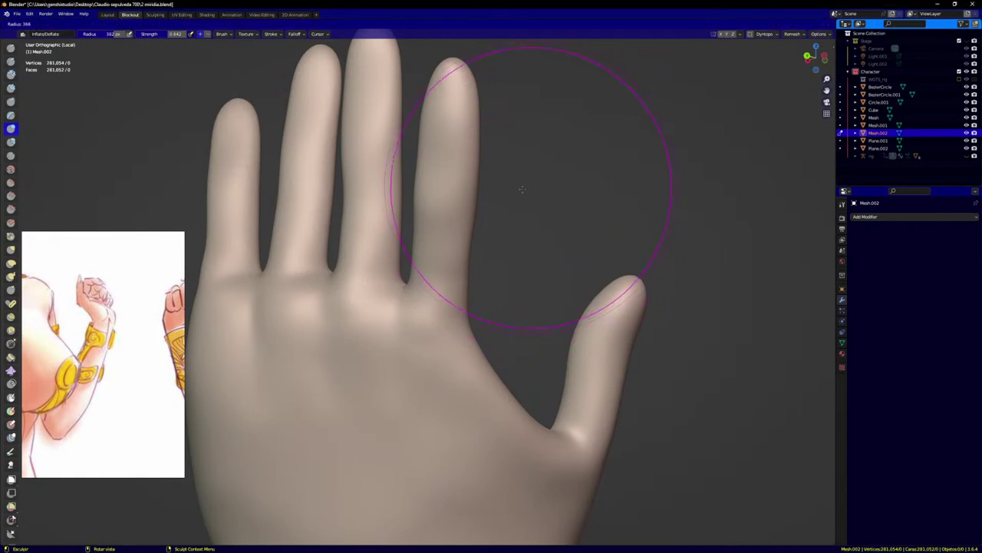
{"action": "left_click", "coordinate": [484, 190]}
{"action": "key", "text": "g"}
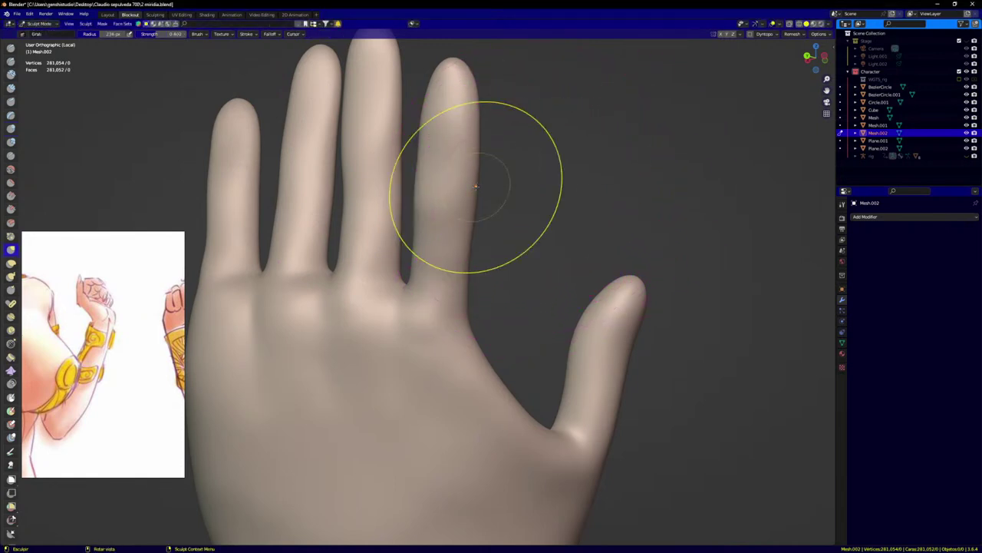
{"action": "key", "text": "f"}
{"action": "left_click", "coordinate": [454, 192]}
{"action": "key", "text": "f"}
{"action": "left_click", "coordinate": [492, 193]}
{"action": "left_click_drag", "start_coordinate": [490, 176], "coordinate": [488, 174]}
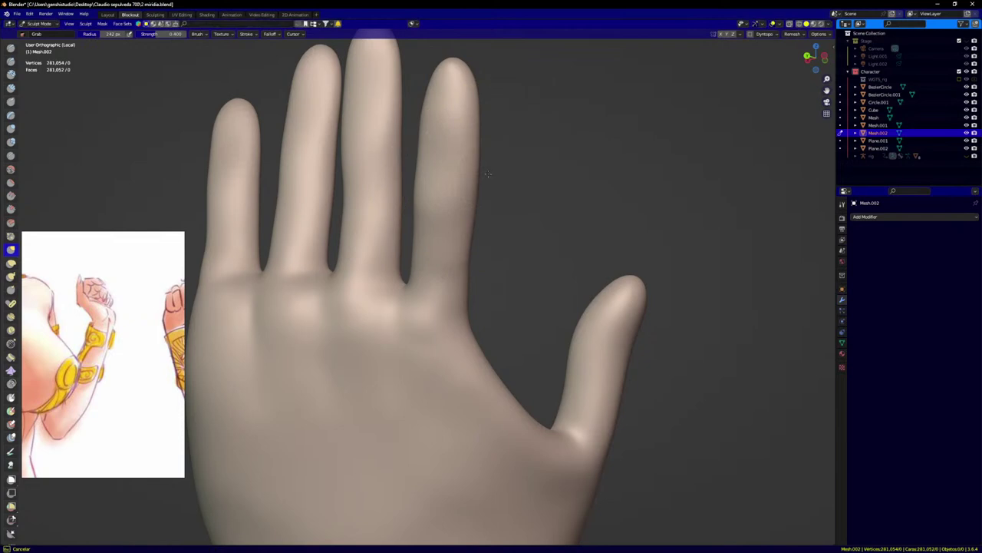
Step: Pull the index fingertip outward, away from the middle finger, with the Grab brush
{"action": "middle_click_drag", "start_coordinate": [475, 170], "coordinate": [448, 131]}
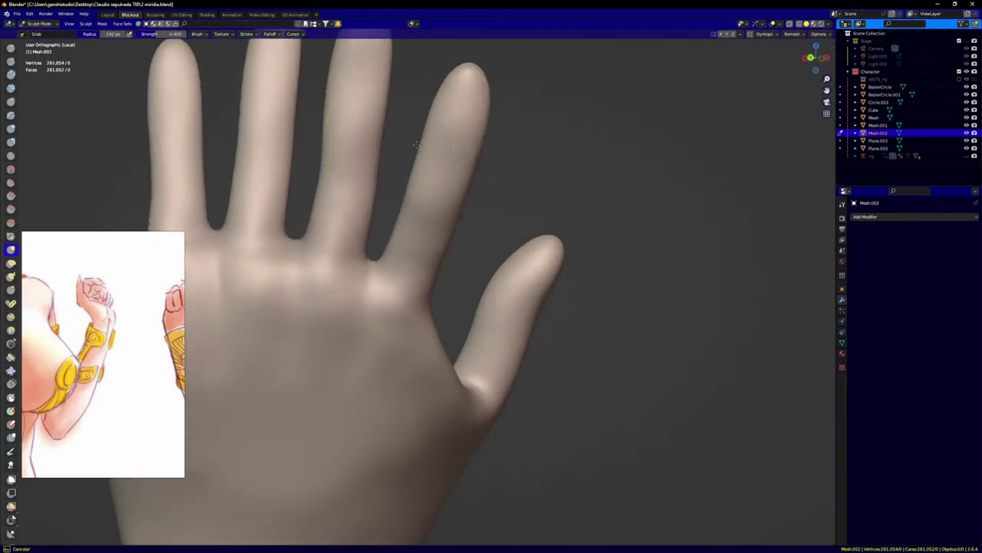
{"action": "scroll", "coordinate": [431, 103], "scroll_direction": "up", "scroll_amount": 2}
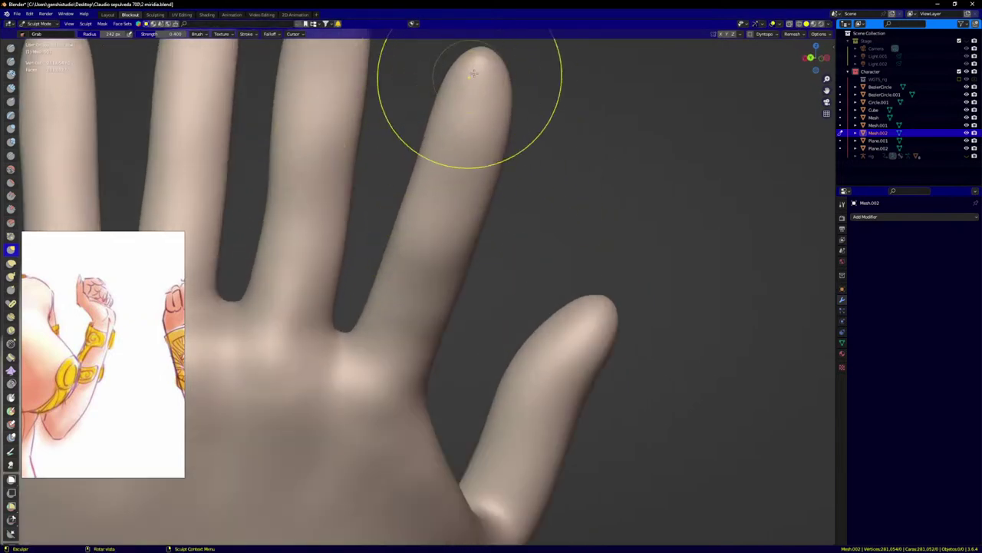
{"action": "left_click_drag", "start_coordinate": [473, 74], "coordinate": [512, 68]}
Step: Reshape the web where the thumb meets the hand and the thumb's inner contour with the Grab brush
{"action": "scroll", "coordinate": [454, 158], "scroll_direction": "down", "scroll_amount": 4}
{"action": "mouse_move", "coordinate": [454, 158]}
{"action": "middle_mouse_down"}
{"action": "mouse_move", "coordinate": [521, 220]}
{"action": "mouse_move", "coordinate": [517, 287]}
{"action": "middle_mouse_up"}
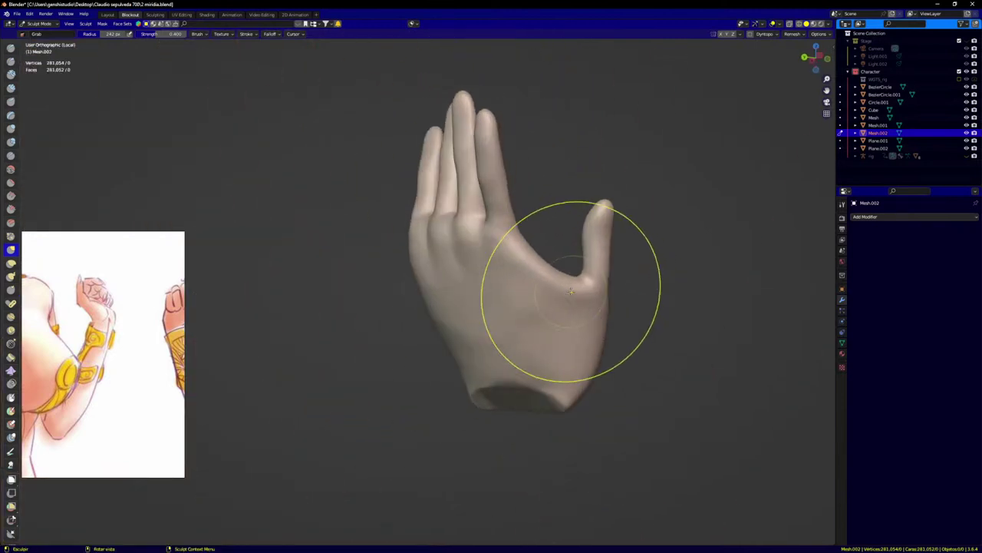
{"action": "scroll", "coordinate": [562, 304], "scroll_direction": "up", "scroll_amount": 3}
{"action": "scroll", "coordinate": [606, 274], "scroll_direction": "up", "scroll_amount": 3}
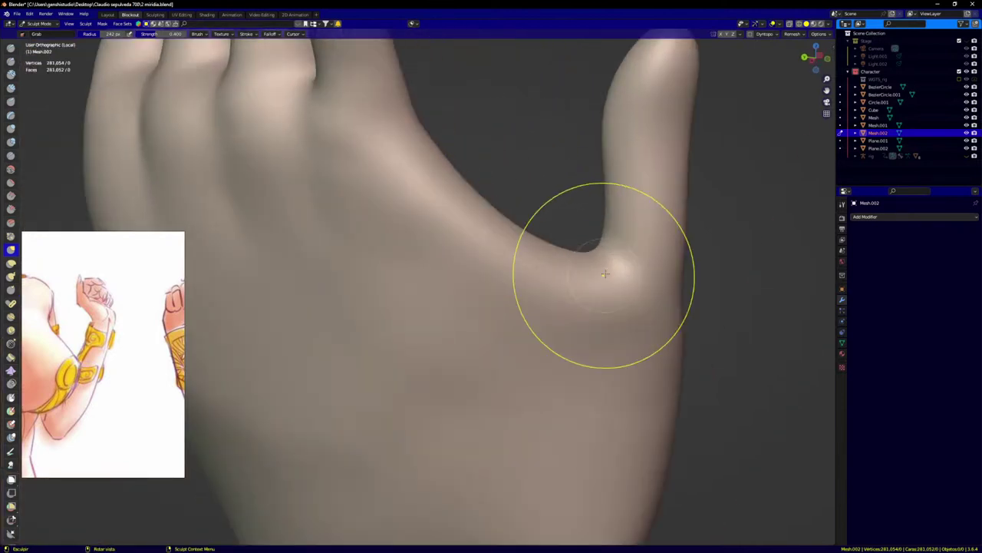
{"action": "left_click_drag", "start_coordinate": [582, 262], "coordinate": [580, 257]}
{"action": "mouse_move", "coordinate": [603, 240]}
{"action": "left_mouse_down"}
{"action": "mouse_move", "coordinate": [558, 268]}
{"action": "mouse_move", "coordinate": [534, 264]}
{"action": "mouse_move", "coordinate": [538, 249]}
{"action": "mouse_move", "coordinate": [571, 250]}
{"action": "left_mouse_up"}
{"action": "left_click_drag", "start_coordinate": [612, 188], "coordinate": [610, 174]}
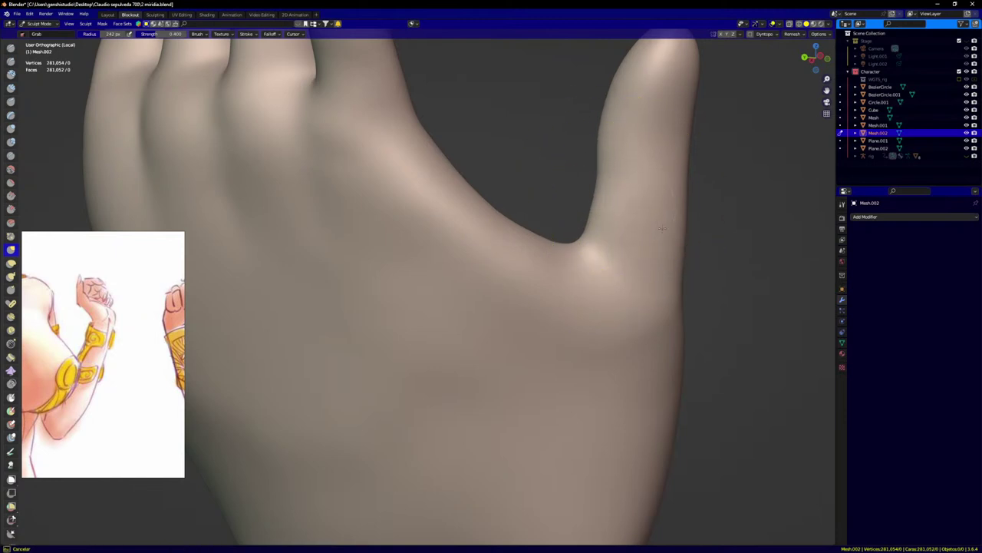
Step: Enlarge the Grab brush radius to 296 px and push in the thumb's outer contour above its base
{"action": "key", "text": "f"}
{"action": "left_click", "coordinate": [713, 245]}
{"action": "left_click_drag", "start_coordinate": [687, 227], "coordinate": [684, 223]}
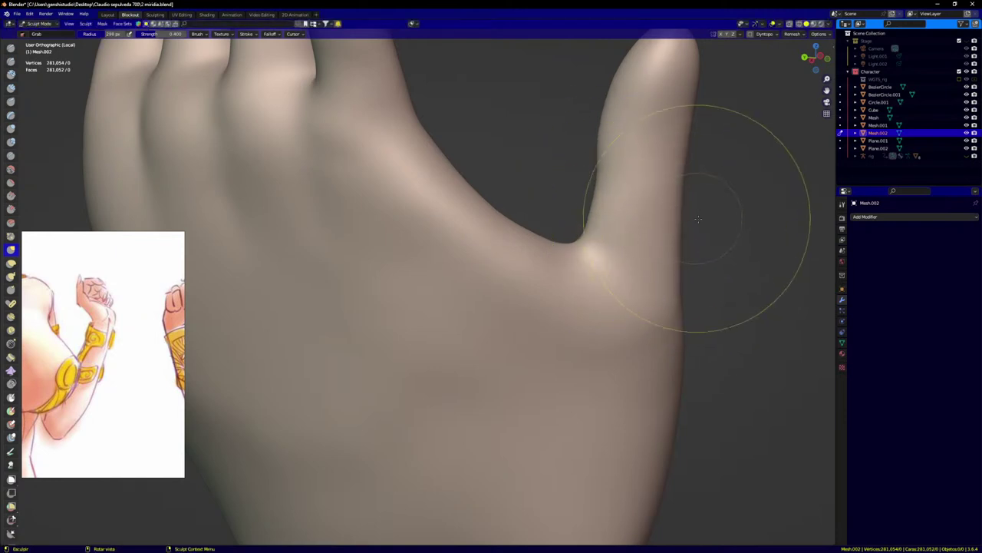
{"action": "mouse_move", "coordinate": [698, 218]}
{"action": "middle_mouse_down"}
{"action": "mouse_move", "coordinate": [669, 230]}
{"action": "mouse_move", "coordinate": [704, 218]}
{"action": "mouse_move", "coordinate": [696, 217]}
{"action": "middle_mouse_up"}
Step: Refine the inner contour of the thumb's tip from the side using the Grab brush
{"action": "scroll", "coordinate": [584, 258], "scroll_direction": "down", "scroll_amount": 5}
{"action": "scroll", "coordinate": [599, 244], "scroll_direction": "up", "scroll_amount": 3}
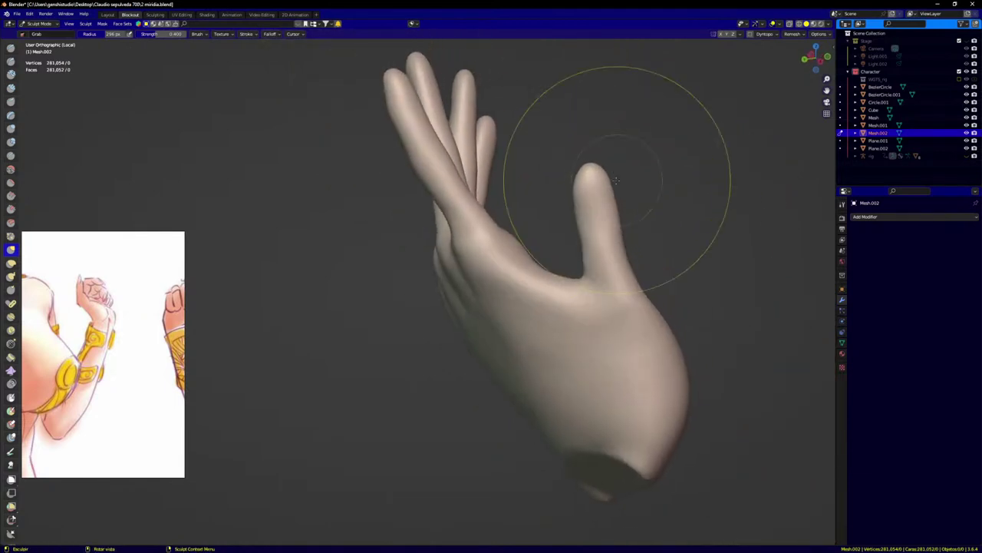
{"action": "middle_click_drag", "start_coordinate": [583, 179], "coordinate": [581, 179]}
{"action": "scroll", "coordinate": [595, 178], "scroll_direction": "up", "scroll_amount": 6}
{"action": "left_click_drag", "start_coordinate": [569, 163], "coordinate": [567, 159]}
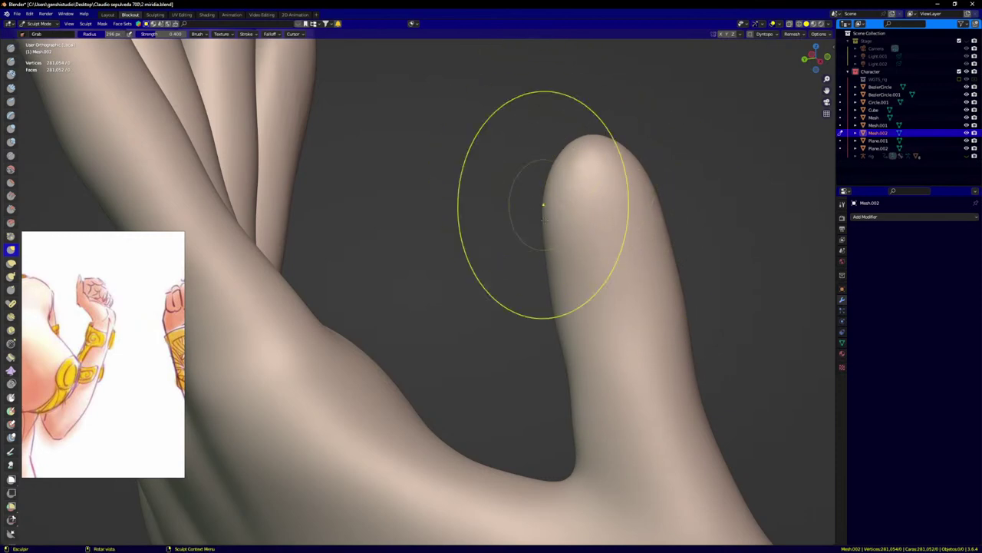
Step: Adjust the edge of the web between the index knuckle and the thumb with the Grab brush
{"action": "scroll", "coordinate": [544, 231], "scroll_direction": "down", "scroll_amount": 8}
{"action": "middle_click_drag", "start_coordinate": [537, 286], "coordinate": [542, 309]}
{"action": "scroll", "coordinate": [542, 309], "scroll_direction": "up", "scroll_amount": 5}
{"action": "left_click_drag", "start_coordinate": [476, 295], "coordinate": [481, 289]}
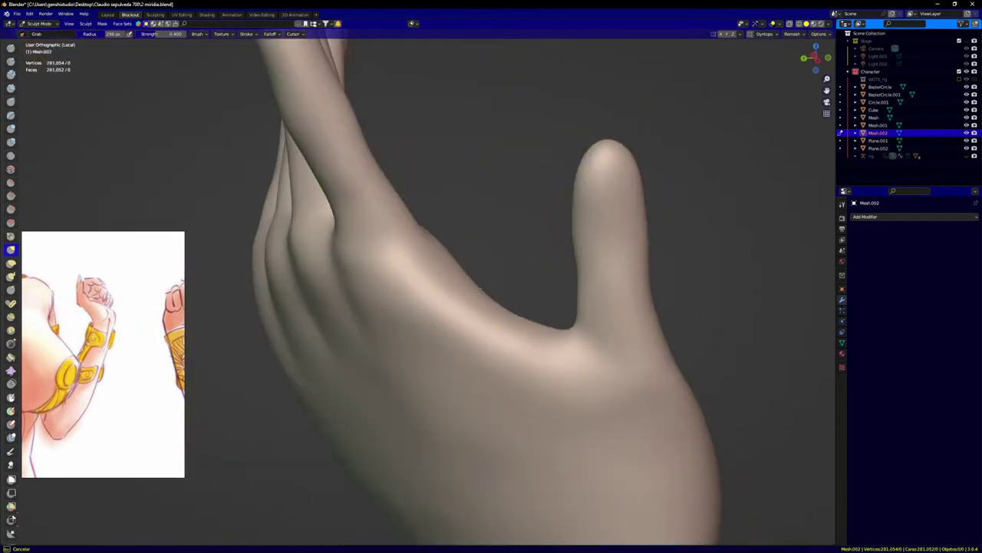
Step: Reshape the hand's outer contour between the thumb's base and the wrist with the Grab brush
{"action": "scroll", "coordinate": [499, 300], "scroll_direction": "down", "scroll_amount": 5}
{"action": "middle_click_drag", "start_coordinate": [541, 311], "coordinate": [568, 359]}
{"action": "scroll", "coordinate": [568, 358], "scroll_direction": "up", "scroll_amount": 3}
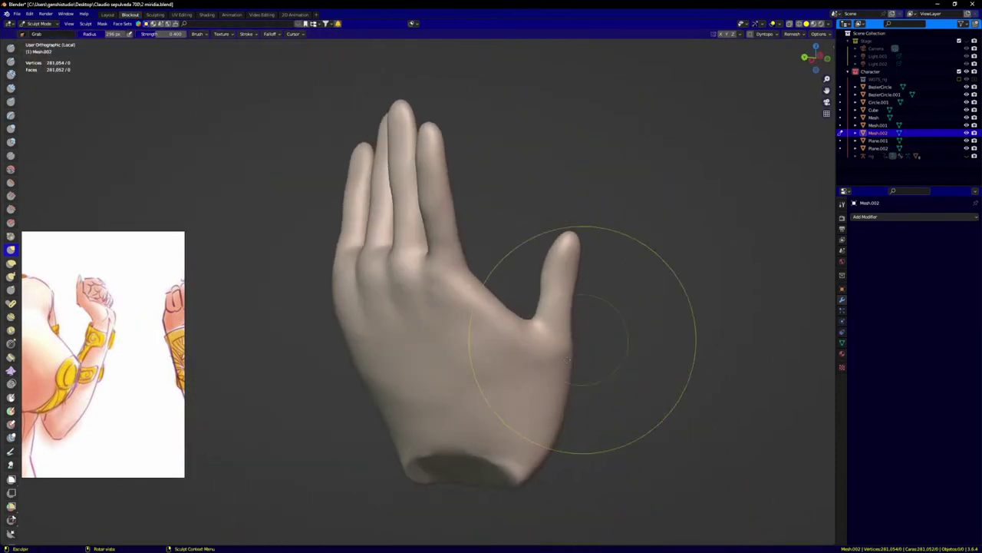
{"action": "scroll", "coordinate": [546, 418], "scroll_direction": "up", "scroll_amount": 2}
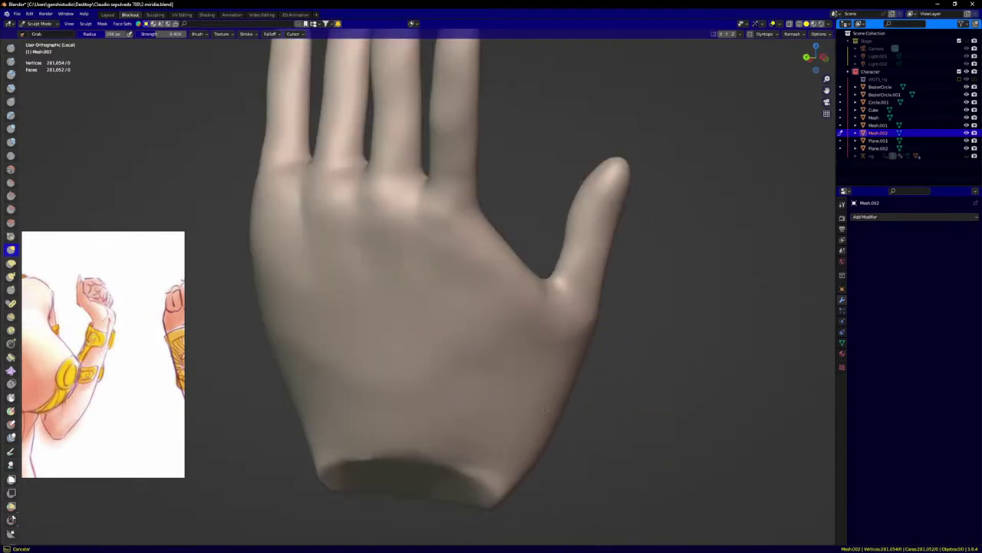
{"action": "scroll", "coordinate": [566, 393], "scroll_direction": "up", "scroll_amount": 2}
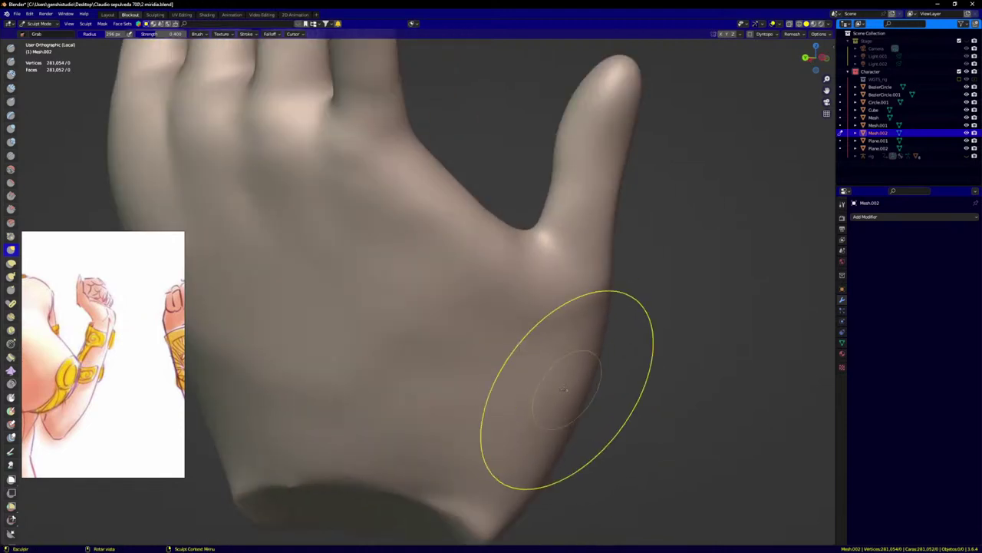
{"action": "left_click_drag", "start_coordinate": [550, 376], "coordinate": [545, 432]}
{"action": "middle_click_drag", "start_coordinate": [545, 486], "coordinate": [552, 468]}
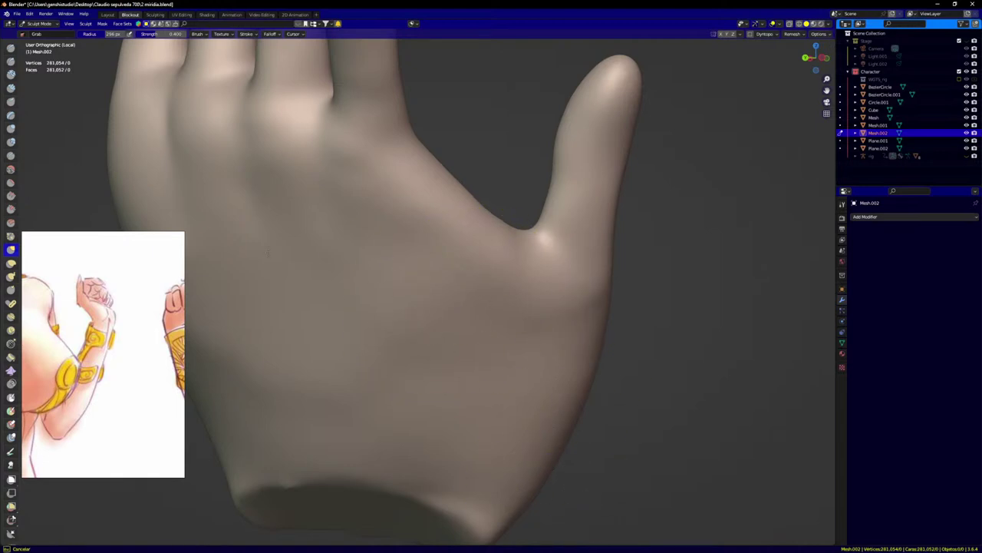
{"action": "scroll", "coordinate": [261, 175], "scroll_direction": "down", "scroll_amount": 3}
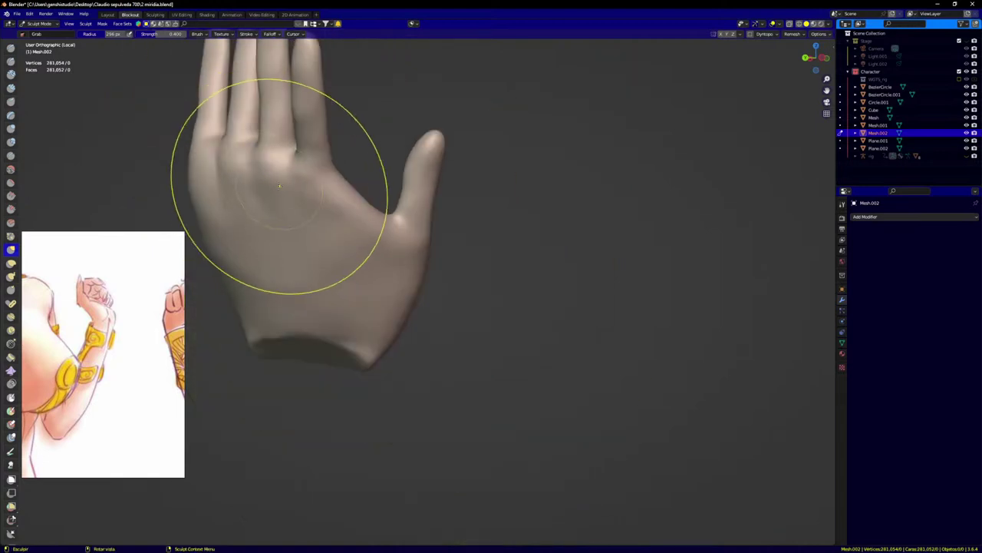
{"action": "middle_click_drag", "start_coordinate": [281, 176], "coordinate": [245, 192]}
{"action": "middle_click_drag", "start_coordinate": [405, 171], "coordinate": [460, 274]}
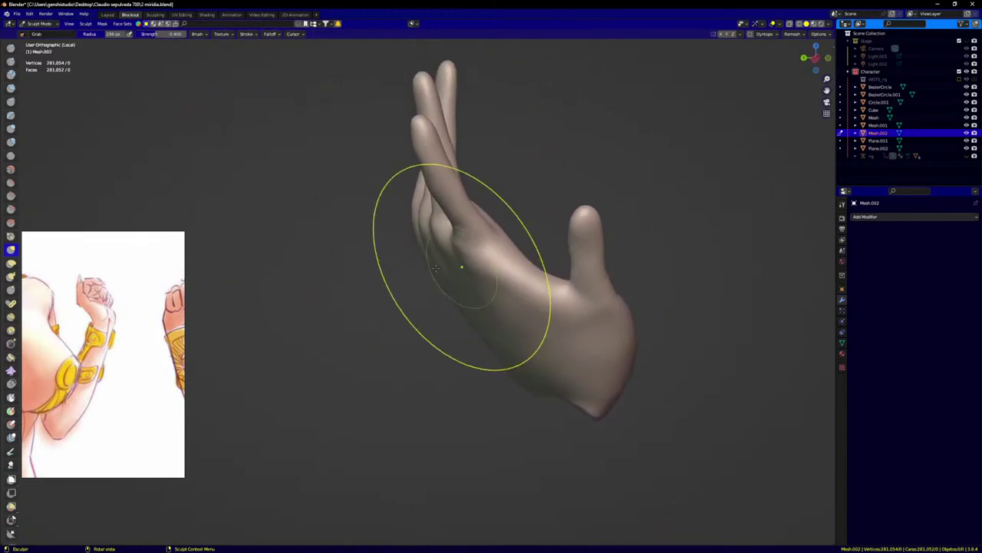
Step: Reshape the valley between the index and middle knuckles on the back of the hand with the Grab brush
{"action": "scroll", "coordinate": [430, 230], "scroll_direction": "up", "scroll_amount": 3}
{"action": "mouse_move", "coordinate": [422, 221]}
{"action": "middle_mouse_down"}
{"action": "mouse_move", "coordinate": [422, 135]}
{"action": "mouse_move", "coordinate": [465, 186]}
{"action": "middle_mouse_up"}
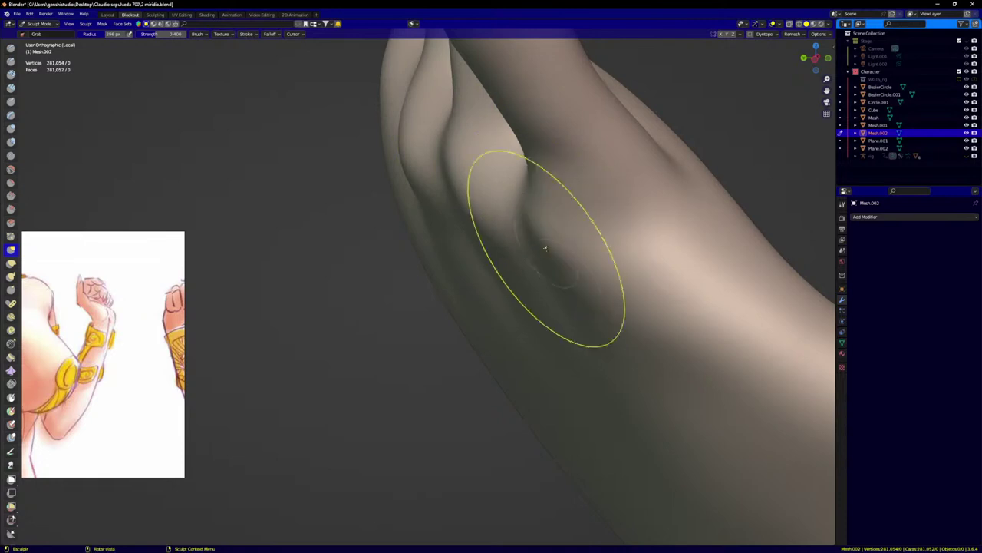
{"action": "left_click_drag", "start_coordinate": [545, 247], "coordinate": [595, 321]}
{"action": "left_click_drag", "start_coordinate": [555, 222], "coordinate": [510, 188]}
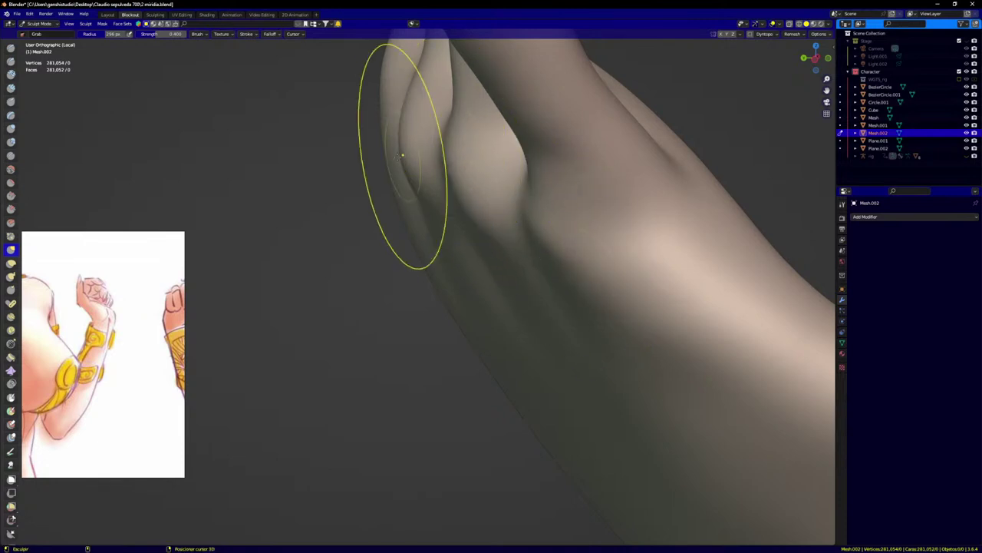
Step: Adjust the little finger's knuckle contour where it meets the ring finger's knuckle with the Grab brush
{"action": "scroll", "coordinate": [413, 184], "scroll_direction": "down", "scroll_amount": 4}
{"action": "mouse_move", "coordinate": [415, 188]}
{"action": "middle_mouse_down"}
{"action": "mouse_move", "coordinate": [614, 262]}
{"action": "mouse_move", "coordinate": [771, 287]}
{"action": "middle_mouse_up"}
{"action": "scroll", "coordinate": [618, 264], "scroll_direction": "up", "scroll_amount": 4}
{"action": "scroll", "coordinate": [647, 283], "scroll_direction": "up", "scroll_amount": 3}
{"action": "left_click_drag", "start_coordinate": [647, 284], "coordinate": [660, 299]}
{"action": "left_click_drag", "start_coordinate": [660, 298], "coordinate": [666, 297]}
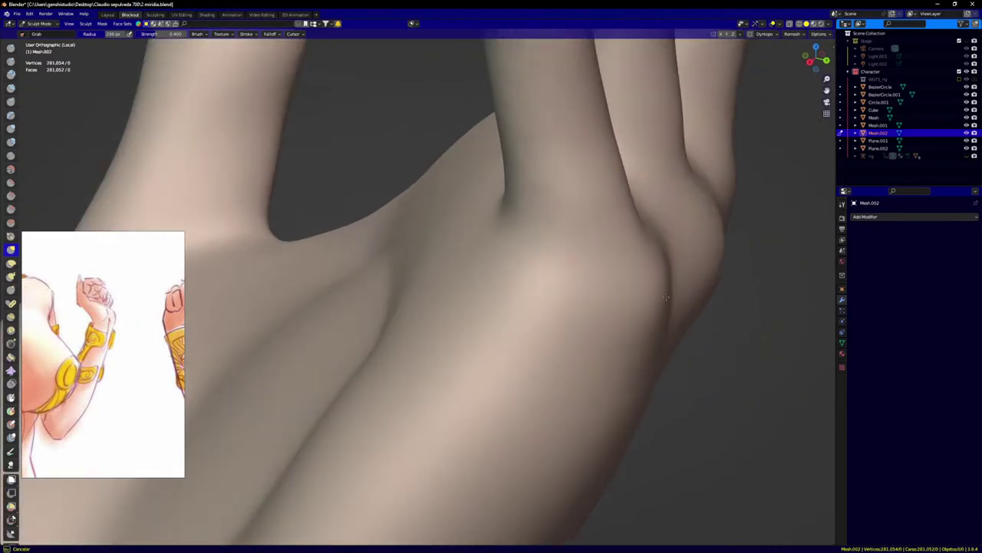
Step: Carve folds into the palm below the finger bases and along the main palm line using a smaller Crease brush
{"action": "mouse_move", "coordinate": [668, 281]}
{"action": "middle_mouse_down"}
{"action": "mouse_move", "coordinate": [647, 318]}
{"action": "mouse_move", "coordinate": [506, 330]}
{"action": "middle_mouse_up"}
{"action": "key", "text": "shift+c"}
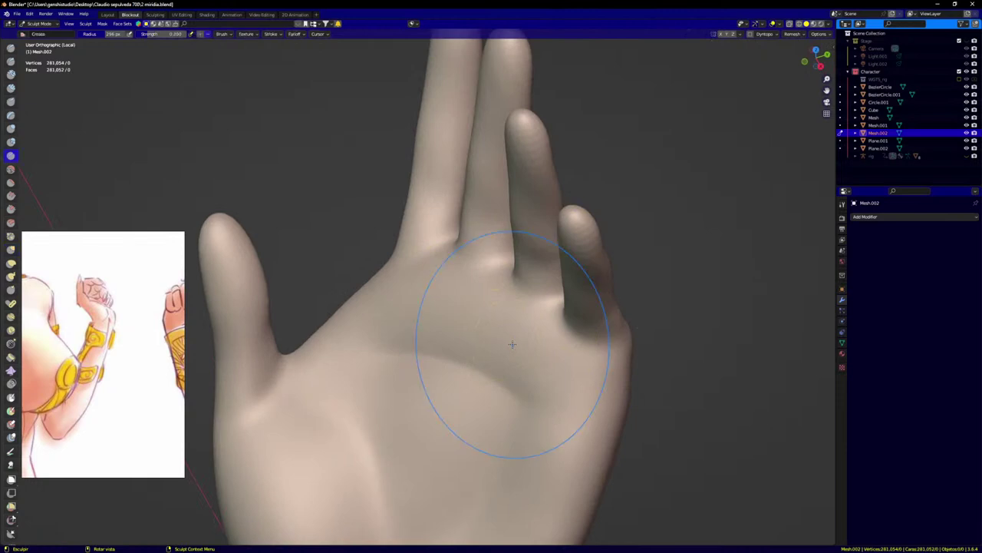
{"action": "key", "text": "f"}
{"action": "left_click", "coordinate": [468, 349]}
{"action": "key", "text": "f"}
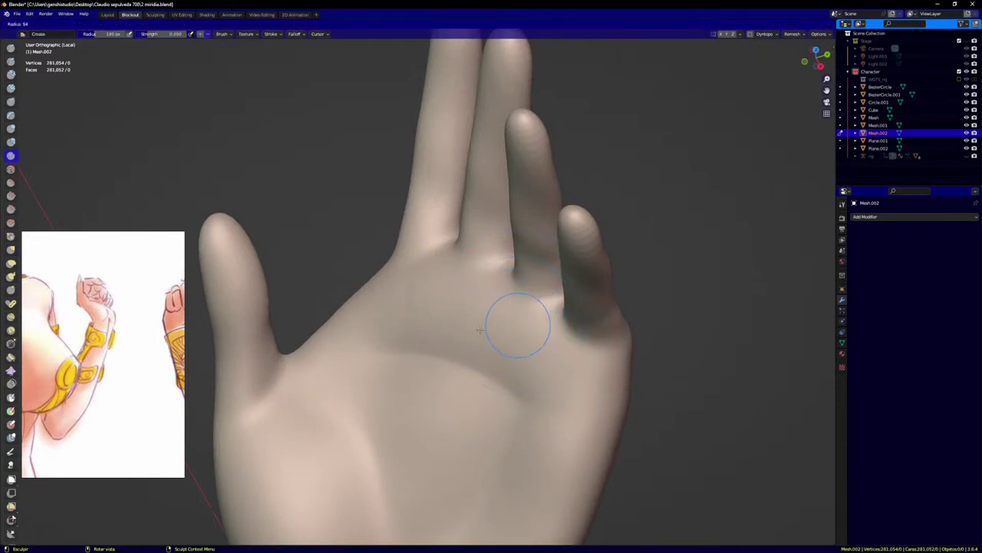
{"action": "left_click", "coordinate": [480, 330]}
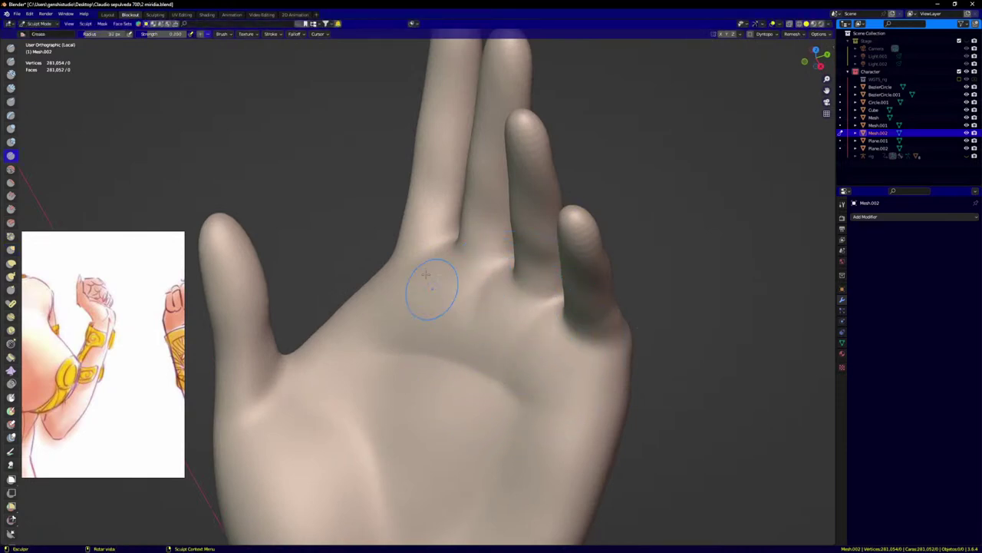
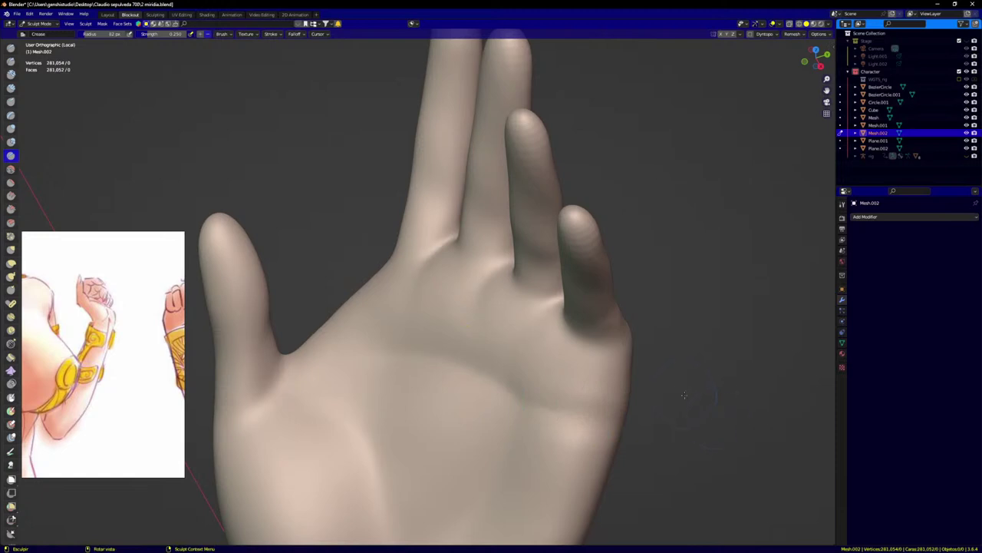
Step: Examine the palm from the side and front and the back of the hand for shape problems
{"action": "middle_click_drag", "start_coordinate": [684, 395], "coordinate": [617, 383]}
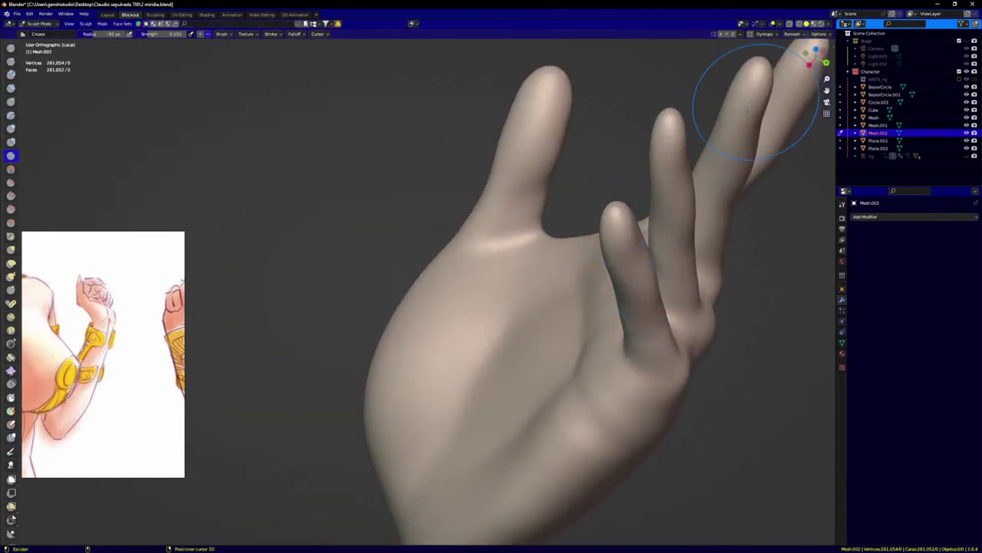
{"action": "scroll", "coordinate": [695, 188], "scroll_direction": "down", "scroll_amount": 3}
{"action": "key", "text": "KP_1"}
{"action": "scroll", "coordinate": [665, 204], "scroll_direction": "down", "scroll_amount": 5}
{"action": "middle_click_drag", "start_coordinate": [741, 230], "coordinate": [558, 198], "text": "shift"}
{"action": "scroll", "coordinate": [561, 201], "scroll_direction": "up", "scroll_amount": 4}
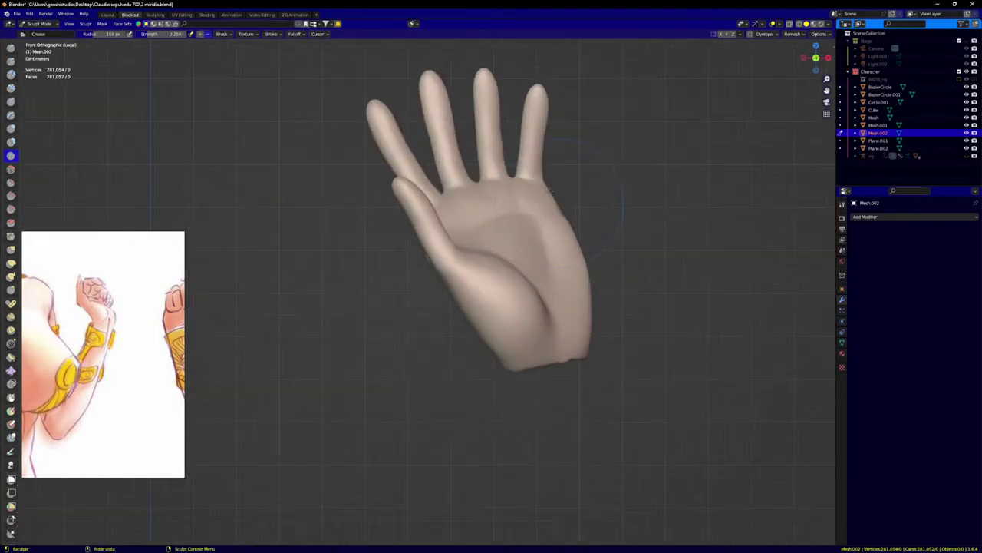
{"action": "scroll", "coordinate": [549, 191], "scroll_direction": "up", "scroll_amount": 4}
{"action": "middle_click_drag", "start_coordinate": [563, 241], "coordinate": [554, 335]}
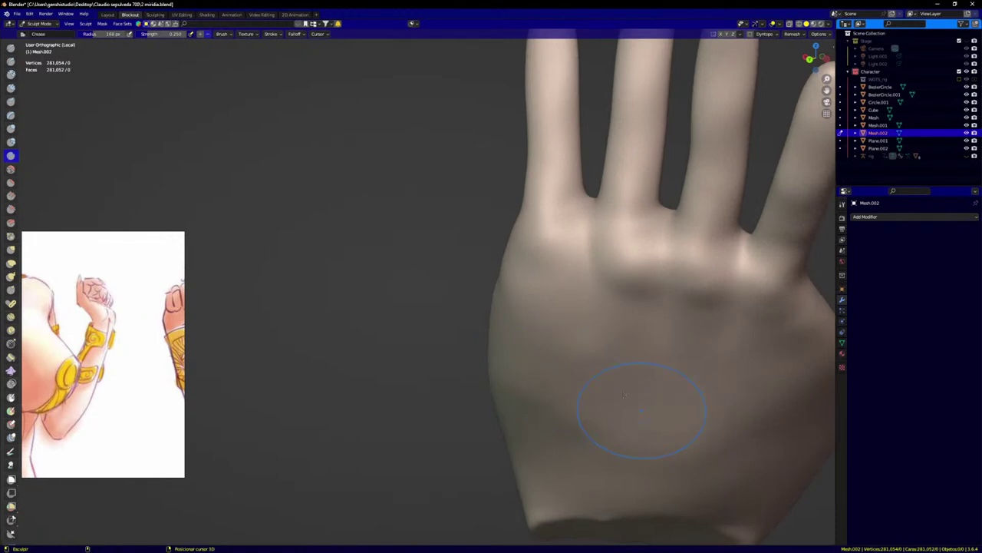
{"action": "scroll", "coordinate": [623, 396], "scroll_direction": "down", "scroll_amount": 4}
Step: Refine the side contours of the middle, ring and little fingers from the back of the hand with the Grab brush
{"action": "scroll", "coordinate": [608, 245], "scroll_direction": "up", "scroll_amount": 5}
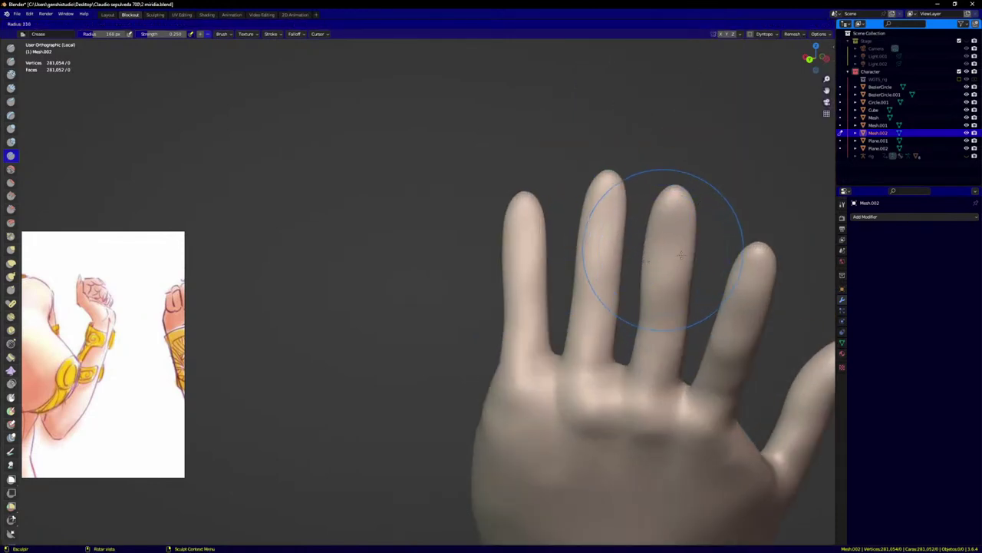
{"action": "scroll", "coordinate": [652, 249], "scroll_direction": "up", "scroll_amount": 1}
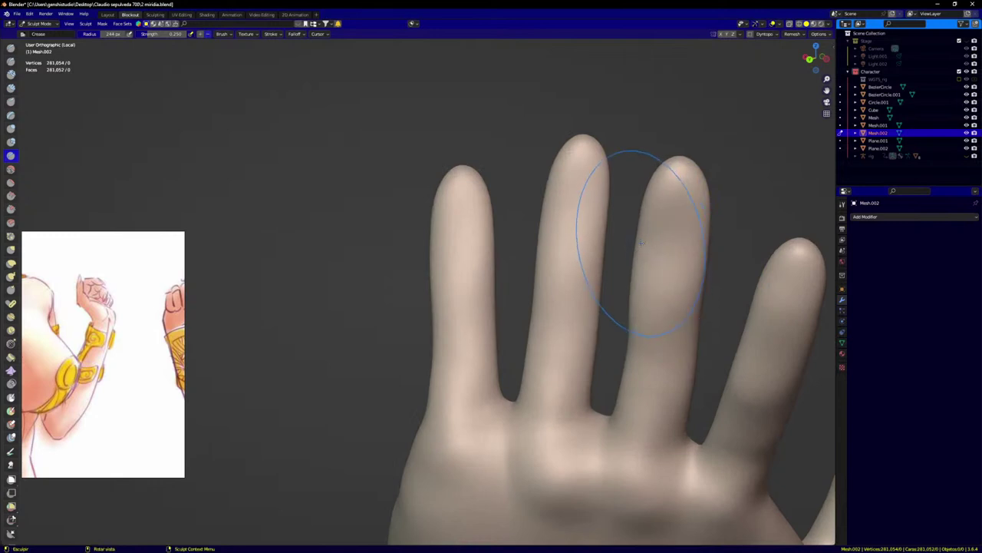
{"action": "key", "text": "g"}
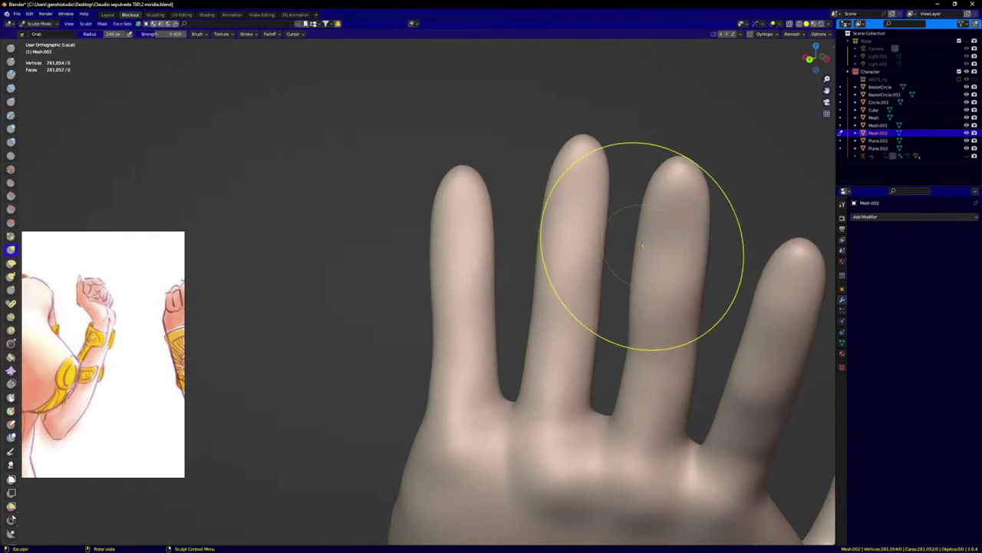
{"action": "scroll", "coordinate": [696, 276], "scroll_direction": "down", "scroll_amount": 3}
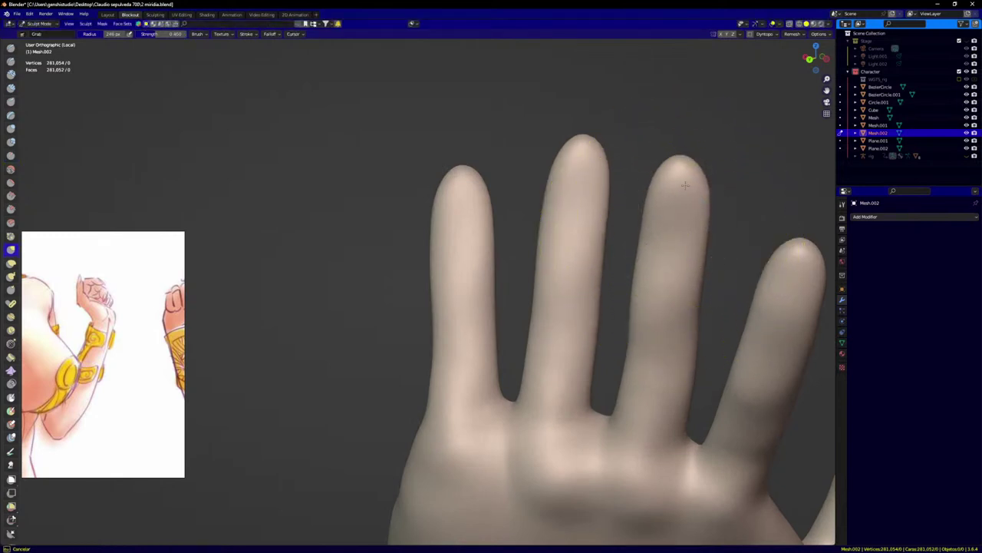
{"action": "scroll", "coordinate": [649, 307], "scroll_direction": "up", "scroll_amount": 3}
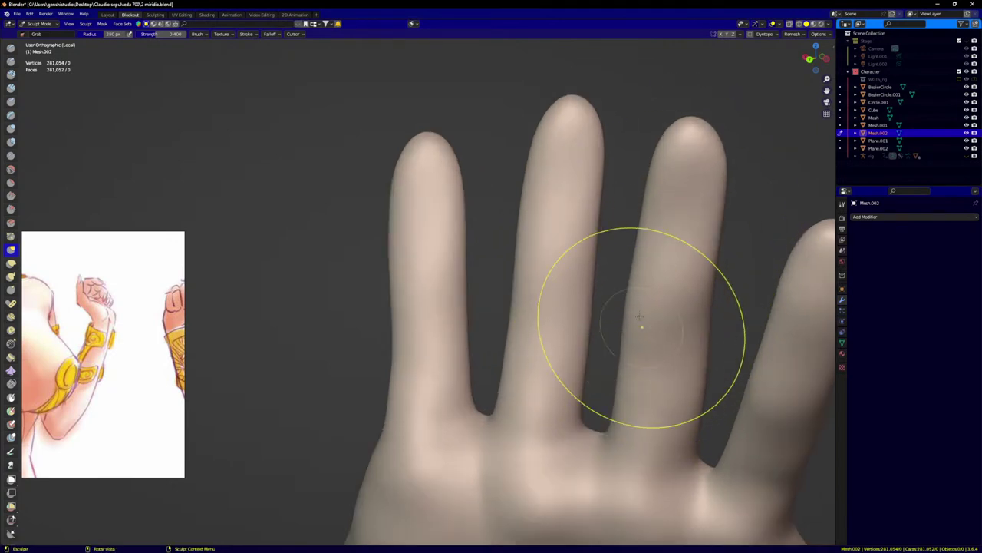
{"action": "middle_click_drag", "start_coordinate": [653, 281], "coordinate": [661, 306]}
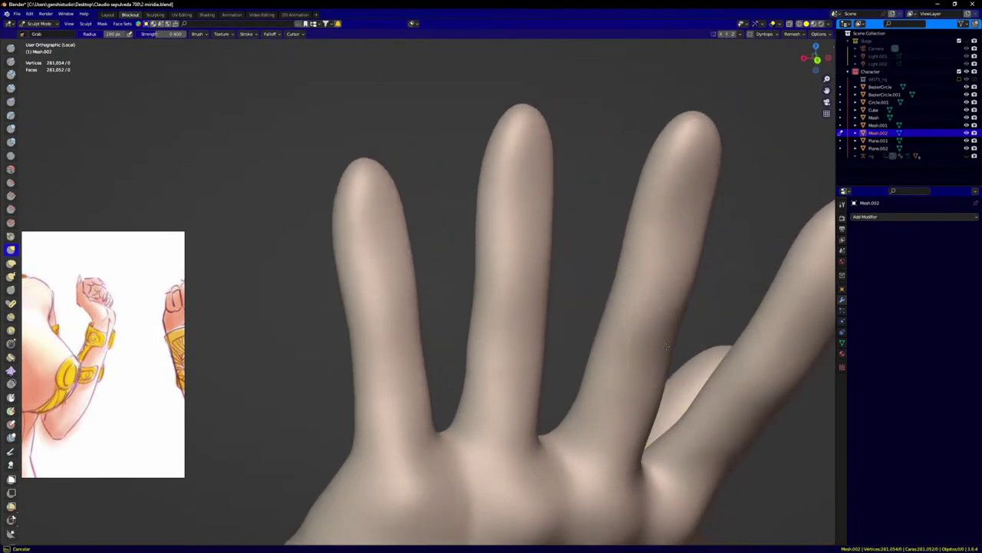
{"action": "middle_click_drag", "start_coordinate": [666, 347], "coordinate": [664, 345]}
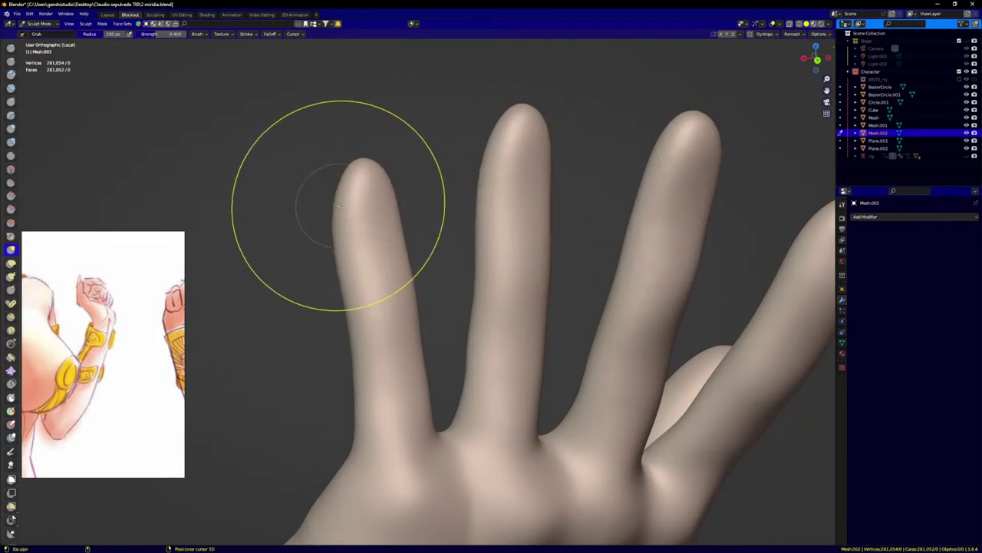
{"action": "scroll", "coordinate": [589, 292], "scroll_direction": "down", "scroll_amount": 7}
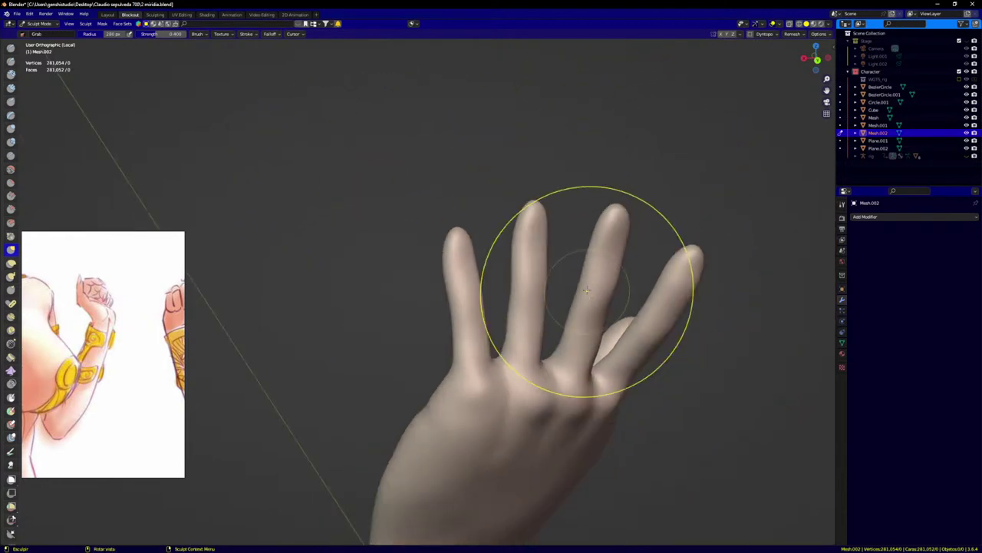
Step: Adjust the contours of the index and middle fingers toward their tips with the Grab brush
{"action": "middle_click_drag", "start_coordinate": [592, 292], "coordinate": [545, 290]}
{"action": "scroll", "coordinate": [586, 294], "scroll_direction": "up", "scroll_amount": 7}
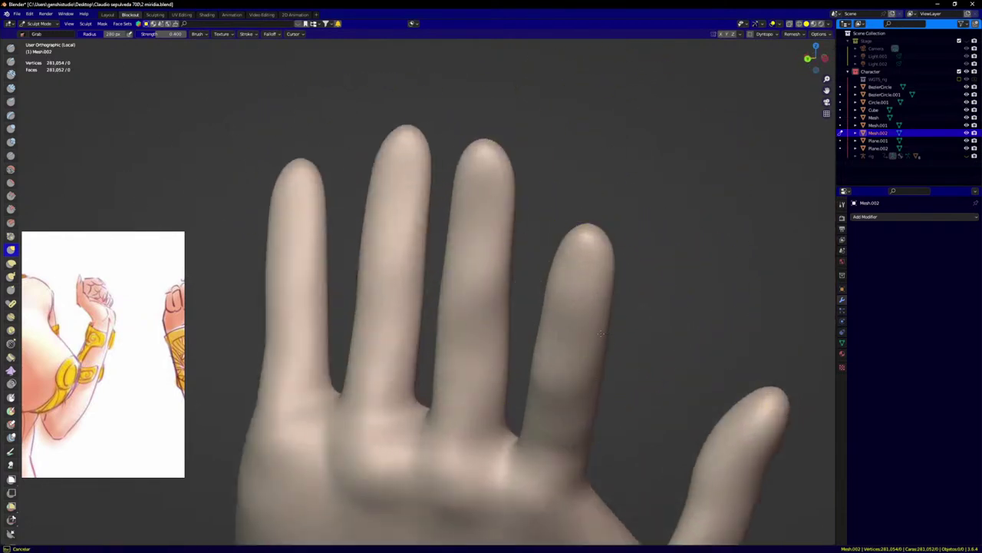
{"action": "middle_click_drag", "start_coordinate": [610, 336], "coordinate": [550, 274]}
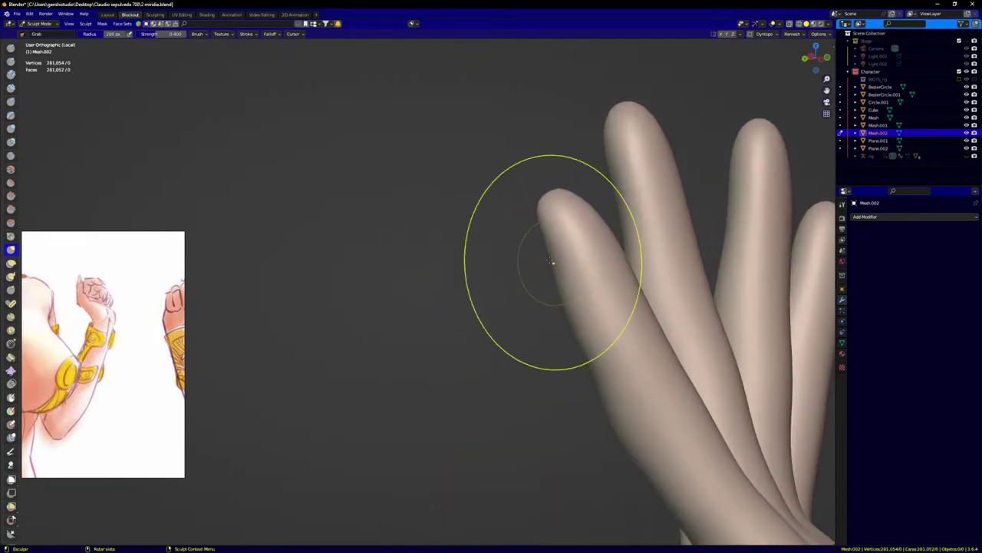
{"action": "middle_click_drag", "start_coordinate": [603, 186], "coordinate": [604, 175]}
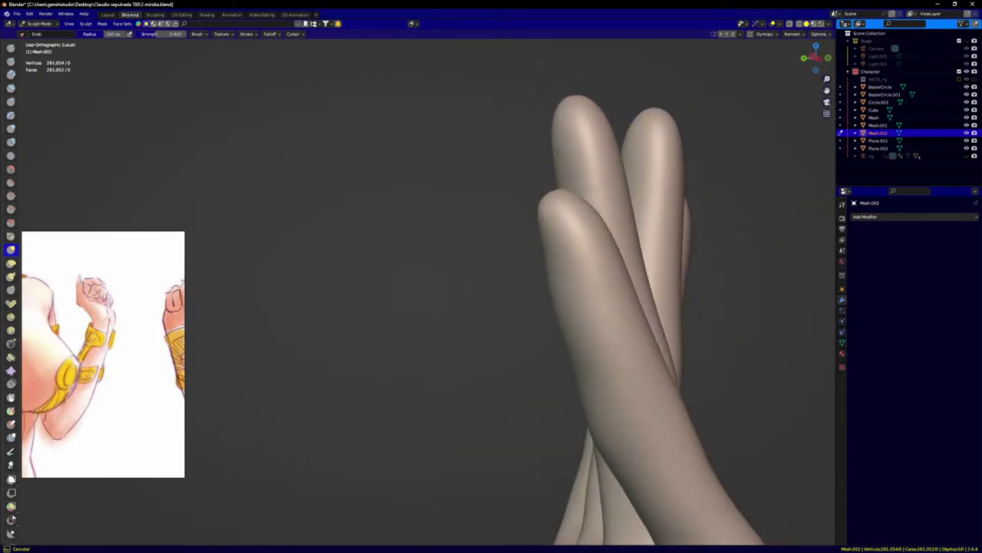
{"action": "middle_click_drag", "start_coordinate": [558, 151], "coordinate": [592, 157]}
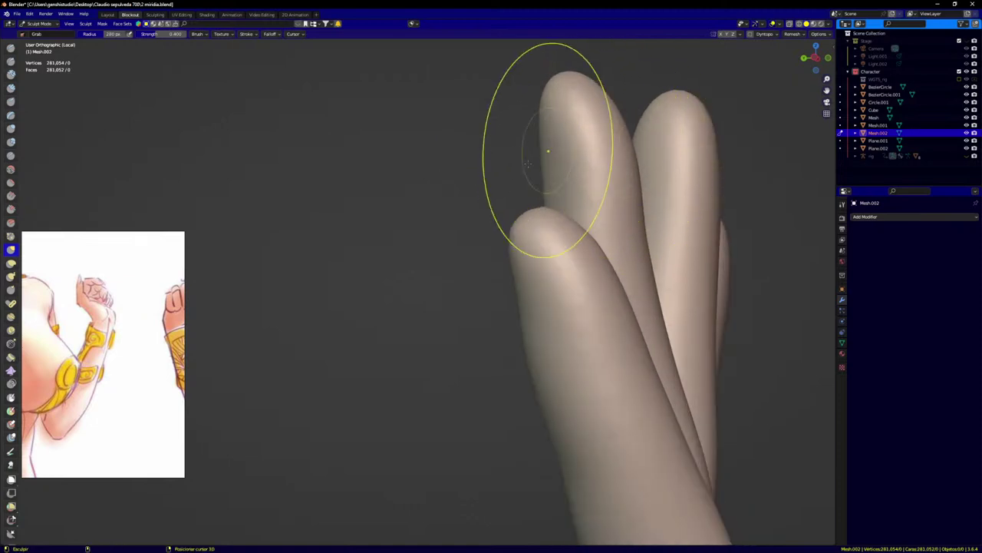
{"action": "middle_click_drag", "start_coordinate": [527, 163], "coordinate": [645, 182]}
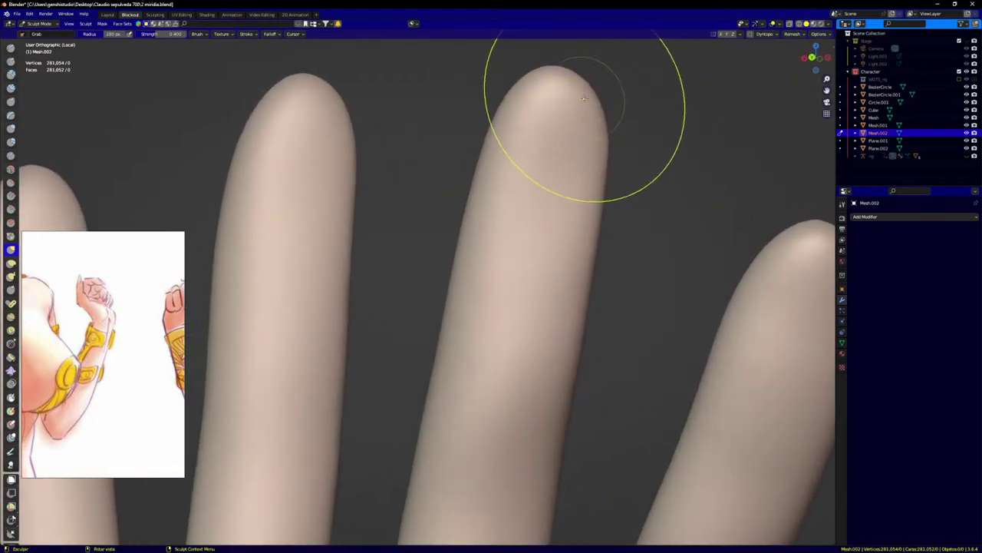
Step: Push the palm's outer edge below the little finger slightly outward in front view with the Grab brush
{"action": "scroll", "coordinate": [491, 236], "scroll_direction": "down", "scroll_amount": 8}
{"action": "middle_click_drag", "start_coordinate": [539, 260], "coordinate": [437, 237]}
{"action": "middle_click_drag", "start_coordinate": [564, 244], "coordinate": [471, 251]}
{"action": "key", "text": "KP_1"}
{"action": "scroll", "coordinate": [530, 295], "scroll_direction": "down", "scroll_amount": 5}
{"action": "middle_click_drag", "start_coordinate": [553, 339], "coordinate": [509, 284], "text": "shift"}
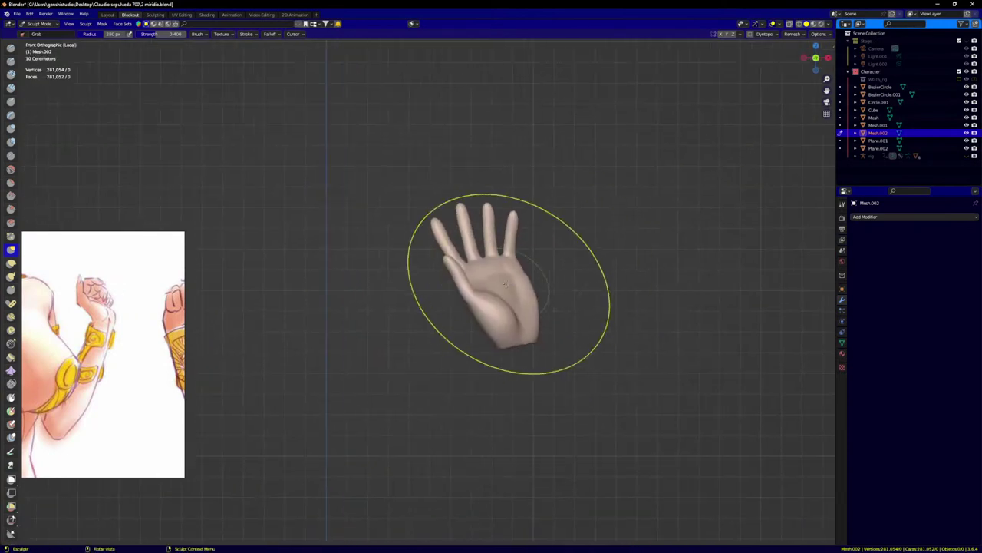
{"action": "scroll", "coordinate": [522, 282], "scroll_direction": "up", "scroll_amount": 7}
{"action": "scroll", "coordinate": [551, 249], "scroll_direction": "up", "scroll_amount": 3}
{"action": "left_click_drag", "start_coordinate": [558, 229], "coordinate": [576, 214]}
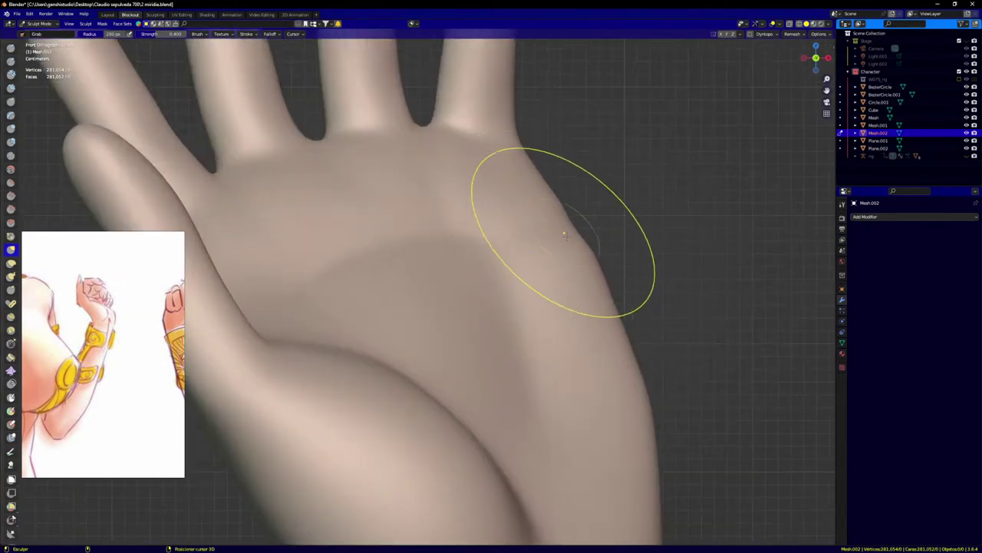
{"action": "left_click_drag", "start_coordinate": [578, 250], "coordinate": [588, 245]}
{"action": "left_click_drag", "start_coordinate": [599, 317], "coordinate": [610, 314]}
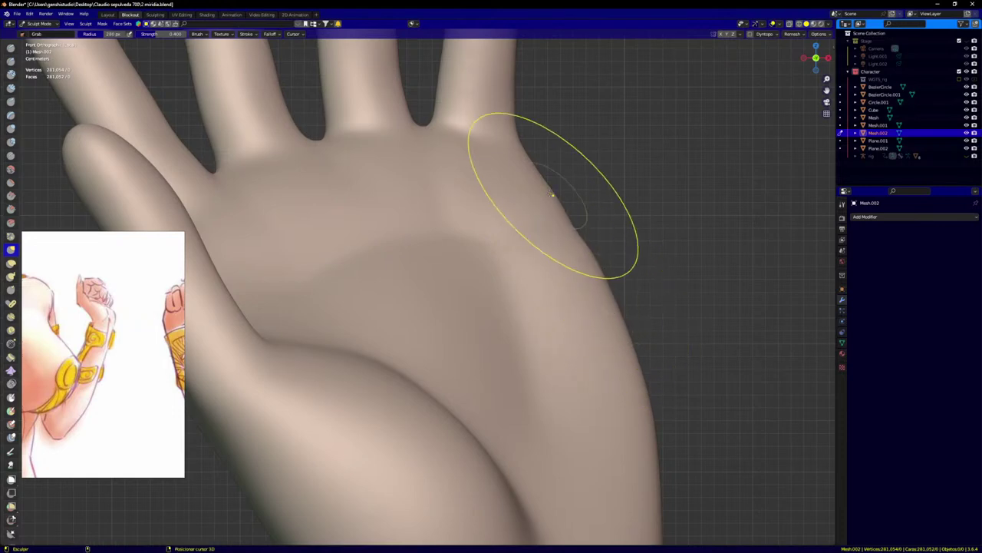
Step: Reshape the palm pads below the index, middle, ring and little fingers with the Grab brush
{"action": "middle_click_drag", "start_coordinate": [482, 175], "coordinate": [537, 204]}
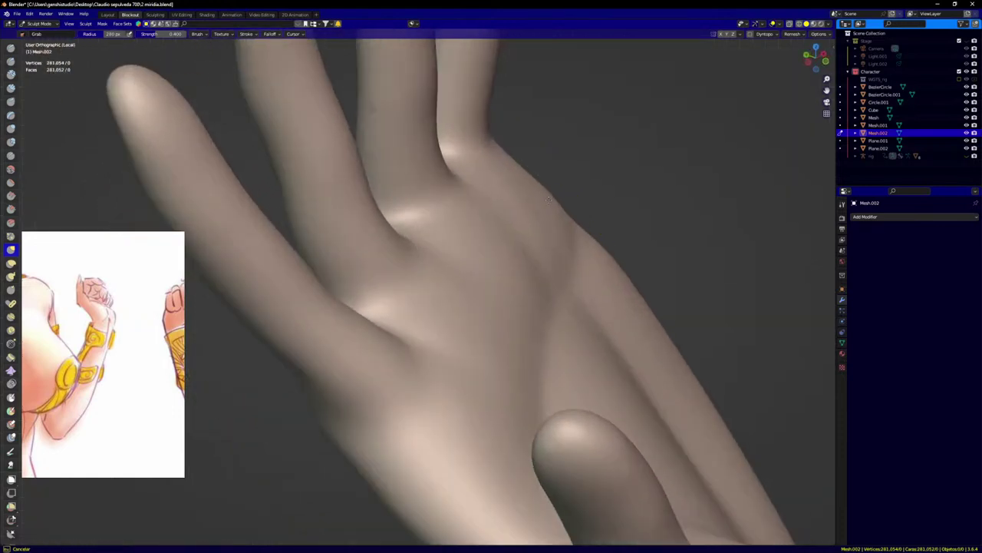
{"action": "left_click_drag", "start_coordinate": [549, 199], "coordinate": [535, 194]}
{"action": "left_click_drag", "start_coordinate": [490, 263], "coordinate": [497, 269]}
{"action": "left_click_drag", "start_coordinate": [470, 309], "coordinate": [478, 312]}
{"action": "left_click_drag", "start_coordinate": [456, 384], "coordinate": [469, 381]}
{"action": "middle_click_drag", "start_coordinate": [469, 381], "coordinate": [460, 389]}
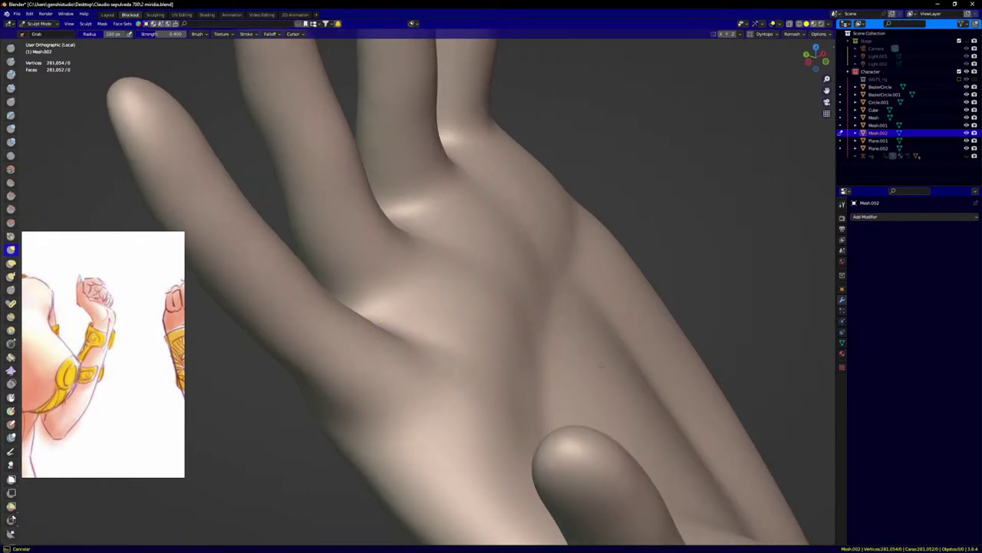
Step: Check the palm from the little-finger side and refine the thumb's inner contour above the web
{"action": "middle_click_drag", "start_coordinate": [710, 367], "coordinate": [674, 328]}
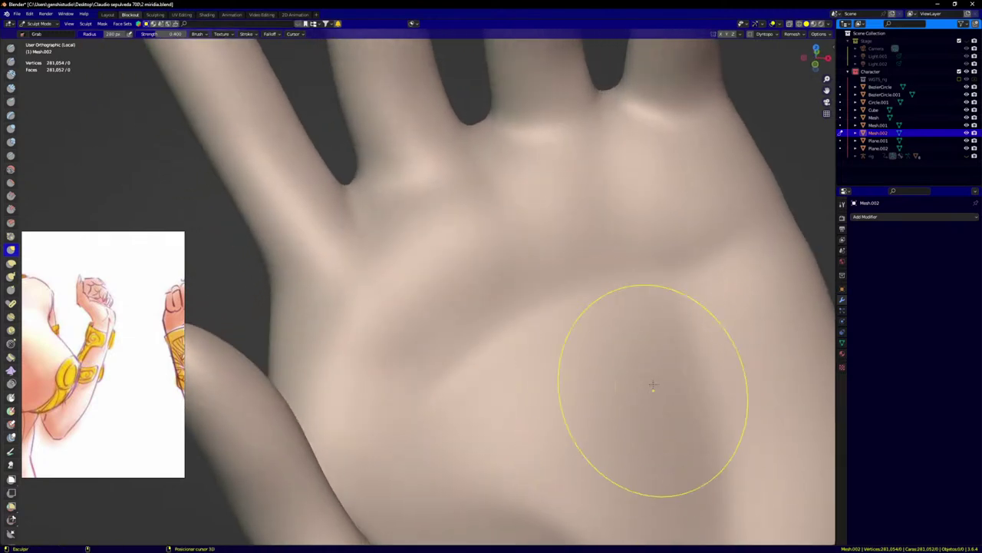
{"action": "scroll", "coordinate": [652, 385], "scroll_direction": "down", "scroll_amount": 4}
{"action": "mouse_move", "coordinate": [643, 390]}
{"action": "middle_mouse_down"}
{"action": "mouse_move", "coordinate": [629, 429]}
{"action": "mouse_move", "coordinate": [686, 353]}
{"action": "mouse_move", "coordinate": [657, 395]}
{"action": "mouse_move", "coordinate": [669, 407]}
{"action": "mouse_move", "coordinate": [652, 419]}
{"action": "middle_mouse_up"}
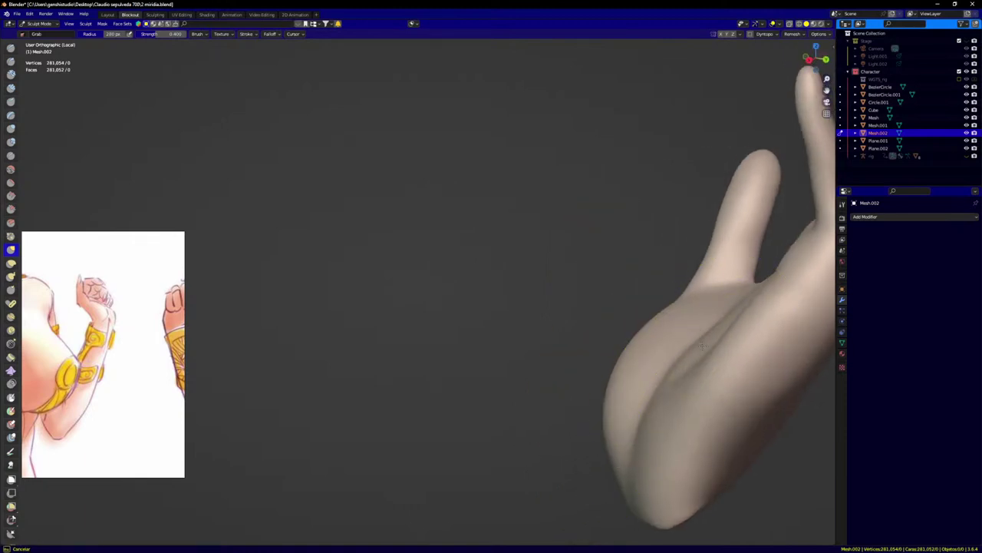
{"action": "mouse_move", "coordinate": [686, 356]}
{"action": "middle_mouse_down"}
{"action": "mouse_move", "coordinate": [686, 384]}
{"action": "mouse_move", "coordinate": [696, 336]}
{"action": "mouse_move", "coordinate": [483, 291]}
{"action": "middle_mouse_up"}
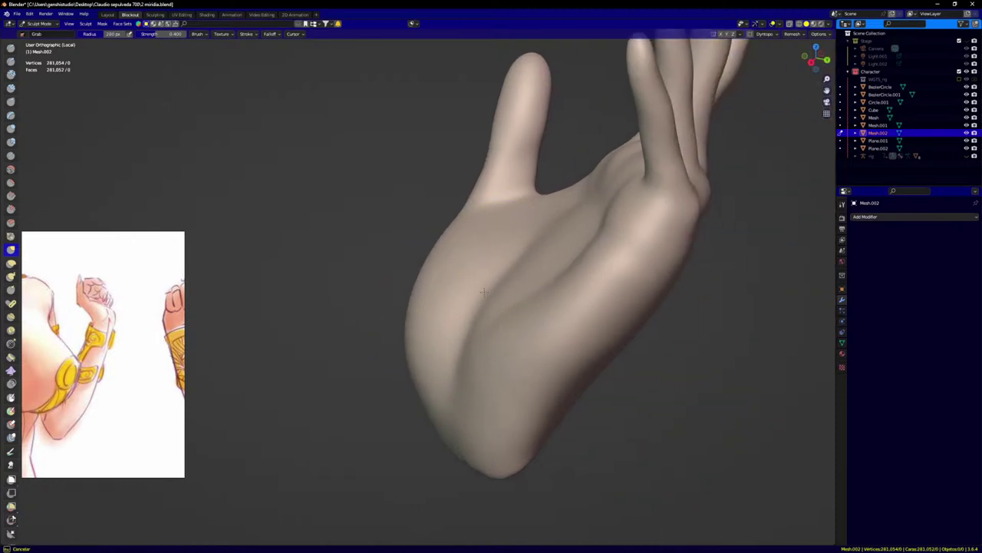
{"action": "scroll", "coordinate": [494, 295], "scroll_direction": "up", "scroll_amount": 10}
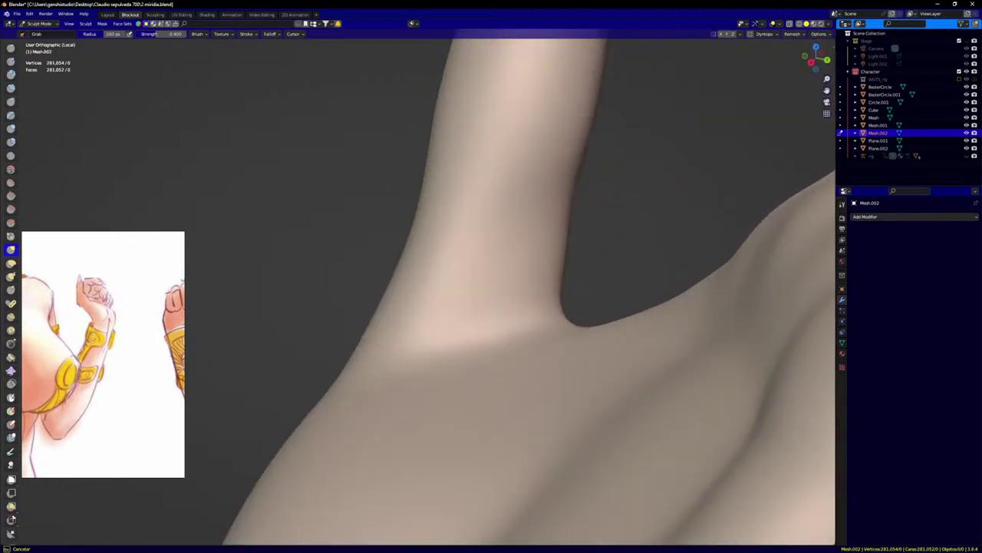
Step: Switch to Object Mode, enlarge the 3D viewport to full screen, and return the hand to Sculpt Mode
{"action": "key", "text": "ctrl+Tab"}
{"action": "left_click", "coordinate": [591, 200]}
{"action": "scroll", "coordinate": [585, 211], "scroll_direction": "down", "scroll_amount": 8}
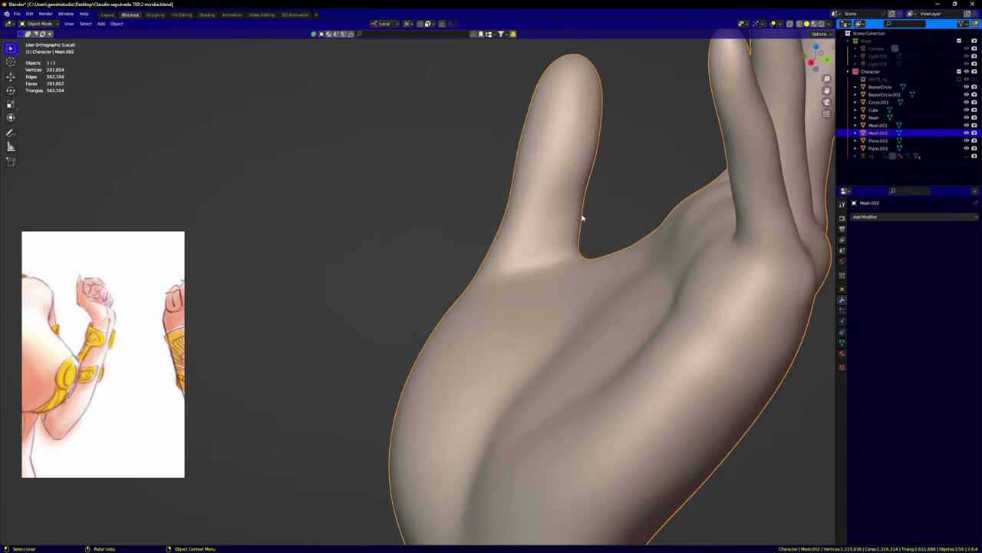
{"action": "key", "text": "ctrl+alt+space"}
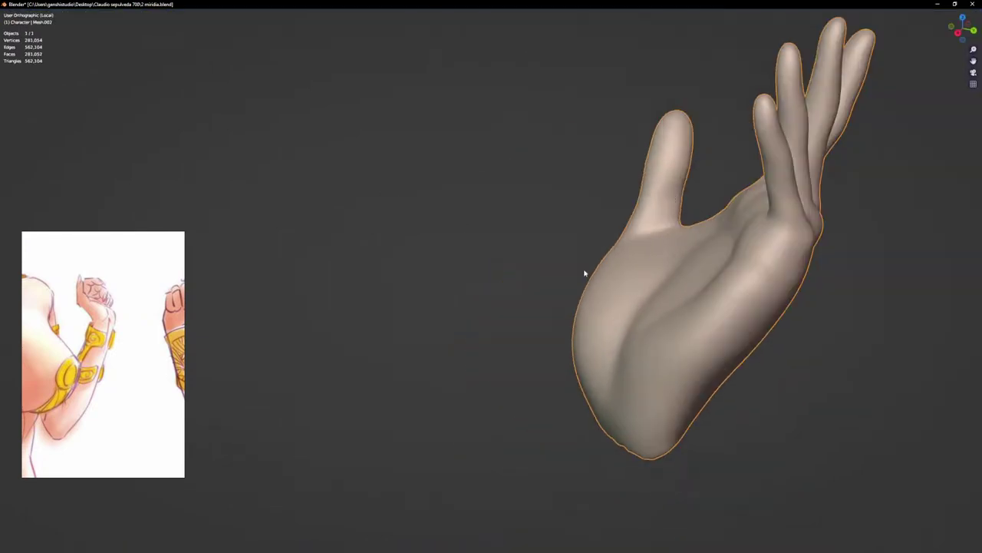
{"action": "key", "text": "ctrl+Tab"}
{"action": "left_click", "coordinate": [314, 271]}
{"action": "key", "text": "ctrl+Tab"}
{"action": "left_click", "coordinate": [538, 435]}
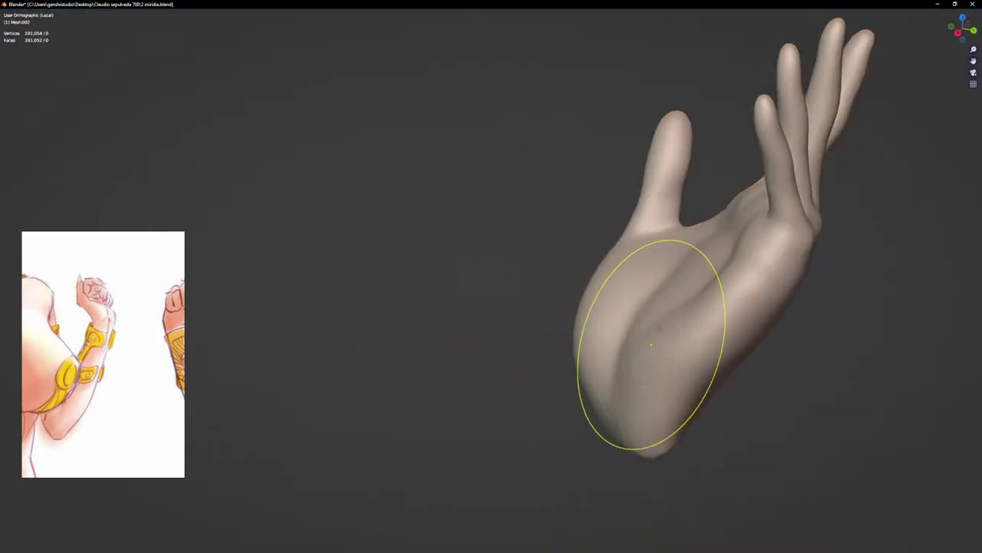
Step: Reshape the inner base of the thumb and the adjoining palm edge at the thumb web with the Grab brush
{"action": "scroll", "coordinate": [673, 277], "scroll_direction": "down", "scroll_amount": 3}
{"action": "scroll", "coordinate": [672, 241], "scroll_direction": "up", "scroll_amount": 5}
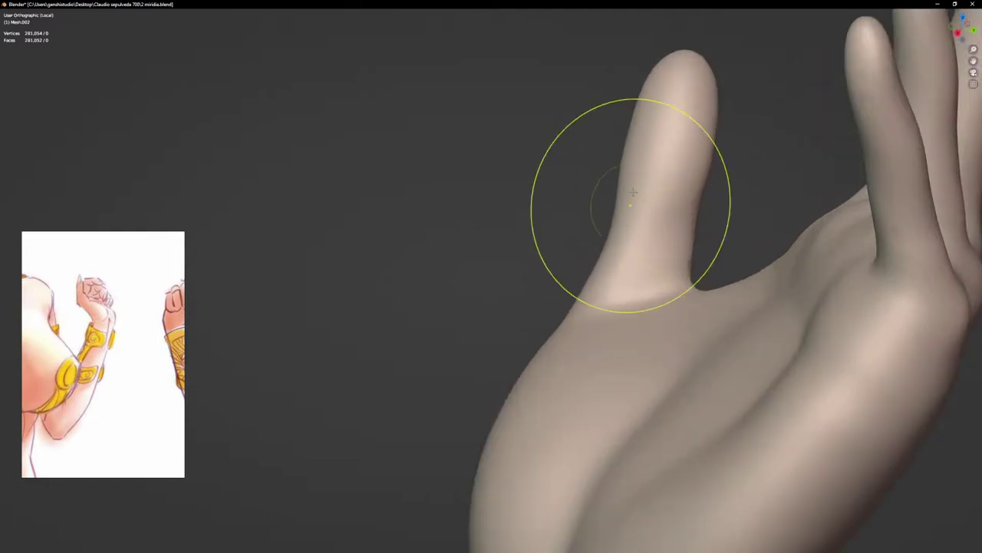
{"action": "scroll", "coordinate": [644, 155], "scroll_direction": "up", "scroll_amount": 3}
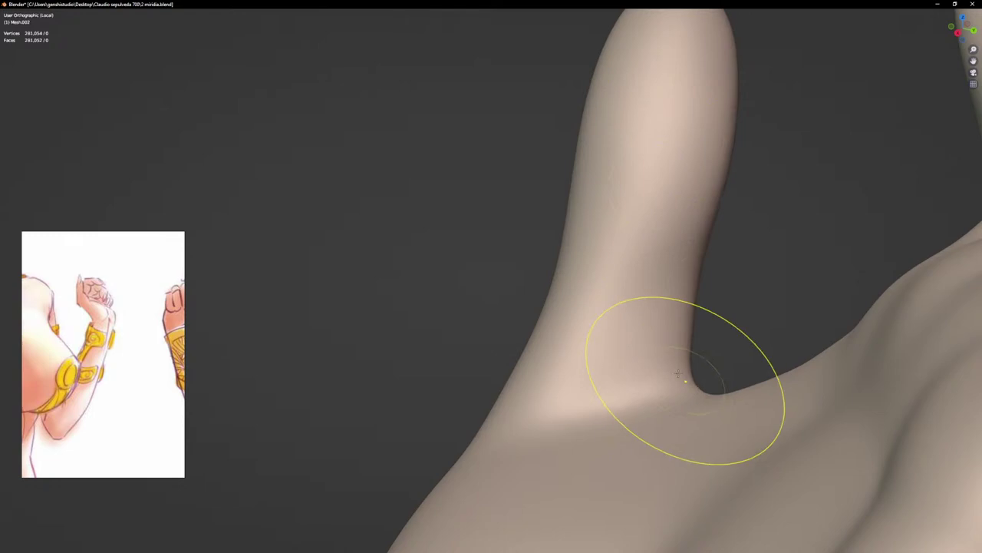
{"action": "left_click_drag", "start_coordinate": [679, 374], "coordinate": [682, 353]}
{"action": "left_click_drag", "start_coordinate": [852, 357], "coordinate": [830, 353]}
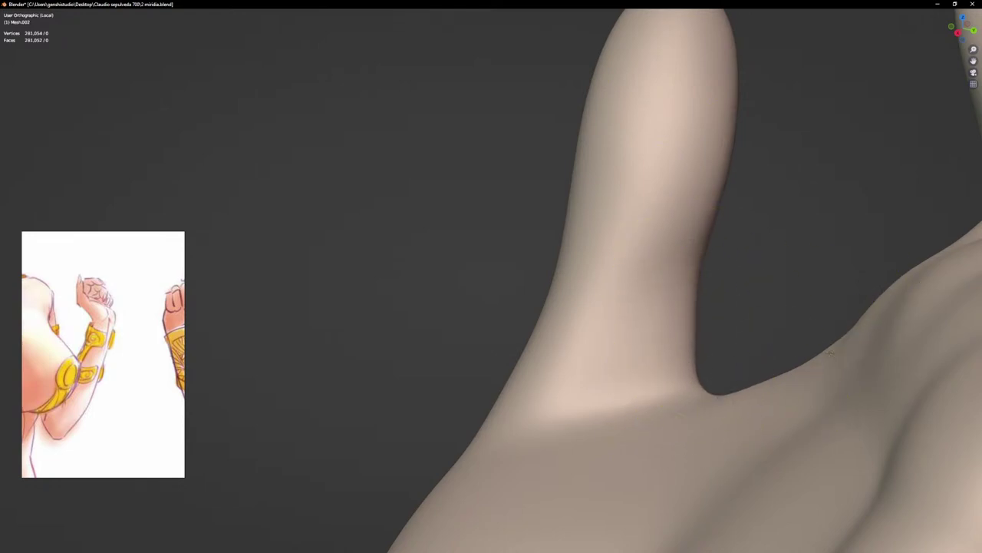
Step: Refine the palm hollow and the crease between the thumb pad and the palm heel near the wrist with the Grab brush
{"action": "scroll", "coordinate": [714, 329], "scroll_direction": "down", "scroll_amount": 9}
{"action": "middle_click_drag", "start_coordinate": [722, 346], "coordinate": [513, 247], "text": "shift"}
{"action": "scroll", "coordinate": [517, 292], "scroll_direction": "up", "scroll_amount": 3}
{"action": "mouse_move", "coordinate": [515, 286]}
{"action": "left_mouse_down"}
{"action": "mouse_move", "coordinate": [499, 307]}
{"action": "mouse_move", "coordinate": [537, 246]}
{"action": "mouse_move", "coordinate": [528, 268]}
{"action": "left_mouse_up"}
{"action": "mouse_move", "coordinate": [474, 350]}
{"action": "left_mouse_down"}
{"action": "mouse_move", "coordinate": [454, 368]}
{"action": "mouse_move", "coordinate": [462, 381]}
{"action": "left_mouse_up"}
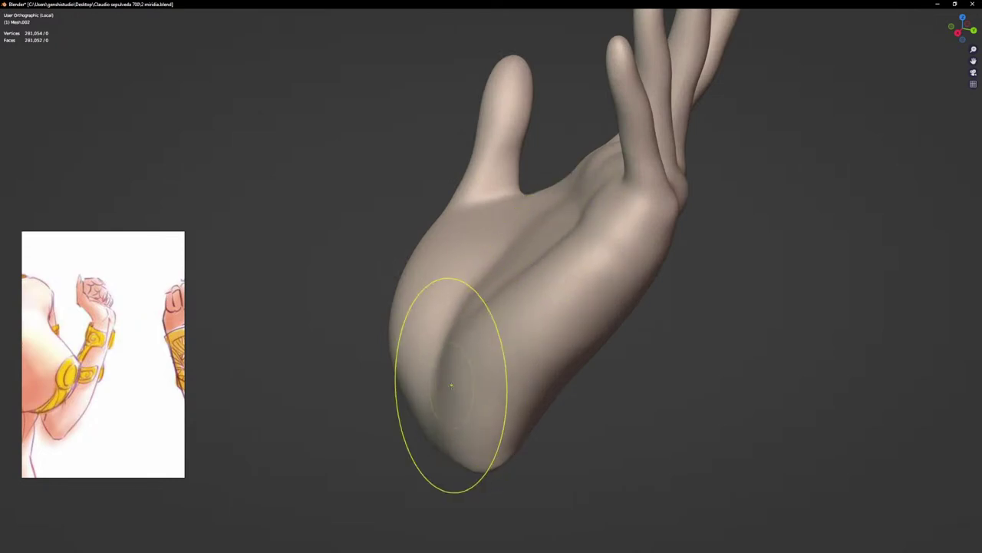
{"action": "middle_click_drag", "start_coordinate": [453, 384], "coordinate": [456, 422]}
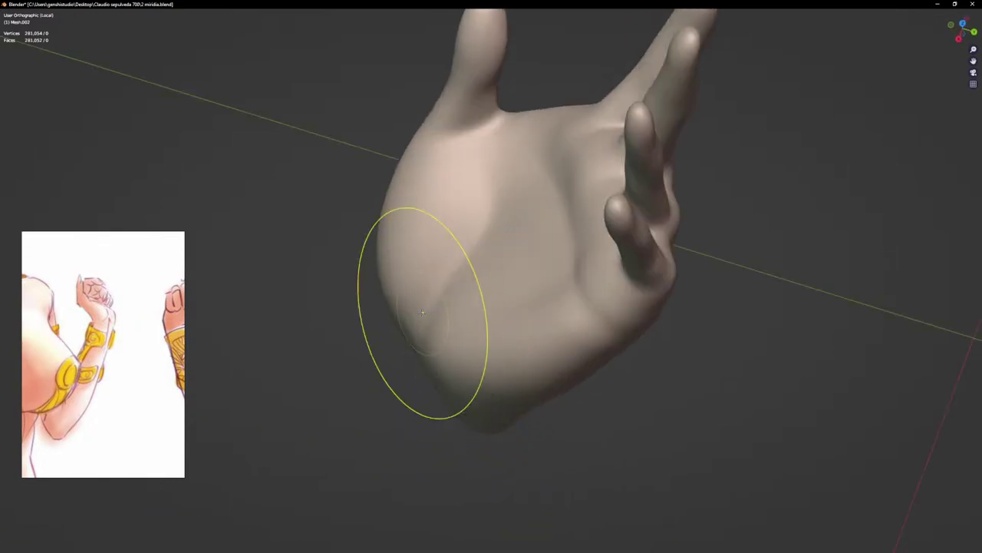
{"action": "left_click_drag", "start_coordinate": [423, 325], "coordinate": [428, 363]}
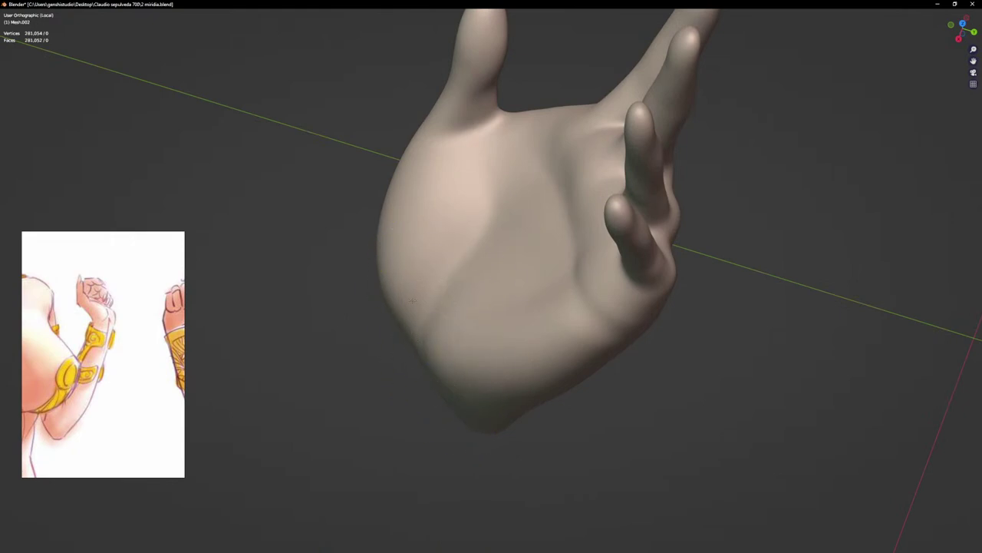
{"action": "left_click_drag", "start_coordinate": [412, 300], "coordinate": [432, 359]}
Step: Reshape the palm heel below the little finger, working from the little-finger side of the hand
{"action": "middle_click_drag", "start_coordinate": [432, 359], "coordinate": [548, 272]}
{"action": "mouse_move", "coordinate": [523, 333]}
{"action": "left_mouse_down"}
{"action": "mouse_move", "coordinate": [551, 360]}
{"action": "mouse_move", "coordinate": [583, 337]}
{"action": "left_mouse_up"}
{"action": "middle_click_drag", "start_coordinate": [587, 337], "coordinate": [503, 351]}
{"action": "left_click_drag", "start_coordinate": [532, 289], "coordinate": [544, 261]}
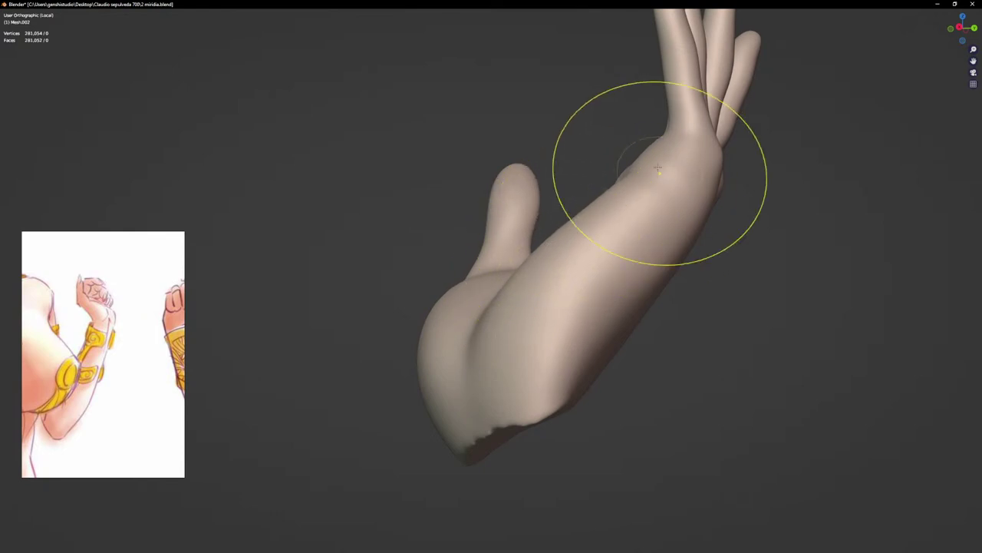
Step: Examine the palm's outer edge, finger bases and overall hand silhouette from the little-finger side, palm and front views
{"action": "mouse_move", "coordinate": [662, 192]}
{"action": "middle_mouse_down"}
{"action": "mouse_move", "coordinate": [646, 124]}
{"action": "mouse_move", "coordinate": [668, 176]}
{"action": "middle_mouse_up"}
{"action": "scroll", "coordinate": [644, 122], "scroll_direction": "up", "scroll_amount": 3}
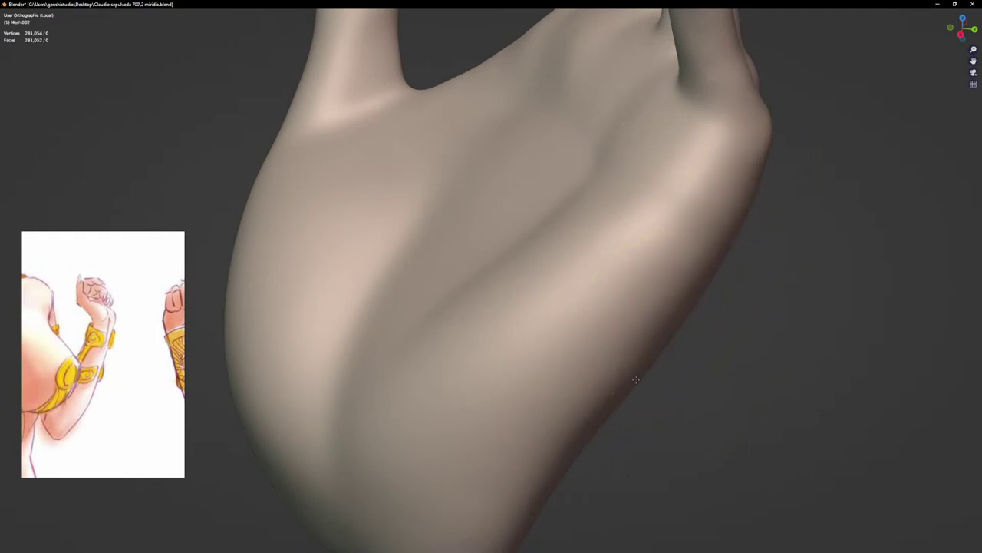
{"action": "middle_click_drag", "start_coordinate": [707, 257], "coordinate": [686, 260]}
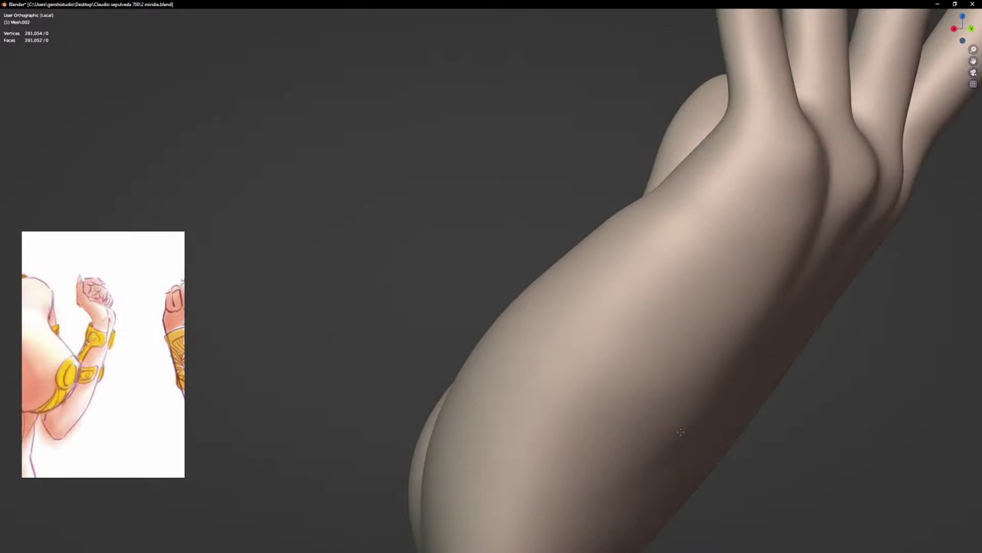
{"action": "scroll", "coordinate": [544, 376], "scroll_direction": "down", "scroll_amount": 10}
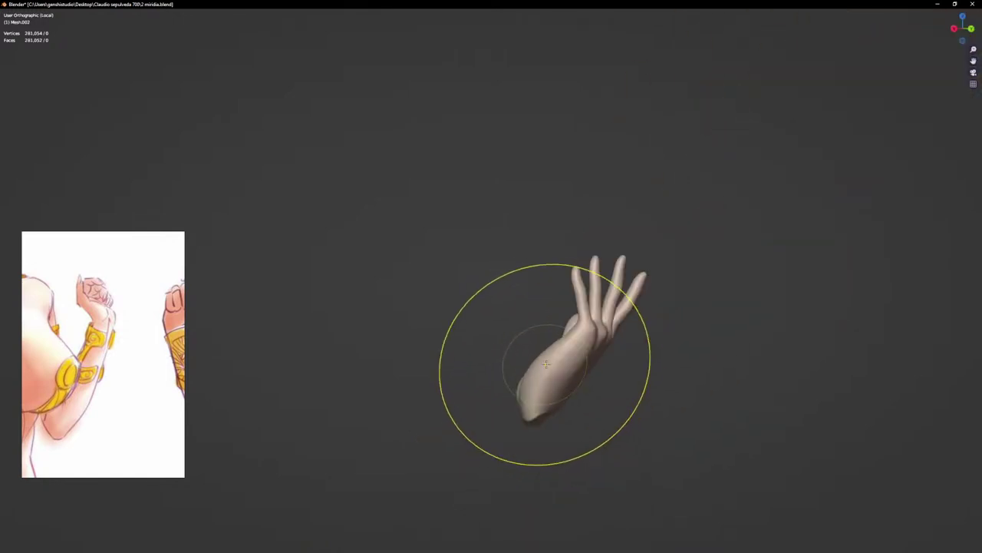
{"action": "middle_click_drag", "start_coordinate": [545, 364], "coordinate": [583, 316]}
{"action": "scroll", "coordinate": [572, 315], "scroll_direction": "up", "scroll_amount": 7}
{"action": "scroll", "coordinate": [451, 344], "scroll_direction": "up", "scroll_amount": 4}
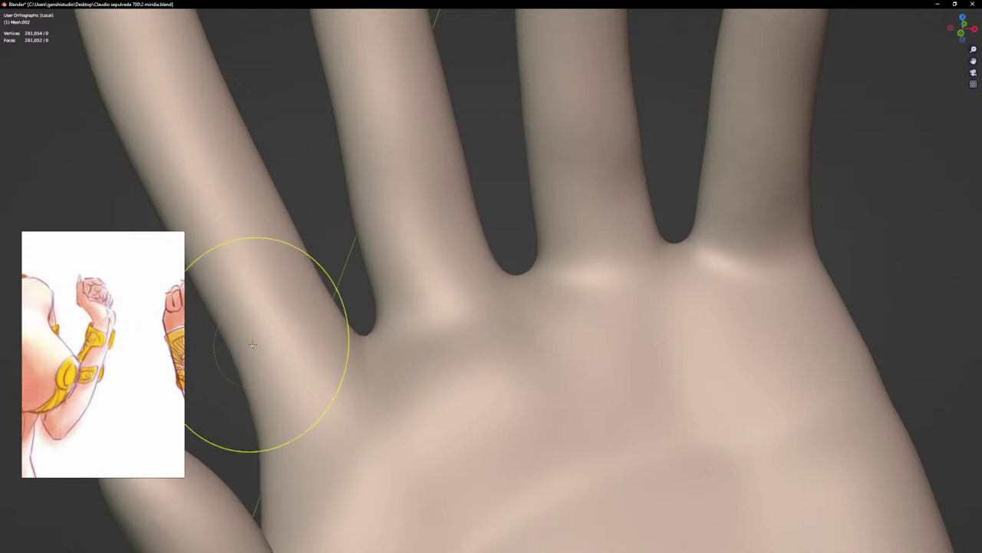
{"action": "scroll", "coordinate": [253, 345], "scroll_direction": "down", "scroll_amount": 2}
{"action": "mouse_move", "coordinate": [334, 410]}
{"action": "middle_mouse_down"}
{"action": "mouse_move", "coordinate": [398, 365]}
{"action": "mouse_move", "coordinate": [428, 376]}
{"action": "middle_mouse_up"}
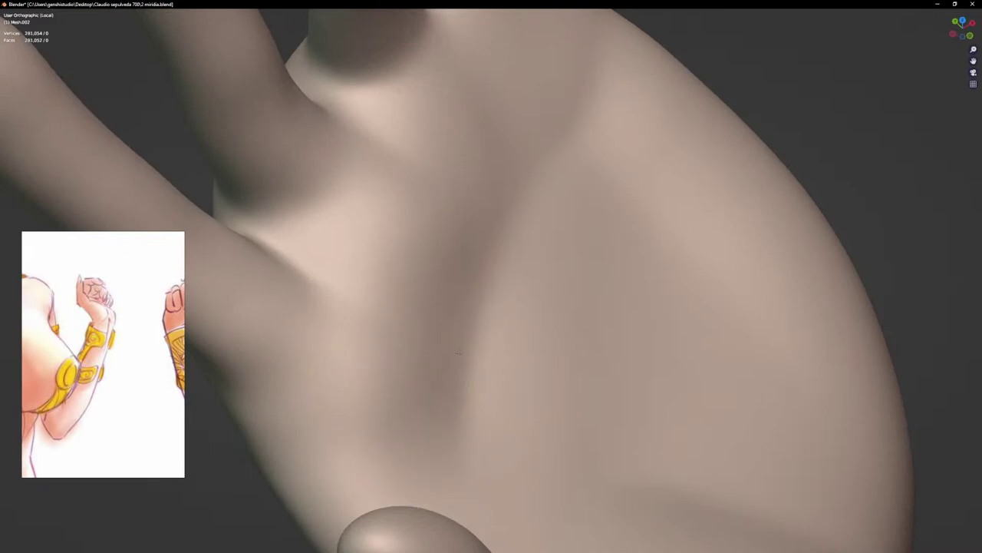
{"action": "key", "text": "KP_1"}
{"action": "scroll", "coordinate": [560, 267], "scroll_direction": "down", "scroll_amount": 10}
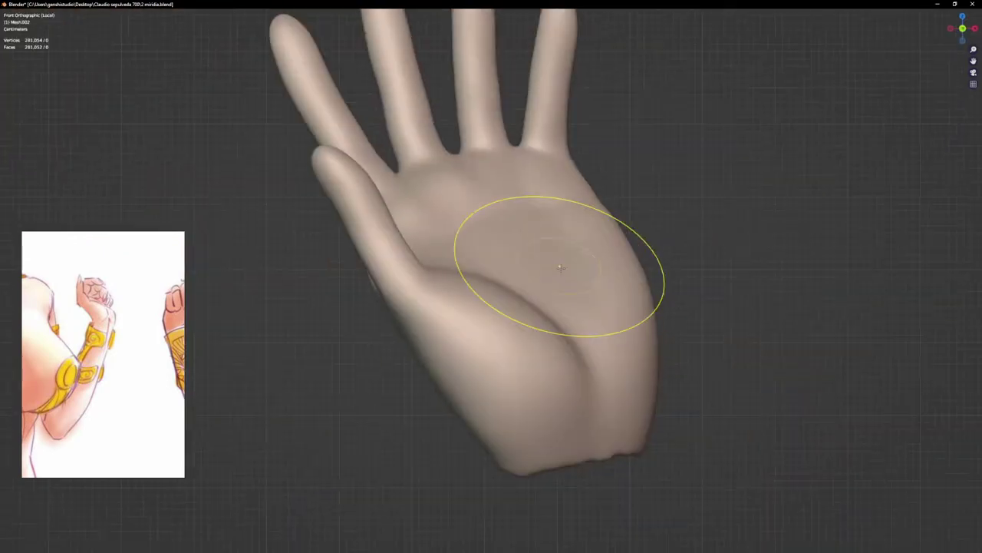
{"action": "scroll", "coordinate": [560, 220], "scroll_direction": "up", "scroll_amount": 8}
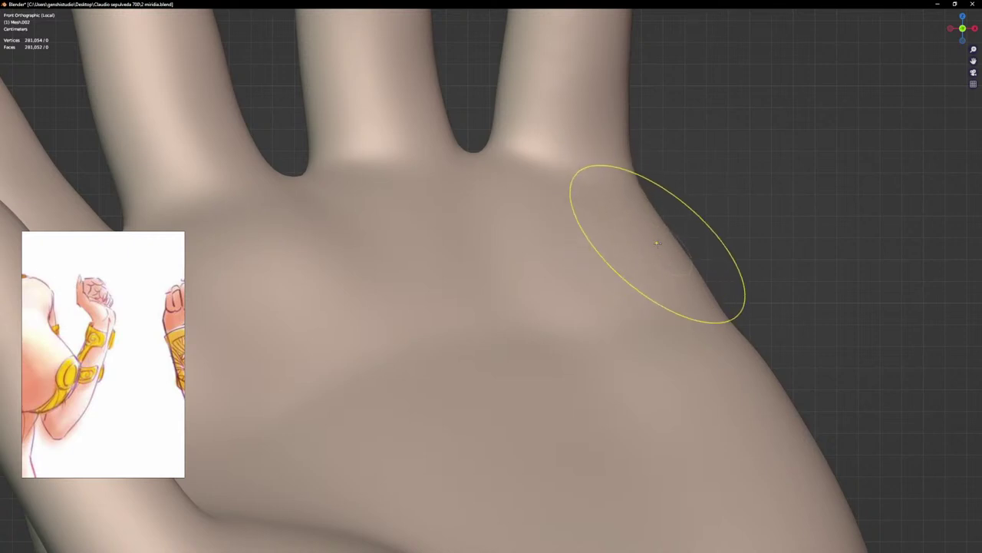
{"action": "scroll", "coordinate": [741, 357], "scroll_direction": "down", "scroll_amount": 9}
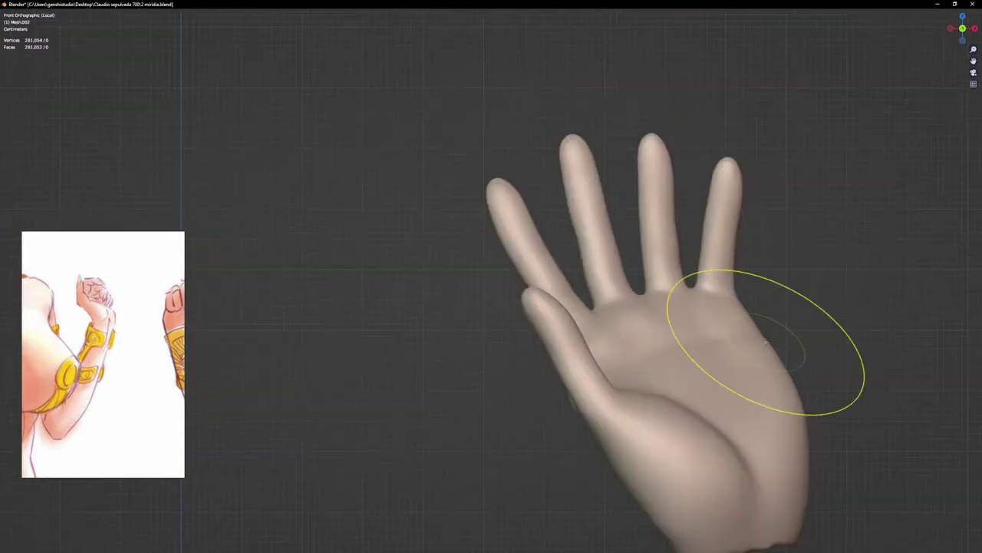
{"action": "mouse_move", "coordinate": [658, 356]}
{"action": "middle_mouse_down", "text": "shift"}
{"action": "mouse_move", "coordinate": [499, 342]}
{"action": "mouse_move", "coordinate": [520, 318]}
{"action": "mouse_move", "coordinate": [463, 358]}
{"action": "middle_mouse_up", "text": "shift"}
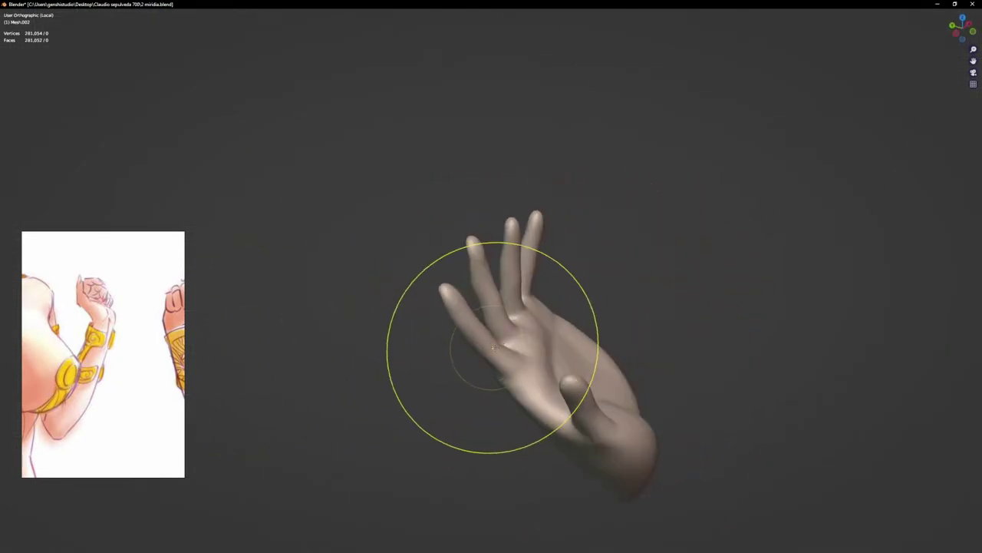
Step: Reshape the web between the index and middle fingers from the palm side with the Grab brush
{"action": "scroll", "coordinate": [588, 357], "scroll_direction": "up", "scroll_amount": 5}
{"action": "middle_click_drag", "start_coordinate": [541, 390], "coordinate": [525, 384]}
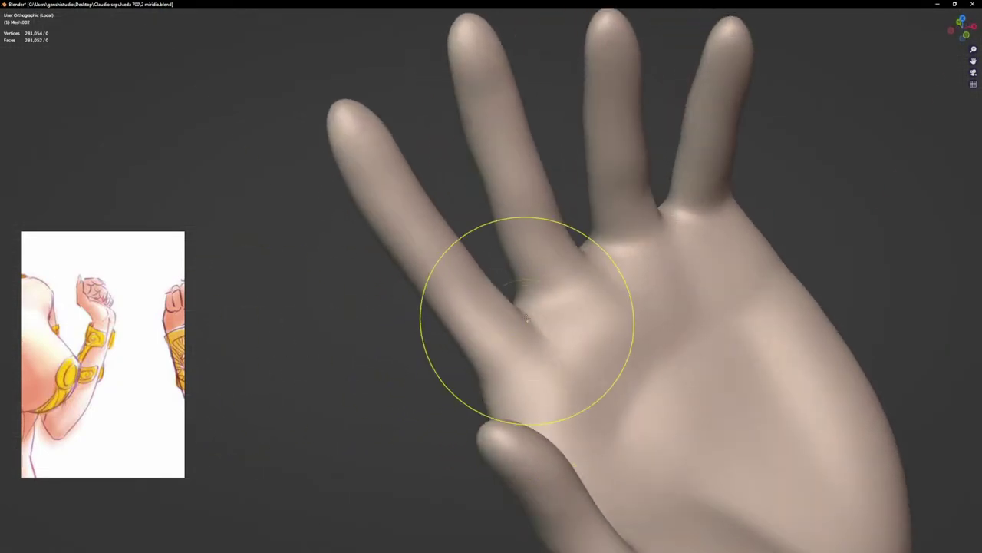
{"action": "left_click_drag", "start_coordinate": [527, 309], "coordinate": [535, 315]}
{"action": "middle_click_drag", "start_coordinate": [537, 316], "coordinate": [515, 312]}
{"action": "left_click_drag", "start_coordinate": [520, 306], "coordinate": [525, 314]}
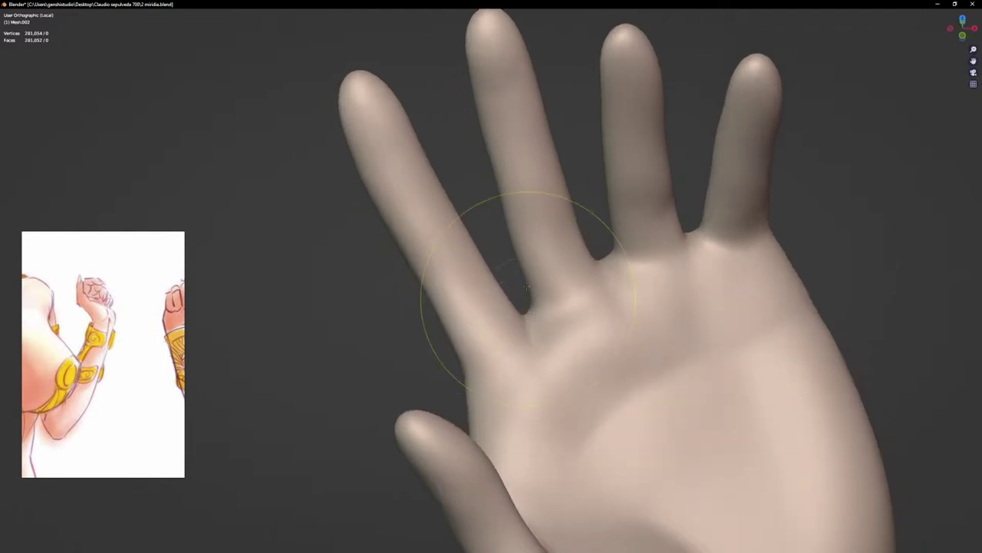
{"action": "middle_click_drag", "start_coordinate": [605, 273], "coordinate": [602, 274]}
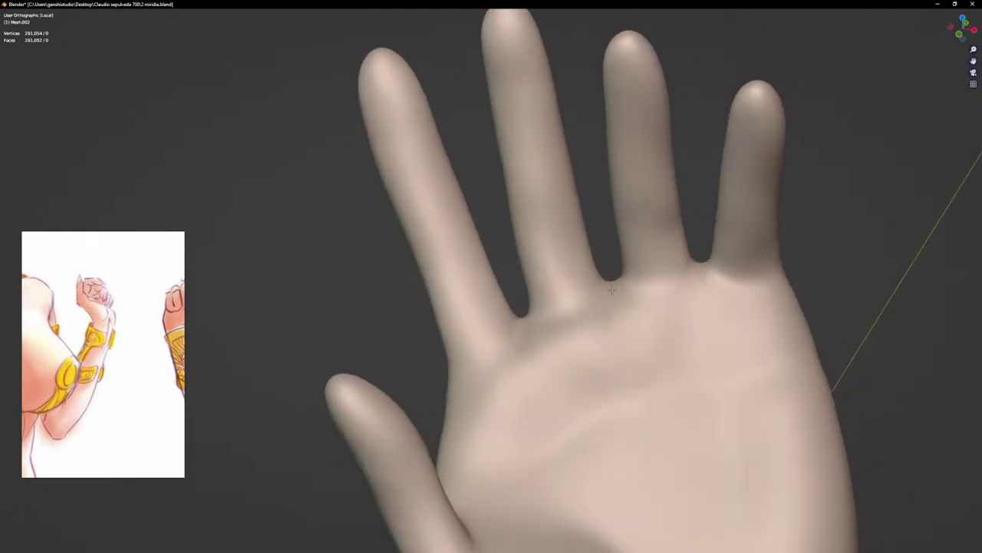
{"action": "scroll", "coordinate": [503, 238], "scroll_direction": "up", "scroll_amount": 3}
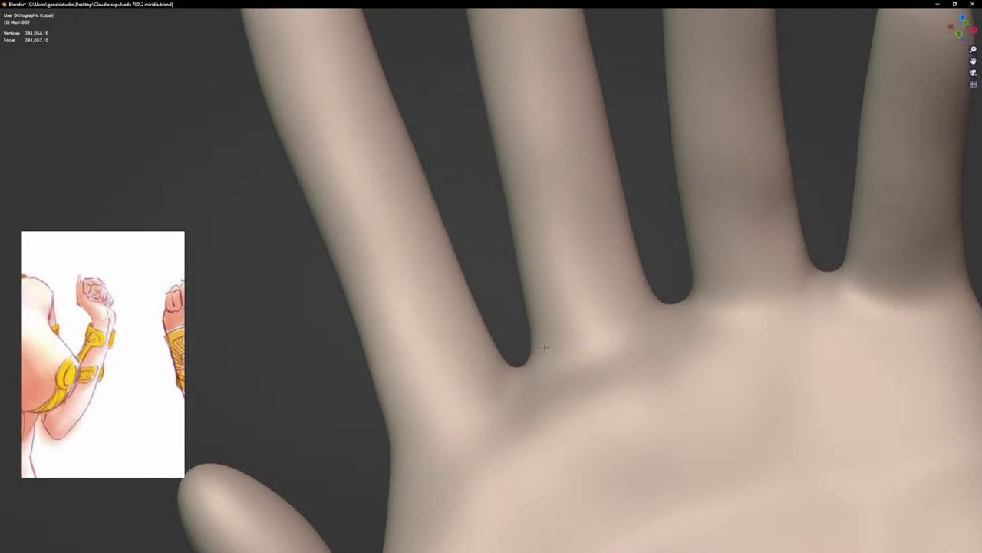
{"action": "scroll", "coordinate": [541, 357], "scroll_direction": "down", "scroll_amount": 2}
{"action": "scroll", "coordinate": [529, 373], "scroll_direction": "up", "scroll_amount": 3}
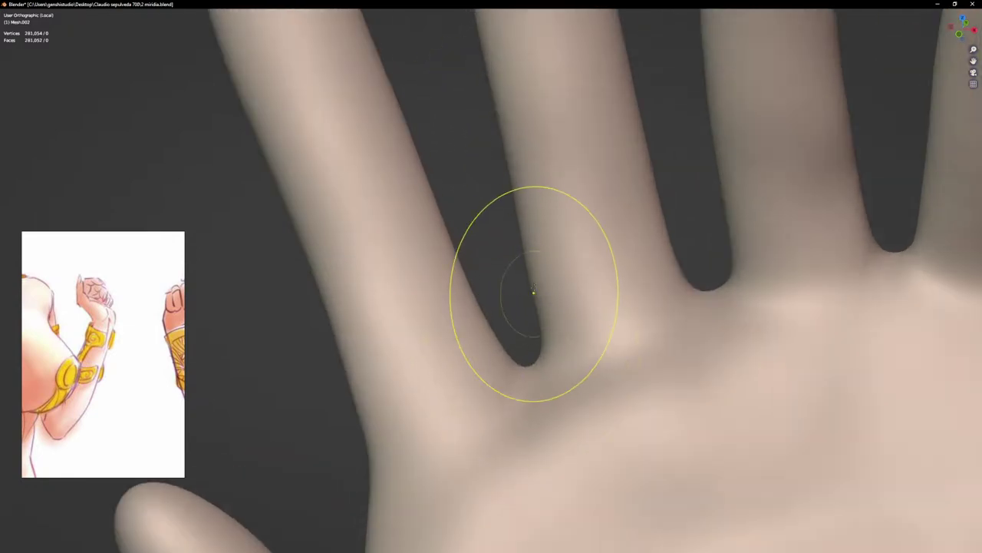
{"action": "scroll", "coordinate": [544, 319], "scroll_direction": "down", "scroll_amount": 6}
Step: Adjust the index finger's side facing the middle finger around its middle joint, working from the back of the hand
{"action": "middle_click_drag", "start_coordinate": [543, 319], "coordinate": [737, 294]}
{"action": "middle_click_drag", "start_coordinate": [631, 295], "coordinate": [550, 289]}
{"action": "scroll", "coordinate": [618, 283], "scroll_direction": "up", "scroll_amount": 3}
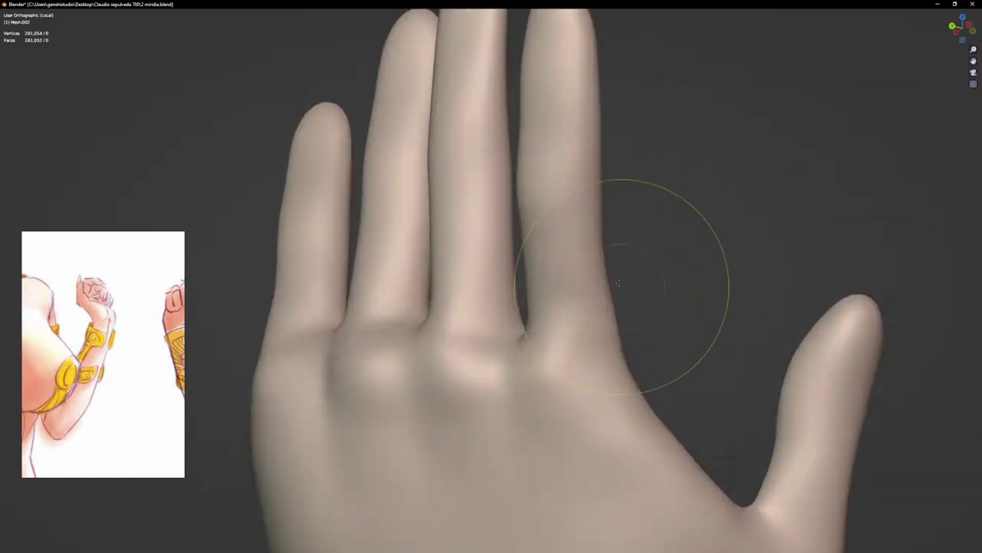
{"action": "middle_click_drag", "start_coordinate": [604, 232], "coordinate": [563, 229]}
{"action": "scroll", "coordinate": [547, 201], "scroll_direction": "up", "scroll_amount": 1}
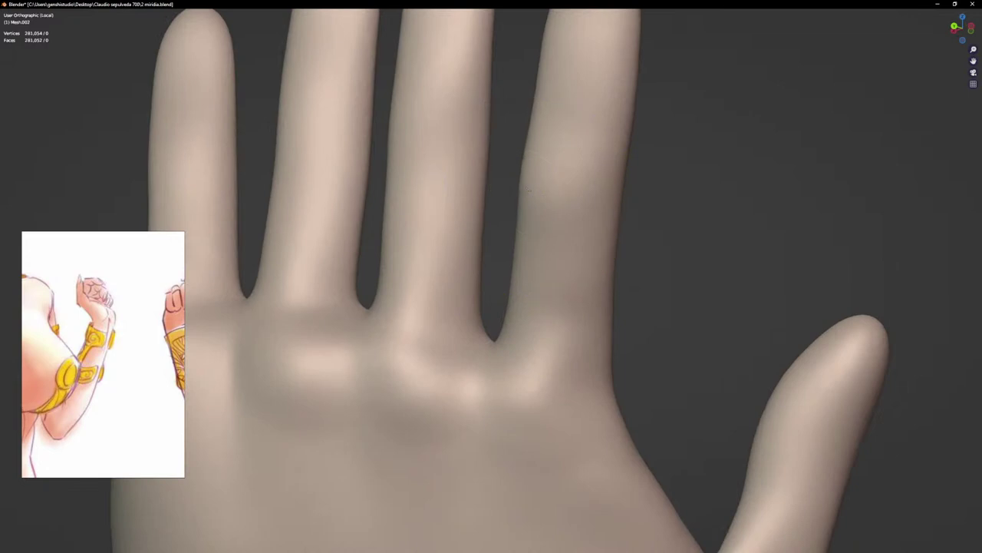
{"action": "left_click_drag", "start_coordinate": [558, 206], "coordinate": [538, 202]}
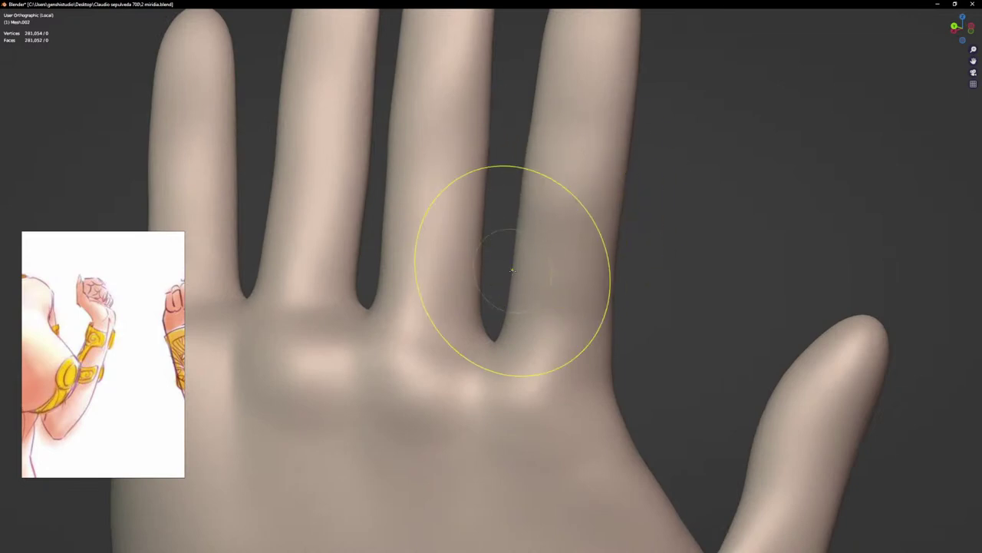
Step: Check the finger spacing, knuckles and hand contour from the back, palm and front views
{"action": "scroll", "coordinate": [515, 317], "scroll_direction": "down", "scroll_amount": 5}
{"action": "scroll", "coordinate": [430, 266], "scroll_direction": "up", "scroll_amount": 5}
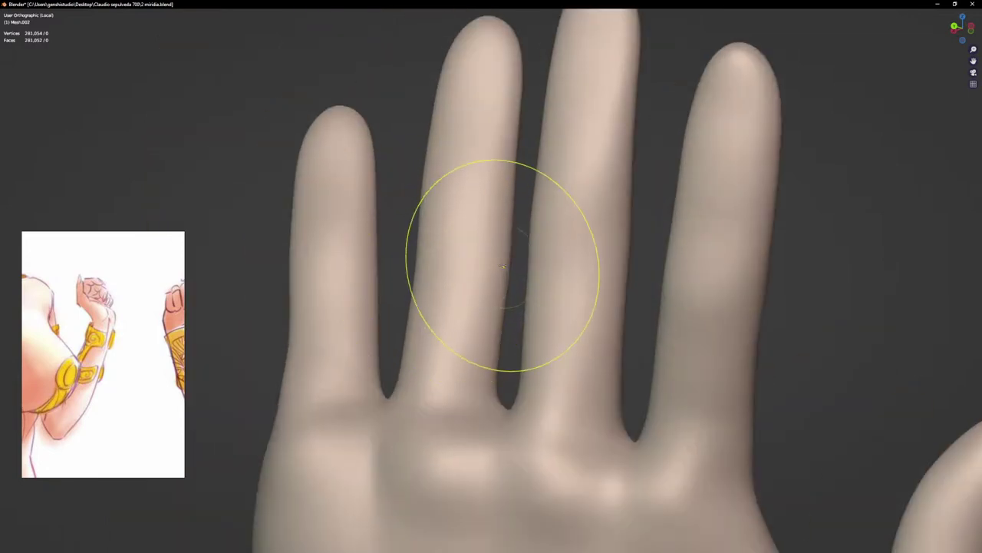
{"action": "scroll", "coordinate": [489, 241], "scroll_direction": "down", "scroll_amount": 4}
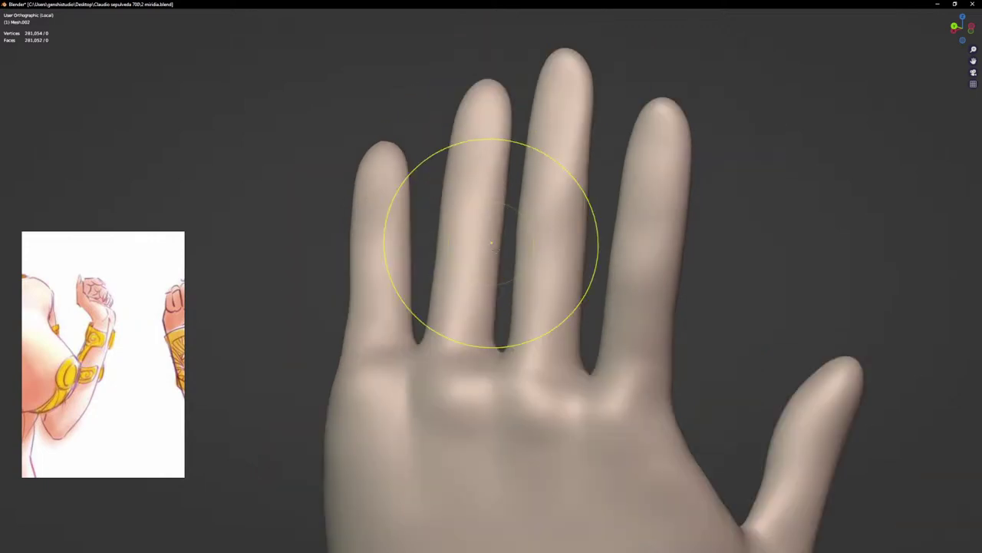
{"action": "middle_click_drag", "start_coordinate": [490, 241], "coordinate": [540, 292]}
{"action": "middle_click_drag", "start_coordinate": [541, 314], "coordinate": [511, 306]}
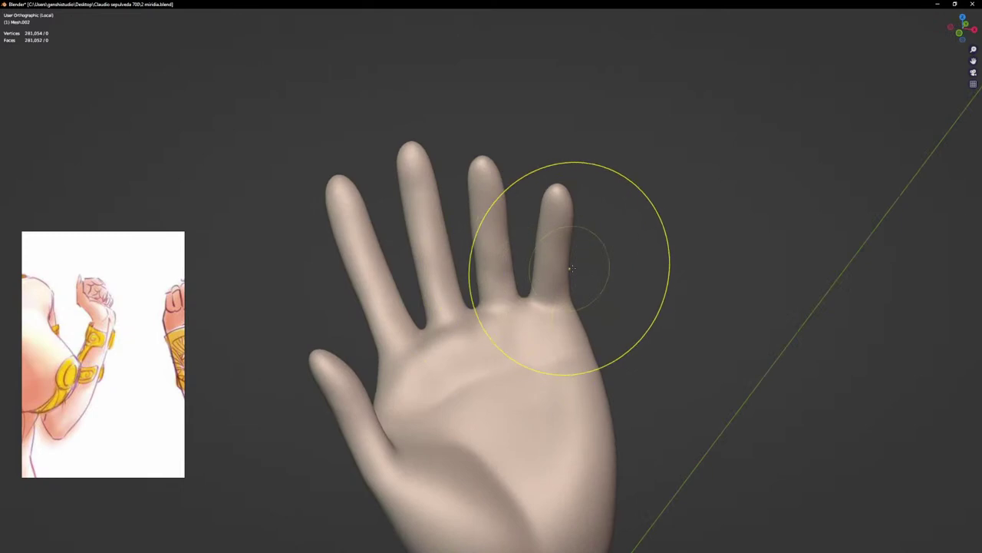
{"action": "key", "text": "KP_1"}
{"action": "scroll", "coordinate": [550, 313], "scroll_direction": "down", "scroll_amount": 4}
{"action": "mouse_move", "coordinate": [551, 315]}
{"action": "middle_mouse_down"}
{"action": "mouse_move", "coordinate": [512, 408]}
{"action": "mouse_move", "coordinate": [571, 345]}
{"action": "middle_mouse_up"}
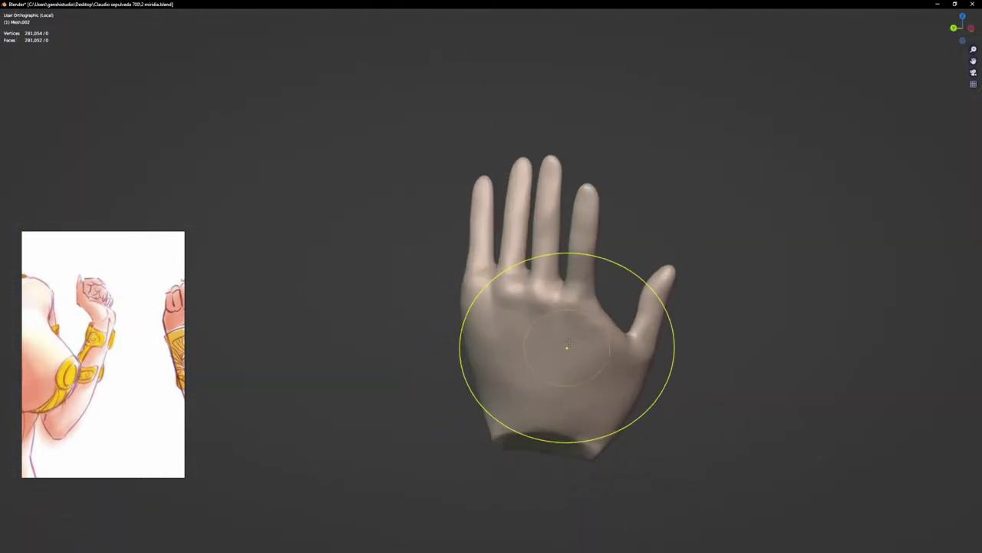
{"action": "scroll", "coordinate": [571, 334], "scroll_direction": "up", "scroll_amount": 6}
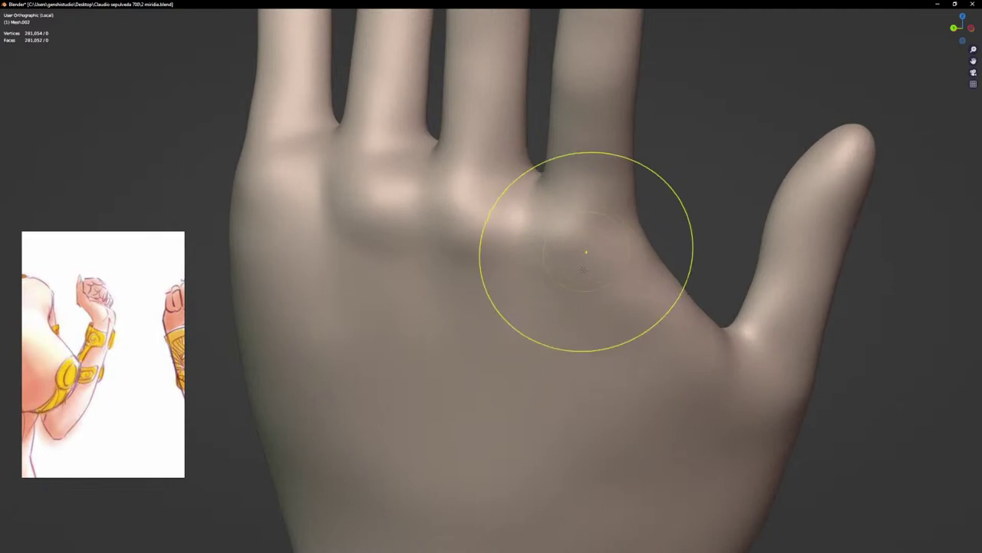
{"action": "key", "text": "KP_1"}
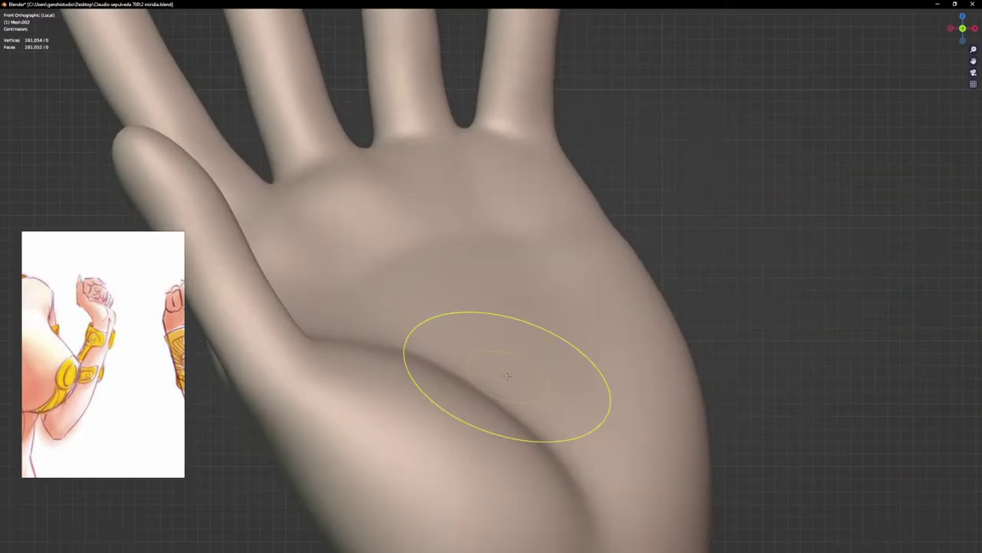
Step: Switch the hand to Object Mode in front view and bring back the full interface around the 3D viewport
{"action": "scroll", "coordinate": [519, 337], "scroll_direction": "down", "scroll_amount": 5}
{"action": "middle_click_drag", "start_coordinate": [564, 316], "coordinate": [587, 264], "text": "shift"}
{"action": "key", "text": "ctrl+Tab"}
{"action": "left_click", "coordinate": [310, 274]}
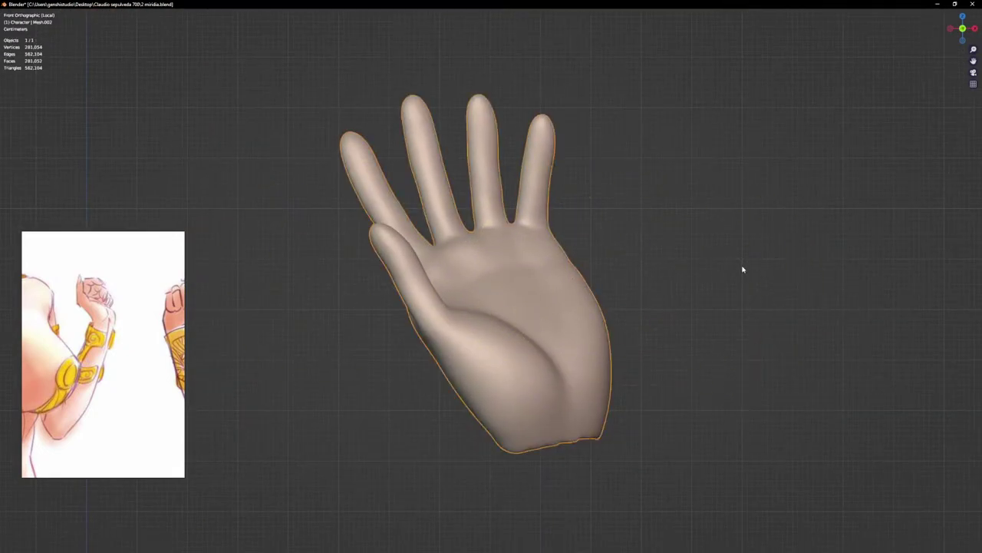
{"action": "key", "text": "ctrl+alt+space"}
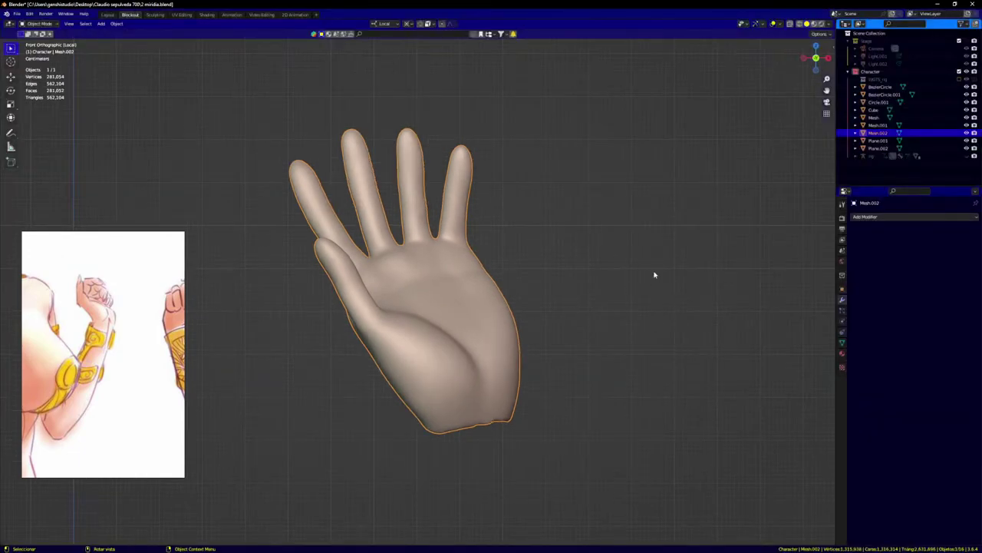
{"action": "key", "text": "ctrl+Tab"}
{"action": "left_click", "coordinate": [530, 486]}
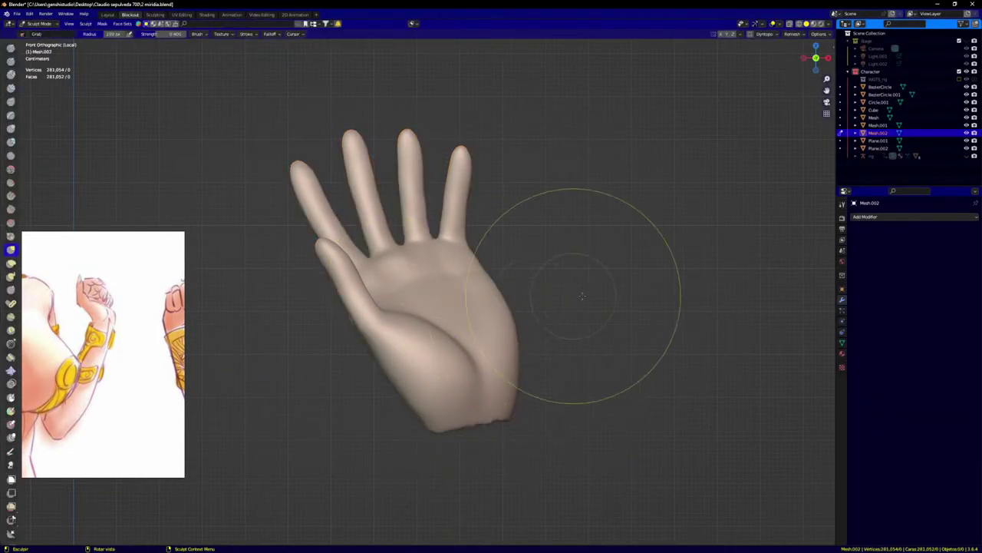
{"action": "key", "text": "ctrl+Tab"}
{"action": "left_click", "coordinate": [479, 281]}
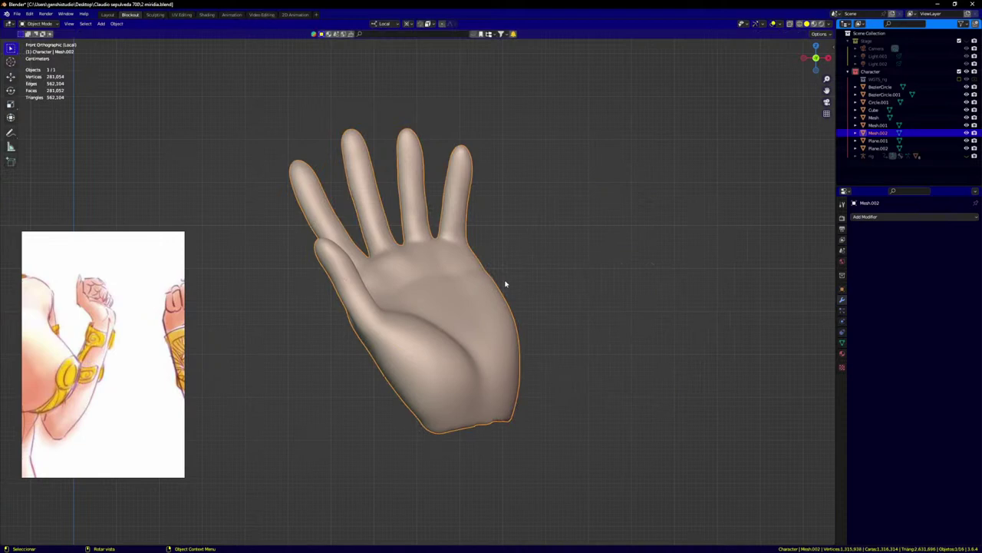
Step: Rename the hand object as hand
{"action": "key", "text": "F2"}
{"action": "key", "text": "BackSpace"}
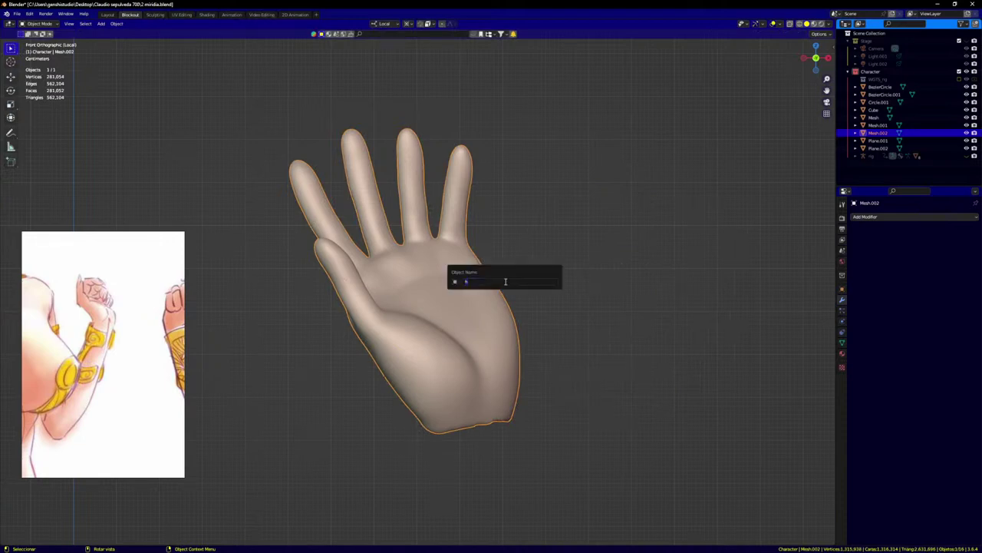
{"action": "type", "text": "hand"}
{"action": "key", "text": "Return"}
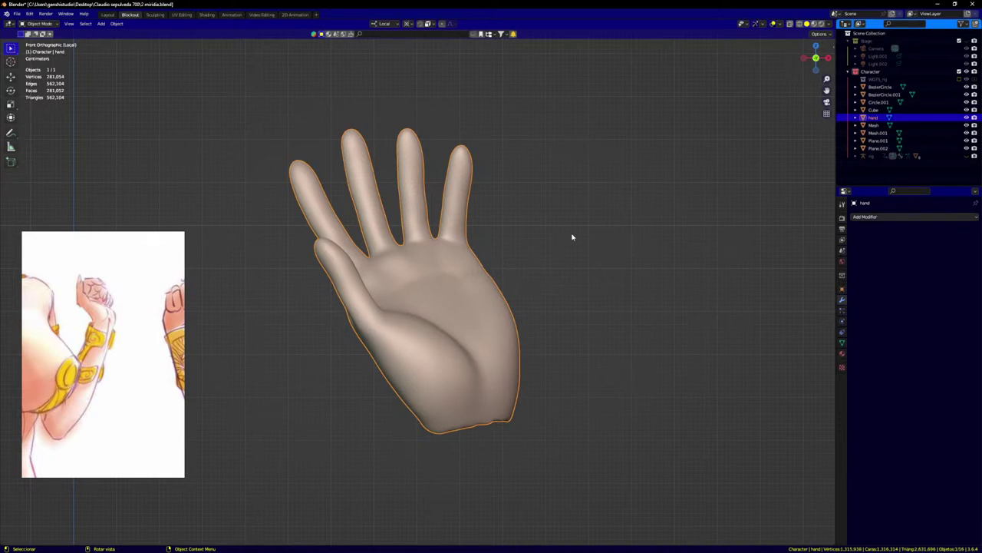
Step: Remesh the hand in Edit Mode with Quad Remesher, using a quad count of 15000, with X symmetry and hard edge detection off
{"action": "key", "text": "n"}
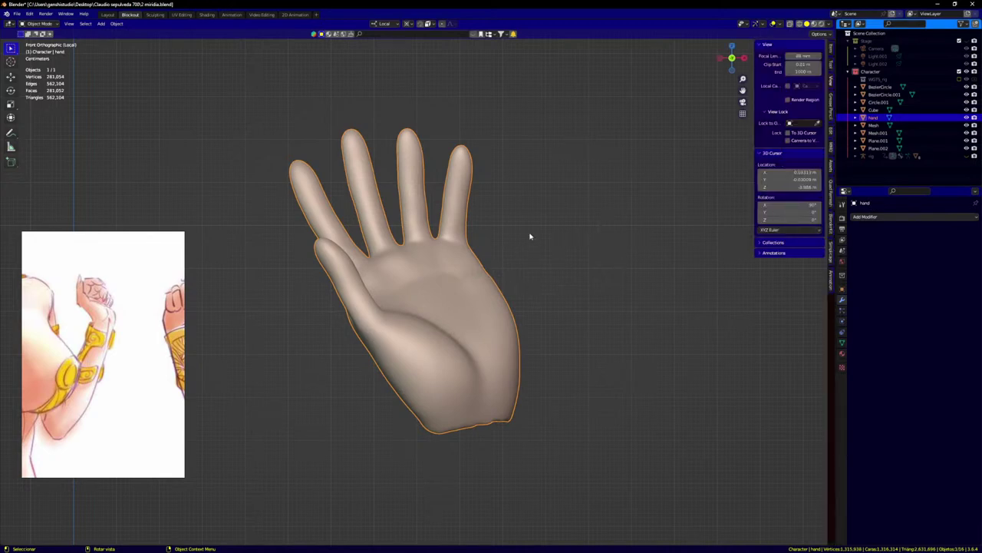
{"action": "key", "text": "ctrl+Tab"}
{"action": "left_click", "coordinate": [504, 438]}
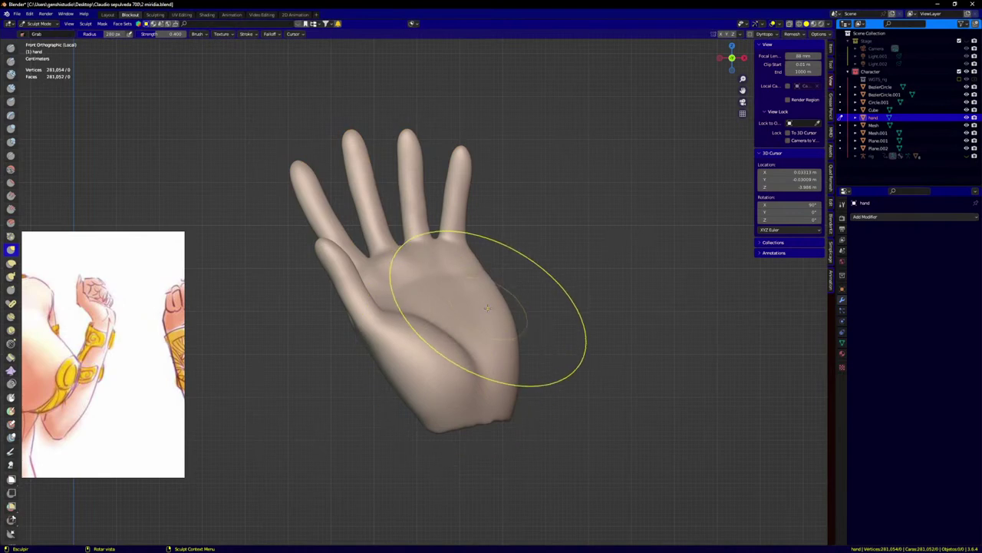
{"action": "key", "text": "ctrl+Tab"}
{"action": "left_click", "coordinate": [735, 333]}
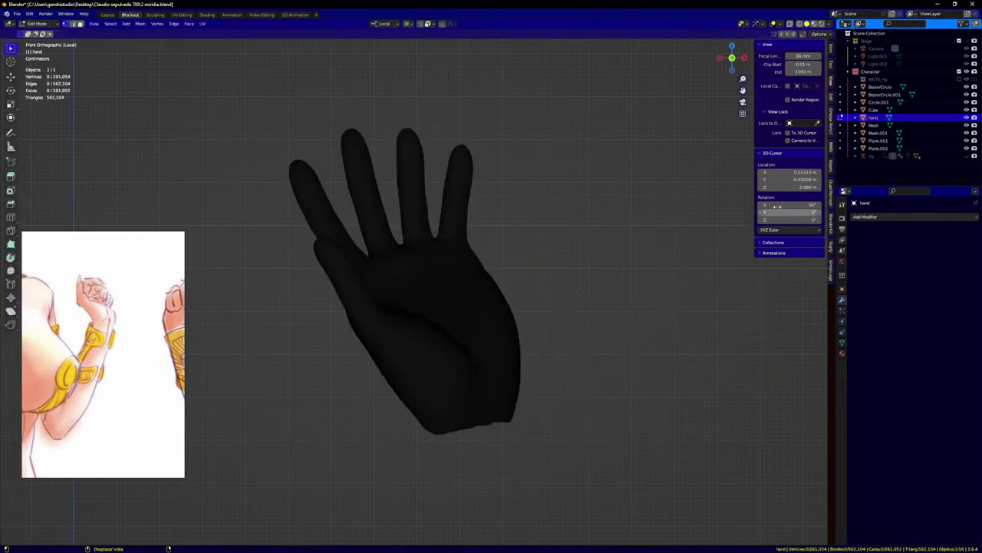
{"action": "left_click", "coordinate": [831, 198]}
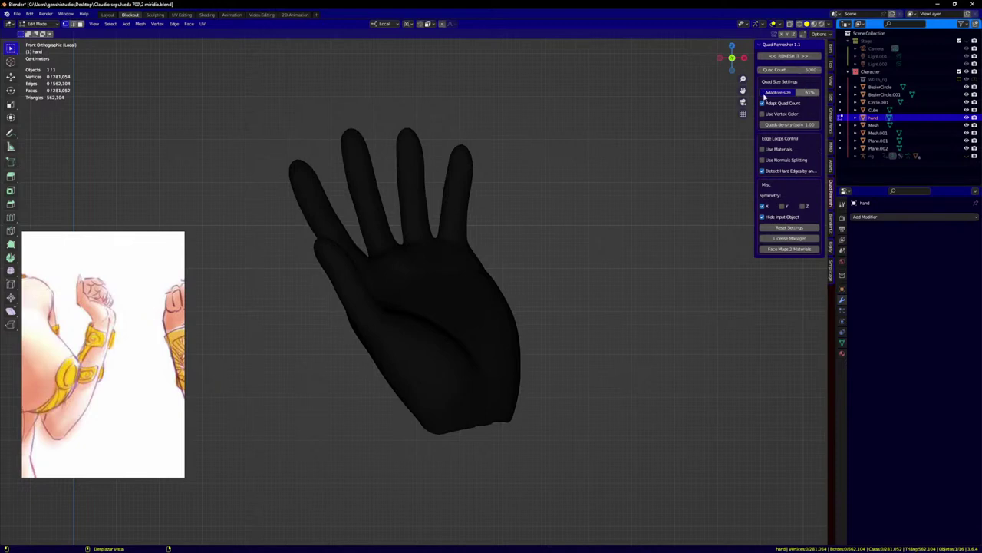
{"action": "left_click", "coordinate": [803, 70]}
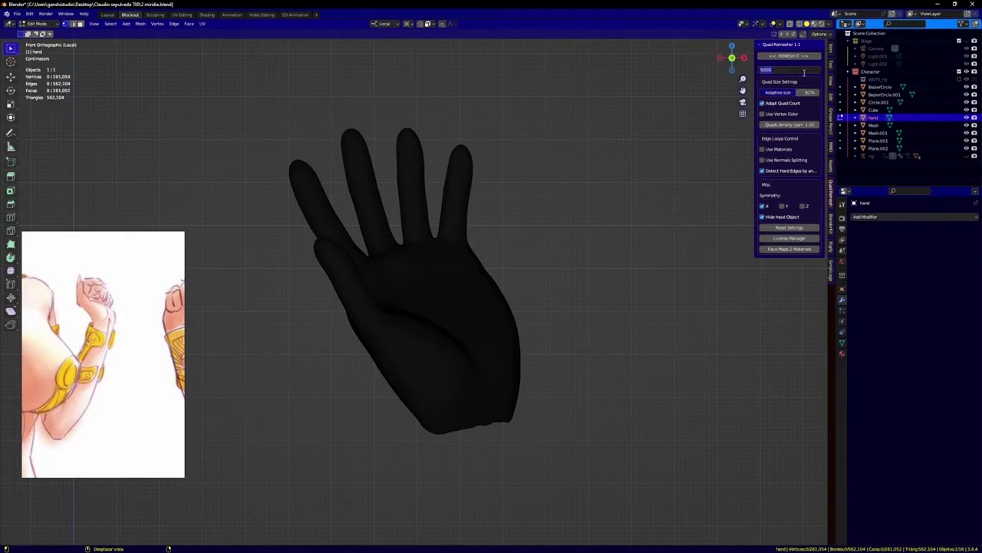
{"action": "type", "text": "15000"}
{"action": "key", "text": "Return"}
{"action": "left_click", "coordinate": [762, 205]}
{"action": "left_click", "coordinate": [763, 171]}
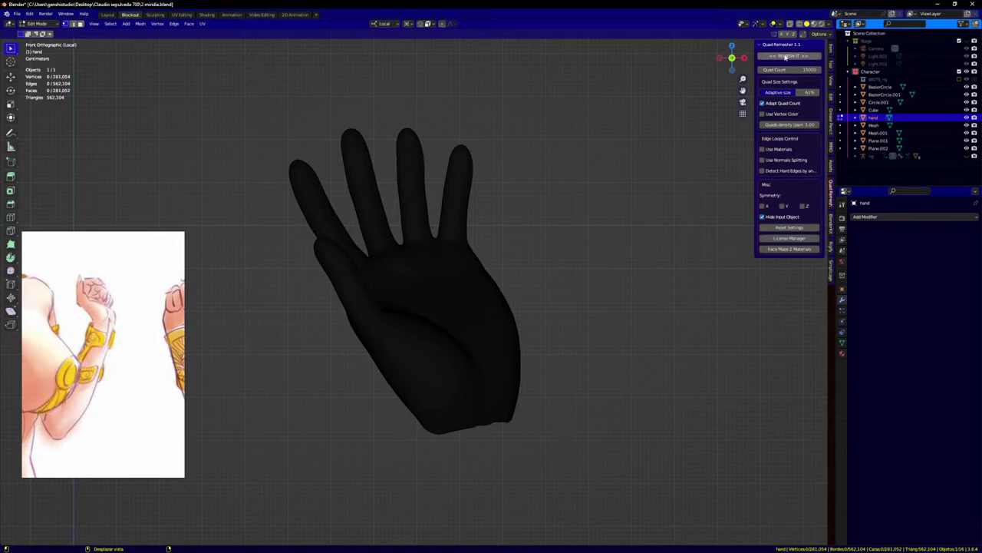
{"action": "left_click", "coordinate": [786, 59]}
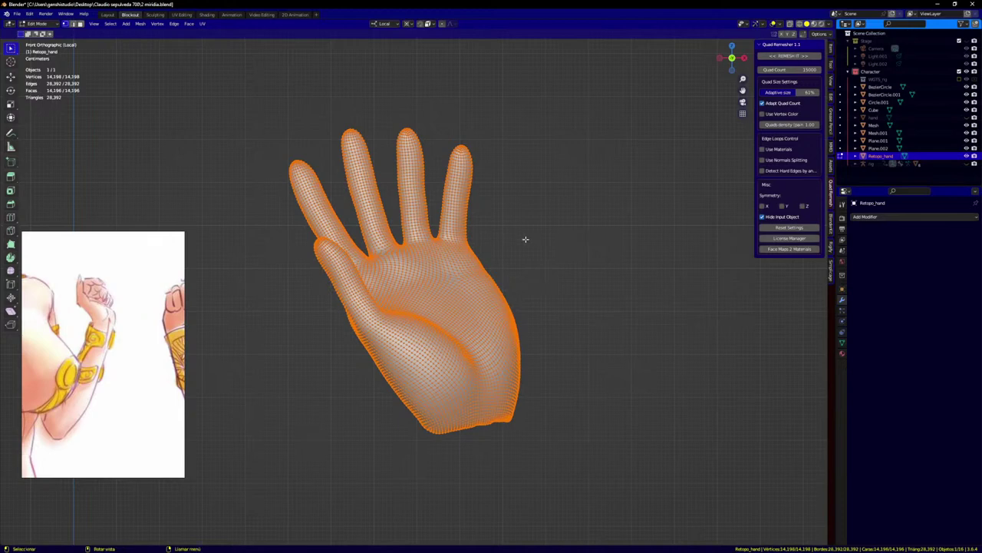
Step: Mark the edge loop around the base of the remeshed hand's index finger as a seam
{"action": "left_click", "coordinate": [552, 222]}
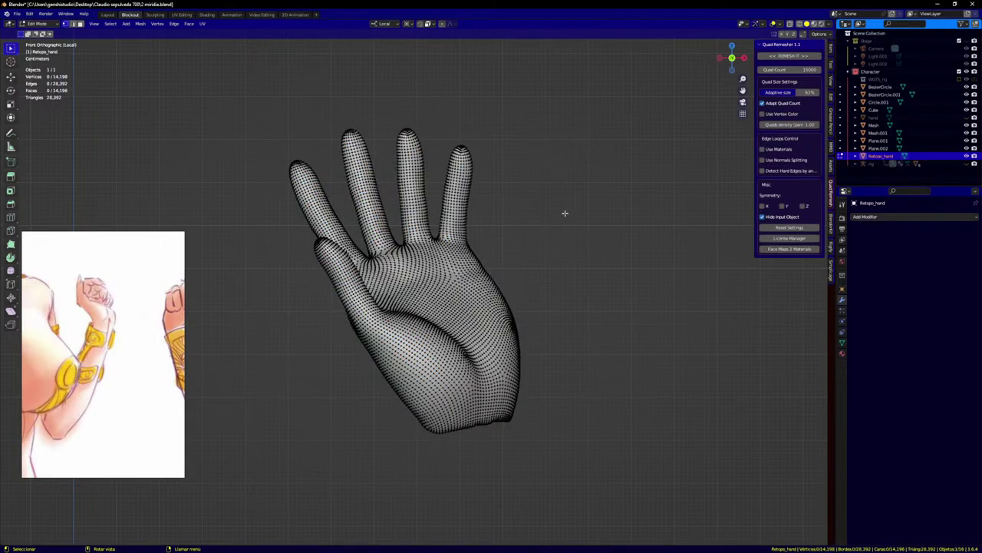
{"action": "scroll", "coordinate": [489, 257], "scroll_direction": "up", "scroll_amount": 3}
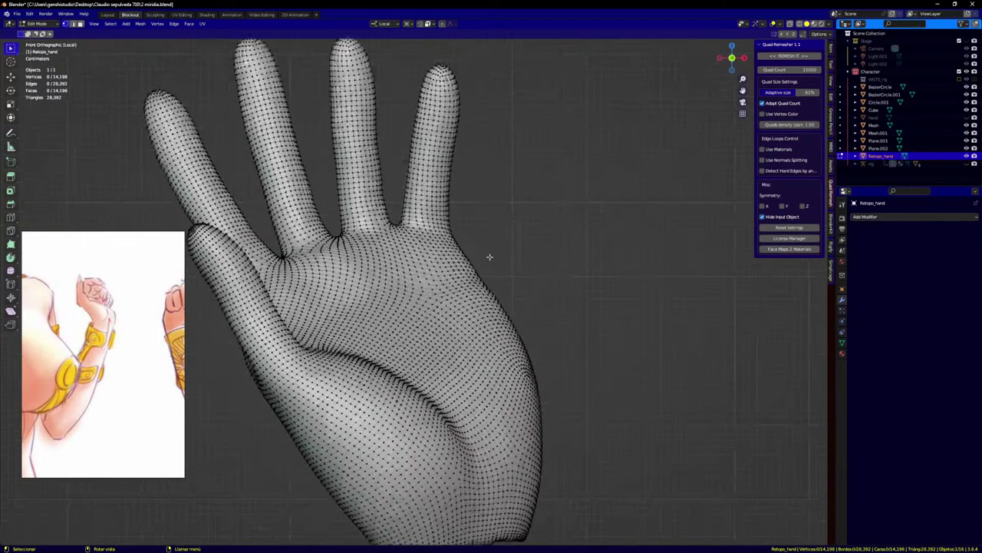
{"action": "scroll", "coordinate": [486, 258], "scroll_direction": "down", "scroll_amount": 2}
{"action": "middle_click_drag", "start_coordinate": [495, 256], "coordinate": [626, 268]}
{"action": "scroll", "coordinate": [418, 230], "scroll_direction": "up", "scroll_amount": 5}
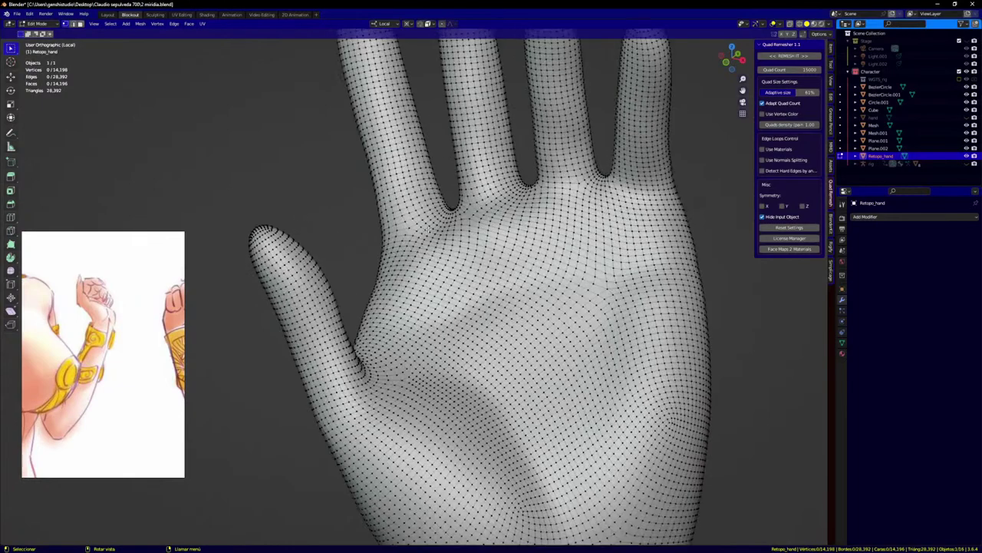
{"action": "key", "text": "alt"}
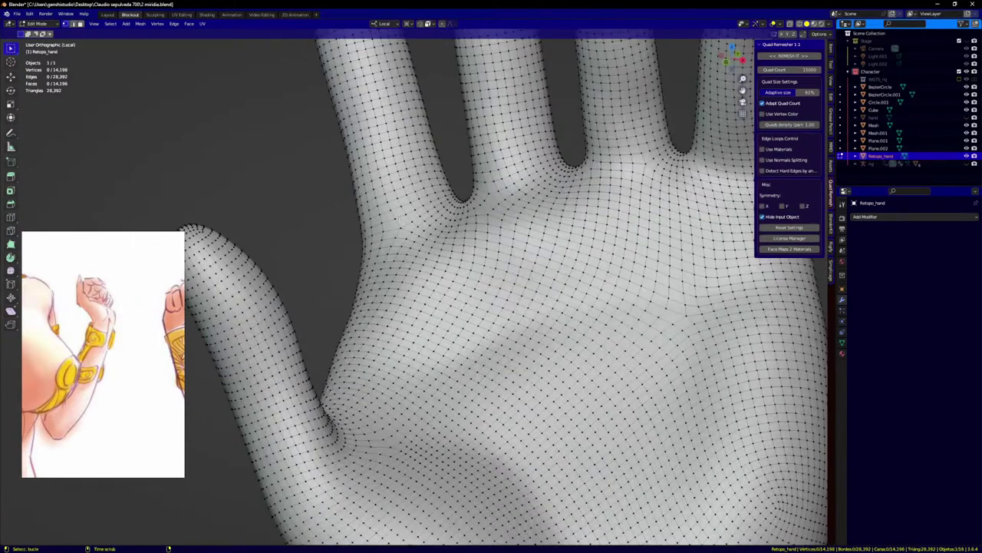
{"action": "left_click", "coordinate": [398, 218], "text": "alt"}
{"action": "middle_click_drag", "start_coordinate": [398, 217], "coordinate": [495, 211]}
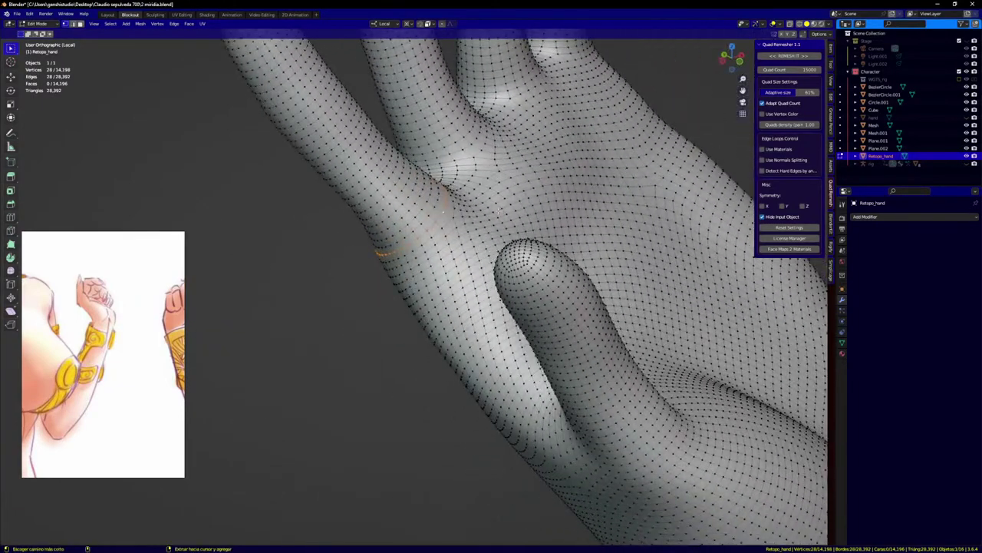
{"action": "key", "text": "q"}
{"action": "key", "text": "ctrl+e"}
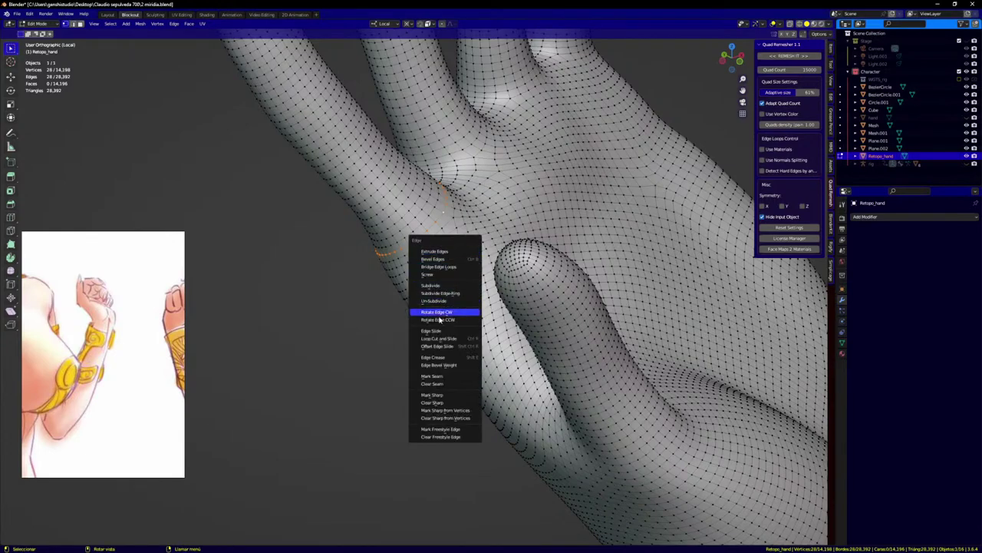
{"action": "left_click", "coordinate": [439, 376]}
{"action": "middle_click_drag", "start_coordinate": [440, 382], "coordinate": [358, 252]}
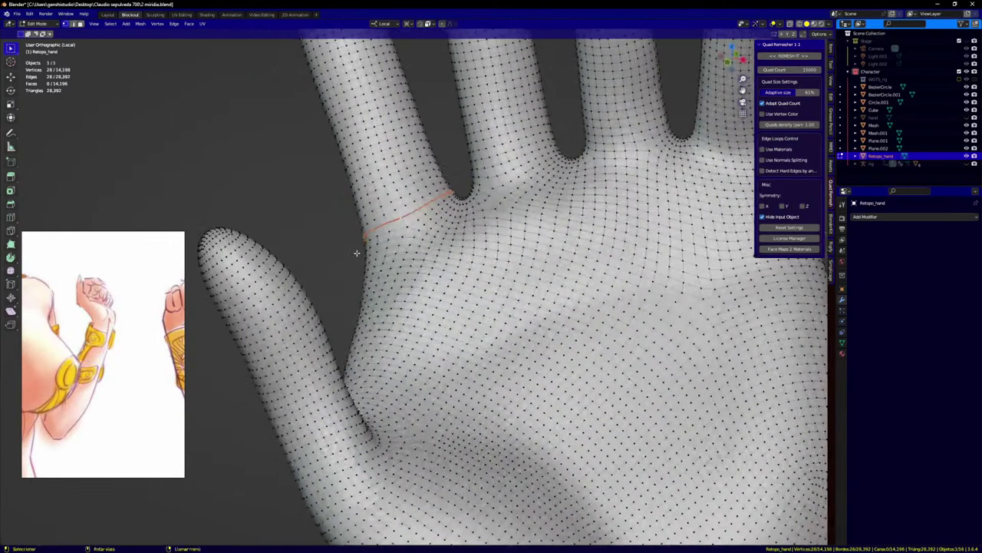
Step: Mark seams on the edge loops at the bases of the middle, ring and little fingers
{"action": "left_click", "coordinate": [492, 177], "text": "alt"}
{"action": "key", "text": "ctrl+e"}
{"action": "left_click", "coordinate": [491, 178]}
{"action": "middle_click_drag", "start_coordinate": [491, 185], "coordinate": [439, 272]}
{"action": "left_click", "coordinate": [439, 272], "text": "alt"}
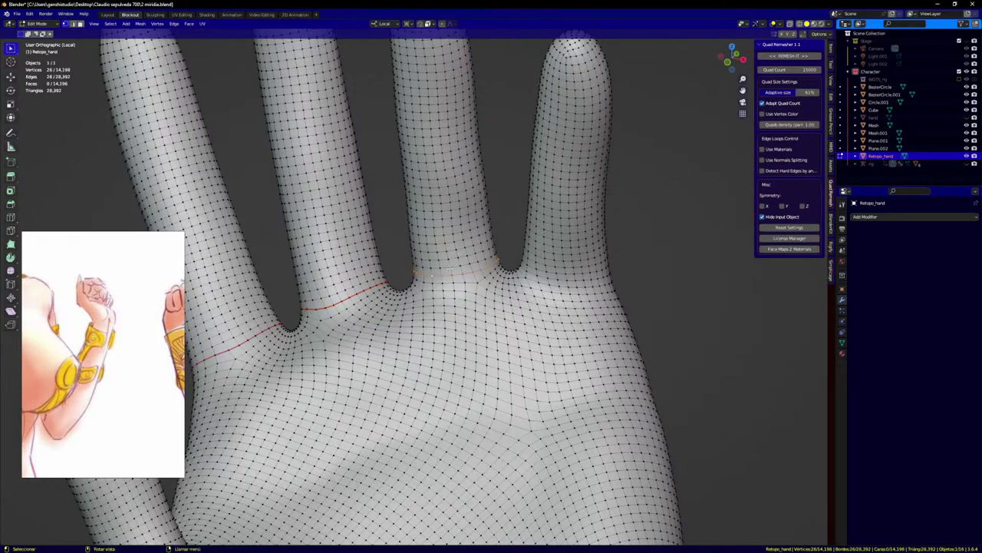
{"action": "key", "text": "ctrl+e"}
{"action": "left_click", "coordinate": [451, 271]}
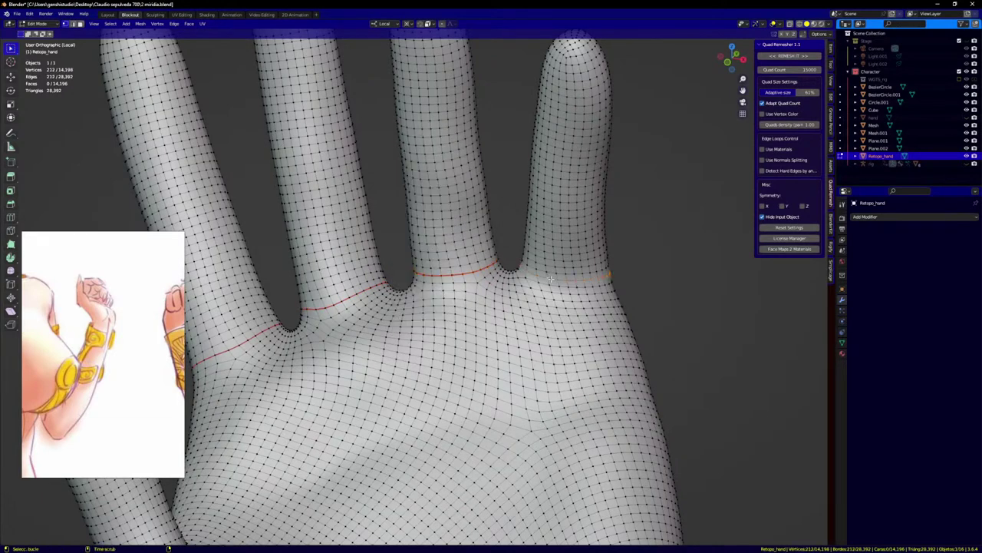
{"action": "left_click", "coordinate": [550, 277], "text": "alt"}
{"action": "key", "text": "ctrl+e"}
{"action": "left_click", "coordinate": [552, 280]}
Step: Mark a seam on the edge loop around the base of the thumb
{"action": "scroll", "coordinate": [506, 321], "scroll_direction": "down", "scroll_amount": 4}
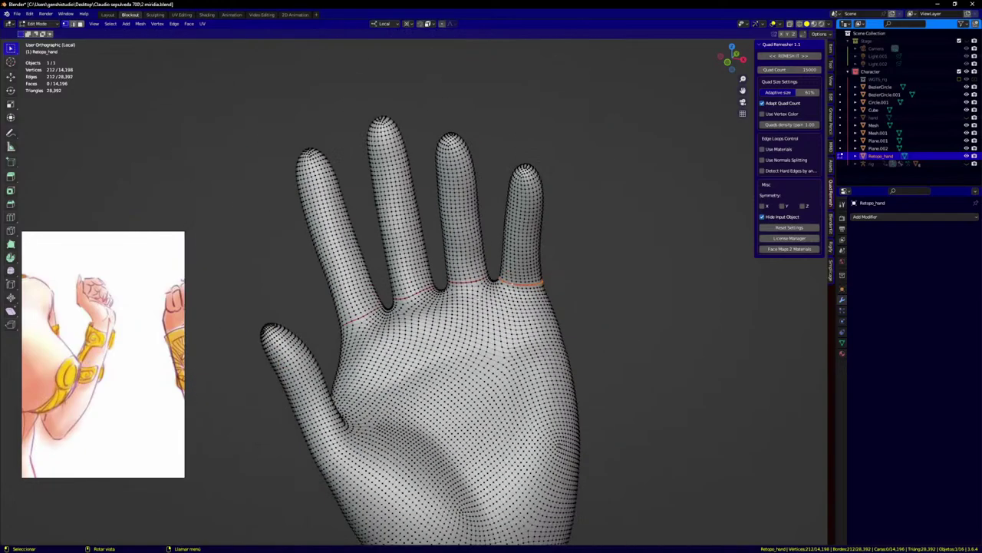
{"action": "middle_click_drag", "start_coordinate": [580, 345], "coordinate": [607, 259], "text": "shift"}
{"action": "middle_click_drag", "start_coordinate": [414, 330], "coordinate": [388, 329]}
{"action": "scroll", "coordinate": [387, 331], "scroll_direction": "up", "scroll_amount": 3}
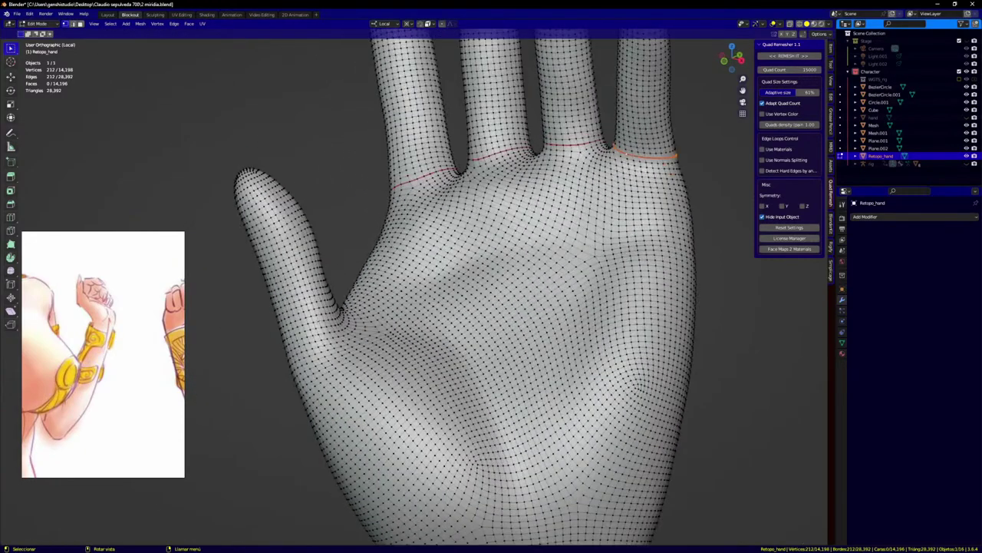
{"action": "left_click", "coordinate": [338, 315], "text": "alt"}
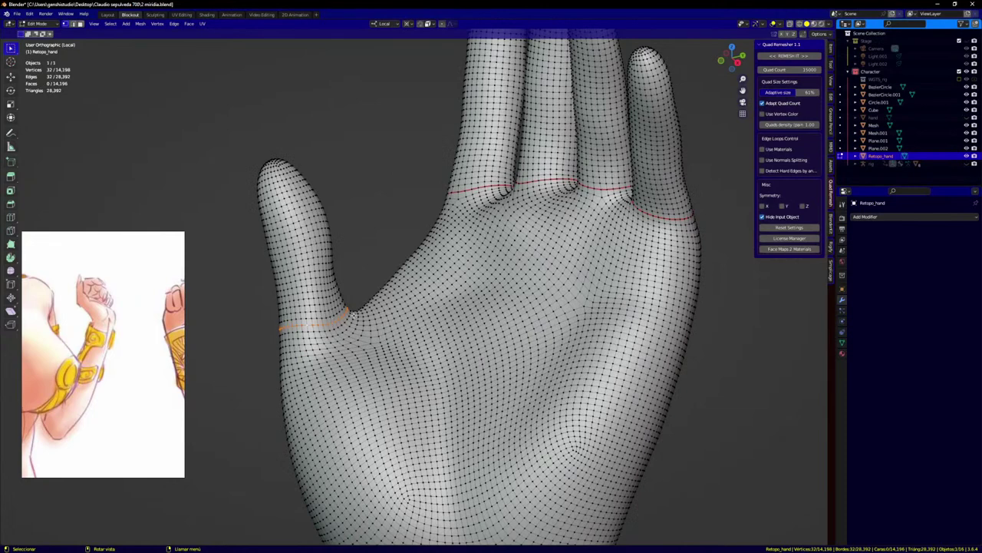
{"action": "left_click", "coordinate": [333, 325], "text": "alt"}
{"action": "left_click", "coordinate": [333, 320], "text": "alt"}
{"action": "key", "text": "ctrl+e"}
{"action": "left_click", "coordinate": [357, 307]}
Step: Examine the marked seams across the wrist end and the back of the hand, ending in front view
{"action": "scroll", "coordinate": [379, 278], "scroll_direction": "down", "scroll_amount": 5}
{"action": "middle_click_drag", "start_coordinate": [379, 279], "coordinate": [460, 234]}
{"action": "scroll", "coordinate": [399, 369], "scroll_direction": "up", "scroll_amount": 5}
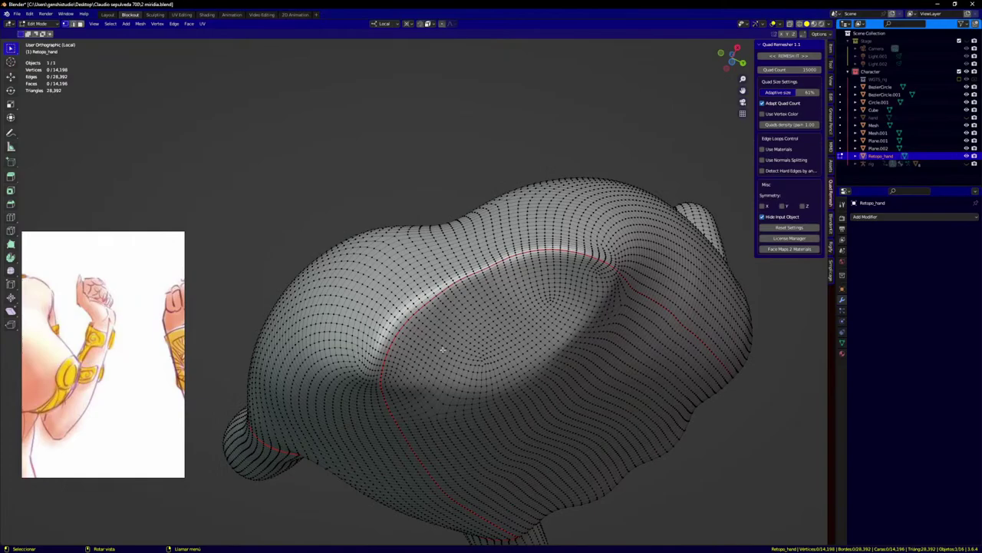
{"action": "scroll", "coordinate": [443, 350], "scroll_direction": "down", "scroll_amount": 5}
{"action": "middle_click_drag", "start_coordinate": [442, 350], "coordinate": [296, 379]}
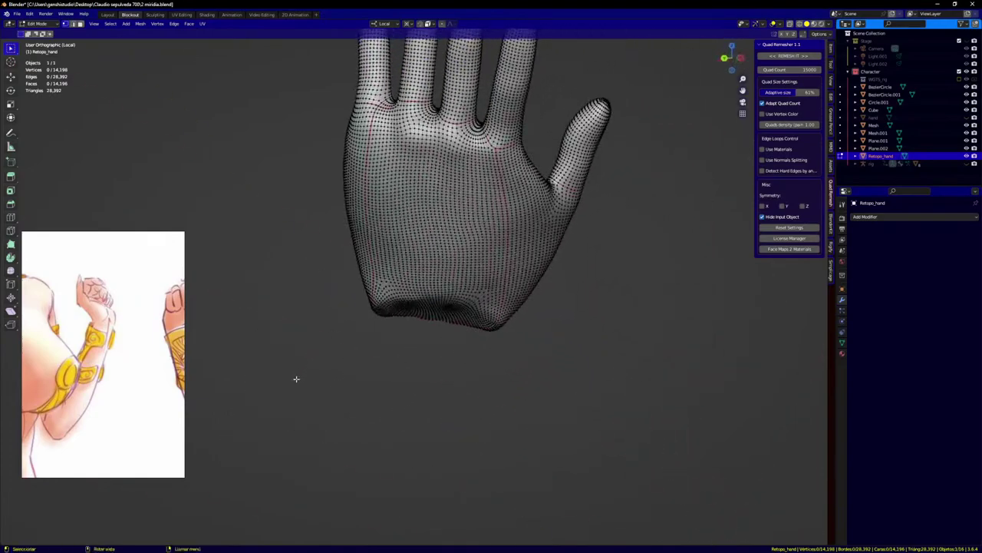
{"action": "middle_click_drag", "start_coordinate": [441, 239], "coordinate": [562, 282]}
{"action": "key", "text": "KP_1"}
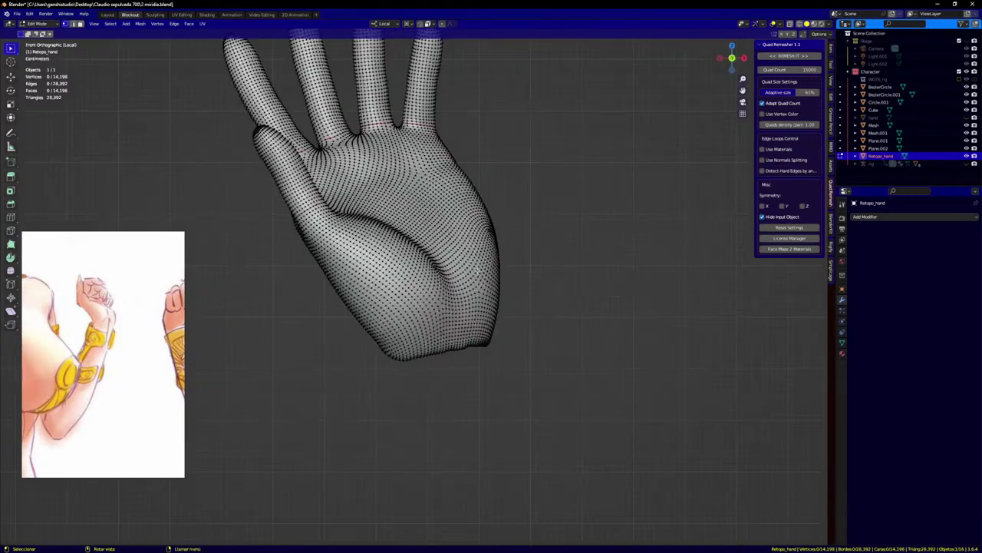
Step: Switch the remeshed hand to Sculpt Mode and initialize its face sets by UV seams
{"action": "scroll", "coordinate": [475, 223], "scroll_direction": "down", "scroll_amount": 3}
{"action": "middle_click_drag", "start_coordinate": [475, 222], "coordinate": [553, 241], "text": "shift"}
{"action": "left_click", "coordinate": [548, 301]}
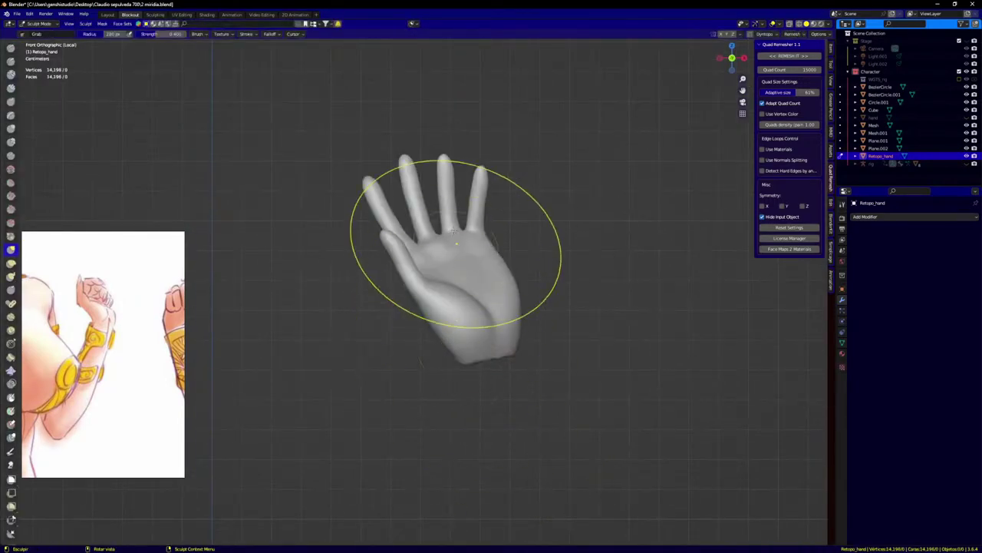
{"action": "scroll", "coordinate": [424, 181], "scroll_direction": "up", "scroll_amount": 2}
{"action": "key", "text": "q"}
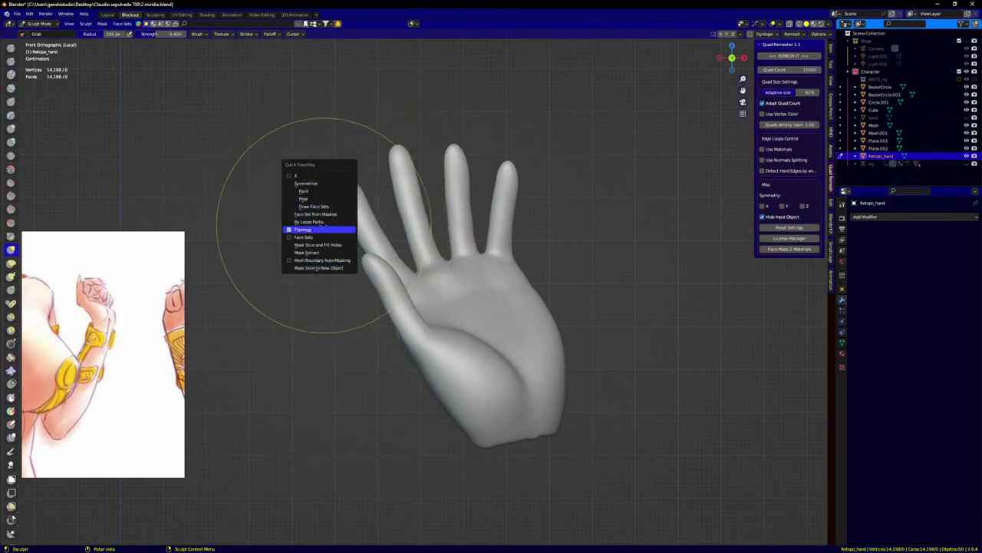
{"action": "left_click", "coordinate": [123, 25]}
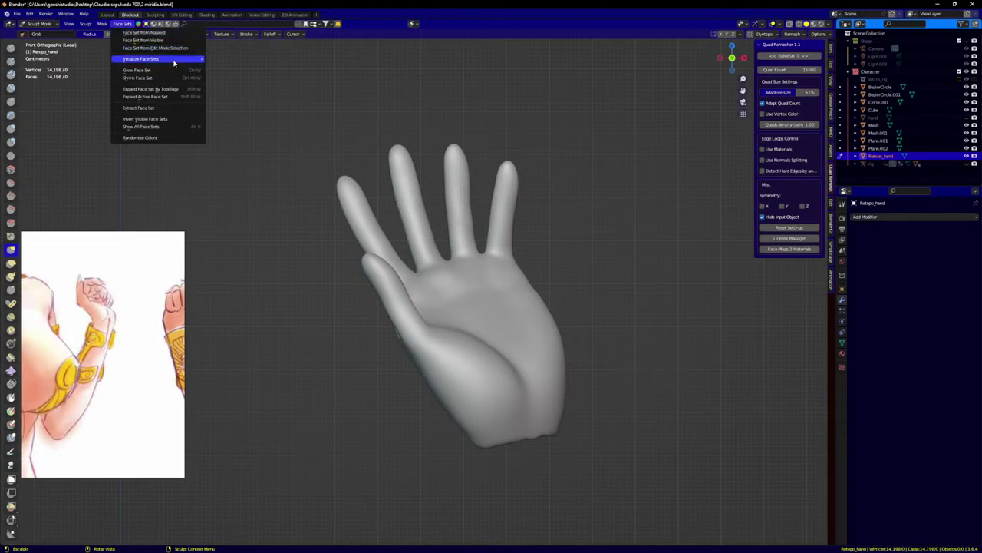
{"action": "mouse_move", "coordinate": [178, 60]}
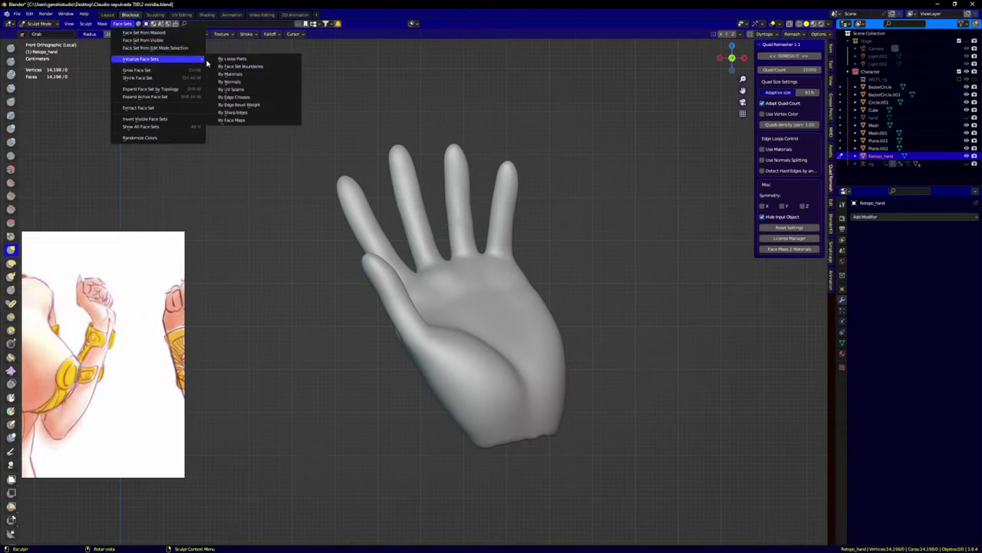
{"action": "left_click", "coordinate": [257, 89]}
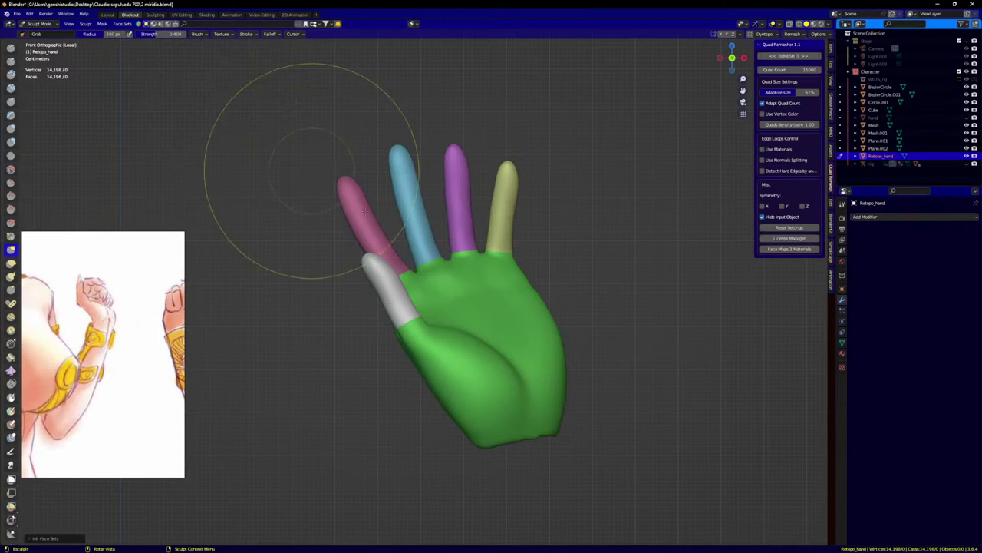
Step: Compare the hand in Object and Sculpt Mode and check the face set division of fingers and palm
{"action": "key", "text": "ctrl+Tab"}
{"action": "left_click", "coordinate": [338, 274]}
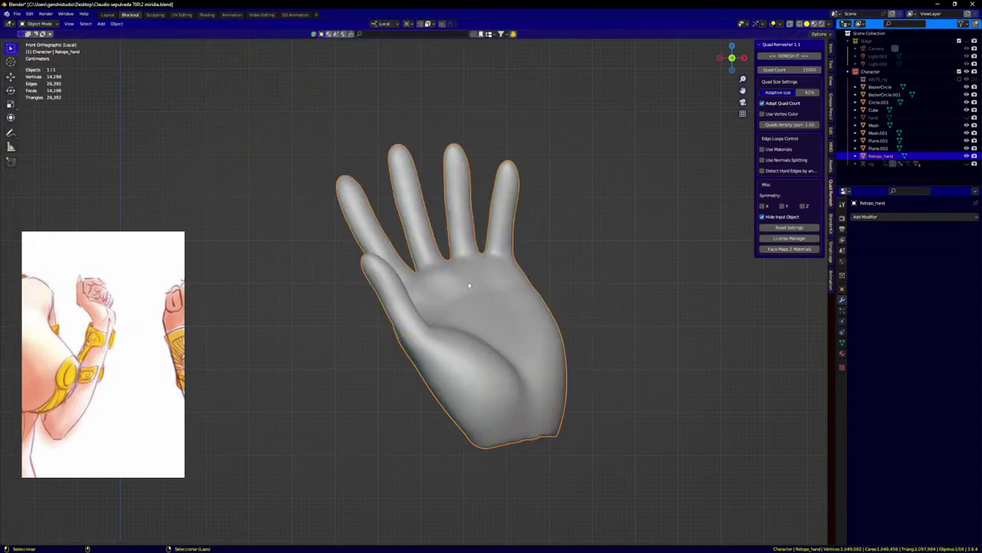
{"action": "key", "text": "ctrl+Tab"}
{"action": "left_click", "coordinate": [486, 327]}
{"action": "mouse_move", "coordinate": [515, 325]}
{"action": "middle_mouse_down"}
{"action": "mouse_move", "coordinate": [298, 342]}
{"action": "mouse_move", "coordinate": [473, 352]}
{"action": "middle_mouse_up"}
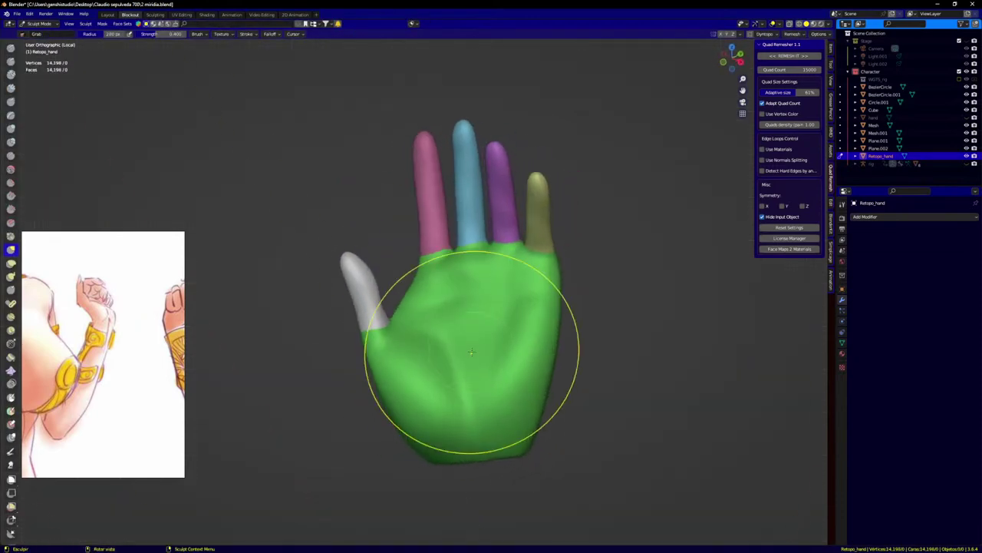
{"action": "key", "text": "KP_1"}
Step: Return the hand to Object Mode and add a single-bone armature to the scene
{"action": "key", "text": "ctrl+Tab"}
{"action": "left_click", "coordinate": [193, 357]}
{"action": "scroll", "coordinate": [508, 351], "scroll_direction": "down", "scroll_amount": 3}
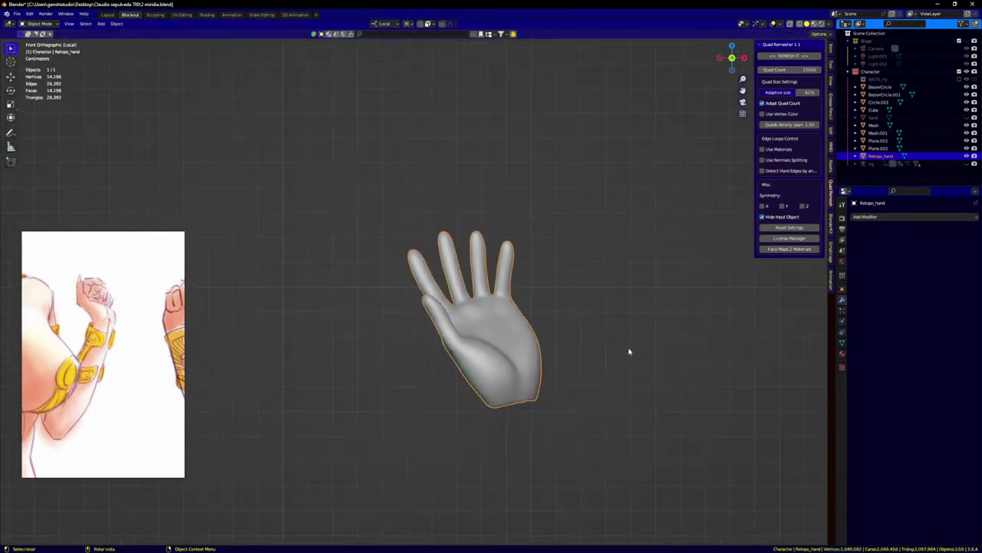
{"action": "key", "text": "shift+a"}
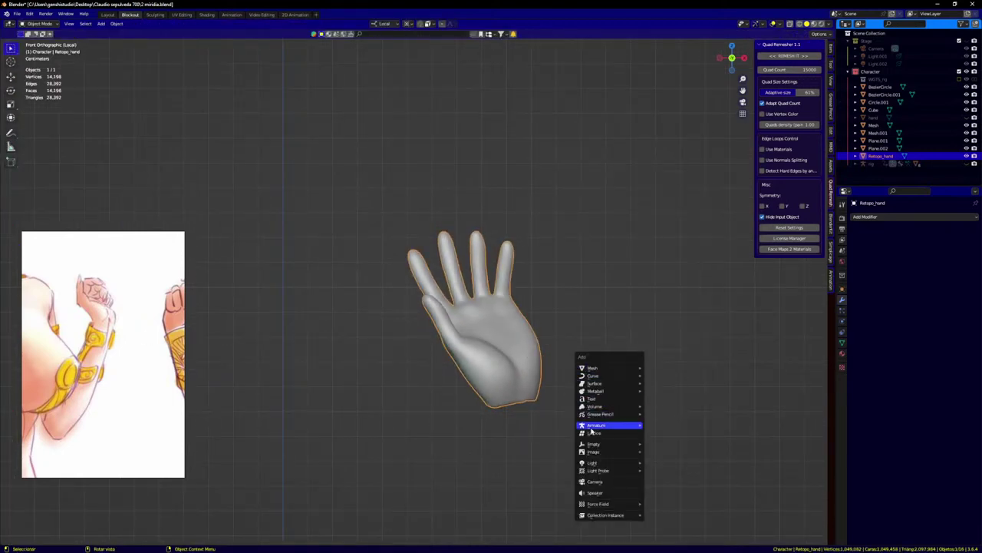
{"action": "mouse_move", "coordinate": [610, 426]}
{"action": "left_click", "coordinate": [677, 427]}
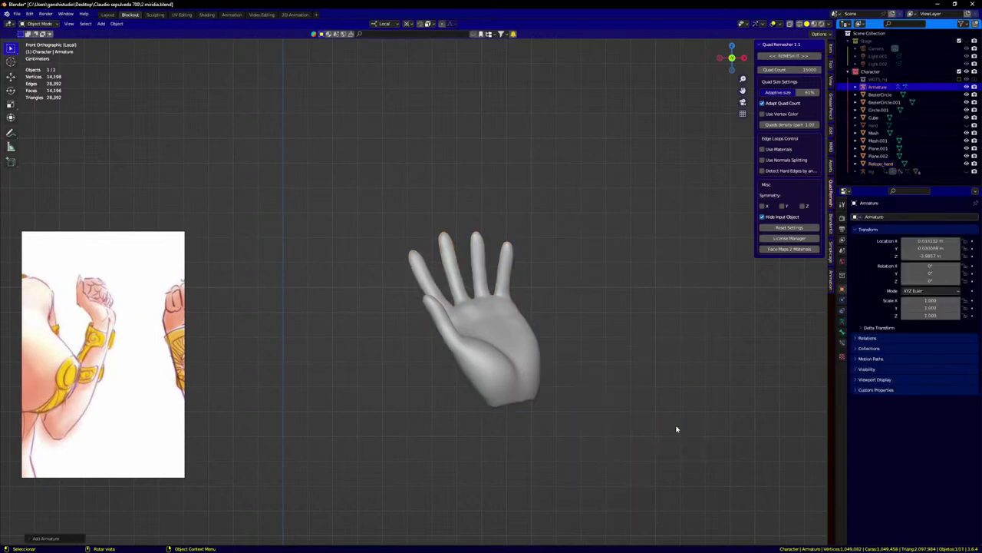
{"action": "scroll", "coordinate": [471, 417], "scroll_direction": "down", "scroll_amount": 5}
{"action": "middle_click_drag", "start_coordinate": [471, 503], "coordinate": [471, 285], "text": "shift"}
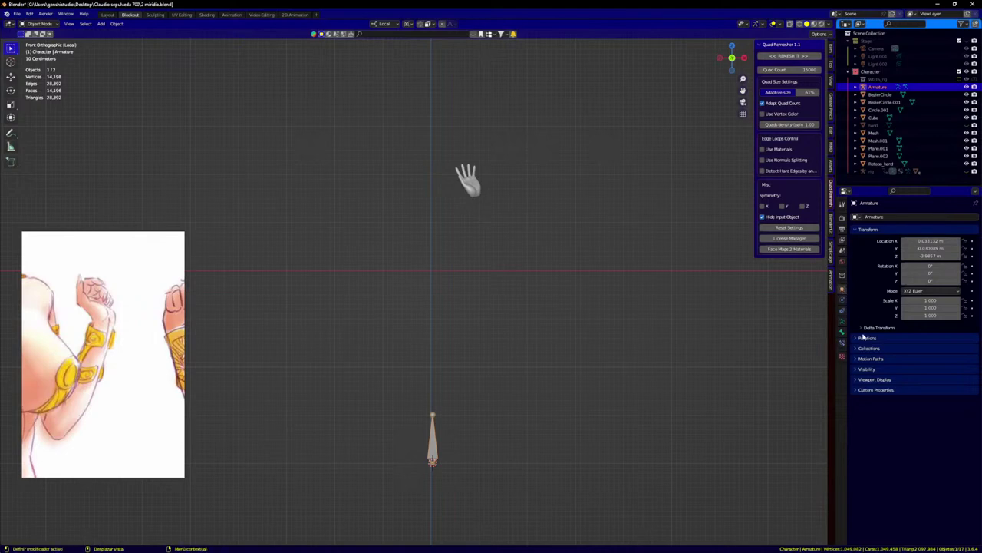
Step: Set the armature to display In Front, and move its bone onto the hand in Edit Mode
{"action": "left_click", "coordinate": [860, 380]}
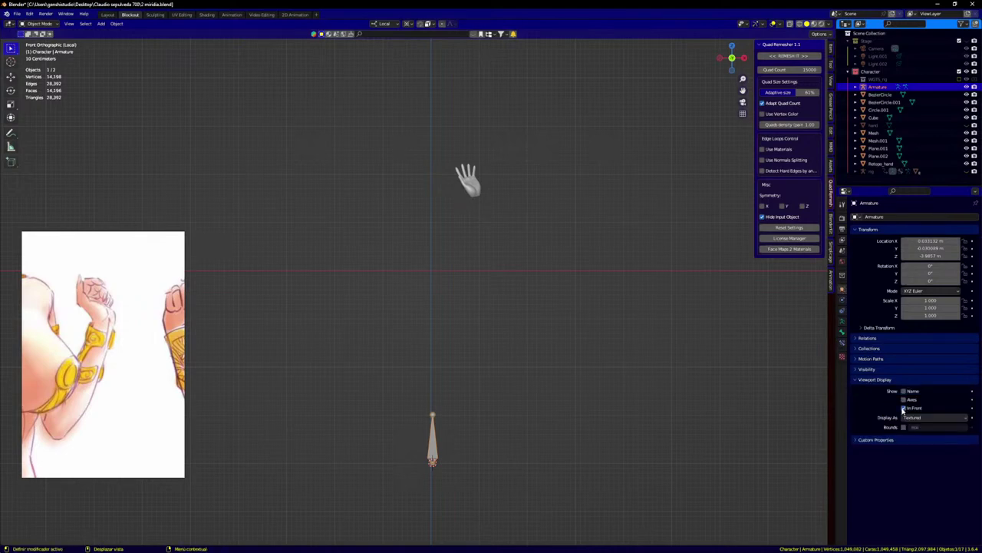
{"action": "key", "text": "Tab"}
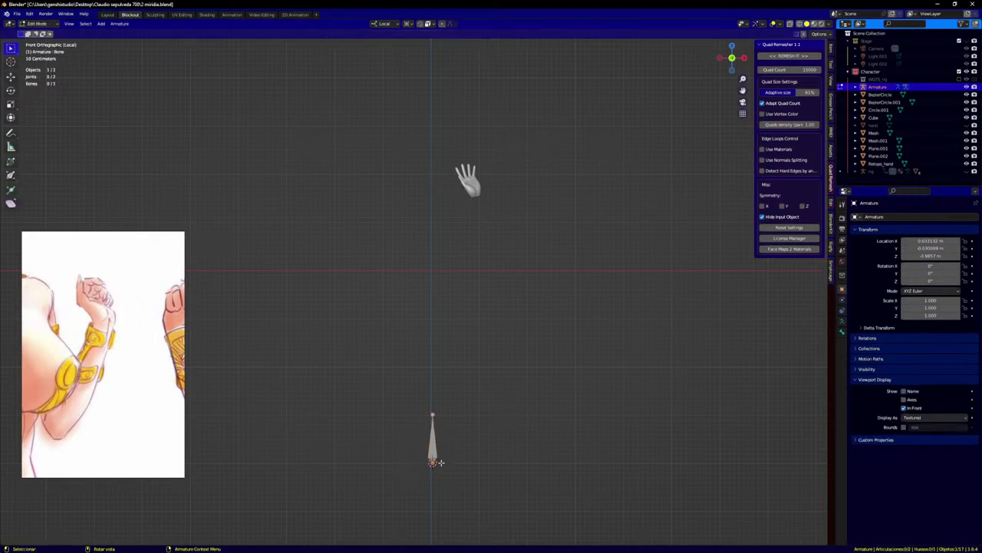
{"action": "key", "text": "g"}
{"action": "left_click", "coordinate": [465, 217]}
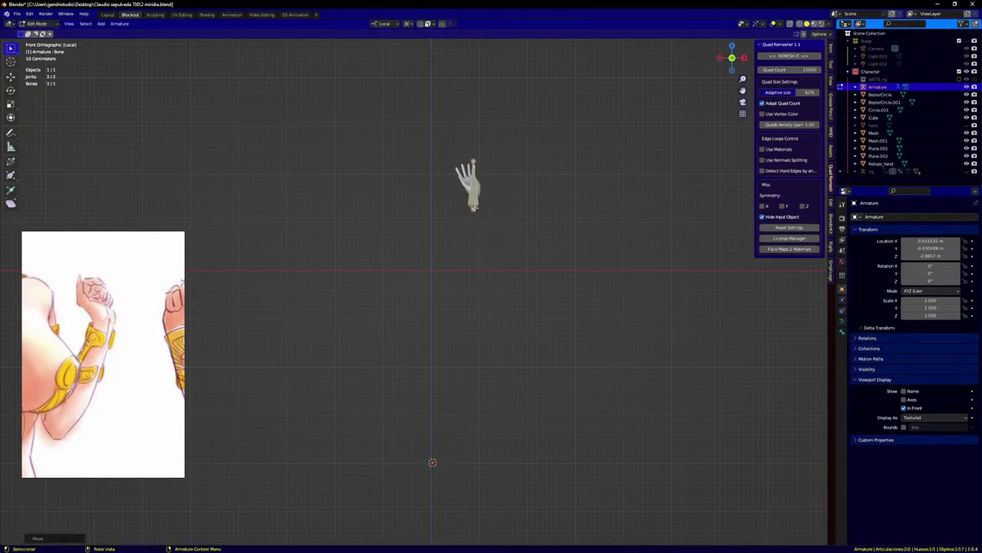
Step: Scale the bone down so that it fits within the length of the palm
{"action": "scroll", "coordinate": [465, 217], "scroll_direction": "up", "scroll_amount": 8}
{"action": "key", "text": "s"}
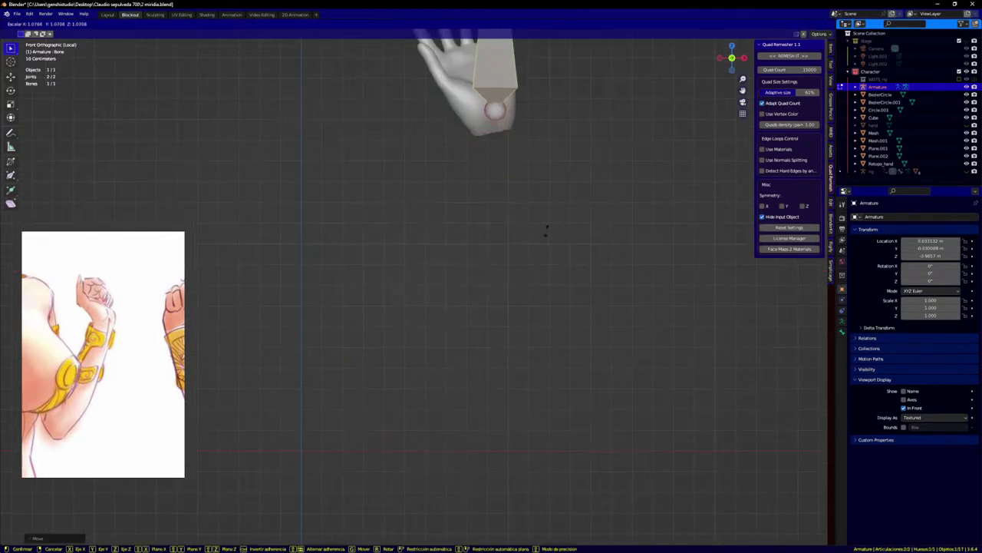
{"action": "right_click", "coordinate": [547, 232]}
{"action": "key", "text": "period"}
{"action": "left_click", "coordinate": [558, 188]}
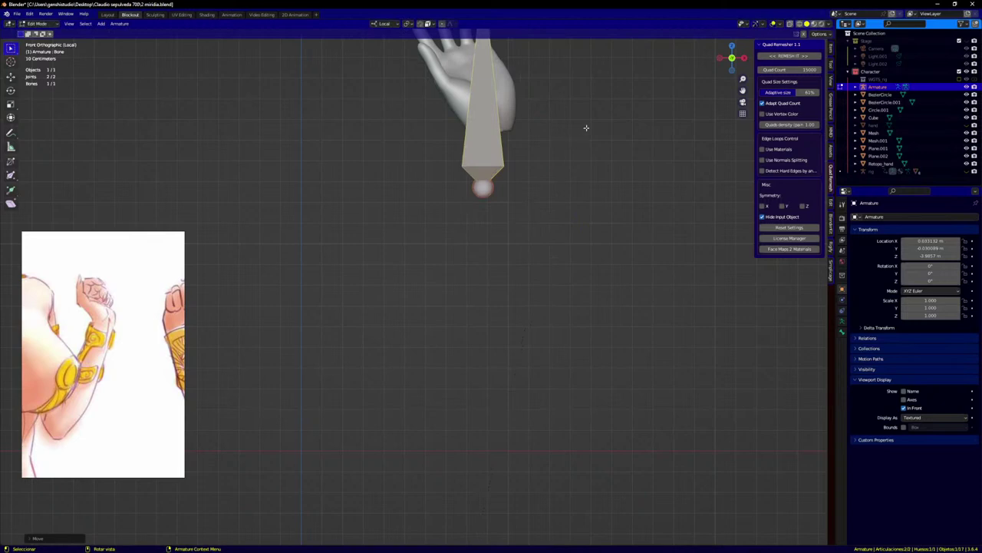
{"action": "key", "text": "s"}
{"action": "left_click", "coordinate": [521, 97]}
{"action": "middle_click_drag", "start_coordinate": [572, 204], "coordinate": [457, 436], "text": "shift"}
{"action": "scroll", "coordinate": [360, 337], "scroll_direction": "up", "scroll_amount": 1}
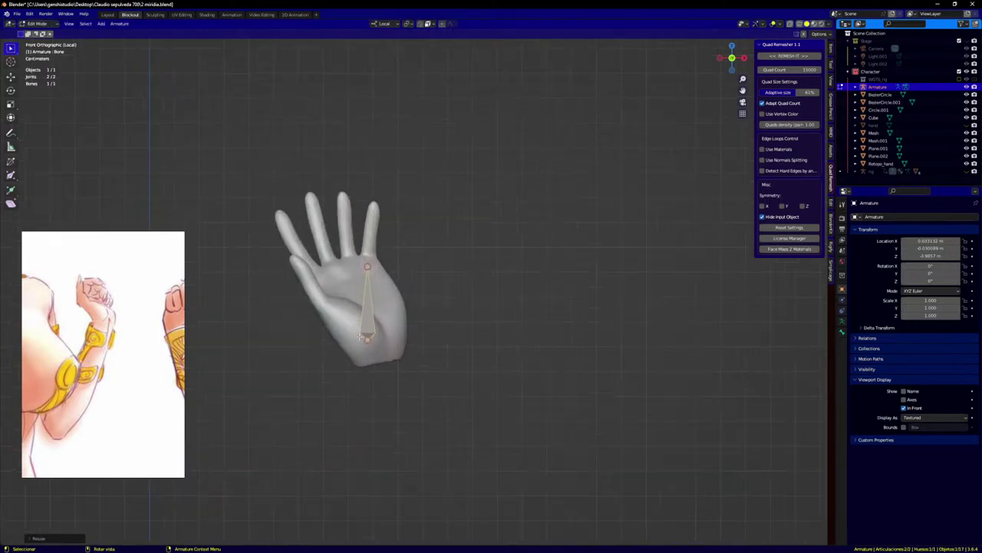
{"action": "scroll", "coordinate": [361, 337], "scroll_direction": "up", "scroll_amount": 2}
Step: Move the bone's root joint down to the wrist and turn on snapping to place it inside the hand mesh
{"action": "left_click", "coordinate": [377, 354]}
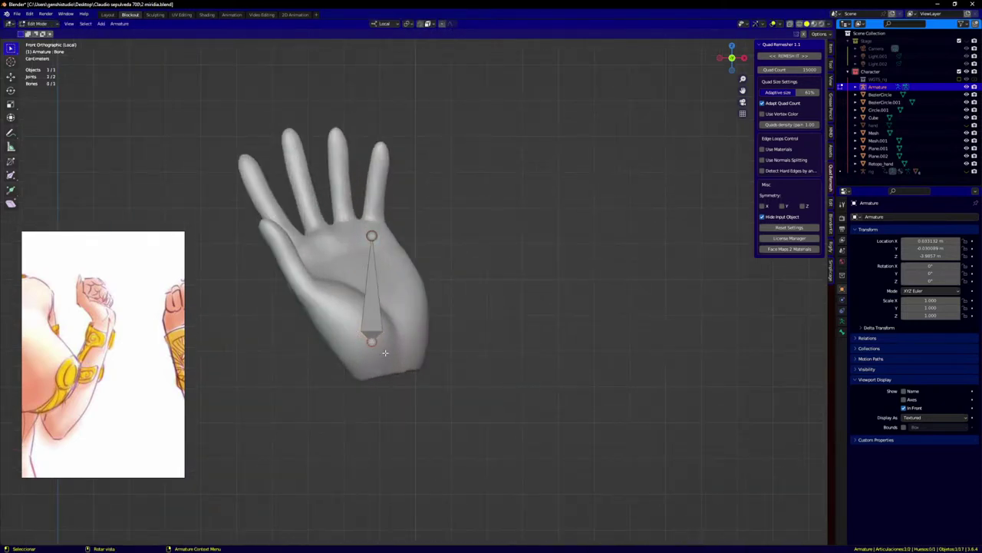
{"action": "key", "text": "g"}
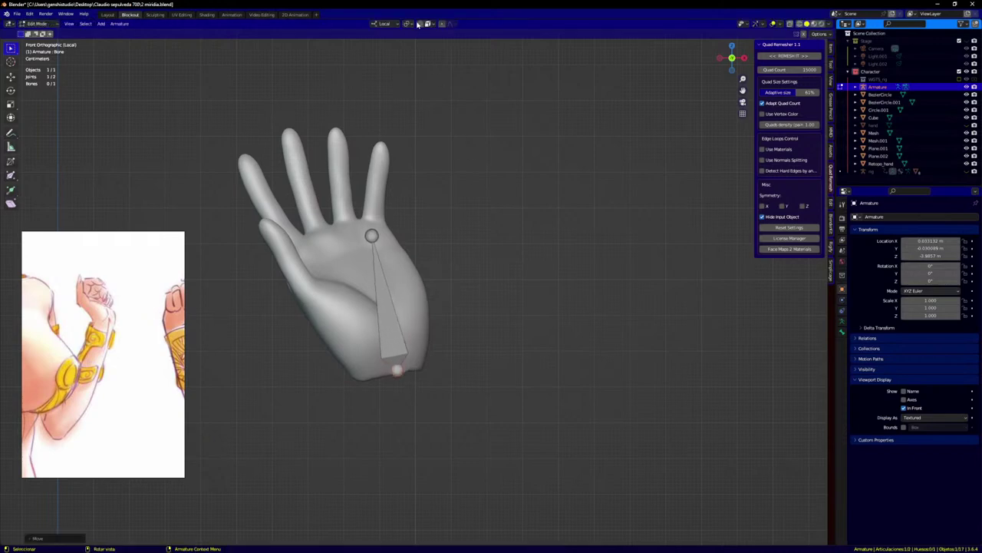
{"action": "left_click", "coordinate": [430, 24]}
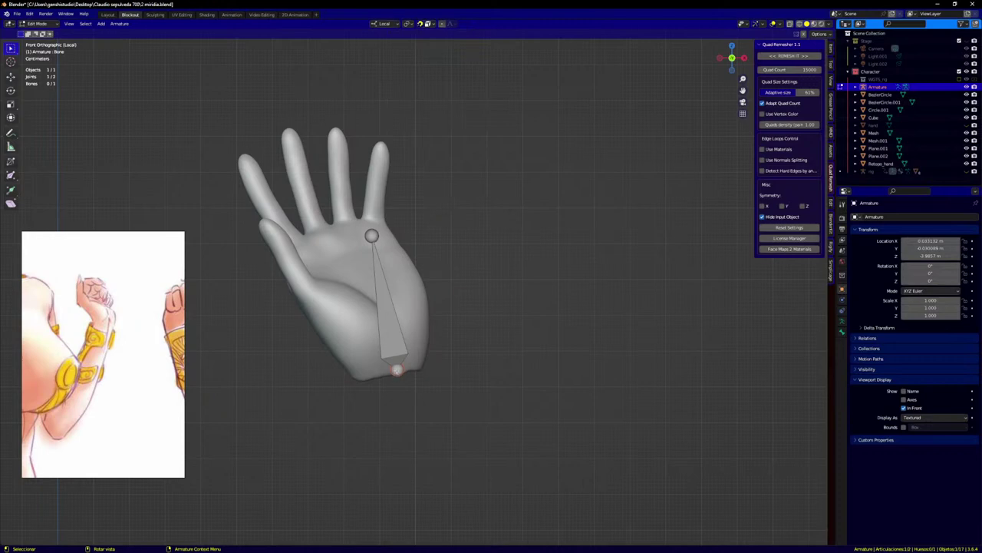
{"action": "key", "text": "g"}
{"action": "key", "text": "y"}
{"action": "left_click", "coordinate": [399, 230]}
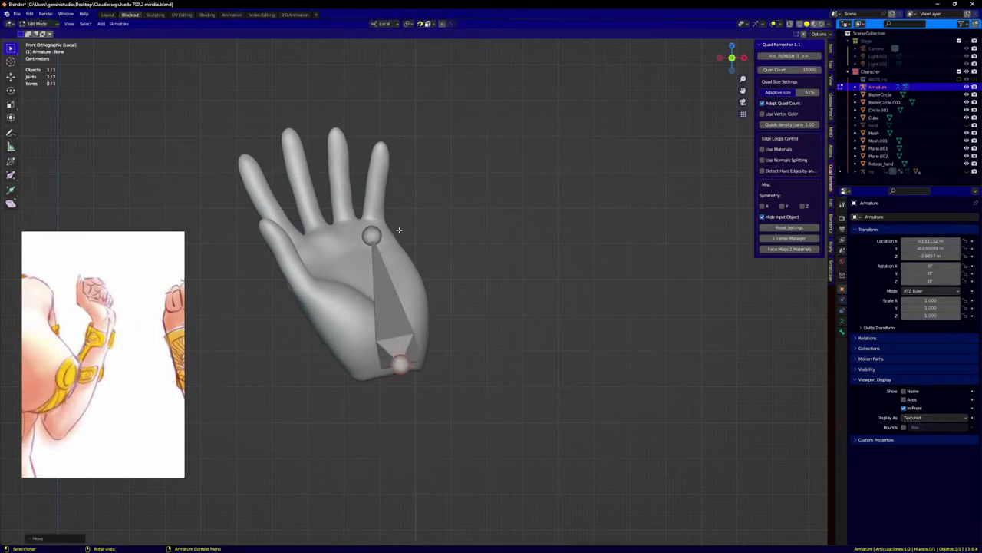
Step: Snap the palm bone's tip joint inside the upper palm, just below the index and middle fingers
{"action": "left_click", "coordinate": [374, 229]}
{"action": "key", "text": "g"}
{"action": "left_click", "coordinate": [337, 224]}
{"action": "middle_click_drag", "start_coordinate": [364, 290], "coordinate": [365, 257]}
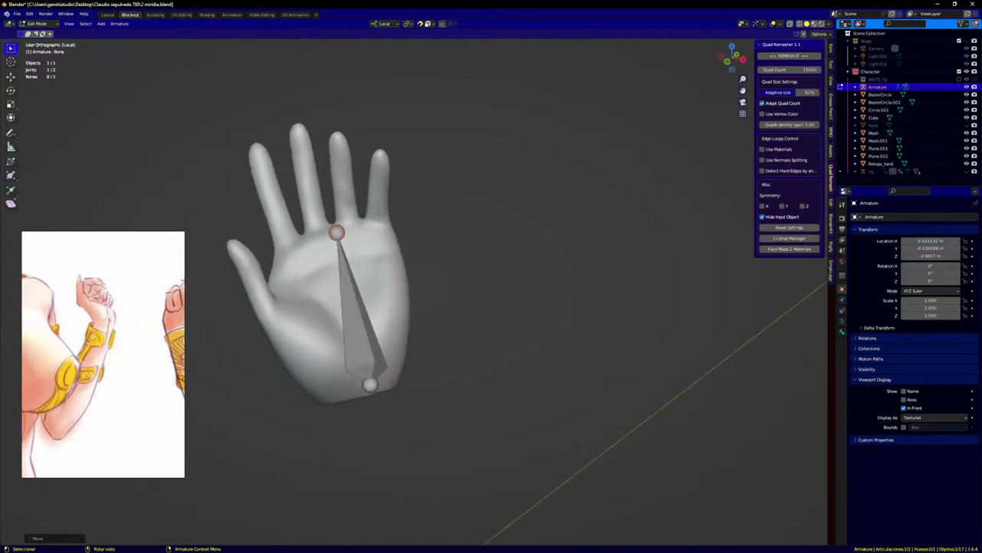
{"action": "key", "text": "g"}
{"action": "key", "text": "z"}
{"action": "left_click", "coordinate": [326, 247]}
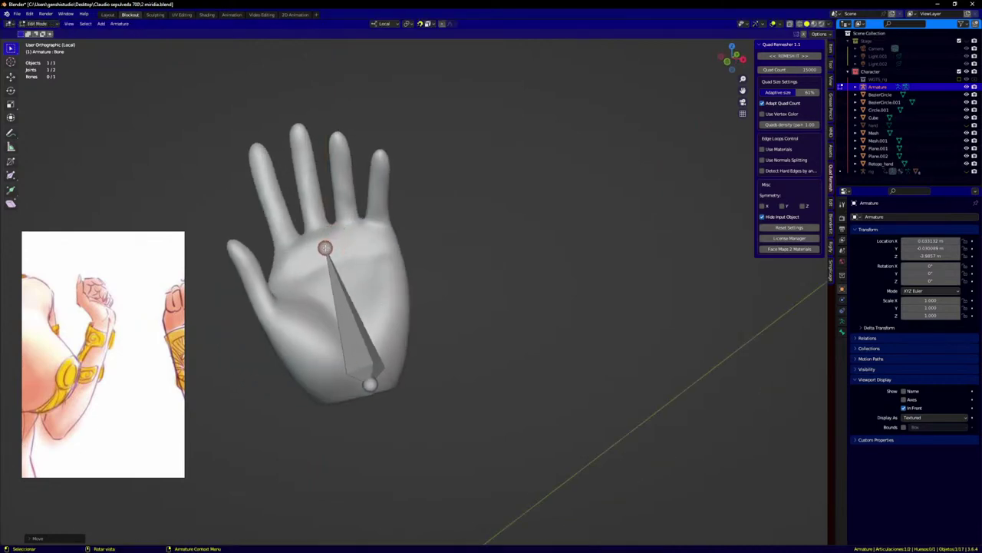
Step: Reposition the palm bone's root joint at the centre of the wrist and check it in front view
{"action": "left_click", "coordinate": [373, 387]}
{"action": "key", "text": "g"}
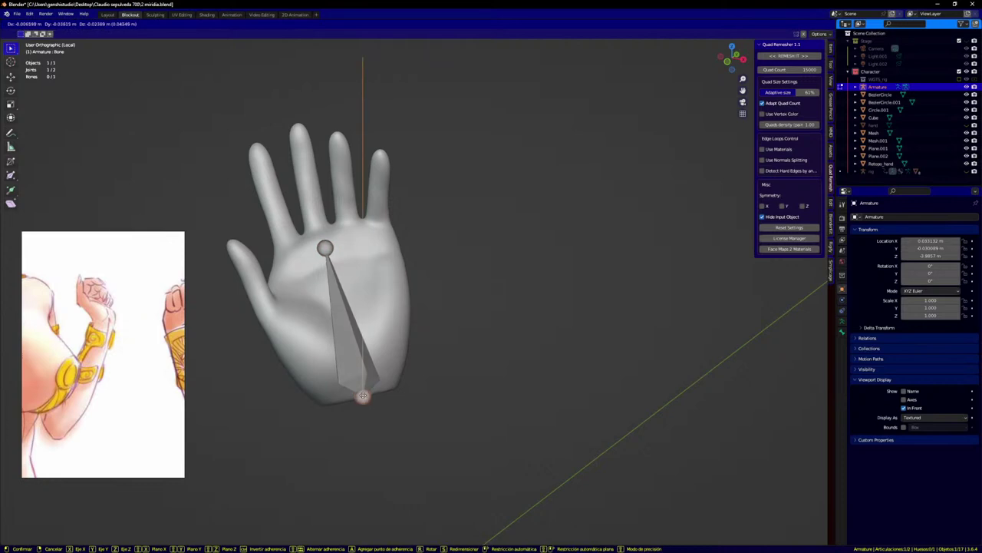
{"action": "left_click", "coordinate": [363, 391]}
{"action": "mouse_move", "coordinate": [368, 354]}
{"action": "middle_mouse_down"}
{"action": "mouse_move", "coordinate": [300, 330]}
{"action": "mouse_move", "coordinate": [350, 347]}
{"action": "middle_mouse_up"}
{"action": "key", "text": "KP_1"}
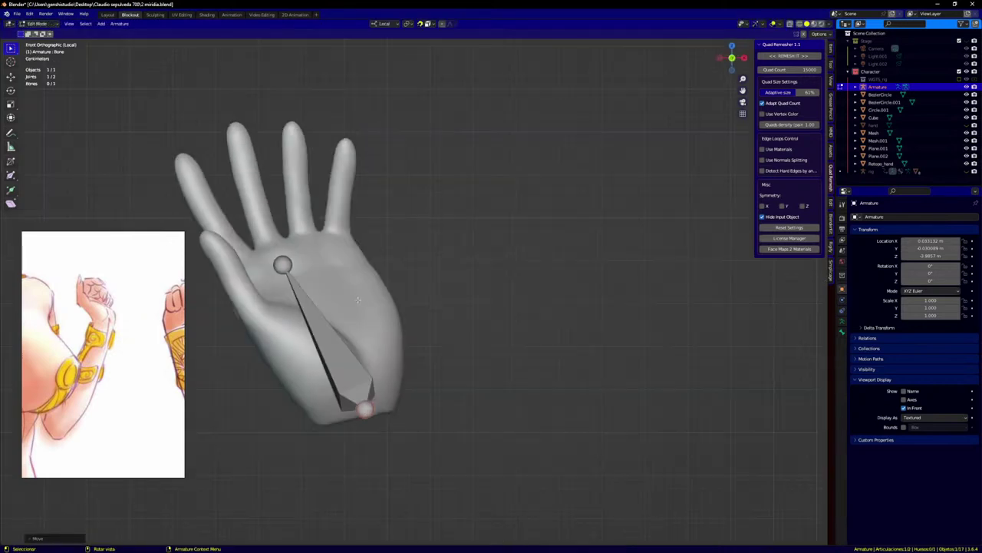
Step: Duplicate the palm bone and place the copy at the base of the index finger
{"action": "left_click", "coordinate": [324, 347]}
{"action": "middle_click_drag", "start_coordinate": [441, 287], "coordinate": [507, 374]}
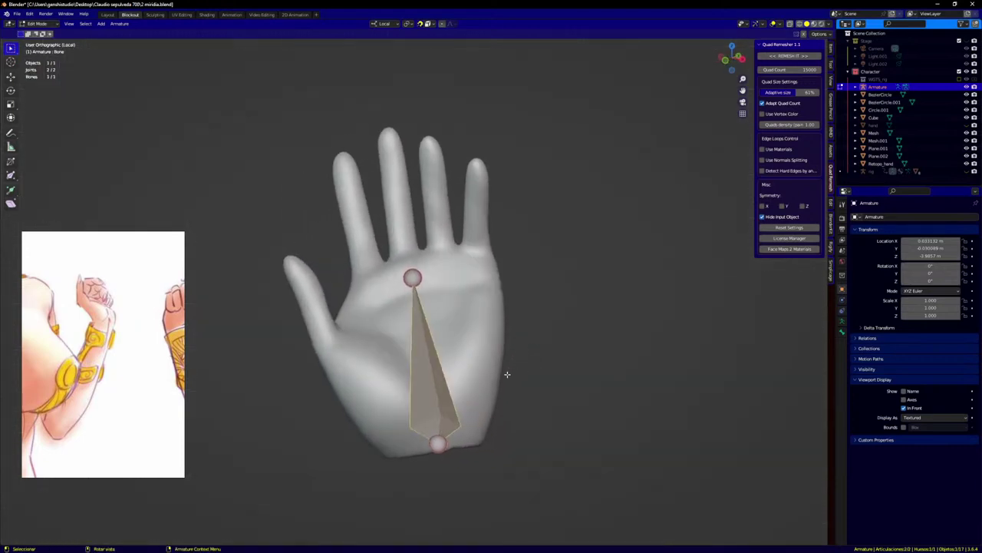
{"action": "key", "text": "shift+d"}
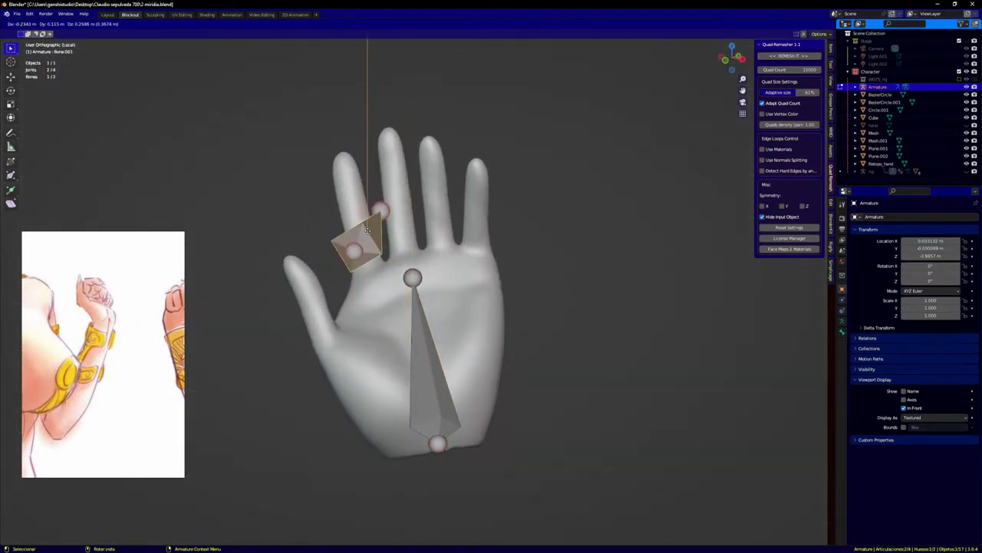
{"action": "left_click", "coordinate": [365, 257]}
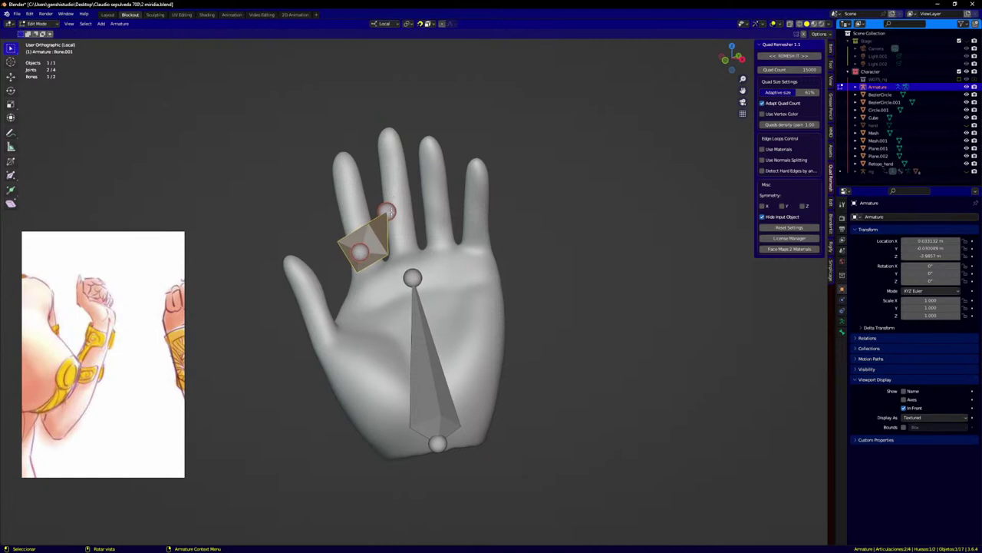
Step: Fit the index finger bone by snapping its tip joint to the fingertip and its root to the knuckle
{"action": "left_click", "coordinate": [387, 211]}
{"action": "key", "text": "g"}
{"action": "left_click", "coordinate": [353, 241]}
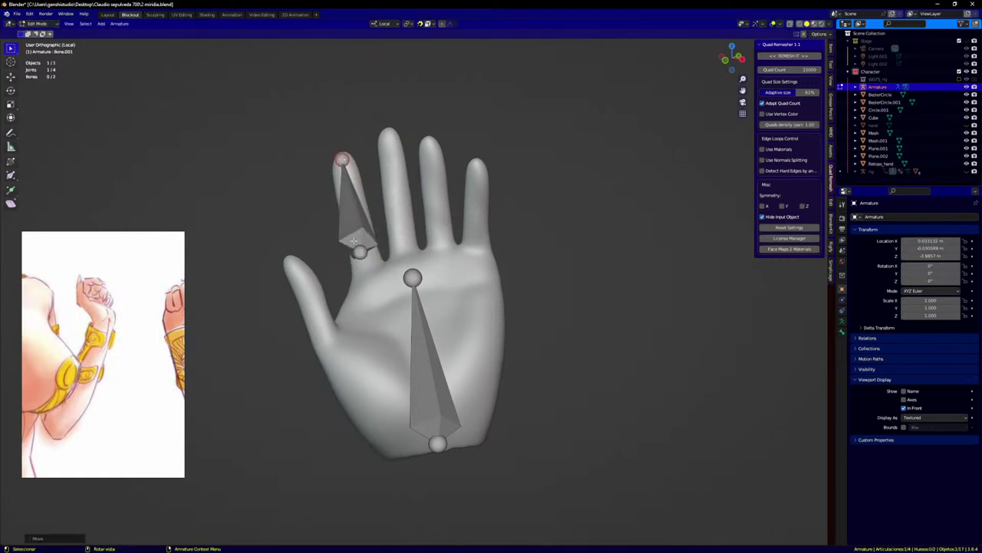
{"action": "left_click", "coordinate": [357, 254]}
{"action": "key", "text": "g"}
{"action": "left_click", "coordinate": [362, 264]}
Step: Duplicate the index finger bone to the bases of the middle, ring and little fingers
{"action": "middle_click_drag", "start_coordinate": [362, 265], "coordinate": [358, 230]}
{"action": "left_click", "coordinate": [358, 229]}
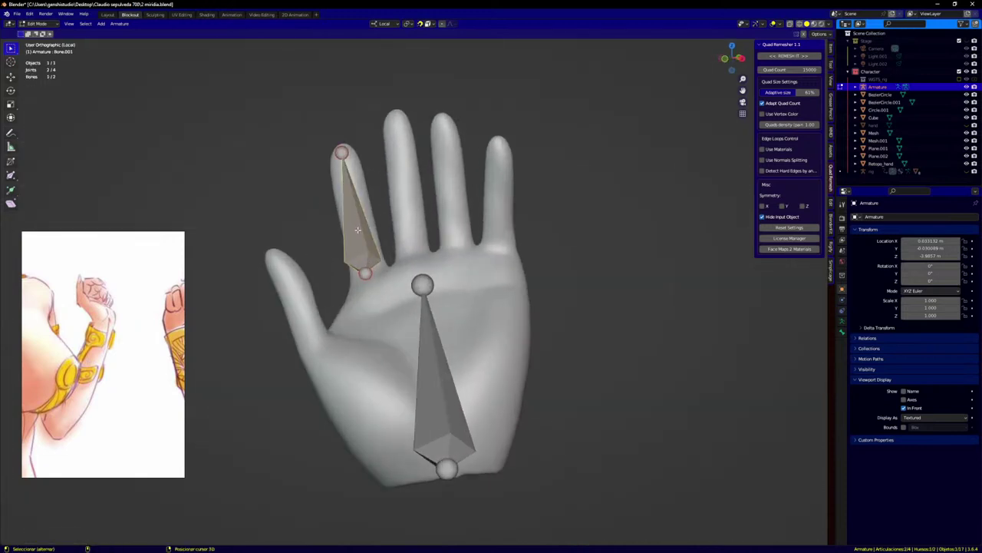
{"action": "key", "text": "shift+d"}
{"action": "left_click", "coordinate": [416, 231]}
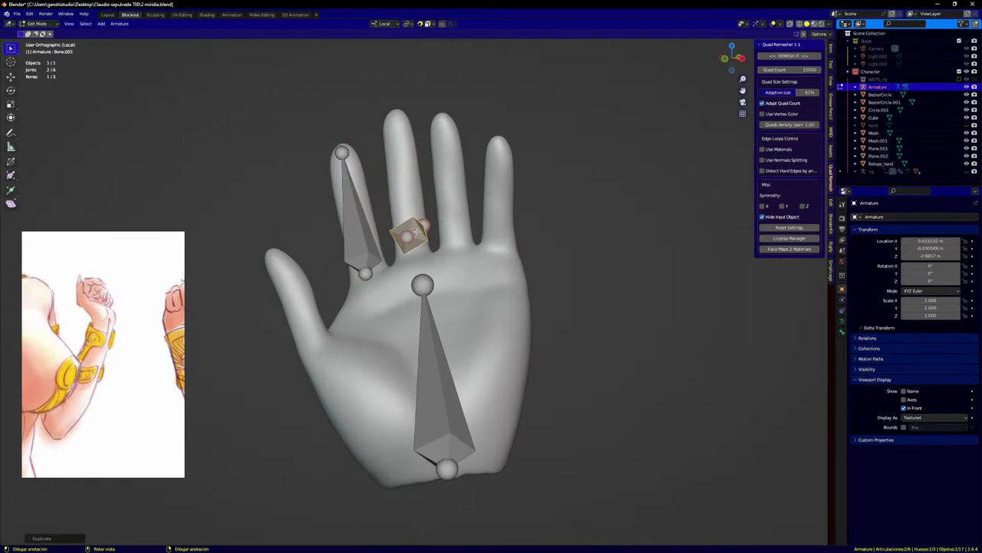
{"action": "key", "text": "shift+d"}
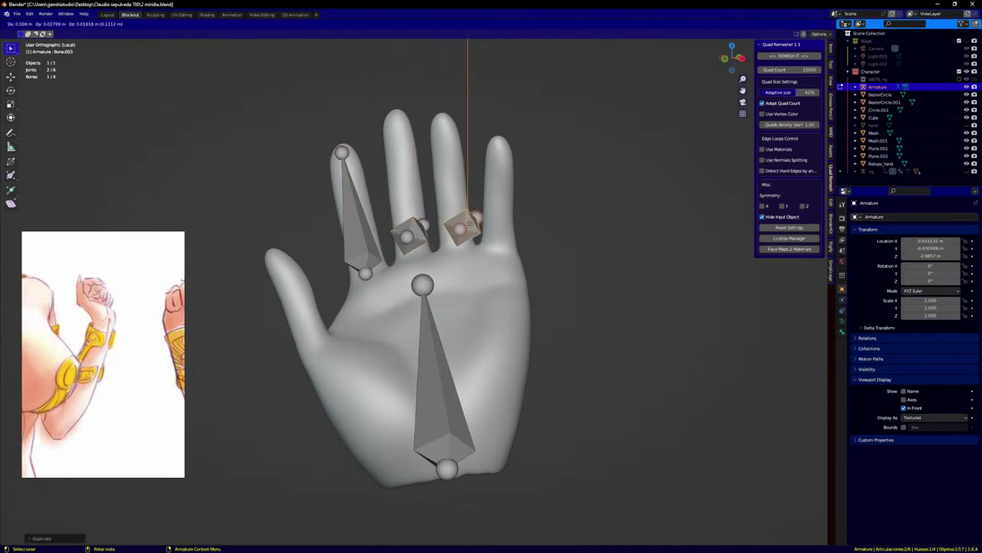
{"action": "left_click", "coordinate": [465, 230]}
{"action": "key", "text": "shift+d"}
{"action": "left_click", "coordinate": [506, 233]}
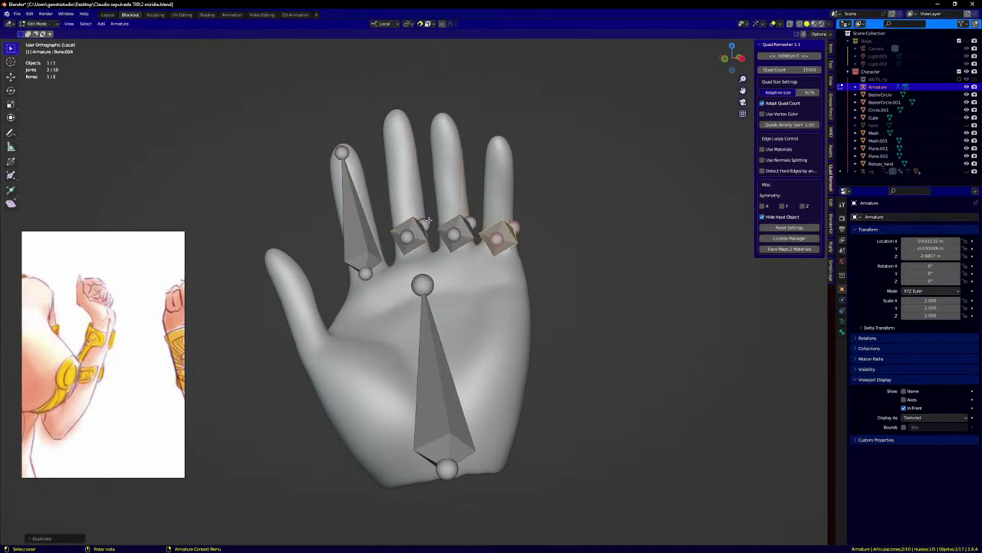
Step: Fit the middle finger bone by moving its tip joint to the fingertip and its root to the knuckle
{"action": "left_click", "coordinate": [428, 220]}
{"action": "key", "text": "g"}
{"action": "left_click", "coordinate": [400, 240]}
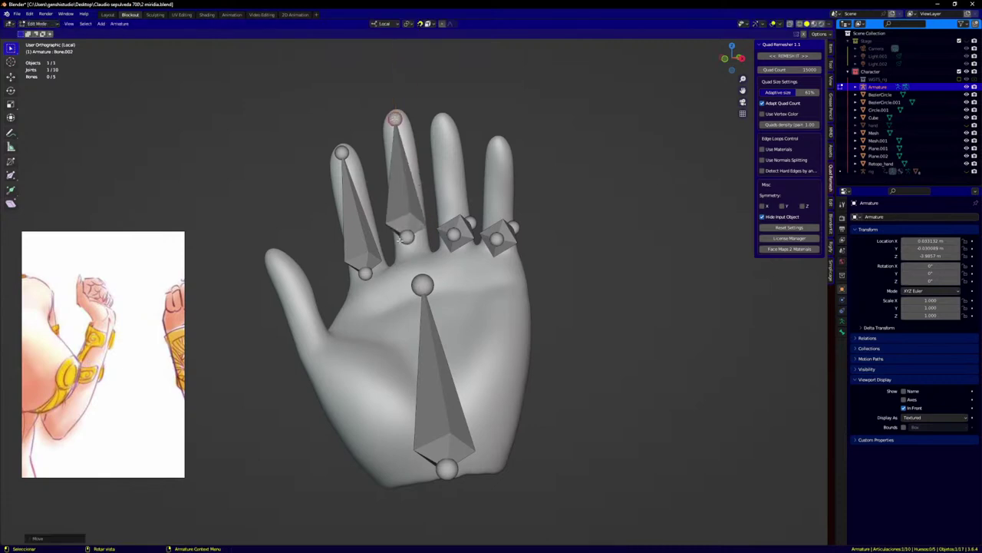
{"action": "left_click_drag", "start_coordinate": [407, 236], "coordinate": [412, 259]}
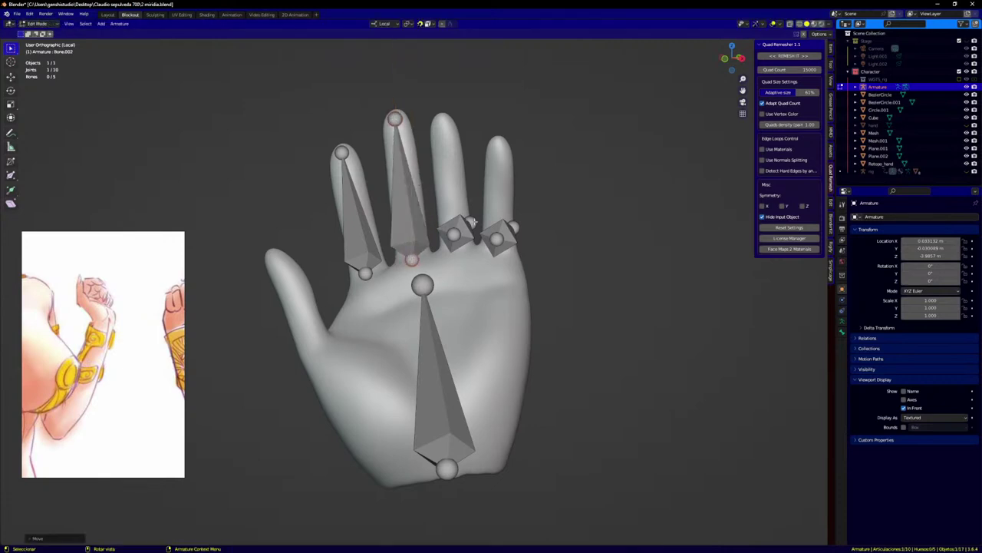
Step: Fit the ring and little finger bones to their fingers, with tips at the fingertips and bases at the knuckles
{"action": "left_click", "coordinate": [473, 221]}
{"action": "key", "text": "g"}
{"action": "left_click", "coordinate": [443, 117]}
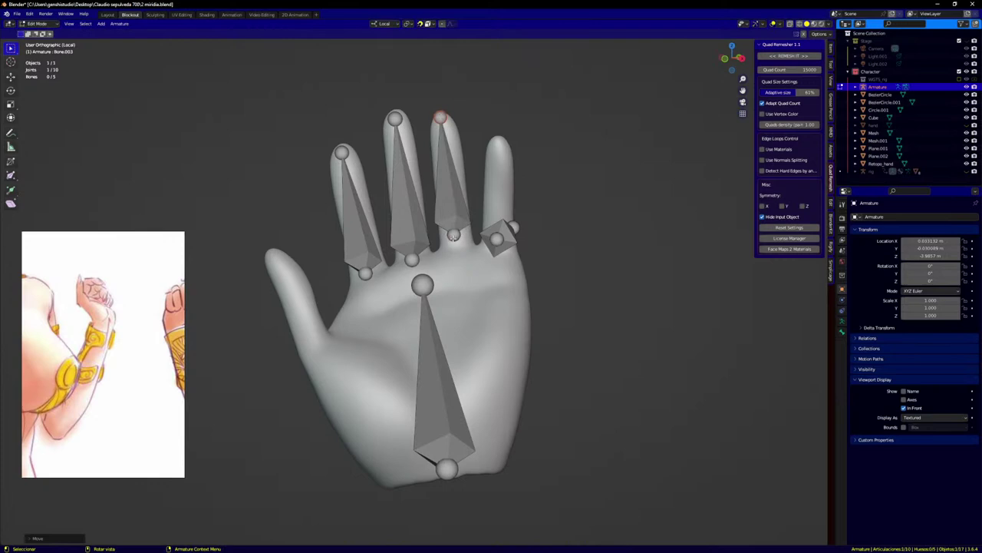
{"action": "left_click_drag", "start_coordinate": [454, 236], "coordinate": [453, 250]}
{"action": "left_click_drag", "start_coordinate": [515, 225], "coordinate": [498, 138]}
{"action": "left_click_drag", "start_coordinate": [497, 240], "coordinate": [497, 247]}
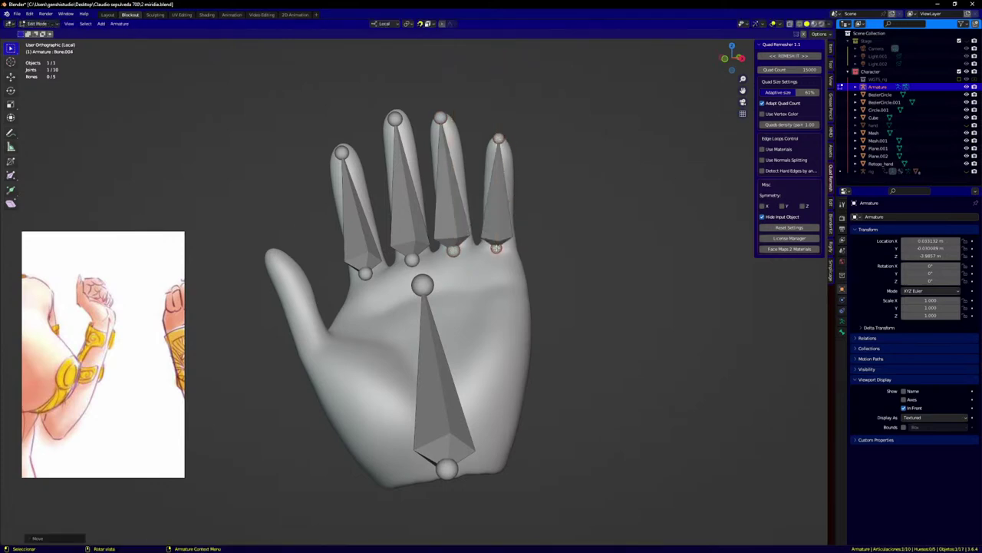
Step: Duplicate the index finger's short base bone piece onto the thumb's base and stretch the copy's tip to the thumb tip
{"action": "left_click", "coordinate": [367, 254]}
{"action": "key", "text": "shift+d"}
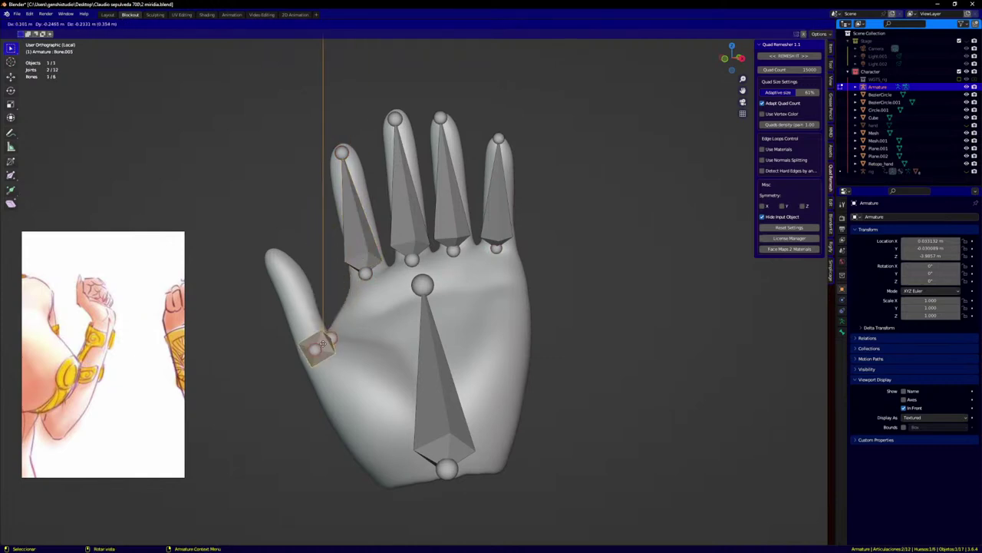
{"action": "left_click", "coordinate": [322, 343]}
{"action": "left_click", "coordinate": [335, 337]}
{"action": "key", "text": "g"}
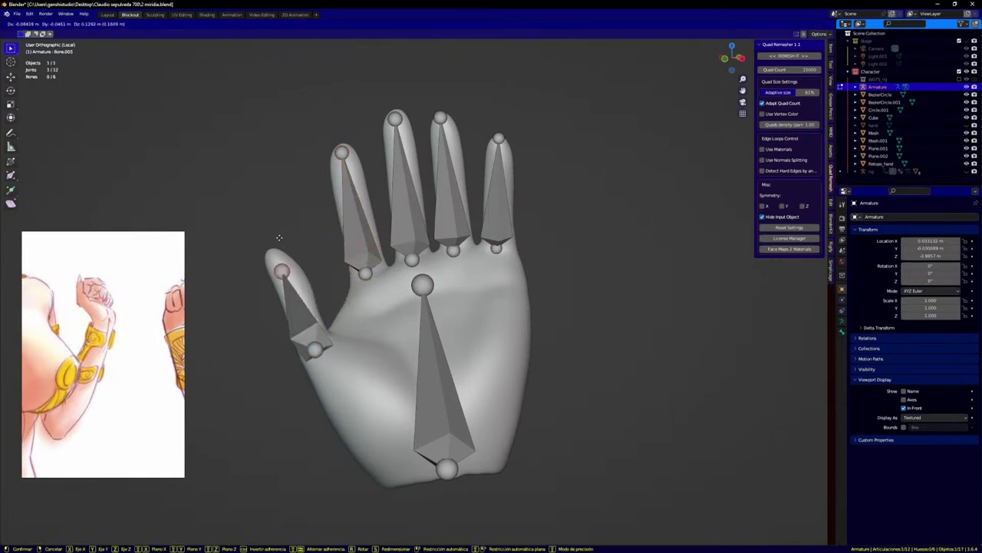
{"action": "left_click", "coordinate": [273, 224]}
{"action": "left_click", "coordinate": [308, 324]}
{"action": "key", "text": "g"}
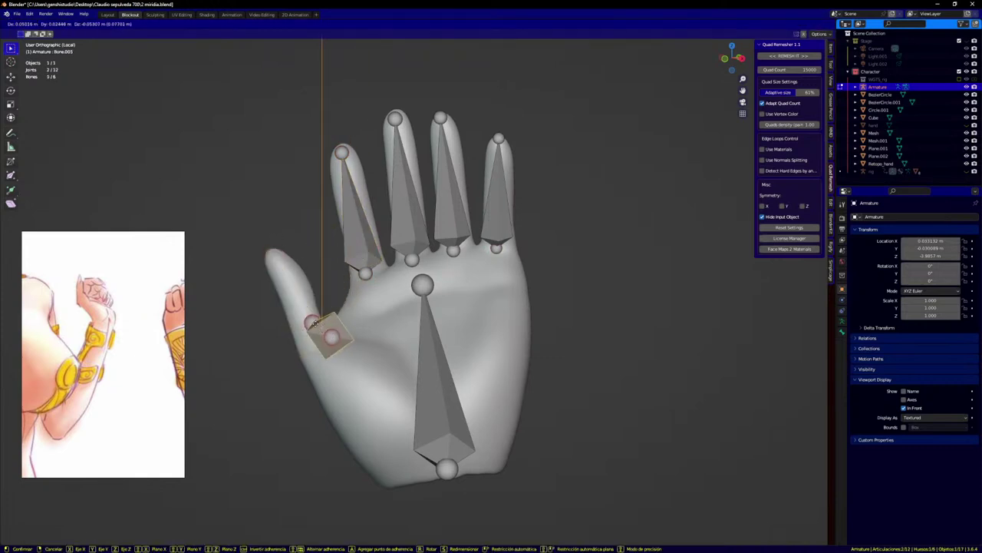
{"action": "right_click", "coordinate": [312, 321]}
Step: Centre the thumb bone inside the thumb by moving its base joint and, from the side, its tip joint
{"action": "left_click", "coordinate": [317, 351]}
{"action": "key", "text": "g"}
{"action": "key", "text": "x"}
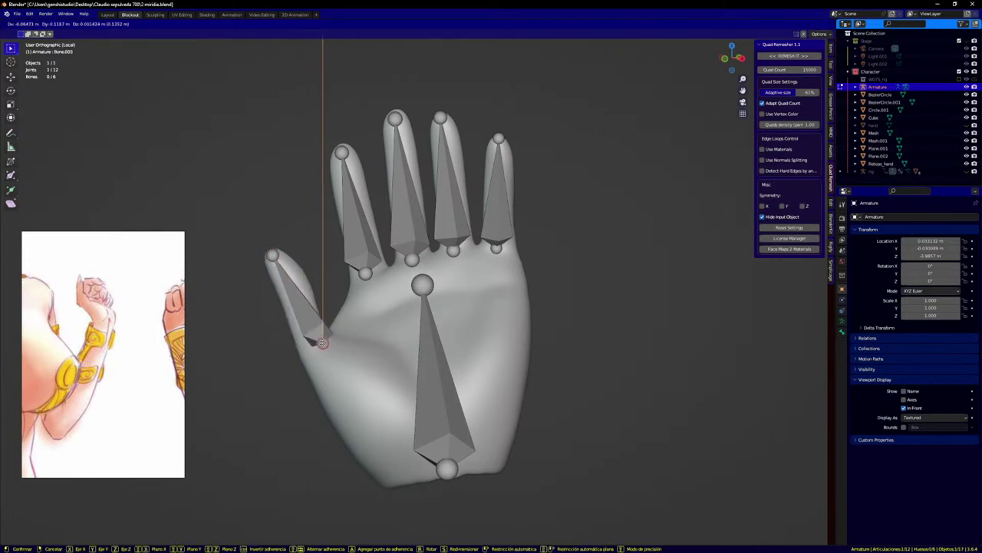
{"action": "left_click", "coordinate": [320, 341]}
{"action": "middle_click_drag", "start_coordinate": [321, 343], "coordinate": [265, 368]}
{"action": "left_click", "coordinate": [383, 248]}
{"action": "key", "text": "g"}
{"action": "left_click", "coordinate": [329, 245]}
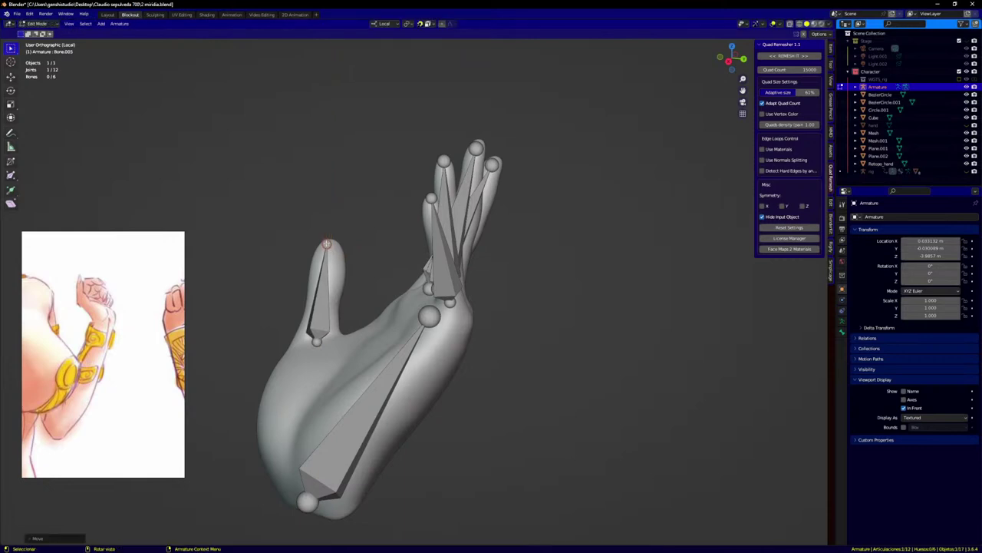
Step: Subdivide the thumb bone and the four finger bones once, leaving the palm bone out
{"action": "key", "text": "KP_1"}
{"action": "middle_click_drag", "start_coordinate": [343, 300], "coordinate": [478, 265]}
{"action": "key", "text": "KP_1"}
{"action": "scroll", "coordinate": [420, 265], "scroll_direction": "down", "scroll_amount": 3}
{"action": "left_click", "coordinate": [358, 278]}
{"action": "left_click", "coordinate": [399, 226], "text": "shift"}
{"action": "left_click", "coordinate": [424, 215], "text": "shift"}
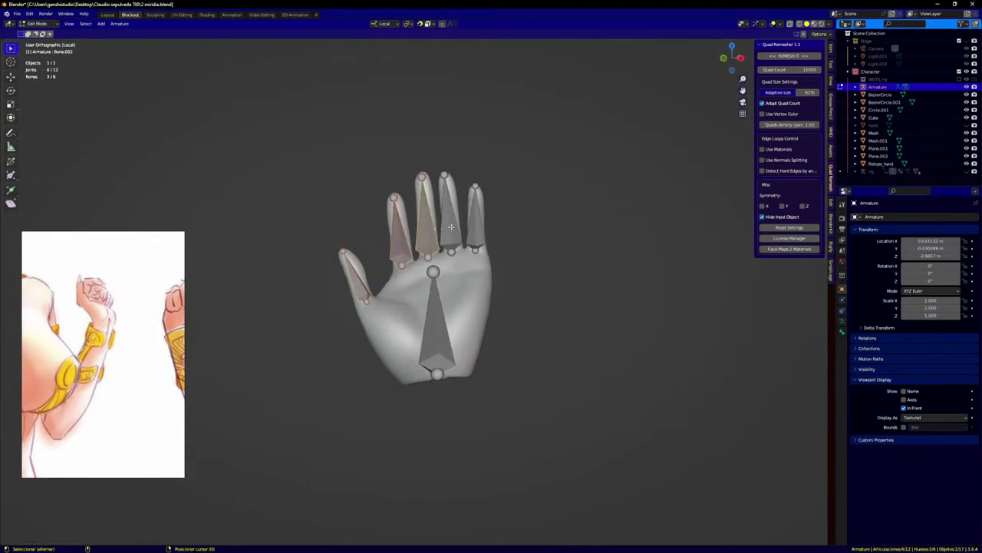
{"action": "left_click", "coordinate": [447, 216], "text": "shift"}
{"action": "left_click", "coordinate": [474, 227], "text": "shift"}
{"action": "right_click", "coordinate": [473, 227]}
{"action": "left_click", "coordinate": [472, 228]}
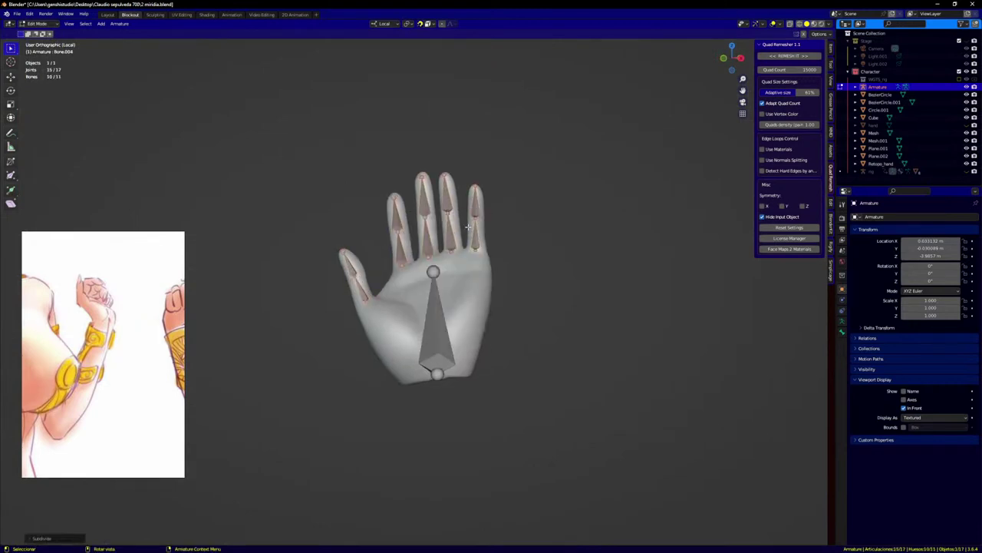
Step: Try subdividing all the selected finger and thumb bones a second time
{"action": "right_click", "coordinate": [469, 225]}
{"action": "left_click", "coordinate": [469, 229]}
{"action": "key", "text": "ctrl+z"}
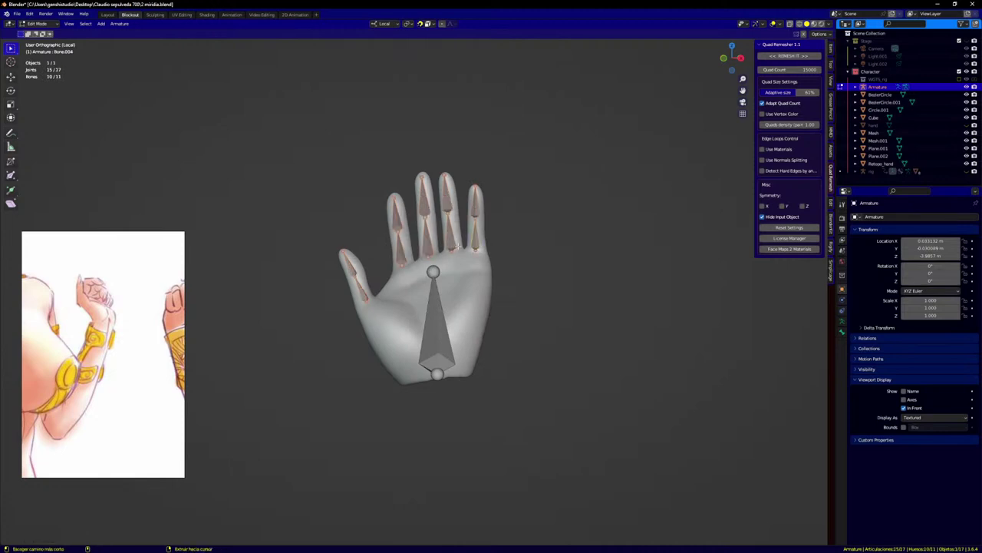
{"action": "left_click", "coordinate": [538, 286]}
{"action": "scroll", "coordinate": [371, 282], "scroll_direction": "up", "scroll_amount": 4}
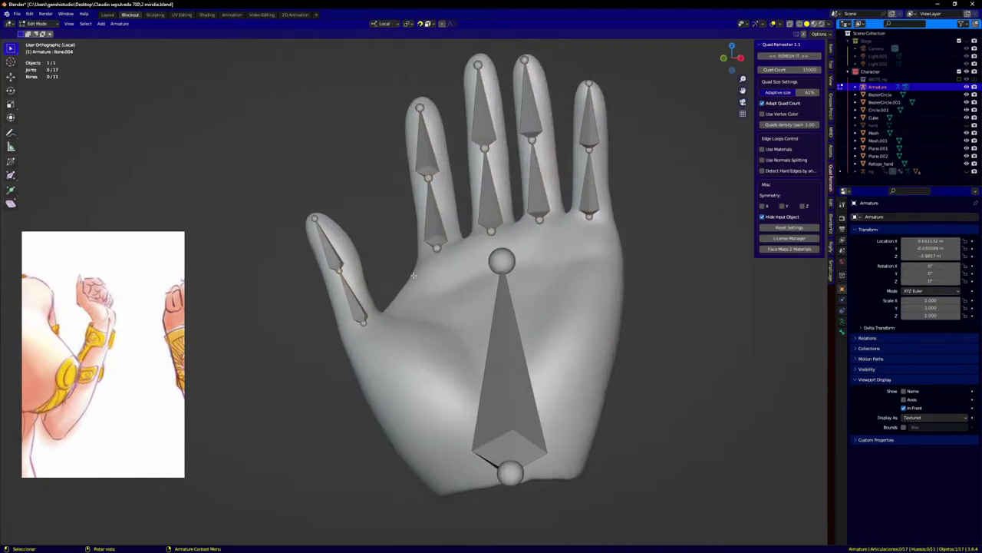
{"action": "mouse_move", "coordinate": [371, 281]}
{"action": "middle_mouse_down"}
{"action": "mouse_move", "coordinate": [445, 277]}
{"action": "mouse_move", "coordinate": [369, 301]}
{"action": "middle_mouse_up"}
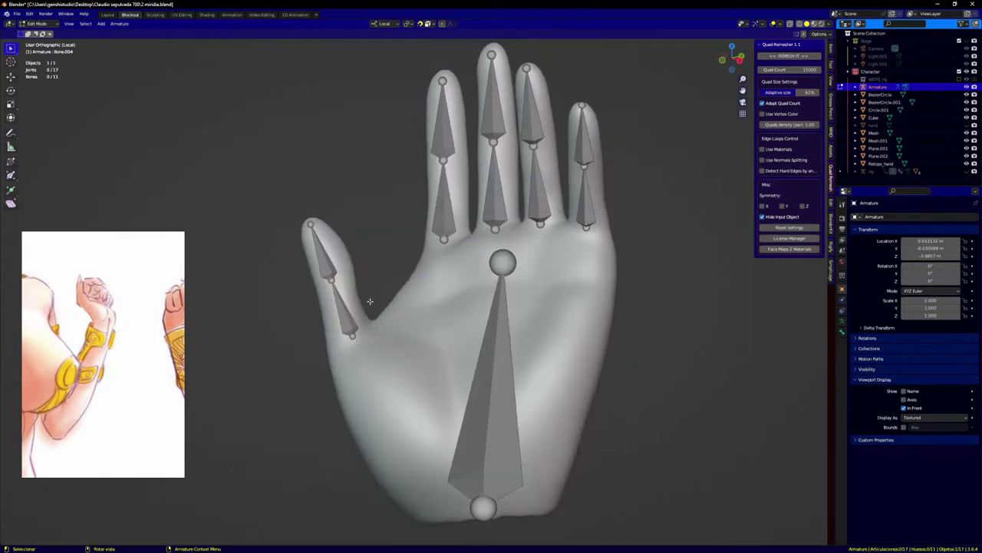
{"action": "left_click", "coordinate": [447, 208], "text": "shift"}
{"action": "left_click", "coordinate": [494, 188], "text": "shift"}
{"action": "left_click", "coordinate": [537, 192], "text": "shift"}
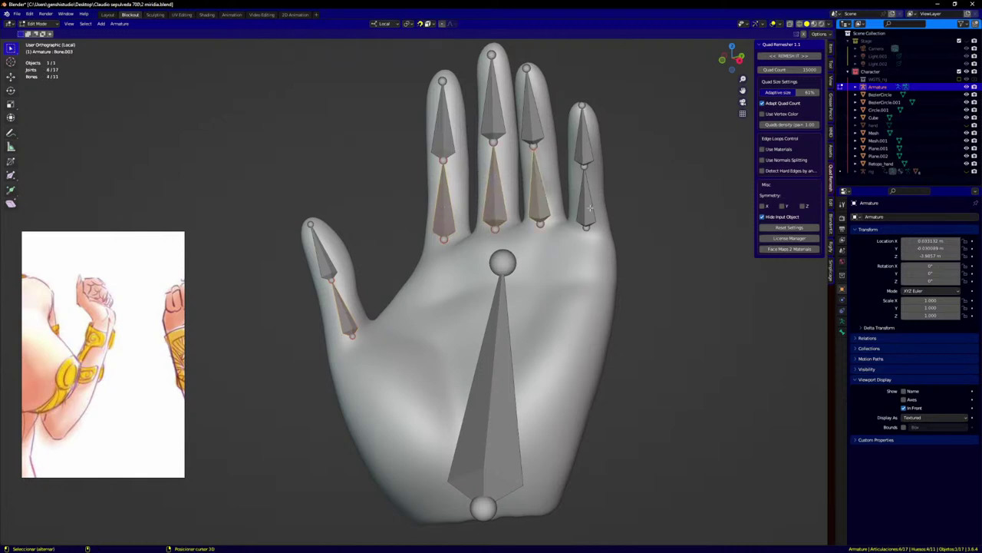
{"action": "left_click", "coordinate": [583, 200], "text": "shift"}
Step: Subdivide only the outer bones of the four fingers and the thumb to give each digit three segments
{"action": "left_click", "coordinate": [449, 127]}
{"action": "left_click", "coordinate": [493, 99], "text": "shift"}
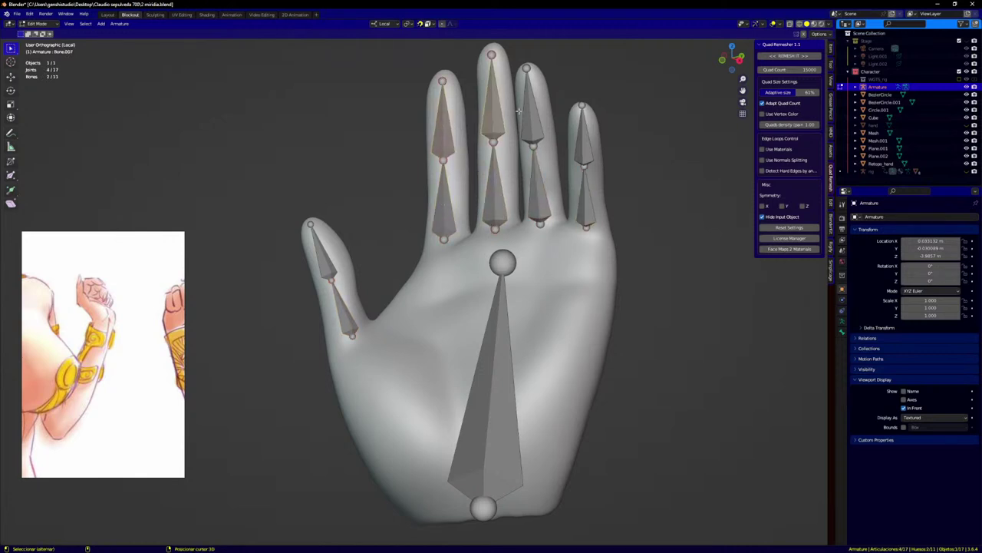
{"action": "left_click", "coordinate": [531, 108], "text": "shift"}
{"action": "left_click", "coordinate": [324, 247], "text": "shift"}
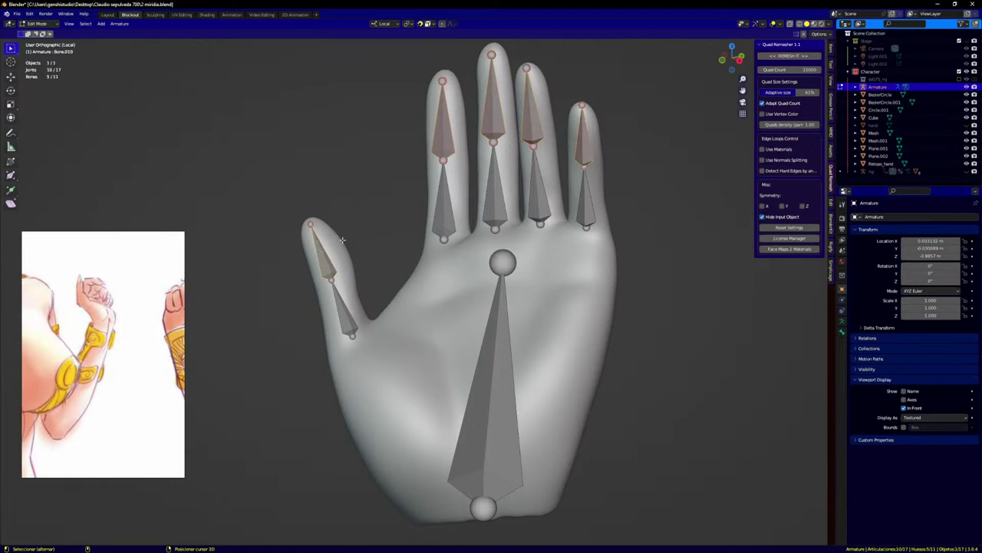
{"action": "right_click", "coordinate": [366, 230]}
{"action": "left_click", "coordinate": [366, 231]}
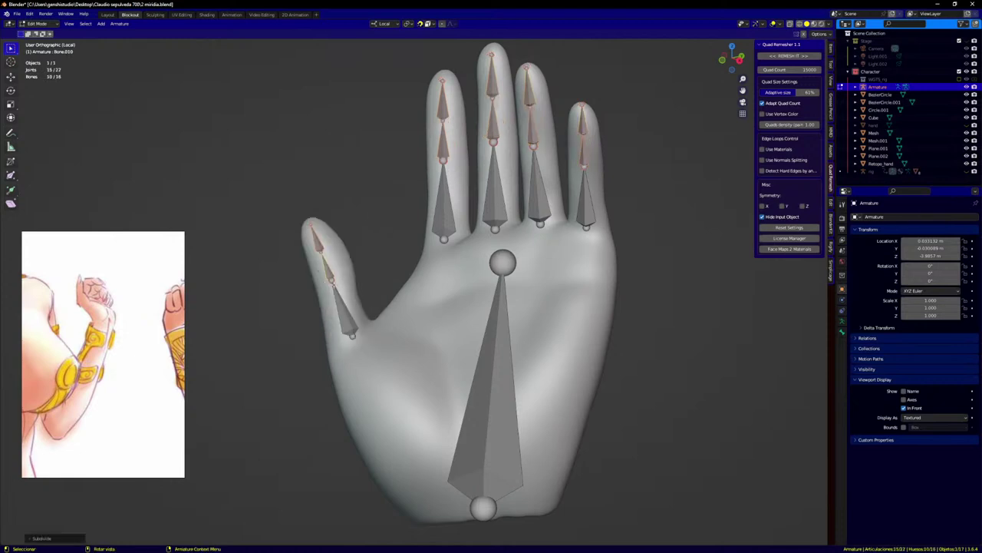
Step: Slide the thumb's two inner joints down along the thumb toward its base
{"action": "middle_click_drag", "start_coordinate": [335, 277], "coordinate": [313, 275]}
{"action": "scroll", "coordinate": [315, 274], "scroll_direction": "up", "scroll_amount": 2}
{"action": "left_click", "coordinate": [315, 259]}
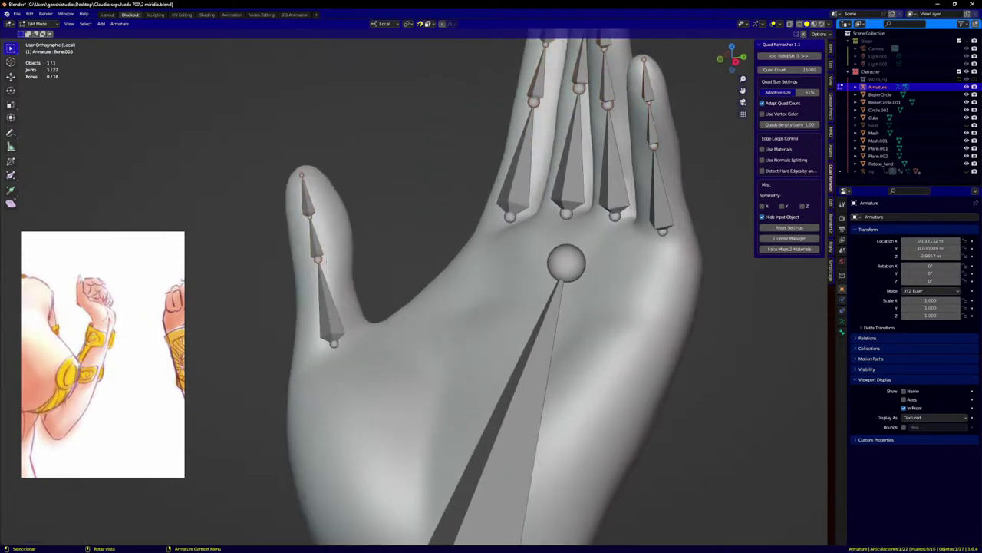
{"action": "key", "text": "g"}
{"action": "left_click", "coordinate": [322, 281]}
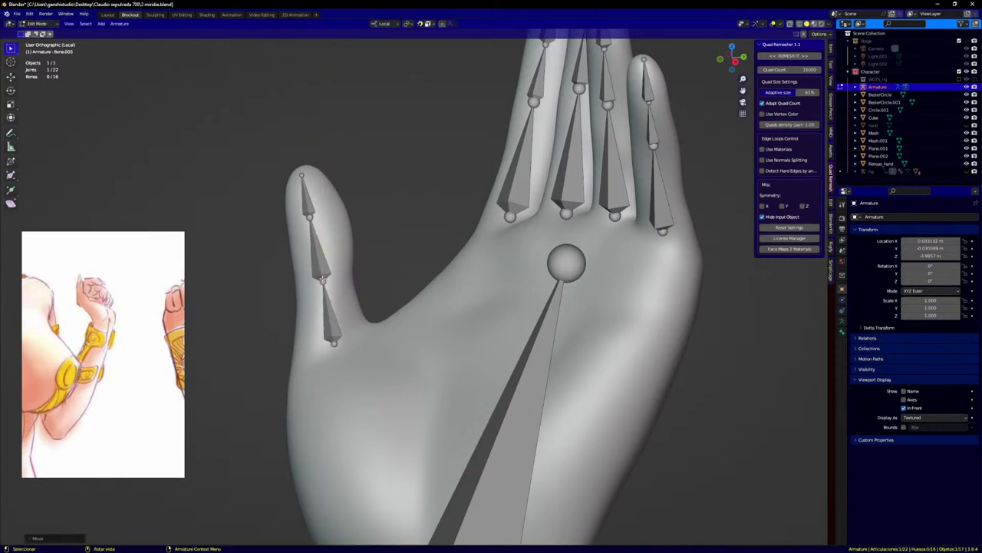
{"action": "left_click", "coordinate": [316, 217]}
{"action": "key", "text": "g"}
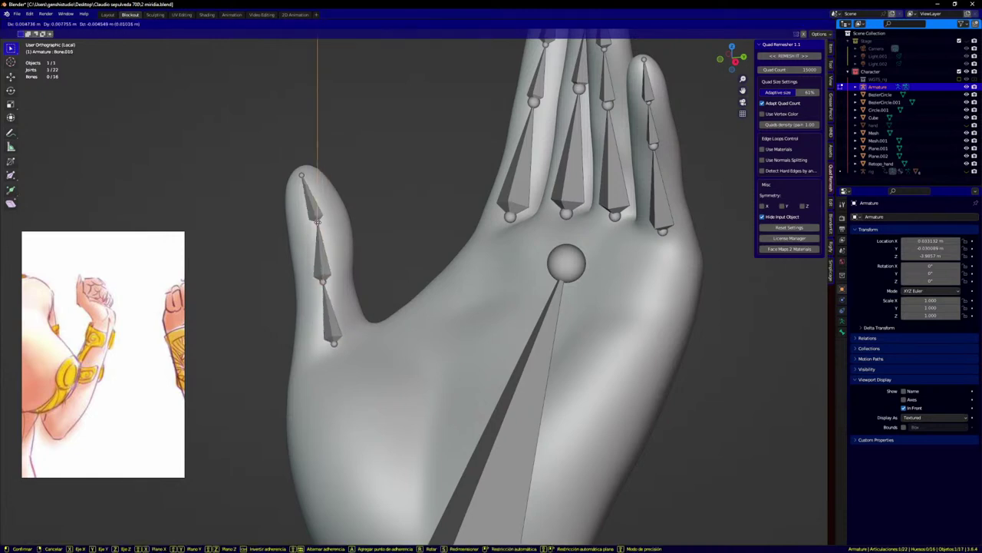
{"action": "left_click", "coordinate": [321, 245]}
{"action": "left_click", "coordinate": [324, 287]}
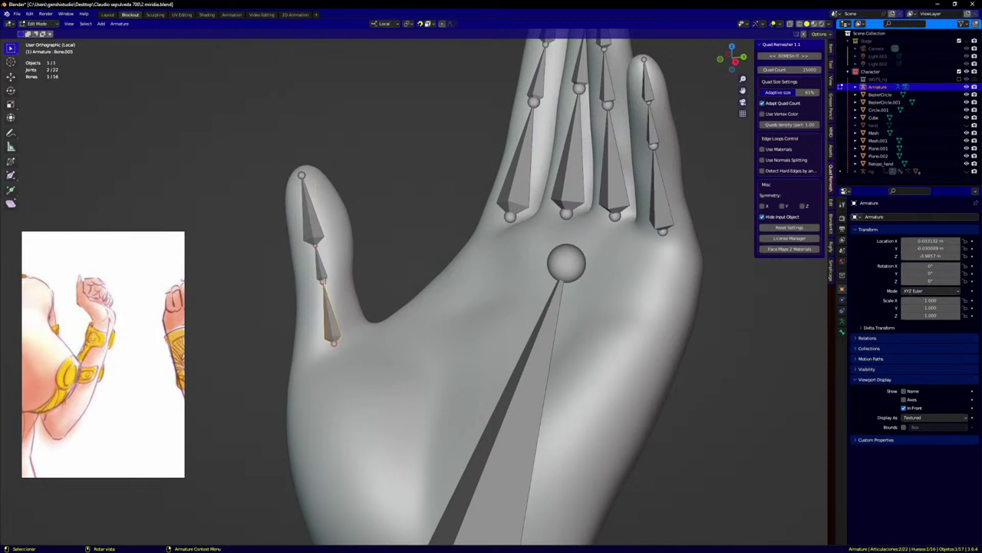
{"action": "key", "text": "g"}
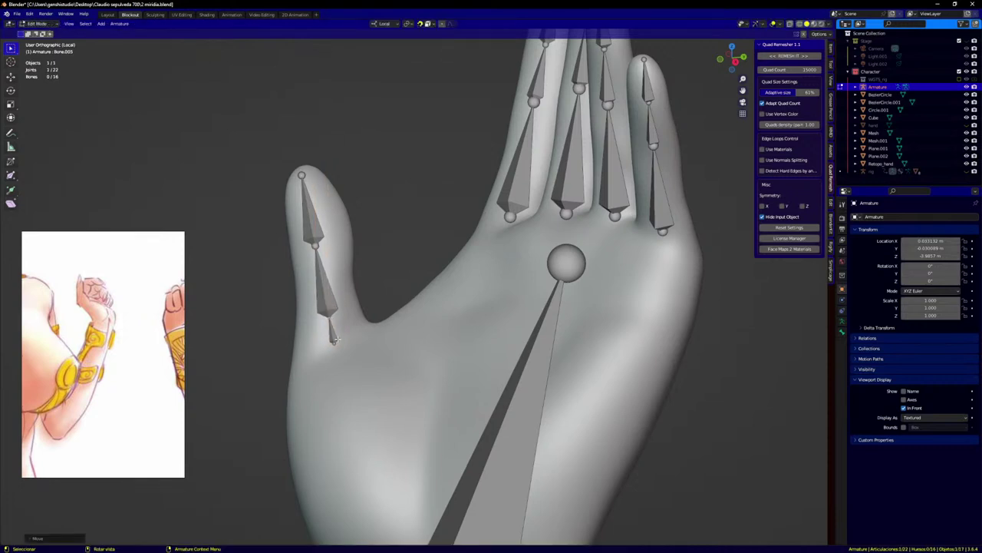
Step: Extend the thumb chain's base joint down into the palm and place the joint above it at the thumb's root
{"action": "left_click", "coordinate": [333, 345]}
{"action": "key", "text": "g"}
{"action": "left_click", "coordinate": [359, 456]}
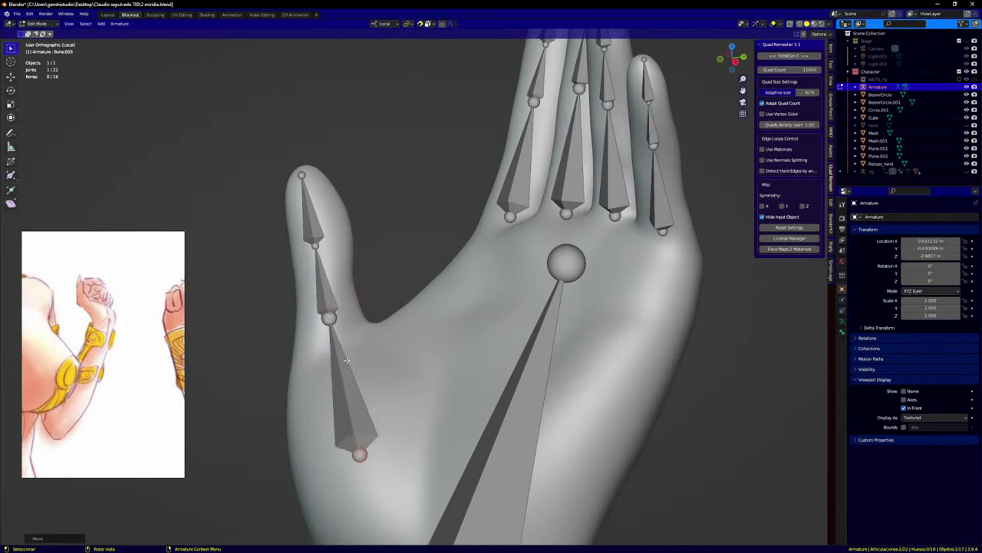
{"action": "left_click", "coordinate": [330, 317]}
{"action": "key", "text": "g"}
{"action": "left_click", "coordinate": [333, 279]}
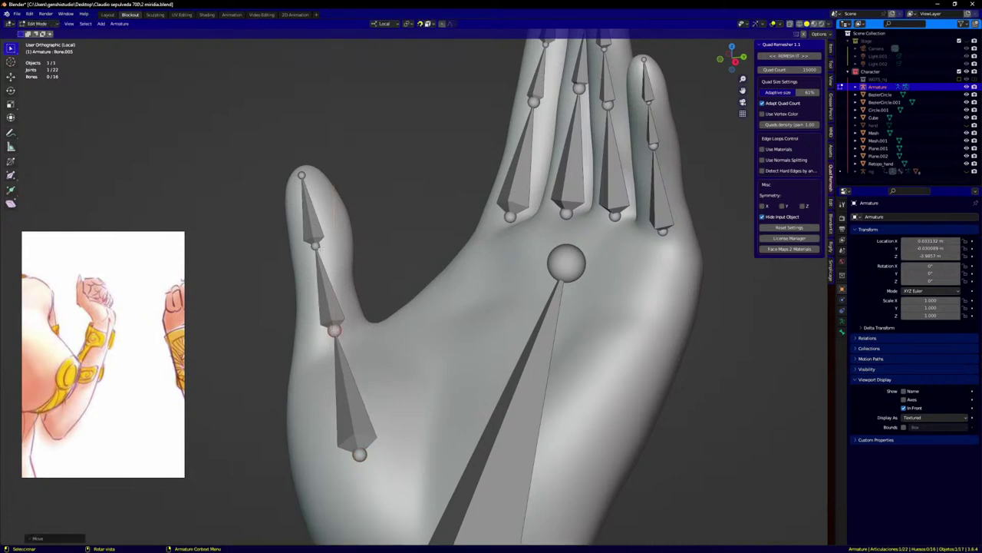
Step: Lower the thumb's outer joint to its bending point and centre the tip joint in the fingertip
{"action": "left_click", "coordinate": [318, 247]}
{"action": "key", "text": "g"}
{"action": "left_click", "coordinate": [326, 274]}
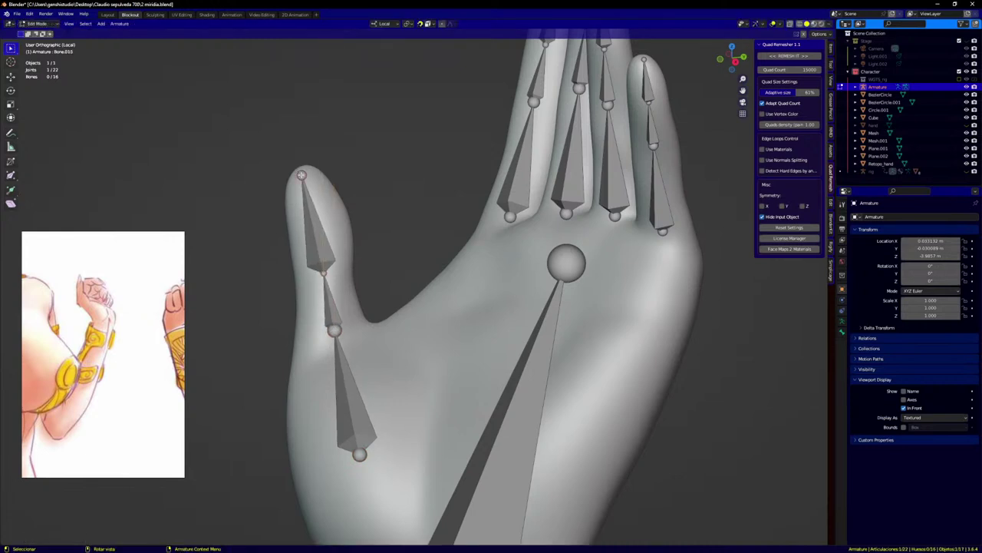
{"action": "left_click_drag", "start_coordinate": [302, 175], "coordinate": [309, 173]}
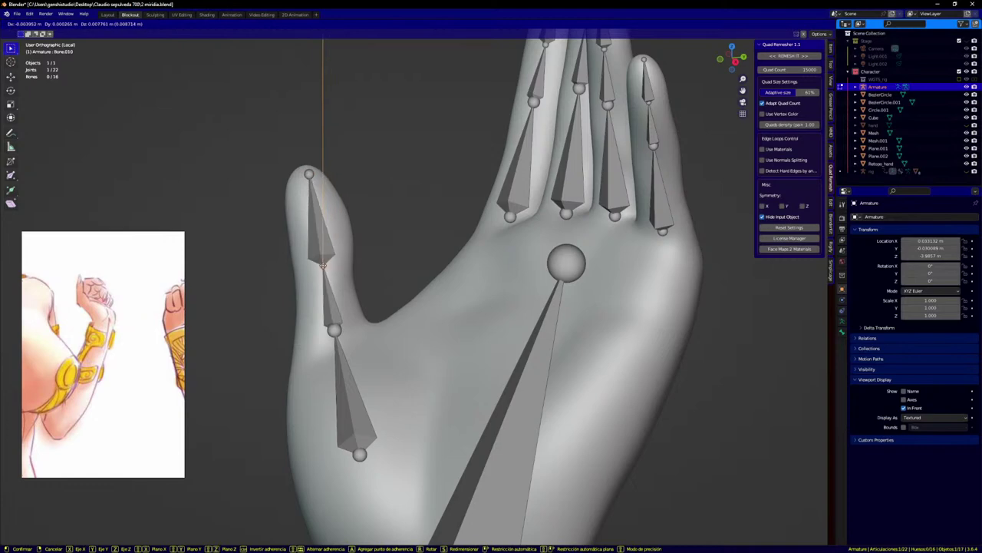
Step: Move the middle joints of the index, middle, ring and little fingers down toward the knuckles
{"action": "middle_click_drag", "start_coordinate": [324, 268], "coordinate": [369, 348]}
{"action": "key", "text": "g"}
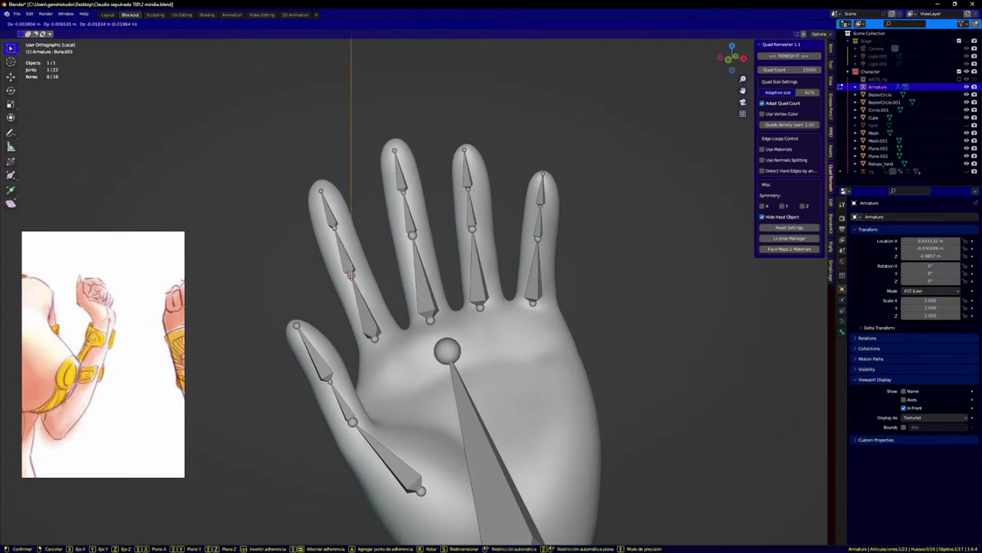
{"action": "left_click", "coordinate": [353, 277]}
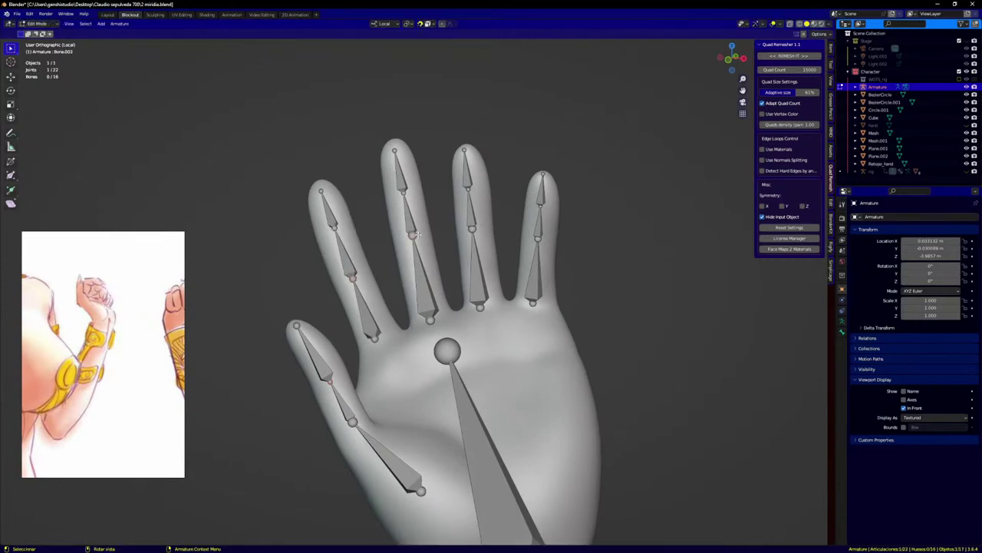
{"action": "left_click_drag", "start_coordinate": [415, 234], "coordinate": [417, 254]}
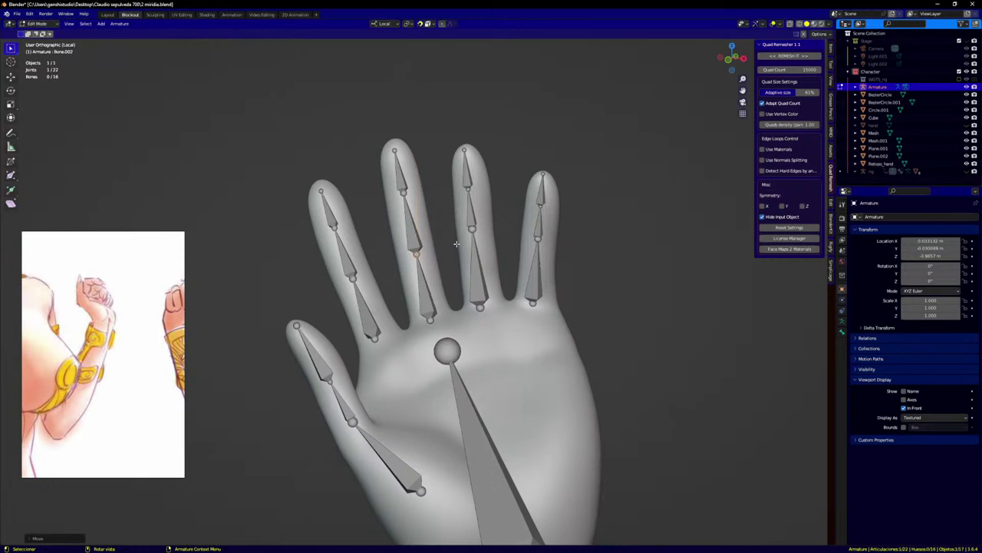
{"action": "left_click_drag", "start_coordinate": [472, 229], "coordinate": [473, 240]}
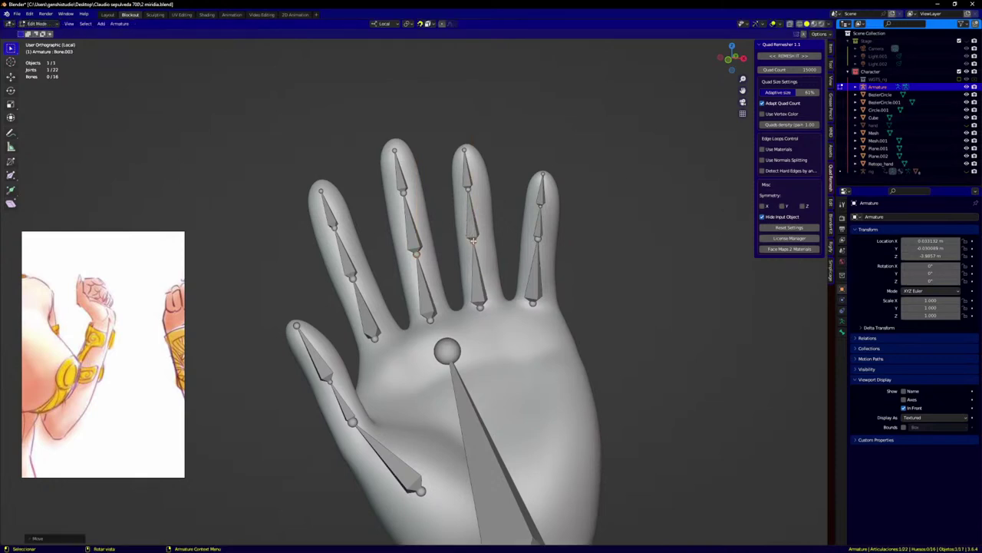
{"action": "left_click", "coordinate": [537, 242]}
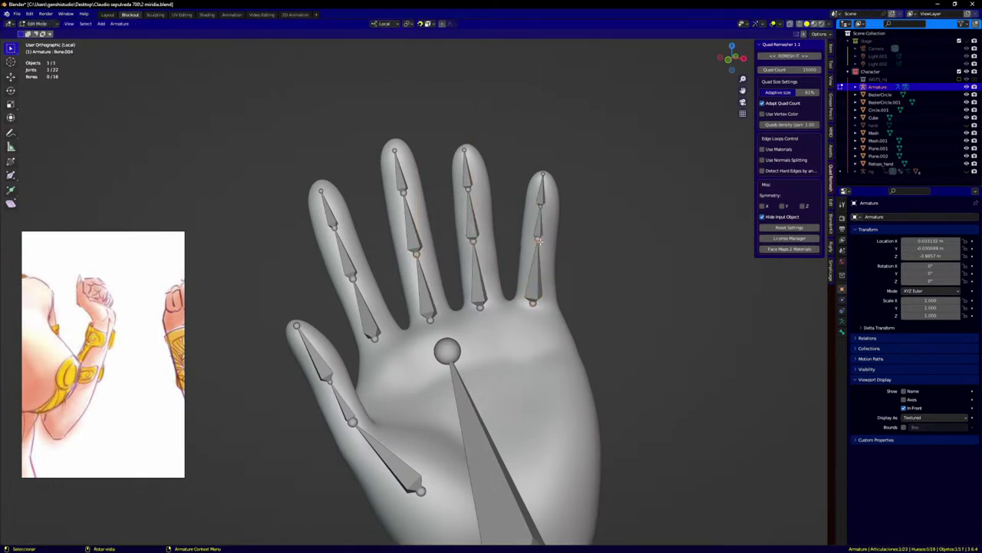
{"action": "left_click_drag", "start_coordinate": [540, 240], "coordinate": [536, 251]}
Step: Move the little finger's outer joint down, away from the fingertip
{"action": "middle_click_drag", "start_coordinate": [564, 221], "coordinate": [546, 215]}
{"action": "scroll", "coordinate": [545, 215], "scroll_direction": "up", "scroll_amount": 1}
{"action": "left_click_drag", "start_coordinate": [540, 204], "coordinate": [540, 217]}
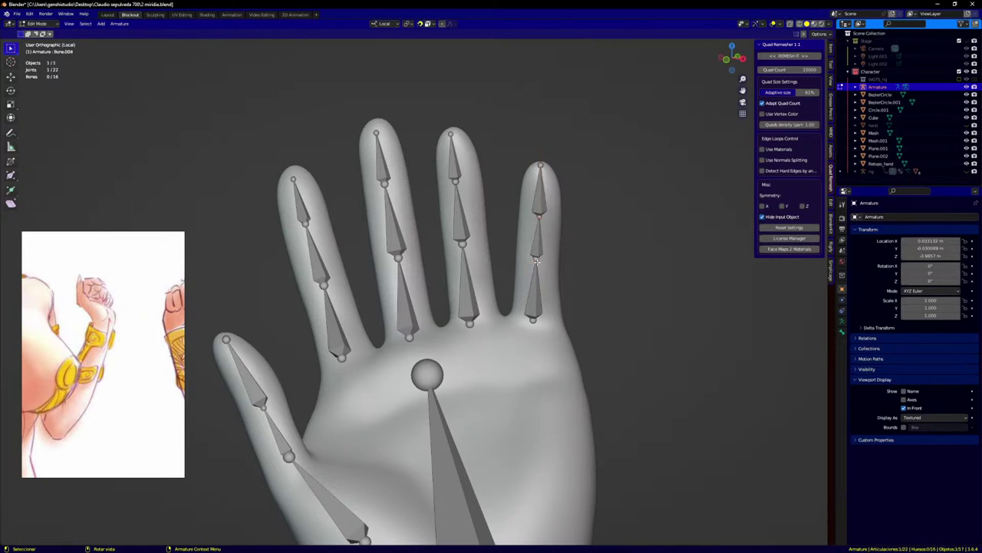
Step: Refine the ring finger chain by nudging its base joint and lowering its middle and outer joints toward the palm
{"action": "middle_click_drag", "start_coordinate": [536, 262], "coordinate": [471, 270]}
{"action": "left_click_drag", "start_coordinate": [469, 338], "coordinate": [471, 334]}
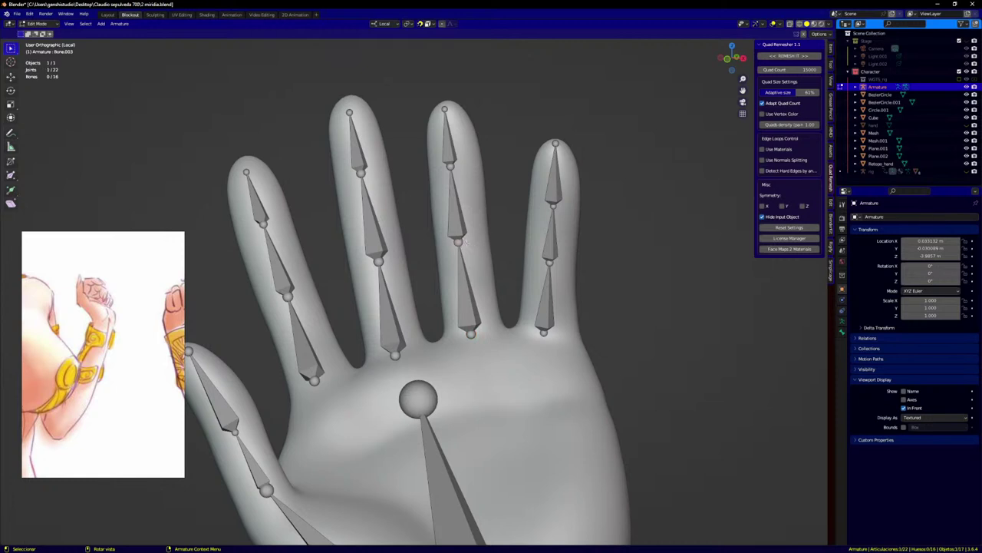
{"action": "left_click_drag", "start_coordinate": [458, 242], "coordinate": [459, 247]}
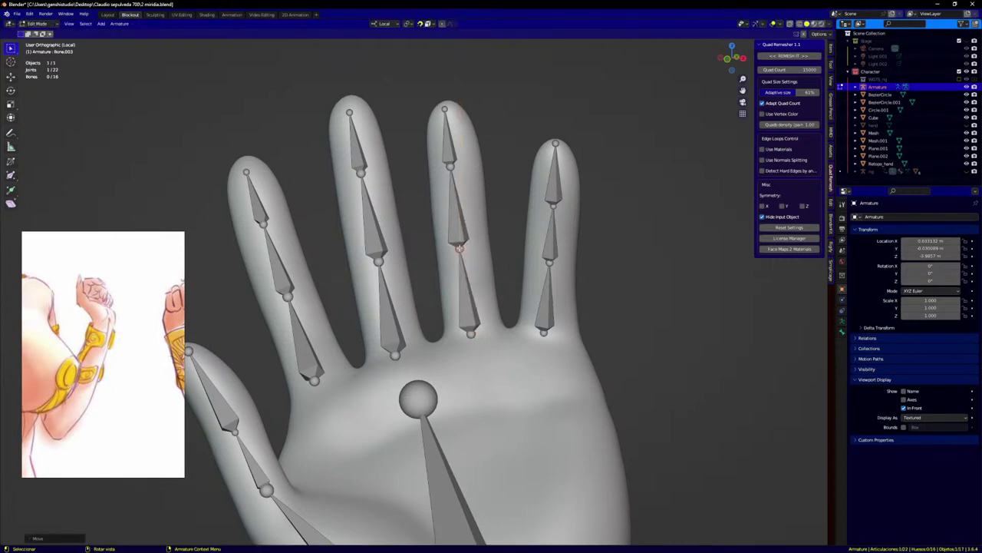
{"action": "left_click_drag", "start_coordinate": [452, 167], "coordinate": [451, 175]}
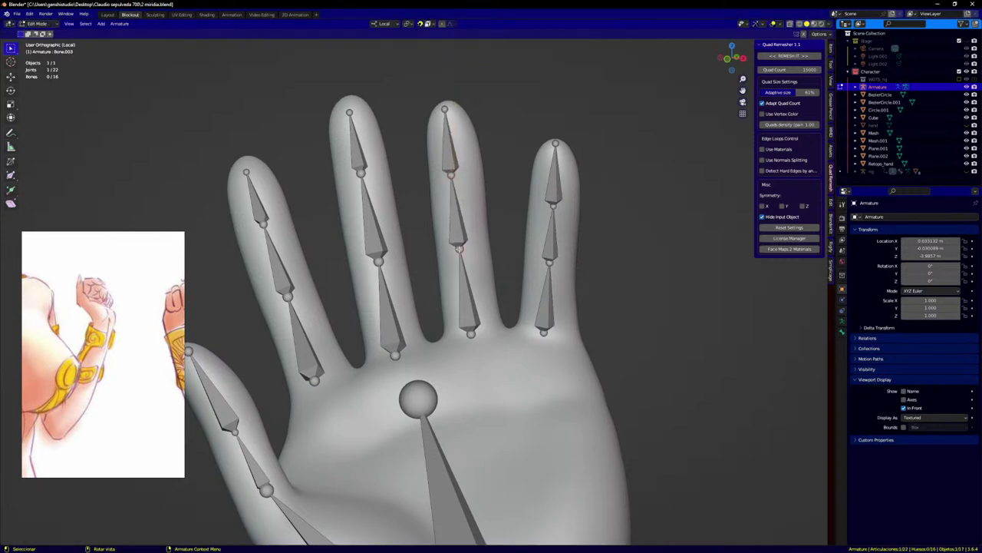
{"action": "left_click_drag", "start_coordinate": [459, 248], "coordinate": [461, 251]}
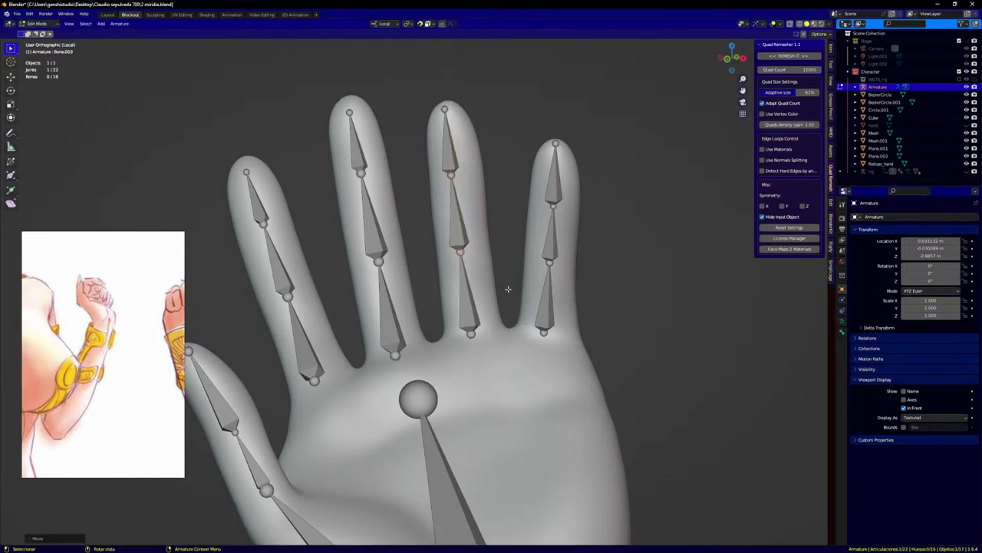
Step: Reposition the palm bone's tip joint so it sits centred just below the middle and ring finger knuckles
{"action": "scroll", "coordinate": [509, 290], "scroll_direction": "down", "scroll_amount": 4}
{"action": "middle_click_drag", "start_coordinate": [510, 295], "coordinate": [492, 335]}
{"action": "left_click", "coordinate": [477, 339]}
{"action": "key", "text": "g"}
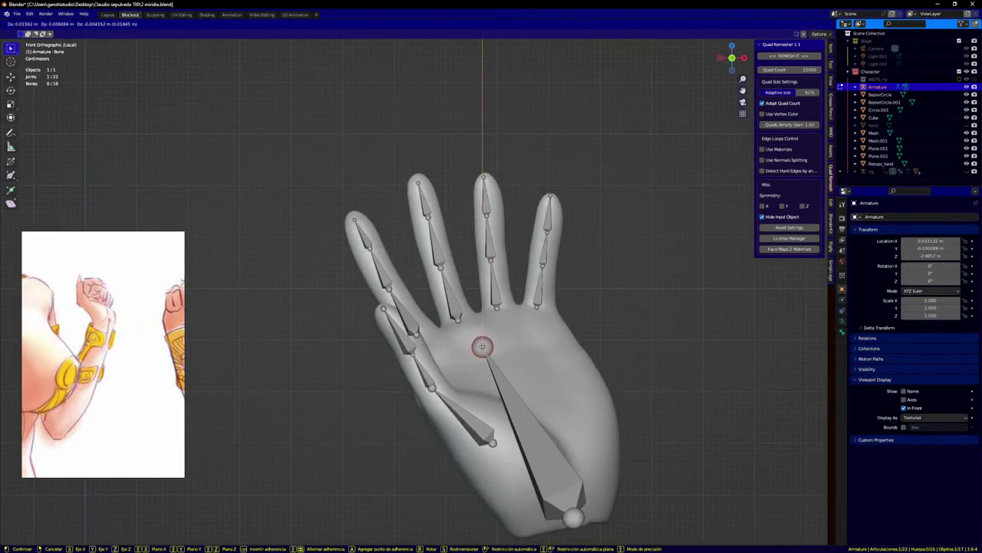
{"action": "left_click", "coordinate": [489, 350]}
{"action": "middle_click_drag", "start_coordinate": [523, 351], "coordinate": [492, 355]}
{"action": "key", "text": "g"}
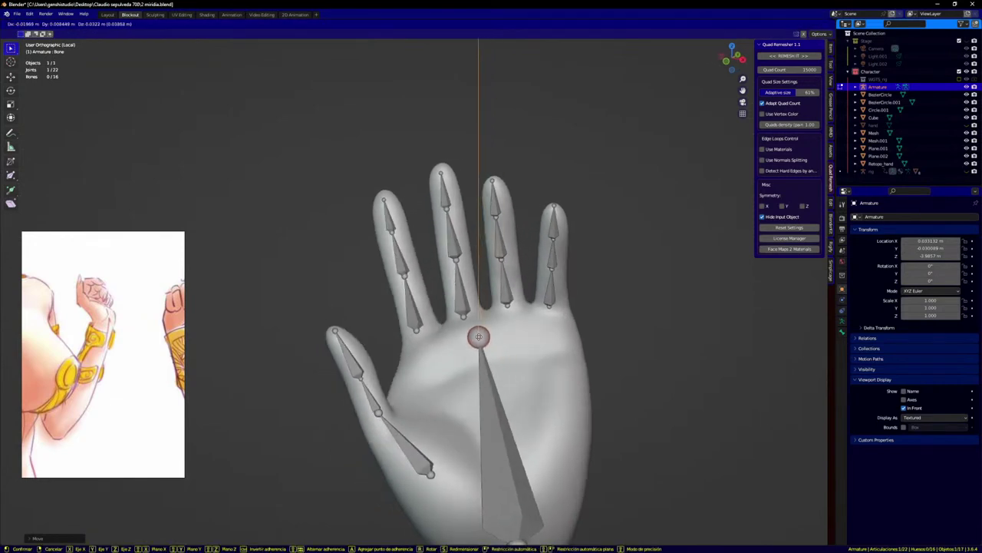
{"action": "left_click", "coordinate": [480, 331]}
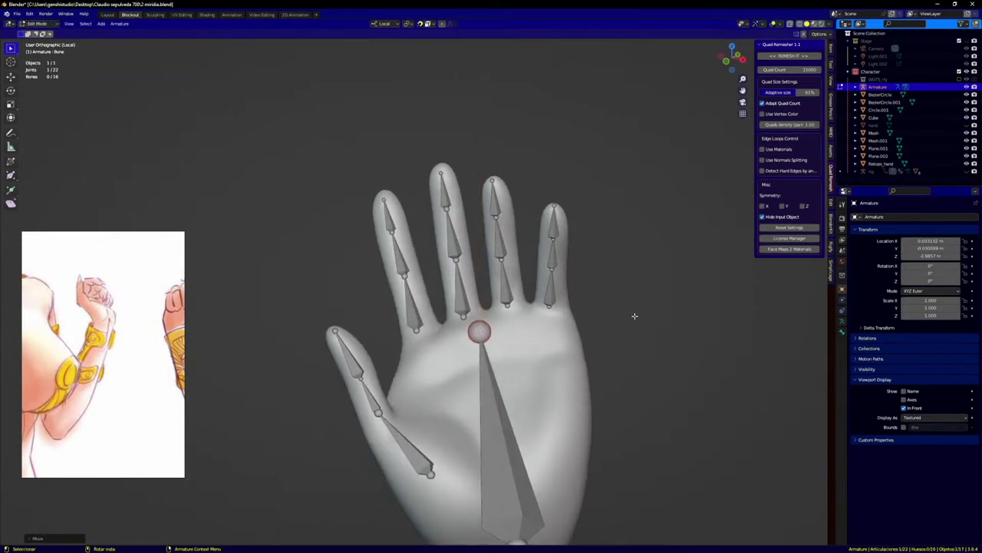
Step: Show the bone relations and check the parent of the palm bone and of the thumb and index finger bones
{"action": "key", "text": "Tab"}
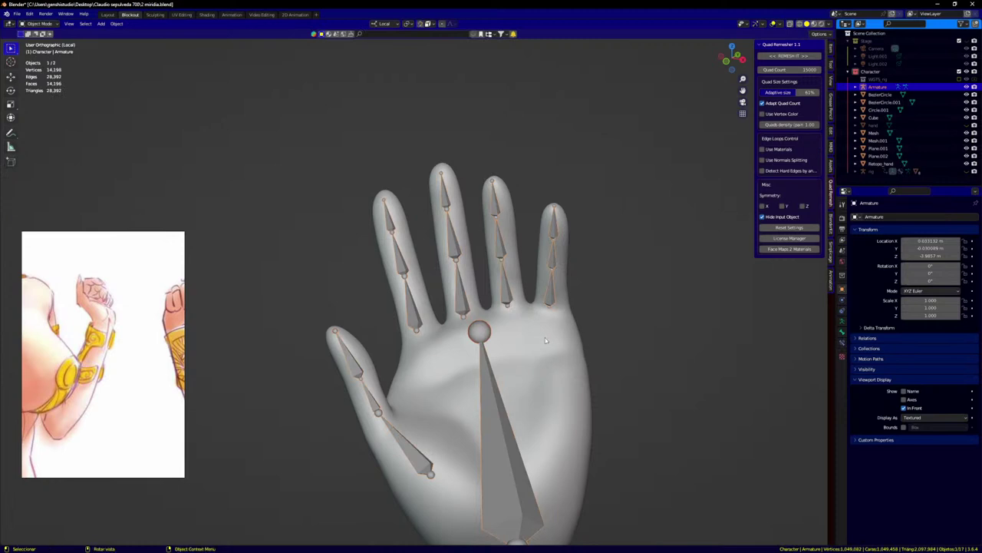
{"action": "key", "text": "Tab"}
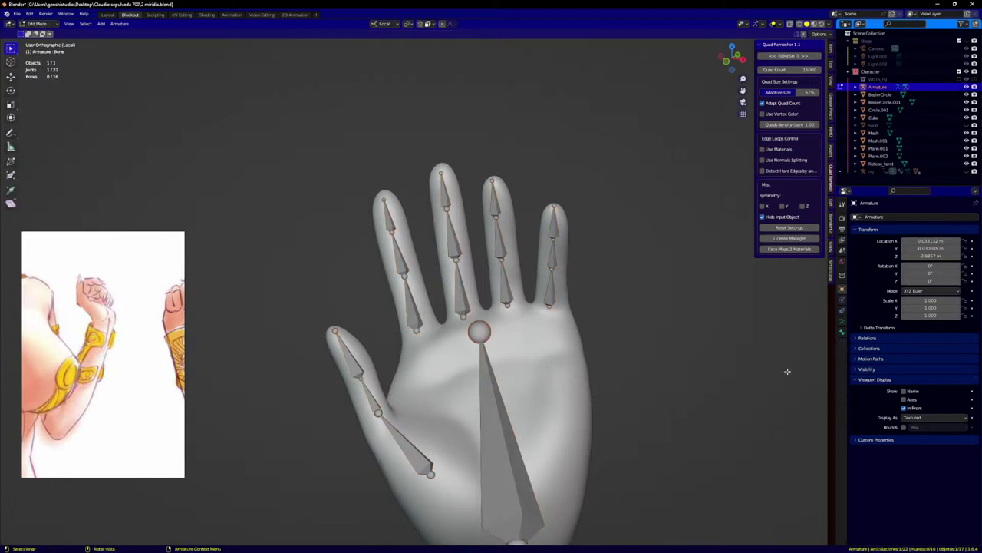
{"action": "left_click", "coordinate": [842, 333]}
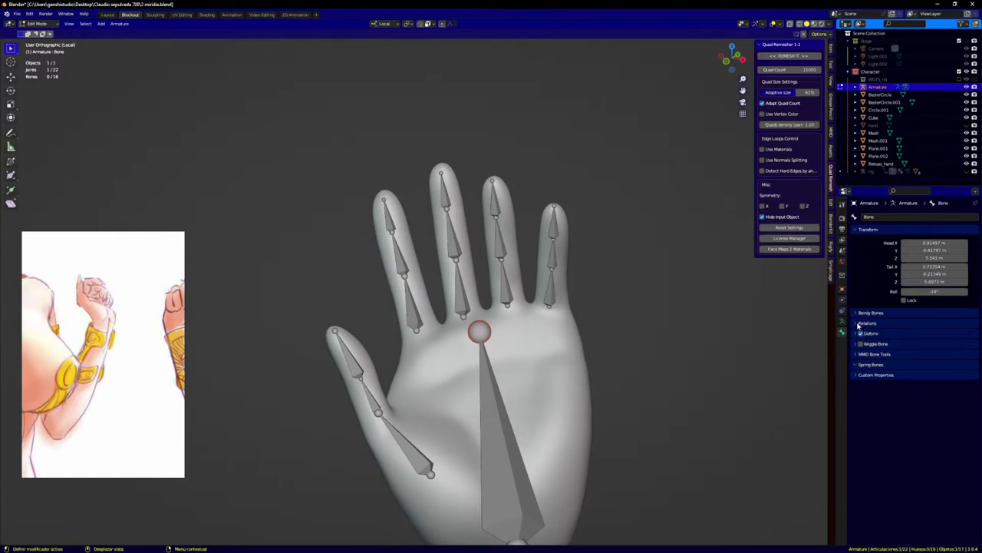
{"action": "left_click", "coordinate": [858, 324]}
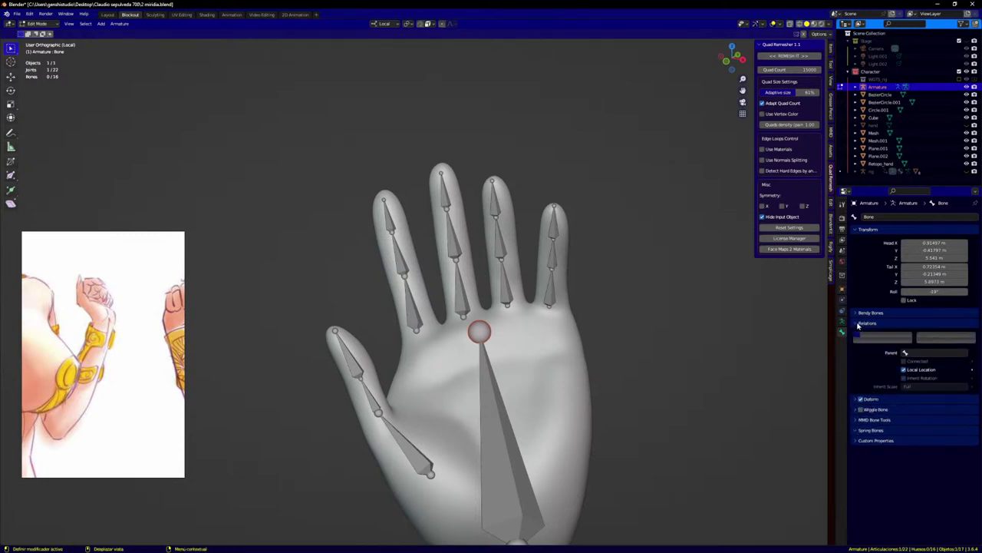
{"action": "left_click", "coordinate": [498, 443]}
{"action": "scroll", "coordinate": [529, 399], "scroll_direction": "down", "scroll_amount": 3}
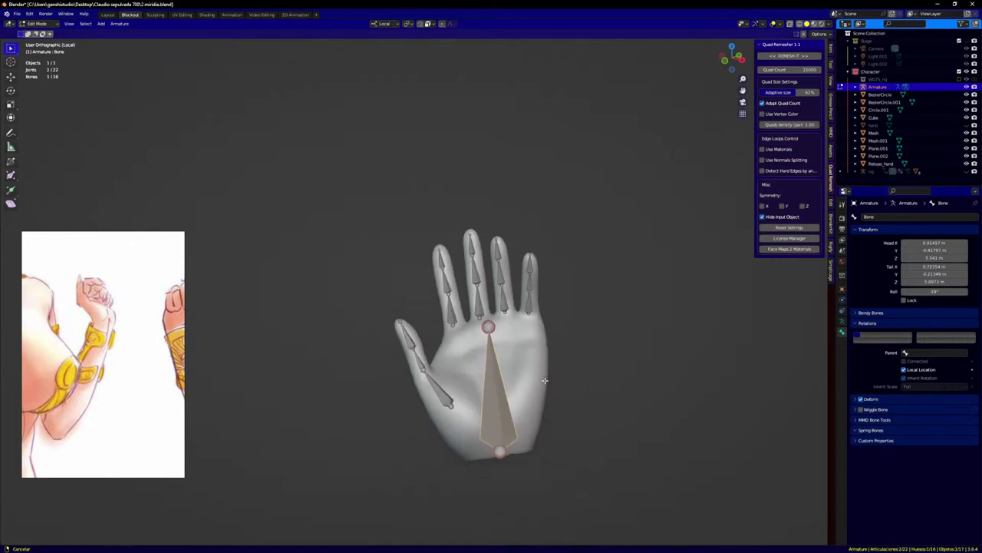
{"action": "middle_click_drag", "start_coordinate": [545, 381], "coordinate": [536, 365], "text": "shift"}
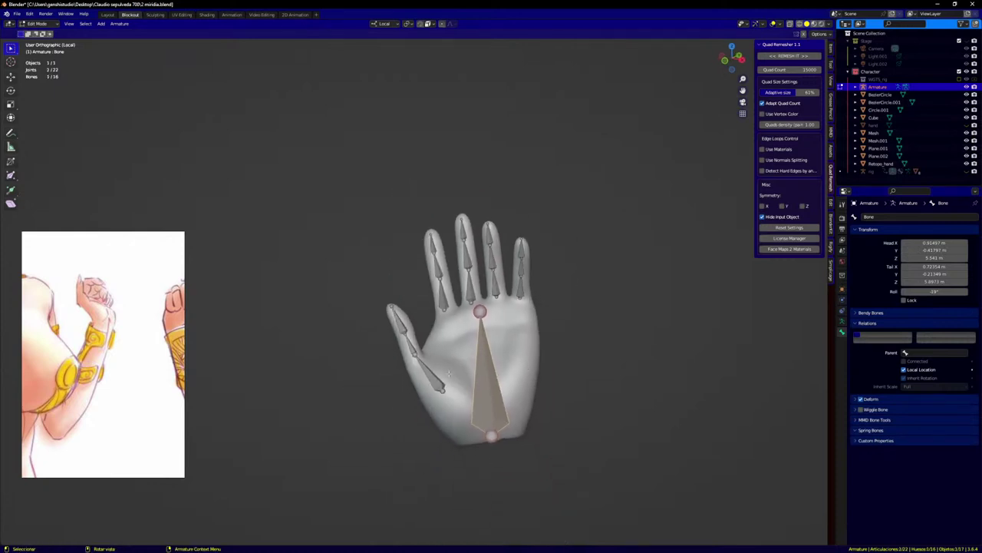
{"action": "scroll", "coordinate": [449, 372], "scroll_direction": "up", "scroll_amount": 2}
{"action": "left_click", "coordinate": [424, 371]}
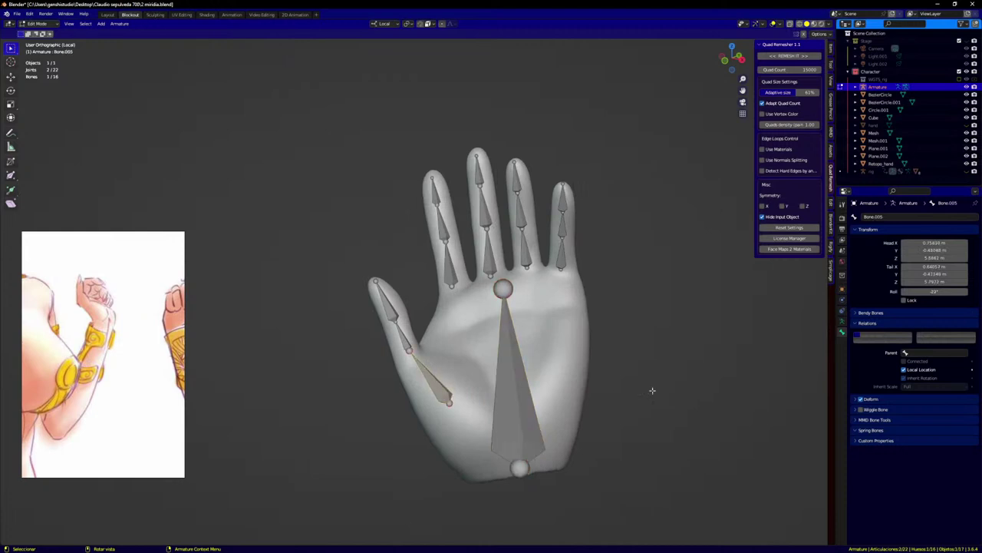
{"action": "left_click", "coordinate": [395, 327]}
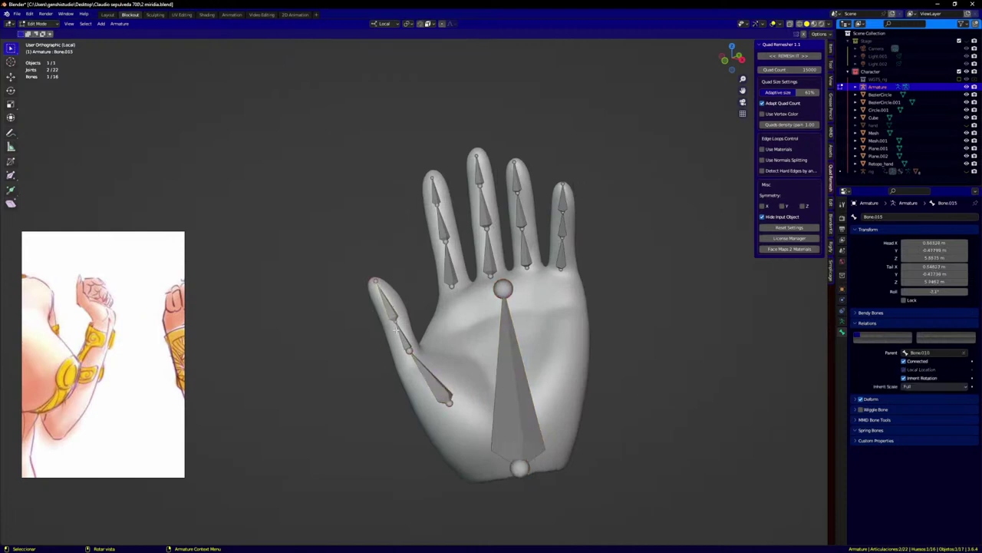
{"action": "left_click", "coordinate": [434, 390]}
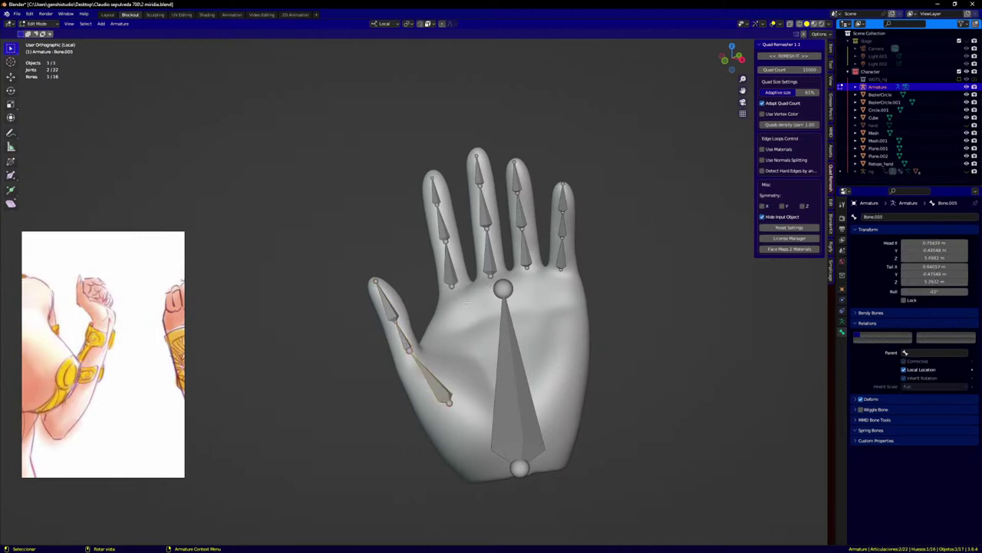
{"action": "left_click", "coordinate": [435, 196]}
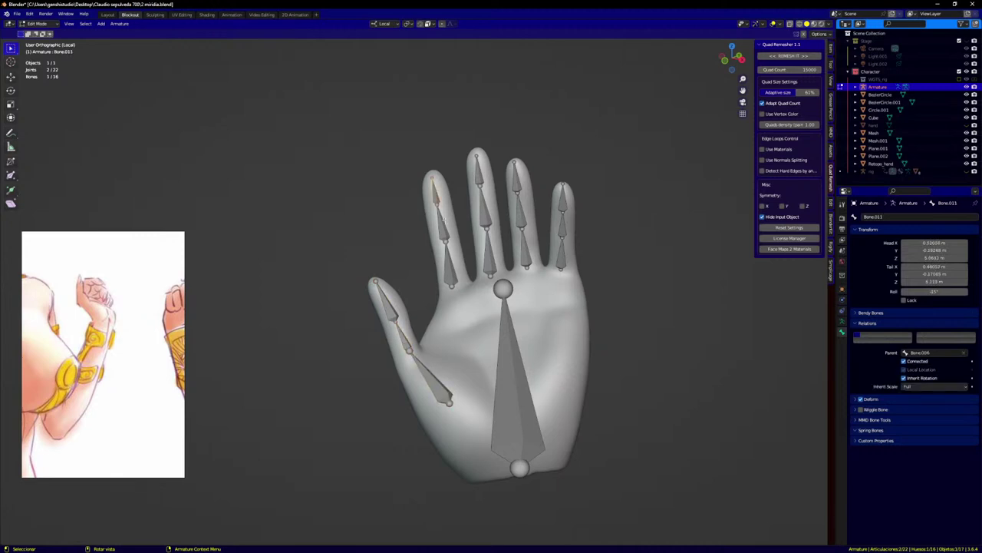
{"action": "left_click", "coordinate": [453, 247]}
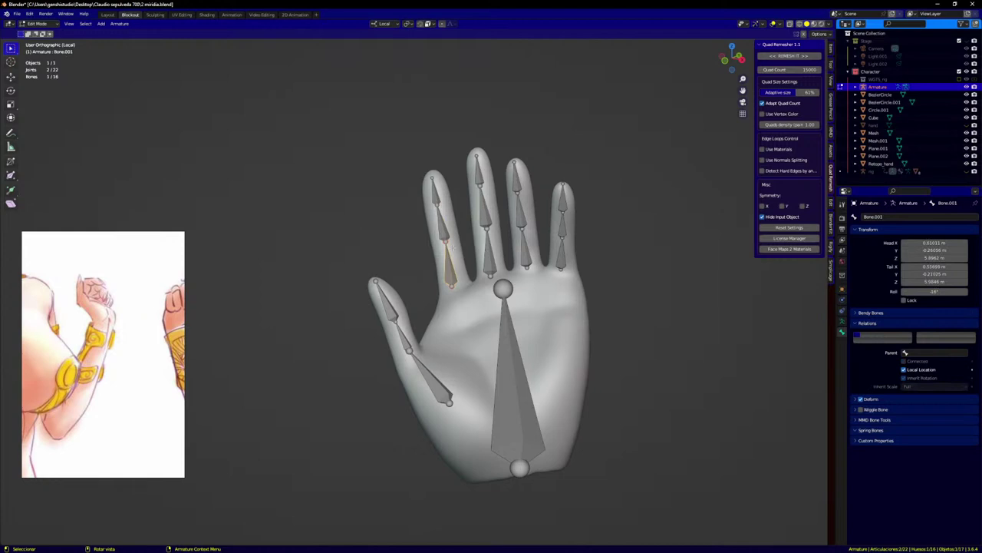
{"action": "left_click", "coordinate": [429, 365]}
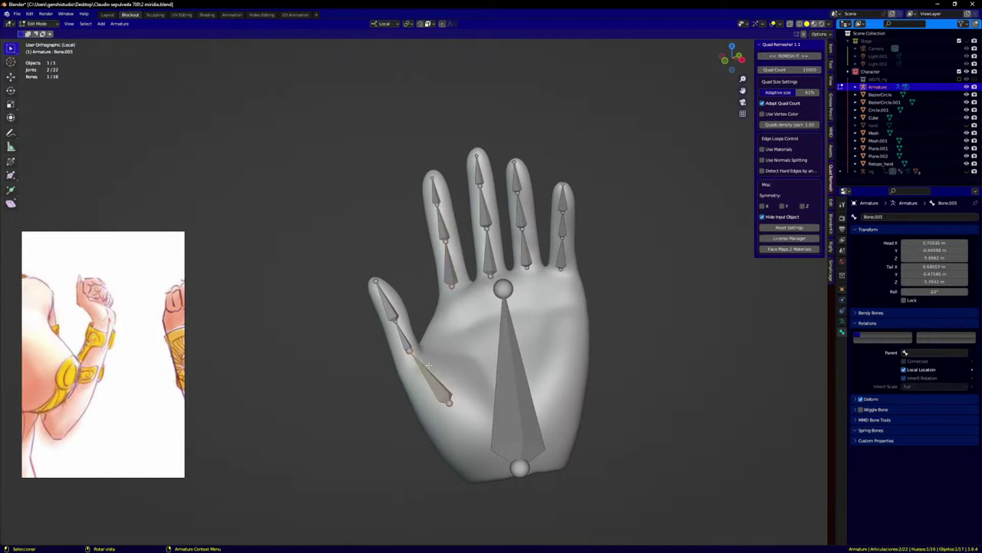
Step: Parent the base bones of the four fingers and the thumb to the palm bone with Keep Offset
{"action": "left_click", "coordinate": [566, 262]}
{"action": "left_click", "coordinate": [525, 251], "text": "shift"}
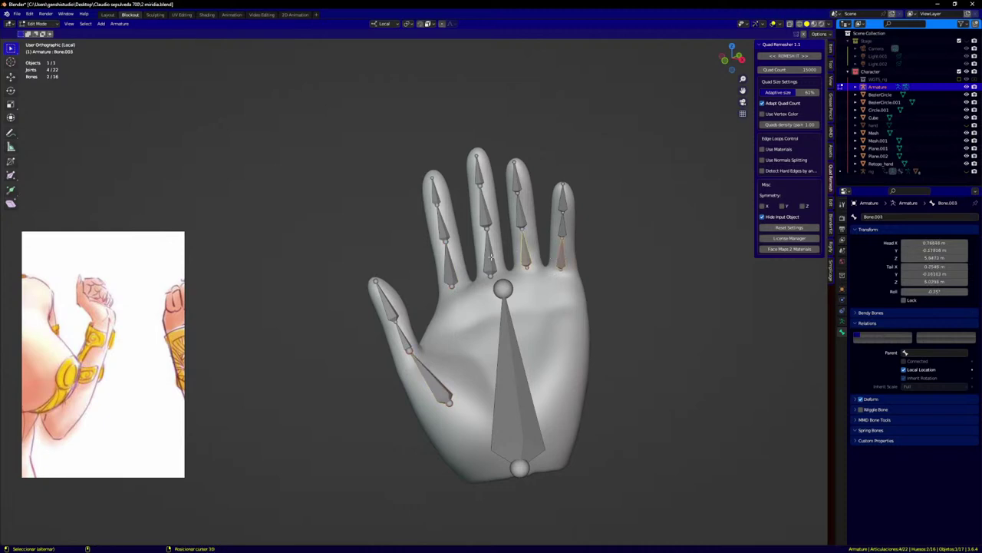
{"action": "left_click", "coordinate": [491, 257], "text": "shift"}
{"action": "left_click", "coordinate": [451, 276], "text": "shift"}
{"action": "left_click", "coordinate": [439, 382], "text": "shift"}
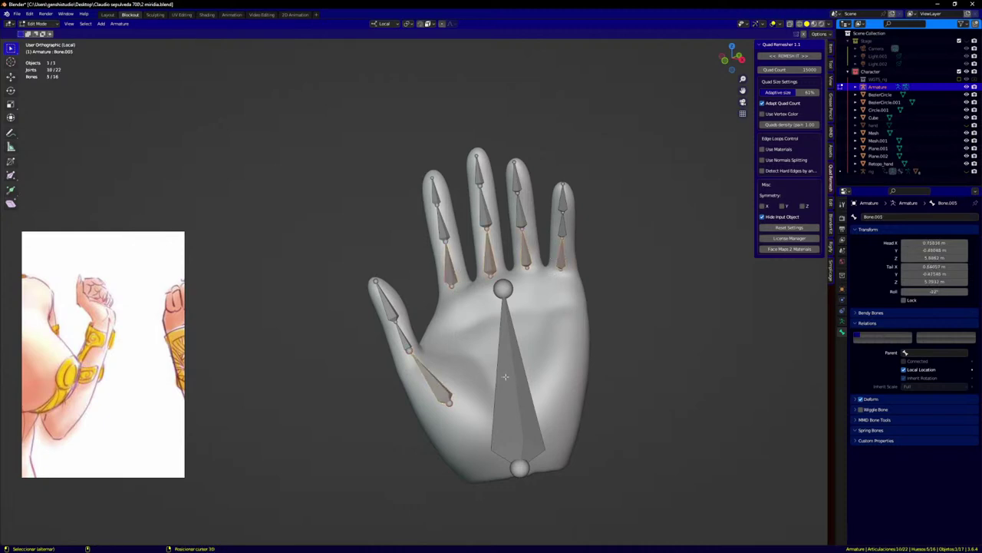
{"action": "left_click", "coordinate": [512, 379], "text": "shift"}
{"action": "key", "text": "ctrl+p"}
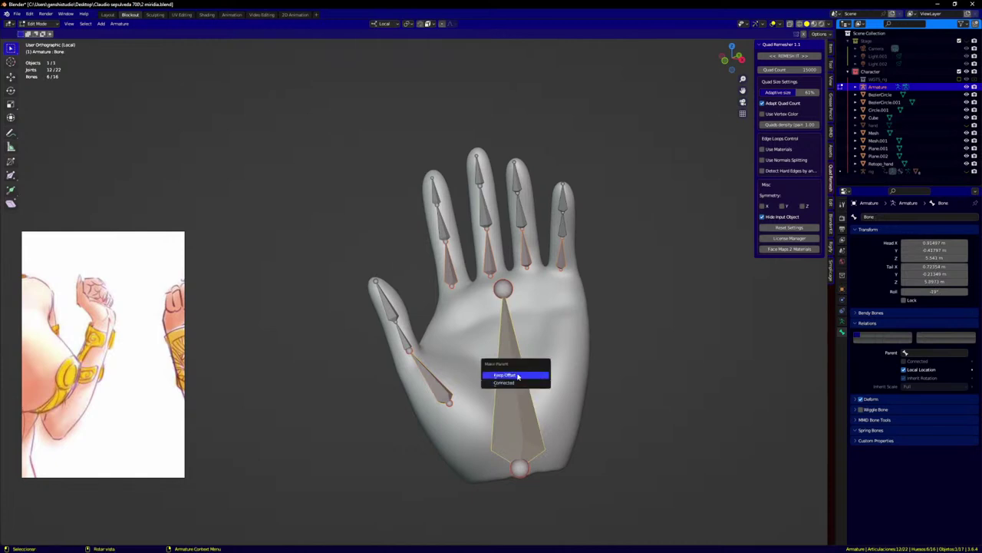
{"action": "left_click", "coordinate": [510, 375]}
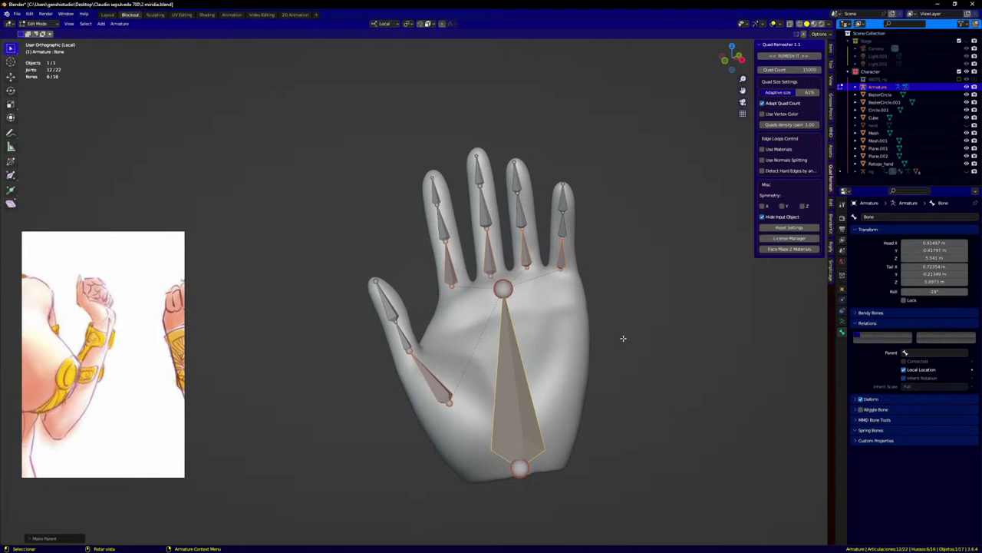
Step: Switch the armature to Pose Mode and try moving the palm bone to test the finger parenting
{"action": "key", "text": "Tab"}
{"action": "key", "text": "ctrl+Tab"}
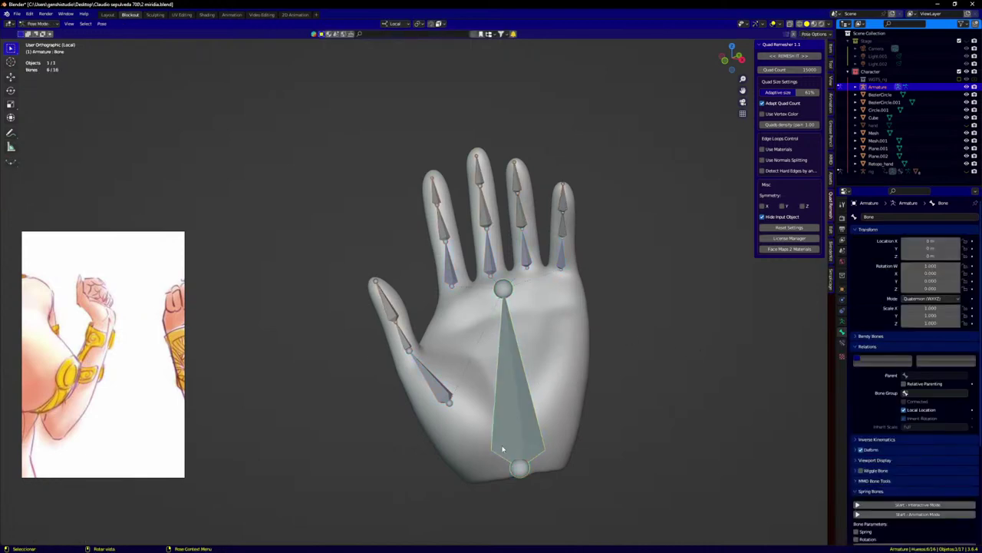
{"action": "key", "text": "g"}
{"action": "right_click", "coordinate": [563, 373]}
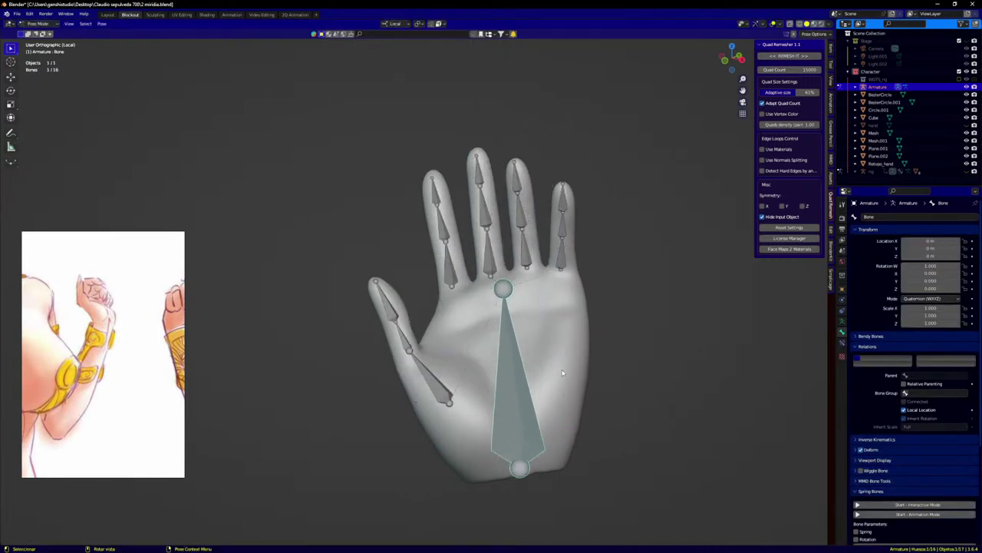
Step: Try rotating the thumb's middle bone and the middle finger's base bone in front view
{"action": "left_click", "coordinate": [564, 259]}
{"action": "middle_click_drag", "start_coordinate": [564, 259], "coordinate": [686, 297]}
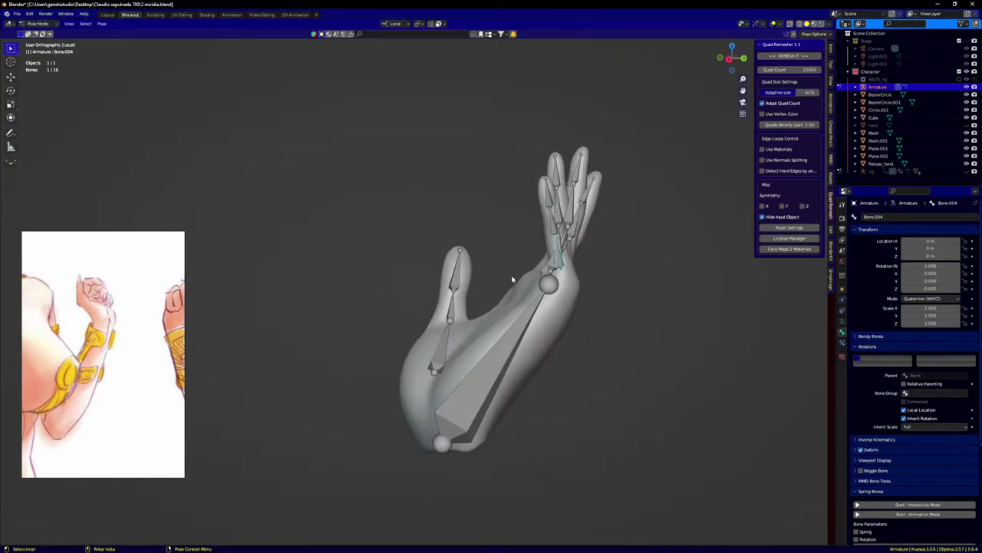
{"action": "scroll", "coordinate": [530, 276], "scroll_direction": "down", "scroll_amount": 5}
{"action": "key", "text": "KP_1"}
{"action": "scroll", "coordinate": [542, 329], "scroll_direction": "up", "scroll_amount": 2}
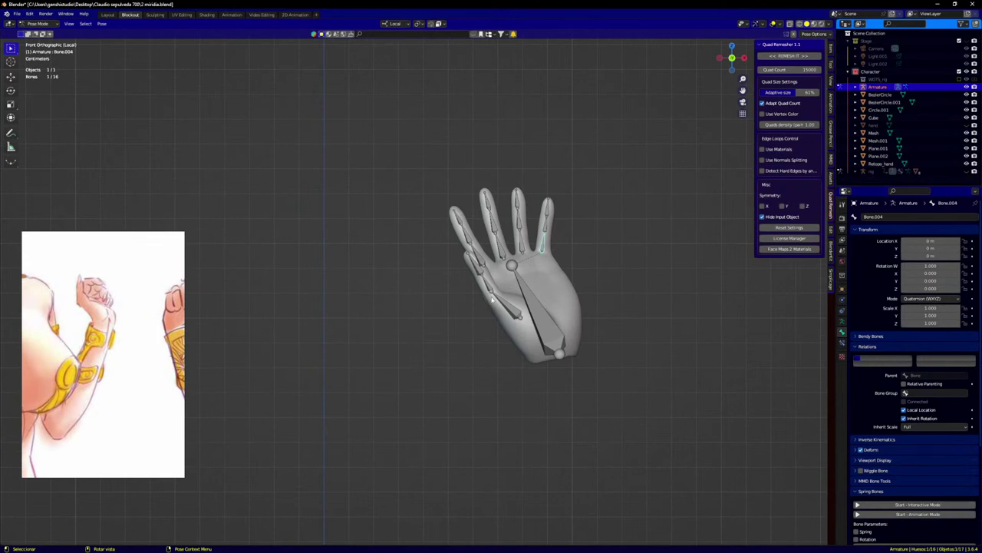
{"action": "left_click", "coordinate": [530, 272]}
{"action": "key", "text": "r"}
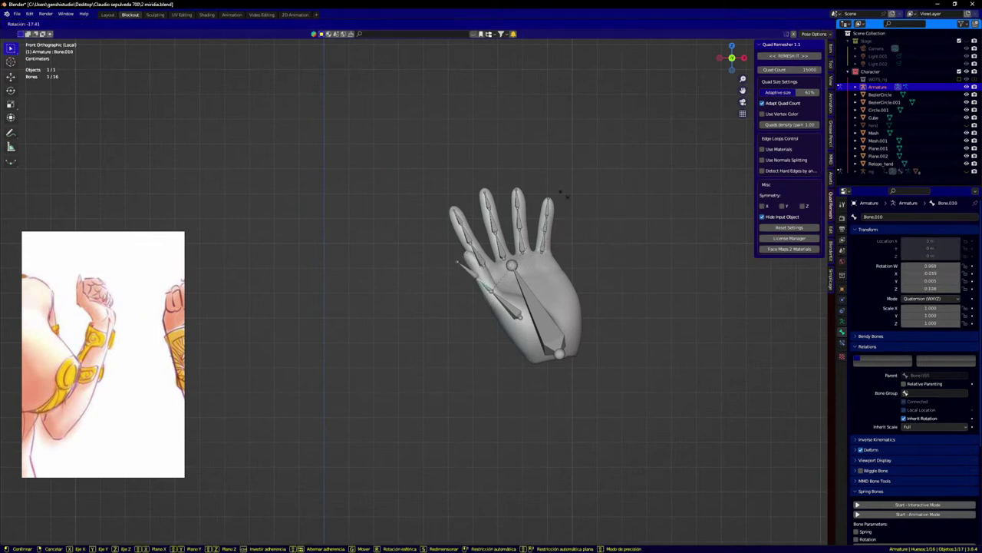
{"action": "key", "text": "Escape"}
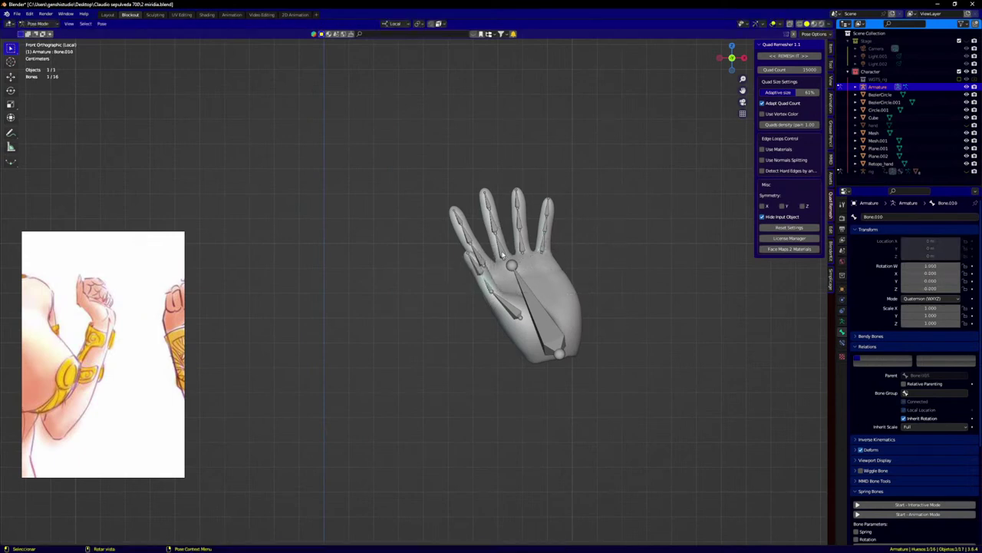
{"action": "left_click", "coordinate": [502, 255]}
{"action": "key", "text": "r"}
{"action": "key", "text": "Escape"}
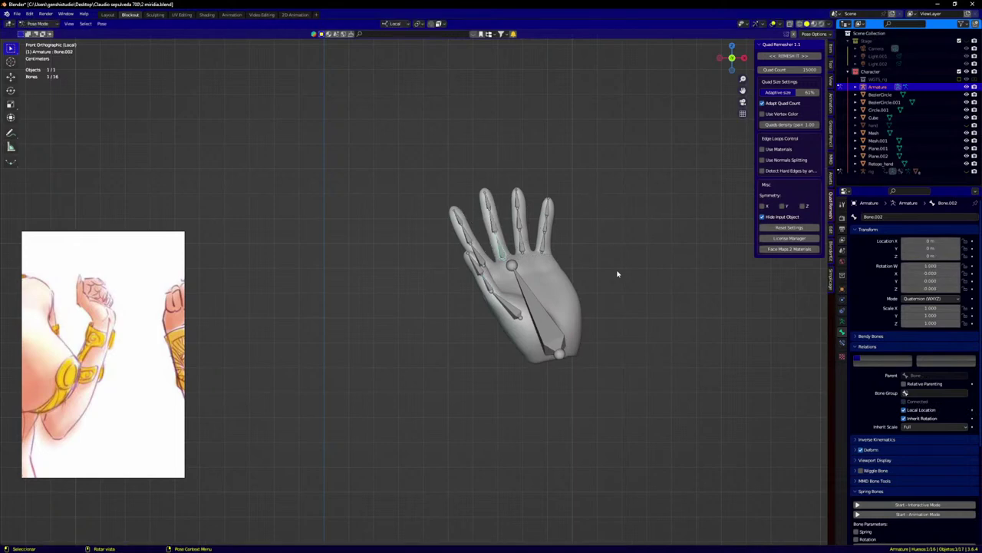
Step: In Object Mode, parent the Retopo_hand mesh to the armature with automatic weights and save the file
{"action": "key", "text": "ctrl+Tab"}
{"action": "left_click", "coordinate": [718, 306]}
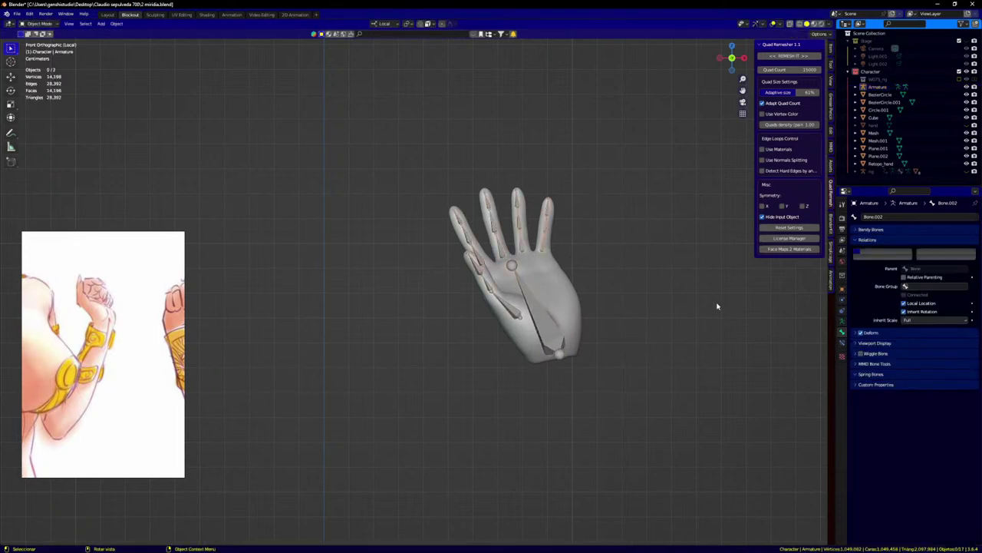
{"action": "middle_click_drag", "start_coordinate": [563, 271], "coordinate": [559, 284]}
{"action": "left_click", "coordinate": [560, 284]}
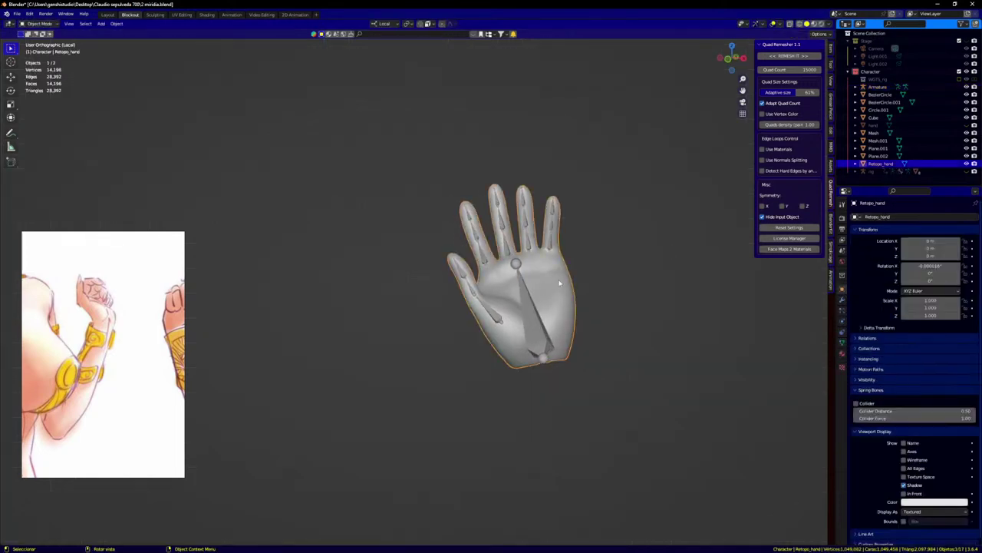
{"action": "left_click", "coordinate": [538, 317], "text": "shift"}
{"action": "key", "text": "ctrl+p"}
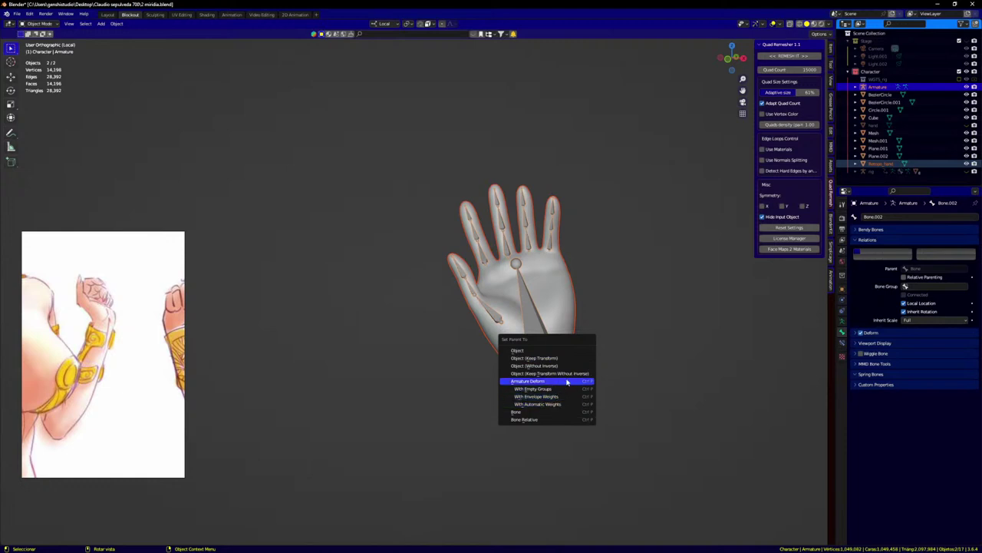
{"action": "left_click", "coordinate": [566, 405]}
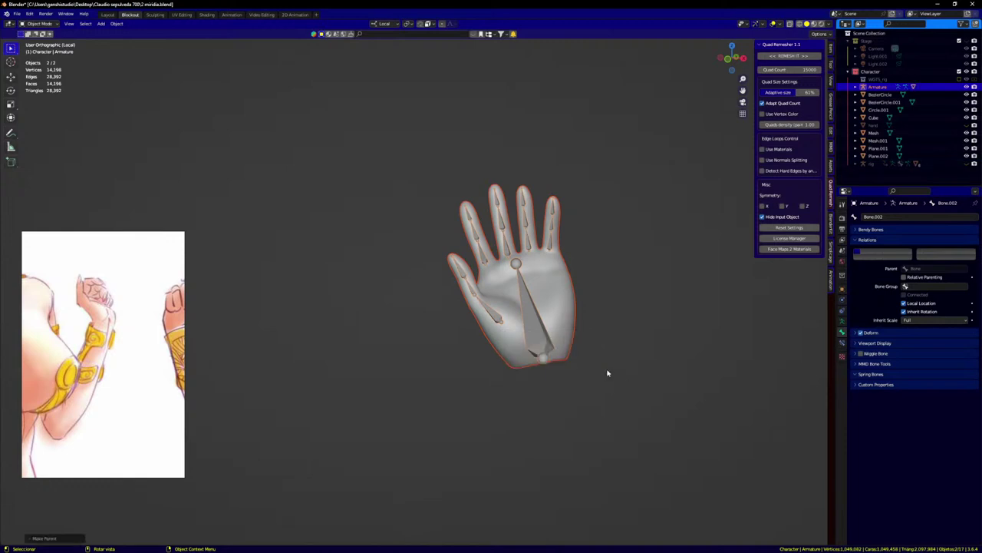
{"action": "key", "text": "ctrl+s"}
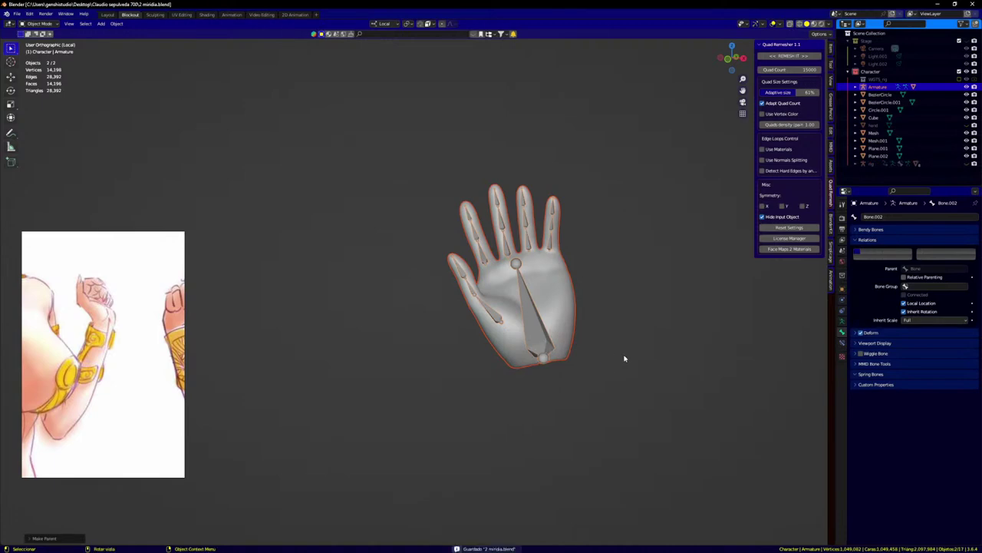
Step: Leave local view and, in Pose Mode, scale the palm bone down to about 0.874 to shrink the hand
{"action": "key", "text": "KP_Divide"}
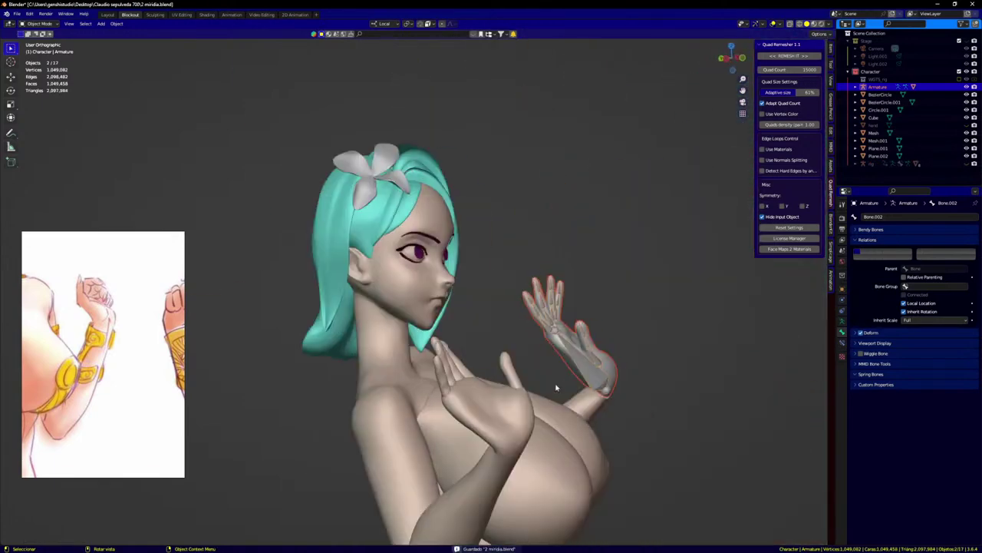
{"action": "key", "text": "KP_1"}
{"action": "scroll", "coordinate": [614, 361], "scroll_direction": "up", "scroll_amount": 3}
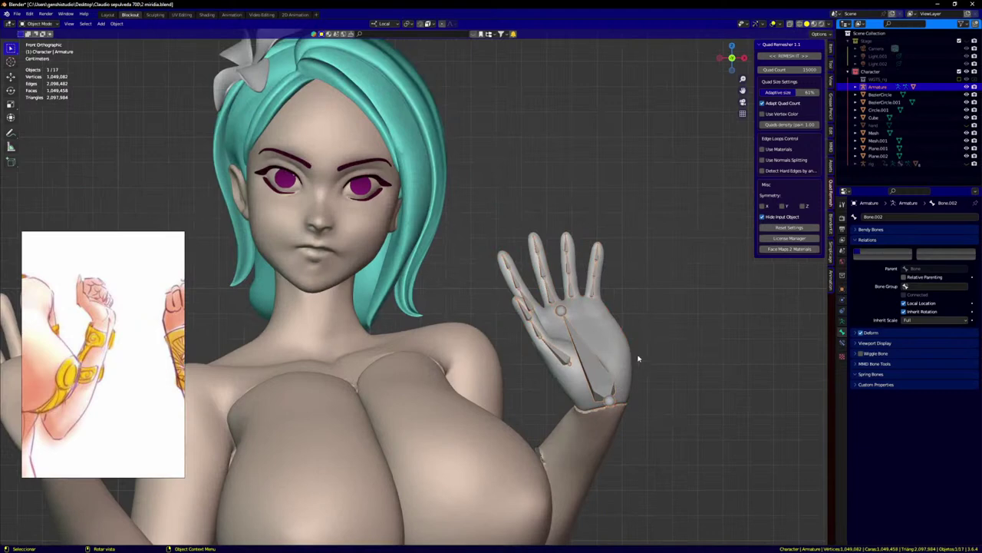
{"action": "key", "text": "ctrl+Tab"}
{"action": "left_click", "coordinate": [590, 386]}
{"action": "key", "text": "s"}
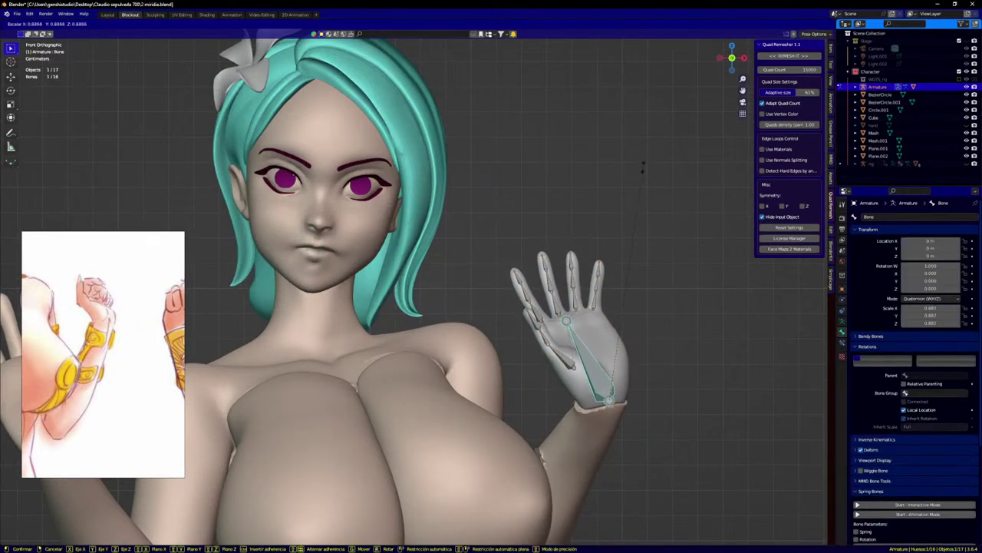
{"action": "left_click", "coordinate": [640, 167]}
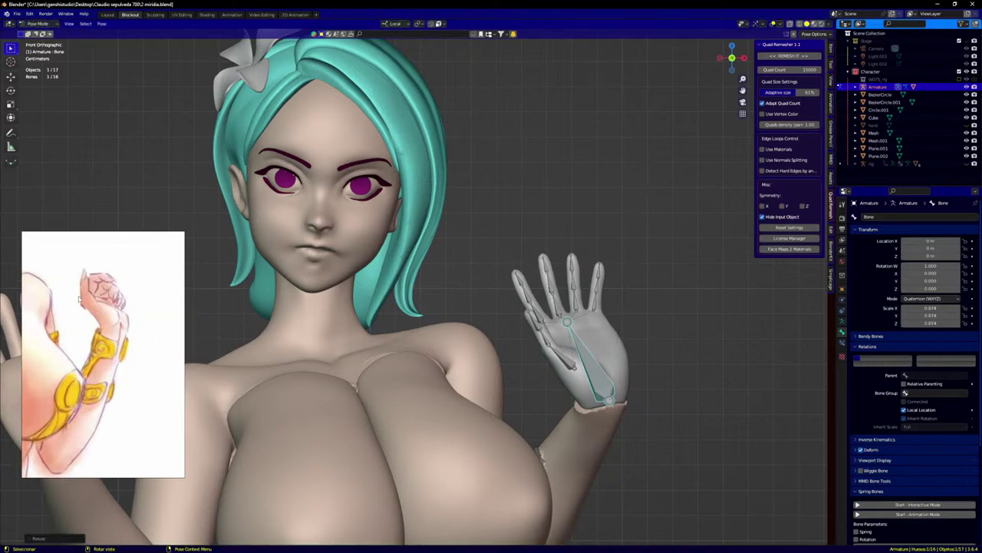
Step: Rotate the thumb's base bone slightly to adjust the thumb's direction
{"action": "scroll", "coordinate": [582, 330], "scroll_direction": "up", "scroll_amount": 1}
{"action": "middle_click_drag", "start_coordinate": [582, 330], "coordinate": [564, 347]}
{"action": "scroll", "coordinate": [564, 347], "scroll_direction": "up", "scroll_amount": 2}
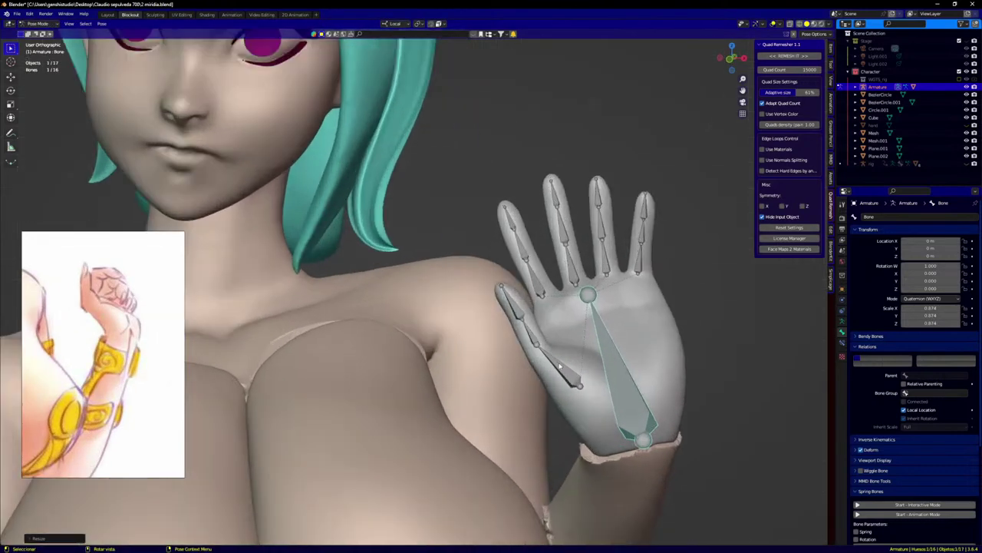
{"action": "left_click", "coordinate": [561, 369]}
{"action": "middle_click_drag", "start_coordinate": [636, 278], "coordinate": [660, 273]}
{"action": "key", "text": "r"}
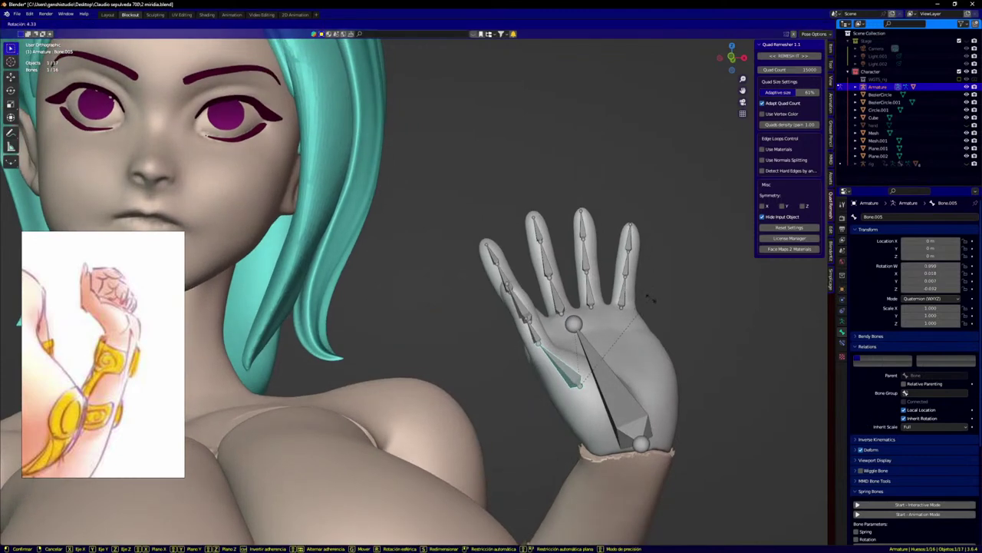
{"action": "left_click", "coordinate": [632, 322]}
Step: Rotate the thumb's middle bone inward in front of the palm and fine-tune the angle of its tip bone
{"action": "middle_click_drag", "start_coordinate": [631, 322], "coordinate": [528, 330]}
{"action": "left_click", "coordinate": [618, 241]}
{"action": "key", "text": "r"}
{"action": "left_click", "coordinate": [635, 283]}
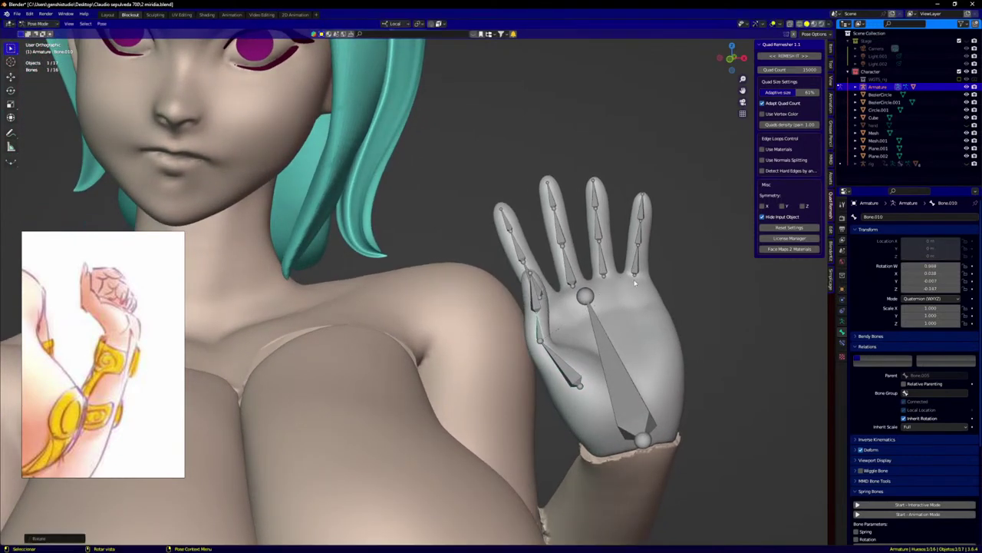
{"action": "left_click", "coordinate": [530, 307]}
{"action": "mouse_move", "coordinate": [583, 306]}
{"action": "middle_mouse_down"}
{"action": "mouse_move", "coordinate": [637, 297]}
{"action": "mouse_move", "coordinate": [581, 302]}
{"action": "middle_mouse_up"}
{"action": "key", "text": "r"}
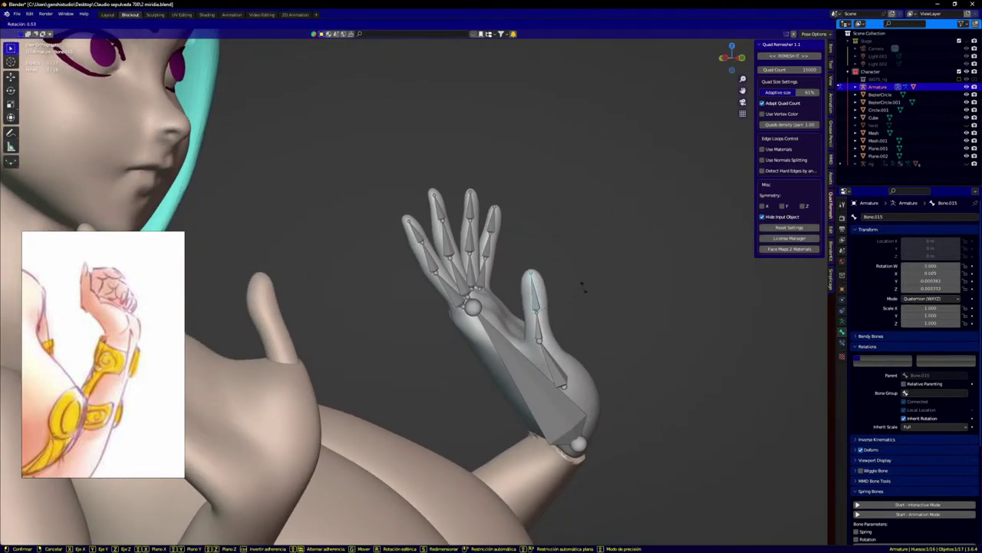
{"action": "left_click", "coordinate": [585, 285]}
Step: Select the base bones of the four fingers, choose the transform pivot point, and rotate them together slightly toward the palm
{"action": "left_click", "coordinate": [482, 285]}
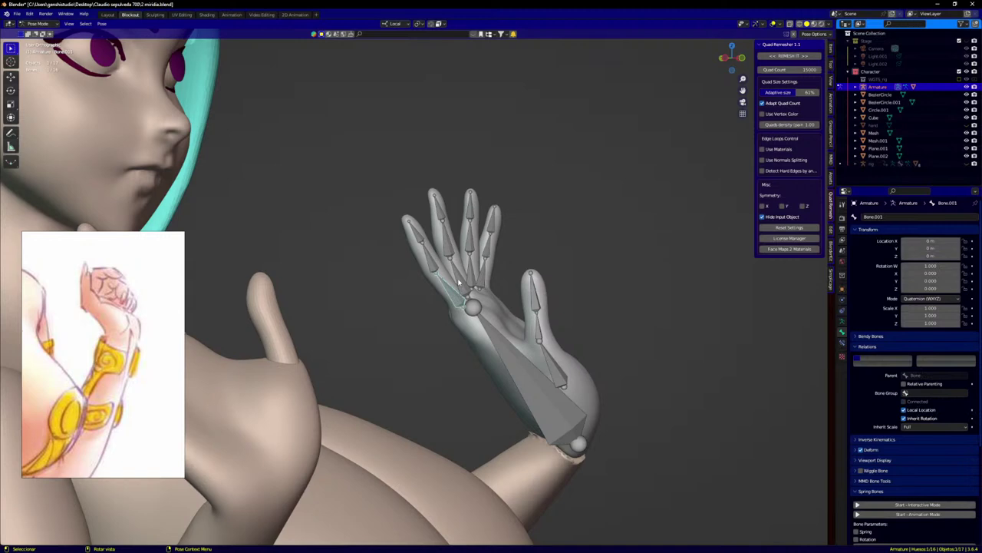
{"action": "left_click", "coordinate": [475, 279]}
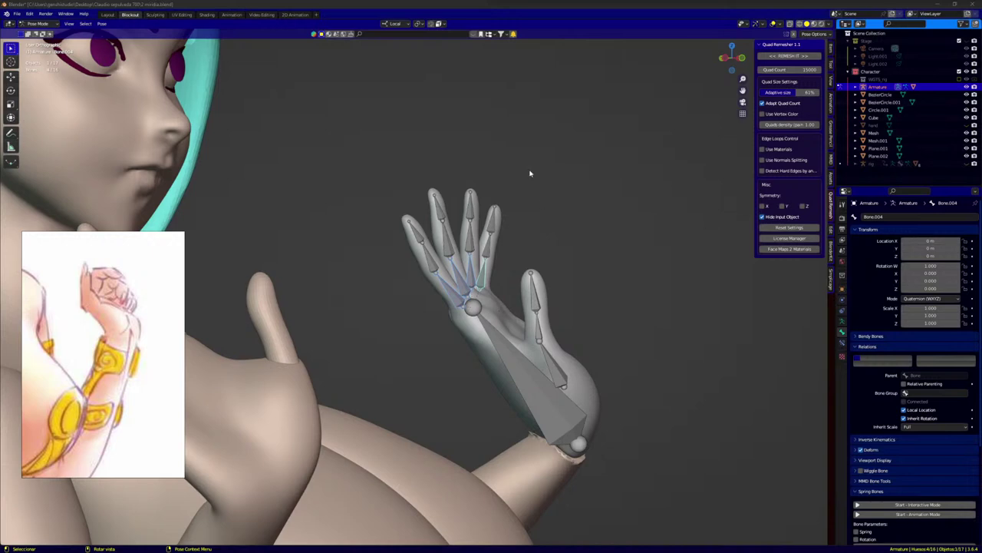
{"action": "left_click", "coordinate": [419, 24]}
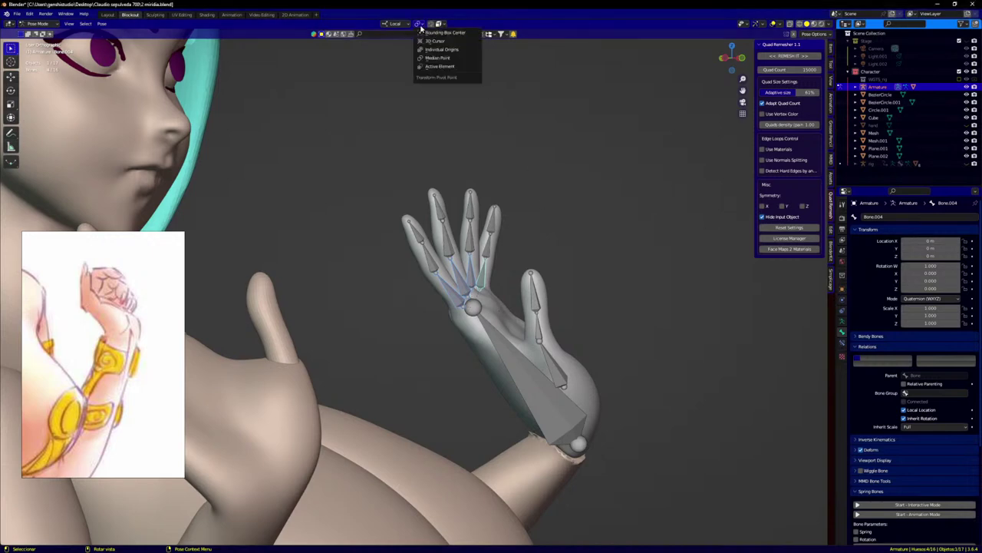
{"action": "left_click", "coordinate": [454, 56]}
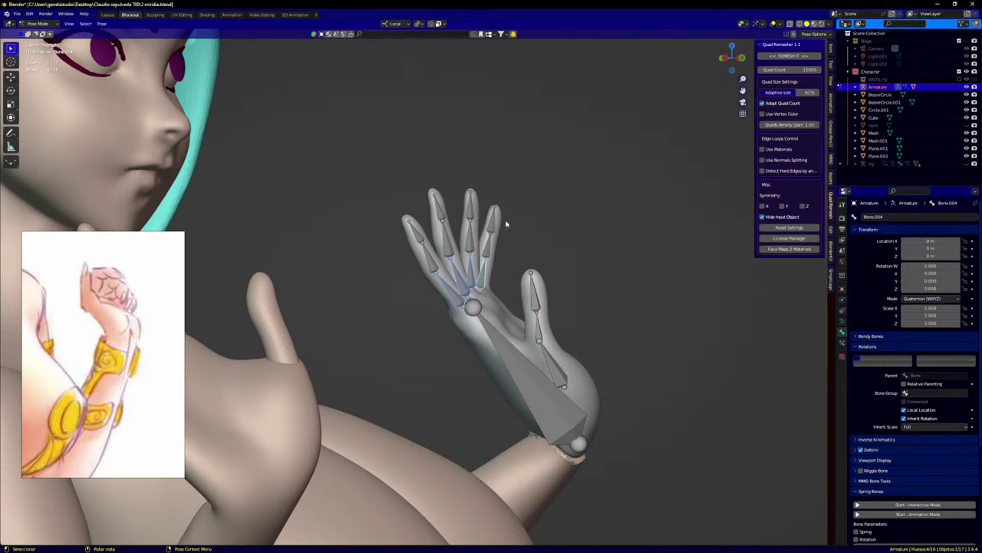
{"action": "key", "text": "r"}
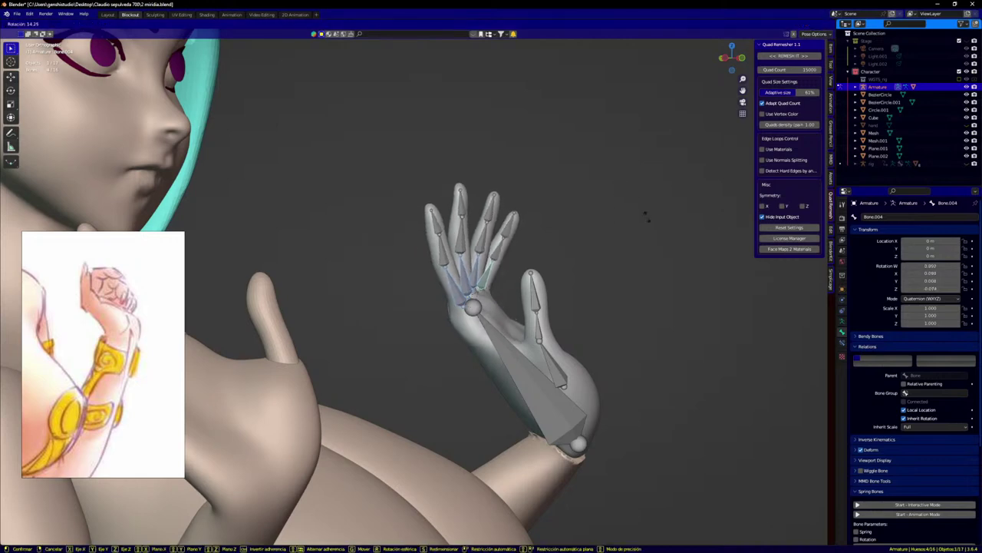
{"action": "left_click", "coordinate": [643, 227]}
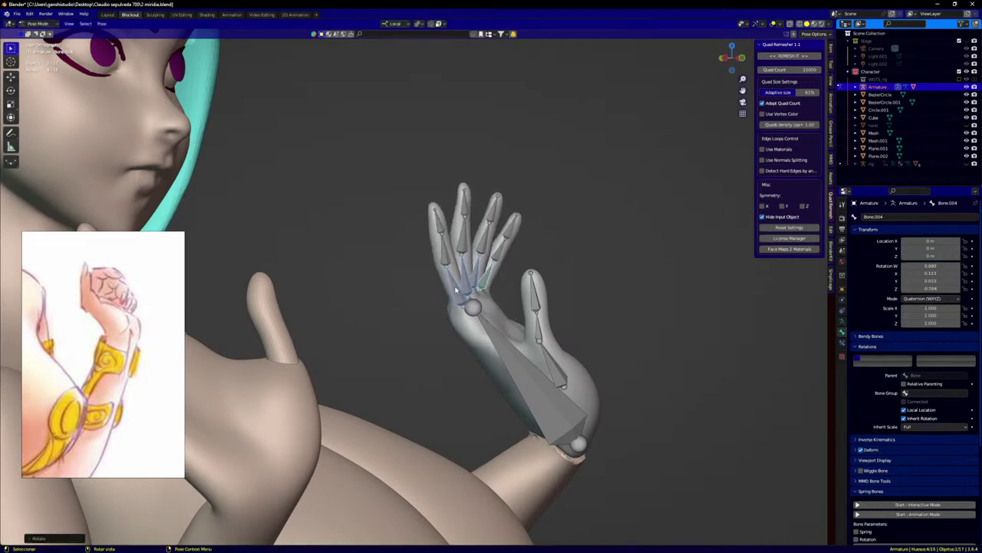
Step: Try rotating the index finger's base bone strongly toward the palm to test how the mesh deforms
{"action": "left_click", "coordinate": [455, 289]}
{"action": "key", "text": "r"}
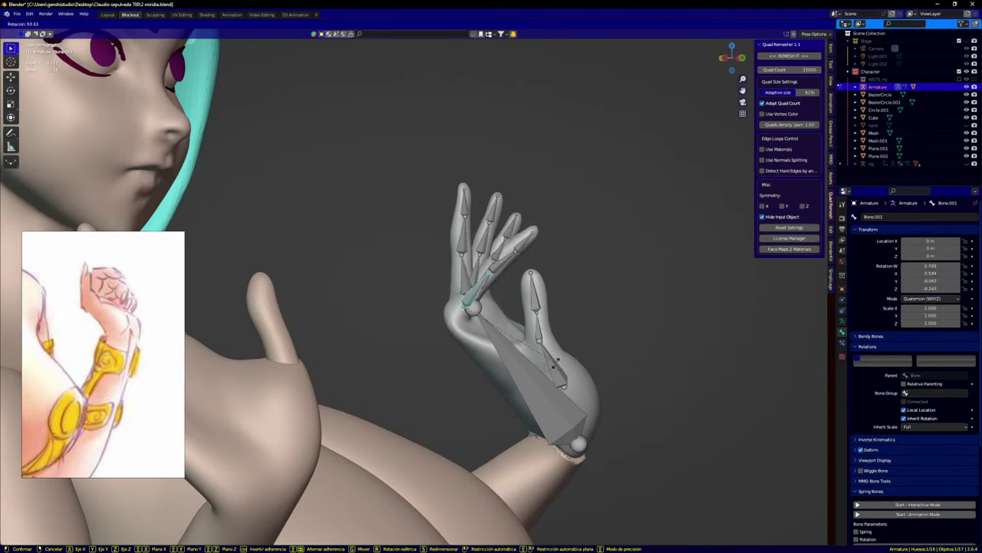
{"action": "left_click", "coordinate": [581, 327]}
Step: Leave the armature's Pose Mode, select the Retopo_hand mesh and switch it to Weight Paint mode
{"action": "middle_click_drag", "start_coordinate": [581, 327], "coordinate": [532, 354]}
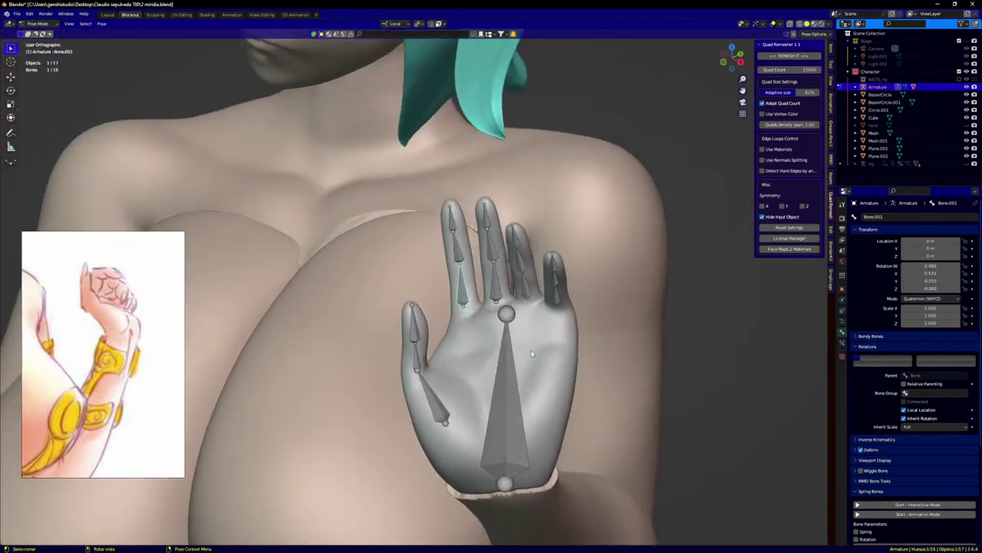
{"action": "key", "text": "ctrl+Tab"}
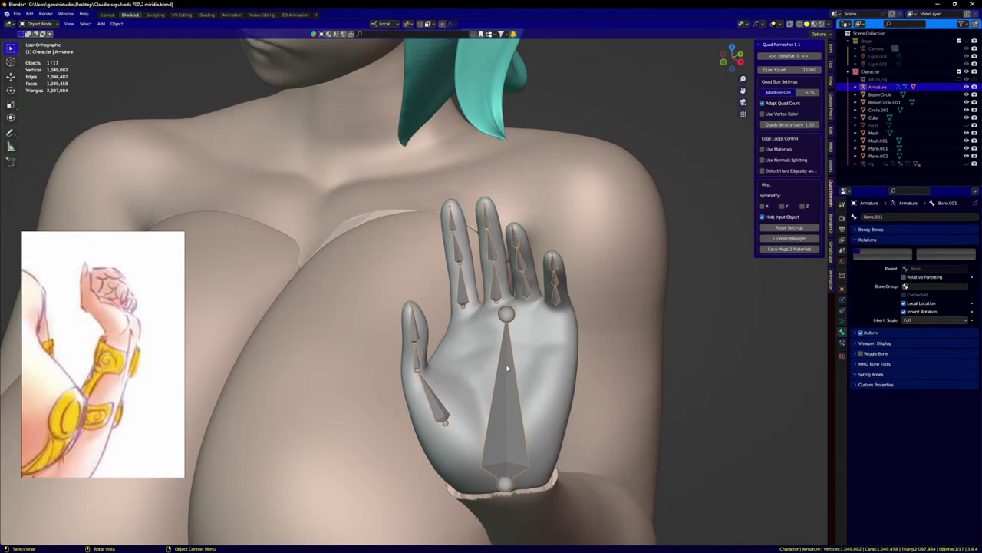
{"action": "key", "text": "ctrl+Tab"}
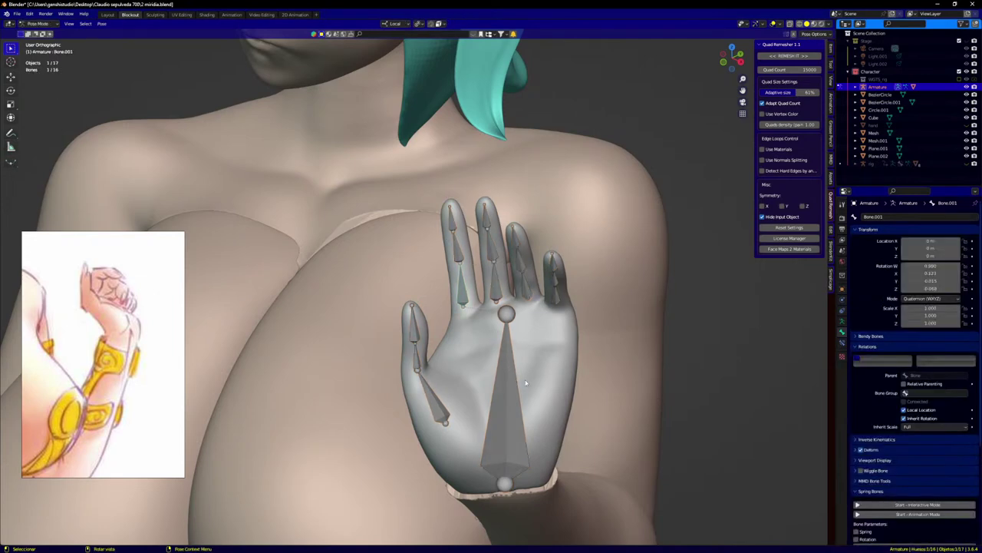
{"action": "left_click", "coordinate": [530, 365]}
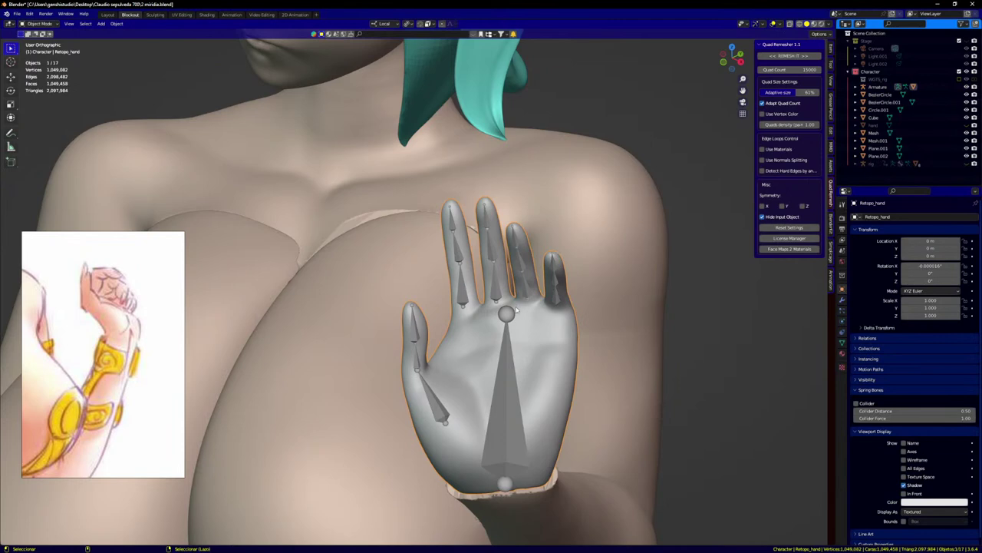
{"action": "key", "text": "ctrl+Tab"}
{"action": "scroll", "coordinate": [472, 290], "scroll_direction": "up", "scroll_amount": 3}
{"action": "middle_click_drag", "start_coordinate": [450, 326], "coordinate": [463, 372]}
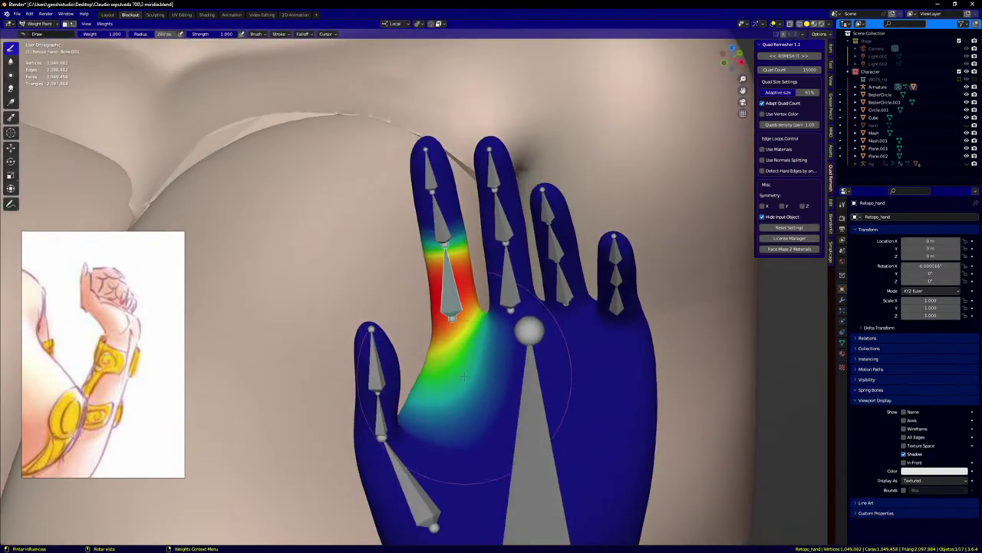
Step: Set the brush weight to 0 and erase the index base bone's influence from the palm and the web near the thumb
{"action": "scroll", "coordinate": [464, 376], "scroll_direction": "up", "scroll_amount": 1}
{"action": "right_click", "coordinate": [494, 386]}
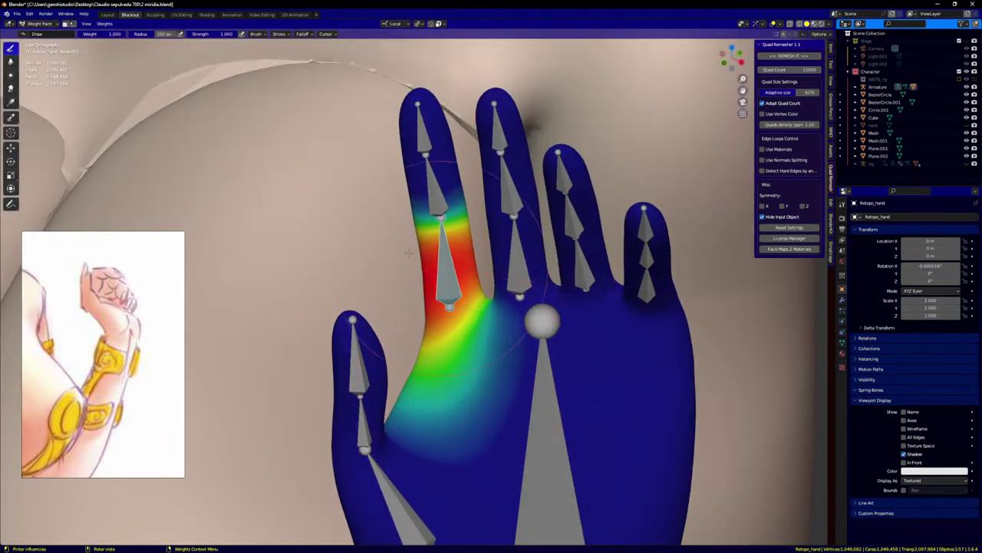
{"action": "right_click", "coordinate": [361, 269]}
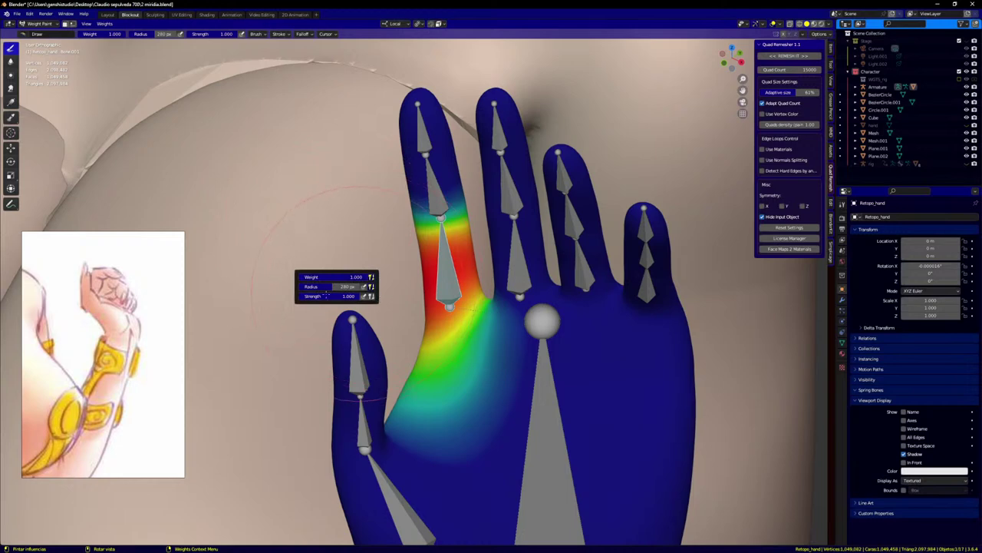
{"action": "left_click_drag", "start_coordinate": [357, 276], "coordinate": [304, 277]}
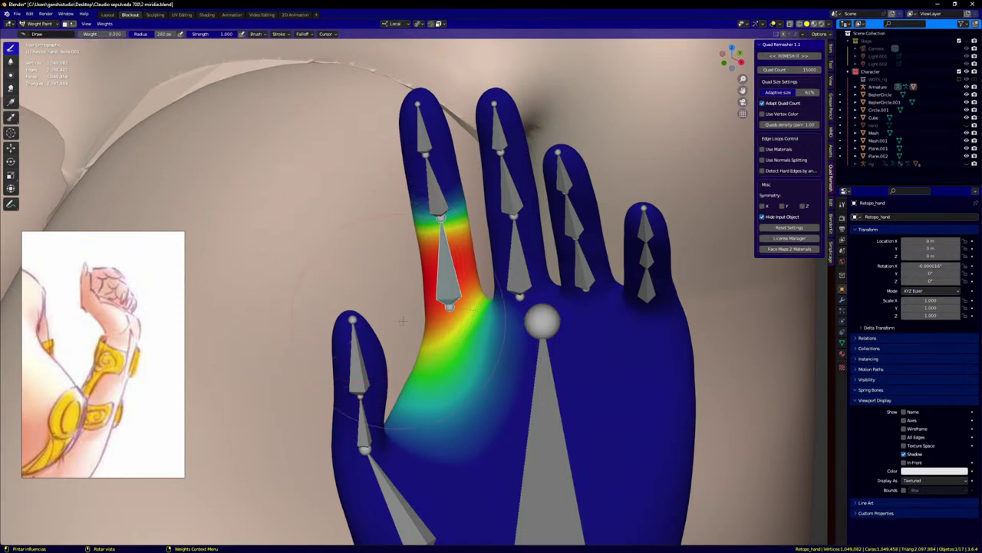
{"action": "scroll", "coordinate": [457, 382], "scroll_direction": "up", "scroll_amount": 3}
{"action": "scroll", "coordinate": [457, 382], "scroll_direction": "up", "scroll_amount": 1}
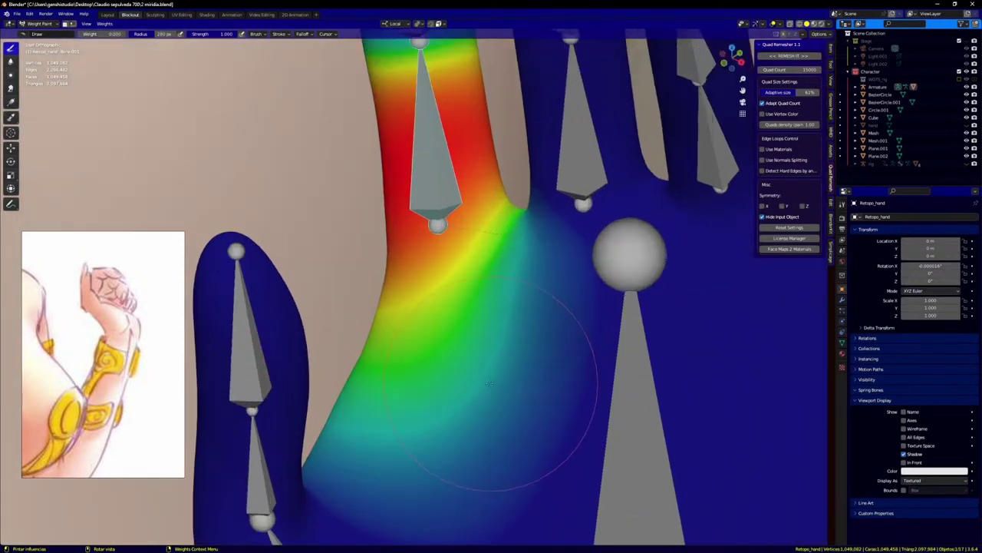
{"action": "mouse_move", "coordinate": [495, 338]}
{"action": "left_mouse_down"}
{"action": "mouse_move", "coordinate": [384, 405]}
{"action": "mouse_move", "coordinate": [533, 318]}
{"action": "mouse_move", "coordinate": [502, 450]}
{"action": "mouse_move", "coordinate": [361, 405]}
{"action": "mouse_move", "coordinate": [527, 297]}
{"action": "mouse_move", "coordinate": [384, 373]}
{"action": "mouse_move", "coordinate": [592, 296]}
{"action": "mouse_move", "coordinate": [507, 299]}
{"action": "mouse_move", "coordinate": [346, 399]}
{"action": "mouse_move", "coordinate": [399, 465]}
{"action": "mouse_move", "coordinate": [450, 417]}
{"action": "mouse_move", "coordinate": [313, 441]}
{"action": "left_mouse_up"}
{"action": "scroll", "coordinate": [461, 460], "scroll_direction": "down", "scroll_amount": 5}
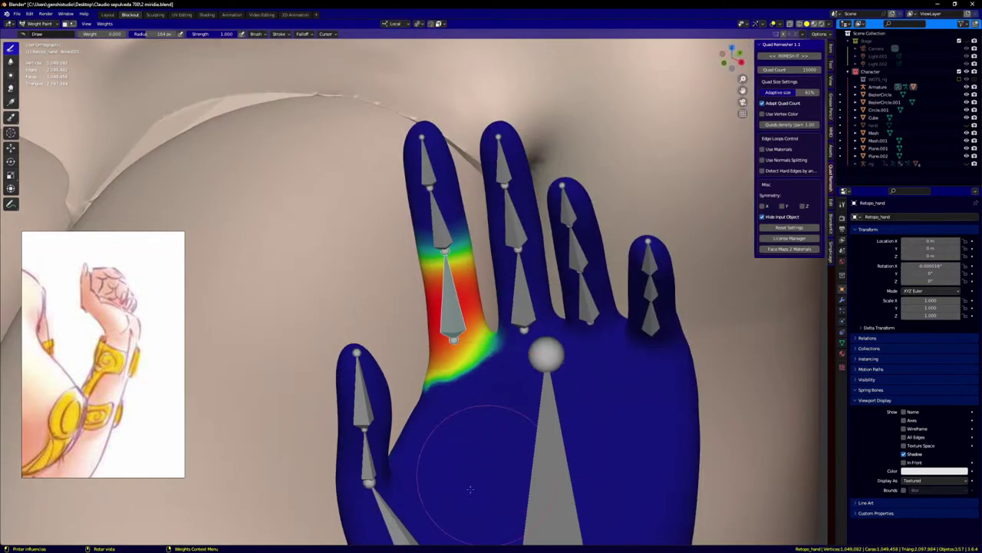
Step: Isolate the hand mesh in local view and erase the index base bone's influence from the back and thumb side of the hand
{"action": "mouse_move", "coordinate": [450, 439]}
{"action": "middle_mouse_down"}
{"action": "mouse_move", "coordinate": [545, 449]}
{"action": "mouse_move", "coordinate": [537, 430]}
{"action": "mouse_move", "coordinate": [559, 455]}
{"action": "mouse_move", "coordinate": [568, 415]}
{"action": "mouse_move", "coordinate": [439, 362]}
{"action": "middle_mouse_up"}
{"action": "key", "text": "KP_Divide"}
{"action": "scroll", "coordinate": [441, 357], "scroll_direction": "up", "scroll_amount": 3}
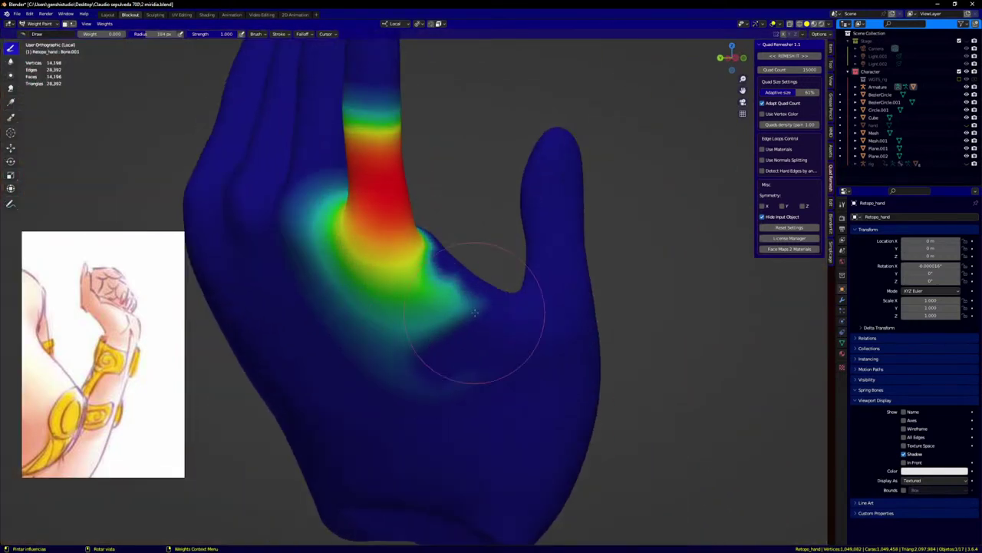
{"action": "scroll", "coordinate": [441, 306], "scroll_direction": "down", "scroll_amount": 3}
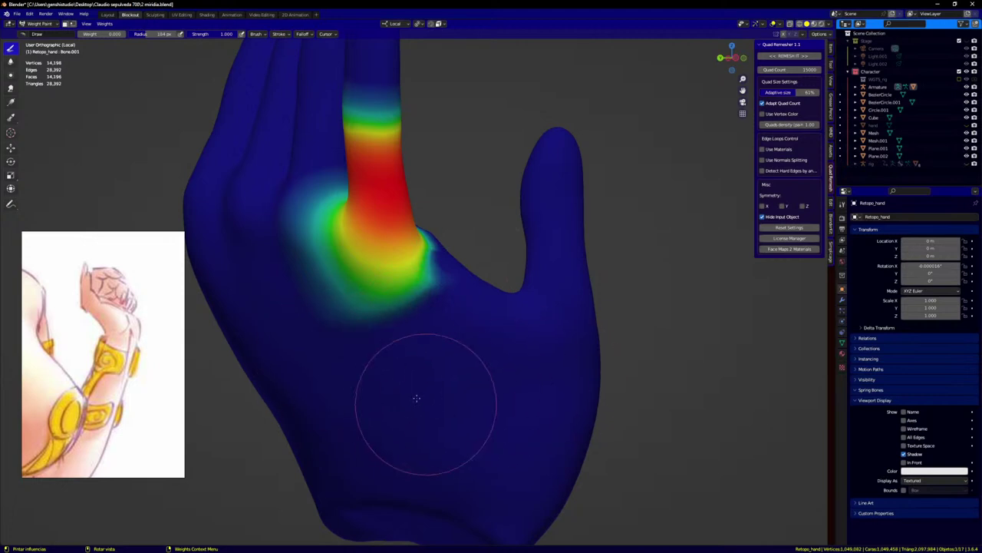
{"action": "middle_click_drag", "start_coordinate": [417, 394], "coordinate": [402, 379]}
{"action": "mouse_move", "coordinate": [264, 238]}
{"action": "left_mouse_down"}
{"action": "mouse_move", "coordinate": [263, 250]}
{"action": "mouse_move", "coordinate": [285, 197]}
{"action": "mouse_move", "coordinate": [323, 340]}
{"action": "mouse_move", "coordinate": [374, 320]}
{"action": "mouse_move", "coordinate": [347, 307]}
{"action": "mouse_move", "coordinate": [445, 311]}
{"action": "mouse_move", "coordinate": [278, 247]}
{"action": "mouse_move", "coordinate": [300, 220]}
{"action": "mouse_move", "coordinate": [427, 307]}
{"action": "left_mouse_up"}
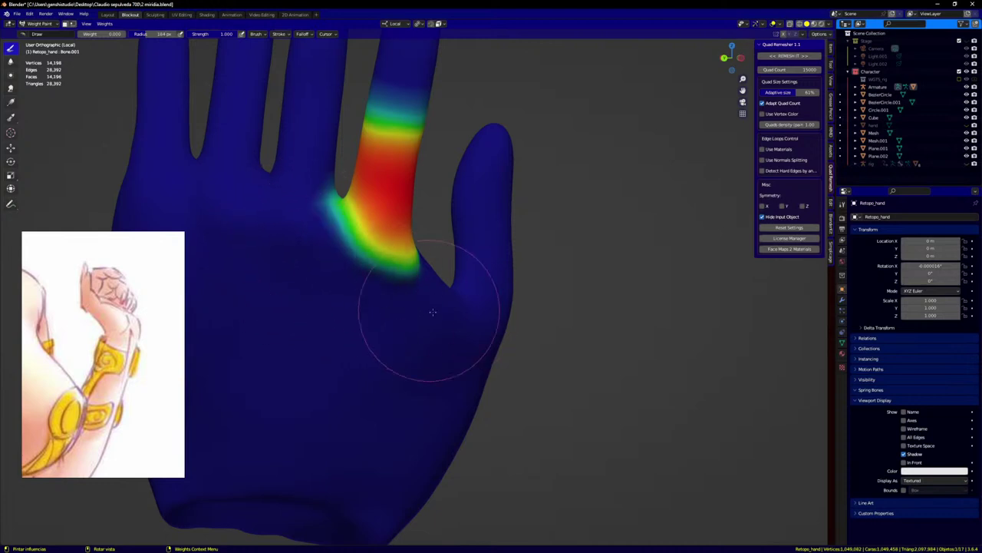
{"action": "mouse_move", "coordinate": [427, 307]}
{"action": "middle_mouse_down"}
{"action": "mouse_move", "coordinate": [328, 307]}
{"action": "mouse_move", "coordinate": [384, 324]}
{"action": "middle_mouse_up"}
{"action": "scroll", "coordinate": [476, 276], "scroll_direction": "up", "scroll_amount": 2}
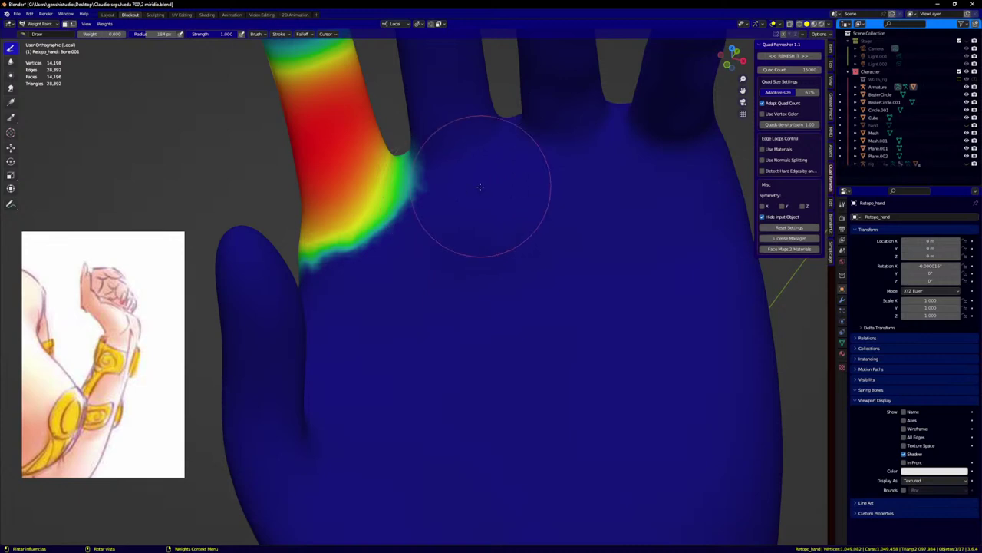
Step: Reduce the brush radius to about 106 px and clean up the weight edge around the index finger's base on all sides
{"action": "key", "text": "f"}
{"action": "left_click", "coordinate": [432, 165]}
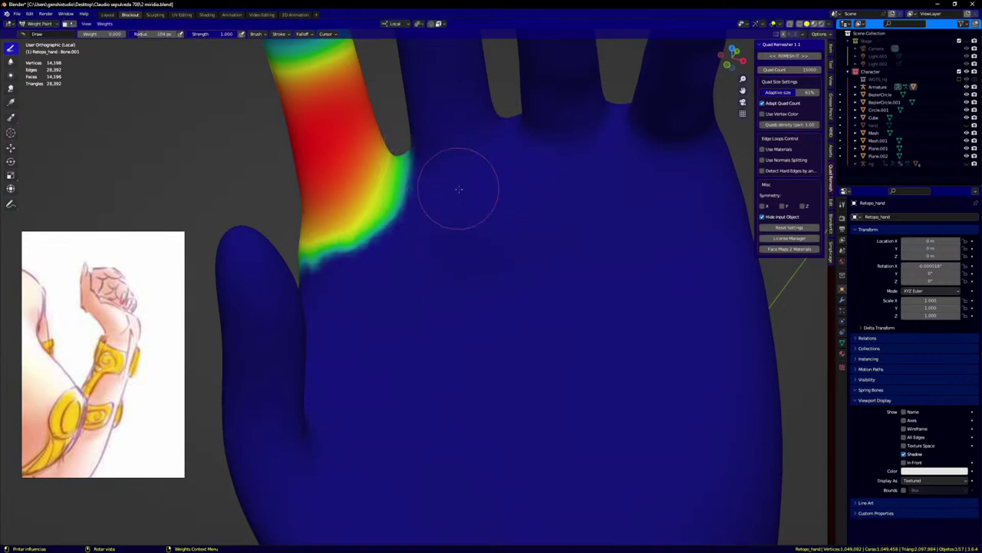
{"action": "mouse_move", "coordinate": [456, 191]}
{"action": "middle_mouse_down"}
{"action": "mouse_move", "coordinate": [478, 164]}
{"action": "mouse_move", "coordinate": [646, 163]}
{"action": "mouse_move", "coordinate": [361, 231]}
{"action": "mouse_move", "coordinate": [399, 263]}
{"action": "middle_mouse_up"}
{"action": "scroll", "coordinate": [450, 154], "scroll_direction": "down", "scroll_amount": 3}
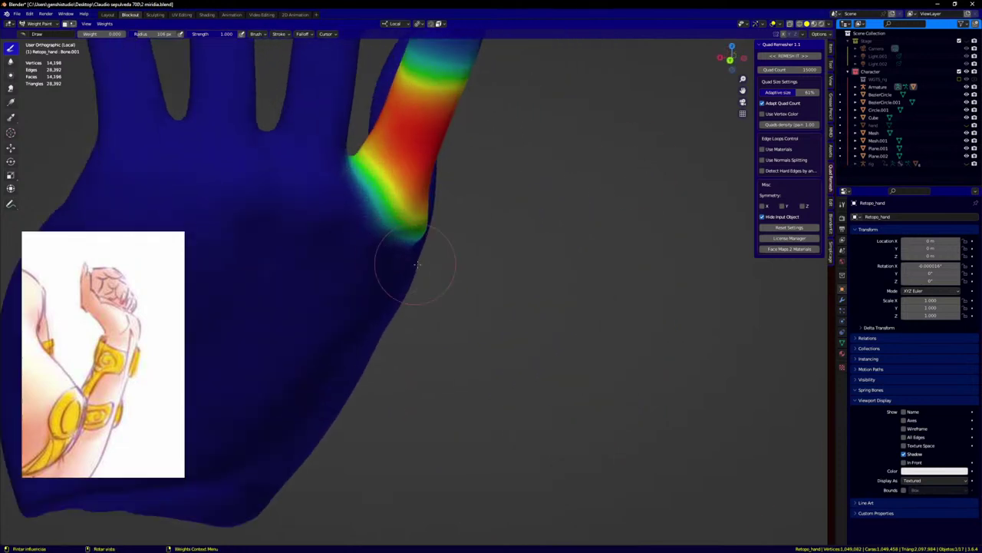
{"action": "middle_click_drag", "start_coordinate": [261, 296], "coordinate": [379, 281]}
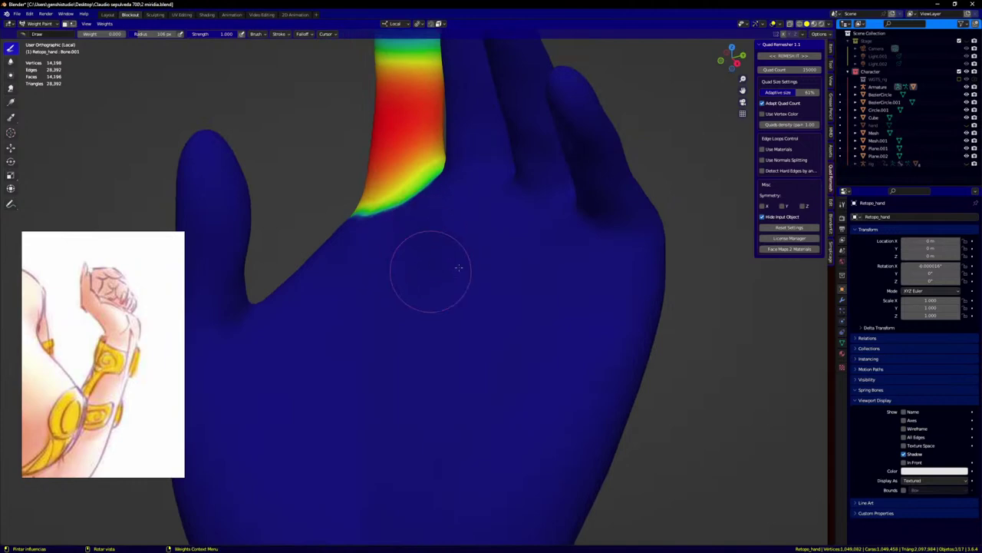
{"action": "scroll", "coordinate": [447, 281], "scroll_direction": "down", "scroll_amount": 5}
{"action": "key", "text": "KP_1"}
{"action": "middle_click_drag", "start_coordinate": [460, 280], "coordinate": [471, 263]}
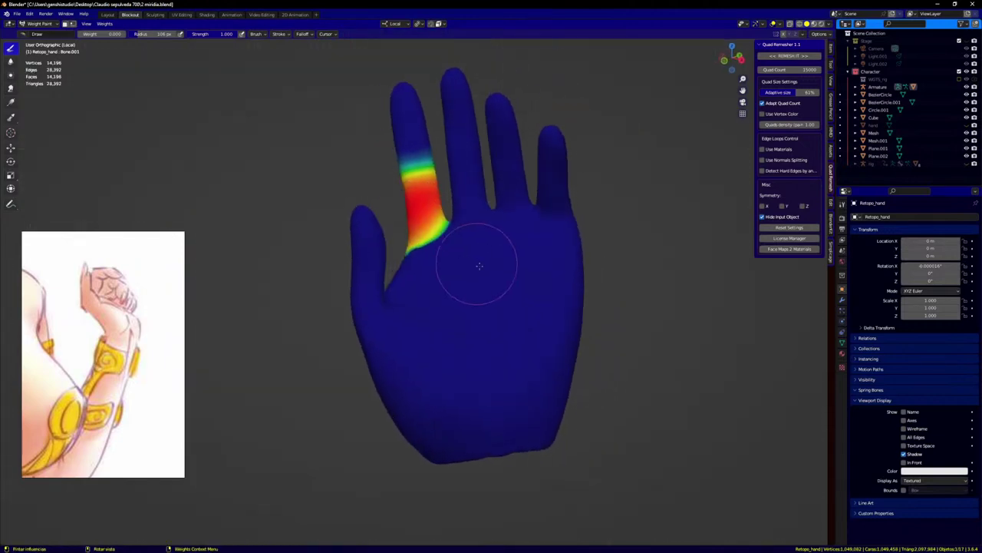
Step: Leave local view, select the middle finger's base bone and erase its influence from the palm and the index finger's base
{"action": "key", "text": "KP_Divide"}
{"action": "middle_click_drag", "start_coordinate": [514, 314], "coordinate": [416, 343]}
{"action": "left_click", "coordinate": [501, 210], "text": "ctrl"}
{"action": "middle_click_drag", "start_coordinate": [504, 222], "coordinate": [484, 182]}
{"action": "mouse_move", "coordinate": [526, 310]}
{"action": "left_mouse_down"}
{"action": "mouse_move", "coordinate": [404, 315]}
{"action": "mouse_move", "coordinate": [426, 284]}
{"action": "mouse_move", "coordinate": [445, 322]}
{"action": "mouse_move", "coordinate": [580, 261]}
{"action": "mouse_move", "coordinate": [587, 215]}
{"action": "mouse_move", "coordinate": [473, 328]}
{"action": "left_mouse_up"}
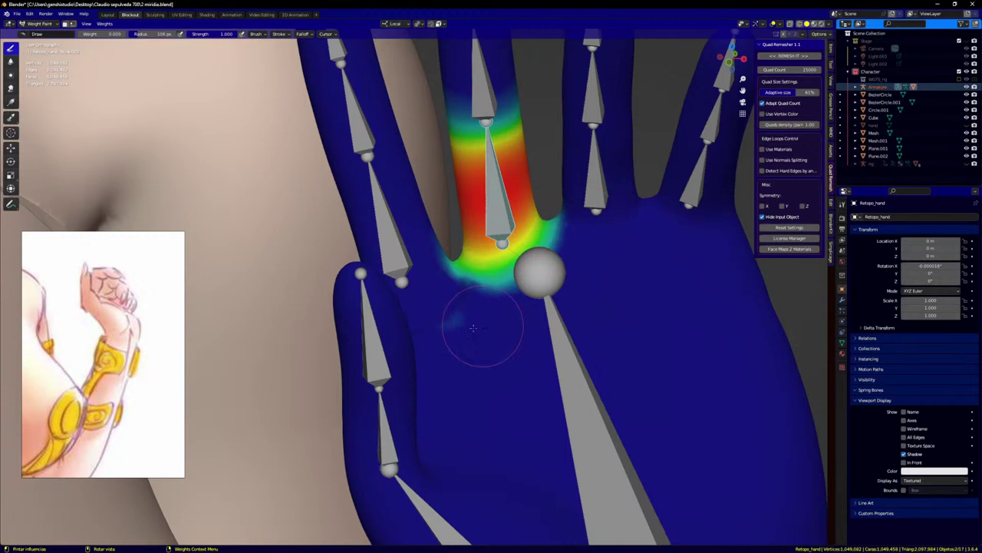
{"action": "mouse_move", "coordinate": [445, 291]}
{"action": "left_mouse_down"}
{"action": "mouse_move", "coordinate": [506, 286]}
{"action": "mouse_move", "coordinate": [566, 231]}
{"action": "mouse_move", "coordinate": [582, 249]}
{"action": "mouse_move", "coordinate": [568, 224]}
{"action": "mouse_move", "coordinate": [492, 298]}
{"action": "left_mouse_up"}
{"action": "middle_click_drag", "start_coordinate": [427, 277], "coordinate": [376, 287]}
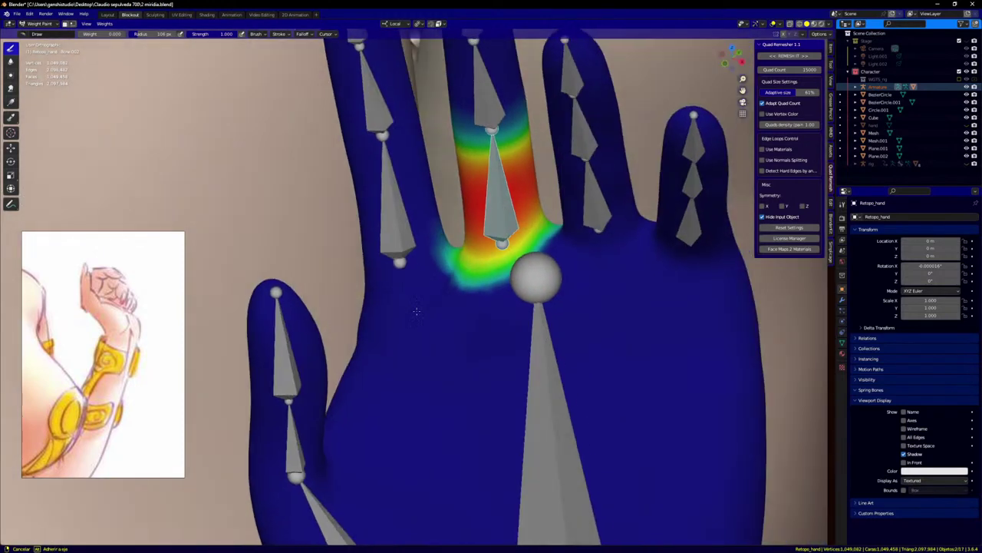
{"action": "scroll", "coordinate": [436, 229], "scroll_direction": "up", "scroll_amount": 1}
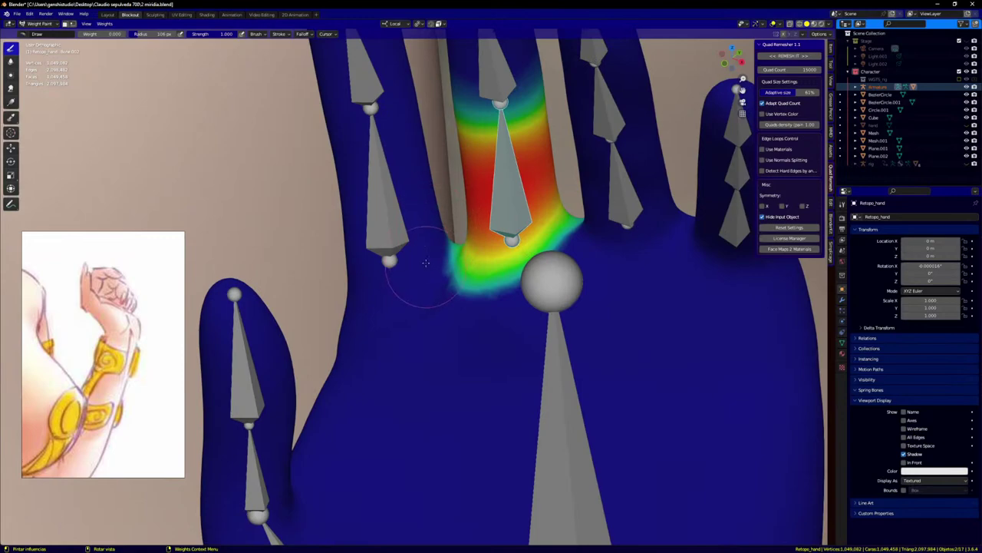
Step: Erase the middle finger base bone's influence from the back of the hand near the index knuckle
{"action": "middle_click_drag", "start_coordinate": [426, 263], "coordinate": [419, 283]}
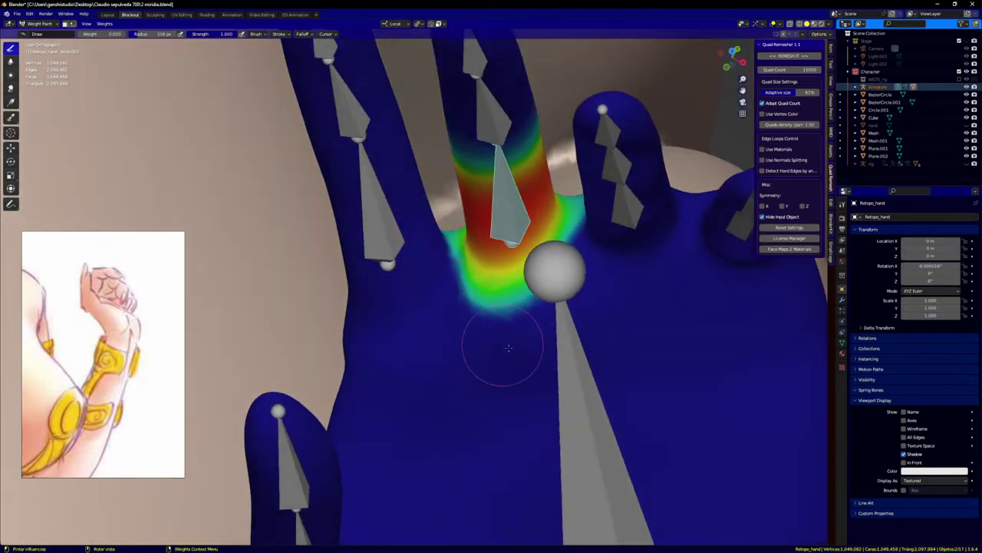
{"action": "middle_click_drag", "start_coordinate": [508, 348], "coordinate": [677, 296]}
{"action": "mouse_move", "coordinate": [588, 261]}
{"action": "left_mouse_down"}
{"action": "mouse_move", "coordinate": [580, 330]}
{"action": "mouse_move", "coordinate": [553, 359]}
{"action": "mouse_move", "coordinate": [581, 367]}
{"action": "mouse_move", "coordinate": [414, 249]}
{"action": "mouse_move", "coordinate": [434, 221]}
{"action": "mouse_move", "coordinate": [507, 371]}
{"action": "mouse_move", "coordinate": [504, 324]}
{"action": "mouse_move", "coordinate": [431, 263]}
{"action": "mouse_move", "coordinate": [574, 297]}
{"action": "left_mouse_up"}
{"action": "middle_click_drag", "start_coordinate": [574, 296], "coordinate": [610, 261]}
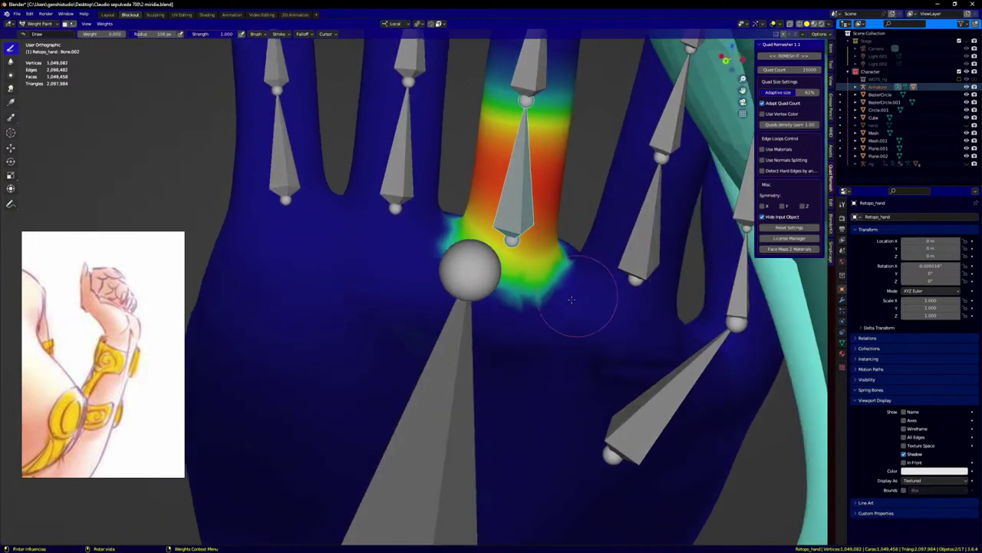
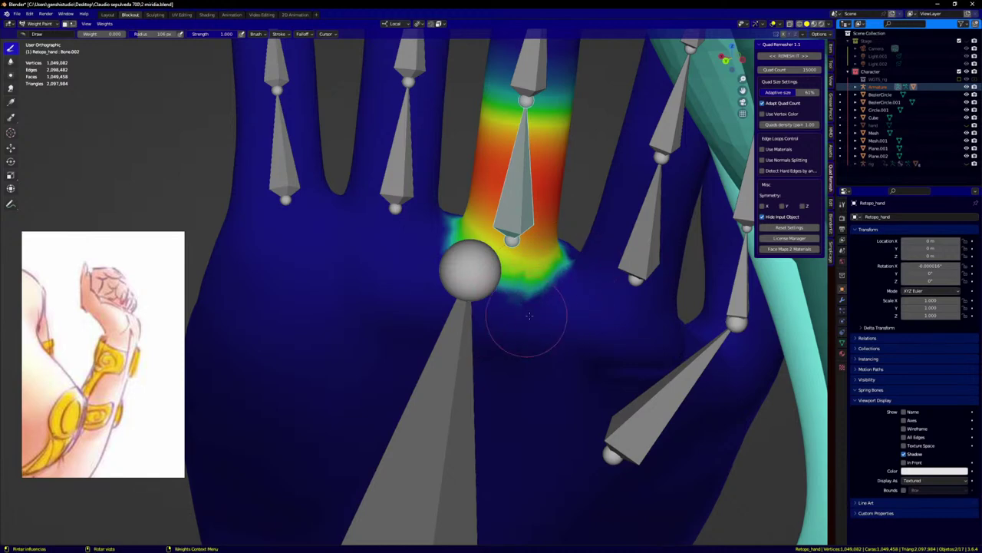
Step: Select the ring finger's base bone and erase its influence from the palm, the neighbouring finger bases and the back of the hand
{"action": "scroll", "coordinate": [530, 316], "scroll_direction": "down", "scroll_amount": 3}
{"action": "mouse_move", "coordinate": [529, 316]}
{"action": "middle_mouse_down"}
{"action": "mouse_move", "coordinate": [385, 293]}
{"action": "mouse_move", "coordinate": [390, 310]}
{"action": "middle_mouse_up"}
{"action": "mouse_move", "coordinate": [578, 263]}
{"action": "middle_mouse_down"}
{"action": "mouse_move", "coordinate": [581, 247]}
{"action": "mouse_move", "coordinate": [675, 299]}
{"action": "middle_mouse_up"}
{"action": "left_click", "coordinate": [591, 231], "text": "ctrl"}
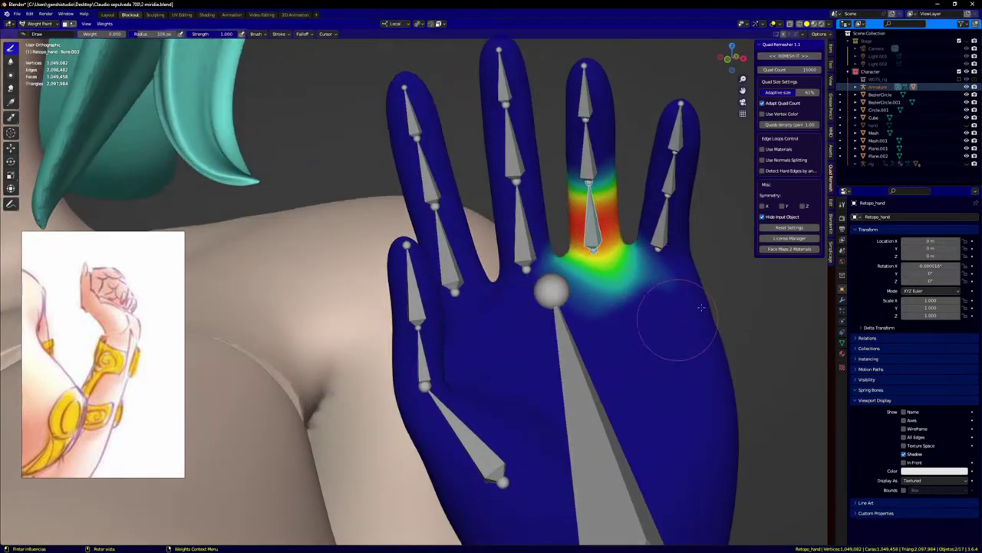
{"action": "mouse_move", "coordinate": [669, 291]}
{"action": "left_mouse_down"}
{"action": "mouse_move", "coordinate": [648, 280]}
{"action": "mouse_move", "coordinate": [522, 294]}
{"action": "left_mouse_up"}
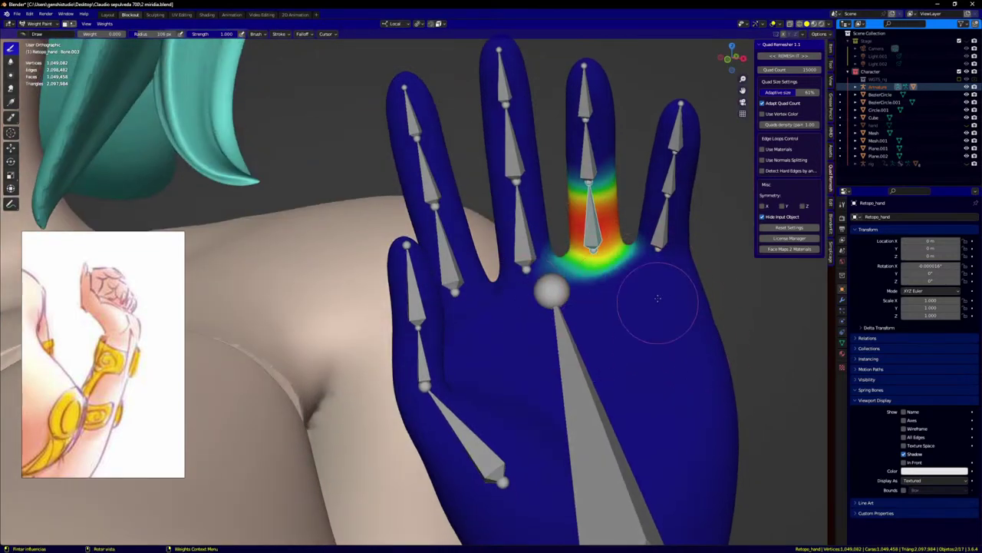
{"action": "left_click_drag", "start_coordinate": [661, 240], "coordinate": [574, 298]}
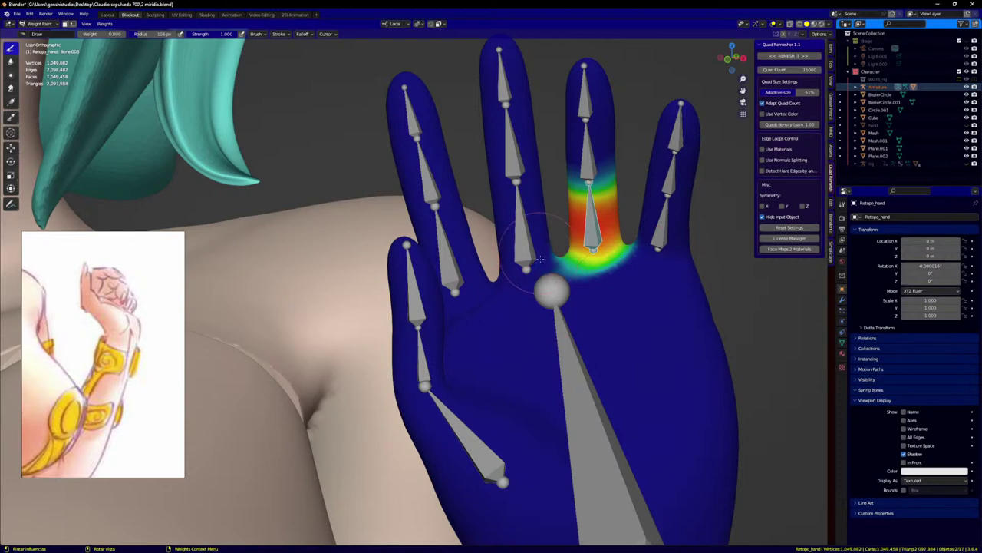
{"action": "left_click_drag", "start_coordinate": [541, 258], "coordinate": [620, 288]}
{"action": "mouse_move", "coordinate": [618, 307]}
{"action": "middle_mouse_down"}
{"action": "mouse_move", "coordinate": [658, 316]}
{"action": "mouse_move", "coordinate": [667, 307]}
{"action": "middle_mouse_up"}
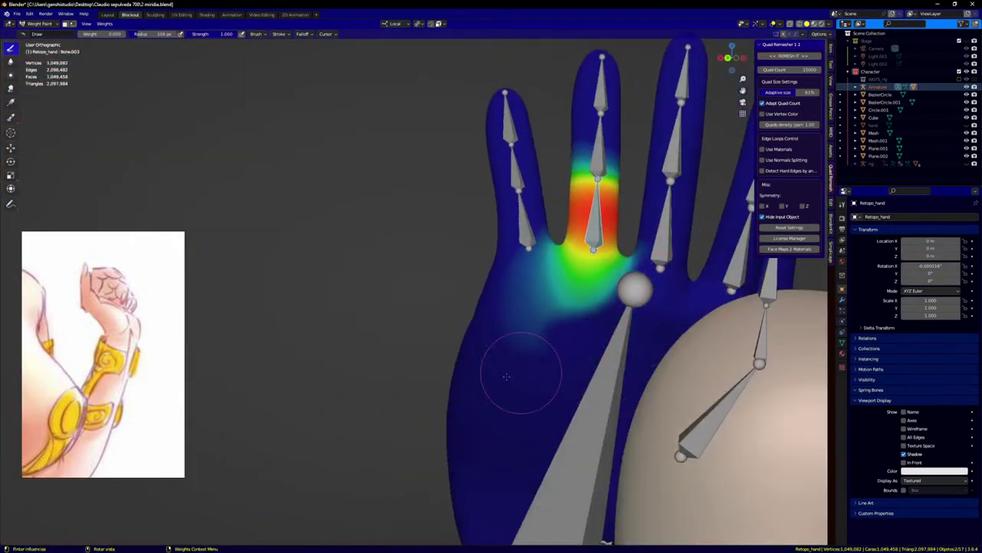
{"action": "mouse_move", "coordinate": [507, 376]}
{"action": "left_mouse_down"}
{"action": "mouse_move", "coordinate": [509, 299]}
{"action": "mouse_move", "coordinate": [599, 272]}
{"action": "mouse_move", "coordinate": [568, 300]}
{"action": "mouse_move", "coordinate": [530, 284]}
{"action": "mouse_move", "coordinate": [591, 280]}
{"action": "mouse_move", "coordinate": [517, 237]}
{"action": "mouse_move", "coordinate": [537, 255]}
{"action": "mouse_move", "coordinate": [495, 347]}
{"action": "left_mouse_up"}
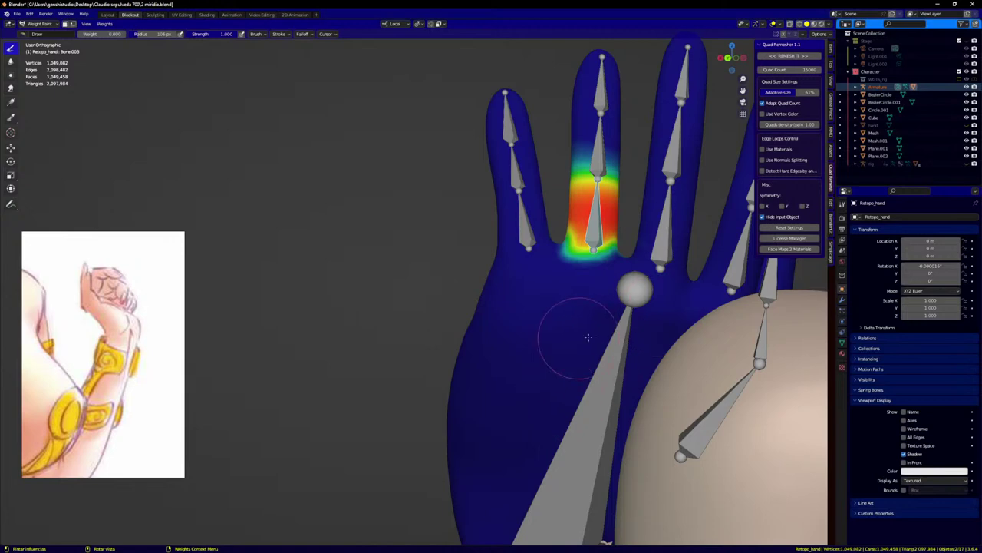
Step: Try rotating the ring finger's base bone and the palm bone to test how the hand mesh deforms
{"action": "middle_click_drag", "start_coordinate": [589, 337], "coordinate": [664, 314]}
{"action": "key", "text": "r"}
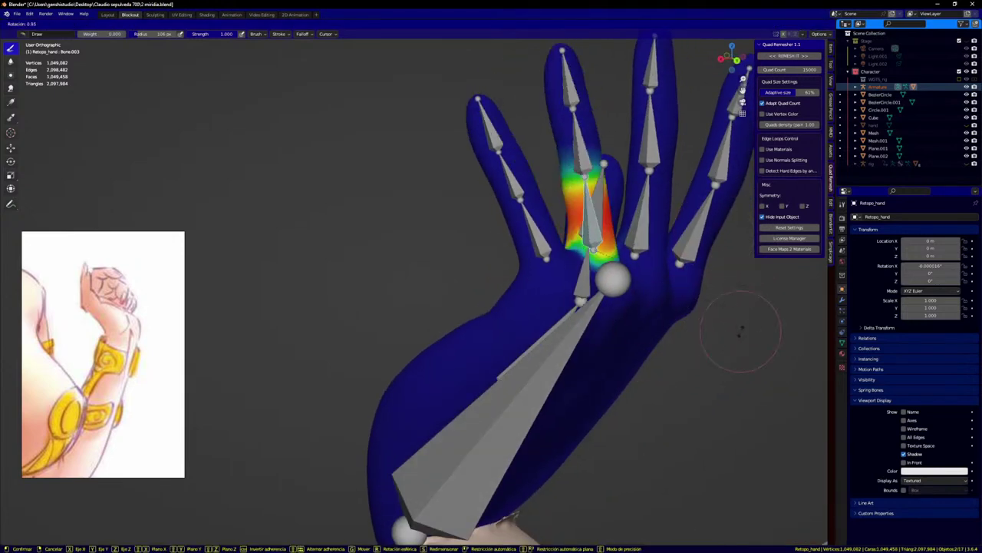
{"action": "right_click", "coordinate": [678, 362]}
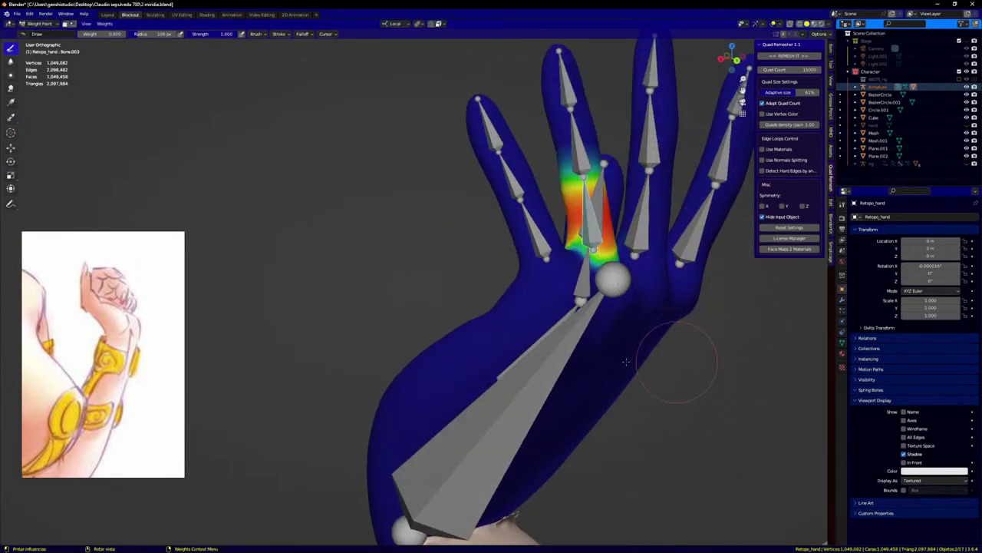
{"action": "left_click", "coordinate": [505, 413], "text": "ctrl"}
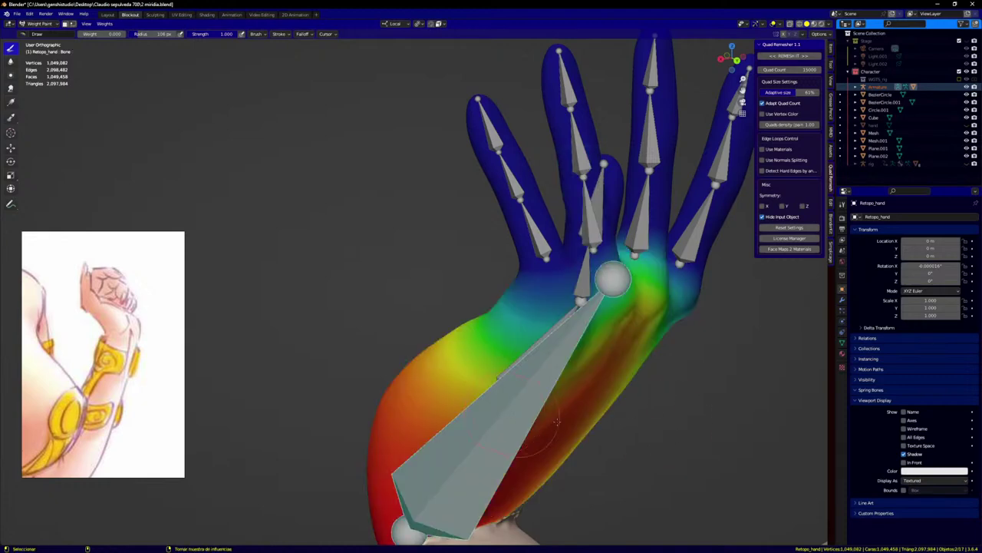
{"action": "key", "text": "r"}
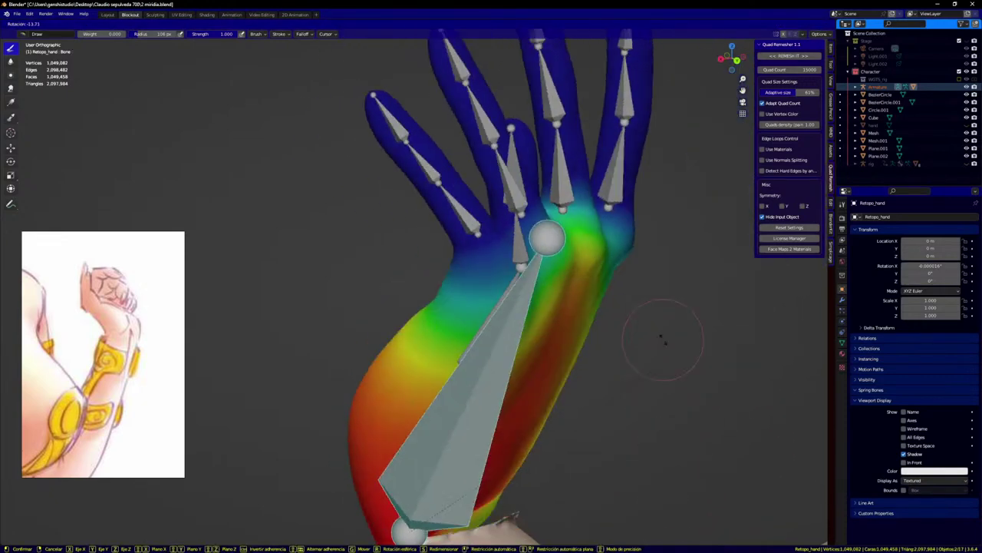
{"action": "right_click", "coordinate": [591, 220]}
Step: Select the little finger's base bone and erase its influence from the back of the hand
{"action": "left_click", "coordinate": [531, 223], "text": "ctrl"}
{"action": "middle_click_drag", "start_coordinate": [531, 223], "coordinate": [553, 230]}
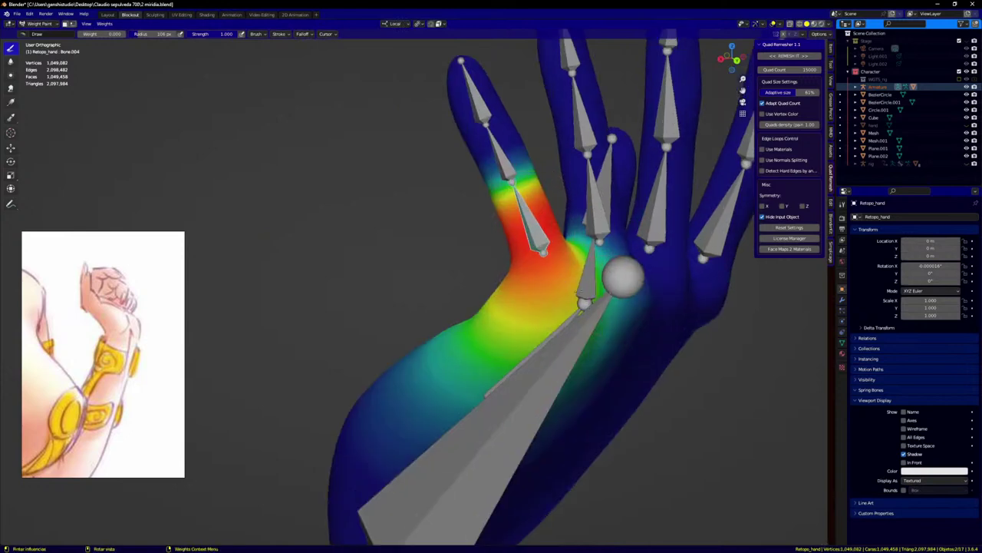
{"action": "left_click_drag", "start_coordinate": [642, 307], "coordinate": [565, 416]}
{"action": "middle_click_drag", "start_coordinate": [566, 417], "coordinate": [566, 391]}
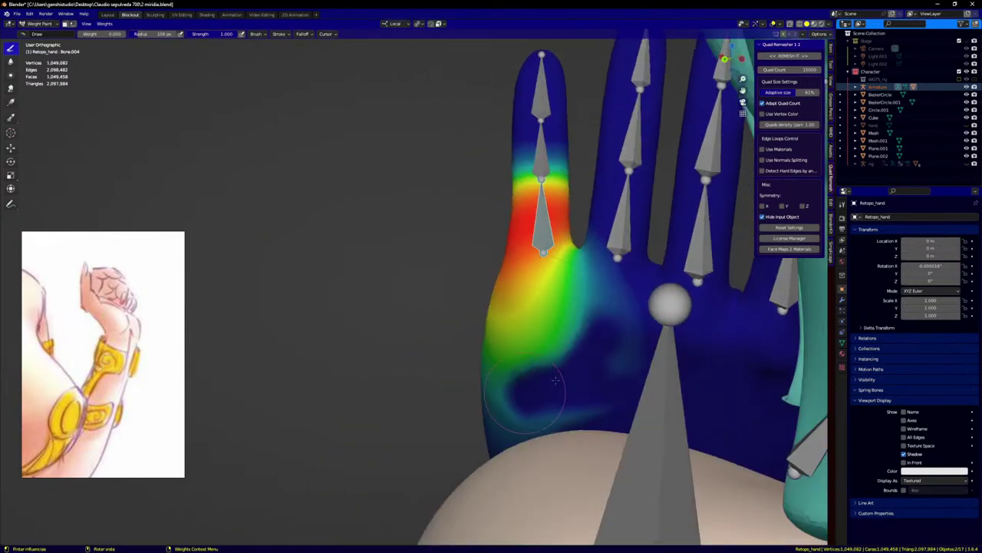
{"action": "mouse_move", "coordinate": [617, 321]}
{"action": "left_mouse_down"}
{"action": "mouse_move", "coordinate": [598, 278]}
{"action": "mouse_move", "coordinate": [529, 322]}
{"action": "mouse_move", "coordinate": [571, 290]}
{"action": "mouse_move", "coordinate": [543, 285]}
{"action": "mouse_move", "coordinate": [591, 326]}
{"action": "mouse_move", "coordinate": [583, 388]}
{"action": "mouse_move", "coordinate": [528, 430]}
{"action": "left_mouse_up"}
Step: Erase the little finger base bone's influence along the outer edge of the hand and next to the ring knuckle
{"action": "middle_click_drag", "start_coordinate": [494, 394], "coordinate": [442, 426]}
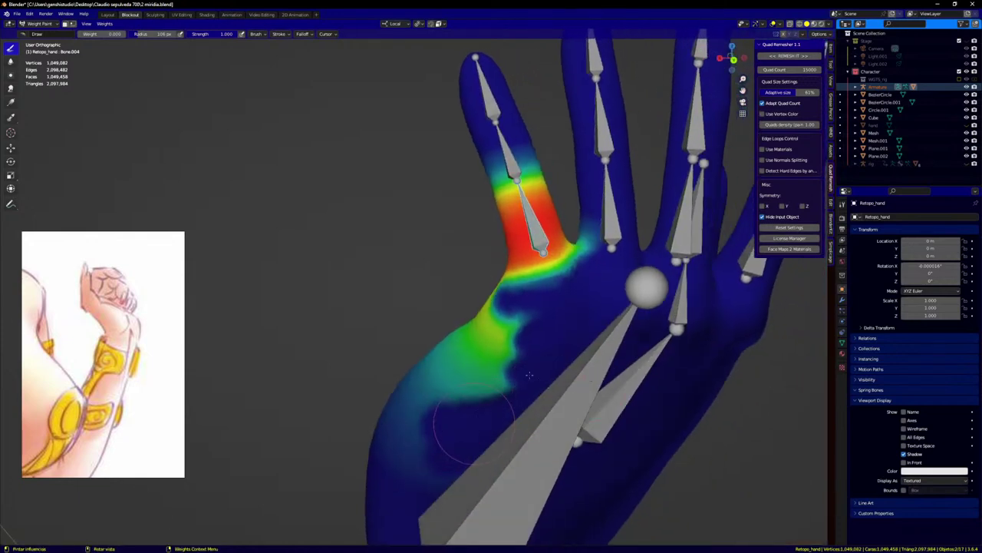
{"action": "mouse_move", "coordinate": [500, 314]}
{"action": "left_mouse_down"}
{"action": "mouse_move", "coordinate": [438, 288]}
{"action": "mouse_move", "coordinate": [418, 430]}
{"action": "mouse_move", "coordinate": [397, 384]}
{"action": "mouse_move", "coordinate": [434, 376]}
{"action": "left_mouse_up"}
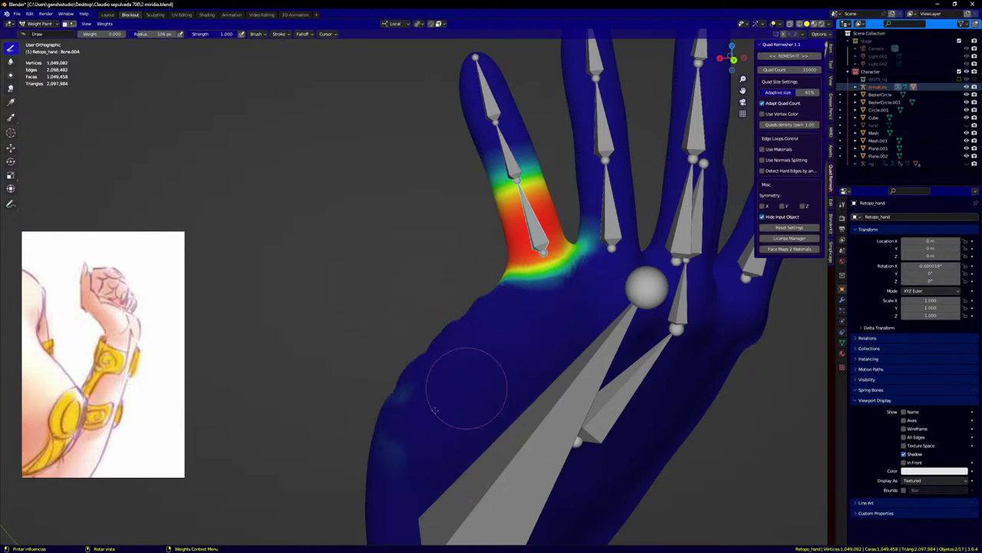
{"action": "left_click_drag", "start_coordinate": [434, 411], "coordinate": [412, 424]}
{"action": "middle_click_drag", "start_coordinate": [394, 469], "coordinate": [584, 250]}
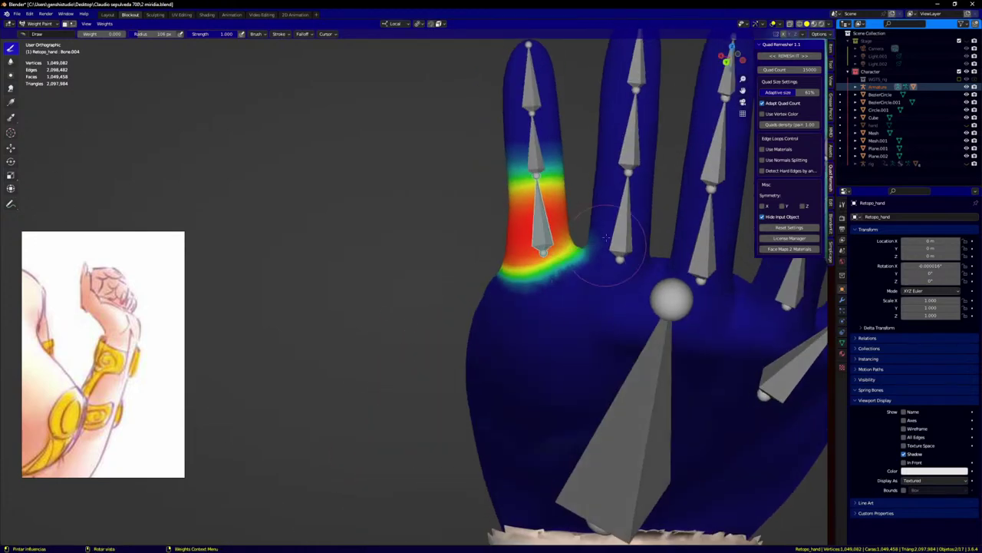
{"action": "left_click_drag", "start_coordinate": [566, 278], "coordinate": [471, 314]}
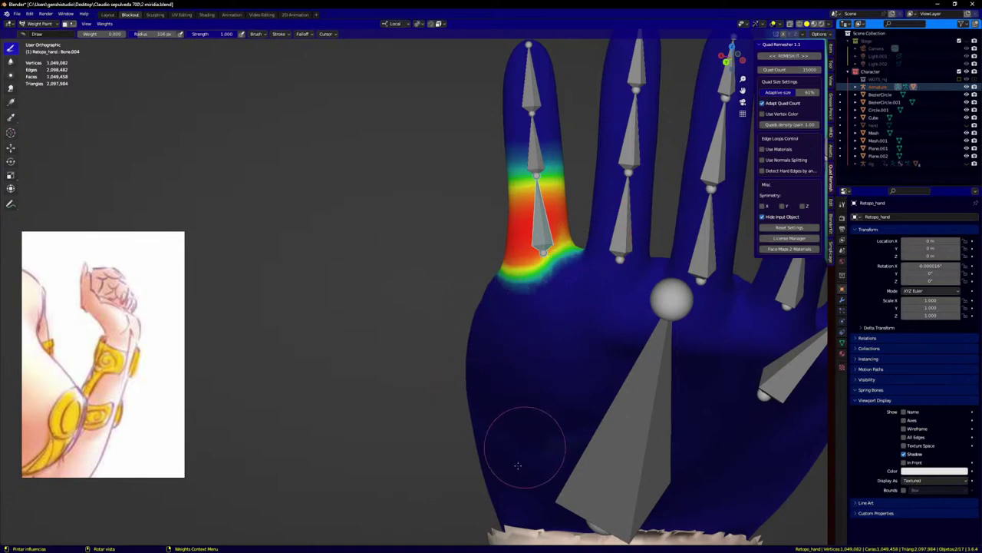
Step: Enlarge the brush radius to about 160 px and erase the little finger base bone's influence from the palm up to the finger's base
{"action": "middle_click_drag", "start_coordinate": [524, 478], "coordinate": [585, 362]}
{"action": "left_click_drag", "start_coordinate": [585, 361], "coordinate": [468, 443]}
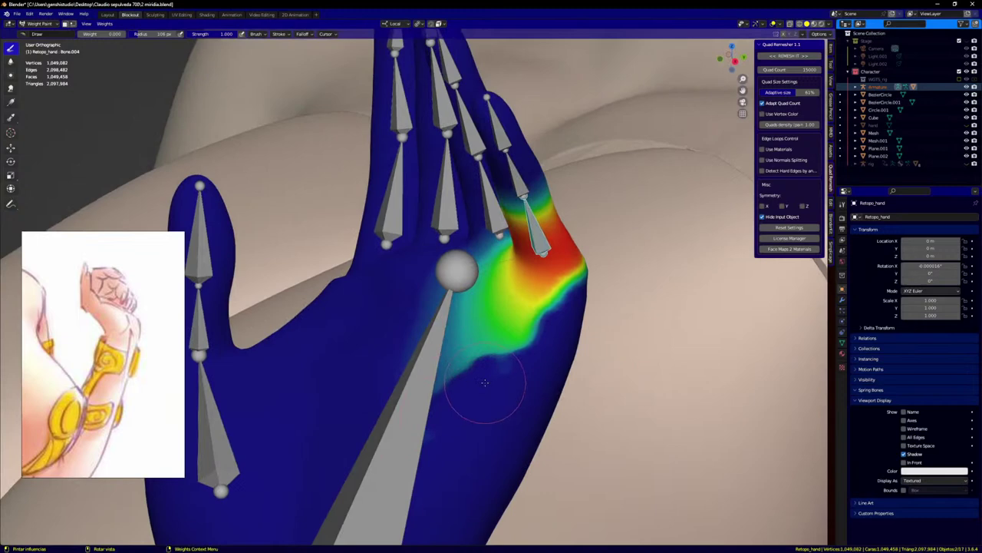
{"action": "middle_click_drag", "start_coordinate": [498, 398], "coordinate": [535, 350]}
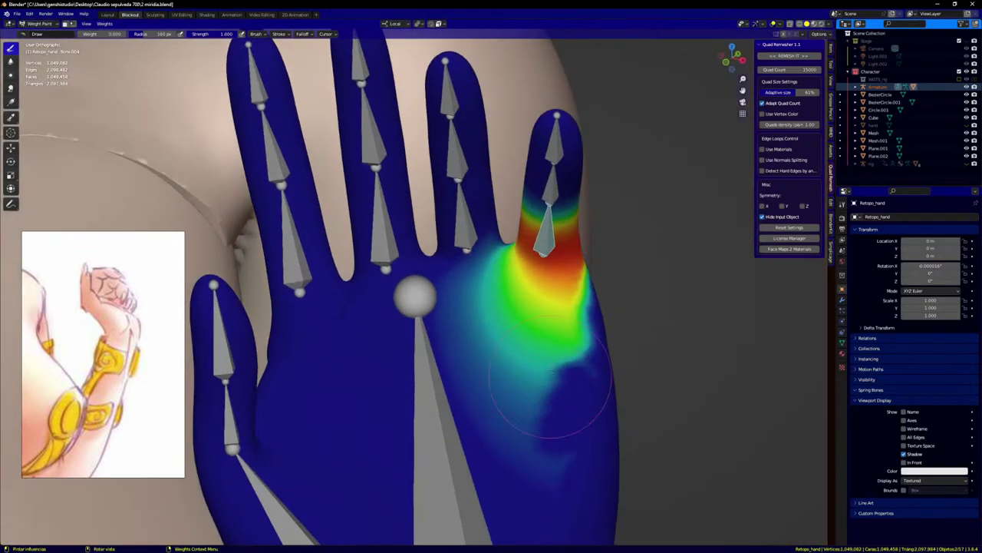
{"action": "mouse_move", "coordinate": [585, 335]}
{"action": "left_mouse_down"}
{"action": "mouse_move", "coordinate": [515, 340]}
{"action": "mouse_move", "coordinate": [538, 416]}
{"action": "mouse_move", "coordinate": [464, 265]}
{"action": "mouse_move", "coordinate": [470, 247]}
{"action": "left_mouse_up"}
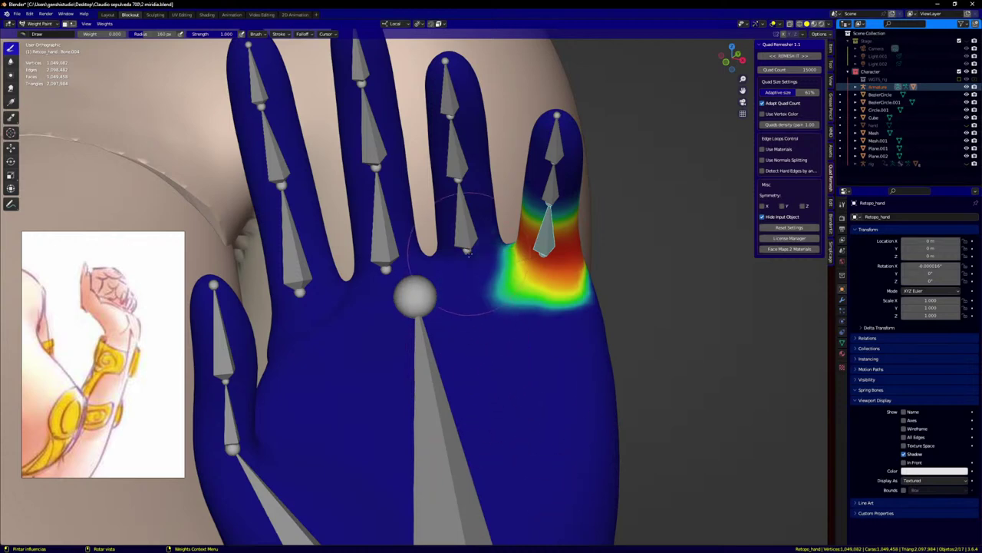
{"action": "mouse_move", "coordinate": [477, 317]}
{"action": "middle_mouse_down"}
{"action": "mouse_move", "coordinate": [513, 334]}
{"action": "mouse_move", "coordinate": [519, 315]}
{"action": "middle_mouse_up"}
{"action": "scroll", "coordinate": [520, 312], "scroll_direction": "up", "scroll_amount": 1}
{"action": "mouse_move", "coordinate": [520, 311]}
{"action": "left_mouse_down"}
{"action": "mouse_move", "coordinate": [579, 306]}
{"action": "mouse_move", "coordinate": [581, 297]}
{"action": "mouse_move", "coordinate": [478, 286]}
{"action": "mouse_move", "coordinate": [615, 298]}
{"action": "mouse_move", "coordinate": [502, 292]}
{"action": "left_mouse_up"}
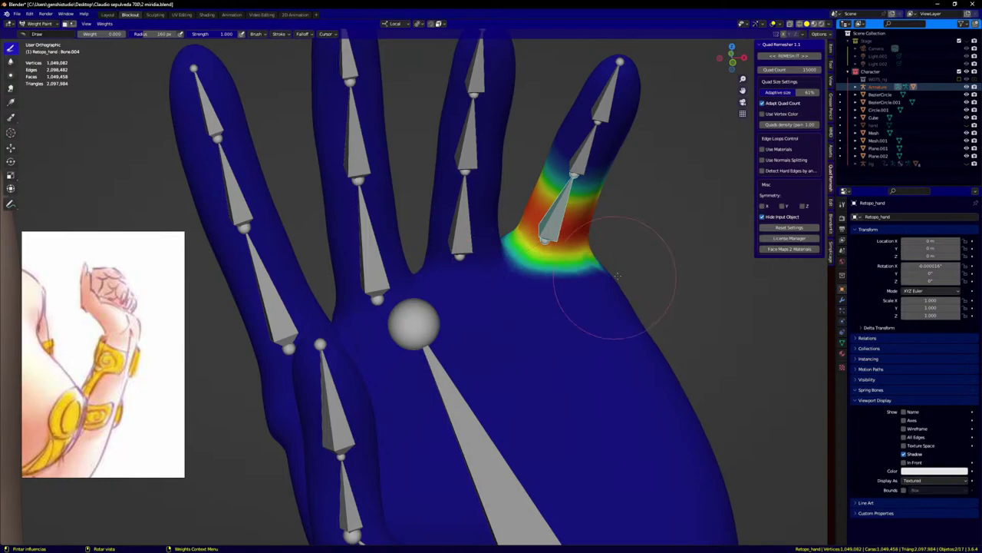
{"action": "middle_click_drag", "start_coordinate": [592, 296], "coordinate": [526, 307]}
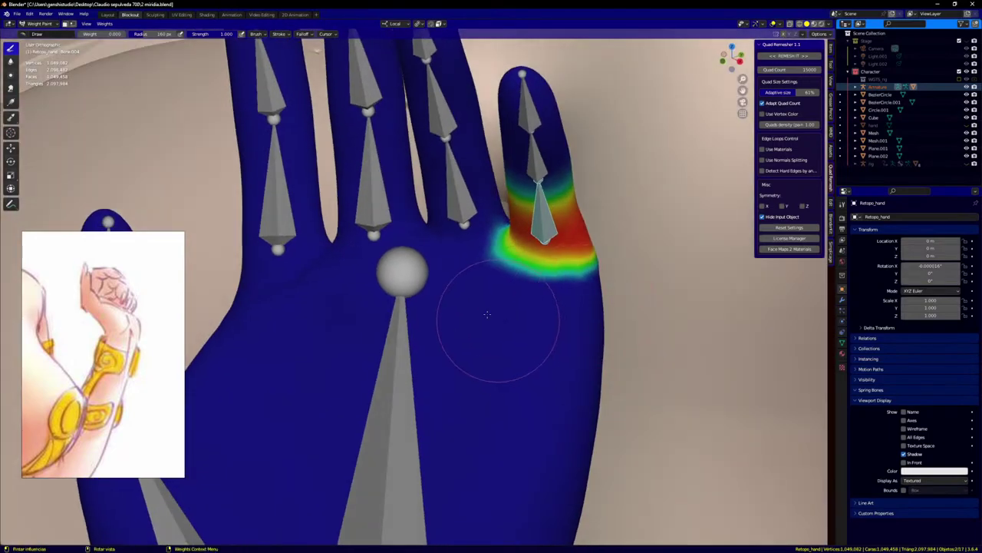
{"action": "middle_click_drag", "start_coordinate": [450, 285], "coordinate": [568, 285]}
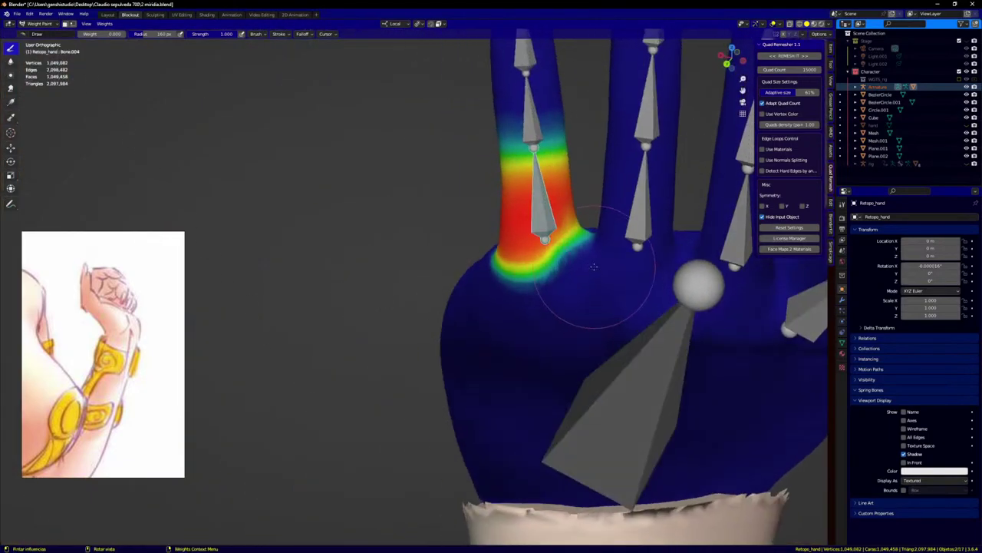
{"action": "scroll", "coordinate": [576, 304], "scroll_direction": "up", "scroll_amount": 2}
Step: Leave weight painting on the hand mesh and switch the armature to Pose Mode
{"action": "key", "text": "ctrl+Tab"}
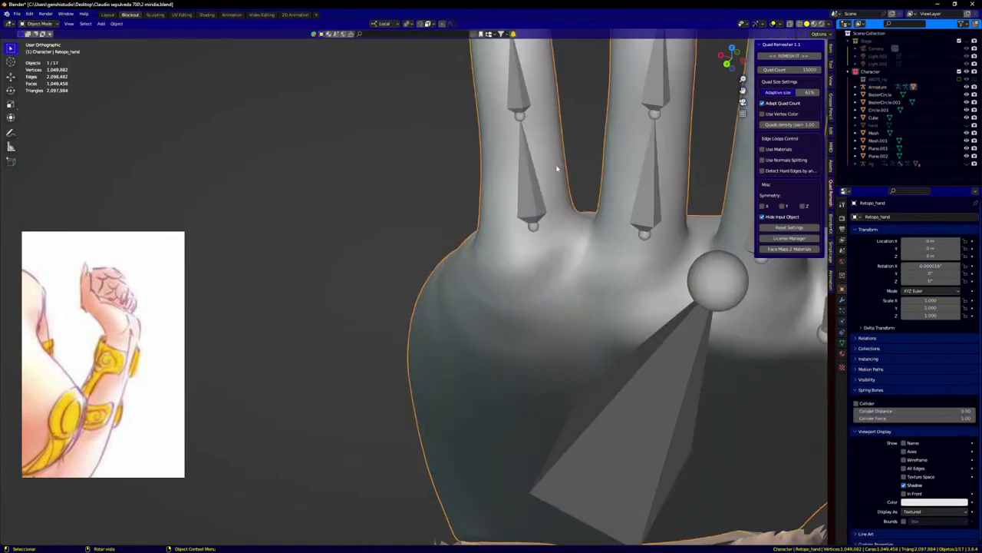
{"action": "left_click", "coordinate": [522, 193]}
{"action": "key", "text": "ctrl+Tab"}
{"action": "key", "text": "KP_1"}
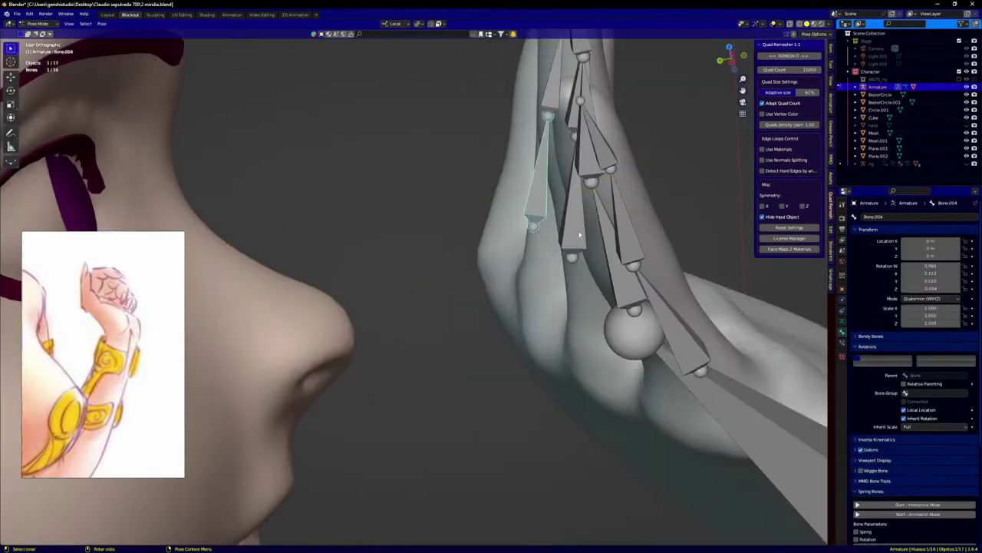
{"action": "scroll", "coordinate": [578, 261], "scroll_direction": "down", "scroll_amount": 6}
{"action": "middle_click_drag", "start_coordinate": [560, 273], "coordinate": [619, 282]}
{"action": "scroll", "coordinate": [554, 265], "scroll_direction": "up", "scroll_amount": 1}
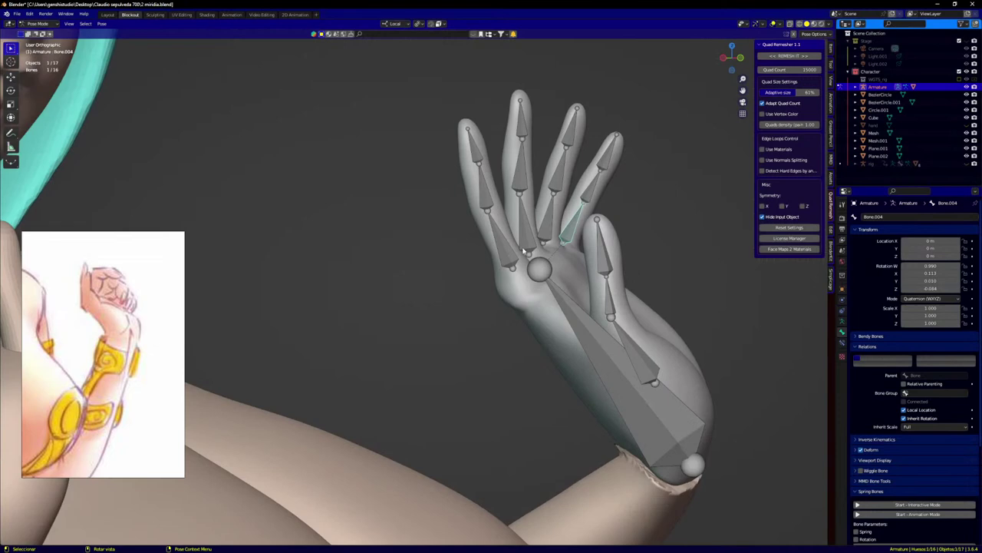
Step: Select the base bones of the index, middle and ring fingers, rotate them to bend toward the palm and shift them slightly inward
{"action": "left_click", "coordinate": [503, 242]}
{"action": "left_click", "coordinate": [527, 228], "text": "shift"}
{"action": "left_click", "coordinate": [553, 220], "text": "shift"}
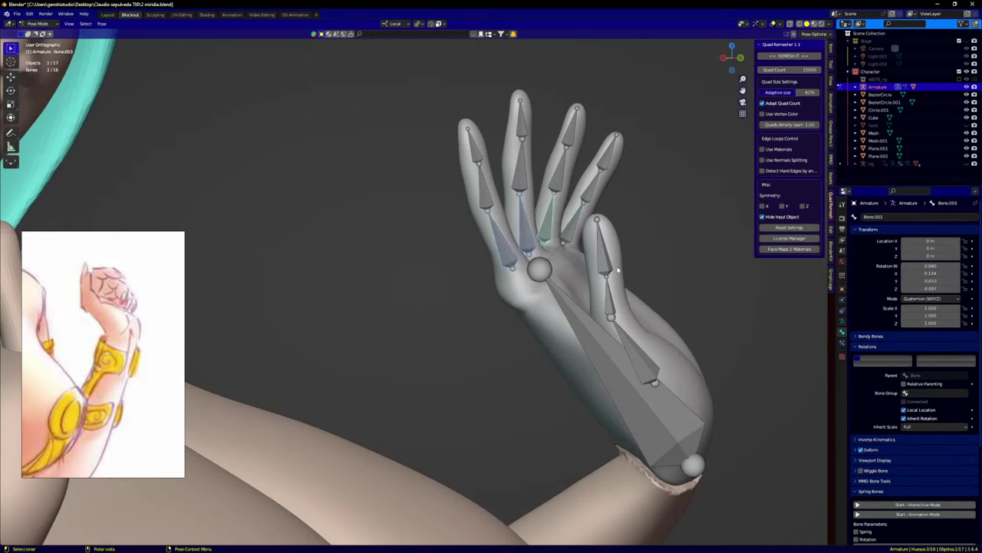
{"action": "key", "text": "r"}
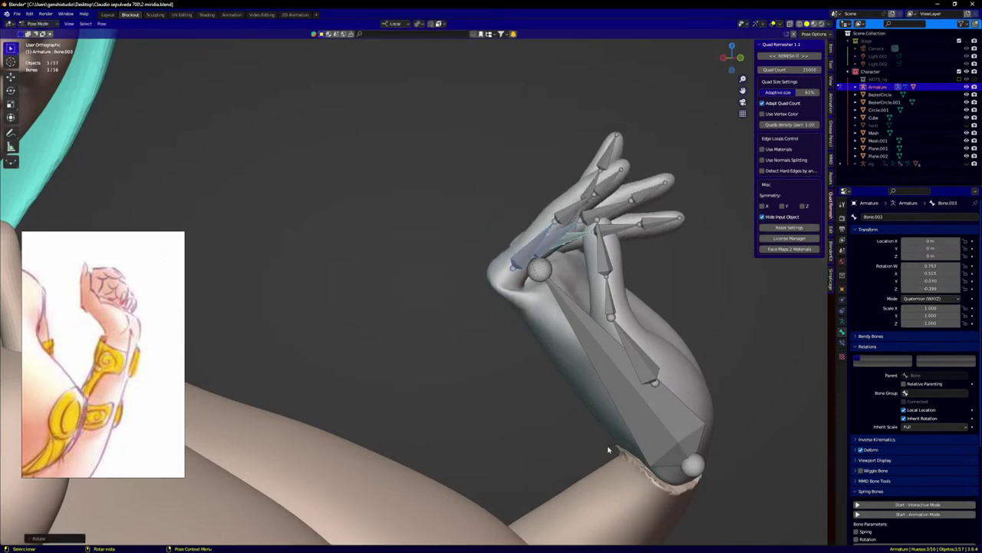
{"action": "key", "text": "g"}
{"action": "left_click", "coordinate": [603, 300]}
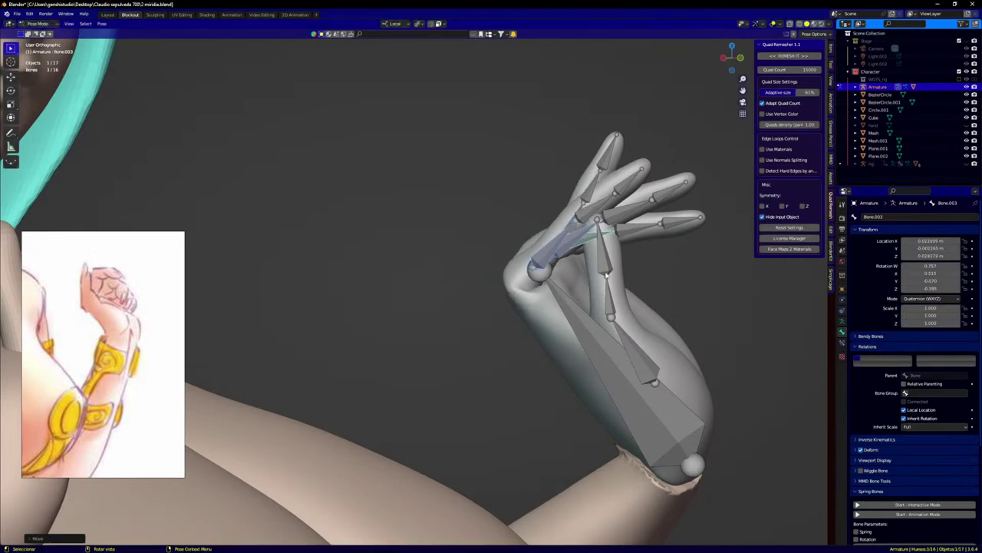
Step: Return the armature to Object Mode and set its viewport display to Stick
{"action": "mouse_move", "coordinate": [602, 299]}
{"action": "middle_mouse_down"}
{"action": "mouse_move", "coordinate": [679, 268]}
{"action": "mouse_move", "coordinate": [588, 290]}
{"action": "middle_mouse_up"}
{"action": "key", "text": "ctrl+Tab"}
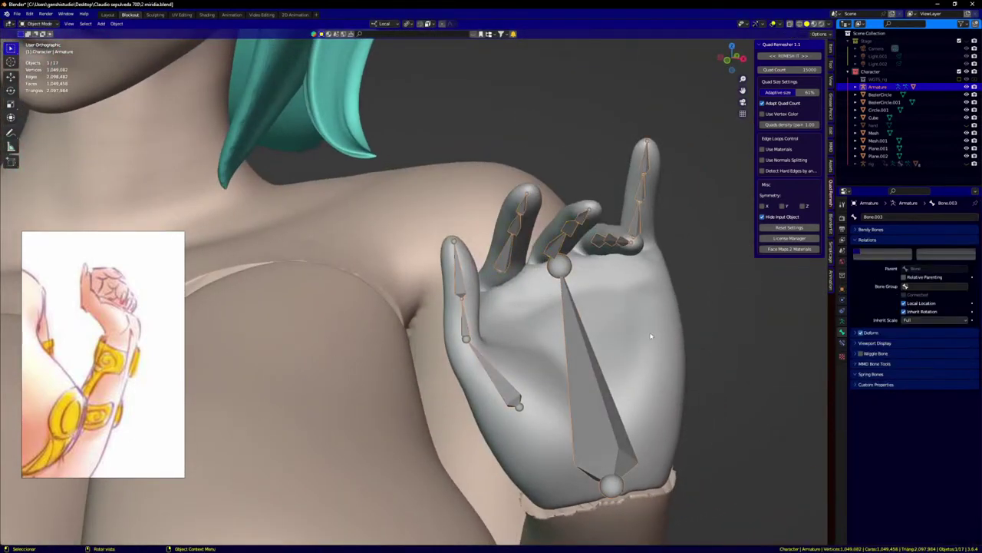
{"action": "left_click", "coordinate": [843, 289]}
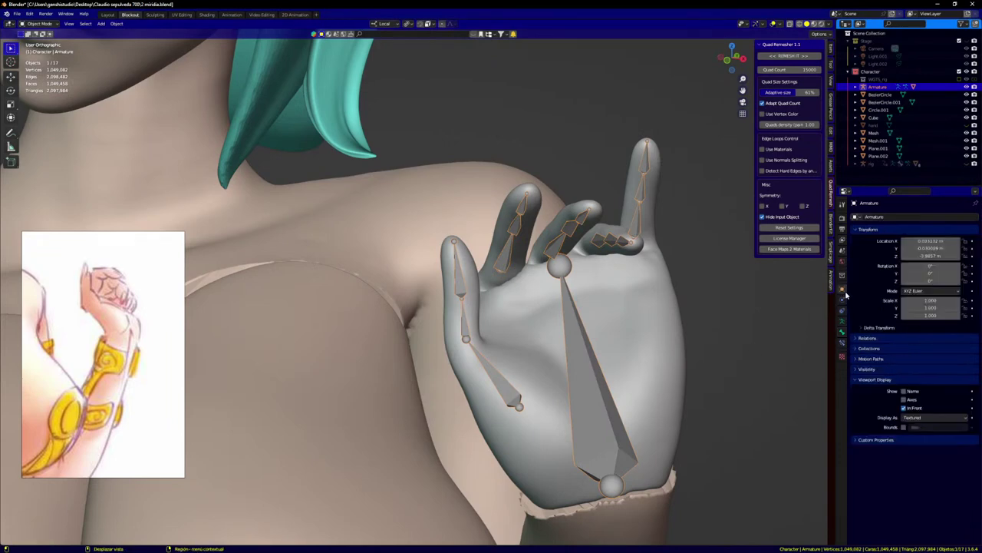
{"action": "left_click", "coordinate": [925, 420]}
{"action": "left_click", "coordinate": [925, 421]}
{"action": "left_click", "coordinate": [844, 332]}
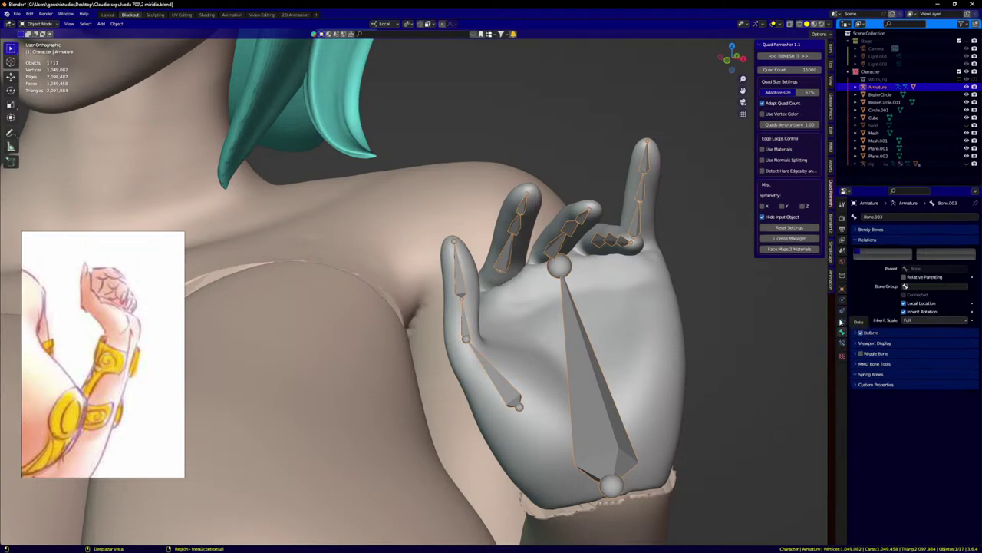
{"action": "left_click", "coordinate": [842, 322]}
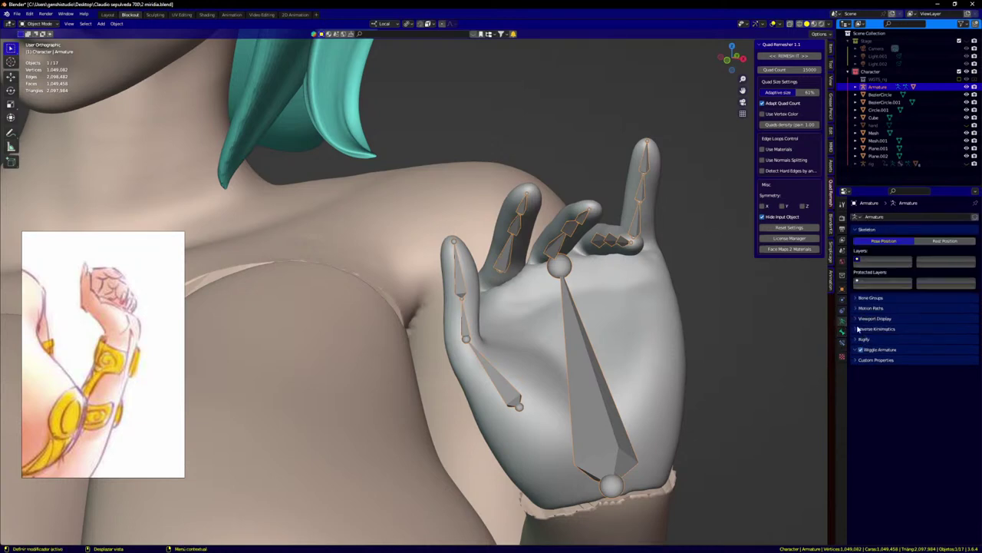
{"action": "left_click", "coordinate": [871, 317]}
{"action": "left_click", "coordinate": [932, 329]}
{"action": "left_click", "coordinate": [925, 351]}
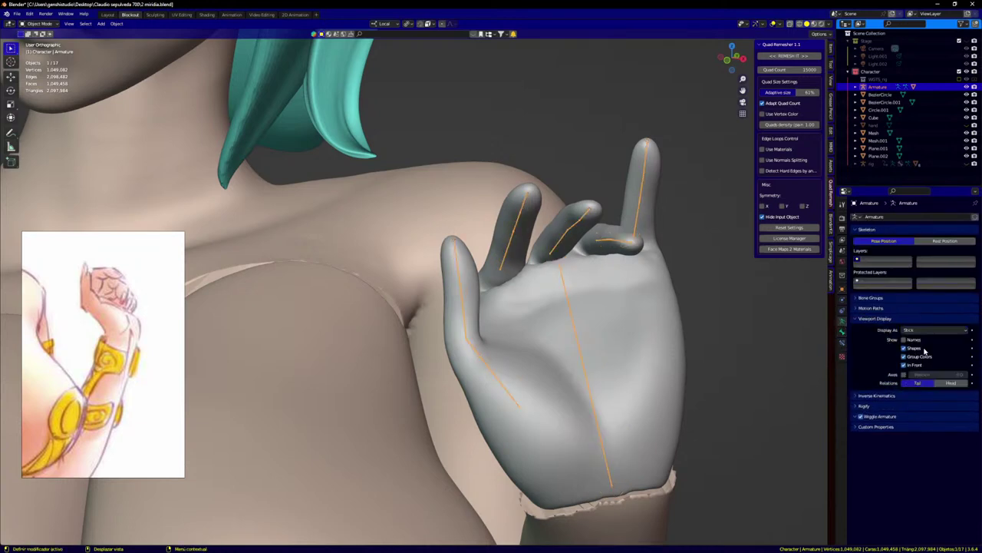
{"action": "middle_click_drag", "start_coordinate": [624, 302], "coordinate": [565, 261]}
{"action": "key", "text": "ctrl+Tab"}
{"action": "left_click", "coordinate": [597, 218]}
{"action": "key", "text": "g"}
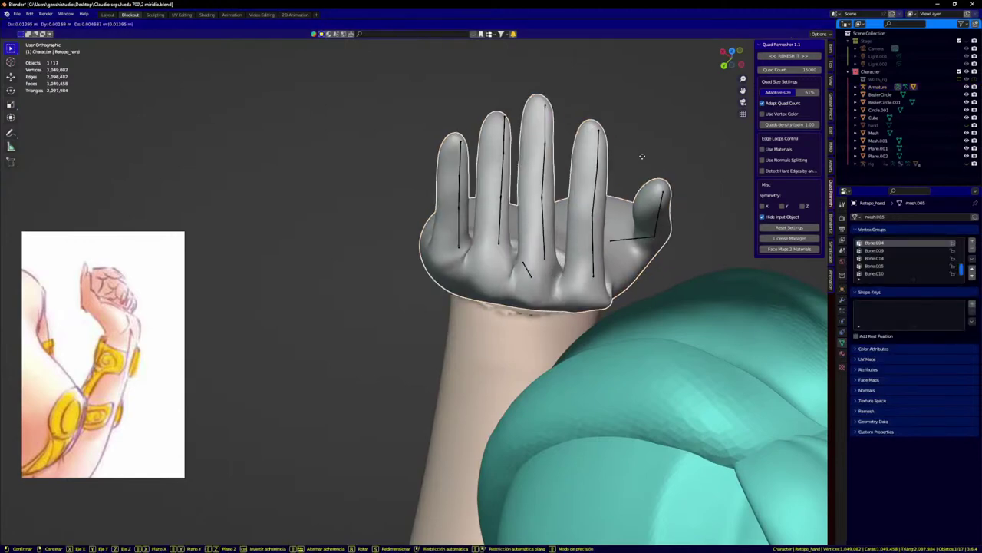
{"action": "right_click", "coordinate": [641, 159]}
Step: Rotate the base bones of the index and middle fingers slightly sideways to bring the two fingers closer together
{"action": "left_click", "coordinate": [594, 240]}
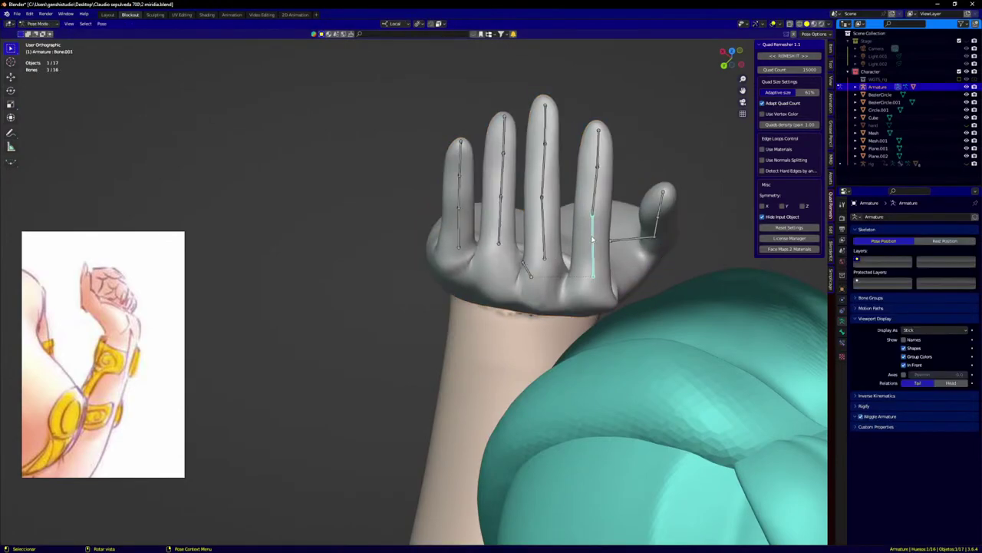
{"action": "key", "text": "g"}
{"action": "right_click", "coordinate": [661, 170]}
{"action": "key", "text": "r"}
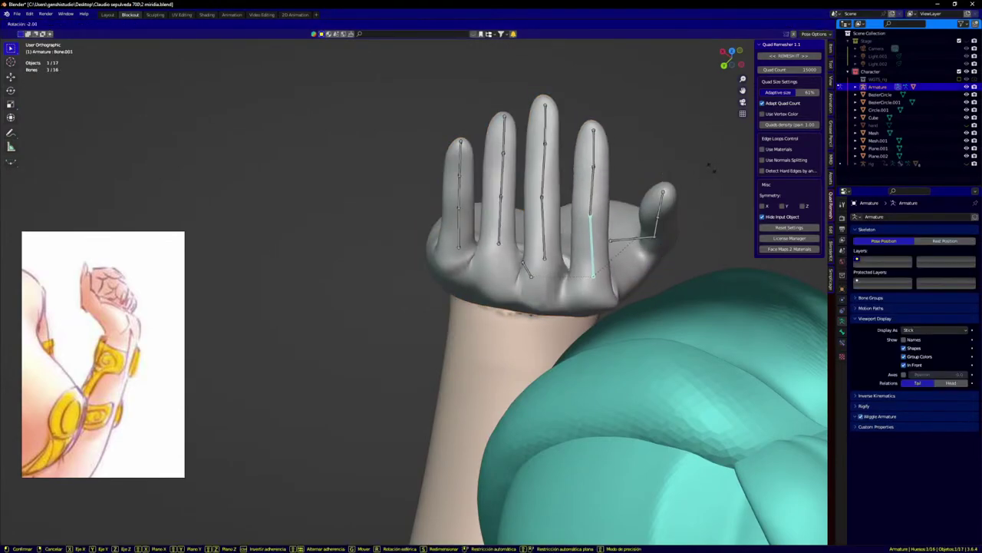
{"action": "left_click", "coordinate": [546, 221]}
{"action": "key", "text": "r"}
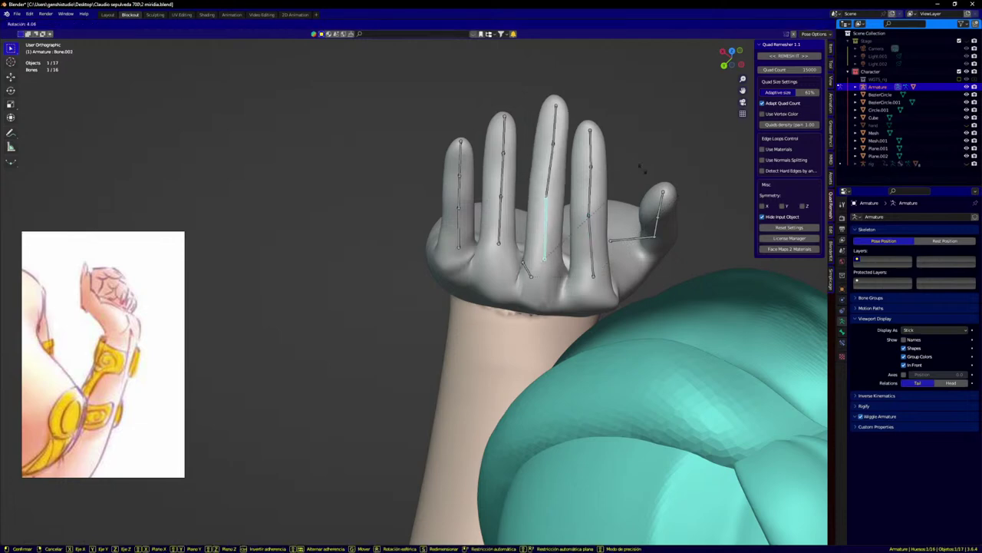
{"action": "left_click", "coordinate": [645, 169]}
Step: Return the armature to Pose Mode and turn on Lock Object Modes so the hand mesh cannot be picked while posing
{"action": "key", "text": "ctrl+Tab"}
{"action": "left_click", "coordinate": [504, 215]}
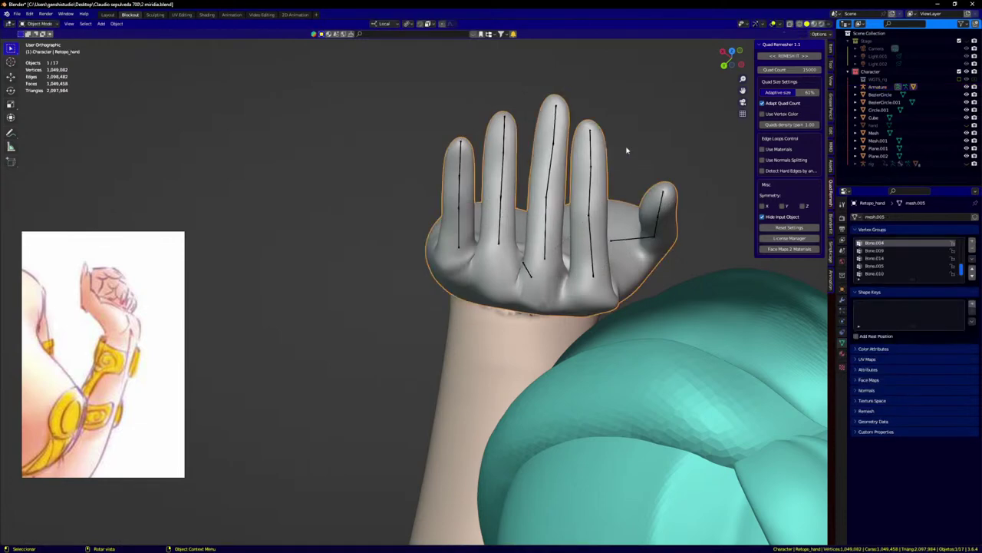
{"action": "left_click", "coordinate": [502, 197]}
{"action": "key", "text": "ctrl+Tab"}
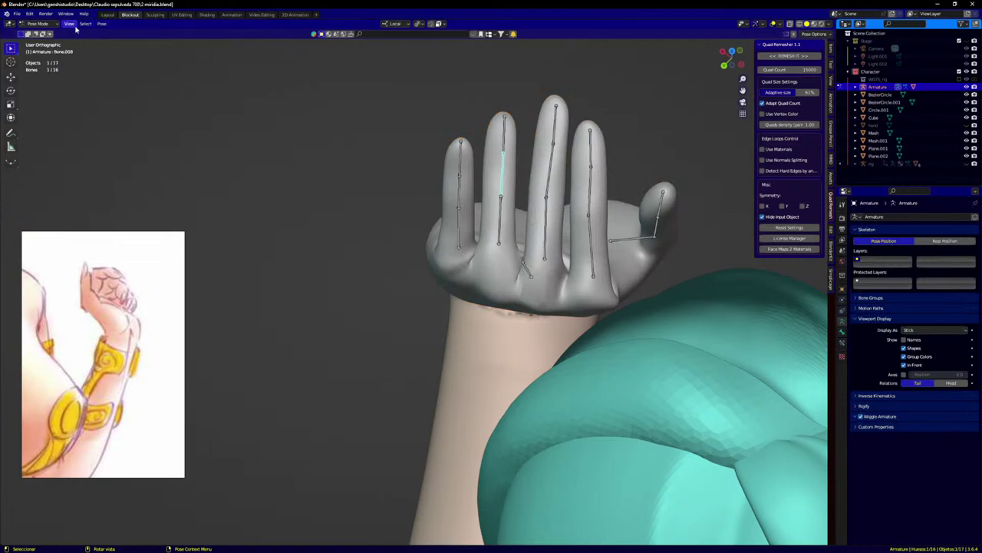
{"action": "left_click", "coordinate": [74, 26]}
{"action": "mouse_move", "coordinate": [91, 26]}
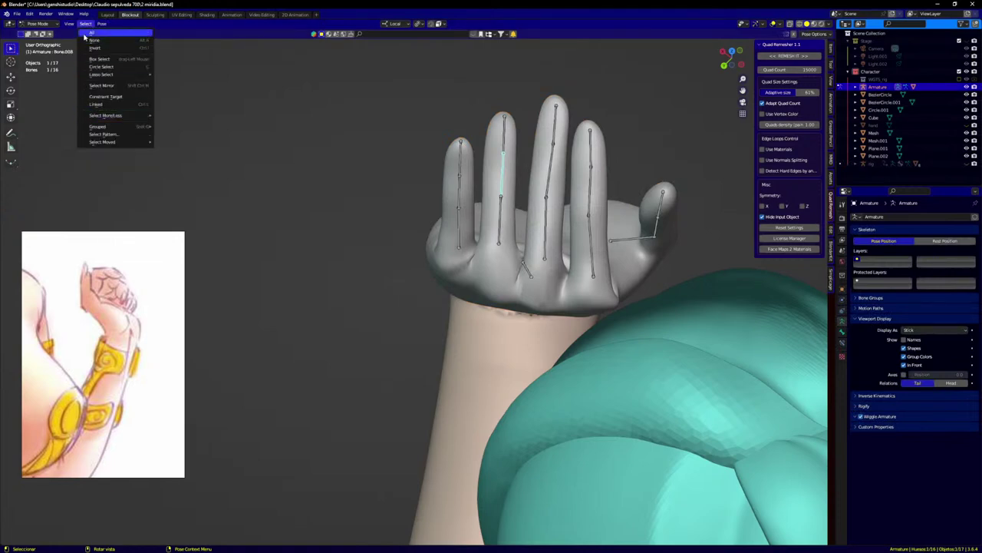
{"action": "left_click", "coordinate": [29, 14]}
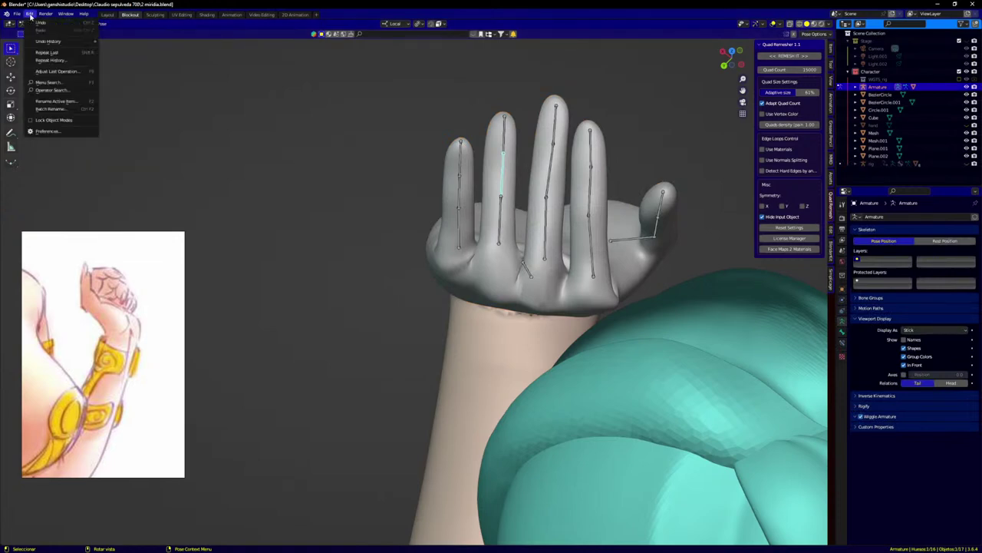
{"action": "left_click", "coordinate": [29, 122]}
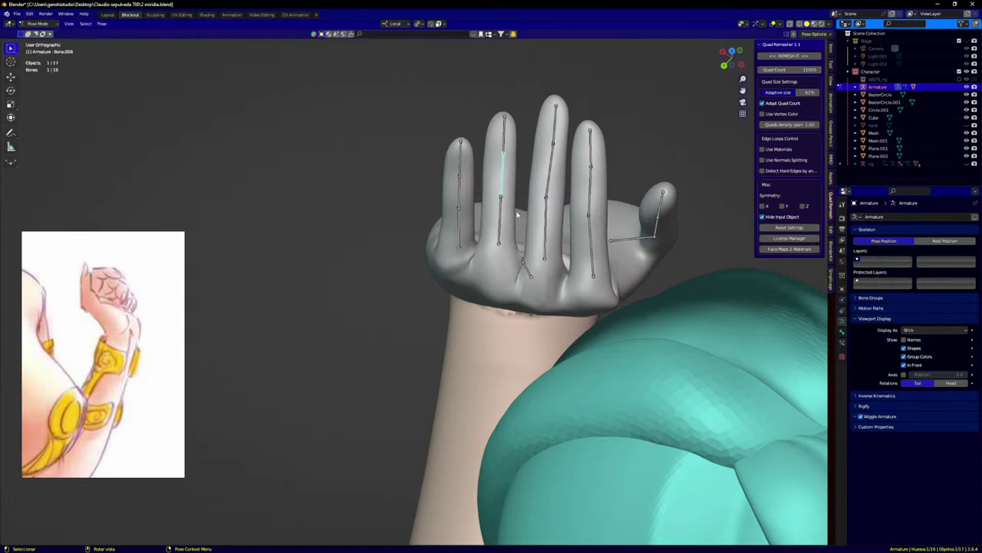
Step: Rotate the base bones of the ring and little fingers sideways so both lean toward the middle finger
{"action": "key", "text": "r"}
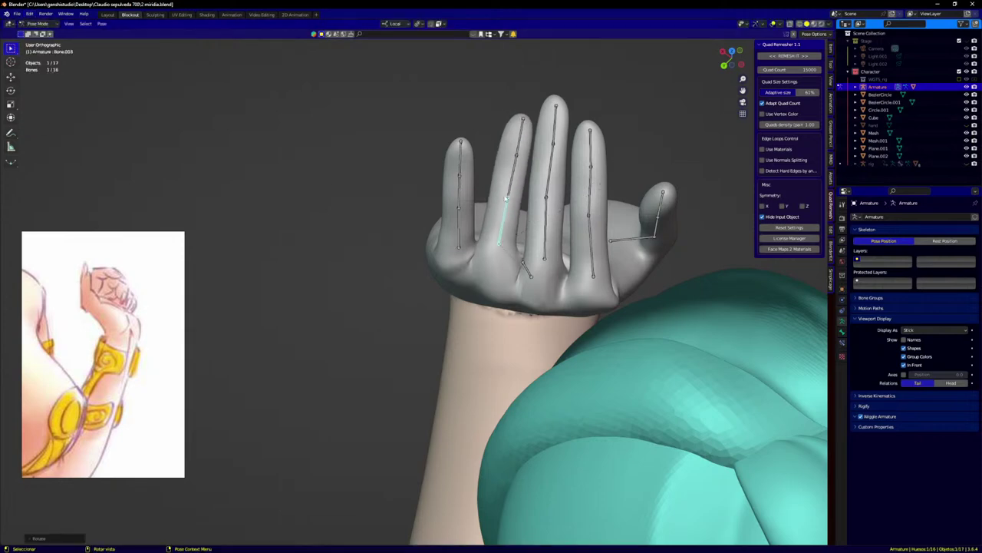
{"action": "left_click", "coordinate": [453, 232]}
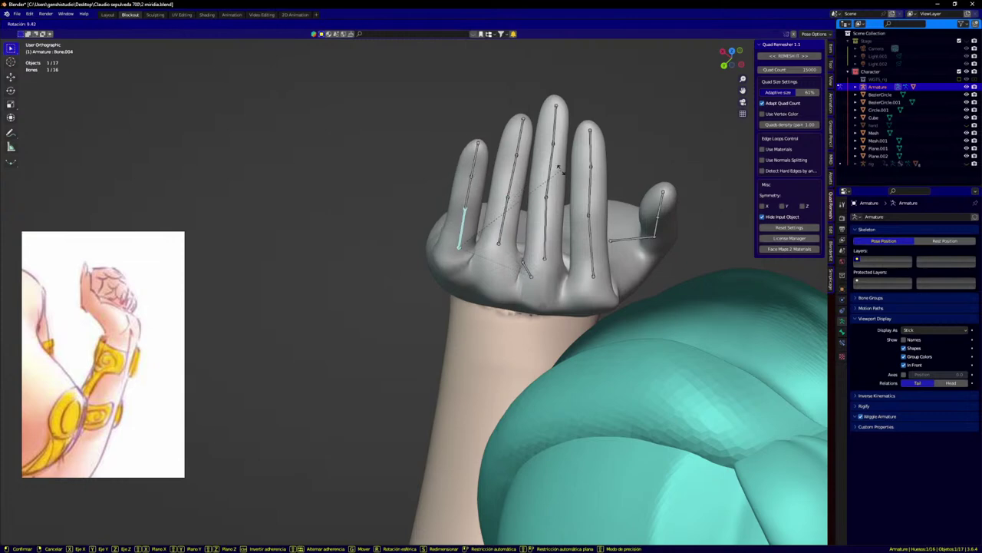
Step: Bend the little finger's base bone toward the palm, shift it slightly at the knuckle and align it sideways with its neighbours
{"action": "middle_click_drag", "start_coordinate": [551, 152], "coordinate": [594, 125]}
{"action": "key", "text": "r"}
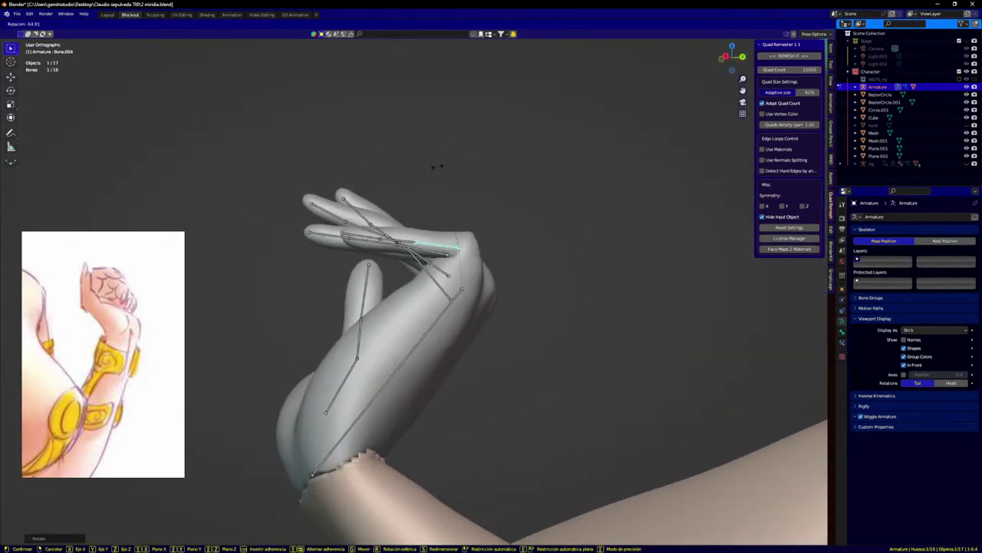
{"action": "left_click", "coordinate": [438, 170]}
{"action": "key", "text": "g"}
{"action": "left_click", "coordinate": [462, 273]}
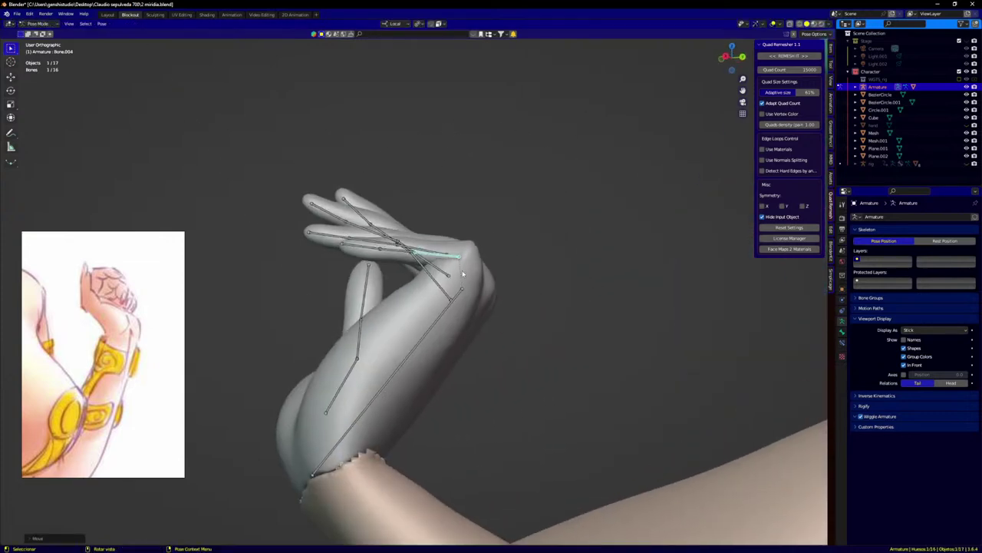
{"action": "middle_click_drag", "start_coordinate": [463, 273], "coordinate": [472, 412]}
{"action": "key", "text": "r"}
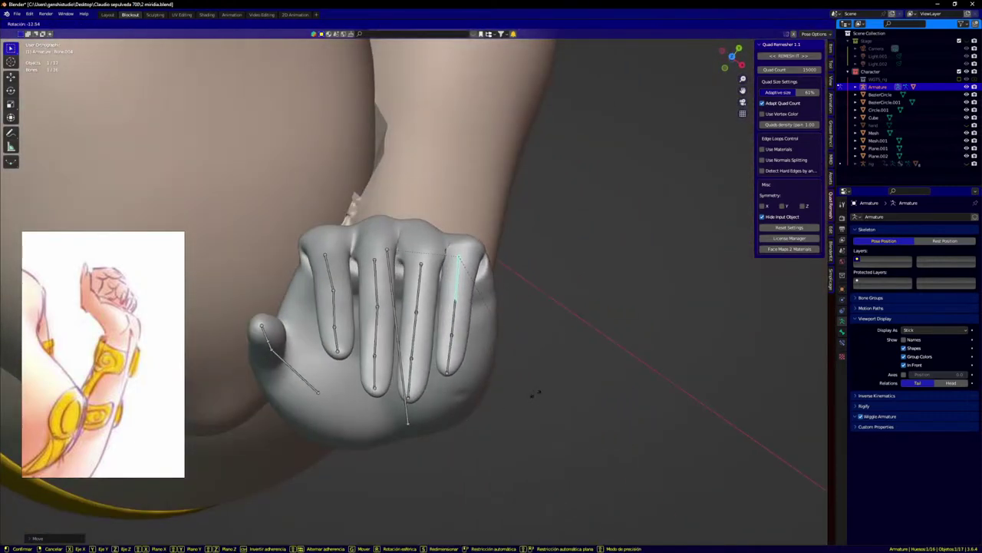
{"action": "left_click", "coordinate": [536, 394]}
Step: Rotate the little finger's middle and tip bones to curl the finger down toward the palm
{"action": "middle_click_drag", "start_coordinate": [536, 392], "coordinate": [412, 291]}
{"action": "left_click", "coordinate": [401, 234]}
{"action": "middle_click_drag", "start_coordinate": [402, 234], "coordinate": [450, 230]}
{"action": "key", "text": "r"}
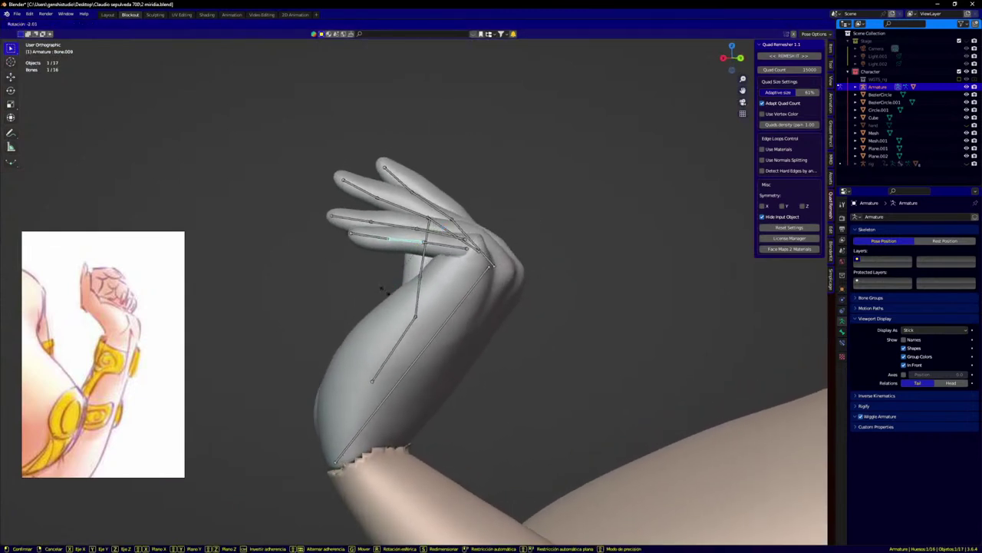
{"action": "left_click", "coordinate": [375, 272]}
{"action": "left_click", "coordinate": [368, 278]}
{"action": "key", "text": "r"}
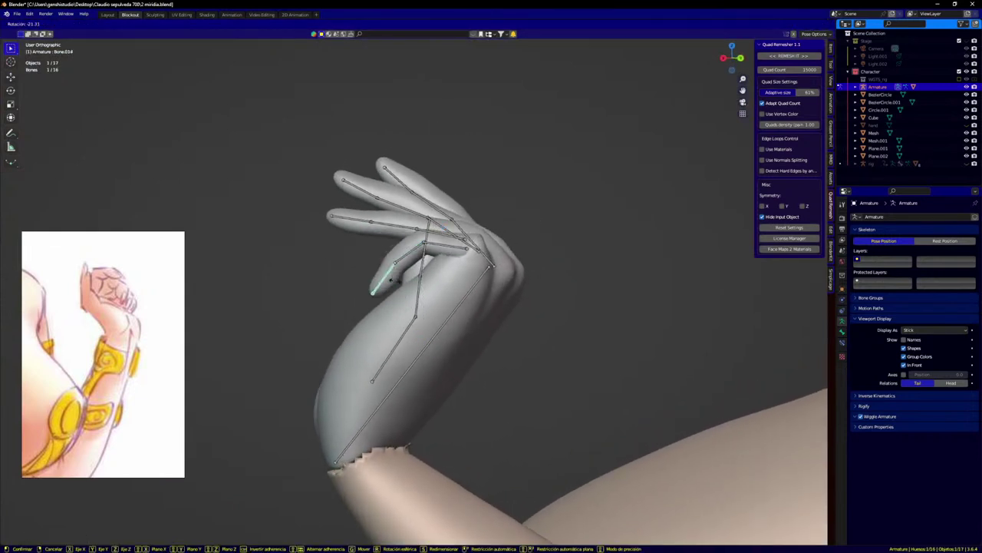
{"action": "left_click", "coordinate": [433, 290]}
Step: Fold the little finger's tip bone further inward and rotate it sideways in line with the rest of the finger
{"action": "middle_click_drag", "start_coordinate": [433, 290], "coordinate": [450, 307]}
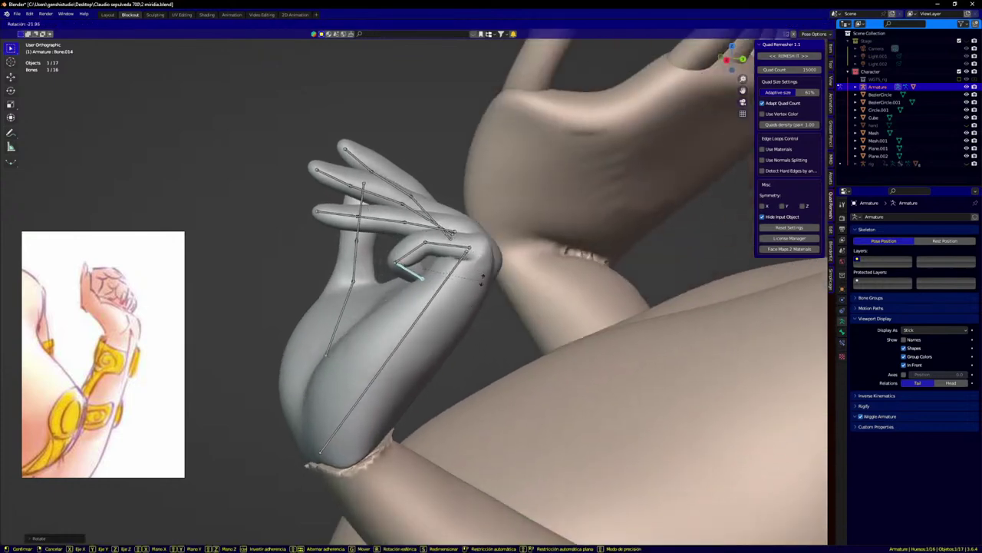
{"action": "middle_click_drag", "start_coordinate": [483, 268], "coordinate": [461, 288]}
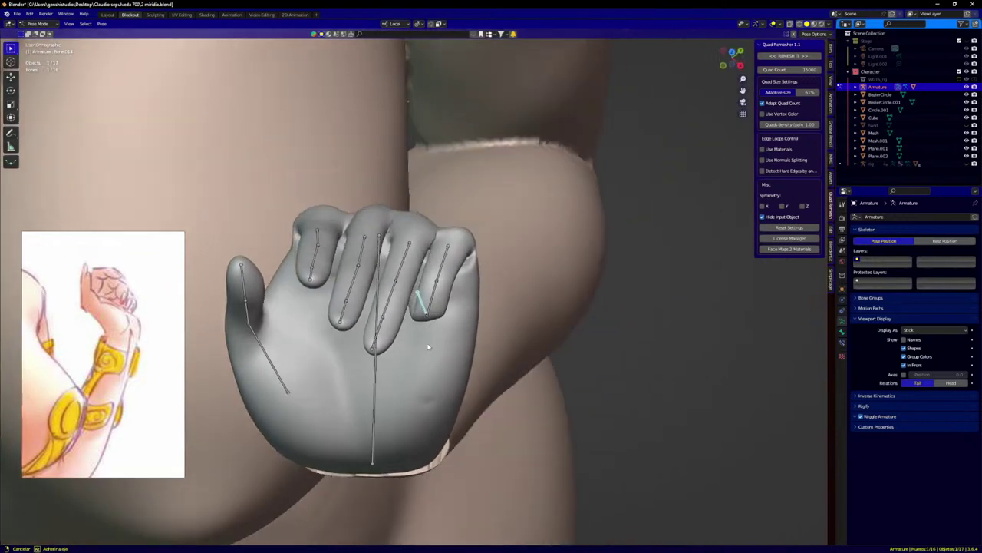
{"action": "key", "text": "r"}
{"action": "left_click", "coordinate": [592, 329]}
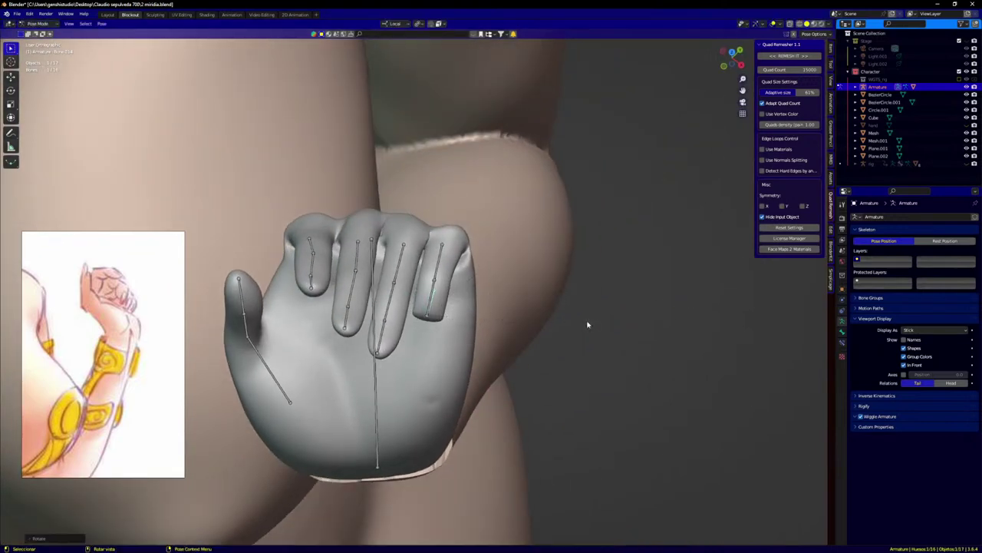
Step: Readjust the rotation of the little finger's base and middle bones to tighten its curl
{"action": "middle_click_drag", "start_coordinate": [588, 325], "coordinate": [462, 298]}
{"action": "key", "text": "r"}
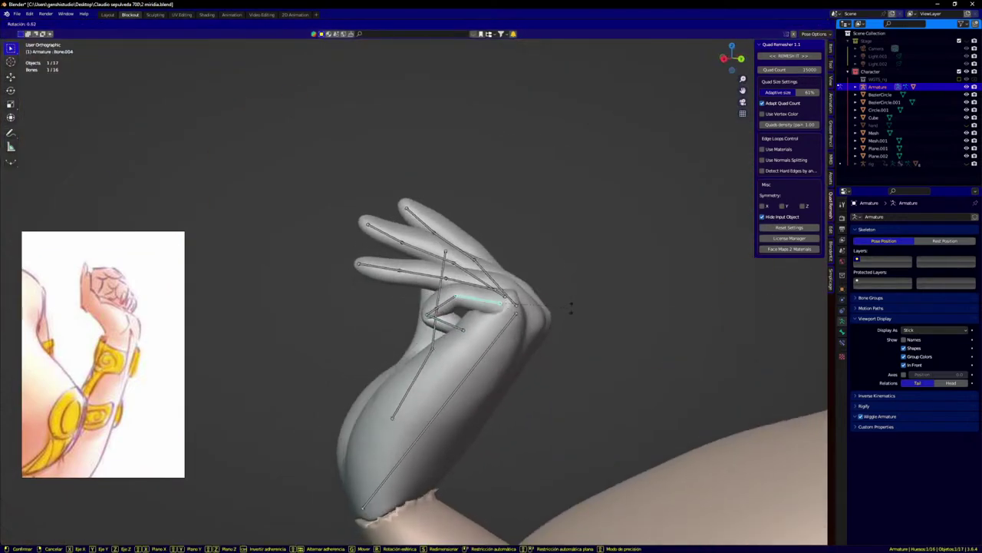
{"action": "left_click", "coordinate": [442, 298]}
{"action": "key", "text": "r"}
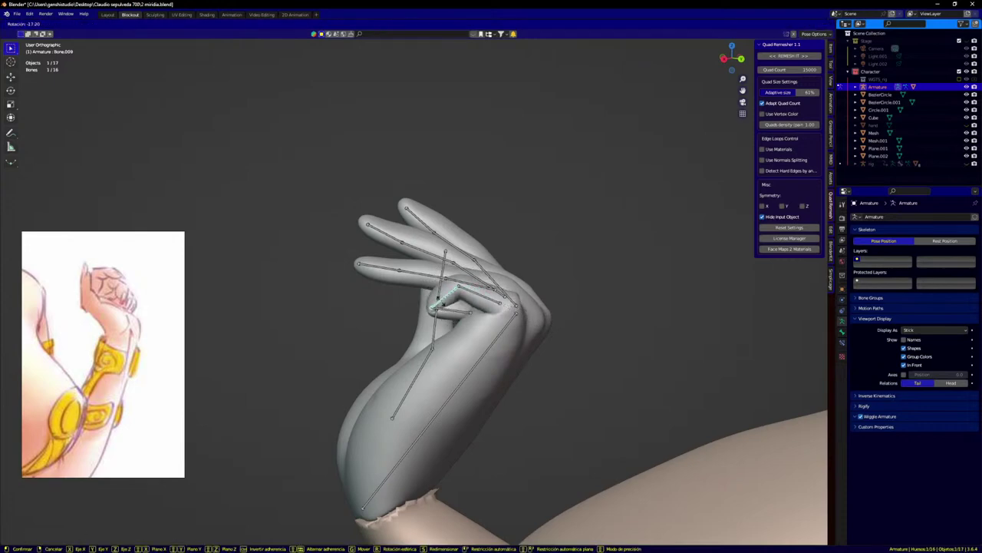
{"action": "left_click", "coordinate": [455, 307]}
{"action": "middle_click_drag", "start_coordinate": [455, 307], "coordinate": [492, 329]}
{"action": "left_click", "coordinate": [473, 306]}
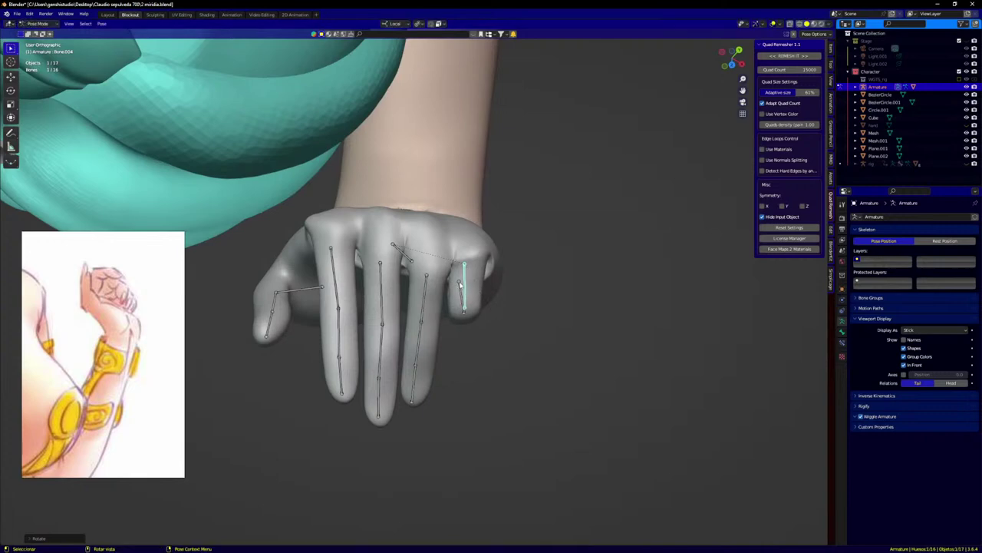
Step: Rotate the ring finger's base, middle and tip bones to curl the finger into the palm beside the little finger
{"action": "middle_click_drag", "start_coordinate": [500, 276], "coordinate": [379, 244]}
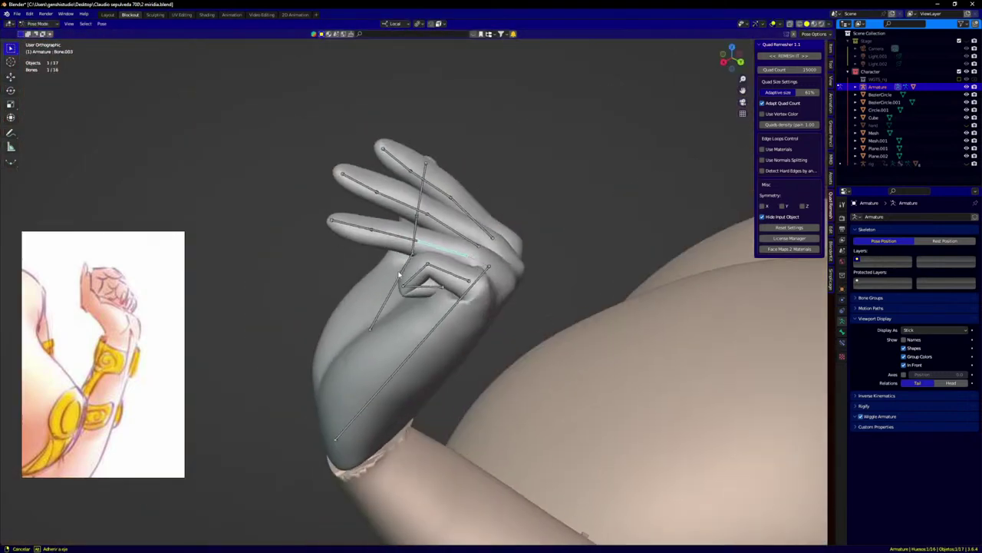
{"action": "left_click", "coordinate": [436, 248]}
{"action": "key", "text": "r"}
{"action": "left_click", "coordinate": [413, 284]}
{"action": "left_click", "coordinate": [388, 250]}
{"action": "key", "text": "r"}
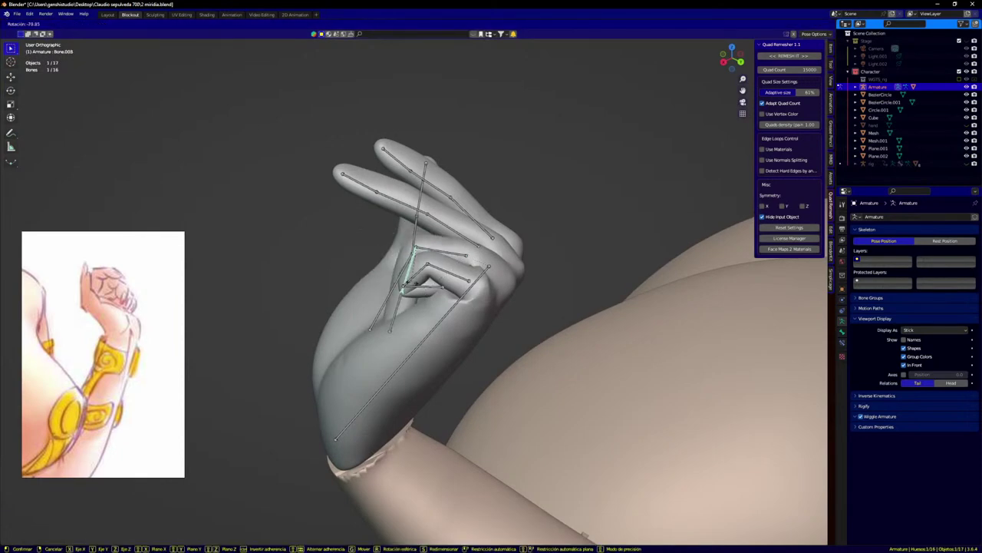
{"action": "key", "text": "r"}
{"action": "left_click", "coordinate": [430, 290]}
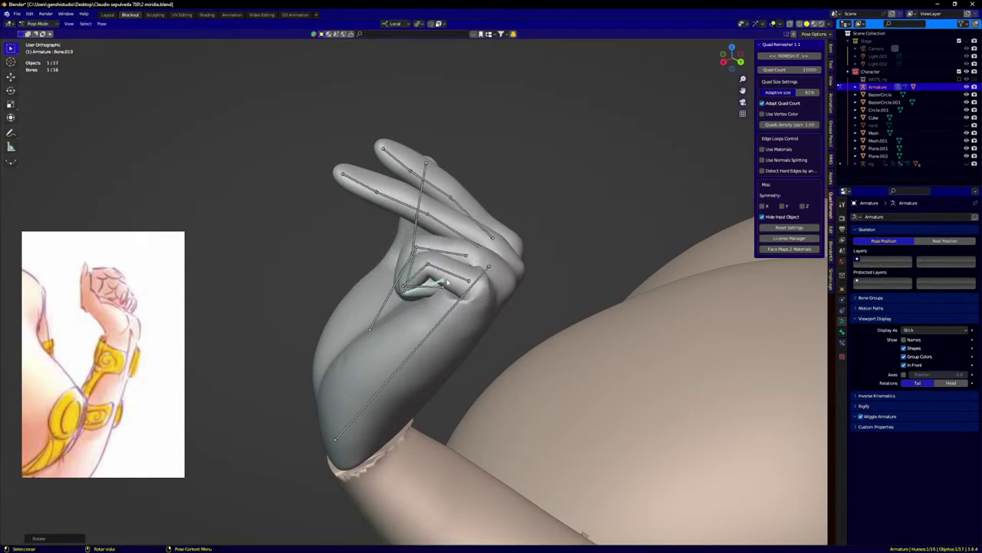
Step: Correct the sideways angle of the curled ring finger's bones, checking it from the palm and from above the knuckles
{"action": "middle_click_drag", "start_coordinate": [418, 289], "coordinate": [484, 277]}
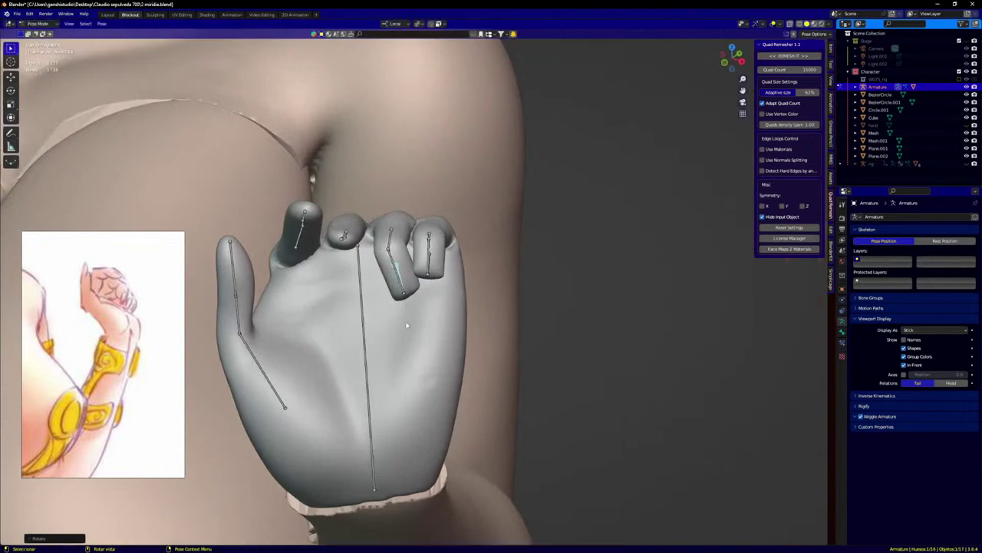
{"action": "middle_click_drag", "start_coordinate": [409, 325], "coordinate": [441, 339]}
{"action": "key", "text": "r"}
{"action": "left_click", "coordinate": [428, 339]}
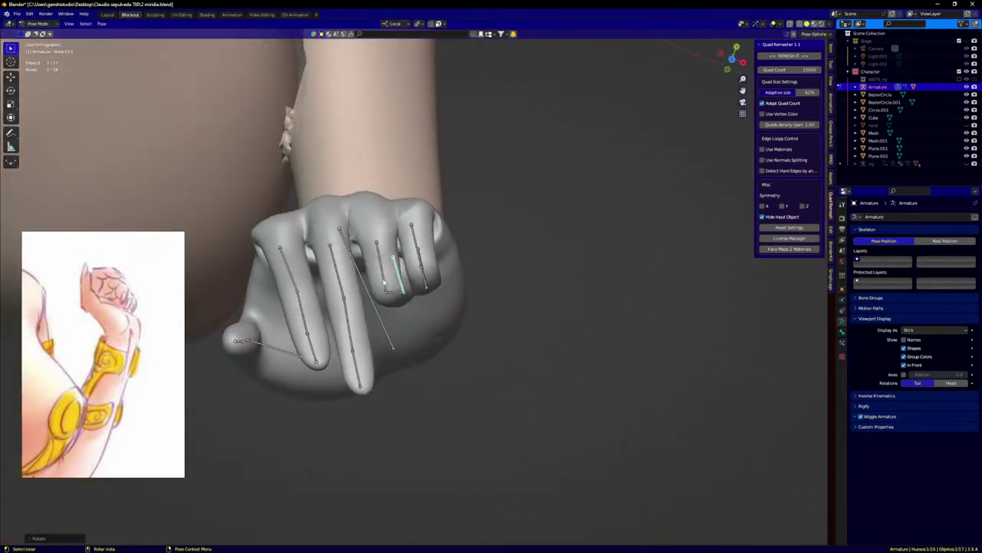
{"action": "left_click", "coordinate": [383, 283]}
{"action": "key", "text": "r"}
{"action": "left_click", "coordinate": [409, 293]}
{"action": "middle_click_drag", "start_coordinate": [411, 301], "coordinate": [369, 281]}
{"action": "key", "text": "r"}
{"action": "left_click", "coordinate": [426, 322]}
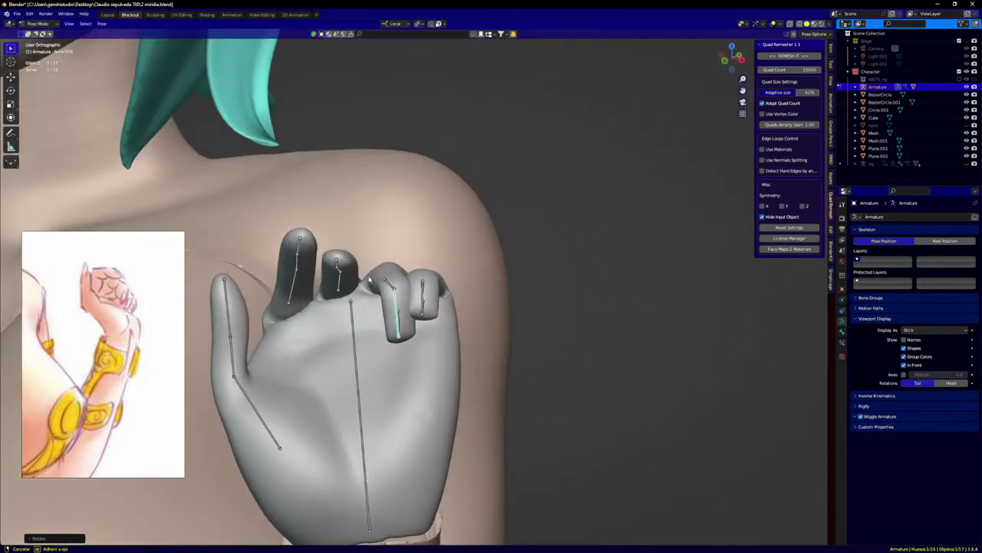
Step: Rotate the ring finger's base bone sideways and counter-rotate its middle bone so the curled finger points straight down the palm
{"action": "key", "text": "r"}
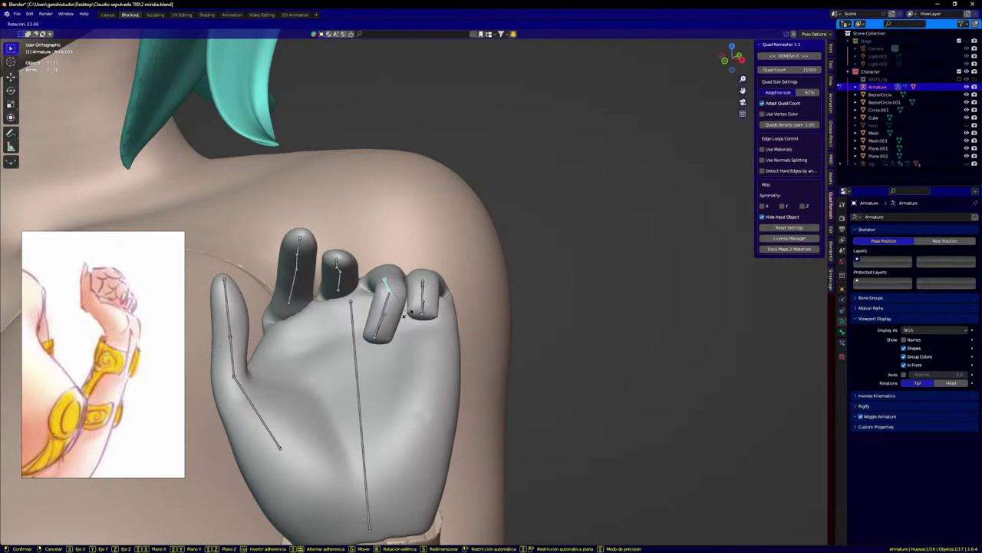
{"action": "left_click", "coordinate": [382, 322]}
{"action": "key", "text": "r"}
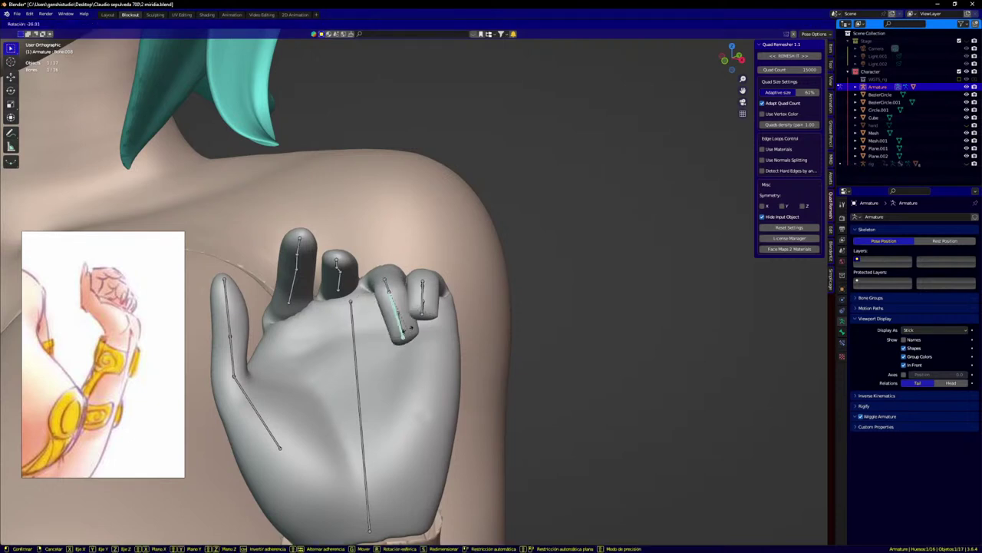
{"action": "left_click", "coordinate": [393, 338]}
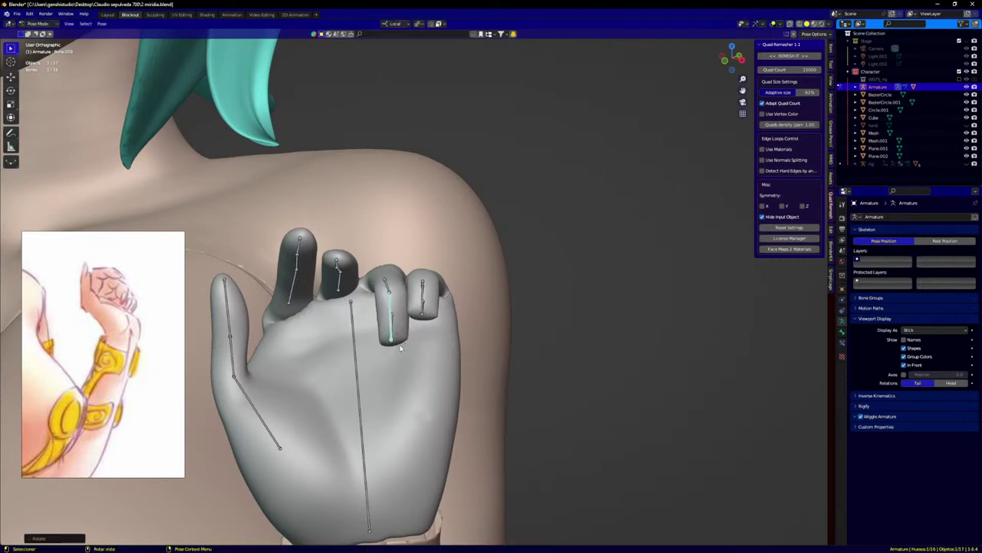
Step: Fine-tune the rotation of the curled little finger's middle bone to match the ring finger
{"action": "middle_click_drag", "start_coordinate": [393, 337], "coordinate": [403, 286]}
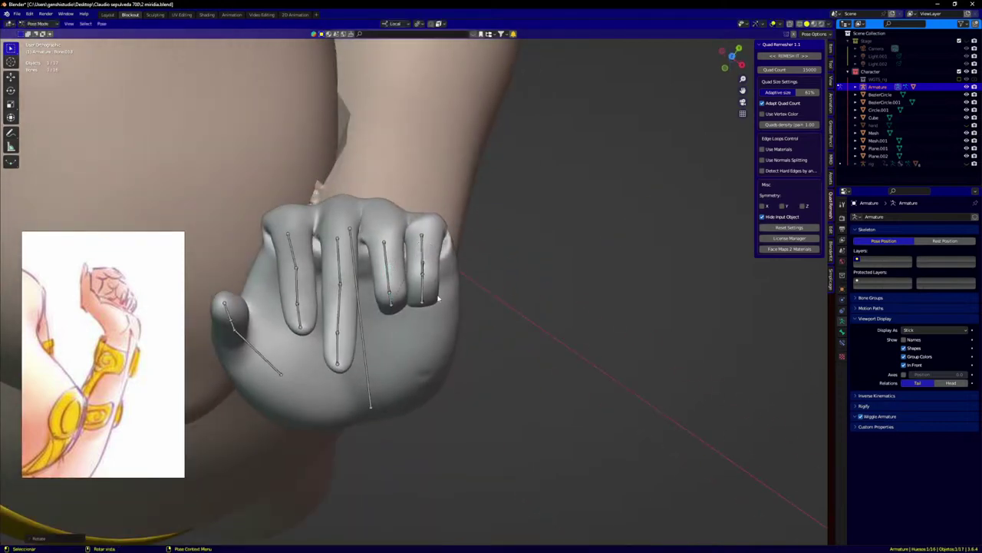
{"action": "middle_click_drag", "start_coordinate": [423, 256], "coordinate": [413, 289]}
{"action": "left_click", "coordinate": [413, 289]}
{"action": "key", "text": "r"}
{"action": "middle_click_drag", "start_coordinate": [421, 299], "coordinate": [376, 292]}
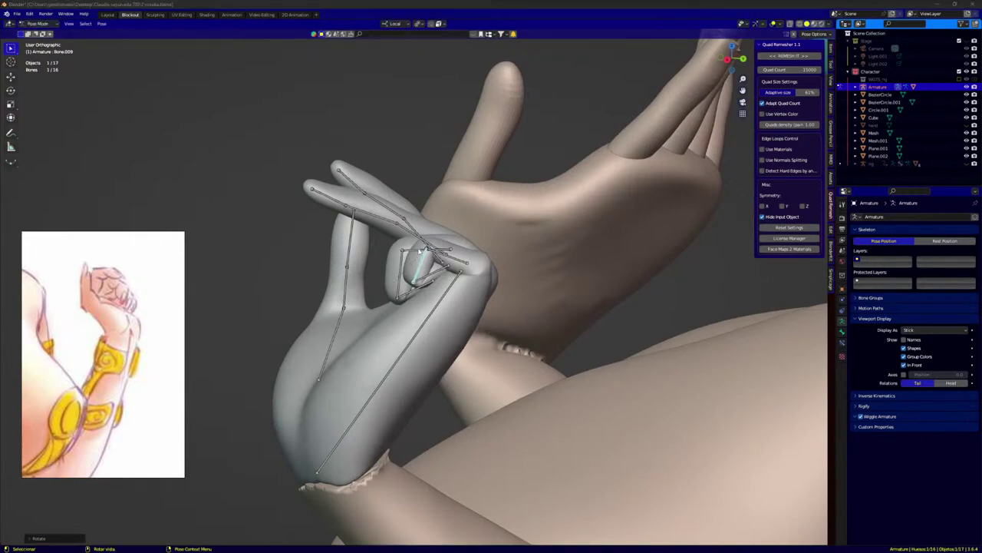
Step: Rotate the middle finger's base, middle and tip bones to curl the finger into the palm
{"action": "middle_click_drag", "start_coordinate": [420, 251], "coordinate": [395, 284]}
{"action": "key", "text": "r"}
{"action": "left_click", "coordinate": [383, 299]}
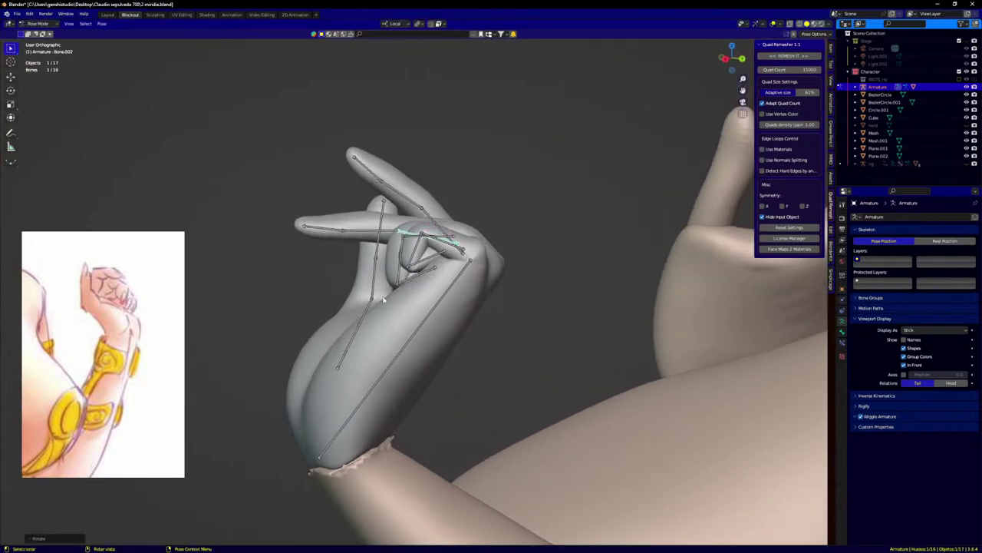
{"action": "left_click", "coordinate": [354, 232]}
{"action": "key", "text": "r"}
{"action": "left_click", "coordinate": [391, 288]}
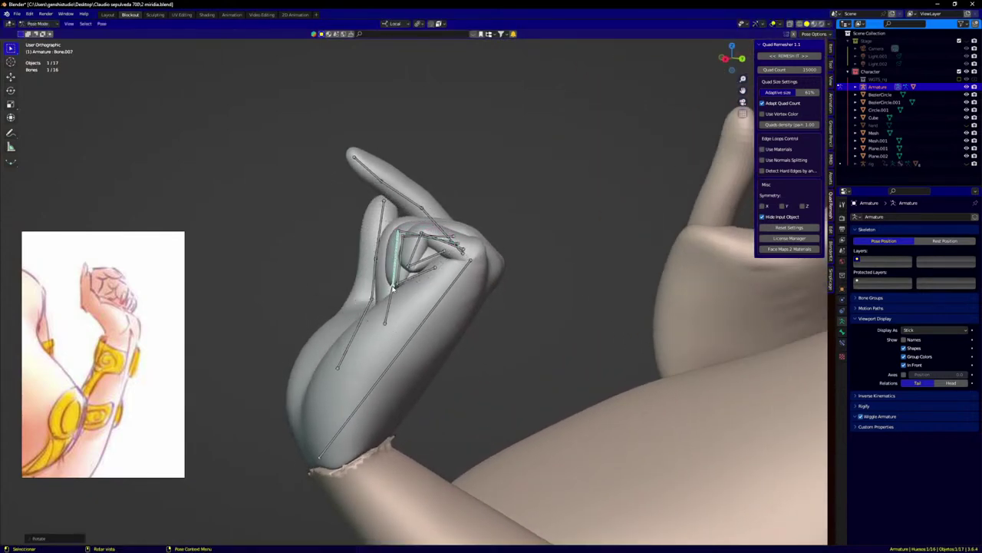
{"action": "left_click", "coordinate": [388, 307]}
{"action": "key", "text": "r"}
{"action": "left_click", "coordinate": [434, 231]}
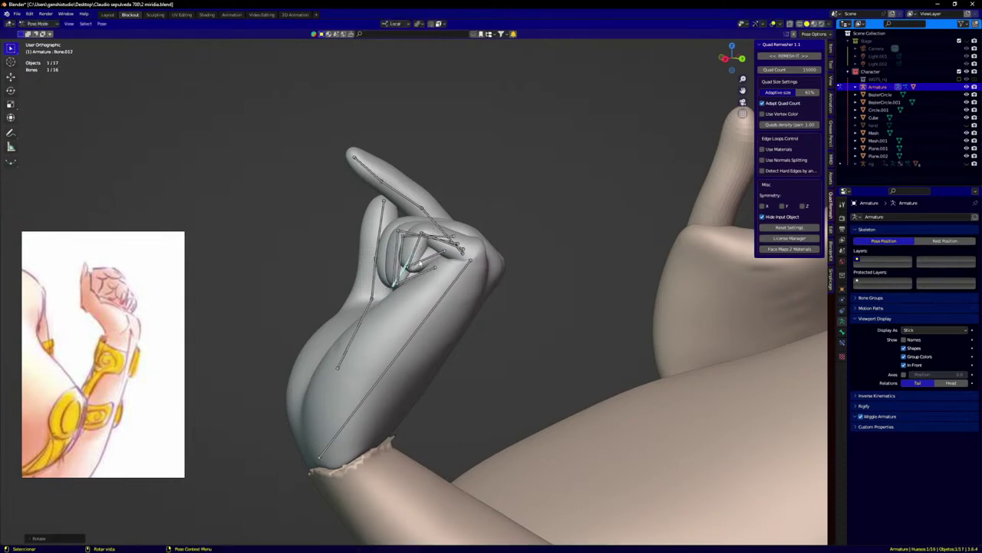
Step: Rotate the middle finger's middle bone sideways and shift its base bone toward the ring finger
{"action": "middle_click_drag", "start_coordinate": [434, 231], "coordinate": [446, 250]}
{"action": "middle_click_drag", "start_coordinate": [398, 278], "coordinate": [403, 316]}
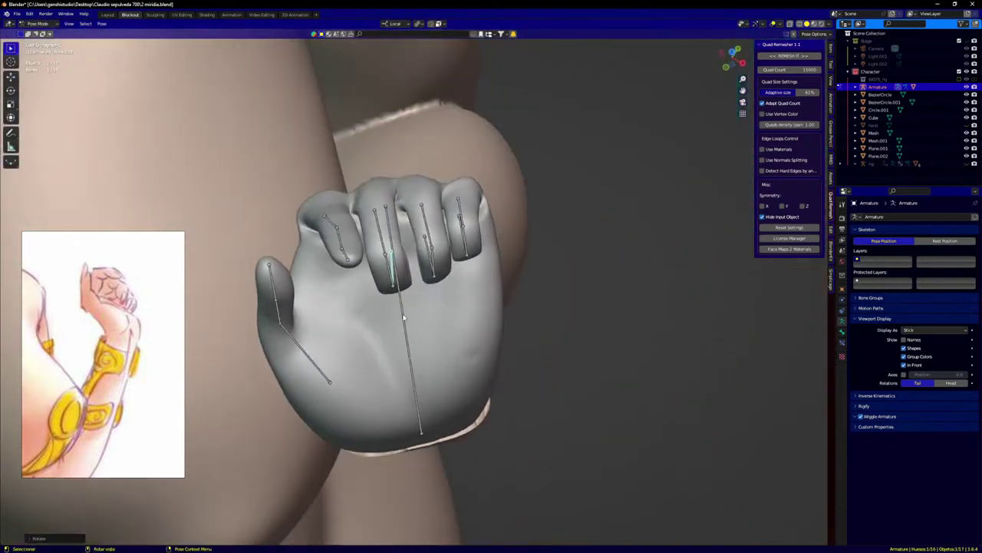
{"action": "middle_click_drag", "start_coordinate": [419, 268], "coordinate": [382, 263]}
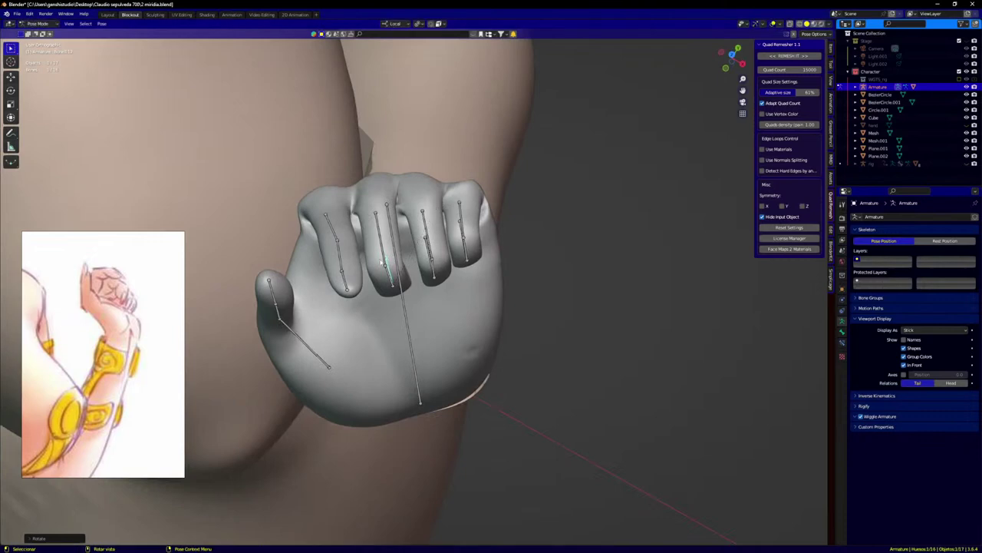
{"action": "key", "text": "r"}
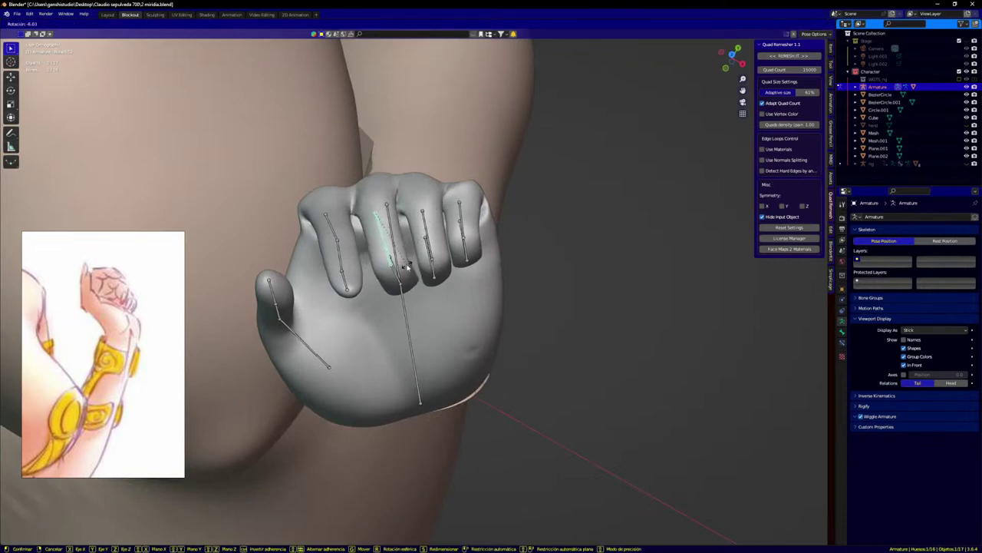
{"action": "left_click", "coordinate": [385, 239]}
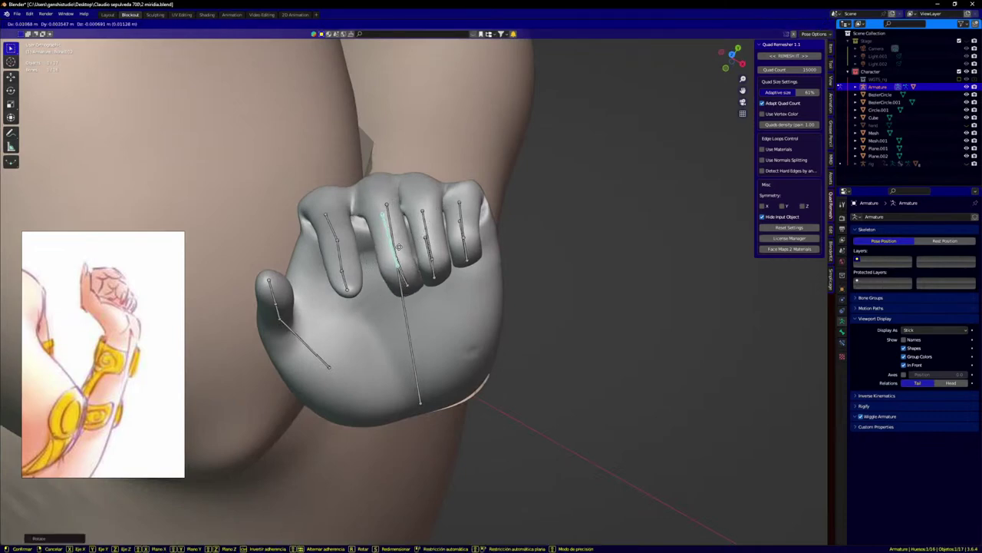
{"action": "middle_click_drag", "start_coordinate": [393, 245], "coordinate": [453, 202]}
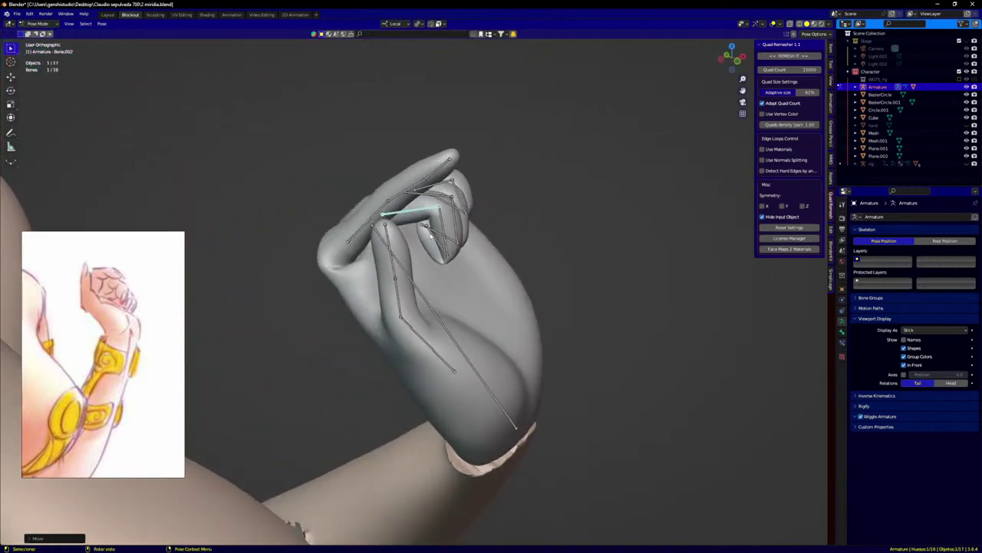
Step: Adjust the middle finger's curl and rotate its tip bone so it lines up with the neighbouring curled fingers
{"action": "key", "text": "r"}
{"action": "left_click", "coordinate": [421, 279]}
{"action": "middle_click_drag", "start_coordinate": [420, 276], "coordinate": [401, 309]}
{"action": "key", "text": "r"}
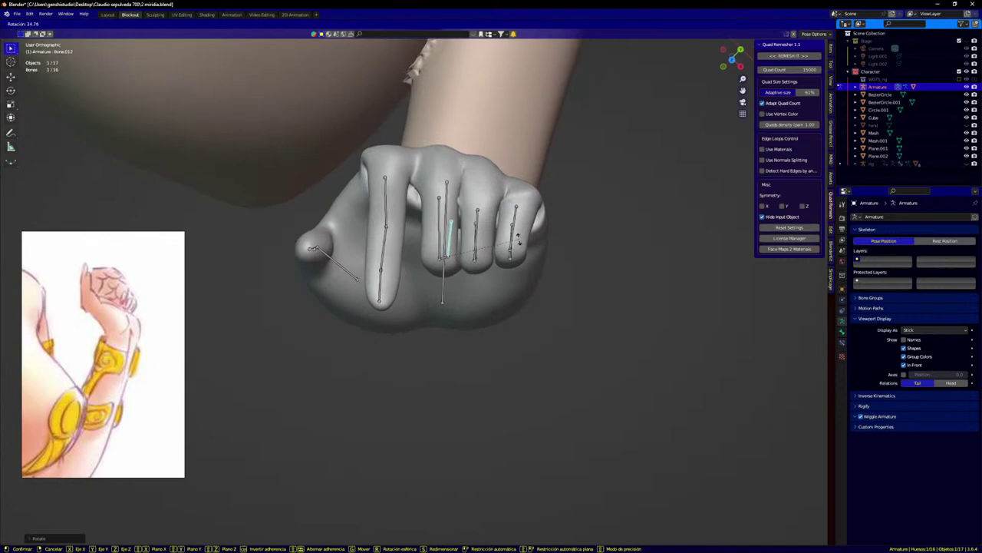
{"action": "left_click", "coordinate": [519, 239]}
{"action": "middle_click_drag", "start_coordinate": [518, 240], "coordinate": [494, 376]}
{"action": "key", "text": "r"}
{"action": "left_click", "coordinate": [453, 253]}
Step: Rotate the middle finger's middle bone sideways so the finger runs parallel to the ring finger in the palm view
{"action": "middle_click_drag", "start_coordinate": [453, 249], "coordinate": [411, 194]}
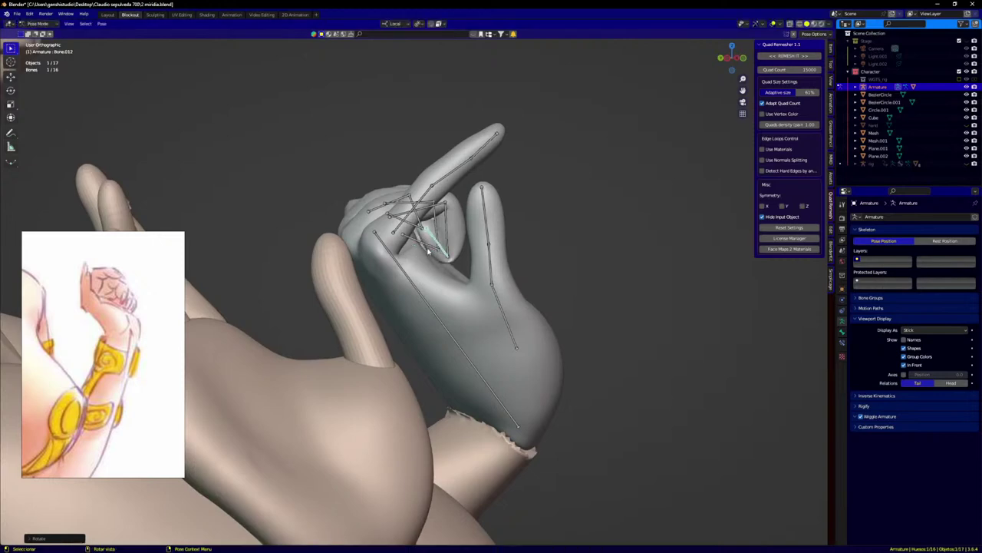
{"action": "middle_click_drag", "start_coordinate": [421, 267], "coordinate": [335, 278]}
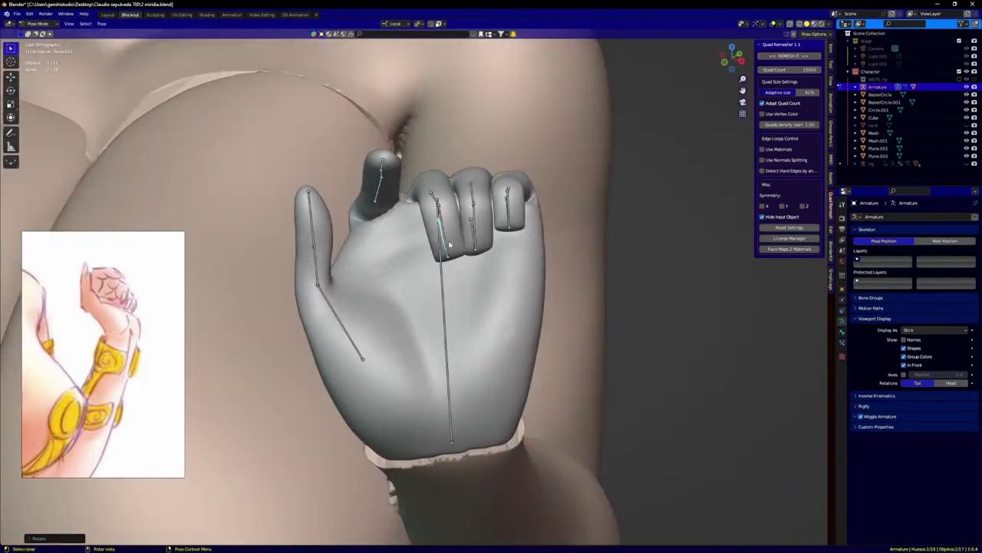
{"action": "key", "text": "r"}
{"action": "left_click", "coordinate": [444, 275]}
{"action": "mouse_move", "coordinate": [444, 274]}
{"action": "middle_mouse_down"}
{"action": "mouse_move", "coordinate": [402, 344]}
{"action": "mouse_move", "coordinate": [380, 336]}
{"action": "mouse_move", "coordinate": [440, 267]}
{"action": "middle_mouse_up"}
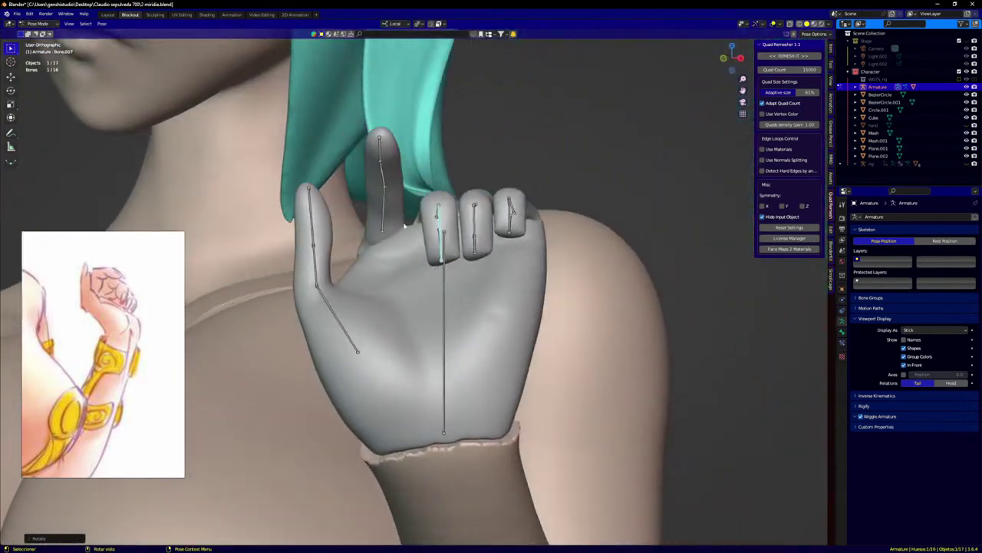
Step: Rotate the index finger's middle bone sideways, working from the palm view and from above the knuckles
{"action": "key", "text": "r"}
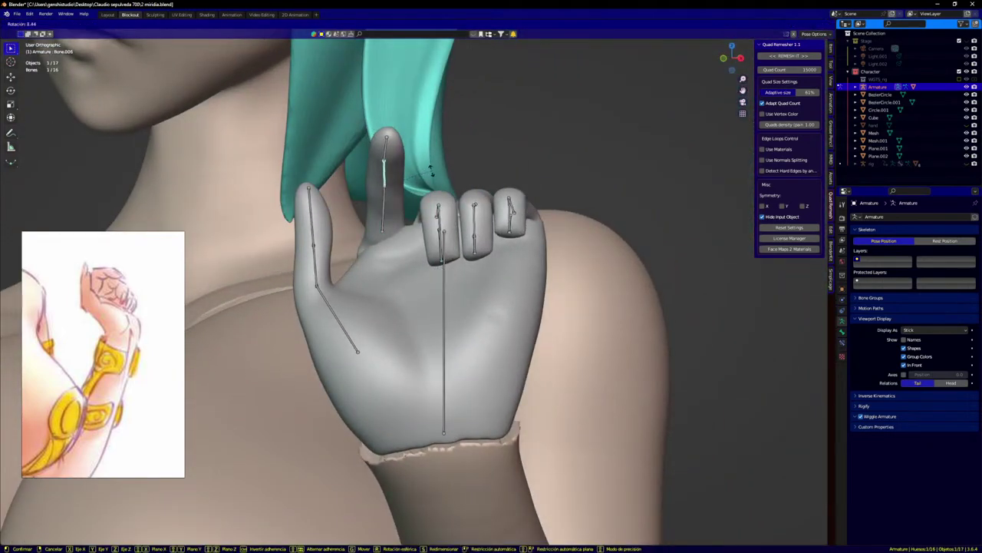
{"action": "left_click", "coordinate": [434, 175]}
{"action": "middle_click_drag", "start_coordinate": [435, 175], "coordinate": [435, 225]}
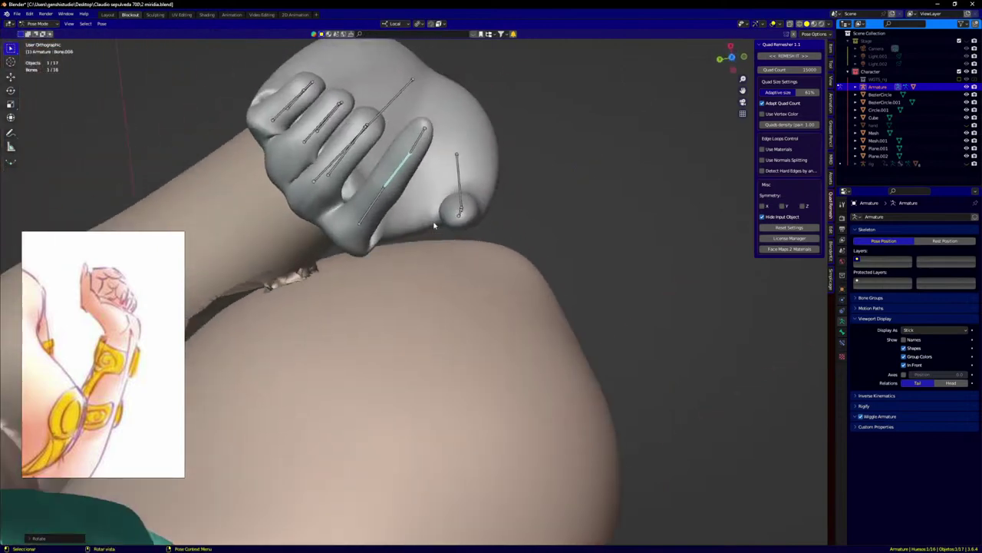
{"action": "key", "text": "r"}
{"action": "left_click", "coordinate": [420, 197]}
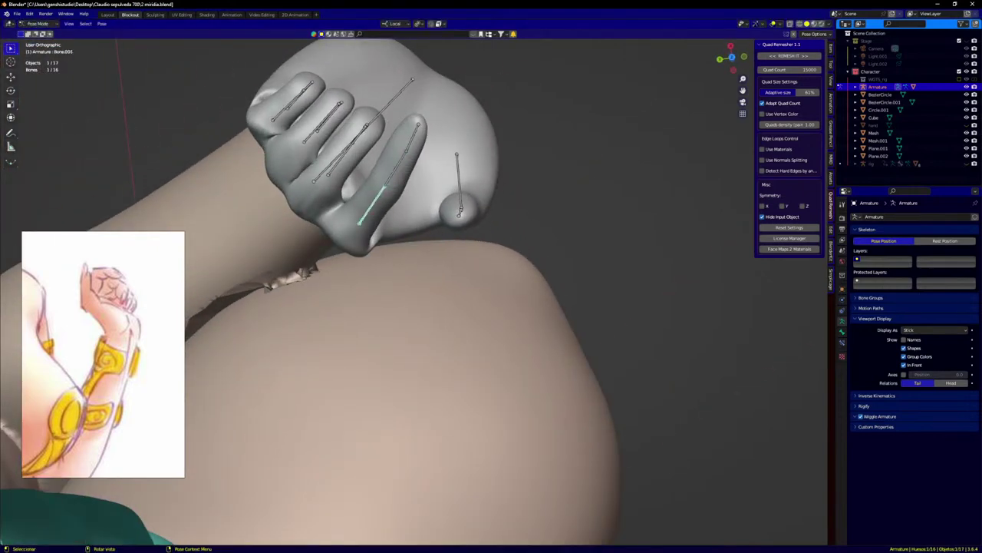
Step: Rotate the index finger's base, middle and tip bones sideways to bring the finger closer to the middle finger
{"action": "key", "text": "r"}
{"action": "left_click", "coordinate": [405, 178]}
{"action": "key", "text": "r"}
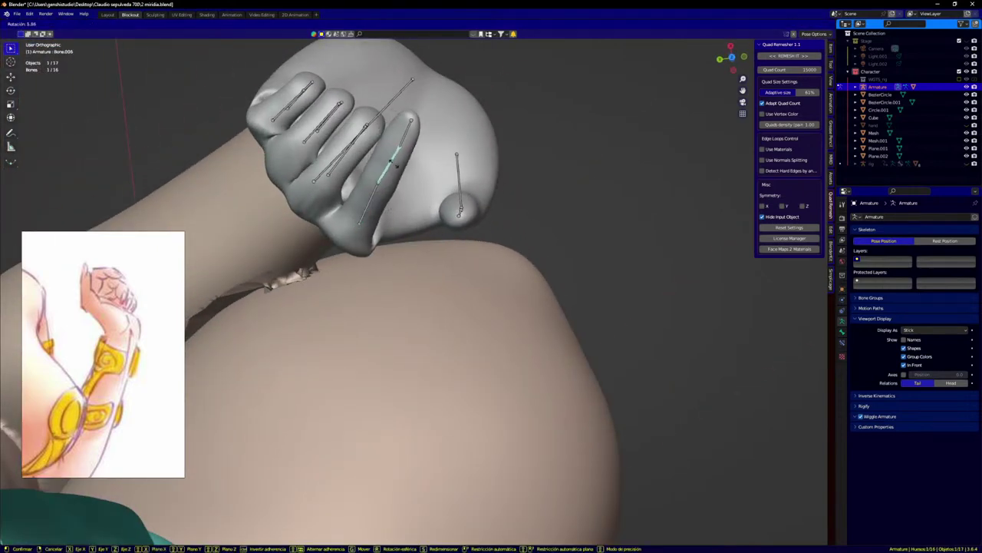
{"action": "left_click", "coordinate": [400, 160]}
{"action": "left_click", "coordinate": [406, 133]}
{"action": "key", "text": "r"}
{"action": "left_click", "coordinate": [409, 131]}
Step: Curl the index finger toward the palm by rotating its base, middle and tip bones from the side
{"action": "middle_click_drag", "start_coordinate": [411, 132], "coordinate": [347, 187]}
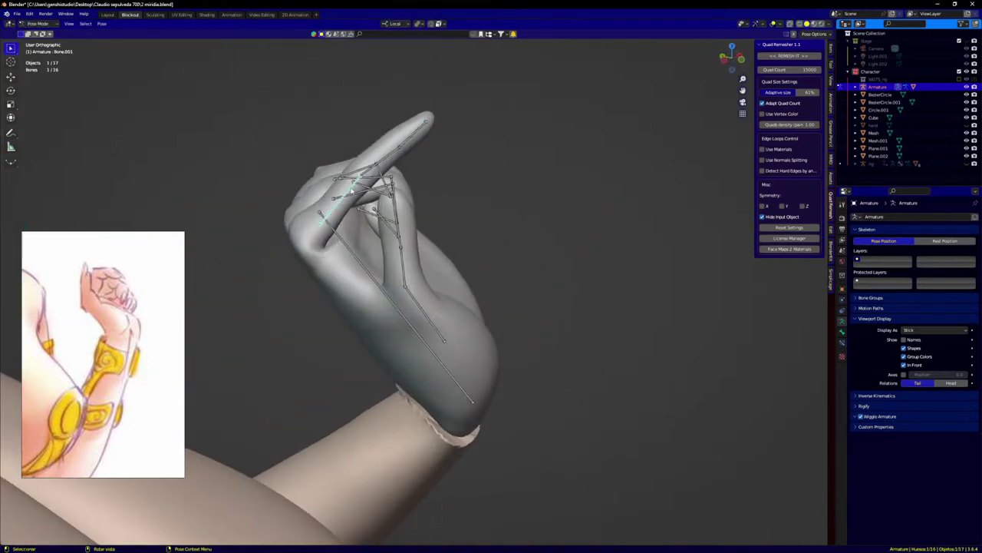
{"action": "key", "text": "r"}
{"action": "left_click", "coordinate": [377, 188]}
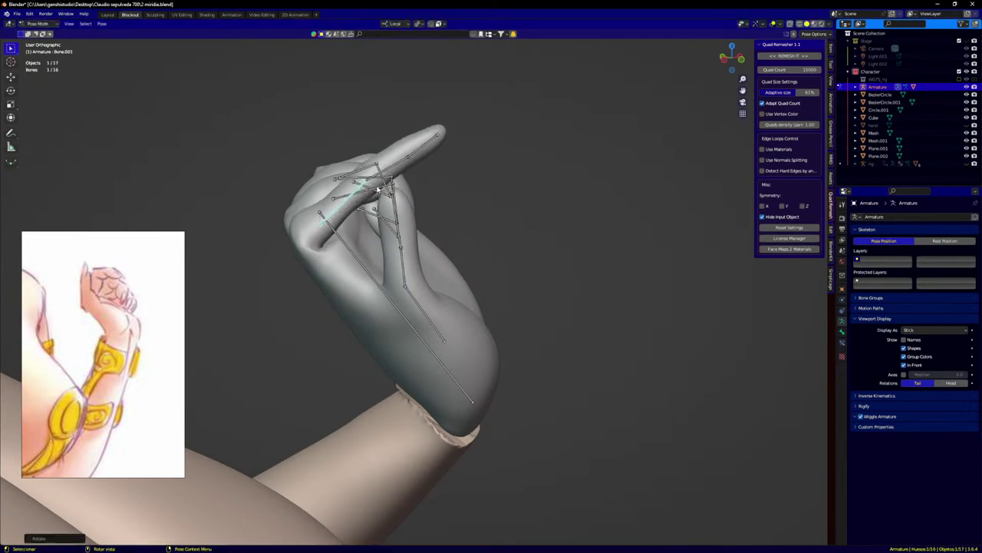
{"action": "left_click", "coordinate": [397, 167]}
{"action": "key", "text": "r"}
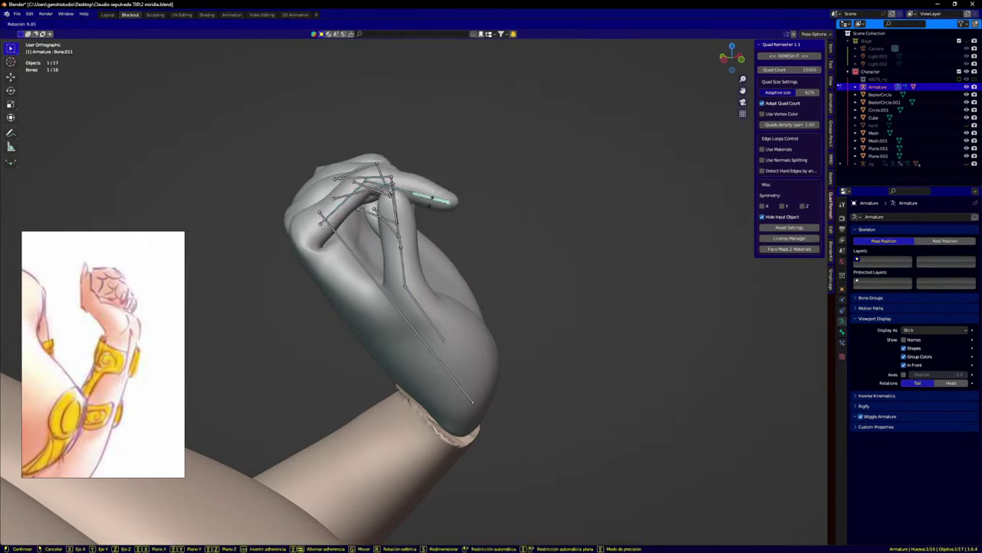
{"action": "left_click", "coordinate": [398, 234]}
Step: Rotate the index finger's middle bone sideways from above the knuckles to correct the finger's direction
{"action": "middle_click_drag", "start_coordinate": [397, 234], "coordinate": [419, 292]}
{"action": "left_click", "coordinate": [419, 178]}
{"action": "key", "text": "r"}
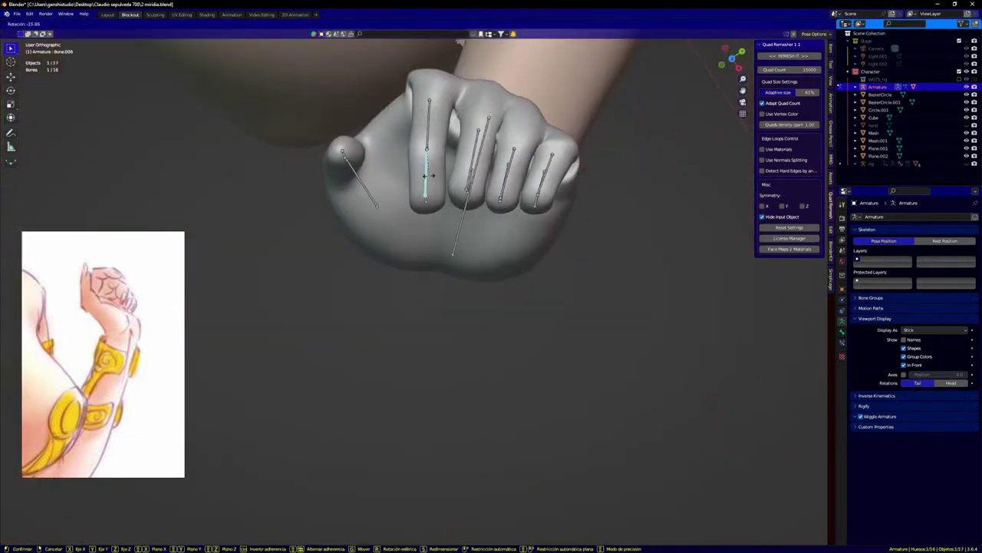
{"action": "left_click", "coordinate": [421, 175]}
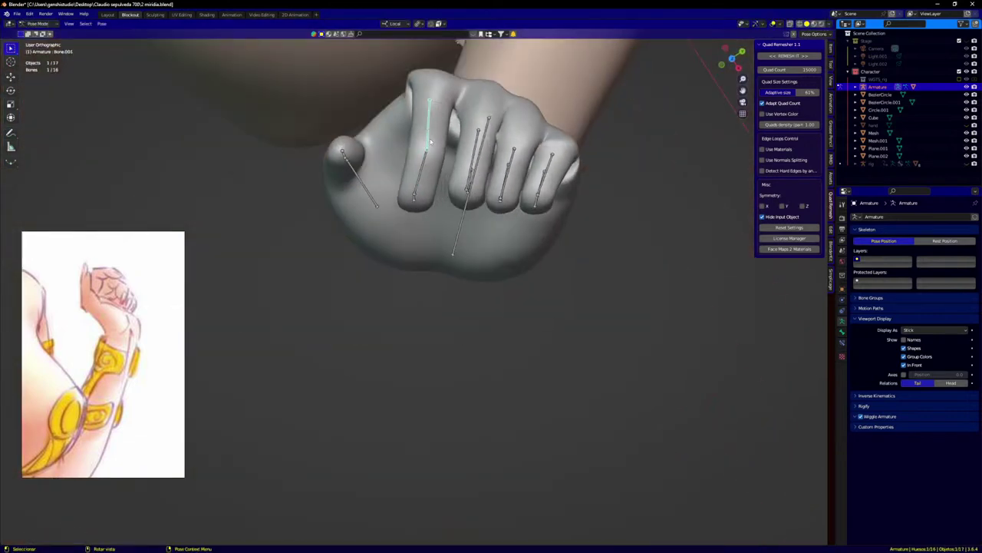
Step: Refine the index finger's base bone and open its middle and tip bones into a looser curl over the thumb
{"action": "middle_click_drag", "start_coordinate": [431, 141], "coordinate": [575, 272]}
{"action": "key", "text": "r"}
{"action": "left_click", "coordinate": [571, 142]}
{"action": "scroll", "coordinate": [511, 194], "scroll_direction": "up", "scroll_amount": 2}
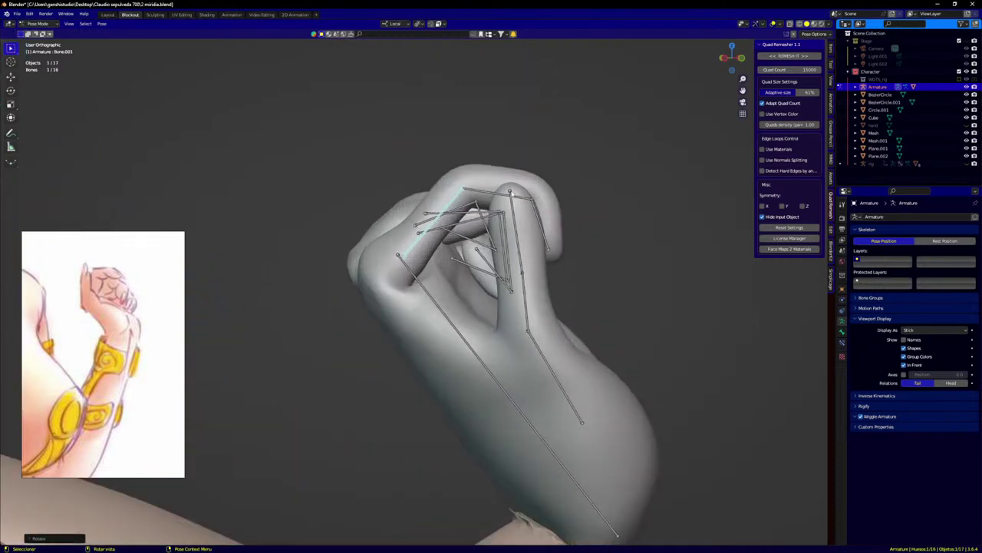
{"action": "key", "text": "r"}
{"action": "left_click", "coordinate": [493, 193]}
{"action": "key", "text": "r"}
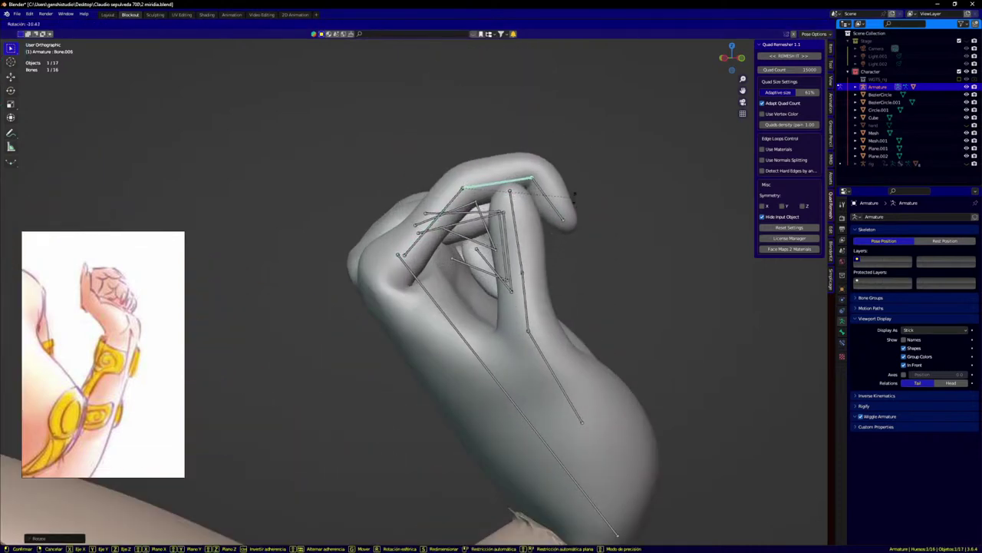
{"action": "left_click", "coordinate": [576, 200]}
{"action": "middle_click_drag", "start_coordinate": [592, 180], "coordinate": [575, 277]}
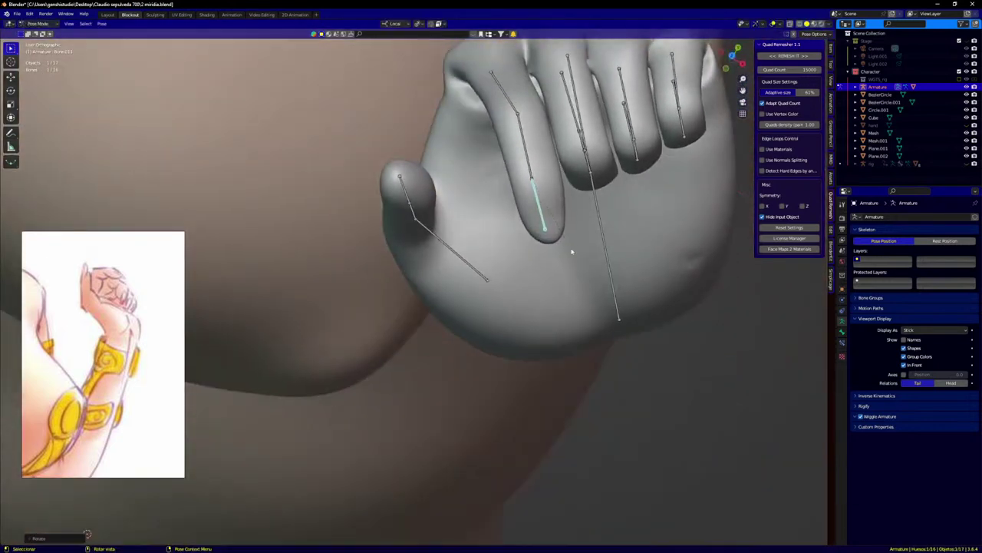
Step: Raise the middle finger's base bone, open its middle bone outward and curl its tip bone back toward the palm
{"action": "middle_click_drag", "start_coordinate": [534, 168], "coordinate": [551, 148]}
{"action": "key", "text": "r"}
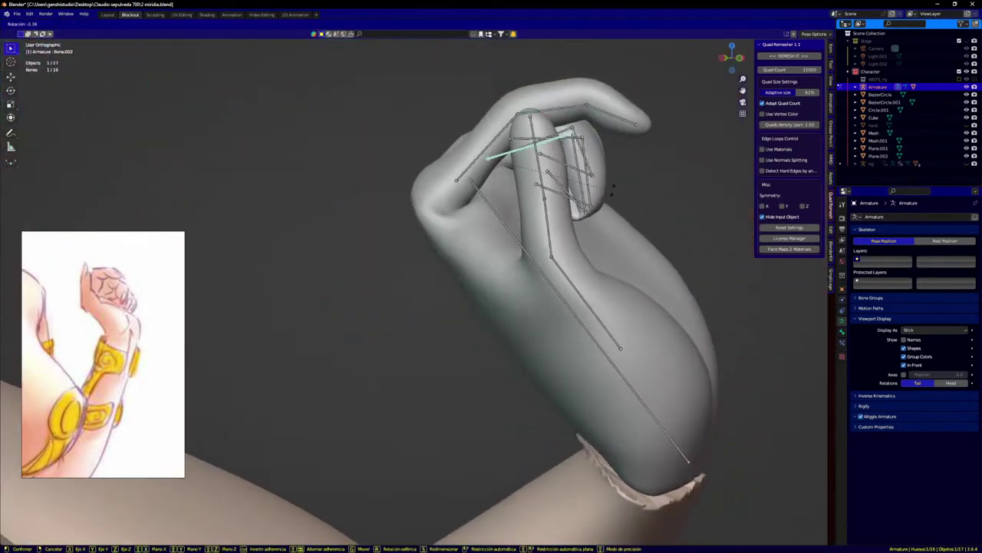
{"action": "left_click", "coordinate": [595, 166]}
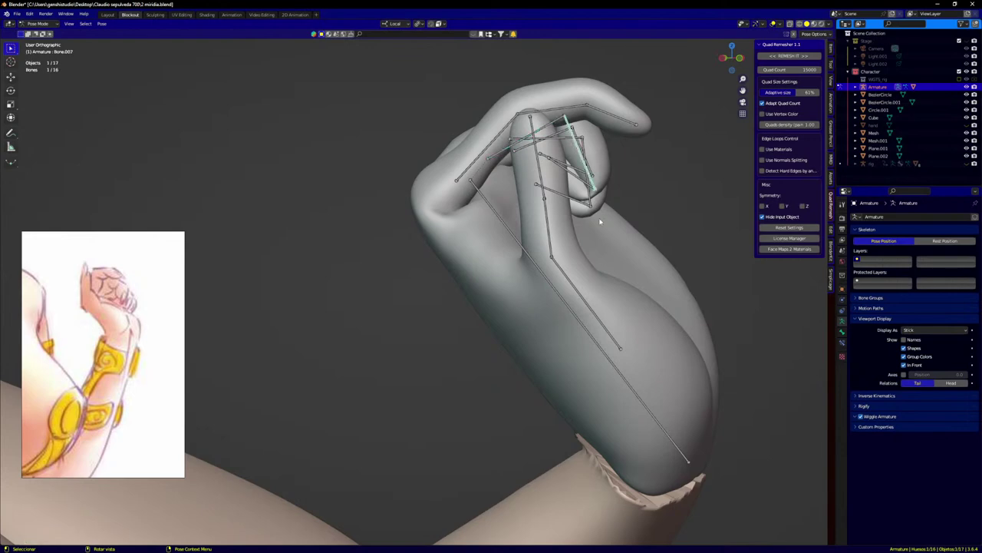
{"action": "key", "text": "r"}
{"action": "left_click", "coordinate": [603, 182]}
{"action": "key", "text": "r"}
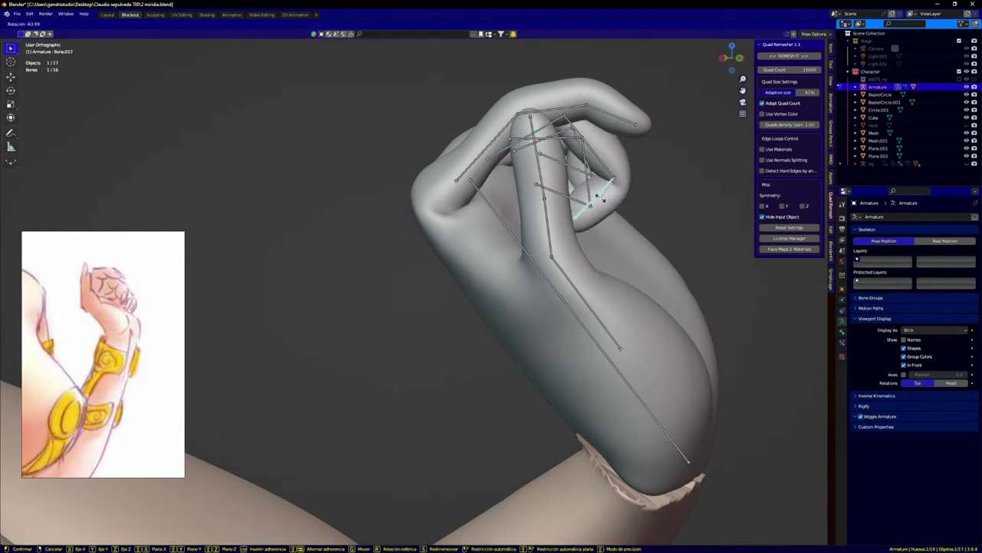
{"action": "left_click", "coordinate": [615, 213]}
Step: Fine-tune the middle finger's tip bone rotation from above the knuckles
{"action": "middle_click_drag", "start_coordinate": [614, 212], "coordinate": [657, 283]}
{"action": "key", "text": "r"}
{"action": "left_click", "coordinate": [653, 241]}
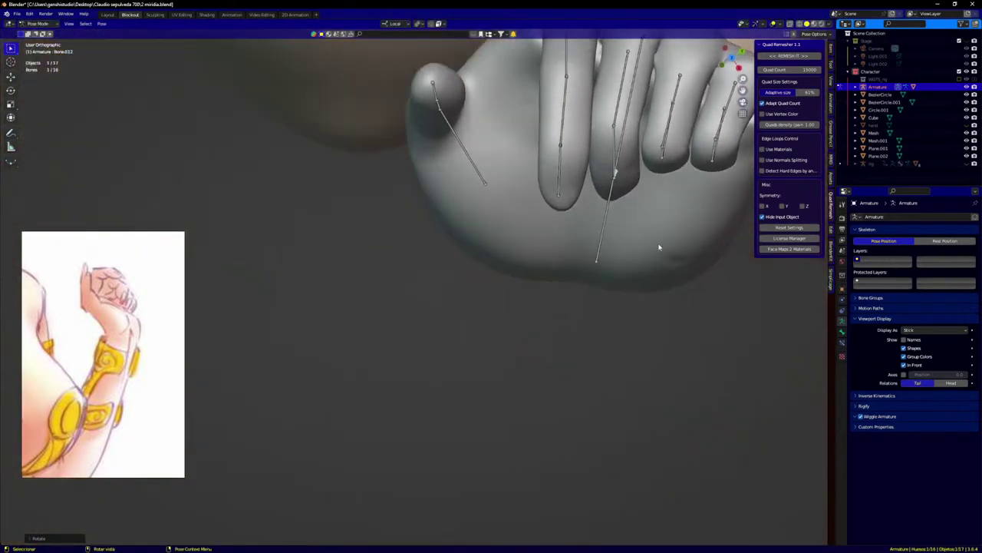
{"action": "key", "text": "r"}
{"action": "middle_click_drag", "start_coordinate": [637, 235], "coordinate": [664, 141]}
{"action": "left_click", "coordinate": [623, 257]}
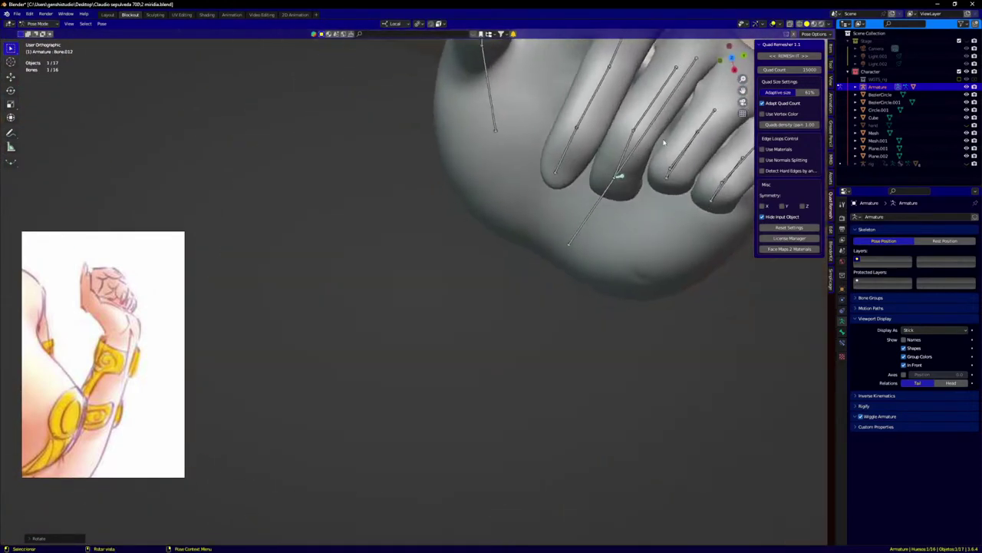
{"action": "middle_click_drag", "start_coordinate": [614, 238], "coordinate": [661, 245]}
Step: Straighten the curled middle finger in the palm view by rotating its middle bone sideways
{"action": "key", "text": "r"}
{"action": "left_click", "coordinate": [668, 230]}
{"action": "key", "text": "r"}
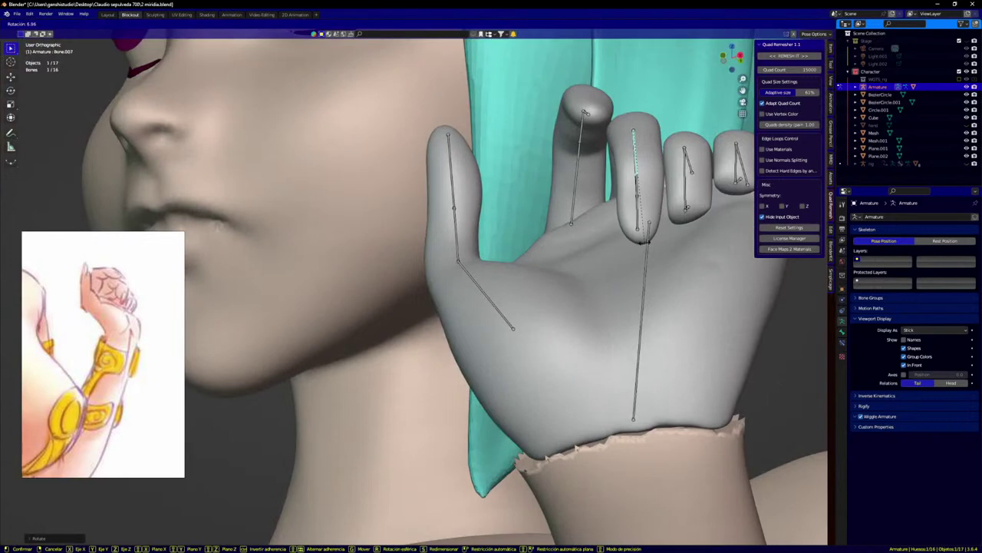
{"action": "left_click", "coordinate": [595, 126]}
Step: Adjust the sideways rotation of the index finger's tip and base bones in the palm view
{"action": "left_click", "coordinate": [591, 115]}
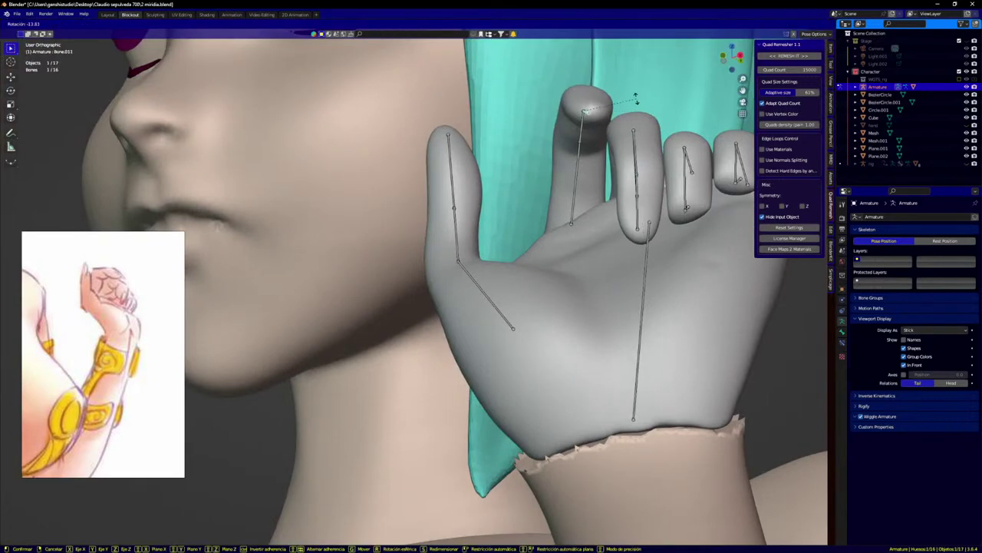
{"action": "left_click", "coordinate": [571, 188]}
{"action": "key", "text": "r"}
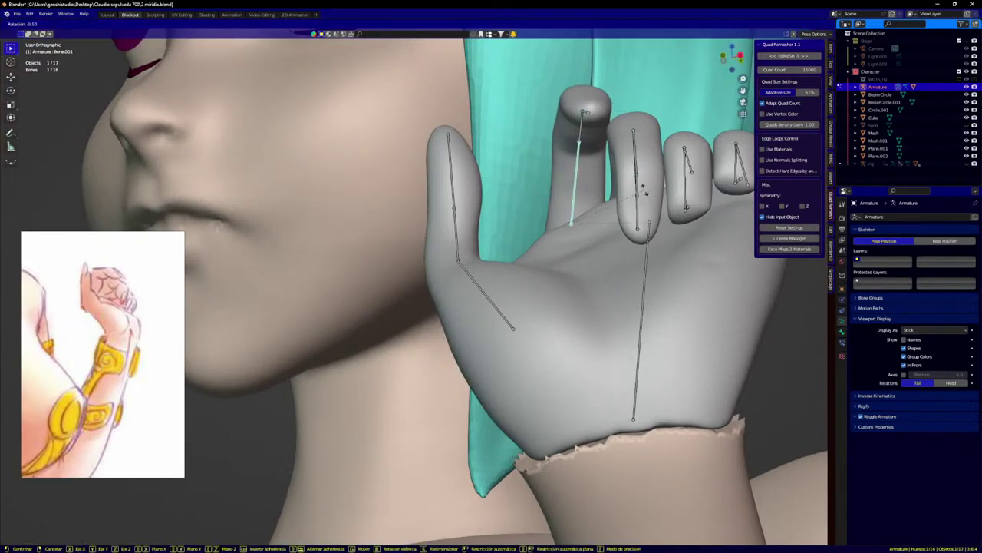
{"action": "left_click", "coordinate": [639, 186]}
Step: Check the curled fingers from above and from the side, and adjust the rotation of the thumb's bone
{"action": "middle_click_drag", "start_coordinate": [642, 158], "coordinate": [674, 328]}
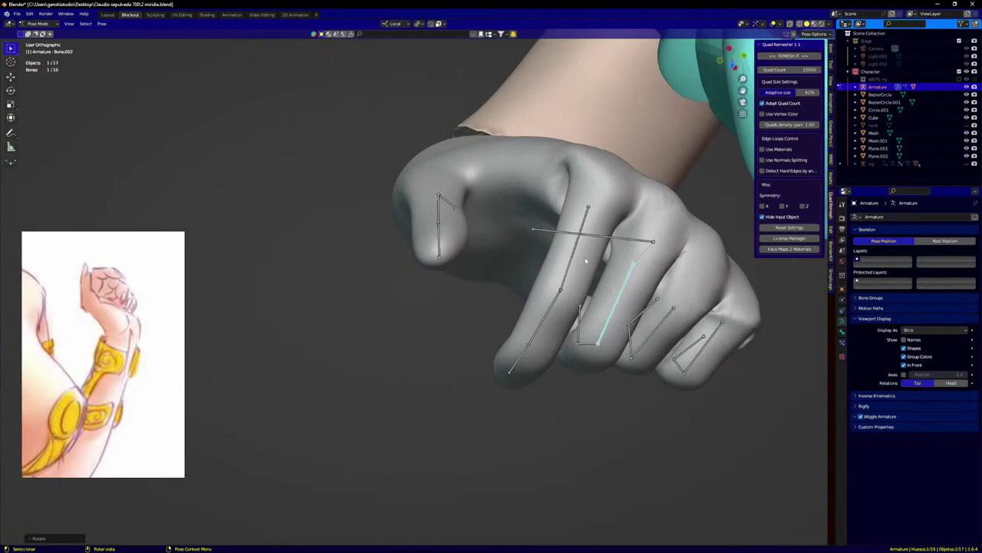
{"action": "middle_click_drag", "start_coordinate": [588, 307], "coordinate": [739, 282]}
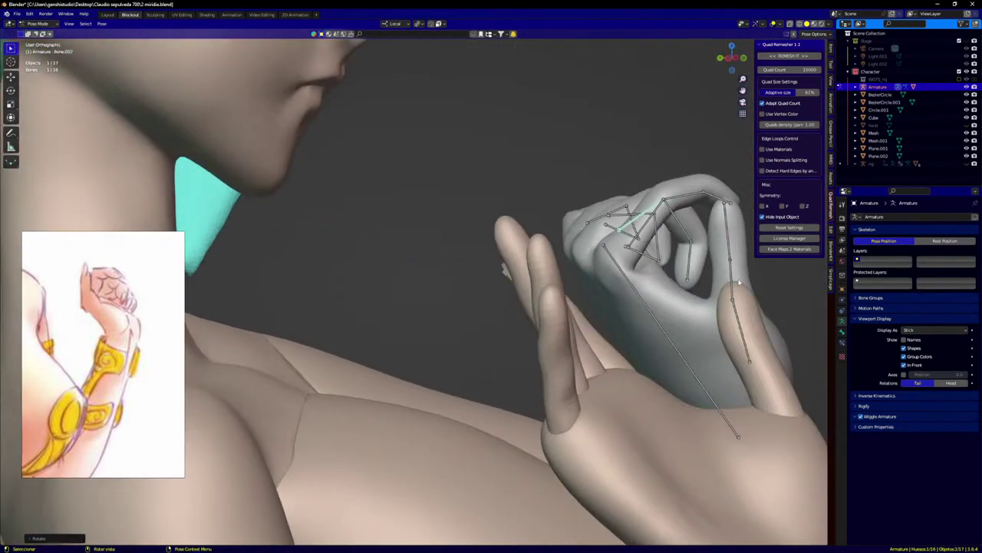
{"action": "key", "text": "r"}
{"action": "left_click", "coordinate": [708, 281]}
Step: Move the main palm bone in the front view and an angled view to seat the hand on the wrist
{"action": "scroll", "coordinate": [706, 281], "scroll_direction": "down", "scroll_amount": 6}
{"action": "key", "text": "KP_1"}
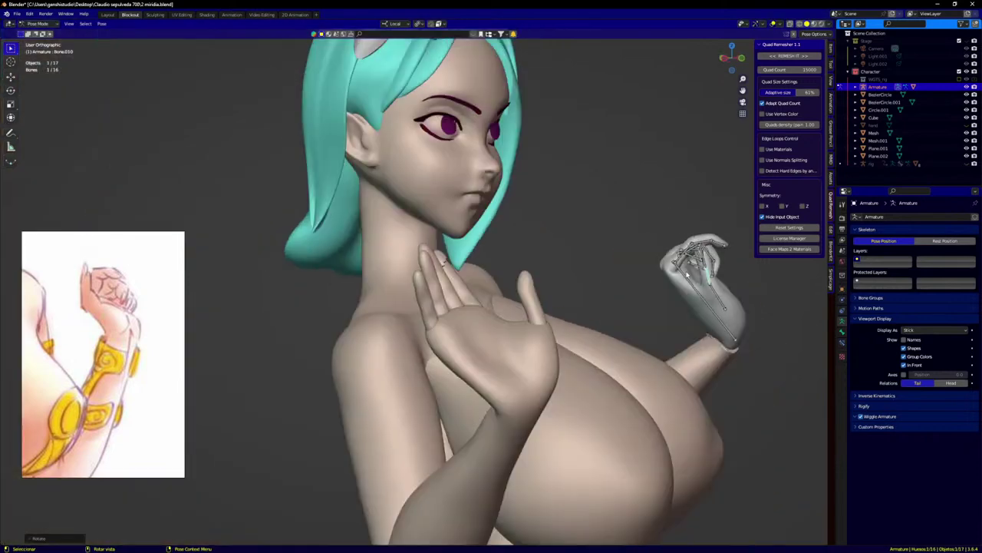
{"action": "scroll", "coordinate": [692, 281], "scroll_direction": "down", "scroll_amount": 3}
{"action": "scroll", "coordinate": [693, 281], "scroll_direction": "up", "scroll_amount": 5}
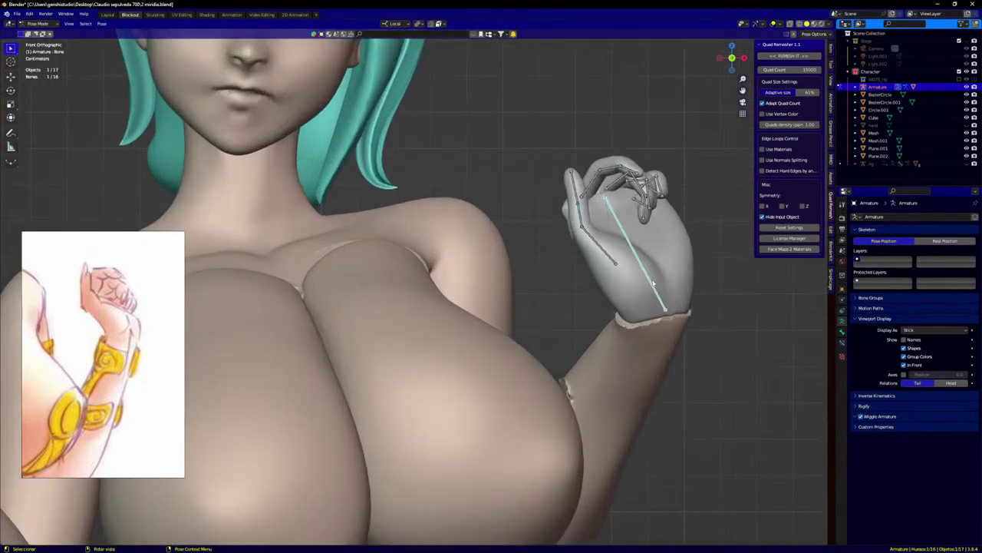
{"action": "key", "text": "g"}
{"action": "left_click", "coordinate": [671, 329]}
{"action": "mouse_move", "coordinate": [671, 328]}
{"action": "middle_mouse_down"}
{"action": "mouse_move", "coordinate": [614, 323]}
{"action": "mouse_move", "coordinate": [656, 323]}
{"action": "middle_mouse_up"}
{"action": "key", "text": "g"}
{"action": "left_click", "coordinate": [606, 323]}
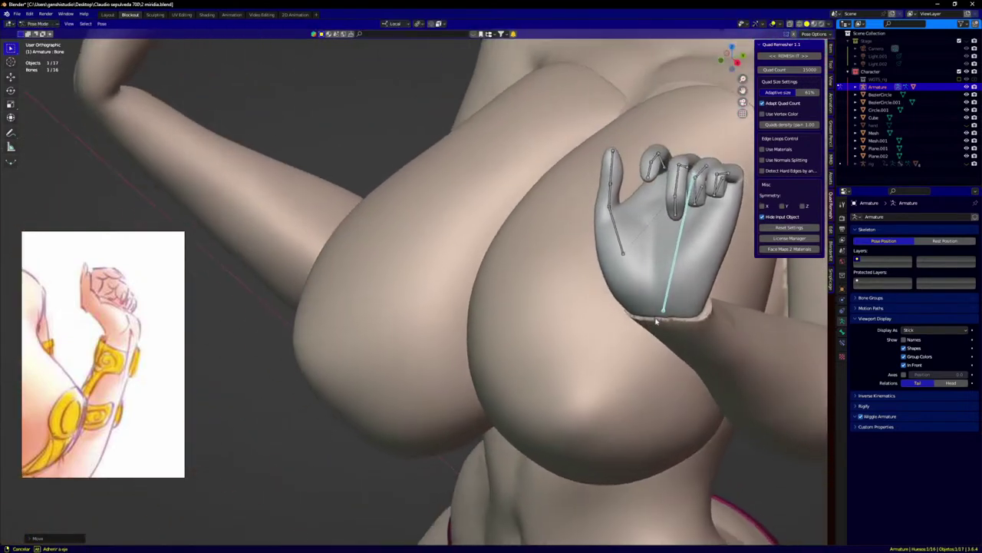
Step: Rotate the tip and middle bones of the curled middle finger to straighten it in the palm view
{"action": "scroll", "coordinate": [675, 203], "scroll_direction": "up", "scroll_amount": 2}
{"action": "left_click", "coordinate": [674, 205]}
{"action": "middle_click_drag", "start_coordinate": [675, 204], "coordinate": [690, 251]}
{"action": "key", "text": "r"}
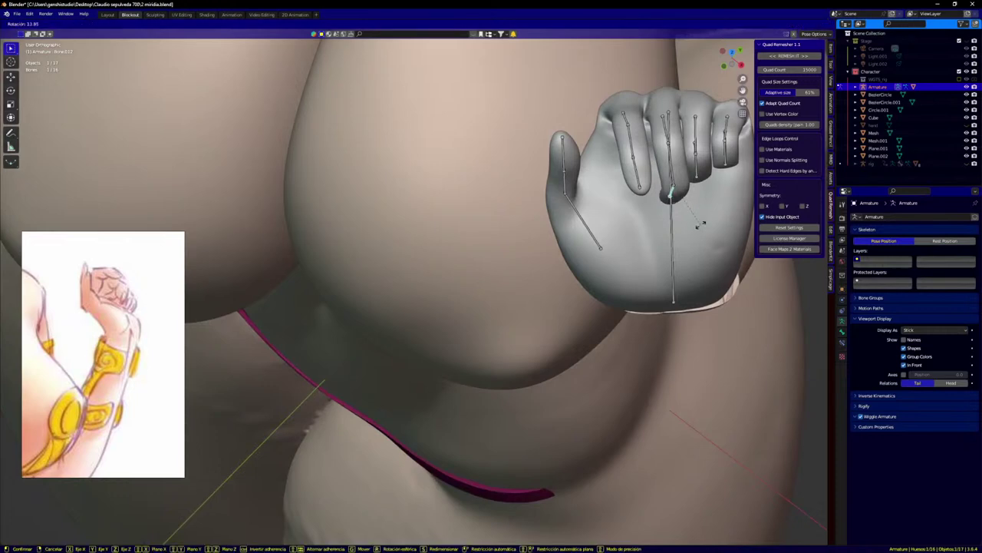
{"action": "left_click", "coordinate": [702, 221]}
{"action": "key", "text": "r"}
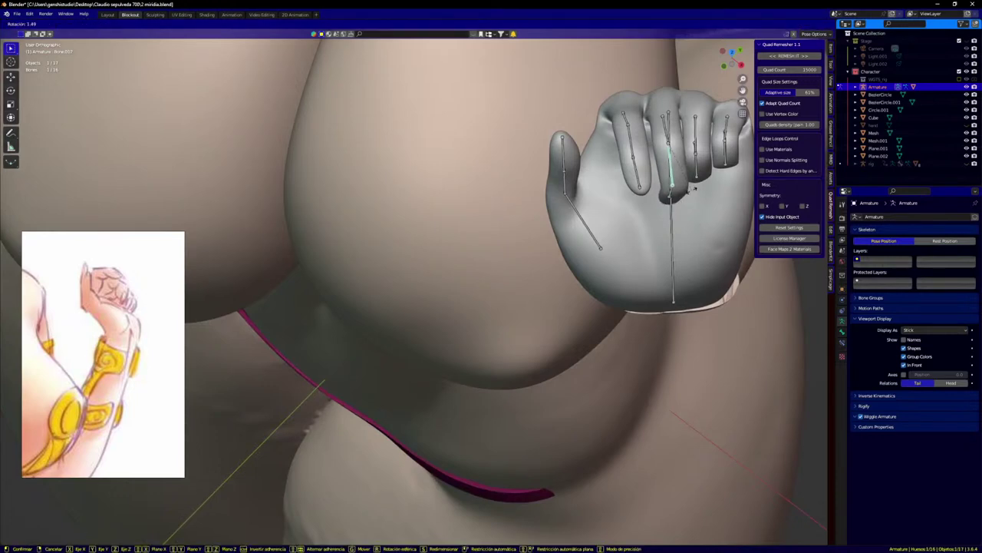
{"action": "left_click", "coordinate": [690, 190]}
{"action": "middle_click_drag", "start_coordinate": [690, 201], "coordinate": [666, 176]}
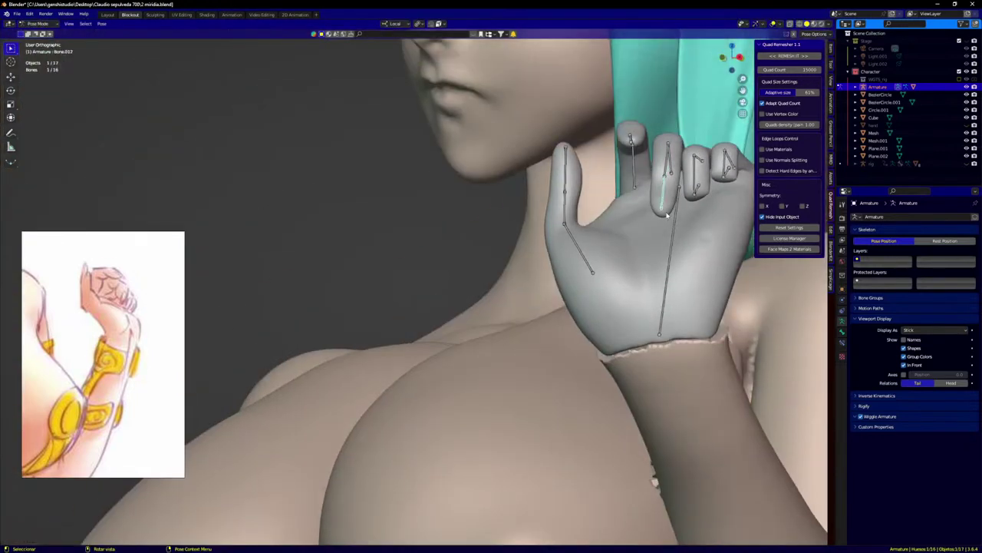
Step: Rotate the ring finger's middle bone to align the curled finger with its neighbours
{"action": "middle_click_drag", "start_coordinate": [667, 215], "coordinate": [698, 192]}
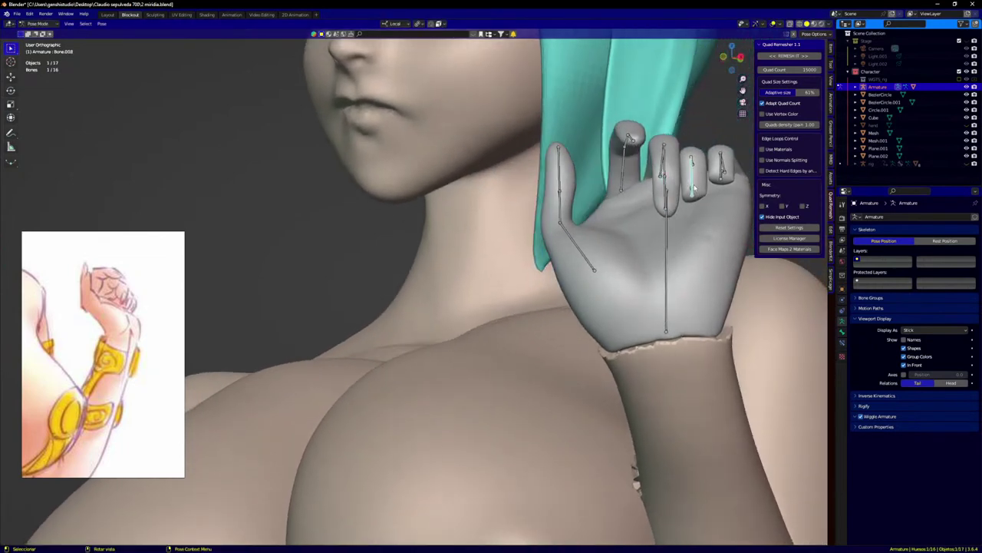
{"action": "key", "text": "r"}
{"action": "left_click", "coordinate": [715, 177]}
{"action": "key", "text": "r"}
{"action": "left_click", "coordinate": [725, 168]}
Step: Move the little finger's base bone in the palm view and again from a low angle
{"action": "key", "text": "g"}
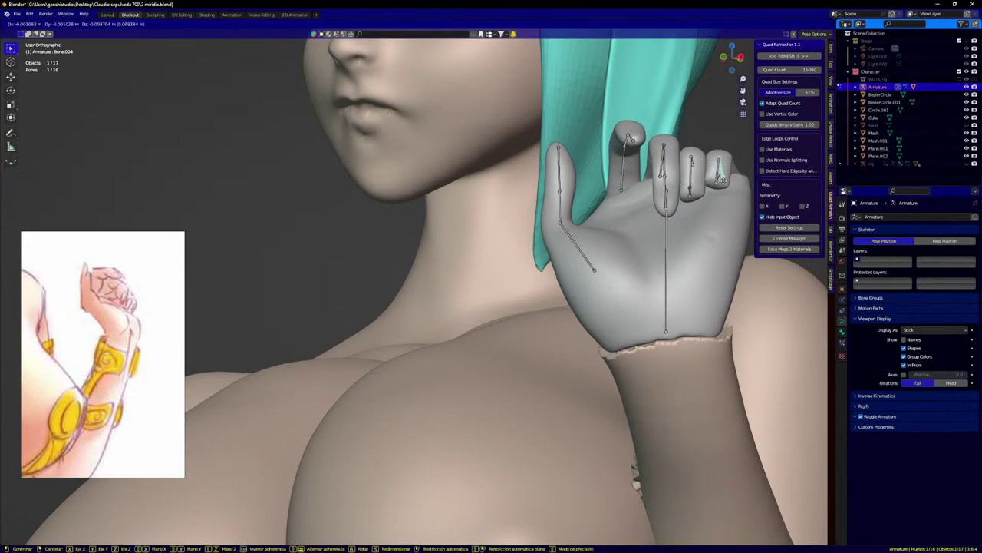
{"action": "left_click", "coordinate": [725, 183]}
{"action": "middle_click_drag", "start_coordinate": [725, 183], "coordinate": [677, 276]}
{"action": "key", "text": "g"}
{"action": "left_click", "coordinate": [710, 242]}
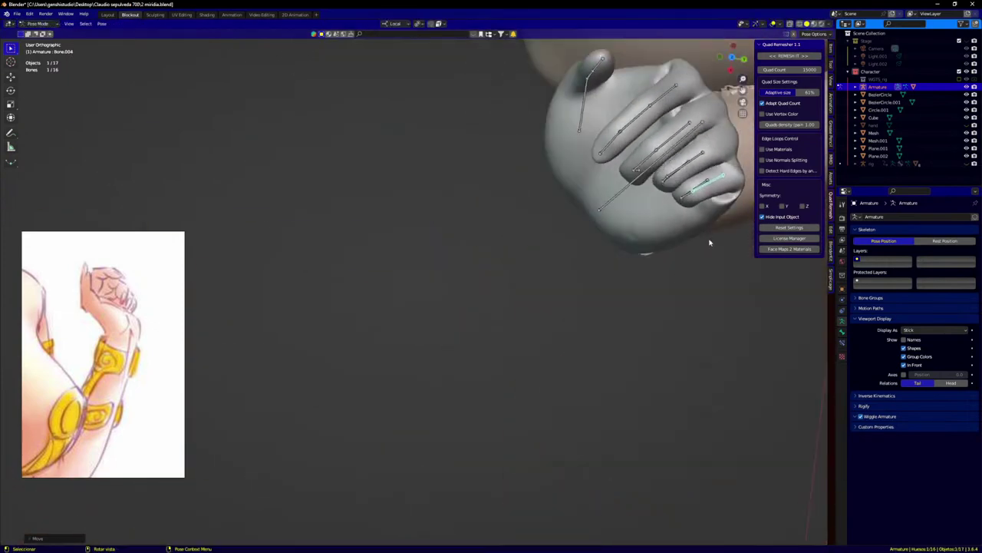
Step: Scale up all twelve bones of the four curled fingers slightly, starting in the front view
{"action": "key", "text": "KP_1"}
{"action": "scroll", "coordinate": [565, 192], "scroll_direction": "up", "scroll_amount": 5}
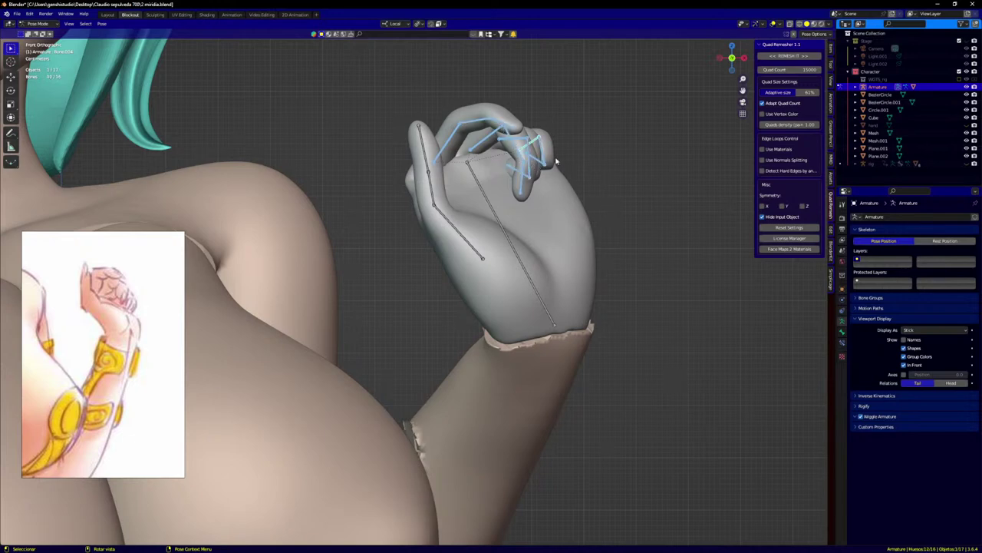
{"action": "key", "text": "s"}
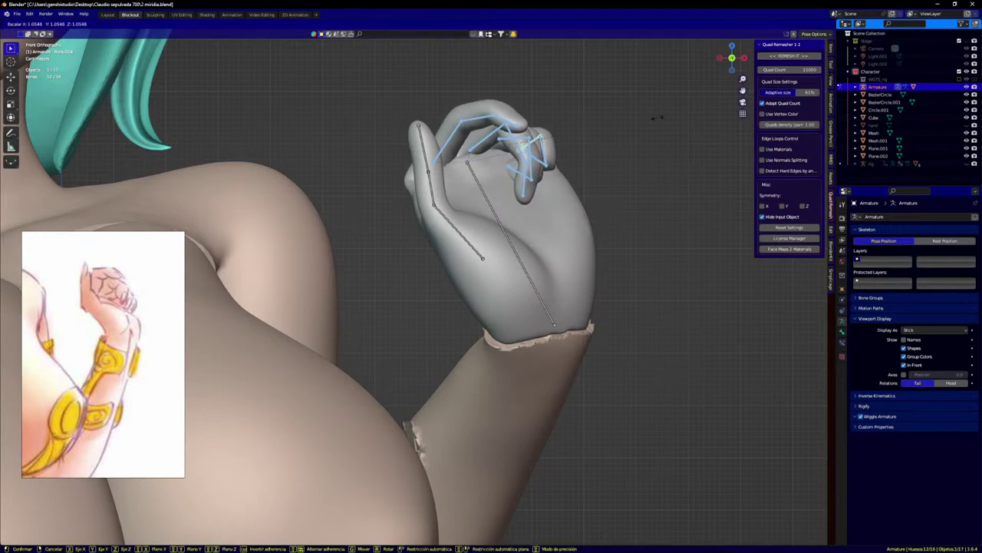
{"action": "left_click", "coordinate": [668, 120]}
{"action": "middle_click_drag", "start_coordinate": [668, 123], "coordinate": [453, 240]}
{"action": "key", "text": "s"}
{"action": "left_click", "coordinate": [695, 150]}
Step: Scale up the three thumb bones slightly to match the enlarged fingers
{"action": "left_click", "coordinate": [453, 240]}
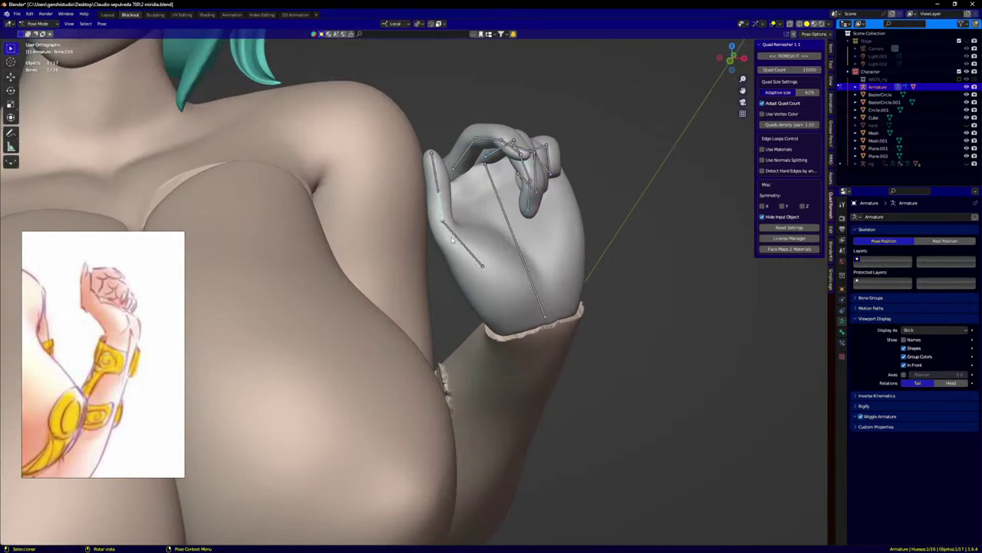
{"action": "key", "text": "s"}
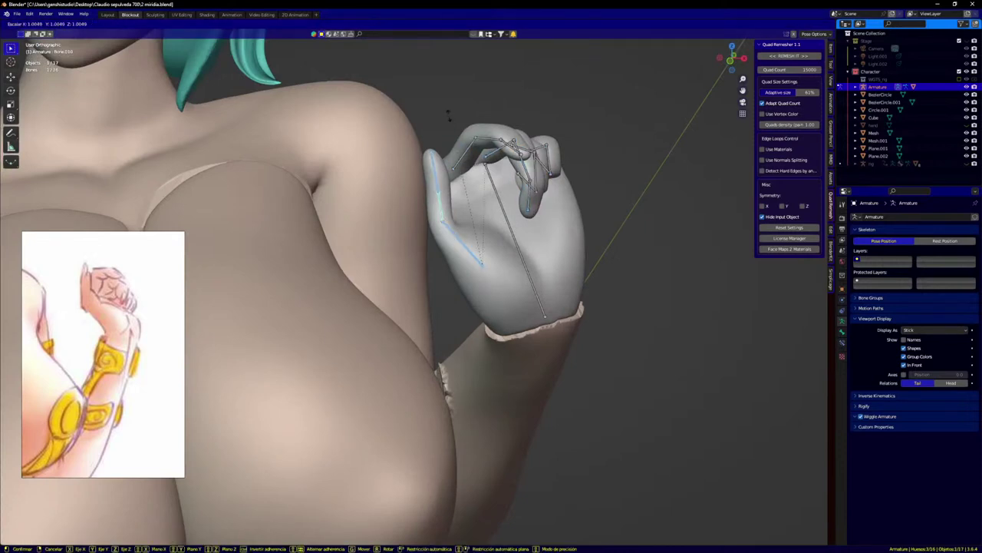
{"action": "left_click", "coordinate": [447, 104]}
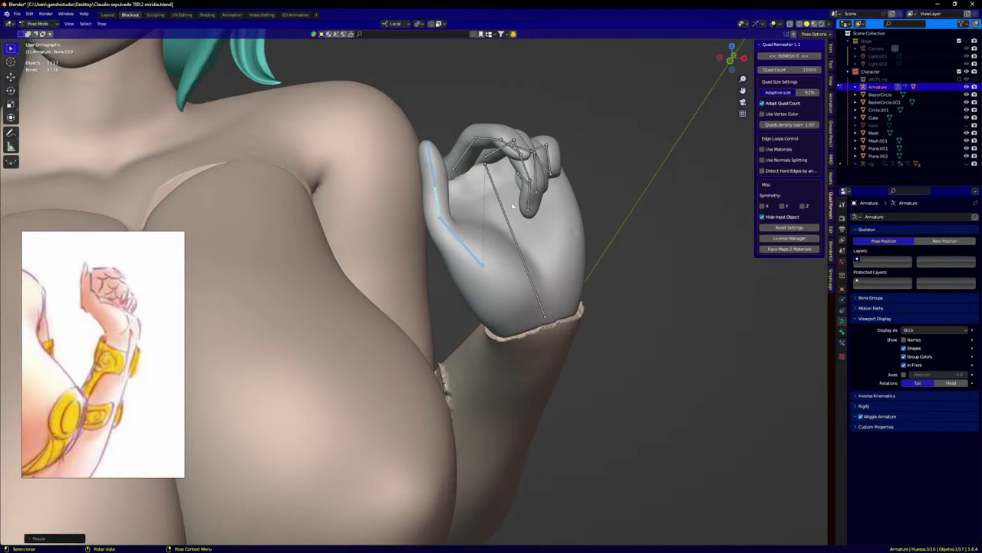
{"action": "key", "text": "KP_1"}
{"action": "scroll", "coordinate": [483, 221], "scroll_direction": "down", "scroll_amount": 3}
{"action": "middle_click_drag", "start_coordinate": [599, 287], "coordinate": [350, 288]}
{"action": "key", "text": "KP_1"}
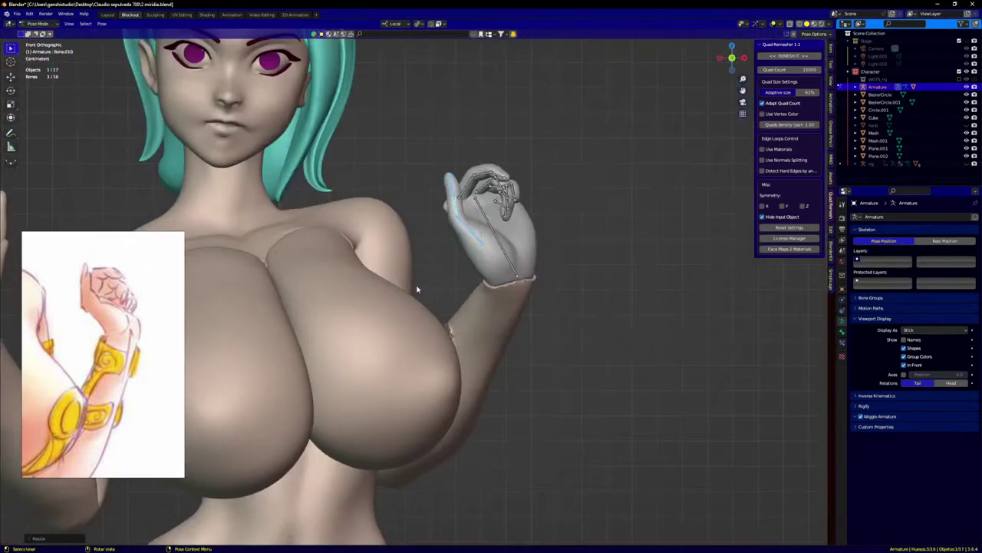
Step: Enlarge the whole posed hand to about 1.1 times its size by scaling its main palm bone in Pose Mode
{"action": "scroll", "coordinate": [669, 235], "scroll_direction": "down", "scroll_amount": 3}
{"action": "key", "text": "ctrl+Tab"}
{"action": "left_click", "coordinate": [650, 271]}
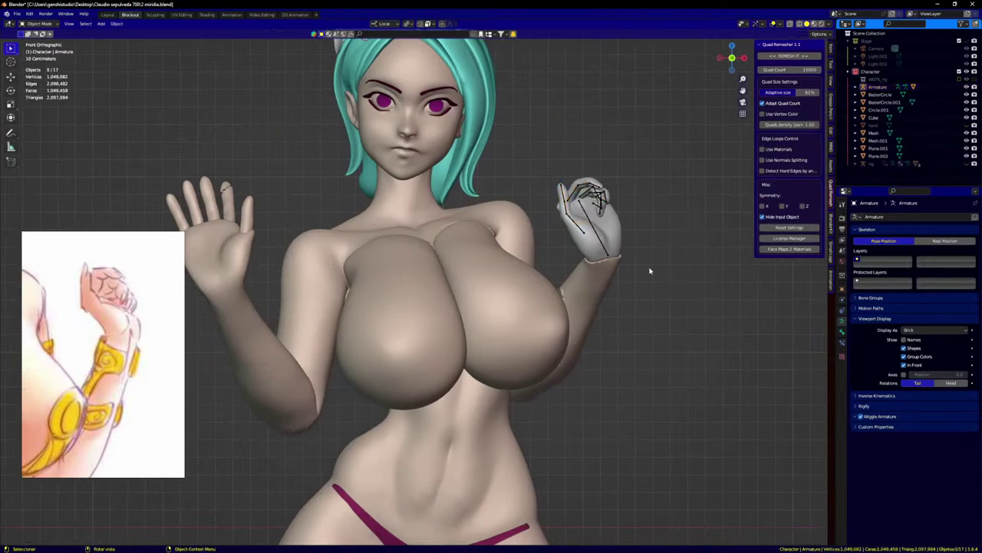
{"action": "scroll", "coordinate": [650, 267], "scroll_direction": "down", "scroll_amount": 1}
{"action": "left_click", "coordinate": [606, 251]}
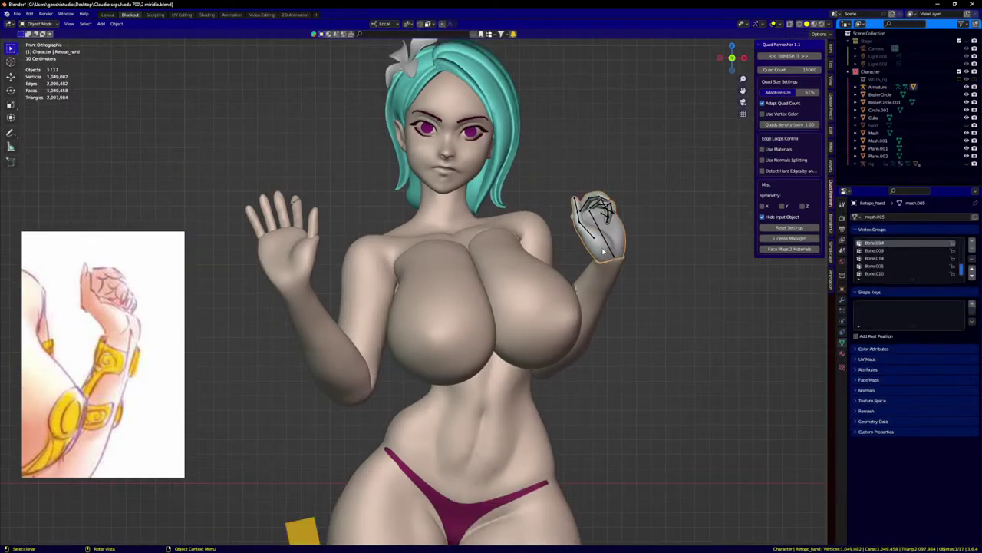
{"action": "left_click", "coordinate": [610, 251]}
{"action": "key", "text": "ctrl+Tab"}
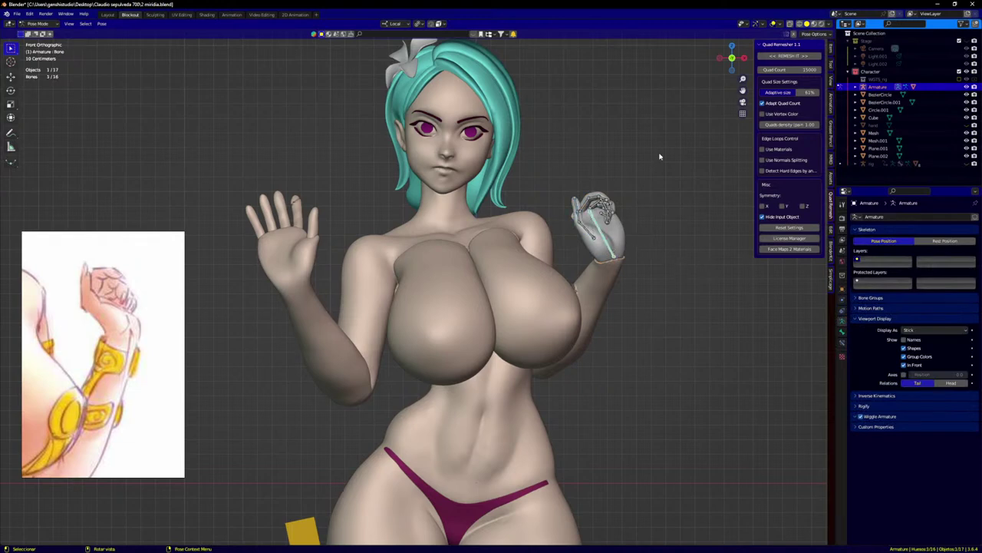
{"action": "key", "text": "s"}
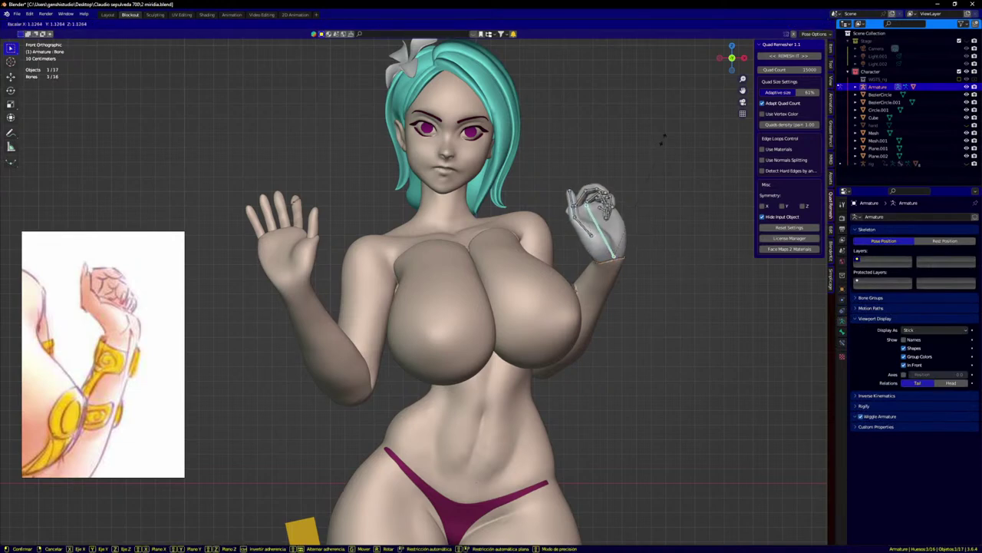
{"action": "left_click", "coordinate": [665, 144]}
{"action": "key", "text": "s"}
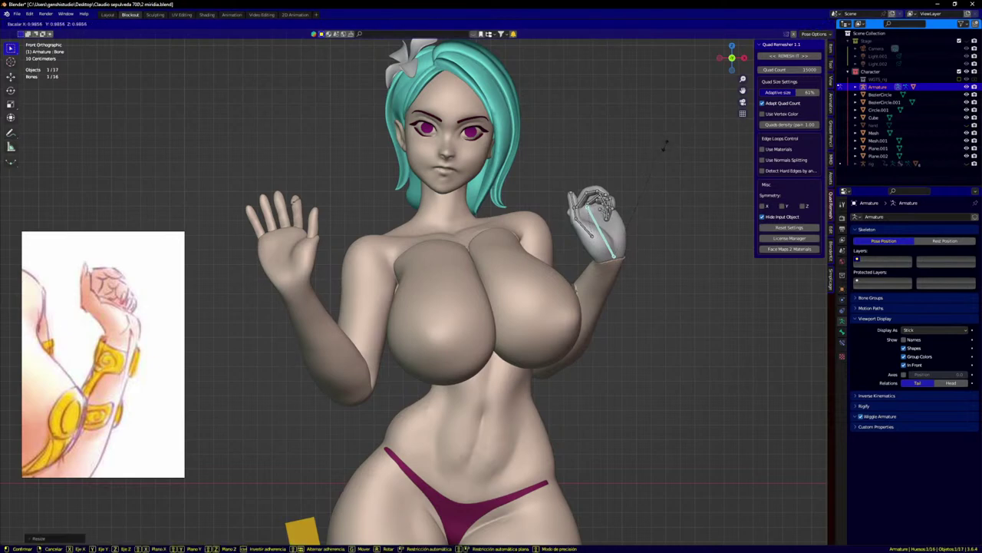
{"action": "left_click", "coordinate": [666, 144]}
Step: Leave Pose Mode, select the body mesh and put it into Sculpt Mode
{"action": "key", "text": "ctrl+Tab"}
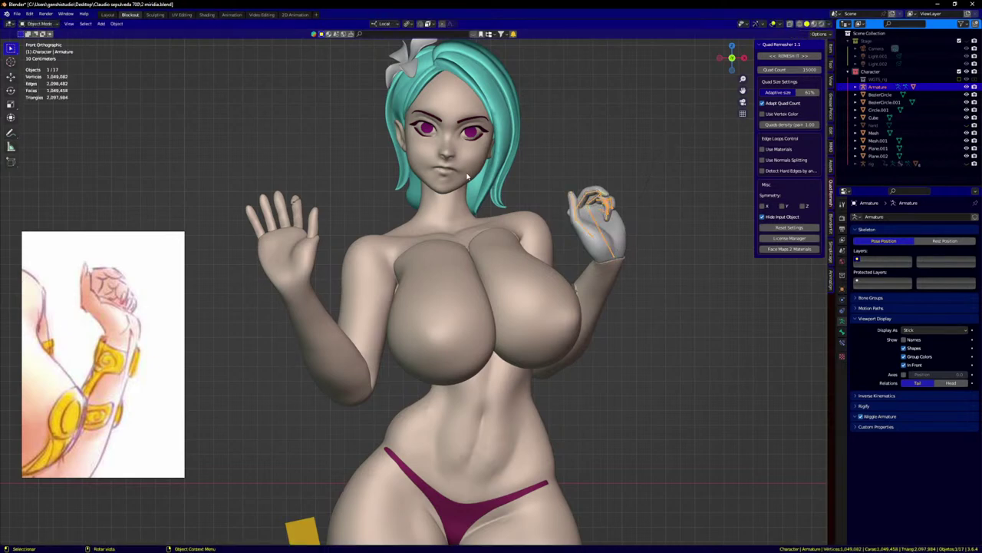
{"action": "left_click", "coordinate": [468, 177]}
{"action": "key", "text": "ctrl+Tab"}
{"action": "left_click", "coordinate": [521, 407]}
{"action": "scroll", "coordinate": [467, 174], "scroll_direction": "up", "scroll_amount": 4}
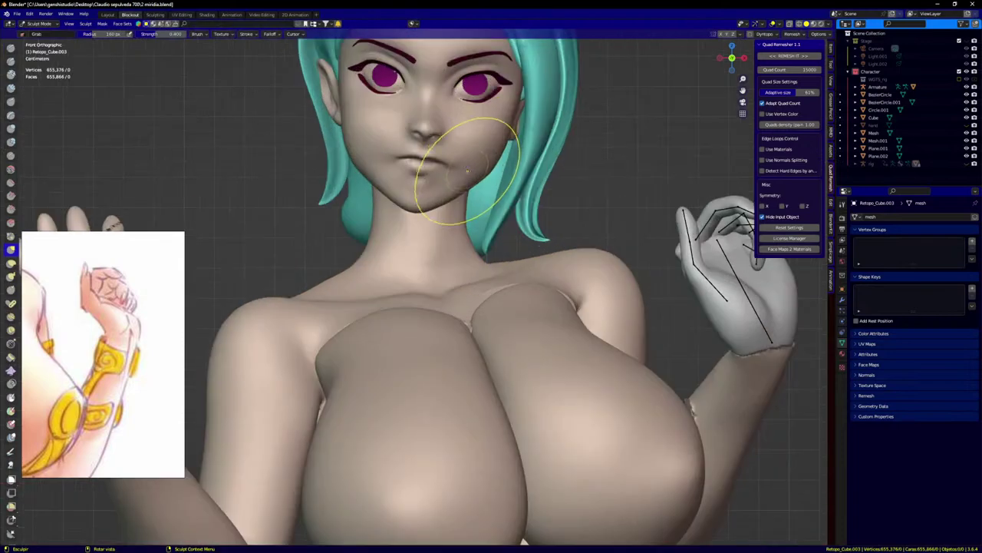
Step: Enlarge the Grab brush radius to about 256 px and nudge the corner of the mouth from the side
{"action": "scroll", "coordinate": [469, 173], "scroll_direction": "up", "scroll_amount": 3}
{"action": "middle_click_drag", "start_coordinate": [471, 176], "coordinate": [395, 173]}
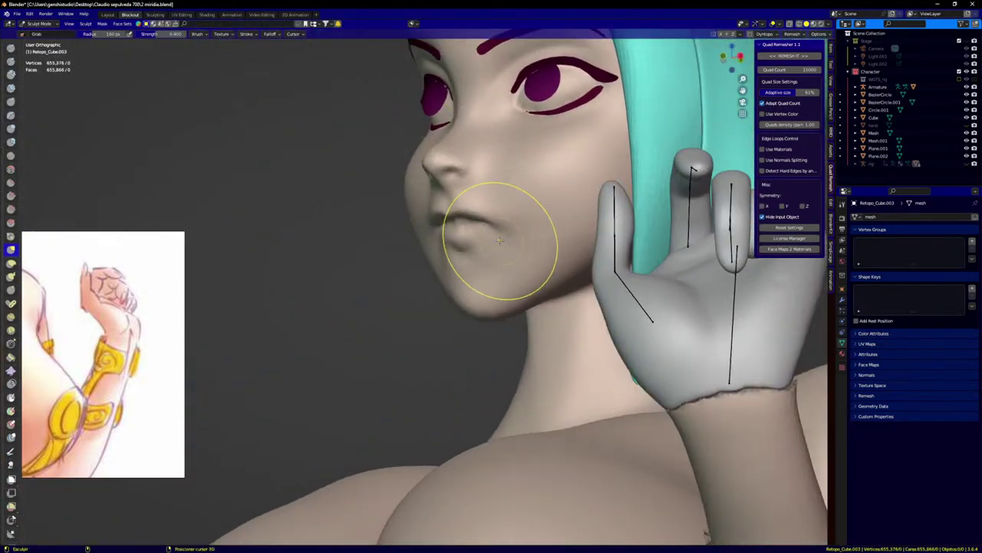
{"action": "middle_click_drag", "start_coordinate": [500, 240], "coordinate": [526, 242]}
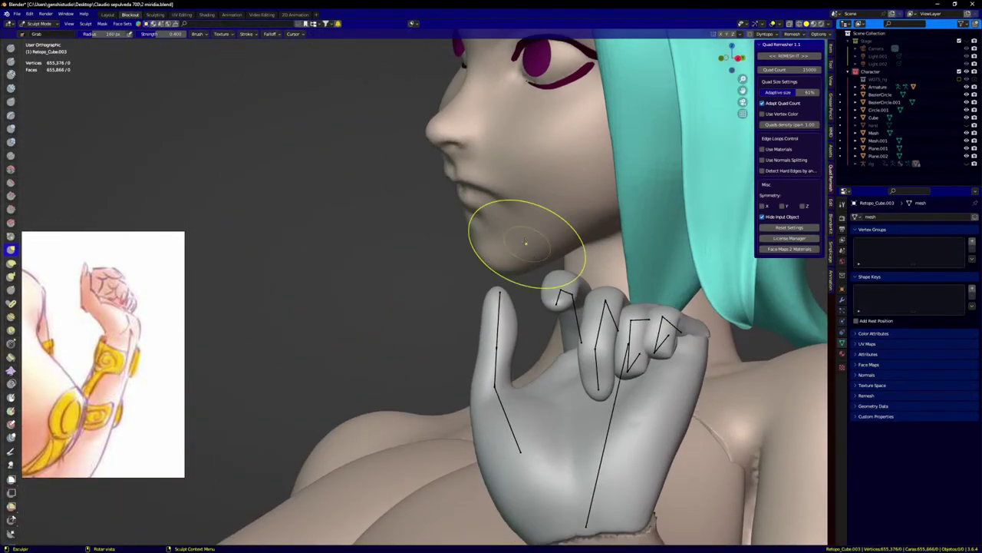
{"action": "key", "text": "f"}
{"action": "left_click", "coordinate": [560, 240]}
{"action": "scroll", "coordinate": [524, 216], "scroll_direction": "up", "scroll_amount": 2}
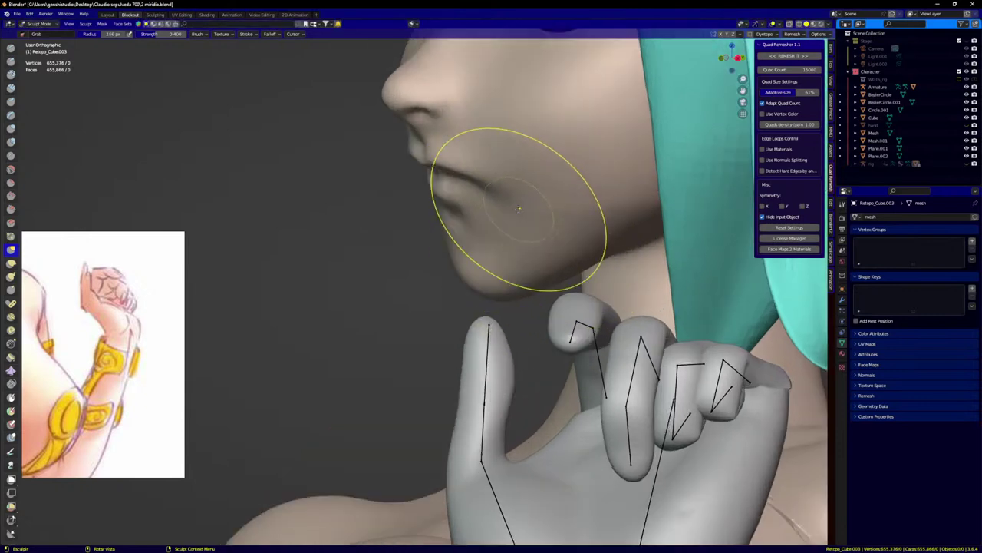
{"action": "left_click_drag", "start_coordinate": [511, 210], "coordinate": [508, 210]}
{"action": "mouse_move", "coordinate": [507, 209]}
{"action": "middle_mouse_down"}
{"action": "mouse_move", "coordinate": [588, 254]}
{"action": "mouse_move", "coordinate": [553, 213]}
{"action": "middle_mouse_up"}
{"action": "mouse_move", "coordinate": [576, 217]}
{"action": "middle_mouse_down"}
{"action": "mouse_move", "coordinate": [558, 199]}
{"action": "mouse_move", "coordinate": [464, 182]}
{"action": "mouse_move", "coordinate": [487, 157]}
{"action": "middle_mouse_up"}
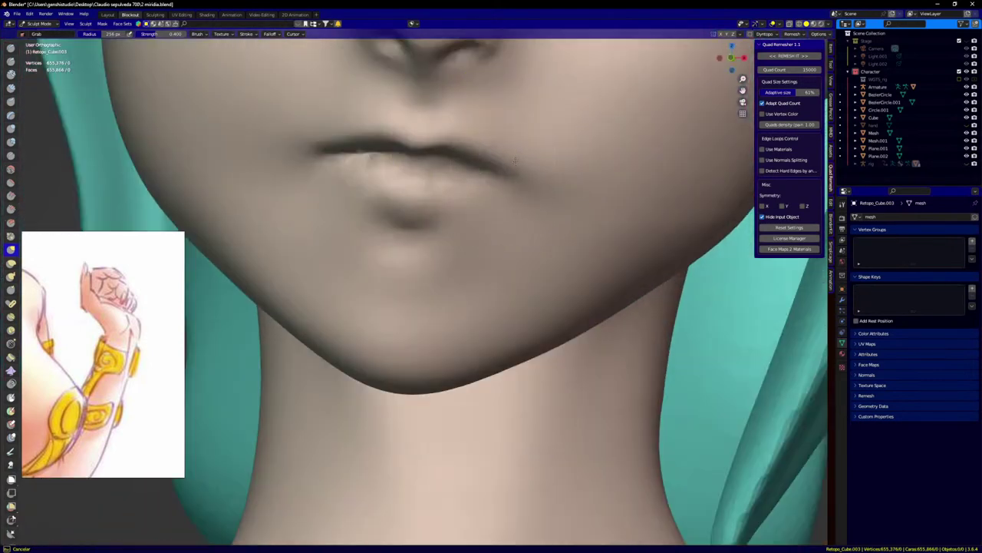
Step: Refine the mouth line and lips with the Grab brush, working from the front and from an angled view
{"action": "scroll", "coordinate": [381, 142], "scroll_direction": "up", "scroll_amount": 2}
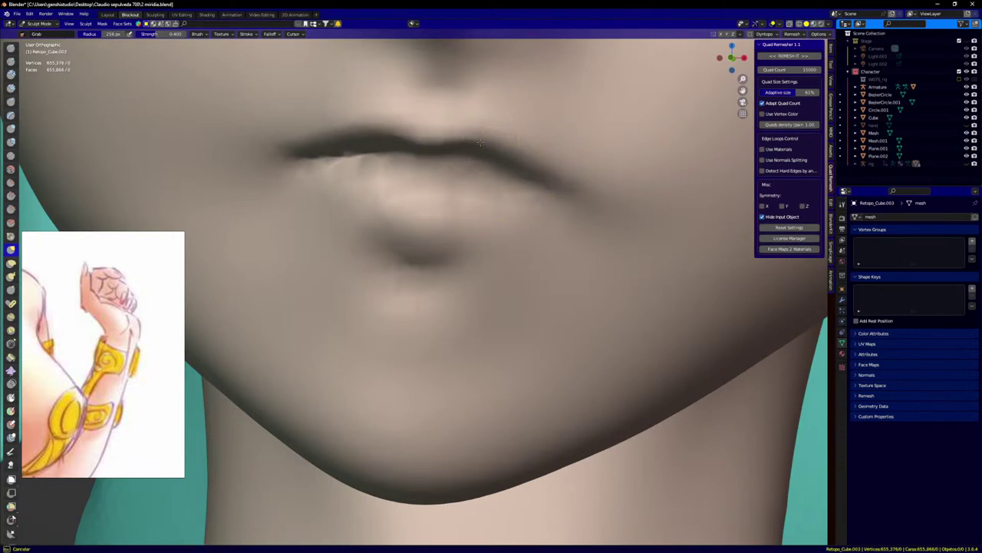
{"action": "scroll", "coordinate": [462, 180], "scroll_direction": "down", "scroll_amount": 12}
{"action": "middle_click_drag", "start_coordinate": [502, 192], "coordinate": [537, 226]}
{"action": "scroll", "coordinate": [497, 231], "scroll_direction": "up", "scroll_amount": 5}
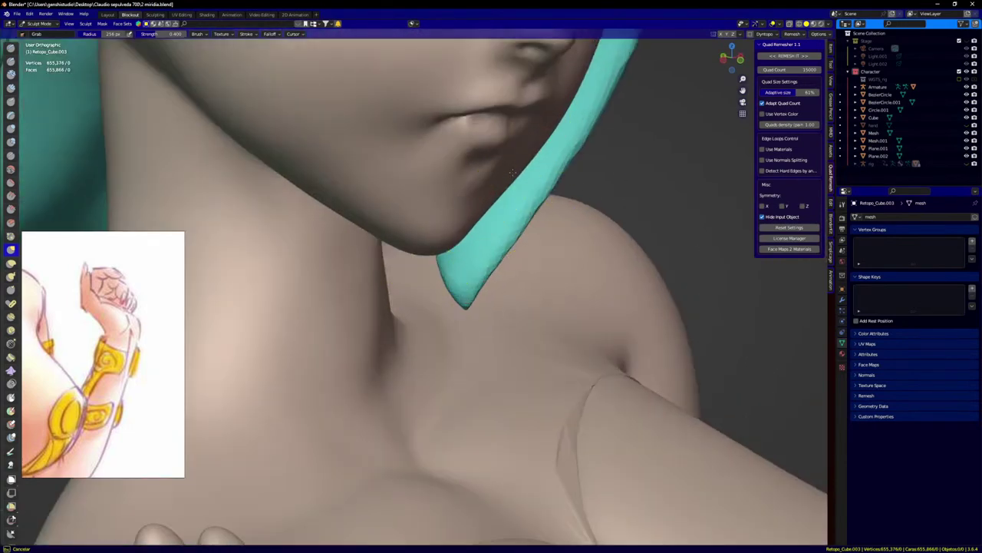
{"action": "middle_click_drag", "start_coordinate": [512, 172], "coordinate": [508, 150]}
{"action": "scroll", "coordinate": [487, 101], "scroll_direction": "up", "scroll_amount": 8}
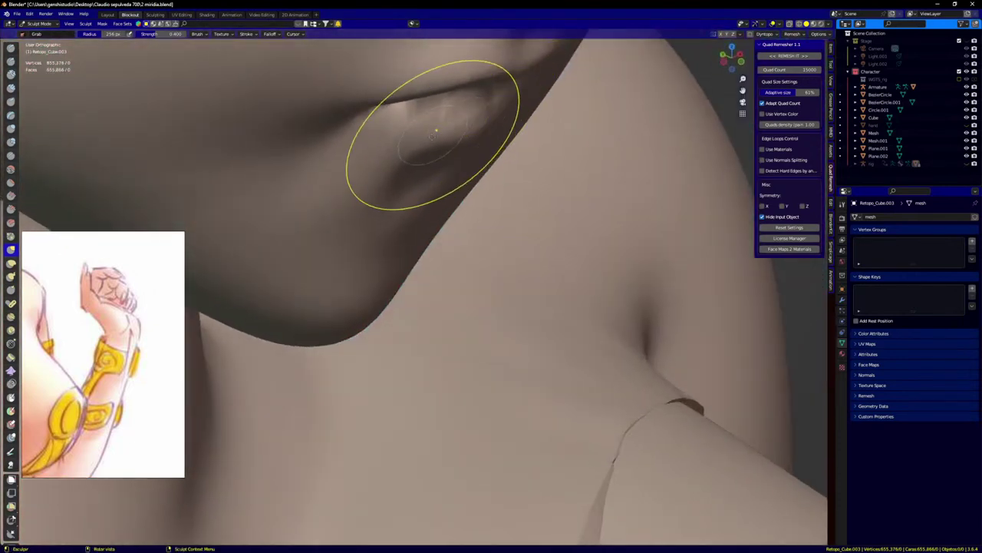
{"action": "scroll", "coordinate": [479, 135], "scroll_direction": "down", "scroll_amount": 6}
Step: Adjust the lip line up close in the front view and compare the mouth with the whole face
{"action": "key", "text": "KP_1"}
{"action": "scroll", "coordinate": [476, 169], "scroll_direction": "down", "scroll_amount": 2}
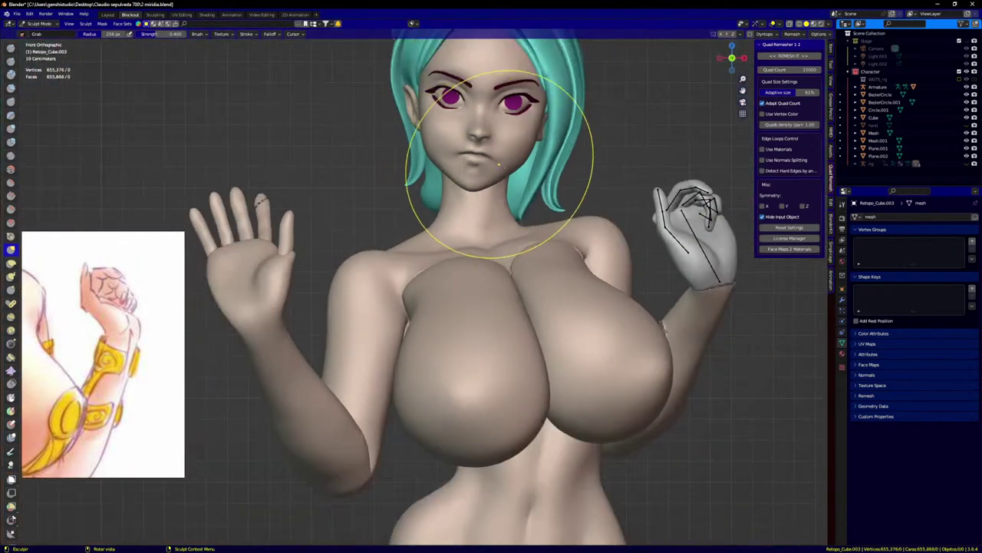
{"action": "middle_click_drag", "start_coordinate": [502, 169], "coordinate": [496, 197], "text": "shift"}
{"action": "scroll", "coordinate": [495, 197], "scroll_direction": "up", "scroll_amount": 10}
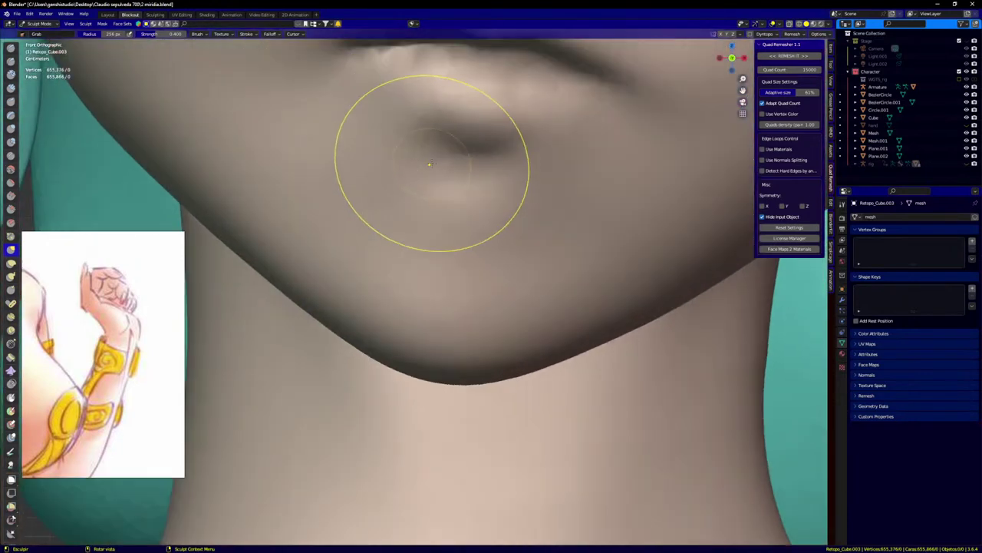
{"action": "middle_click_drag", "start_coordinate": [436, 185], "coordinate": [443, 307], "text": "shift"}
{"action": "scroll", "coordinate": [469, 281], "scroll_direction": "down", "scroll_amount": 2}
{"action": "scroll", "coordinate": [484, 180], "scroll_direction": "up", "scroll_amount": 7}
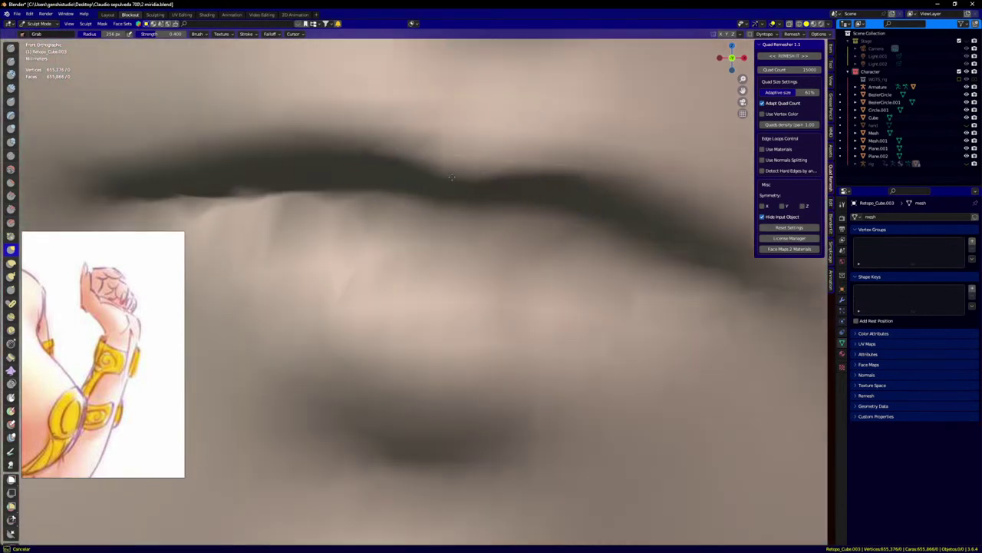
{"action": "scroll", "coordinate": [452, 177], "scroll_direction": "down", "scroll_amount": 8}
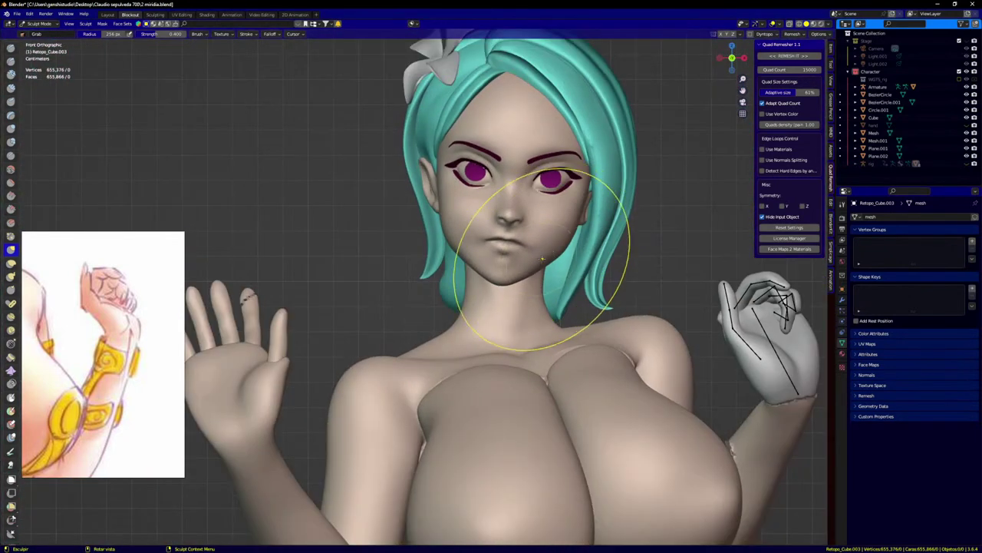
Step: Soften the hollow beneath the lower lip and reshape the lower lip with the Grab brush, checking it from several angles
{"action": "scroll", "coordinate": [542, 260], "scroll_direction": "up", "scroll_amount": 6}
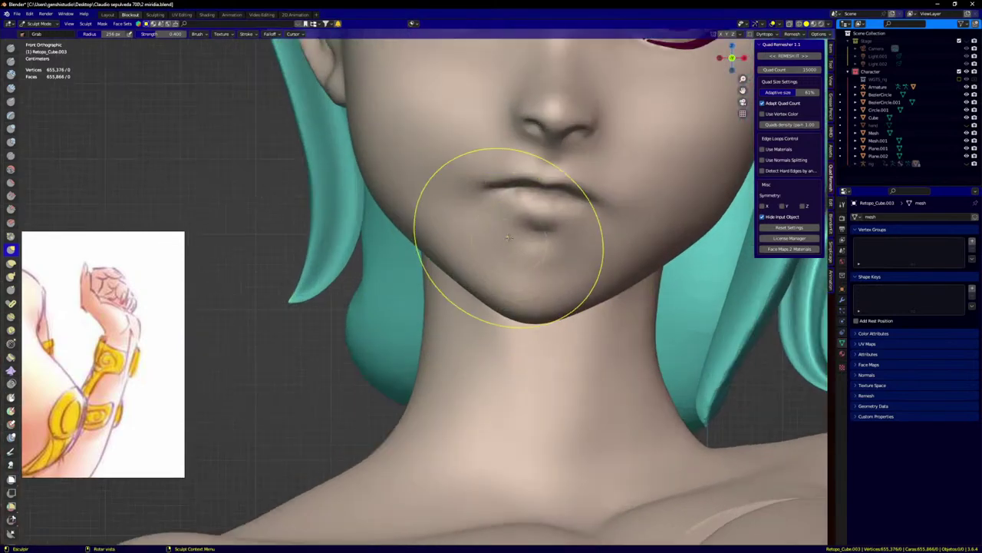
{"action": "middle_click_drag", "start_coordinate": [508, 237], "coordinate": [573, 242]}
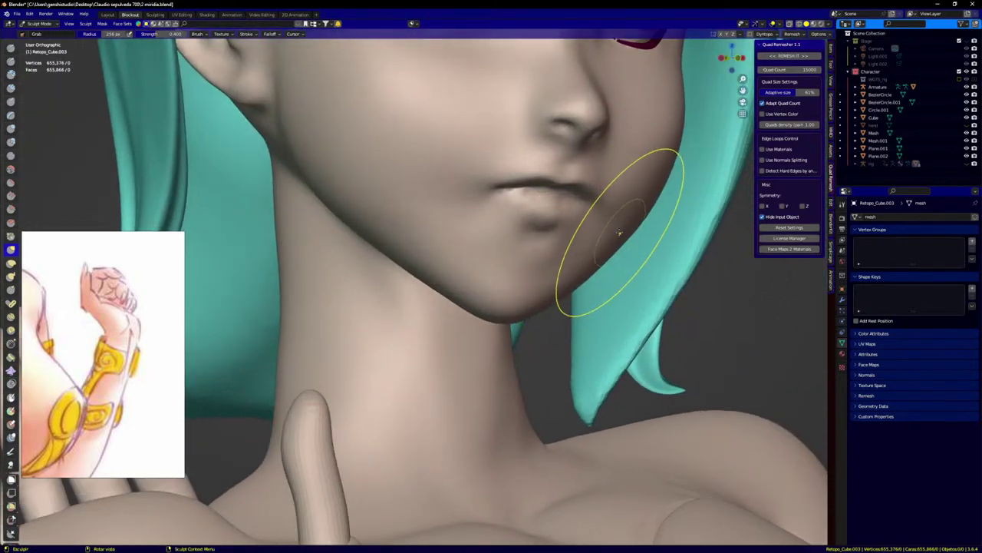
{"action": "scroll", "coordinate": [638, 221], "scroll_direction": "down", "scroll_amount": 5}
{"action": "middle_click_drag", "start_coordinate": [645, 220], "coordinate": [625, 221]}
{"action": "scroll", "coordinate": [551, 241], "scroll_direction": "up", "scroll_amount": 5}
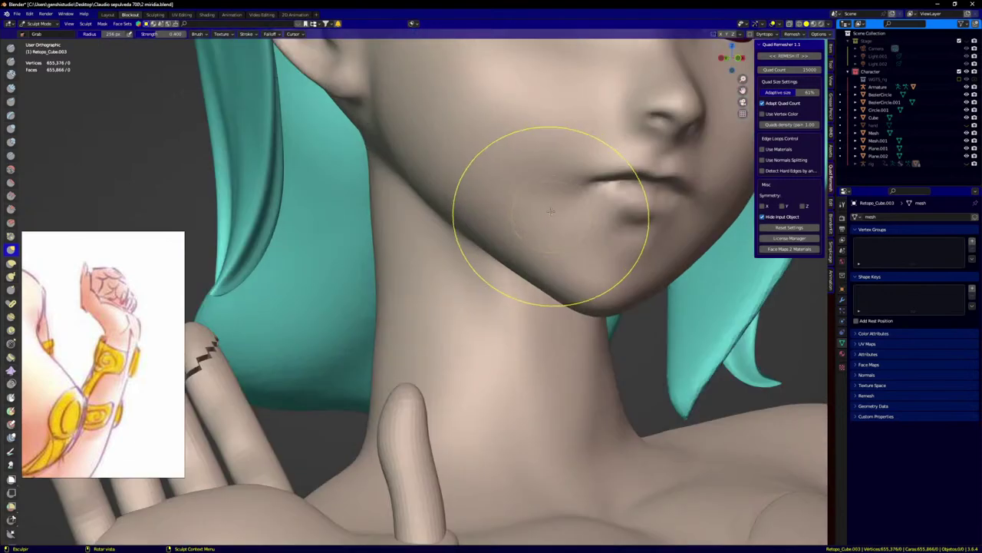
{"action": "middle_click_drag", "start_coordinate": [550, 241], "coordinate": [561, 267]}
{"action": "scroll", "coordinate": [630, 266], "scroll_direction": "down", "scroll_amount": 9}
{"action": "scroll", "coordinate": [593, 259], "scroll_direction": "up", "scroll_amount": 4}
{"action": "scroll", "coordinate": [596, 258], "scroll_direction": "up", "scroll_amount": 5}
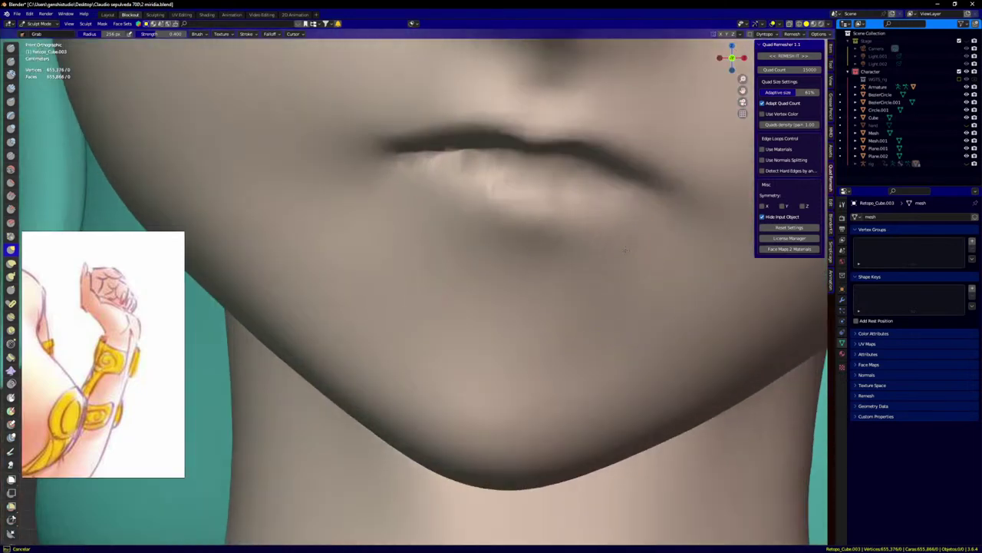
{"action": "mouse_move", "coordinate": [485, 219]}
{"action": "left_mouse_down"}
{"action": "mouse_move", "coordinate": [460, 228]}
{"action": "mouse_move", "coordinate": [476, 226]}
{"action": "left_mouse_up"}
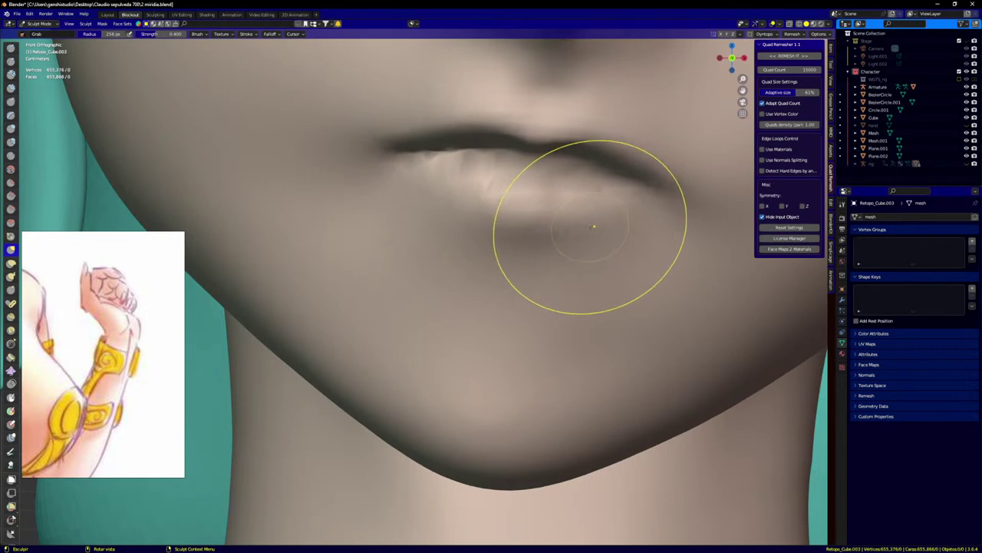
Step: Refine the lower lip and the area around the mouth with the Grab brush from the front and an angled view
{"action": "scroll", "coordinate": [592, 219], "scroll_direction": "down", "scroll_amount": 5}
{"action": "scroll", "coordinate": [535, 262], "scroll_direction": "up", "scroll_amount": 4}
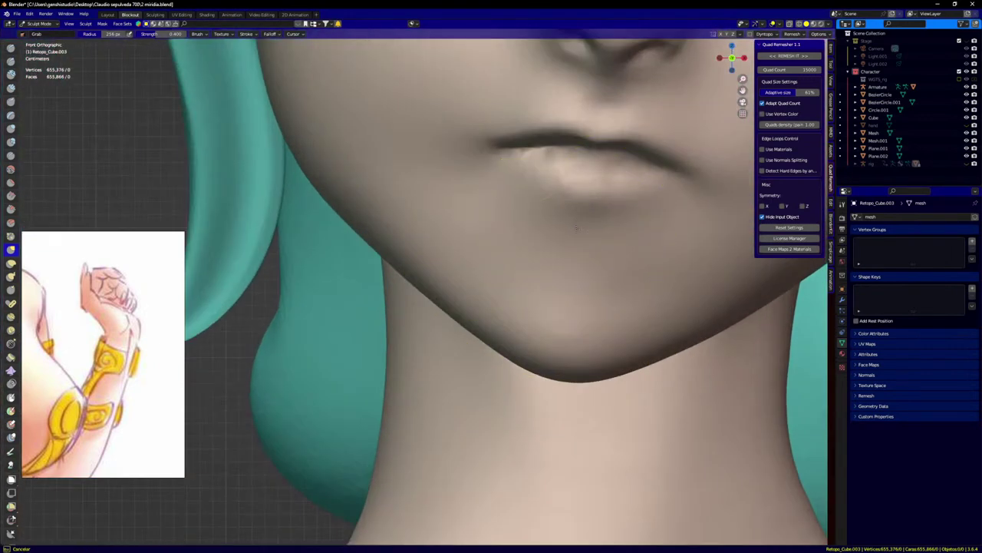
{"action": "scroll", "coordinate": [568, 219], "scroll_direction": "up", "scroll_amount": 2}
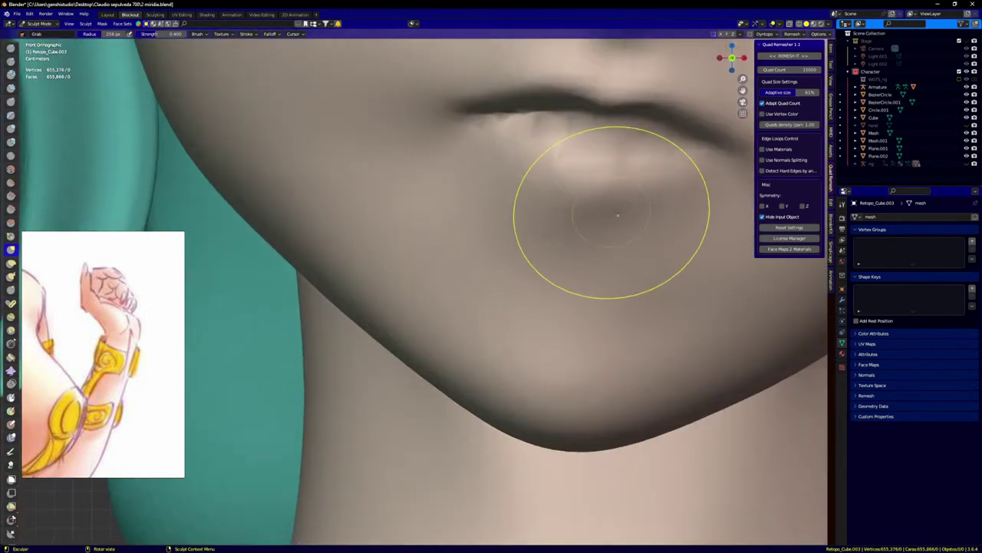
{"action": "scroll", "coordinate": [579, 257], "scroll_direction": "down", "scroll_amount": 5}
{"action": "middle_click_drag", "start_coordinate": [579, 257], "coordinate": [624, 258]}
{"action": "scroll", "coordinate": [624, 257], "scroll_direction": "up", "scroll_amount": 6}
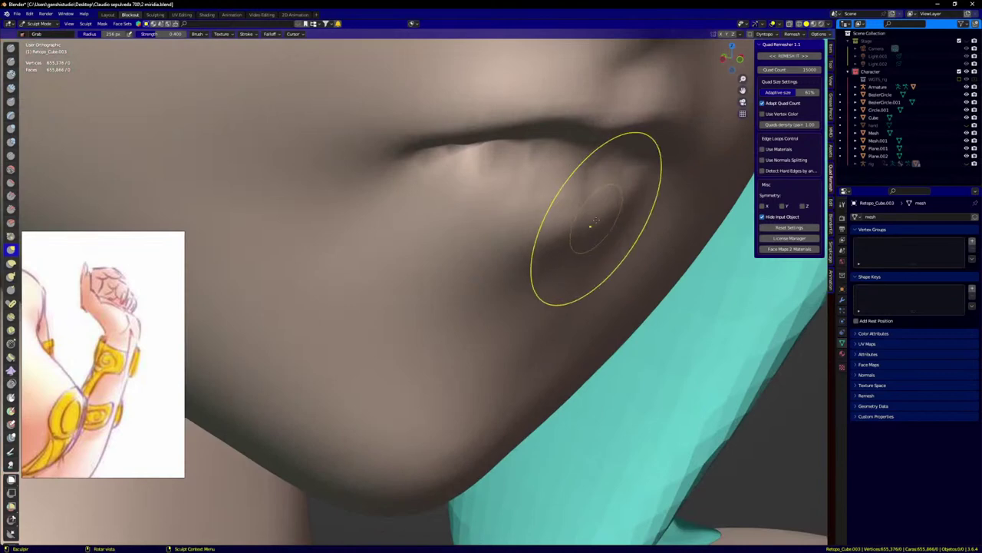
{"action": "middle_click_drag", "start_coordinate": [595, 220], "coordinate": [600, 218]}
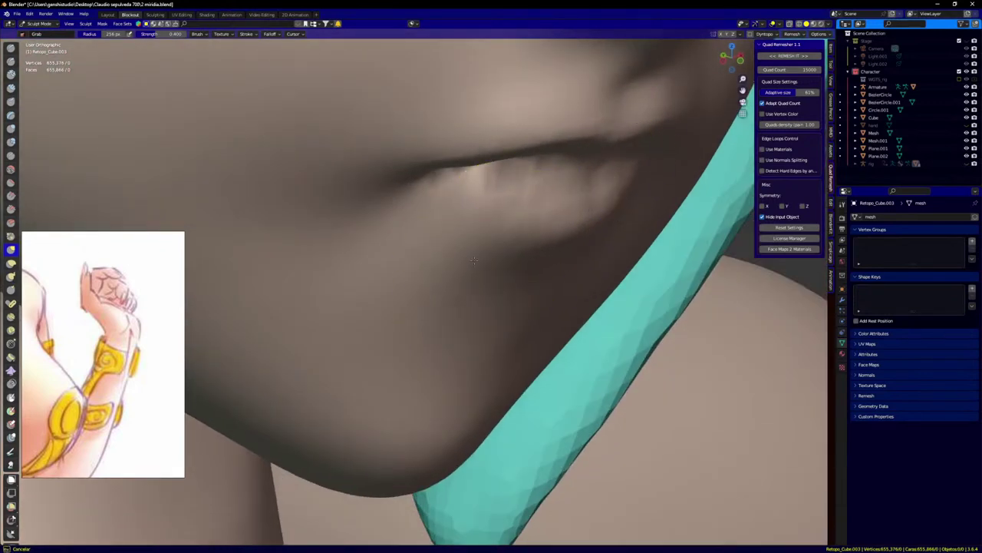
{"action": "scroll", "coordinate": [540, 288], "scroll_direction": "down", "scroll_amount": 4}
{"action": "mouse_move", "coordinate": [540, 287]}
{"action": "middle_mouse_down"}
{"action": "mouse_move", "coordinate": [598, 265]}
{"action": "mouse_move", "coordinate": [624, 267]}
{"action": "middle_mouse_up"}
{"action": "left_click_drag", "start_coordinate": [651, 270], "coordinate": [667, 274]}
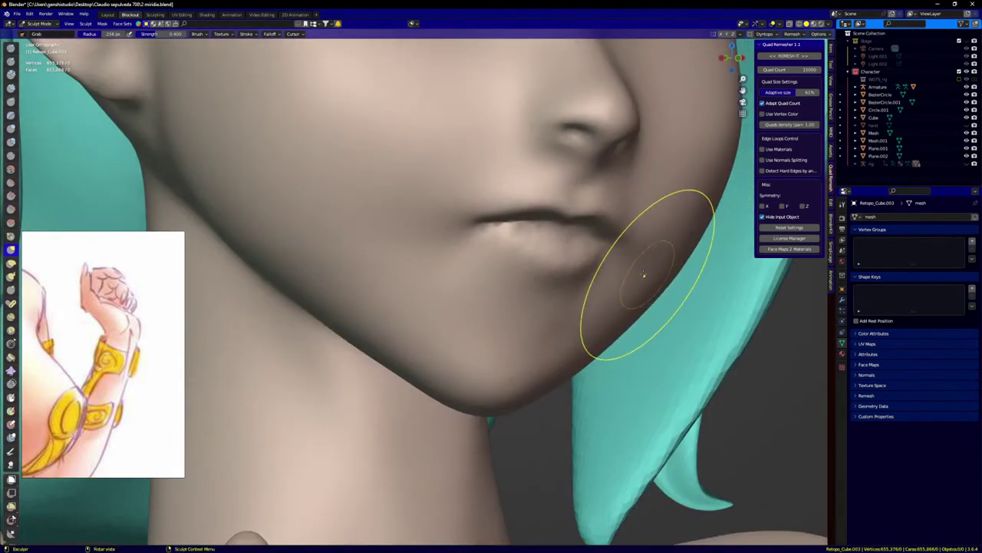
Step: Adjust the lower face beside the mouth from an angled view and compare it with the whole figure from the front
{"action": "scroll", "coordinate": [644, 274], "scroll_direction": "down", "scroll_amount": 5}
{"action": "middle_click_drag", "start_coordinate": [542, 284], "coordinate": [572, 276]}
{"action": "scroll", "coordinate": [573, 276], "scroll_direction": "up", "scroll_amount": 2}
{"action": "left_click_drag", "start_coordinate": [541, 294], "coordinate": [569, 262]}
{"action": "scroll", "coordinate": [568, 263], "scroll_direction": "down", "scroll_amount": 6}
{"action": "key", "text": "KP_1"}
{"action": "scroll", "coordinate": [578, 272], "scroll_direction": "down", "scroll_amount": 3}
{"action": "middle_click_drag", "start_coordinate": [581, 275], "coordinate": [492, 187], "text": "shift"}
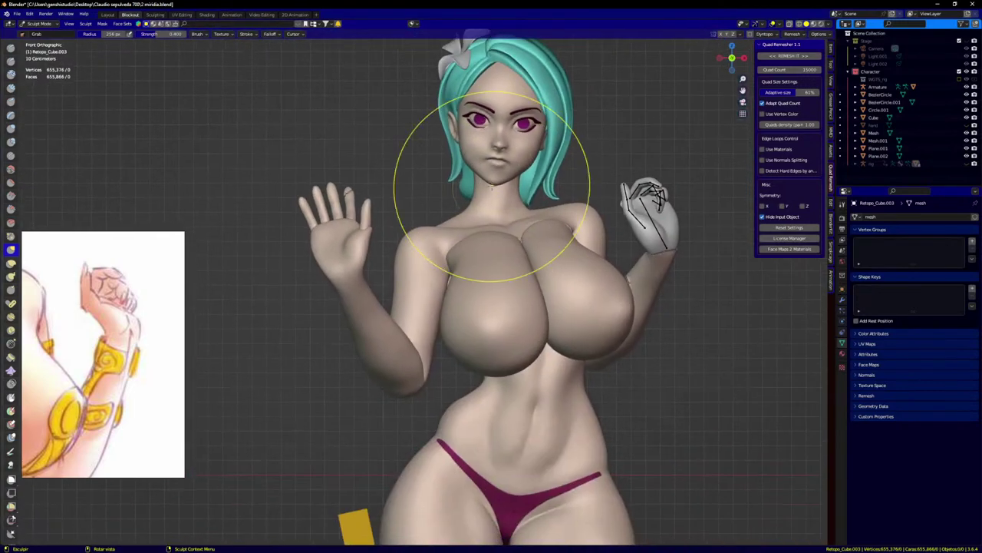
Step: Examine the mouth and chin profile from the side near the posed hand and compare it with the front view
{"action": "mouse_move", "coordinate": [539, 228]}
{"action": "middle_mouse_down"}
{"action": "mouse_move", "coordinate": [572, 231]}
{"action": "mouse_move", "coordinate": [527, 229]}
{"action": "middle_mouse_up"}
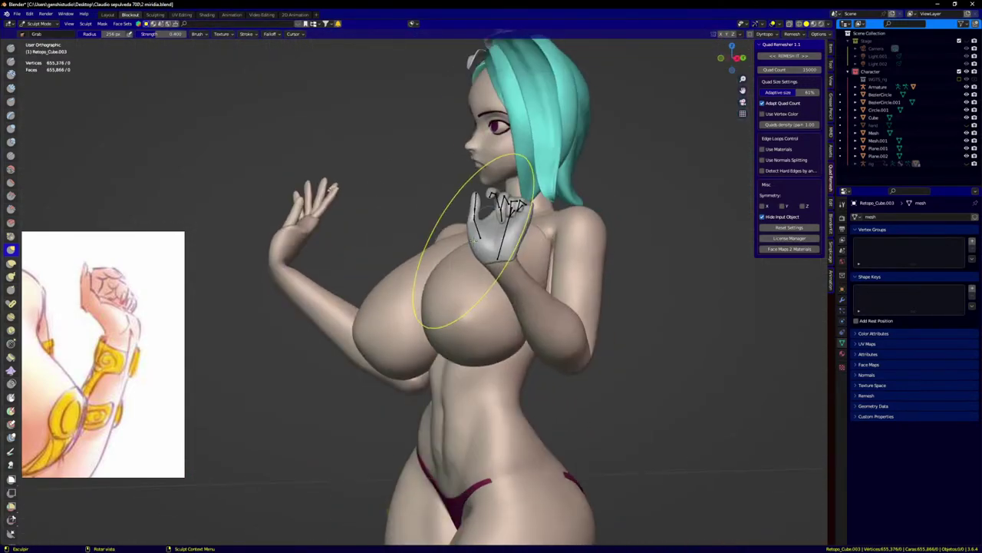
{"action": "scroll", "coordinate": [495, 146], "scroll_direction": "up", "scroll_amount": 4}
{"action": "scroll", "coordinate": [496, 145], "scroll_direction": "up", "scroll_amount": 3}
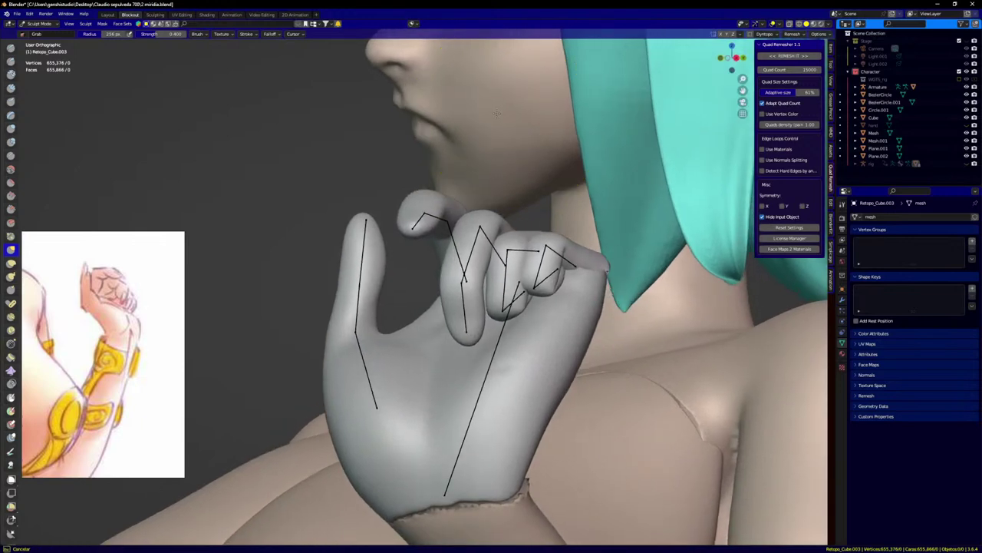
{"action": "scroll", "coordinate": [537, 154], "scroll_direction": "up", "scroll_amount": 4}
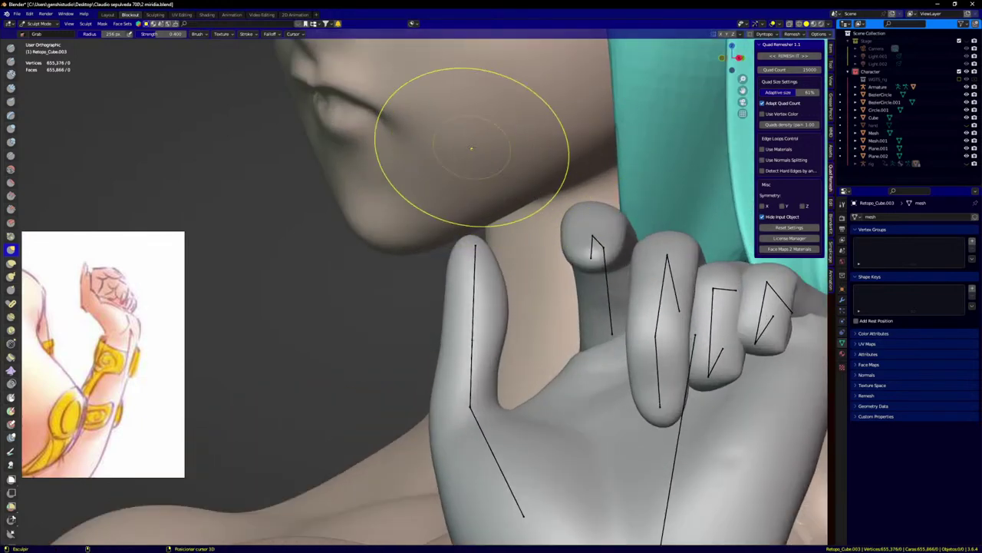
{"action": "middle_click_drag", "start_coordinate": [512, 160], "coordinate": [553, 173]}
{"action": "key", "text": "KP_1"}
{"action": "scroll", "coordinate": [529, 184], "scroll_direction": "down", "scroll_amount": 7}
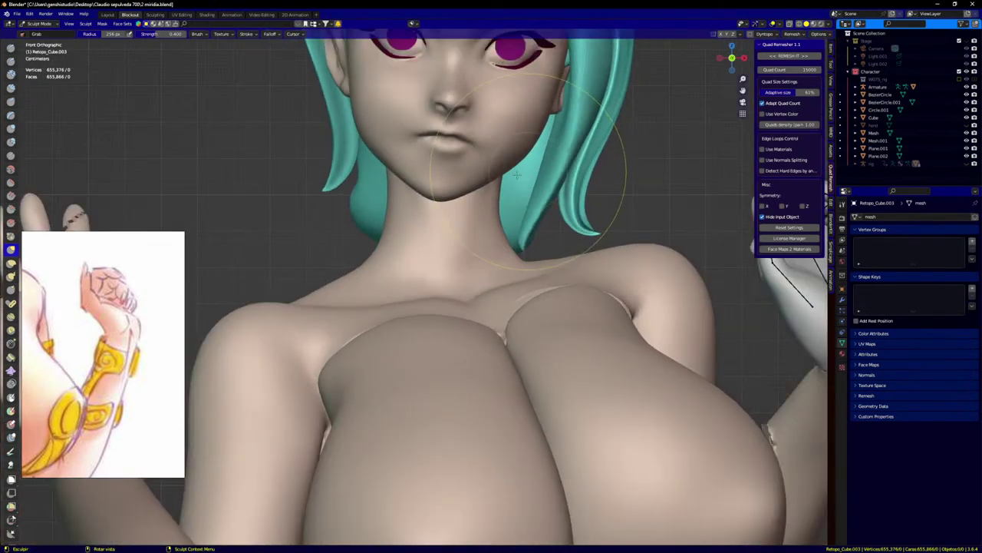
Step: Nudge the jawline beneath the cheek with the Grab brush from the side and check the face from the front
{"action": "scroll", "coordinate": [472, 218], "scroll_direction": "up", "scroll_amount": 6}
{"action": "middle_click_drag", "start_coordinate": [528, 205], "coordinate": [625, 198]}
{"action": "scroll", "coordinate": [606, 196], "scroll_direction": "up", "scroll_amount": 3}
{"action": "mouse_move", "coordinate": [585, 193]}
{"action": "left_mouse_down"}
{"action": "mouse_move", "coordinate": [597, 143]}
{"action": "mouse_move", "coordinate": [621, 112]}
{"action": "left_mouse_up"}
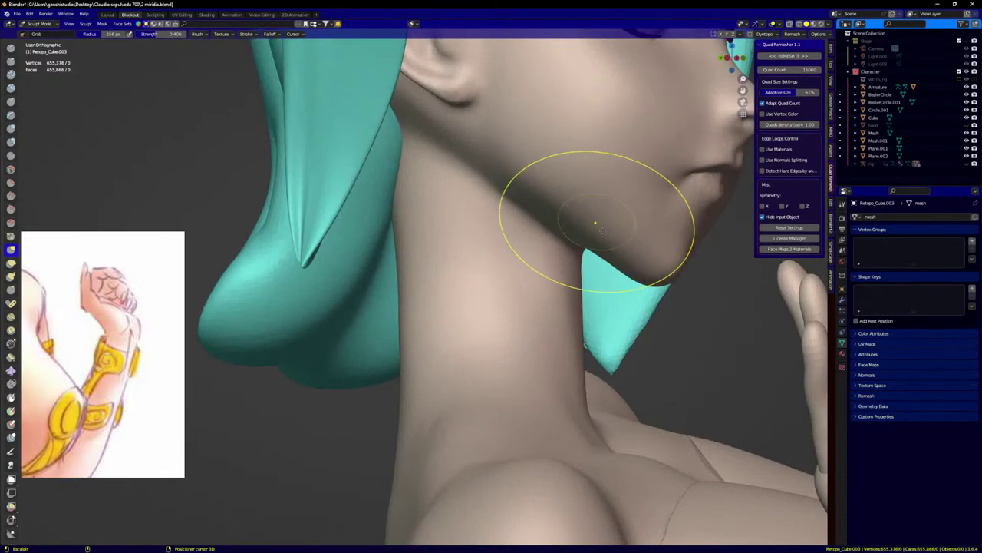
{"action": "key", "text": "KP_1"}
{"action": "scroll", "coordinate": [603, 223], "scroll_direction": "down", "scroll_amount": 9}
{"action": "scroll", "coordinate": [573, 224], "scroll_direction": "up", "scroll_amount": 6}
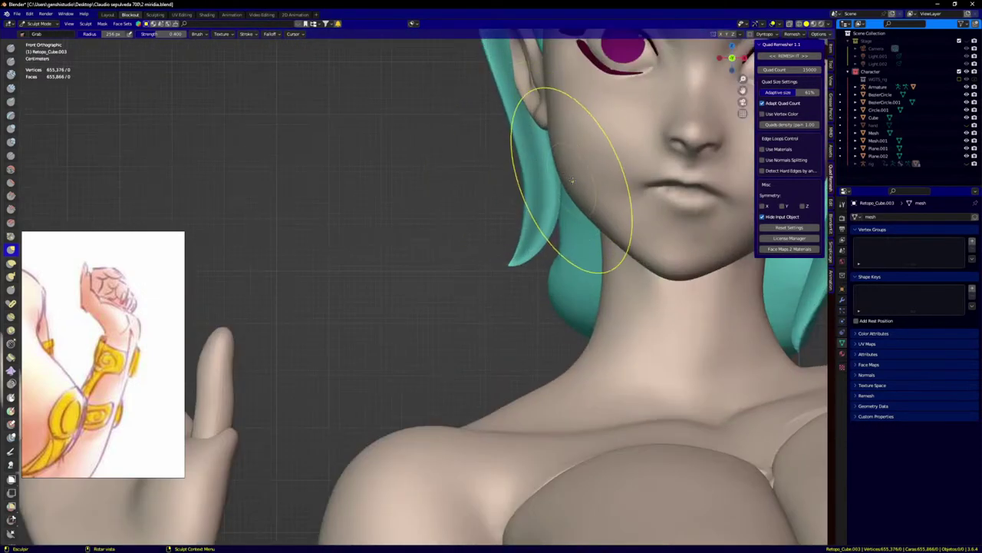
Step: Refine the mouth line and lower lip in the front view, checking them against the face and jaw
{"action": "middle_click_drag", "start_coordinate": [581, 200], "coordinate": [383, 266], "text": "shift"}
{"action": "scroll", "coordinate": [566, 275], "scroll_direction": "up", "scroll_amount": 1}
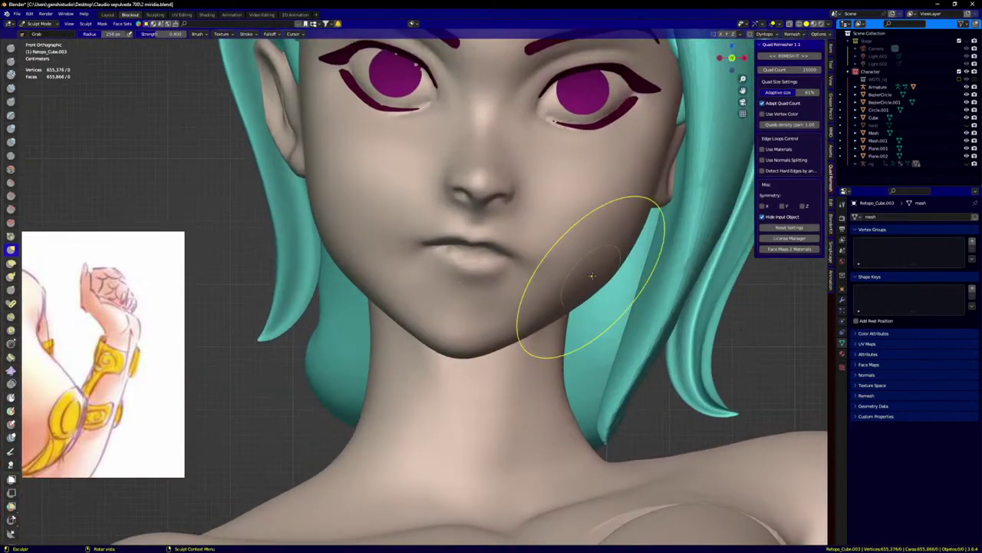
{"action": "scroll", "coordinate": [445, 271], "scroll_direction": "up", "scroll_amount": 2}
{"action": "scroll", "coordinate": [444, 271], "scroll_direction": "up", "scroll_amount": 2}
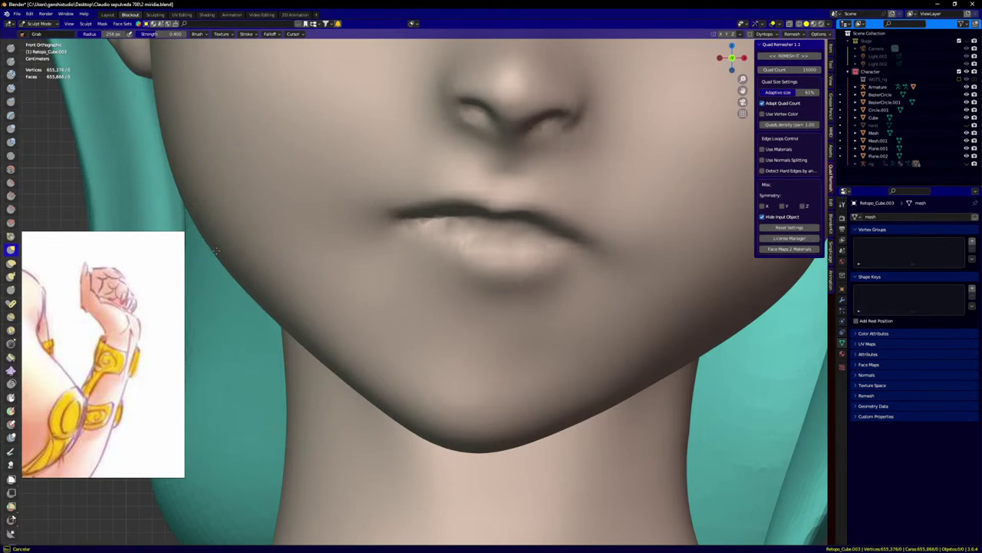
{"action": "scroll", "coordinate": [216, 250], "scroll_direction": "down", "scroll_amount": 4}
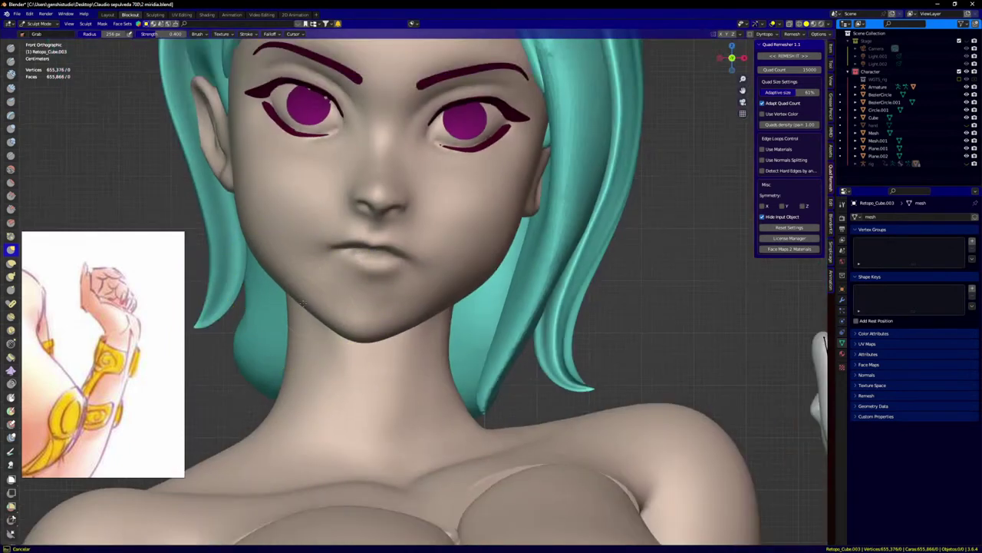
{"action": "scroll", "coordinate": [373, 307], "scroll_direction": "up", "scroll_amount": 5}
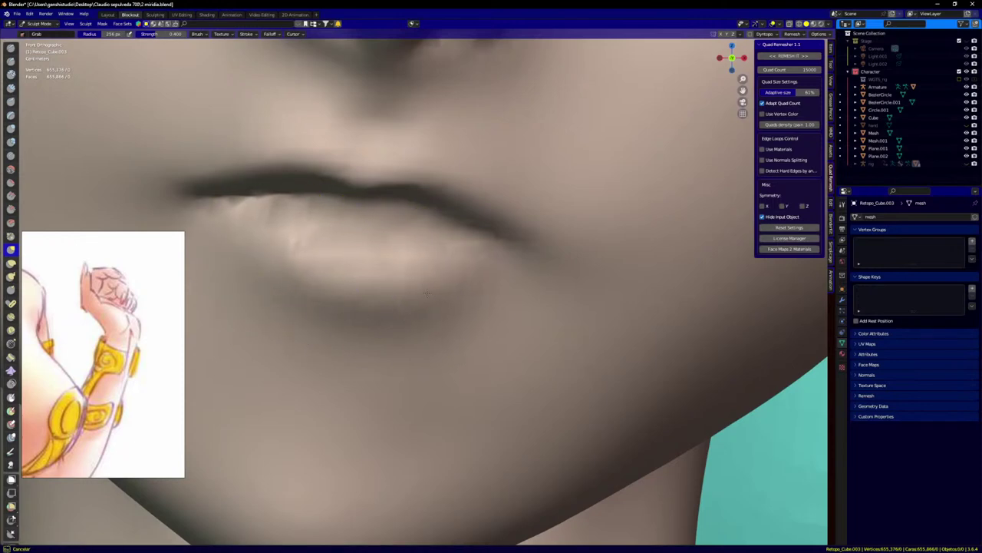
{"action": "scroll", "coordinate": [356, 300], "scroll_direction": "down", "scroll_amount": 3}
{"action": "scroll", "coordinate": [296, 256], "scroll_direction": "up", "scroll_amount": 3}
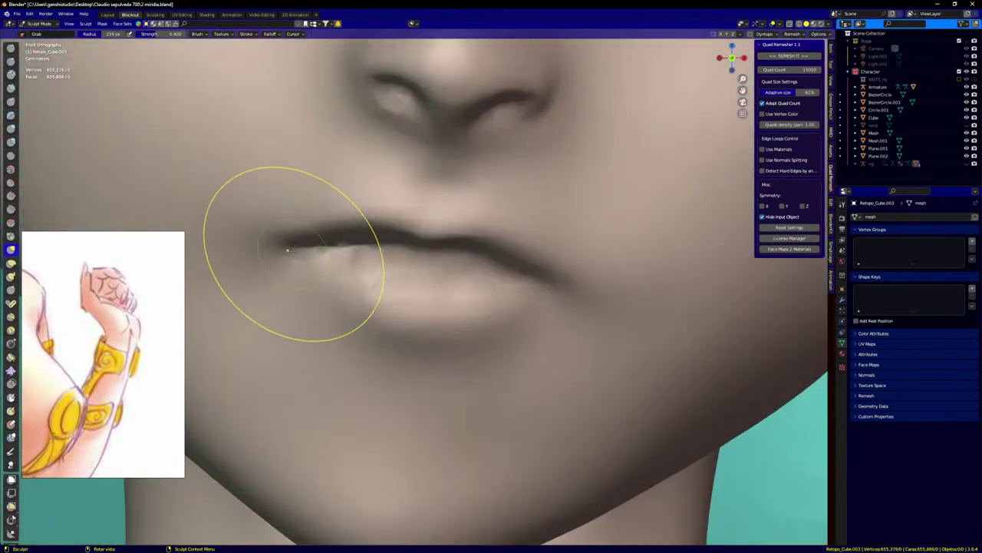
Step: Fine-tune the corners of the mouth up close and compare the expression with the full upper body
{"action": "scroll", "coordinate": [292, 244], "scroll_direction": "up", "scroll_amount": 2}
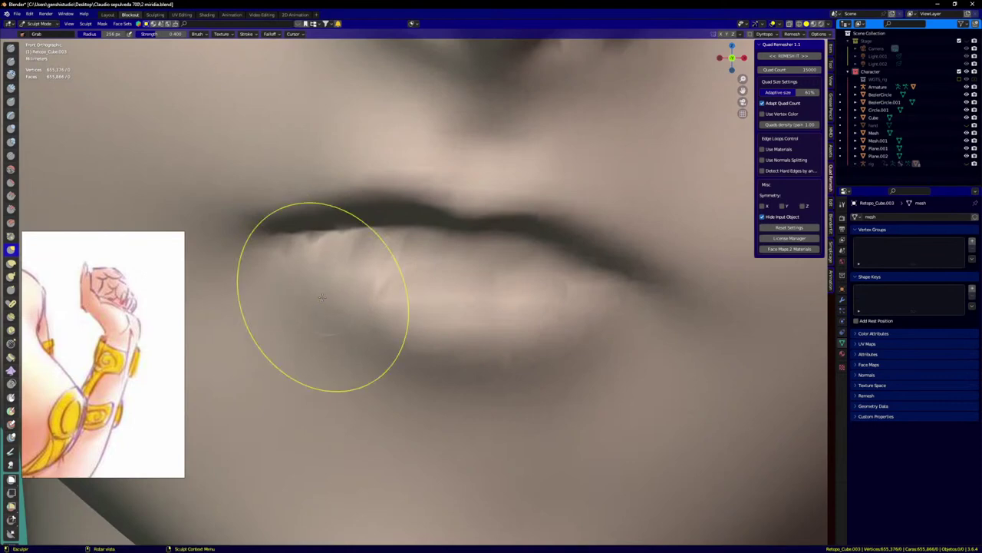
{"action": "scroll", "coordinate": [407, 330], "scroll_direction": "down", "scroll_amount": 3}
{"action": "scroll", "coordinate": [461, 349], "scroll_direction": "up", "scroll_amount": 3}
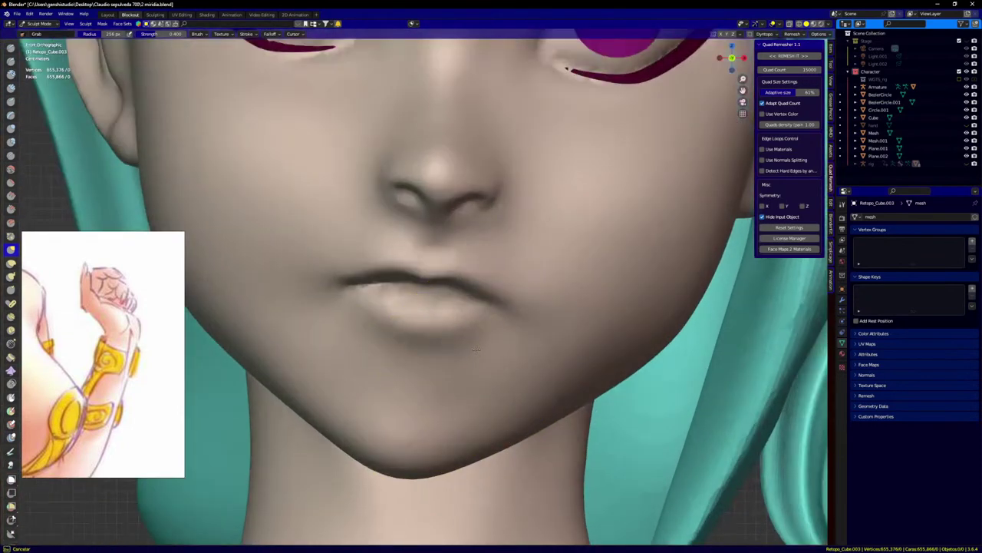
{"action": "scroll", "coordinate": [475, 319], "scroll_direction": "up", "scroll_amount": 2}
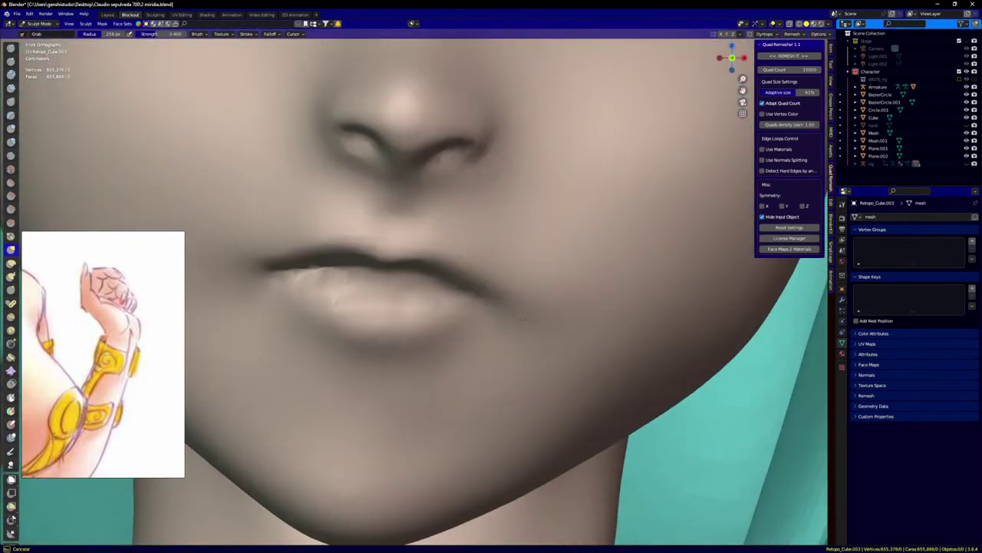
{"action": "scroll", "coordinate": [409, 351], "scroll_direction": "down", "scroll_amount": 4}
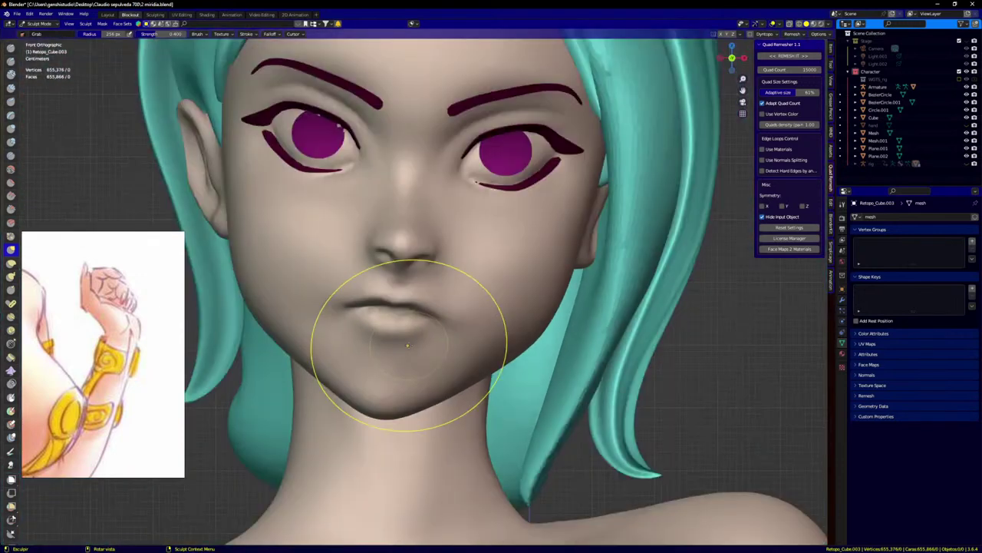
{"action": "scroll", "coordinate": [516, 332], "scroll_direction": "down", "scroll_amount": 4}
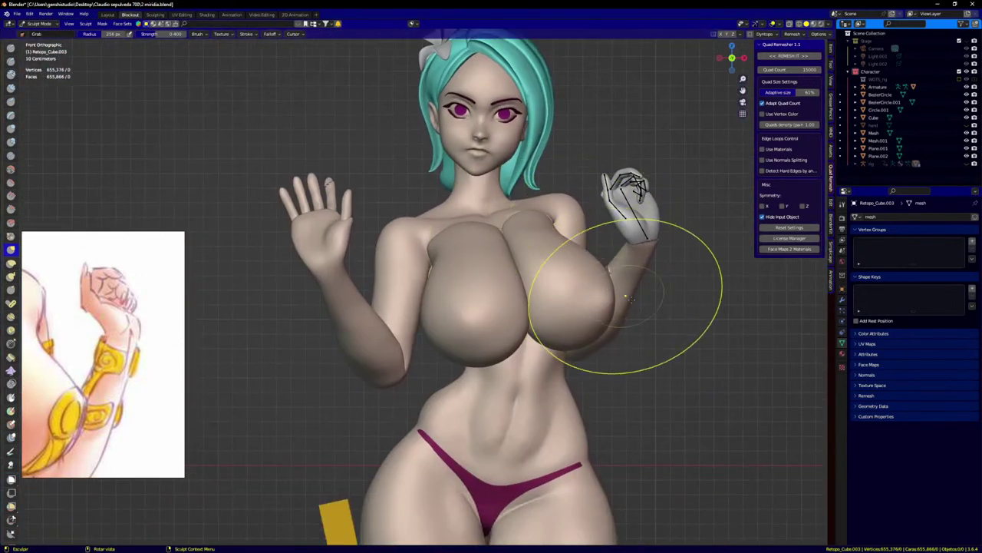
Step: Switch to Object Mode, delete the separate fingers of the open hand and select the body mesh
{"action": "key", "text": "ctrl+Tab"}
{"action": "left_click", "coordinate": [301, 310]}
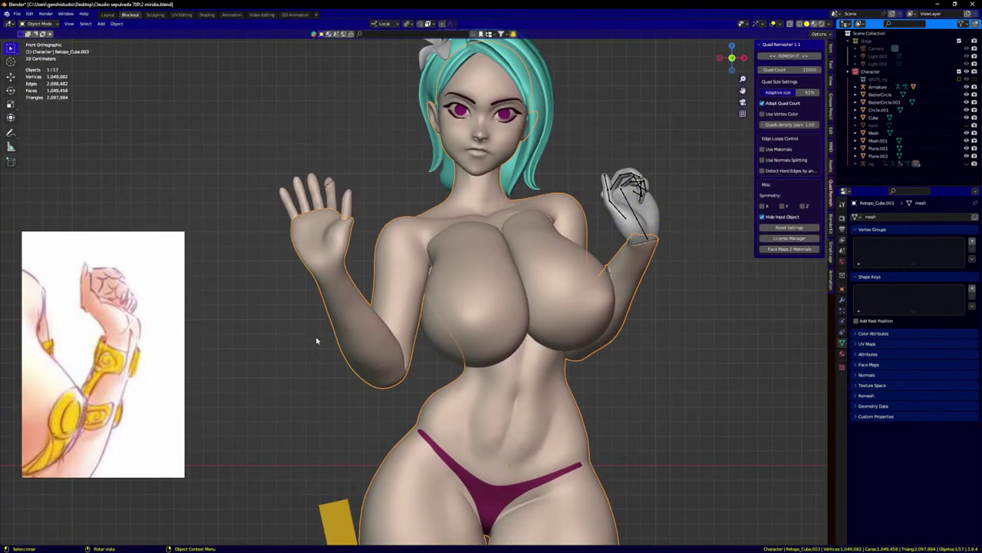
{"action": "left_click", "coordinate": [331, 197]}
{"action": "key", "text": "Delete"}
{"action": "left_click", "coordinate": [329, 244]}
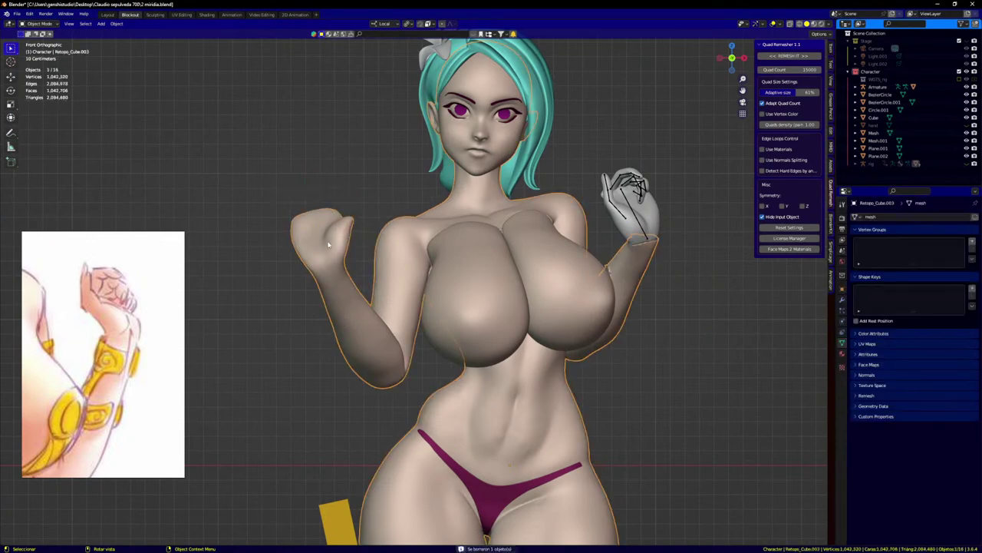
Step: Return the body to Sculpt Mode and lasso-mask the fingerless hand down to the wrist
{"action": "key", "text": "ctrl+Tab"}
{"action": "left_click", "coordinate": [307, 357]}
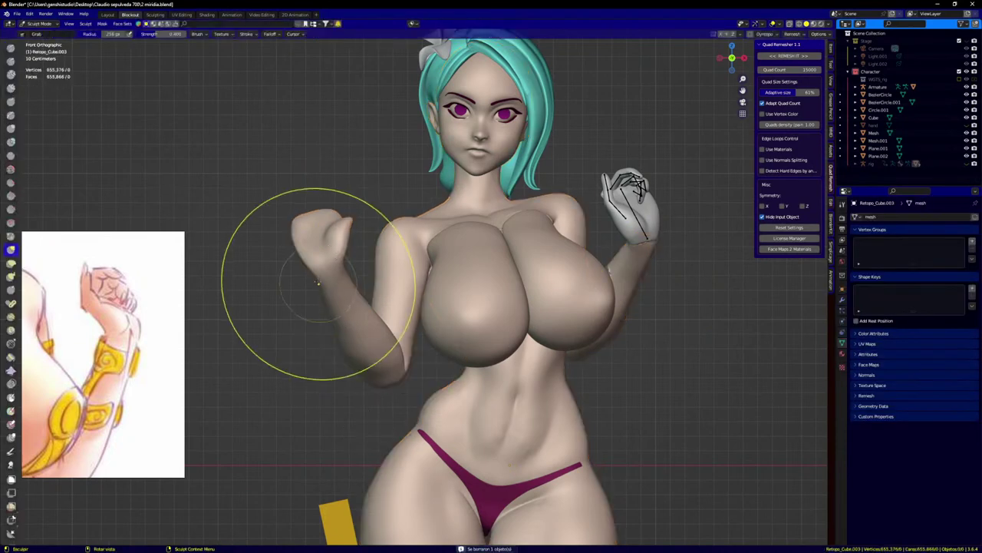
{"action": "scroll", "coordinate": [300, 253], "scroll_direction": "up", "scroll_amount": 5}
{"action": "mouse_move", "coordinate": [261, 203]}
{"action": "left_mouse_down", "text": "ctrl+shift"}
{"action": "mouse_move", "coordinate": [272, 300]}
{"action": "mouse_move", "coordinate": [311, 306]}
{"action": "mouse_move", "coordinate": [351, 286]}
{"action": "mouse_move", "coordinate": [391, 206]}
{"action": "mouse_move", "coordinate": [297, 152]}
{"action": "left_mouse_up", "text": "ctrl+shift"}
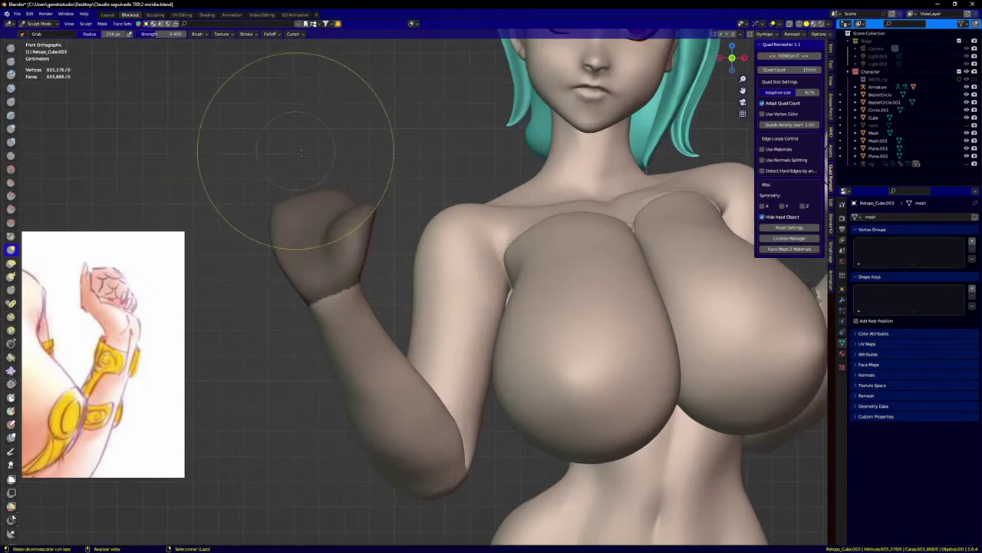
{"action": "mouse_move", "coordinate": [368, 190]}
{"action": "middle_mouse_down"}
{"action": "mouse_move", "coordinate": [275, 220]}
{"action": "mouse_move", "coordinate": [384, 317]}
{"action": "middle_mouse_up"}
{"action": "scroll", "coordinate": [450, 311], "scroll_direction": "up", "scroll_amount": 2}
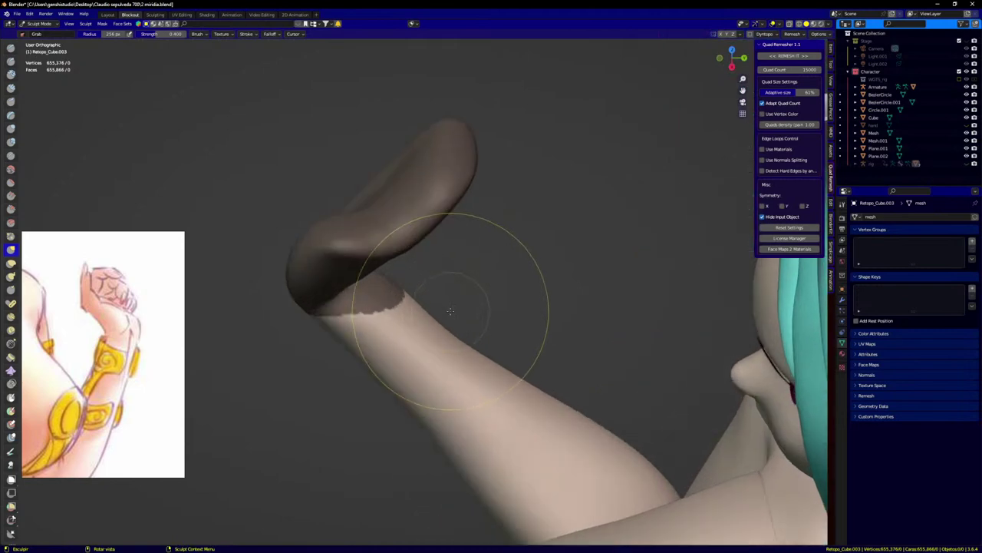
Step: Activate the Mask brush and set its radius to 134 px
{"action": "key", "text": "m"}
{"action": "key", "text": "f"}
{"action": "left_click", "coordinate": [503, 308]}
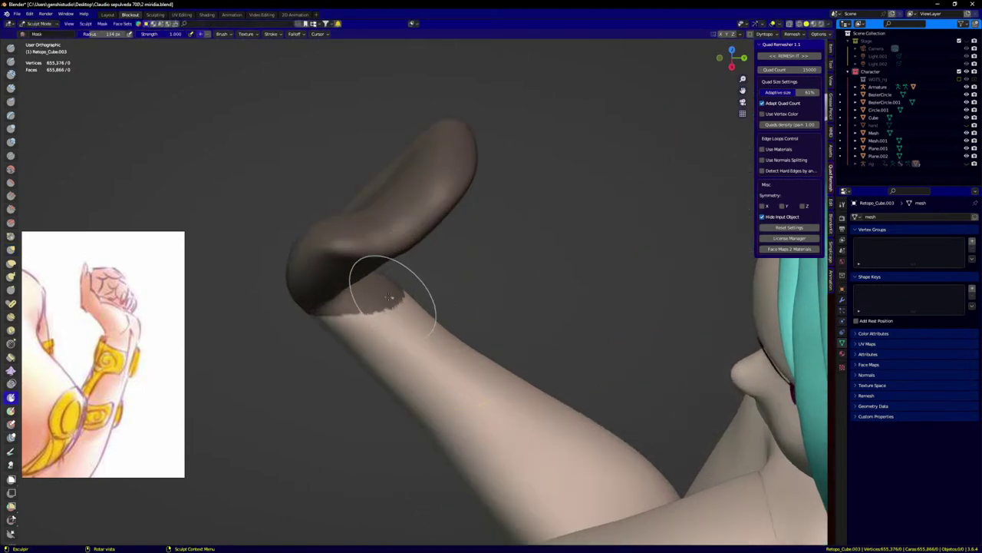
Step: Try to even out the jagged mask edge by painting the mask over the inner forearm
{"action": "mouse_move", "coordinate": [394, 295]}
{"action": "middle_mouse_down"}
{"action": "mouse_move", "coordinate": [351, 281]}
{"action": "mouse_move", "coordinate": [362, 285]}
{"action": "middle_mouse_up"}
{"action": "middle_click_drag", "start_coordinate": [575, 208], "coordinate": [493, 254]}
{"action": "scroll", "coordinate": [522, 223], "scroll_direction": "up", "scroll_amount": 3}
{"action": "left_click_drag", "start_coordinate": [500, 246], "coordinate": [422, 276]}
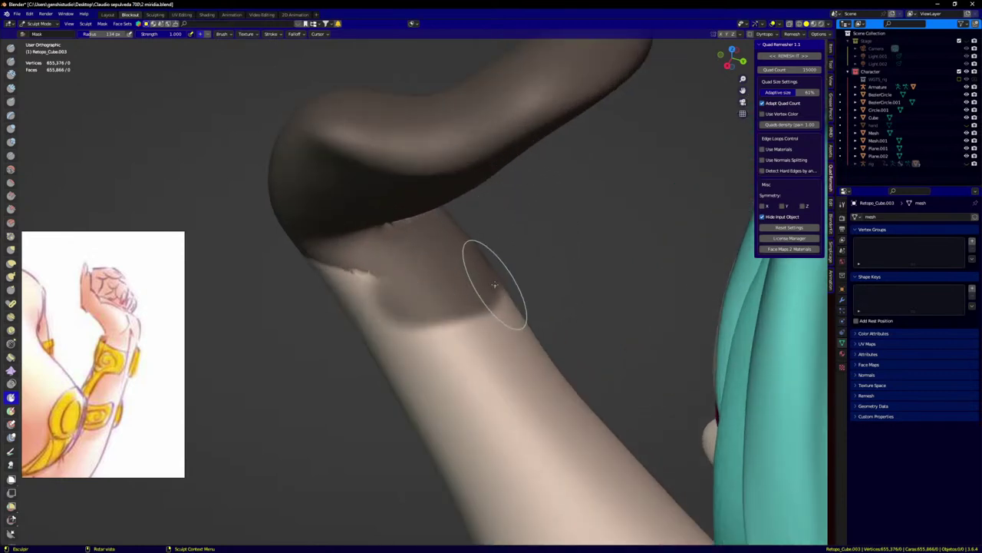
{"action": "key", "text": "ctrl+z"}
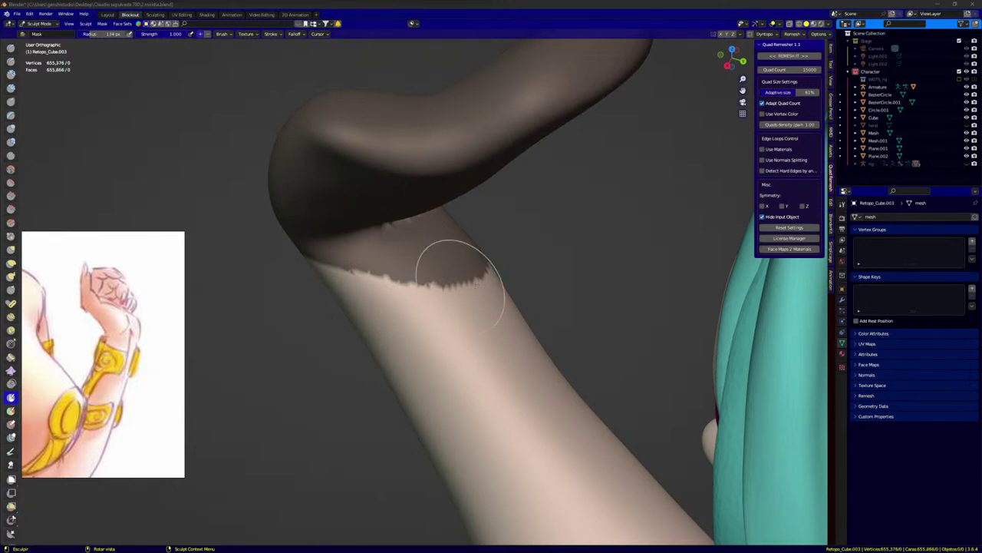
Step: Erase the mask from the inner forearm so that its border follows the base of the hand
{"action": "mouse_move", "coordinate": [537, 253]}
{"action": "middle_mouse_down"}
{"action": "mouse_move", "coordinate": [499, 253]}
{"action": "mouse_move", "coordinate": [538, 248]}
{"action": "middle_mouse_up"}
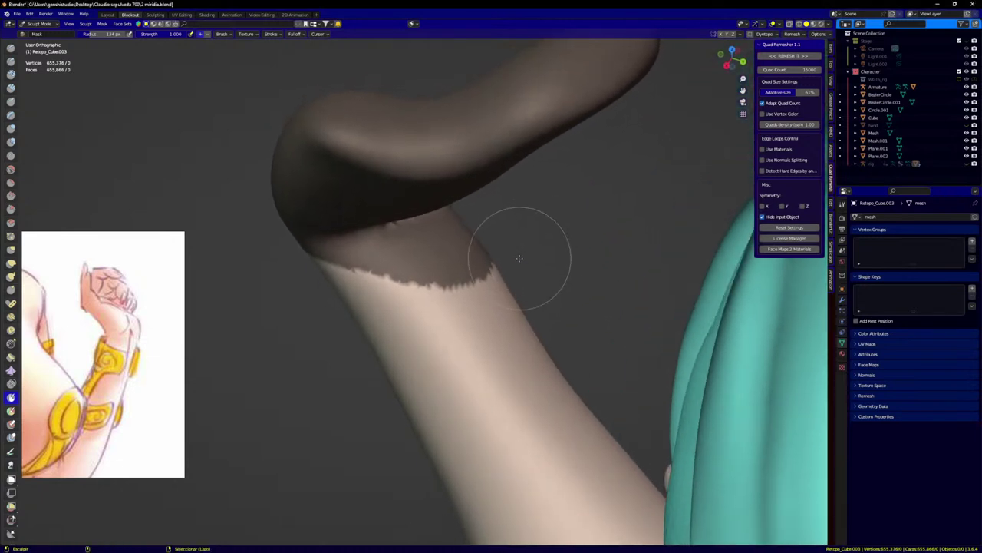
{"action": "mouse_move", "coordinate": [499, 255]}
{"action": "left_mouse_down"}
{"action": "mouse_move", "coordinate": [418, 261]}
{"action": "mouse_move", "coordinate": [369, 283]}
{"action": "left_mouse_up"}
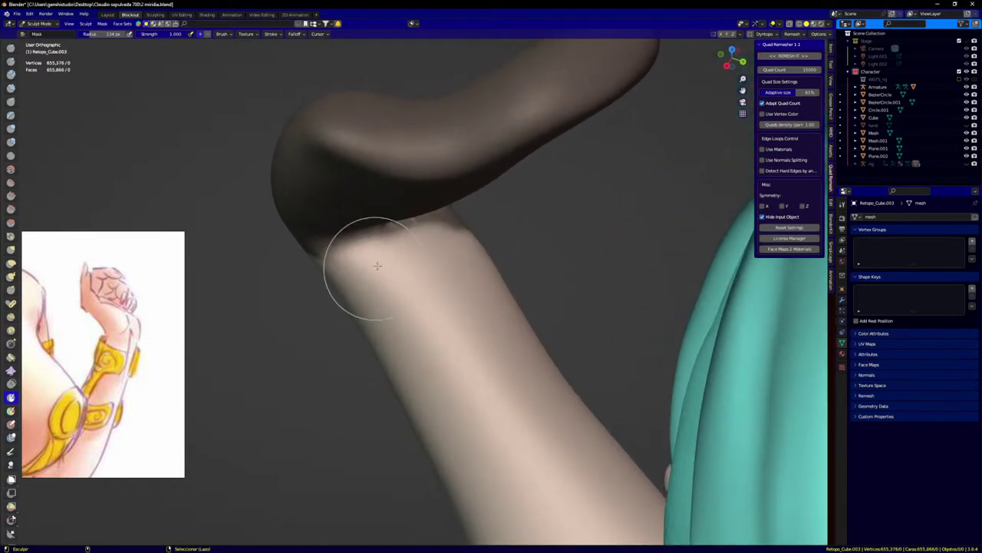
{"action": "mouse_move", "coordinate": [368, 258]}
{"action": "middle_mouse_down"}
{"action": "mouse_move", "coordinate": [412, 237]}
{"action": "mouse_move", "coordinate": [351, 291]}
{"action": "middle_mouse_up"}
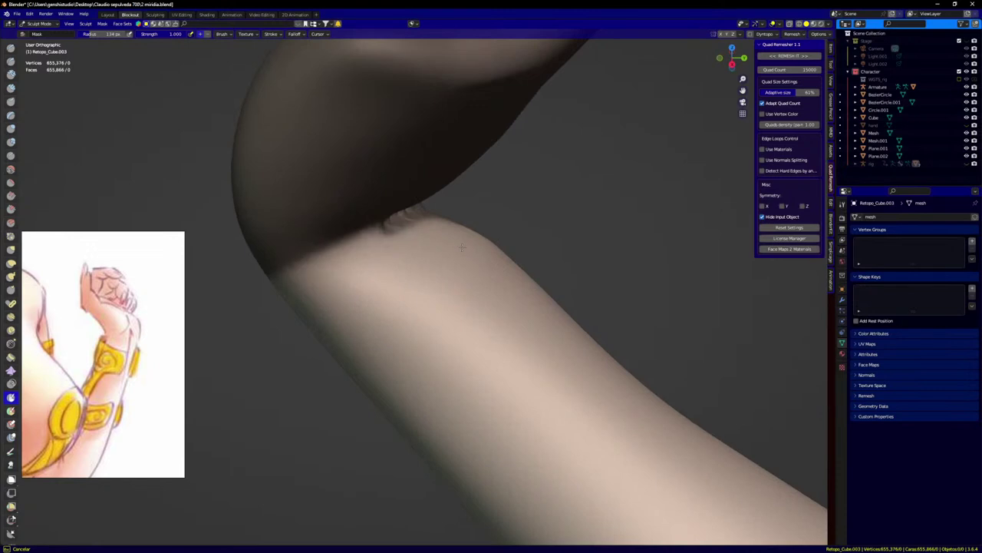
{"action": "mouse_move", "coordinate": [399, 257]}
{"action": "middle_mouse_down"}
{"action": "mouse_move", "coordinate": [428, 252]}
{"action": "mouse_move", "coordinate": [410, 272]}
{"action": "middle_mouse_up"}
{"action": "mouse_move", "coordinate": [410, 272]}
{"action": "left_mouse_down", "text": "ctrl"}
{"action": "mouse_move", "coordinate": [499, 253]}
{"action": "mouse_move", "coordinate": [419, 267]}
{"action": "mouse_move", "coordinate": [534, 233]}
{"action": "mouse_move", "coordinate": [513, 224]}
{"action": "left_mouse_up", "text": "ctrl"}
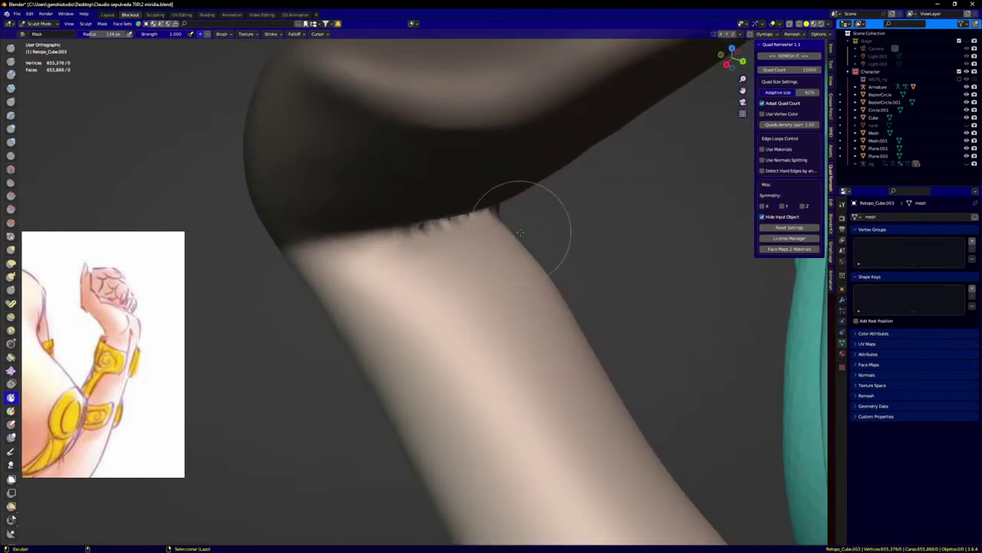
Step: Clean up the mask border around the other side of the wrist
{"action": "mouse_move", "coordinate": [445, 286]}
{"action": "middle_mouse_down"}
{"action": "mouse_move", "coordinate": [456, 274]}
{"action": "mouse_move", "coordinate": [557, 278]}
{"action": "mouse_move", "coordinate": [569, 287]}
{"action": "middle_mouse_up"}
{"action": "mouse_move", "coordinate": [577, 325]}
{"action": "left_mouse_down"}
{"action": "mouse_move", "coordinate": [430, 338]}
{"action": "mouse_move", "coordinate": [330, 406]}
{"action": "left_mouse_up"}
{"action": "middle_click_drag", "start_coordinate": [329, 406], "coordinate": [346, 364]}
{"action": "mouse_move", "coordinate": [346, 364]}
{"action": "left_mouse_down"}
{"action": "mouse_move", "coordinate": [391, 332]}
{"action": "mouse_move", "coordinate": [468, 337]}
{"action": "left_mouse_up"}
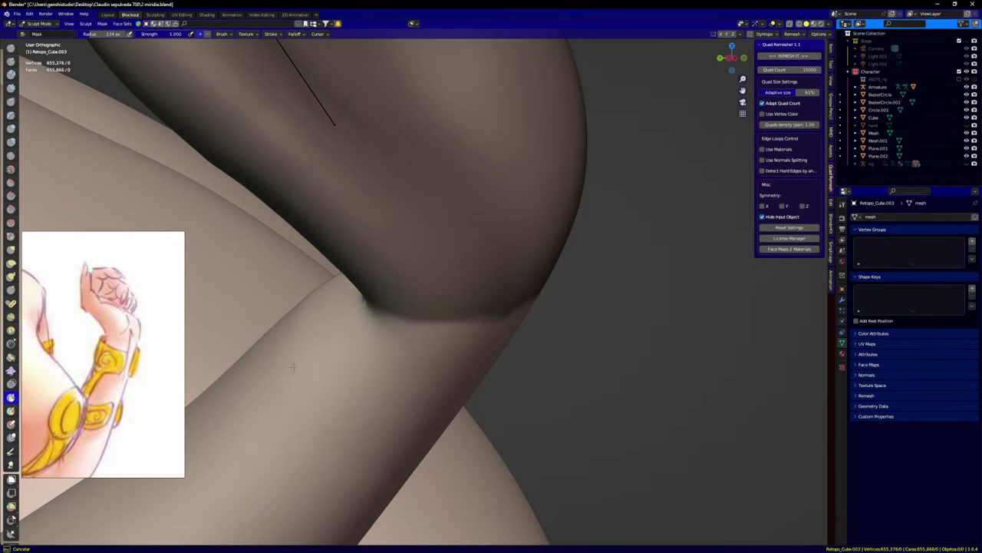
Step: Even out the mask border across the front of the wrist
{"action": "scroll", "coordinate": [359, 370], "scroll_direction": "down", "scroll_amount": 4}
{"action": "key", "text": "KP_1"}
{"action": "scroll", "coordinate": [384, 355], "scroll_direction": "down", "scroll_amount": 4}
{"action": "scroll", "coordinate": [429, 351], "scroll_direction": "up", "scroll_amount": 4}
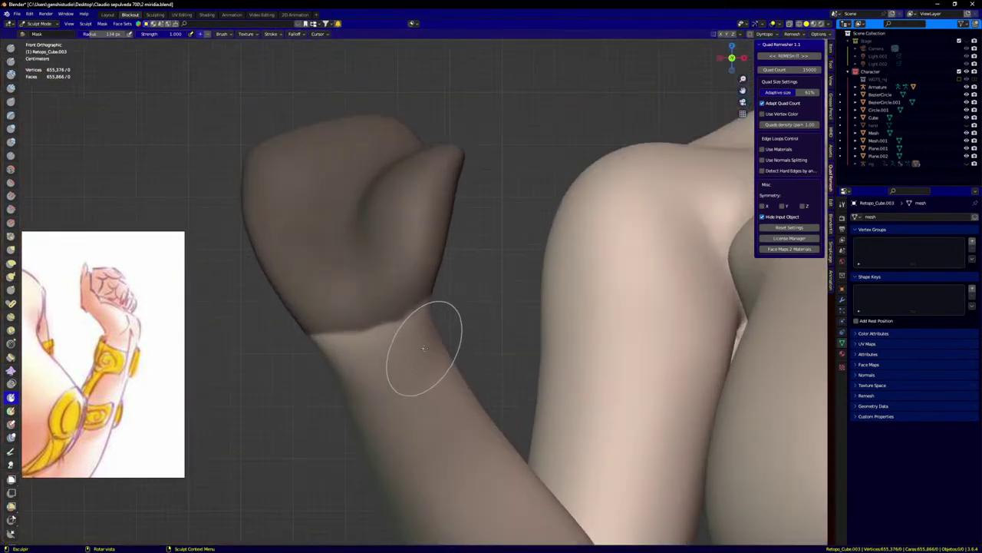
{"action": "scroll", "coordinate": [424, 348], "scroll_direction": "up", "scroll_amount": 3}
{"action": "left_click_drag", "start_coordinate": [410, 280], "coordinate": [277, 323]}
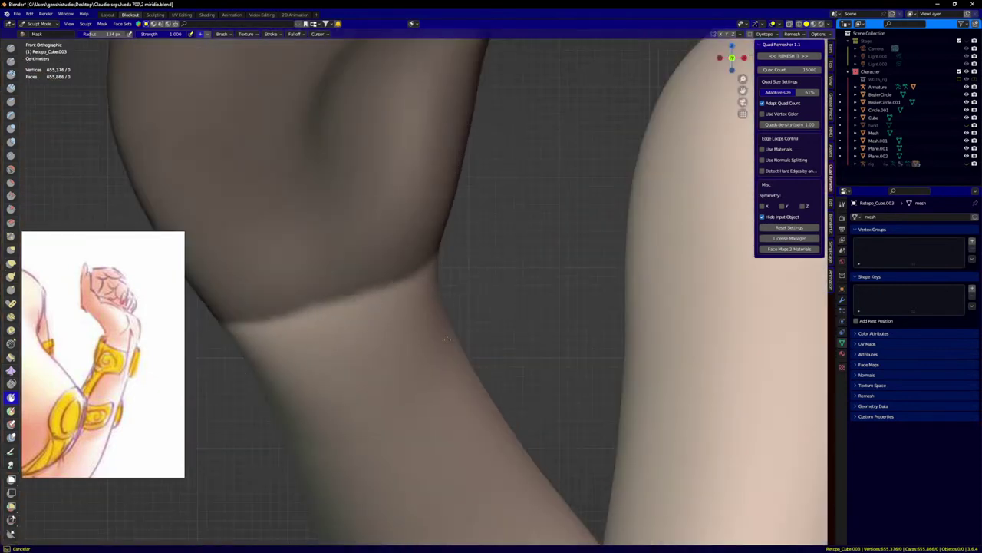
Step: Cut the masked hand off the arm with Mask Slice and Fill Holes
{"action": "scroll", "coordinate": [448, 340], "scroll_direction": "down", "scroll_amount": 8}
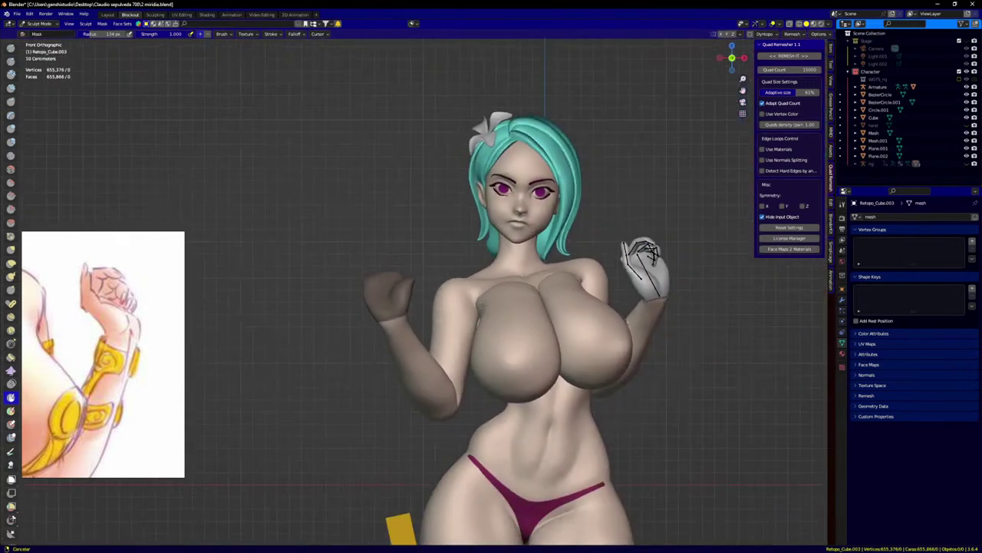
{"action": "scroll", "coordinate": [390, 307], "scroll_direction": "up", "scroll_amount": 2}
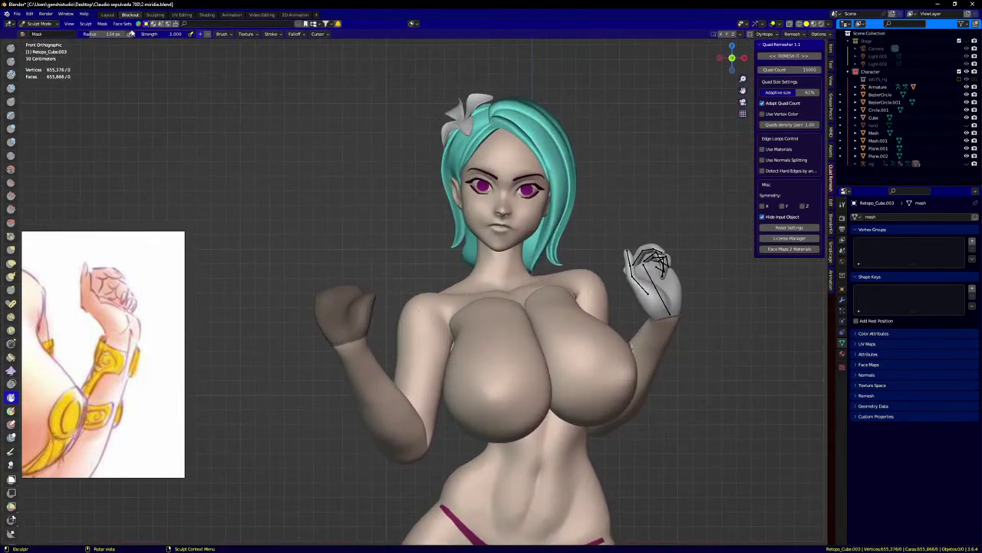
{"action": "left_click", "coordinate": [102, 24]}
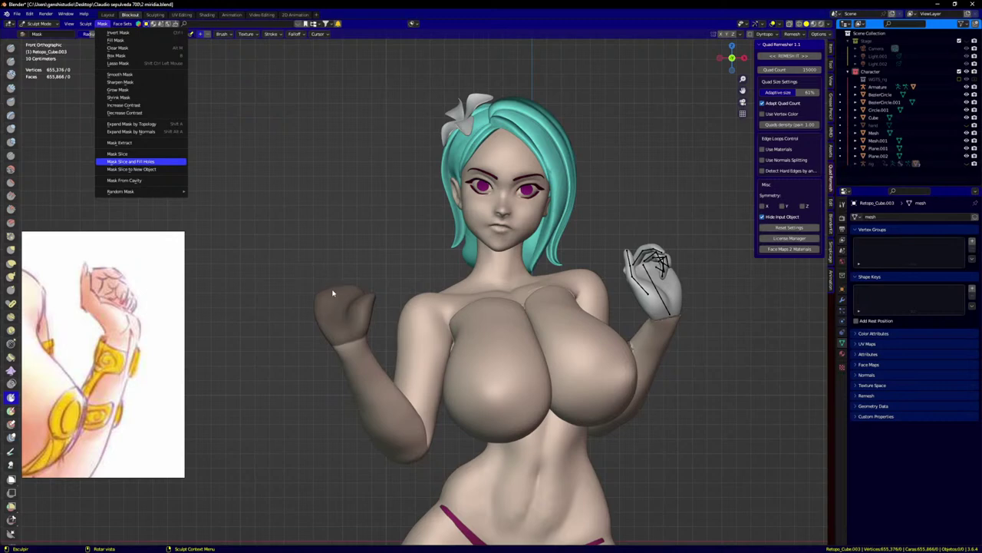
{"action": "key", "text": "Return"}
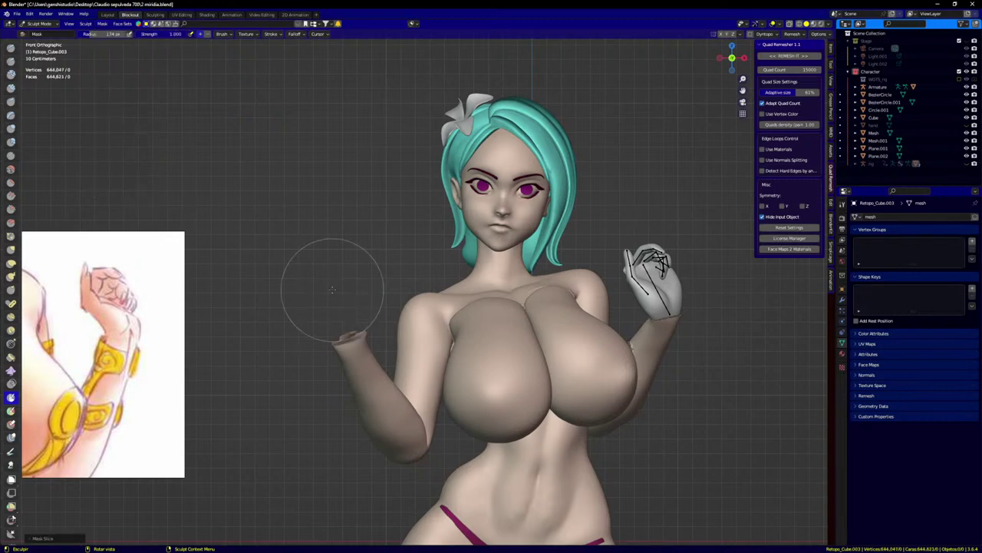
Step: Remesh the body after the cut and clear any remaining mask
{"action": "scroll", "coordinate": [375, 301], "scroll_direction": "up", "scroll_amount": 1}
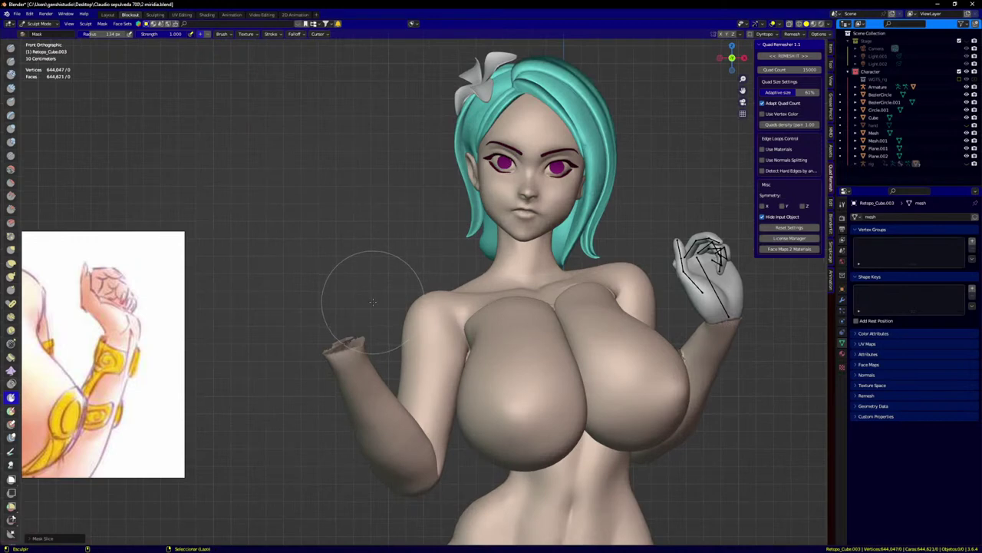
{"action": "key", "text": "ctrl+r"}
{"action": "middle_click_drag", "start_coordinate": [351, 332], "coordinate": [343, 346]}
{"action": "scroll", "coordinate": [343, 347], "scroll_direction": "up", "scroll_amount": 3}
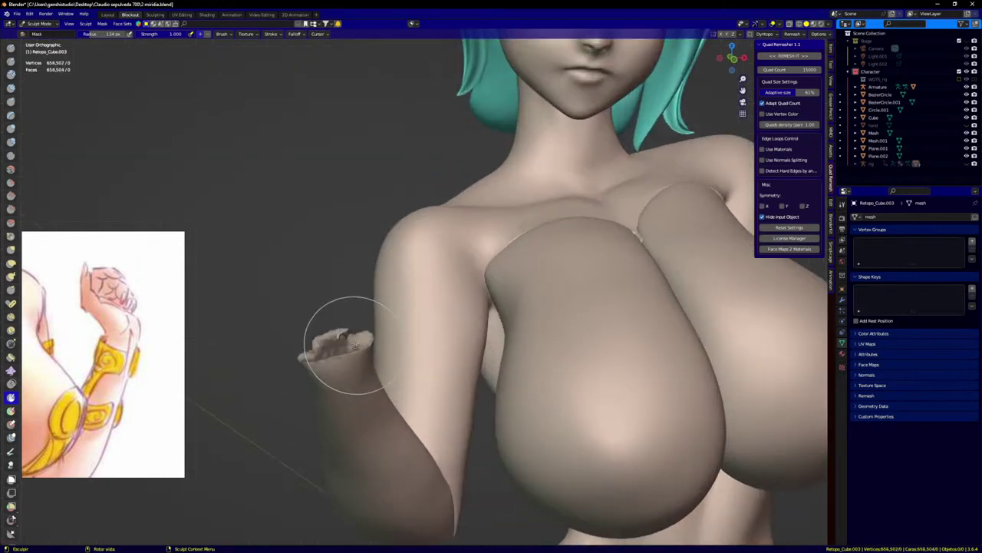
{"action": "mouse_move", "coordinate": [344, 342]}
{"action": "left_mouse_down"}
{"action": "mouse_move", "coordinate": [351, 332]}
{"action": "mouse_move", "coordinate": [330, 342]}
{"action": "left_mouse_up"}
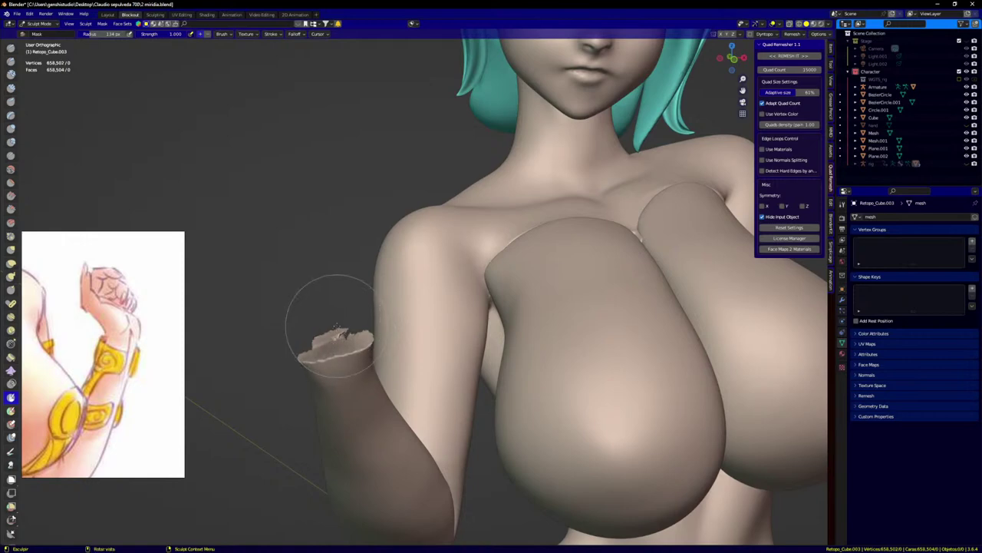
{"action": "key", "text": "a"}
{"action": "left_click", "coordinate": [585, 325]}
Step: Smooth the jagged cut surface at the end of the forearm
{"action": "middle_click_drag", "start_coordinate": [338, 338], "coordinate": [335, 339]}
{"action": "left_click_drag", "start_coordinate": [319, 362], "coordinate": [330, 337]}
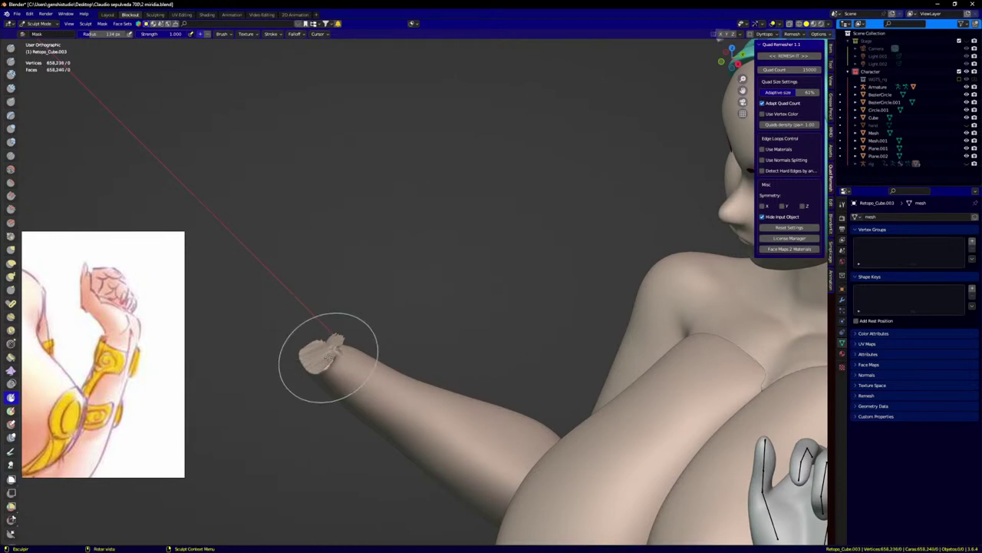
{"action": "middle_click_drag", "start_coordinate": [329, 358], "coordinate": [342, 322]}
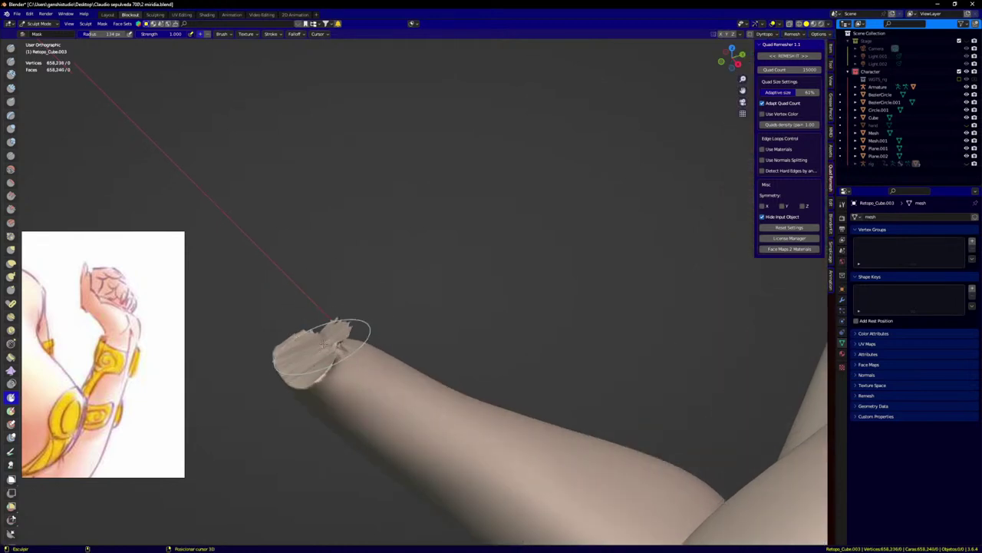
Step: Shape the forearm's cut end into an even, flat stump using an enlarged Grab brush
{"action": "key", "text": "g"}
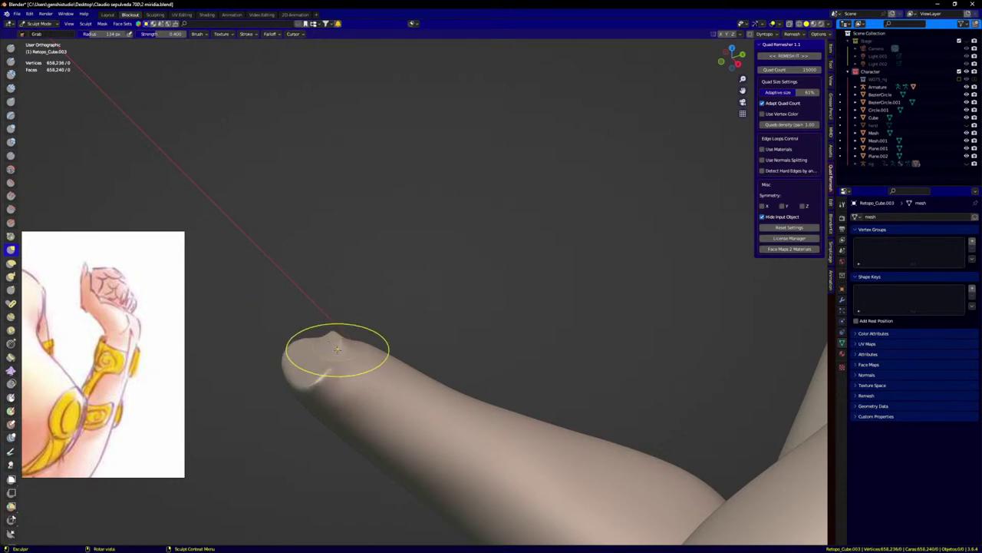
{"action": "key", "text": "f"}
{"action": "left_click", "coordinate": [434, 350]}
{"action": "scroll", "coordinate": [331, 336], "scroll_direction": "up", "scroll_amount": 2}
{"action": "mouse_move", "coordinate": [328, 334]}
{"action": "left_mouse_down"}
{"action": "mouse_move", "coordinate": [315, 324]}
{"action": "mouse_move", "coordinate": [328, 373]}
{"action": "mouse_move", "coordinate": [405, 328]}
{"action": "mouse_move", "coordinate": [360, 358]}
{"action": "left_mouse_up"}
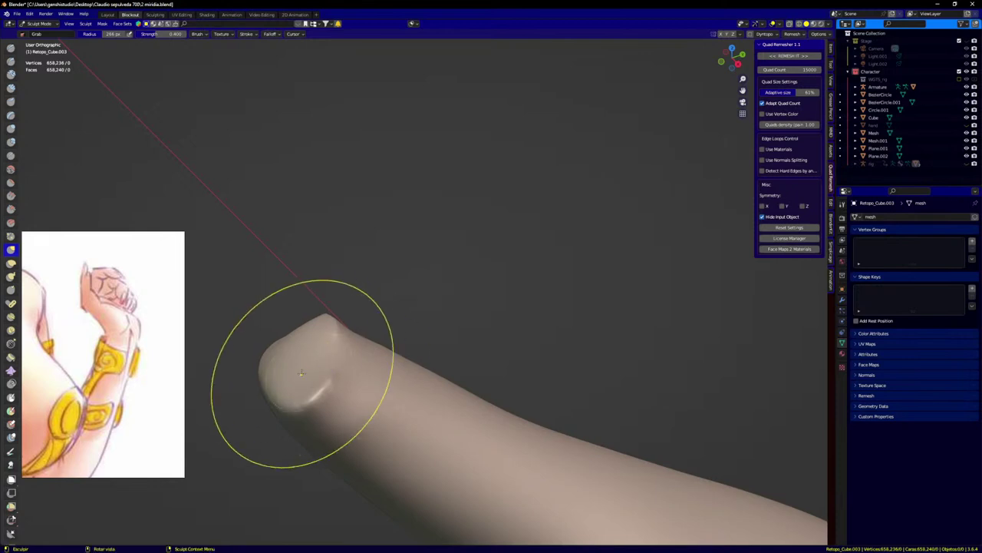
{"action": "left_click_drag", "start_coordinate": [301, 373], "coordinate": [297, 372]}
{"action": "left_click_drag", "start_coordinate": [296, 370], "coordinate": [287, 367]}
{"action": "left_click_drag", "start_coordinate": [289, 362], "coordinate": [294, 349]}
{"action": "mouse_move", "coordinate": [294, 349]}
{"action": "middle_mouse_down"}
{"action": "mouse_move", "coordinate": [340, 351]}
{"action": "mouse_move", "coordinate": [321, 326]}
{"action": "mouse_move", "coordinate": [520, 377]}
{"action": "mouse_move", "coordinate": [384, 340]}
{"action": "middle_mouse_up"}
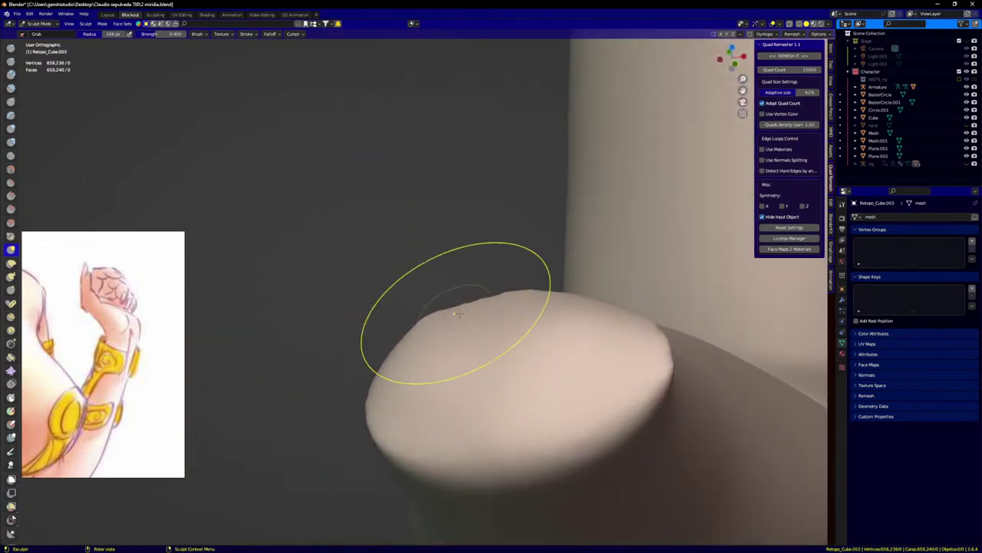
{"action": "mouse_move", "coordinate": [461, 308]}
{"action": "middle_mouse_down"}
{"action": "mouse_move", "coordinate": [399, 373]}
{"action": "mouse_move", "coordinate": [357, 373]}
{"action": "middle_mouse_up"}
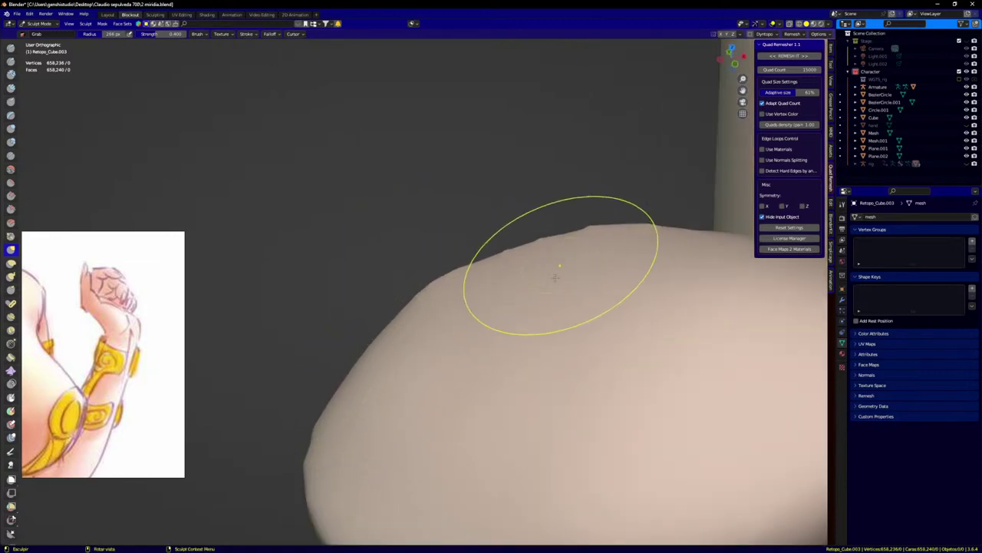
{"action": "scroll", "coordinate": [555, 274], "scroll_direction": "down", "scroll_amount": 9}
{"action": "mouse_move", "coordinate": [568, 370]}
{"action": "middle_mouse_down"}
{"action": "mouse_move", "coordinate": [640, 316]}
{"action": "mouse_move", "coordinate": [683, 357]}
{"action": "mouse_move", "coordinate": [515, 338]}
{"action": "middle_mouse_up"}
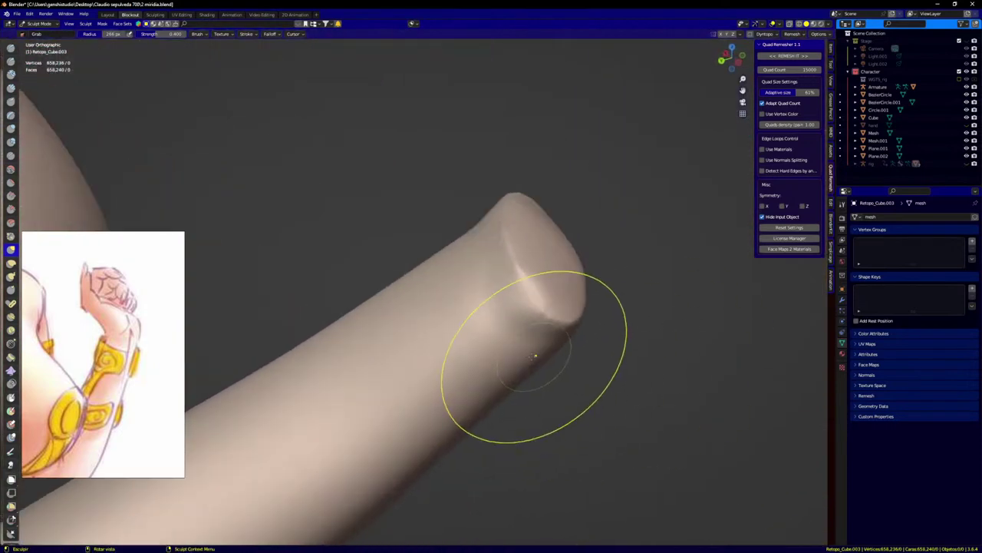
{"action": "key", "text": "KP_1"}
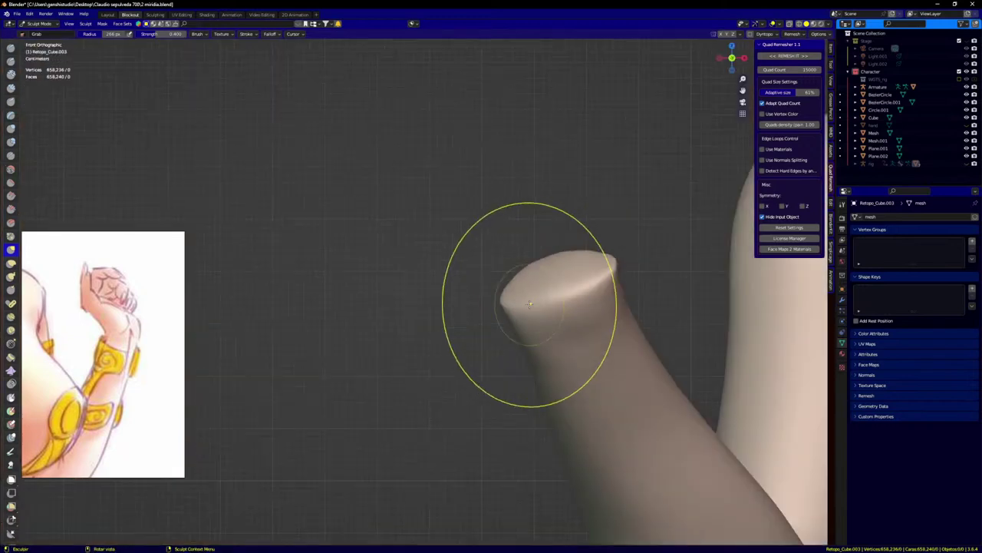
Step: Leave sculpting for Object Mode and deselect everything
{"action": "scroll", "coordinate": [564, 295], "scroll_direction": "down", "scroll_amount": 6}
{"action": "middle_click_drag", "start_coordinate": [549, 293], "coordinate": [410, 319], "text": "shift"}
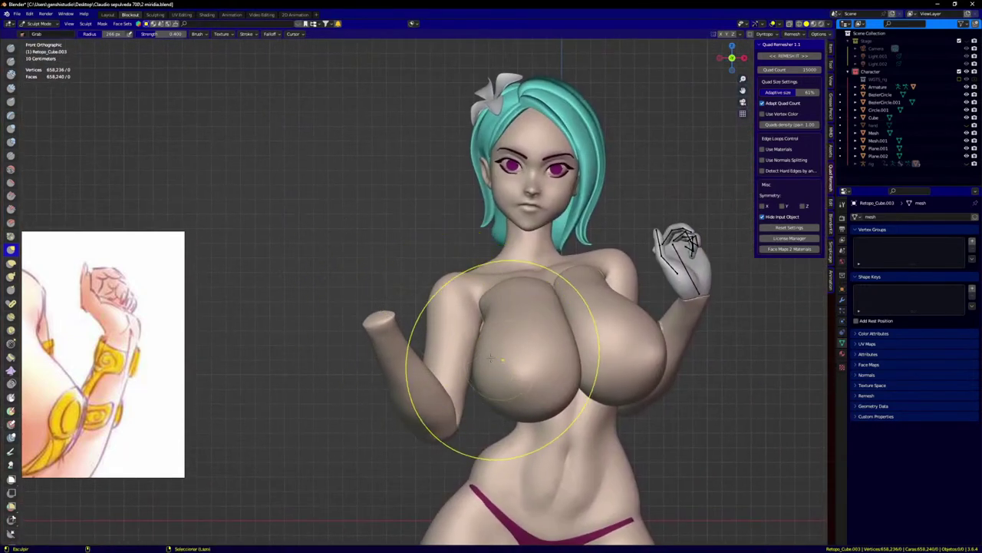
{"action": "key", "text": "ctrl+Tab"}
{"action": "left_click", "coordinate": [872, 385]}
{"action": "left_click", "coordinate": [757, 368]}
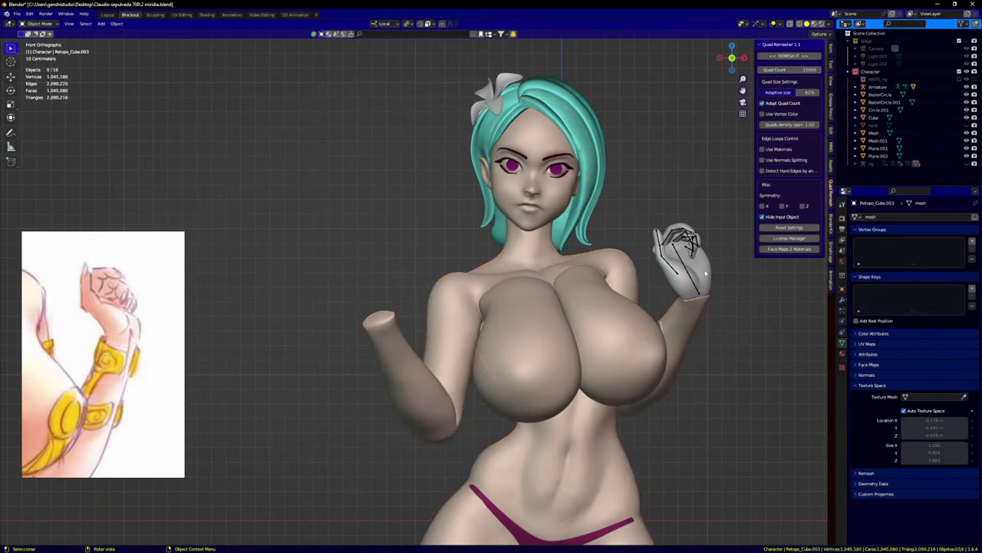
{"action": "left_click", "coordinate": [691, 277]}
{"action": "middle_click_drag", "start_coordinate": [680, 301], "coordinate": [657, 302], "text": "shift"}
{"action": "key", "text": "shift+d"}
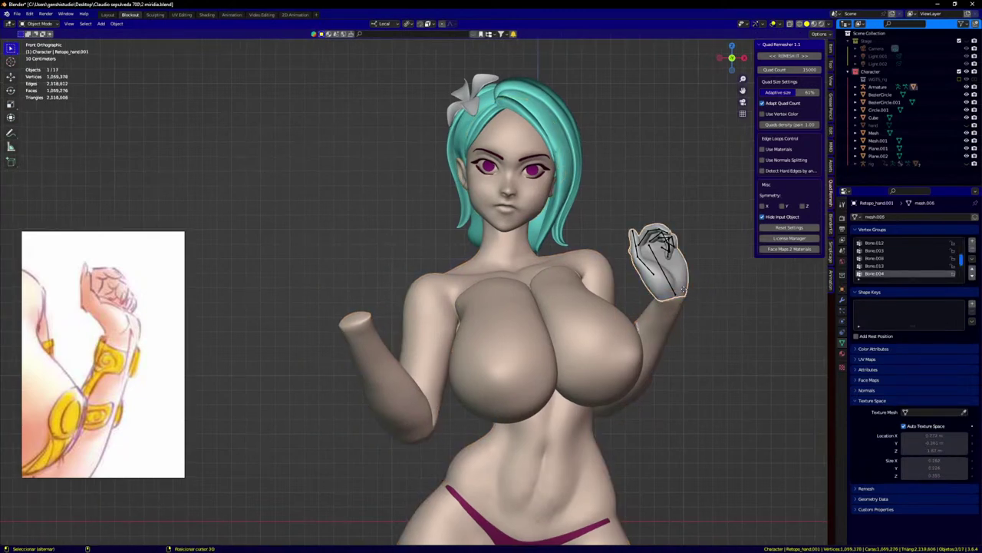
{"action": "key", "text": "Escape"}
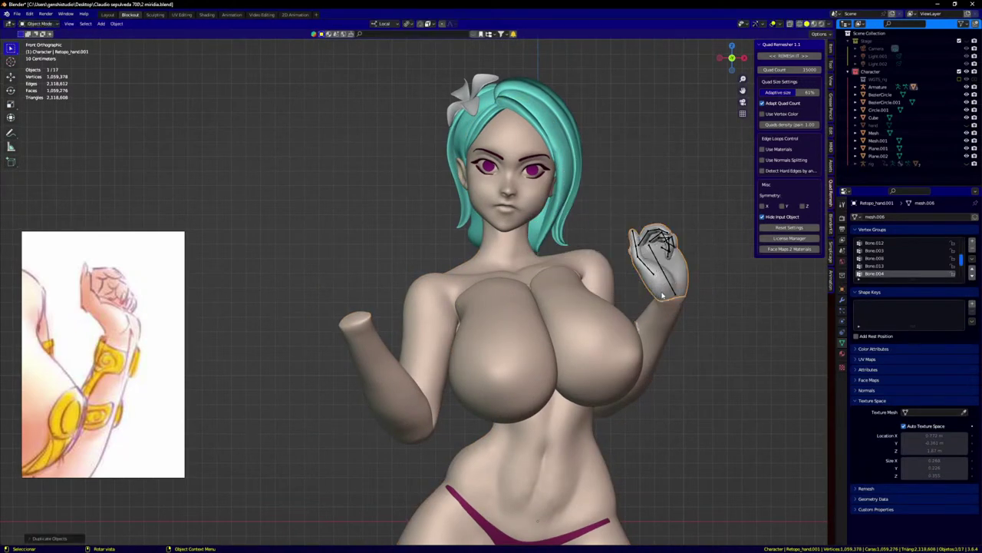
{"action": "key", "text": "ctrl+z"}
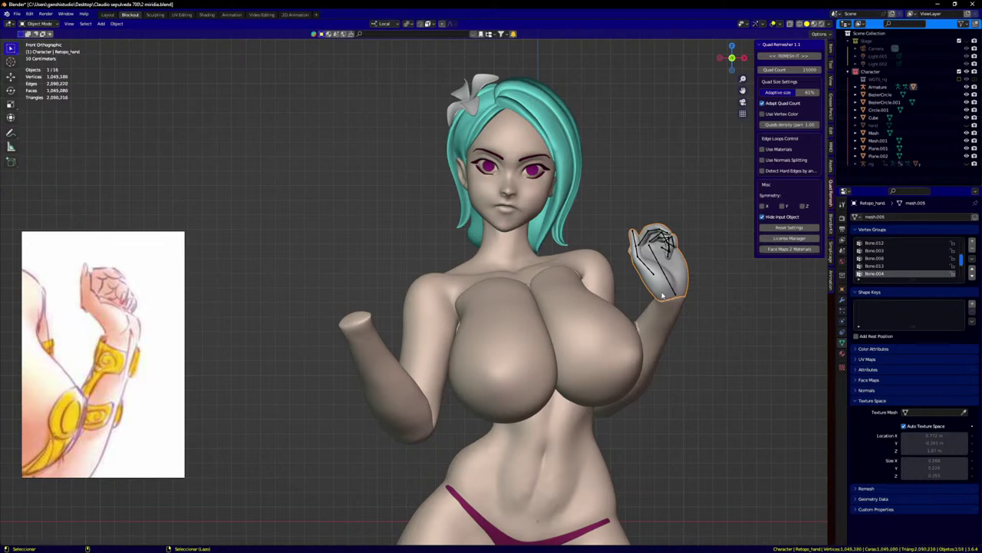
{"action": "key", "text": "s"}
{"action": "right_click", "coordinate": [661, 318]}
Step: Move the rigged hand and its armature together into a new collection named hand, leaving nothing selected
{"action": "scroll", "coordinate": [670, 268], "scroll_direction": "up", "scroll_amount": 1}
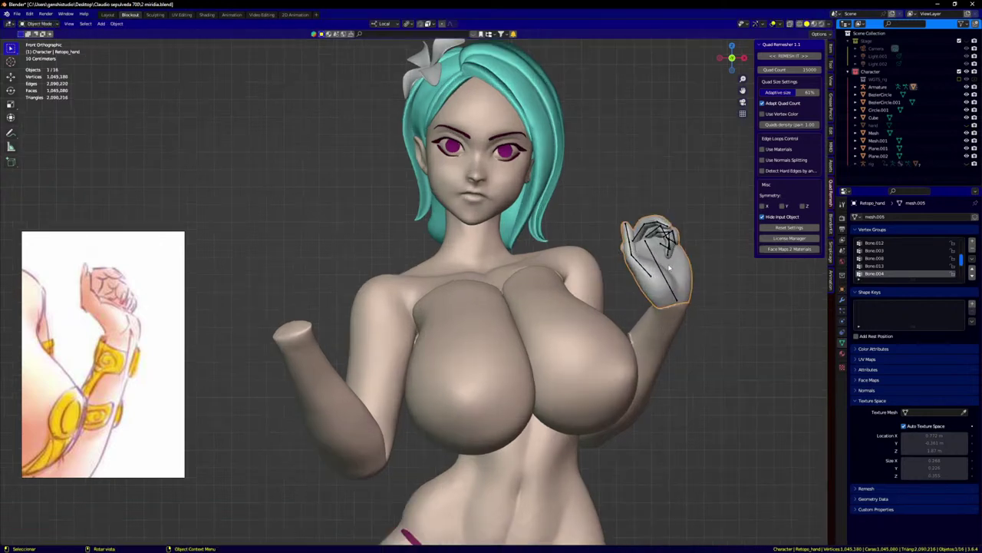
{"action": "left_click_drag", "start_coordinate": [613, 205], "coordinate": [689, 265]}
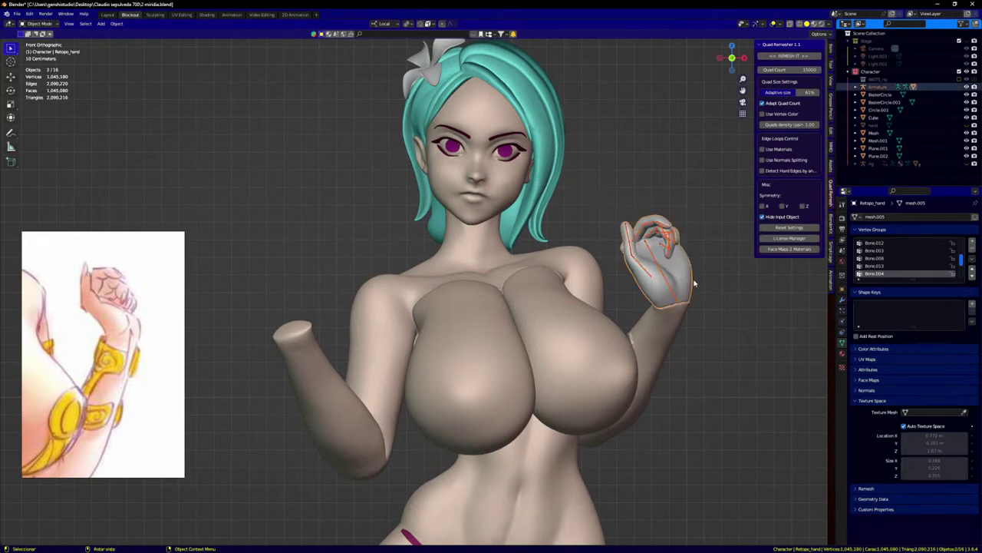
{"action": "key", "text": "m"}
{"action": "left_click", "coordinate": [696, 283]}
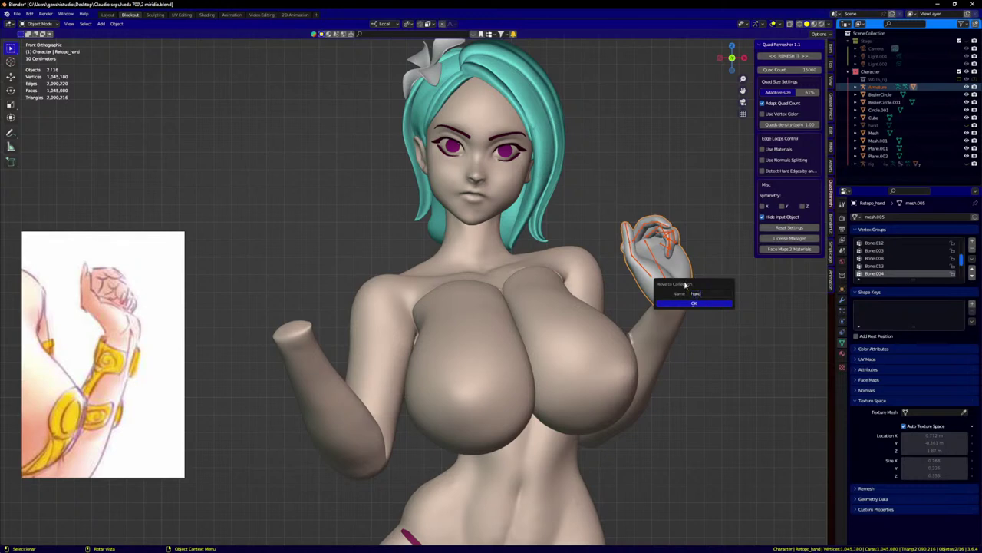
{"action": "key", "text": "Return"}
{"action": "left_click", "coordinate": [692, 358]}
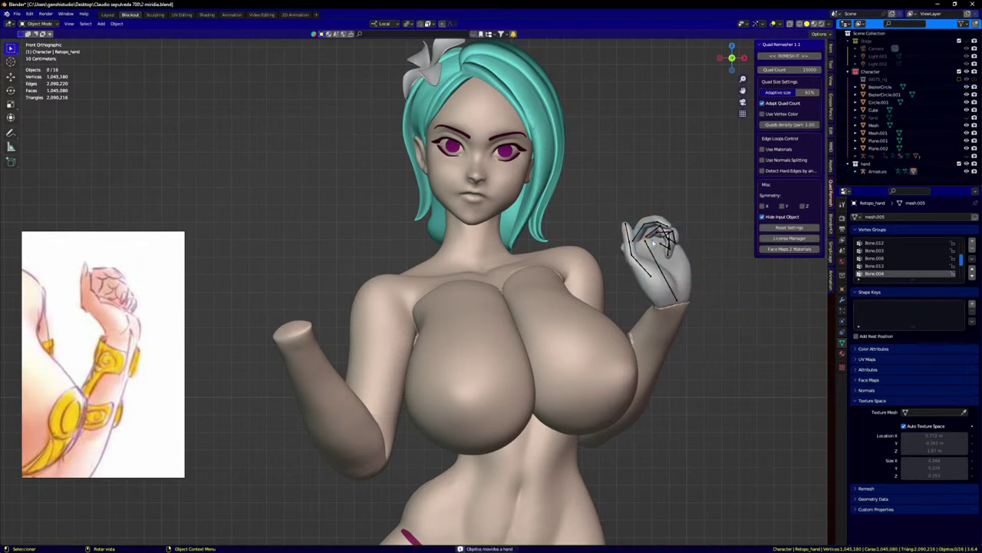
Step: Duplicate the rigged hand with its armature and place the copy at the opposite, handless wrist
{"action": "left_click_drag", "start_coordinate": [622, 197], "coordinate": [667, 294]}
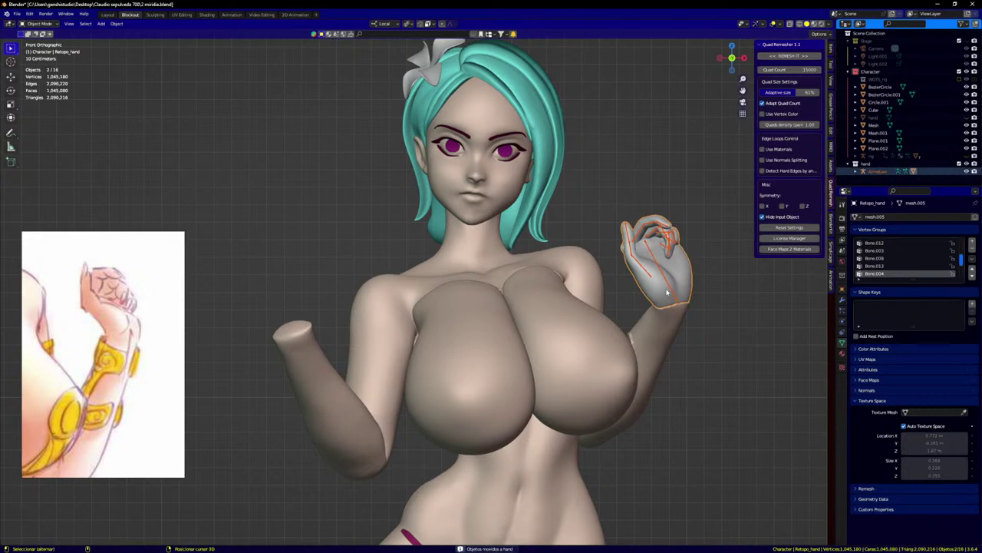
{"action": "key", "text": "shift+d"}
{"action": "left_click", "coordinate": [281, 319]}
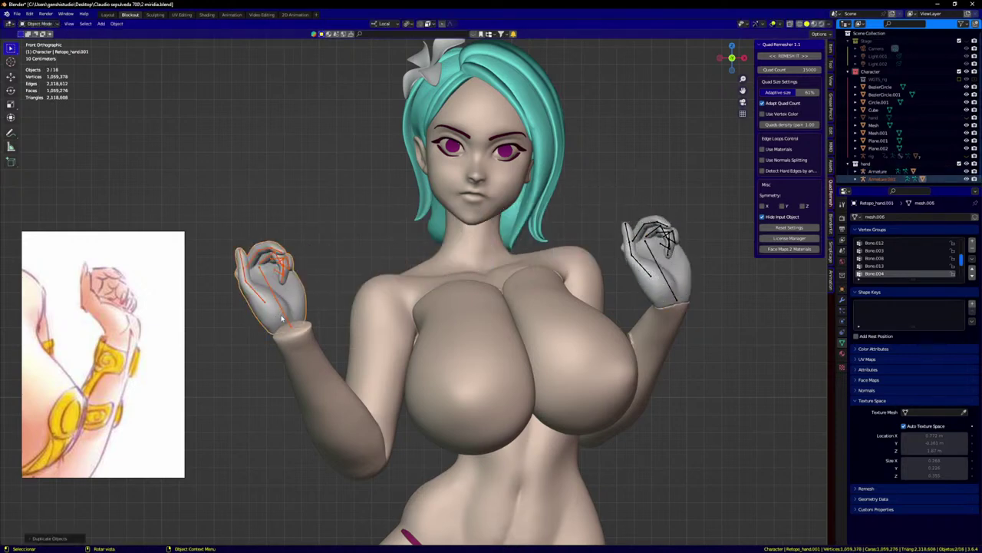
Step: Mirror the duplicated hand and armature along the X axis and bring them back above the bare wrist
{"action": "key", "text": "ctrl+m"}
{"action": "key", "text": "x"}
{"action": "left_click", "coordinate": [321, 278]}
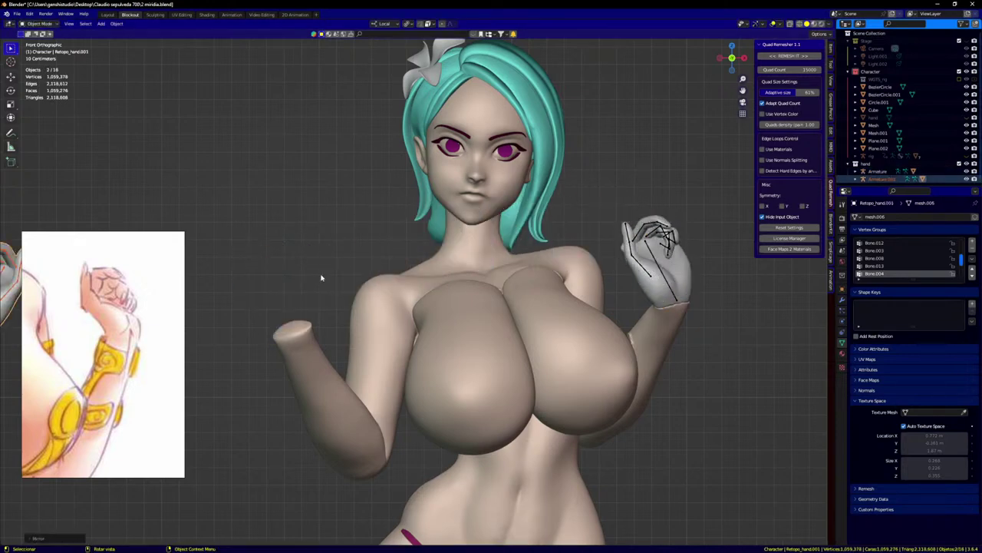
{"action": "key", "text": "g"}
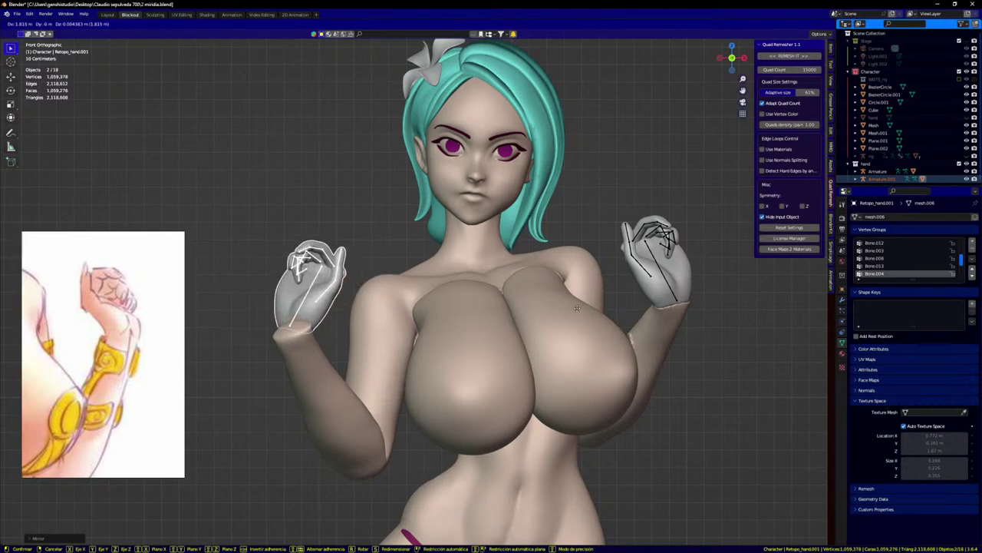
{"action": "left_click", "coordinate": [515, 320]}
Step: Adjust the mirrored hand's depth, rotate it about -8 degrees and move it onto the end of the forearm
{"action": "middle_click_drag", "start_coordinate": [515, 320], "coordinate": [506, 389]}
{"action": "key", "text": "g"}
{"action": "left_click", "coordinate": [498, 309]}
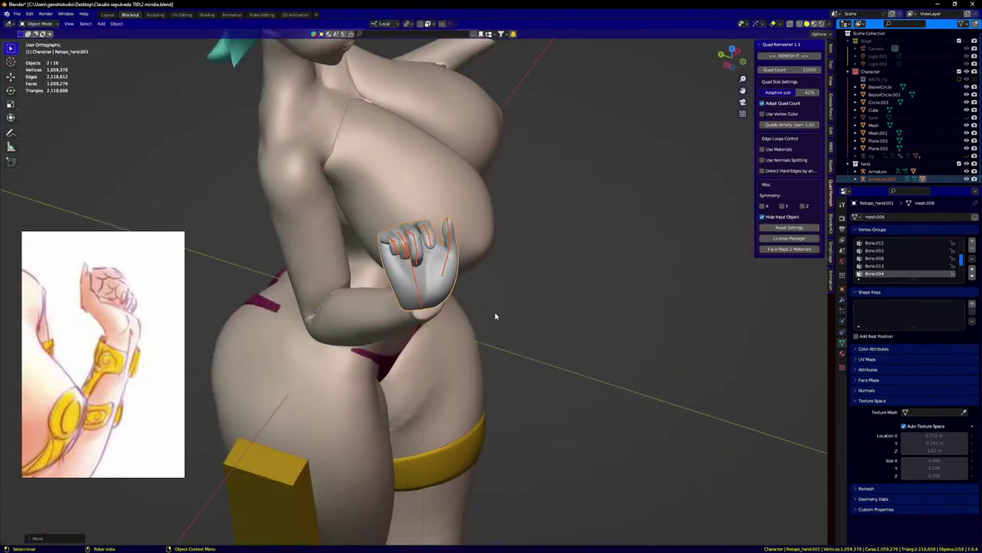
{"action": "middle_click_drag", "start_coordinate": [495, 315], "coordinate": [571, 276]}
{"action": "key", "text": "r"}
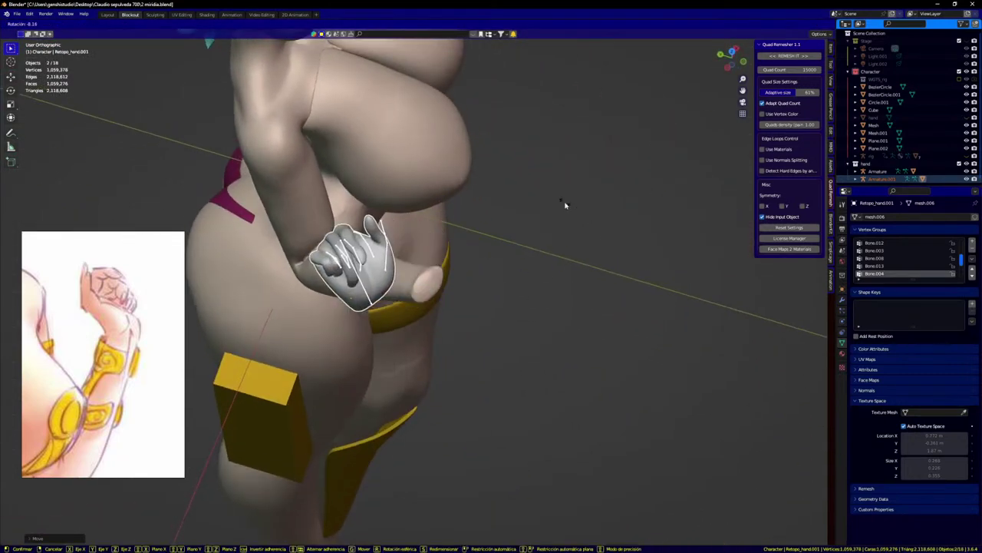
{"action": "left_click", "coordinate": [565, 204]}
{"action": "key", "text": "g"}
{"action": "left_click", "coordinate": [449, 282]}
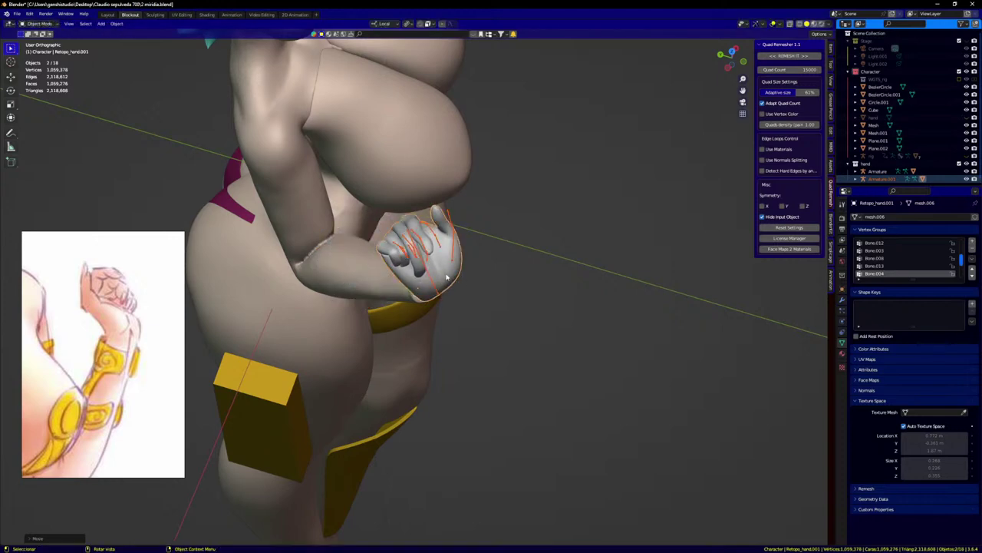
Step: Fine-tune the mirrored hand's position on the wrist stump from the front and from an angled view
{"action": "key", "text": "KP_1"}
{"action": "scroll", "coordinate": [447, 295], "scroll_direction": "up", "scroll_amount": 1}
{"action": "key", "text": "g"}
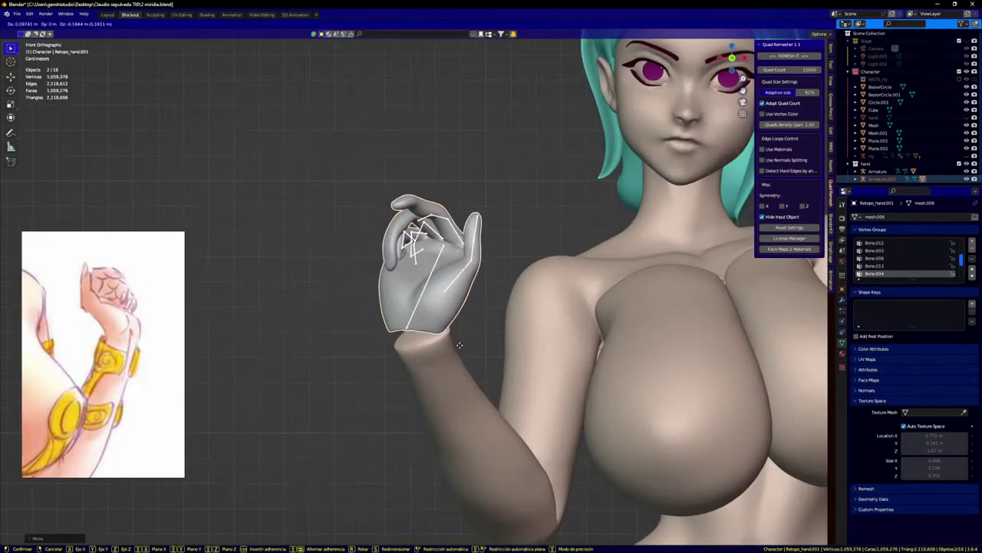
{"action": "left_click", "coordinate": [462, 361]}
{"action": "middle_click_drag", "start_coordinate": [454, 351], "coordinate": [587, 367]}
{"action": "middle_click_drag", "start_coordinate": [518, 352], "coordinate": [447, 388]}
{"action": "key", "text": "g"}
{"action": "left_click", "coordinate": [442, 330]}
{"action": "key", "text": "r"}
{"action": "key", "text": "Escape"}
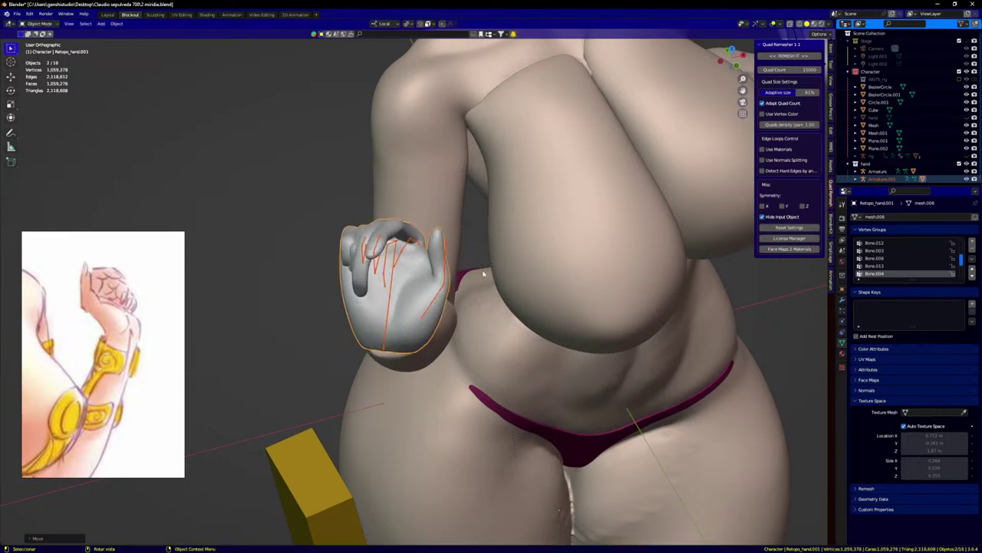
Step: Try rotating and moving the palm bone of the mirrored hand's armature in Pose Mode to seat the hand on the wrist
{"action": "left_click", "coordinate": [398, 316]}
{"action": "key", "text": "ctrl+Tab"}
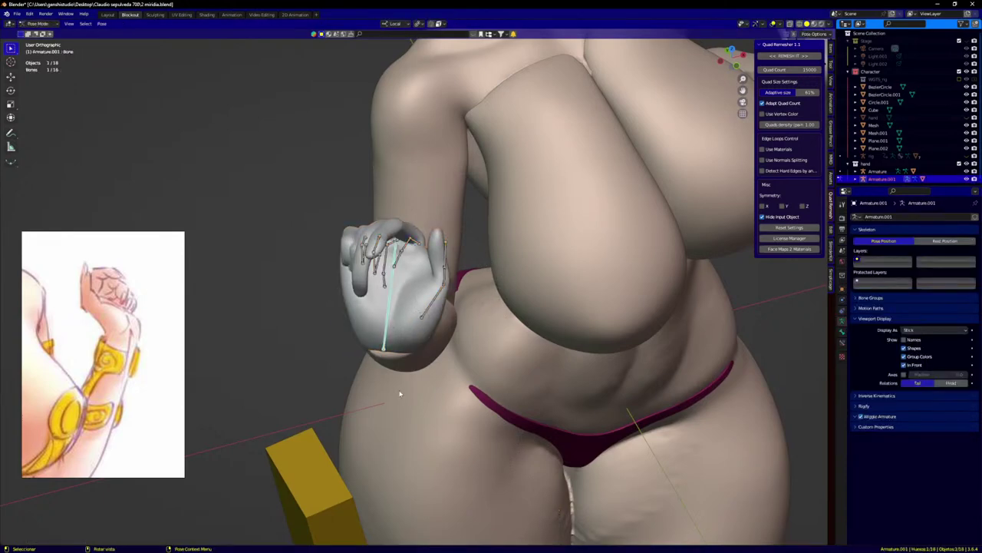
{"action": "key", "text": "g"}
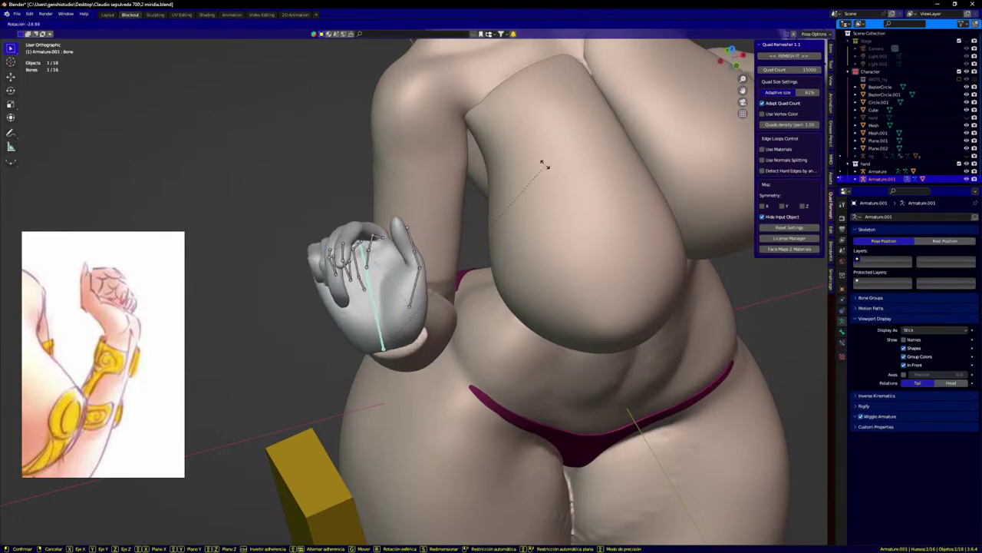
{"action": "key", "text": "KP_1"}
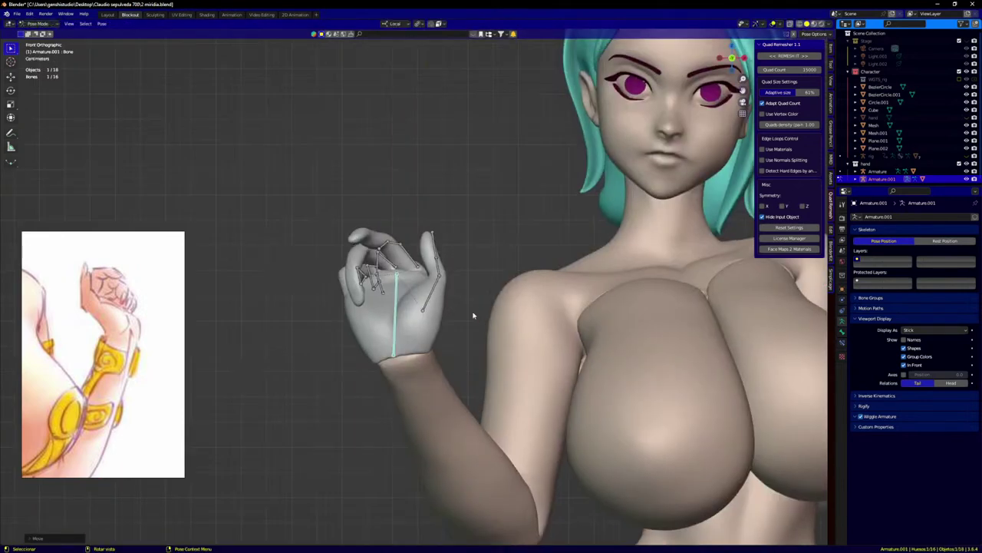
{"action": "left_click", "coordinate": [496, 304]}
{"action": "scroll", "coordinate": [499, 300], "scroll_direction": "down", "scroll_amount": 3}
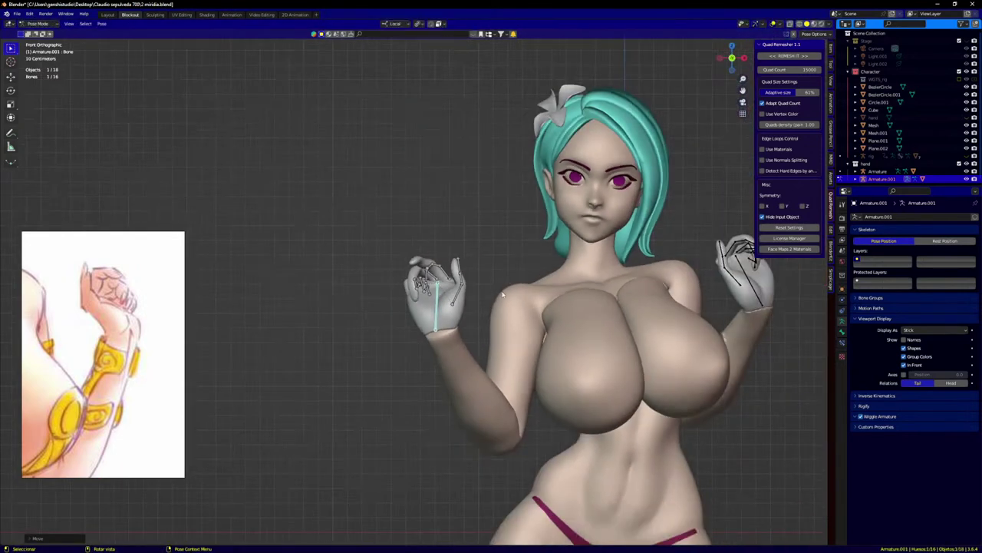
Step: Try rotating the base bone of the mirrored hand's extended finger, and return the armature to Object Mode
{"action": "middle_click_drag", "start_coordinate": [542, 270], "coordinate": [340, 309]}
{"action": "scroll", "coordinate": [348, 341], "scroll_direction": "up", "scroll_amount": 2}
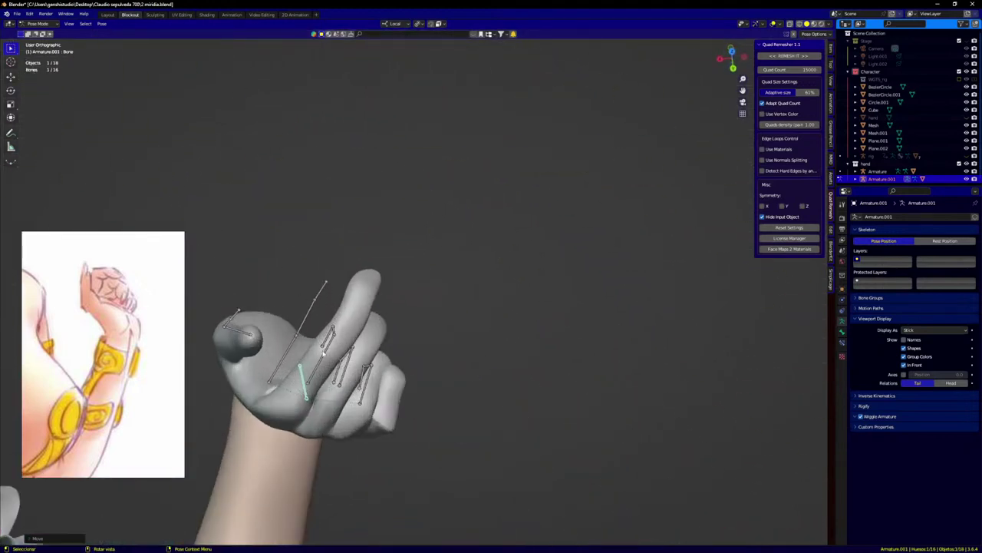
{"action": "left_click", "coordinate": [329, 346]}
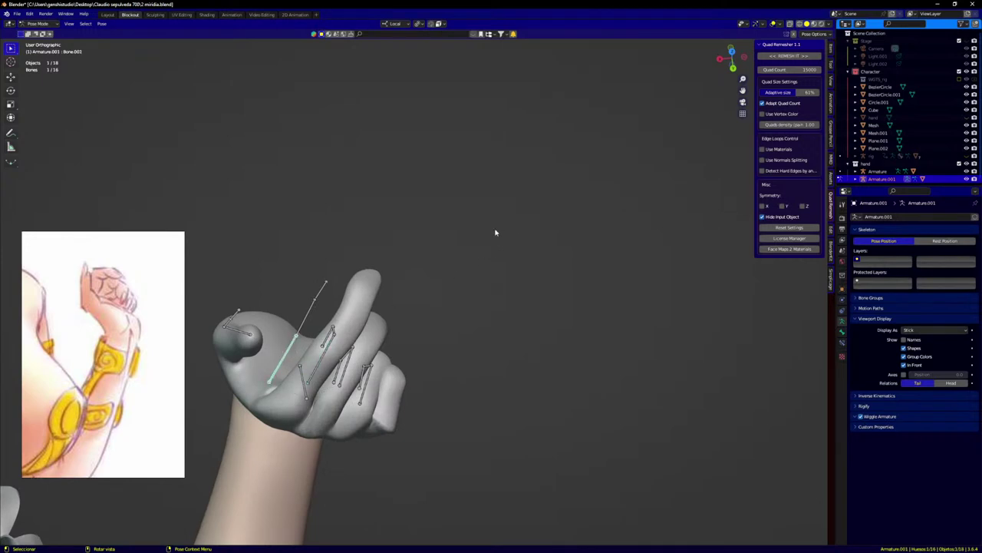
{"action": "middle_click_drag", "start_coordinate": [495, 232], "coordinate": [387, 300]}
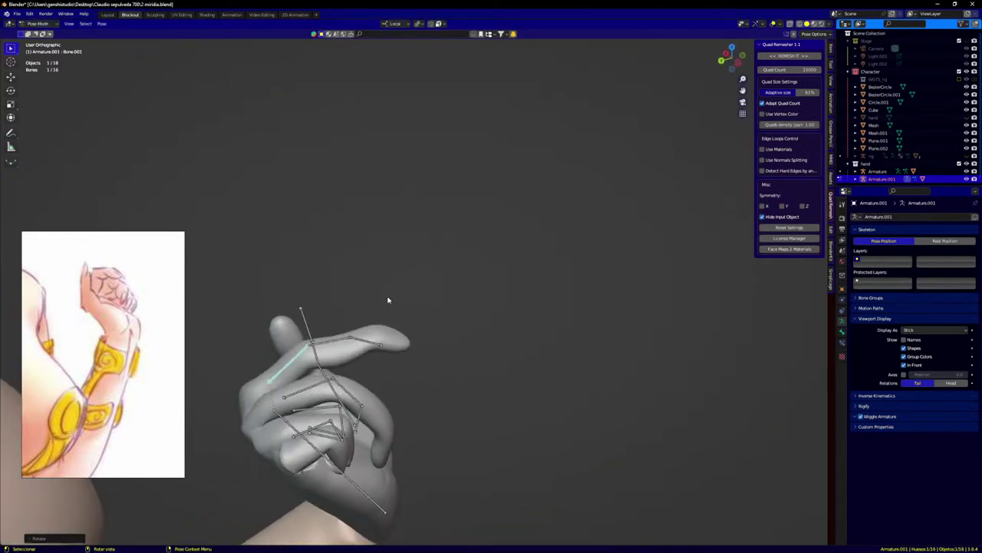
{"action": "key", "text": "ctrl+Tab"}
{"action": "left_click", "coordinate": [572, 353]}
{"action": "scroll", "coordinate": [554, 336], "scroll_direction": "down", "scroll_amount": 4}
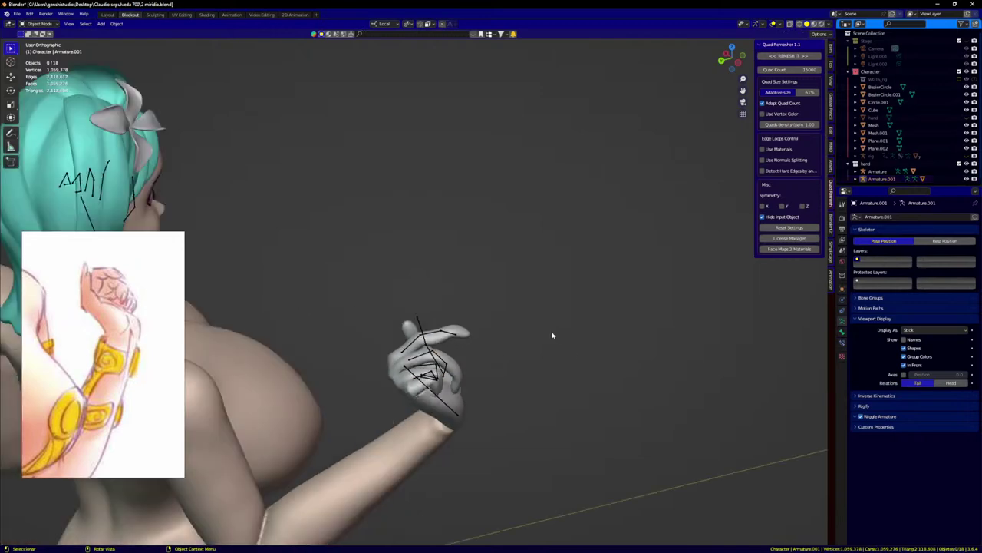
Step: Delete the mirrored hand together with its armature, leaving the forearm stump bare
{"action": "key", "text": "KP_1"}
{"action": "scroll", "coordinate": [483, 327], "scroll_direction": "down", "scroll_amount": 2}
{"action": "middle_click_drag", "start_coordinate": [484, 327], "coordinate": [434, 272], "text": "shift"}
{"action": "left_click_drag", "start_coordinate": [298, 258], "coordinate": [426, 324]}
{"action": "left_click", "coordinate": [410, 315]}
{"action": "left_click_drag", "start_coordinate": [301, 258], "coordinate": [393, 311]}
{"action": "key", "text": "Delete"}
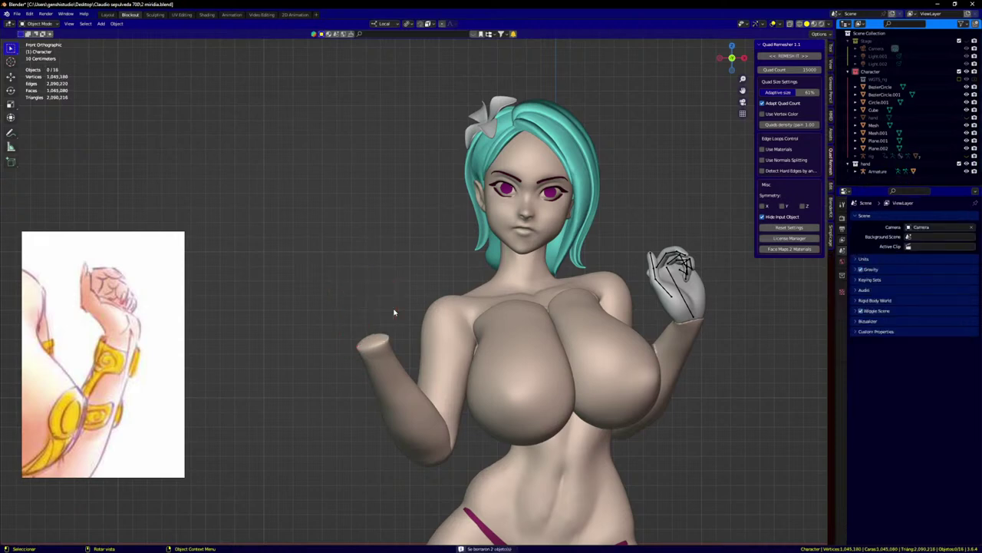
Step: Select the mesh of the remaining rigged hand without its armature
{"action": "middle_click_drag", "start_coordinate": [709, 319], "coordinate": [642, 297], "text": "shift"}
{"action": "left_click", "coordinate": [636, 285]}
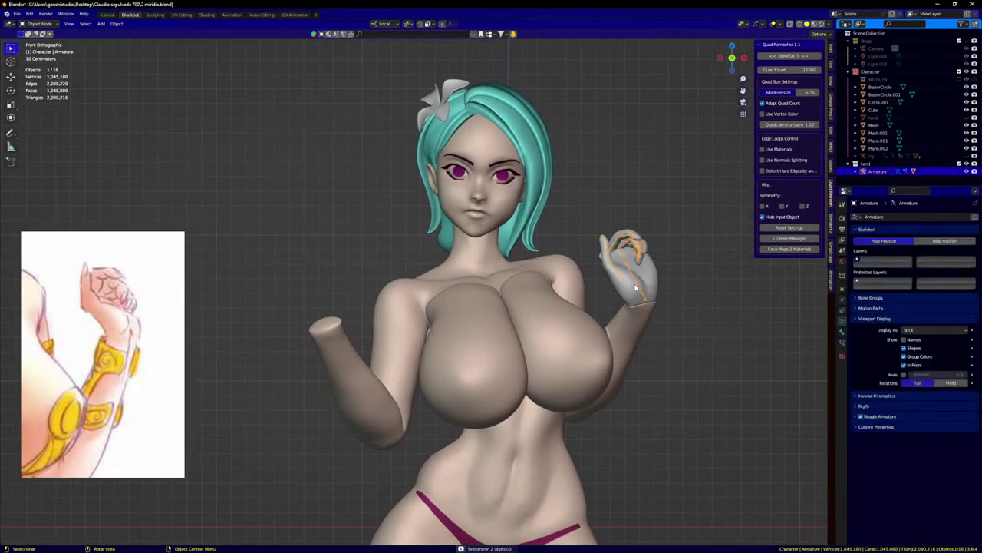
{"action": "left_click", "coordinate": [628, 289]}
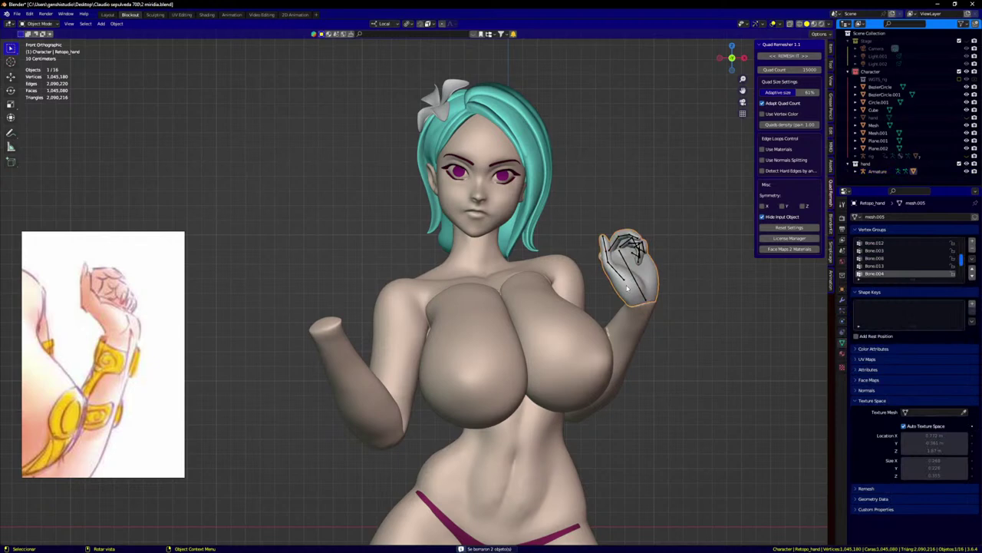
{"action": "key", "text": "shift+d"}
{"action": "key", "text": "Escape"}
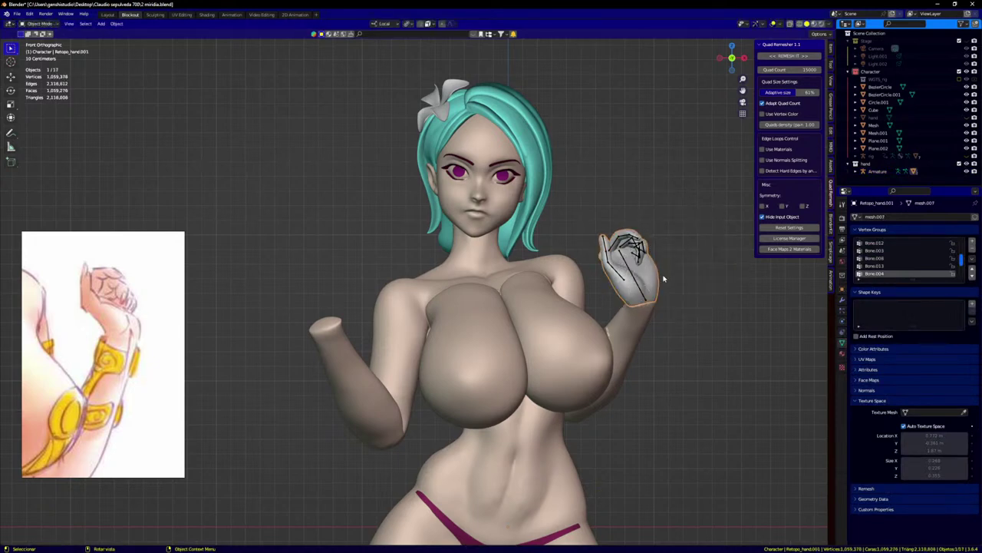
{"action": "key", "text": "ctrl+z"}
Step: Convert the posed hand to a plain mesh so its Armature modifier is baked into the geometry
{"action": "left_click", "coordinate": [843, 300]}
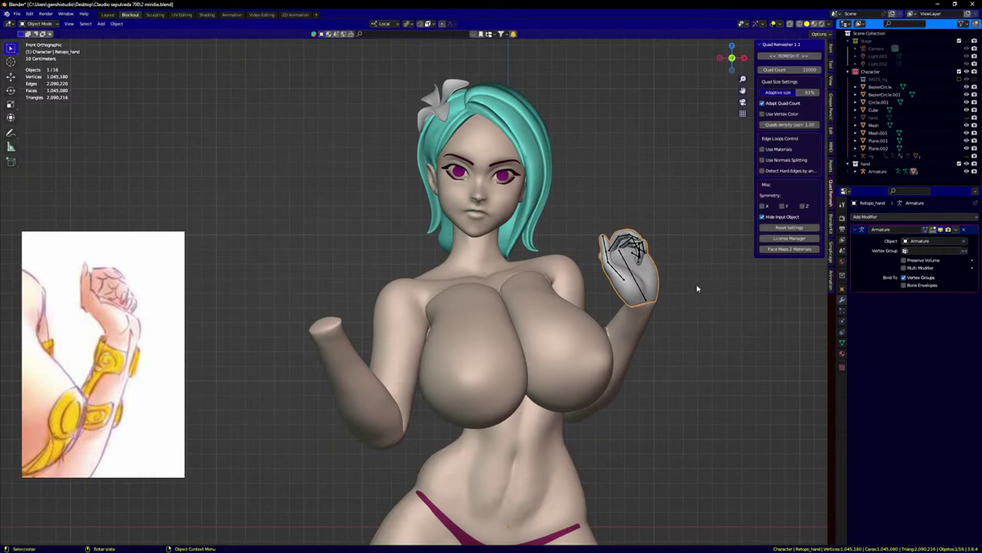
{"action": "key", "text": "alt+c"}
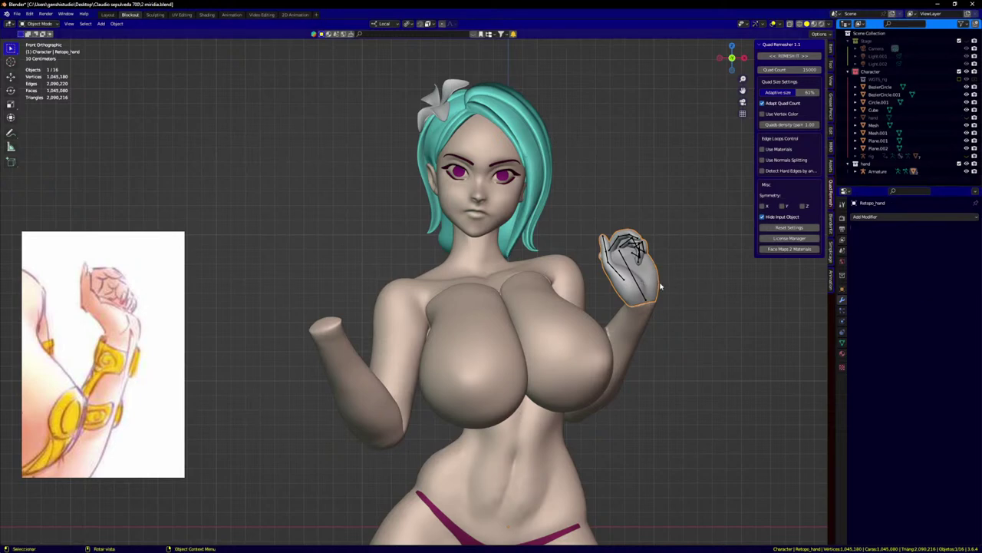
{"action": "key", "text": "g"}
{"action": "right_click", "coordinate": [666, 279]}
Step: Duplicate the baked hand mesh and mirror the copy along the X axis, placing it just above the bare wrist
{"action": "key", "text": "shift+d"}
{"action": "left_click", "coordinate": [329, 263]}
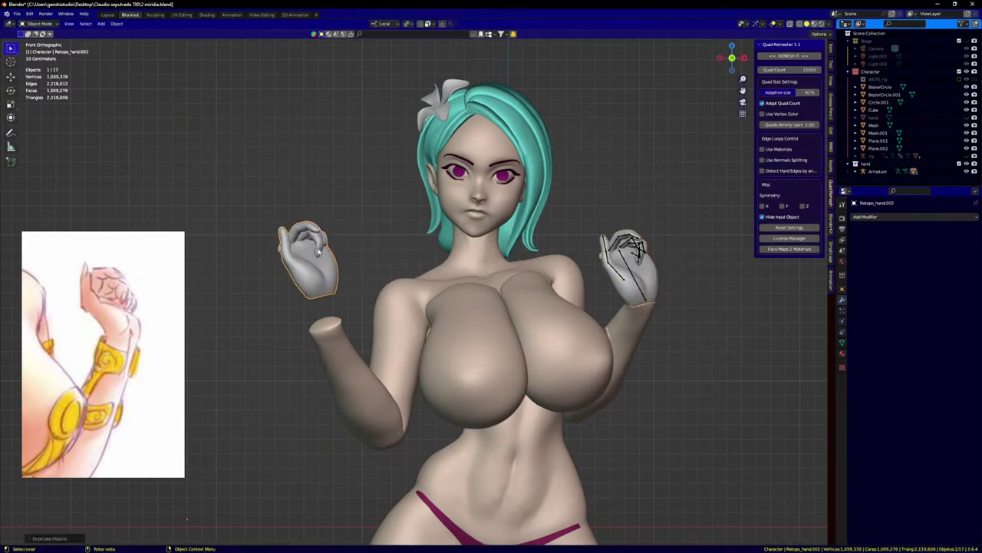
{"action": "key", "text": "ctrl+m"}
{"action": "key", "text": "x"}
{"action": "left_click", "coordinate": [319, 252]}
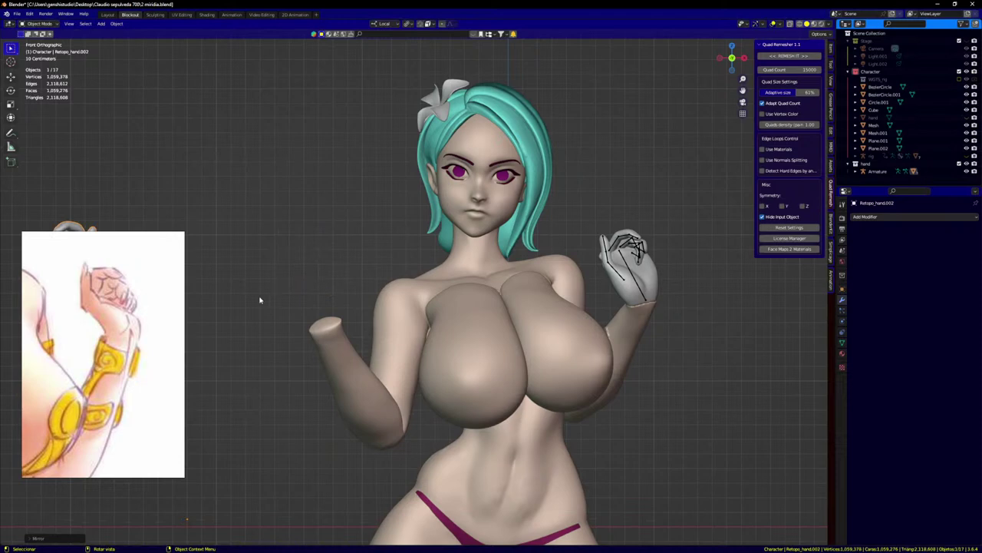
{"action": "key", "text": "g"}
{"action": "left_click", "coordinate": [626, 294]}
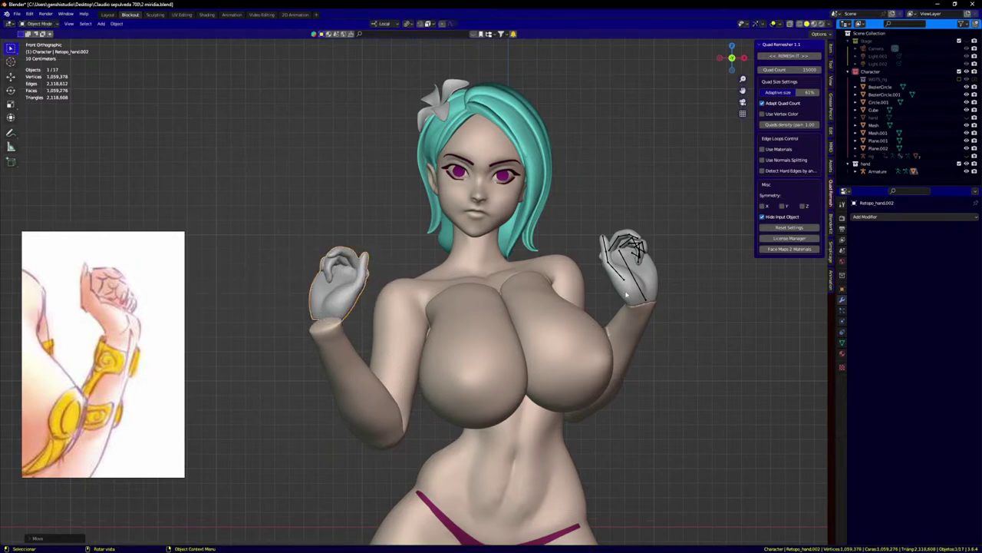
Step: Hide the original hand's armature and move the mirrored hand to the end of the bare forearm from an angled view
{"action": "left_click", "coordinate": [637, 286]}
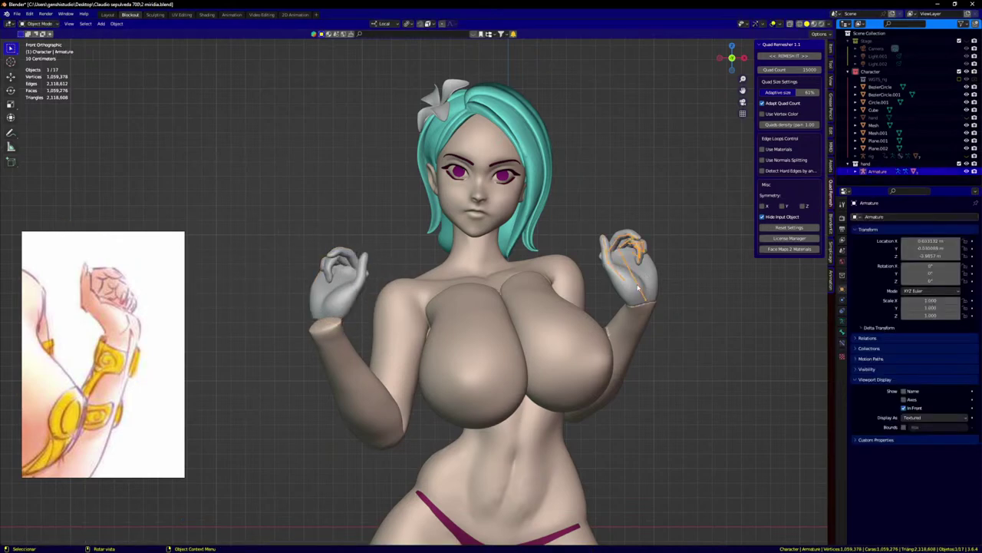
{"action": "key", "text": "h"}
{"action": "middle_click_drag", "start_coordinate": [373, 281], "coordinate": [347, 326]}
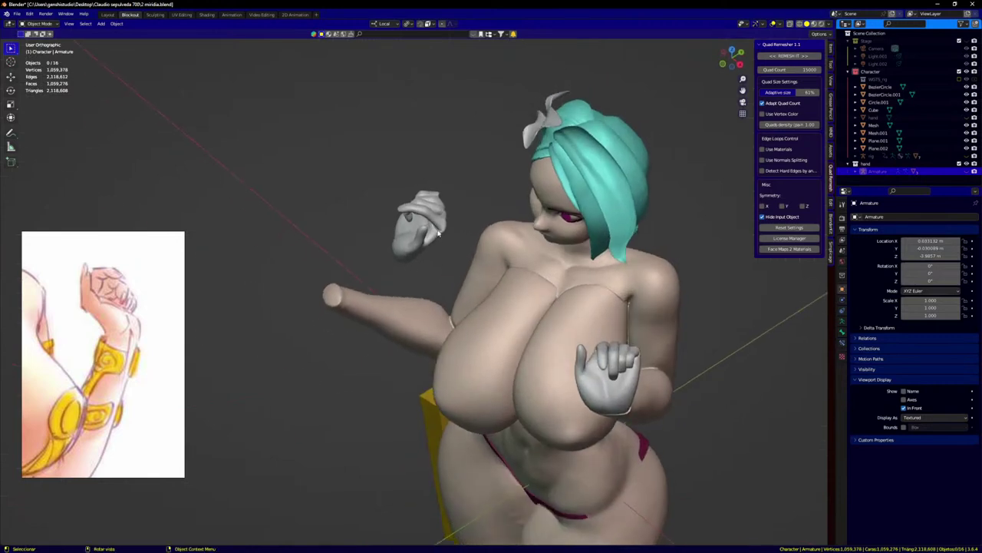
{"action": "left_click", "coordinate": [407, 247]}
{"action": "key", "text": "g"}
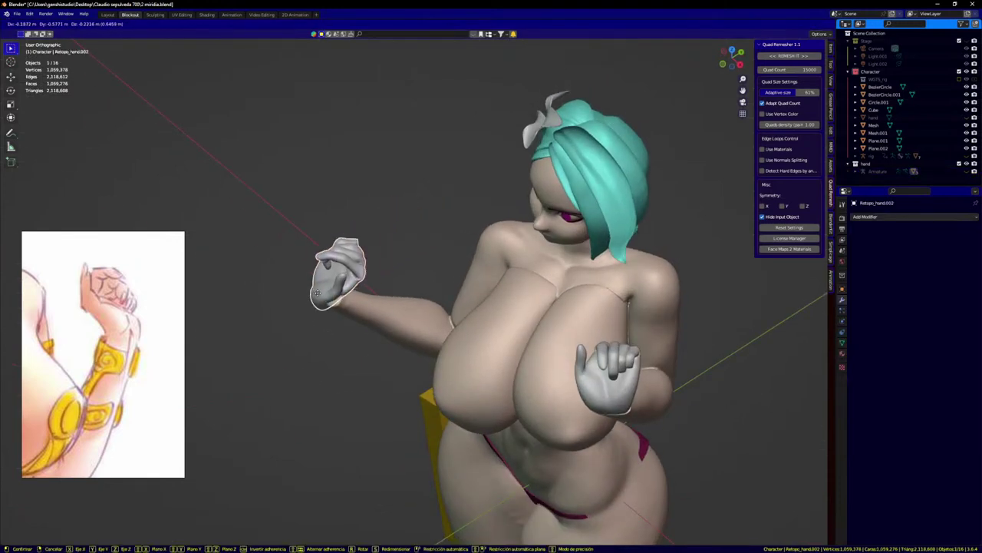
{"action": "left_click", "coordinate": [353, 298]}
Step: Reposition the mirrored hand on the wrist stump from the front and from above, turning it slightly to follow the forearm
{"action": "key", "text": "KP_1"}
{"action": "scroll", "coordinate": [353, 298], "scroll_direction": "up", "scroll_amount": 3}
{"action": "key", "text": "g"}
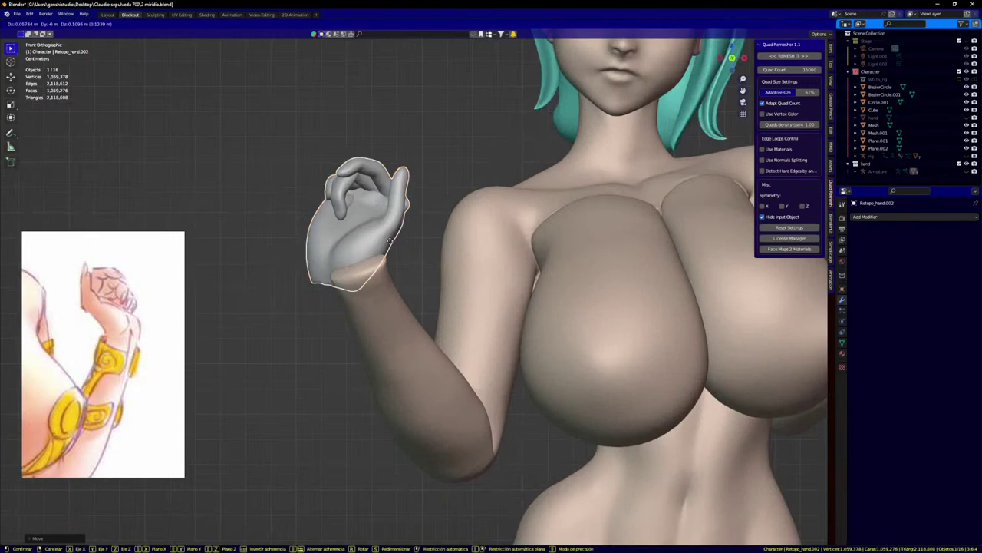
{"action": "left_click", "coordinate": [393, 253]}
{"action": "middle_click_drag", "start_coordinate": [393, 252], "coordinate": [429, 314]}
{"action": "key", "text": "g"}
{"action": "left_click", "coordinate": [508, 278]}
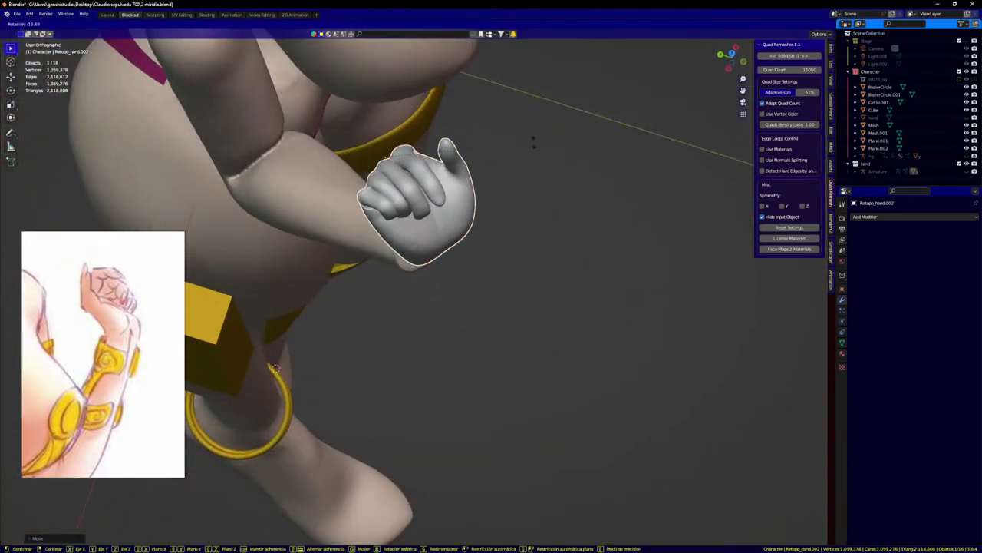
{"action": "key", "text": "g"}
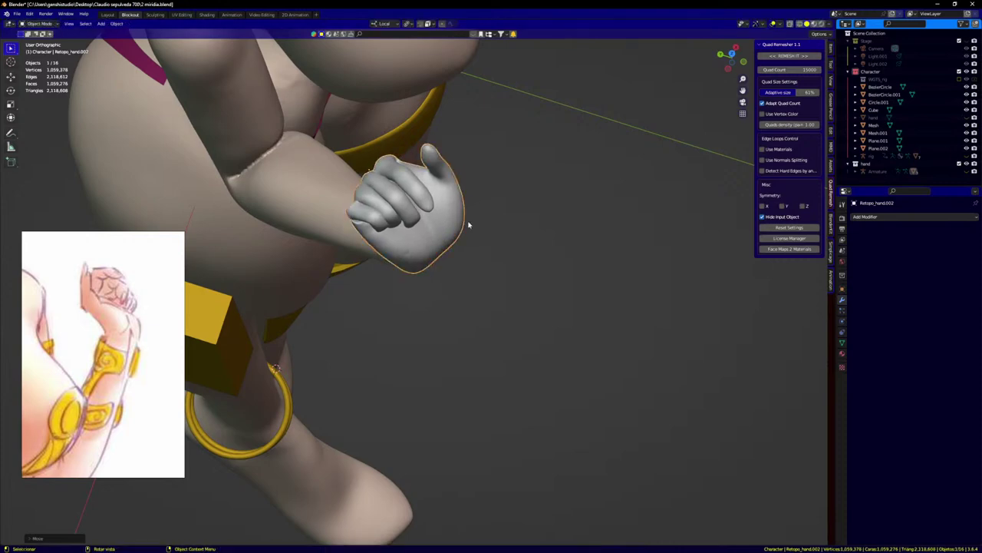
{"action": "left_click", "coordinate": [468, 222]}
Step: In Edit Mode, rotate the whole mirrored hand mesh slightly and shift it over the wrist stump from two angles
{"action": "key", "text": "KP_1"}
{"action": "middle_click_drag", "start_coordinate": [490, 294], "coordinate": [479, 260]}
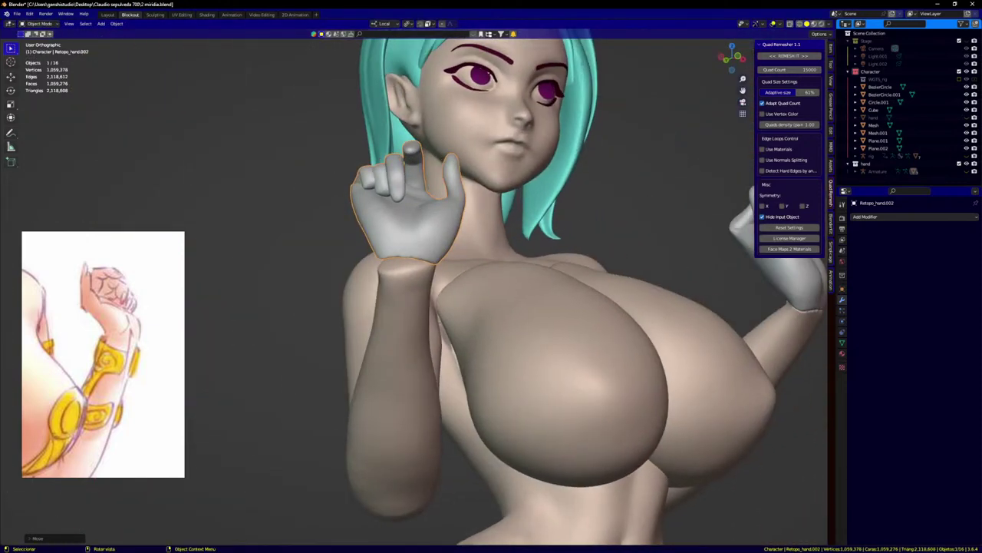
{"action": "key", "text": "Tab"}
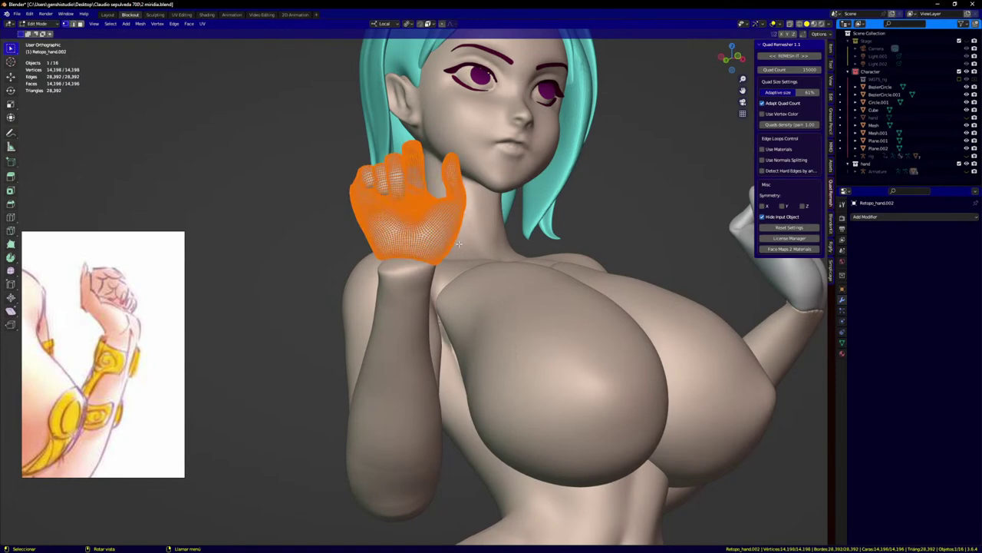
{"action": "key", "text": "r"}
{"action": "left_click", "coordinate": [470, 247]}
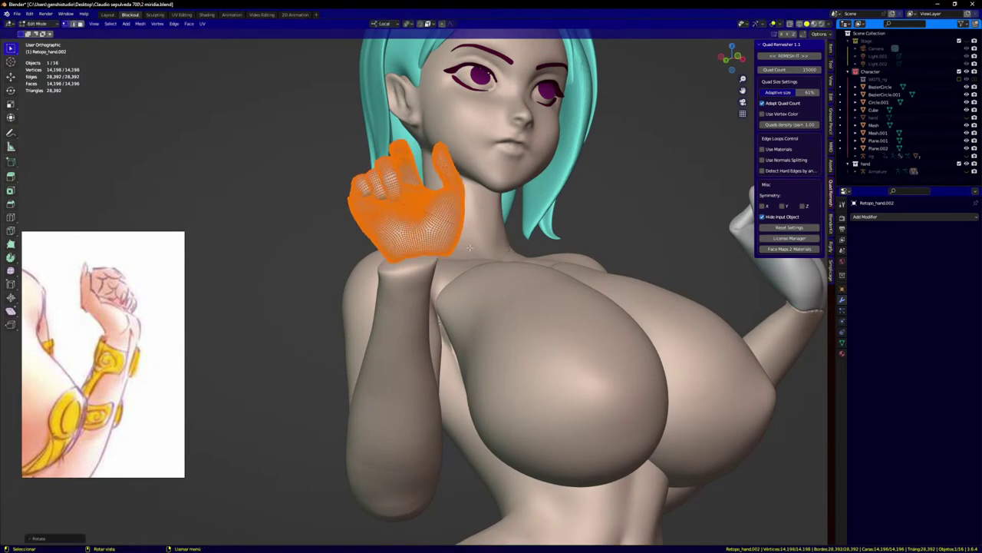
{"action": "key", "text": "g"}
{"action": "left_click", "coordinate": [435, 292]}
{"action": "middle_click_drag", "start_coordinate": [435, 293], "coordinate": [520, 294]}
{"action": "key", "text": "g"}
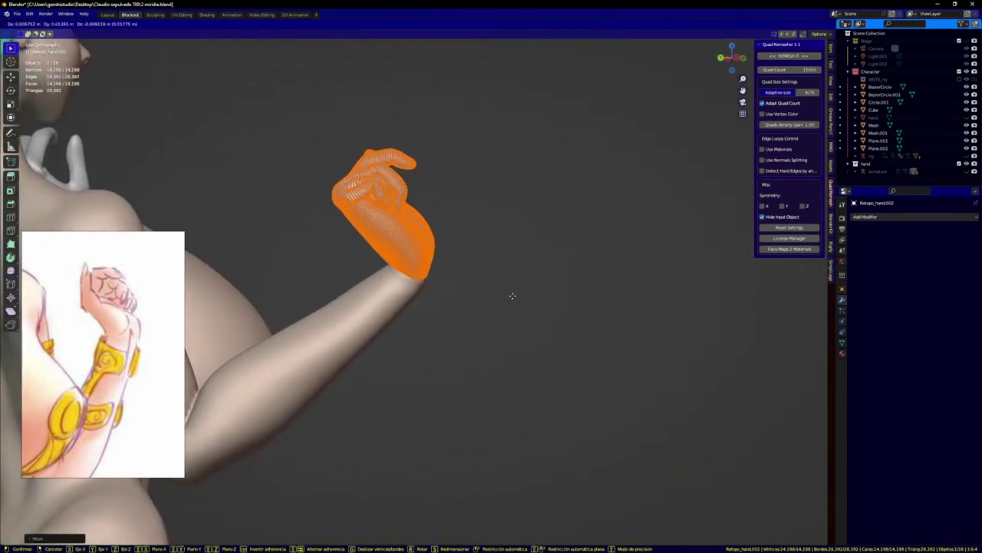
{"action": "left_click", "coordinate": [511, 298]}
Step: Fine-tune the hand mesh's position on the wrist from the front and side, and return to Object Mode
{"action": "key", "text": "KP_1"}
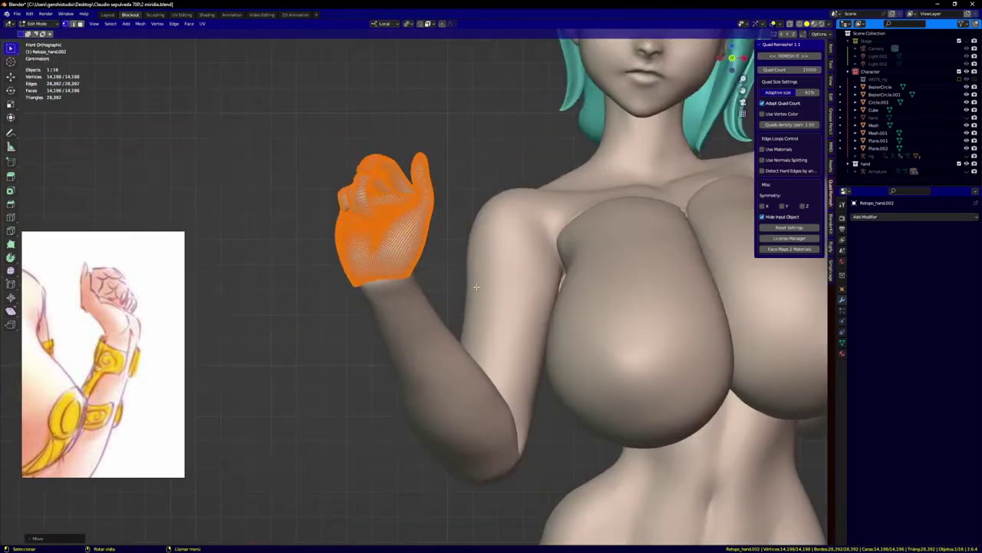
{"action": "key", "text": "g"}
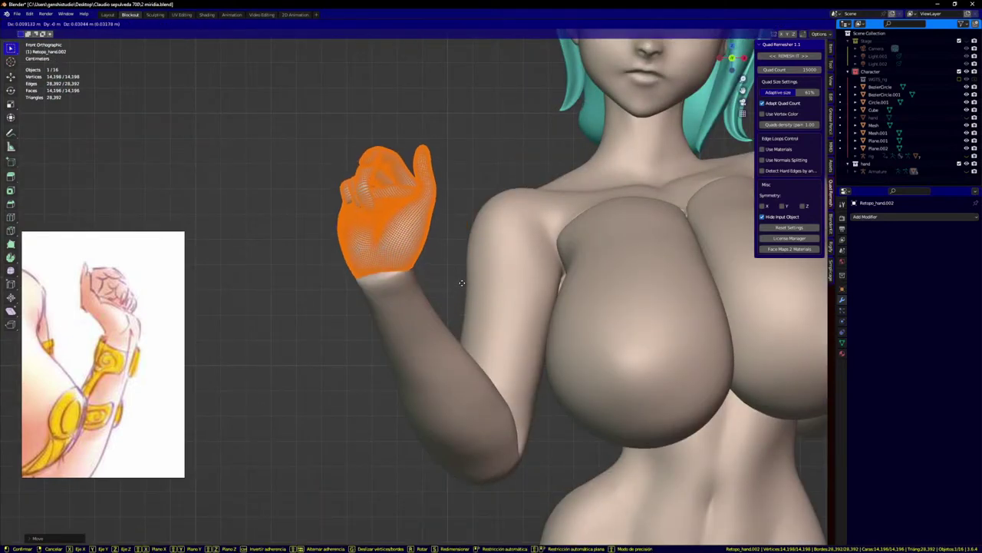
{"action": "left_click", "coordinate": [459, 283]}
{"action": "middle_click_drag", "start_coordinate": [459, 284], "coordinate": [424, 265]}
{"action": "key", "text": "g"}
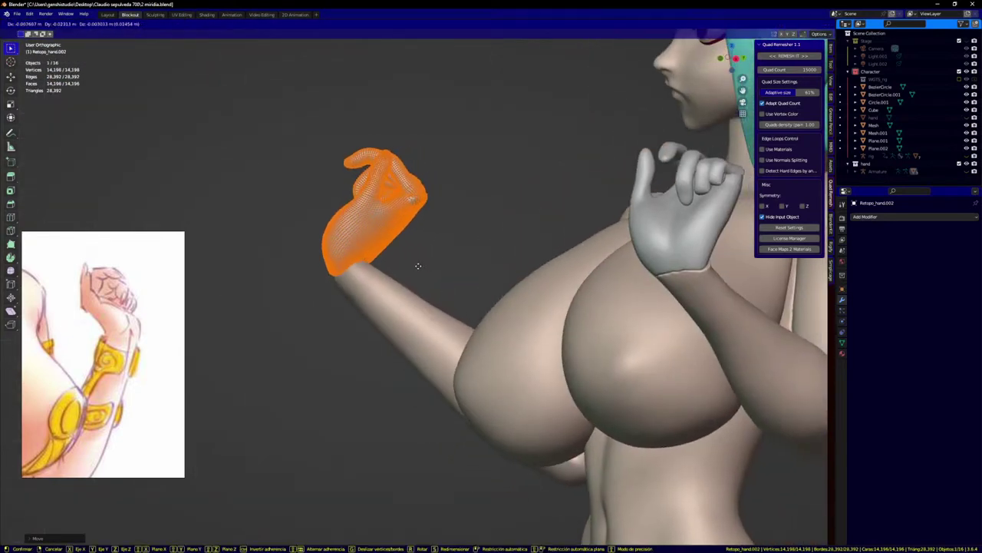
{"action": "left_click", "coordinate": [421, 271]}
{"action": "key", "text": "KP_1"}
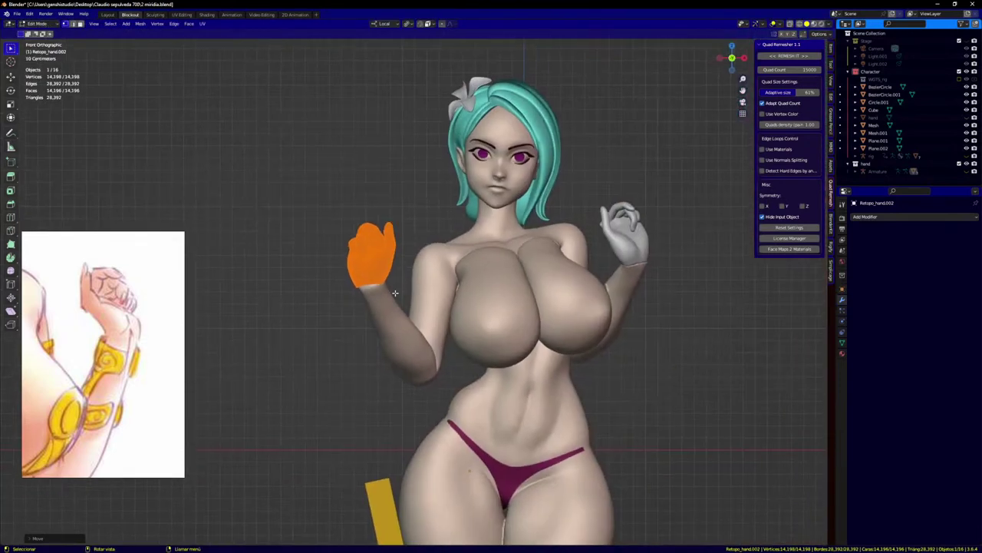
{"action": "key", "text": "g"}
{"action": "left_click", "coordinate": [397, 294]}
{"action": "key", "text": "Tab"}
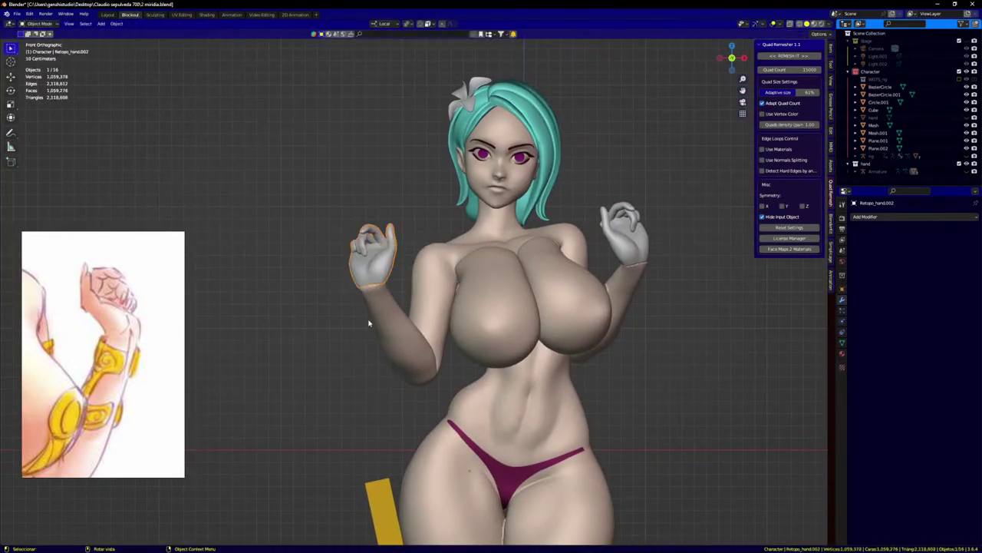
Step: Link the body's material to both hand meshes, keeping the body as the active object
{"action": "left_click", "coordinate": [439, 316]}
{"action": "left_click", "coordinate": [617, 254], "text": "shift"}
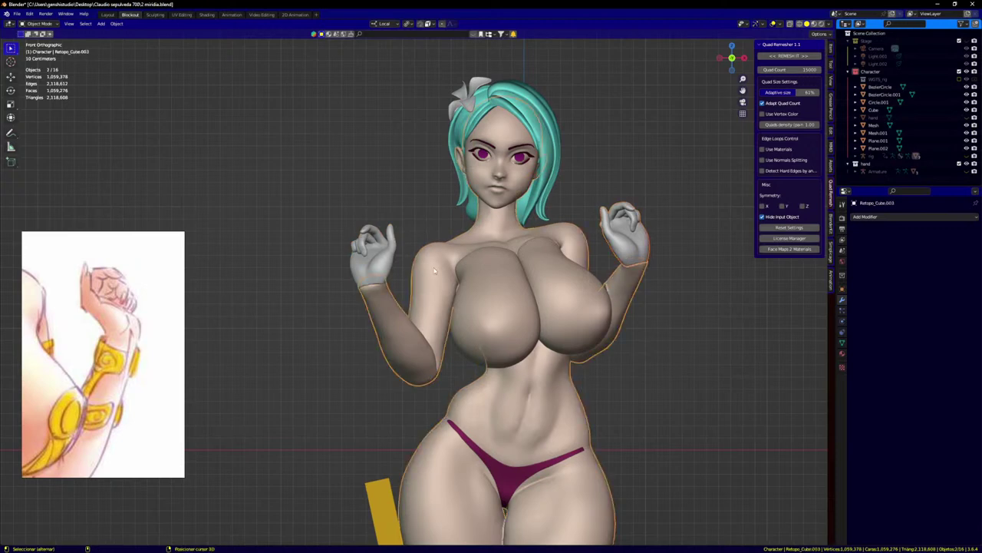
{"action": "left_click", "coordinate": [628, 230]}
{"action": "left_click", "coordinate": [359, 264], "text": "shift"}
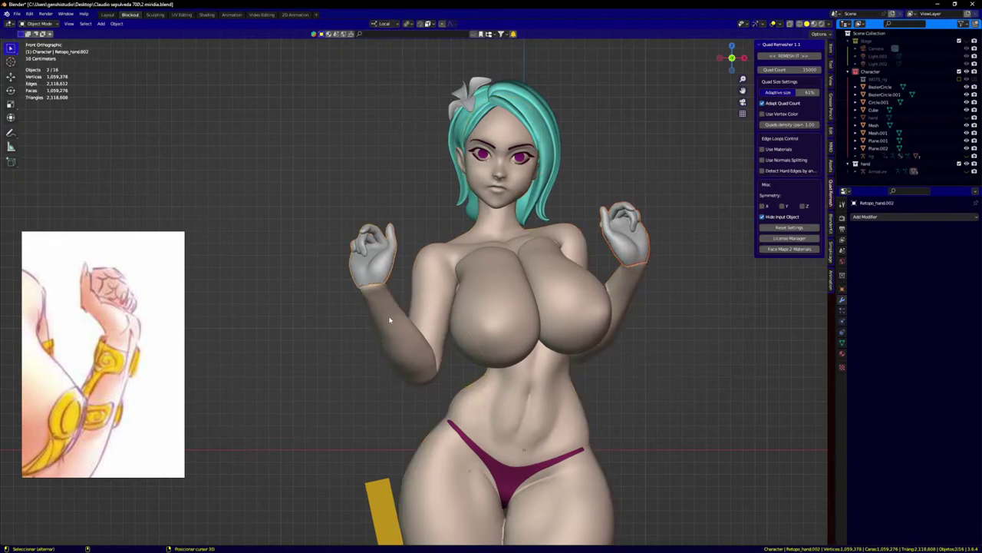
{"action": "left_click", "coordinate": [390, 322], "text": "shift"}
{"action": "key", "text": "ctrl+l"}
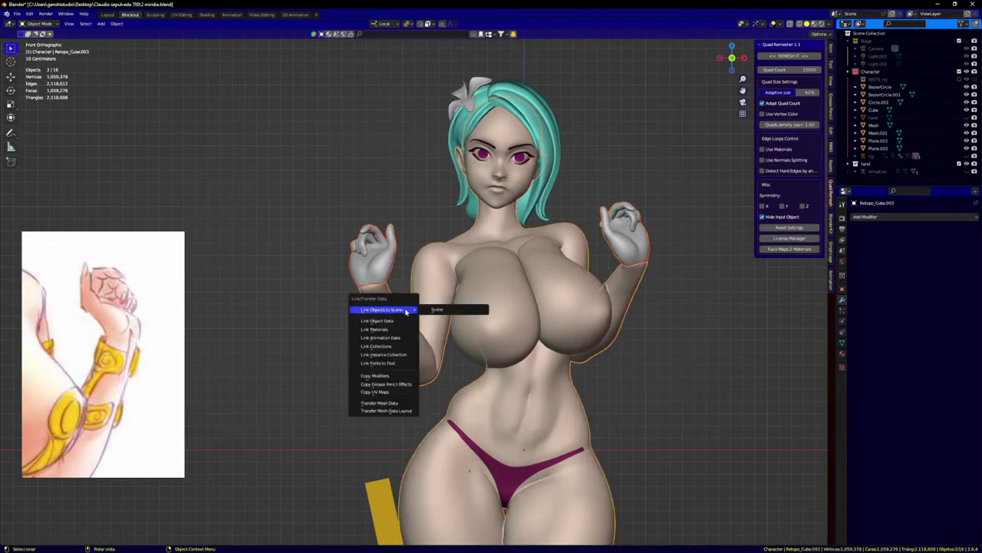
{"action": "left_click", "coordinate": [376, 328]}
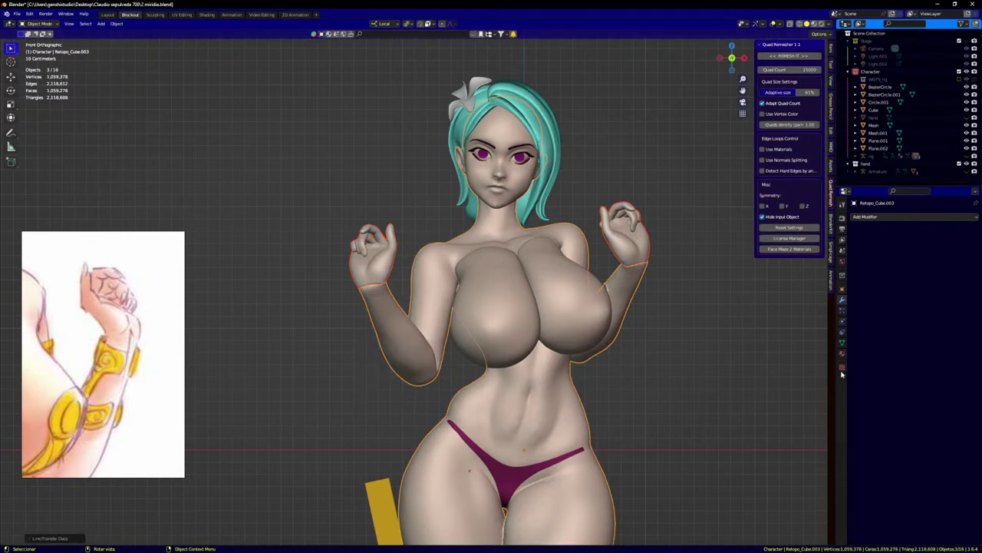
Step: Make the body the only selected object and switch it to Sculpt Mode
{"action": "left_click", "coordinate": [702, 374]}
{"action": "scroll", "coordinate": [580, 298], "scroll_direction": "down", "scroll_amount": 1}
{"action": "middle_click_drag", "start_coordinate": [572, 307], "coordinate": [531, 257], "text": "shift"}
{"action": "left_click", "coordinate": [492, 267]}
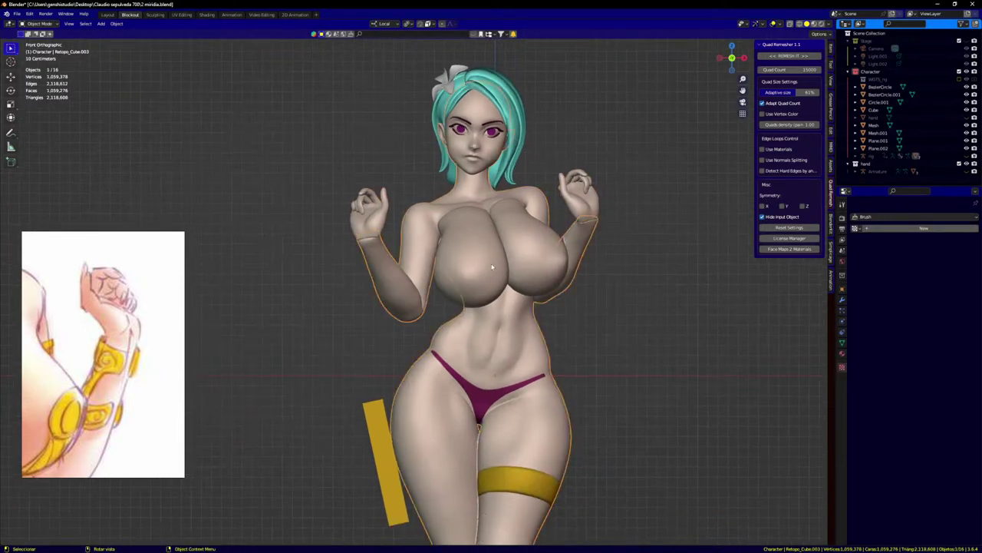
{"action": "key", "text": "ctrl+Tab"}
{"action": "left_click", "coordinate": [512, 359]}
Step: Pull the forearm's wrist edge up against the base of the mirrored hand with the Grab brush, working from two angles
{"action": "scroll", "coordinate": [361, 222], "scroll_direction": "up", "scroll_amount": 5}
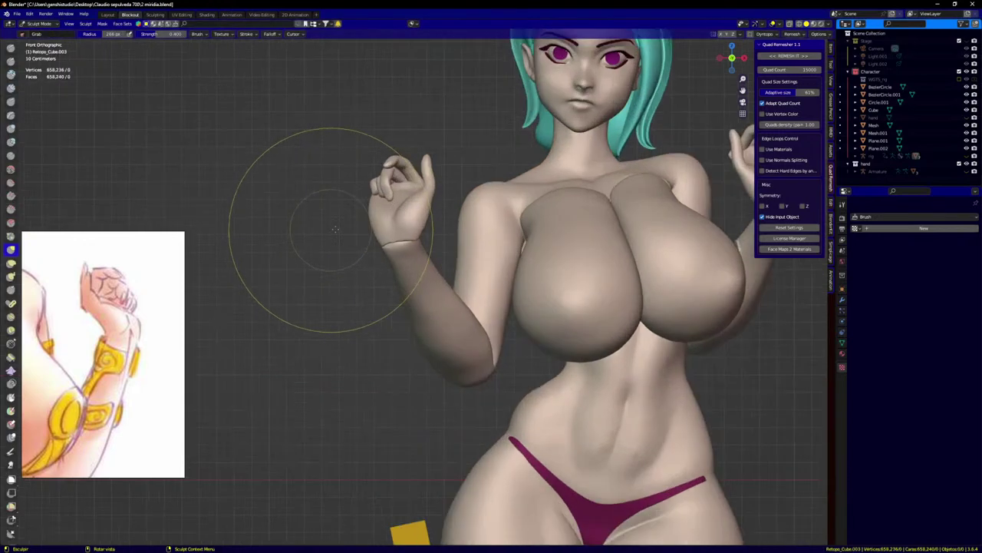
{"action": "mouse_move", "coordinate": [396, 223]}
{"action": "middle_mouse_down"}
{"action": "mouse_move", "coordinate": [560, 307]}
{"action": "mouse_move", "coordinate": [783, 311]}
{"action": "middle_mouse_up"}
{"action": "middle_click_drag", "start_coordinate": [654, 301], "coordinate": [288, 284], "text": "shift"}
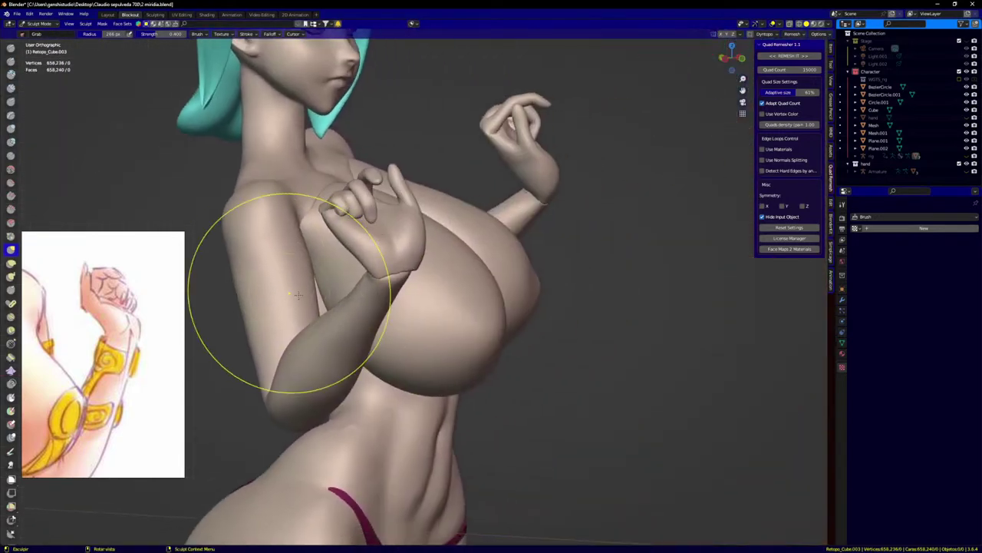
{"action": "scroll", "coordinate": [395, 292], "scroll_direction": "up", "scroll_amount": 3}
{"action": "left_click_drag", "start_coordinate": [425, 277], "coordinate": [436, 264]}
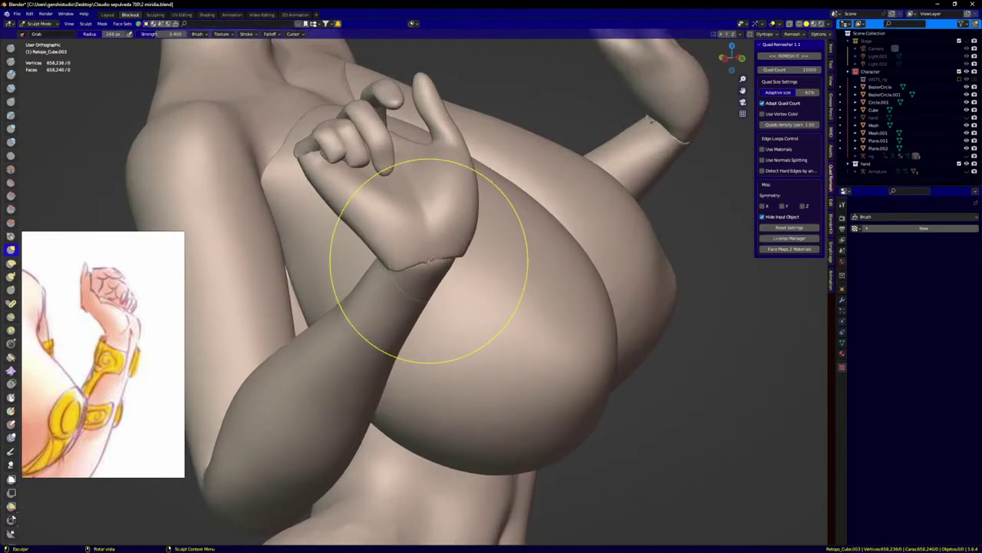
{"action": "middle_click_drag", "start_coordinate": [428, 261], "coordinate": [418, 277]}
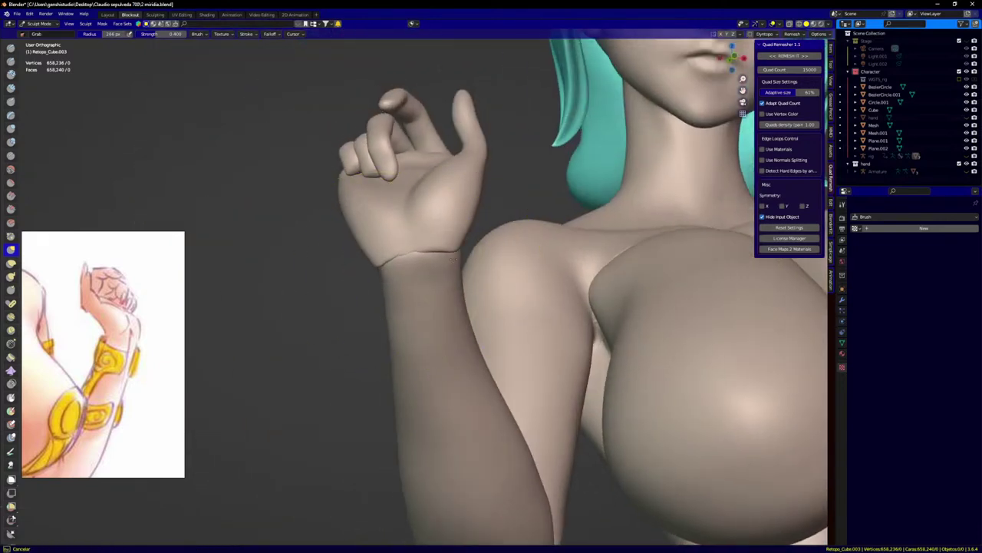
{"action": "left_click_drag", "start_coordinate": [452, 260], "coordinate": [451, 256]}
{"action": "left_click_drag", "start_coordinate": [396, 296], "coordinate": [392, 282]}
{"action": "left_click_drag", "start_coordinate": [394, 267], "coordinate": [396, 263]}
{"action": "scroll", "coordinate": [391, 363], "scroll_direction": "up", "scroll_amount": 1}
{"action": "left_click_drag", "start_coordinate": [392, 363], "coordinate": [397, 357]}
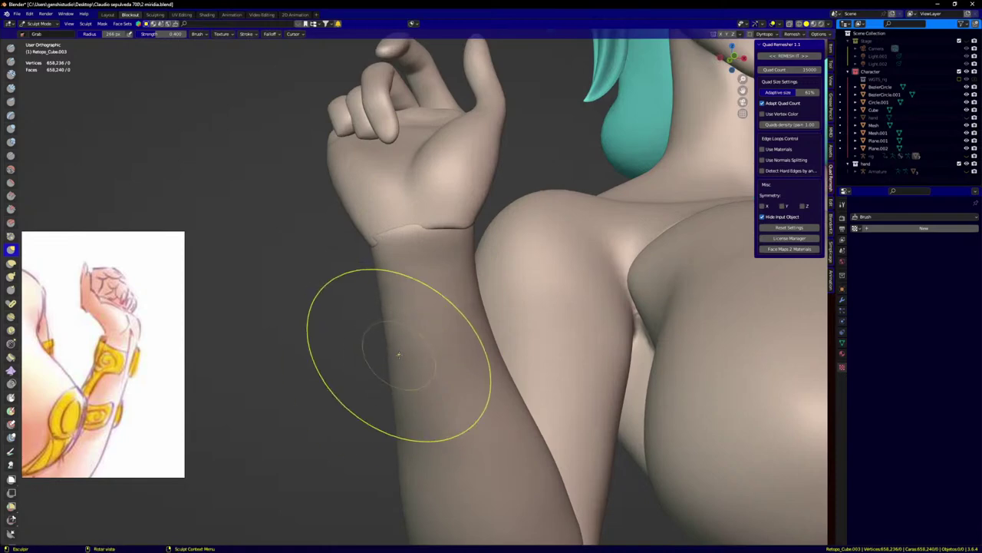
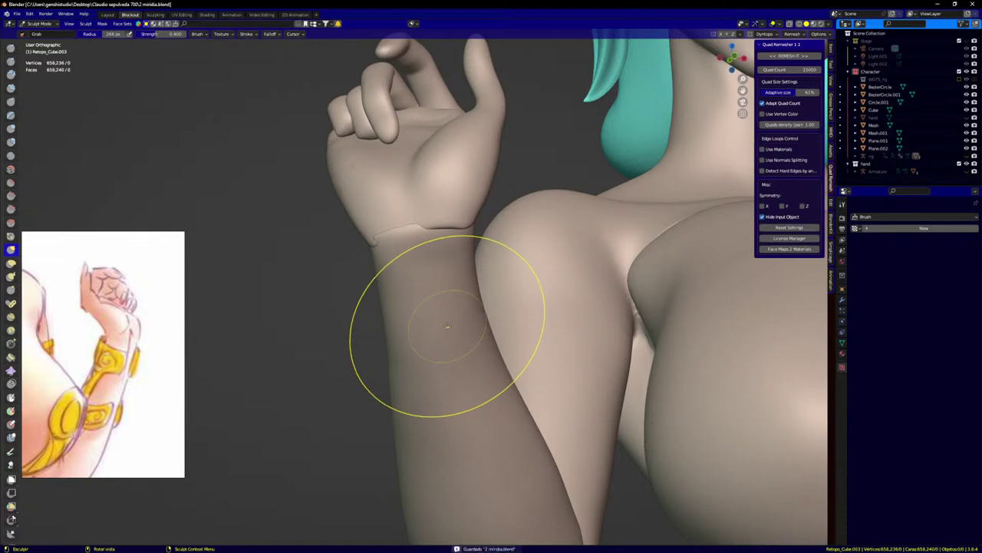
Step: Examine the forearm and elbow below the mirrored hand, and the opposite forearm where it passes behind the chest
{"action": "scroll", "coordinate": [463, 300], "scroll_direction": "down", "scroll_amount": 7}
{"action": "scroll", "coordinate": [436, 422], "scroll_direction": "up", "scroll_amount": 4}
{"action": "middle_click_drag", "start_coordinate": [435, 422], "coordinate": [494, 417]}
{"action": "scroll", "coordinate": [494, 417], "scroll_direction": "up", "scroll_amount": 3}
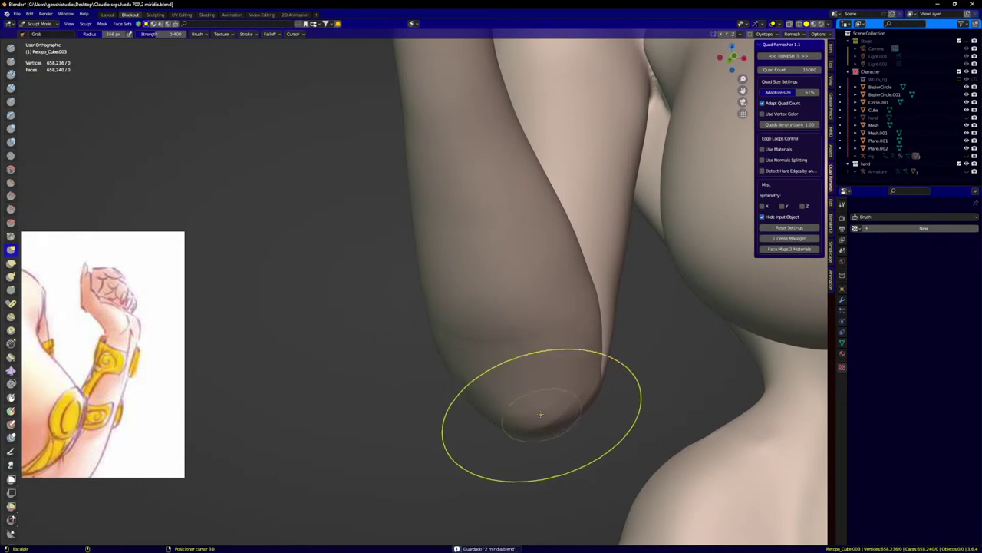
{"action": "middle_click_drag", "start_coordinate": [555, 314], "coordinate": [577, 254]}
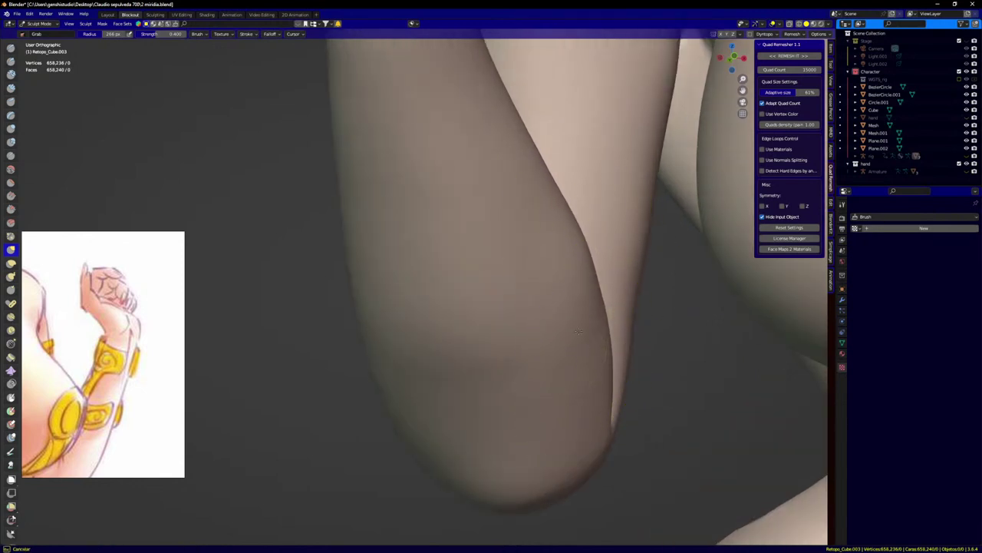
{"action": "scroll", "coordinate": [442, 337], "scroll_direction": "down", "scroll_amount": 8}
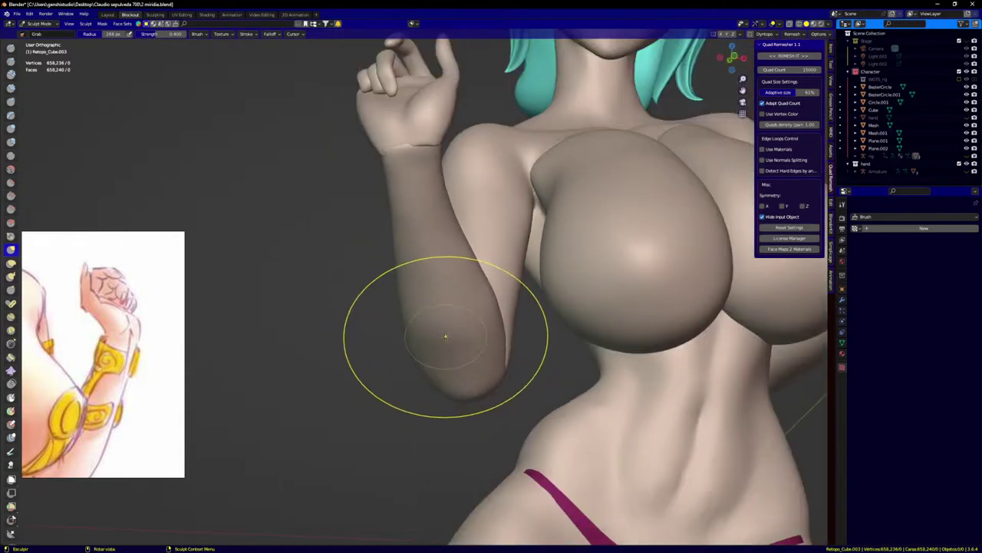
{"action": "key", "text": "KP_1"}
{"action": "middle_click_drag", "start_coordinate": [490, 301], "coordinate": [443, 282], "text": "shift"}
{"action": "middle_click_drag", "start_coordinate": [595, 262], "coordinate": [526, 272], "text": "shift"}
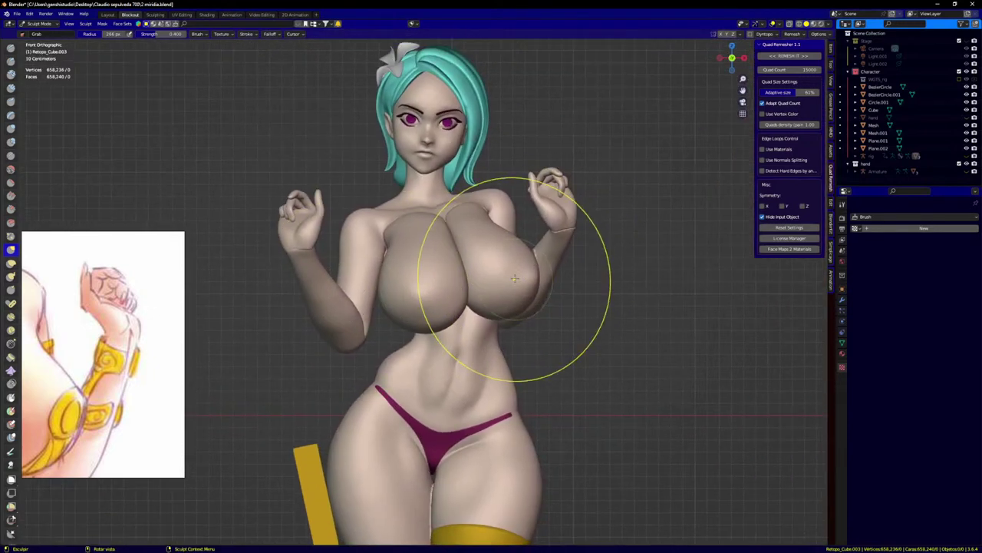
{"action": "scroll", "coordinate": [541, 255], "scroll_direction": "up", "scroll_amount": 4}
{"action": "scroll", "coordinate": [541, 257], "scroll_direction": "up", "scroll_amount": 3}
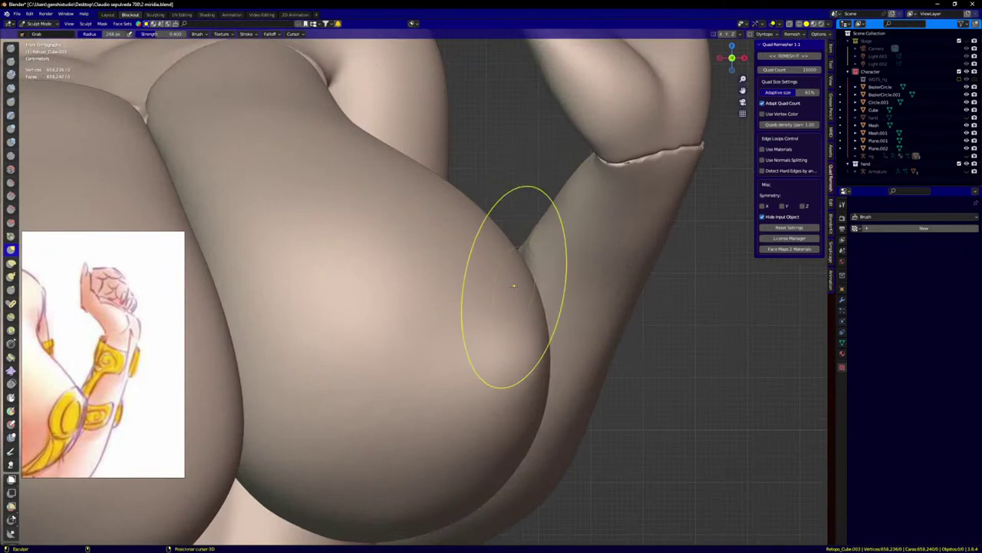
{"action": "middle_click_drag", "start_coordinate": [508, 282], "coordinate": [503, 231]}
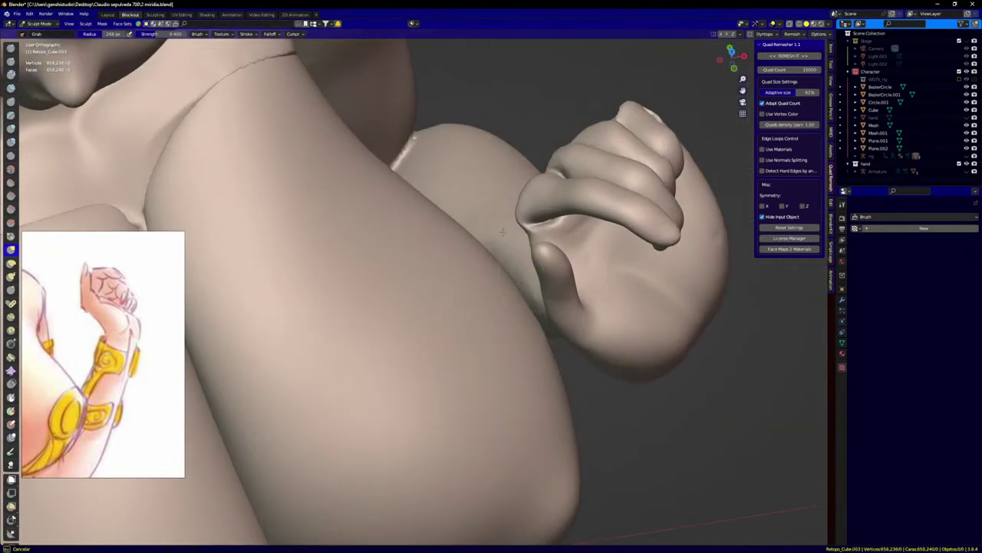
{"action": "middle_click_drag", "start_coordinate": [509, 153], "coordinate": [554, 141]}
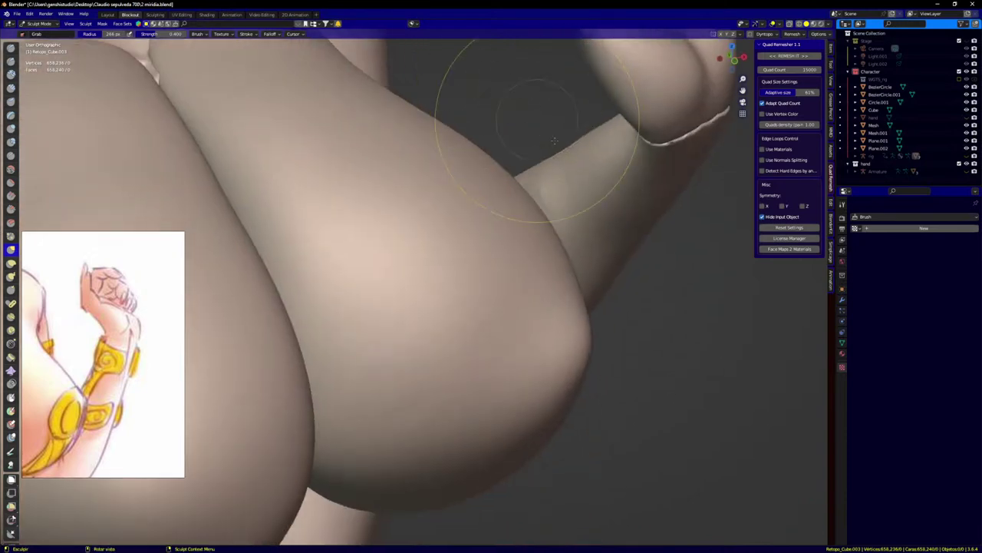
Step: Reshape the elbow of the original hand's arm with the Grab brush and smooth the elbow and rough patch beside the torso
{"action": "scroll", "coordinate": [588, 190], "scroll_direction": "down", "scroll_amount": 4}
{"action": "mouse_move", "coordinate": [554, 213]}
{"action": "middle_mouse_down"}
{"action": "mouse_move", "coordinate": [528, 207]}
{"action": "mouse_move", "coordinate": [537, 212]}
{"action": "middle_mouse_up"}
{"action": "scroll", "coordinate": [543, 216], "scroll_direction": "down", "scroll_amount": 4}
{"action": "mouse_move", "coordinate": [610, 204]}
{"action": "middle_mouse_down"}
{"action": "mouse_move", "coordinate": [564, 213]}
{"action": "mouse_move", "coordinate": [561, 193]}
{"action": "middle_mouse_up"}
{"action": "scroll", "coordinate": [581, 204], "scroll_direction": "up", "scroll_amount": 5}
{"action": "scroll", "coordinate": [561, 192], "scroll_direction": "up", "scroll_amount": 3}
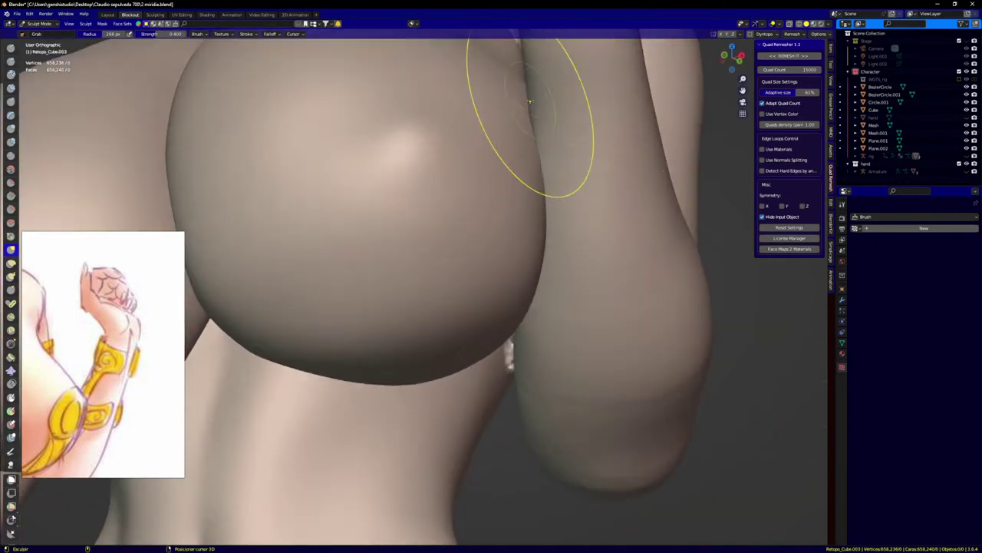
{"action": "left_click_drag", "start_coordinate": [683, 401], "coordinate": [671, 396]}
{"action": "left_click_drag", "start_coordinate": [543, 444], "coordinate": [552, 450]}
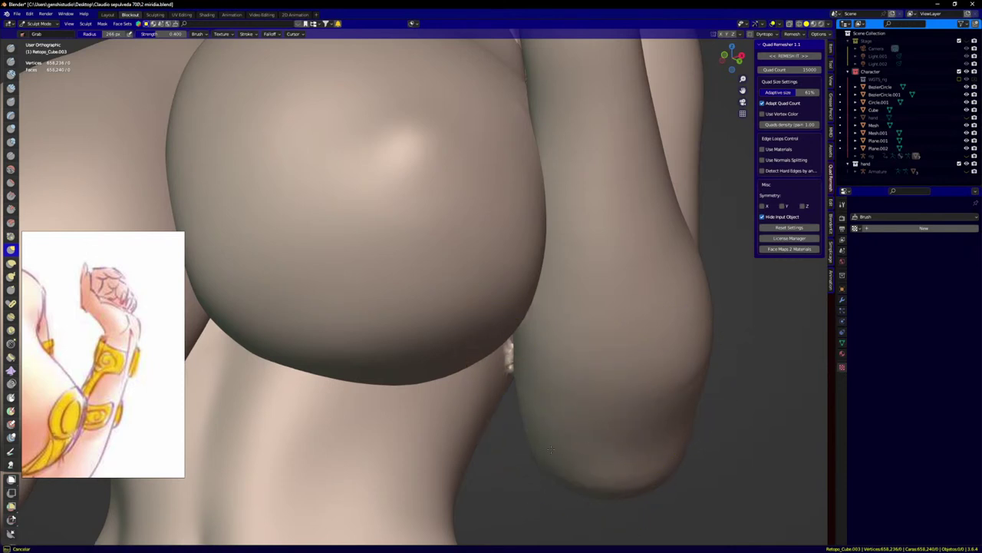
{"action": "left_click_drag", "start_coordinate": [499, 384], "coordinate": [506, 351], "text": "shift"}
{"action": "left_click_drag", "start_coordinate": [598, 425], "coordinate": [637, 380], "text": "shift"}
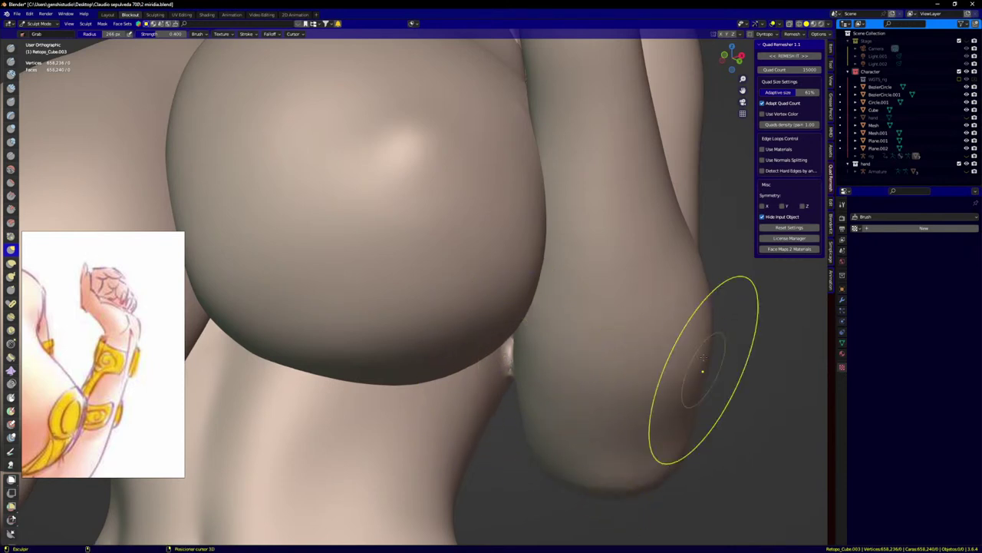
{"action": "mouse_move", "coordinate": [552, 461]}
{"action": "left_mouse_down"}
{"action": "mouse_move", "coordinate": [537, 450]}
{"action": "mouse_move", "coordinate": [547, 462]}
{"action": "left_mouse_up"}
{"action": "mouse_move", "coordinate": [619, 466]}
{"action": "left_mouse_down"}
{"action": "mouse_move", "coordinate": [658, 445]}
{"action": "mouse_move", "coordinate": [688, 390]}
{"action": "left_mouse_up"}
Step: Pull the wrist edge of the original hand's forearm against the hand with the Grab brush, closing the jagged seam from the side
{"action": "mouse_move", "coordinate": [672, 407]}
{"action": "middle_mouse_down"}
{"action": "mouse_move", "coordinate": [687, 369]}
{"action": "mouse_move", "coordinate": [674, 330]}
{"action": "middle_mouse_up"}
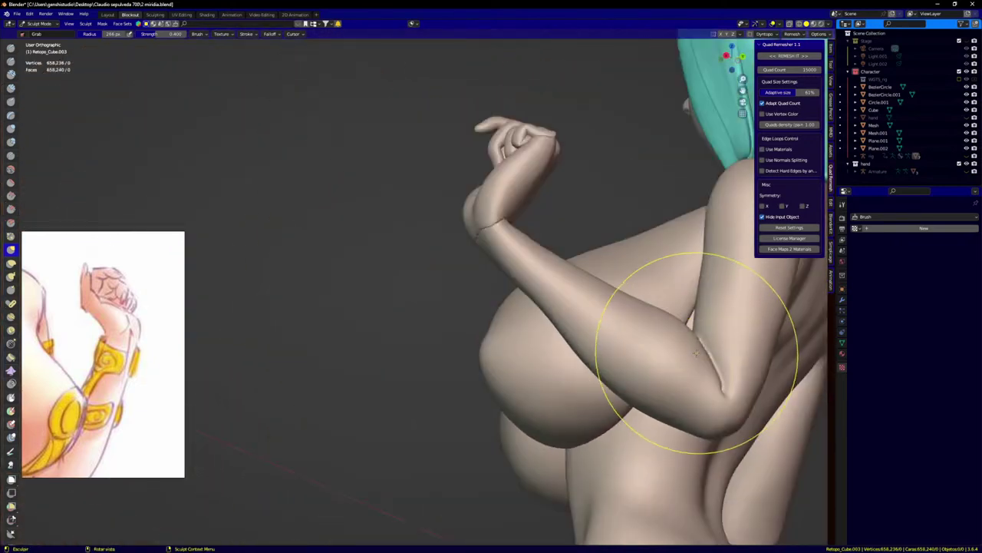
{"action": "middle_click_drag", "start_coordinate": [625, 309], "coordinate": [417, 246], "text": "shift"}
{"action": "scroll", "coordinate": [323, 167], "scroll_direction": "up", "scroll_amount": 4}
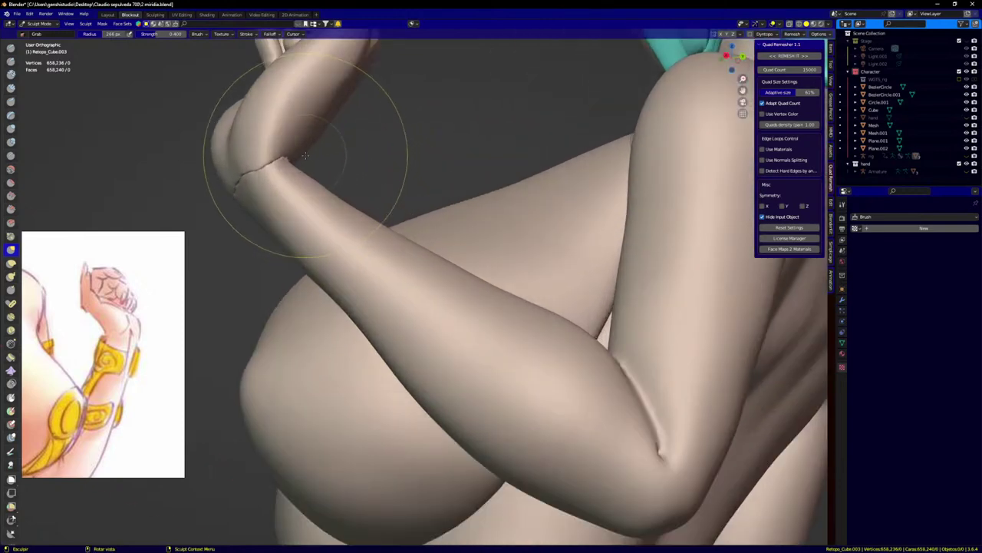
{"action": "left_click_drag", "start_coordinate": [280, 197], "coordinate": [268, 189]}
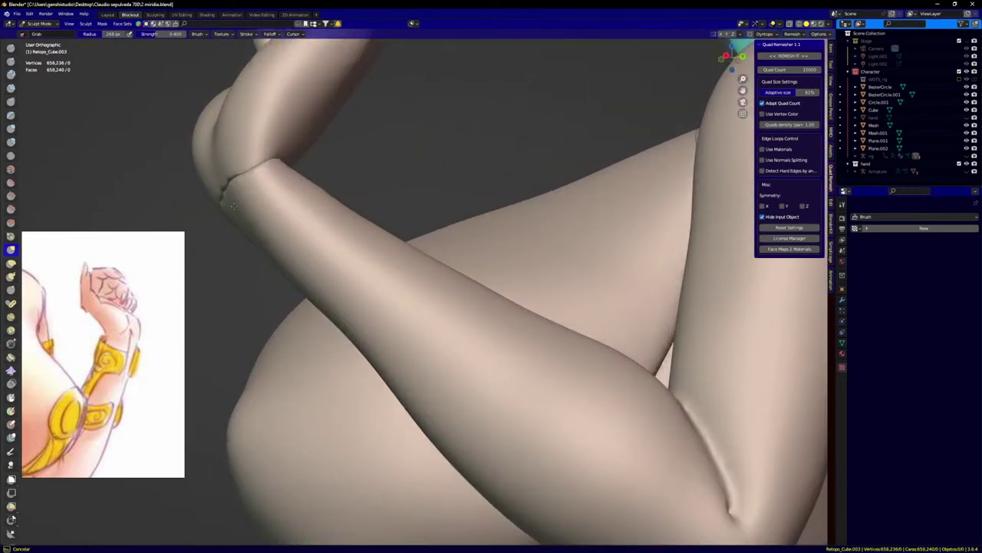
{"action": "left_click_drag", "start_coordinate": [322, 209], "coordinate": [316, 206]}
{"action": "left_click_drag", "start_coordinate": [307, 201], "coordinate": [345, 234]}
{"action": "scroll", "coordinate": [407, 269], "scroll_direction": "up", "scroll_amount": 1}
{"action": "scroll", "coordinate": [508, 366], "scroll_direction": "down", "scroll_amount": 8}
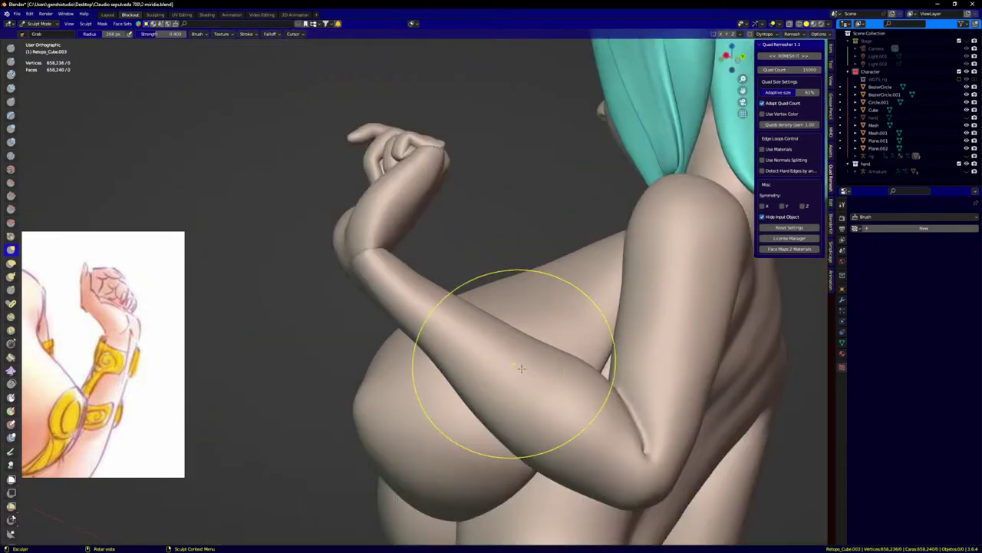
{"action": "middle_click_drag", "start_coordinate": [544, 364], "coordinate": [498, 279], "text": "shift"}
{"action": "scroll", "coordinate": [495, 278], "scroll_direction": "up", "scroll_amount": 5}
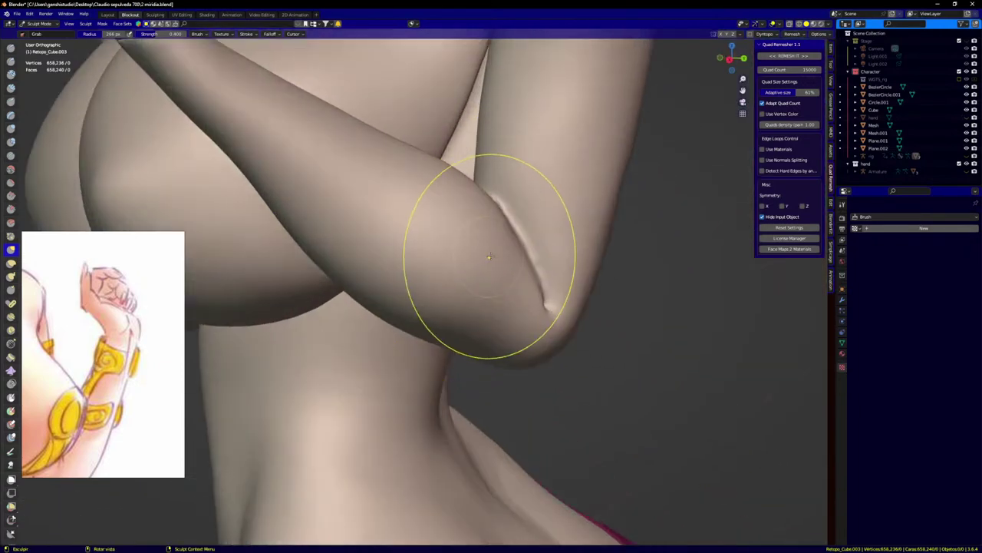
Step: Pull the character's left inner forearm toward the elbow with the Grab brush and sharpen the elbow fold with Pinch/Magnify
{"action": "left_click_drag", "start_coordinate": [486, 256], "coordinate": [510, 307]}
{"action": "middle_click_drag", "start_coordinate": [494, 301], "coordinate": [515, 293]}
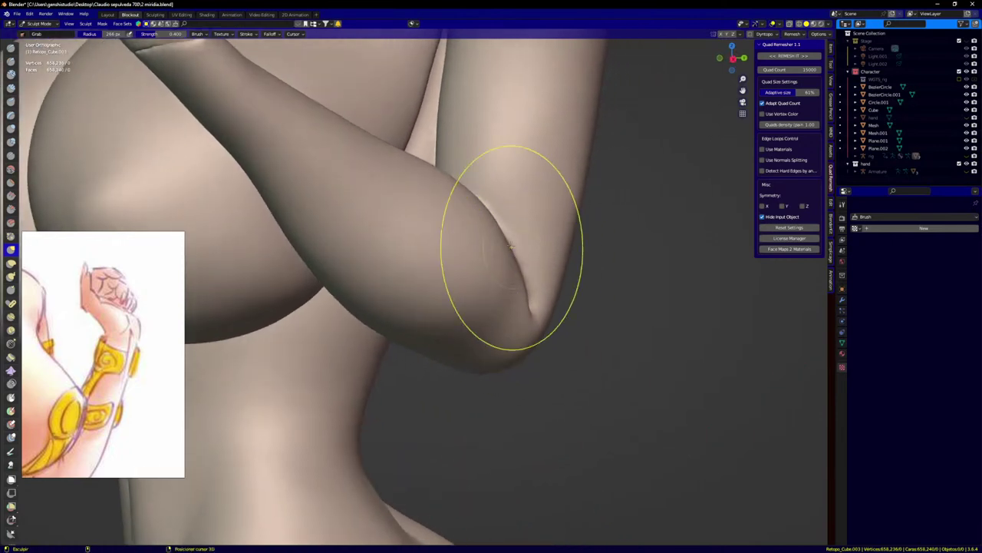
{"action": "key", "text": "p"}
{"action": "mouse_move", "coordinate": [511, 257]}
{"action": "middle_mouse_down"}
{"action": "mouse_move", "coordinate": [482, 247]}
{"action": "mouse_move", "coordinate": [471, 220]}
{"action": "mouse_move", "coordinate": [528, 290]}
{"action": "middle_mouse_up"}
{"action": "left_click_drag", "start_coordinate": [541, 287], "coordinate": [519, 224]}
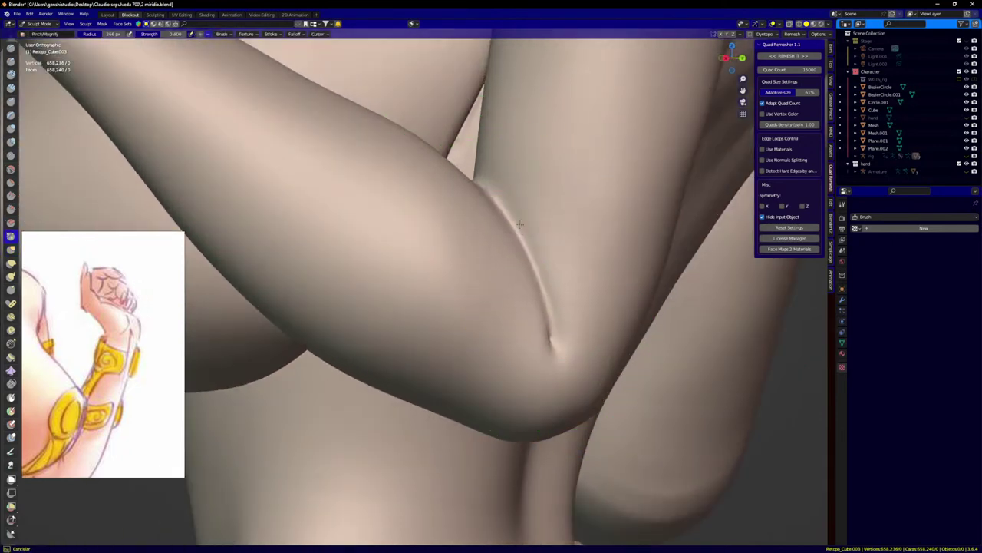
{"action": "mouse_move", "coordinate": [553, 355]}
{"action": "left_mouse_down"}
{"action": "mouse_move", "coordinate": [533, 268]}
{"action": "mouse_move", "coordinate": [499, 215]}
{"action": "left_mouse_up"}
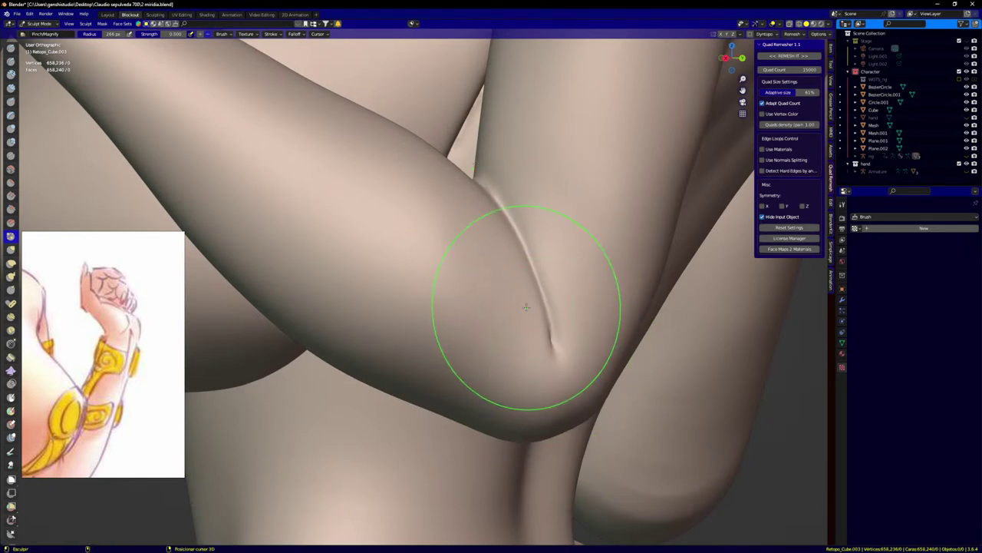
Step: Resize the Grab brush and reshape the left elbow's rounded tip and the underside of the forearm
{"action": "key", "text": "i"}
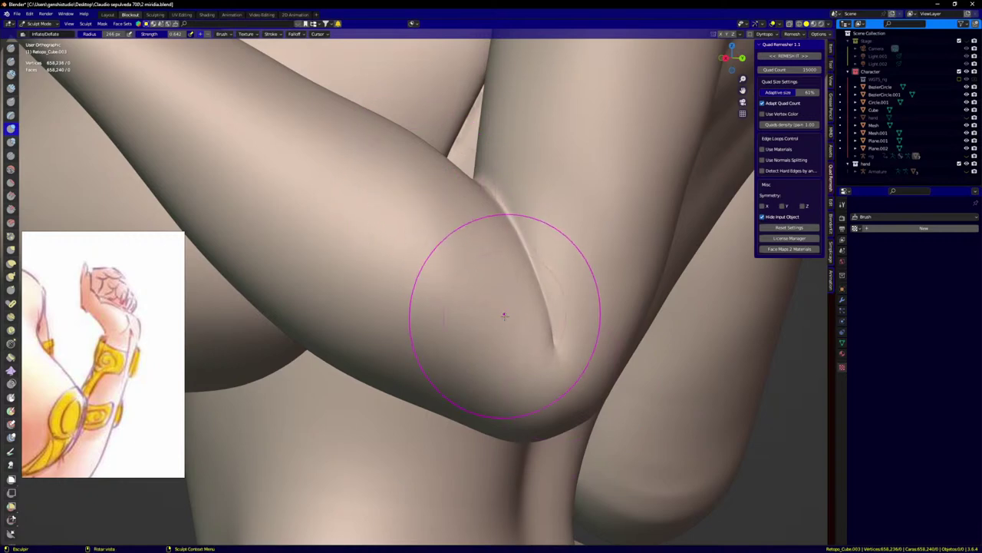
{"action": "scroll", "coordinate": [521, 350], "scroll_direction": "down", "scroll_amount": 2}
{"action": "key", "text": "g"}
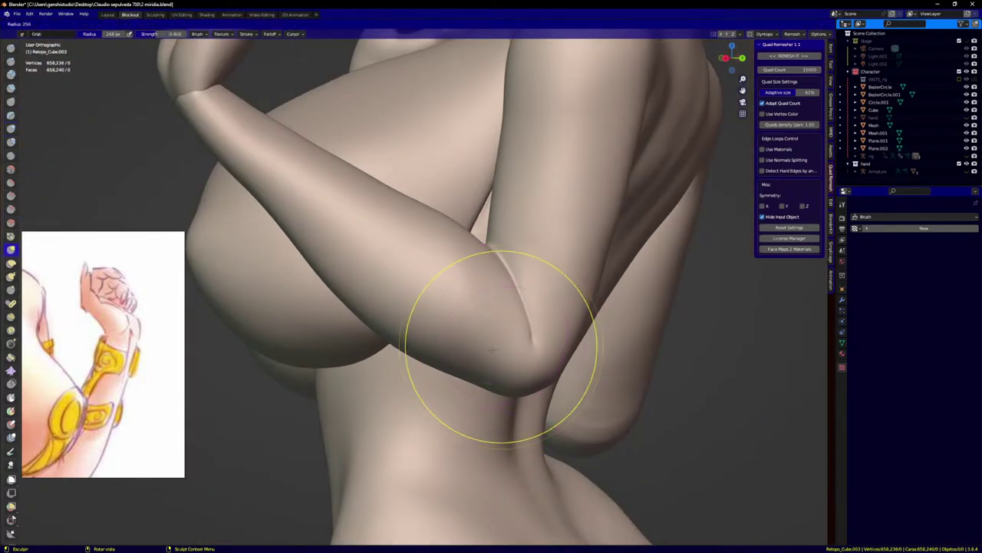
{"action": "key", "text": "f"}
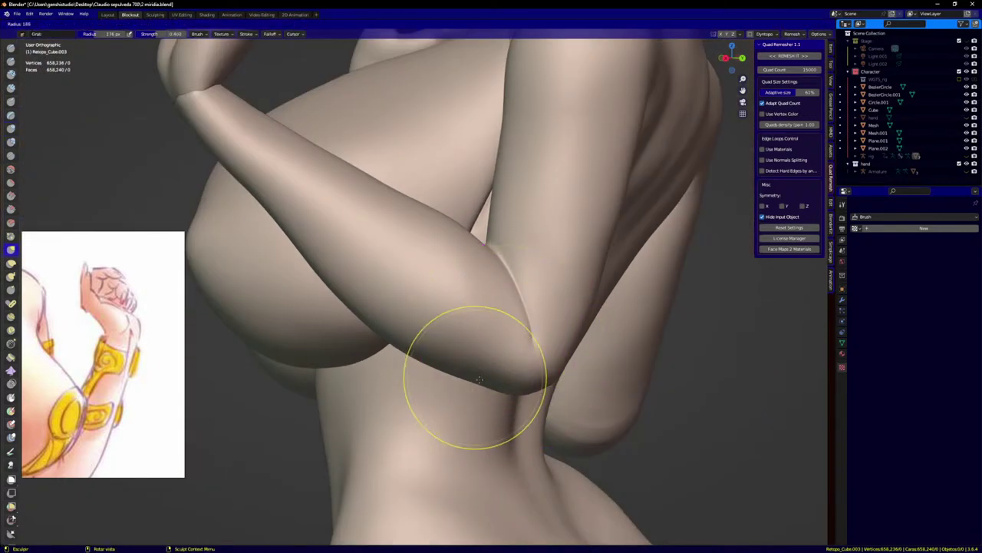
{"action": "left_click", "coordinate": [458, 362]}
{"action": "mouse_move", "coordinate": [528, 349]}
{"action": "middle_mouse_down"}
{"action": "mouse_move", "coordinate": [548, 296]}
{"action": "mouse_move", "coordinate": [597, 312]}
{"action": "middle_mouse_up"}
{"action": "scroll", "coordinate": [504, 382], "scroll_direction": "up", "scroll_amount": 3}
{"action": "left_click_drag", "start_coordinate": [512, 321], "coordinate": [522, 317]}
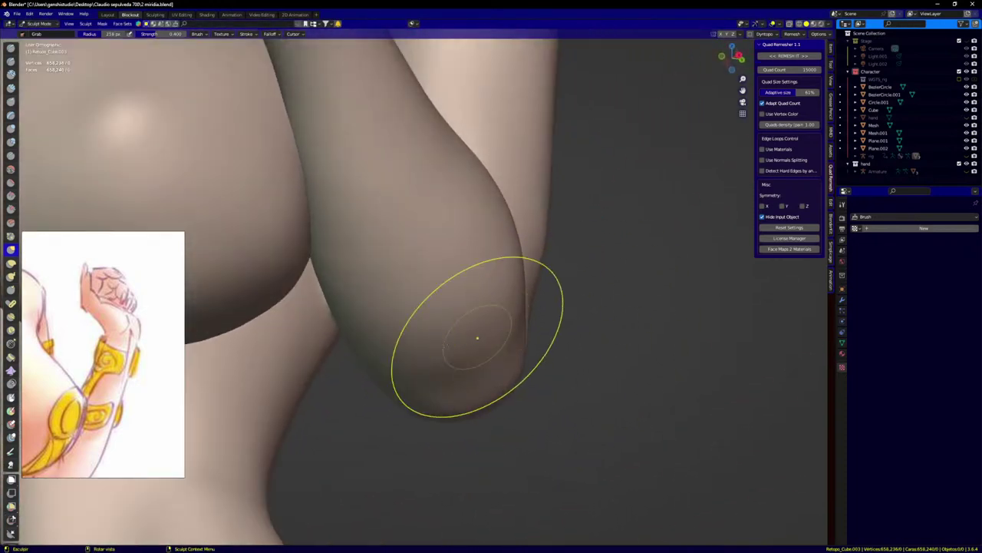
{"action": "left_click_drag", "start_coordinate": [357, 334], "coordinate": [361, 333]}
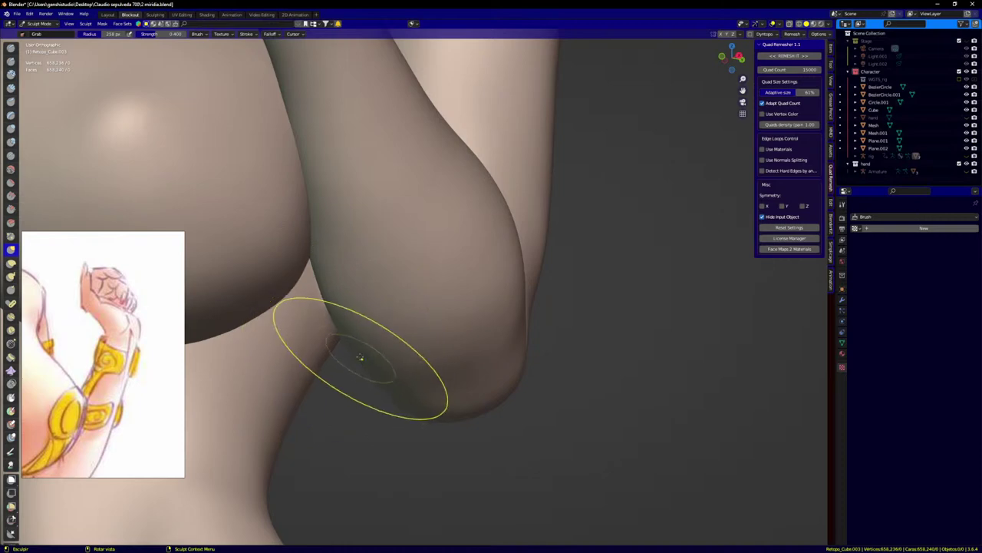
Step: Nudge the left arm's surface beside the elbow fold with the Grab brush after checking the silhouette from the front
{"action": "scroll", "coordinate": [457, 298], "scroll_direction": "down", "scroll_amount": 5}
{"action": "key", "text": "KP_1"}
{"action": "scroll", "coordinate": [468, 307], "scroll_direction": "down", "scroll_amount": 3}
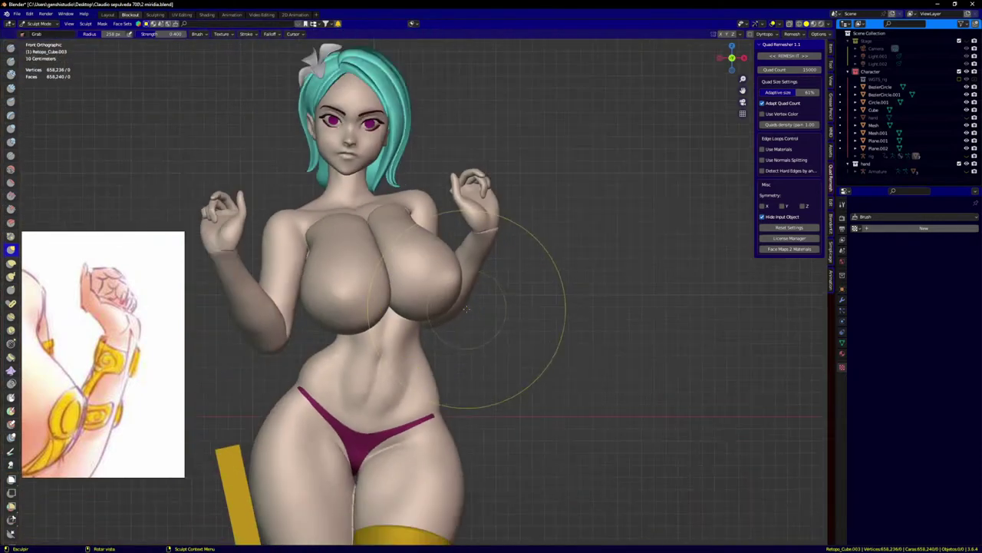
{"action": "middle_click_drag", "start_coordinate": [477, 312], "coordinate": [433, 307]}
{"action": "scroll", "coordinate": [457, 297], "scroll_direction": "up", "scroll_amount": 5}
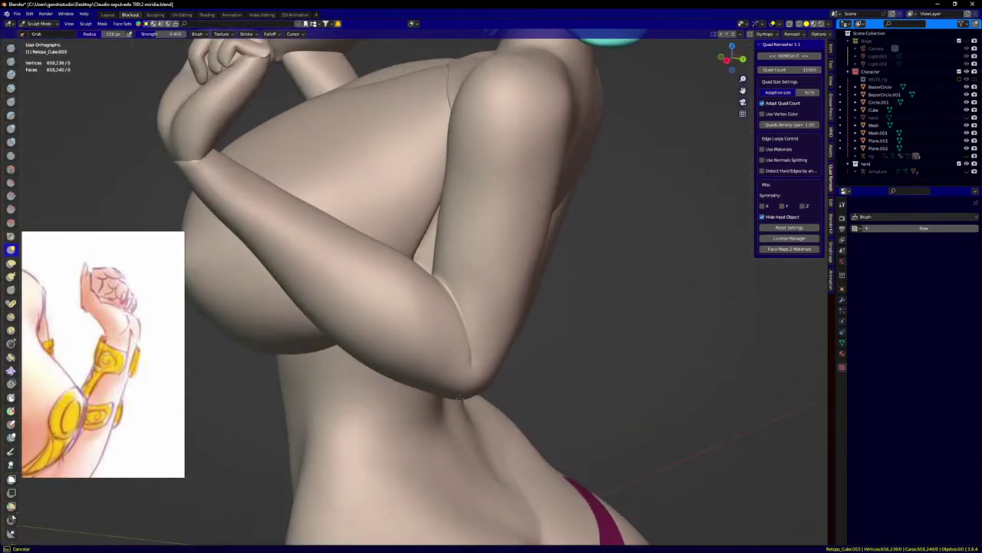
{"action": "mouse_move", "coordinate": [459, 397]}
{"action": "middle_mouse_down"}
{"action": "mouse_move", "coordinate": [472, 393]}
{"action": "mouse_move", "coordinate": [458, 397]}
{"action": "mouse_move", "coordinate": [474, 349]}
{"action": "middle_mouse_up"}
{"action": "left_click_drag", "start_coordinate": [489, 292], "coordinate": [487, 289]}
{"action": "scroll", "coordinate": [462, 226], "scroll_direction": "up", "scroll_amount": 2}
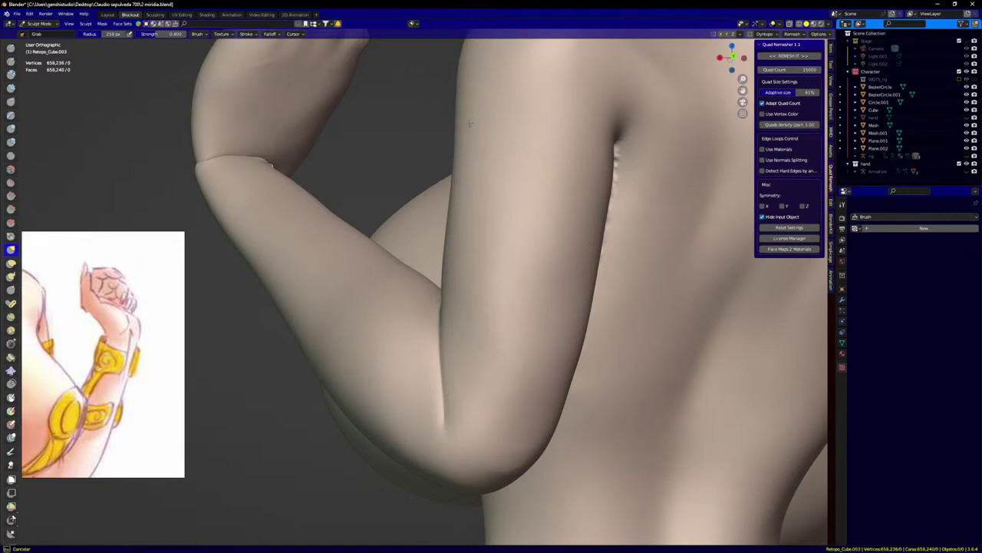
Step: Pull in the rear contour of the left upper arm with the Grab brush
{"action": "middle_click_drag", "start_coordinate": [470, 123], "coordinate": [549, 111]}
{"action": "middle_click_drag", "start_coordinate": [500, 201], "coordinate": [487, 240]}
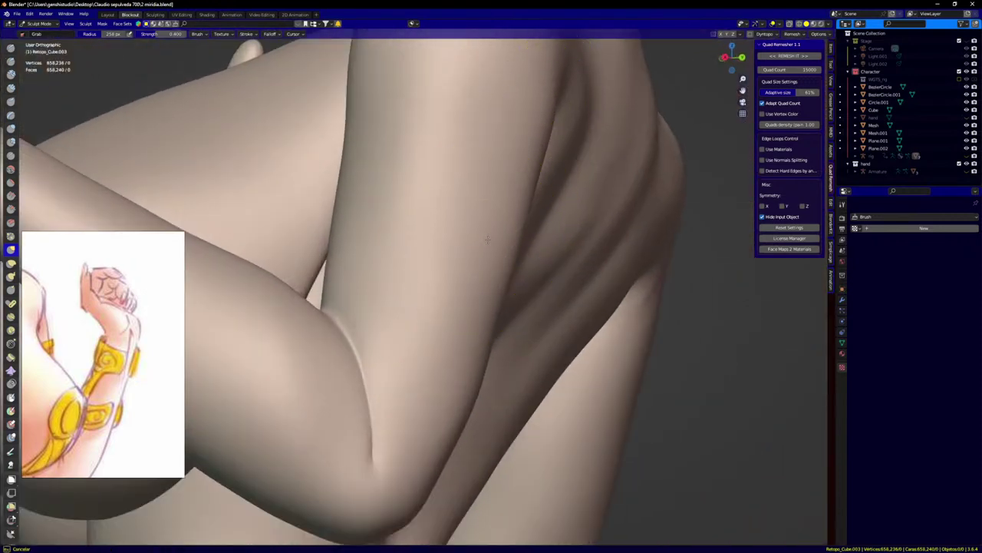
{"action": "scroll", "coordinate": [516, 307], "scroll_direction": "down", "scroll_amount": 5}
{"action": "middle_click_drag", "start_coordinate": [516, 307], "coordinate": [518, 246]}
{"action": "scroll", "coordinate": [518, 239], "scroll_direction": "up", "scroll_amount": 5}
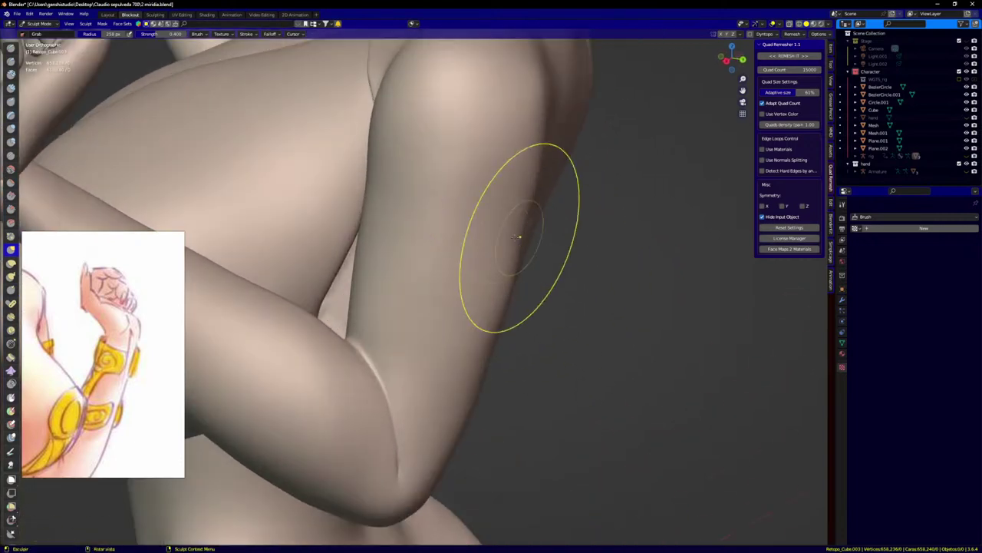
{"action": "left_click_drag", "start_coordinate": [520, 236], "coordinate": [502, 241]}
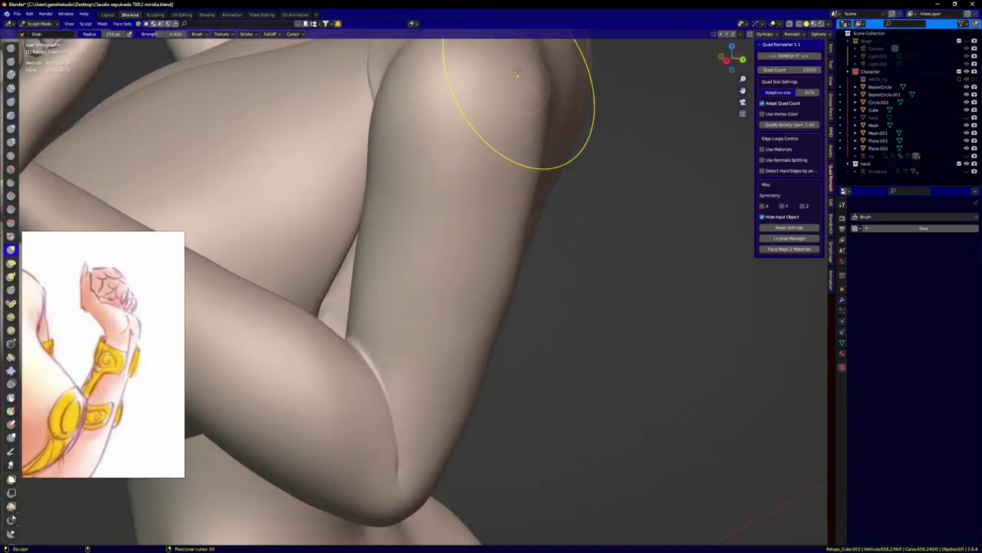
Step: Adjust the back of the left upper arm alongside the elbow fold with the Grab brush
{"action": "scroll", "coordinate": [477, 170], "scroll_direction": "down", "scroll_amount": 6}
{"action": "middle_click_drag", "start_coordinate": [547, 224], "coordinate": [459, 201]}
{"action": "scroll", "coordinate": [468, 207], "scroll_direction": "up", "scroll_amount": 6}
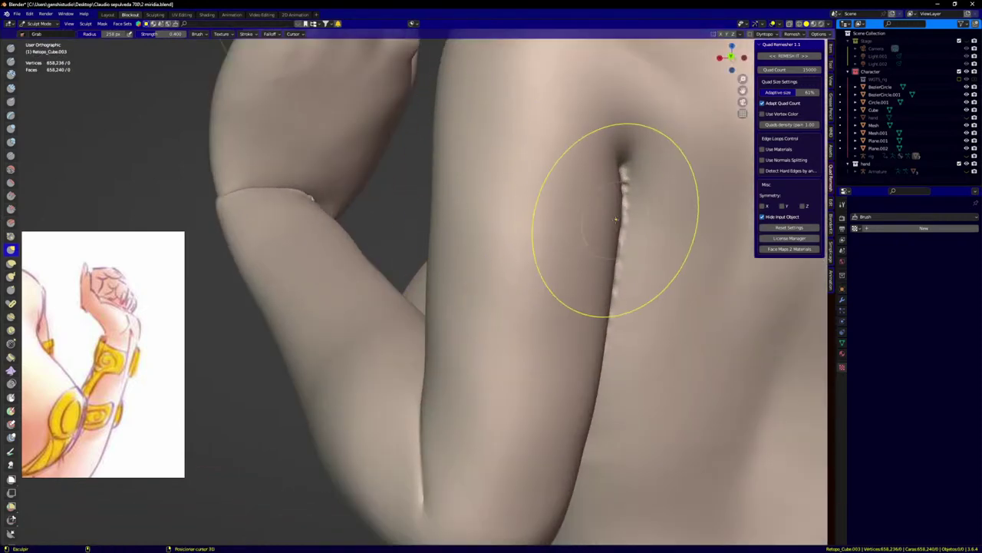
{"action": "mouse_move", "coordinate": [564, 415]}
{"action": "middle_mouse_down"}
{"action": "mouse_move", "coordinate": [544, 421]}
{"action": "mouse_move", "coordinate": [454, 334]}
{"action": "middle_mouse_up"}
{"action": "scroll", "coordinate": [454, 333], "scroll_direction": "down", "scroll_amount": 1}
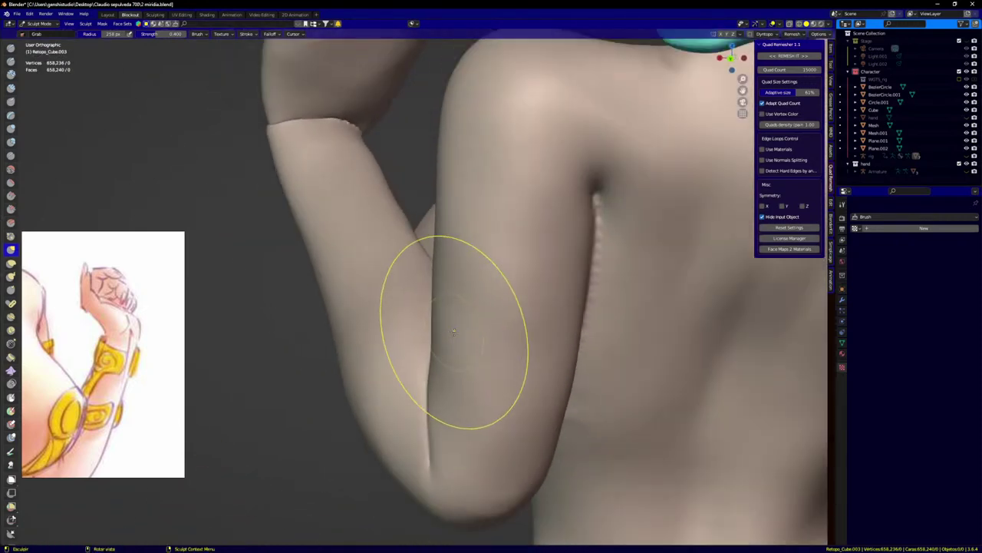
{"action": "scroll", "coordinate": [448, 335], "scroll_direction": "down", "scroll_amount": 1}
{"action": "scroll", "coordinate": [447, 336], "scroll_direction": "up", "scroll_amount": 1}
{"action": "left_click_drag", "start_coordinate": [447, 336], "coordinate": [437, 371]}
Step: Refine the outer side of the left upper arm above the elbow with a small Grab stroke
{"action": "scroll", "coordinate": [476, 396], "scroll_direction": "down", "scroll_amount": 4}
{"action": "middle_click_drag", "start_coordinate": [485, 416], "coordinate": [535, 404]}
{"action": "scroll", "coordinate": [394, 450], "scroll_direction": "up", "scroll_amount": 3}
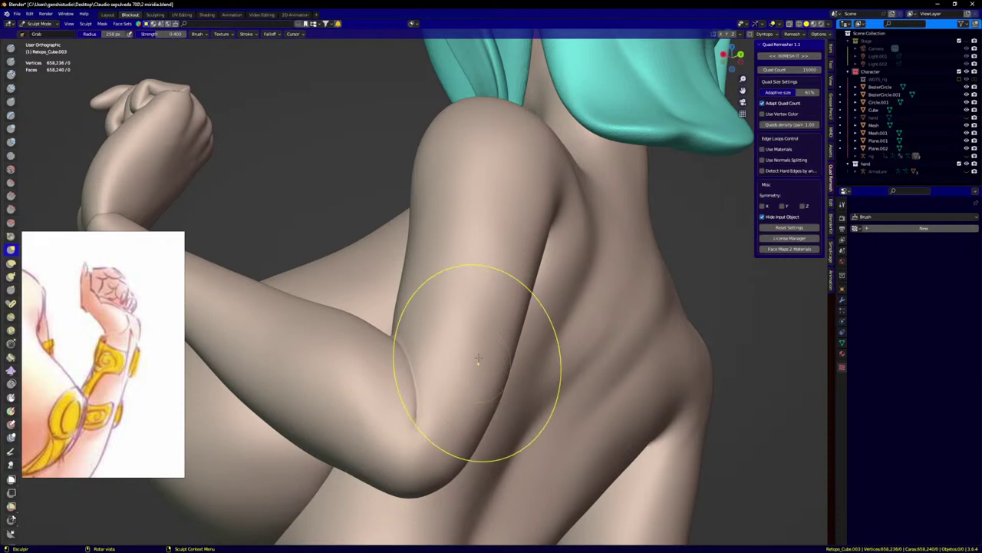
{"action": "scroll", "coordinate": [480, 356], "scroll_direction": "up", "scroll_amount": 1}
{"action": "middle_click_drag", "start_coordinate": [477, 348], "coordinate": [490, 341]}
{"action": "left_click_drag", "start_coordinate": [490, 341], "coordinate": [492, 338]}
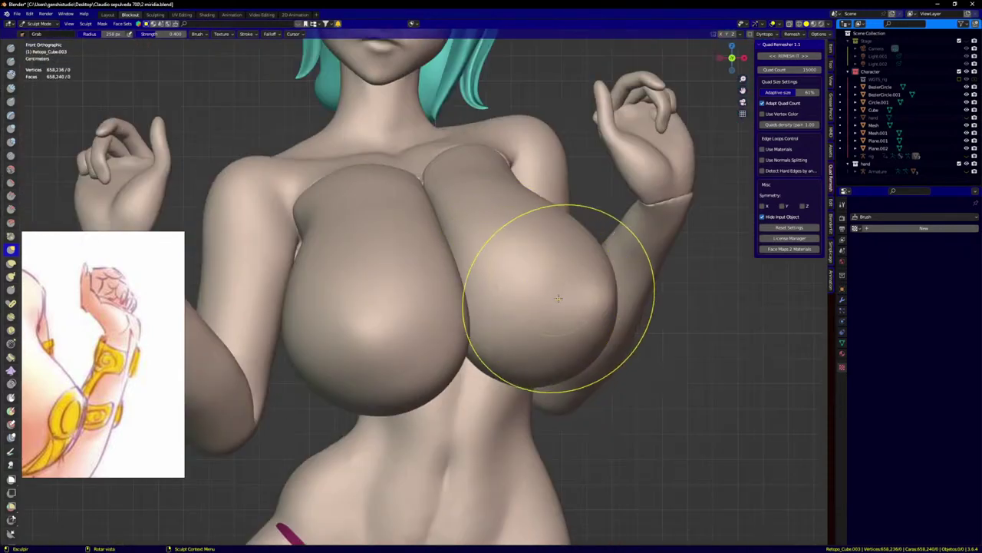
Step: Examine both arms and the overall body proportions from the front and back
{"action": "scroll", "coordinate": [538, 297], "scroll_direction": "down", "scroll_amount": 4}
{"action": "middle_click_drag", "start_coordinate": [538, 296], "coordinate": [389, 290]}
{"action": "middle_click_drag", "start_coordinate": [461, 298], "coordinate": [507, 280]}
{"action": "scroll", "coordinate": [593, 321], "scroll_direction": "up", "scroll_amount": 3}
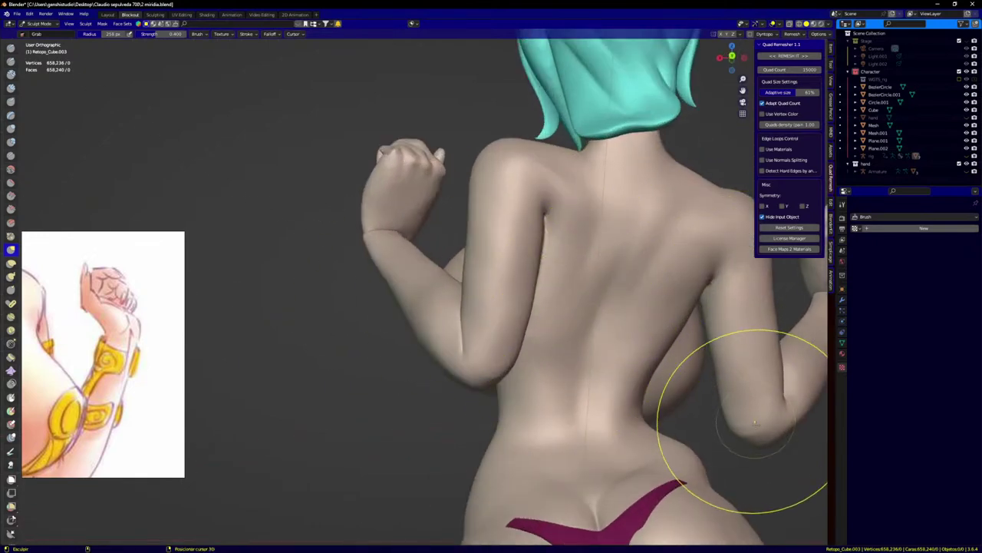
{"action": "scroll", "coordinate": [534, 486], "scroll_direction": "down", "scroll_amount": 1}
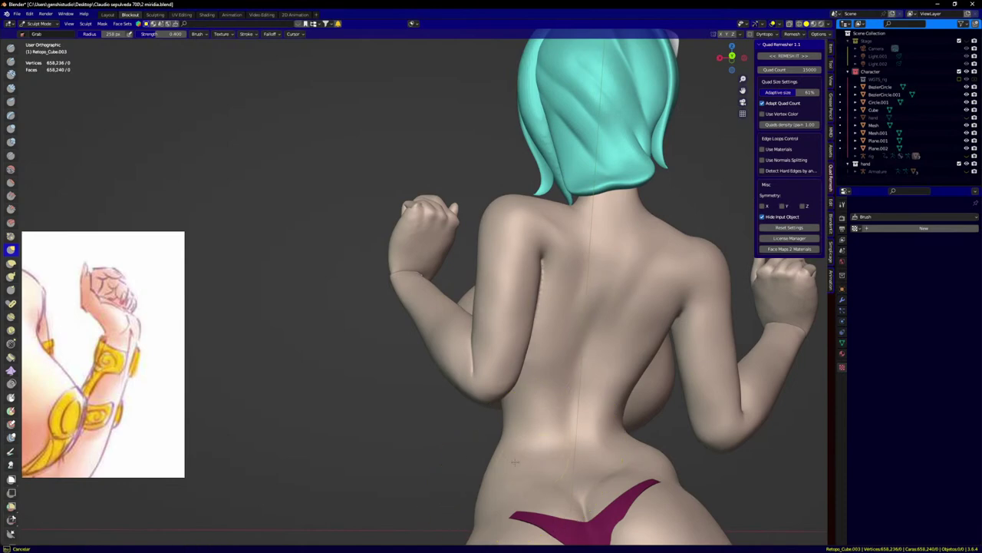
{"action": "key", "text": "KP_1"}
{"action": "scroll", "coordinate": [492, 450], "scroll_direction": "down", "scroll_amount": 4}
{"action": "middle_click_drag", "start_coordinate": [491, 450], "coordinate": [449, 263], "text": "shift"}
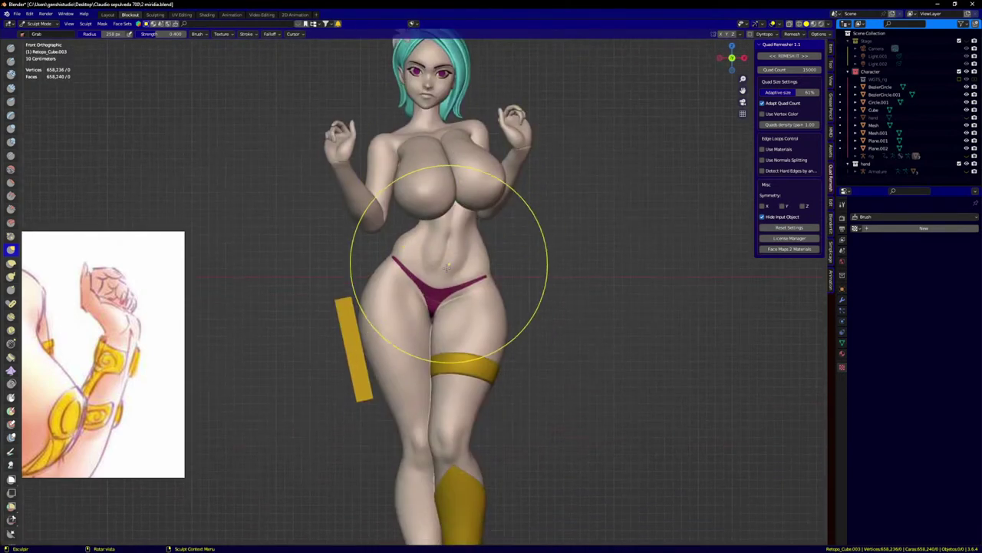
{"action": "scroll", "coordinate": [446, 270], "scroll_direction": "up", "scroll_amount": 1}
{"action": "middle_click_drag", "start_coordinate": [432, 297], "coordinate": [449, 382], "text": "shift"}
{"action": "scroll", "coordinate": [449, 381], "scroll_direction": "up", "scroll_amount": 2}
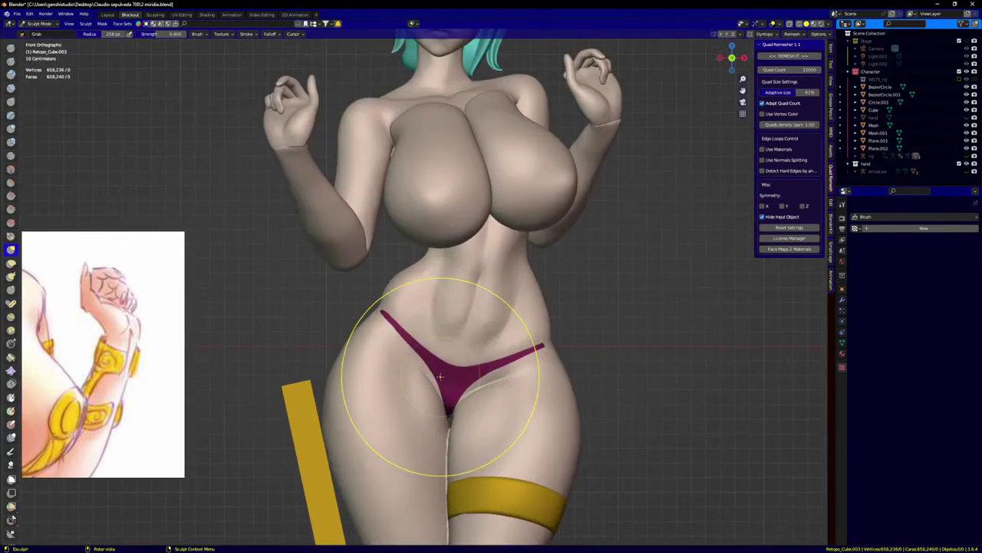
Step: Save the file and switch sculpting to the magenta bikini bottom
{"action": "key", "text": "ctrl+s"}
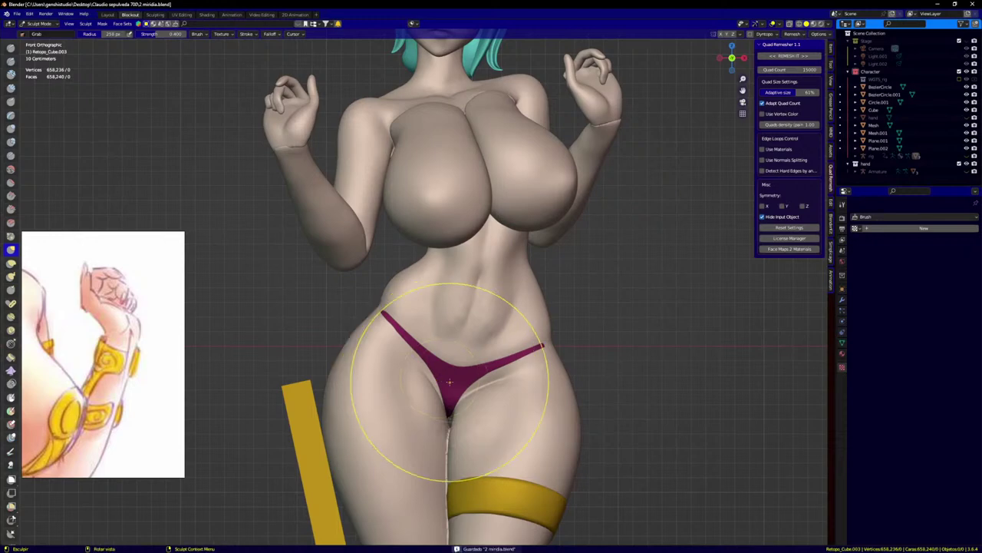
{"action": "key", "text": "alt+q"}
{"action": "scroll", "coordinate": [498, 373], "scroll_direction": "up", "scroll_amount": 3}
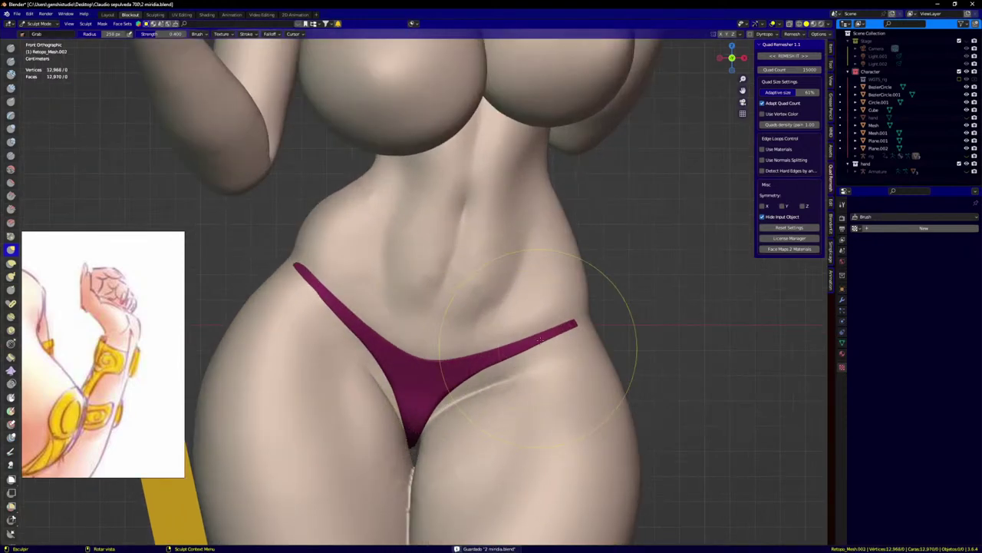
Step: Stretch the bikini bottom's strap around the character's left hip with the Grab brush
{"action": "left_click_drag", "start_coordinate": [577, 317], "coordinate": [604, 316]}
{"action": "mouse_move", "coordinate": [603, 317]}
{"action": "middle_mouse_down"}
{"action": "mouse_move", "coordinate": [612, 271]}
{"action": "mouse_move", "coordinate": [624, 294]}
{"action": "middle_mouse_up"}
{"action": "scroll", "coordinate": [614, 298], "scroll_direction": "up", "scroll_amount": 2}
{"action": "left_click_drag", "start_coordinate": [612, 300], "coordinate": [627, 290]}
{"action": "left_click_drag", "start_coordinate": [637, 204], "coordinate": [646, 182]}
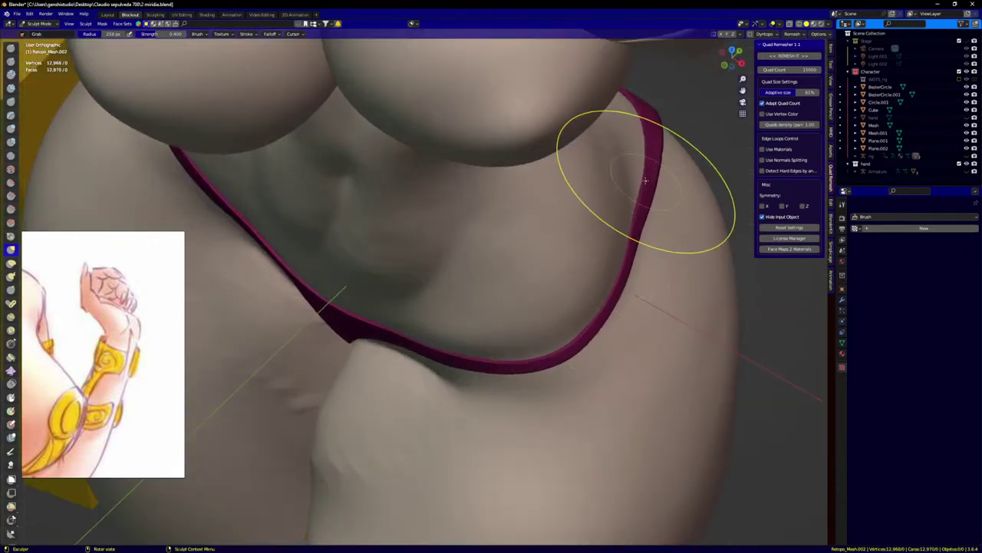
{"action": "mouse_move", "coordinate": [561, 350]}
{"action": "left_mouse_down"}
{"action": "mouse_move", "coordinate": [547, 341]}
{"action": "mouse_move", "coordinate": [494, 360]}
{"action": "mouse_move", "coordinate": [542, 347]}
{"action": "left_mouse_up"}
Step: Pull the bikini bottom's front strap over the character's right hip to meet the back piece with the Grab brush
{"action": "key", "text": "KP_1"}
{"action": "scroll", "coordinate": [383, 338], "scroll_direction": "down", "scroll_amount": 5}
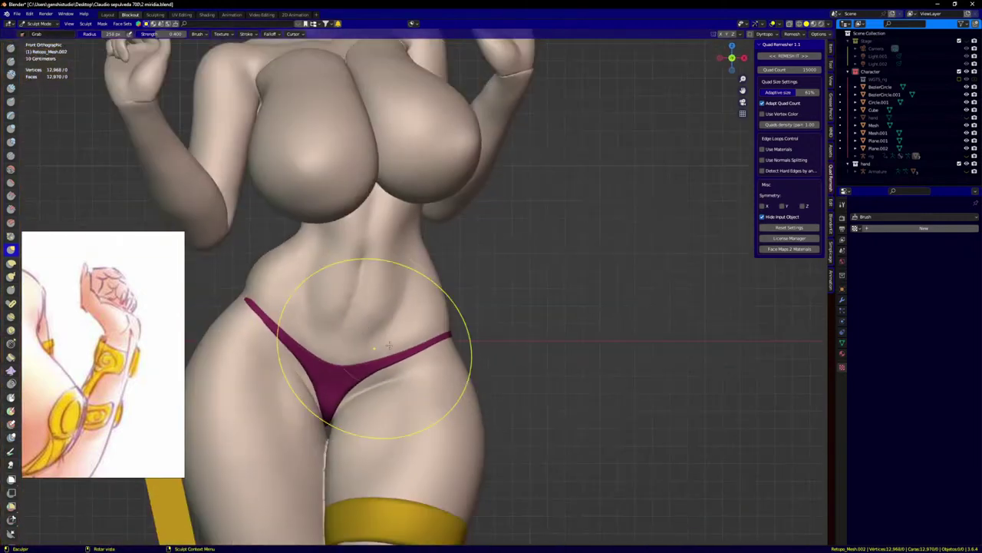
{"action": "middle_click_drag", "start_coordinate": [377, 346], "coordinate": [576, 336], "text": "shift"}
{"action": "scroll", "coordinate": [445, 290], "scroll_direction": "up", "scroll_amount": 3}
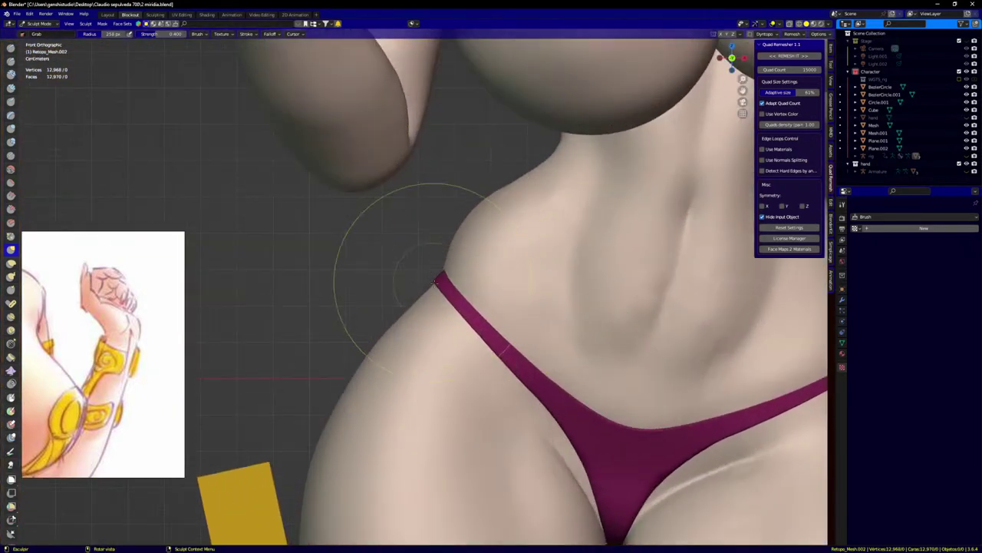
{"action": "middle_click_drag", "start_coordinate": [435, 283], "coordinate": [459, 300]}
{"action": "left_click_drag", "start_coordinate": [422, 281], "coordinate": [416, 264]}
{"action": "middle_click_drag", "start_coordinate": [416, 264], "coordinate": [556, 259]}
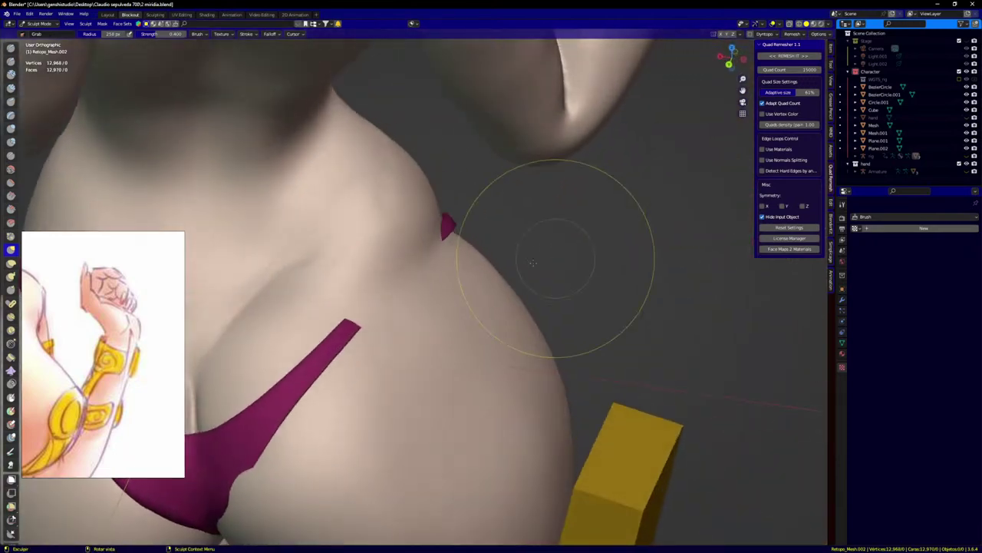
{"action": "left_click_drag", "start_coordinate": [533, 262], "coordinate": [387, 279]}
{"action": "mouse_move", "coordinate": [407, 268]}
{"action": "middle_mouse_down"}
{"action": "mouse_move", "coordinate": [450, 322]}
{"action": "mouse_move", "coordinate": [474, 231]}
{"action": "mouse_move", "coordinate": [376, 257]}
{"action": "mouse_move", "coordinate": [415, 244]}
{"action": "mouse_move", "coordinate": [397, 270]}
{"action": "middle_mouse_up"}
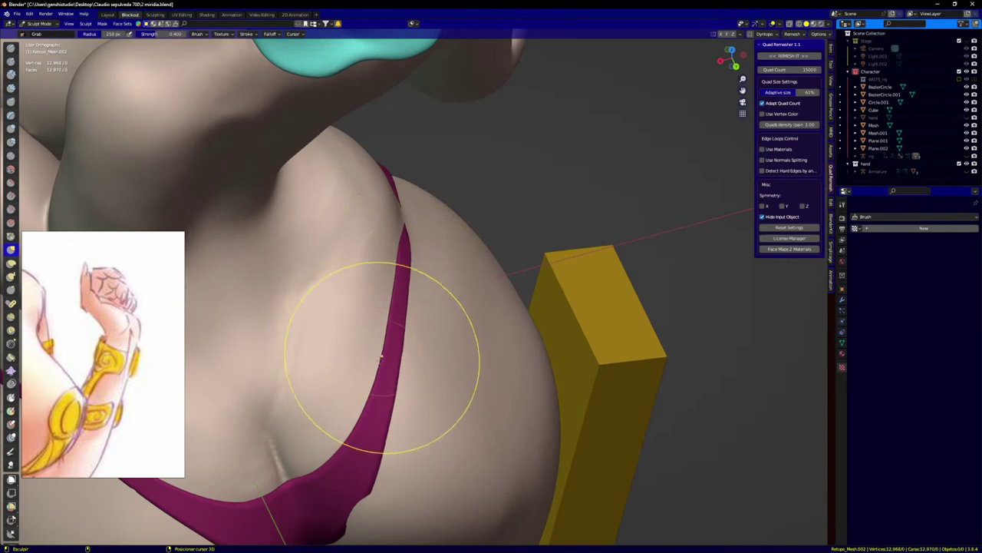
Step: Smooth out the right strap's curve along the hip surface with small Grab strokes
{"action": "mouse_move", "coordinate": [361, 402]}
{"action": "middle_mouse_down"}
{"action": "mouse_move", "coordinate": [432, 176]}
{"action": "mouse_move", "coordinate": [473, 193]}
{"action": "mouse_move", "coordinate": [472, 208]}
{"action": "middle_mouse_up"}
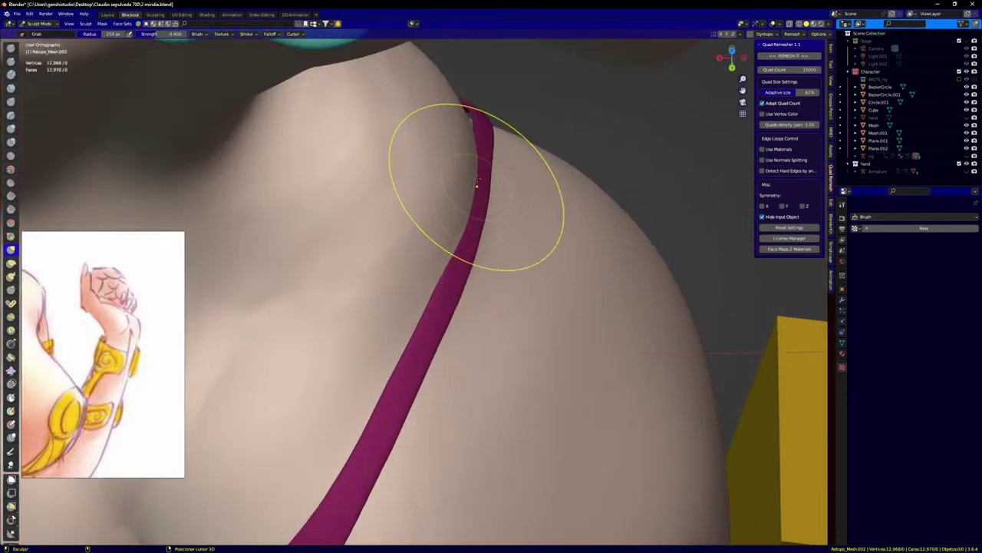
{"action": "middle_click_drag", "start_coordinate": [483, 120], "coordinate": [488, 213]}
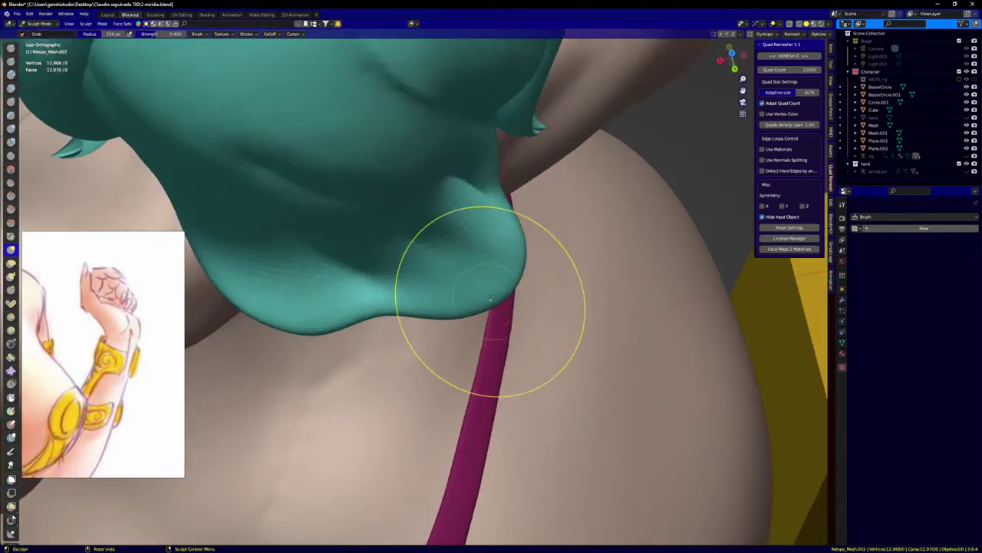
{"action": "middle_click_drag", "start_coordinate": [490, 299], "coordinate": [501, 219]}
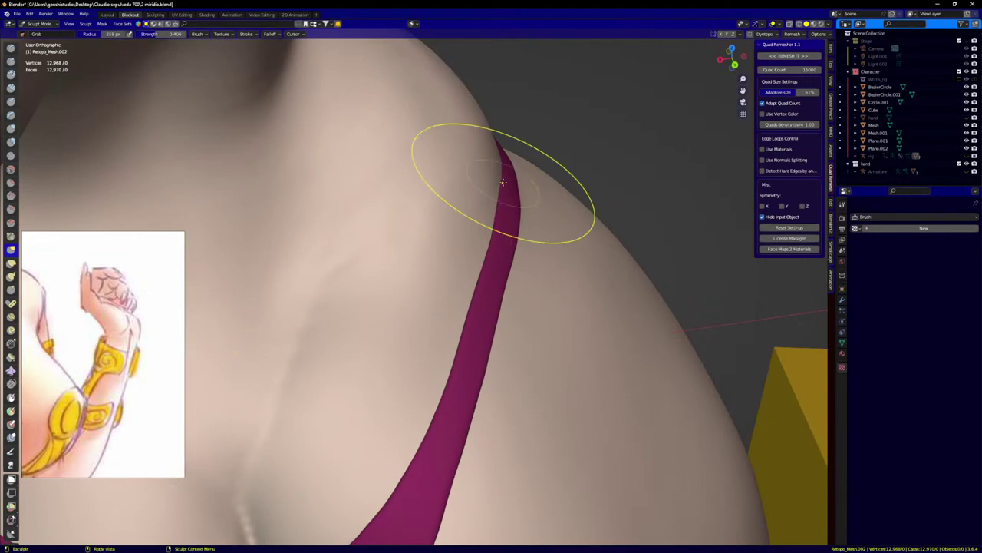
{"action": "left_click_drag", "start_coordinate": [500, 177], "coordinate": [499, 187]}
{"action": "left_click_drag", "start_coordinate": [482, 284], "coordinate": [476, 285]}
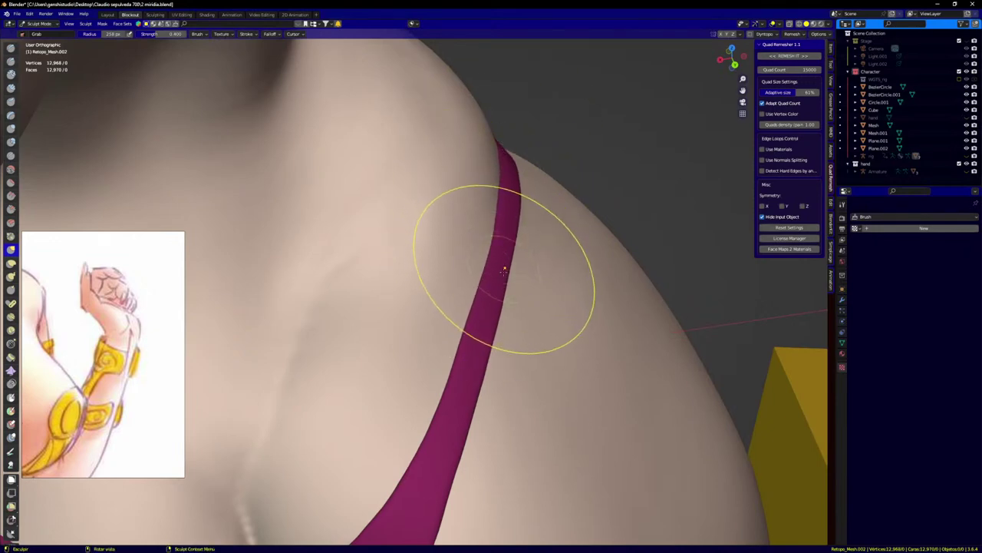
{"action": "middle_click_drag", "start_coordinate": [502, 256], "coordinate": [494, 230]}
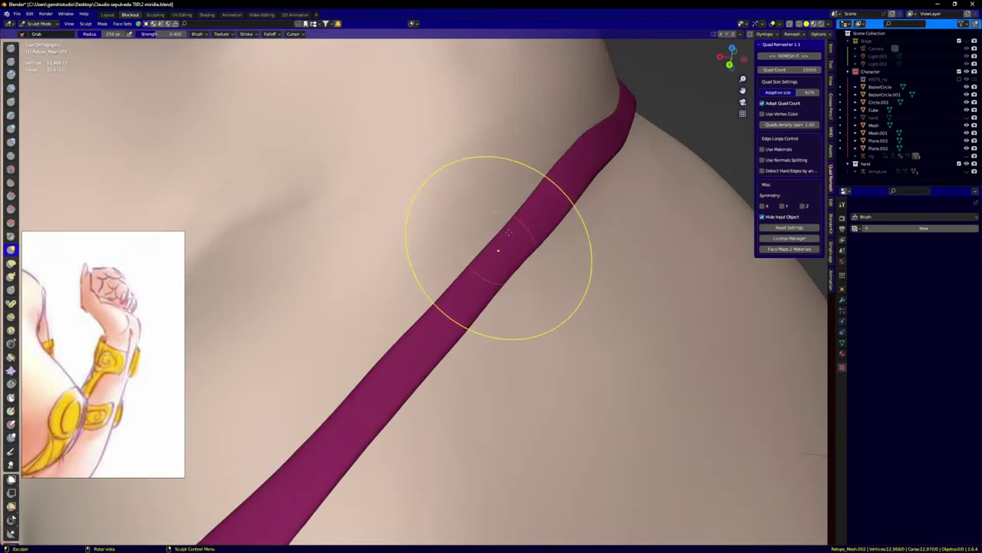
{"action": "mouse_move", "coordinate": [566, 177]}
{"action": "middle_mouse_down"}
{"action": "mouse_move", "coordinate": [533, 213]}
{"action": "mouse_move", "coordinate": [500, 279]}
{"action": "mouse_move", "coordinate": [541, 212]}
{"action": "mouse_move", "coordinate": [536, 202]}
{"action": "middle_mouse_up"}
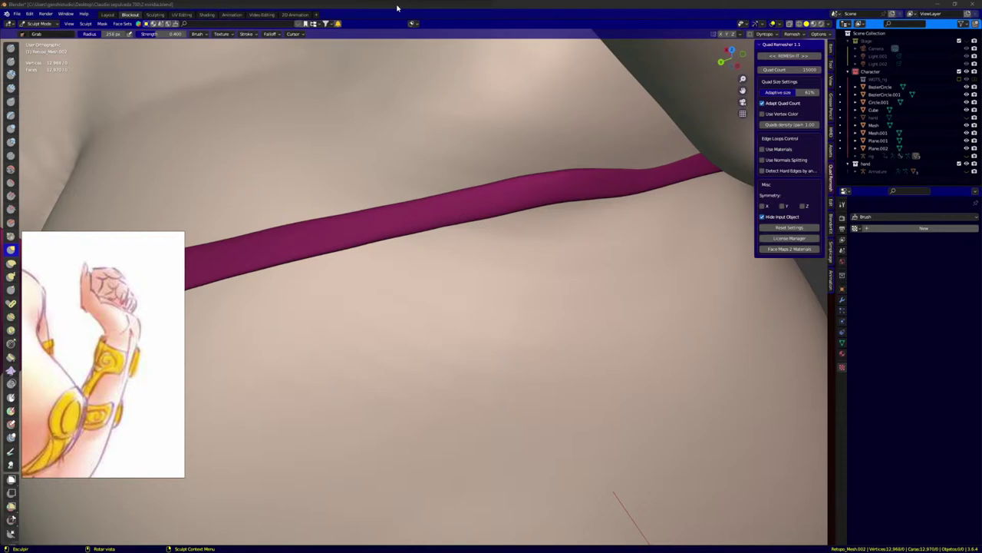
Step: Reshape the bikini strap along the back of the character's right hip with the Grab brush
{"action": "scroll", "coordinate": [514, 183], "scroll_direction": "down", "scroll_amount": 5}
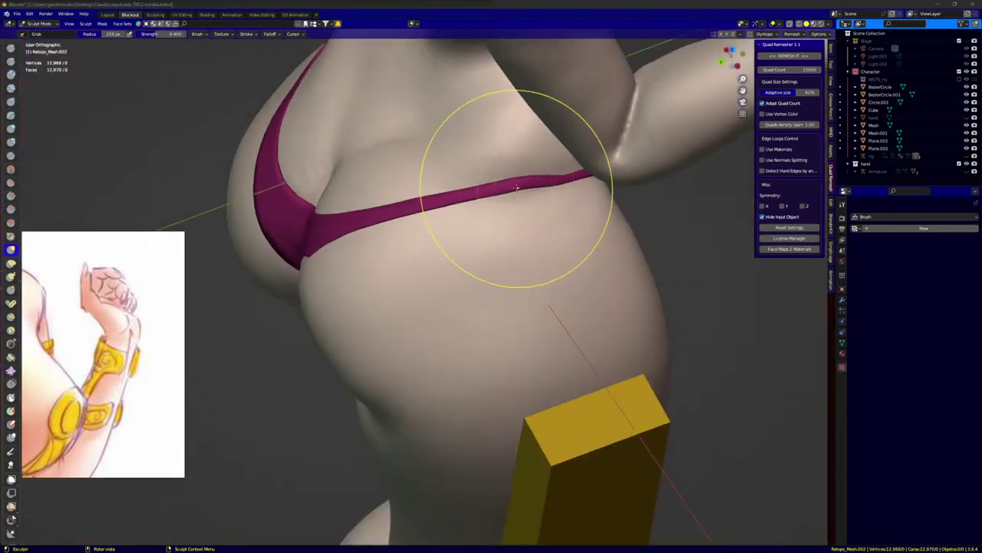
{"action": "mouse_move", "coordinate": [517, 186]}
{"action": "middle_mouse_down"}
{"action": "mouse_move", "coordinate": [566, 179]}
{"action": "mouse_move", "coordinate": [556, 169]}
{"action": "mouse_move", "coordinate": [527, 181]}
{"action": "middle_mouse_up"}
{"action": "scroll", "coordinate": [571, 184], "scroll_direction": "up", "scroll_amount": 4}
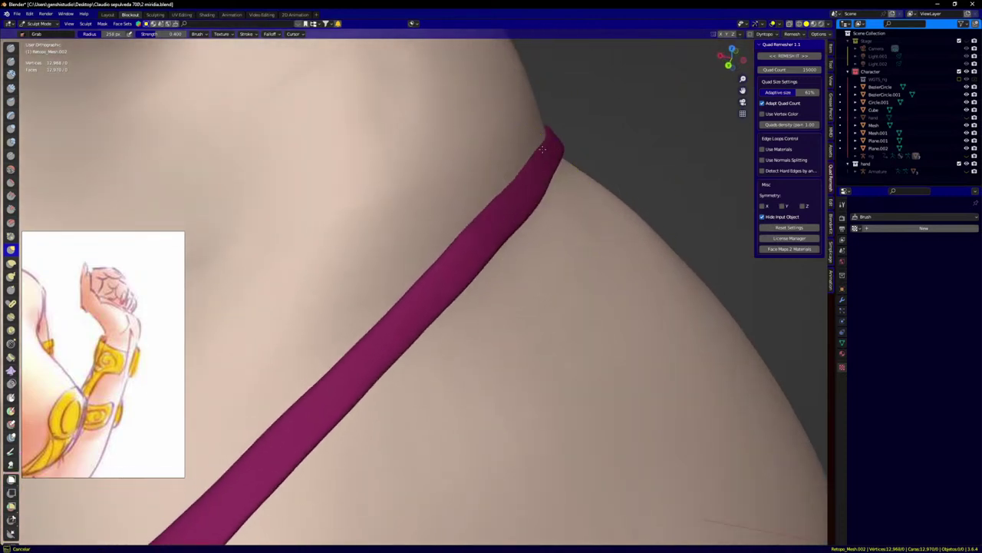
{"action": "mouse_move", "coordinate": [479, 219]}
{"action": "middle_mouse_down"}
{"action": "mouse_move", "coordinate": [487, 197]}
{"action": "mouse_move", "coordinate": [481, 227]}
{"action": "middle_mouse_up"}
{"action": "left_click_drag", "start_coordinate": [479, 227], "coordinate": [420, 240]}
{"action": "scroll", "coordinate": [542, 241], "scroll_direction": "down", "scroll_amount": 5}
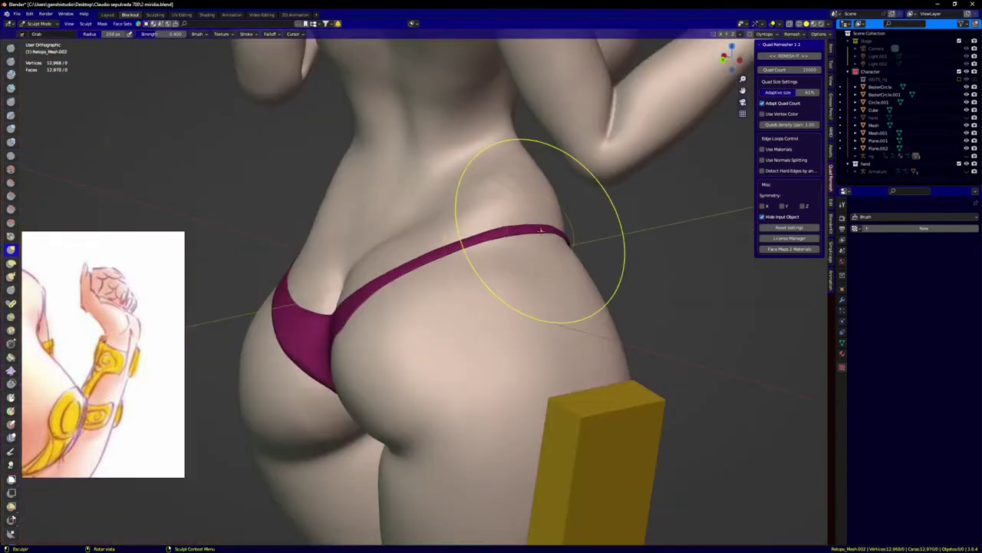
Step: Fit the strap closely over the outer side of the right hip with Grab strokes
{"action": "mouse_move", "coordinate": [542, 241]}
{"action": "middle_mouse_down"}
{"action": "mouse_move", "coordinate": [506, 242]}
{"action": "mouse_move", "coordinate": [520, 230]}
{"action": "middle_mouse_up"}
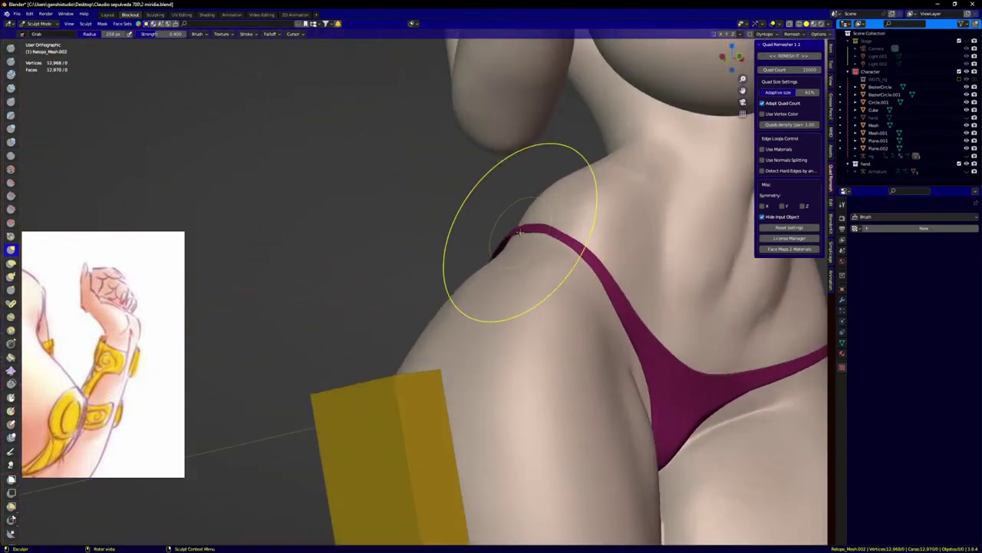
{"action": "scroll", "coordinate": [511, 225], "scroll_direction": "up", "scroll_amount": 5}
{"action": "scroll", "coordinate": [548, 223], "scroll_direction": "up", "scroll_amount": 3}
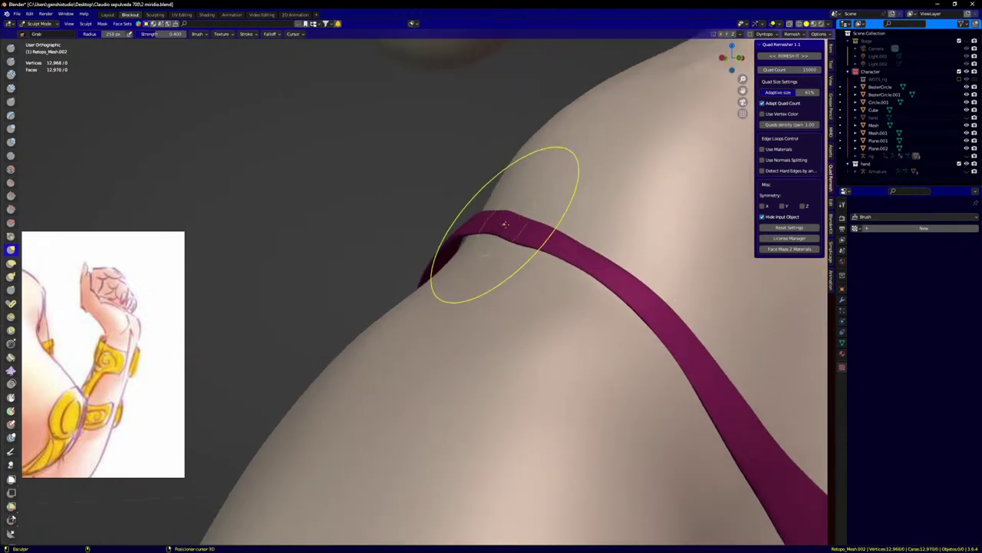
{"action": "middle_click_drag", "start_coordinate": [616, 281], "coordinate": [690, 279]}
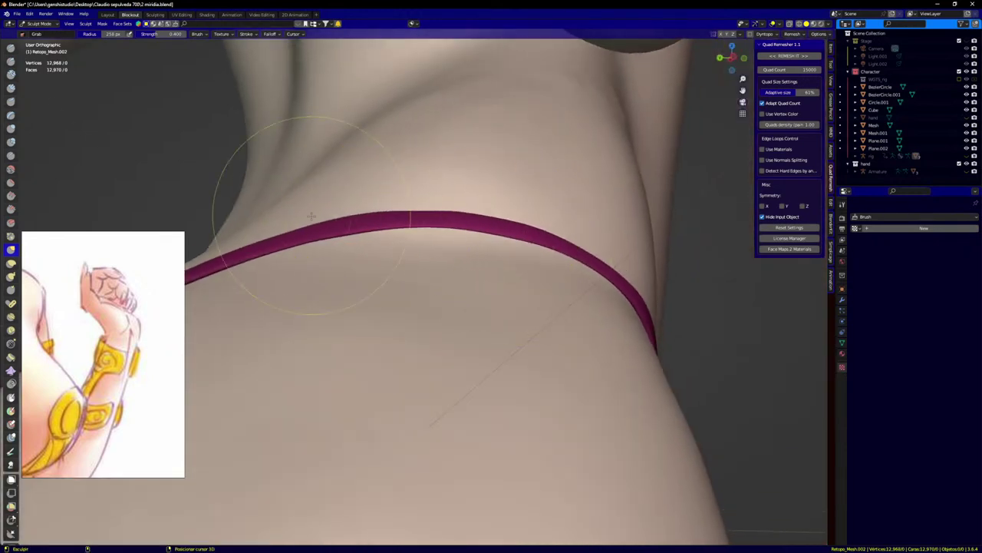
{"action": "middle_click_drag", "start_coordinate": [346, 222], "coordinate": [455, 255]}
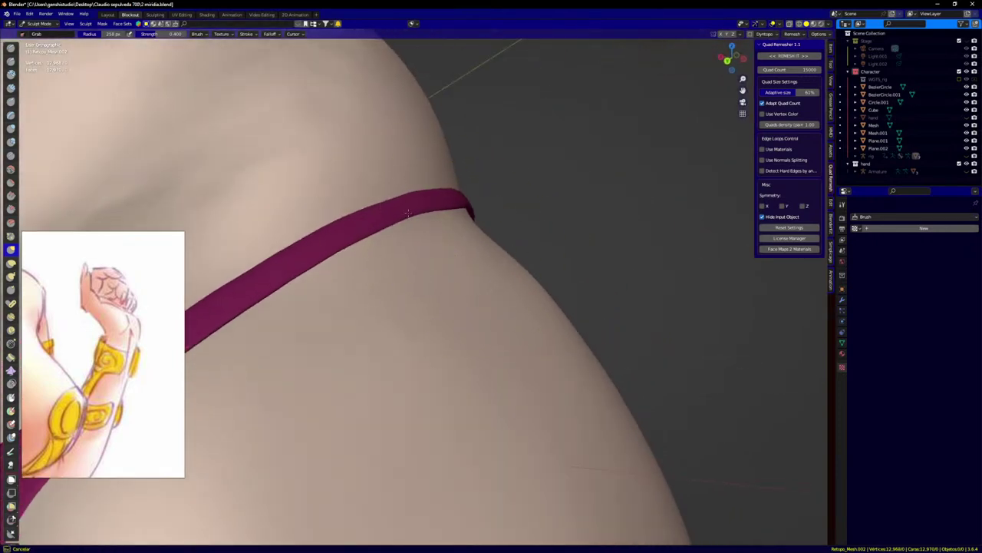
{"action": "left_click_drag", "start_coordinate": [367, 233], "coordinate": [342, 242]}
{"action": "middle_click_drag", "start_coordinate": [436, 228], "coordinate": [399, 252]}
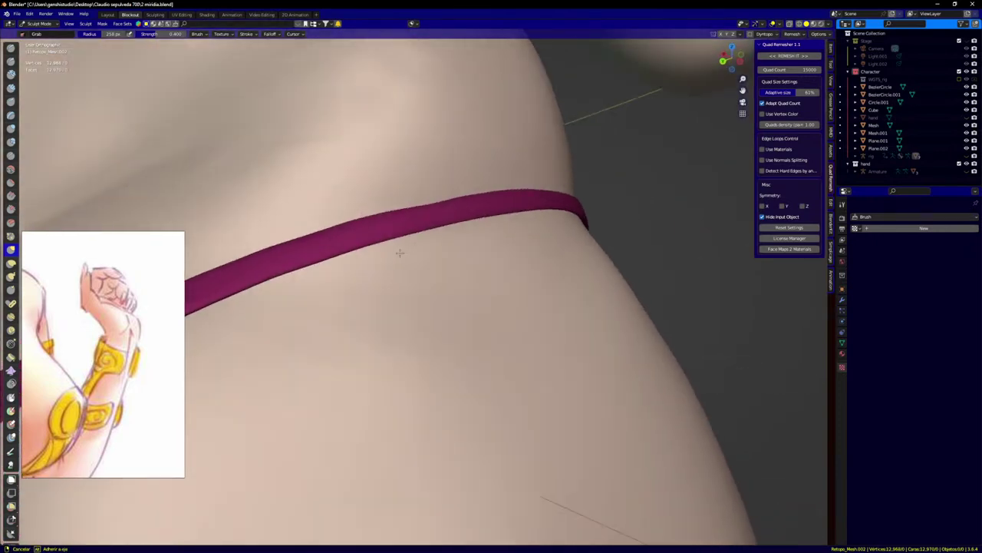
Step: Even out the strap's lower edge along the side of the right hip with small Grab strokes
{"action": "scroll", "coordinate": [434, 202], "scroll_direction": "up", "scroll_amount": 3}
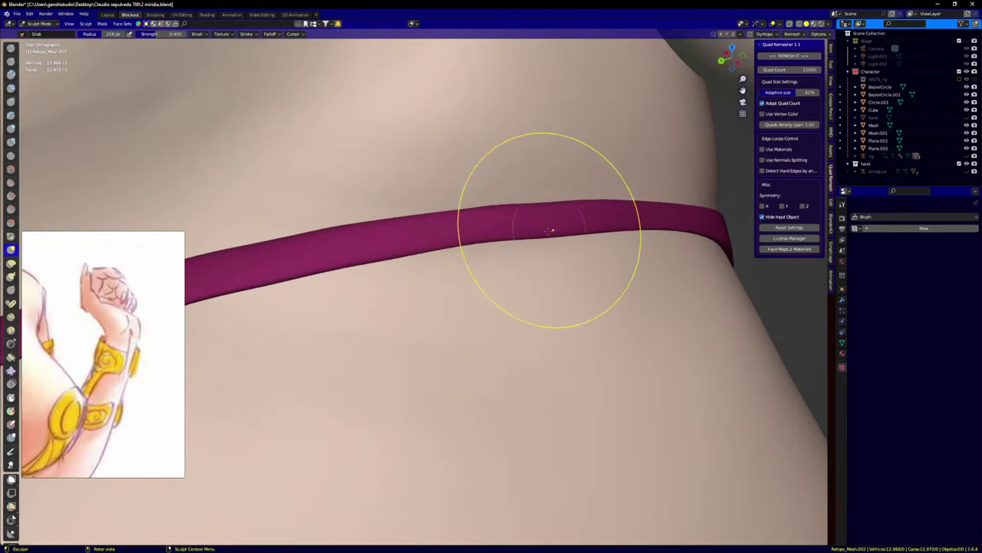
{"action": "middle_click_drag", "start_coordinate": [550, 232], "coordinate": [394, 251]}
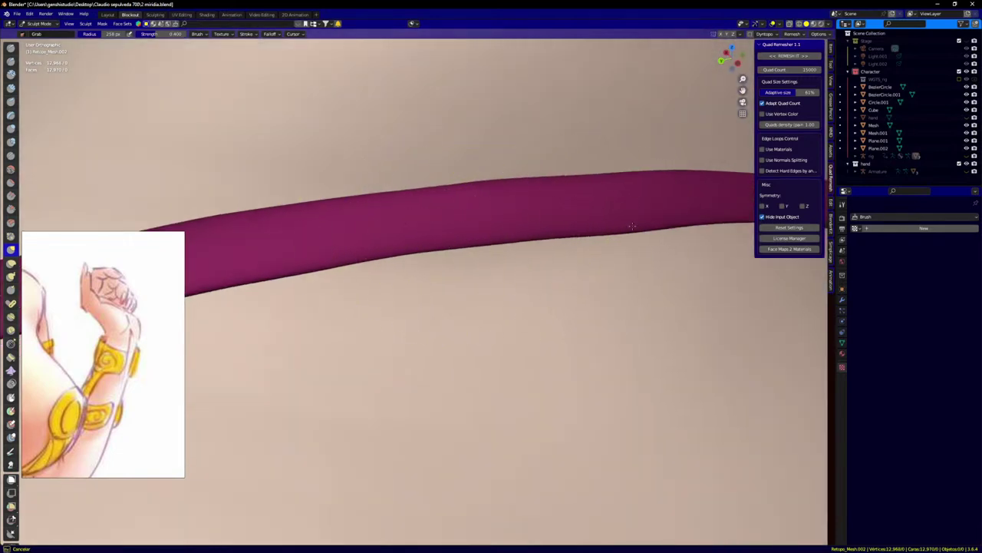
{"action": "mouse_move", "coordinate": [668, 198]}
{"action": "middle_mouse_down"}
{"action": "mouse_move", "coordinate": [587, 207]}
{"action": "mouse_move", "coordinate": [564, 186]}
{"action": "middle_mouse_up"}
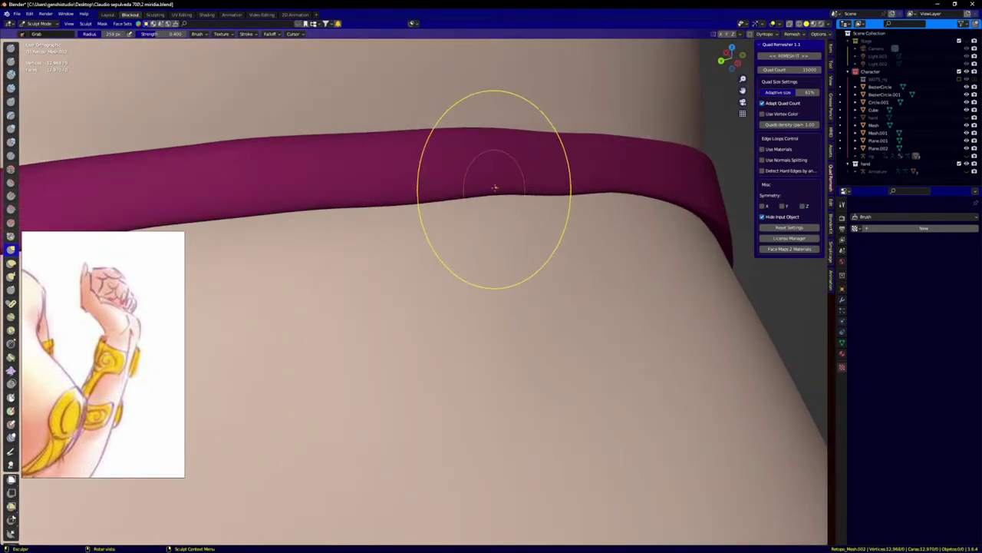
{"action": "left_click_drag", "start_coordinate": [495, 188], "coordinate": [449, 197]}
{"action": "left_click_drag", "start_coordinate": [316, 204], "coordinate": [315, 207]}
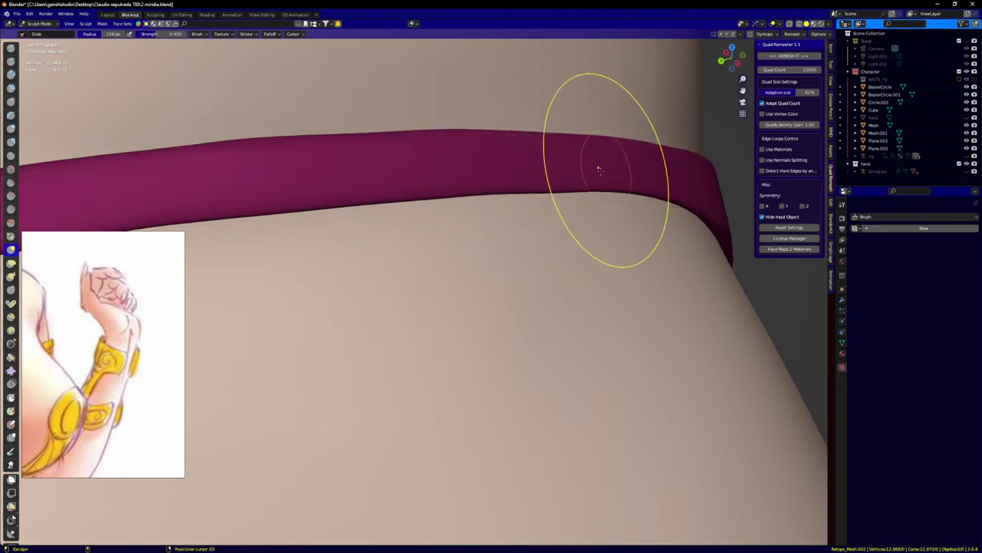
Step: Smooth the front strap's curve between the right hip and the bikini's front panel with the Grab brush
{"action": "mouse_move", "coordinate": [600, 169]}
{"action": "middle_mouse_down"}
{"action": "mouse_move", "coordinate": [499, 182]}
{"action": "mouse_move", "coordinate": [568, 207]}
{"action": "mouse_move", "coordinate": [583, 224]}
{"action": "middle_mouse_up"}
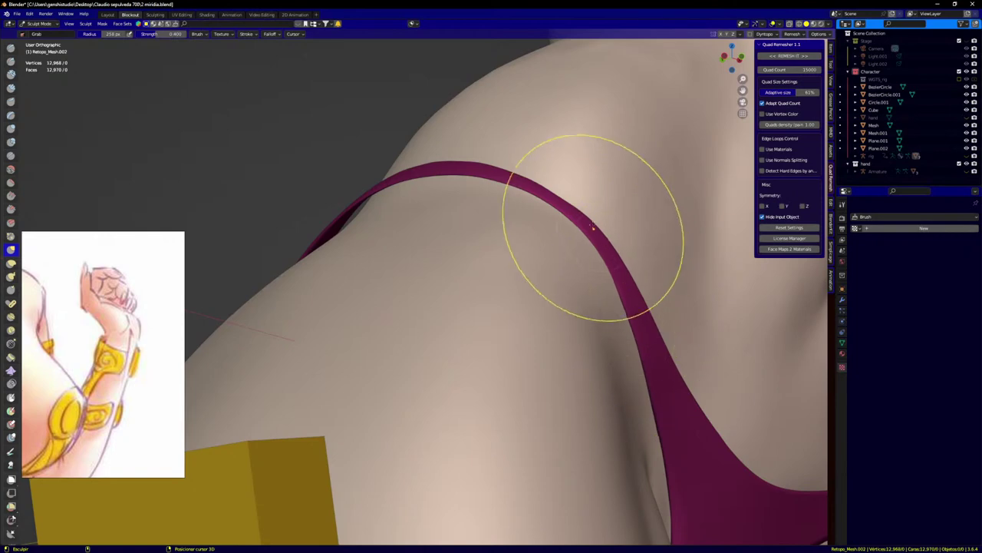
{"action": "middle_click_drag", "start_coordinate": [566, 225], "coordinate": [526, 184]}
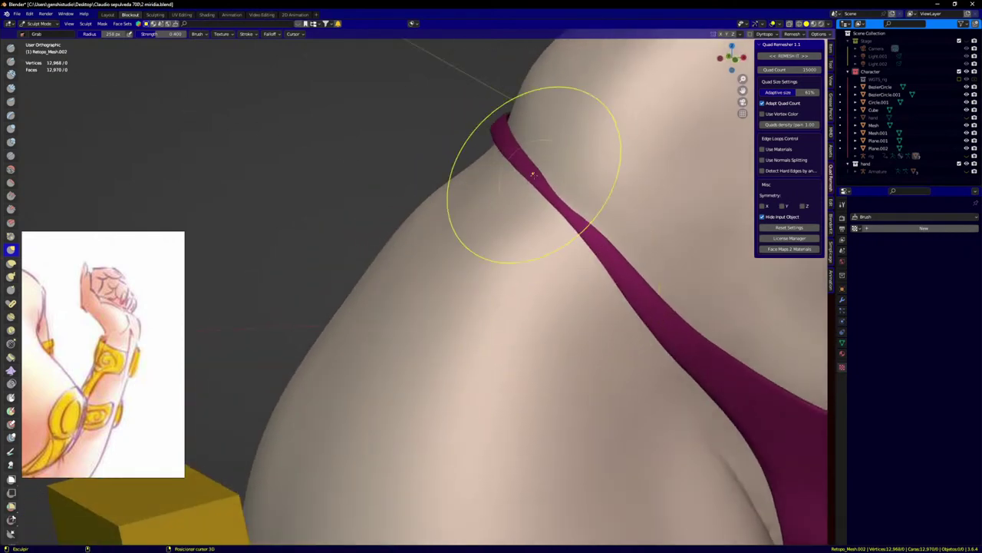
{"action": "middle_click_drag", "start_coordinate": [575, 230], "coordinate": [566, 236]}
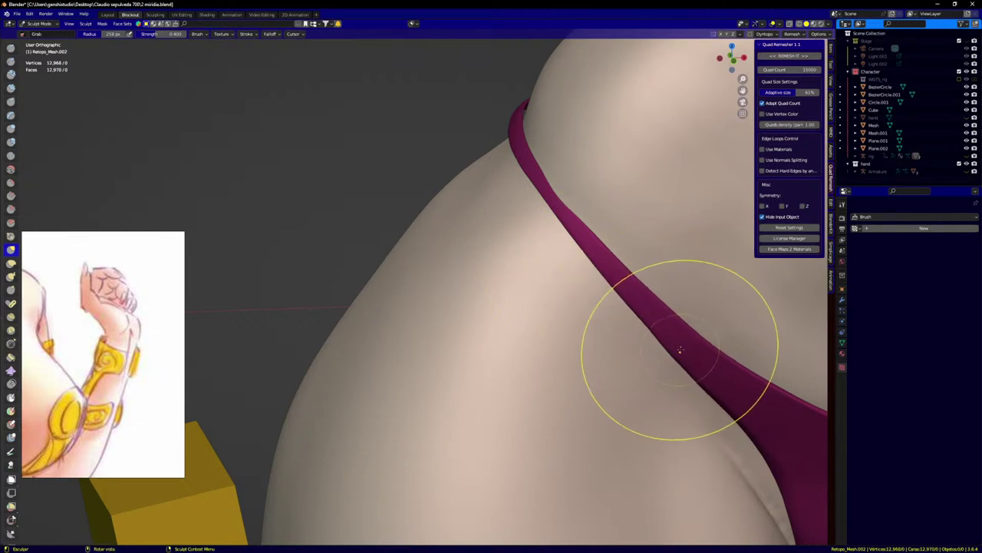
{"action": "left_click_drag", "start_coordinate": [659, 301], "coordinate": [617, 267]}
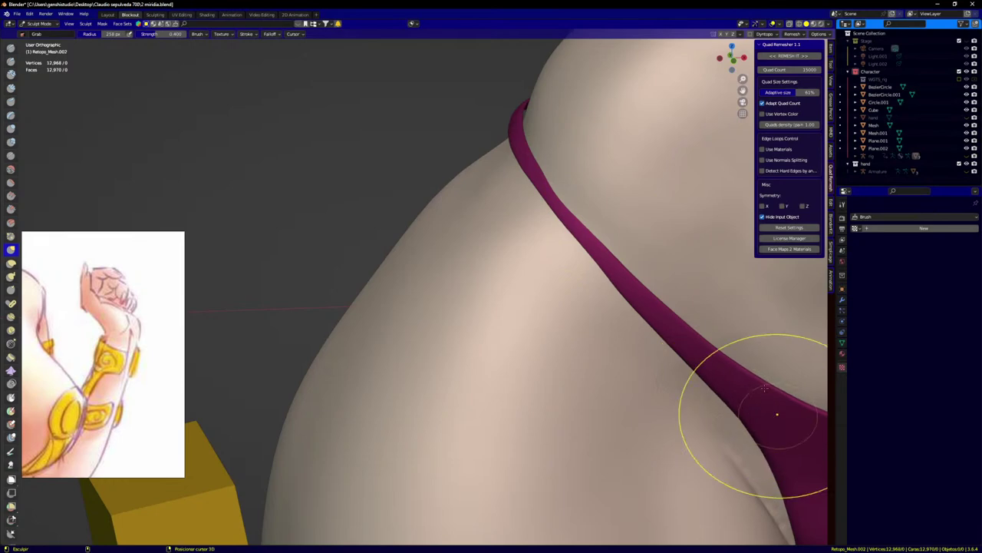
Step: Refine the back strap's curve and edges where it wraps around the right hip with the Grab brush
{"action": "mouse_move", "coordinate": [741, 384]}
{"action": "middle_mouse_down"}
{"action": "mouse_move", "coordinate": [585, 325]}
{"action": "mouse_move", "coordinate": [537, 342]}
{"action": "mouse_move", "coordinate": [541, 360]}
{"action": "middle_mouse_up"}
{"action": "scroll", "coordinate": [585, 328], "scroll_direction": "down", "scroll_amount": 5}
{"action": "key", "text": "KP_1"}
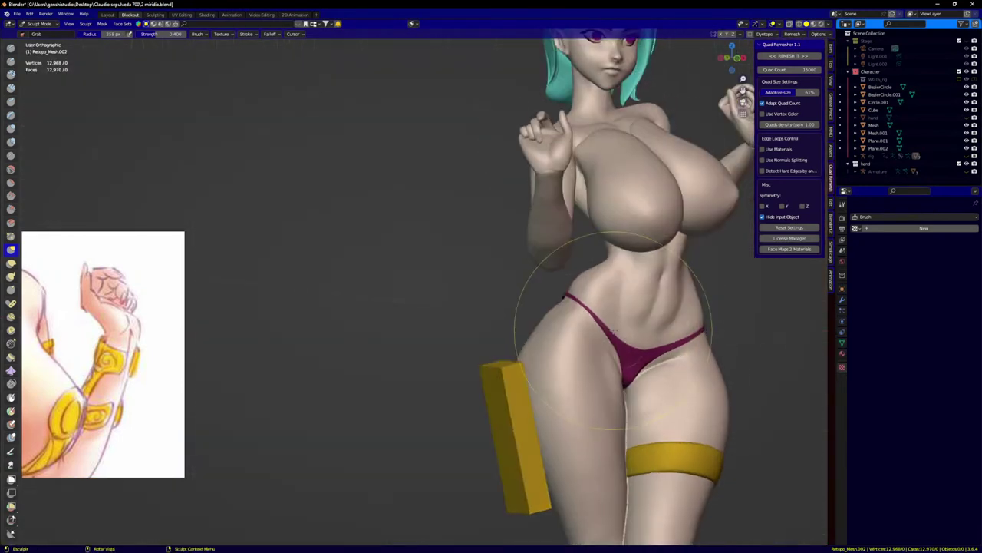
{"action": "scroll", "coordinate": [606, 323], "scroll_direction": "up", "scroll_amount": 6}
{"action": "middle_click_drag", "start_coordinate": [670, 336], "coordinate": [603, 263]}
{"action": "scroll", "coordinate": [499, 289], "scroll_direction": "down", "scroll_amount": 4}
{"action": "key", "text": "KP_1"}
{"action": "scroll", "coordinate": [488, 300], "scroll_direction": "down", "scroll_amount": 2}
{"action": "scroll", "coordinate": [428, 278], "scroll_direction": "up", "scroll_amount": 5}
{"action": "scroll", "coordinate": [495, 239], "scroll_direction": "up", "scroll_amount": 4}
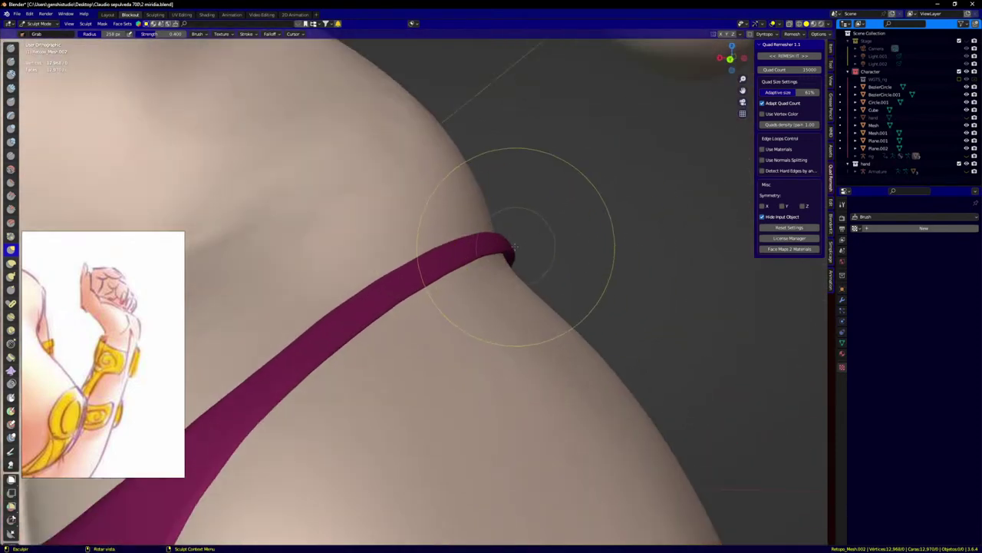
{"action": "scroll", "coordinate": [515, 247], "scroll_direction": "up", "scroll_amount": 2}
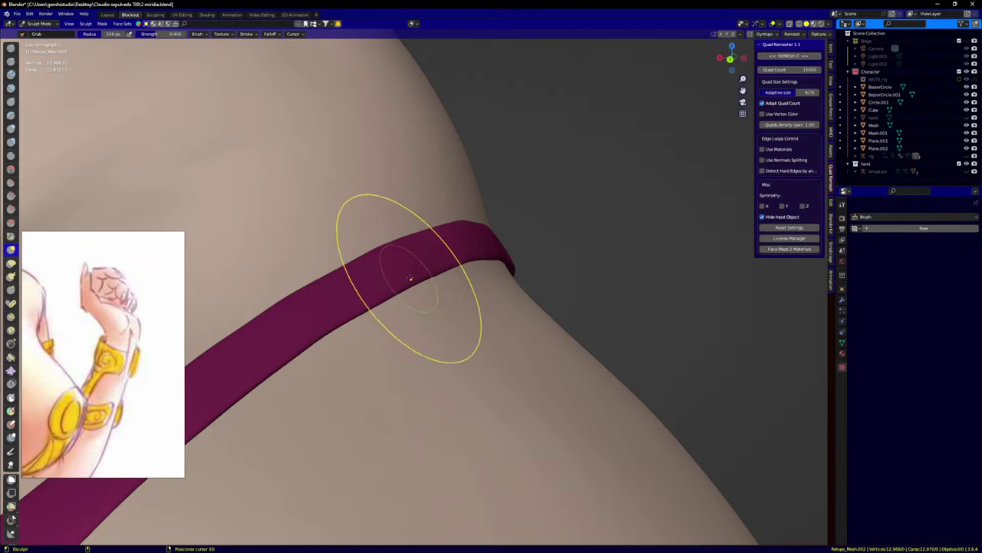
{"action": "middle_click_drag", "start_coordinate": [454, 235], "coordinate": [470, 256]}
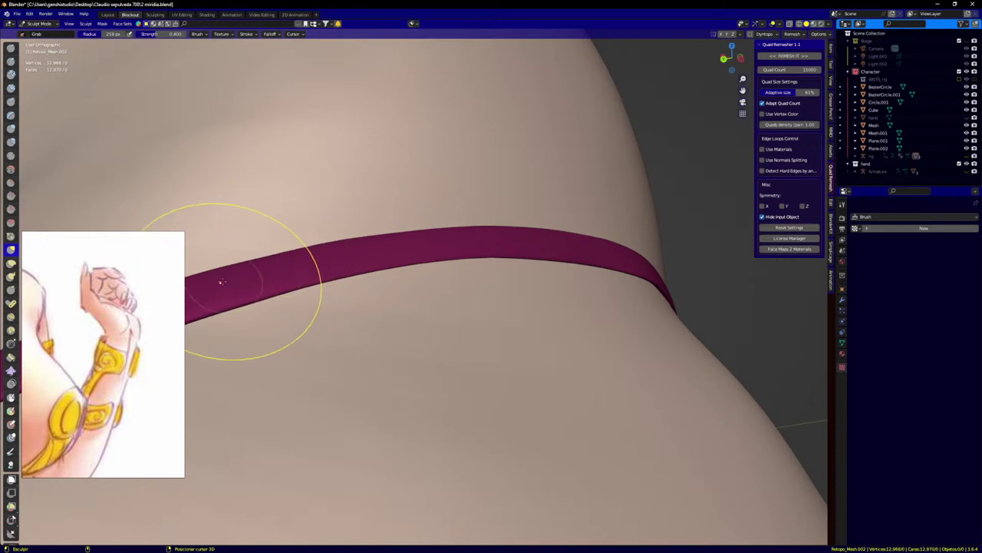
Step: Reshape the front strap running from the front panel to the character's left hip with the Grab brush
{"action": "scroll", "coordinate": [436, 265], "scroll_direction": "down", "scroll_amount": 8}
{"action": "key", "text": "KP_1"}
{"action": "scroll", "coordinate": [456, 284], "scroll_direction": "down", "scroll_amount": 4}
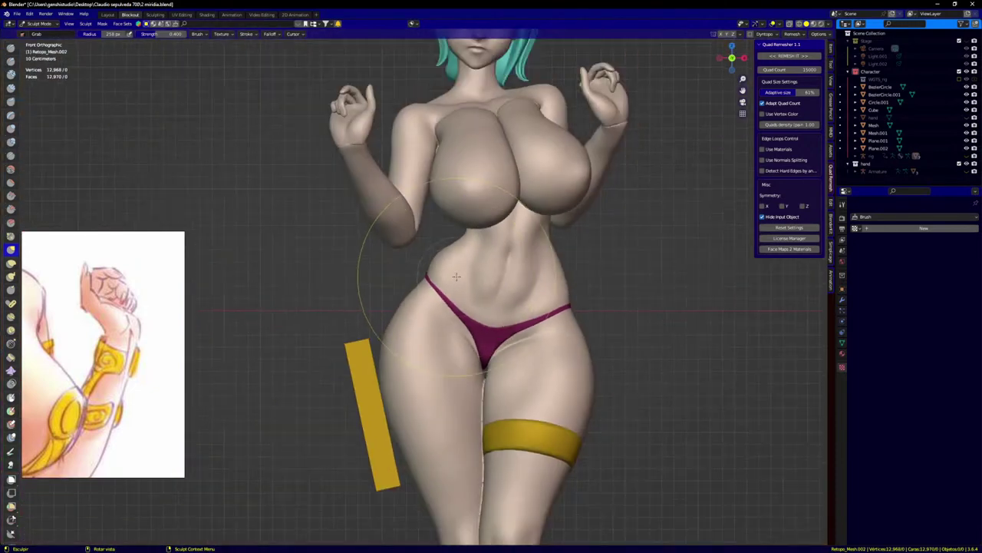
{"action": "middle_click_drag", "start_coordinate": [481, 283], "coordinate": [482, 264], "text": "shift"}
{"action": "scroll", "coordinate": [481, 263], "scroll_direction": "up", "scroll_amount": 6}
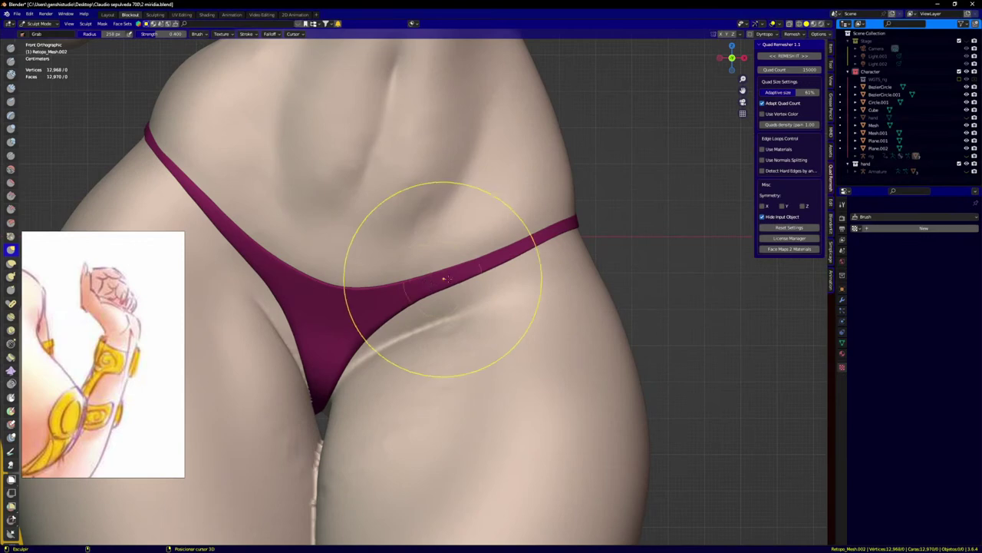
{"action": "left_click_drag", "start_coordinate": [502, 258], "coordinate": [574, 224]}
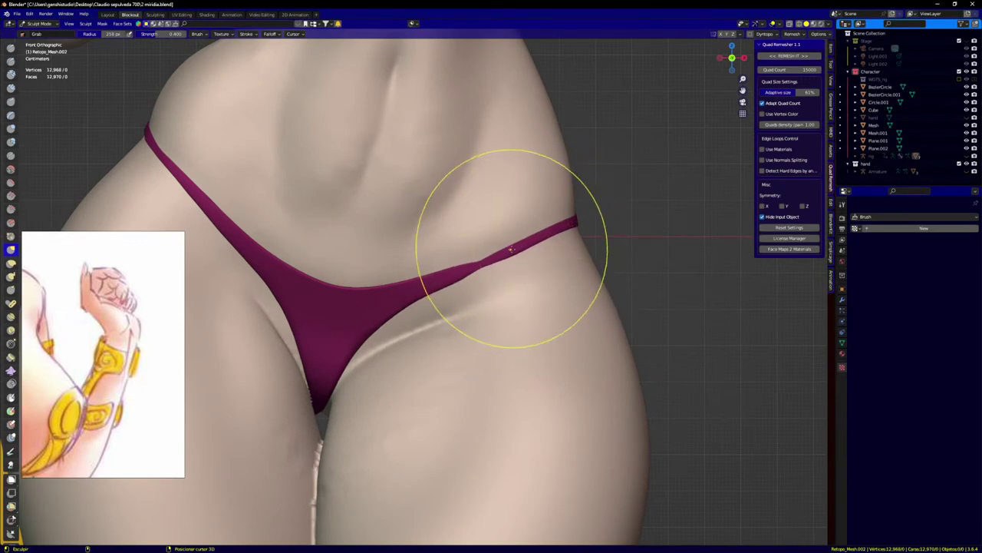
{"action": "middle_click_drag", "start_coordinate": [513, 250], "coordinate": [503, 285]}
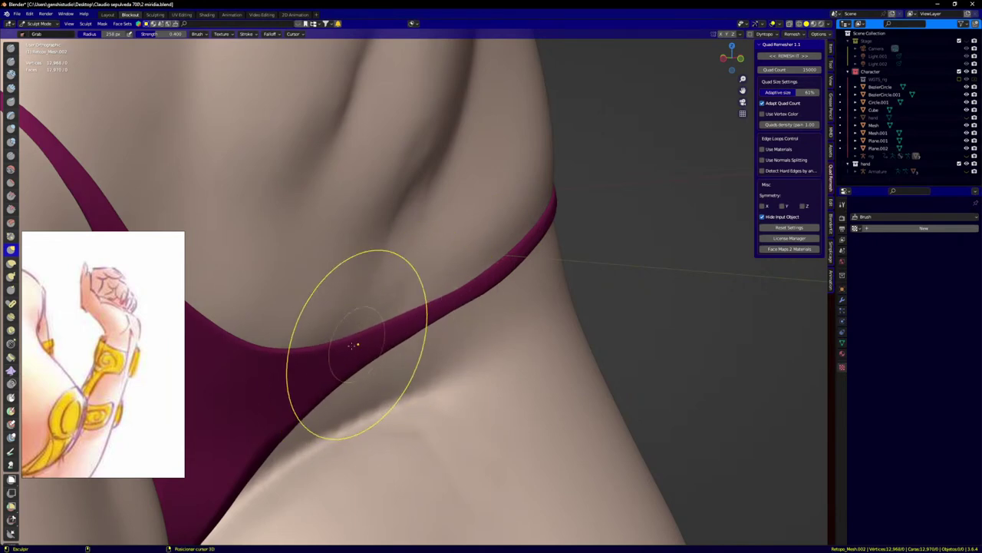
{"action": "middle_click_drag", "start_coordinate": [474, 298], "coordinate": [443, 301]}
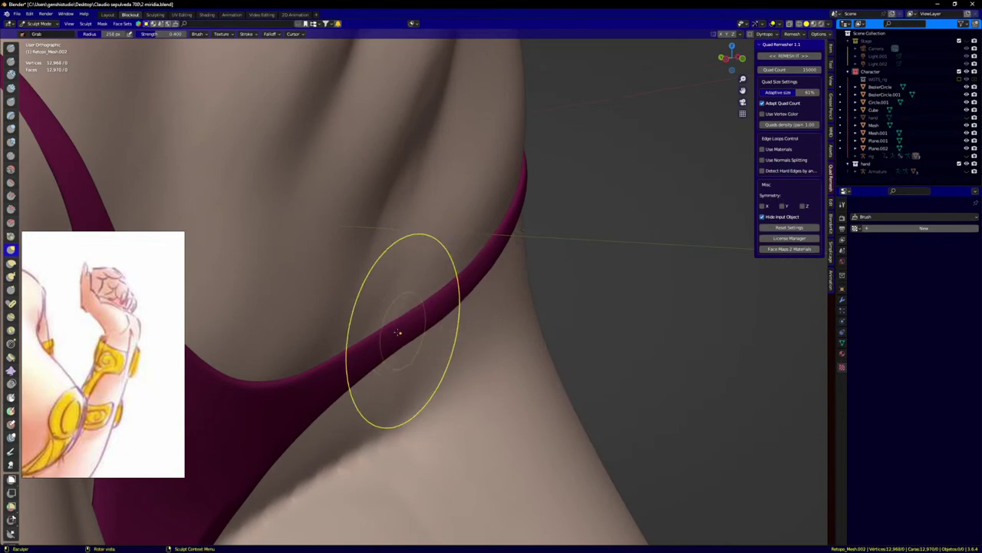
Step: Fit the left front strap against the skin and even its curve out to the left hip's side
{"action": "scroll", "coordinate": [525, 247], "scroll_direction": "down", "scroll_amount": 8}
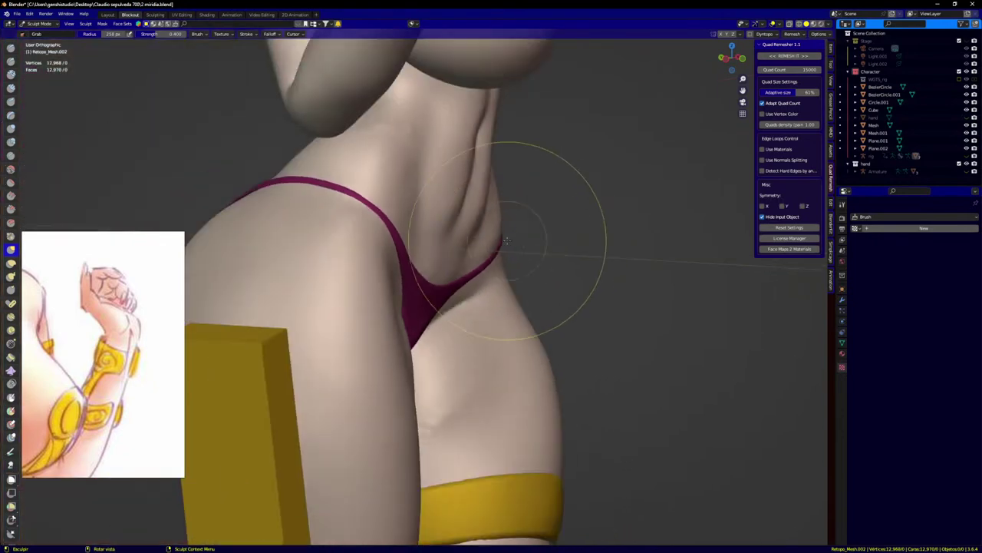
{"action": "key", "text": "KP_1"}
{"action": "scroll", "coordinate": [503, 259], "scroll_direction": "down", "scroll_amount": 4}
{"action": "scroll", "coordinate": [505, 261], "scroll_direction": "up", "scroll_amount": 4}
{"action": "scroll", "coordinate": [504, 261], "scroll_direction": "up", "scroll_amount": 3}
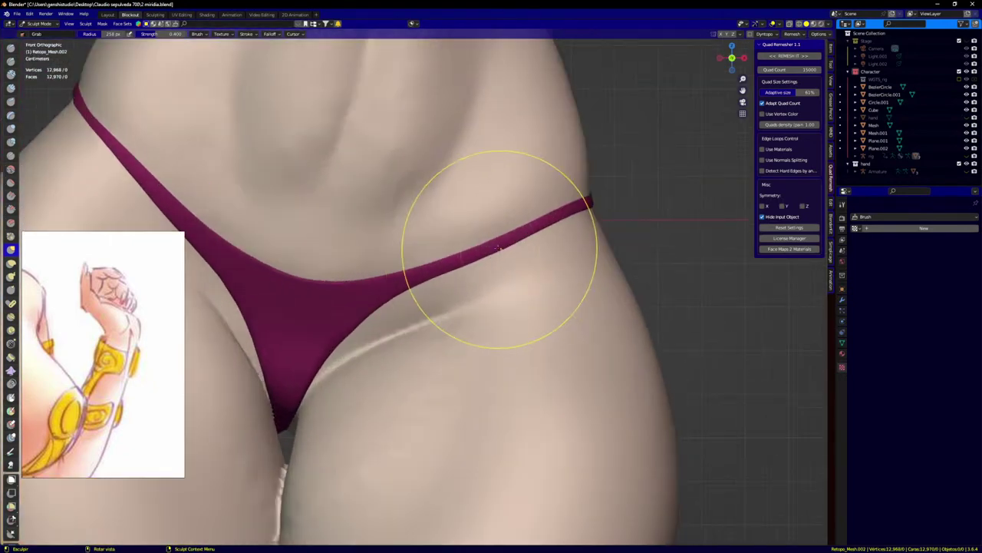
{"action": "mouse_move", "coordinate": [494, 242]}
{"action": "middle_mouse_down"}
{"action": "mouse_move", "coordinate": [622, 180]}
{"action": "mouse_move", "coordinate": [597, 182]}
{"action": "middle_mouse_up"}
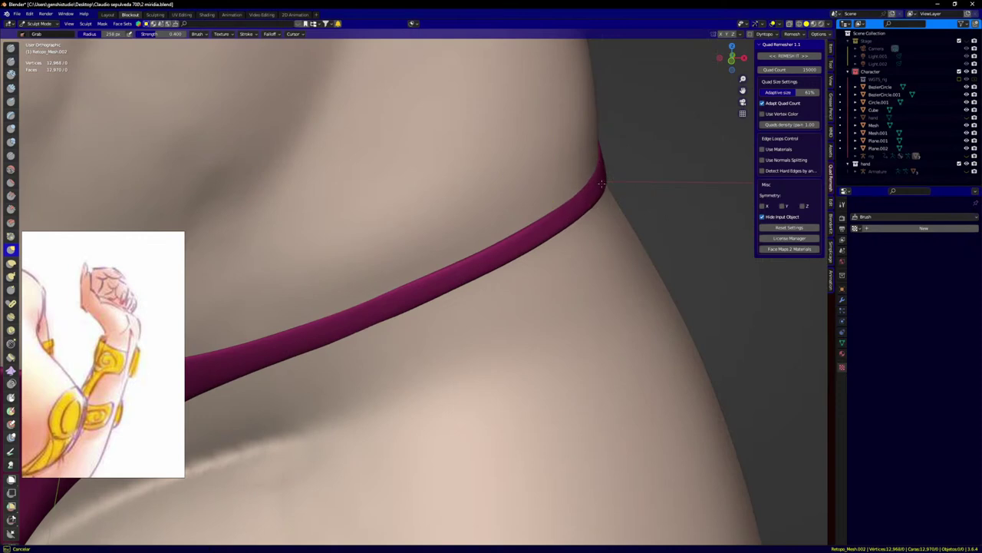
{"action": "scroll", "coordinate": [541, 231], "scroll_direction": "down", "scroll_amount": 4}
{"action": "key", "text": "KP_1"}
{"action": "scroll", "coordinate": [447, 283], "scroll_direction": "down", "scroll_amount": 3}
{"action": "scroll", "coordinate": [458, 263], "scroll_direction": "up", "scroll_amount": 7}
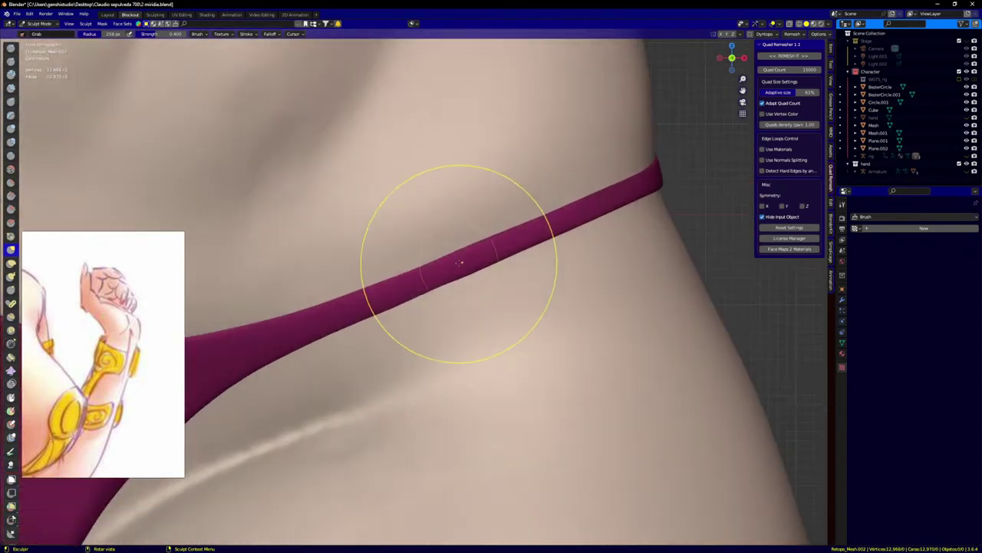
Step: Switch sculpting from the bikini bottom to the character's body mesh
{"action": "scroll", "coordinate": [453, 261], "scroll_direction": "down", "scroll_amount": 6}
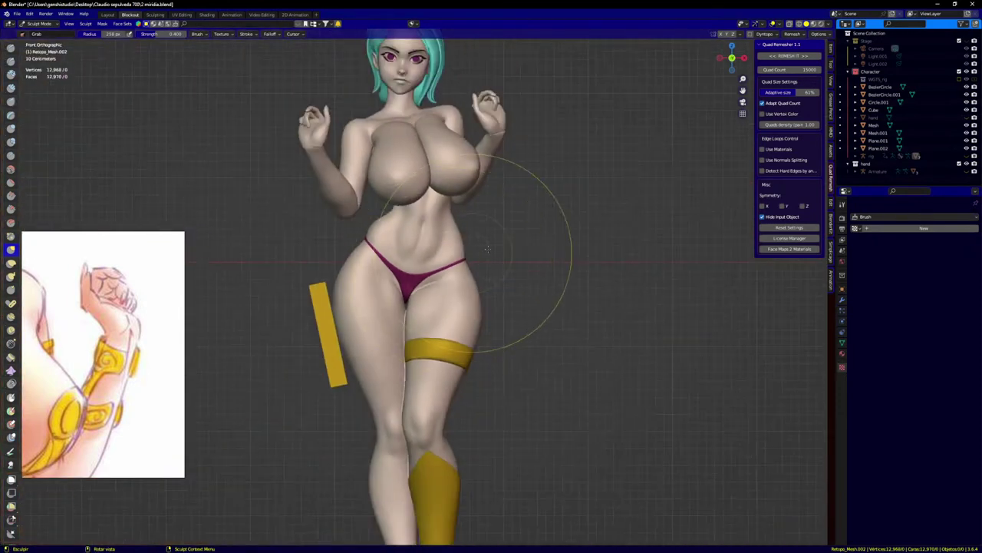
{"action": "middle_click_drag", "start_coordinate": [487, 248], "coordinate": [517, 317], "text": "shift"}
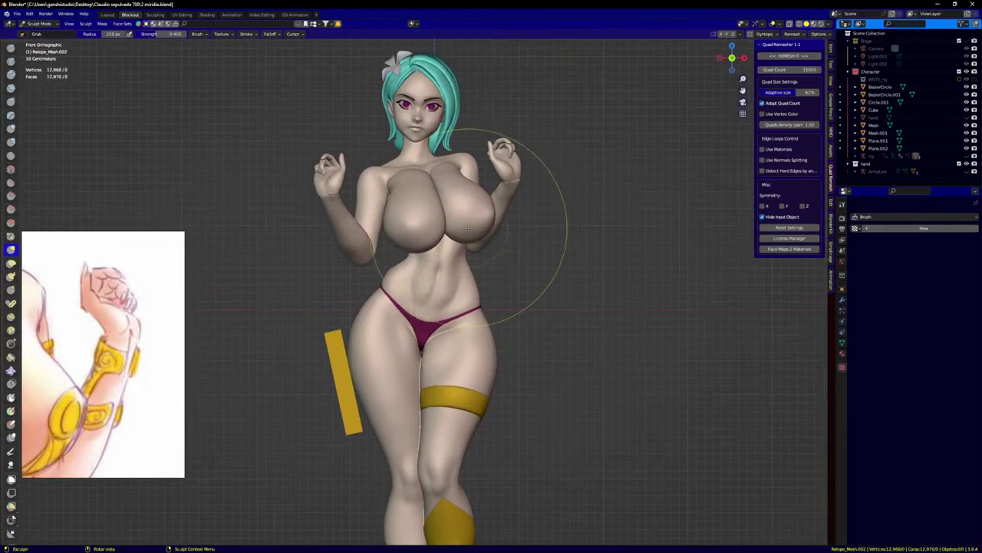
{"action": "key", "text": "alt+q"}
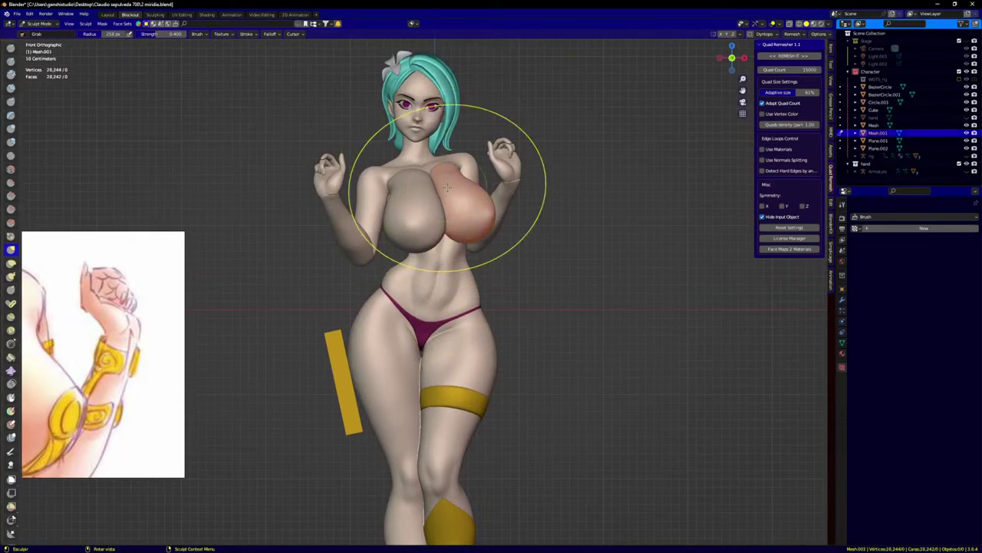
{"action": "scroll", "coordinate": [437, 169], "scroll_direction": "up", "scroll_amount": 3}
{"action": "key", "text": "alt+q"}
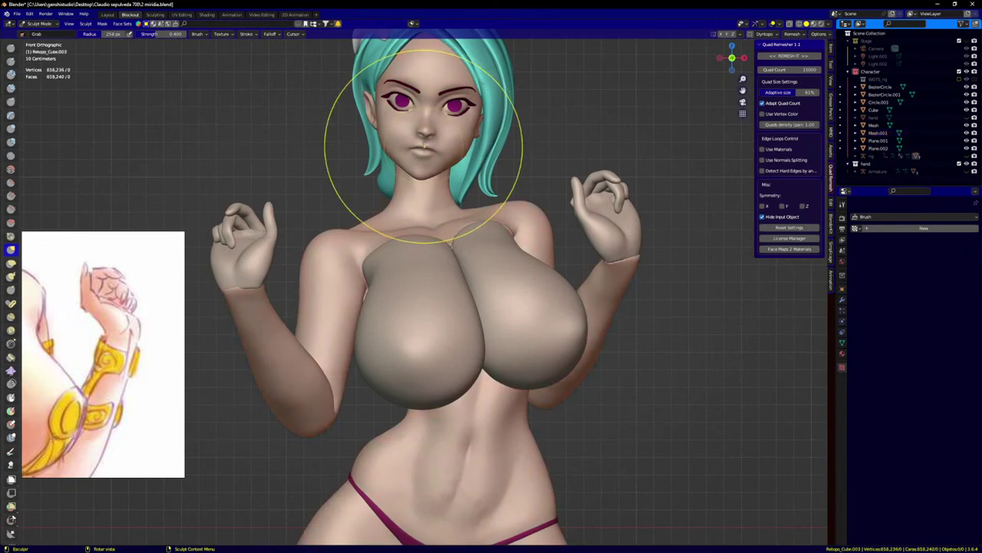
Step: Adjust the centre of the upper lip and the mouth line with the Grab brush
{"action": "scroll", "coordinate": [426, 146], "scroll_direction": "up", "scroll_amount": 8}
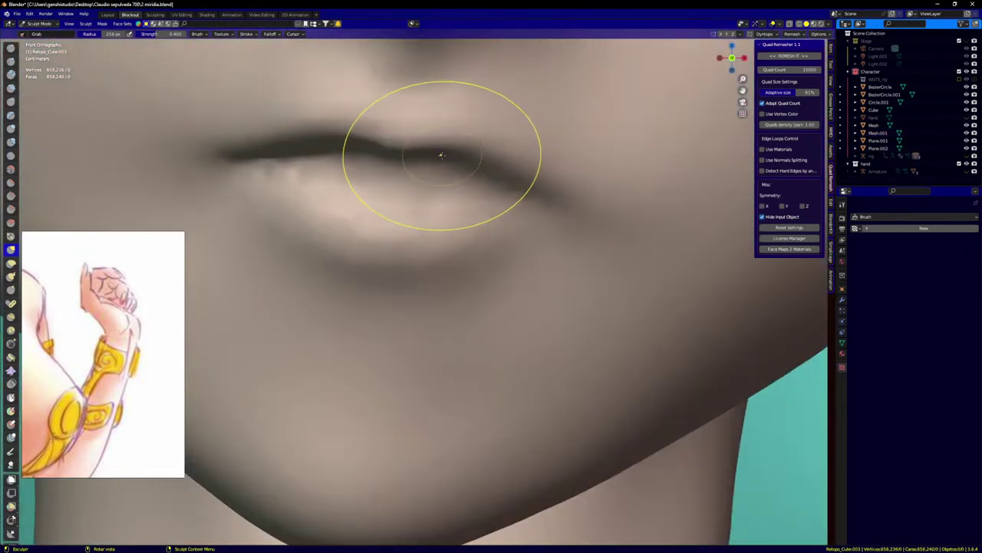
{"action": "mouse_move", "coordinate": [442, 155]}
{"action": "left_mouse_down"}
{"action": "mouse_move", "coordinate": [388, 151]}
{"action": "mouse_move", "coordinate": [414, 150]}
{"action": "left_mouse_up"}
{"action": "middle_click_drag", "start_coordinate": [417, 149], "coordinate": [466, 147]}
{"action": "left_click_drag", "start_coordinate": [418, 138], "coordinate": [415, 141]}
{"action": "middle_click_drag", "start_coordinate": [377, 173], "coordinate": [373, 158]}
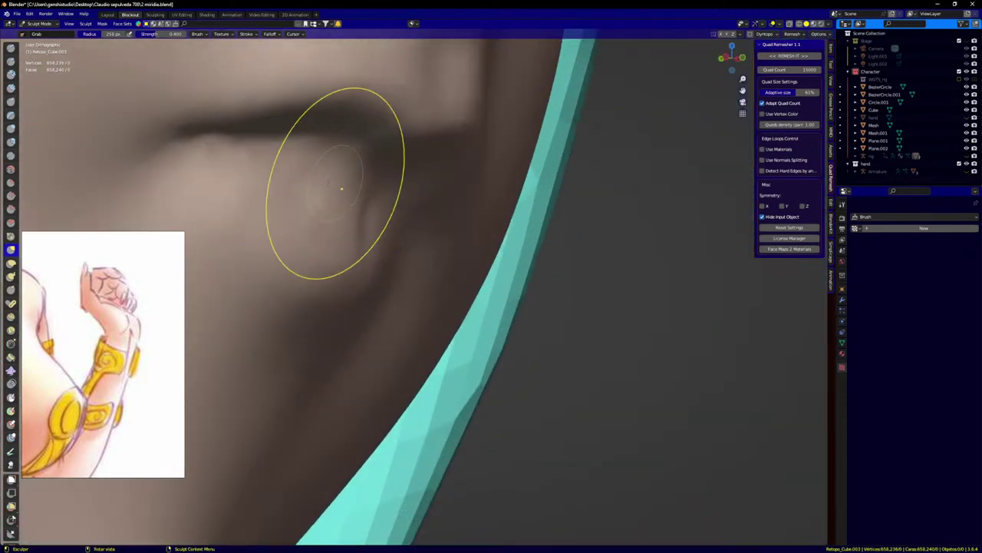
{"action": "scroll", "coordinate": [415, 198], "scroll_direction": "down", "scroll_amount": 7}
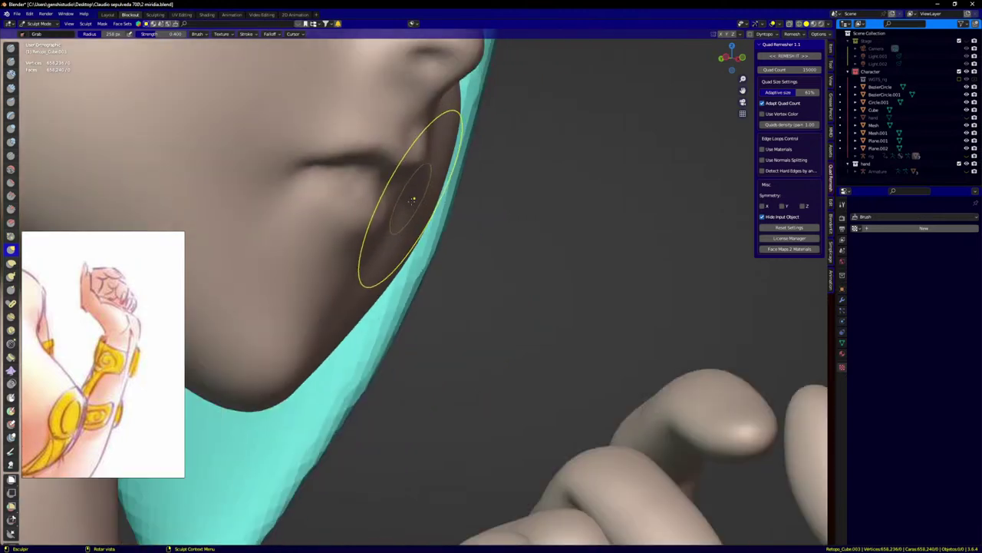
Step: Refine the skin beside the right mouth corner and along the side of the chin with the Grab brush
{"action": "key", "text": "KP_1"}
{"action": "scroll", "coordinate": [405, 221], "scroll_direction": "down", "scroll_amount": 5}
{"action": "scroll", "coordinate": [377, 193], "scroll_direction": "up", "scroll_amount": 8}
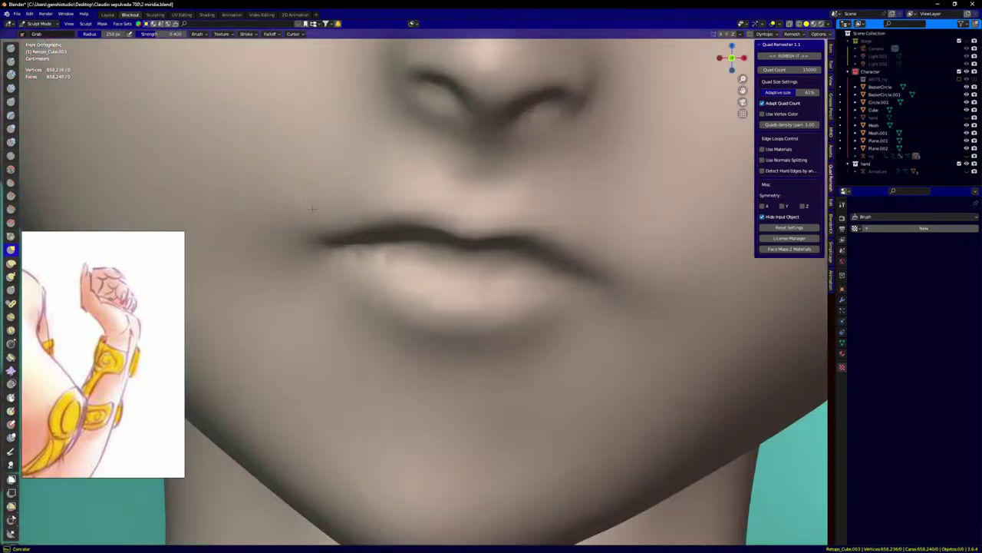
{"action": "scroll", "coordinate": [609, 237], "scroll_direction": "up", "scroll_amount": 3}
{"action": "middle_click_drag", "start_coordinate": [657, 306], "coordinate": [636, 351]}
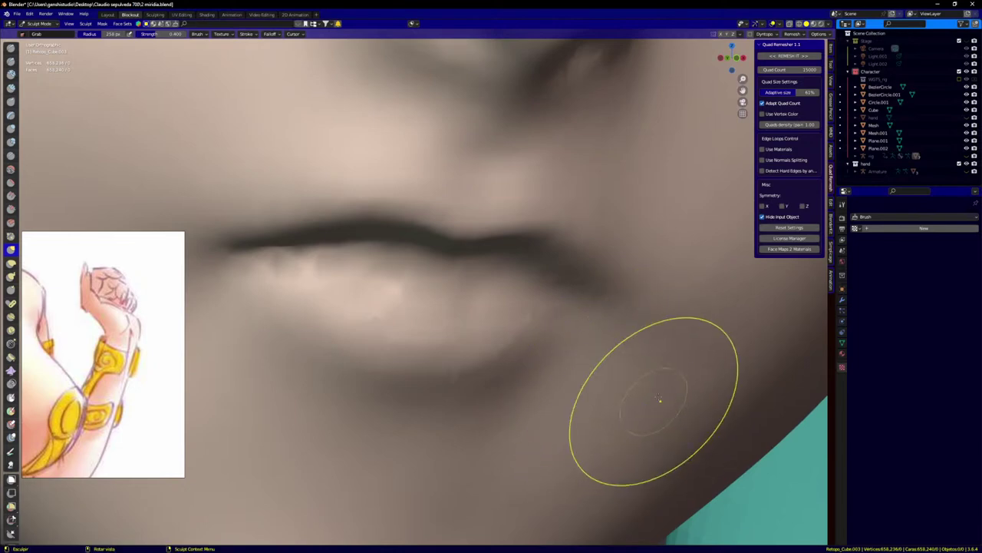
{"action": "scroll", "coordinate": [638, 399], "scroll_direction": "down", "scroll_amount": 5}
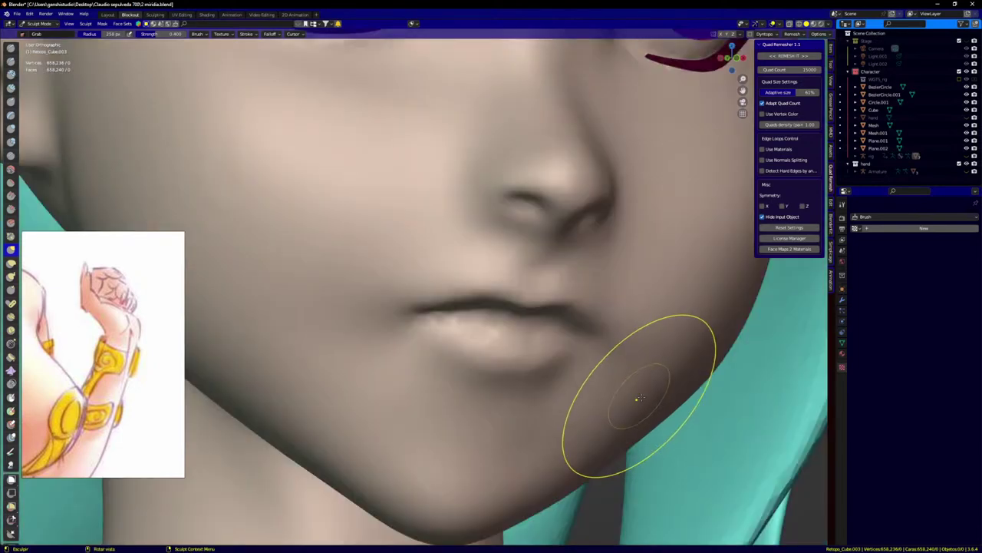
{"action": "middle_click_drag", "start_coordinate": [637, 399], "coordinate": [715, 387]}
{"action": "scroll", "coordinate": [520, 375], "scroll_direction": "up", "scroll_amount": 3}
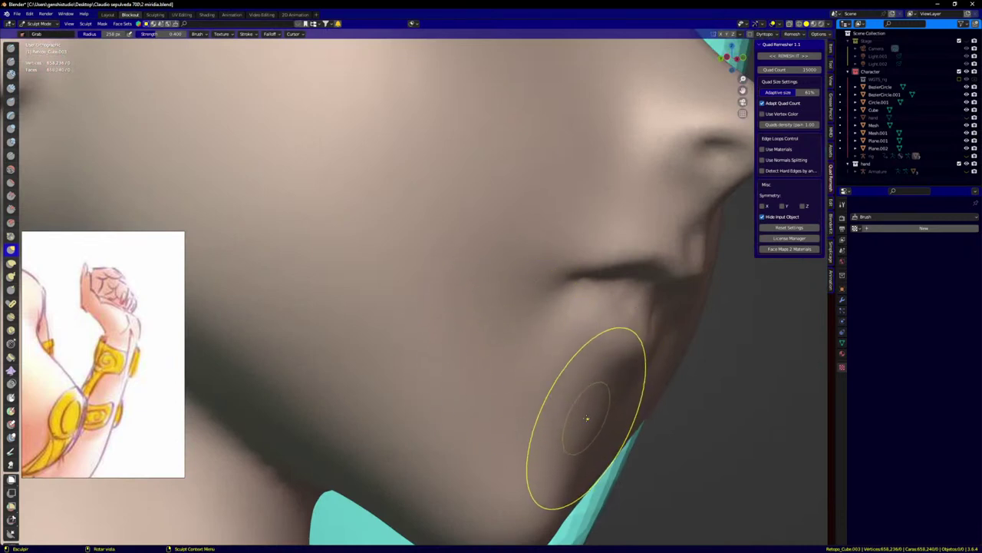
{"action": "middle_click_drag", "start_coordinate": [593, 401], "coordinate": [547, 395]}
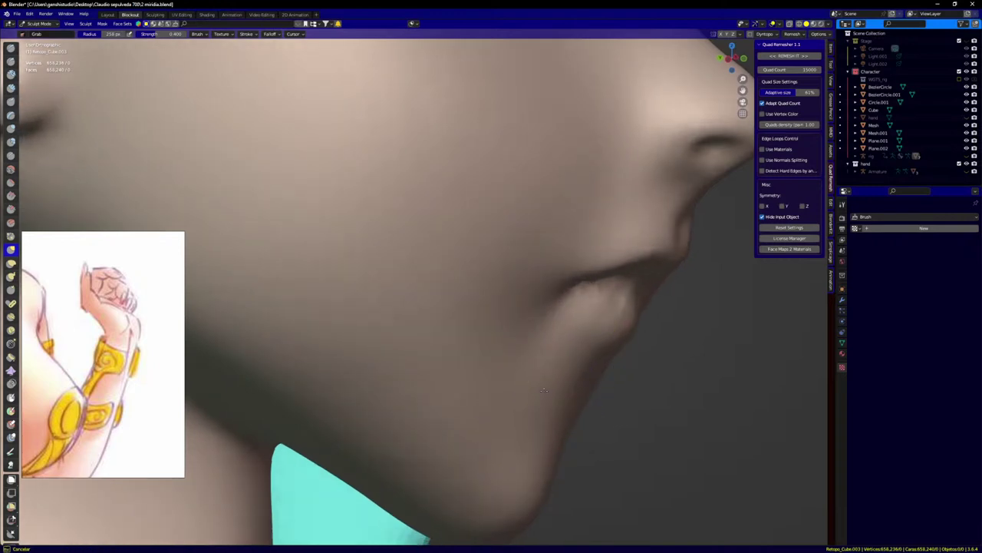
{"action": "left_click_drag", "start_coordinate": [544, 390], "coordinate": [529, 389]}
{"action": "mouse_move", "coordinate": [522, 388]}
{"action": "left_mouse_down"}
{"action": "mouse_move", "coordinate": [485, 382]}
{"action": "mouse_move", "coordinate": [476, 359]}
{"action": "left_mouse_up"}
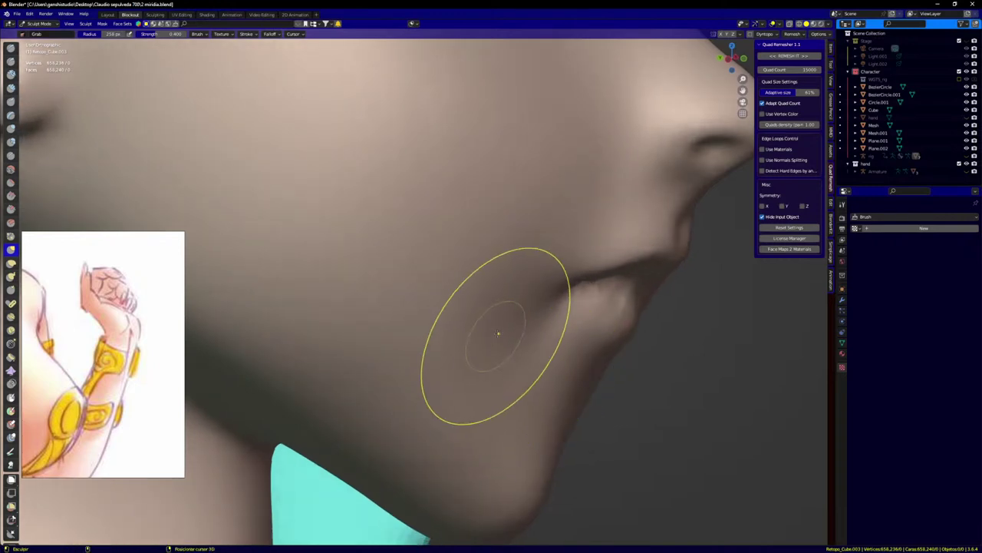
Step: Shape the area beneath the right lip corner and the lower lip's edge with the Grab brush
{"action": "mouse_move", "coordinate": [547, 399]}
{"action": "middle_mouse_down"}
{"action": "mouse_move", "coordinate": [507, 388]}
{"action": "mouse_move", "coordinate": [538, 393]}
{"action": "mouse_move", "coordinate": [597, 341]}
{"action": "middle_mouse_up"}
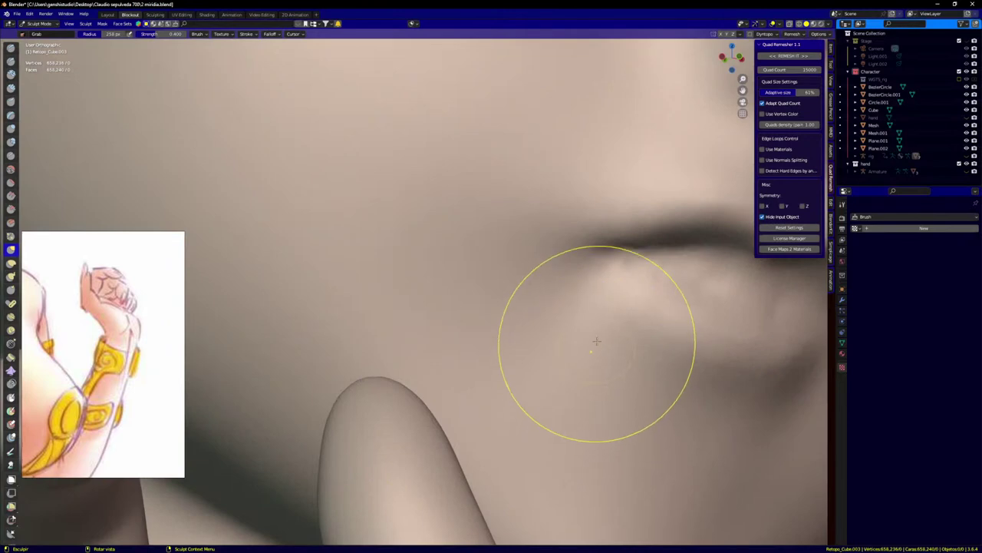
{"action": "left_click_drag", "start_coordinate": [597, 341], "coordinate": [619, 314]}
{"action": "left_click_drag", "start_coordinate": [706, 350], "coordinate": [691, 366]}
{"action": "mouse_move", "coordinate": [691, 368]}
{"action": "middle_mouse_down"}
{"action": "mouse_move", "coordinate": [683, 395]}
{"action": "mouse_move", "coordinate": [712, 345]}
{"action": "mouse_move", "coordinate": [608, 363]}
{"action": "mouse_move", "coordinate": [667, 300]}
{"action": "middle_mouse_up"}
{"action": "scroll", "coordinate": [683, 272], "scroll_direction": "up", "scroll_amount": 3}
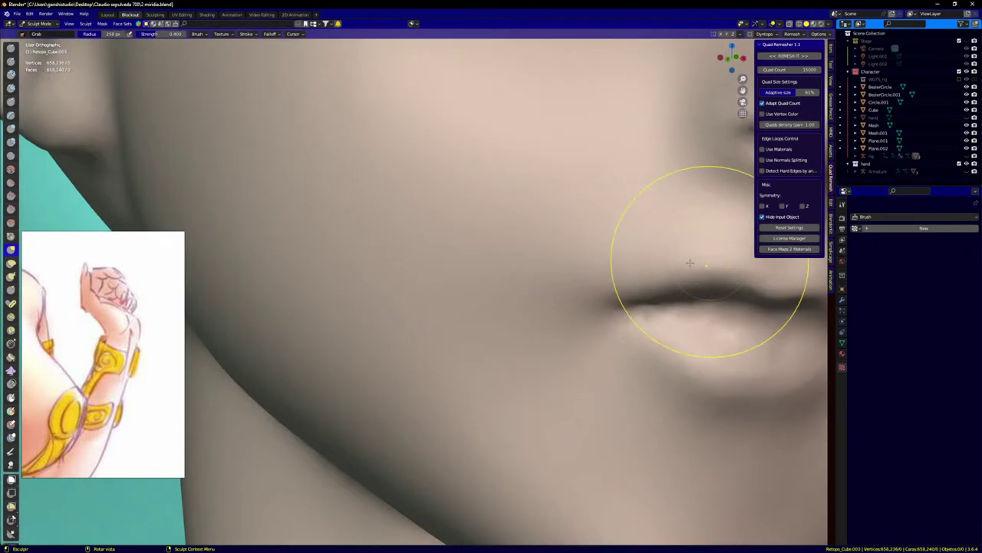
Step: Define the upper lip's cupid's bow by grabbing its centre and its right peak
{"action": "scroll", "coordinate": [683, 261], "scroll_direction": "down", "scroll_amount": 5}
{"action": "mouse_move", "coordinate": [619, 296]}
{"action": "middle_mouse_down"}
{"action": "mouse_move", "coordinate": [509, 329]}
{"action": "mouse_move", "coordinate": [513, 295]}
{"action": "mouse_move", "coordinate": [560, 241]}
{"action": "middle_mouse_up"}
{"action": "scroll", "coordinate": [575, 312], "scroll_direction": "up", "scroll_amount": 3}
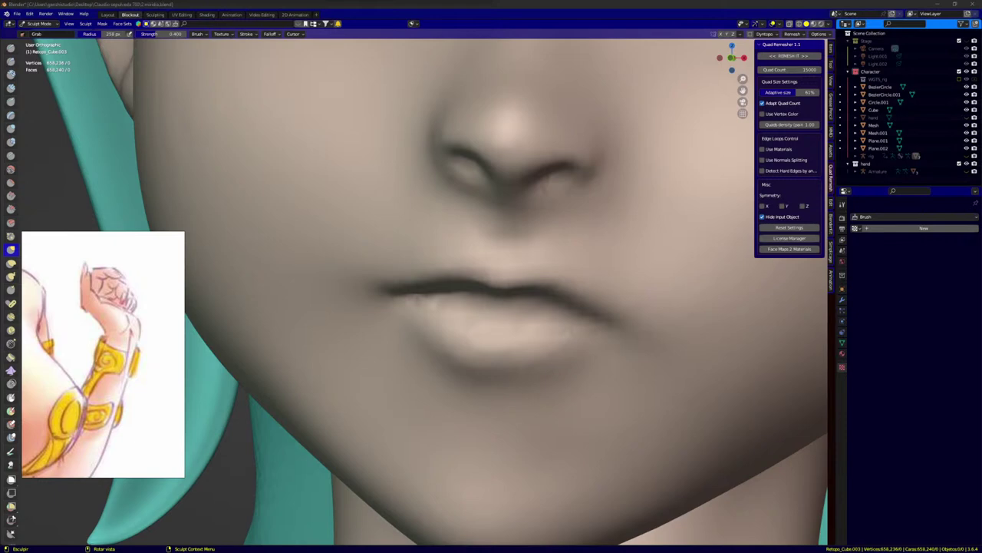
{"action": "scroll", "coordinate": [500, 175], "scroll_direction": "up", "scroll_amount": 6}
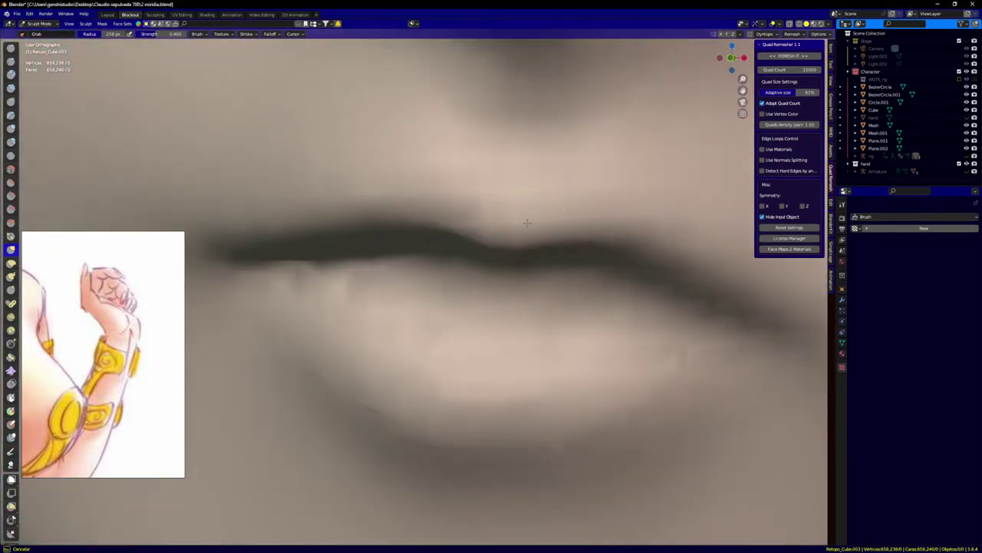
{"action": "left_click_drag", "start_coordinate": [528, 223], "coordinate": [521, 223]}
{"action": "left_click_drag", "start_coordinate": [406, 218], "coordinate": [430, 213]}
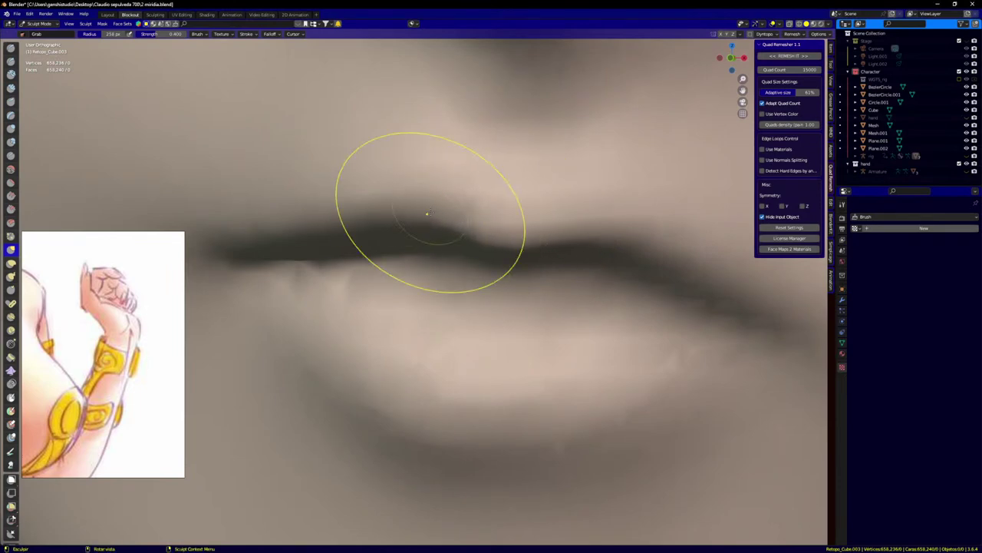
Step: Examine the lips and chin from the front, side and three-quarter angles
{"action": "scroll", "coordinate": [317, 196], "scroll_direction": "down", "scroll_amount": 6}
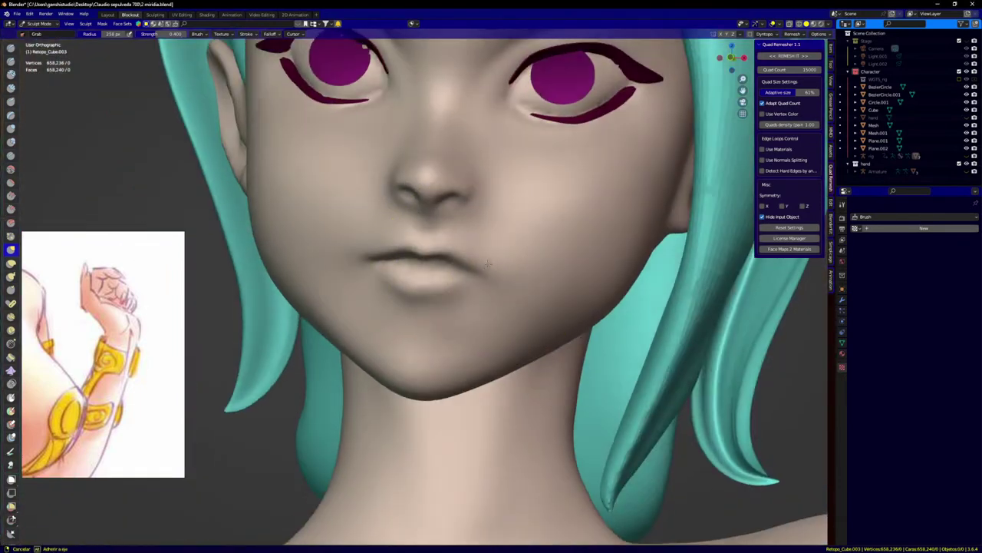
{"action": "mouse_move", "coordinate": [488, 264]}
{"action": "middle_mouse_down"}
{"action": "mouse_move", "coordinate": [432, 312]}
{"action": "mouse_move", "coordinate": [428, 329]}
{"action": "middle_mouse_up"}
{"action": "scroll", "coordinate": [427, 329], "scroll_direction": "up", "scroll_amount": 5}
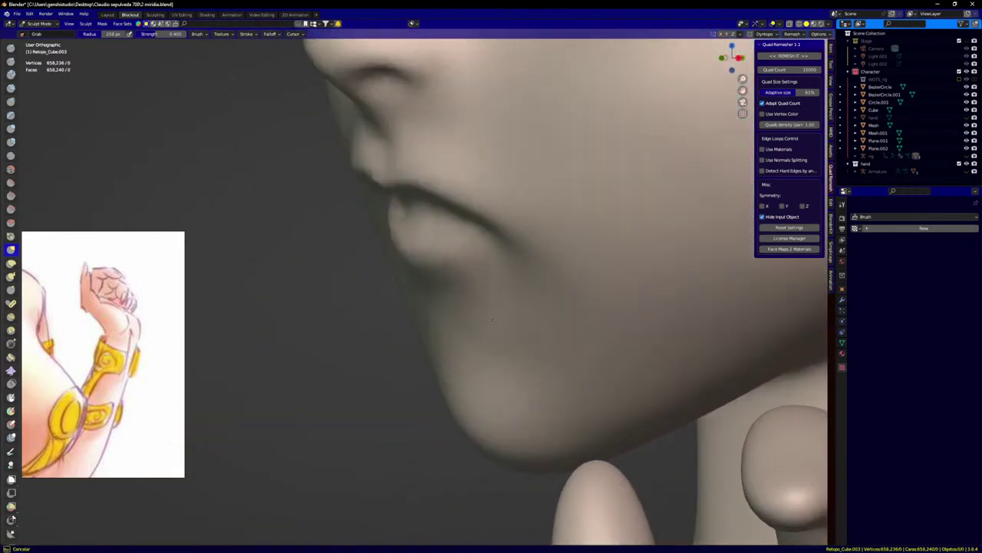
{"action": "middle_click_drag", "start_coordinate": [518, 324], "coordinate": [494, 328]}
{"action": "scroll", "coordinate": [353, 274], "scroll_direction": "up", "scroll_amount": 3}
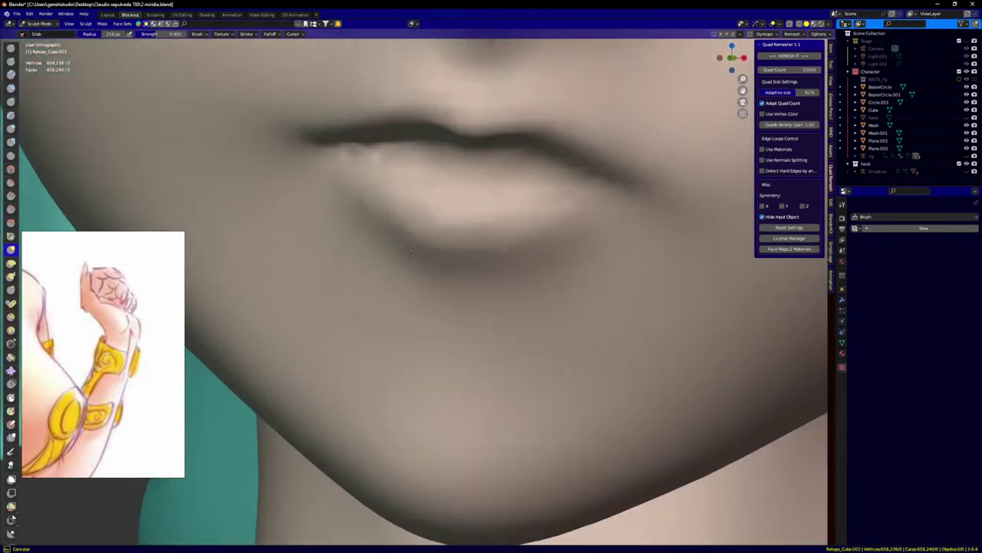
{"action": "scroll", "coordinate": [330, 323], "scroll_direction": "down", "scroll_amount": 1}
{"action": "scroll", "coordinate": [384, 428], "scroll_direction": "down", "scroll_amount": 5}
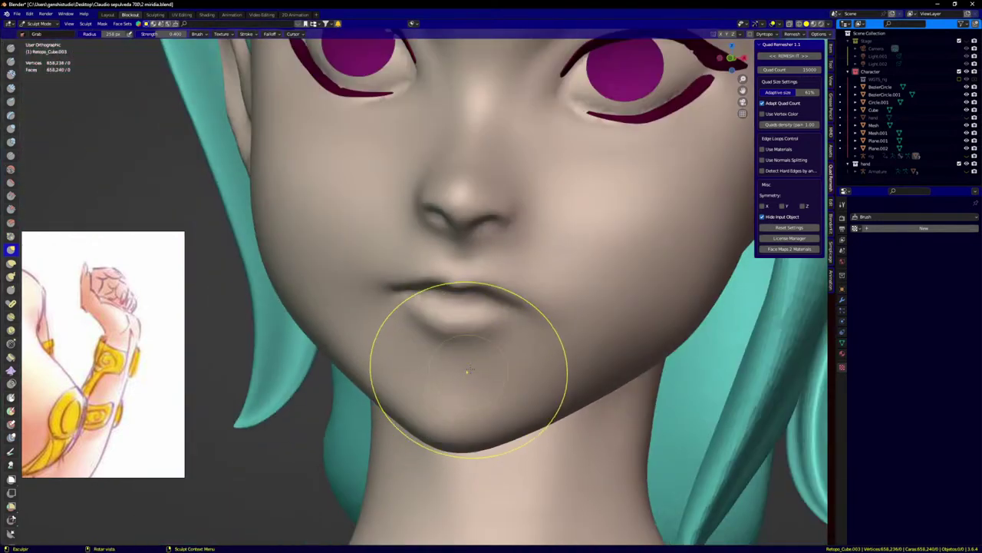
{"action": "middle_click_drag", "start_coordinate": [552, 358], "coordinate": [530, 349]}
{"action": "scroll", "coordinate": [507, 345], "scroll_direction": "up", "scroll_amount": 5}
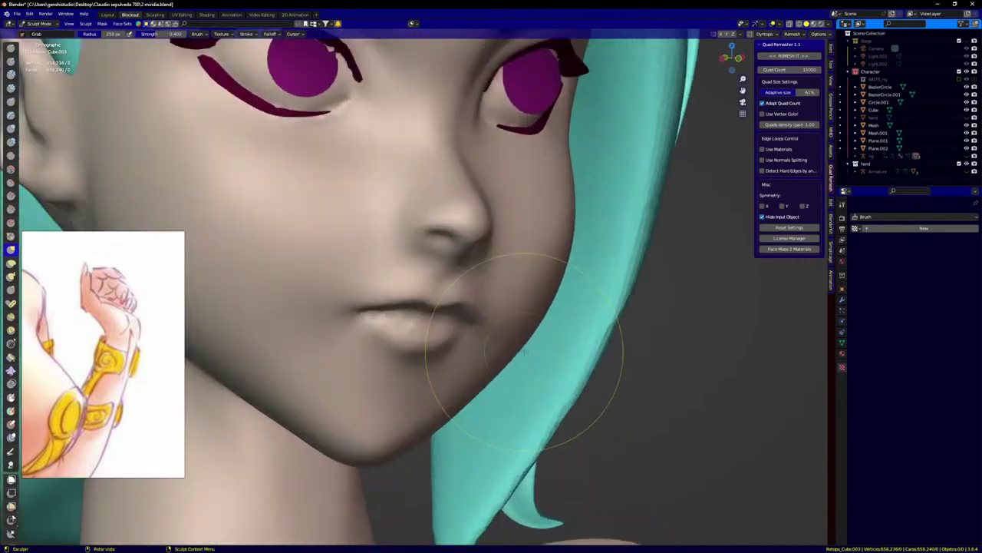
{"action": "scroll", "coordinate": [499, 323], "scroll_direction": "down", "scroll_amount": 10}
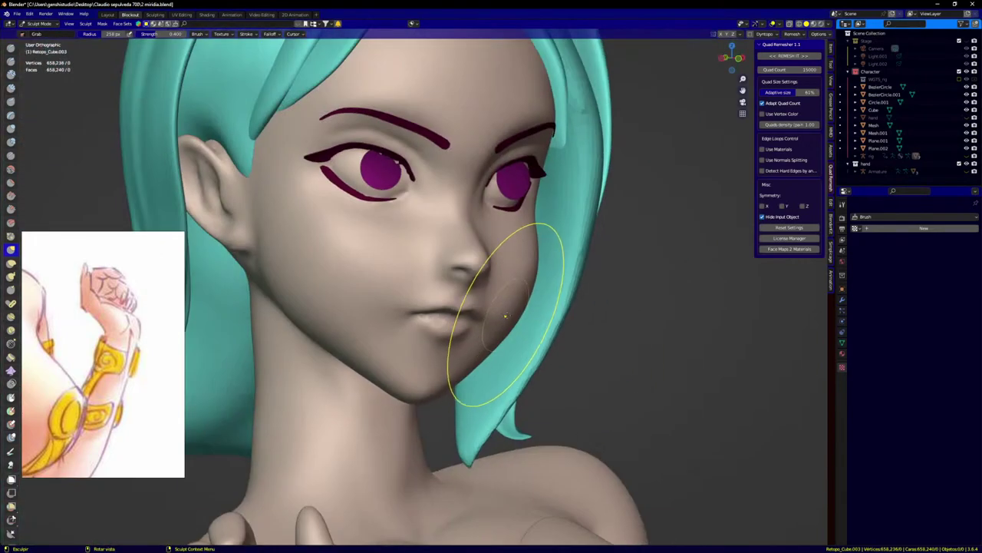
Step: Inspect the underside of the jaw, the neck and the face's profile
{"action": "key", "text": "KP_1"}
{"action": "middle_click_drag", "start_coordinate": [499, 322], "coordinate": [495, 305], "text": "shift"}
{"action": "scroll", "coordinate": [476, 322], "scroll_direction": "up", "scroll_amount": 6}
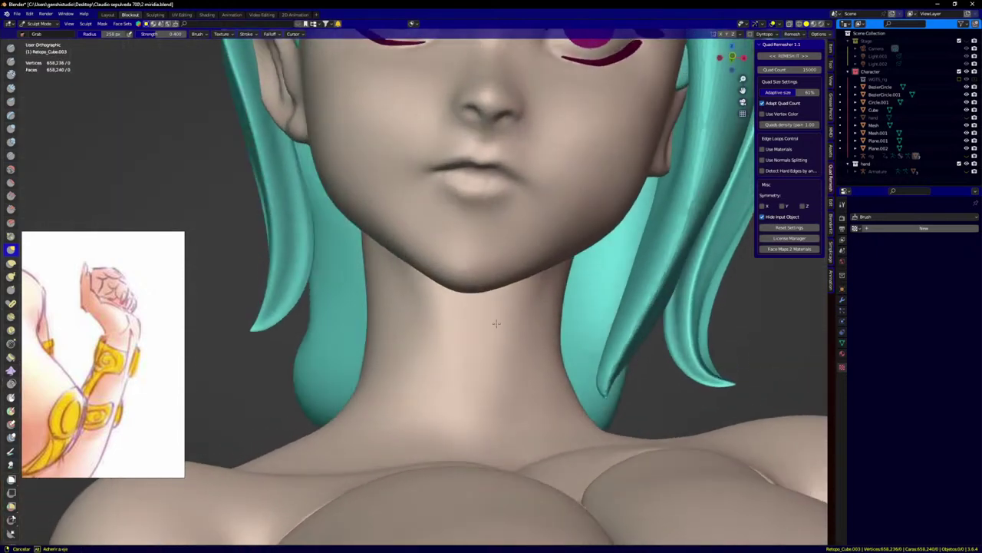
{"action": "middle_click_drag", "start_coordinate": [496, 341], "coordinate": [491, 318]}
{"action": "middle_click_drag", "start_coordinate": [393, 320], "coordinate": [370, 294]}
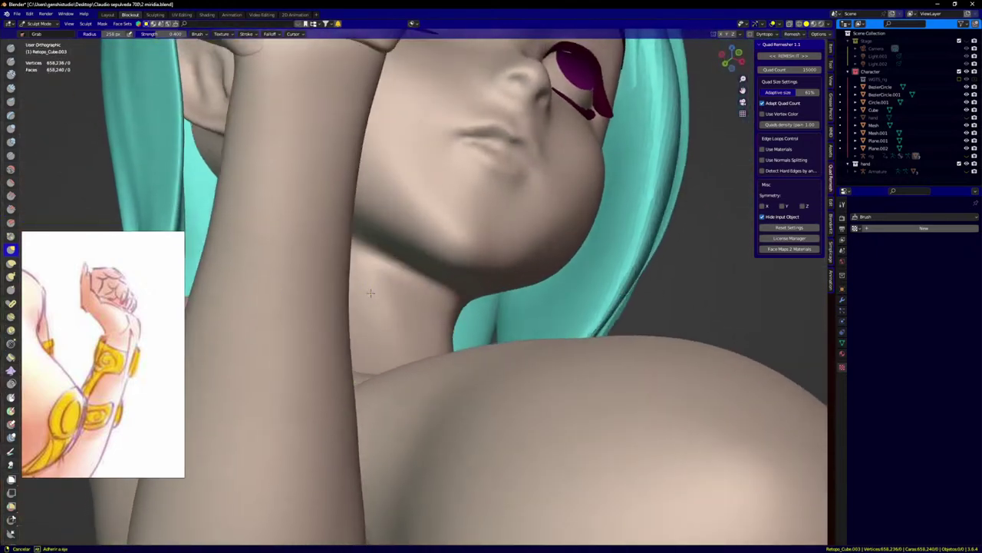
{"action": "scroll", "coordinate": [378, 291], "scroll_direction": "up", "scroll_amount": 5}
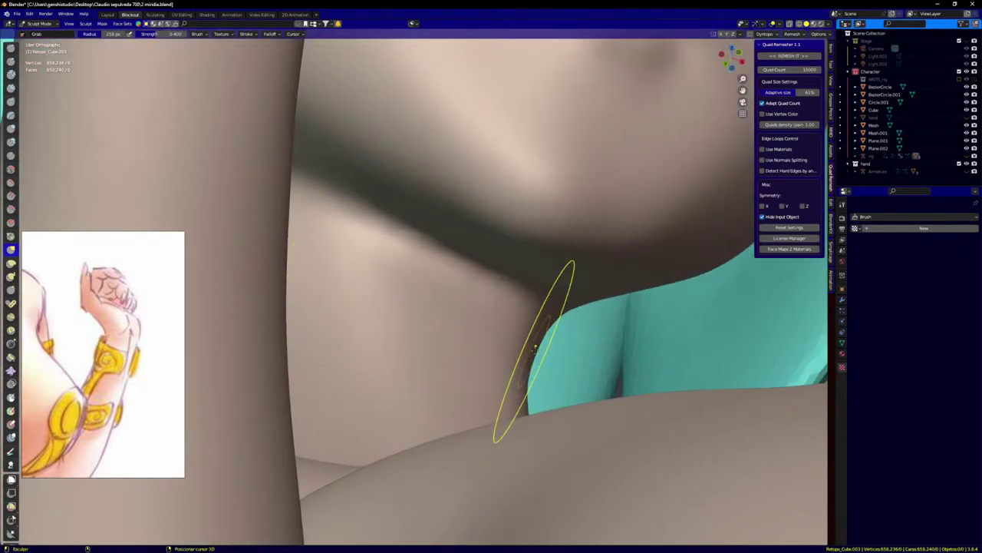
{"action": "scroll", "coordinate": [529, 345], "scroll_direction": "down", "scroll_amount": 9}
{"action": "key", "text": "KP_1"}
{"action": "mouse_move", "coordinate": [515, 333]}
{"action": "middle_mouse_down"}
{"action": "mouse_move", "coordinate": [439, 307]}
{"action": "mouse_move", "coordinate": [450, 318]}
{"action": "middle_mouse_up"}
{"action": "scroll", "coordinate": [581, 351], "scroll_direction": "up", "scroll_amount": 4}
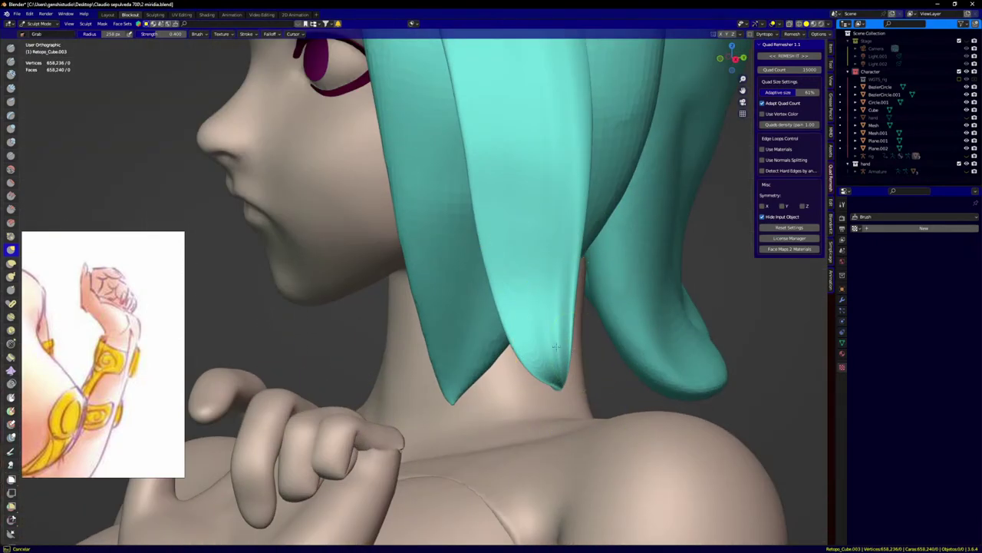
{"action": "middle_click_drag", "start_coordinate": [560, 342], "coordinate": [520, 343]}
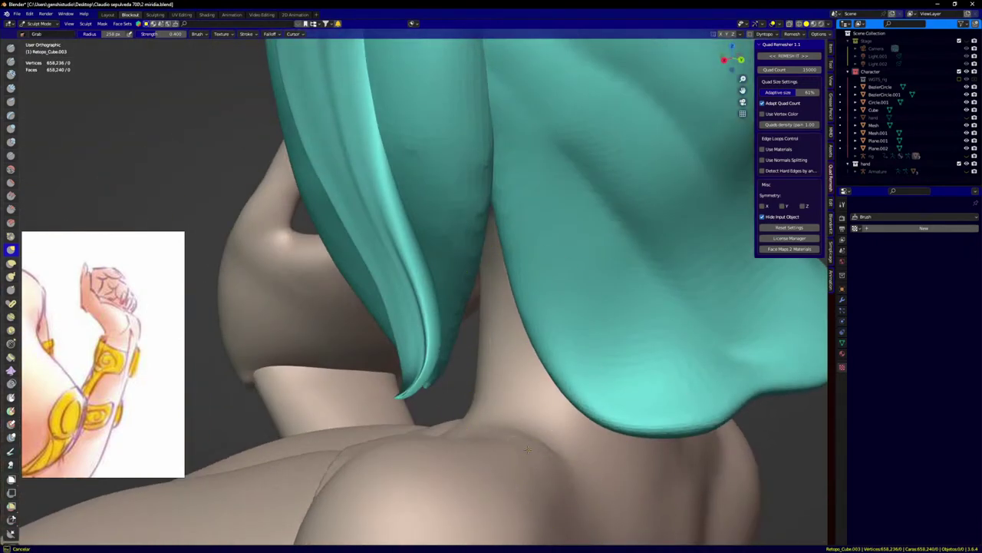
Step: Reshape the body's hip contours where the bikini straps cross them at the back with the Grab brush
{"action": "scroll", "coordinate": [516, 447], "scroll_direction": "down", "scroll_amount": 7}
{"action": "middle_click_drag", "start_coordinate": [553, 461], "coordinate": [500, 480]}
{"action": "mouse_move", "coordinate": [534, 441]}
{"action": "middle_mouse_down", "text": "shift"}
{"action": "mouse_move", "coordinate": [536, 407]}
{"action": "mouse_move", "coordinate": [474, 352]}
{"action": "middle_mouse_up", "text": "shift"}
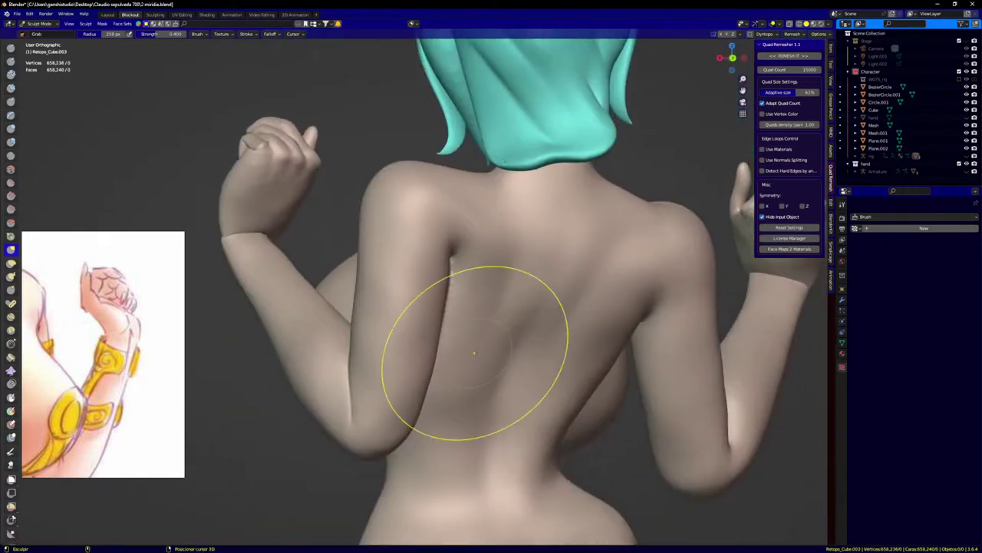
{"action": "middle_click_drag", "start_coordinate": [506, 460], "coordinate": [504, 127], "text": "shift"}
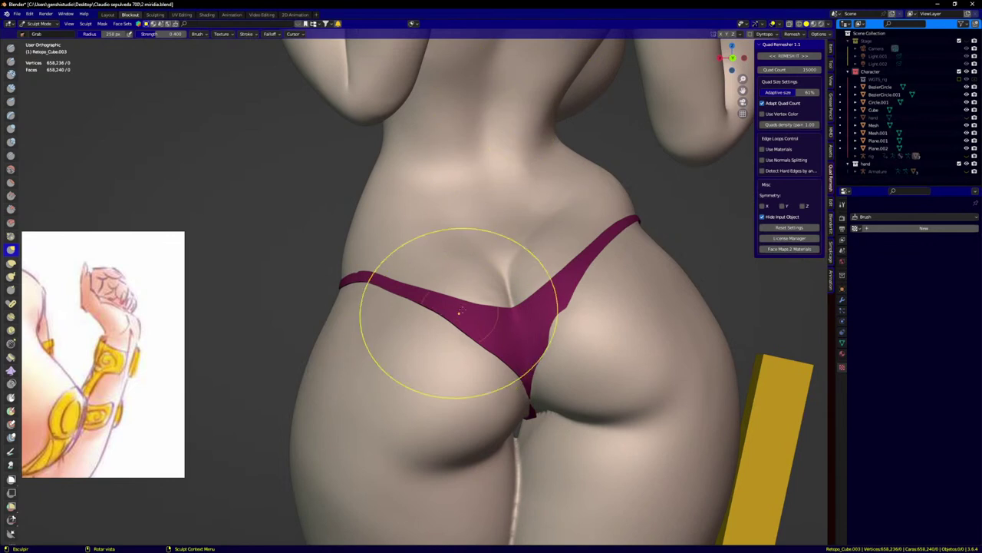
{"action": "mouse_move", "coordinate": [589, 198]}
{"action": "left_mouse_down"}
{"action": "mouse_move", "coordinate": [592, 227]}
{"action": "mouse_move", "coordinate": [640, 213]}
{"action": "left_mouse_up"}
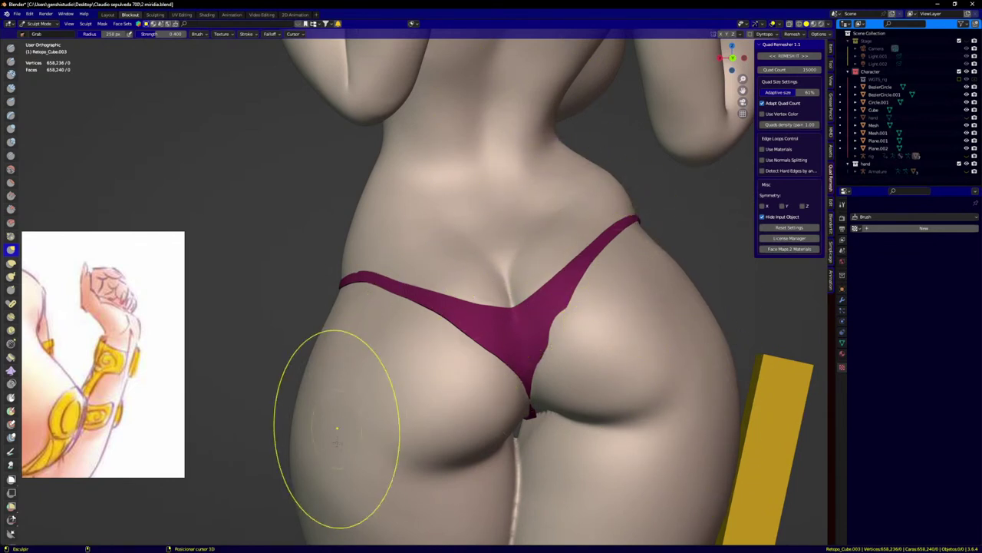
{"action": "left_click_drag", "start_coordinate": [350, 319], "coordinate": [353, 313]}
{"action": "middle_click_drag", "start_coordinate": [632, 248], "coordinate": [625, 427]}
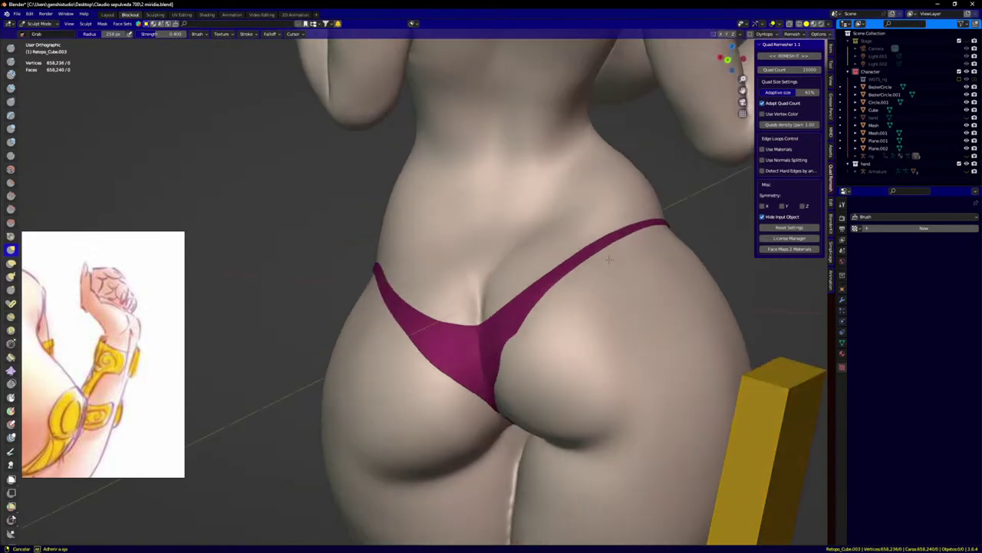
{"action": "mouse_move", "coordinate": [566, 417]}
{"action": "middle_mouse_down"}
{"action": "mouse_move", "coordinate": [542, 397]}
{"action": "mouse_move", "coordinate": [630, 192]}
{"action": "middle_mouse_up"}
{"action": "scroll", "coordinate": [587, 261], "scroll_direction": "up", "scroll_amount": 3}
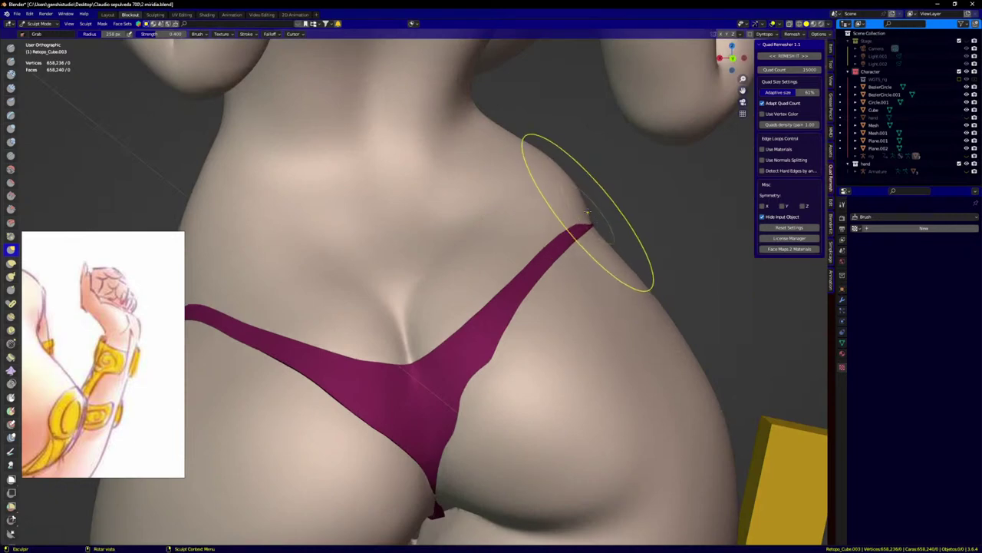
{"action": "scroll", "coordinate": [574, 201], "scroll_direction": "up", "scroll_amount": 2}
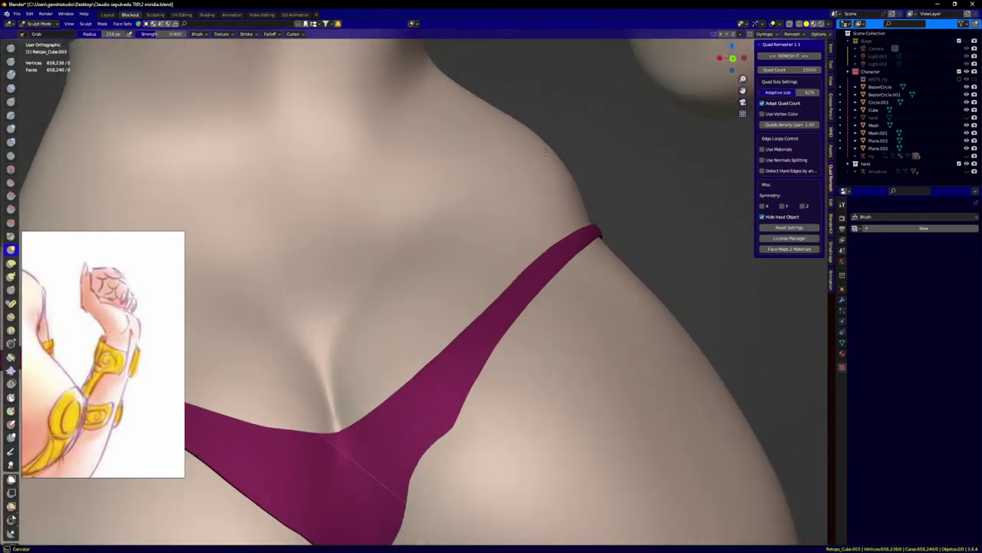
{"action": "mouse_move", "coordinate": [542, 175]}
{"action": "middle_mouse_down"}
{"action": "mouse_move", "coordinate": [636, 297]}
{"action": "mouse_move", "coordinate": [610, 303]}
{"action": "middle_mouse_up"}
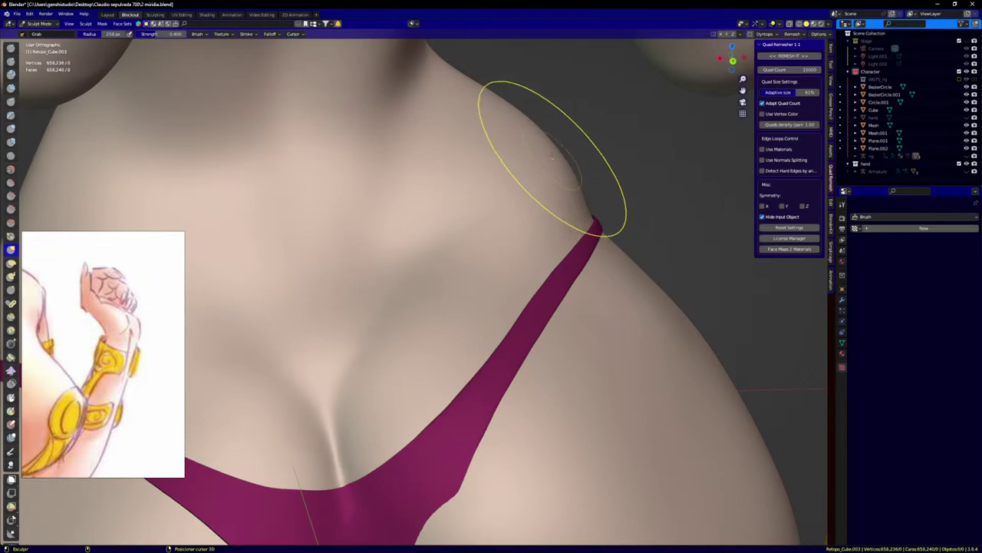
Step: Adjust the body's right hip contour around the bikini strap from the front with the Grab brush
{"action": "scroll", "coordinate": [566, 212], "scroll_direction": "down", "scroll_amount": 6}
{"action": "middle_click_drag", "start_coordinate": [575, 254], "coordinate": [390, 257]}
{"action": "scroll", "coordinate": [507, 232], "scroll_direction": "up", "scroll_amount": 4}
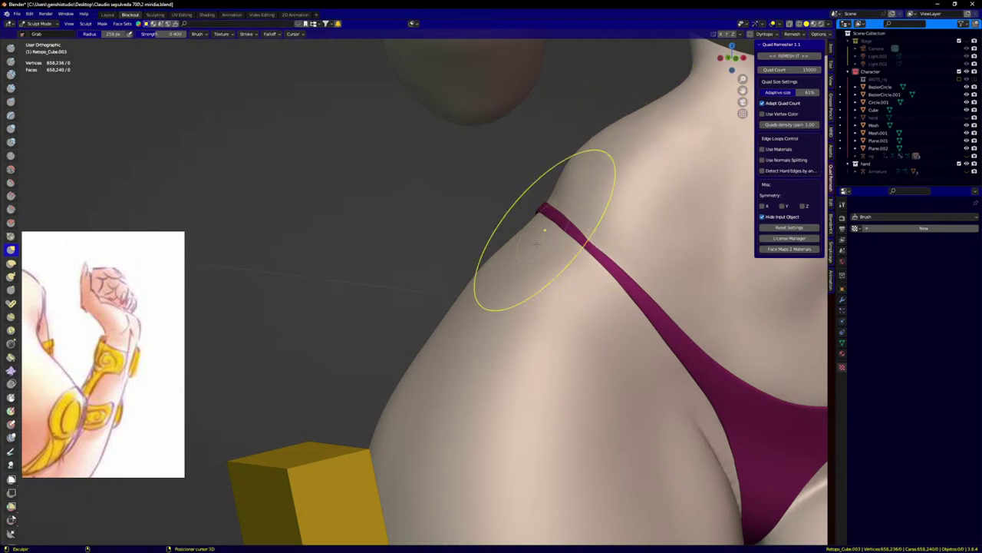
{"action": "middle_click_drag", "start_coordinate": [555, 261], "coordinate": [614, 288]}
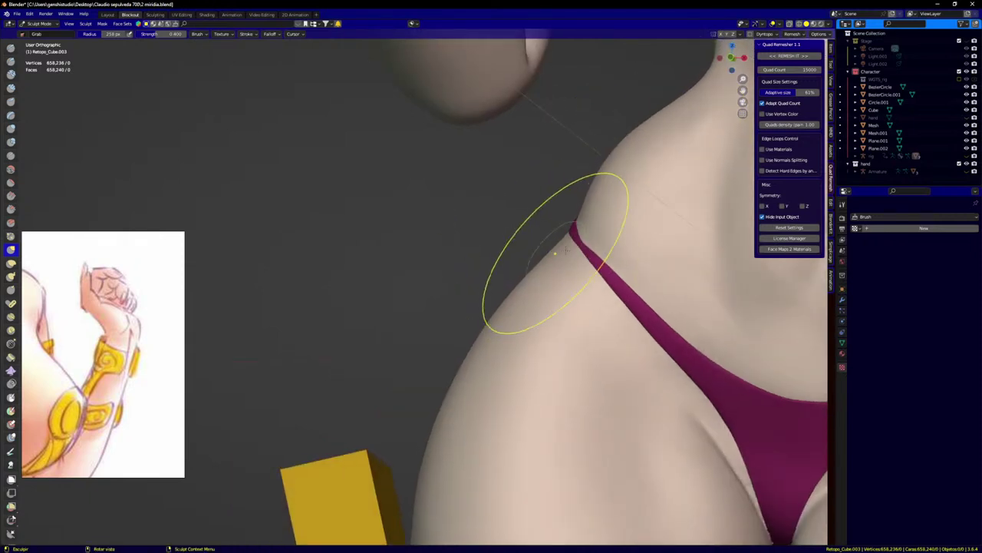
{"action": "scroll", "coordinate": [589, 247], "scroll_direction": "up", "scroll_amount": 2}
{"action": "mouse_move", "coordinate": [588, 242]}
{"action": "left_mouse_down"}
{"action": "mouse_move", "coordinate": [605, 239]}
{"action": "mouse_move", "coordinate": [583, 216]}
{"action": "left_mouse_up"}
{"action": "scroll", "coordinate": [583, 227], "scroll_direction": "down", "scroll_amount": 4}
{"action": "middle_click_drag", "start_coordinate": [555, 288], "coordinate": [383, 331], "text": "shift"}
{"action": "scroll", "coordinate": [452, 218], "scroll_direction": "up", "scroll_amount": 3}
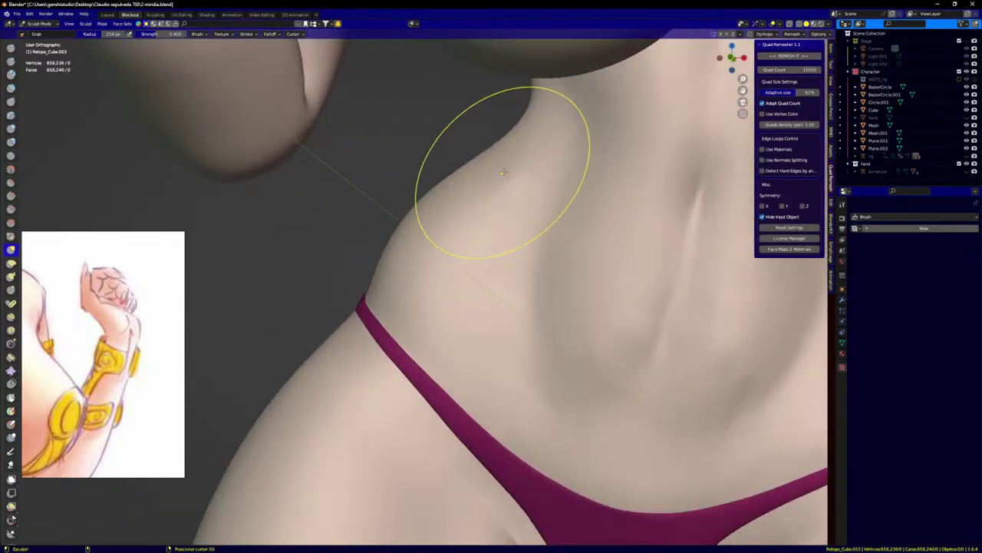
Step: Refine the body's right waist and hip contour above the bikini strap from front and back with the Grab brush
{"action": "left_click_drag", "start_coordinate": [494, 215], "coordinate": [492, 218]}
{"action": "mouse_move", "coordinate": [509, 257]}
{"action": "middle_mouse_down"}
{"action": "mouse_move", "coordinate": [500, 239]}
{"action": "mouse_move", "coordinate": [455, 259]}
{"action": "middle_mouse_up"}
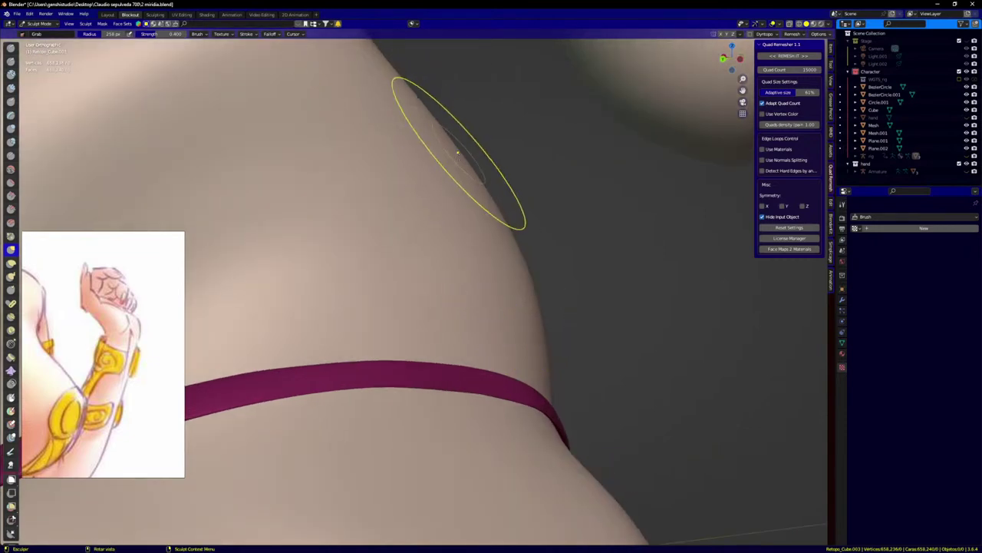
{"action": "scroll", "coordinate": [458, 154], "scroll_direction": "down", "scroll_amount": 4}
{"action": "mouse_move", "coordinate": [491, 207]}
{"action": "middle_mouse_down"}
{"action": "mouse_move", "coordinate": [428, 252]}
{"action": "mouse_move", "coordinate": [373, 239]}
{"action": "middle_mouse_up"}
{"action": "mouse_move", "coordinate": [461, 231]}
{"action": "middle_mouse_down"}
{"action": "mouse_move", "coordinate": [467, 247]}
{"action": "mouse_move", "coordinate": [498, 258]}
{"action": "middle_mouse_up"}
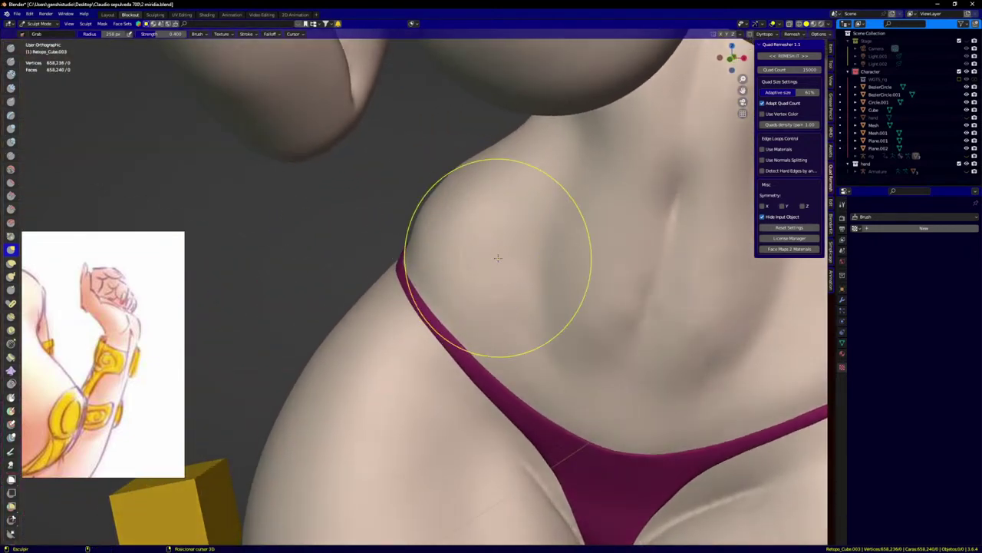
{"action": "left_click_drag", "start_coordinate": [498, 258], "coordinate": [612, 313]}
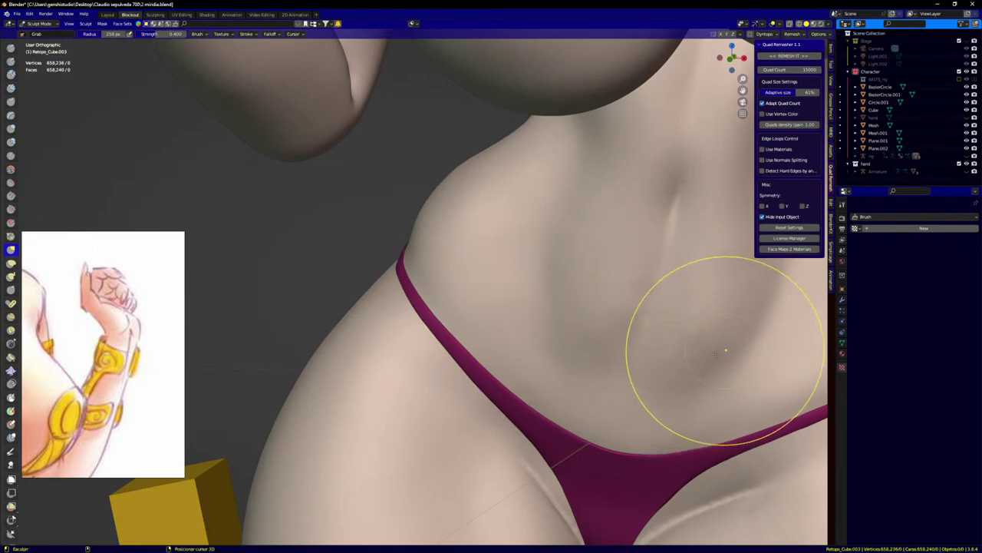
Step: Examine the hips, thighs and knees from the front
{"action": "scroll", "coordinate": [593, 406], "scroll_direction": "down", "scroll_amount": 4}
{"action": "key", "text": "KP_1"}
{"action": "middle_click_drag", "start_coordinate": [558, 397], "coordinate": [535, 175], "text": "shift"}
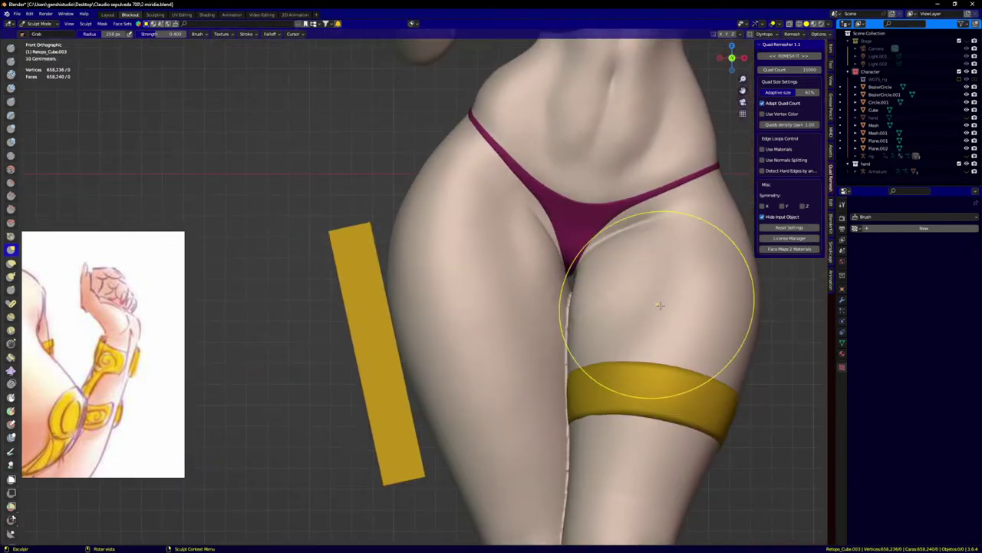
{"action": "scroll", "coordinate": [654, 282], "scroll_direction": "up", "scroll_amount": 2}
{"action": "scroll", "coordinate": [476, 361], "scroll_direction": "down", "scroll_amount": 3}
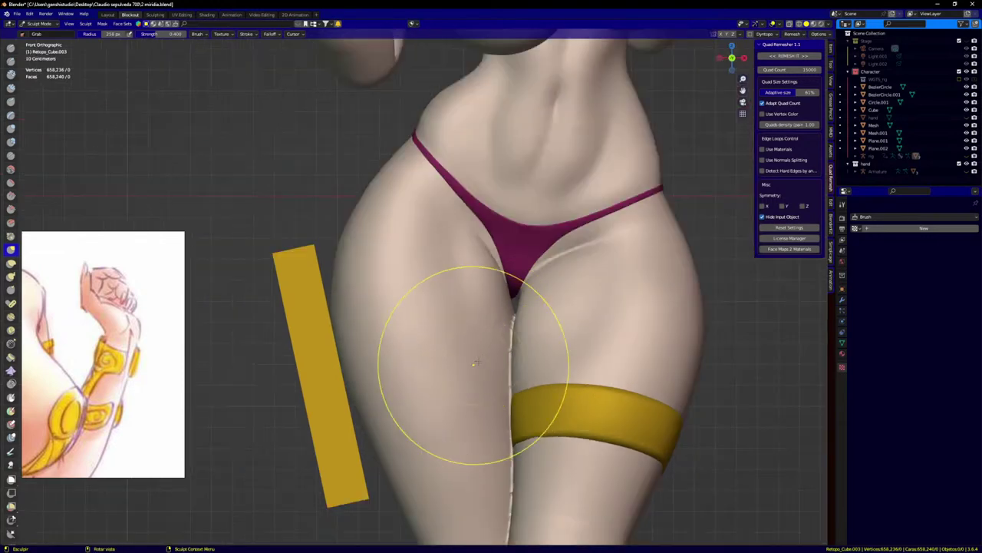
{"action": "scroll", "coordinate": [489, 360], "scroll_direction": "up", "scroll_amount": 1}
{"action": "middle_click_drag", "start_coordinate": [471, 417], "coordinate": [502, 236], "text": "shift"}
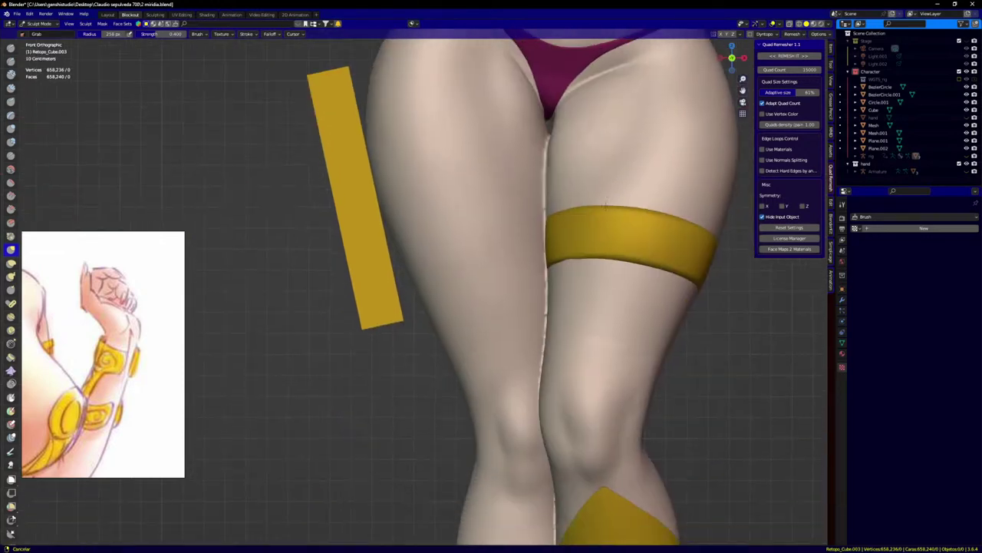
{"action": "scroll", "coordinate": [661, 322], "scroll_direction": "down", "scroll_amount": 6}
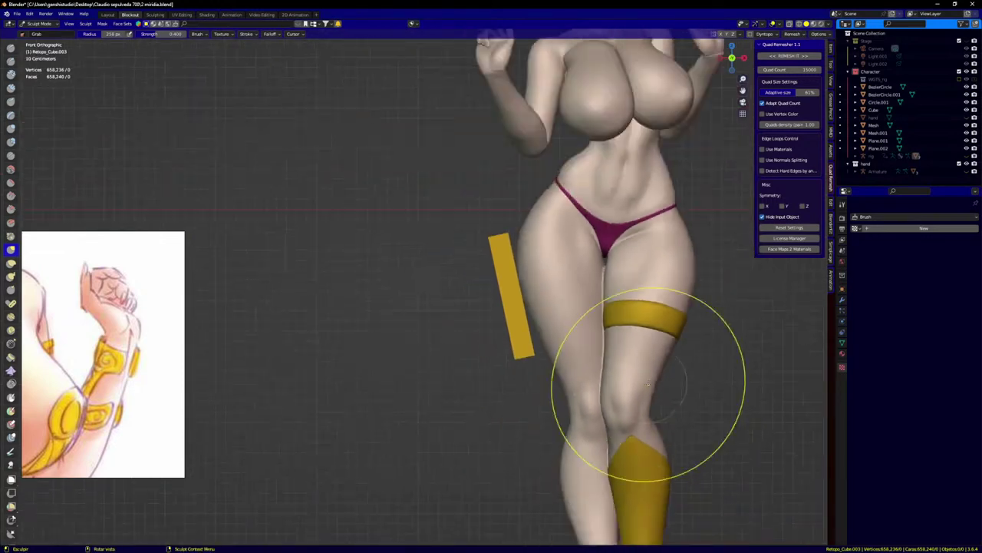
Step: Adjust the outer contour of the left leg between the gold thigh band and the back of the knee with the Grab brush
{"action": "middle_click_drag", "start_coordinate": [643, 415], "coordinate": [581, 406]}
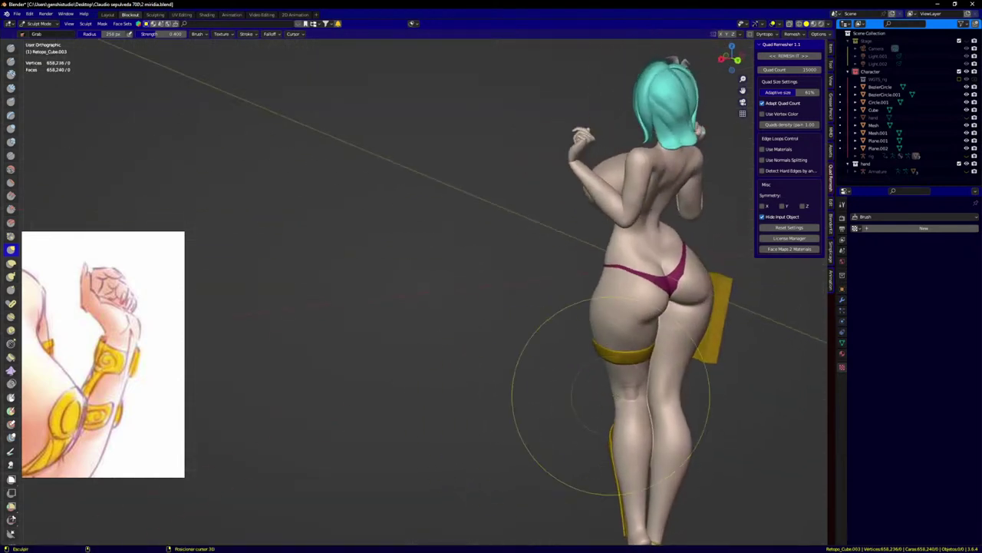
{"action": "scroll", "coordinate": [614, 392], "scroll_direction": "up", "scroll_amount": 6}
{"action": "scroll", "coordinate": [616, 375], "scroll_direction": "up", "scroll_amount": 1}
{"action": "left_click_drag", "start_coordinate": [618, 327], "coordinate": [608, 336]}
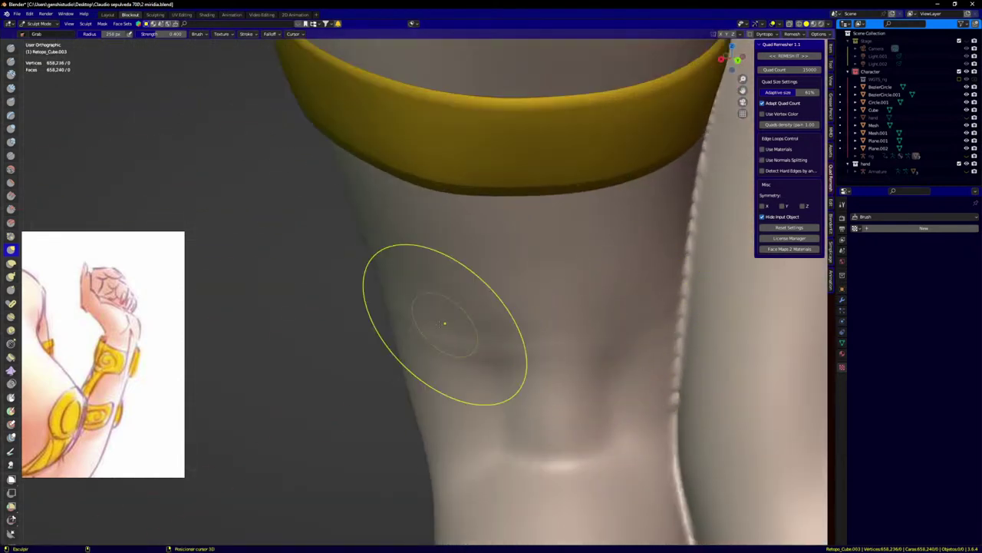
{"action": "left_click_drag", "start_coordinate": [427, 330], "coordinate": [415, 333]}
{"action": "scroll", "coordinate": [513, 357], "scroll_direction": "down", "scroll_amount": 9}
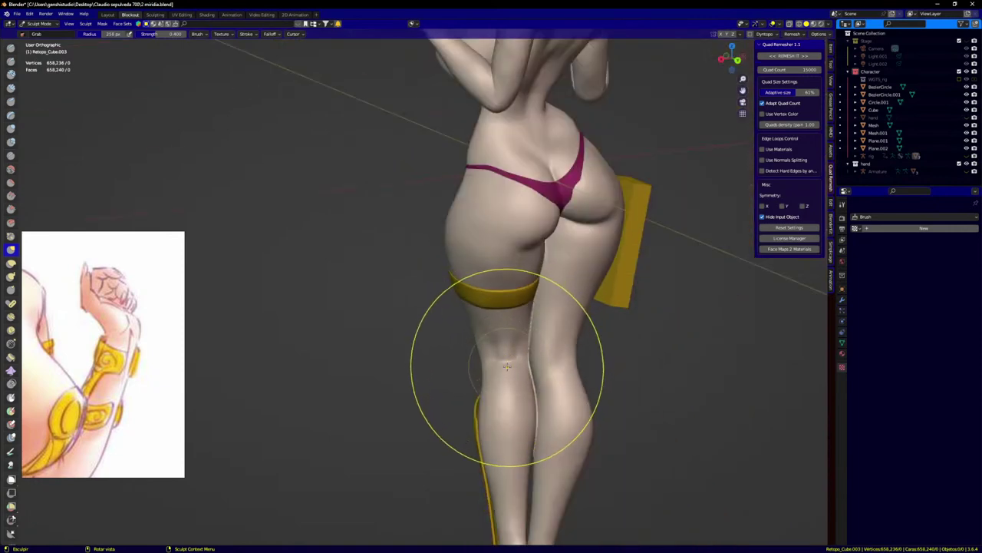
Step: Switch sculpting to the breast mesh and adjust the outer contour of the left breast from the front with the Grab brush
{"action": "key", "text": "KP_1"}
{"action": "scroll", "coordinate": [486, 325], "scroll_direction": "down", "scroll_amount": 2}
{"action": "middle_click_drag", "start_coordinate": [503, 304], "coordinate": [561, 372], "text": "shift"}
{"action": "scroll", "coordinate": [561, 371], "scroll_direction": "up", "scroll_amount": 3}
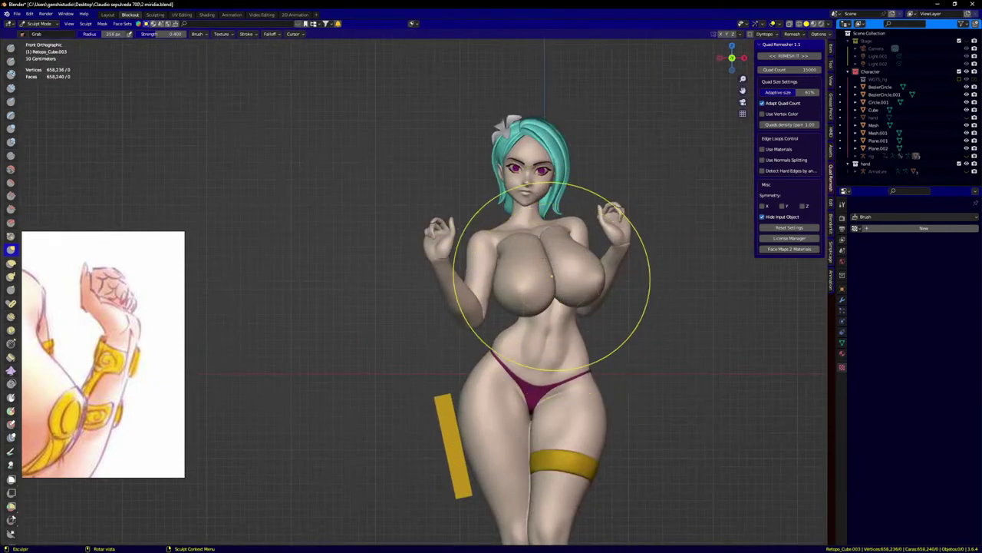
{"action": "scroll", "coordinate": [552, 265], "scroll_direction": "up", "scroll_amount": 5}
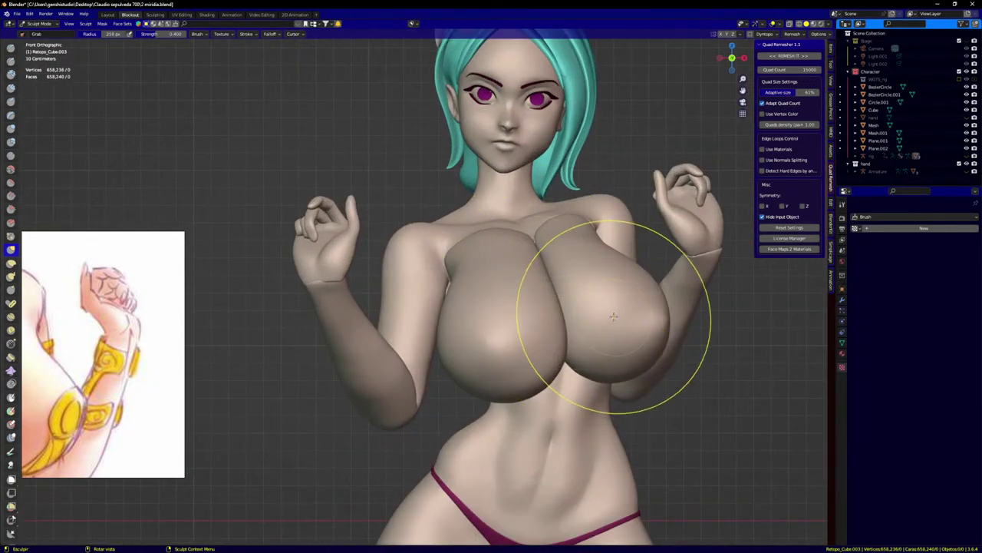
{"action": "key", "text": "alt+q"}
{"action": "scroll", "coordinate": [632, 312], "scroll_direction": "up", "scroll_amount": 5}
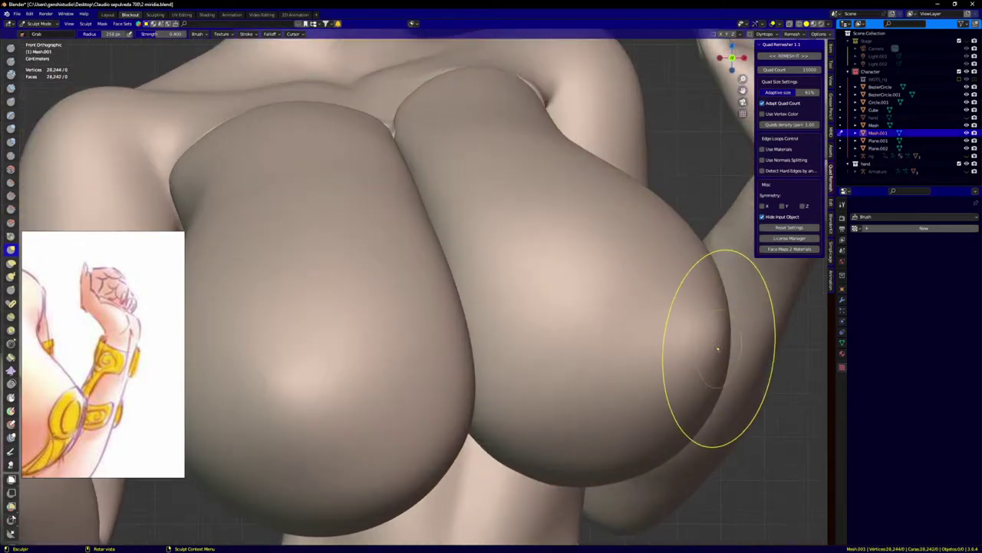
{"action": "left_click_drag", "start_coordinate": [715, 350], "coordinate": [727, 349]}
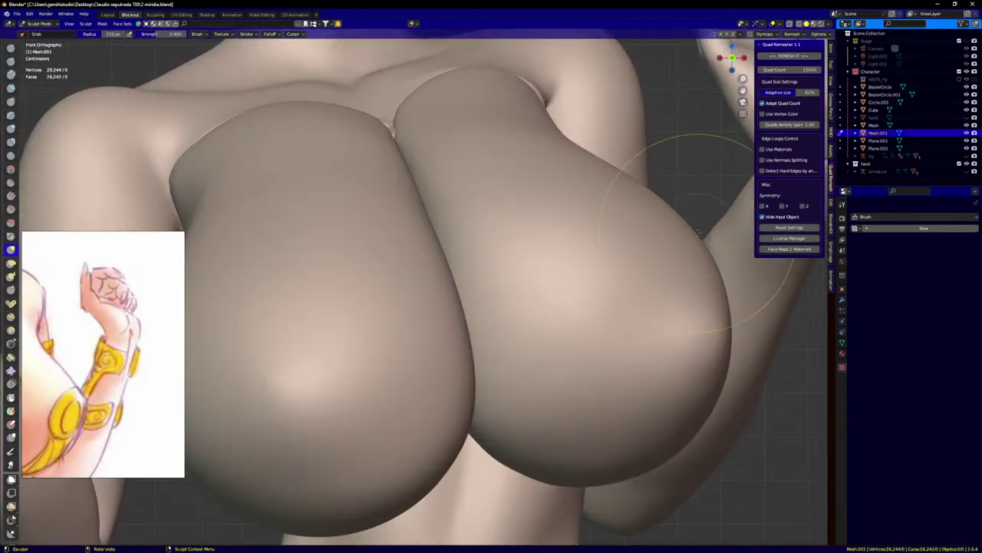
Step: Examine the shape and underside of the breasts from the front and from low three-quarter angles on both sides
{"action": "scroll", "coordinate": [652, 284], "scroll_direction": "down", "scroll_amount": 6}
{"action": "middle_click_drag", "start_coordinate": [691, 314], "coordinate": [689, 366]}
{"action": "scroll", "coordinate": [659, 328], "scroll_direction": "up", "scroll_amount": 5}
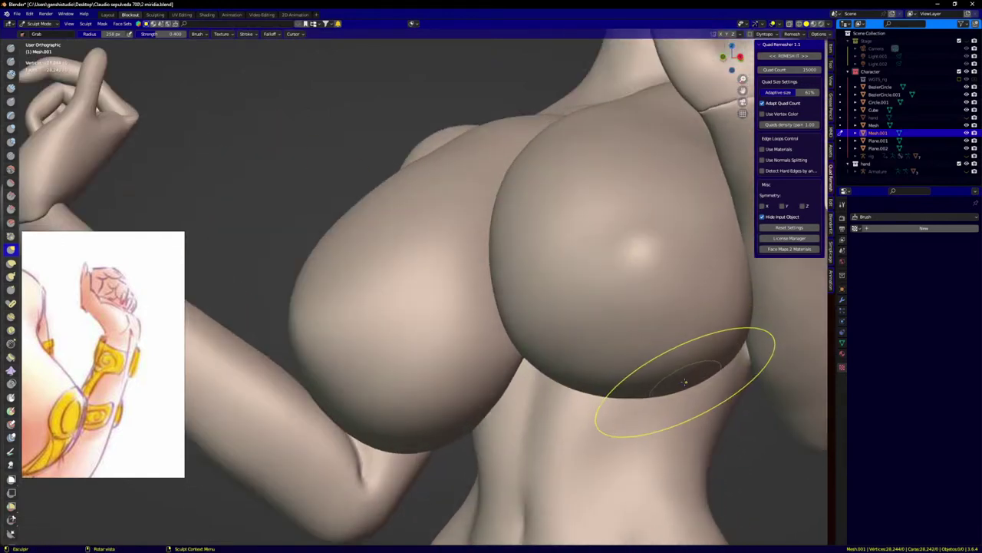
{"action": "middle_click_drag", "start_coordinate": [689, 381], "coordinate": [684, 377]}
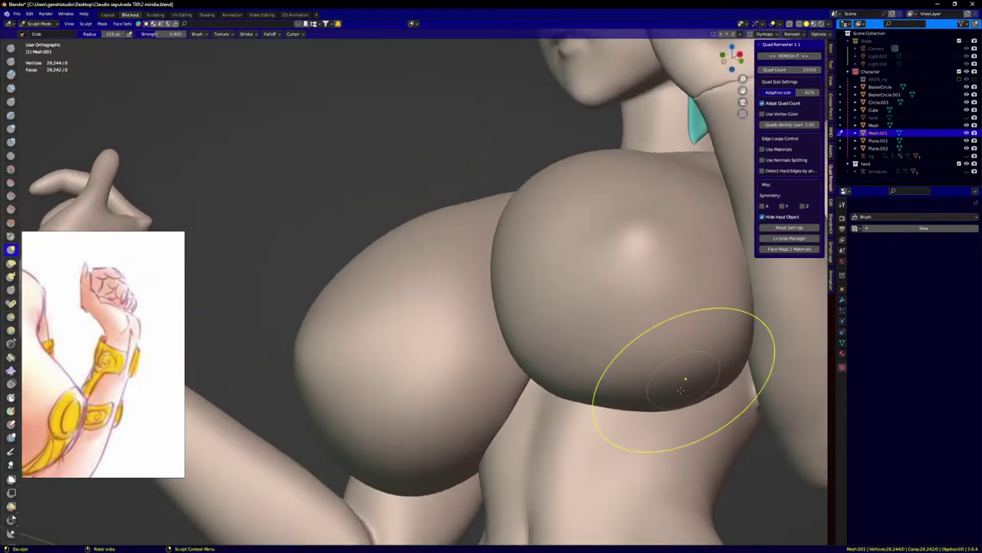
{"action": "scroll", "coordinate": [684, 384], "scroll_direction": "up", "scroll_amount": 2}
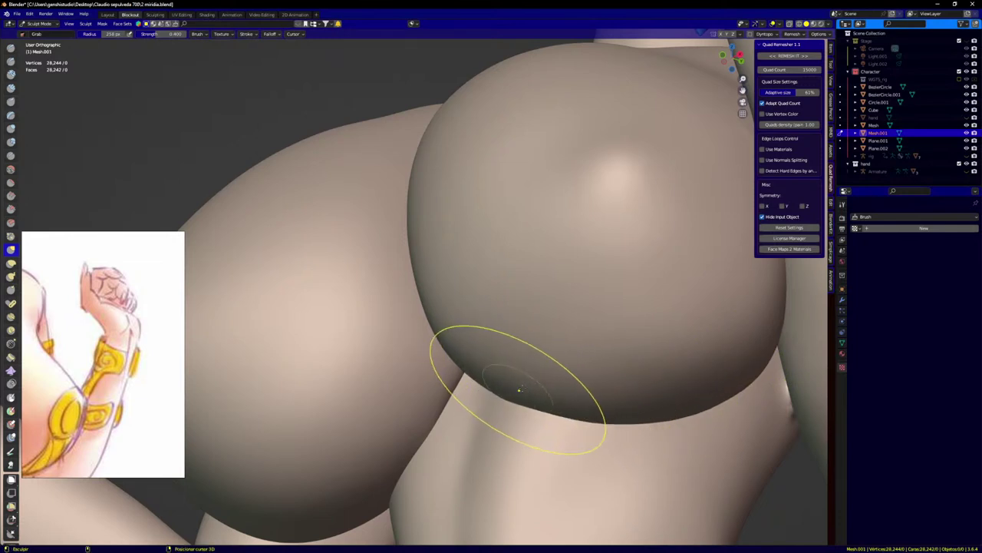
{"action": "key", "text": "KP_1"}
{"action": "scroll", "coordinate": [668, 356], "scroll_direction": "down", "scroll_amount": 4}
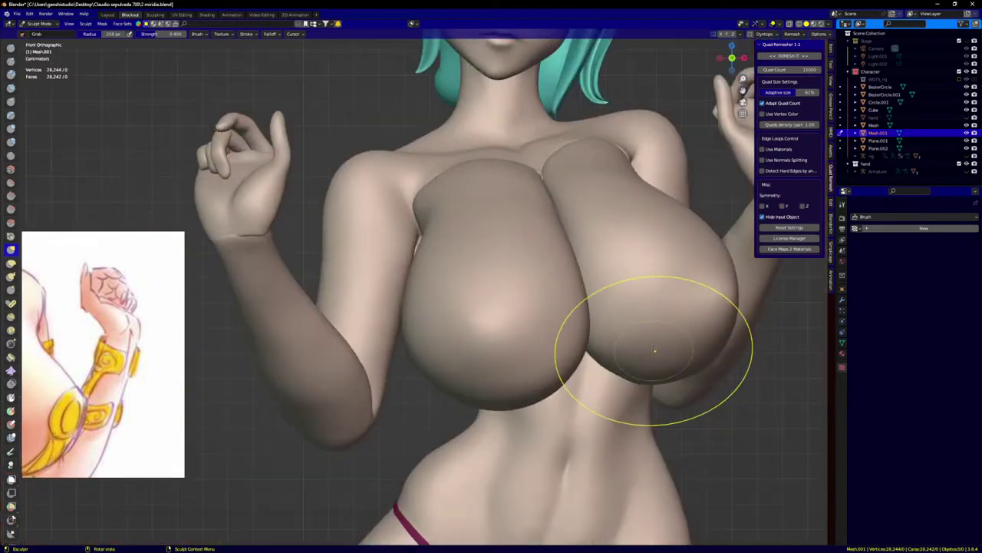
{"action": "scroll", "coordinate": [619, 305], "scroll_direction": "up", "scroll_amount": 3}
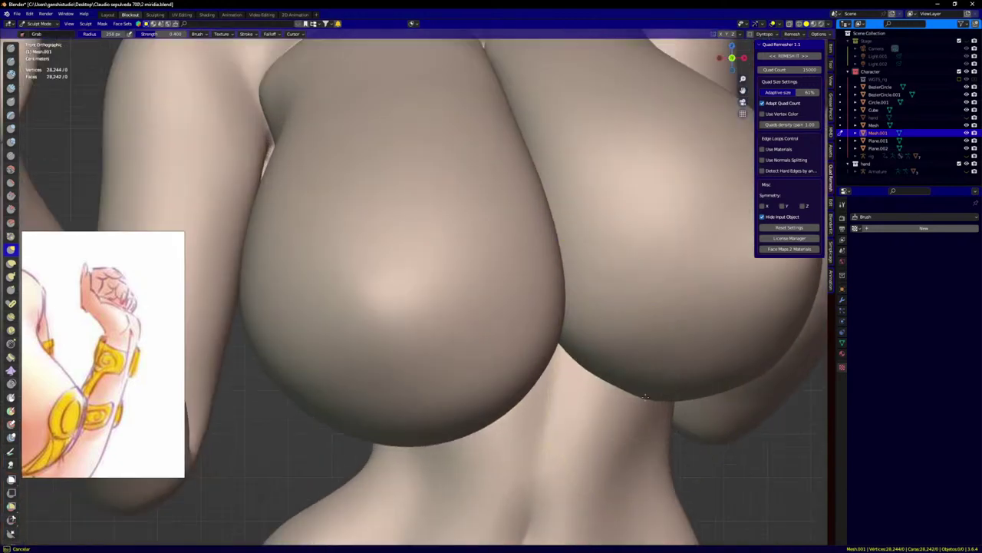
{"action": "mouse_move", "coordinate": [646, 397]}
{"action": "middle_mouse_down"}
{"action": "mouse_move", "coordinate": [629, 390]}
{"action": "mouse_move", "coordinate": [704, 380]}
{"action": "mouse_move", "coordinate": [695, 369]}
{"action": "middle_mouse_up"}
{"action": "scroll", "coordinate": [630, 390], "scroll_direction": "up", "scroll_amount": 2}
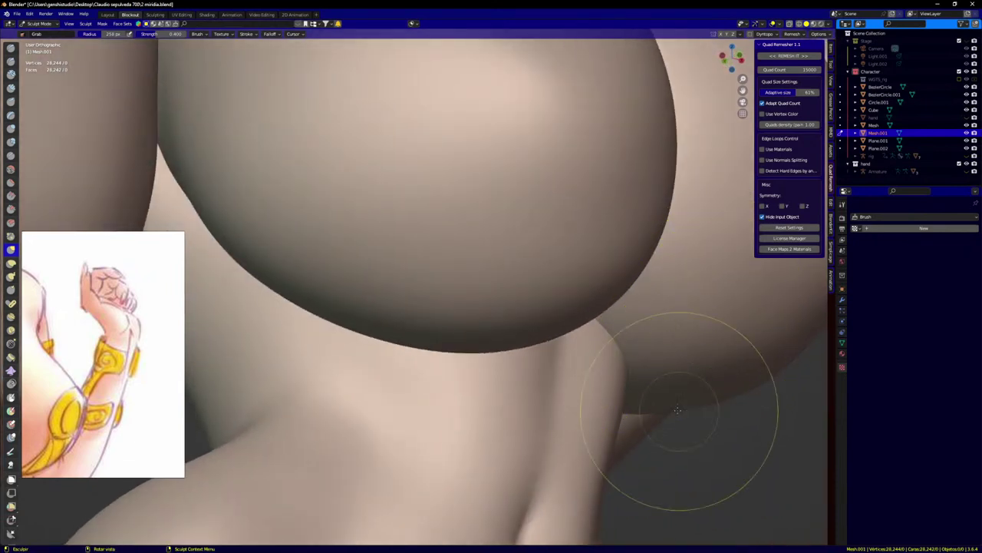
{"action": "scroll", "coordinate": [673, 359], "scroll_direction": "down", "scroll_amount": 3}
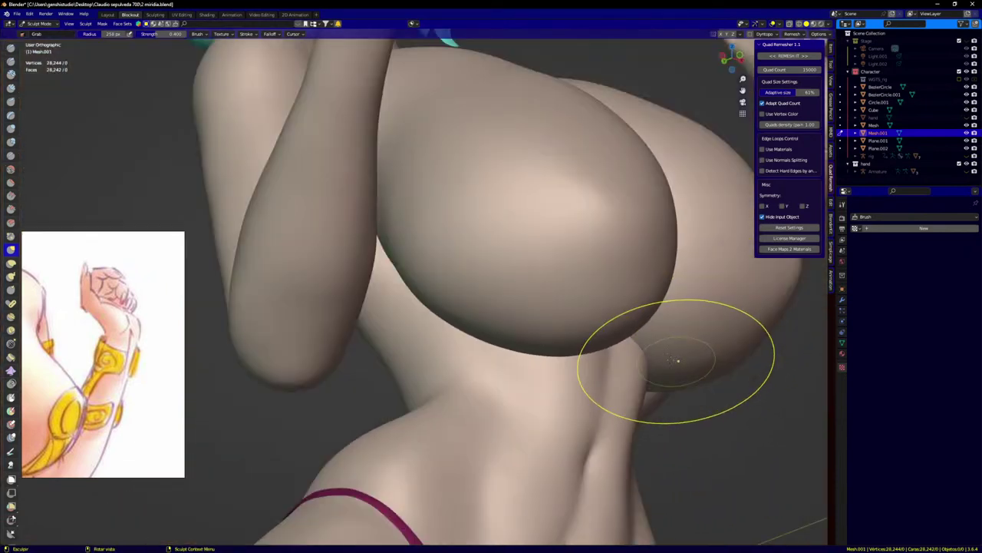
{"action": "scroll", "coordinate": [670, 360], "scroll_direction": "down", "scroll_amount": 2}
{"action": "middle_click_drag", "start_coordinate": [671, 360], "coordinate": [576, 374]}
{"action": "key", "text": "KP_1"}
{"action": "scroll", "coordinate": [524, 332], "scroll_direction": "down", "scroll_amount": 3}
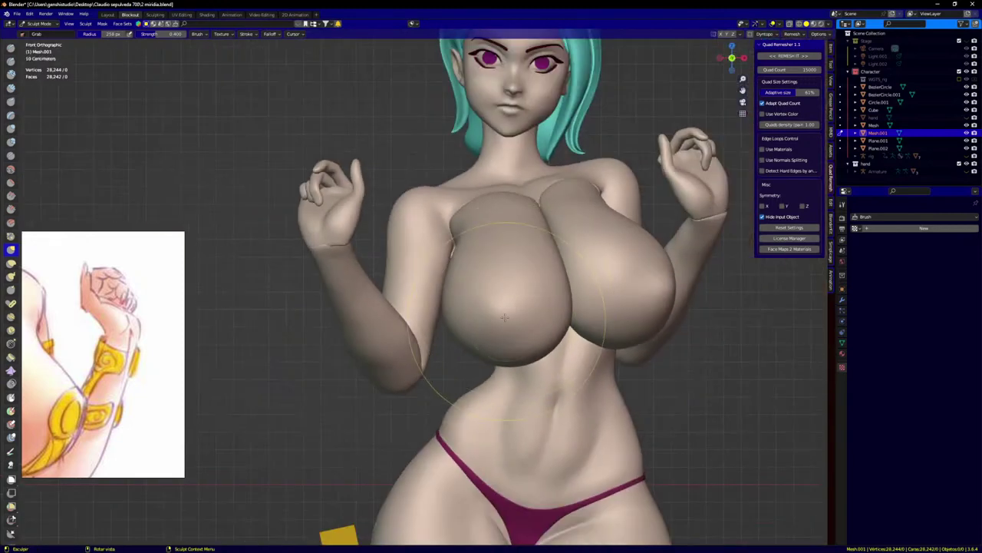
{"action": "middle_click_drag", "start_coordinate": [528, 330], "coordinate": [449, 403], "text": "shift"}
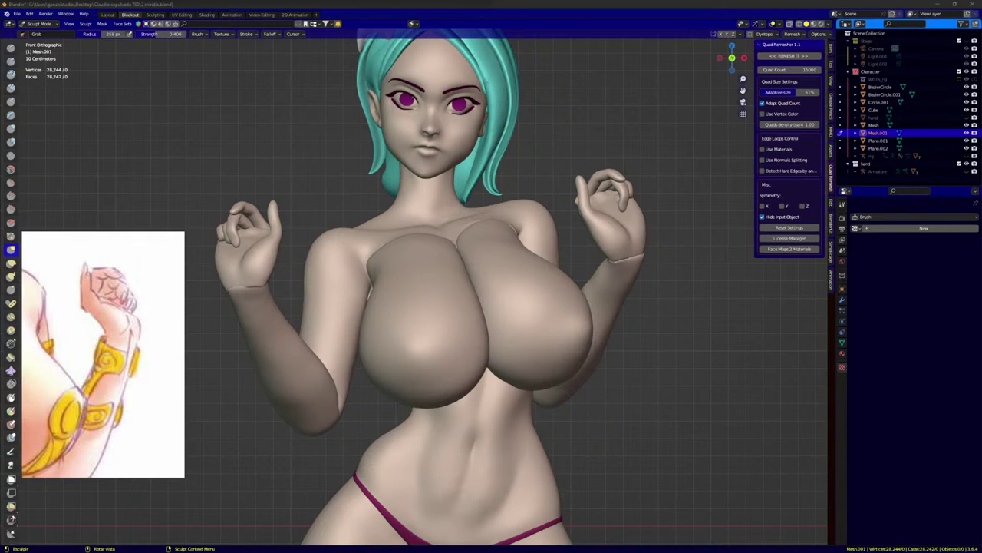
Step: Review the whole figure's proportions from head to feet in the front view
{"action": "scroll", "coordinate": [658, 428], "scroll_direction": "down", "scroll_amount": 5}
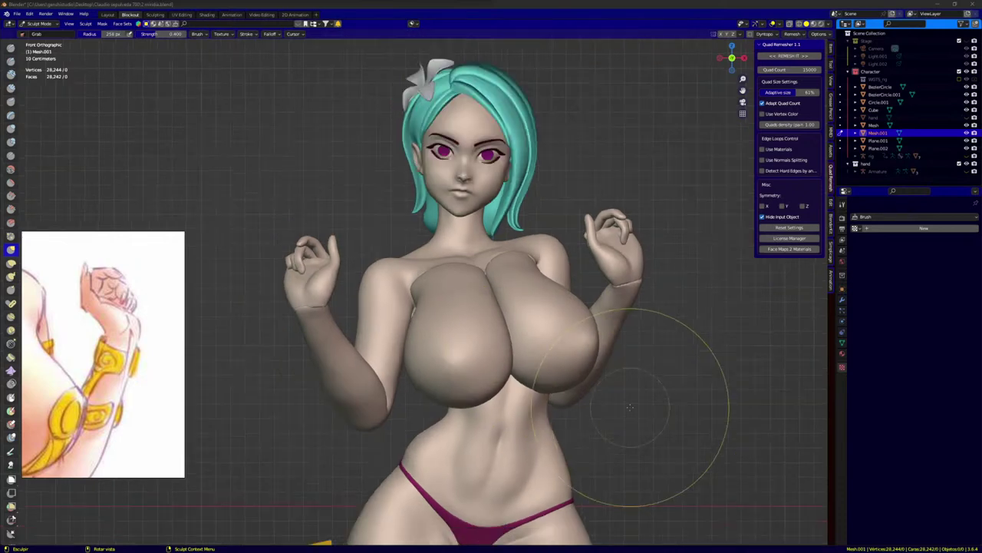
{"action": "mouse_move", "coordinate": [601, 350]}
{"action": "middle_mouse_down", "text": "shift"}
{"action": "mouse_move", "coordinate": [603, 240]}
{"action": "mouse_move", "coordinate": [547, 443]}
{"action": "mouse_move", "coordinate": [526, 452]}
{"action": "mouse_move", "coordinate": [547, 204]}
{"action": "mouse_move", "coordinate": [537, 108]}
{"action": "middle_mouse_up", "text": "shift"}
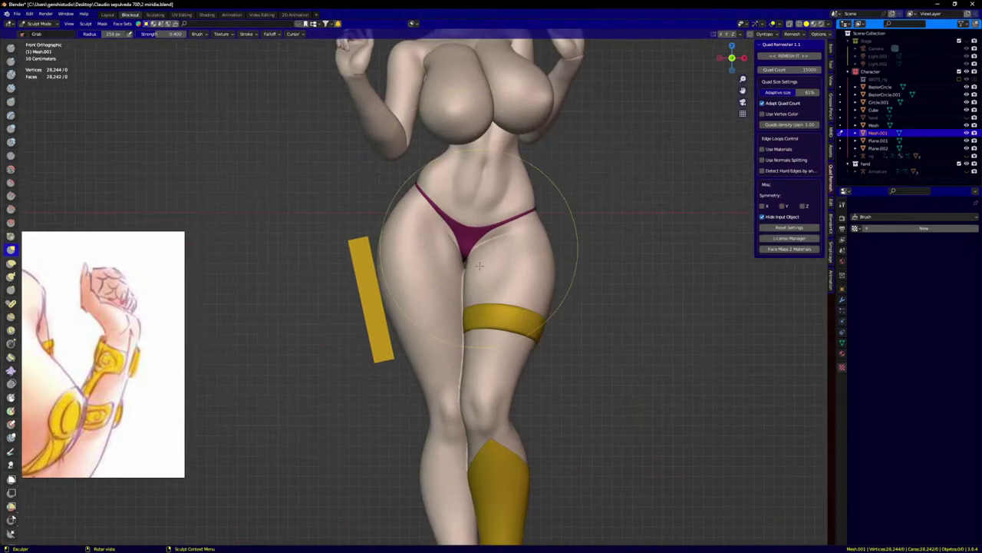
{"action": "scroll", "coordinate": [464, 338], "scroll_direction": "down", "scroll_amount": 3}
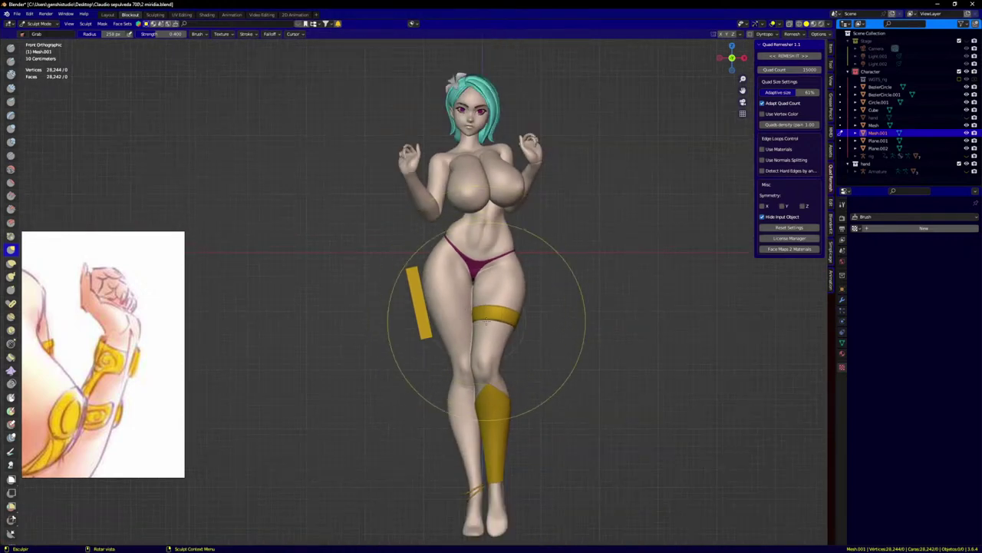
{"action": "middle_click_drag", "start_coordinate": [470, 198], "coordinate": [470, 241], "text": "shift"}
{"action": "scroll", "coordinate": [467, 175], "scroll_direction": "up", "scroll_amount": 4}
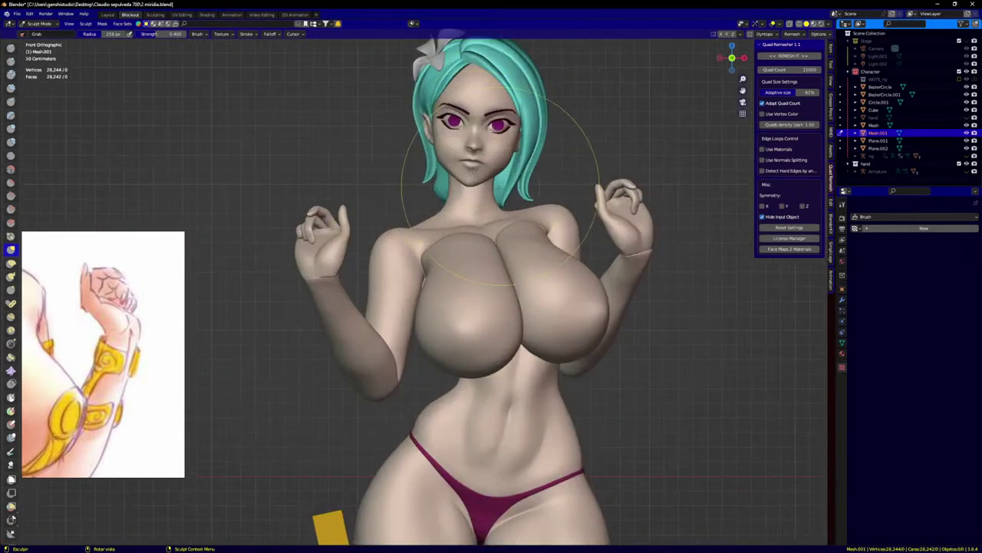
{"action": "scroll", "coordinate": [461, 200], "scroll_direction": "down", "scroll_amount": 2}
Step: Reframe the reference drawing from the arm detail to the front figure's body, showing the chin down to the knees
{"action": "scroll", "coordinate": [165, 352], "scroll_direction": "down", "scroll_amount": 5}
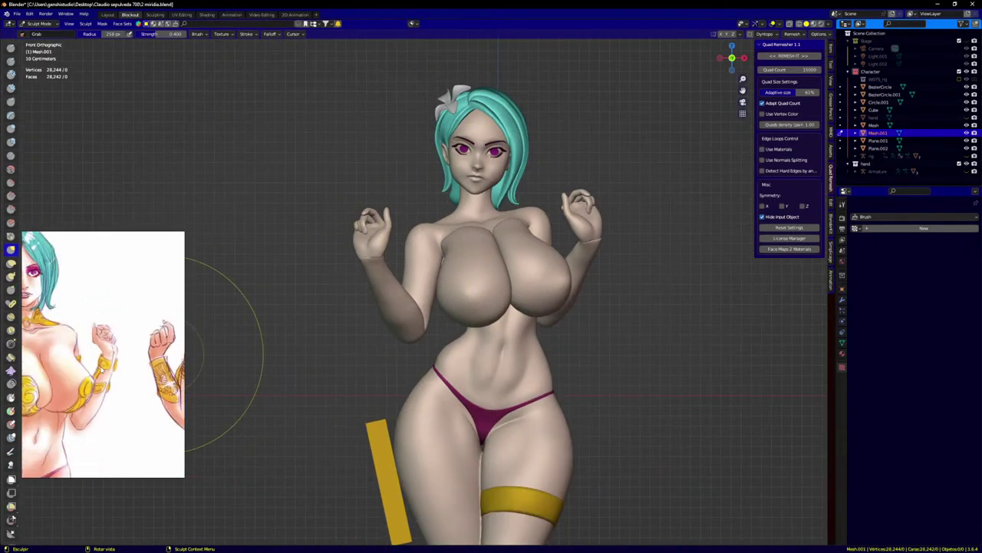
{"action": "scroll", "coordinate": [166, 355], "scroll_direction": "up", "scroll_amount": 4}
{"action": "scroll", "coordinate": [165, 355], "scroll_direction": "down", "scroll_amount": 2}
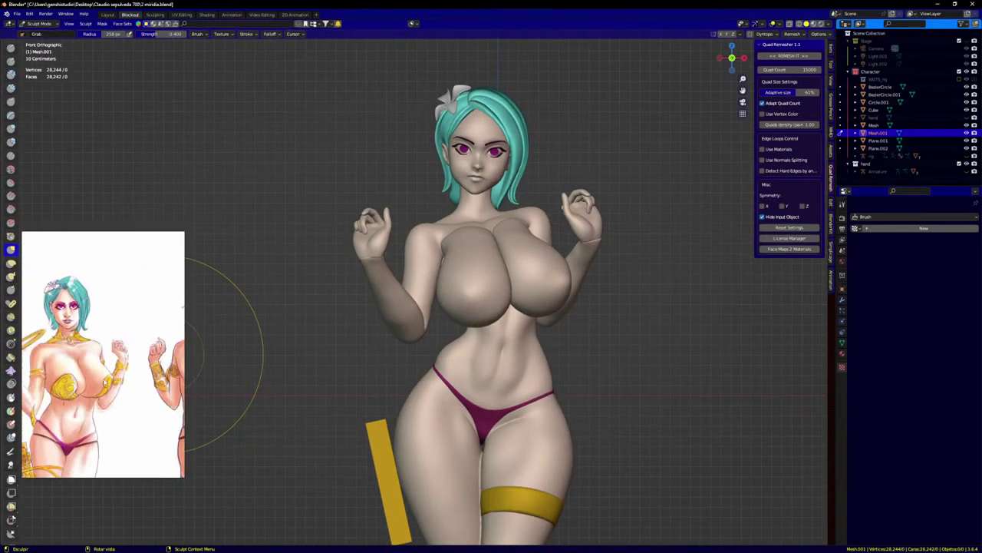
{"action": "left_click", "coordinate": [136, 360]}
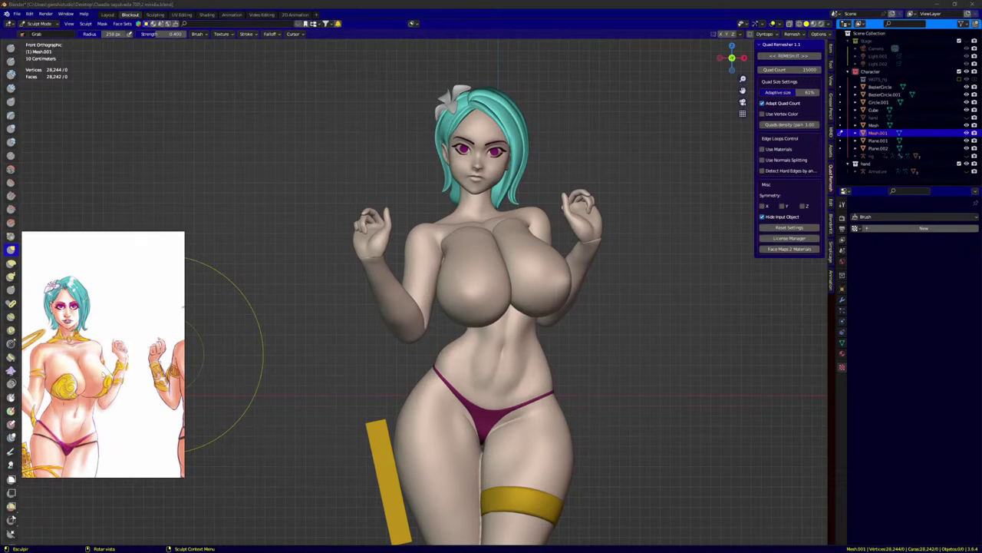
{"action": "middle_click_drag", "start_coordinate": [100, 368], "coordinate": [138, 288]}
{"action": "mouse_move", "coordinate": [138, 288]}
{"action": "left_mouse_down"}
{"action": "mouse_move", "coordinate": [145, 258]}
{"action": "mouse_move", "coordinate": [126, 277]}
{"action": "left_mouse_up"}
{"action": "left_click", "coordinate": [680, 357]}
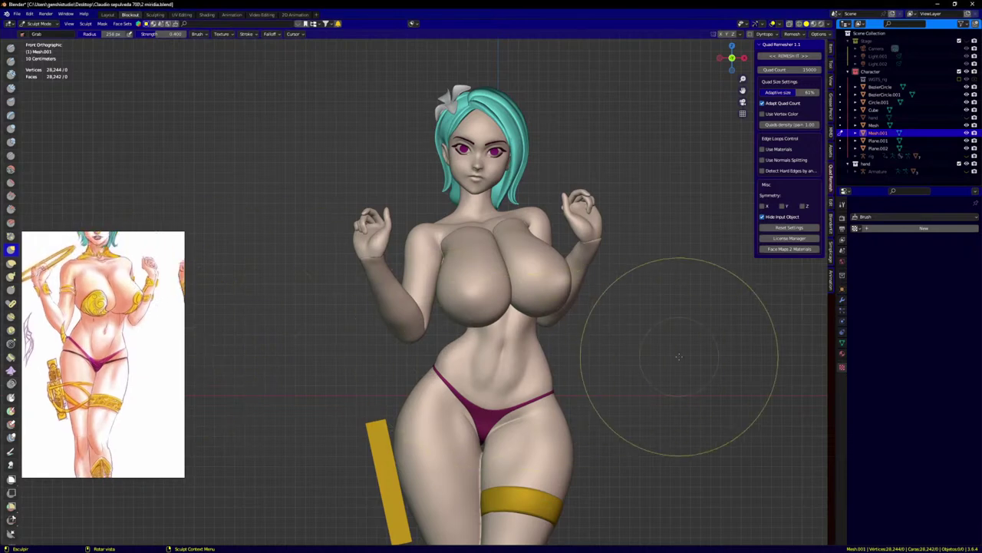
Step: Compare the model's front proportions with the reference drawing, including its collar and chest ornament details
{"action": "scroll", "coordinate": [568, 338], "scroll_direction": "down", "scroll_amount": 2}
{"action": "middle_click_drag", "start_coordinate": [514, 239], "coordinate": [480, 105], "text": "shift"}
{"action": "scroll", "coordinate": [472, 235], "scroll_direction": "down", "scroll_amount": 1}
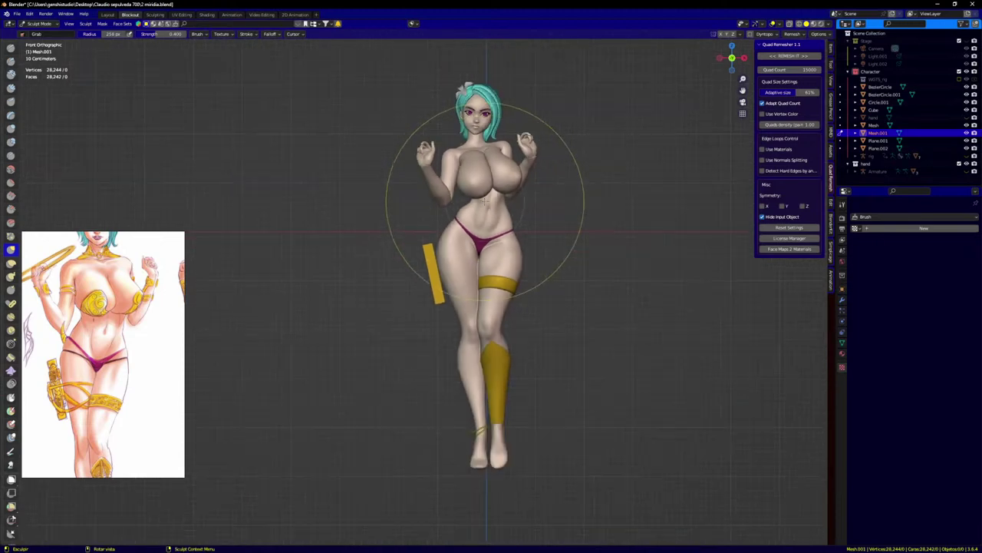
{"action": "scroll", "coordinate": [460, 109], "scroll_direction": "up", "scroll_amount": 4}
{"action": "scroll", "coordinate": [494, 136], "scroll_direction": "up", "scroll_amount": 2}
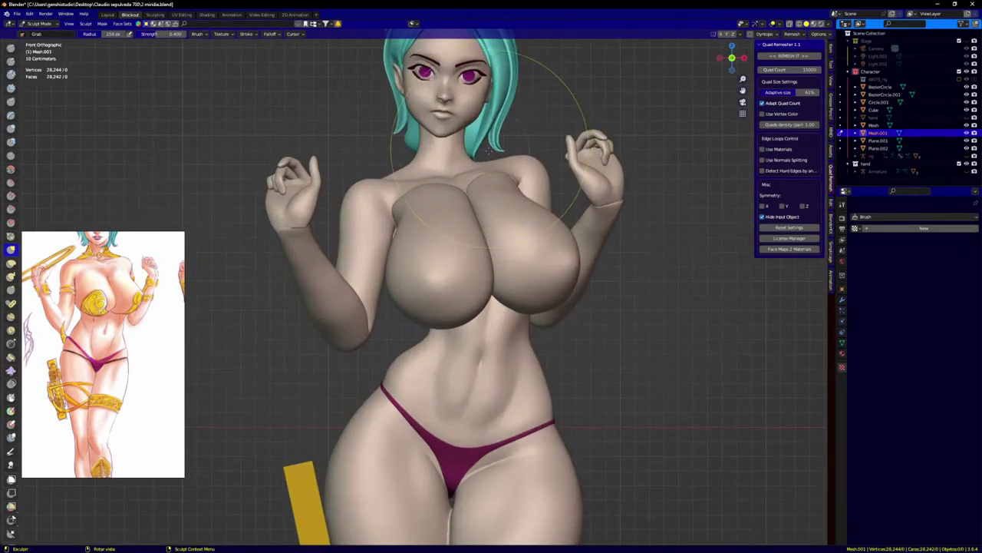
{"action": "middle_click_drag", "start_coordinate": [484, 183], "coordinate": [494, 258], "text": "shift"}
{"action": "scroll", "coordinate": [486, 222], "scroll_direction": "down", "scroll_amount": 1}
{"action": "scroll", "coordinate": [486, 222], "scroll_direction": "down", "scroll_amount": 1}
{"action": "scroll", "coordinate": [93, 251], "scroll_direction": "up", "scroll_amount": 3}
{"action": "scroll", "coordinate": [91, 250], "scroll_direction": "up", "scroll_amount": 1}
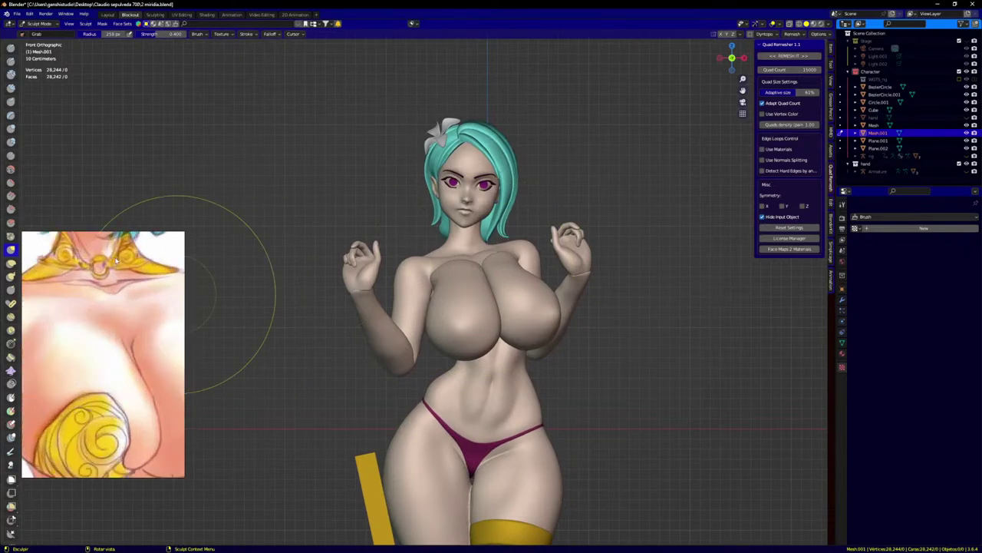
{"action": "scroll", "coordinate": [131, 308], "scroll_direction": "down", "scroll_amount": 3}
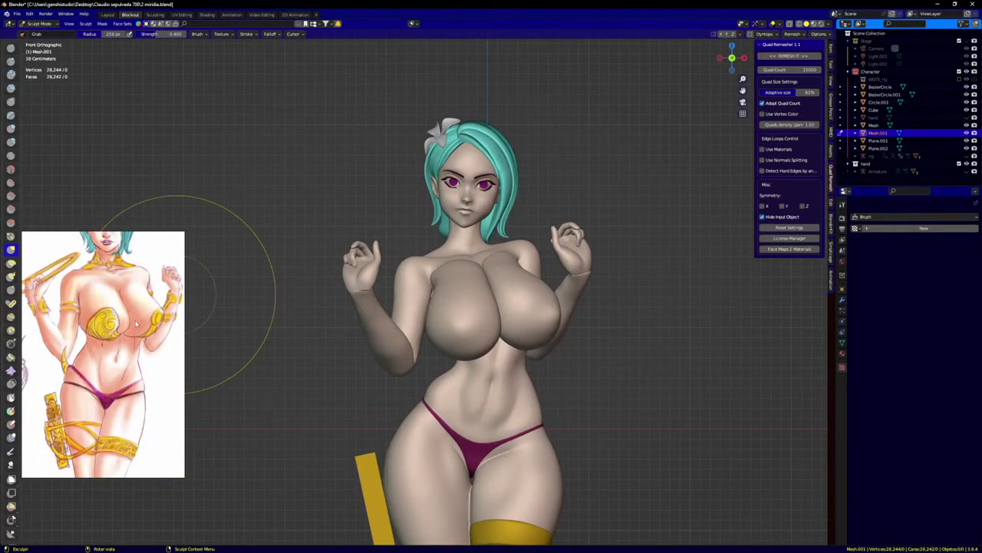
Step: Examine the coloured winged illustration on the reference board, studying the character's pose and her chest and neck ornaments
{"action": "middle_click_drag", "start_coordinate": [136, 323], "coordinate": [29, 307]}
{"action": "middle_click_drag", "start_coordinate": [134, 323], "coordinate": [50, 318]}
{"action": "middle_click_drag", "start_coordinate": [136, 328], "coordinate": [59, 313]}
{"action": "scroll", "coordinate": [117, 335], "scroll_direction": "down", "scroll_amount": 4}
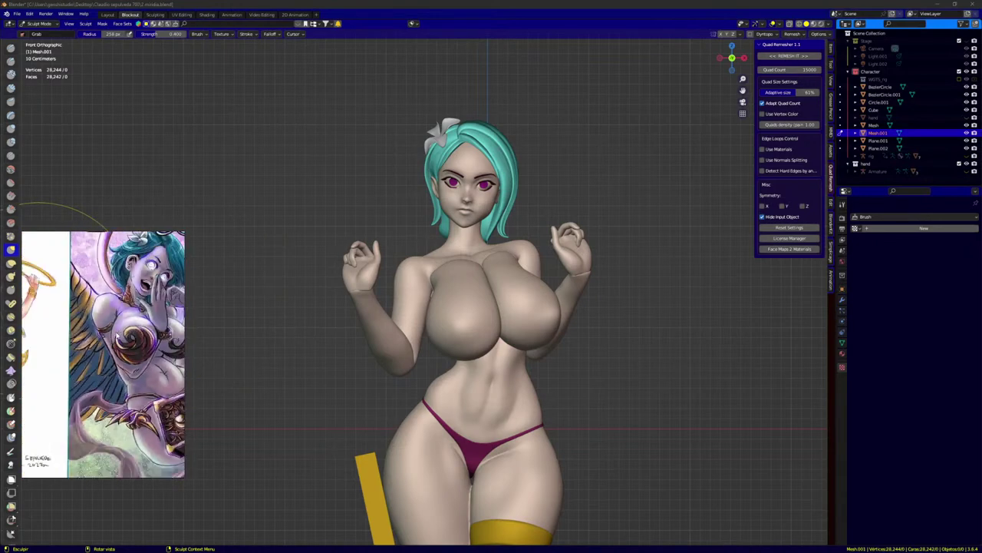
{"action": "middle_click_drag", "start_coordinate": [118, 335], "coordinate": [63, 341]}
{"action": "scroll", "coordinate": [109, 337], "scroll_direction": "up", "scroll_amount": 3}
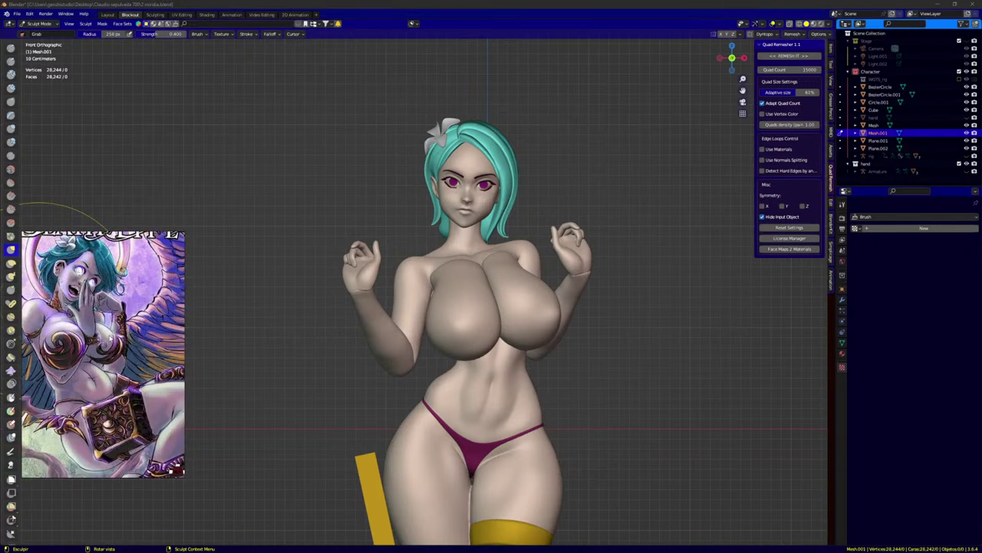
{"action": "scroll", "coordinate": [109, 338], "scroll_direction": "down", "scroll_amount": 1}
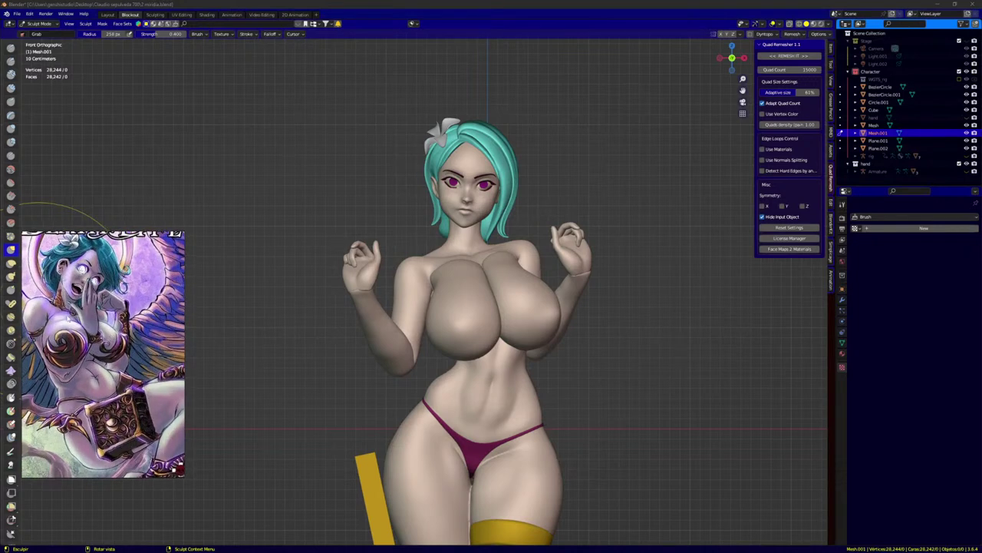
{"action": "scroll", "coordinate": [83, 307], "scroll_direction": "up", "scroll_amount": 3}
{"action": "scroll", "coordinate": [65, 320], "scroll_direction": "down", "scroll_amount": 4}
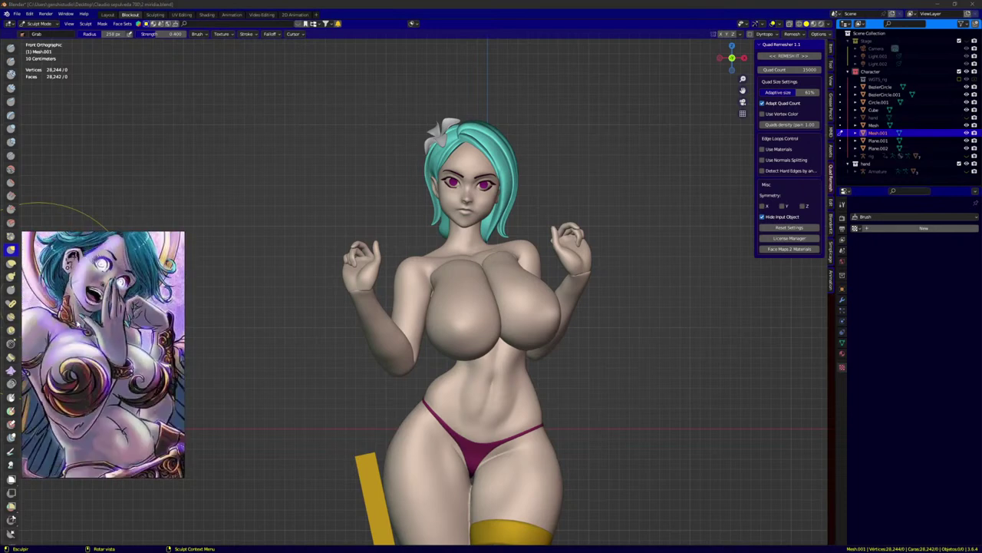
Step: Return the reference board to the front and back figure drawings, framed from the heads to the thighs
{"action": "middle_click_drag", "start_coordinate": [65, 321], "coordinate": [201, 361]}
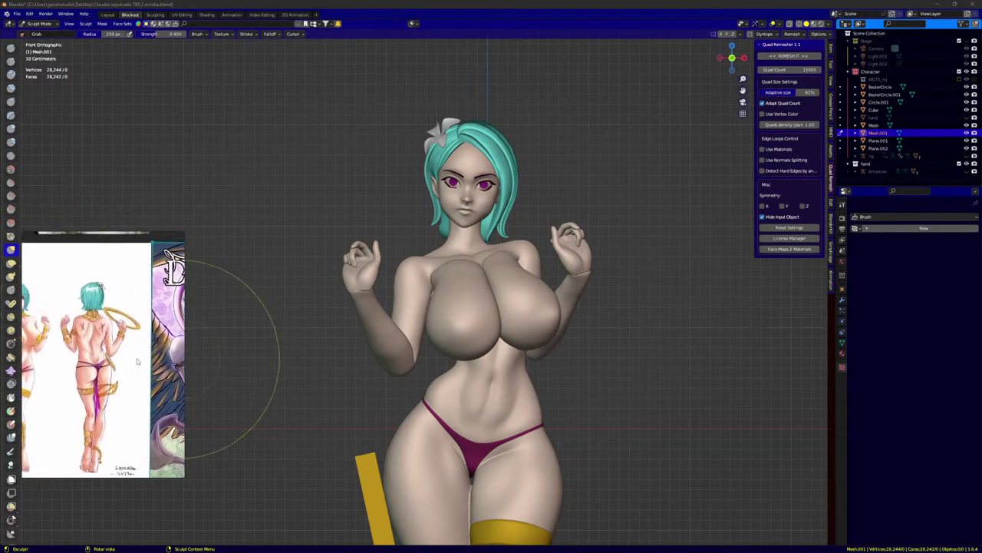
{"action": "middle_click_drag", "start_coordinate": [131, 344], "coordinate": [98, 321]}
{"action": "scroll", "coordinate": [70, 312], "scroll_direction": "up", "scroll_amount": 3}
{"action": "scroll", "coordinate": [76, 313], "scroll_direction": "up", "scroll_amount": 2}
{"action": "scroll", "coordinate": [97, 333], "scroll_direction": "down", "scroll_amount": 4}
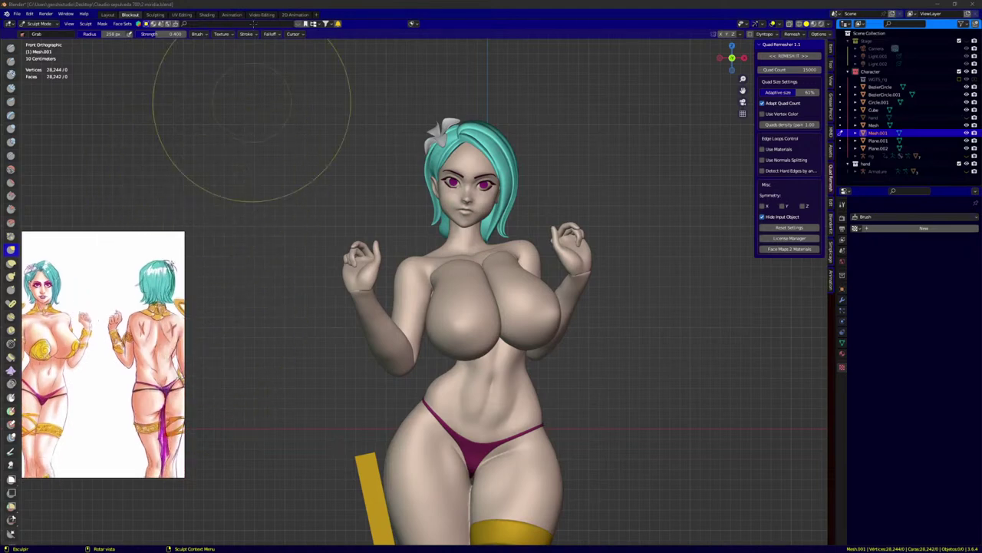
Step: Enlarge the reference window and frame the front and back figures side by side, with the collar details readable
{"action": "left_click_drag", "start_coordinate": [184, 230], "coordinate": [253, 201]}
{"action": "scroll", "coordinate": [116, 367], "scroll_direction": "up", "scroll_amount": 2}
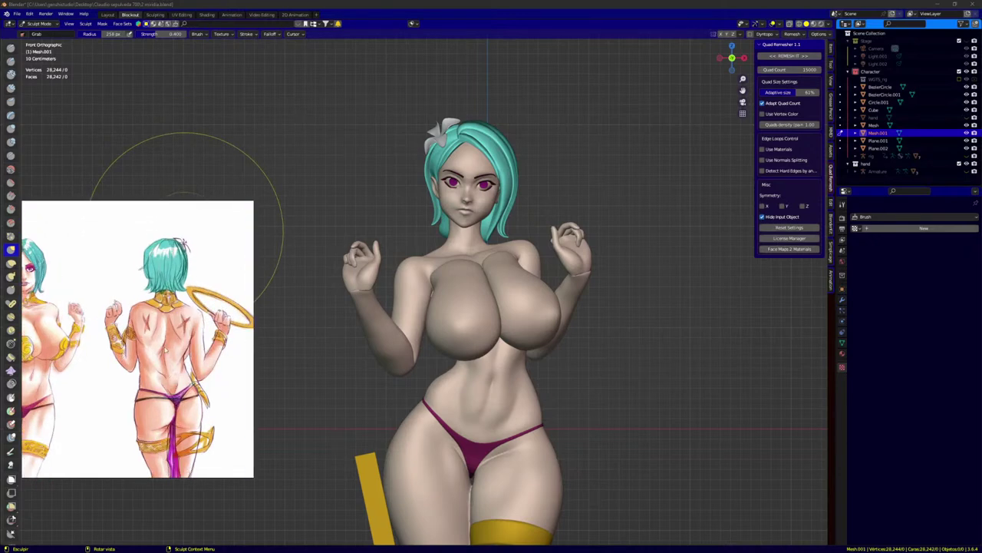
{"action": "middle_click_drag", "start_coordinate": [165, 350], "coordinate": [208, 339]}
{"action": "scroll", "coordinate": [196, 309], "scroll_direction": "up", "scroll_amount": 2}
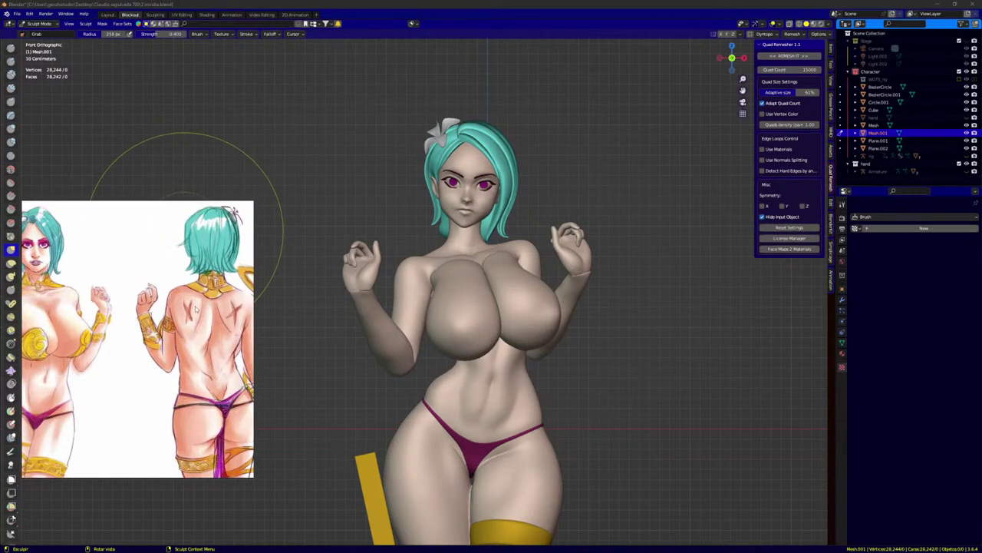
{"action": "scroll", "coordinate": [192, 309], "scroll_direction": "down", "scroll_amount": 3}
{"action": "scroll", "coordinate": [197, 302], "scroll_direction": "up", "scroll_amount": 3}
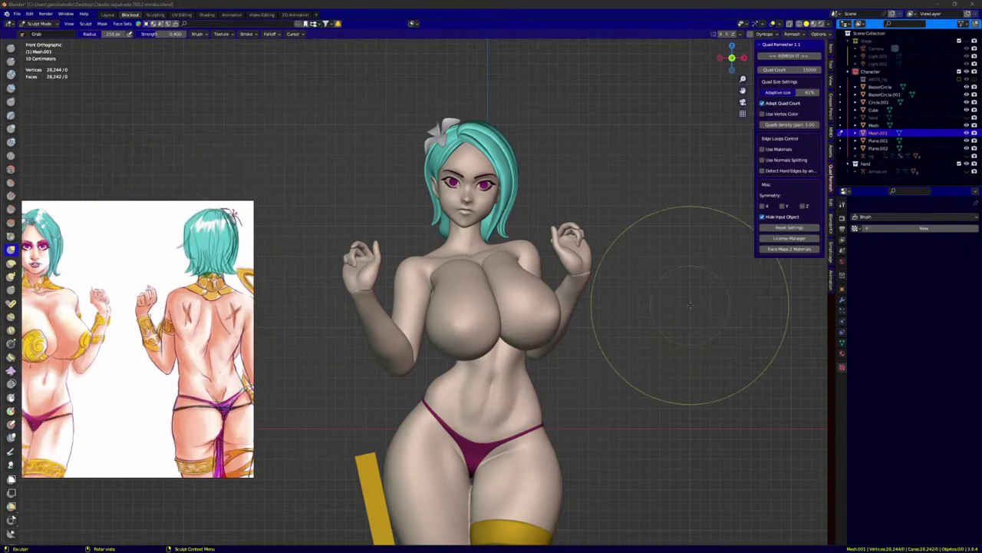
Step: Show the 3D viewport full screen and compare the model's front proportions with the reference, ending at the neck and collarbones
{"action": "scroll", "coordinate": [507, 292], "scroll_direction": "up", "scroll_amount": 1}
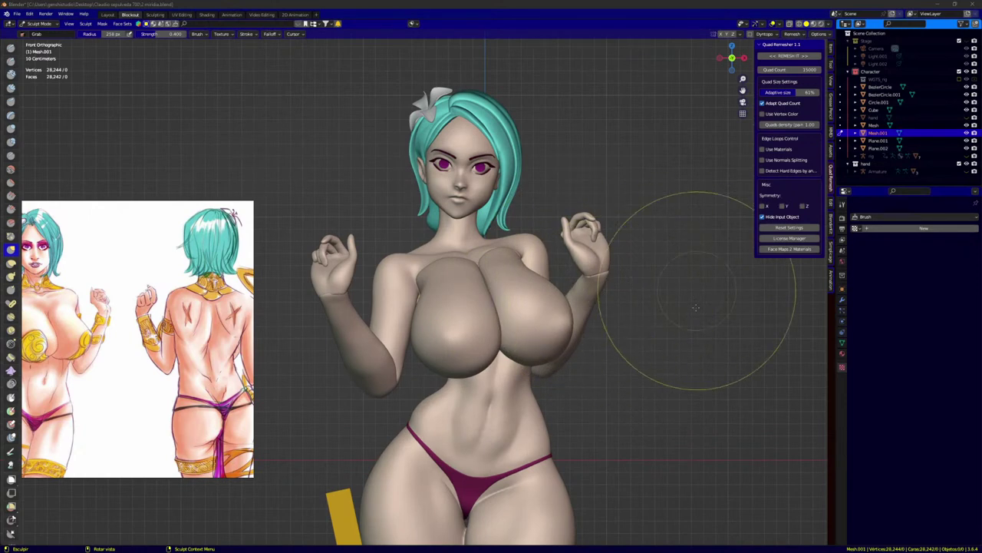
{"action": "key", "text": "ctrl+alt+space"}
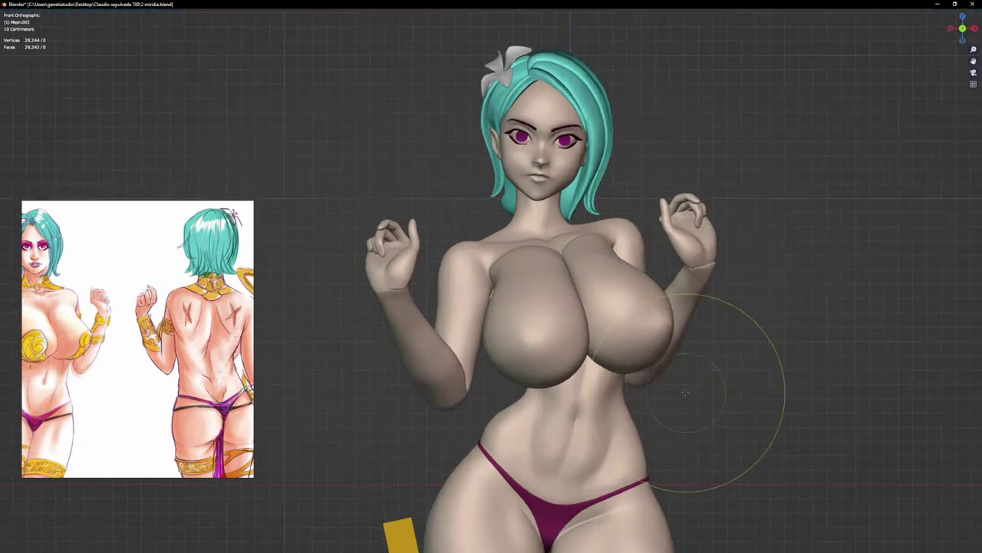
{"action": "scroll", "coordinate": [572, 265], "scroll_direction": "up", "scroll_amount": 2}
{"action": "scroll", "coordinate": [585, 273], "scroll_direction": "down", "scroll_amount": 6}
{"action": "middle_click_drag", "start_coordinate": [584, 349], "coordinate": [535, 287], "text": "shift"}
{"action": "scroll", "coordinate": [543, 173], "scroll_direction": "up", "scroll_amount": 4}
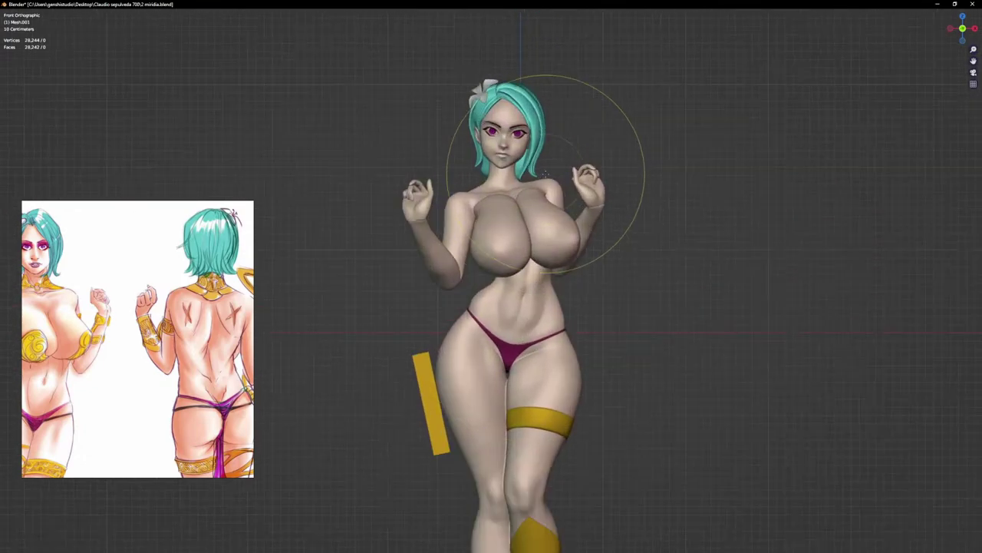
{"action": "mouse_move", "coordinate": [532, 226]}
{"action": "middle_mouse_down", "text": "shift"}
{"action": "mouse_move", "coordinate": [554, 266]}
{"action": "mouse_move", "coordinate": [573, 277]}
{"action": "middle_mouse_up", "text": "shift"}
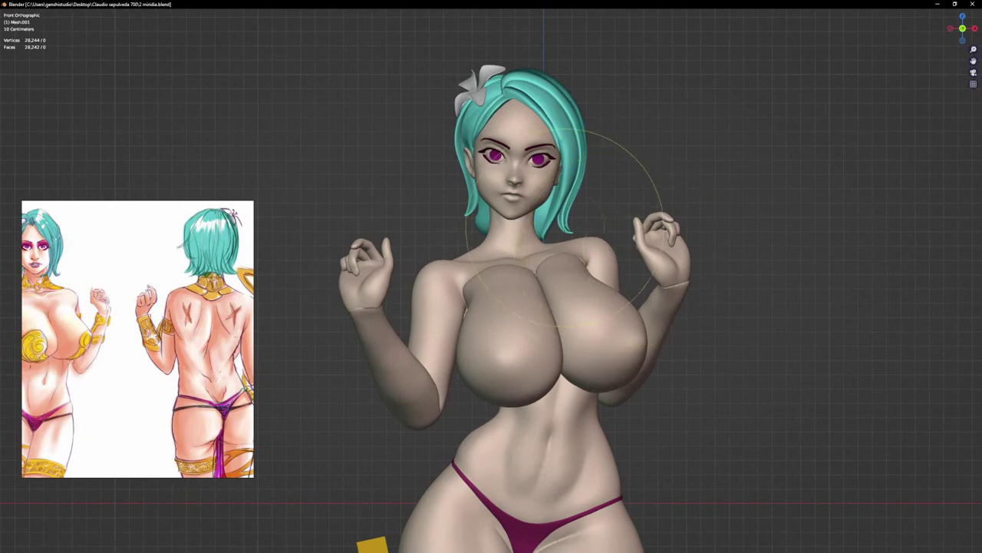
{"action": "scroll", "coordinate": [565, 230], "scroll_direction": "up", "scroll_amount": 1}
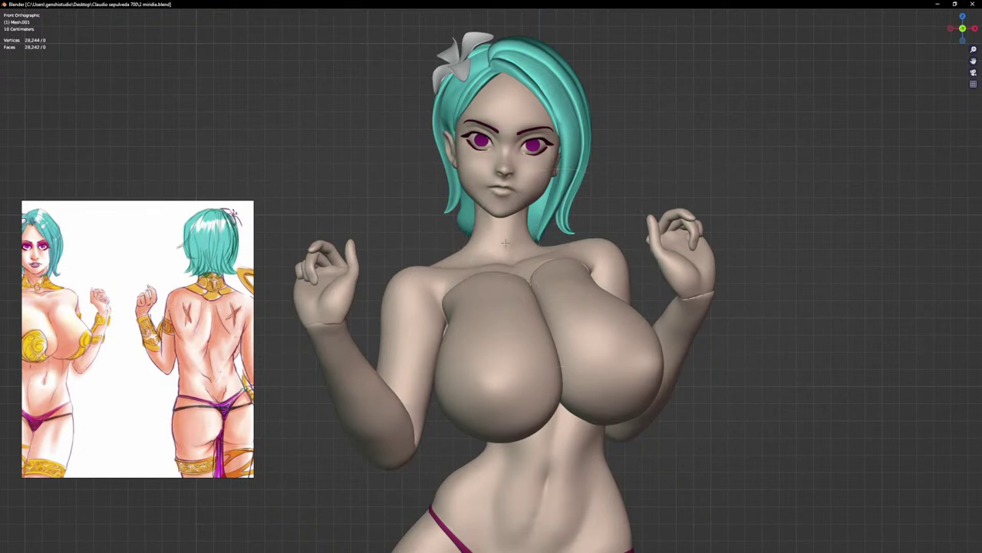
{"action": "scroll", "coordinate": [506, 242], "scroll_direction": "up", "scroll_amount": 4}
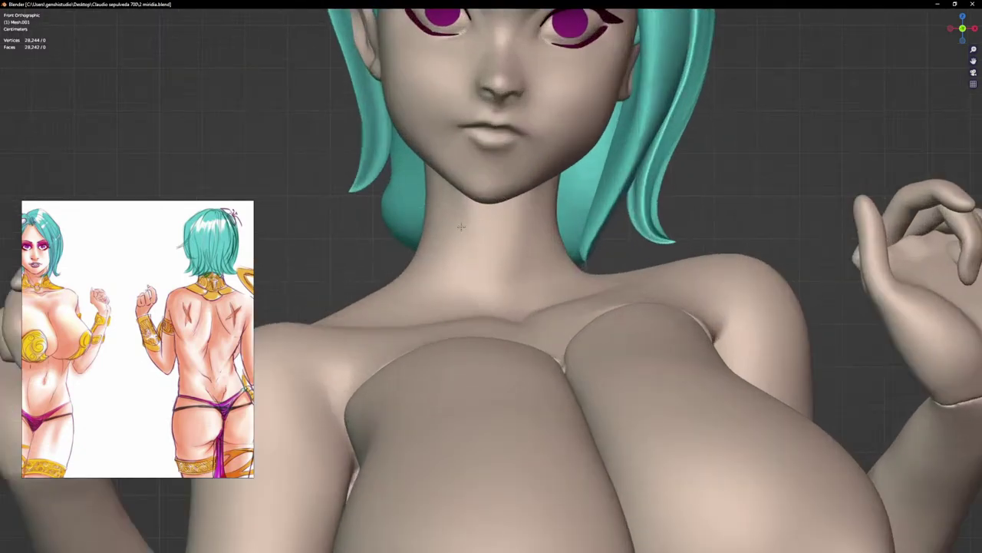
Step: Make the body the sculpted object and mask a horizontal band across the front of the neck for the collar
{"action": "middle_click_drag", "start_coordinate": [466, 235], "coordinate": [476, 260], "text": "shift"}
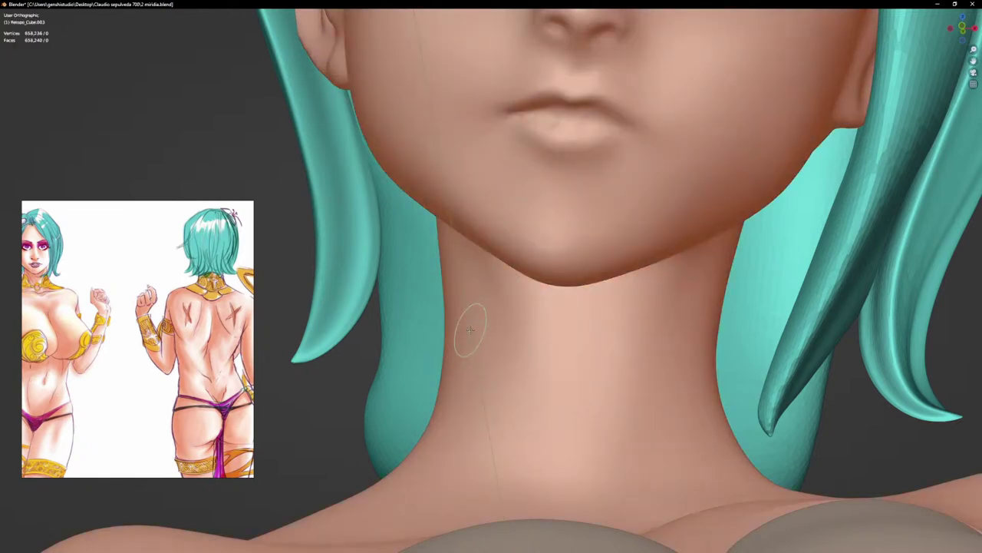
{"action": "mouse_move", "coordinate": [438, 317]}
{"action": "left_mouse_down"}
{"action": "mouse_move", "coordinate": [614, 329]}
{"action": "mouse_move", "coordinate": [711, 323]}
{"action": "mouse_move", "coordinate": [440, 309]}
{"action": "left_mouse_up"}
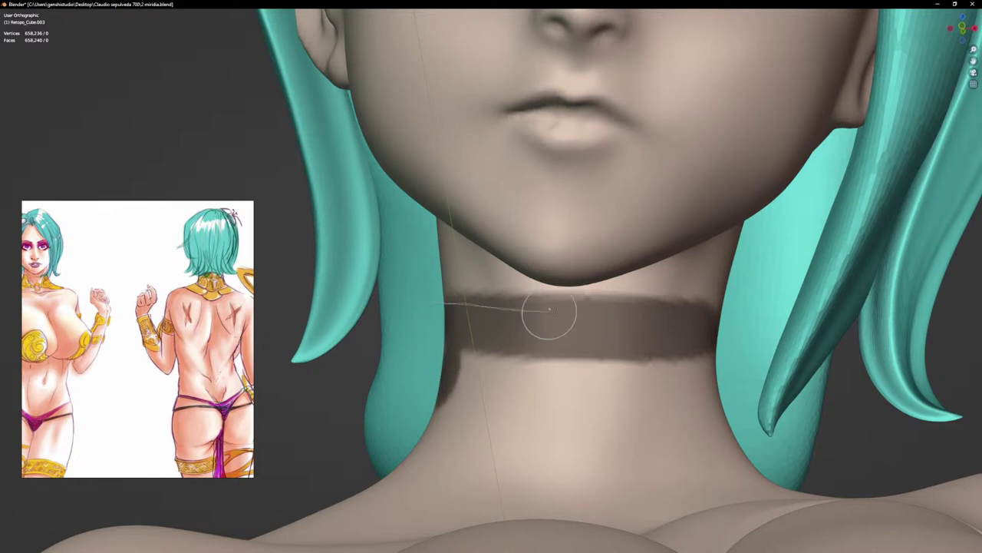
{"action": "mouse_move", "coordinate": [550, 309]}
{"action": "left_mouse_down", "text": "ctrl+shift"}
{"action": "mouse_move", "coordinate": [710, 316]}
{"action": "mouse_move", "coordinate": [758, 445]}
{"action": "mouse_move", "coordinate": [581, 471]}
{"action": "mouse_move", "coordinate": [395, 451]}
{"action": "mouse_move", "coordinate": [356, 385]}
{"action": "left_mouse_up", "text": "ctrl+shift"}
Step: Extend the collar mask around the side of the neck beneath the hair and even out its lower edge
{"action": "scroll", "coordinate": [530, 415], "scroll_direction": "down", "scroll_amount": 4}
{"action": "mouse_move", "coordinate": [587, 392]}
{"action": "middle_mouse_down"}
{"action": "mouse_move", "coordinate": [475, 433]}
{"action": "mouse_move", "coordinate": [571, 441]}
{"action": "mouse_move", "coordinate": [593, 466]}
{"action": "middle_mouse_up"}
{"action": "scroll", "coordinate": [571, 441], "scroll_direction": "down", "scroll_amount": 4}
{"action": "scroll", "coordinate": [550, 462], "scroll_direction": "up", "scroll_amount": 2}
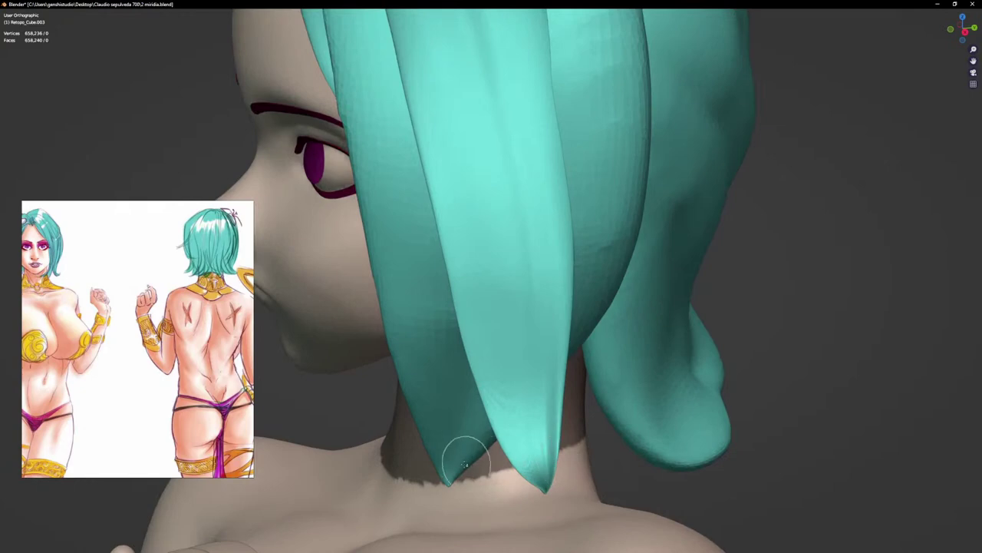
{"action": "mouse_move", "coordinate": [602, 422]}
{"action": "left_mouse_down"}
{"action": "mouse_move", "coordinate": [492, 485]}
{"action": "mouse_move", "coordinate": [417, 466]}
{"action": "left_mouse_up"}
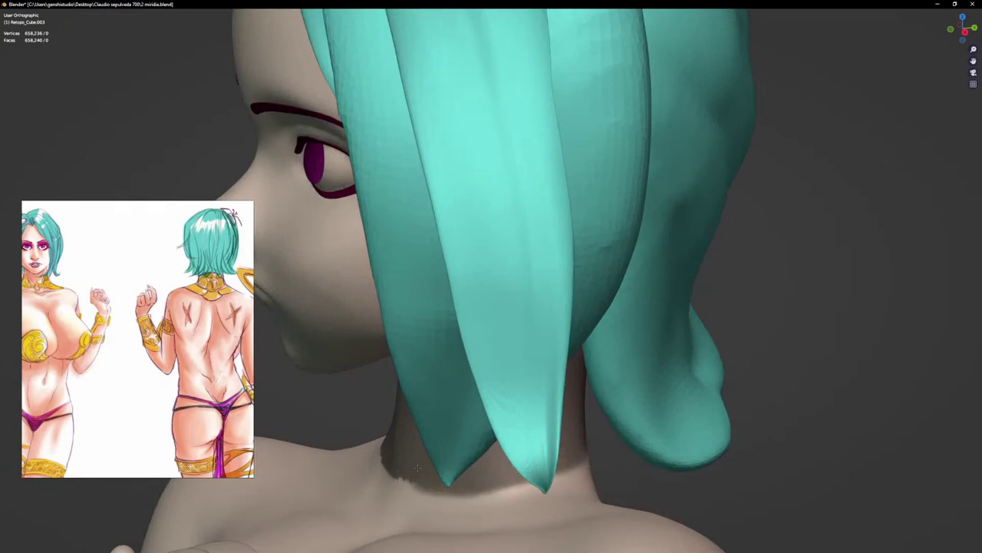
{"action": "middle_click_drag", "start_coordinate": [438, 466], "coordinate": [503, 460]}
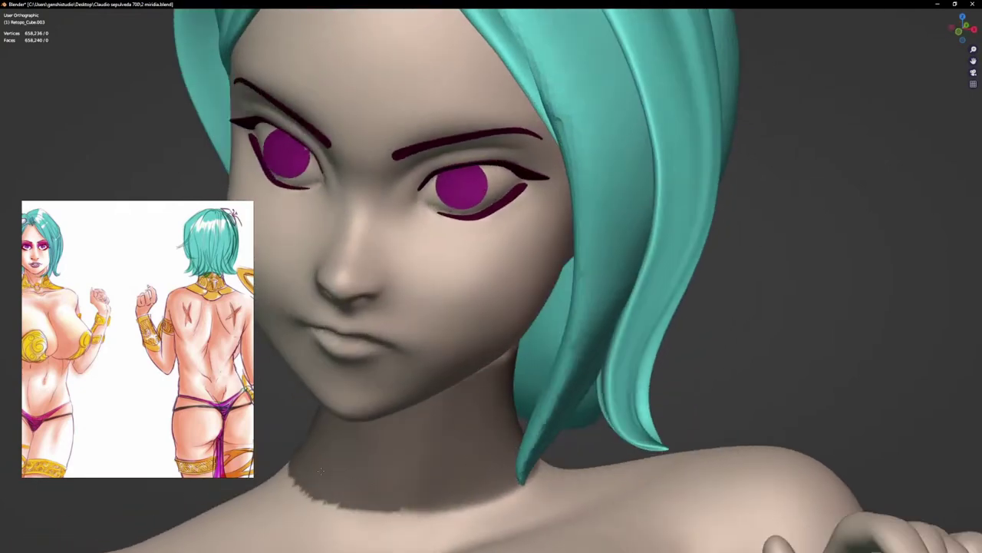
Step: Continue the collar mask around the opposite side and nape of the neck, cleaning up its lower and upper edges
{"action": "mouse_move", "coordinate": [321, 470]}
{"action": "middle_mouse_down"}
{"action": "mouse_move", "coordinate": [467, 456]}
{"action": "mouse_move", "coordinate": [713, 333]}
{"action": "mouse_move", "coordinate": [689, 340]}
{"action": "mouse_move", "coordinate": [698, 367]}
{"action": "mouse_move", "coordinate": [706, 351]}
{"action": "middle_mouse_up"}
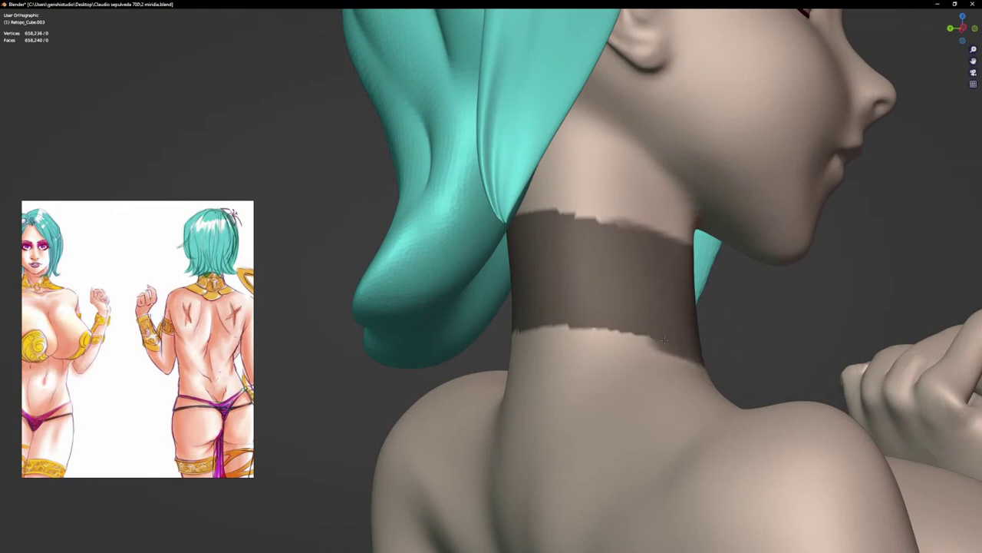
{"action": "middle_click_drag", "start_coordinate": [543, 310], "coordinate": [609, 320]}
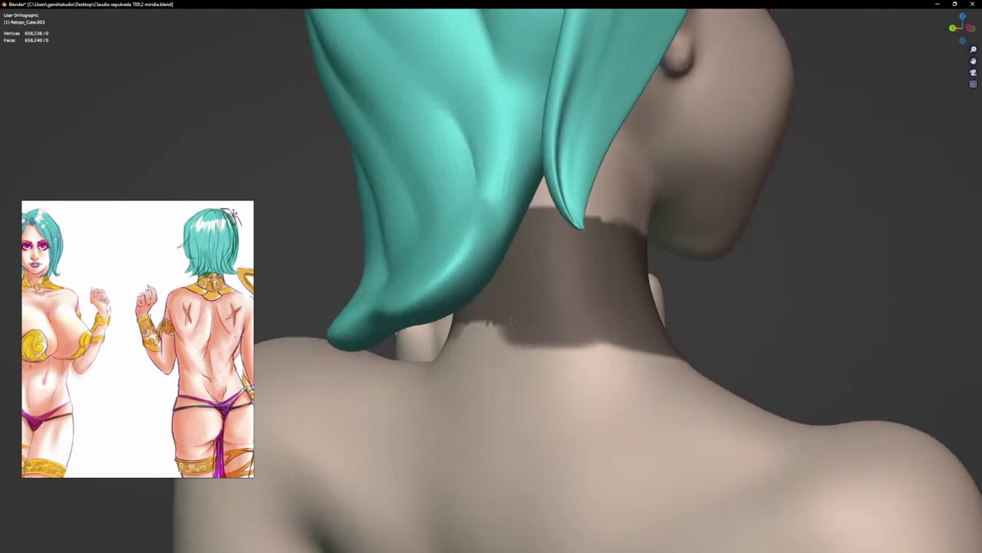
{"action": "middle_click_drag", "start_coordinate": [464, 331], "coordinate": [390, 317]}
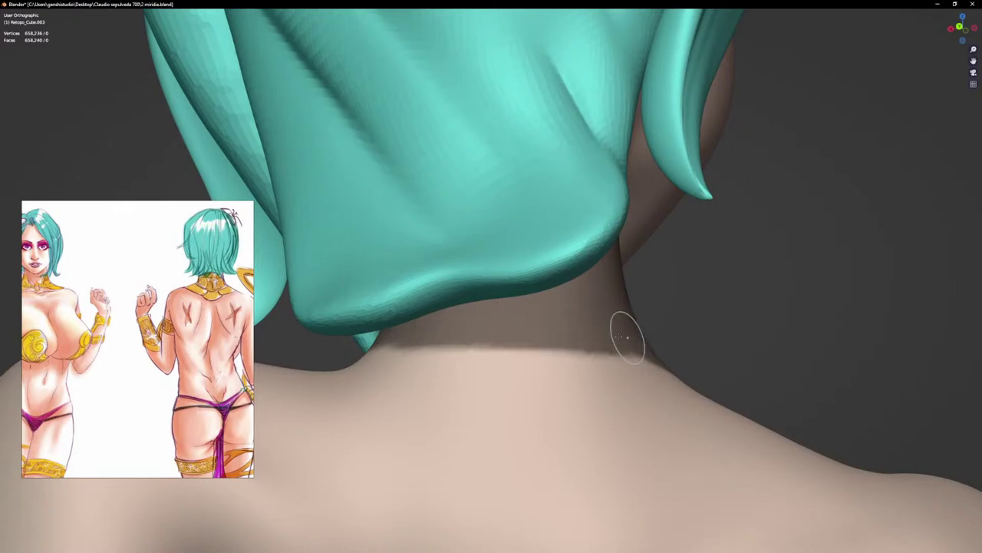
{"action": "middle_click_drag", "start_coordinate": [627, 336], "coordinate": [573, 313]}
{"action": "left_click_drag", "start_coordinate": [522, 198], "coordinate": [646, 217]}
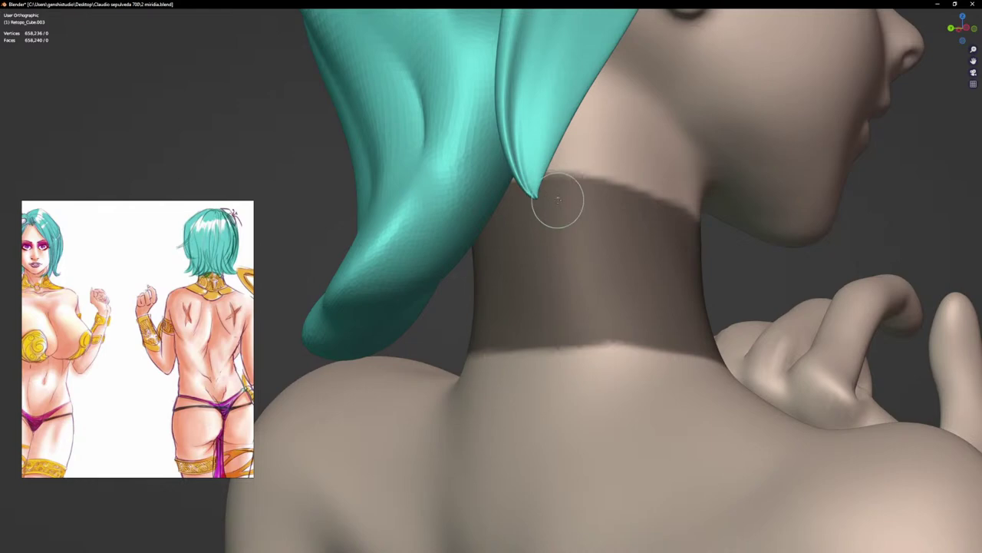
Step: Isolate the body in local view and fill in the collar mask's upper edge along the back and side of the neck
{"action": "key", "text": "KP_Divide"}
{"action": "scroll", "coordinate": [482, 119], "scroll_direction": "up", "scroll_amount": 2}
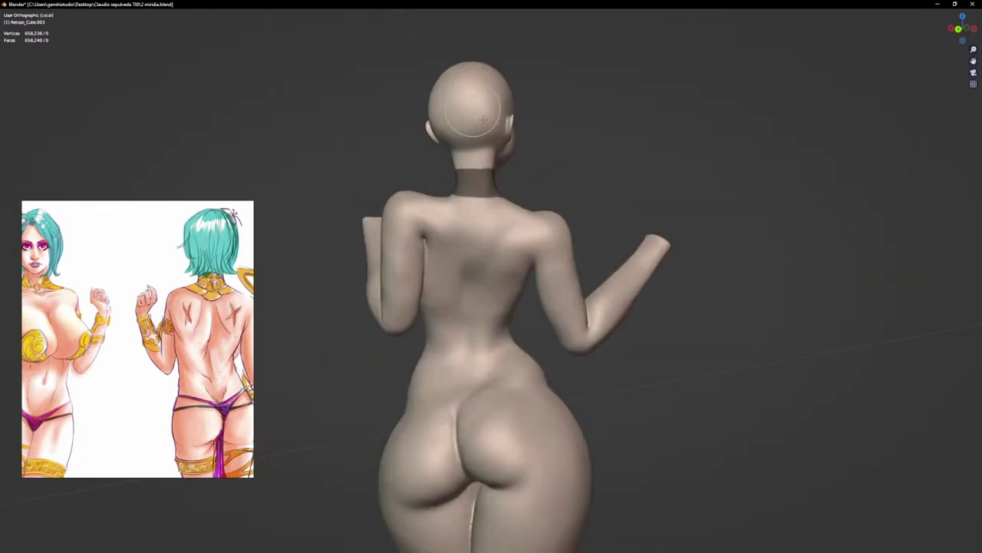
{"action": "scroll", "coordinate": [482, 119], "scroll_direction": "up", "scroll_amount": 4}
{"action": "mouse_move", "coordinate": [340, 241]}
{"action": "left_mouse_down"}
{"action": "mouse_move", "coordinate": [387, 219]}
{"action": "mouse_move", "coordinate": [541, 233]}
{"action": "left_mouse_up"}
{"action": "middle_click_drag", "start_coordinate": [511, 268], "coordinate": [452, 257]}
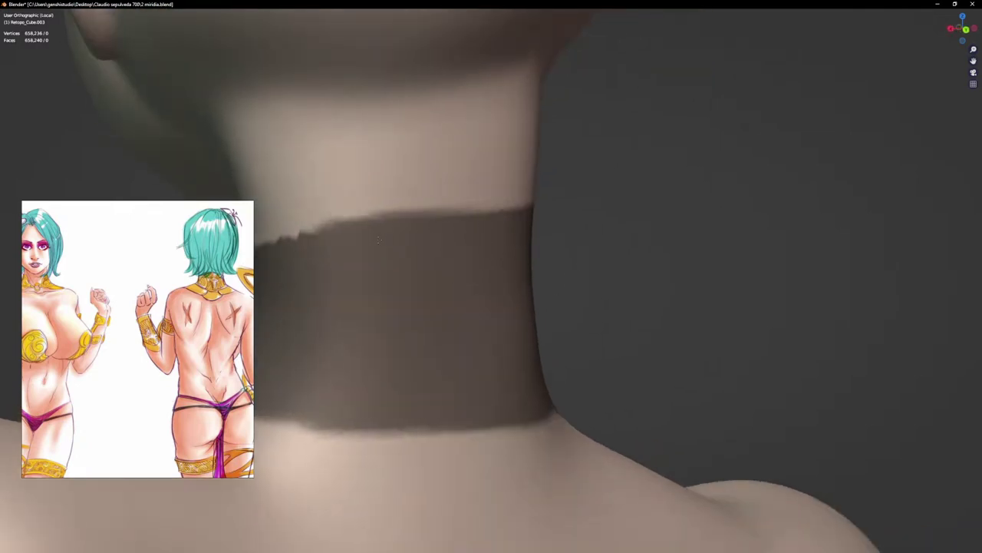
{"action": "middle_click_drag", "start_coordinate": [391, 256], "coordinate": [642, 221]}
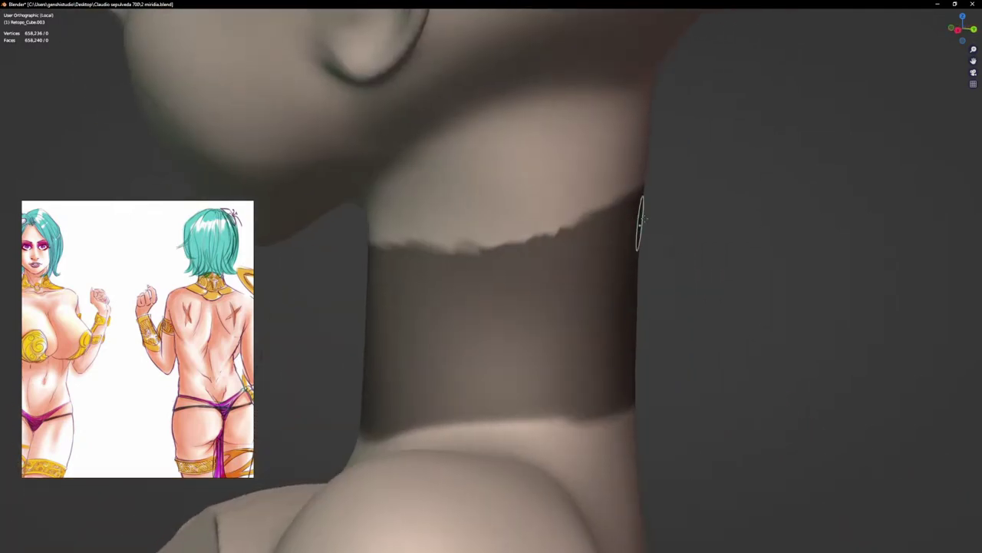
{"action": "mouse_move", "coordinate": [600, 218]}
{"action": "left_mouse_down"}
{"action": "mouse_move", "coordinate": [460, 238]}
{"action": "mouse_move", "coordinate": [378, 263]}
{"action": "mouse_move", "coordinate": [510, 236]}
{"action": "left_mouse_up"}
Step: Erase a V-shaped notch from the collar mask below the chin, reaching down almost to the band's lower edge, and check it from the front
{"action": "middle_click_drag", "start_coordinate": [665, 198], "coordinate": [749, 280]}
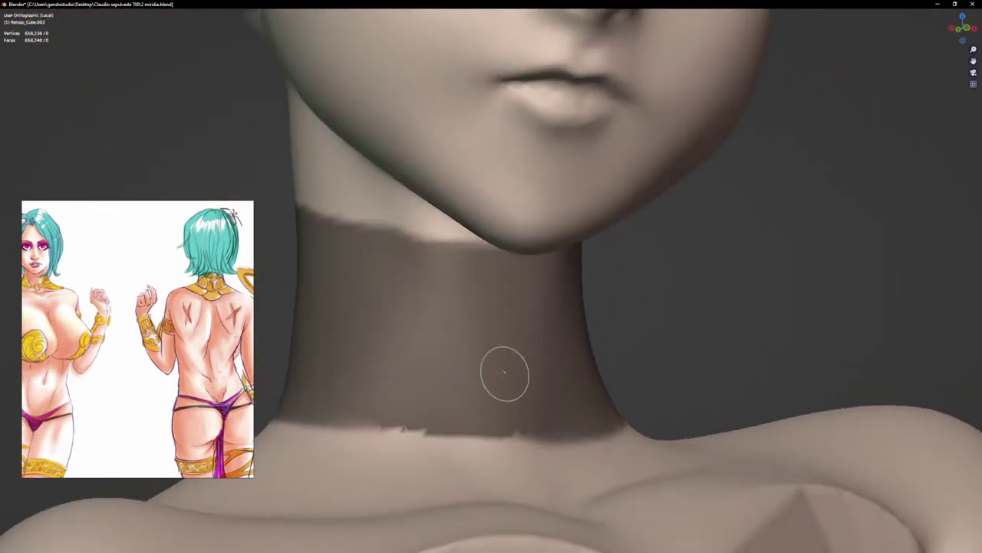
{"action": "mouse_move", "coordinate": [512, 332]}
{"action": "middle_mouse_down"}
{"action": "mouse_move", "coordinate": [509, 309]}
{"action": "mouse_move", "coordinate": [496, 318]}
{"action": "middle_mouse_up"}
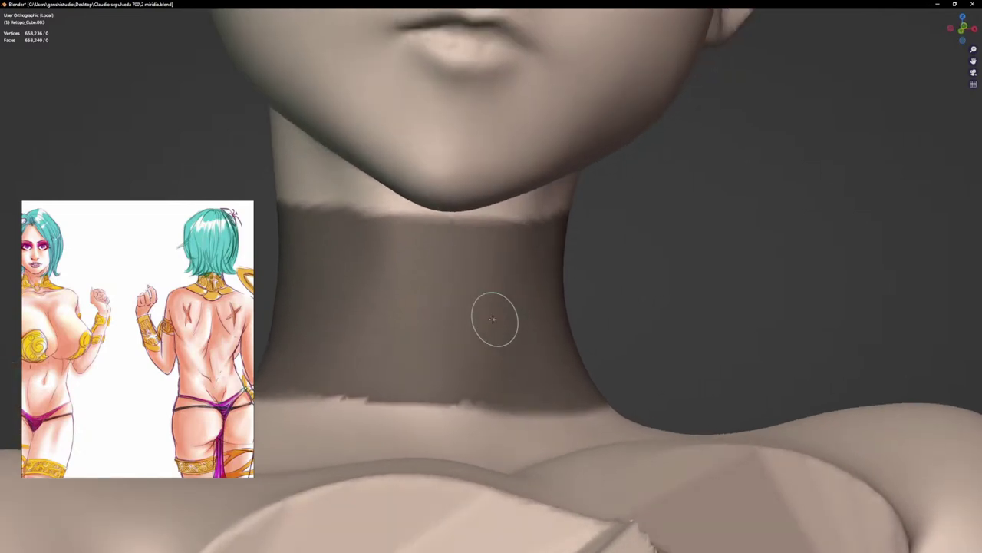
{"action": "scroll", "coordinate": [512, 260], "scroll_direction": "up", "scroll_amount": 2}
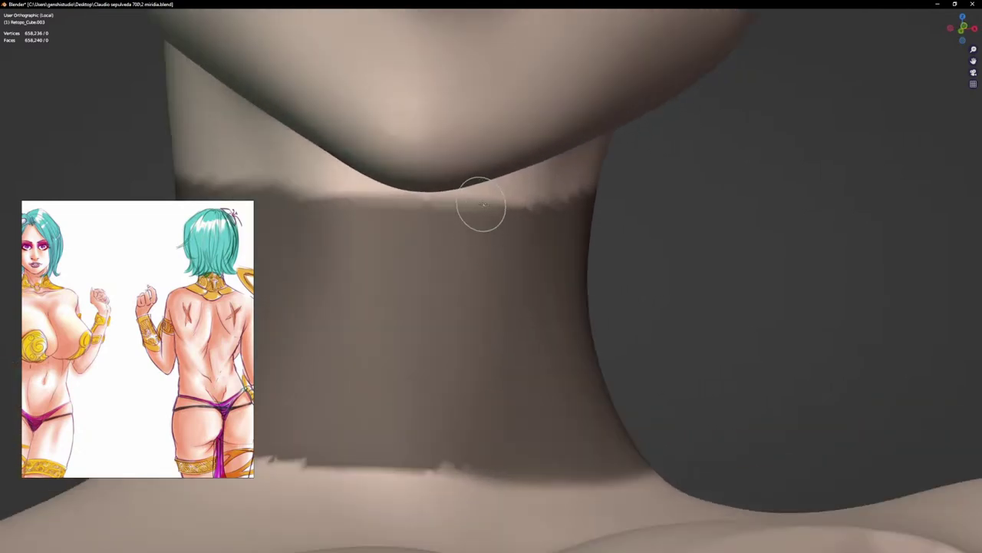
{"action": "mouse_move", "coordinate": [492, 190]}
{"action": "left_mouse_down"}
{"action": "mouse_move", "coordinate": [406, 265]}
{"action": "mouse_move", "coordinate": [387, 307]}
{"action": "left_mouse_up"}
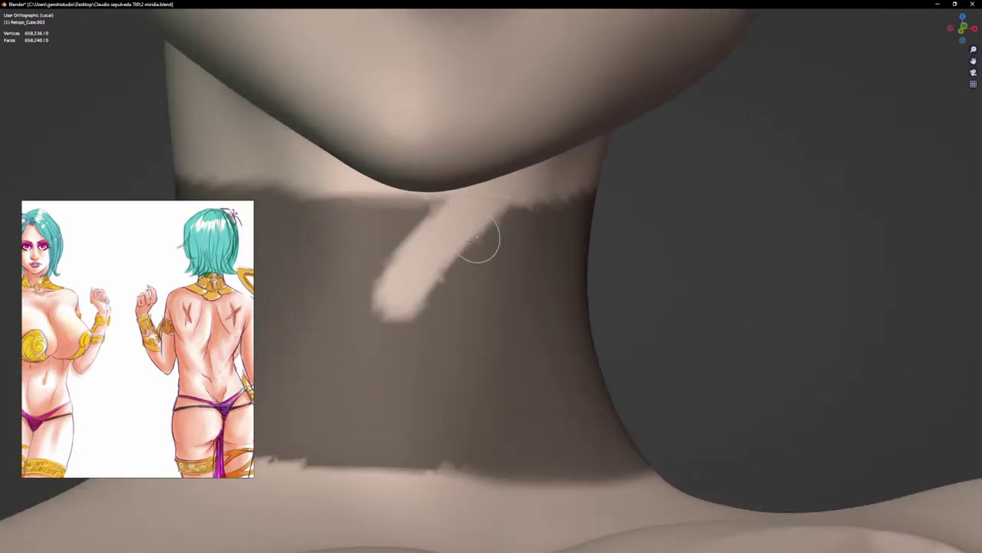
{"action": "mouse_move", "coordinate": [478, 239]}
{"action": "left_mouse_down"}
{"action": "mouse_move", "coordinate": [380, 360]}
{"action": "mouse_move", "coordinate": [326, 313]}
{"action": "mouse_move", "coordinate": [361, 215]}
{"action": "mouse_move", "coordinate": [422, 205]}
{"action": "left_mouse_up"}
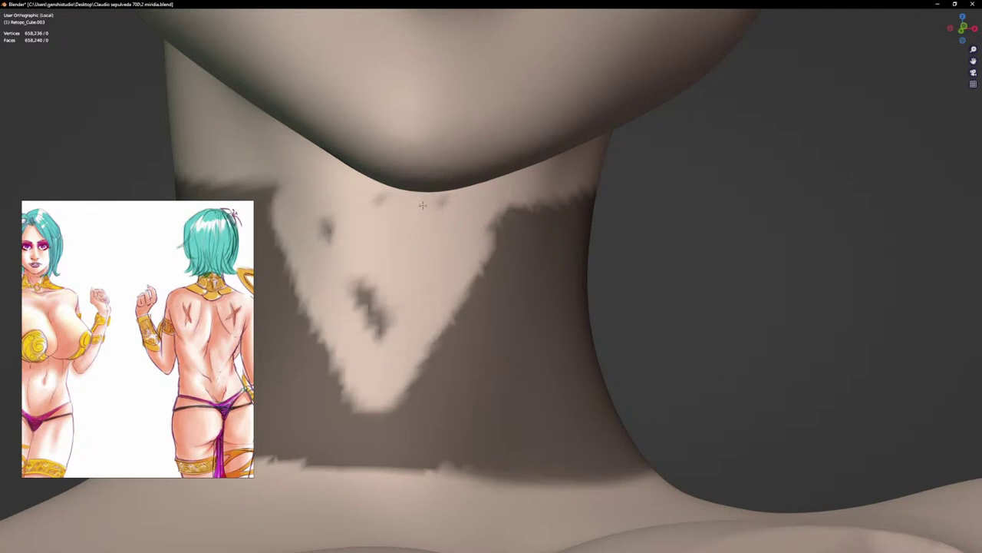
{"action": "mouse_move", "coordinate": [349, 261]}
{"action": "left_mouse_down"}
{"action": "mouse_move", "coordinate": [371, 334]}
{"action": "mouse_move", "coordinate": [373, 410]}
{"action": "mouse_move", "coordinate": [434, 353]}
{"action": "mouse_move", "coordinate": [517, 188]}
{"action": "left_mouse_up"}
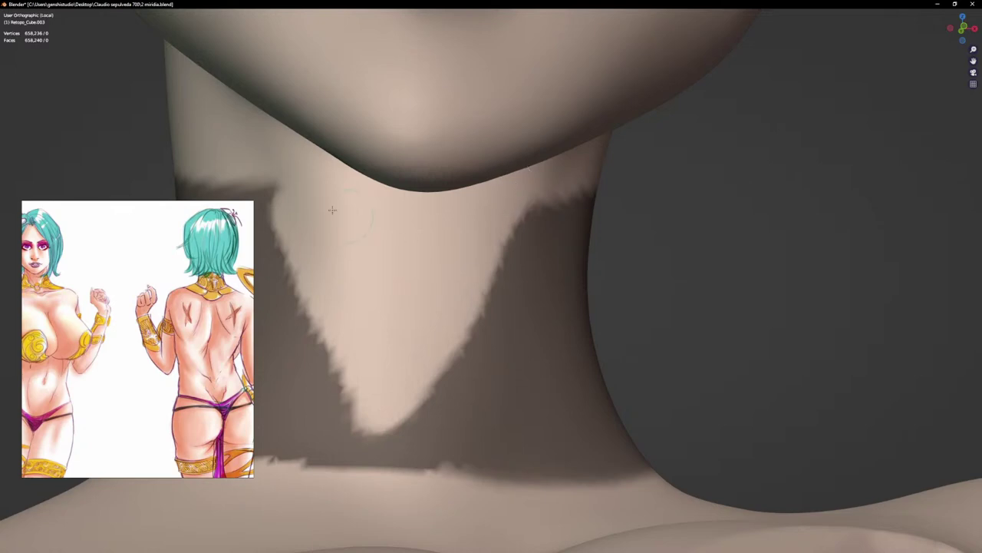
{"action": "scroll", "coordinate": [445, 289], "scroll_direction": "down", "scroll_amount": 8}
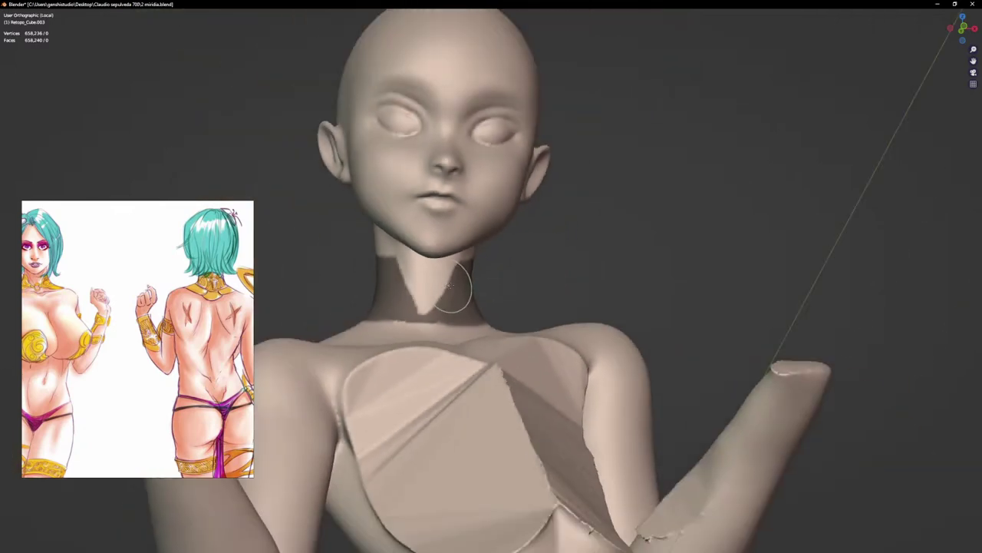
{"action": "key", "text": "KP_1"}
{"action": "scroll", "coordinate": [405, 301], "scroll_direction": "up", "scroll_amount": 3}
{"action": "scroll", "coordinate": [399, 301], "scroll_direction": "up", "scroll_amount": 5}
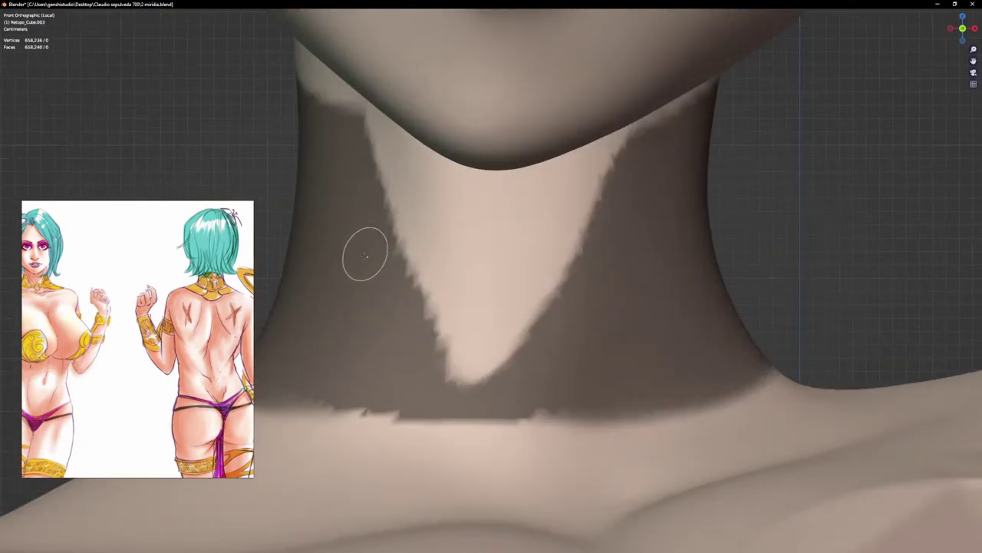
Step: Reshape the jagged side of the V-shaped mask notch and erase down through the band's lower edge, leaving a narrow gap at the throat
{"action": "left_click_drag", "start_coordinate": [432, 340], "coordinate": [464, 385]}
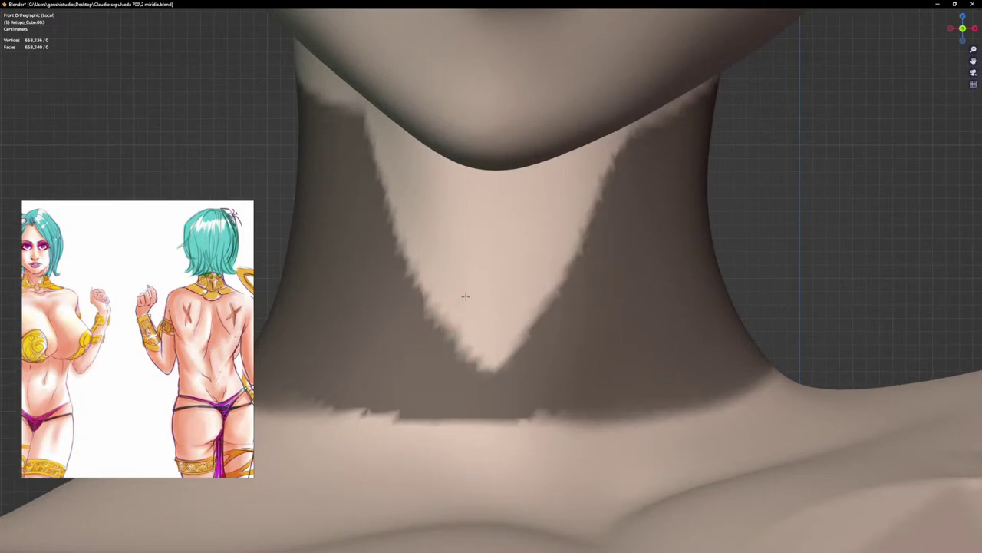
{"action": "scroll", "coordinate": [486, 399], "scroll_direction": "down", "scroll_amount": 4}
{"action": "scroll", "coordinate": [480, 374], "scroll_direction": "up", "scroll_amount": 5}
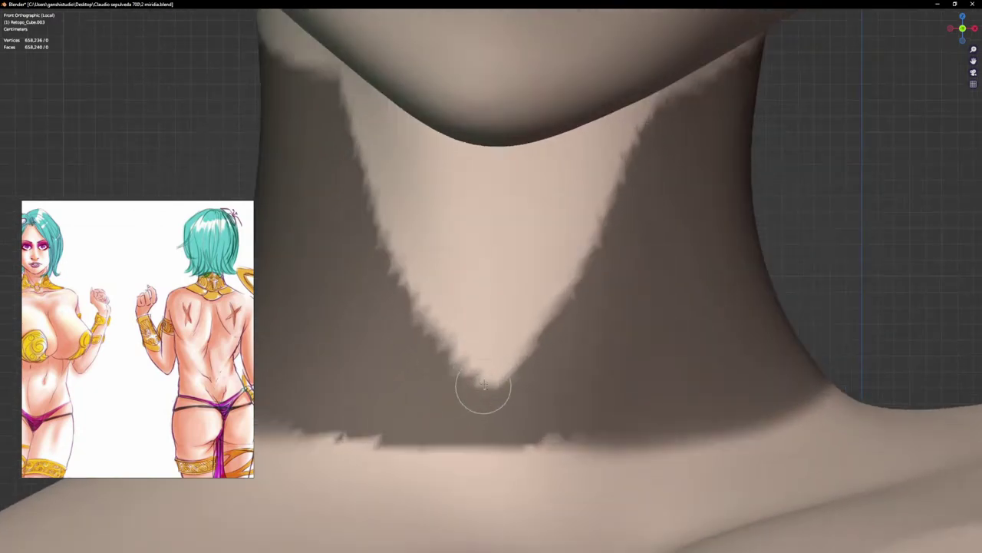
{"action": "mouse_move", "coordinate": [484, 385]}
{"action": "left_mouse_down"}
{"action": "mouse_move", "coordinate": [505, 348]}
{"action": "mouse_move", "coordinate": [477, 430]}
{"action": "mouse_move", "coordinate": [463, 345]}
{"action": "mouse_move", "coordinate": [436, 273]}
{"action": "left_mouse_up"}
{"action": "left_click_drag", "start_coordinate": [459, 401], "coordinate": [413, 209]}
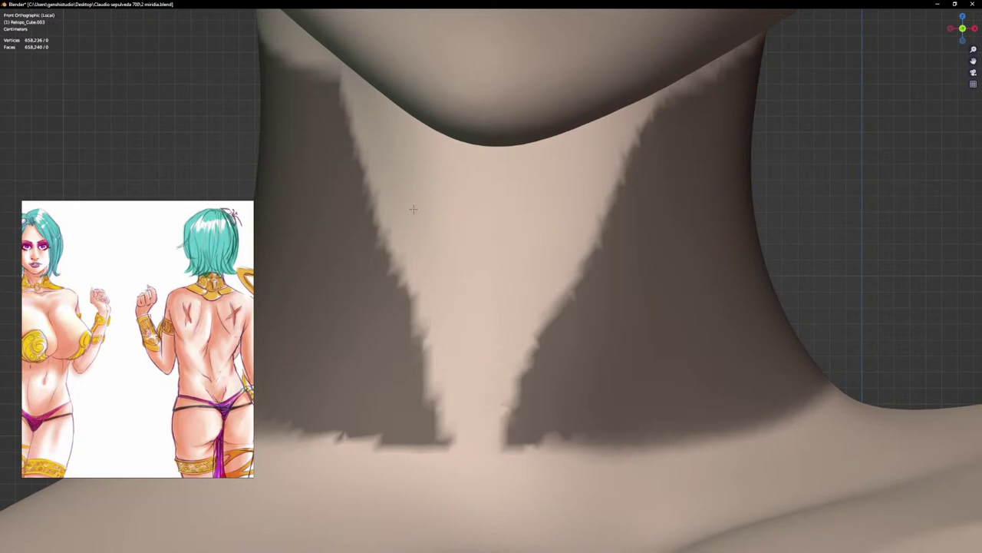
{"action": "scroll", "coordinate": [421, 148], "scroll_direction": "down", "scroll_amount": 5}
{"action": "scroll", "coordinate": [483, 209], "scroll_direction": "up", "scroll_amount": 5}
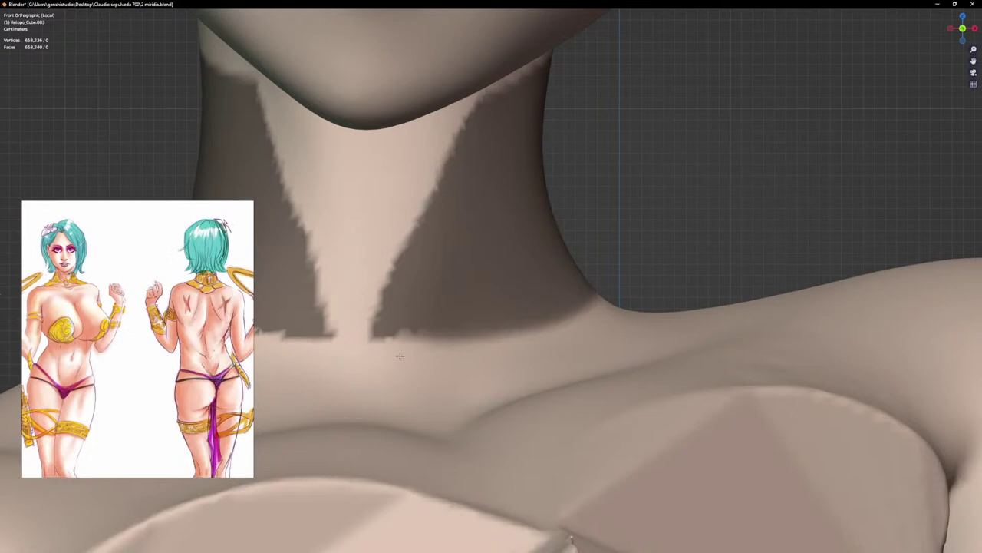
{"action": "scroll", "coordinate": [400, 356], "scroll_direction": "down", "scroll_amount": 3}
{"action": "scroll", "coordinate": [350, 207], "scroll_direction": "up", "scroll_amount": 4}
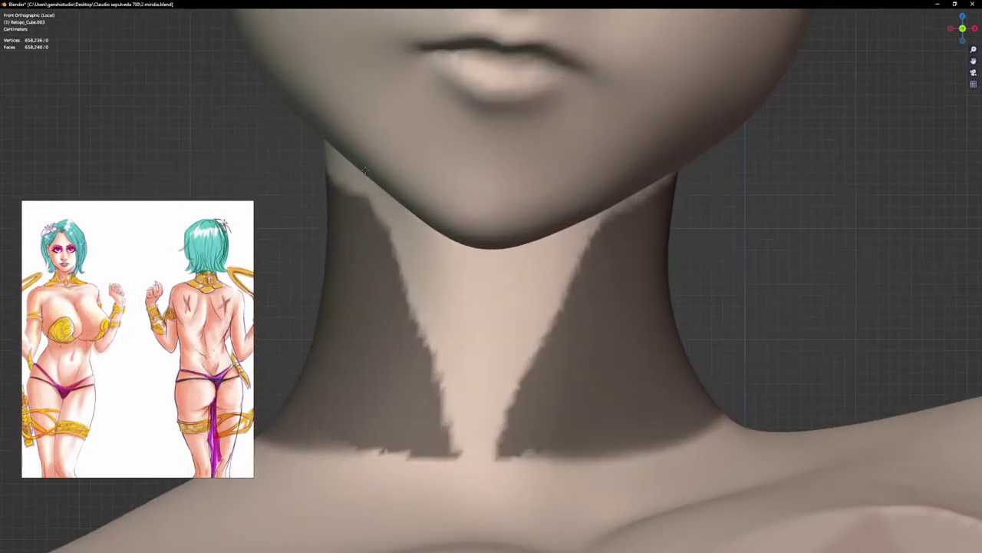
{"action": "scroll", "coordinate": [564, 311], "scroll_direction": "down", "scroll_amount": 5}
{"action": "scroll", "coordinate": [572, 300], "scroll_direction": "up", "scroll_amount": 4}
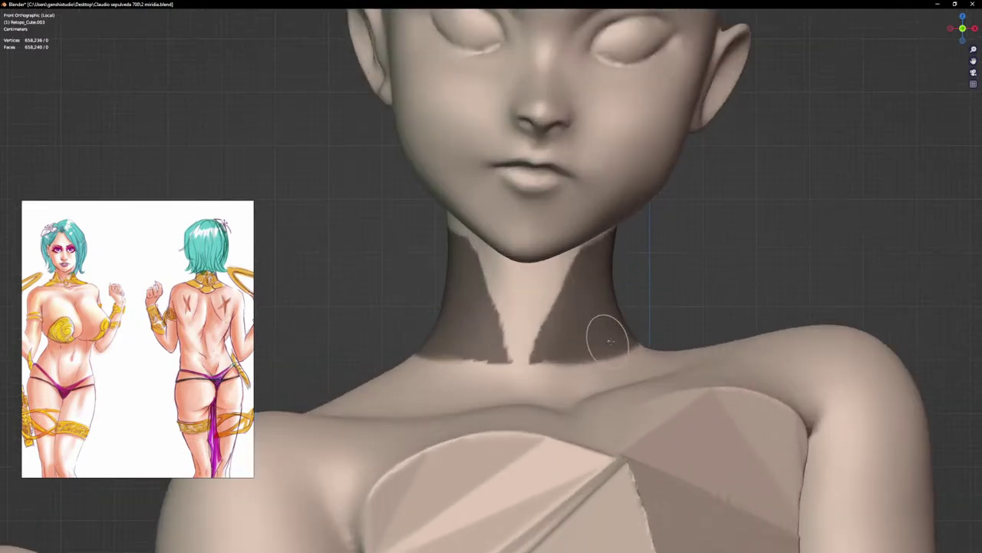
Step: Extract the masked neck band as a separate solid collar object using Mask Extract with a 0.5 threshold and boundary loop
{"action": "key", "text": "q"}
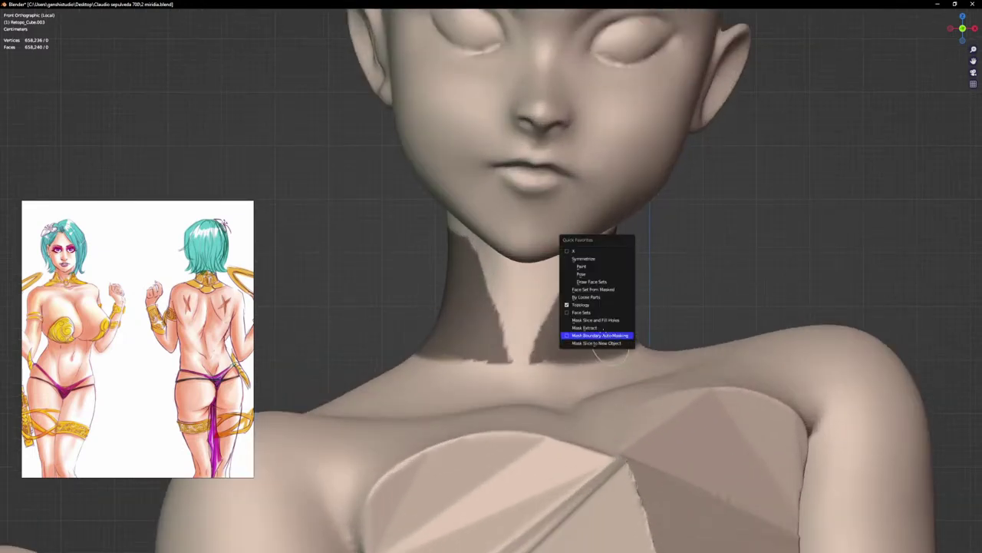
{"action": "left_click", "coordinate": [591, 328]}
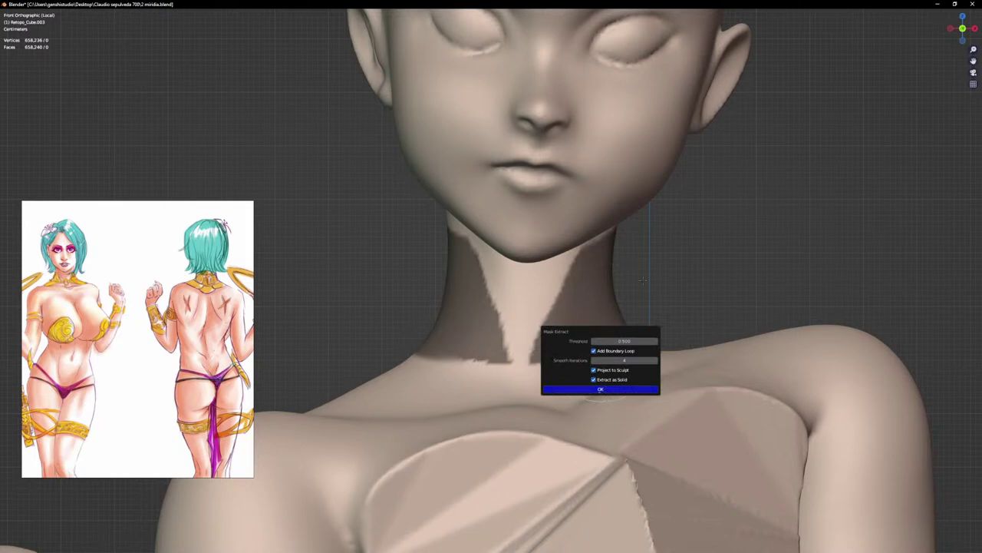
{"action": "key", "text": "Return"}
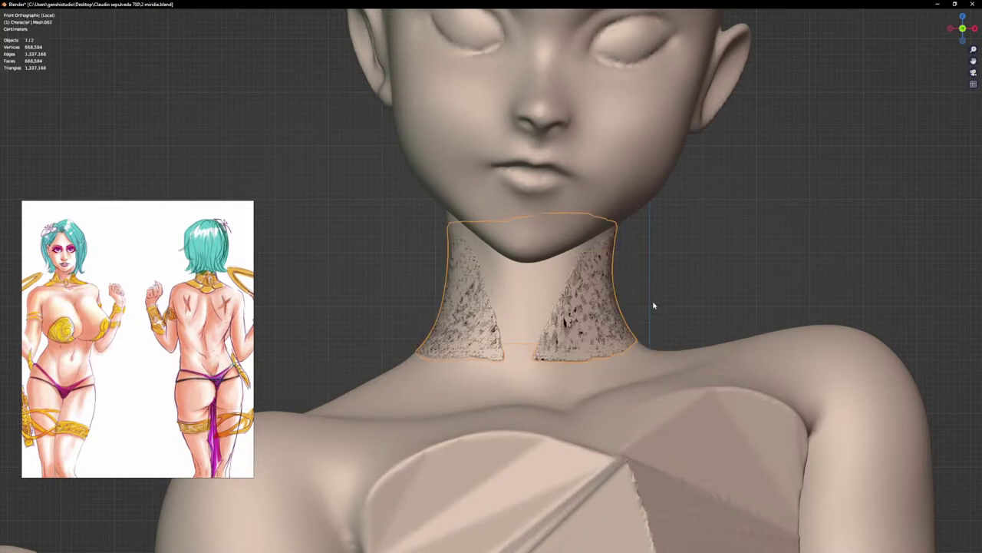
Step: Enter Sculpt Mode on the extracted collar, lift both front halves off the neck surface and smooth their edges
{"action": "key", "text": "ctrl+Tab"}
{"action": "left_click", "coordinate": [566, 321]}
{"action": "key", "text": "ctrl+Tab"}
{"action": "left_click", "coordinate": [640, 339]}
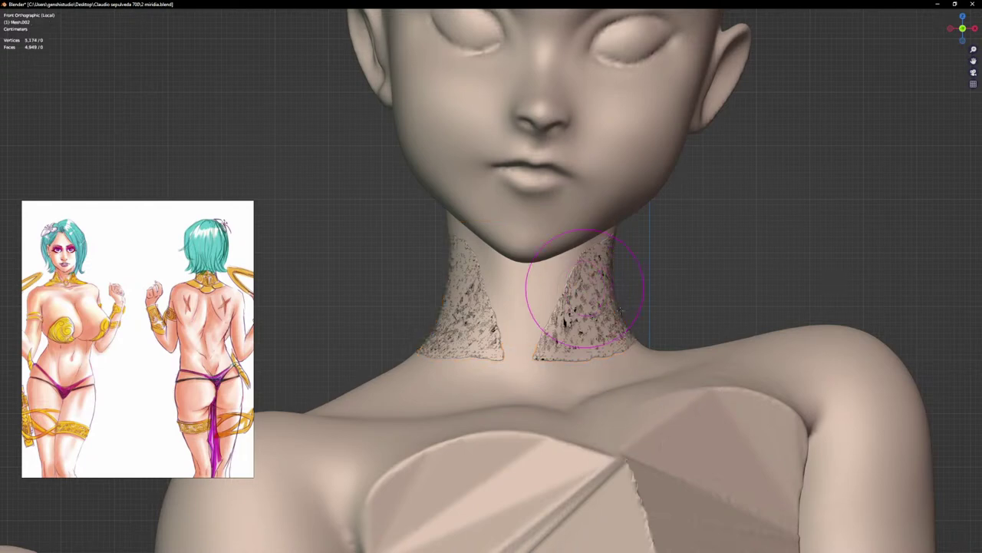
{"action": "mouse_move", "coordinate": [597, 309]}
{"action": "left_mouse_down"}
{"action": "mouse_move", "coordinate": [561, 340]}
{"action": "mouse_move", "coordinate": [592, 274]}
{"action": "mouse_move", "coordinate": [596, 307]}
{"action": "mouse_move", "coordinate": [520, 340]}
{"action": "mouse_move", "coordinate": [589, 342]}
{"action": "mouse_move", "coordinate": [607, 258]}
{"action": "mouse_move", "coordinate": [445, 325]}
{"action": "mouse_move", "coordinate": [456, 281]}
{"action": "mouse_move", "coordinate": [464, 324]}
{"action": "left_mouse_up"}
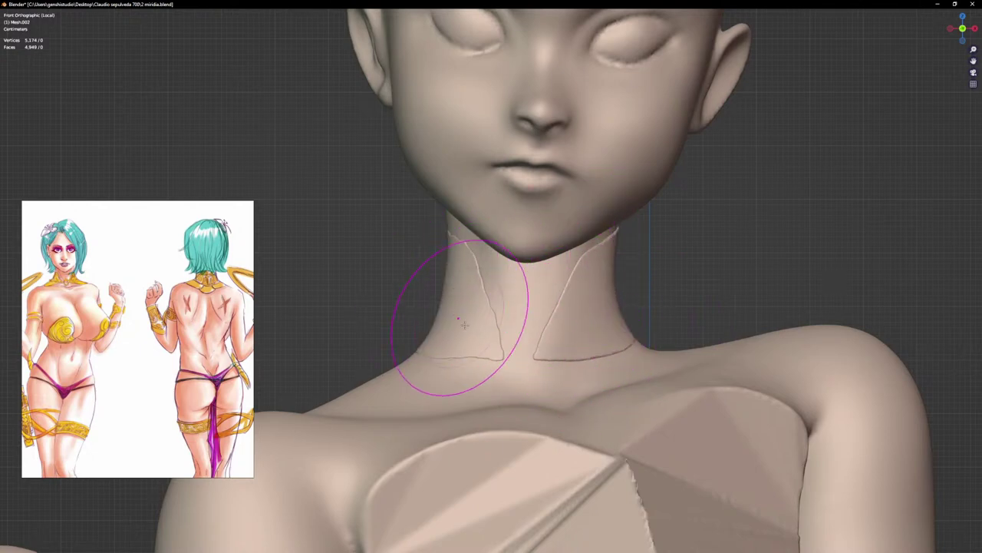
{"action": "left_click_drag", "start_coordinate": [466, 287], "coordinate": [462, 255]}
{"action": "mouse_move", "coordinate": [424, 335]}
{"action": "left_mouse_down"}
{"action": "mouse_move", "coordinate": [478, 350]}
{"action": "mouse_move", "coordinate": [450, 340]}
{"action": "mouse_move", "coordinate": [465, 286]}
{"action": "mouse_move", "coordinate": [452, 246]}
{"action": "mouse_move", "coordinate": [463, 307]}
{"action": "left_mouse_up"}
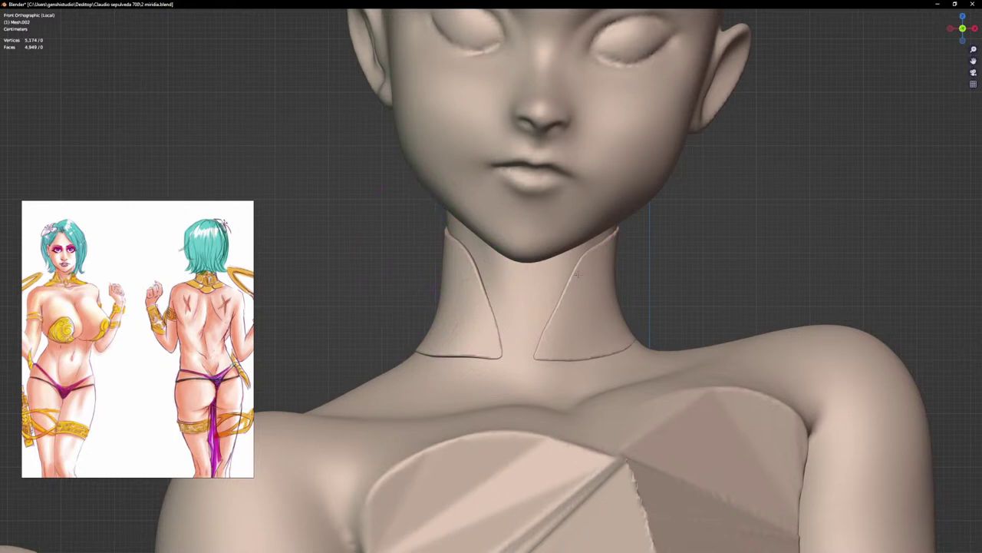
{"action": "mouse_move", "coordinate": [607, 248]}
{"action": "left_mouse_down"}
{"action": "mouse_move", "coordinate": [597, 355]}
{"action": "mouse_move", "coordinate": [622, 336]}
{"action": "left_mouse_up"}
Step: Use the Grab brush to even out the collar's front opening and lower edge on both sides of the throat
{"action": "key", "text": "g"}
{"action": "key", "text": "f"}
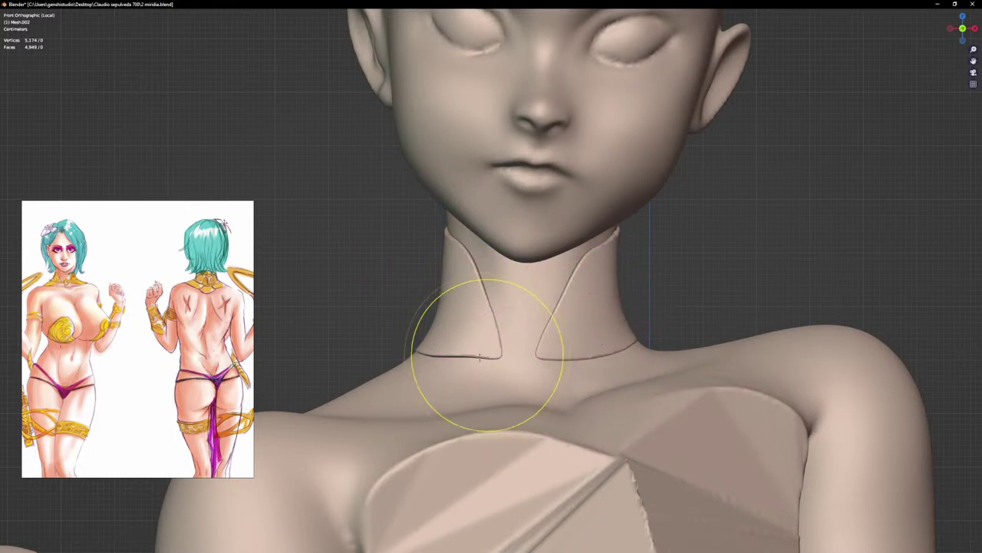
{"action": "left_click", "coordinate": [454, 358]}
{"action": "scroll", "coordinate": [457, 356], "scroll_direction": "up", "scroll_amount": 2}
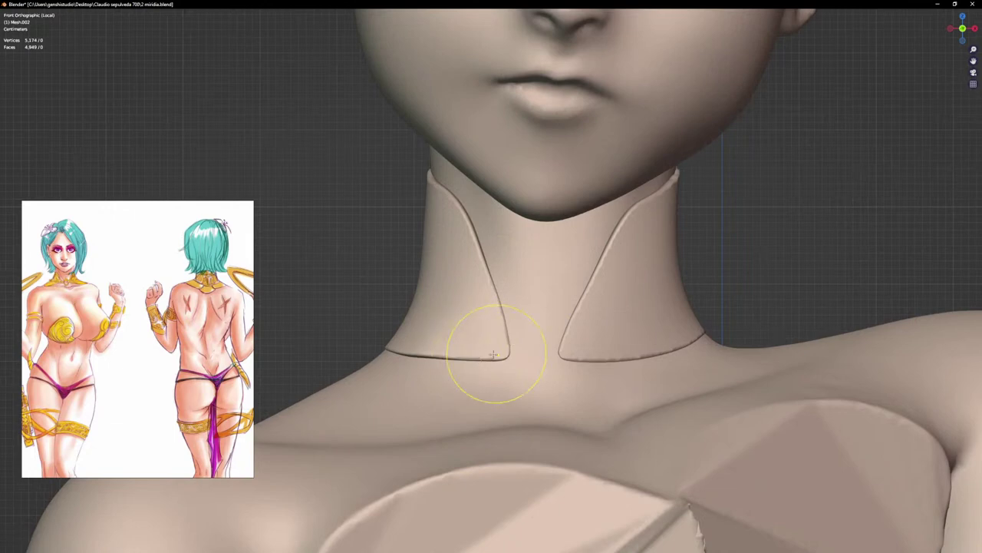
{"action": "scroll", "coordinate": [492, 317], "scroll_direction": "down", "scroll_amount": 2}
{"action": "scroll", "coordinate": [483, 307], "scroll_direction": "up", "scroll_amount": 2}
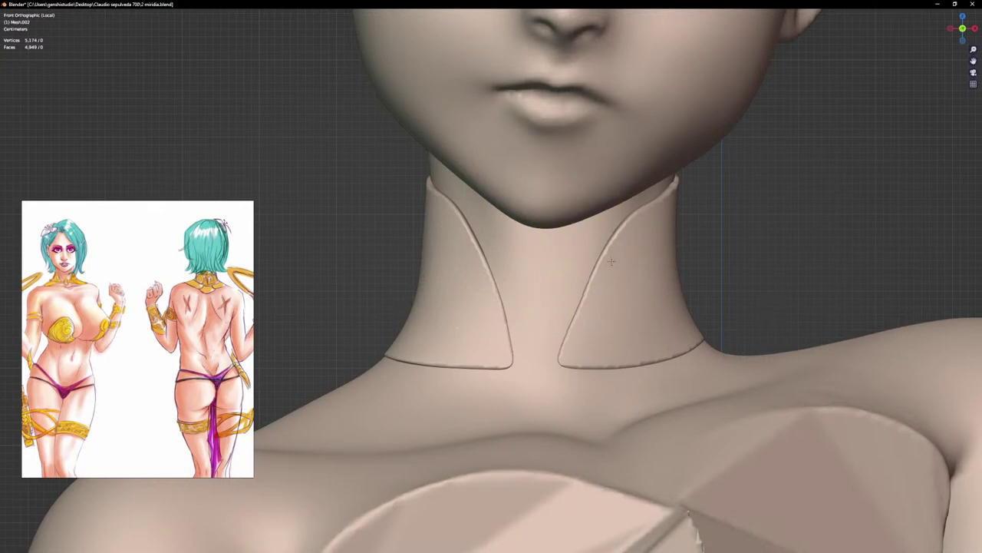
{"action": "scroll", "coordinate": [566, 327], "scroll_direction": "down", "scroll_amount": 1}
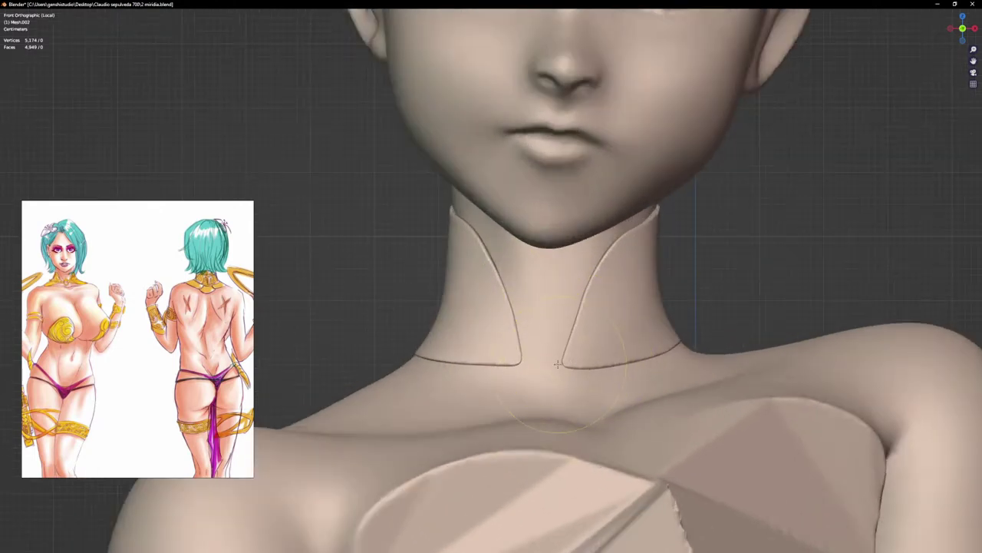
Step: Inflate the collar where the neck pokes through at the side and nape, and smooth its upper and lower edges there
{"action": "mouse_move", "coordinate": [636, 307]}
{"action": "middle_mouse_down"}
{"action": "mouse_move", "coordinate": [489, 334]}
{"action": "mouse_move", "coordinate": [706, 377]}
{"action": "middle_mouse_up"}
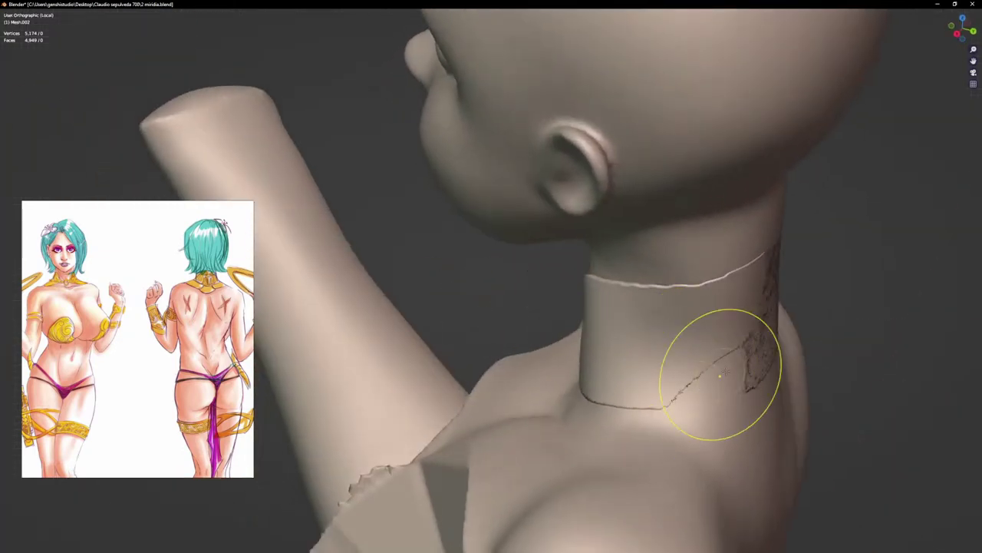
{"action": "key", "text": "i"}
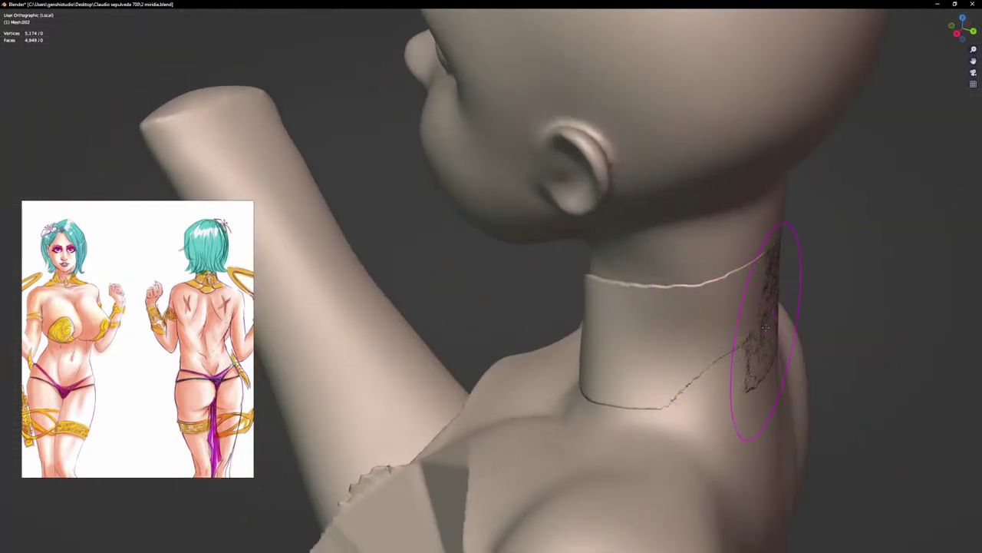
{"action": "mouse_move", "coordinate": [768, 338]}
{"action": "left_mouse_down"}
{"action": "mouse_move", "coordinate": [745, 339]}
{"action": "mouse_move", "coordinate": [712, 379]}
{"action": "mouse_move", "coordinate": [649, 408]}
{"action": "left_mouse_up"}
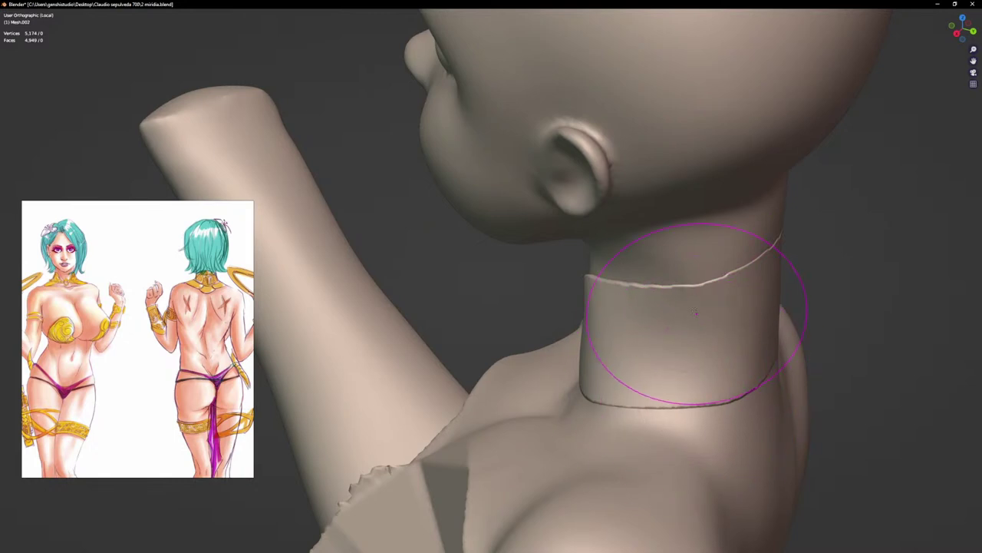
{"action": "left_click_drag", "start_coordinate": [658, 282], "coordinate": [666, 283], "text": "shift"}
{"action": "left_click_drag", "start_coordinate": [709, 399], "coordinate": [603, 405], "text": "shift"}
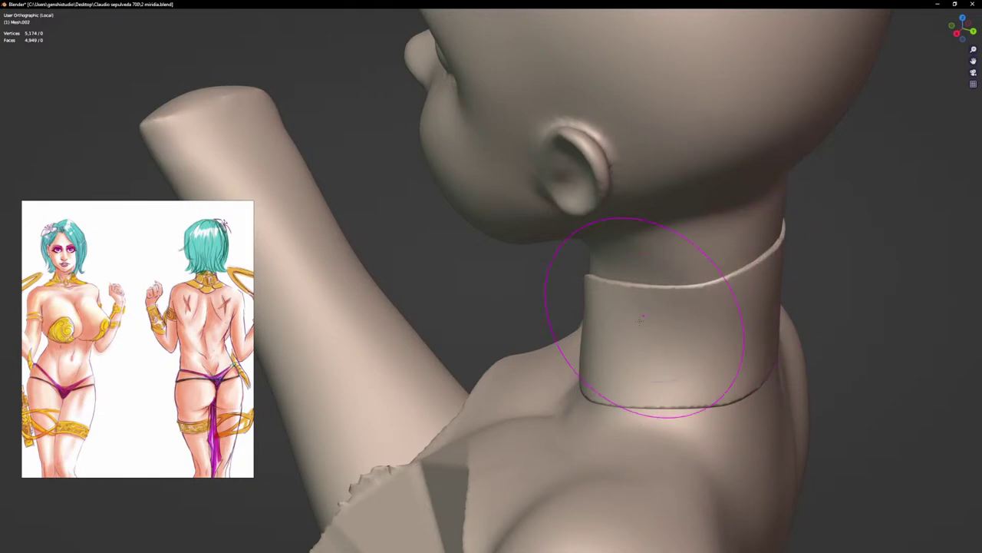
Step: Sculpt the back of the collar on the opposite side, refining its surface and its upper and lower rims
{"action": "middle_click_drag", "start_coordinate": [643, 317], "coordinate": [775, 400]}
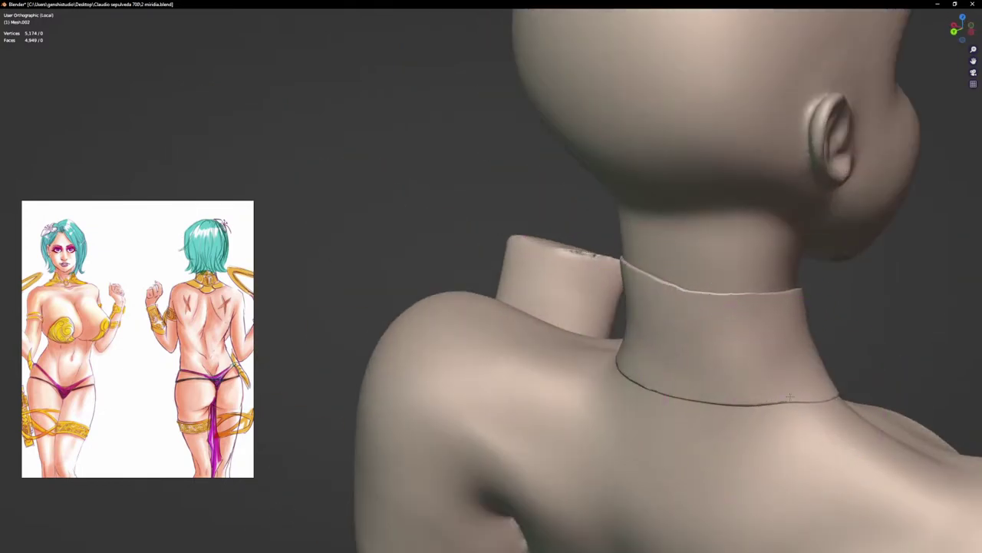
{"action": "left_click_drag", "start_coordinate": [789, 397], "coordinate": [743, 376]}
{"action": "left_click_drag", "start_coordinate": [697, 325], "coordinate": [680, 292]}
{"action": "left_click_drag", "start_coordinate": [695, 395], "coordinate": [754, 381]}
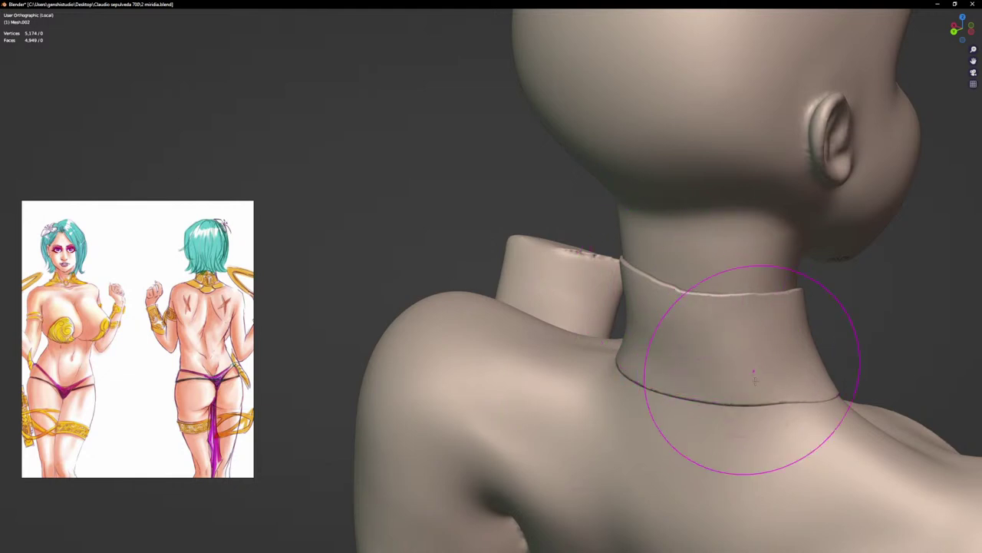
{"action": "scroll", "coordinate": [789, 389], "scroll_direction": "up", "scroll_amount": 1}
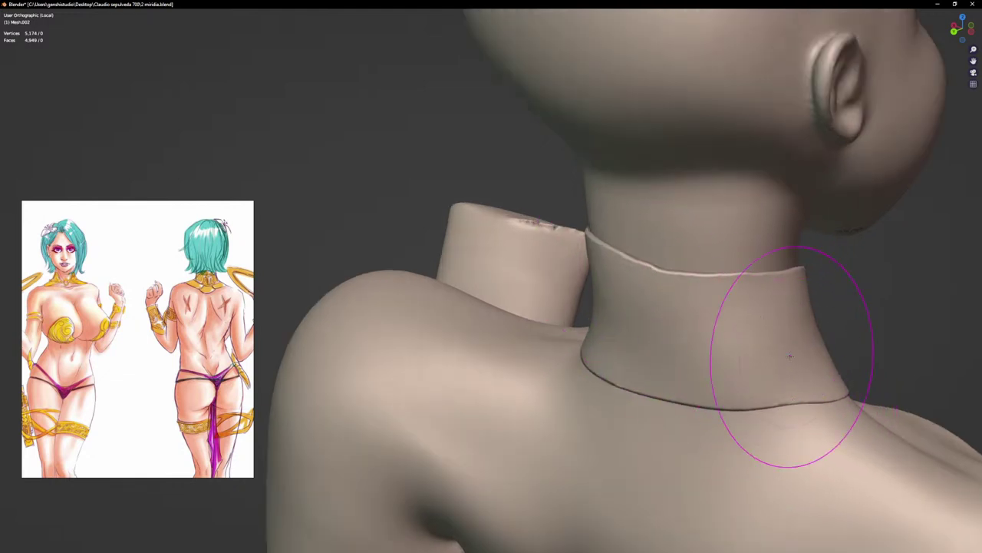
Step: Reshape the collar's upper rim around the nape and the side below the ear into one continuous smooth curve
{"action": "middle_click_drag", "start_coordinate": [790, 356], "coordinate": [597, 363]}
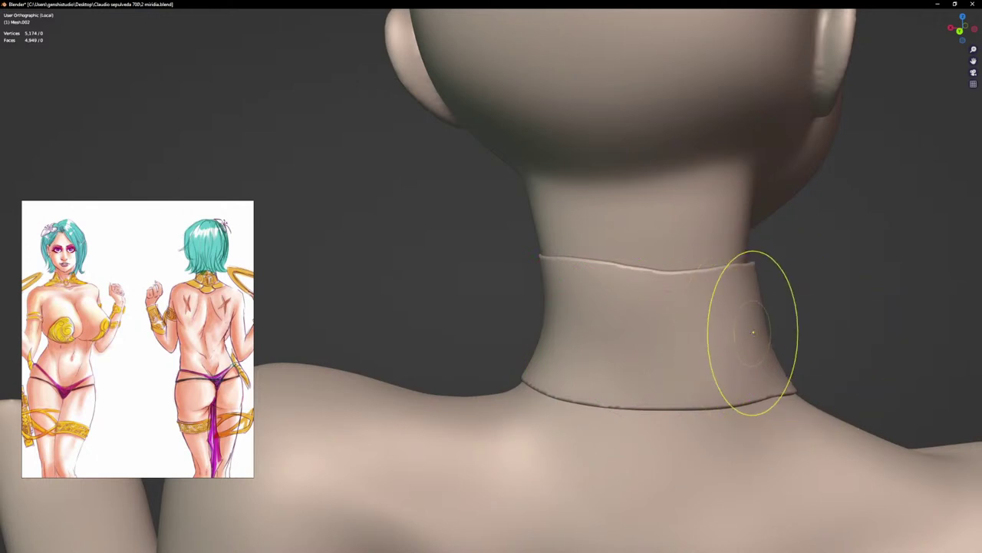
{"action": "middle_click_drag", "start_coordinate": [757, 402], "coordinate": [755, 282]}
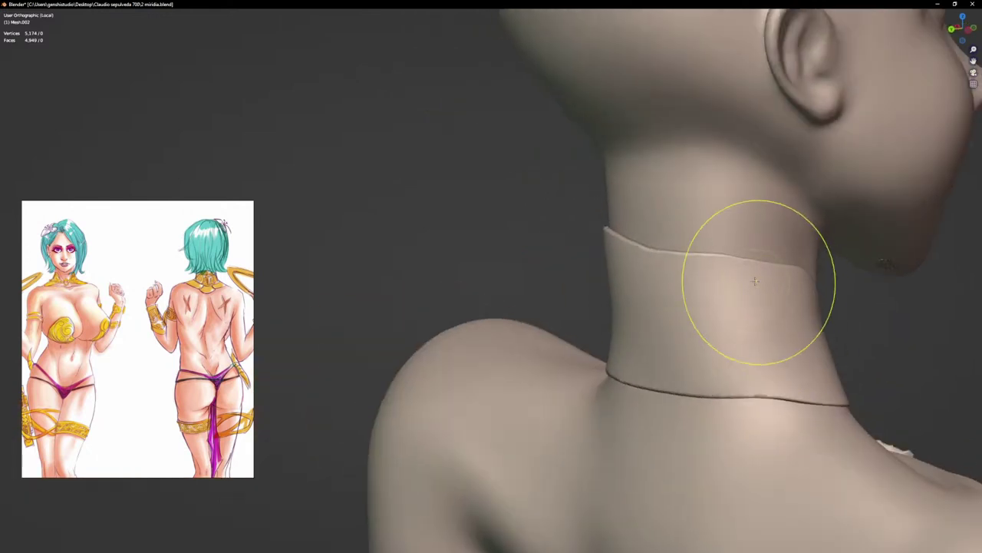
{"action": "mouse_move", "coordinate": [755, 278]}
{"action": "left_mouse_down"}
{"action": "mouse_move", "coordinate": [764, 264]}
{"action": "mouse_move", "coordinate": [721, 271]}
{"action": "left_mouse_up"}
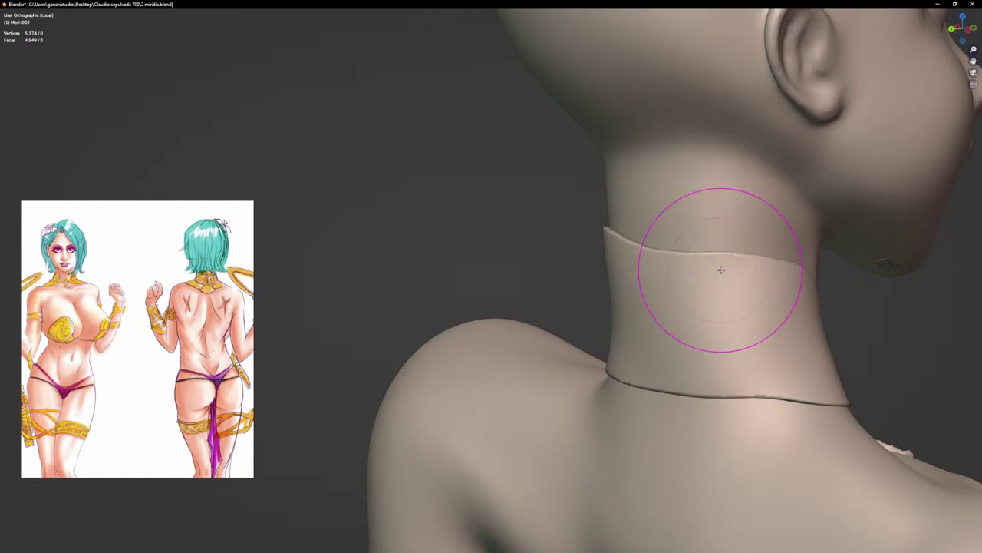
{"action": "middle_click_drag", "start_coordinate": [708, 290], "coordinate": [714, 254]}
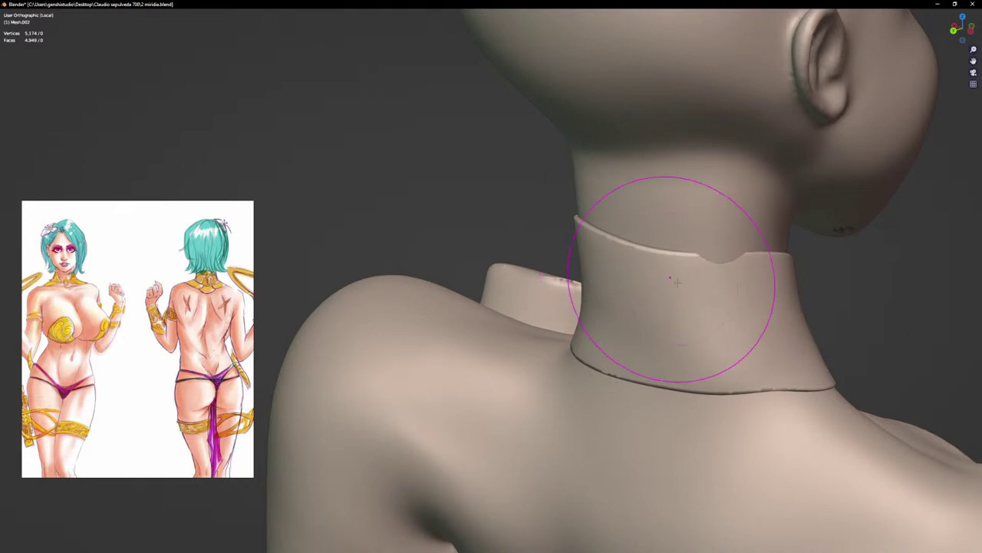
{"action": "mouse_move", "coordinate": [672, 318]}
{"action": "middle_mouse_down"}
{"action": "mouse_move", "coordinate": [719, 318]}
{"action": "mouse_move", "coordinate": [724, 234]}
{"action": "middle_mouse_up"}
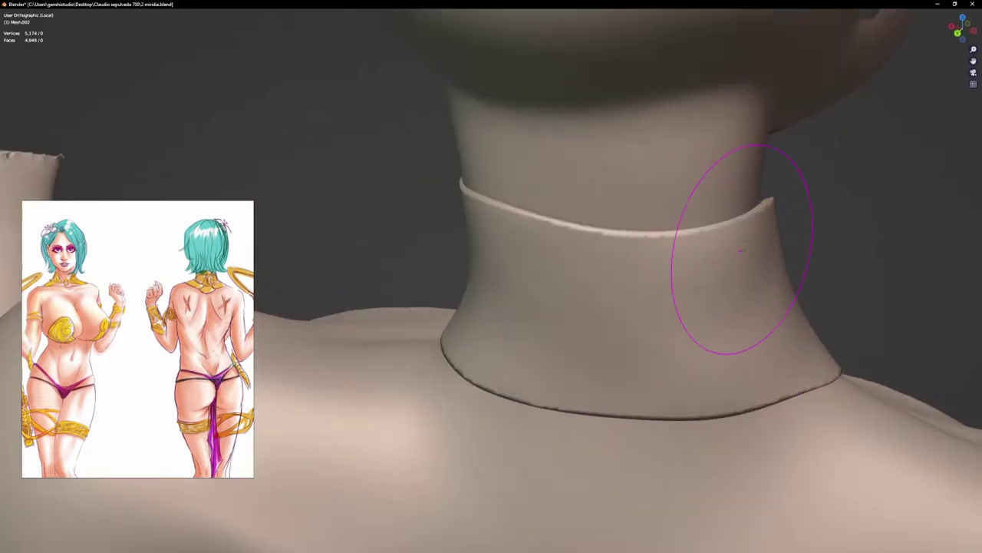
Step: Adjust the collar's lower rim at the side of the neck with the Grab brush and check its fit from several angles
{"action": "mouse_move", "coordinate": [755, 122]}
{"action": "middle_mouse_down"}
{"action": "mouse_move", "coordinate": [798, 186]}
{"action": "mouse_move", "coordinate": [805, 323]}
{"action": "middle_mouse_up"}
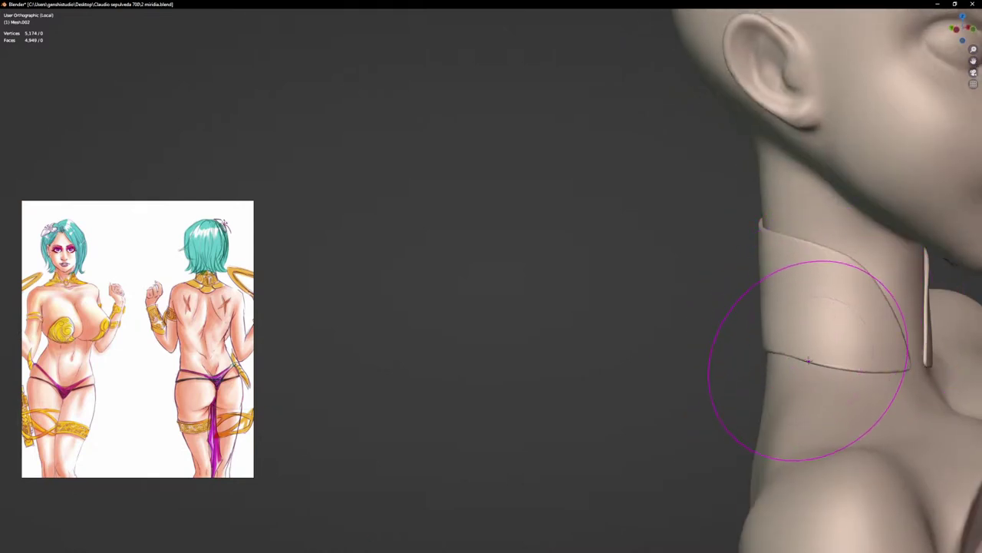
{"action": "key", "text": "g"}
{"action": "scroll", "coordinate": [790, 340], "scroll_direction": "up", "scroll_amount": 2}
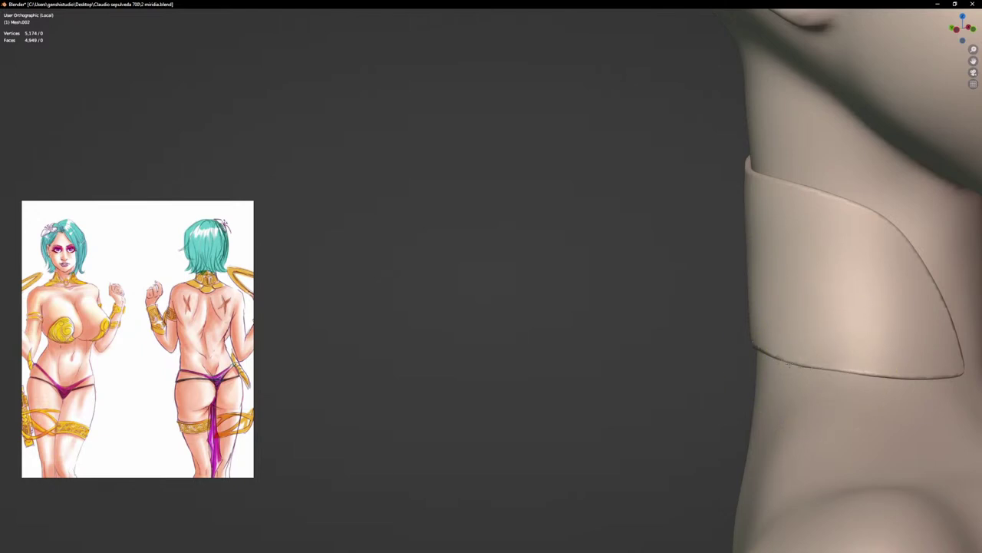
{"action": "scroll", "coordinate": [757, 347], "scroll_direction": "down", "scroll_amount": 5}
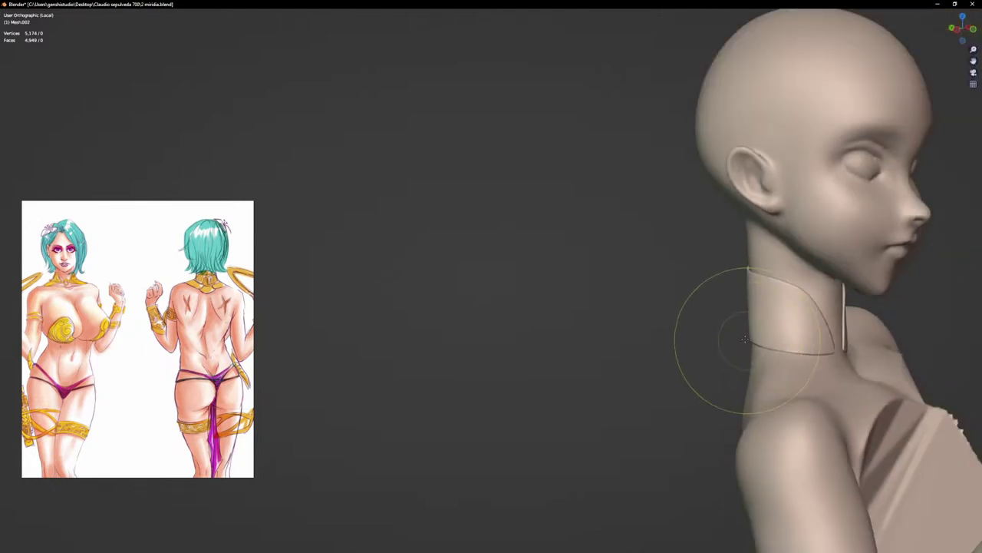
{"action": "mouse_move", "coordinate": [750, 342]}
{"action": "middle_mouse_down"}
{"action": "mouse_move", "coordinate": [675, 345]}
{"action": "mouse_move", "coordinate": [733, 344]}
{"action": "middle_mouse_up"}
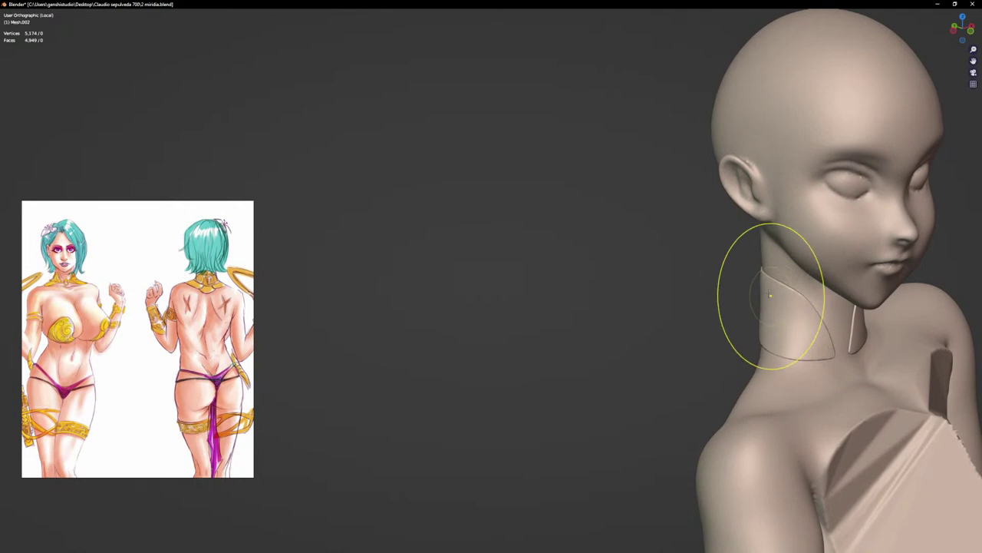
{"action": "scroll", "coordinate": [760, 278], "scroll_direction": "up", "scroll_amount": 3}
{"action": "mouse_move", "coordinate": [841, 310]}
{"action": "middle_mouse_down"}
{"action": "mouse_move", "coordinate": [884, 294]}
{"action": "mouse_move", "coordinate": [582, 321]}
{"action": "mouse_move", "coordinate": [622, 324]}
{"action": "middle_mouse_up"}
{"action": "scroll", "coordinate": [839, 295], "scroll_direction": "down", "scroll_amount": 3}
{"action": "scroll", "coordinate": [631, 325], "scroll_direction": "up", "scroll_amount": 3}
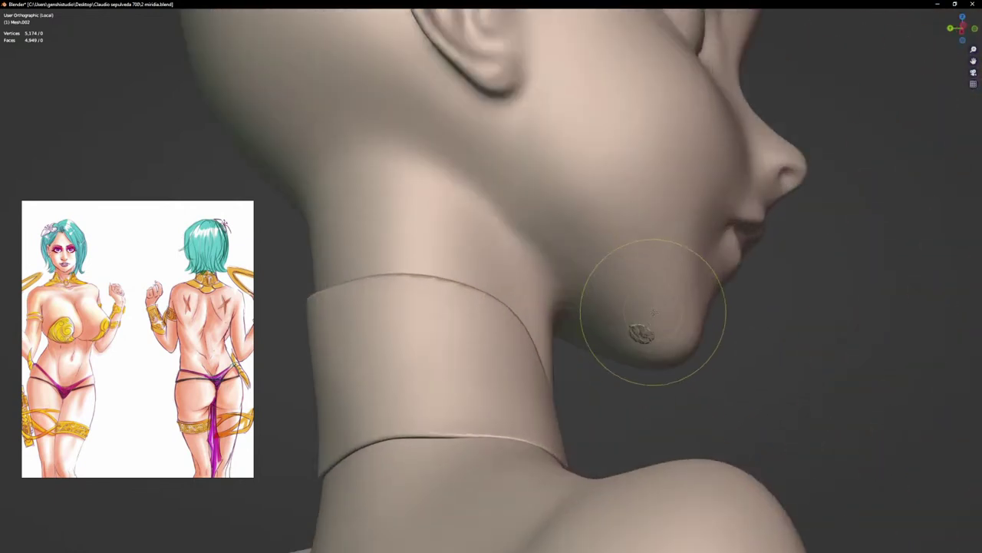
Step: Delete the stray patch of collar-mesh vertices floating on the chin and return to sculpting with the surfaces opaque
{"action": "mouse_move", "coordinate": [643, 328]}
{"action": "left_mouse_down"}
{"action": "mouse_move", "coordinate": [652, 333]}
{"action": "mouse_move", "coordinate": [625, 350]}
{"action": "mouse_move", "coordinate": [666, 337]}
{"action": "left_mouse_up"}
{"action": "key", "text": "ctrl+Tab"}
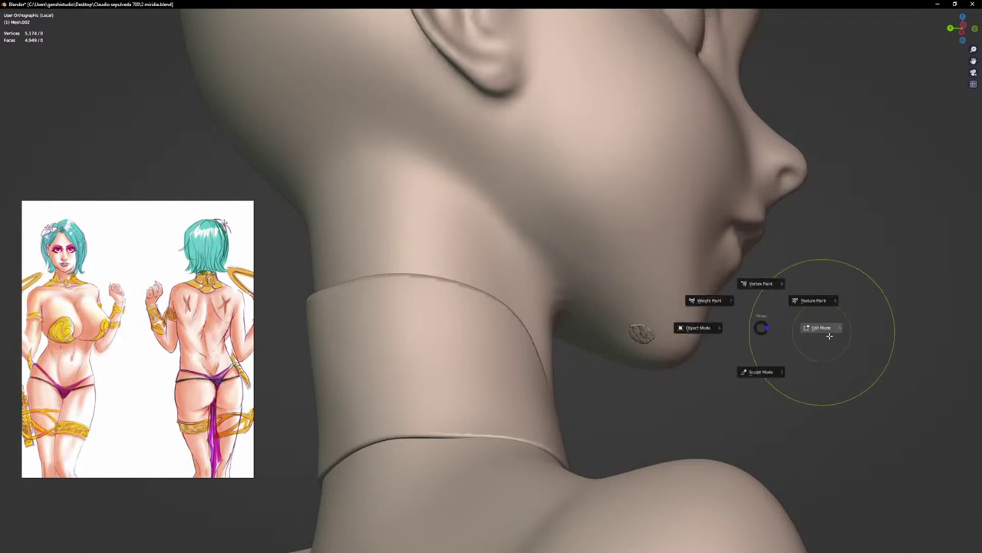
{"action": "left_click", "coordinate": [822, 329]}
{"action": "middle_click_drag", "start_coordinate": [664, 333], "coordinate": [691, 322]}
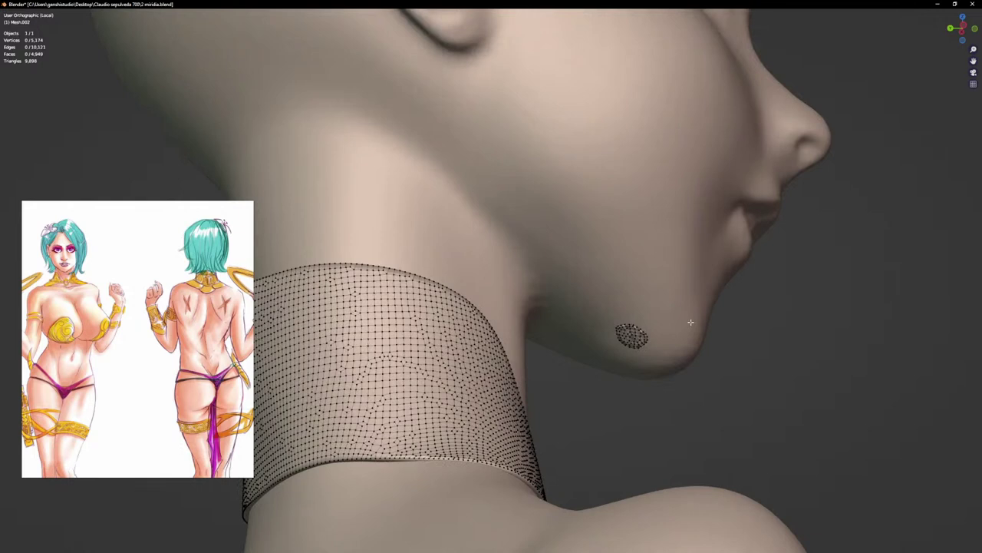
{"action": "key", "text": "alt+z"}
{"action": "left_click_drag", "start_coordinate": [620, 309], "coordinate": [698, 381]}
{"action": "key", "text": "x"}
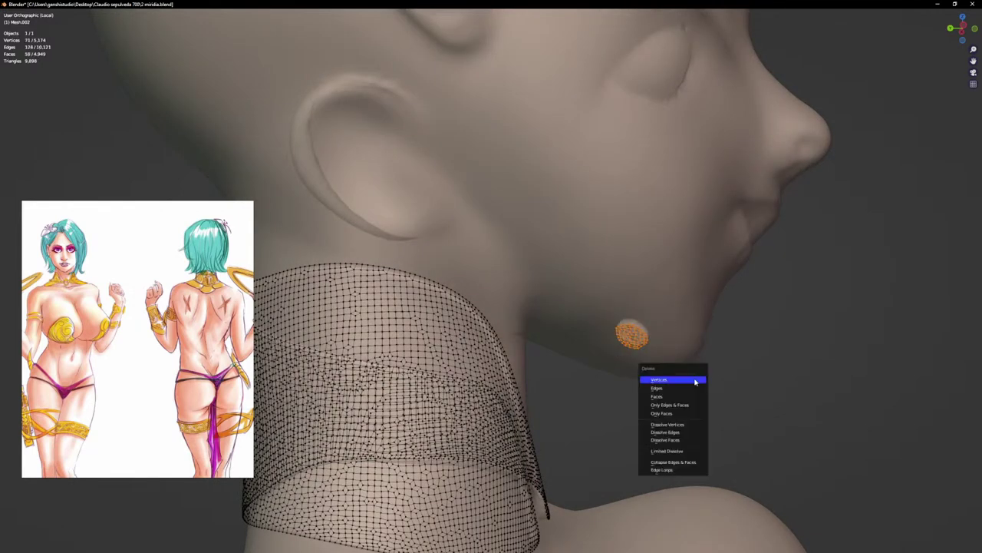
{"action": "left_click", "coordinate": [694, 378]}
{"action": "key", "text": "Tab"}
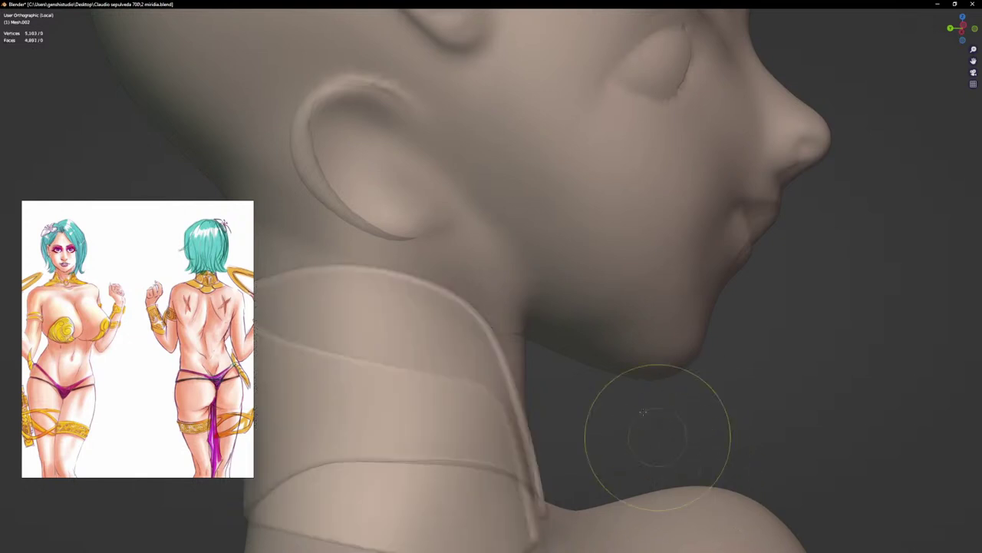
{"action": "scroll", "coordinate": [559, 361], "scroll_direction": "down", "scroll_amount": 4}
{"action": "key", "text": "alt+z"}
Step: Reshape the collar's front edges and lower corners on both sides of the throat gap from the front view
{"action": "scroll", "coordinate": [525, 376], "scroll_direction": "up", "scroll_amount": 1}
{"action": "scroll", "coordinate": [525, 374], "scroll_direction": "up", "scroll_amount": 2}
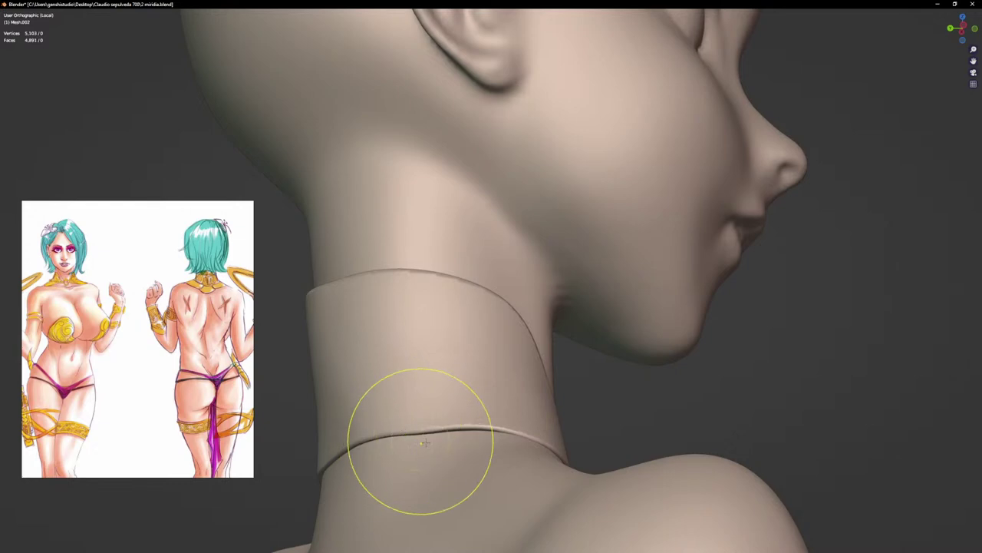
{"action": "middle_click_drag", "start_coordinate": [412, 439], "coordinate": [482, 487]}
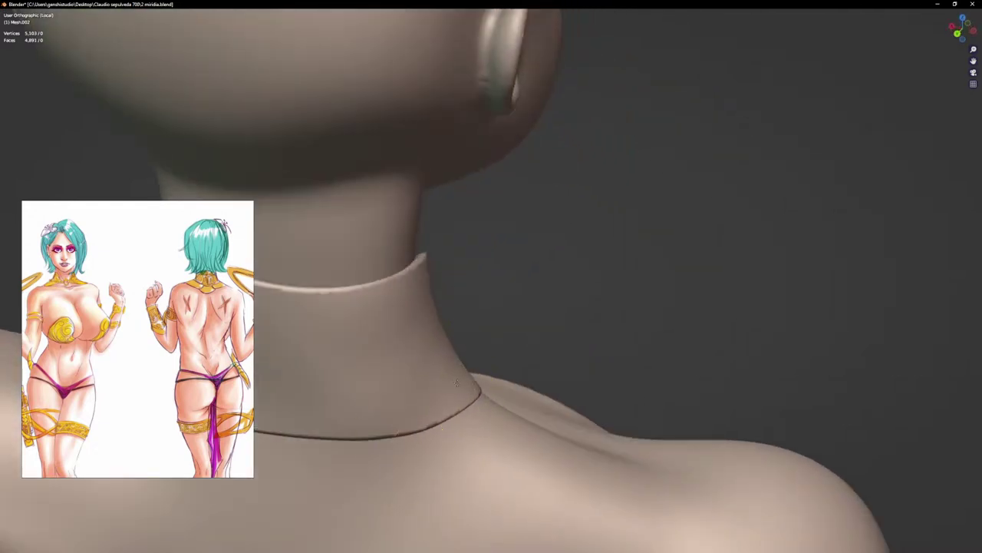
{"action": "scroll", "coordinate": [472, 368], "scroll_direction": "down", "scroll_amount": 5}
{"action": "key", "text": "KP_1"}
{"action": "scroll", "coordinate": [522, 374], "scroll_direction": "down", "scroll_amount": 5}
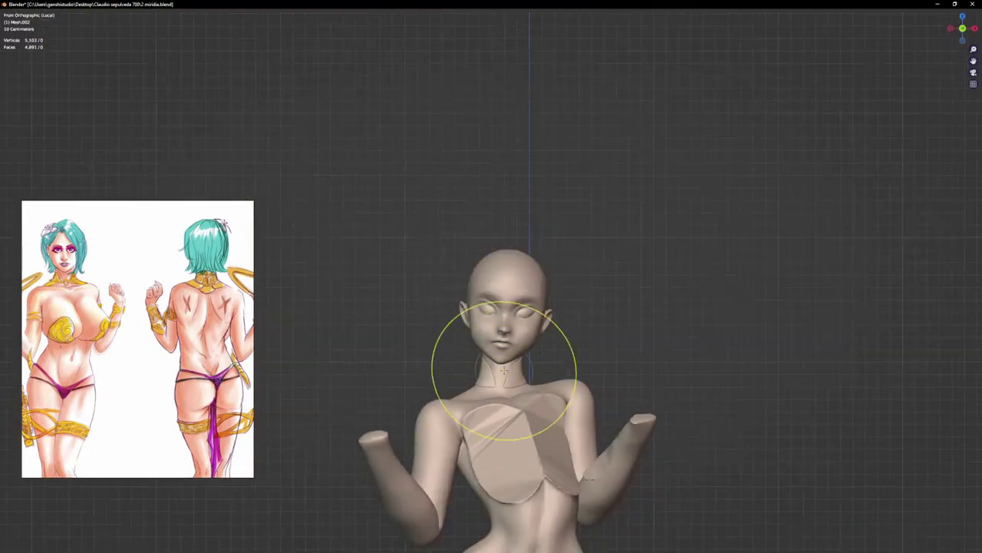
{"action": "scroll", "coordinate": [503, 371], "scroll_direction": "up", "scroll_amount": 6}
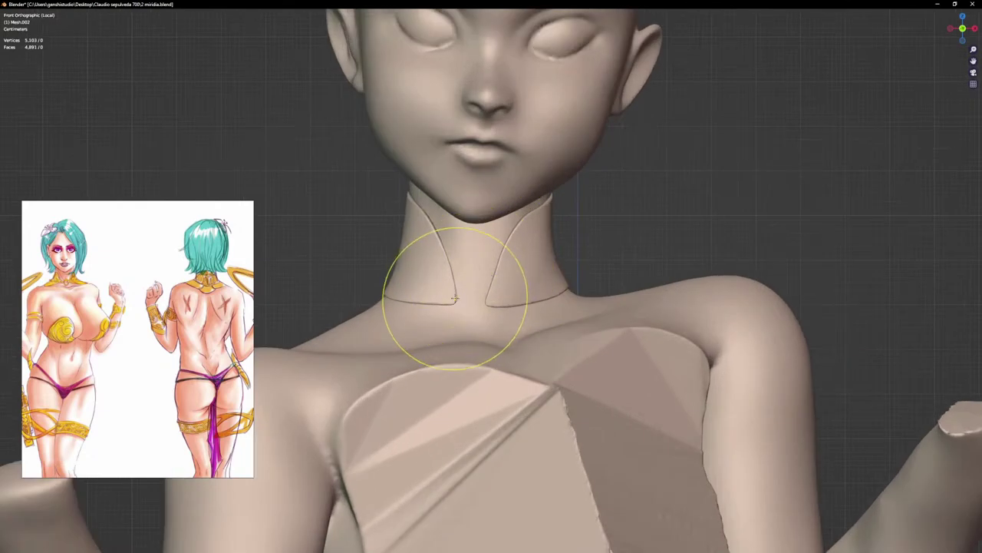
{"action": "left_click_drag", "start_coordinate": [455, 298], "coordinate": [464, 293]}
{"action": "left_click_drag", "start_coordinate": [448, 247], "coordinate": [445, 247]}
{"action": "left_click_drag", "start_coordinate": [489, 303], "coordinate": [492, 302]}
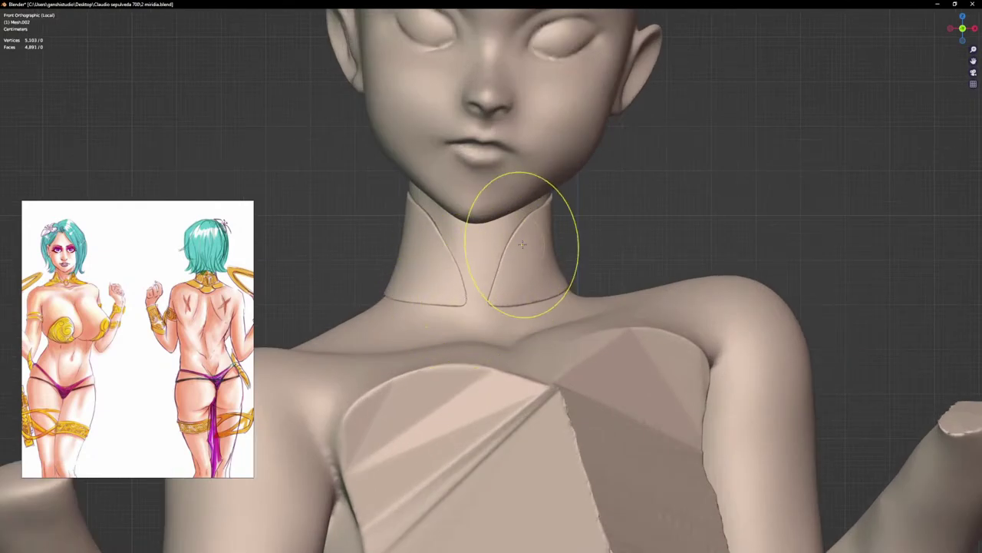
{"action": "scroll", "coordinate": [561, 290], "scroll_direction": "up", "scroll_amount": 1}
{"action": "scroll", "coordinate": [551, 243], "scroll_direction": "up", "scroll_amount": 1}
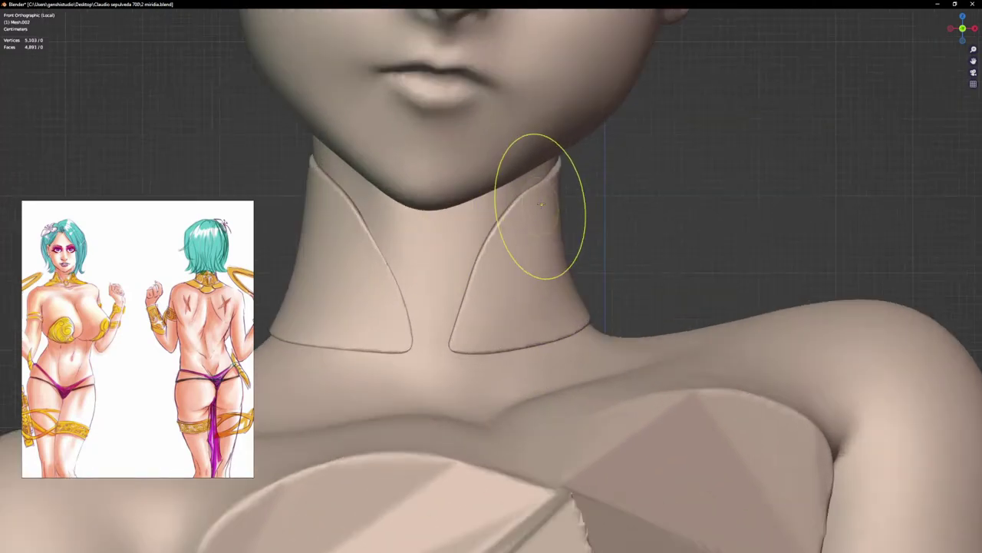
Step: Leave local view to restore the full character and adjust the collar's lower rim along the side of the neck
{"action": "key", "text": "KP_Divide"}
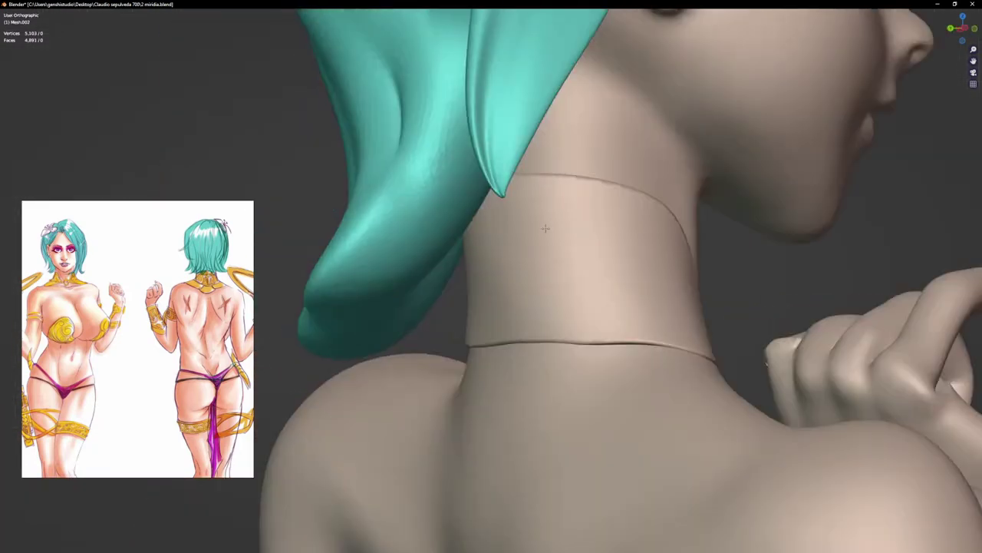
{"action": "scroll", "coordinate": [544, 261], "scroll_direction": "down", "scroll_amount": 3}
{"action": "key", "text": "KP_1"}
{"action": "scroll", "coordinate": [507, 294], "scroll_direction": "down", "scroll_amount": 3}
{"action": "scroll", "coordinate": [505, 298], "scroll_direction": "up", "scroll_amount": 9}
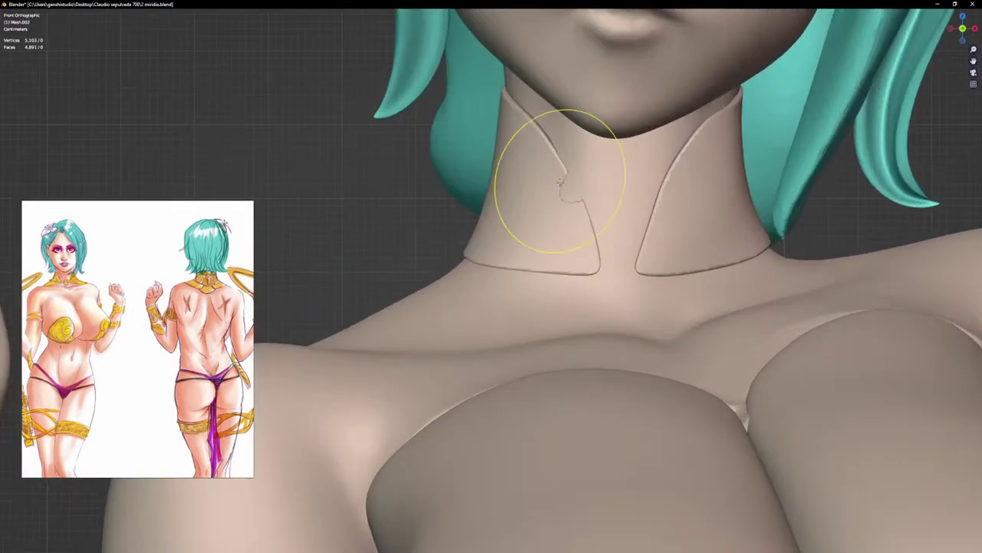
{"action": "middle_click_drag", "start_coordinate": [560, 182], "coordinate": [583, 185]}
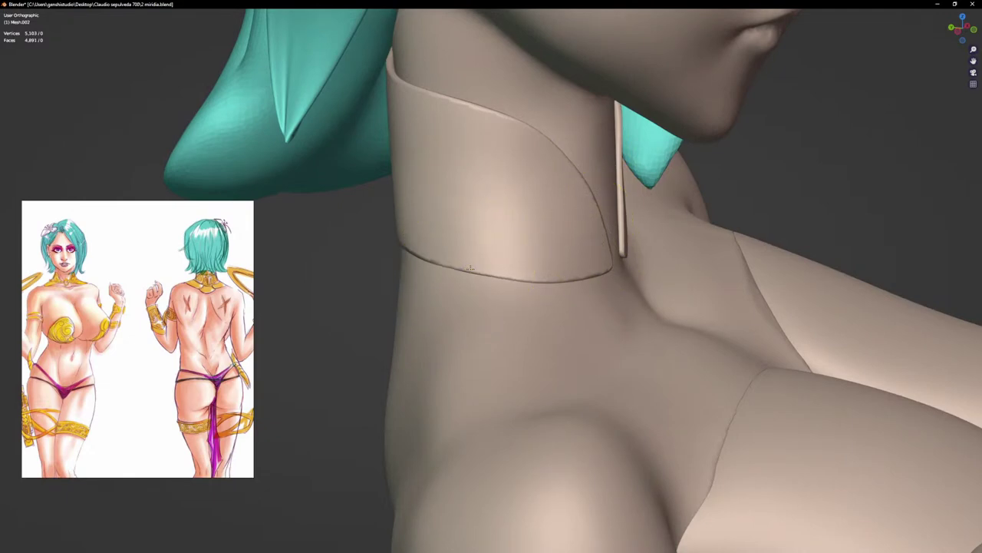
{"action": "left_click_drag", "start_coordinate": [467, 264], "coordinate": [465, 260]}
{"action": "left_click_drag", "start_coordinate": [526, 265], "coordinate": [531, 259]}
{"action": "scroll", "coordinate": [572, 257], "scroll_direction": "down", "scroll_amount": 4}
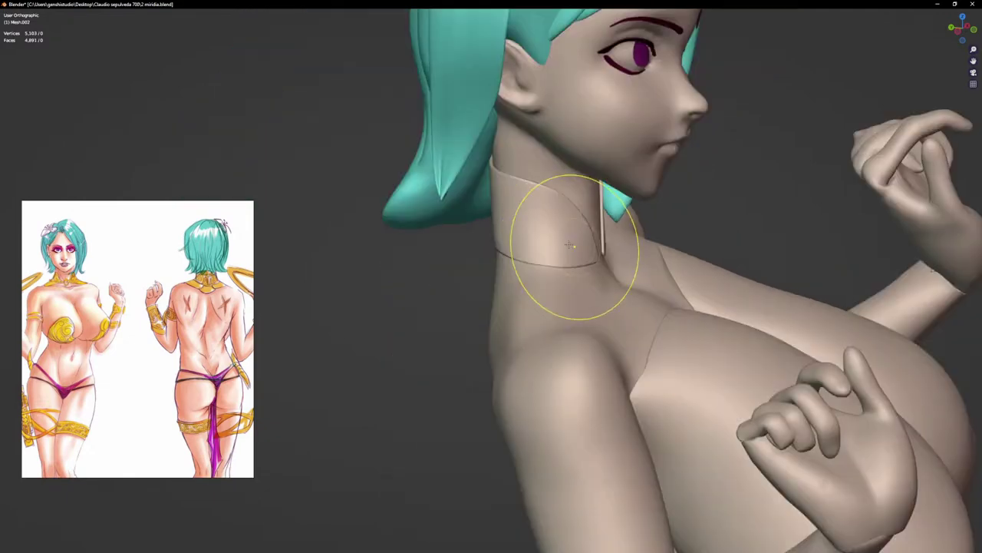
Step: Refine the collar's outer contour below the jaw and its lower front rim on both sides from the front view
{"action": "key", "text": "KP_1"}
{"action": "scroll", "coordinate": [609, 246], "scroll_direction": "up", "scroll_amount": 4}
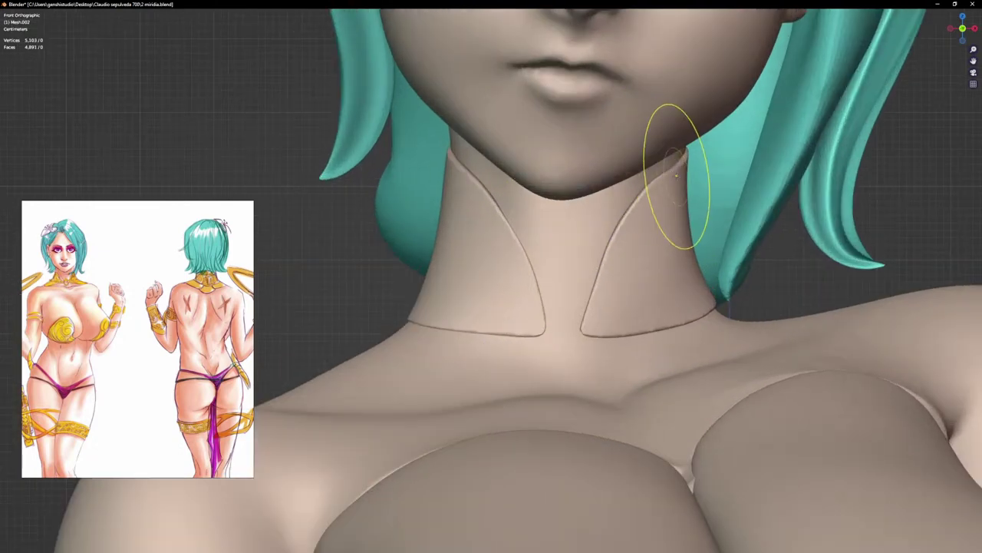
{"action": "mouse_move", "coordinate": [676, 175]}
{"action": "left_mouse_down"}
{"action": "mouse_move", "coordinate": [683, 165]}
{"action": "mouse_move", "coordinate": [685, 183]}
{"action": "left_mouse_up"}
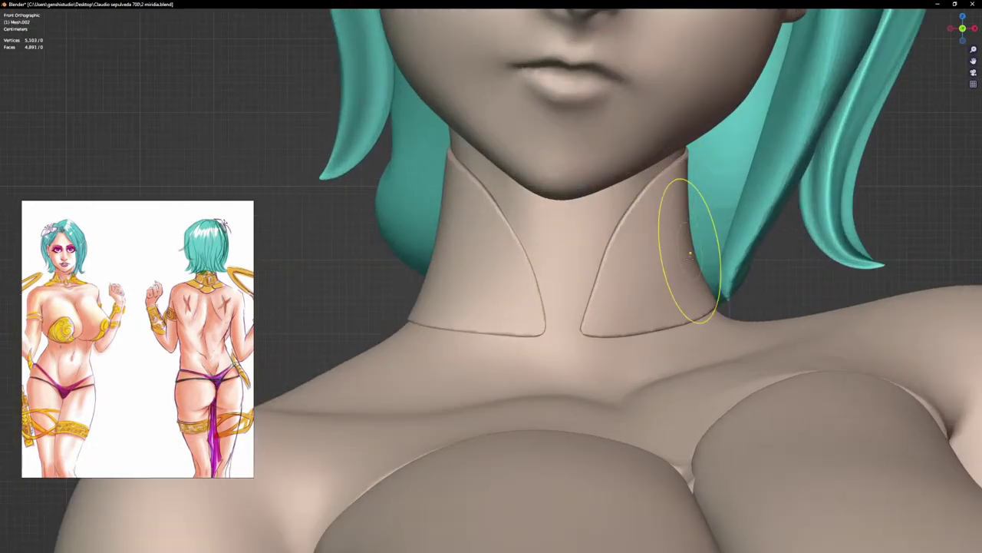
{"action": "scroll", "coordinate": [699, 276], "scroll_direction": "down", "scroll_amount": 2}
{"action": "scroll", "coordinate": [706, 296], "scroll_direction": "up", "scroll_amount": 2}
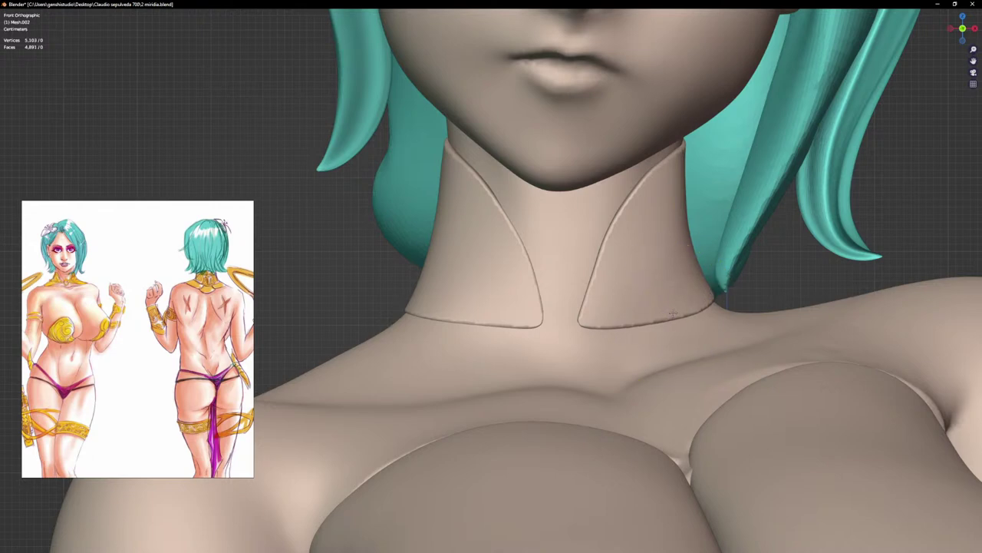
{"action": "left_click_drag", "start_coordinate": [671, 314], "coordinate": [525, 323]}
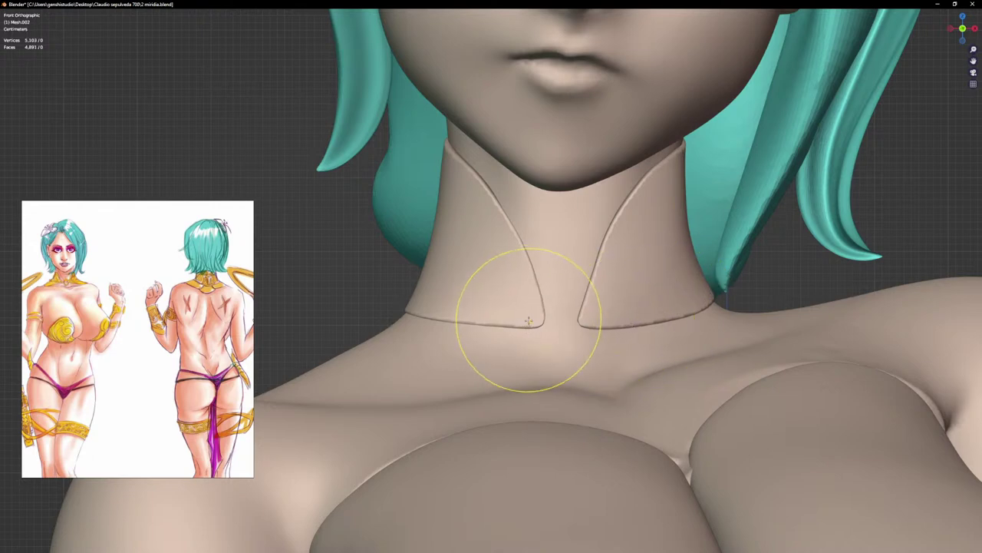
Step: Sharpen the collar's two lower front corners beside the throat gap with a smaller brush
{"action": "key", "text": "shift+s"}
{"action": "key", "text": "f"}
{"action": "left_click", "coordinate": [494, 313]}
{"action": "scroll", "coordinate": [538, 305], "scroll_direction": "up", "scroll_amount": 3}
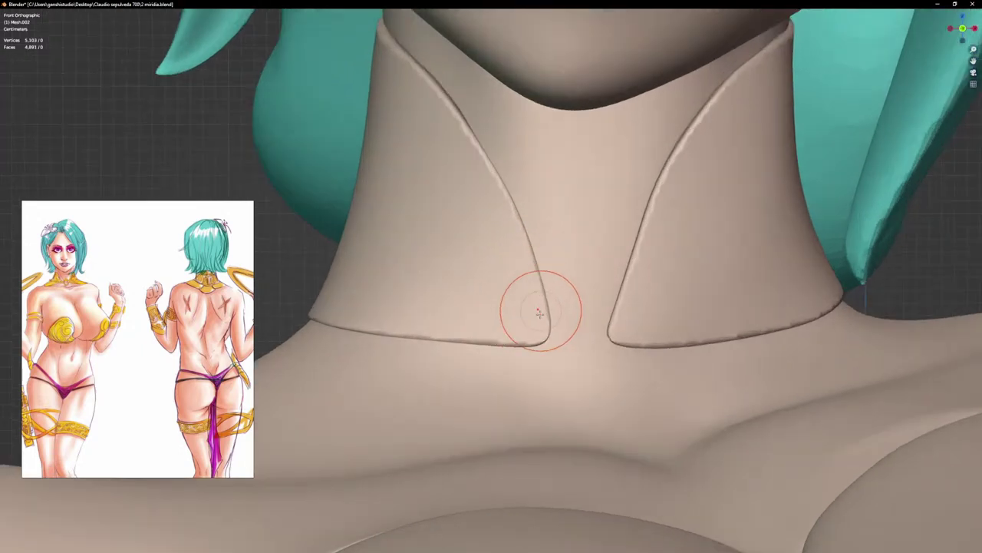
{"action": "left_click_drag", "start_coordinate": [545, 327], "coordinate": [477, 331]}
{"action": "key", "text": "ctrl+z"}
{"action": "right_click", "coordinate": [526, 328]}
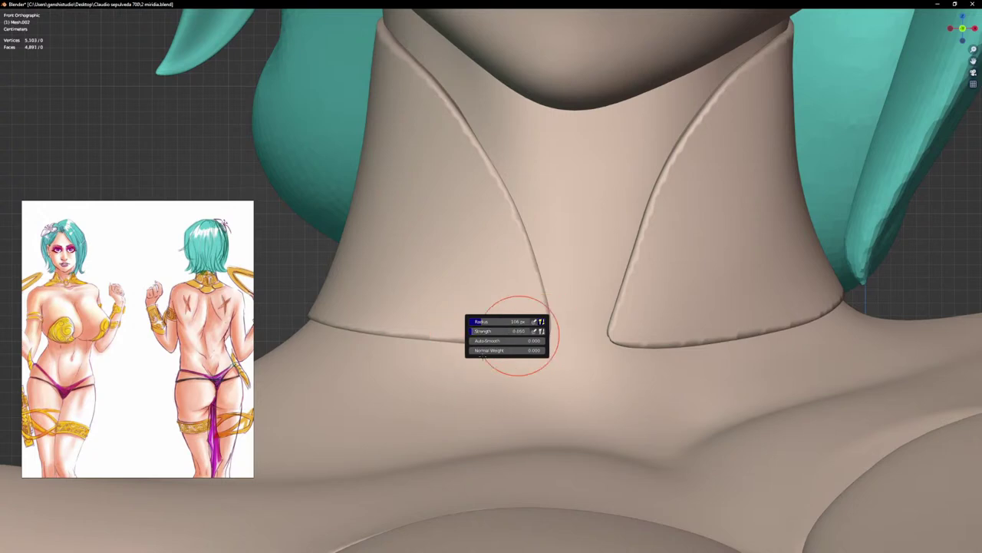
{"action": "left_click_drag", "start_coordinate": [545, 336], "coordinate": [543, 336]}
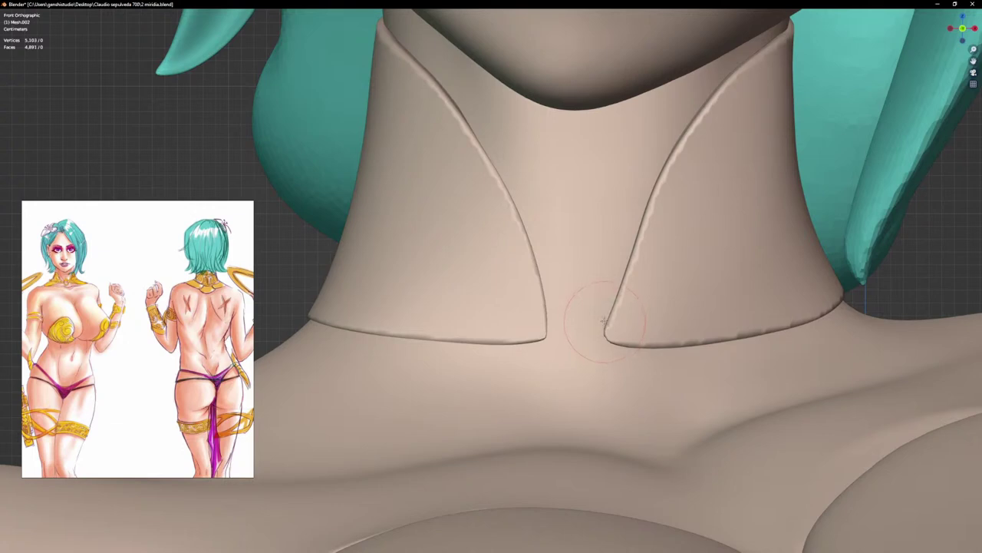
{"action": "mouse_move", "coordinate": [547, 279]}
{"action": "left_mouse_down", "text": "ctrl+shift"}
{"action": "mouse_move", "coordinate": [557, 377]}
{"action": "mouse_move", "coordinate": [577, 295]}
{"action": "left_mouse_up", "text": "ctrl+shift"}
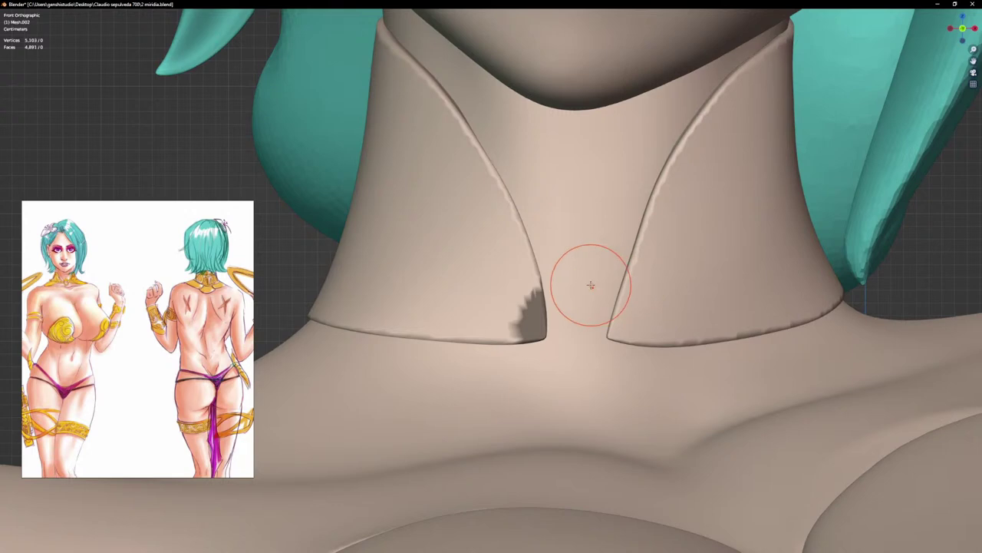
{"action": "key", "text": "ctrl+z"}
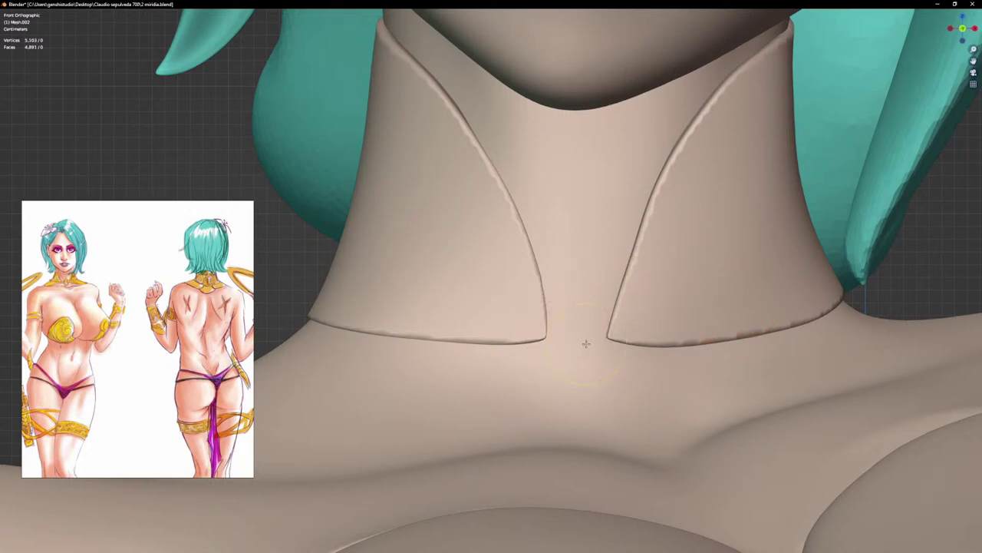
Step: Pull the collar's lower front corners inward toward each other and adjust the sloping edge above one of them
{"action": "scroll", "coordinate": [537, 340], "scroll_direction": "up", "scroll_amount": 2}
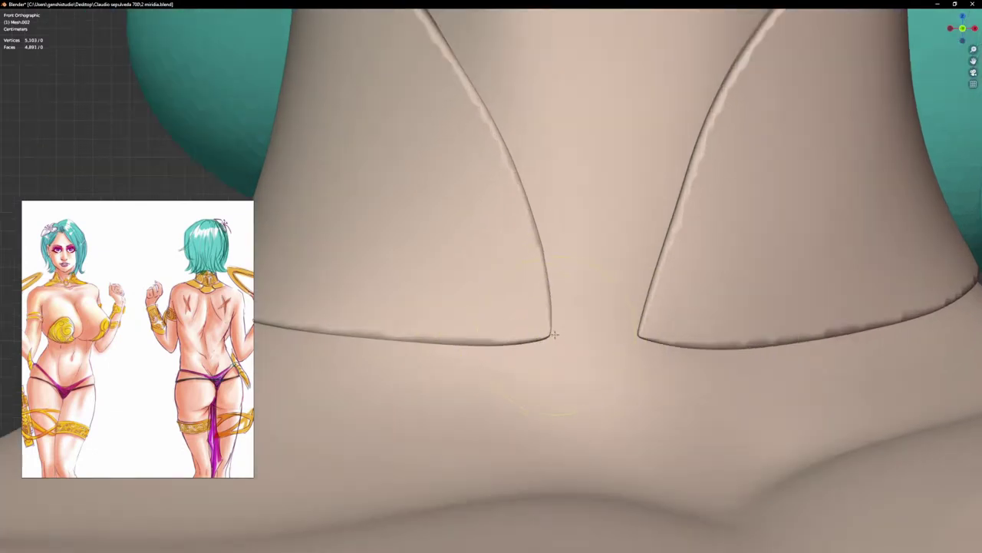
{"action": "left_click_drag", "start_coordinate": [555, 333], "coordinate": [559, 331]}
{"action": "left_click_drag", "start_coordinate": [546, 272], "coordinate": [546, 241]}
{"action": "left_click_drag", "start_coordinate": [638, 332], "coordinate": [642, 348]}
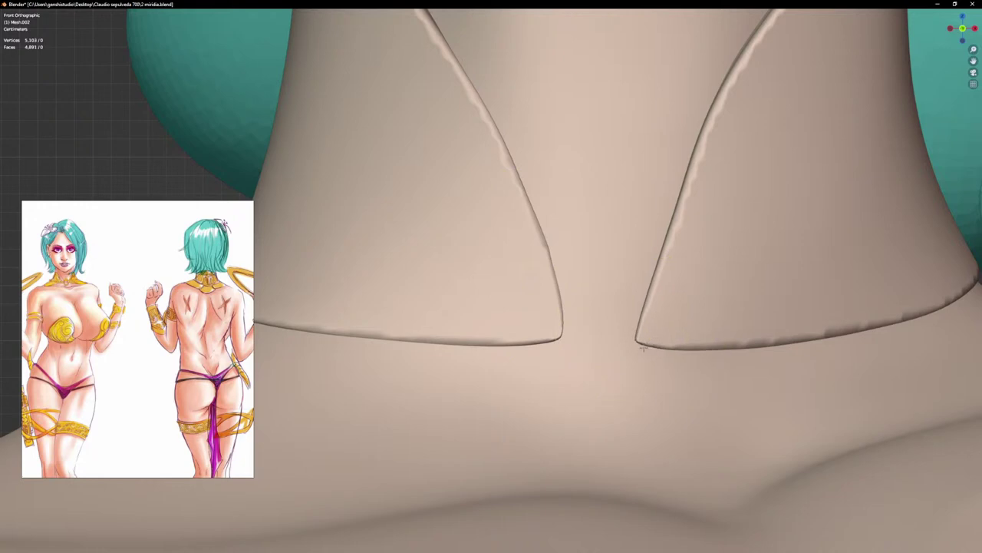
{"action": "scroll", "coordinate": [703, 342], "scroll_direction": "down", "scroll_amount": 5}
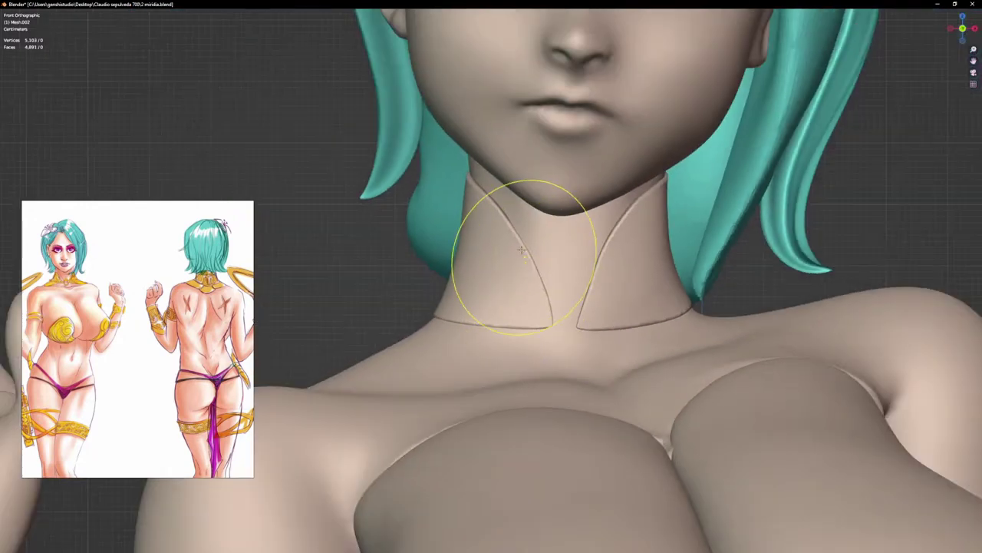
Step: Even out the curve of the collar's sloping front edge and nudge its lower corner toward the throat
{"action": "scroll", "coordinate": [520, 254], "scroll_direction": "up", "scroll_amount": 2}
{"action": "mouse_move", "coordinate": [525, 233]}
{"action": "middle_mouse_down"}
{"action": "mouse_move", "coordinate": [428, 268]}
{"action": "mouse_move", "coordinate": [529, 232]}
{"action": "middle_mouse_up"}
{"action": "left_click_drag", "start_coordinate": [522, 236], "coordinate": [517, 238]}
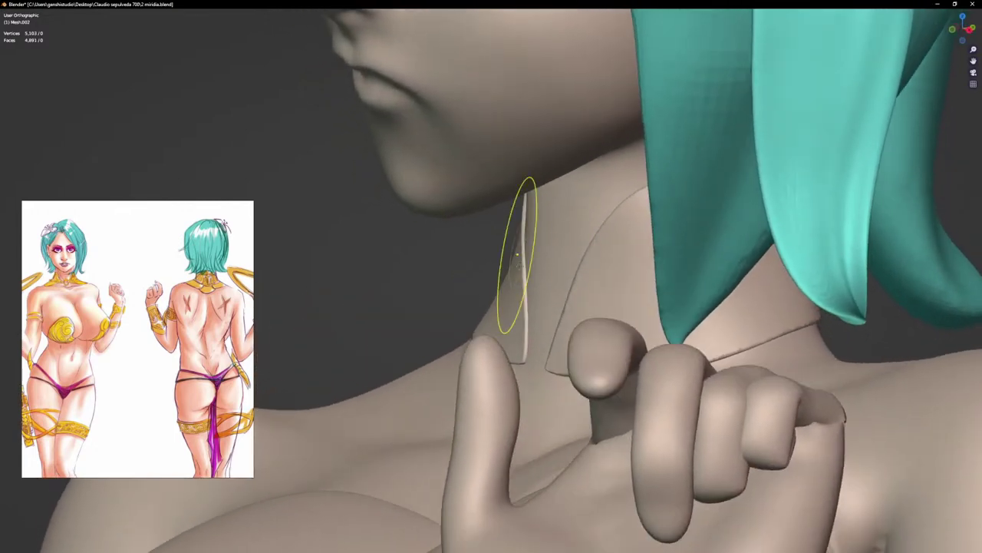
{"action": "mouse_move", "coordinate": [526, 230]}
{"action": "middle_mouse_down"}
{"action": "mouse_move", "coordinate": [523, 244]}
{"action": "mouse_move", "coordinate": [519, 215]}
{"action": "mouse_move", "coordinate": [623, 257]}
{"action": "middle_mouse_up"}
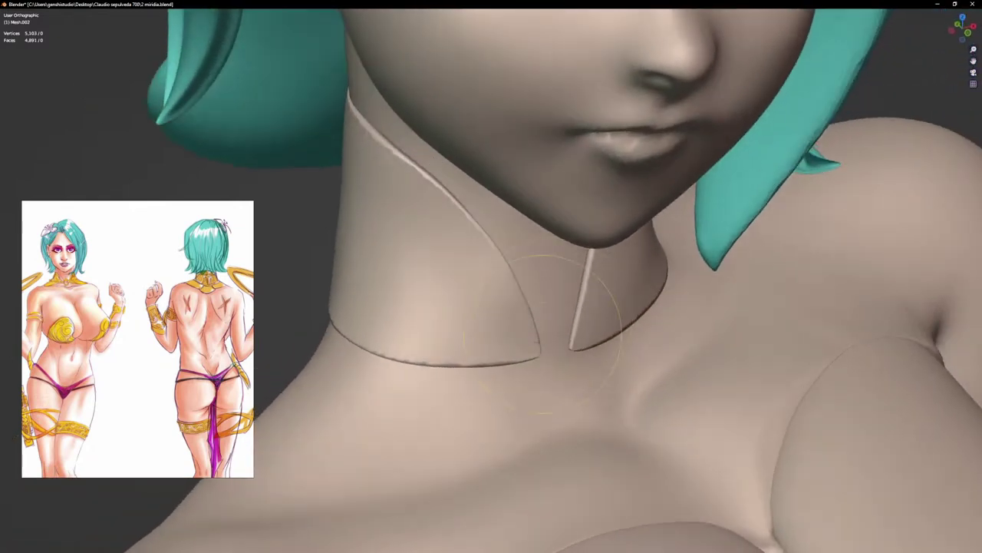
{"action": "left_click_drag", "start_coordinate": [533, 345], "coordinate": [544, 348]}
{"action": "middle_click_drag", "start_coordinate": [543, 349], "coordinate": [520, 287]}
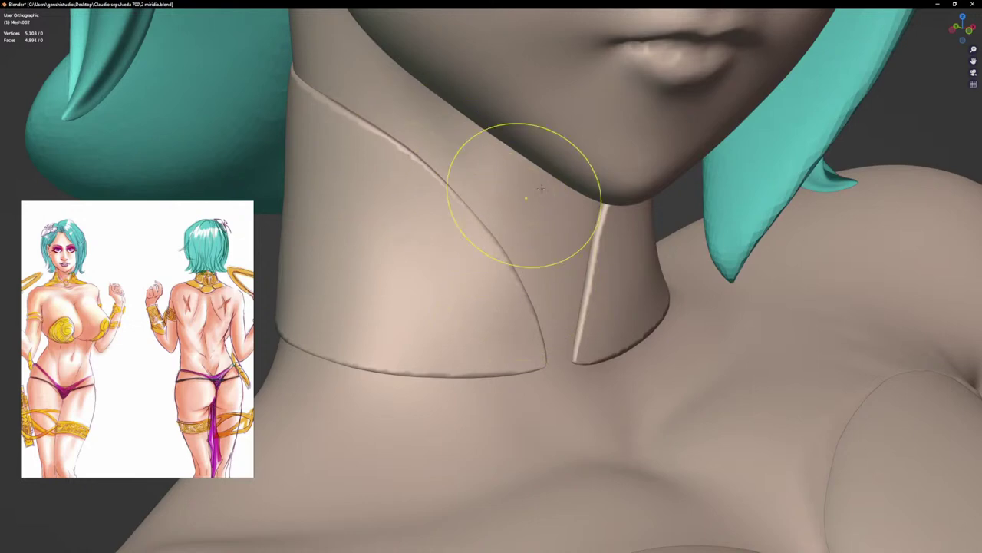
Step: Examine the collar's front edges, throat gap and lower rim from below and from the front
{"action": "mouse_move", "coordinate": [522, 197]}
{"action": "middle_mouse_down"}
{"action": "mouse_move", "coordinate": [612, 197]}
{"action": "mouse_move", "coordinate": [649, 153]}
{"action": "mouse_move", "coordinate": [651, 127]}
{"action": "mouse_move", "coordinate": [629, 158]}
{"action": "mouse_move", "coordinate": [631, 131]}
{"action": "middle_mouse_up"}
{"action": "scroll", "coordinate": [620, 136], "scroll_direction": "up", "scroll_amount": 4}
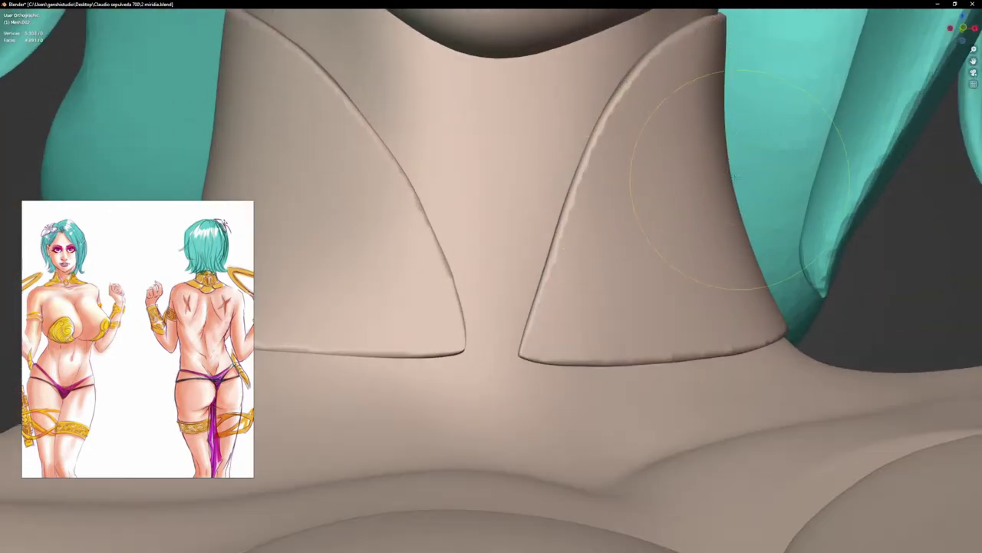
{"action": "scroll", "coordinate": [725, 112], "scroll_direction": "down", "scroll_amount": 2}
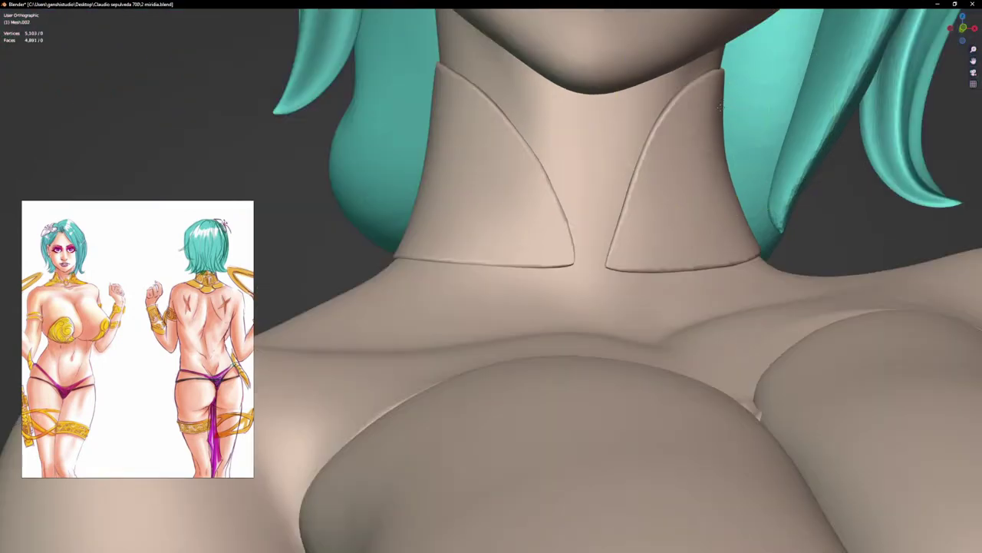
{"action": "scroll", "coordinate": [711, 132], "scroll_direction": "up", "scroll_amount": 2}
{"action": "mouse_move", "coordinate": [698, 157]}
{"action": "middle_mouse_down"}
{"action": "mouse_move", "coordinate": [756, 146]}
{"action": "mouse_move", "coordinate": [760, 104]}
{"action": "mouse_move", "coordinate": [716, 109]}
{"action": "middle_mouse_up"}
{"action": "scroll", "coordinate": [714, 112], "scroll_direction": "up", "scroll_amount": 1}
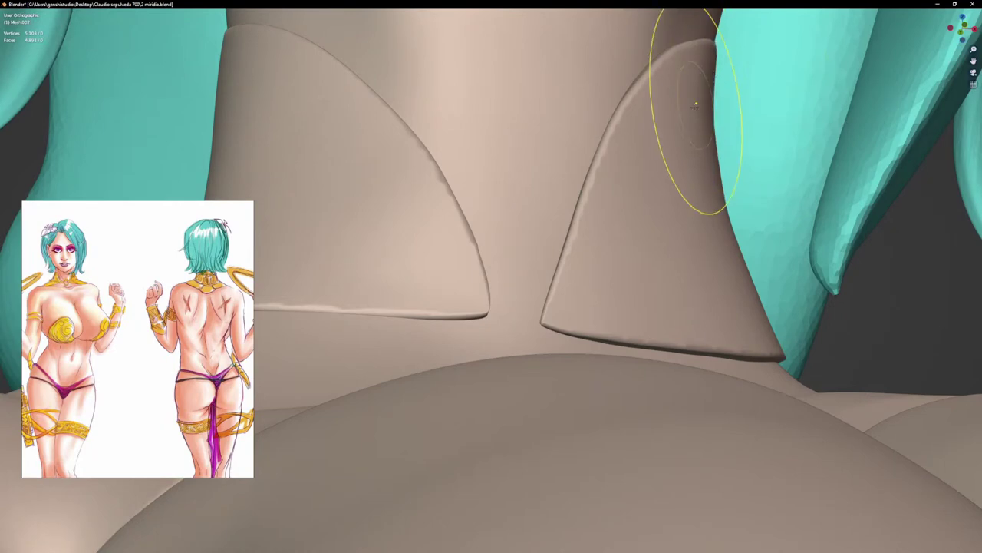
{"action": "mouse_move", "coordinate": [705, 110]}
{"action": "middle_mouse_down"}
{"action": "mouse_move", "coordinate": [668, 184]}
{"action": "mouse_move", "coordinate": [672, 166]}
{"action": "middle_mouse_up"}
{"action": "mouse_move", "coordinate": [772, 71]}
{"action": "middle_mouse_down"}
{"action": "mouse_move", "coordinate": [768, 102]}
{"action": "mouse_move", "coordinate": [782, 75]}
{"action": "mouse_move", "coordinate": [767, 121]}
{"action": "middle_mouse_up"}
{"action": "scroll", "coordinate": [782, 75], "scroll_direction": "up", "scroll_amount": 1}
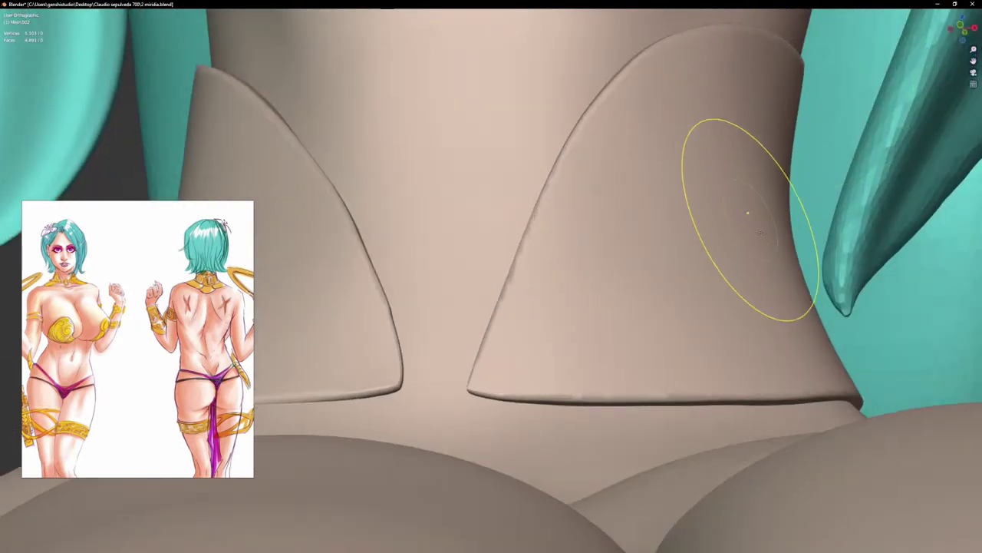
{"action": "scroll", "coordinate": [817, 319], "scroll_direction": "down", "scroll_amount": 5}
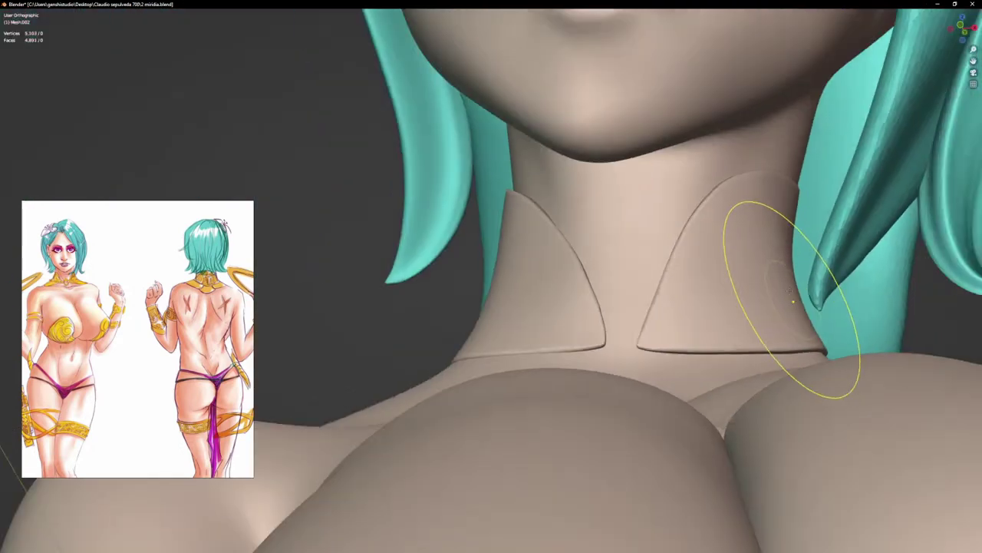
{"action": "key", "text": "KP_1"}
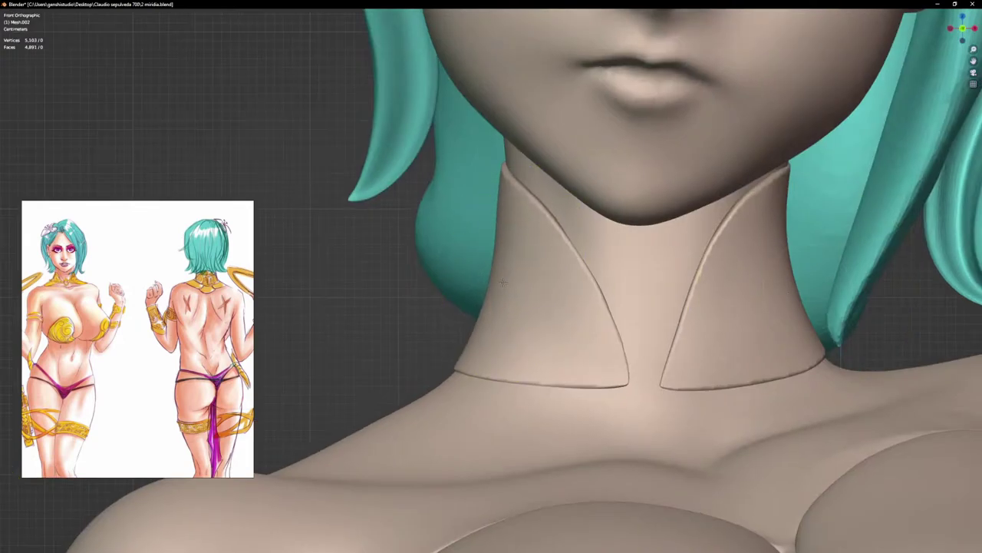
Step: Nudge the collar's lower rim slightly downward beside the throat gap to even out its curve
{"action": "mouse_move", "coordinate": [502, 223]}
{"action": "middle_mouse_down"}
{"action": "mouse_move", "coordinate": [577, 203]}
{"action": "mouse_move", "coordinate": [662, 229]}
{"action": "mouse_move", "coordinate": [675, 257]}
{"action": "middle_mouse_up"}
{"action": "scroll", "coordinate": [614, 230], "scroll_direction": "up", "scroll_amount": 3}
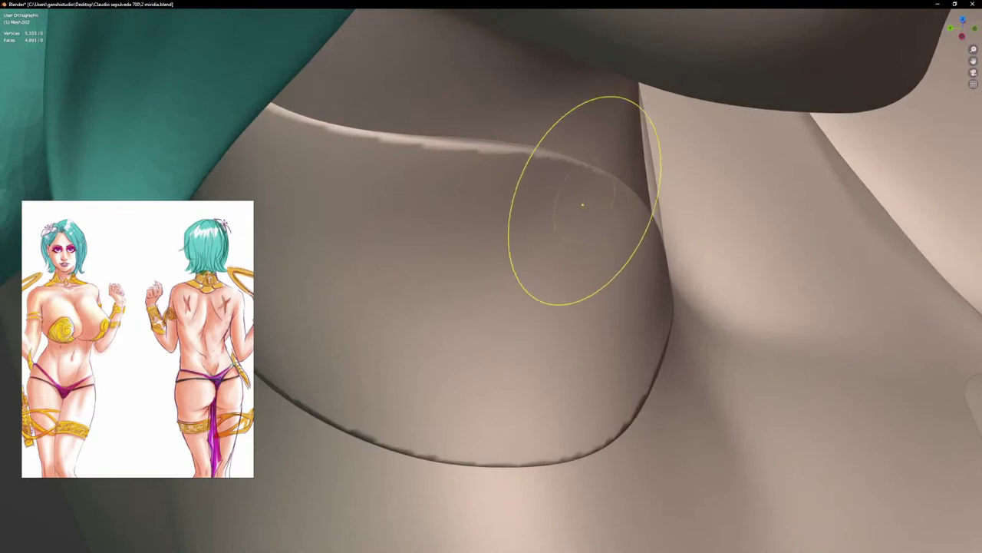
{"action": "middle_click_drag", "start_coordinate": [583, 201], "coordinate": [612, 248]}
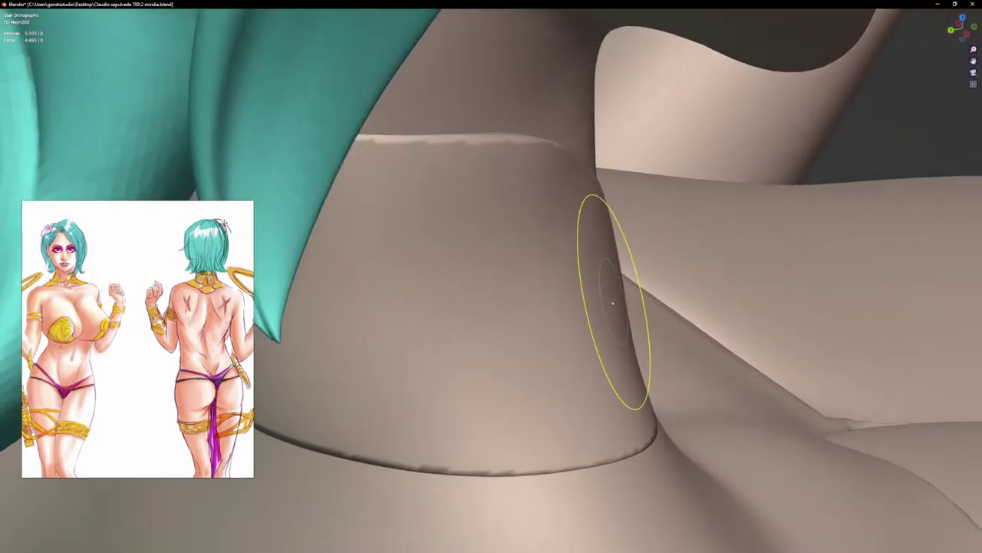
{"action": "middle_click_drag", "start_coordinate": [610, 301], "coordinate": [643, 285]}
{"action": "middle_click_drag", "start_coordinate": [512, 198], "coordinate": [560, 245]}
{"action": "scroll", "coordinate": [562, 246], "scroll_direction": "up", "scroll_amount": 4}
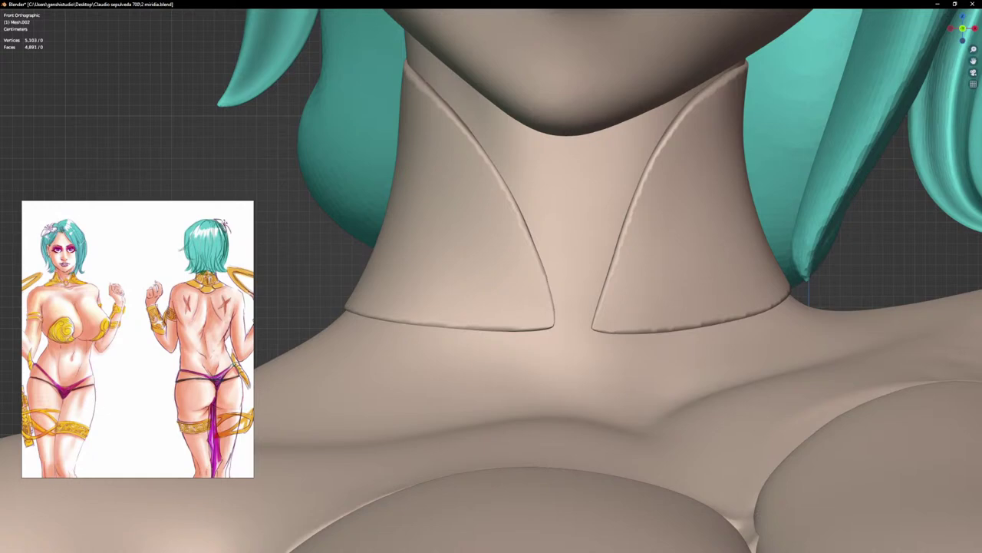
{"action": "key", "text": "alt+Tab"}
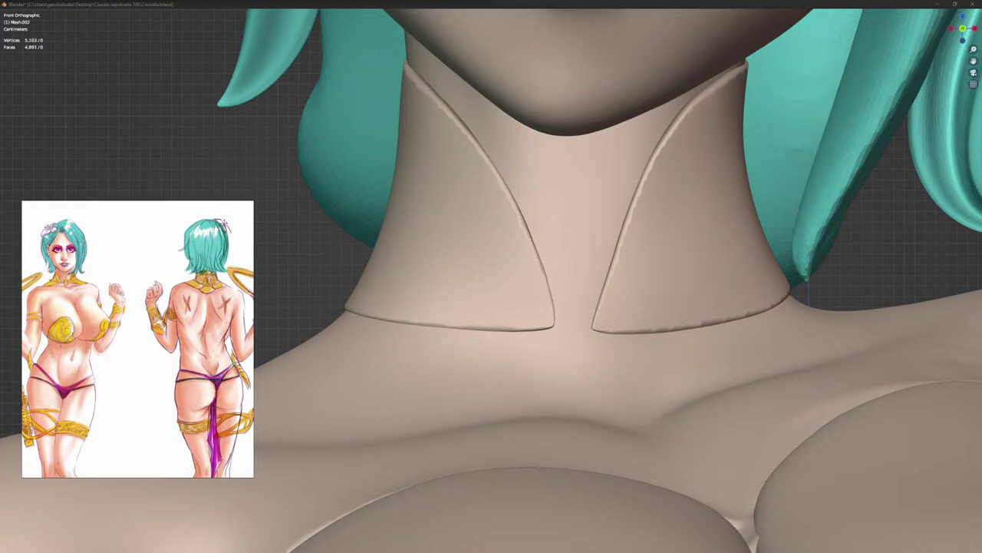
{"action": "scroll", "coordinate": [472, 296], "scroll_direction": "up", "scroll_amount": 2}
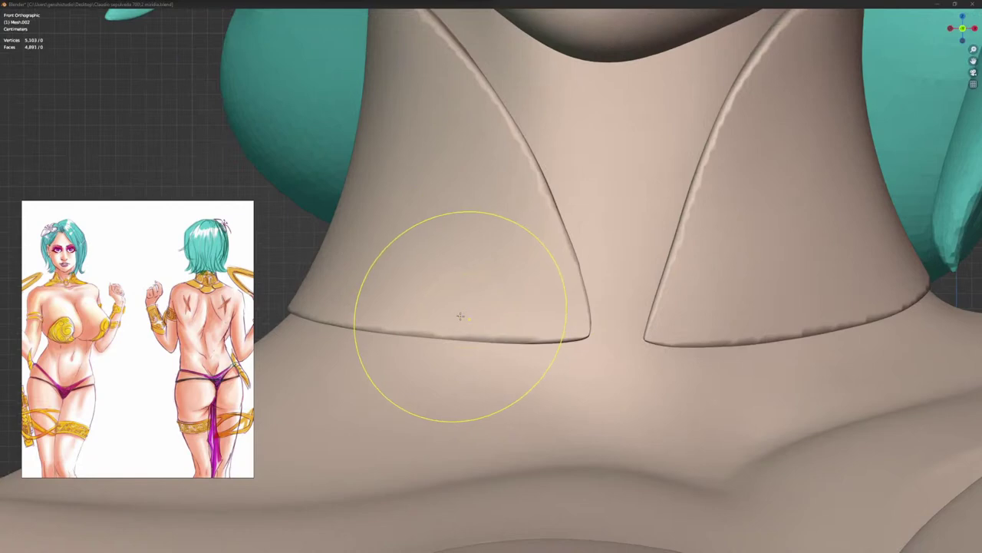
{"action": "left_click_drag", "start_coordinate": [461, 317], "coordinate": [461, 323]}
{"action": "left_click_drag", "start_coordinate": [515, 336], "coordinate": [516, 340]}
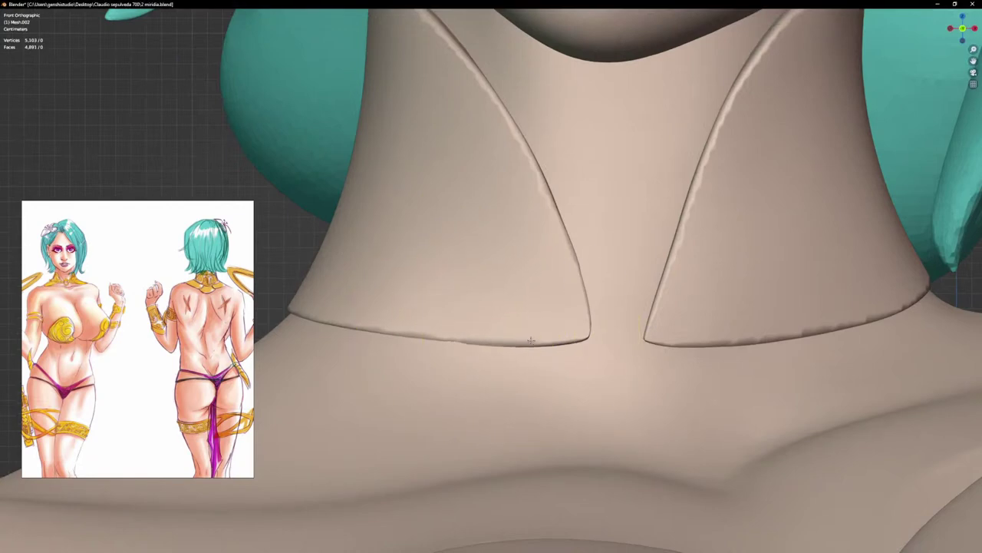
{"action": "scroll", "coordinate": [675, 276], "scroll_direction": "up", "scroll_amount": 2}
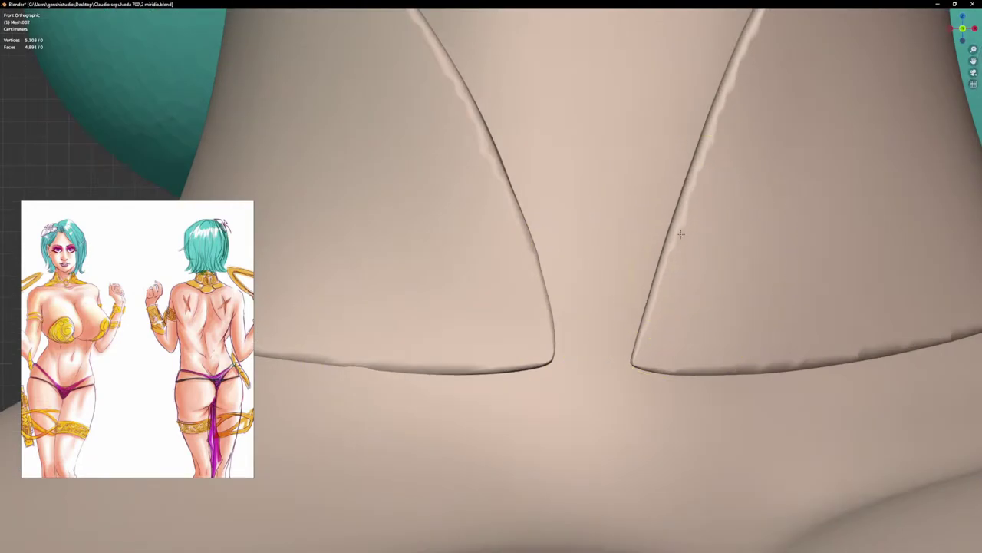
{"action": "scroll", "coordinate": [772, 110], "scroll_direction": "down", "scroll_amount": 6}
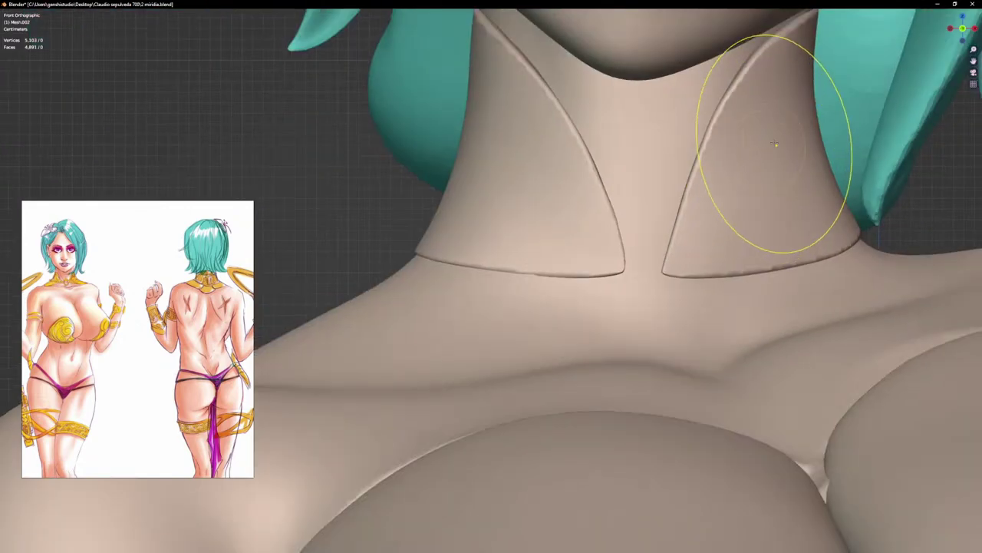
Step: Check the collar against the whole figure and return it from Sculpt Mode to Object Mode
{"action": "scroll", "coordinate": [775, 123], "scroll_direction": "up", "scroll_amount": 4}
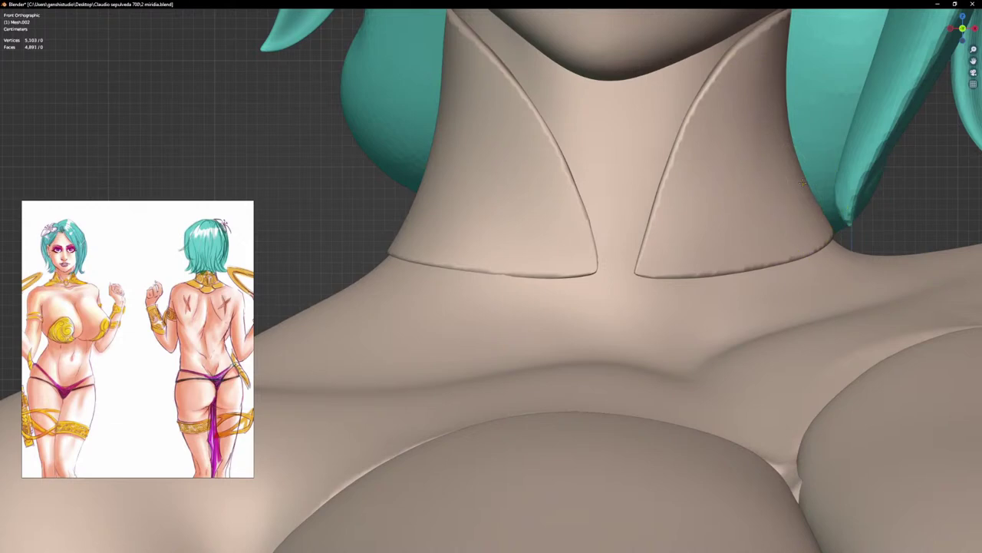
{"action": "scroll", "coordinate": [799, 184], "scroll_direction": "down", "scroll_amount": 5}
{"action": "scroll", "coordinate": [768, 219], "scroll_direction": "up", "scroll_amount": 7}
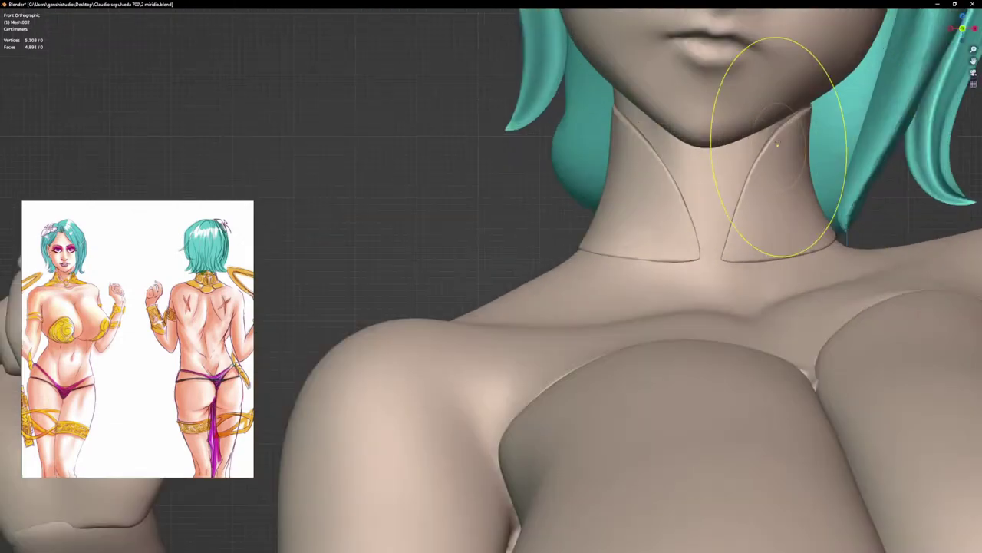
{"action": "scroll", "coordinate": [752, 199], "scroll_direction": "down", "scroll_amount": 7}
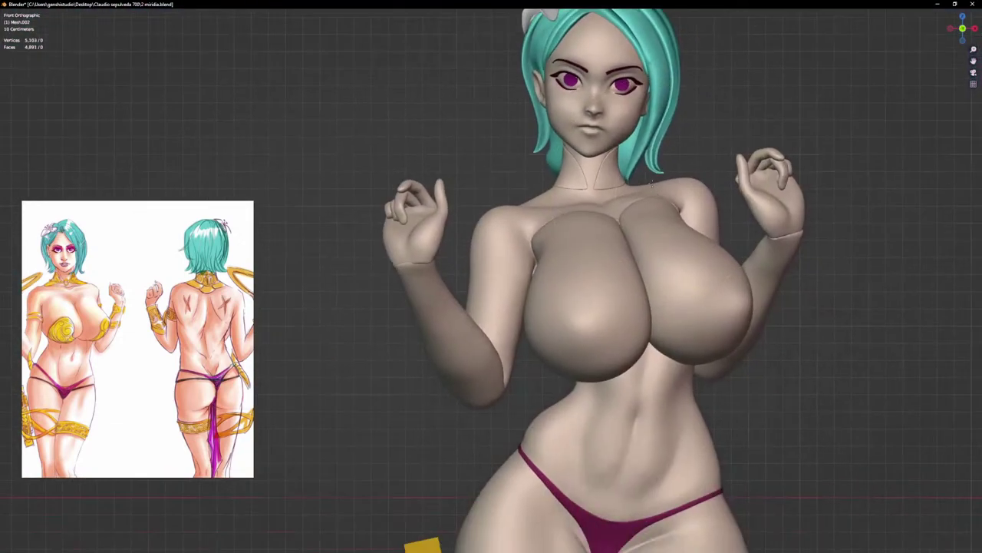
{"action": "middle_click_drag", "start_coordinate": [653, 184], "coordinate": [638, 170], "text": "shift"}
{"action": "key", "text": "ctrl+Tab"}
{"action": "left_click", "coordinate": [535, 214]}
{"action": "scroll", "coordinate": [474, 242], "scroll_direction": "down", "scroll_amount": 4}
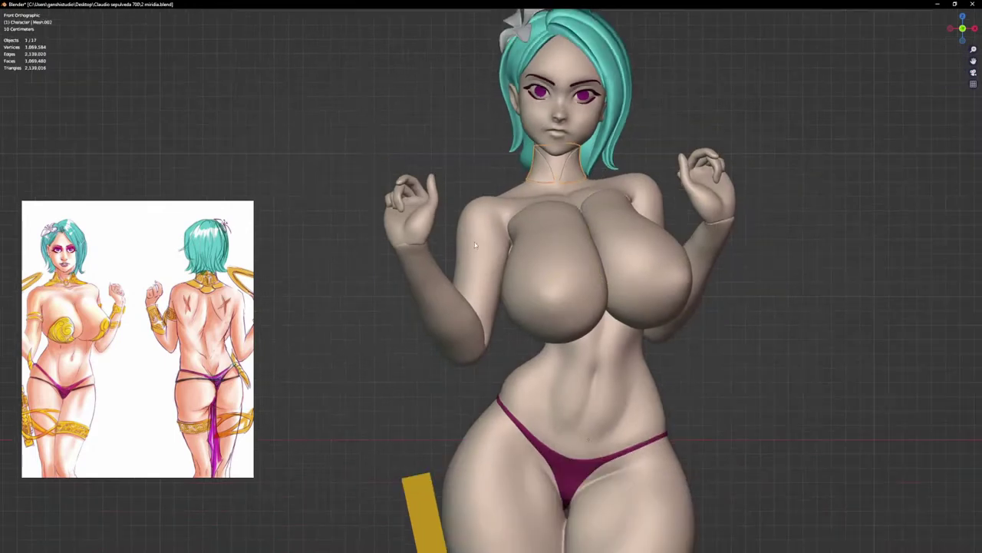
Step: Give the collar the gold material by linking materials from the yellow bar beside the thigh
{"action": "middle_click_drag", "start_coordinate": [491, 283], "coordinate": [511, 266], "text": "shift"}
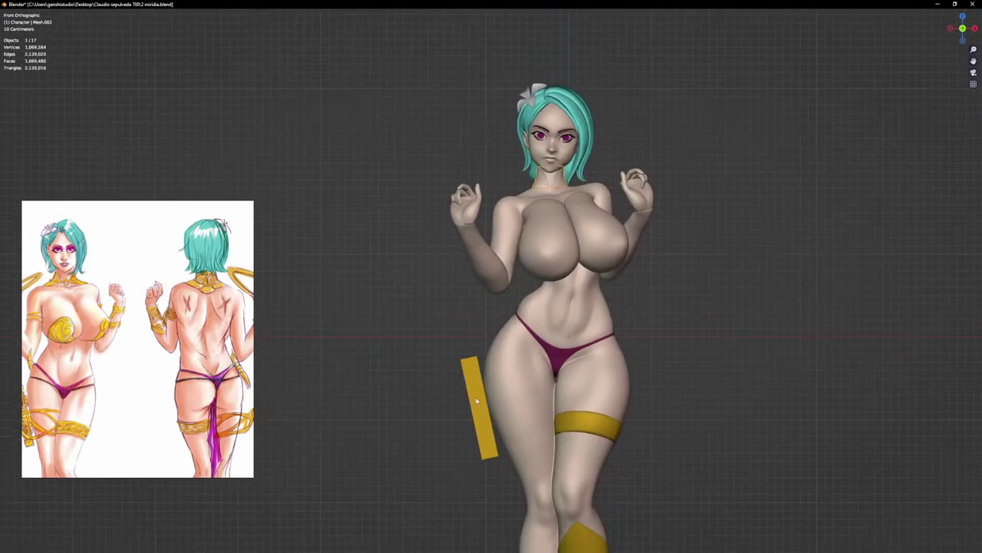
{"action": "key", "text": "ctrl+l"}
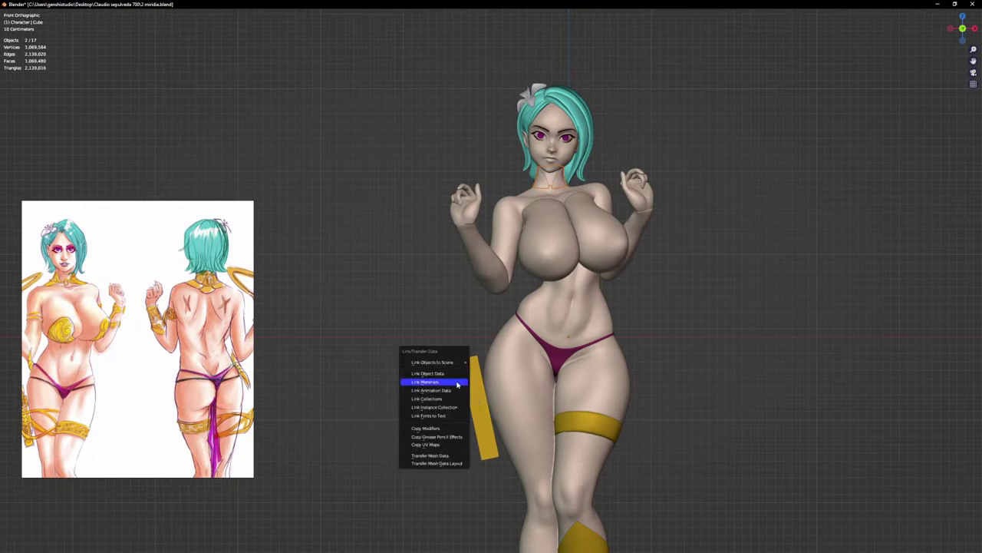
{"action": "left_click", "coordinate": [457, 385]}
{"action": "left_click", "coordinate": [782, 324]}
Step: Select the character's body mesh and switch it to Sculpt Mode
{"action": "scroll", "coordinate": [661, 265], "scroll_direction": "down", "scroll_amount": 2}
{"action": "middle_click_drag", "start_coordinate": [593, 215], "coordinate": [604, 186], "text": "shift"}
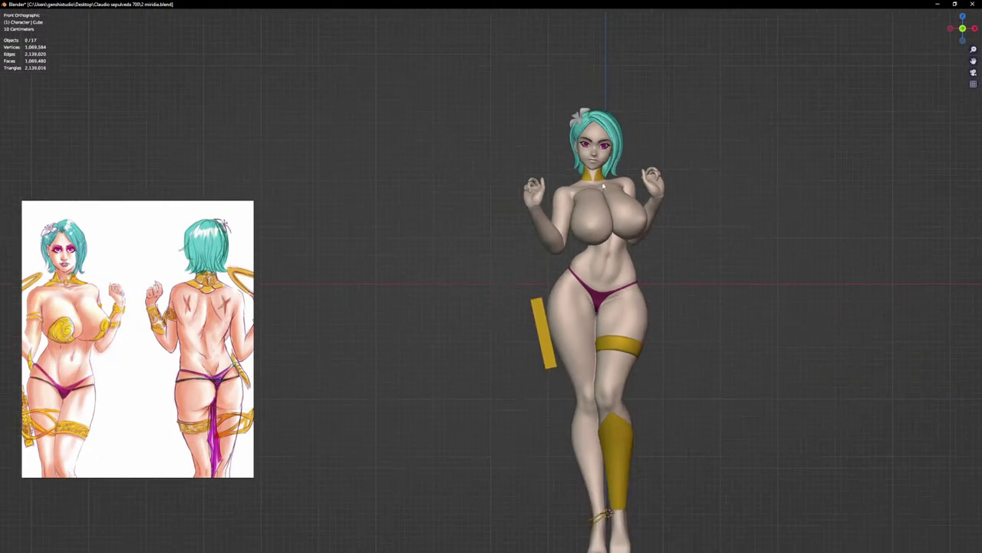
{"action": "scroll", "coordinate": [603, 186], "scroll_direction": "up", "scroll_amount": 5}
{"action": "left_click", "coordinate": [604, 180]}
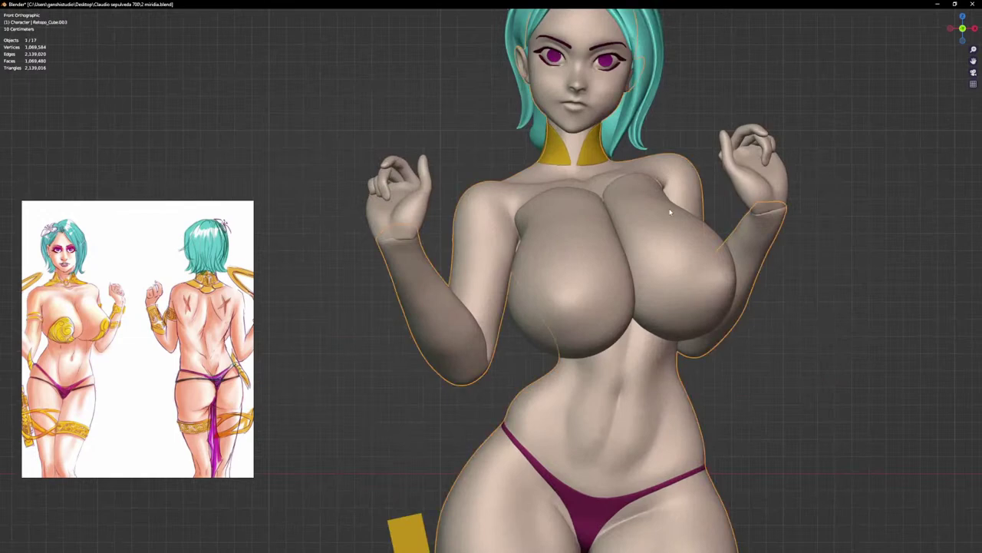
{"action": "key", "text": "ctrl+Tab"}
{"action": "left_click", "coordinate": [661, 377]}
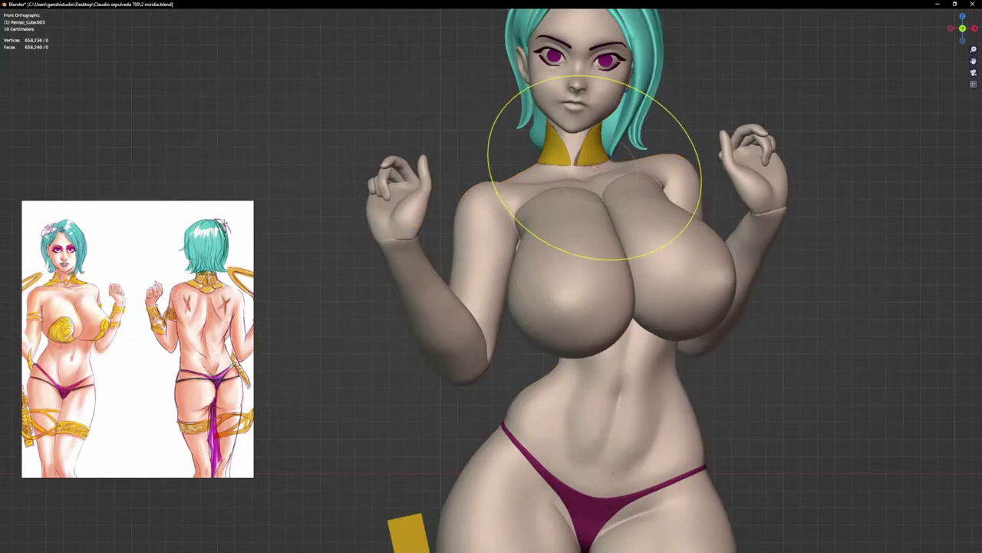
Step: Paint a mask on the skin below the collar, from the throat gap toward the character's left shoulder
{"action": "scroll", "coordinate": [588, 165], "scroll_direction": "up", "scroll_amount": 3}
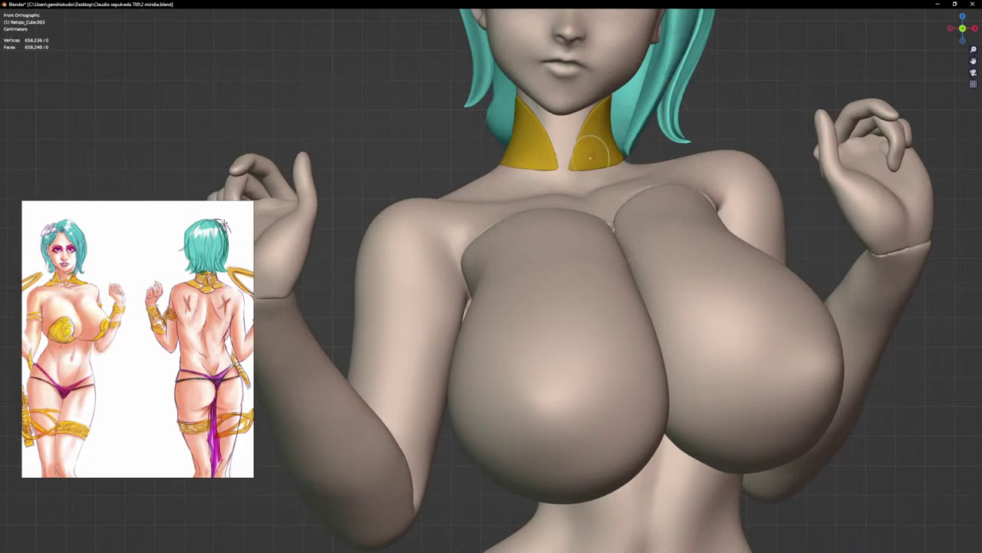
{"action": "scroll", "coordinate": [593, 155], "scroll_direction": "up", "scroll_amount": 2}
{"action": "middle_click_drag", "start_coordinate": [592, 156], "coordinate": [649, 213]}
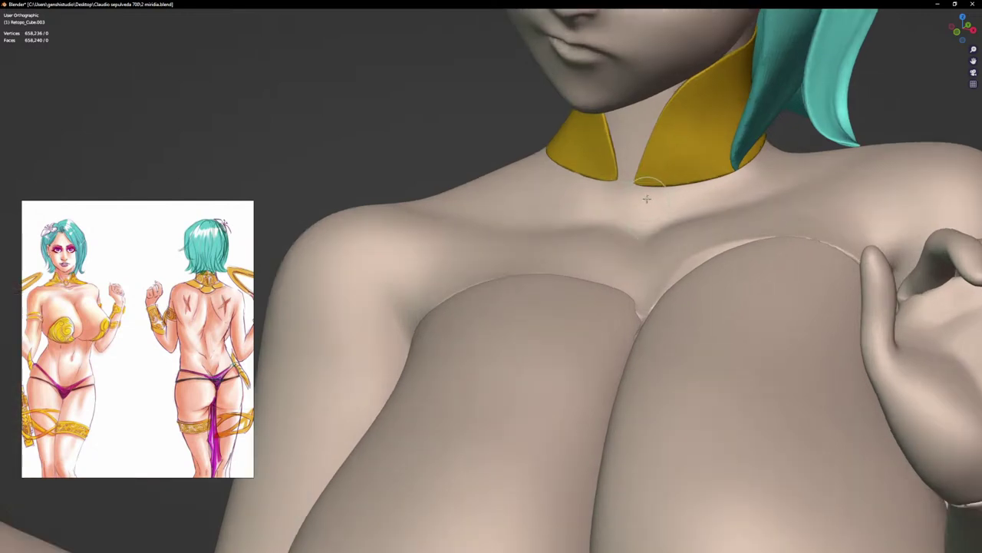
{"action": "left_click_drag", "start_coordinate": [649, 200], "coordinate": [729, 187]}
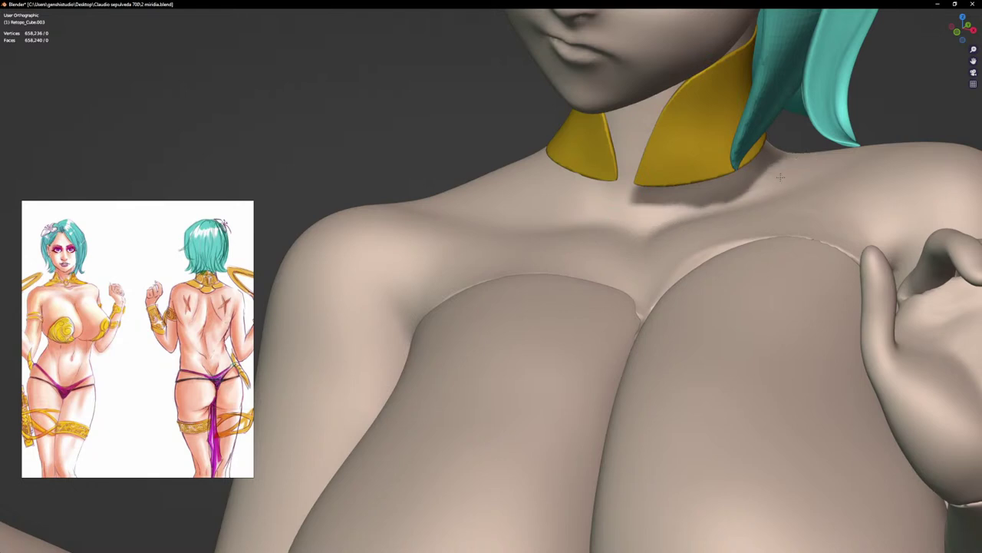
Step: Fill the gaps in the mask below the collar's front and even out its lower border
{"action": "scroll", "coordinate": [676, 225], "scroll_direction": "up", "scroll_amount": 3}
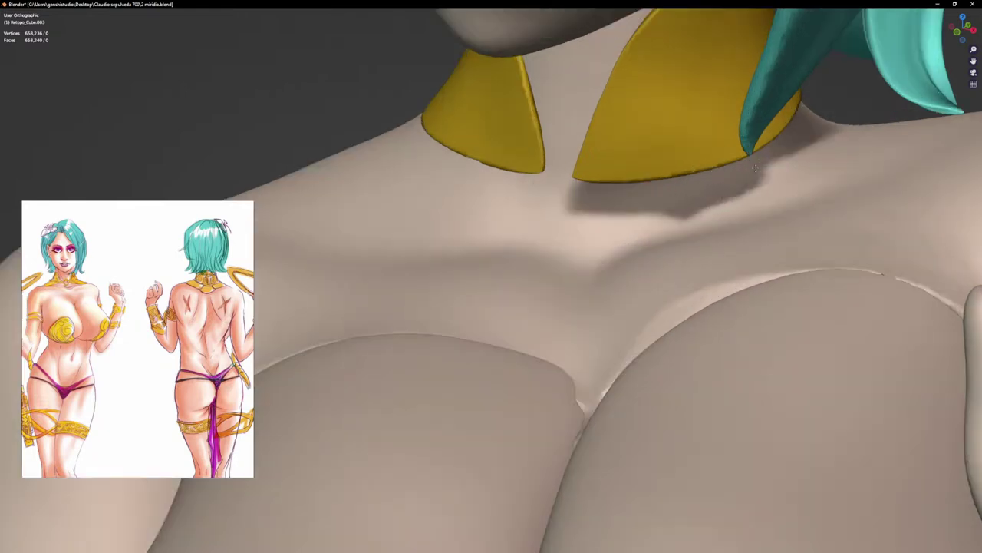
{"action": "left_click_drag", "start_coordinate": [687, 209], "coordinate": [564, 230]}
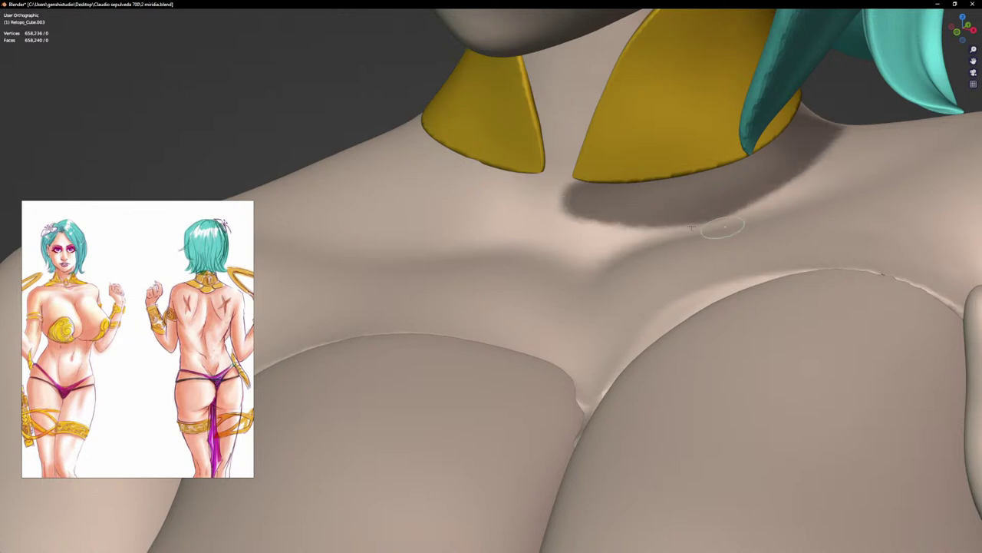
{"action": "left_click_drag", "start_coordinate": [551, 222], "coordinate": [700, 237]}
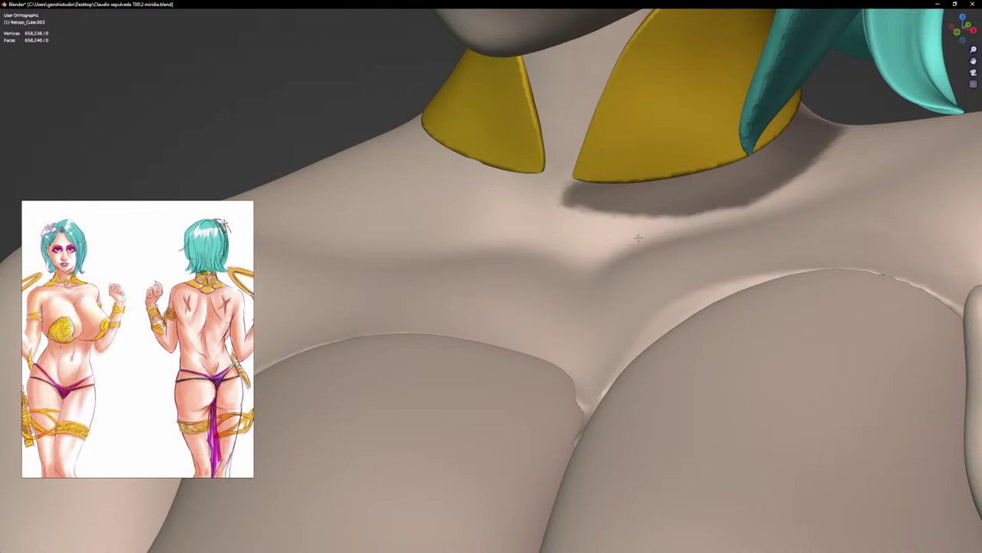
{"action": "middle_click_drag", "start_coordinate": [630, 206], "coordinate": [587, 197]}
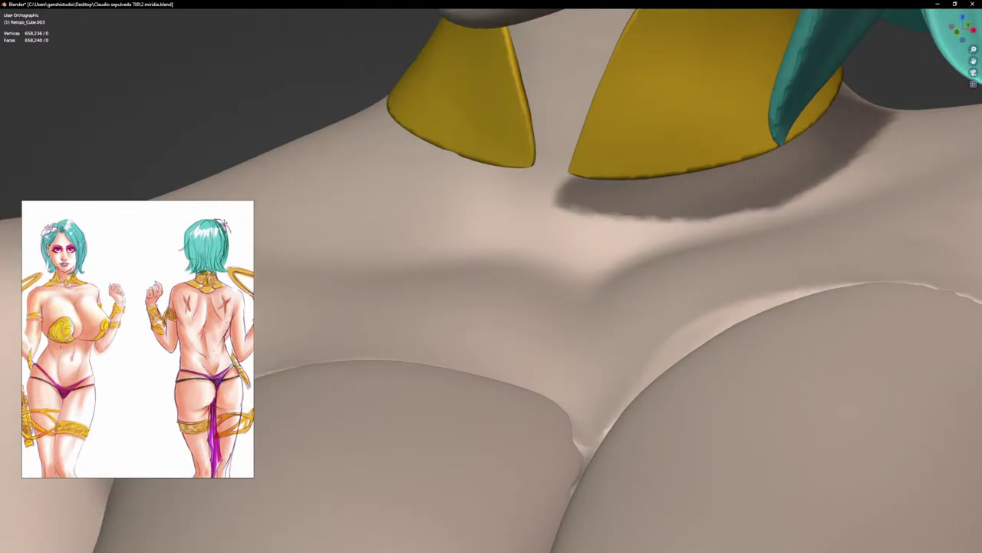
Step: Extend the mask around the left side of the neck, following the collar's rim under the hair toward the back
{"action": "mouse_move", "coordinate": [754, 181]}
{"action": "middle_mouse_down"}
{"action": "mouse_move", "coordinate": [890, 165]}
{"action": "mouse_move", "coordinate": [795, 218]}
{"action": "mouse_move", "coordinate": [646, 160]}
{"action": "middle_mouse_up"}
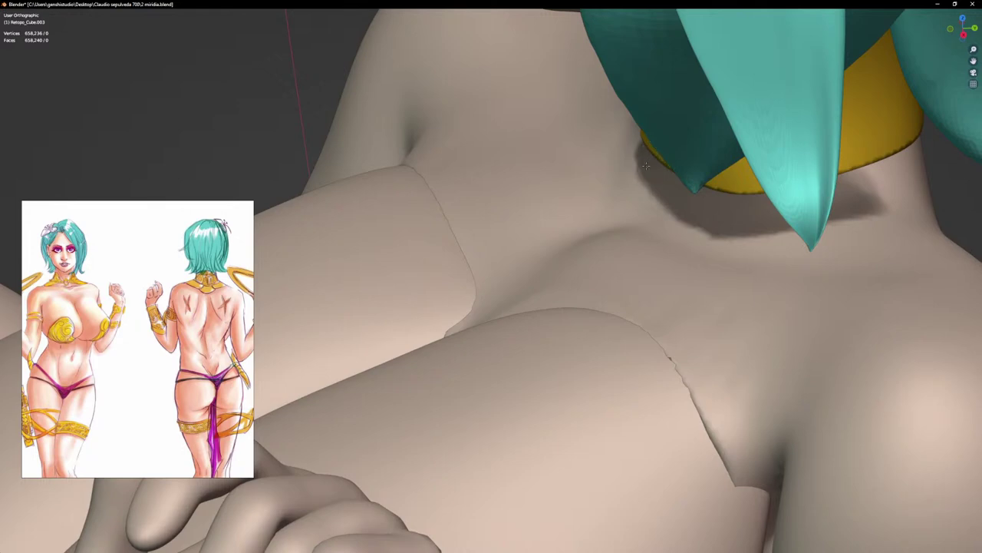
{"action": "middle_click_drag", "start_coordinate": [736, 220], "coordinate": [597, 184]}
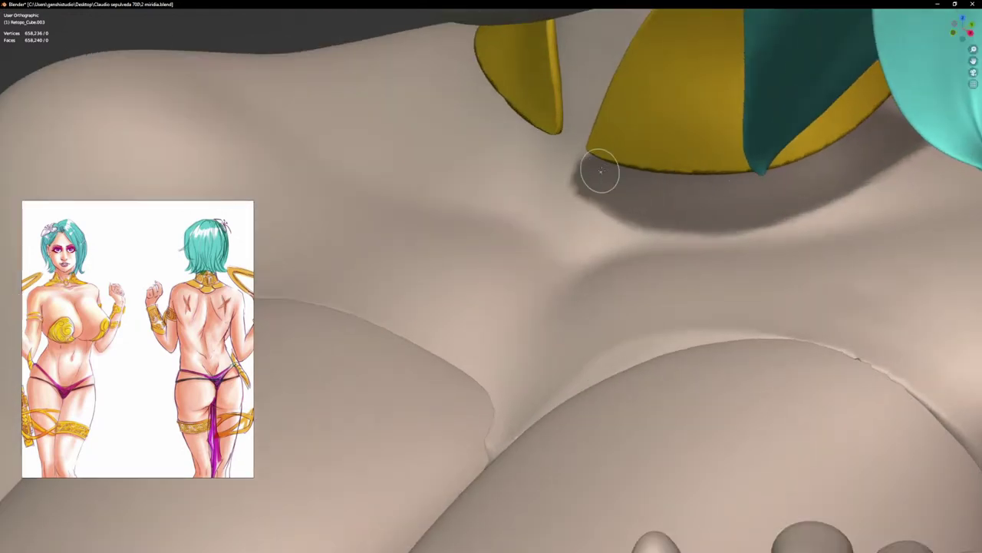
{"action": "mouse_move", "coordinate": [607, 167]}
{"action": "middle_mouse_down"}
{"action": "mouse_move", "coordinate": [643, 220]}
{"action": "mouse_move", "coordinate": [657, 222]}
{"action": "middle_mouse_up"}
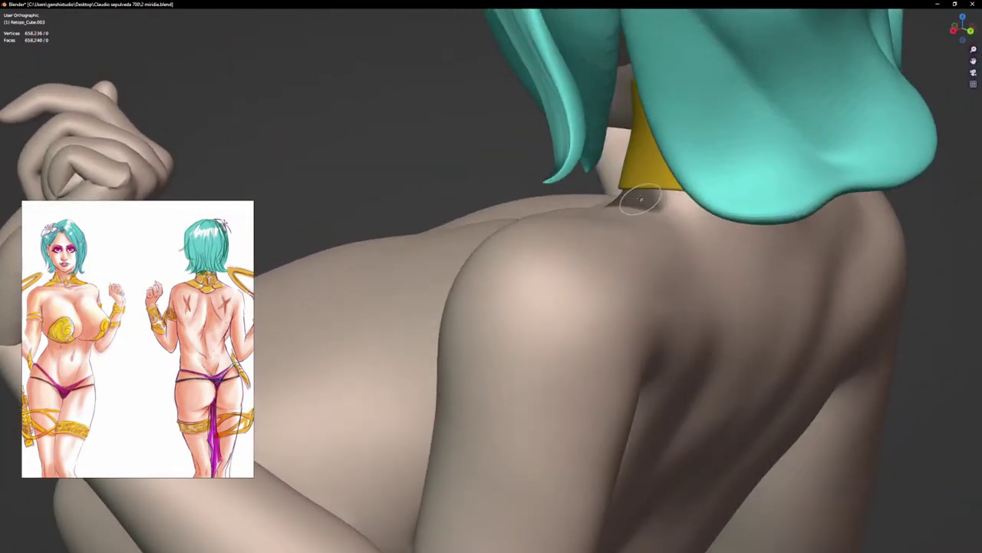
{"action": "middle_click_drag", "start_coordinate": [733, 227], "coordinate": [718, 211]}
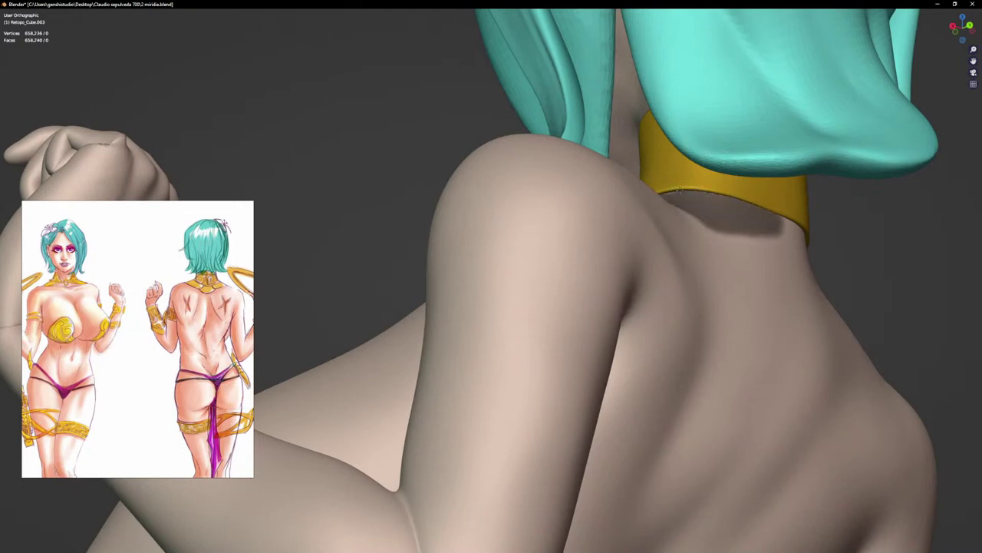
{"action": "middle_click_drag", "start_coordinate": [679, 191], "coordinate": [680, 229]}
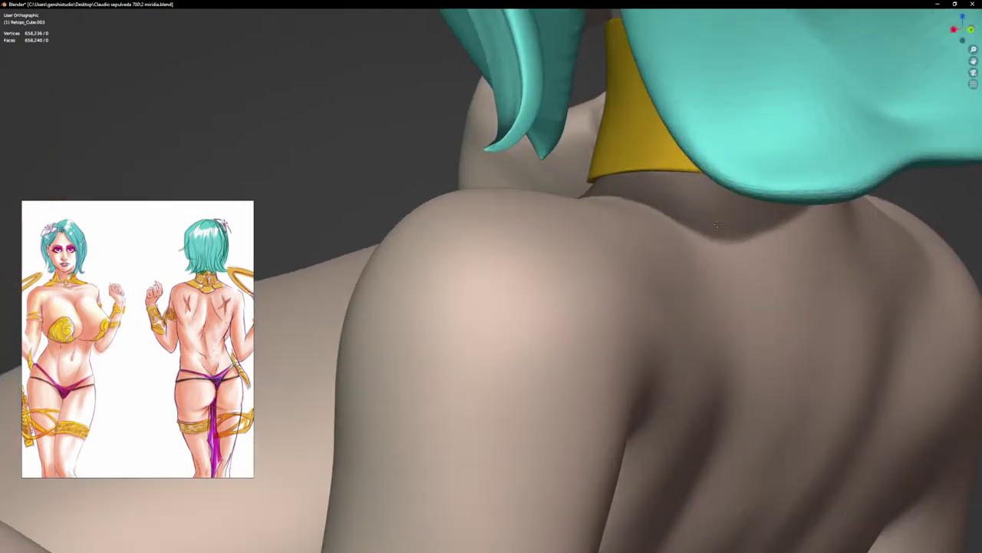
{"action": "middle_click_drag", "start_coordinate": [650, 198], "coordinate": [620, 215]}
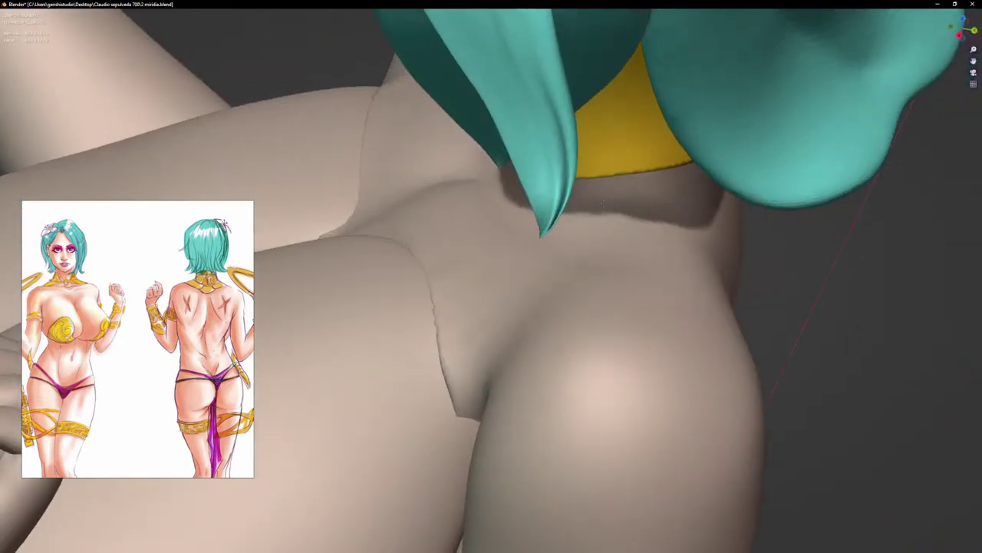
{"action": "middle_click_drag", "start_coordinate": [733, 182], "coordinate": [718, 203]}
Step: Continue the mask as an even band across the nape below the collar's back rim
{"action": "mouse_move", "coordinate": [720, 234]}
{"action": "left_mouse_down"}
{"action": "mouse_move", "coordinate": [813, 239]}
{"action": "mouse_move", "coordinate": [864, 228]}
{"action": "left_mouse_up"}
{"action": "scroll", "coordinate": [815, 233], "scroll_direction": "down", "scroll_amount": 3}
{"action": "middle_click_drag", "start_coordinate": [813, 231], "coordinate": [755, 240]}
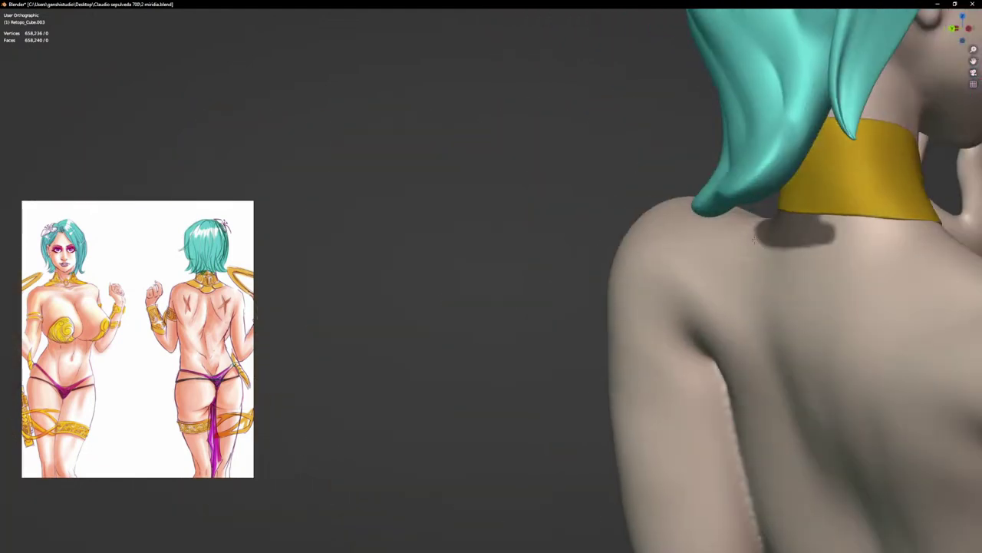
{"action": "mouse_move", "coordinate": [881, 243]}
{"action": "middle_mouse_down"}
{"action": "mouse_move", "coordinate": [845, 250]}
{"action": "mouse_move", "coordinate": [568, 228]}
{"action": "middle_mouse_up"}
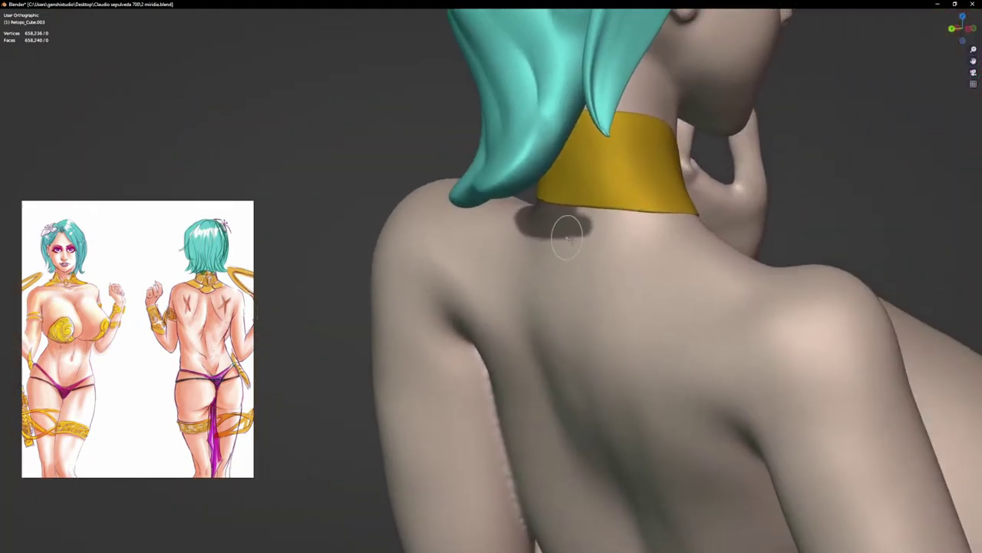
{"action": "scroll", "coordinate": [547, 228], "scroll_direction": "up", "scroll_amount": 2}
{"action": "mouse_move", "coordinate": [552, 220]}
{"action": "left_mouse_down"}
{"action": "mouse_move", "coordinate": [565, 202]}
{"action": "mouse_move", "coordinate": [553, 208]}
{"action": "mouse_move", "coordinate": [722, 211]}
{"action": "left_mouse_up"}
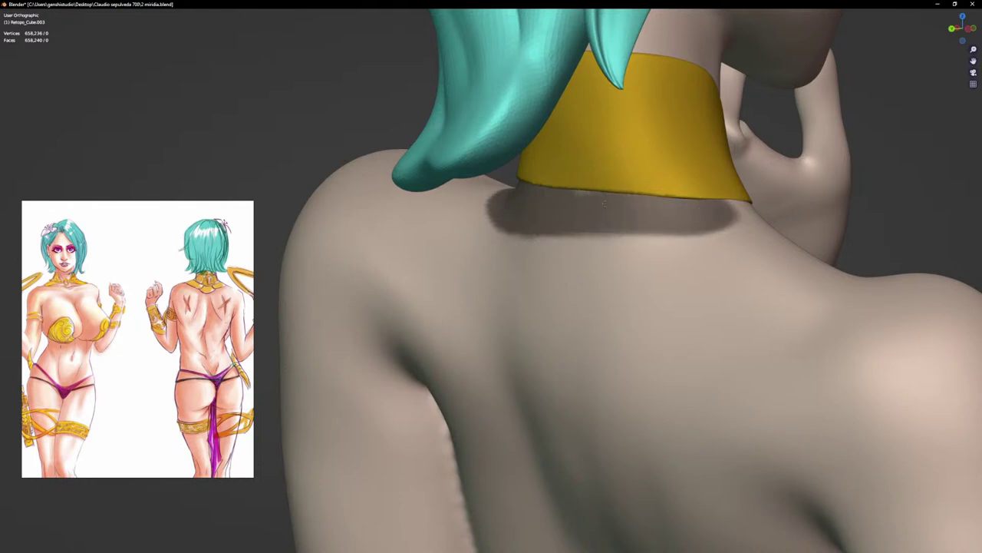
{"action": "mouse_move", "coordinate": [553, 219]}
{"action": "left_mouse_down"}
{"action": "mouse_move", "coordinate": [691, 234]}
{"action": "mouse_move", "coordinate": [713, 220]}
{"action": "left_mouse_up"}
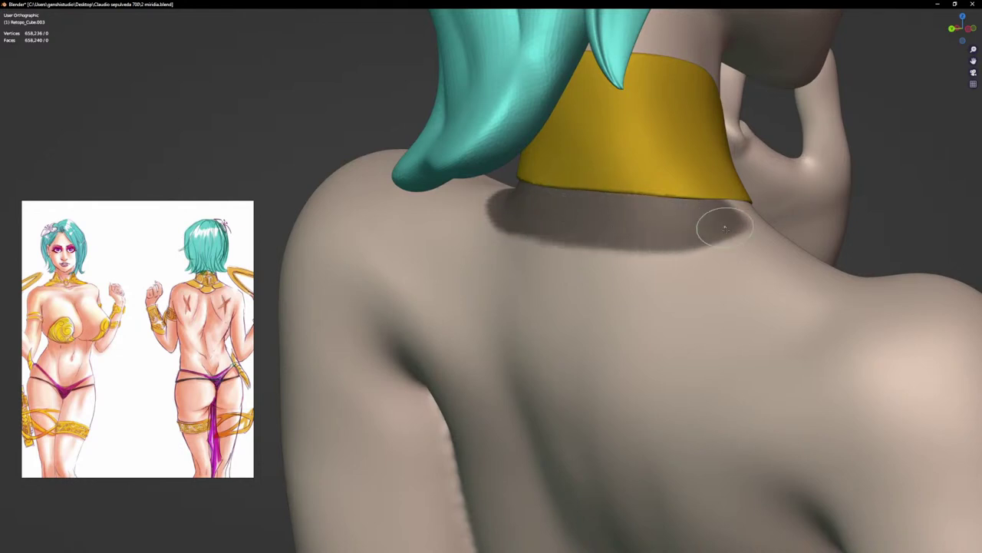
Step: Extend the mask around the right side of the character's neck, following the collar's lower rim up to the throat gap
{"action": "mouse_move", "coordinate": [713, 219]}
{"action": "middle_mouse_down"}
{"action": "mouse_move", "coordinate": [648, 230]}
{"action": "mouse_move", "coordinate": [574, 223]}
{"action": "mouse_move", "coordinate": [567, 247]}
{"action": "middle_mouse_up"}
{"action": "scroll", "coordinate": [605, 224], "scroll_direction": "down", "scroll_amount": 4}
{"action": "scroll", "coordinate": [567, 247], "scroll_direction": "up", "scroll_amount": 2}
{"action": "left_click_drag", "start_coordinate": [542, 244], "coordinate": [641, 244]}
{"action": "middle_click_drag", "start_coordinate": [629, 244], "coordinate": [583, 243]}
{"action": "scroll", "coordinate": [682, 243], "scroll_direction": "up", "scroll_amount": 4}
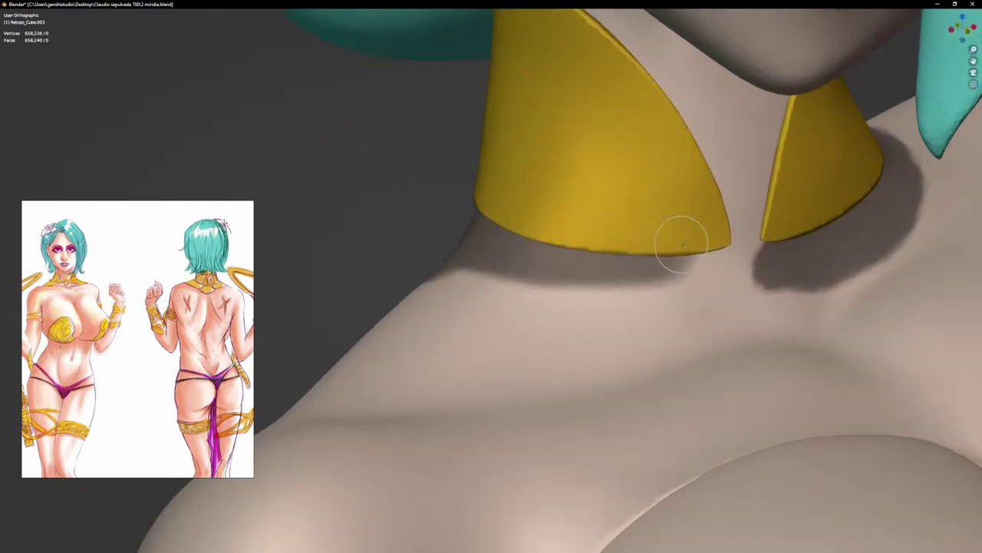
{"action": "left_click_drag", "start_coordinate": [729, 251], "coordinate": [626, 266]}
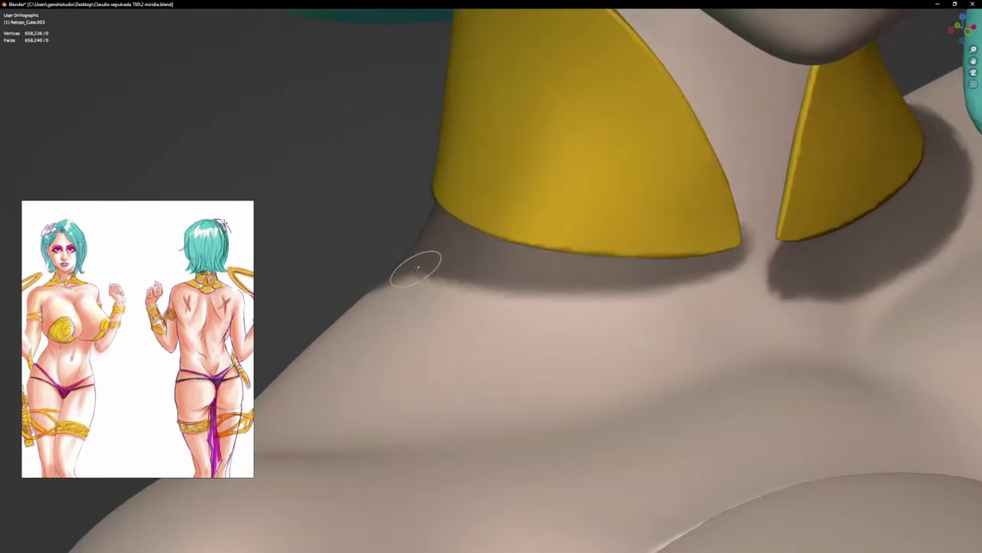
{"action": "mouse_move", "coordinate": [415, 268]}
{"action": "left_mouse_down"}
{"action": "mouse_move", "coordinate": [491, 278]}
{"action": "mouse_move", "coordinate": [680, 270]}
{"action": "mouse_move", "coordinate": [437, 274]}
{"action": "left_mouse_up"}
Step: Clear the mask from the throat gap and clean up its edges beneath the collar's two front tips
{"action": "scroll", "coordinate": [633, 282], "scroll_direction": "down", "scroll_amount": 8}
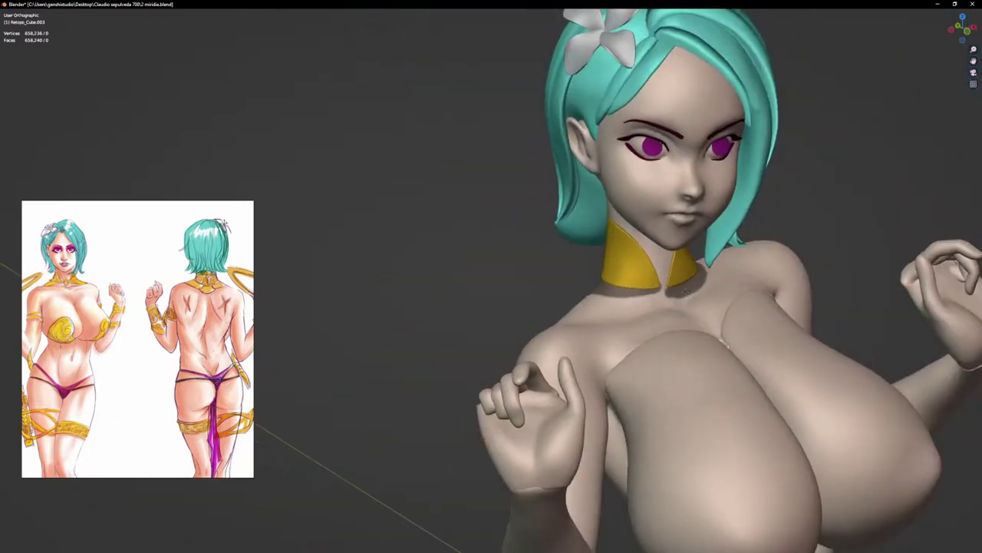
{"action": "middle_click_drag", "start_coordinate": [726, 298], "coordinate": [683, 303]}
{"action": "scroll", "coordinate": [676, 319], "scroll_direction": "up", "scroll_amount": 4}
{"action": "scroll", "coordinate": [660, 306], "scroll_direction": "up", "scroll_amount": 3}
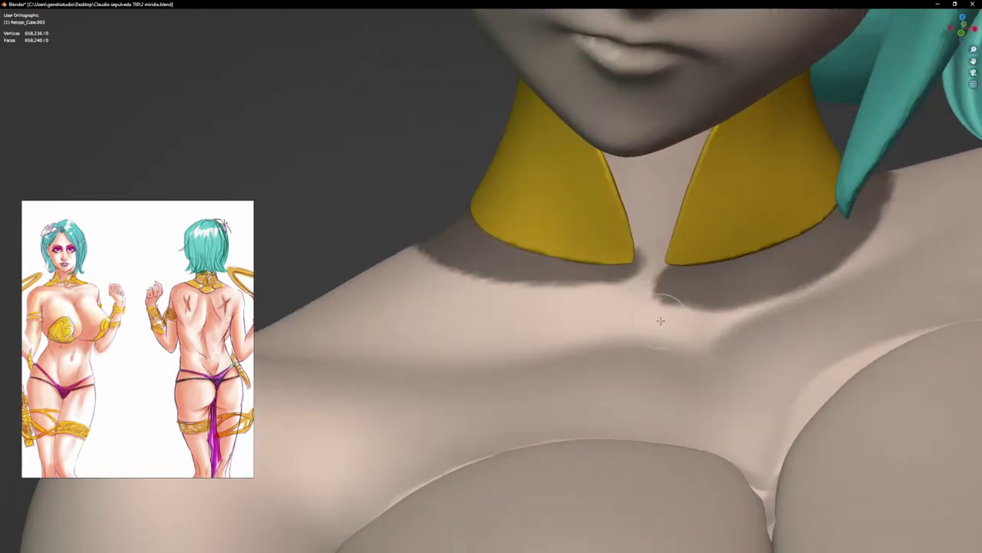
{"action": "mouse_move", "coordinate": [640, 297]}
{"action": "left_mouse_down"}
{"action": "mouse_move", "coordinate": [825, 301]}
{"action": "mouse_move", "coordinate": [841, 265]}
{"action": "mouse_move", "coordinate": [723, 299]}
{"action": "left_mouse_up"}
{"action": "scroll", "coordinate": [651, 294], "scroll_direction": "up", "scroll_amount": 2}
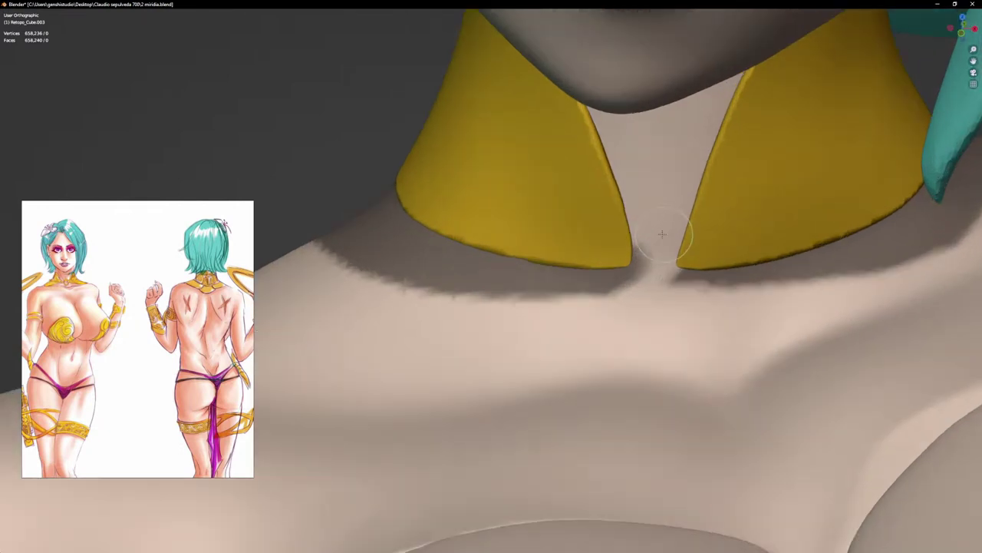
{"action": "left_click_drag", "start_coordinate": [635, 242], "coordinate": [646, 272]}
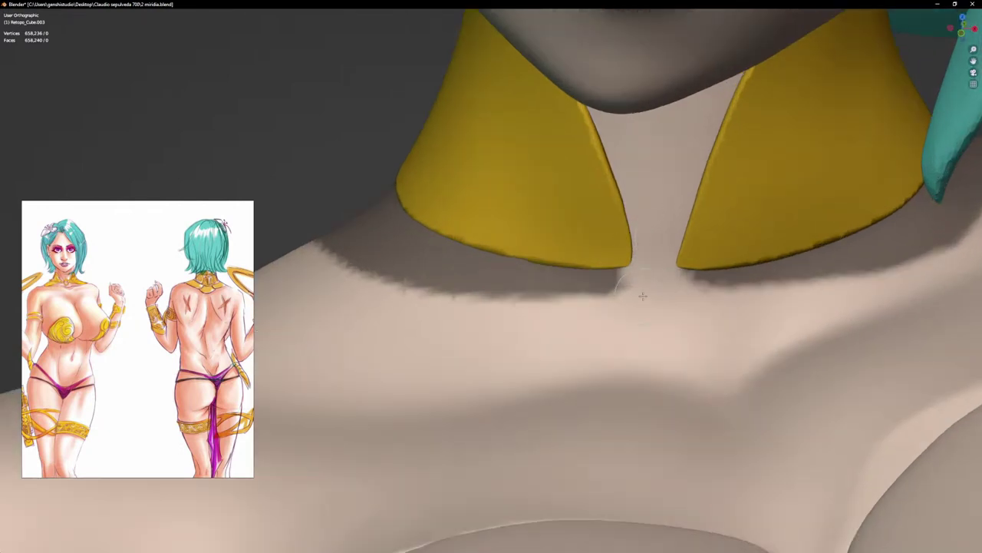
{"action": "scroll", "coordinate": [657, 308], "scroll_direction": "down", "scroll_amount": 7}
{"action": "middle_click_drag", "start_coordinate": [772, 293], "coordinate": [735, 299]}
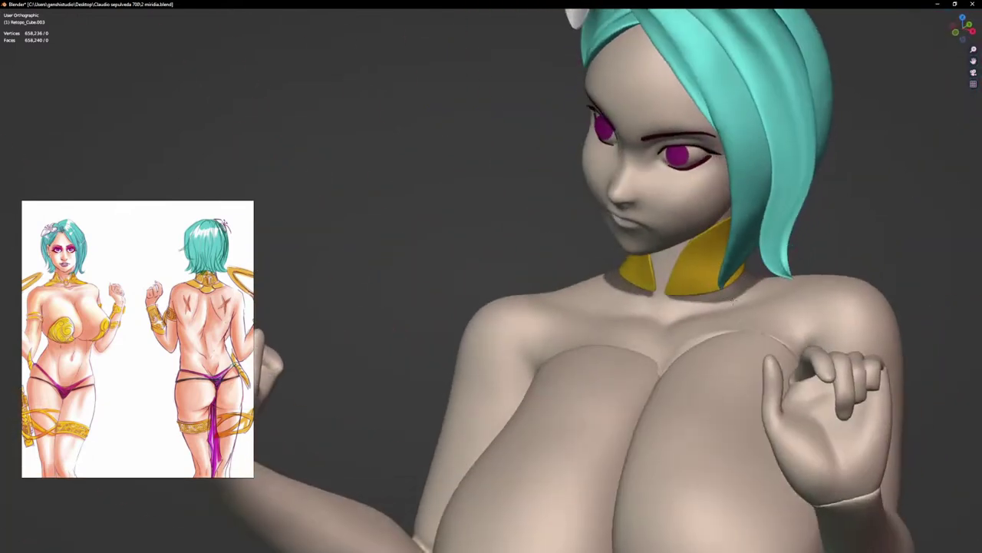
{"action": "scroll", "coordinate": [733, 301], "scroll_direction": "up", "scroll_amount": 5}
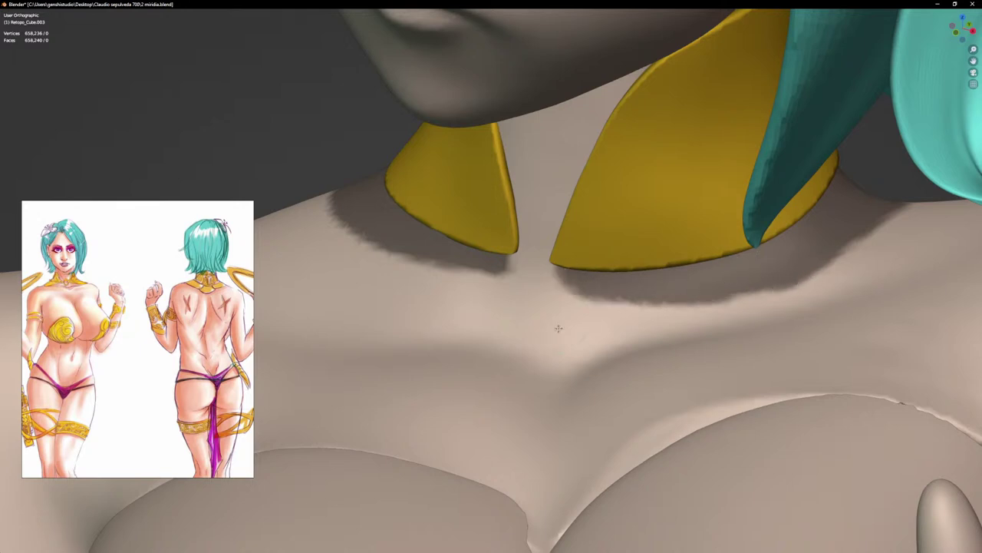
{"action": "scroll", "coordinate": [496, 252], "scroll_direction": "up", "scroll_amount": 2}
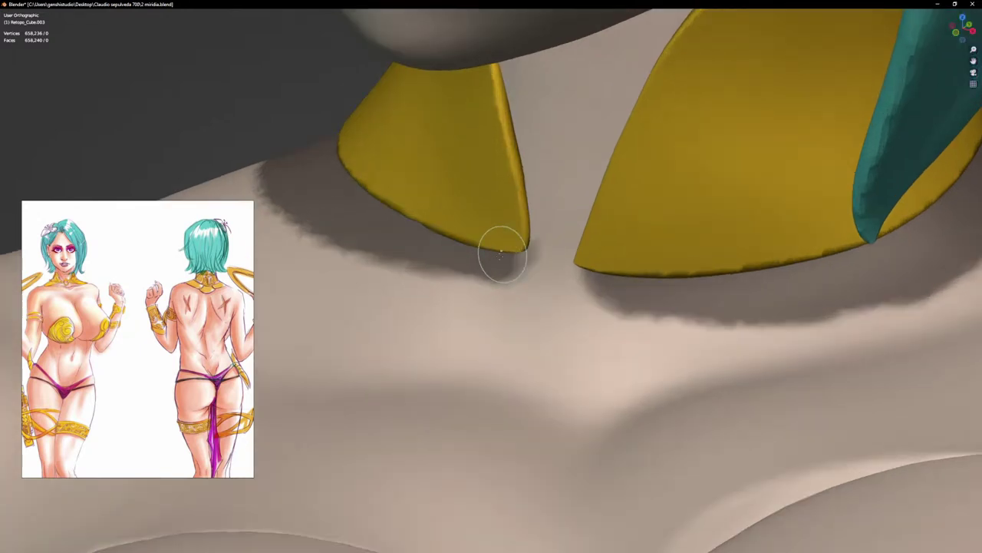
Step: Even out the mask's lower border over the character's left shoulder and around toward the nape
{"action": "scroll", "coordinate": [537, 259], "scroll_direction": "down", "scroll_amount": 9}
{"action": "mouse_move", "coordinate": [818, 281]}
{"action": "middle_mouse_down"}
{"action": "mouse_move", "coordinate": [721, 295]}
{"action": "mouse_move", "coordinate": [666, 323]}
{"action": "mouse_move", "coordinate": [713, 303]}
{"action": "middle_mouse_up"}
{"action": "scroll", "coordinate": [636, 309], "scroll_direction": "up", "scroll_amount": 5}
{"action": "scroll", "coordinate": [635, 309], "scroll_direction": "up", "scroll_amount": 1}
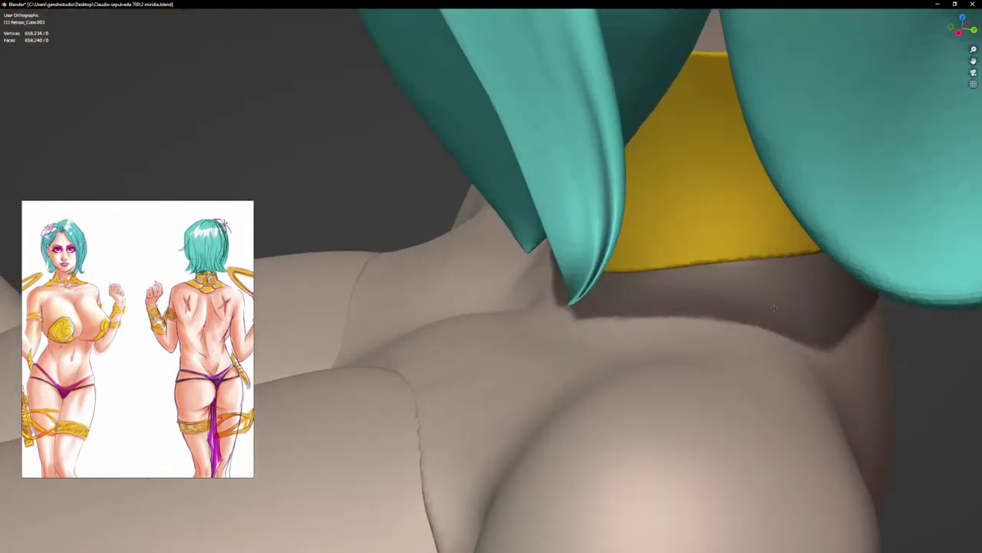
{"action": "left_click_drag", "start_coordinate": [634, 305], "coordinate": [737, 318]}
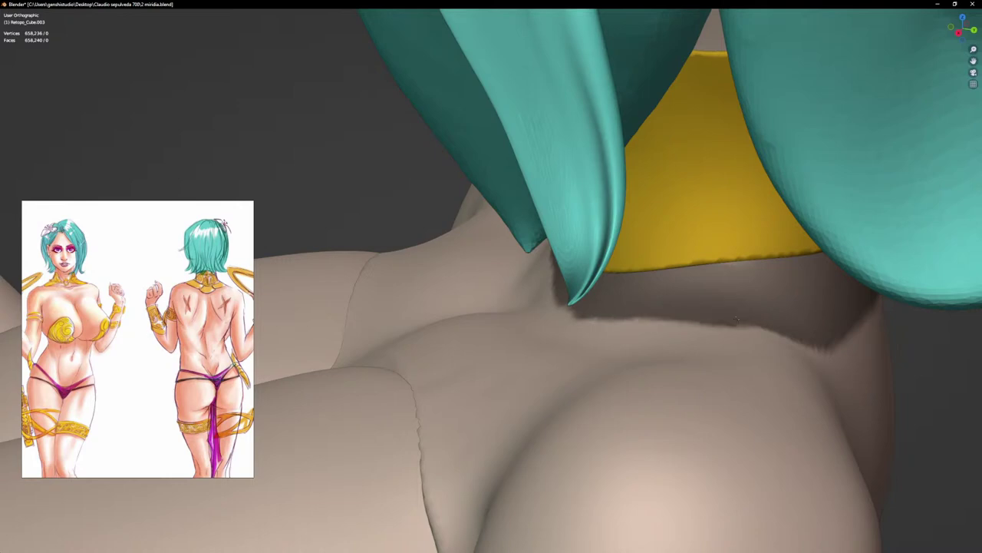
{"action": "mouse_move", "coordinate": [799, 318]}
{"action": "middle_mouse_down"}
{"action": "mouse_move", "coordinate": [757, 307]}
{"action": "mouse_move", "coordinate": [735, 328]}
{"action": "mouse_move", "coordinate": [838, 345]}
{"action": "mouse_move", "coordinate": [812, 375]}
{"action": "middle_mouse_up"}
{"action": "left_click_drag", "start_coordinate": [819, 353], "coordinate": [898, 357]}
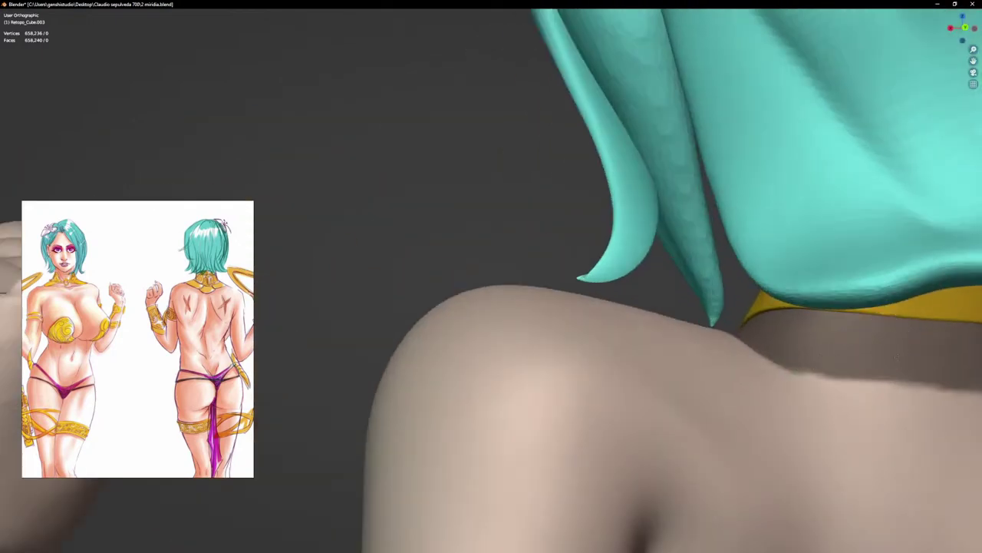
Step: Erase the mask at the centre of the nape to split the band into separate left and right halves
{"action": "scroll", "coordinate": [780, 378], "scroll_direction": "down", "scroll_amount": 5}
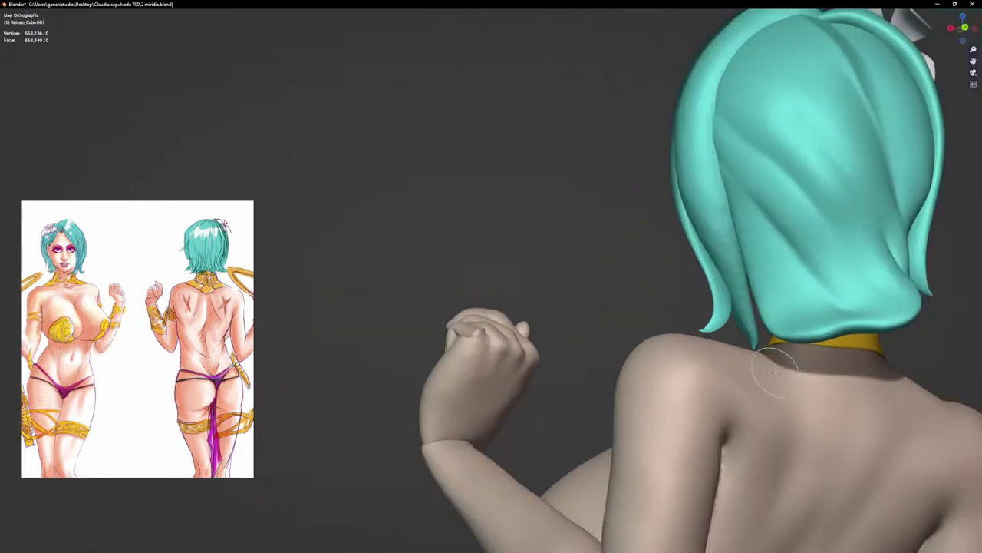
{"action": "middle_click_drag", "start_coordinate": [775, 383], "coordinate": [877, 396]}
{"action": "middle_click_drag", "start_coordinate": [779, 410], "coordinate": [876, 403]}
{"action": "scroll", "coordinate": [751, 383], "scroll_direction": "down", "scroll_amount": 3}
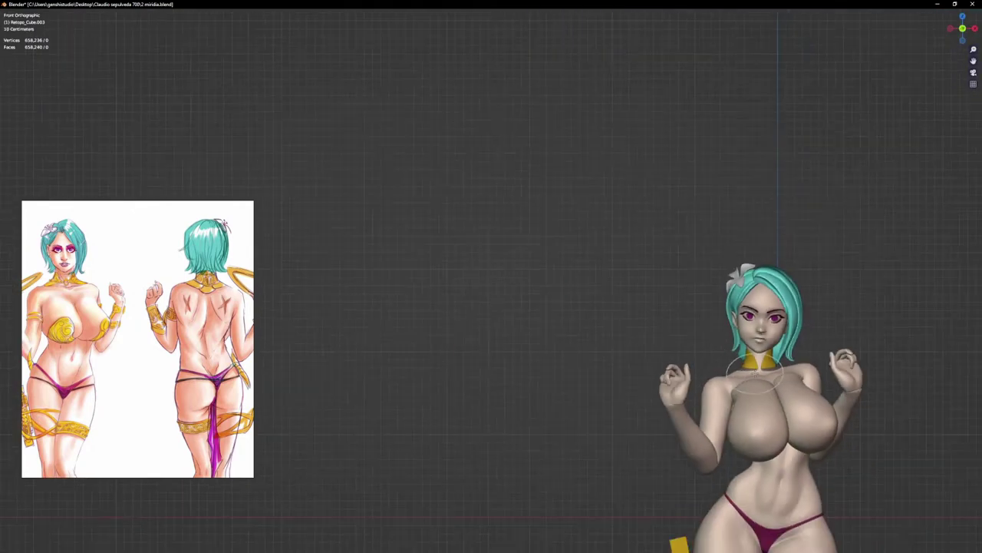
{"action": "scroll", "coordinate": [747, 386], "scroll_direction": "up", "scroll_amount": 2}
{"action": "scroll", "coordinate": [750, 389], "scroll_direction": "up", "scroll_amount": 2}
{"action": "middle_click_drag", "start_coordinate": [750, 388], "coordinate": [696, 385]}
{"action": "middle_click_drag", "start_coordinate": [695, 385], "coordinate": [684, 341]}
{"action": "scroll", "coordinate": [697, 373], "scroll_direction": "up", "scroll_amount": 1}
{"action": "scroll", "coordinate": [693, 386], "scroll_direction": "up", "scroll_amount": 2}
{"action": "scroll", "coordinate": [693, 386], "scroll_direction": "up", "scroll_amount": 2}
{"action": "mouse_move", "coordinate": [692, 313]}
{"action": "left_mouse_down", "text": "ctrl"}
{"action": "mouse_move", "coordinate": [695, 344]}
{"action": "mouse_move", "coordinate": [660, 375]}
{"action": "mouse_move", "coordinate": [690, 309]}
{"action": "mouse_move", "coordinate": [671, 343]}
{"action": "mouse_move", "coordinate": [724, 340]}
{"action": "mouse_move", "coordinate": [708, 336]}
{"action": "mouse_move", "coordinate": [795, 388]}
{"action": "left_mouse_up", "text": "ctrl"}
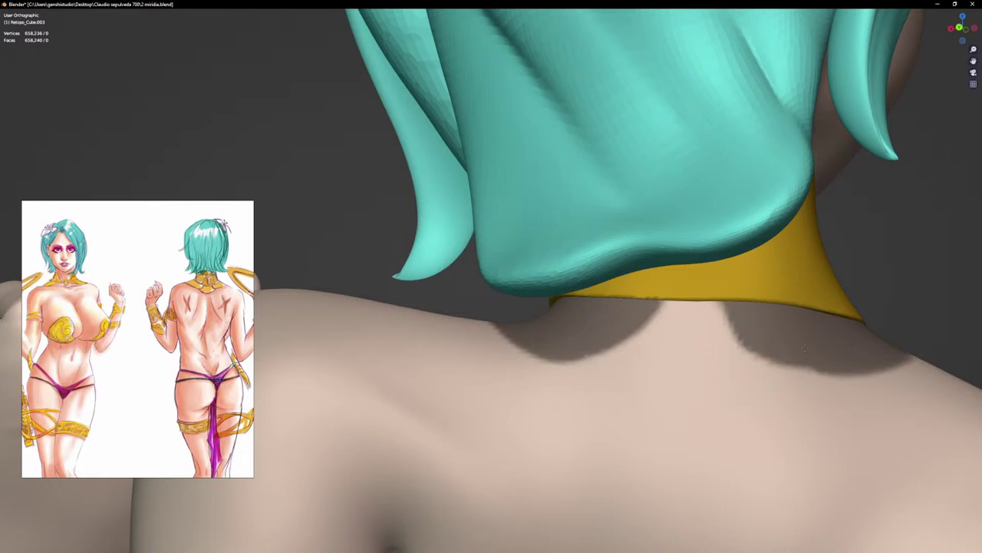
Step: Enlarge the reference drawing's back view and widen the unmasked gap at the nape, trimming both inner mask ends
{"action": "scroll", "coordinate": [810, 350], "scroll_direction": "down", "scroll_amount": 4}
{"action": "mouse_move", "coordinate": [814, 346]}
{"action": "middle_mouse_down"}
{"action": "mouse_move", "coordinate": [741, 350]}
{"action": "mouse_move", "coordinate": [819, 364]}
{"action": "middle_mouse_up"}
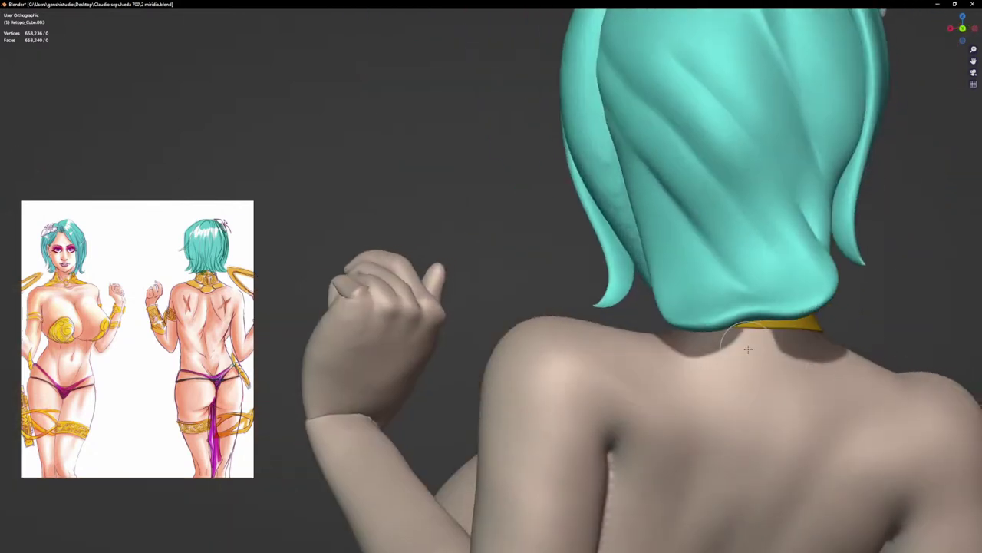
{"action": "scroll", "coordinate": [246, 290], "scroll_direction": "up", "scroll_amount": 2}
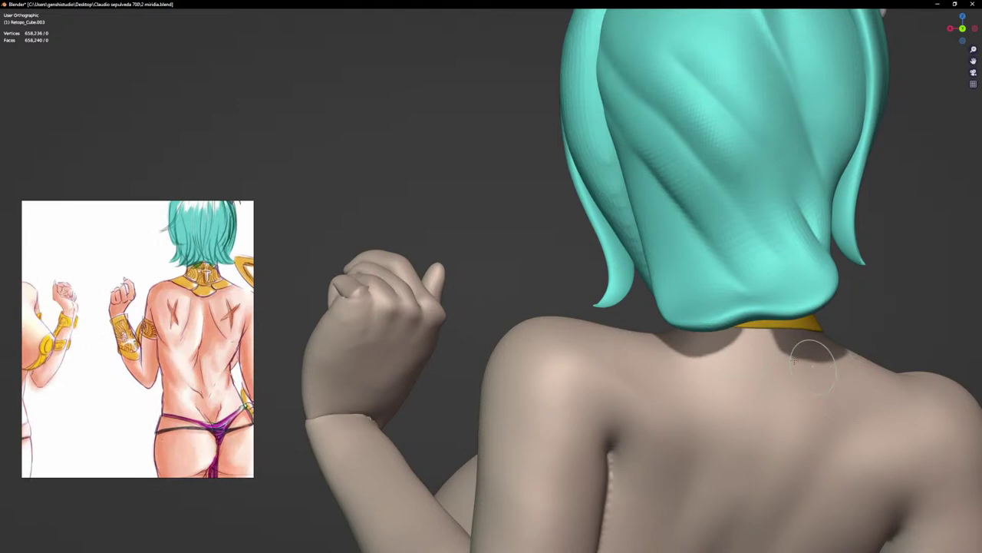
{"action": "scroll", "coordinate": [735, 343], "scroll_direction": "up", "scroll_amount": 3}
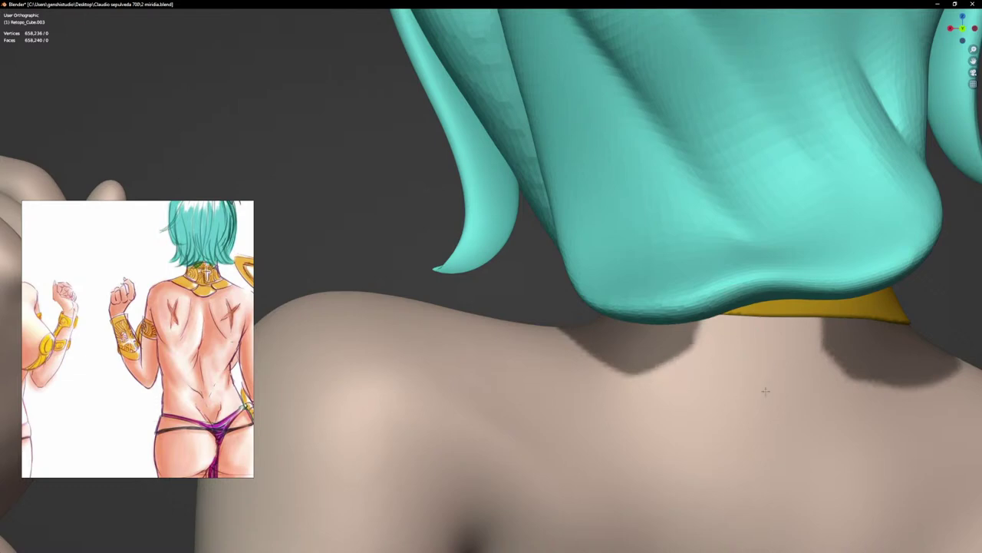
{"action": "scroll", "coordinate": [766, 392], "scroll_direction": "down", "scroll_amount": 4}
{"action": "mouse_move", "coordinate": [802, 385]}
{"action": "middle_mouse_down"}
{"action": "mouse_move", "coordinate": [761, 379]}
{"action": "mouse_move", "coordinate": [806, 370]}
{"action": "middle_mouse_up"}
{"action": "scroll", "coordinate": [829, 367], "scroll_direction": "up", "scroll_amount": 4}
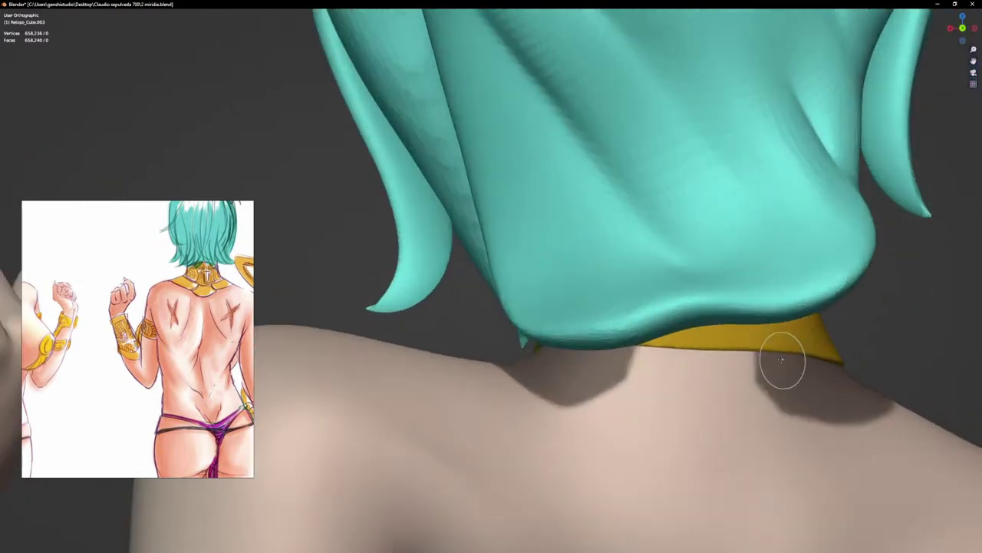
Step: Extract the masked skin as a separate solid mesh with a boundary loop and sculpt projection, and enter Sculpt Mode on it
{"action": "scroll", "coordinate": [664, 395], "scroll_direction": "down", "scroll_amount": 4}
{"action": "middle_click_drag", "start_coordinate": [664, 394], "coordinate": [757, 402]}
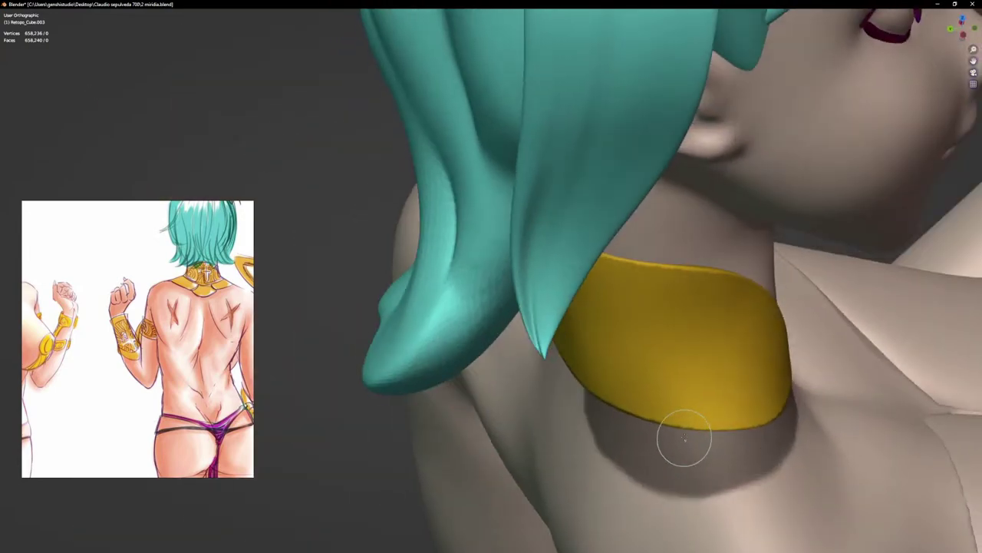
{"action": "scroll", "coordinate": [685, 438], "scroll_direction": "down", "scroll_amount": 3}
{"action": "middle_click_drag", "start_coordinate": [685, 438], "coordinate": [625, 373]}
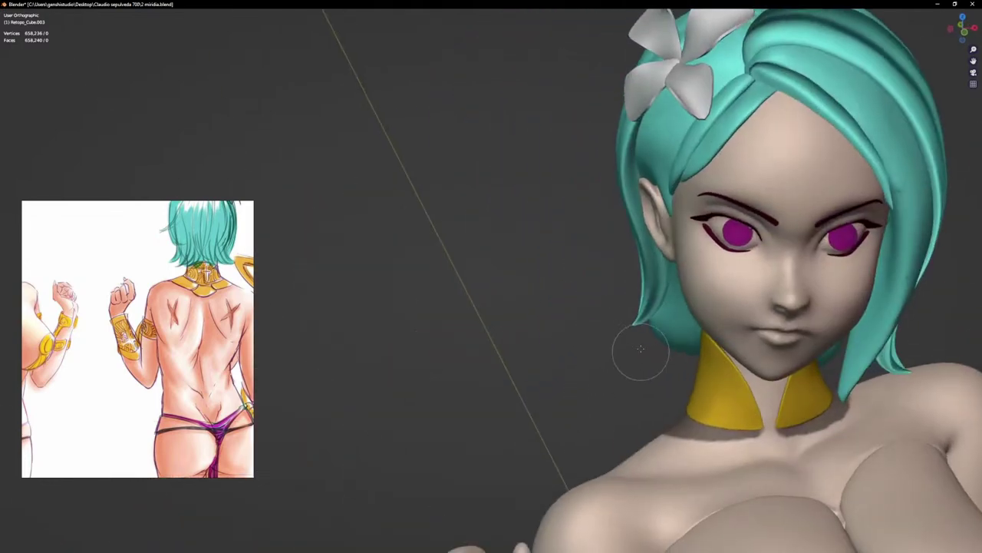
{"action": "key", "text": "KP_1"}
{"action": "scroll", "coordinate": [607, 366], "scroll_direction": "down", "scroll_amount": 3}
{"action": "key", "text": "q"}
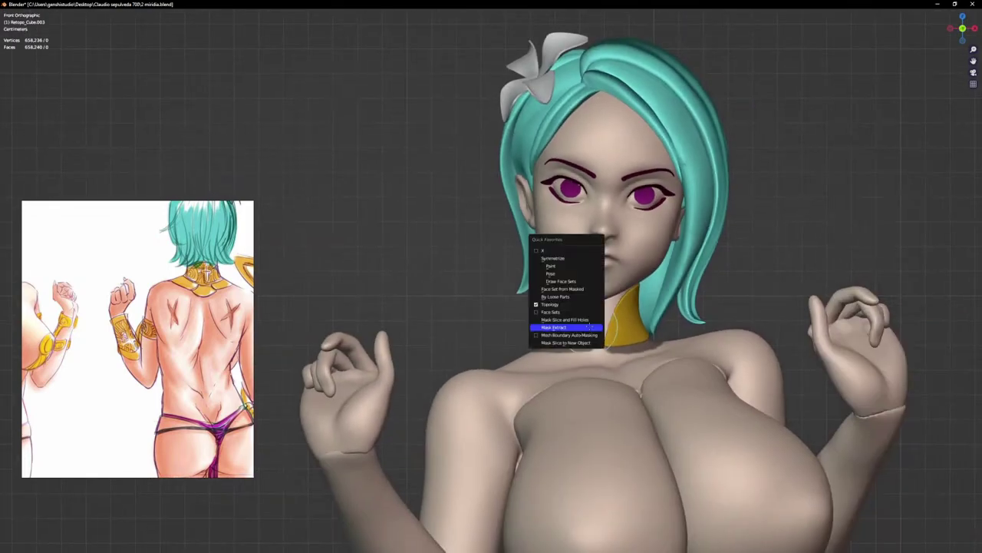
{"action": "left_click", "coordinate": [586, 327]}
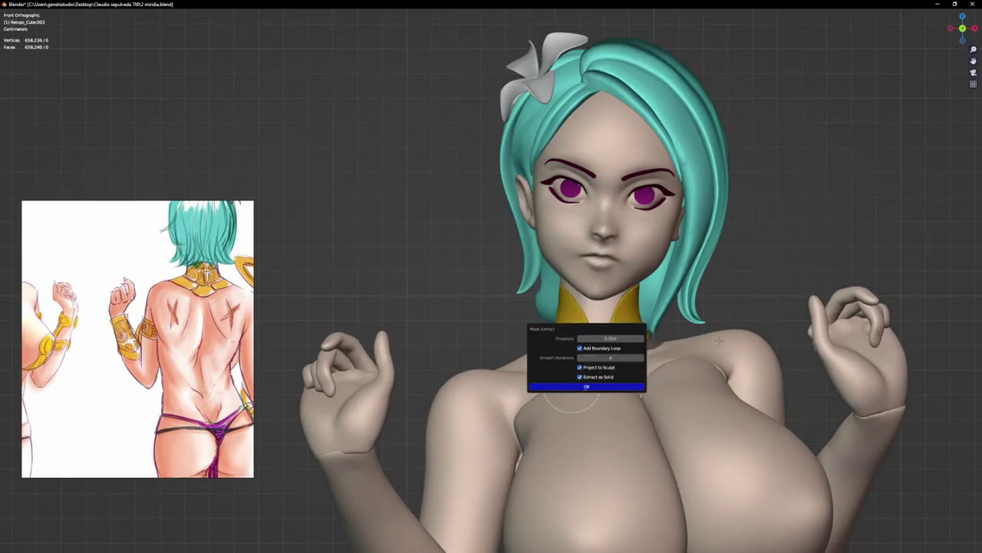
{"action": "key", "text": "Return"}
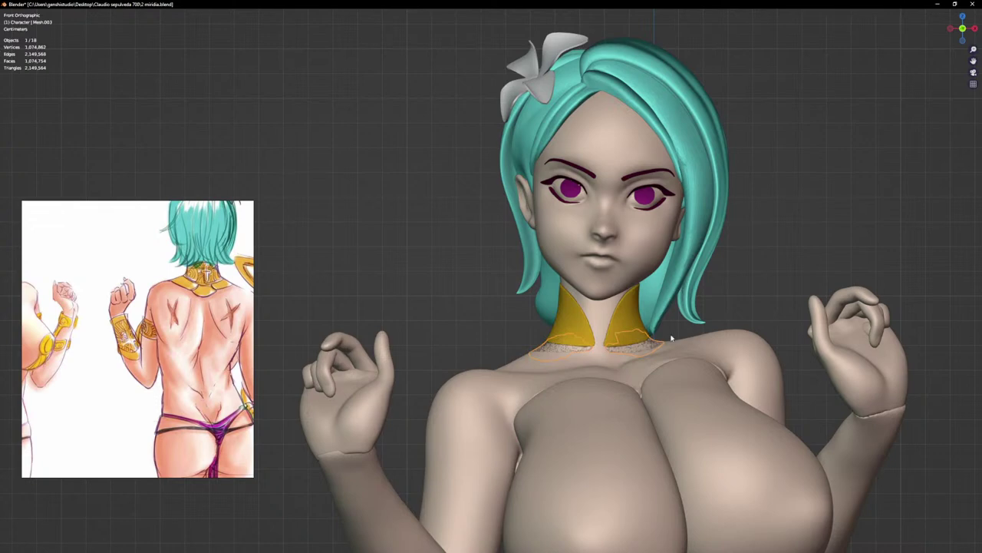
{"action": "key", "text": "Tab"}
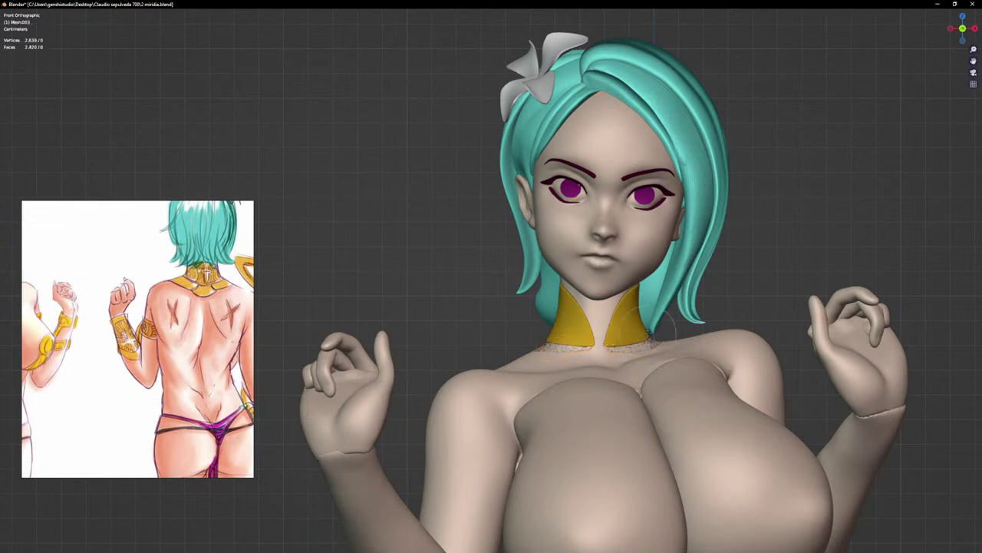
Step: Pull the front of the extracted neckpiece outward from the skin along the collar's lower rim
{"action": "scroll", "coordinate": [684, 373], "scroll_direction": "up", "scroll_amount": 3}
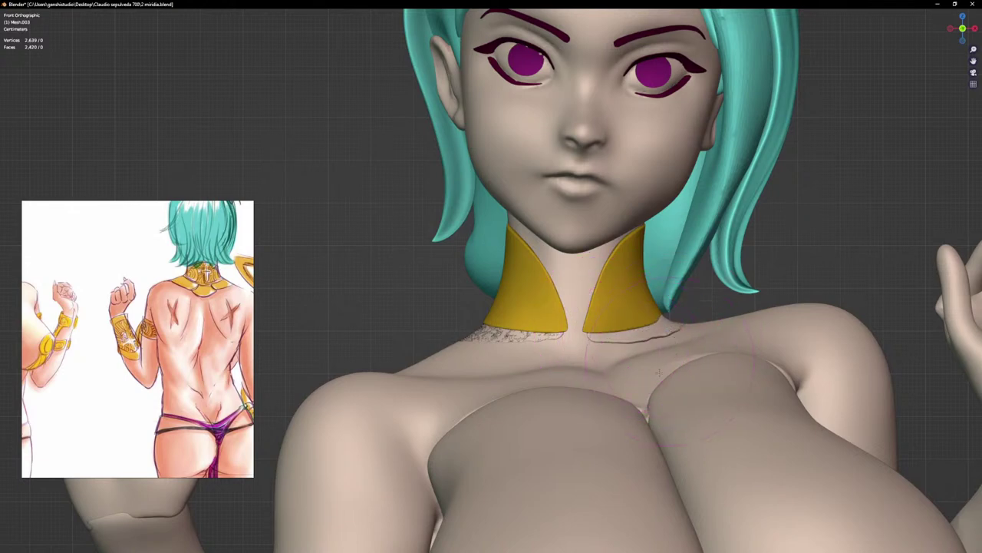
{"action": "middle_click_drag", "start_coordinate": [683, 360], "coordinate": [701, 325]}
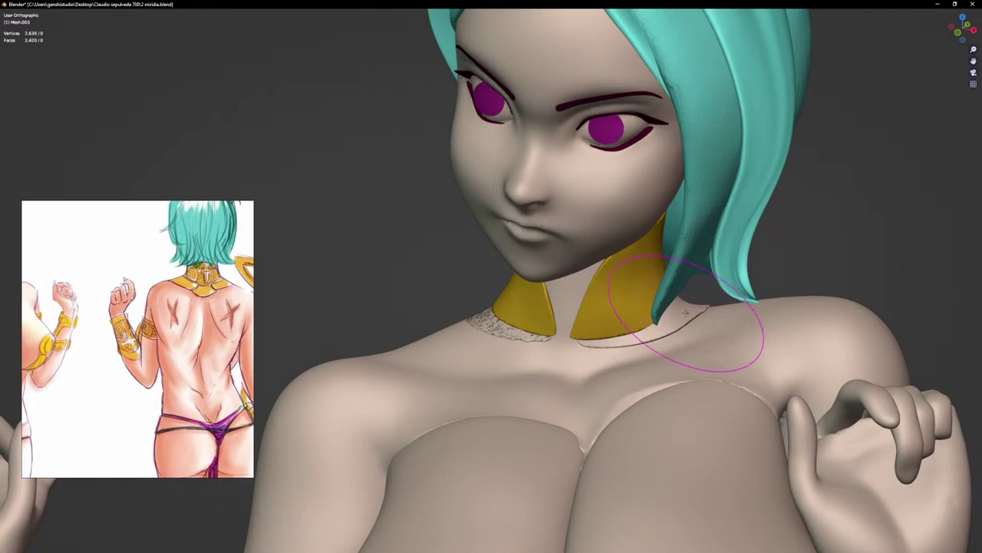
{"action": "middle_click_drag", "start_coordinate": [668, 338], "coordinate": [539, 358]}
{"action": "left_click_drag", "start_coordinate": [555, 353], "coordinate": [543, 333]}
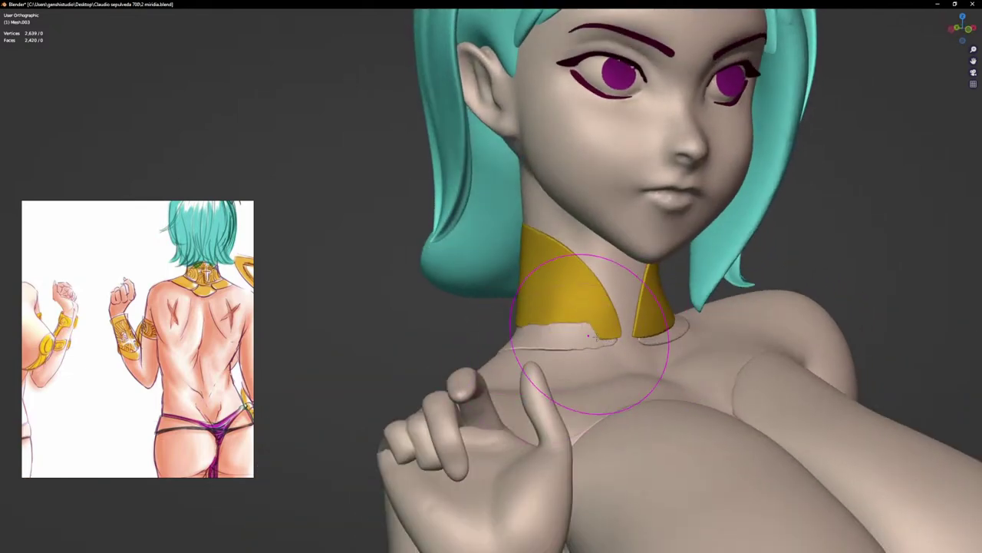
{"action": "left_click_drag", "start_coordinate": [606, 331], "coordinate": [580, 335]}
{"action": "middle_click_drag", "start_coordinate": [581, 336], "coordinate": [594, 381]}
{"action": "scroll", "coordinate": [587, 364], "scroll_direction": "up", "scroll_amount": 1}
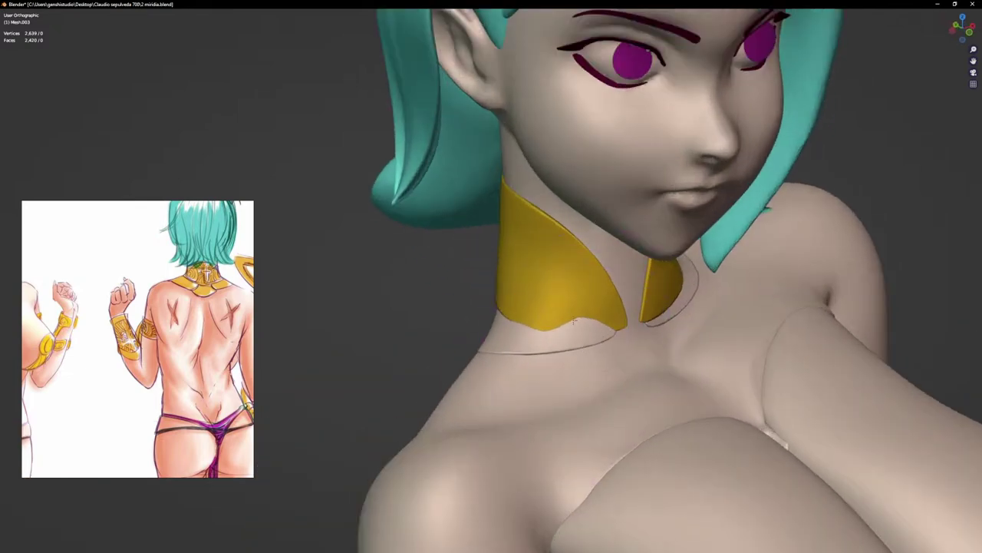
{"action": "mouse_move", "coordinate": [575, 331]}
{"action": "left_mouse_down"}
{"action": "mouse_move", "coordinate": [588, 335]}
{"action": "mouse_move", "coordinate": [532, 344]}
{"action": "left_mouse_up"}
Step: Pull the neckpiece's two back ends out from the skin and smooth their rounded edges below the collar
{"action": "middle_click_drag", "start_coordinate": [459, 354], "coordinate": [438, 351]}
{"action": "mouse_move", "coordinate": [401, 341]}
{"action": "left_mouse_down"}
{"action": "mouse_move", "coordinate": [391, 342]}
{"action": "mouse_move", "coordinate": [436, 334]}
{"action": "left_mouse_up"}
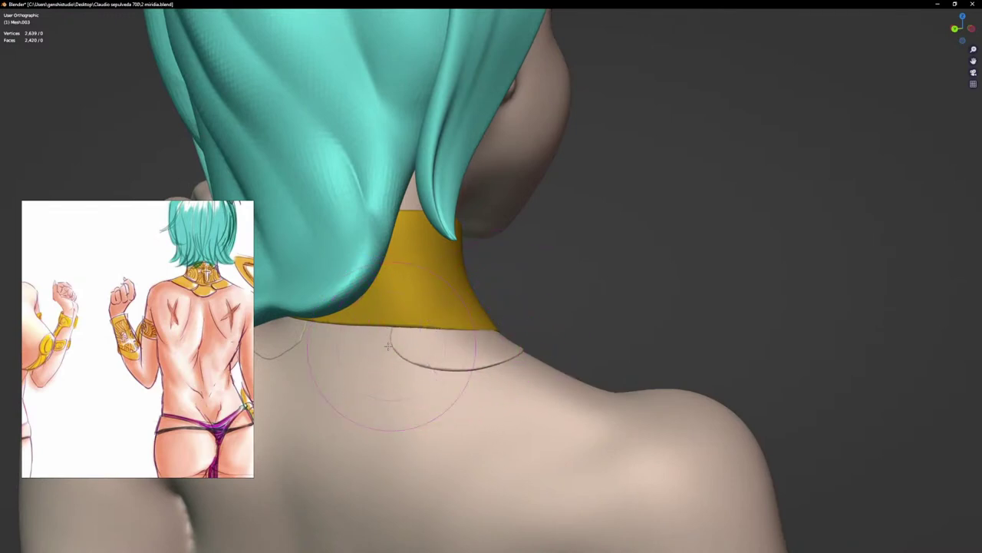
{"action": "middle_click_drag", "start_coordinate": [361, 350], "coordinate": [560, 371]}
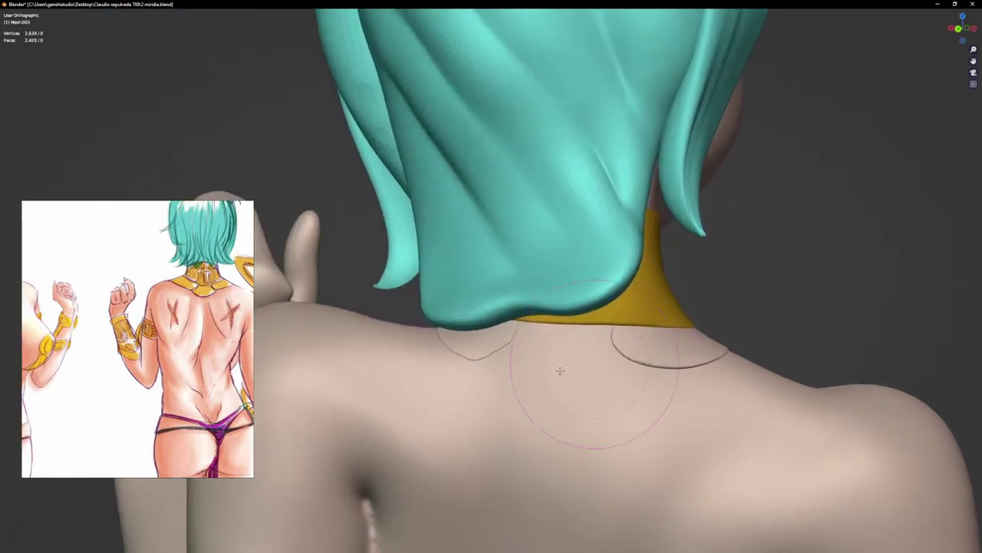
{"action": "middle_click_drag", "start_coordinate": [471, 336], "coordinate": [444, 340]}
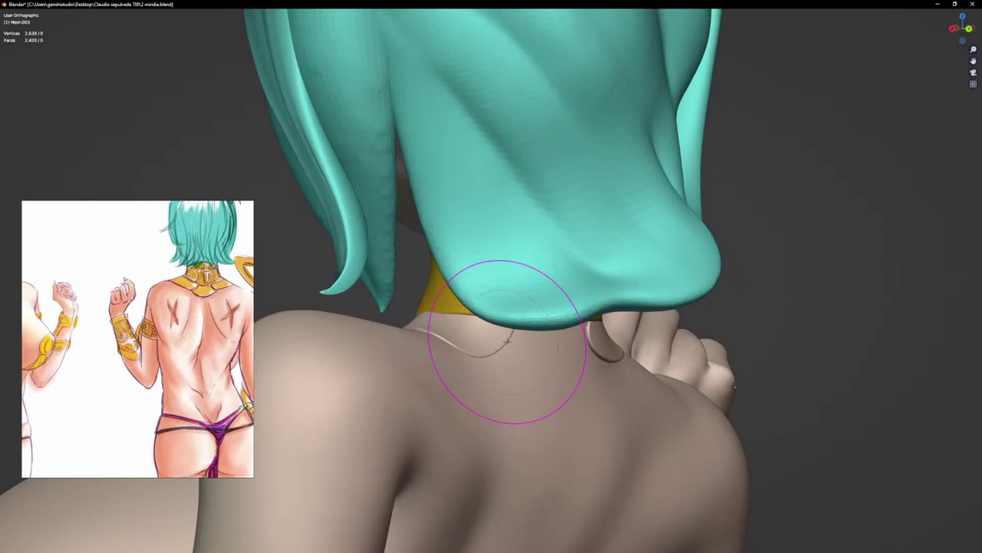
{"action": "left_click_drag", "start_coordinate": [507, 341], "coordinate": [476, 333], "text": "shift"}
{"action": "middle_click_drag", "start_coordinate": [520, 314], "coordinate": [499, 296]}
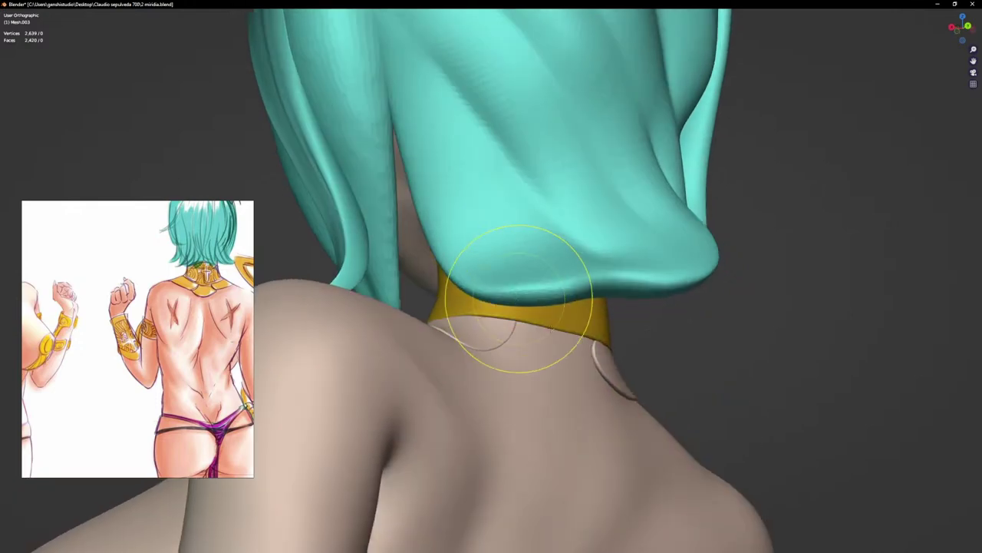
{"action": "mouse_move", "coordinate": [557, 330]}
{"action": "middle_mouse_down"}
{"action": "mouse_move", "coordinate": [516, 337]}
{"action": "mouse_move", "coordinate": [508, 319]}
{"action": "mouse_move", "coordinate": [484, 330]}
{"action": "middle_mouse_up"}
{"action": "scroll", "coordinate": [513, 323], "scroll_direction": "up", "scroll_amount": 2}
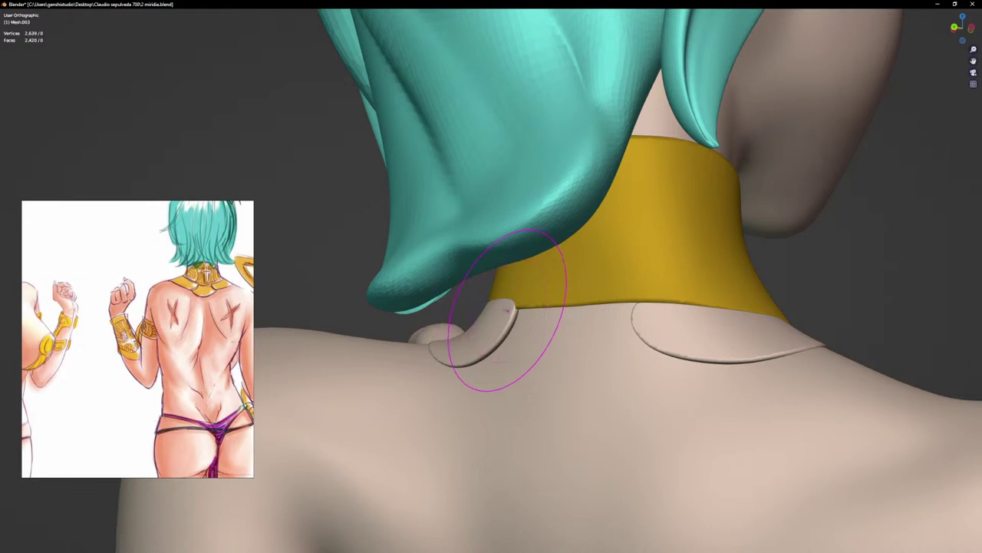
{"action": "middle_click_drag", "start_coordinate": [435, 346], "coordinate": [441, 351]}
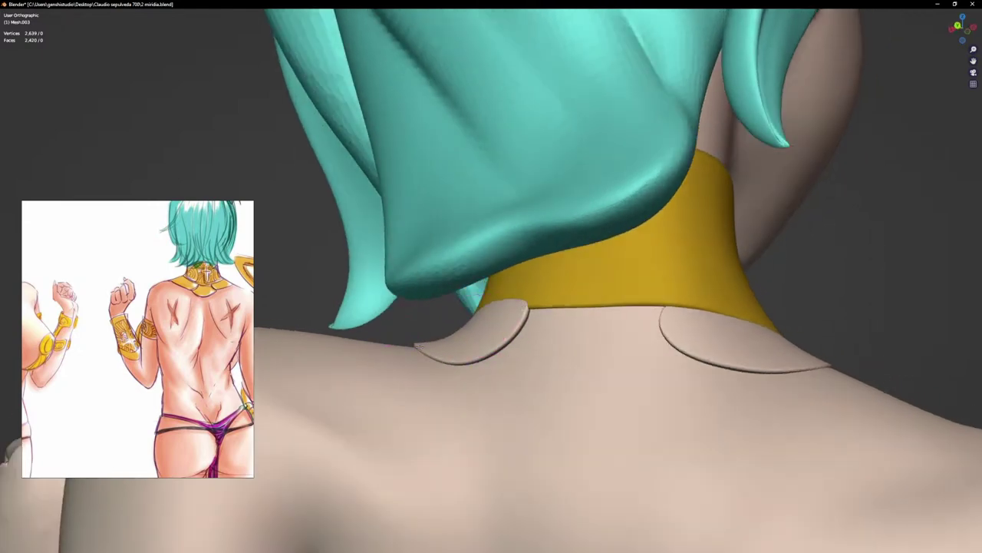
Step: Pull one back end of the neckpiece up over the collar's lower rim and adjust its upper edge along the shoulder
{"action": "middle_click_drag", "start_coordinate": [644, 348], "coordinate": [420, 347]}
{"action": "mouse_move", "coordinate": [340, 351]}
{"action": "middle_mouse_down"}
{"action": "mouse_move", "coordinate": [407, 357]}
{"action": "mouse_move", "coordinate": [370, 351]}
{"action": "mouse_move", "coordinate": [345, 326]}
{"action": "mouse_move", "coordinate": [387, 316]}
{"action": "mouse_move", "coordinate": [421, 329]}
{"action": "middle_mouse_up"}
{"action": "scroll", "coordinate": [477, 316], "scroll_direction": "up", "scroll_amount": 4}
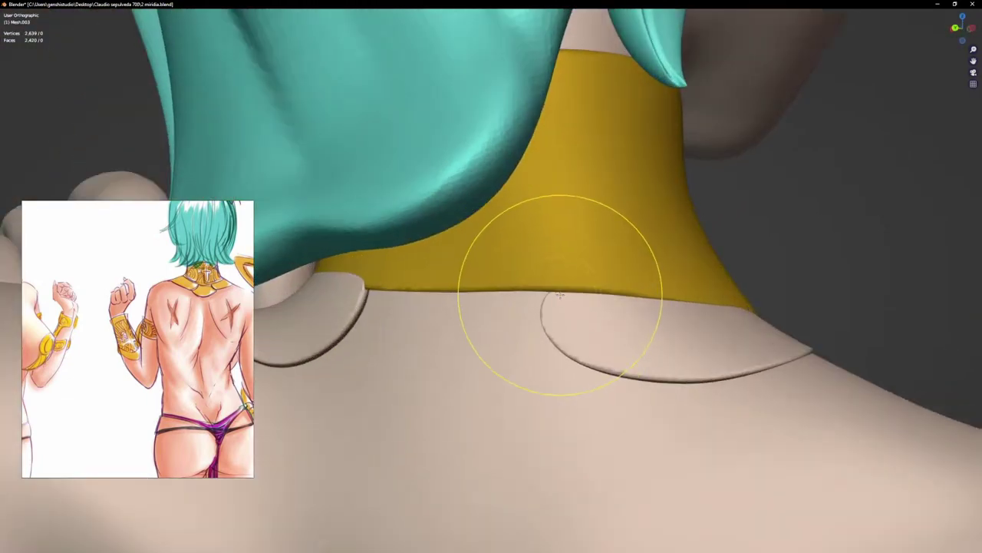
{"action": "mouse_move", "coordinate": [561, 295]}
{"action": "left_mouse_down"}
{"action": "mouse_move", "coordinate": [514, 271]}
{"action": "mouse_move", "coordinate": [558, 304]}
{"action": "mouse_move", "coordinate": [572, 347]}
{"action": "mouse_move", "coordinate": [637, 355]}
{"action": "mouse_move", "coordinate": [603, 354]}
{"action": "mouse_move", "coordinate": [533, 321]}
{"action": "left_mouse_up"}
{"action": "middle_click_drag", "start_coordinate": [533, 321], "coordinate": [721, 322]}
{"action": "left_click_drag", "start_coordinate": [804, 322], "coordinate": [808, 318]}
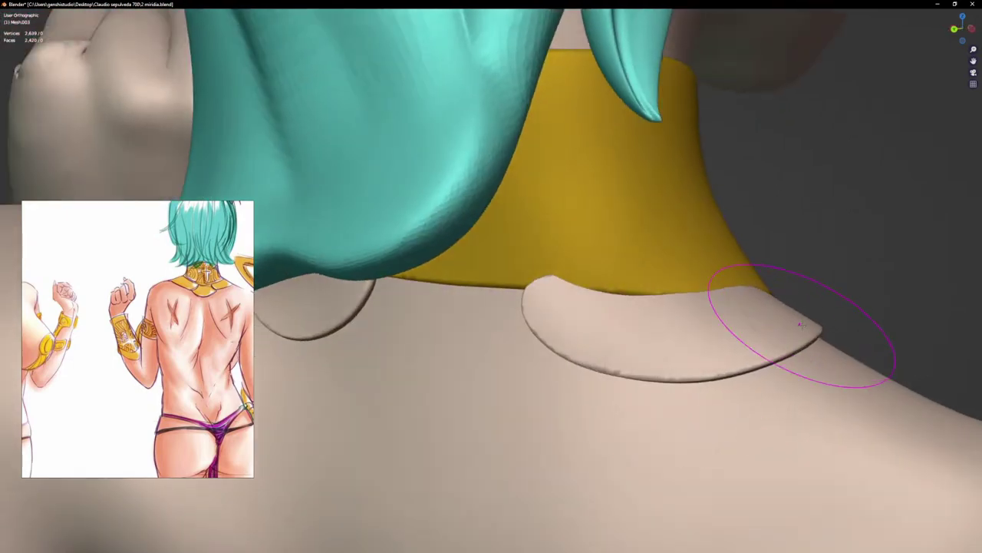
{"action": "left_click_drag", "start_coordinate": [683, 281], "coordinate": [680, 287]}
Step: Reshape the side of the neckpiece and even out the curved lower edge of its back end with a resized brush
{"action": "scroll", "coordinate": [766, 312], "scroll_direction": "down", "scroll_amount": 4}
{"action": "mouse_move", "coordinate": [766, 313]}
{"action": "middle_mouse_down"}
{"action": "mouse_move", "coordinate": [638, 329]}
{"action": "mouse_move", "coordinate": [726, 322]}
{"action": "middle_mouse_up"}
{"action": "scroll", "coordinate": [796, 310], "scroll_direction": "up", "scroll_amount": 4}
{"action": "mouse_move", "coordinate": [796, 309]}
{"action": "left_mouse_down"}
{"action": "mouse_move", "coordinate": [811, 329]}
{"action": "mouse_move", "coordinate": [752, 313]}
{"action": "left_mouse_up"}
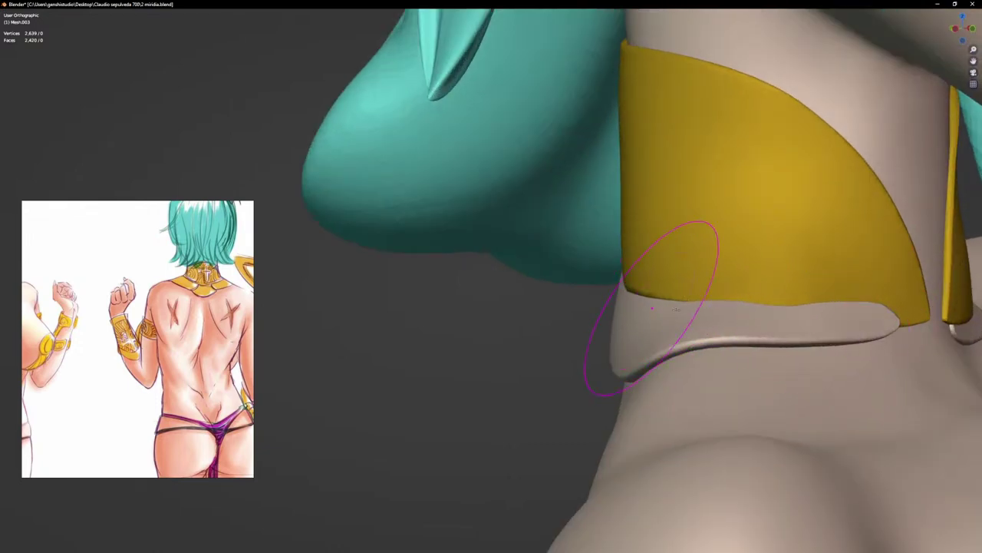
{"action": "mouse_move", "coordinate": [658, 307]}
{"action": "middle_mouse_down"}
{"action": "mouse_move", "coordinate": [522, 318]}
{"action": "mouse_move", "coordinate": [557, 310]}
{"action": "middle_mouse_up"}
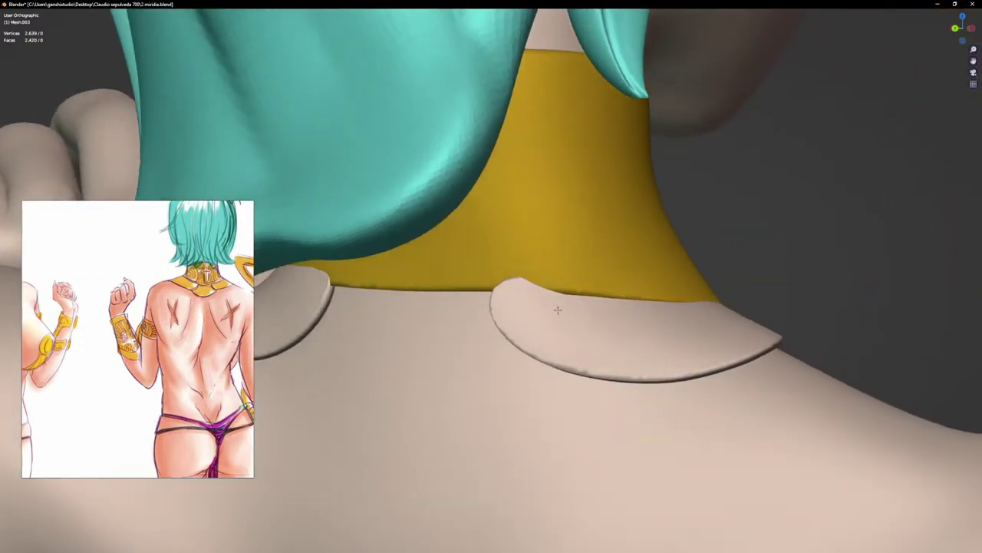
{"action": "key", "text": "g"}
{"action": "key", "text": "f"}
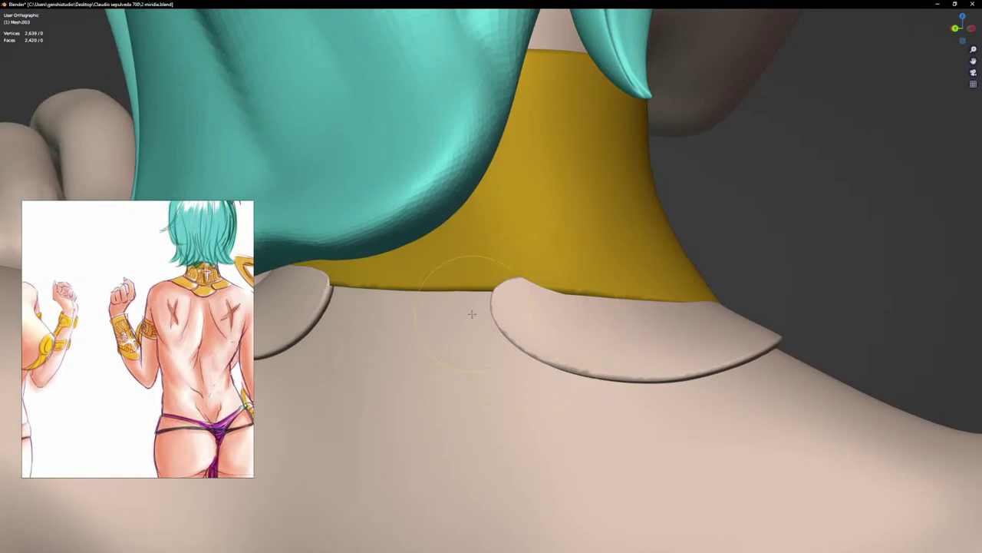
{"action": "left_click_drag", "start_coordinate": [504, 329], "coordinate": [551, 345]}
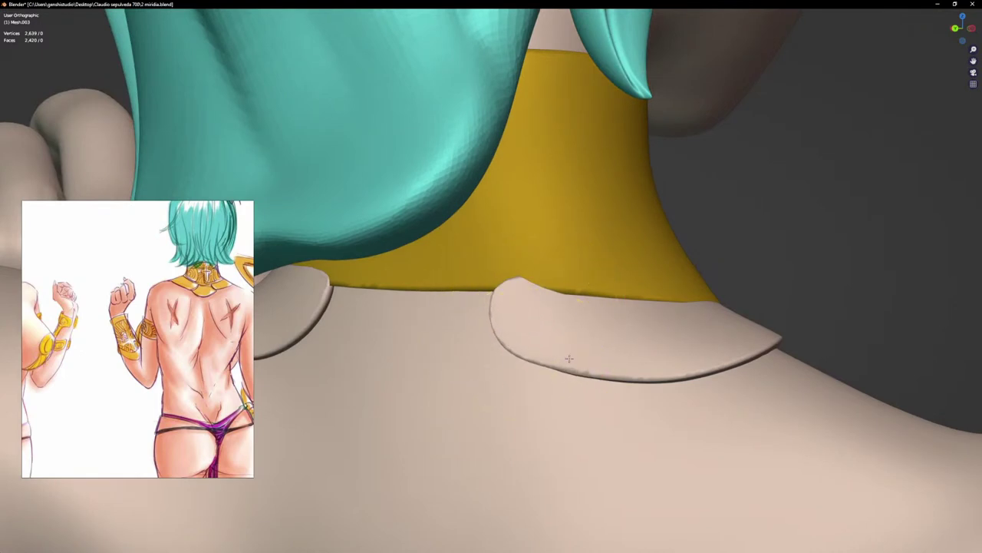
Step: Extend the neckpiece's front end on the character's right side to meet the collar's front corner
{"action": "mouse_move", "coordinate": [513, 284]}
{"action": "middle_mouse_down"}
{"action": "mouse_move", "coordinate": [535, 281]}
{"action": "mouse_move", "coordinate": [520, 358]}
{"action": "middle_mouse_up"}
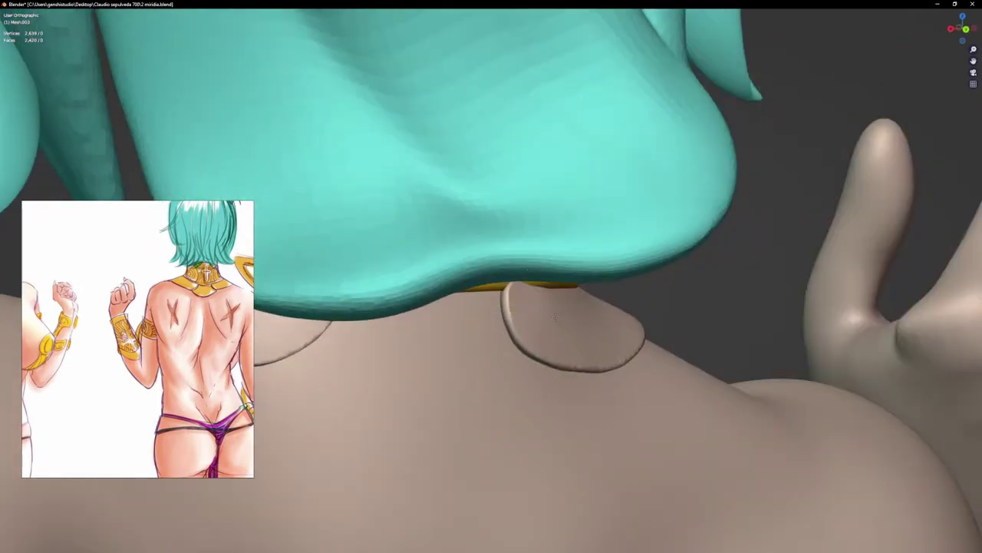
{"action": "scroll", "coordinate": [564, 309], "scroll_direction": "down", "scroll_amount": 5}
{"action": "key", "text": "KP_1"}
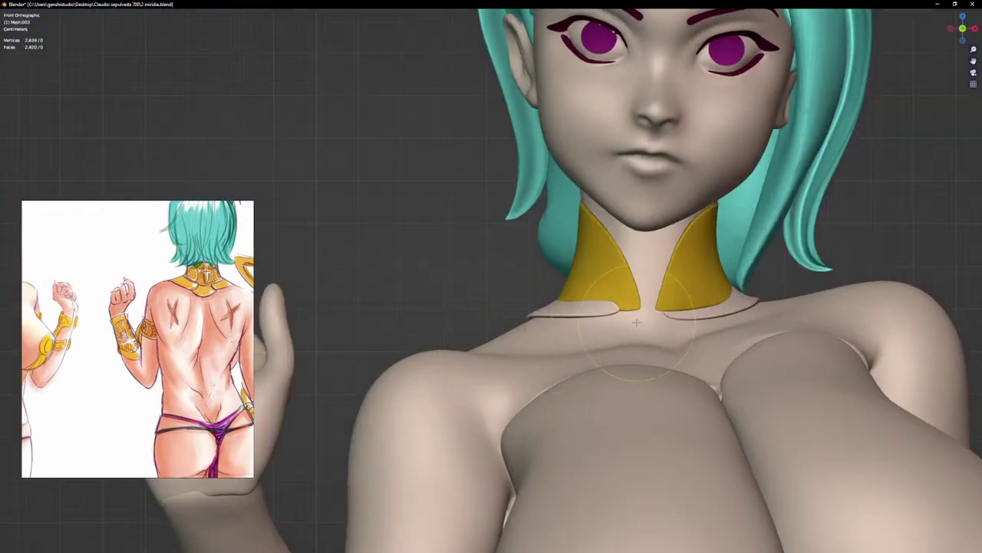
{"action": "scroll", "coordinate": [636, 322], "scroll_direction": "up", "scroll_amount": 2}
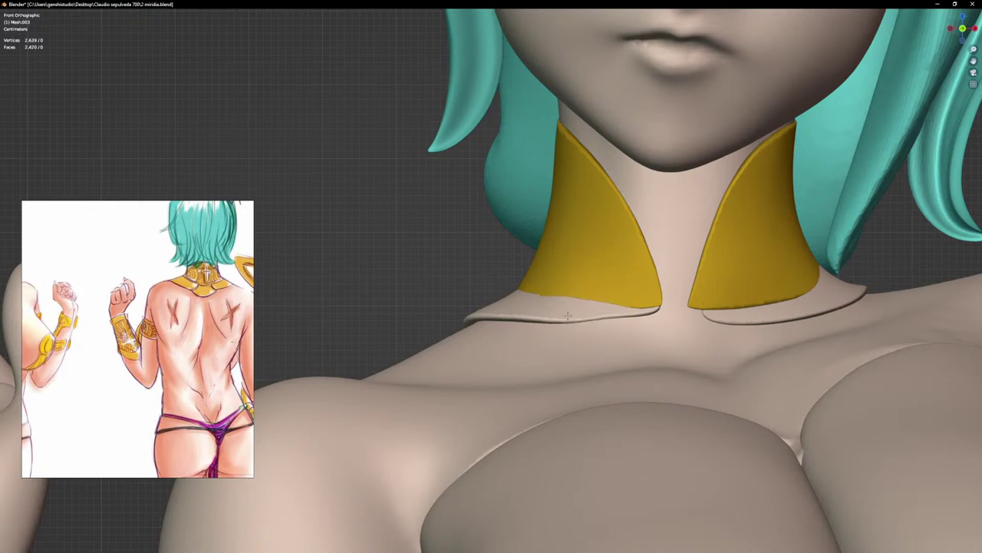
{"action": "scroll", "coordinate": [622, 318], "scroll_direction": "down", "scroll_amount": 2}
{"action": "middle_click_drag", "start_coordinate": [643, 329], "coordinate": [656, 334]}
{"action": "scroll", "coordinate": [656, 333], "scroll_direction": "up", "scroll_amount": 3}
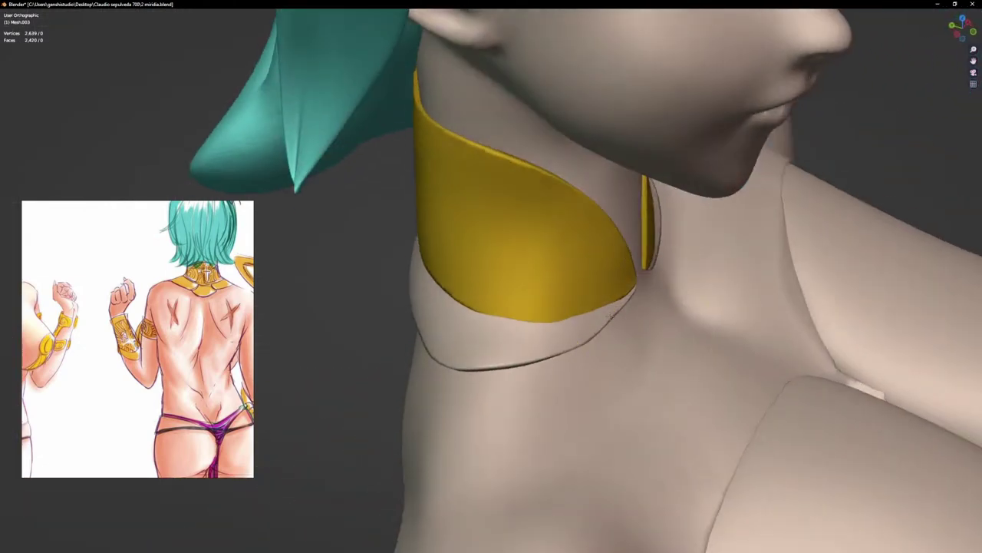
{"action": "middle_click_drag", "start_coordinate": [600, 305], "coordinate": [588, 343]}
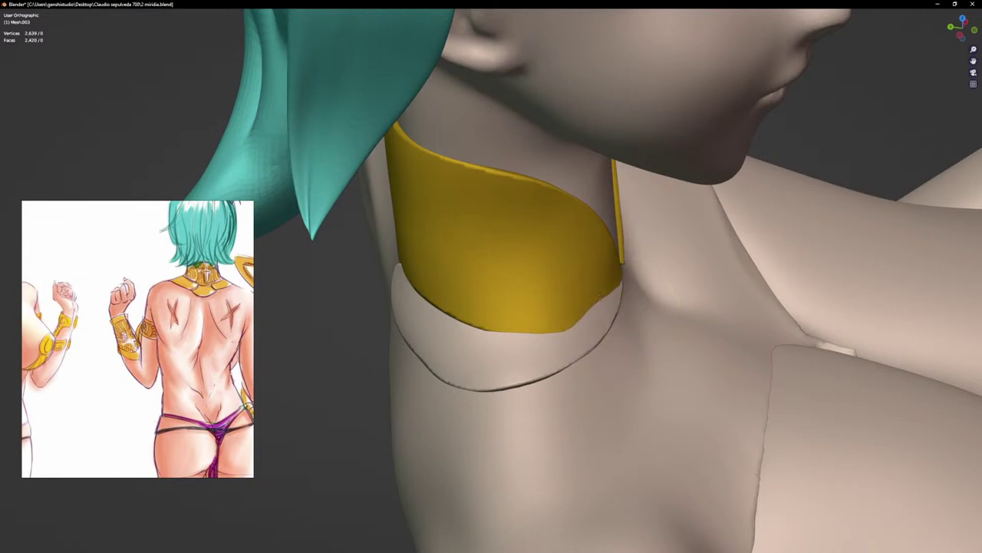
Step: Examine how the neckpiece fits beneath the collar from the side, front and three-quarter views
{"action": "scroll", "coordinate": [583, 319], "scroll_direction": "down", "scroll_amount": 4}
{"action": "middle_click_drag", "start_coordinate": [683, 322], "coordinate": [669, 369]}
{"action": "scroll", "coordinate": [670, 369], "scroll_direction": "up", "scroll_amount": 2}
{"action": "scroll", "coordinate": [633, 338], "scroll_direction": "up", "scroll_amount": 2}
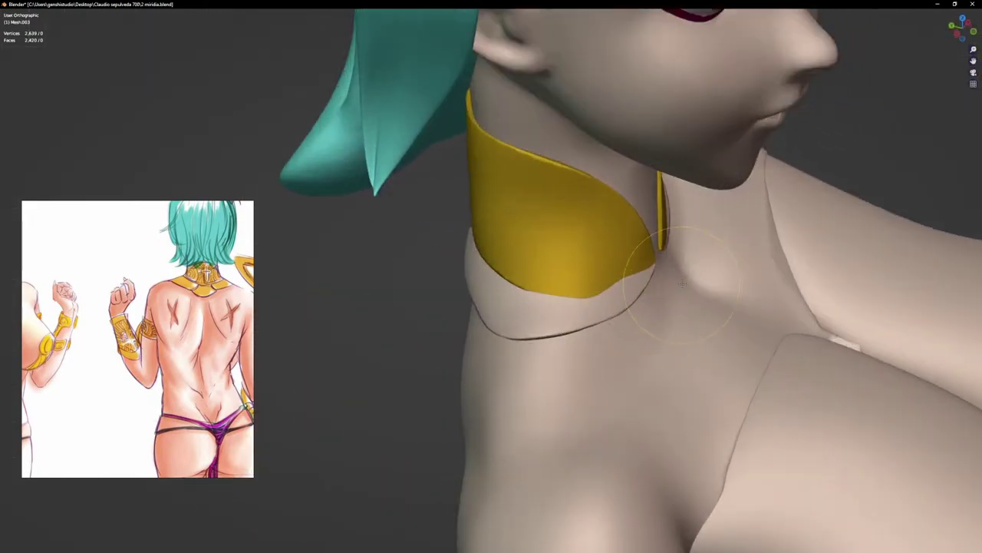
{"action": "key", "text": "KP_1"}
{"action": "scroll", "coordinate": [683, 283], "scroll_direction": "down", "scroll_amount": 5}
{"action": "scroll", "coordinate": [617, 312], "scroll_direction": "up", "scroll_amount": 6}
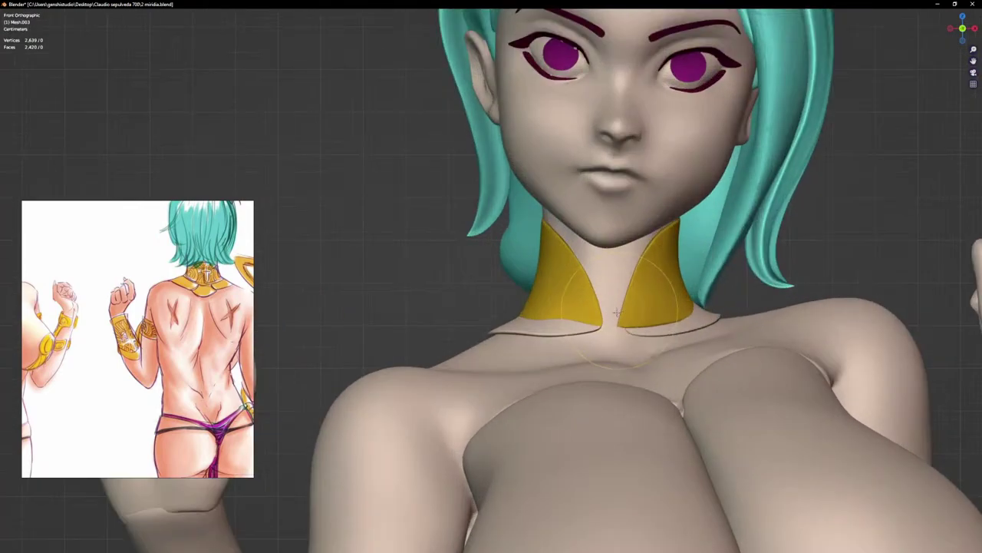
{"action": "scroll", "coordinate": [616, 312], "scroll_direction": "up", "scroll_amount": 1}
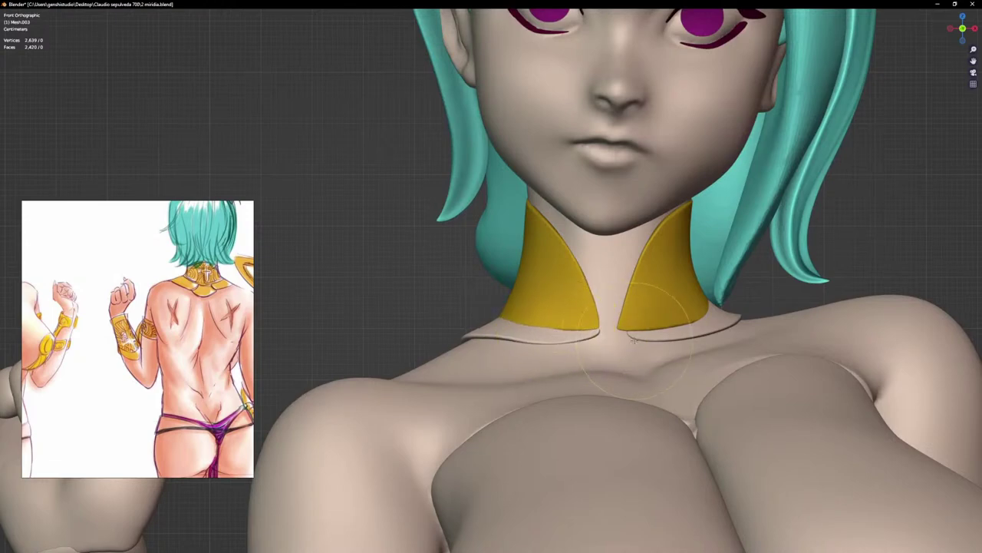
{"action": "middle_click_drag", "start_coordinate": [616, 324], "coordinate": [647, 307]}
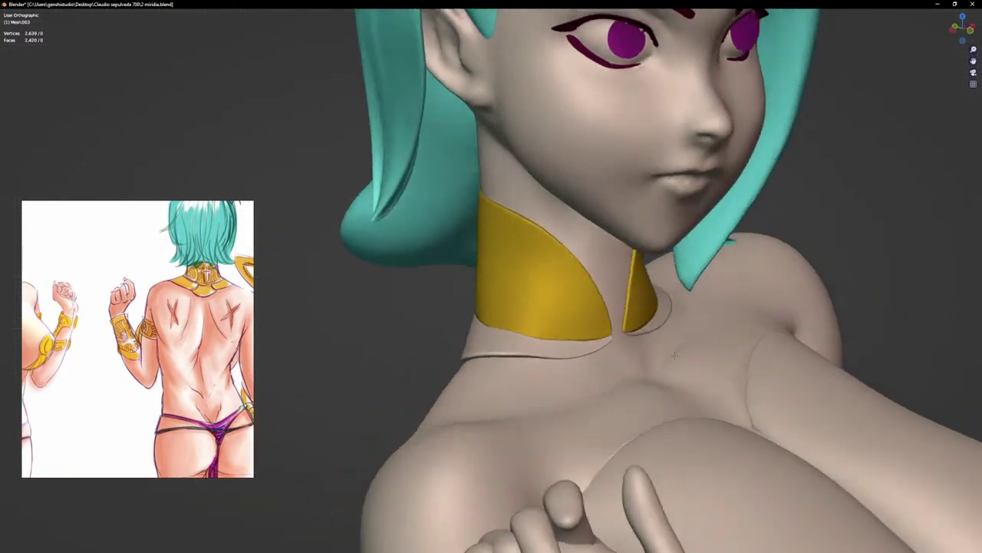
{"action": "scroll", "coordinate": [636, 307], "scroll_direction": "up", "scroll_amount": 2}
{"action": "scroll", "coordinate": [602, 349], "scroll_direction": "up", "scroll_amount": 2}
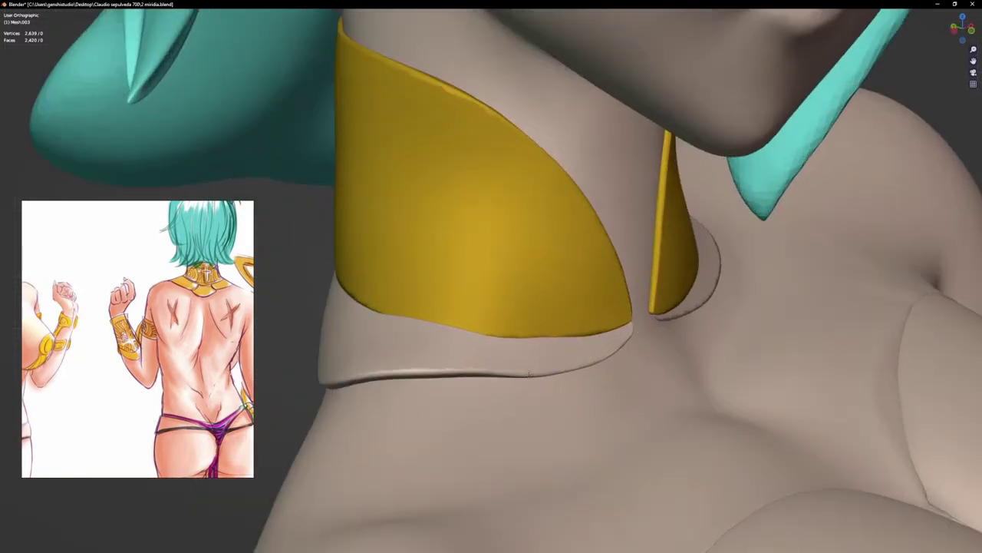
Step: Switch sculpting to the gold collar and lower its back rim over the neckpiece's upper edge with a resized brush
{"action": "key", "text": "alt+q"}
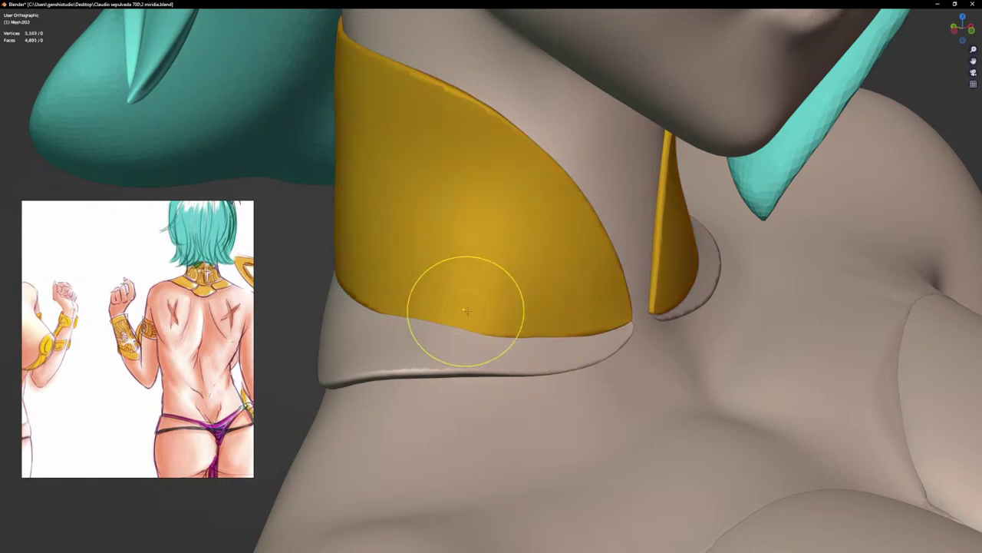
{"action": "mouse_move", "coordinate": [465, 310]}
{"action": "middle_mouse_down"}
{"action": "mouse_move", "coordinate": [542, 316]}
{"action": "mouse_move", "coordinate": [529, 324]}
{"action": "middle_mouse_up"}
{"action": "key", "text": "f"}
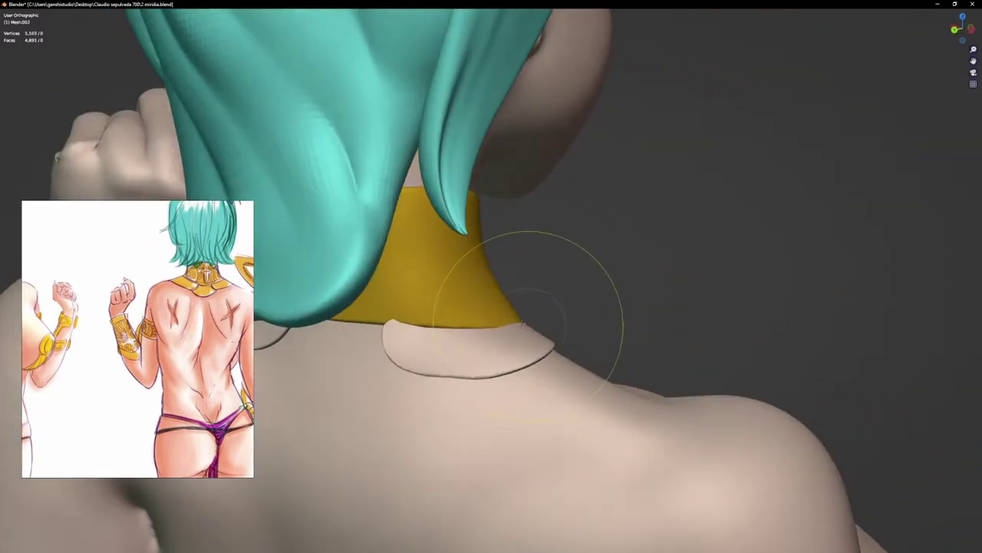
{"action": "scroll", "coordinate": [527, 325], "scroll_direction": "up", "scroll_amount": 3}
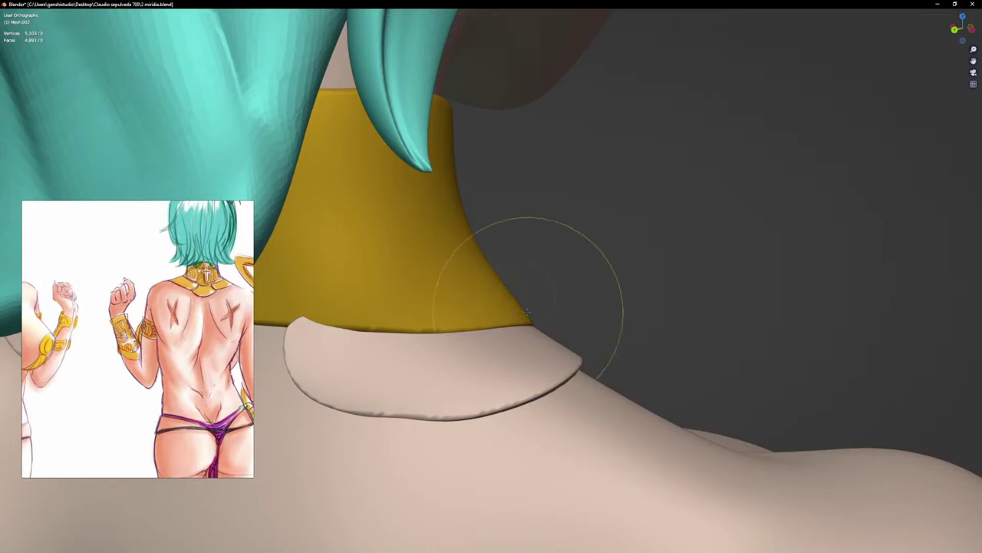
{"action": "mouse_move", "coordinate": [497, 298]}
{"action": "middle_mouse_down"}
{"action": "mouse_move", "coordinate": [460, 310]}
{"action": "mouse_move", "coordinate": [482, 307]}
{"action": "mouse_move", "coordinate": [493, 280]}
{"action": "middle_mouse_up"}
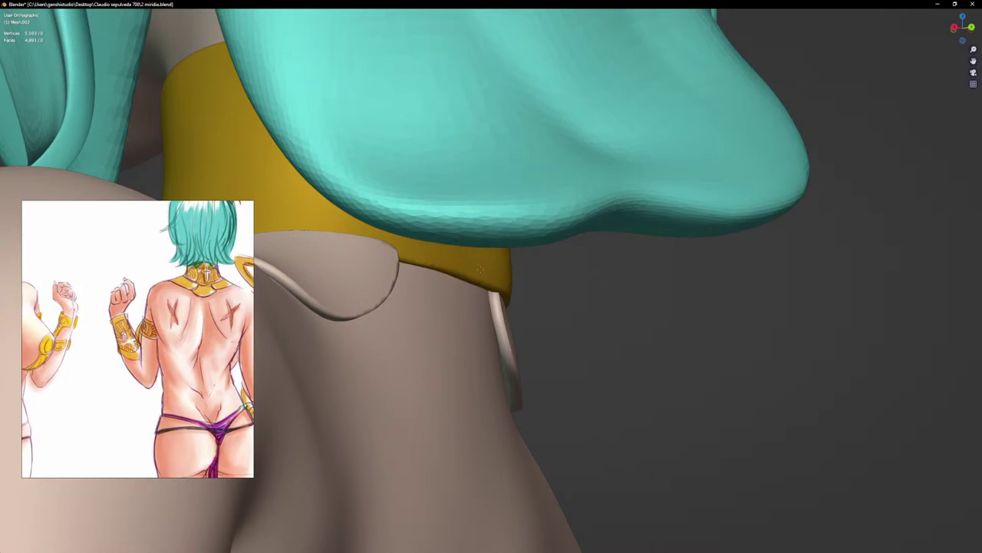
{"action": "middle_click_drag", "start_coordinate": [492, 270], "coordinate": [427, 307]}
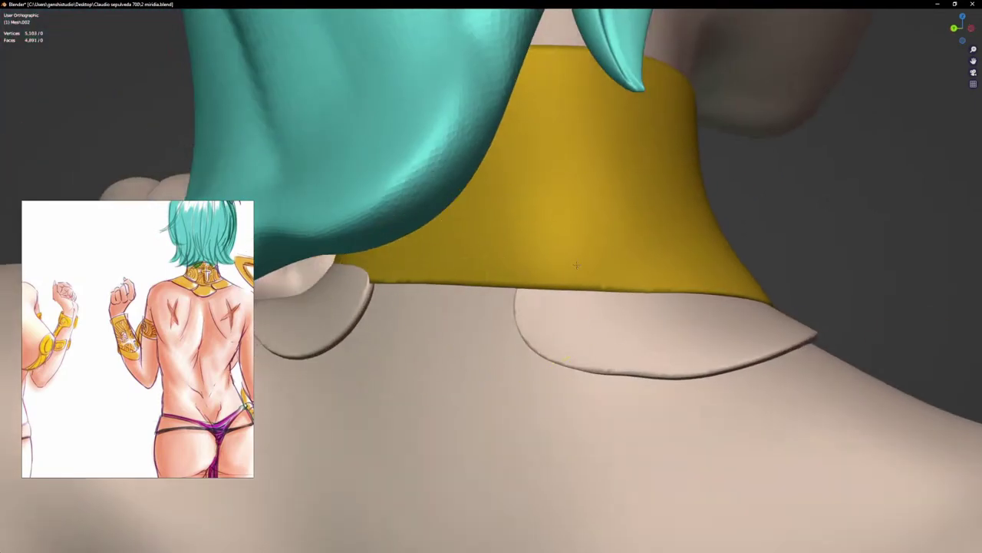
{"action": "mouse_move", "coordinate": [454, 204]}
{"action": "middle_mouse_down"}
{"action": "mouse_move", "coordinate": [416, 241]}
{"action": "mouse_move", "coordinate": [507, 228]}
{"action": "mouse_move", "coordinate": [550, 310]}
{"action": "mouse_move", "coordinate": [525, 304]}
{"action": "mouse_move", "coordinate": [504, 355]}
{"action": "mouse_move", "coordinate": [516, 330]}
{"action": "mouse_move", "coordinate": [592, 362]}
{"action": "middle_mouse_up"}
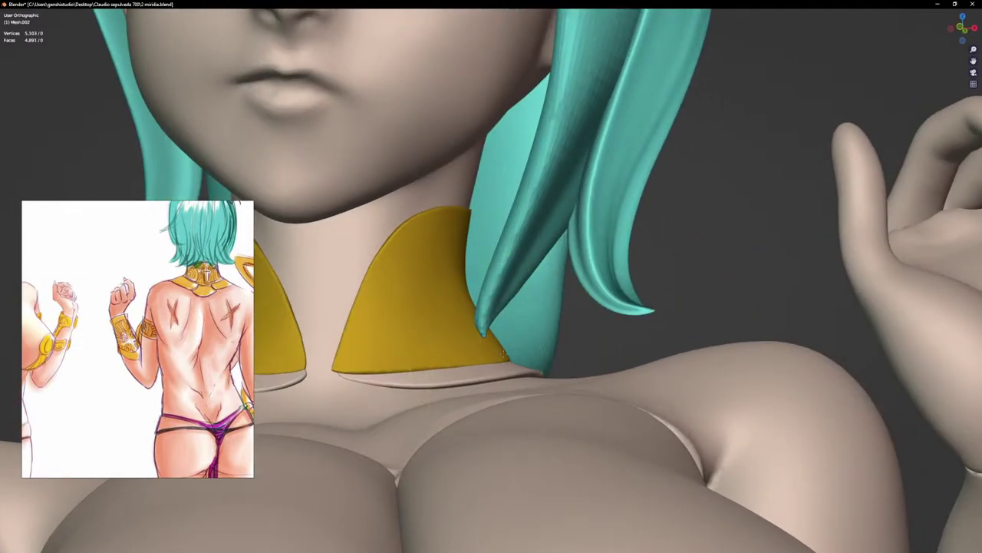
Step: Refine the collar's lower rim around the side of the neck beneath the hair so it follows the neckpiece evenly
{"action": "middle_click_drag", "start_coordinate": [502, 355], "coordinate": [499, 352]}
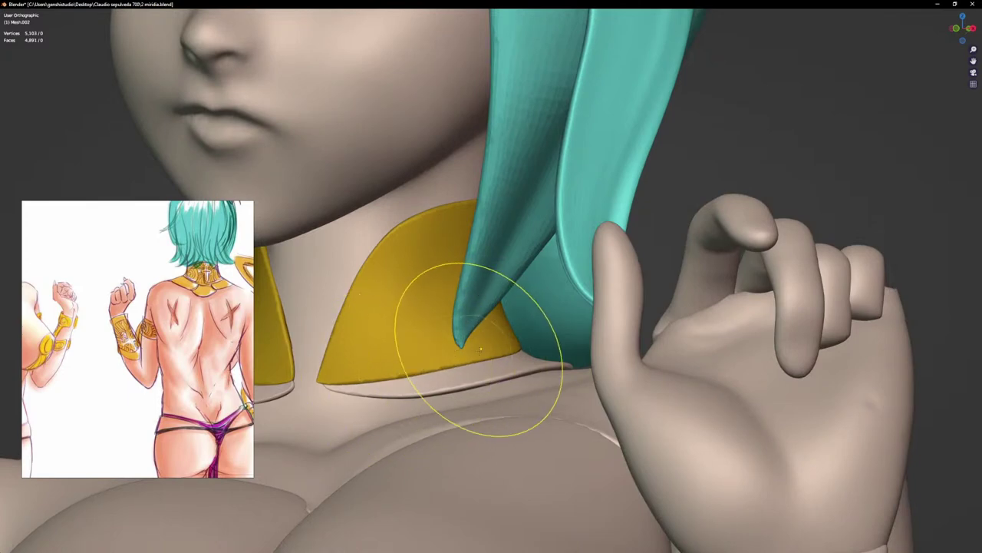
{"action": "middle_click_drag", "start_coordinate": [467, 351], "coordinate": [416, 353]}
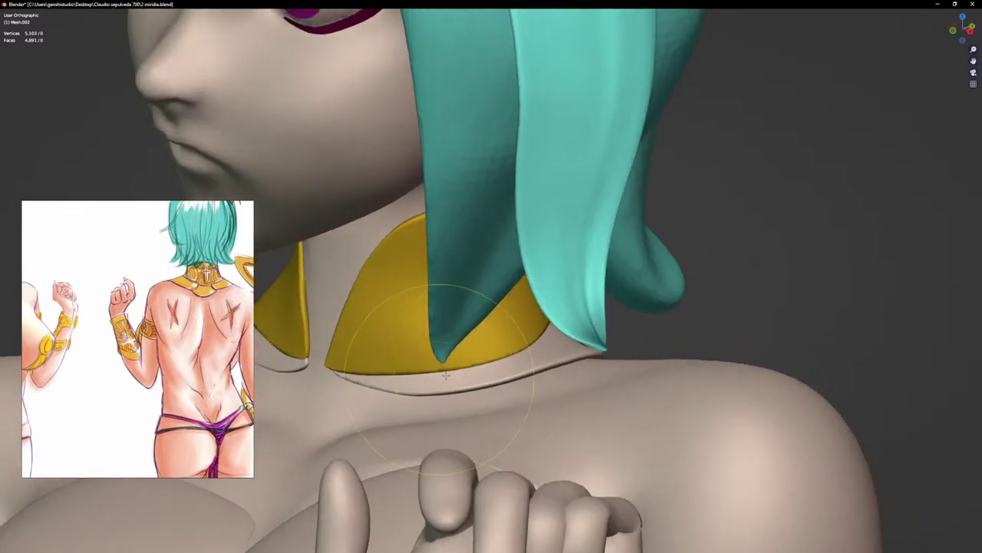
{"action": "scroll", "coordinate": [535, 347], "scroll_direction": "up", "scroll_amount": 3}
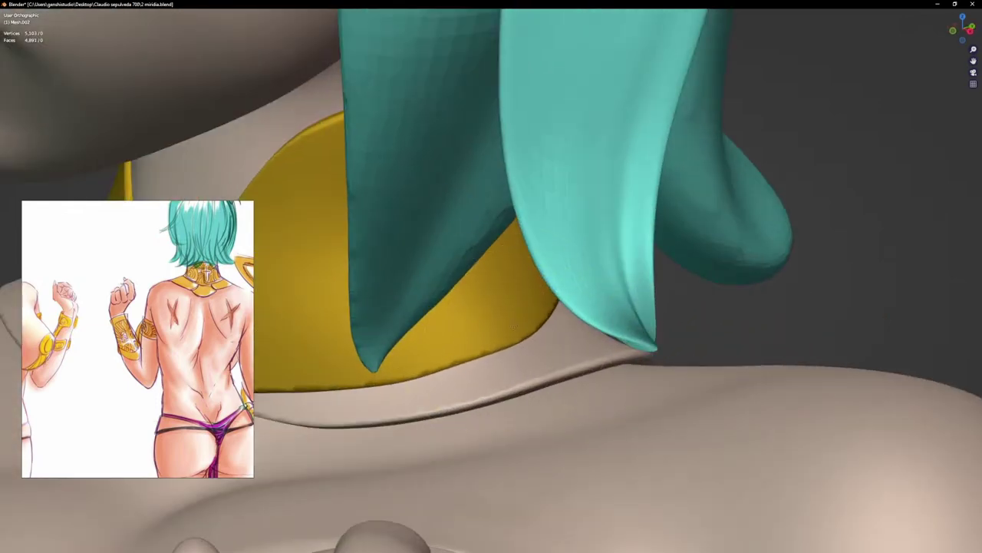
{"action": "middle_click_drag", "start_coordinate": [527, 307], "coordinate": [506, 317]}
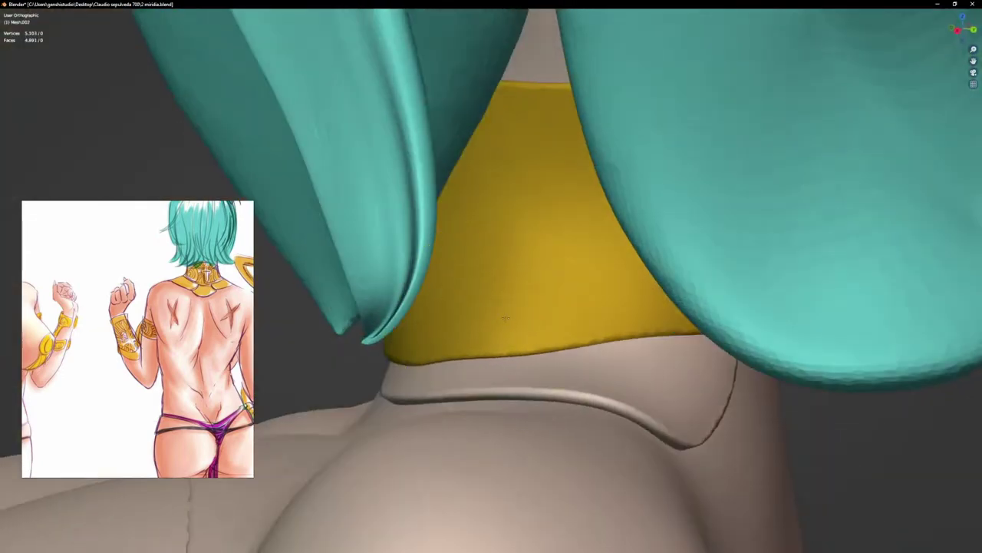
{"action": "mouse_move", "coordinate": [675, 329]}
{"action": "middle_mouse_down"}
{"action": "mouse_move", "coordinate": [730, 325]}
{"action": "mouse_move", "coordinate": [672, 324]}
{"action": "mouse_move", "coordinate": [680, 261]}
{"action": "middle_mouse_up"}
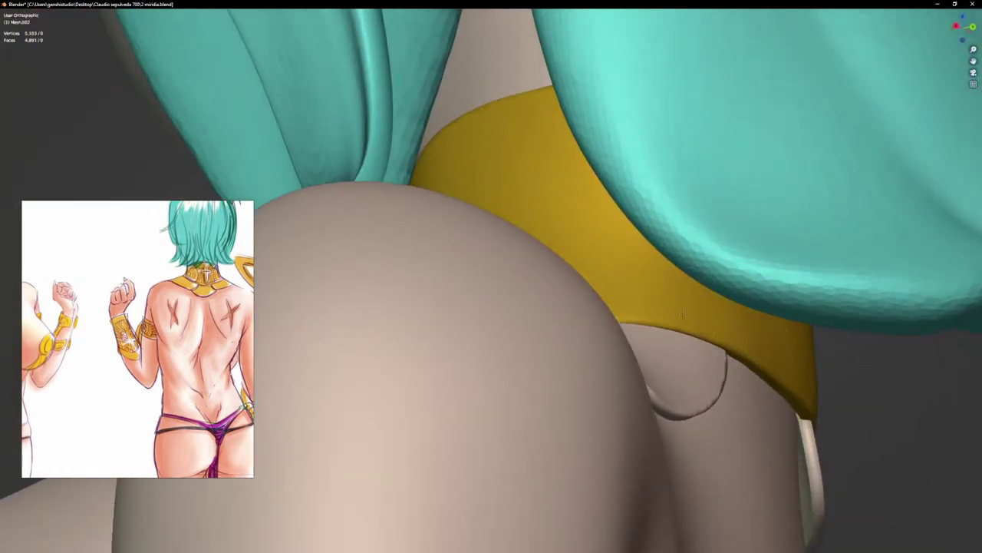
{"action": "mouse_move", "coordinate": [683, 313]}
{"action": "middle_mouse_down"}
{"action": "mouse_move", "coordinate": [706, 330]}
{"action": "mouse_move", "coordinate": [719, 297]}
{"action": "mouse_move", "coordinate": [801, 237]}
{"action": "mouse_move", "coordinate": [791, 207]}
{"action": "middle_mouse_up"}
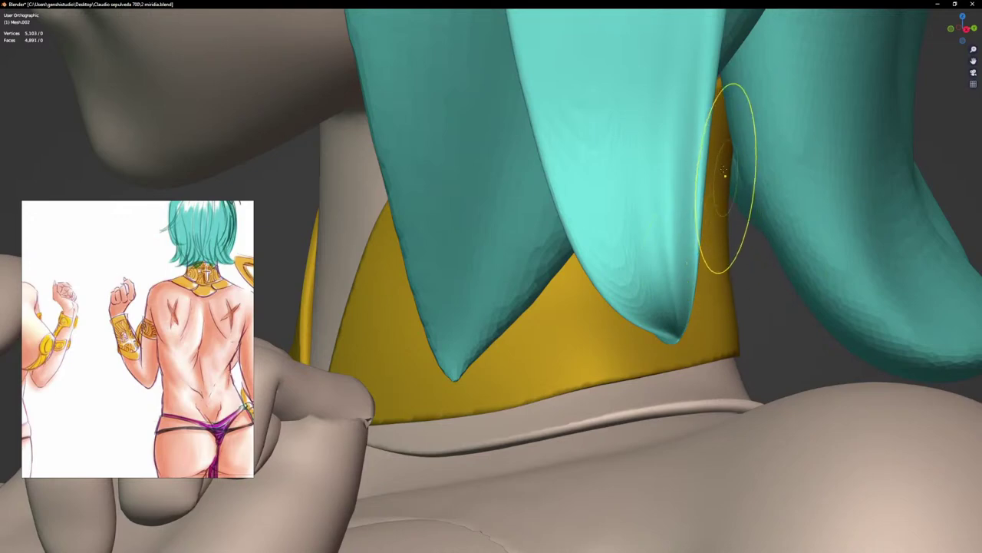
{"action": "mouse_move", "coordinate": [592, 307]}
{"action": "middle_mouse_down"}
{"action": "mouse_move", "coordinate": [684, 384]}
{"action": "mouse_move", "coordinate": [647, 373]}
{"action": "middle_mouse_up"}
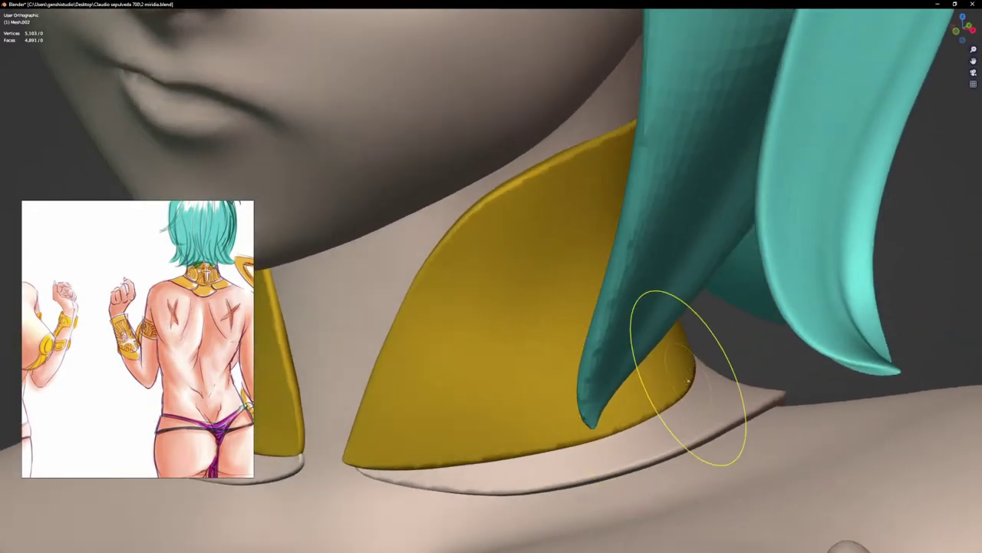
{"action": "left_click_drag", "start_coordinate": [688, 381], "coordinate": [664, 389]}
{"action": "scroll", "coordinate": [650, 377], "scroll_direction": "down", "scroll_amount": 5}
{"action": "middle_click_drag", "start_coordinate": [649, 377], "coordinate": [534, 377], "text": "alt"}
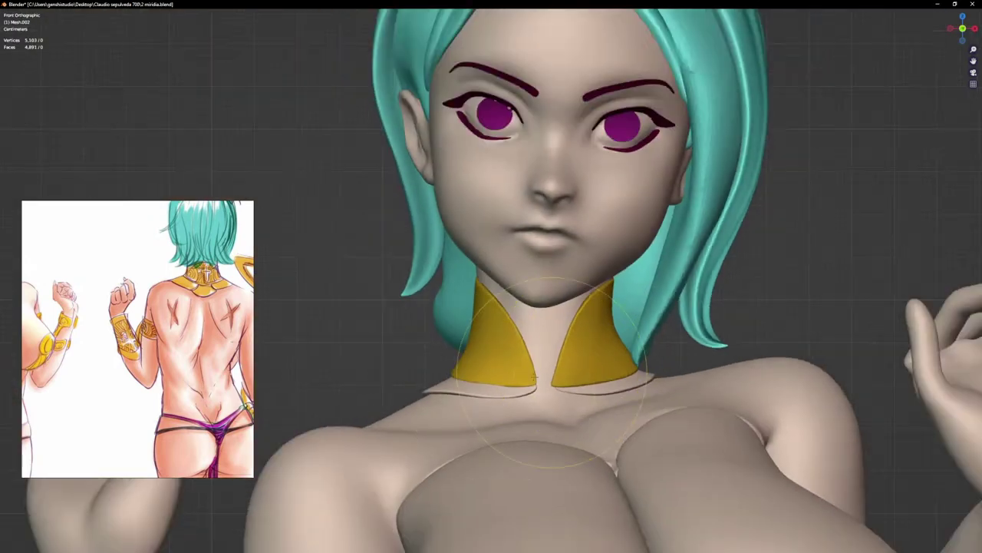
Step: Switch sculpting back to the neckpiece and straighten the wavy front part of its lower edge
{"action": "scroll", "coordinate": [535, 377], "scroll_direction": "up", "scroll_amount": 5}
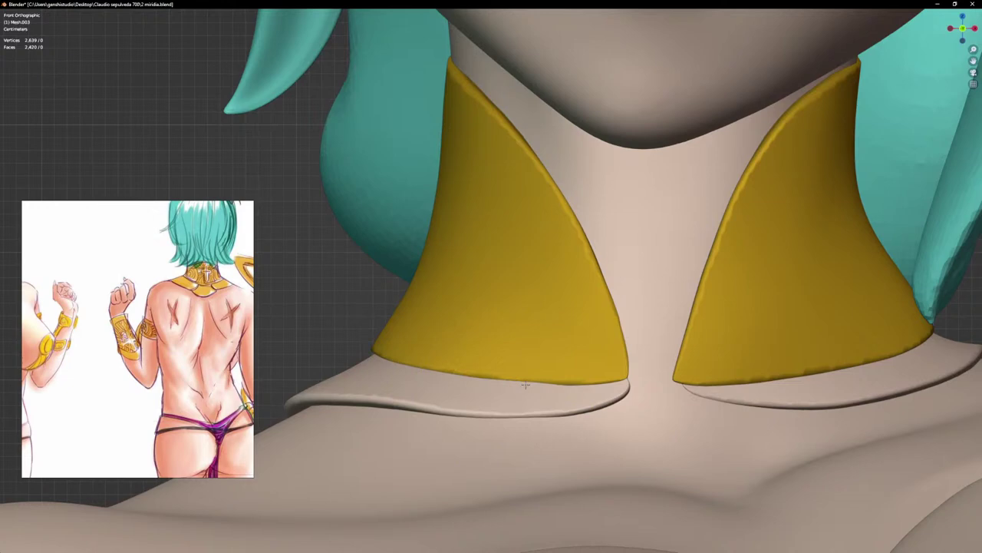
{"action": "mouse_move", "coordinate": [525, 383]}
{"action": "middle_mouse_down"}
{"action": "mouse_move", "coordinate": [554, 374]}
{"action": "mouse_move", "coordinate": [491, 364]}
{"action": "middle_mouse_up"}
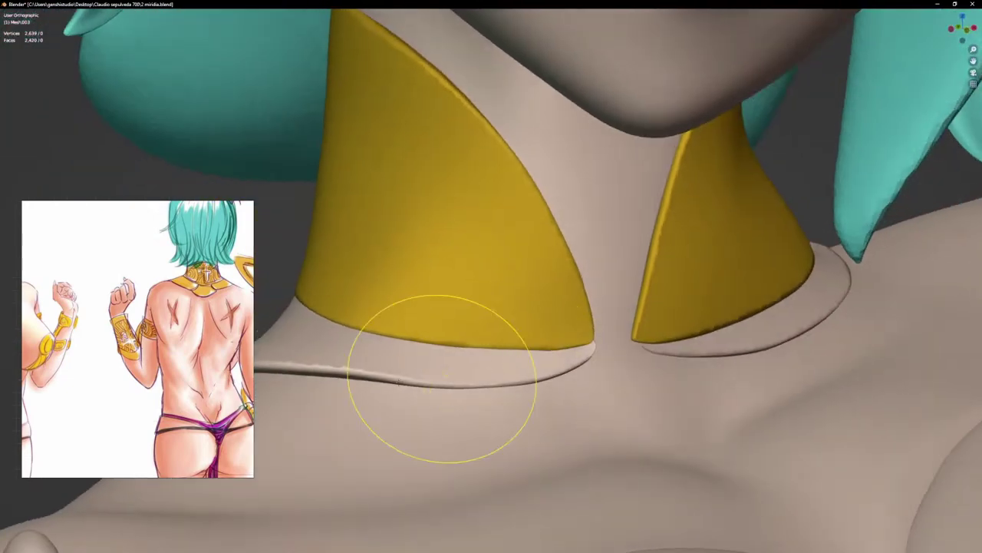
{"action": "scroll", "coordinate": [338, 360], "scroll_direction": "up", "scroll_amount": 1}
{"action": "mouse_move", "coordinate": [357, 361]}
{"action": "left_mouse_down"}
{"action": "mouse_move", "coordinate": [364, 367]}
{"action": "mouse_move", "coordinate": [324, 351]}
{"action": "left_mouse_up"}
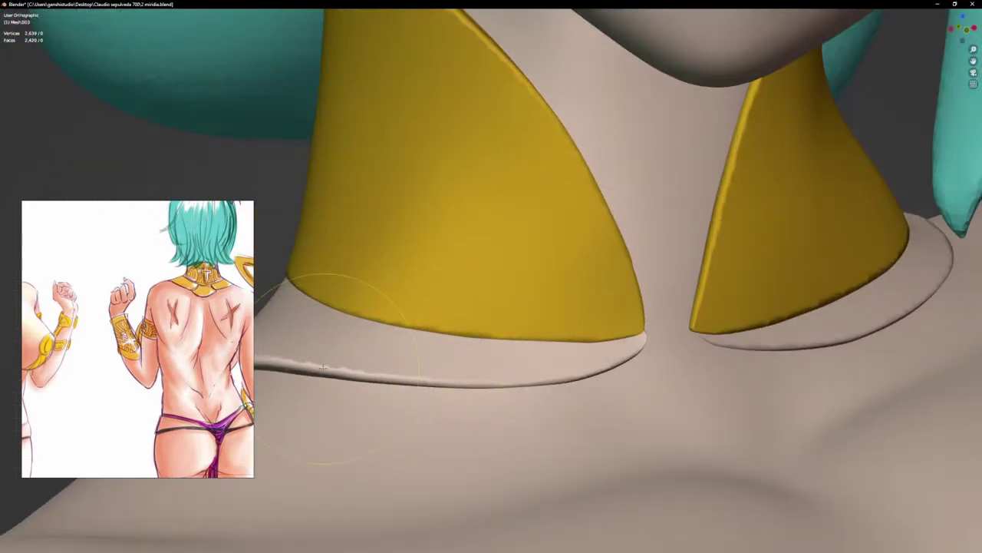
{"action": "scroll", "coordinate": [474, 351], "scroll_direction": "down", "scroll_amount": 4}
{"action": "middle_click_drag", "start_coordinate": [569, 340], "coordinate": [552, 337], "text": "alt"}
Step: Pull the neckpiece's front tip toward the throat so it meets the gold collar's lower front corner
{"action": "scroll", "coordinate": [554, 337], "scroll_direction": "up", "scroll_amount": 4}
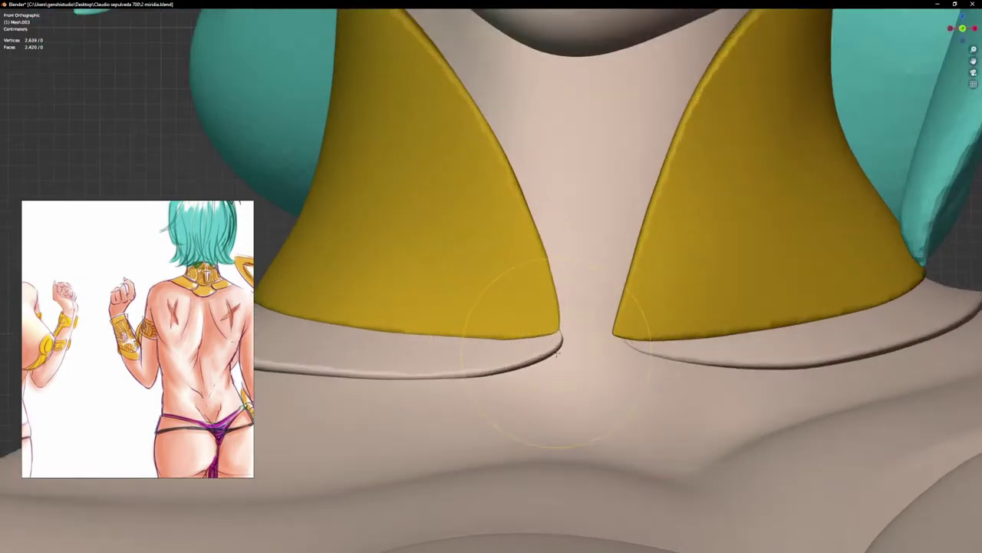
{"action": "scroll", "coordinate": [650, 365], "scroll_direction": "up", "scroll_amount": 1}
{"action": "left_click_drag", "start_coordinate": [653, 341], "coordinate": [617, 337]}
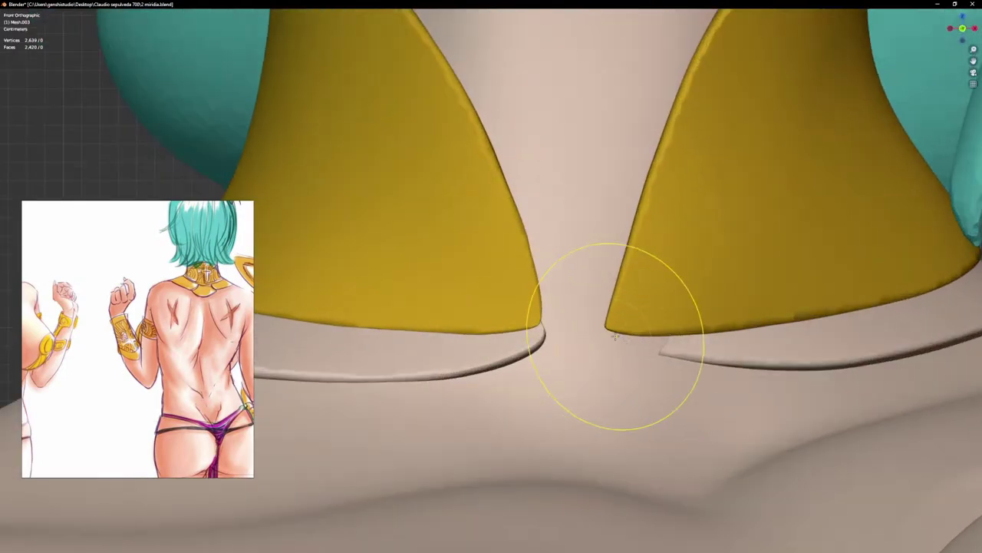
{"action": "middle_click_drag", "start_coordinate": [617, 337], "coordinate": [680, 361]}
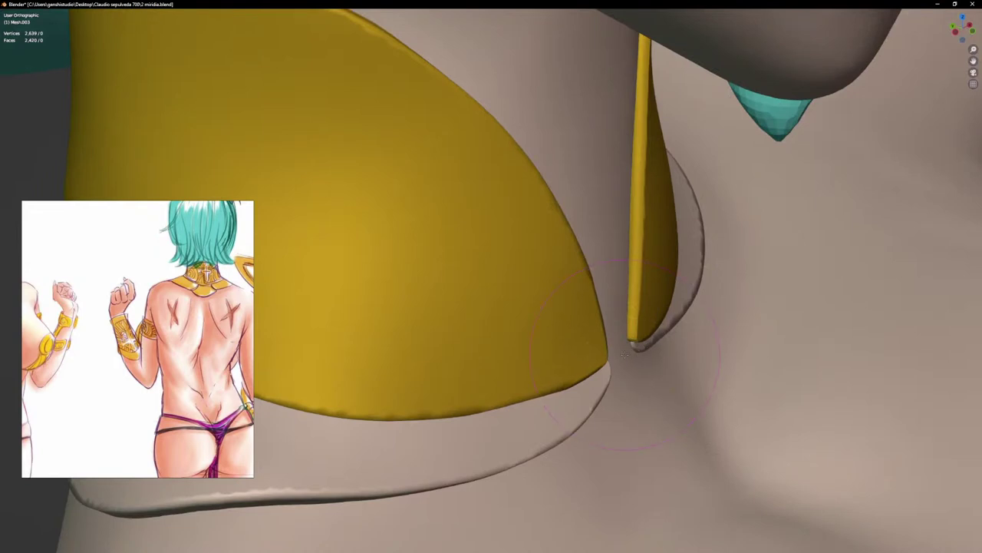
{"action": "middle_click_drag", "start_coordinate": [577, 365], "coordinate": [641, 347]}
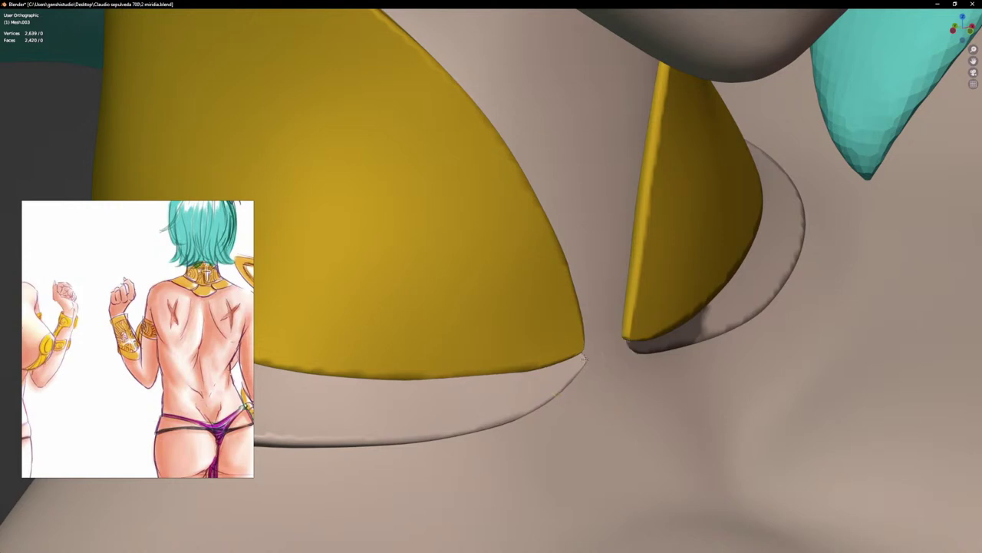
{"action": "scroll", "coordinate": [572, 338], "scroll_direction": "up", "scroll_amount": 2}
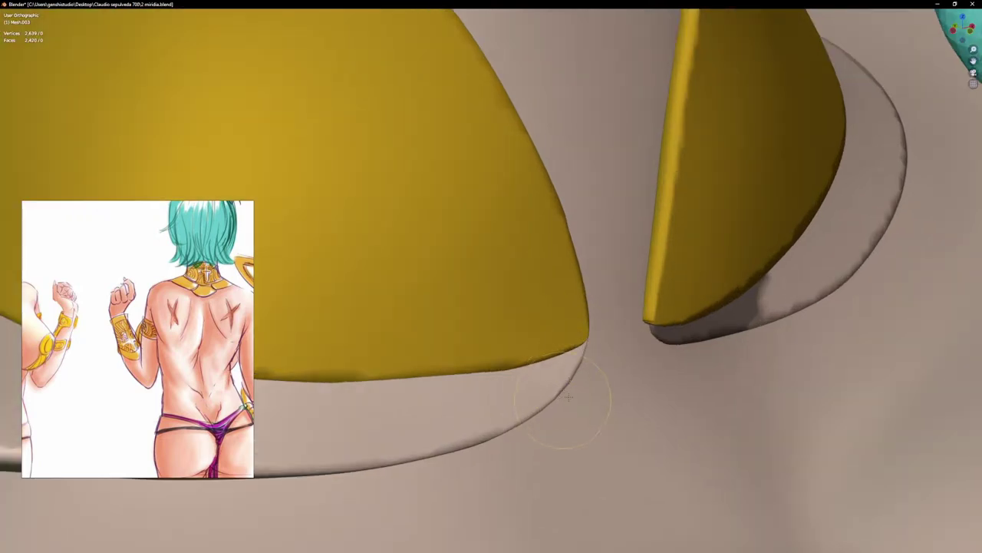
Step: Refine the neckpiece's front tip so it tucks closely beneath the collar's corner, undoing the stroke that misplaces it
{"action": "left_click_drag", "start_coordinate": [659, 346], "coordinate": [647, 348]}
{"action": "key", "text": "ctrl+z"}
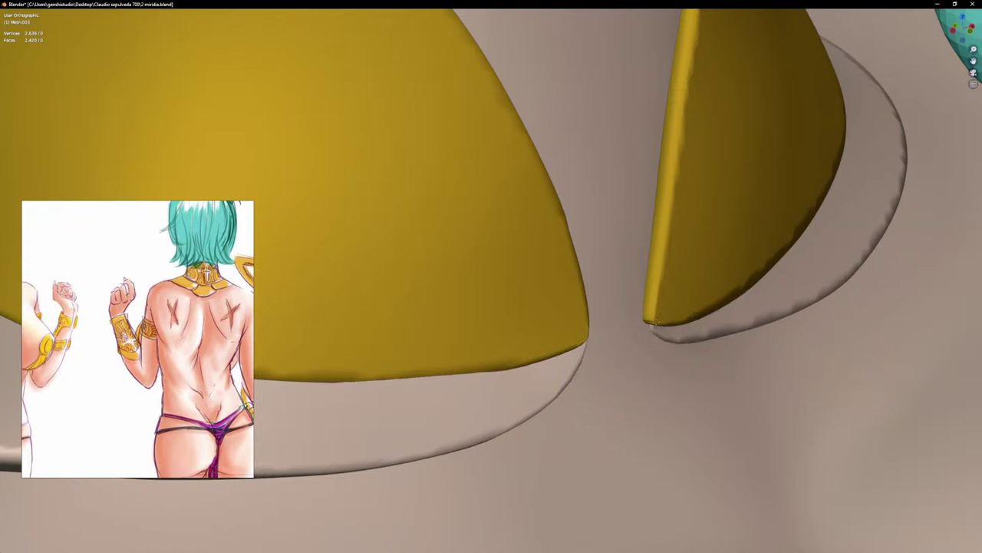
{"action": "mouse_move", "coordinate": [706, 340]}
{"action": "middle_mouse_down"}
{"action": "mouse_move", "coordinate": [687, 330]}
{"action": "mouse_move", "coordinate": [627, 352]}
{"action": "middle_mouse_up"}
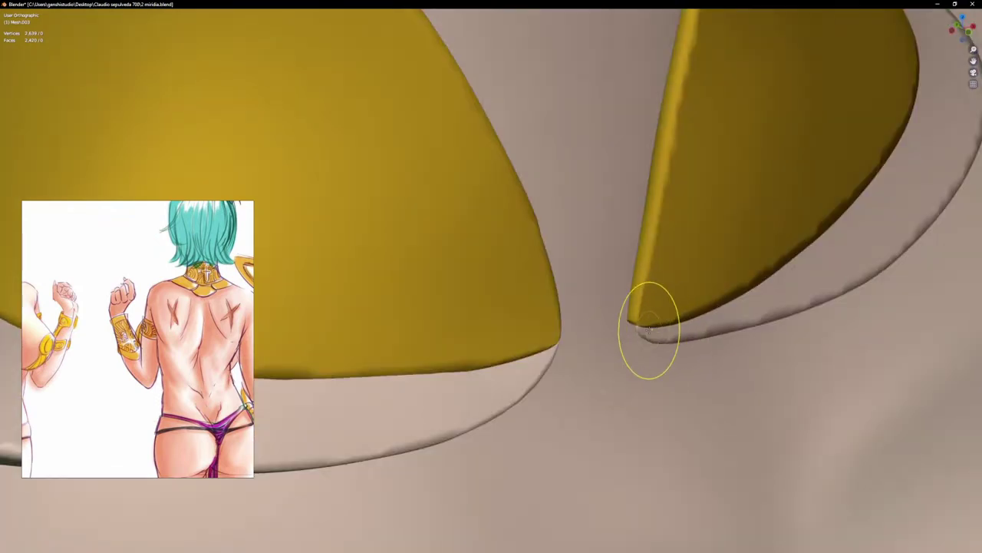
{"action": "middle_click_drag", "start_coordinate": [652, 329], "coordinate": [671, 351]}
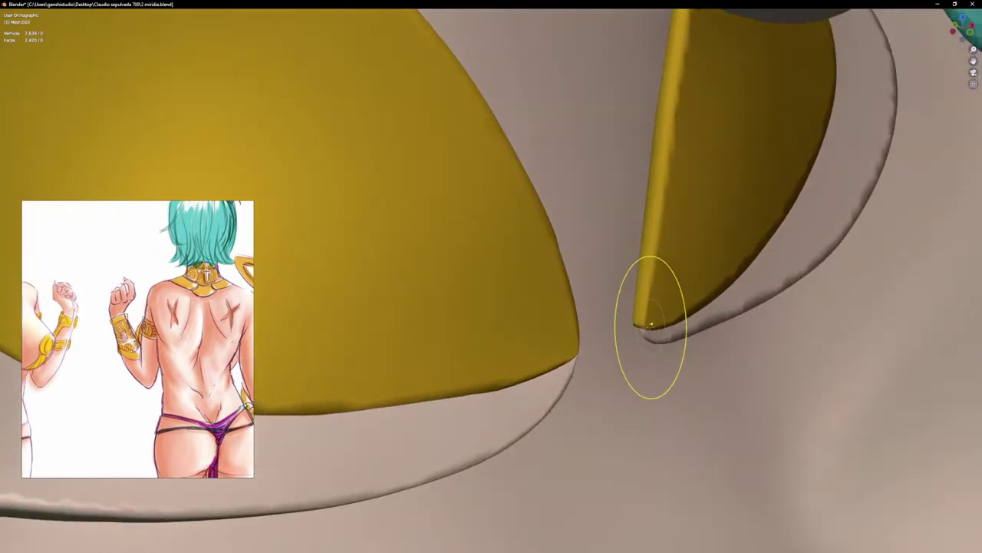
{"action": "middle_click_drag", "start_coordinate": [636, 316], "coordinate": [657, 329]}
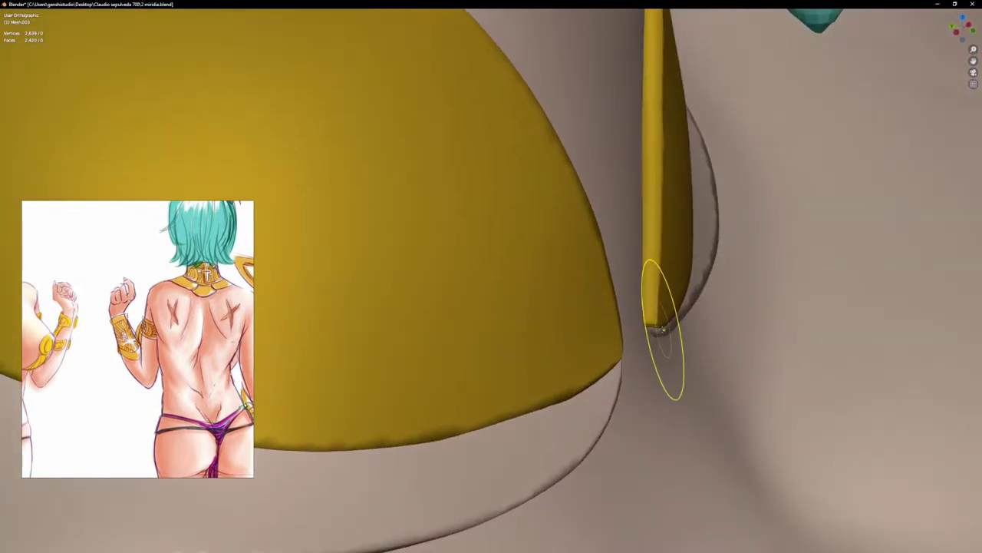
{"action": "scroll", "coordinate": [718, 316], "scroll_direction": "down", "scroll_amount": 6}
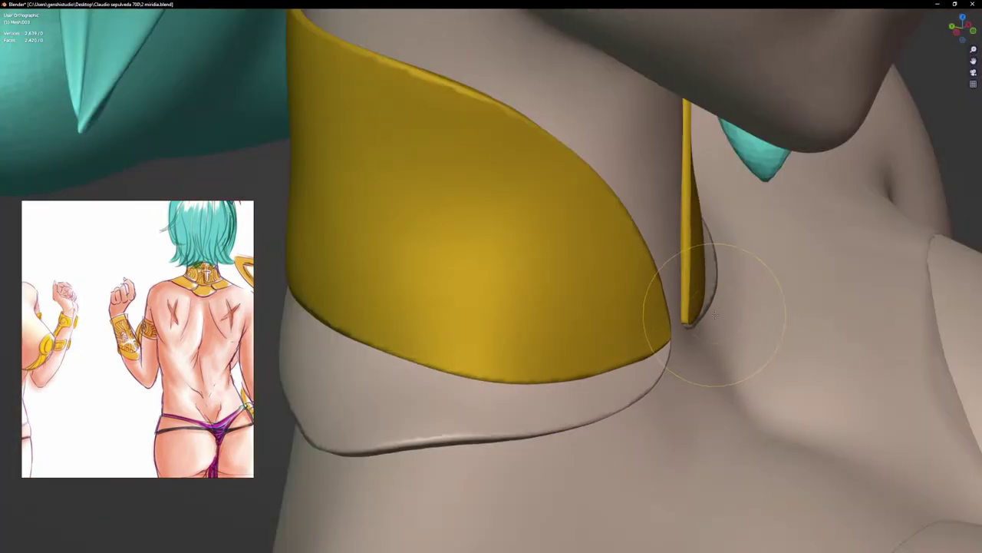
Step: Shape the neckpiece's front lower edge on both sides of the throat into a clean curve rising to the tips
{"action": "key", "text": "KP_1"}
{"action": "middle_click_drag", "start_coordinate": [764, 333], "coordinate": [716, 336], "text": "shift"}
{"action": "scroll", "coordinate": [717, 336], "scroll_direction": "up", "scroll_amount": 2}
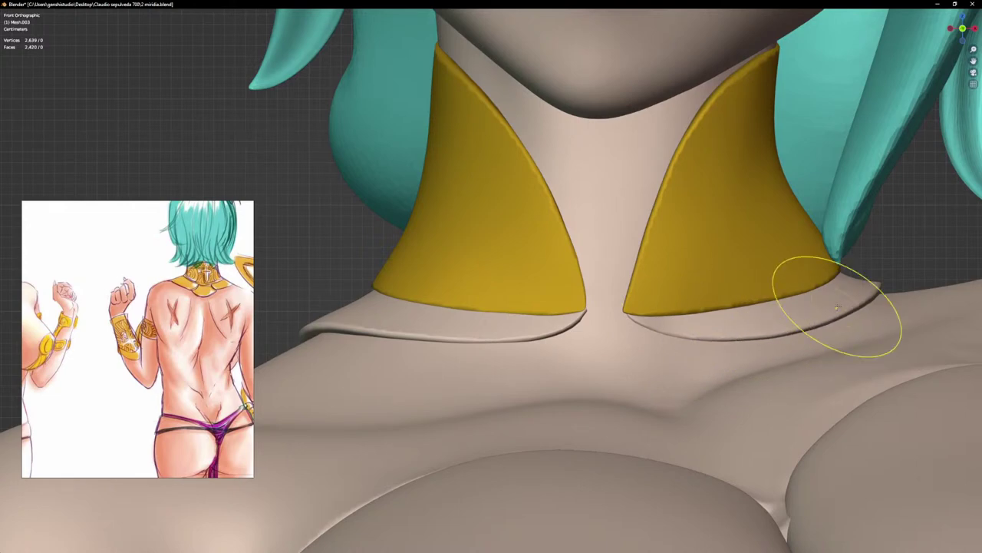
{"action": "scroll", "coordinate": [647, 318], "scroll_direction": "up", "scroll_amount": 3}
{"action": "left_click_drag", "start_coordinate": [592, 312], "coordinate": [592, 315]}
{"action": "mouse_move", "coordinate": [591, 316]}
{"action": "middle_mouse_down"}
{"action": "mouse_move", "coordinate": [619, 322]}
{"action": "mouse_move", "coordinate": [614, 315]}
{"action": "mouse_move", "coordinate": [636, 307]}
{"action": "middle_mouse_up"}
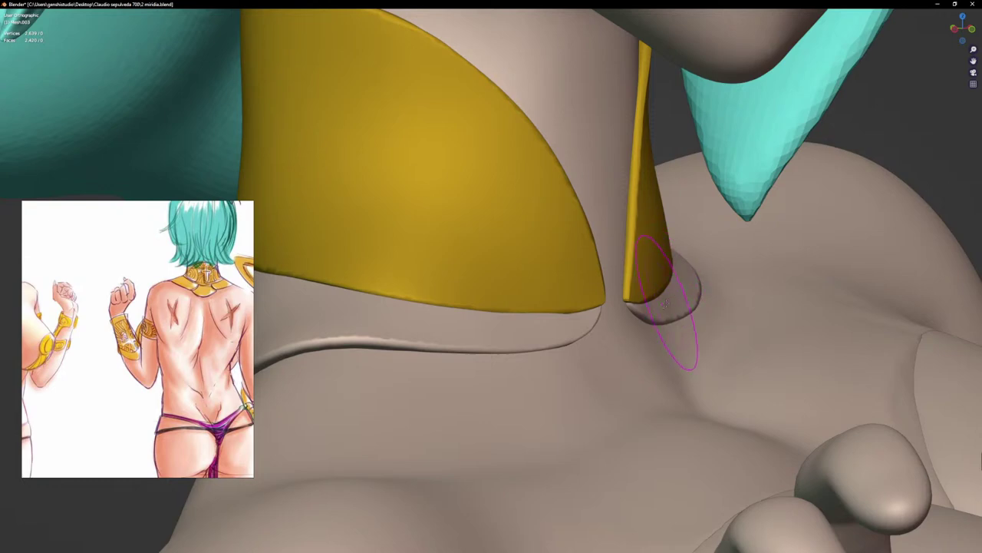
{"action": "middle_click_drag", "start_coordinate": [672, 305], "coordinate": [634, 291]}
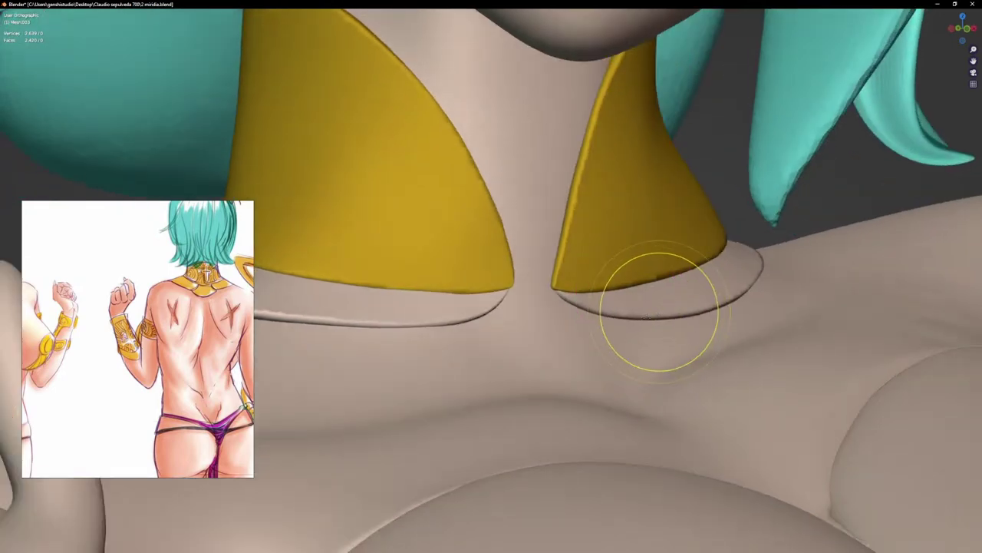
{"action": "left_click_drag", "start_coordinate": [656, 314], "coordinate": [631, 315]}
{"action": "left_click_drag", "start_coordinate": [480, 315], "coordinate": [467, 320]}
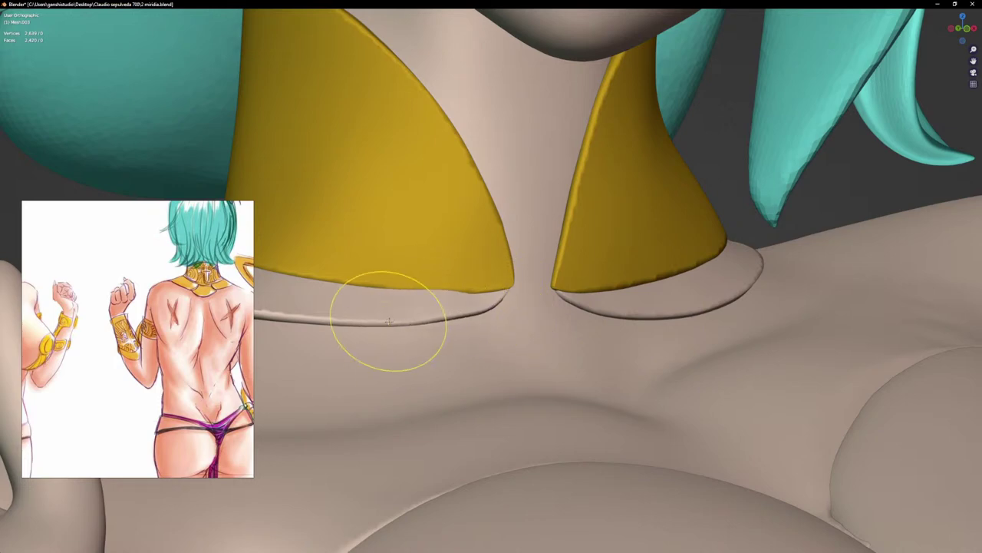
Step: Even out the neckpiece's lower edge along the side of the neck where it passes over the shoulder
{"action": "middle_click_drag", "start_coordinate": [390, 320], "coordinate": [426, 293]}
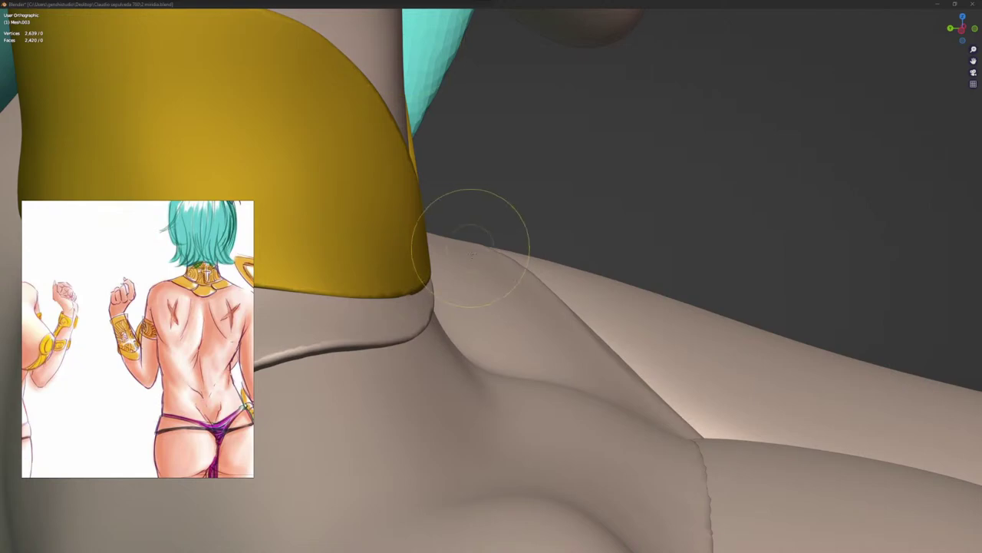
{"action": "left_click", "coordinate": [609, 189]}
{"action": "scroll", "coordinate": [556, 139], "scroll_direction": "down", "scroll_amount": 4}
{"action": "key", "text": "KP_1"}
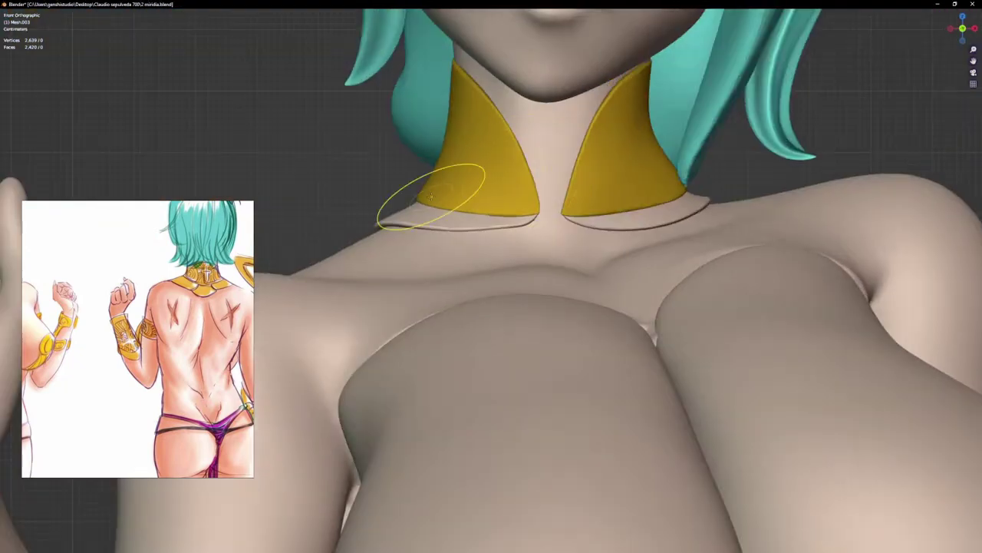
{"action": "mouse_move", "coordinate": [431, 197]}
{"action": "middle_mouse_down"}
{"action": "mouse_move", "coordinate": [460, 242]}
{"action": "mouse_move", "coordinate": [500, 220]}
{"action": "mouse_move", "coordinate": [460, 252]}
{"action": "middle_mouse_up"}
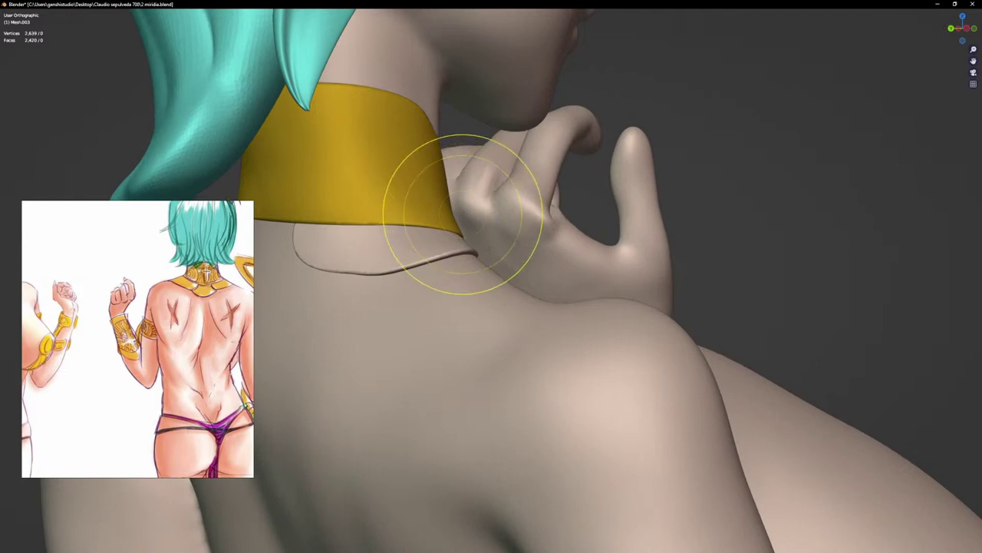
{"action": "left_click", "coordinate": [496, 236]}
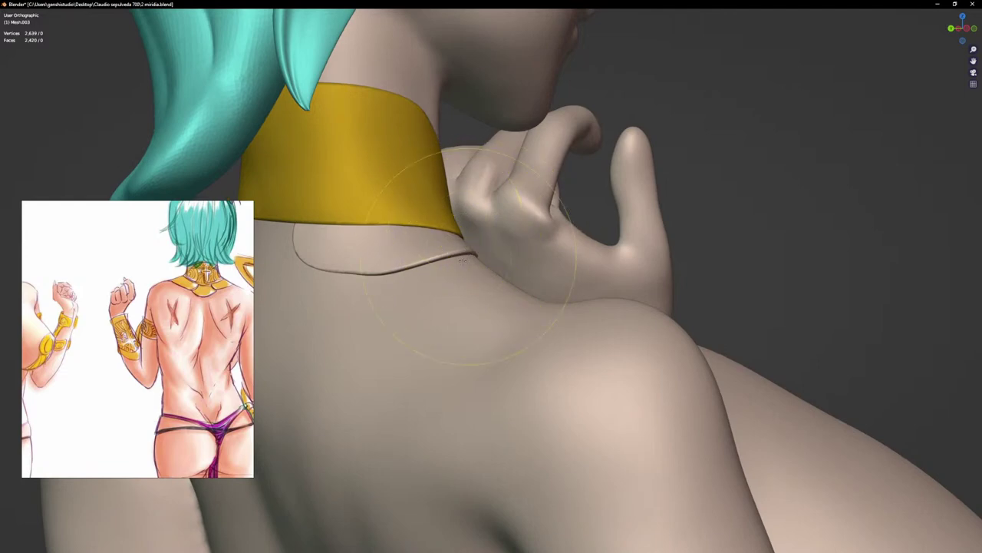
{"action": "mouse_move", "coordinate": [463, 261]}
{"action": "middle_mouse_down"}
{"action": "mouse_move", "coordinate": [383, 265]}
{"action": "mouse_move", "coordinate": [386, 275]}
{"action": "middle_mouse_up"}
{"action": "scroll", "coordinate": [439, 247], "scroll_direction": "up", "scroll_amount": 3}
{"action": "left_click_drag", "start_coordinate": [438, 245], "coordinate": [491, 244]}
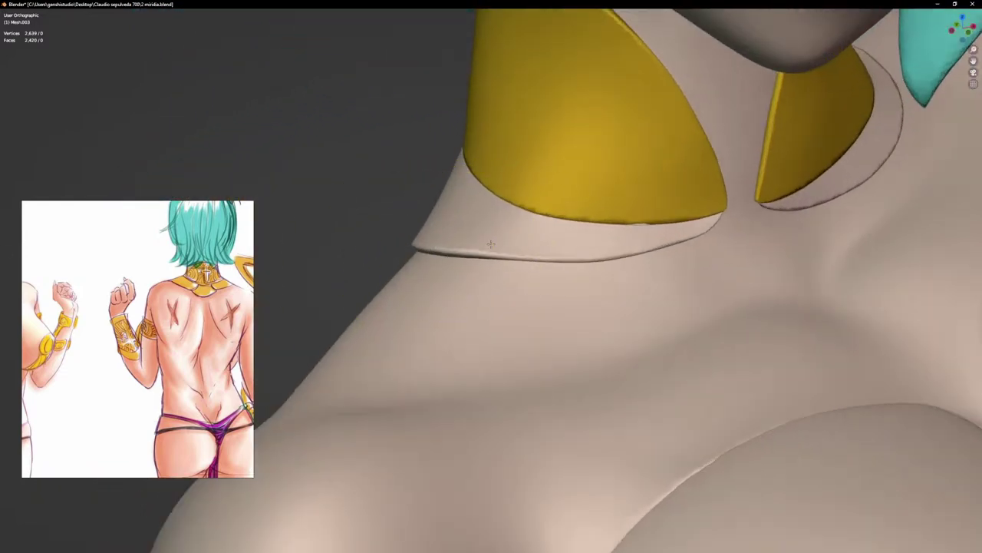
{"action": "middle_click_drag", "start_coordinate": [490, 244], "coordinate": [538, 252]}
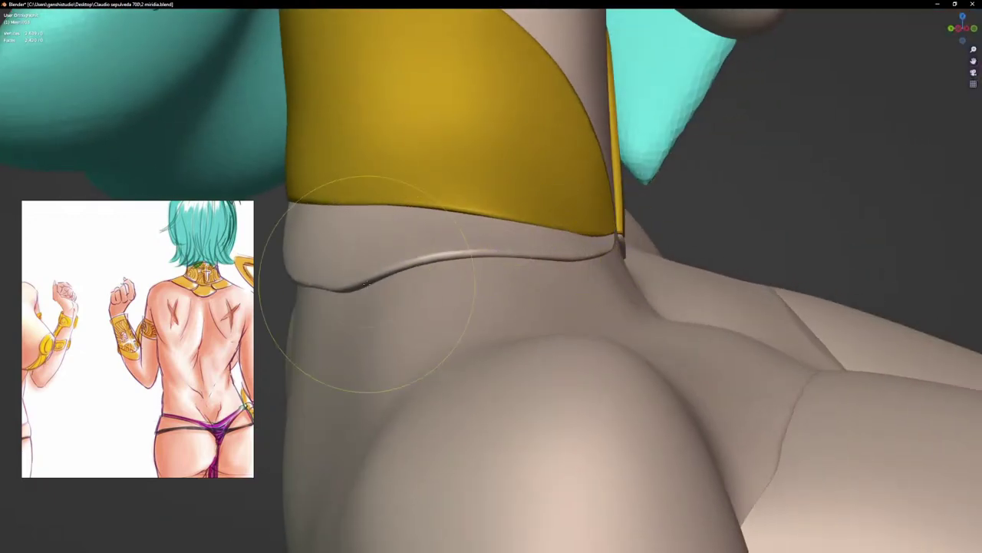
{"action": "middle_click_drag", "start_coordinate": [363, 283], "coordinate": [399, 269]}
{"action": "left_click_drag", "start_coordinate": [398, 269], "coordinate": [402, 266]}
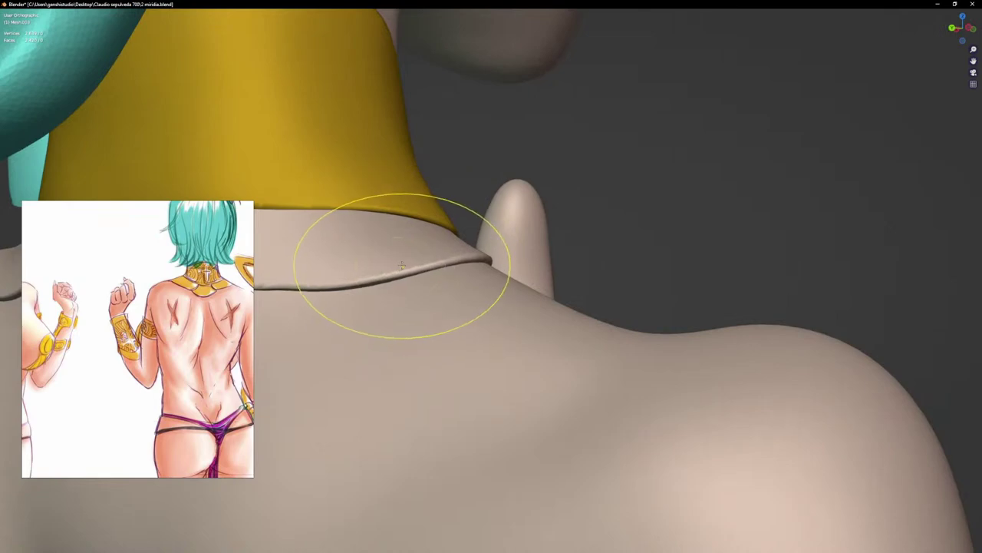
Step: Reshape and smooth the neckpiece's rounded rear end where it meets the collar's lower rim at the nape
{"action": "scroll", "coordinate": [402, 267], "scroll_direction": "down", "scroll_amount": 4}
{"action": "middle_click_drag", "start_coordinate": [406, 289], "coordinate": [703, 329], "text": "shift"}
{"action": "middle_click_drag", "start_coordinate": [603, 306], "coordinate": [628, 261]}
{"action": "scroll", "coordinate": [627, 259], "scroll_direction": "up", "scroll_amount": 4}
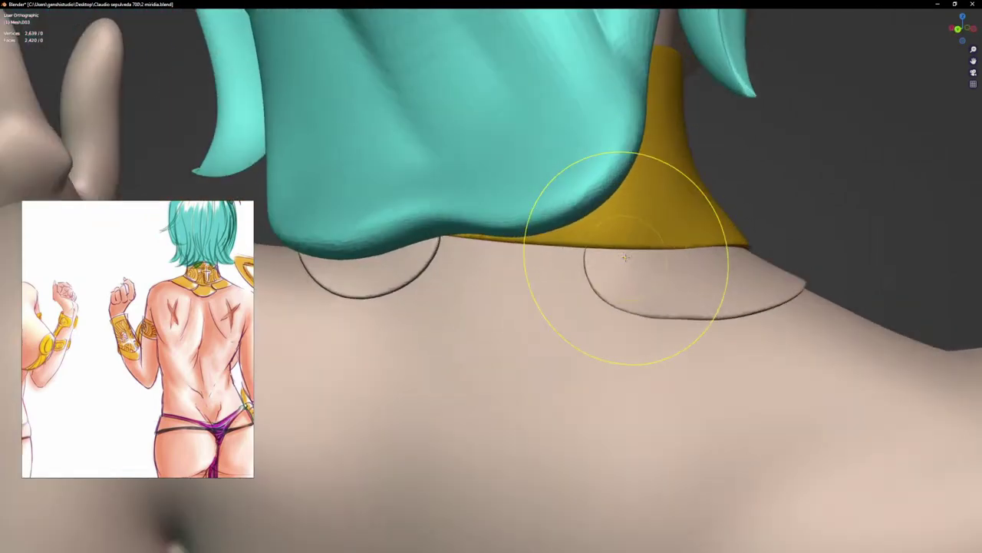
{"action": "left_click_drag", "start_coordinate": [574, 236], "coordinate": [557, 232]}
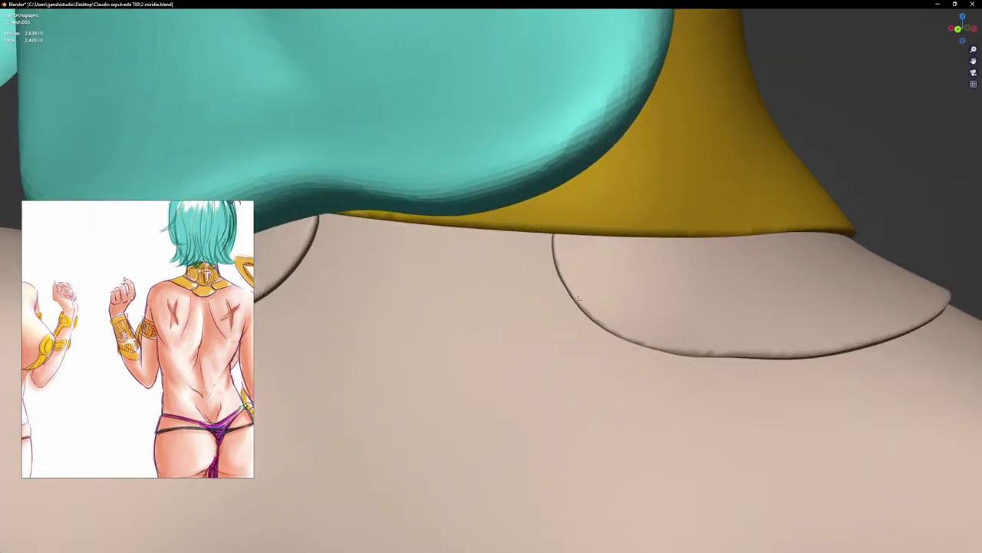
{"action": "left_click_drag", "start_coordinate": [571, 229], "coordinate": [563, 229], "text": "shift"}
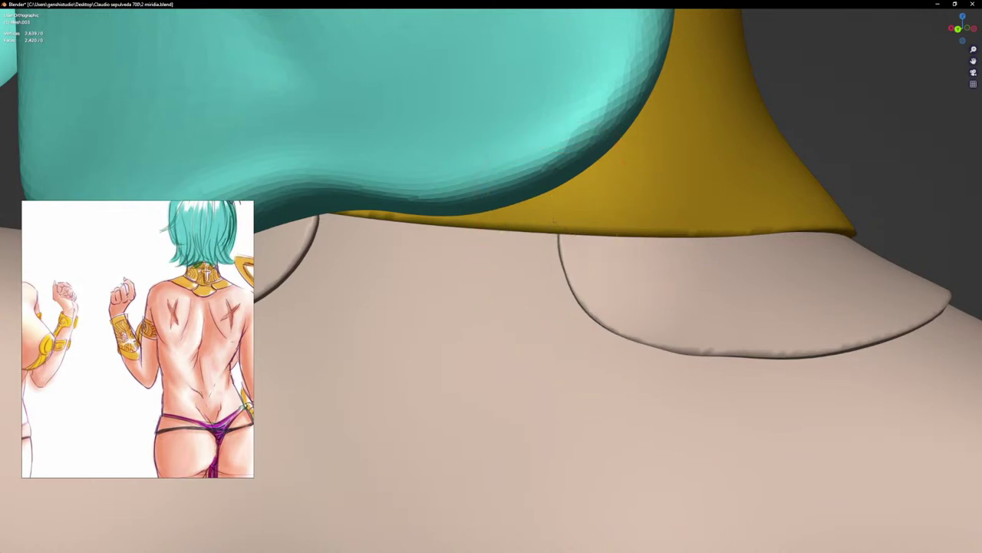
Step: Smooth the lower curve of the neckpiece's opposite rear end below the hair
{"action": "scroll", "coordinate": [554, 249], "scroll_direction": "down", "scroll_amount": 3}
{"action": "middle_click_drag", "start_coordinate": [551, 279], "coordinate": [558, 259]}
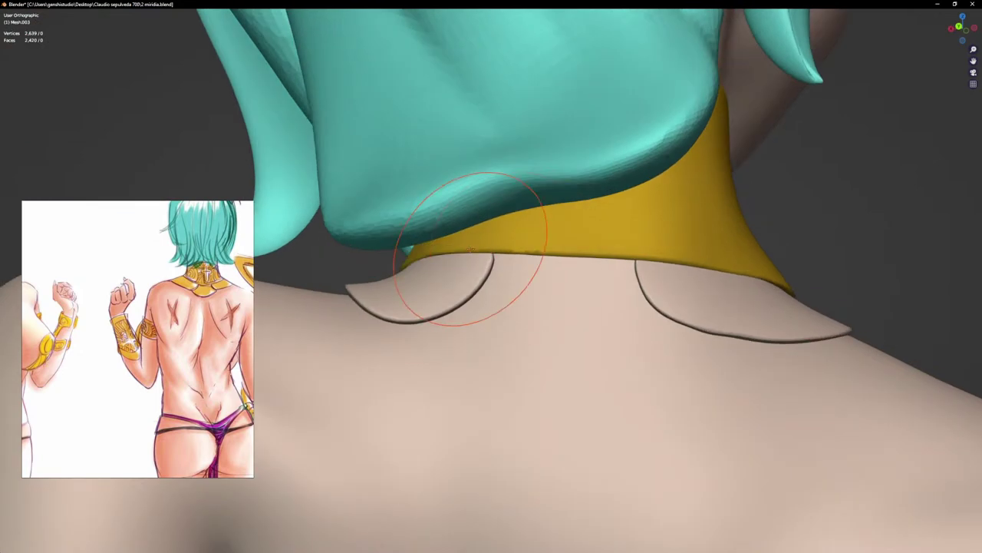
{"action": "mouse_move", "coordinate": [489, 256]}
{"action": "left_mouse_down", "text": "shift"}
{"action": "mouse_move", "coordinate": [469, 276]}
{"action": "mouse_move", "coordinate": [430, 284]}
{"action": "mouse_move", "coordinate": [469, 261]}
{"action": "left_mouse_up", "text": "shift"}
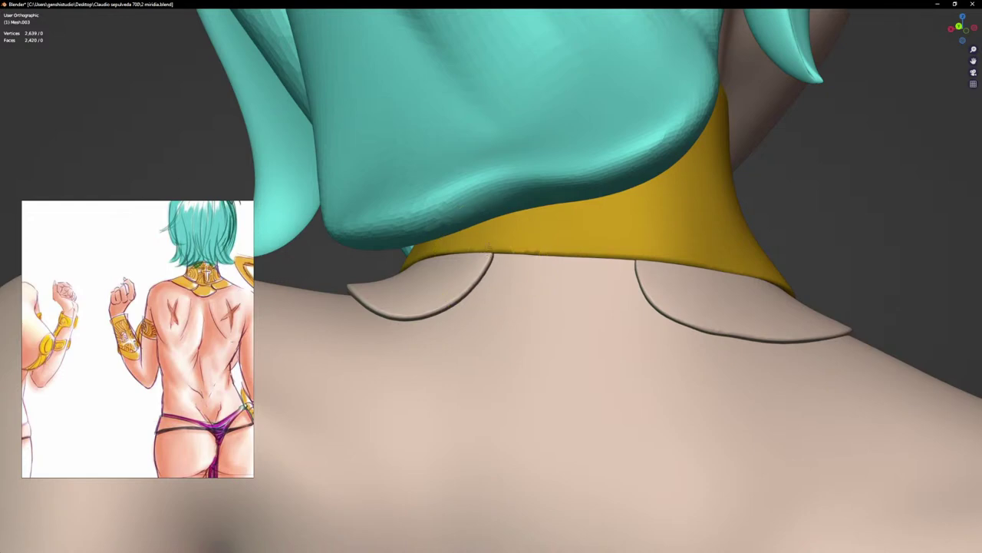
Step: Even out the rear lower rim of the skin-coloured collar base plate over the character's right shoulder
{"action": "scroll", "coordinate": [528, 319], "scroll_direction": "down", "scroll_amount": 3}
{"action": "mouse_move", "coordinate": [539, 328]}
{"action": "middle_mouse_down"}
{"action": "mouse_move", "coordinate": [604, 336]}
{"action": "mouse_move", "coordinate": [597, 318]}
{"action": "middle_mouse_up"}
{"action": "scroll", "coordinate": [604, 333], "scroll_direction": "up", "scroll_amount": 2}
{"action": "scroll", "coordinate": [595, 338], "scroll_direction": "up", "scroll_amount": 4}
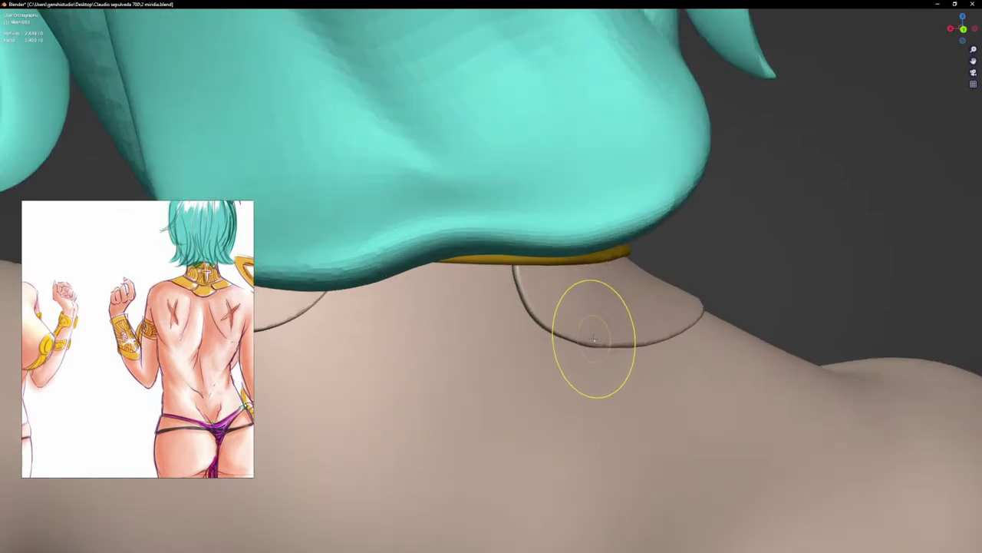
{"action": "left_click_drag", "start_coordinate": [595, 344], "coordinate": [592, 340]}
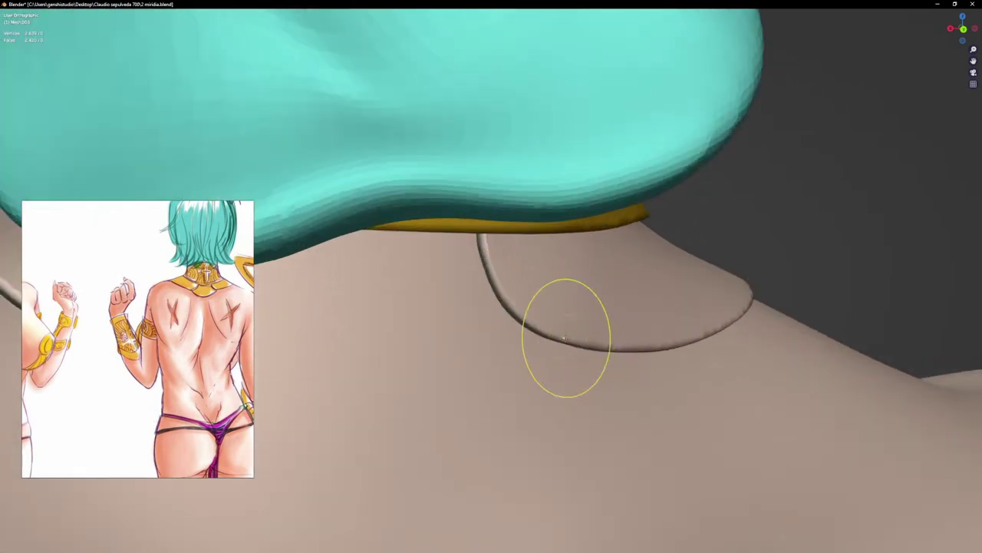
{"action": "scroll", "coordinate": [645, 341], "scroll_direction": "down", "scroll_amount": 7}
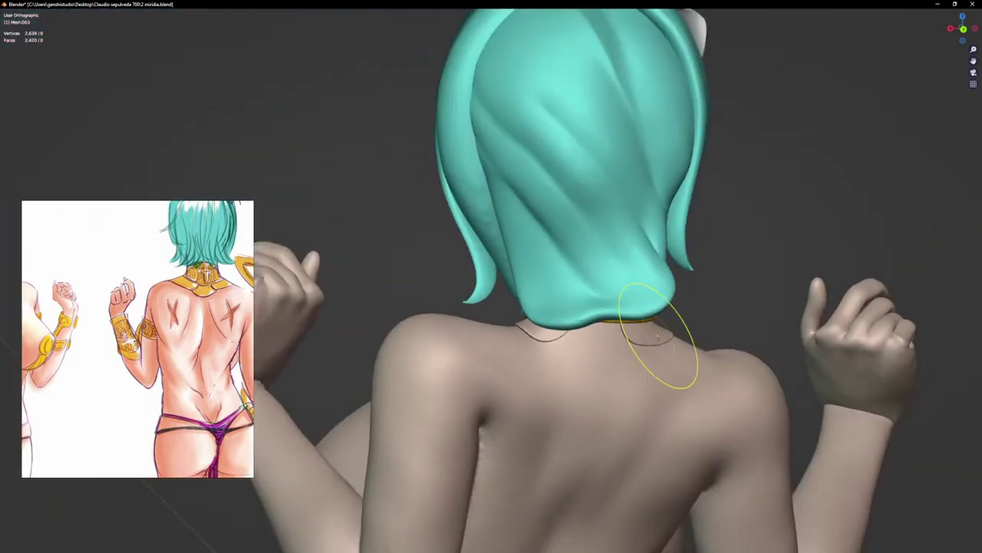
Step: Adjust the front rim of the collar base plate on the character's right side, just below the gold neck piece
{"action": "middle_click_drag", "start_coordinate": [693, 324], "coordinate": [606, 302]}
{"action": "scroll", "coordinate": [721, 330], "scroll_direction": "up", "scroll_amount": 5}
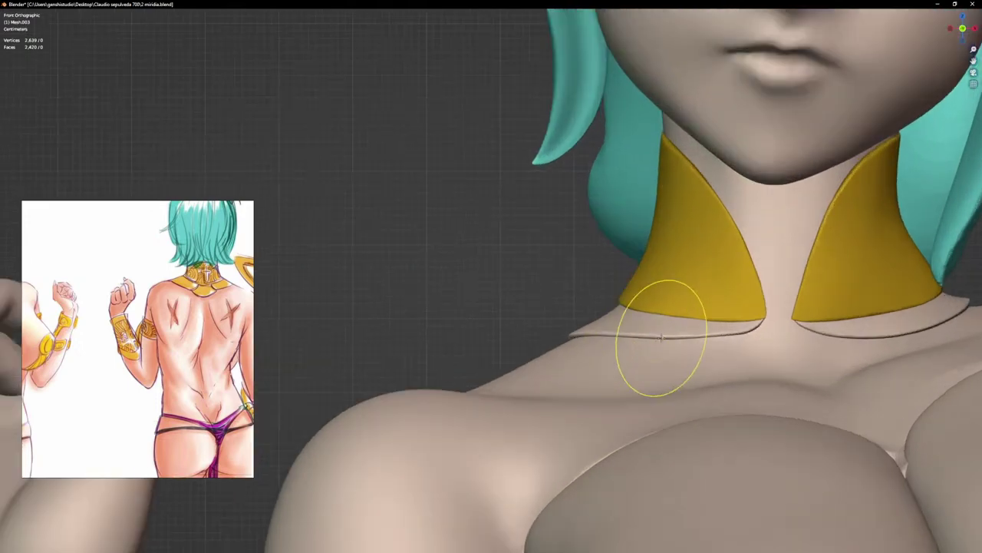
{"action": "middle_click_drag", "start_coordinate": [686, 326], "coordinate": [746, 343]}
{"action": "scroll", "coordinate": [741, 338], "scroll_direction": "up", "scroll_amount": 4}
{"action": "left_click_drag", "start_coordinate": [682, 296], "coordinate": [684, 288]}
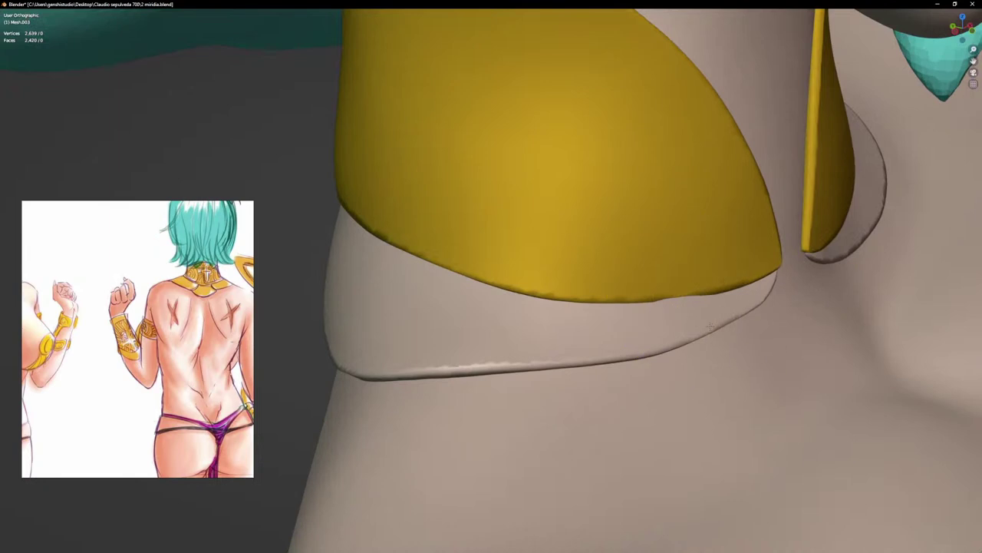
Step: Switch sculpting to the gold neck piece and even out its lower edge on the character's right side
{"action": "scroll", "coordinate": [668, 254], "scroll_direction": "down", "scroll_amount": 2}
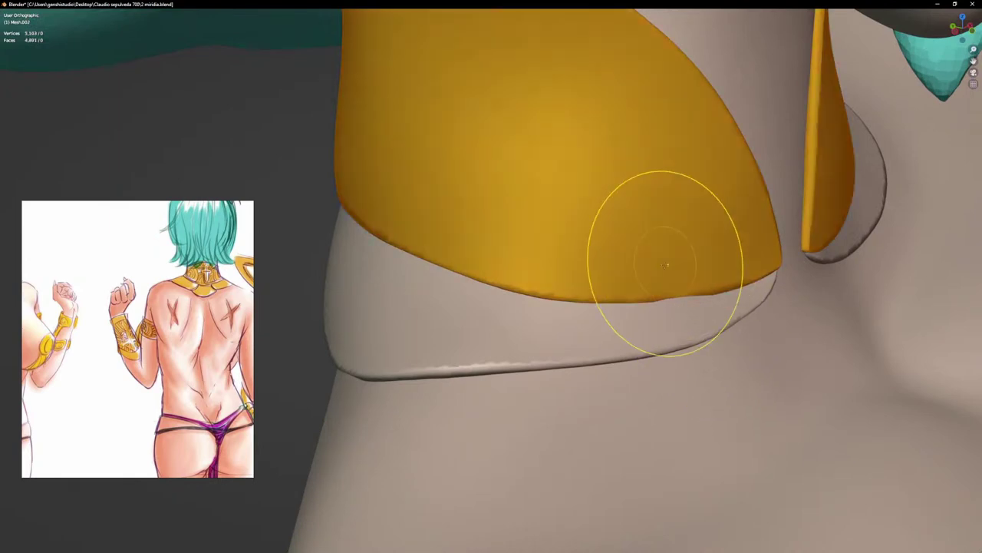
{"action": "middle_click_drag", "start_coordinate": [665, 264], "coordinate": [675, 290]}
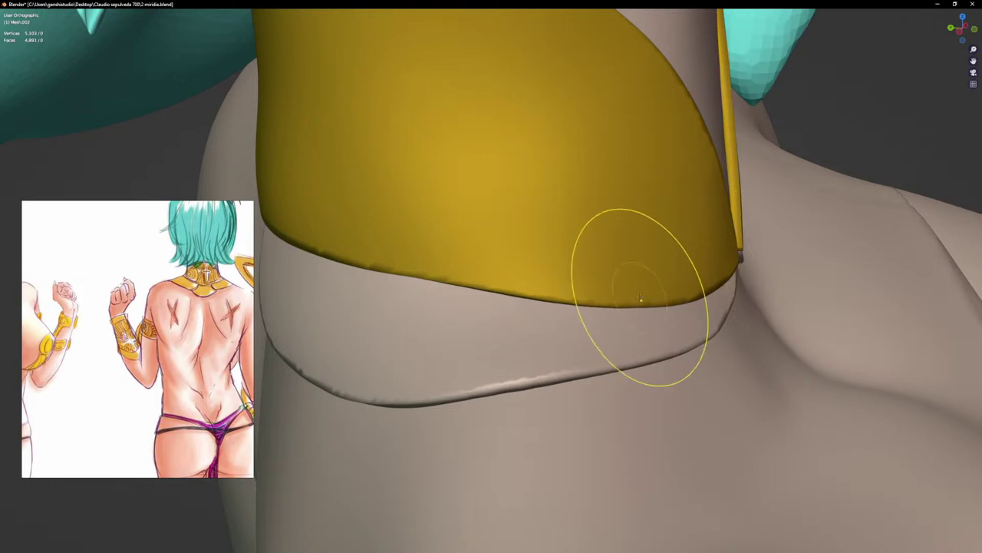
{"action": "middle_click_drag", "start_coordinate": [672, 297], "coordinate": [629, 296]}
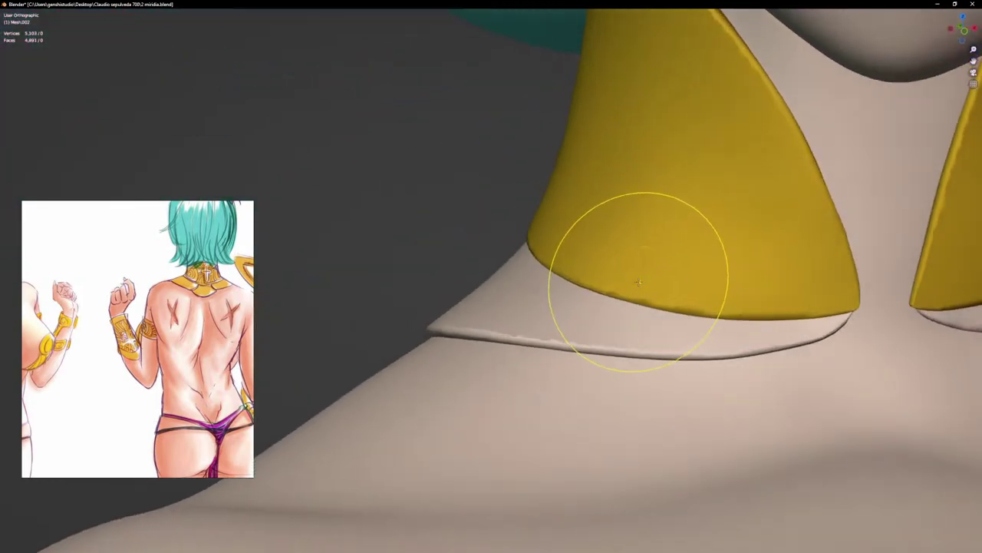
{"action": "scroll", "coordinate": [645, 296], "scroll_direction": "up", "scroll_amount": 2}
{"action": "scroll", "coordinate": [663, 293], "scroll_direction": "up", "scroll_amount": 2}
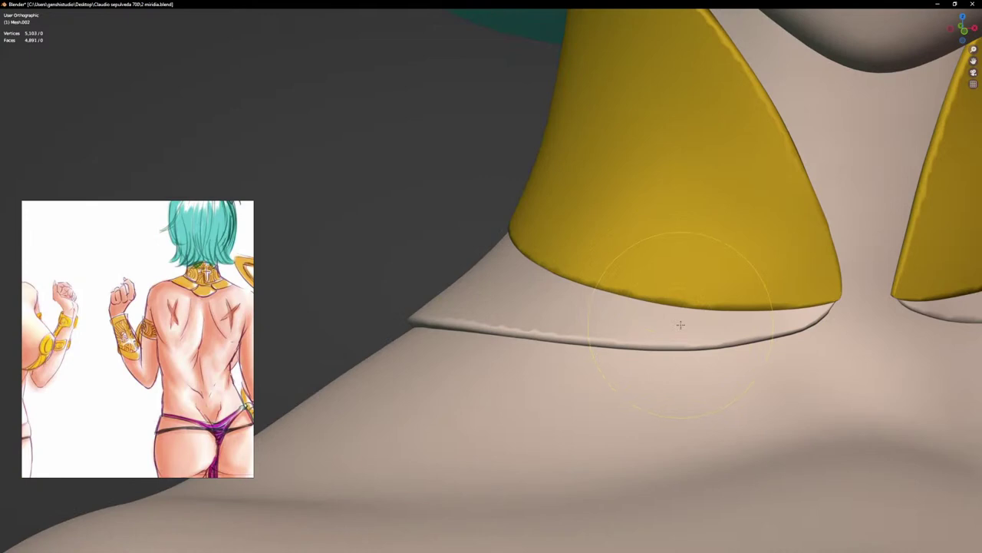
Step: Switch sculpting back to the collar base plate and refine its front rim on both sides of the throat
{"action": "key", "text": "alt+q"}
{"action": "scroll", "coordinate": [722, 351], "scroll_direction": "up", "scroll_amount": 2}
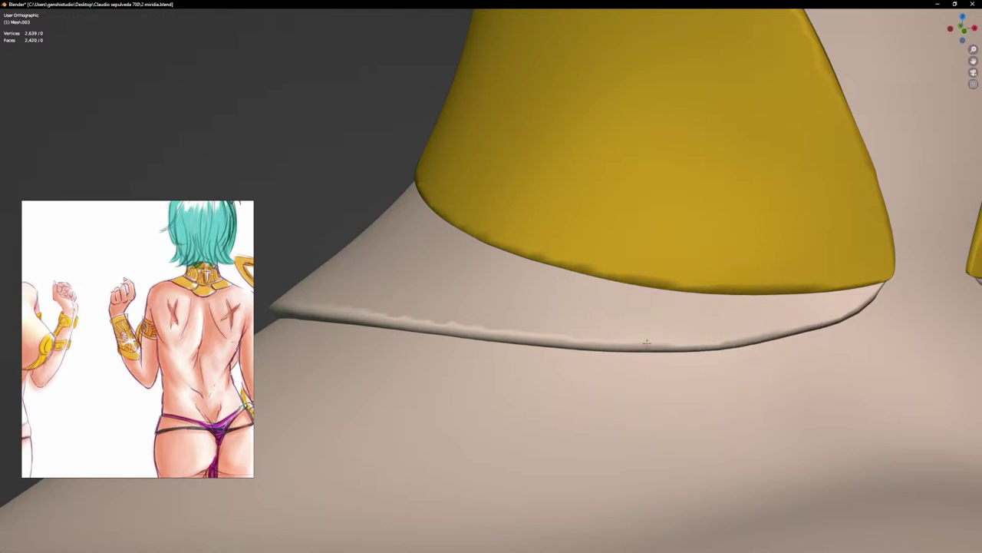
{"action": "scroll", "coordinate": [691, 324], "scroll_direction": "down", "scroll_amount": 3}
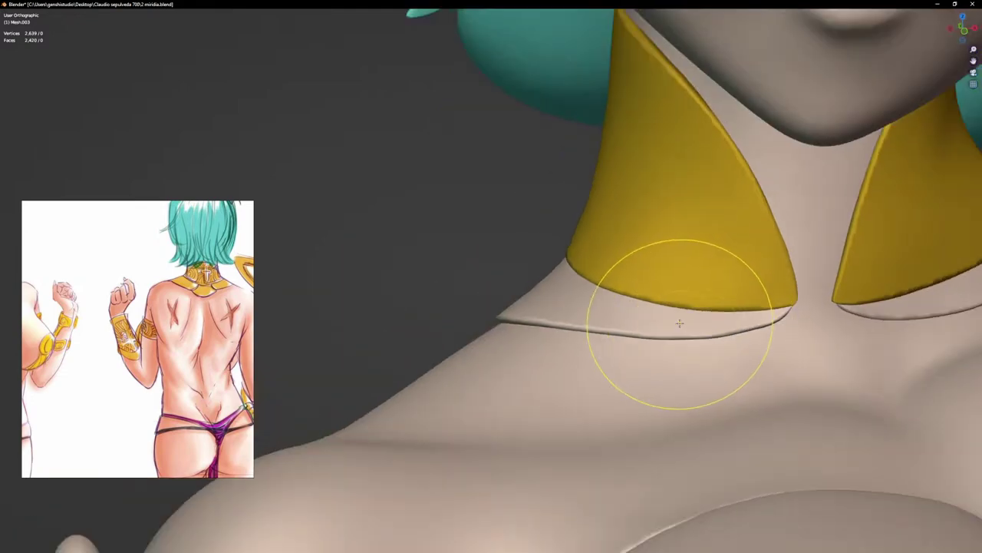
{"action": "key", "text": "KP_1"}
{"action": "scroll", "coordinate": [744, 330], "scroll_direction": "down", "scroll_amount": 4}
{"action": "middle_click_drag", "start_coordinate": [756, 361], "coordinate": [566, 366], "text": "shift"}
{"action": "scroll", "coordinate": [614, 336], "scroll_direction": "up", "scroll_amount": 4}
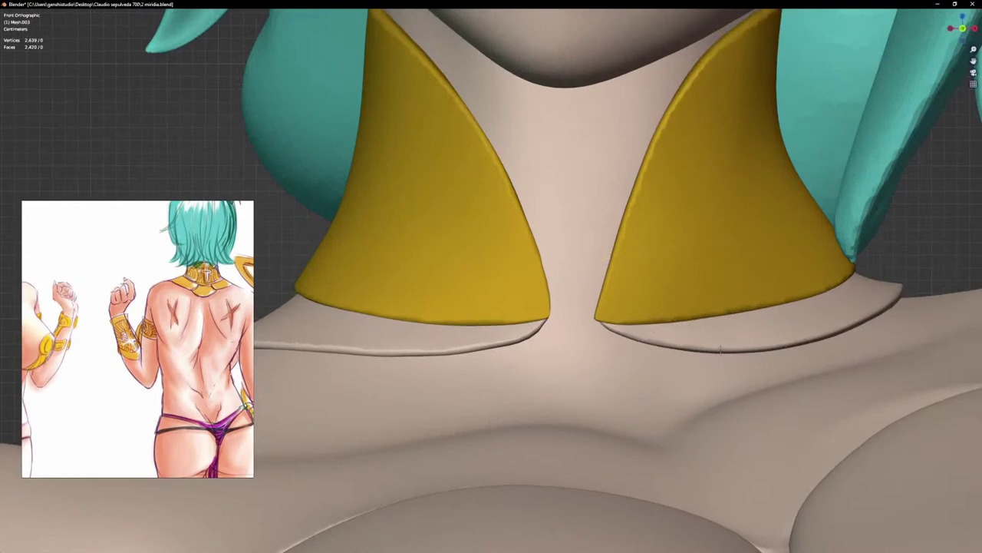
Step: Straighten the wavy front rim of the base plate on the character's right side with small sculpting strokes
{"action": "scroll", "coordinate": [787, 329], "scroll_direction": "down", "scroll_amount": 3}
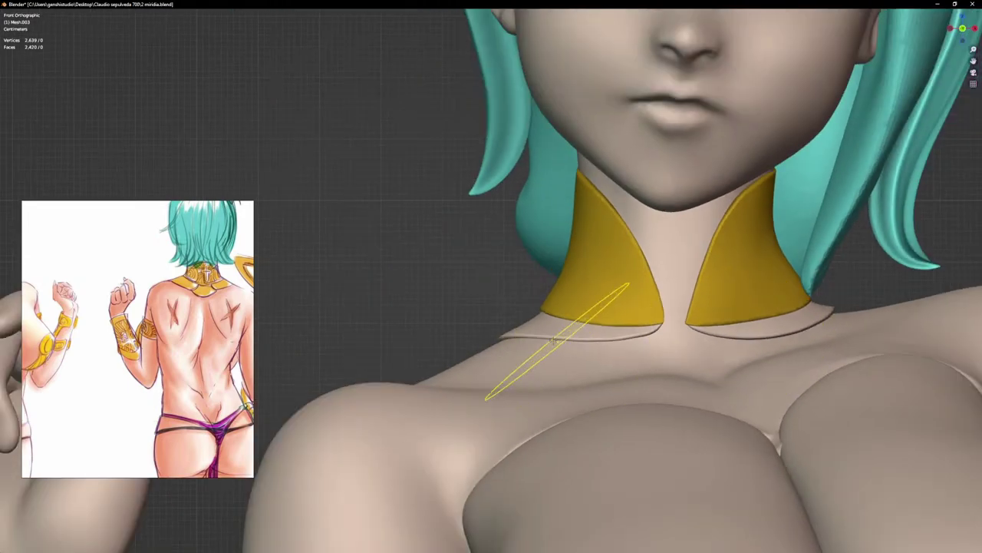
{"action": "scroll", "coordinate": [557, 343], "scroll_direction": "up", "scroll_amount": 6}
{"action": "scroll", "coordinate": [754, 326], "scroll_direction": "up", "scroll_amount": 2}
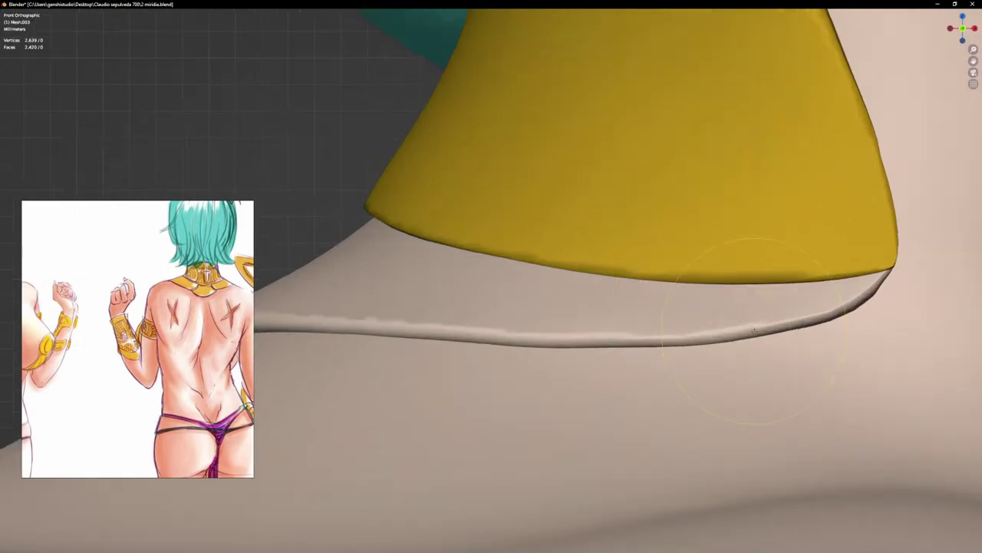
{"action": "left_click_drag", "start_coordinate": [647, 340], "coordinate": [646, 341]}
{"action": "left_click_drag", "start_coordinate": [590, 331], "coordinate": [587, 337]}
{"action": "left_click_drag", "start_coordinate": [586, 336], "coordinate": [584, 338]}
{"action": "left_click_drag", "start_coordinate": [528, 335], "coordinate": [525, 338]}
{"action": "left_click_drag", "start_coordinate": [453, 327], "coordinate": [455, 330]}
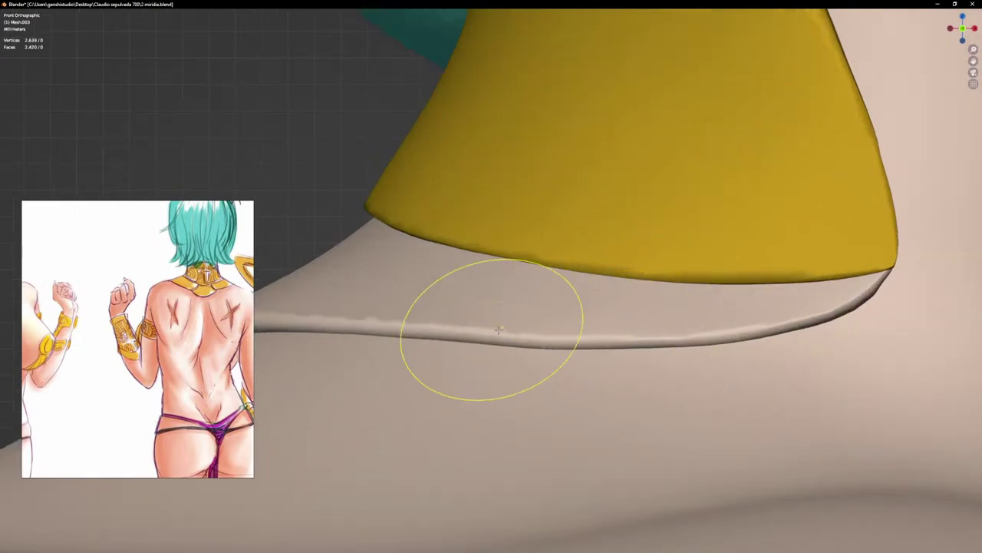
{"action": "left_click_drag", "start_coordinate": [545, 336], "coordinate": [546, 339]}
{"action": "left_click_drag", "start_coordinate": [617, 335], "coordinate": [617, 338]}
{"action": "scroll", "coordinate": [647, 342], "scroll_direction": "down", "scroll_amount": 4}
{"action": "scroll", "coordinate": [657, 354], "scroll_direction": "down", "scroll_amount": 8}
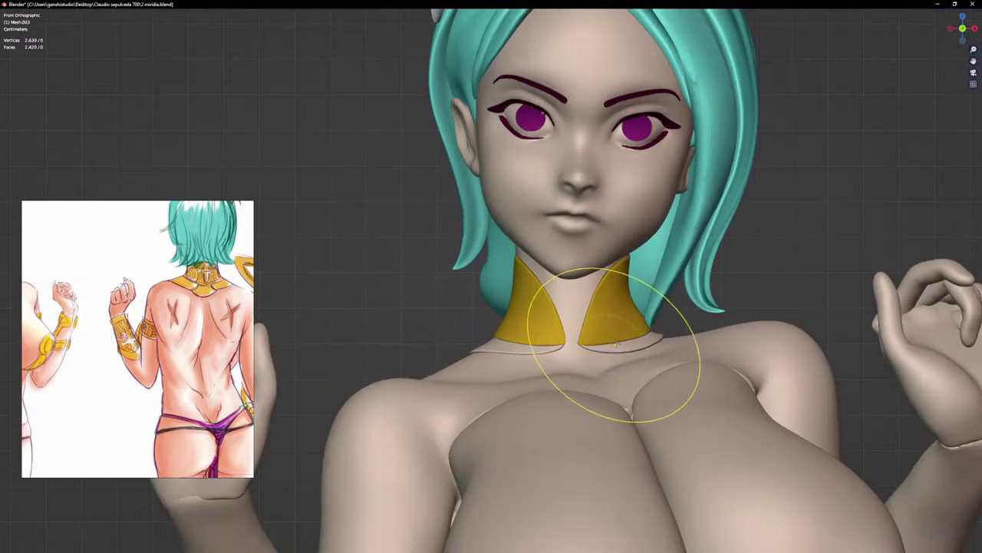
Step: Pull the base plate's outer rim over the character's left shoulder outward into a fuller, rounder curve
{"action": "scroll", "coordinate": [629, 338], "scroll_direction": "up", "scroll_amount": 5}
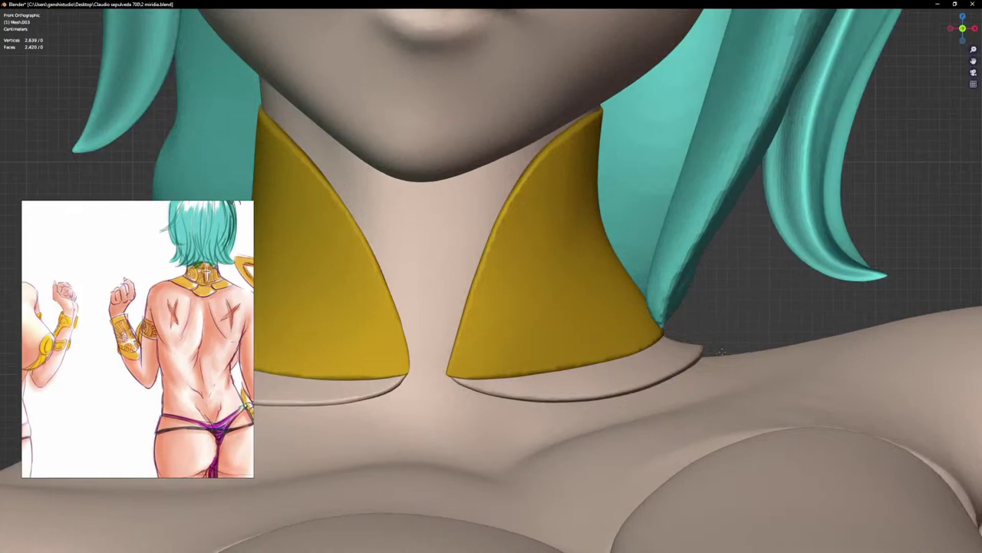
{"action": "middle_click_drag", "start_coordinate": [710, 374], "coordinate": [737, 307]}
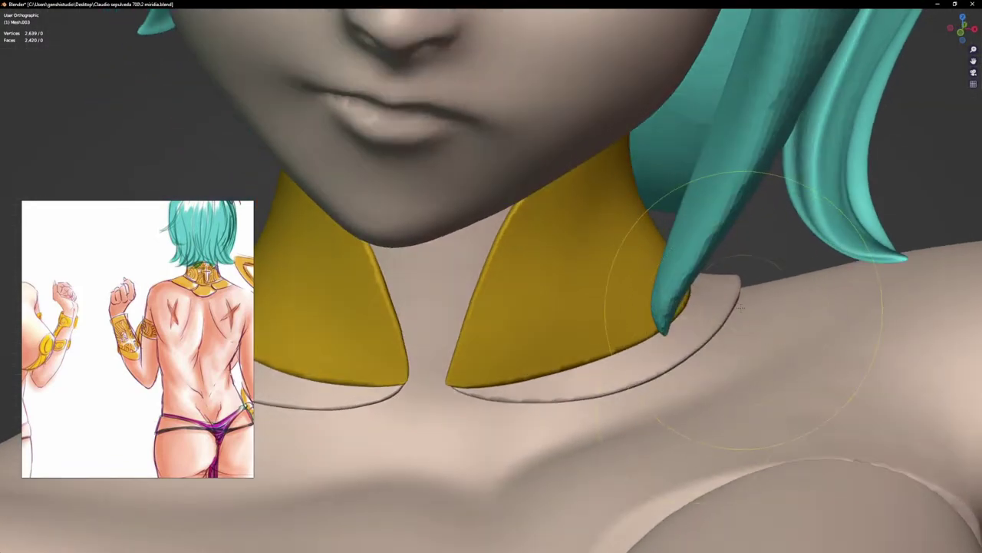
{"action": "scroll", "coordinate": [700, 347], "scroll_direction": "up", "scroll_amount": 2}
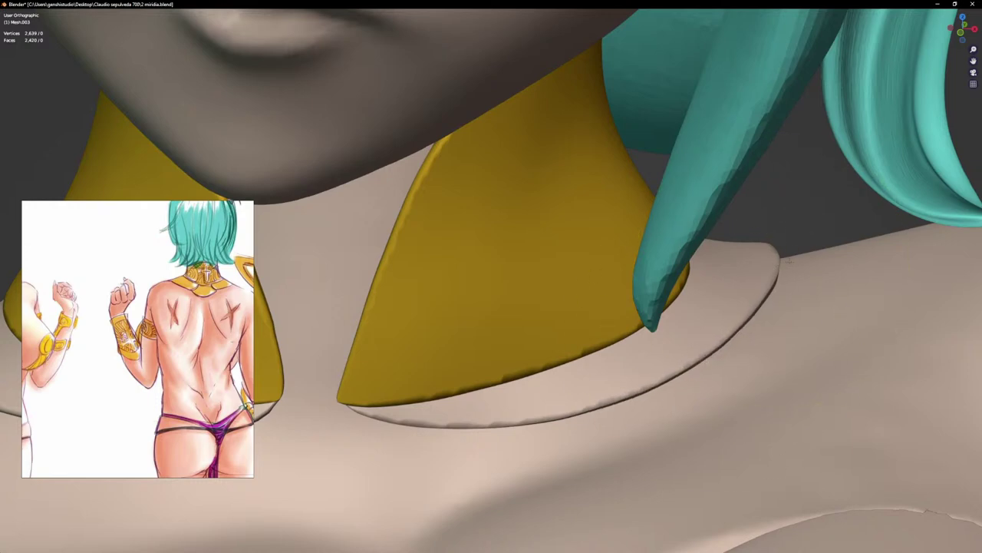
{"action": "mouse_move", "coordinate": [778, 261]}
{"action": "middle_mouse_down"}
{"action": "mouse_move", "coordinate": [769, 229]}
{"action": "mouse_move", "coordinate": [813, 253]}
{"action": "middle_mouse_up"}
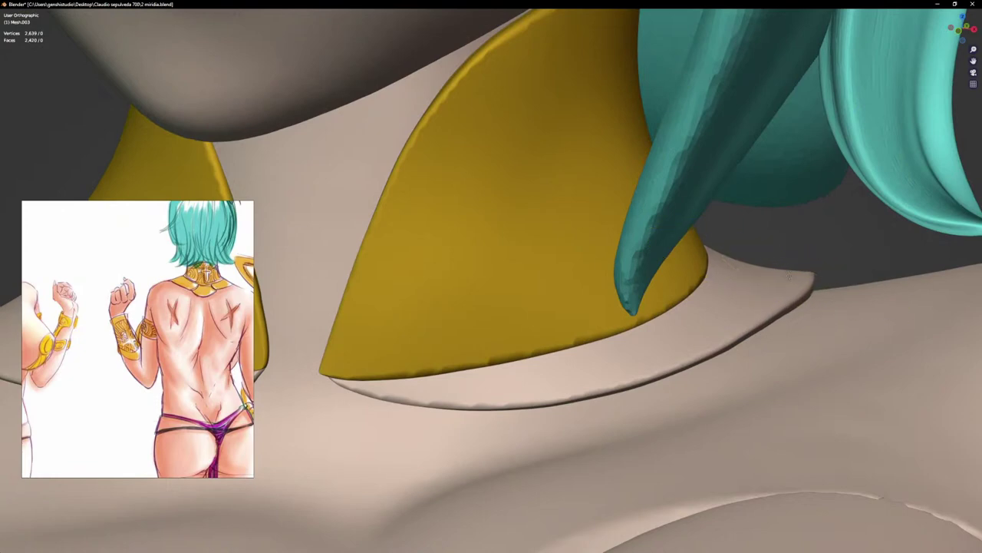
{"action": "mouse_move", "coordinate": [776, 315]}
{"action": "middle_mouse_down"}
{"action": "mouse_move", "coordinate": [742, 402]}
{"action": "mouse_move", "coordinate": [734, 375]}
{"action": "middle_mouse_up"}
{"action": "scroll", "coordinate": [762, 324], "scroll_direction": "up", "scroll_amount": 2}
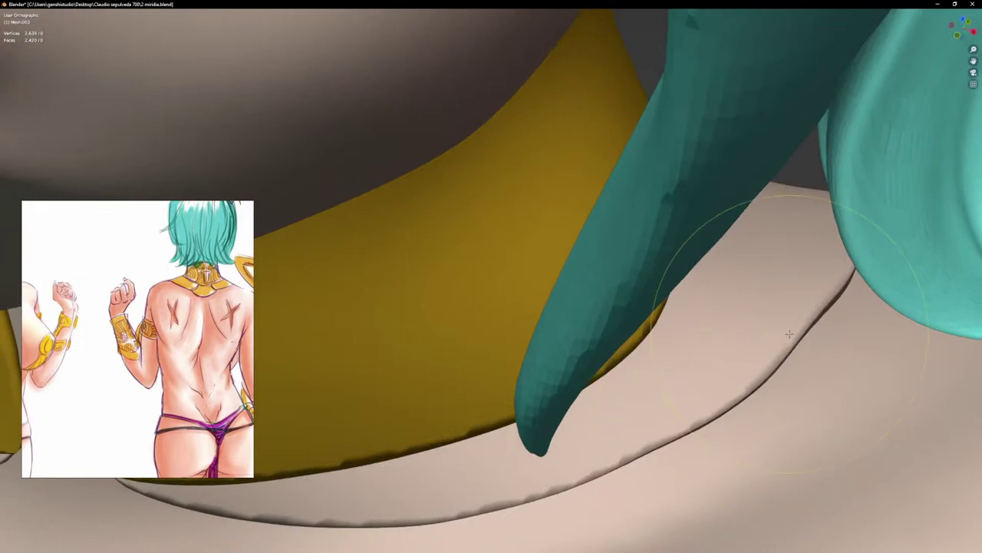
{"action": "middle_click_drag", "start_coordinate": [806, 342], "coordinate": [817, 331]}
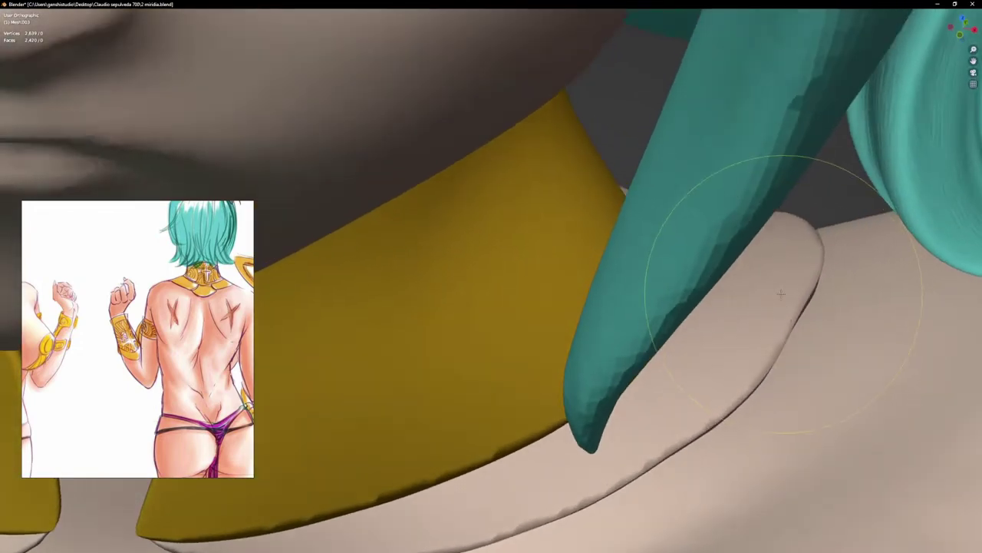
{"action": "mouse_move", "coordinate": [732, 327]}
{"action": "left_mouse_down"}
{"action": "mouse_move", "coordinate": [774, 315]}
{"action": "mouse_move", "coordinate": [785, 327]}
{"action": "left_mouse_up"}
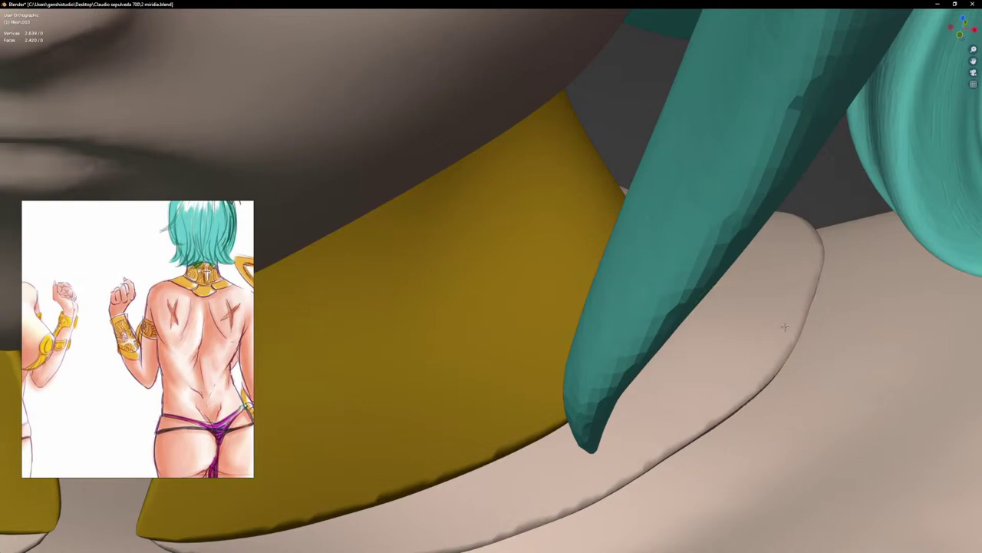
{"action": "middle_click_drag", "start_coordinate": [762, 308], "coordinate": [777, 297]}
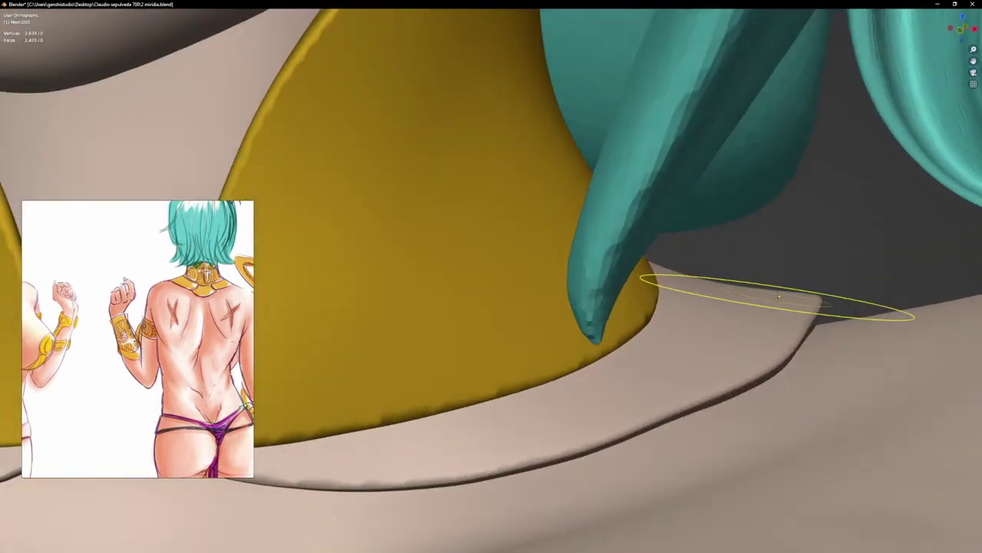
Step: Check the collar's front silhouette and refine the base plate's outer corner on the character's left shoulder
{"action": "key", "text": "KP_1"}
{"action": "scroll", "coordinate": [771, 347], "scroll_direction": "down", "scroll_amount": 5}
{"action": "scroll", "coordinate": [559, 346], "scroll_direction": "down", "scroll_amount": 2}
{"action": "scroll", "coordinate": [472, 357], "scroll_direction": "up", "scroll_amount": 4}
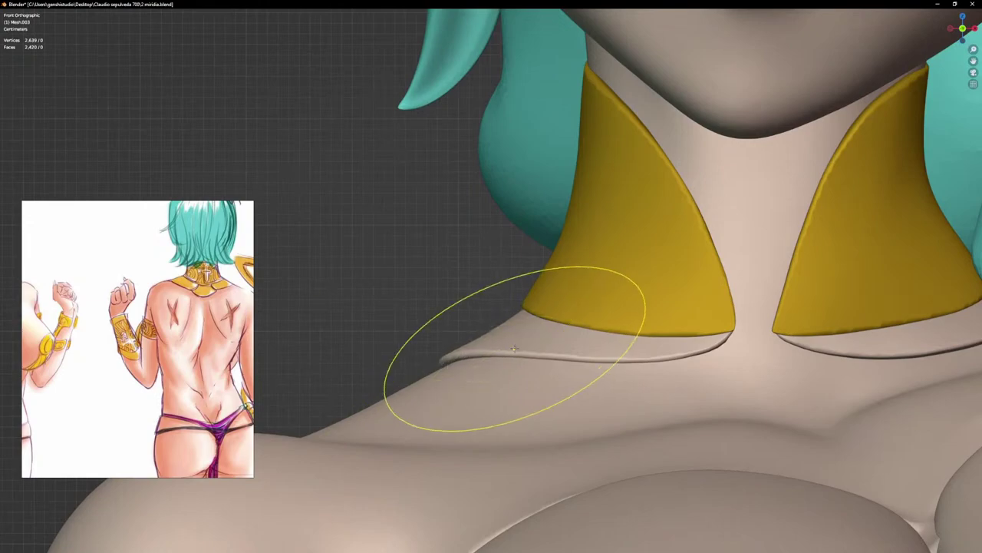
{"action": "scroll", "coordinate": [637, 359], "scroll_direction": "down", "scroll_amount": 6}
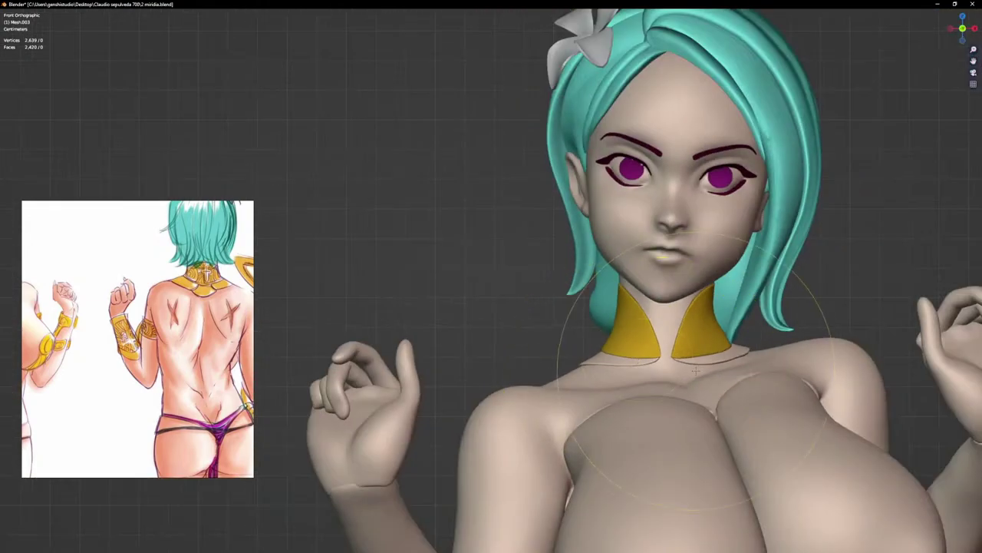
{"action": "middle_click_drag", "start_coordinate": [637, 359], "coordinate": [690, 360]}
{"action": "scroll", "coordinate": [705, 361], "scroll_direction": "up", "scroll_amount": 8}
{"action": "mouse_move", "coordinate": [705, 362]}
{"action": "left_mouse_down"}
{"action": "mouse_move", "coordinate": [706, 377]}
{"action": "mouse_move", "coordinate": [667, 398]}
{"action": "left_mouse_up"}
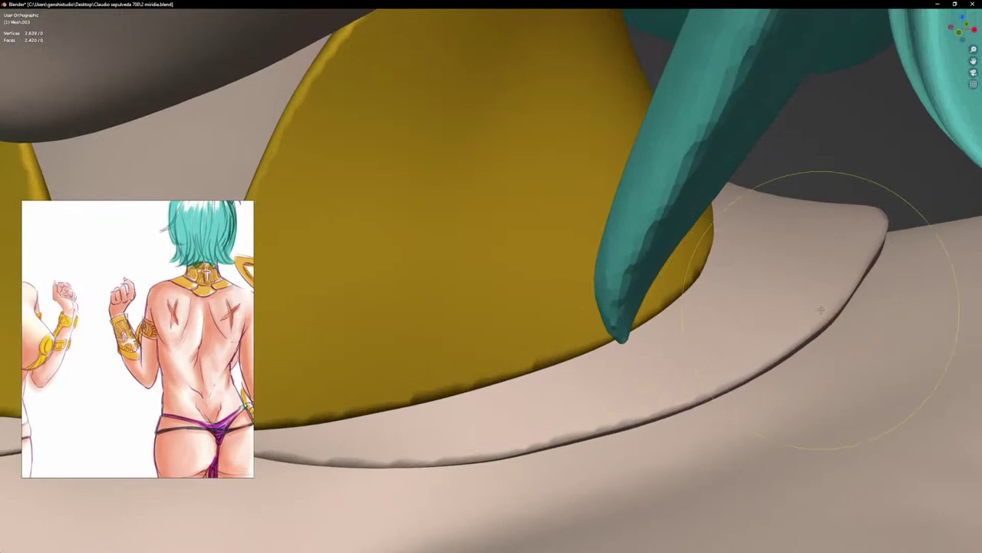
{"action": "scroll", "coordinate": [836, 222], "scroll_direction": "up", "scroll_amount": 2}
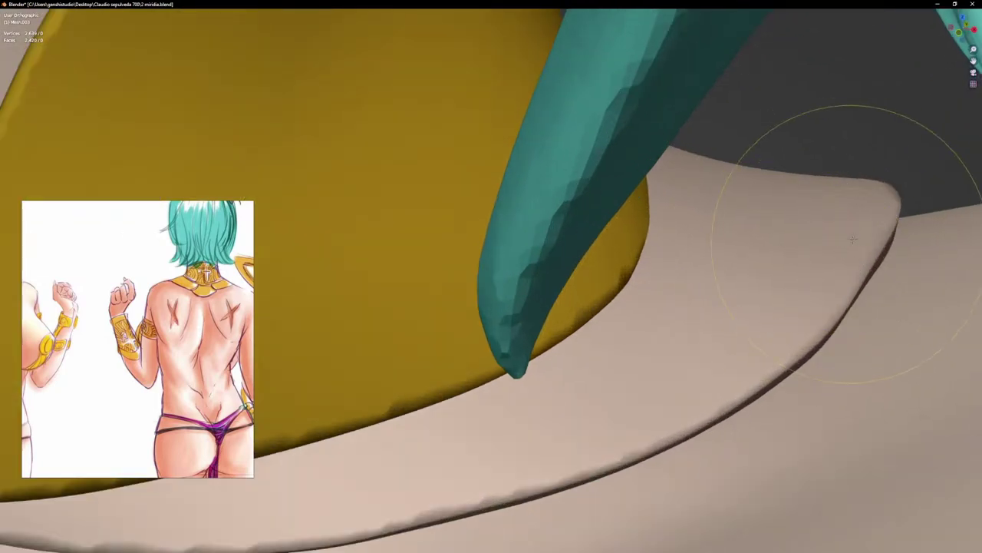
Step: Push the base plate's rim outward behind the left shoulder, beside the back hair, to smooth its curve
{"action": "middle_click_drag", "start_coordinate": [879, 251], "coordinate": [623, 300]}
{"action": "scroll", "coordinate": [623, 300], "scroll_direction": "down", "scroll_amount": 7}
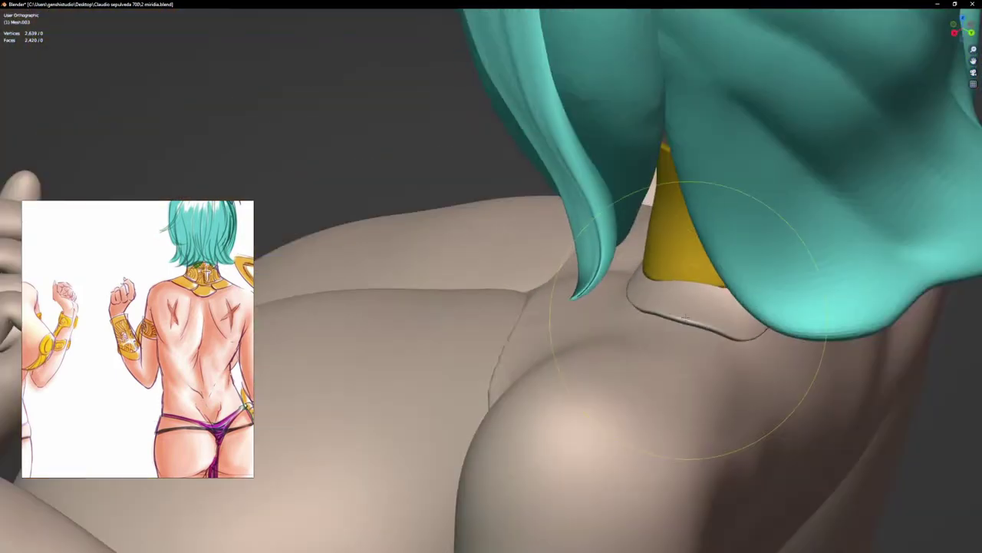
{"action": "middle_click_drag", "start_coordinate": [694, 317], "coordinate": [651, 265]}
{"action": "scroll", "coordinate": [652, 299], "scroll_direction": "up", "scroll_amount": 4}
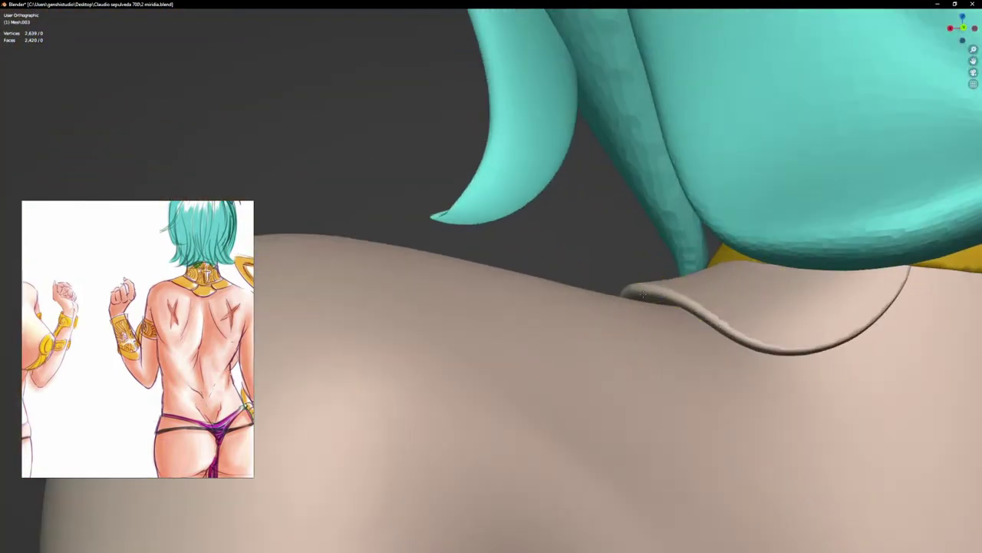
{"action": "mouse_move", "coordinate": [662, 298]}
{"action": "middle_mouse_down"}
{"action": "mouse_move", "coordinate": [670, 347]}
{"action": "mouse_move", "coordinate": [664, 331]}
{"action": "middle_mouse_up"}
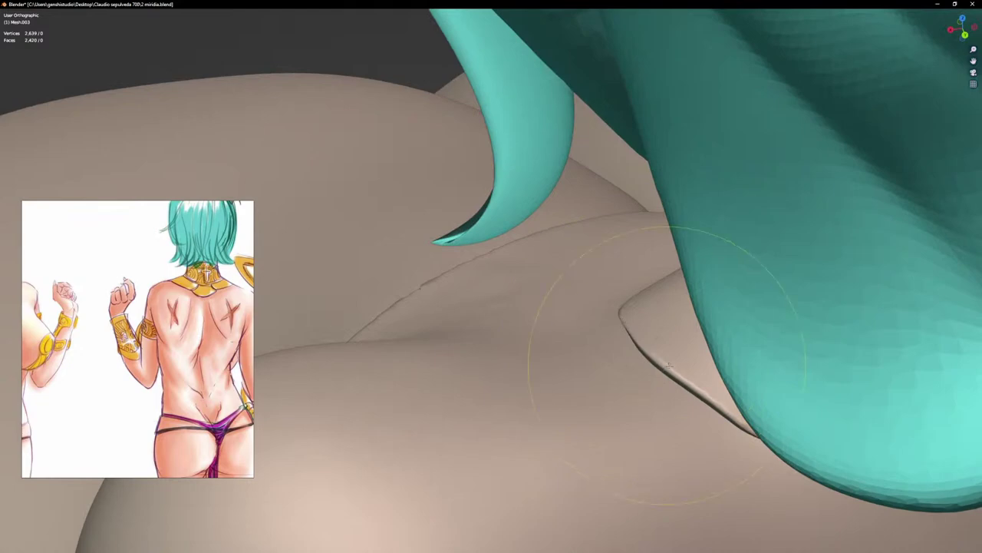
{"action": "mouse_move", "coordinate": [668, 366]}
{"action": "left_mouse_down"}
{"action": "mouse_move", "coordinate": [662, 374]}
{"action": "mouse_move", "coordinate": [709, 397]}
{"action": "left_mouse_up"}
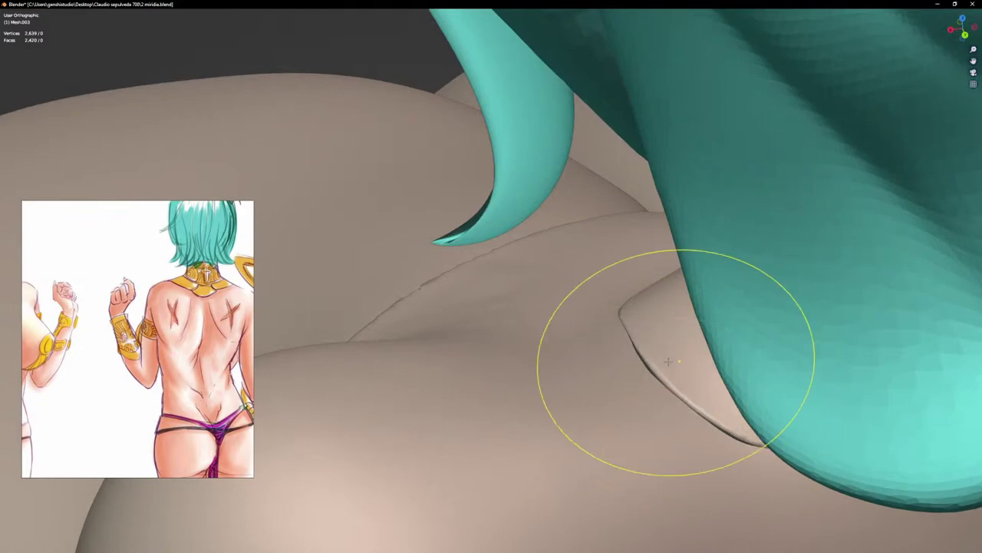
Step: Raise and smooth the rear lower rim of the base plate from the neck to its left shoulder tip
{"action": "mouse_move", "coordinate": [668, 361]}
{"action": "middle_mouse_down"}
{"action": "mouse_move", "coordinate": [680, 351]}
{"action": "mouse_move", "coordinate": [745, 406]}
{"action": "mouse_move", "coordinate": [850, 436]}
{"action": "middle_mouse_up"}
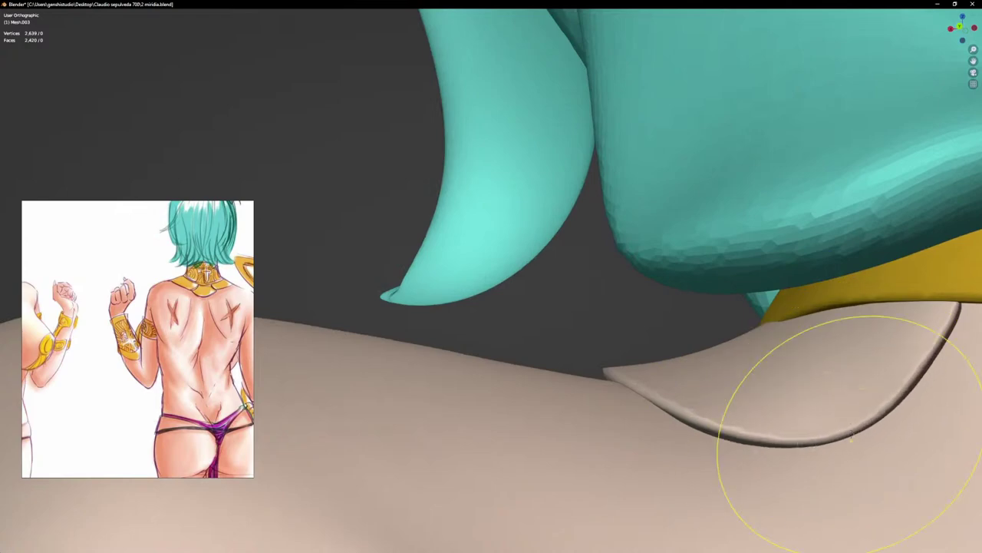
{"action": "left_click_drag", "start_coordinate": [852, 437], "coordinate": [848, 432]}
{"action": "left_click_drag", "start_coordinate": [735, 427], "coordinate": [730, 410]}
{"action": "left_click_drag", "start_coordinate": [646, 393], "coordinate": [642, 388]}
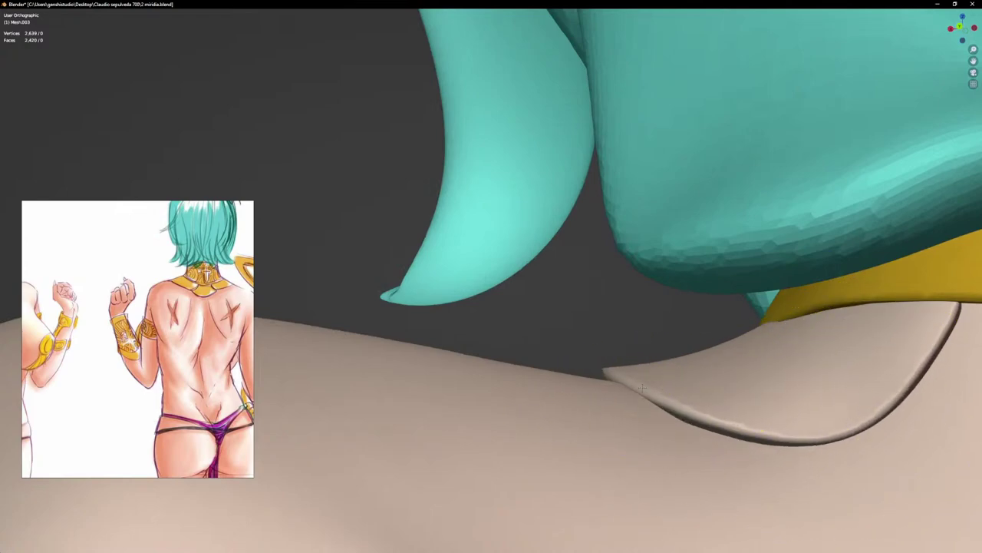
{"action": "middle_click_drag", "start_coordinate": [642, 387], "coordinate": [727, 425]}
{"action": "left_click_drag", "start_coordinate": [727, 424], "coordinate": [731, 417]}
{"action": "middle_click_drag", "start_coordinate": [731, 417], "coordinate": [750, 386]}
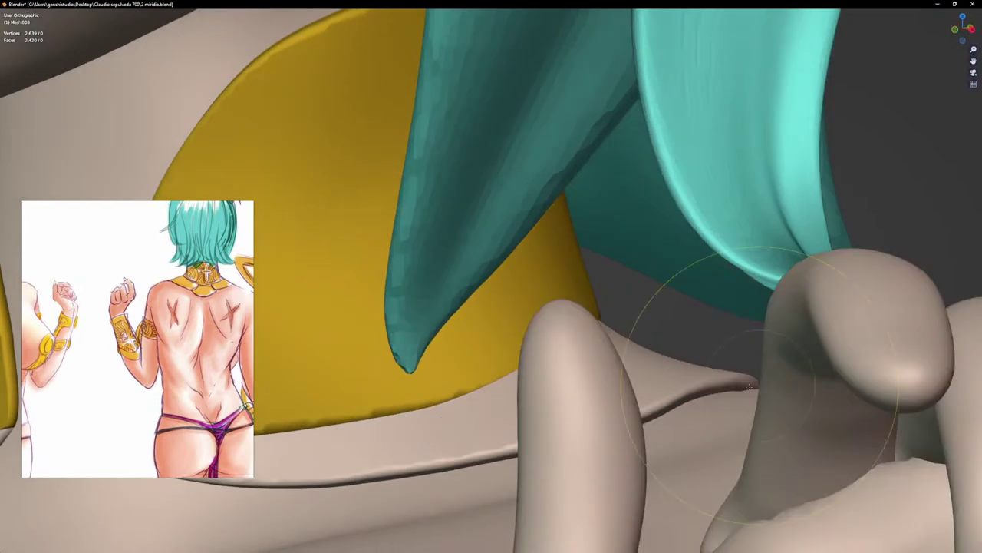
Step: Examine the base plate's outer corner over the character's left shoulder, comparing close angled views with the front silhouette
{"action": "mouse_move", "coordinate": [676, 394]}
{"action": "middle_mouse_down"}
{"action": "mouse_move", "coordinate": [696, 383]}
{"action": "mouse_move", "coordinate": [722, 322]}
{"action": "mouse_move", "coordinate": [701, 389]}
{"action": "mouse_move", "coordinate": [624, 390]}
{"action": "mouse_move", "coordinate": [704, 389]}
{"action": "middle_mouse_up"}
{"action": "key", "text": "KP_1"}
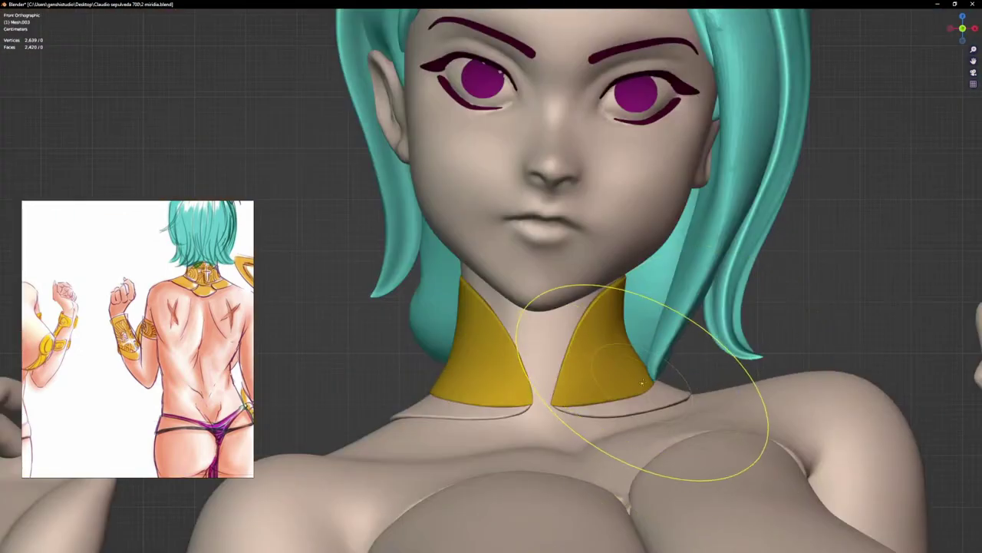
{"action": "middle_click_drag", "start_coordinate": [682, 422], "coordinate": [664, 392]}
{"action": "scroll", "coordinate": [664, 392], "scroll_direction": "up", "scroll_amount": 6}
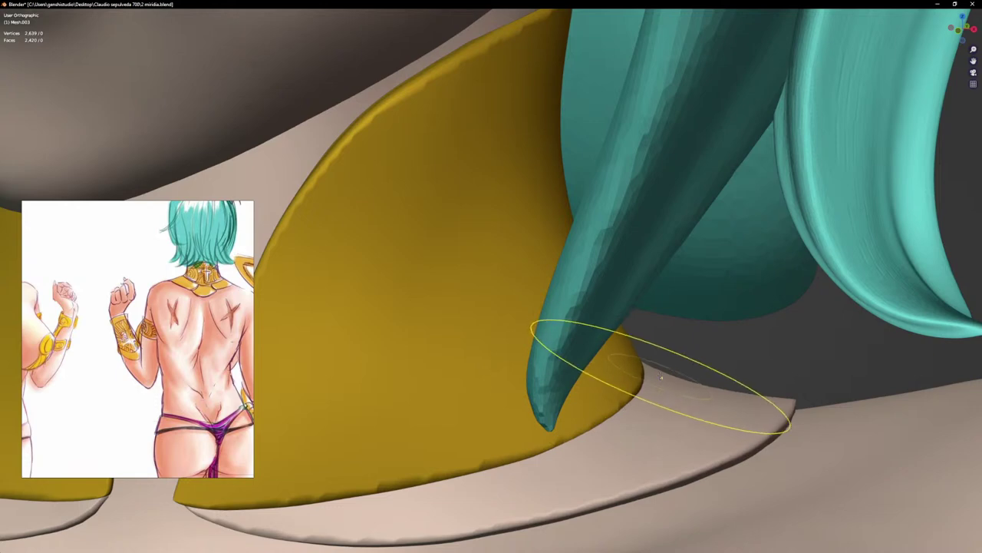
{"action": "mouse_move", "coordinate": [700, 382]}
{"action": "middle_mouse_down"}
{"action": "mouse_move", "coordinate": [701, 393]}
{"action": "mouse_move", "coordinate": [700, 380]}
{"action": "middle_mouse_up"}
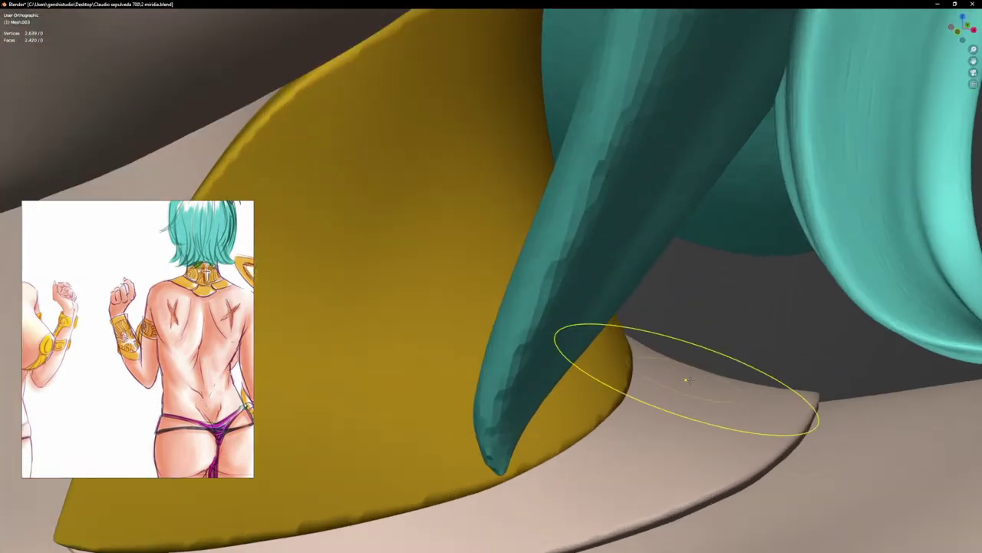
{"action": "key", "text": "KP_1"}
{"action": "scroll", "coordinate": [691, 421], "scroll_direction": "down", "scroll_amount": 3}
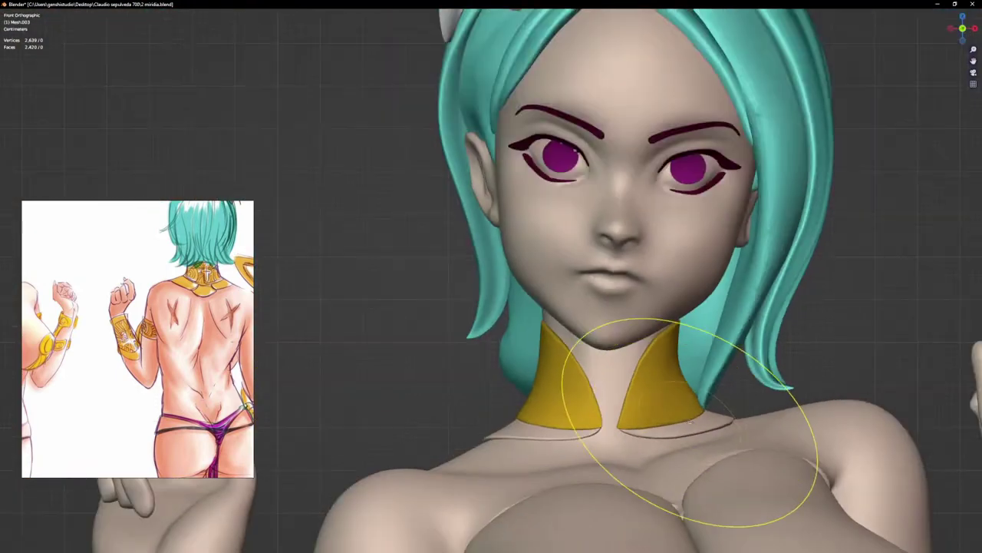
{"action": "scroll", "coordinate": [506, 438], "scroll_direction": "up", "scroll_amount": 5}
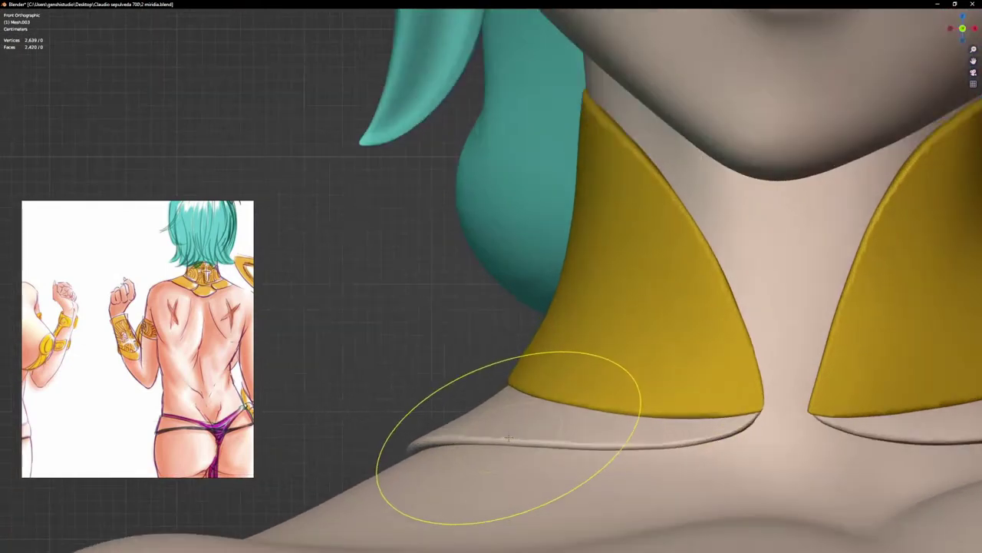
Step: Check the base plate around the character's right shoulder and nudge its front lower rim slightly downward
{"action": "mouse_move", "coordinate": [552, 428]}
{"action": "middle_mouse_down"}
{"action": "mouse_move", "coordinate": [635, 459]}
{"action": "mouse_move", "coordinate": [560, 417]}
{"action": "middle_mouse_up"}
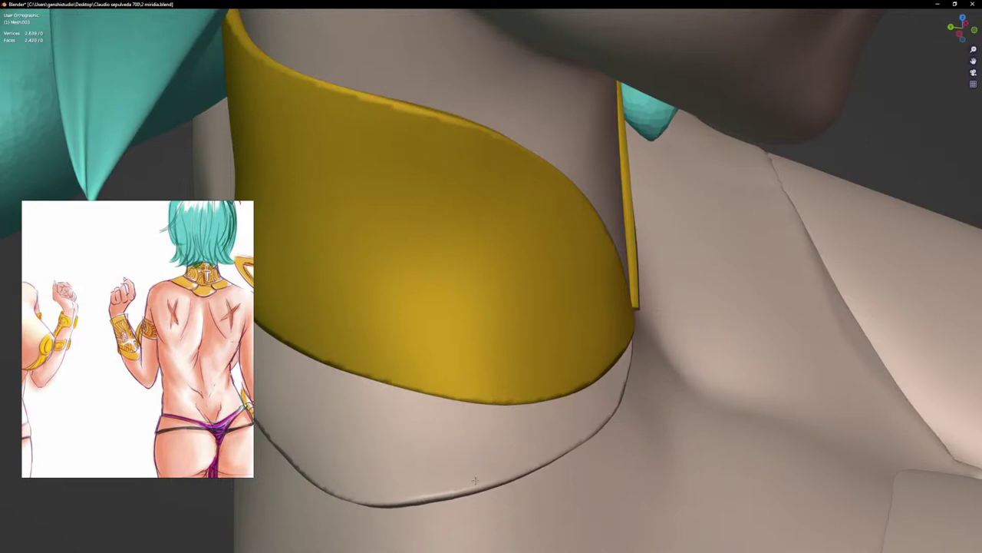
{"action": "scroll", "coordinate": [475, 481], "scroll_direction": "down", "scroll_amount": 4}
{"action": "scroll", "coordinate": [548, 427], "scroll_direction": "up", "scroll_amount": 6}
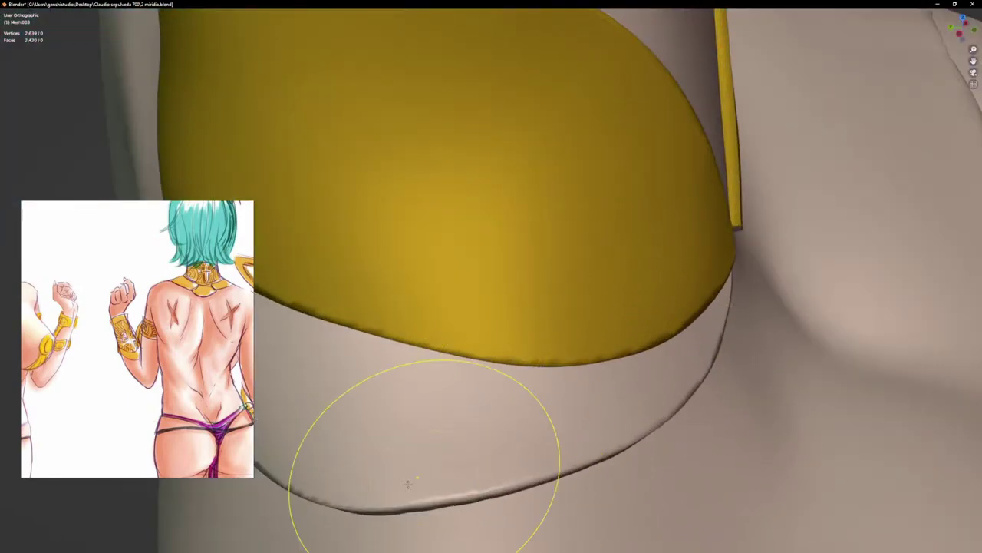
{"action": "middle_click_drag", "start_coordinate": [299, 482], "coordinate": [356, 445]}
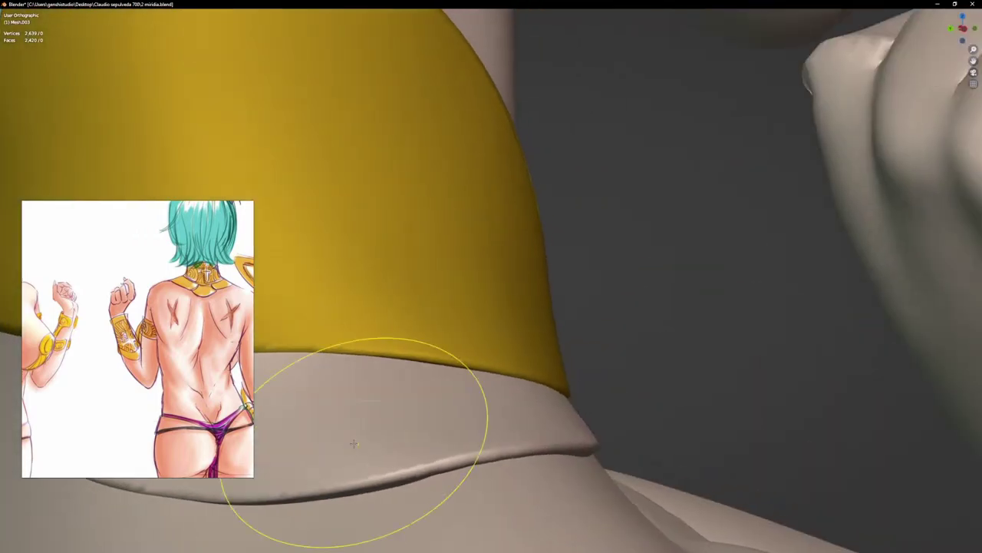
{"action": "scroll", "coordinate": [381, 457], "scroll_direction": "down", "scroll_amount": 1}
{"action": "scroll", "coordinate": [404, 446], "scroll_direction": "down", "scroll_amount": 5}
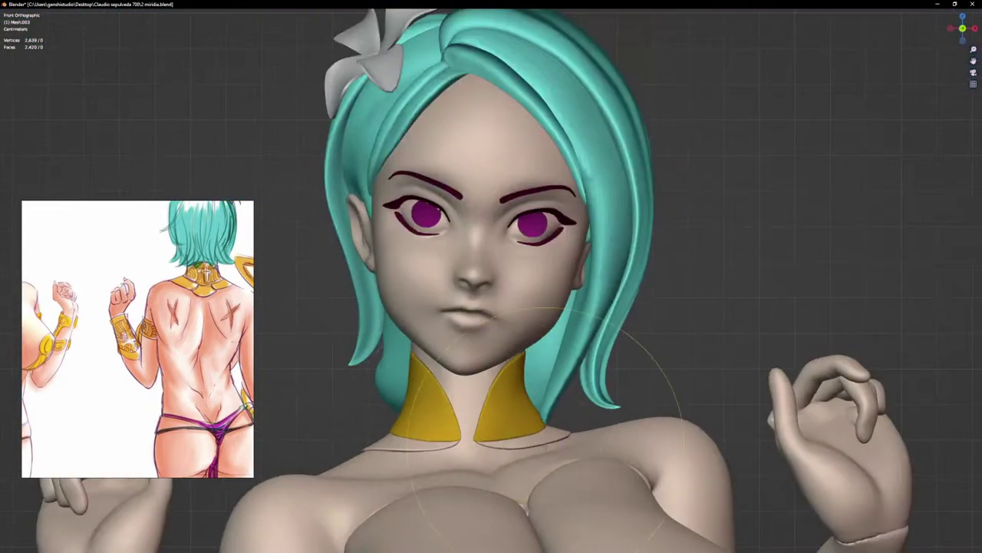
{"action": "scroll", "coordinate": [427, 447], "scroll_direction": "up", "scroll_amount": 5}
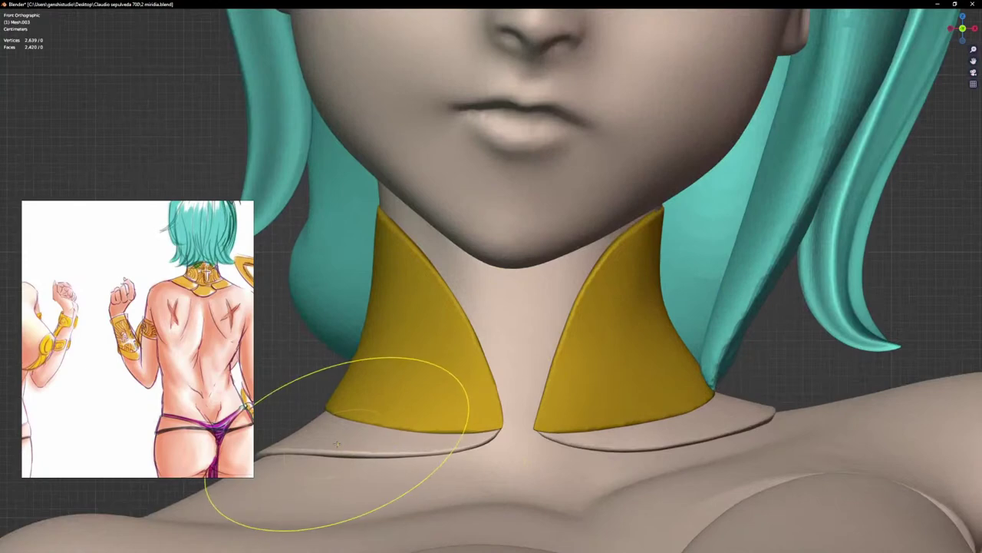
{"action": "left_click_drag", "start_coordinate": [338, 442], "coordinate": [340, 451]}
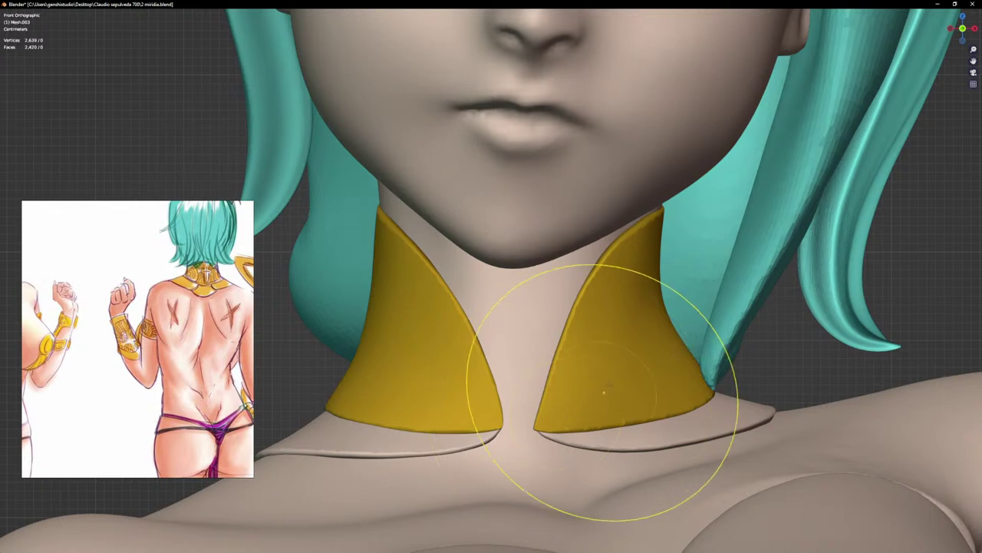
Step: Link the gold neck piece's material to the base plate so both collar parts share it
{"action": "key", "text": "ctrl+Tab"}
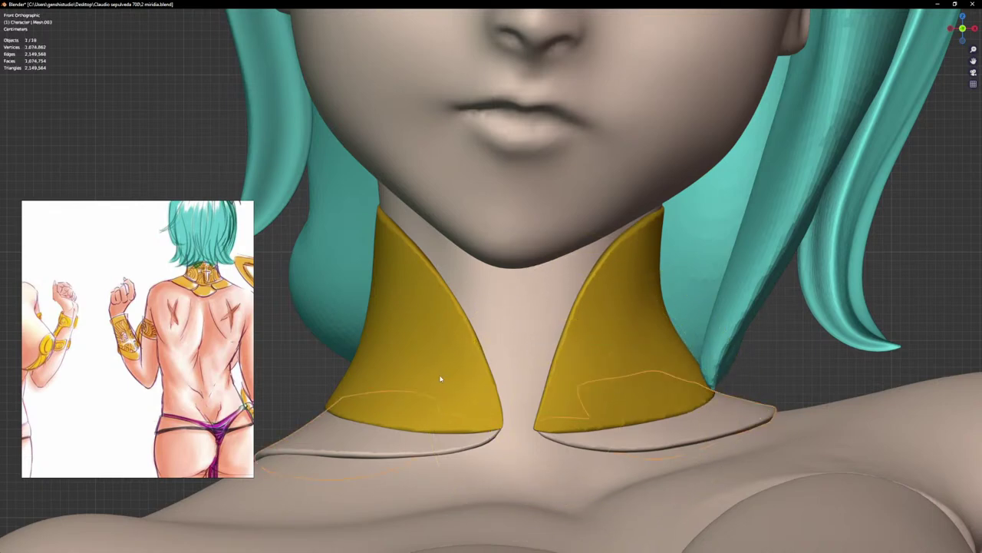
{"action": "left_click", "coordinate": [614, 339], "text": "shift"}
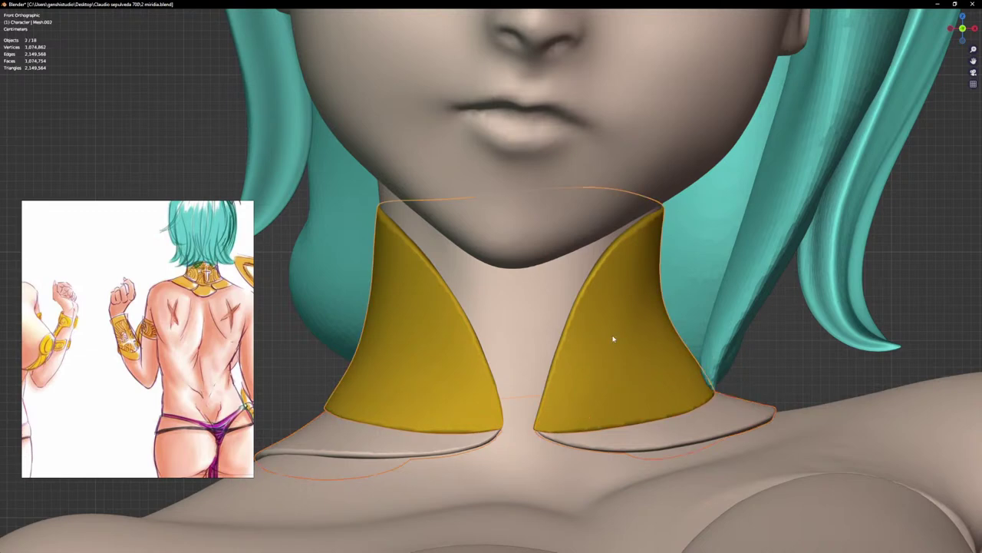
{"action": "key", "text": "ctrl+l"}
{"action": "left_click", "coordinate": [614, 339]}
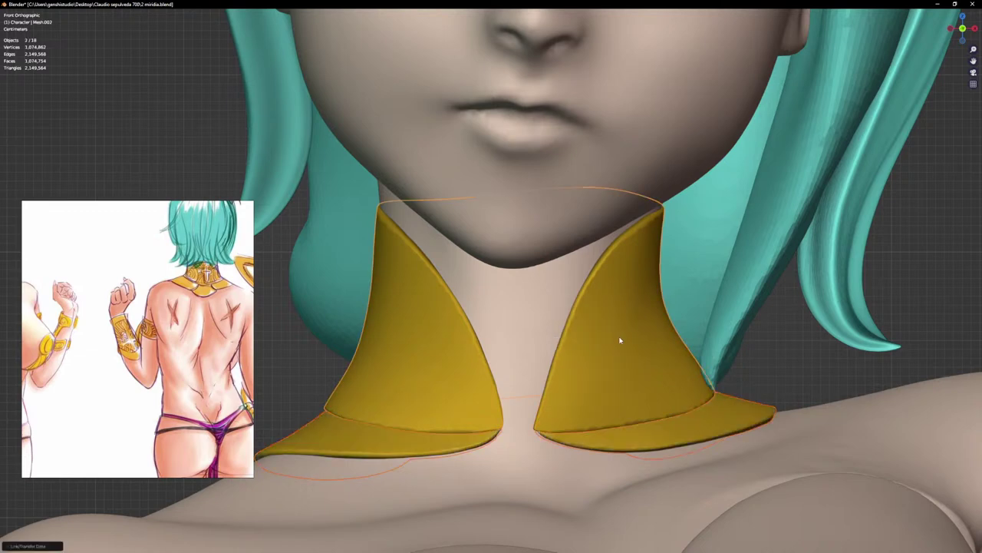
Step: Sculpt the neck piece's outer edge on the character's left side into a smoother flare where it meets the base plate
{"action": "key", "text": "ctrl+Tab"}
{"action": "scroll", "coordinate": [642, 341], "scroll_direction": "up", "scroll_amount": 3}
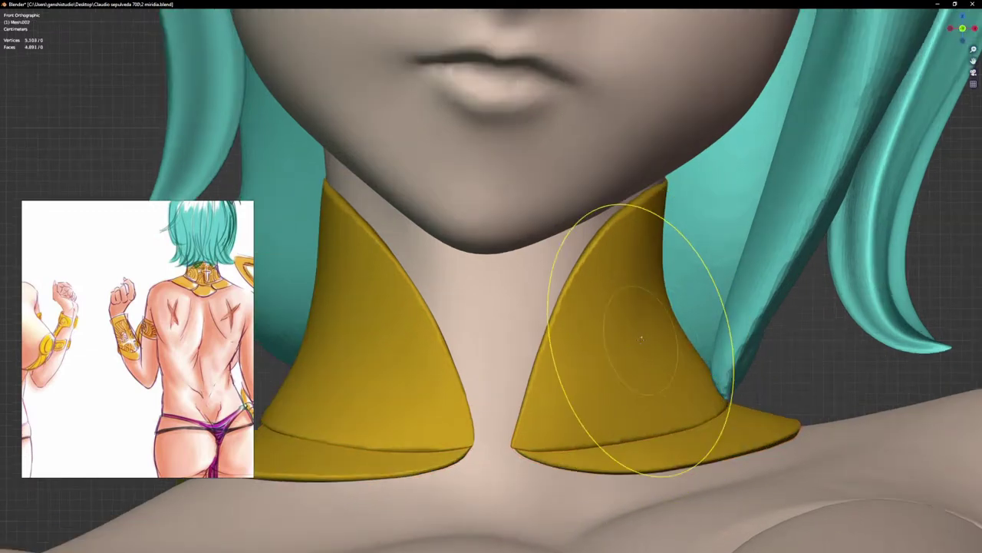
{"action": "left_click_drag", "start_coordinate": [725, 366], "coordinate": [712, 376]}
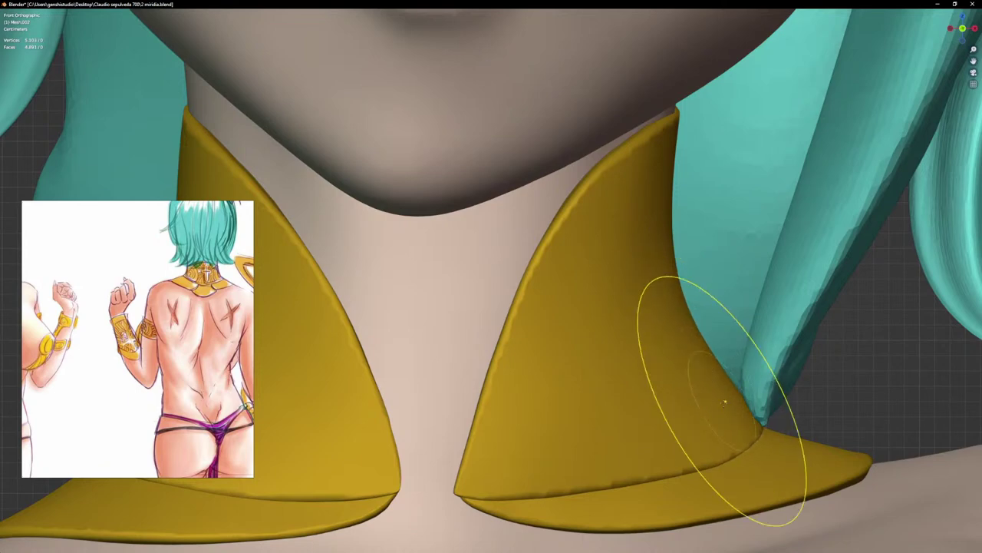
{"action": "left_click_drag", "start_coordinate": [758, 433], "coordinate": [772, 409]}
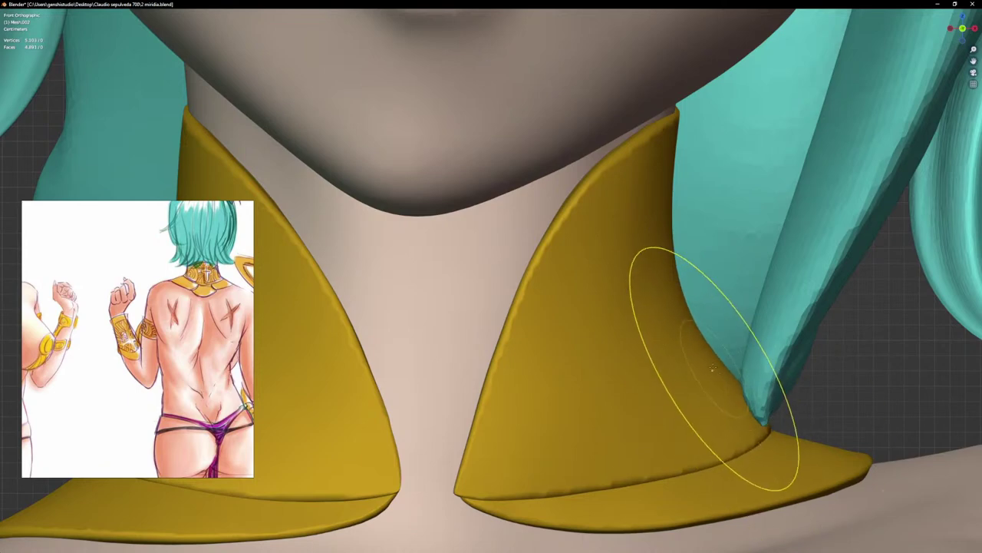
{"action": "left_click_drag", "start_coordinate": [704, 348], "coordinate": [690, 328]}
Step: Examine the neck piece's contour around the character's right side and back, including its seam with the base plate
{"action": "scroll", "coordinate": [632, 408], "scroll_direction": "down", "scroll_amount": 3}
{"action": "mouse_move", "coordinate": [631, 408]}
{"action": "middle_mouse_down"}
{"action": "mouse_move", "coordinate": [657, 424]}
{"action": "mouse_move", "coordinate": [552, 434]}
{"action": "mouse_move", "coordinate": [453, 459]}
{"action": "middle_mouse_up"}
{"action": "scroll", "coordinate": [411, 372], "scroll_direction": "up", "scroll_amount": 3}
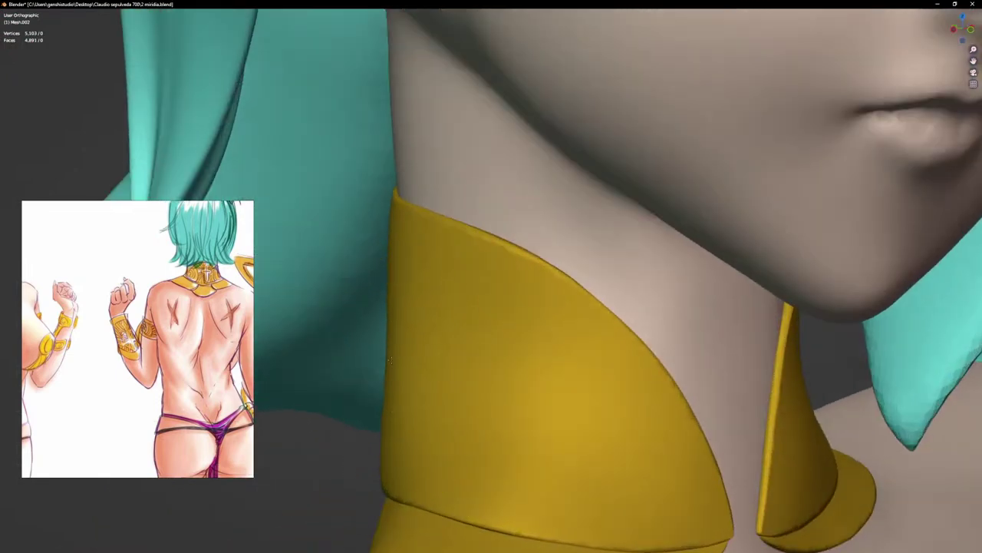
{"action": "middle_click_drag", "start_coordinate": [391, 373], "coordinate": [430, 362]}
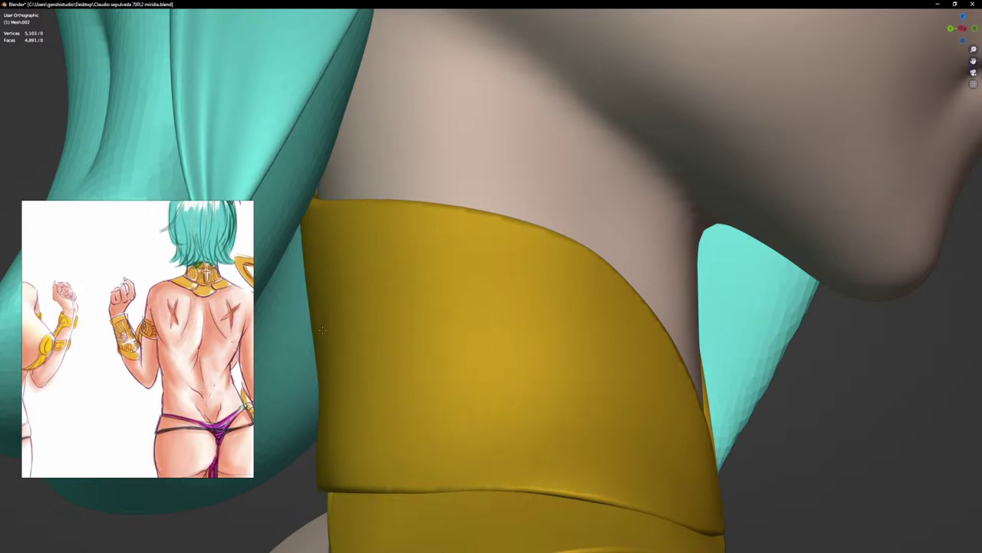
{"action": "middle_click_drag", "start_coordinate": [321, 341], "coordinate": [312, 326]}
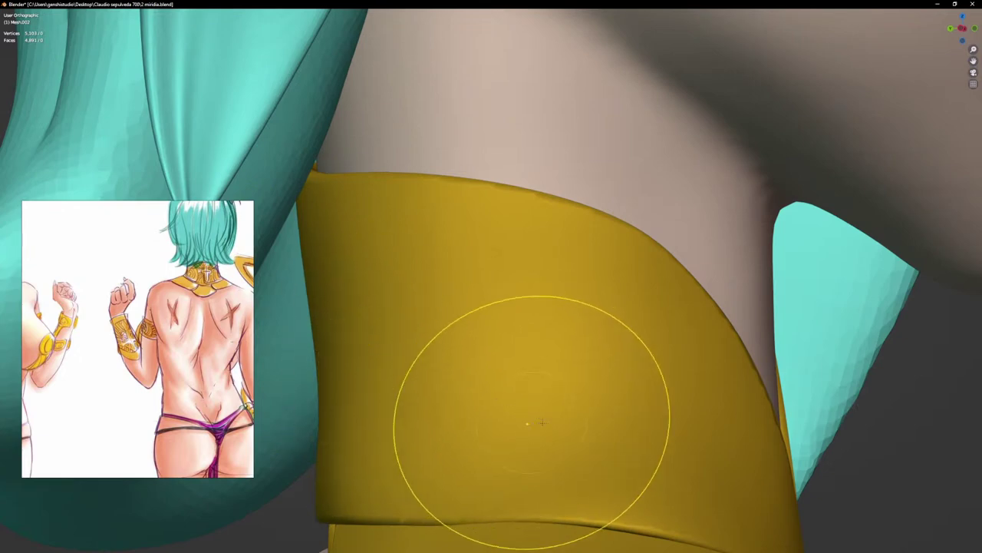
{"action": "scroll", "coordinate": [564, 408], "scroll_direction": "down", "scroll_amount": 5}
{"action": "middle_click_drag", "start_coordinate": [620, 402], "coordinate": [690, 422]}
{"action": "scroll", "coordinate": [558, 456], "scroll_direction": "up", "scroll_amount": 2}
{"action": "scroll", "coordinate": [557, 456], "scroll_direction": "up", "scroll_amount": 3}
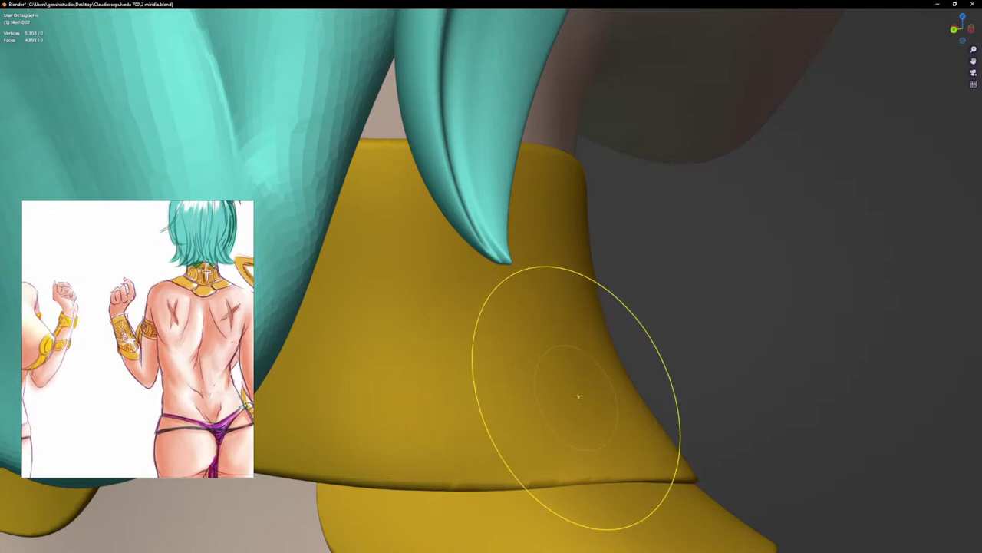
Step: Review the collar's front silhouette at several distances, checking both flared sides against the neck and shoulders
{"action": "scroll", "coordinate": [588, 347], "scroll_direction": "down", "scroll_amount": 4}
{"action": "key", "text": "KP_1"}
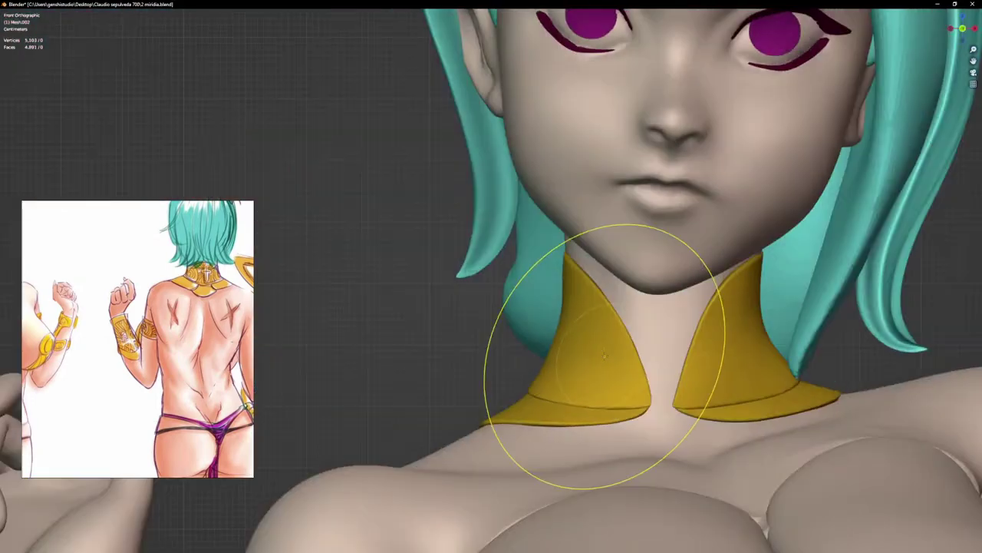
{"action": "scroll", "coordinate": [592, 345], "scroll_direction": "down", "scroll_amount": 3}
{"action": "scroll", "coordinate": [599, 330], "scroll_direction": "up", "scroll_amount": 3}
{"action": "scroll", "coordinate": [602, 314], "scroll_direction": "up", "scroll_amount": 5}
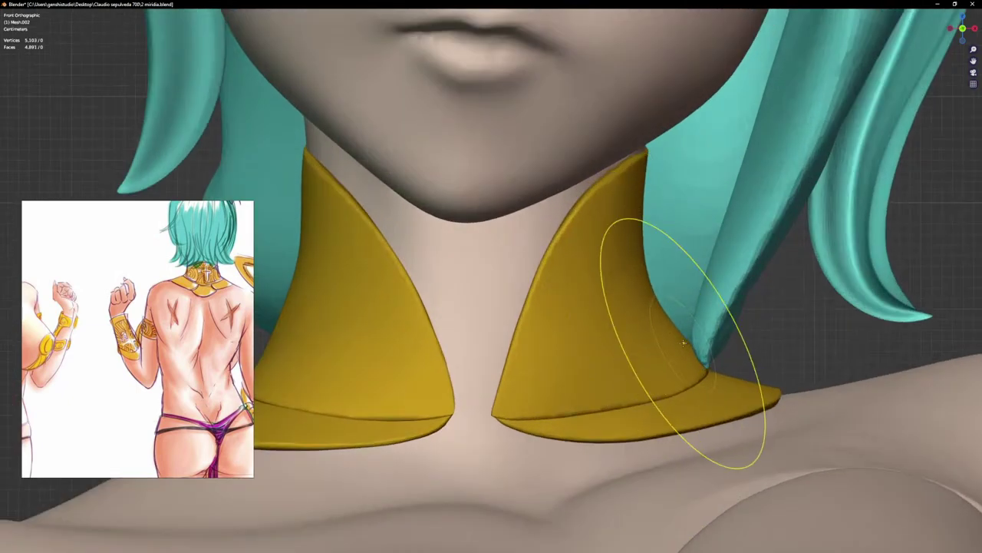
{"action": "scroll", "coordinate": [687, 334], "scroll_direction": "up", "scroll_amount": 3}
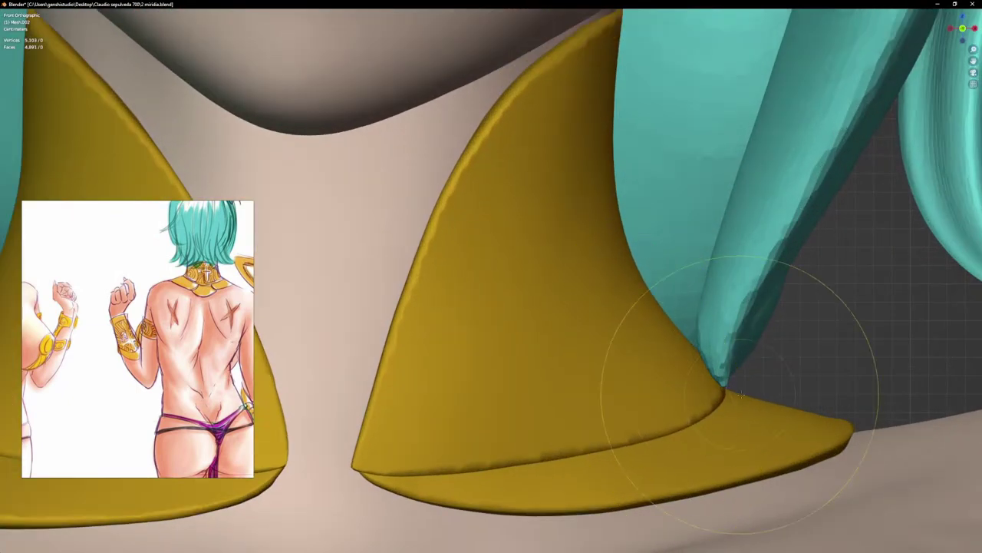
{"action": "scroll", "coordinate": [609, 373], "scroll_direction": "down", "scroll_amount": 5}
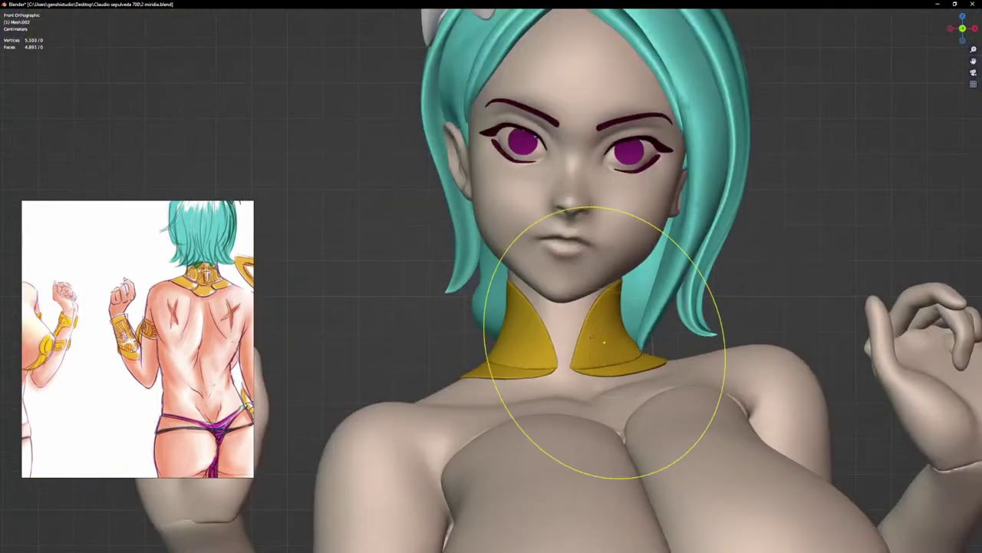
{"action": "scroll", "coordinate": [522, 285], "scroll_direction": "up", "scroll_amount": 6}
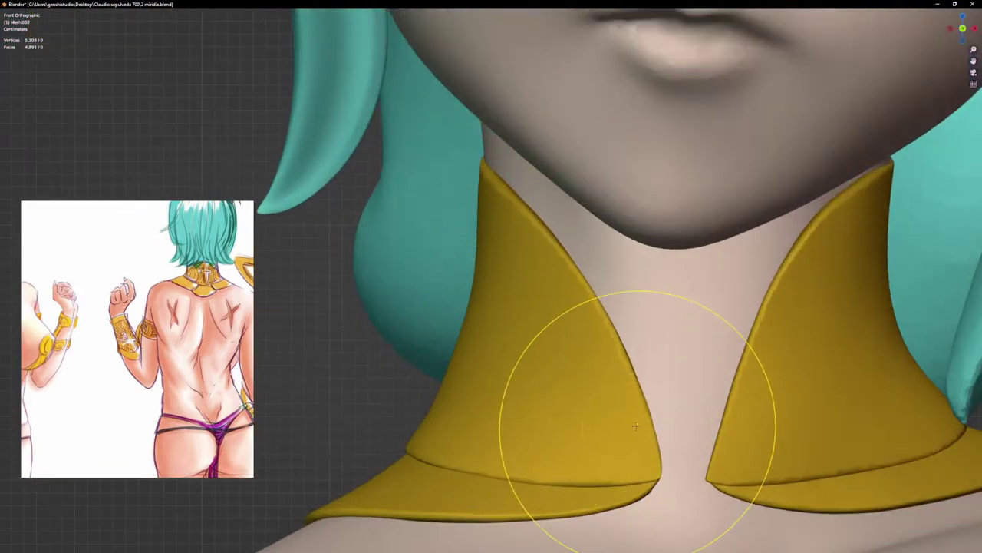
{"action": "scroll", "coordinate": [636, 414], "scroll_direction": "down", "scroll_amount": 5}
{"action": "scroll", "coordinate": [597, 253], "scroll_direction": "up", "scroll_amount": 1}
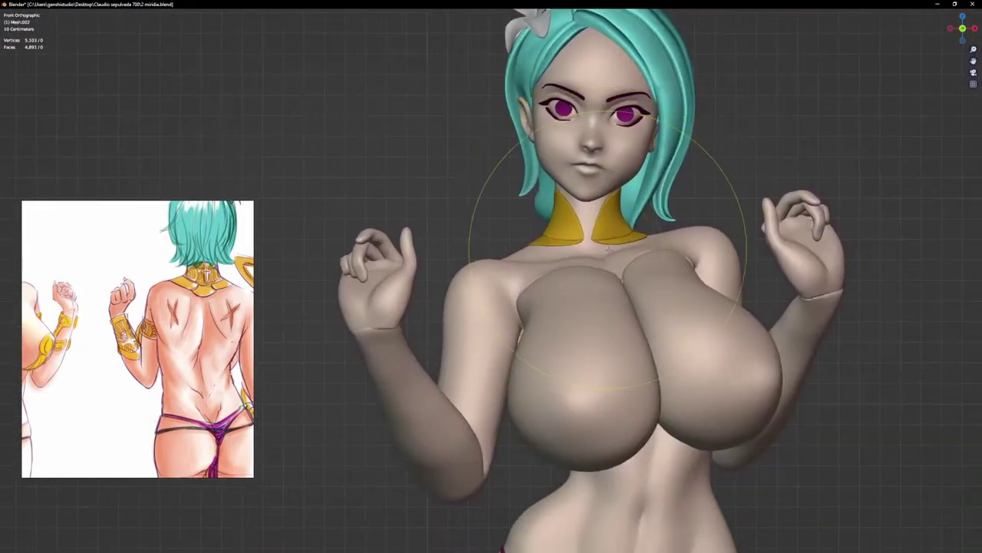
Step: Switch sculpting to the base plate and adjust its inner front corner under the neck piece on the character's right side
{"action": "scroll", "coordinate": [623, 223], "scroll_direction": "up", "scroll_amount": 5}
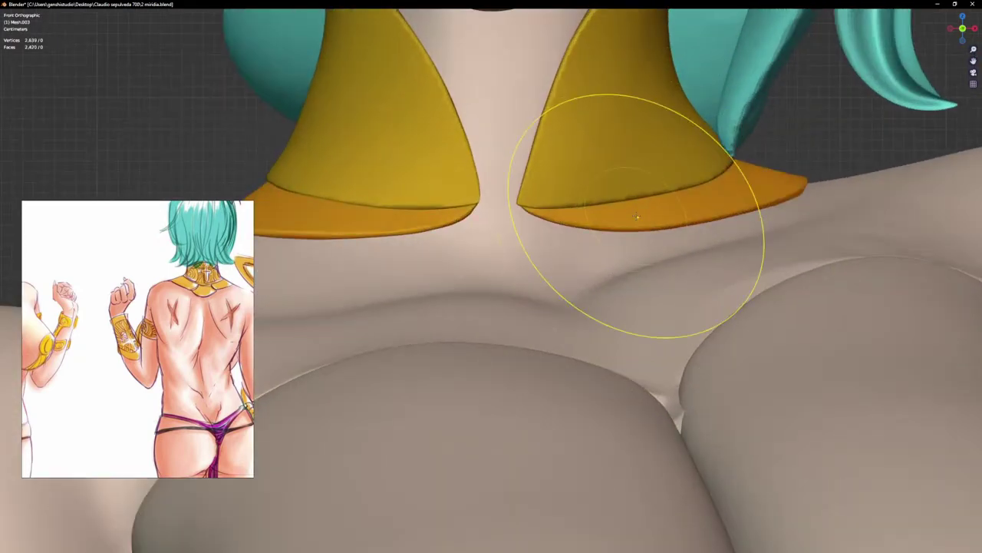
{"action": "scroll", "coordinate": [399, 192], "scroll_direction": "up", "scroll_amount": 4}
{"action": "left_click_drag", "start_coordinate": [372, 186], "coordinate": [376, 185]}
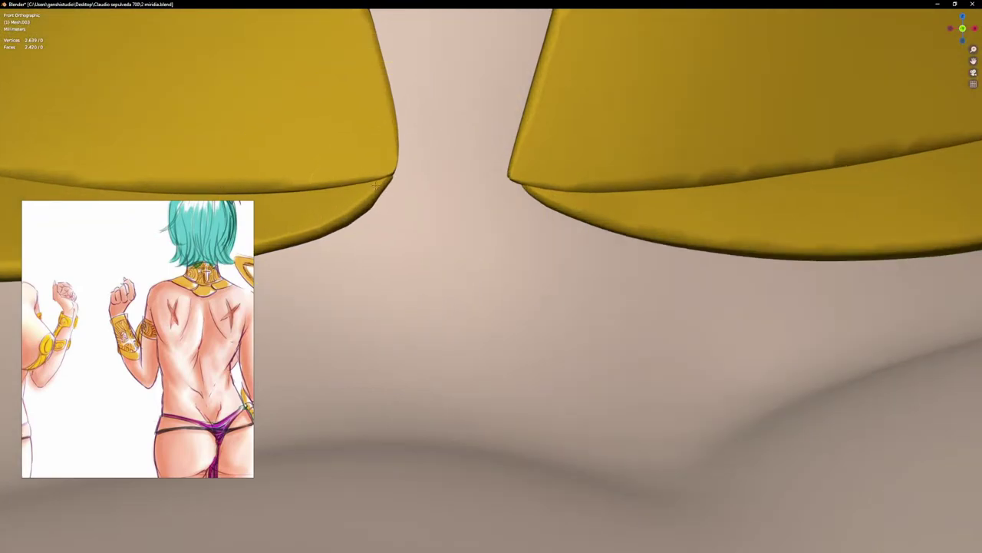
{"action": "scroll", "coordinate": [483, 307], "scroll_direction": "down", "scroll_amount": 8}
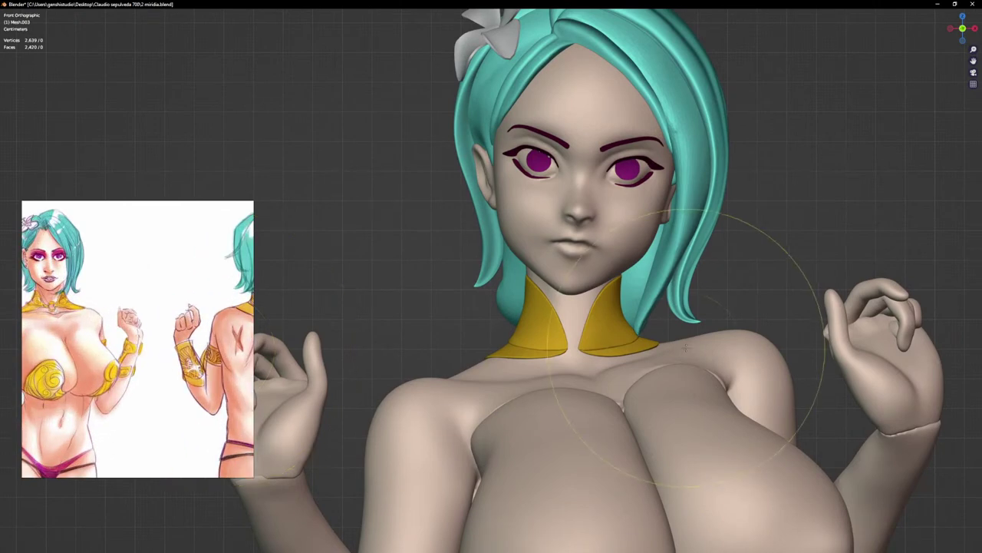
Step: Pull the base plate's outer tip farther out over the character's left shoulder in the front view
{"action": "scroll", "coordinate": [721, 323], "scroll_direction": "up", "scroll_amount": 4}
{"action": "scroll", "coordinate": [648, 349], "scroll_direction": "up", "scroll_amount": 1}
{"action": "left_click_drag", "start_coordinate": [643, 346], "coordinate": [680, 340]}
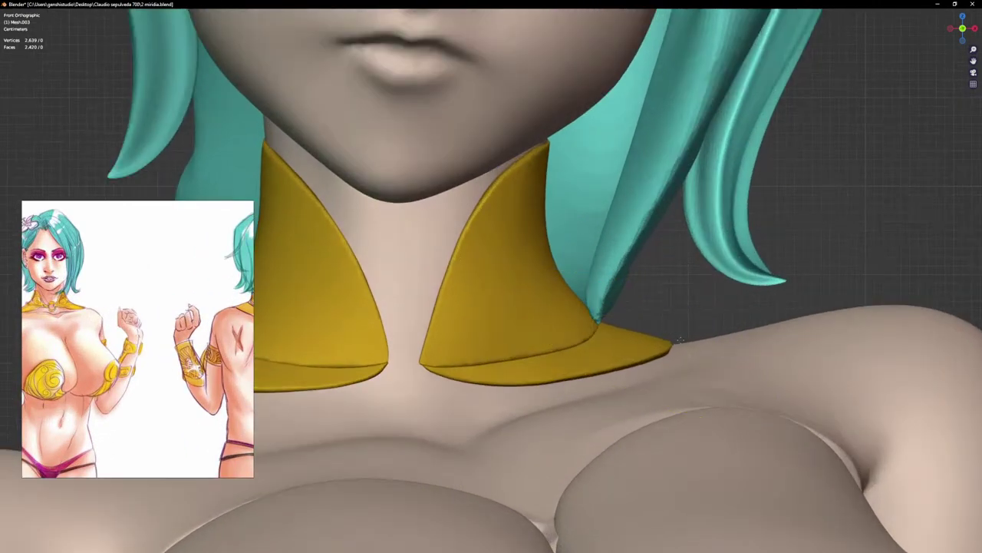
Step: Widen the base plate over the left shoulder by pulling its side and rear rim outward from above
{"action": "middle_click_drag", "start_coordinate": [802, 327], "coordinate": [790, 390]}
{"action": "middle_click_drag", "start_coordinate": [678, 368], "coordinate": [647, 395]}
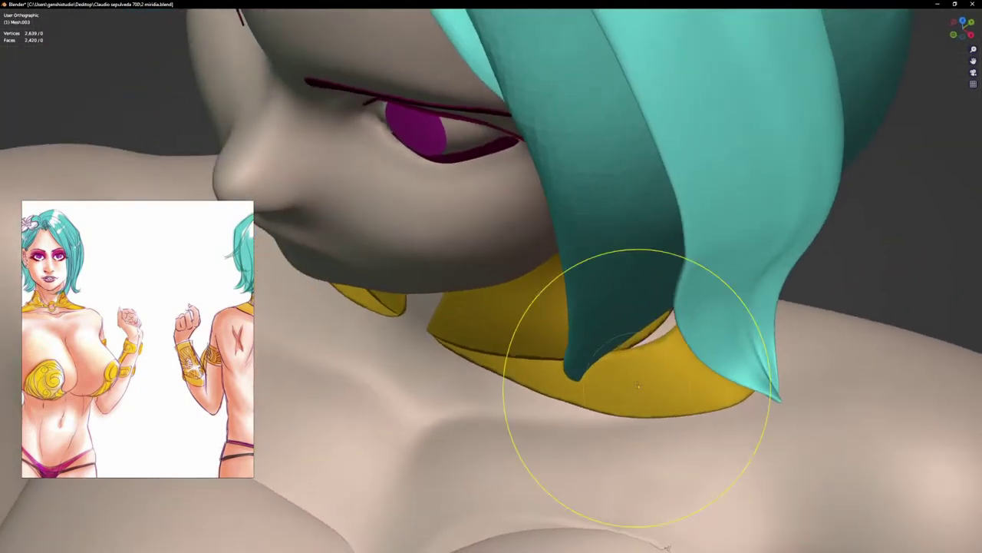
{"action": "mouse_move", "coordinate": [906, 253]}
{"action": "middle_mouse_down"}
{"action": "mouse_move", "coordinate": [756, 284]}
{"action": "mouse_move", "coordinate": [550, 284]}
{"action": "mouse_move", "coordinate": [577, 432]}
{"action": "middle_mouse_up"}
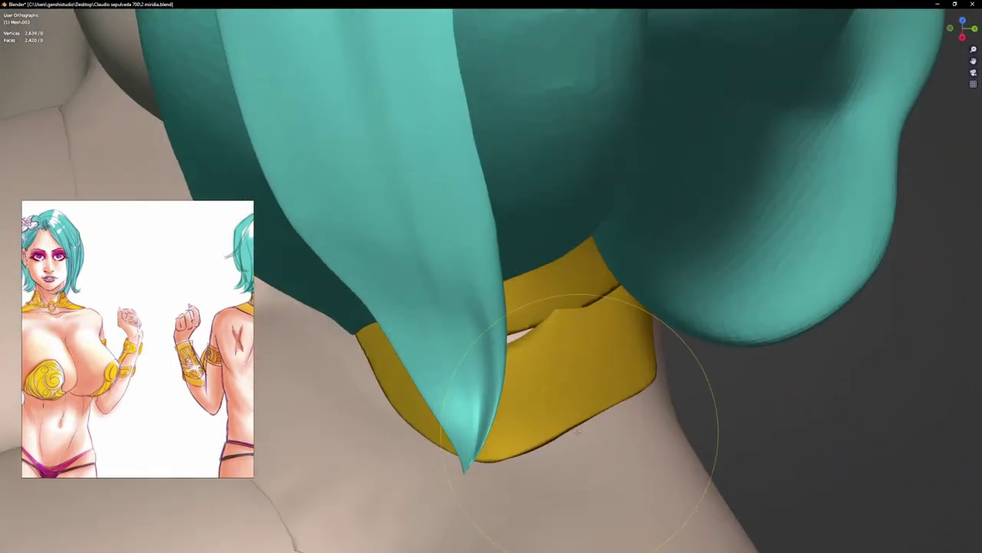
{"action": "mouse_move", "coordinate": [583, 404]}
{"action": "left_mouse_down"}
{"action": "mouse_move", "coordinate": [616, 430]}
{"action": "mouse_move", "coordinate": [638, 418]}
{"action": "left_mouse_up"}
{"action": "left_click_drag", "start_coordinate": [535, 447], "coordinate": [539, 457]}
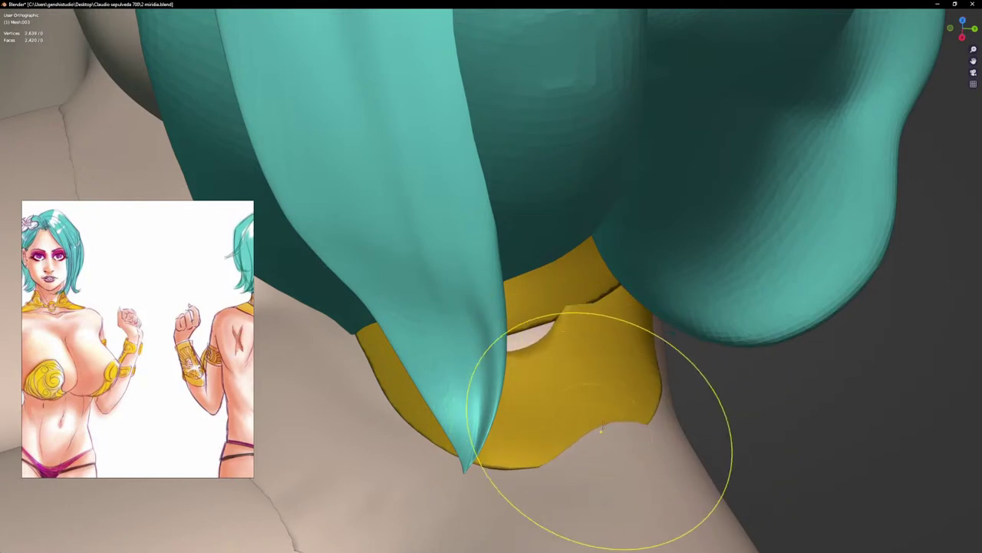
{"action": "left_click_drag", "start_coordinate": [644, 418], "coordinate": [652, 423]}
{"action": "mouse_move", "coordinate": [651, 424]}
{"action": "middle_mouse_down"}
{"action": "mouse_move", "coordinate": [559, 408]}
{"action": "mouse_move", "coordinate": [738, 431]}
{"action": "mouse_move", "coordinate": [574, 458]}
{"action": "mouse_move", "coordinate": [461, 416]}
{"action": "mouse_move", "coordinate": [432, 438]}
{"action": "middle_mouse_up"}
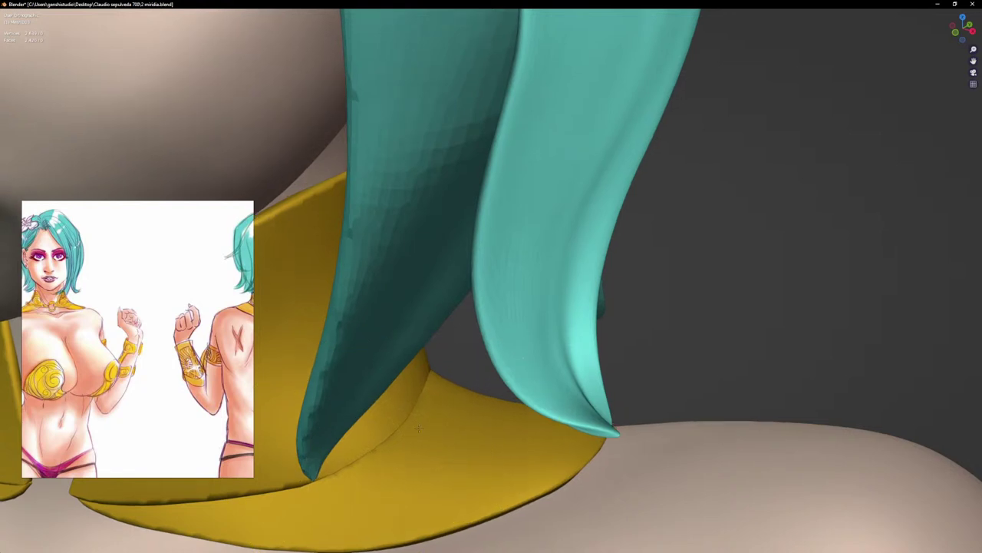
Step: Inspect the base plate over the character's left shoulder at close range and from the front
{"action": "middle_click_drag", "start_coordinate": [359, 461], "coordinate": [419, 408]}
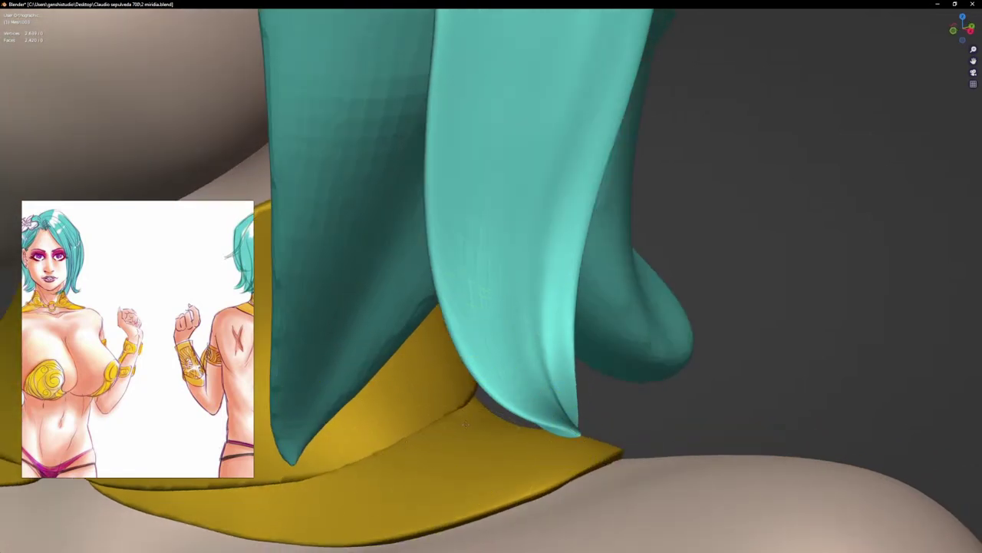
{"action": "middle_click_drag", "start_coordinate": [559, 450], "coordinate": [628, 449]}
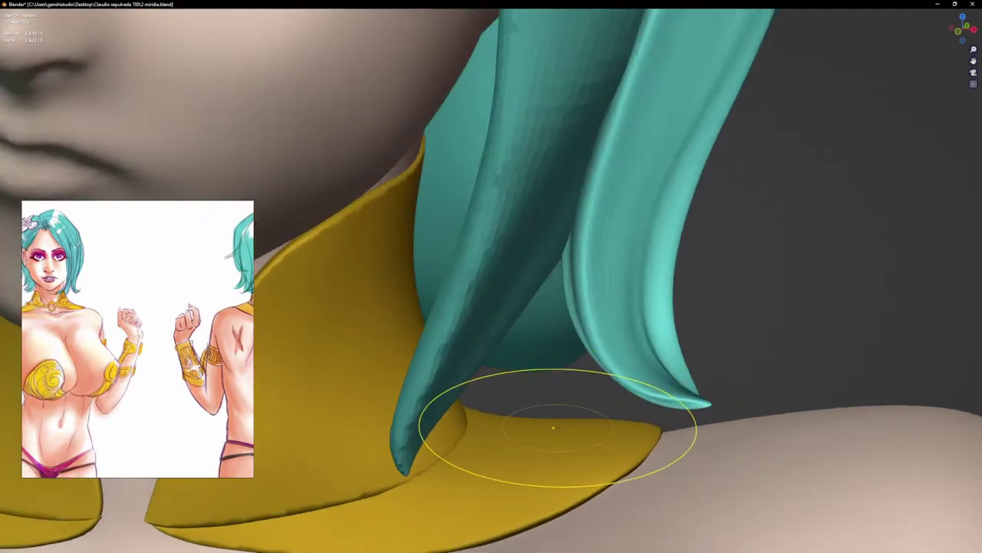
{"action": "scroll", "coordinate": [572, 424], "scroll_direction": "down", "scroll_amount": 6}
{"action": "key", "text": "KP_1"}
{"action": "middle_click_drag", "start_coordinate": [586, 448], "coordinate": [758, 432], "text": "shift"}
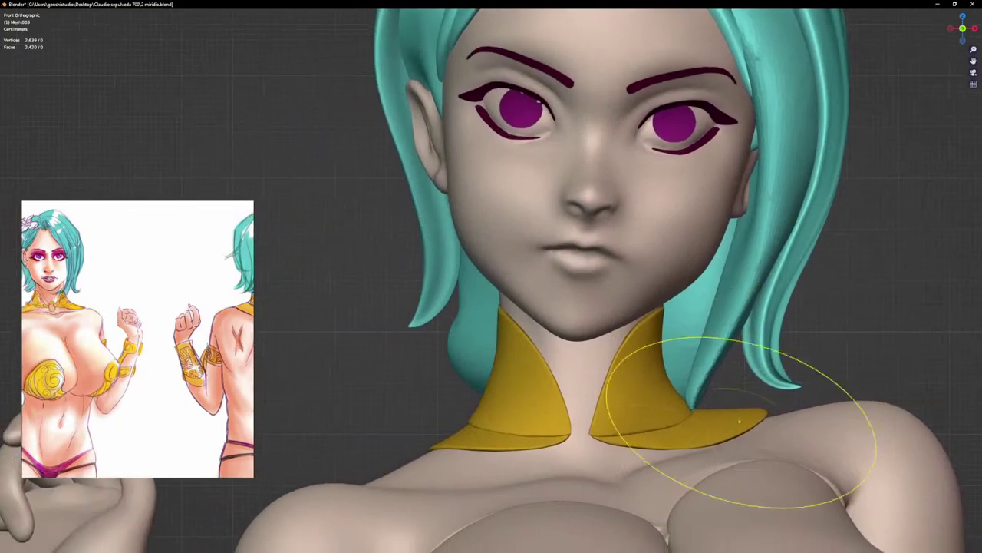
{"action": "scroll", "coordinate": [445, 435], "scroll_direction": "up", "scroll_amount": 2}
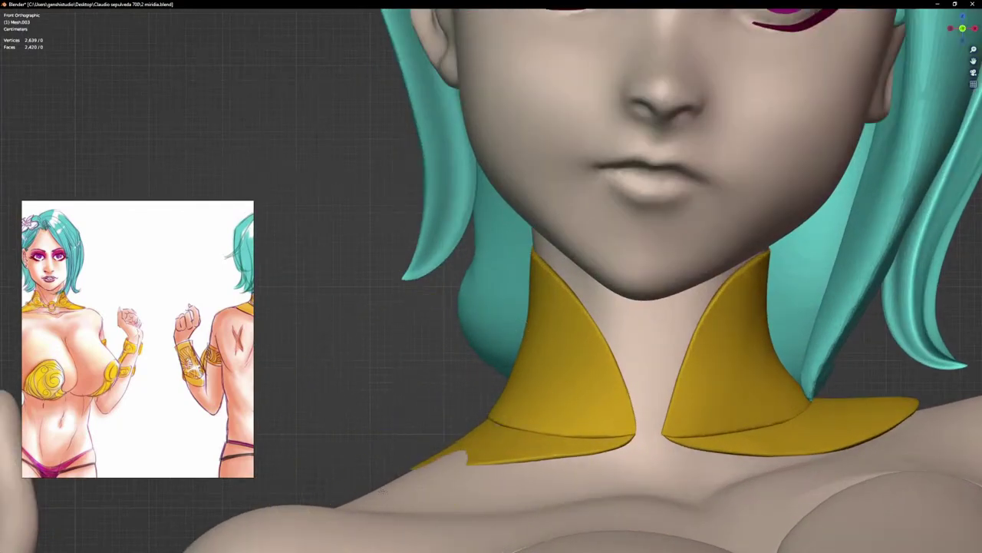
Step: Pull the base plate's outer rim slightly outward over the right shoulder and adjust its surface near the inner front corner
{"action": "middle_click_drag", "start_coordinate": [456, 487], "coordinate": [552, 466]}
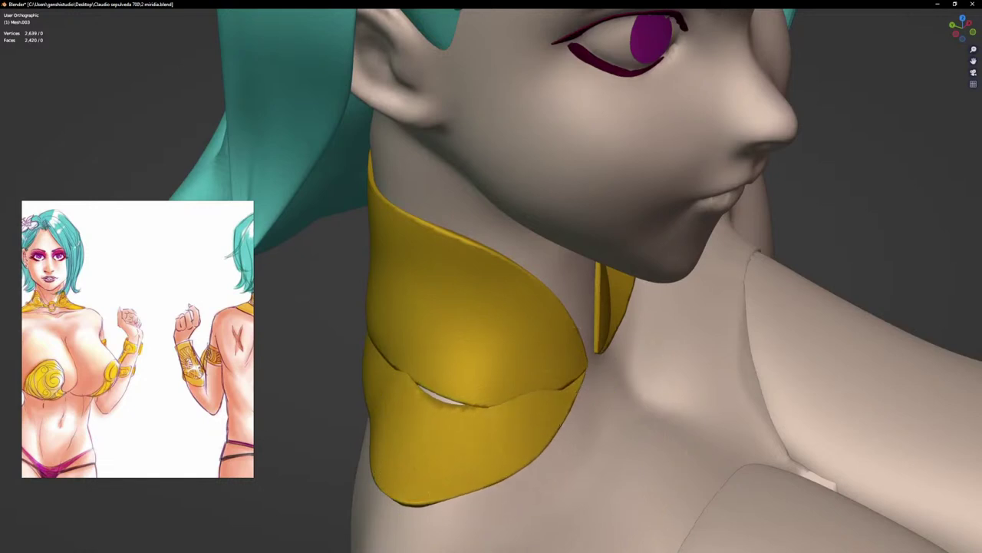
{"action": "left_click_drag", "start_coordinate": [463, 498], "coordinate": [449, 512]}
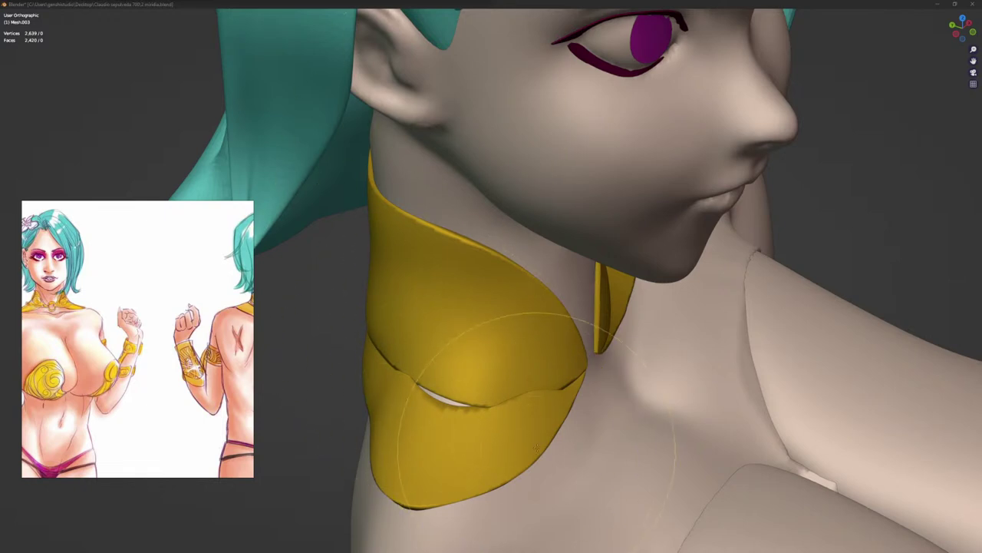
{"action": "scroll", "coordinate": [537, 434], "scroll_direction": "up", "scroll_amount": 2}
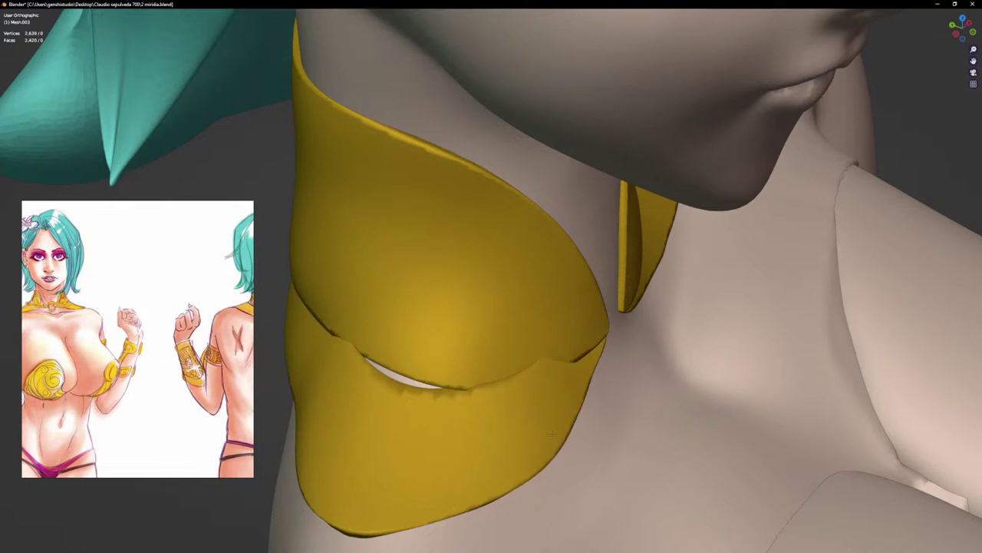
{"action": "scroll", "coordinate": [583, 389], "scroll_direction": "up", "scroll_amount": 2}
{"action": "left_click_drag", "start_coordinate": [591, 356], "coordinate": [598, 345]}
Step: Smooth the base plate's front inner edge up against the neck piece on the right side to narrow the gap
{"action": "middle_click_drag", "start_coordinate": [453, 390], "coordinate": [448, 358]}
{"action": "left_click_drag", "start_coordinate": [502, 349], "coordinate": [526, 340]}
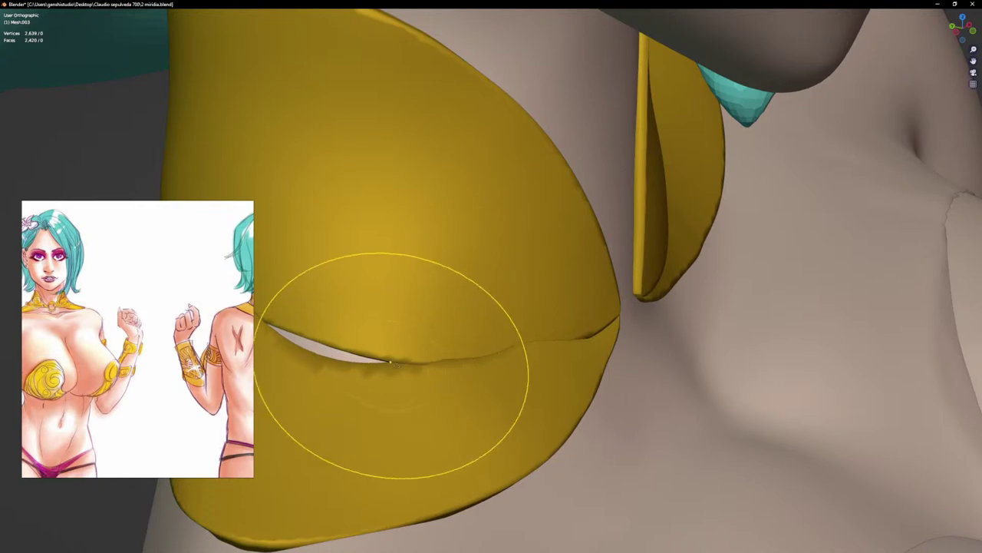
{"action": "left_click_drag", "start_coordinate": [410, 362], "coordinate": [452, 363]}
{"action": "left_click_drag", "start_coordinate": [333, 357], "coordinate": [322, 347]}
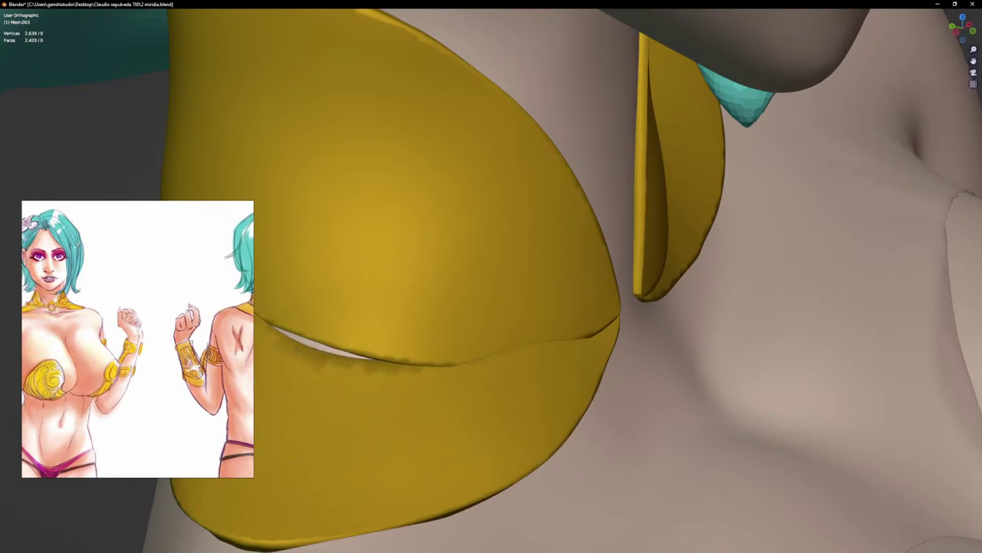
Step: Close the gap between the base plate and the neck piece along the side of the right shoulder
{"action": "middle_click_drag", "start_coordinate": [354, 336], "coordinate": [518, 329]}
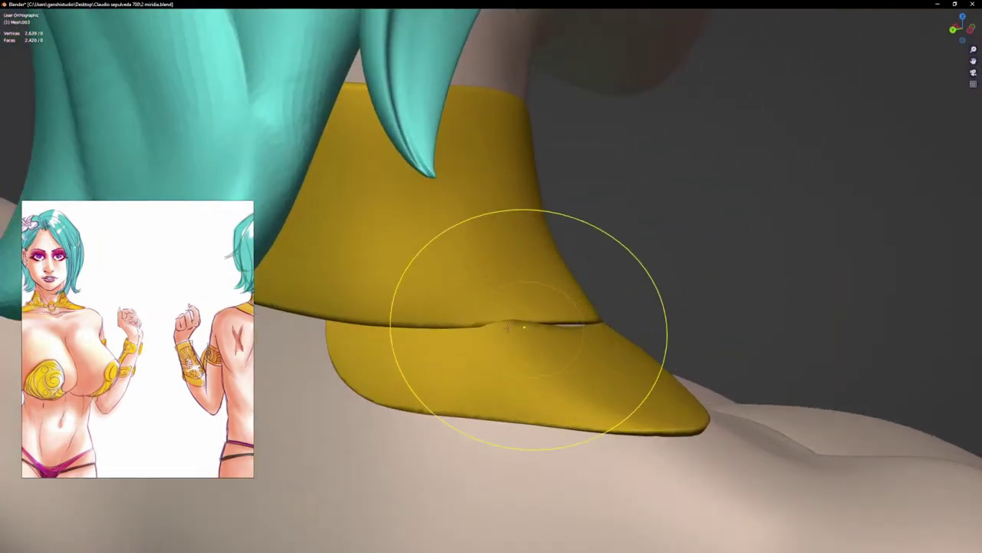
{"action": "scroll", "coordinate": [566, 326], "scroll_direction": "up", "scroll_amount": 3}
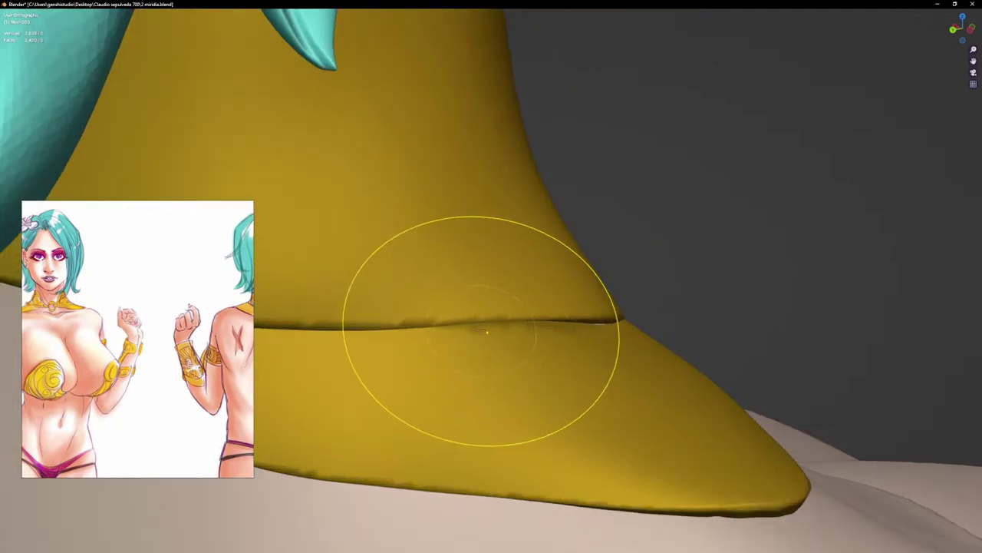
{"action": "mouse_move", "coordinate": [483, 325]}
{"action": "middle_mouse_down"}
{"action": "mouse_move", "coordinate": [617, 369]}
{"action": "mouse_move", "coordinate": [620, 379]}
{"action": "middle_mouse_up"}
{"action": "scroll", "coordinate": [618, 345], "scroll_direction": "up", "scroll_amount": 1}
{"action": "left_click_drag", "start_coordinate": [620, 312], "coordinate": [601, 303]}
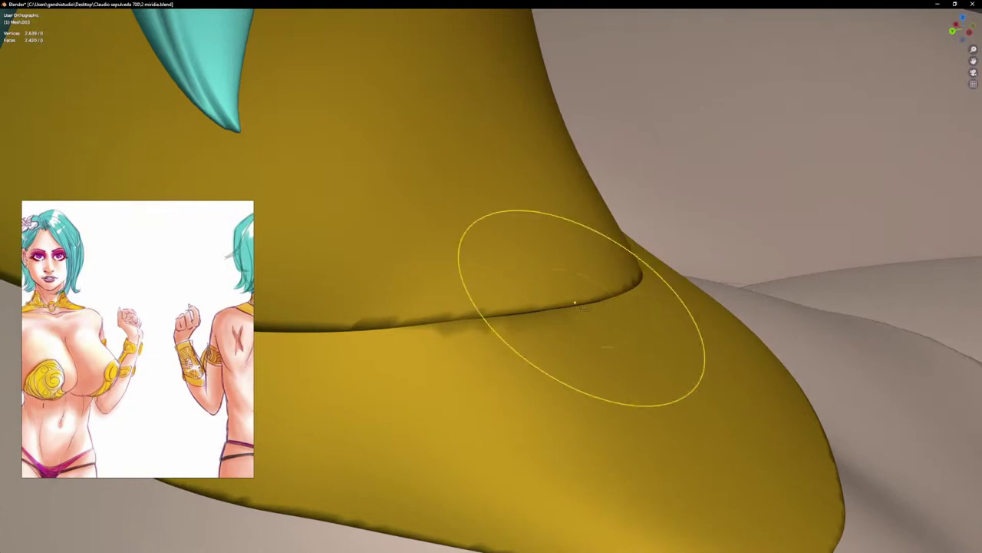
Step: Adjust the base plate's rear rim behind the right shoulder and raise its inner edge against the neck piece
{"action": "scroll", "coordinate": [619, 335], "scroll_direction": "down", "scroll_amount": 5}
{"action": "mouse_move", "coordinate": [660, 351]}
{"action": "middle_mouse_down"}
{"action": "mouse_move", "coordinate": [647, 361]}
{"action": "mouse_move", "coordinate": [668, 340]}
{"action": "middle_mouse_up"}
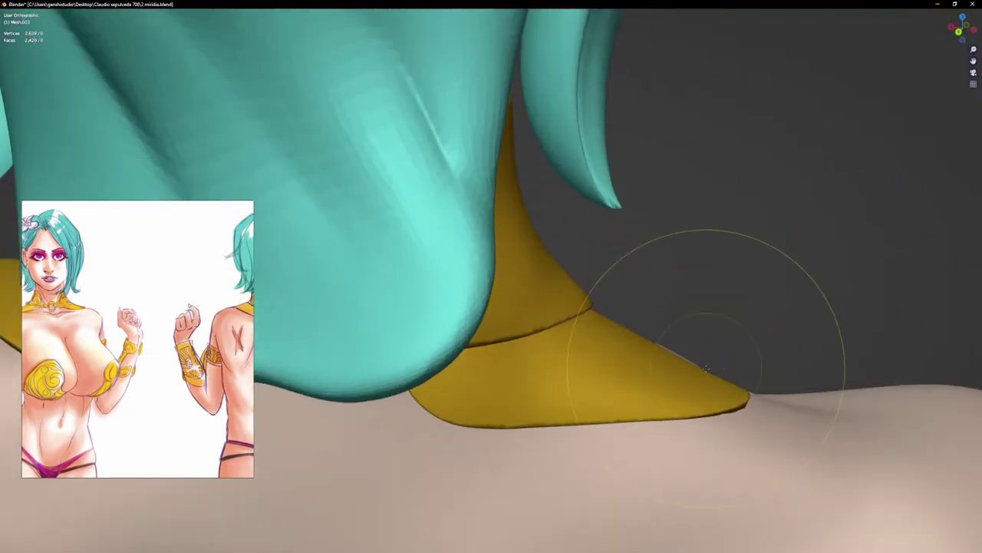
{"action": "middle_click_drag", "start_coordinate": [658, 373], "coordinate": [568, 389]}
{"action": "left_click_drag", "start_coordinate": [568, 390], "coordinate": [553, 386]}
{"action": "scroll", "coordinate": [556, 385], "scroll_direction": "up", "scroll_amount": 3}
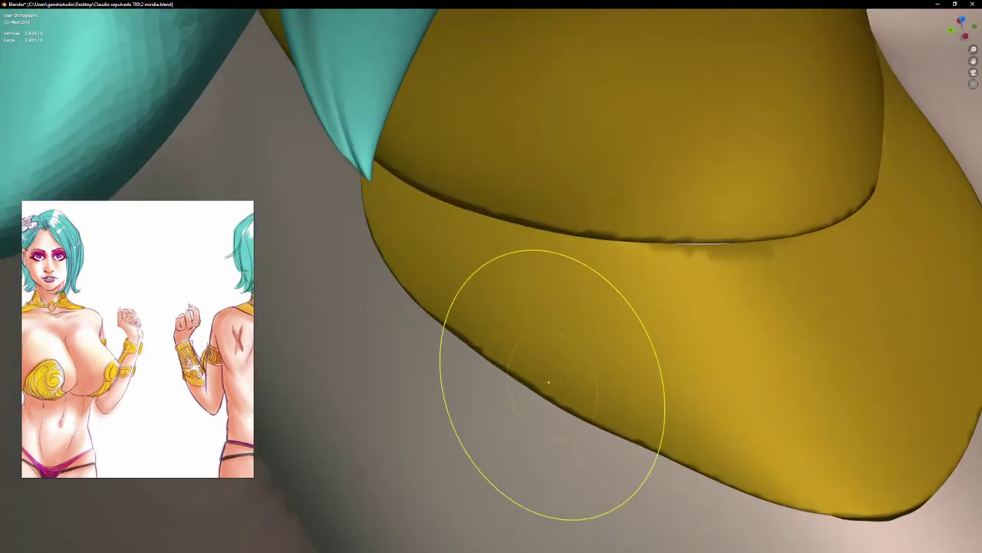
{"action": "left_click_drag", "start_coordinate": [694, 304], "coordinate": [699, 288]}
Step: Push the base plate's upper surface down near the neck on the right side in the front view
{"action": "key", "text": "KP_1"}
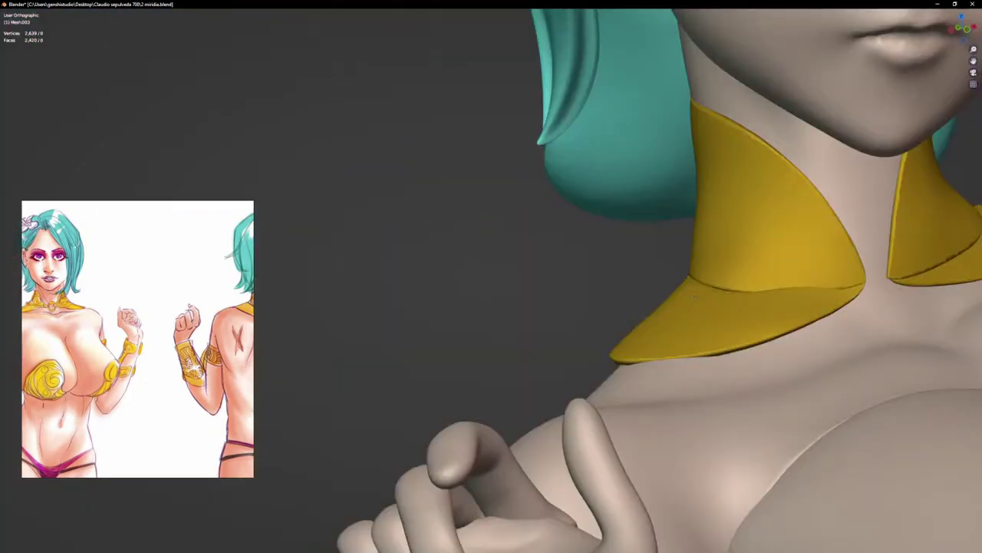
{"action": "scroll", "coordinate": [653, 342], "scroll_direction": "up", "scroll_amount": 3}
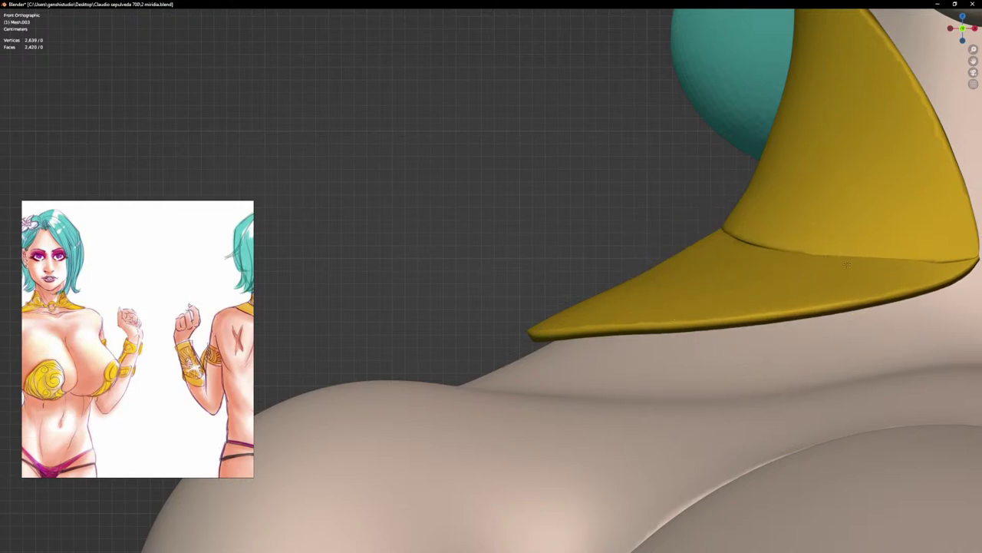
{"action": "scroll", "coordinate": [636, 308], "scroll_direction": "down", "scroll_amount": 5}
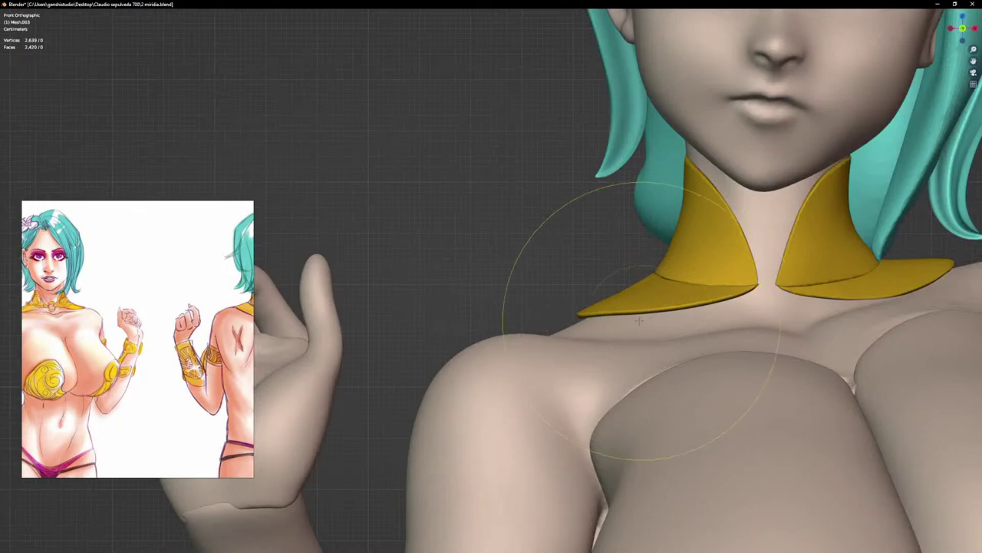
{"action": "scroll", "coordinate": [655, 292], "scroll_direction": "up", "scroll_amount": 4}
{"action": "left_click_drag", "start_coordinate": [656, 291], "coordinate": [661, 301]}
Step: Raise the base plate's inner edge to the neck piece on the right side and pull its front rim farther down
{"action": "middle_click_drag", "start_coordinate": [688, 287], "coordinate": [724, 314]}
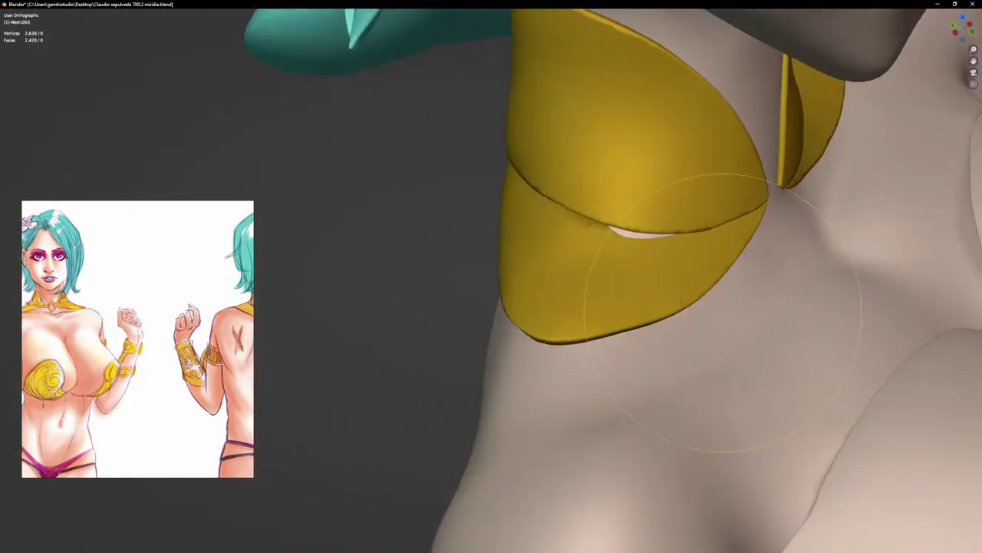
{"action": "scroll", "coordinate": [691, 284], "scroll_direction": "up", "scroll_amount": 2}
{"action": "left_click_drag", "start_coordinate": [642, 232], "coordinate": [647, 221]}
{"action": "mouse_move", "coordinate": [619, 336]}
{"action": "left_mouse_down"}
{"action": "mouse_move", "coordinate": [598, 352]}
{"action": "mouse_move", "coordinate": [609, 362]}
{"action": "left_mouse_up"}
Step: Examine the collar's front silhouette on the right shoulder, from the inner corner to the outer tip
{"action": "key", "text": "KP_1"}
{"action": "scroll", "coordinate": [581, 340], "scroll_direction": "down", "scroll_amount": 7}
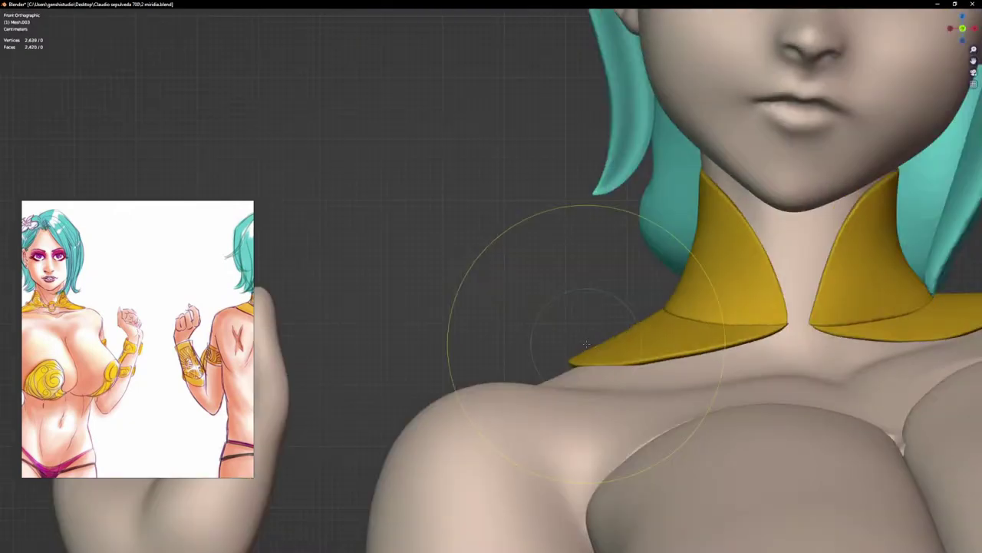
{"action": "middle_click_drag", "start_coordinate": [676, 338], "coordinate": [558, 347], "text": "shift"}
{"action": "scroll", "coordinate": [537, 348], "scroll_direction": "up", "scroll_amount": 6}
{"action": "scroll", "coordinate": [528, 350], "scroll_direction": "up", "scroll_amount": 3}
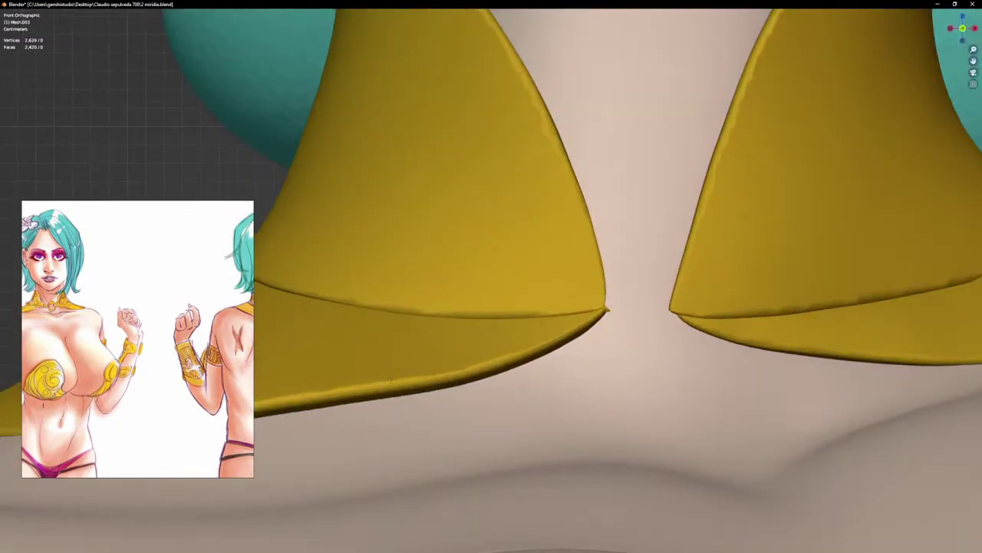
{"action": "scroll", "coordinate": [518, 380], "scroll_direction": "down", "scroll_amount": 4}
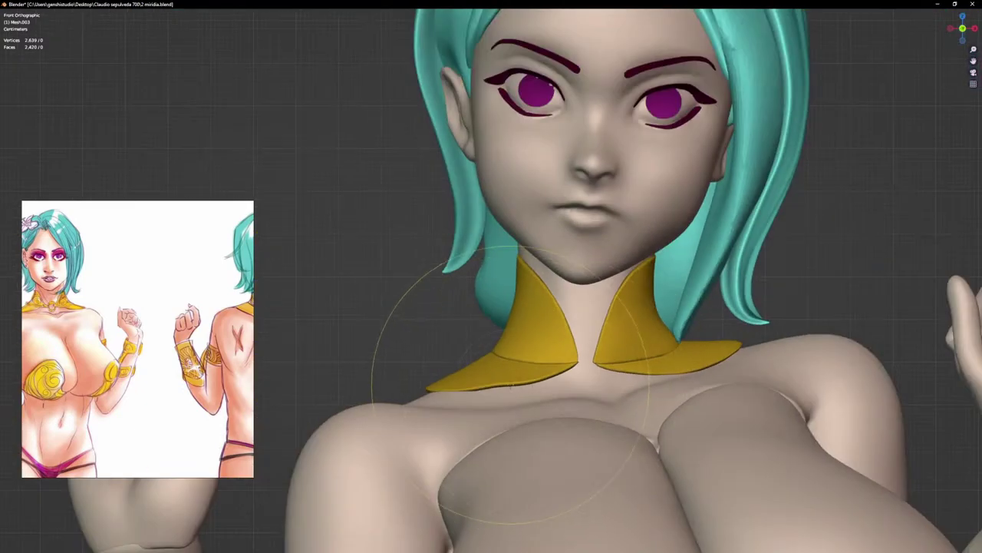
{"action": "scroll", "coordinate": [504, 373], "scroll_direction": "up", "scroll_amount": 3}
{"action": "scroll", "coordinate": [480, 401], "scroll_direction": "down", "scroll_amount": 2}
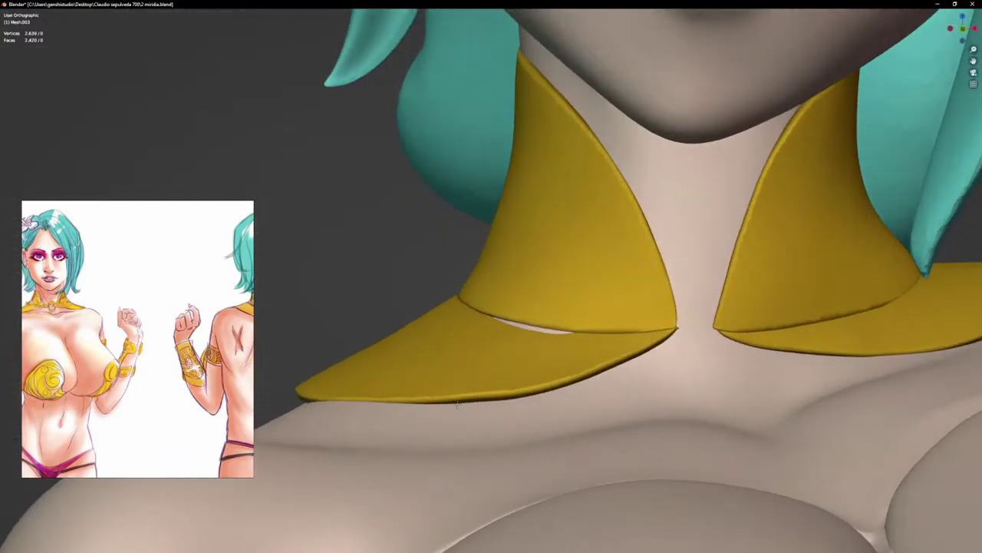
Step: Close the gap under the right neck piece by pulling the base plate's inner edge up along the front seam
{"action": "middle_click_drag", "start_coordinate": [480, 401], "coordinate": [498, 338]}
{"action": "scroll", "coordinate": [499, 338], "scroll_direction": "up", "scroll_amount": 2}
{"action": "scroll", "coordinate": [500, 335], "scroll_direction": "up", "scroll_amount": 2}
{"action": "scroll", "coordinate": [503, 332], "scroll_direction": "up", "scroll_amount": 3}
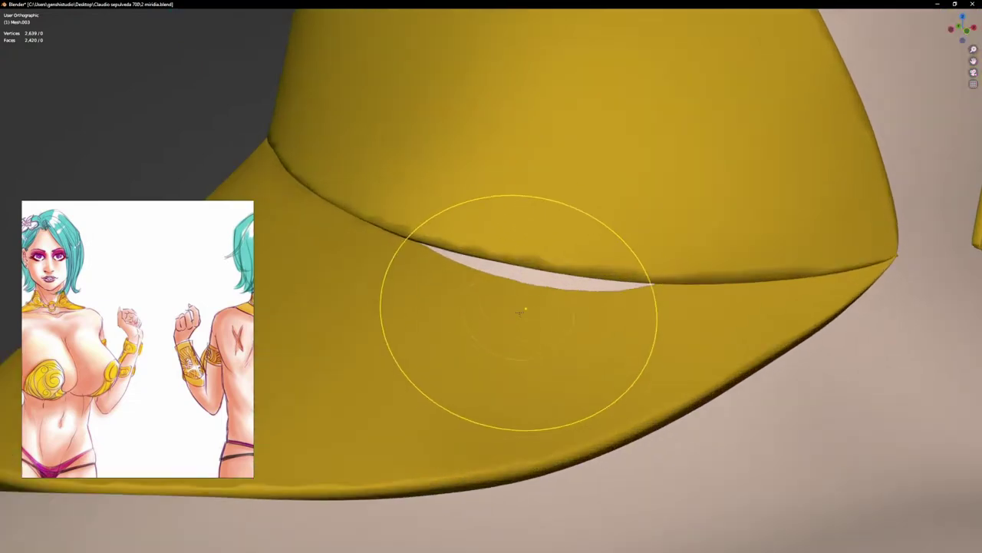
{"action": "mouse_move", "coordinate": [520, 310]}
{"action": "left_mouse_down"}
{"action": "mouse_move", "coordinate": [516, 287]}
{"action": "mouse_move", "coordinate": [464, 267]}
{"action": "left_mouse_up"}
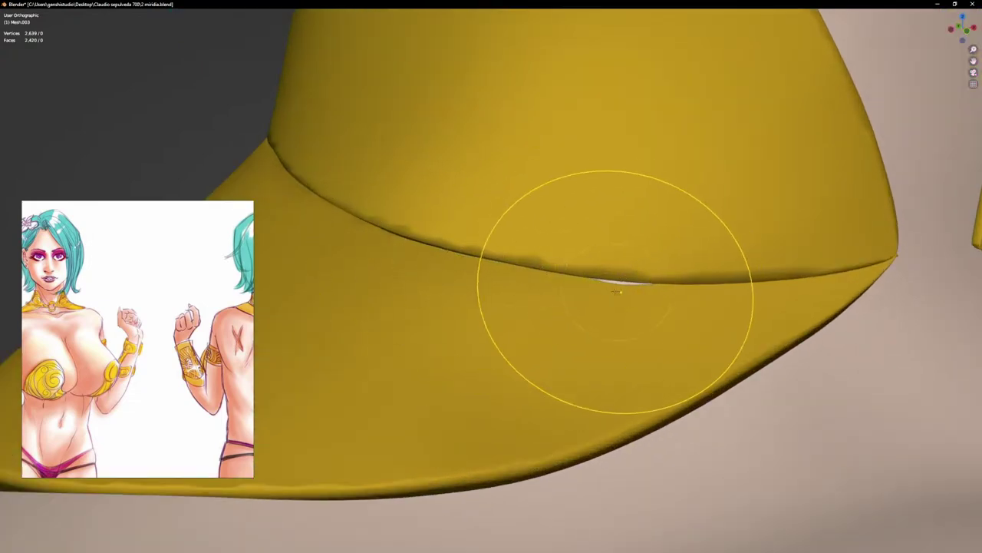
{"action": "left_click_drag", "start_coordinate": [620, 290], "coordinate": [618, 284]}
{"action": "left_click_drag", "start_coordinate": [411, 276], "coordinate": [398, 270]}
{"action": "scroll", "coordinate": [459, 277], "scroll_direction": "down", "scroll_amount": 5}
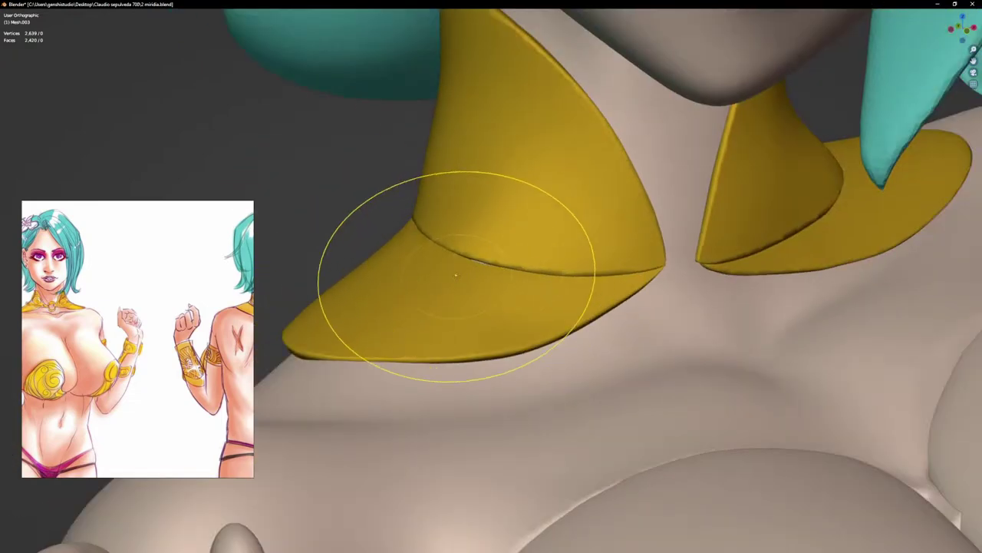
{"action": "scroll", "coordinate": [470, 273], "scroll_direction": "up", "scroll_amount": 4}
{"action": "left_click_drag", "start_coordinate": [480, 270], "coordinate": [467, 264]}
{"action": "scroll", "coordinate": [454, 273], "scroll_direction": "down", "scroll_amount": 2}
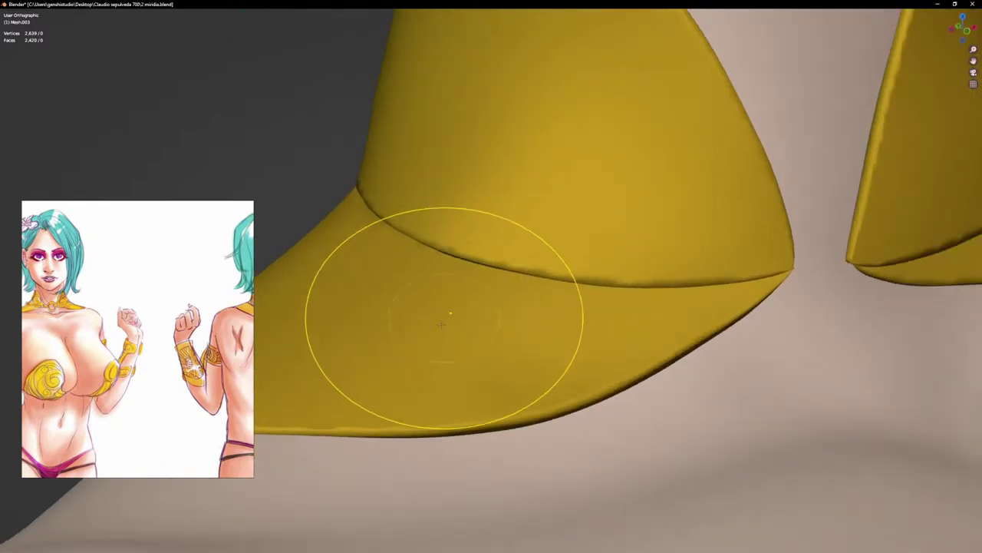
Step: Curve the base plate's upper outline inward and lift its lower rim near the right shoulder tip in the front view
{"action": "key", "text": "KP_1"}
{"action": "scroll", "coordinate": [383, 329], "scroll_direction": "up", "scroll_amount": 4}
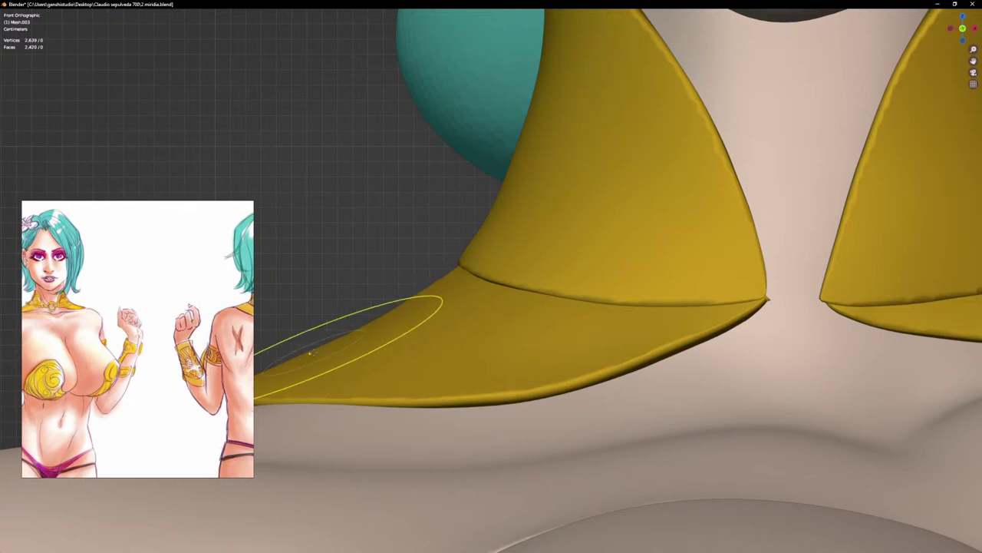
{"action": "left_click_drag", "start_coordinate": [311, 351], "coordinate": [319, 370]}
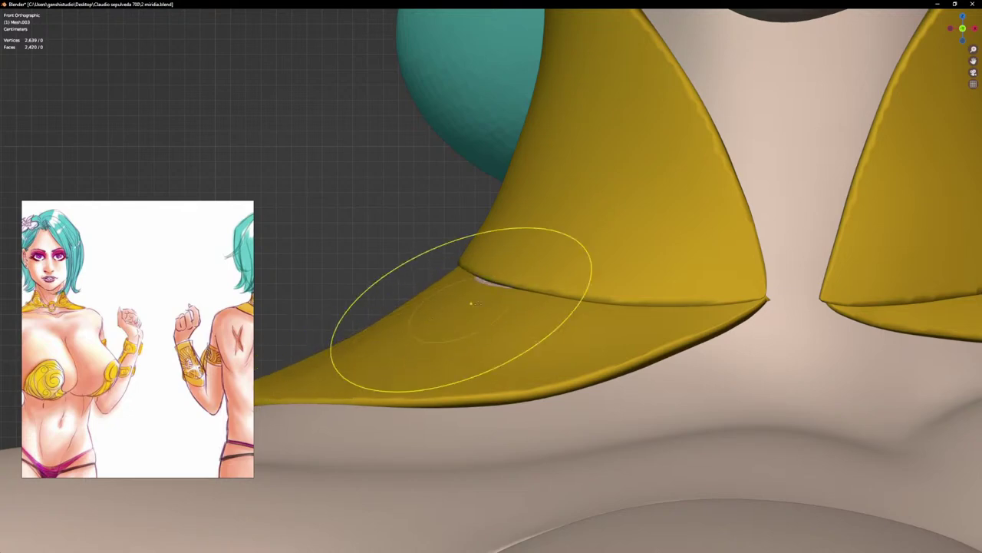
{"action": "scroll", "coordinate": [460, 330], "scroll_direction": "down", "scroll_amount": 5}
{"action": "scroll", "coordinate": [438, 351], "scroll_direction": "up", "scroll_amount": 4}
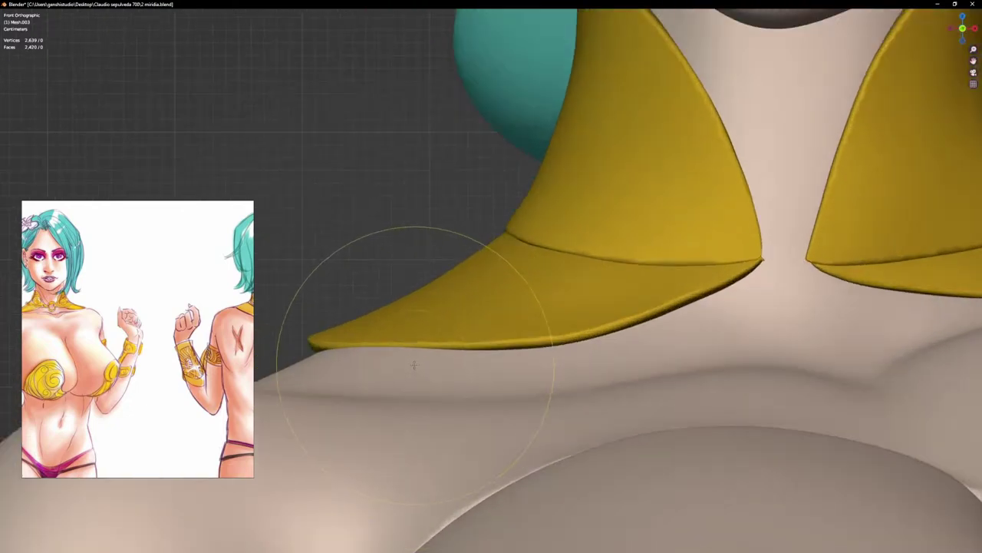
{"action": "left_click_drag", "start_coordinate": [395, 338], "coordinate": [381, 331]}
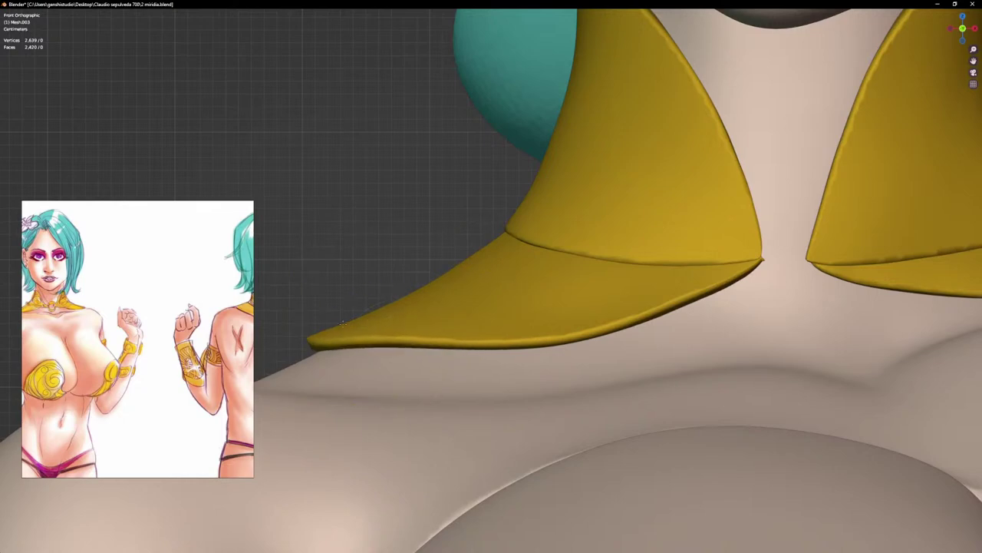
Step: Check the right base plate's front rim and inner corner against the opposite side, both up close and from afar
{"action": "scroll", "coordinate": [503, 307], "scroll_direction": "down", "scroll_amount": 5}
{"action": "scroll", "coordinate": [491, 330], "scroll_direction": "up", "scroll_amount": 5}
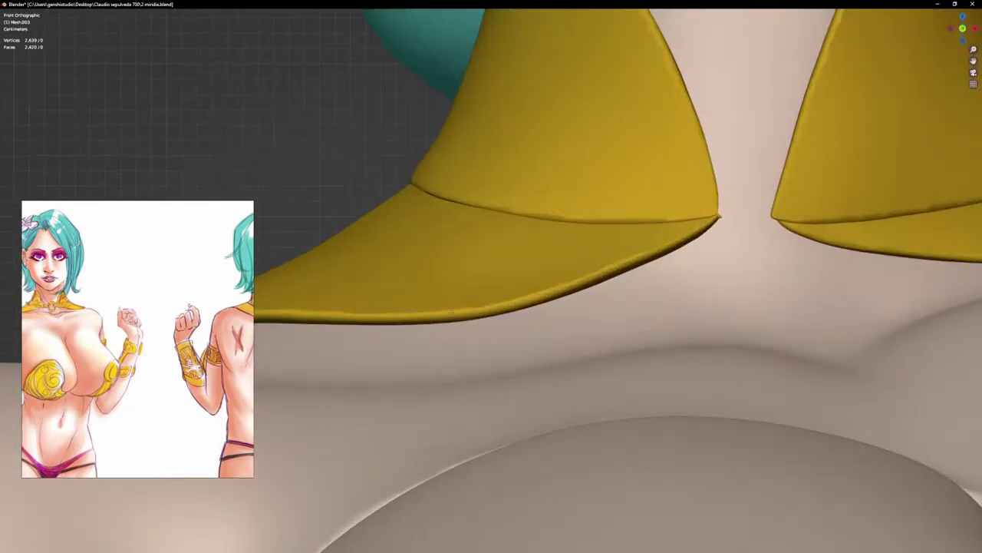
{"action": "scroll", "coordinate": [468, 311], "scroll_direction": "down", "scroll_amount": 6}
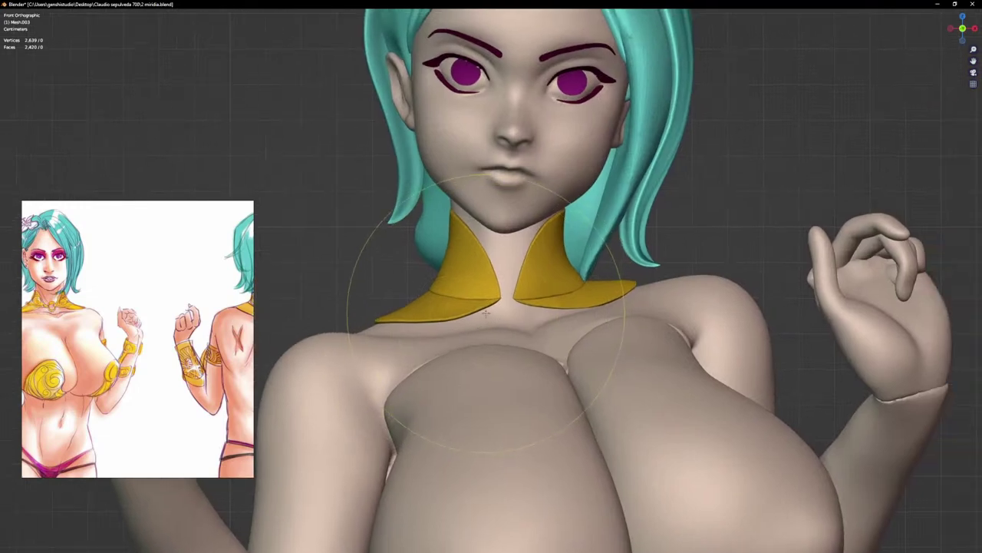
{"action": "scroll", "coordinate": [486, 312], "scroll_direction": "up", "scroll_amount": 5}
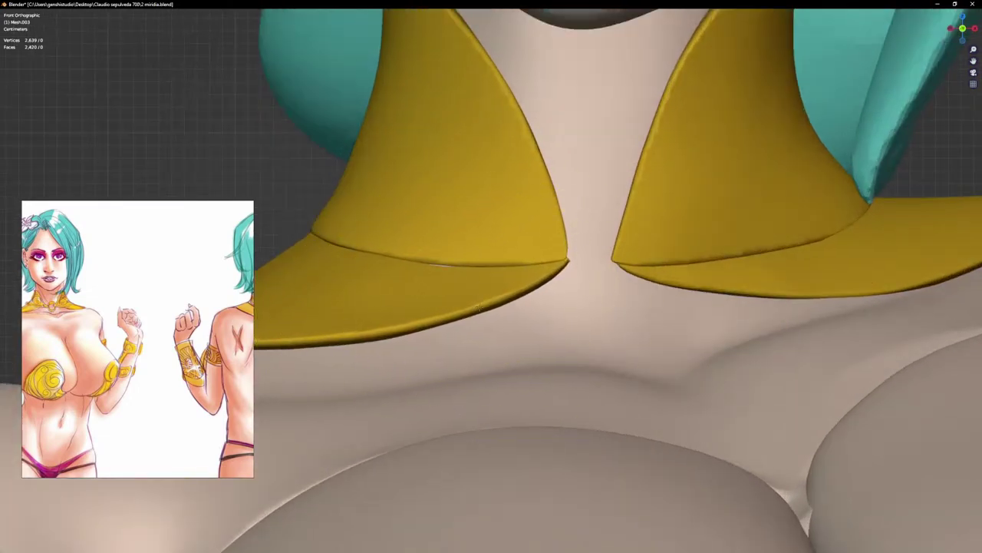
{"action": "scroll", "coordinate": [436, 265], "scroll_direction": "up", "scroll_amount": 3}
{"action": "scroll", "coordinate": [669, 292], "scroll_direction": "down", "scroll_amount": 5}
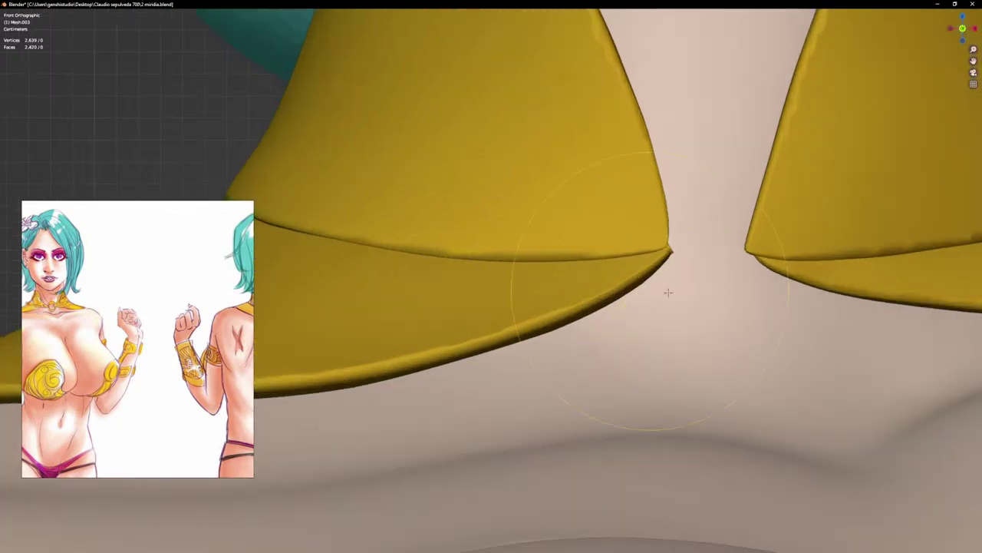
{"action": "scroll", "coordinate": [668, 296], "scroll_direction": "up", "scroll_amount": 5}
{"action": "scroll", "coordinate": [673, 283], "scroll_direction": "down", "scroll_amount": 5}
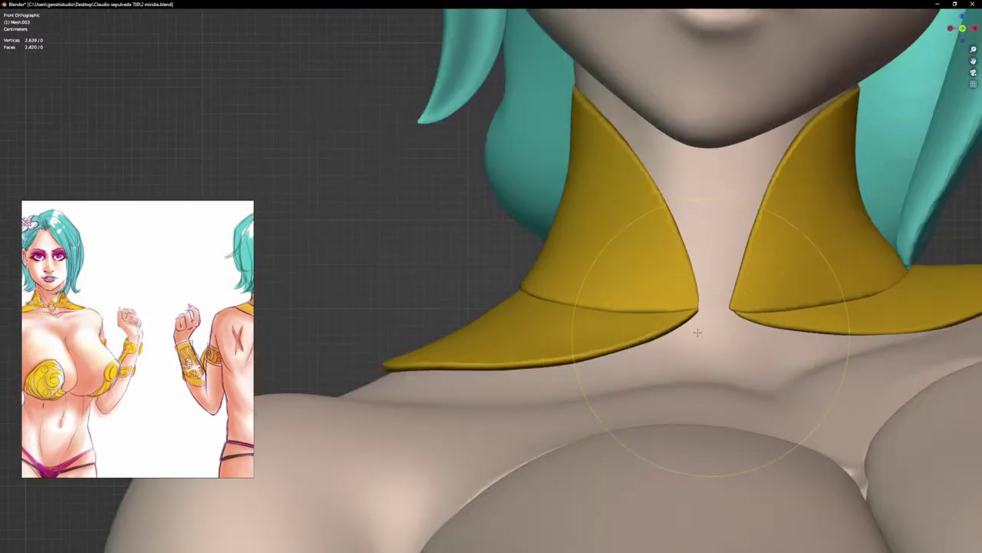
Step: Examine the collar's front corners and lower rims from the front, from below the chin and from an angle
{"action": "scroll", "coordinate": [662, 316], "scroll_direction": "up", "scroll_amount": 5}
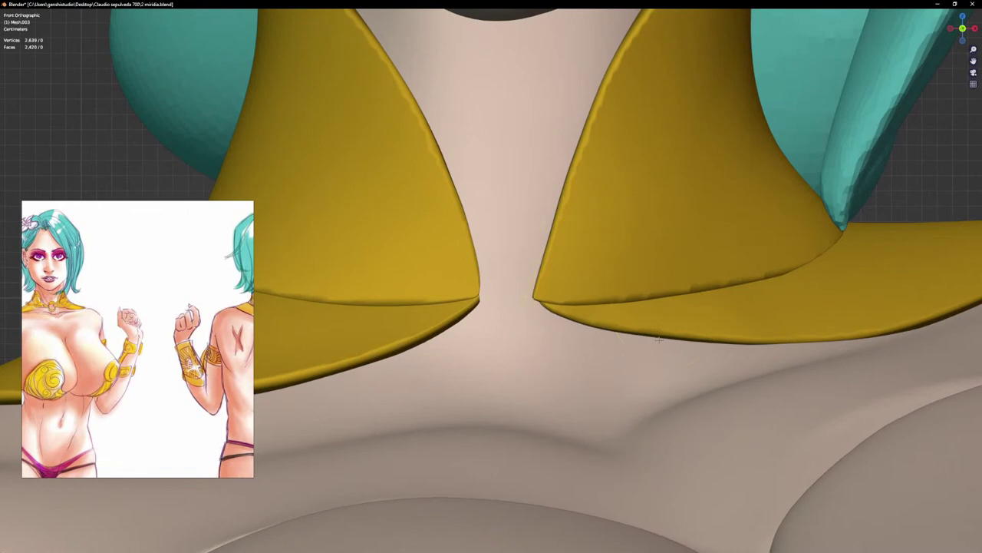
{"action": "middle_click_drag", "start_coordinate": [661, 315], "coordinate": [685, 288]}
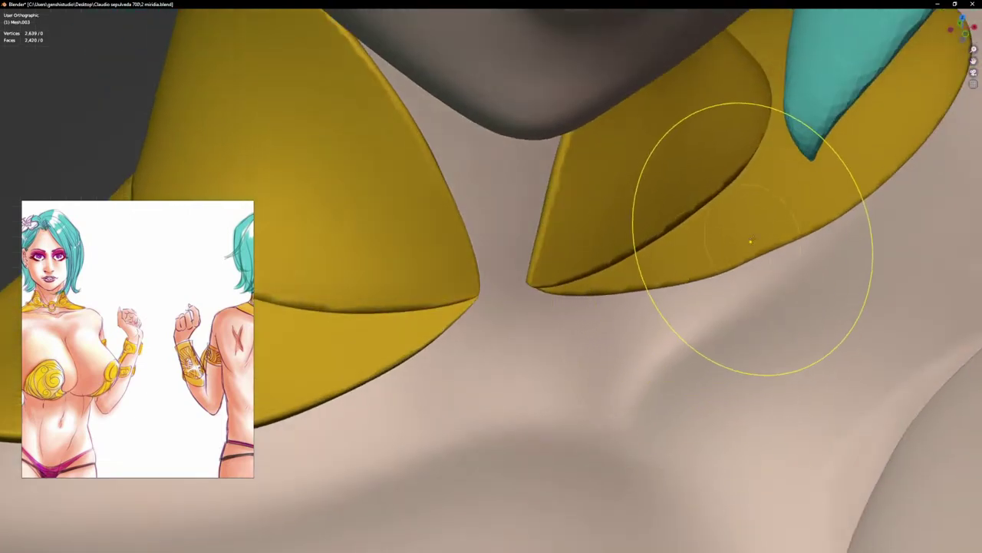
{"action": "scroll", "coordinate": [852, 195], "scroll_direction": "down", "scroll_amount": 3}
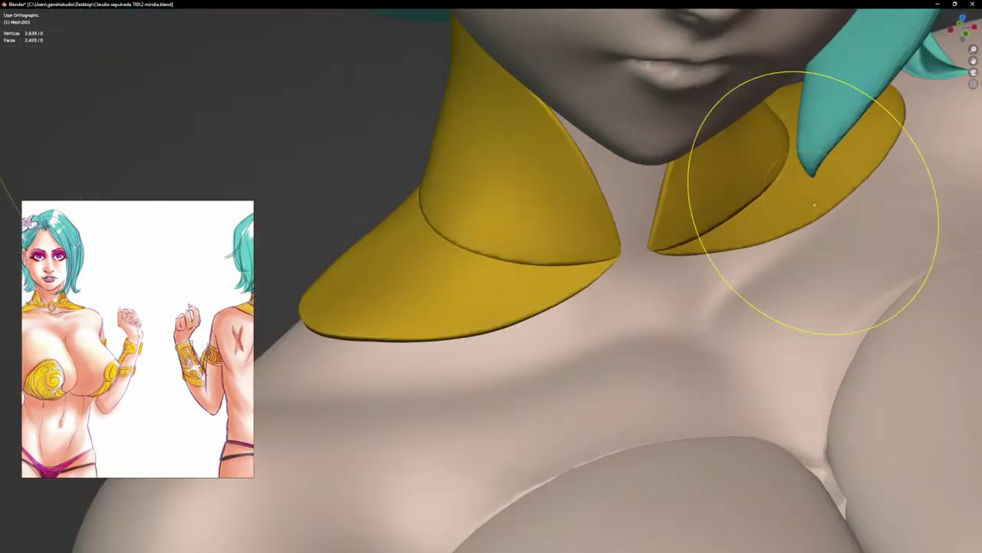
{"action": "middle_click_drag", "start_coordinate": [816, 202], "coordinate": [714, 242]}
{"action": "scroll", "coordinate": [837, 184], "scroll_direction": "up", "scroll_amount": 3}
{"action": "scroll", "coordinate": [879, 193], "scroll_direction": "down", "scroll_amount": 3}
{"action": "scroll", "coordinate": [879, 193], "scroll_direction": "down", "scroll_amount": 2}
{"action": "scroll", "coordinate": [760, 238], "scroll_direction": "up", "scroll_amount": 2}
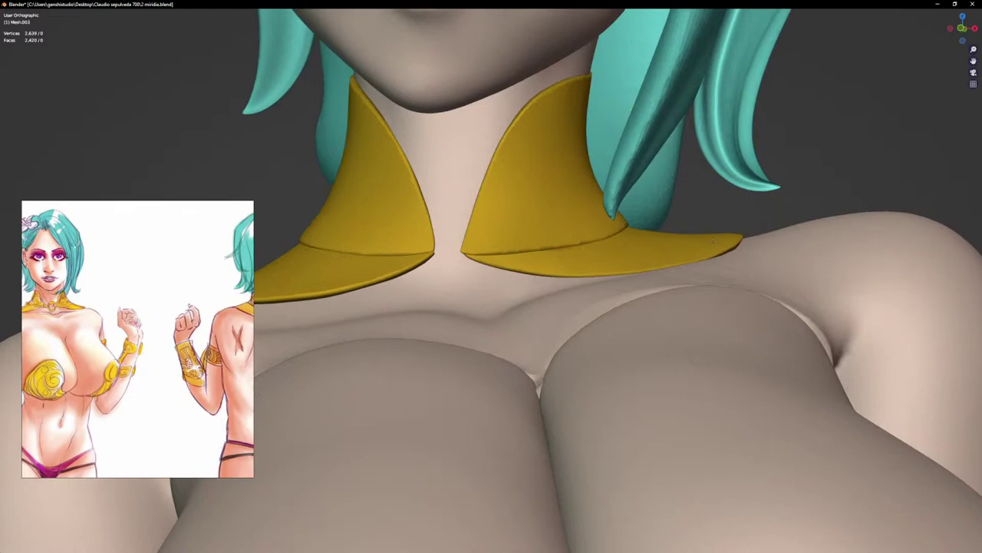
Step: Pull the base plate's outer tip on the character's left shoulder slightly outward and up along the shoulder
{"action": "scroll", "coordinate": [691, 257], "scroll_direction": "up", "scroll_amount": 3}
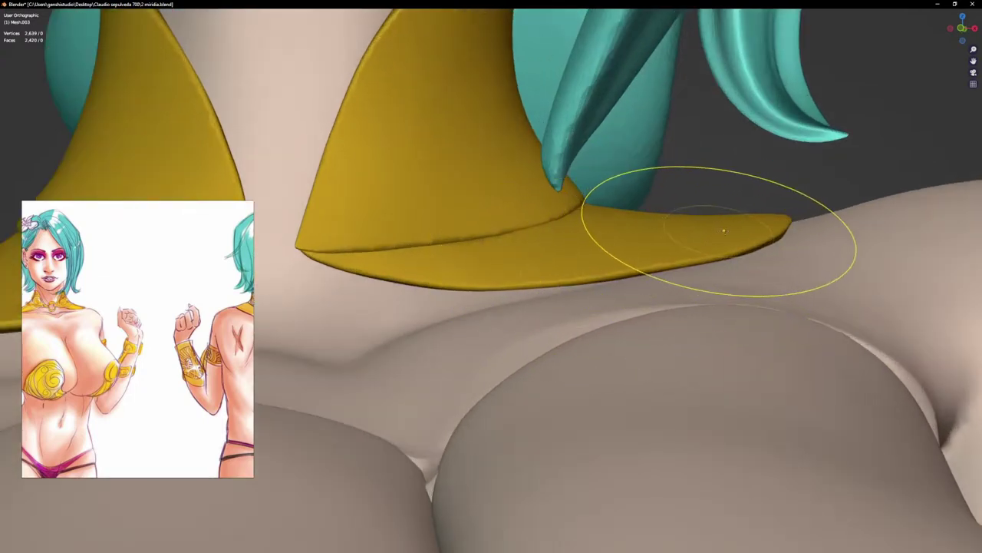
{"action": "scroll", "coordinate": [753, 211], "scroll_direction": "up", "scroll_amount": 1}
{"action": "middle_click_drag", "start_coordinate": [761, 224], "coordinate": [765, 257]}
{"action": "left_click_drag", "start_coordinate": [756, 228], "coordinate": [769, 221]}
{"action": "middle_click_drag", "start_coordinate": [769, 221], "coordinate": [733, 231]}
{"action": "middle_click_drag", "start_coordinate": [742, 189], "coordinate": [795, 207]}
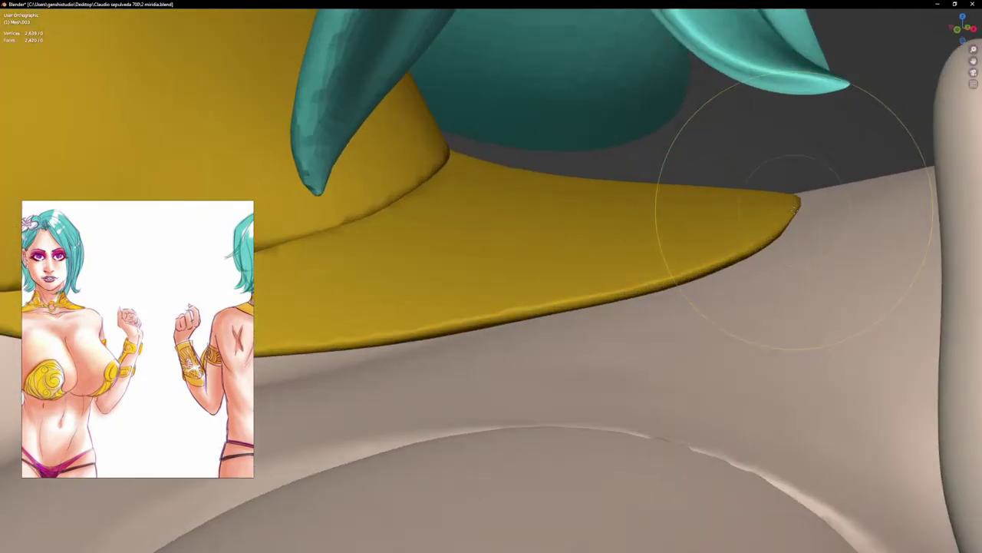
{"action": "left_click_drag", "start_coordinate": [789, 192], "coordinate": [807, 185]}
{"action": "middle_click_drag", "start_coordinate": [816, 182], "coordinate": [788, 190]}
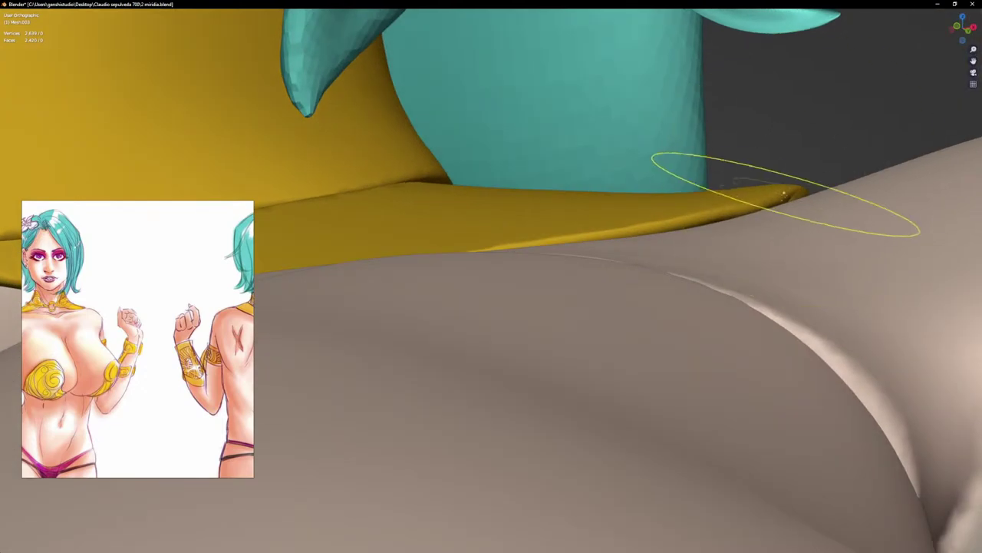
{"action": "scroll", "coordinate": [625, 204], "scroll_direction": "down", "scroll_amount": 4}
{"action": "middle_click_drag", "start_coordinate": [624, 204], "coordinate": [611, 222], "text": "alt"}
{"action": "scroll", "coordinate": [610, 222], "scroll_direction": "down", "scroll_amount": 5}
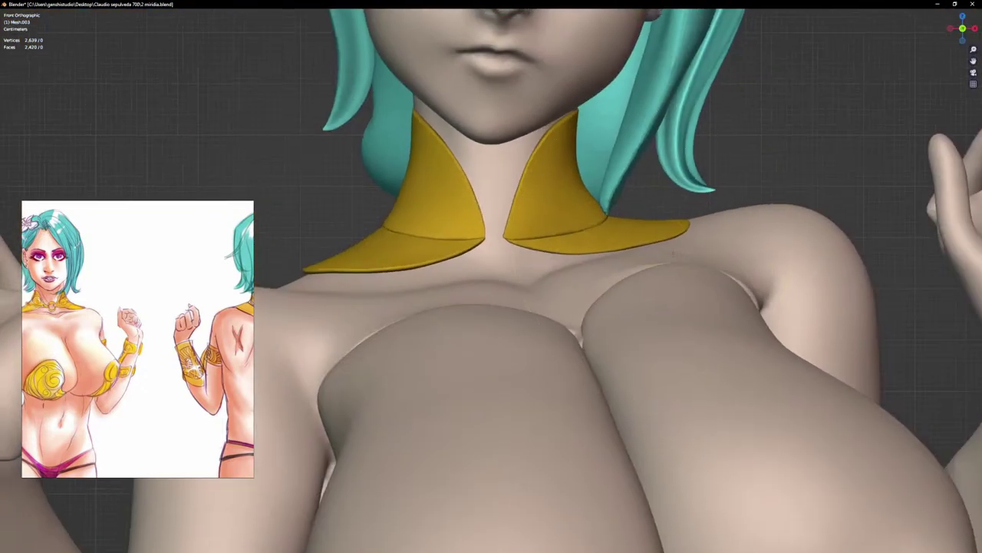
Step: Smooth out the base plate's lower rim and rear corner on the character's right shoulder, seen from the side and back
{"action": "scroll", "coordinate": [647, 230], "scroll_direction": "up", "scroll_amount": 6}
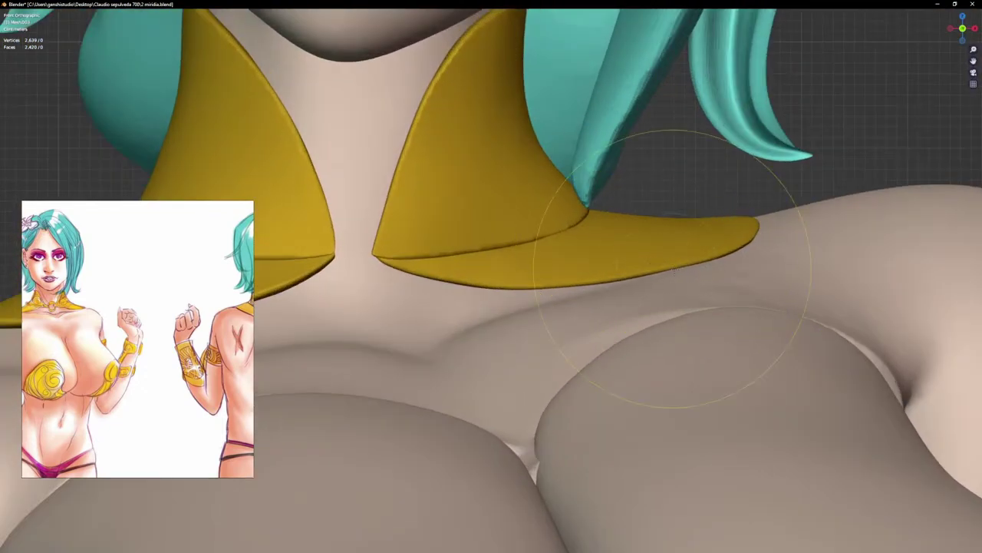
{"action": "middle_click_drag", "start_coordinate": [680, 197], "coordinate": [690, 233]}
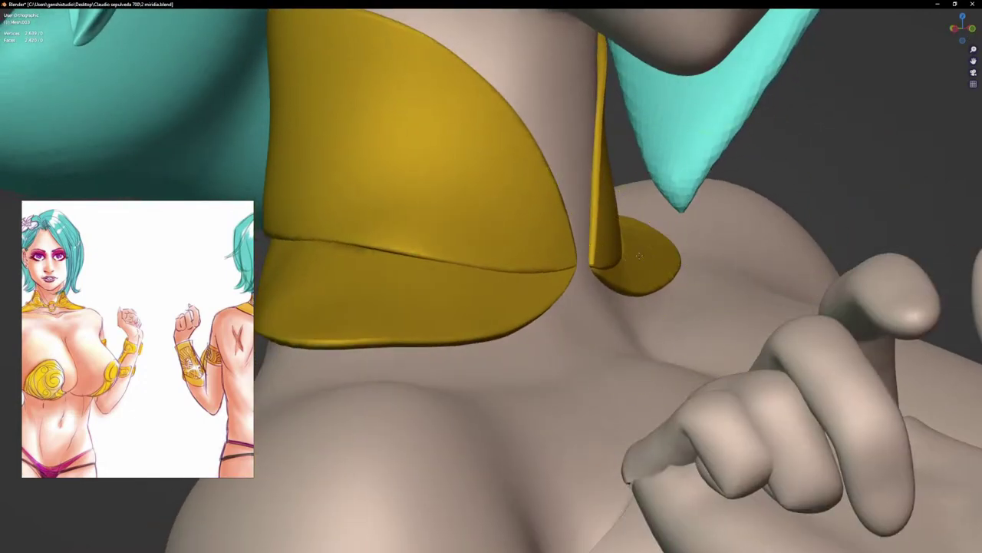
{"action": "key", "text": "KP_1"}
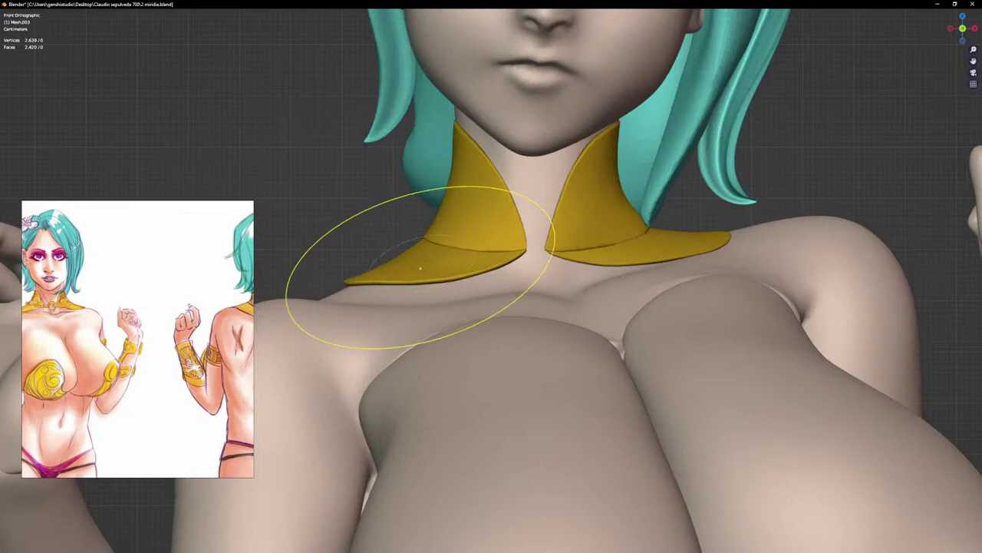
{"action": "mouse_move", "coordinate": [394, 281]}
{"action": "middle_mouse_down"}
{"action": "mouse_move", "coordinate": [625, 318]}
{"action": "mouse_move", "coordinate": [676, 304]}
{"action": "middle_mouse_up"}
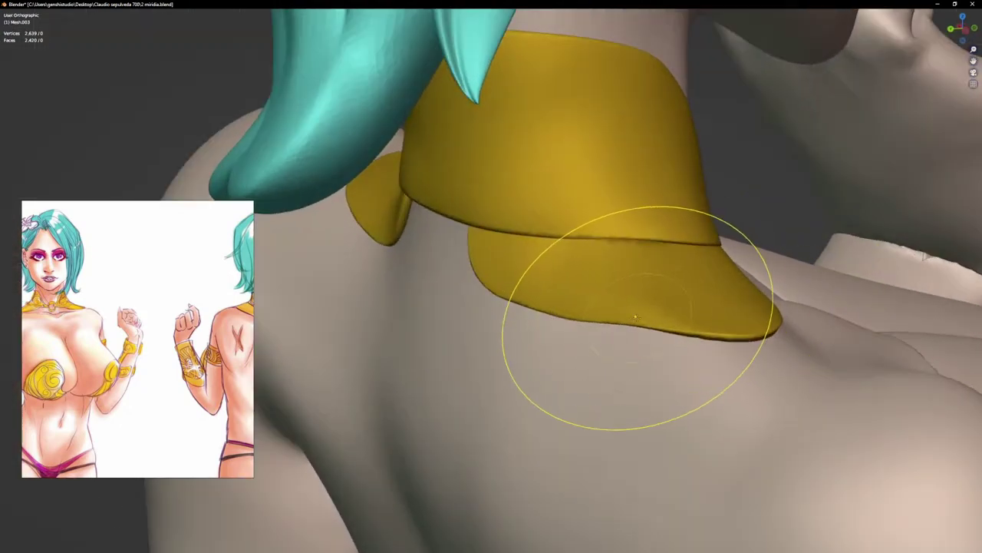
{"action": "scroll", "coordinate": [615, 318], "scroll_direction": "up", "scroll_amount": 2}
{"action": "left_click_drag", "start_coordinate": [642, 309], "coordinate": [597, 292]}
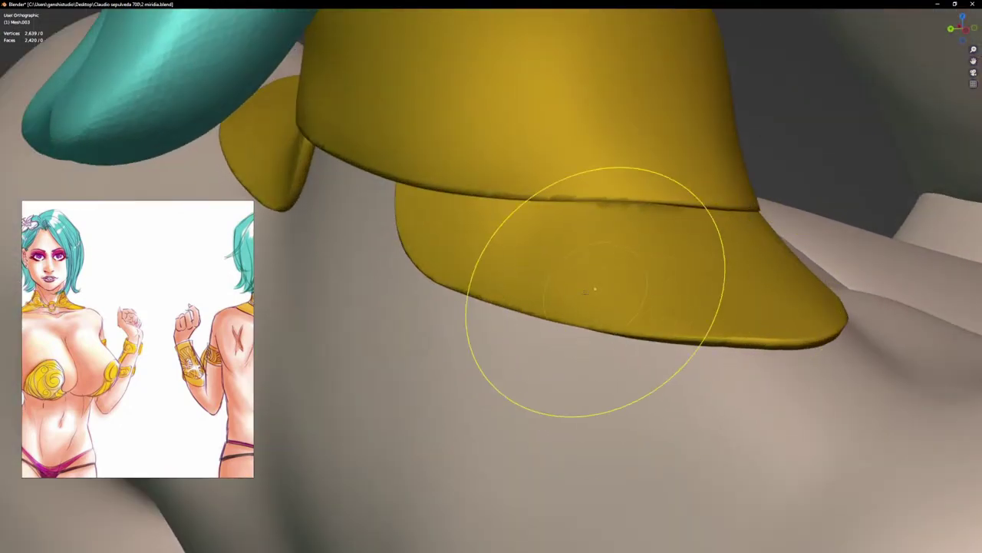
{"action": "left_click_drag", "start_coordinate": [685, 330], "coordinate": [722, 328]}
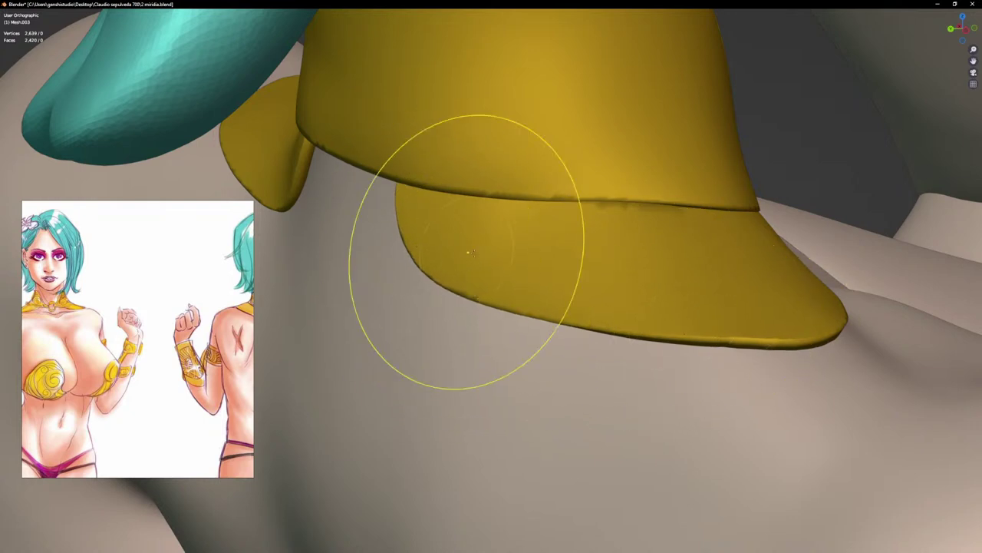
{"action": "scroll", "coordinate": [415, 264], "scroll_direction": "up", "scroll_amount": 2}
{"action": "left_click_drag", "start_coordinate": [402, 261], "coordinate": [391, 261]}
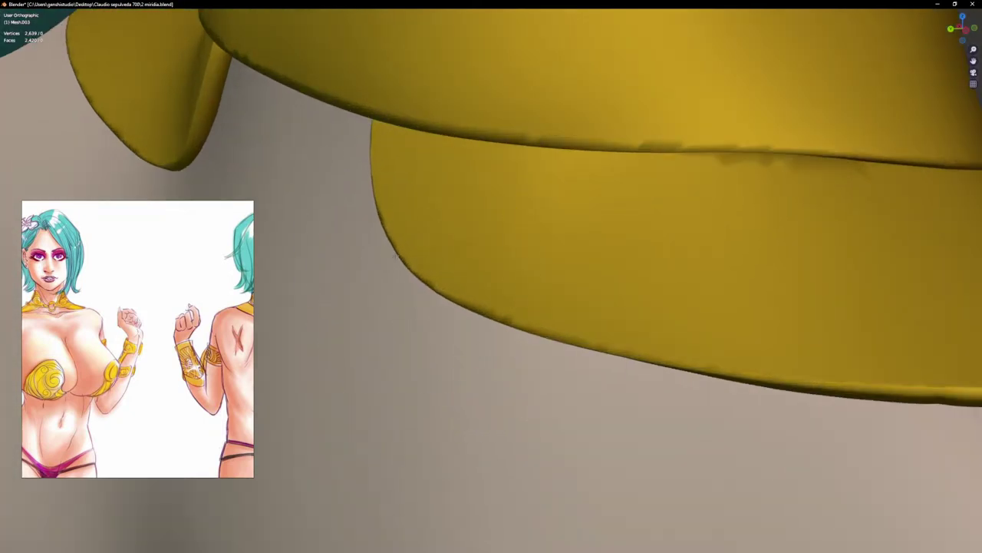
Step: Nudge the base plate's surface just below the neck piece seam on the character's right side
{"action": "scroll", "coordinate": [406, 261], "scroll_direction": "down", "scroll_amount": 5}
{"action": "middle_click_drag", "start_coordinate": [555, 263], "coordinate": [407, 278]}
{"action": "scroll", "coordinate": [392, 279], "scroll_direction": "up", "scroll_amount": 2}
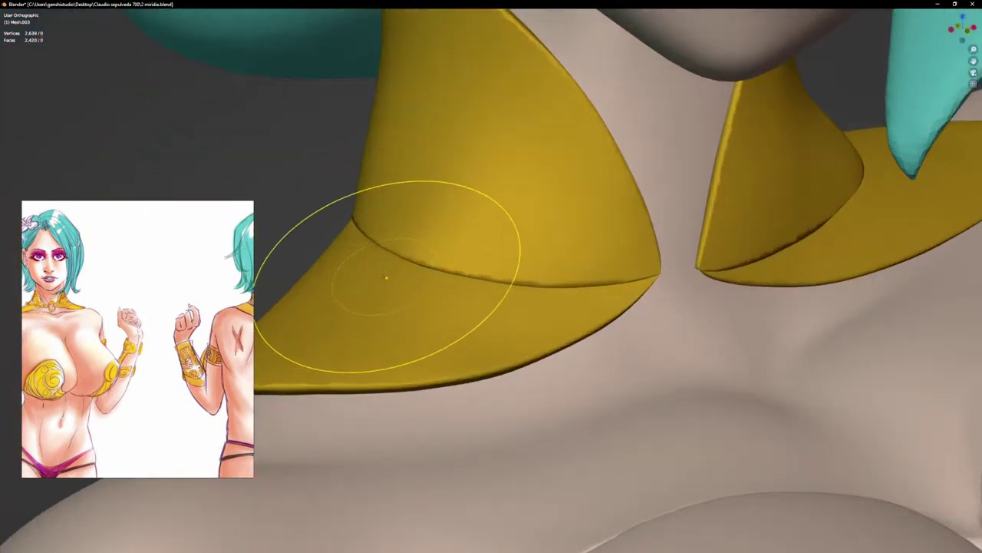
{"action": "left_click_drag", "start_coordinate": [389, 279], "coordinate": [399, 279]}
{"action": "key", "text": "KP_1"}
{"action": "scroll", "coordinate": [612, 292], "scroll_direction": "down", "scroll_amount": 6}
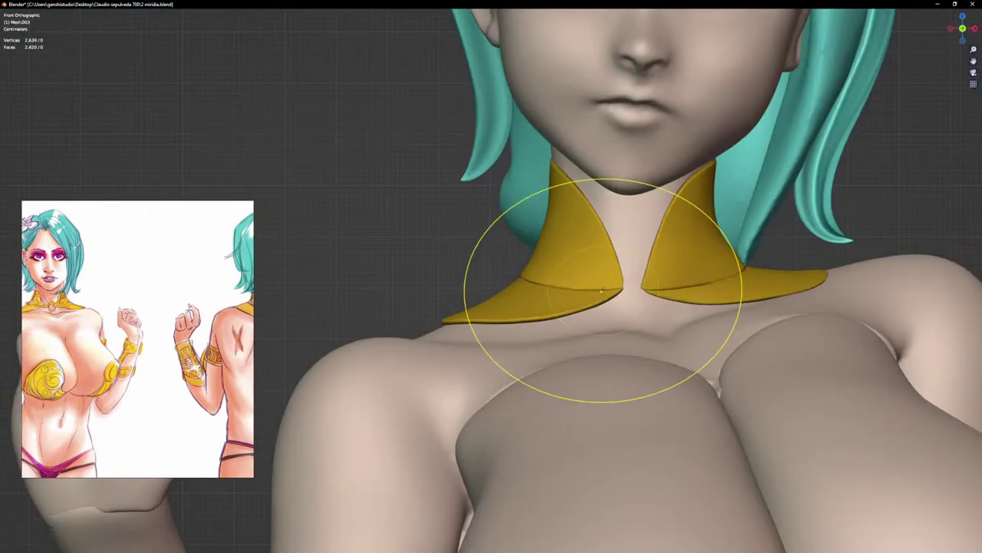
Step: Return to Object Mode, enlarge the reference drawing around the collar's ring and deselect the collar
{"action": "key", "text": "ctrl+Tab"}
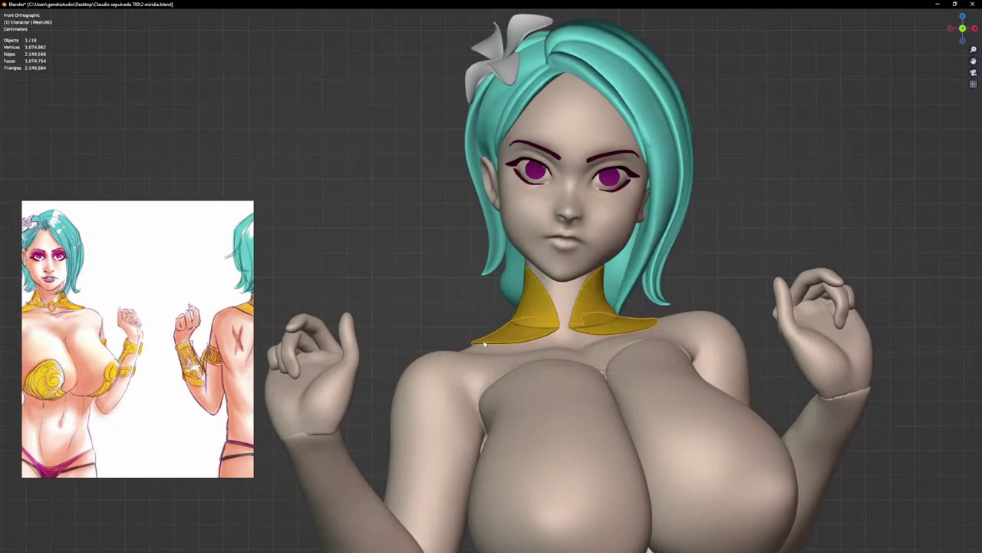
{"action": "scroll", "coordinate": [61, 333], "scroll_direction": "up", "scroll_amount": 5}
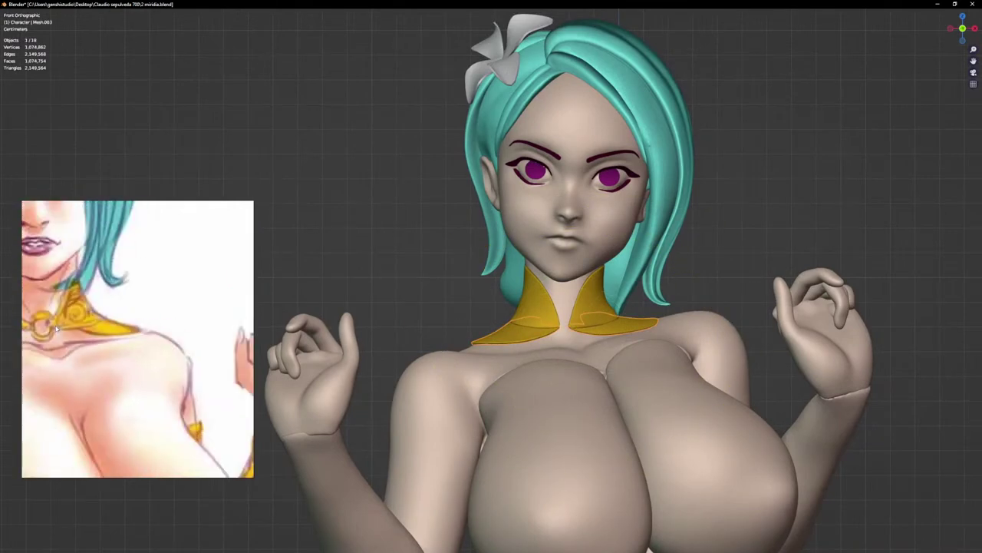
{"action": "scroll", "coordinate": [65, 331], "scroll_direction": "down", "scroll_amount": 2}
{"action": "left_click", "coordinate": [702, 278]}
{"action": "scroll", "coordinate": [690, 261], "scroll_direction": "down", "scroll_amount": 5}
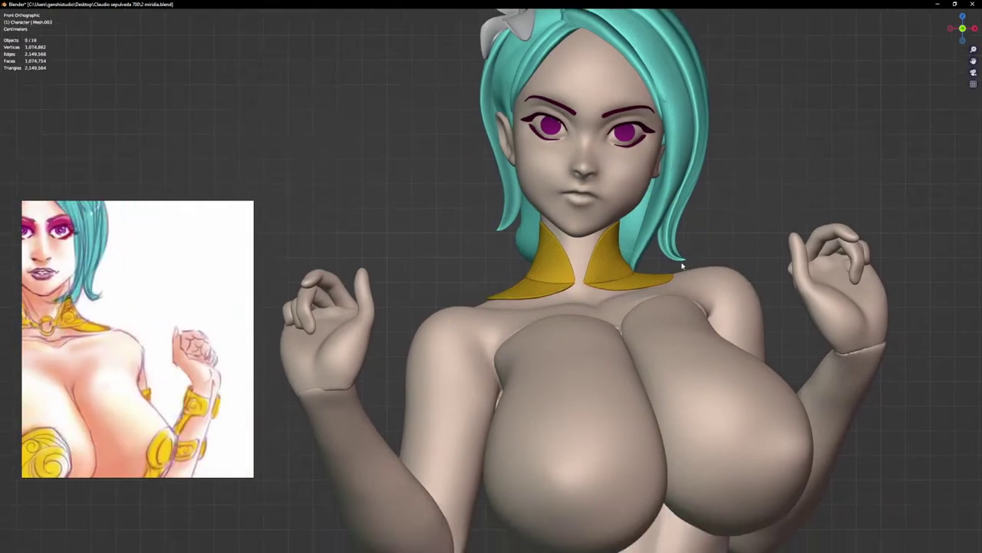
Step: Duplicate the gold ring around the character's ankle and place the copy beside the thigh
{"action": "scroll", "coordinate": [640, 354], "scroll_direction": "down", "scroll_amount": 3}
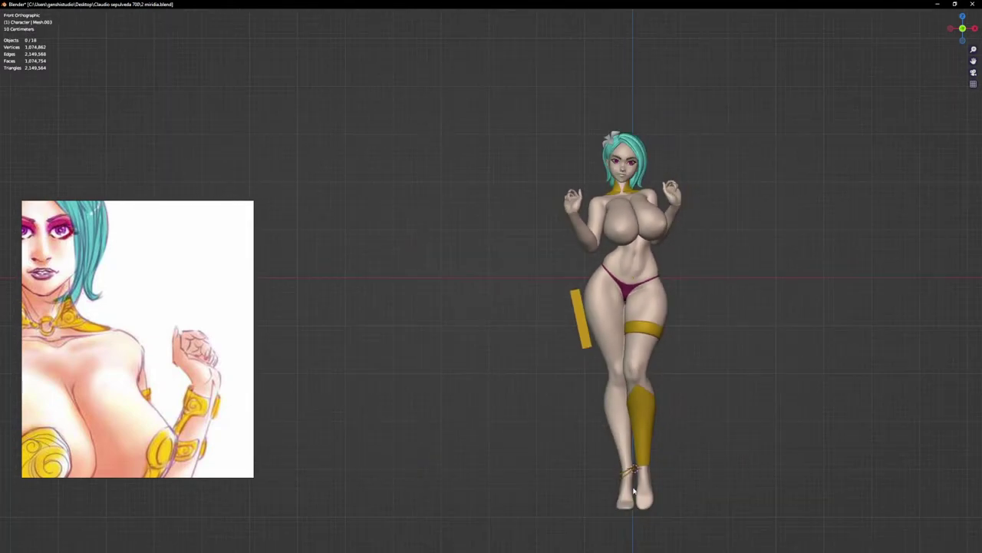
{"action": "scroll", "coordinate": [634, 491], "scroll_direction": "up", "scroll_amount": 2}
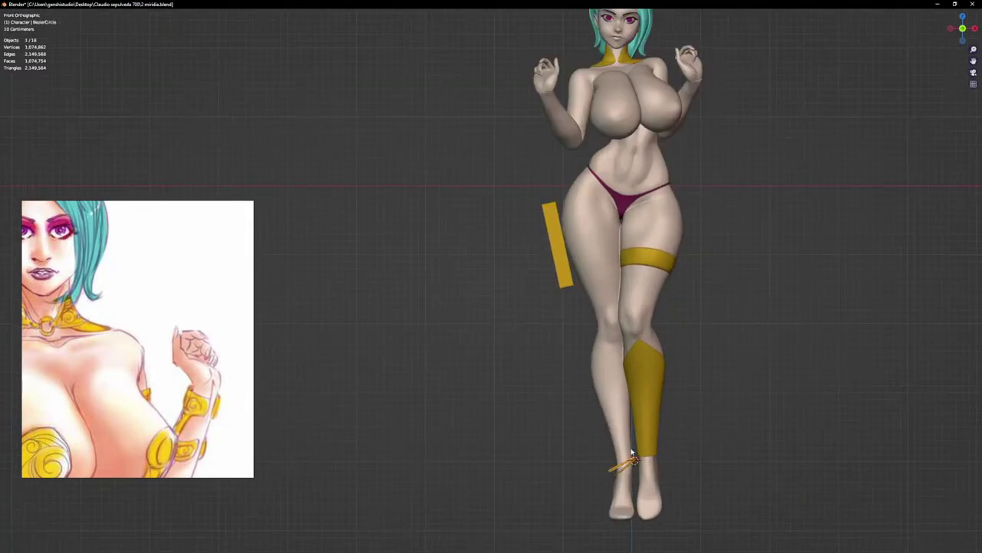
{"action": "scroll", "coordinate": [632, 454], "scroll_direction": "up", "scroll_amount": 2}
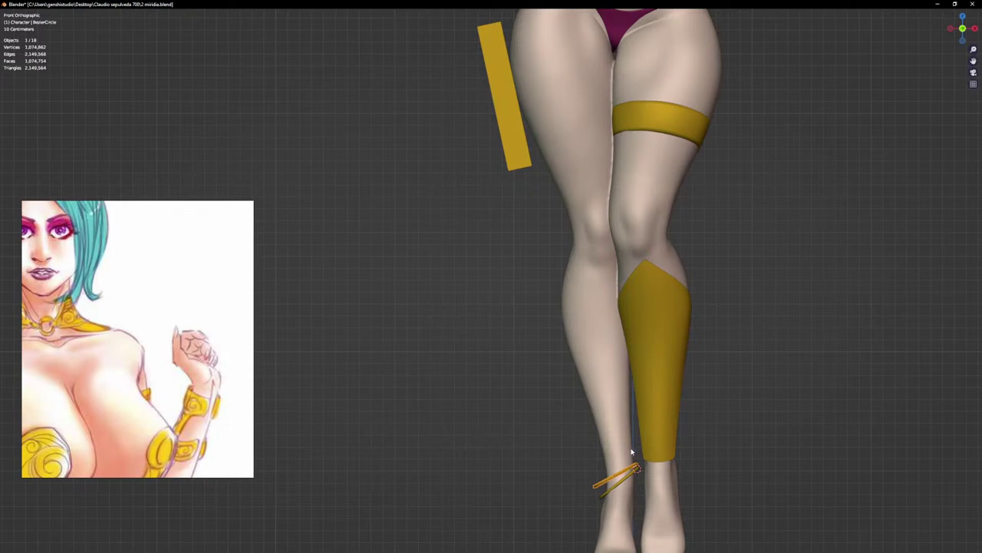
{"action": "key", "text": "shift+d"}
{"action": "left_click", "coordinate": [763, 86]}
{"action": "scroll", "coordinate": [768, 115], "scroll_direction": "down", "scroll_amount": 5}
{"action": "middle_click_drag", "start_coordinate": [770, 138], "coordinate": [689, 365], "text": "shift"}
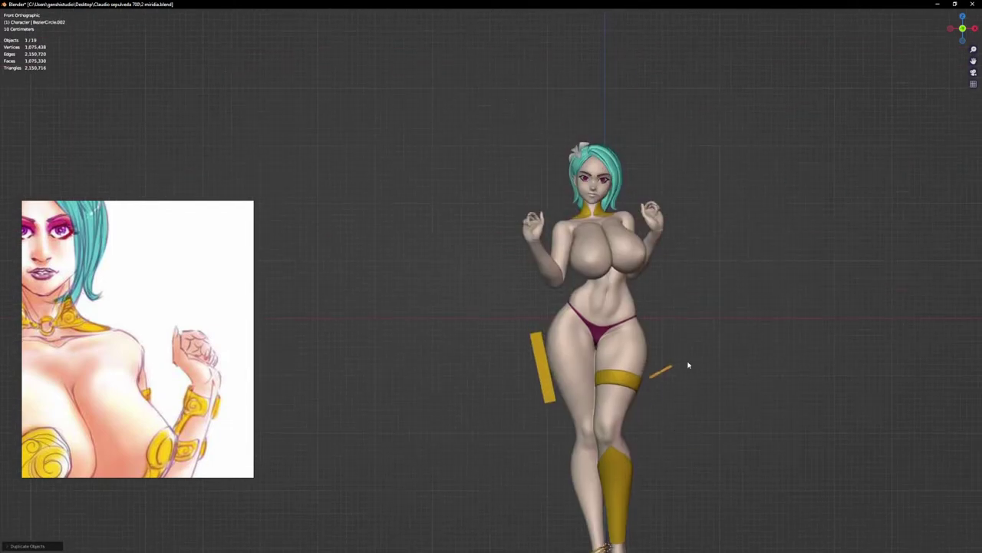
Step: Move the duplicated ring up to the neck, level it, and rotate it about the X axis until it faces forward
{"action": "scroll", "coordinate": [688, 366], "scroll_direction": "up", "scroll_amount": 3}
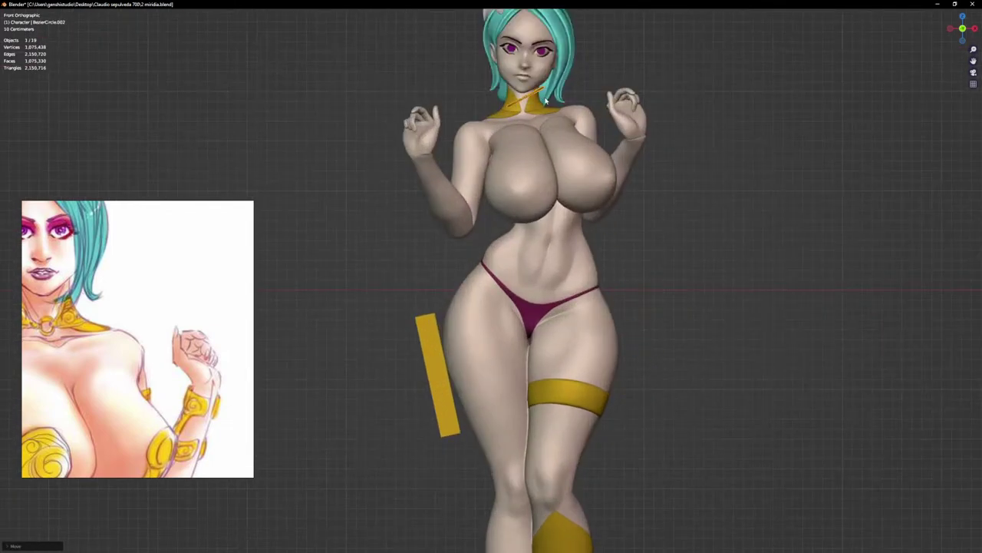
{"action": "scroll", "coordinate": [546, 99], "scroll_direction": "up", "scroll_amount": 5}
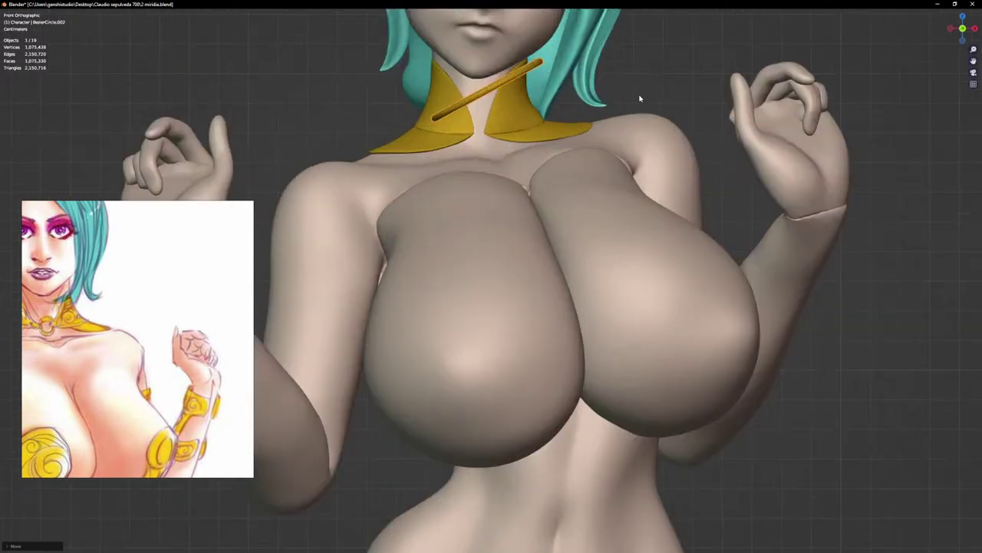
{"action": "key", "text": "r"}
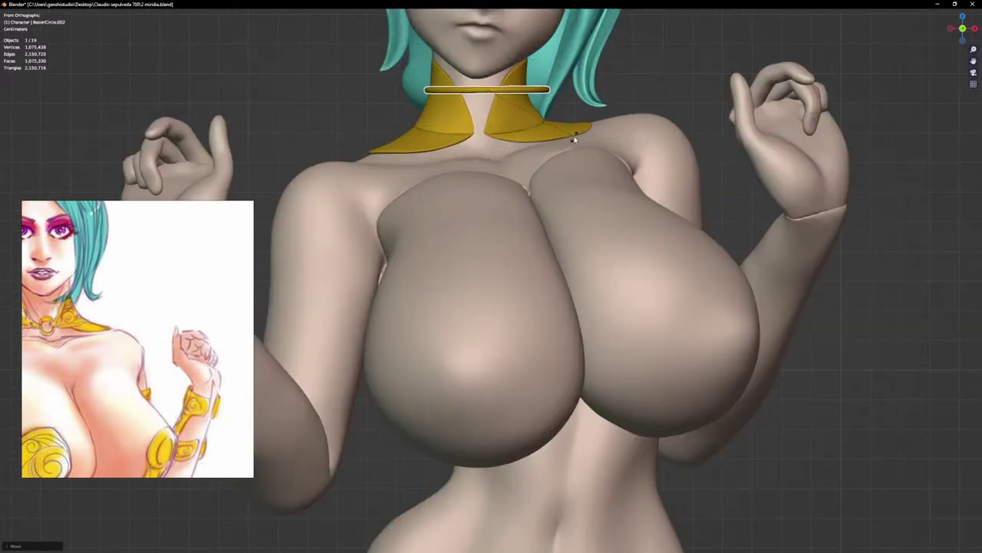
{"action": "left_click", "coordinate": [574, 139]}
{"action": "key", "text": "r"}
{"action": "key", "text": "x"}
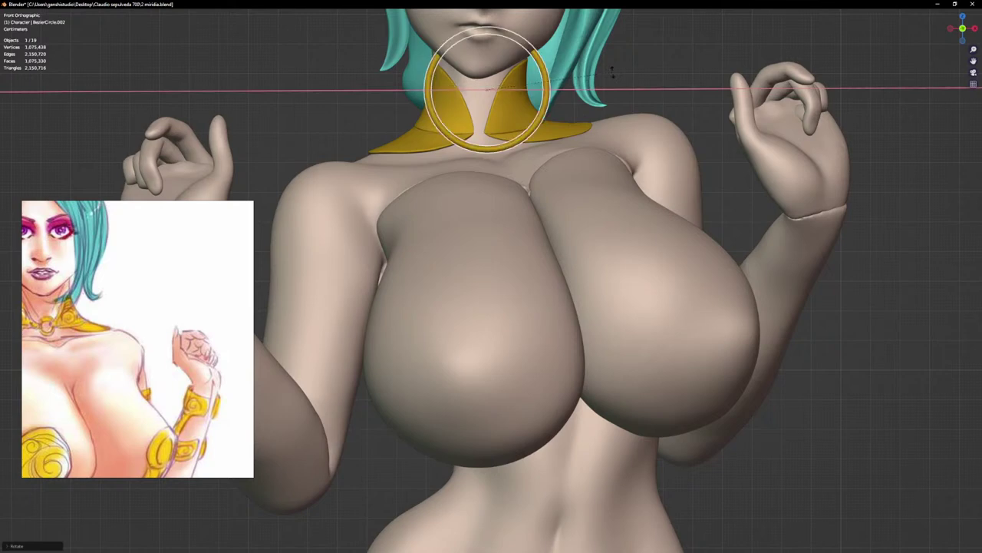
{"action": "left_click", "coordinate": [678, 159]}
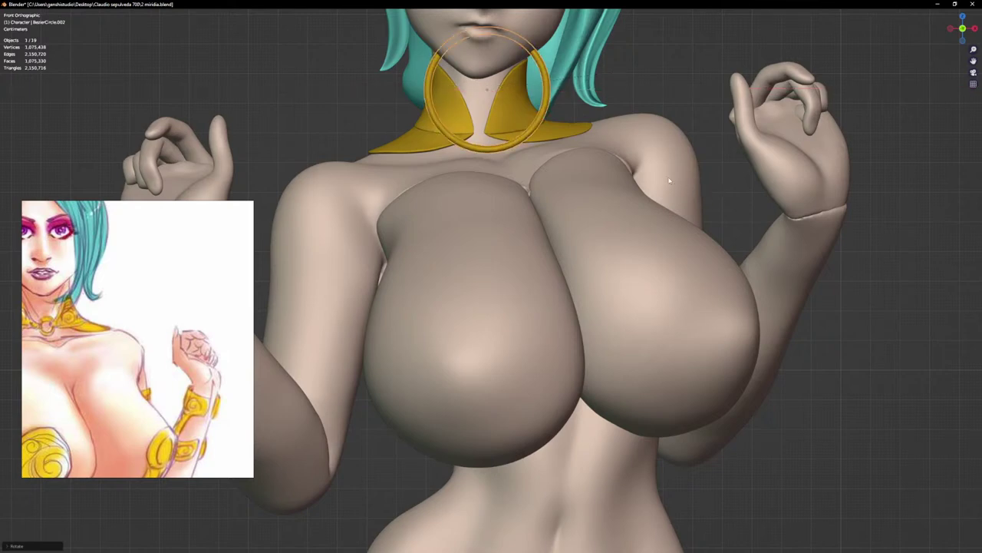
Step: Scale the ring down to the reference's proportions and place it over the gap between the collar's front corners
{"action": "key", "text": "s"}
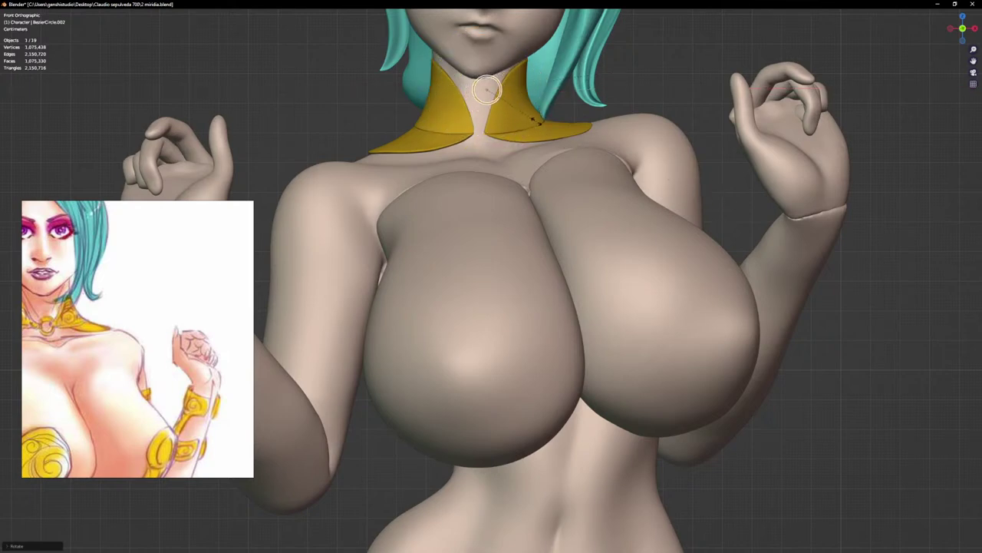
{"action": "scroll", "coordinate": [507, 113], "scroll_direction": "up", "scroll_amount": 2}
{"action": "key", "text": "g"}
{"action": "left_click", "coordinate": [573, 174]}
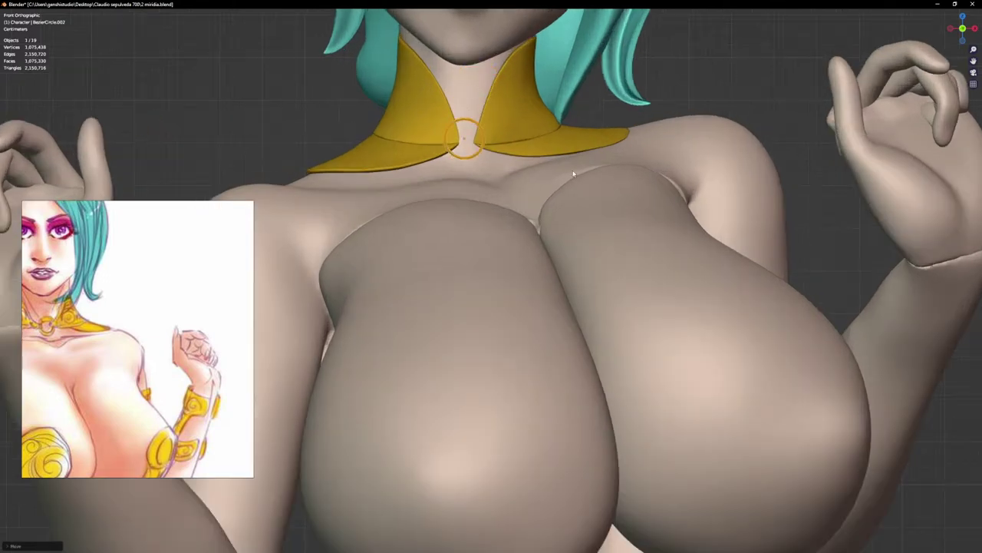
{"action": "key", "text": "s"}
Step: Move the ring closer to the collar's front and tilt it, finishing with a rotation about its local X axis
{"action": "middle_click_drag", "start_coordinate": [475, 154], "coordinate": [551, 202]}
{"action": "key", "text": "g"}
{"action": "left_click", "coordinate": [543, 158]}
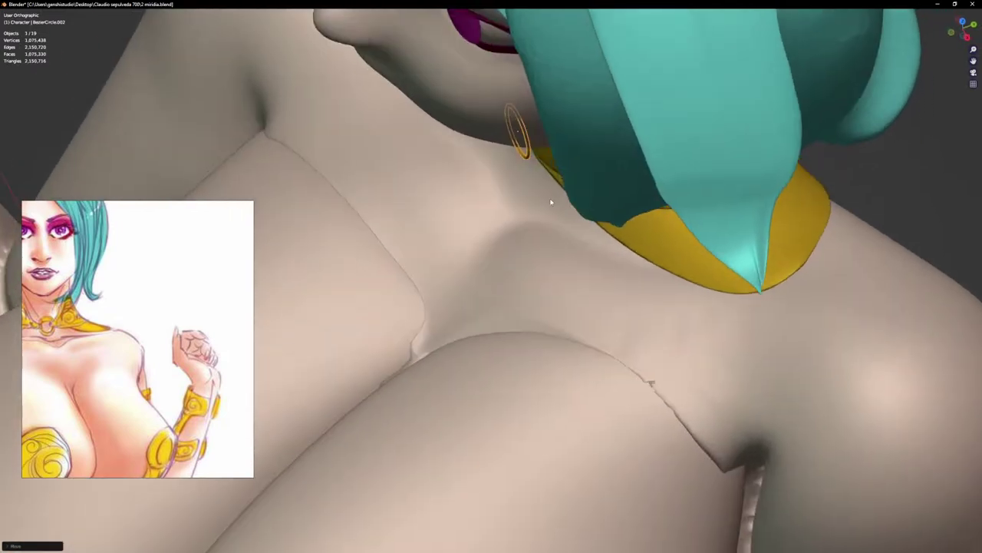
{"action": "key", "text": "r"}
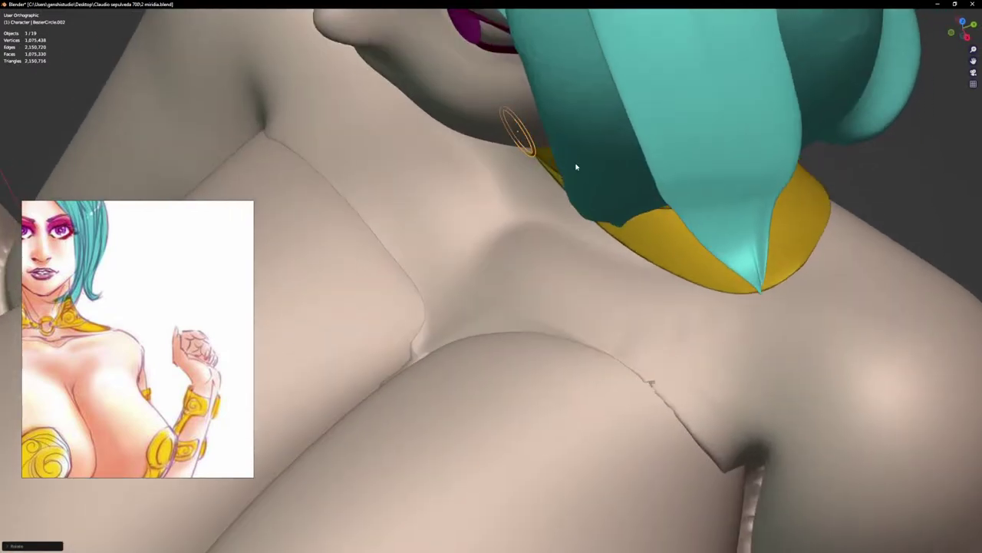
{"action": "key", "text": "KP_1"}
{"action": "scroll", "coordinate": [538, 165], "scroll_direction": "up", "scroll_amount": 2}
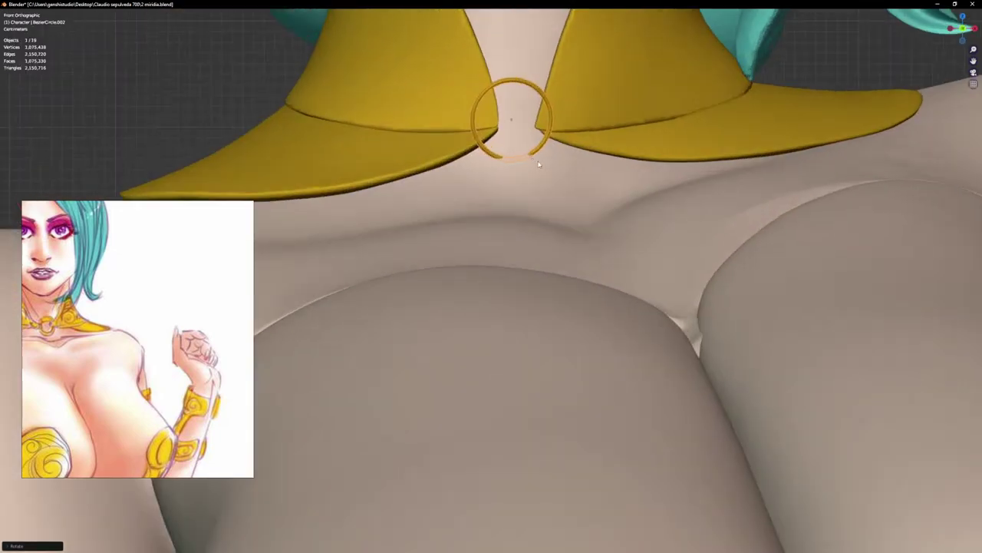
{"action": "key", "text": "r"}
{"action": "key", "text": "x"}
{"action": "key", "text": "x"}
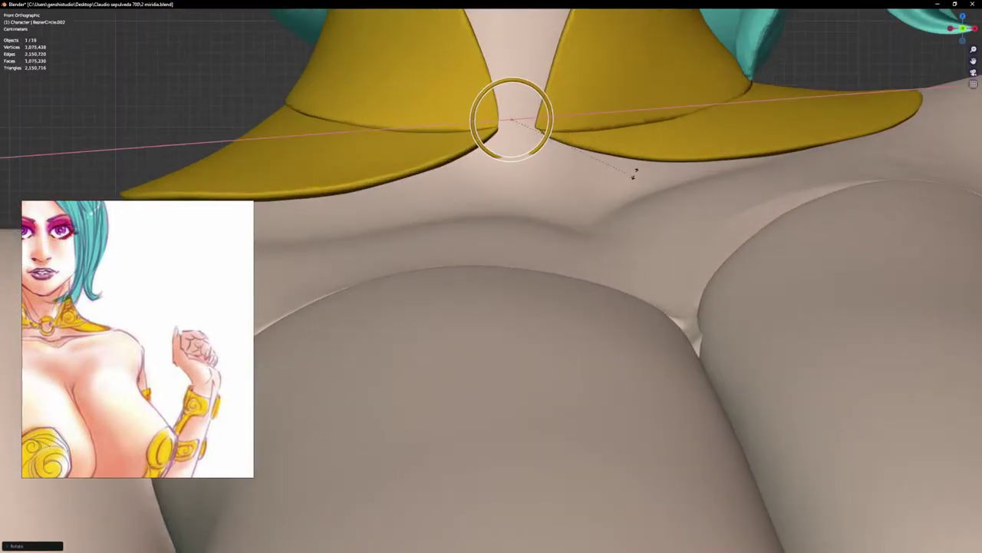
{"action": "left_click", "coordinate": [632, 142]}
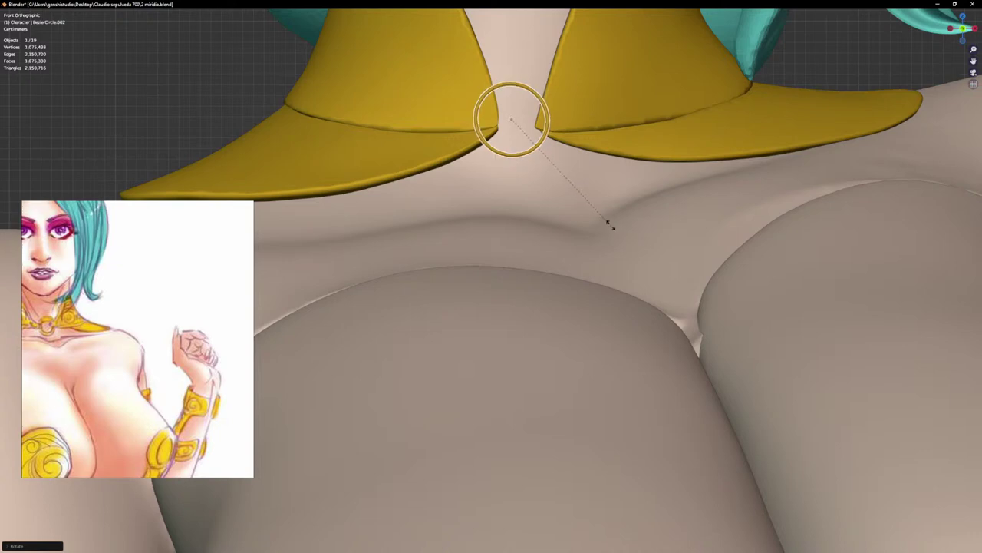
Step: Position the ring against the collar's front and adjust its scale so it spans the gap between the two corners
{"action": "middle_click_drag", "start_coordinate": [601, 204], "coordinate": [530, 172]}
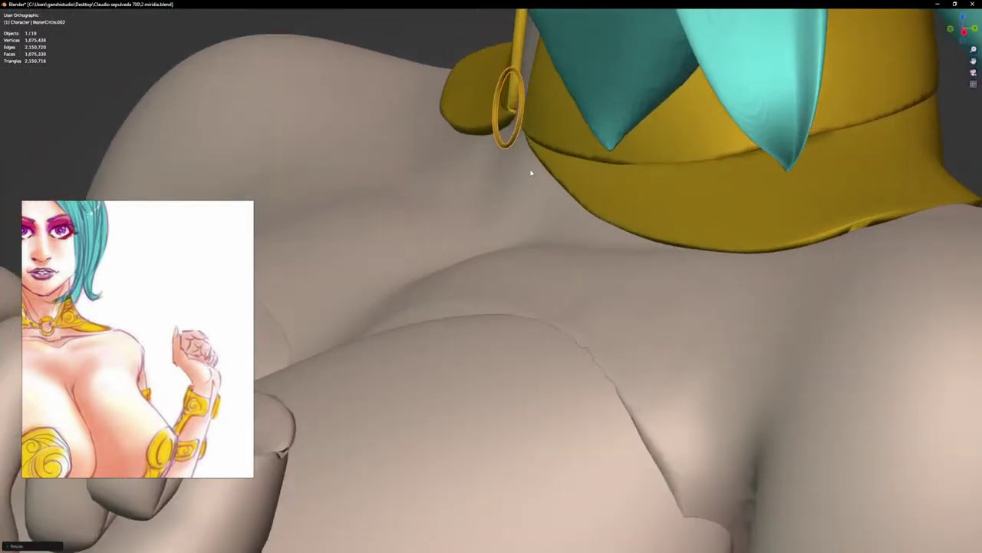
{"action": "key", "text": "g"}
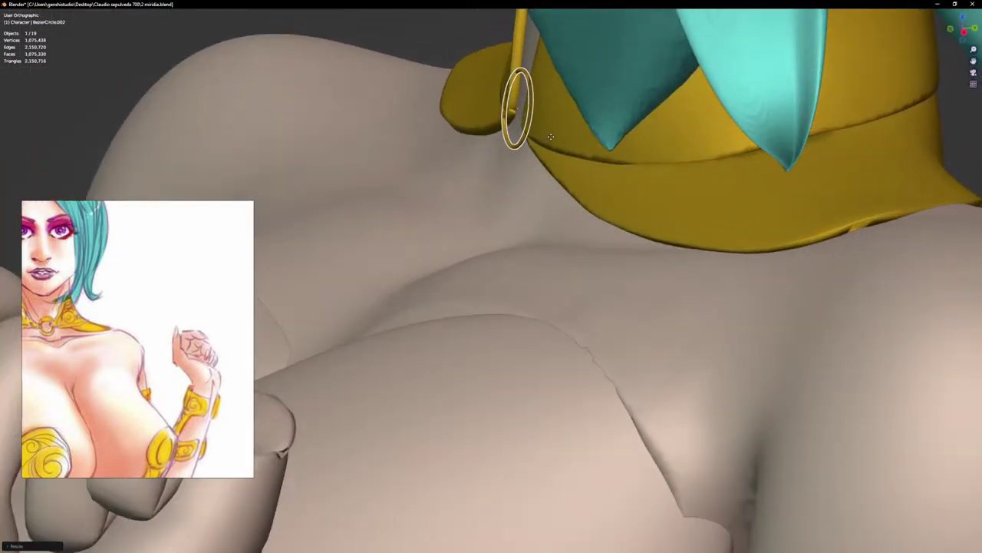
{"action": "key", "text": "KP_1"}
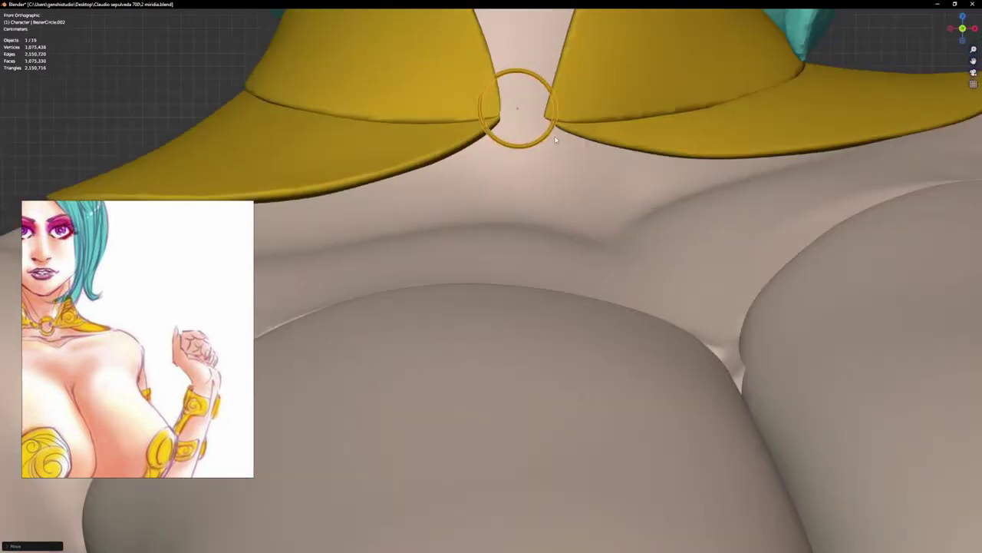
{"action": "key", "text": "s"}
{"action": "left_click", "coordinate": [585, 174]}
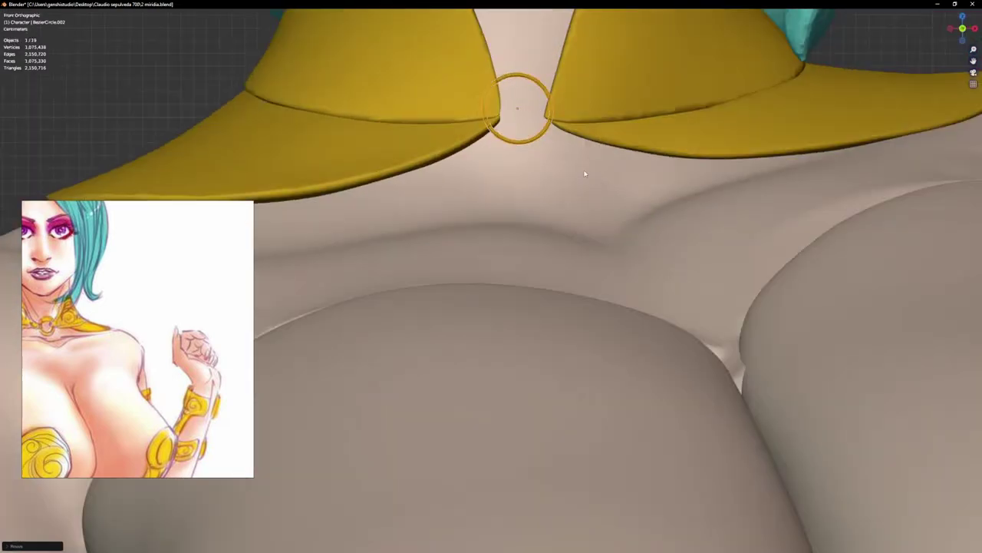
{"action": "key", "text": "s"}
{"action": "left_click", "coordinate": [590, 157]}
{"action": "key", "text": "g"}
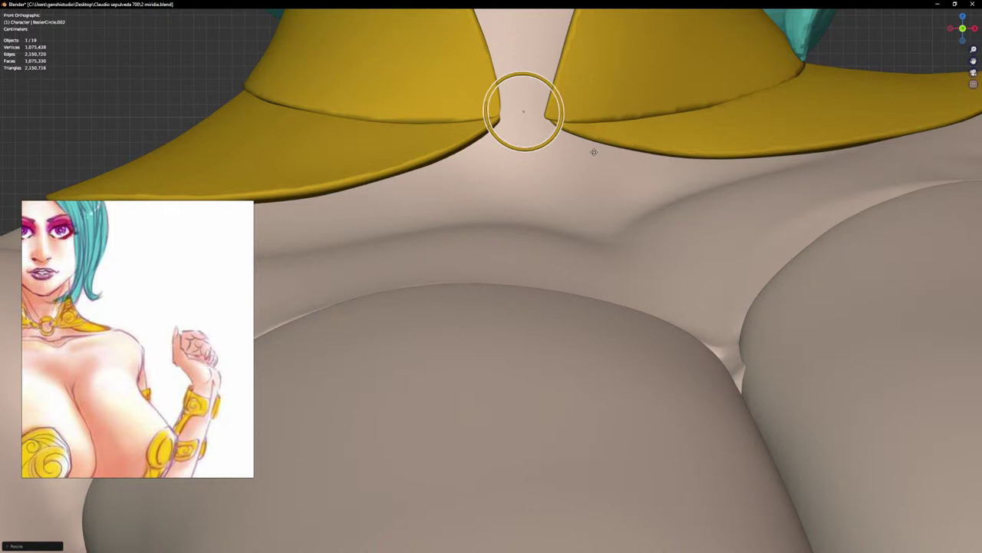
{"action": "left_click", "coordinate": [594, 150]}
Step: Thicken the whole ring mesh in Edit Mode with Shrink/Fatten
{"action": "key", "text": "Tab"}
{"action": "key", "text": "a"}
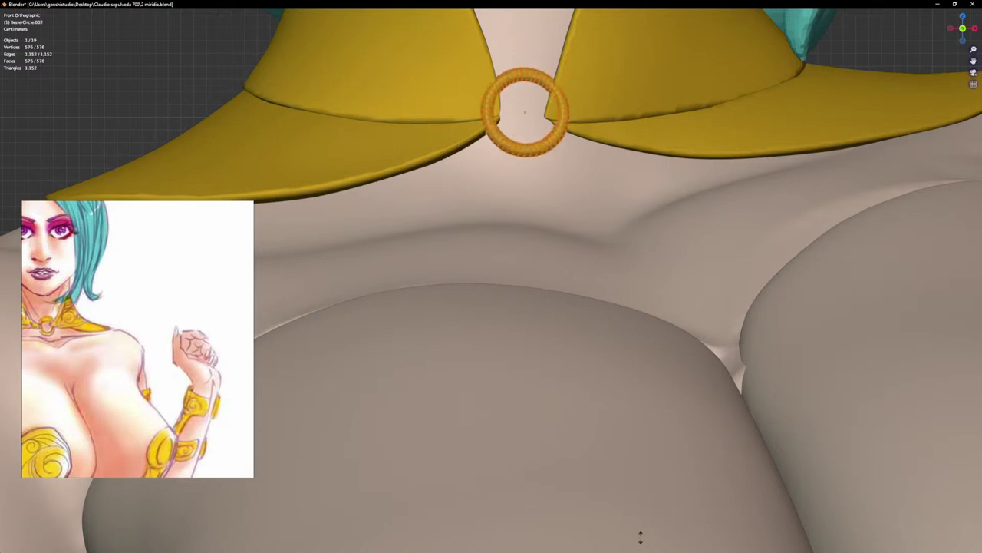
{"action": "left_click", "coordinate": [688, 204]}
{"action": "middle_click_drag", "start_coordinate": [689, 204], "coordinate": [603, 189]}
{"action": "key", "text": "KP_1"}
{"action": "scroll", "coordinate": [574, 373], "scroll_direction": "down", "scroll_amount": 6}
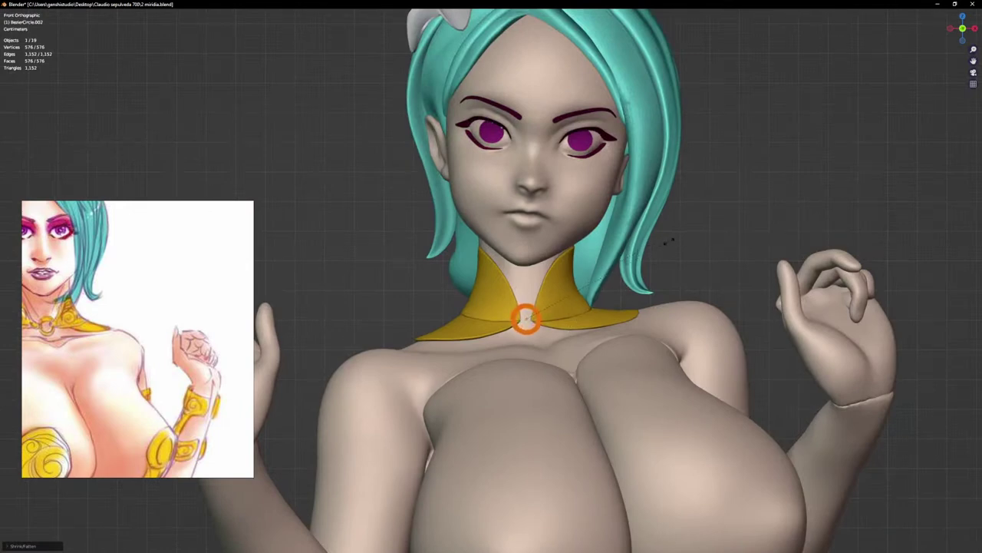
Step: Refine the ring's scale and tube thickness with Resize and Shrink/Fatten, comparing its proportions with the reference drawing
{"action": "scroll", "coordinate": [605, 295], "scroll_direction": "up", "scroll_amount": 2}
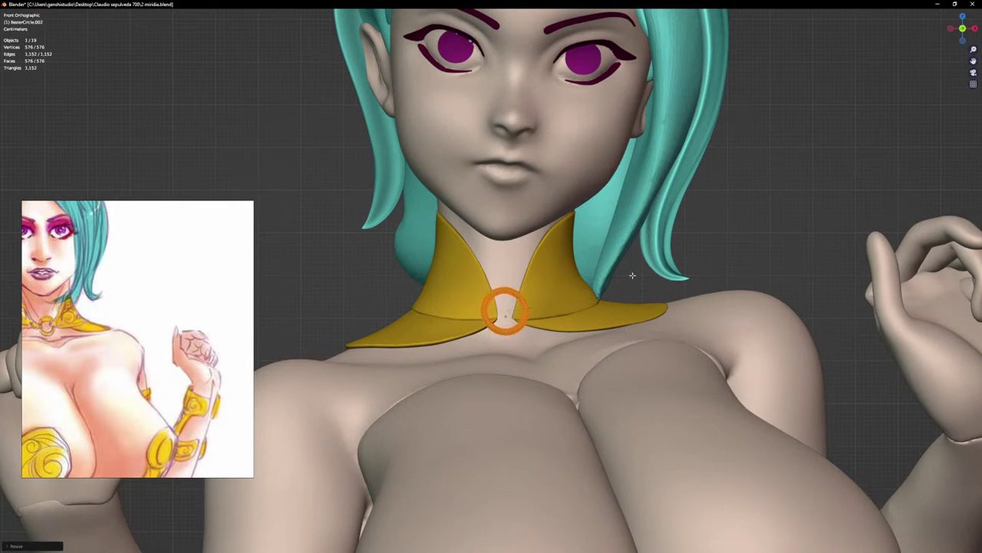
{"action": "key", "text": "s"}
{"action": "scroll", "coordinate": [612, 278], "scroll_direction": "down", "scroll_amount": 4}
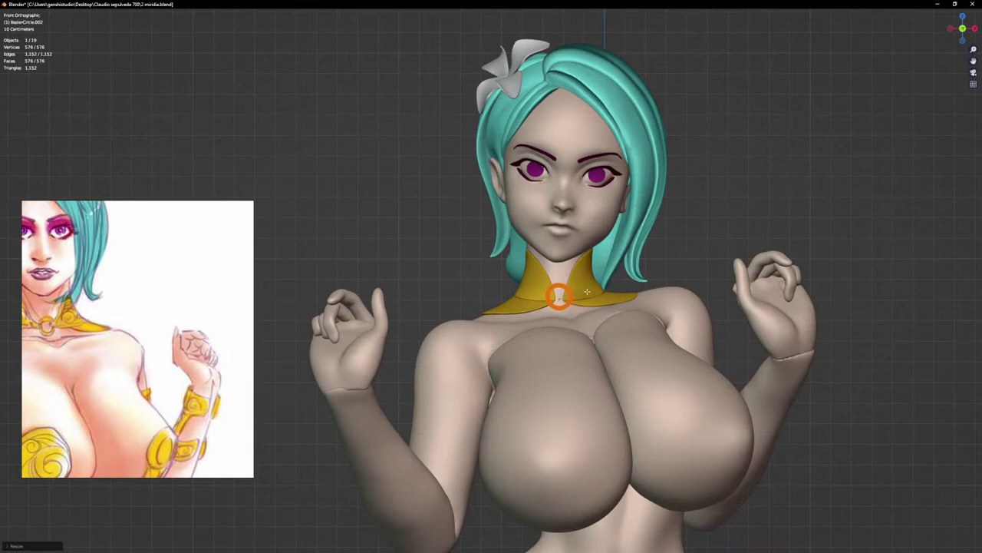
{"action": "scroll", "coordinate": [587, 292], "scroll_direction": "up", "scroll_amount": 3}
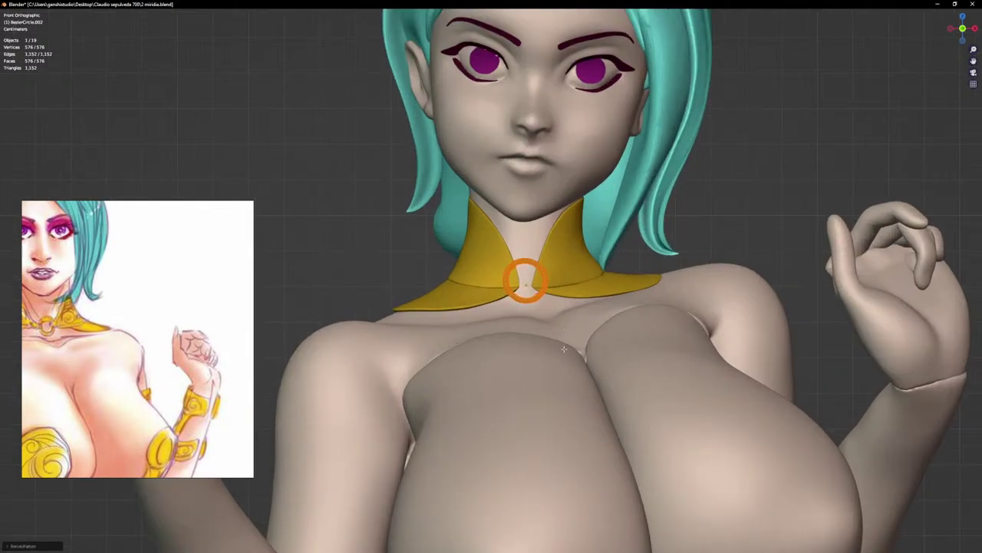
{"action": "scroll", "coordinate": [564, 349], "scroll_direction": "down", "scroll_amount": 3}
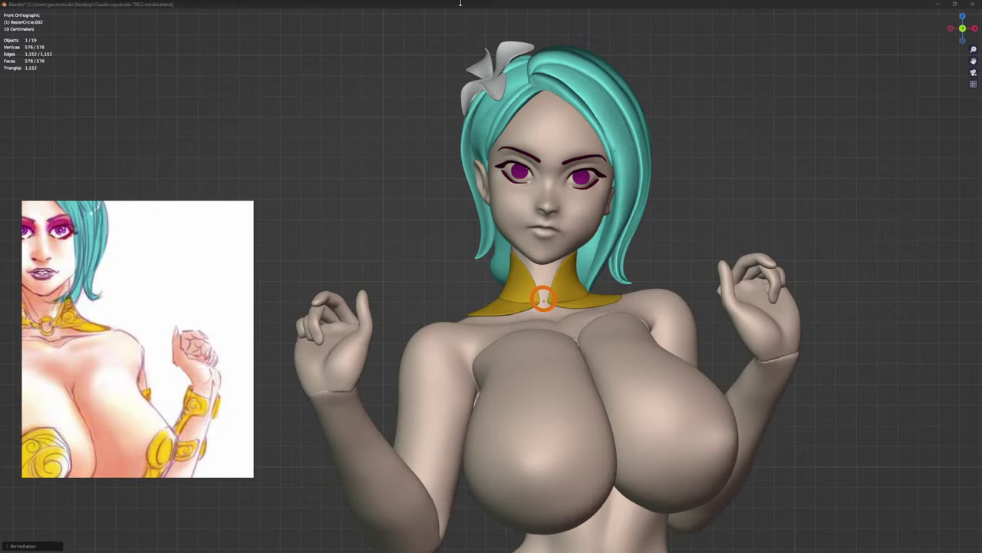
{"action": "scroll", "coordinate": [516, 354], "scroll_direction": "up", "scroll_amount": 8}
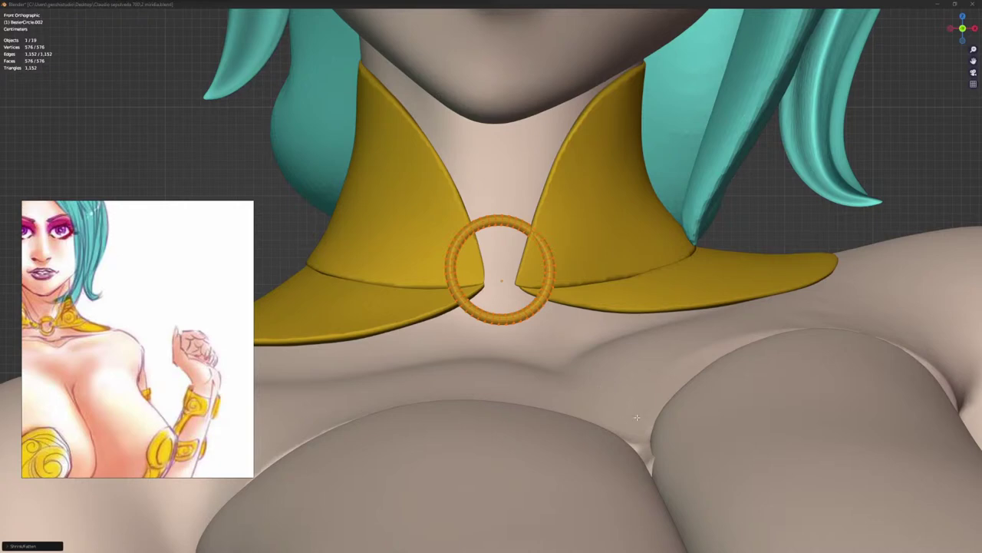
{"action": "left_click", "coordinate": [516, 278]}
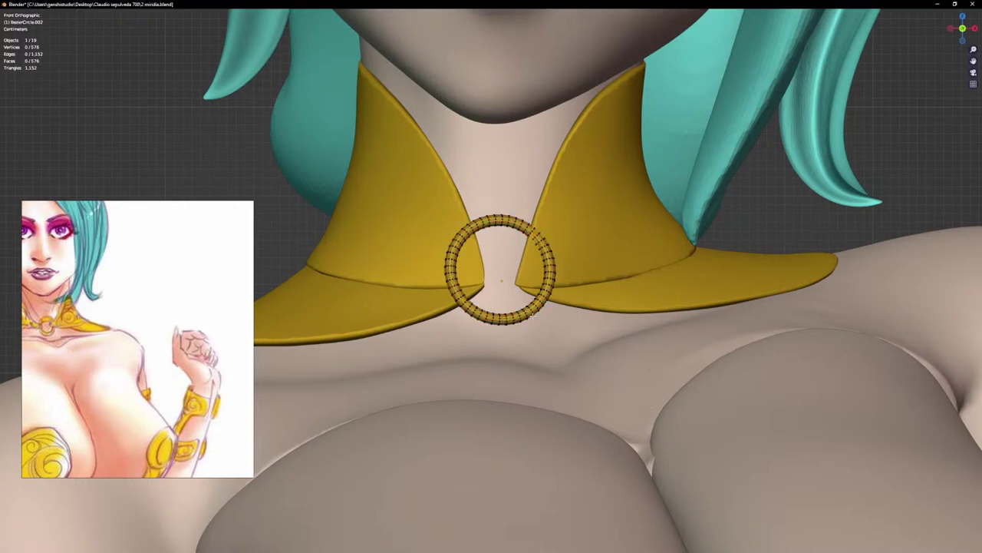
{"action": "key", "text": "l"}
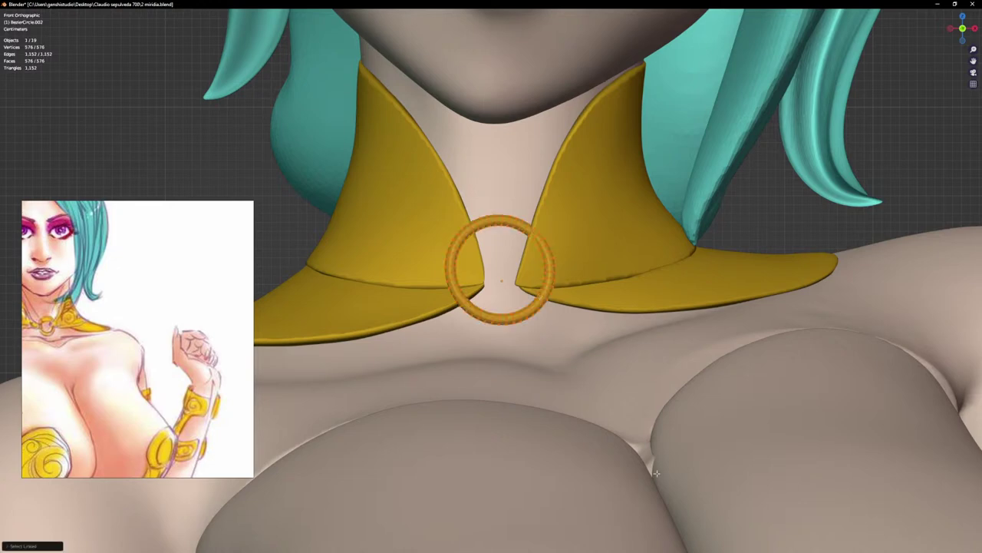
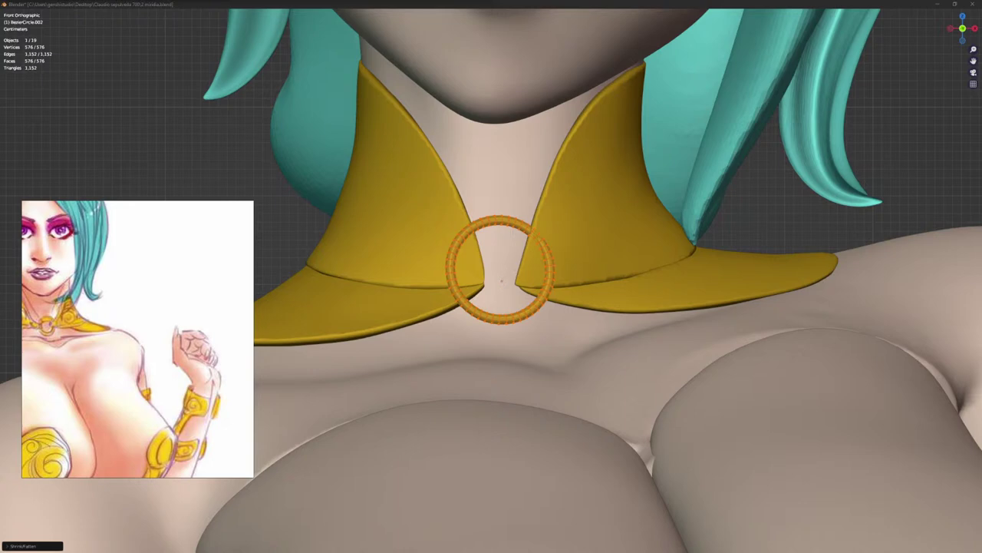
Step: Duplicate the linked ring mesh in place and separate the copy into its own object
{"action": "left_click", "coordinate": [495, 221]}
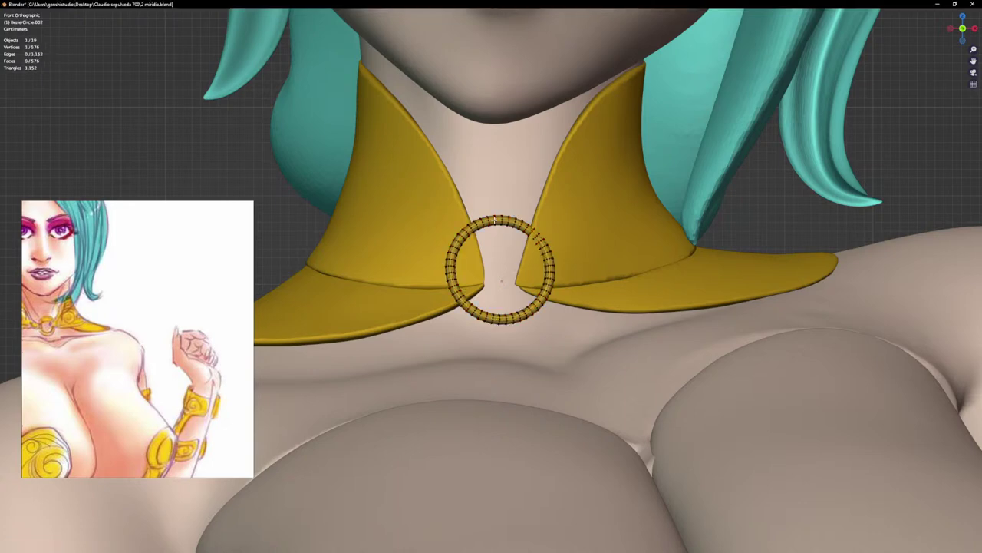
{"action": "key", "text": "ctrl+l"}
{"action": "key", "text": "shift+d"}
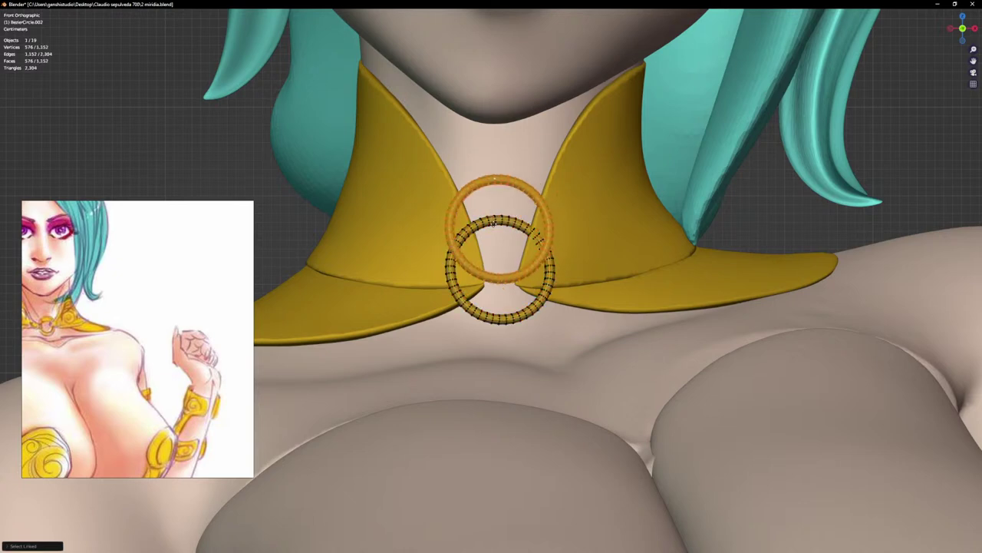
{"action": "right_click", "coordinate": [495, 258]}
{"action": "key", "text": "p"}
{"action": "left_click", "coordinate": [494, 256]}
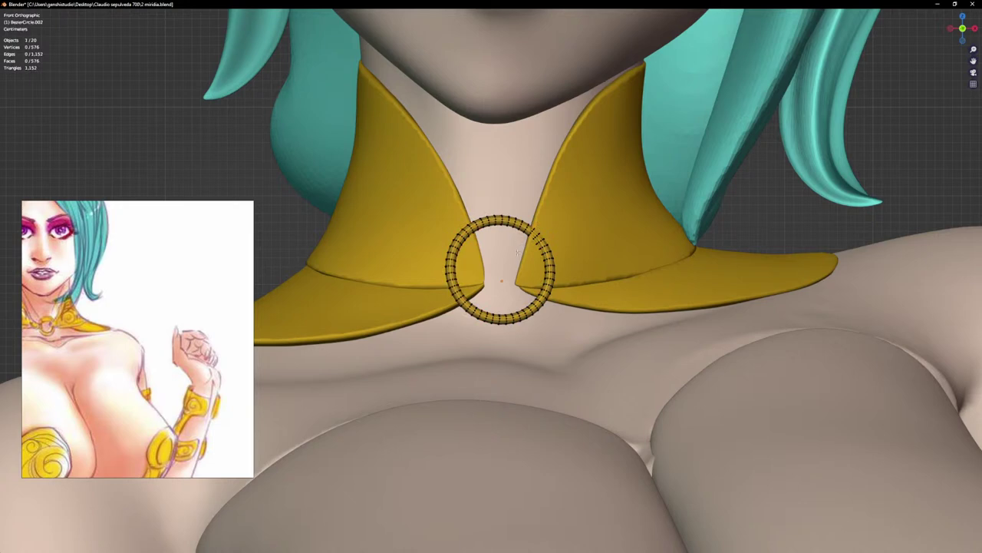
Step: Delete all faces of the ring still being edited except a short arc at its top, using a grown loop selection and inverting it
{"action": "scroll", "coordinate": [496, 222], "scroll_direction": "up", "scroll_amount": 2}
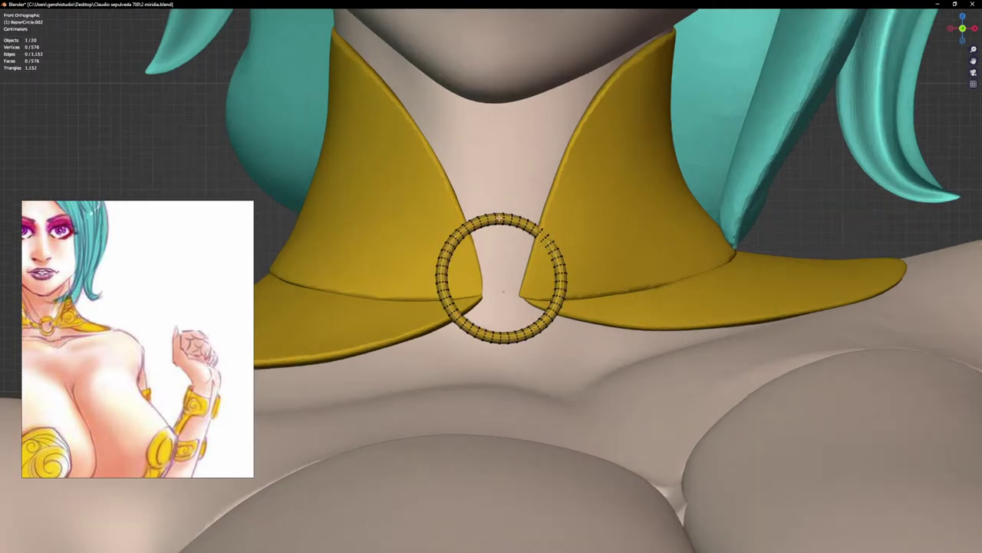
{"action": "left_click", "coordinate": [497, 219], "text": "alt"}
{"action": "left_click", "coordinate": [496, 215], "text": "alt"}
{"action": "scroll", "coordinate": [498, 219], "scroll_direction": "up", "scroll_amount": 6}
{"action": "left_click", "coordinate": [500, 223], "text": "alt"}
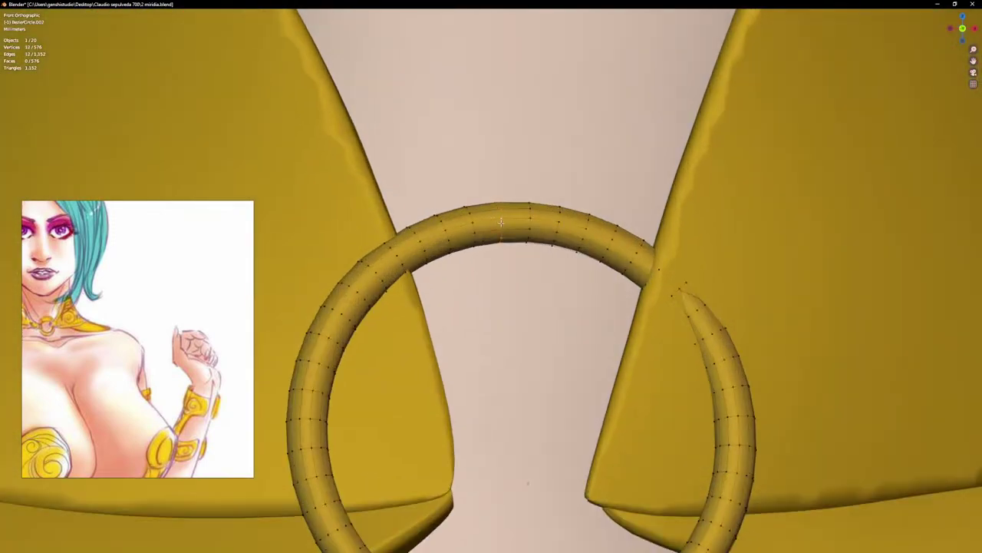
{"action": "key", "text": "ctrl+KP_Add"}
{"action": "key", "text": "ctrl+KP_Add"}
{"action": "key", "text": "ctrl+KP_Add"}
{"action": "key", "text": "ctrl+KP_Add"}
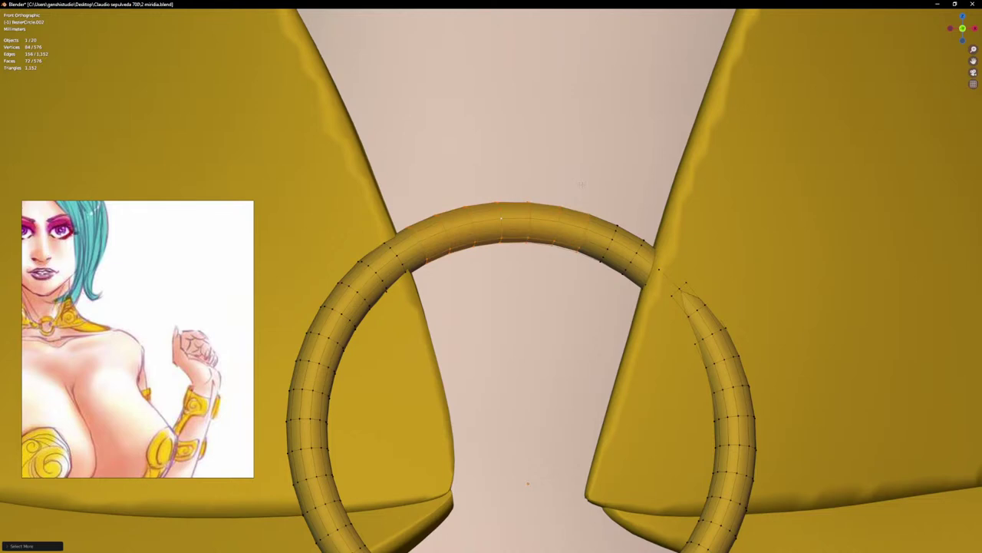
{"action": "scroll", "coordinate": [581, 184], "scroll_direction": "down", "scroll_amount": 7}
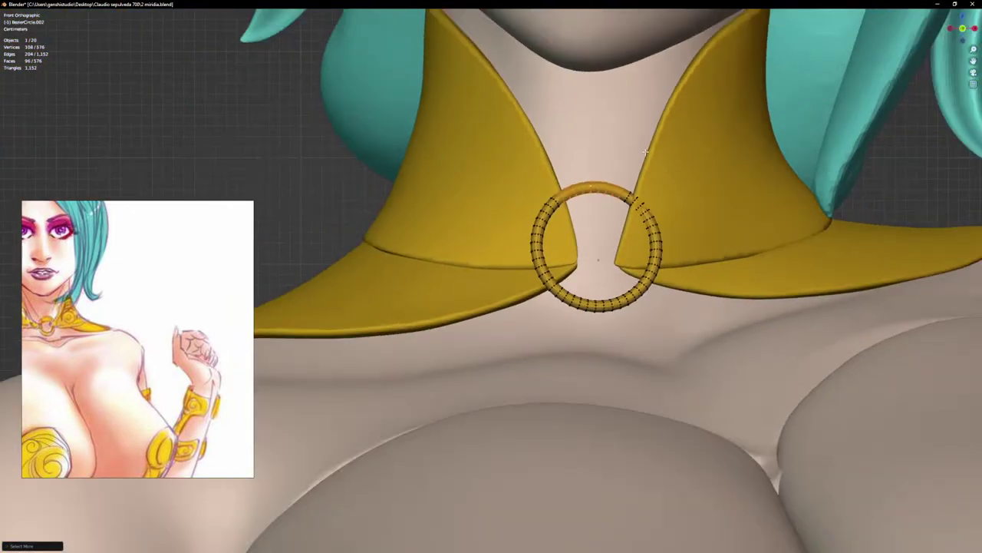
{"action": "middle_click_drag", "start_coordinate": [595, 238], "coordinate": [577, 274], "text": "shift"}
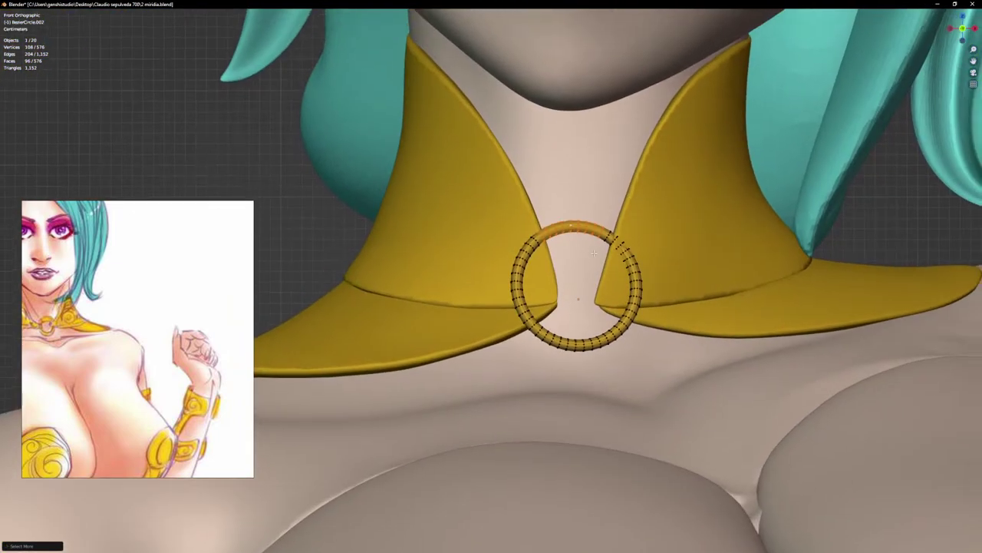
{"action": "scroll", "coordinate": [594, 253], "scroll_direction": "up", "scroll_amount": 2}
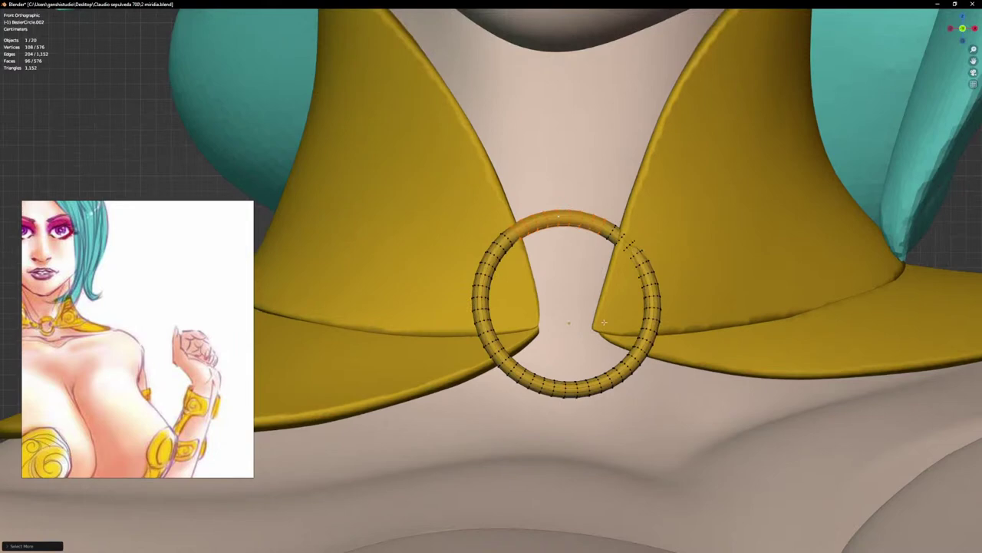
{"action": "key", "text": "ctrl+i"}
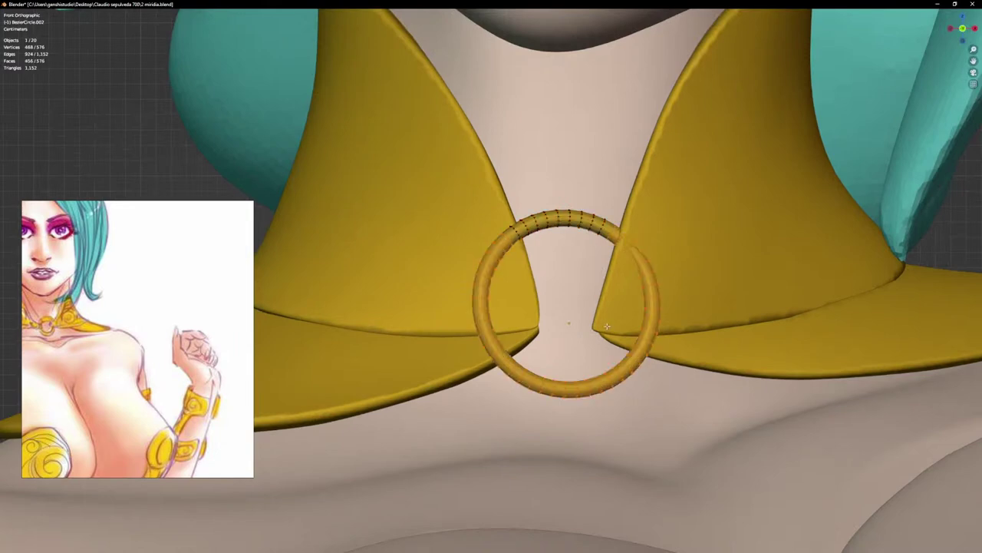
{"action": "key", "text": "x"}
{"action": "left_click", "coordinate": [570, 343]}
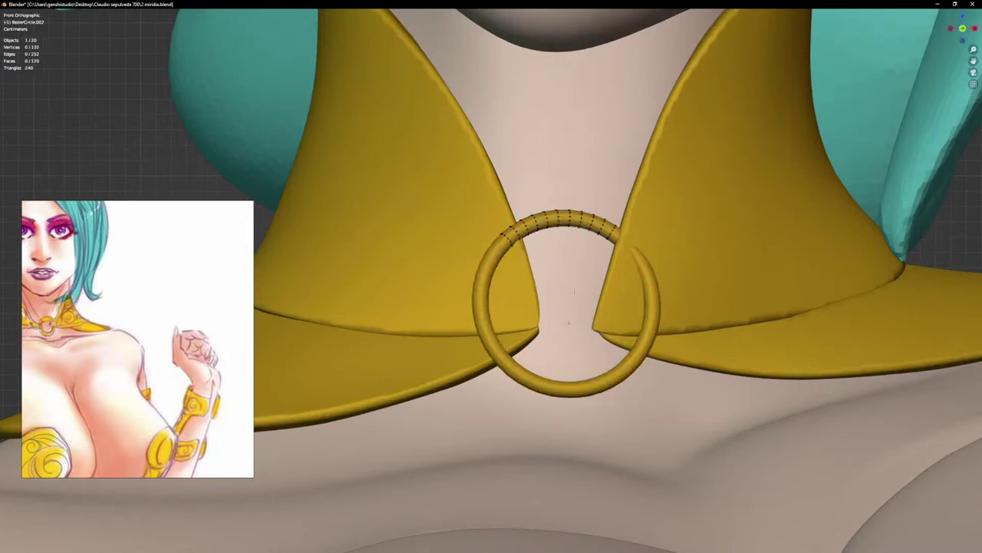
Step: Thicken the remaining top arc with Shrink/Fatten so it wraps the full ring like a sleeve
{"action": "key", "text": "l"}
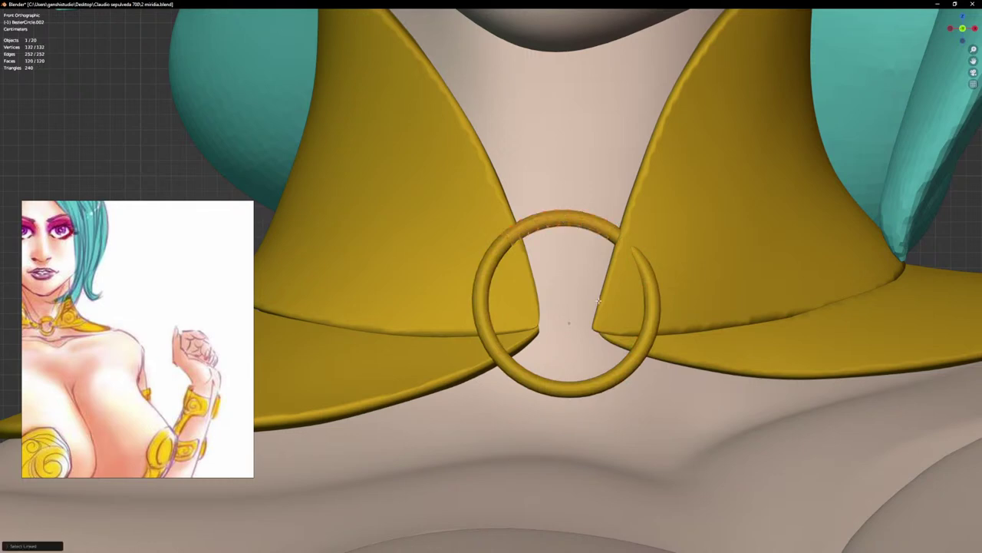
{"action": "key", "text": "alt+s"}
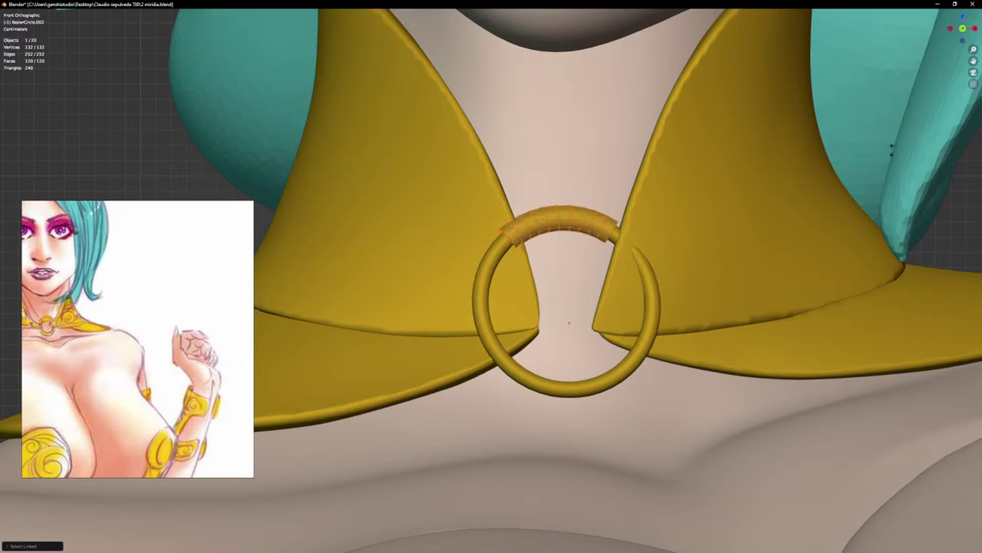
{"action": "left_click", "coordinate": [850, 118]}
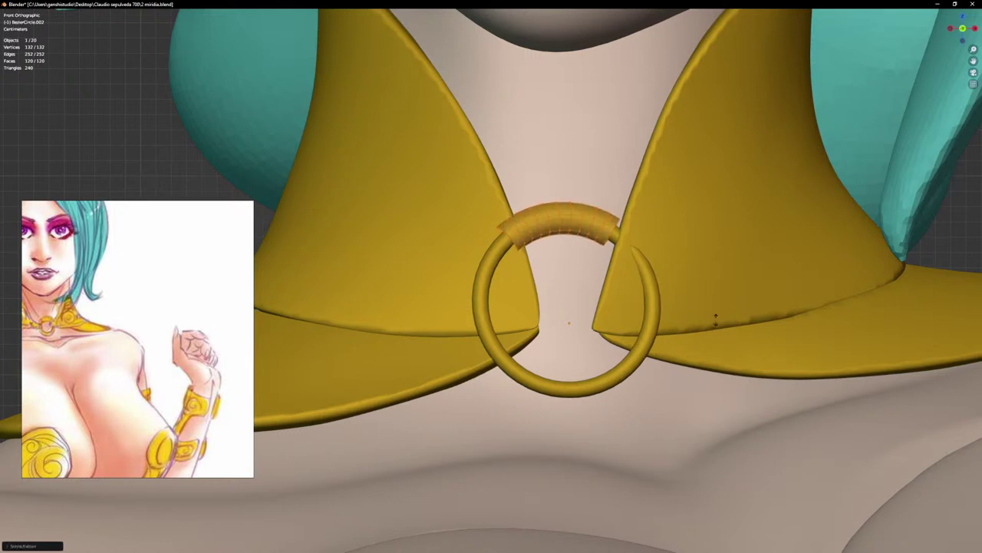
{"action": "middle_click_drag", "start_coordinate": [636, 277], "coordinate": [581, 286]}
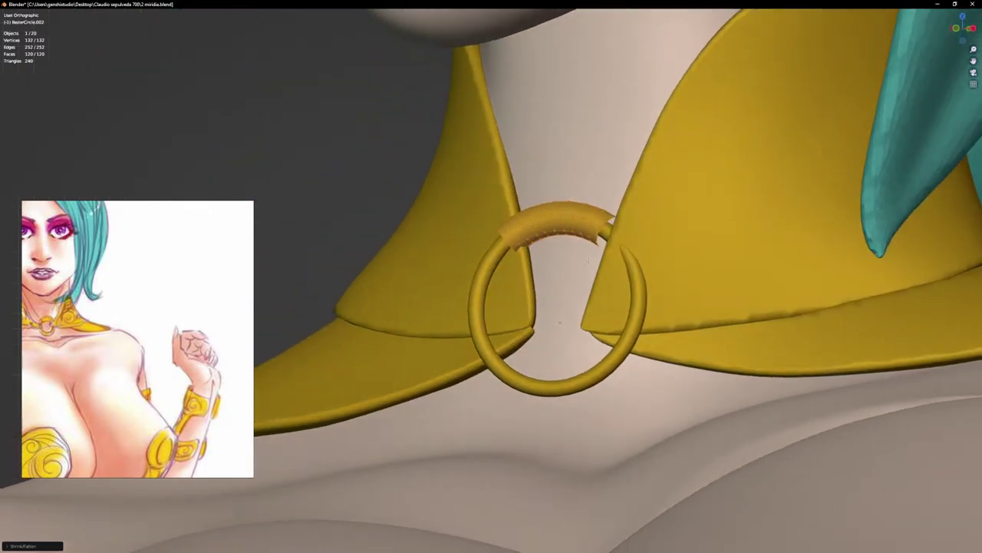
Step: Close the open ends of the thick sleeve mesh at the top of the ring and finish editing it
{"action": "key", "text": "ctrl+z"}
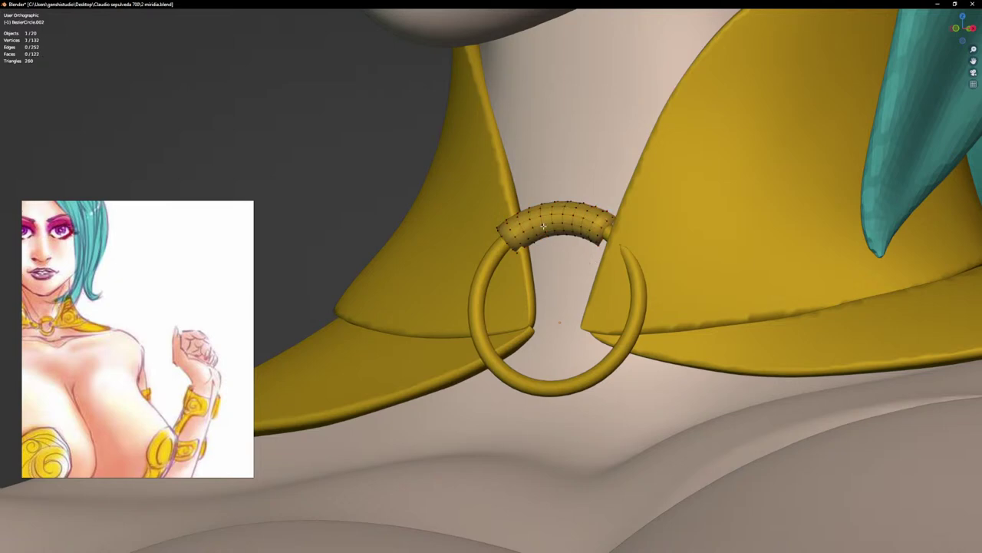
{"action": "key", "text": "KP_1"}
{"action": "scroll", "coordinate": [544, 230], "scroll_direction": "down", "scroll_amount": 3}
{"action": "middle_click_drag", "start_coordinate": [570, 287], "coordinate": [572, 324], "text": "shift"}
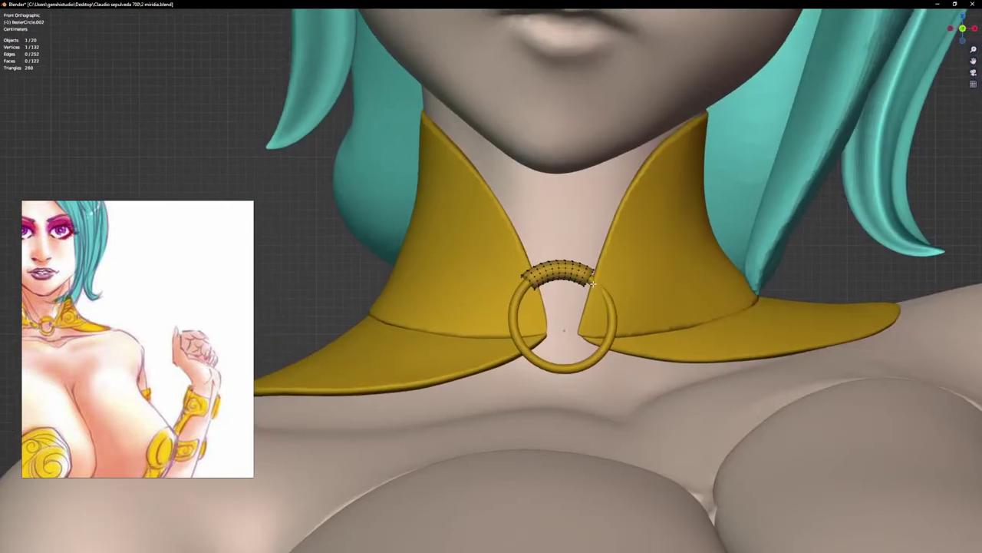
{"action": "key", "text": "Tab"}
Step: Select the ring together with its sleeve, rotate both slightly, and move them against the neck in a side view
{"action": "left_click", "coordinate": [597, 361], "text": "shift"}
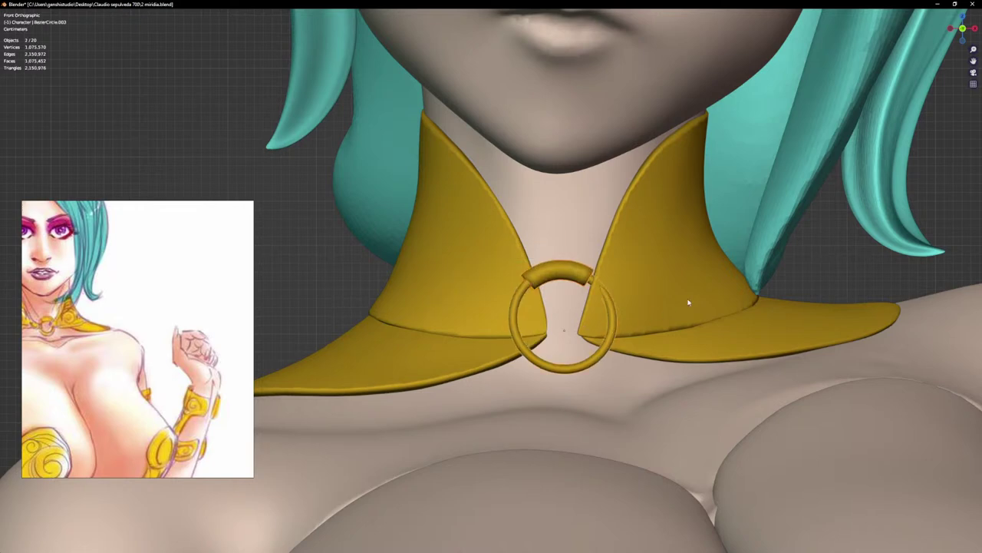
{"action": "key", "text": "r"}
{"action": "left_click", "coordinate": [716, 340]}
{"action": "middle_click_drag", "start_coordinate": [714, 340], "coordinate": [543, 354]}
{"action": "scroll", "coordinate": [572, 339], "scroll_direction": "up", "scroll_amount": 1}
{"action": "key", "text": "g"}
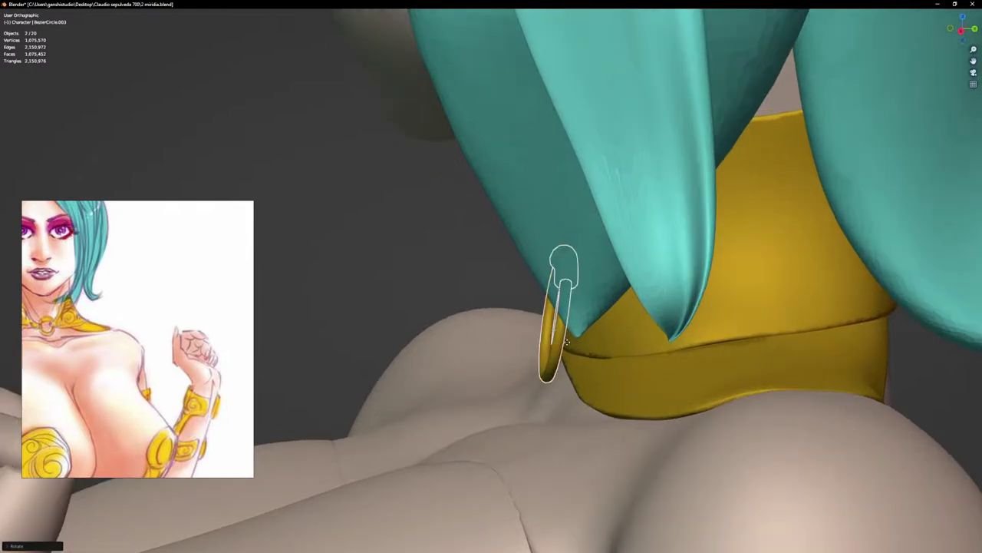
{"action": "left_click", "coordinate": [565, 346]}
Step: Raise the ring and sleeve between the collar's front corners and adjust their scale in front view
{"action": "key", "text": "KP_1"}
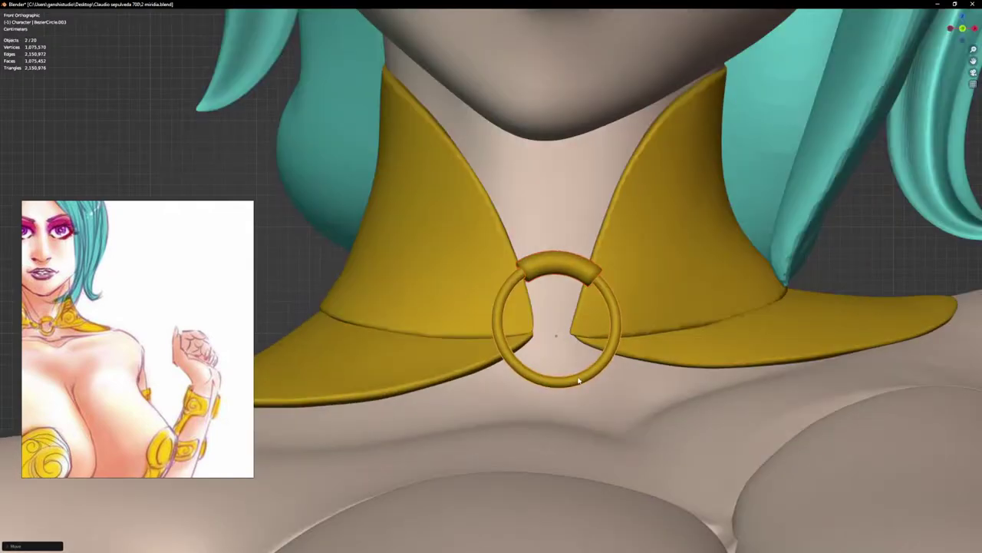
{"action": "key", "text": "g"}
{"action": "key", "text": "g"}
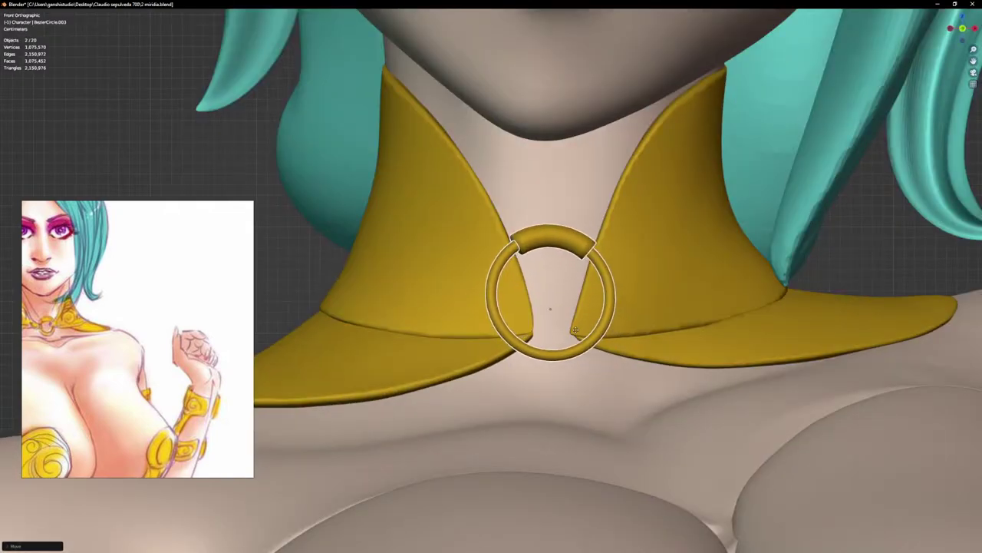
{"action": "left_click", "coordinate": [575, 336]}
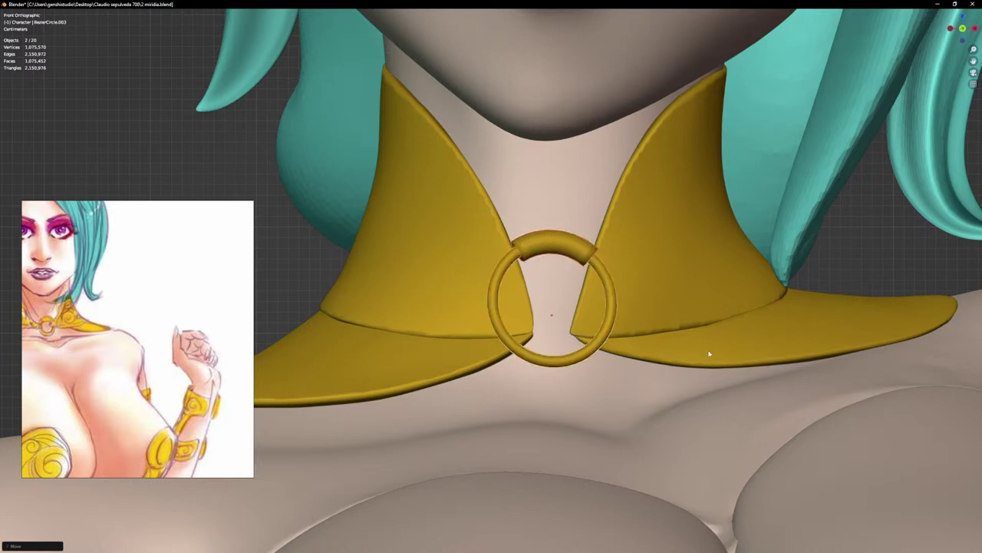
{"action": "key", "text": "s"}
{"action": "left_click", "coordinate": [626, 357]}
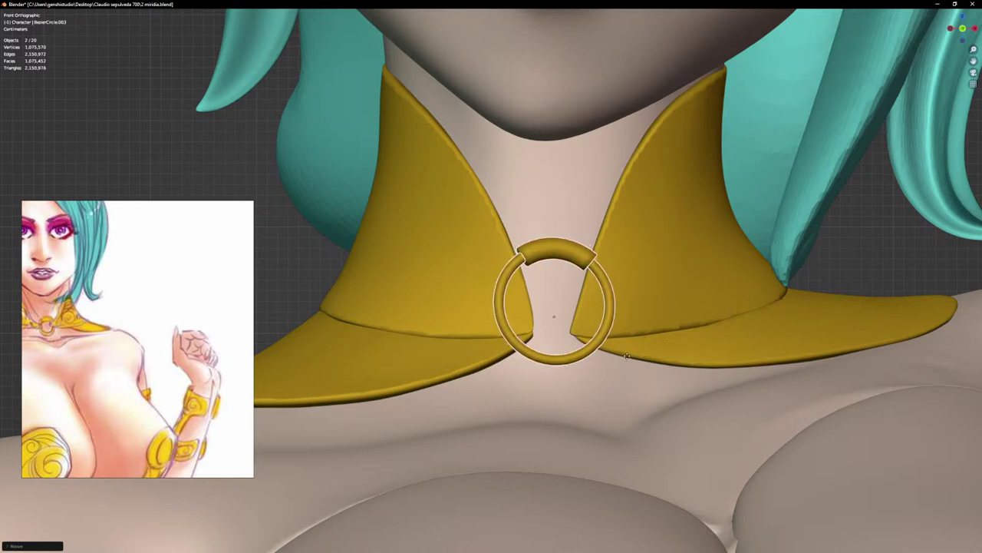
{"action": "middle_click_drag", "start_coordinate": [626, 357], "coordinate": [624, 371]}
{"action": "key", "text": "KP_1"}
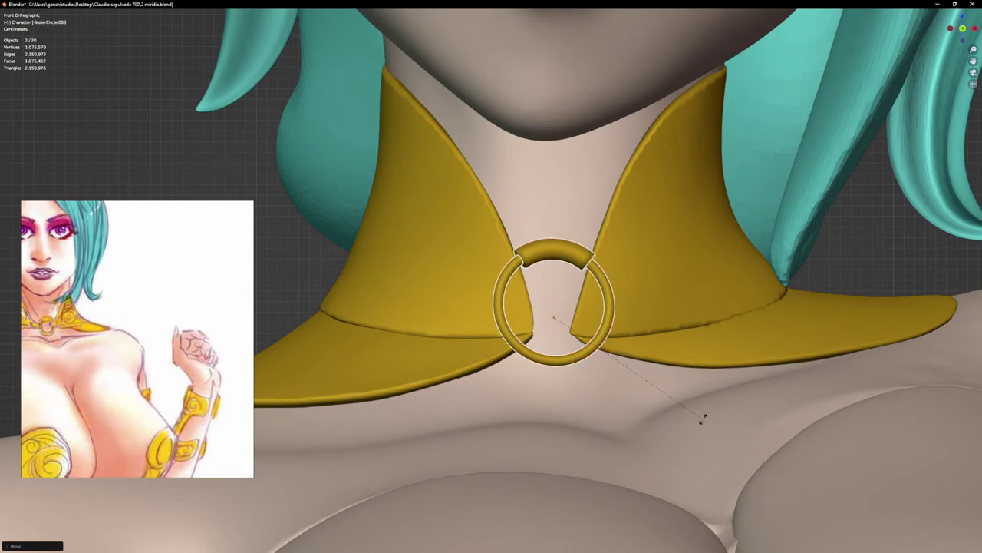
Step: Deselect the ring and sleeve, check the collar on the whole upper body, and save the file
{"action": "scroll", "coordinate": [703, 422], "scroll_direction": "down", "scroll_amount": 8}
{"action": "left_click", "coordinate": [798, 276]}
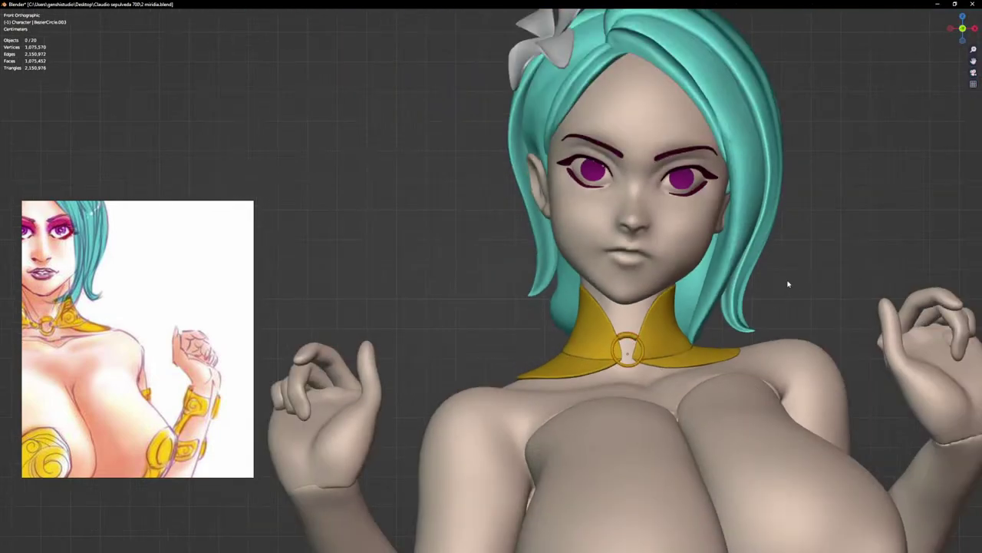
{"action": "middle_click_drag", "start_coordinate": [750, 334], "coordinate": [679, 338], "text": "shift"}
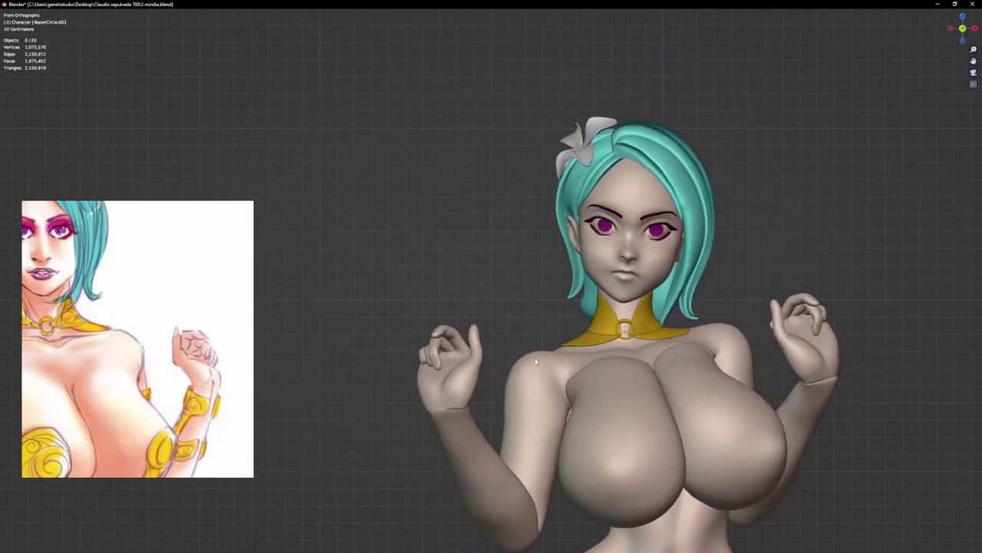
{"action": "scroll", "coordinate": [730, 258], "scroll_direction": "down", "scroll_amount": 1}
{"action": "middle_click_drag", "start_coordinate": [710, 254], "coordinate": [604, 222], "text": "shift"}
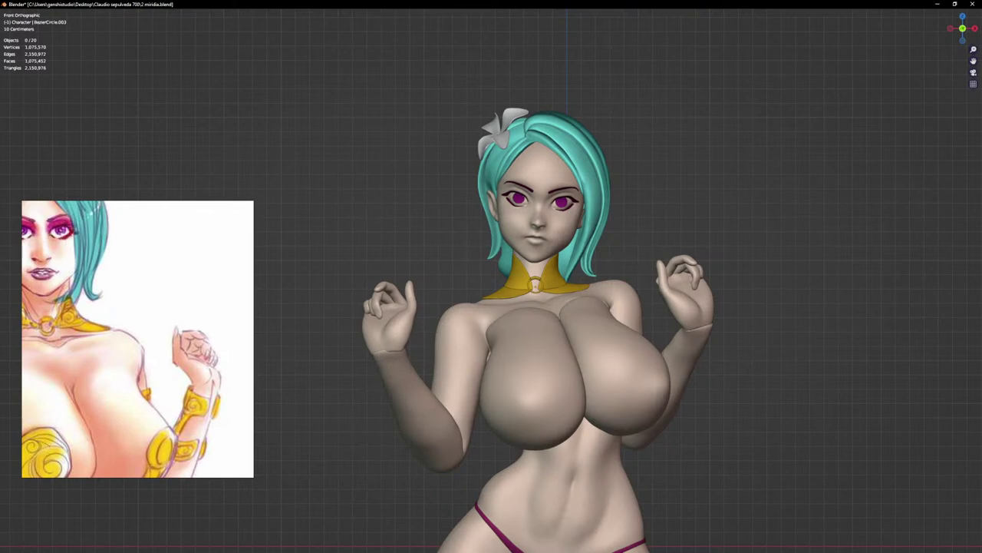
{"action": "key", "text": "ctrl+s"}
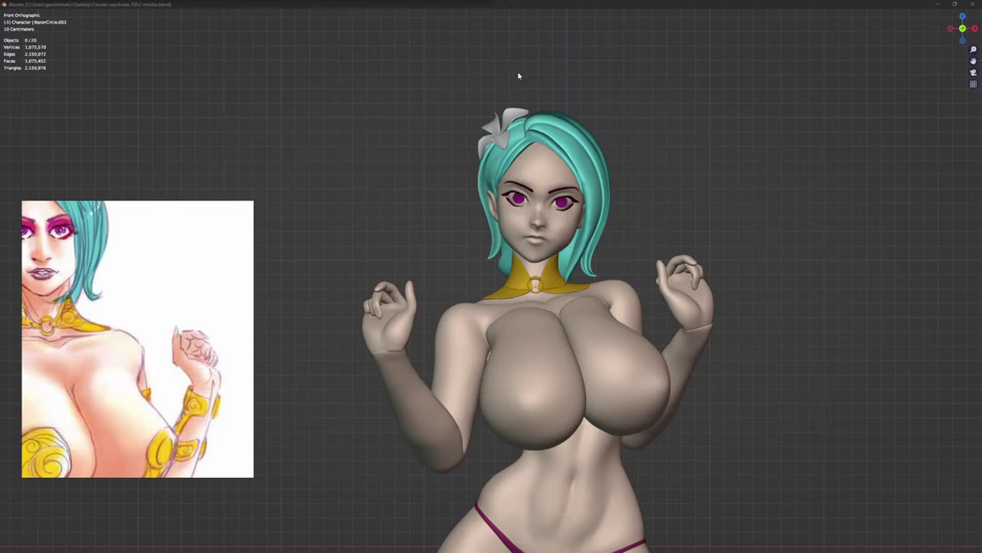
Step: Compare the full figure in front view with the reference drawing's body, arm, thigh and leg accessories
{"action": "left_click", "coordinate": [713, 215]}
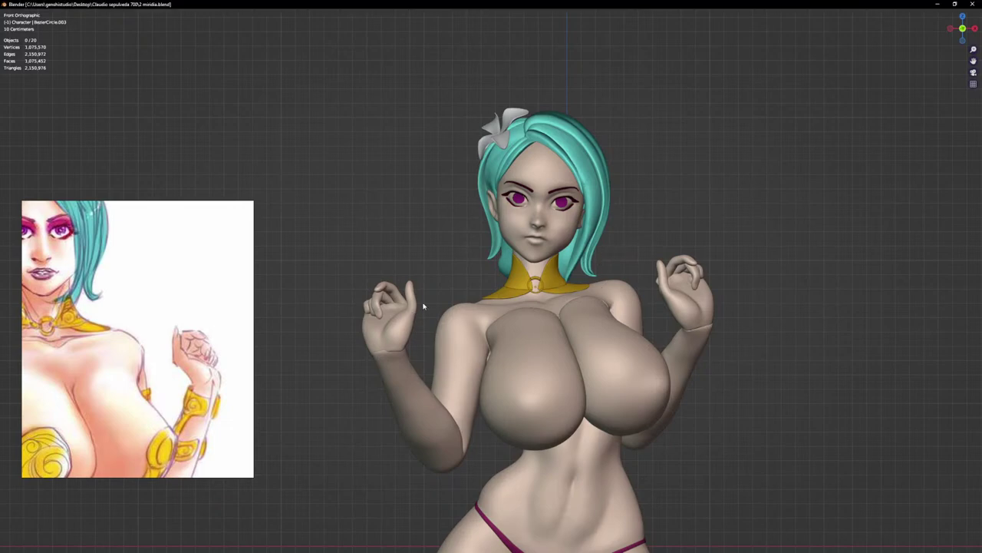
{"action": "scroll", "coordinate": [508, 313], "scroll_direction": "down", "scroll_amount": 5}
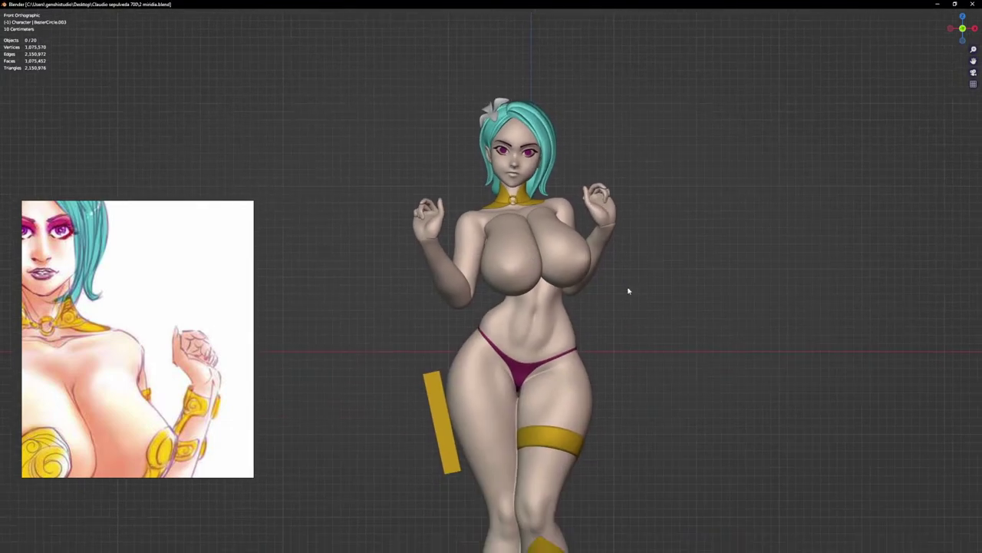
{"action": "scroll", "coordinate": [674, 310], "scroll_direction": "down", "scroll_amount": 2}
{"action": "scroll", "coordinate": [537, 331], "scroll_direction": "up", "scroll_amount": 4}
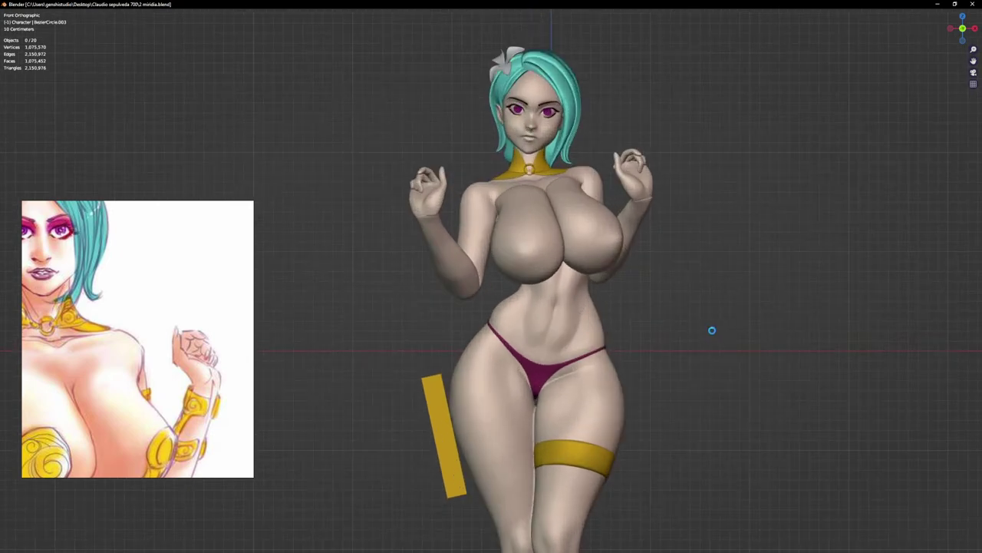
{"action": "scroll", "coordinate": [665, 335], "scroll_direction": "down", "scroll_amount": 3}
{"action": "middle_click_drag", "start_coordinate": [647, 353], "coordinate": [649, 319], "text": "shift"}
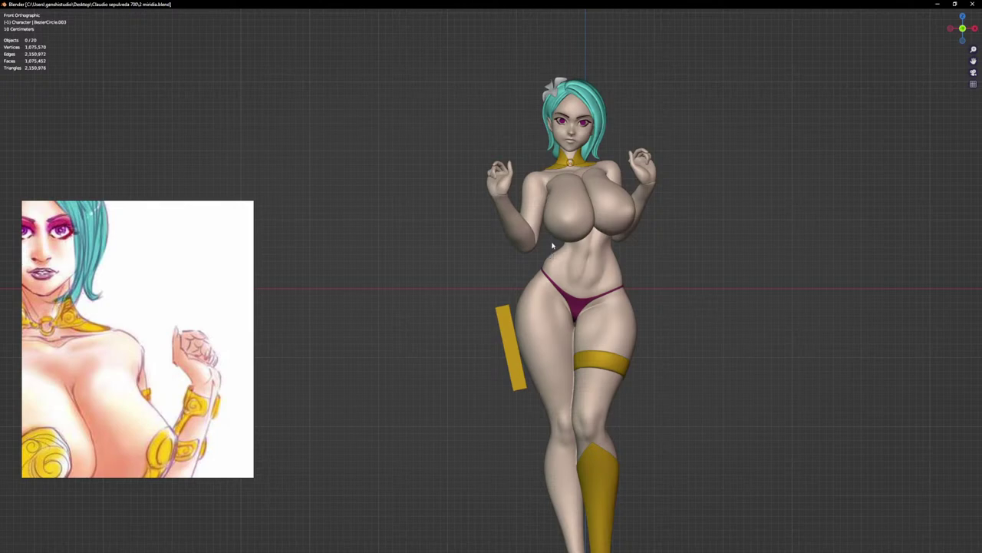
{"action": "scroll", "coordinate": [717, 269], "scroll_direction": "down", "scroll_amount": 3}
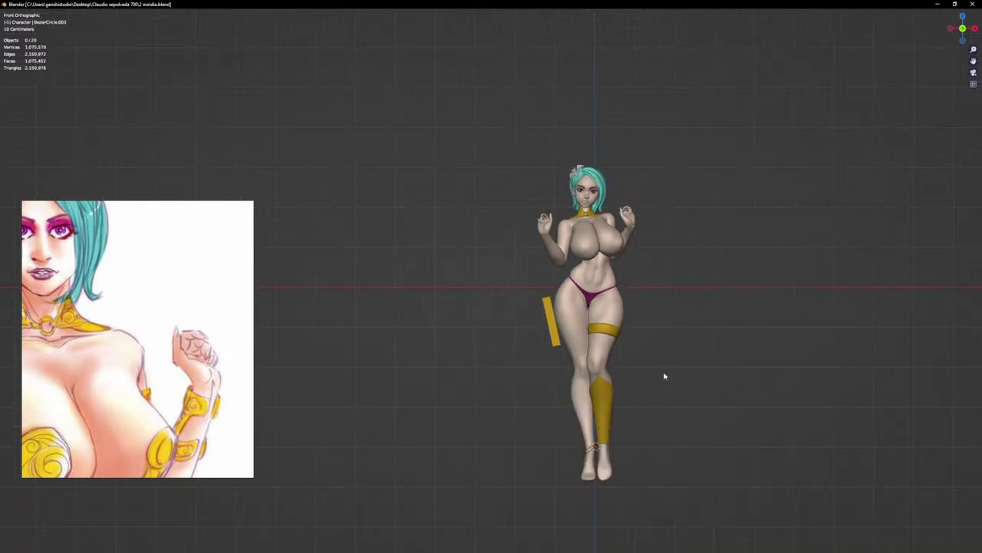
{"action": "middle_click_drag", "start_coordinate": [664, 376], "coordinate": [681, 340], "text": "shift"}
{"action": "scroll", "coordinate": [154, 340], "scroll_direction": "down", "scroll_amount": 2}
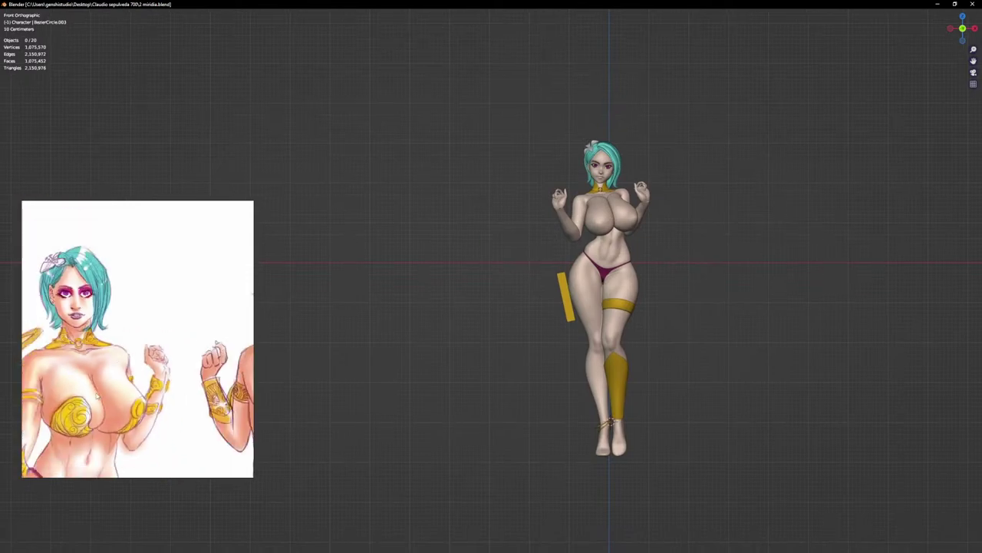
{"action": "middle_click_drag", "start_coordinate": [156, 364], "coordinate": [204, 138]}
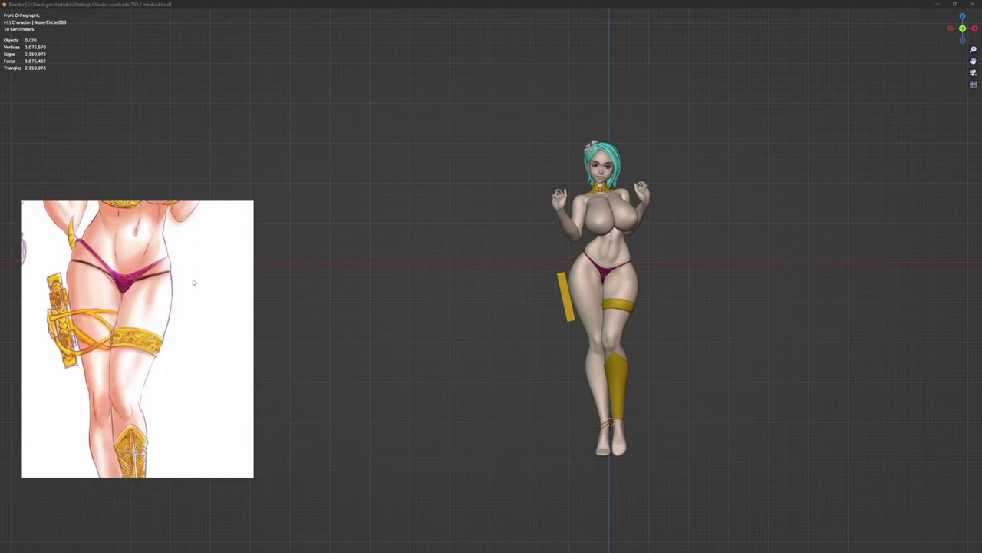
{"action": "scroll", "coordinate": [167, 305], "scroll_direction": "down", "scroll_amount": 2}
{"action": "middle_click_drag", "start_coordinate": [149, 383], "coordinate": [138, 409]}
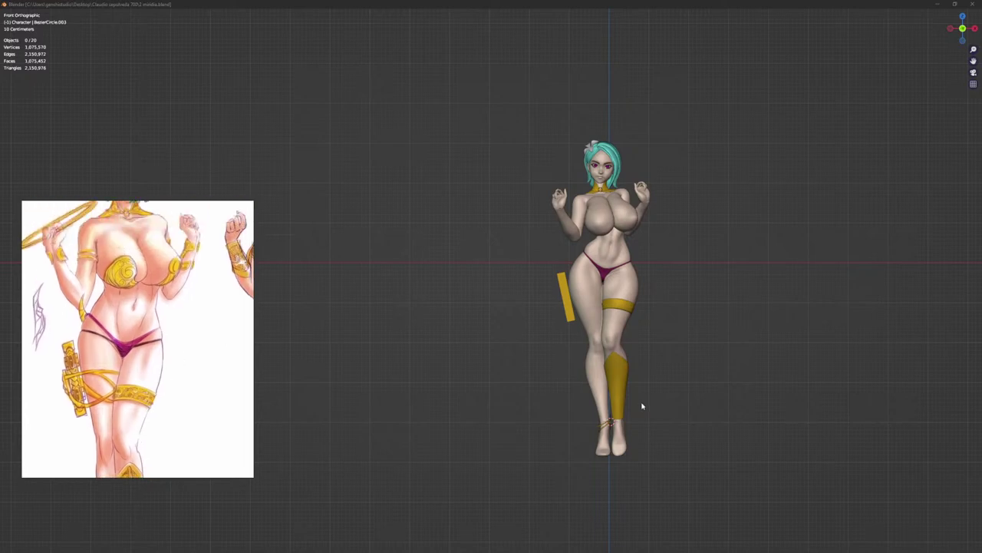
Step: Duplicate the gold shin guard and place the copy beside the character's raised left forearm
{"action": "left_click", "coordinate": [621, 376]}
{"action": "scroll", "coordinate": [614, 372], "scroll_direction": "up", "scroll_amount": 1}
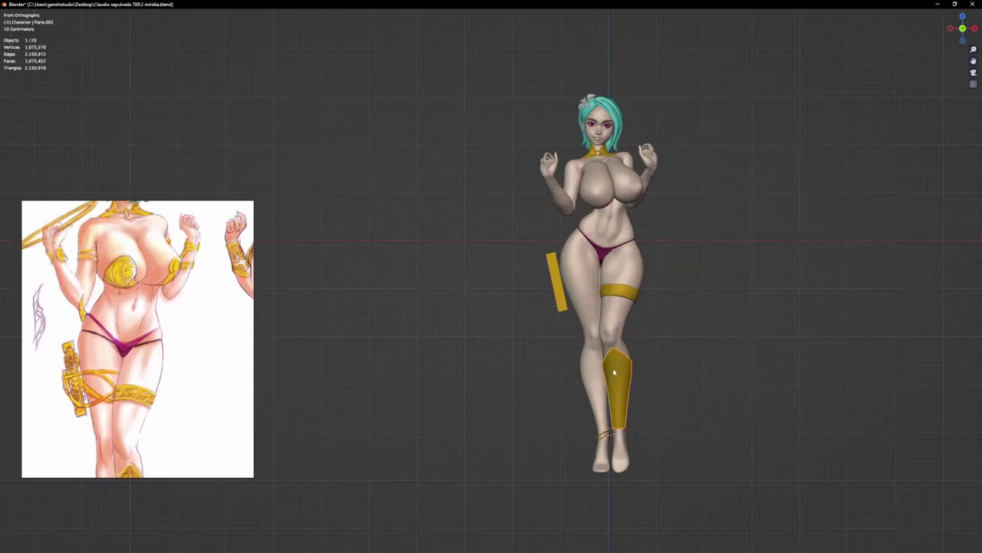
{"action": "key", "text": "shift+d"}
{"action": "left_click", "coordinate": [696, 210]}
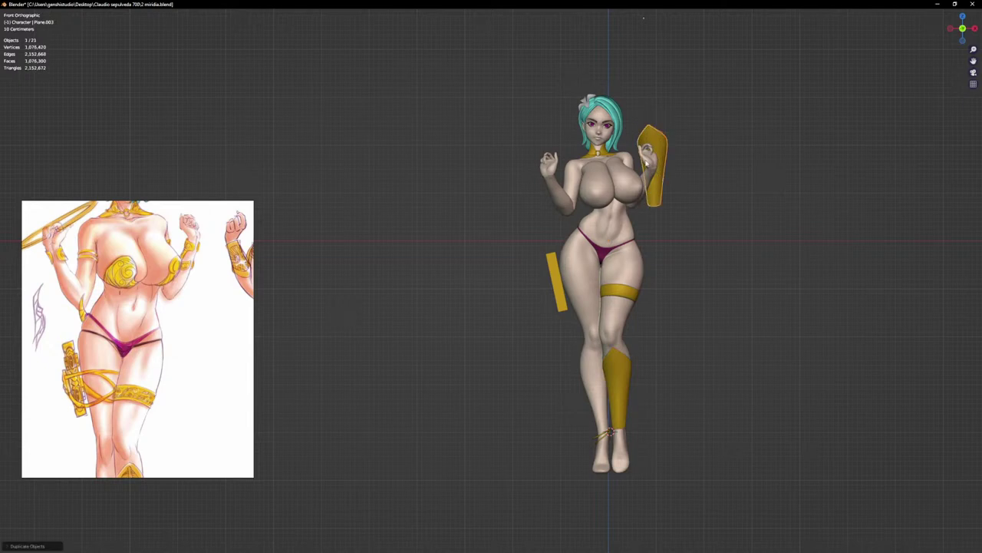
Step: Rotate the copied guard's mesh in front view to follow the slant of the left forearm
{"action": "scroll", "coordinate": [695, 210], "scroll_direction": "up", "scroll_amount": 1}
{"action": "key", "text": "r"}
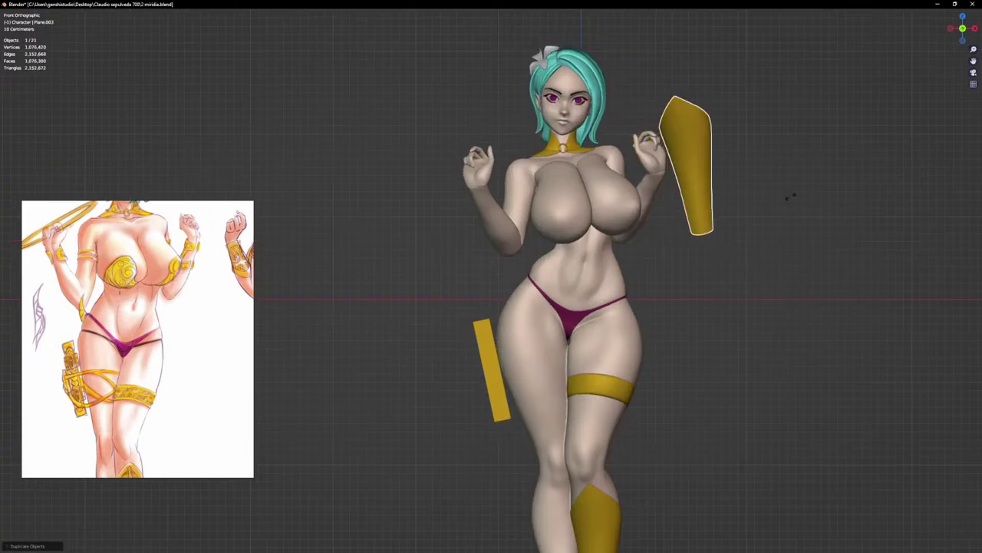
{"action": "right_click", "coordinate": [774, 208]}
{"action": "key", "text": "Tab"}
{"action": "key", "text": "r"}
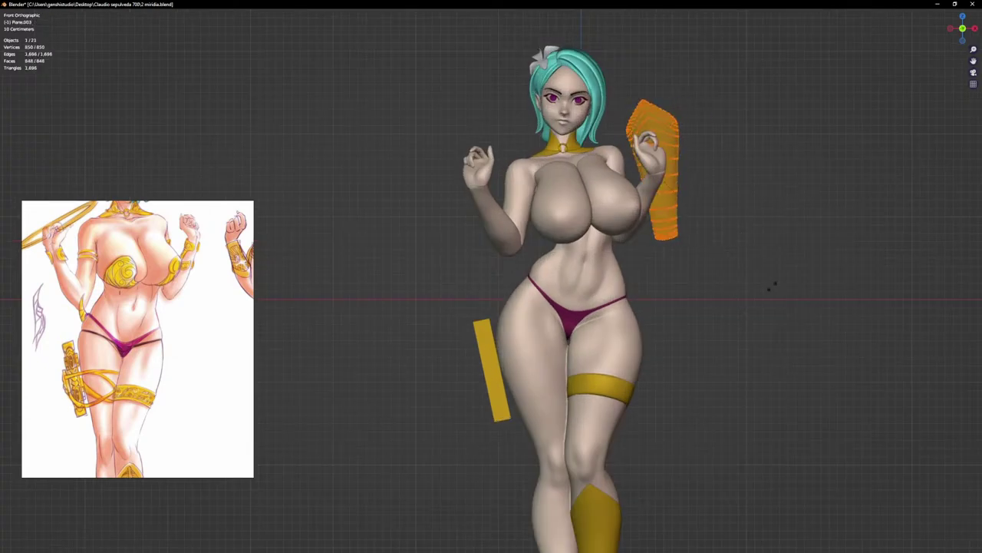
{"action": "left_click", "coordinate": [707, 309]}
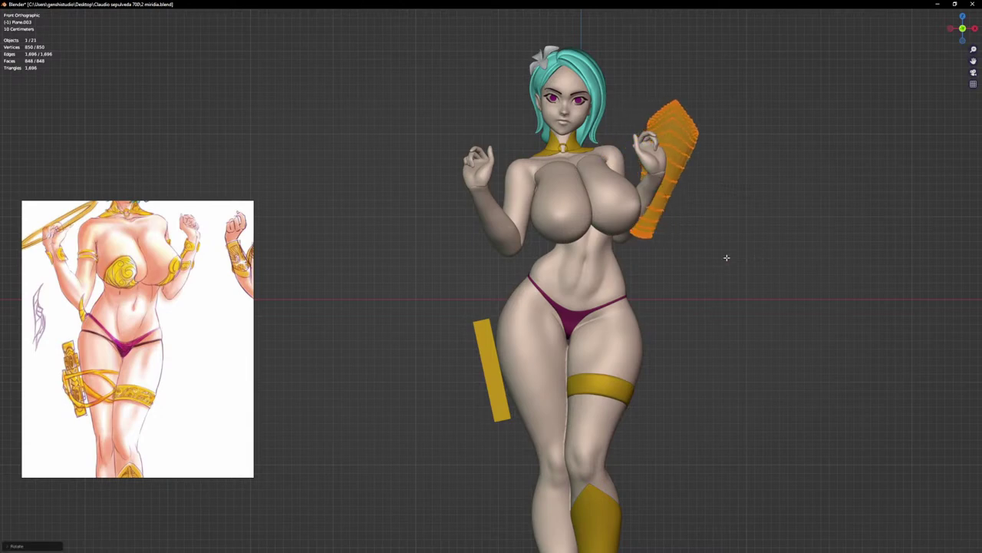
Step: Rotate the copied guard's mesh in side view so its wide end points toward the elbow along the forearm
{"action": "key", "text": "q"}
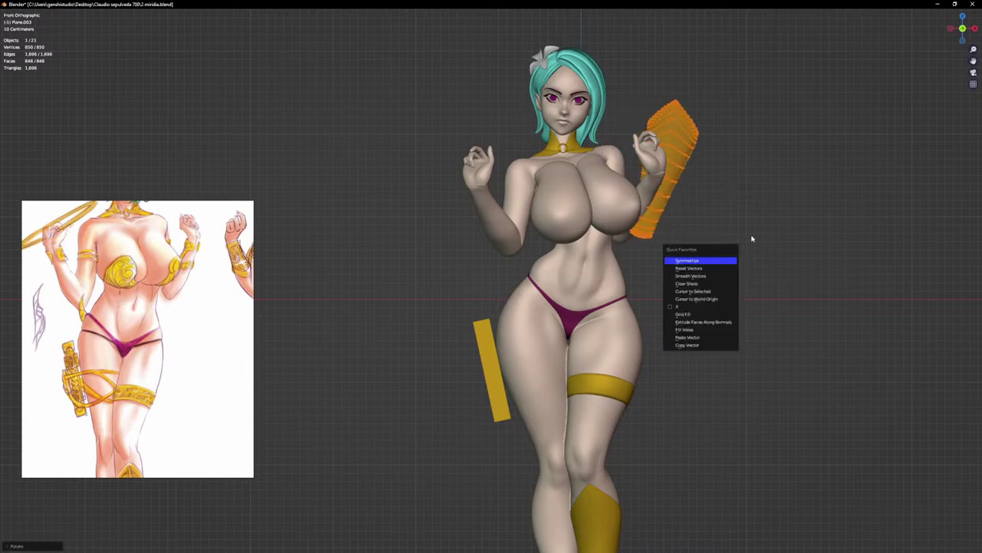
{"action": "key", "text": "Escape"}
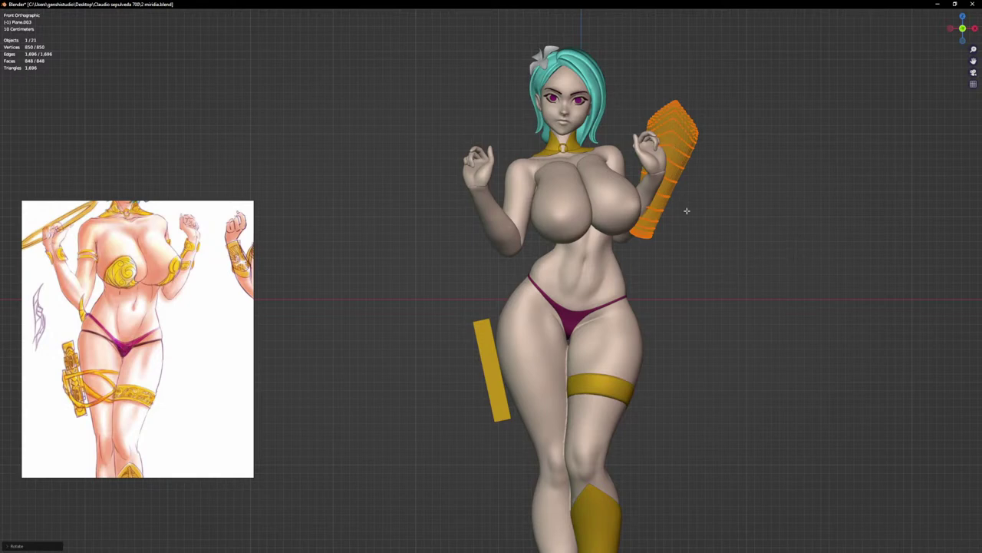
{"action": "key", "text": "q"}
{"action": "key", "text": "Escape"}
{"action": "key", "text": "KP_3"}
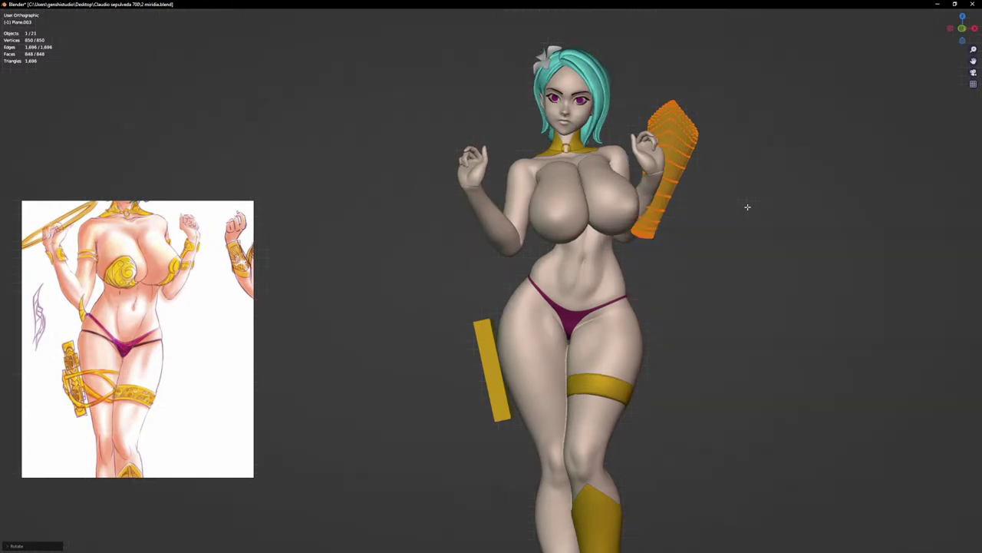
{"action": "key", "text": "r"}
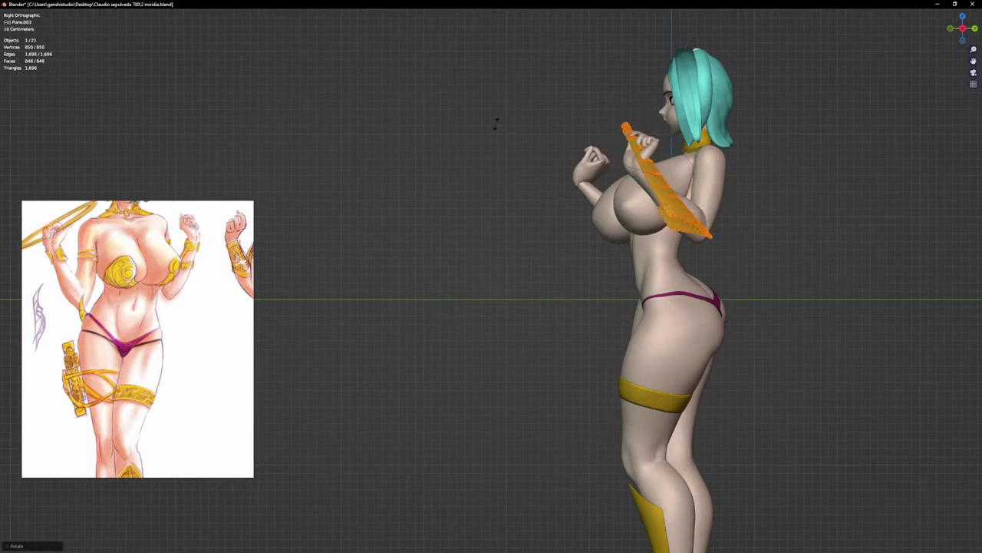
{"action": "left_click", "coordinate": [495, 127]}
Step: Rotate the guard's mesh from an elevated rear view and move it onto the outside of the left forearm
{"action": "middle_click_drag", "start_coordinate": [743, 341], "coordinate": [617, 291]}
{"action": "key", "text": "r"}
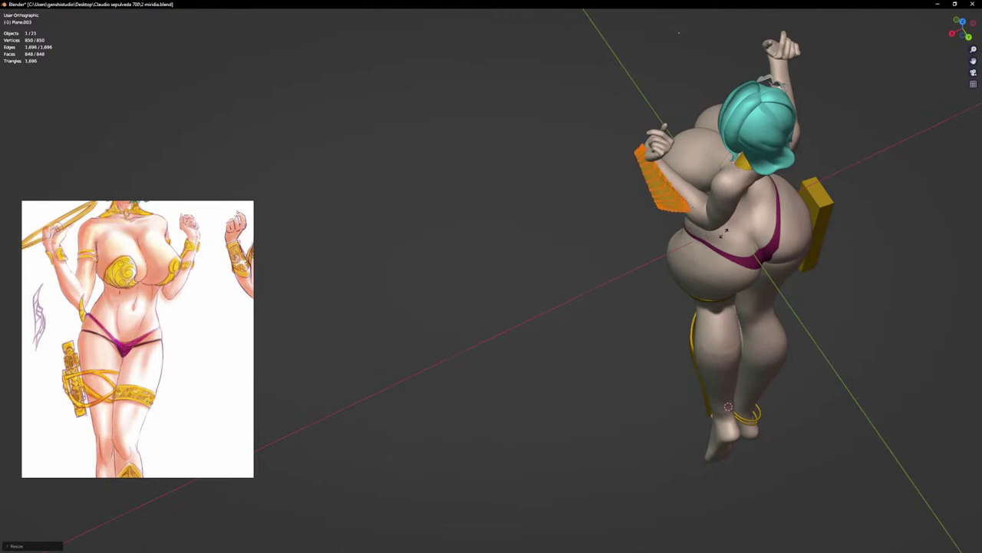
{"action": "key", "text": "g"}
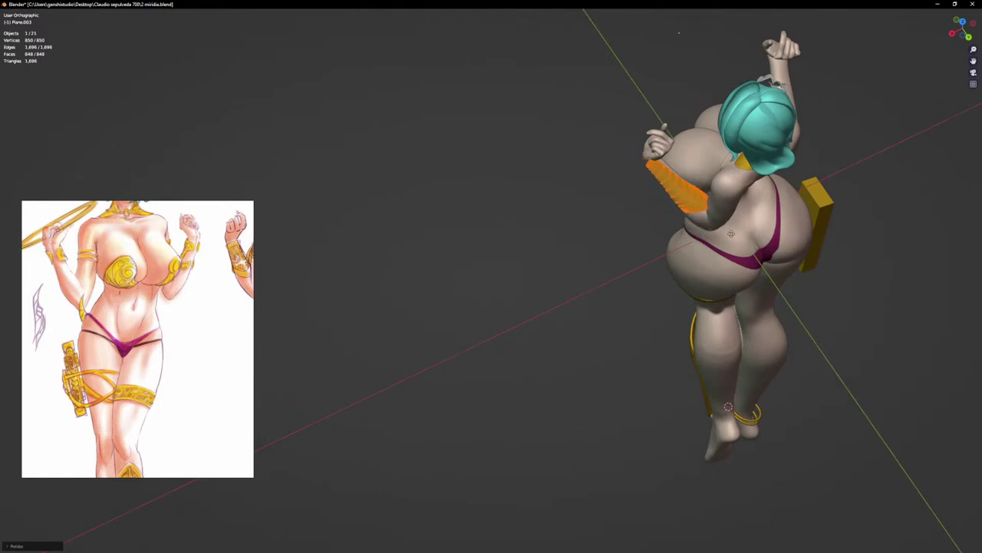
{"action": "left_click", "coordinate": [732, 235]}
Step: Scale the guard's mesh to suit the left forearm's size, then adjust its width along the X axis
{"action": "scroll", "coordinate": [720, 218], "scroll_direction": "up", "scroll_amount": 2}
{"action": "key", "text": "s"}
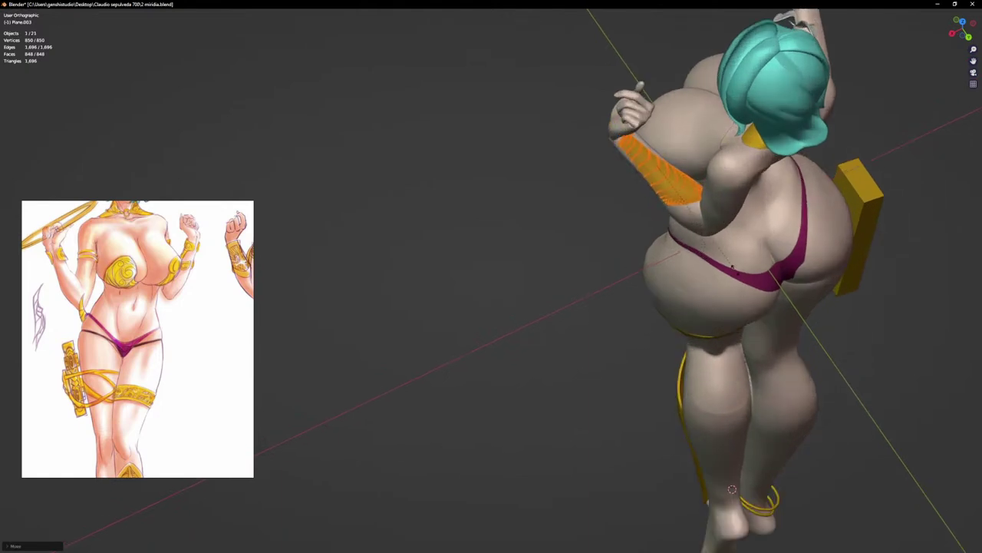
{"action": "left_click", "coordinate": [717, 253]}
{"action": "key", "text": "s"}
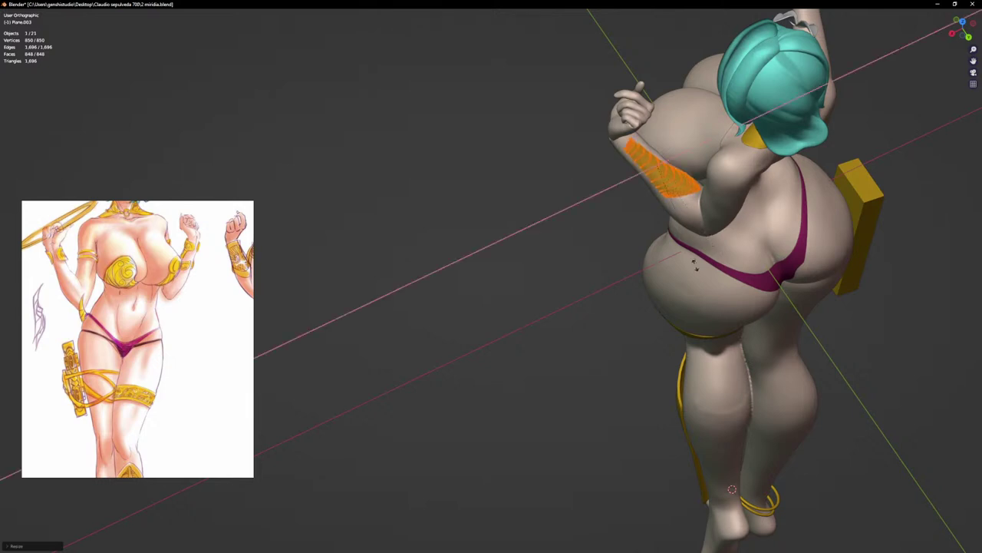
{"action": "left_click", "coordinate": [735, 244]}
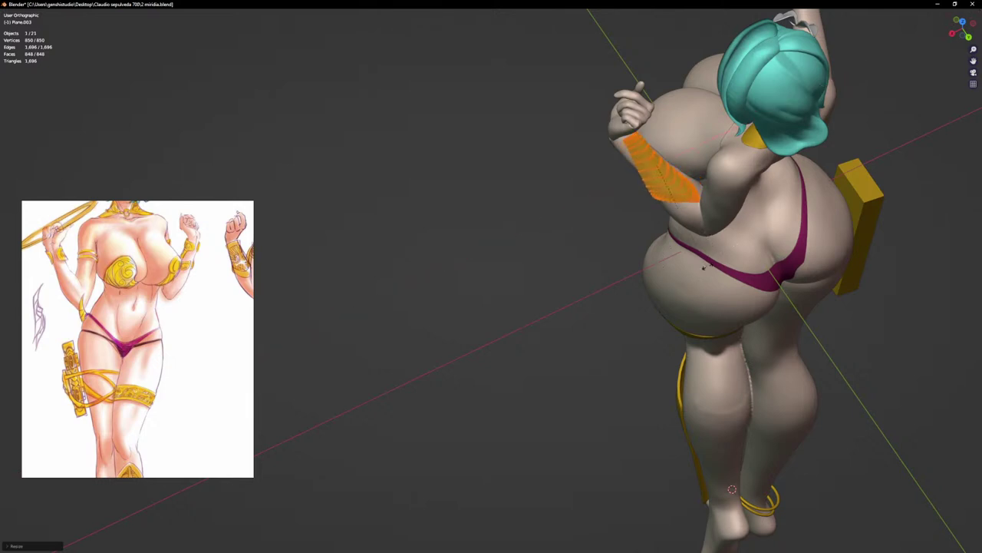
{"action": "scroll", "coordinate": [687, 214], "scroll_direction": "up", "scroll_amount": 1}
{"action": "middle_click_drag", "start_coordinate": [687, 215], "coordinate": [709, 242]}
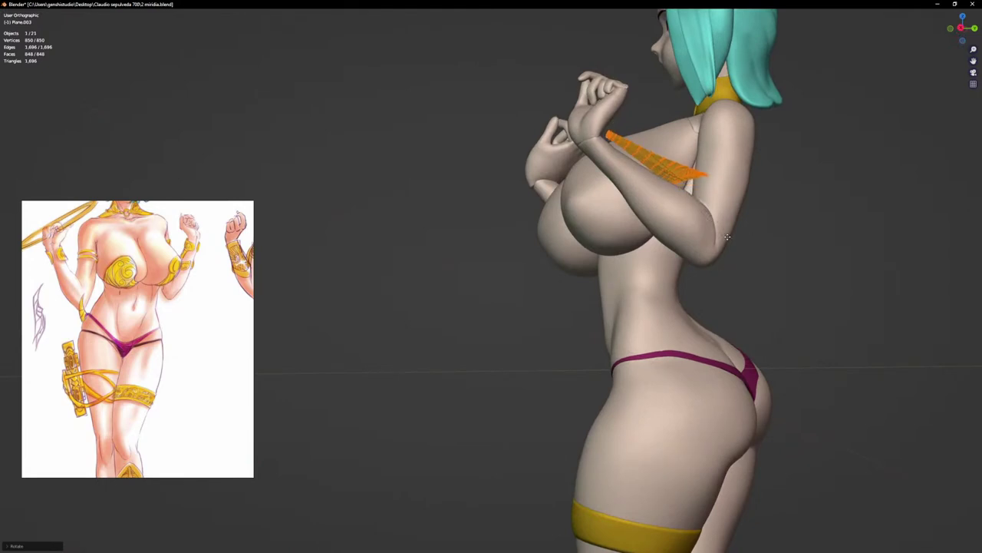
Step: Set the pivot to the 3D cursor at the wrist and rotate the guard's mesh from an elevated view along the forearm
{"action": "middle_click_drag", "start_coordinate": [748, 236], "coordinate": [626, 164]}
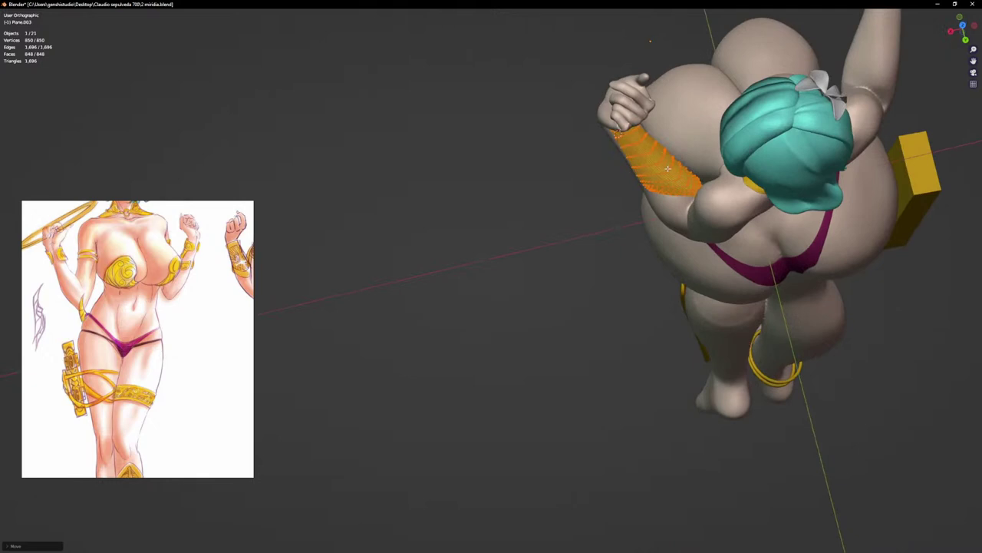
{"action": "key", "text": "period"}
{"action": "left_click", "coordinate": [737, 191]}
{"action": "key", "text": "r"}
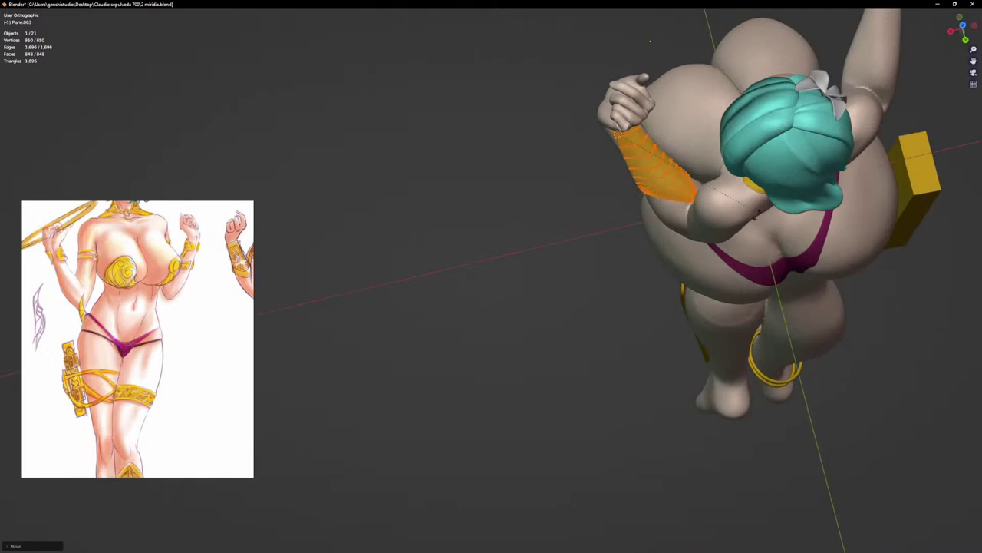
{"action": "left_click", "coordinate": [755, 220]}
Step: Rotate the guard's mesh in side view to follow the forearm's slope and shift it along the X axis onto the arm
{"action": "key", "text": "KP_1"}
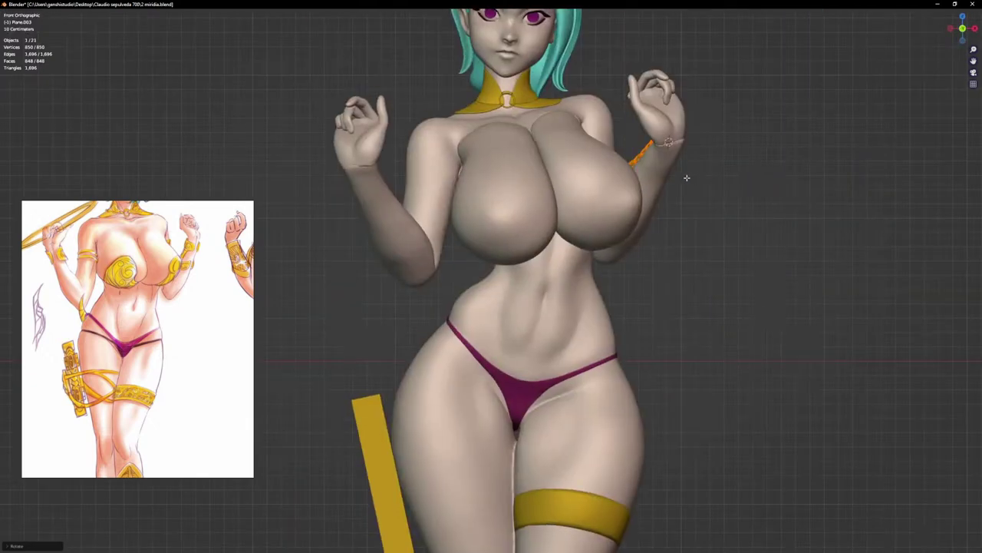
{"action": "key", "text": "KP_3"}
{"action": "scroll", "coordinate": [689, 172], "scroll_direction": "up", "scroll_amount": 2}
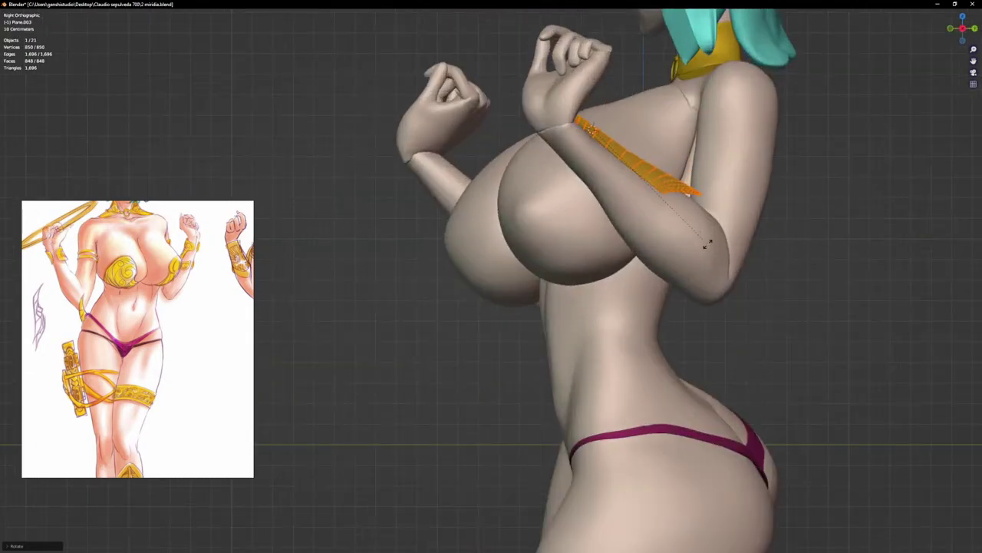
{"action": "middle_click_drag", "start_coordinate": [709, 245], "coordinate": [703, 198]}
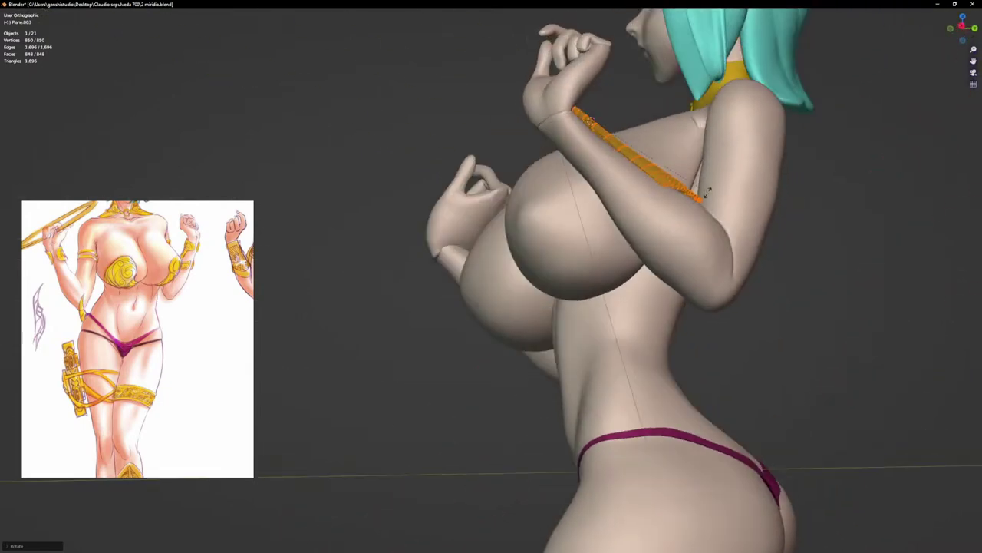
{"action": "left_click", "coordinate": [710, 189]}
{"action": "key", "text": "g"}
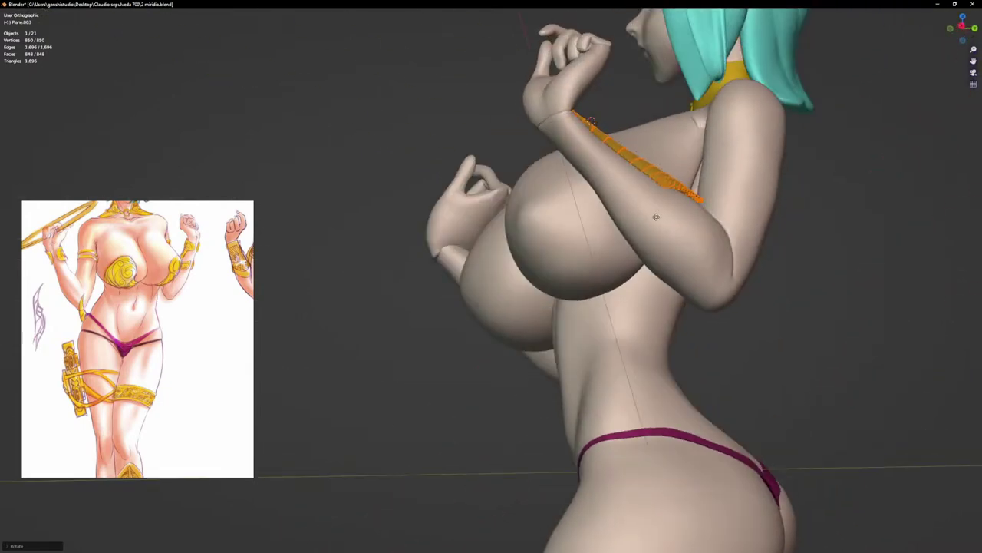
{"action": "left_click", "coordinate": [657, 213]}
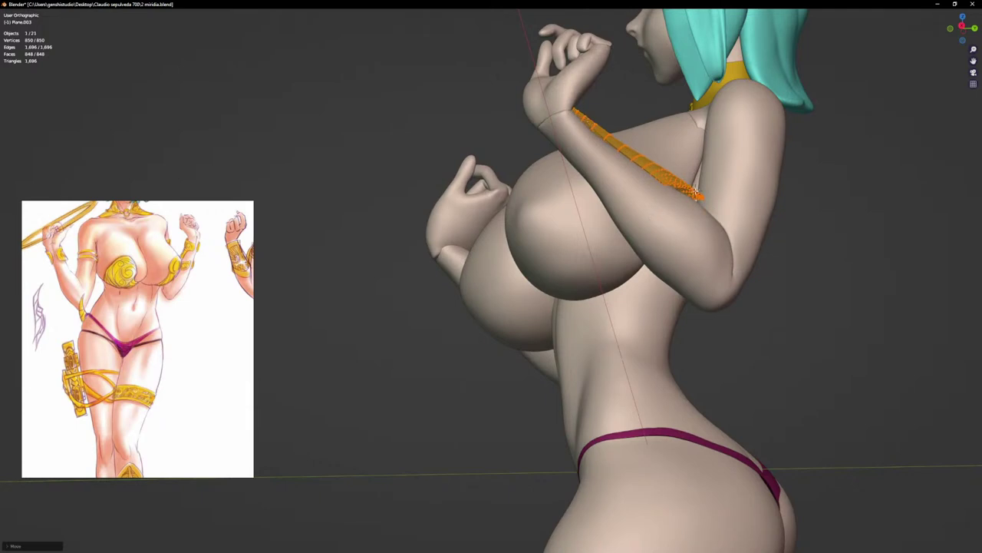
Step: Place the 3D cursor at the guard's wrist end and rotate the mesh about it to lie against the forearm
{"action": "right_click", "coordinate": [584, 112], "text": "shift"}
{"action": "key", "text": "s"}
{"action": "middle_click_drag", "start_coordinate": [700, 252], "coordinate": [693, 230]}
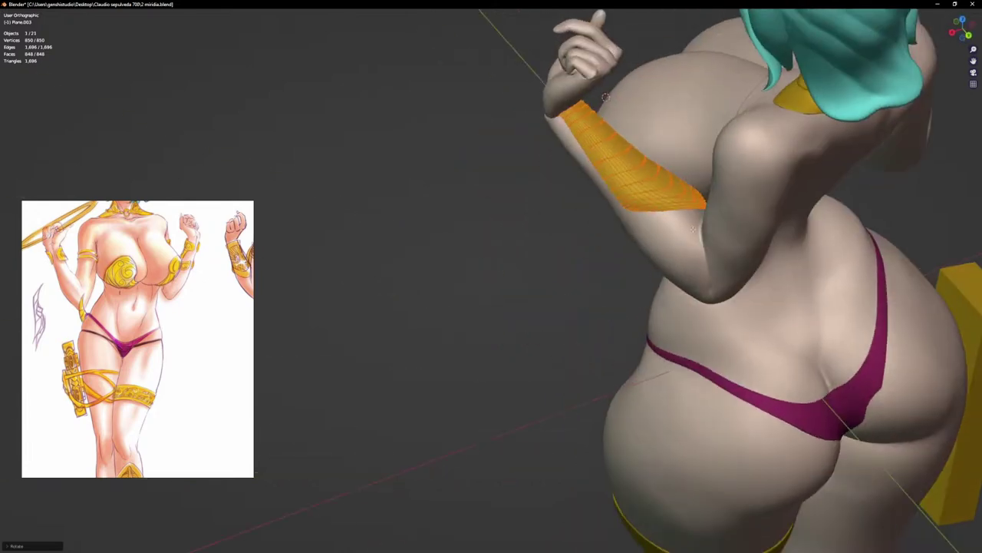
Step: Switch to Sculpt Mode and nudge the guard's two long side edges near the wrist to follow the forearm
{"action": "left_click", "coordinate": [688, 311]}
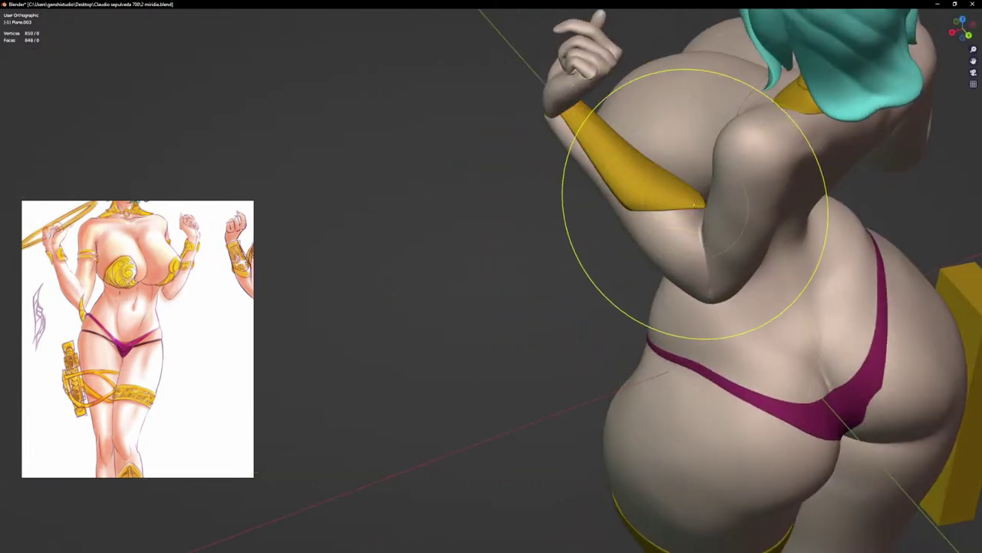
{"action": "middle_click_drag", "start_coordinate": [673, 240], "coordinate": [698, 193]}
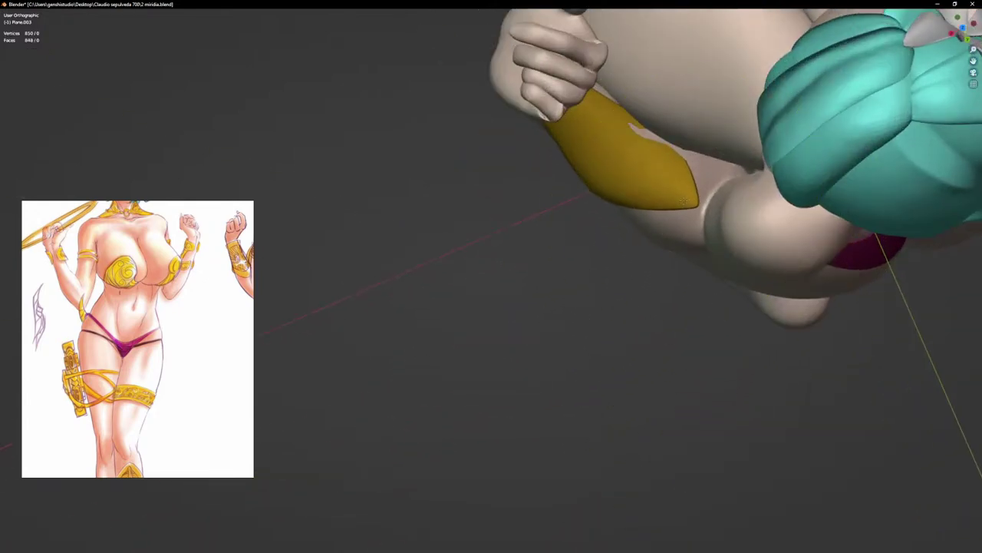
{"action": "scroll", "coordinate": [614, 187], "scroll_direction": "up", "scroll_amount": 3}
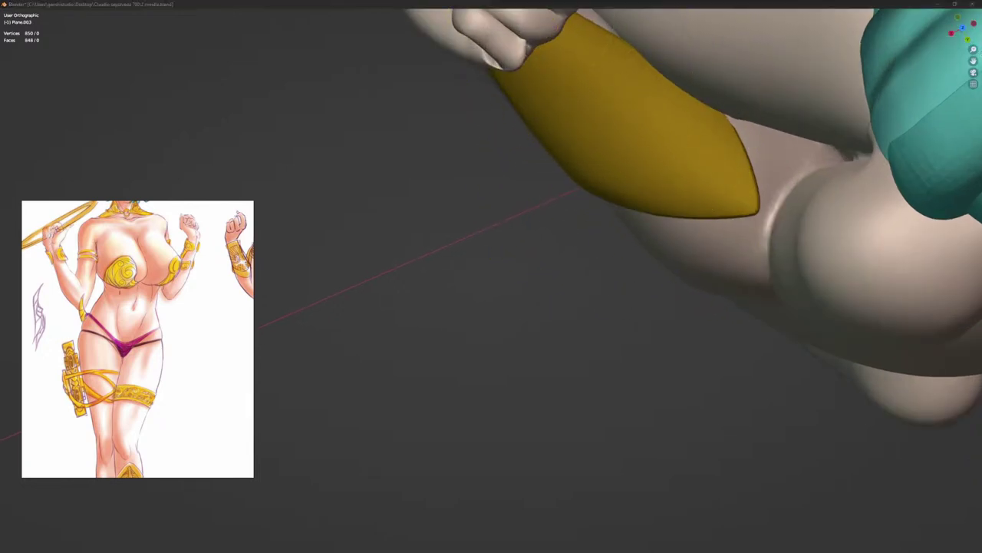
{"action": "mouse_move", "coordinate": [565, 165]}
{"action": "middle_mouse_down"}
{"action": "mouse_move", "coordinate": [583, 298]}
{"action": "mouse_move", "coordinate": [540, 219]}
{"action": "mouse_move", "coordinate": [535, 256]}
{"action": "middle_mouse_up"}
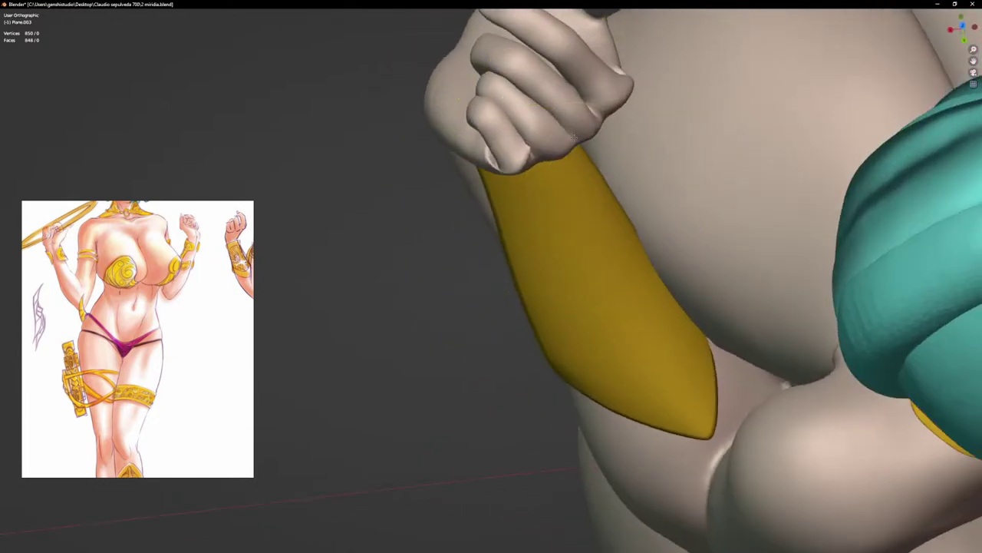
{"action": "middle_click_drag", "start_coordinate": [574, 136], "coordinate": [533, 174]}
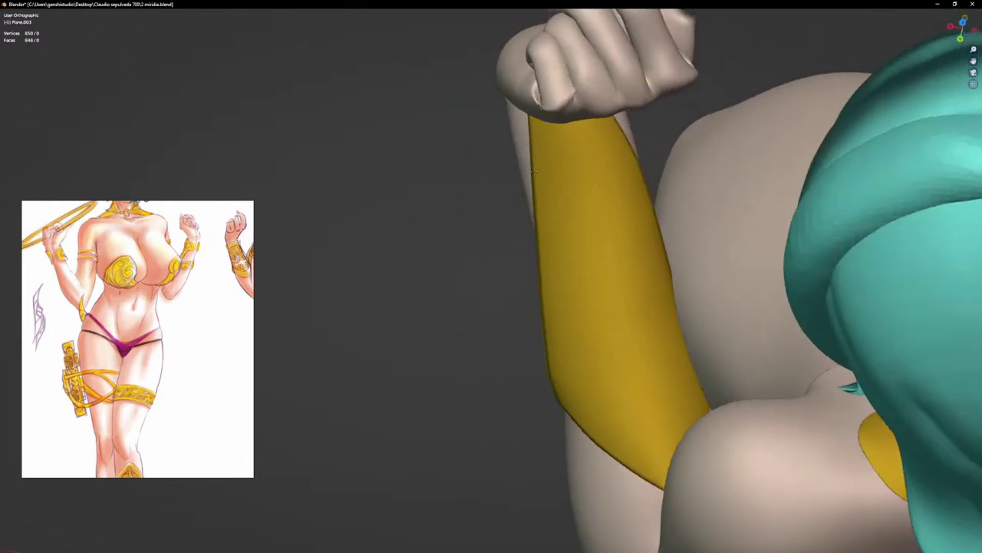
{"action": "left_click_drag", "start_coordinate": [534, 172], "coordinate": [537, 170]}
{"action": "middle_click_drag", "start_coordinate": [607, 167], "coordinate": [641, 181]}
{"action": "left_click_drag", "start_coordinate": [637, 177], "coordinate": [632, 154]}
{"action": "middle_click_drag", "start_coordinate": [632, 152], "coordinate": [619, 125]}
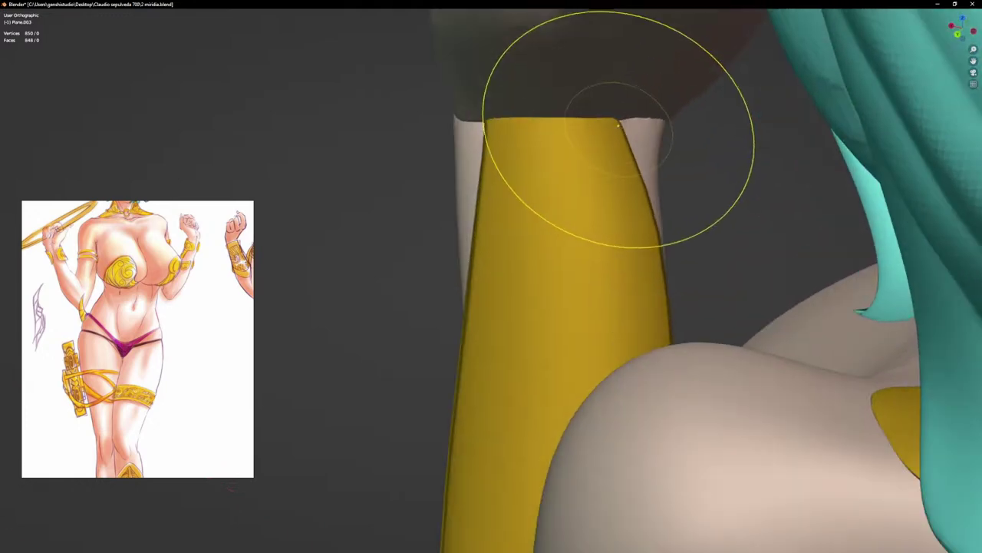
Step: Pull the guard's inner wrist corner and both side edges outward to widen it across the forearm
{"action": "left_click_drag", "start_coordinate": [618, 125], "coordinate": [665, 118]}
{"action": "left_click_drag", "start_coordinate": [636, 119], "coordinate": [662, 128]}
{"action": "left_click_drag", "start_coordinate": [498, 146], "coordinate": [473, 151]}
{"action": "left_click_drag", "start_coordinate": [479, 256], "coordinate": [464, 270]}
{"action": "scroll", "coordinate": [649, 132], "scroll_direction": "up", "scroll_amount": 1}
{"action": "left_click_drag", "start_coordinate": [648, 122], "coordinate": [665, 111]}
{"action": "left_click_drag", "start_coordinate": [661, 122], "coordinate": [669, 124]}
{"action": "scroll", "coordinate": [667, 192], "scroll_direction": "up", "scroll_amount": 2}
{"action": "left_click_drag", "start_coordinate": [669, 188], "coordinate": [653, 161]}
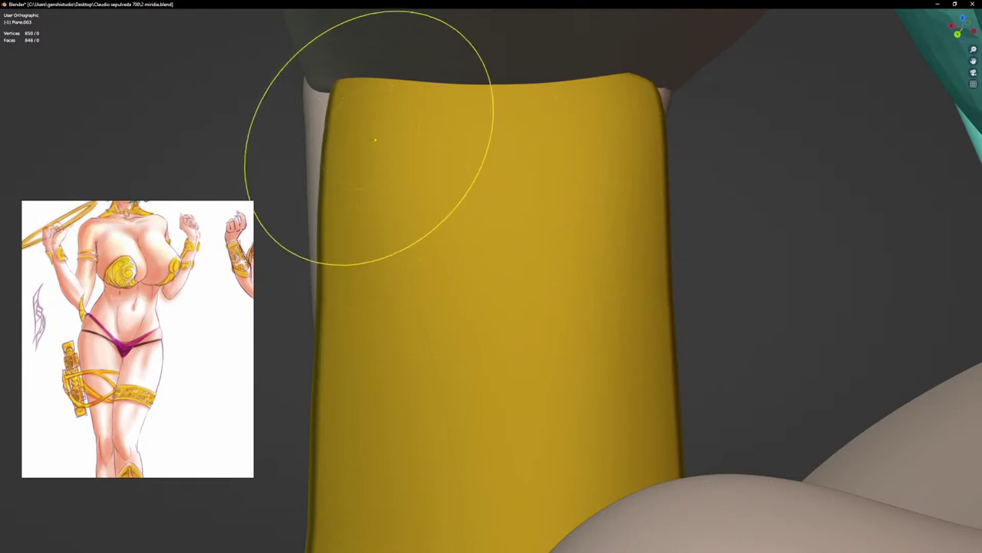
Step: Pull the guard's outer wrist corner toward the forearm's edge and level the wrist-end border just below the hand
{"action": "left_click_drag", "start_coordinate": [367, 138], "coordinate": [307, 83]}
{"action": "left_click_drag", "start_coordinate": [324, 208], "coordinate": [346, 223]}
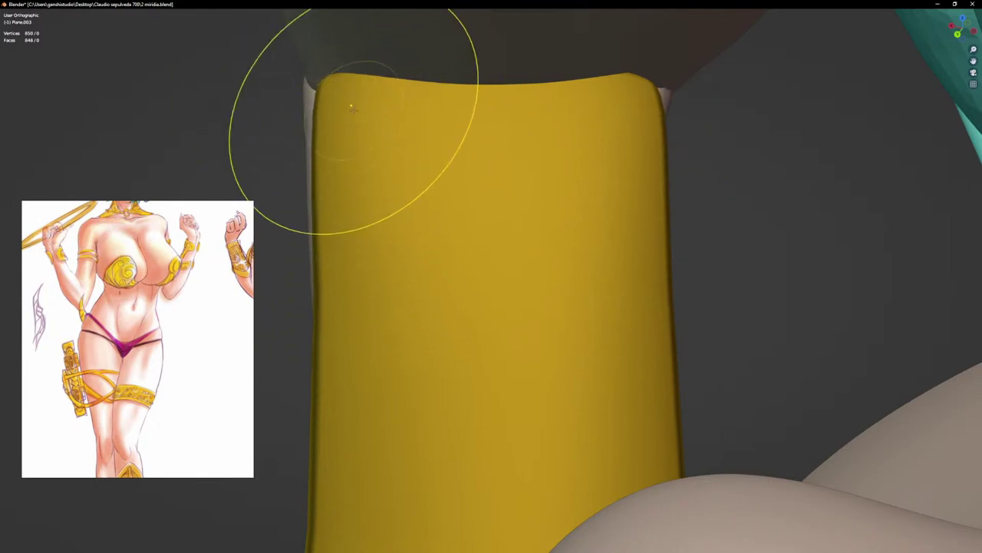
{"action": "left_click_drag", "start_coordinate": [352, 87], "coordinate": [354, 92]}
{"action": "left_click_drag", "start_coordinate": [340, 81], "coordinate": [384, 88]}
{"action": "left_click_drag", "start_coordinate": [484, 86], "coordinate": [467, 78]}
{"action": "left_click_drag", "start_coordinate": [610, 80], "coordinate": [620, 92]}
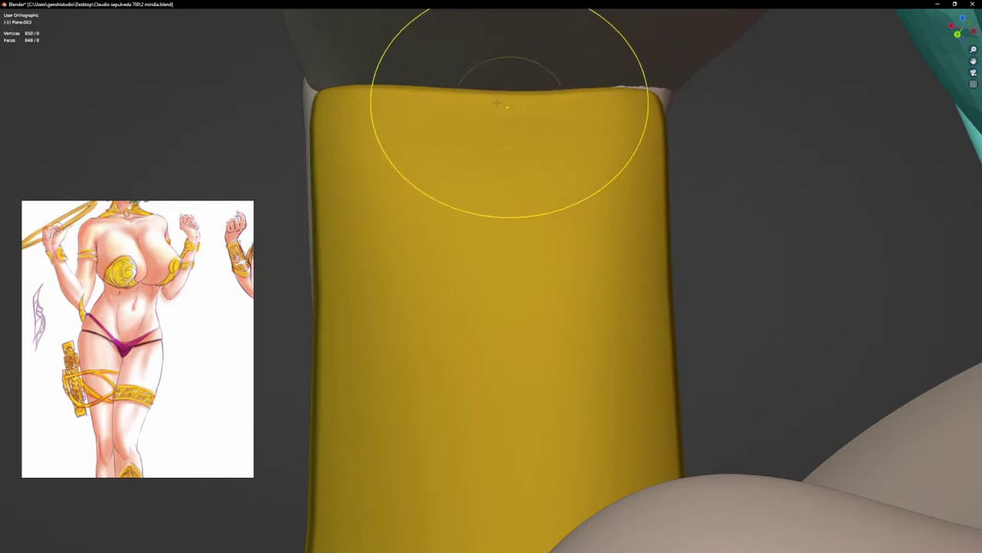
{"action": "left_click_drag", "start_coordinate": [406, 100], "coordinate": [365, 102]}
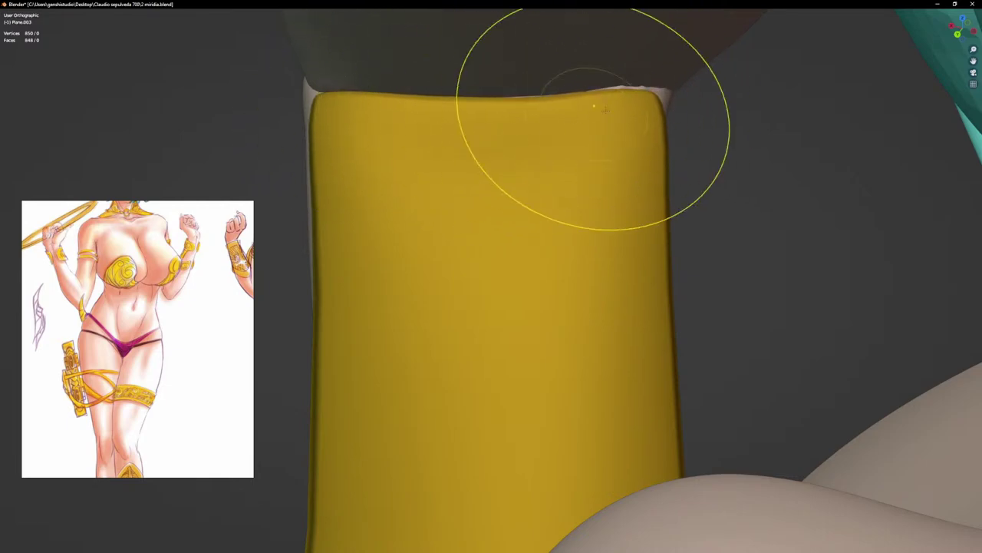
Step: Adjust the middle of the guard's outer long edge to run smoothly along the forearm, checking the fit toward the elbow
{"action": "scroll", "coordinate": [535, 186], "scroll_direction": "down", "scroll_amount": 9}
{"action": "mouse_move", "coordinate": [535, 287]}
{"action": "middle_mouse_down"}
{"action": "mouse_move", "coordinate": [613, 272]}
{"action": "mouse_move", "coordinate": [555, 285]}
{"action": "middle_mouse_up"}
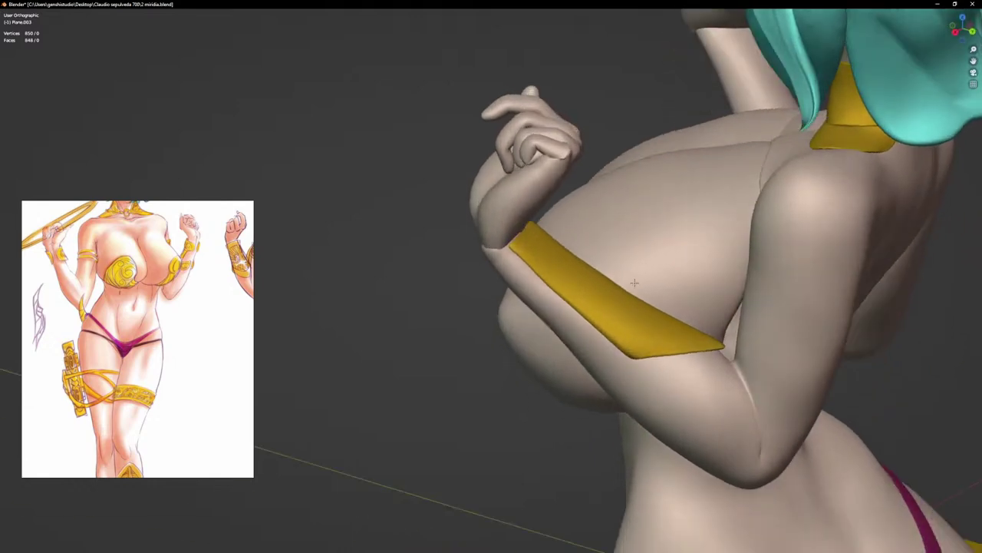
{"action": "scroll", "coordinate": [555, 285], "scroll_direction": "up", "scroll_amount": 6}
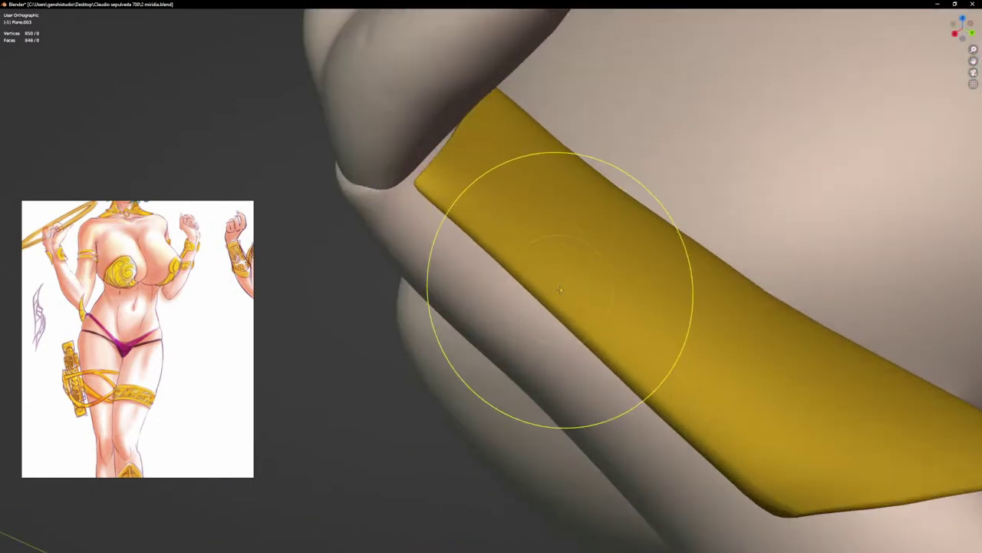
{"action": "left_click_drag", "start_coordinate": [569, 307], "coordinate": [595, 300]}
{"action": "mouse_move", "coordinate": [611, 307]}
{"action": "middle_mouse_down"}
{"action": "mouse_move", "coordinate": [569, 329]}
{"action": "mouse_move", "coordinate": [559, 235]}
{"action": "middle_mouse_up"}
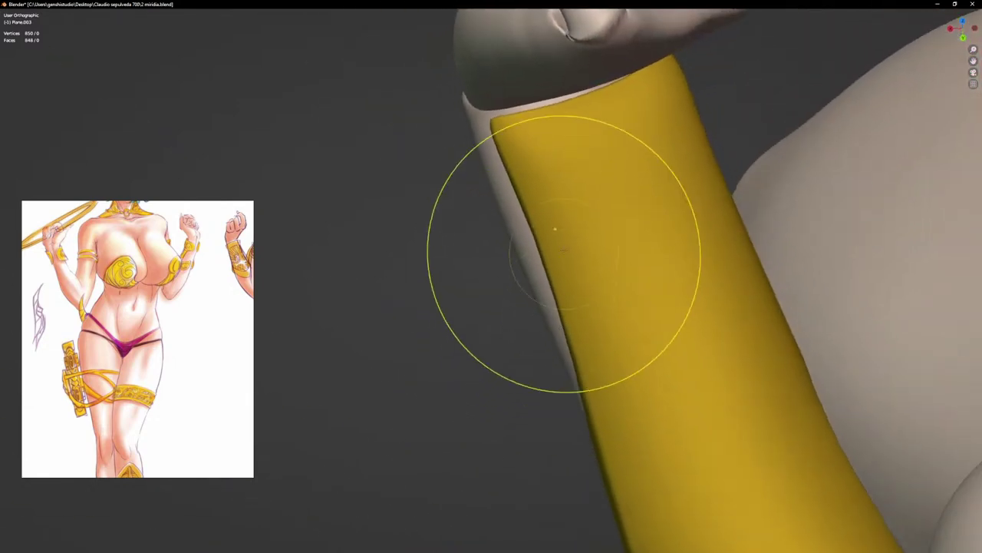
{"action": "scroll", "coordinate": [735, 325], "scroll_direction": "down", "scroll_amount": 4}
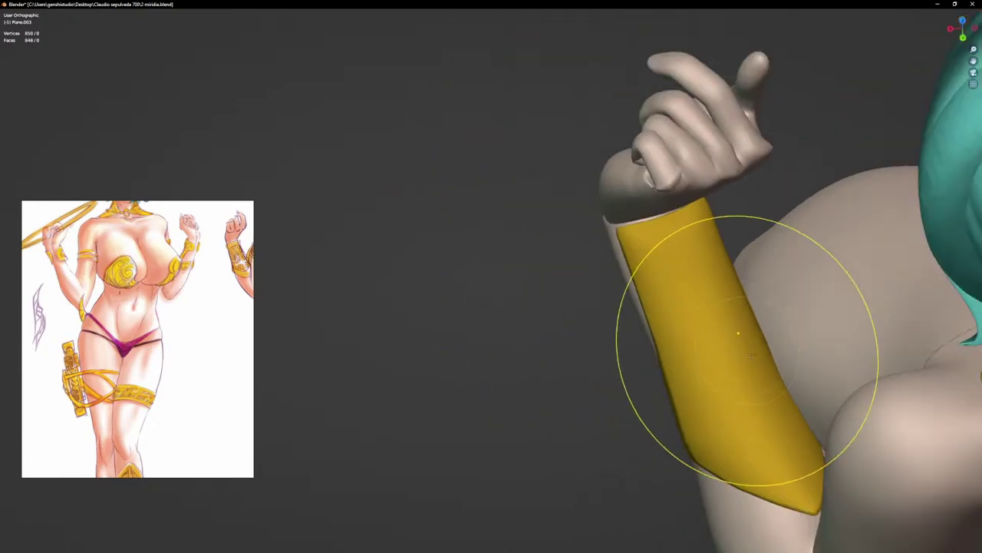
{"action": "middle_click_drag", "start_coordinate": [741, 344], "coordinate": [822, 417]}
{"action": "scroll", "coordinate": [822, 417], "scroll_direction": "up", "scroll_amount": 3}
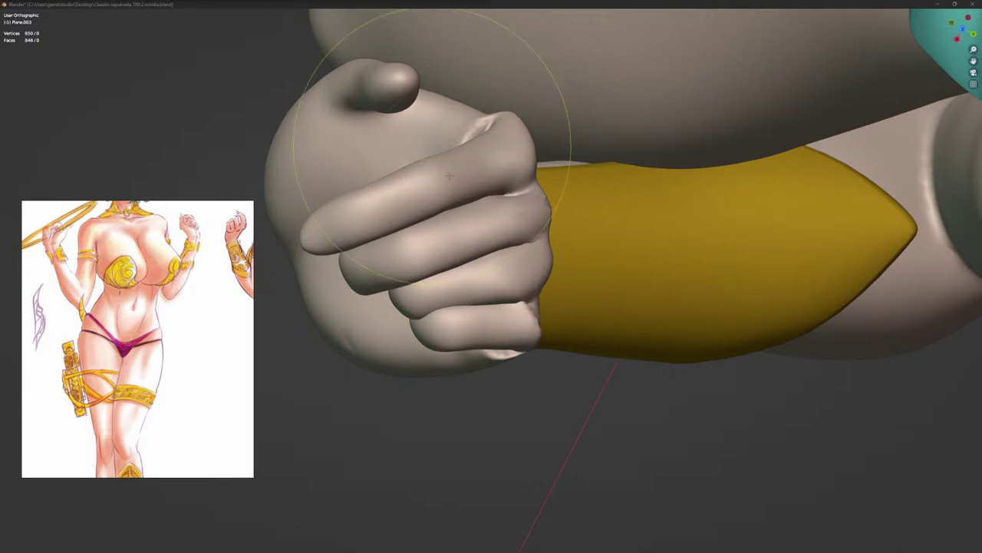
{"action": "scroll", "coordinate": [838, 303], "scroll_direction": "up", "scroll_amount": 1}
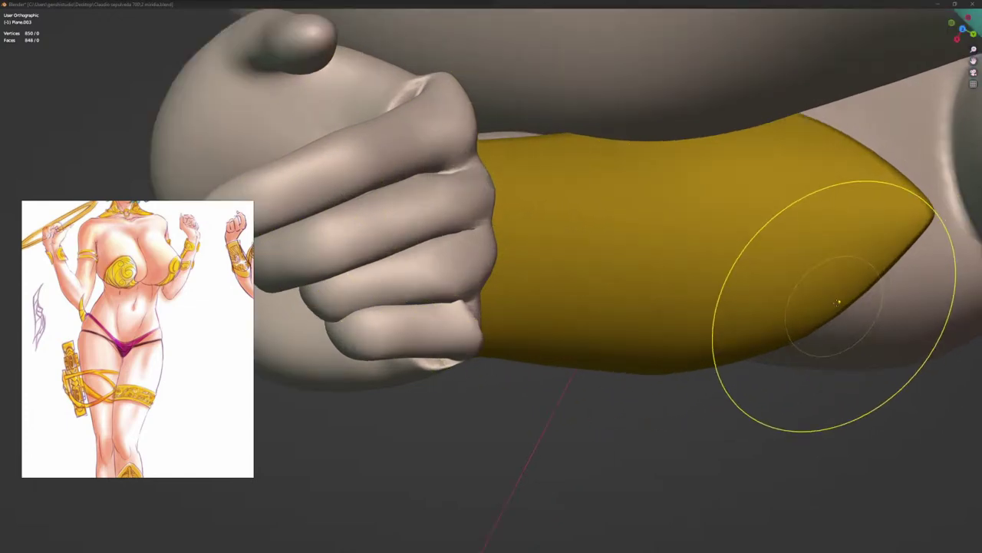
{"action": "scroll", "coordinate": [838, 303], "scroll_direction": "down", "scroll_amount": 4}
Step: Nudge the forearm guard's inner long edge below the wrist so it runs evenly along the arm
{"action": "key", "text": "KP_1"}
{"action": "scroll", "coordinate": [791, 318], "scroll_direction": "down", "scroll_amount": 2}
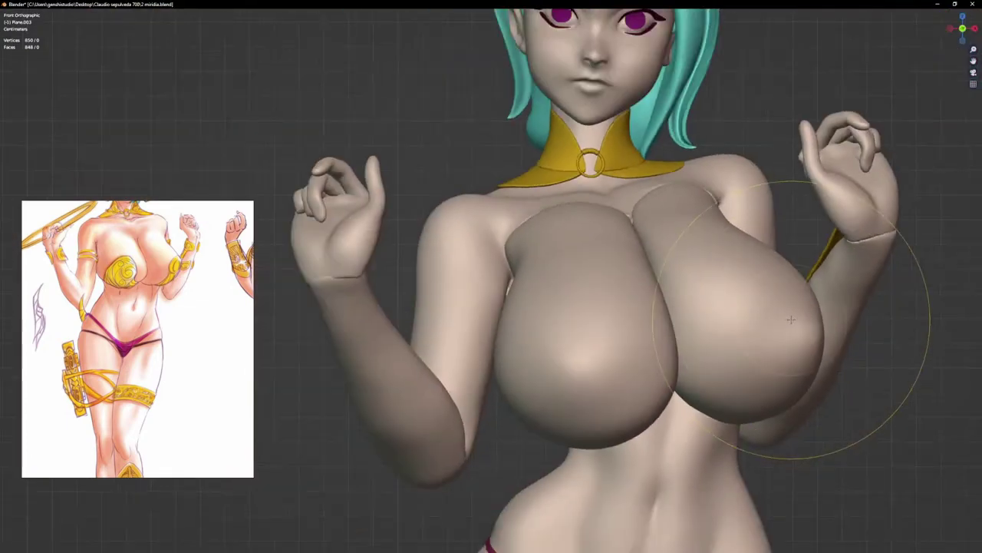
{"action": "scroll", "coordinate": [831, 207], "scroll_direction": "up", "scroll_amount": 4}
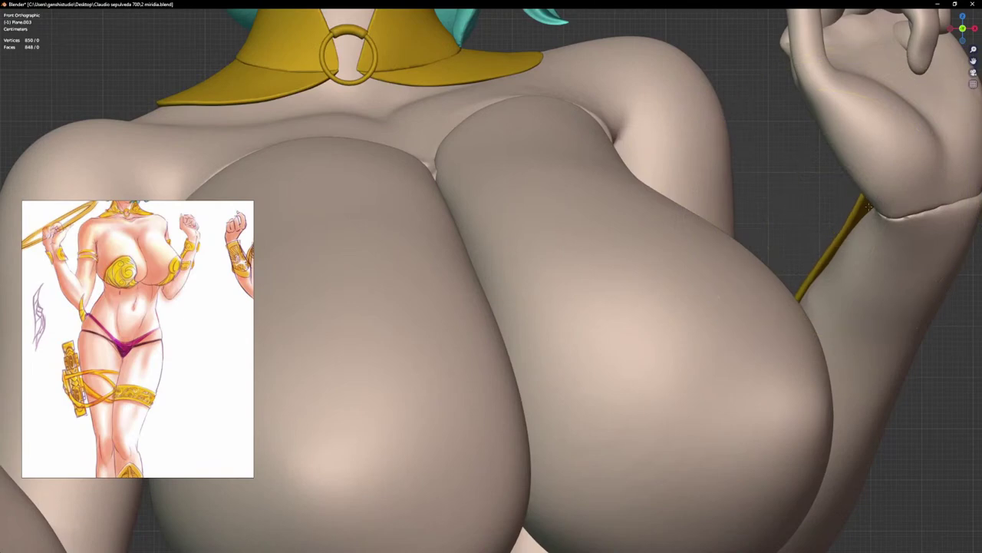
{"action": "middle_click_drag", "start_coordinate": [869, 205], "coordinate": [855, 208]}
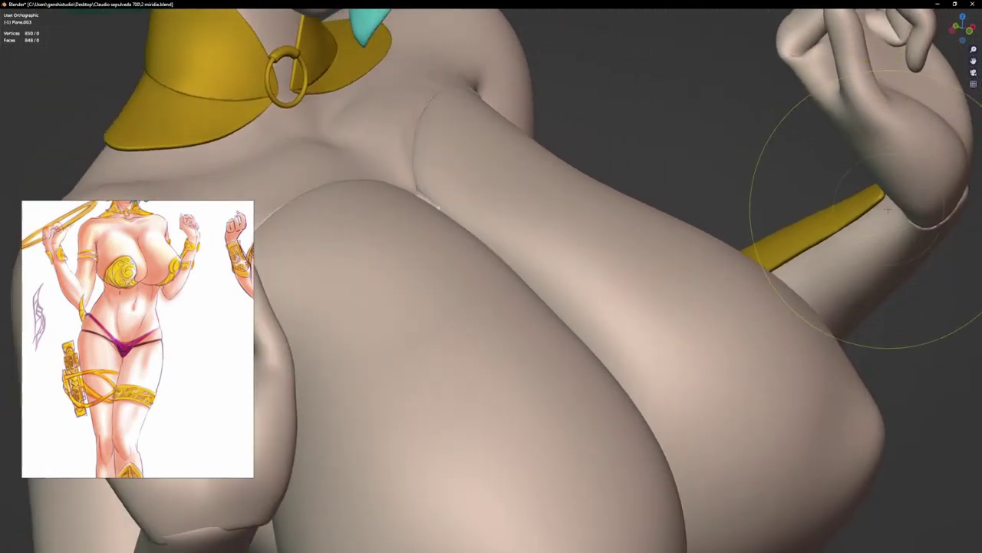
{"action": "scroll", "coordinate": [863, 203], "scroll_direction": "up", "scroll_amount": 3}
{"action": "scroll", "coordinate": [852, 184], "scroll_direction": "up", "scroll_amount": 3}
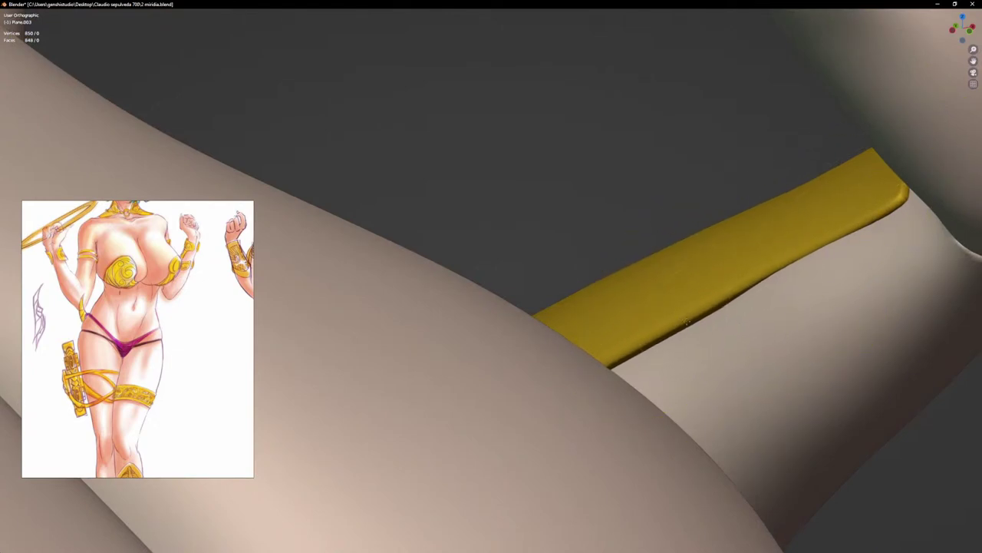
{"action": "left_click_drag", "start_coordinate": [687, 323], "coordinate": [693, 314]}
{"action": "left_click_drag", "start_coordinate": [796, 248], "coordinate": [798, 257]}
{"action": "middle_click_drag", "start_coordinate": [741, 289], "coordinate": [704, 303]}
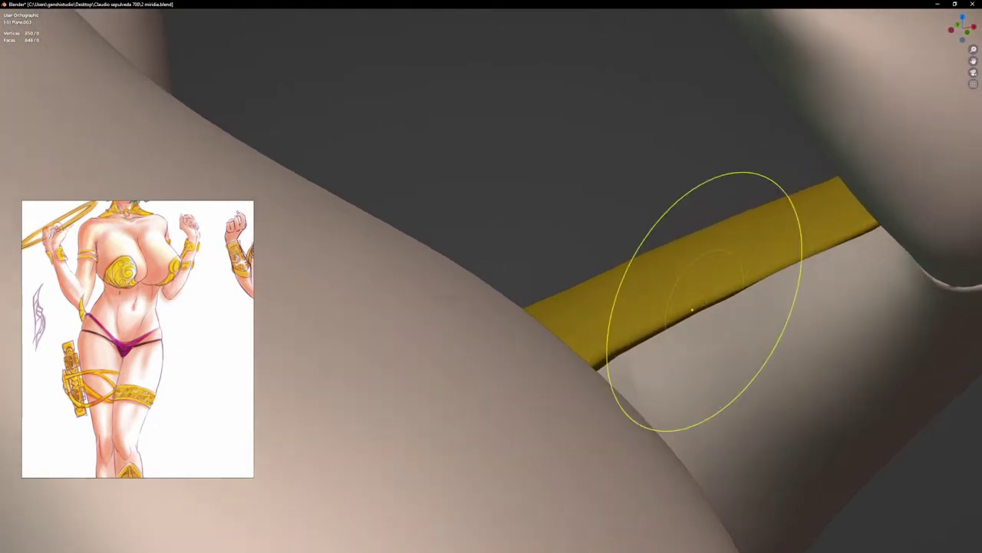
{"action": "mouse_move", "coordinate": [614, 326]}
{"action": "middle_mouse_down"}
{"action": "mouse_move", "coordinate": [612, 361]}
{"action": "mouse_move", "coordinate": [674, 411]}
{"action": "middle_mouse_up"}
{"action": "left_click_drag", "start_coordinate": [610, 351], "coordinate": [618, 359]}
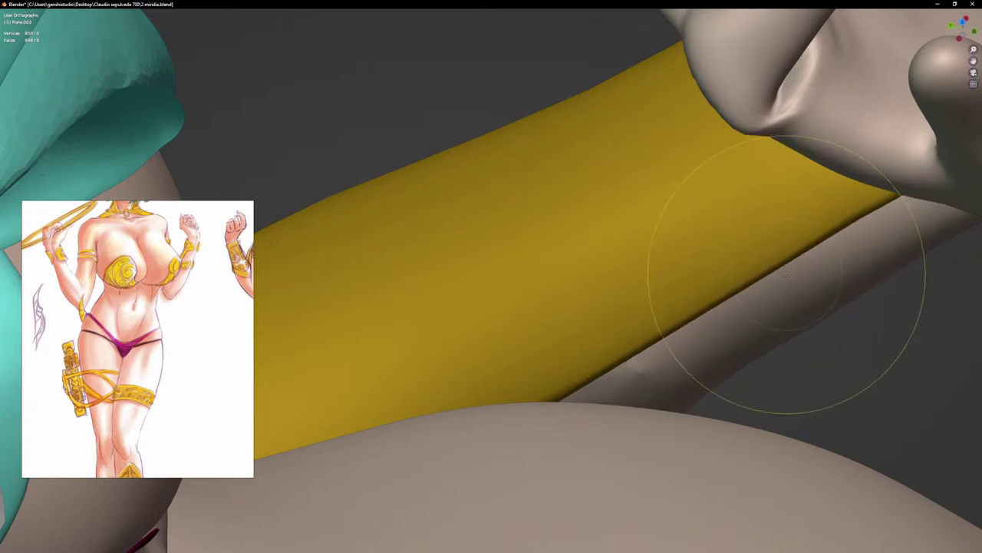
Step: Refine the middle of the guard's inner edge, shaping it against the forearm as seen from the front and above
{"action": "scroll", "coordinate": [790, 284], "scroll_direction": "down", "scroll_amount": 5}
{"action": "middle_click_drag", "start_coordinate": [818, 330], "coordinate": [777, 274]}
{"action": "scroll", "coordinate": [775, 272], "scroll_direction": "up", "scroll_amount": 5}
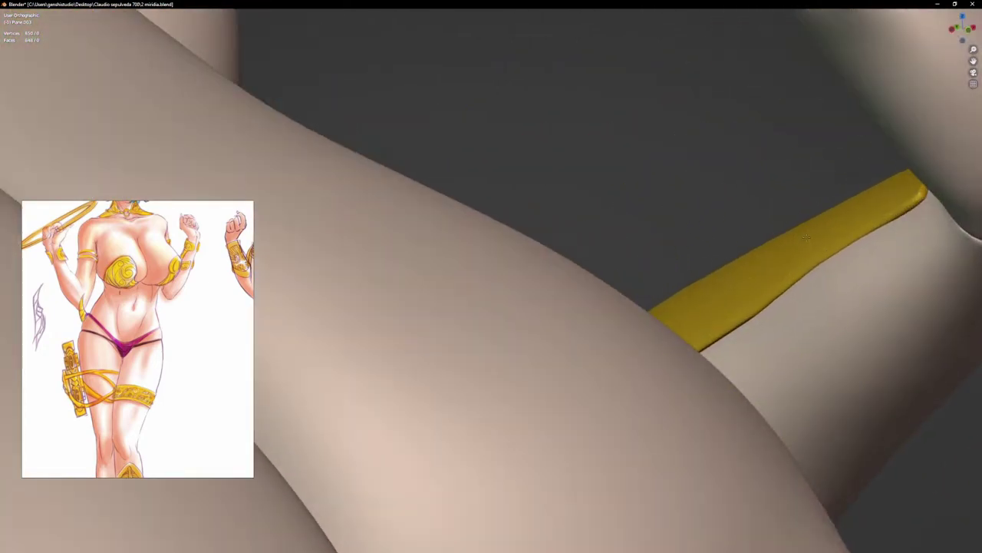
{"action": "middle_click_drag", "start_coordinate": [860, 219], "coordinate": [768, 313]}
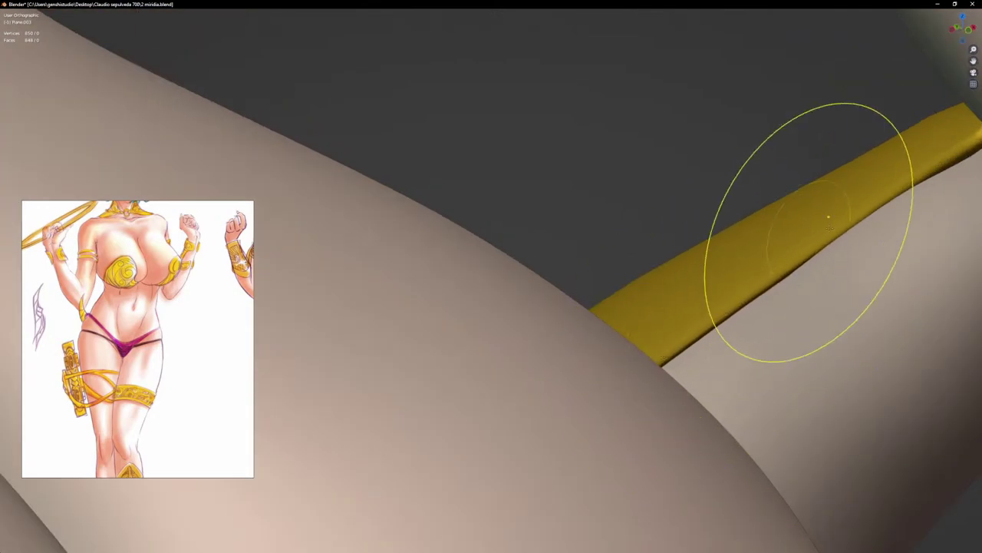
{"action": "scroll", "coordinate": [857, 216], "scroll_direction": "down", "scroll_amount": 4}
{"action": "middle_click_drag", "start_coordinate": [857, 216], "coordinate": [894, 315]}
{"action": "left_click_drag", "start_coordinate": [864, 187], "coordinate": [871, 192]}
{"action": "scroll", "coordinate": [855, 214], "scroll_direction": "down", "scroll_amount": 7}
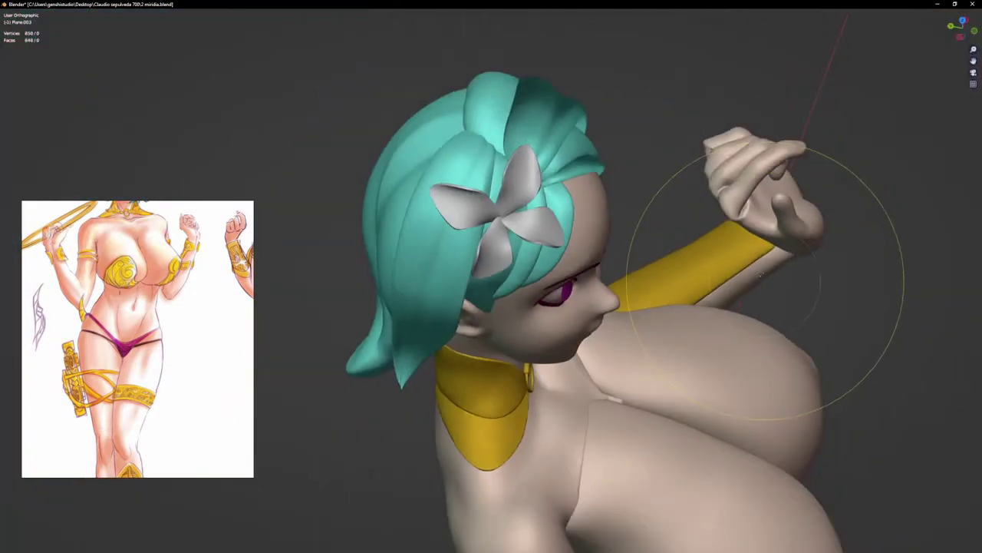
Step: Adjust the guard's wrist-end border and both corners to sit against the forearm just below the hand
{"action": "middle_click_drag", "start_coordinate": [767, 283], "coordinate": [674, 205]}
{"action": "scroll", "coordinate": [778, 255], "scroll_direction": "up", "scroll_amount": 3}
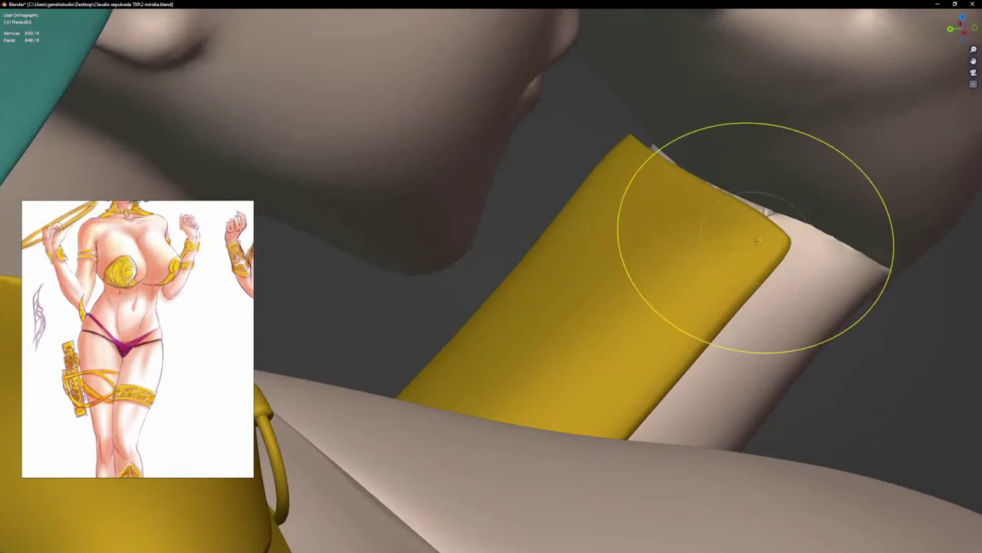
{"action": "middle_click_drag", "start_coordinate": [756, 239], "coordinate": [695, 230]}
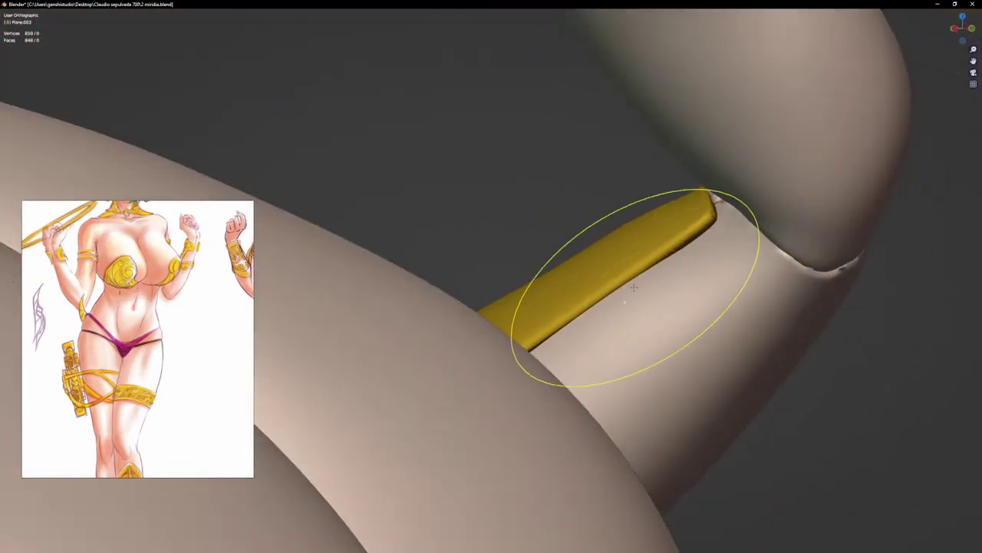
{"action": "scroll", "coordinate": [572, 303], "scroll_direction": "down", "scroll_amount": 4}
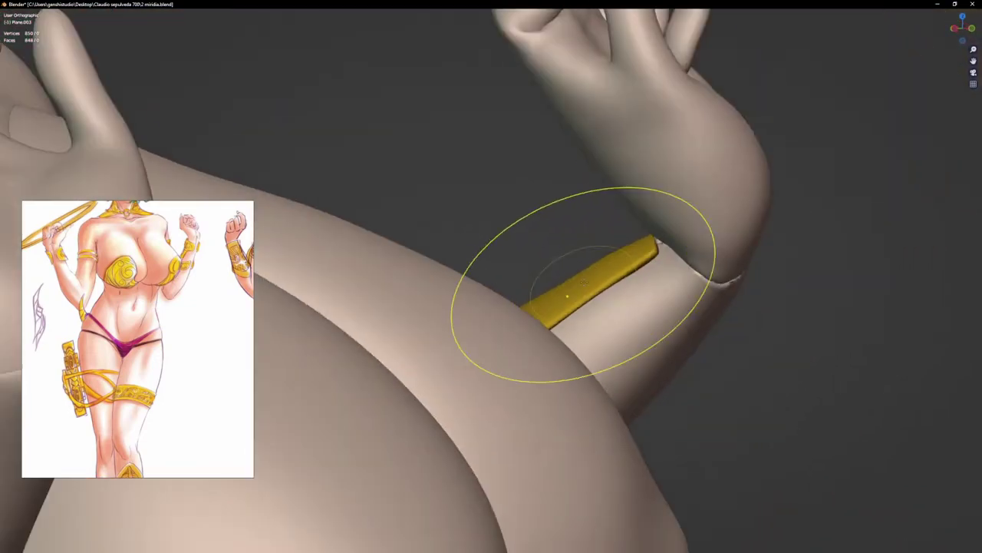
{"action": "middle_click_drag", "start_coordinate": [582, 285], "coordinate": [772, 310]}
{"action": "mouse_move", "coordinate": [660, 269]}
{"action": "middle_mouse_down"}
{"action": "mouse_move", "coordinate": [621, 268]}
{"action": "mouse_move", "coordinate": [648, 251]}
{"action": "middle_mouse_up"}
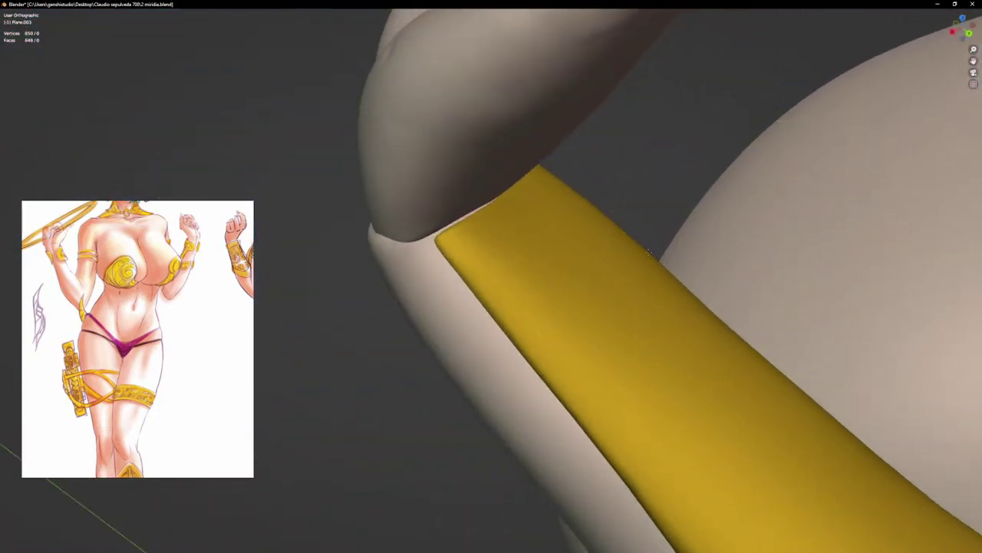
{"action": "mouse_move", "coordinate": [601, 290]}
{"action": "middle_mouse_down"}
{"action": "mouse_move", "coordinate": [663, 249]}
{"action": "mouse_move", "coordinate": [714, 274]}
{"action": "middle_mouse_up"}
{"action": "middle_click_drag", "start_coordinate": [716, 220], "coordinate": [798, 257]}
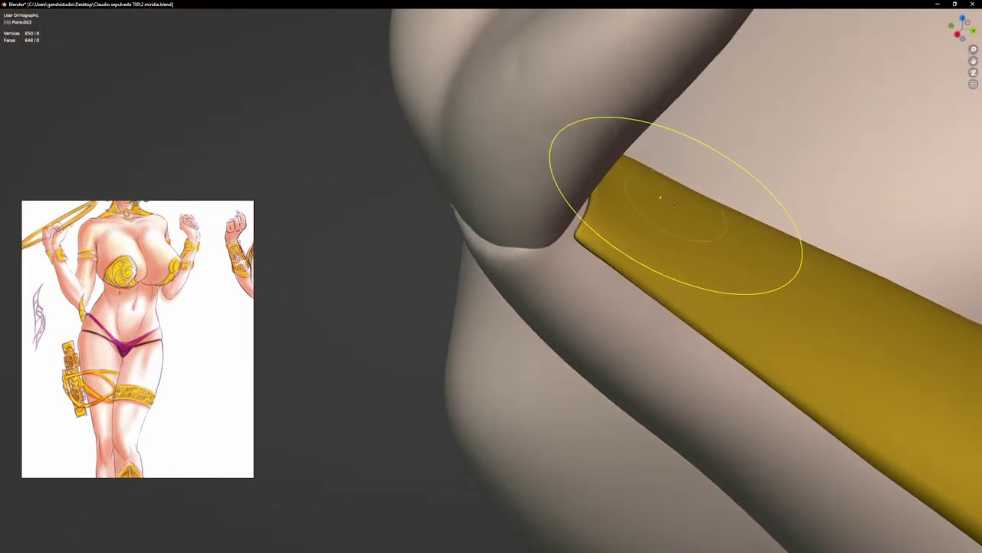
Step: Smooth the guard's outer long edge into an even line along the forearm from the wrist toward the elbow
{"action": "scroll", "coordinate": [810, 301], "scroll_direction": "down", "scroll_amount": 6}
{"action": "middle_click_drag", "start_coordinate": [781, 311], "coordinate": [552, 311]}
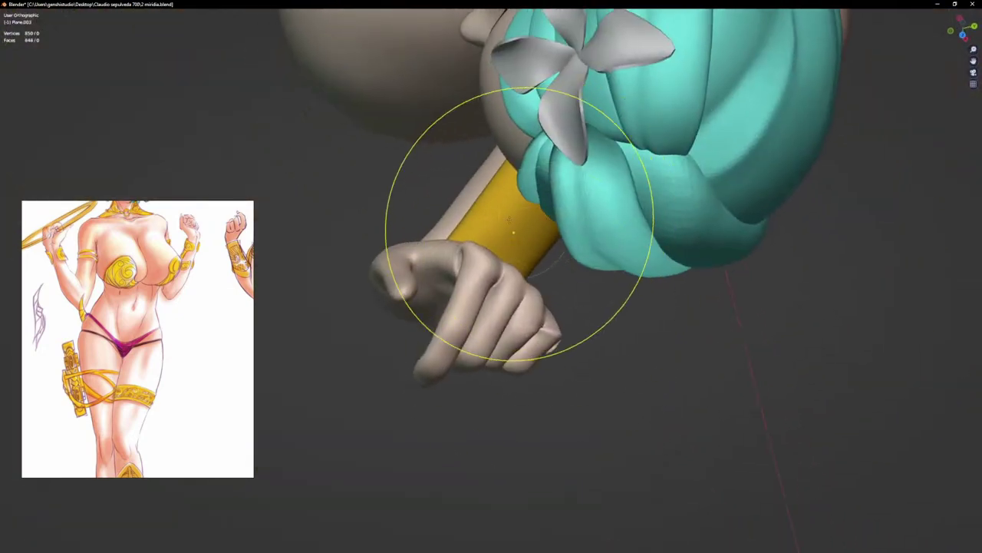
{"action": "scroll", "coordinate": [564, 142], "scroll_direction": "up", "scroll_amount": 2}
{"action": "middle_click_drag", "start_coordinate": [574, 140], "coordinate": [652, 127]}
{"action": "scroll", "coordinate": [710, 165], "scroll_direction": "up", "scroll_amount": 1}
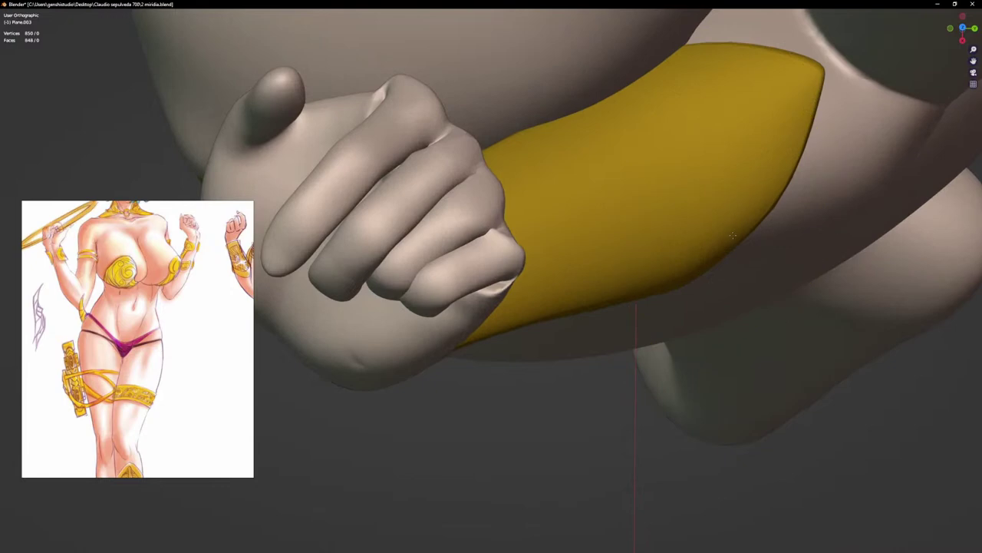
{"action": "mouse_move", "coordinate": [747, 291]}
{"action": "middle_mouse_down"}
{"action": "mouse_move", "coordinate": [746, 232]}
{"action": "mouse_move", "coordinate": [764, 236]}
{"action": "mouse_move", "coordinate": [592, 285]}
{"action": "mouse_move", "coordinate": [520, 142]}
{"action": "mouse_move", "coordinate": [530, 134]}
{"action": "middle_mouse_up"}
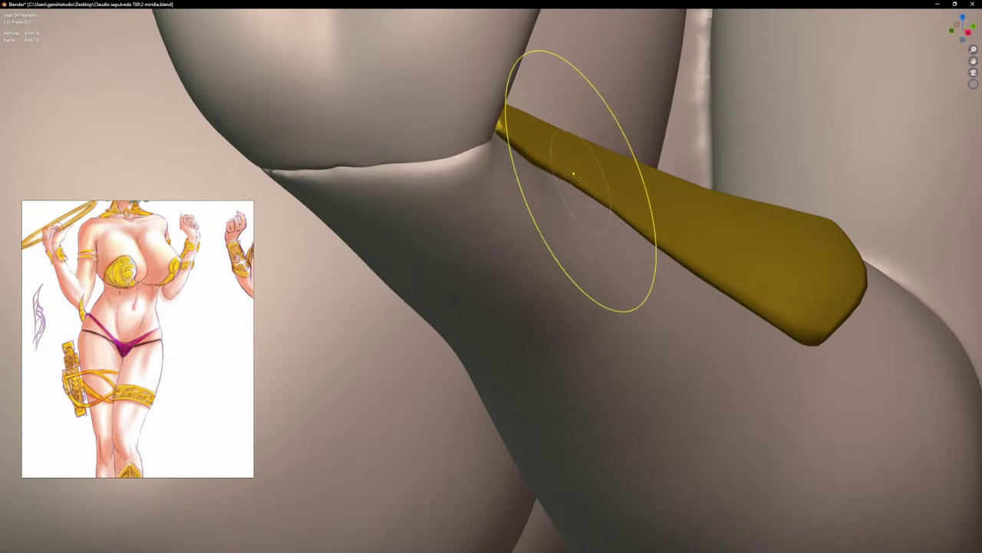
{"action": "middle_click_drag", "start_coordinate": [614, 216], "coordinate": [593, 225]}
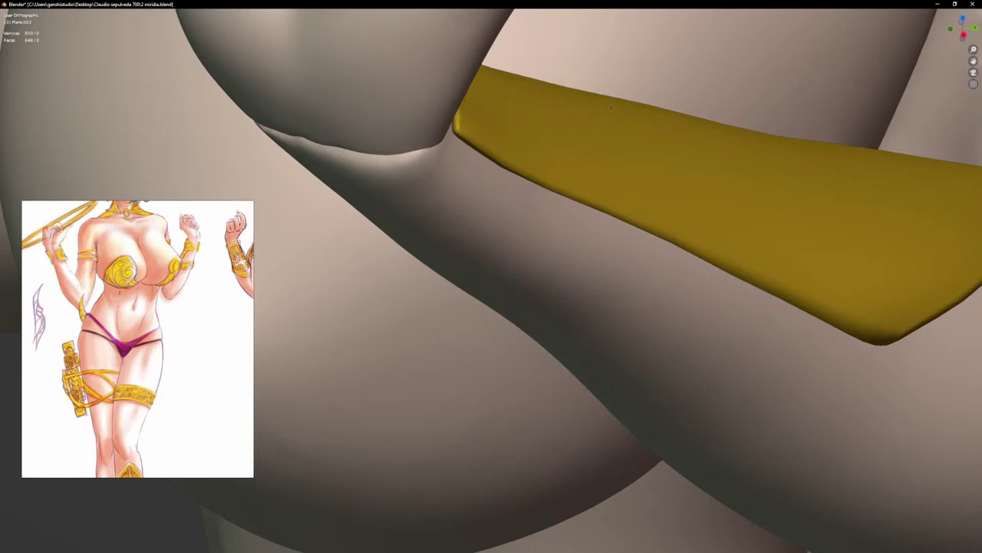
{"action": "middle_click_drag", "start_coordinate": [599, 172], "coordinate": [555, 164]}
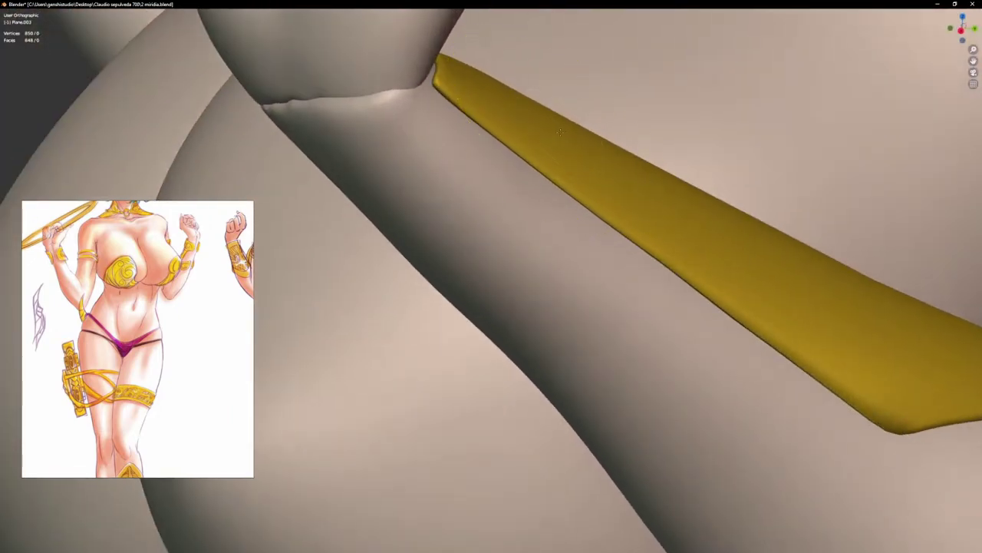
{"action": "scroll", "coordinate": [566, 153], "scroll_direction": "down", "scroll_amount": 9}
Step: Bring the guard's outer corner at the elbow end closer to the forearm and even out the pointed border
{"action": "key", "text": "KP_1"}
{"action": "scroll", "coordinate": [601, 197], "scroll_direction": "down", "scroll_amount": 4}
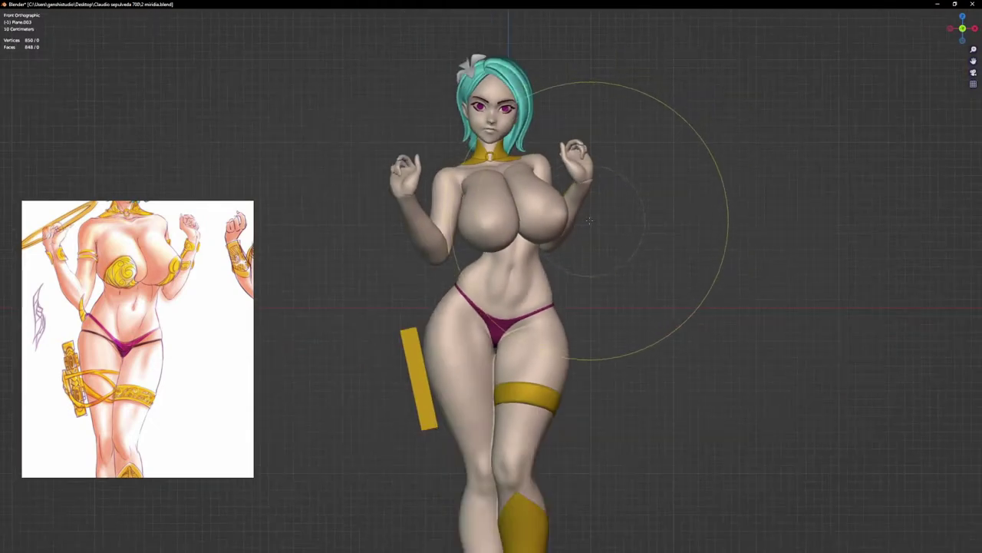
{"action": "middle_click_drag", "start_coordinate": [589, 221], "coordinate": [658, 281]}
{"action": "scroll", "coordinate": [595, 213], "scroll_direction": "up", "scroll_amount": 4}
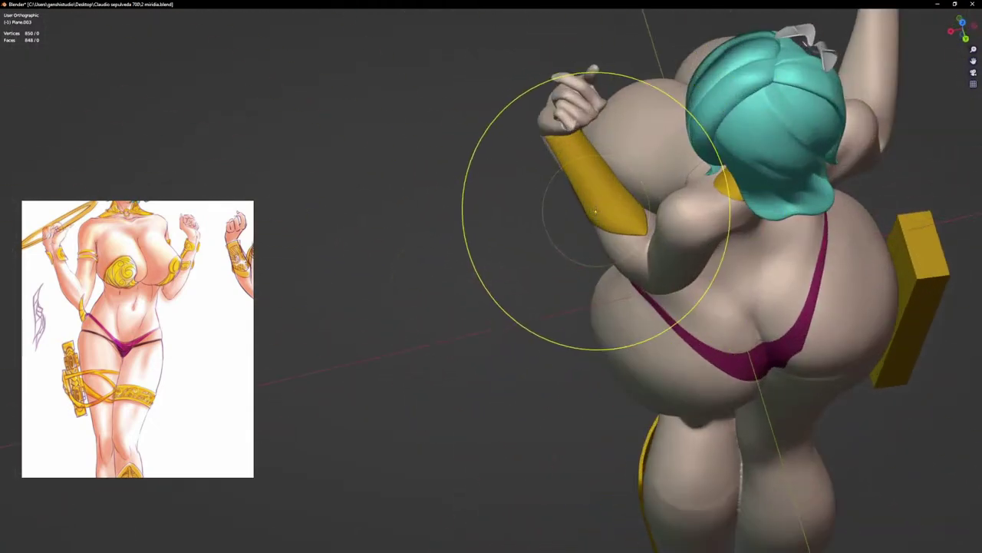
{"action": "scroll", "coordinate": [596, 211], "scroll_direction": "up", "scroll_amount": 3}
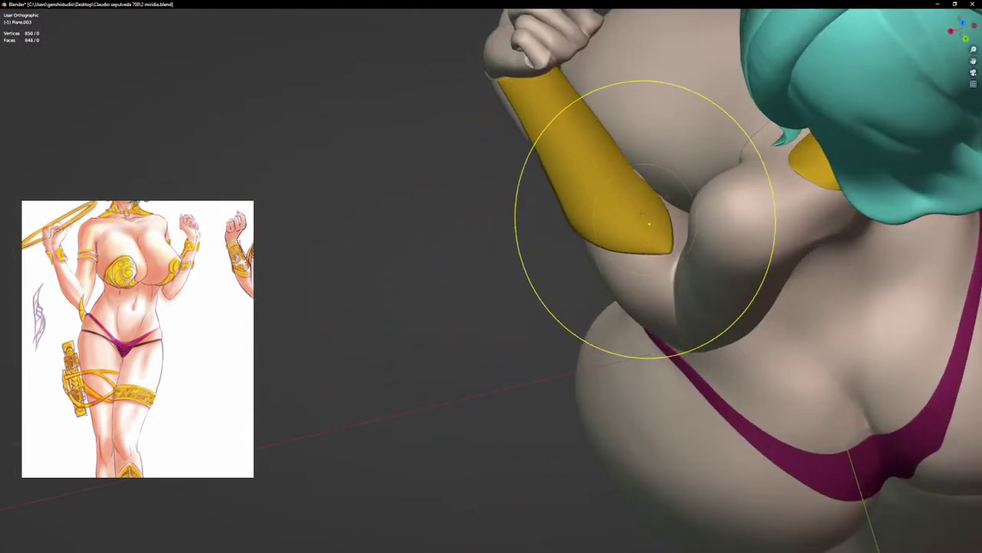
{"action": "scroll", "coordinate": [641, 184], "scroll_direction": "up", "scroll_amount": 2}
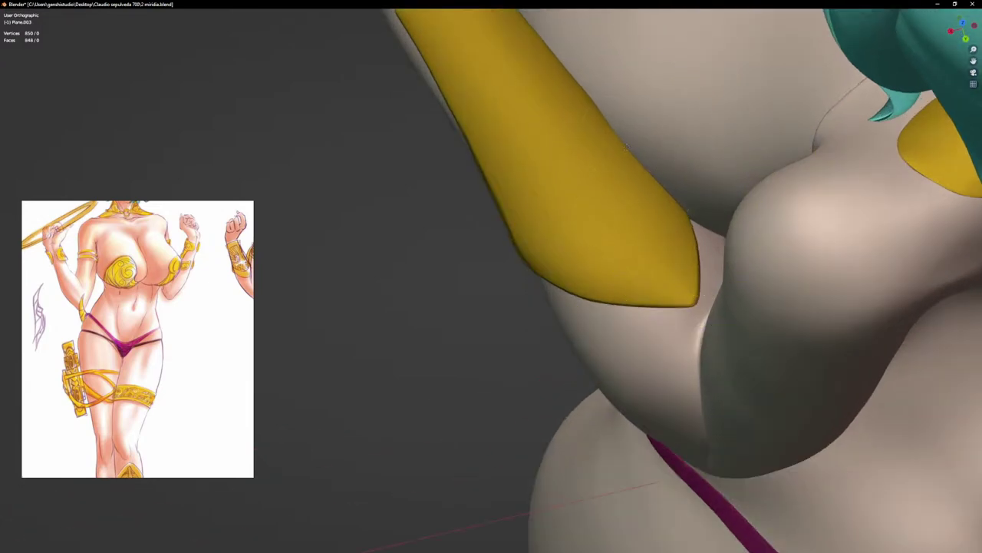
{"action": "scroll", "coordinate": [626, 154], "scroll_direction": "up", "scroll_amount": 2}
{"action": "middle_click_drag", "start_coordinate": [651, 160], "coordinate": [722, 151]}
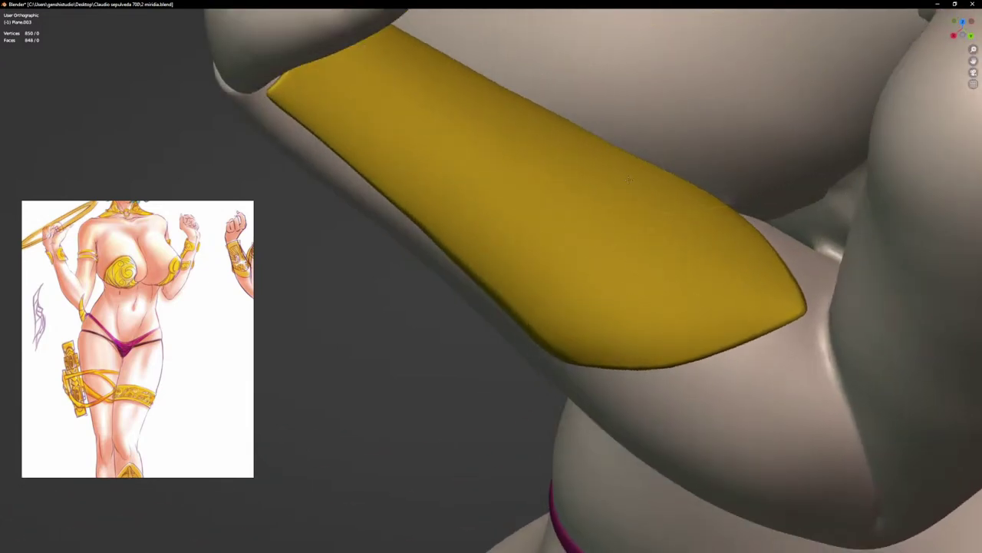
{"action": "scroll", "coordinate": [674, 223], "scroll_direction": "down", "scroll_amount": 4}
{"action": "middle_click_drag", "start_coordinate": [672, 244], "coordinate": [730, 195]}
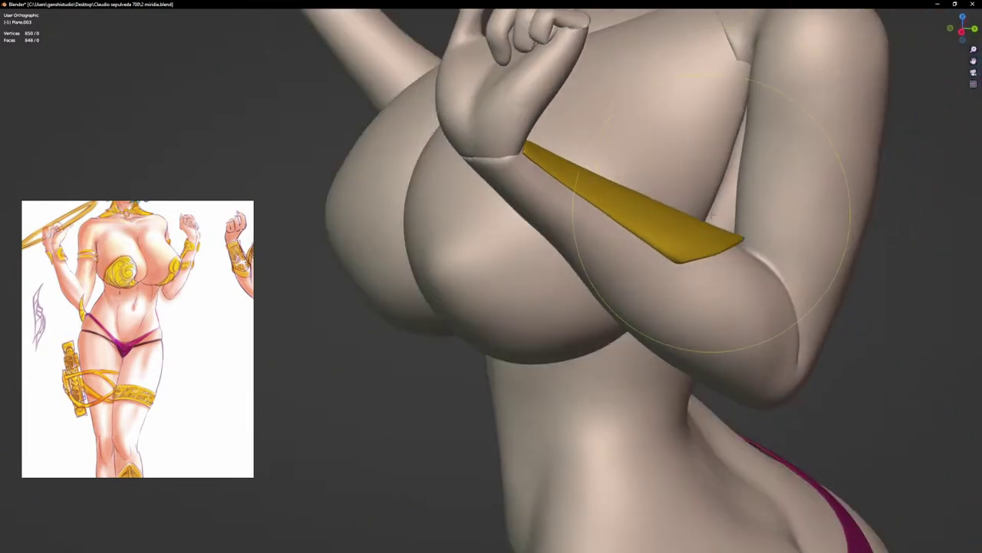
{"action": "scroll", "coordinate": [712, 217], "scroll_direction": "up", "scroll_amount": 4}
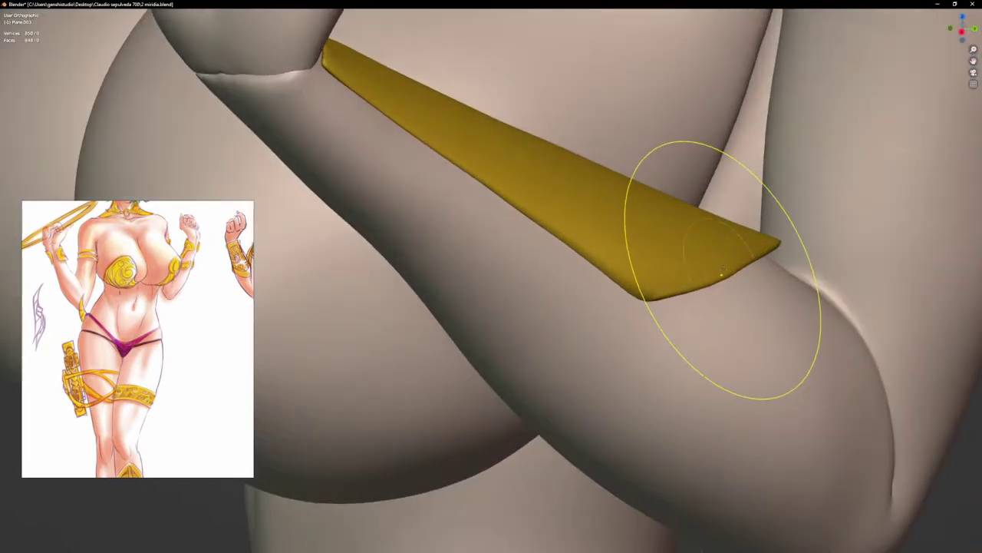
{"action": "scroll", "coordinate": [748, 253], "scroll_direction": "up", "scroll_amount": 2}
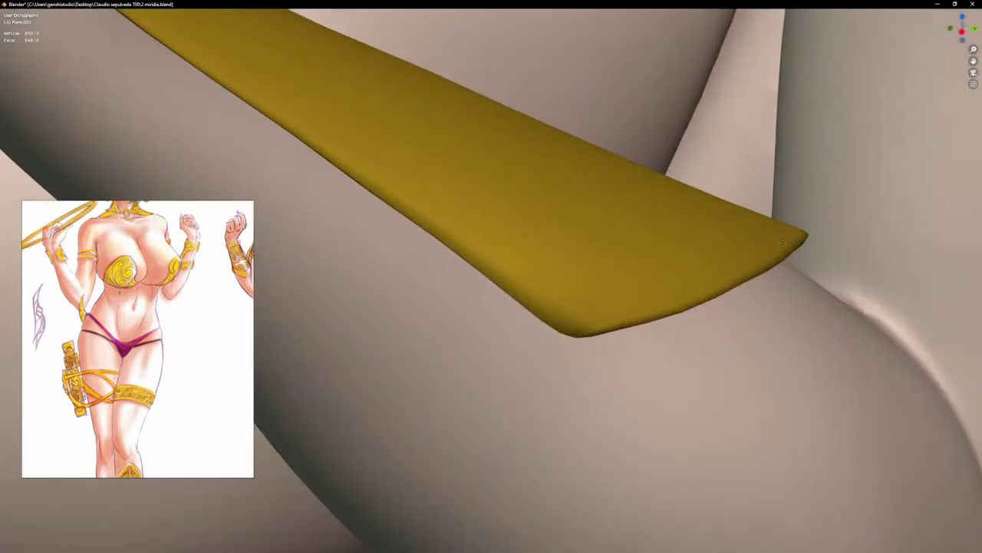
{"action": "scroll", "coordinate": [726, 288], "scroll_direction": "up", "scroll_amount": 3}
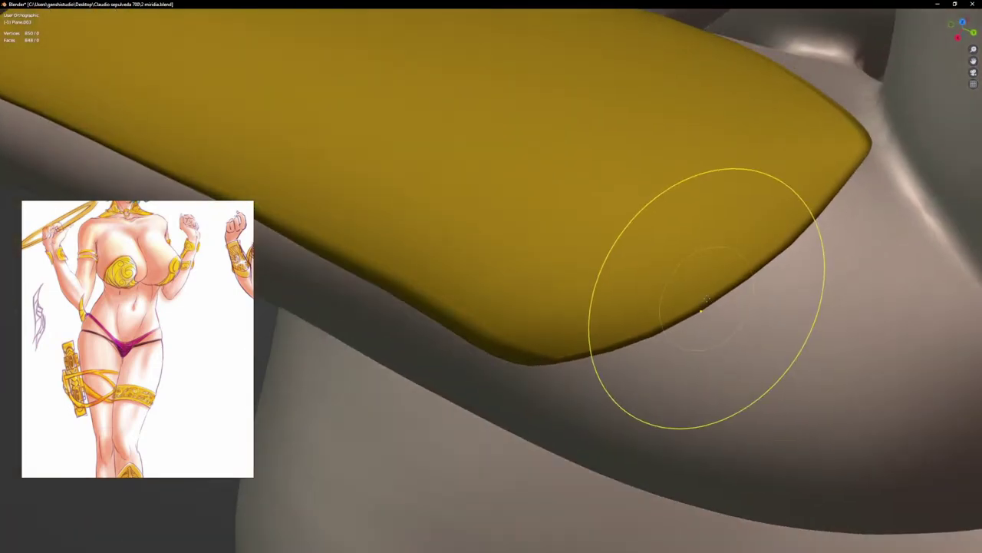
Step: Switch to Object Mode, duplicate the gold ankle ring and place the copy up beside the character's head
{"action": "scroll", "coordinate": [705, 302], "scroll_direction": "down", "scroll_amount": 5}
{"action": "key", "text": "KP_1"}
{"action": "scroll", "coordinate": [691, 298], "scroll_direction": "down", "scroll_amount": 8}
{"action": "middle_click_drag", "start_coordinate": [668, 303], "coordinate": [669, 198], "text": "shift"}
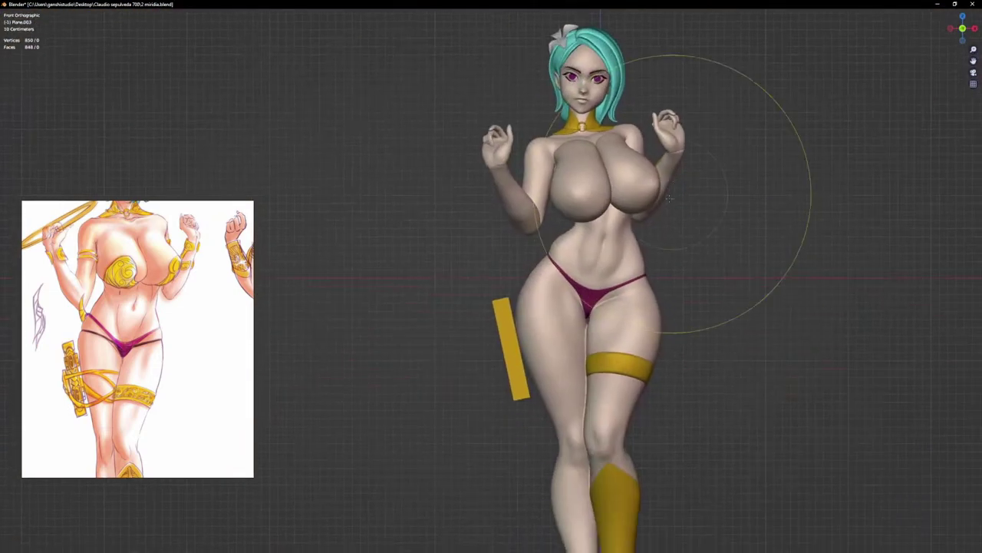
{"action": "scroll", "coordinate": [669, 198], "scroll_direction": "down", "scroll_amount": 3}
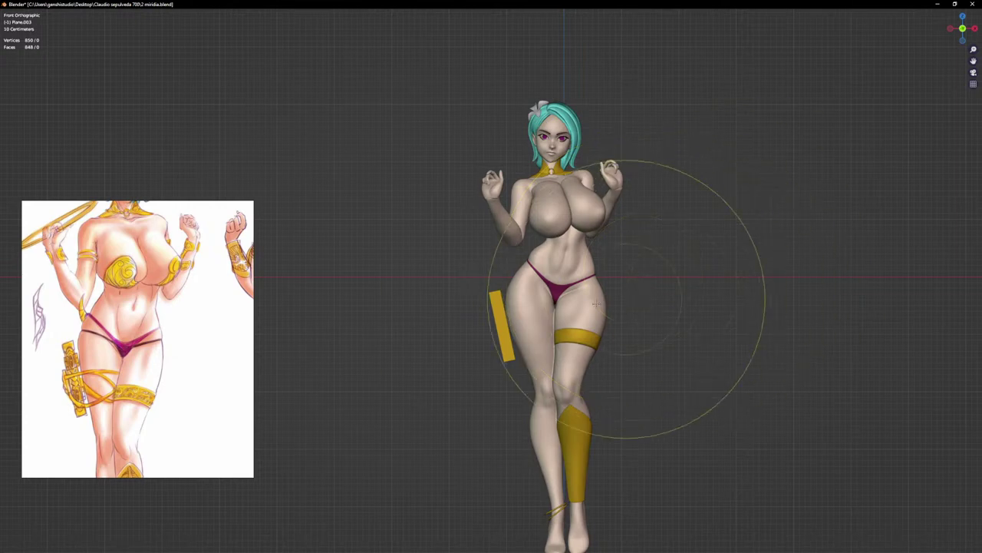
{"action": "scroll", "coordinate": [468, 340], "scroll_direction": "down", "scroll_amount": 2}
{"action": "middle_click_drag", "start_coordinate": [594, 321], "coordinate": [599, 308], "text": "shift"}
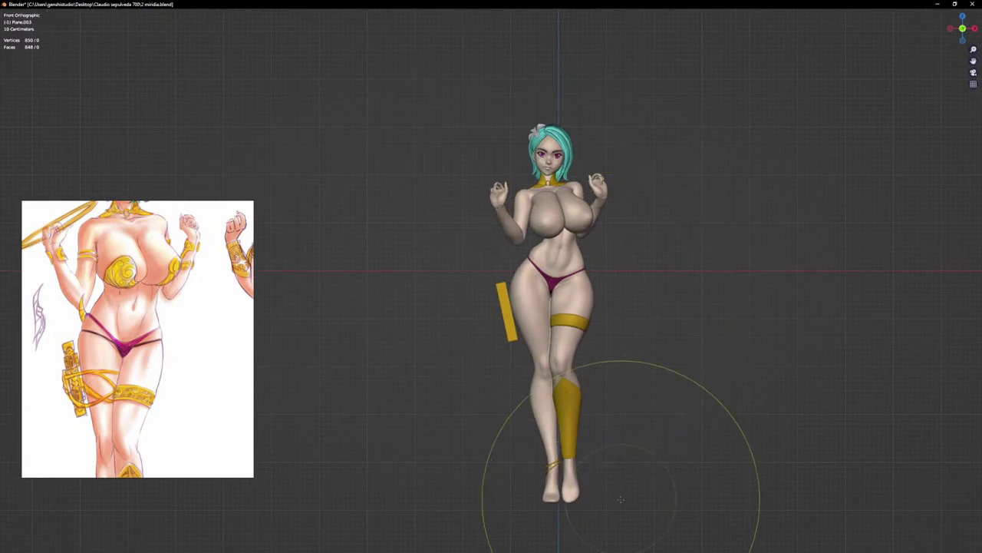
{"action": "key", "text": "ctrl+Tab"}
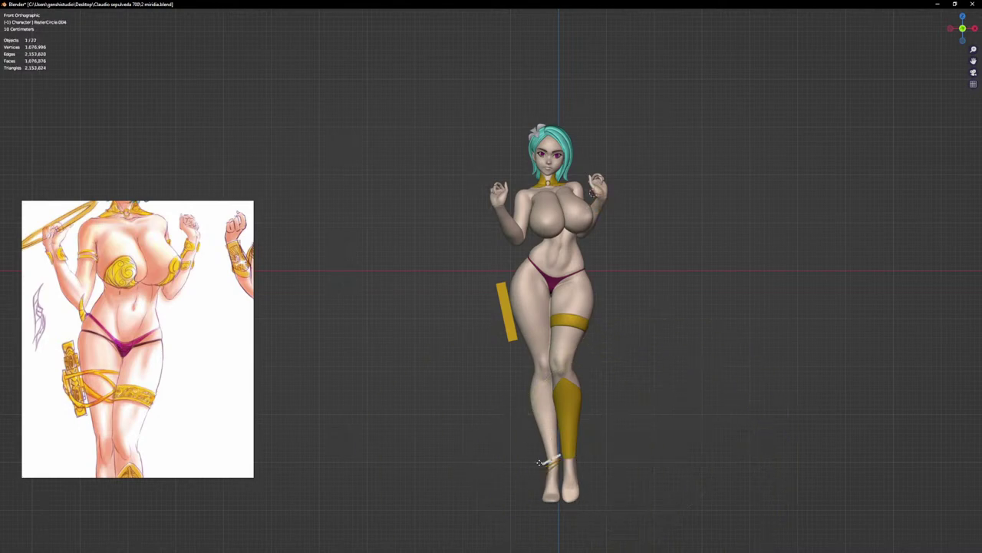
{"action": "scroll", "coordinate": [506, 182], "scroll_direction": "up", "scroll_amount": 8}
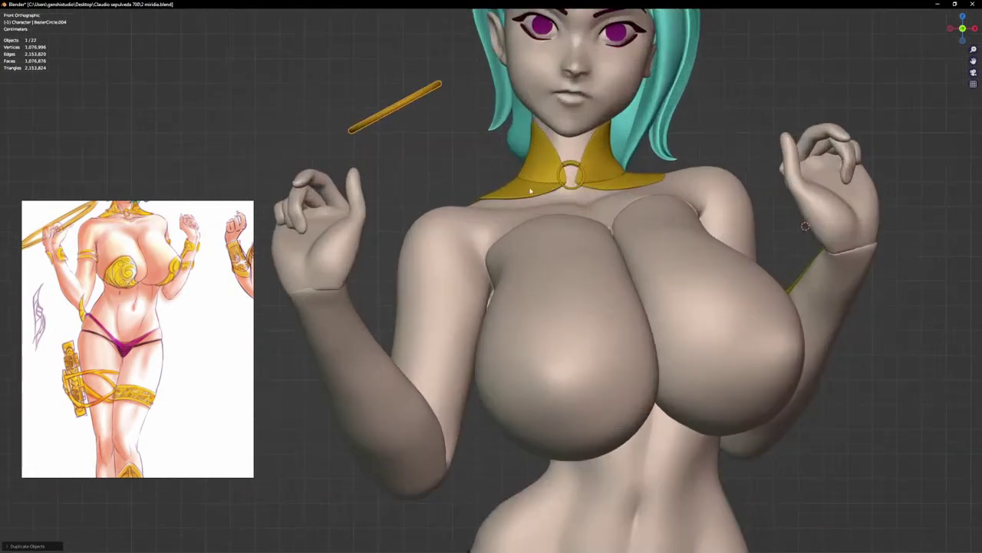
Step: In Edit Mode, move the whole ring copy onto the right upper arm, rotate it and scale it down toward the arm's width
{"action": "right_click", "coordinate": [478, 231]}
{"action": "key", "text": "Tab"}
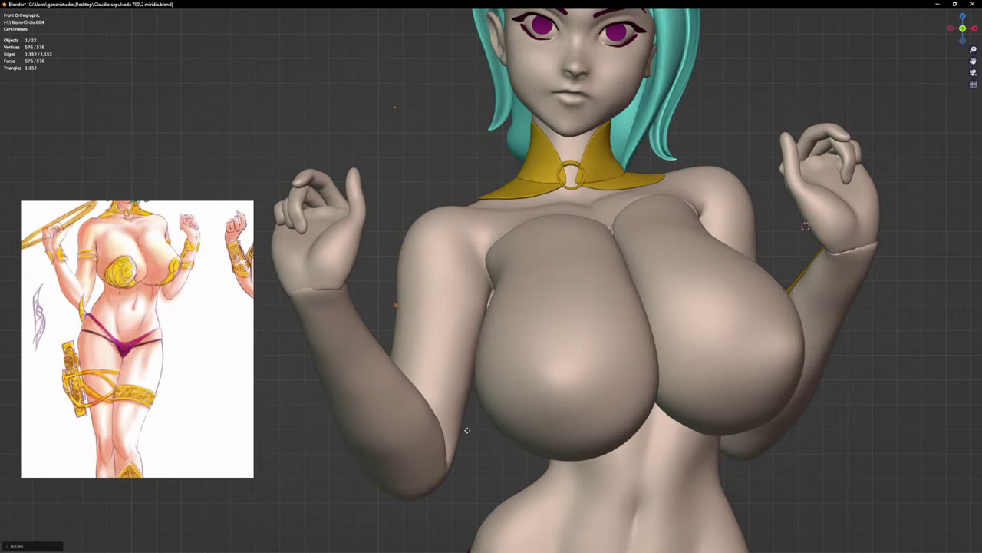
{"action": "middle_click_drag", "start_coordinate": [539, 415], "coordinate": [612, 385]}
{"action": "key", "text": "s"}
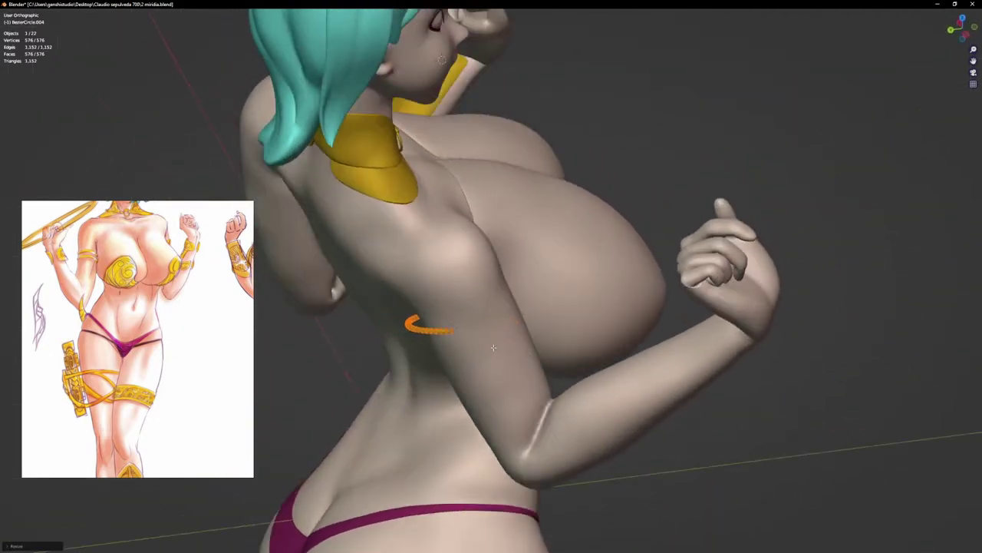
{"action": "middle_click_drag", "start_coordinate": [493, 348], "coordinate": [527, 333]}
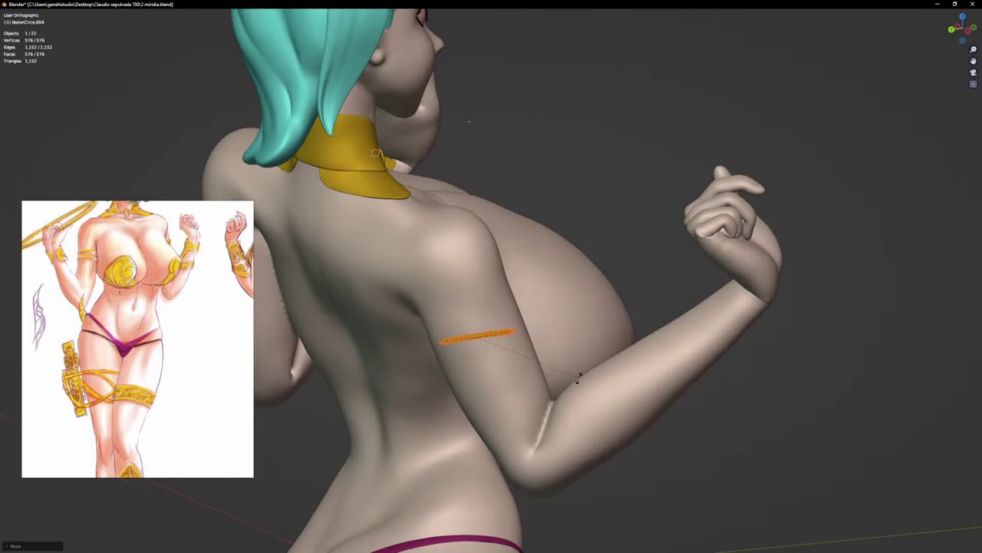
{"action": "middle_click_drag", "start_coordinate": [557, 352], "coordinate": [616, 309]}
{"action": "left_click", "coordinate": [588, 349]}
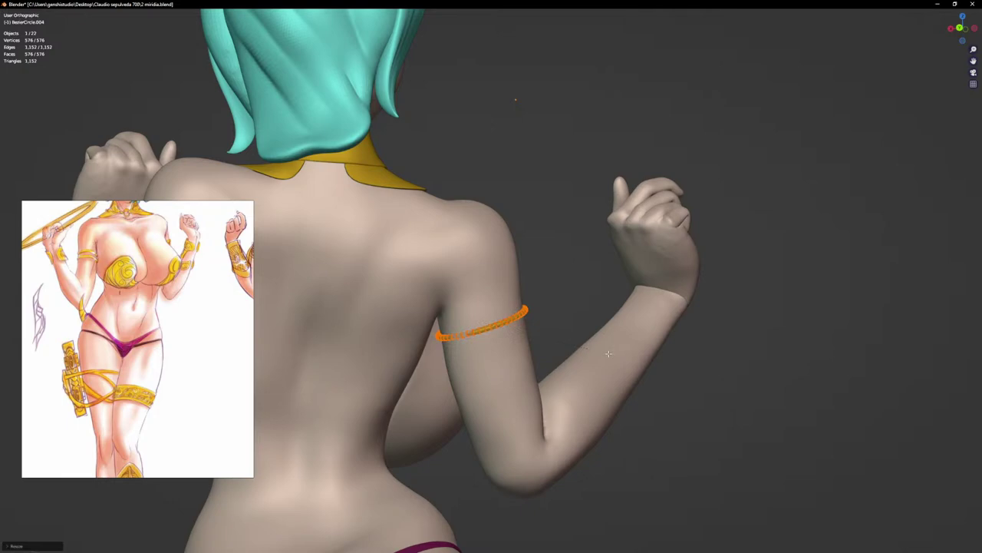
Step: Refine the ring's position, tilt and size so it encircles the right upper arm from front and back
{"action": "middle_click_drag", "start_coordinate": [609, 354], "coordinate": [509, 371]}
{"action": "key", "text": "KP_1"}
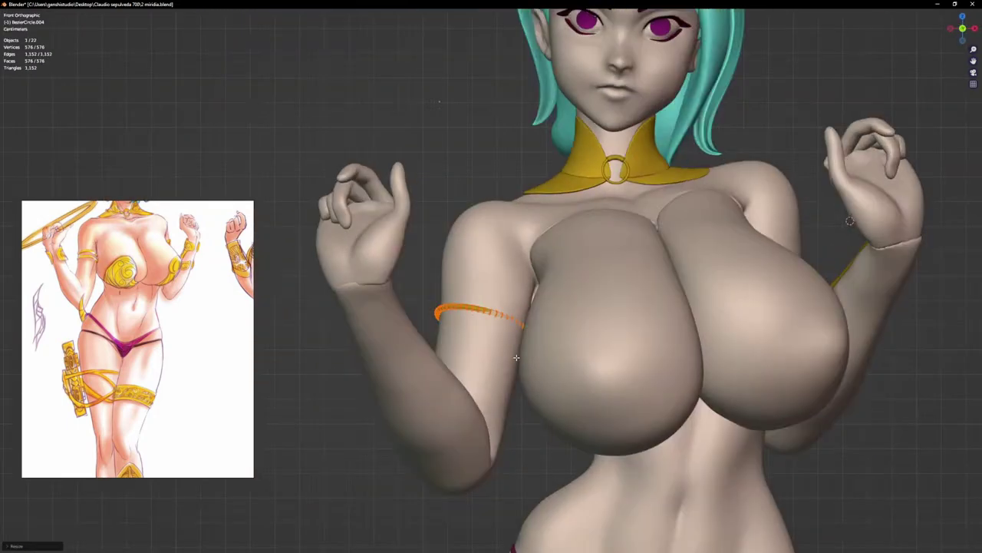
{"action": "scroll", "coordinate": [499, 331], "scroll_direction": "up", "scroll_amount": 2}
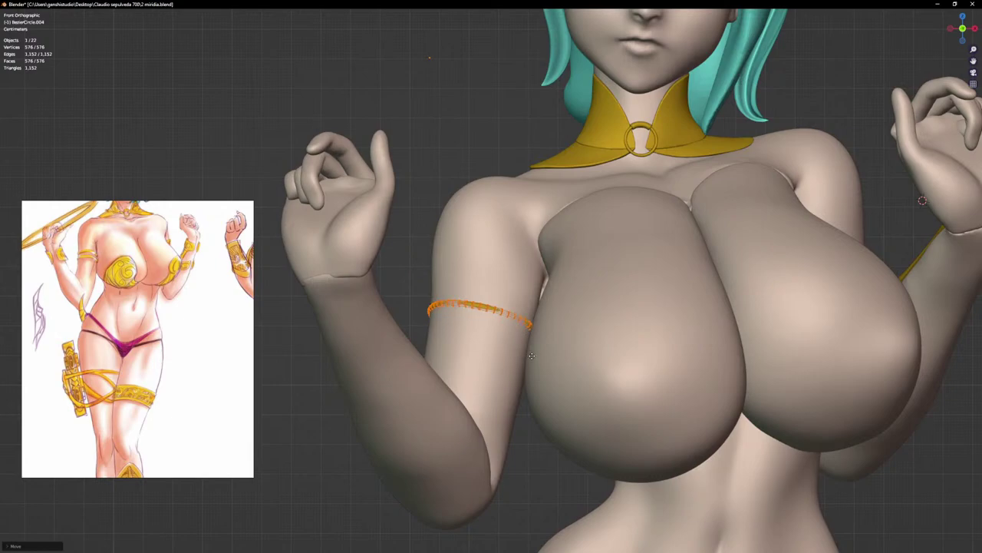
{"action": "middle_click_drag", "start_coordinate": [531, 356], "coordinate": [493, 377]}
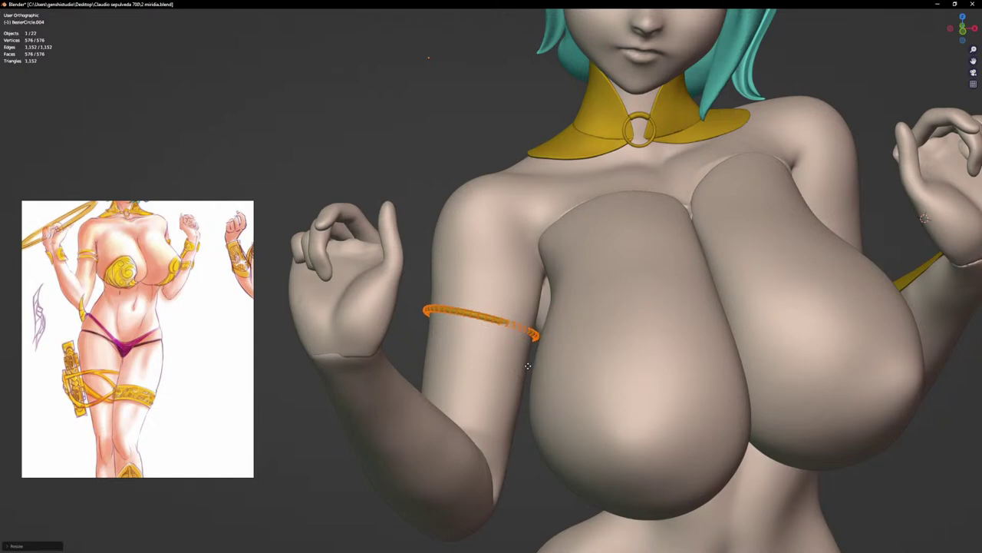
{"action": "middle_click_drag", "start_coordinate": [531, 383], "coordinate": [585, 315]}
Step: Switch to Sculpt Mode and pull the ring's outer side closer to the upper arm with the grab brush
{"action": "key", "text": "Tab"}
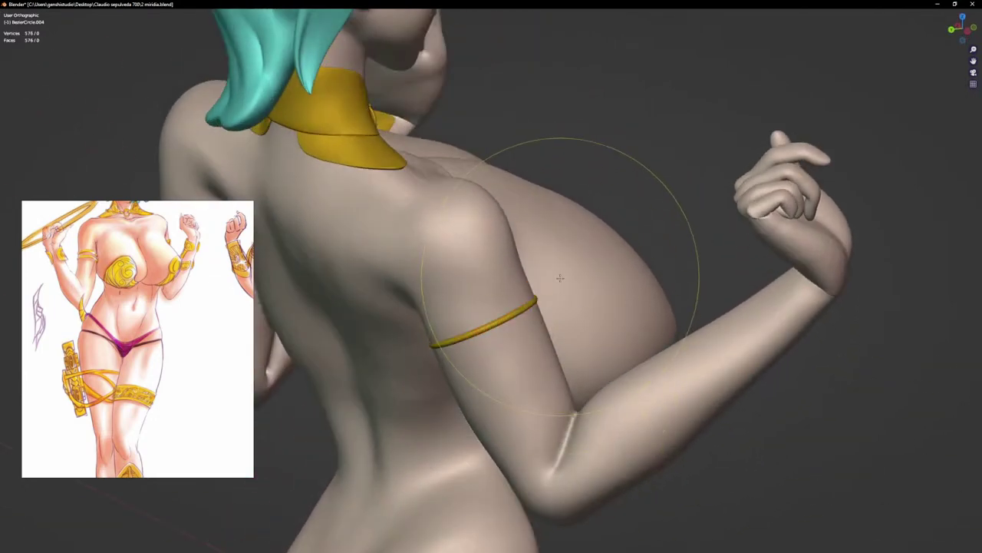
{"action": "middle_click_drag", "start_coordinate": [558, 279], "coordinate": [535, 312]}
{"action": "scroll", "coordinate": [536, 311], "scroll_direction": "up", "scroll_amount": 3}
{"action": "left_click_drag", "start_coordinate": [539, 308], "coordinate": [544, 306]}
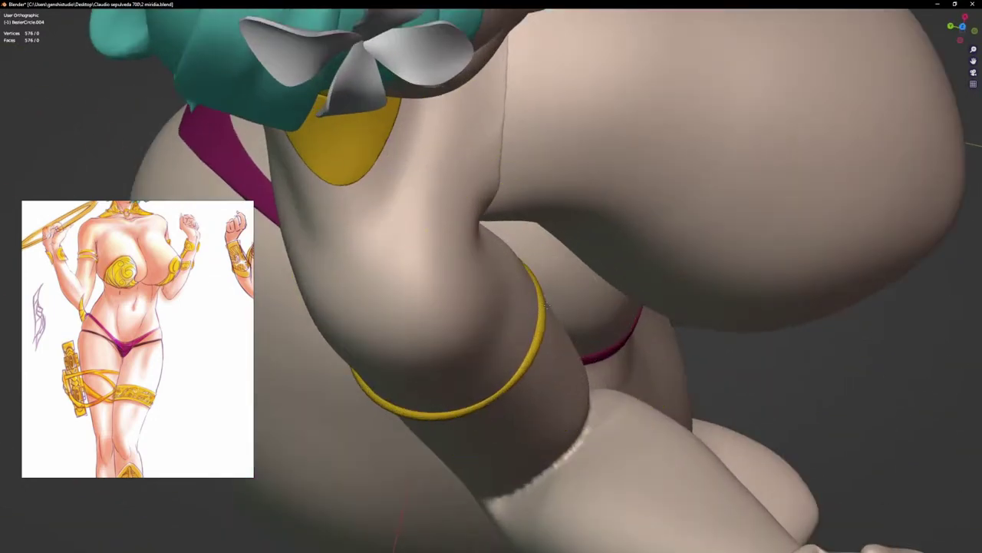
{"action": "middle_click_drag", "start_coordinate": [434, 377], "coordinate": [493, 347]}
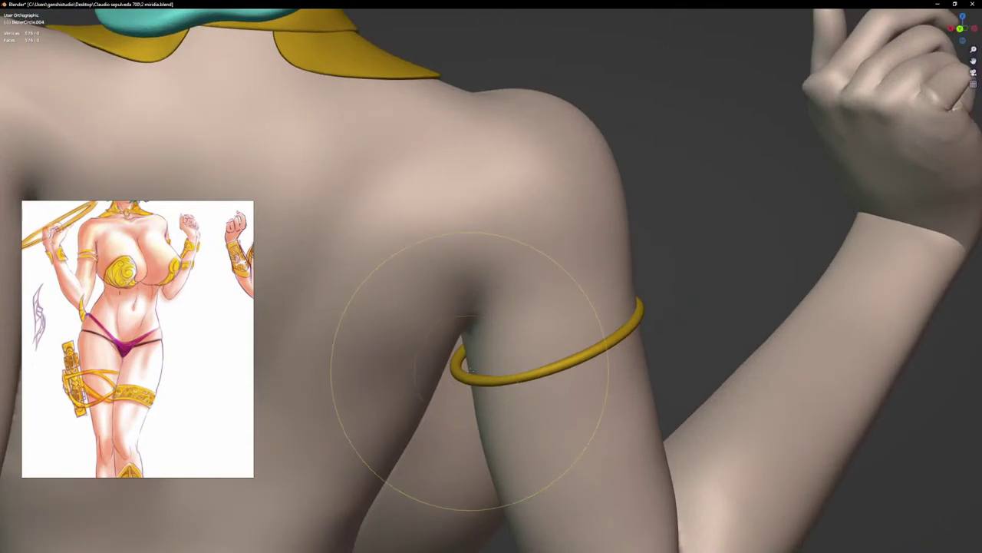
Step: Return to Edit Mode and shift the whole ring slightly outward to center it around the upper arm
{"action": "key", "text": "a"}
{"action": "key", "text": "Escape"}
{"action": "key", "text": "Tab"}
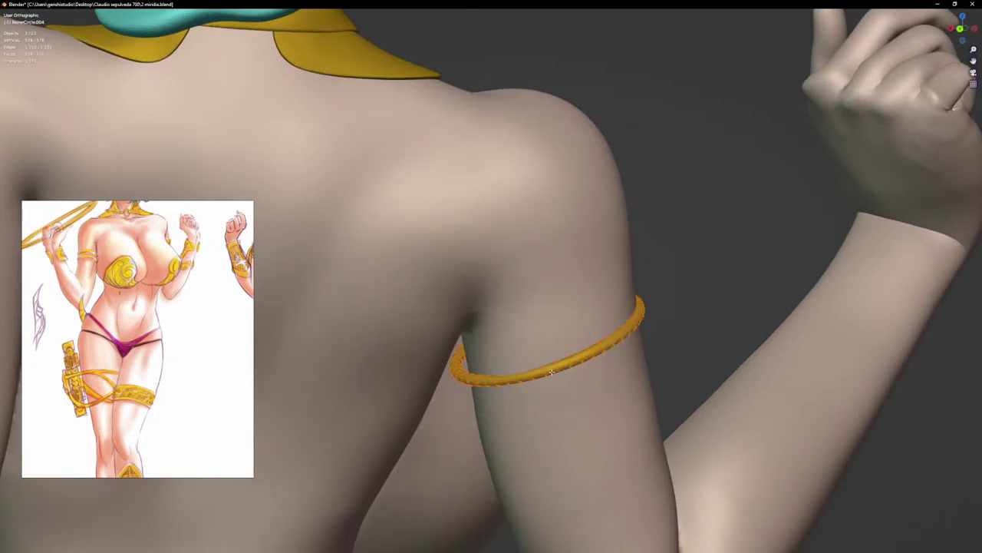
{"action": "key", "text": "g"}
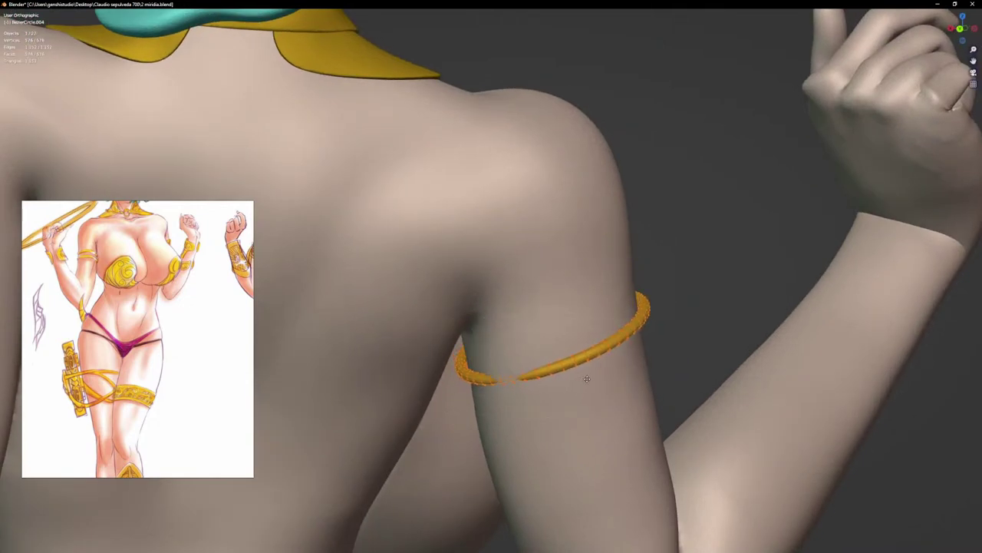
{"action": "left_click", "coordinate": [586, 379]}
{"action": "mouse_move", "coordinate": [587, 379]}
{"action": "middle_mouse_down"}
{"action": "mouse_move", "coordinate": [601, 388]}
{"action": "mouse_move", "coordinate": [602, 410]}
{"action": "mouse_move", "coordinate": [566, 408]}
{"action": "mouse_move", "coordinate": [575, 402]}
{"action": "mouse_move", "coordinate": [571, 343]}
{"action": "mouse_move", "coordinate": [507, 384]}
{"action": "mouse_move", "coordinate": [417, 416]}
{"action": "middle_mouse_up"}
Step: Sculpt the back of the ring and its armpit-side bend to follow the upper arm's surface
{"action": "key", "text": "Tab"}
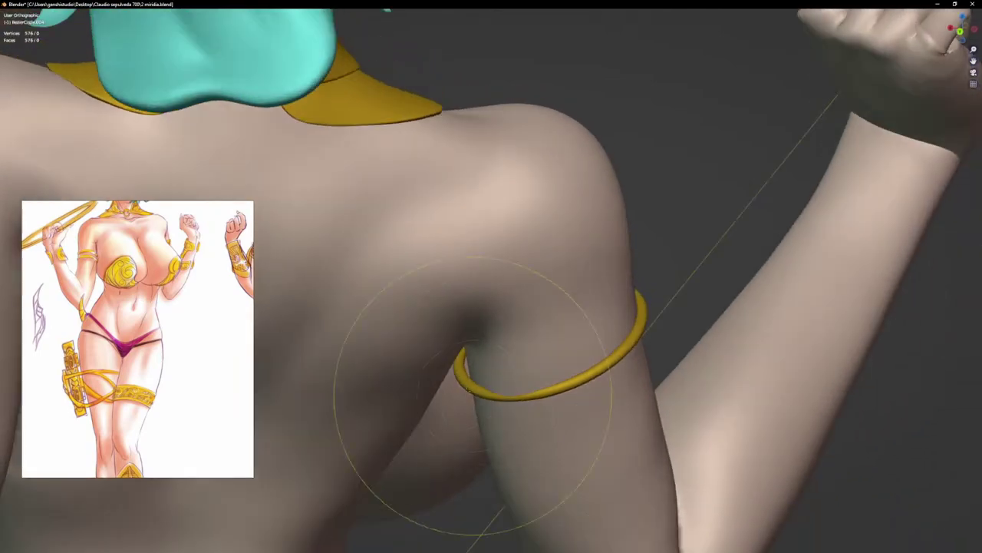
{"action": "mouse_move", "coordinate": [473, 373]}
{"action": "middle_mouse_down"}
{"action": "mouse_move", "coordinate": [495, 418]}
{"action": "mouse_move", "coordinate": [516, 415]}
{"action": "middle_mouse_up"}
{"action": "scroll", "coordinate": [522, 403], "scroll_direction": "up", "scroll_amount": 2}
{"action": "left_click_drag", "start_coordinate": [533, 398], "coordinate": [536, 415]}
{"action": "left_click_drag", "start_coordinate": [565, 384], "coordinate": [672, 285]}
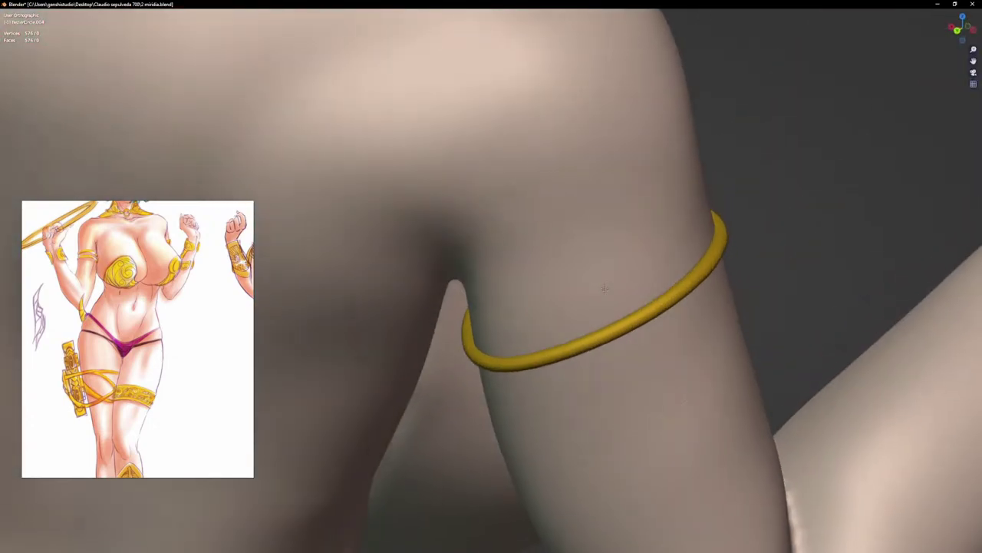
{"action": "middle_click_drag", "start_coordinate": [605, 288], "coordinate": [602, 286]}
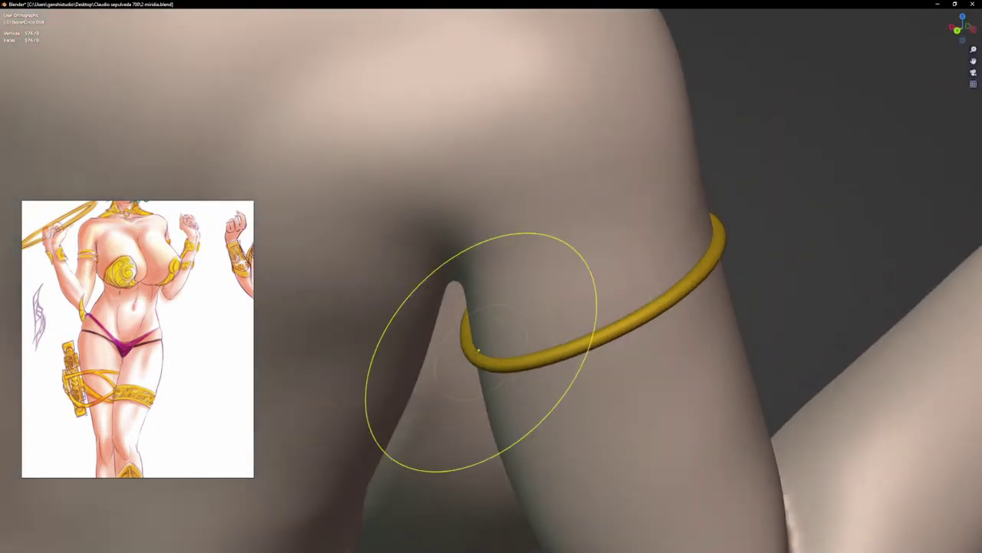
{"action": "left_click_drag", "start_coordinate": [482, 351], "coordinate": [485, 348]}
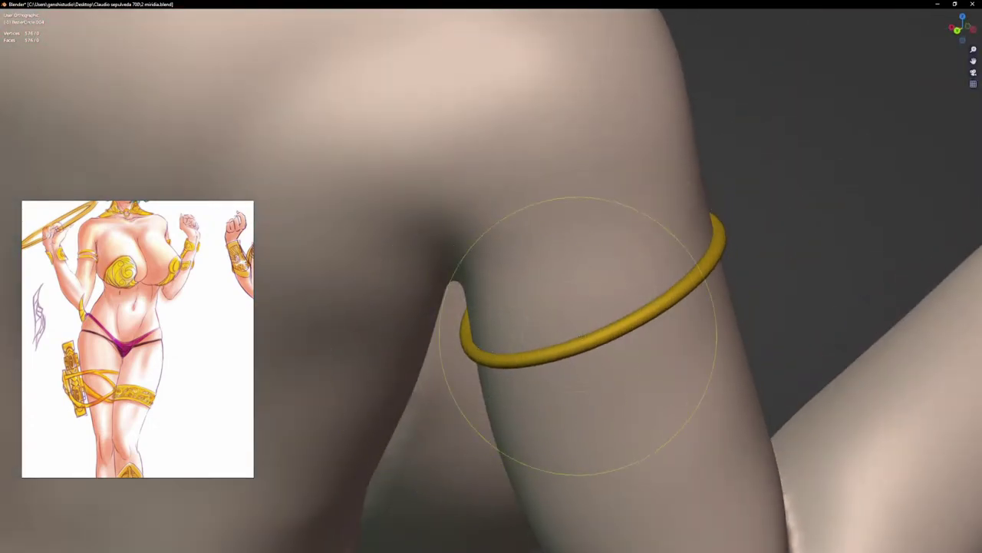
Step: Shape the ring's front and inner side to sit snugly against the upper arm beside the chest
{"action": "scroll", "coordinate": [729, 299], "scroll_direction": "down", "scroll_amount": 3}
{"action": "mouse_move", "coordinate": [736, 300]}
{"action": "middle_mouse_down"}
{"action": "mouse_move", "coordinate": [527, 331]}
{"action": "mouse_move", "coordinate": [572, 298]}
{"action": "middle_mouse_up"}
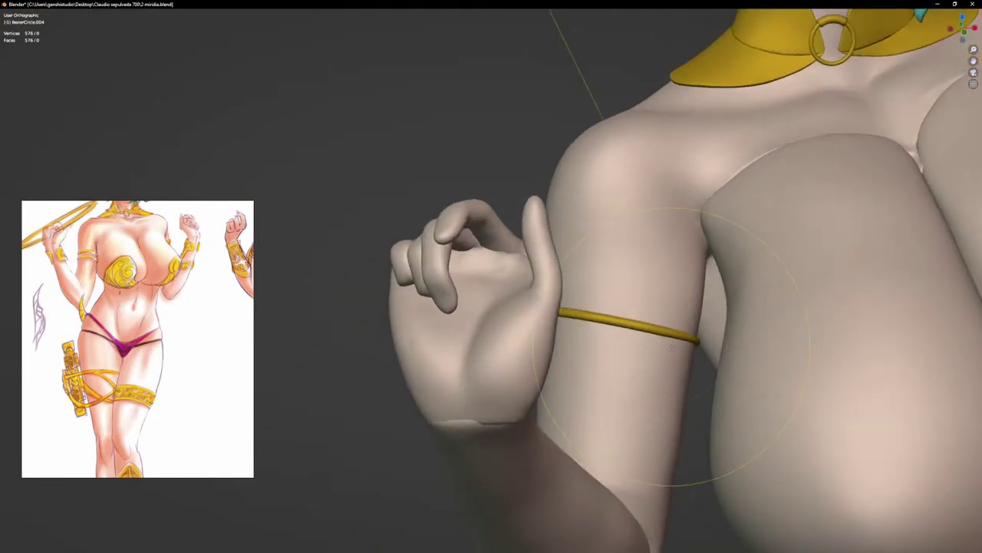
{"action": "scroll", "coordinate": [692, 337], "scroll_direction": "up", "scroll_amount": 3}
{"action": "middle_click_drag", "start_coordinate": [723, 323], "coordinate": [706, 377]}
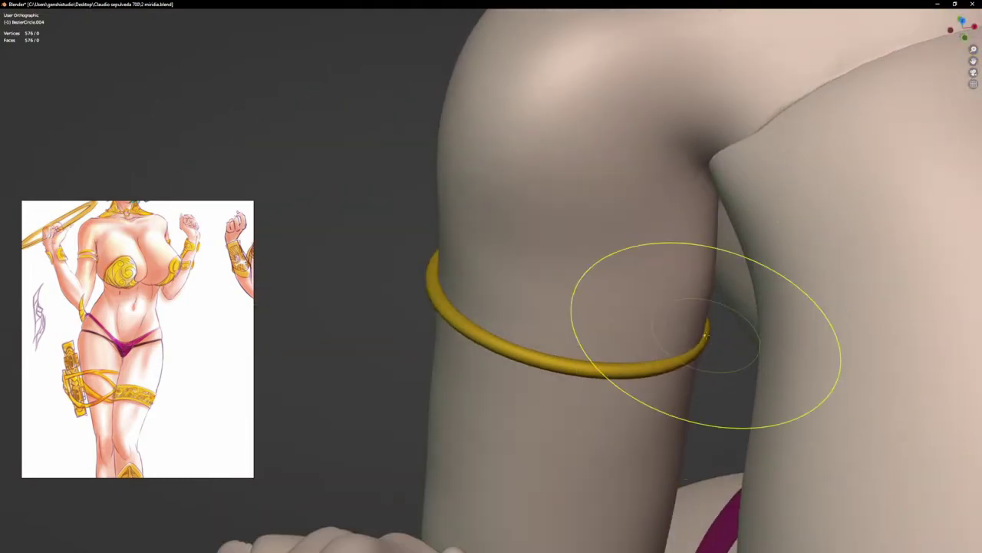
{"action": "key", "text": "KP_1"}
{"action": "scroll", "coordinate": [684, 344], "scroll_direction": "down", "scroll_amount": 4}
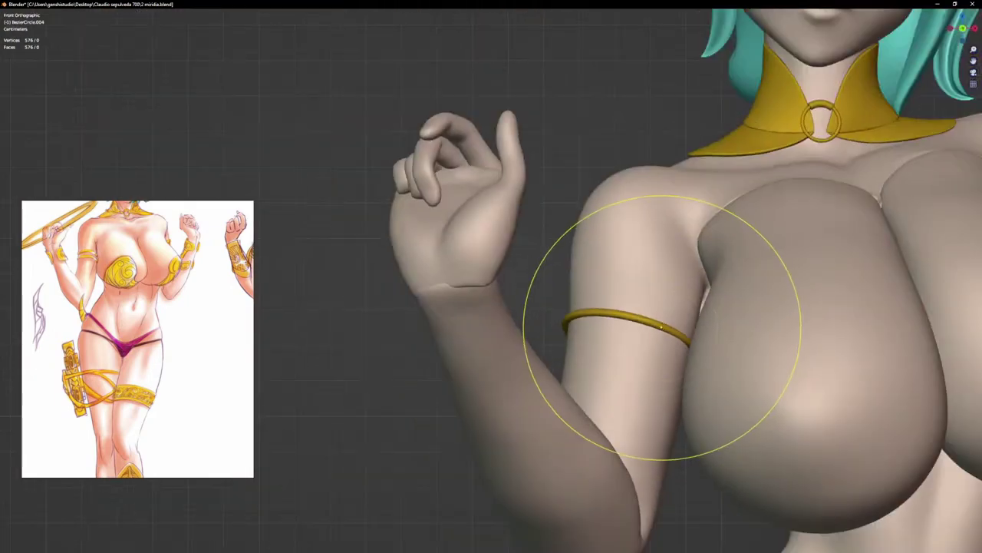
{"action": "middle_click_drag", "start_coordinate": [680, 346], "coordinate": [708, 412]}
{"action": "scroll", "coordinate": [689, 363], "scroll_direction": "up", "scroll_amount": 4}
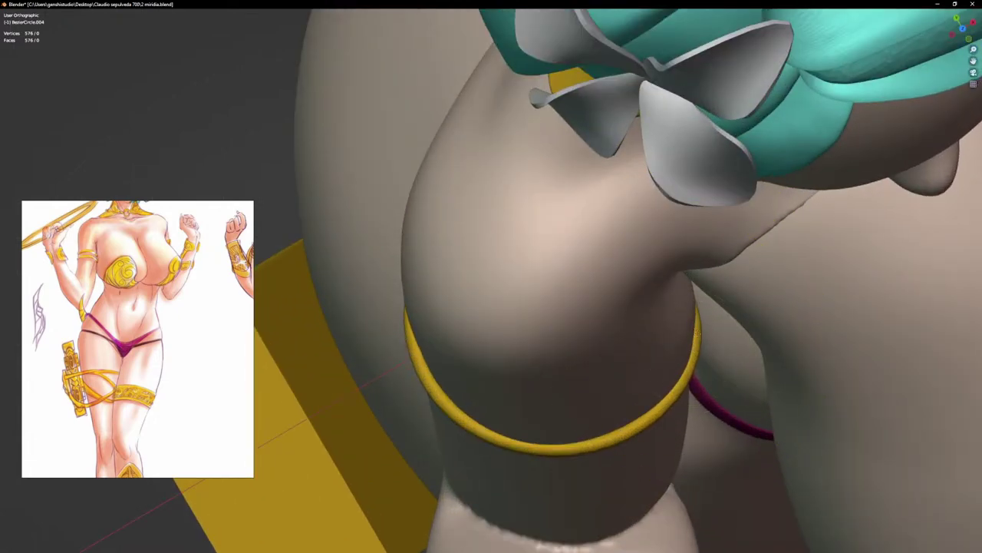
Step: Even out the ring's rear section so it runs in a smooth line across the back of the upper arm
{"action": "mouse_move", "coordinate": [662, 374]}
{"action": "middle_mouse_down"}
{"action": "mouse_move", "coordinate": [585, 326]}
{"action": "mouse_move", "coordinate": [577, 316]}
{"action": "mouse_move", "coordinate": [592, 305]}
{"action": "mouse_move", "coordinate": [553, 261]}
{"action": "middle_mouse_up"}
{"action": "scroll", "coordinate": [546, 330], "scroll_direction": "down", "scroll_amount": 3}
{"action": "middle_click_drag", "start_coordinate": [546, 329], "coordinate": [752, 311]}
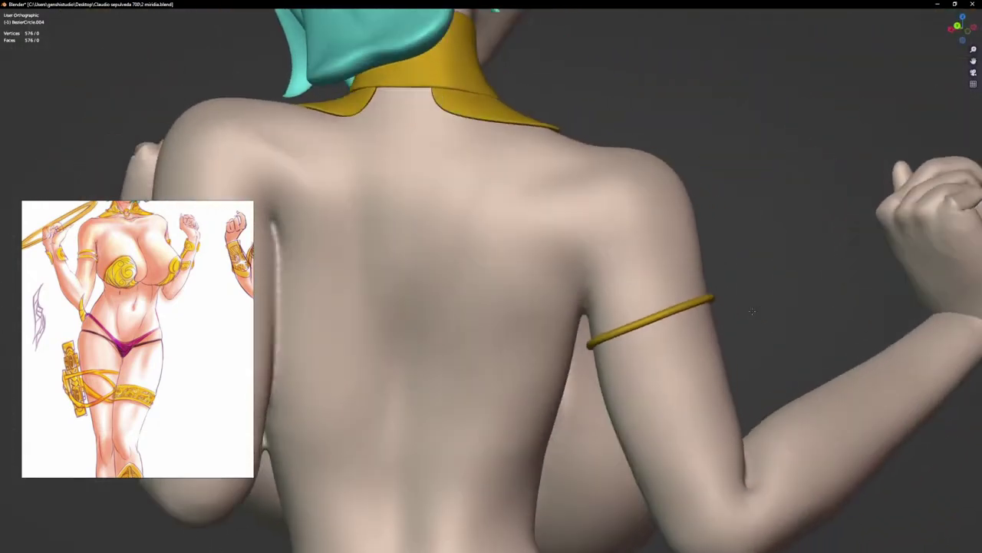
{"action": "scroll", "coordinate": [655, 311], "scroll_direction": "up", "scroll_amount": 4}
{"action": "left_click_drag", "start_coordinate": [641, 336], "coordinate": [645, 345]}
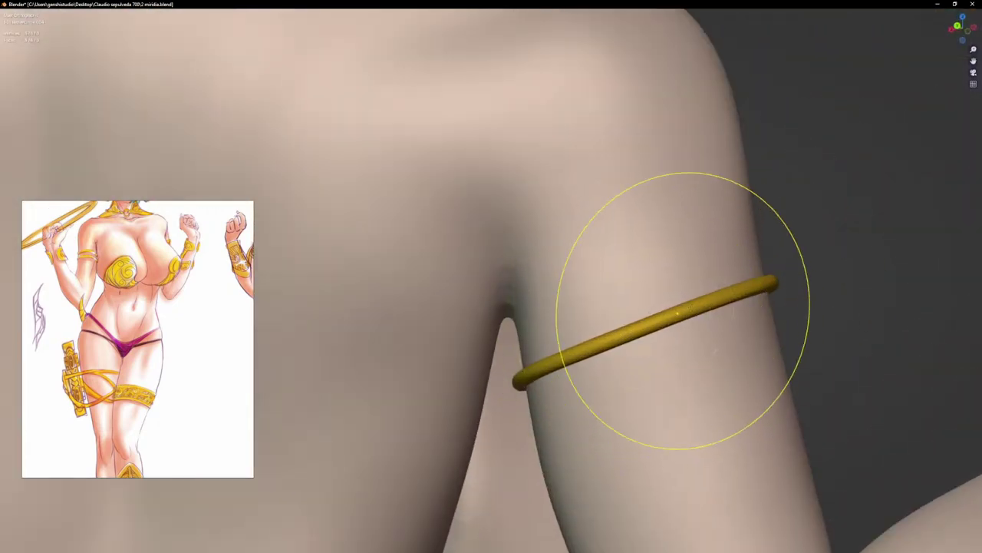
{"action": "scroll", "coordinate": [683, 310], "scroll_direction": "up", "scroll_amount": 2}
{"action": "left_click_drag", "start_coordinate": [708, 296], "coordinate": [695, 307]}
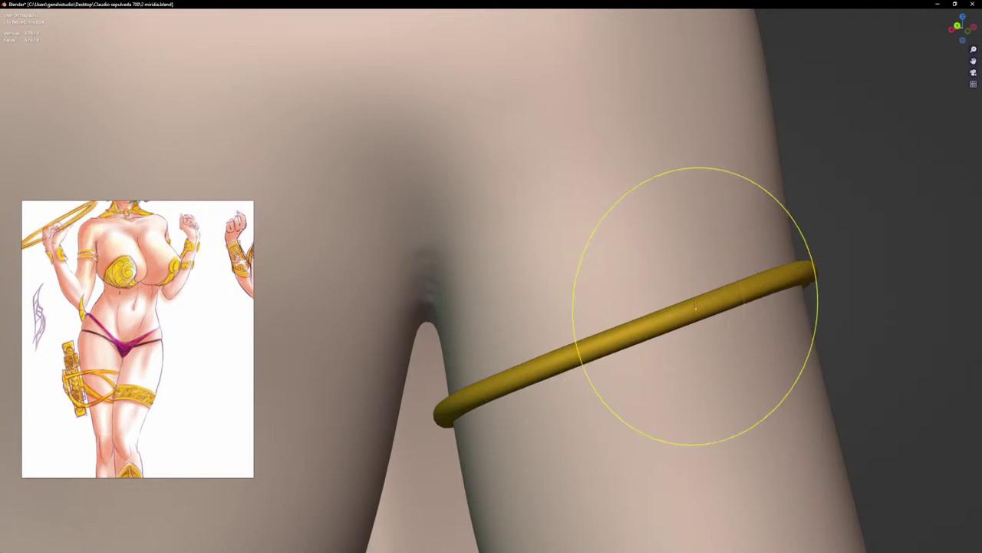
Step: Duplicate the armband ring's geometry in Edit Mode and place the copy just below the first ring
{"action": "key", "text": "KP_1"}
{"action": "scroll", "coordinate": [691, 292], "scroll_direction": "down", "scroll_amount": 10}
{"action": "middle_click_drag", "start_coordinate": [692, 293], "coordinate": [530, 302], "text": "shift"}
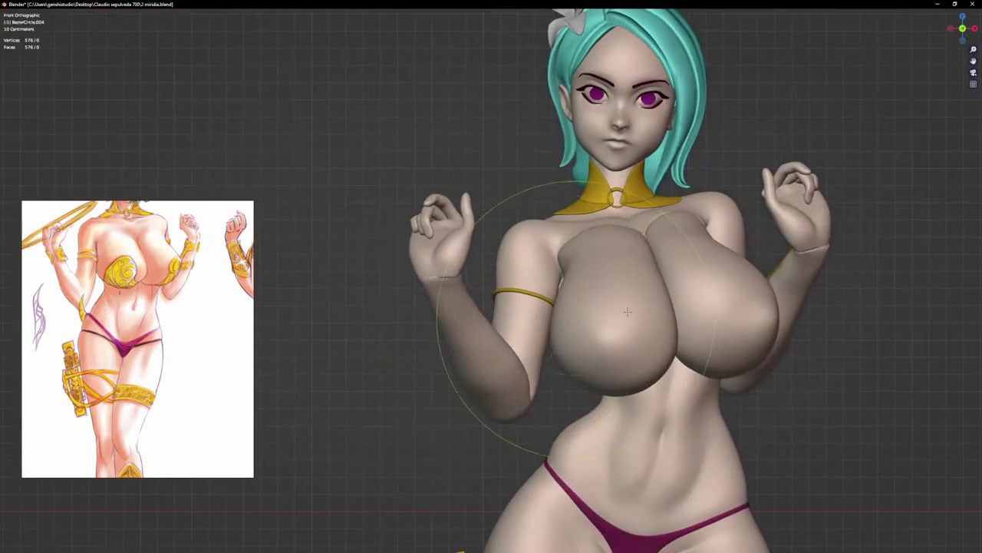
{"action": "key", "text": "ctrl+Tab"}
{"action": "scroll", "coordinate": [528, 317], "scroll_direction": "up", "scroll_amount": 2}
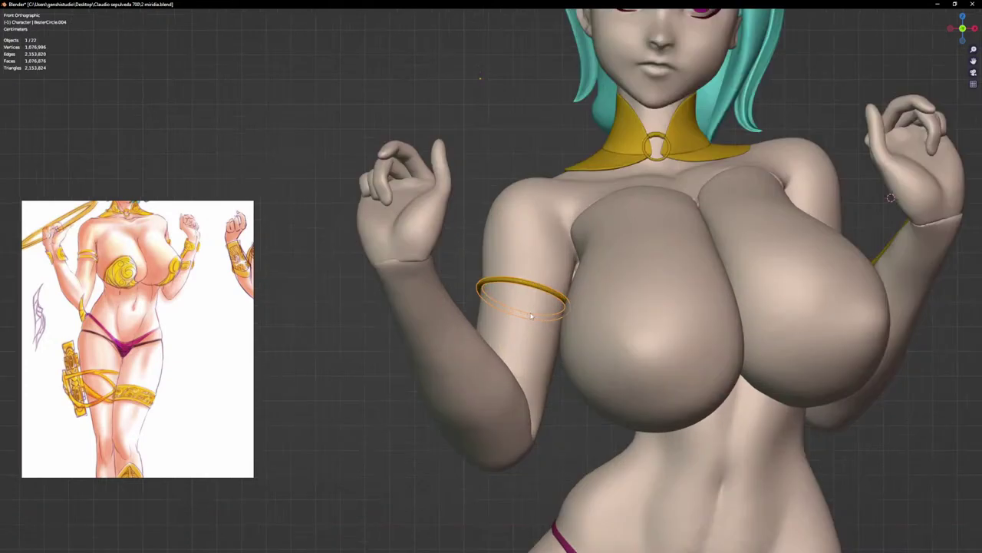
{"action": "key", "text": "Tab"}
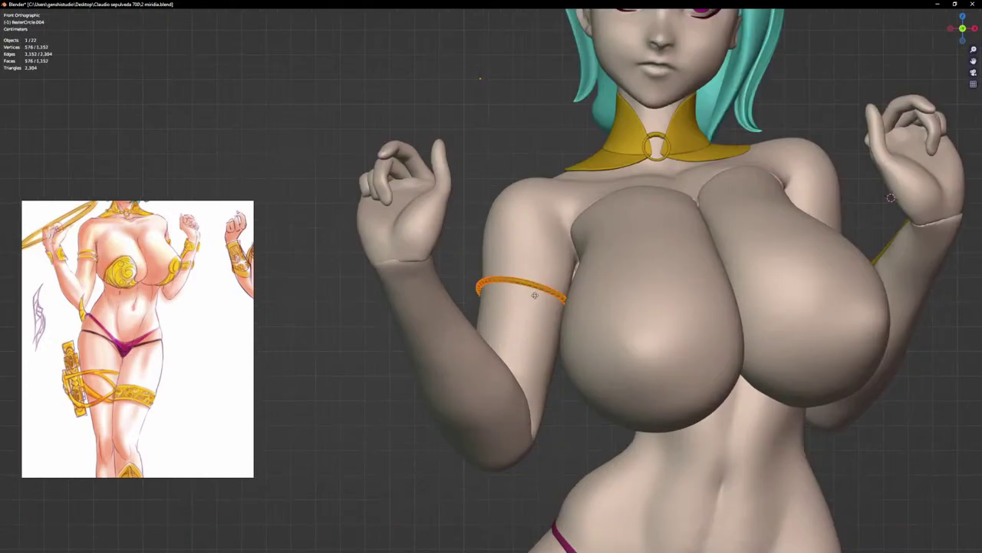
{"action": "key", "text": "g"}
{"action": "left_click", "coordinate": [533, 316]}
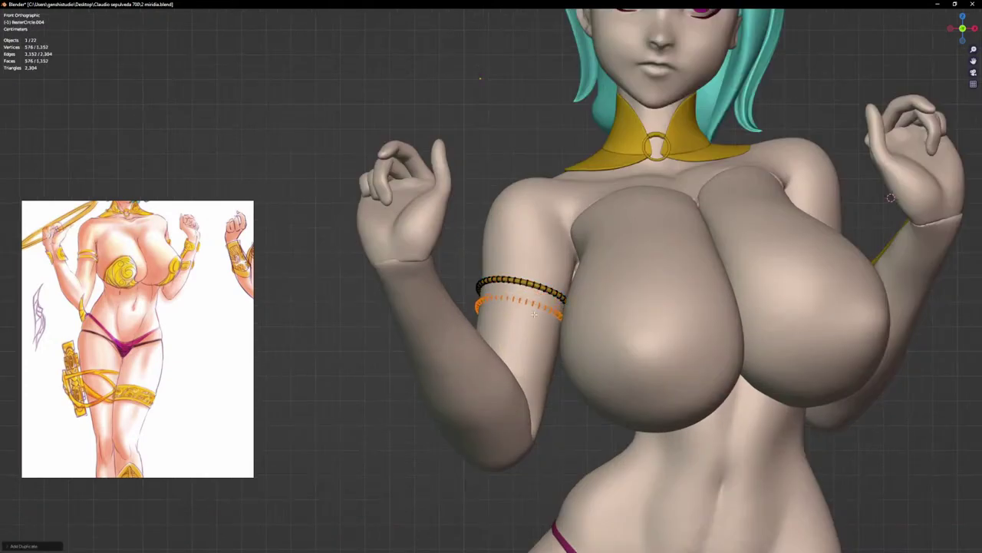
Step: Fit the lower ring around the arm parallel to the upper one, and return to Object Mode
{"action": "mouse_move", "coordinate": [575, 345]}
{"action": "middle_mouse_down"}
{"action": "mouse_move", "coordinate": [599, 339]}
{"action": "mouse_move", "coordinate": [567, 328]}
{"action": "middle_mouse_up"}
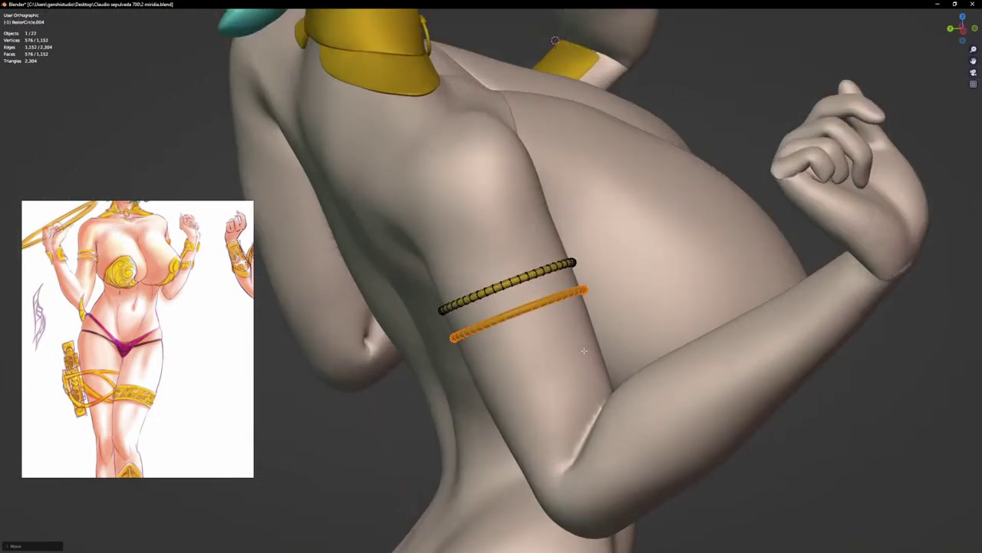
{"action": "middle_click_drag", "start_coordinate": [600, 336], "coordinate": [746, 326]}
{"action": "key", "text": "KP_1"}
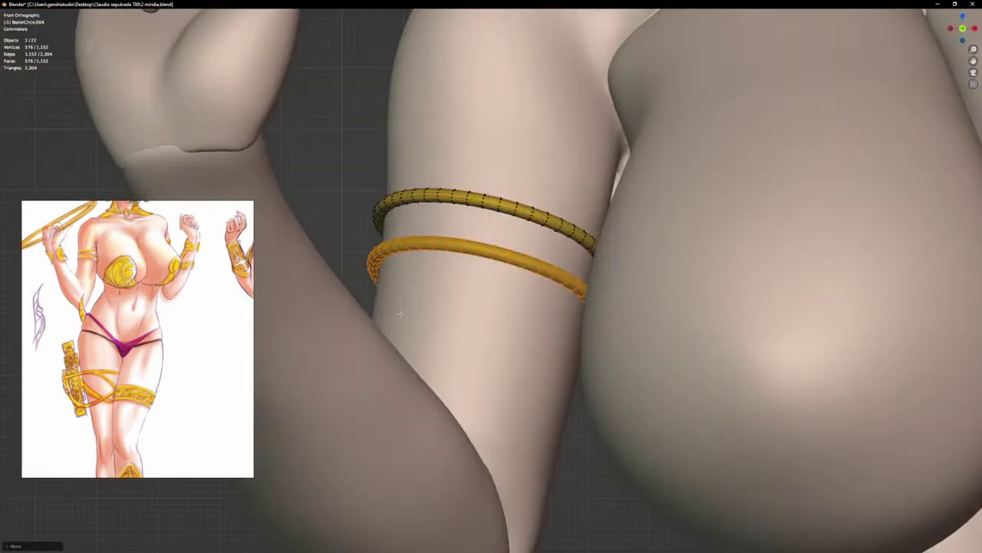
{"action": "key", "text": "Tab"}
{"action": "scroll", "coordinate": [276, 360], "scroll_direction": "down", "scroll_amount": 8}
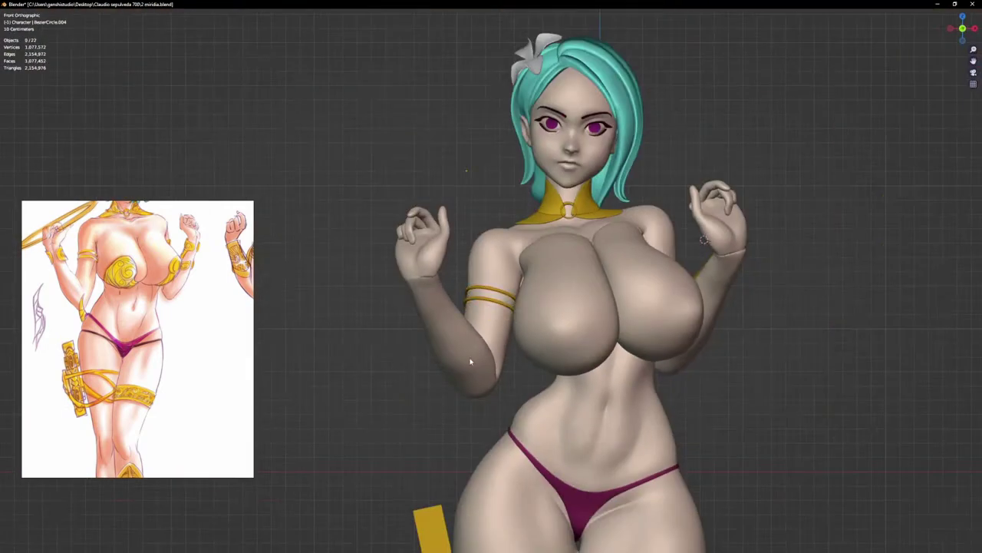
Step: Examine the comic cover illustration on the reference board and compare it with the full figure from the front
{"action": "scroll", "coordinate": [470, 361], "scroll_direction": "down", "scroll_amount": 3}
{"action": "scroll", "coordinate": [152, 291], "scroll_direction": "down", "scroll_amount": 2}
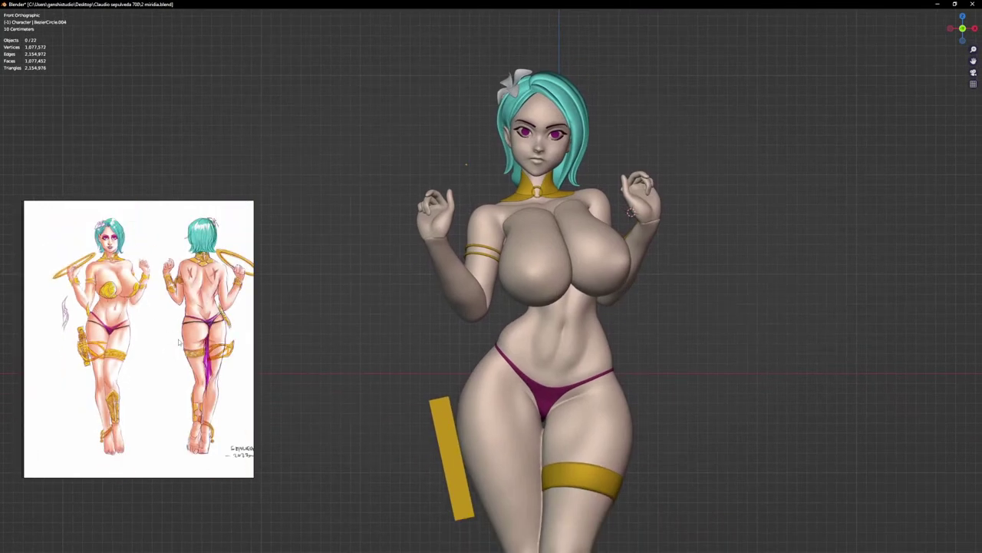
{"action": "middle_click_drag", "start_coordinate": [179, 342], "coordinate": [1, 328]}
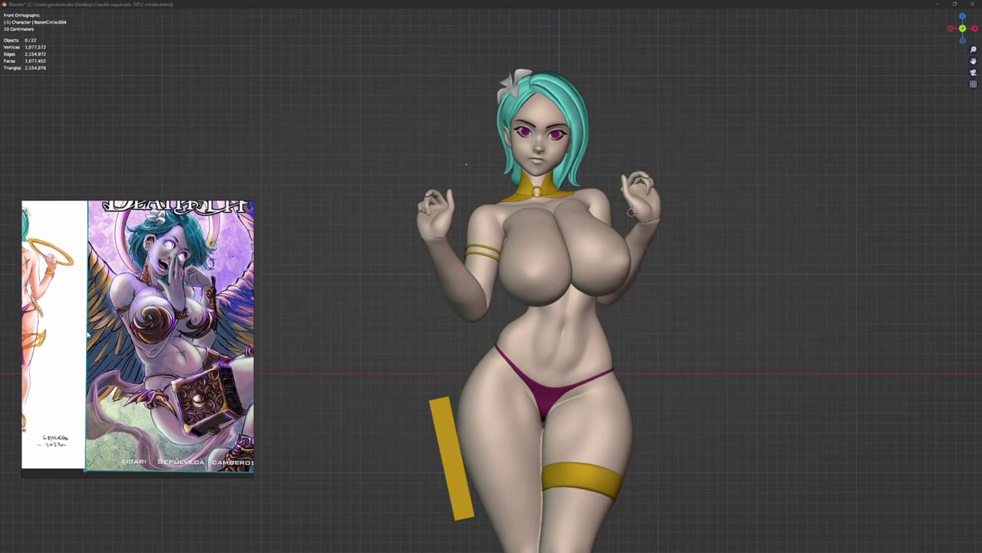
{"action": "middle_click_drag", "start_coordinate": [160, 342], "coordinate": [148, 339]}
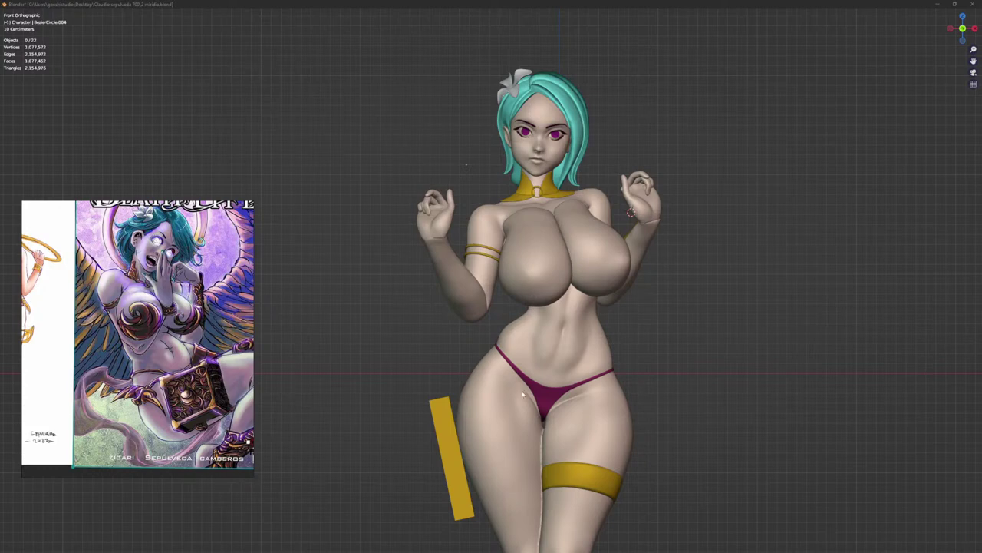
{"action": "left_click", "coordinate": [562, 263]}
{"action": "scroll", "coordinate": [562, 263], "scroll_direction": "down", "scroll_amount": 5}
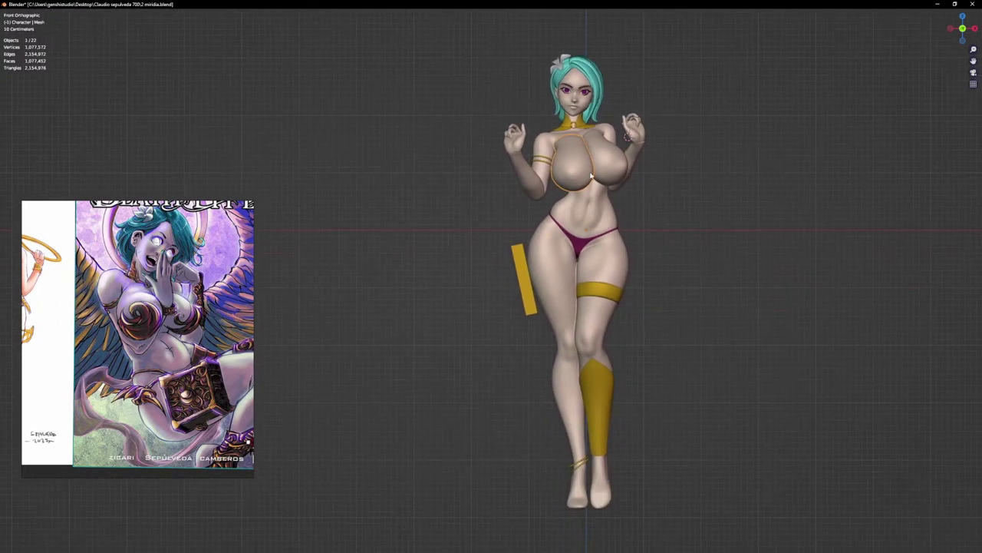
{"action": "scroll", "coordinate": [614, 179], "scroll_direction": "up", "scroll_amount": 2}
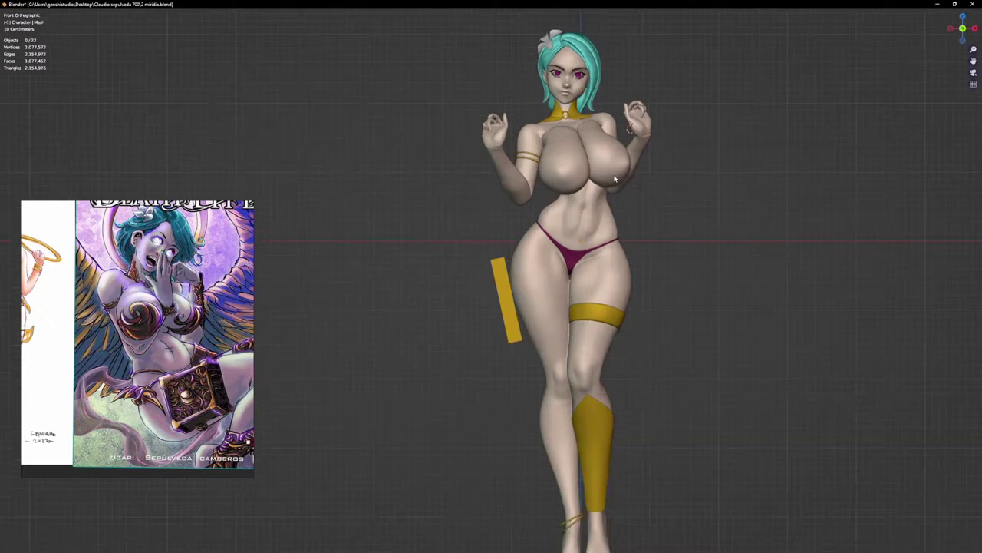
Step: Check the wrist cuff in the back-view reference art and put the body mesh into Sculpt Mode, ready at the right forearm
{"action": "middle_click_drag", "start_coordinate": [614, 183], "coordinate": [569, 166], "text": "shift"}
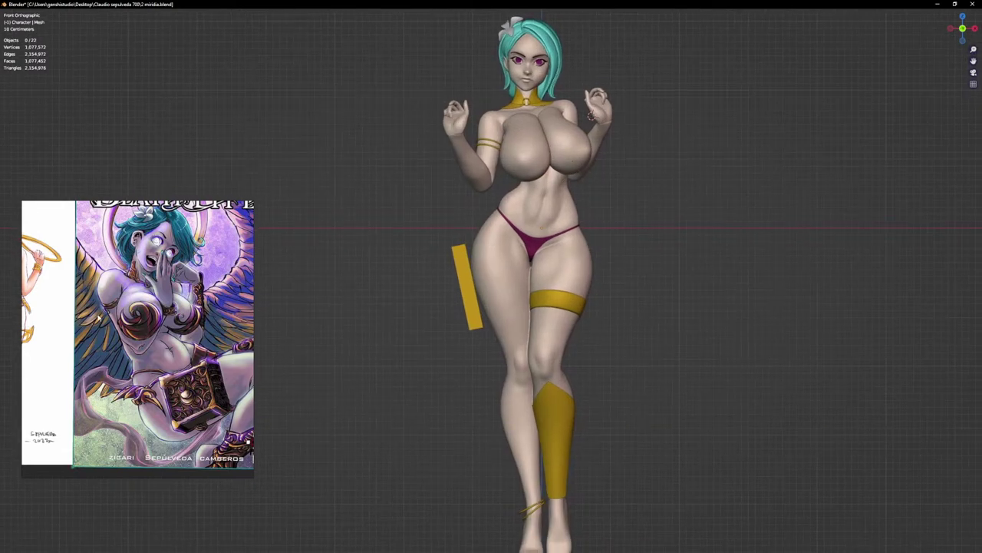
{"action": "scroll", "coordinate": [99, 317], "scroll_direction": "down", "scroll_amount": 4}
{"action": "scroll", "coordinate": [41, 280], "scroll_direction": "up", "scroll_amount": 5}
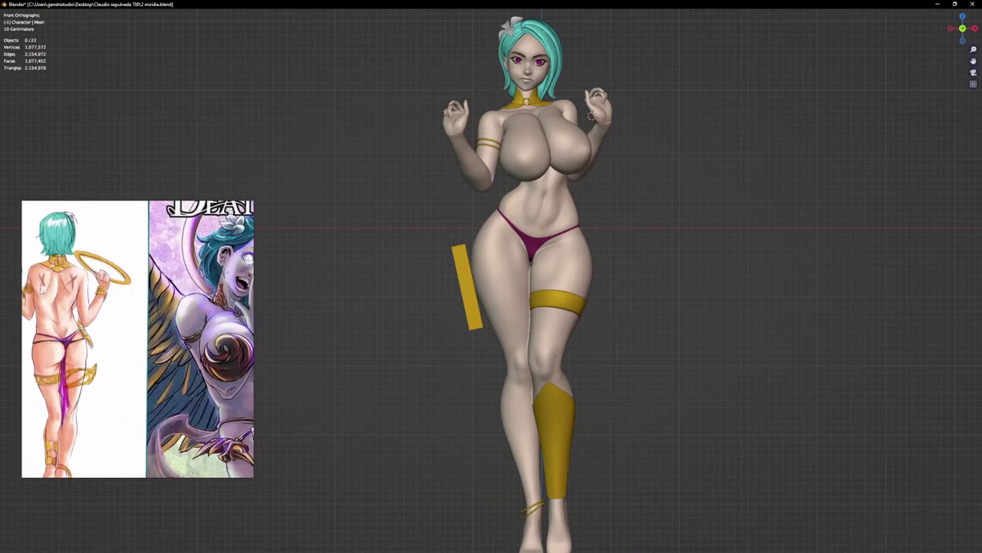
{"action": "scroll", "coordinate": [109, 301], "scroll_direction": "up", "scroll_amount": 4}
{"action": "scroll", "coordinate": [110, 292], "scroll_direction": "down", "scroll_amount": 2}
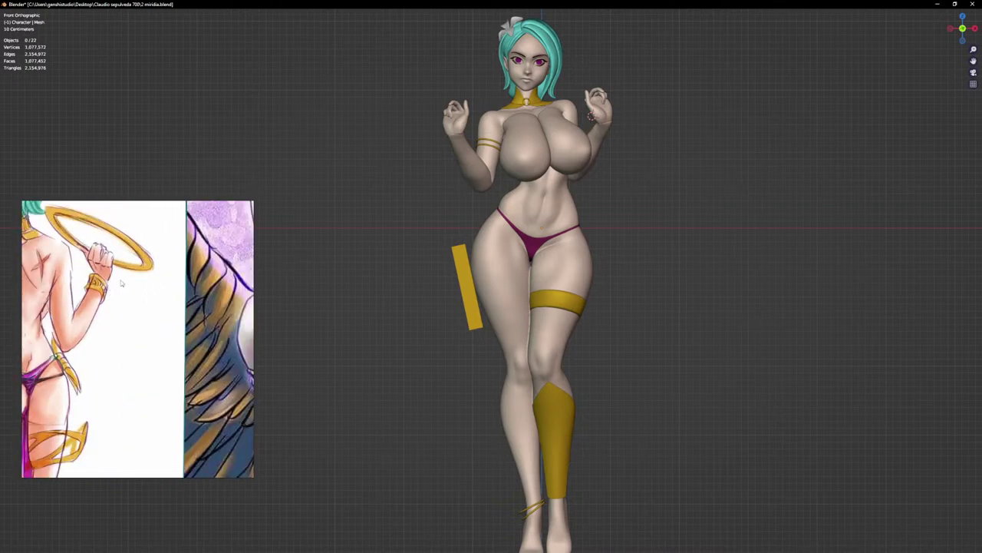
{"action": "scroll", "coordinate": [123, 283], "scroll_direction": "up", "scroll_amount": 2}
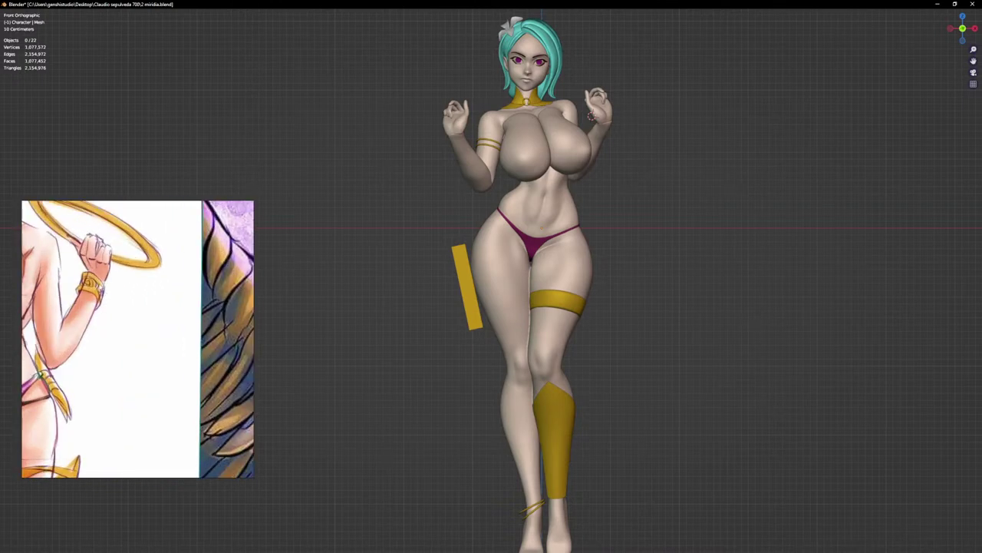
{"action": "left_click", "coordinate": [496, 162]}
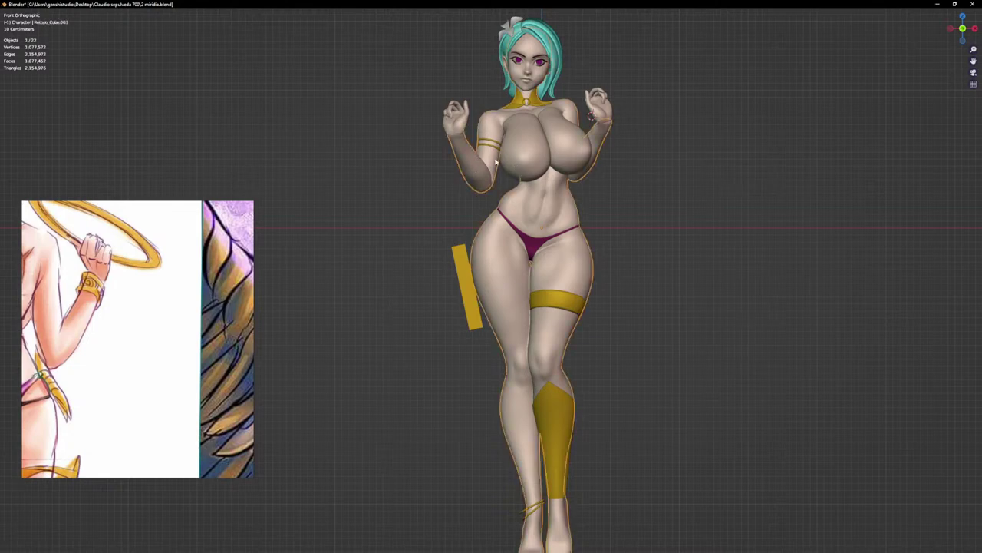
{"action": "key", "text": "ctrl+Tab"}
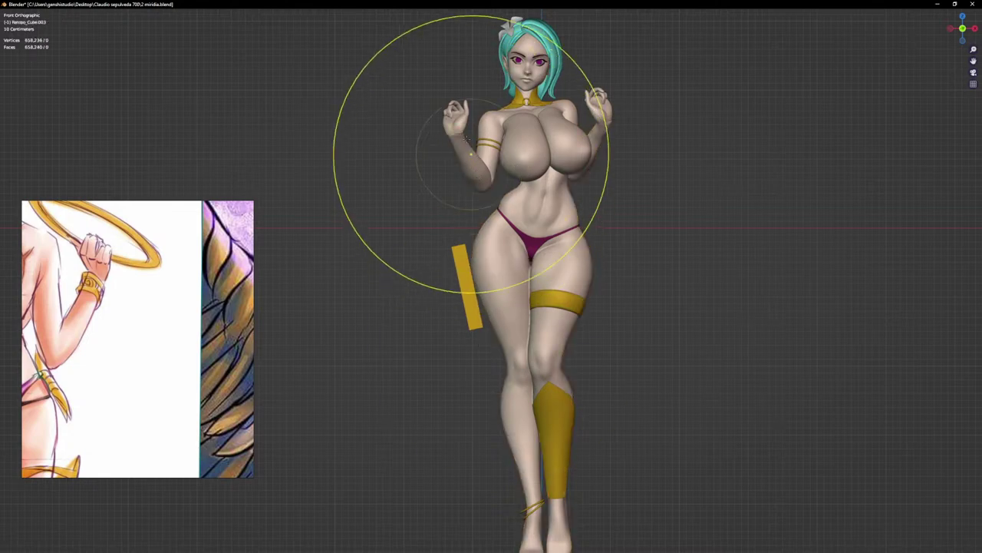
{"action": "scroll", "coordinate": [465, 140], "scroll_direction": "up", "scroll_amount": 3}
{"action": "mouse_move", "coordinate": [562, 144]}
{"action": "middle_mouse_down", "text": "shift"}
{"action": "mouse_move", "coordinate": [531, 178]}
{"action": "mouse_move", "coordinate": [490, 268]}
{"action": "middle_mouse_up", "text": "shift"}
{"action": "scroll", "coordinate": [428, 281], "scroll_direction": "up", "scroll_amount": 2}
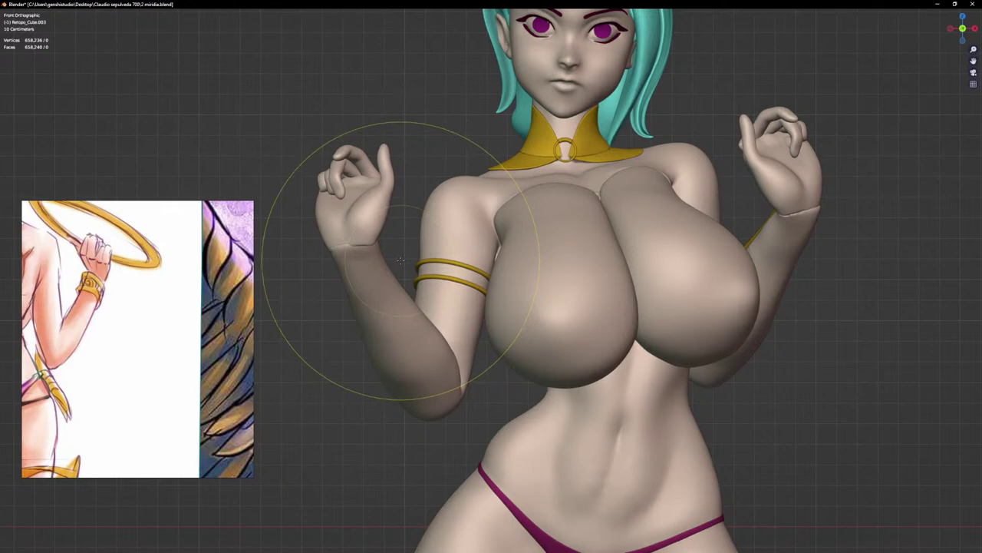
Step: Reduce the brush size and mask a band around the right forearm just below the wrist for the cuff
{"action": "key", "text": "f"}
{"action": "left_click", "coordinate": [343, 280]}
{"action": "scroll", "coordinate": [343, 281], "scroll_direction": "up", "scroll_amount": 5}
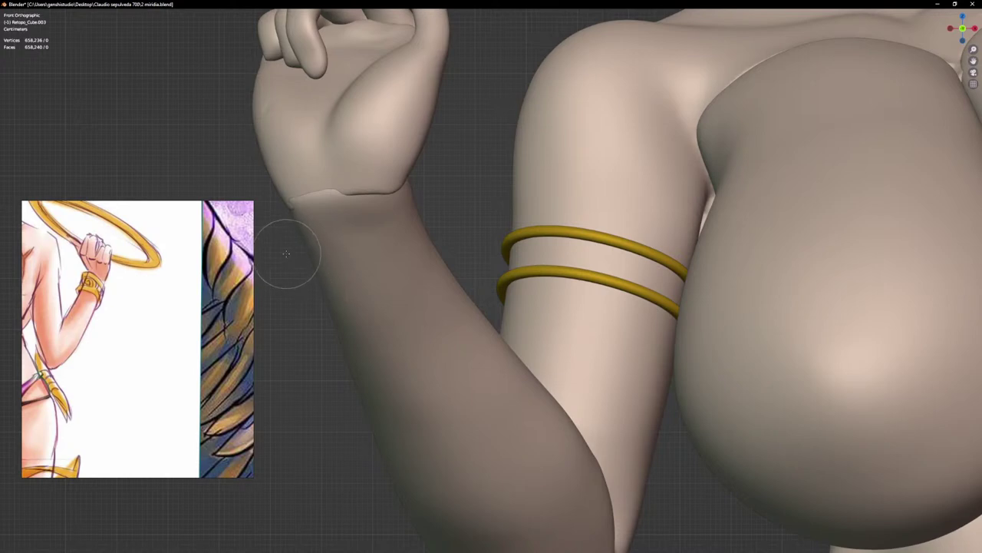
{"action": "mouse_move", "coordinate": [284, 253]}
{"action": "left_mouse_down"}
{"action": "mouse_move", "coordinate": [440, 213]}
{"action": "mouse_move", "coordinate": [440, 273]}
{"action": "mouse_move", "coordinate": [344, 323]}
{"action": "mouse_move", "coordinate": [305, 319]}
{"action": "left_mouse_up"}
{"action": "mouse_move", "coordinate": [418, 298]}
{"action": "middle_mouse_down"}
{"action": "mouse_move", "coordinate": [401, 316]}
{"action": "mouse_move", "coordinate": [375, 310]}
{"action": "mouse_move", "coordinate": [610, 280]}
{"action": "middle_mouse_up"}
{"action": "scroll", "coordinate": [396, 296], "scroll_direction": "down", "scroll_amount": 2}
{"action": "scroll", "coordinate": [610, 281], "scroll_direction": "up", "scroll_amount": 3}
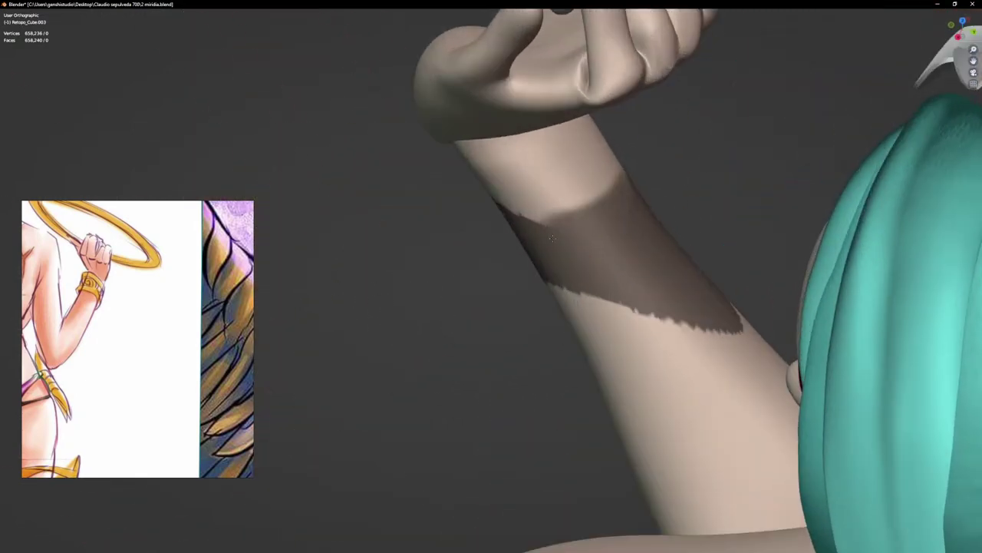
{"action": "mouse_move", "coordinate": [494, 220]}
{"action": "left_mouse_down"}
{"action": "mouse_move", "coordinate": [603, 175]}
{"action": "mouse_move", "coordinate": [614, 158]}
{"action": "mouse_move", "coordinate": [507, 215]}
{"action": "left_mouse_up"}
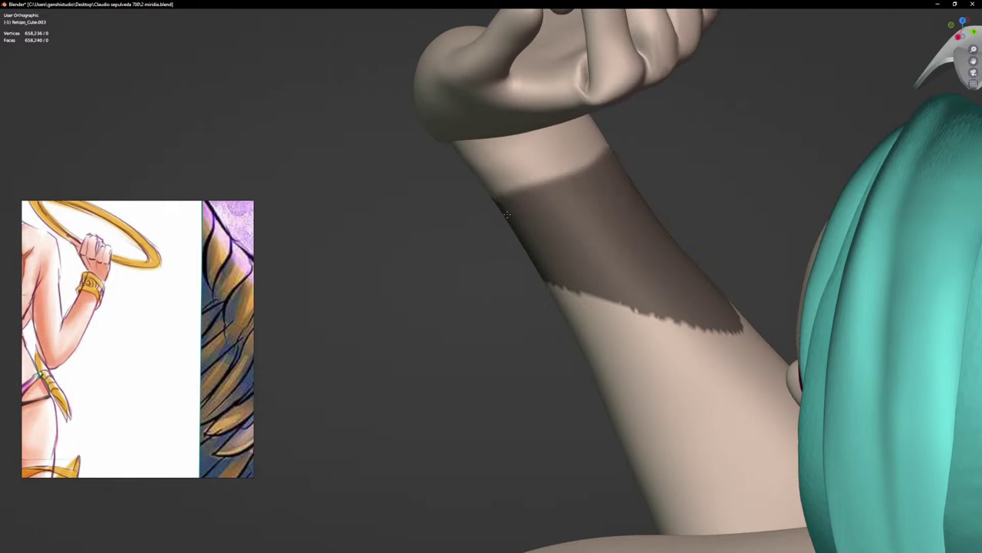
Step: Trim the lower edge of the mask across the back of the forearm, leaving a shorter wrist band
{"action": "middle_click_drag", "start_coordinate": [544, 267], "coordinate": [591, 247]}
{"action": "left_click_drag", "start_coordinate": [613, 299], "coordinate": [749, 283], "text": "ctrl"}
{"action": "middle_click_drag", "start_coordinate": [782, 284], "coordinate": [679, 351]}
{"action": "left_click_drag", "start_coordinate": [841, 283], "coordinate": [681, 298], "text": "ctrl"}
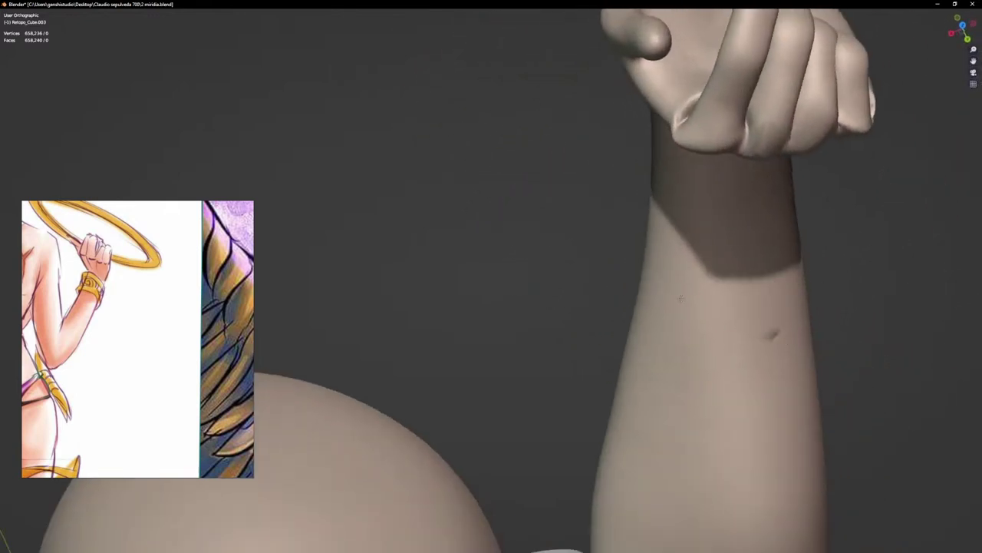
{"action": "mouse_move", "coordinate": [789, 270]}
{"action": "left_mouse_down", "text": "ctrl"}
{"action": "mouse_move", "coordinate": [687, 255]}
{"action": "mouse_move", "coordinate": [806, 269]}
{"action": "left_mouse_up", "text": "ctrl"}
Step: Clean up the upper and lower mask borders along the outer side of the forearm by erasing the uneven parts
{"action": "middle_click_drag", "start_coordinate": [832, 267], "coordinate": [743, 243]}
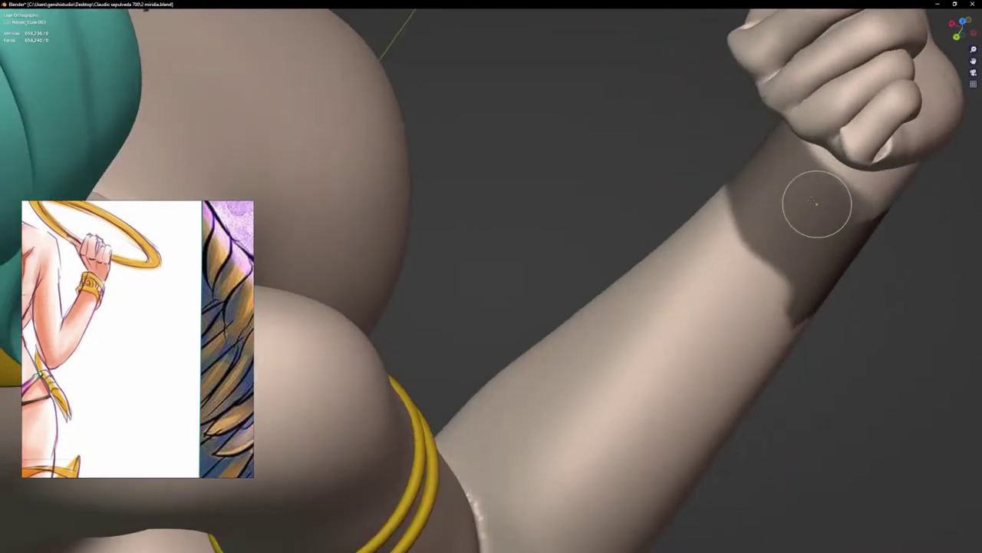
{"action": "middle_click_drag", "start_coordinate": [889, 242], "coordinate": [822, 186]}
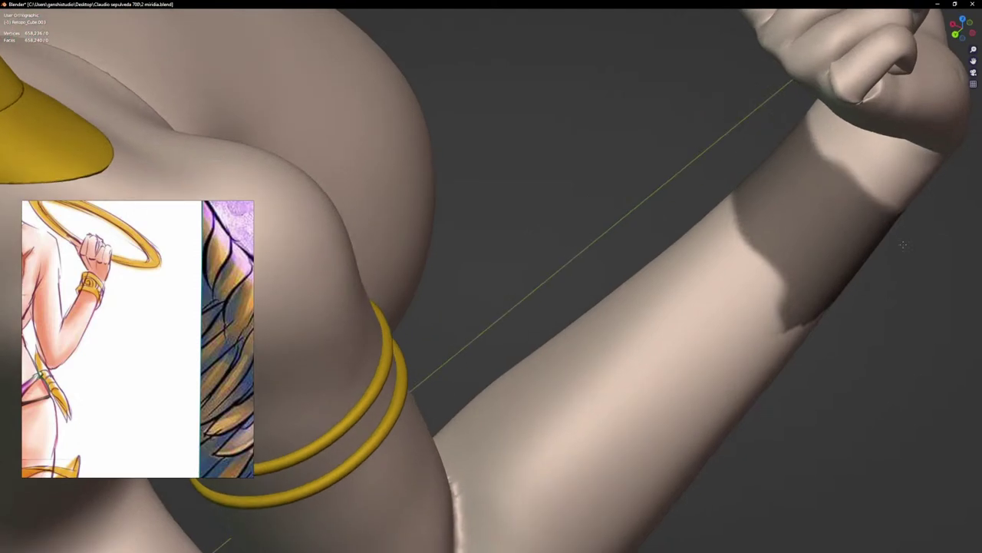
{"action": "left_click_drag", "start_coordinate": [725, 273], "coordinate": [833, 343], "text": "ctrl"}
{"action": "middle_click_drag", "start_coordinate": [684, 229], "coordinate": [790, 246]}
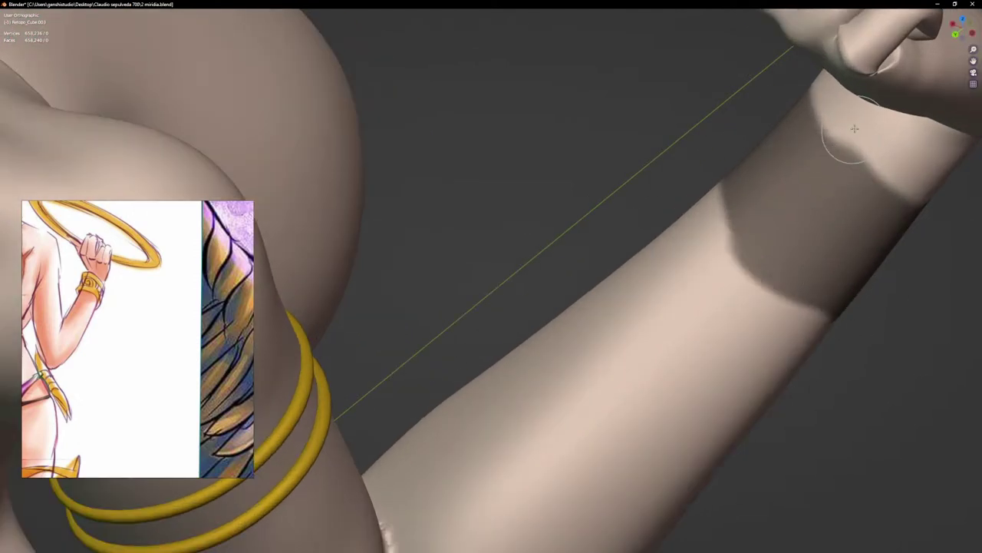
{"action": "left_click_drag", "start_coordinate": [834, 132], "coordinate": [881, 141], "text": "ctrl"}
{"action": "scroll", "coordinate": [827, 230], "scroll_direction": "down", "scroll_amount": 3}
{"action": "middle_click_drag", "start_coordinate": [806, 256], "coordinate": [759, 208]}
{"action": "scroll", "coordinate": [822, 268], "scroll_direction": "up", "scroll_amount": 2}
{"action": "left_click_drag", "start_coordinate": [923, 287], "coordinate": [777, 274], "text": "ctrl"}
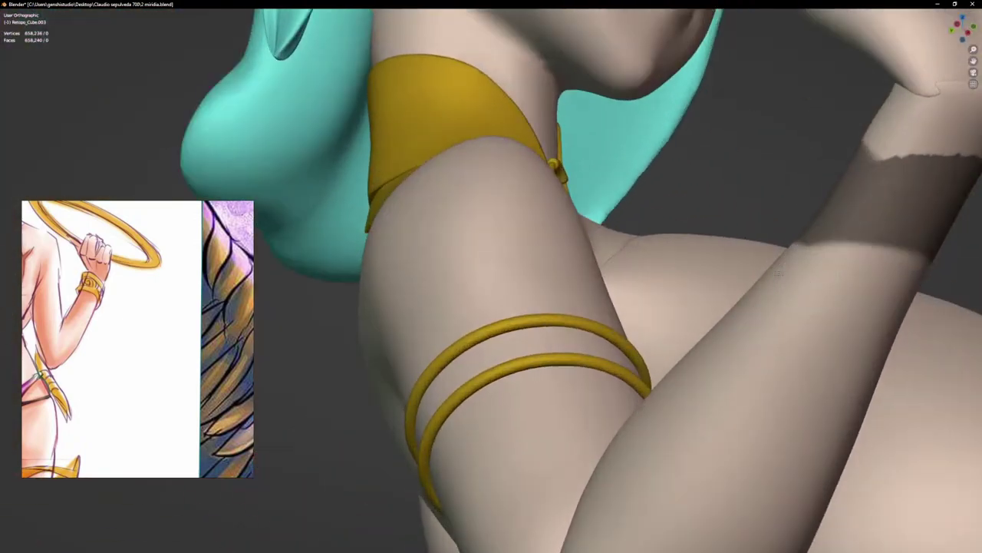
Step: Extend and even out the wrist mask on the palm side so the band runs continuously around the forearm
{"action": "middle_click_drag", "start_coordinate": [806, 266], "coordinate": [819, 241]}
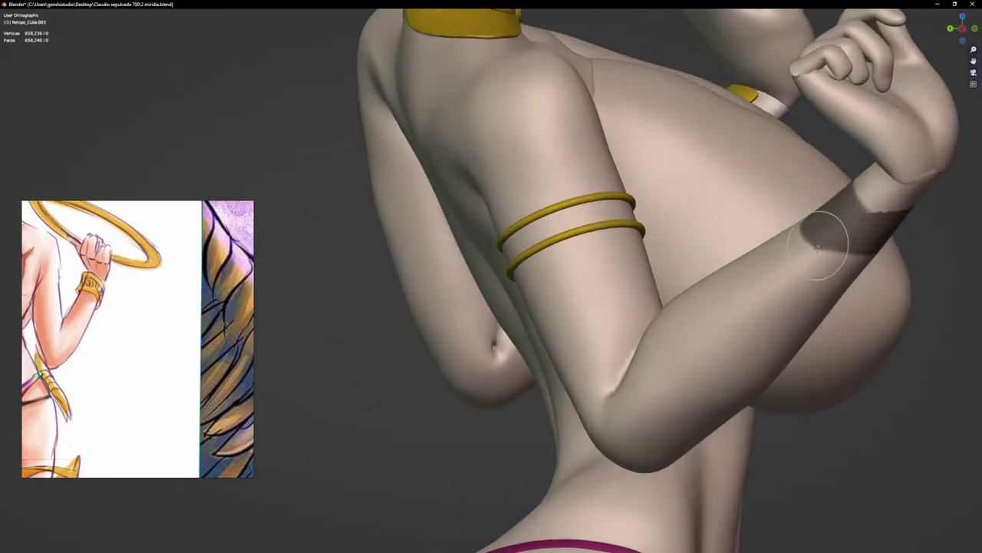
{"action": "scroll", "coordinate": [818, 241], "scroll_direction": "up", "scroll_amount": 2}
{"action": "middle_click_drag", "start_coordinate": [644, 267], "coordinate": [673, 219]}
{"action": "scroll", "coordinate": [671, 218], "scroll_direction": "up", "scroll_amount": 4}
{"action": "mouse_move", "coordinate": [667, 189]}
{"action": "left_mouse_down"}
{"action": "mouse_move", "coordinate": [758, 220]}
{"action": "mouse_move", "coordinate": [661, 176]}
{"action": "left_mouse_up"}
{"action": "middle_click_drag", "start_coordinate": [744, 211], "coordinate": [658, 216]}
{"action": "mouse_move", "coordinate": [672, 211]}
{"action": "left_mouse_down"}
{"action": "mouse_move", "coordinate": [838, 175]}
{"action": "mouse_move", "coordinate": [679, 200]}
{"action": "left_mouse_up"}
{"action": "middle_click_drag", "start_coordinate": [646, 210], "coordinate": [733, 258]}
{"action": "left_click_drag", "start_coordinate": [924, 180], "coordinate": [808, 267]}
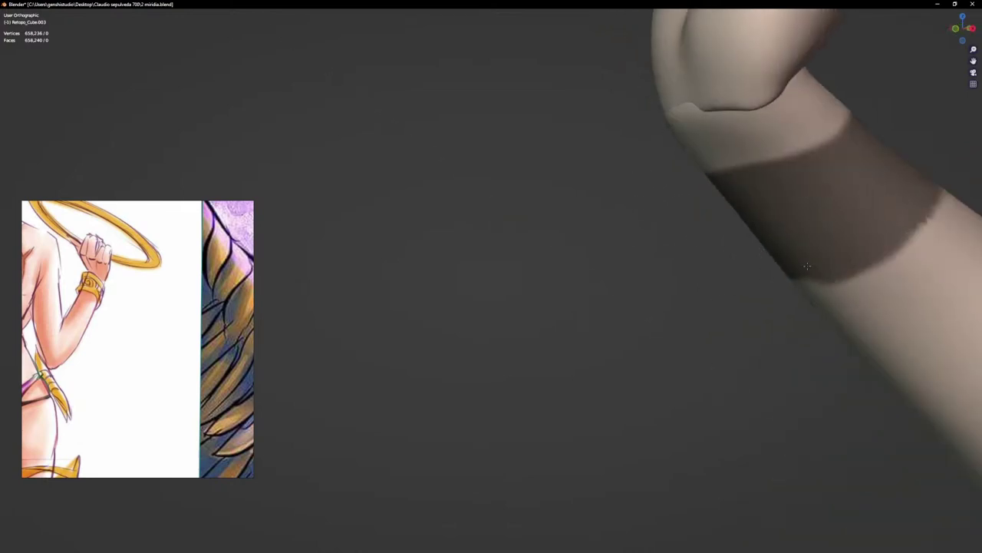
Step: Straighten the mask's lower border on the back and outer forearm into one smooth line
{"action": "middle_click_drag", "start_coordinate": [795, 254], "coordinate": [860, 238]}
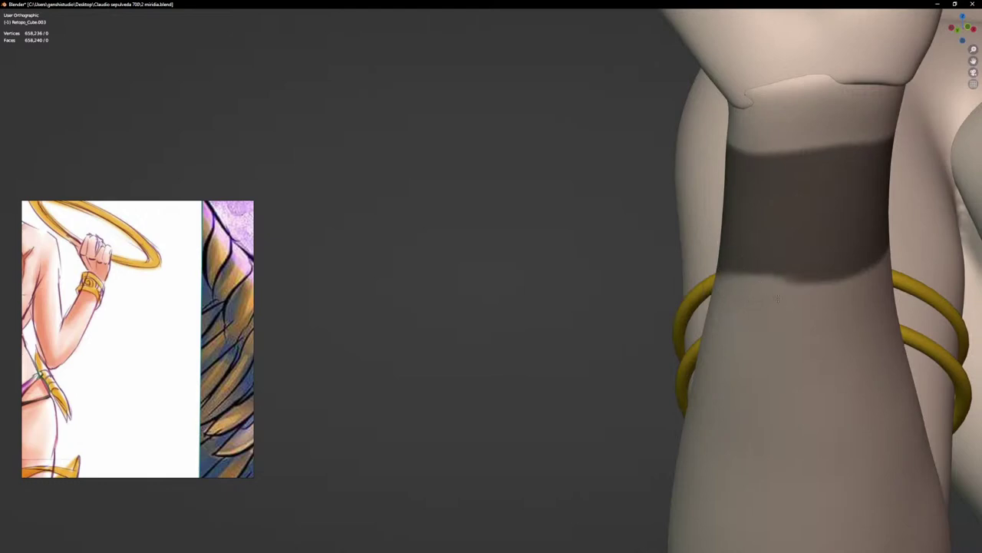
{"action": "mouse_move", "coordinate": [849, 307]}
{"action": "middle_mouse_down"}
{"action": "mouse_move", "coordinate": [846, 315]}
{"action": "mouse_move", "coordinate": [956, 344]}
{"action": "middle_mouse_up"}
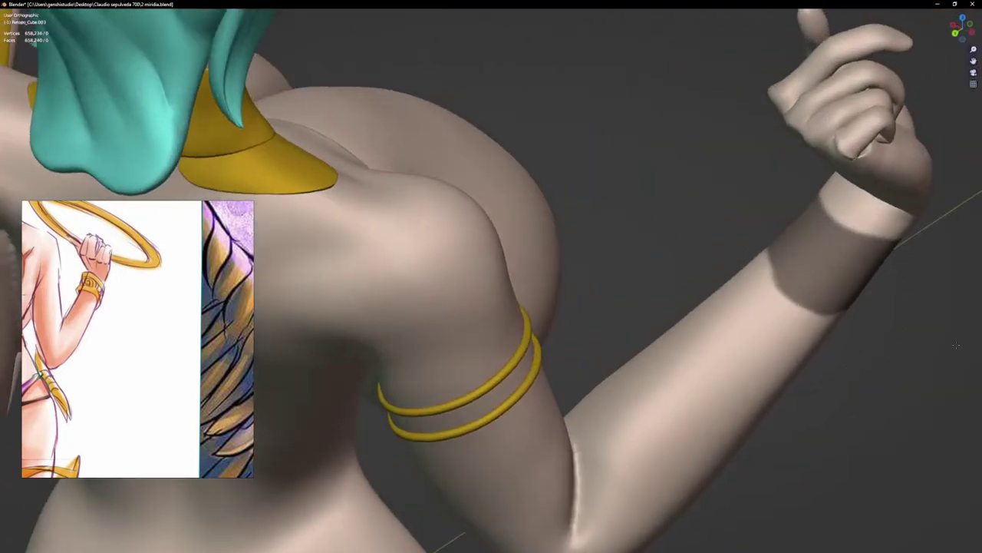
{"action": "scroll", "coordinate": [761, 302], "scroll_direction": "up", "scroll_amount": 2}
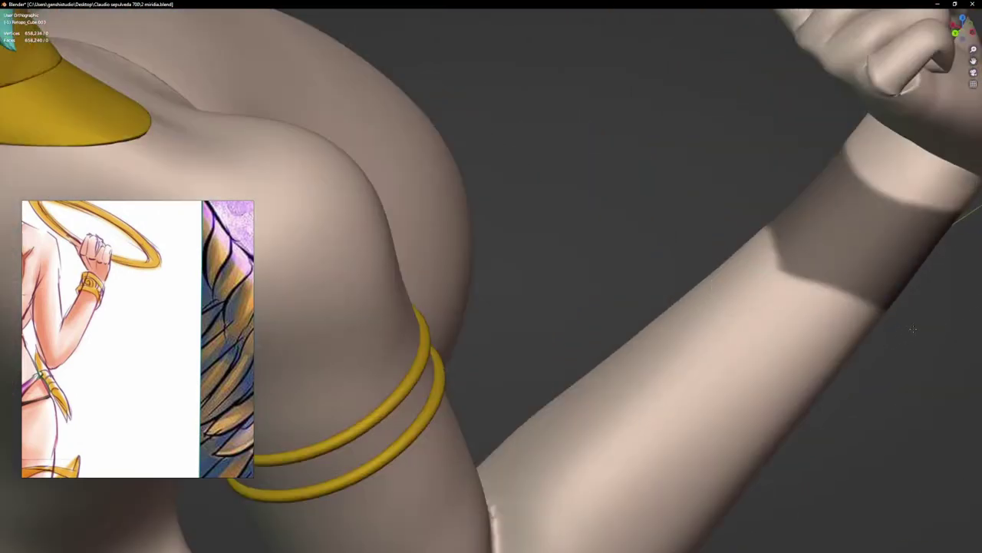
{"action": "left_click_drag", "start_coordinate": [806, 257], "coordinate": [879, 274]}
{"action": "middle_click_drag", "start_coordinate": [890, 270], "coordinate": [839, 252]}
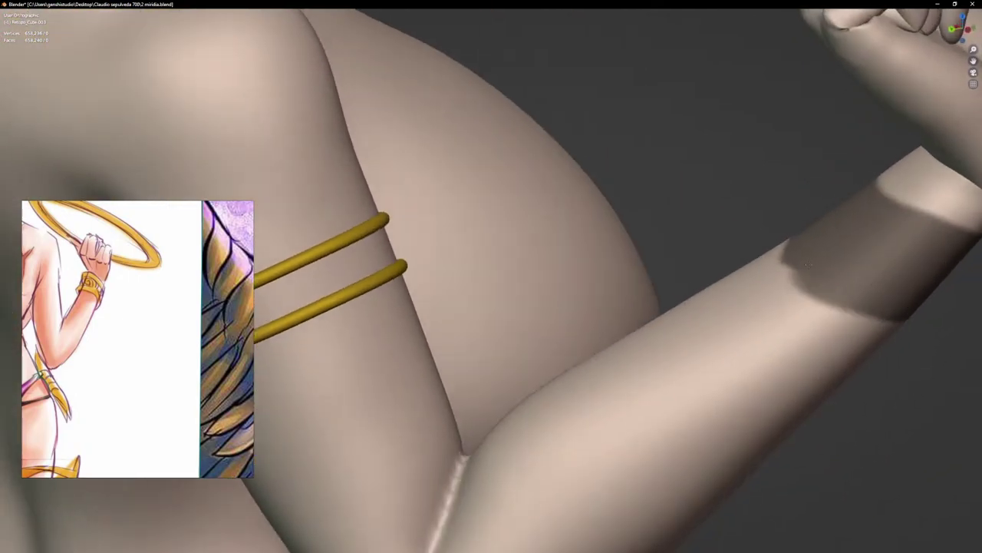
{"action": "scroll", "coordinate": [776, 299], "scroll_direction": "up", "scroll_amount": 2}
{"action": "mouse_move", "coordinate": [746, 271]}
{"action": "left_mouse_down", "text": "ctrl"}
{"action": "mouse_move", "coordinate": [826, 319]}
{"action": "mouse_move", "coordinate": [882, 338]}
{"action": "left_mouse_up", "text": "ctrl"}
{"action": "middle_click_drag", "start_coordinate": [841, 330], "coordinate": [887, 350]}
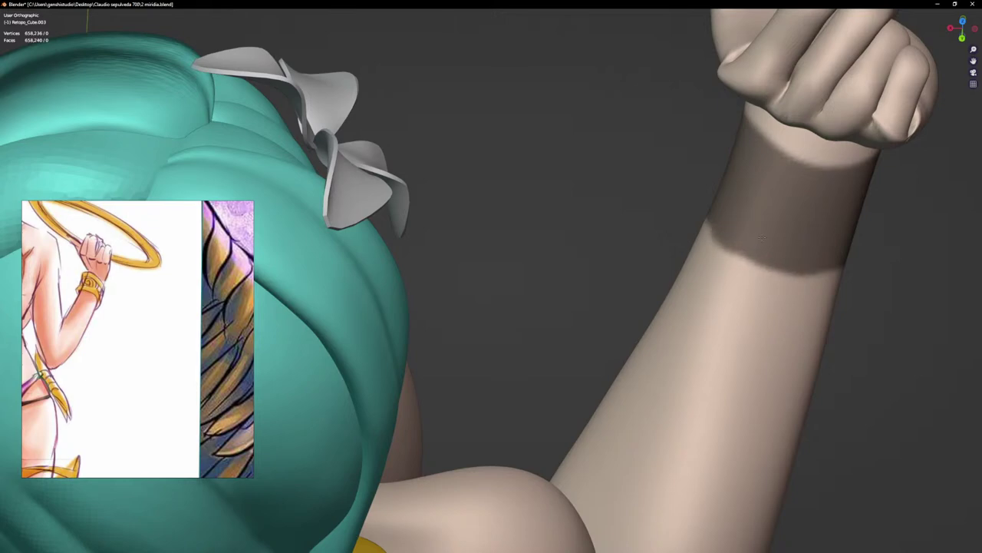
Step: Following the front-view reference, erase a lengthwise gap through the mask on the inner wrist to form an open cuff
{"action": "key", "text": "KP_1"}
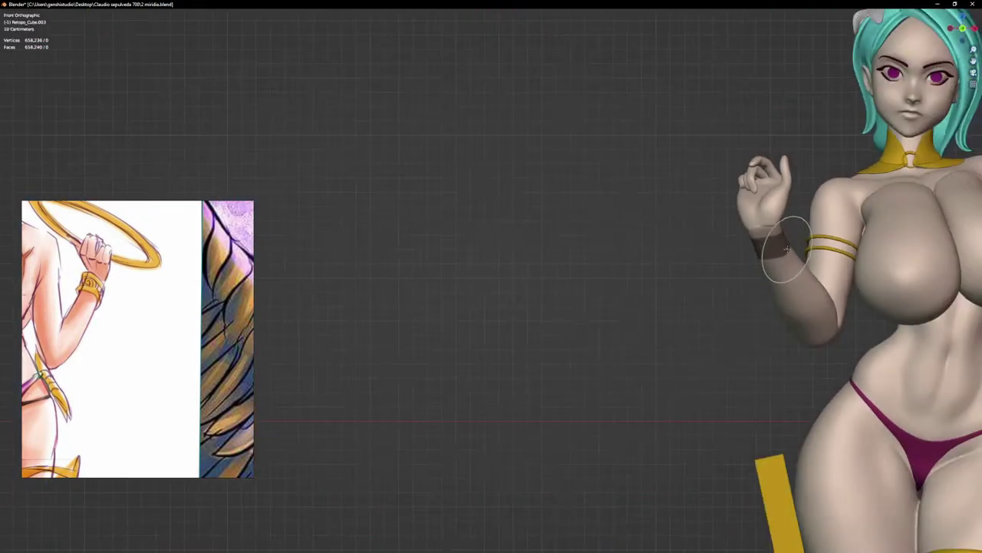
{"action": "middle_click_drag", "start_coordinate": [771, 242], "coordinate": [697, 287]}
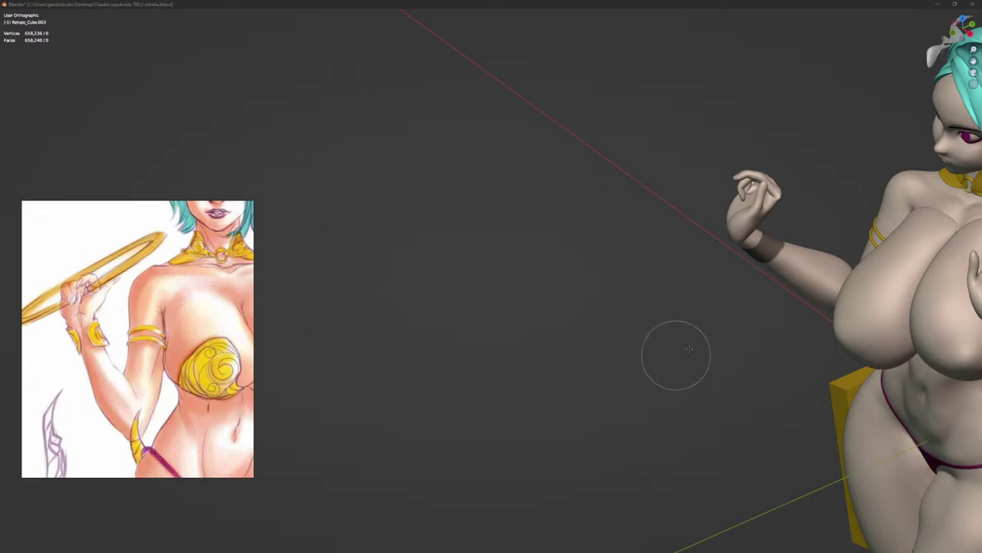
{"action": "middle_click_drag", "start_coordinate": [675, 355], "coordinate": [773, 264]}
{"action": "scroll", "coordinate": [802, 263], "scroll_direction": "up", "scroll_amount": 4}
{"action": "scroll", "coordinate": [773, 265], "scroll_direction": "up", "scroll_amount": 3}
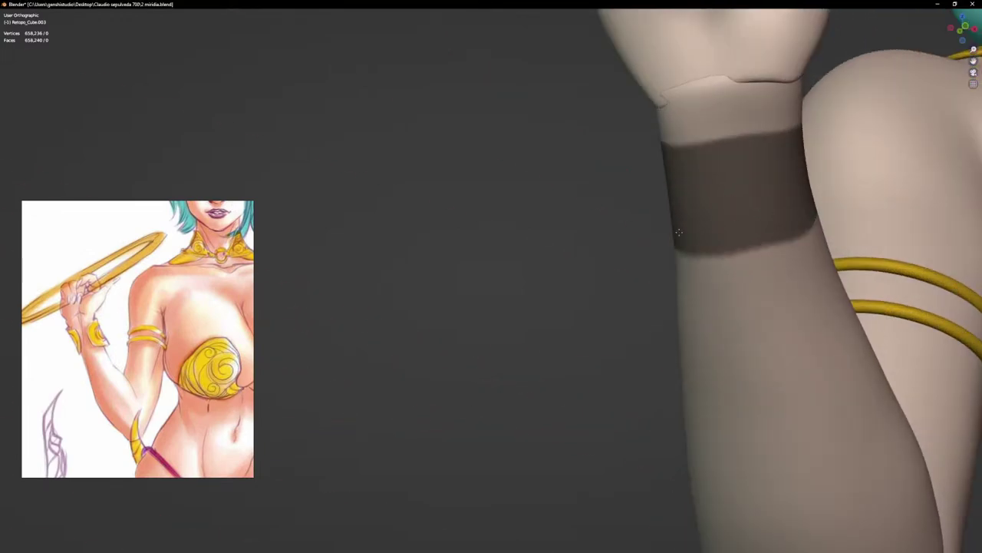
{"action": "middle_click_drag", "start_coordinate": [718, 231], "coordinate": [730, 176]}
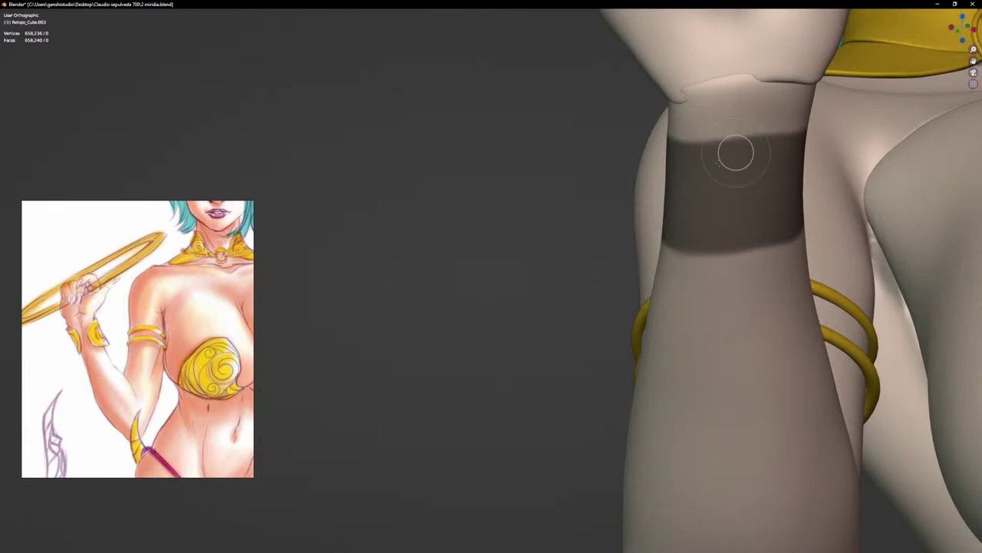
{"action": "mouse_move", "coordinate": [762, 134]}
{"action": "left_mouse_down"}
{"action": "mouse_move", "coordinate": [739, 250]}
{"action": "mouse_move", "coordinate": [738, 130]}
{"action": "left_mouse_up"}
{"action": "mouse_move", "coordinate": [742, 209]}
{"action": "left_mouse_down"}
{"action": "mouse_move", "coordinate": [712, 254]}
{"action": "mouse_move", "coordinate": [725, 178]}
{"action": "mouse_move", "coordinate": [713, 127]}
{"action": "left_mouse_up"}
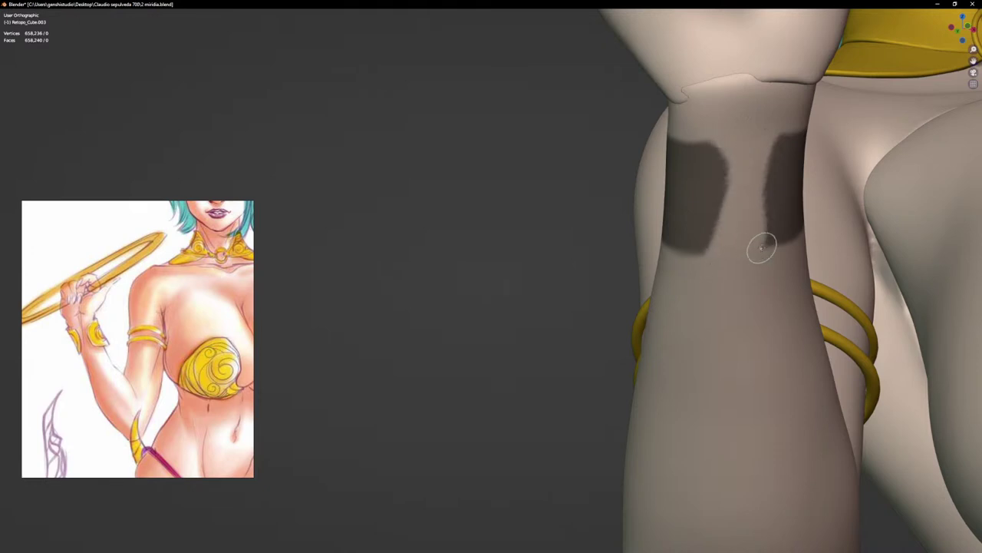
{"action": "middle_click_drag", "start_coordinate": [773, 270], "coordinate": [741, 233]}
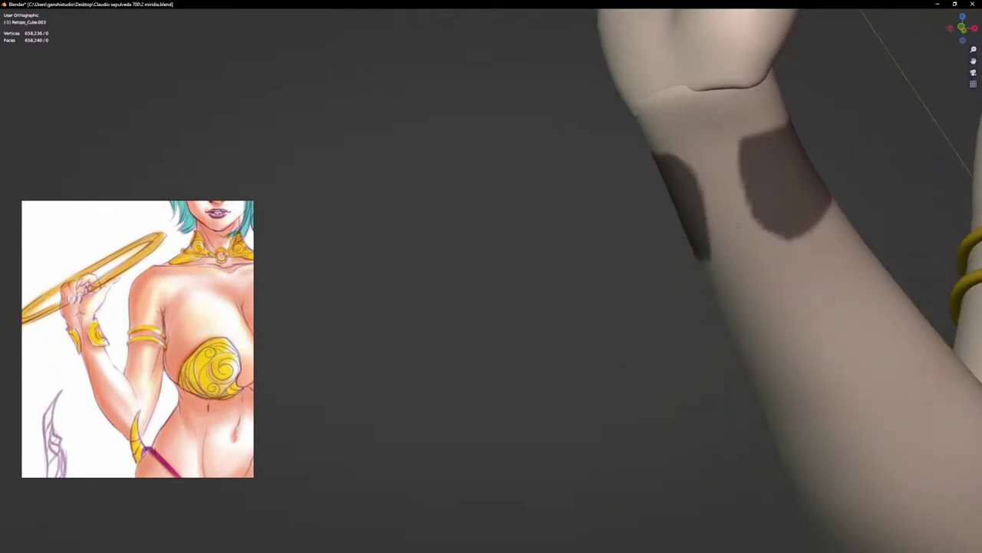
{"action": "middle_click_drag", "start_coordinate": [735, 204], "coordinate": [752, 226]}
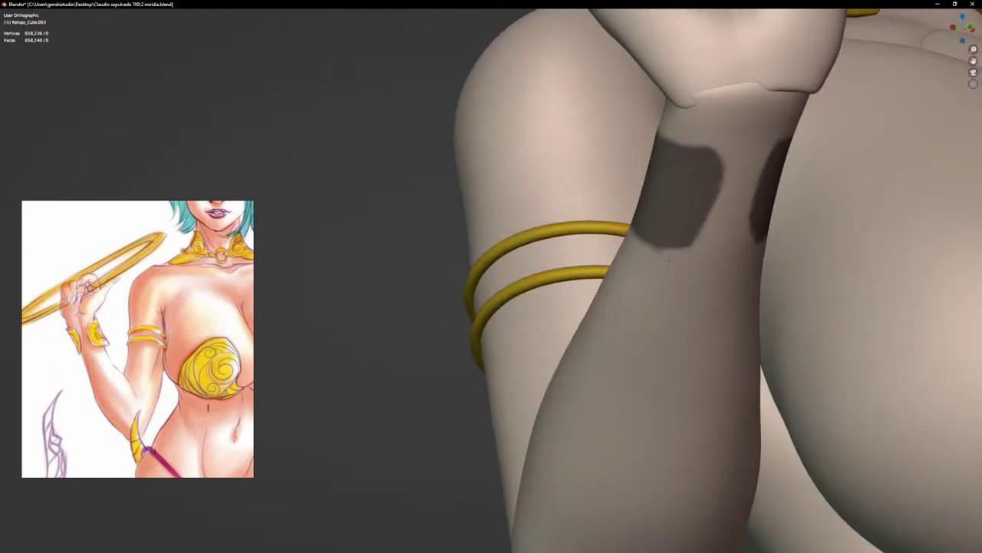
Step: Examine the open cuff mask from the back, the outer side and the thumb side of the forearm
{"action": "middle_click_drag", "start_coordinate": [714, 158], "coordinate": [752, 216]}
{"action": "scroll", "coordinate": [758, 165], "scroll_direction": "up", "scroll_amount": 3}
{"action": "scroll", "coordinate": [662, 193], "scroll_direction": "down", "scroll_amount": 2}
{"action": "mouse_move", "coordinate": [662, 193]}
{"action": "middle_mouse_down"}
{"action": "mouse_move", "coordinate": [809, 225]}
{"action": "mouse_move", "coordinate": [668, 197]}
{"action": "mouse_move", "coordinate": [663, 180]}
{"action": "middle_mouse_up"}
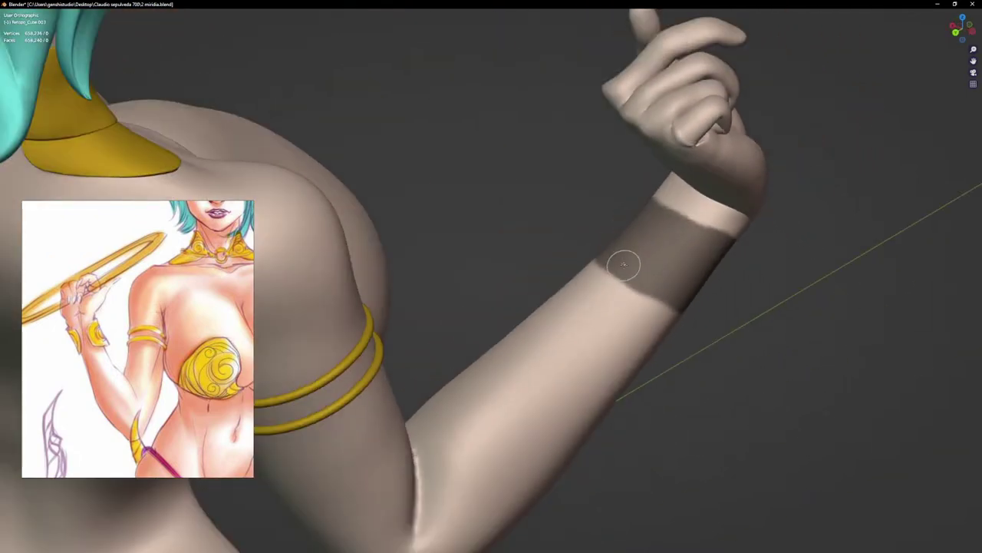
{"action": "middle_click_drag", "start_coordinate": [674, 292], "coordinate": [603, 274]}
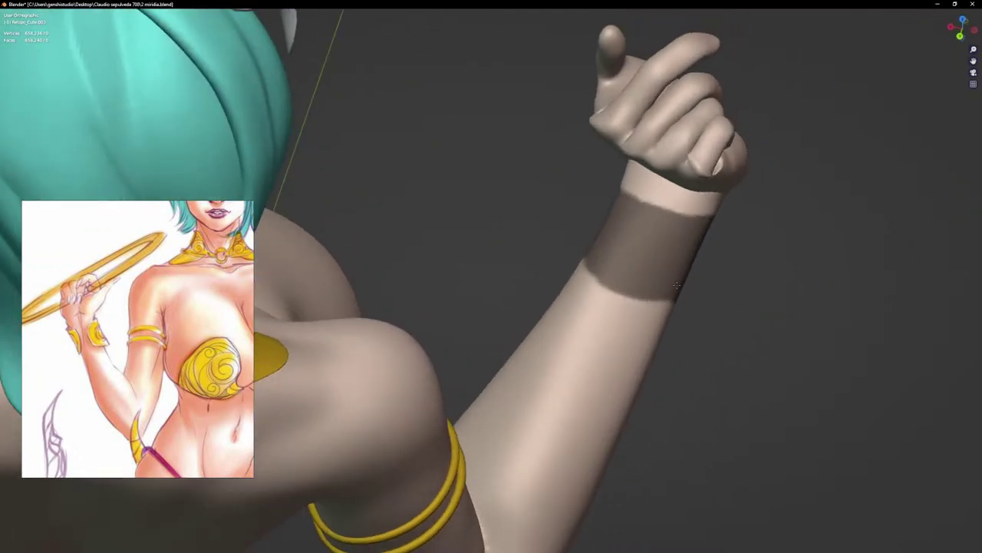
{"action": "scroll", "coordinate": [689, 269], "scroll_direction": "down", "scroll_amount": 3}
{"action": "middle_click_drag", "start_coordinate": [693, 268], "coordinate": [613, 223]}
{"action": "scroll", "coordinate": [667, 271], "scroll_direction": "up", "scroll_amount": 3}
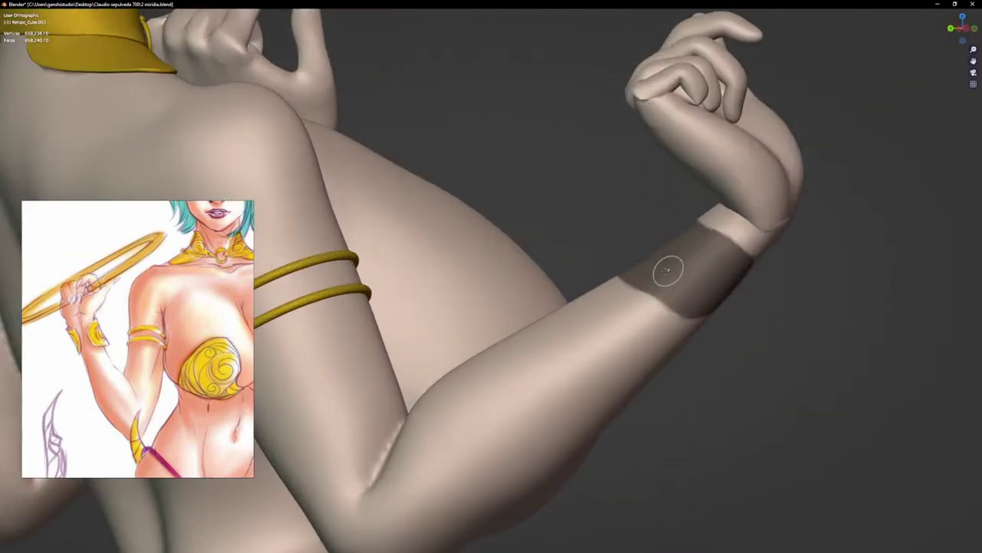
{"action": "middle_click_drag", "start_coordinate": [668, 270], "coordinate": [643, 277]}
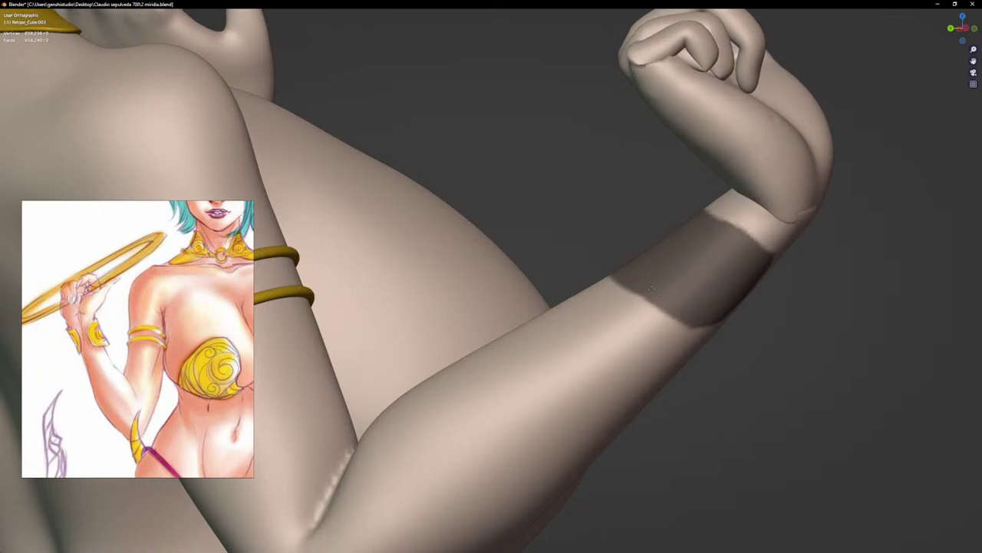
{"action": "mouse_move", "coordinate": [698, 314]}
{"action": "middle_mouse_down"}
{"action": "mouse_move", "coordinate": [541, 318]}
{"action": "mouse_move", "coordinate": [664, 255]}
{"action": "middle_mouse_up"}
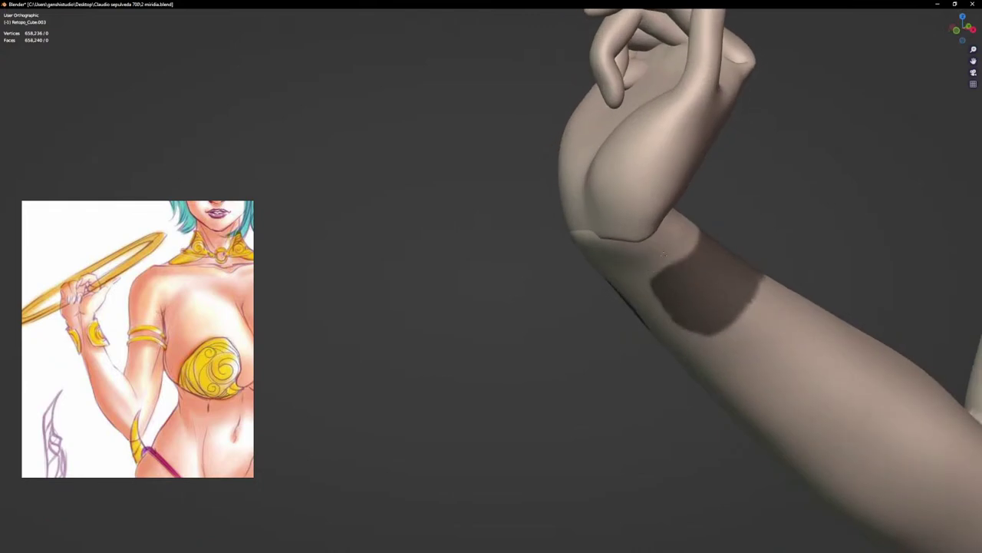
Step: Refine the wrist mask's rounded inner end and lower border on the thumb side of the forearm
{"action": "left_click_drag", "start_coordinate": [696, 269], "coordinate": [684, 277]}
{"action": "middle_click_drag", "start_coordinate": [706, 251], "coordinate": [668, 334]}
{"action": "scroll", "coordinate": [668, 334], "scroll_direction": "up", "scroll_amount": 5}
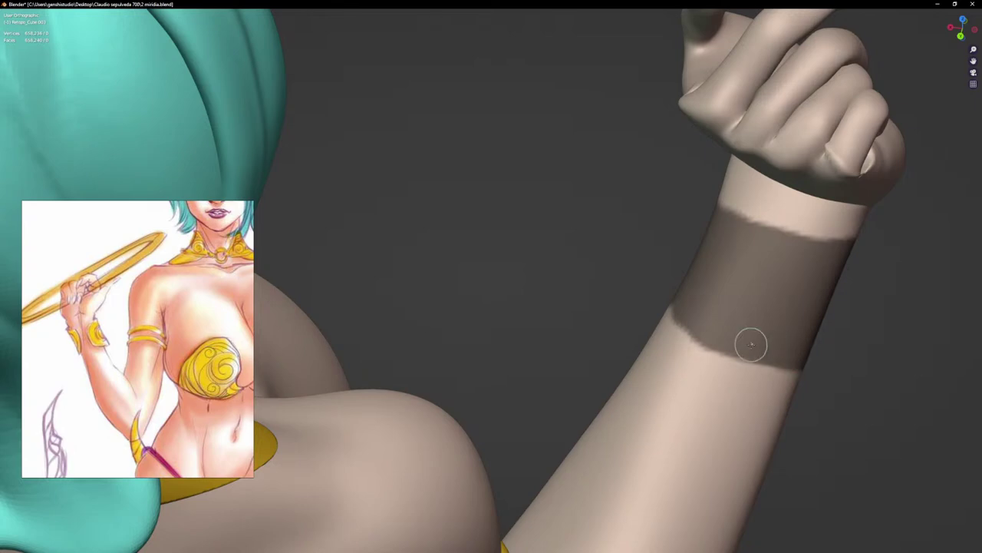
{"action": "mouse_move", "coordinate": [750, 345]}
{"action": "middle_mouse_down"}
{"action": "mouse_move", "coordinate": [729, 337]}
{"action": "mouse_move", "coordinate": [743, 331]}
{"action": "middle_mouse_up"}
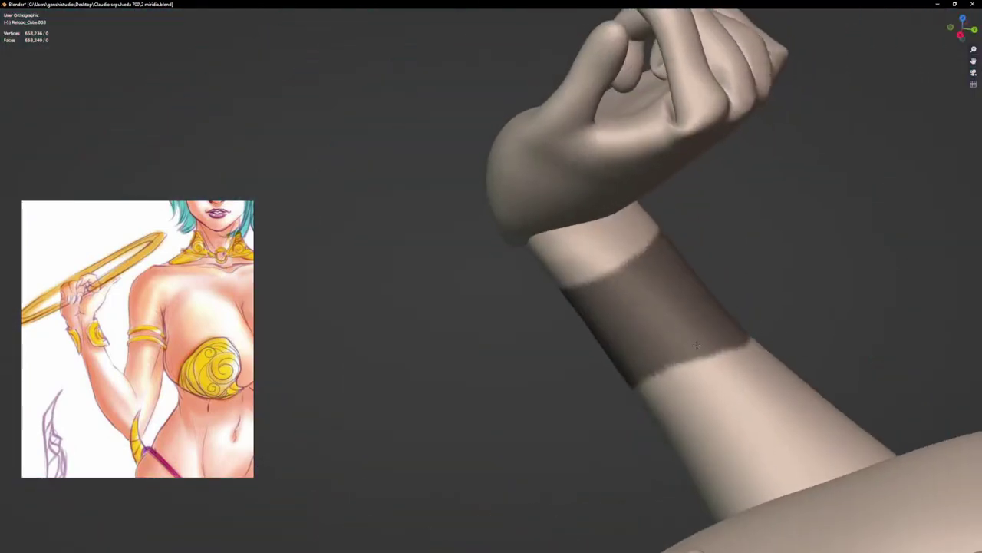
{"action": "middle_click_drag", "start_coordinate": [643, 356], "coordinate": [699, 345]}
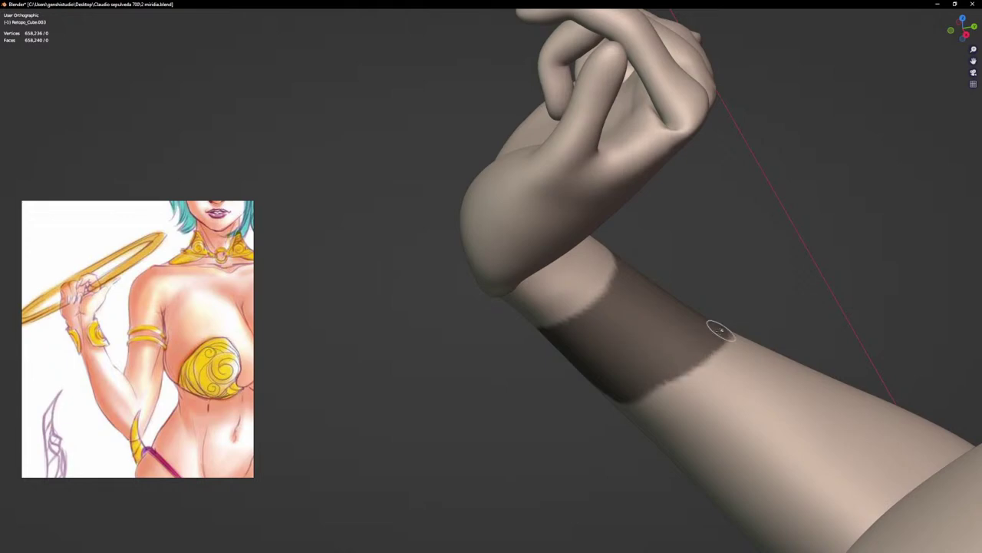
{"action": "middle_click_drag", "start_coordinate": [628, 392], "coordinate": [766, 363]}
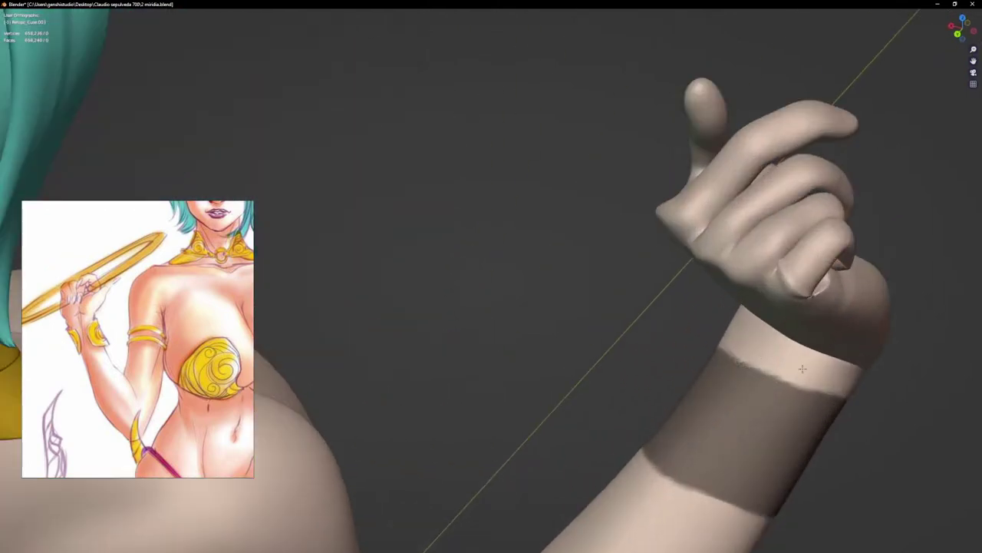
Step: Clean up the mask's upper border across the back and outer side of the wrist
{"action": "middle_click_drag", "start_coordinate": [729, 340], "coordinate": [740, 375]}
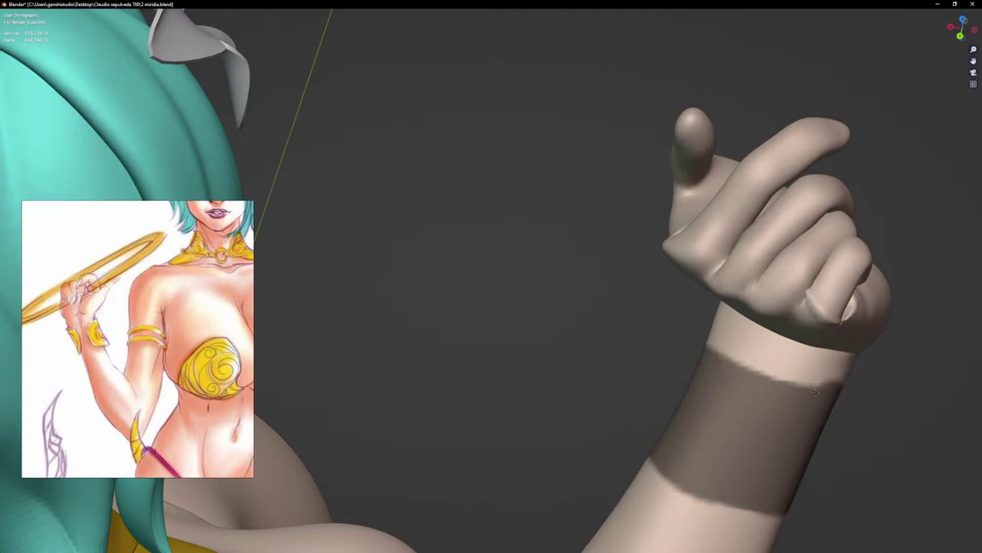
{"action": "middle_click_drag", "start_coordinate": [693, 354], "coordinate": [783, 376]}
{"action": "scroll", "coordinate": [783, 376], "scroll_direction": "up", "scroll_amount": 5}
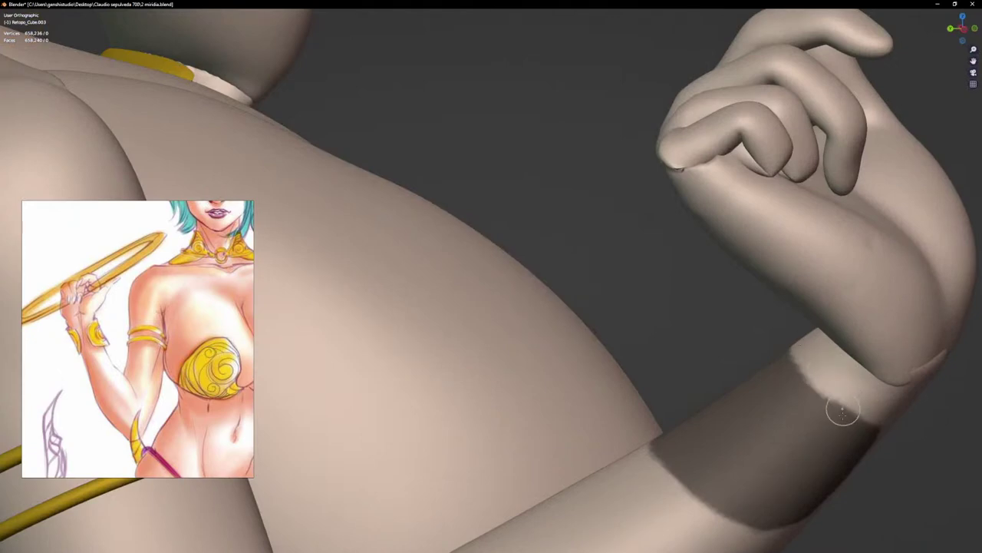
{"action": "middle_click_drag", "start_coordinate": [842, 413], "coordinate": [925, 423]}
{"action": "scroll", "coordinate": [816, 419], "scroll_direction": "down", "scroll_amount": 5}
{"action": "key", "text": "KP_1"}
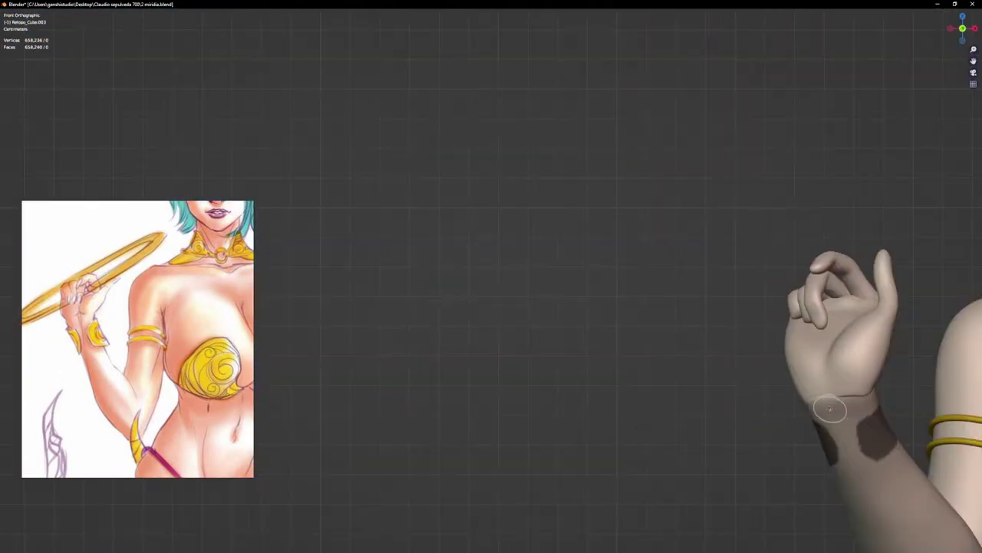
Step: Touch up the mask edges flanking the inner-wrist gap and smooth the lower border beneath the thumb
{"action": "scroll", "coordinate": [835, 407], "scroll_direction": "down", "scroll_amount": 3}
{"action": "middle_click_drag", "start_coordinate": [838, 408], "coordinate": [659, 303], "text": "shift"}
{"action": "scroll", "coordinate": [633, 289], "scroll_direction": "down", "scroll_amount": 2}
{"action": "scroll", "coordinate": [607, 287], "scroll_direction": "up", "scroll_amount": 3}
{"action": "scroll", "coordinate": [596, 330], "scroll_direction": "up", "scroll_amount": 2}
{"action": "scroll", "coordinate": [597, 331], "scroll_direction": "up", "scroll_amount": 1}
{"action": "mouse_move", "coordinate": [644, 306]}
{"action": "left_mouse_down"}
{"action": "mouse_move", "coordinate": [642, 332]}
{"action": "mouse_move", "coordinate": [600, 351]}
{"action": "left_mouse_up"}
{"action": "middle_click_drag", "start_coordinate": [633, 340], "coordinate": [653, 314]}
{"action": "left_click_drag", "start_coordinate": [653, 314], "coordinate": [652, 327]}
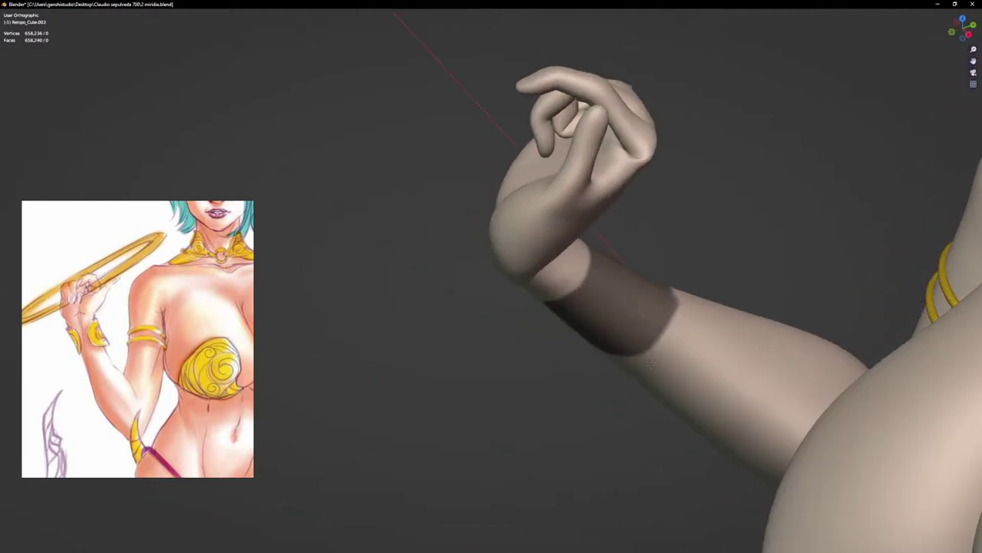
Step: Even out the mask's lower border around the back and outer side of the forearm
{"action": "middle_click_drag", "start_coordinate": [685, 332], "coordinate": [693, 314]}
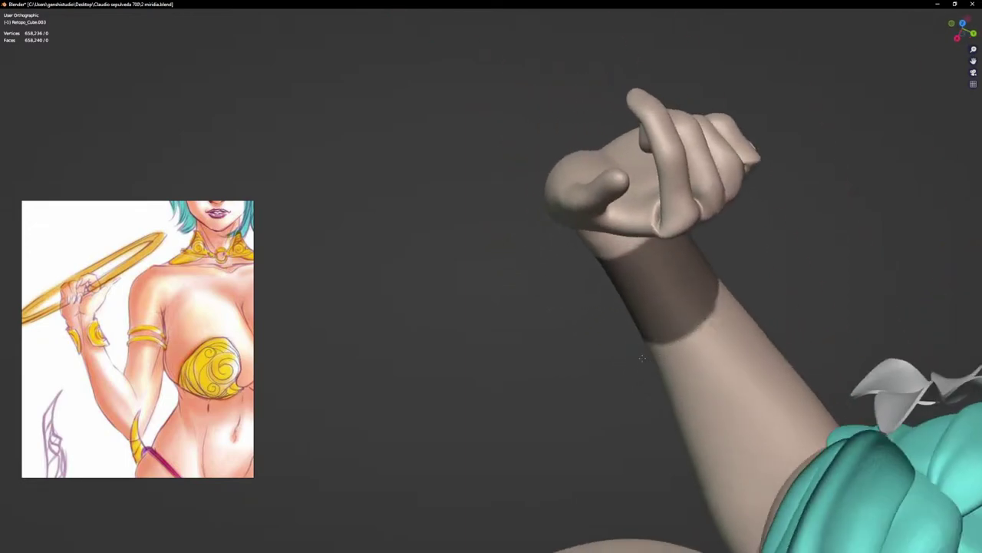
{"action": "middle_click_drag", "start_coordinate": [702, 316], "coordinate": [649, 311]}
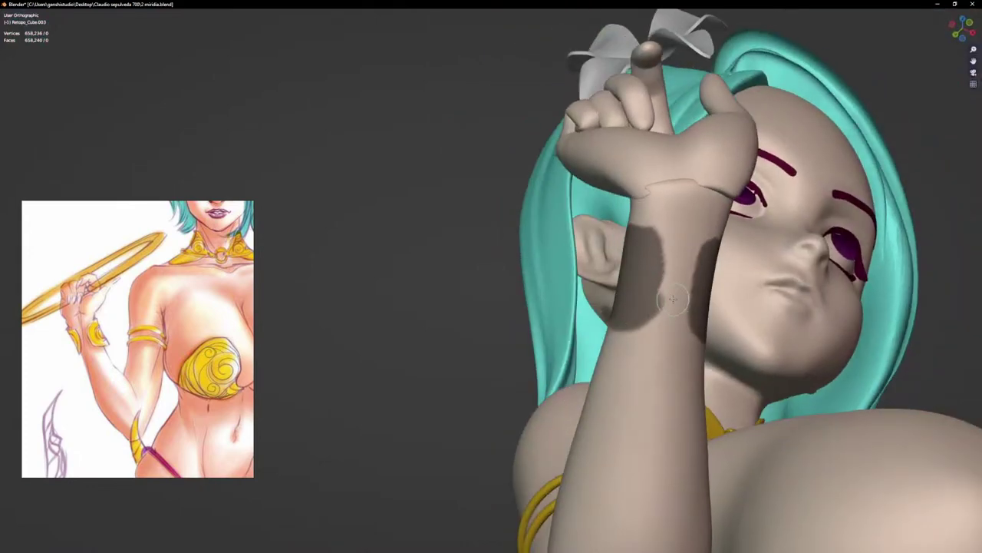
{"action": "middle_click_drag", "start_coordinate": [654, 321], "coordinate": [663, 261]}
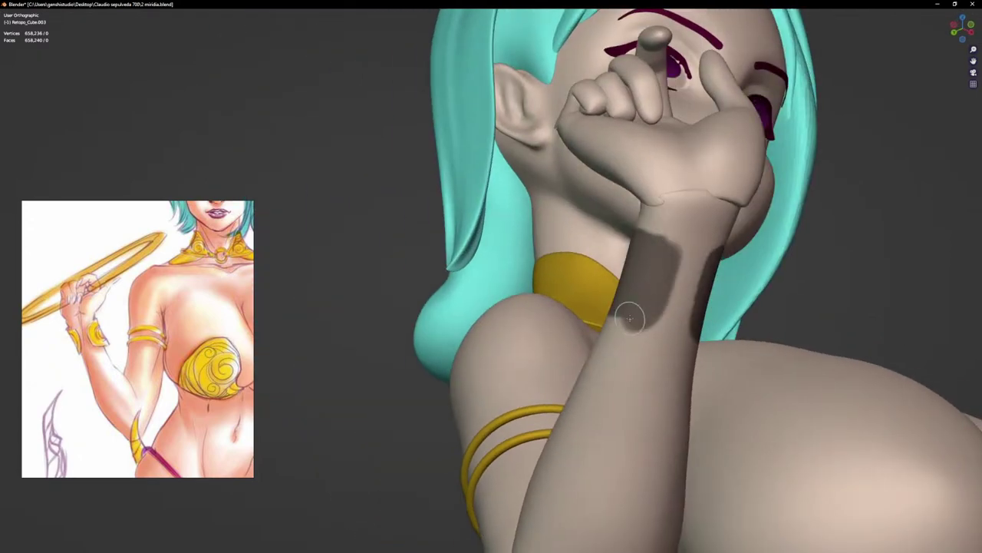
{"action": "mouse_move", "coordinate": [629, 314]}
{"action": "middle_mouse_down"}
{"action": "mouse_move", "coordinate": [693, 347]}
{"action": "mouse_move", "coordinate": [604, 307]}
{"action": "mouse_move", "coordinate": [673, 319]}
{"action": "middle_mouse_up"}
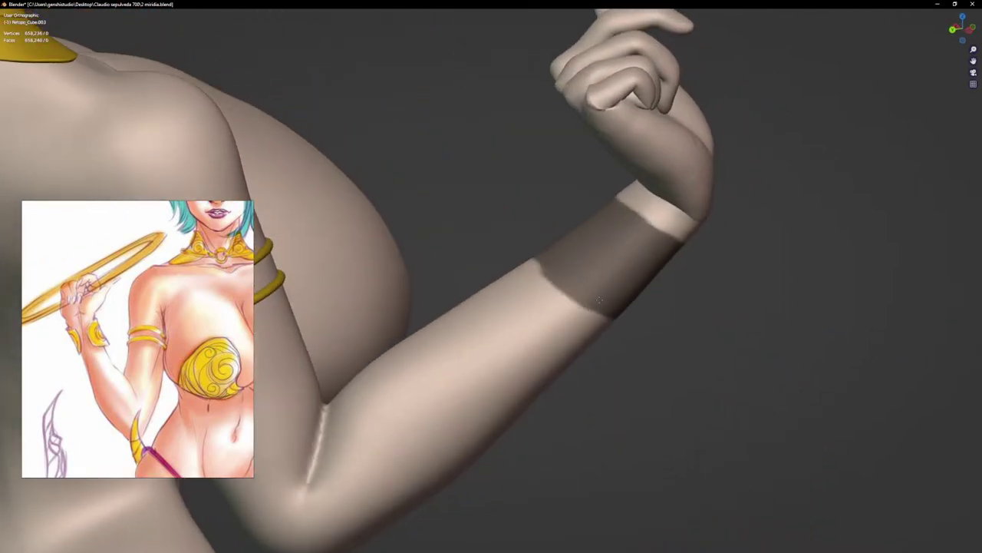
{"action": "middle_click_drag", "start_coordinate": [610, 303], "coordinate": [577, 314]}
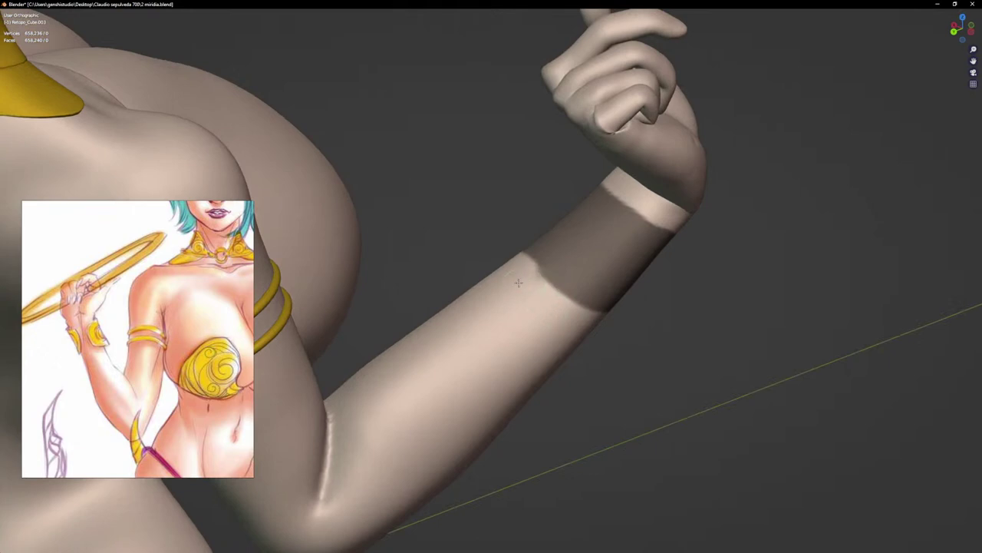
{"action": "left_click_drag", "start_coordinate": [546, 260], "coordinate": [538, 251]}
{"action": "middle_click_drag", "start_coordinate": [552, 266], "coordinate": [537, 263]}
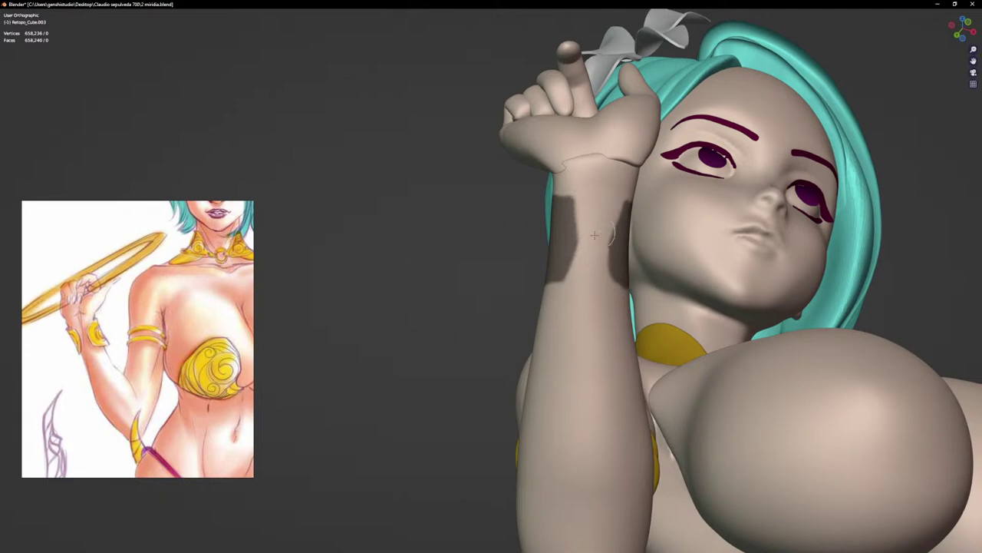
Step: Round the thumb-side edge of the mask along the inner-wrist gap to match the opposite end of the cuff
{"action": "scroll", "coordinate": [604, 244], "scroll_direction": "down", "scroll_amount": 4}
{"action": "mouse_move", "coordinate": [593, 215]}
{"action": "middle_mouse_down"}
{"action": "mouse_move", "coordinate": [603, 245]}
{"action": "mouse_move", "coordinate": [593, 224]}
{"action": "middle_mouse_up"}
{"action": "scroll", "coordinate": [593, 224], "scroll_direction": "up", "scroll_amount": 4}
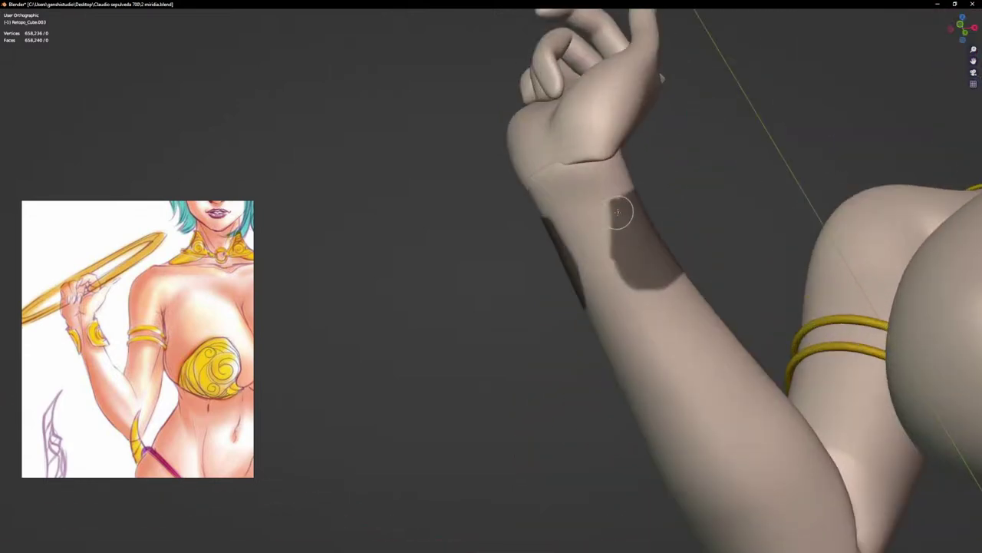
{"action": "left_click_drag", "start_coordinate": [618, 212], "coordinate": [621, 247]}
{"action": "middle_click_drag", "start_coordinate": [614, 258], "coordinate": [618, 255]}
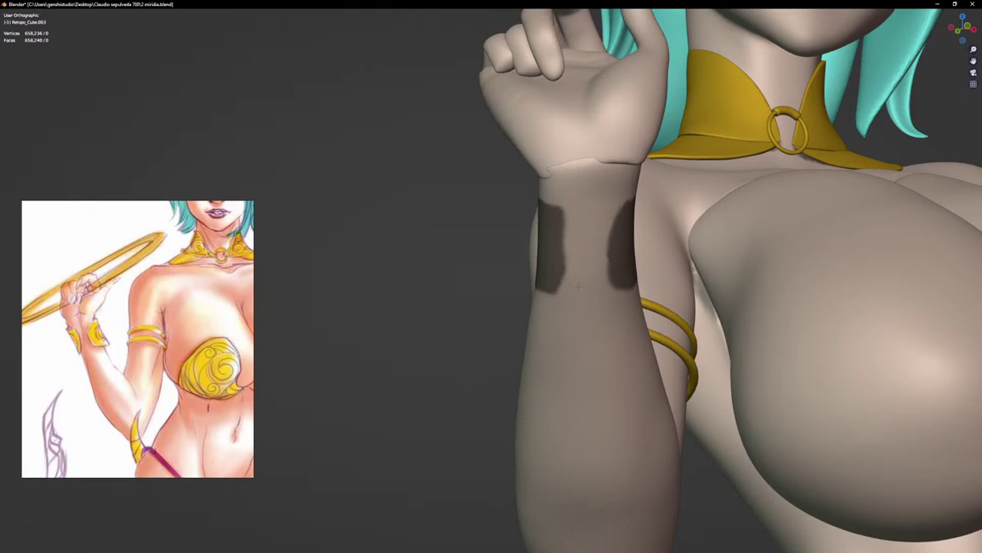
{"action": "middle_click_drag", "start_coordinate": [584, 287], "coordinate": [581, 243]}
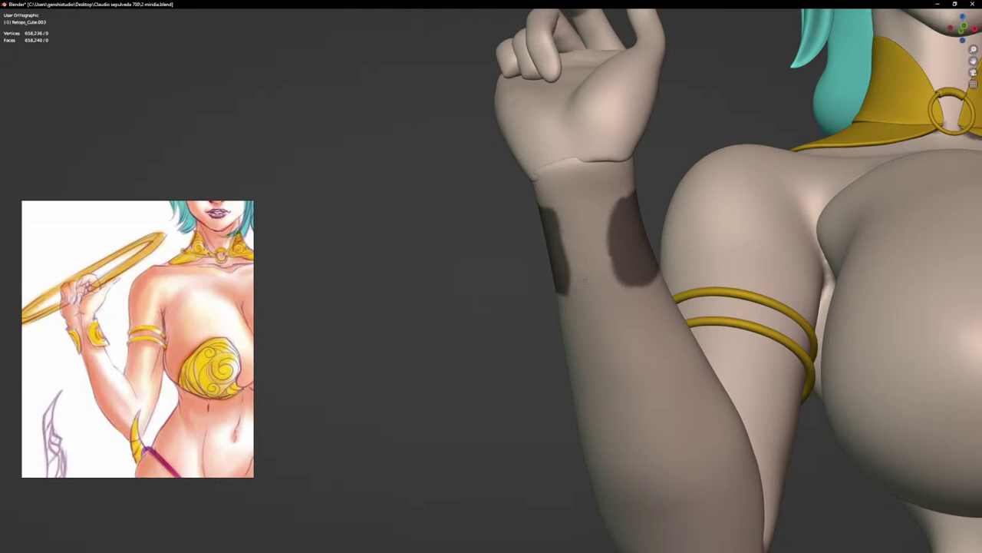
Step: Extract the masked wrist band as a separate solid cuff with Mask Extract, keeping the boundary loop and Project to Sculpt enabled
{"action": "scroll", "coordinate": [587, 220], "scroll_direction": "down", "scroll_amount": 5}
{"action": "key", "text": "KP_1"}
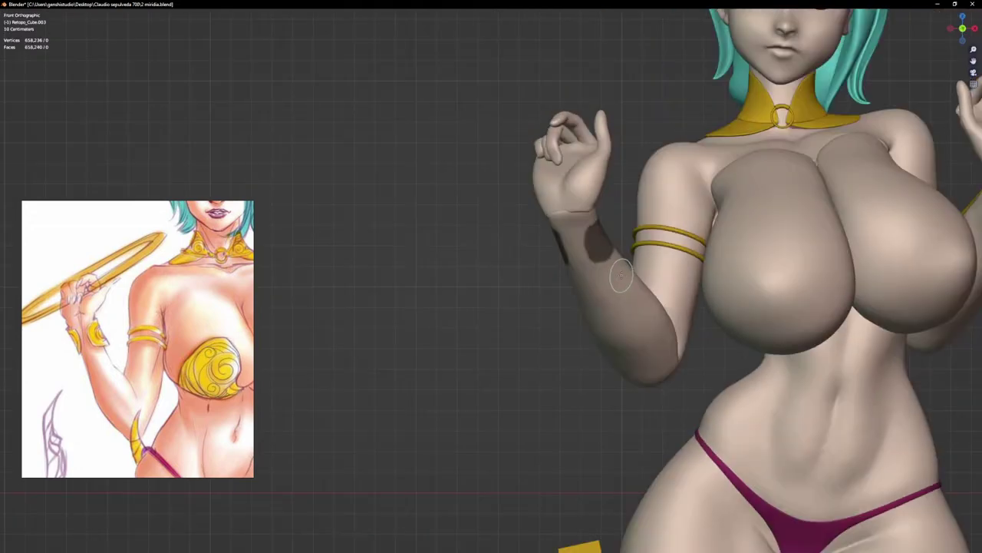
{"action": "scroll", "coordinate": [620, 275], "scroll_direction": "down", "scroll_amount": 2}
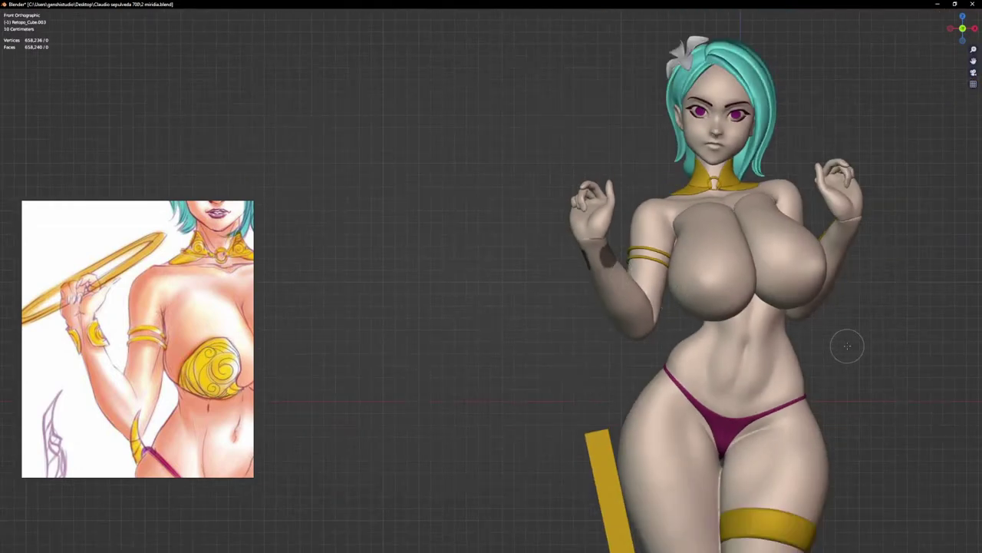
{"action": "scroll", "coordinate": [614, 238], "scroll_direction": "up", "scroll_amount": 1}
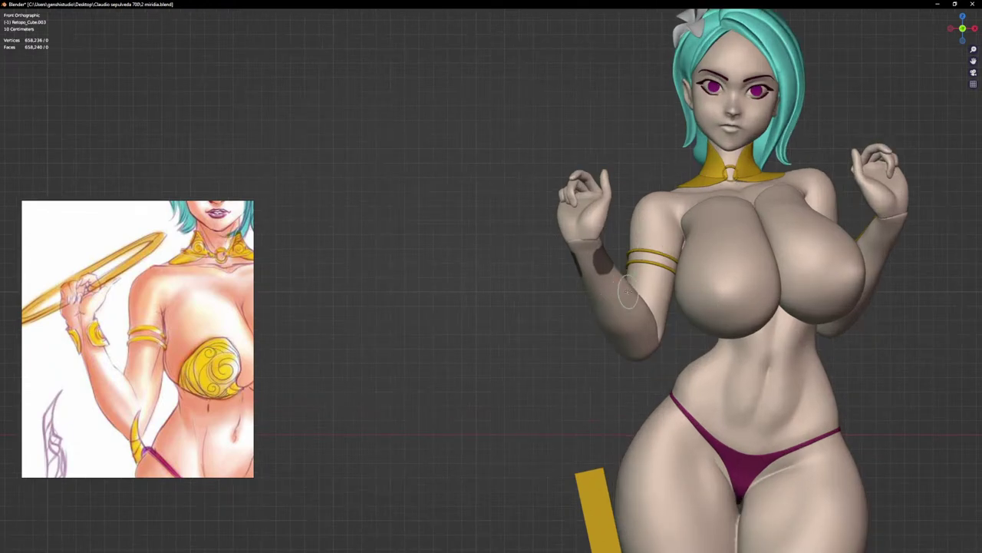
{"action": "key", "text": "q"}
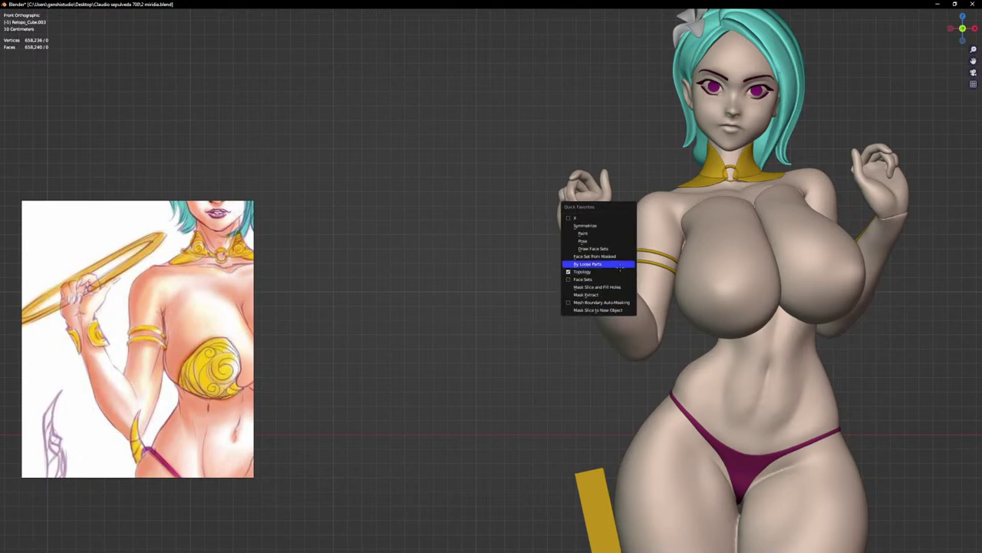
{"action": "left_click", "coordinate": [614, 294]}
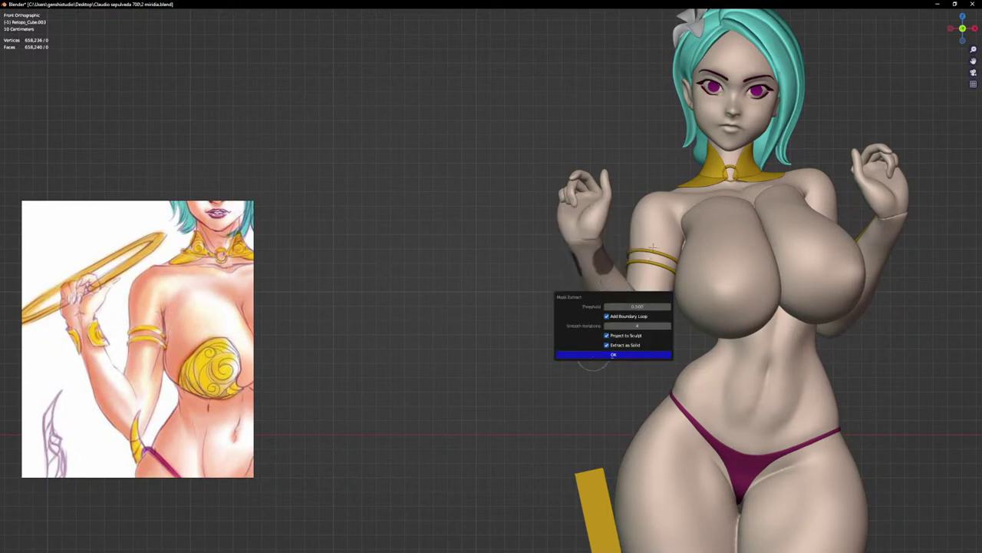
{"action": "left_click", "coordinate": [606, 355]}
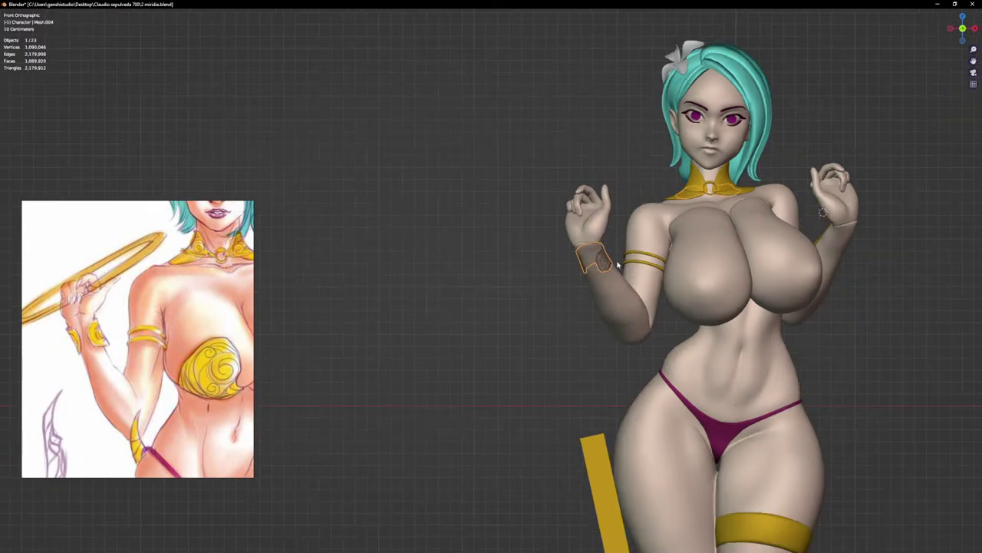
Step: Enter Sculpt Mode on the extracted cuff and bring its thumb-side and outer surfaces out above the skin
{"action": "scroll", "coordinate": [606, 265], "scroll_direction": "up", "scroll_amount": 6}
{"action": "key", "text": "ctrl+Tab"}
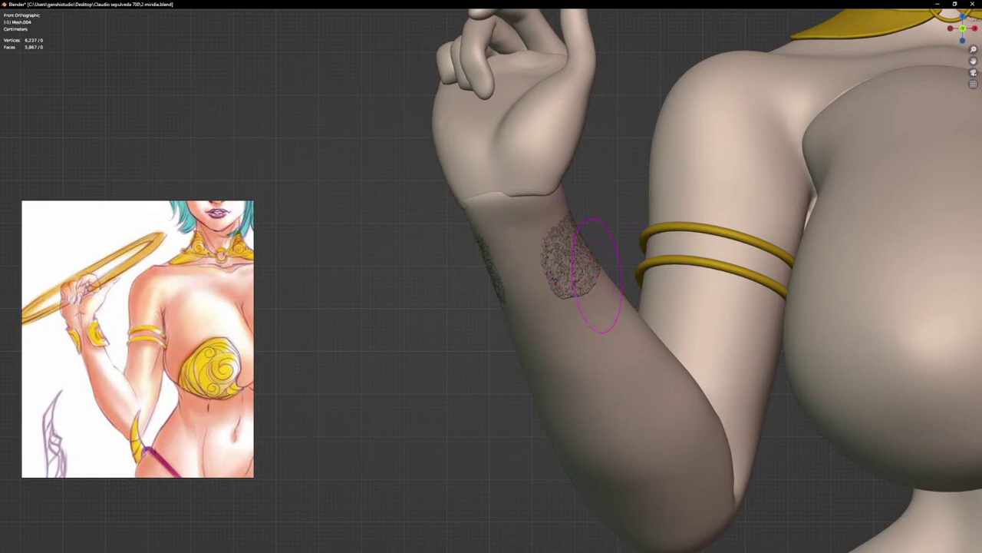
{"action": "left_click_drag", "start_coordinate": [562, 250], "coordinate": [573, 254]}
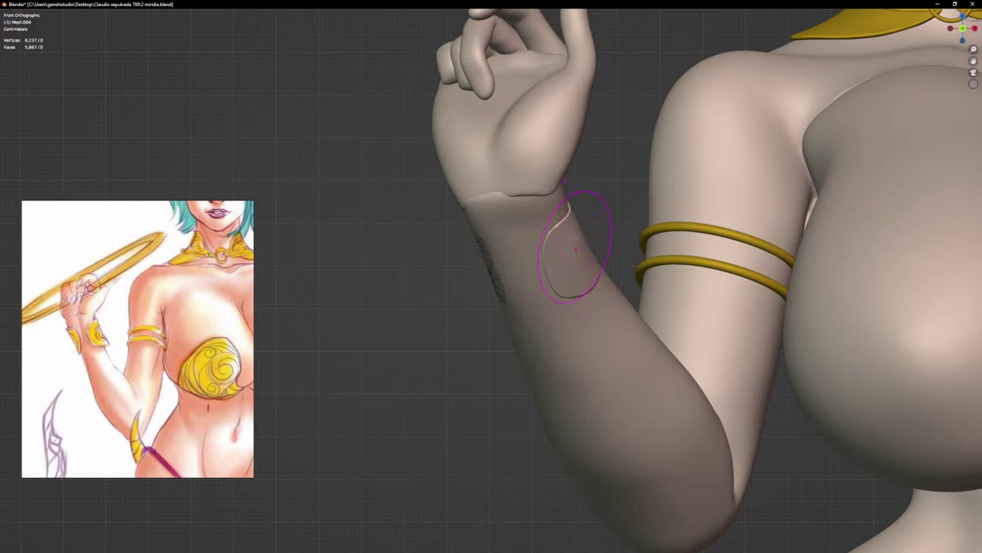
{"action": "middle_click_drag", "start_coordinate": [580, 255], "coordinate": [526, 263]}
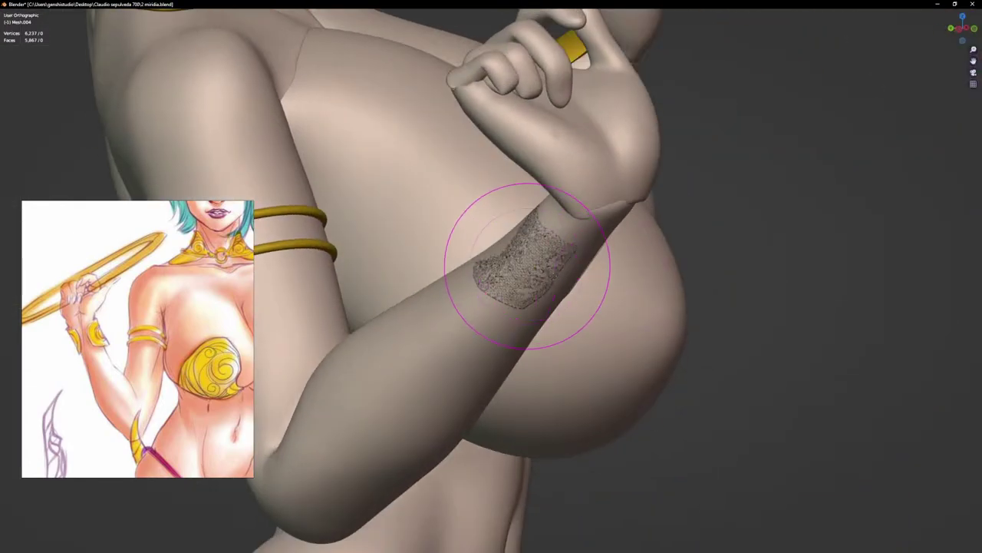
{"action": "mouse_move", "coordinate": [527, 258]}
{"action": "left_mouse_down"}
{"action": "mouse_move", "coordinate": [515, 256]}
{"action": "mouse_move", "coordinate": [531, 253]}
{"action": "mouse_move", "coordinate": [538, 270]}
{"action": "mouse_move", "coordinate": [529, 232]}
{"action": "left_mouse_up"}
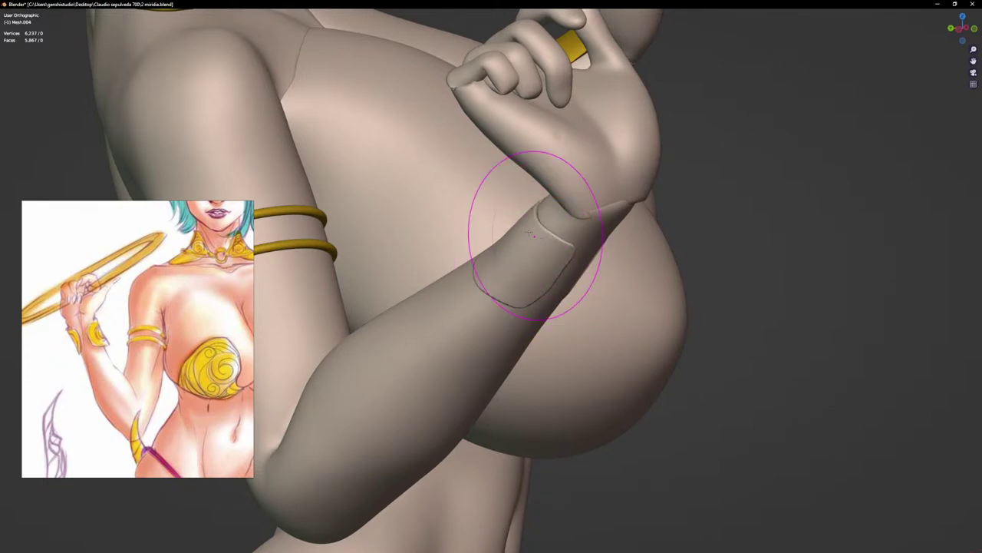
{"action": "left_click_drag", "start_coordinate": [514, 284], "coordinate": [520, 249]}
Step: Expand the cuff outward around the back of the wrist and its thumb-side end so it stands off the forearm
{"action": "middle_click_drag", "start_coordinate": [525, 236], "coordinate": [485, 231]}
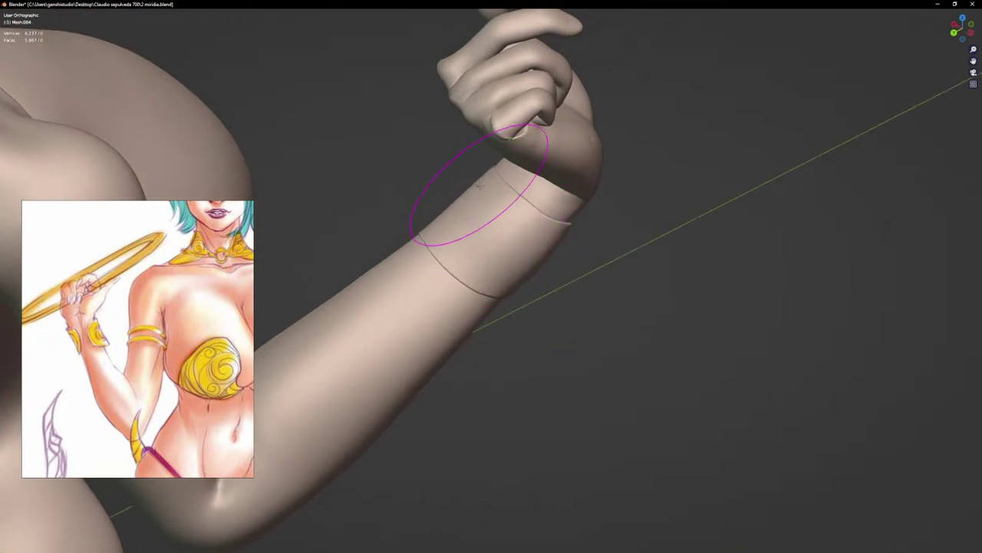
{"action": "left_click_drag", "start_coordinate": [421, 232], "coordinate": [448, 259]}
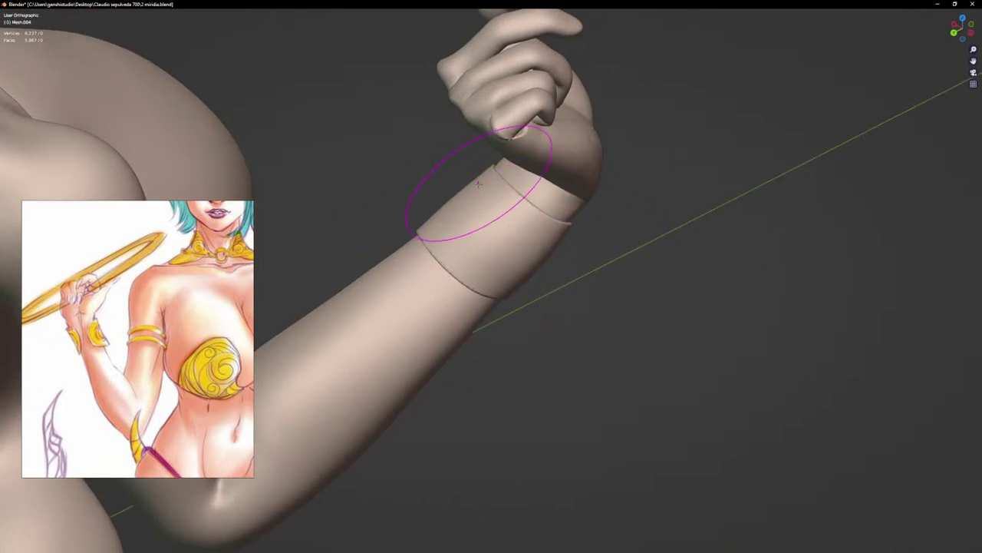
{"action": "left_click_drag", "start_coordinate": [480, 221], "coordinate": [484, 244]}
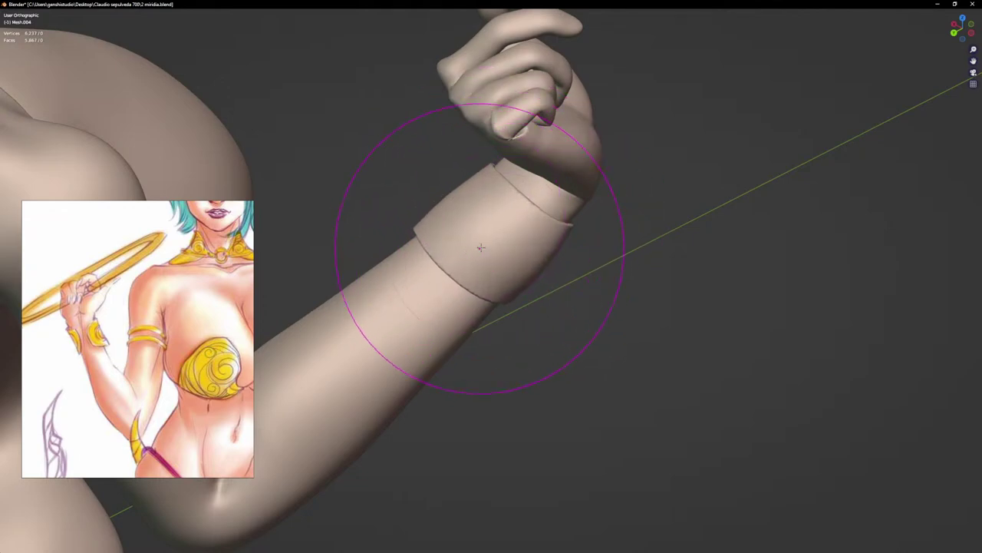
{"action": "middle_click_drag", "start_coordinate": [481, 247], "coordinate": [529, 258]}
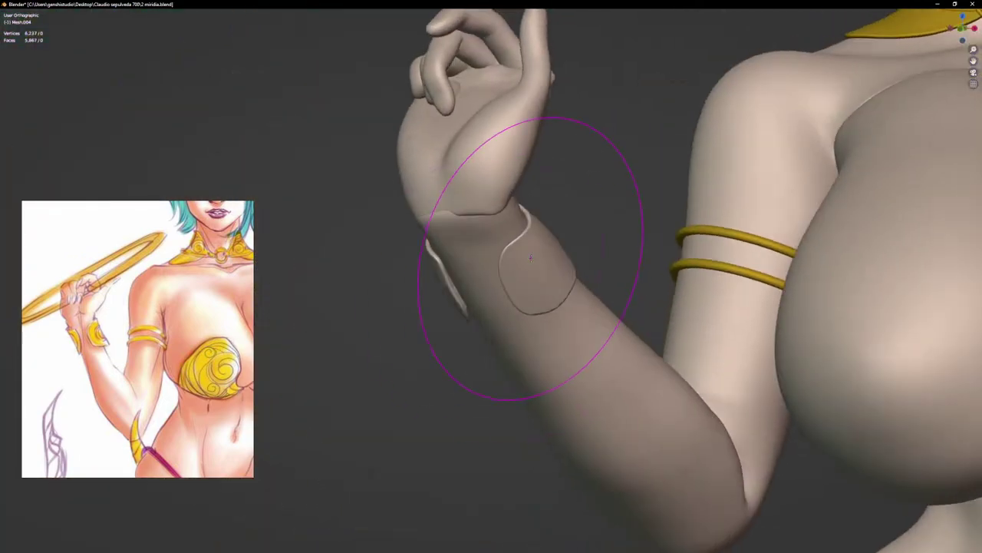
{"action": "left_click_drag", "start_coordinate": [531, 258], "coordinate": [539, 256]}
{"action": "middle_click_drag", "start_coordinate": [521, 306], "coordinate": [530, 315]}
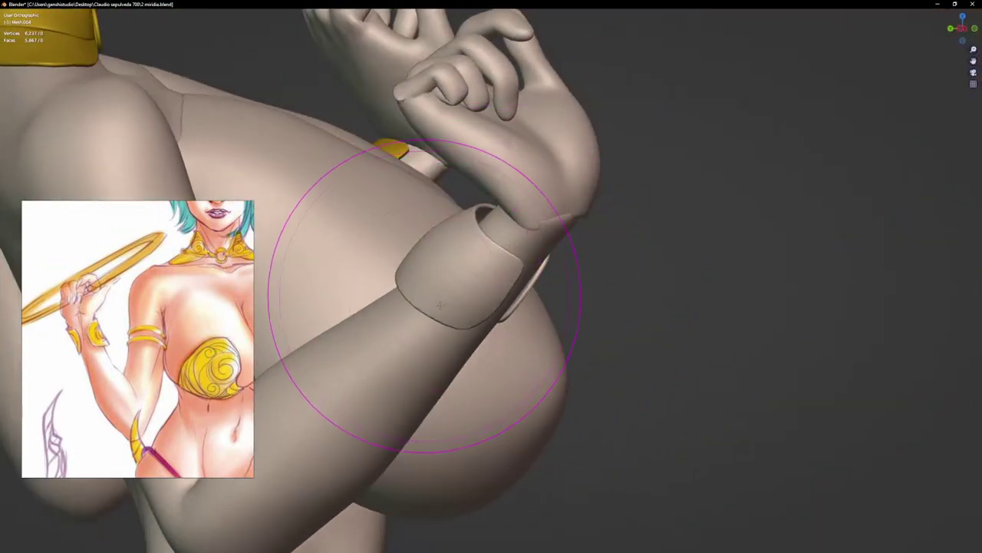
Step: Resize the sculpt brush and shape the cuff's two rounded ends beside the inner-wrist opening
{"action": "key", "text": "f"}
{"action": "left_click", "coordinate": [430, 310]}
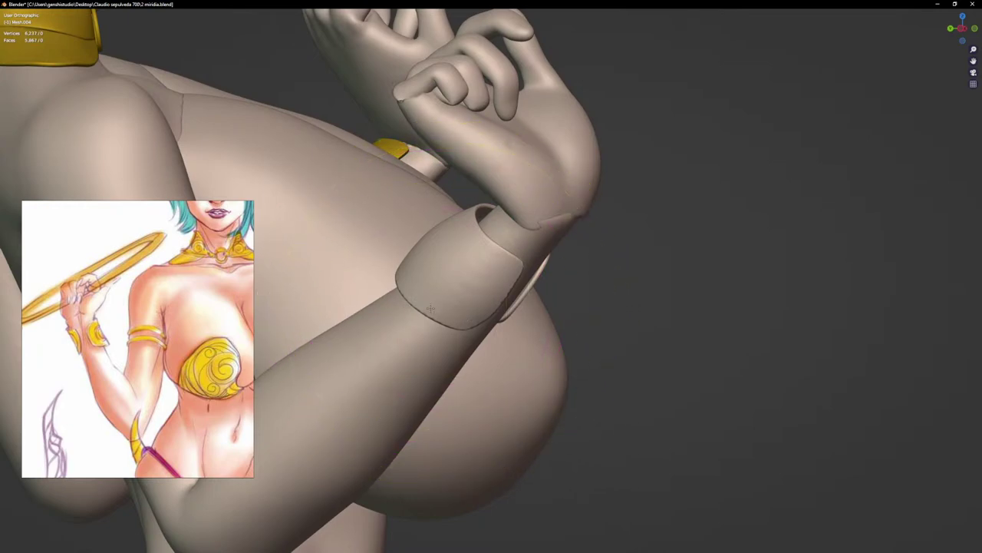
{"action": "middle_click_drag", "start_coordinate": [474, 296], "coordinate": [423, 287]}
{"action": "scroll", "coordinate": [456, 289], "scroll_direction": "up", "scroll_amount": 4}
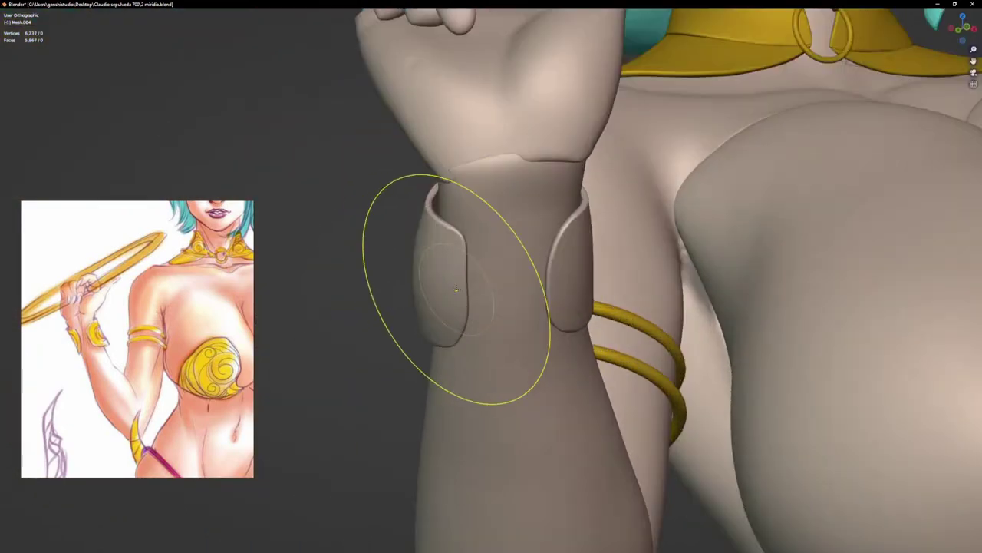
{"action": "left_click_drag", "start_coordinate": [461, 287], "coordinate": [479, 286]}
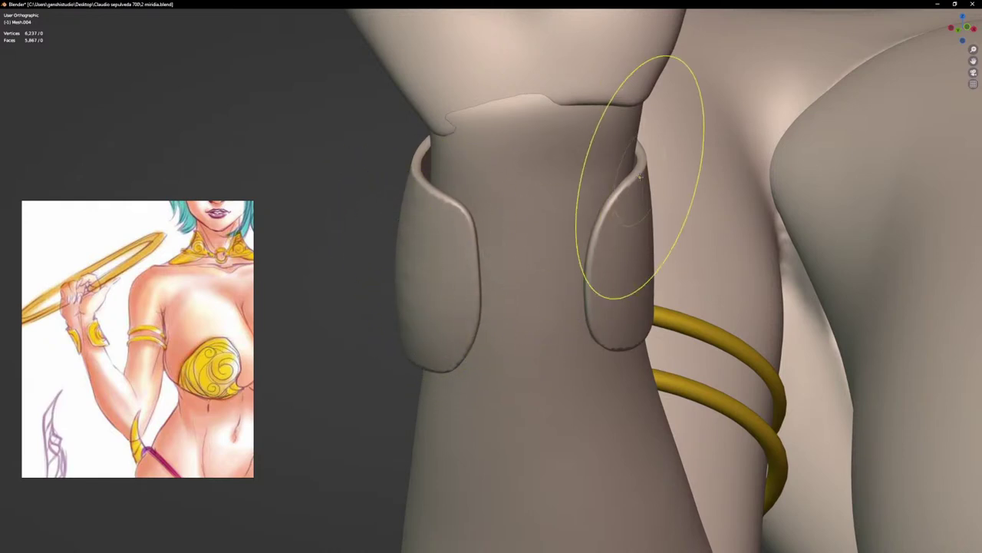
{"action": "left_click_drag", "start_coordinate": [647, 176], "coordinate": [649, 176]}
{"action": "left_click_drag", "start_coordinate": [649, 217], "coordinate": [658, 213]}
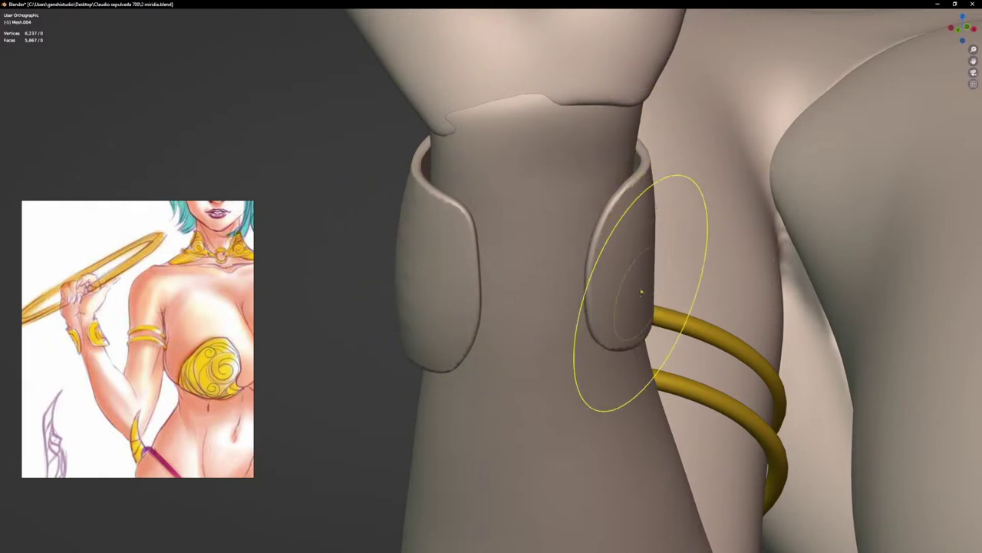
Step: Sculpt the wrist cuff's open end and lower edge with short strokes to fit it around the forearm
{"action": "left_click_drag", "start_coordinate": [641, 294], "coordinate": [648, 292]}
{"action": "middle_click_drag", "start_coordinate": [647, 291], "coordinate": [684, 230]}
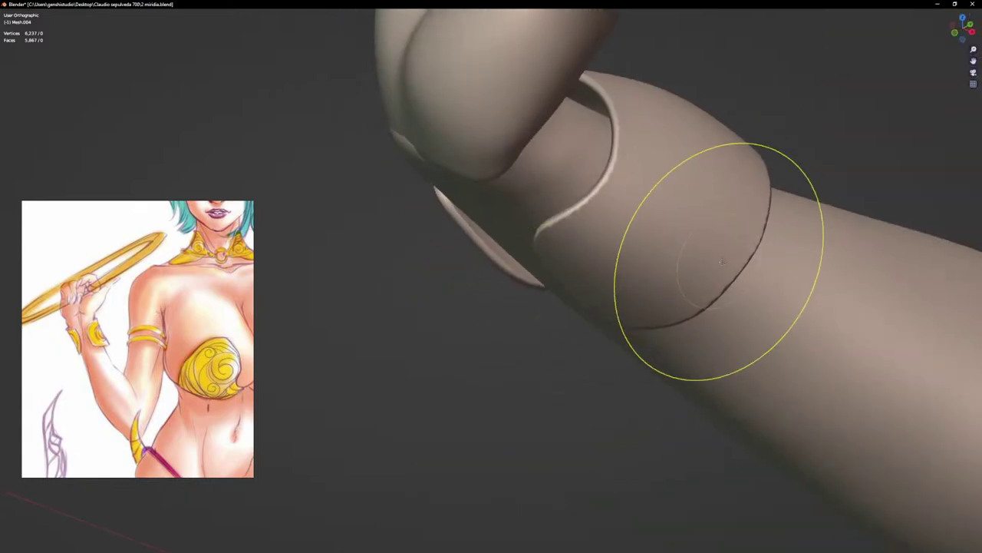
{"action": "left_click_drag", "start_coordinate": [743, 257], "coordinate": [735, 285]}
{"action": "scroll", "coordinate": [718, 286], "scroll_direction": "up", "scroll_amount": 1}
{"action": "scroll", "coordinate": [723, 233], "scroll_direction": "down", "scroll_amount": 4}
{"action": "mouse_move", "coordinate": [718, 222]}
{"action": "middle_mouse_down"}
{"action": "mouse_move", "coordinate": [783, 215]}
{"action": "mouse_move", "coordinate": [829, 218]}
{"action": "mouse_move", "coordinate": [845, 230]}
{"action": "middle_mouse_up"}
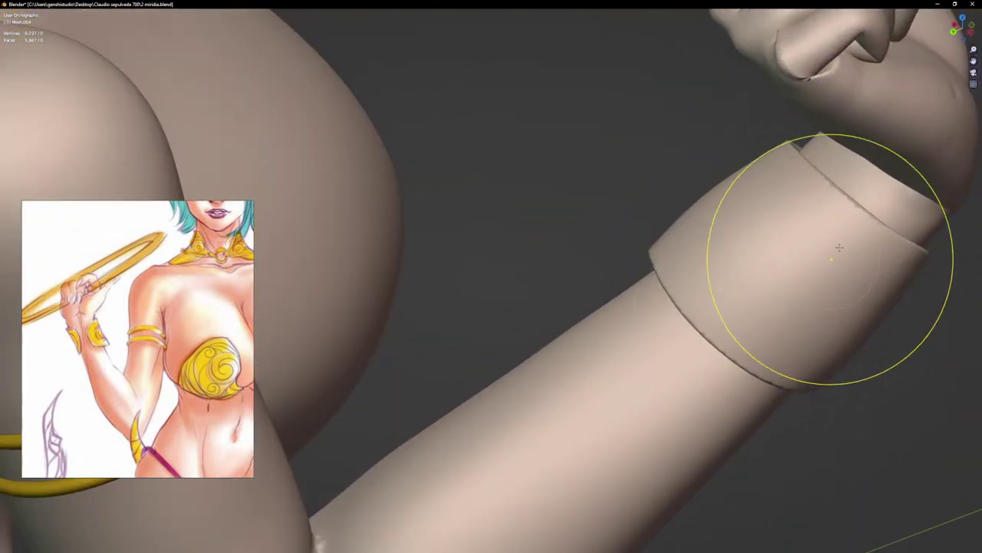
Step: Inspect the wrist cuff's shape and edges from the back, side and front, and check it against the whole figure
{"action": "scroll", "coordinate": [877, 241], "scroll_direction": "up", "scroll_amount": 2}
{"action": "scroll", "coordinate": [717, 280], "scroll_direction": "down", "scroll_amount": 4}
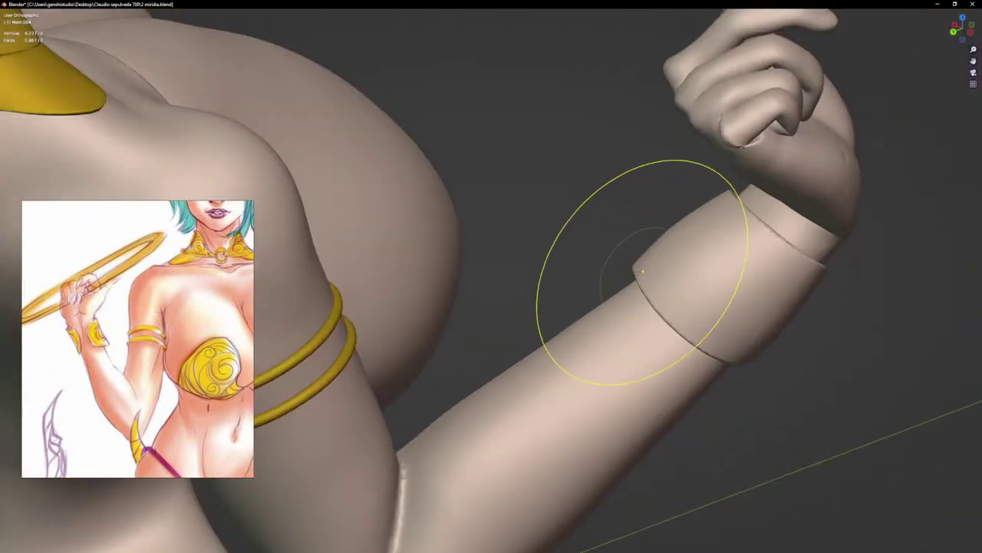
{"action": "mouse_move", "coordinate": [673, 315]}
{"action": "middle_mouse_down", "text": "shift"}
{"action": "mouse_move", "coordinate": [560, 297]}
{"action": "mouse_move", "coordinate": [610, 356]}
{"action": "middle_mouse_up", "text": "shift"}
{"action": "scroll", "coordinate": [588, 361], "scroll_direction": "up", "scroll_amount": 1}
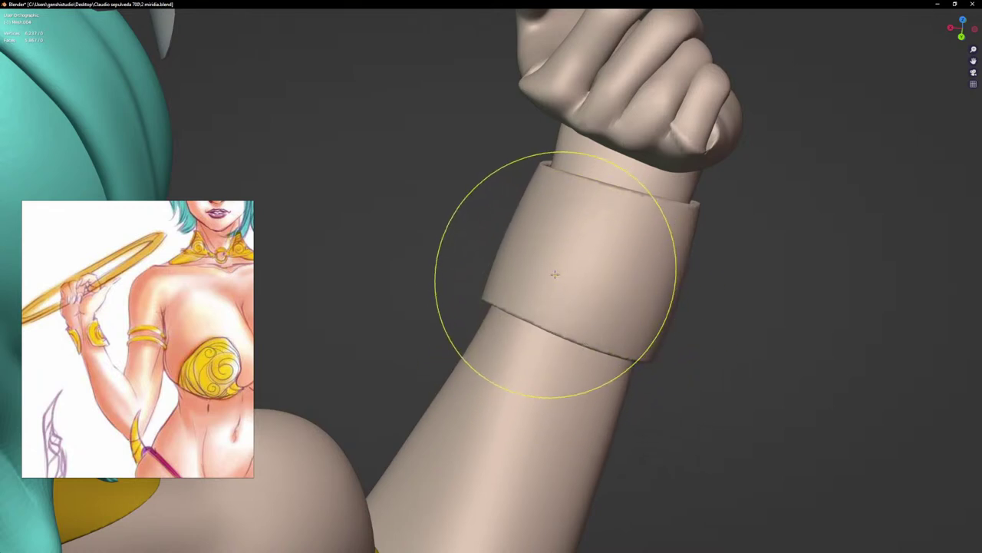
{"action": "mouse_move", "coordinate": [506, 297]}
{"action": "middle_mouse_down"}
{"action": "mouse_move", "coordinate": [680, 351]}
{"action": "mouse_move", "coordinate": [718, 303]}
{"action": "middle_mouse_up"}
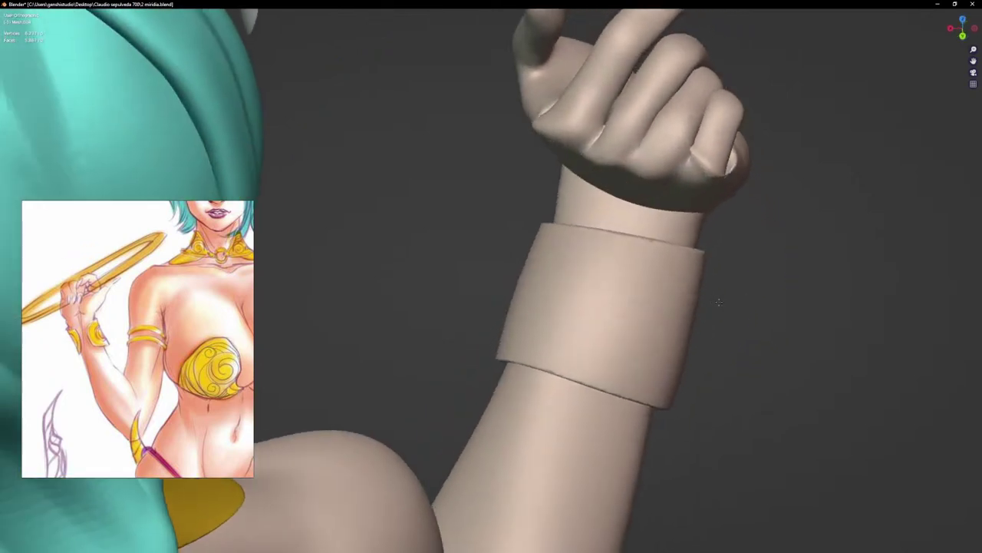
{"action": "scroll", "coordinate": [719, 302], "scroll_direction": "up", "scroll_amount": 2}
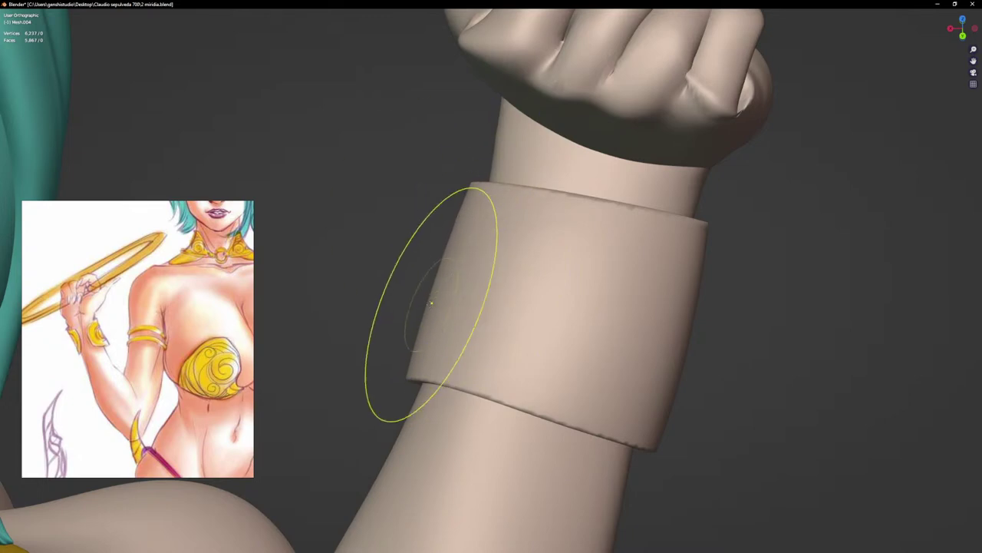
{"action": "scroll", "coordinate": [582, 289], "scroll_direction": "down", "scroll_amount": 4}
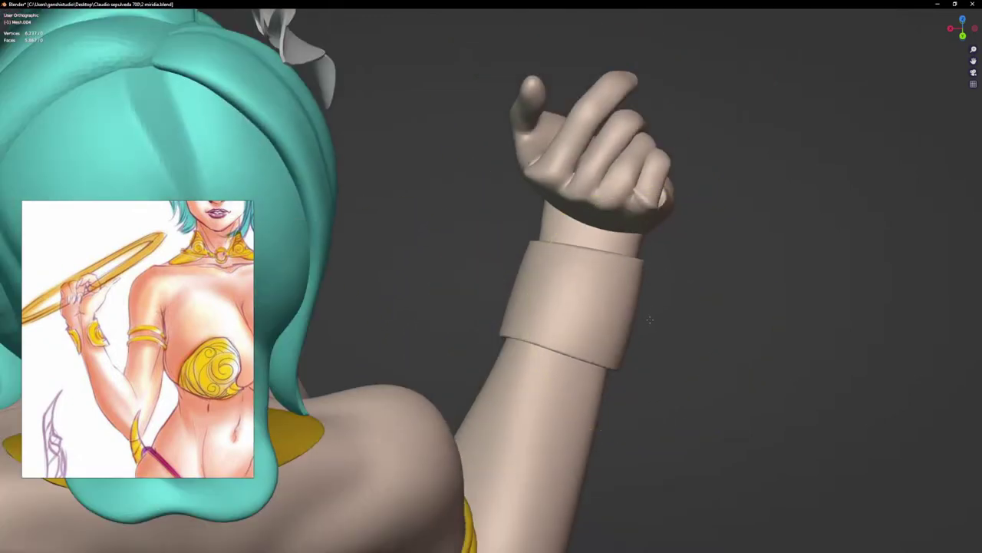
{"action": "scroll", "coordinate": [539, 347], "scroll_direction": "up", "scroll_amount": 3}
{"action": "scroll", "coordinate": [623, 363], "scroll_direction": "up", "scroll_amount": 2}
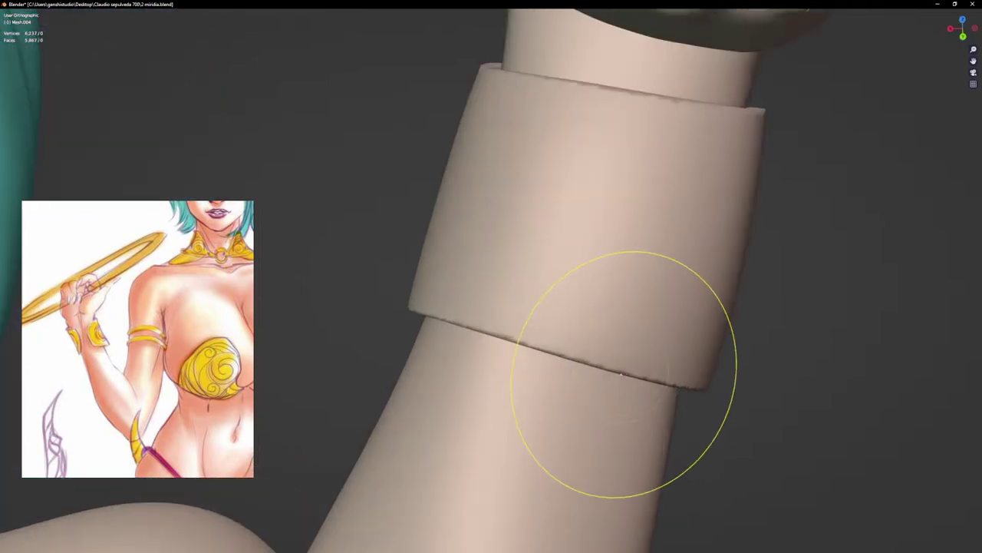
{"action": "mouse_move", "coordinate": [643, 344]}
{"action": "middle_mouse_down"}
{"action": "mouse_move", "coordinate": [691, 333]}
{"action": "mouse_move", "coordinate": [676, 334]}
{"action": "mouse_move", "coordinate": [690, 308]}
{"action": "mouse_move", "coordinate": [674, 286]}
{"action": "middle_mouse_up"}
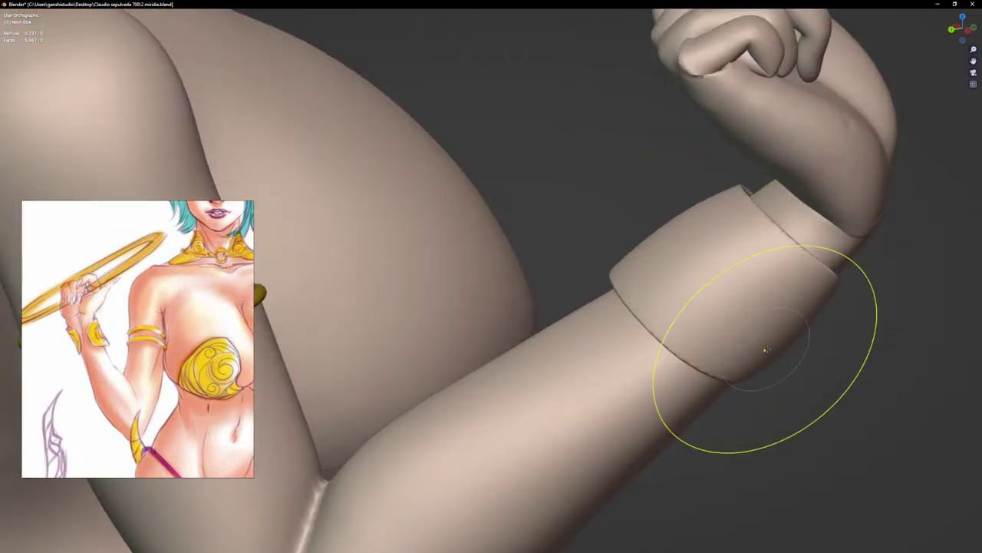
{"action": "scroll", "coordinate": [789, 321], "scroll_direction": "down", "scroll_amount": 4}
{"action": "key", "text": "KP_1"}
{"action": "scroll", "coordinate": [791, 334], "scroll_direction": "down", "scroll_amount": 2}
{"action": "scroll", "coordinate": [588, 283], "scroll_direction": "up", "scroll_amount": 7}
{"action": "mouse_move", "coordinate": [791, 334]}
{"action": "middle_mouse_down", "text": "shift"}
{"action": "mouse_move", "coordinate": [579, 287]}
{"action": "mouse_move", "coordinate": [759, 309]}
{"action": "middle_mouse_up", "text": "shift"}
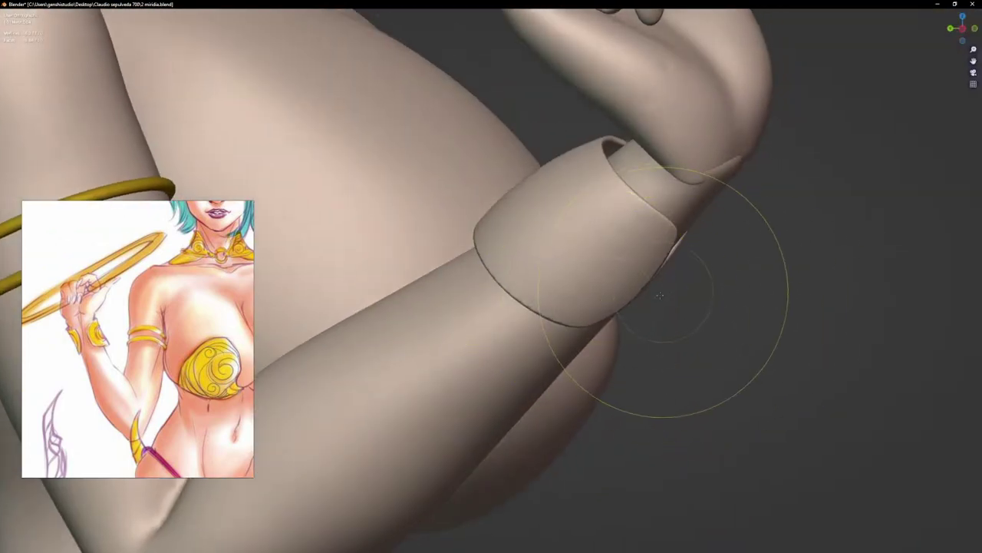
{"action": "middle_click_drag", "start_coordinate": [657, 274], "coordinate": [707, 275]}
{"action": "key", "text": "KP_1"}
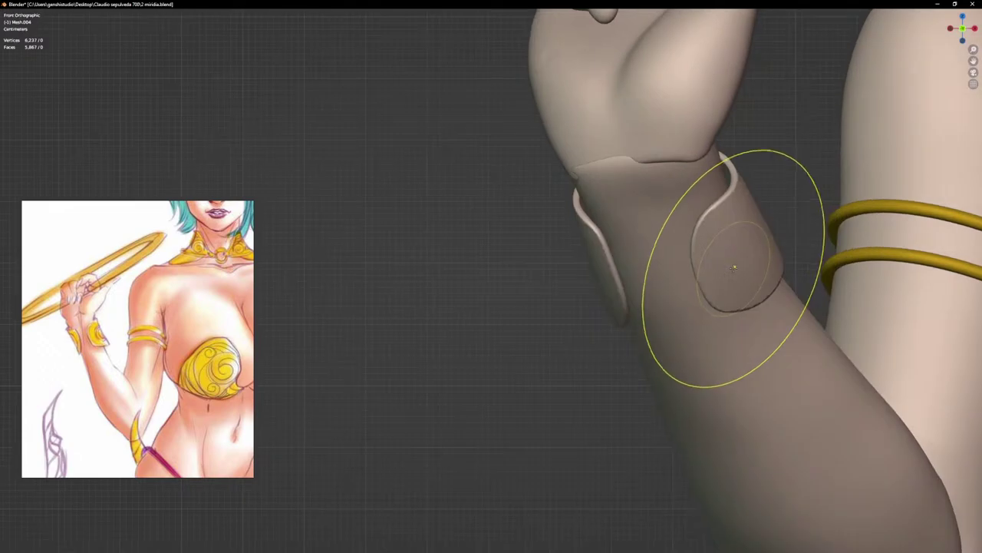
{"action": "scroll", "coordinate": [729, 284], "scroll_direction": "down", "scroll_amount": 4}
{"action": "scroll", "coordinate": [735, 265], "scroll_direction": "down", "scroll_amount": 4}
{"action": "middle_click_drag", "start_coordinate": [657, 261], "coordinate": [493, 259], "text": "shift"}
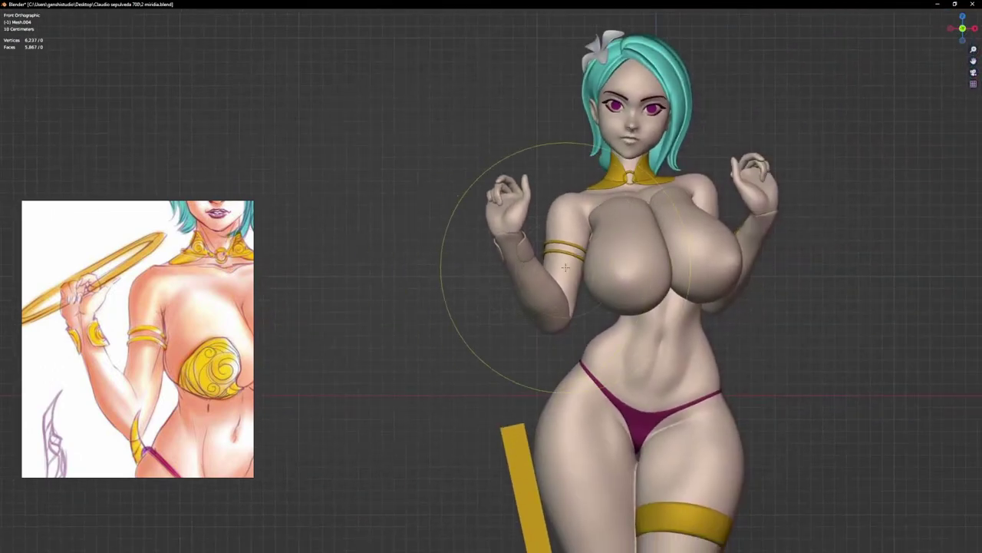
Step: Leave Sculpt Mode and link the gold collar's material to the wrist cuff
{"action": "key", "text": "ctrl+Tab"}
{"action": "left_click", "coordinate": [391, 248]}
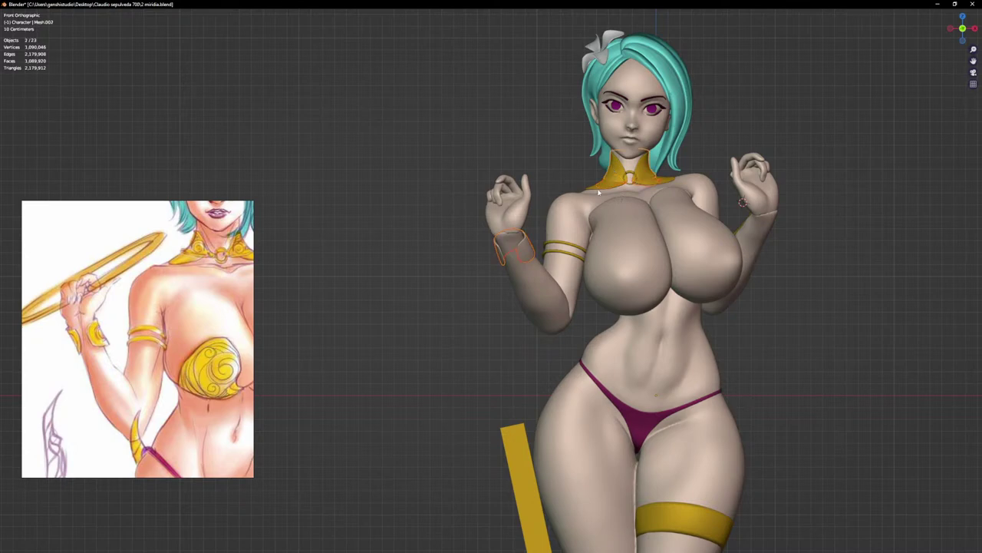
{"action": "key", "text": "ctrl+l"}
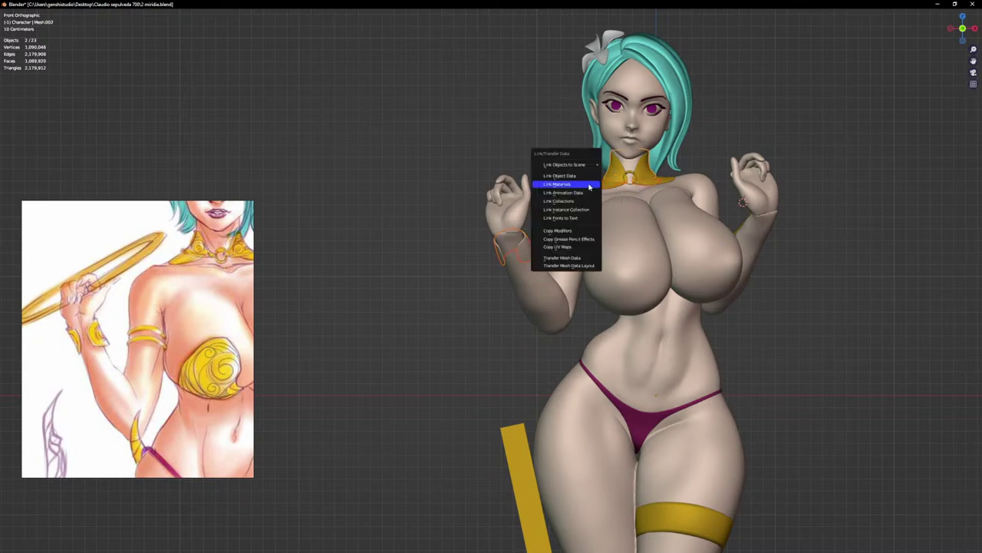
{"action": "left_click", "coordinate": [589, 186]}
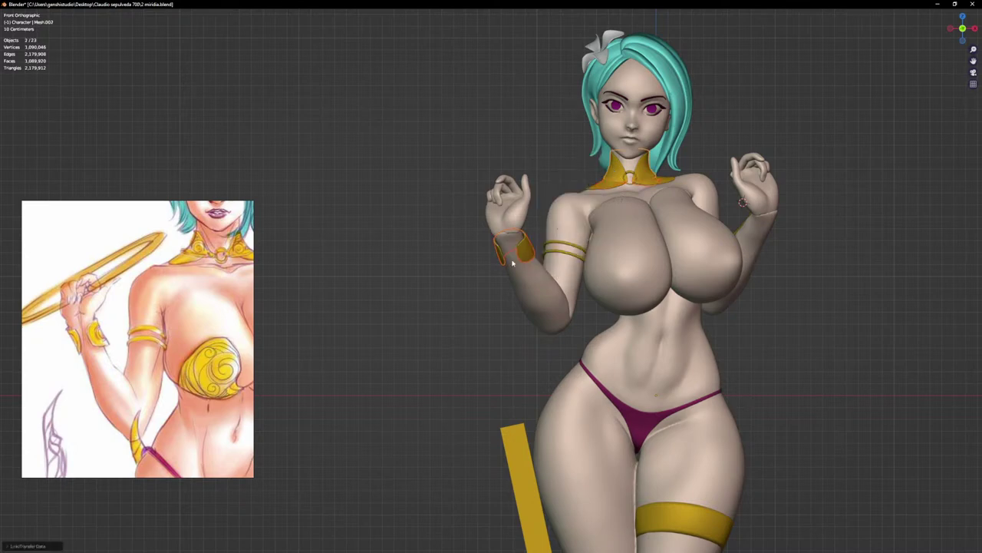
Step: Delete the two stray patches of the cuff mesh at the collar, return to Object Mode with X-ray off, and deselect everything
{"action": "left_click", "coordinate": [532, 245]}
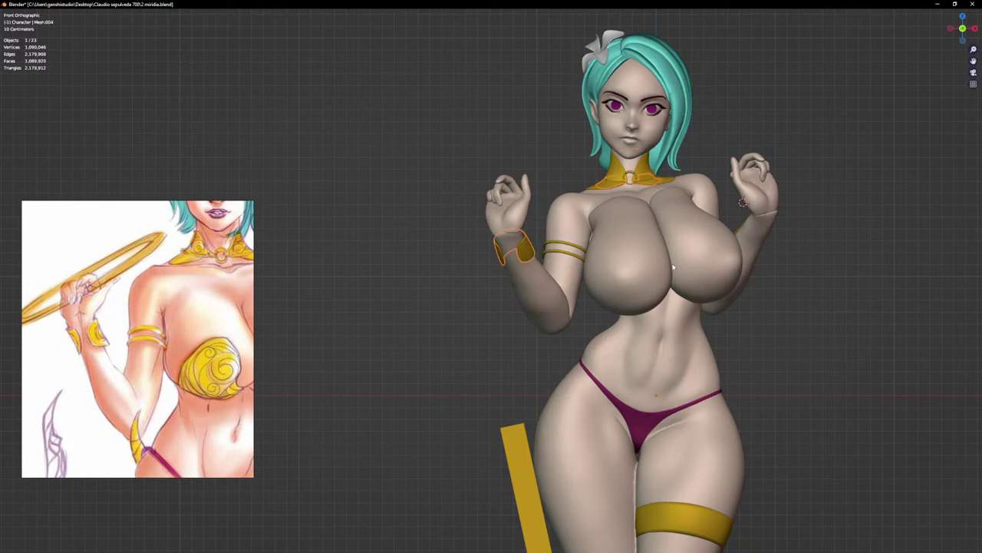
{"action": "key", "text": "Tab"}
{"action": "scroll", "coordinate": [673, 267], "scroll_direction": "up", "scroll_amount": 4}
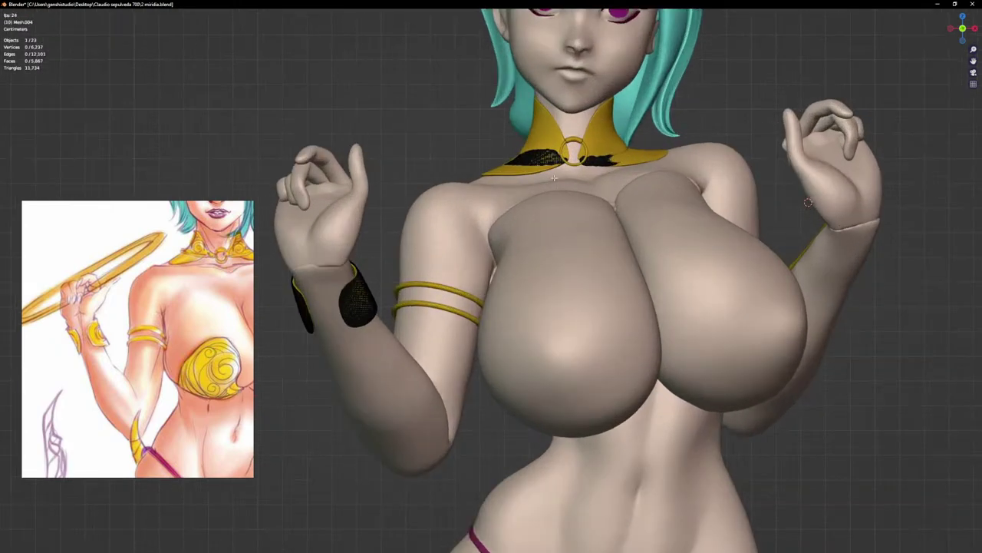
{"action": "key", "text": "alt+z"}
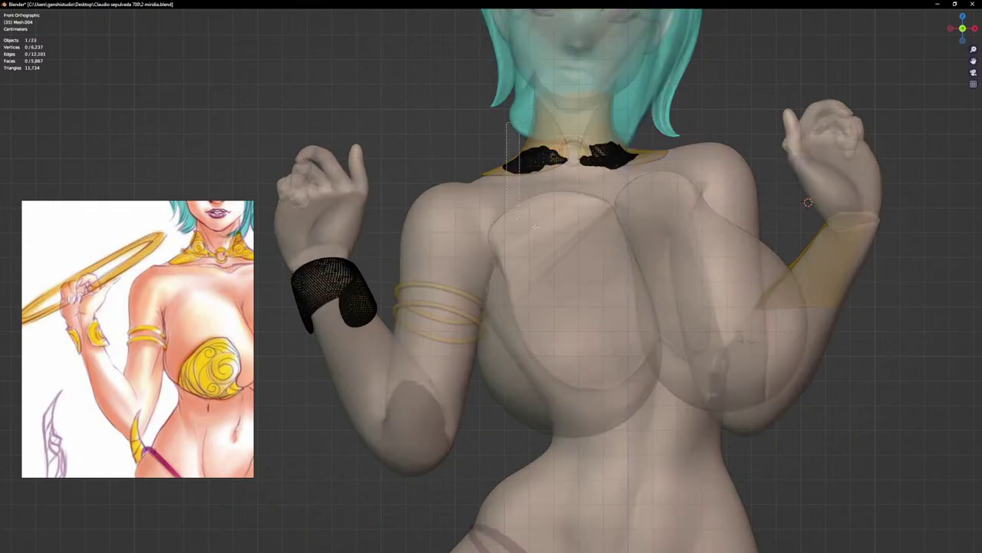
{"action": "left_click_drag", "start_coordinate": [535, 228], "coordinate": [661, 203]}
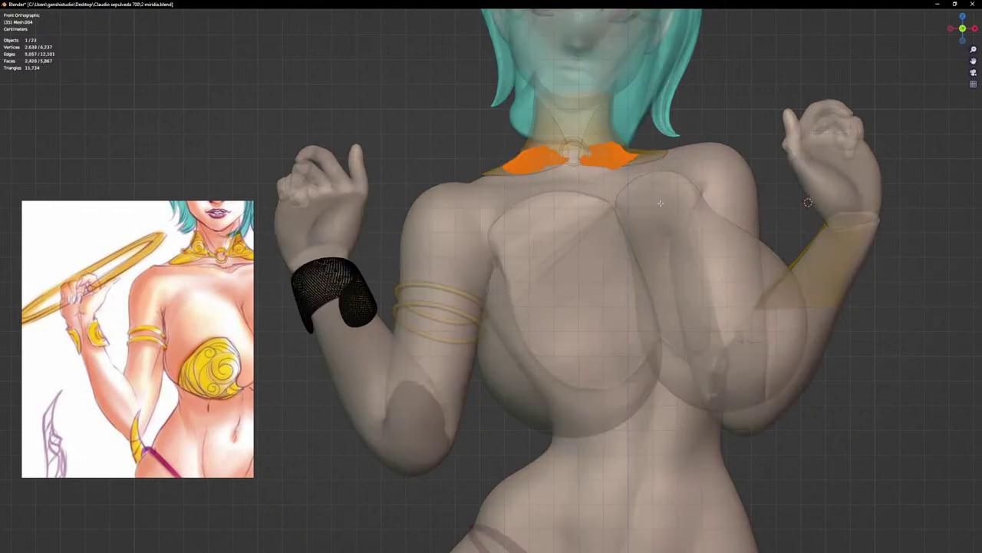
{"action": "key", "text": "x"}
{"action": "left_click", "coordinate": [652, 188]}
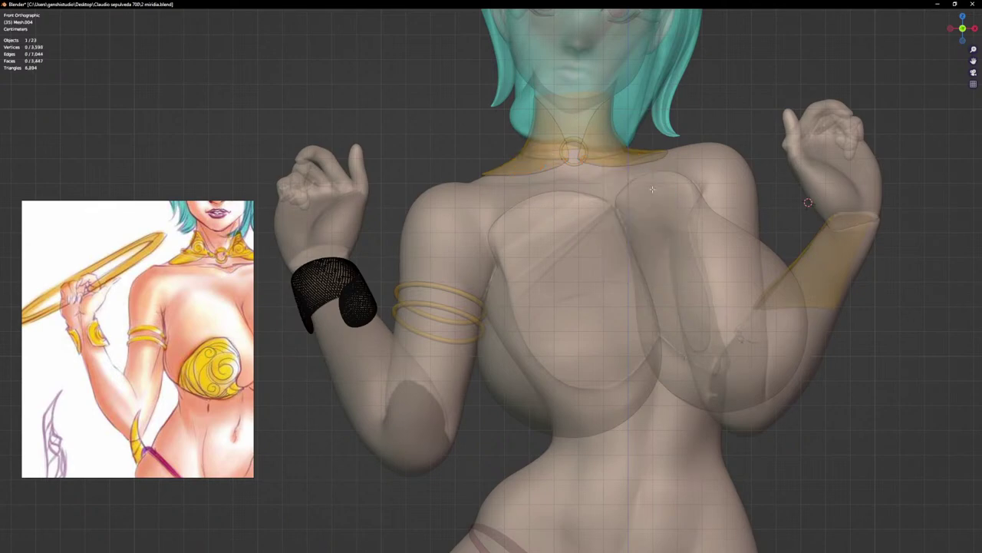
{"action": "key", "text": "Tab"}
{"action": "key", "text": "alt+z"}
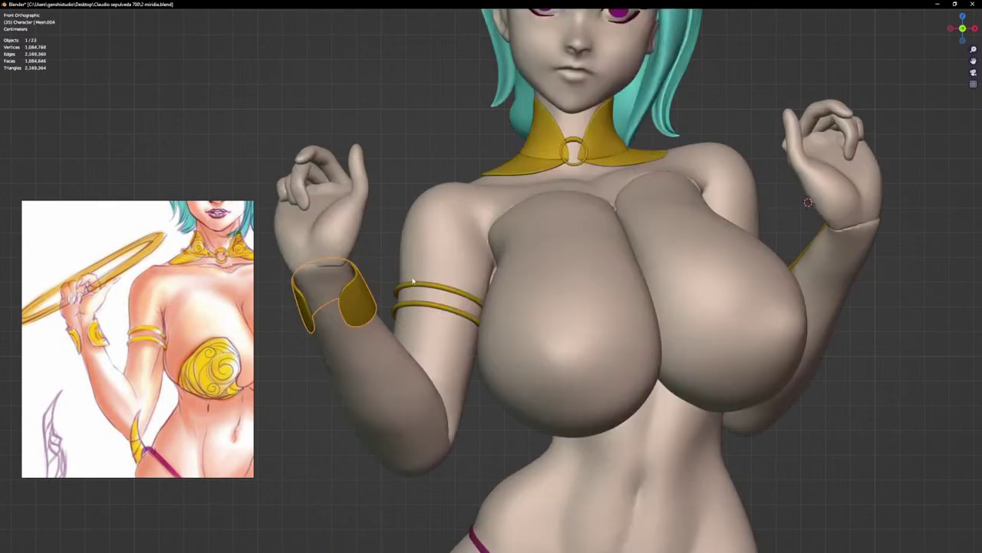
{"action": "left_click", "coordinate": [444, 127]}
Step: Compare the whole figure with the front view in the reference drawing, checking the arm and leg ornaments
{"action": "scroll", "coordinate": [538, 332], "scroll_direction": "down", "scroll_amount": 6}
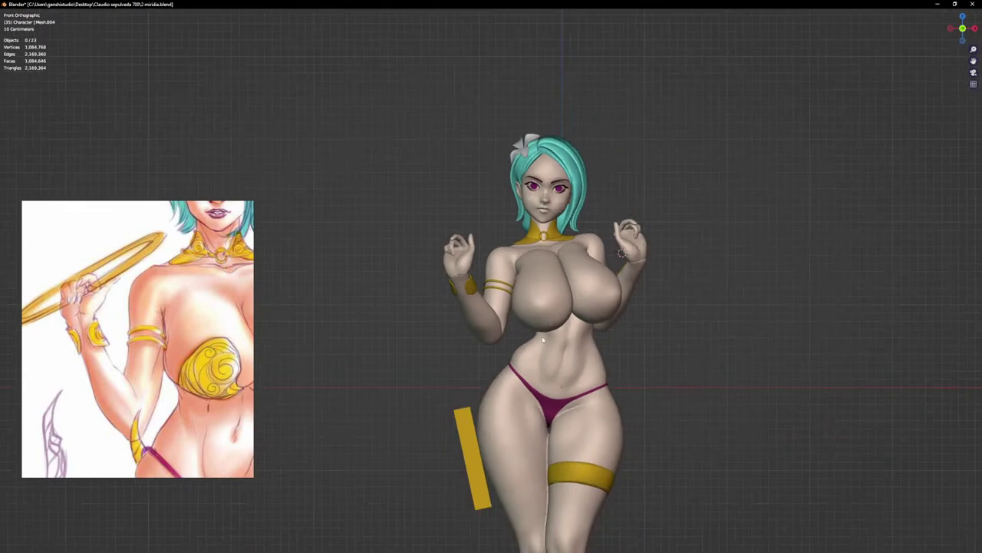
{"action": "scroll", "coordinate": [543, 340], "scroll_direction": "up", "scroll_amount": 1}
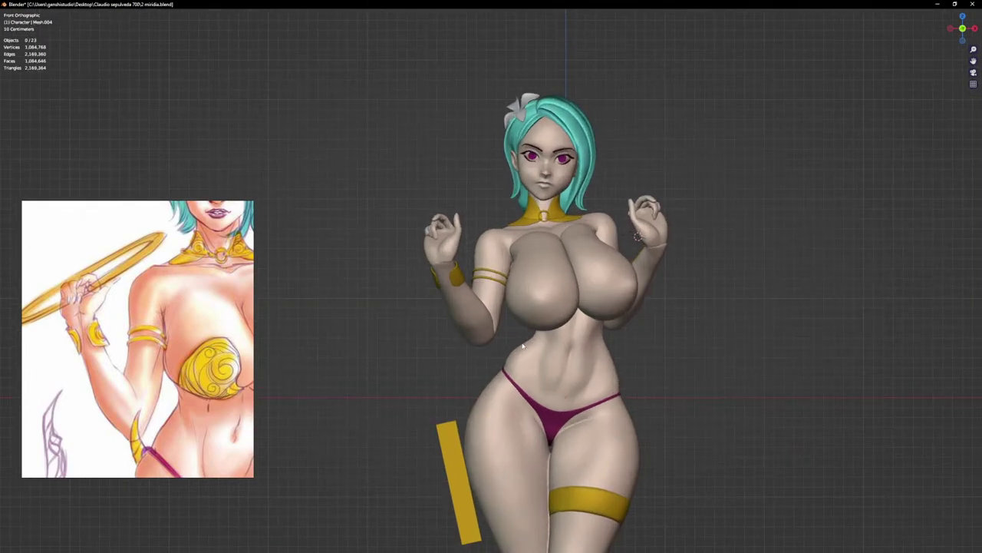
{"action": "middle_click_drag", "start_coordinate": [606, 340], "coordinate": [615, 232], "text": "shift"}
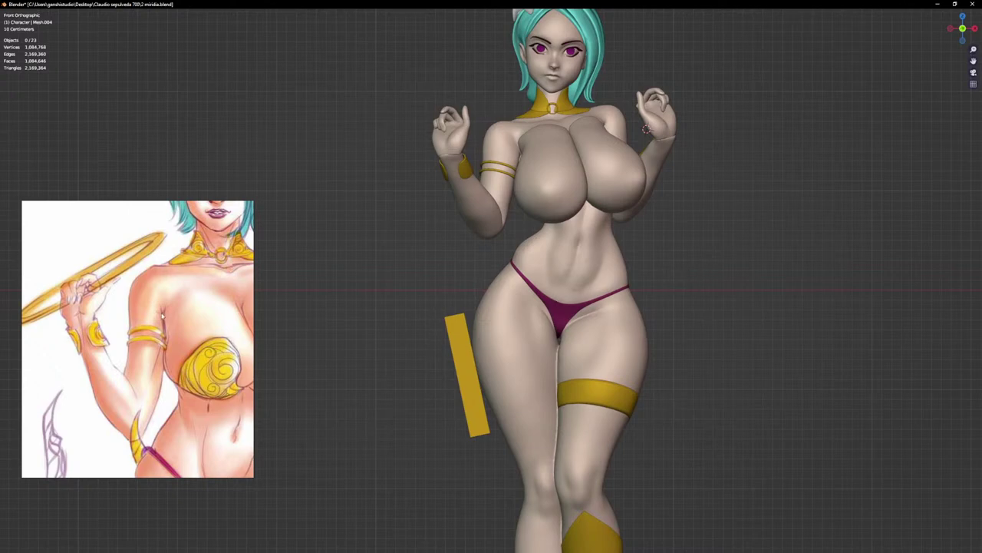
{"action": "scroll", "coordinate": [162, 315], "scroll_direction": "down", "scroll_amount": 3}
{"action": "scroll", "coordinate": [227, 315], "scroll_direction": "up", "scroll_amount": 2}
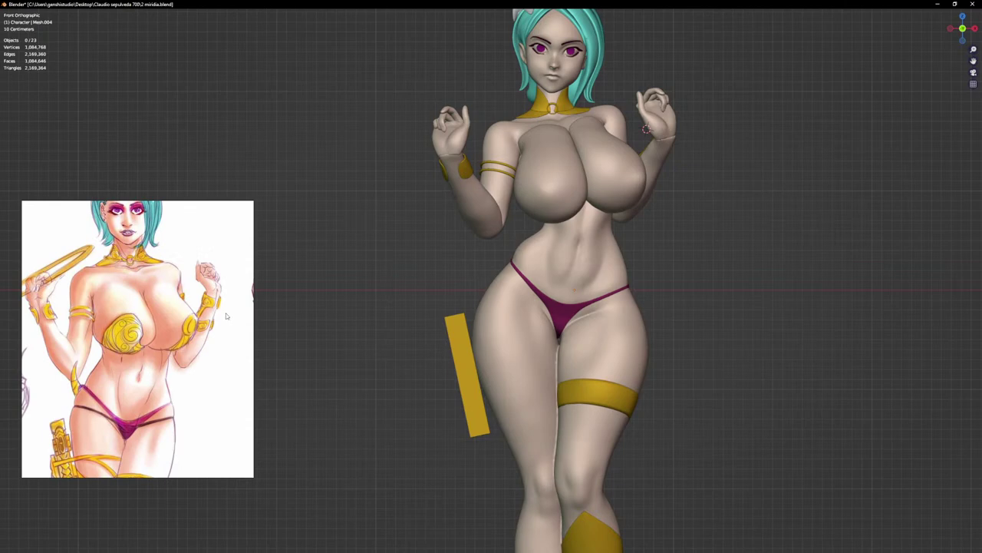
{"action": "scroll", "coordinate": [576, 222], "scroll_direction": "down", "scroll_amount": 3}
{"action": "scroll", "coordinate": [667, 155], "scroll_direction": "up", "scroll_amount": 4}
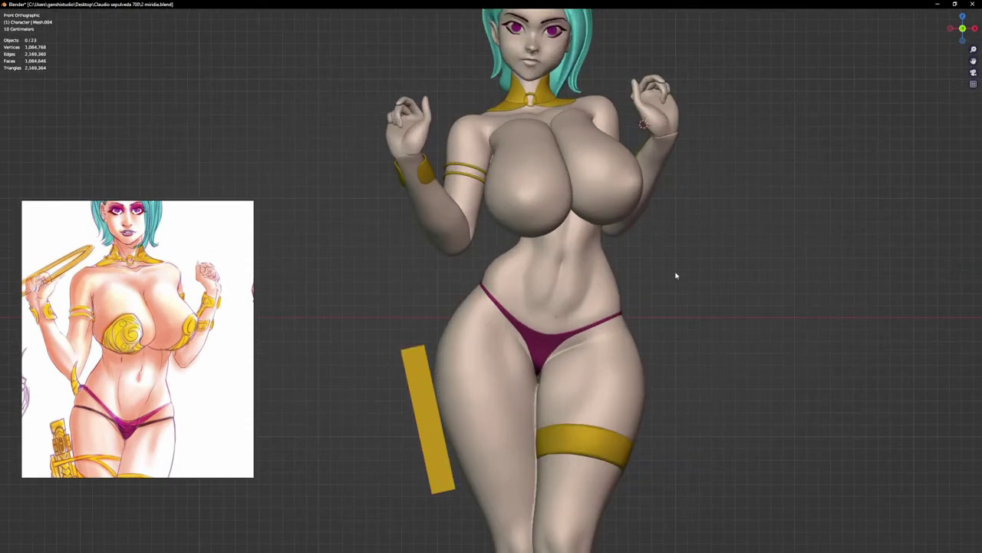
{"action": "left_click", "coordinate": [655, 161]}
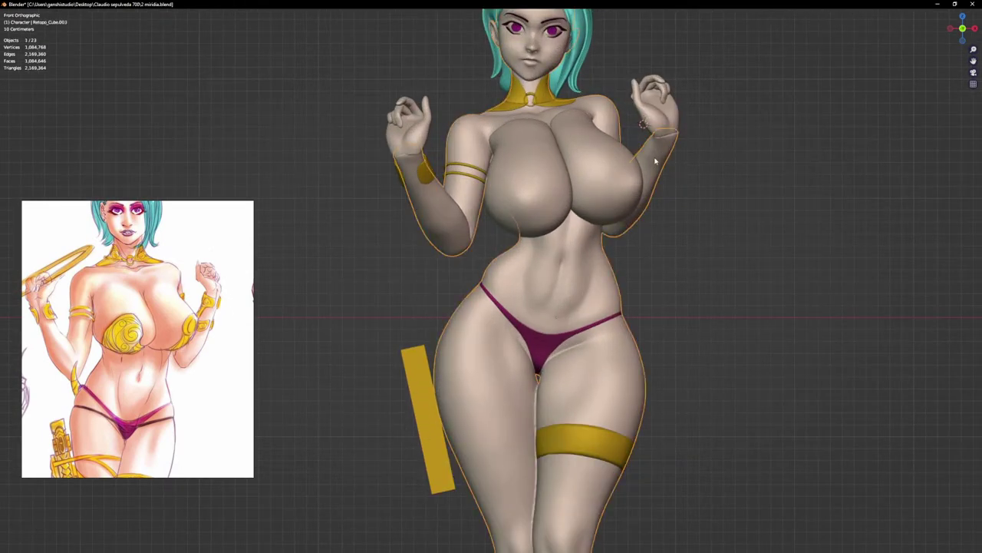
{"action": "key", "text": "KP_Decimal"}
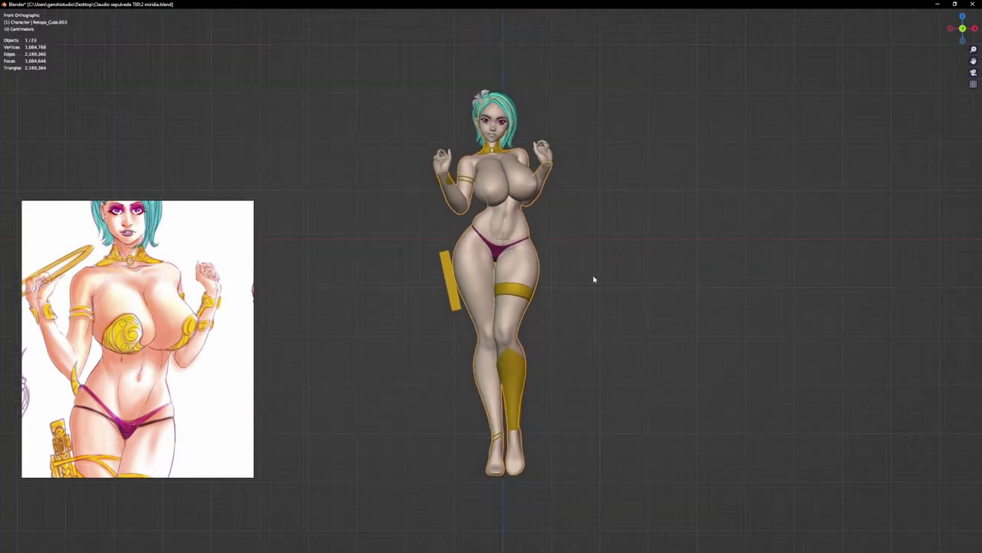
{"action": "left_click", "coordinate": [594, 280]}
Step: Examine the front and back reference drawings for the thigh, shin, ankle and wrist ornaments
{"action": "scroll", "coordinate": [77, 350], "scroll_direction": "down", "scroll_amount": 7}
{"action": "scroll", "coordinate": [127, 404], "scroll_direction": "up", "scroll_amount": 2}
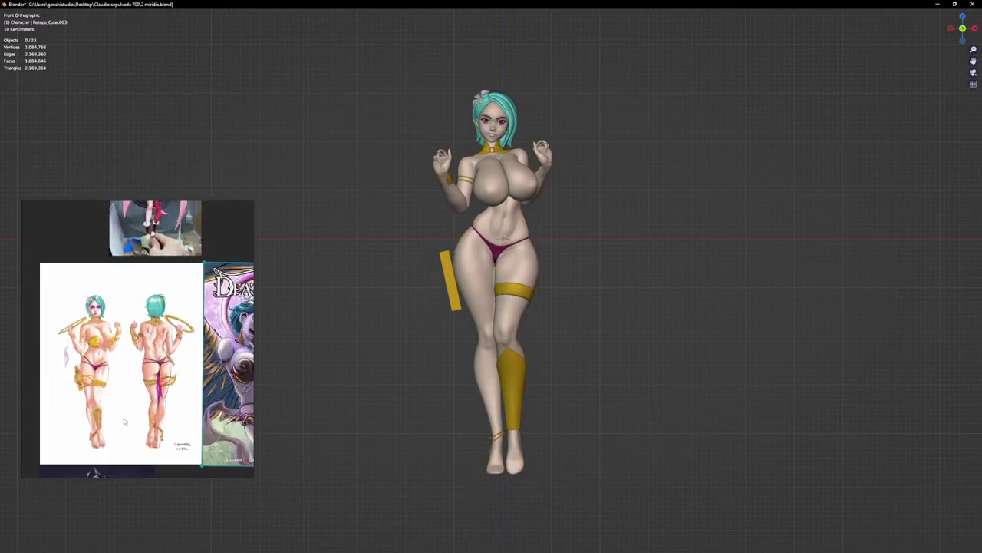
{"action": "scroll", "coordinate": [124, 421], "scroll_direction": "up", "scroll_amount": 2}
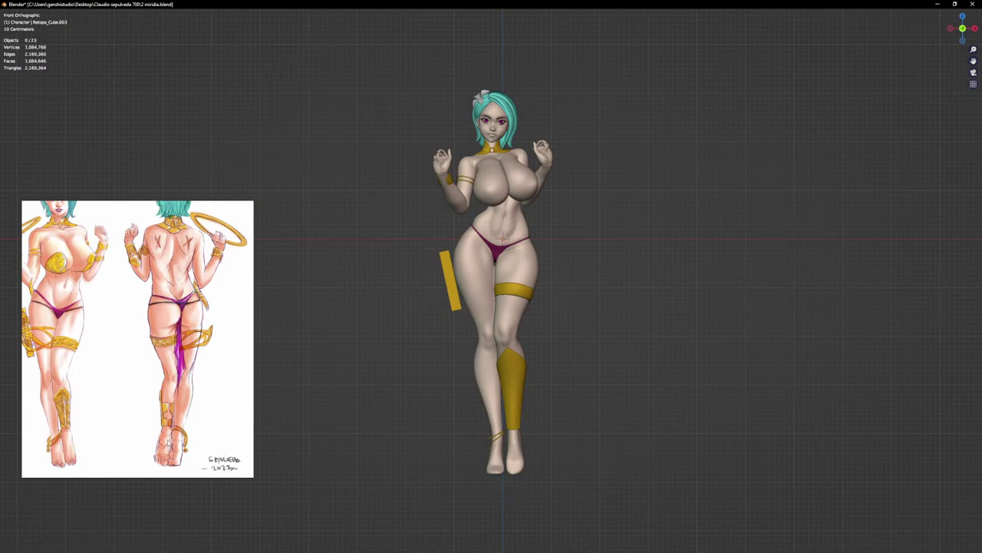
{"action": "scroll", "coordinate": [84, 450], "scroll_direction": "up", "scroll_amount": 3}
{"action": "scroll", "coordinate": [57, 450], "scroll_direction": "down", "scroll_amount": 5}
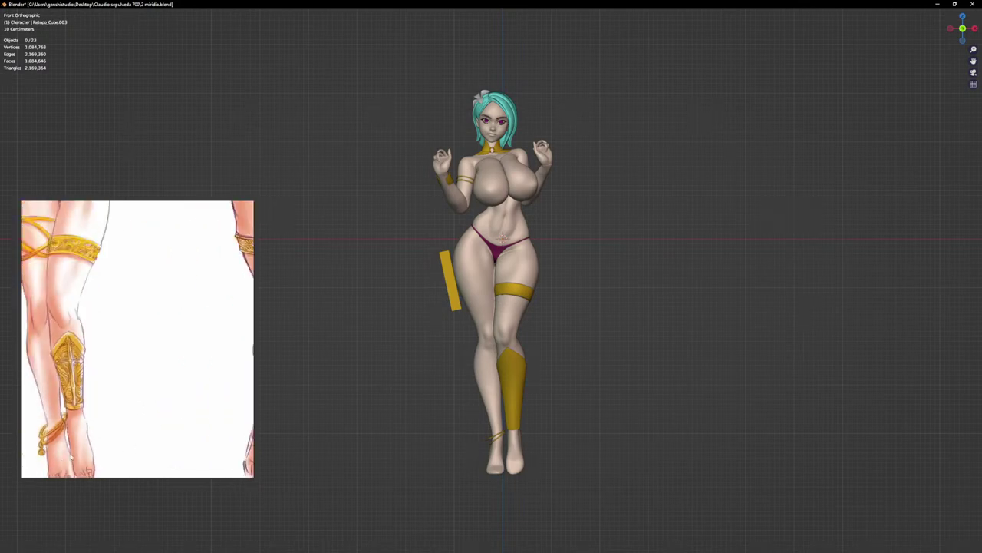
{"action": "scroll", "coordinate": [137, 447], "scroll_direction": "down", "scroll_amount": 4}
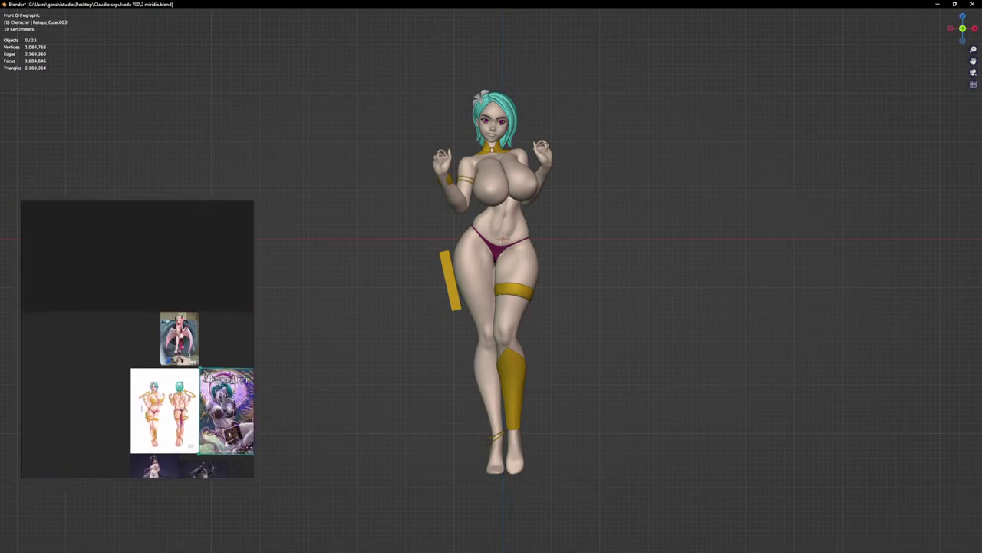
{"action": "scroll", "coordinate": [228, 447], "scroll_direction": "up", "scroll_amount": 4}
{"action": "scroll", "coordinate": [218, 451], "scroll_direction": "down", "scroll_amount": 5}
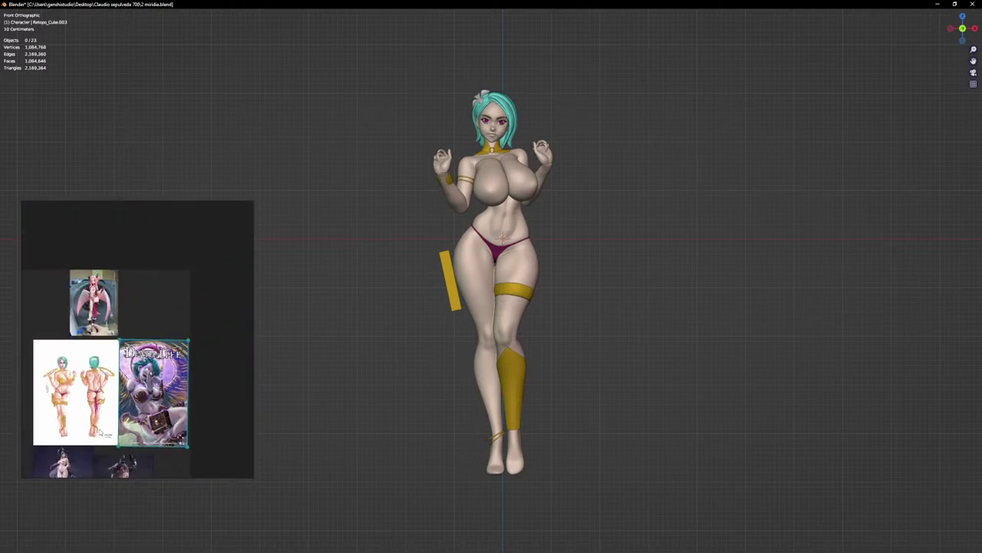
{"action": "scroll", "coordinate": [218, 450], "scroll_direction": "up", "scroll_amount": 6}
{"action": "scroll", "coordinate": [110, 417], "scroll_direction": "up", "scroll_amount": 3}
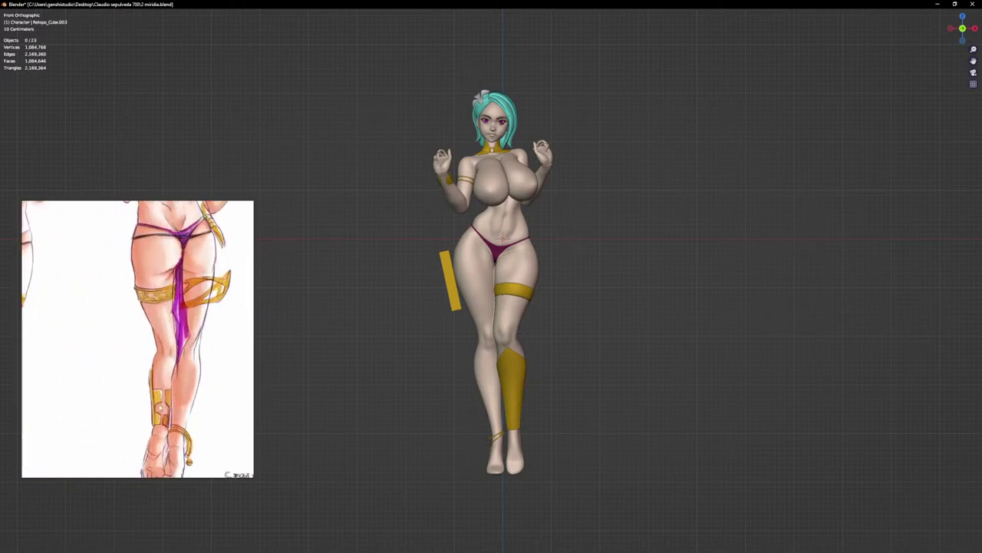
{"action": "scroll", "coordinate": [110, 417], "scroll_direction": "down", "scroll_amount": 3}
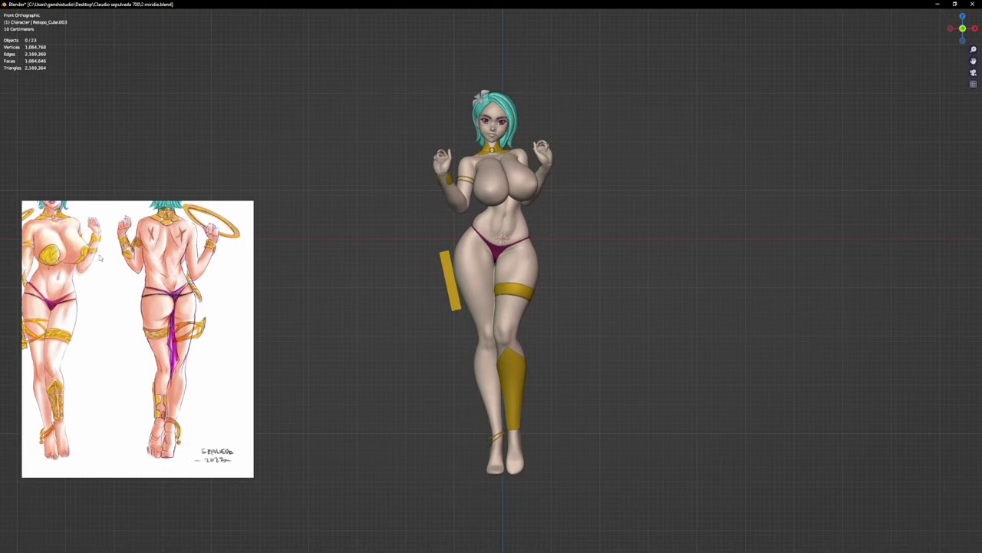
Step: Check the forearm cuffs in the front and back reference drawings, and put the body mesh into Sculpt Mode
{"action": "scroll", "coordinate": [99, 258], "scroll_direction": "down", "scroll_amount": 2}
{"action": "scroll", "coordinate": [96, 249], "scroll_direction": "up", "scroll_amount": 5}
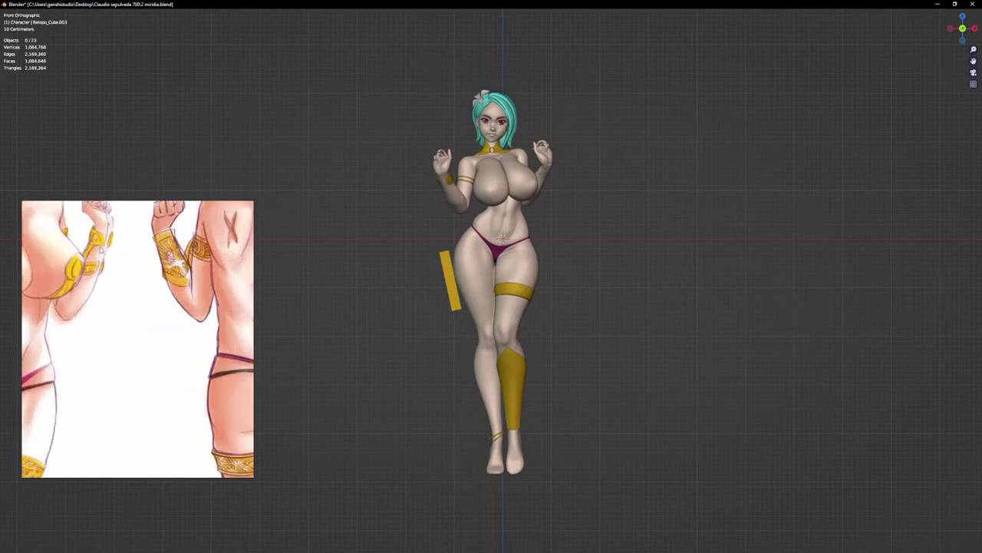
{"action": "scroll", "coordinate": [100, 250], "scroll_direction": "down", "scroll_amount": 2}
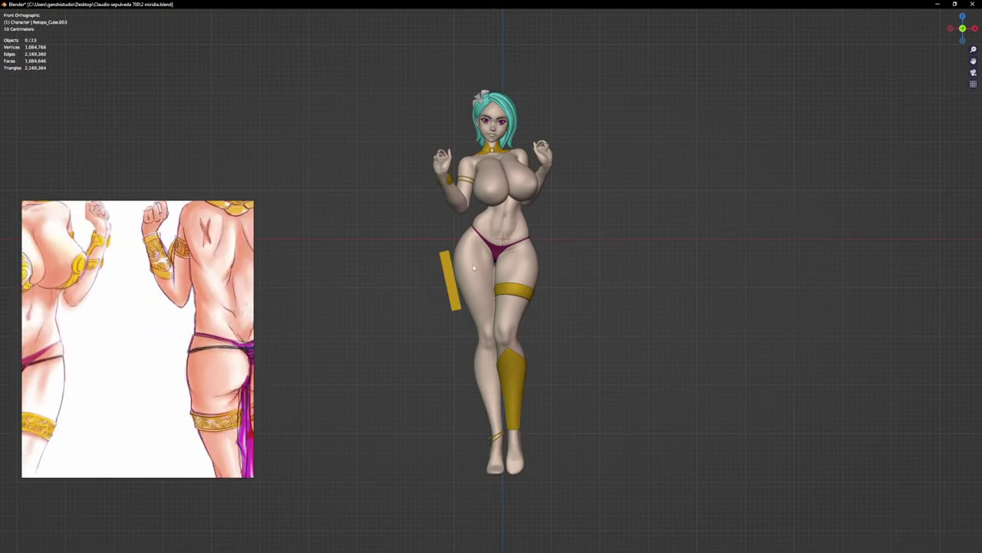
{"action": "left_click", "coordinate": [525, 217]}
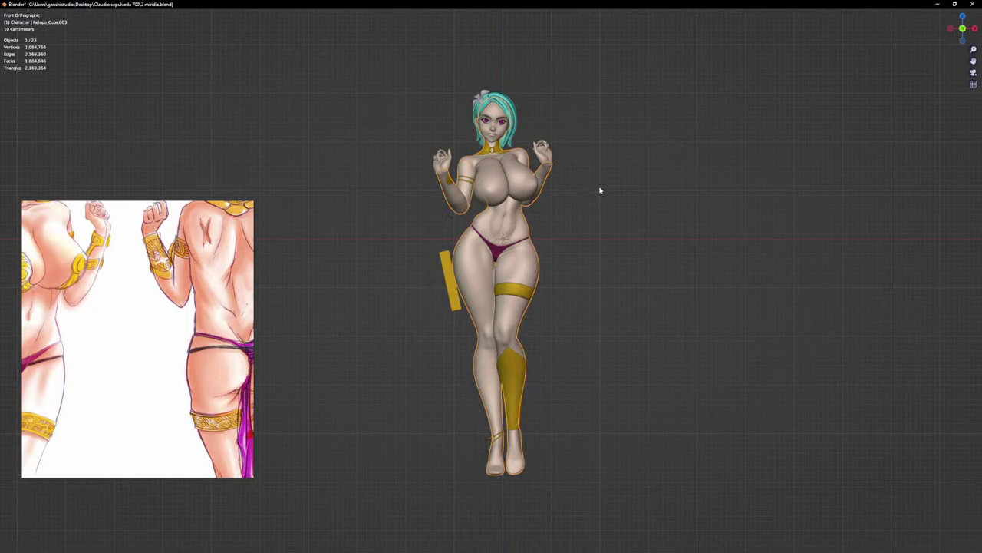
{"action": "key", "text": "ctrl+Tab"}
{"action": "left_click", "coordinate": [561, 317]}
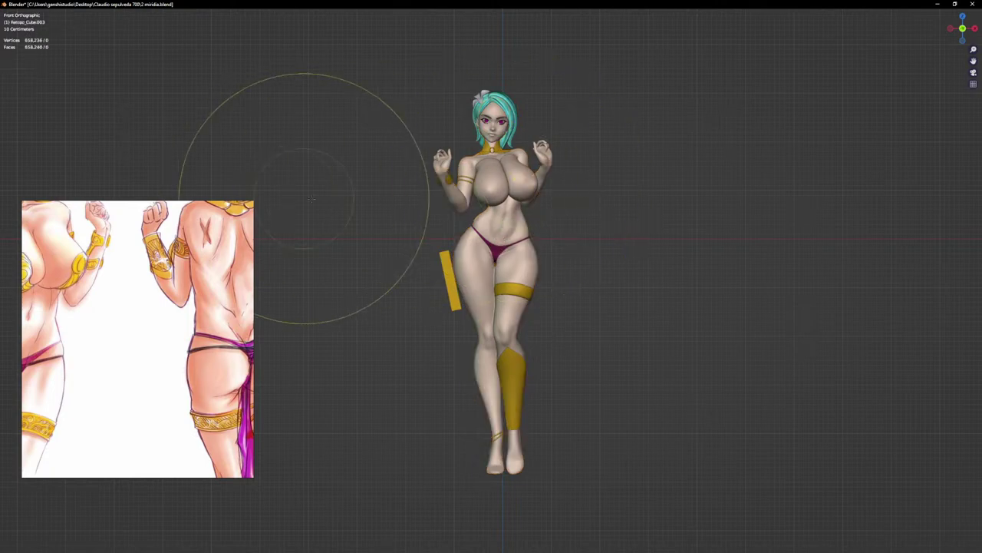
Step: Restrict the front view with a clipping region around the character's raised left arm and hand
{"action": "scroll", "coordinate": [501, 182], "scroll_direction": "up", "scroll_amount": 9}
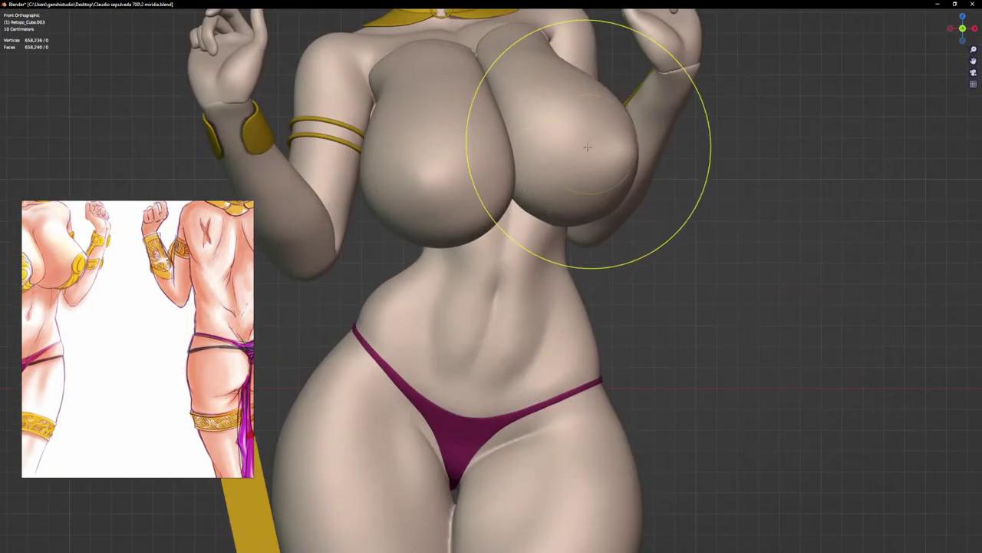
{"action": "middle_click_drag", "start_coordinate": [560, 164], "coordinate": [629, 165]}
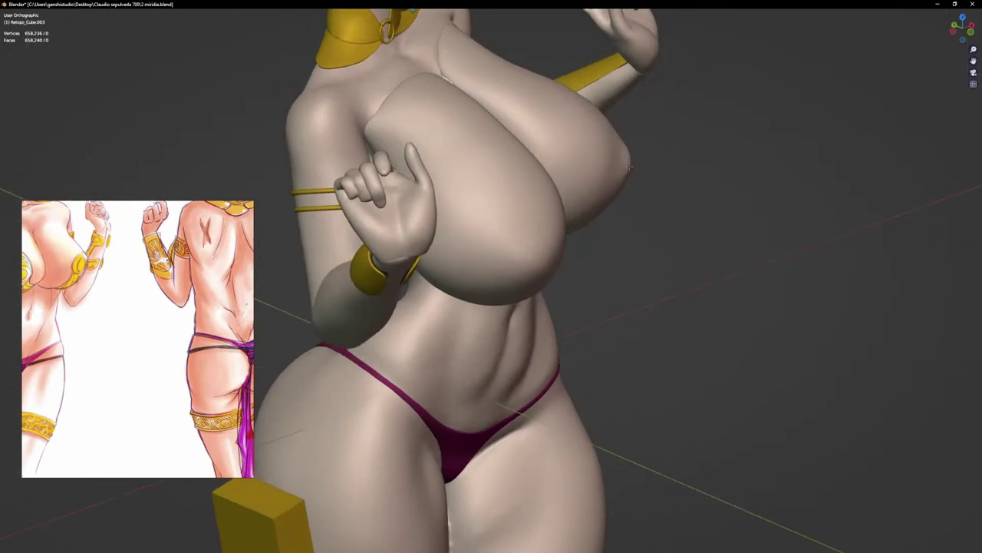
{"action": "key", "text": "f"}
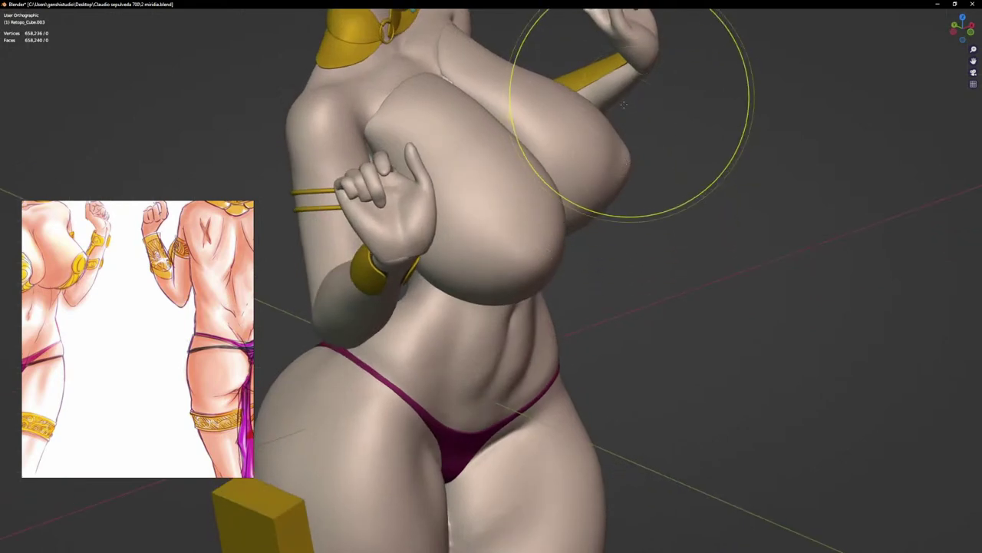
{"action": "left_click", "coordinate": [650, 132]}
{"action": "mouse_move", "coordinate": [651, 132]}
{"action": "middle_mouse_down"}
{"action": "mouse_move", "coordinate": [581, 156]}
{"action": "mouse_move", "coordinate": [581, 137]}
{"action": "middle_mouse_up"}
{"action": "mouse_move", "coordinate": [608, 191]}
{"action": "middle_mouse_down"}
{"action": "mouse_move", "coordinate": [566, 260]}
{"action": "mouse_move", "coordinate": [405, 246]}
{"action": "mouse_move", "coordinate": [622, 265]}
{"action": "mouse_move", "coordinate": [753, 296]}
{"action": "middle_mouse_up"}
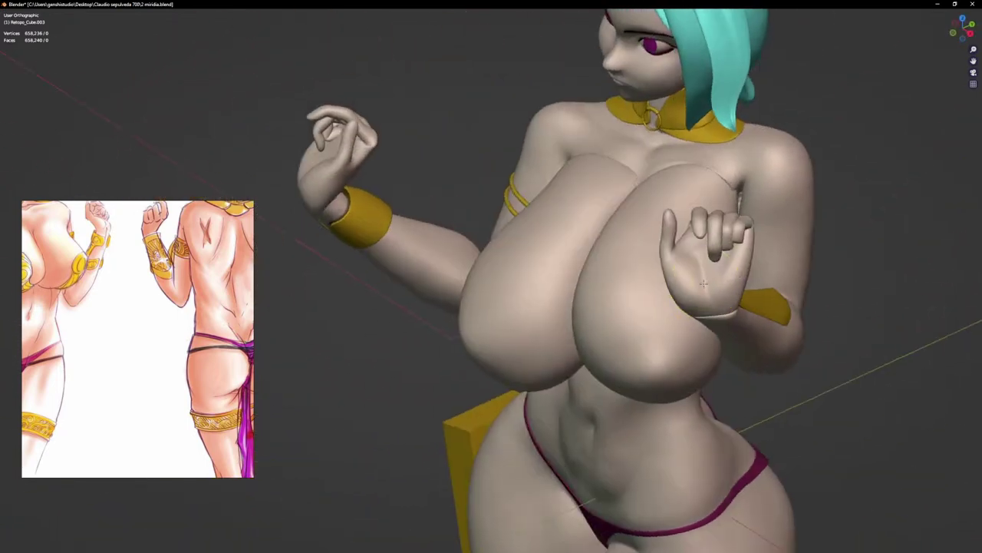
{"action": "key", "text": "KP_1"}
{"action": "middle_click_drag", "start_coordinate": [718, 195], "coordinate": [652, 240]}
{"action": "key", "text": "KP_1"}
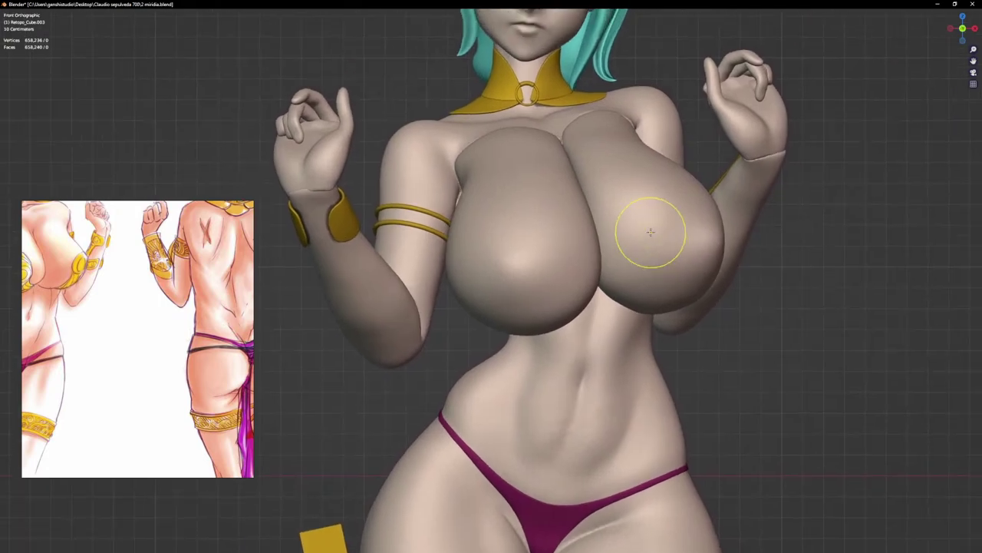
{"action": "key", "text": "b"}
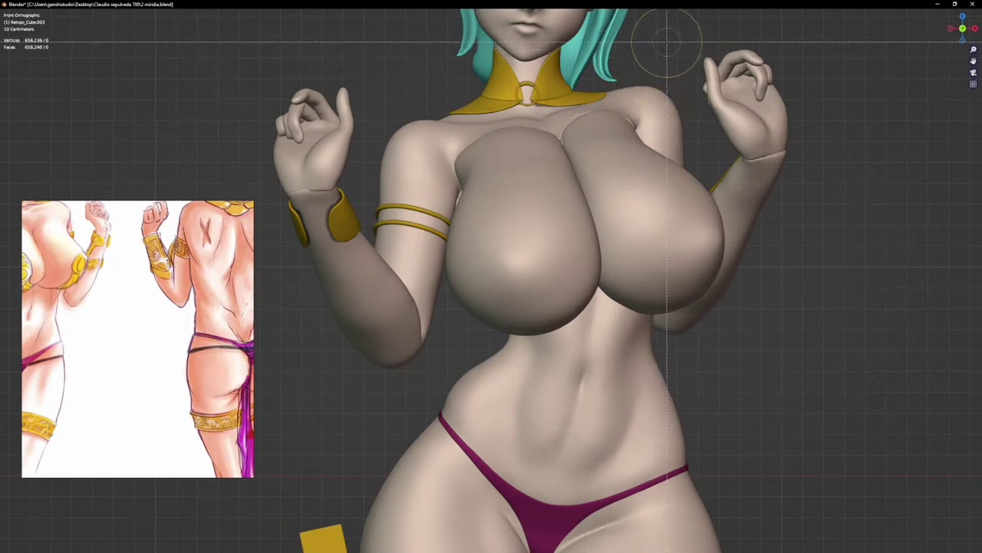
{"action": "left_click_drag", "start_coordinate": [666, 43], "coordinate": [822, 380]}
{"action": "middle_click_drag", "start_coordinate": [816, 369], "coordinate": [764, 320]}
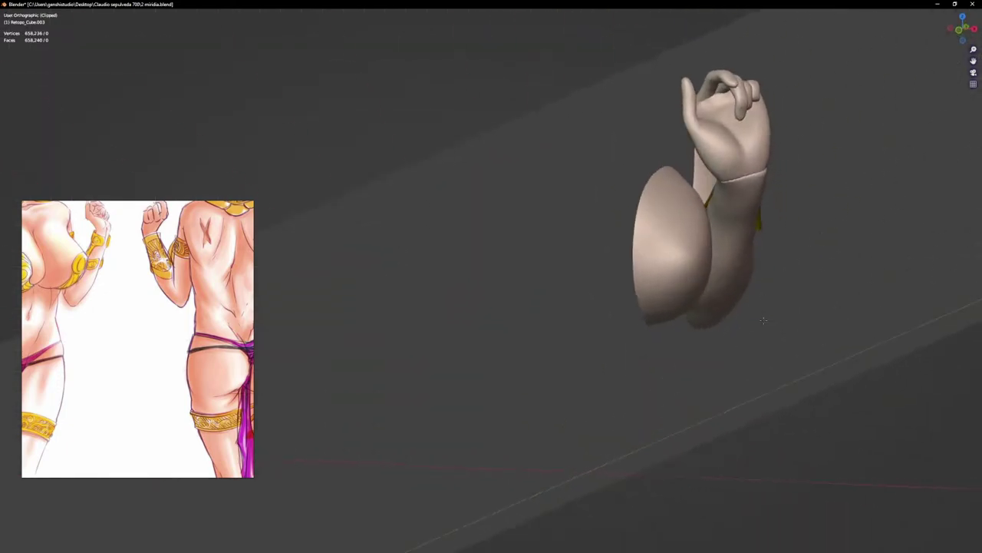
Step: Return to Object Mode and delete the separate breast mesh beside the left arm
{"action": "key", "text": "ctrl+Tab"}
{"action": "left_click", "coordinate": [386, 252]}
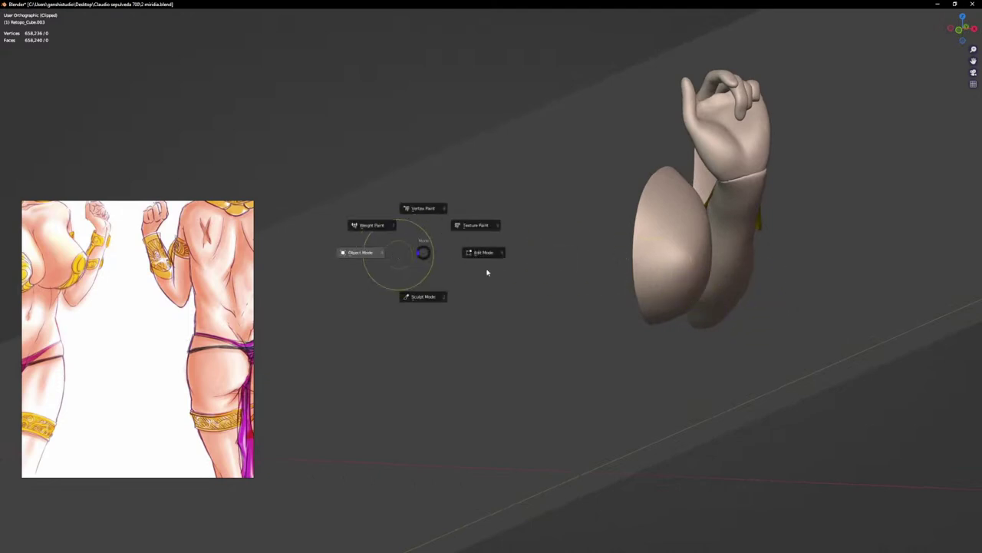
{"action": "left_click", "coordinate": [643, 274]}
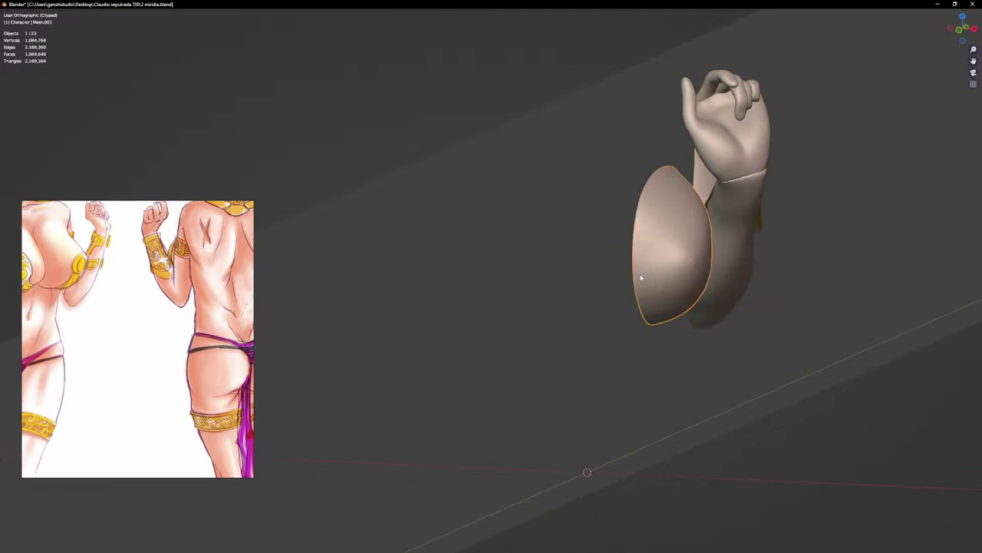
{"action": "key", "text": "Delete"}
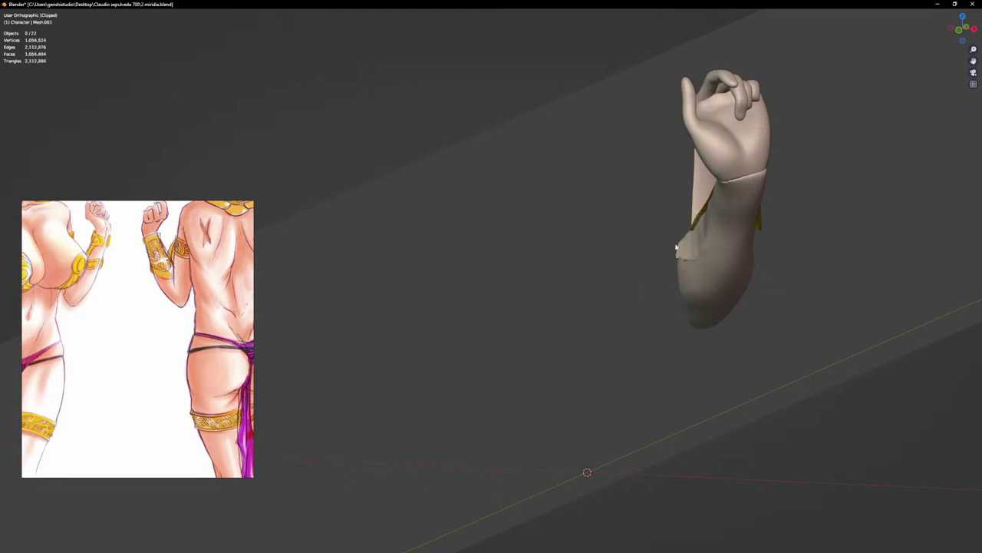
Step: Reopen the body mesh in Sculpt Mode and smooth the uneven forearm surface near the elbow and gold cuff
{"action": "middle_click_drag", "start_coordinate": [700, 222], "coordinate": [755, 226]}
{"action": "left_click", "coordinate": [720, 220]}
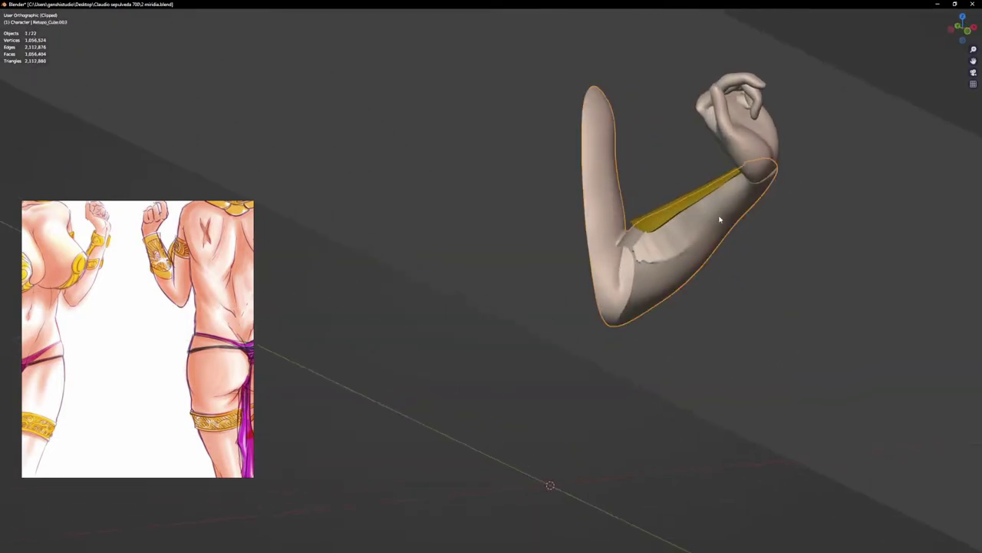
{"action": "key", "text": "ctrl+Tab"}
{"action": "left_click", "coordinate": [721, 341]}
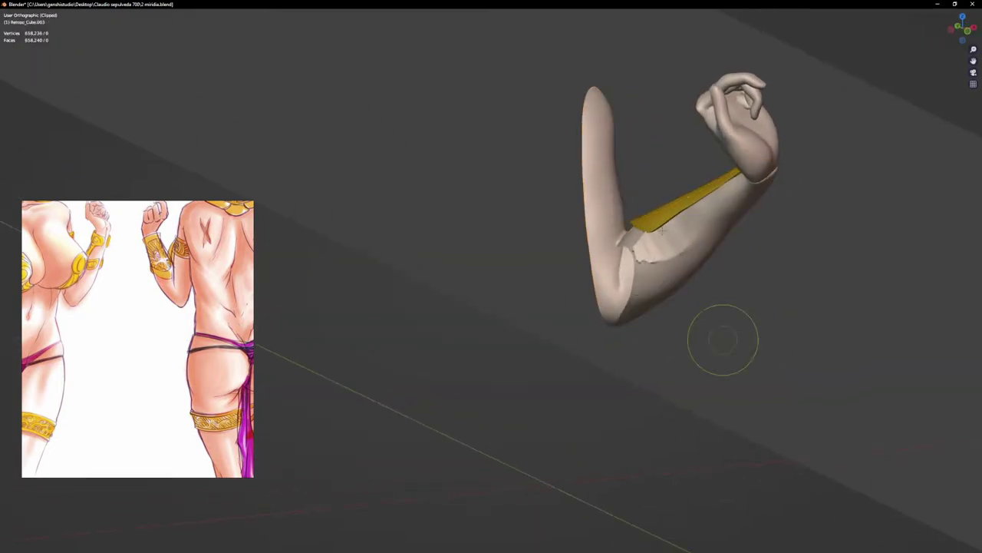
{"action": "scroll", "coordinate": [691, 246], "scroll_direction": "up", "scroll_amount": 4}
{"action": "left_click_drag", "start_coordinate": [697, 235], "coordinate": [604, 280], "text": "shift"}
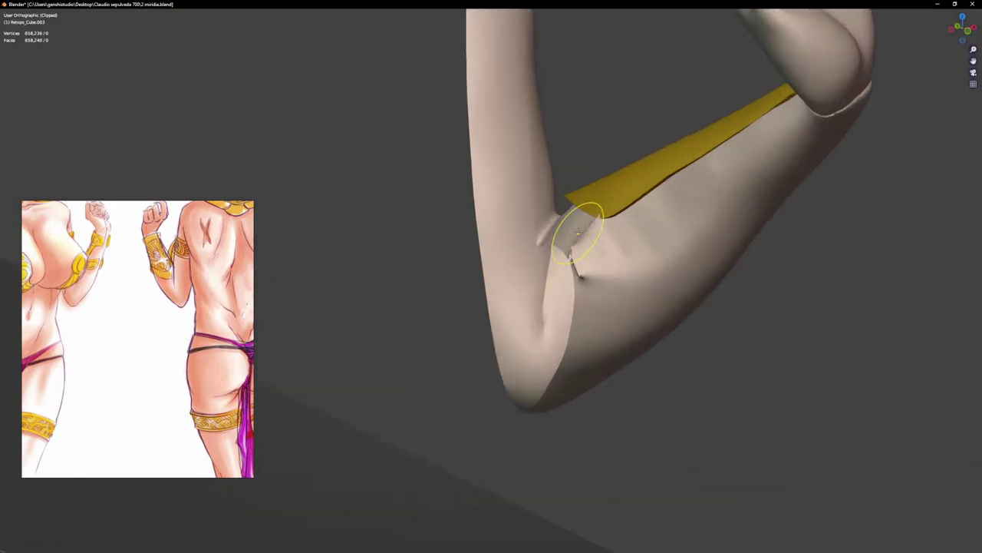
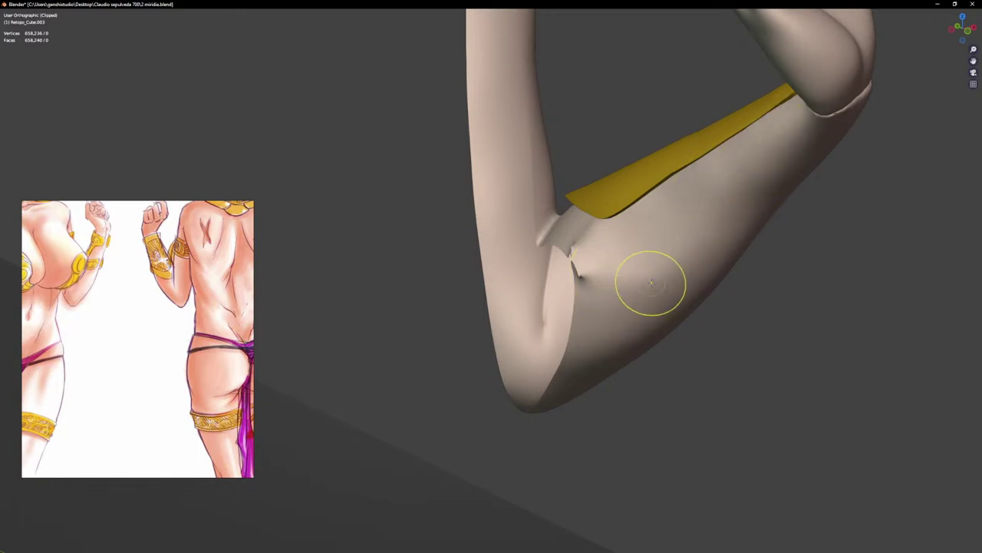
Step: Paint a mask on the left forearm just below the wrist, from the gold cuff's edge around the arm
{"action": "mouse_move", "coordinate": [768, 154]}
{"action": "middle_mouse_down"}
{"action": "mouse_move", "coordinate": [813, 165]}
{"action": "mouse_move", "coordinate": [719, 186]}
{"action": "middle_mouse_up"}
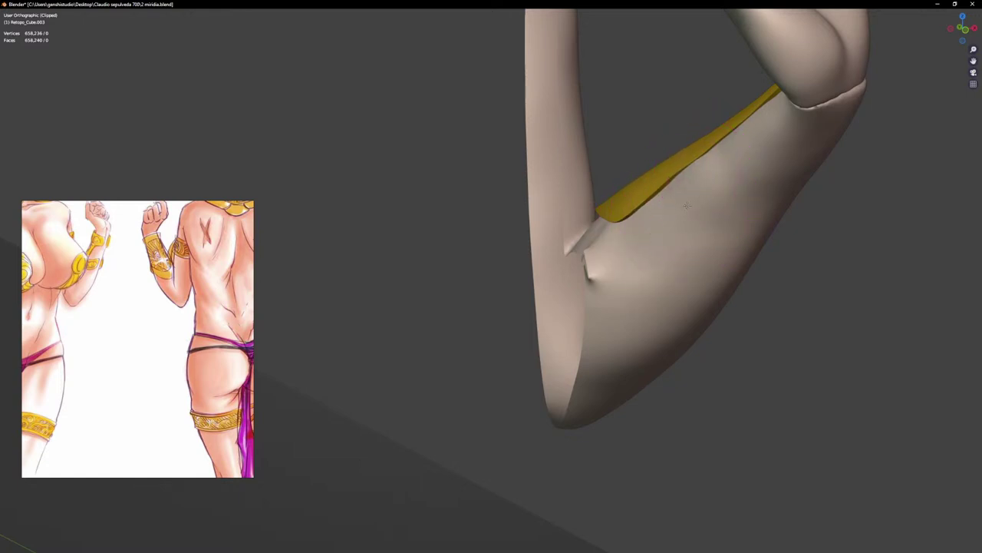
{"action": "middle_click_drag", "start_coordinate": [630, 296], "coordinate": [749, 257]}
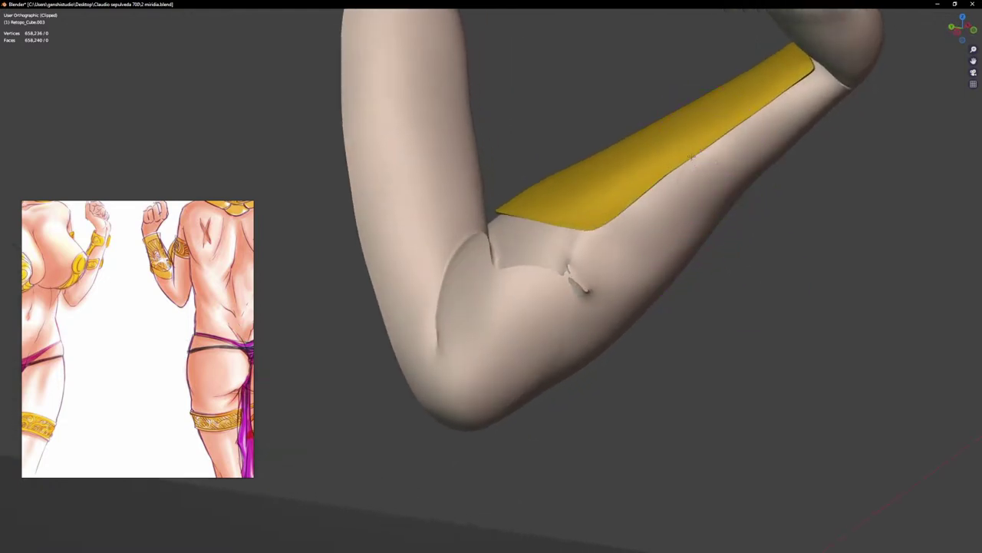
{"action": "mouse_move", "coordinate": [808, 123]}
{"action": "middle_mouse_down"}
{"action": "mouse_move", "coordinate": [807, 103]}
{"action": "mouse_move", "coordinate": [867, 86]}
{"action": "middle_mouse_up"}
{"action": "mouse_move", "coordinate": [814, 119]}
{"action": "middle_mouse_down"}
{"action": "mouse_move", "coordinate": [749, 175]}
{"action": "mouse_move", "coordinate": [747, 208]}
{"action": "middle_mouse_up"}
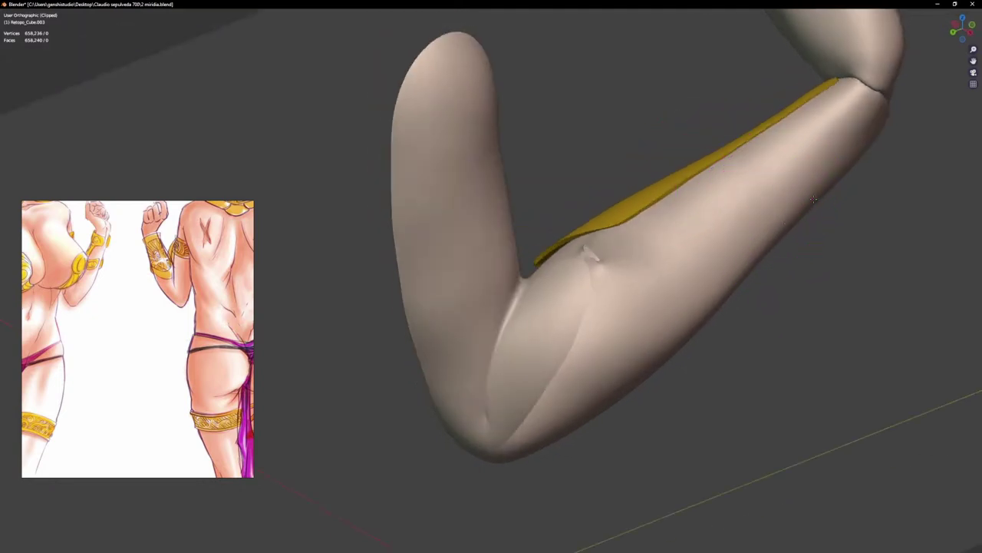
{"action": "middle_click_drag", "start_coordinate": [701, 181], "coordinate": [754, 263]}
{"action": "scroll", "coordinate": [768, 101], "scroll_direction": "up", "scroll_amount": 3}
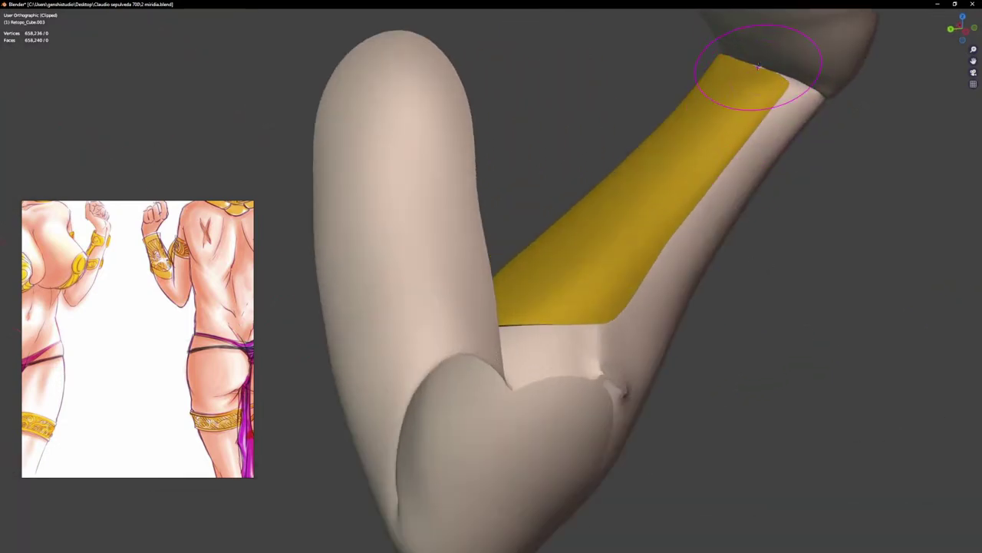
{"action": "middle_click_drag", "start_coordinate": [758, 67], "coordinate": [726, 137]}
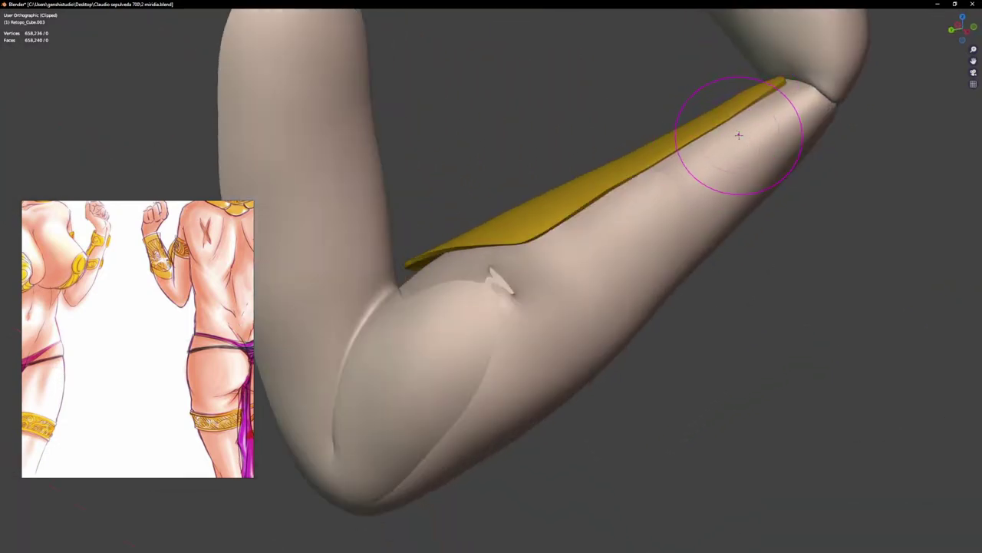
{"action": "left_click_drag", "start_coordinate": [739, 135], "coordinate": [715, 146]}
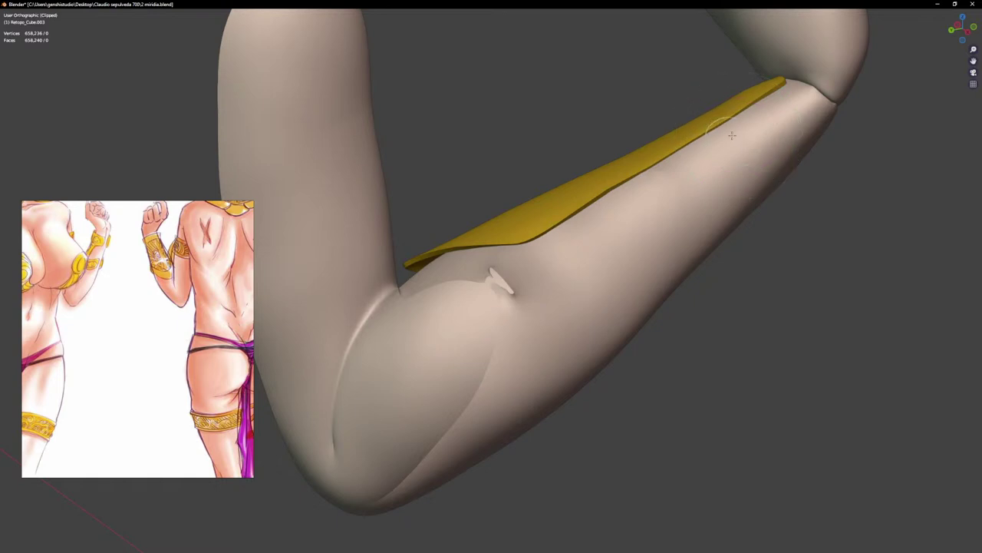
{"action": "scroll", "coordinate": [732, 136], "scroll_direction": "up", "scroll_amount": 3}
{"action": "left_click_drag", "start_coordinate": [701, 133], "coordinate": [803, 176]}
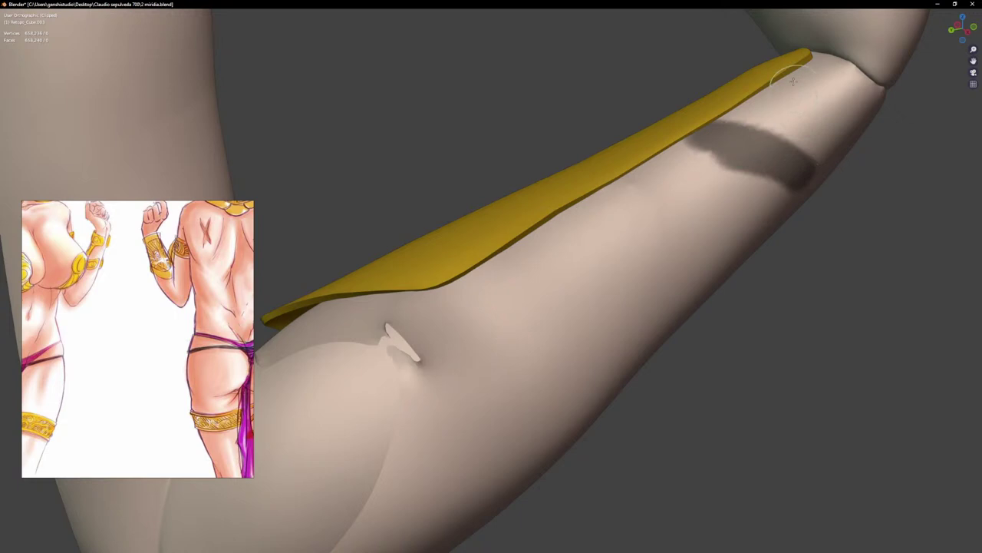
{"action": "mouse_move", "coordinate": [795, 67]}
{"action": "left_mouse_down"}
{"action": "mouse_move", "coordinate": [844, 96]}
{"action": "mouse_move", "coordinate": [856, 129]}
{"action": "mouse_move", "coordinate": [829, 161]}
{"action": "mouse_move", "coordinate": [725, 117]}
{"action": "mouse_move", "coordinate": [827, 142]}
{"action": "mouse_move", "coordinate": [788, 86]}
{"action": "mouse_move", "coordinate": [733, 115]}
{"action": "mouse_move", "coordinate": [806, 126]}
{"action": "left_mouse_up"}
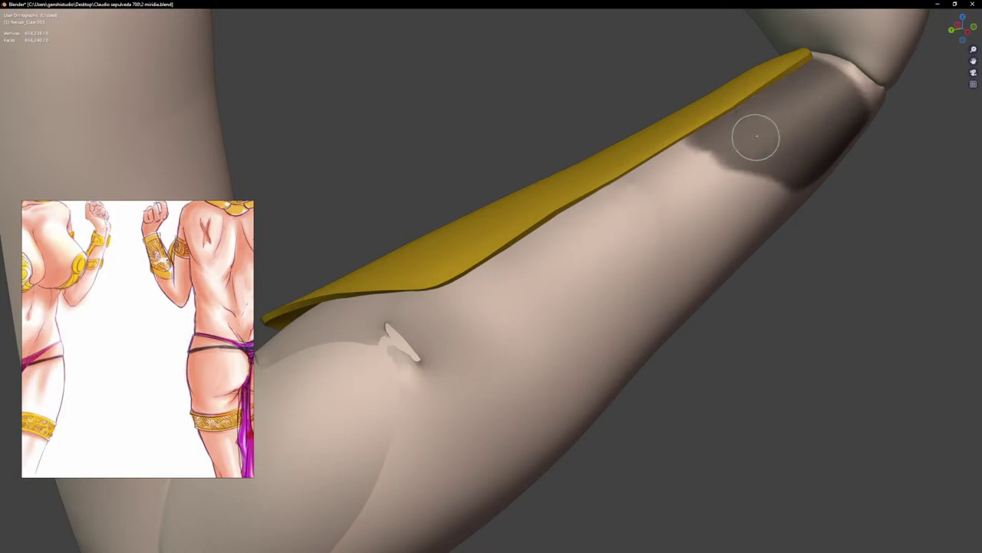
Step: Extend the wrist mask inward to the gold cuff's edge and up towards the hand seam
{"action": "middle_click_drag", "start_coordinate": [756, 136], "coordinate": [816, 105]}
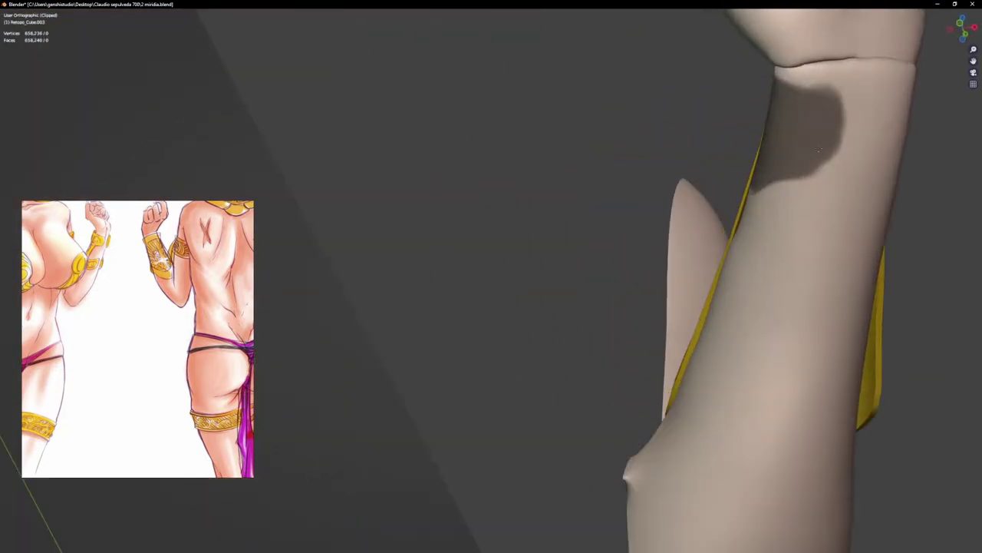
{"action": "mouse_move", "coordinate": [819, 149]}
{"action": "left_mouse_down"}
{"action": "mouse_move", "coordinate": [798, 173]}
{"action": "mouse_move", "coordinate": [761, 182]}
{"action": "left_mouse_up"}
{"action": "middle_click_drag", "start_coordinate": [760, 181], "coordinate": [805, 180]}
{"action": "left_click_drag", "start_coordinate": [758, 161], "coordinate": [679, 157]}
{"action": "middle_click_drag", "start_coordinate": [798, 158], "coordinate": [756, 154]}
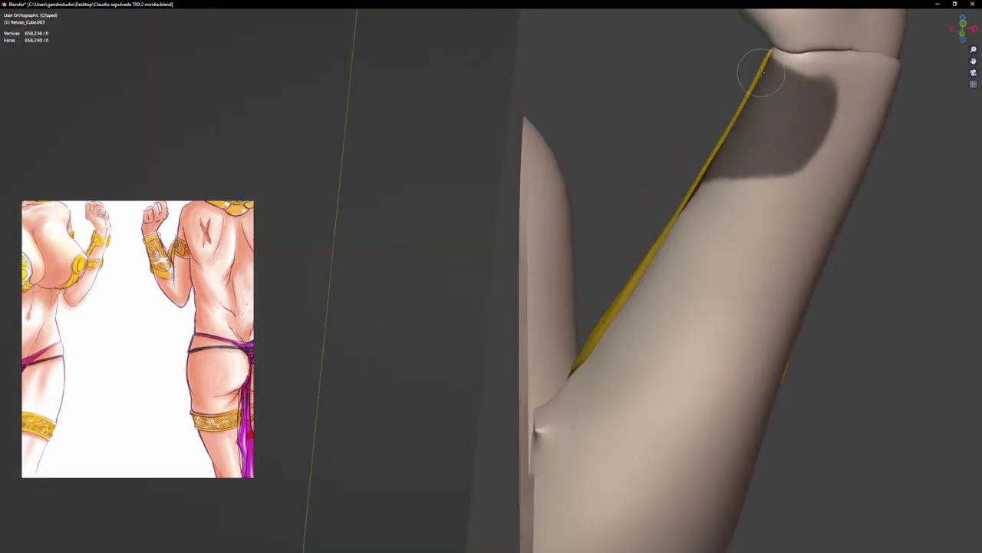
{"action": "mouse_move", "coordinate": [757, 75]}
{"action": "left_mouse_down"}
{"action": "mouse_move", "coordinate": [798, 70]}
{"action": "mouse_move", "coordinate": [829, 91]}
{"action": "left_mouse_up"}
Step: Paint a matching mask on the opposite side of the left wrist, reaching the gold cuff's other edge
{"action": "scroll", "coordinate": [824, 138], "scroll_direction": "down", "scroll_amount": 2}
{"action": "middle_click_drag", "start_coordinate": [824, 140], "coordinate": [752, 127]}
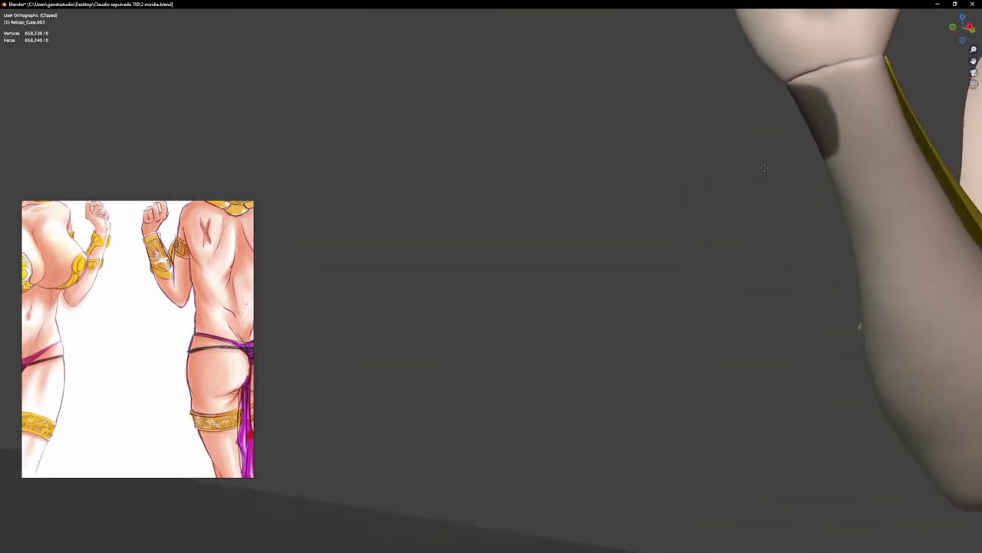
{"action": "scroll", "coordinate": [852, 93], "scroll_direction": "up", "scroll_amount": 3}
{"action": "mouse_move", "coordinate": [842, 72]}
{"action": "left_mouse_down"}
{"action": "mouse_move", "coordinate": [875, 149]}
{"action": "mouse_move", "coordinate": [857, 105]}
{"action": "left_mouse_up"}
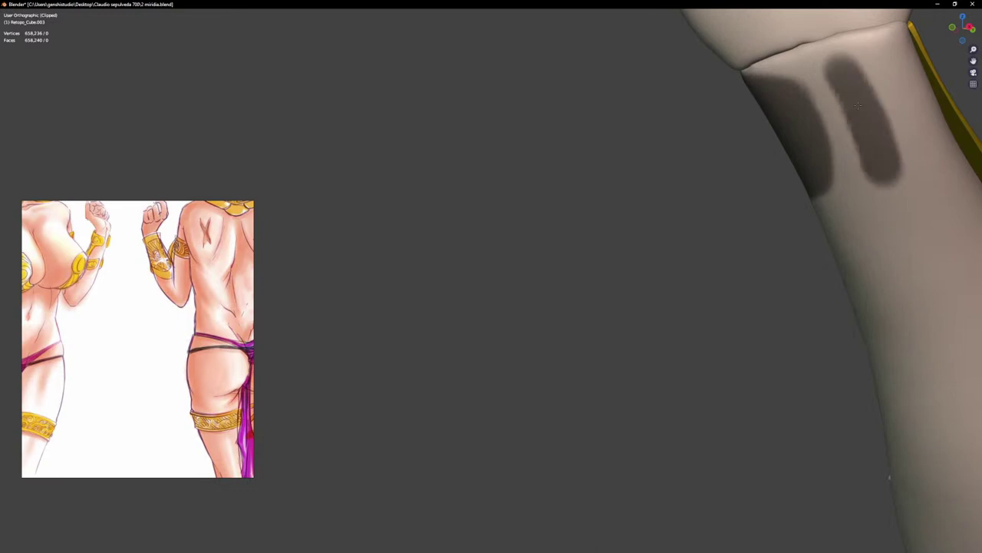
{"action": "middle_click_drag", "start_coordinate": [839, 90], "coordinate": [712, 234]}
{"action": "scroll", "coordinate": [793, 174], "scroll_direction": "up", "scroll_amount": 1}
{"action": "mouse_move", "coordinate": [773, 169]}
{"action": "left_mouse_down"}
{"action": "mouse_move", "coordinate": [814, 158]}
{"action": "mouse_move", "coordinate": [867, 165]}
{"action": "mouse_move", "coordinate": [769, 93]}
{"action": "mouse_move", "coordinate": [721, 105]}
{"action": "mouse_move", "coordinate": [756, 79]}
{"action": "mouse_move", "coordinate": [756, 131]}
{"action": "mouse_move", "coordinate": [774, 120]}
{"action": "left_mouse_up"}
{"action": "mouse_move", "coordinate": [792, 148]}
{"action": "middle_mouse_down"}
{"action": "mouse_move", "coordinate": [860, 151]}
{"action": "mouse_move", "coordinate": [793, 147]}
{"action": "mouse_move", "coordinate": [809, 153]}
{"action": "middle_mouse_up"}
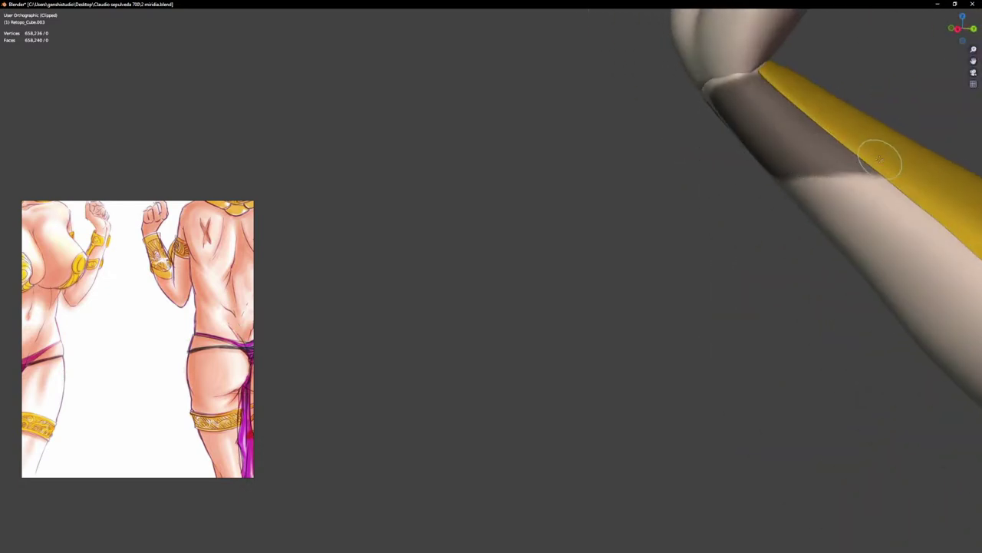
Step: Extend the wrist mask's lower edge evenly across the forearm until it meets the gold cuff's edge
{"action": "middle_click_drag", "start_coordinate": [879, 159], "coordinate": [840, 164]}
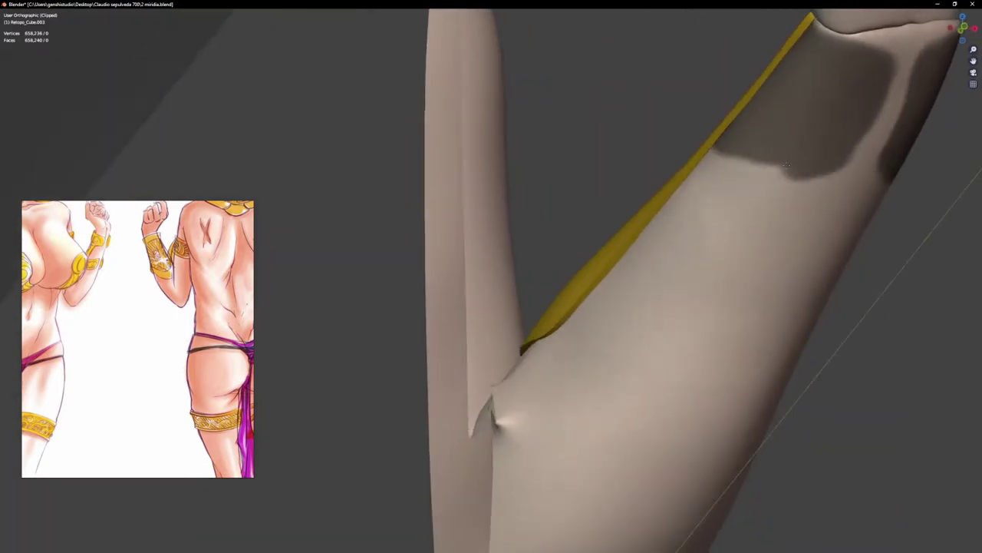
{"action": "left_click_drag", "start_coordinate": [787, 164], "coordinate": [695, 171]}
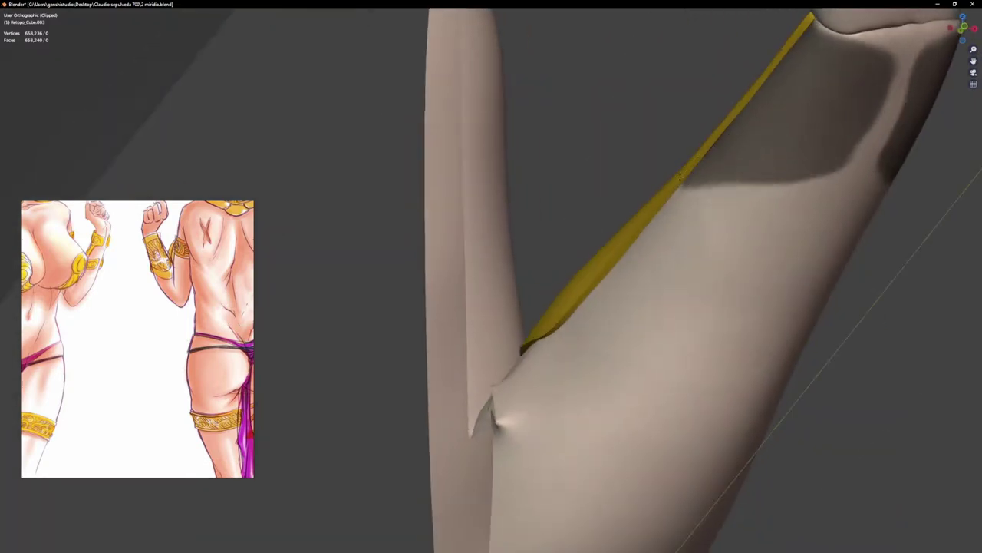
{"action": "middle_click_drag", "start_coordinate": [679, 177], "coordinate": [707, 202]}
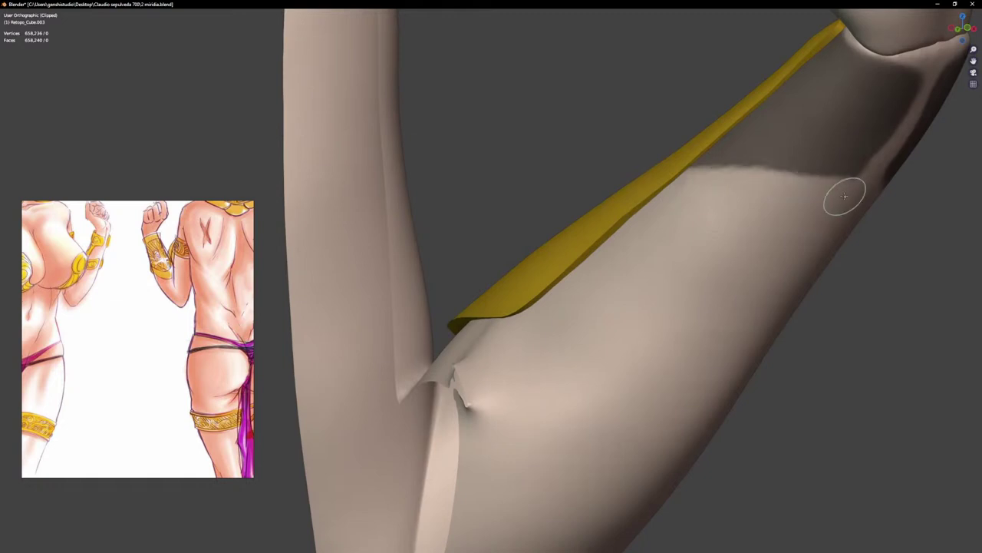
Step: Erase the mask along the middle of the inner wrist to widen and straighten the gap between the two wrist patches
{"action": "mouse_move", "coordinate": [844, 193]}
{"action": "middle_mouse_down"}
{"action": "mouse_move", "coordinate": [774, 176]}
{"action": "mouse_move", "coordinate": [709, 226]}
{"action": "middle_mouse_up"}
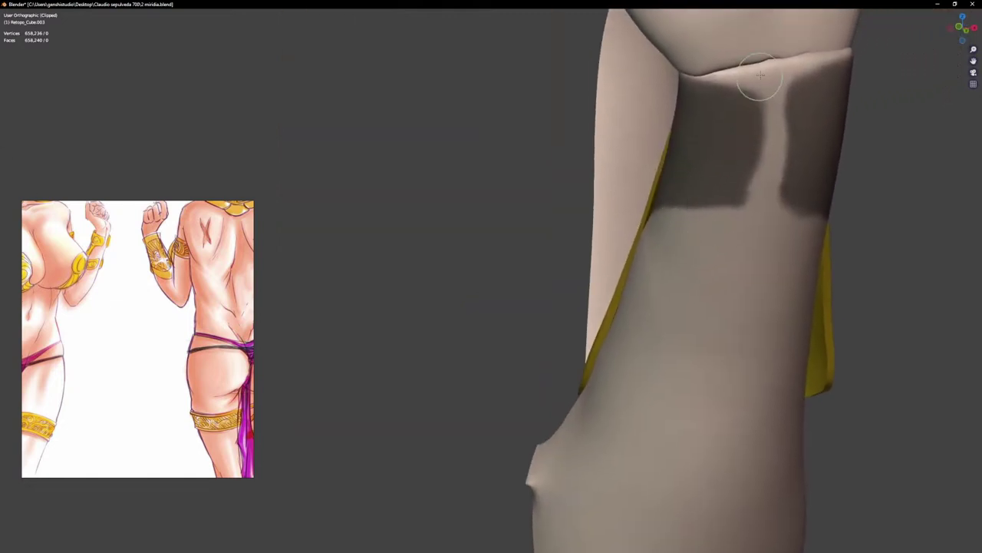
{"action": "left_click_drag", "start_coordinate": [760, 78], "coordinate": [773, 198], "text": "ctrl"}
{"action": "left_click_drag", "start_coordinate": [773, 158], "coordinate": [782, 79], "text": "ctrl"}
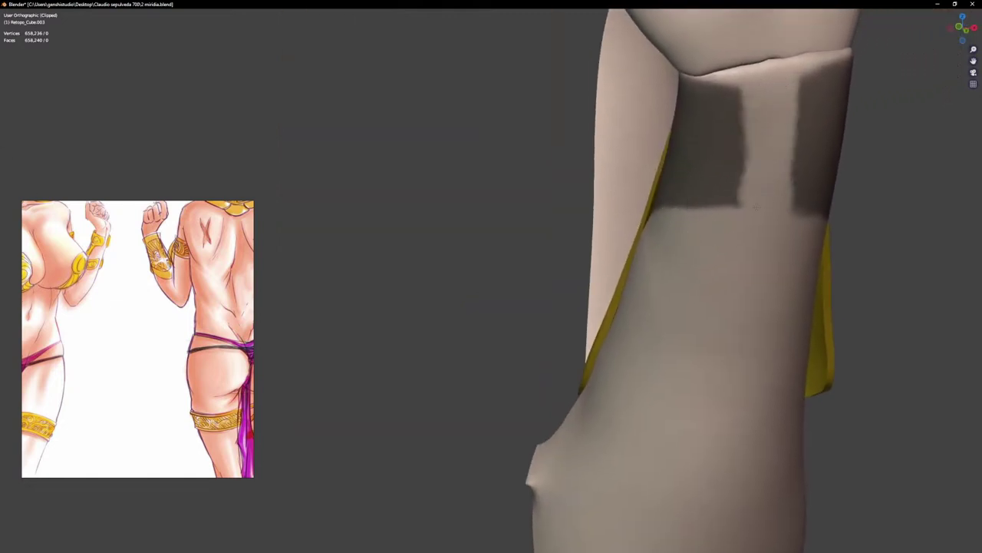
{"action": "left_click_drag", "start_coordinate": [757, 207], "coordinate": [758, 126], "text": "ctrl"}
{"action": "middle_click_drag", "start_coordinate": [810, 151], "coordinate": [781, 164]}
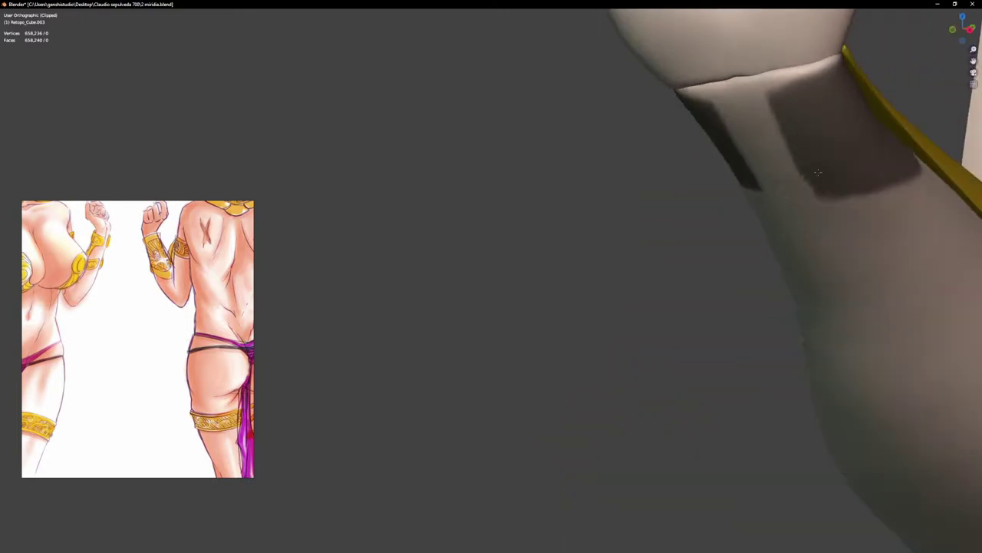
Step: Paint a second mask patch lower on the forearm towards the elbow, starting at the gold cuff's edge and leaving an unmasked band below the wrist patch
{"action": "mouse_move", "coordinate": [862, 172]}
{"action": "middle_mouse_down"}
{"action": "mouse_move", "coordinate": [842, 145]}
{"action": "mouse_move", "coordinate": [765, 187]}
{"action": "middle_mouse_up"}
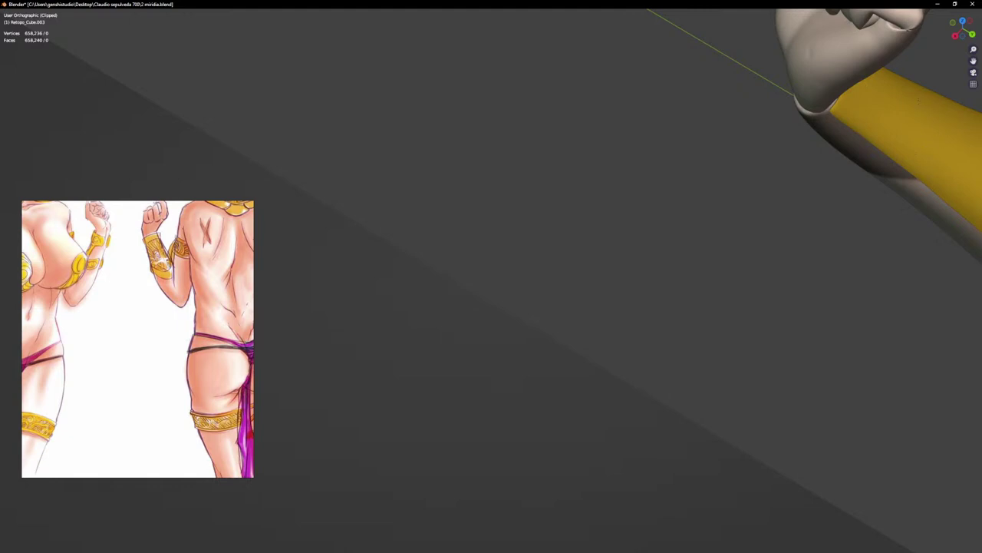
{"action": "middle_click_drag", "start_coordinate": [884, 69], "coordinate": [919, 143]}
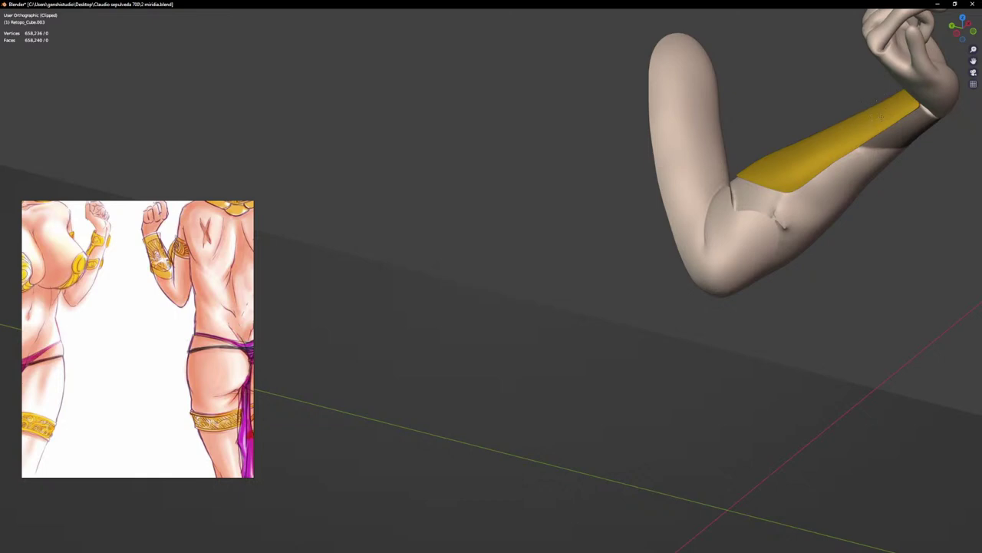
{"action": "middle_click_drag", "start_coordinate": [879, 116], "coordinate": [803, 150]}
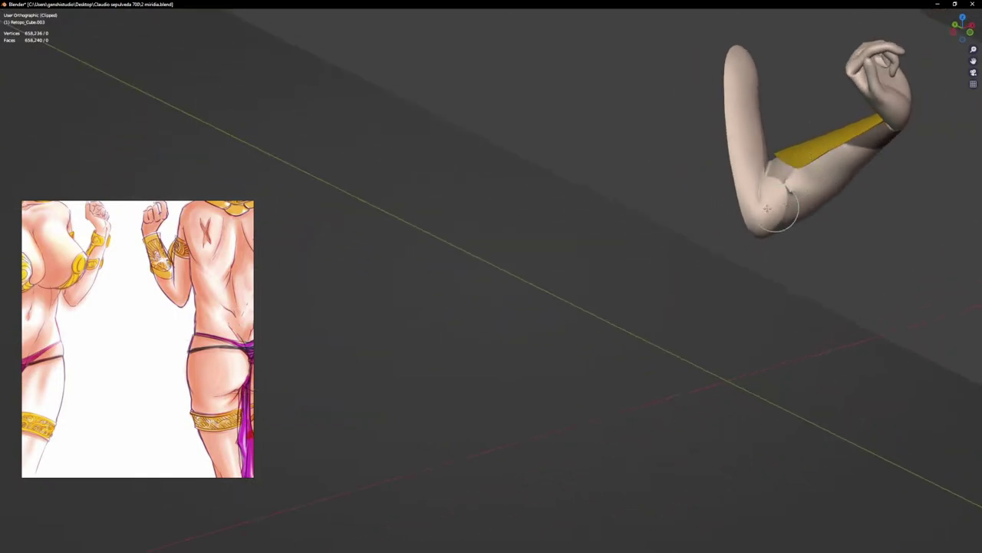
{"action": "middle_click_drag", "start_coordinate": [780, 207], "coordinate": [625, 222], "text": "shift"}
{"action": "scroll", "coordinate": [638, 173], "scroll_direction": "up", "scroll_amount": 4}
{"action": "middle_click_drag", "start_coordinate": [697, 198], "coordinate": [675, 152]}
{"action": "scroll", "coordinate": [722, 110], "scroll_direction": "up", "scroll_amount": 3}
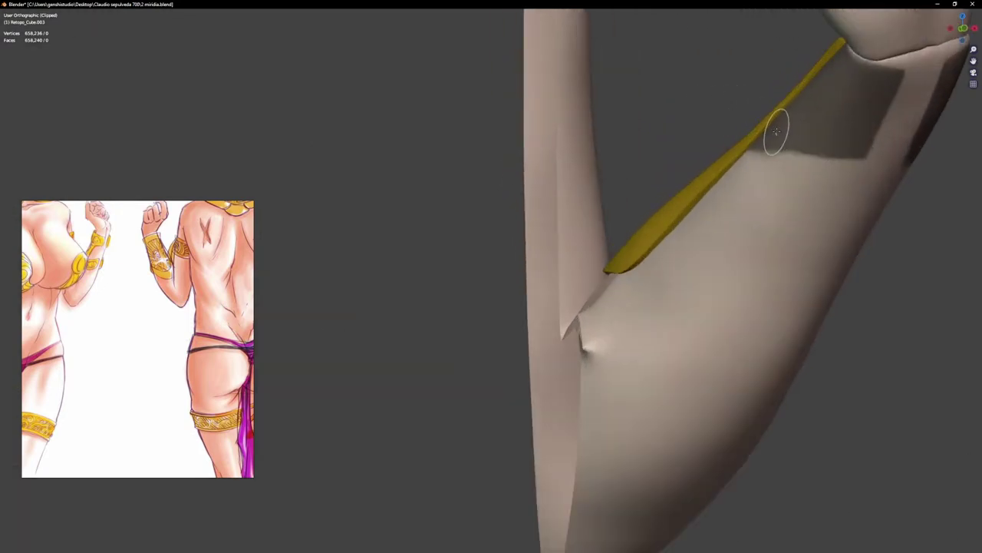
{"action": "middle_click_drag", "start_coordinate": [852, 137], "coordinate": [872, 136]}
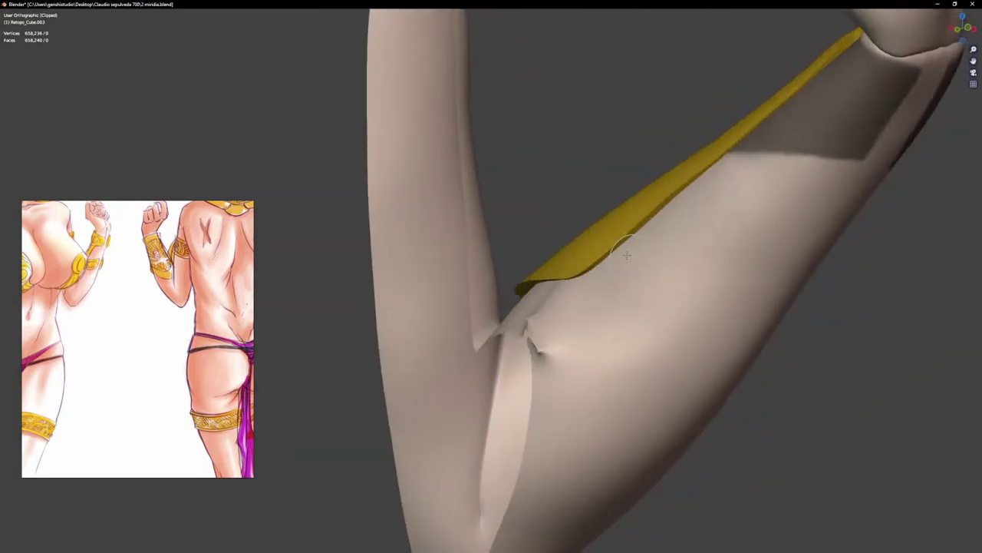
{"action": "mouse_move", "coordinate": [618, 213]}
{"action": "left_mouse_down"}
{"action": "mouse_move", "coordinate": [795, 248]}
{"action": "mouse_move", "coordinate": [709, 271]}
{"action": "mouse_move", "coordinate": [599, 247]}
{"action": "mouse_move", "coordinate": [637, 288]}
{"action": "mouse_move", "coordinate": [745, 260]}
{"action": "left_mouse_up"}
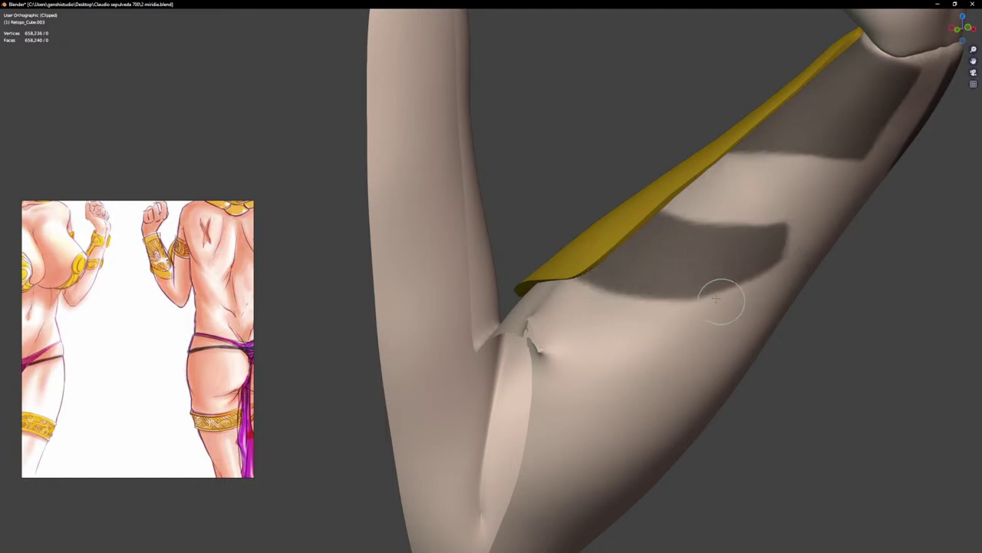
{"action": "mouse_move", "coordinate": [716, 297]}
{"action": "left_mouse_down"}
{"action": "mouse_move", "coordinate": [699, 304]}
{"action": "mouse_move", "coordinate": [790, 254]}
{"action": "mouse_move", "coordinate": [714, 219]}
{"action": "mouse_move", "coordinate": [653, 225]}
{"action": "left_mouse_up"}
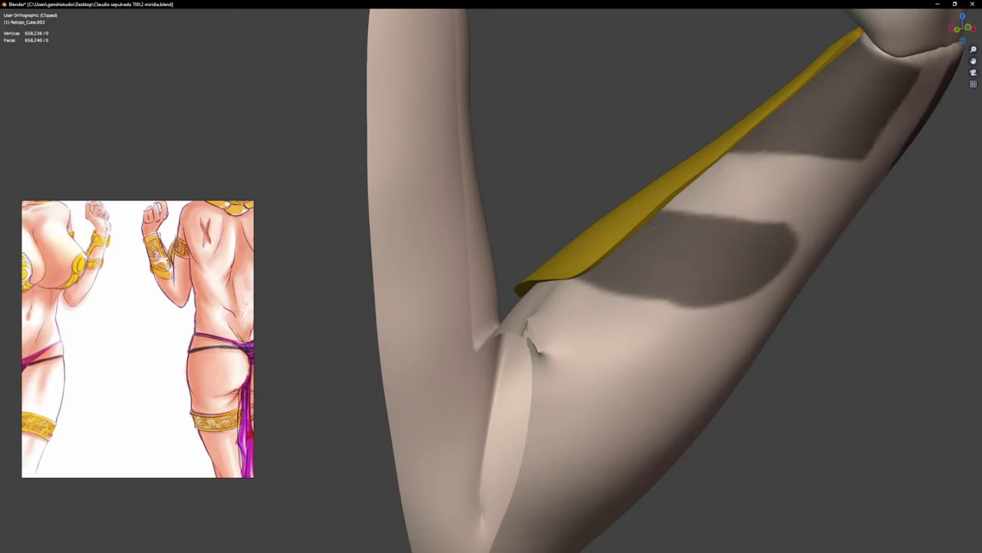
{"action": "mouse_move", "coordinate": [617, 269]}
{"action": "left_mouse_down"}
{"action": "mouse_move", "coordinate": [637, 305]}
{"action": "mouse_move", "coordinate": [725, 278]}
{"action": "left_mouse_up"}
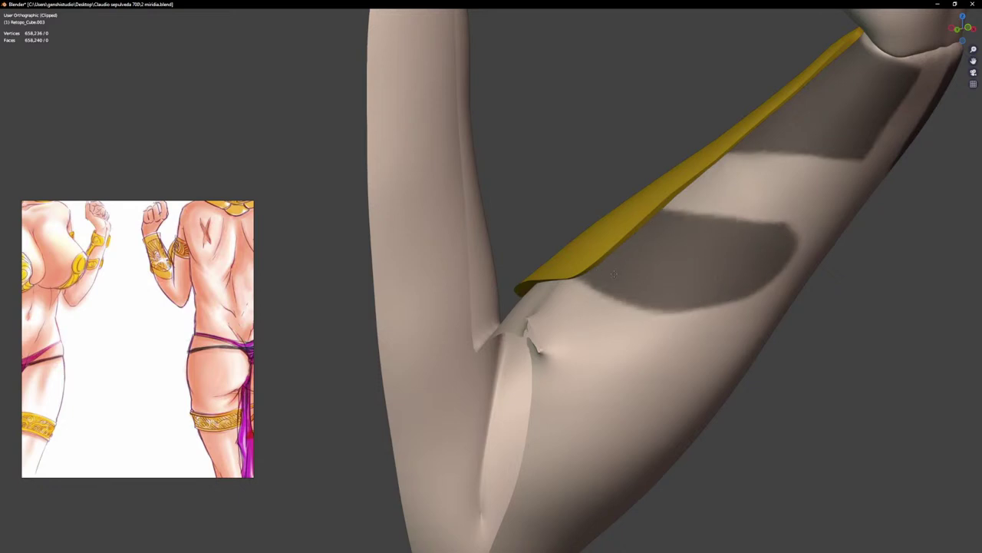
Step: Paint a matching lower mask patch on the opposite side of the forearm, filled out to the gold cuff's other edge
{"action": "mouse_move", "coordinate": [583, 263]}
{"action": "middle_mouse_down"}
{"action": "mouse_move", "coordinate": [660, 300]}
{"action": "mouse_move", "coordinate": [676, 238]}
{"action": "middle_mouse_up"}
{"action": "scroll", "coordinate": [675, 235], "scroll_direction": "up", "scroll_amount": 4}
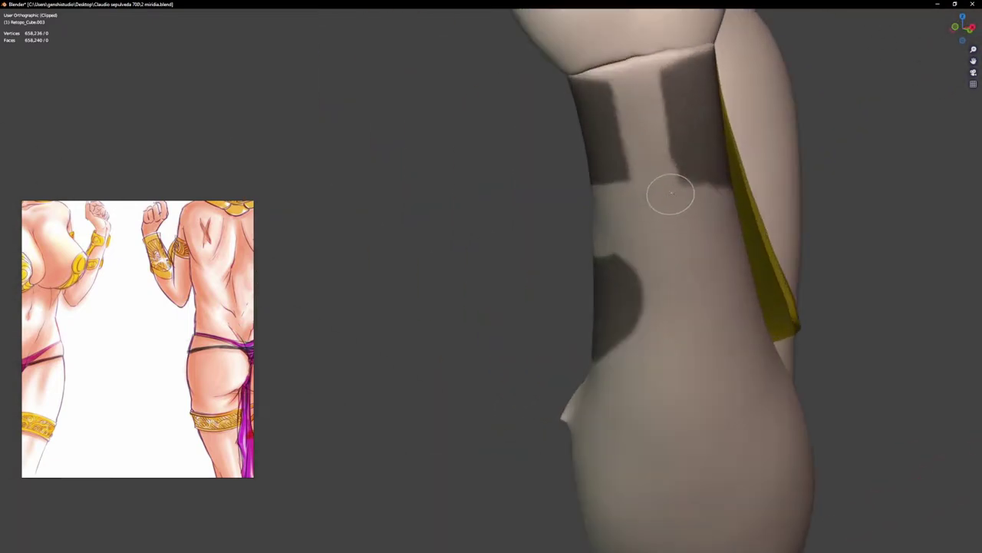
{"action": "middle_click_drag", "start_coordinate": [660, 186], "coordinate": [680, 192]}
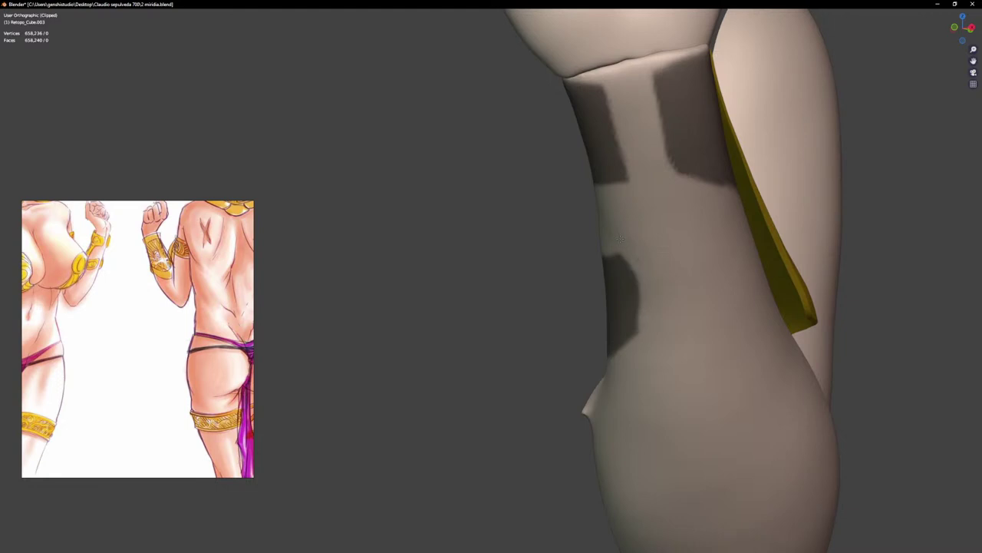
{"action": "middle_click_drag", "start_coordinate": [620, 238], "coordinate": [648, 240]}
{"action": "mouse_move", "coordinate": [660, 242]}
{"action": "left_mouse_down"}
{"action": "mouse_move", "coordinate": [718, 296]}
{"action": "mouse_move", "coordinate": [794, 288]}
{"action": "left_mouse_up"}
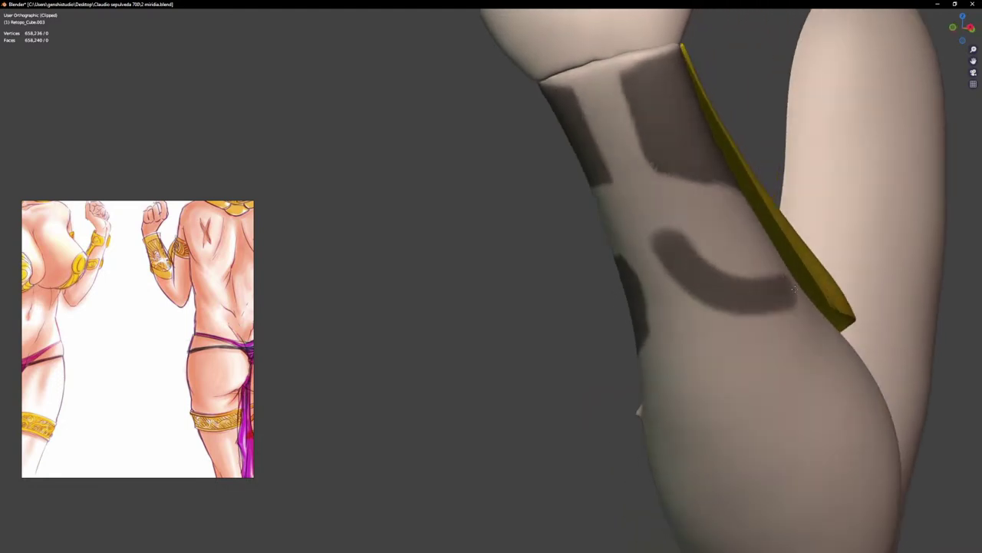
{"action": "middle_click_drag", "start_coordinate": [795, 287], "coordinate": [728, 309]}
{"action": "mouse_move", "coordinate": [658, 248]}
{"action": "left_mouse_down"}
{"action": "mouse_move", "coordinate": [816, 245]}
{"action": "mouse_move", "coordinate": [756, 272]}
{"action": "mouse_move", "coordinate": [691, 266]}
{"action": "left_mouse_up"}
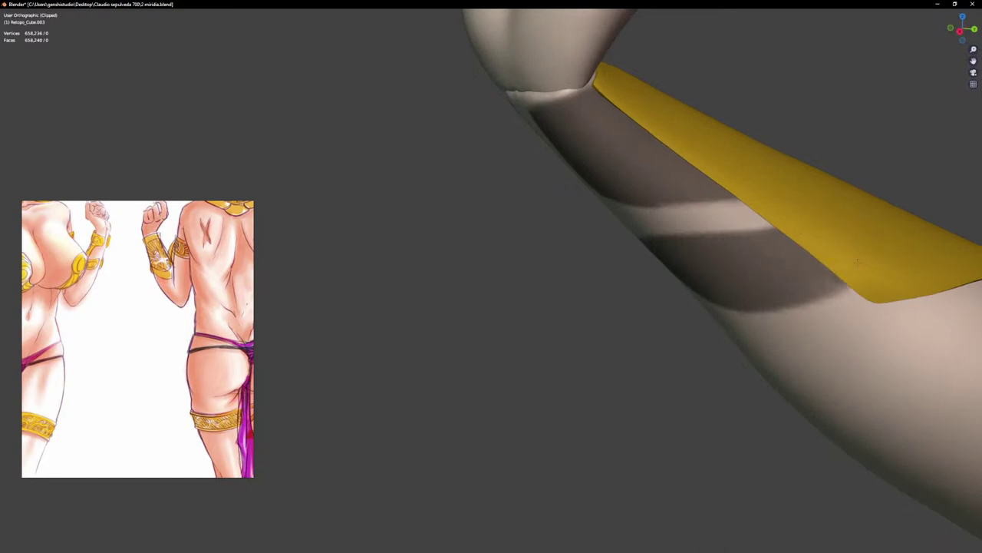
{"action": "left_click_drag", "start_coordinate": [870, 274], "coordinate": [765, 294]}
{"action": "mouse_move", "coordinate": [781, 288]}
{"action": "middle_mouse_down"}
{"action": "mouse_move", "coordinate": [811, 272]}
{"action": "mouse_move", "coordinate": [715, 269]}
{"action": "mouse_move", "coordinate": [766, 271]}
{"action": "middle_mouse_up"}
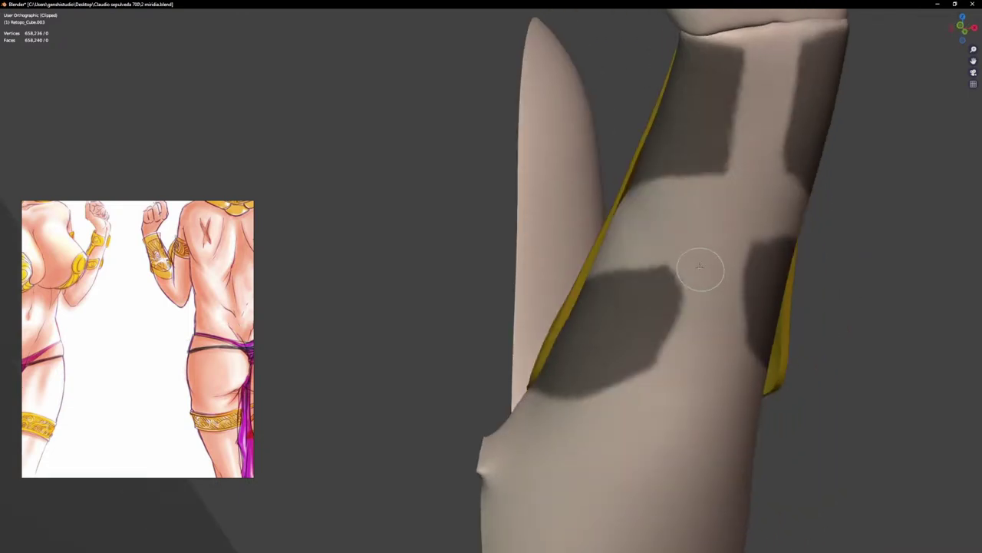
Step: Extend the first lower mask patch towards the middle of the inner forearm and reshape its upper edge, undoing the unwanted stroke
{"action": "scroll", "coordinate": [701, 269], "scroll_direction": "up", "scroll_amount": 1}
{"action": "left_click_drag", "start_coordinate": [706, 259], "coordinate": [654, 361]}
{"action": "left_click_drag", "start_coordinate": [695, 261], "coordinate": [597, 290]}
{"action": "mouse_move", "coordinate": [564, 307]}
{"action": "middle_mouse_down"}
{"action": "mouse_move", "coordinate": [651, 321]}
{"action": "mouse_move", "coordinate": [577, 325]}
{"action": "mouse_move", "coordinate": [627, 327]}
{"action": "mouse_move", "coordinate": [581, 331]}
{"action": "mouse_move", "coordinate": [616, 317]}
{"action": "middle_mouse_up"}
{"action": "key", "text": "ctrl+z"}
{"action": "scroll", "coordinate": [616, 317], "scroll_direction": "up", "scroll_amount": 2}
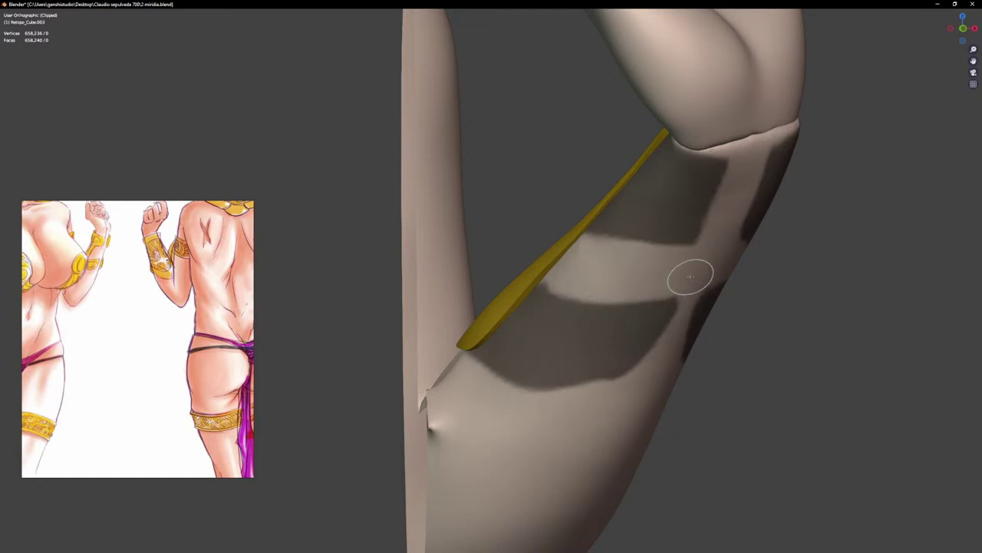
{"action": "mouse_move", "coordinate": [691, 280]}
{"action": "middle_mouse_down"}
{"action": "mouse_move", "coordinate": [688, 310]}
{"action": "mouse_move", "coordinate": [653, 300]}
{"action": "middle_mouse_up"}
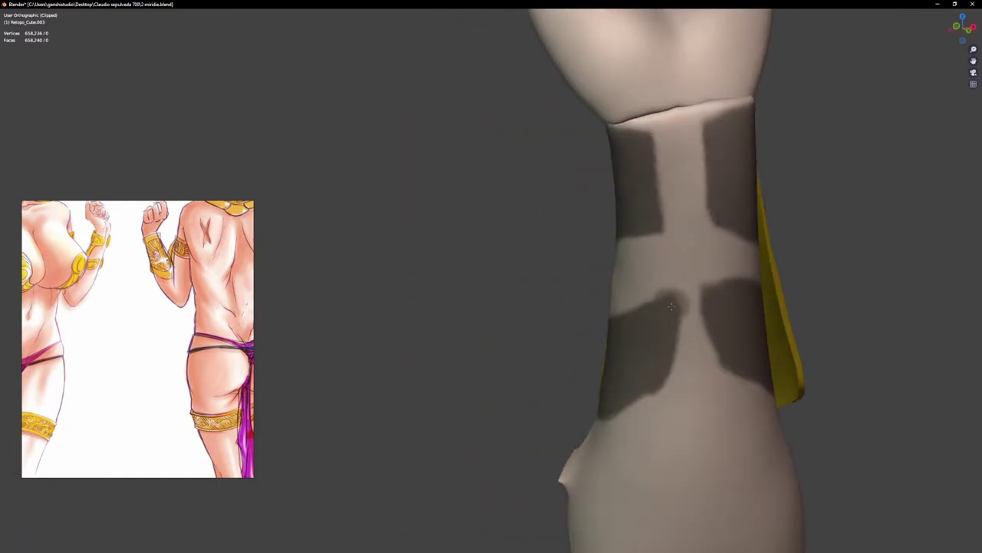
{"action": "middle_click_drag", "start_coordinate": [611, 391], "coordinate": [691, 395]}
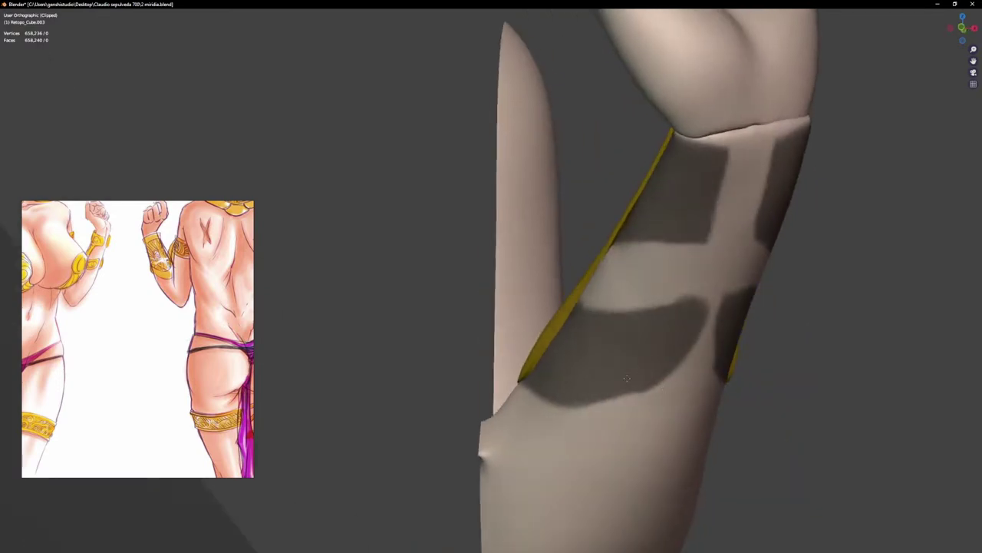
Step: On the opposite side, fill out the lower patch's elbow-side edge and even the wrist patch's lower edge up to the gold cuff
{"action": "middle_click_drag", "start_coordinate": [589, 388], "coordinate": [596, 379]}
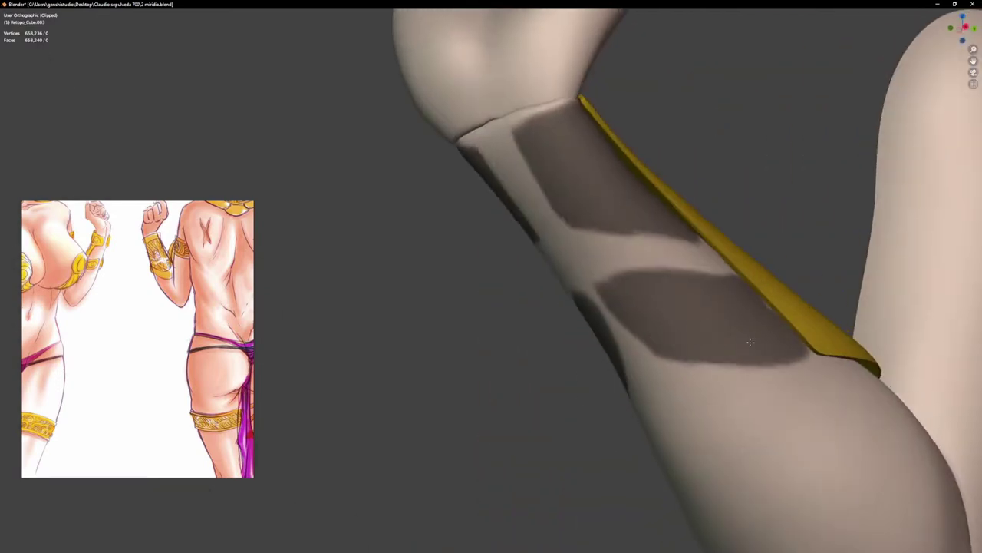
{"action": "left_click_drag", "start_coordinate": [777, 353], "coordinate": [683, 342]}
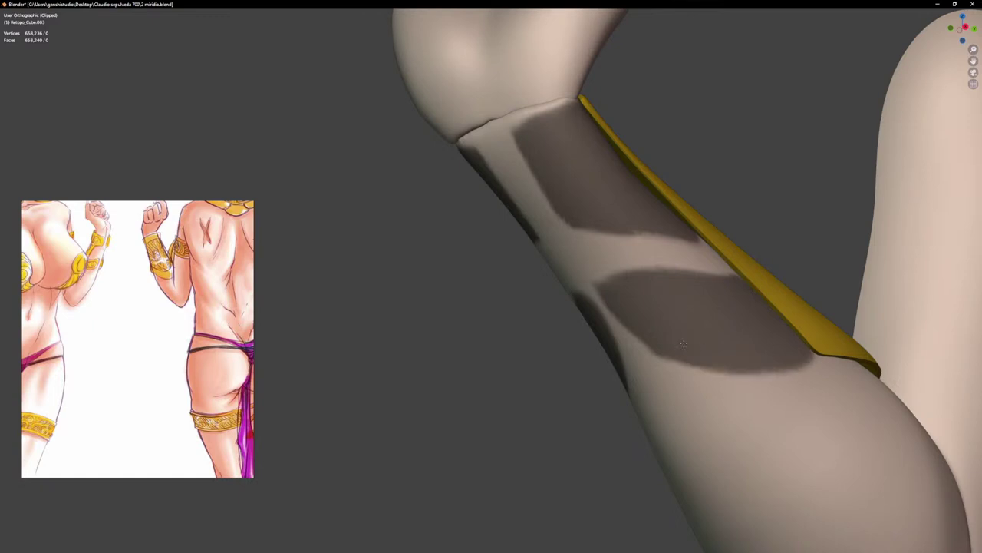
{"action": "middle_click_drag", "start_coordinate": [776, 371], "coordinate": [801, 335]}
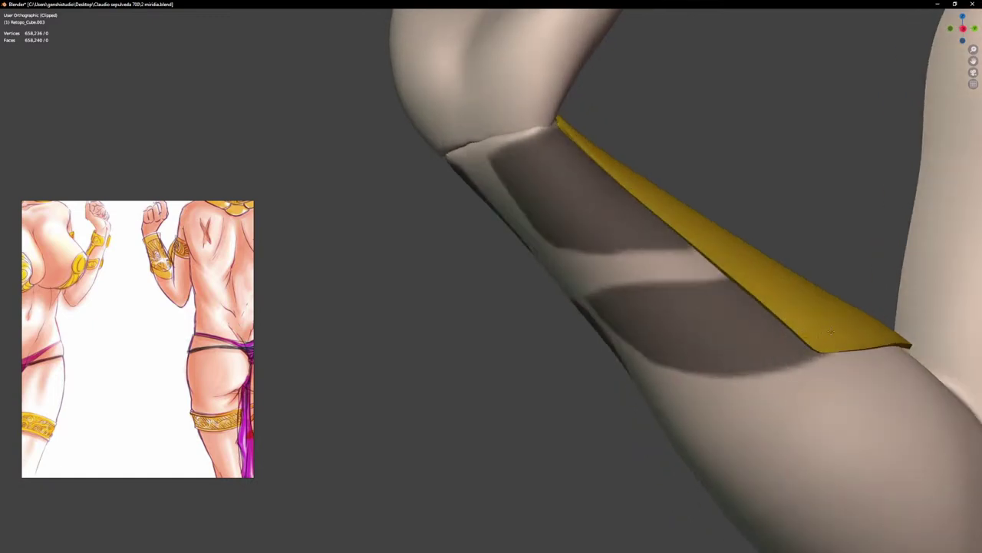
{"action": "scroll", "coordinate": [568, 222], "scroll_direction": "up", "scroll_amount": 2}
{"action": "left_click_drag", "start_coordinate": [584, 279], "coordinate": [737, 274]}
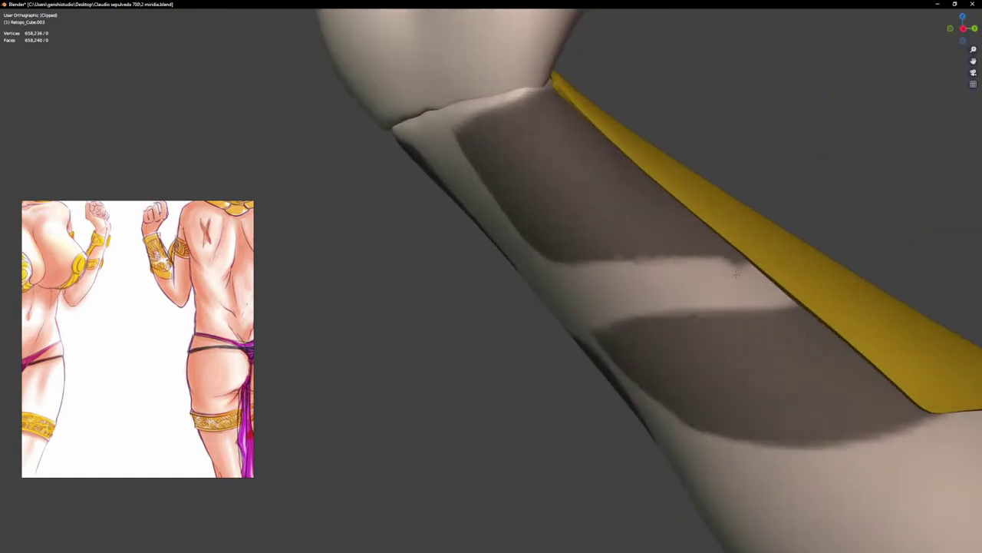
{"action": "left_click_drag", "start_coordinate": [612, 274], "coordinate": [547, 268]}
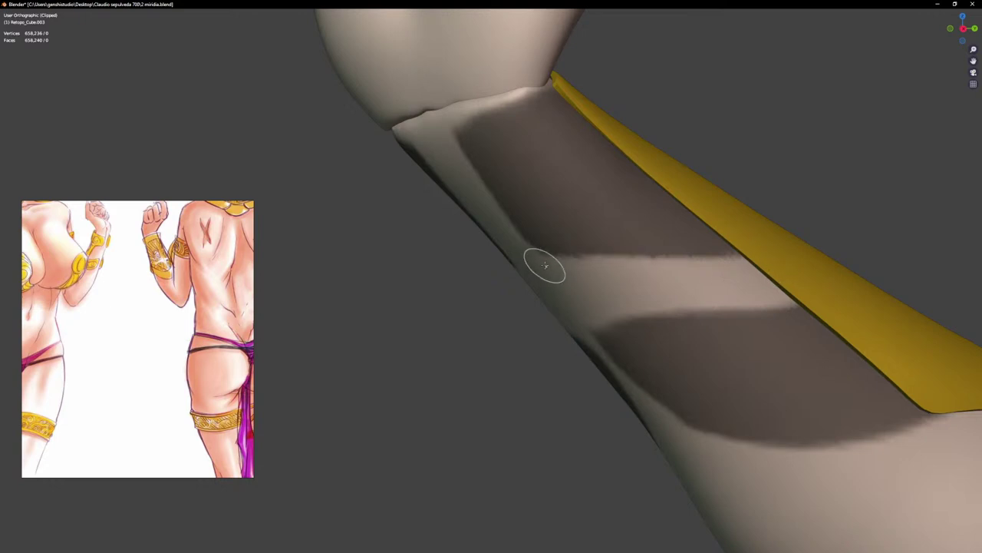
Step: Clear the mask between the two lower forearm patches to open a wider vertical gap along the inner forearm
{"action": "scroll", "coordinate": [546, 266], "scroll_direction": "down", "scroll_amount": 5}
{"action": "mouse_move", "coordinate": [625, 276]}
{"action": "middle_mouse_down"}
{"action": "mouse_move", "coordinate": [727, 271]}
{"action": "mouse_move", "coordinate": [694, 263]}
{"action": "middle_mouse_up"}
{"action": "scroll", "coordinate": [555, 293], "scroll_direction": "up", "scroll_amount": 4}
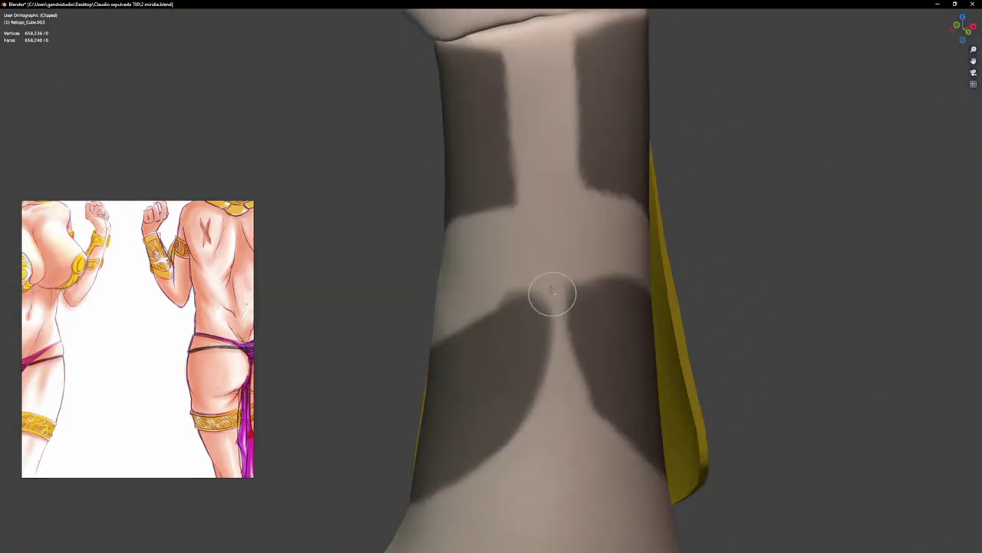
{"action": "left_click_drag", "start_coordinate": [552, 292], "coordinate": [562, 362]}
{"action": "left_click_drag", "start_coordinate": [563, 422], "coordinate": [581, 264]}
{"action": "middle_click_drag", "start_coordinate": [582, 262], "coordinate": [503, 288]}
{"action": "scroll", "coordinate": [581, 315], "scroll_direction": "up", "scroll_amount": 1}
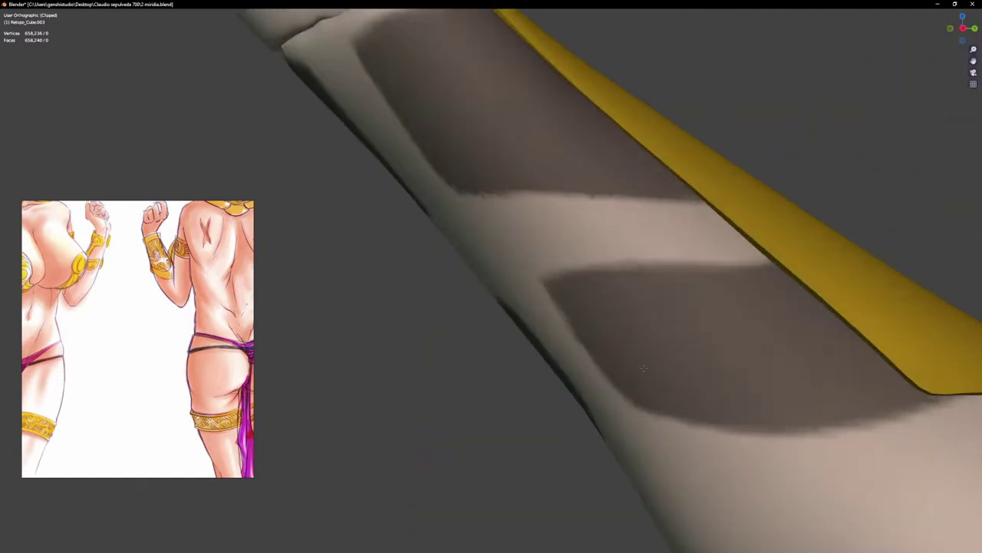
{"action": "middle_click_drag", "start_coordinate": [643, 368], "coordinate": [555, 310]}
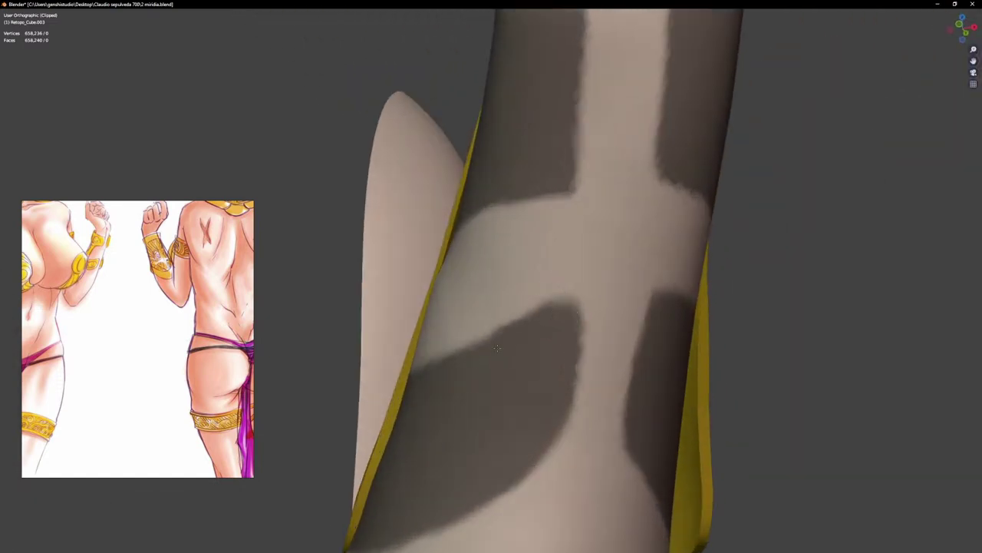
Step: Extend the thumb-side wrist patch towards the middle of the inner wrist and round its corners
{"action": "scroll", "coordinate": [460, 376], "scroll_direction": "down", "scroll_amount": 5}
{"action": "mouse_move", "coordinate": [575, 345]}
{"action": "middle_mouse_down"}
{"action": "mouse_move", "coordinate": [476, 364]}
{"action": "mouse_move", "coordinate": [603, 332]}
{"action": "mouse_move", "coordinate": [546, 331]}
{"action": "middle_mouse_up"}
{"action": "scroll", "coordinate": [499, 219], "scroll_direction": "up", "scroll_amount": 3}
{"action": "mouse_move", "coordinate": [500, 220]}
{"action": "left_mouse_down"}
{"action": "mouse_move", "coordinate": [514, 237]}
{"action": "mouse_move", "coordinate": [510, 310]}
{"action": "left_mouse_up"}
{"action": "left_click_drag", "start_coordinate": [526, 270], "coordinate": [521, 334]}
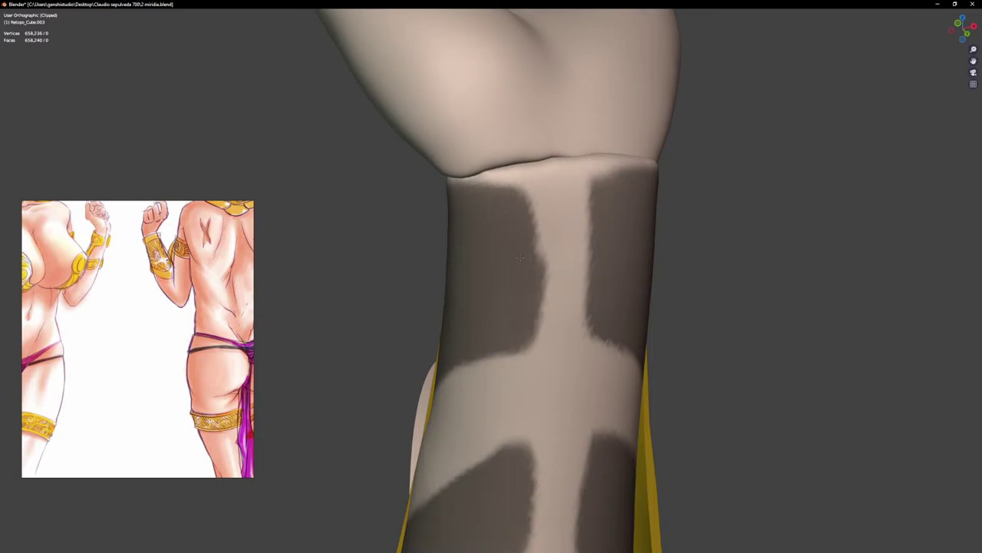
{"action": "left_click_drag", "start_coordinate": [522, 244], "coordinate": [519, 204]}
Step: Widen the other wrist patch towards the middle gap and smooth its lower edge across to the gold cuff
{"action": "scroll", "coordinate": [546, 269], "scroll_direction": "down", "scroll_amount": 4}
{"action": "middle_click_drag", "start_coordinate": [584, 291], "coordinate": [538, 261]}
{"action": "scroll", "coordinate": [522, 241], "scroll_direction": "up", "scroll_amount": 2}
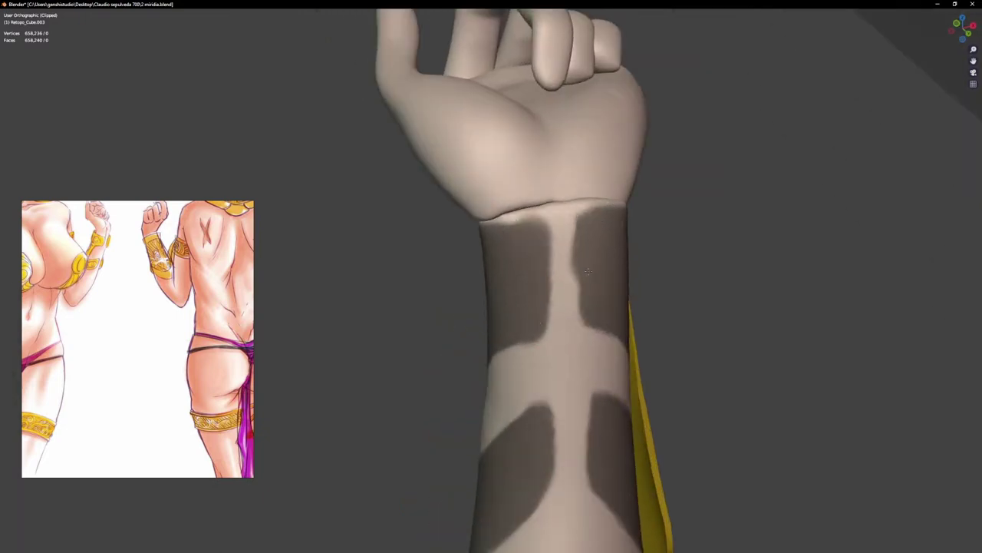
{"action": "mouse_move", "coordinate": [588, 271]}
{"action": "left_mouse_down"}
{"action": "mouse_move", "coordinate": [591, 319]}
{"action": "mouse_move", "coordinate": [617, 339]}
{"action": "left_mouse_up"}
{"action": "middle_click_drag", "start_coordinate": [618, 341], "coordinate": [576, 323]}
{"action": "left_click_drag", "start_coordinate": [616, 316], "coordinate": [698, 327]}
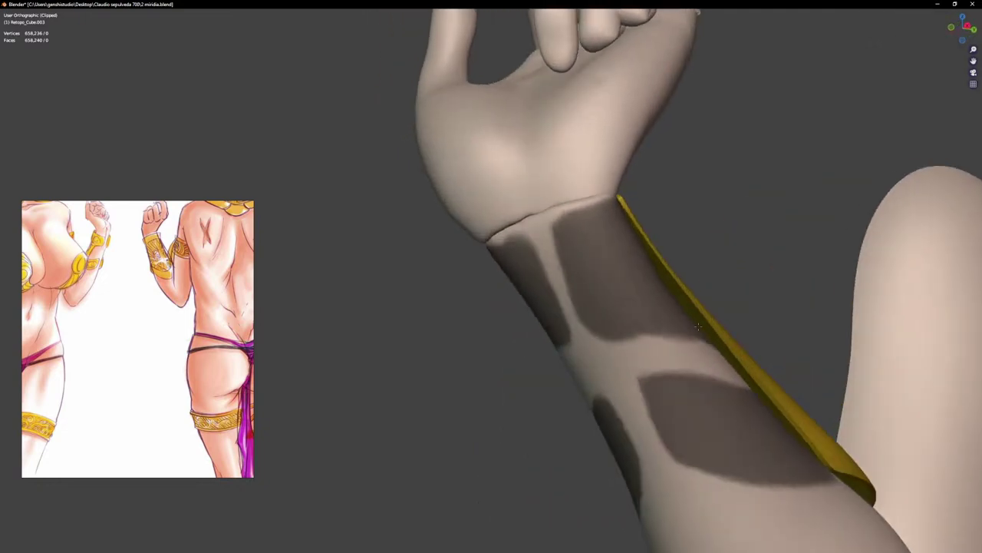
Step: Even out the upper edge of the lower mask patch on the same side, from the inner forearm towards the gold cuff
{"action": "mouse_move", "coordinate": [724, 333]}
{"action": "middle_mouse_down"}
{"action": "mouse_move", "coordinate": [680, 320]}
{"action": "mouse_move", "coordinate": [722, 325]}
{"action": "middle_mouse_up"}
{"action": "scroll", "coordinate": [680, 318], "scroll_direction": "down", "scroll_amount": 3}
{"action": "scroll", "coordinate": [668, 342], "scroll_direction": "up", "scroll_amount": 4}
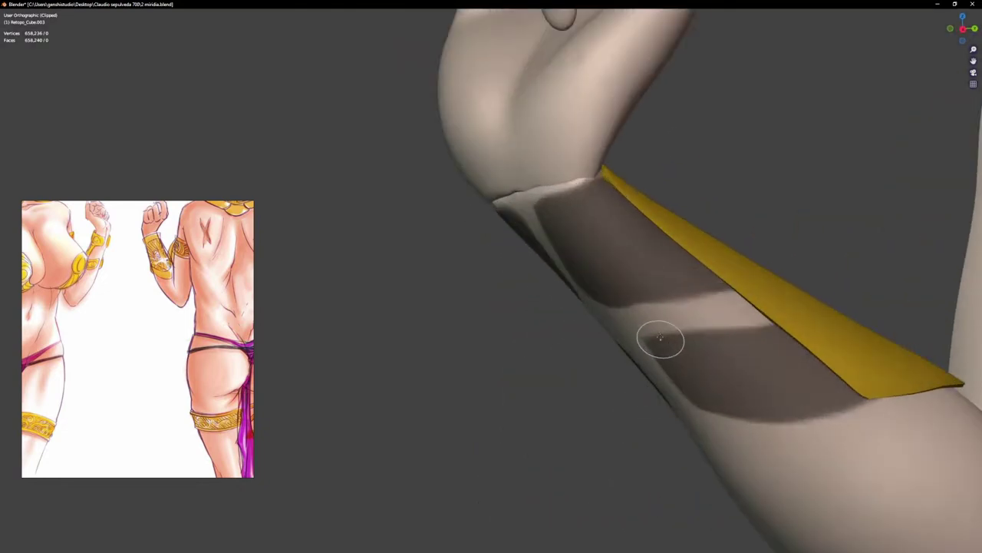
{"action": "mouse_move", "coordinate": [660, 338]}
{"action": "left_mouse_down"}
{"action": "mouse_move", "coordinate": [779, 337]}
{"action": "mouse_move", "coordinate": [684, 355]}
{"action": "mouse_move", "coordinate": [663, 348]}
{"action": "mouse_move", "coordinate": [806, 339]}
{"action": "left_mouse_up"}
{"action": "middle_click_drag", "start_coordinate": [709, 378], "coordinate": [809, 361]}
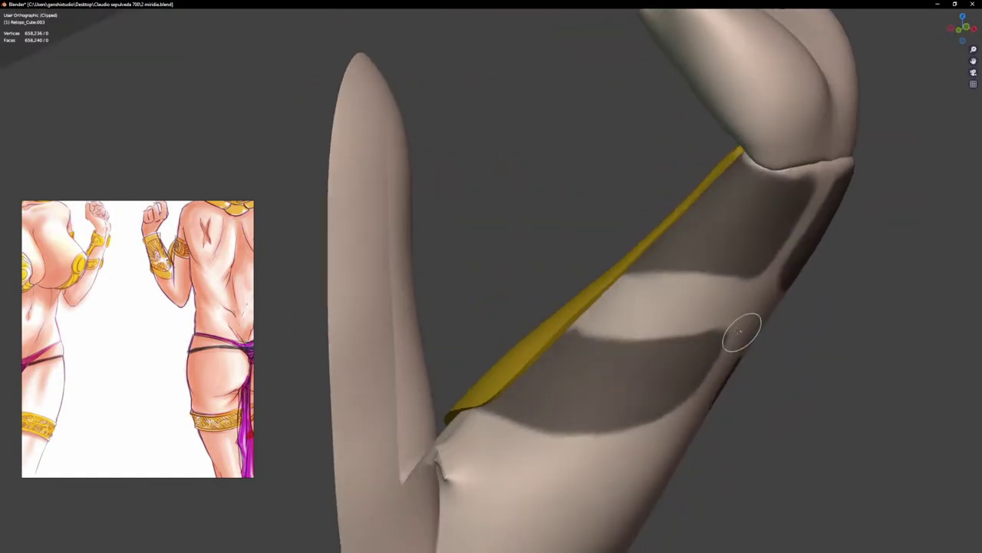
Step: Lower the upper edge of the lower forearm mask patch into a smooth concave curve and compare it with the opposite patch
{"action": "mouse_move", "coordinate": [741, 329]}
{"action": "left_mouse_down"}
{"action": "mouse_move", "coordinate": [572, 331]}
{"action": "mouse_move", "coordinate": [637, 347]}
{"action": "mouse_move", "coordinate": [721, 335]}
{"action": "left_mouse_up"}
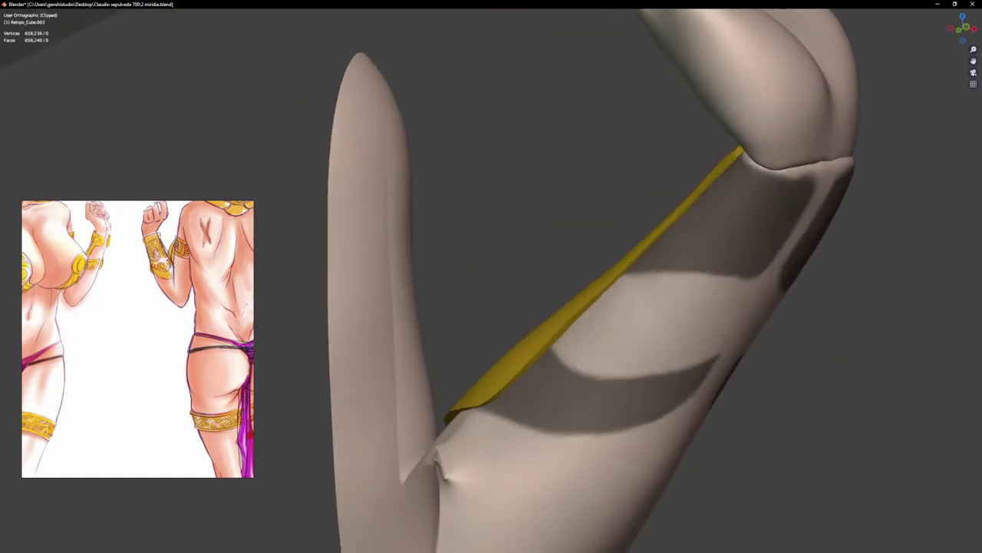
{"action": "middle_click_drag", "start_coordinate": [546, 338], "coordinate": [625, 344]}
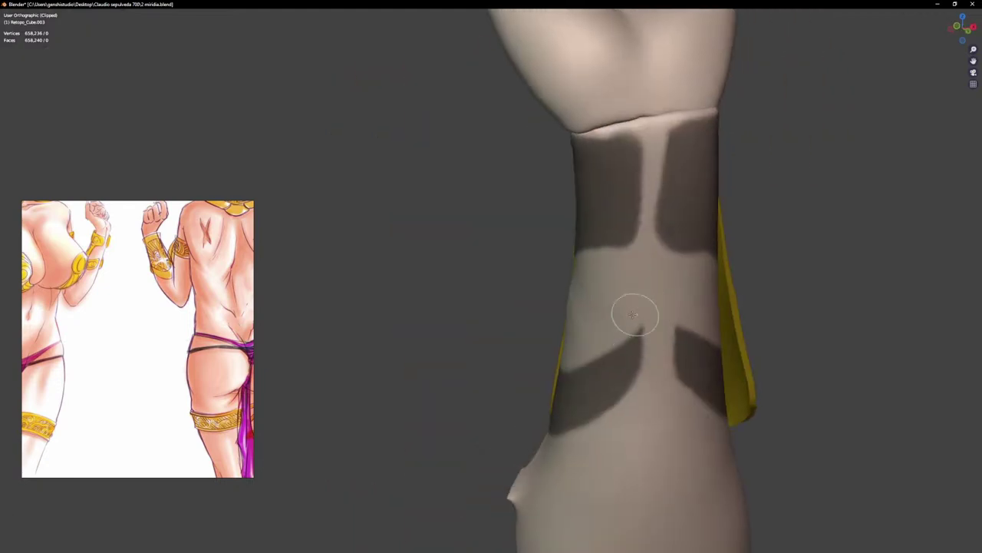
{"action": "middle_click_drag", "start_coordinate": [658, 283], "coordinate": [644, 271]}
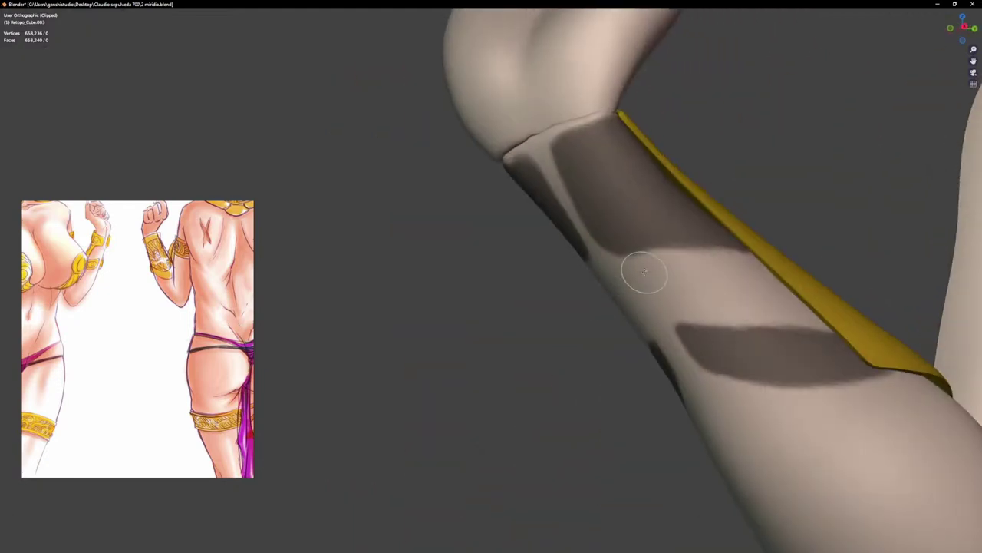
Step: Extract the masked forearm patches as a solid mesh with threshold 0.5 and 4 smooth iterations, and start sculpting the new mesh
{"action": "scroll", "coordinate": [733, 296], "scroll_direction": "down", "scroll_amount": 3}
{"action": "middle_click_drag", "start_coordinate": [733, 295], "coordinate": [806, 293]}
{"action": "scroll", "coordinate": [733, 287], "scroll_direction": "up", "scroll_amount": 1}
{"action": "scroll", "coordinate": [660, 306], "scroll_direction": "up", "scroll_amount": 2}
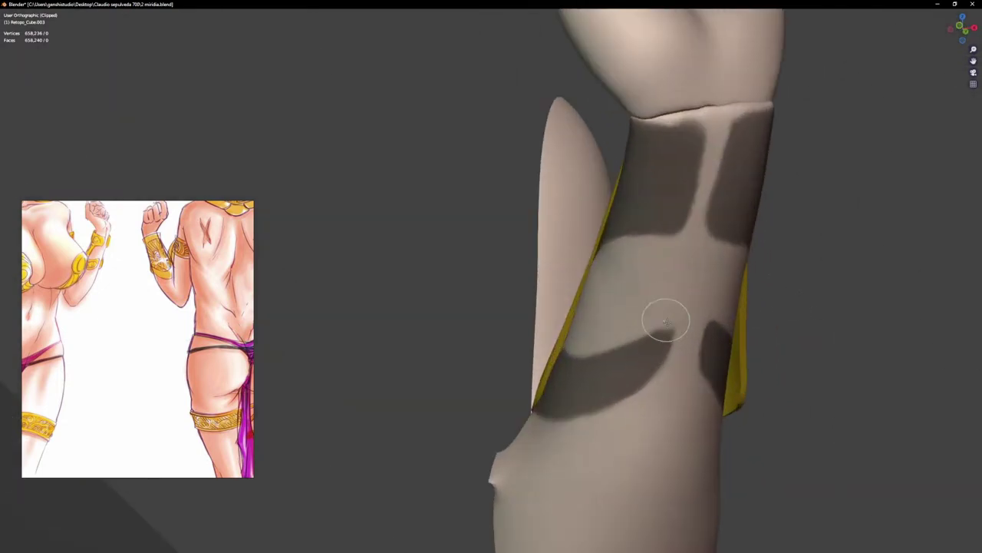
{"action": "middle_click_drag", "start_coordinate": [691, 322], "coordinate": [713, 279]}
{"action": "key", "text": "q"}
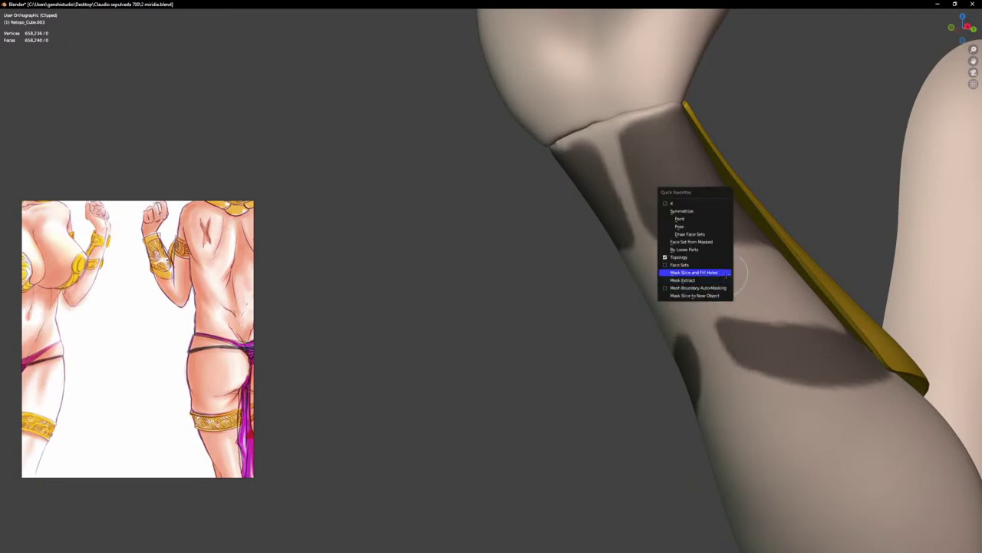
{"action": "left_click", "coordinate": [723, 281]}
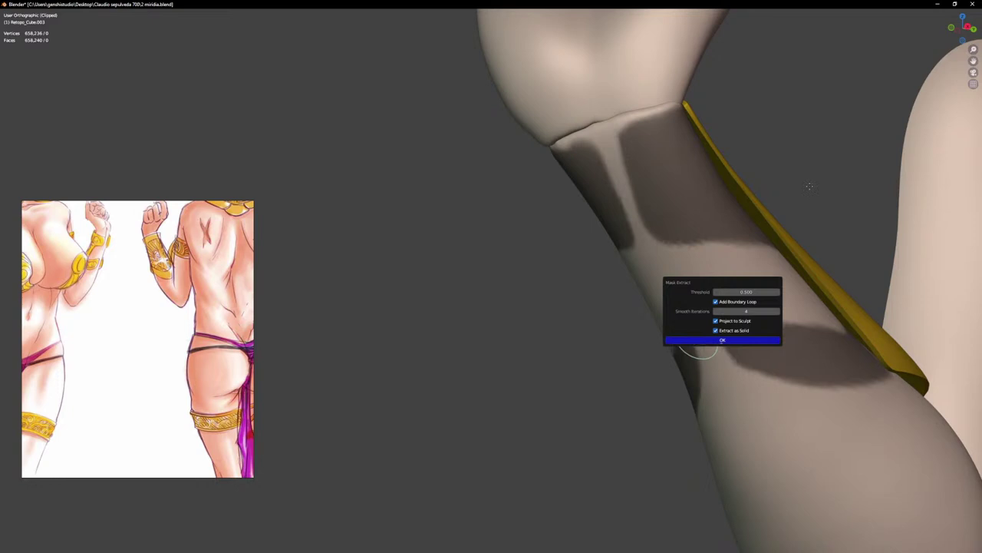
{"action": "key", "text": "Return"}
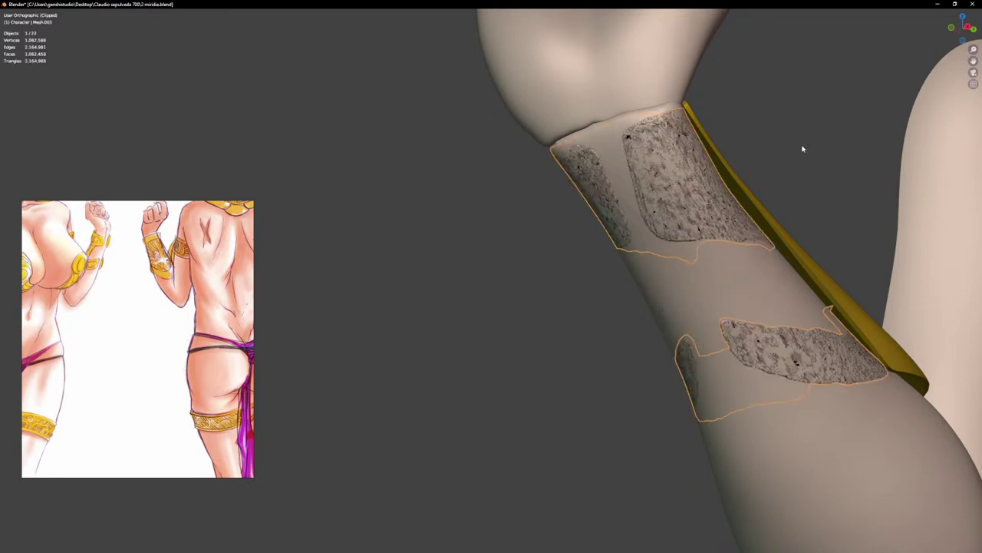
{"action": "key", "text": "ctrl+Tab"}
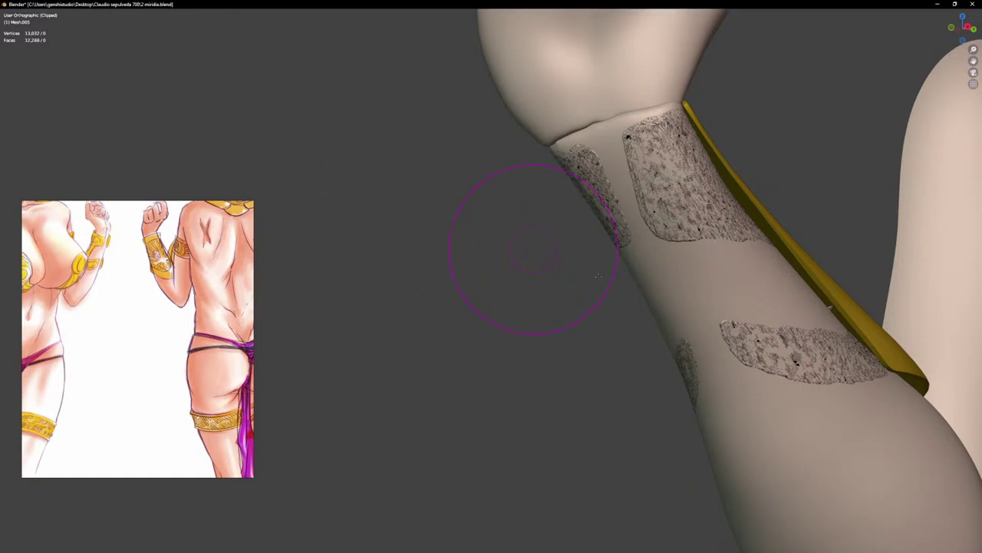
Step: Brush over both extracted wrist plates until their surfaces stand evenly above the skin without speckled overlap
{"action": "mouse_move", "coordinate": [668, 154]}
{"action": "left_mouse_down"}
{"action": "mouse_move", "coordinate": [691, 208]}
{"action": "mouse_move", "coordinate": [734, 231]}
{"action": "mouse_move", "coordinate": [711, 216]}
{"action": "left_mouse_up"}
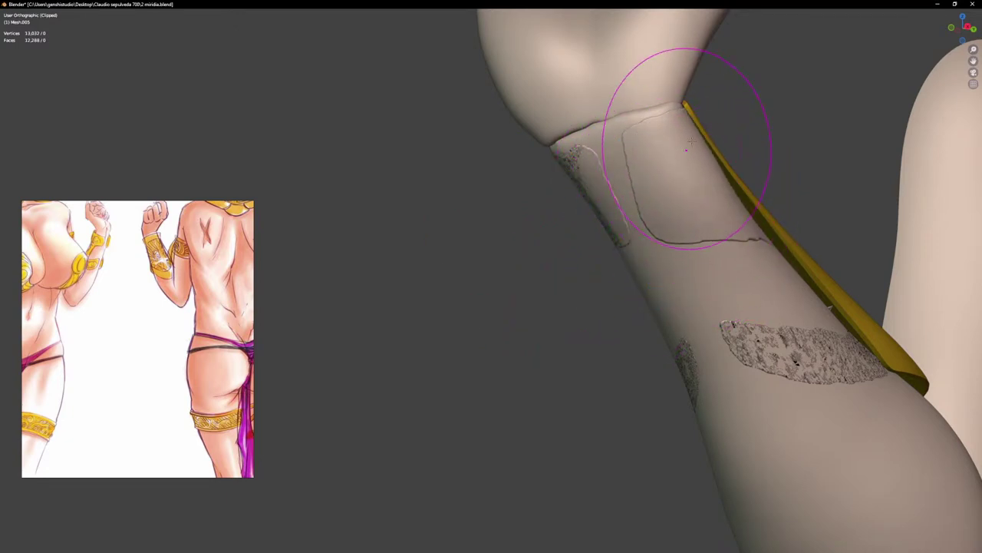
{"action": "mouse_move", "coordinate": [661, 132]}
{"action": "left_mouse_down"}
{"action": "mouse_move", "coordinate": [688, 140]}
{"action": "mouse_move", "coordinate": [745, 237]}
{"action": "left_mouse_up"}
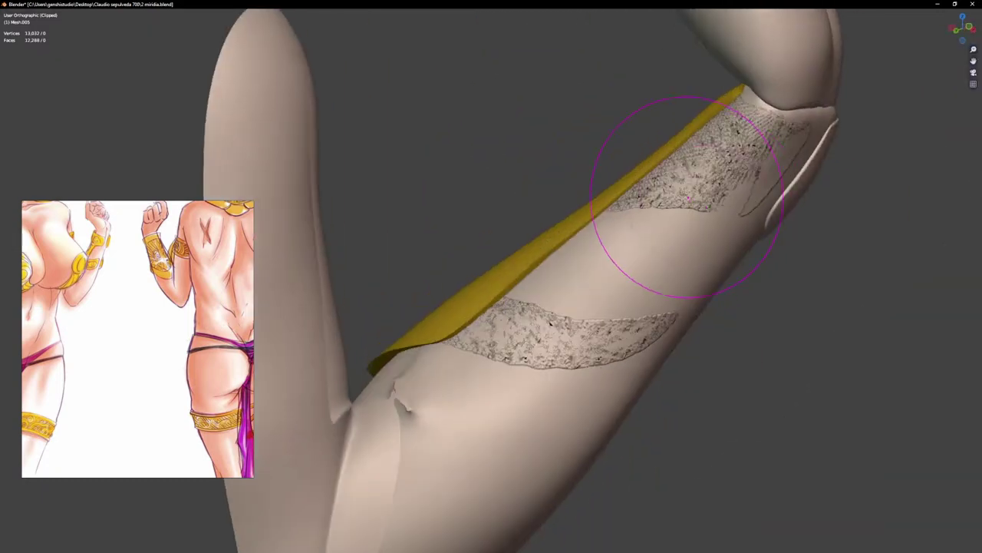
{"action": "mouse_move", "coordinate": [669, 218]}
{"action": "left_mouse_down"}
{"action": "mouse_move", "coordinate": [701, 178]}
{"action": "mouse_move", "coordinate": [755, 150]}
{"action": "mouse_move", "coordinate": [636, 183]}
{"action": "mouse_move", "coordinate": [629, 193]}
{"action": "mouse_move", "coordinate": [647, 169]}
{"action": "mouse_move", "coordinate": [691, 152]}
{"action": "left_mouse_up"}
{"action": "mouse_move", "coordinate": [760, 123]}
{"action": "left_mouse_down"}
{"action": "mouse_move", "coordinate": [776, 144]}
{"action": "mouse_move", "coordinate": [636, 192]}
{"action": "mouse_move", "coordinate": [758, 155]}
{"action": "left_mouse_up"}
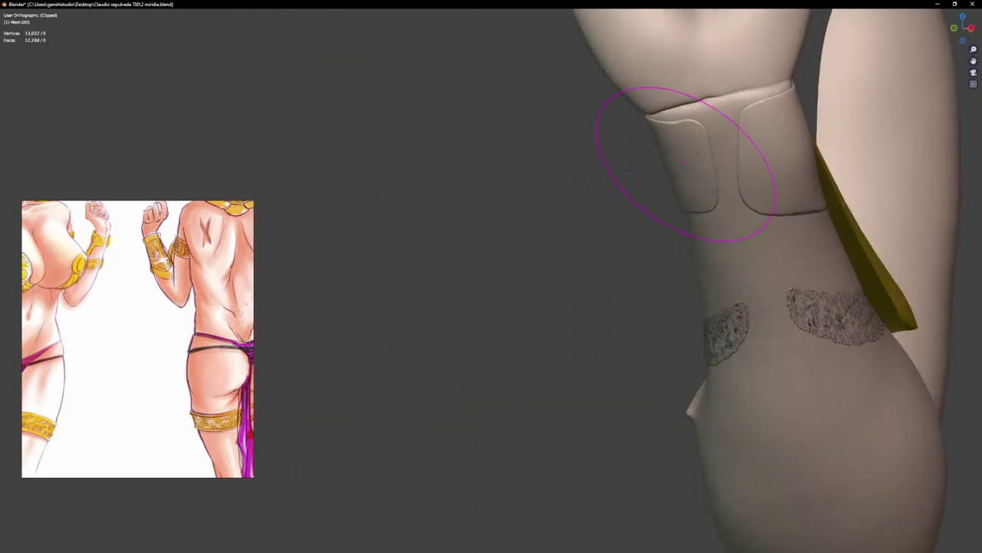
{"action": "left_click_drag", "start_coordinate": [686, 159], "coordinate": [668, 136]}
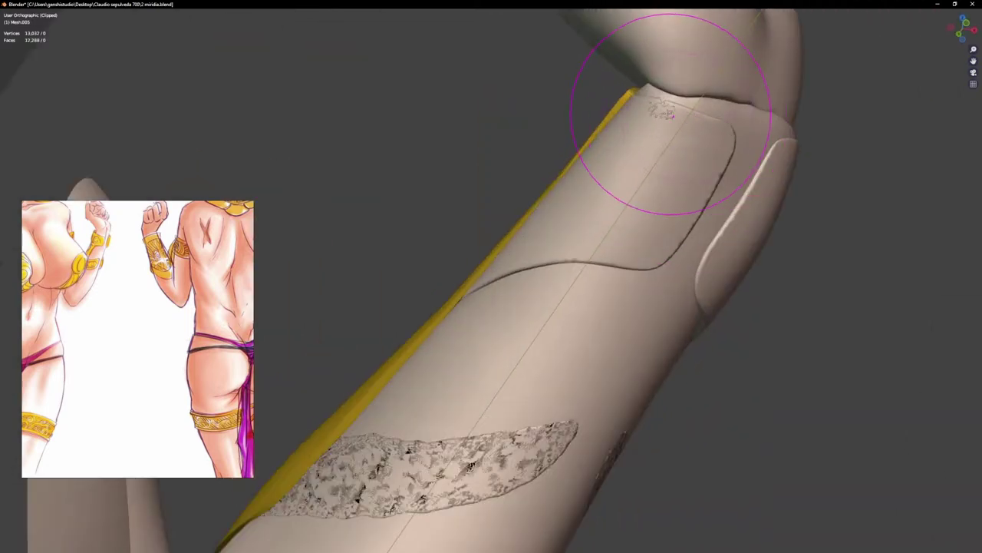
{"action": "mouse_move", "coordinate": [671, 115]}
{"action": "left_mouse_down"}
{"action": "mouse_move", "coordinate": [656, 117]}
{"action": "mouse_move", "coordinate": [632, 202]}
{"action": "mouse_move", "coordinate": [576, 257]}
{"action": "left_mouse_up"}
{"action": "left_click_drag", "start_coordinate": [643, 233], "coordinate": [689, 177]}
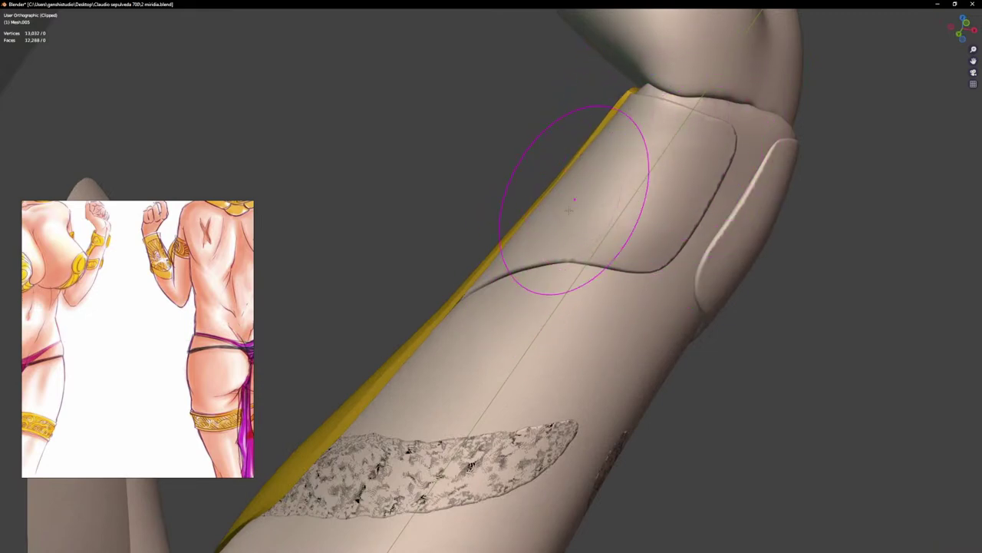
Step: Lift the two wrist plates slightly off the skin with broad grab strokes, giving their rims a visible thickness
{"action": "middle_click_drag", "start_coordinate": [700, 221], "coordinate": [657, 222]}
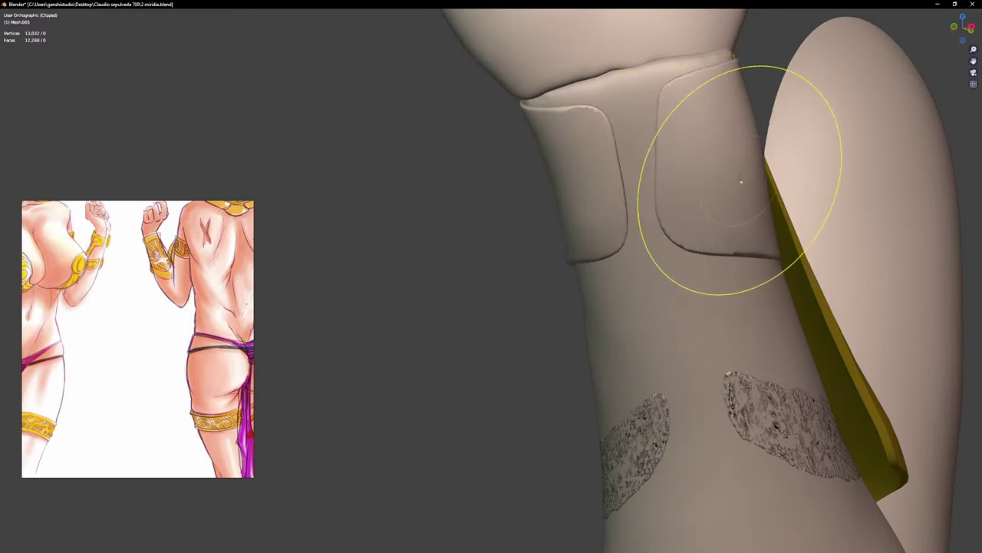
{"action": "key", "text": "shift+s"}
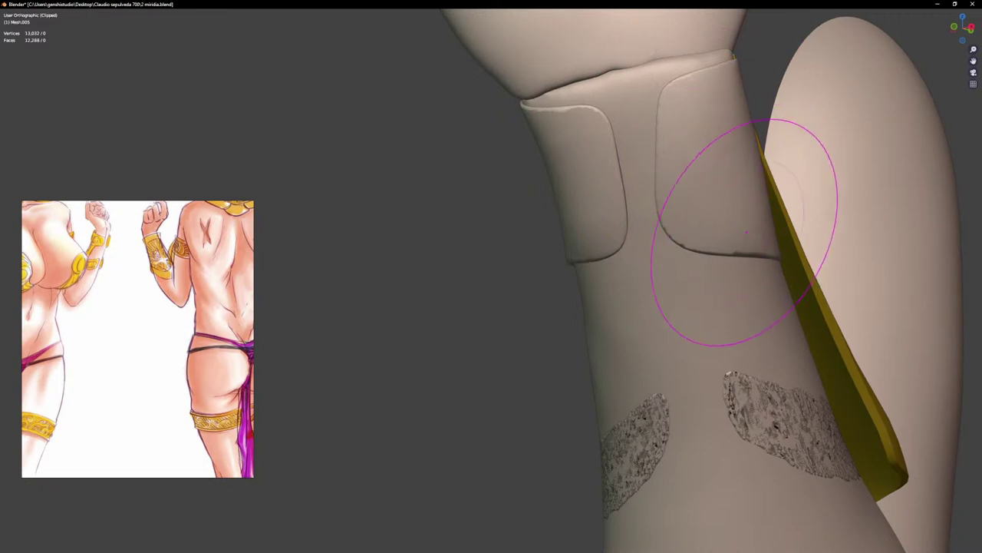
{"action": "mouse_move", "coordinate": [724, 230]}
{"action": "middle_mouse_down"}
{"action": "mouse_move", "coordinate": [762, 176]}
{"action": "mouse_move", "coordinate": [756, 149]}
{"action": "middle_mouse_up"}
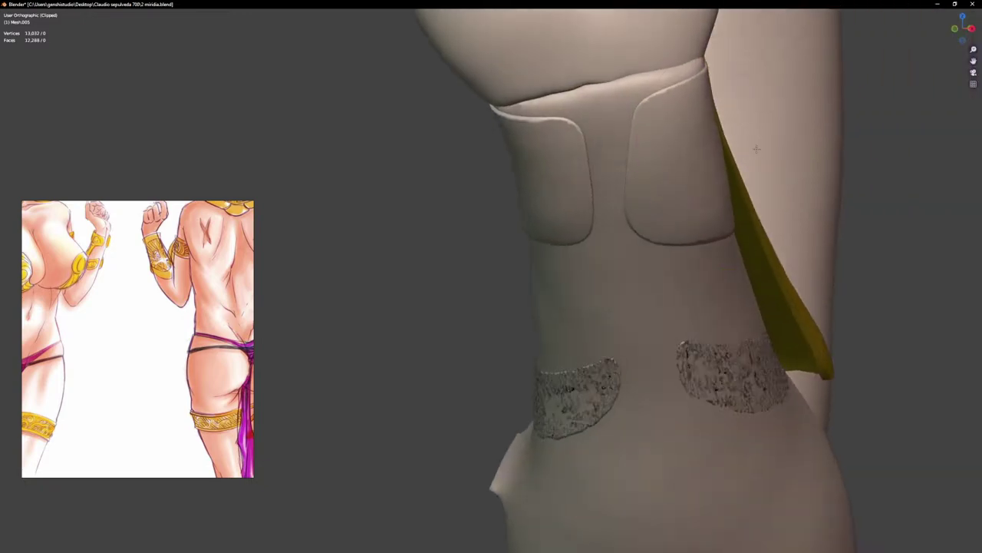
{"action": "key", "text": "g"}
{"action": "key", "text": "f"}
{"action": "left_click", "coordinate": [675, 162]}
{"action": "left_click_drag", "start_coordinate": [688, 138], "coordinate": [697, 143]}
{"action": "scroll", "coordinate": [718, 149], "scroll_direction": "up", "scroll_amount": 1}
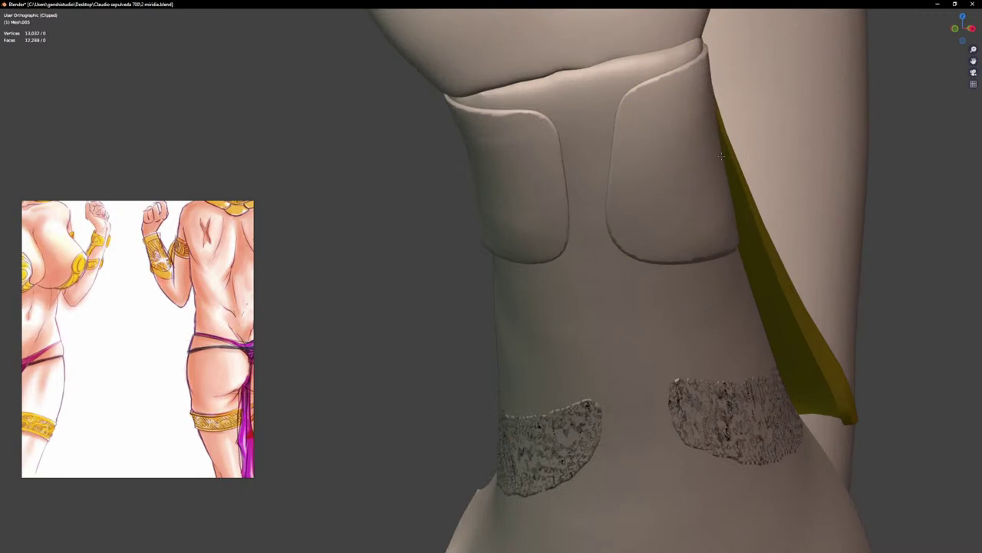
Step: Adjust the wrist plates where they meet the gold cuff and bring the sunken spot near the upper edge above the skin
{"action": "middle_click_drag", "start_coordinate": [713, 208], "coordinate": [724, 213]}
{"action": "left_click_drag", "start_coordinate": [790, 163], "coordinate": [817, 170]}
{"action": "mouse_move", "coordinate": [718, 122]}
{"action": "middle_mouse_down"}
{"action": "mouse_move", "coordinate": [568, 129]}
{"action": "mouse_move", "coordinate": [504, 164]}
{"action": "mouse_move", "coordinate": [656, 165]}
{"action": "mouse_move", "coordinate": [611, 194]}
{"action": "middle_mouse_up"}
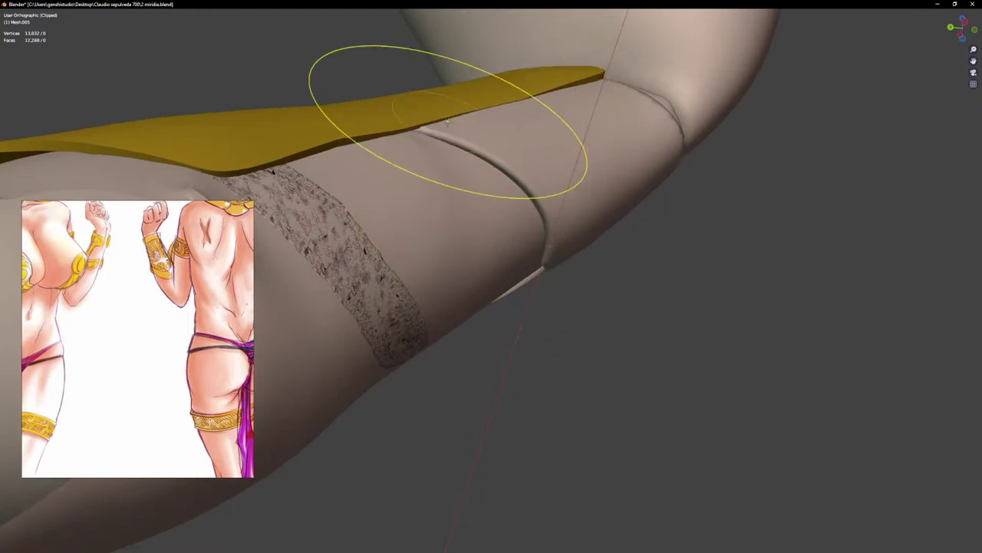
{"action": "mouse_move", "coordinate": [603, 98]}
{"action": "middle_mouse_down"}
{"action": "mouse_move", "coordinate": [695, 126]}
{"action": "mouse_move", "coordinate": [636, 112]}
{"action": "middle_mouse_up"}
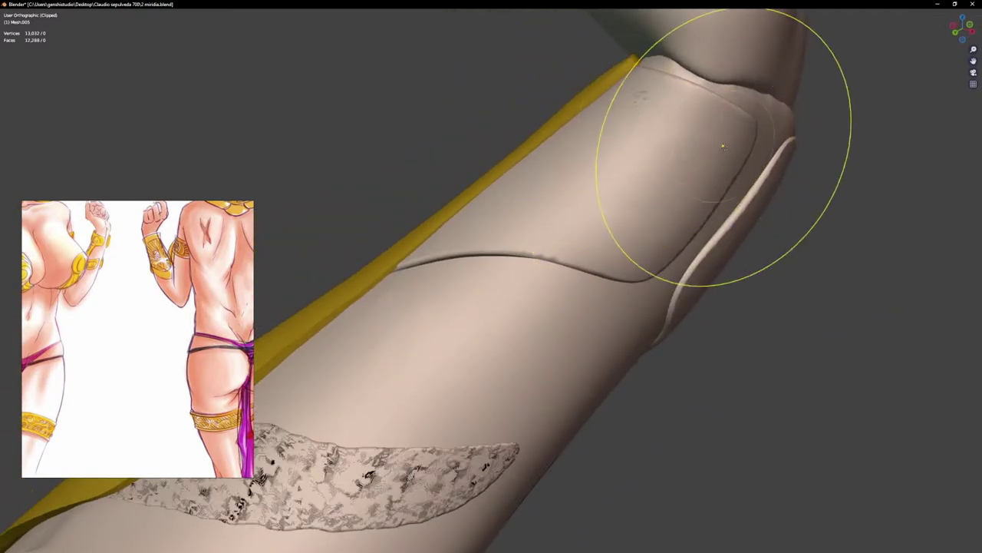
{"action": "left_click_drag", "start_coordinate": [651, 143], "coordinate": [640, 115]}
{"action": "mouse_move", "coordinate": [640, 115]}
{"action": "middle_mouse_down"}
{"action": "mouse_move", "coordinate": [678, 150]}
{"action": "mouse_move", "coordinate": [636, 158]}
{"action": "mouse_move", "coordinate": [630, 171]}
{"action": "mouse_move", "coordinate": [673, 127]}
{"action": "mouse_move", "coordinate": [606, 56]}
{"action": "middle_mouse_up"}
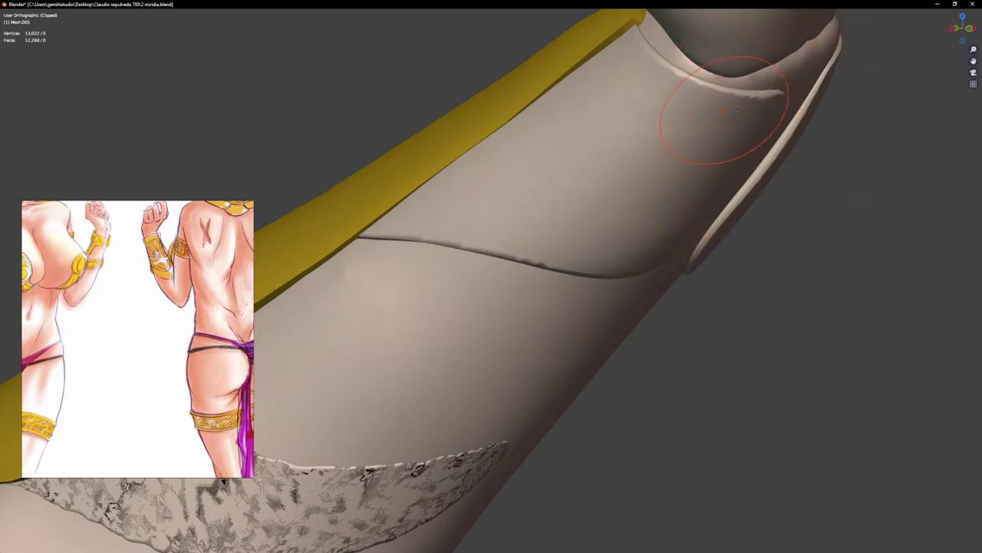
Step: Mask the inner part of one wrist plate to protect it while the plate across the gap is reshaped
{"action": "middle_click_drag", "start_coordinate": [737, 110], "coordinate": [761, 103]}
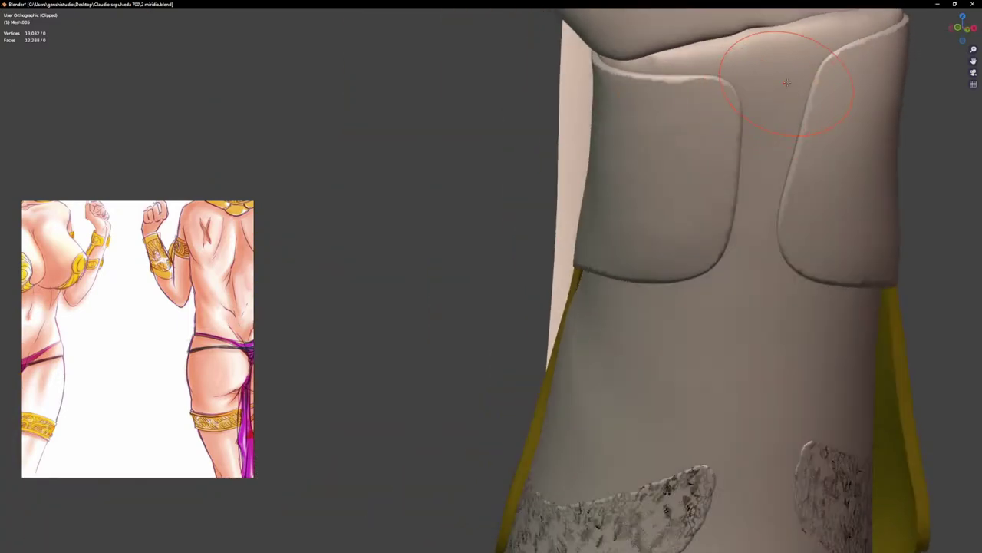
{"action": "mouse_move", "coordinate": [772, 169]}
{"action": "left_mouse_down", "text": "ctrl+shift"}
{"action": "mouse_move", "coordinate": [849, 249]}
{"action": "mouse_move", "coordinate": [858, 41]}
{"action": "mouse_move", "coordinate": [804, 40]}
{"action": "left_mouse_up", "text": "ctrl+shift"}
{"action": "scroll", "coordinate": [708, 116], "scroll_direction": "up", "scroll_amount": 2}
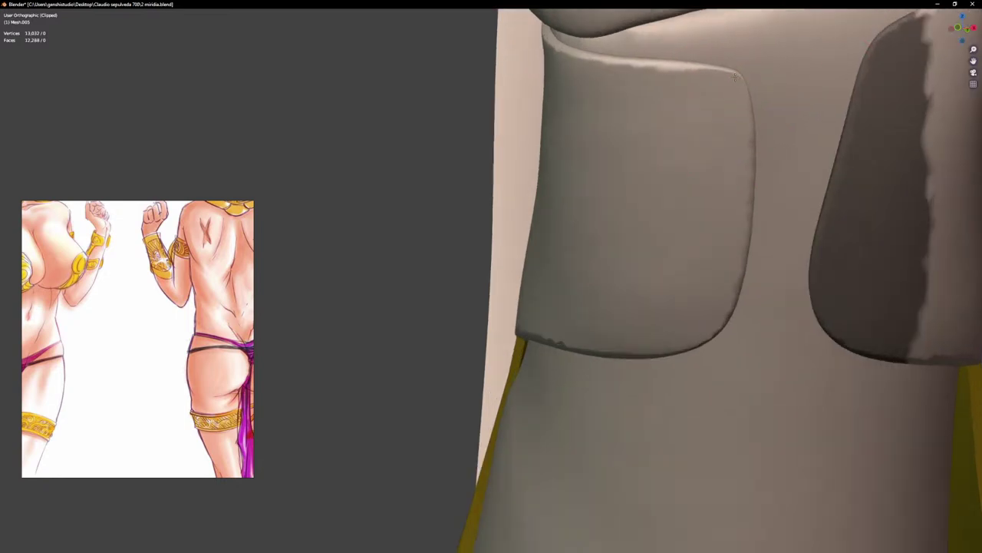
Step: Sharpen the upper and lower corners of the unmasked wrist plate beside the middle gap and even out its lower edge
{"action": "left_click_drag", "start_coordinate": [744, 118], "coordinate": [748, 78]}
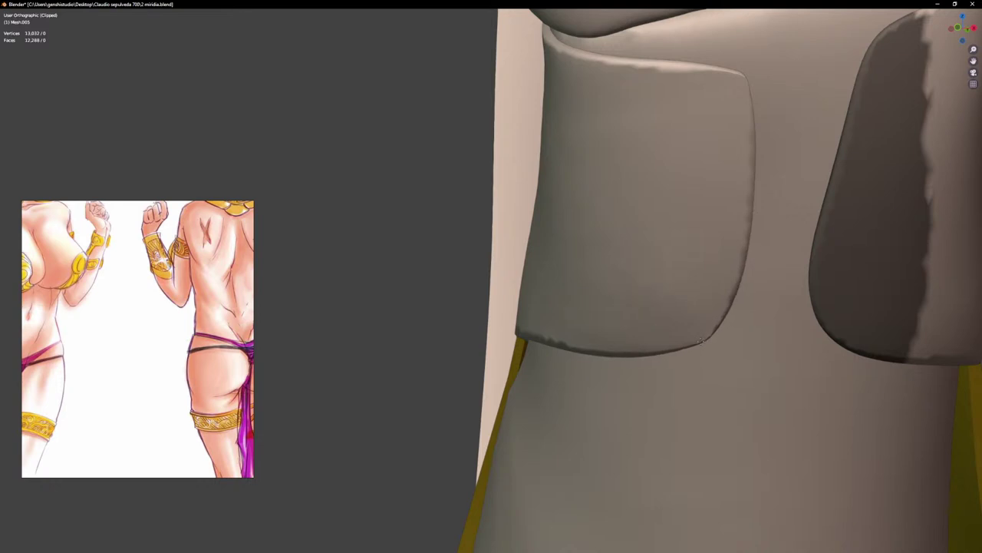
{"action": "mouse_move", "coordinate": [715, 224]}
{"action": "left_mouse_down"}
{"action": "mouse_move", "coordinate": [698, 329]}
{"action": "mouse_move", "coordinate": [718, 347]}
{"action": "left_mouse_up"}
{"action": "mouse_move", "coordinate": [726, 301]}
{"action": "left_mouse_down"}
{"action": "mouse_move", "coordinate": [734, 228]}
{"action": "mouse_move", "coordinate": [653, 345]}
{"action": "mouse_move", "coordinate": [552, 340]}
{"action": "mouse_move", "coordinate": [578, 326]}
{"action": "mouse_move", "coordinate": [566, 283]}
{"action": "mouse_move", "coordinate": [630, 277]}
{"action": "left_mouse_up"}
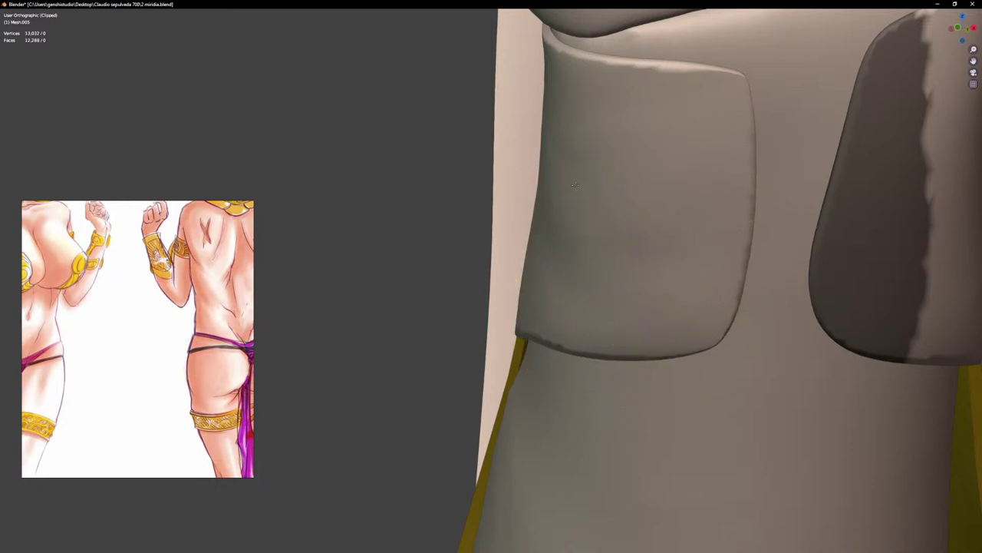
Step: Reshape the unmasked wrist plate's side along the gold cuff so it follows the forearm, using a larger grab brush
{"action": "left_click_drag", "start_coordinate": [552, 111], "coordinate": [557, 199]}
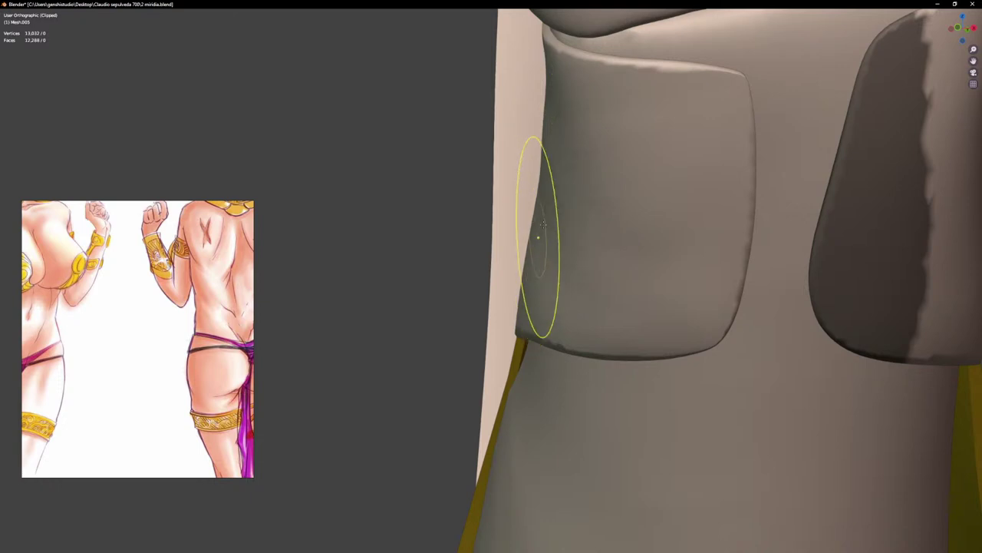
{"action": "middle_click_drag", "start_coordinate": [542, 224], "coordinate": [623, 213]}
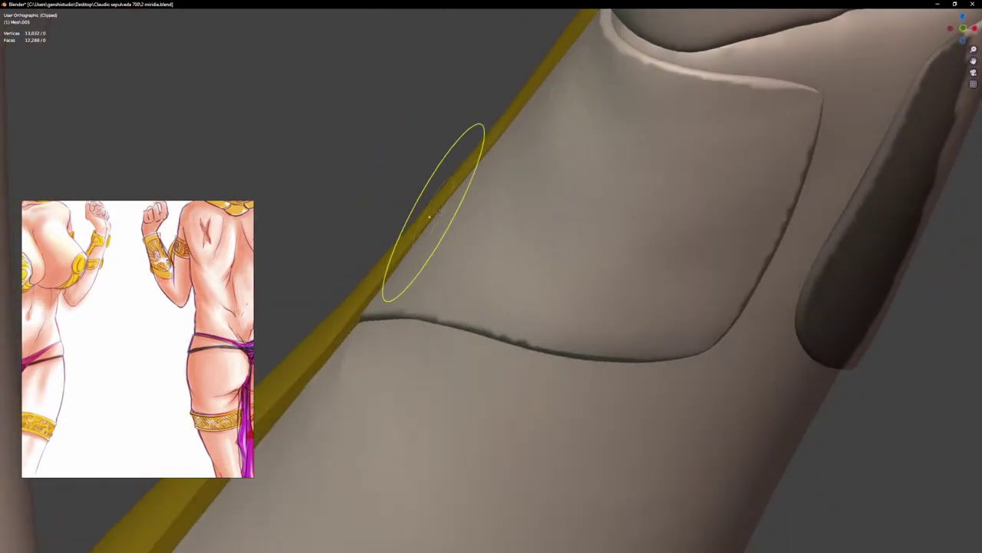
{"action": "key", "text": "f"}
{"action": "left_click", "coordinate": [509, 213]}
{"action": "left_click_drag", "start_coordinate": [524, 196], "coordinate": [559, 148]}
{"action": "left_click_drag", "start_coordinate": [448, 231], "coordinate": [440, 225]}
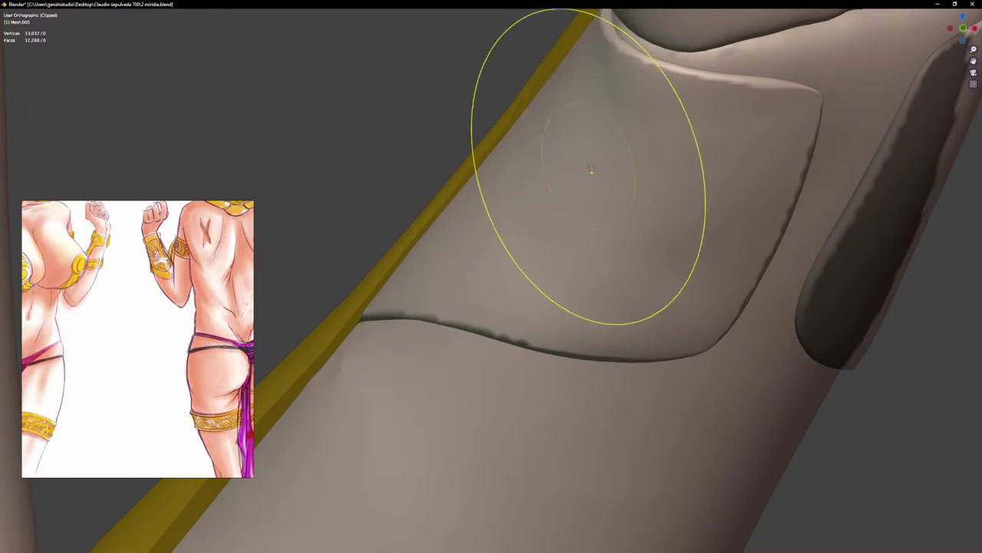
{"action": "mouse_move", "coordinate": [588, 99]}
{"action": "middle_mouse_down"}
{"action": "mouse_move", "coordinate": [713, 197]}
{"action": "mouse_move", "coordinate": [682, 185]}
{"action": "mouse_move", "coordinate": [614, 213]}
{"action": "middle_mouse_up"}
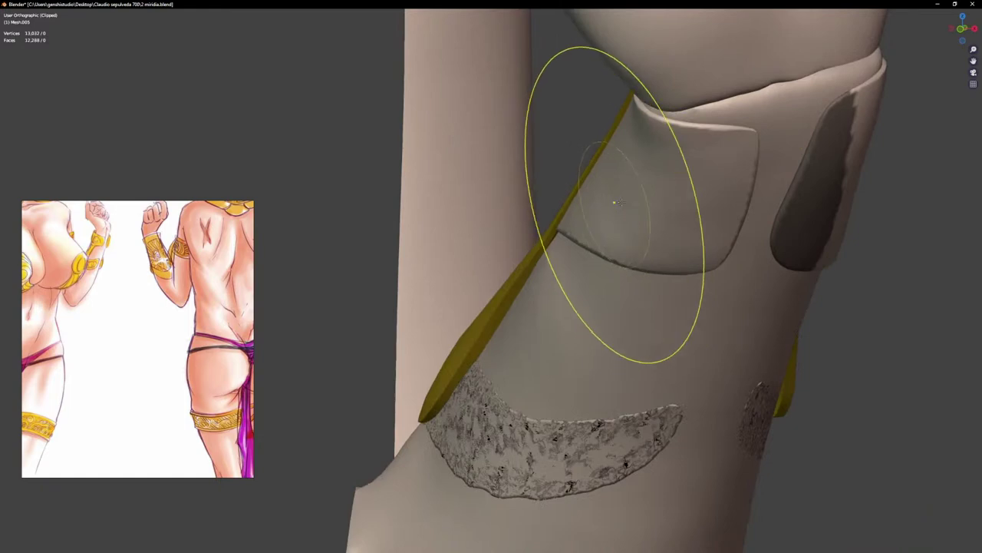
{"action": "middle_click_drag", "start_coordinate": [702, 143], "coordinate": [724, 175]}
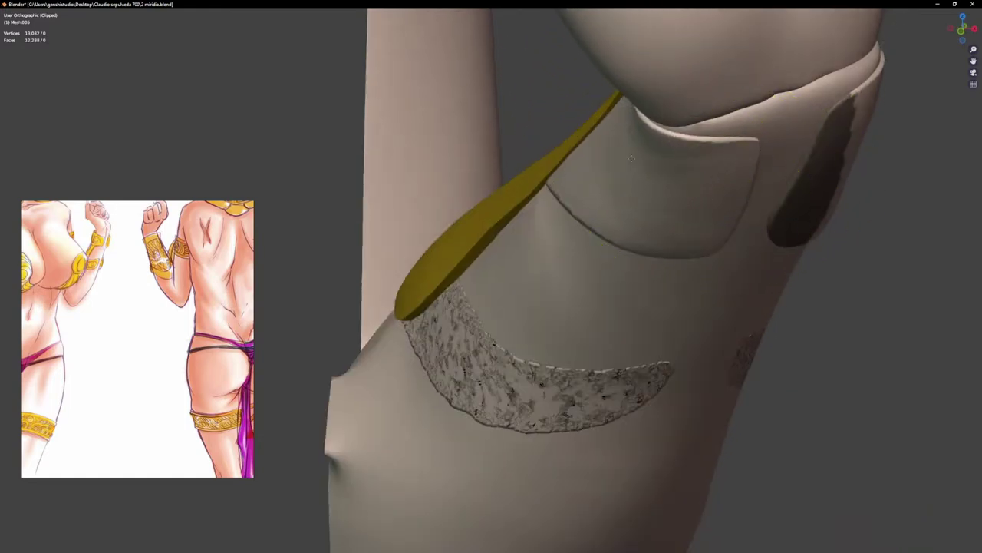
{"action": "middle_click_drag", "start_coordinate": [657, 192], "coordinate": [698, 161]}
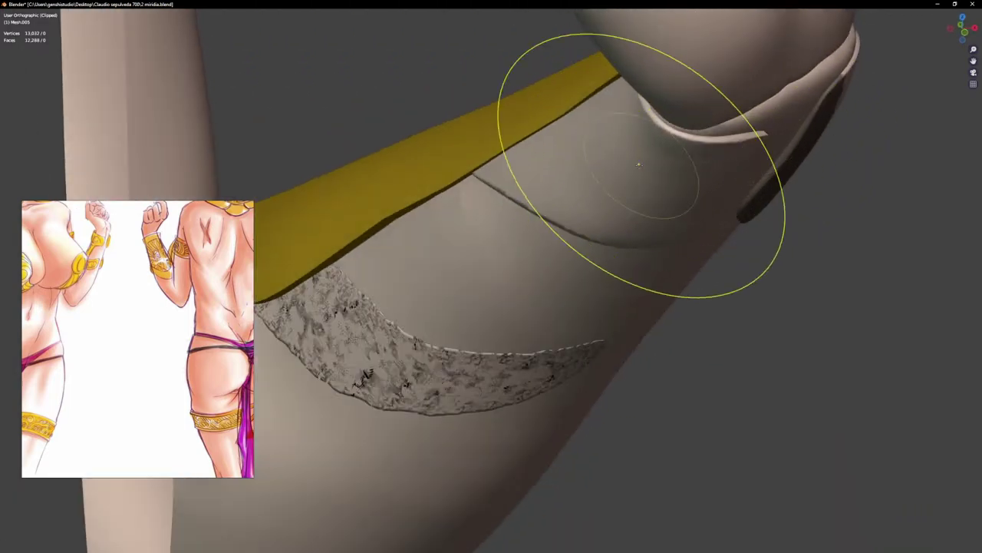
{"action": "middle_click_drag", "start_coordinate": [636, 158], "coordinate": [717, 169]}
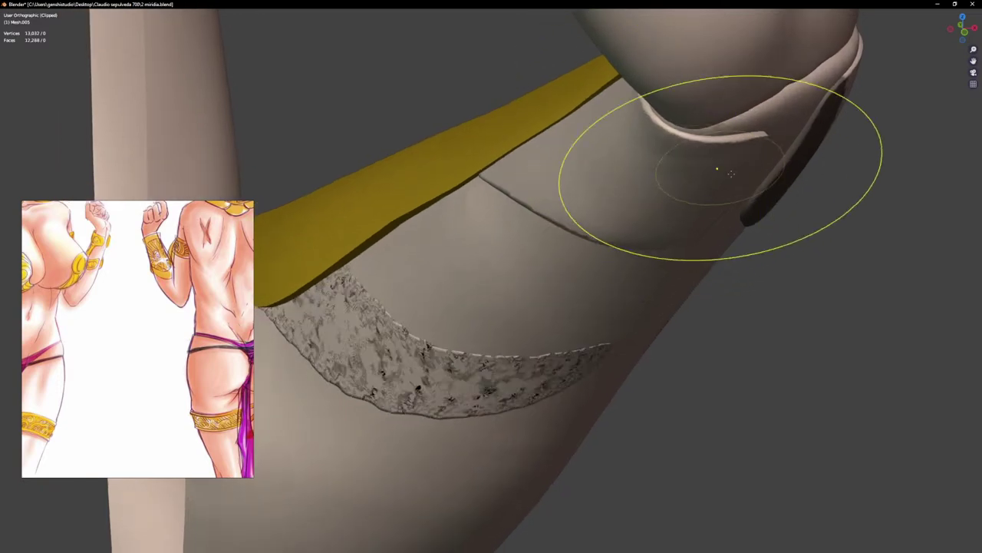
Step: Invert the mask on the extracted plates to free the inner part of the previously protected wrist plate
{"action": "key", "text": "a"}
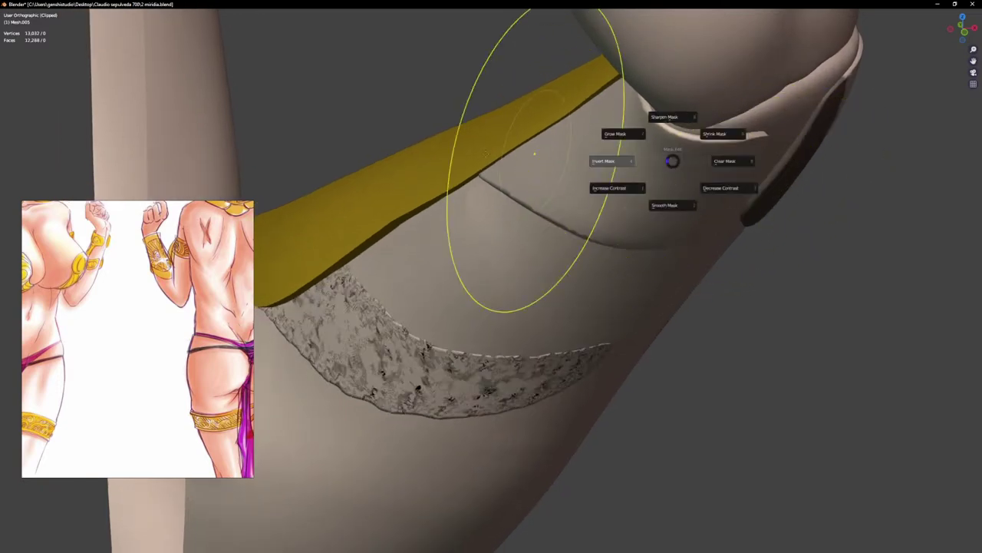
{"action": "left_click", "coordinate": [485, 153]}
{"action": "middle_click_drag", "start_coordinate": [782, 157], "coordinate": [700, 217]}
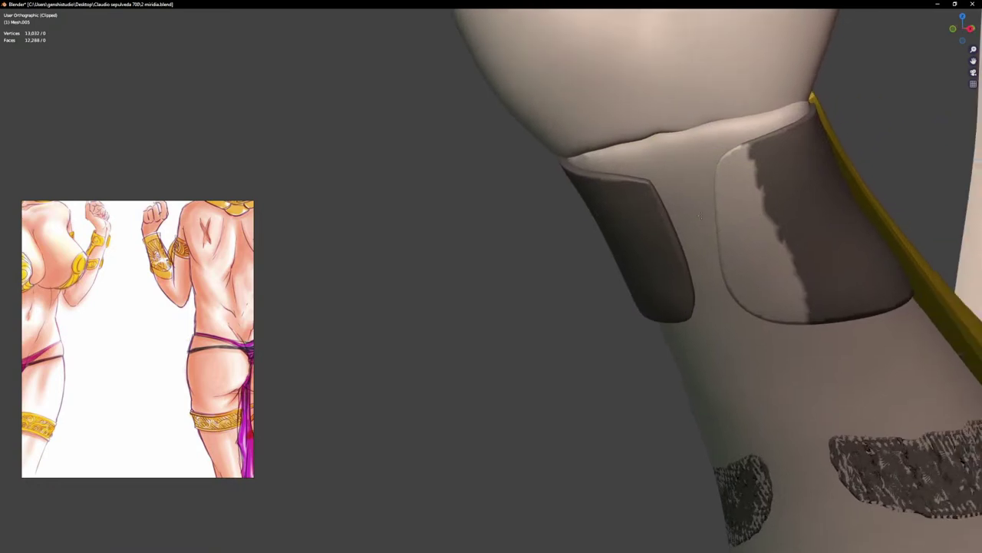
Step: Try to sharpen the newly unmasked wrist plate's upper corner beside the middle gap, and undo the stroke
{"action": "scroll", "coordinate": [700, 217], "scroll_direction": "up", "scroll_amount": 4}
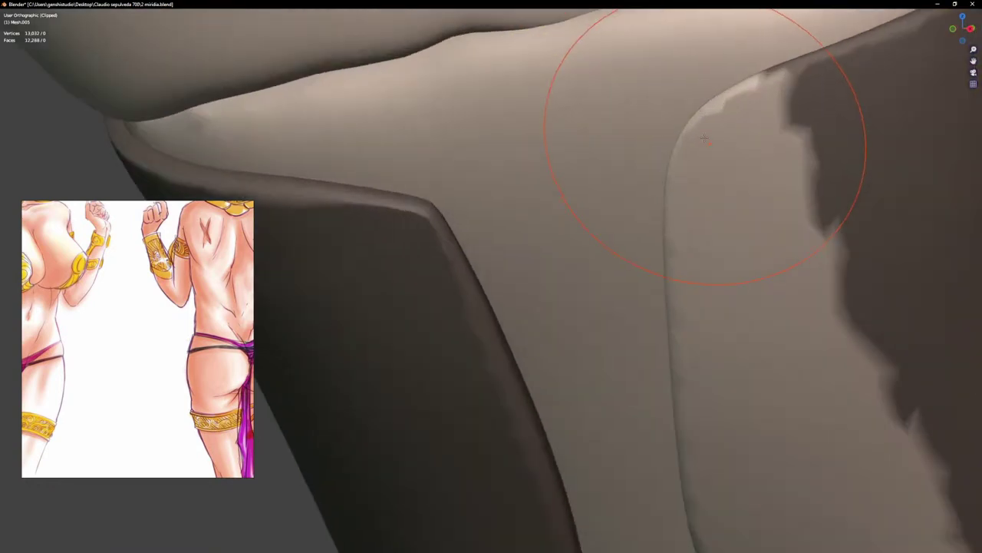
{"action": "scroll", "coordinate": [692, 146], "scroll_direction": "up", "scroll_amount": 2}
{"action": "left_click_drag", "start_coordinate": [691, 146], "coordinate": [676, 148]}
{"action": "key", "text": "ctrl+z"}
{"action": "scroll", "coordinate": [768, 308], "scroll_direction": "down", "scroll_amount": 5}
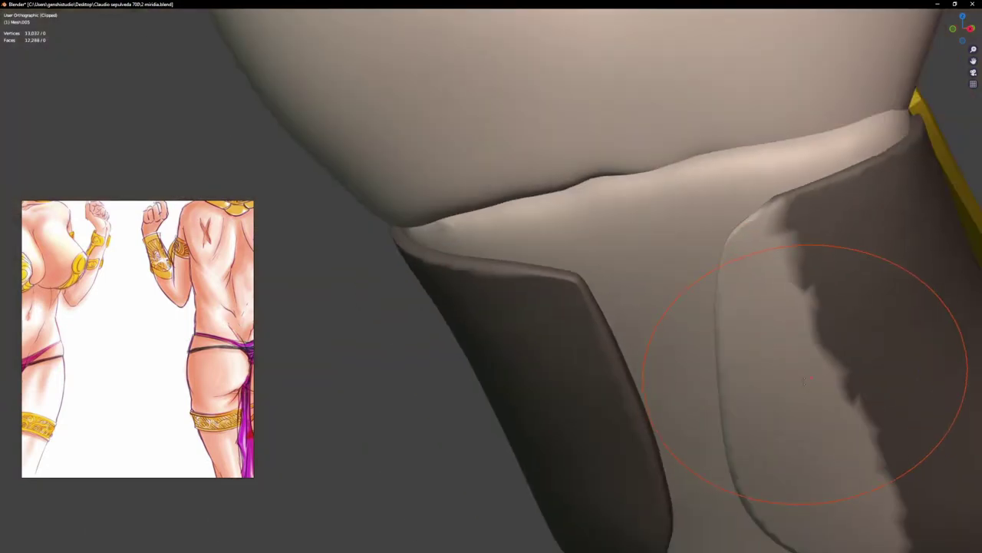
Step: Try to sharpen the unmasked wrist plate's lower corner beside the middle gap, comparing the result through undo and redo, and undo the stroke
{"action": "mouse_move", "coordinate": [838, 449]}
{"action": "middle_mouse_down", "text": "shift"}
{"action": "mouse_move", "coordinate": [845, 196]}
{"action": "mouse_move", "coordinate": [801, 259]}
{"action": "mouse_move", "coordinate": [724, 269]}
{"action": "middle_mouse_up", "text": "shift"}
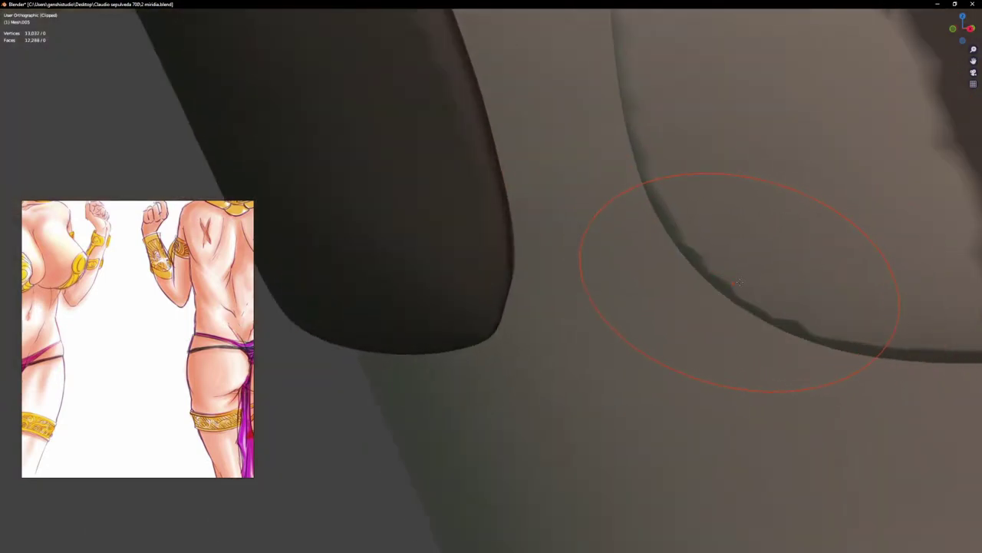
{"action": "left_click_drag", "start_coordinate": [740, 283], "coordinate": [733, 287]}
{"action": "key", "text": "ctrl+z"}
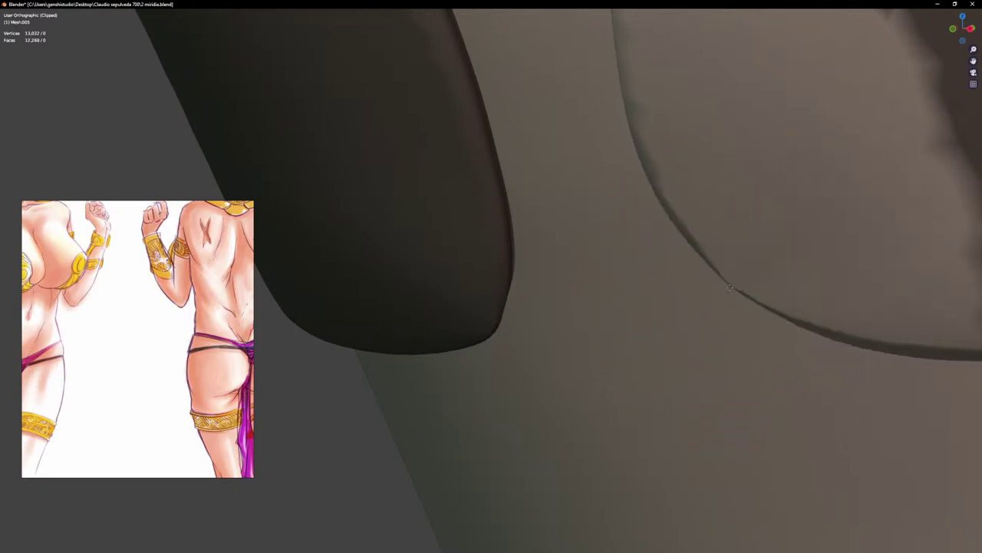
{"action": "key", "text": "ctrl+shift+z"}
{"action": "key", "text": "ctrl+z"}
{"action": "key", "text": "ctrl+shift+z"}
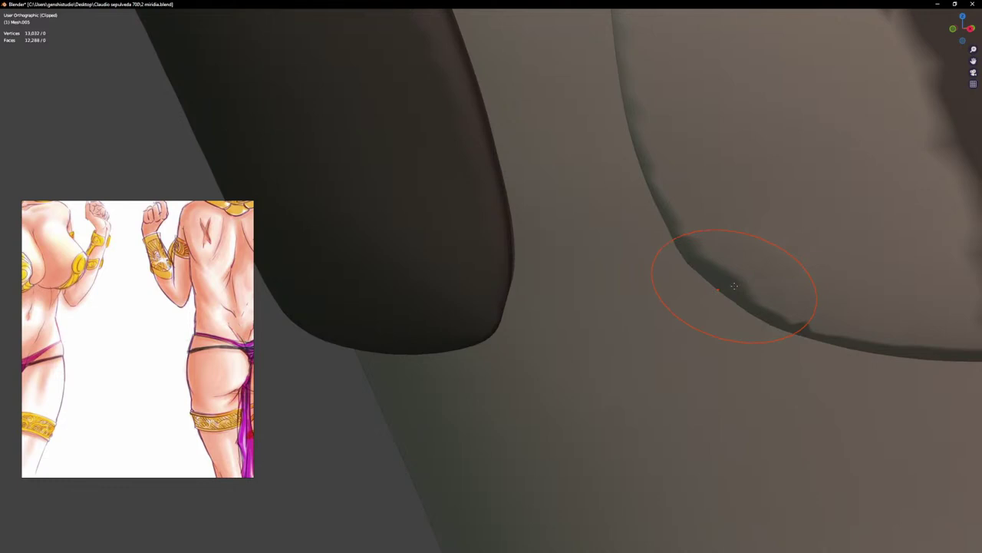
{"action": "left_click_drag", "start_coordinate": [735, 287], "coordinate": [741, 288]}
{"action": "key", "text": "ctrl+z"}
{"action": "scroll", "coordinate": [735, 287], "scroll_direction": "down", "scroll_amount": 10}
{"action": "scroll", "coordinate": [724, 216], "scroll_direction": "up", "scroll_amount": 3}
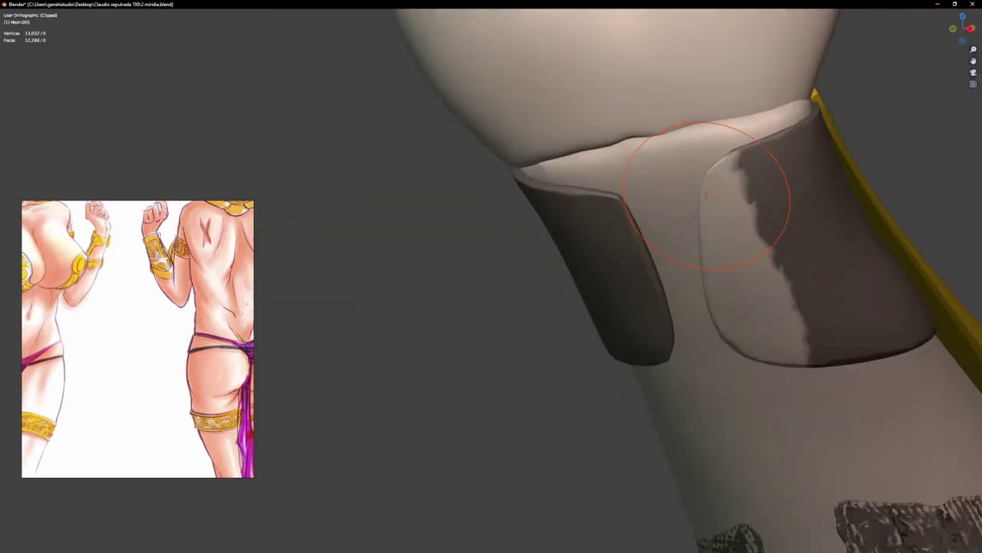
Step: Reshape the unmasked wrist plate's upper corner and side along the middle gap, and clear the mask from the plates
{"action": "left_click_drag", "start_coordinate": [704, 184], "coordinate": [721, 183]}
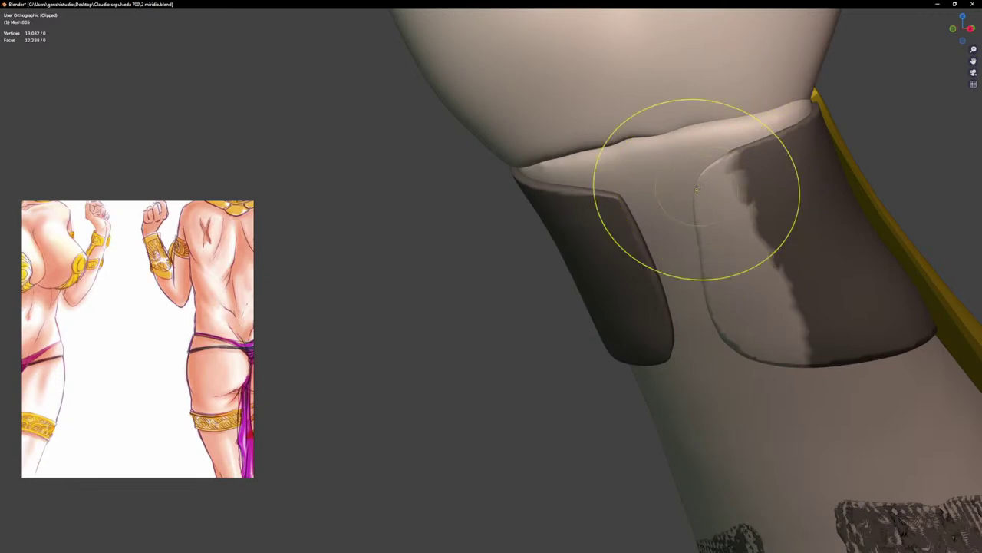
{"action": "left_click_drag", "start_coordinate": [724, 238], "coordinate": [730, 266]}
{"action": "middle_click_drag", "start_coordinate": [745, 315], "coordinate": [705, 320]}
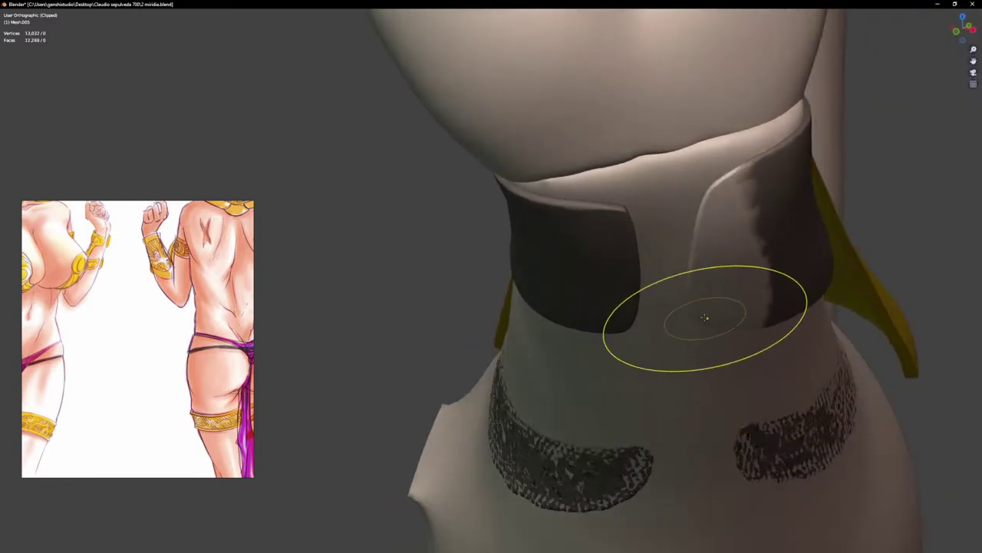
{"action": "mouse_move", "coordinate": [706, 271]}
{"action": "middle_mouse_down"}
{"action": "mouse_move", "coordinate": [757, 268]}
{"action": "mouse_move", "coordinate": [752, 219]}
{"action": "mouse_move", "coordinate": [718, 296]}
{"action": "middle_mouse_up"}
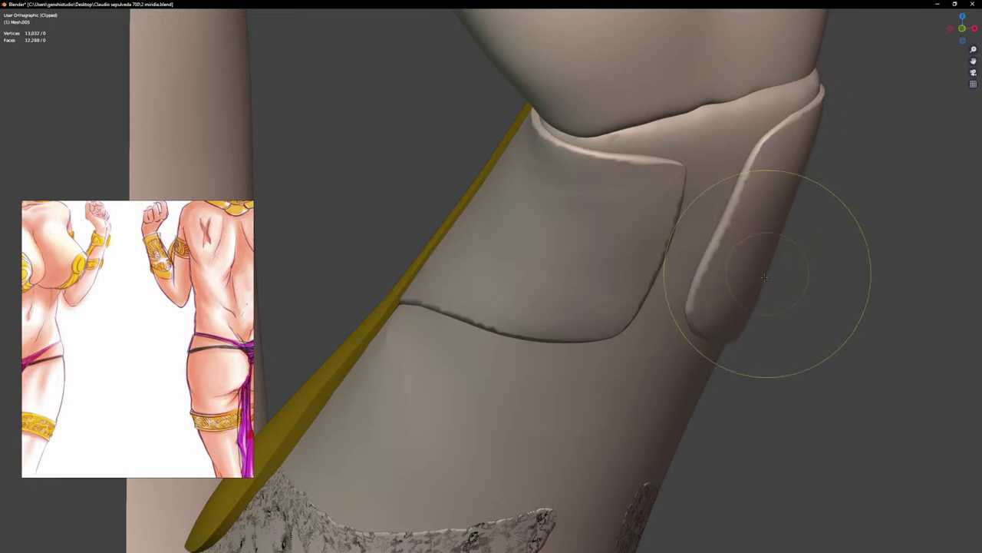
{"action": "middle_click_drag", "start_coordinate": [749, 276], "coordinate": [702, 292]}
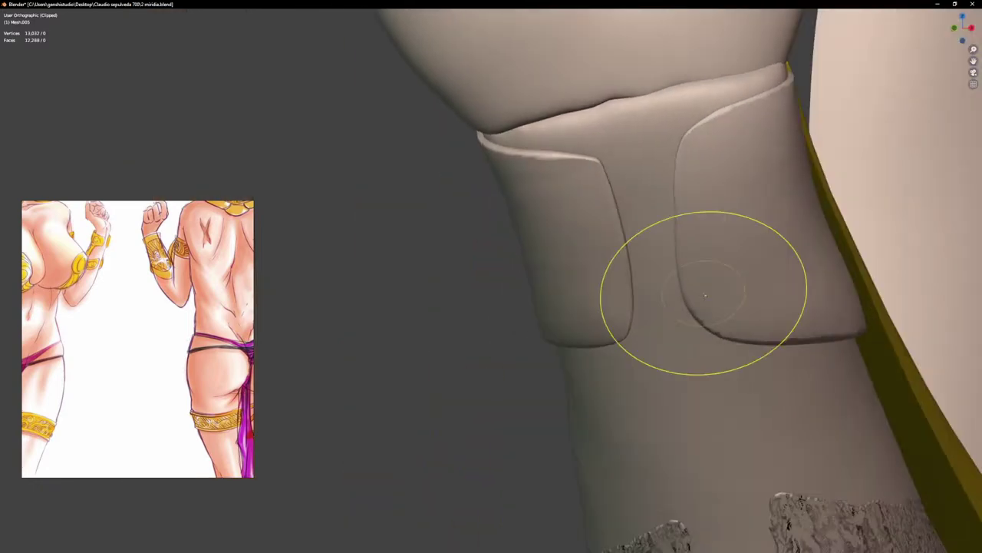
Step: Refine the lower corner and side edge of one wrist plate and the facing edge of the other across the gap
{"action": "scroll", "coordinate": [704, 297], "scroll_direction": "up", "scroll_amount": 3}
{"action": "left_click_drag", "start_coordinate": [566, 334], "coordinate": [581, 344]}
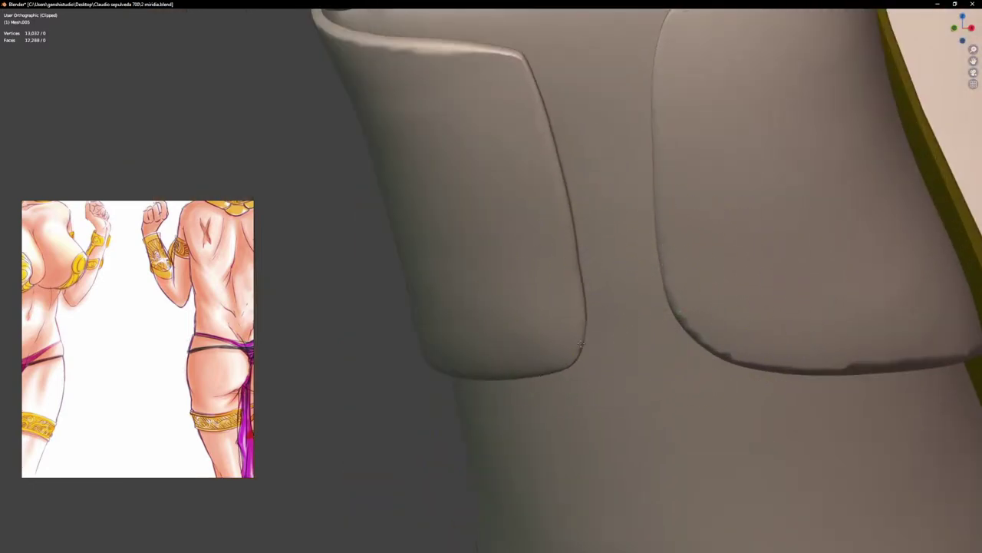
{"action": "mouse_move", "coordinate": [576, 281]}
{"action": "left_mouse_down"}
{"action": "mouse_move", "coordinate": [548, 274]}
{"action": "mouse_move", "coordinate": [558, 219]}
{"action": "left_mouse_up"}
{"action": "mouse_move", "coordinate": [557, 220]}
{"action": "middle_mouse_down"}
{"action": "mouse_move", "coordinate": [623, 191]}
{"action": "mouse_move", "coordinate": [649, 117]}
{"action": "middle_mouse_up"}
{"action": "left_click_drag", "start_coordinate": [649, 118], "coordinate": [642, 95]}
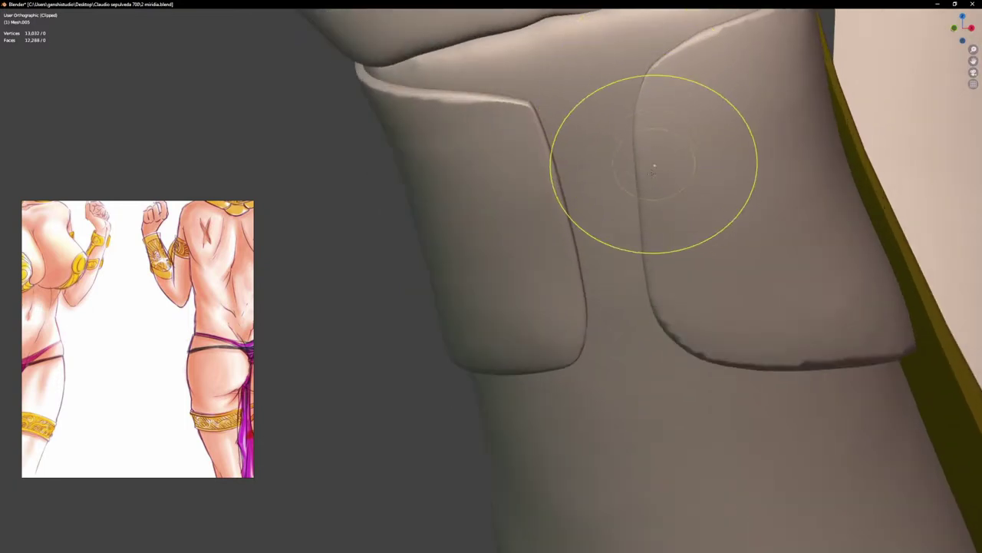
{"action": "middle_click_drag", "start_coordinate": [575, 163], "coordinate": [614, 226]}
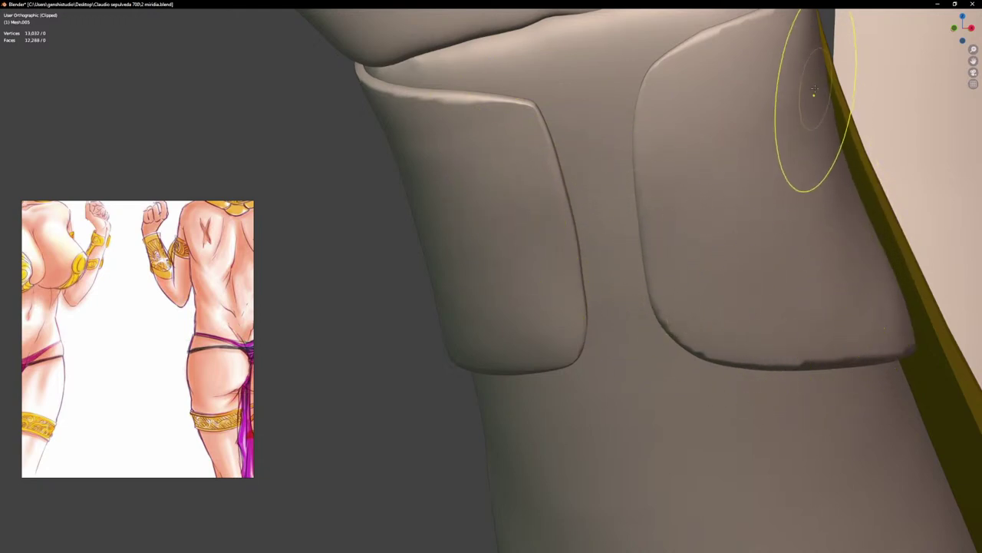
Step: Examine how both wrist plates fit the forearm, hand and gold cuff from several angles
{"action": "scroll", "coordinate": [803, 241], "scroll_direction": "down", "scroll_amount": 5}
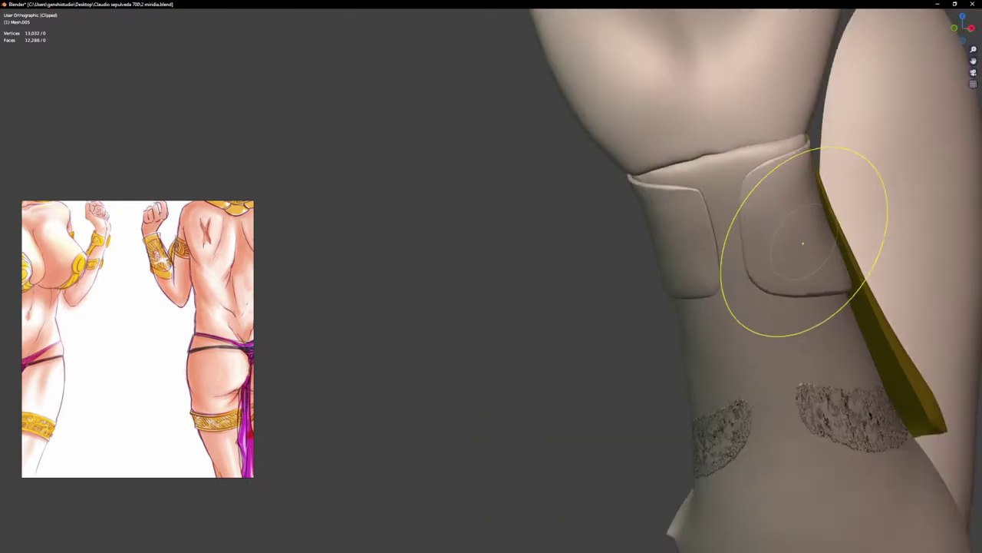
{"action": "middle_click_drag", "start_coordinate": [795, 239], "coordinate": [758, 235]}
{"action": "scroll", "coordinate": [775, 167], "scroll_direction": "up", "scroll_amount": 3}
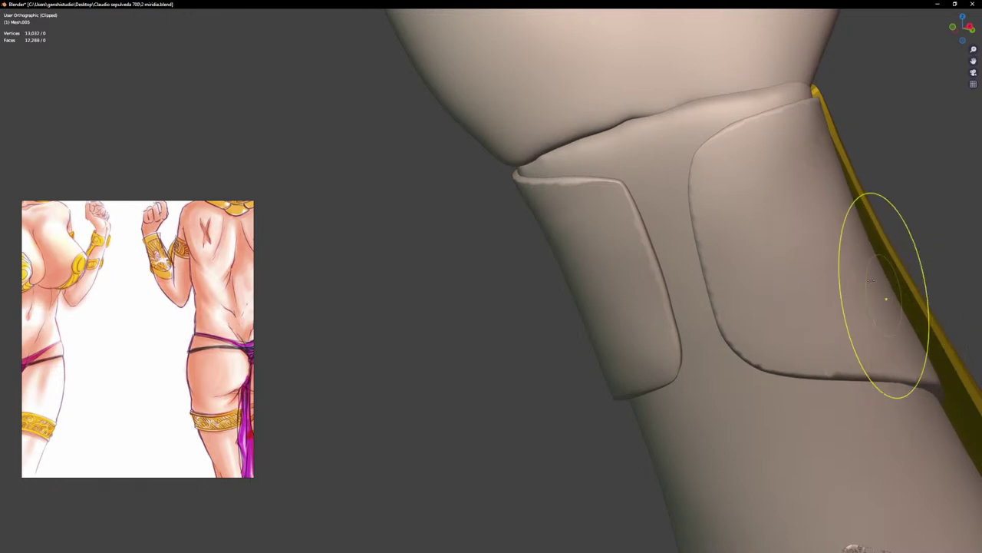
{"action": "middle_click_drag", "start_coordinate": [745, 175], "coordinate": [741, 256]}
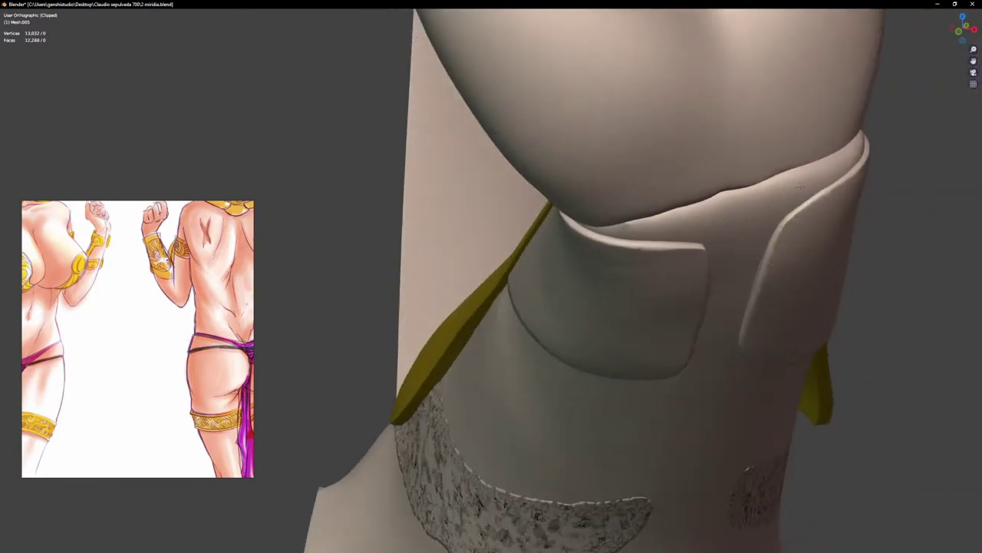
{"action": "middle_click_drag", "start_coordinate": [838, 228], "coordinate": [803, 248]}
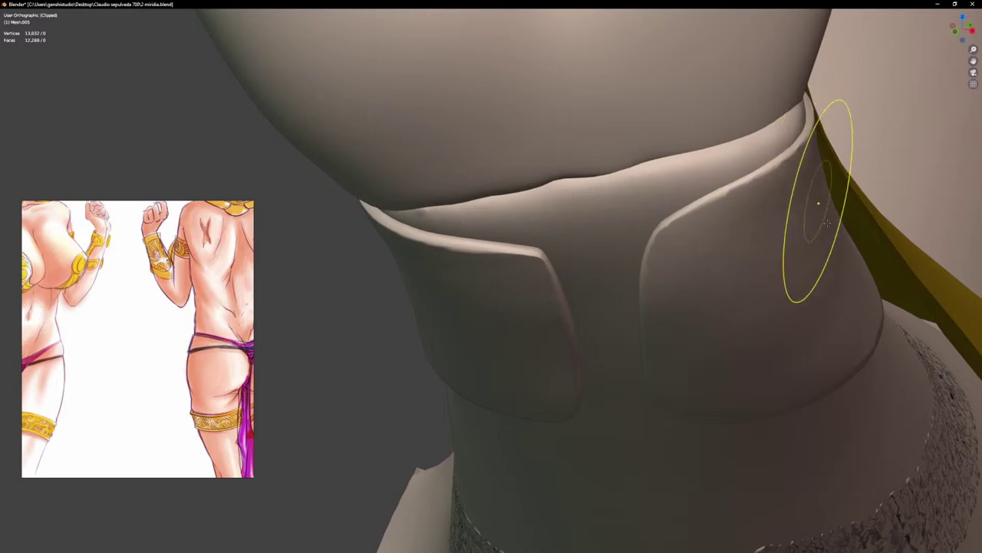
{"action": "middle_click_drag", "start_coordinate": [828, 223], "coordinate": [801, 258]}
{"action": "middle_click_drag", "start_coordinate": [771, 293], "coordinate": [694, 242]}
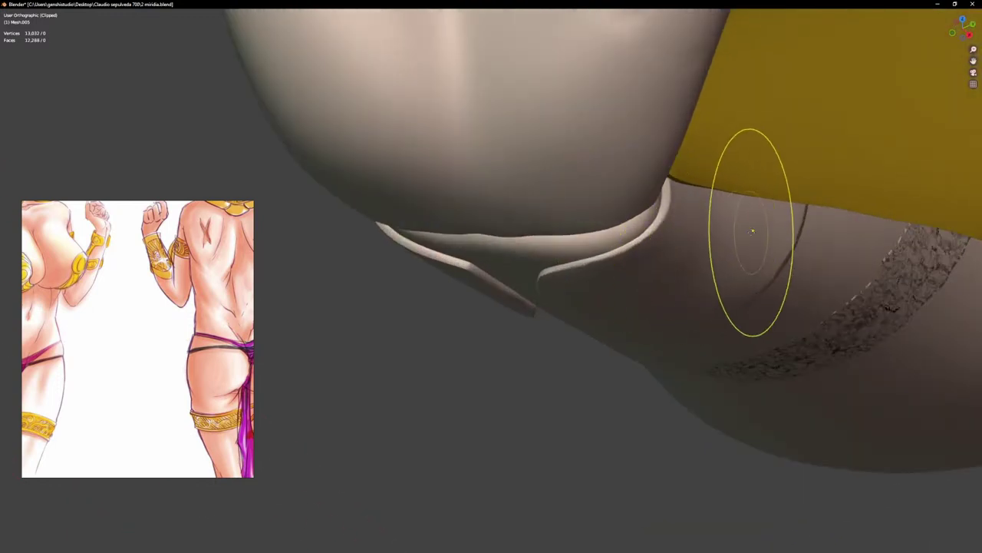
{"action": "middle_click_drag", "start_coordinate": [745, 209], "coordinate": [733, 186]}
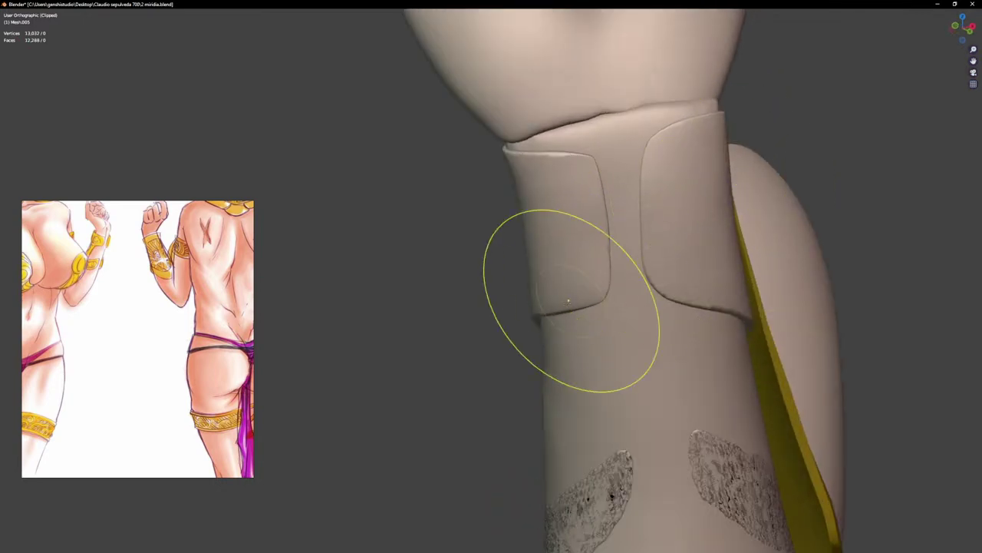
{"action": "mouse_move", "coordinate": [570, 296]}
{"action": "middle_mouse_down"}
{"action": "mouse_move", "coordinate": [583, 301]}
{"action": "mouse_move", "coordinate": [620, 284]}
{"action": "middle_mouse_up"}
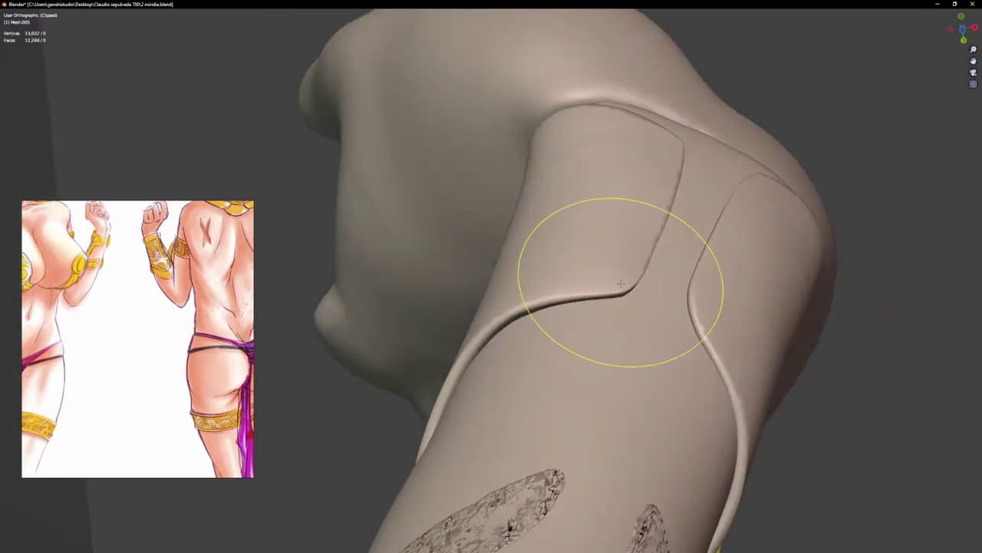
{"action": "middle_click_drag", "start_coordinate": [658, 243], "coordinate": [645, 228]}
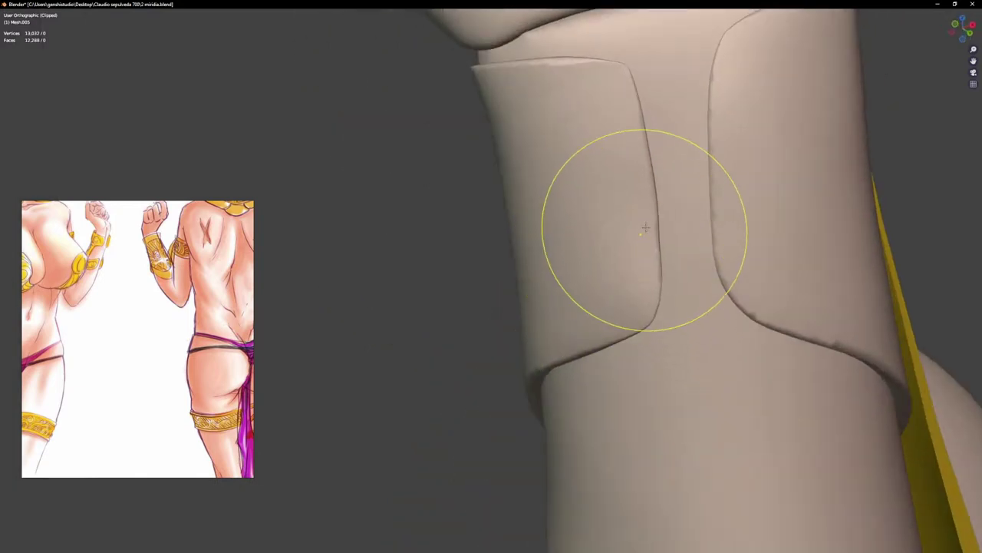
Step: Grab the facing side edges of the two wrist plates to adjust the shape of the middle gap
{"action": "mouse_move", "coordinate": [651, 227]}
{"action": "left_mouse_down"}
{"action": "mouse_move", "coordinate": [658, 269]}
{"action": "mouse_move", "coordinate": [623, 122]}
{"action": "left_mouse_up"}
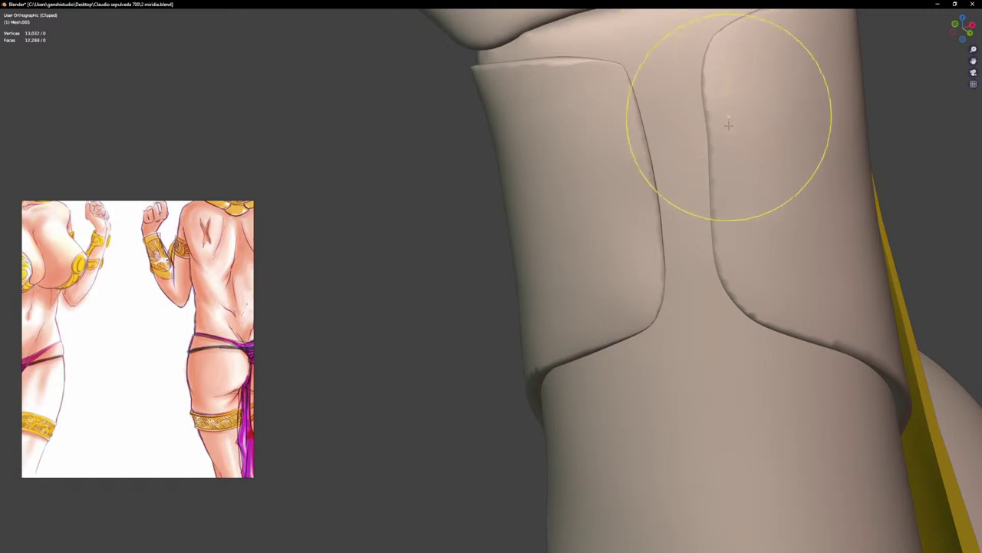
{"action": "left_click_drag", "start_coordinate": [729, 124], "coordinate": [718, 142]}
{"action": "mouse_move", "coordinate": [730, 228]}
{"action": "middle_mouse_down"}
{"action": "mouse_move", "coordinate": [761, 257]}
{"action": "mouse_move", "coordinate": [770, 228]}
{"action": "mouse_move", "coordinate": [677, 253]}
{"action": "mouse_move", "coordinate": [714, 274]}
{"action": "mouse_move", "coordinate": [657, 373]}
{"action": "mouse_move", "coordinate": [680, 325]}
{"action": "mouse_move", "coordinate": [712, 122]}
{"action": "mouse_move", "coordinate": [724, 153]}
{"action": "middle_mouse_up"}
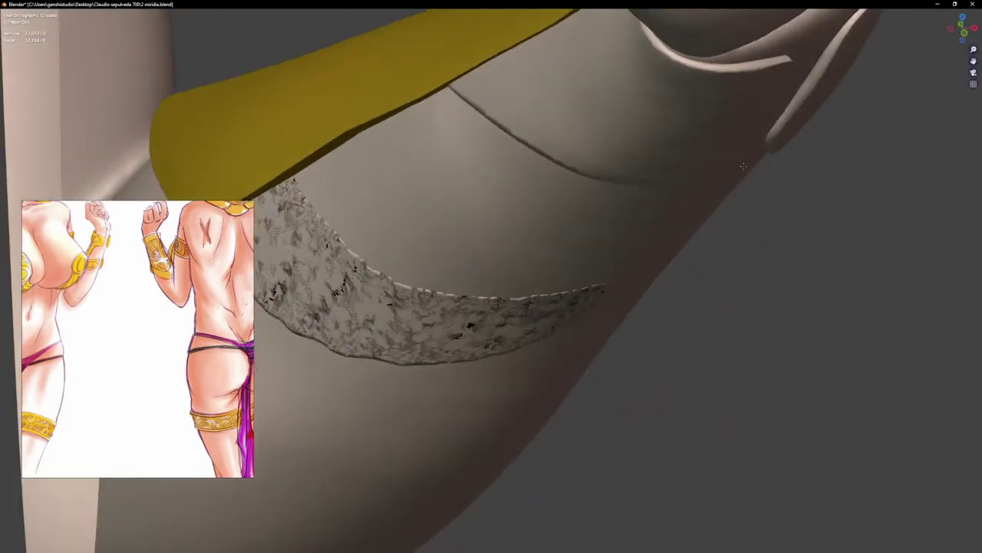
{"action": "left_click_drag", "start_coordinate": [821, 99], "coordinate": [812, 108]}
Step: Smooth the rough surface and wavy edges of the first lower forearm plate up to the gold cuff
{"action": "middle_click_drag", "start_coordinate": [553, 307], "coordinate": [575, 281]}
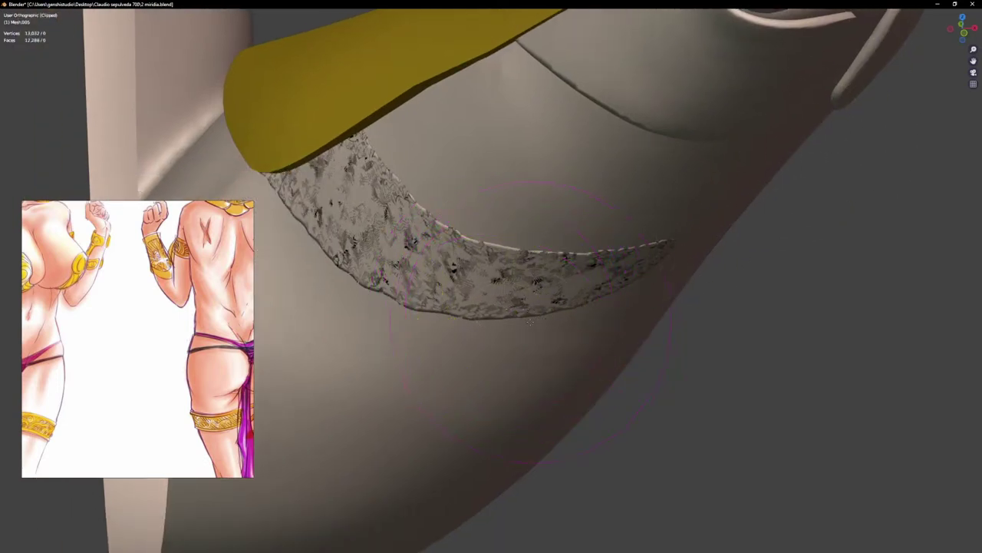
{"action": "mouse_move", "coordinate": [529, 323]}
{"action": "left_mouse_down"}
{"action": "mouse_move", "coordinate": [565, 274]}
{"action": "mouse_move", "coordinate": [362, 264]}
{"action": "mouse_move", "coordinate": [310, 193]}
{"action": "left_mouse_up"}
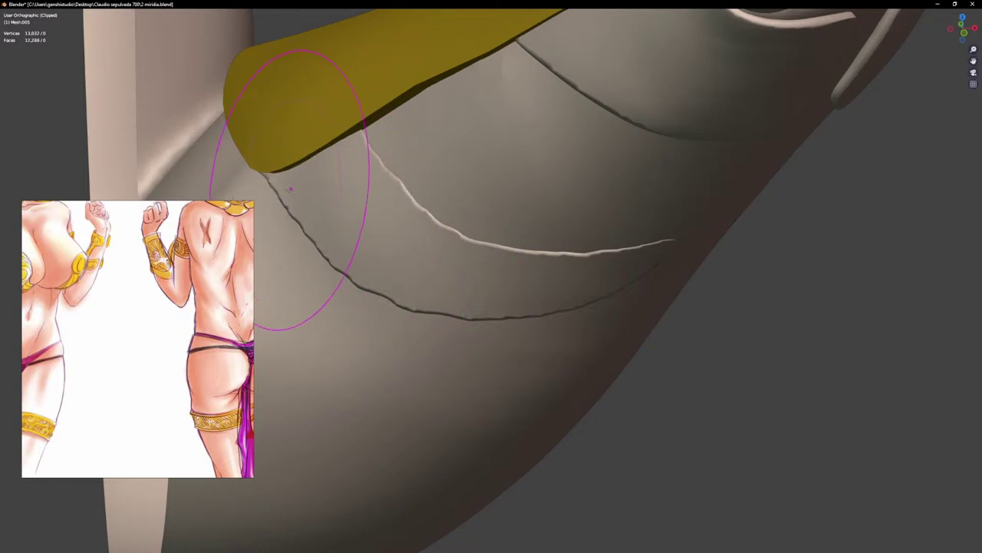
{"action": "left_click_drag", "start_coordinate": [380, 213], "coordinate": [463, 255]}
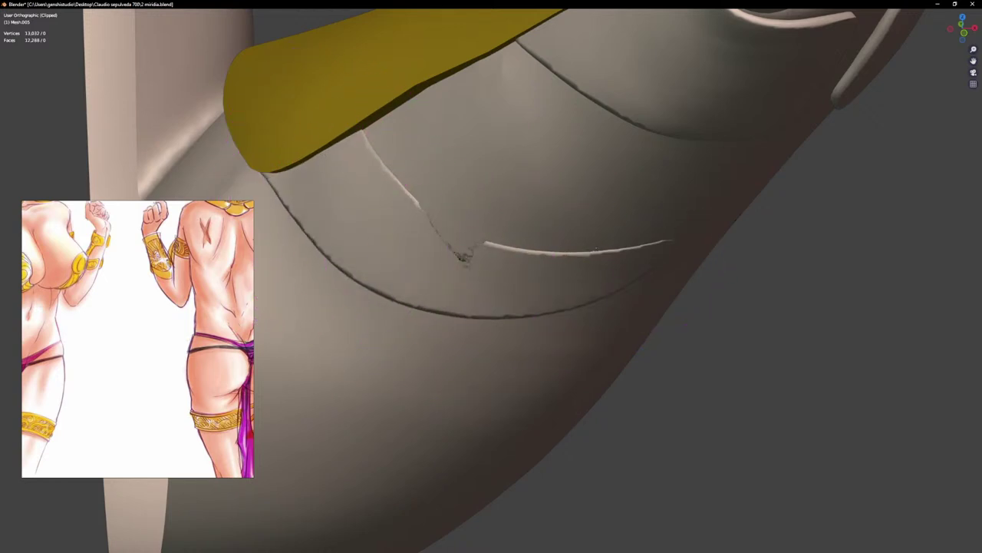
{"action": "mouse_move", "coordinate": [453, 246]}
{"action": "left_mouse_down"}
{"action": "mouse_move", "coordinate": [320, 208]}
{"action": "mouse_move", "coordinate": [280, 185]}
{"action": "mouse_move", "coordinate": [340, 165]}
{"action": "mouse_move", "coordinate": [314, 169]}
{"action": "left_mouse_up"}
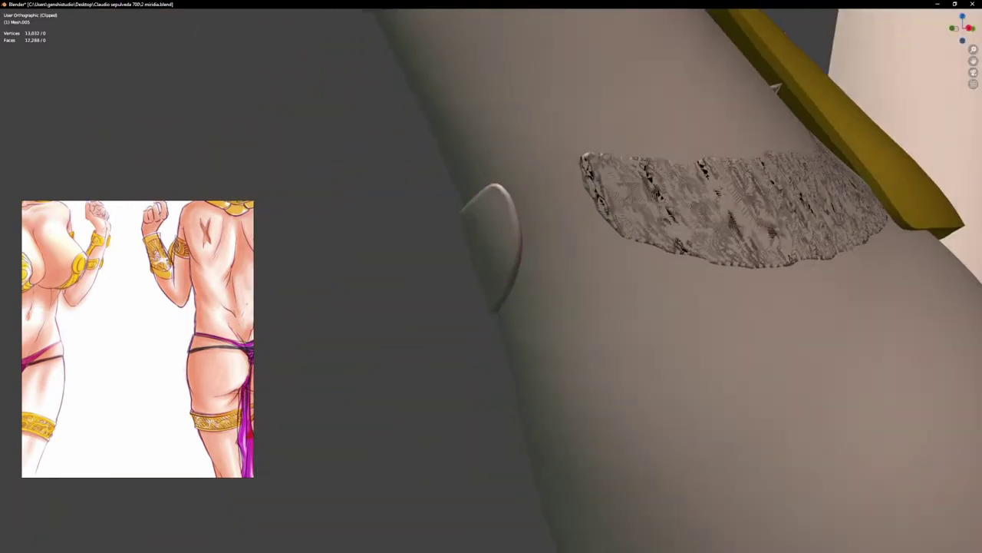
Step: Smooth the rough surface of the second lower forearm plate and even out its upper and lower edges
{"action": "mouse_move", "coordinate": [584, 177]}
{"action": "left_mouse_down"}
{"action": "mouse_move", "coordinate": [790, 241]}
{"action": "mouse_move", "coordinate": [834, 186]}
{"action": "left_mouse_up"}
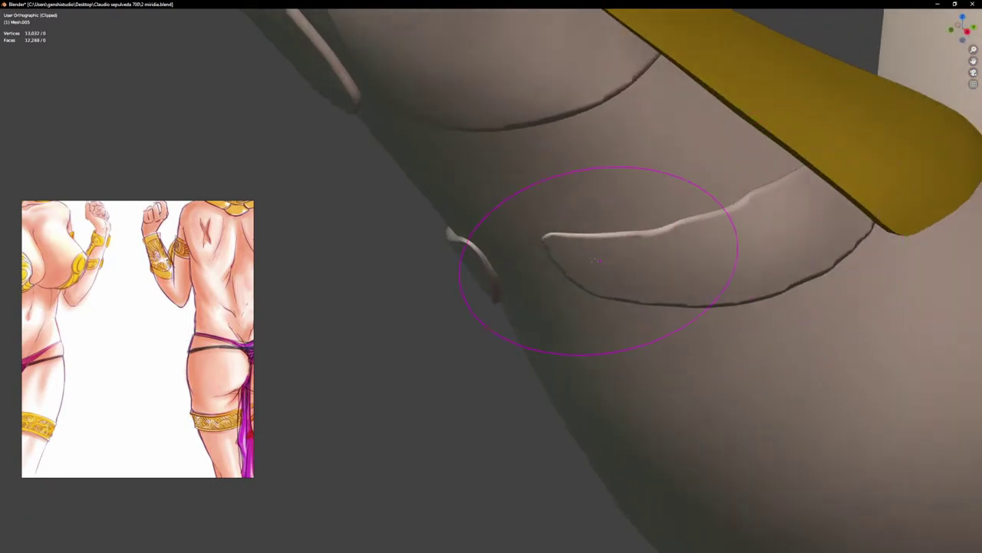
{"action": "mouse_move", "coordinate": [596, 261]}
{"action": "left_mouse_down"}
{"action": "mouse_move", "coordinate": [750, 268]}
{"action": "mouse_move", "coordinate": [876, 220]}
{"action": "mouse_move", "coordinate": [845, 194]}
{"action": "left_mouse_up"}
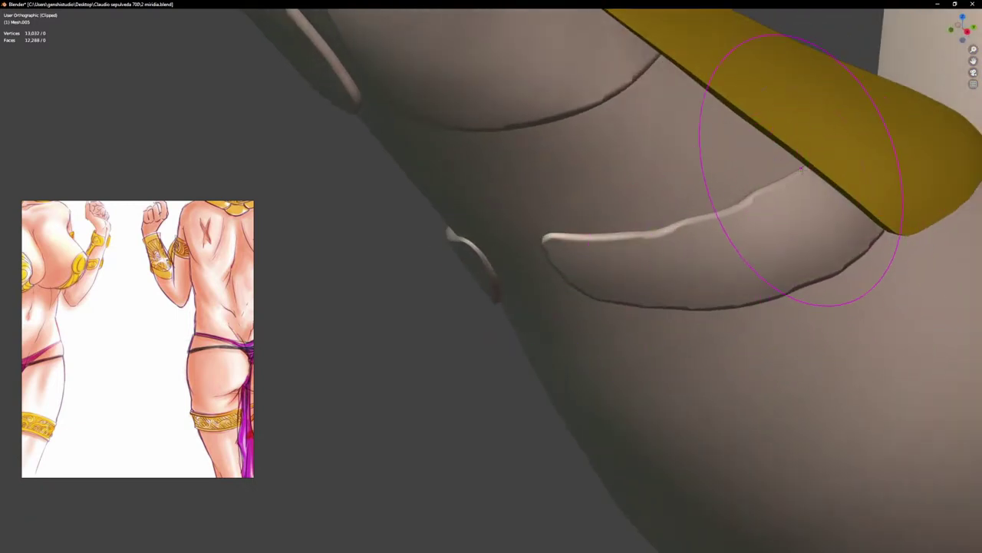
{"action": "left_click_drag", "start_coordinate": [800, 169], "coordinate": [789, 246]}
{"action": "middle_click_drag", "start_coordinate": [691, 250], "coordinate": [743, 212]}
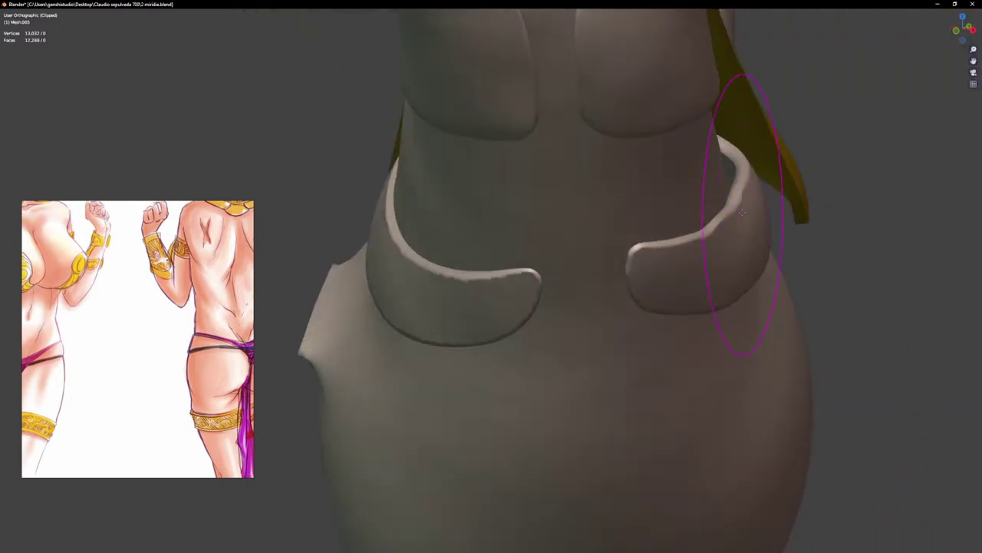
{"action": "scroll", "coordinate": [662, 271], "scroll_direction": "up", "scroll_amount": 3}
{"action": "middle_click_drag", "start_coordinate": [662, 271], "coordinate": [629, 288]}
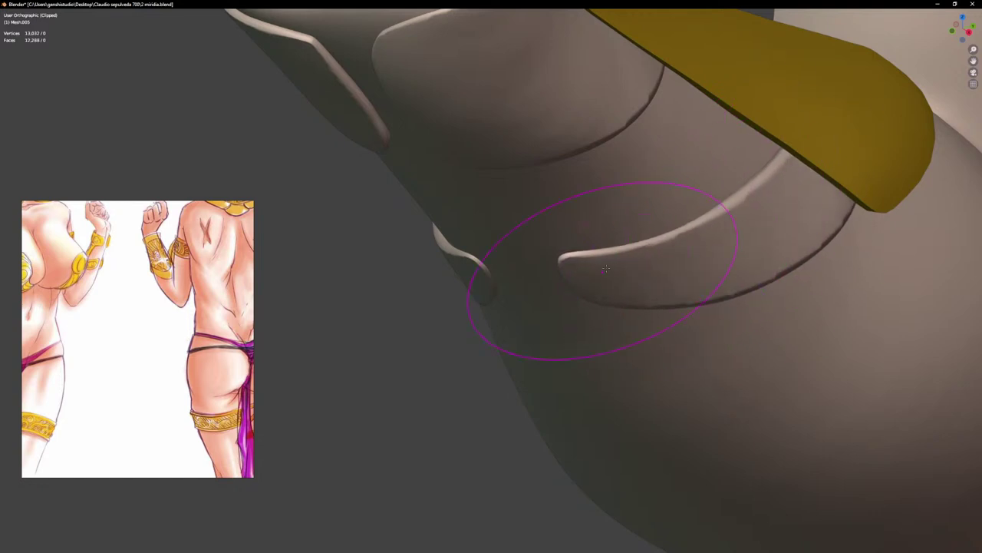
{"action": "mouse_move", "coordinate": [809, 225]}
{"action": "middle_mouse_down"}
{"action": "mouse_move", "coordinate": [880, 201]}
{"action": "mouse_move", "coordinate": [788, 170]}
{"action": "mouse_move", "coordinate": [724, 209]}
{"action": "mouse_move", "coordinate": [783, 176]}
{"action": "middle_mouse_up"}
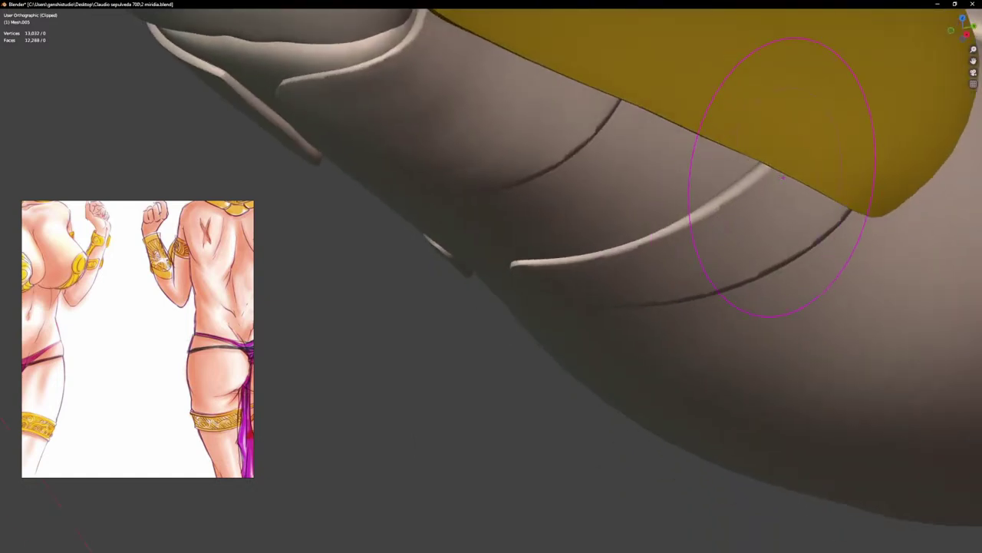
{"action": "middle_click_drag", "start_coordinate": [792, 144], "coordinate": [822, 159]}
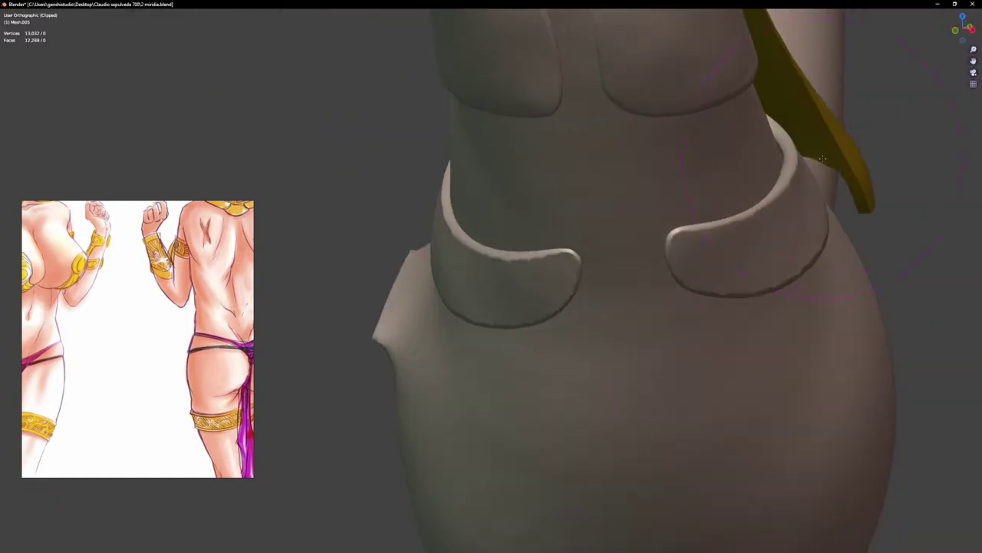
Step: Adjust the second lower forearm plate's end where it meets the gold cuff, using the grab brush
{"action": "middle_click_drag", "start_coordinate": [745, 202], "coordinate": [756, 192]}
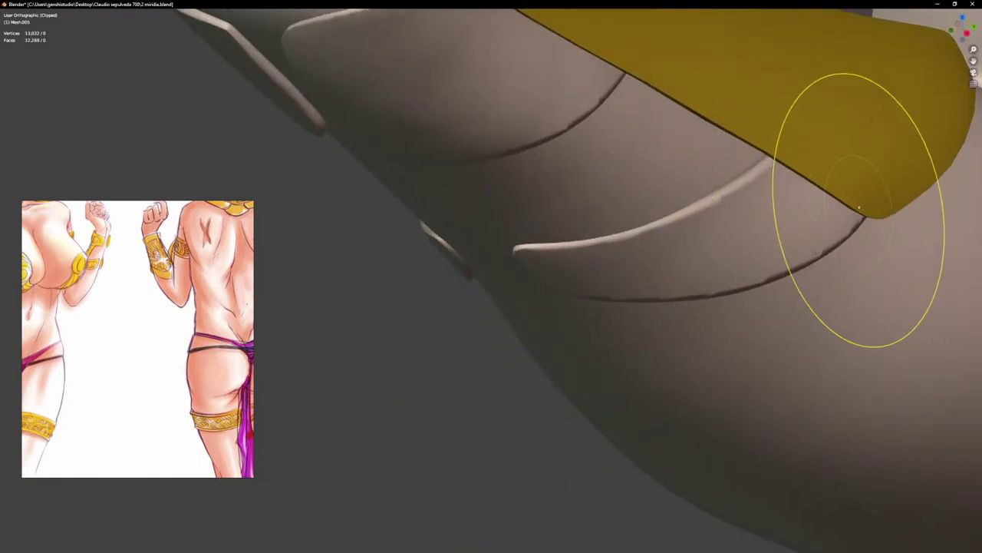
{"action": "middle_click_drag", "start_coordinate": [814, 255], "coordinate": [805, 187]}
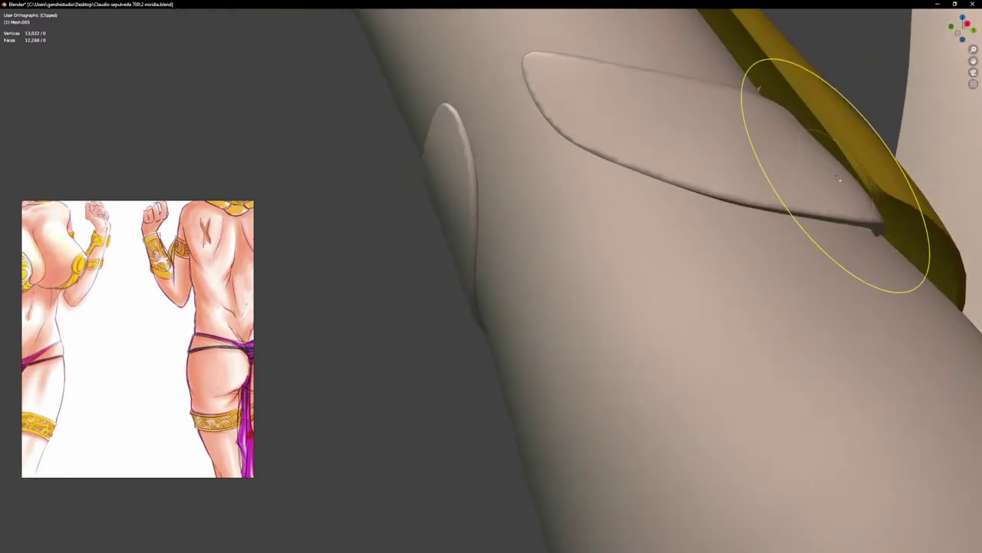
{"action": "mouse_move", "coordinate": [825, 152]}
{"action": "middle_mouse_down"}
{"action": "mouse_move", "coordinate": [800, 184]}
{"action": "mouse_move", "coordinate": [840, 146]}
{"action": "mouse_move", "coordinate": [844, 114]}
{"action": "middle_mouse_up"}
Step: Switch sculpting to the gold cuff and reshape its edge over the end of the lower forearm plate
{"action": "key", "text": "alt+q"}
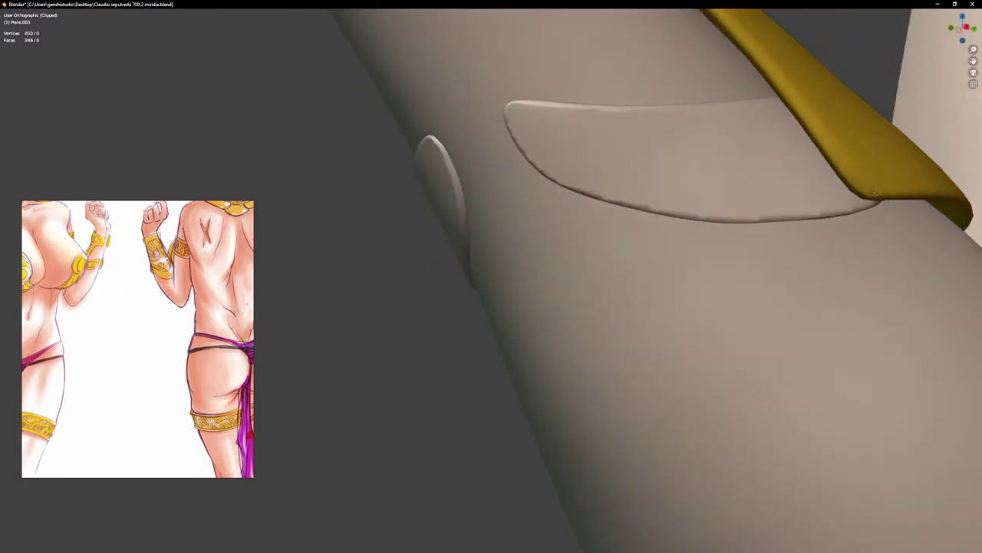
{"action": "middle_click_drag", "start_coordinate": [849, 169], "coordinate": [842, 130]}
{"action": "mouse_move", "coordinate": [841, 108]}
{"action": "left_mouse_down"}
{"action": "mouse_move", "coordinate": [827, 114]}
{"action": "mouse_move", "coordinate": [806, 94]}
{"action": "left_mouse_up"}
{"action": "middle_click_drag", "start_coordinate": [808, 92], "coordinate": [735, 186]}
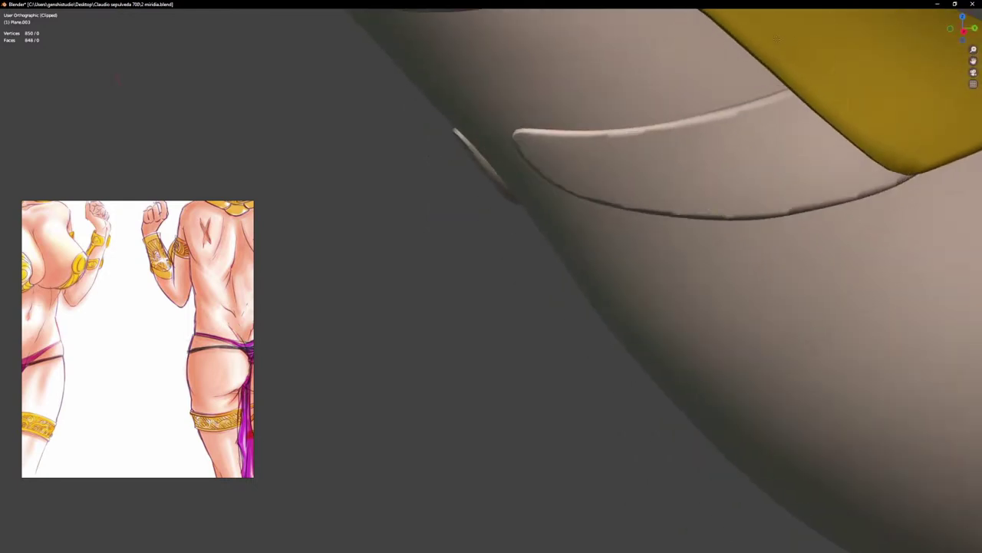
Step: Resize the sculpting brush and even out the gold cuff's edge above the end of the lower forearm plate
{"action": "key", "text": "f"}
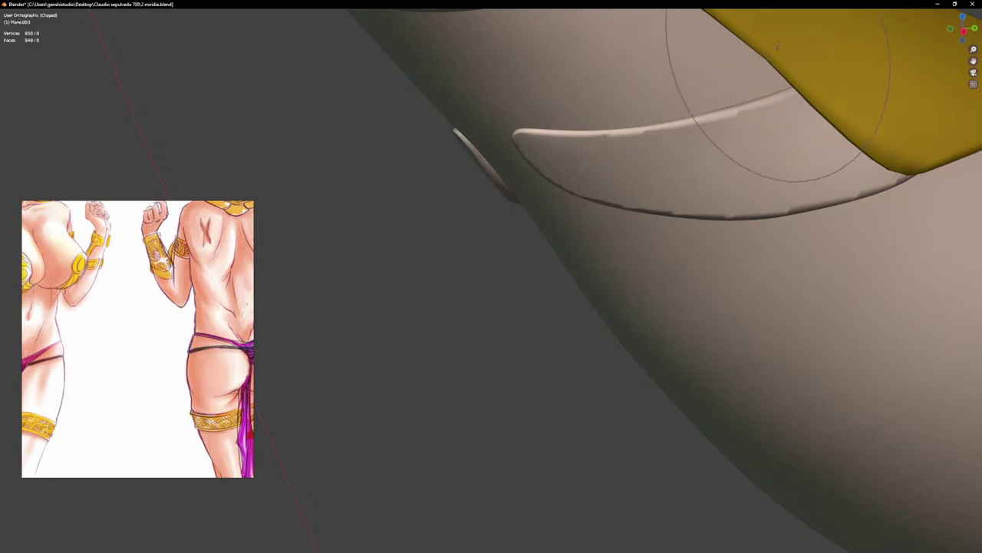
{"action": "left_click_drag", "start_coordinate": [778, 46], "coordinate": [778, 49]}
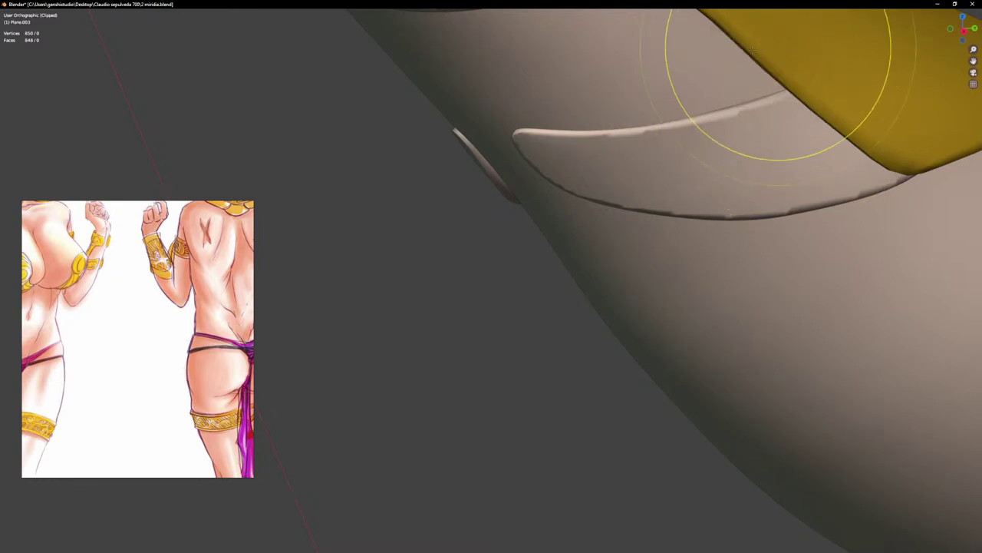
{"action": "scroll", "coordinate": [776, 74], "scroll_direction": "down", "scroll_amount": 4}
{"action": "scroll", "coordinate": [775, 76], "scroll_direction": "down", "scroll_amount": 4}
{"action": "middle_click_drag", "start_coordinate": [748, 146], "coordinate": [671, 264], "text": "shift"}
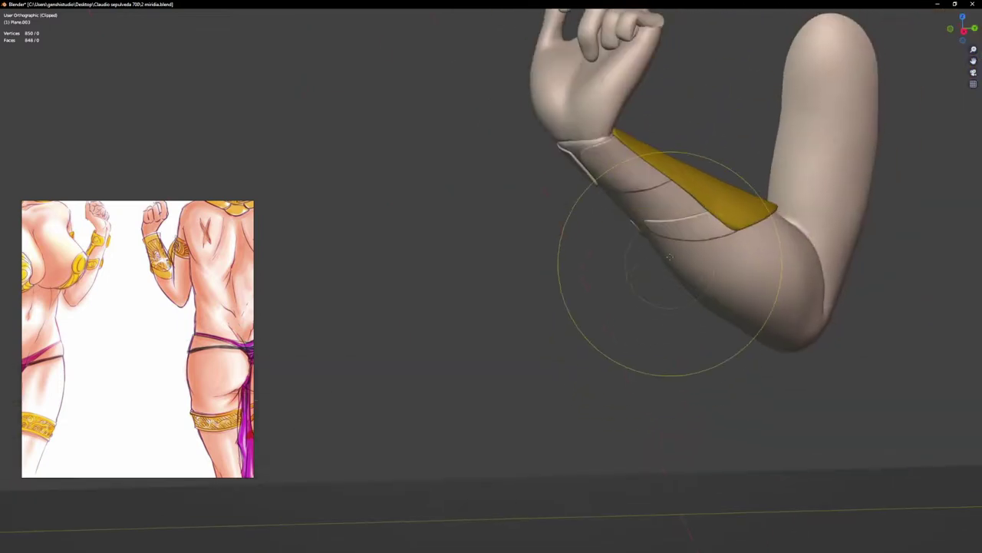
Step: Leave sculpting and link the gold cuff's material to the extracted wrist and lower forearm plates
{"action": "key", "text": "ctrl+Tab"}
{"action": "middle_click_drag", "start_coordinate": [720, 181], "coordinate": [752, 174]}
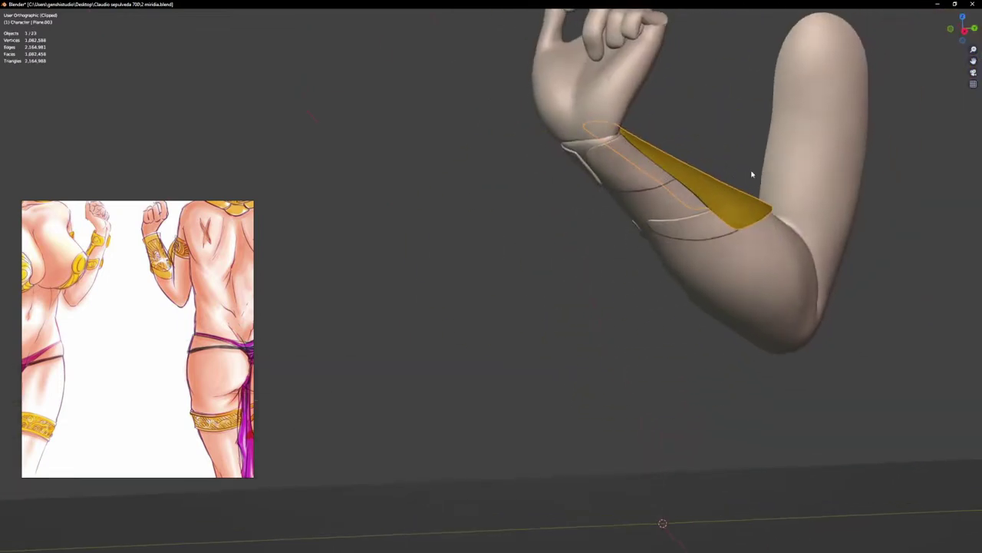
{"action": "left_click", "coordinate": [703, 231]}
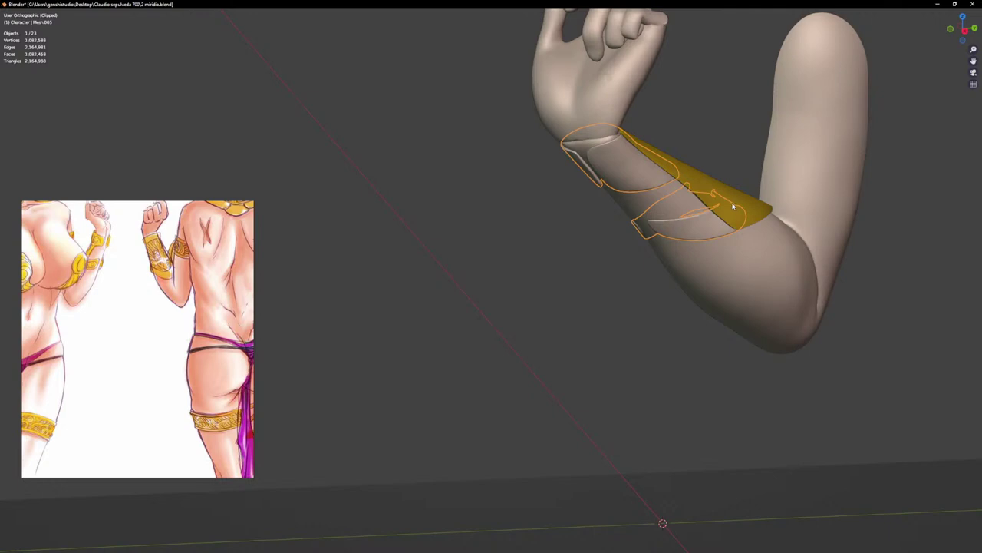
{"action": "left_click", "coordinate": [738, 196], "text": "shift"}
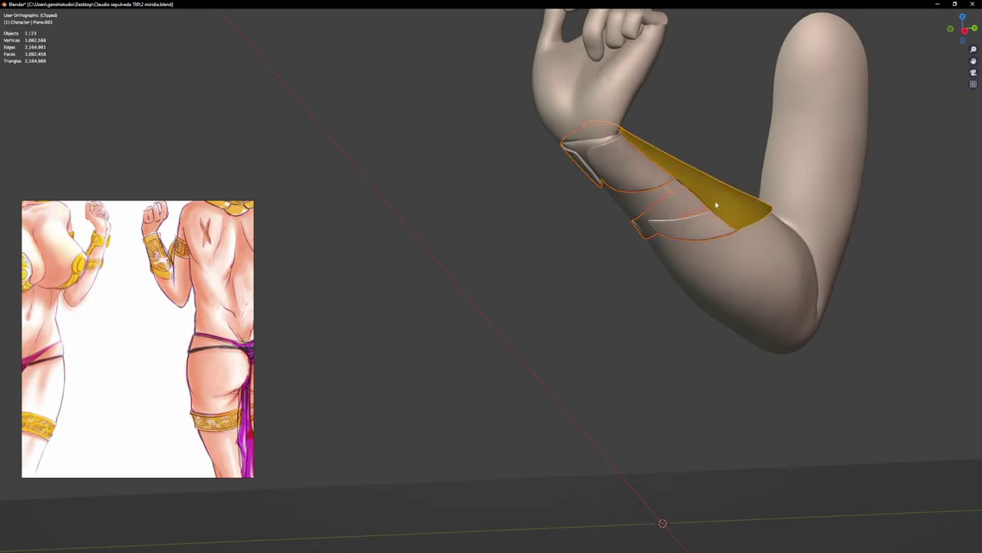
{"action": "key", "text": "ctrl+l"}
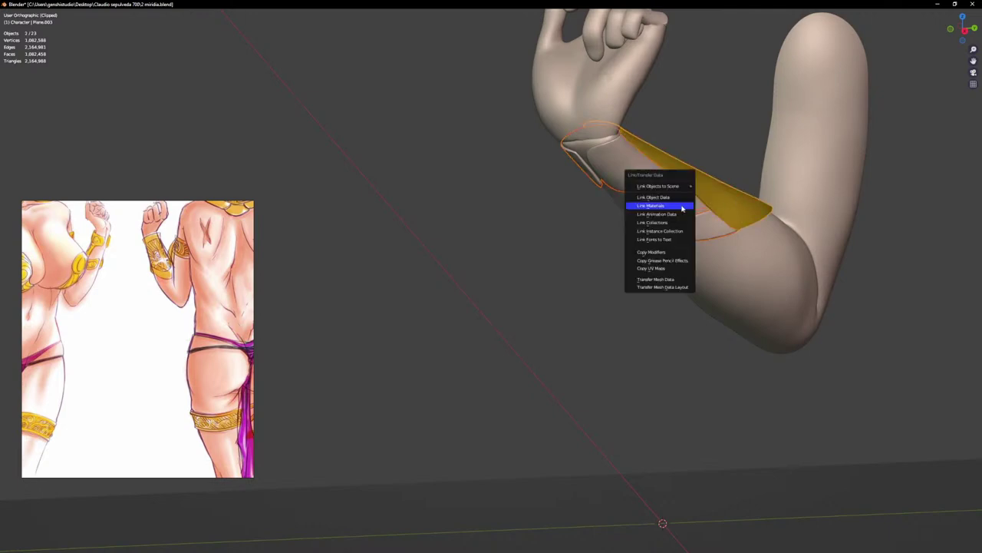
{"action": "left_click", "coordinate": [683, 207]}
{"action": "left_click", "coordinate": [640, 330]}
{"action": "middle_click_drag", "start_coordinate": [640, 330], "coordinate": [763, 288]}
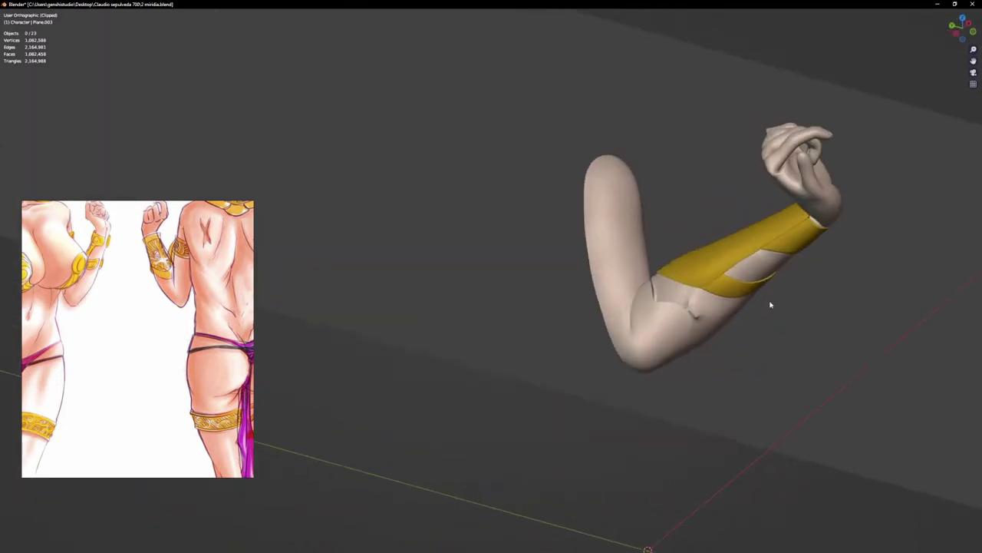
Step: Clear the view clipping region around the arm and show the character from the front
{"action": "key", "text": "alt+b"}
{"action": "key", "text": "KP_1"}
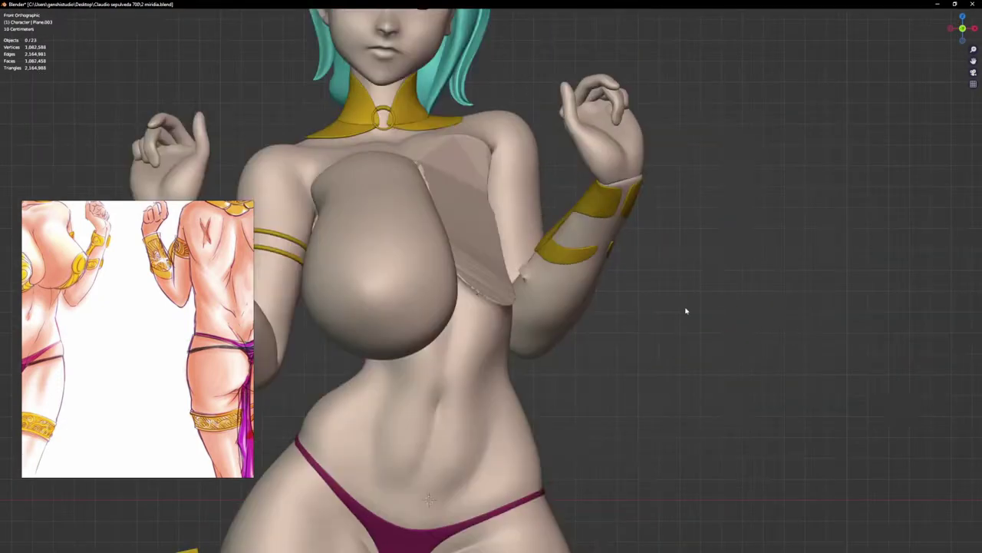
{"action": "scroll", "coordinate": [626, 310], "scroll_direction": "down", "scroll_amount": 3}
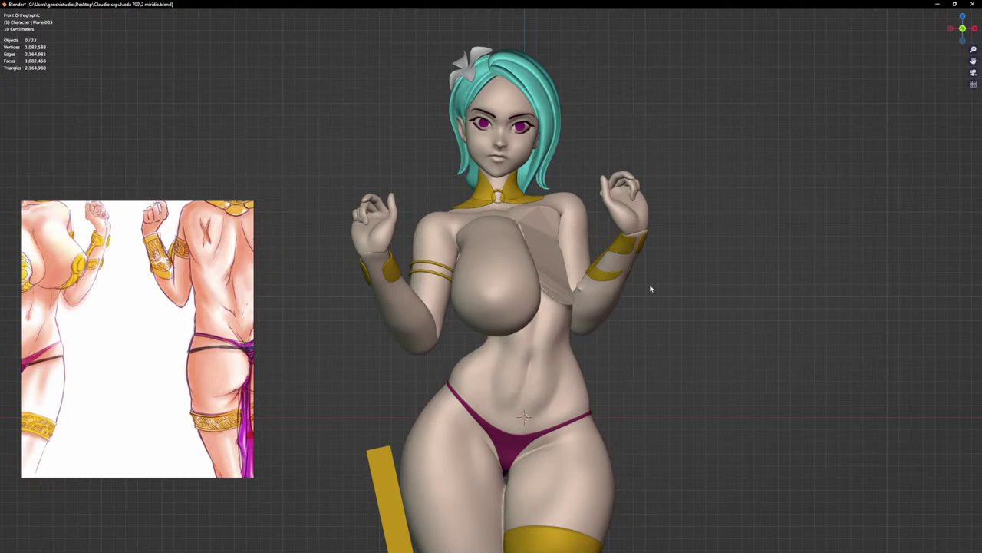
{"action": "middle_click_drag", "start_coordinate": [651, 288], "coordinate": [582, 286]}
{"action": "key", "text": "KP_1"}
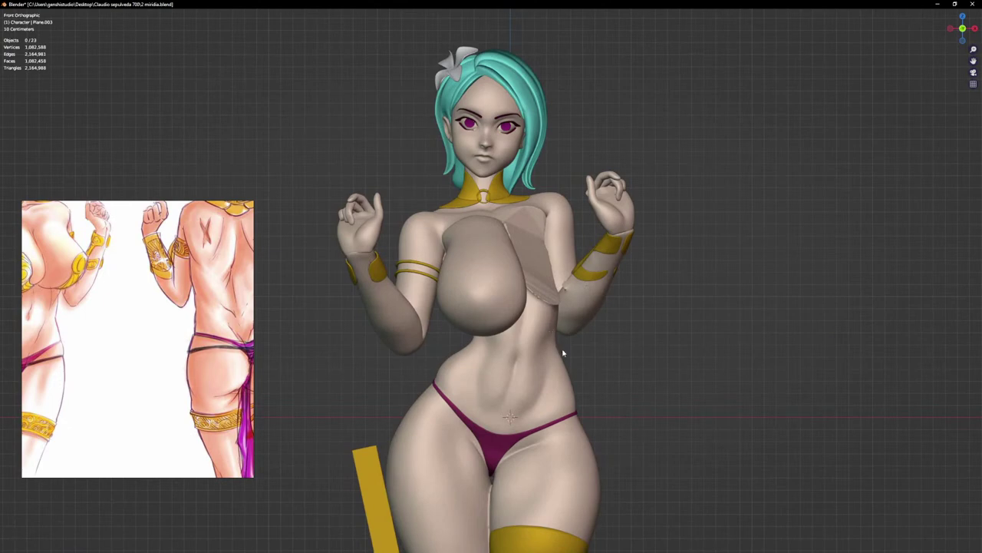
Step: Unhide all hidden objects and delete the body rig and the retopology mesh with its gold chest pieces
{"action": "key", "text": "alt+h"}
{"action": "left_click", "coordinate": [609, 415]}
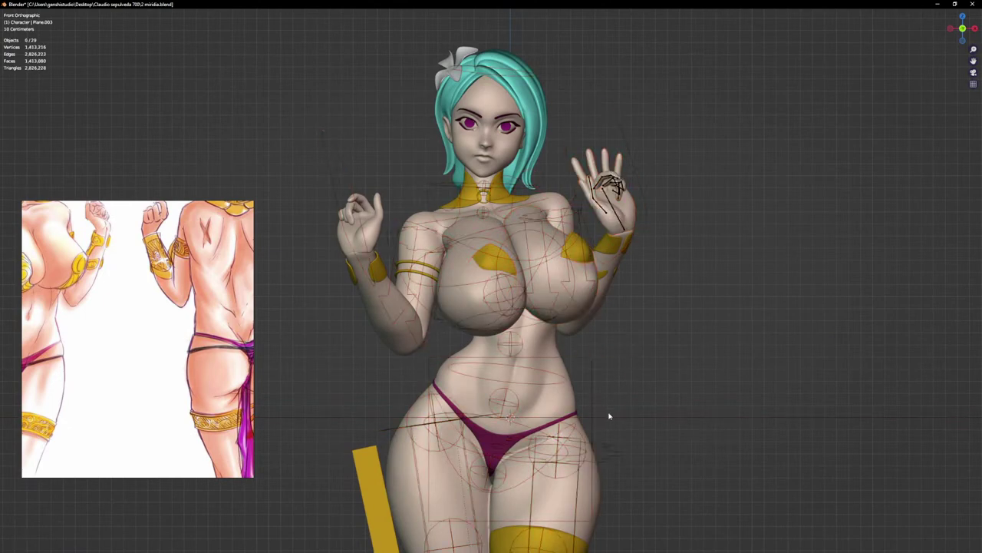
{"action": "left_click", "coordinate": [593, 409]}
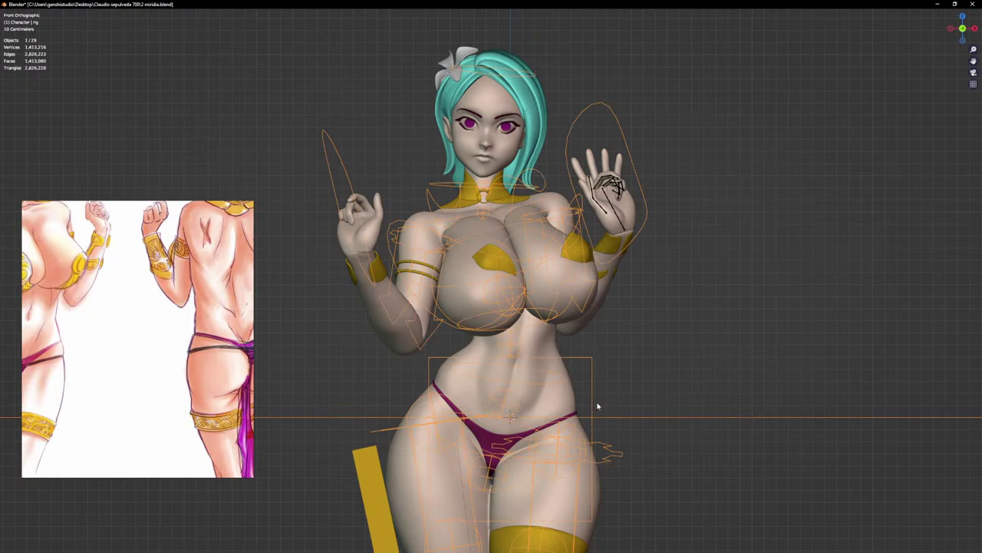
{"action": "left_click", "coordinate": [627, 371]}
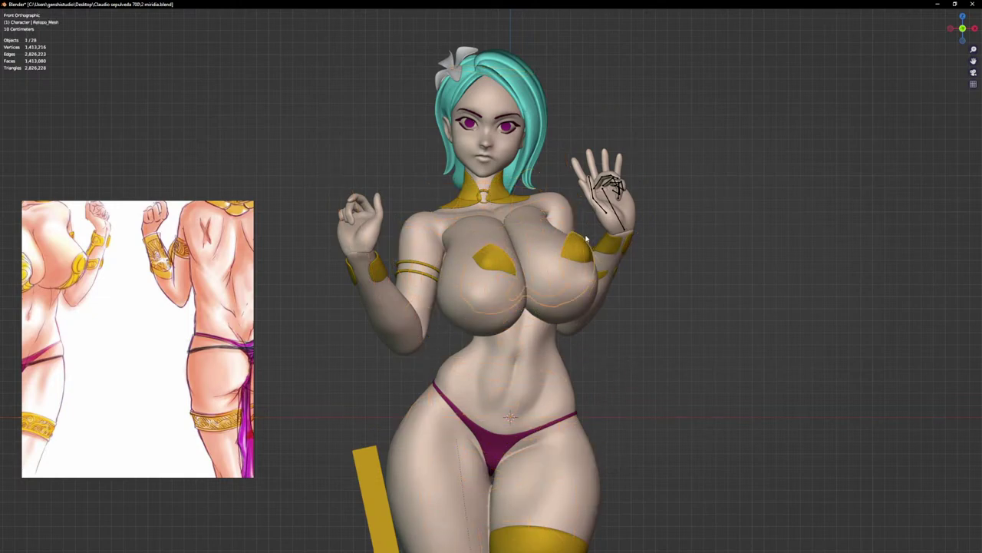
{"action": "key", "text": "Delete"}
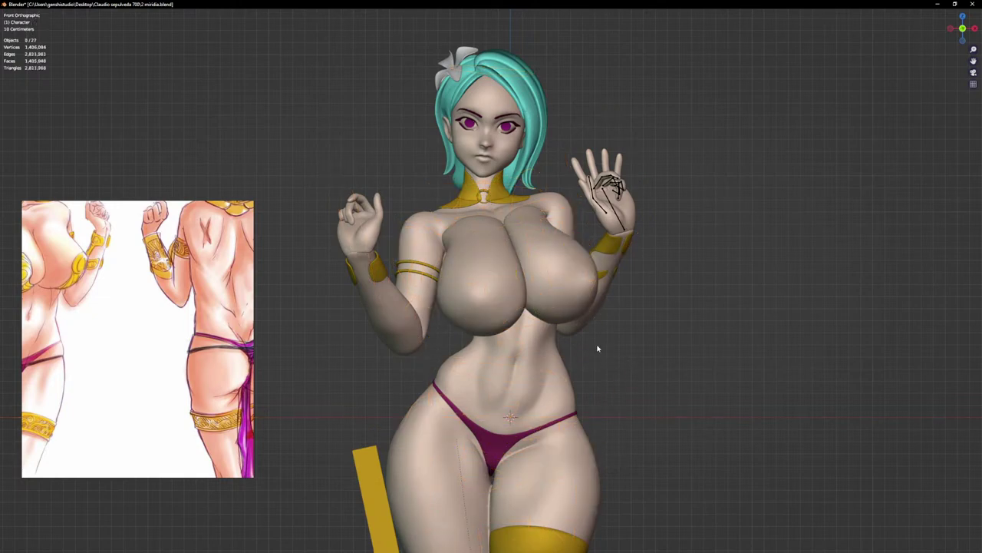
{"action": "scroll", "coordinate": [620, 332], "scroll_direction": "down", "scroll_amount": 1}
{"action": "middle_click_drag", "start_coordinate": [676, 305], "coordinate": [690, 174], "text": "shift"}
{"action": "scroll", "coordinate": [650, 192], "scroll_direction": "down", "scroll_amount": 1}
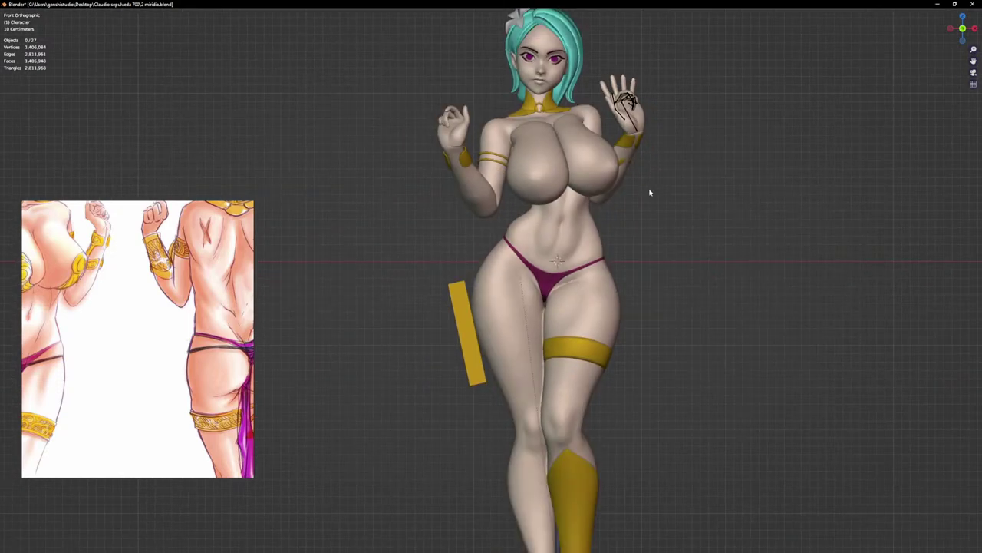
Step: Delete the small hand armature and the duplicate open-fingered hand mesh on the left arm
{"action": "middle_click_drag", "start_coordinate": [645, 212], "coordinate": [566, 204], "text": "shift"}
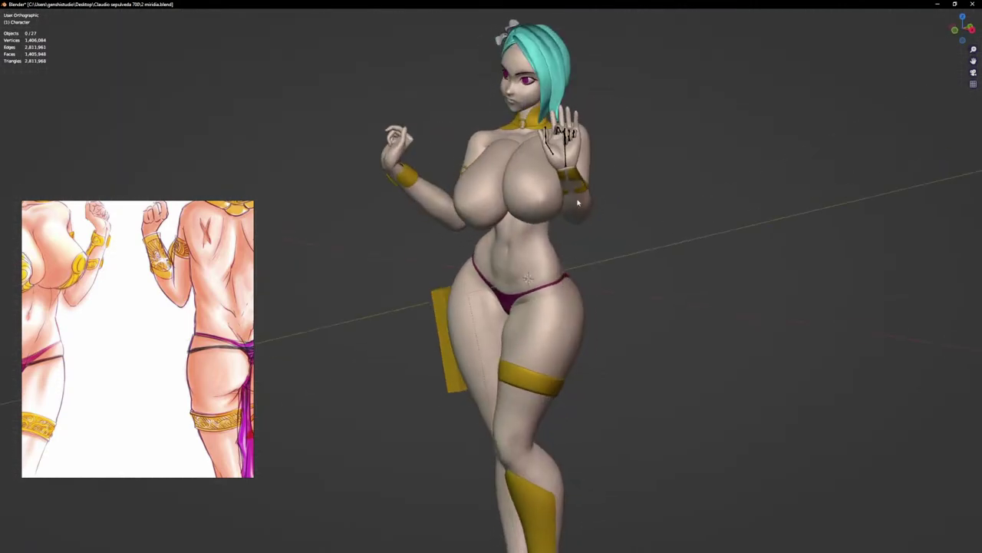
{"action": "scroll", "coordinate": [572, 156], "scroll_direction": "up", "scroll_amount": 2}
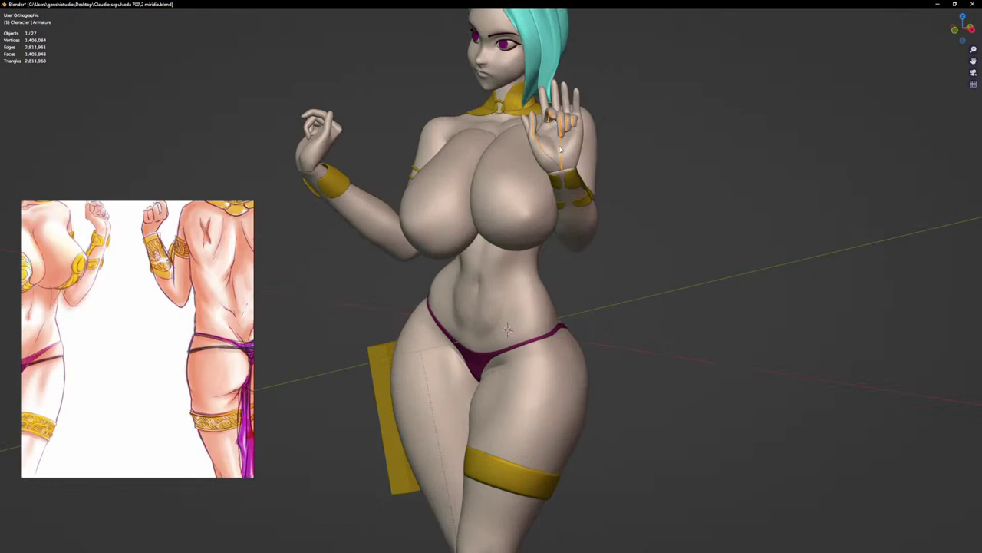
{"action": "middle_click_drag", "start_coordinate": [602, 286], "coordinate": [608, 311]}
{"action": "key", "text": "KP_1"}
{"action": "scroll", "coordinate": [527, 156], "scroll_direction": "up", "scroll_amount": 4}
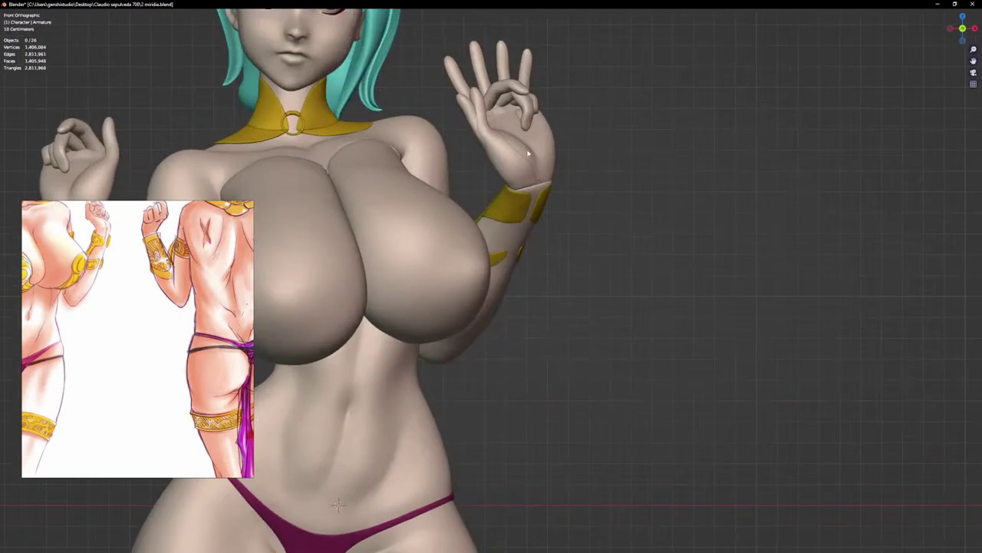
{"action": "left_click", "coordinate": [528, 154]}
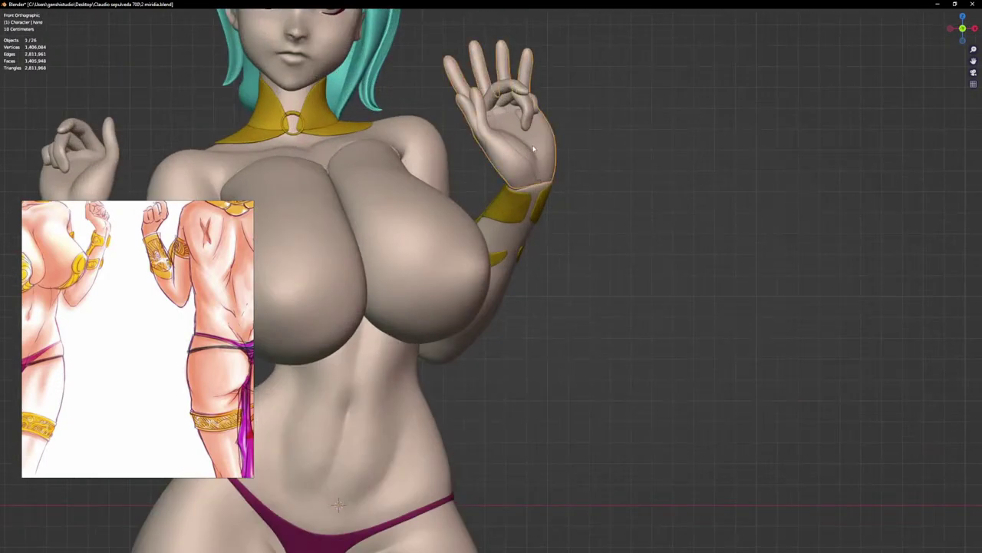
{"action": "key", "text": "Delete"}
{"action": "scroll", "coordinate": [594, 253], "scroll_direction": "down", "scroll_amount": 2}
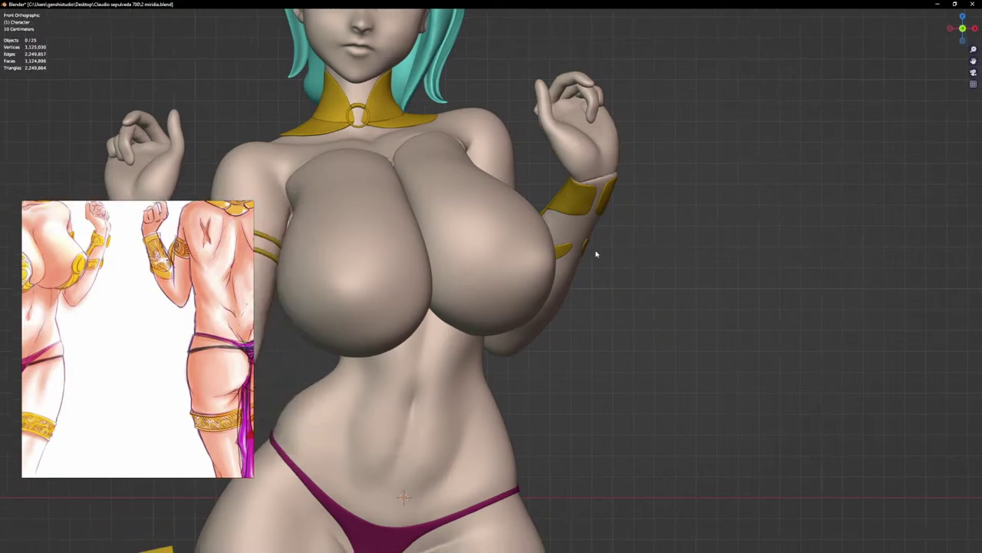
Step: Save the Blender file and frame the whole character in front view
{"action": "scroll", "coordinate": [630, 327], "scroll_direction": "down", "scroll_amount": 2}
{"action": "middle_click_drag", "start_coordinate": [631, 327], "coordinate": [623, 181], "text": "shift"}
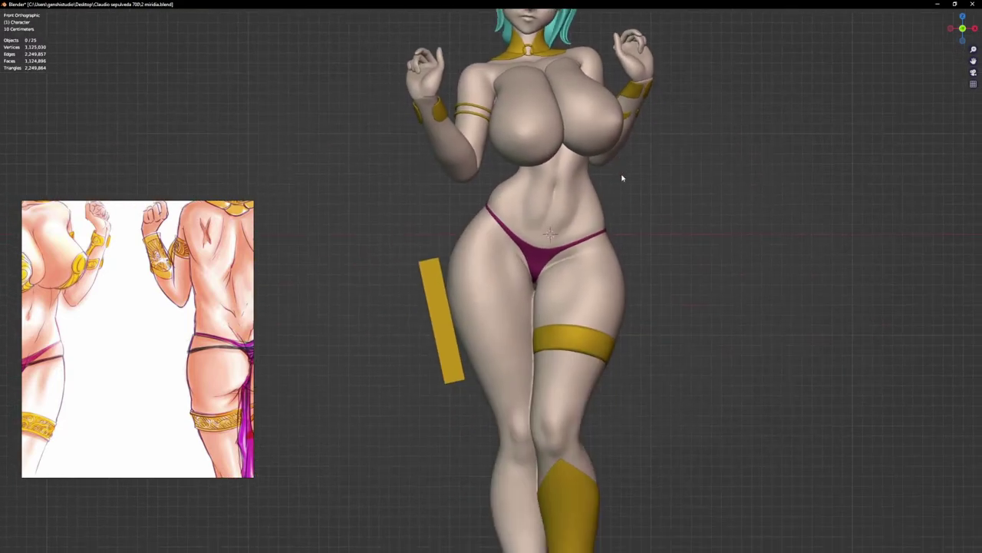
{"action": "scroll", "coordinate": [606, 183], "scroll_direction": "down", "scroll_amount": 1}
{"action": "middle_click_drag", "start_coordinate": [618, 231], "coordinate": [542, 293], "text": "shift"}
{"action": "scroll", "coordinate": [565, 183], "scroll_direction": "down", "scroll_amount": 1}
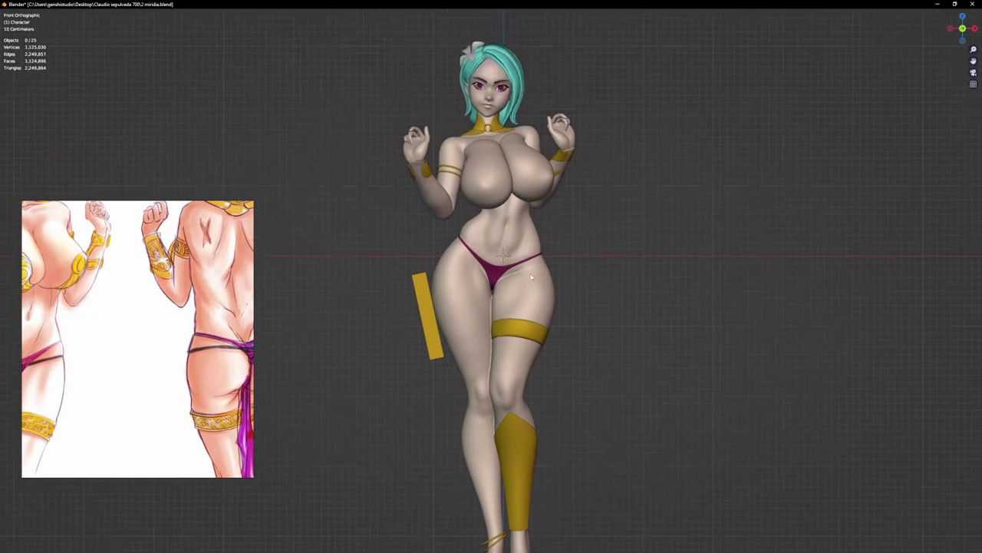
{"action": "scroll", "coordinate": [531, 278], "scroll_direction": "up", "scroll_amount": 2}
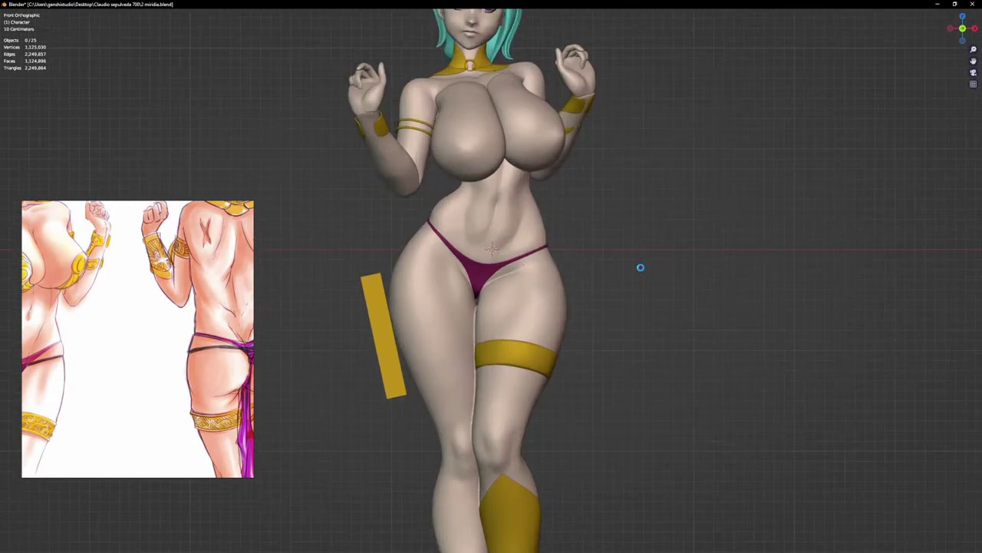
{"action": "scroll", "coordinate": [514, 240], "scroll_direction": "down", "scroll_amount": 2}
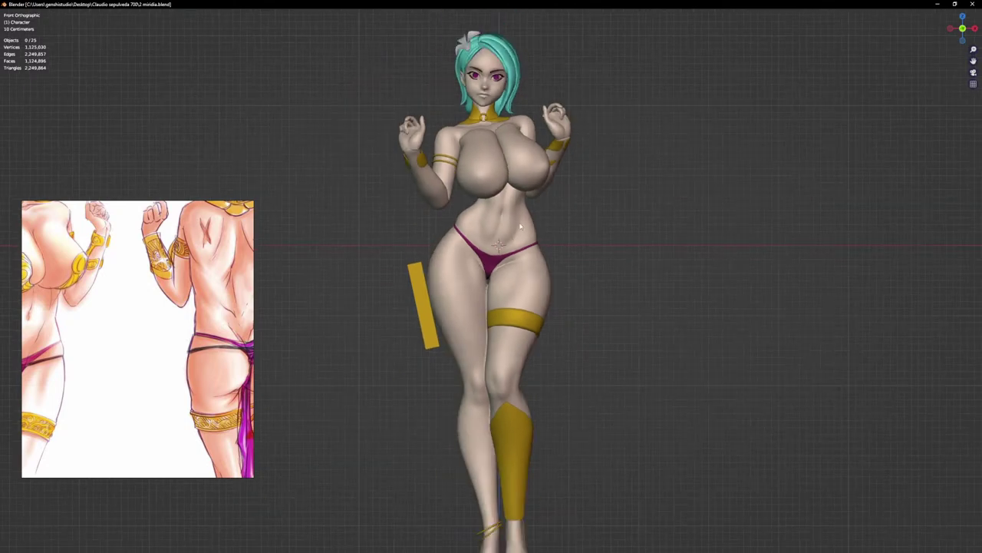
{"action": "middle_click_drag", "start_coordinate": [525, 226], "coordinate": [533, 283], "text": "shift"}
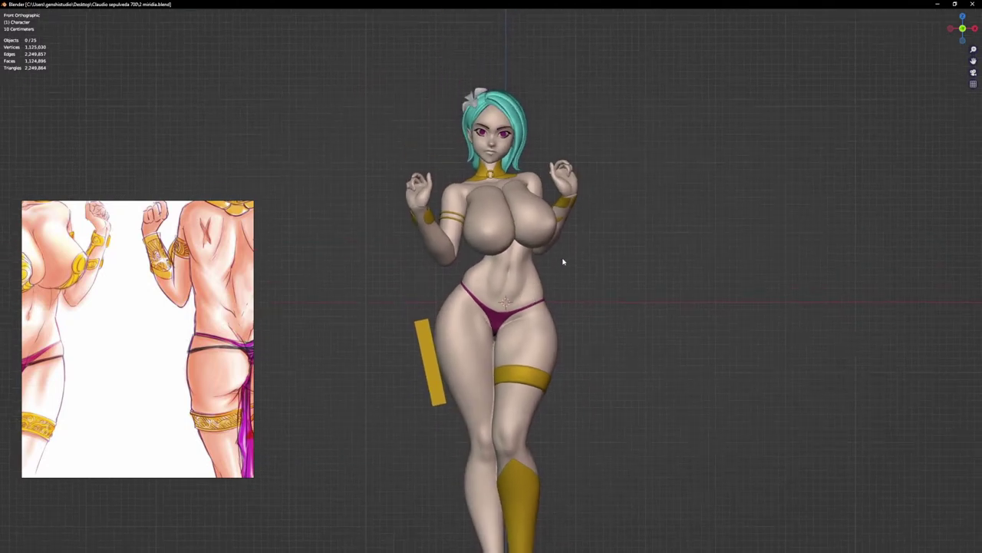
Step: Examine the reference drawing's back view, especially the ornament patterns on the thigh band, forearm cuff and upper-arm band
{"action": "scroll", "coordinate": [197, 371], "scroll_direction": "down", "scroll_amount": 3}
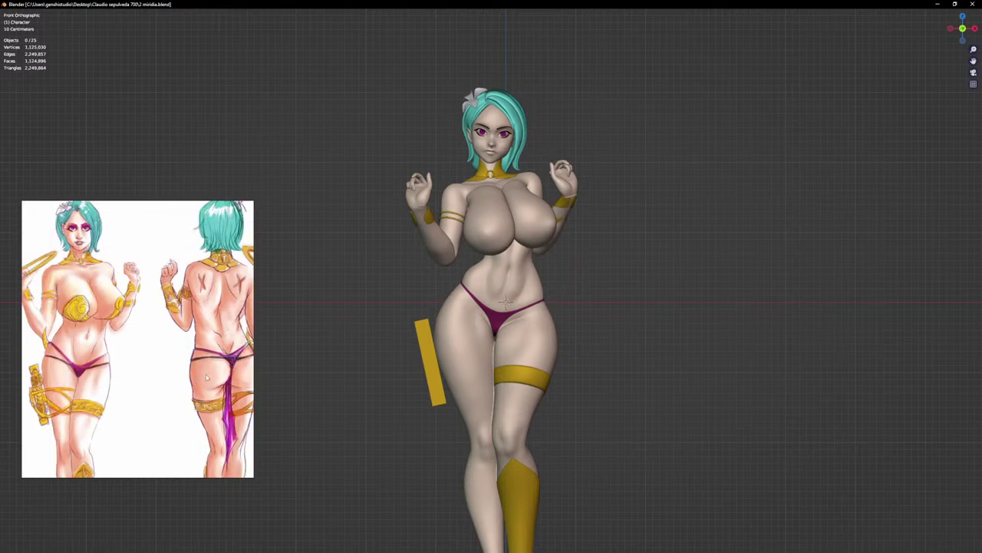
{"action": "middle_click_drag", "start_coordinate": [195, 360], "coordinate": [143, 330]}
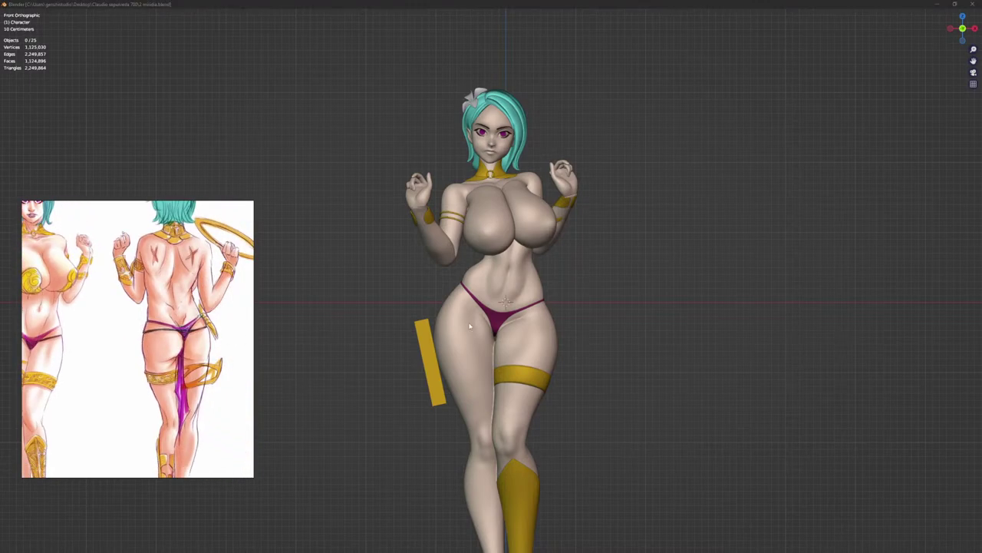
{"action": "scroll", "coordinate": [504, 295], "scroll_direction": "up", "scroll_amount": 2}
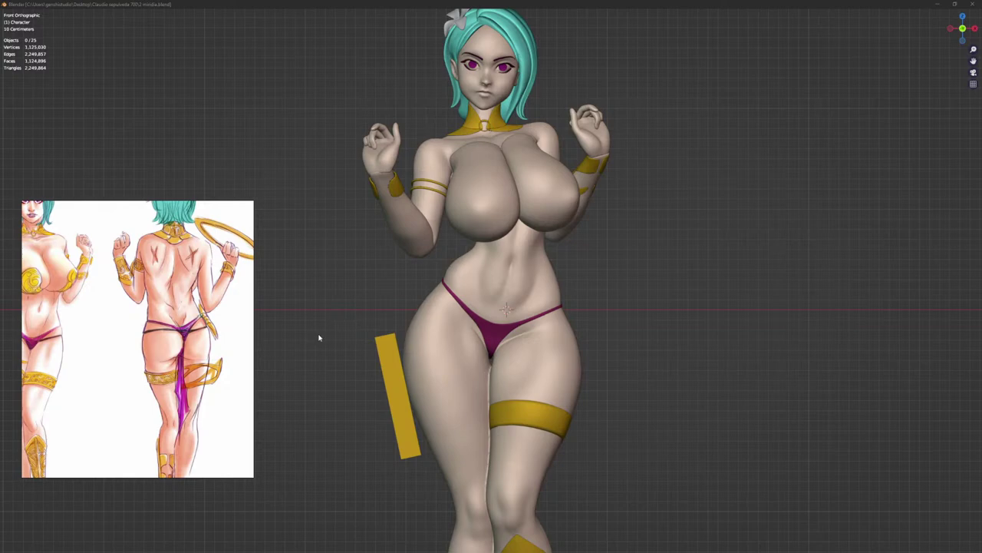
{"action": "scroll", "coordinate": [206, 373], "scroll_direction": "up", "scroll_amount": 5}
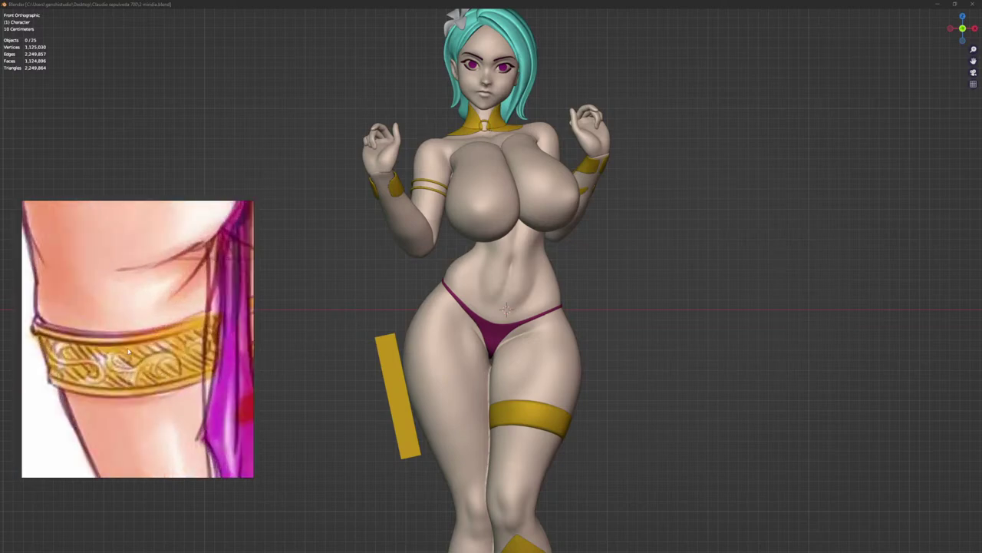
{"action": "scroll", "coordinate": [168, 368], "scroll_direction": "down", "scroll_amount": 5}
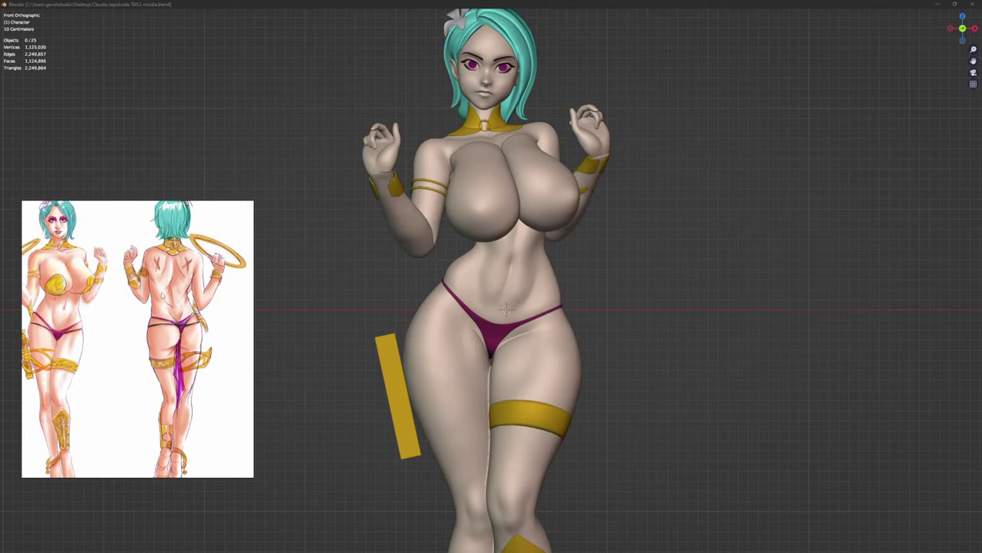
{"action": "scroll", "coordinate": [162, 294], "scroll_direction": "up", "scroll_amount": 1}
{"action": "scroll", "coordinate": [143, 280], "scroll_direction": "up", "scroll_amount": 2}
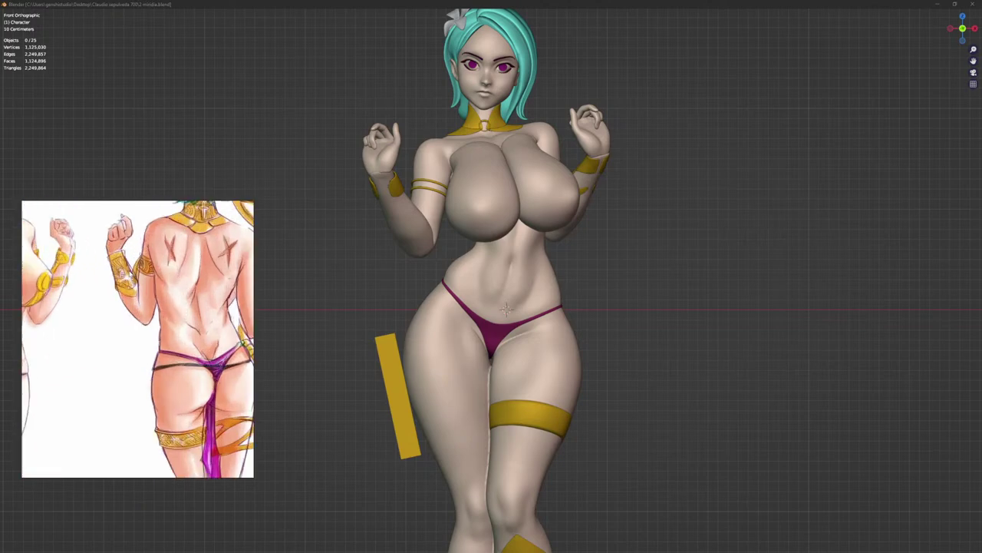
{"action": "scroll", "coordinate": [144, 280], "scroll_direction": "up", "scroll_amount": 1}
{"action": "scroll", "coordinate": [144, 280], "scroll_direction": "down", "scroll_amount": 1}
{"action": "scroll", "coordinate": [144, 281], "scroll_direction": "up", "scroll_amount": 2}
{"action": "scroll", "coordinate": [143, 281], "scroll_direction": "down", "scroll_amount": 2}
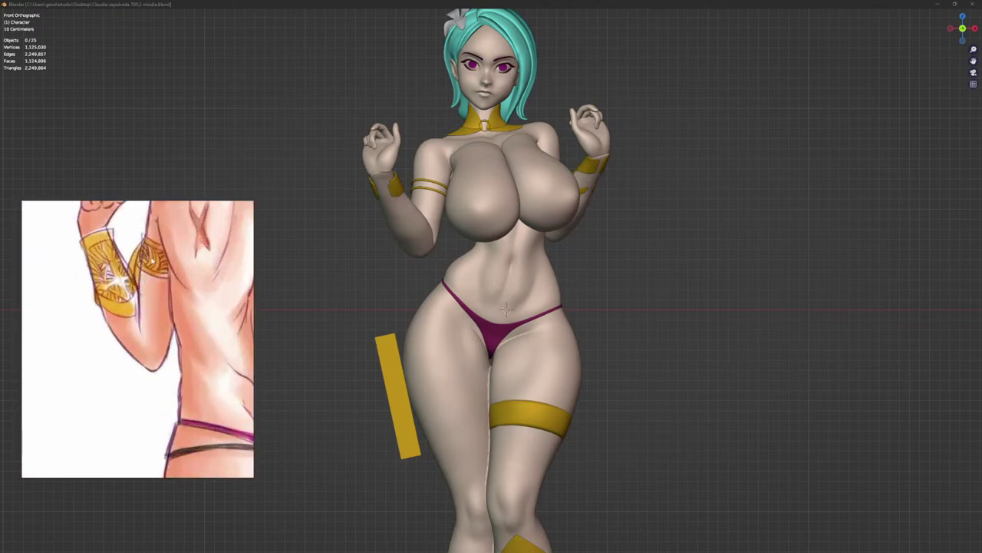
{"action": "scroll", "coordinate": [162, 276], "scroll_direction": "down", "scroll_amount": 1}
{"action": "scroll", "coordinate": [181, 273], "scroll_direction": "down", "scroll_amount": 2}
{"action": "scroll", "coordinate": [136, 209], "scroll_direction": "up", "scroll_amount": 1}
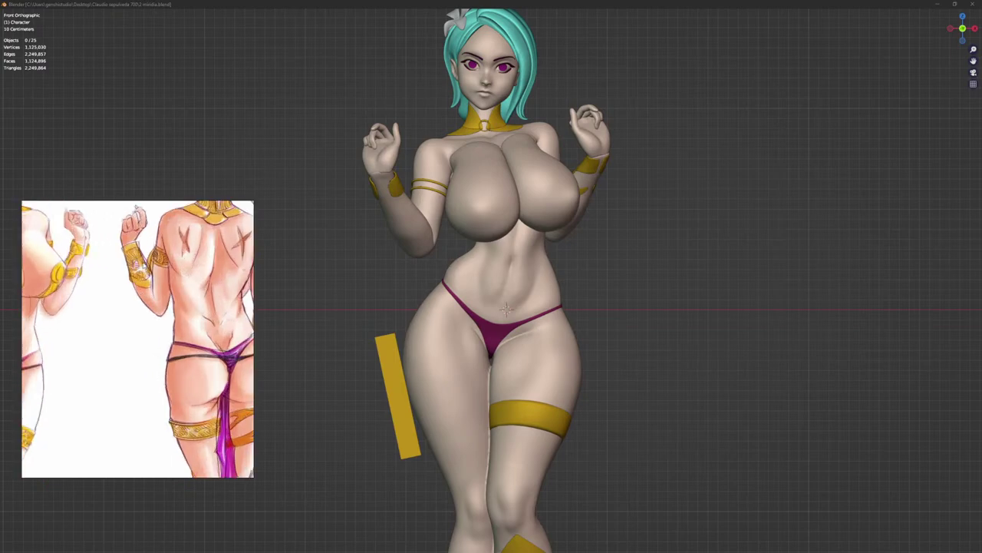
{"action": "scroll", "coordinate": [154, 245], "scroll_direction": "up", "scroll_amount": 1}
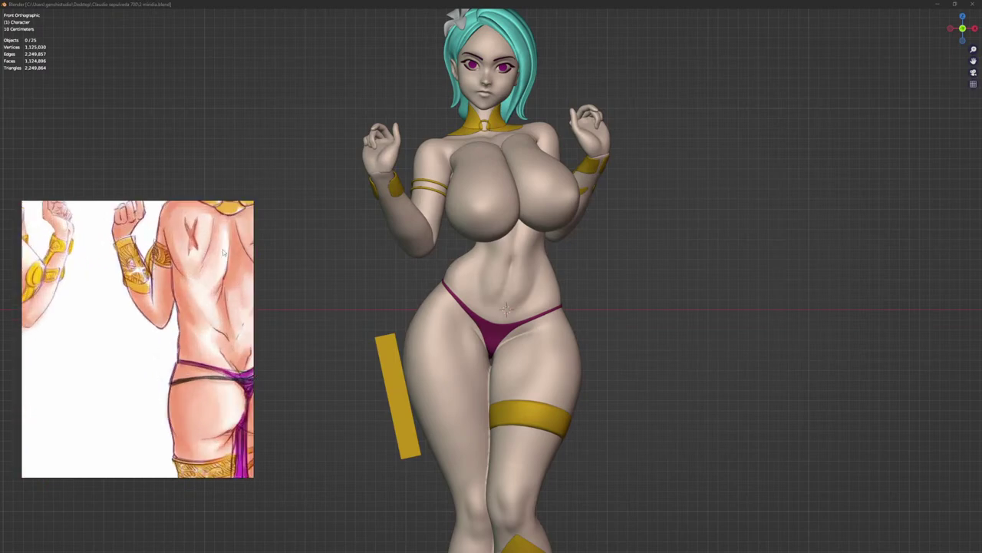
{"action": "scroll", "coordinate": [474, 176], "scroll_direction": "down", "scroll_amount": 1}
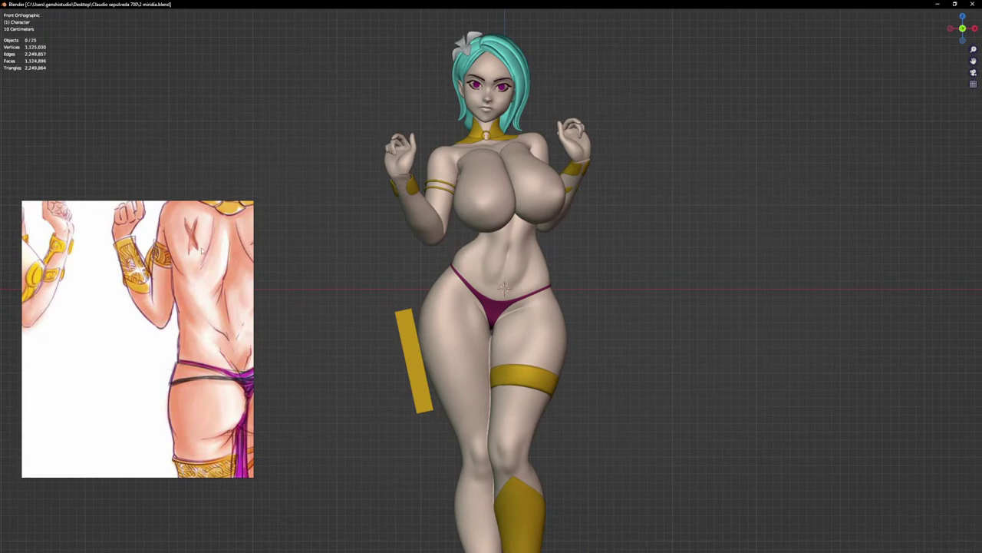
{"action": "middle_click_drag", "start_coordinate": [548, 194], "coordinate": [393, 222]}
{"action": "scroll", "coordinate": [617, 191], "scroll_direction": "up", "scroll_amount": 4}
{"action": "left_click", "coordinate": [620, 194]}
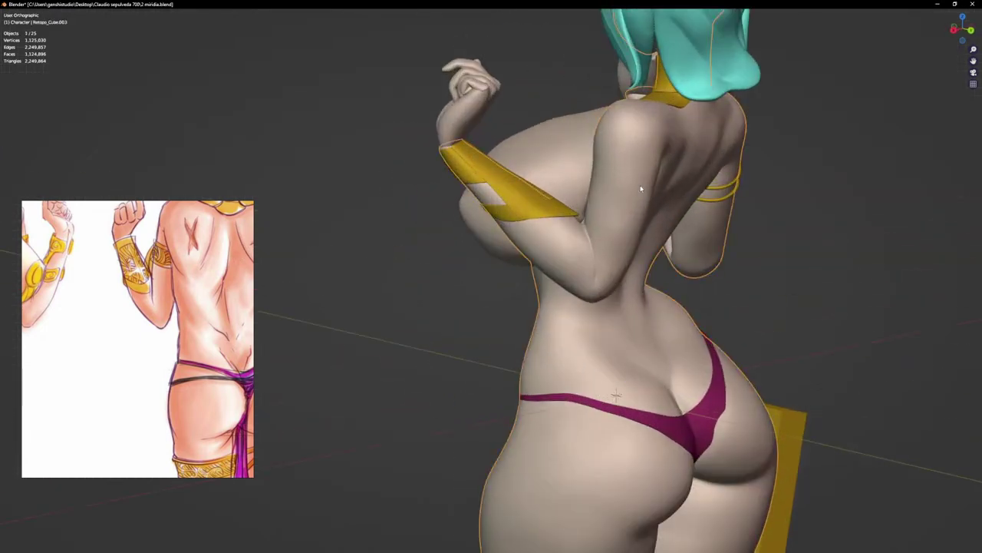
{"action": "key", "text": "ctrl+Tab"}
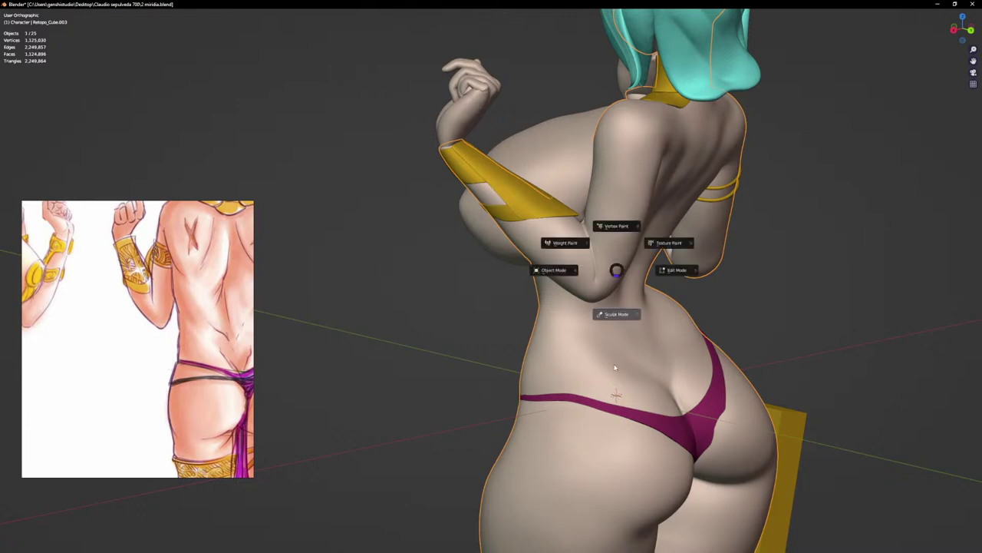
{"action": "left_click", "coordinate": [614, 311]}
{"action": "scroll", "coordinate": [620, 228], "scroll_direction": "up", "scroll_amount": 2}
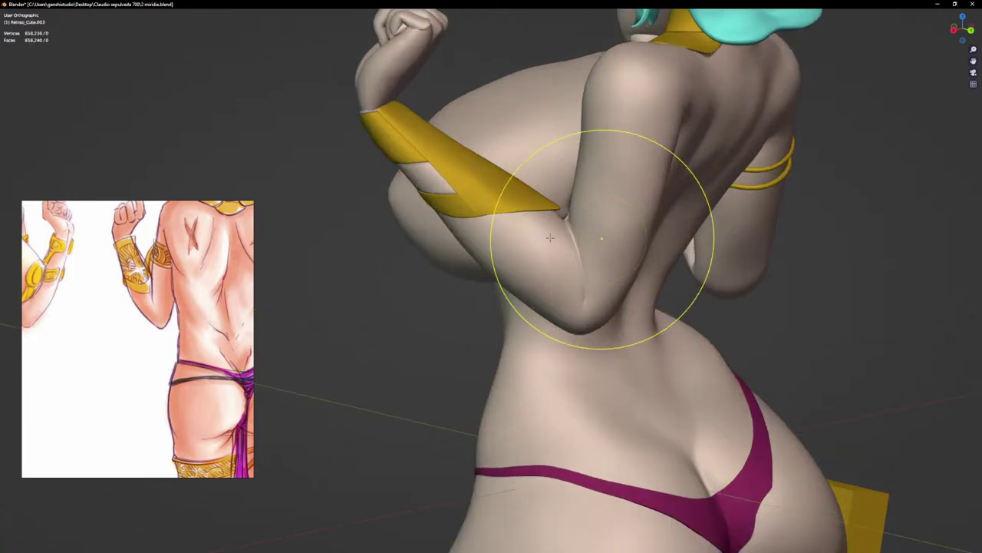
{"action": "key", "text": "ctrl+Tab"}
{"action": "left_click", "coordinate": [484, 242]}
{"action": "left_click", "coordinate": [790, 288]}
Step: Sculpt the body mesh to refine the front contour of the left upper arm just above the elbow crease
{"action": "scroll", "coordinate": [768, 284], "scroll_direction": "down", "scroll_amount": 3}
{"action": "middle_click_drag", "start_coordinate": [645, 280], "coordinate": [794, 286]}
{"action": "scroll", "coordinate": [794, 286], "scroll_direction": "down", "scroll_amount": 4}
{"action": "key", "text": "KP_1"}
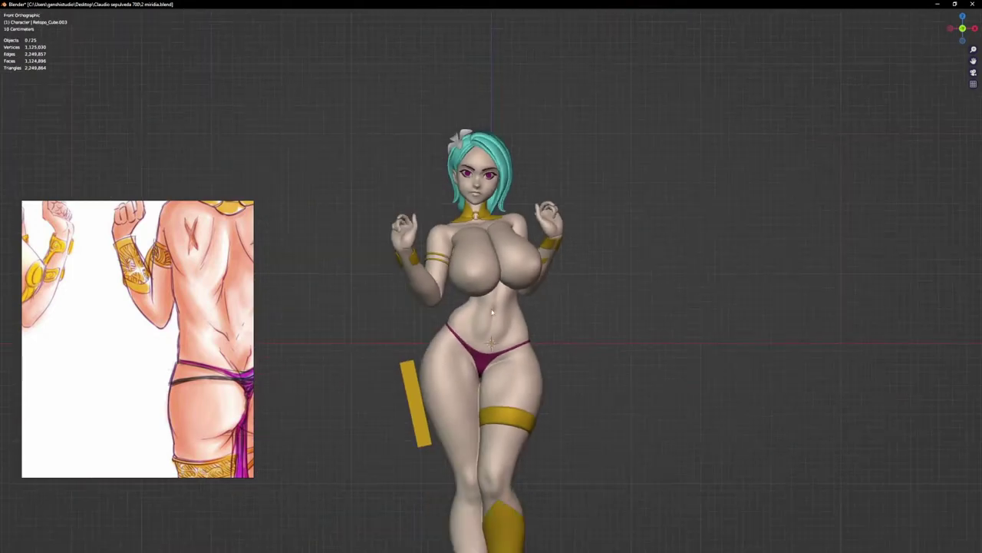
{"action": "middle_click_drag", "start_coordinate": [559, 385], "coordinate": [616, 138], "text": "shift"}
{"action": "scroll", "coordinate": [607, 137], "scroll_direction": "up", "scroll_amount": 4}
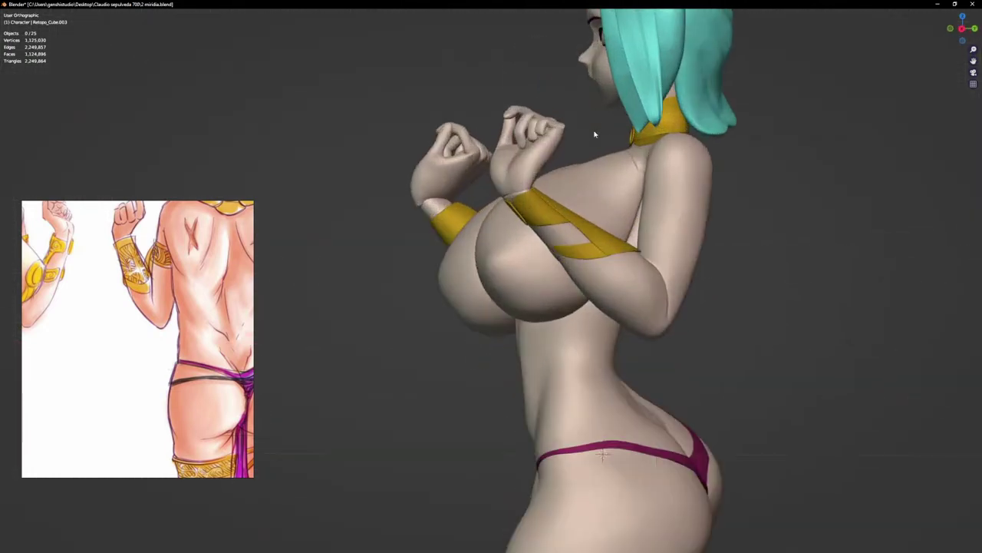
{"action": "middle_click_drag", "start_coordinate": [601, 260], "coordinate": [583, 256]}
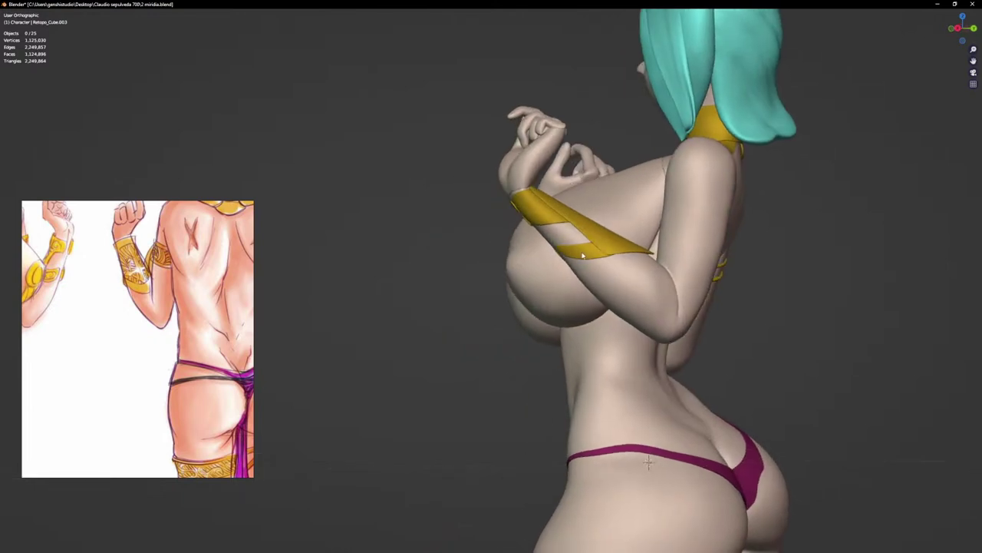
{"action": "left_click", "coordinate": [710, 276]}
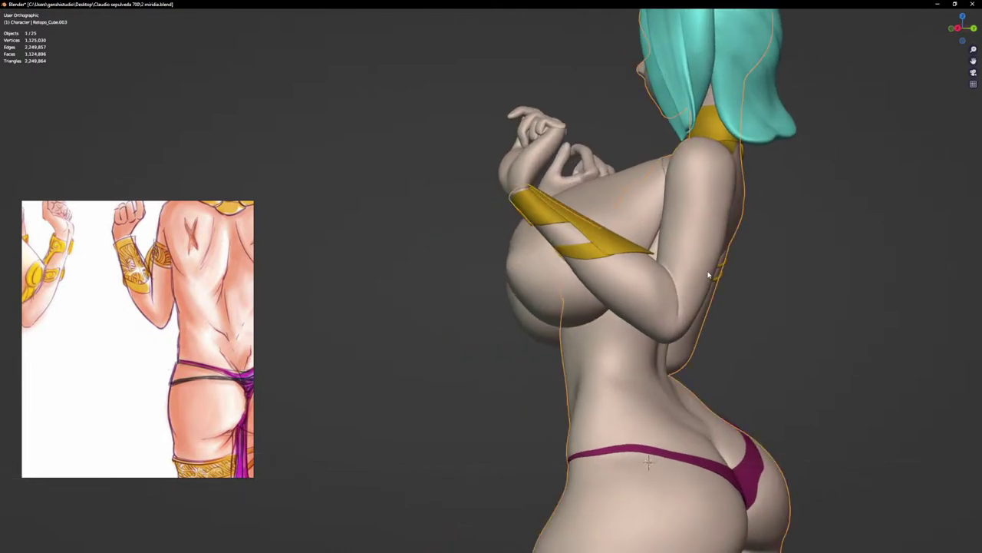
{"action": "key", "text": "ctrl+Tab"}
{"action": "left_click", "coordinate": [672, 366]}
{"action": "scroll", "coordinate": [712, 276], "scroll_direction": "up", "scroll_amount": 6}
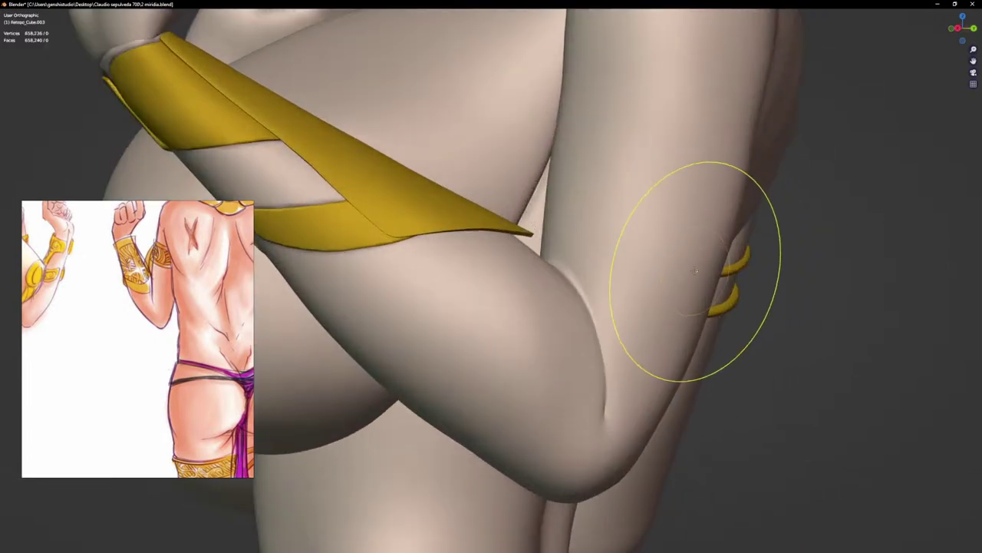
{"action": "middle_click_drag", "start_coordinate": [688, 297], "coordinate": [675, 321]}
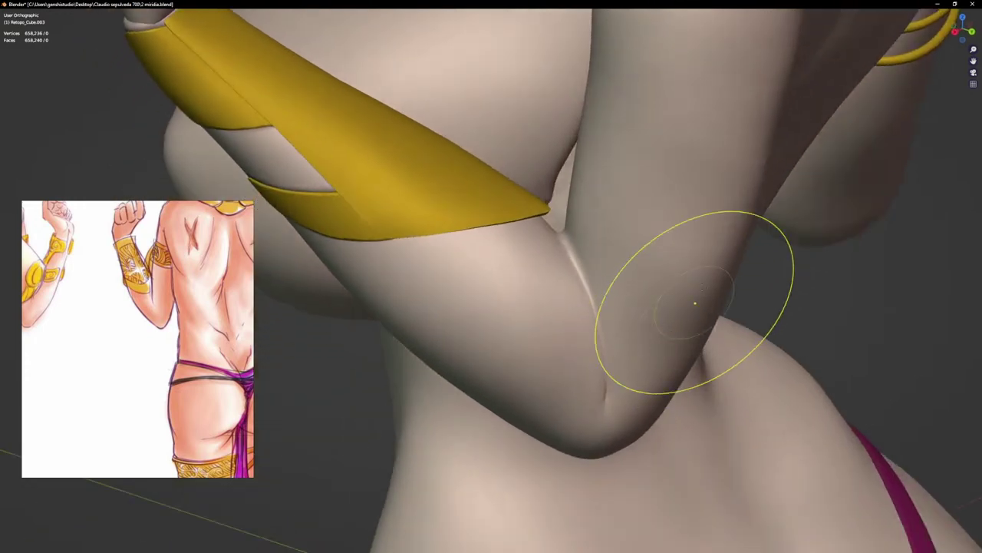
{"action": "mouse_move", "coordinate": [678, 208]}
{"action": "middle_mouse_down"}
{"action": "mouse_move", "coordinate": [735, 195]}
{"action": "mouse_move", "coordinate": [666, 131]}
{"action": "mouse_move", "coordinate": [683, 128]}
{"action": "middle_mouse_up"}
{"action": "scroll", "coordinate": [736, 196], "scroll_direction": "down", "scroll_amount": 3}
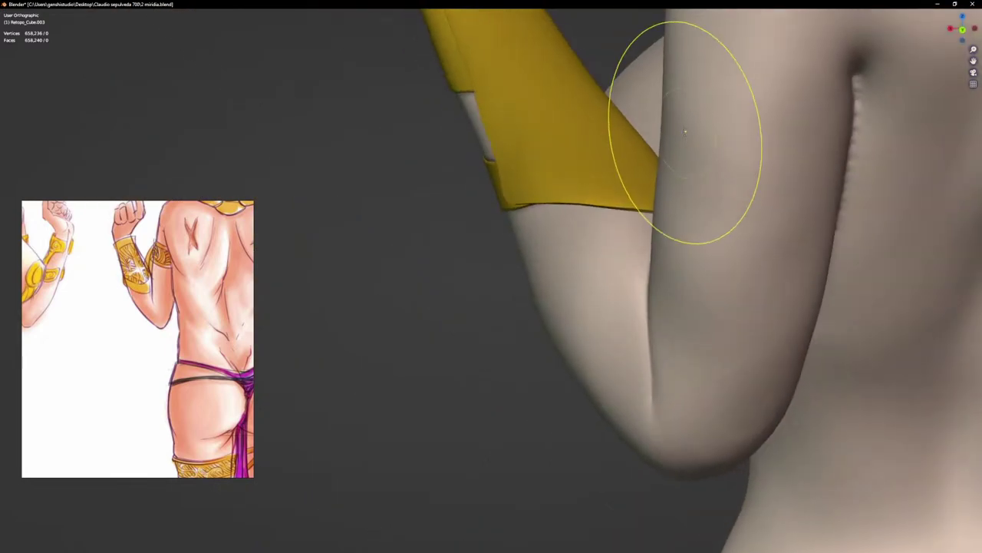
{"action": "left_click_drag", "start_coordinate": [666, 156], "coordinate": [662, 161]}
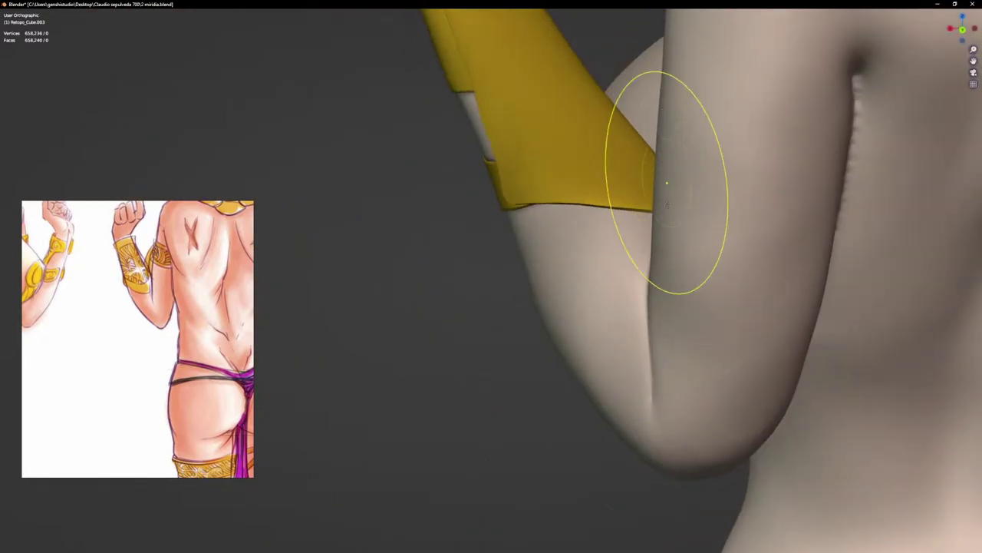
{"action": "scroll", "coordinate": [668, 266], "scroll_direction": "up", "scroll_amount": 1}
{"action": "left_click_drag", "start_coordinate": [660, 265], "coordinate": [654, 266]}
Step: Examine the reshaped left elbow and upper arm from the back, side and front for smooth contours
{"action": "middle_click_drag", "start_coordinate": [661, 262], "coordinate": [768, 281]}
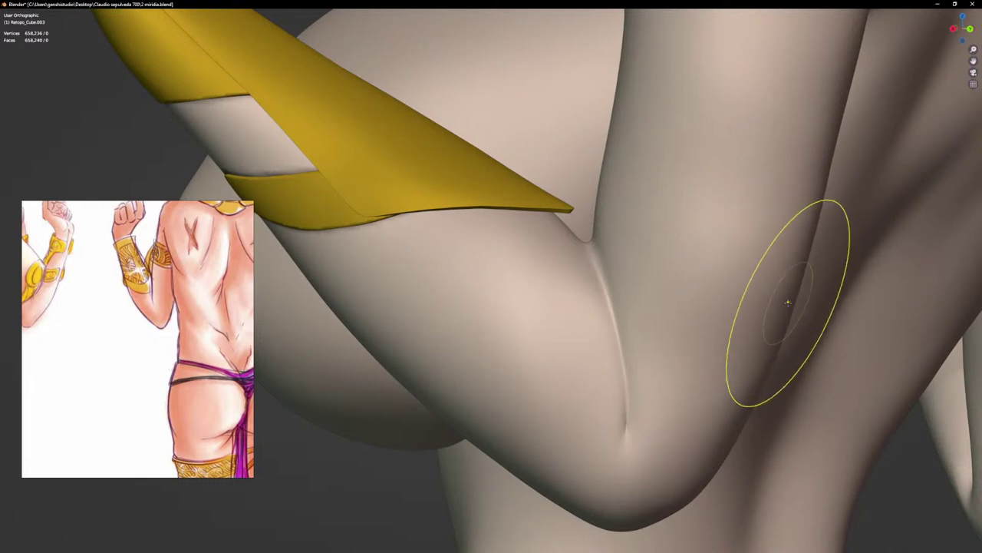
{"action": "scroll", "coordinate": [812, 169], "scroll_direction": "down", "scroll_amount": 3}
{"action": "middle_click_drag", "start_coordinate": [809, 170], "coordinate": [758, 191]}
{"action": "scroll", "coordinate": [830, 179], "scroll_direction": "up", "scroll_amount": 2}
{"action": "middle_click_drag", "start_coordinate": [847, 190], "coordinate": [862, 200]}
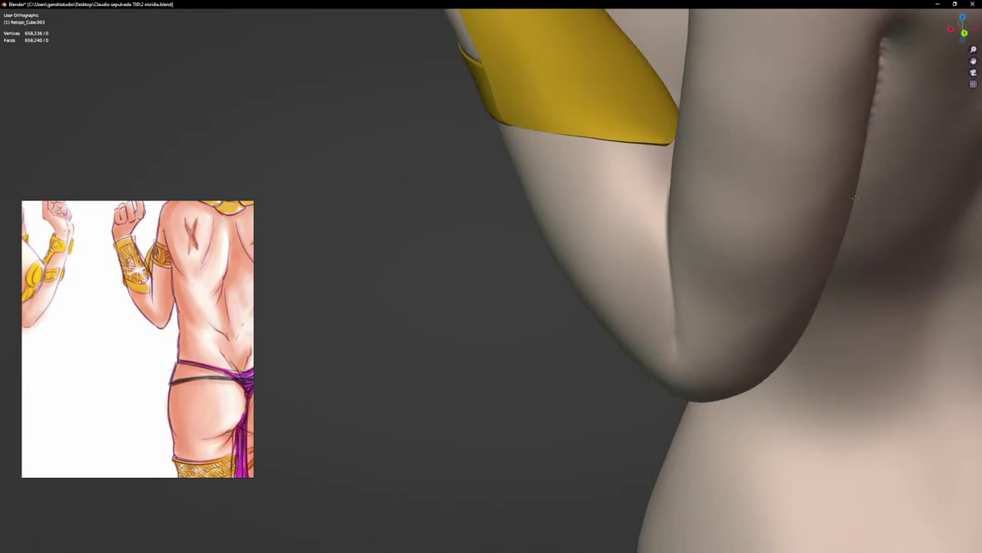
{"action": "mouse_move", "coordinate": [691, 165]}
{"action": "middle_mouse_down"}
{"action": "mouse_move", "coordinate": [701, 179]}
{"action": "mouse_move", "coordinate": [799, 195]}
{"action": "middle_mouse_up"}
{"action": "scroll", "coordinate": [711, 184], "scroll_direction": "down", "scroll_amount": 2}
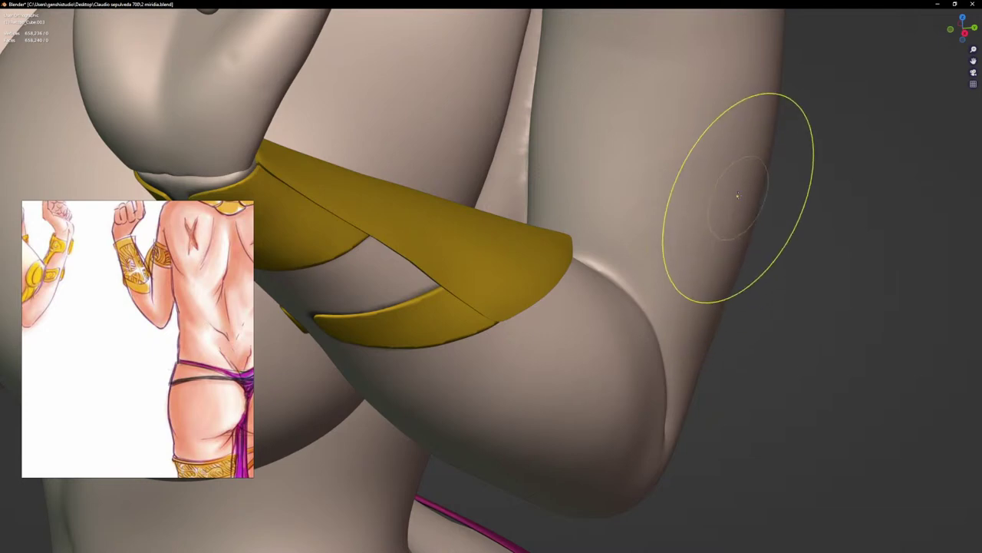
{"action": "scroll", "coordinate": [739, 188], "scroll_direction": "down", "scroll_amount": 5}
{"action": "scroll", "coordinate": [704, 153], "scroll_direction": "up", "scroll_amount": 3}
{"action": "scroll", "coordinate": [705, 153], "scroll_direction": "down", "scroll_amount": 2}
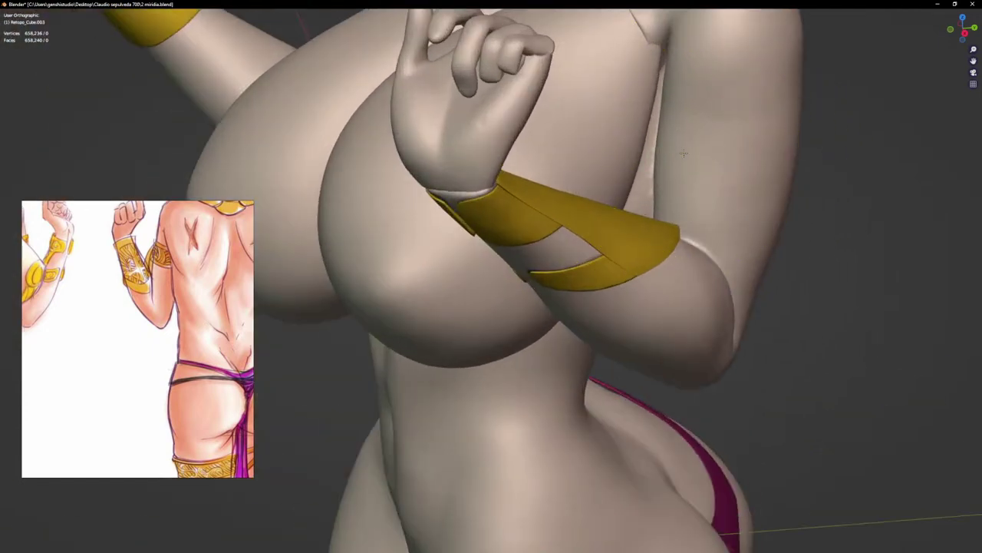
{"action": "middle_click_drag", "start_coordinate": [668, 176], "coordinate": [737, 186]}
{"action": "key", "text": "KP_1"}
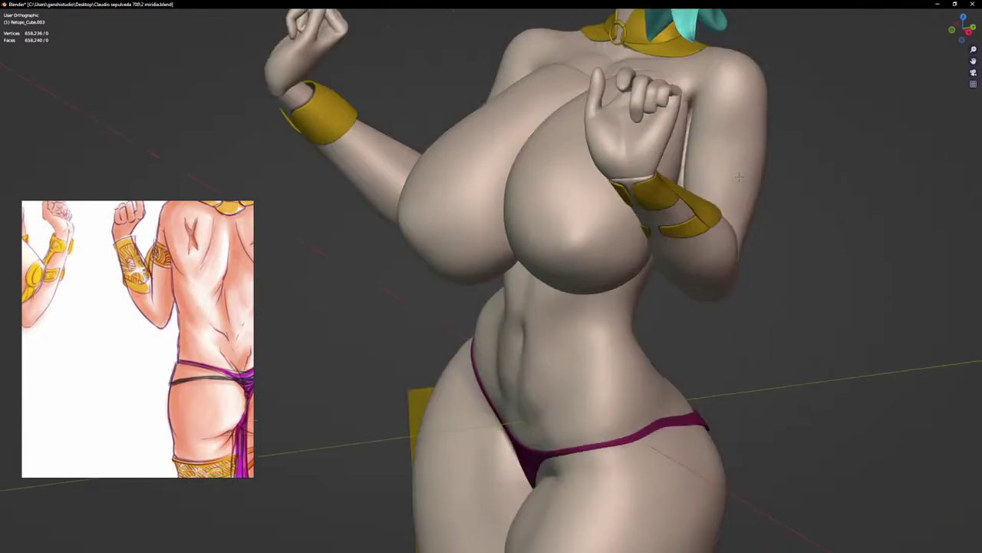
{"action": "scroll", "coordinate": [515, 193], "scroll_direction": "up", "scroll_amount": 2}
{"action": "scroll", "coordinate": [442, 79], "scroll_direction": "up", "scroll_amount": 4}
{"action": "scroll", "coordinate": [442, 79], "scroll_direction": "down", "scroll_amount": 8}
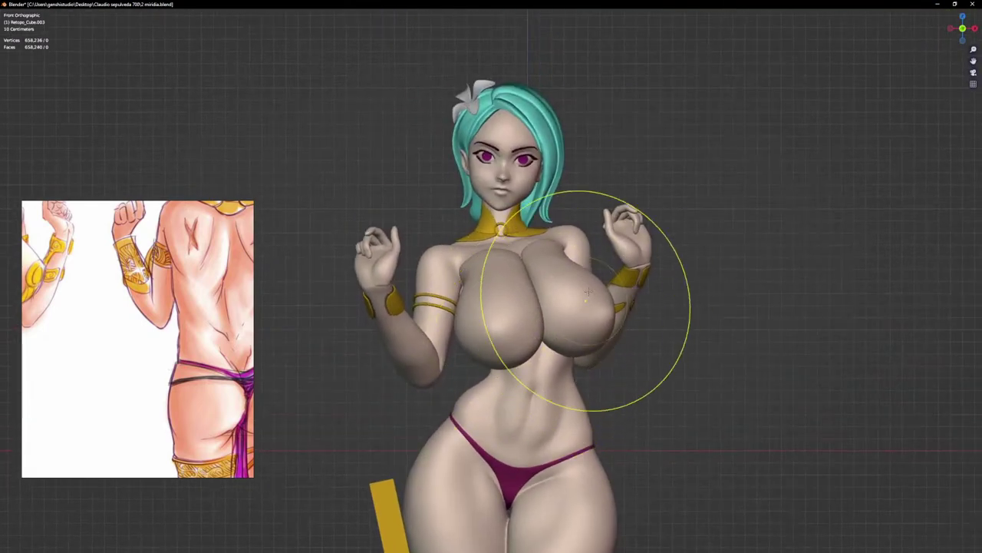
Step: Sculpt the outer back contour of the left upper arm and the area just below the shoulder
{"action": "middle_click_drag", "start_coordinate": [586, 300], "coordinate": [577, 230]}
{"action": "middle_click_drag", "start_coordinate": [485, 258], "coordinate": [612, 290], "text": "shift"}
{"action": "scroll", "coordinate": [612, 289], "scroll_direction": "up", "scroll_amount": 2}
{"action": "scroll", "coordinate": [612, 282], "scroll_direction": "up", "scroll_amount": 5}
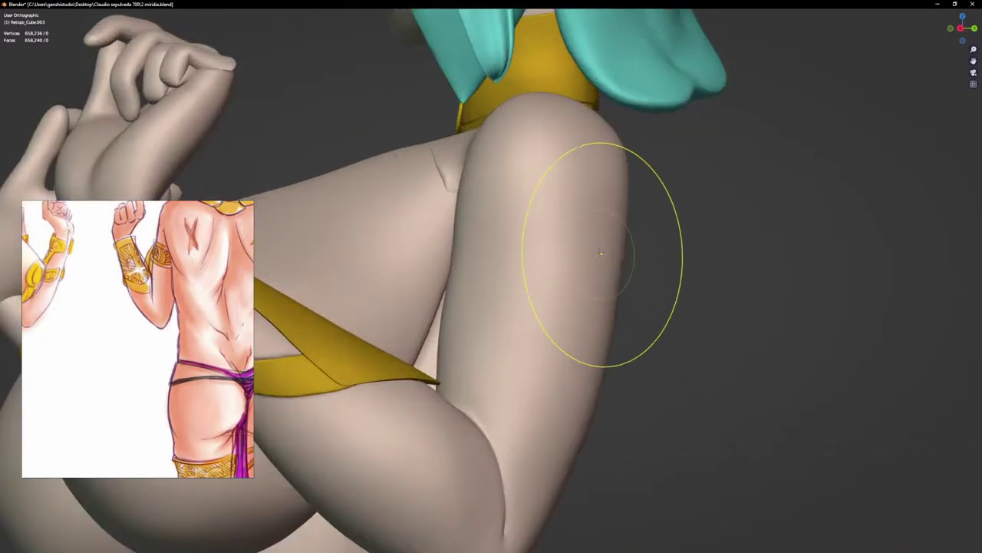
{"action": "left_click_drag", "start_coordinate": [607, 256], "coordinate": [649, 265]}
{"action": "middle_click_drag", "start_coordinate": [600, 218], "coordinate": [585, 244]}
{"action": "scroll", "coordinate": [572, 135], "scroll_direction": "up", "scroll_amount": 2}
{"action": "mouse_move", "coordinate": [572, 135]}
{"action": "left_mouse_down"}
{"action": "mouse_move", "coordinate": [584, 130]}
{"action": "mouse_move", "coordinate": [595, 166]}
{"action": "left_mouse_up"}
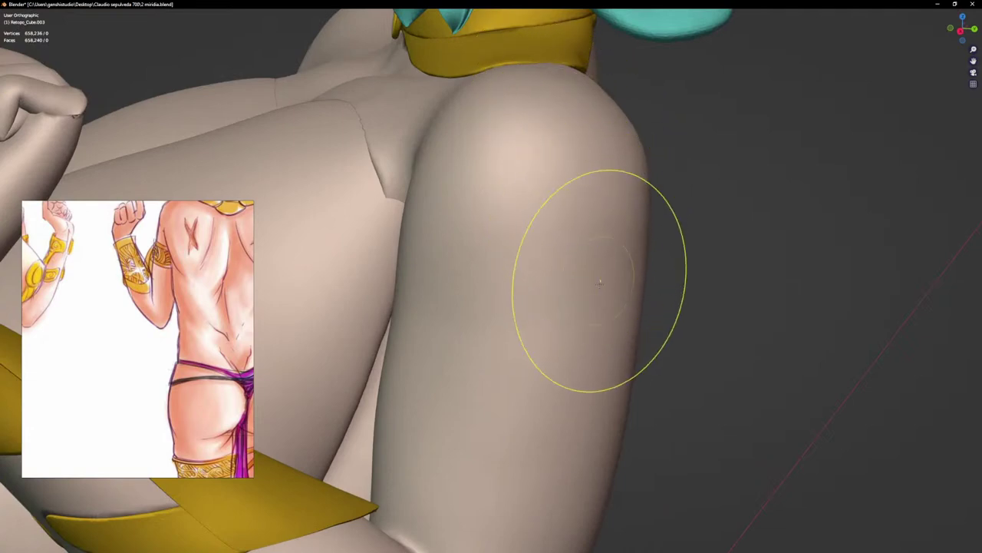
{"action": "mouse_move", "coordinate": [615, 278]}
{"action": "middle_mouse_down"}
{"action": "mouse_move", "coordinate": [680, 292]}
{"action": "mouse_move", "coordinate": [621, 329]}
{"action": "mouse_move", "coordinate": [603, 318]}
{"action": "mouse_move", "coordinate": [633, 206]}
{"action": "middle_mouse_up"}
{"action": "scroll", "coordinate": [621, 230], "scroll_direction": "down", "scroll_amount": 2}
{"action": "middle_click_drag", "start_coordinate": [597, 246], "coordinate": [524, 272], "text": "shift"}
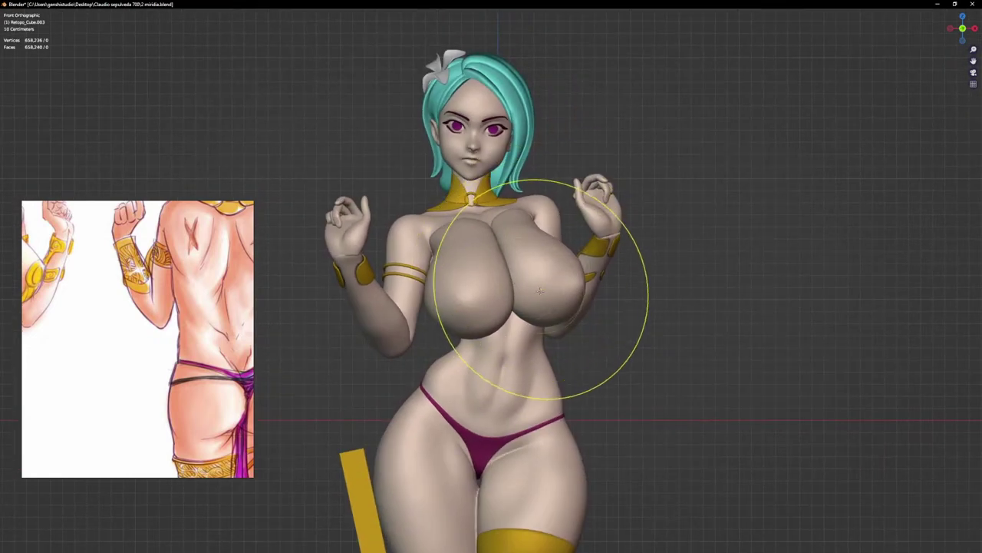
Step: Examine the face in right profile and three-quarter view, checking the nose bridge, lips, cheek and jaw shapes
{"action": "key", "text": "KP_3"}
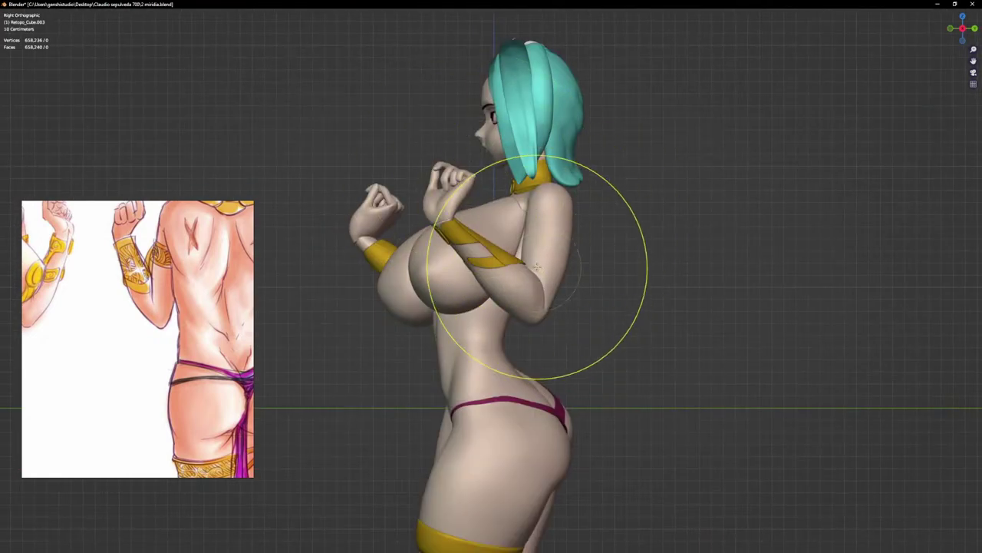
{"action": "scroll", "coordinate": [468, 164], "scroll_direction": "up", "scroll_amount": 8}
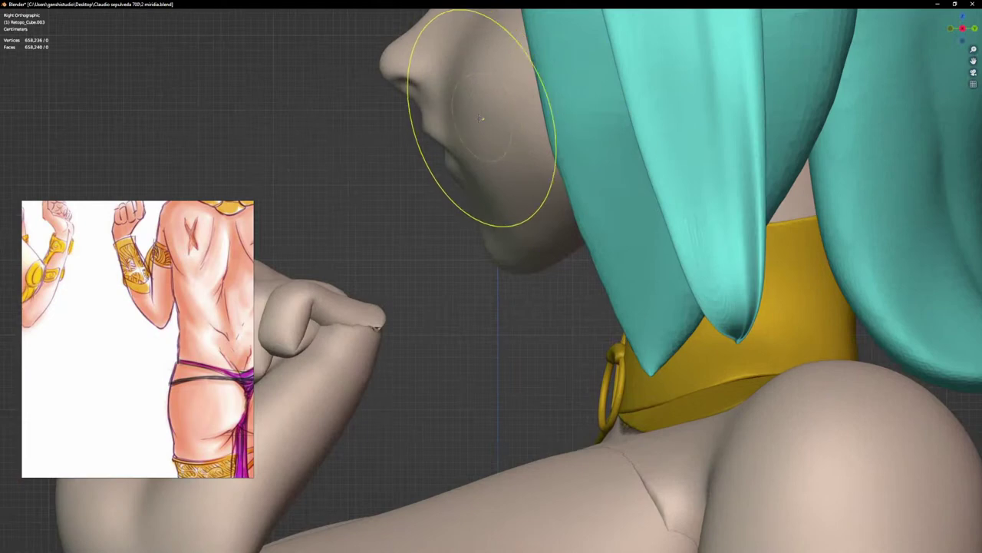
{"action": "middle_click_drag", "start_coordinate": [414, 89], "coordinate": [421, 309], "text": "shift"}
{"action": "scroll", "coordinate": [408, 309], "scroll_direction": "up", "scroll_amount": 5}
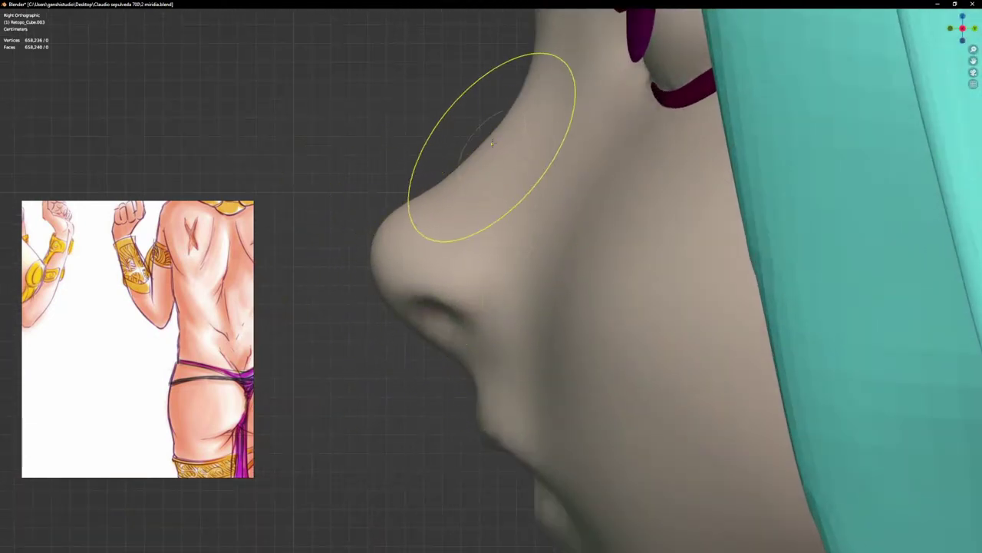
{"action": "scroll", "coordinate": [592, 300], "scroll_direction": "down", "scroll_amount": 5}
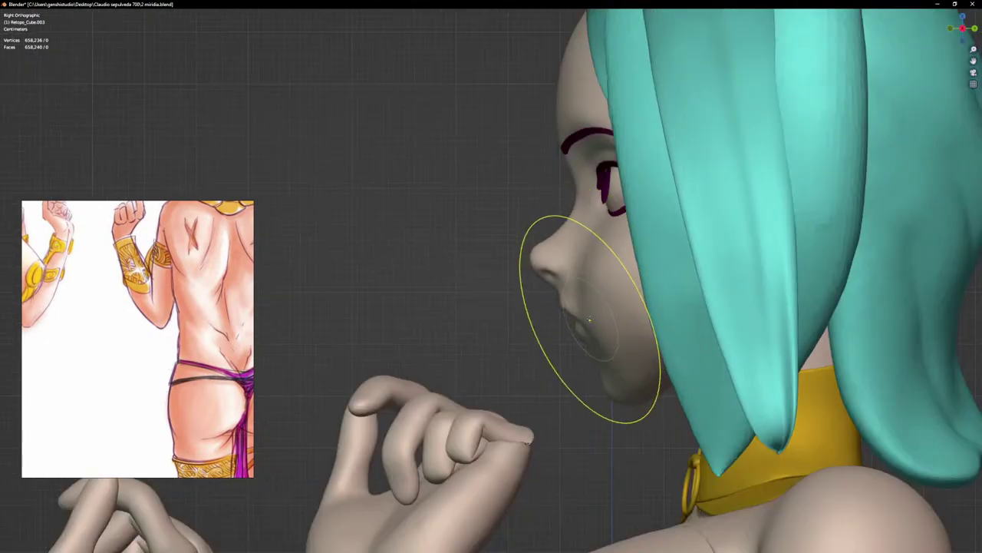
{"action": "scroll", "coordinate": [589, 320], "scroll_direction": "up", "scroll_amount": 2}
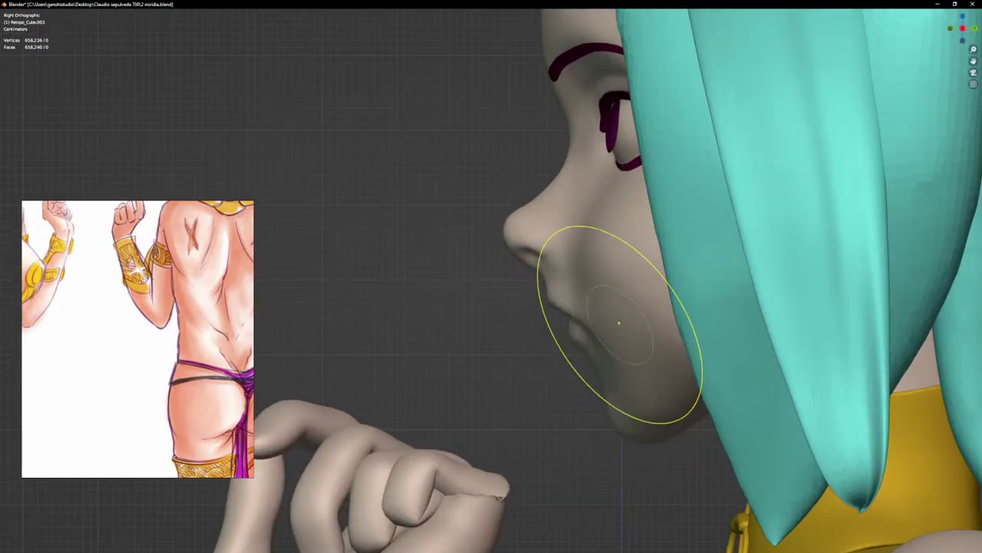
{"action": "middle_click_drag", "start_coordinate": [620, 324], "coordinate": [623, 351]}
{"action": "scroll", "coordinate": [609, 311], "scroll_direction": "up", "scroll_amount": 2}
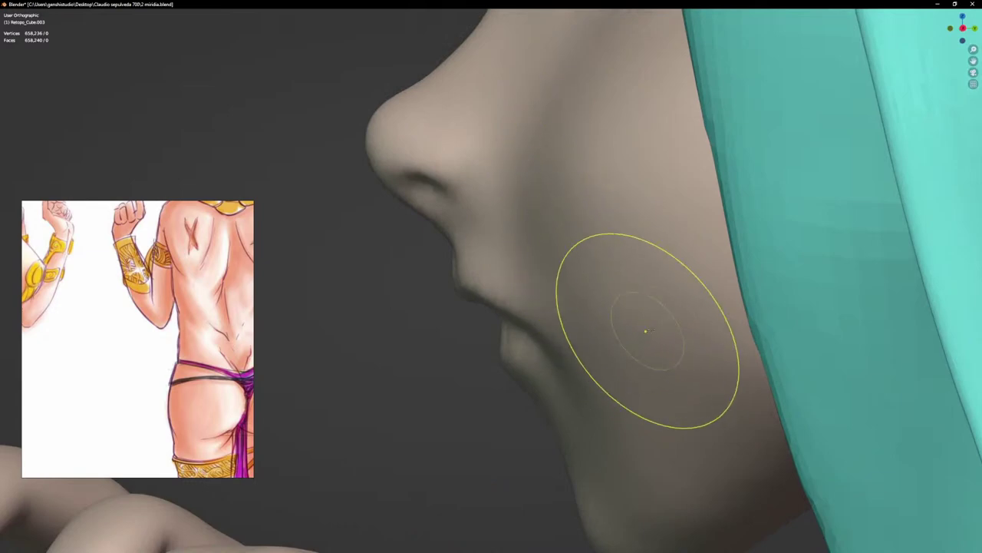
{"action": "scroll", "coordinate": [674, 303], "scroll_direction": "down", "scroll_amount": 5}
{"action": "middle_click_drag", "start_coordinate": [676, 312], "coordinate": [690, 311]}
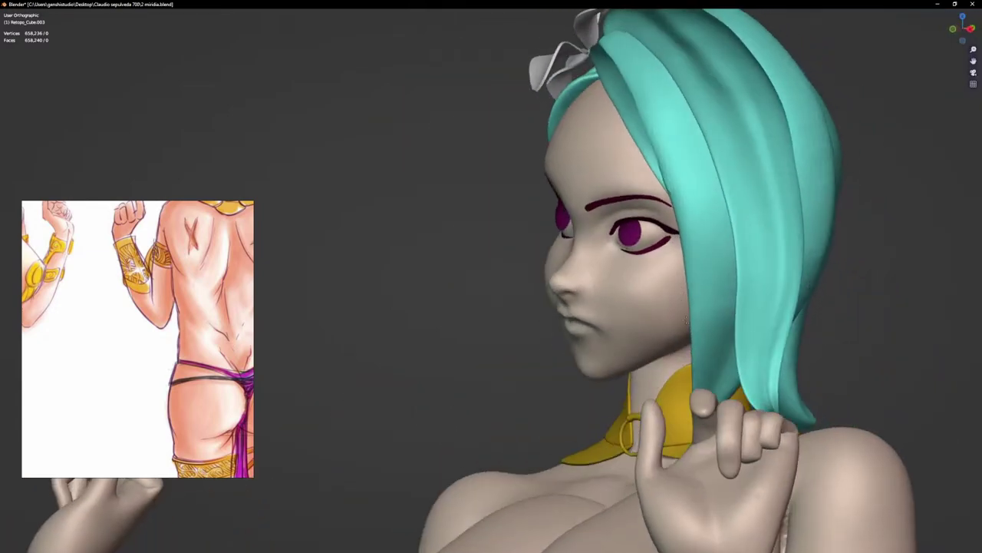
{"action": "scroll", "coordinate": [669, 307], "scroll_direction": "up", "scroll_amount": 3}
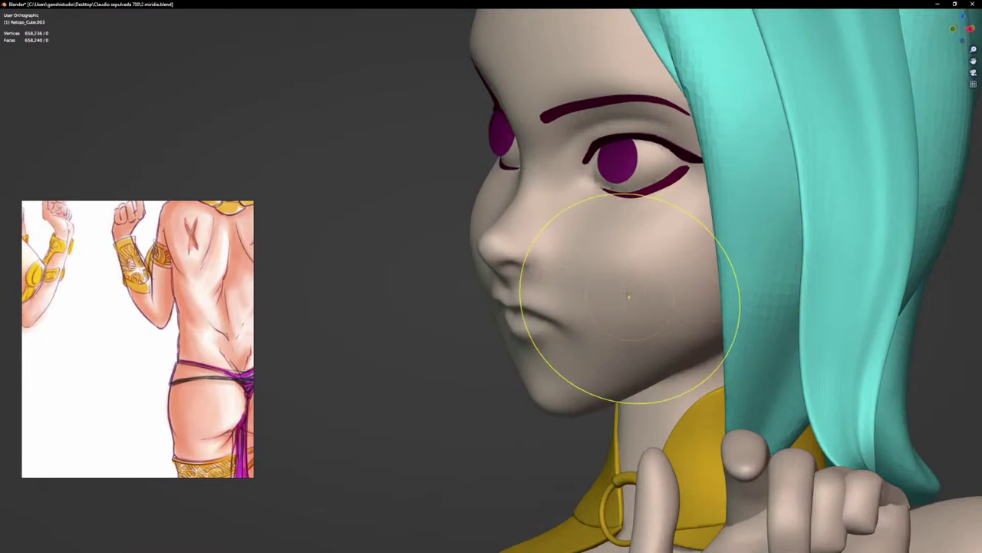
{"action": "scroll", "coordinate": [599, 315], "scroll_direction": "up", "scroll_amount": 2}
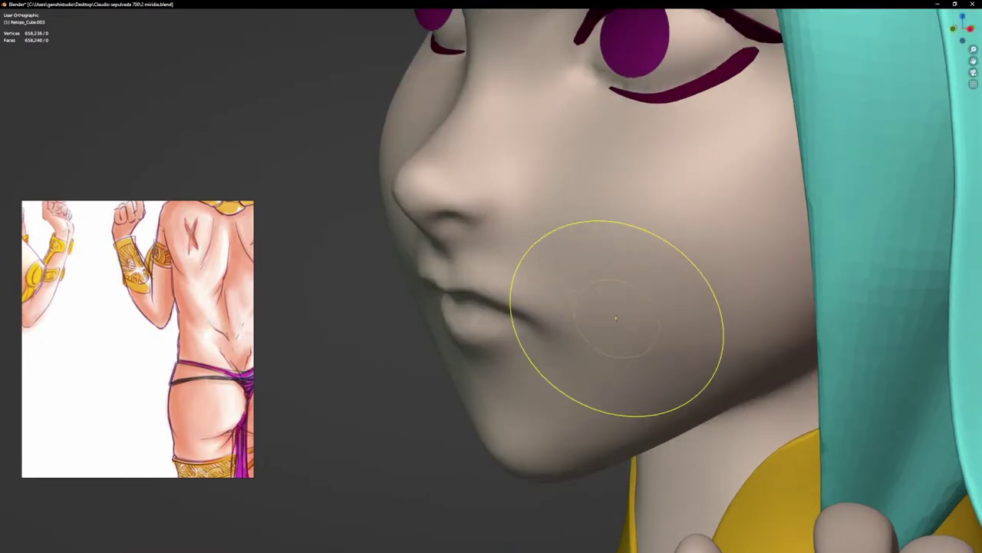
{"action": "middle_click_drag", "start_coordinate": [640, 314], "coordinate": [706, 318]}
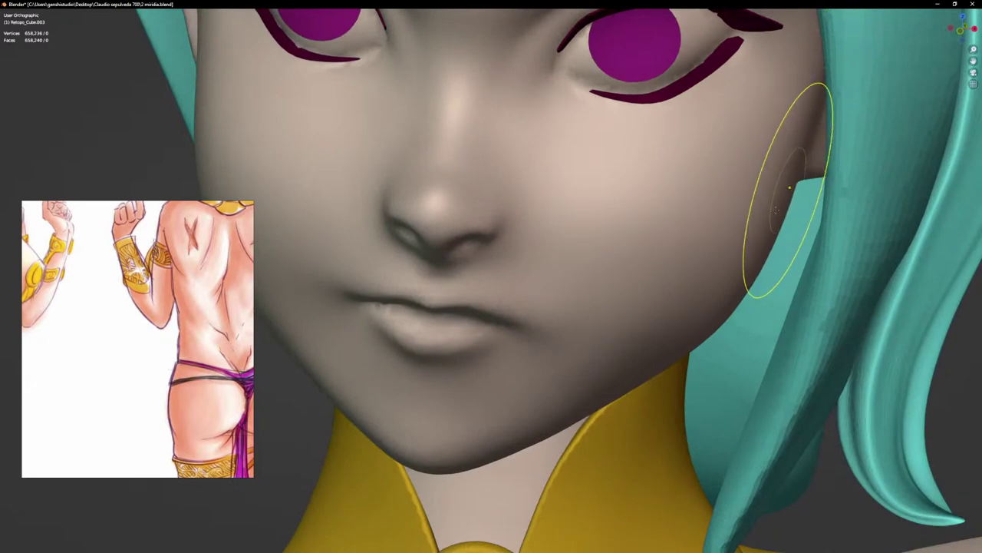
{"action": "scroll", "coordinate": [707, 247], "scroll_direction": "down", "scroll_amount": 5}
Step: Reshape the left jaw contour below the ear with a short sculpt stroke in front view
{"action": "key", "text": "KP_1"}
{"action": "scroll", "coordinate": [720, 257], "scroll_direction": "up", "scroll_amount": 4}
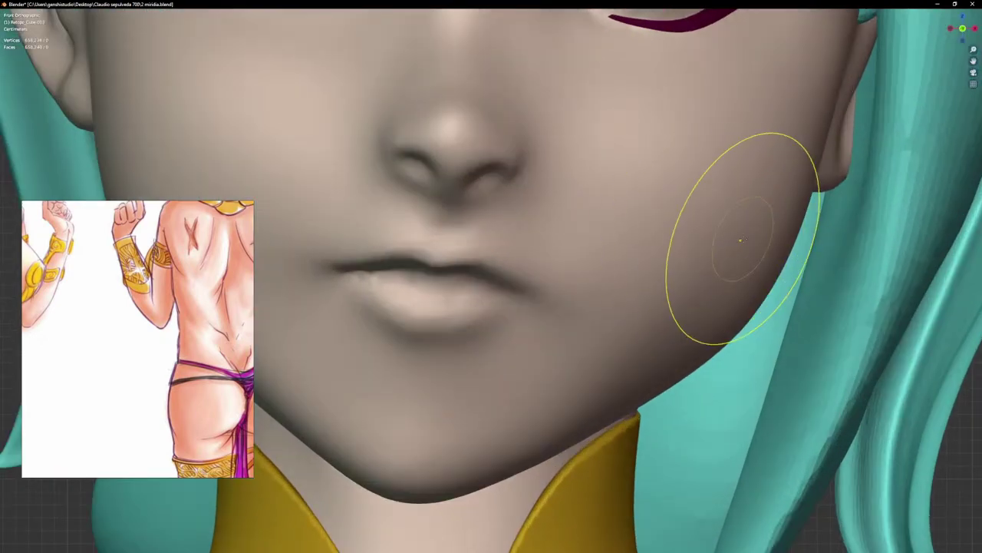
{"action": "left_click_drag", "start_coordinate": [738, 256], "coordinate": [739, 259]}
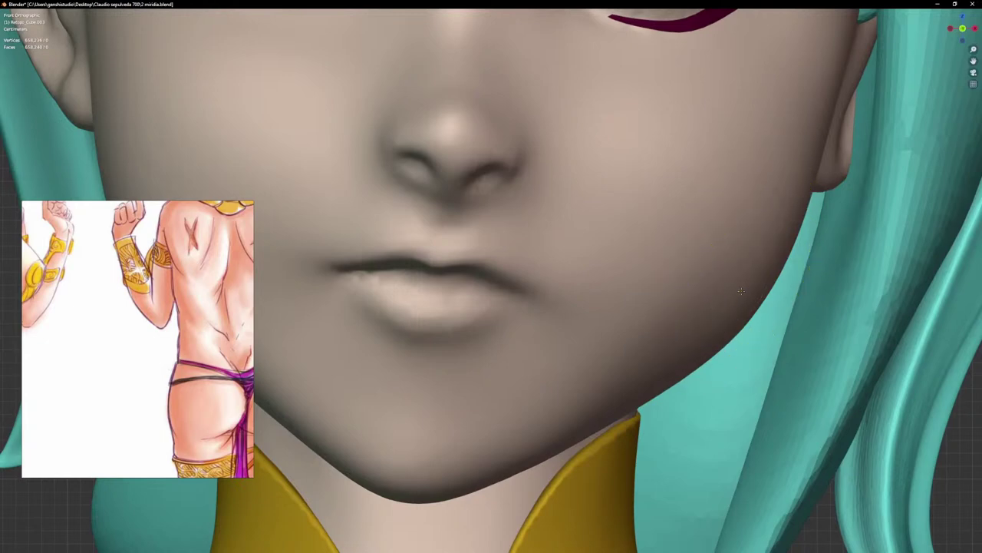
{"action": "scroll", "coordinate": [538, 230], "scroll_direction": "down", "scroll_amount": 6}
{"action": "scroll", "coordinate": [450, 307], "scroll_direction": "up", "scroll_amount": 4}
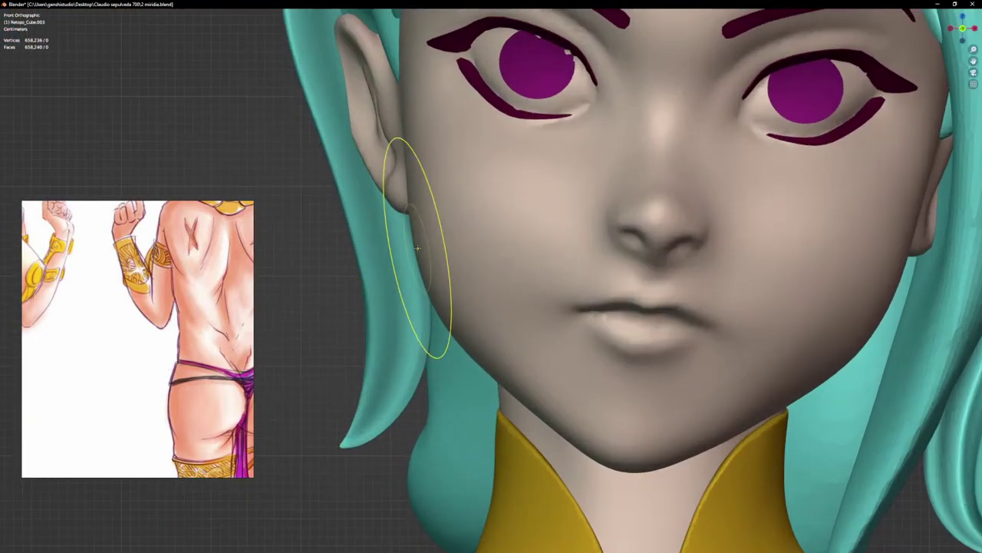
{"action": "scroll", "coordinate": [515, 307], "scroll_direction": "down", "scroll_amount": 3}
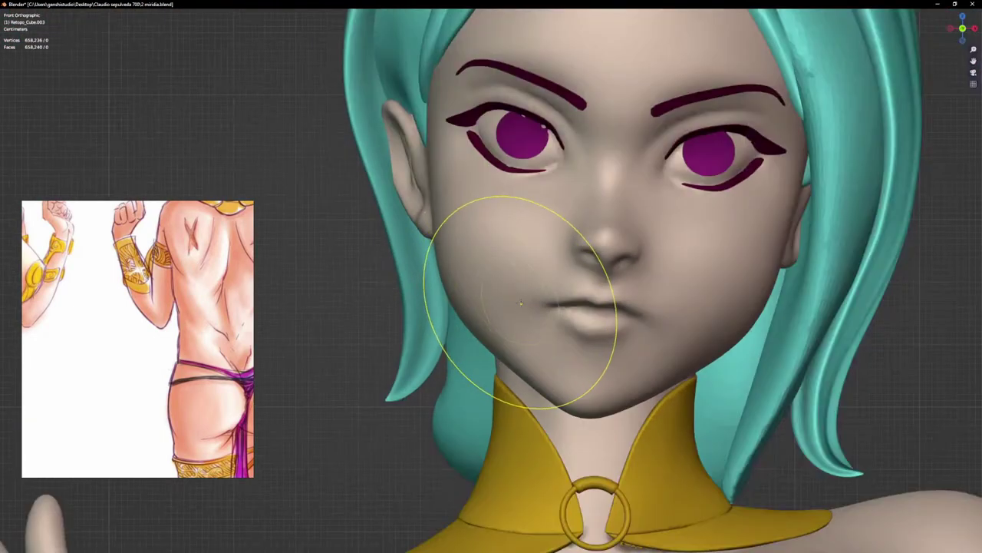
Step: Examine the mouth, nose and eye shapes up close and the upper body's overall proportions in front view
{"action": "scroll", "coordinate": [548, 362], "scroll_direction": "up", "scroll_amount": 5}
{"action": "scroll", "coordinate": [835, 339], "scroll_direction": "up", "scroll_amount": 1}
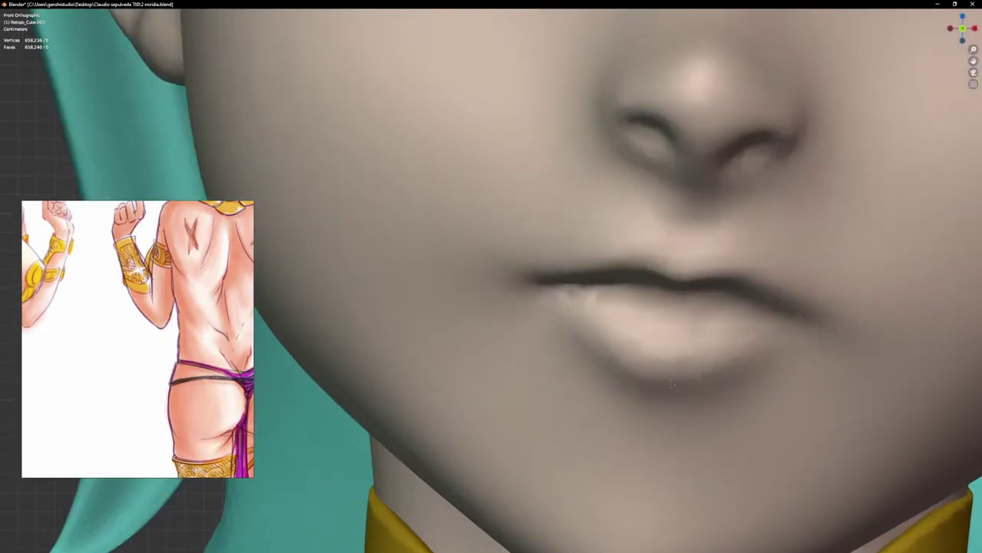
{"action": "scroll", "coordinate": [657, 362], "scroll_direction": "up", "scroll_amount": 3}
{"action": "scroll", "coordinate": [688, 367], "scroll_direction": "down", "scroll_amount": 4}
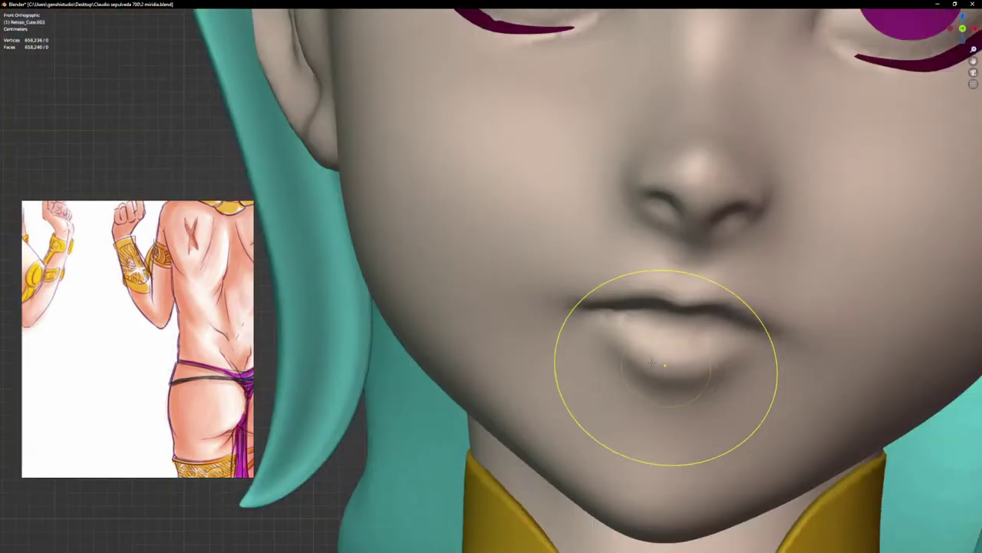
{"action": "mouse_move", "coordinate": [632, 358]}
{"action": "middle_mouse_down"}
{"action": "mouse_move", "coordinate": [684, 366]}
{"action": "mouse_move", "coordinate": [691, 330]}
{"action": "middle_mouse_up"}
{"action": "scroll", "coordinate": [684, 366], "scroll_direction": "up", "scroll_amount": 4}
{"action": "scroll", "coordinate": [686, 362], "scroll_direction": "down", "scroll_amount": 5}
{"action": "scroll", "coordinate": [696, 284], "scroll_direction": "up", "scroll_amount": 4}
{"action": "scroll", "coordinate": [697, 284], "scroll_direction": "down", "scroll_amount": 1}
{"action": "scroll", "coordinate": [676, 295], "scroll_direction": "up", "scroll_amount": 4}
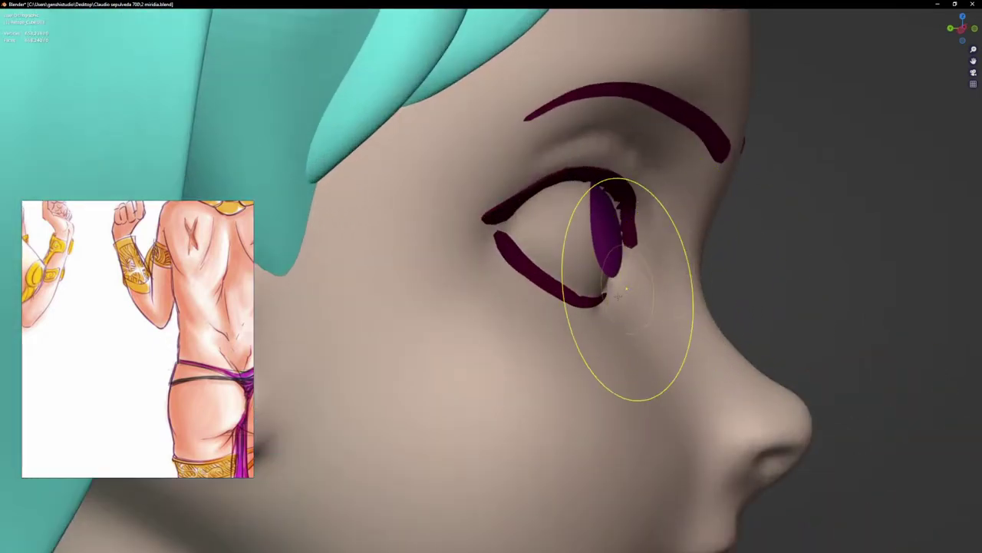
{"action": "middle_click_drag", "start_coordinate": [618, 296], "coordinate": [621, 264]}
{"action": "scroll", "coordinate": [624, 252], "scroll_direction": "up", "scroll_amount": 2}
{"action": "scroll", "coordinate": [588, 240], "scroll_direction": "down", "scroll_amount": 4}
{"action": "key", "text": "KP_1"}
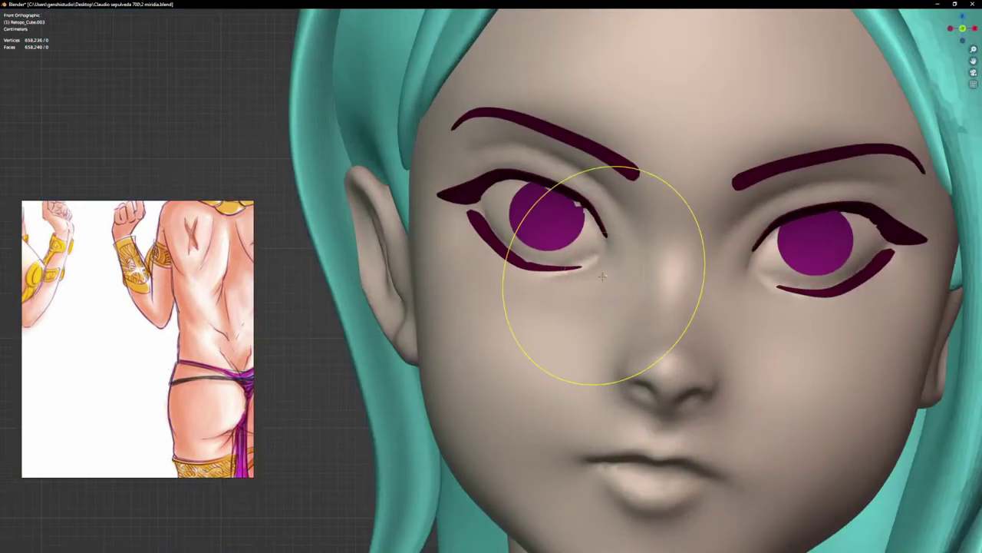
{"action": "scroll", "coordinate": [603, 276], "scroll_direction": "down", "scroll_amount": 8}
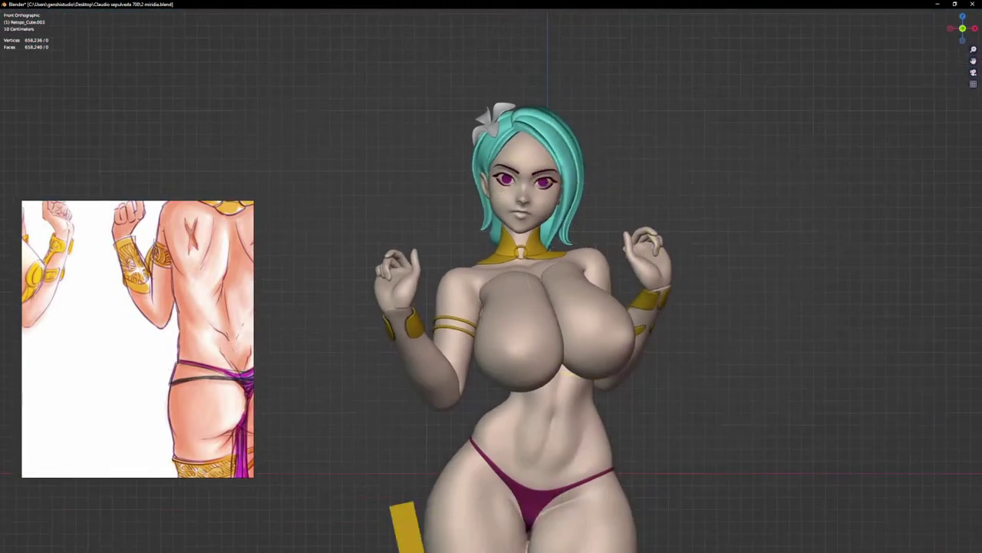
{"action": "middle_click_drag", "start_coordinate": [550, 247], "coordinate": [512, 179], "text": "shift"}
{"action": "middle_click_drag", "start_coordinate": [603, 306], "coordinate": [599, 335], "text": "shift"}
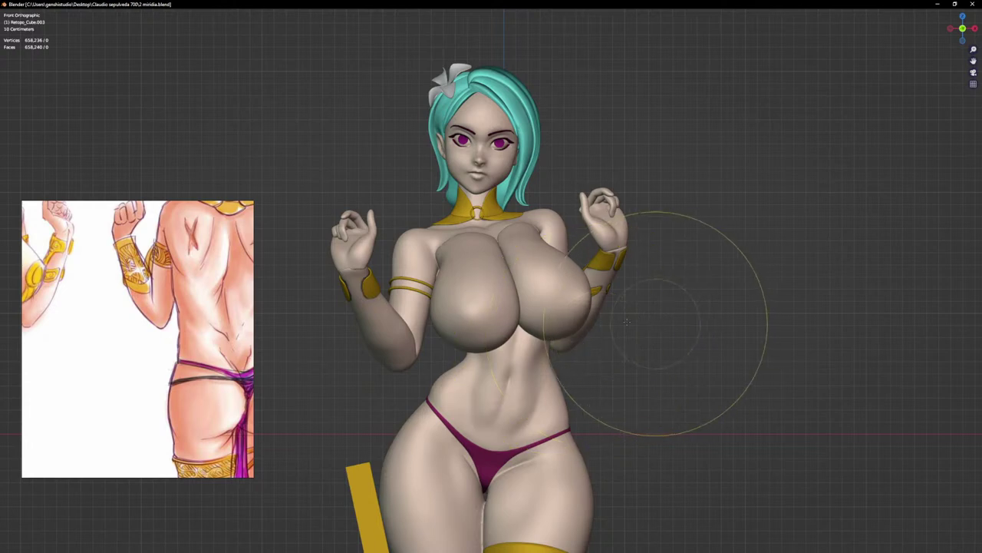
{"action": "middle_click_drag", "start_coordinate": [655, 329], "coordinate": [650, 311]}
Step: Leave sculpting of the body and add a cylinder mesh in the right side view
{"action": "key", "text": "KP_3"}
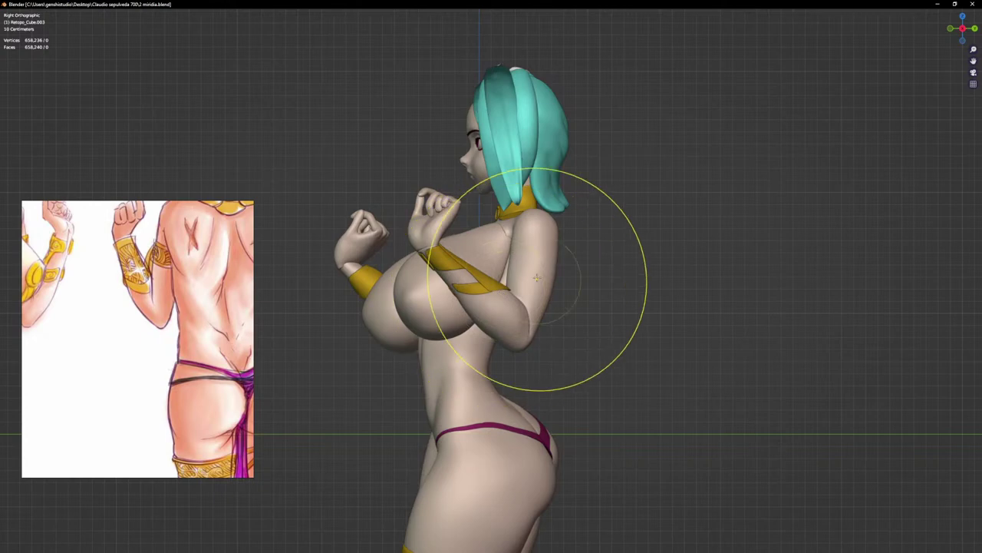
{"action": "mouse_move", "coordinate": [538, 276]}
{"action": "middle_mouse_down", "text": "shift"}
{"action": "mouse_move", "coordinate": [557, 231]}
{"action": "mouse_move", "coordinate": [566, 114]}
{"action": "mouse_move", "coordinate": [532, 274]}
{"action": "mouse_move", "coordinate": [500, 311]}
{"action": "middle_mouse_up", "text": "shift"}
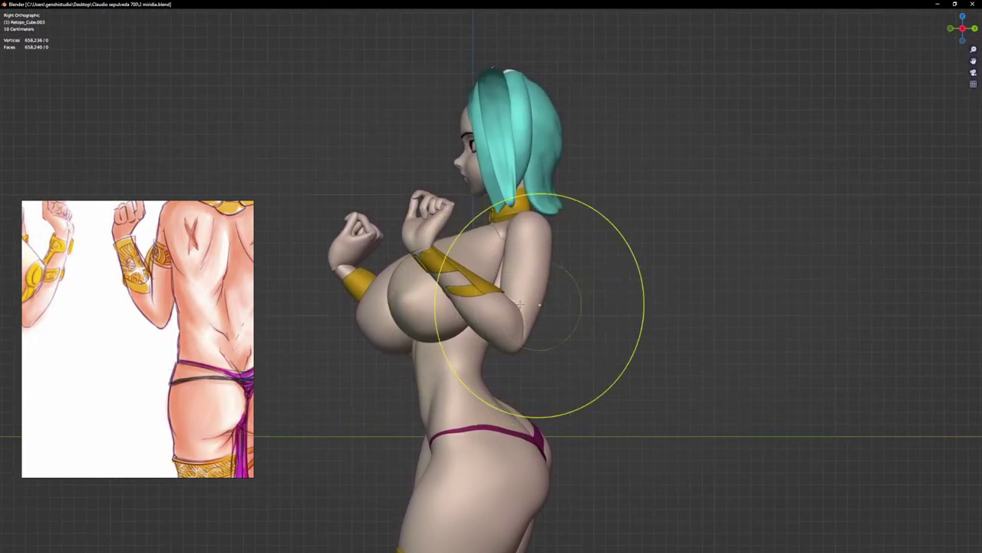
{"action": "key", "text": "ctrl+Tab"}
{"action": "key", "text": "q"}
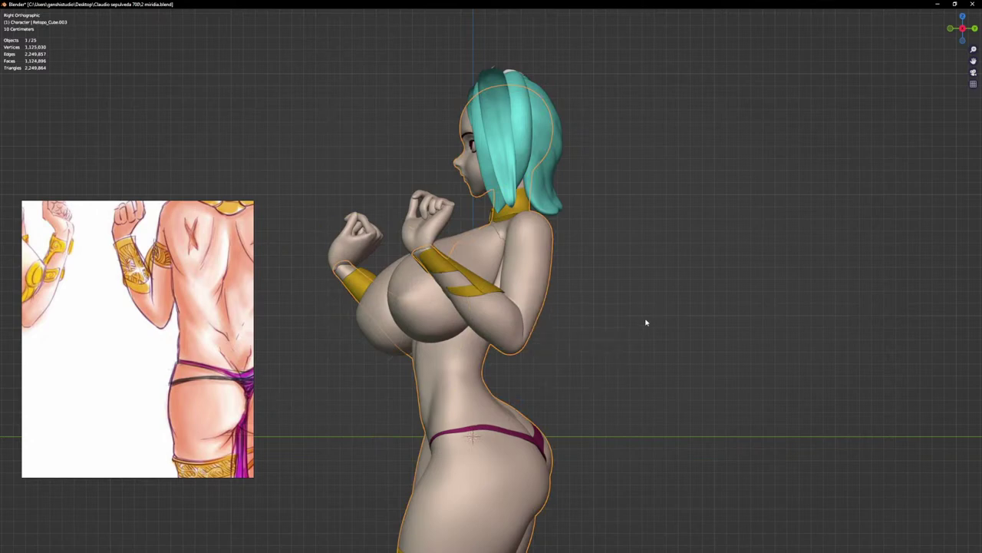
{"action": "key", "text": "shift+a"}
{"action": "mouse_move", "coordinate": [655, 325]}
{"action": "mouse_move", "coordinate": [636, 268]}
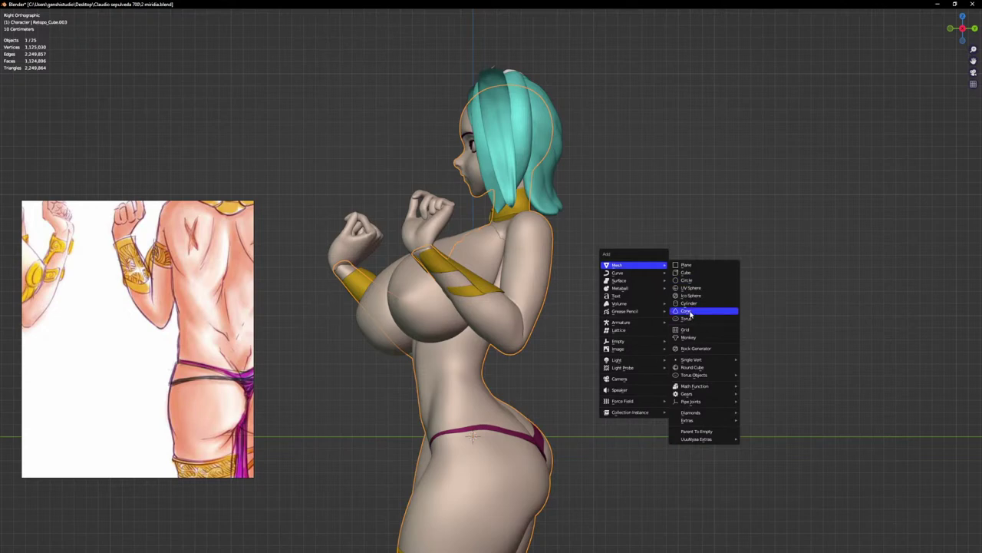
{"action": "left_click", "coordinate": [691, 304]}
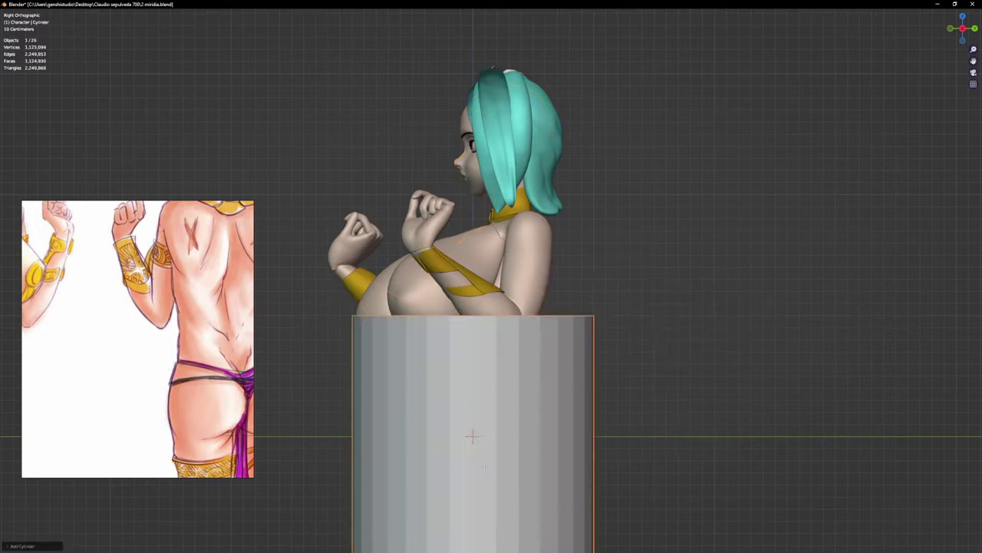
Step: Move the cylinder's geometry behind the upper back, flatten it along Z to about half height and shrink it to armband size
{"action": "key", "text": "Tab"}
{"action": "right_click", "coordinate": [632, 407]}
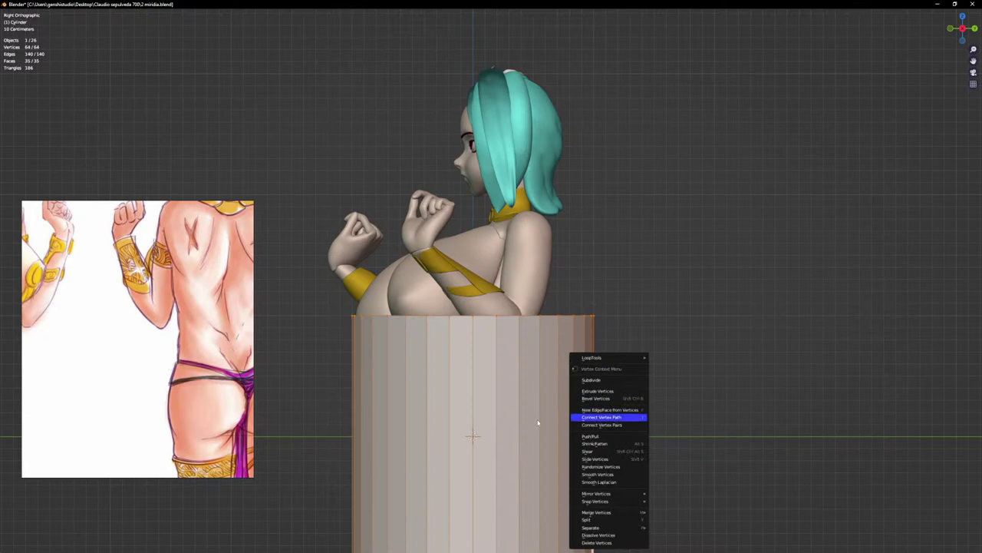
{"action": "key", "text": "Tab"}
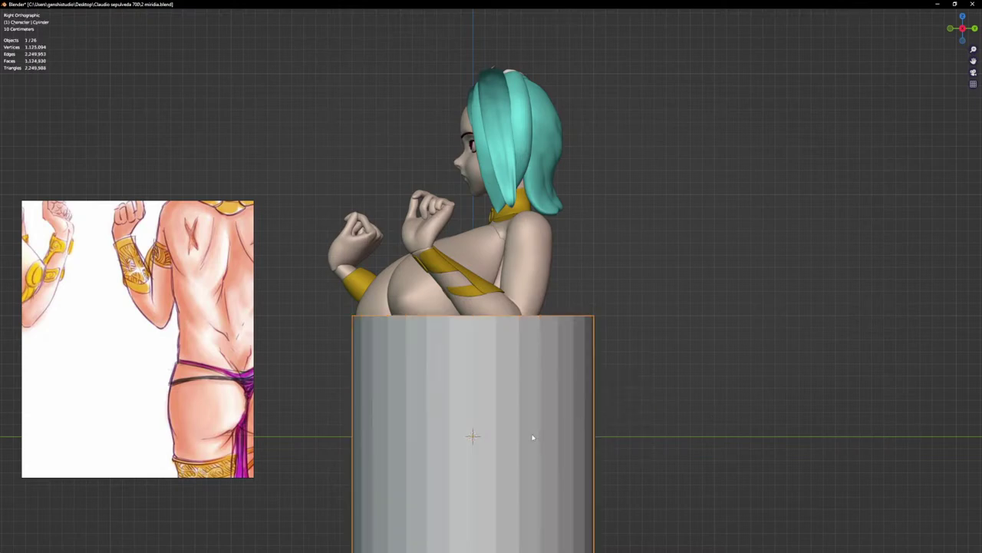
{"action": "key", "text": "Tab"}
{"action": "key", "text": "g"}
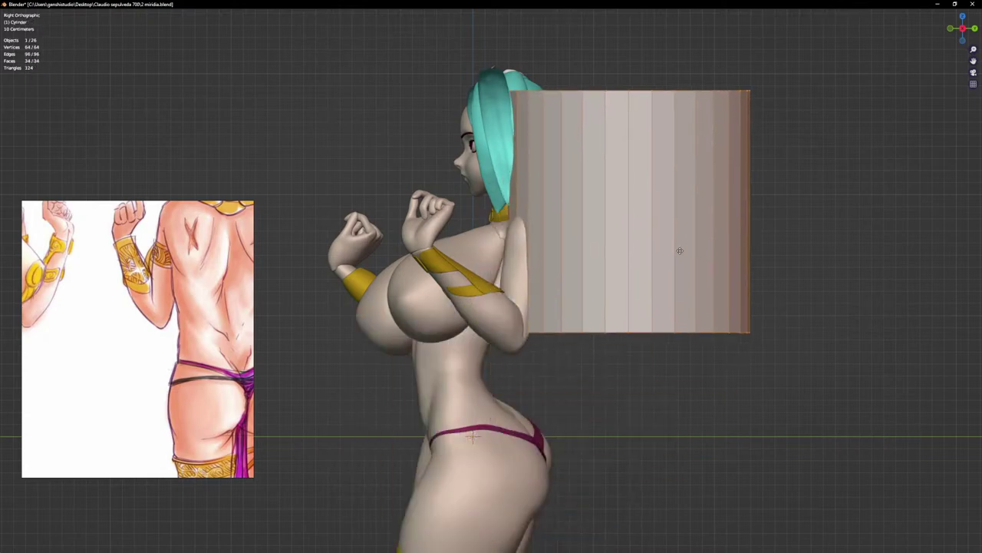
{"action": "left_click", "coordinate": [678, 252]}
{"action": "key", "text": "s"}
{"action": "key", "text": "z"}
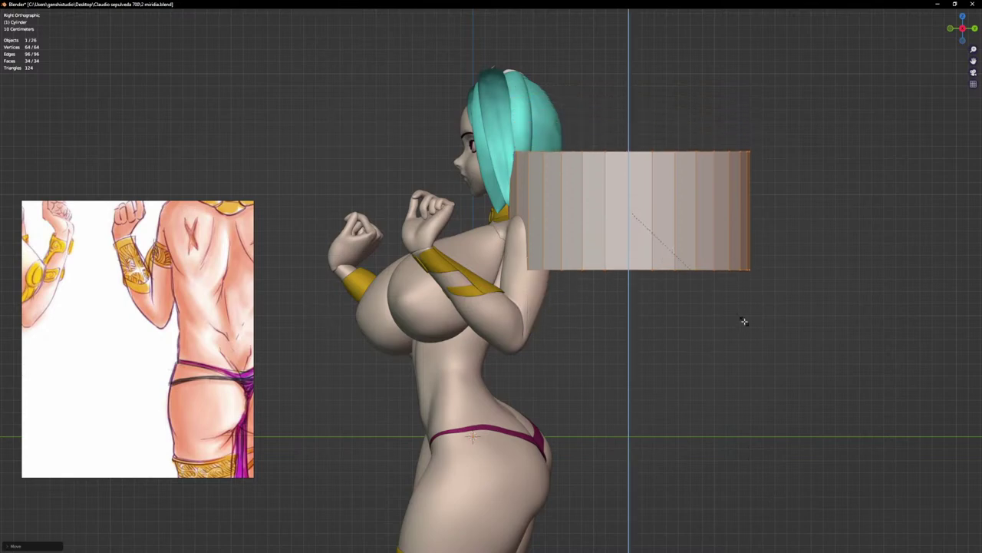
{"action": "left_click", "coordinate": [744, 323]}
{"action": "key", "text": "s"}
{"action": "left_click", "coordinate": [644, 261]}
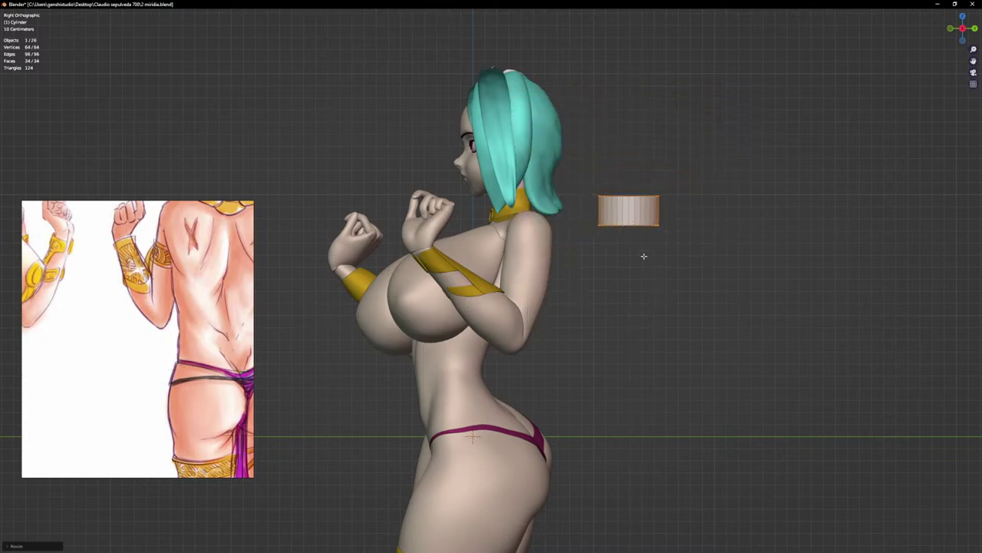
Step: Line the cylinder up beside the left upper arm, shrinking and tilting it slightly to match the arm
{"action": "scroll", "coordinate": [635, 244], "scroll_direction": "up", "scroll_amount": 3}
{"action": "key", "text": "g"}
{"action": "middle_click_drag", "start_coordinate": [481, 342], "coordinate": [415, 350]}
{"action": "key", "text": "g"}
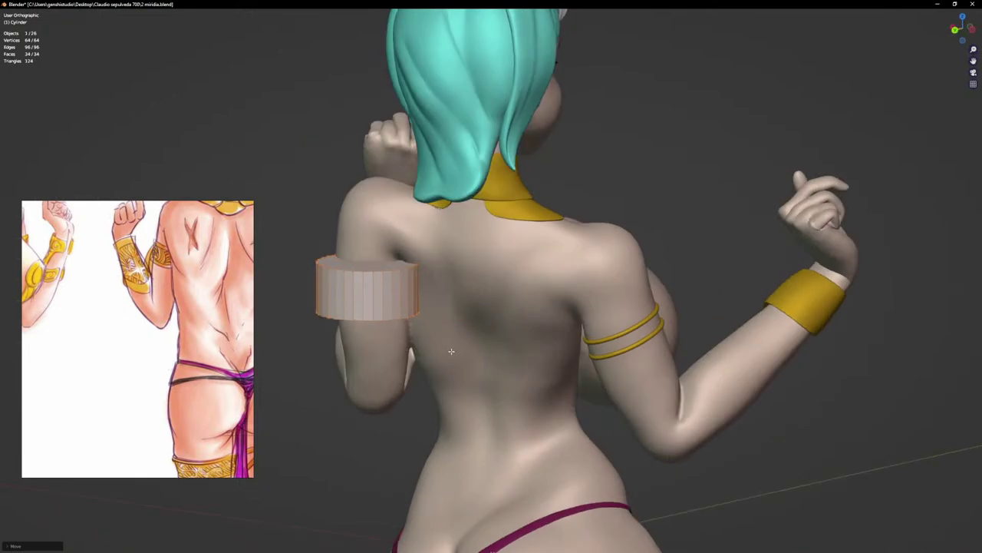
{"action": "key", "text": "KP_1"}
{"action": "middle_click_drag", "start_coordinate": [469, 372], "coordinate": [670, 360]}
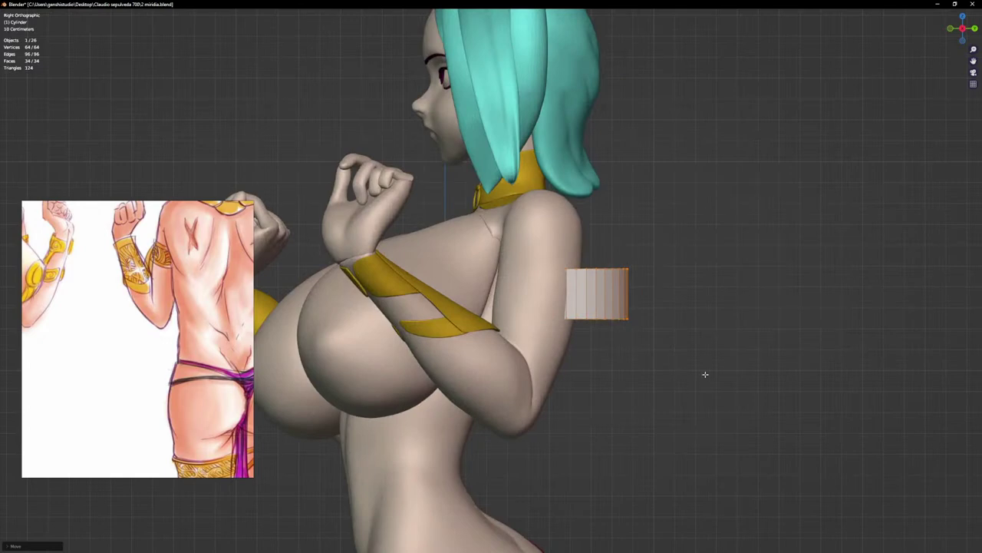
{"action": "key", "text": "s"}
{"action": "left_click", "coordinate": [678, 383]}
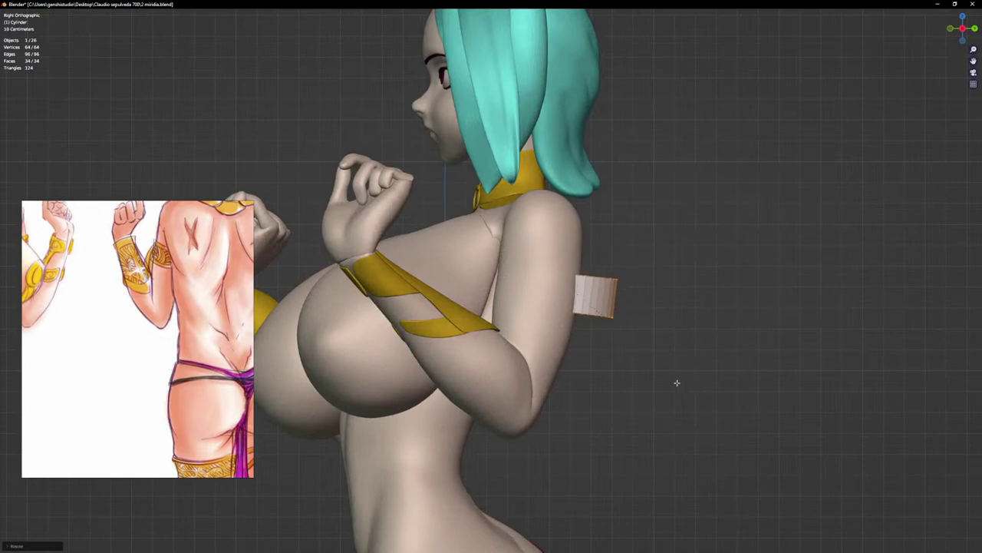
Step: Place the band around the middle of the left upper arm and scale it along Y and X to fit the arm's thickness
{"action": "middle_click_drag", "start_coordinate": [678, 384], "coordinate": [658, 357]}
{"action": "key", "text": "g"}
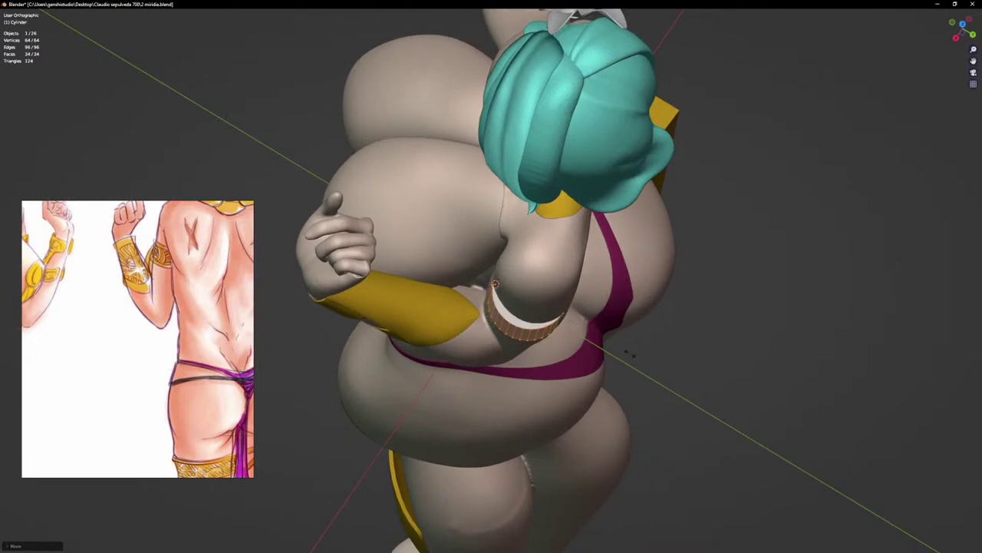
{"action": "key", "text": "y"}
{"action": "left_click", "coordinate": [634, 372]}
{"action": "key", "text": "KP_1"}
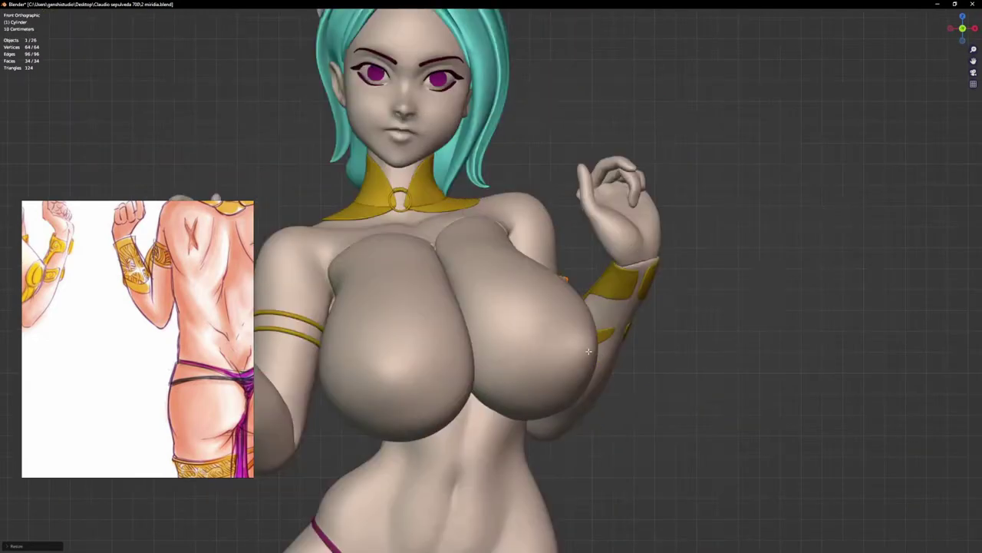
{"action": "key", "text": "KP_3"}
{"action": "scroll", "coordinate": [580, 342], "scroll_direction": "up", "scroll_amount": 4}
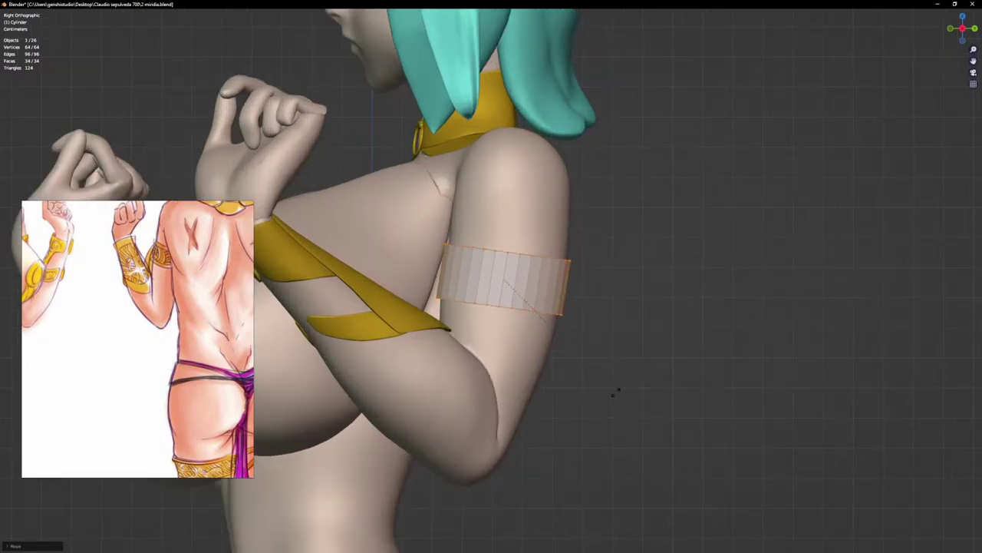
{"action": "middle_click_drag", "start_coordinate": [572, 377], "coordinate": [540, 356]}
{"action": "key", "text": "s"}
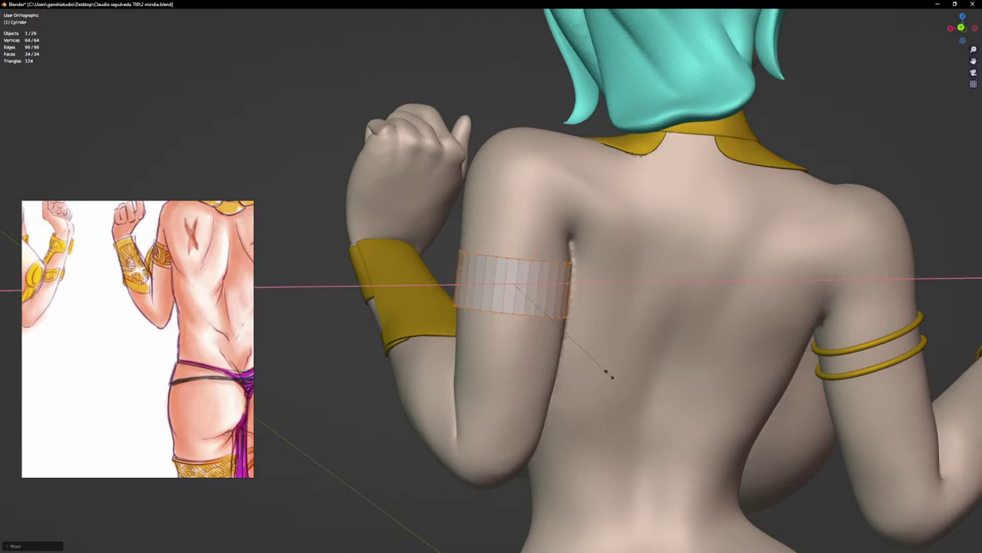
Step: Cut four evenly spaced edge loops around the armband and switch it to Sculpt Mode
{"action": "middle_click_drag", "start_coordinate": [591, 380], "coordinate": [654, 309]}
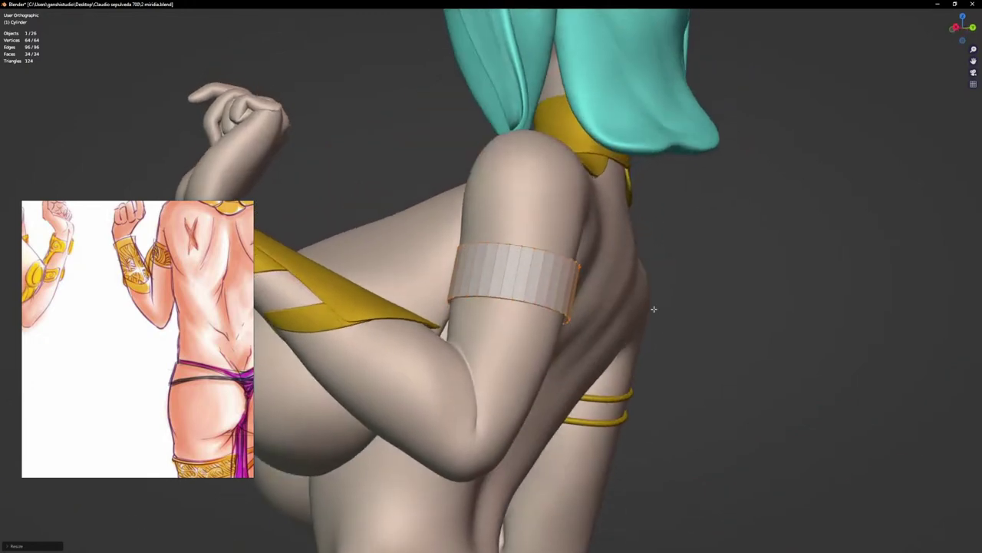
{"action": "middle_click_drag", "start_coordinate": [622, 356], "coordinate": [632, 327], "text": "alt"}
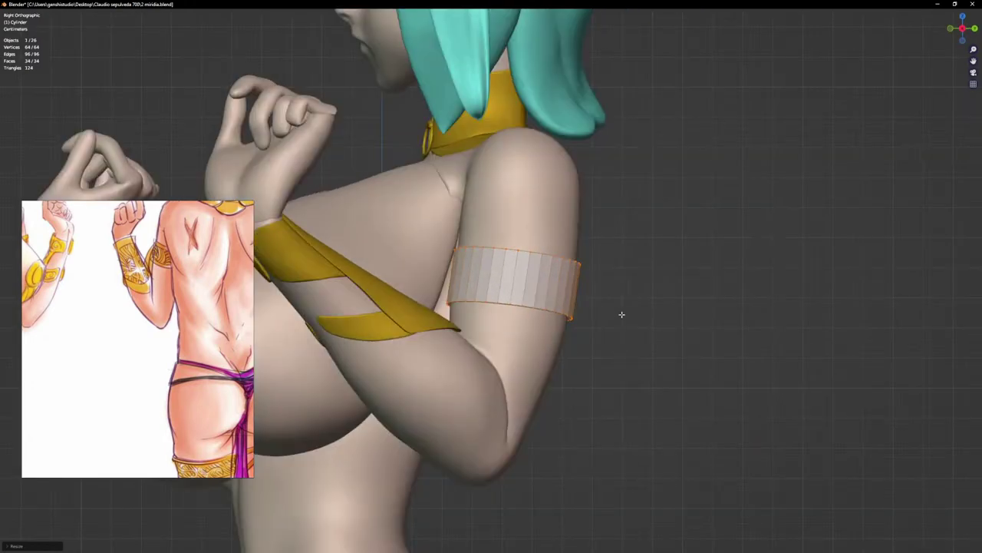
{"action": "scroll", "coordinate": [551, 288], "scroll_direction": "up", "scroll_amount": 3}
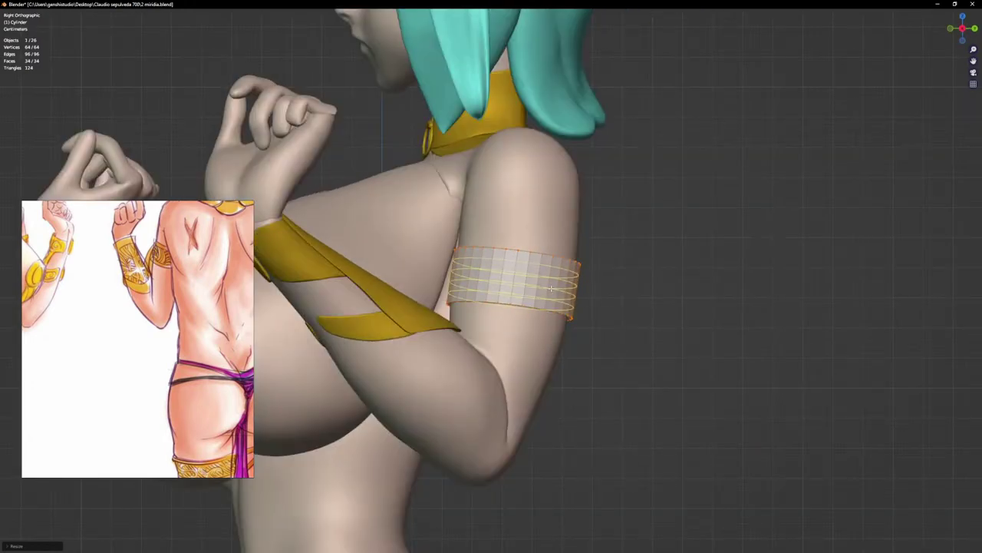
{"action": "left_click", "coordinate": [551, 287]}
{"action": "key", "text": "ctrl+Tab"}
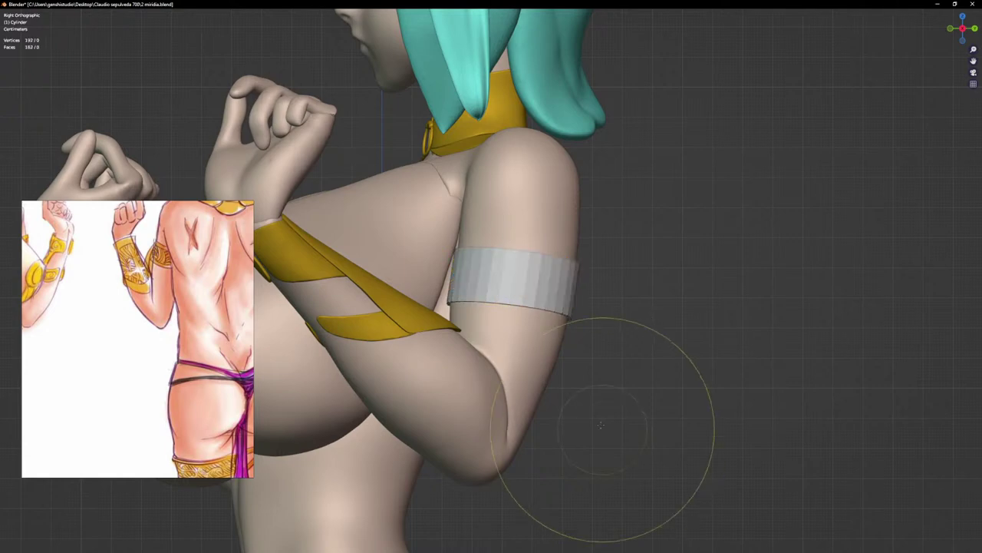
{"action": "scroll", "coordinate": [572, 294], "scroll_direction": "up", "scroll_amount": 3}
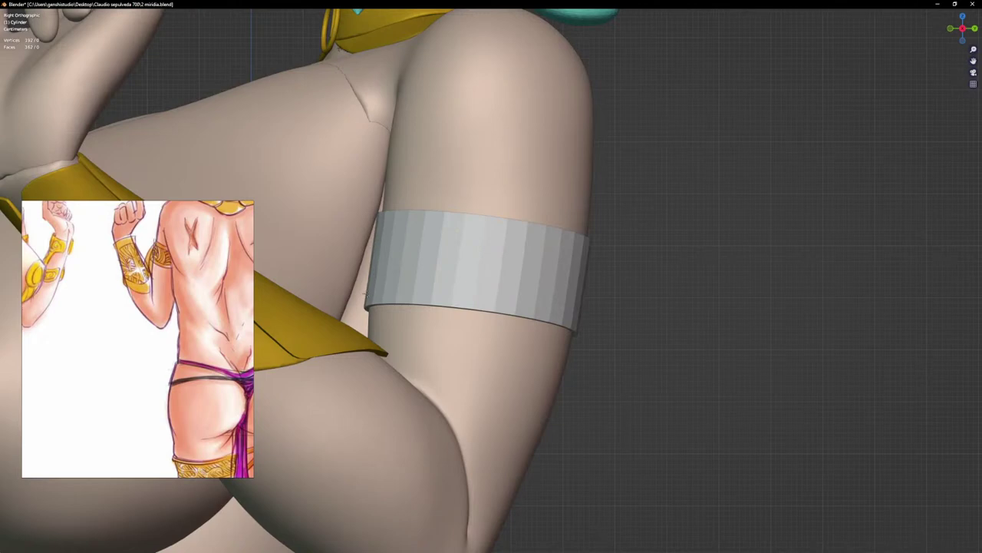
Step: Sculpt the armband's inner side beside the armpit so it follows the surface of the left upper arm
{"action": "mouse_move", "coordinate": [478, 259]}
{"action": "middle_mouse_down"}
{"action": "mouse_move", "coordinate": [460, 286]}
{"action": "mouse_move", "coordinate": [478, 281]}
{"action": "mouse_move", "coordinate": [487, 311]}
{"action": "middle_mouse_up"}
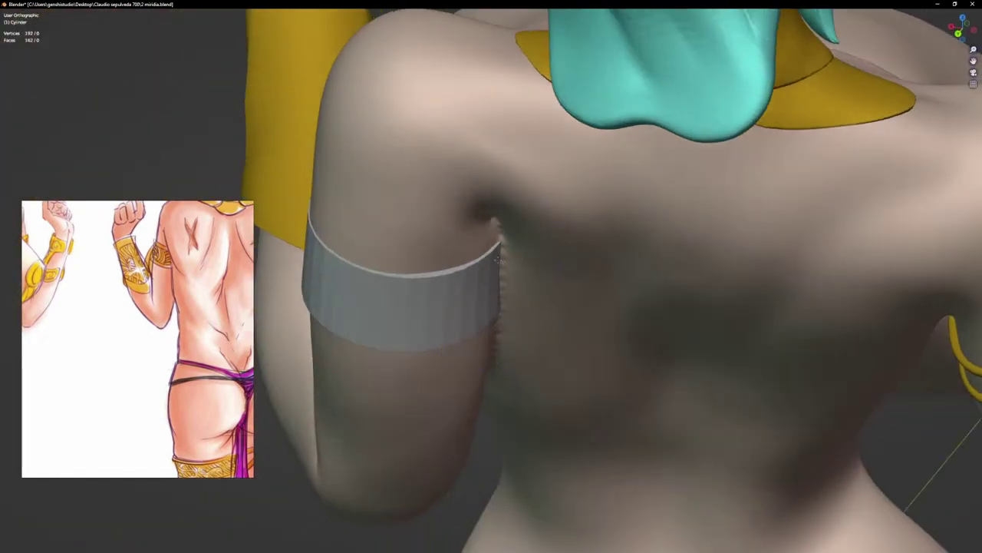
{"action": "scroll", "coordinate": [484, 285], "scroll_direction": "up", "scroll_amount": 2}
{"action": "middle_click_drag", "start_coordinate": [501, 239], "coordinate": [494, 185]}
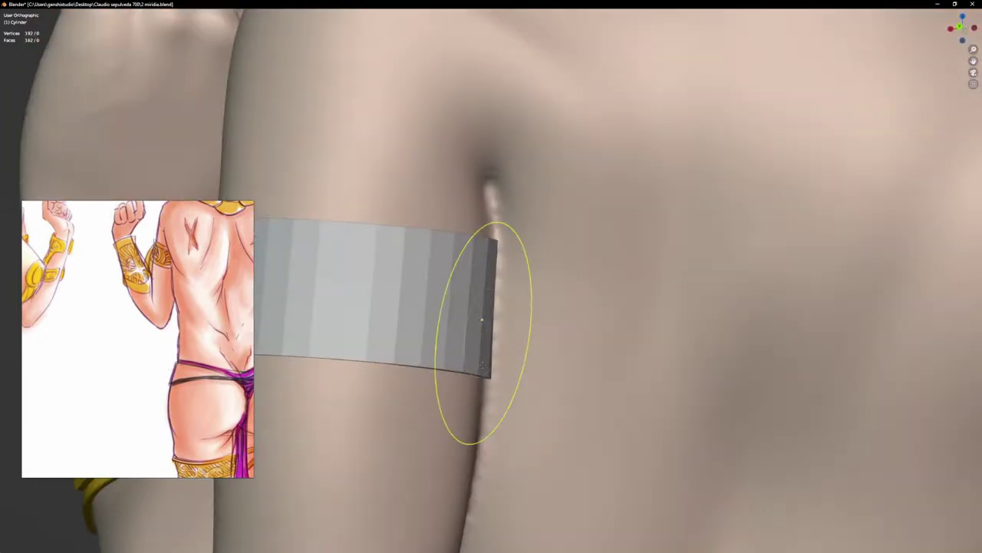
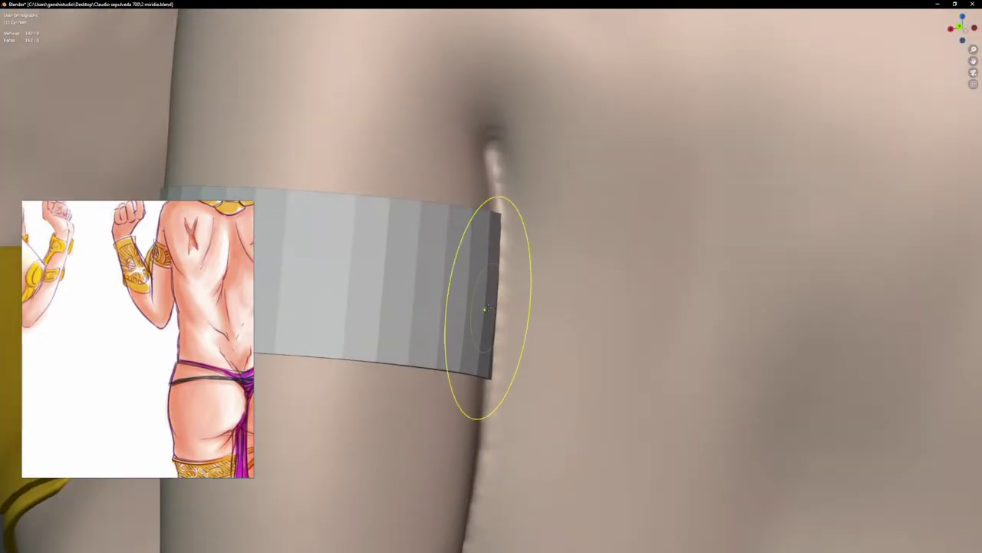
{"action": "scroll", "coordinate": [482, 307], "scroll_direction": "down", "scroll_amount": 4}
{"action": "mouse_move", "coordinate": [483, 307]}
{"action": "middle_mouse_down"}
{"action": "mouse_move", "coordinate": [540, 322]}
{"action": "mouse_move", "coordinate": [596, 321]}
{"action": "mouse_move", "coordinate": [581, 305]}
{"action": "mouse_move", "coordinate": [539, 325]}
{"action": "mouse_move", "coordinate": [581, 301]}
{"action": "mouse_move", "coordinate": [549, 286]}
{"action": "mouse_move", "coordinate": [504, 351]}
{"action": "mouse_move", "coordinate": [465, 327]}
{"action": "mouse_move", "coordinate": [465, 240]}
{"action": "middle_mouse_up"}
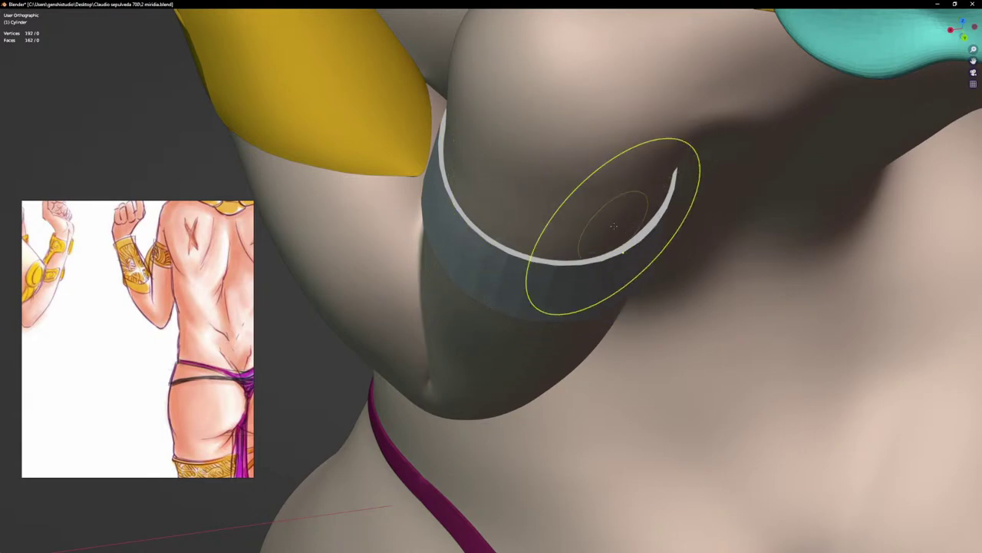
Step: Sculpt the armband's lower rim and outer side to wrap evenly around the upper arm
{"action": "mouse_move", "coordinate": [621, 224]}
{"action": "middle_mouse_down"}
{"action": "mouse_move", "coordinate": [662, 306]}
{"action": "mouse_move", "coordinate": [647, 318]}
{"action": "mouse_move", "coordinate": [624, 310]}
{"action": "mouse_move", "coordinate": [656, 303]}
{"action": "mouse_move", "coordinate": [674, 353]}
{"action": "mouse_move", "coordinate": [700, 338]}
{"action": "mouse_move", "coordinate": [726, 348]}
{"action": "mouse_move", "coordinate": [686, 326]}
{"action": "middle_mouse_up"}
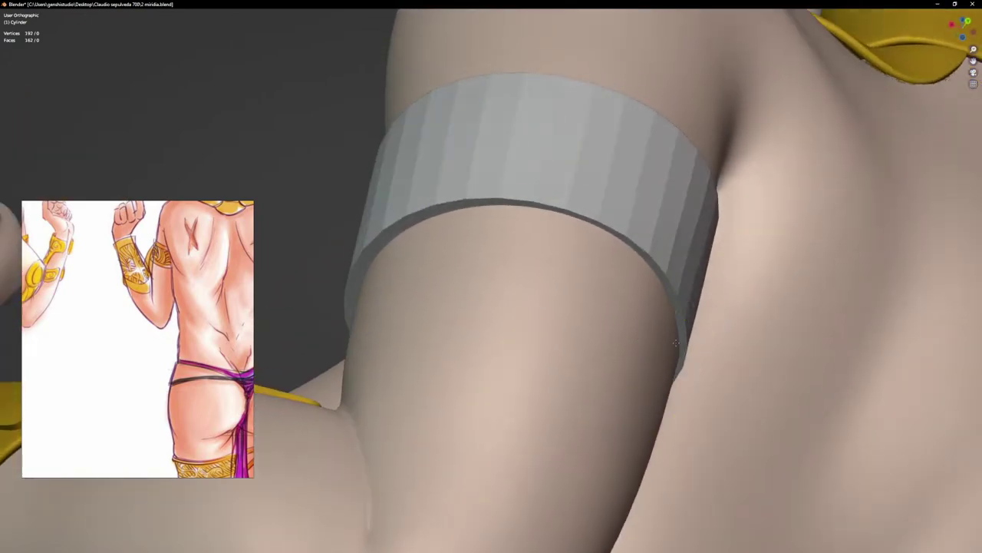
{"action": "scroll", "coordinate": [683, 322], "scroll_direction": "up", "scroll_amount": 2}
{"action": "middle_click_drag", "start_coordinate": [557, 302], "coordinate": [606, 318]}
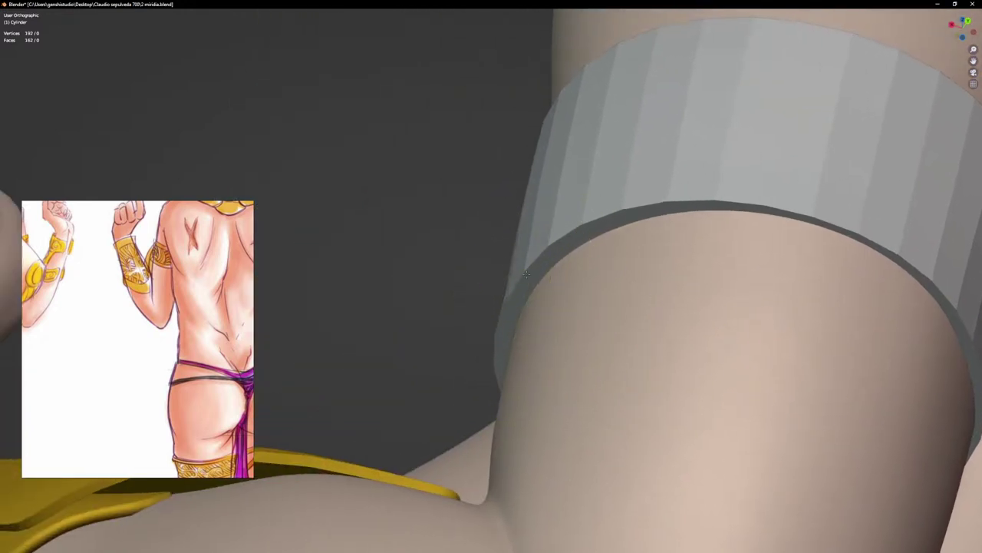
{"action": "scroll", "coordinate": [549, 270], "scroll_direction": "down", "scroll_amount": 3}
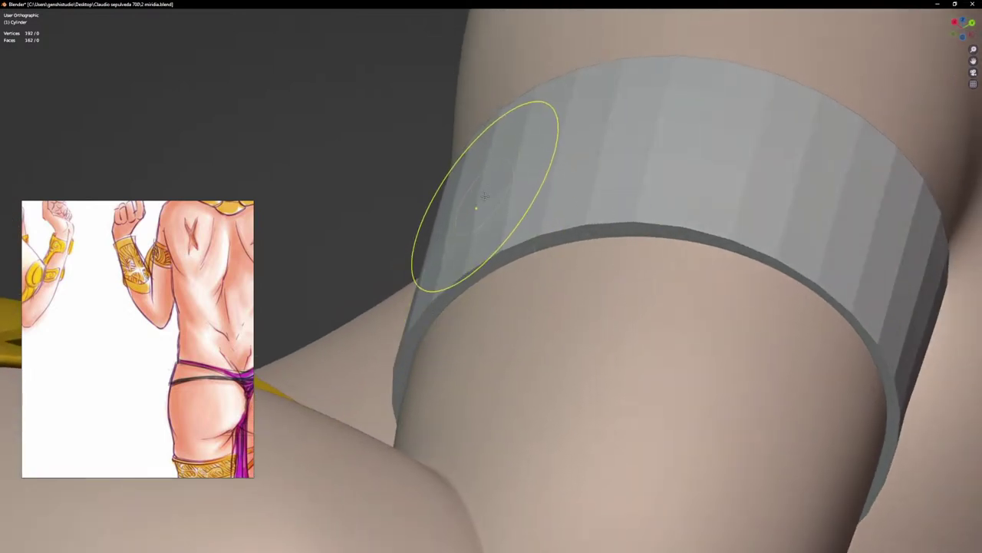
{"action": "middle_click_drag", "start_coordinate": [478, 208], "coordinate": [402, 345]}
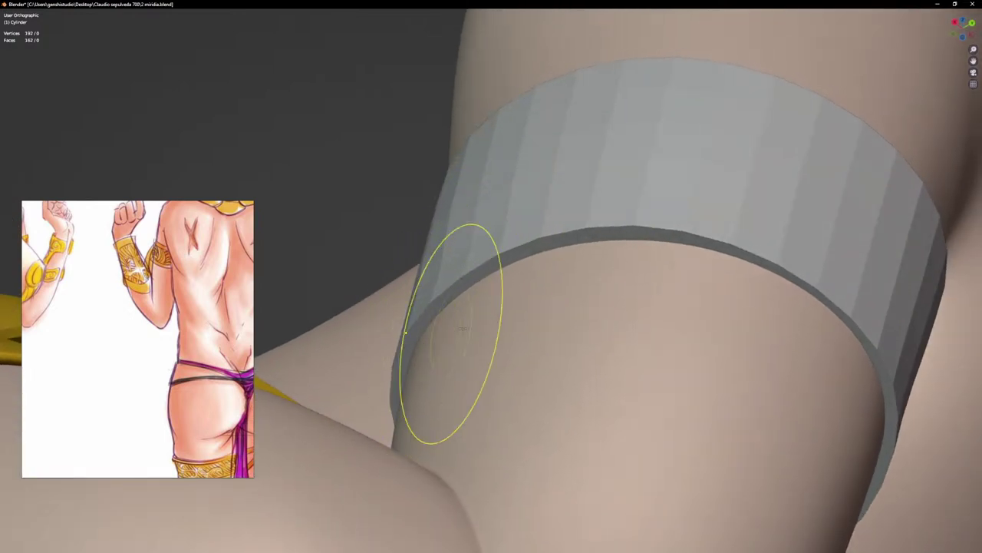
Step: Return the armband to Object Mode and apply smooth shading to it
{"action": "scroll", "coordinate": [496, 330], "scroll_direction": "down", "scroll_amount": 4}
{"action": "key", "text": "KP_1"}
{"action": "scroll", "coordinate": [563, 301], "scroll_direction": "down", "scroll_amount": 4}
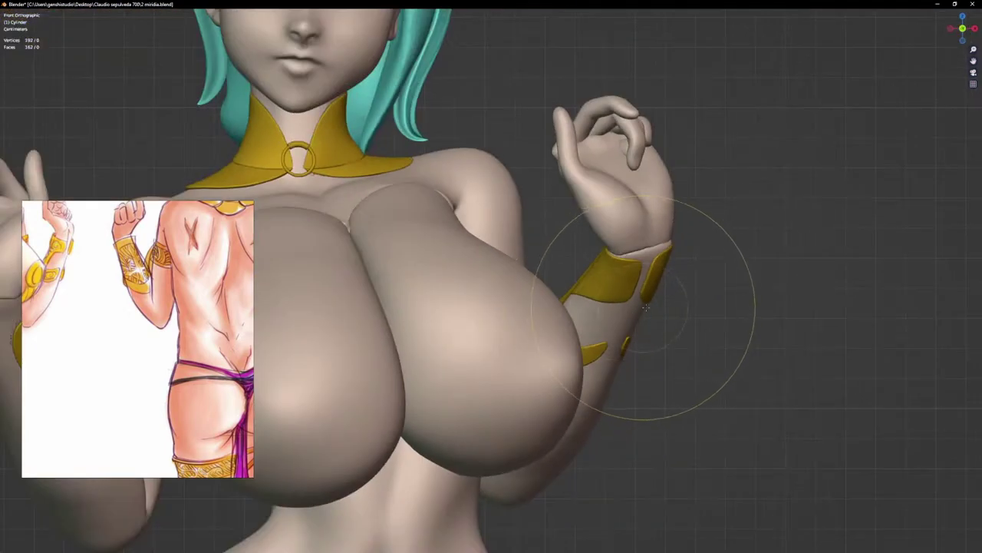
{"action": "key", "text": "KP_3"}
{"action": "scroll", "coordinate": [629, 296], "scroll_direction": "down", "scroll_amount": 2}
{"action": "scroll", "coordinate": [576, 290], "scroll_direction": "up", "scroll_amount": 5}
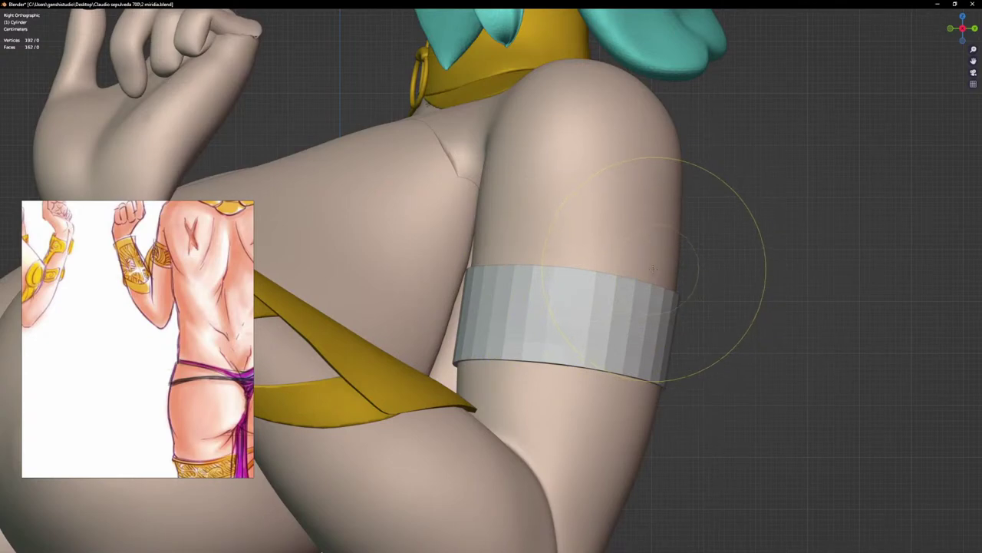
{"action": "key", "text": "ctrl+Tab"}
{"action": "left_click", "coordinate": [499, 260]}
{"action": "right_click", "coordinate": [589, 328]}
{"action": "left_click", "coordinate": [578, 334]}
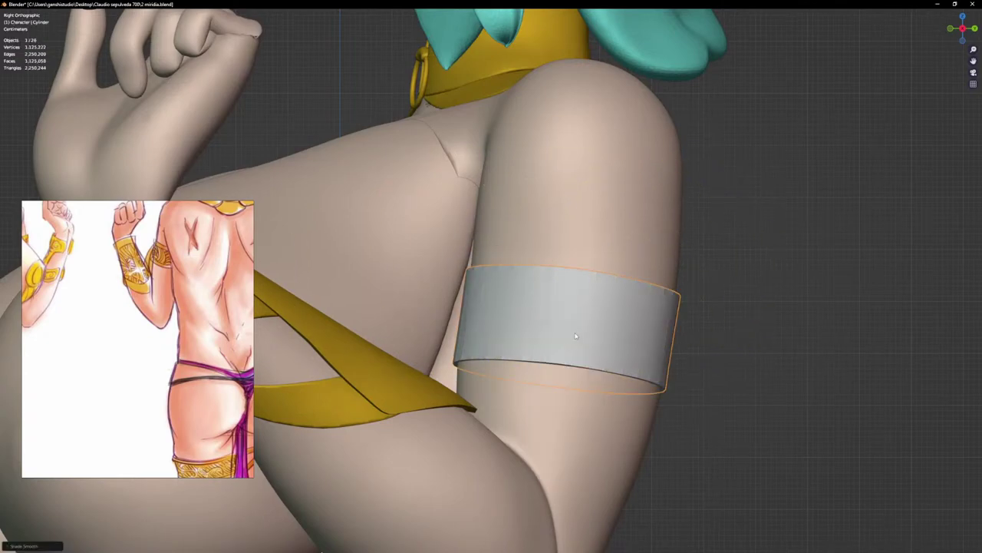
Step: Link the gold material from the forearm ornament to the new armband and deselect everything
{"action": "left_click", "coordinate": [406, 385], "text": "shift"}
{"action": "key", "text": "ctrl+l"}
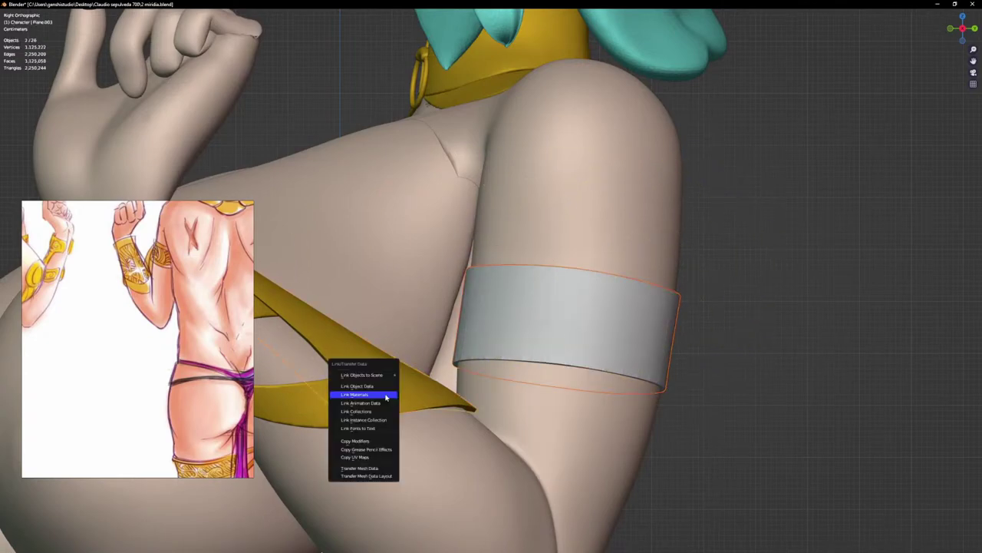
{"action": "left_click", "coordinate": [386, 396]}
{"action": "left_click", "coordinate": [858, 408]}
{"action": "scroll", "coordinate": [708, 358], "scroll_direction": "down", "scroll_amount": 6}
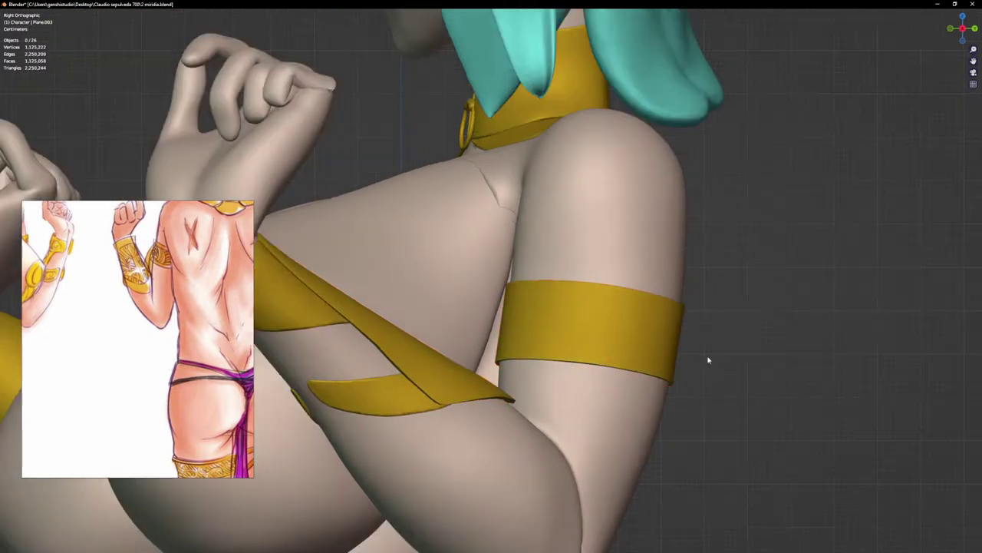
Step: Examine the character's ornaments from the front and compare them with the front figure in the reference image
{"action": "key", "text": "KP_1"}
{"action": "scroll", "coordinate": [679, 356], "scroll_direction": "down", "scroll_amount": 3}
{"action": "middle_click_drag", "start_coordinate": [644, 361], "coordinate": [680, 232], "text": "shift"}
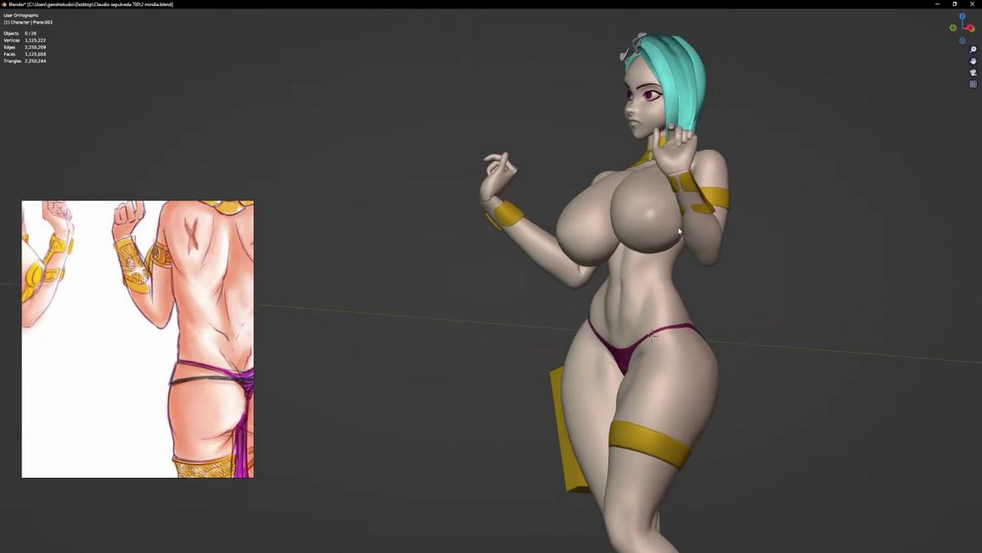
{"action": "key", "text": "KP_1"}
{"action": "scroll", "coordinate": [492, 214], "scroll_direction": "down", "scroll_amount": 4}
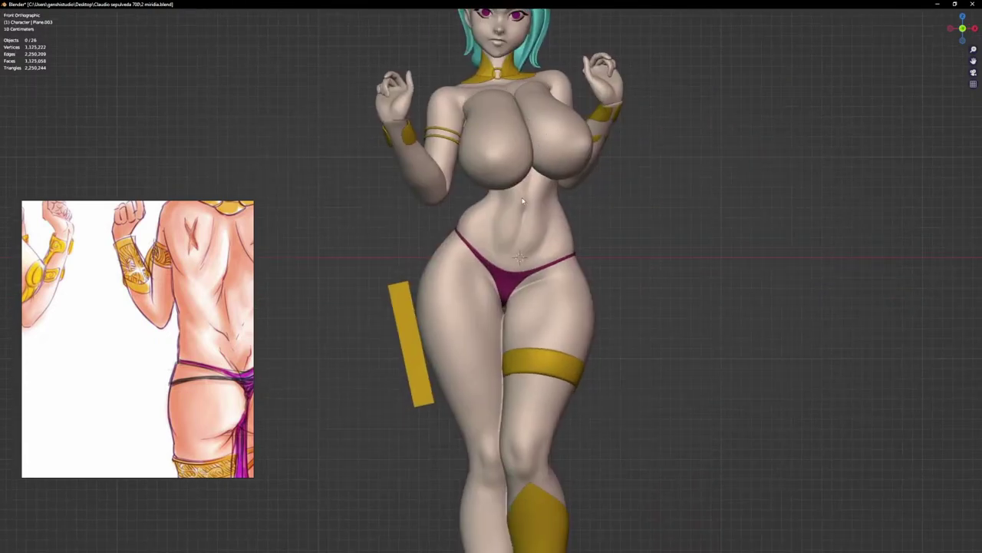
{"action": "middle_click_drag", "start_coordinate": [565, 179], "coordinate": [557, 283], "text": "shift"}
{"action": "scroll", "coordinate": [525, 188], "scroll_direction": "up", "scroll_amount": 3}
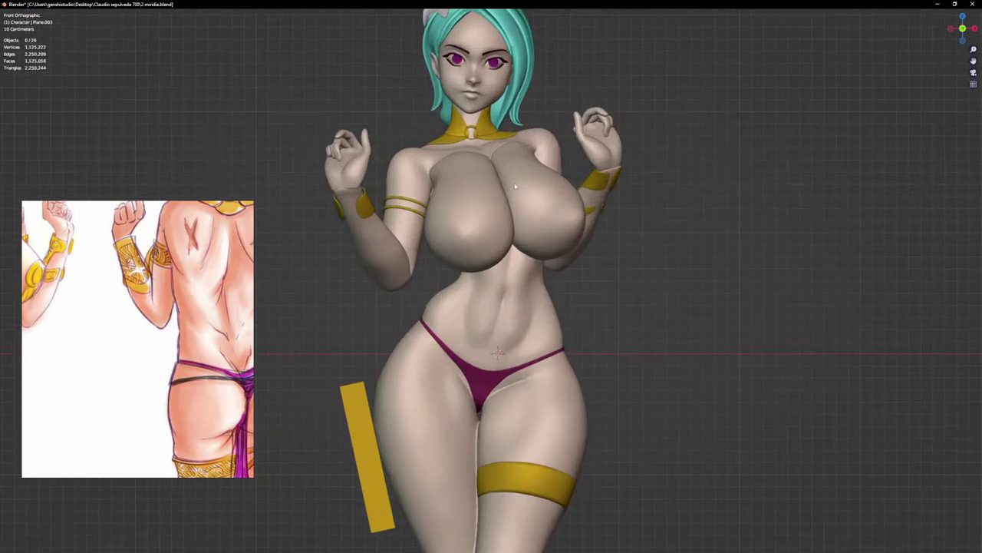
{"action": "middle_click_drag", "start_coordinate": [515, 187], "coordinate": [498, 320], "text": "shift"}
{"action": "scroll", "coordinate": [499, 231], "scroll_direction": "up", "scroll_amount": 5}
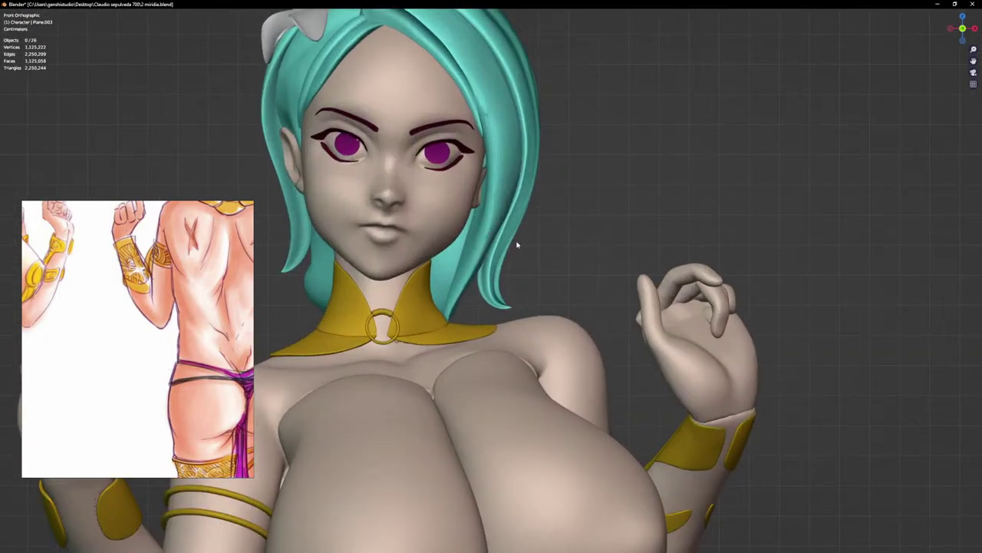
{"action": "middle_click_drag", "start_coordinate": [517, 244], "coordinate": [535, 251], "text": "shift"}
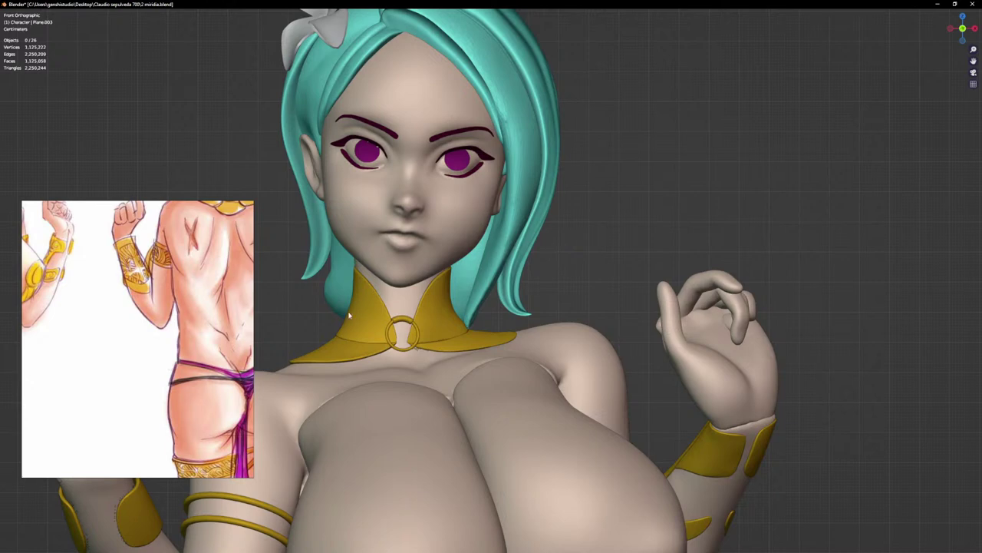
{"action": "scroll", "coordinate": [199, 367], "scroll_direction": "down", "scroll_amount": 2}
{"action": "scroll", "coordinate": [199, 367], "scroll_direction": "down", "scroll_amount": 2}
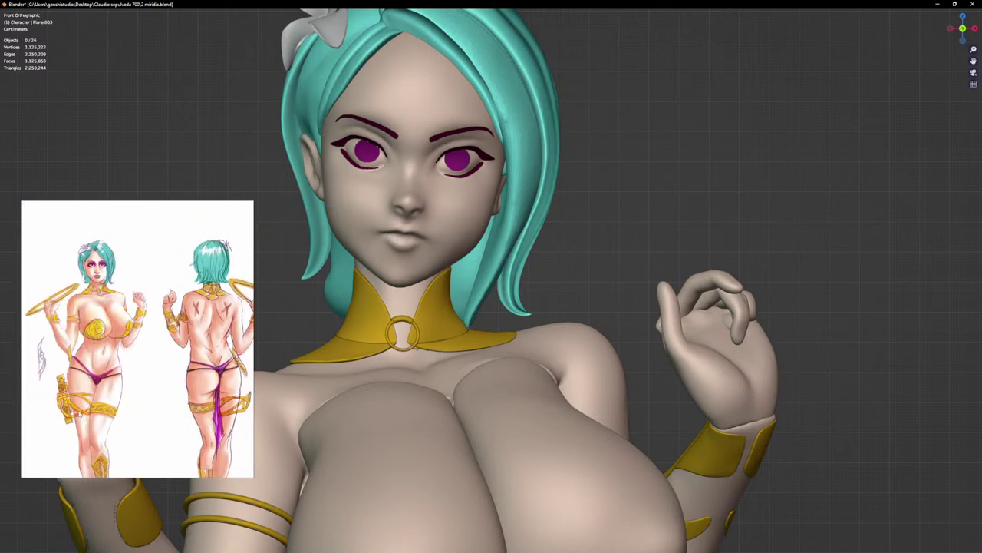
{"action": "scroll", "coordinate": [138, 339], "scroll_direction": "up", "scroll_amount": 2}
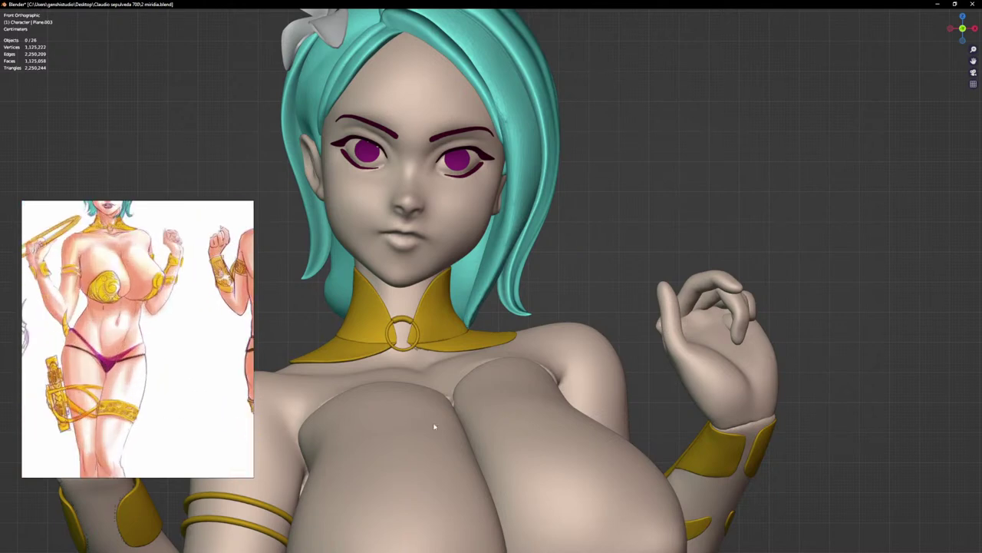
Step: Check the whole figure from the front and save the Blender file
{"action": "scroll", "coordinate": [636, 449], "scroll_direction": "down", "scroll_amount": 4}
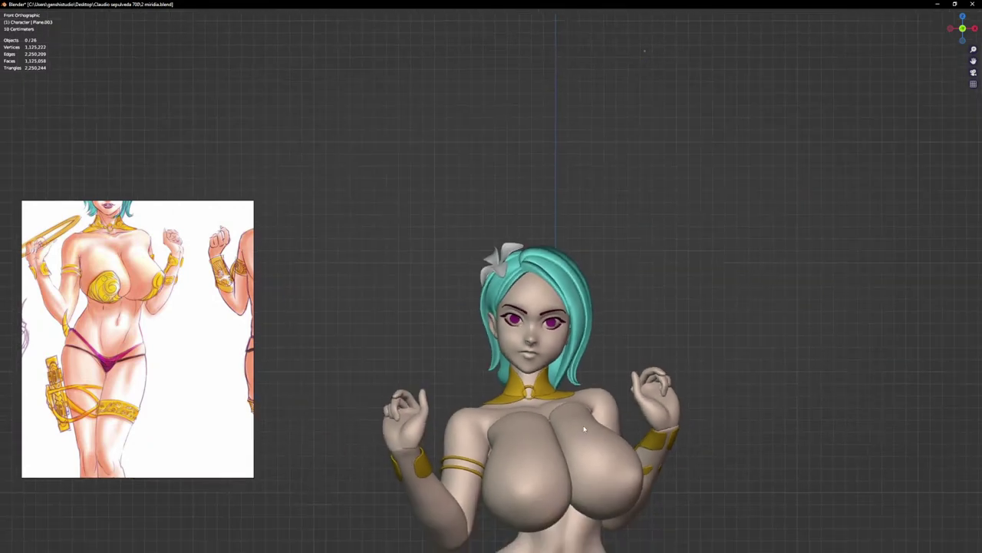
{"action": "scroll", "coordinate": [563, 183], "scroll_direction": "up", "scroll_amount": 2}
{"action": "middle_click_drag", "start_coordinate": [563, 182], "coordinate": [569, 142], "text": "shift"}
{"action": "scroll", "coordinate": [525, 331], "scroll_direction": "down", "scroll_amount": 2}
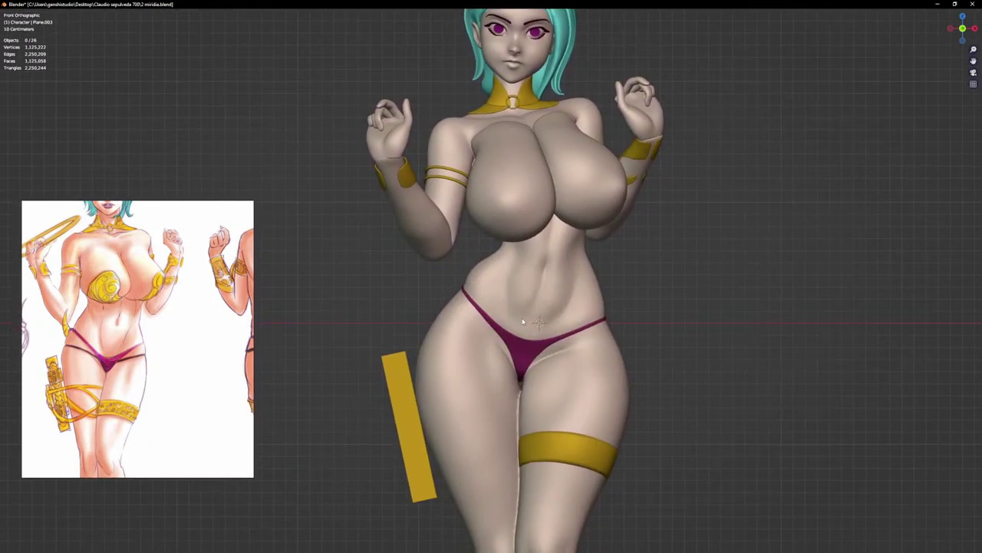
{"action": "scroll", "coordinate": [542, 216], "scroll_direction": "down", "scroll_amount": 6, "text": "shift"}
{"action": "scroll", "coordinate": [542, 216], "scroll_direction": "up", "scroll_amount": 6, "text": "shift"}
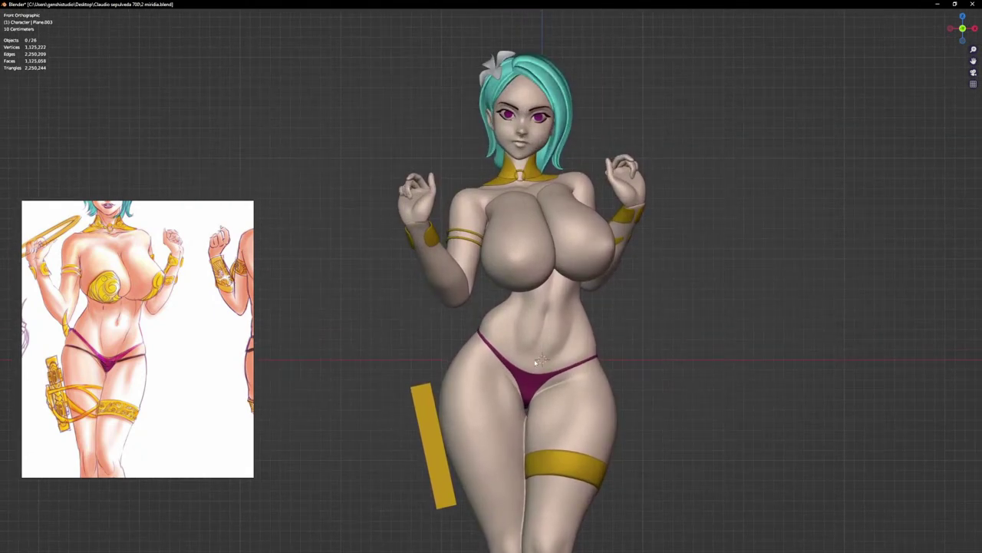
{"action": "scroll", "coordinate": [536, 362], "scroll_direction": "down", "scroll_amount": 3, "text": "shift"}
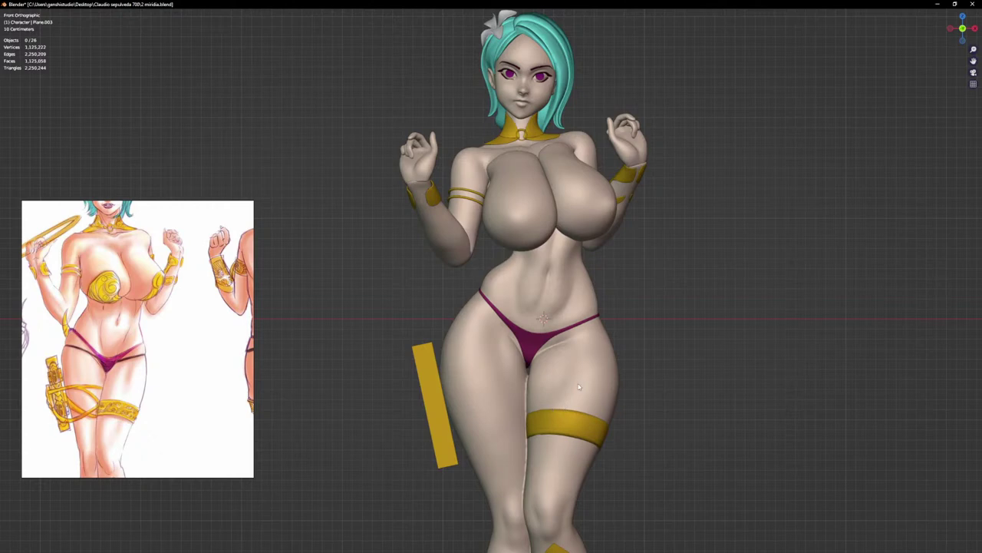
{"action": "scroll", "coordinate": [579, 386], "scroll_direction": "down", "scroll_amount": 4}
{"action": "key", "text": "ctrl+s"}
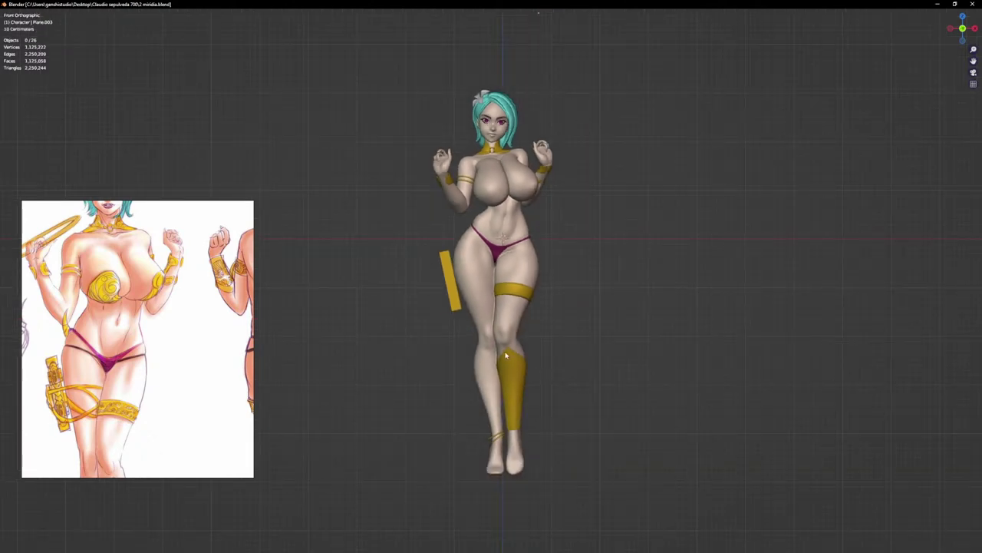
Step: Add a NURBS path curve at the 3D cursor by the character's hips
{"action": "scroll", "coordinate": [499, 249], "scroll_direction": "up", "scroll_amount": 2}
{"action": "middle_click_drag", "start_coordinate": [478, 286], "coordinate": [468, 330], "text": "shift"}
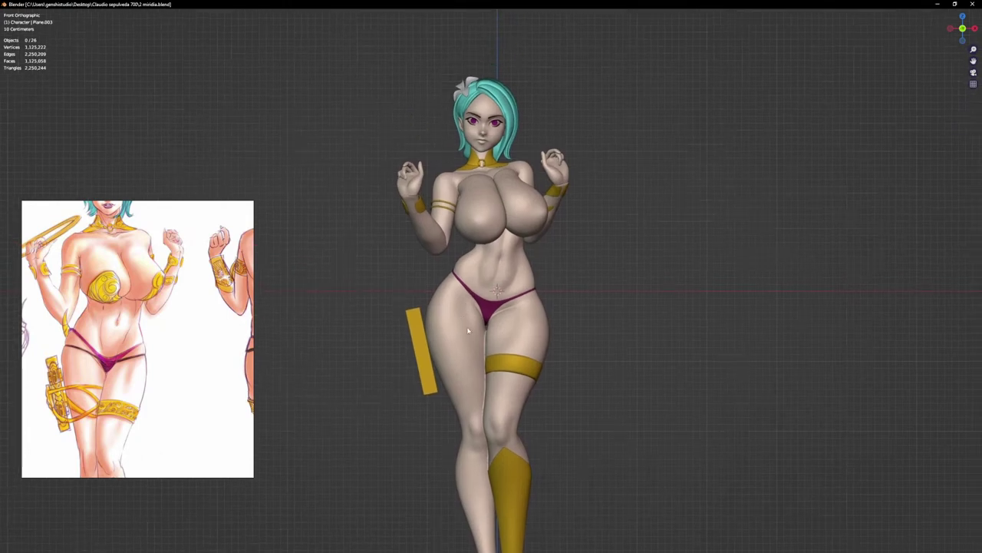
{"action": "key", "text": "q"}
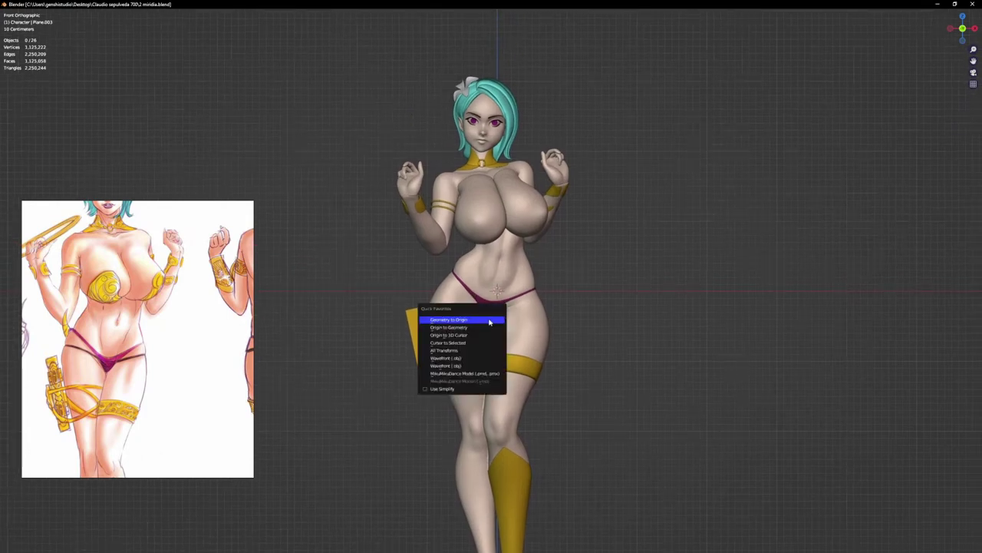
{"action": "left_click", "coordinate": [490, 320]}
{"action": "key", "text": "shift+a"}
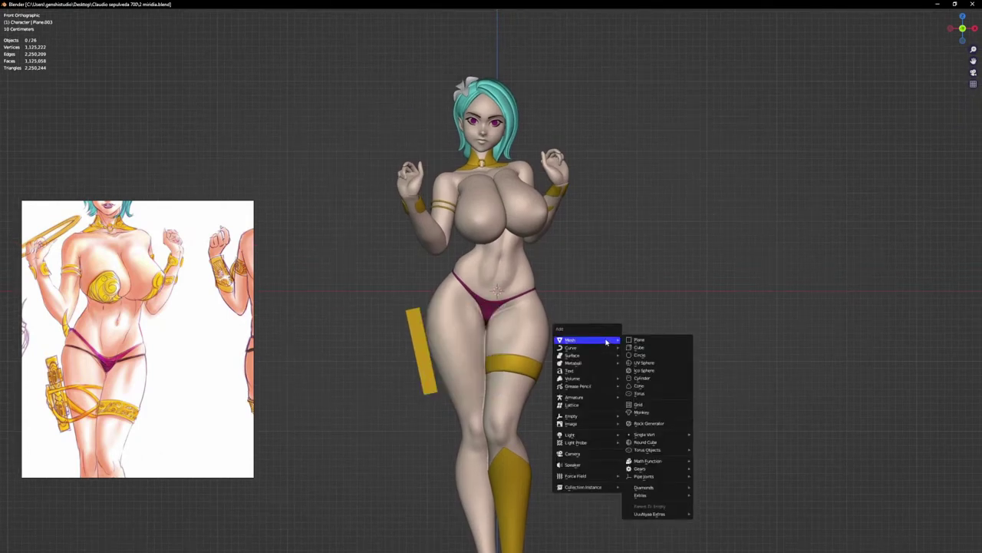
{"action": "mouse_move", "coordinate": [598, 349]}
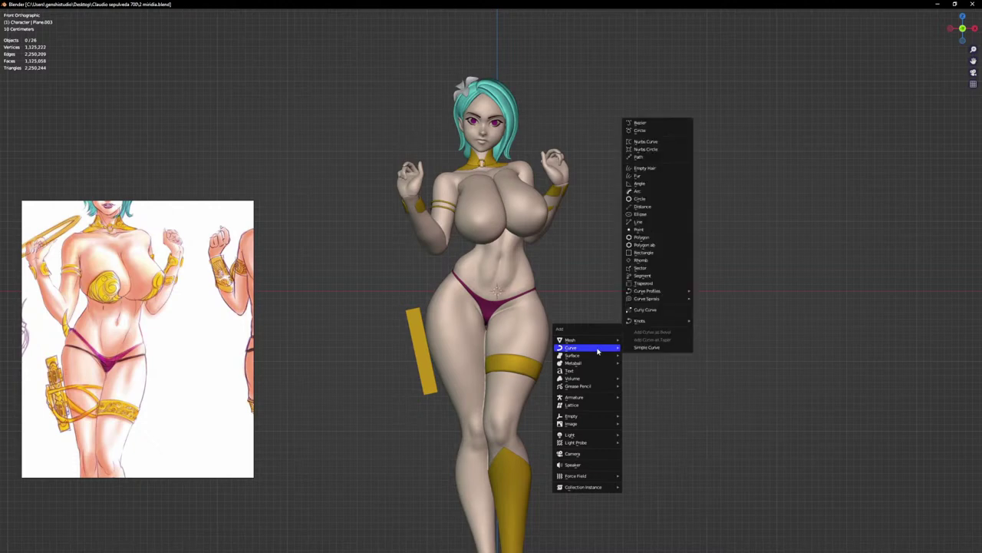
{"action": "left_click", "coordinate": [657, 157]}
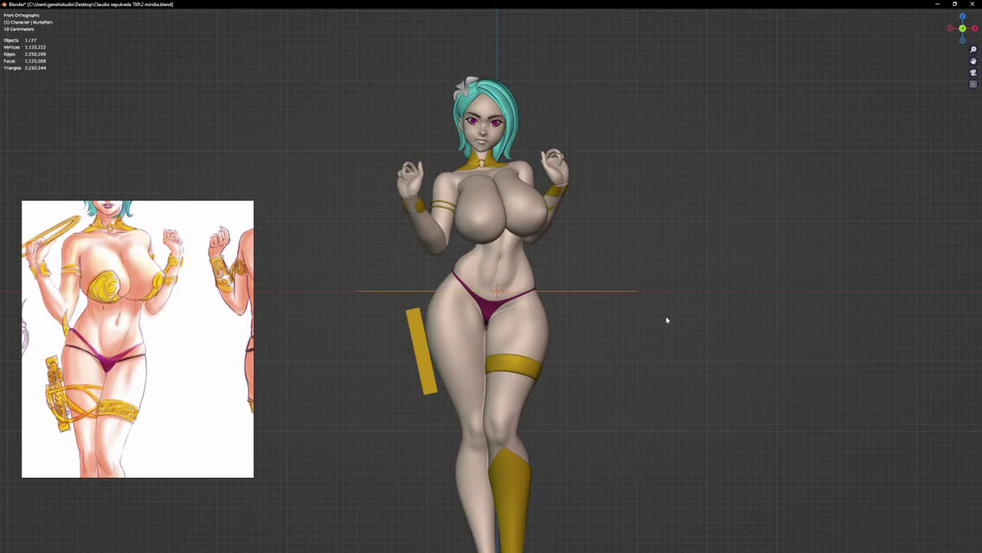
Step: Show the full interface and set the path curve's geometry extrude to 0.022 m to form a thin strip
{"action": "key", "text": "ctrl+alt+space"}
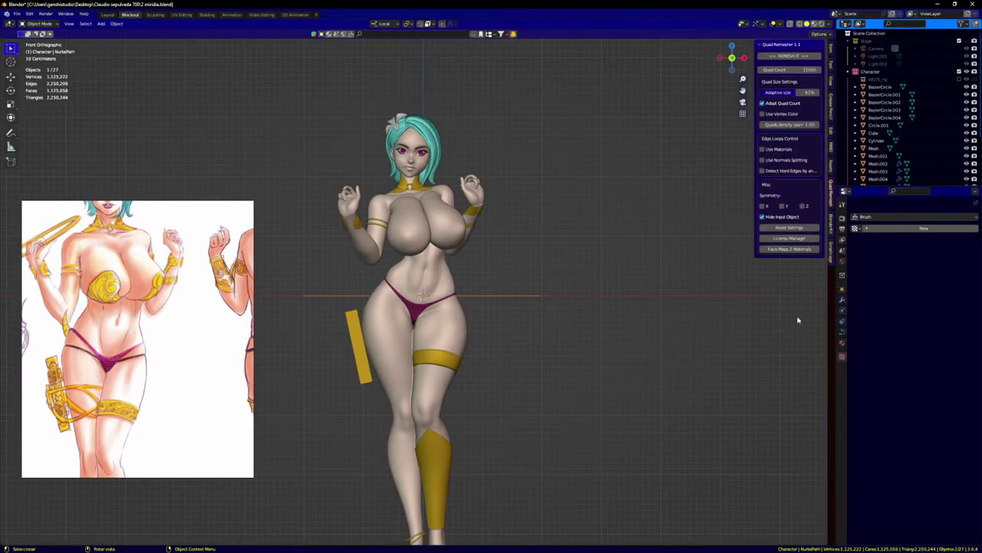
{"action": "left_click", "coordinate": [842, 331]}
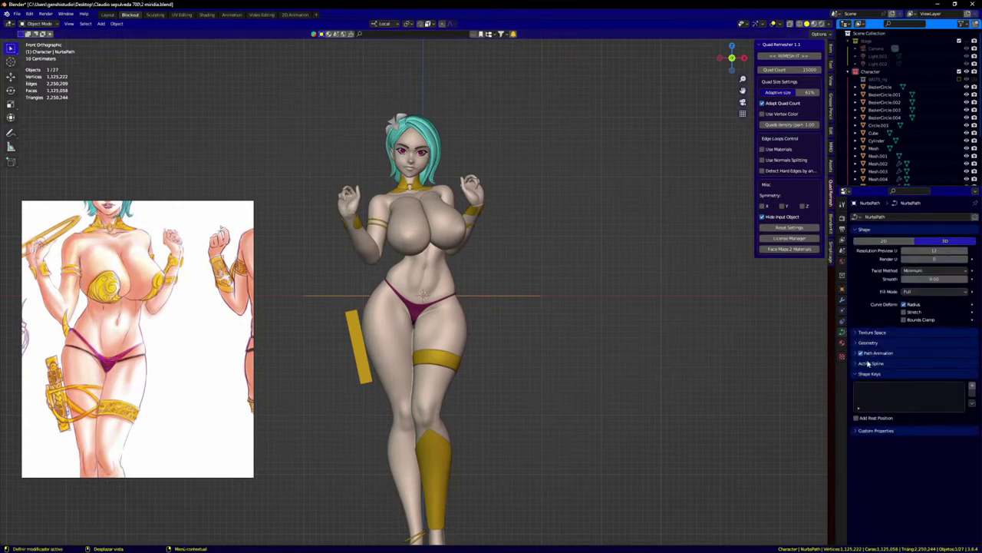
{"action": "left_click", "coordinate": [869, 343]}
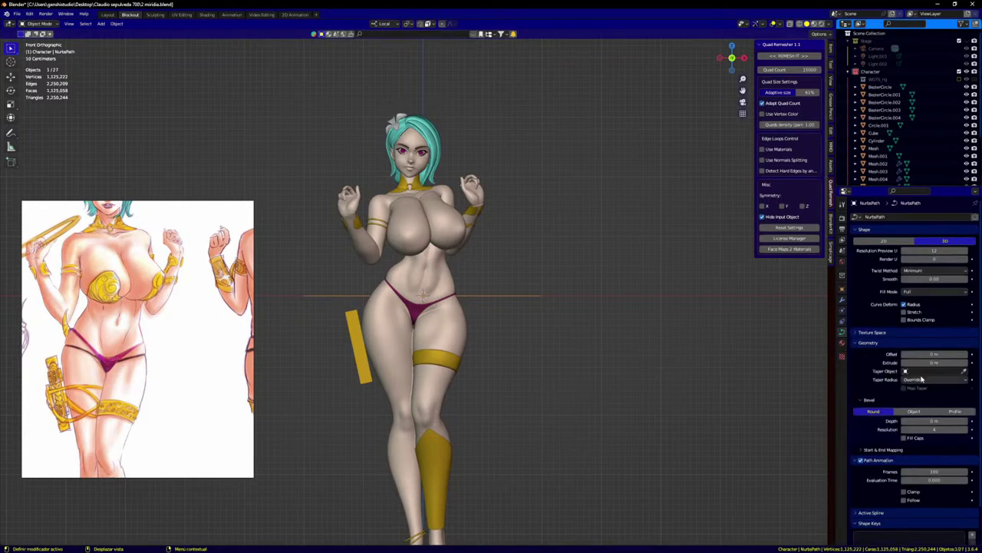
{"action": "left_click", "coordinate": [934, 362]}
{"action": "type", "text": "0.08"}
{"action": "key", "text": "Return"}
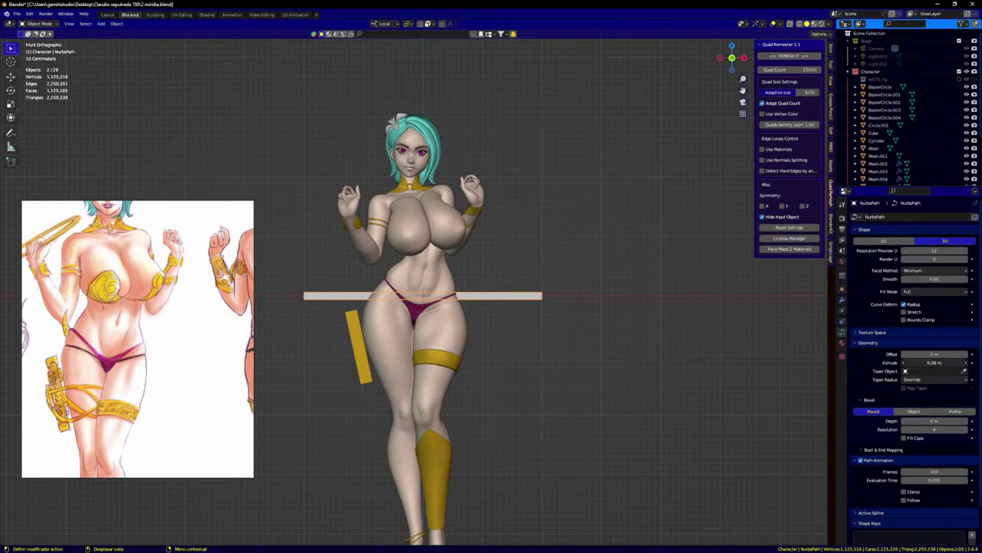
{"action": "left_click_drag", "start_coordinate": [934, 363], "coordinate": [913, 362]}
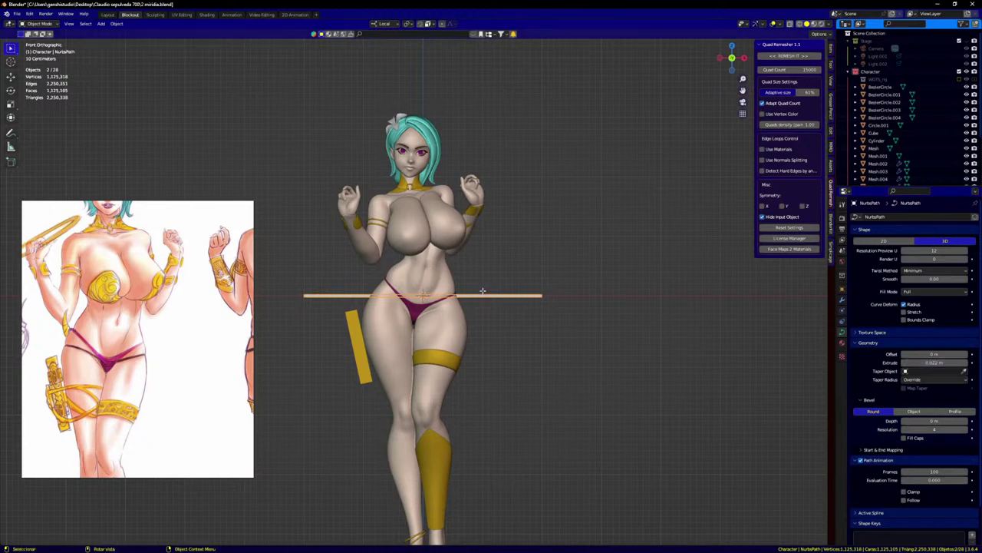
Step: Enter Edit Mode on the path curve and set snapping to Face Nearest
{"action": "key", "text": "Tab"}
{"action": "scroll", "coordinate": [485, 305], "scroll_direction": "up", "scroll_amount": 3}
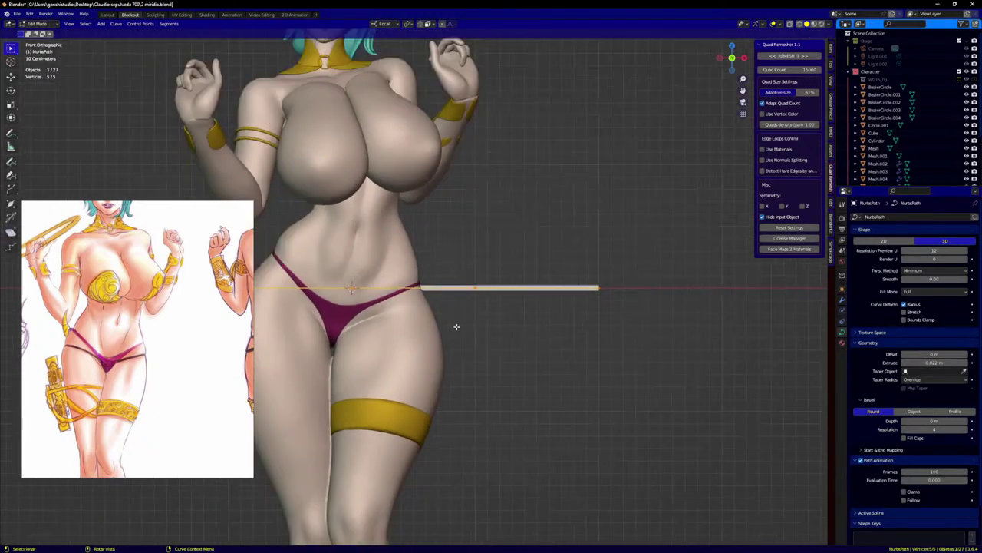
{"action": "scroll", "coordinate": [598, 373], "scroll_direction": "down", "scroll_amount": 3}
{"action": "scroll", "coordinate": [611, 384], "scroll_direction": "up", "scroll_amount": 1}
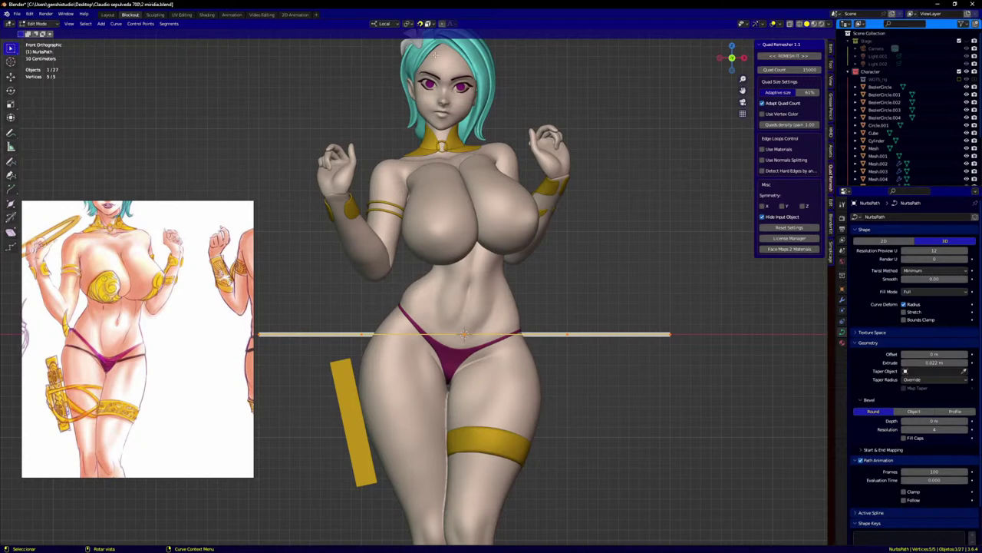
{"action": "left_click", "coordinate": [433, 25]}
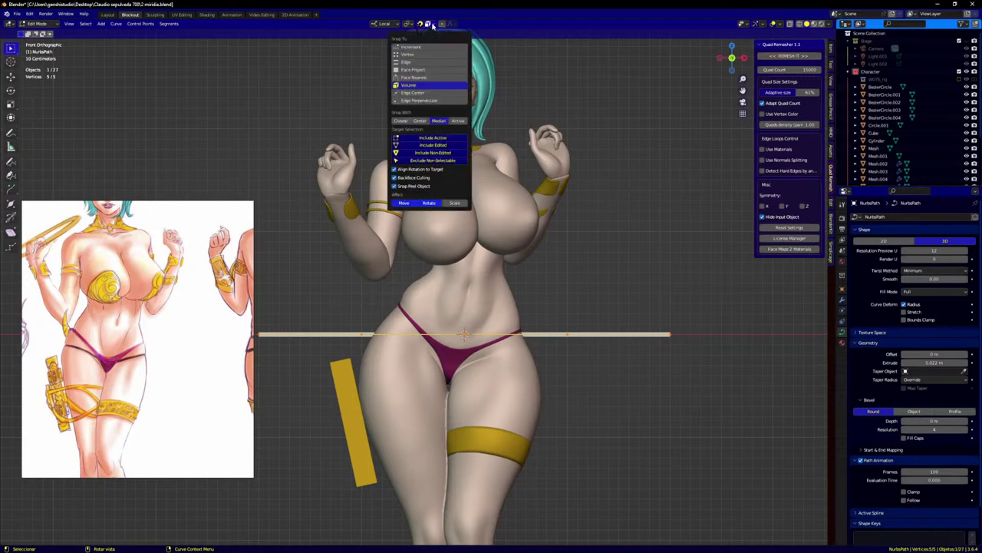
{"action": "left_click", "coordinate": [421, 122]}
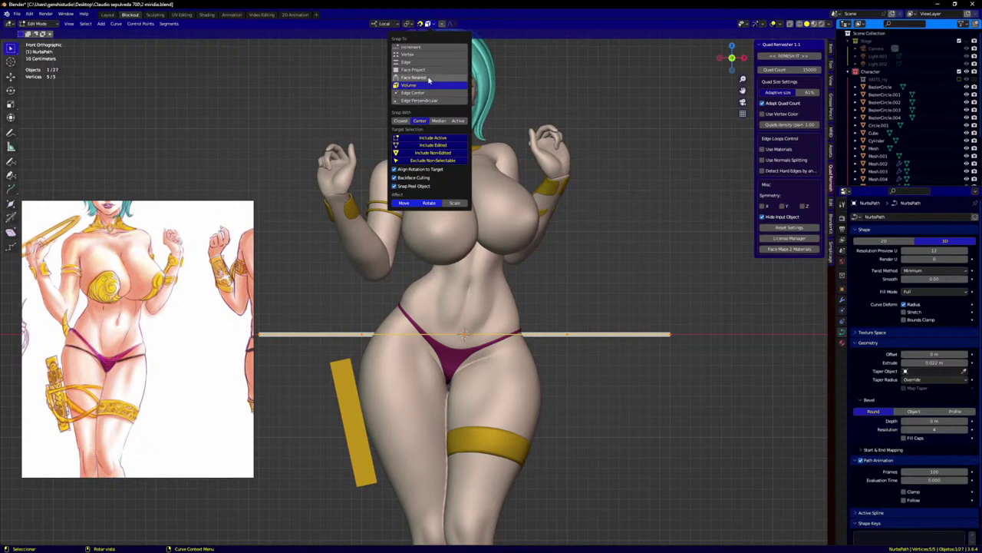
{"action": "left_click", "coordinate": [427, 79]}
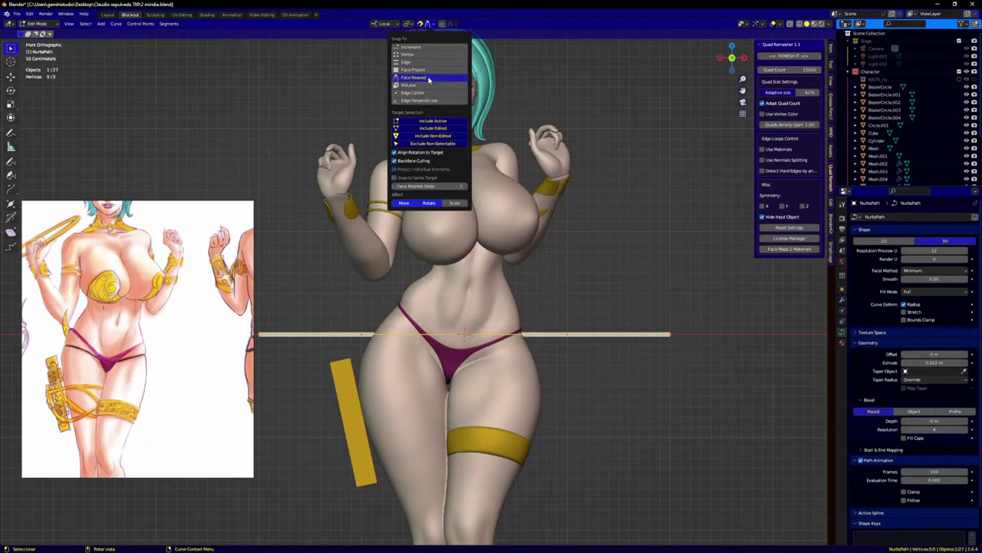
Step: Move and shrink the whole curve onto the front of the character's right thigh, and make snapping also affect scaling
{"action": "scroll", "coordinate": [587, 380], "scroll_direction": "up", "scroll_amount": 2}
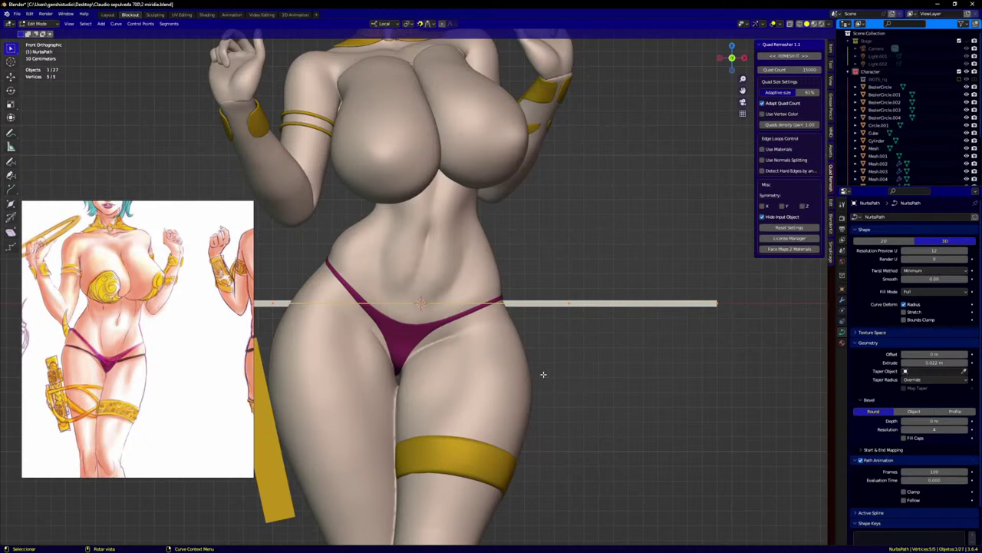
{"action": "key", "text": "g"}
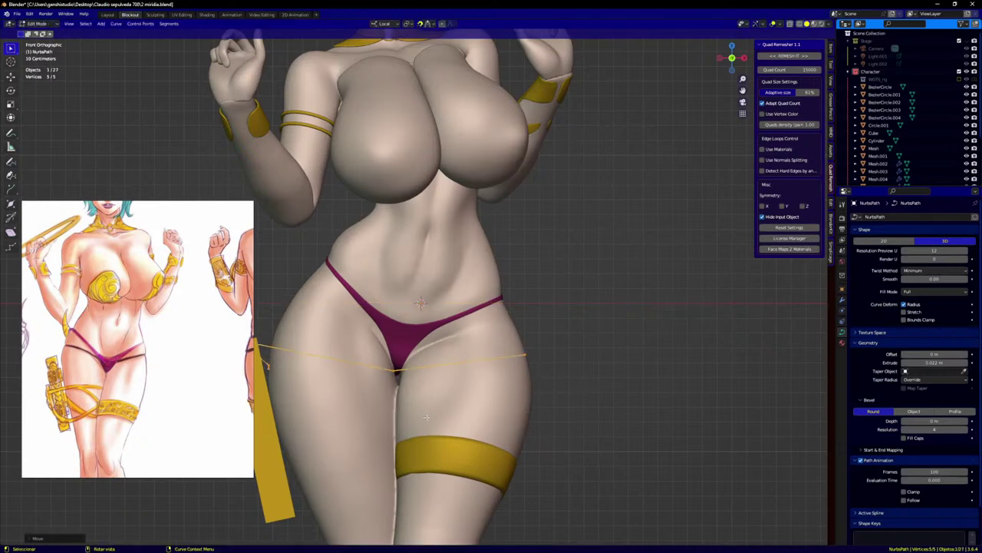
{"action": "key", "text": "s"}
{"action": "left_click", "coordinate": [392, 399]}
{"action": "middle_click_drag", "start_coordinate": [391, 399], "coordinate": [341, 435]}
{"action": "key", "text": "g"}
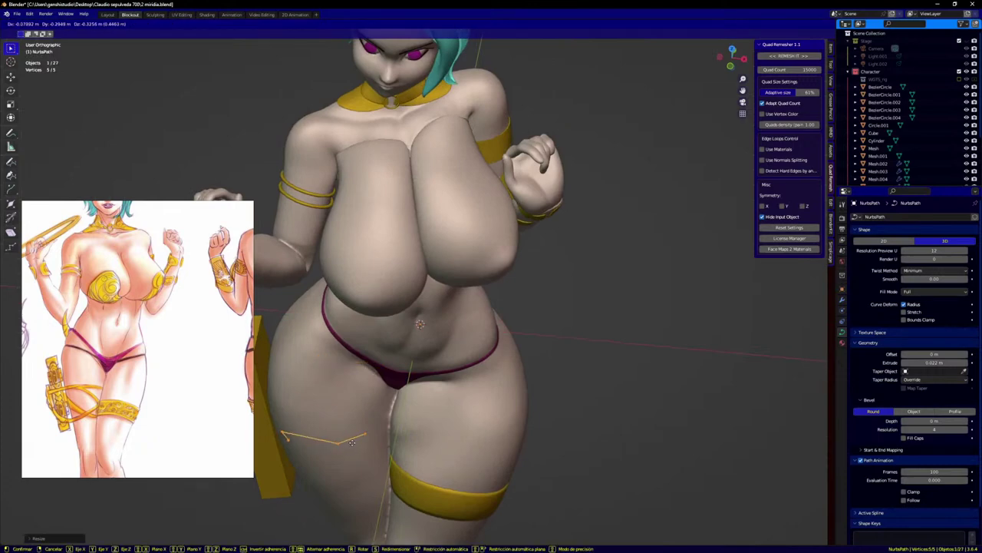
{"action": "left_click", "coordinate": [356, 436]}
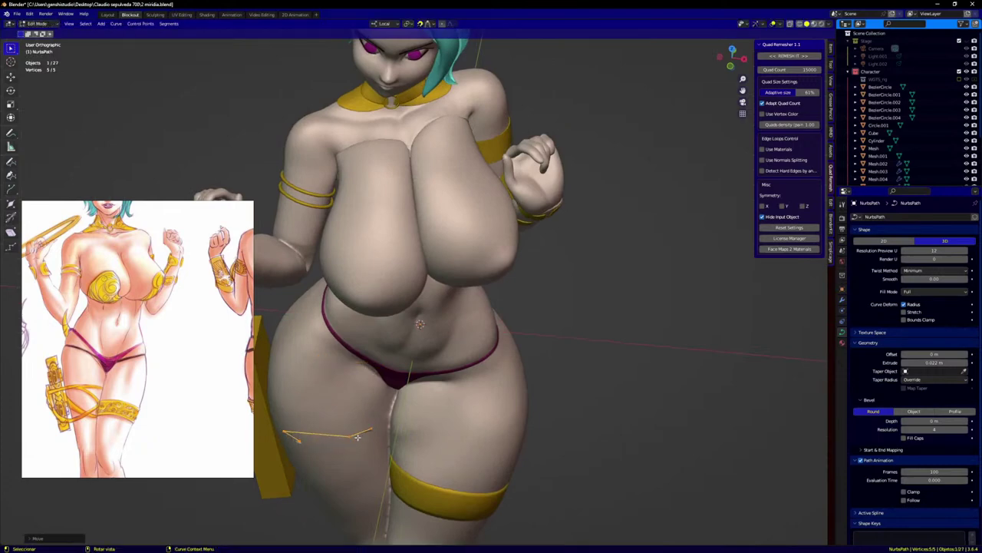
{"action": "left_click", "coordinate": [435, 25]}
{"action": "left_click", "coordinate": [434, 26]}
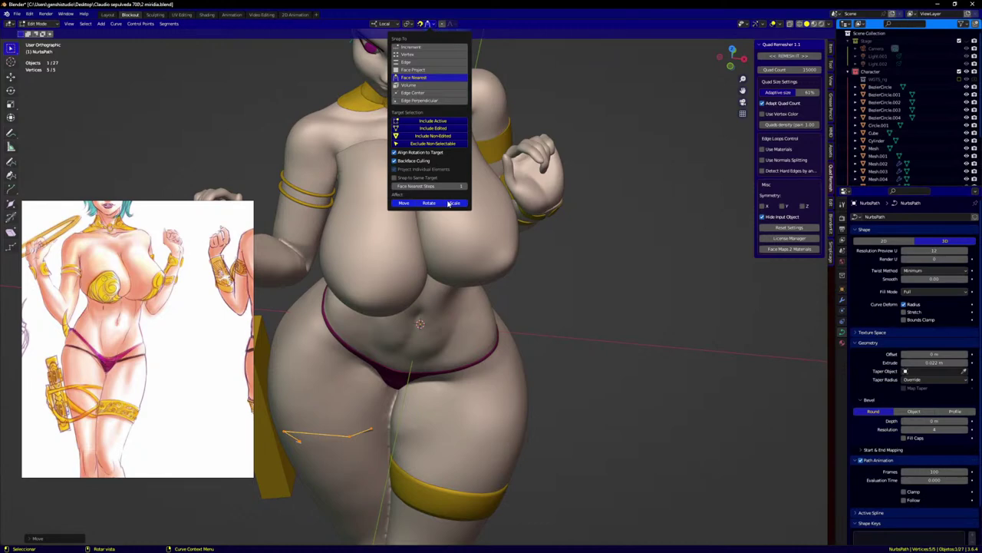
Step: Move the curve's inner end point to the inner edge of the right thigh, following the skin surface
{"action": "key", "text": "KP_1"}
{"action": "scroll", "coordinate": [334, 486], "scroll_direction": "up", "scroll_amount": 1}
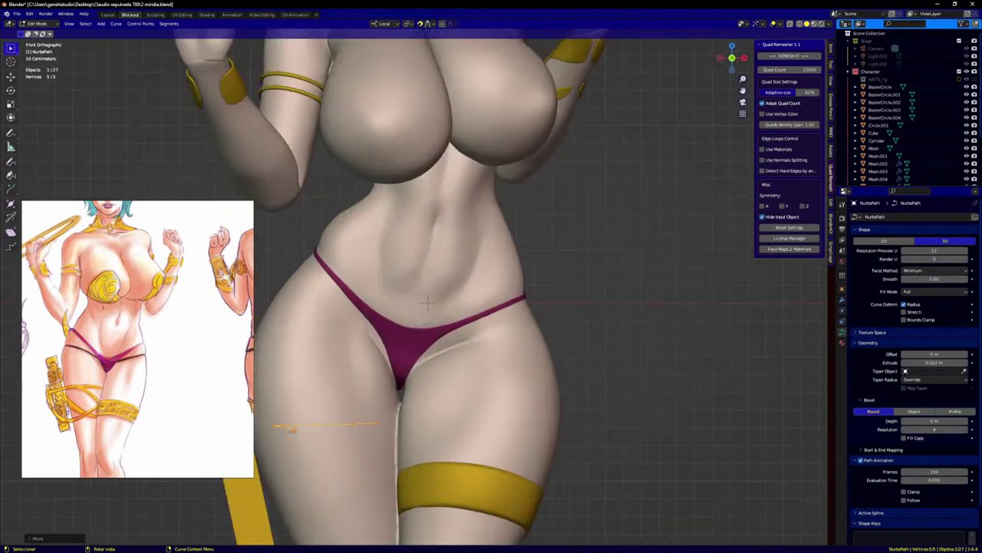
{"action": "left_click", "coordinate": [391, 424]}
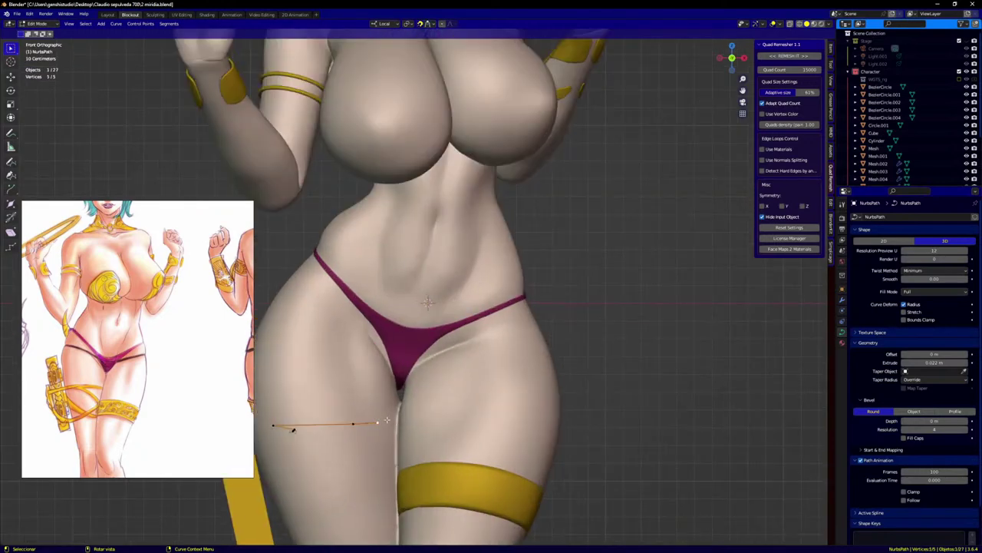
{"action": "key", "text": "g"}
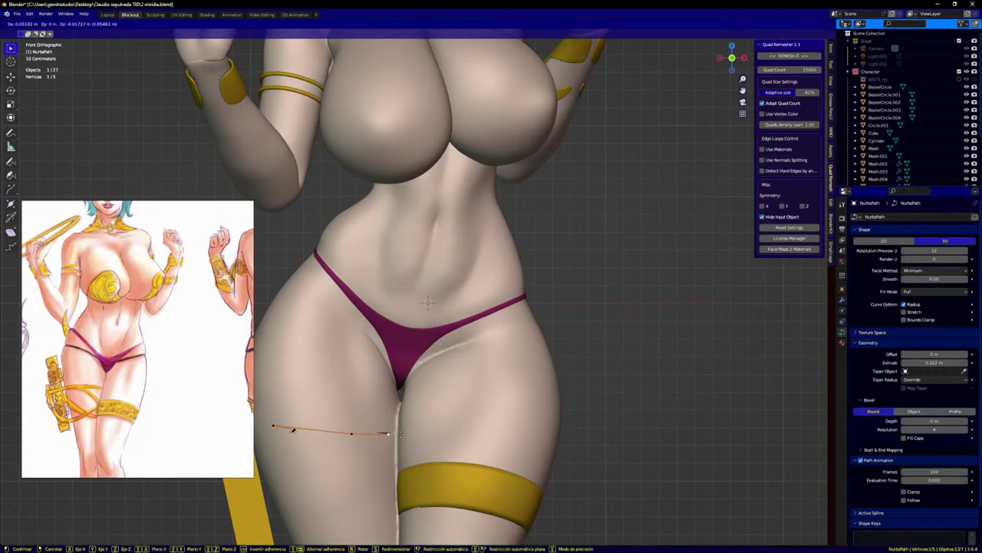
{"action": "left_click", "coordinate": [399, 433]}
{"action": "middle_click_drag", "start_coordinate": [398, 434], "coordinate": [392, 455]}
{"action": "scroll", "coordinate": [393, 451], "scroll_direction": "up", "scroll_amount": 4}
{"action": "key", "text": "g"}
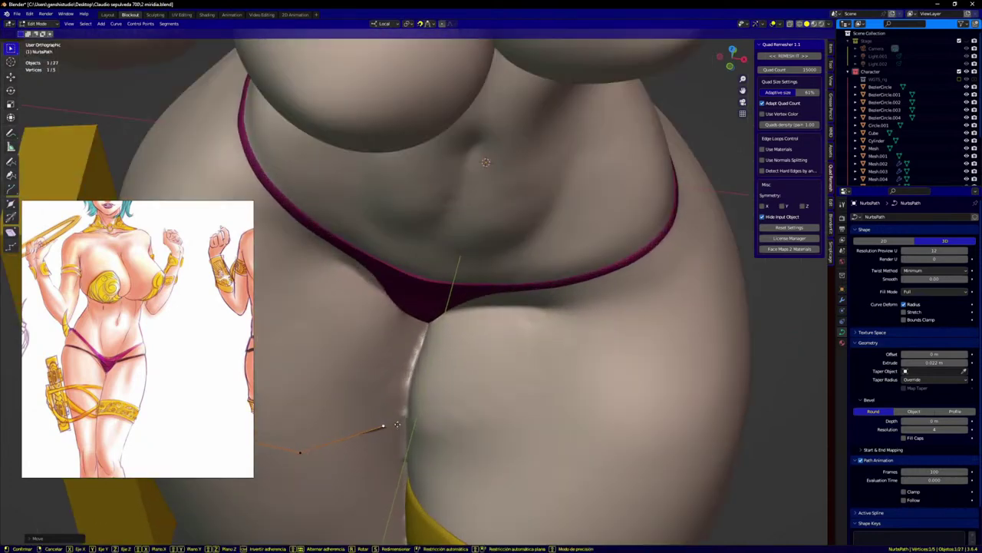
{"action": "left_click", "coordinate": [404, 418]}
Step: Reposition the outer control points of the curve along the thigh surface, bringing its end beside the gold block
{"action": "scroll", "coordinate": [317, 451], "scroll_direction": "down", "scroll_amount": 3}
{"action": "middle_click_drag", "start_coordinate": [302, 453], "coordinate": [601, 386], "text": "shift"}
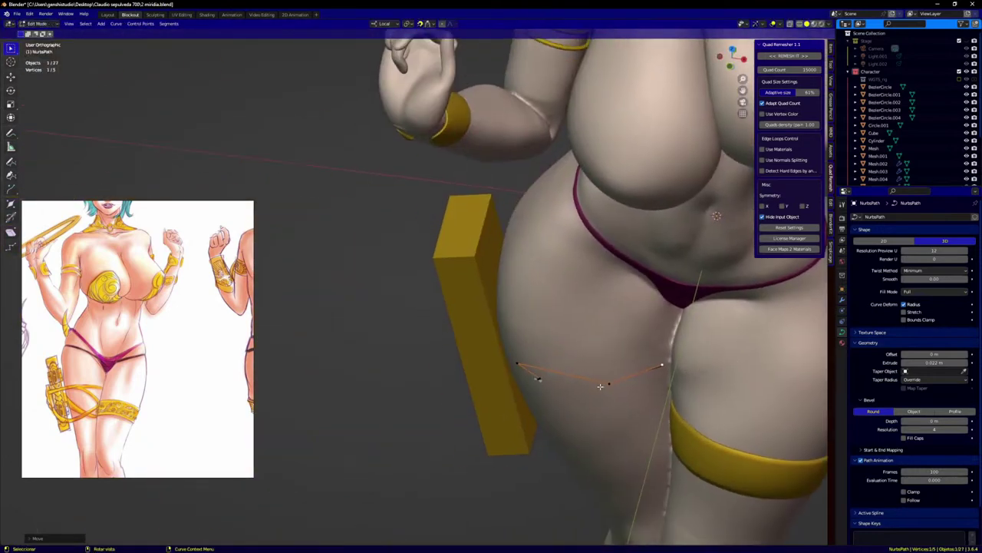
{"action": "scroll", "coordinate": [591, 385], "scroll_direction": "up", "scroll_amount": 2}
{"action": "left_click", "coordinate": [490, 355]}
{"action": "key", "text": "g"}
{"action": "left_click", "coordinate": [550, 373]}
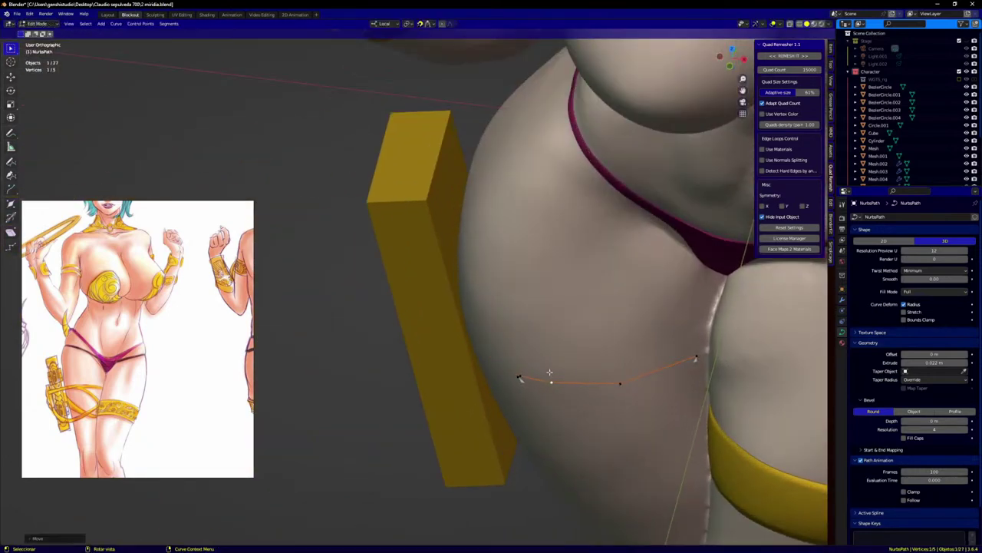
{"action": "left_click", "coordinate": [521, 385]}
{"action": "key", "text": "g"}
{"action": "left_click", "coordinate": [522, 378]}
{"action": "left_click", "coordinate": [517, 380]}
{"action": "key", "text": "g"}
{"action": "left_click", "coordinate": [423, 356]}
Step: Adjust the curve's middle control points so the path wraps smoothly around the front of the thigh
{"action": "middle_click_drag", "start_coordinate": [428, 356], "coordinate": [549, 361]}
{"action": "key", "text": "g"}
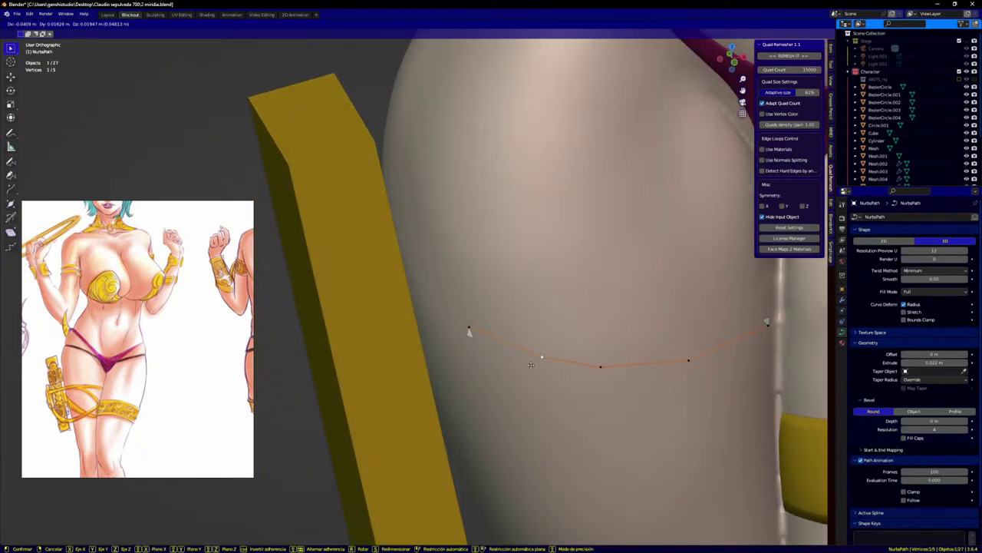
{"action": "left_click", "coordinate": [532, 367]}
{"action": "left_click", "coordinate": [608, 369]}
{"action": "key", "text": "g"}
{"action": "left_click", "coordinate": [631, 365]}
Step: Even out the spacing of the curve's control points across the thigh in the front view
{"action": "scroll", "coordinate": [636, 362], "scroll_direction": "down", "scroll_amount": 3}
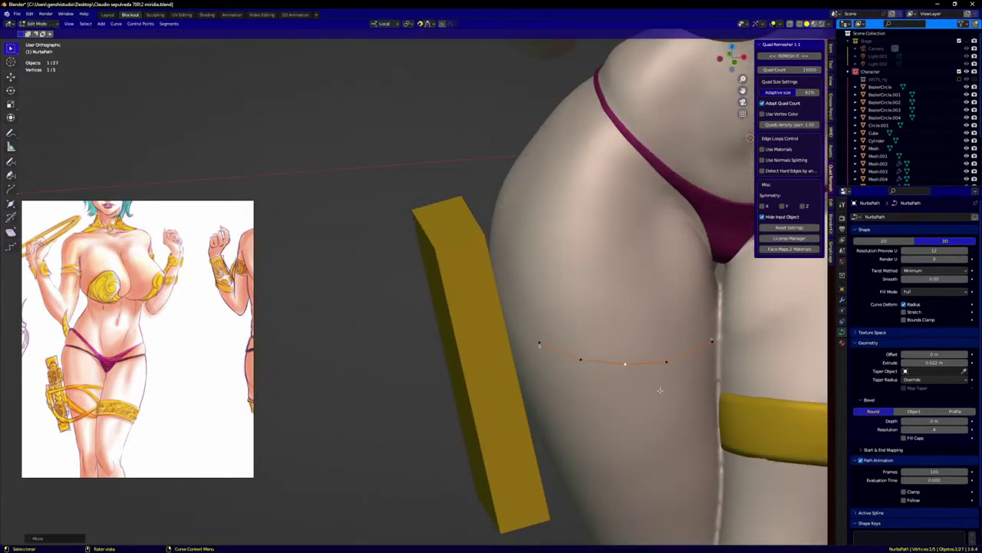
{"action": "key", "text": "KP_1"}
{"action": "scroll", "coordinate": [693, 378], "scroll_direction": "up", "scroll_amount": 2}
{"action": "left_click", "coordinate": [741, 370]}
{"action": "key", "text": "g"}
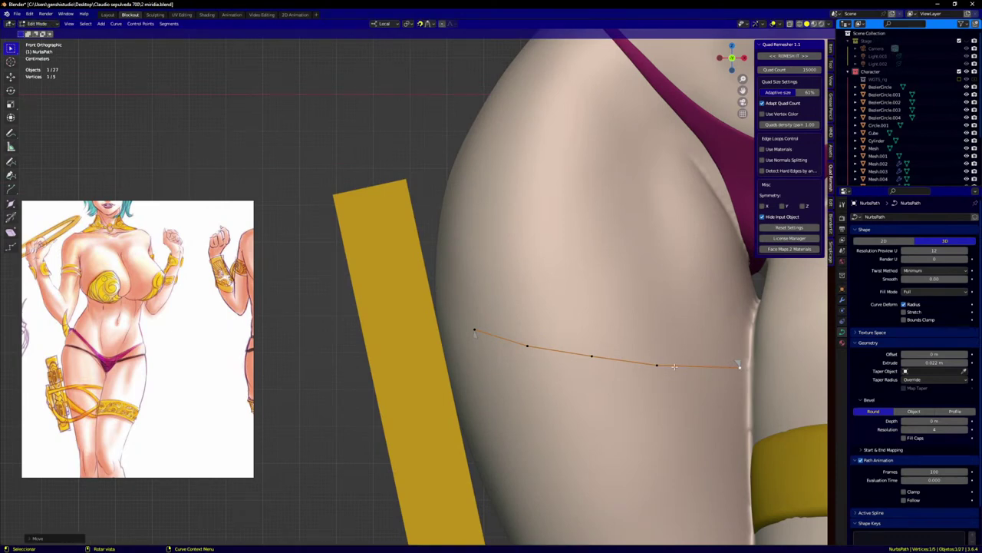
{"action": "left_click", "coordinate": [744, 371]}
{"action": "left_click", "coordinate": [590, 358]}
{"action": "key", "text": "g"}
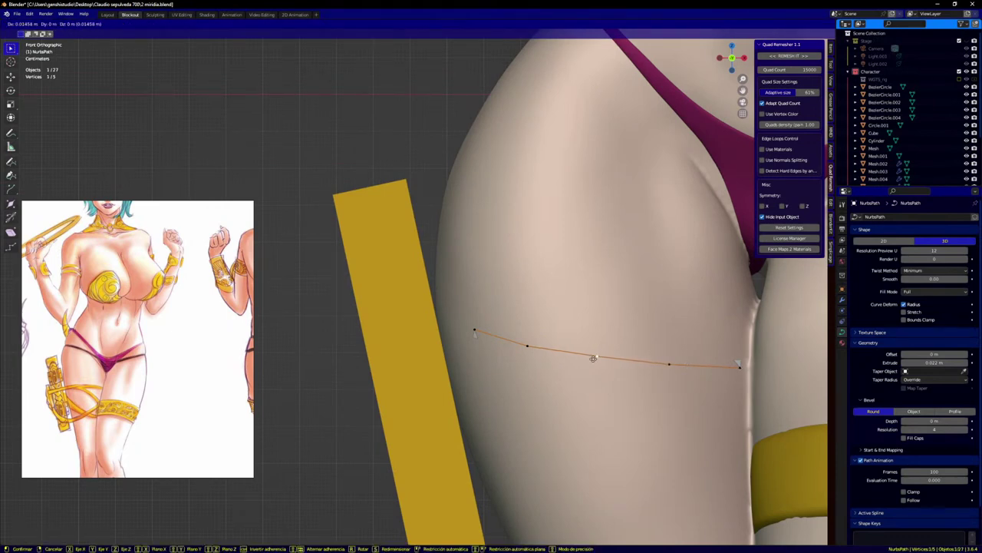
{"action": "left_click", "coordinate": [598, 358]}
{"action": "key", "text": "g"}
{"action": "left_click", "coordinate": [458, 330]}
Step: Duplicate the whole curve lower down the right thigh and rotate the copy slightly to follow the leg
{"action": "scroll", "coordinate": [564, 368], "scroll_direction": "down", "scroll_amount": 3}
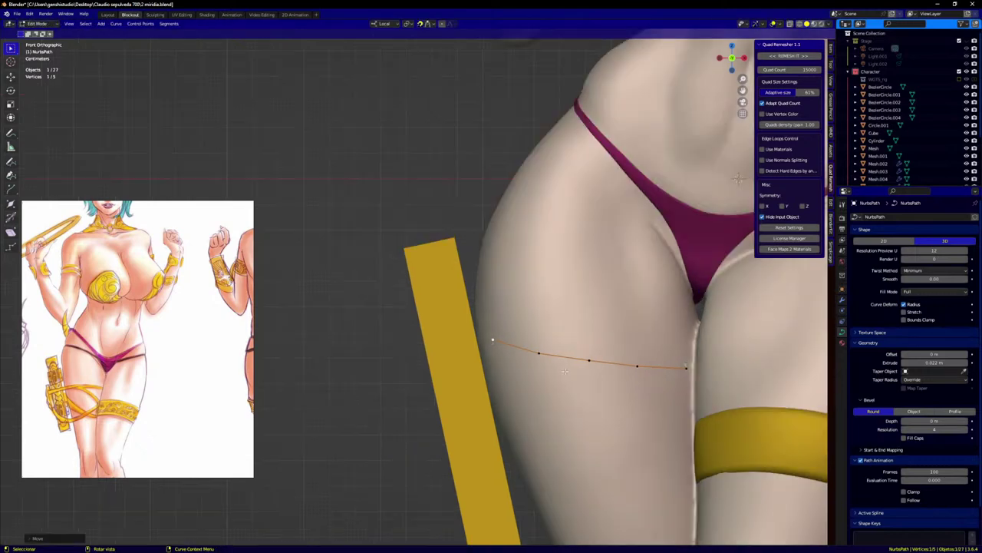
{"action": "middle_click_drag", "start_coordinate": [591, 411], "coordinate": [553, 365], "text": "shift"}
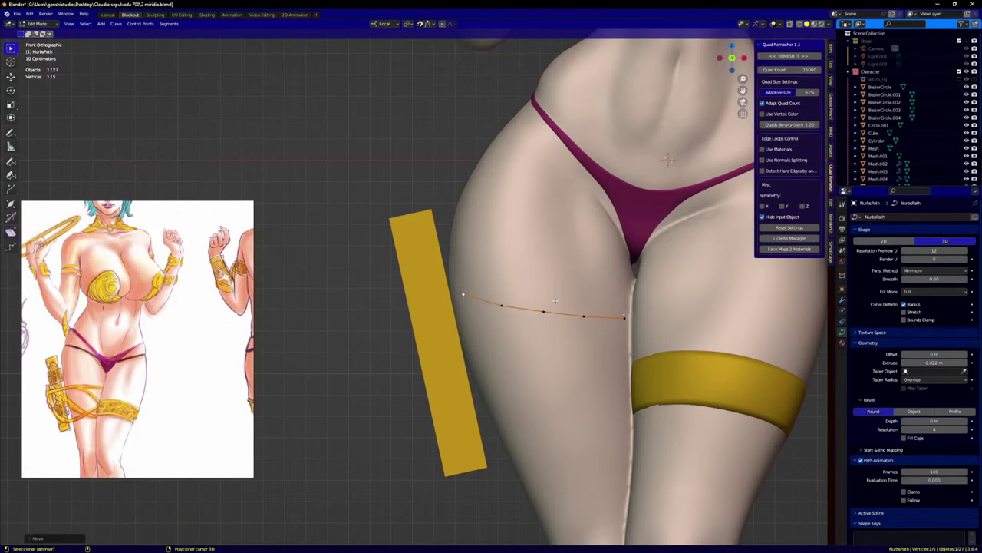
{"action": "left_click", "coordinate": [555, 301]}
{"action": "key", "text": "a"}
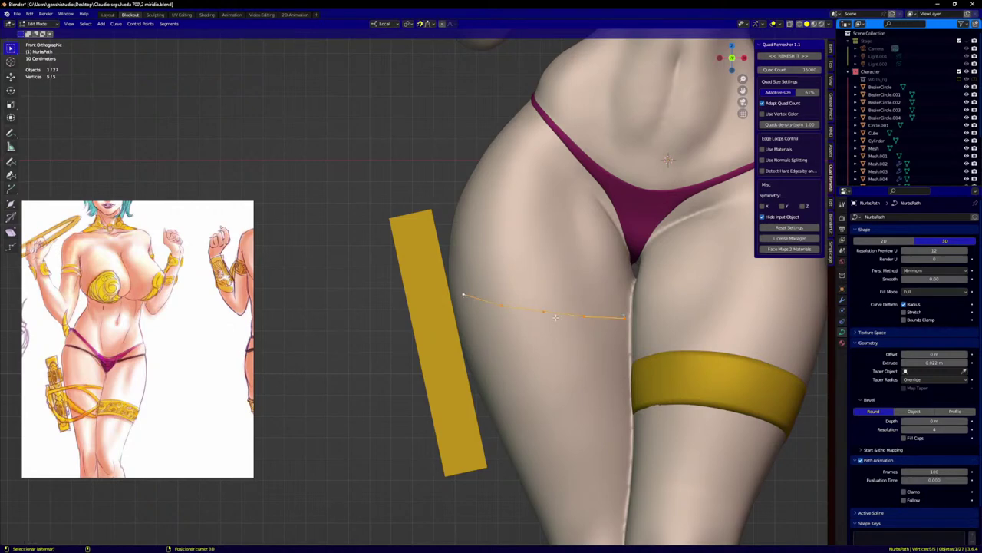
{"action": "key", "text": "shift+d"}
{"action": "left_click", "coordinate": [551, 419]}
{"action": "key", "text": "r"}
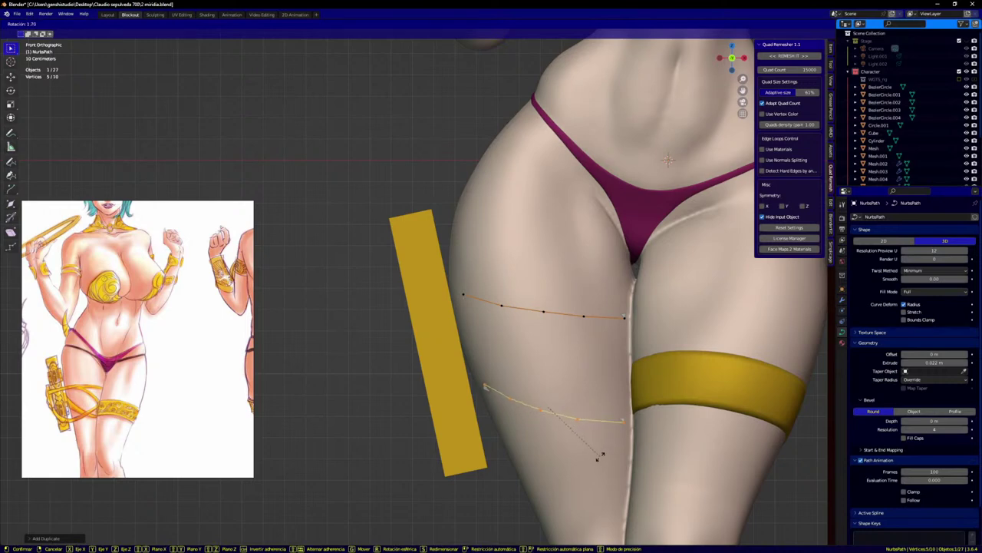
{"action": "left_click", "coordinate": [595, 455]}
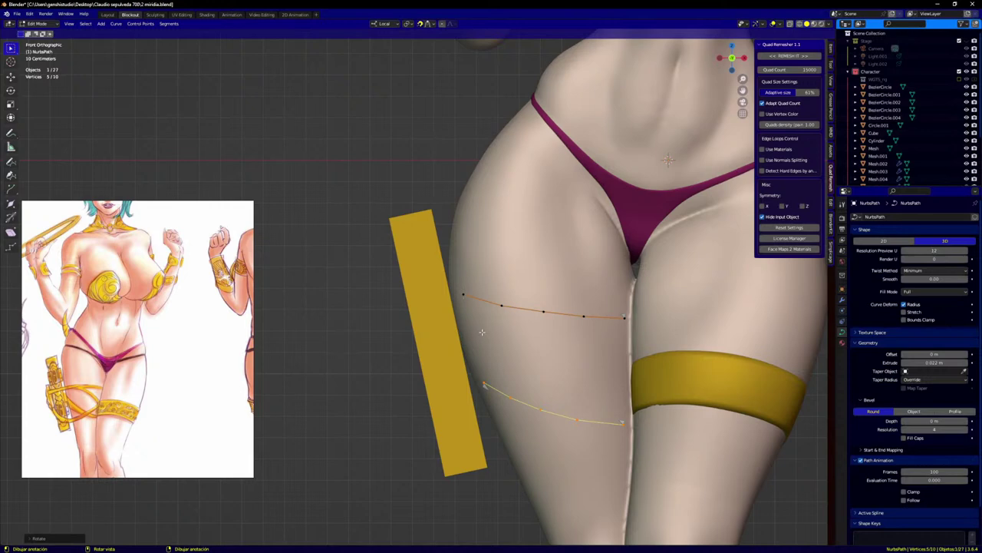
Step: Level the upper curve by moving its control points into a nearly horizontal line across the thigh
{"action": "left_click", "coordinate": [585, 314]}
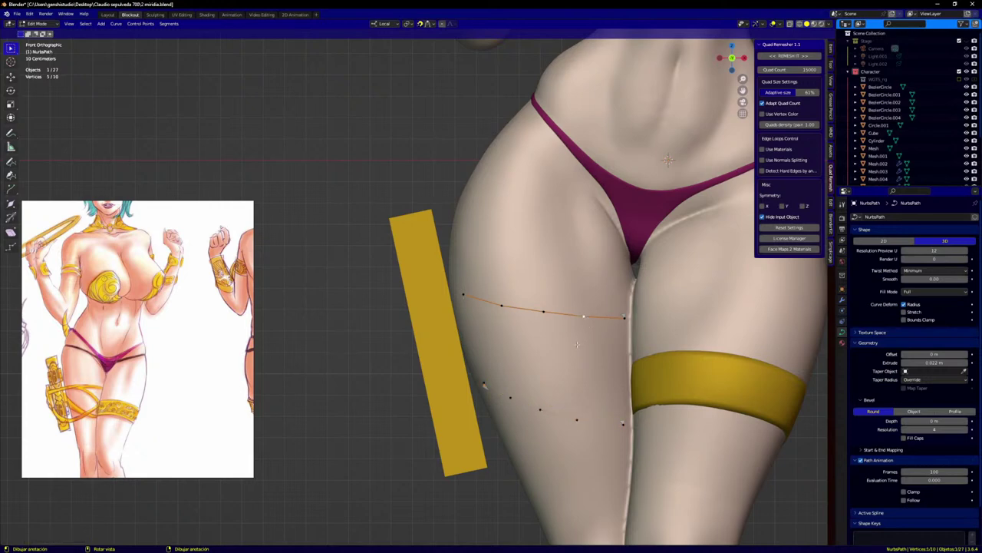
{"action": "key", "text": "g"}
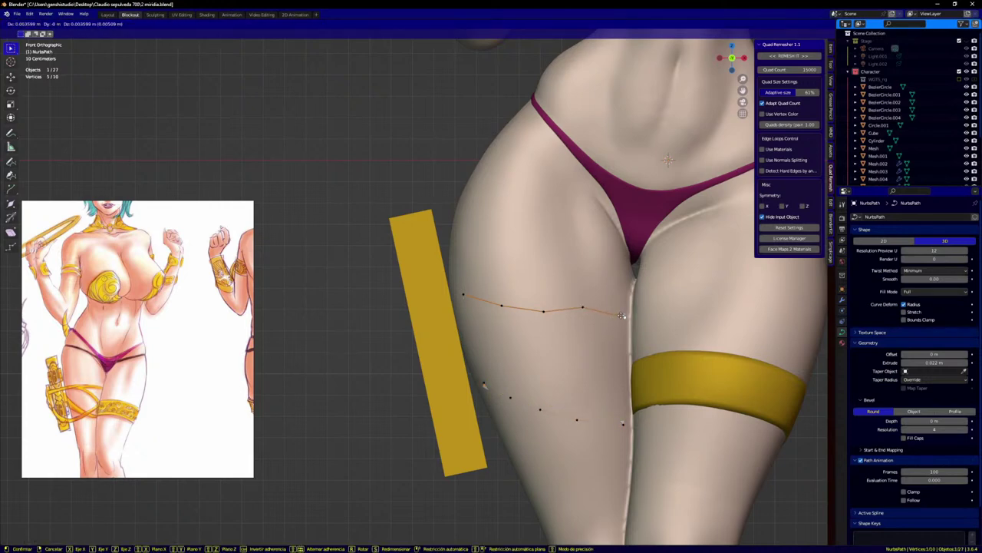
{"action": "left_click", "coordinate": [623, 308]}
{"action": "left_click", "coordinate": [544, 309]}
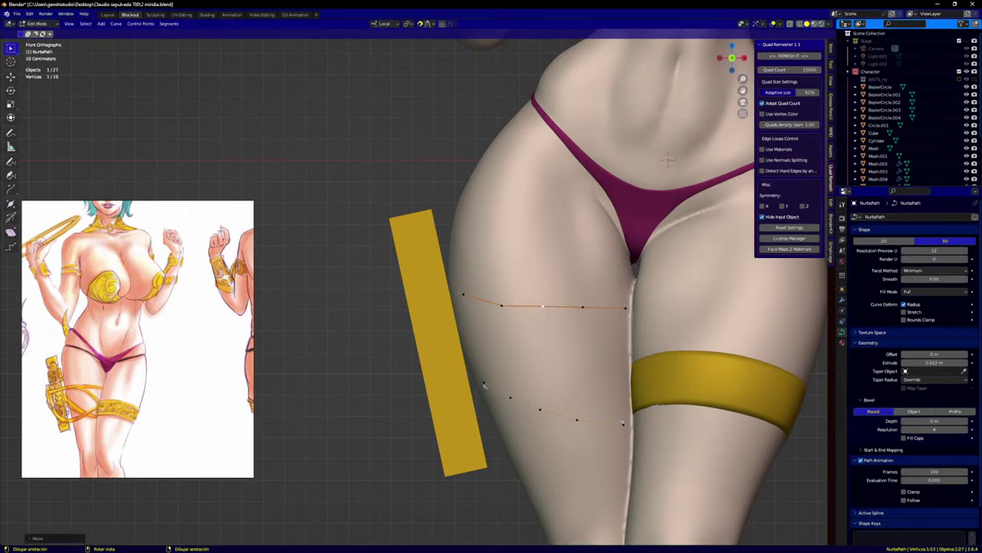
{"action": "left_click", "coordinate": [462, 293]}
{"action": "key", "text": "g"}
{"action": "left_click", "coordinate": [465, 309]}
{"action": "left_click", "coordinate": [501, 306]}
{"action": "key", "text": "g"}
{"action": "left_click", "coordinate": [502, 309]}
{"action": "left_click", "coordinate": [542, 307]}
{"action": "key", "text": "g"}
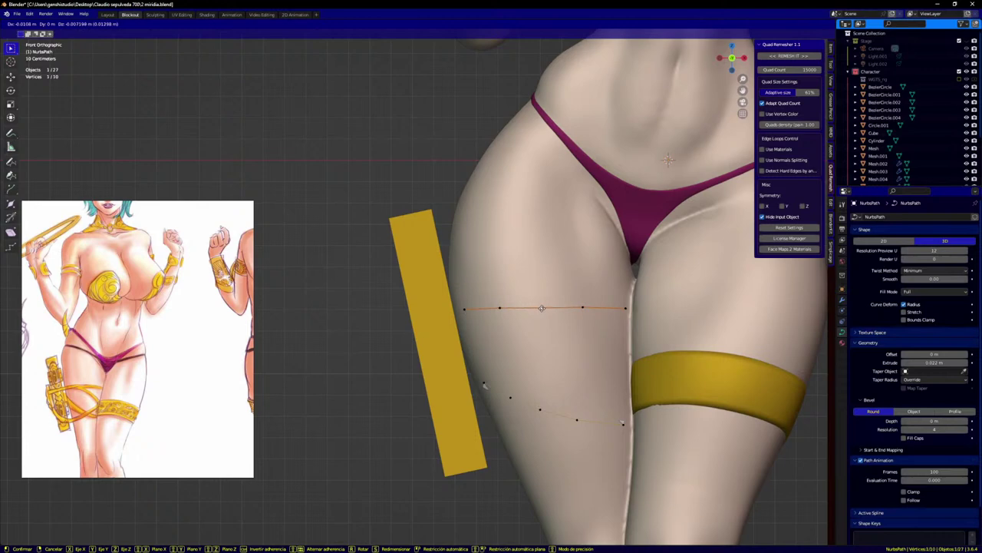
{"action": "left_click", "coordinate": [542, 309]}
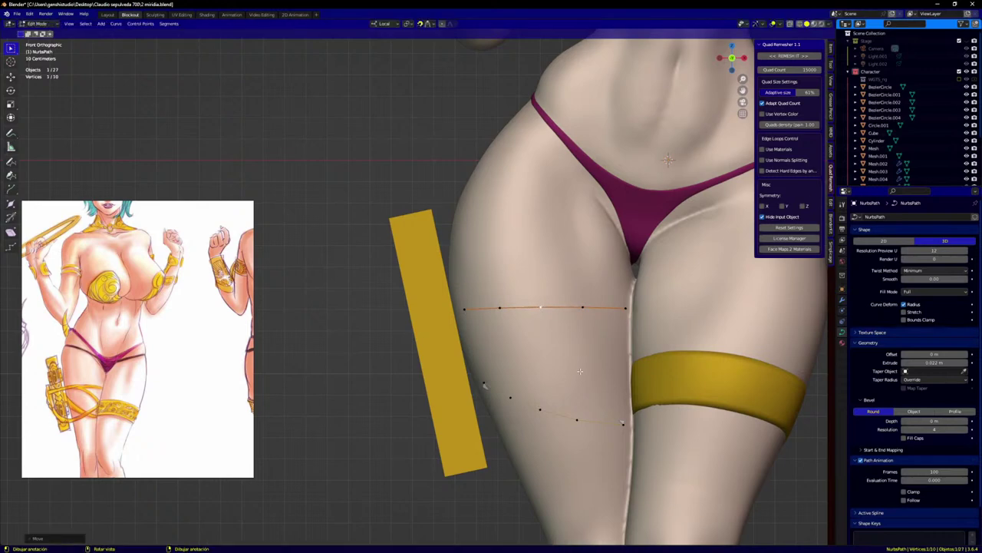
Step: Turn off snapping and move both curves forward along the local Y axis, off the thigh surface
{"action": "key", "text": "shift+Tab"}
{"action": "key", "text": "a"}
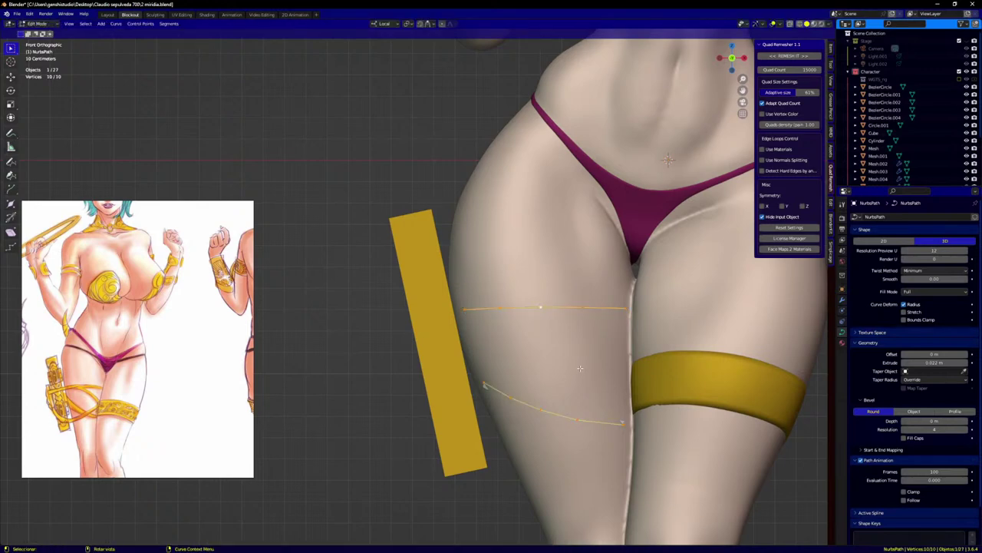
{"action": "key", "text": "g"}
{"action": "key", "text": "y"}
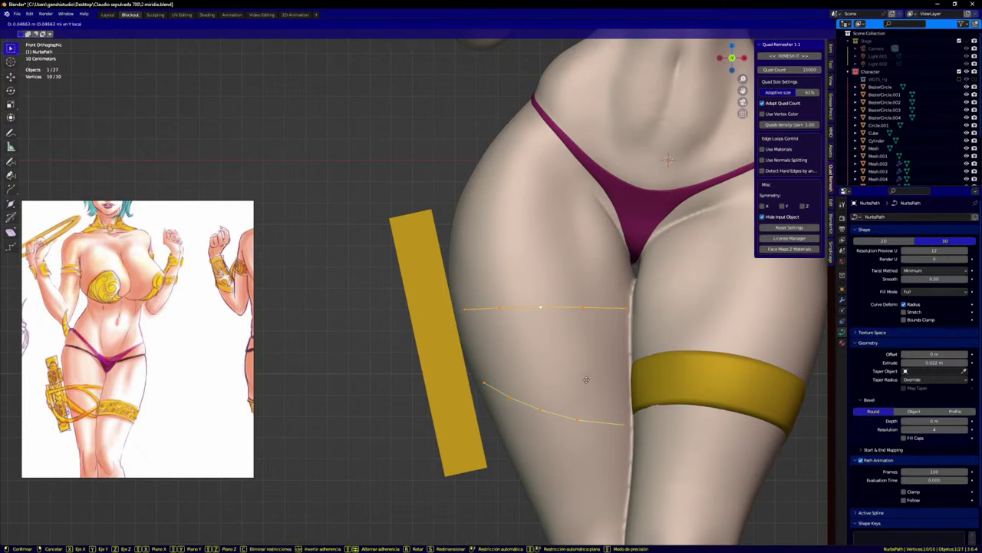
{"action": "left_click", "coordinate": [594, 344]}
Step: Move the lower strip's inner end point to the inner edge of the thigh and adjust its depth
{"action": "scroll", "coordinate": [581, 343], "scroll_direction": "up", "scroll_amount": 1}
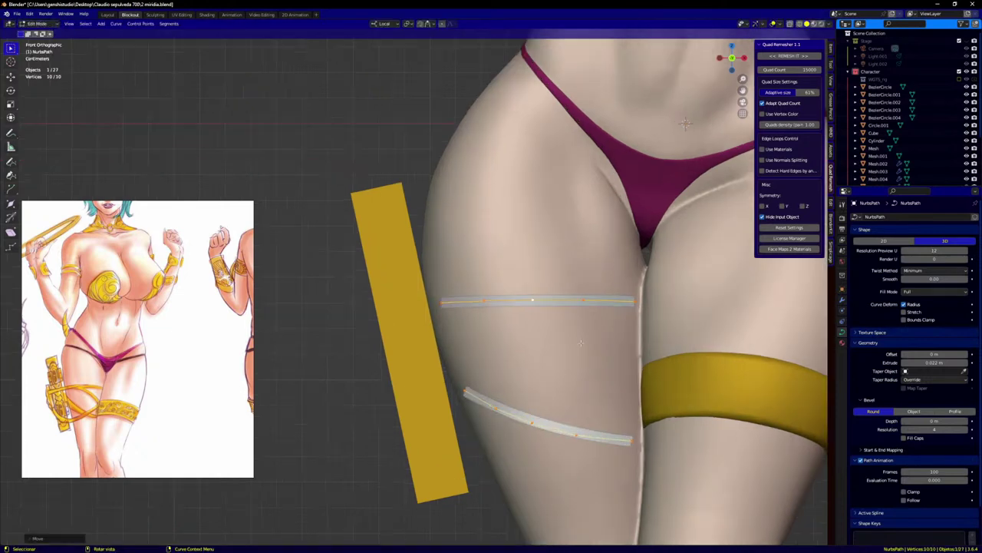
{"action": "left_click", "coordinate": [566, 376]}
{"action": "left_click", "coordinate": [633, 442]}
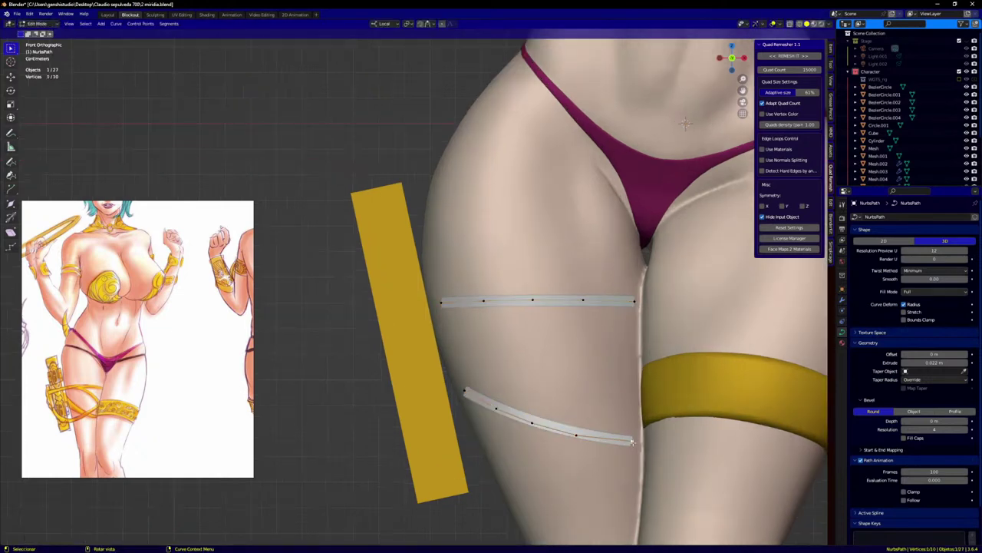
{"action": "key", "text": "g"}
{"action": "left_click", "coordinate": [643, 447]}
{"action": "middle_click_drag", "start_coordinate": [644, 480], "coordinate": [646, 523]}
{"action": "key", "text": "g"}
{"action": "left_click", "coordinate": [651, 433]}
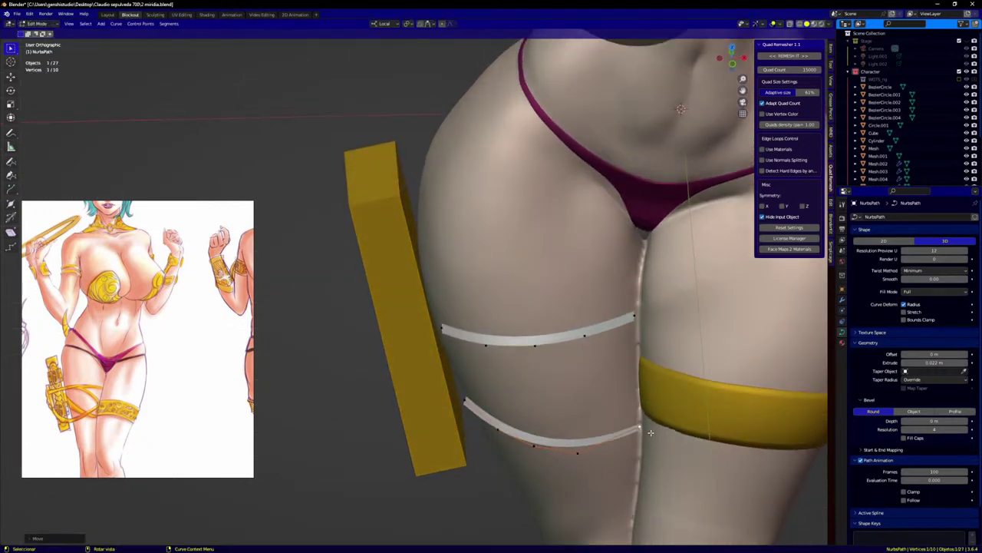
Step: Raise the lower strip's two control points between its middle and inner end to smooth the curve across the thigh
{"action": "middle_click_drag", "start_coordinate": [651, 433], "coordinate": [649, 399]}
{"action": "left_click", "coordinate": [582, 437]}
{"action": "key", "text": "g"}
{"action": "left_click", "coordinate": [585, 429]}
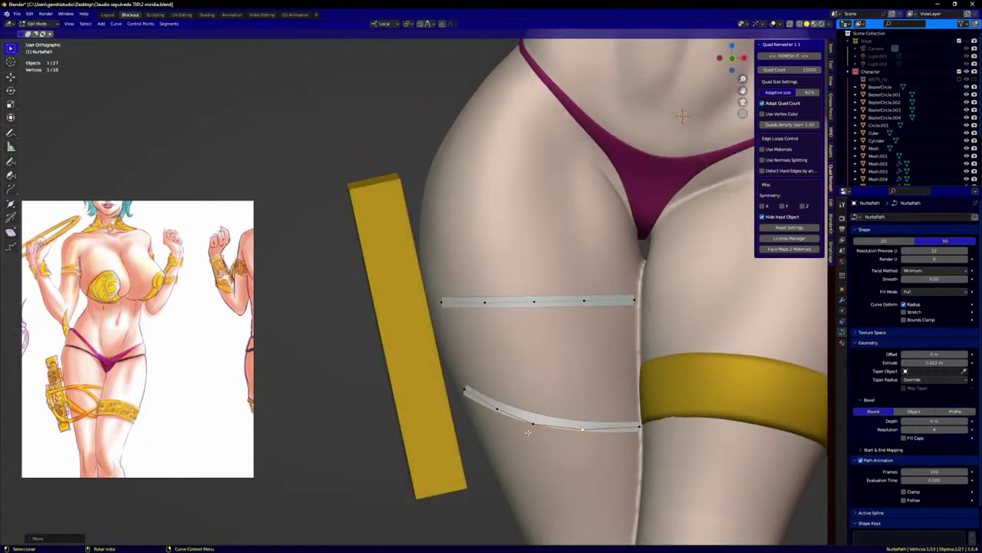
{"action": "left_click", "coordinate": [532, 425]}
{"action": "key", "text": "g"}
{"action": "left_click", "coordinate": [531, 421]}
Step: Adjust the curve radius at the lower strip's inner end, its neighbouring control point and the outer end to vary the width
{"action": "left_click", "coordinate": [638, 428]}
{"action": "key", "text": "alt+s"}
{"action": "left_click", "coordinate": [627, 443]}
{"action": "left_click", "coordinate": [583, 432]}
{"action": "key", "text": "alt+s"}
{"action": "left_click", "coordinate": [591, 455]}
{"action": "key", "text": "alt+s"}
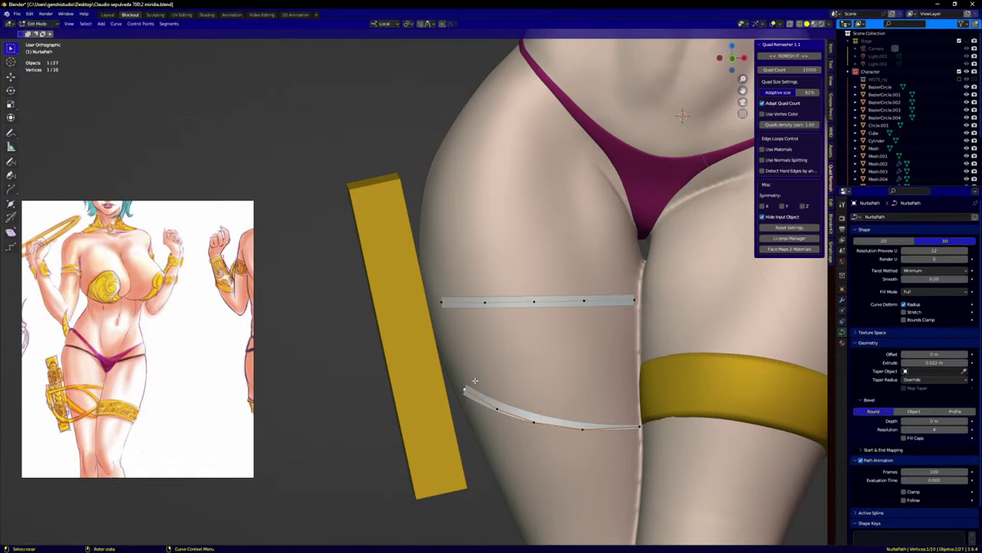
{"action": "left_click", "coordinate": [485, 442]}
Step: Adjust the radius of the remaining control points so the lower strip widens gradually from the inner to the outer thigh
{"action": "left_click", "coordinate": [499, 412]}
{"action": "key", "text": "alt+s"}
{"action": "left_click", "coordinate": [510, 460]}
{"action": "key", "text": "alt+s"}
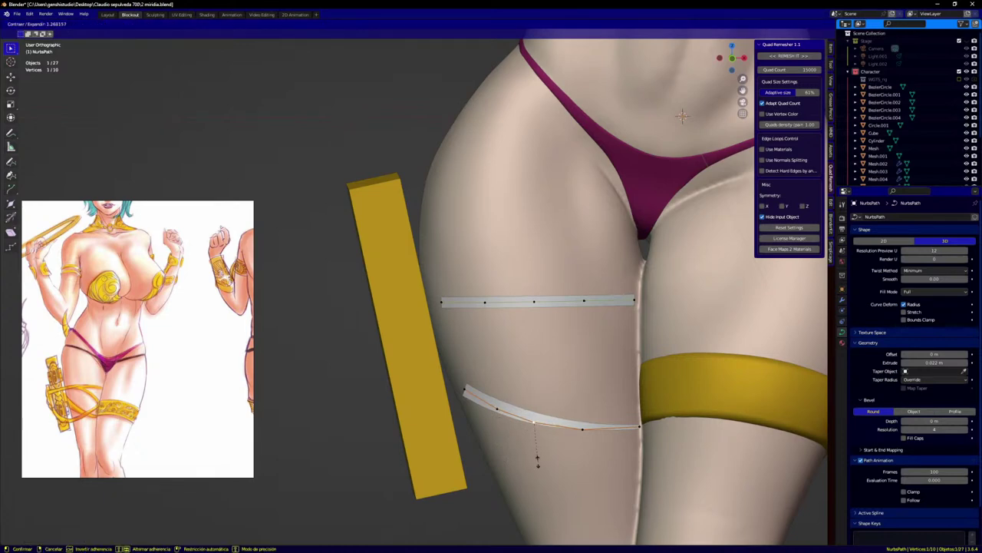
{"action": "left_click", "coordinate": [521, 459]}
{"action": "left_click", "coordinate": [588, 440]}
{"action": "key", "text": "alt+s"}
{"action": "left_click", "coordinate": [591, 455]}
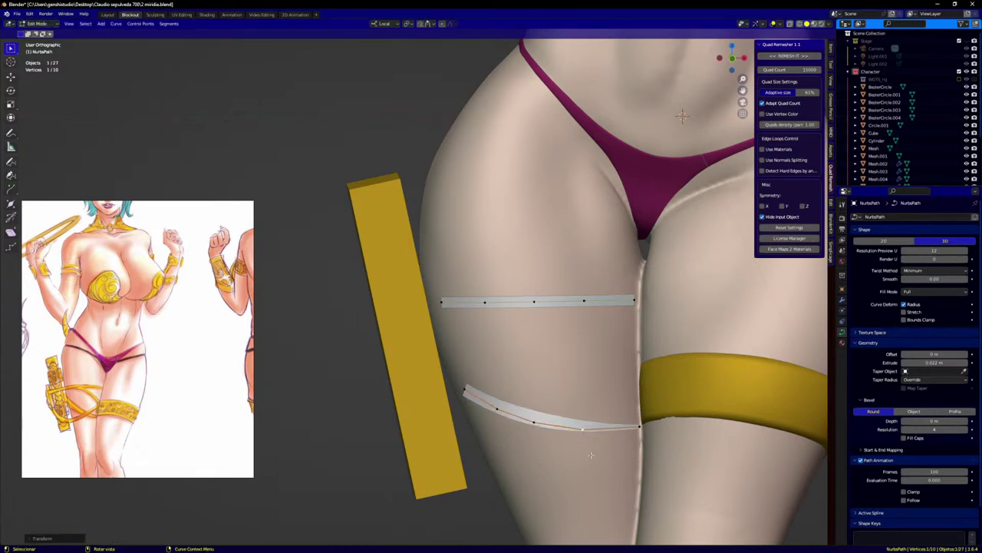
{"action": "key", "text": "alt+s"}
{"action": "left_click", "coordinate": [464, 400]}
{"action": "key", "text": "alt+s"}
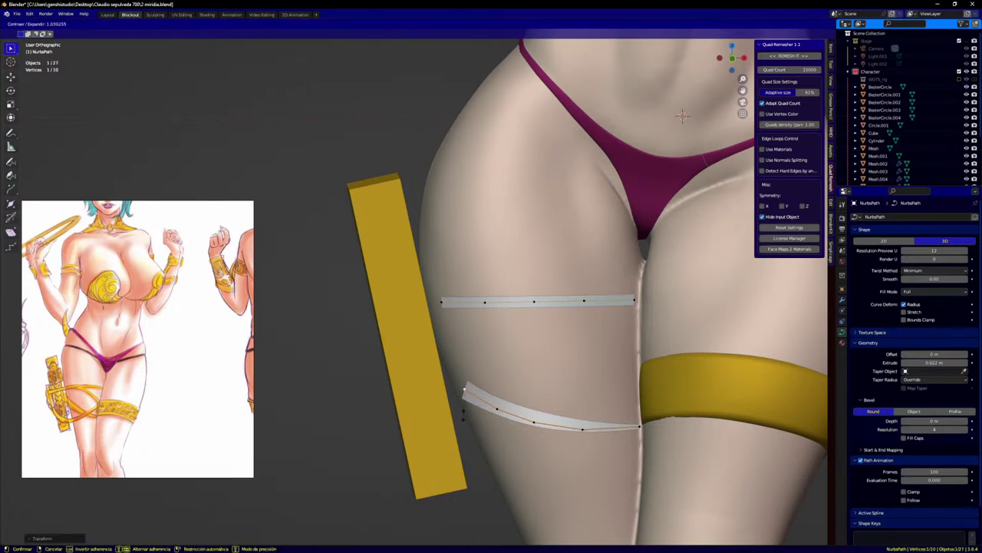
{"action": "left_click", "coordinate": [464, 400]}
Step: Move the lower strip's outer end point out to the yellow block and correct its depth
{"action": "key", "text": "g"}
{"action": "left_click", "coordinate": [453, 398]}
{"action": "middle_click_drag", "start_coordinate": [453, 398], "coordinate": [522, 403]}
{"action": "key", "text": "g"}
{"action": "left_click", "coordinate": [401, 401]}
Step: Pull the lower strip's middle and inner control points closer to the thigh surface, working from an angled top view
{"action": "middle_click_drag", "start_coordinate": [430, 402], "coordinate": [459, 412]}
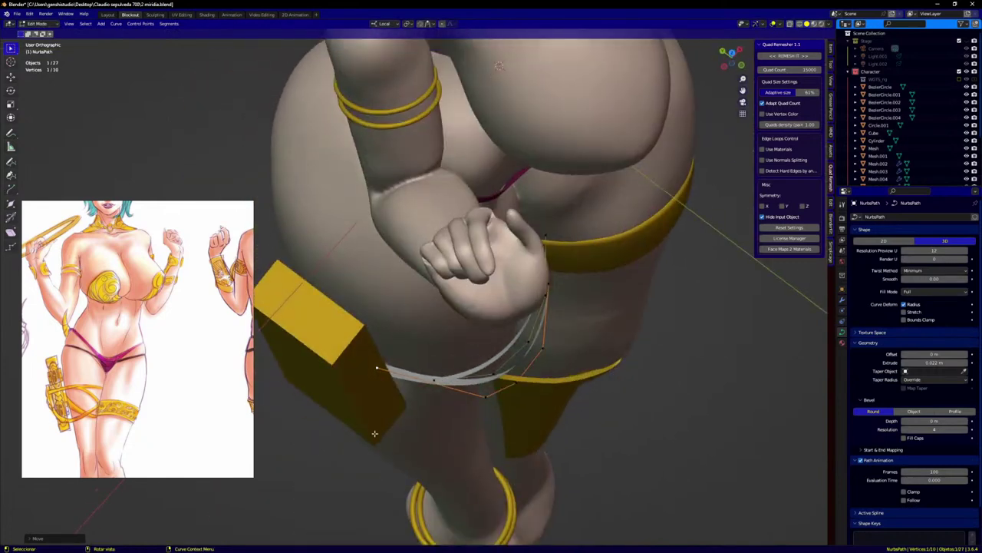
{"action": "left_click", "coordinate": [488, 406]}
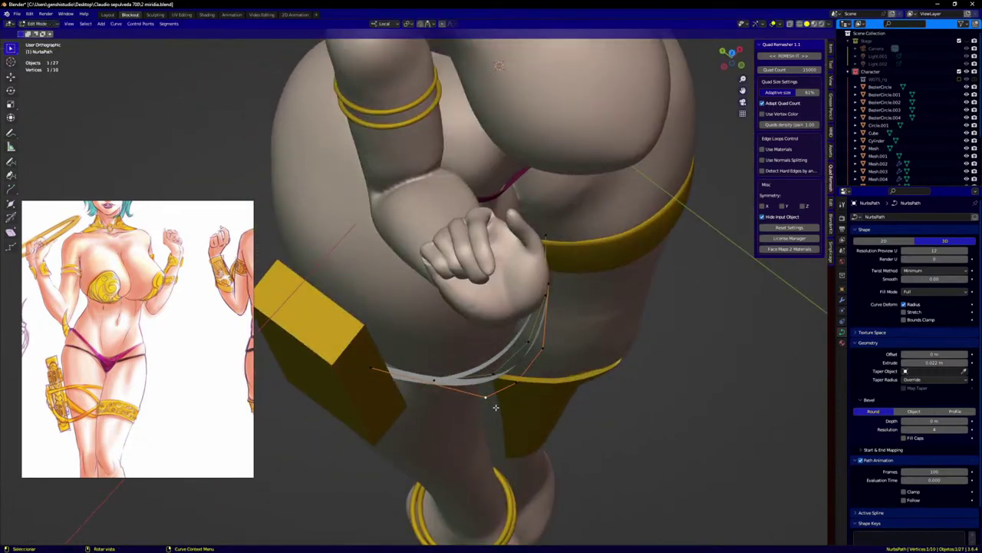
{"action": "key", "text": "g"}
{"action": "left_click", "coordinate": [504, 404]}
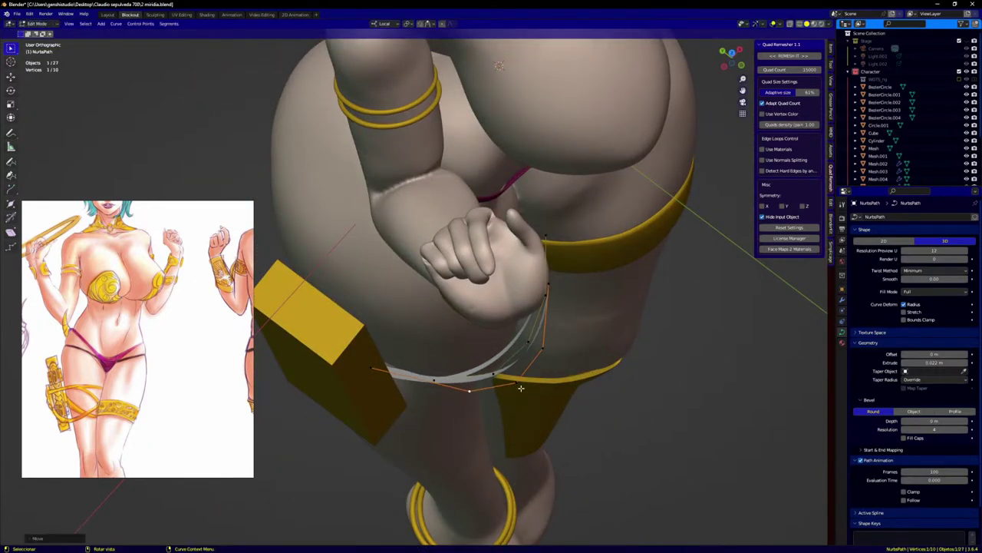
{"action": "left_click", "coordinate": [521, 387]}
{"action": "key", "text": "g"}
{"action": "left_click", "coordinate": [504, 373]}
{"action": "left_click", "coordinate": [542, 352]}
{"action": "key", "text": "g"}
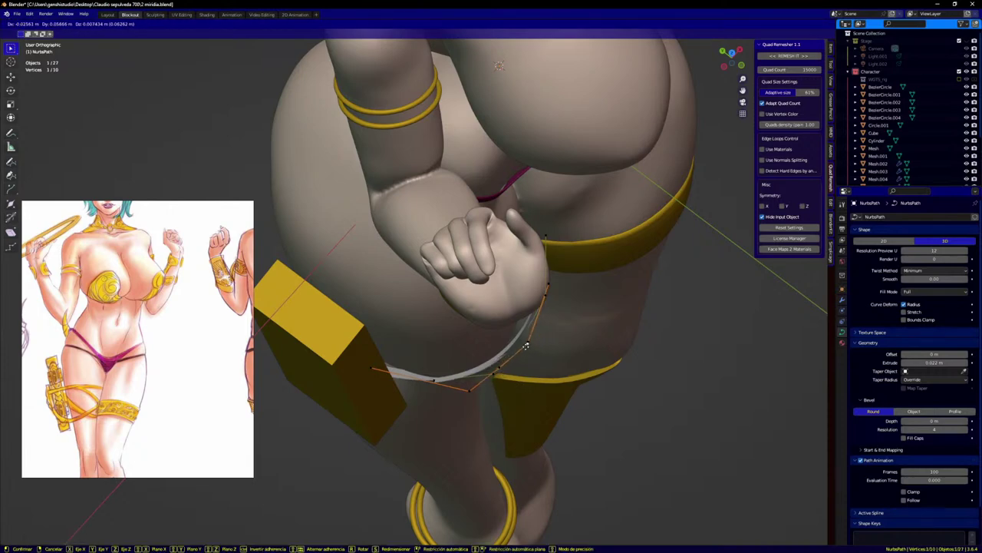
{"action": "left_click", "coordinate": [511, 286]}
Step: Move the inner end point of the lower strip back to the inner edge of the thigh in front view
{"action": "key", "text": "KP_1"}
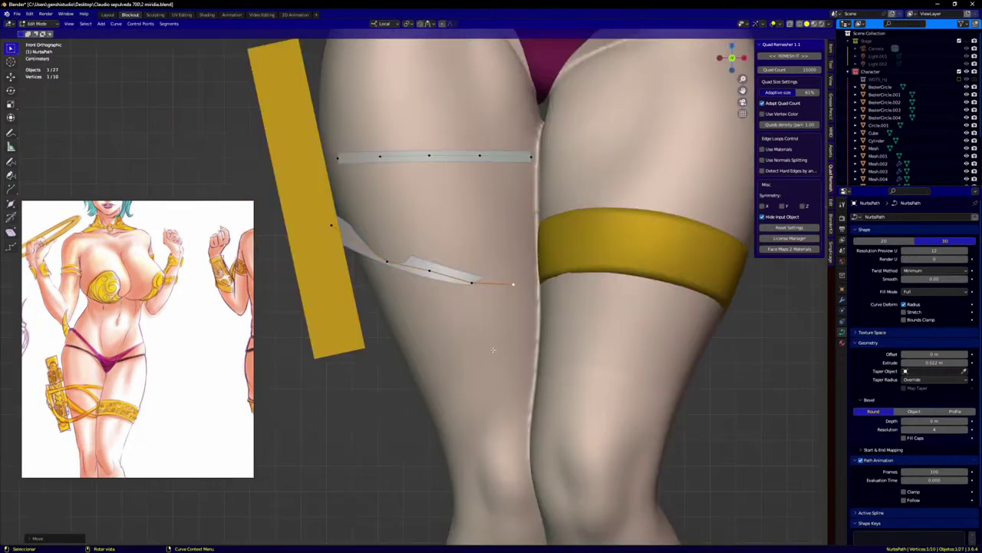
{"action": "key", "text": "g"}
{"action": "left_click", "coordinate": [558, 299]}
Step: Fit the front of the lower strip to the thigh by moving its intermediate control points inward
{"action": "middle_click_drag", "start_coordinate": [474, 289], "coordinate": [383, 339]}
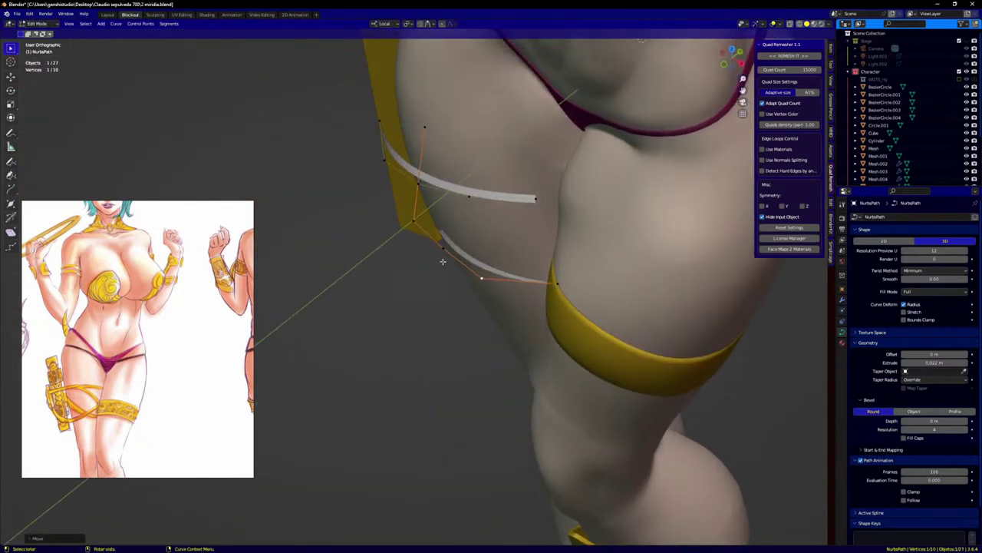
{"action": "key", "text": "g"}
{"action": "left_click", "coordinate": [433, 251]}
{"action": "left_click", "coordinate": [416, 222]}
{"action": "key", "text": "g"}
{"action": "left_click", "coordinate": [405, 215]}
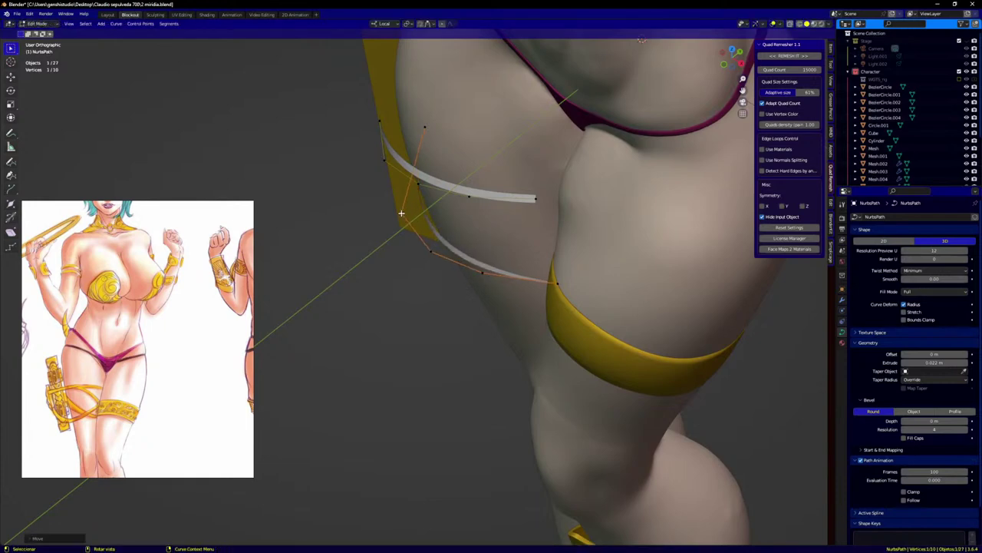
Step: Lower the control point next to the inner end in front view to even out the strip's slope
{"action": "middle_click_drag", "start_coordinate": [412, 258], "coordinate": [434, 238]}
{"action": "key", "text": "KP_1"}
{"action": "scroll", "coordinate": [517, 249], "scroll_direction": "up", "scroll_amount": 2}
{"action": "left_click", "coordinate": [513, 234]}
{"action": "key", "text": "g"}
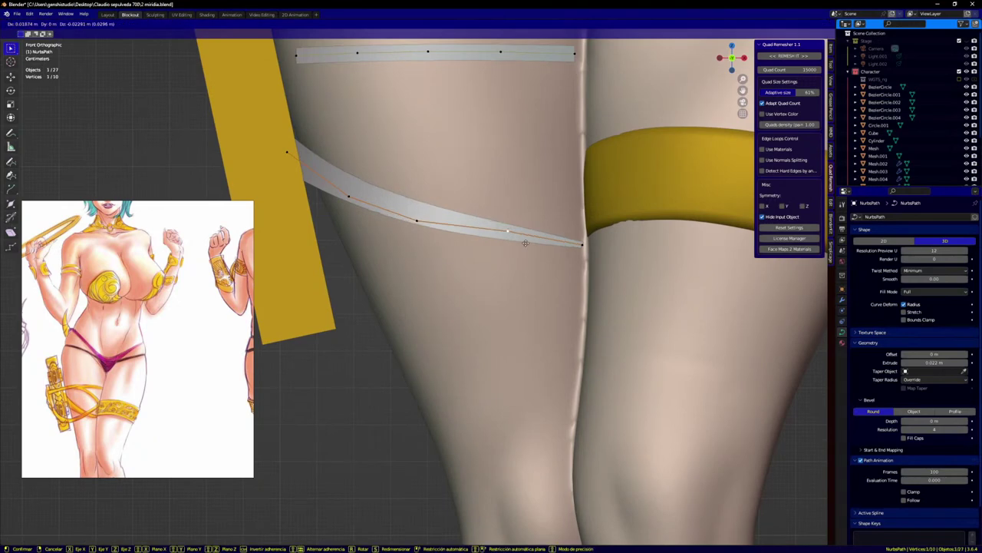
{"action": "left_click", "coordinate": [534, 251]}
Step: Push the lower strip's inner end point deeper between the thighs, against the other leg's gold band
{"action": "scroll", "coordinate": [554, 247], "scroll_direction": "down", "scroll_amount": 2}
{"action": "middle_click_drag", "start_coordinate": [555, 247], "coordinate": [599, 244]}
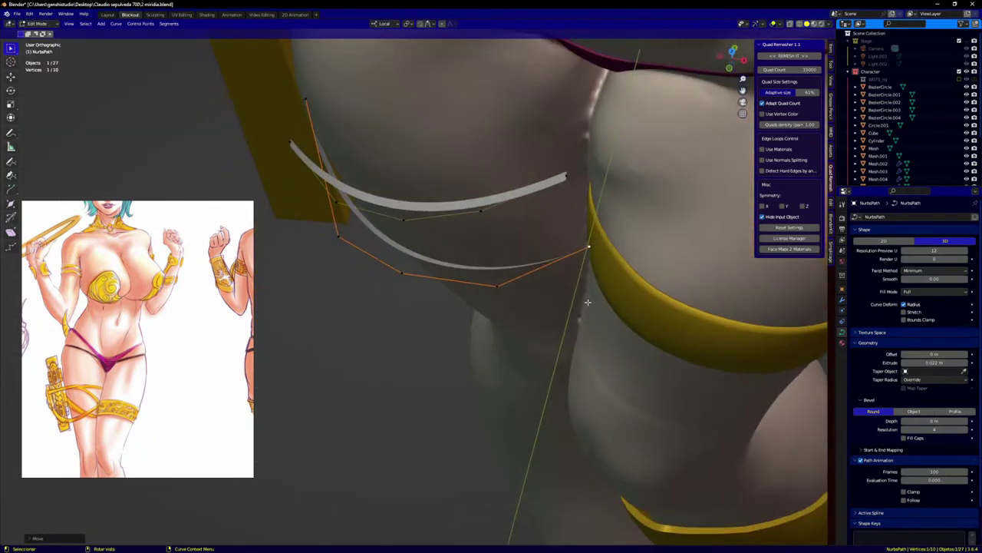
{"action": "key", "text": "g"}
{"action": "left_click", "coordinate": [602, 243]}
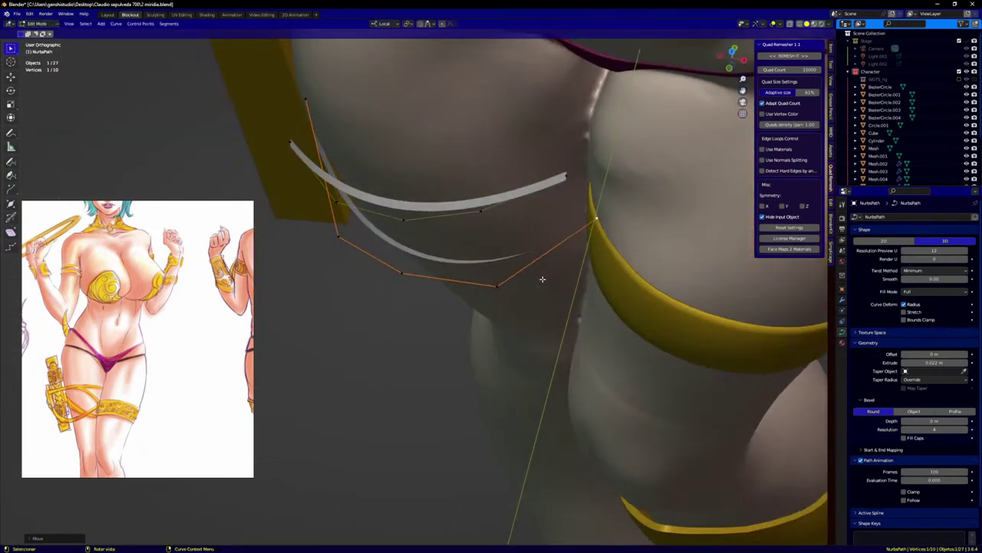
Step: Subdivide the segment between the last two inner control points and move the new point close to the inner end
{"action": "left_click", "coordinate": [499, 288], "text": "shift"}
{"action": "right_click", "coordinate": [521, 268]}
{"action": "left_click", "coordinate": [522, 270]}
{"action": "left_click", "coordinate": [550, 258]}
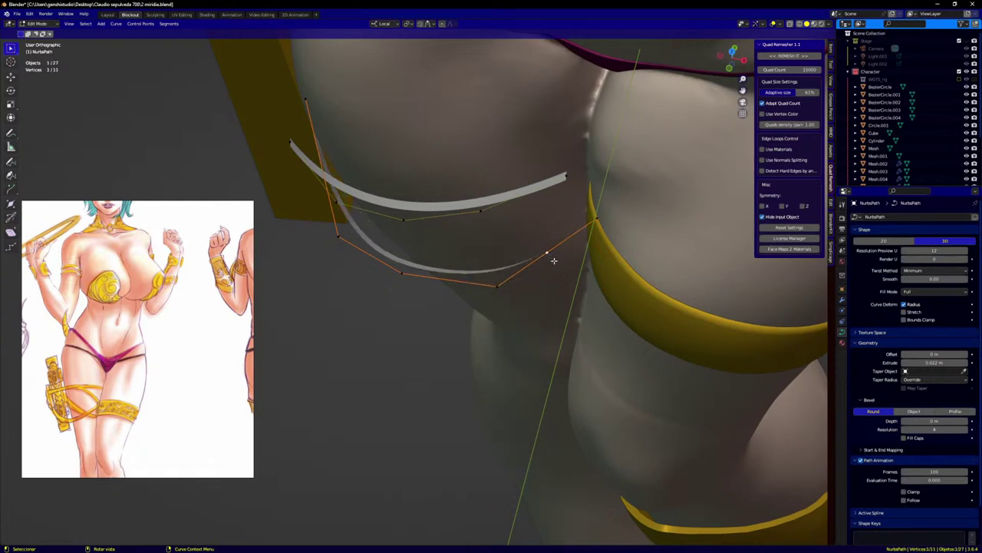
{"action": "key", "text": "g"}
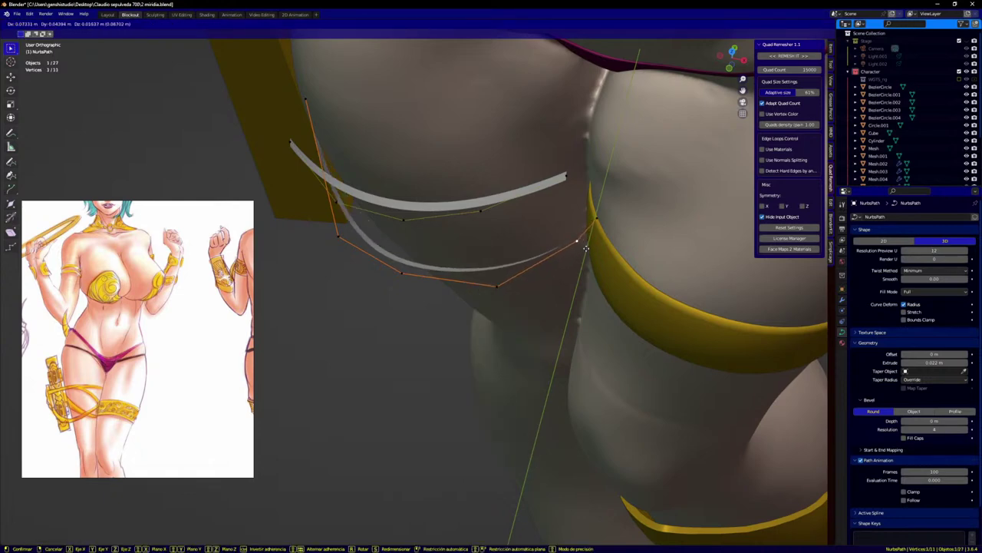
{"action": "left_click", "coordinate": [587, 249]}
Step: Reposition the control point before the new one to round the curve, and set the bevel depth to 0.004 m
{"action": "left_click", "coordinate": [495, 288]}
{"action": "key", "text": "g"}
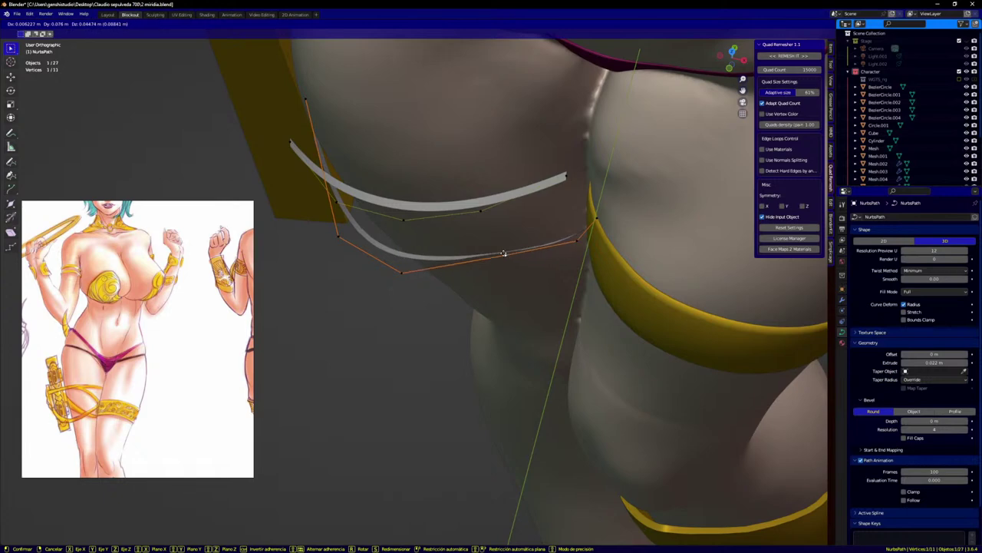
{"action": "left_click", "coordinate": [503, 265]}
{"action": "key", "text": "g"}
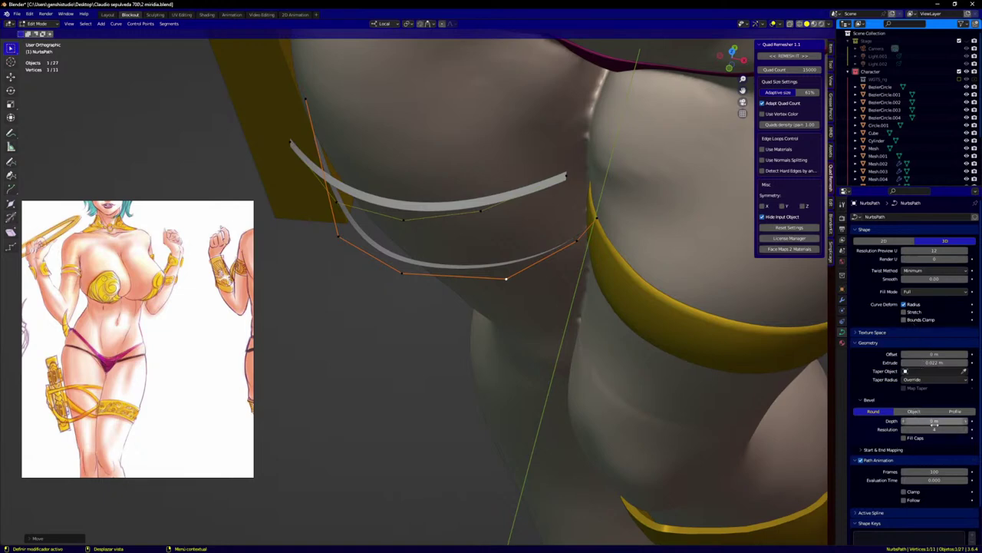
{"action": "mouse_move", "coordinate": [931, 420]}
{"action": "left_mouse_down"}
{"action": "mouse_move", "coordinate": [941, 421]}
{"action": "mouse_move", "coordinate": [929, 420]}
{"action": "left_mouse_up"}
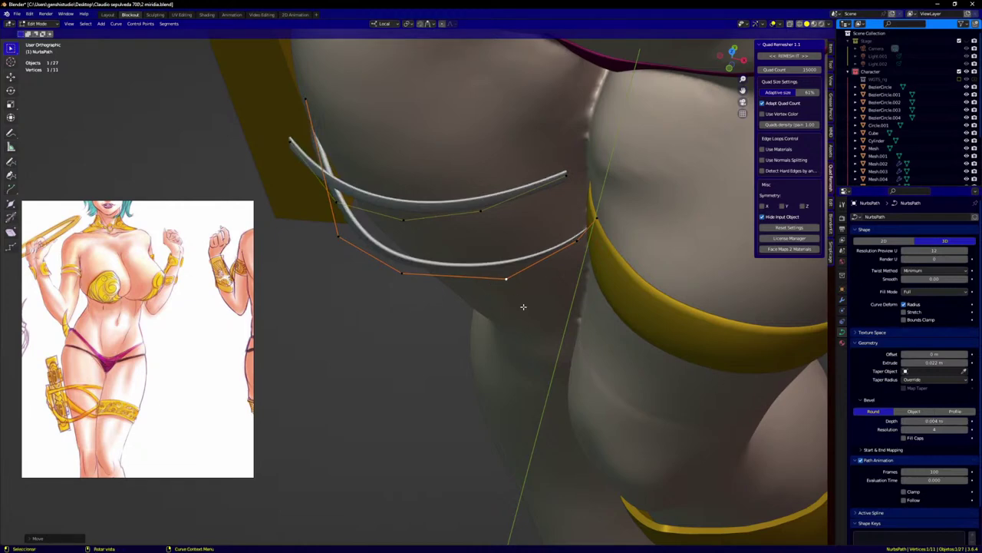
Step: Nudge the lower strip's intermediate control points toward the thigh so the thickened strap follows its surface
{"action": "key", "text": "g"}
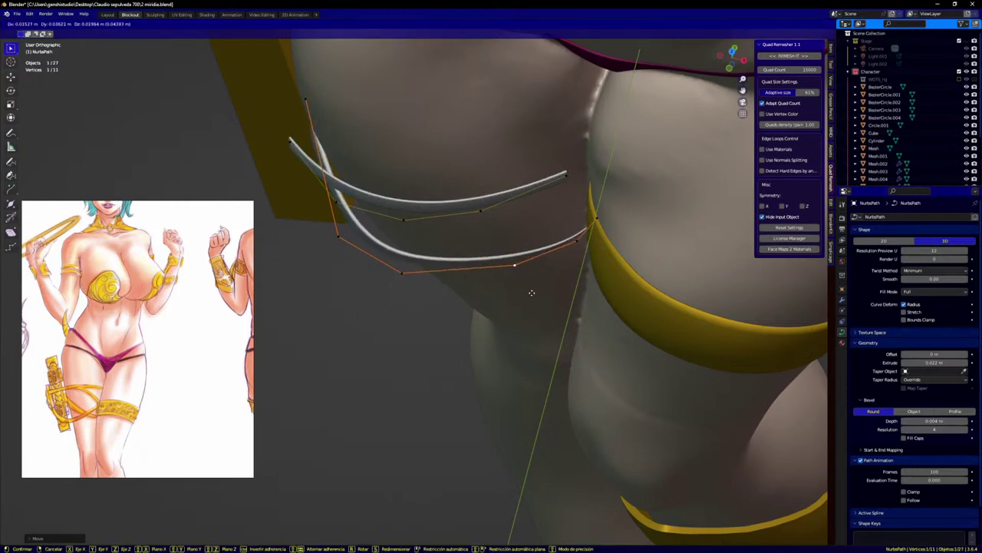
{"action": "left_click", "coordinate": [531, 293]}
{"action": "left_click", "coordinate": [574, 243]}
{"action": "key", "text": "g"}
{"action": "left_click", "coordinate": [567, 242]}
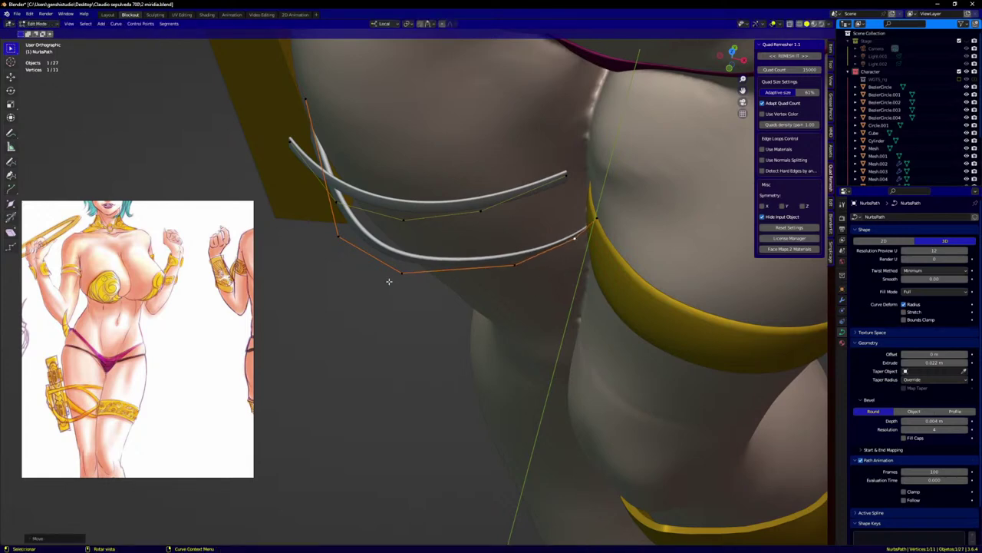
{"action": "key", "text": "g"}
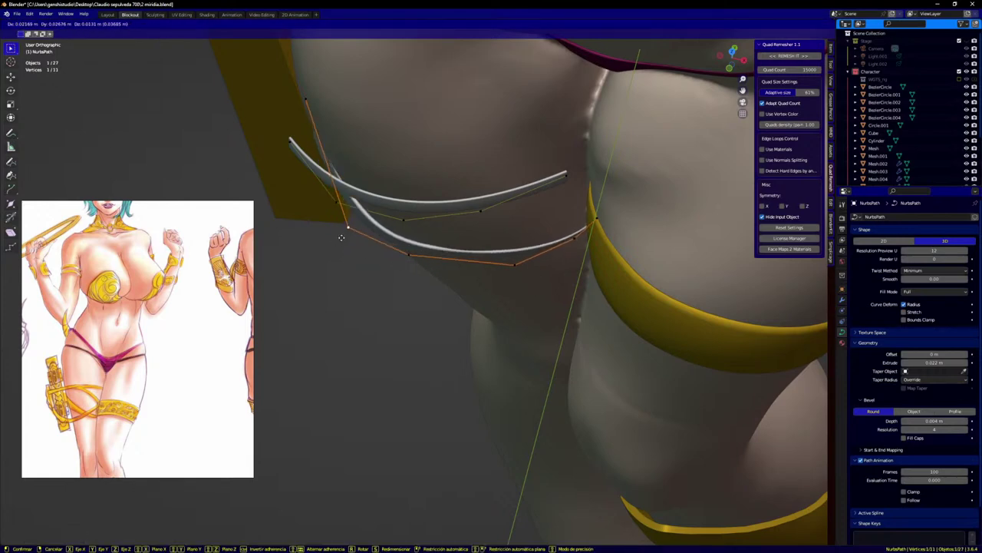
{"action": "left_click", "coordinate": [334, 247]}
Step: Lower the strip's outer end point beside the yellow block and rotate it slightly in front view
{"action": "key", "text": "KP_1"}
{"action": "scroll", "coordinate": [276, 191], "scroll_direction": "up", "scroll_amount": 1}
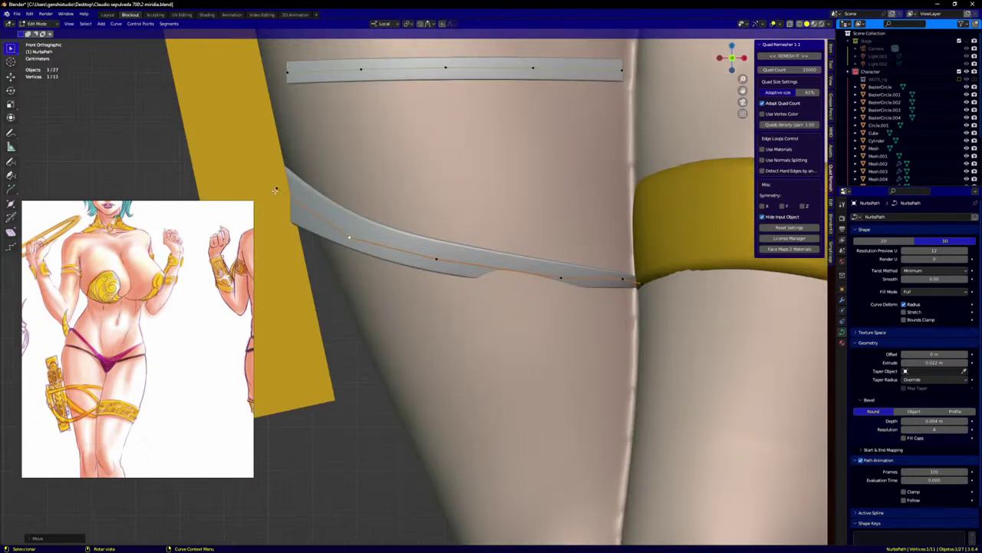
{"action": "key", "text": "g"}
{"action": "left_click", "coordinate": [280, 213]}
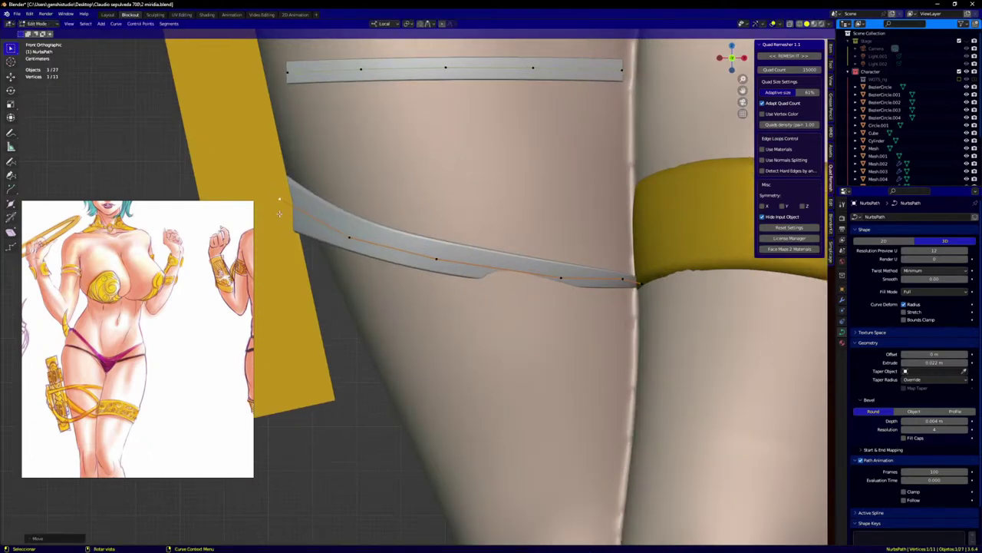
{"action": "key", "text": "r"}
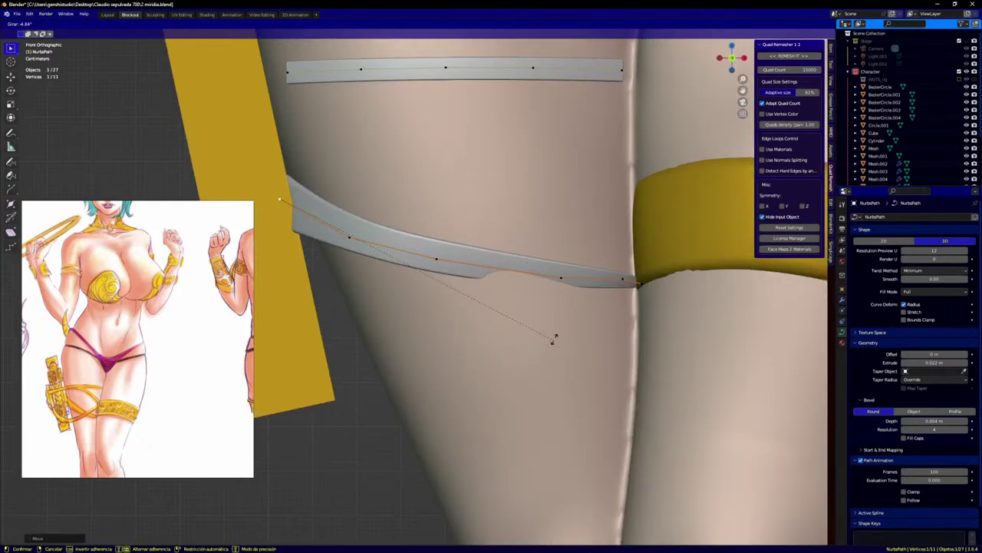
{"action": "left_click", "coordinate": [466, 391]}
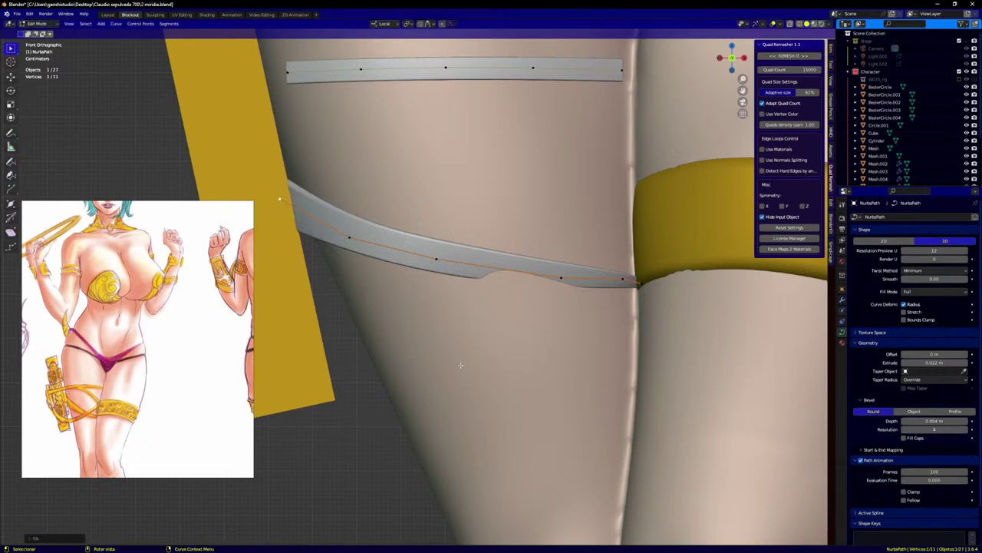
Step: Move the control point next to the outer end slightly up and outward along the strip
{"action": "left_click", "coordinate": [356, 246]}
{"action": "key", "text": "g"}
{"action": "left_click", "coordinate": [349, 260]}
Step: Slide the lower strip's middle control point inward and down along the thigh so the strap clears the skin evenly
{"action": "left_click", "coordinate": [445, 262]}
{"action": "key", "text": "g"}
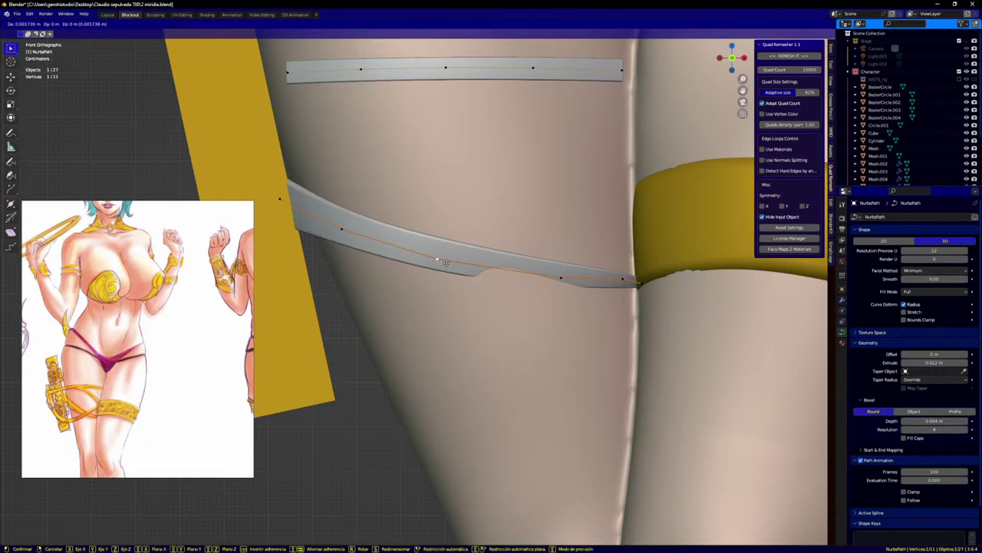
{"action": "left_click", "coordinate": [446, 263]}
{"action": "middle_click_drag", "start_coordinate": [445, 262], "coordinate": [498, 324]}
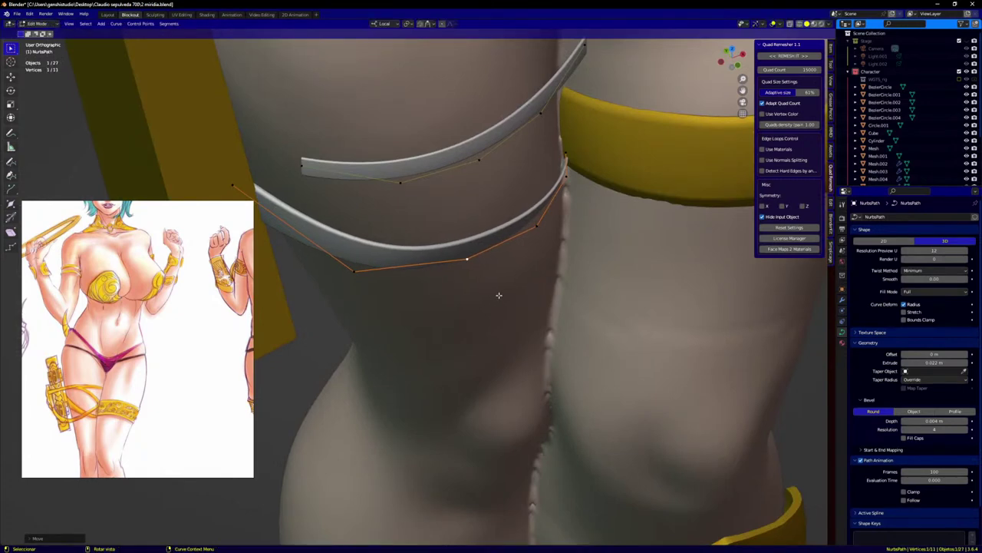
{"action": "key", "text": "KP_1"}
{"action": "key", "text": "g"}
{"action": "left_click", "coordinate": [476, 279]}
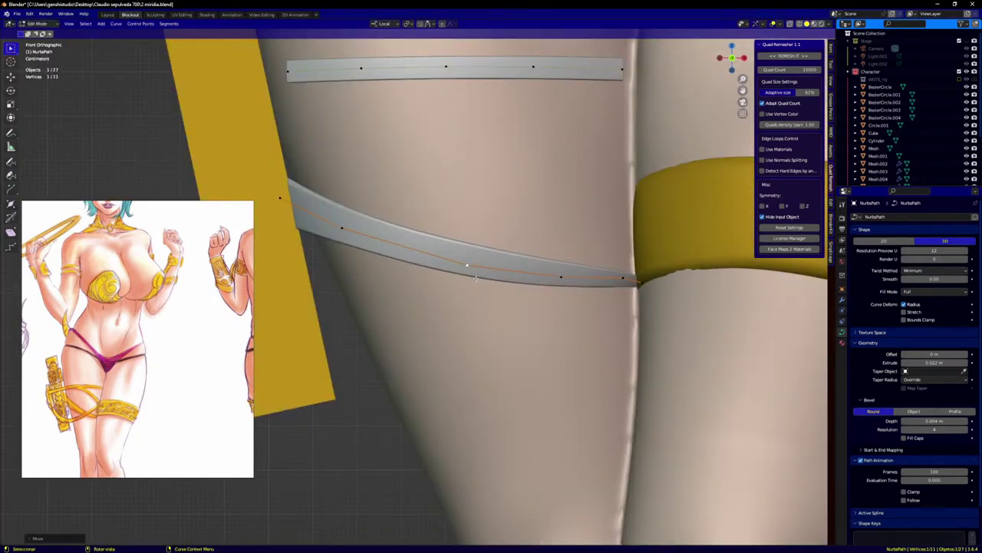
{"action": "left_click", "coordinate": [621, 278]}
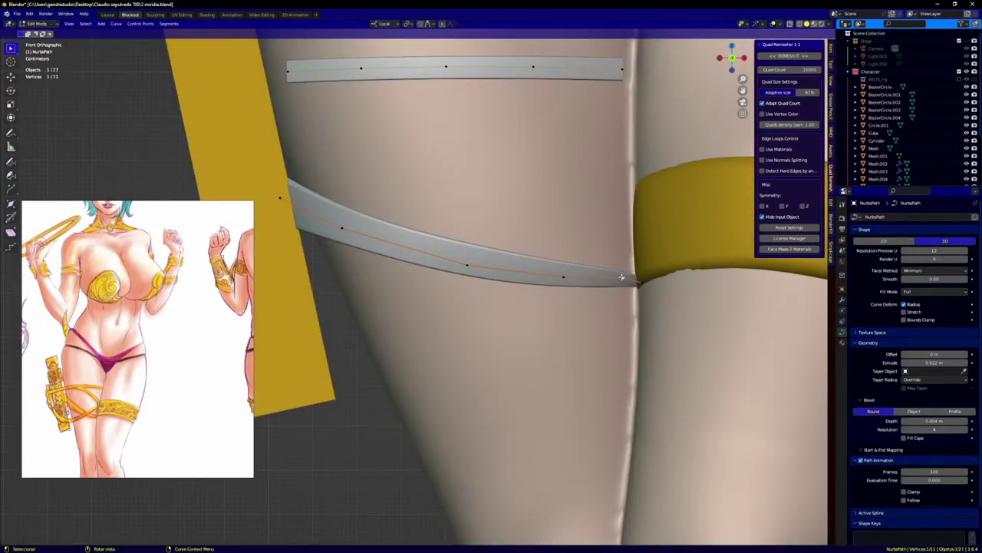
Step: Taper the lower thigh strap toward the inner thigh by shrinking the radius of three control points, nudging the innermost of them down slightly
{"action": "key", "text": "g"}
{"action": "left_click", "coordinate": [622, 282]}
{"action": "key", "text": "alt+s"}
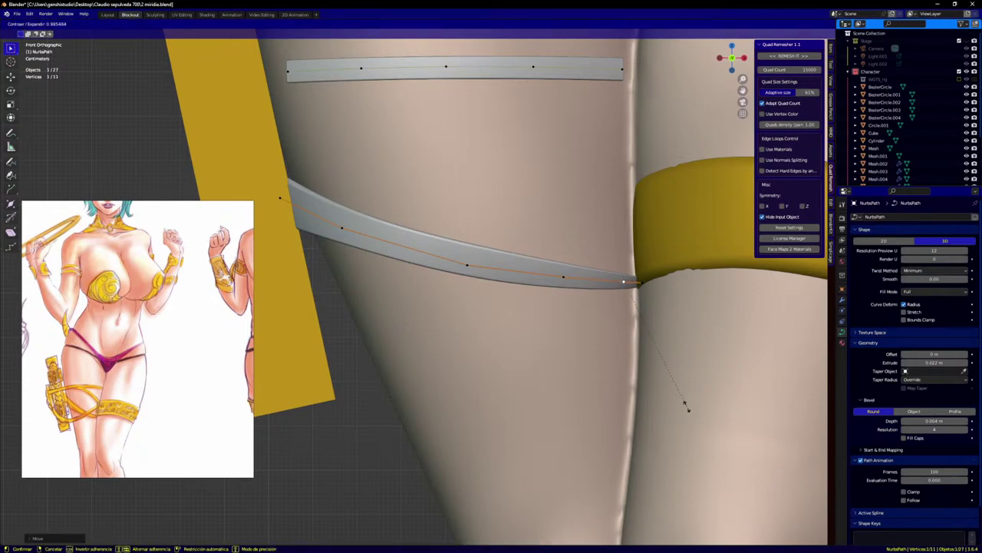
{"action": "left_click", "coordinate": [648, 332]}
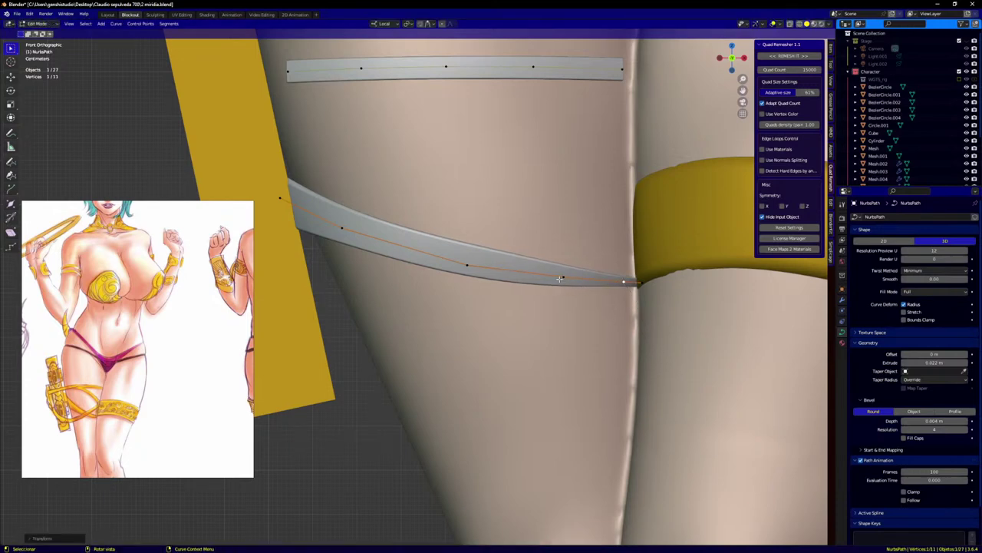
{"action": "left_click", "coordinate": [562, 278]}
{"action": "key", "text": "alt+s"}
{"action": "left_click", "coordinate": [566, 326]}
{"action": "left_click", "coordinate": [465, 266]}
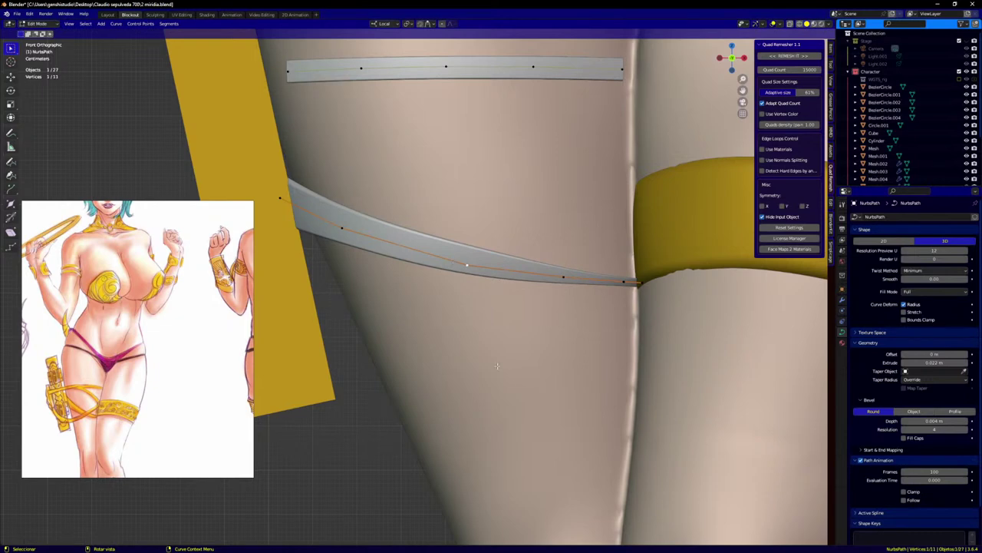
{"action": "key", "text": "alt+s"}
{"action": "left_click", "coordinate": [518, 399]}
{"action": "scroll", "coordinate": [504, 323], "scroll_direction": "down", "scroll_amount": 3}
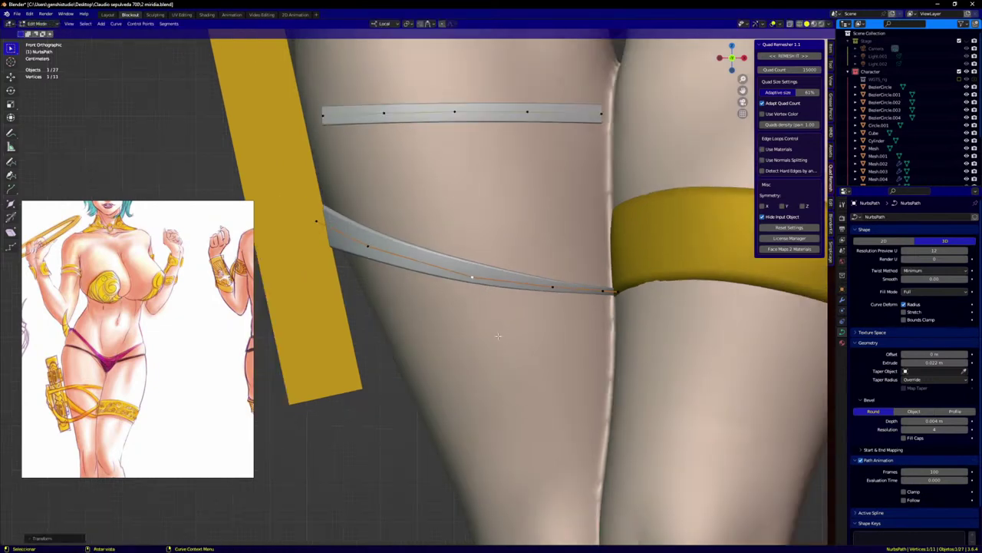
Step: Lower the lower strap's control points near the inner thigh and reposition its inner end beside the gold thigh band
{"action": "scroll", "coordinate": [504, 323], "scroll_direction": "up", "scroll_amount": 2}
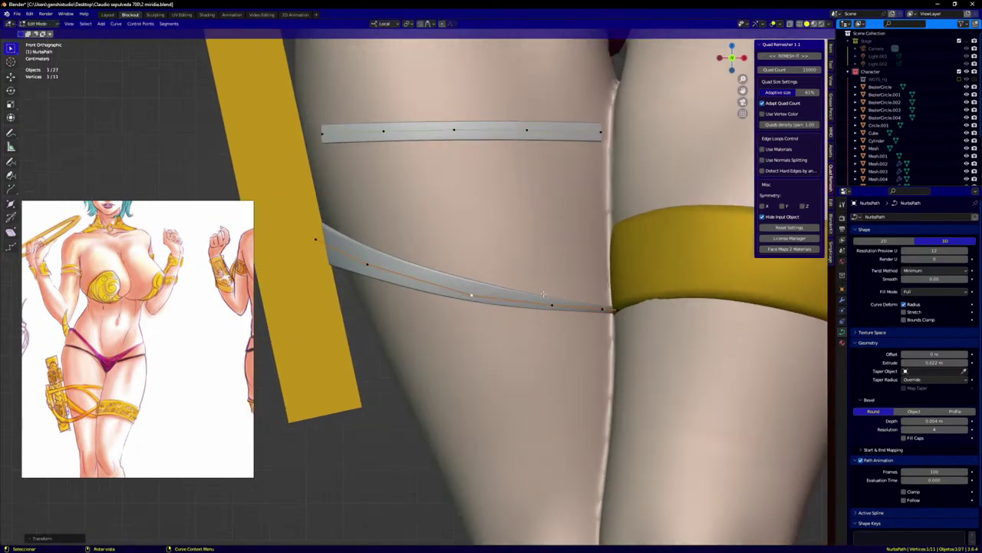
{"action": "key", "text": "g"}
{"action": "left_click", "coordinate": [564, 343]}
{"action": "left_click", "coordinate": [600, 310]}
{"action": "key", "text": "g"}
{"action": "left_click", "coordinate": [601, 319]}
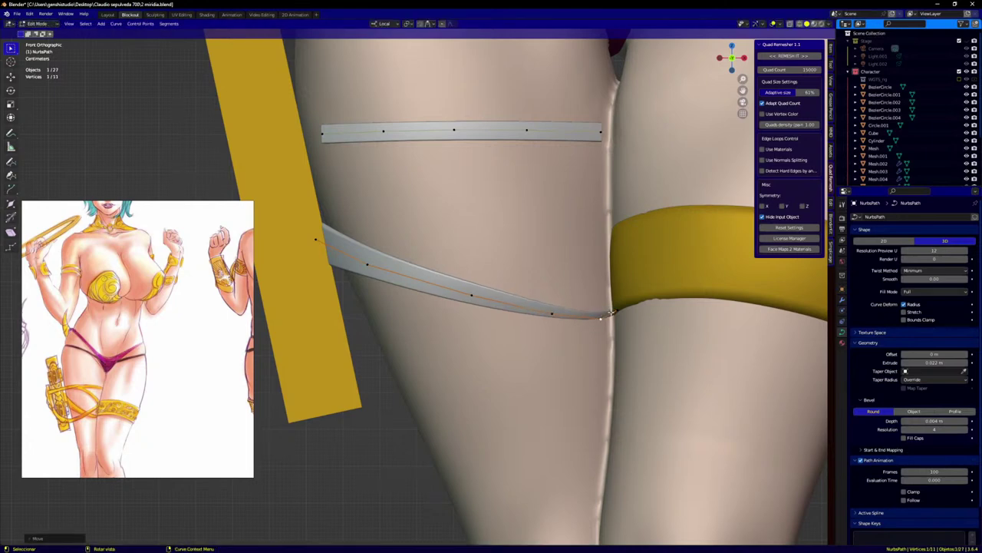
{"action": "left_click", "coordinate": [616, 311]}
{"action": "key", "text": "g"}
{"action": "left_click", "coordinate": [617, 314]}
Step: Move the middle control points of the lower strap downward to give it a deeper curve across the thigh
{"action": "key", "text": "g"}
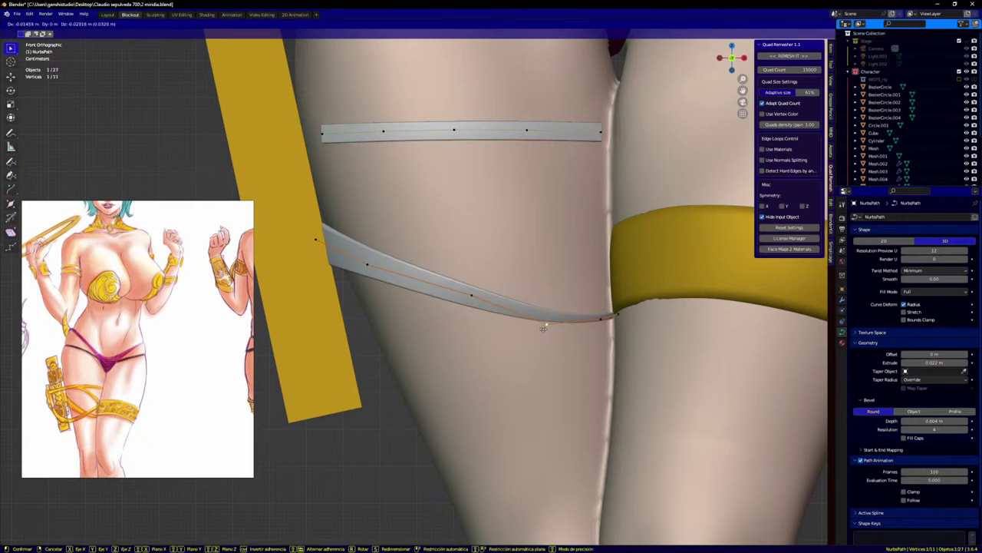
{"action": "left_click", "coordinate": [552, 321]}
{"action": "left_click", "coordinate": [460, 293]}
{"action": "key", "text": "g"}
{"action": "left_click", "coordinate": [439, 307]}
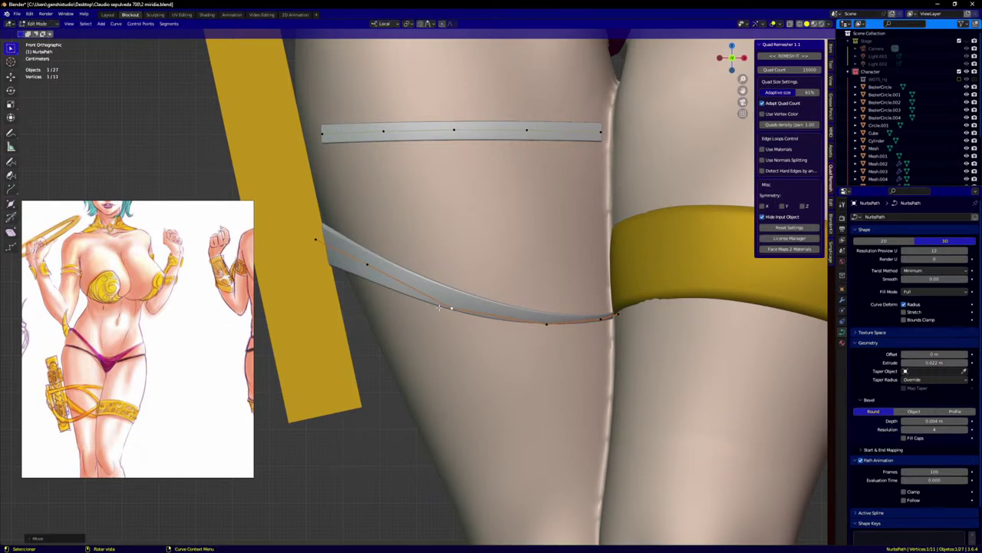
{"action": "left_click", "coordinate": [544, 324]}
{"action": "key", "text": "g"}
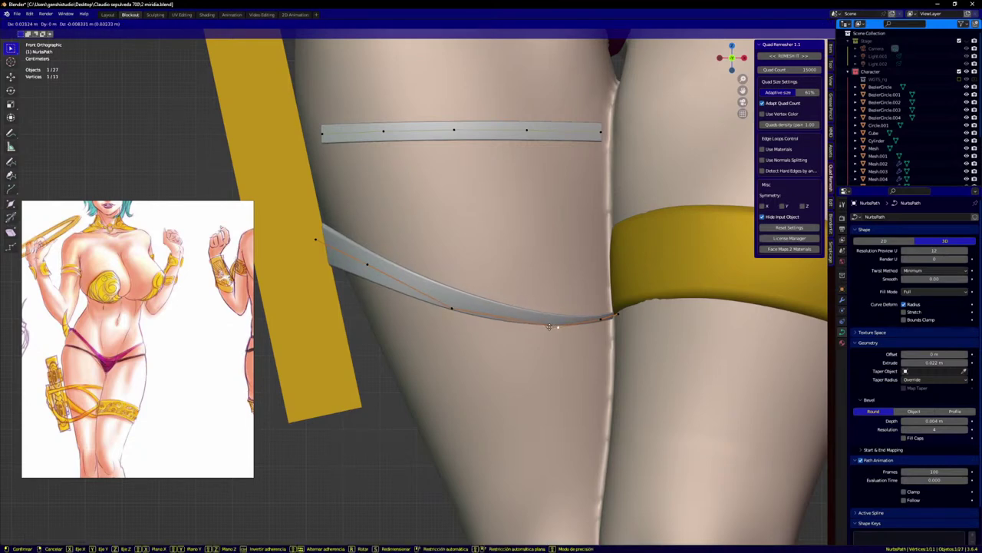
{"action": "left_click", "coordinate": [550, 328]}
Step: Reposition the lower strap's control point near the inner thigh from above, then readjust its placement in the front view
{"action": "middle_click_drag", "start_coordinate": [550, 328], "coordinate": [580, 388]}
{"action": "key", "text": "g"}
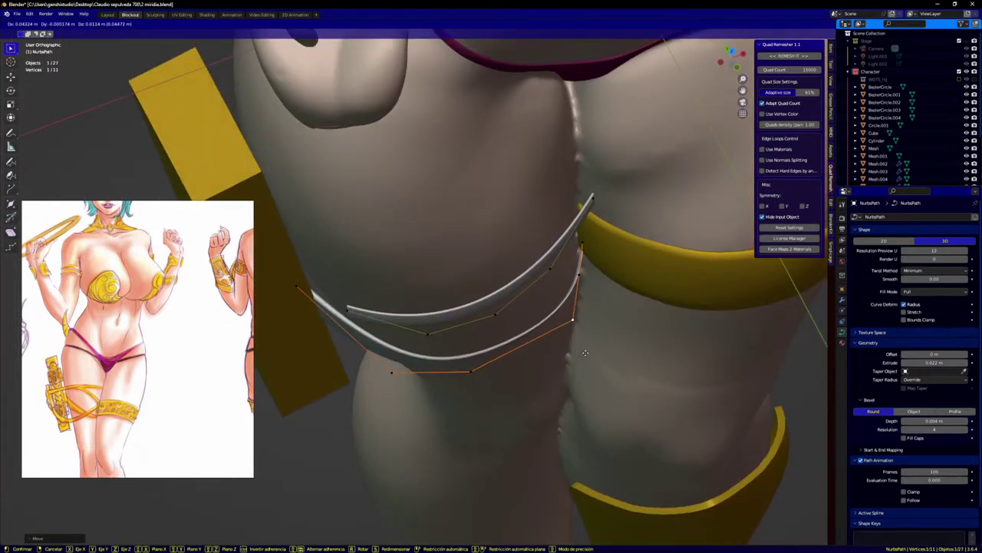
{"action": "left_click", "coordinate": [579, 347]}
{"action": "key", "text": "KP_1"}
{"action": "scroll", "coordinate": [562, 333], "scroll_direction": "down", "scroll_amount": 2}
{"action": "scroll", "coordinate": [578, 343], "scroll_direction": "up", "scroll_amount": 4}
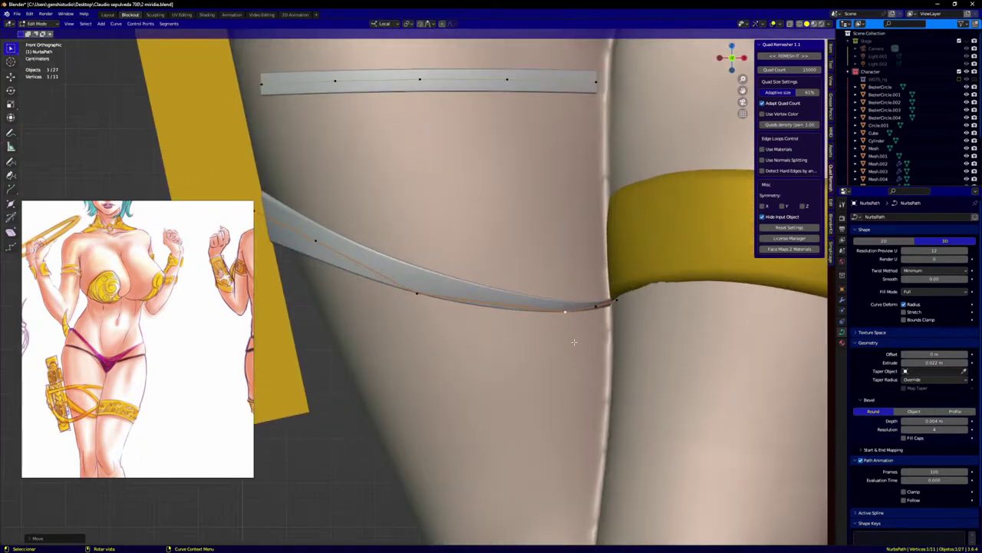
{"action": "key", "text": "g"}
{"action": "left_click", "coordinate": [554, 335]}
Step: Shift the lower strap's inner control points in a view from above so the strap wraps around the inner thigh
{"action": "middle_click_drag", "start_coordinate": [554, 335], "coordinate": [604, 344]}
{"action": "key", "text": "g"}
{"action": "left_click", "coordinate": [605, 348]}
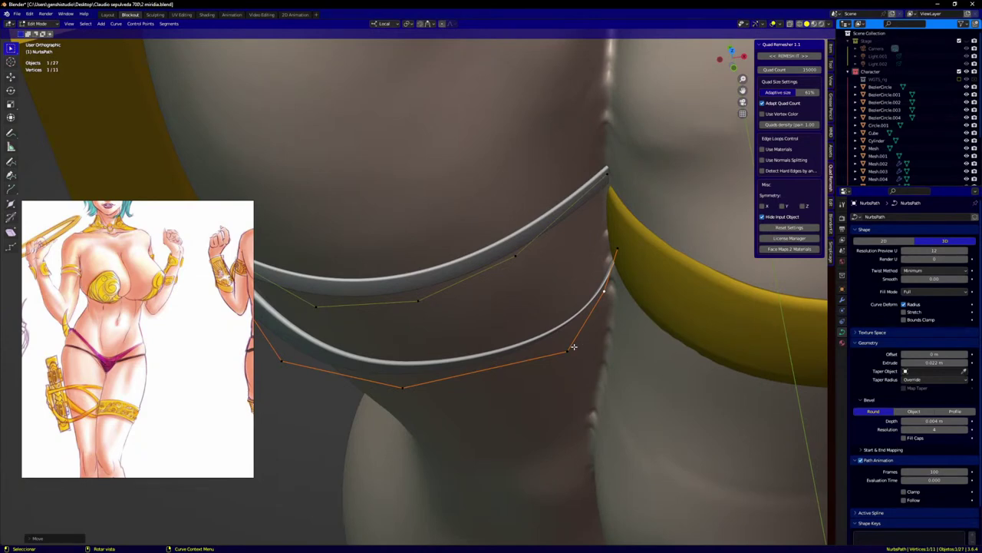
{"action": "left_click", "coordinate": [572, 349]}
{"action": "key", "text": "g"}
{"action": "left_click", "coordinate": [580, 364]}
Step: Smooth the lower strap's curve in the front view by repositioning its inner and middle control points
{"action": "key", "text": "KP_1"}
{"action": "scroll", "coordinate": [562, 356], "scroll_direction": "down", "scroll_amount": 3}
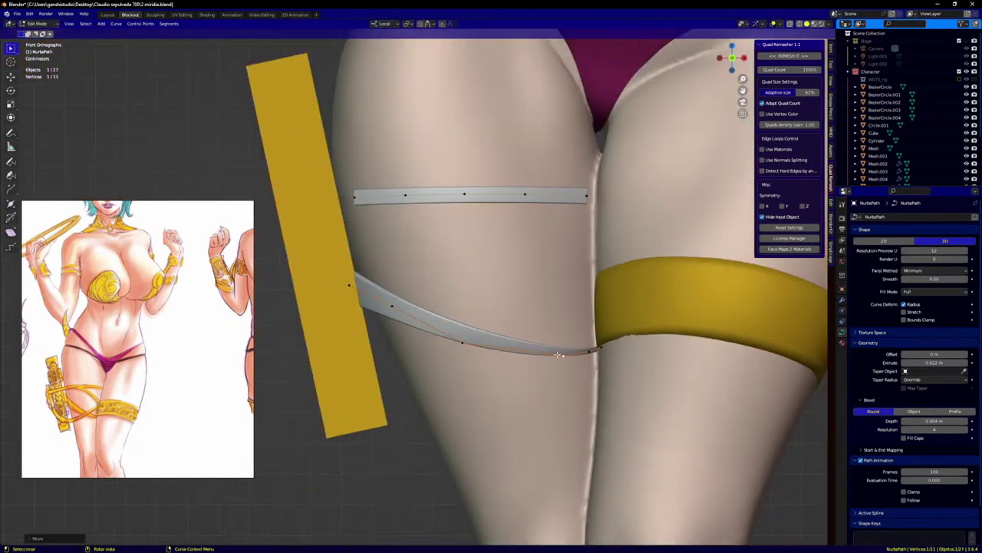
{"action": "key", "text": "g"}
{"action": "left_click", "coordinate": [545, 373]}
{"action": "left_click", "coordinate": [464, 345]}
{"action": "key", "text": "g"}
{"action": "left_click", "coordinate": [460, 342]}
Step: Adjust the lower strap's two outermost control points where it meets the gold block beside the thigh
{"action": "left_click", "coordinate": [397, 310]}
{"action": "key", "text": "g"}
{"action": "left_click", "coordinate": [348, 290]}
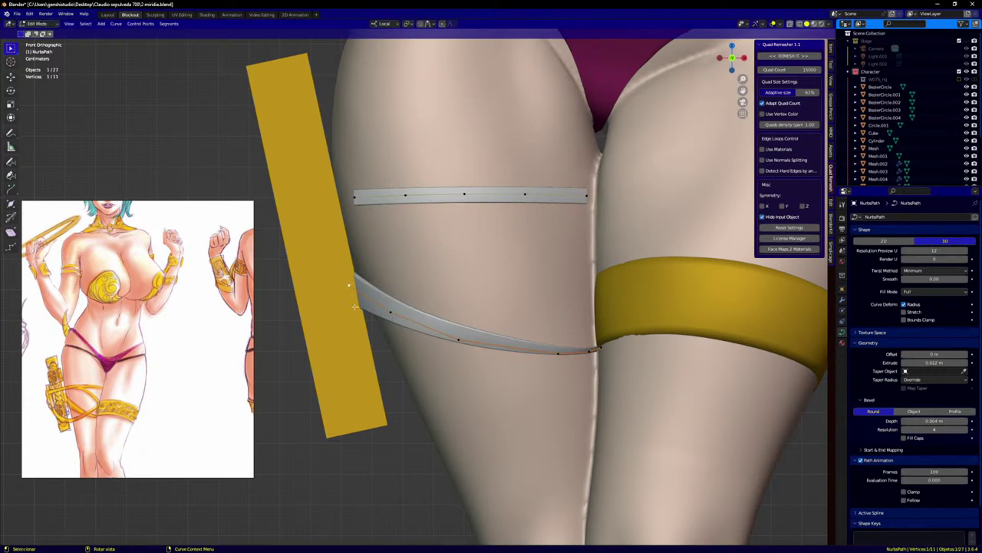
{"action": "key", "text": "g"}
{"action": "left_click", "coordinate": [355, 291]}
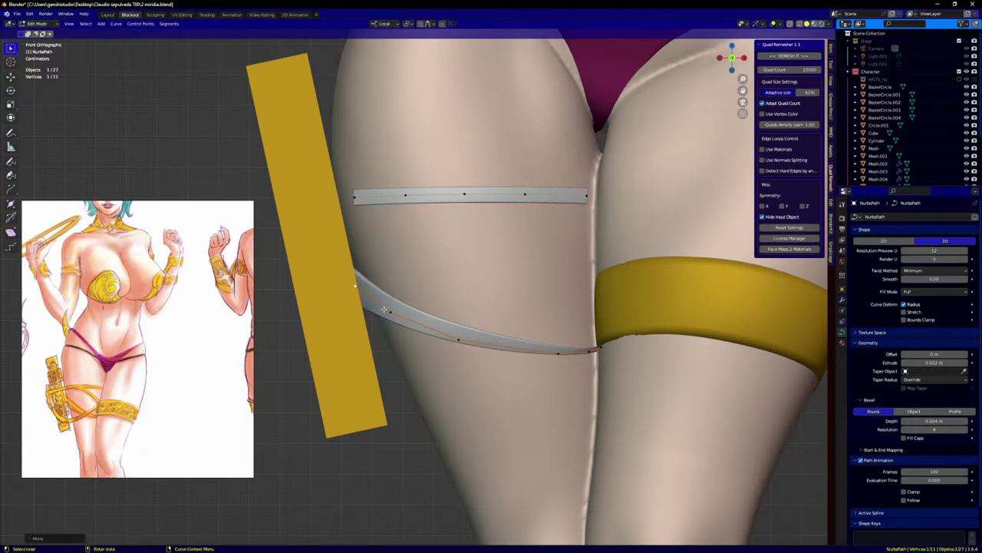
{"action": "scroll", "coordinate": [454, 270], "scroll_direction": "down", "scroll_amount": 5}
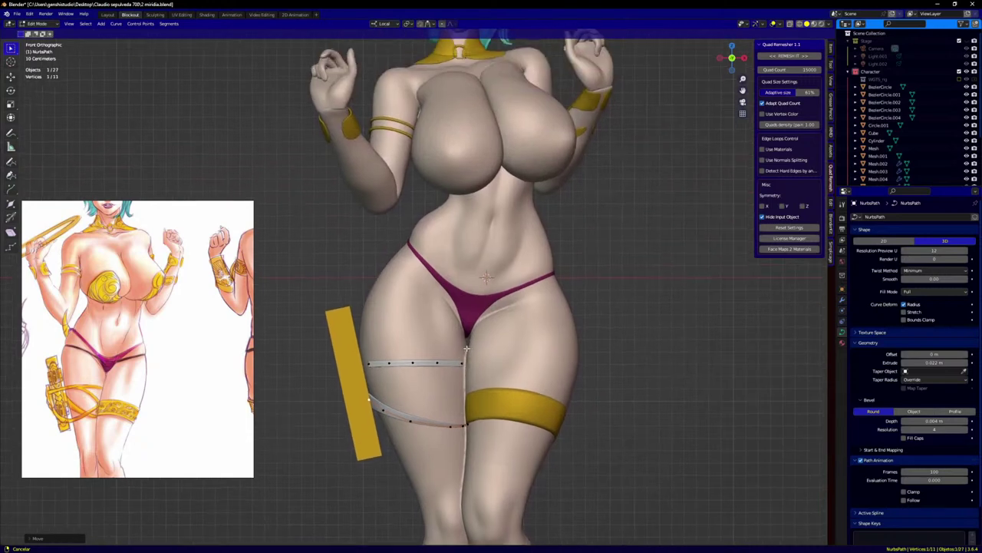
{"action": "middle_click_drag", "start_coordinate": [566, 233], "coordinate": [568, 284], "text": "shift"}
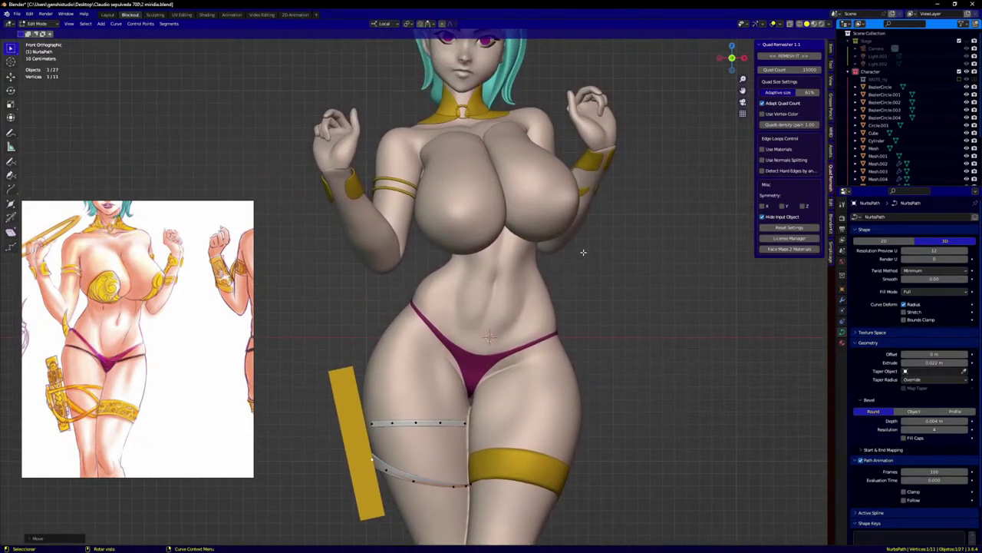
{"action": "middle_click_drag", "start_coordinate": [584, 226], "coordinate": [584, 252], "text": "shift"}
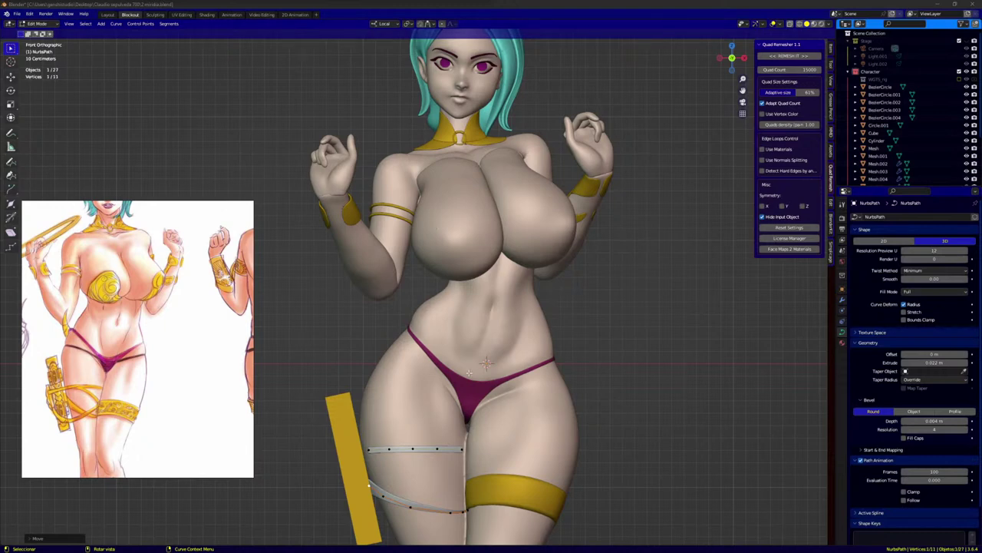
{"action": "left_click", "coordinate": [689, 337]}
{"action": "scroll", "coordinate": [472, 280], "scroll_direction": "down", "scroll_amount": 2}
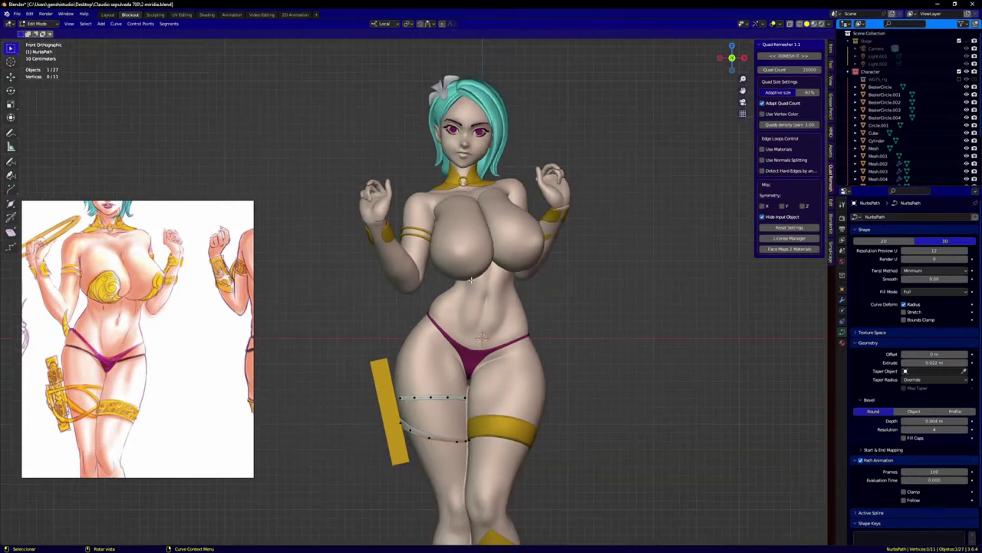
Step: Apply the gold block's material to both thigh straps by linking materials in Object Mode
{"action": "scroll", "coordinate": [431, 316], "scroll_direction": "up", "scroll_amount": 3}
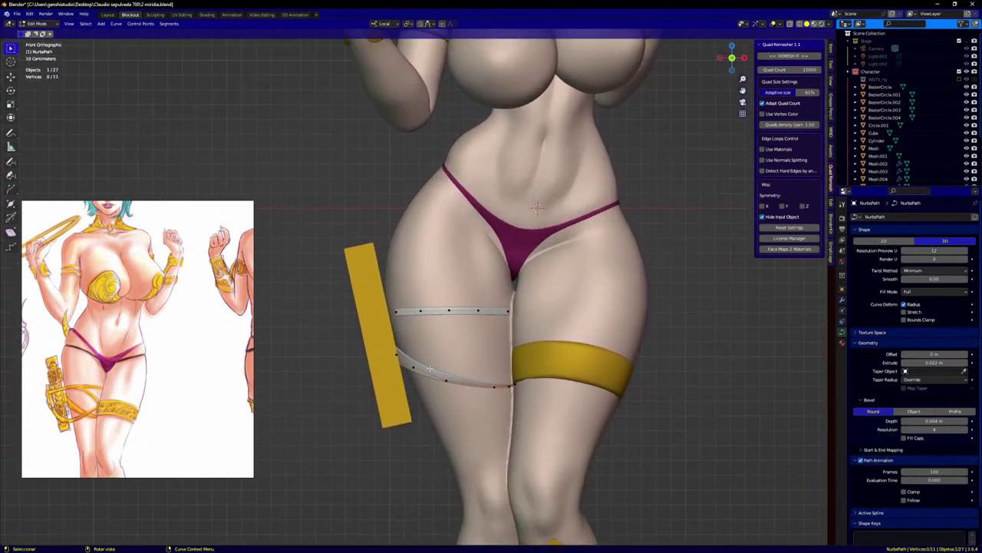
{"action": "key", "text": "ctrl+Tab"}
{"action": "key", "text": "ctrl+Tab"}
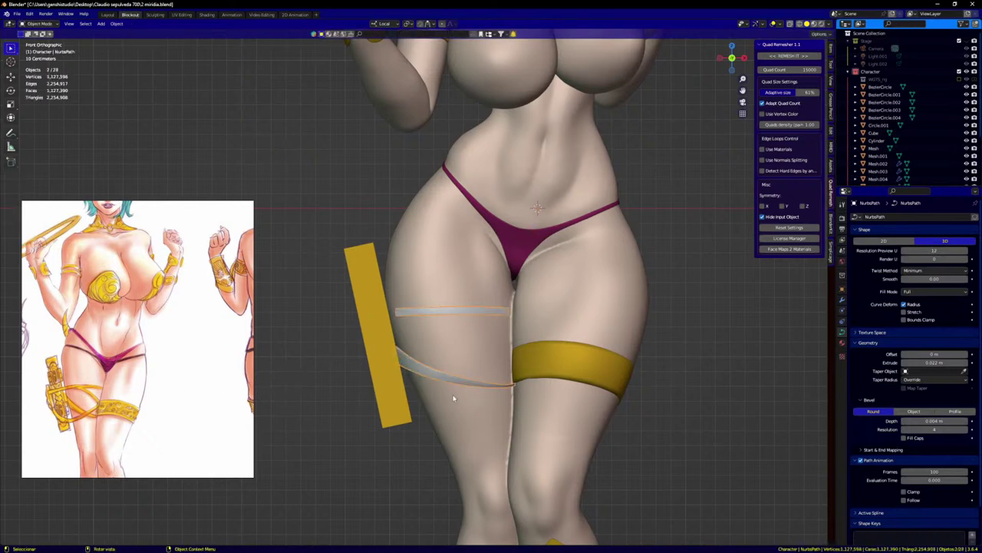
{"action": "left_click", "coordinate": [377, 369], "text": "shift"}
{"action": "right_click", "coordinate": [364, 384]}
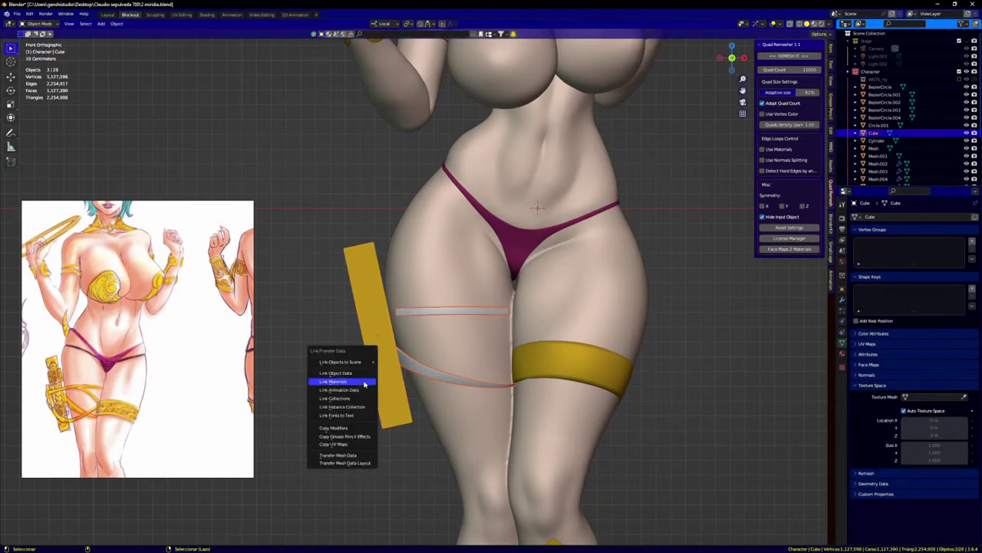
{"action": "left_click", "coordinate": [356, 410]}
{"action": "scroll", "coordinate": [387, 443], "scroll_direction": "down", "scroll_amount": 2}
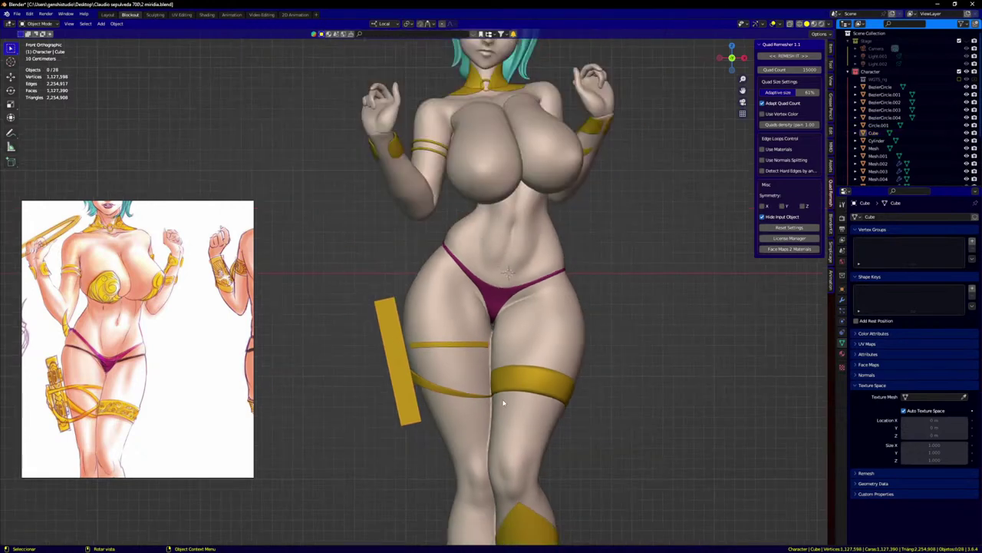
Step: Edit the strap curves again and fine-tune the lower strap's inner control points so its tip meets the gold thigh band
{"action": "scroll", "coordinate": [504, 400], "scroll_direction": "up", "scroll_amount": 4}
{"action": "left_click", "coordinate": [502, 396]}
{"action": "key", "text": "Tab"}
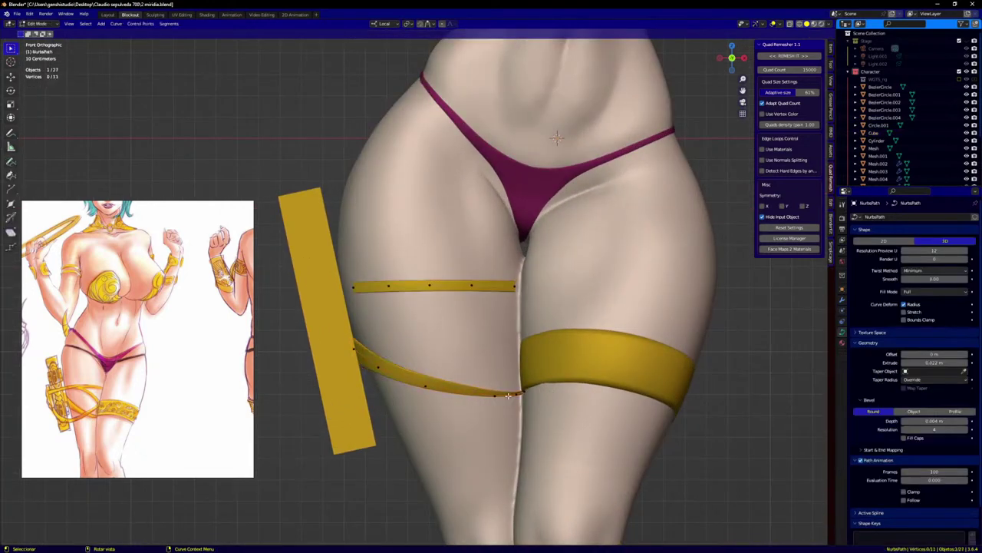
{"action": "scroll", "coordinate": [507, 395], "scroll_direction": "up", "scroll_amount": 3}
{"action": "key", "text": "g"}
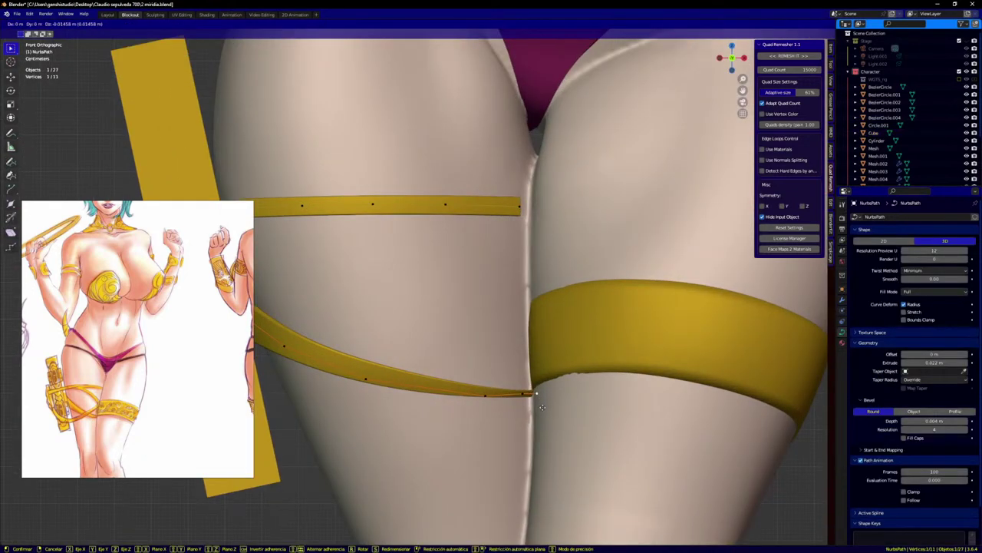
{"action": "left_click", "coordinate": [535, 394]}
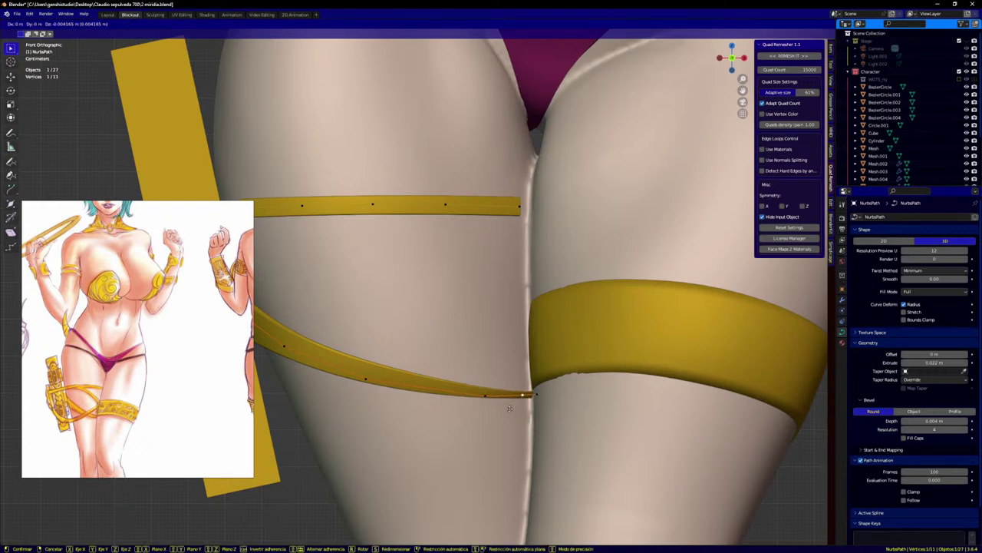
{"action": "key", "text": "g"}
{"action": "left_click", "coordinate": [476, 394]}
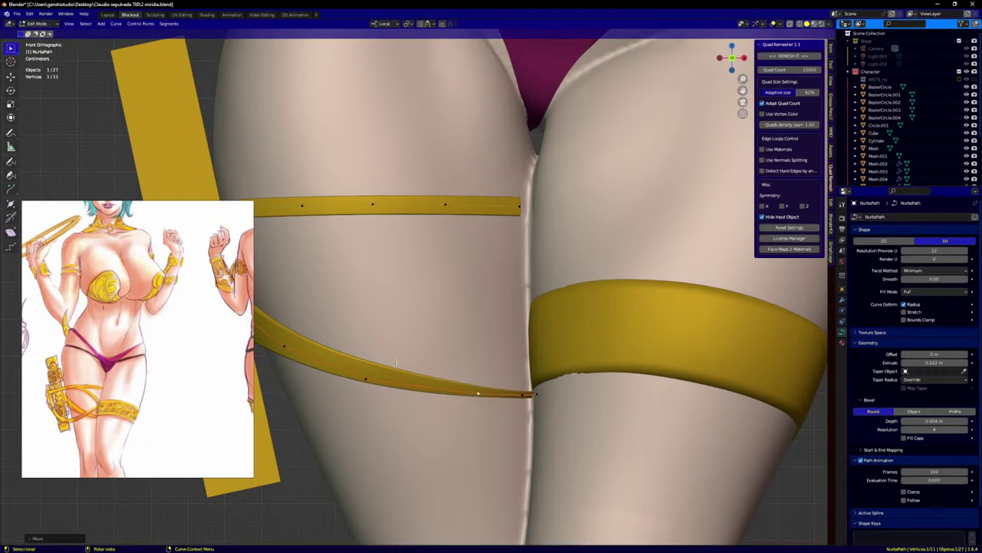
{"action": "scroll", "coordinate": [469, 319], "scroll_direction": "down", "scroll_amount": 3}
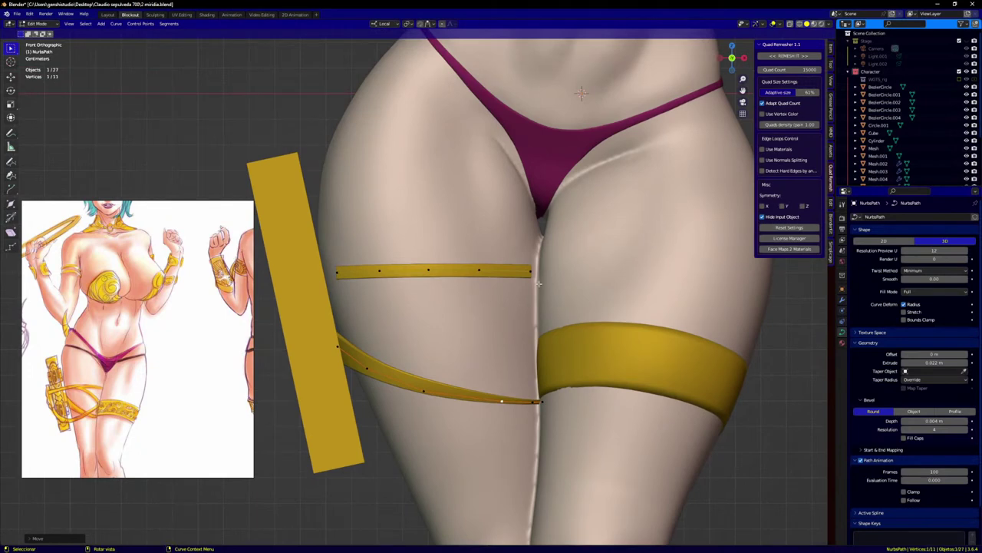
Step: Move the upper strap's inner end point back between the thighs in a view from above
{"action": "middle_click_drag", "start_coordinate": [538, 284], "coordinate": [577, 320]}
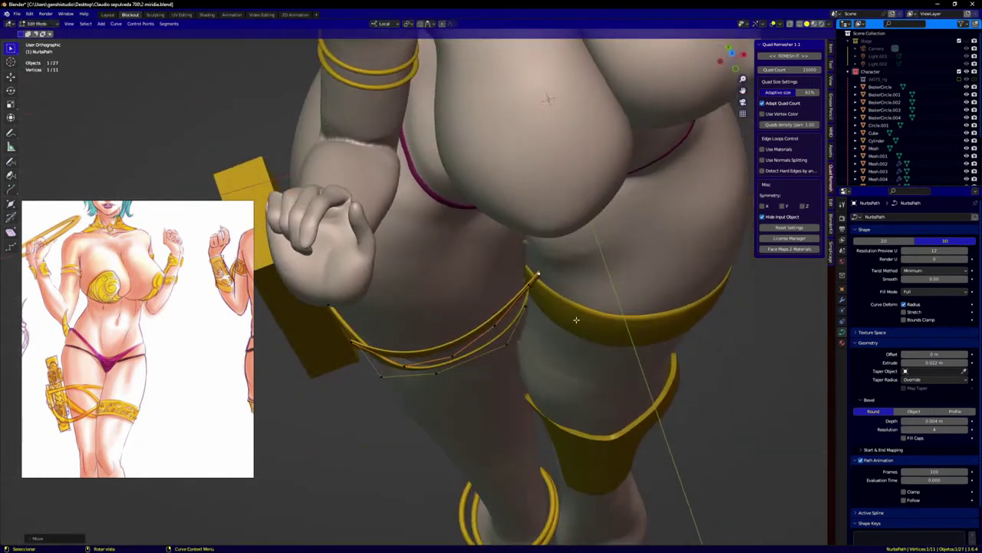
{"action": "key", "text": "g"}
{"action": "left_click", "coordinate": [564, 287]}
{"action": "key", "text": "g"}
{"action": "left_click", "coordinate": [552, 278]}
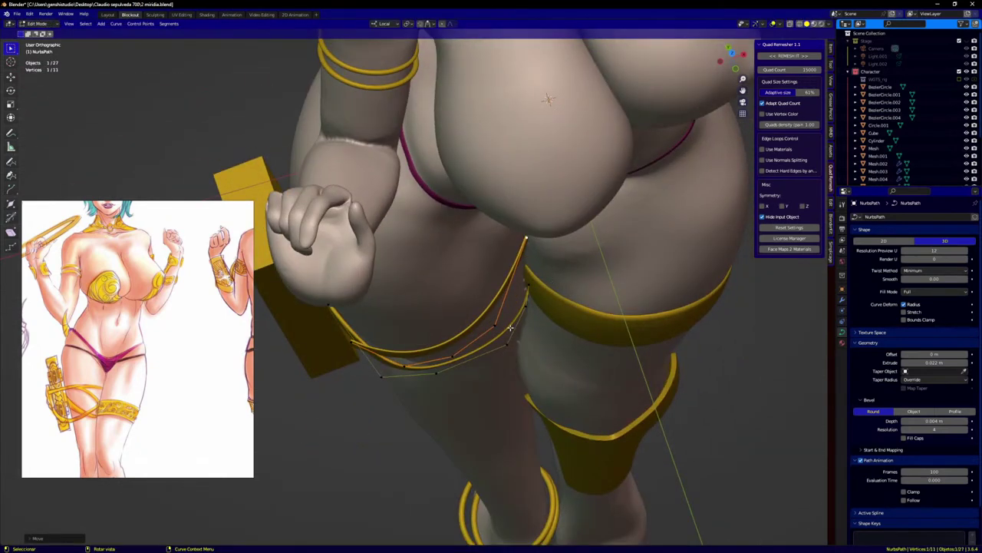
Step: Pull the upper strap's three middle control points back toward the front of the thigh
{"action": "key", "text": "g"}
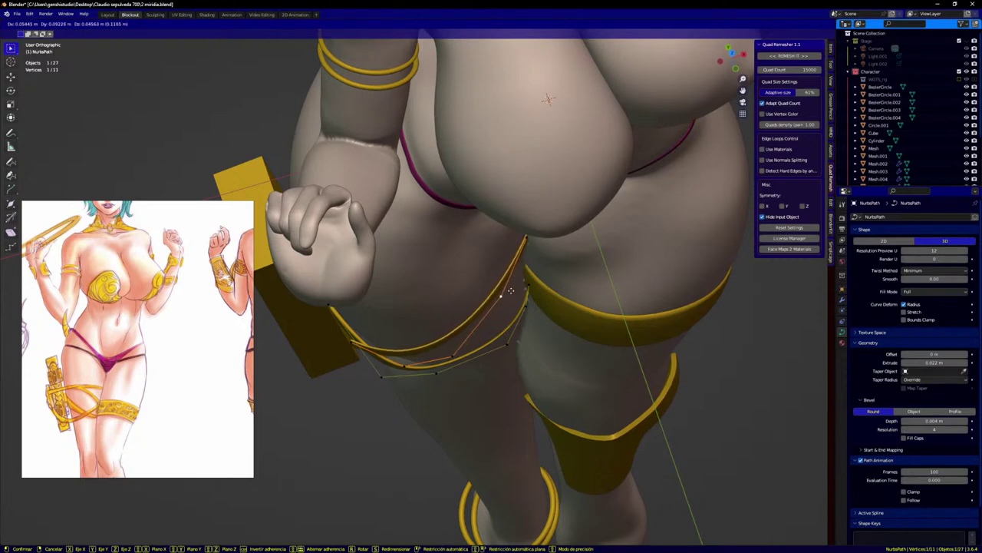
{"action": "left_click", "coordinate": [512, 291]}
{"action": "left_click", "coordinate": [456, 356]}
{"action": "key", "text": "g"}
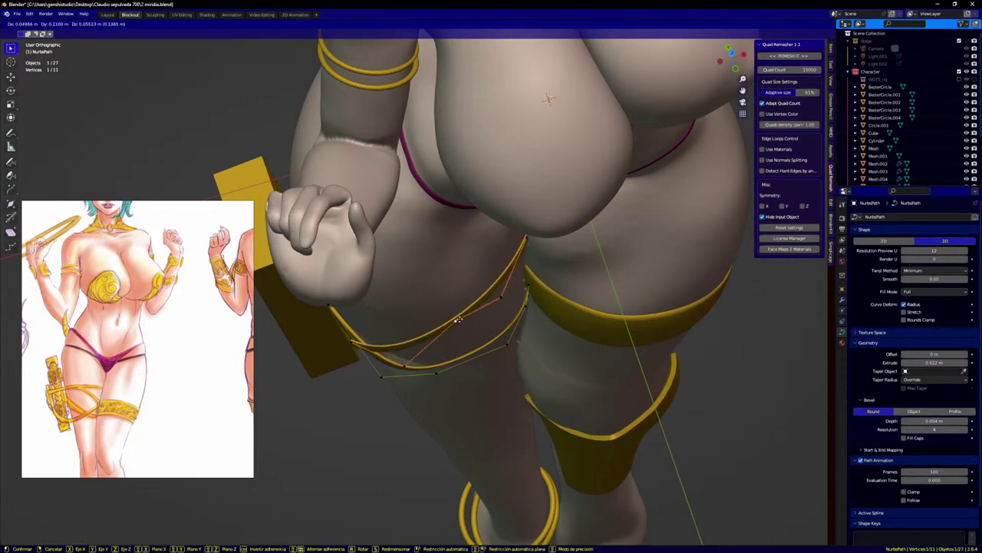
{"action": "left_click", "coordinate": [458, 319]}
{"action": "key", "text": "g"}
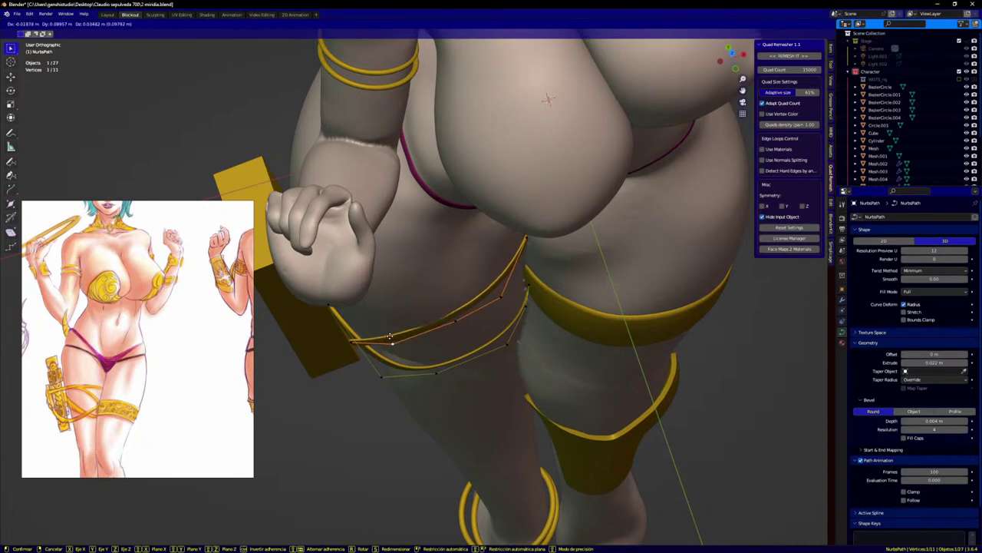
{"action": "left_click", "coordinate": [394, 337]}
Step: Reposition the upper strap's middle and inner front control points in a view from above so the curve follows the inner thigh
{"action": "left_click", "coordinate": [463, 325]}
{"action": "key", "text": "g"}
{"action": "left_click", "coordinate": [465, 328]}
{"action": "left_click", "coordinate": [512, 296]}
{"action": "key", "text": "g"}
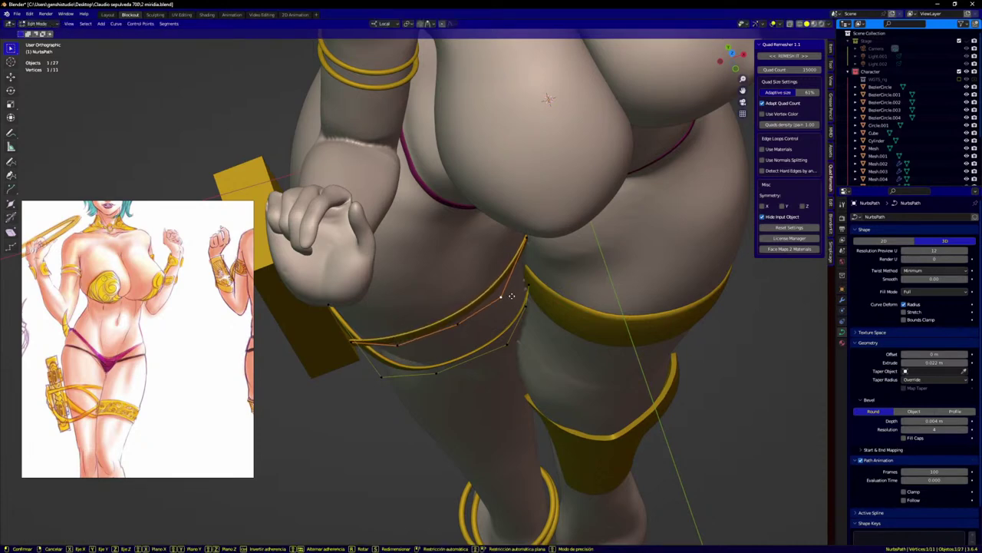
{"action": "left_click", "coordinate": [525, 289]}
Step: Move the upper strap's outer end point back to the thigh's outer side and pull the two middle control points forward
{"action": "left_click", "coordinate": [354, 342]}
{"action": "key", "text": "g"}
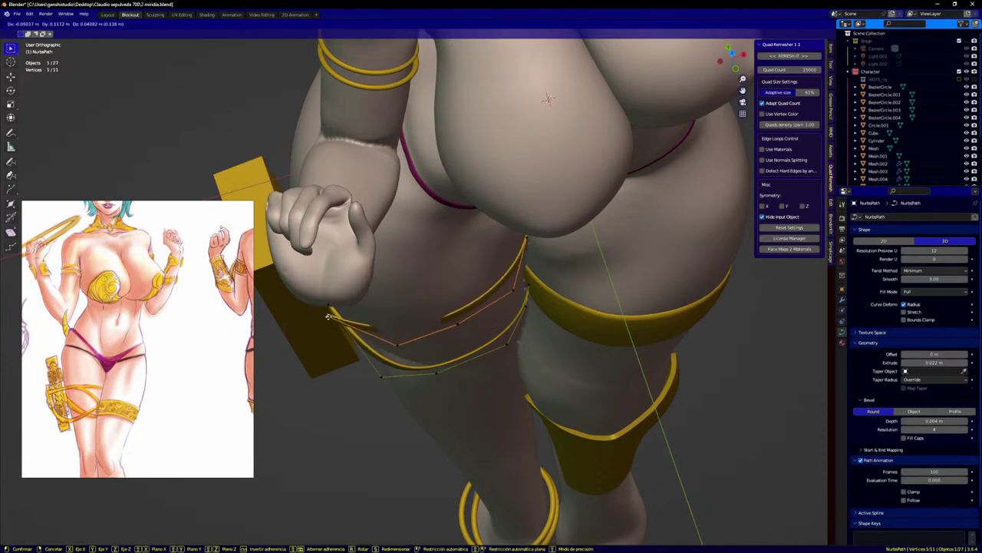
{"action": "left_click", "coordinate": [327, 310]}
{"action": "left_click", "coordinate": [410, 345]}
{"action": "key", "text": "g"}
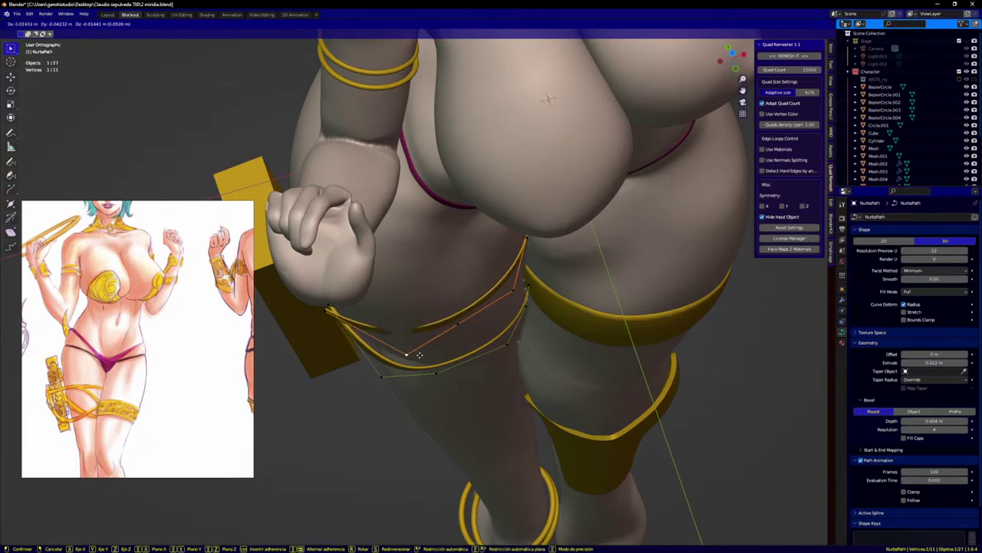
{"action": "left_click", "coordinate": [437, 351]}
{"action": "key", "text": "g"}
{"action": "left_click", "coordinate": [465, 336]}
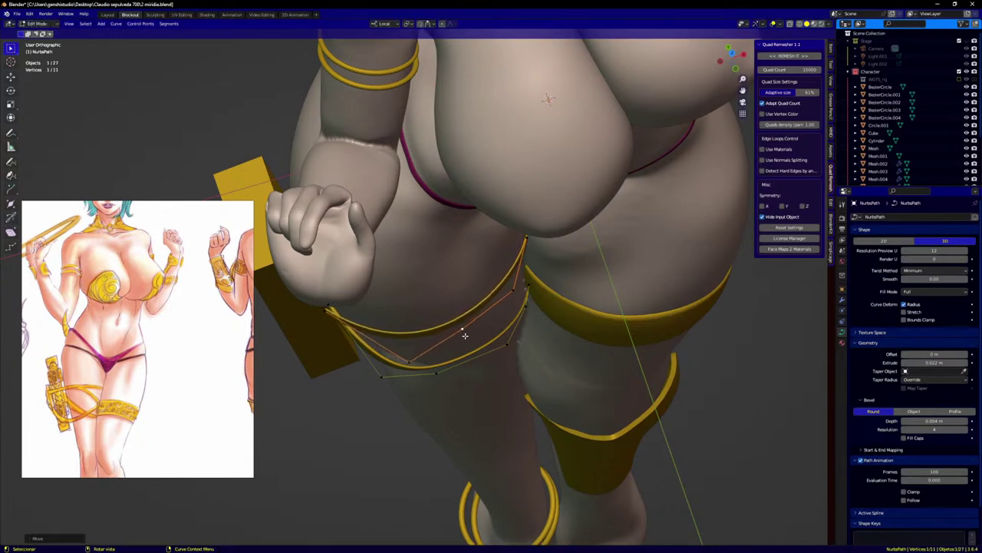
Step: Level the upper strap's inner front control point with its inner end in the front view
{"action": "key", "text": "KP_1"}
{"action": "scroll", "coordinate": [525, 337], "scroll_direction": "up", "scroll_amount": 1}
{"action": "key", "text": "g"}
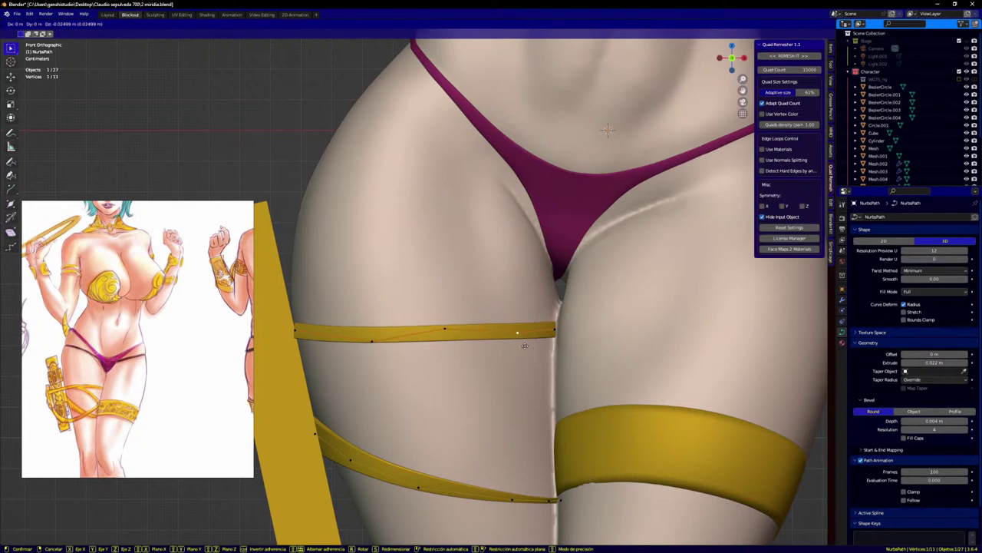
{"action": "left_click", "coordinate": [525, 347]}
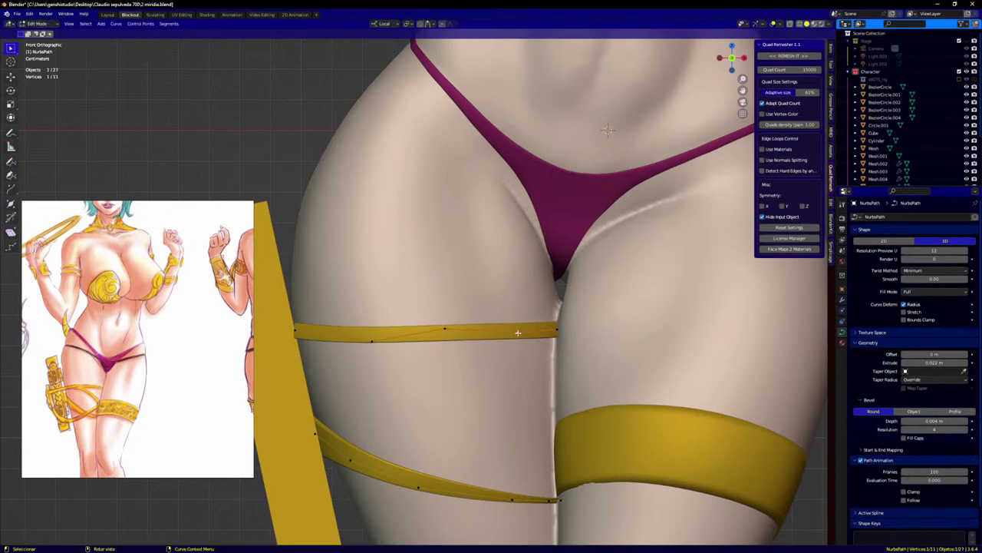
{"action": "key", "text": "g"}
{"action": "left_click", "coordinate": [518, 330]}
Step: Even out the upper strap's middle and outer control points in the front view and shift its outer end toward the gold block
{"action": "left_click", "coordinate": [439, 341]}
{"action": "key", "text": "g"}
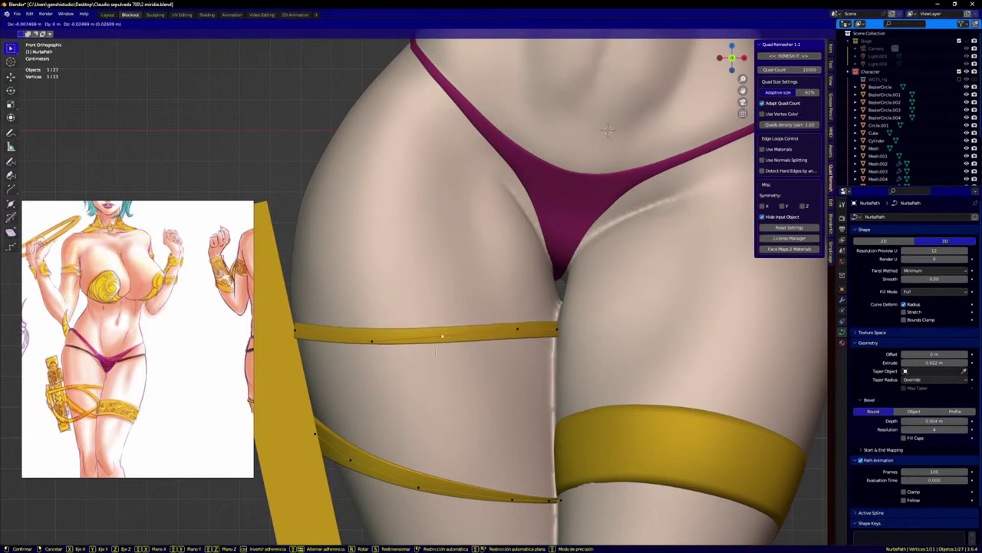
{"action": "left_click", "coordinate": [435, 352]}
{"action": "key", "text": "g"}
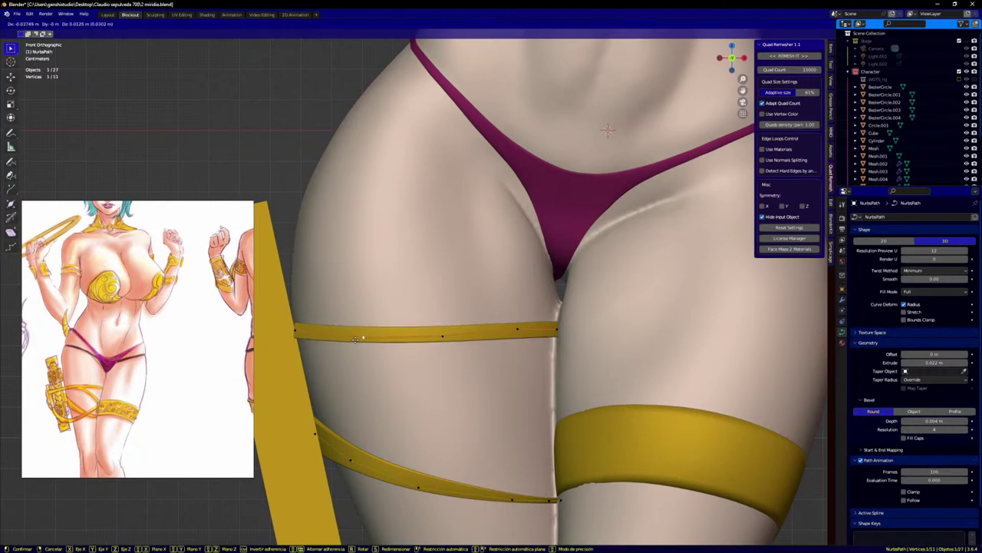
{"action": "left_click", "coordinate": [353, 338]}
{"action": "left_click", "coordinate": [293, 333]}
{"action": "key", "text": "g"}
{"action": "left_click", "coordinate": [302, 354]}
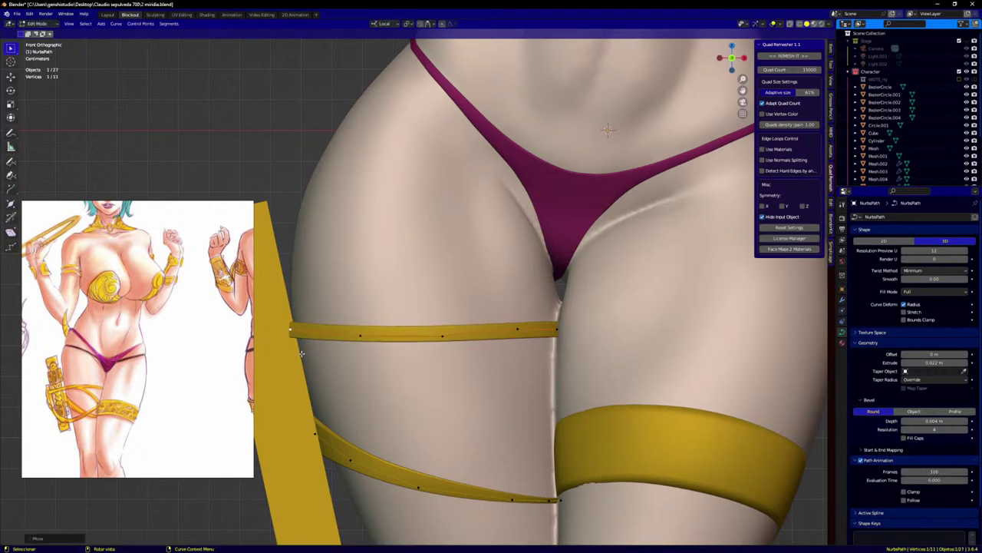
Step: Subdivide the upper strap's outermost segment between its outer end point and the neighbouring control point
{"action": "middle_click_drag", "start_coordinate": [300, 353], "coordinate": [386, 385]}
{"action": "left_click", "coordinate": [400, 337], "text": "shift"}
{"action": "right_click", "coordinate": [391, 336]}
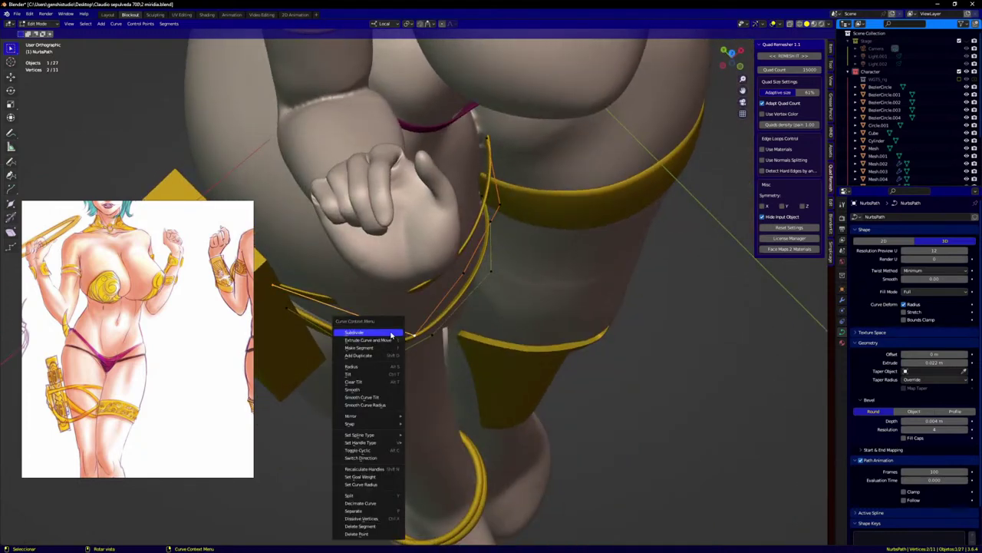
{"action": "left_click", "coordinate": [392, 336]}
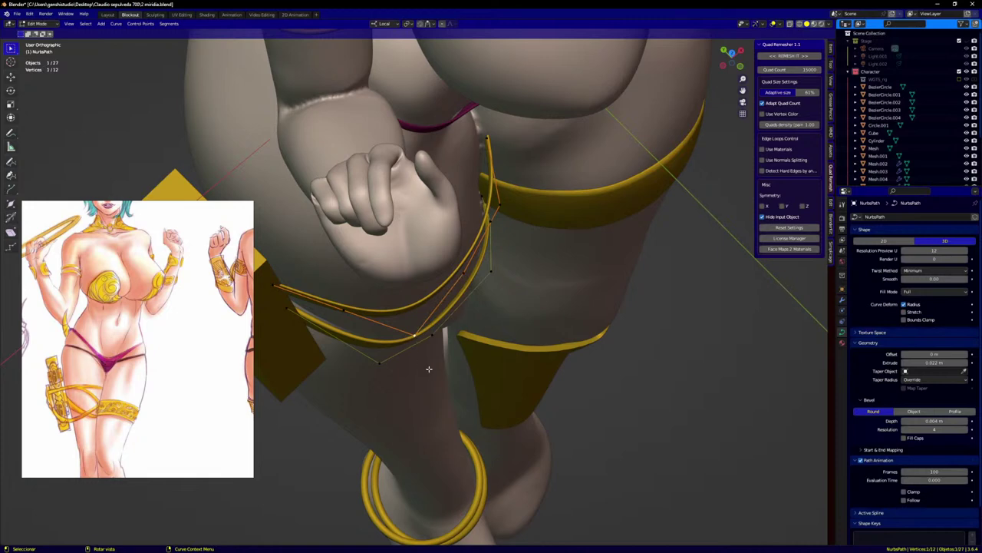
Step: Pull the upper strap's front control point back toward the thigh and shift the added outer control point outward
{"action": "key", "text": "g"}
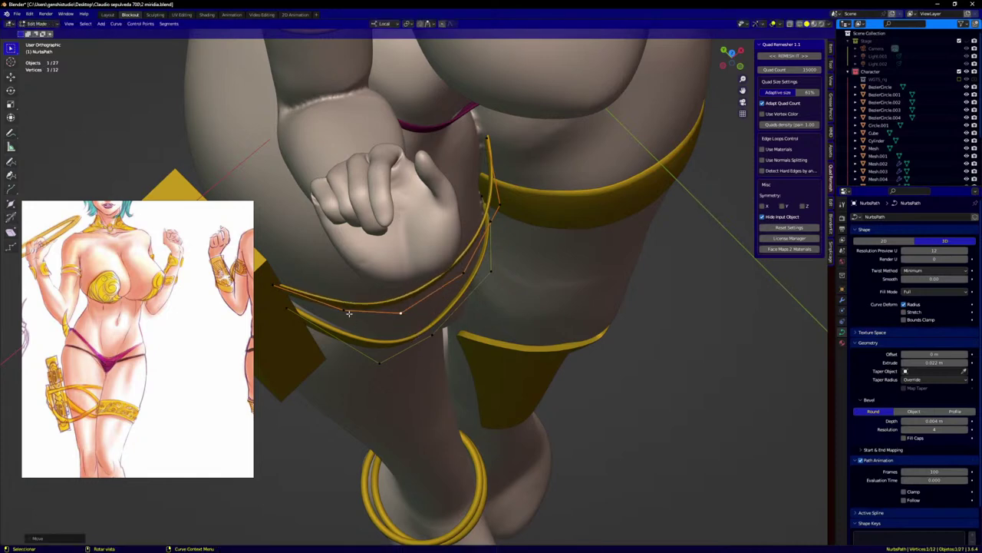
{"action": "key", "text": "g"}
{"action": "right_click", "coordinate": [323, 322]}
{"action": "left_click", "coordinate": [343, 310]}
{"action": "key", "text": "g"}
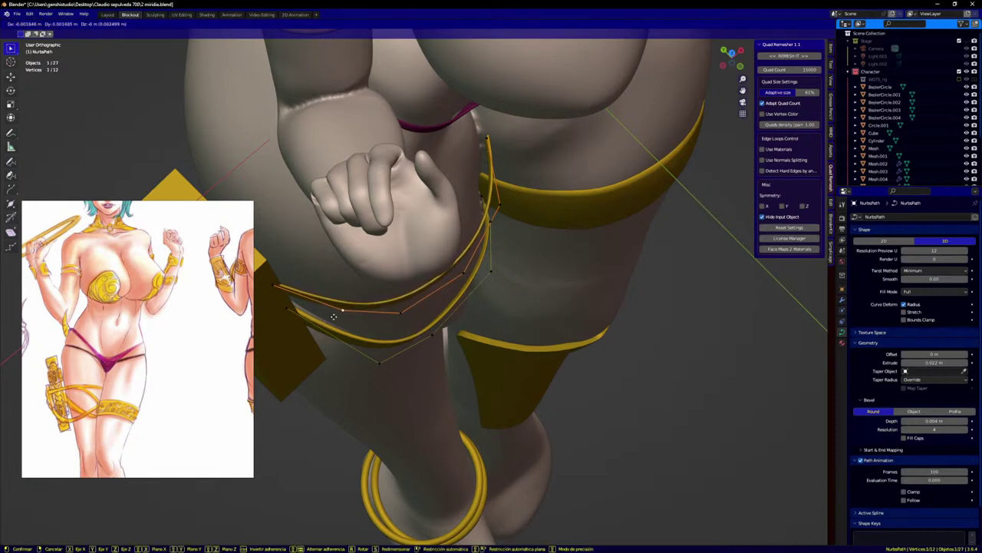
{"action": "left_click", "coordinate": [320, 322]}
Step: Move the upper strap's outer end point further back around the thigh and lower it in the front view
{"action": "left_click", "coordinate": [273, 290]}
{"action": "key", "text": "g"}
{"action": "left_click", "coordinate": [274, 281]}
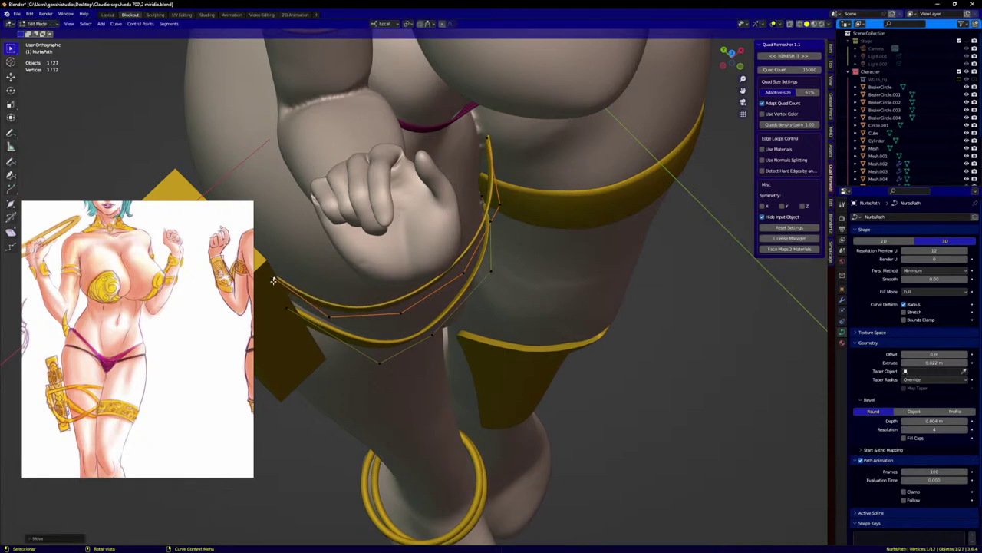
{"action": "key", "text": "g"}
{"action": "left_click", "coordinate": [275, 282]}
{"action": "key", "text": "KP_1"}
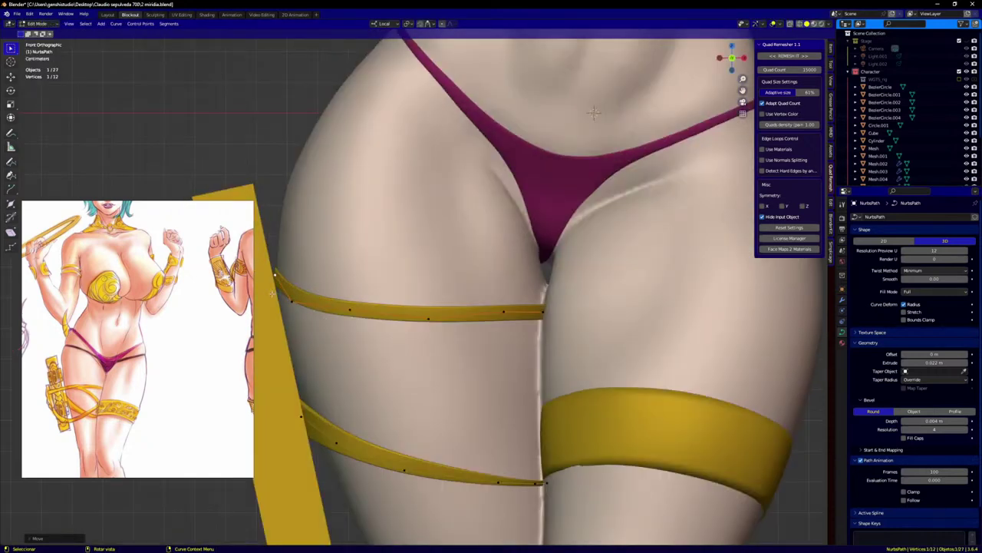
{"action": "key", "text": "g"}
{"action": "left_click", "coordinate": [295, 304]}
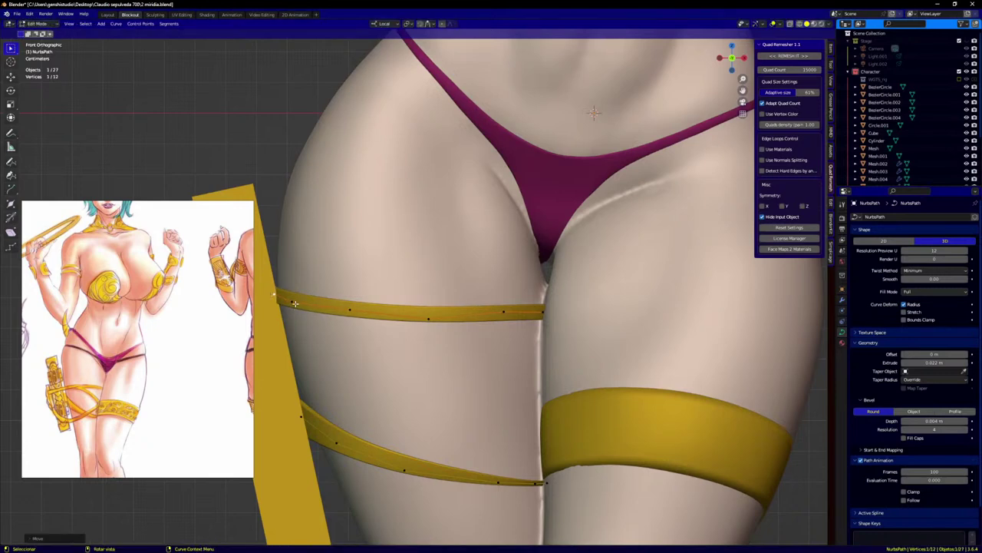
Step: Shift the upper strap's two outer control points slightly inward in the front view to smooth the outer bend
{"action": "left_click", "coordinate": [294, 303]}
{"action": "key", "text": "g"}
{"action": "left_click", "coordinate": [301, 302]}
{"action": "left_click", "coordinate": [352, 307]}
{"action": "key", "text": "g"}
{"action": "left_click", "coordinate": [357, 310]}
Step: Lower the upper strap's inner front control point and its inner end point slightly in the front view
{"action": "left_click", "coordinate": [506, 311]}
{"action": "key", "text": "g"}
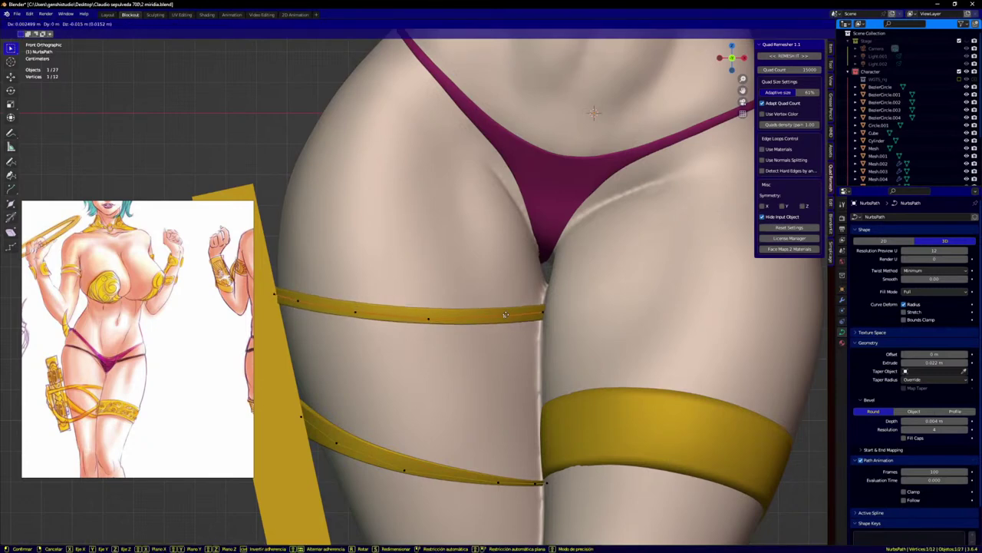
{"action": "left_click", "coordinate": [506, 316]}
{"action": "left_click", "coordinate": [543, 313]}
{"action": "key", "text": "g"}
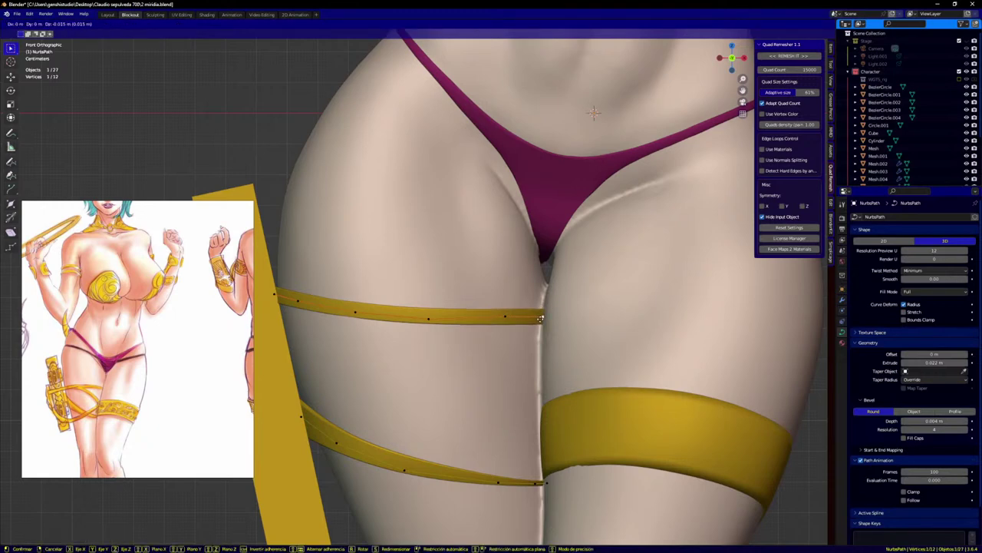
{"action": "left_click", "coordinate": [541, 319]}
Step: Move the upper strap's inner end point back between the thighs from above, just beneath the crotch
{"action": "middle_click_drag", "start_coordinate": [543, 384], "coordinate": [554, 334]}
{"action": "key", "text": "g"}
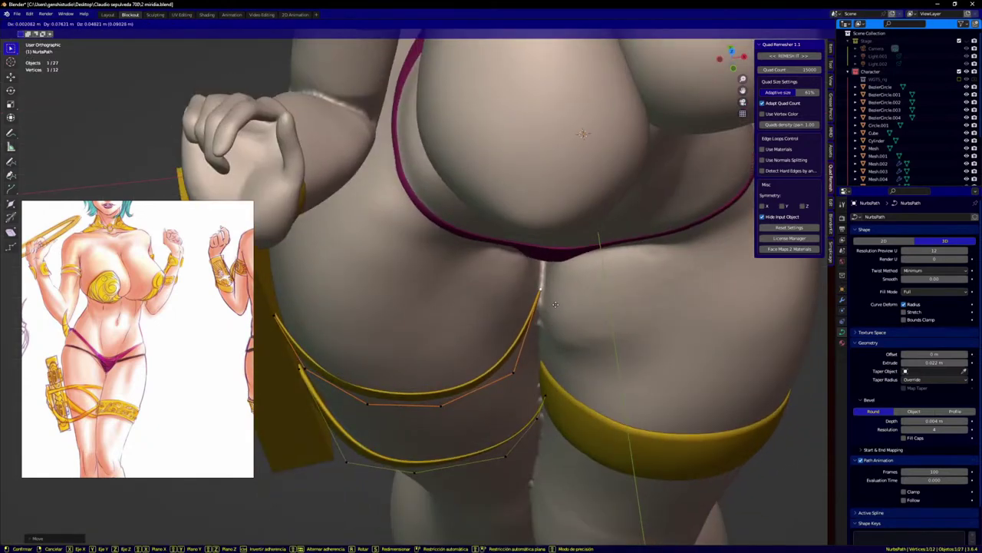
{"action": "left_click", "coordinate": [530, 328]}
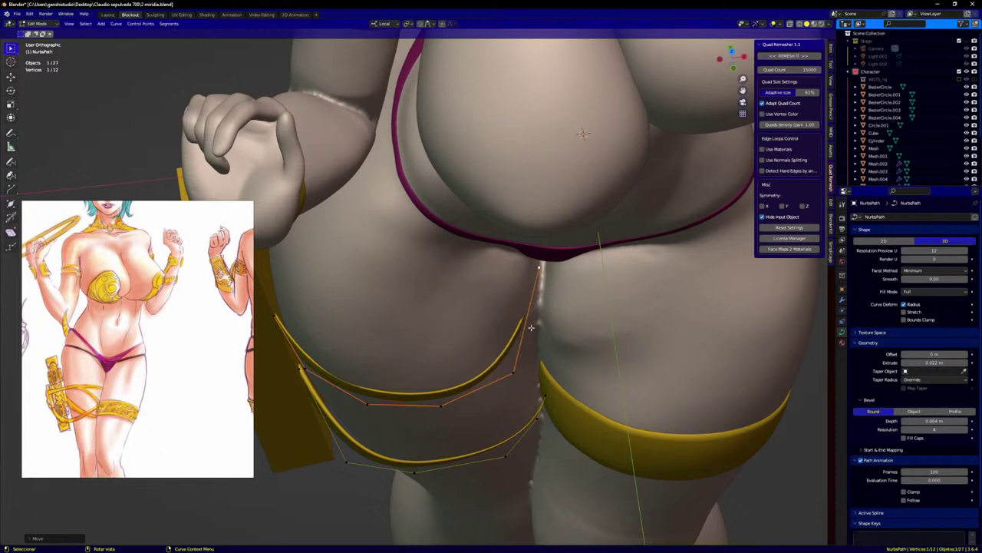
{"action": "key", "text": "g"}
{"action": "left_click", "coordinate": [553, 294]}
{"action": "key", "text": "g"}
{"action": "left_click", "coordinate": [551, 292]}
Step: Subdivide the upper strap's innermost segment and move the resulting control points to follow the inner thigh
{"action": "left_click", "coordinate": [513, 372], "text": "shift"}
{"action": "right_click", "coordinate": [523, 342]}
{"action": "left_click", "coordinate": [525, 340]}
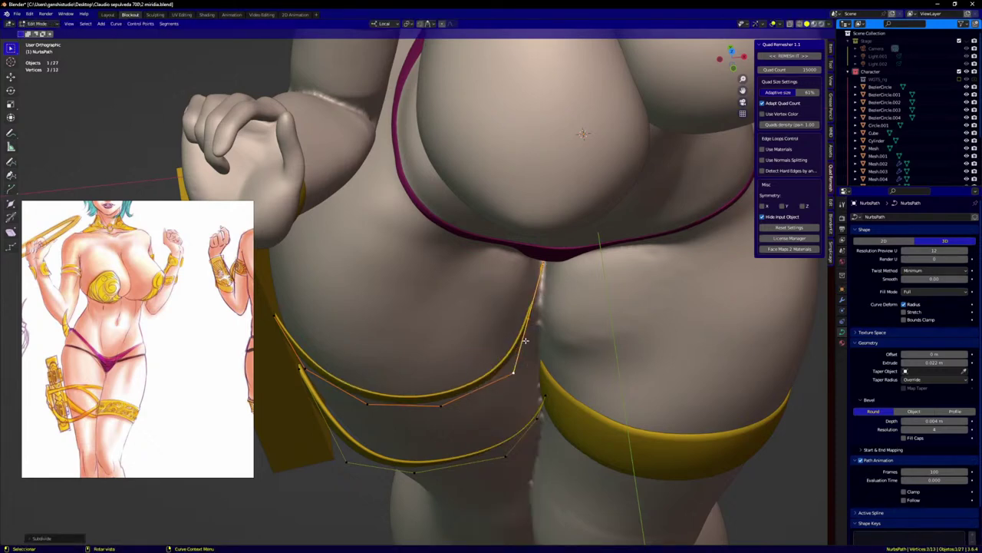
{"action": "key", "text": "g"}
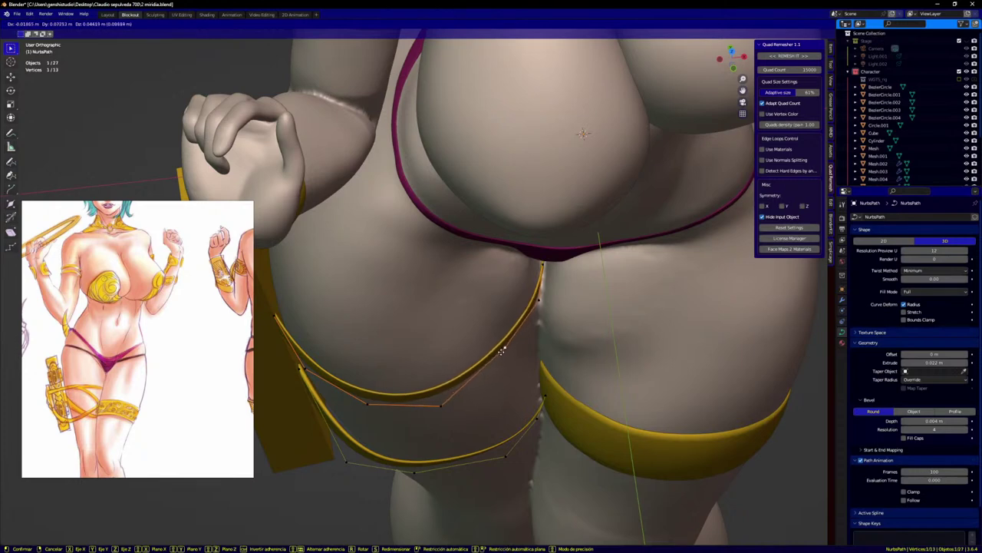
{"action": "left_click", "coordinate": [513, 346]}
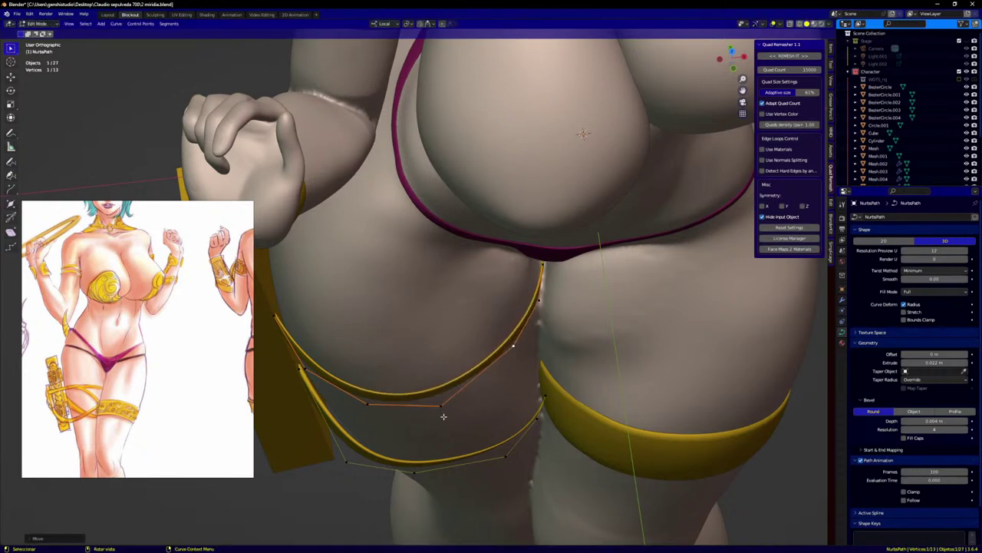
Step: Tuck the upper strap's inner middle control point closer to the thigh front and move the neighbouring outer one outward
{"action": "left_click", "coordinate": [444, 415]}
{"action": "key", "text": "g"}
{"action": "left_click", "coordinate": [442, 403]}
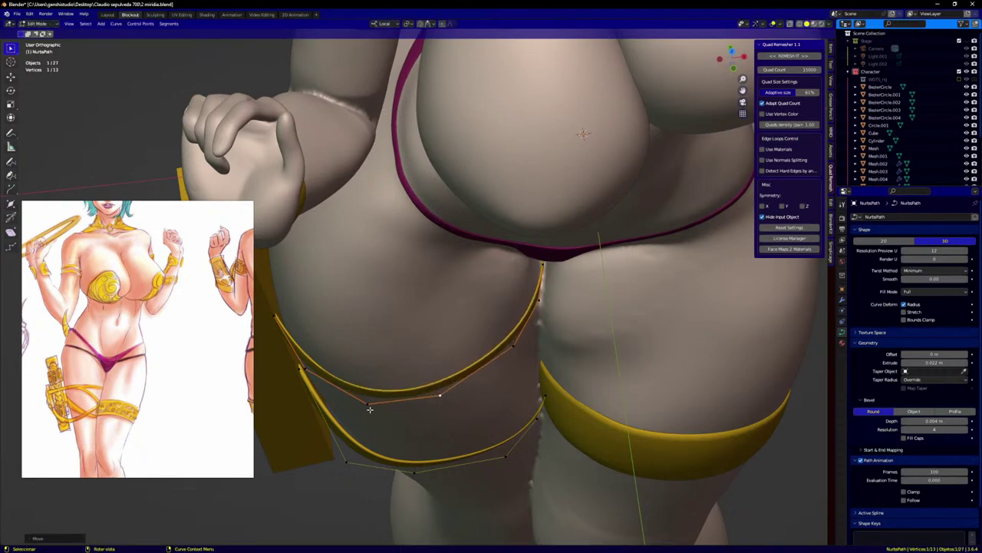
{"action": "left_click", "coordinate": [370, 409]}
{"action": "key", "text": "g"}
{"action": "left_click", "coordinate": [362, 409]}
Step: Adjust the upper strap's inner end and its two neighbouring control points in the front view to smooth the inner rise
{"action": "key", "text": "KP_1"}
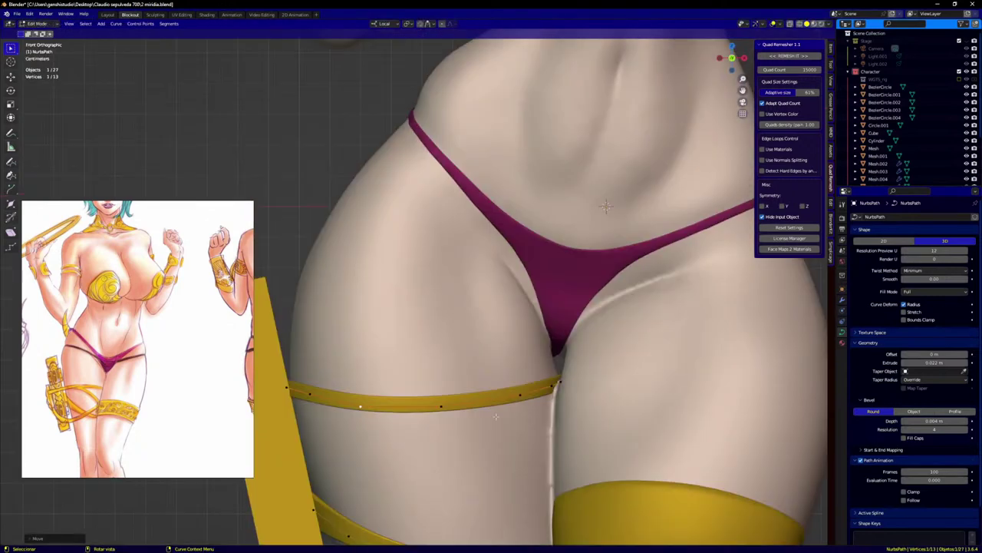
{"action": "left_click", "coordinate": [559, 377]}
{"action": "key", "text": "g"}
{"action": "left_click", "coordinate": [560, 382]}
{"action": "left_click", "coordinate": [547, 392]}
{"action": "key", "text": "g"}
{"action": "left_click", "coordinate": [546, 397]}
{"action": "left_click", "coordinate": [522, 400]}
{"action": "key", "text": "g"}
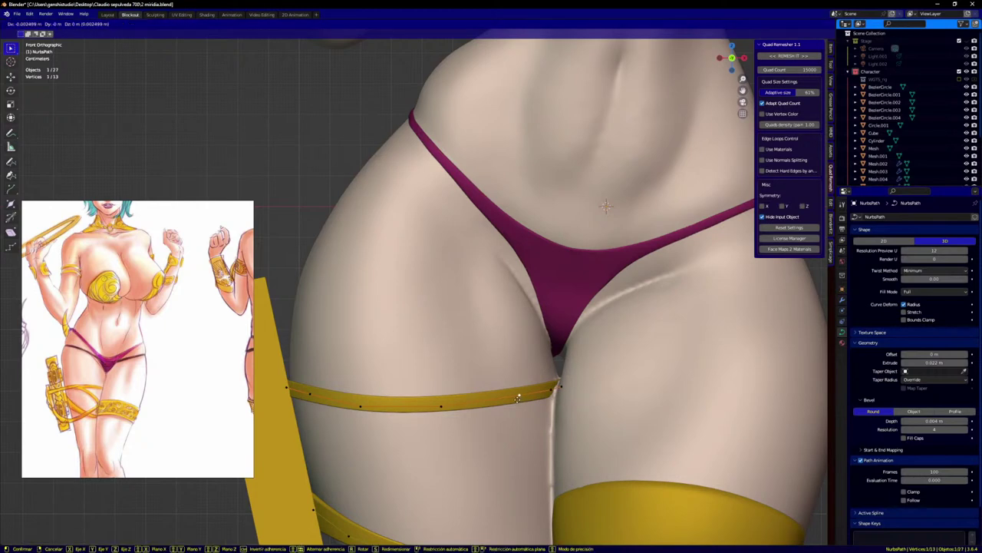
{"action": "left_click", "coordinate": [520, 398]}
Step: Nudge the upper strap's inner front control point in the front view to refine the band's curve
{"action": "scroll", "coordinate": [481, 435], "scroll_direction": "down", "scroll_amount": 4}
{"action": "scroll", "coordinate": [512, 435], "scroll_direction": "down", "scroll_amount": 1}
{"action": "middle_click_drag", "start_coordinate": [514, 455], "coordinate": [497, 386], "text": "shift"}
{"action": "scroll", "coordinate": [497, 386], "scroll_direction": "up", "scroll_amount": 5}
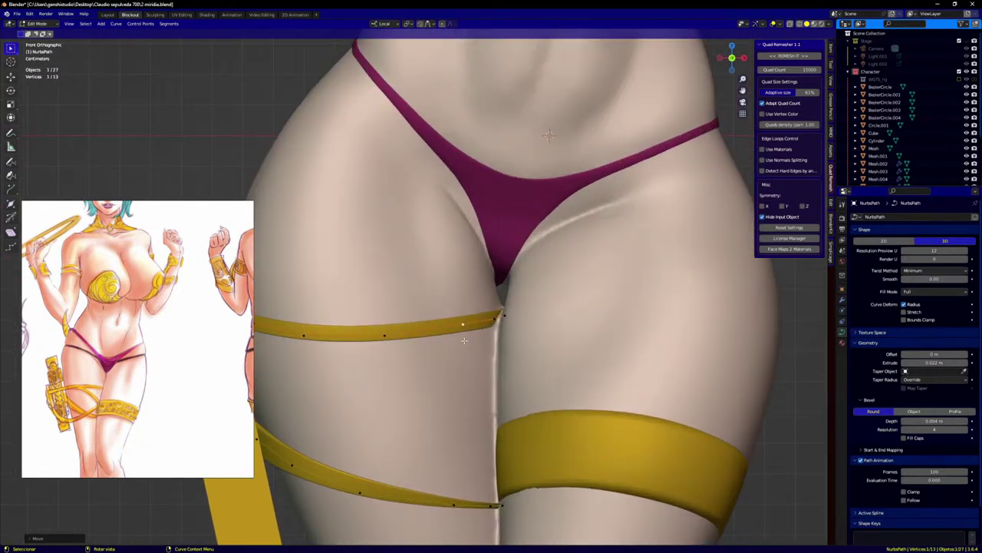
{"action": "key", "text": "g"}
{"action": "left_click", "coordinate": [456, 346]}
Step: Shift the upper strap's two control points beside the inner end toward the other leg in a view from above
{"action": "middle_click_drag", "start_coordinate": [461, 354], "coordinate": [479, 295]}
{"action": "key", "text": "g"}
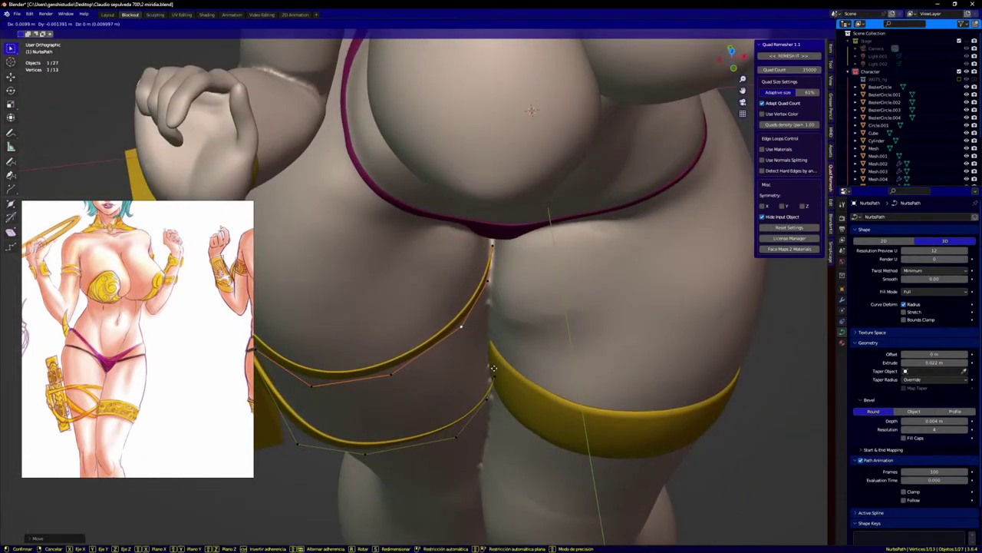
{"action": "left_click", "coordinate": [494, 329]}
{"action": "left_click", "coordinate": [488, 281]}
{"action": "key", "text": "g"}
{"action": "left_click", "coordinate": [491, 285]}
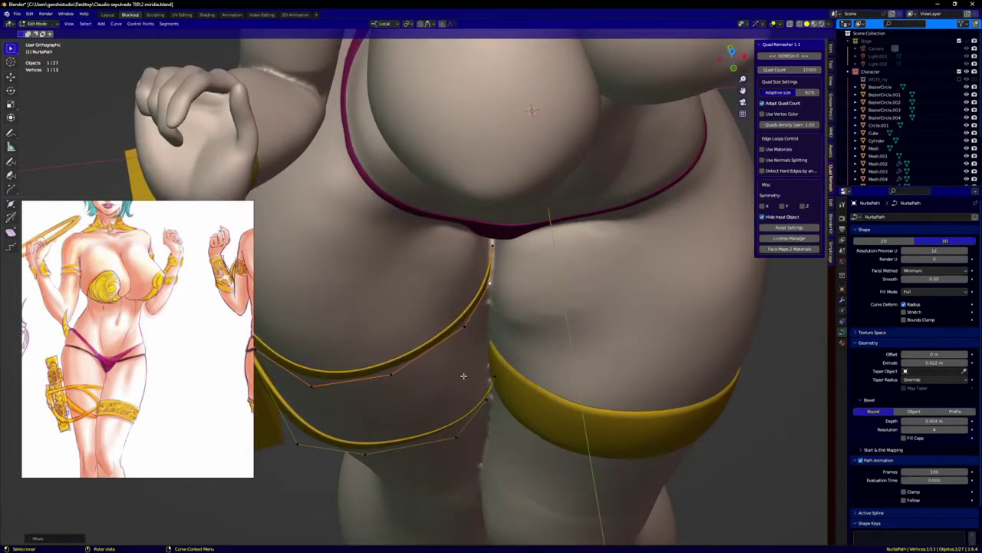
Step: Raise the upper strap's outer front control point slightly and move it inward in the front view
{"action": "key", "text": "KP_1"}
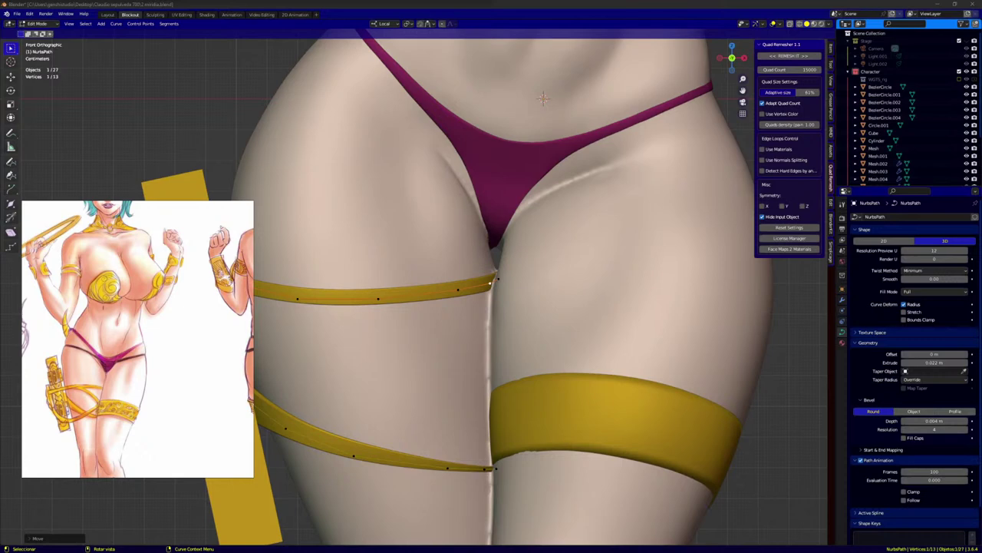
{"action": "scroll", "coordinate": [465, 371], "scroll_direction": "down", "scroll_amount": 2}
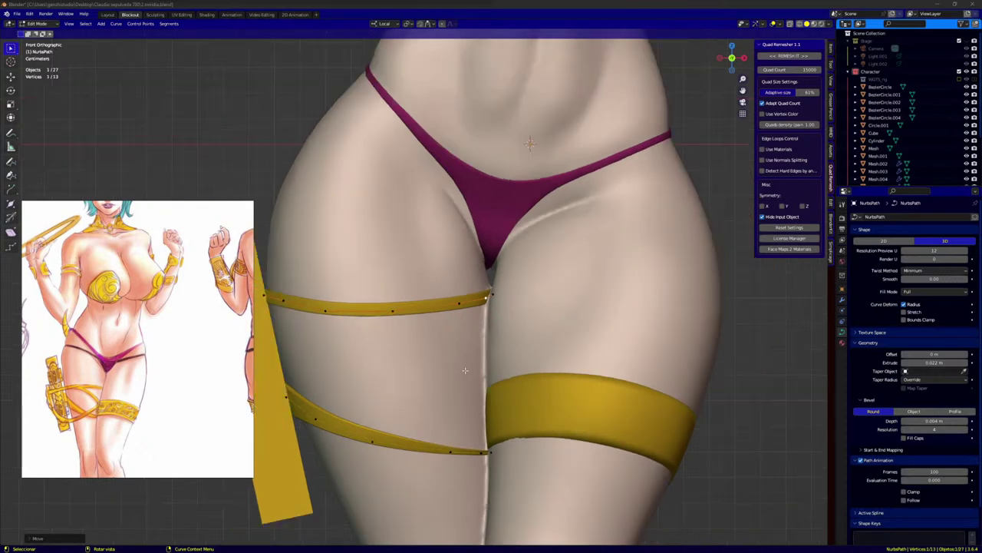
{"action": "middle_click_drag", "start_coordinate": [445, 327], "coordinate": [508, 314], "text": "shift"}
{"action": "scroll", "coordinate": [507, 314], "scroll_direction": "up", "scroll_amount": 2}
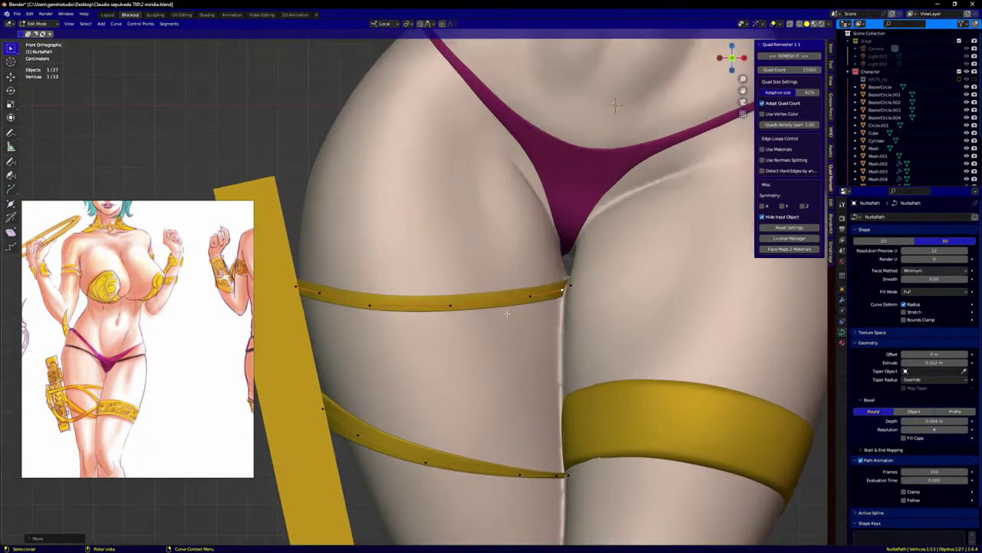
{"action": "left_click", "coordinate": [369, 306]}
{"action": "key", "text": "g"}
{"action": "left_click", "coordinate": [393, 330]}
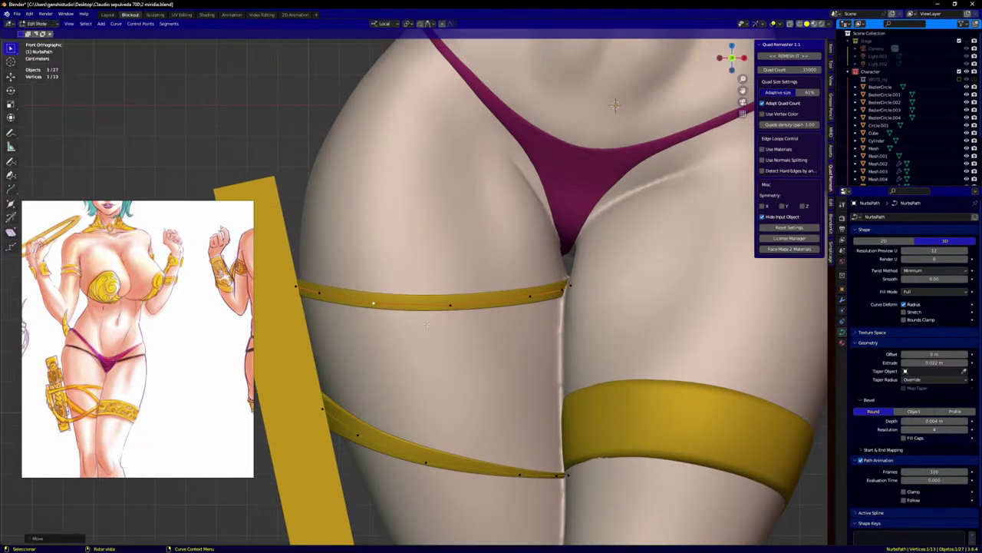
{"action": "middle_click_drag", "start_coordinate": [430, 334], "coordinate": [402, 402]}
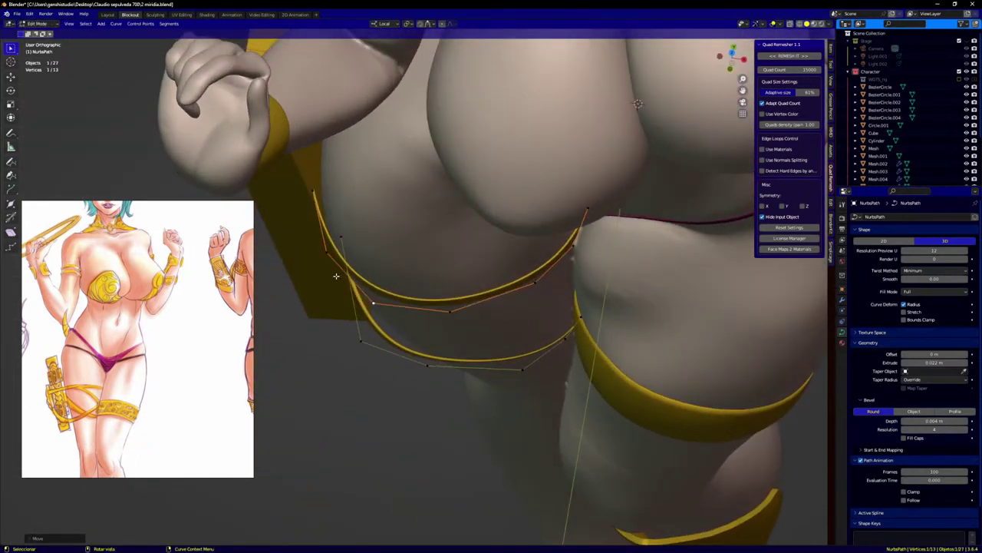
{"action": "scroll", "coordinate": [325, 198], "scroll_direction": "down", "scroll_amount": 2}
{"action": "key", "text": "KP_1"}
{"action": "scroll", "coordinate": [329, 206], "scroll_direction": "down", "scroll_amount": 3}
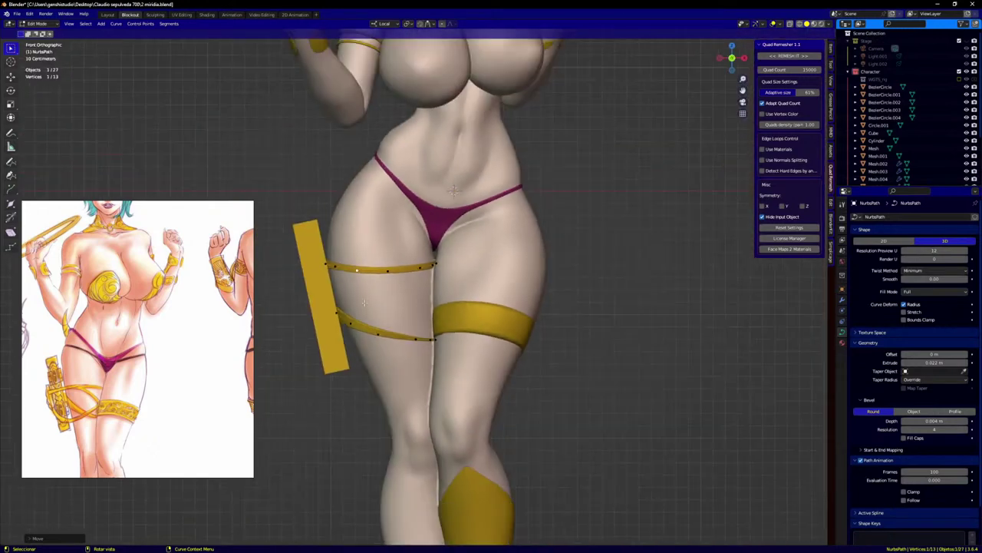
Step: Adjust the radius of the upper strap's outer front control point and of the lower strap's point beside its outer end
{"action": "middle_click_drag", "start_coordinate": [389, 313], "coordinate": [438, 274], "text": "shift"}
{"action": "scroll", "coordinate": [438, 274], "scroll_direction": "up", "scroll_amount": 2}
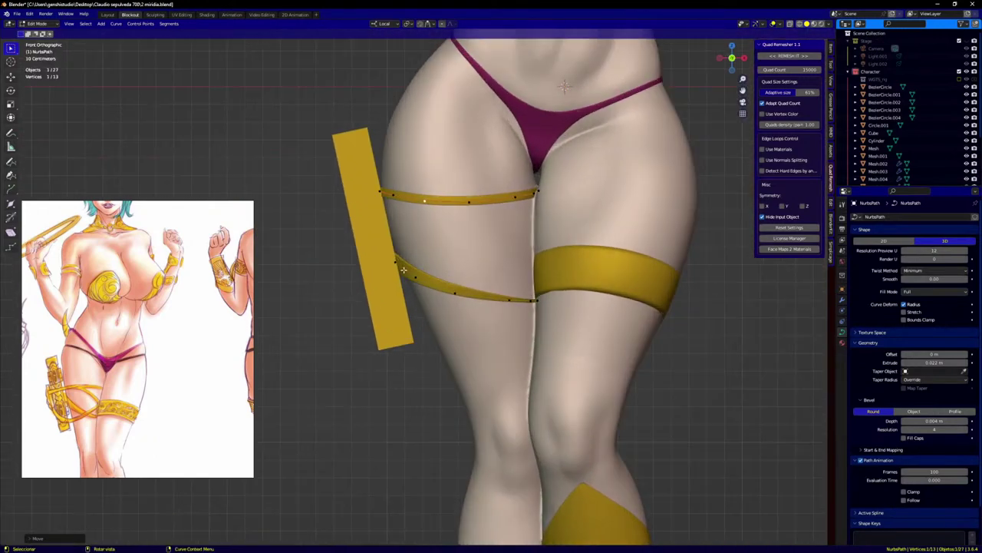
{"action": "key", "text": "alt+s"}
{"action": "left_click", "coordinate": [430, 347]}
{"action": "left_click", "coordinate": [416, 278]}
{"action": "key", "text": "alt+s"}
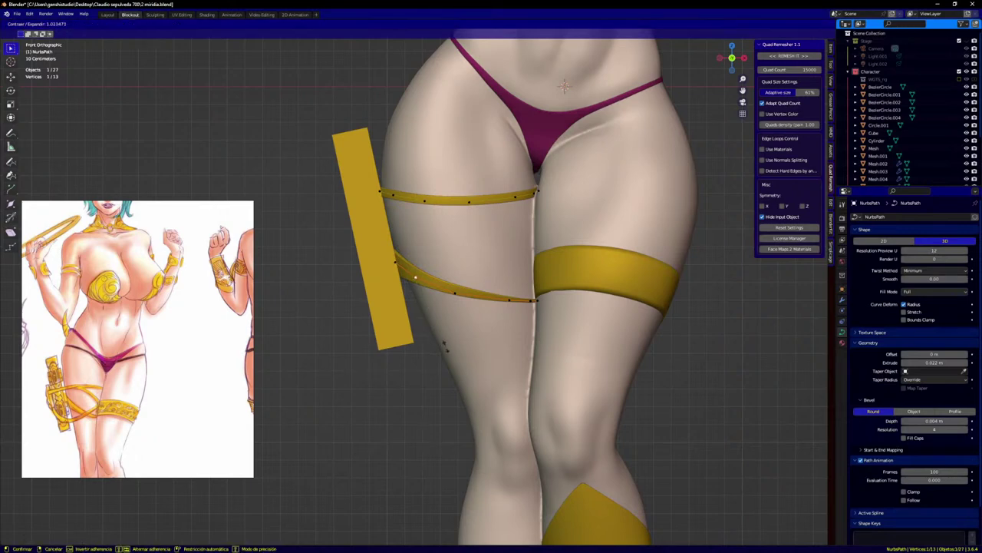
{"action": "left_click", "coordinate": [458, 382]}
Step: Widen the outer front part of the lower strap by enlarging its control point radii in the front view
{"action": "left_click", "coordinate": [455, 294]}
{"action": "key", "text": "g"}
{"action": "left_click", "coordinate": [468, 351]}
{"action": "left_click", "coordinate": [419, 276]}
{"action": "key", "text": "alt+s"}
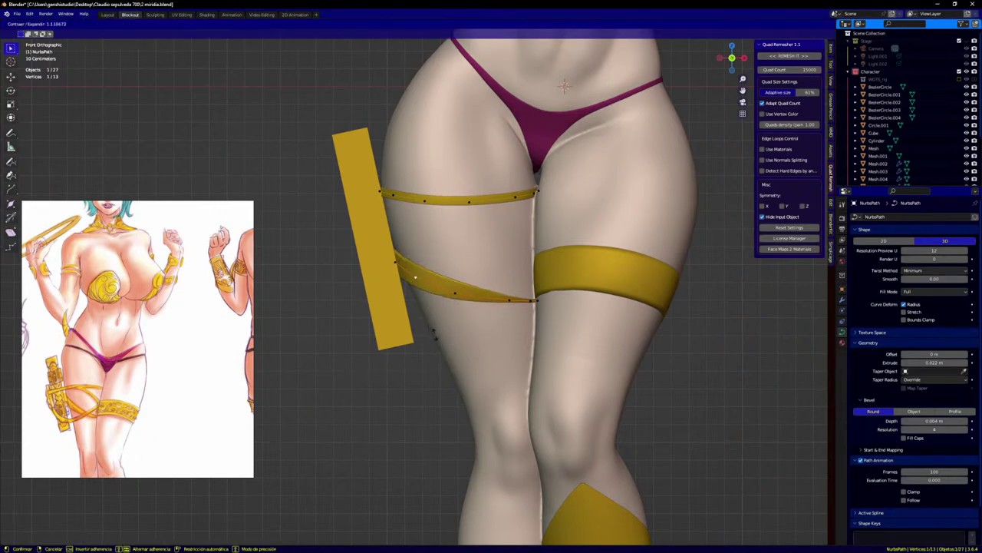
{"action": "left_click", "coordinate": [433, 325]}
Step: Fine-tune the radii of the lower strap's outer end and next two front points so the band tapers toward the inner thigh
{"action": "left_click", "coordinate": [395, 259]}
{"action": "key", "text": "alt+s"}
{"action": "left_click", "coordinate": [438, 372]}
{"action": "left_click", "coordinate": [454, 295]}
{"action": "key", "text": "alt+s"}
{"action": "left_click", "coordinate": [453, 338]}
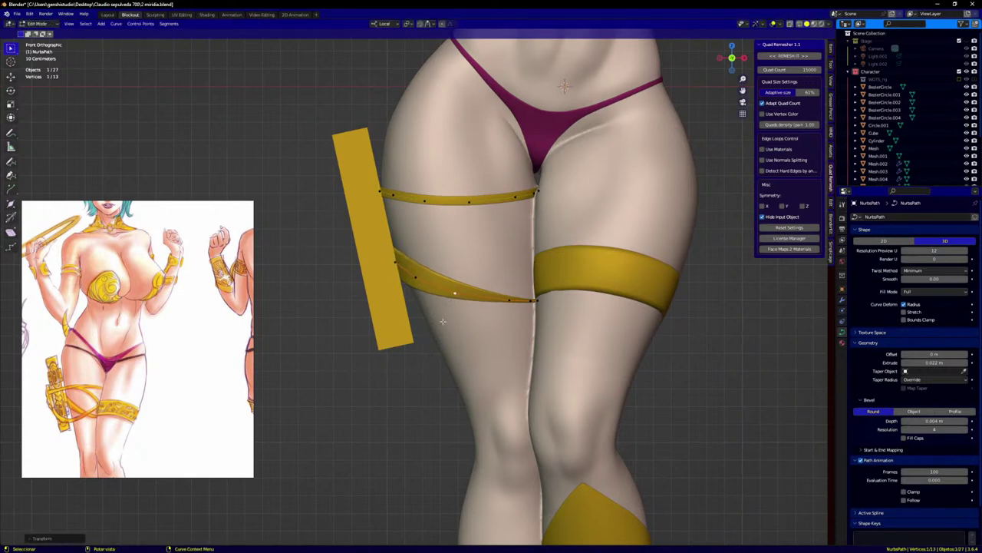
{"action": "left_click", "coordinate": [418, 279]}
{"action": "key", "text": "alt+s"}
{"action": "left_click", "coordinate": [435, 335]}
Step: Examine how the thigh straps run in the front and back reference drawings and the painted illustration
{"action": "scroll", "coordinate": [178, 325], "scroll_direction": "down", "scroll_amount": 5}
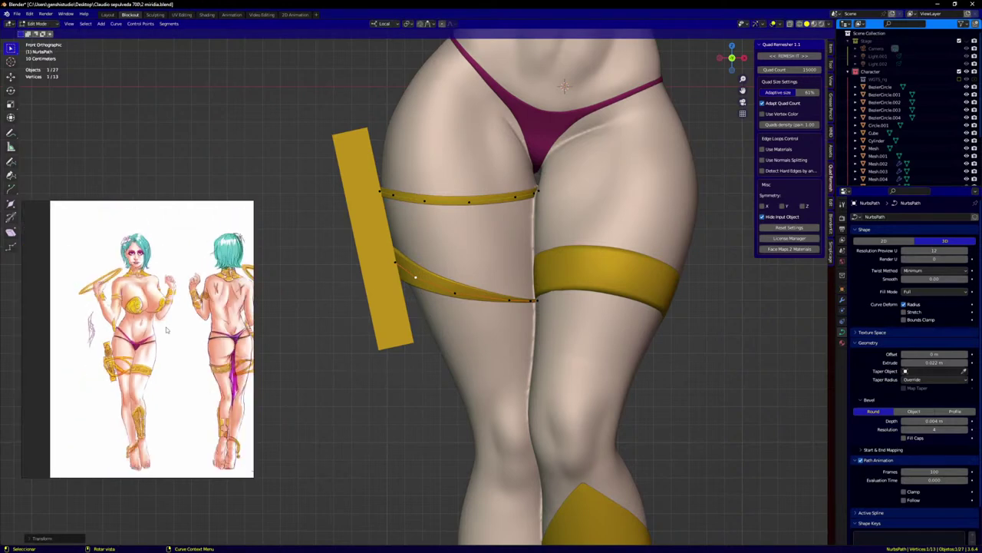
{"action": "scroll", "coordinate": [242, 344], "scroll_direction": "up", "scroll_amount": 5}
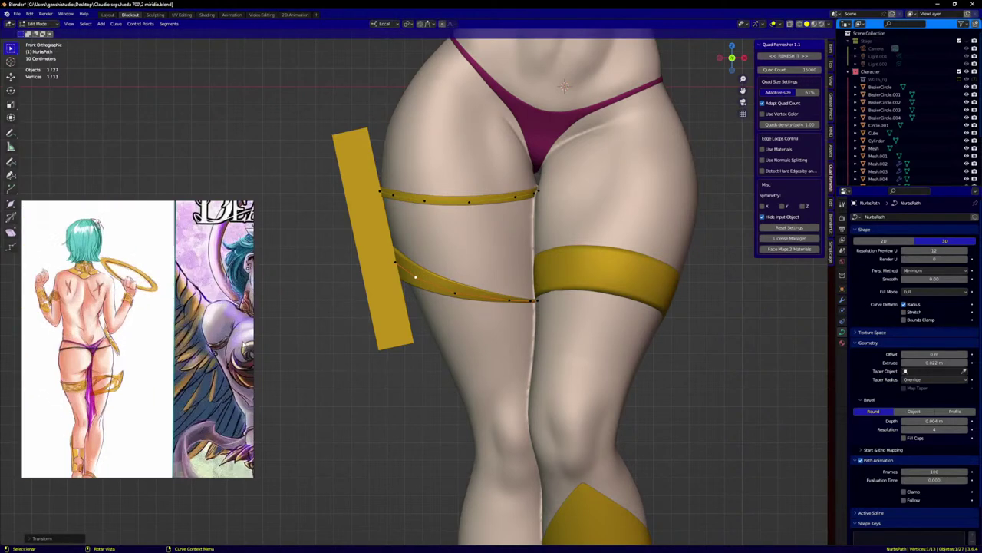
{"action": "middle_click_drag", "start_coordinate": [205, 340], "coordinate": [61, 234]}
{"action": "scroll", "coordinate": [190, 368], "scroll_direction": "down", "scroll_amount": 3}
{"action": "scroll", "coordinate": [206, 370], "scroll_direction": "up", "scroll_amount": 3}
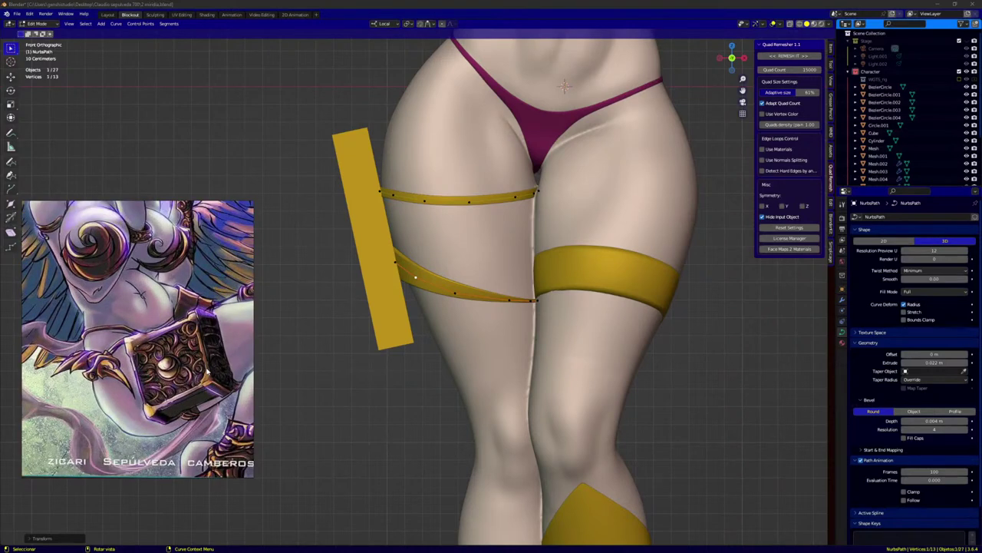
{"action": "scroll", "coordinate": [206, 371], "scroll_direction": "down", "scroll_amount": 4}
{"action": "middle_click_drag", "start_coordinate": [132, 341], "coordinate": [240, 360]}
{"action": "scroll", "coordinate": [172, 376], "scroll_direction": "up", "scroll_amount": 4}
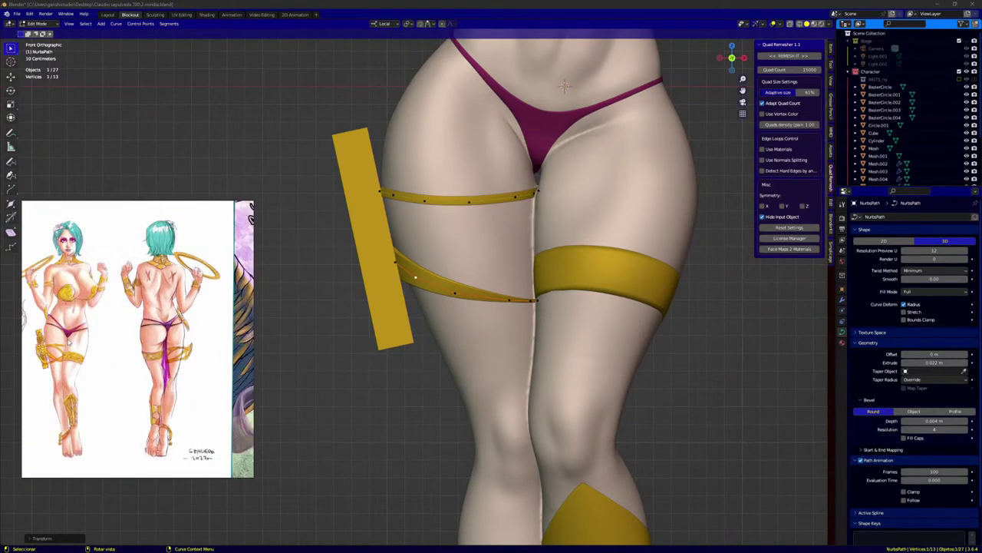
{"action": "scroll", "coordinate": [472, 296], "scroll_direction": "down", "scroll_amount": 2}
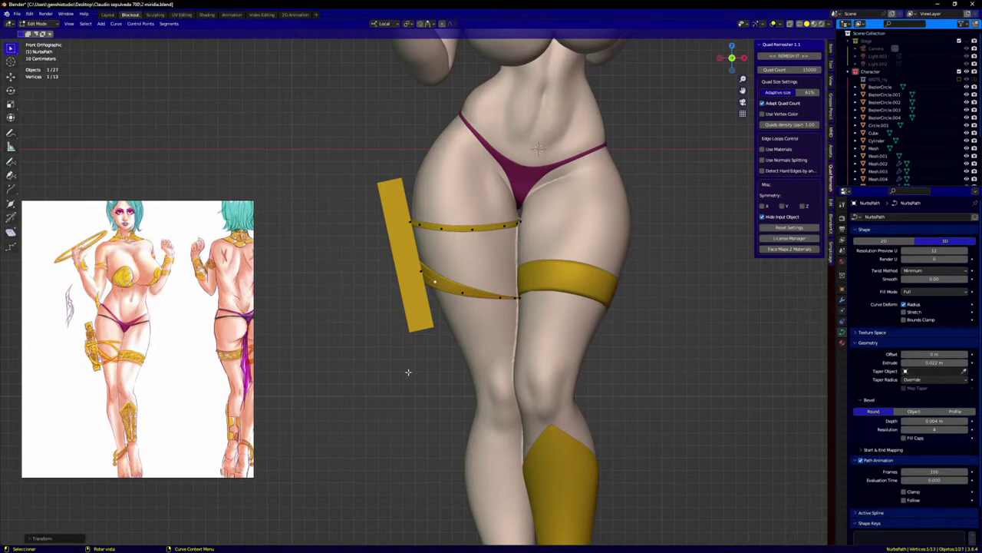
{"action": "scroll", "coordinate": [175, 401], "scroll_direction": "down", "scroll_amount": 3}
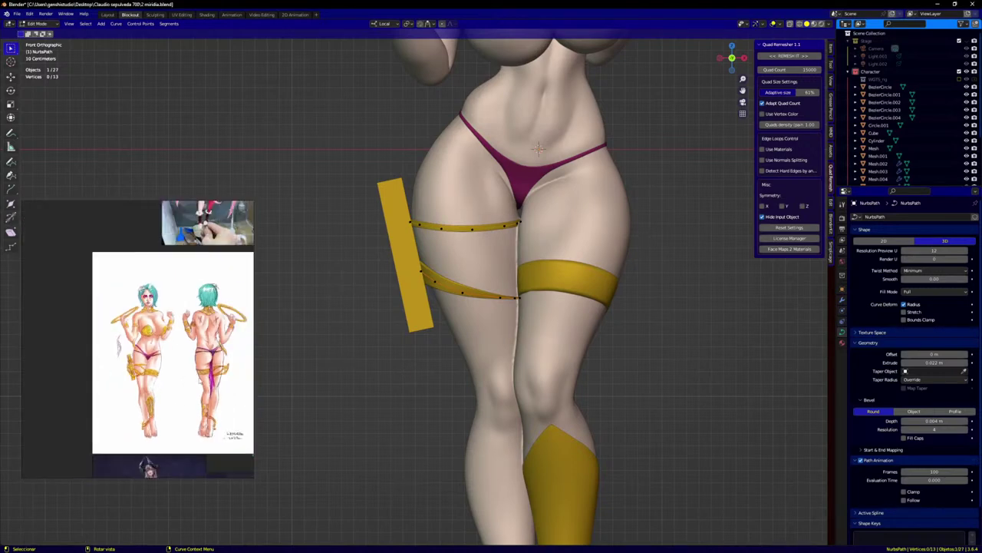
{"action": "scroll", "coordinate": [207, 373], "scroll_direction": "up", "scroll_amount": 3}
{"action": "scroll", "coordinate": [139, 390], "scroll_direction": "down", "scroll_amount": 2}
{"action": "scroll", "coordinate": [139, 389], "scroll_direction": "up", "scroll_amount": 3}
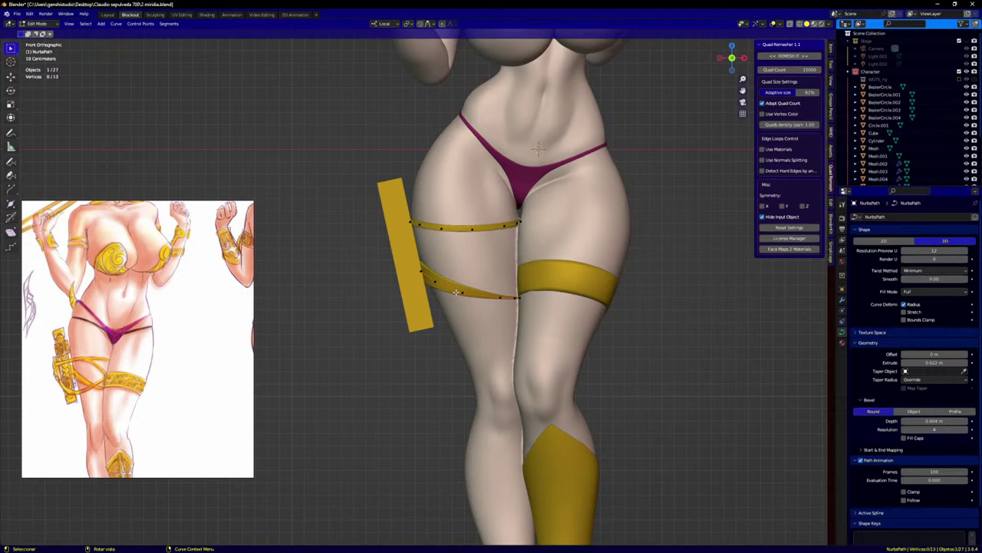
Step: Duplicate the lower strap's path and rotate the copy into a diagonal band between the two straps
{"action": "scroll", "coordinate": [456, 291], "scroll_direction": "up", "scroll_amount": 2}
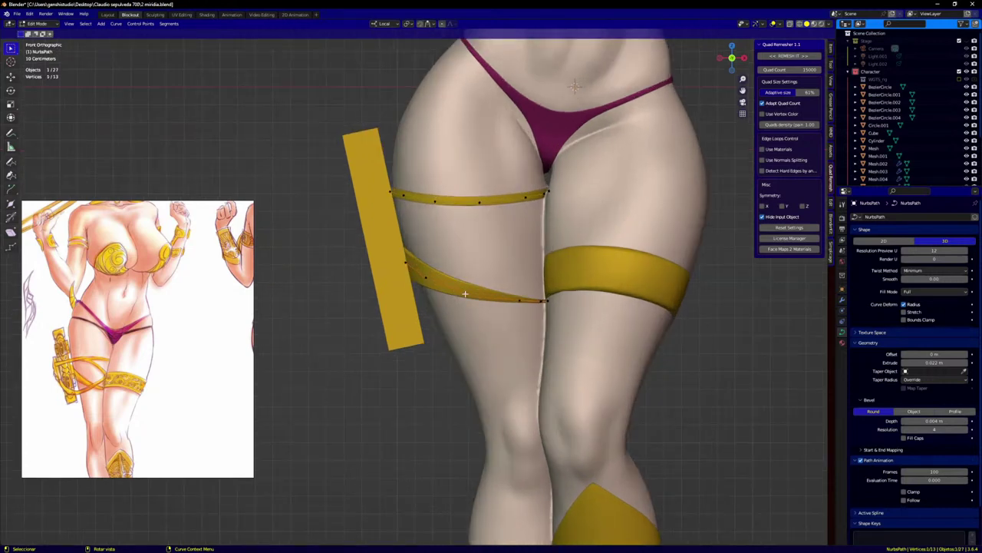
{"action": "key", "text": "l"}
{"action": "left_click", "coordinate": [474, 252]}
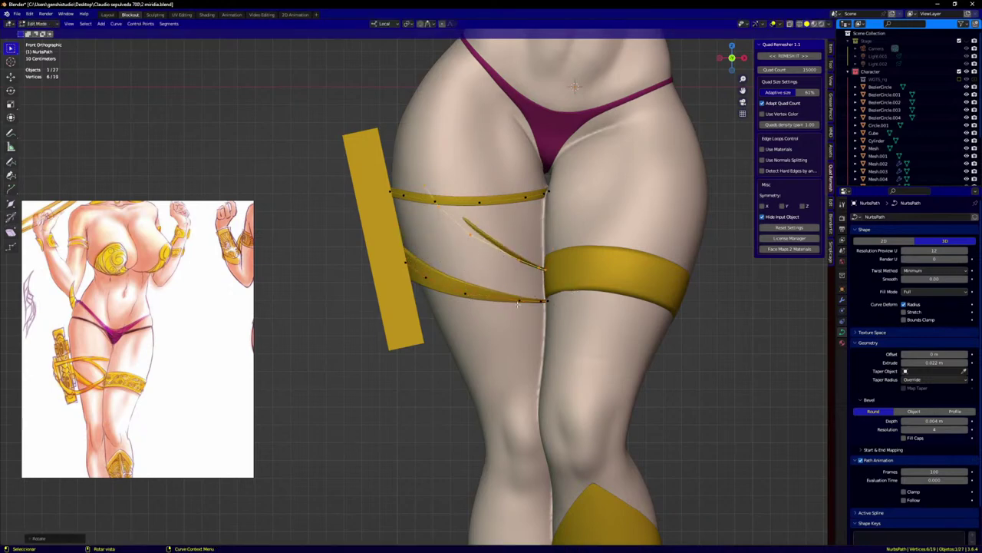
Step: Move the diagonal strap copy forward off the thigh surface in an angled view from above
{"action": "middle_click_drag", "start_coordinate": [575, 289], "coordinate": [504, 240]}
{"action": "key", "text": "g"}
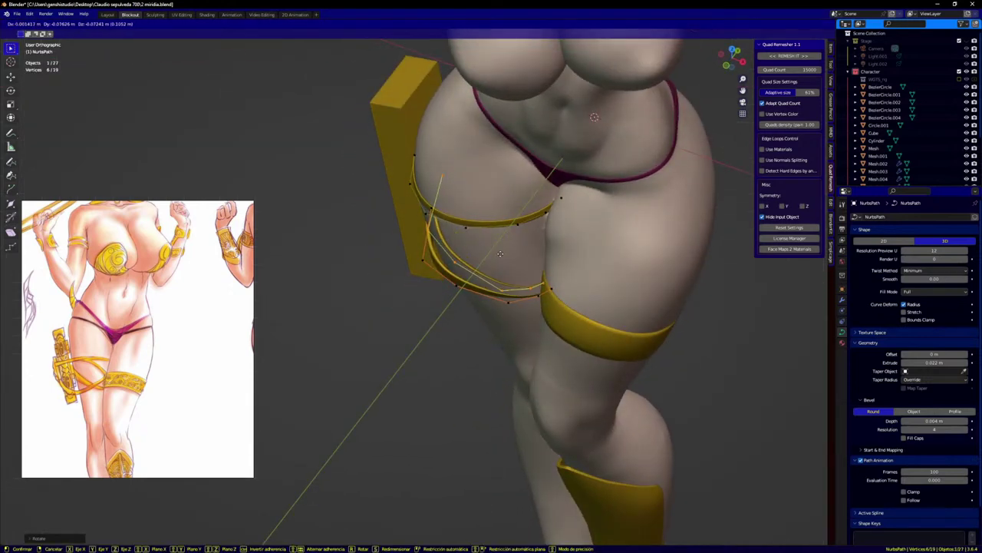
{"action": "left_click", "coordinate": [495, 262]}
Step: Narrow the diagonal strap by reducing the radius of its selected control points in the front view
{"action": "key", "text": "KP_1"}
{"action": "scroll", "coordinate": [499, 257], "scroll_direction": "up", "scroll_amount": 2}
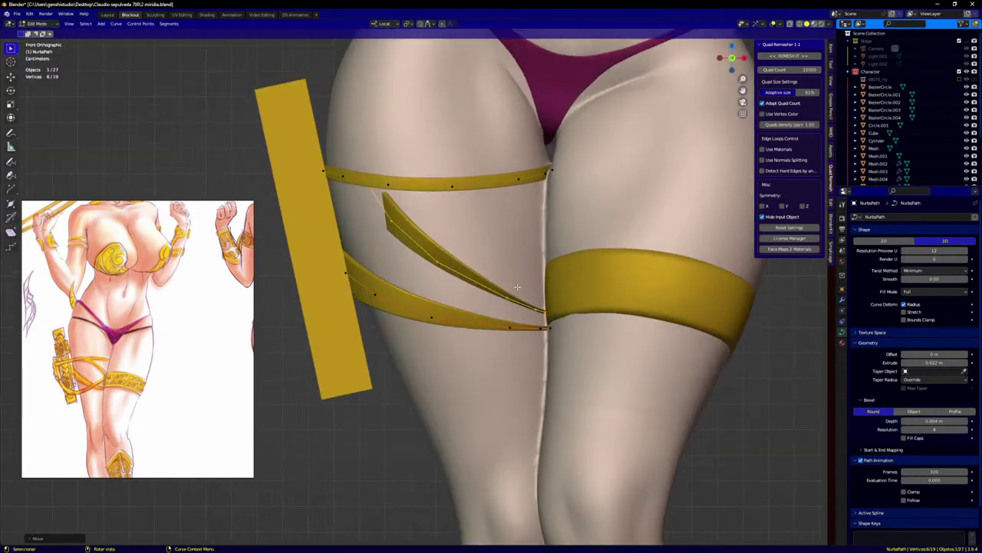
{"action": "left_click", "coordinate": [375, 198]}
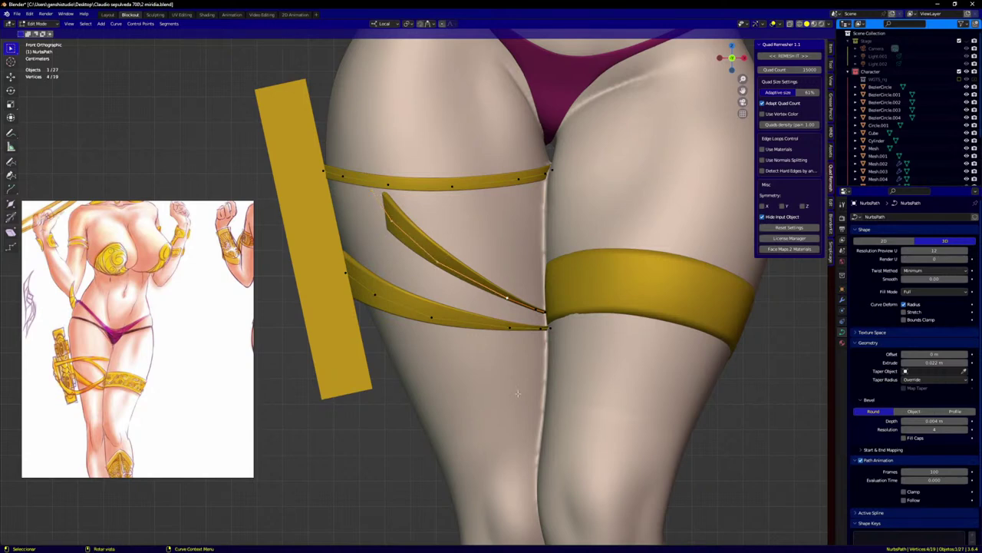
{"action": "key", "text": "alt+s"}
{"action": "left_click", "coordinate": [467, 335]}
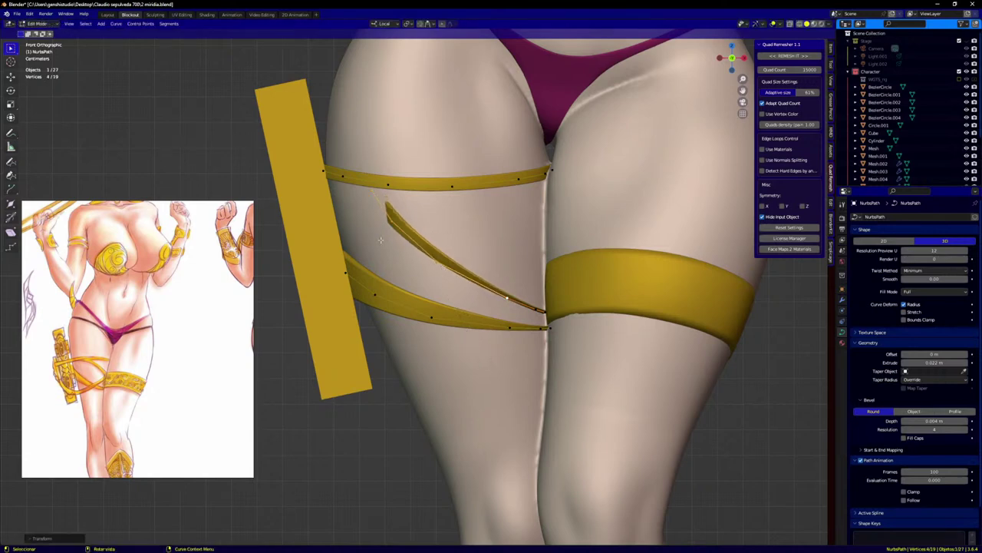
Step: Reposition the diagonal strap's outermost control point onto the upper strap's outer front, using the angled and front views
{"action": "middle_click_drag", "start_coordinate": [380, 241], "coordinate": [405, 199]}
{"action": "left_click", "coordinate": [405, 156]}
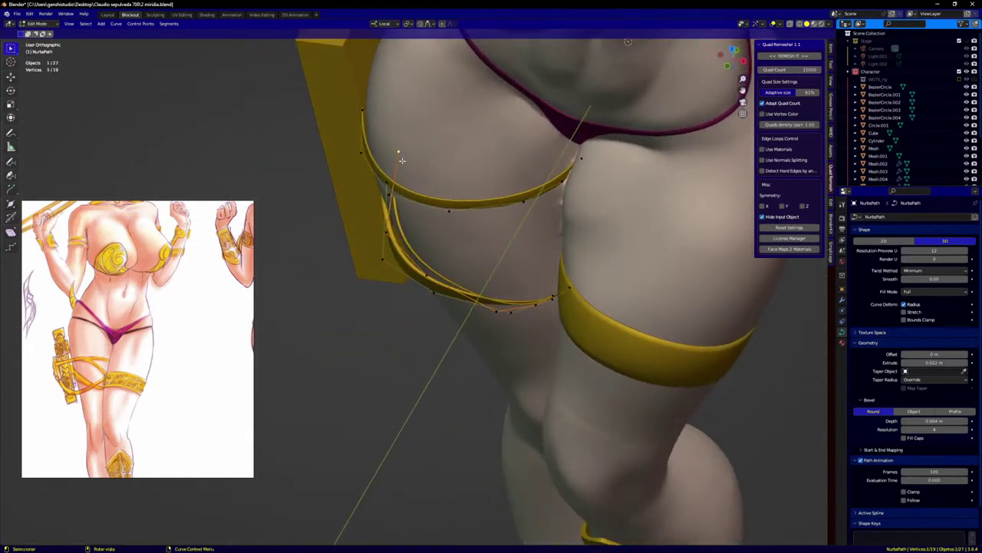
{"action": "key", "text": "g"}
{"action": "left_click", "coordinate": [366, 218]}
{"action": "key", "text": "KP_1"}
{"action": "key", "text": "g"}
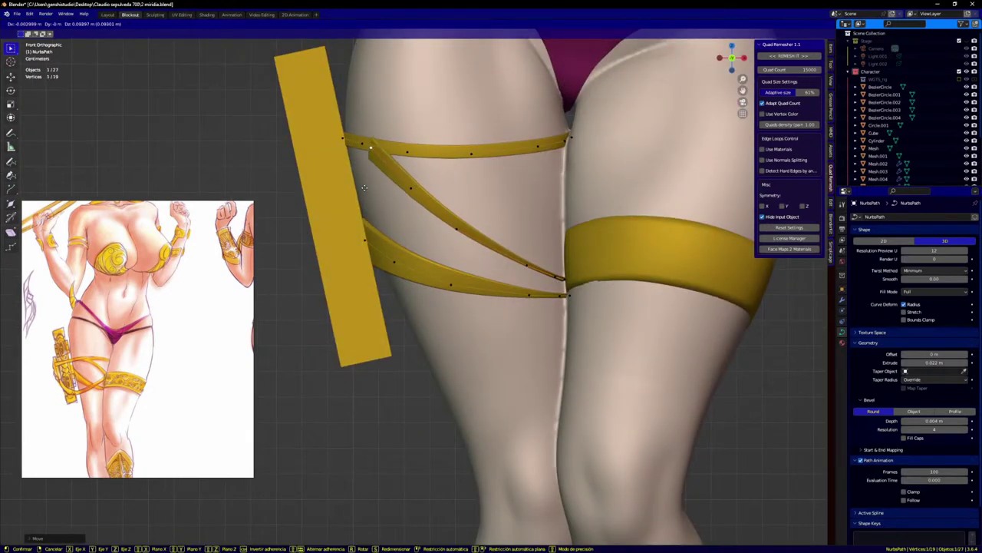
{"action": "left_click", "coordinate": [365, 187]}
{"action": "key", "text": "g"}
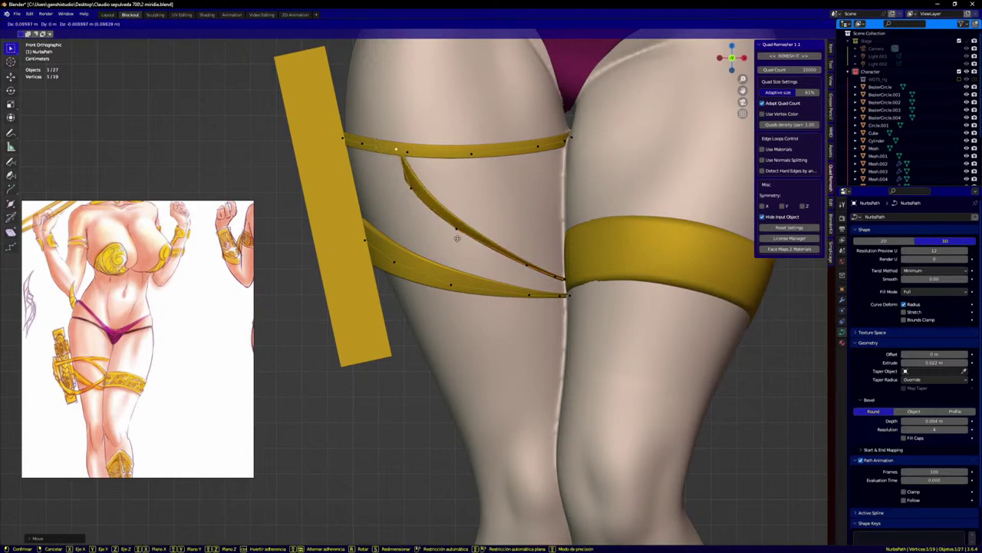
{"action": "left_click", "coordinate": [468, 239]}
Step: Move the diagonal strap's two middle control points inward across the thigh in the front view
{"action": "left_click", "coordinate": [421, 197]}
{"action": "key", "text": "g"}
{"action": "left_click", "coordinate": [473, 201]}
{"action": "left_click", "coordinate": [467, 224]}
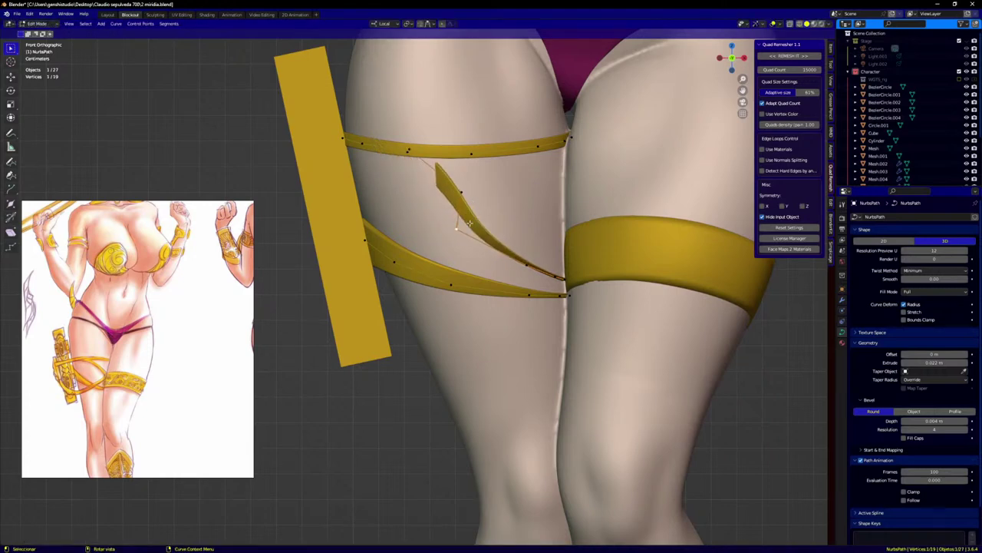
{"action": "key", "text": "g"}
{"action": "left_click", "coordinate": [519, 214]}
Step: Raise the diagonal strap's control points near the inner thigh so the band ends at the upper edge of the other leg's band
{"action": "left_click", "coordinate": [526, 261]}
{"action": "key", "text": "g"}
{"action": "left_click", "coordinate": [538, 250]}
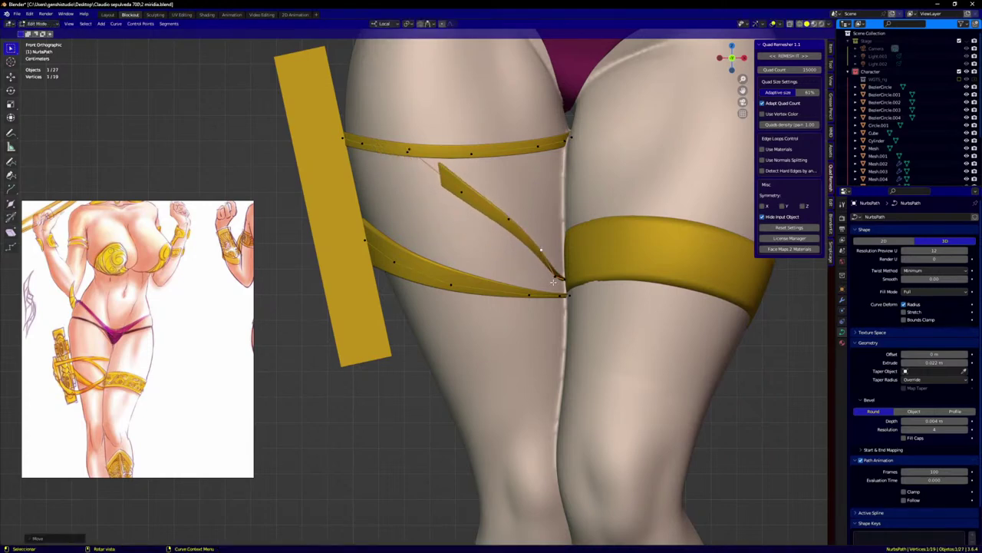
{"action": "left_click", "coordinate": [572, 290]}
{"action": "key", "text": "g"}
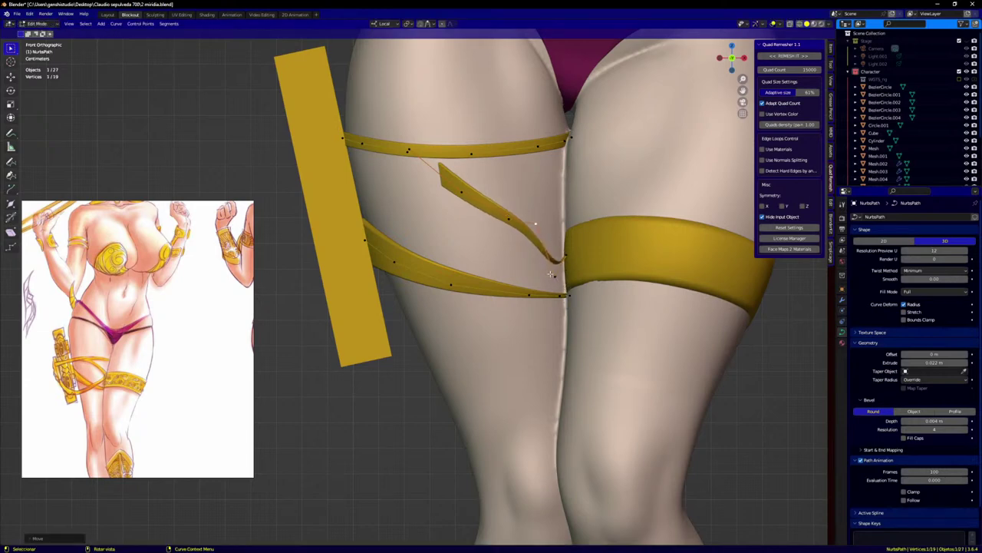
{"action": "left_click", "coordinate": [565, 258]}
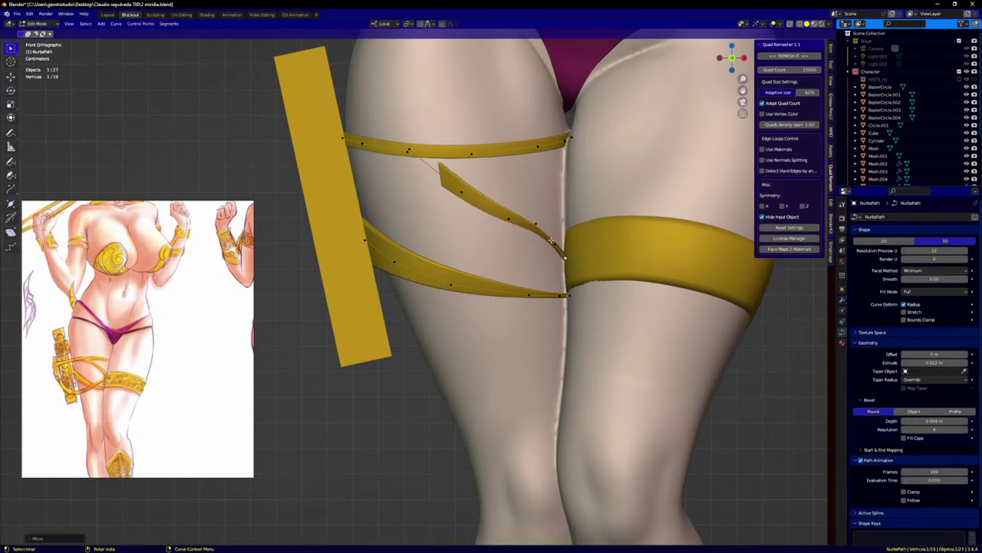
Step: Shift the diagonal strap's middle front control points upward to straighten the band
{"action": "left_click", "coordinate": [509, 219]}
{"action": "key", "text": "g"}
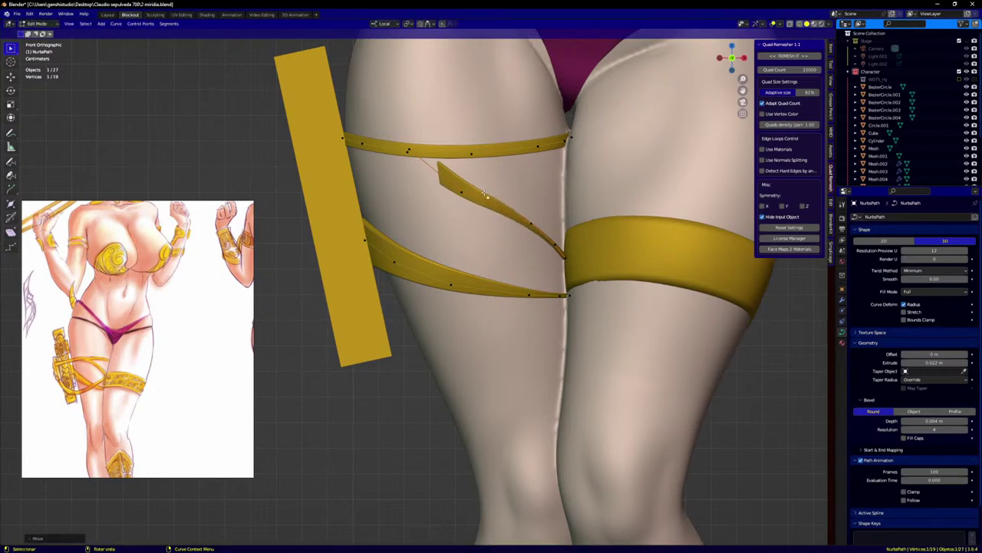
{"action": "left_click", "coordinate": [453, 177]}
Step: Nudge the diagonal strap's outermost control point inward just below the upper strap and tilt that end
{"action": "left_click", "coordinate": [413, 159]}
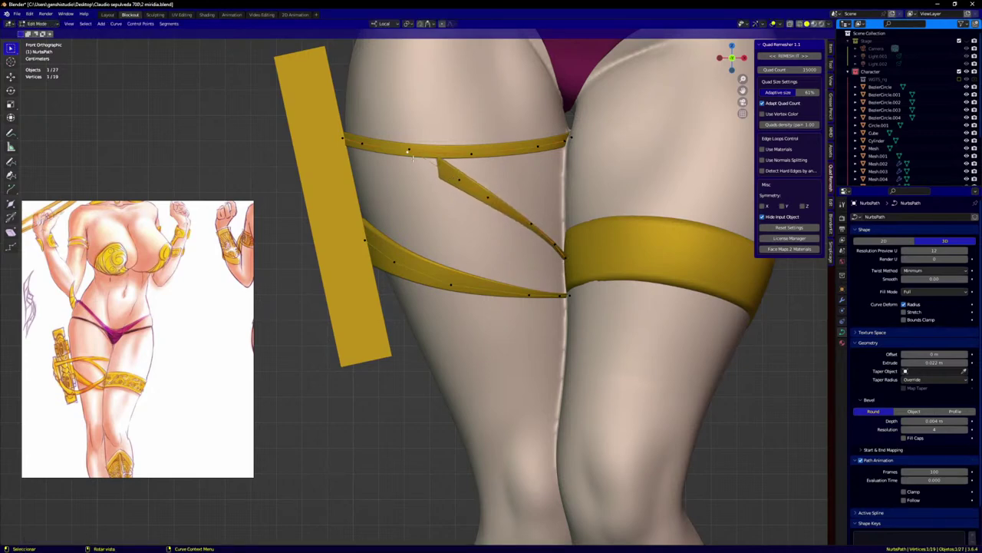
{"action": "key", "text": "g"}
{"action": "left_click", "coordinate": [420, 159]}
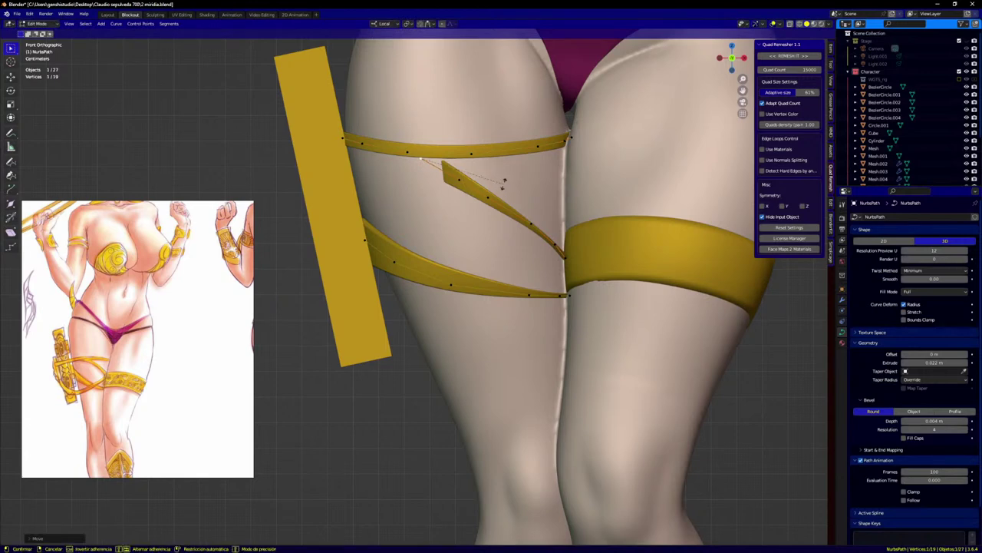
{"action": "key", "text": "r"}
{"action": "left_click", "coordinate": [492, 130]}
Step: Reposition the diagonal strap's outer end along the thigh in an angled view and tilt it so the band faces forward
{"action": "middle_click_drag", "start_coordinate": [492, 130], "coordinate": [452, 155]}
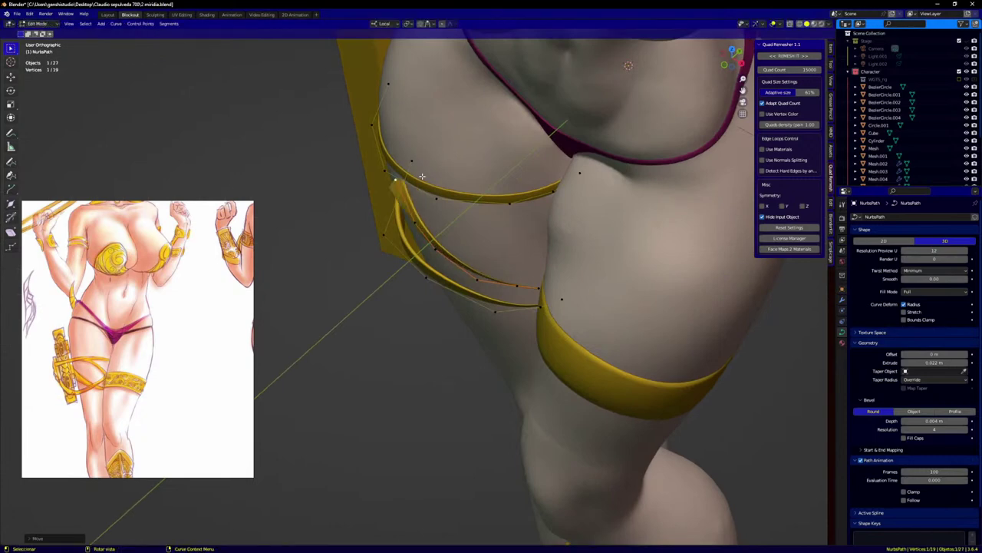
{"action": "key", "text": "KP_1"}
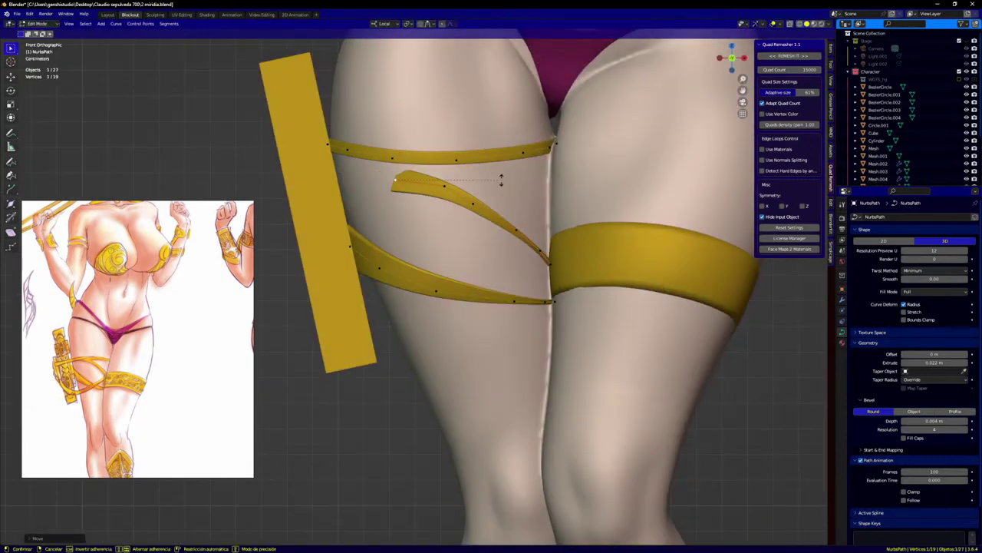
{"action": "key", "text": "r"}
{"action": "left_click", "coordinate": [449, 223]}
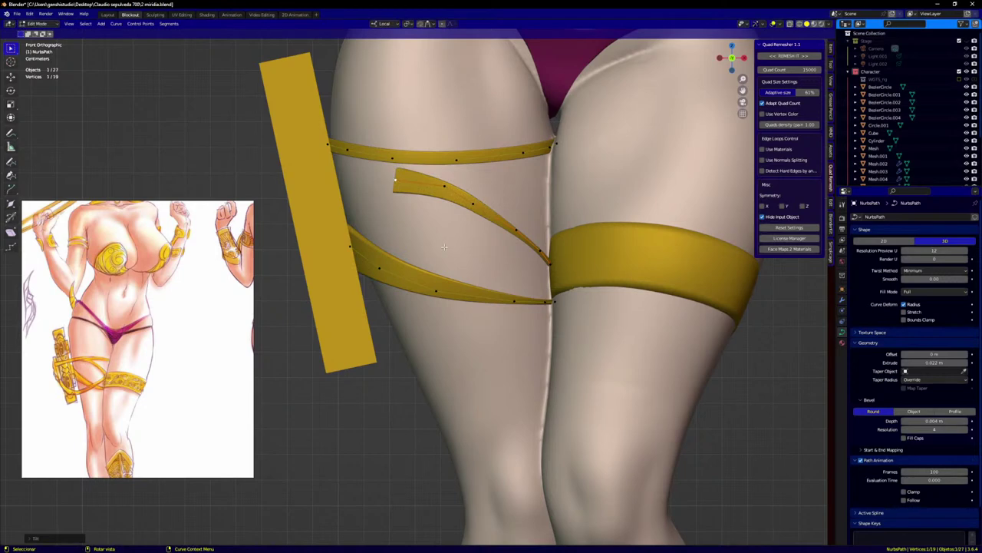
Step: Move the diagonal strap's outer end up and outward beneath the upper strap and reduce its radius
{"action": "key", "text": "g"}
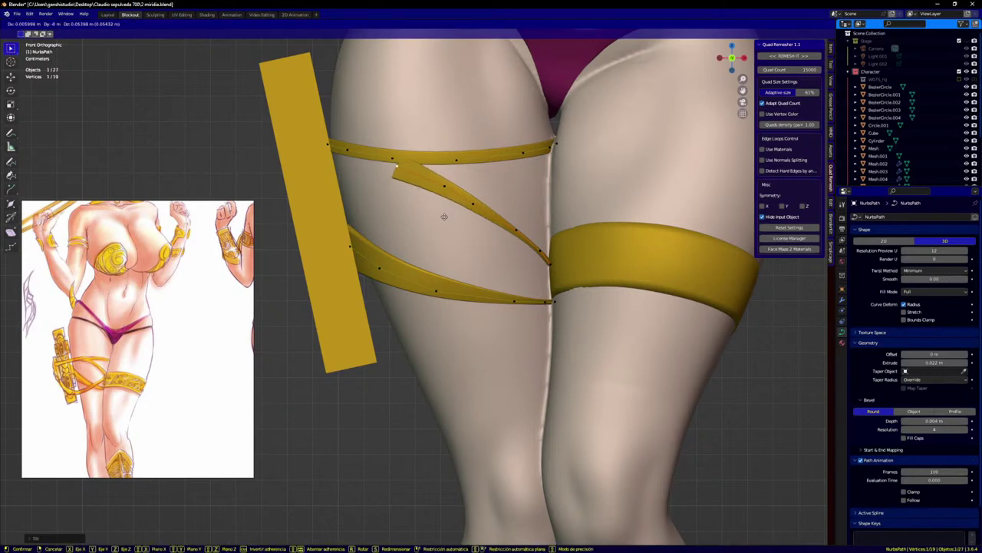
{"action": "left_click", "coordinate": [422, 216]}
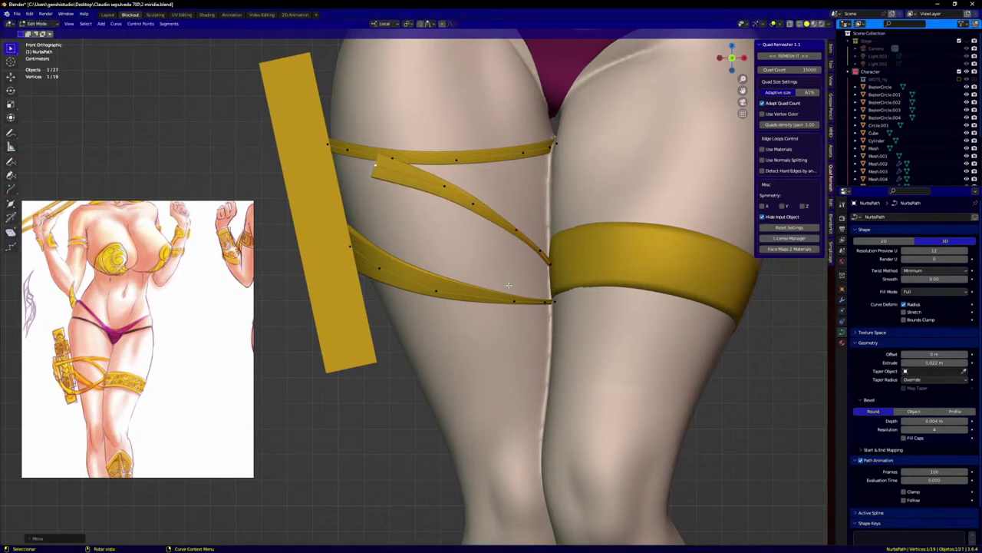
{"action": "key", "text": "alt+s"}
{"action": "left_click", "coordinate": [458, 237]}
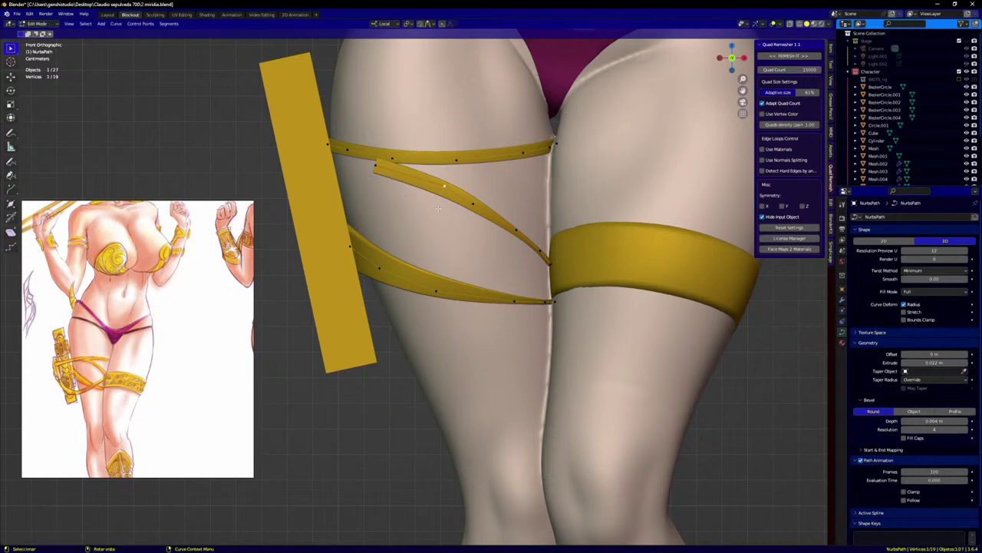
Step: Shift the diagonal strap's control point beside the outer end outward and adjust the next one to smooth the curve
{"action": "key", "text": "g"}
{"action": "left_click", "coordinate": [453, 204]}
{"action": "left_click", "coordinate": [475, 206]}
Step: Widen the diagonal strap toward the inner thigh by enlarging the radius of its inner control points
{"action": "left_click", "coordinate": [513, 246]}
{"action": "key", "text": "alt+s"}
{"action": "left_click", "coordinate": [585, 346]}
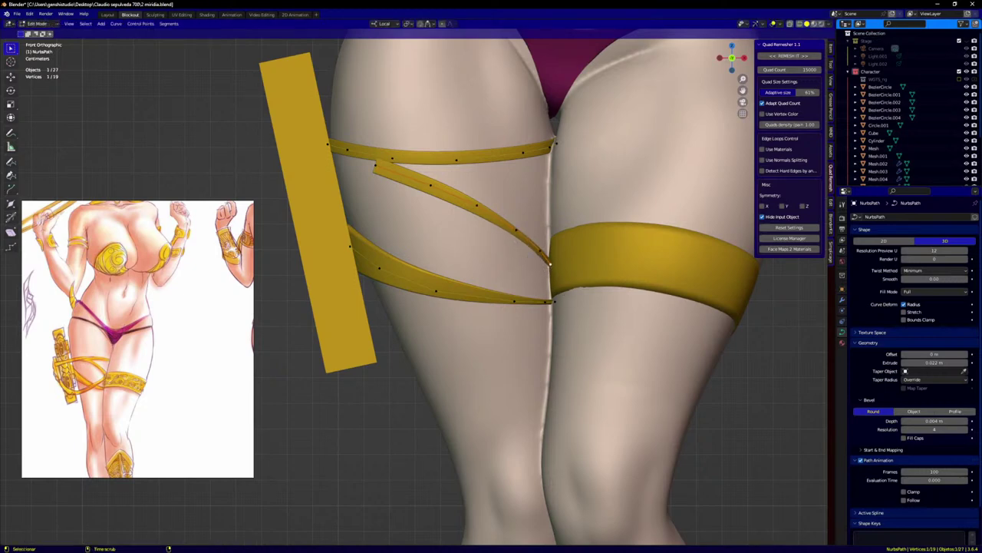
{"action": "key", "text": "alt+s"}
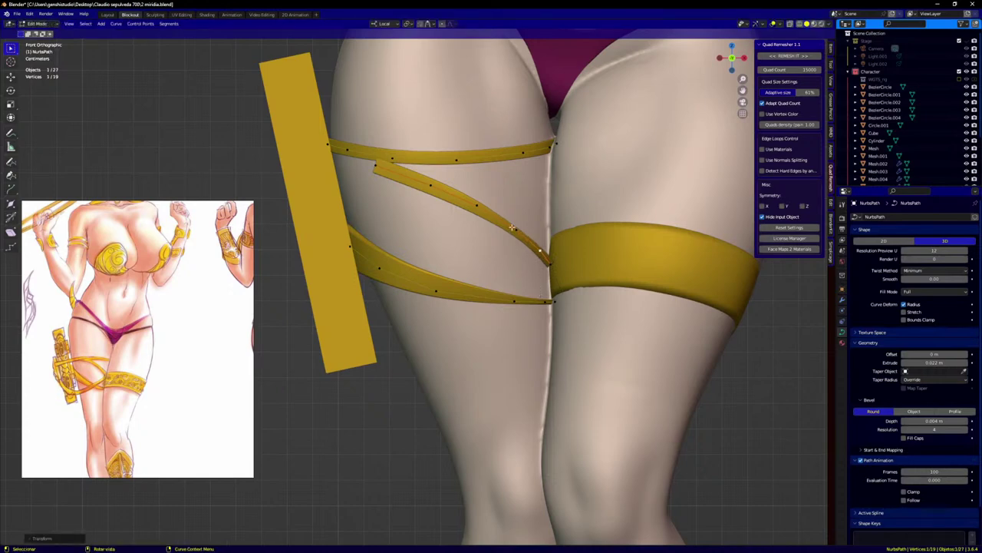
Step: Reposition the diagonal strap's inner-end control points in the front view so its tip meets the inner edge of the thigh
{"action": "left_click", "coordinate": [517, 277]}
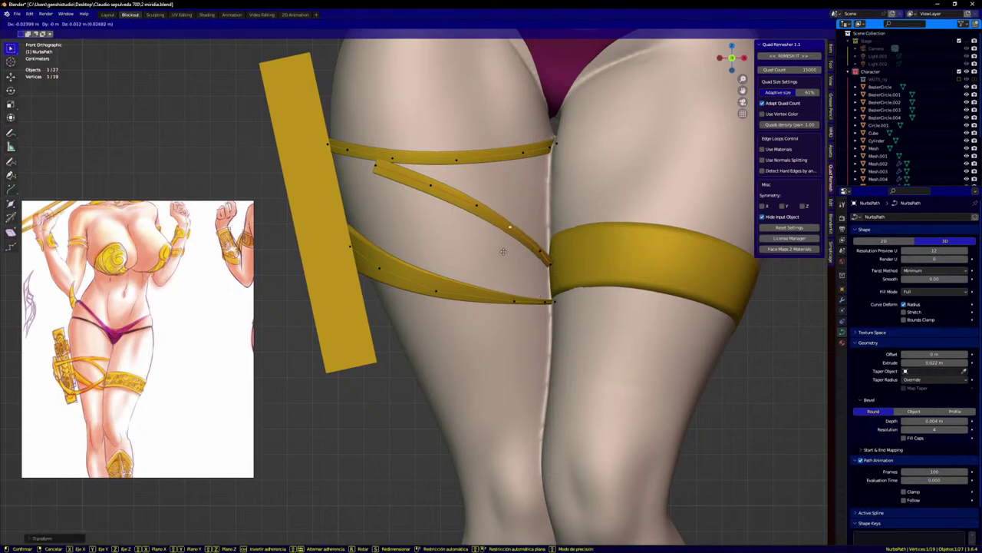
{"action": "key", "text": "g"}
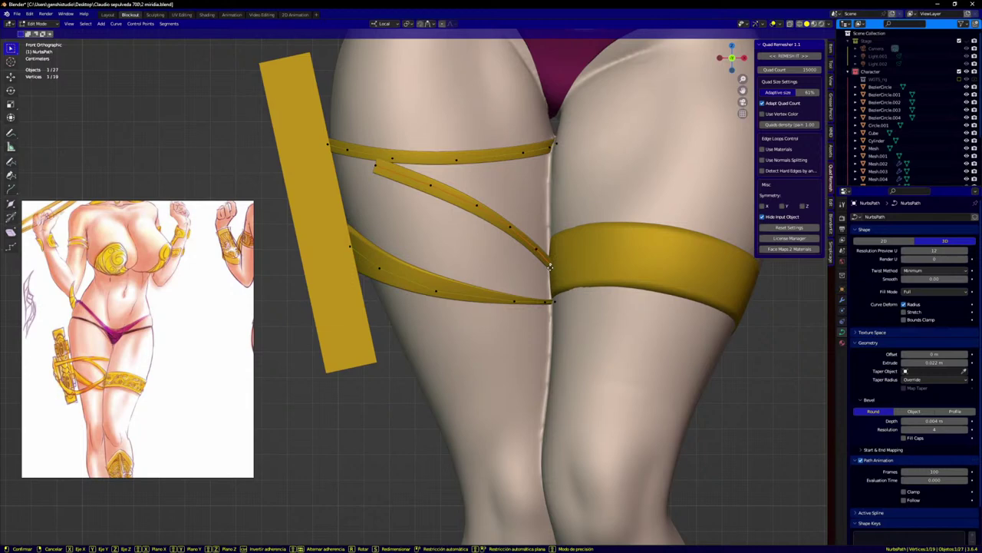
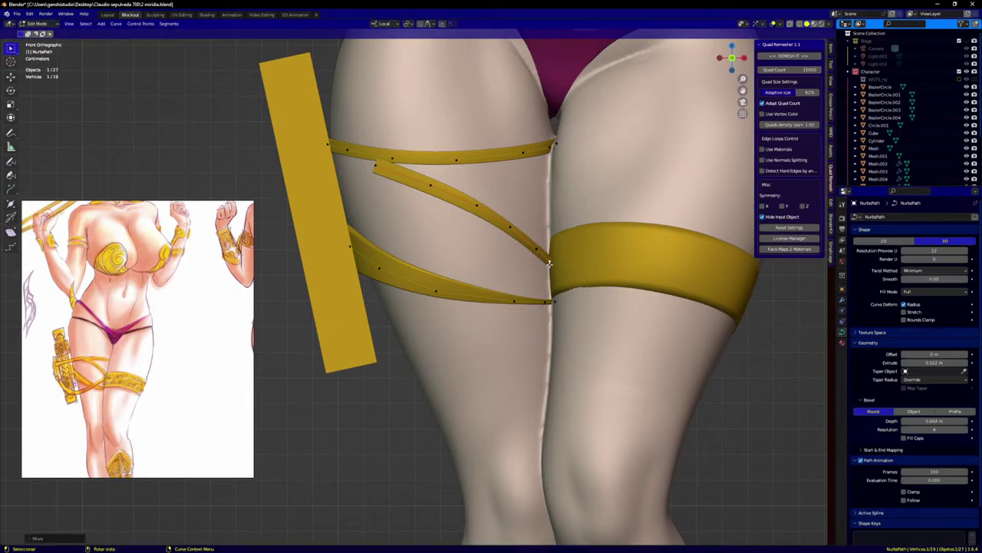
{"action": "middle_click_drag", "start_coordinate": [548, 267], "coordinate": [548, 269]}
{"action": "left_click", "coordinate": [557, 268]}
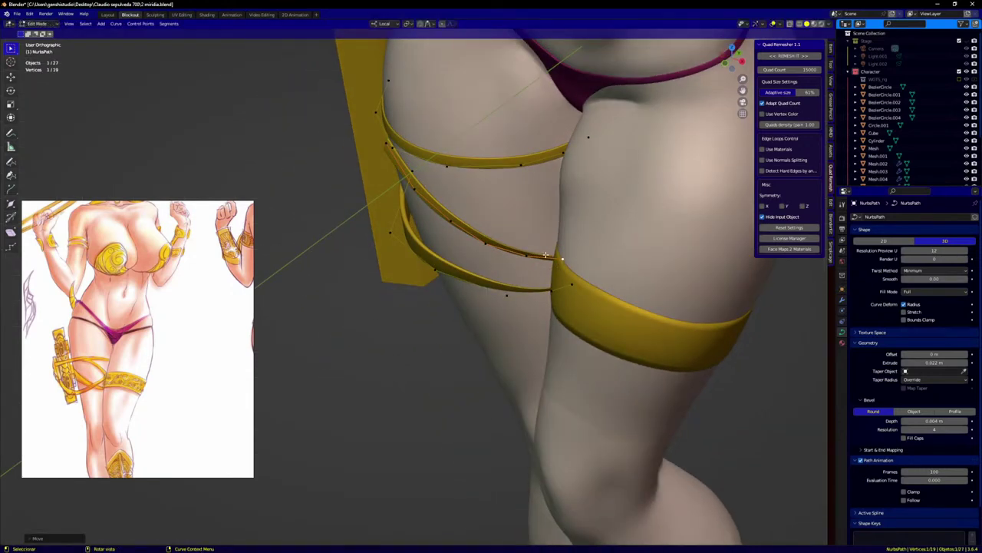
{"action": "key", "text": "KP_1"}
{"action": "scroll", "coordinate": [563, 264], "scroll_direction": "up", "scroll_amount": 2}
{"action": "key", "text": "g"}
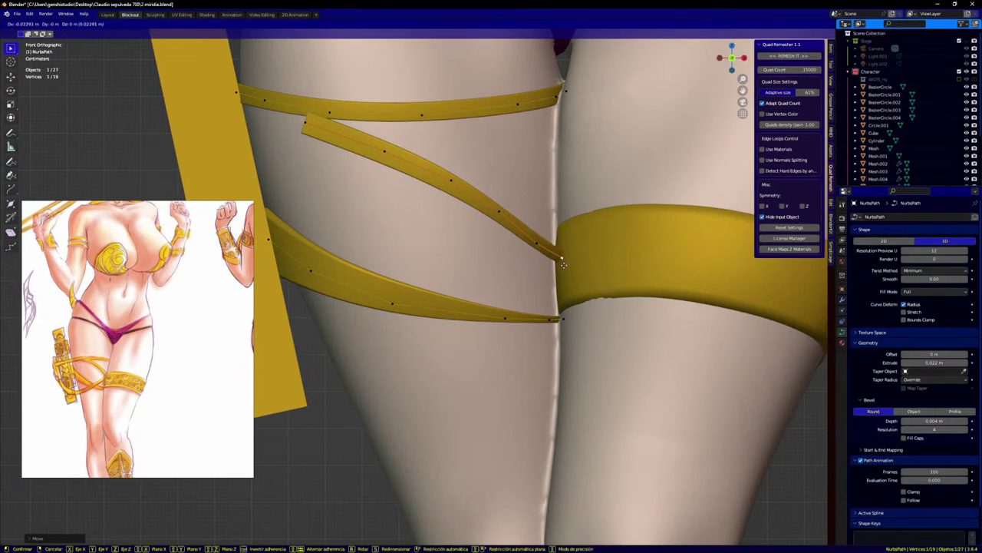
{"action": "left_click", "coordinate": [557, 263]}
Step: Adjust the diagonal strap's last two inner control points from a raised angle so the tip curves into the gap between the thighs
{"action": "middle_click_drag", "start_coordinate": [557, 263], "coordinate": [565, 265]}
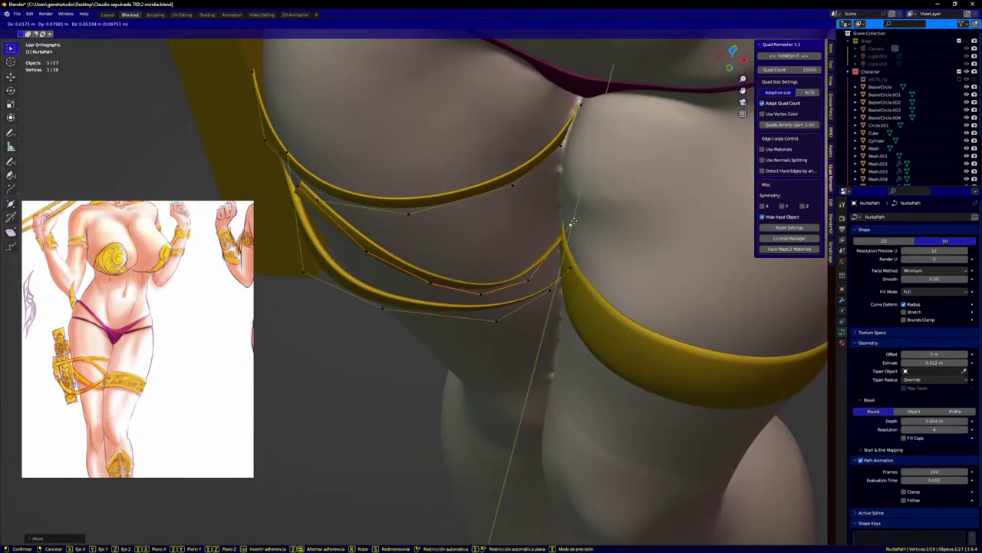
{"action": "key", "text": "g"}
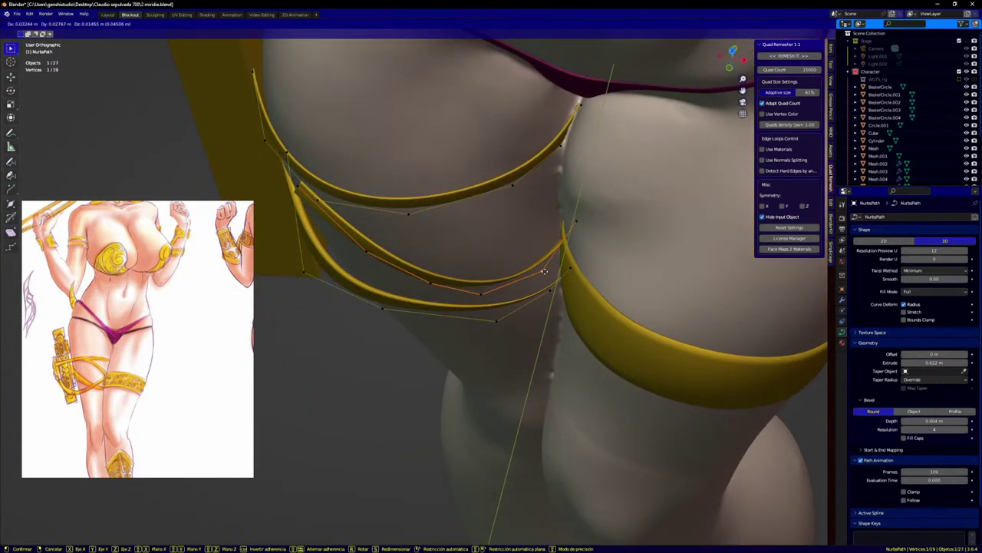
{"action": "left_click", "coordinate": [556, 268]}
{"action": "left_click", "coordinate": [574, 215]}
{"action": "key", "text": "g"}
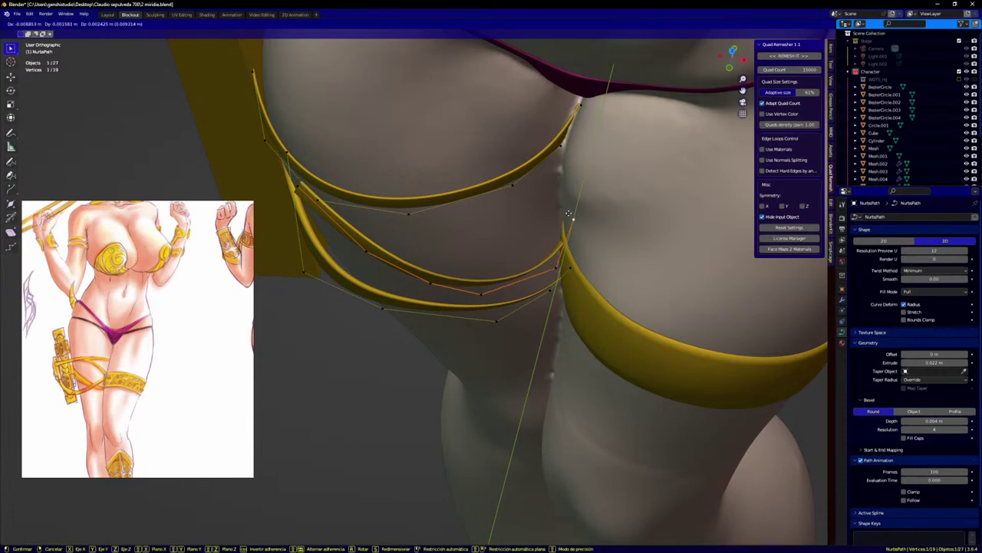
{"action": "left_click", "coordinate": [563, 209]}
{"action": "key", "text": "g"}
{"action": "left_click", "coordinate": [559, 259]}
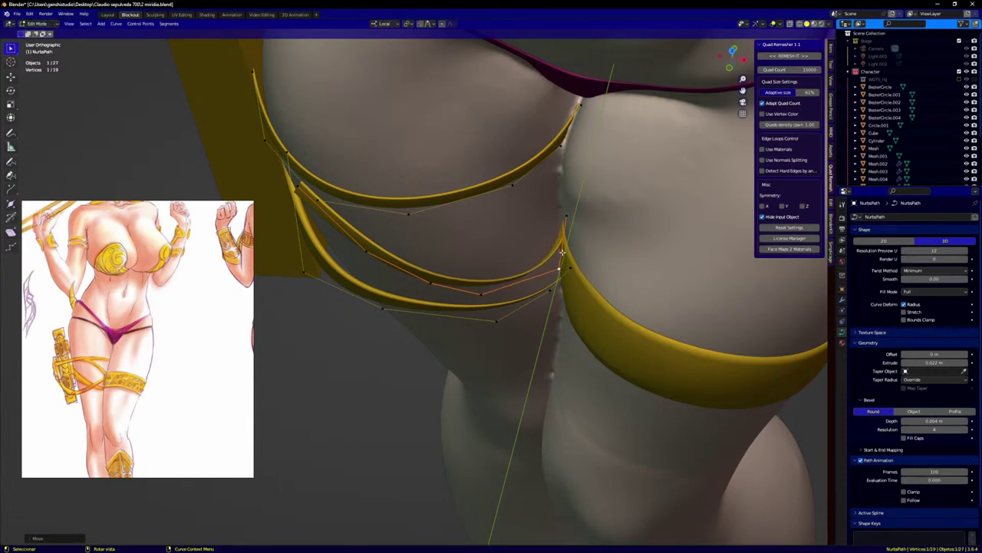
Step: Lower the diagonal strap's inner end beside the other leg's band in the front view and nudge its middle control points slightly upward
{"action": "key", "text": "KP_1"}
{"action": "key", "text": "g"}
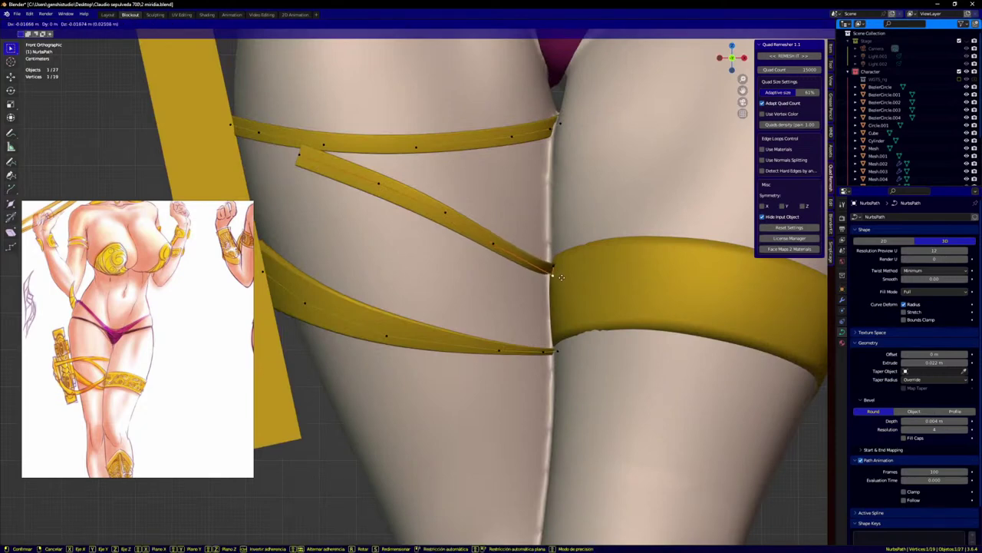
{"action": "left_click", "coordinate": [562, 278]}
{"action": "key", "text": "g"}
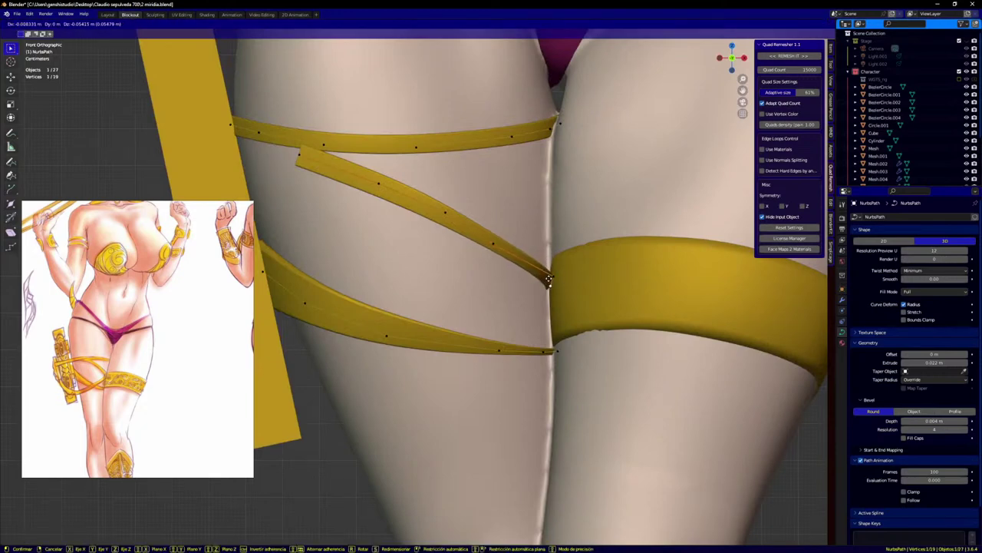
{"action": "left_click", "coordinate": [551, 274]}
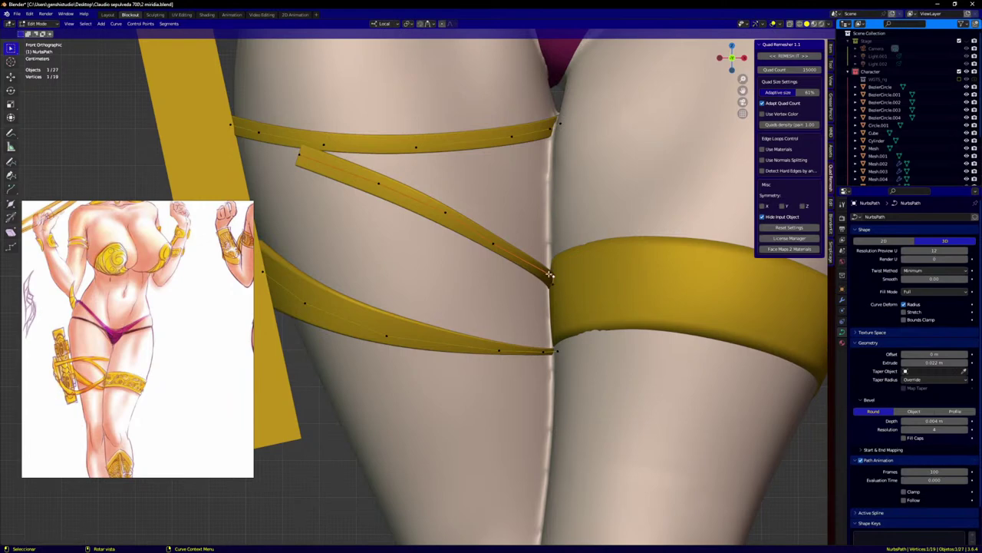
{"action": "key", "text": "g"}
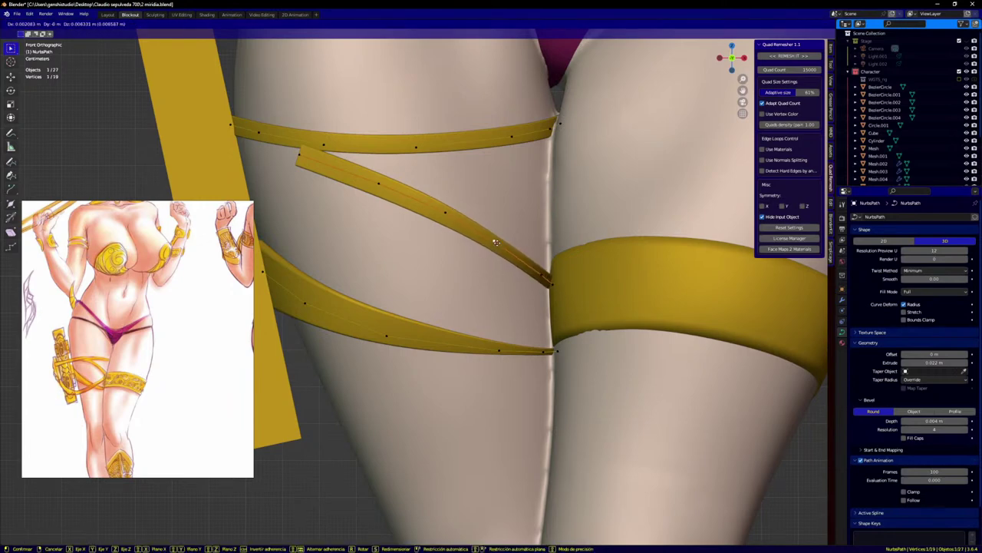
{"action": "left_click", "coordinate": [437, 209]}
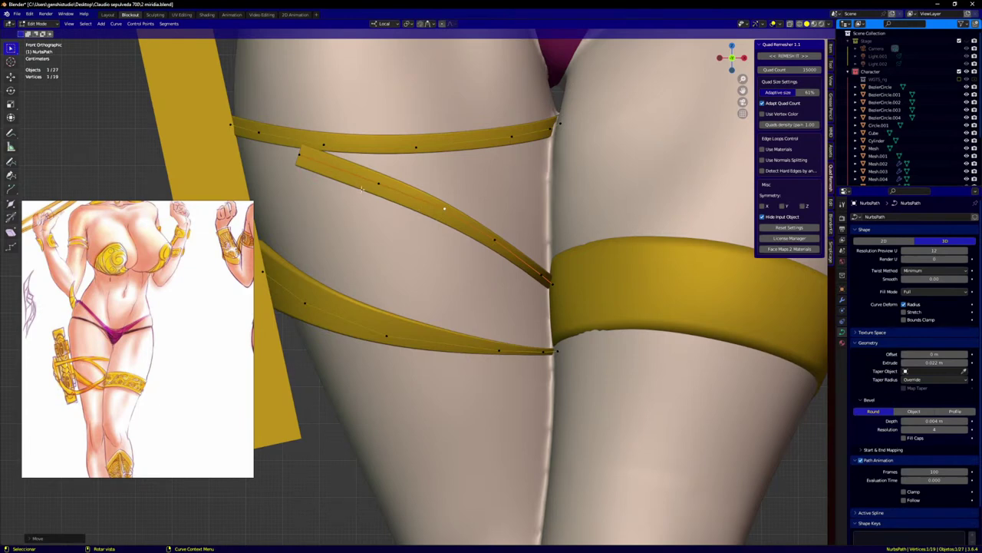
Step: Move the diagonal strap's outer end up onto the upper strap so the two bands overlap
{"action": "middle_click_drag", "start_coordinate": [361, 188], "coordinate": [305, 234]}
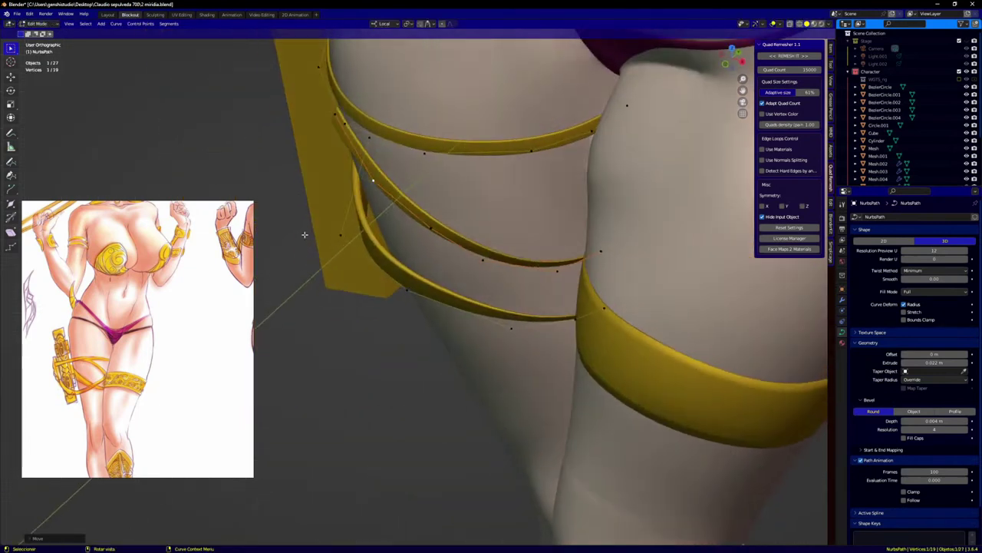
{"action": "left_click", "coordinate": [339, 116]}
{"action": "key", "text": "g"}
{"action": "left_click", "coordinate": [349, 118]}
{"action": "middle_click_drag", "start_coordinate": [349, 119], "coordinate": [356, 126]}
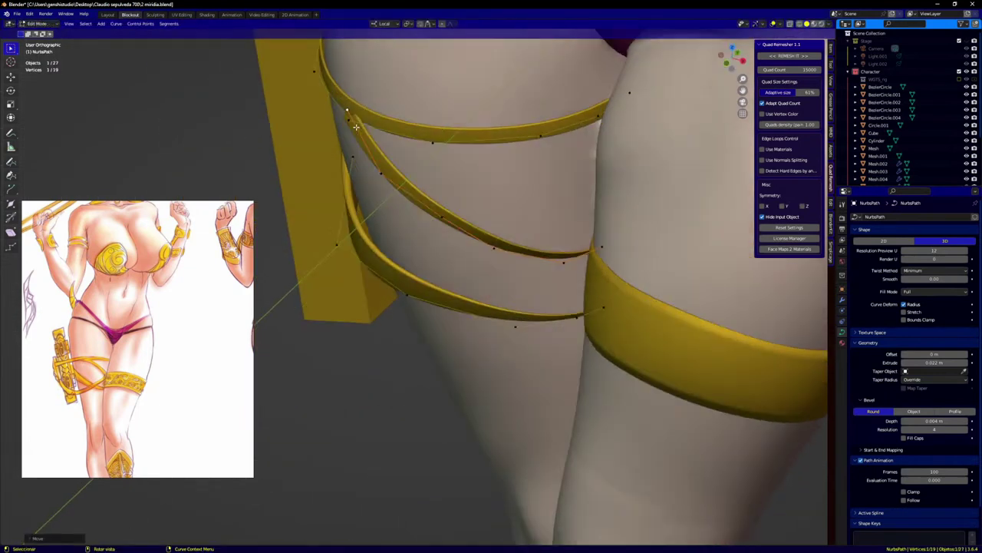
{"action": "key", "text": "KP_1"}
{"action": "scroll", "coordinate": [373, 120], "scroll_direction": "up", "scroll_amount": 2}
{"action": "key", "text": "g"}
{"action": "left_click", "coordinate": [376, 86]}
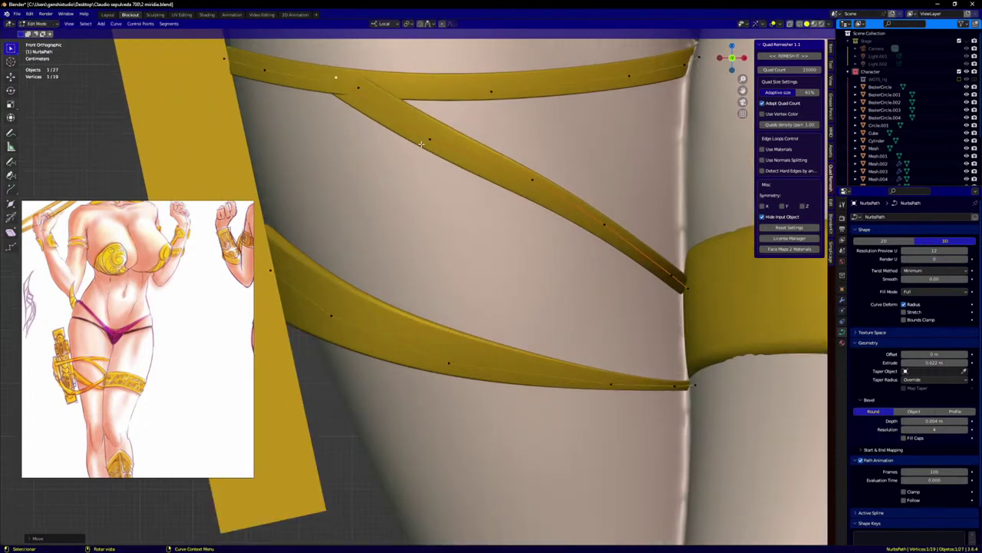
Step: Shift the diagonal strap's three middle control points inward and slightly upward in the front view to smooth its slope
{"action": "left_click", "coordinate": [429, 141]}
{"action": "key", "text": "g"}
{"action": "left_click", "coordinate": [459, 135]}
{"action": "left_click", "coordinate": [533, 177]}
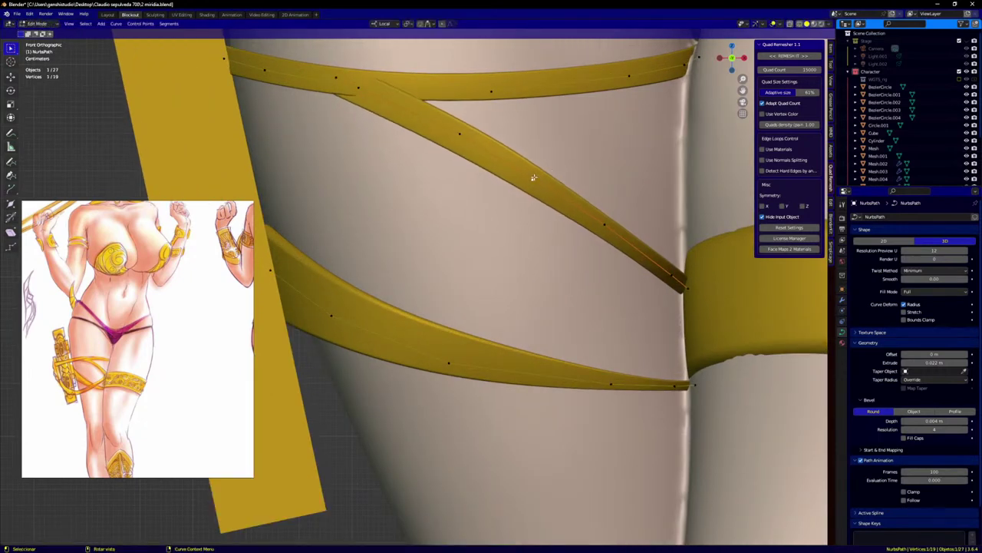
{"action": "key", "text": "g"}
{"action": "left_click", "coordinate": [546, 174]}
{"action": "left_click", "coordinate": [605, 220]}
{"action": "key", "text": "g"}
{"action": "left_click", "coordinate": [620, 216]}
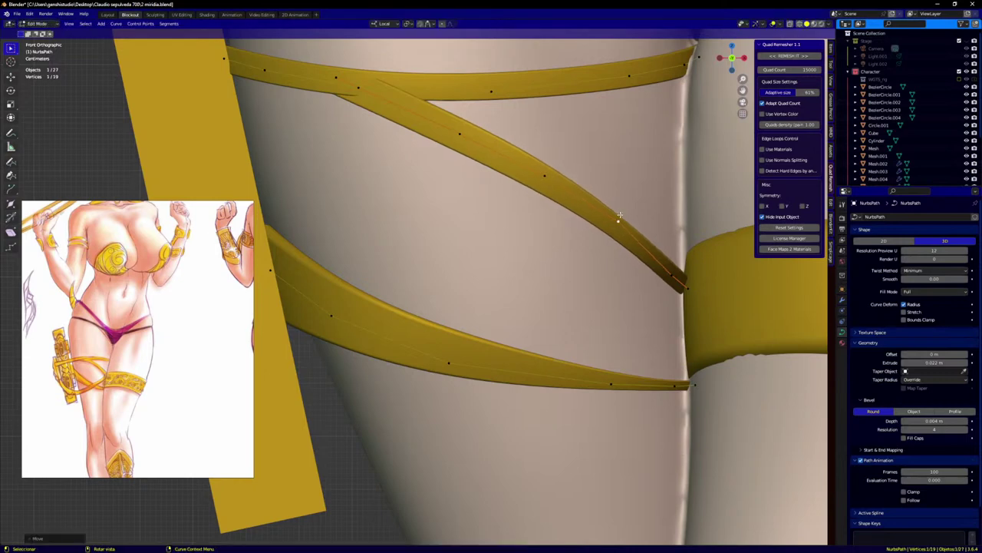
Step: Fine-tune the control point beside the diagonal strap's inner end so the band bends smoothly into the gap between the thighs
{"action": "left_click", "coordinate": [675, 272]}
{"action": "key", "text": "g"}
{"action": "left_click", "coordinate": [678, 267]}
{"action": "scroll", "coordinate": [665, 265], "scroll_direction": "down", "scroll_amount": 4}
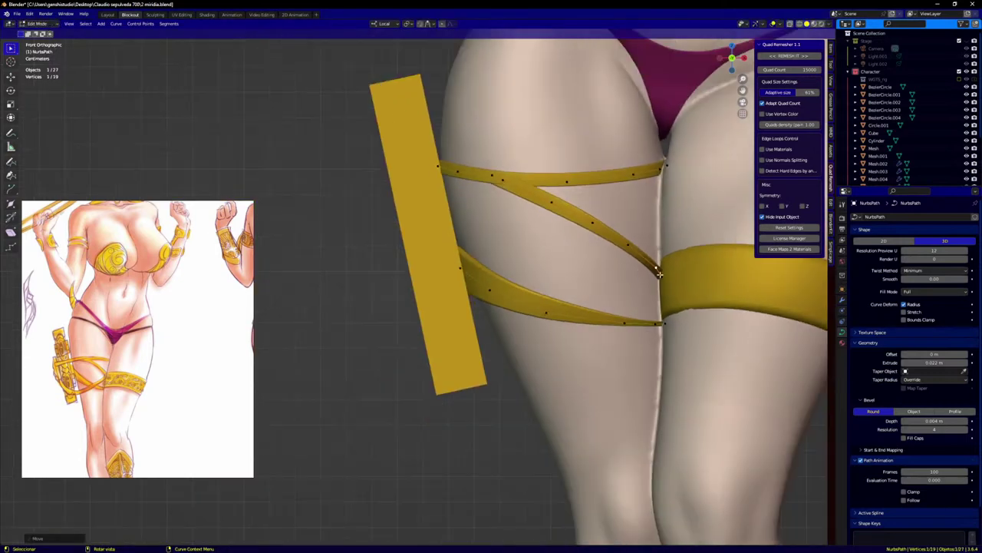
{"action": "middle_click_drag", "start_coordinate": [681, 268], "coordinate": [648, 297], "text": "shift"}
{"action": "scroll", "coordinate": [647, 296], "scroll_direction": "up", "scroll_amount": 2}
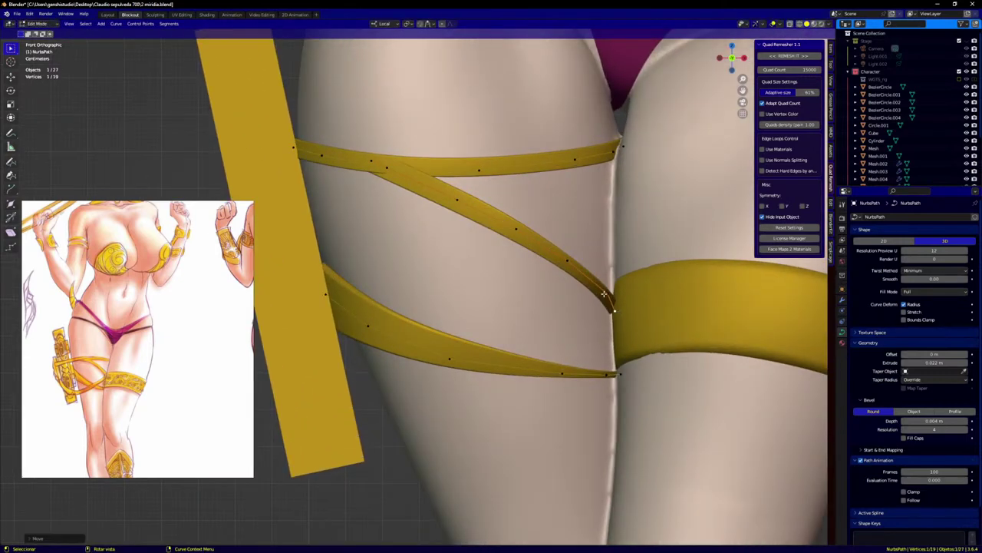
{"action": "key", "text": "g"}
{"action": "left_click", "coordinate": [599, 293]}
{"action": "scroll", "coordinate": [582, 317], "scroll_direction": "down", "scroll_amount": 2}
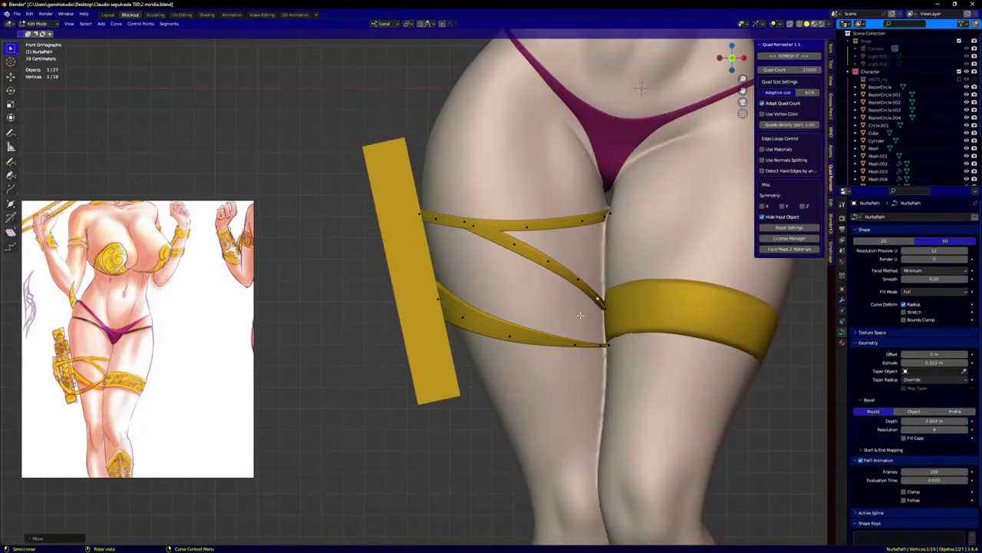
{"action": "middle_click_drag", "start_coordinate": [632, 310], "coordinate": [544, 293], "text": "shift"}
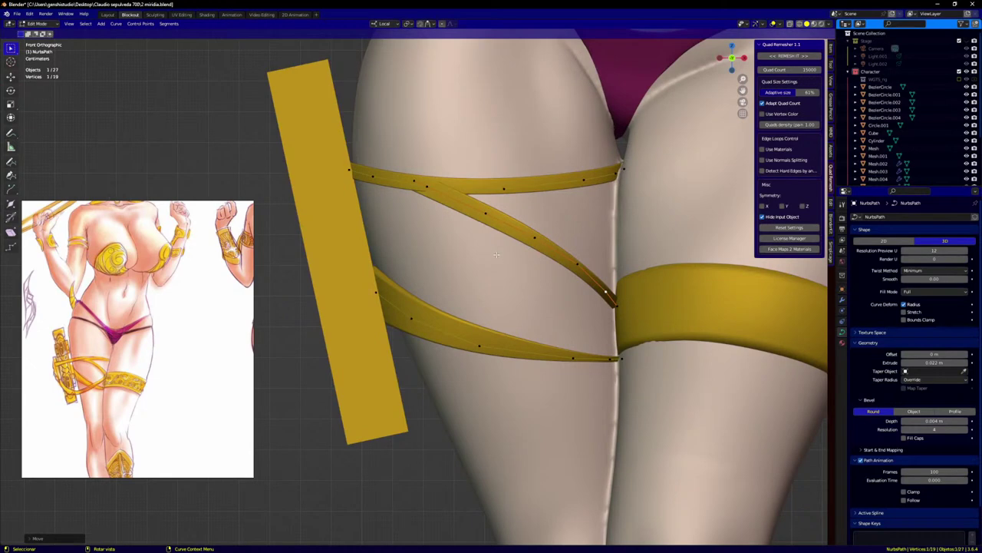
Step: Pull the diagonal strap's control point beside the outer end and its two middle points closer to the thigh from a high angle
{"action": "middle_click_drag", "start_coordinate": [497, 254], "coordinate": [483, 227]}
{"action": "key", "text": "g"}
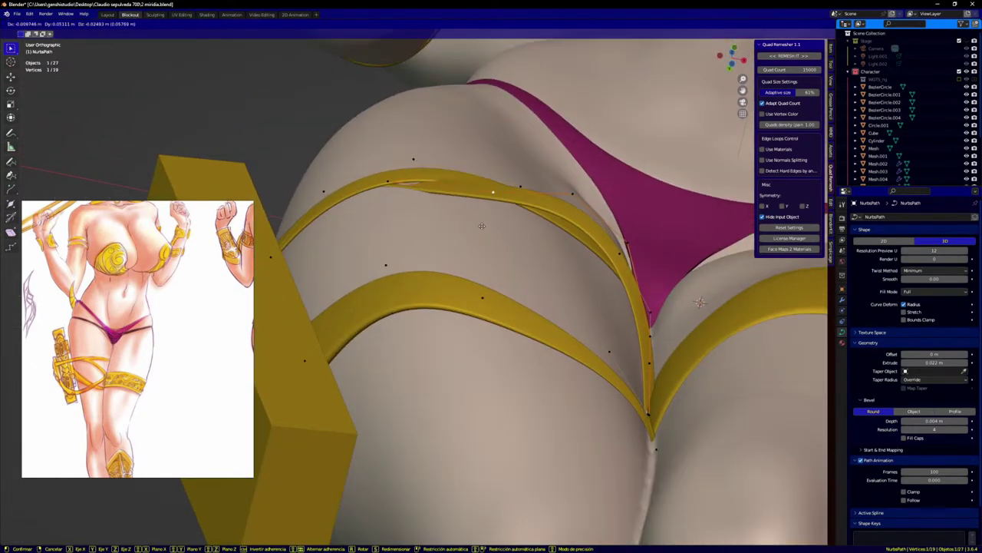
{"action": "left_click", "coordinate": [479, 238]}
{"action": "key", "text": "g"}
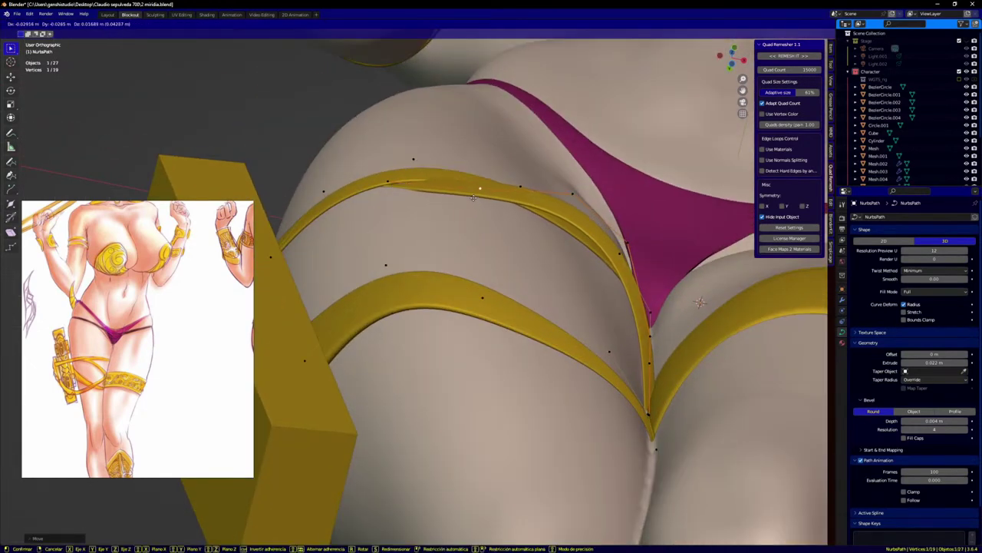
{"action": "left_click", "coordinate": [569, 206]}
{"action": "key", "text": "g"}
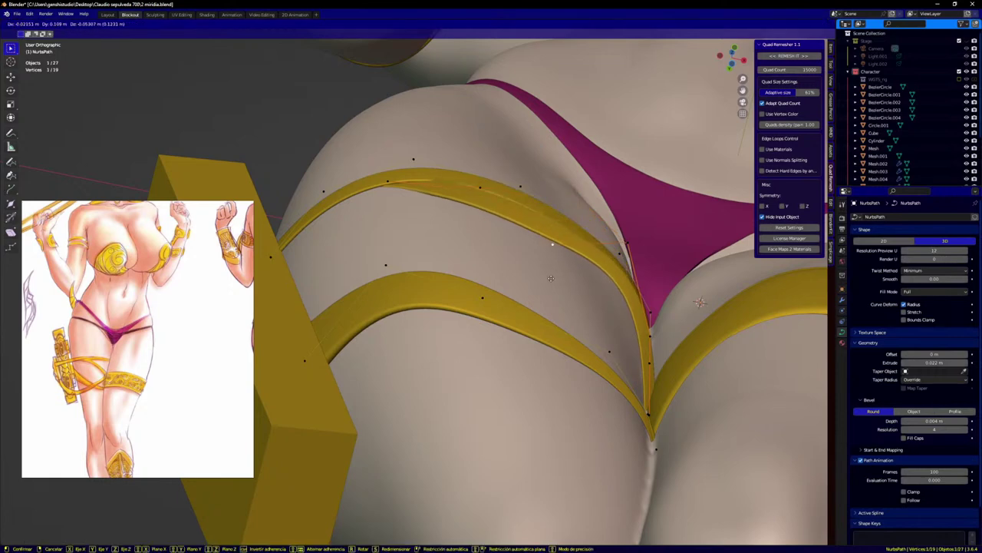
{"action": "left_click", "coordinate": [625, 244]}
{"action": "key", "text": "g"}
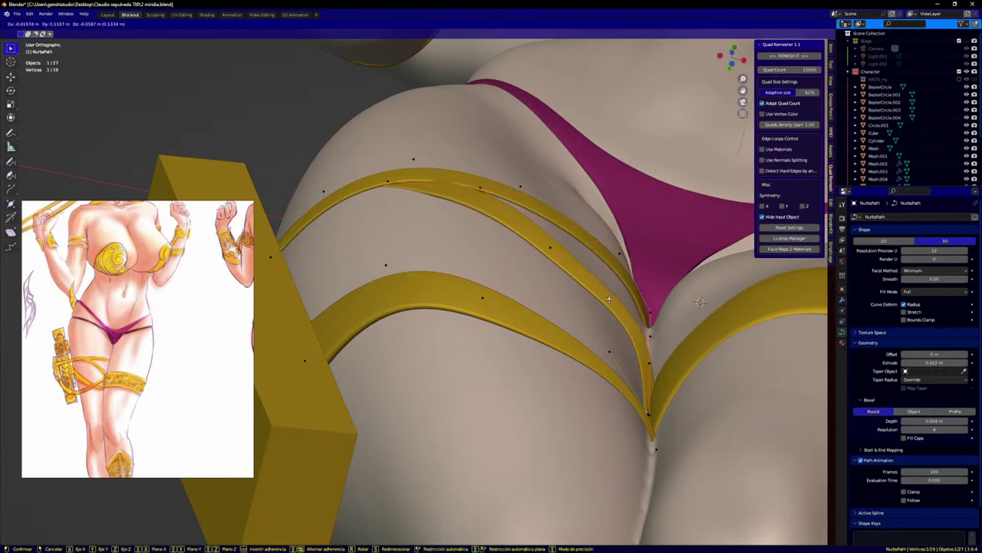
{"action": "left_click", "coordinate": [614, 295]}
Step: Move the control point beside the diagonal strap's inner end outward along the thigh and nudge the neighbouring middle point
{"action": "left_click", "coordinate": [652, 336]}
{"action": "key", "text": "g"}
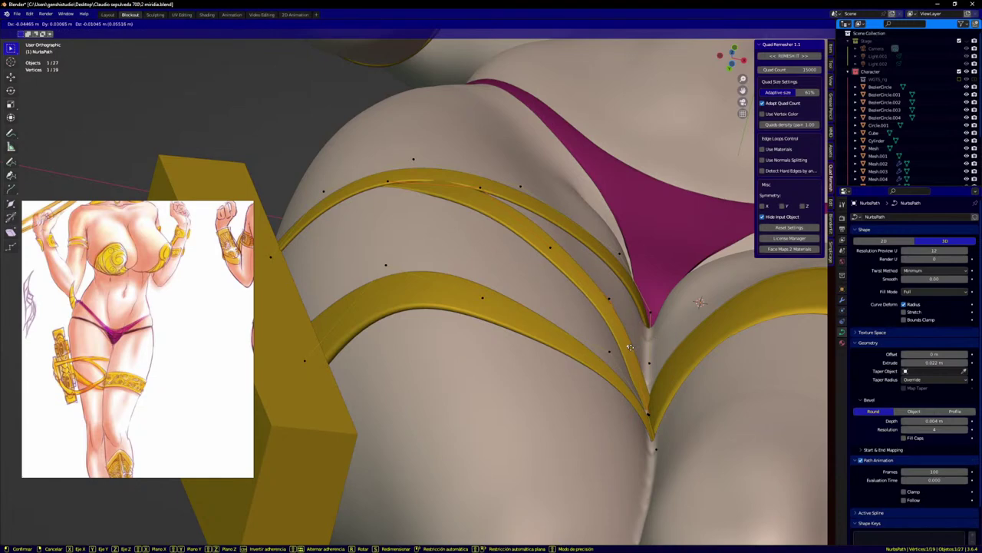
{"action": "left_click", "coordinate": [638, 345]}
{"action": "key", "text": "g"}
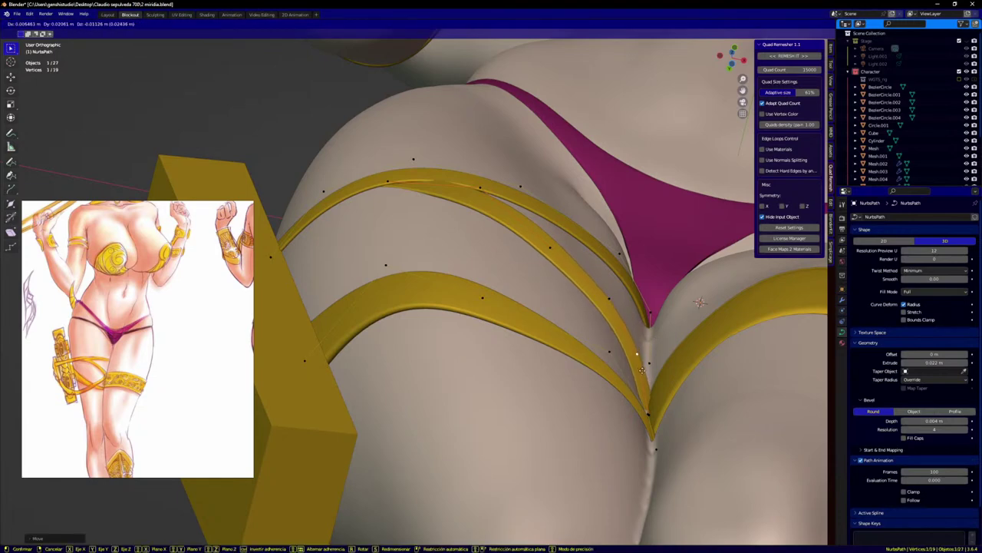
{"action": "left_click", "coordinate": [632, 353]}
{"action": "left_click", "coordinate": [605, 302]}
{"action": "key", "text": "g"}
{"action": "left_click", "coordinate": [605, 297]}
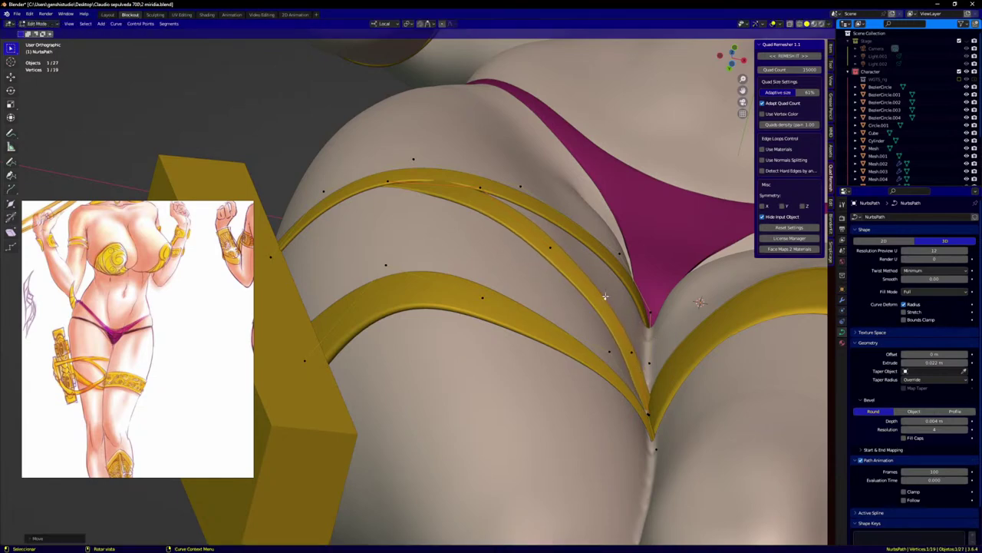
Step: Reposition the two control points before the diagonal strap's inner tip in the front view to even out the lower curve
{"action": "key", "text": "KP_1"}
{"action": "scroll", "coordinate": [597, 324], "scroll_direction": "up", "scroll_amount": 1}
{"action": "key", "text": "g"}
{"action": "left_click", "coordinate": [594, 324]}
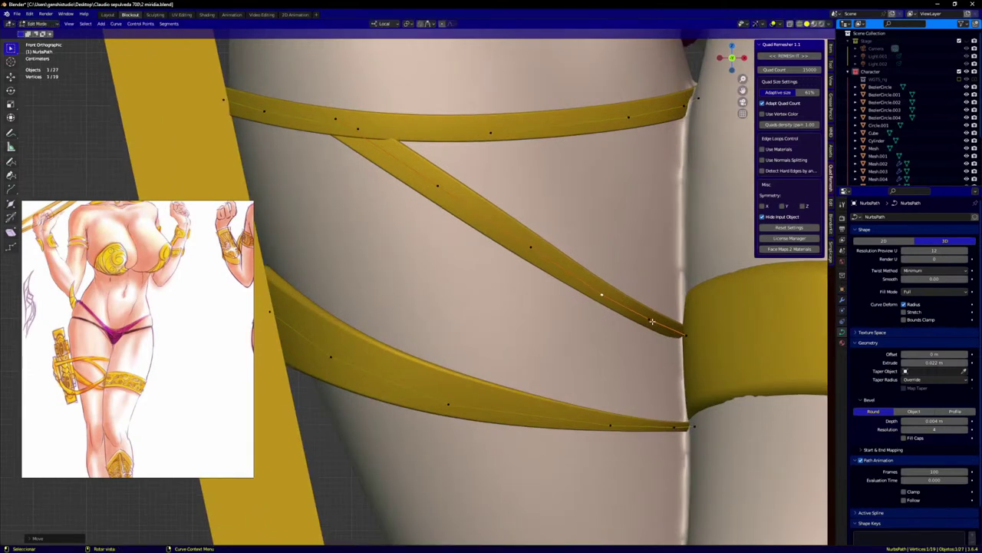
{"action": "left_click", "coordinate": [654, 322]}
{"action": "key", "text": "g"}
{"action": "left_click", "coordinate": [657, 323]}
Step: Adjust the diagonal strap's two middle control points from a steep top angle so the band follows the thigh surface
{"action": "middle_click_drag", "start_coordinate": [522, 248], "coordinate": [583, 274]}
{"action": "left_click", "coordinate": [595, 298]}
{"action": "key", "text": "g"}
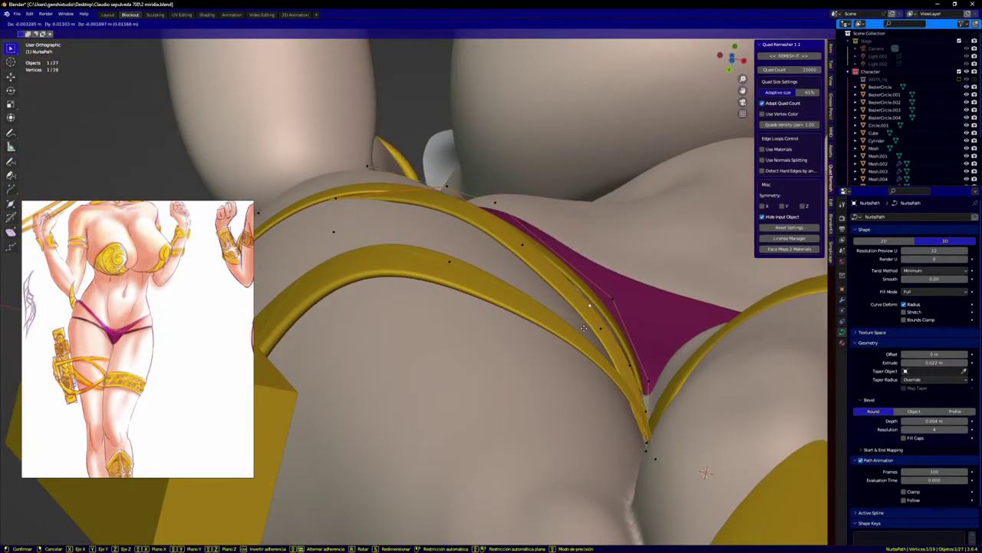
{"action": "left_click", "coordinate": [581, 325]}
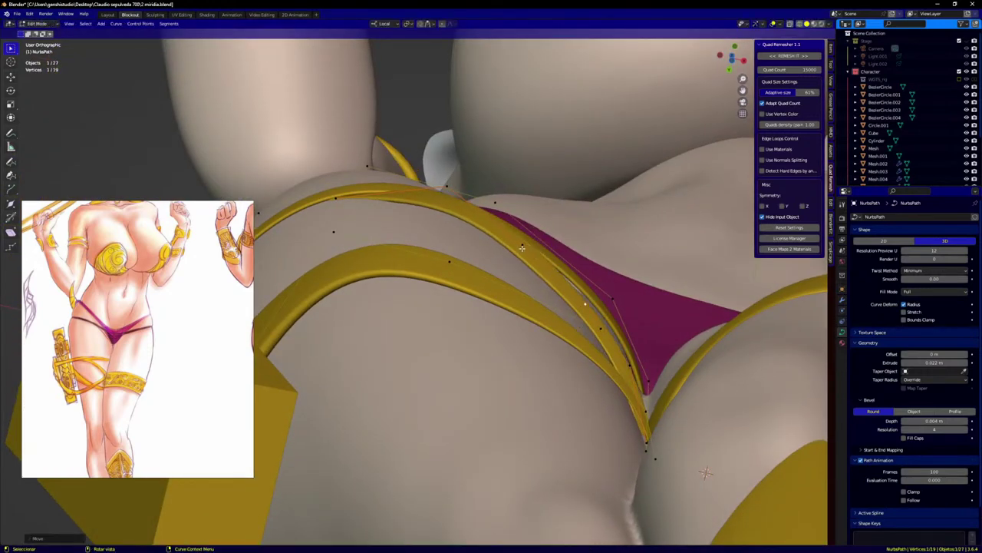
{"action": "left_click", "coordinate": [522, 248]}
{"action": "key", "text": "g"}
{"action": "left_click", "coordinate": [529, 245]}
Step: Pull the diagonal strap's two control points nearest its outer end inward from the steep top angle so the band hugs the thigh
{"action": "left_click", "coordinate": [449, 186]}
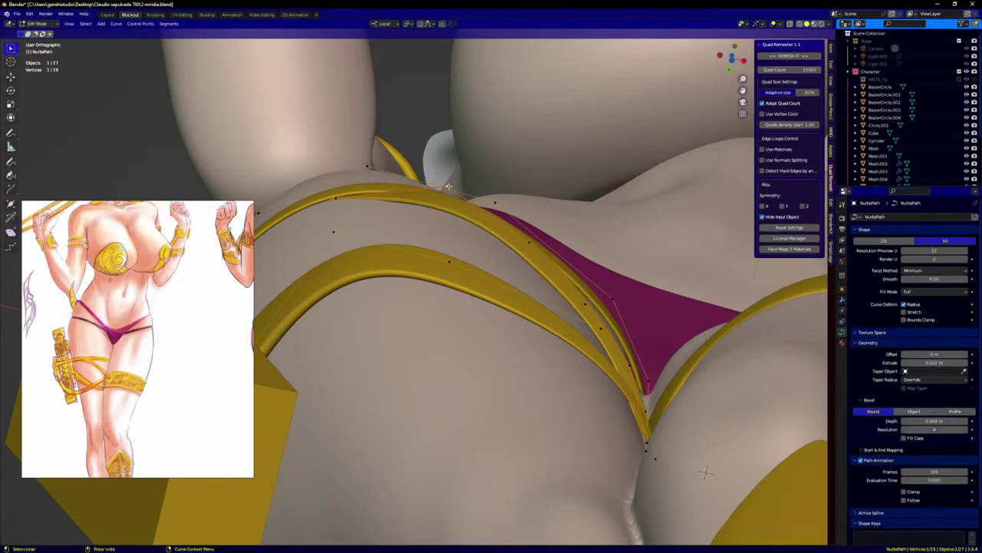
{"action": "left_click", "coordinate": [448, 186]}
{"action": "key", "text": "g"}
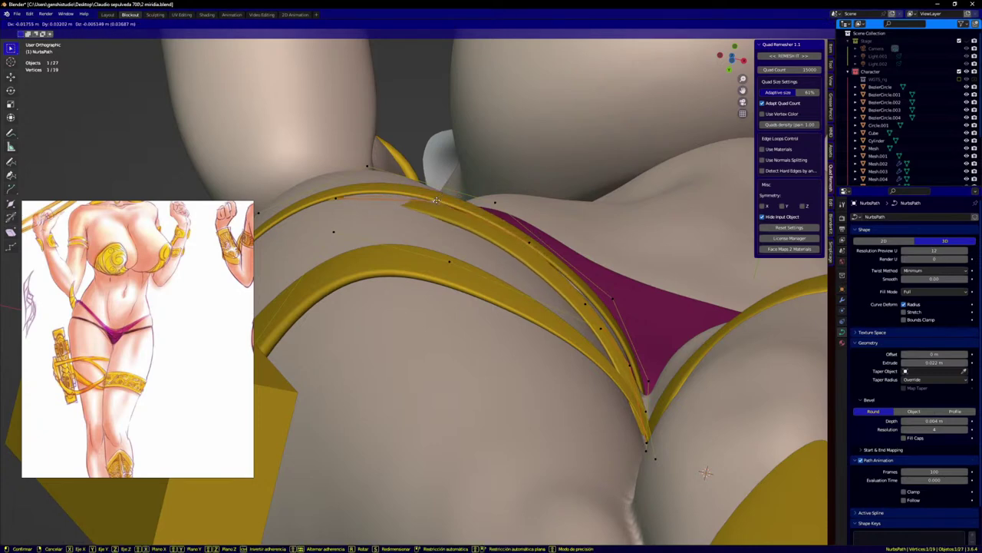
{"action": "left_click", "coordinate": [436, 200]}
{"action": "left_click", "coordinate": [531, 245]}
{"action": "key", "text": "g"}
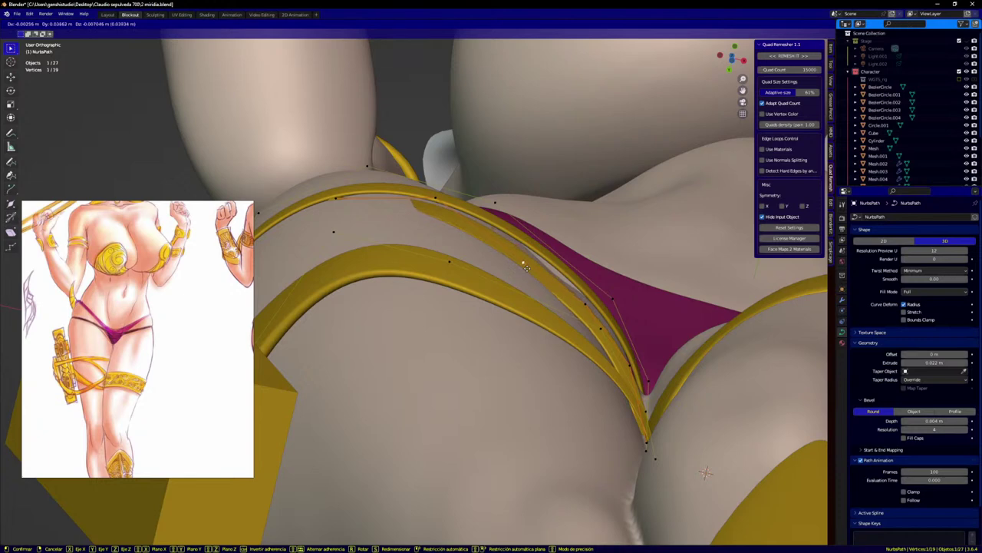
{"action": "left_click", "coordinate": [527, 250]}
Step: Subdivide the segment at the diagonal strap's outer end and reposition the new point and the end point against the horizontal strap
{"action": "left_click", "coordinate": [336, 199]}
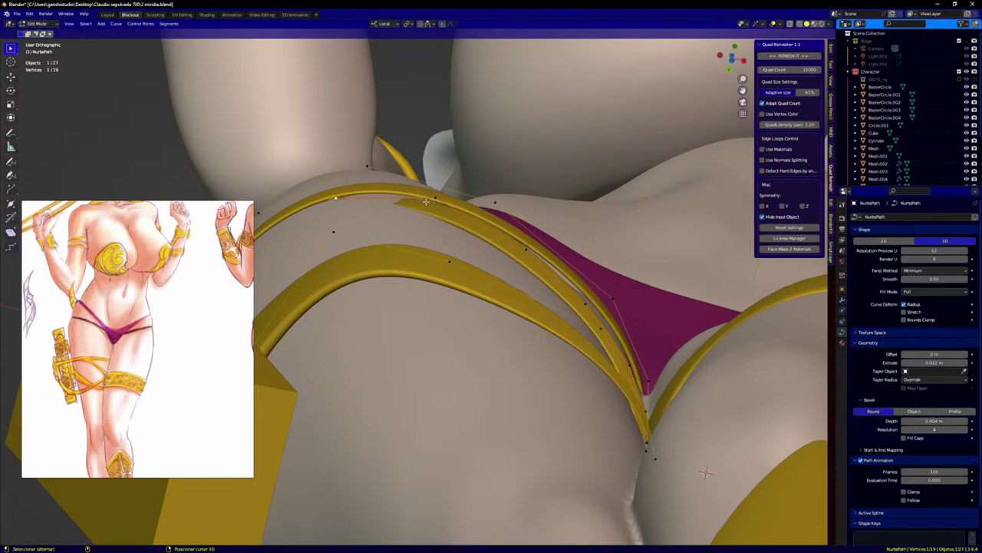
{"action": "right_click", "coordinate": [409, 196]}
{"action": "left_click", "coordinate": [395, 202]}
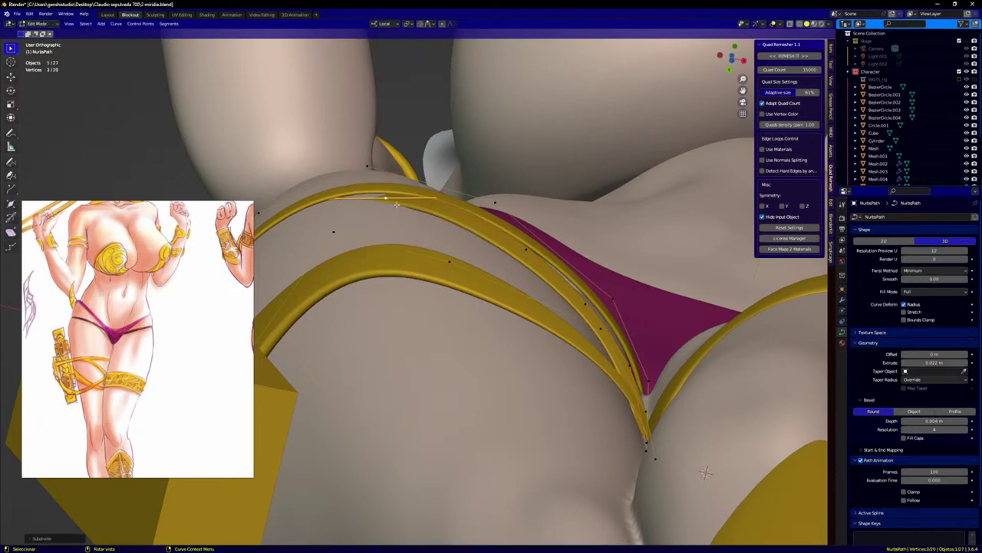
{"action": "key", "text": "g"}
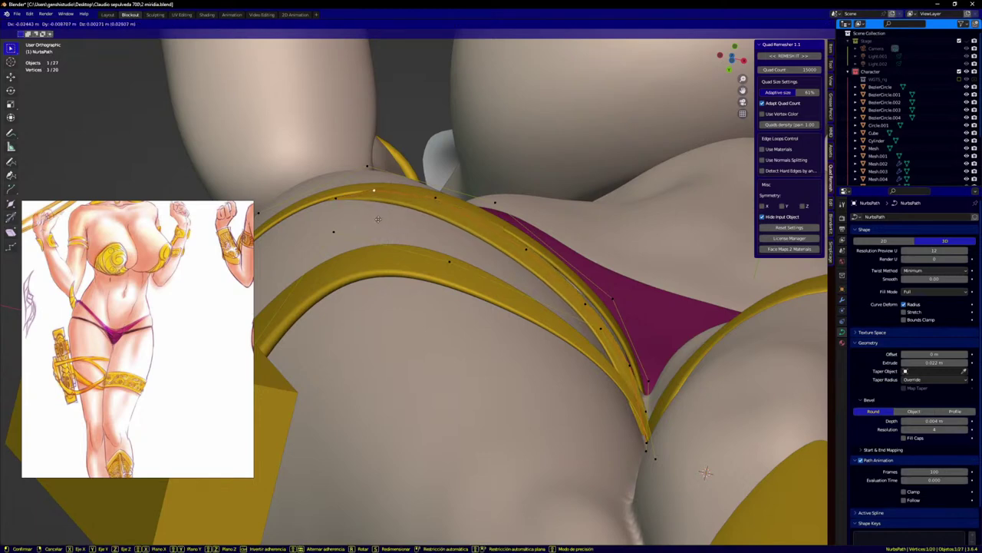
{"action": "left_click", "coordinate": [352, 198]}
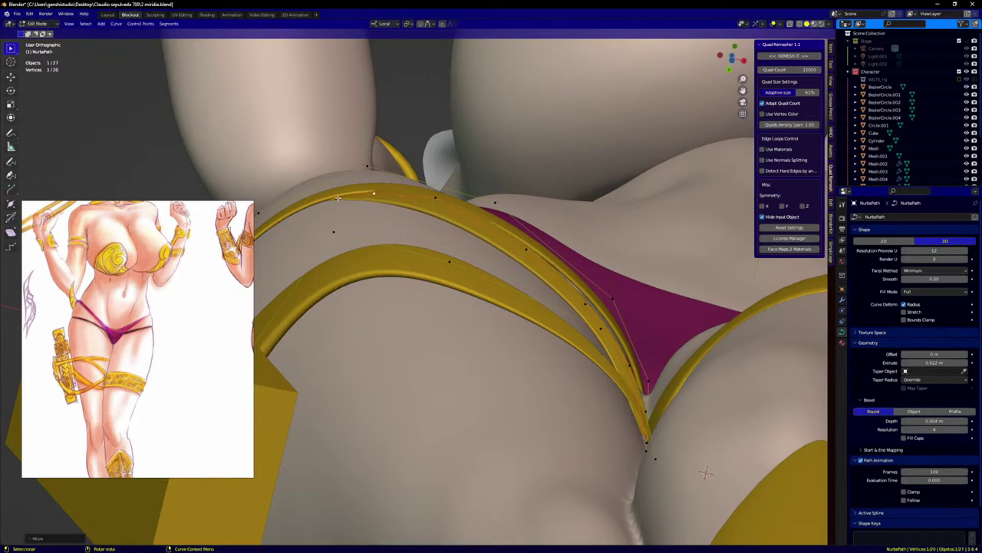
{"action": "key", "text": "g"}
{"action": "left_click", "coordinate": [341, 196]}
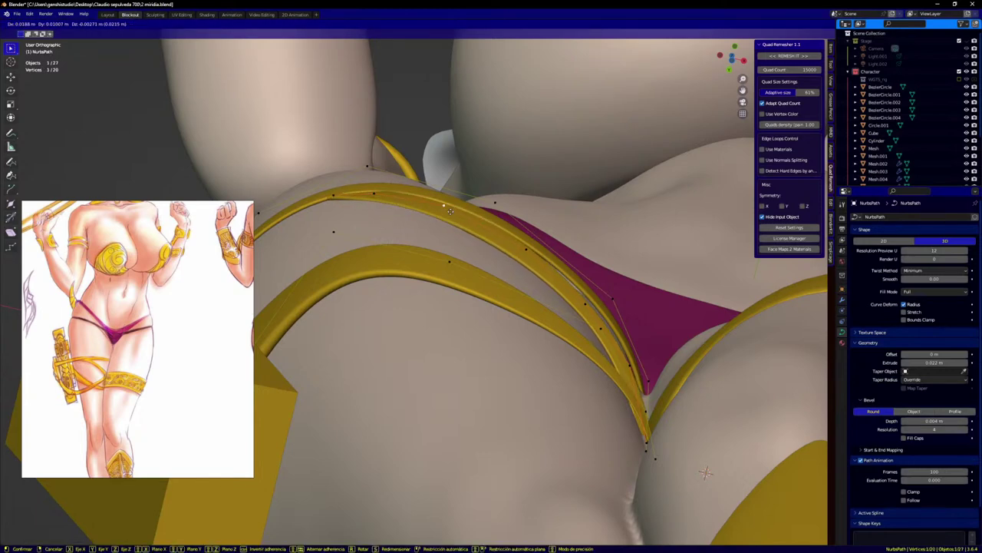
Step: Lower the diagonal strap's middle control points slightly in the front view and nudge the next one inward to smooth its curve
{"action": "key", "text": "KP_1"}
{"action": "scroll", "coordinate": [534, 264], "scroll_direction": "down", "scroll_amount": 1}
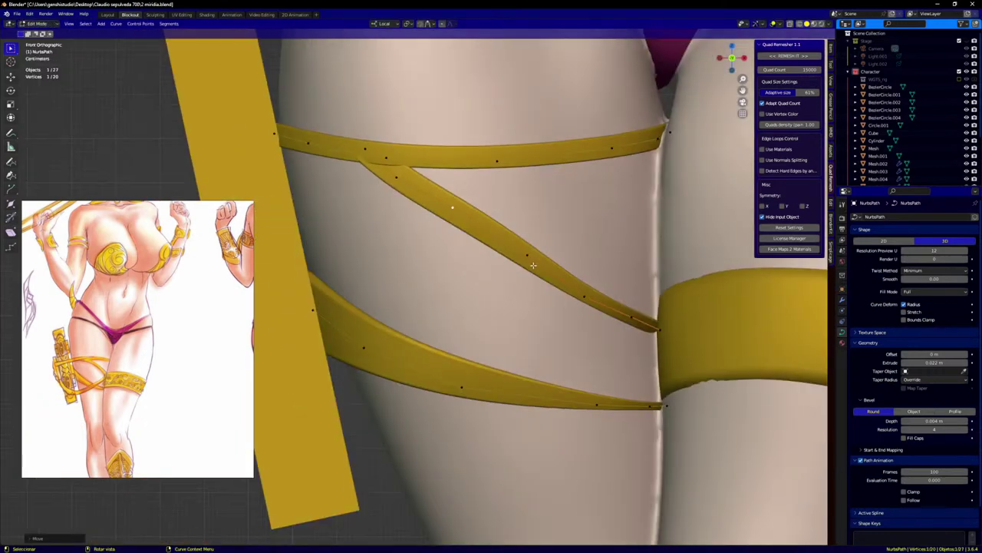
{"action": "key", "text": "g"}
{"action": "left_click", "coordinate": [476, 245]}
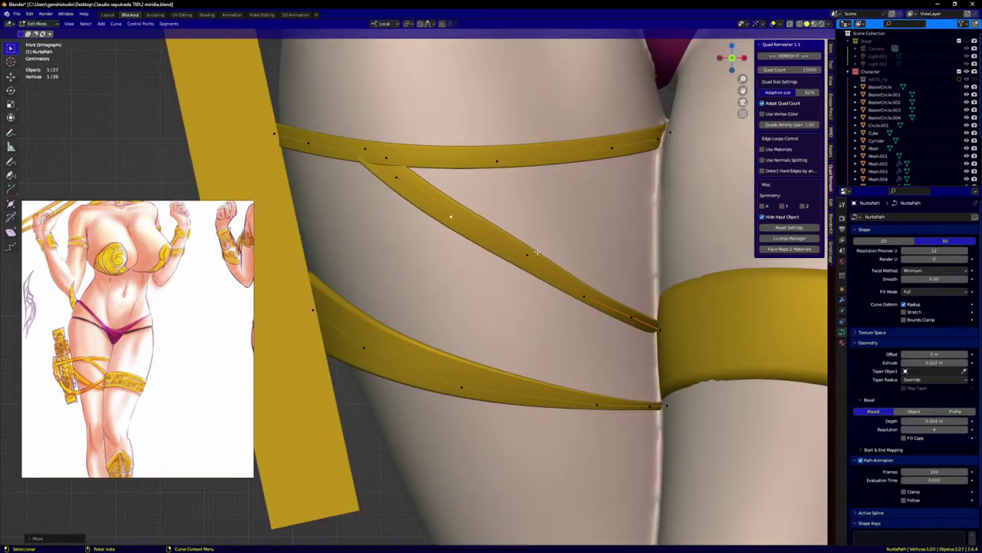
{"action": "left_click", "coordinate": [529, 259]}
{"action": "key", "text": "g"}
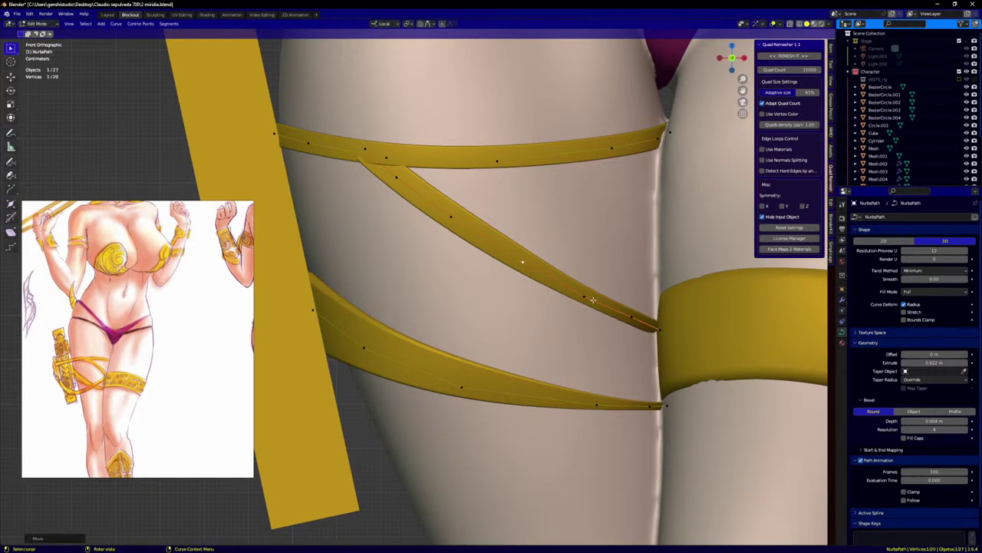
{"action": "left_click", "coordinate": [595, 303]}
Step: Tilt the two control points at the diagonal strap's inner tip so the band's end follows the inner thigh
{"action": "left_click", "coordinate": [634, 317]}
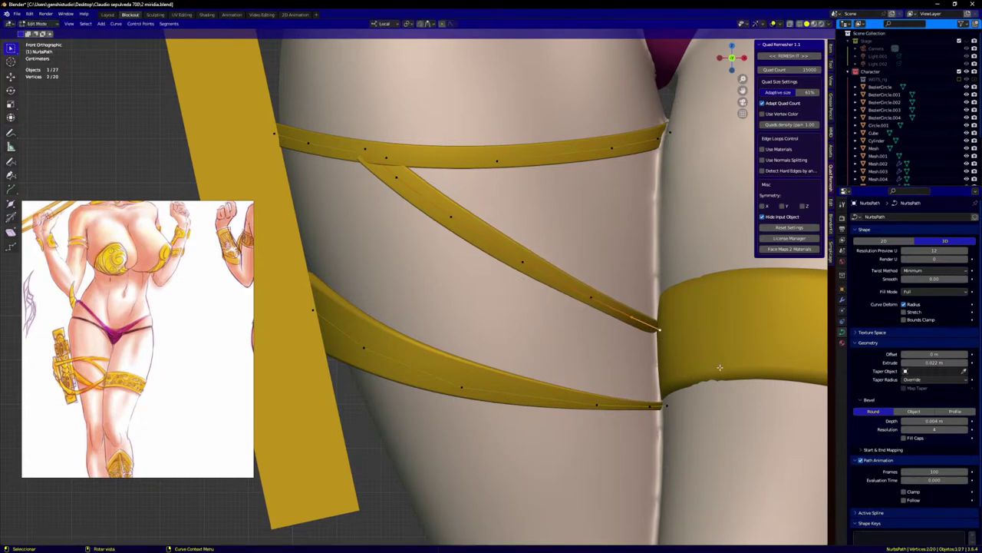
{"action": "key", "text": "r"}
{"action": "left_click", "coordinate": [710, 330]}
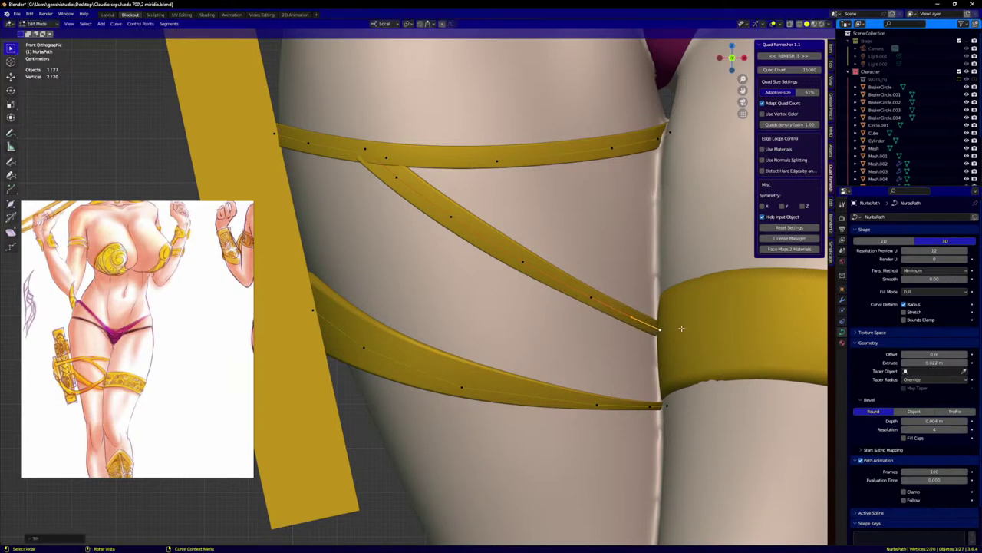
Step: Check the thigh straps from above and in the front view, and save the file
{"action": "middle_click_drag", "start_coordinate": [681, 329], "coordinate": [666, 385]}
{"action": "key", "text": "KP_1"}
{"action": "scroll", "coordinate": [595, 356], "scroll_direction": "down", "scroll_amount": 3}
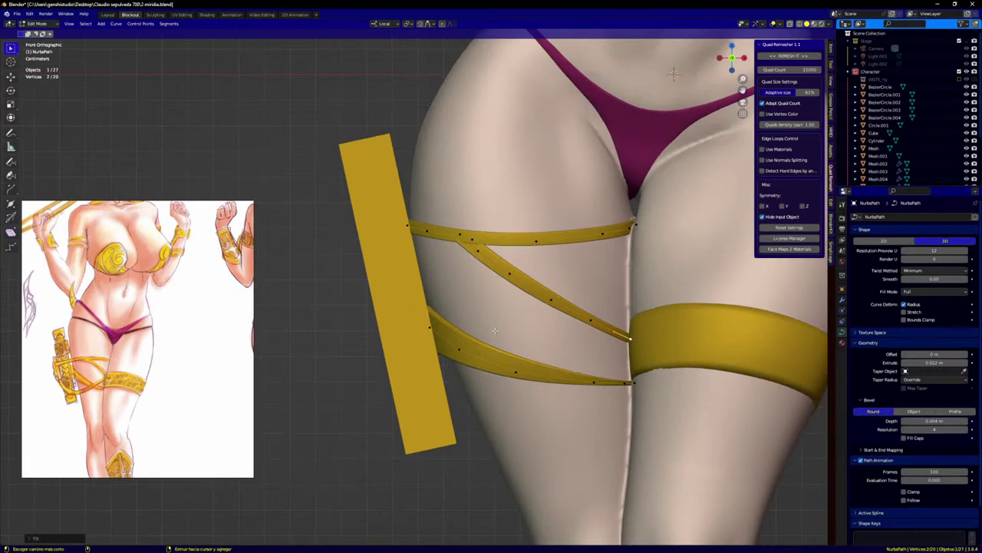
{"action": "key", "text": "ctrl+s"}
{"action": "scroll", "coordinate": [504, 337], "scroll_direction": "down", "scroll_amount": 1}
{"action": "middle_click_drag", "start_coordinate": [524, 372], "coordinate": [468, 377], "text": "shift"}
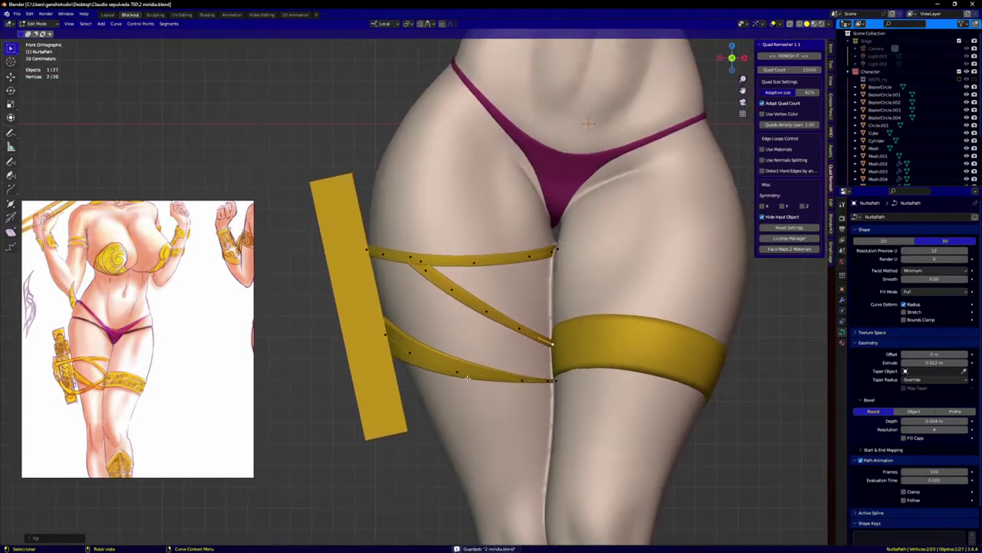
Step: Duplicate the whole diagonal strap and place the copy below the lower strap, with its outer end over the holster block
{"action": "left_click", "coordinate": [491, 312]}
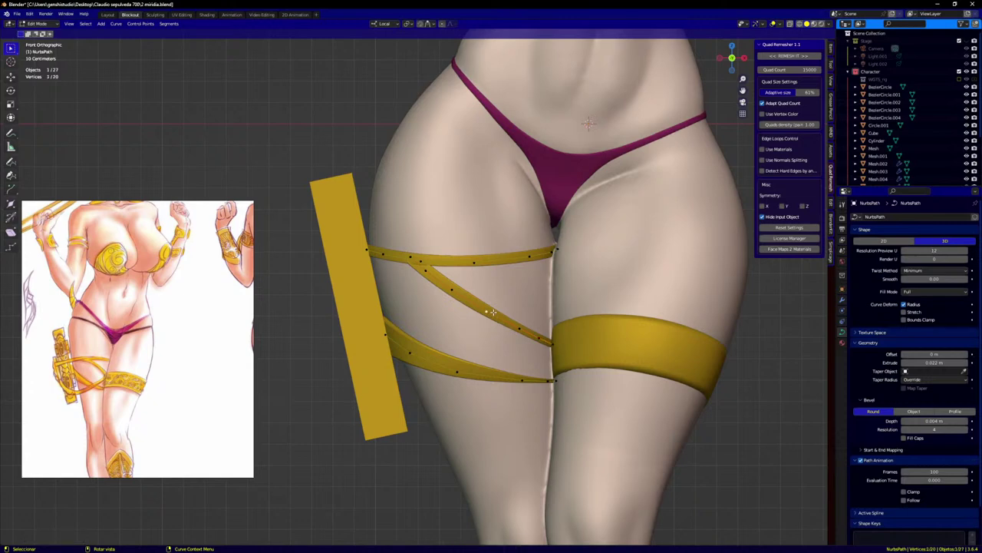
{"action": "key", "text": "ctrl+l"}
{"action": "key", "text": "shift+d"}
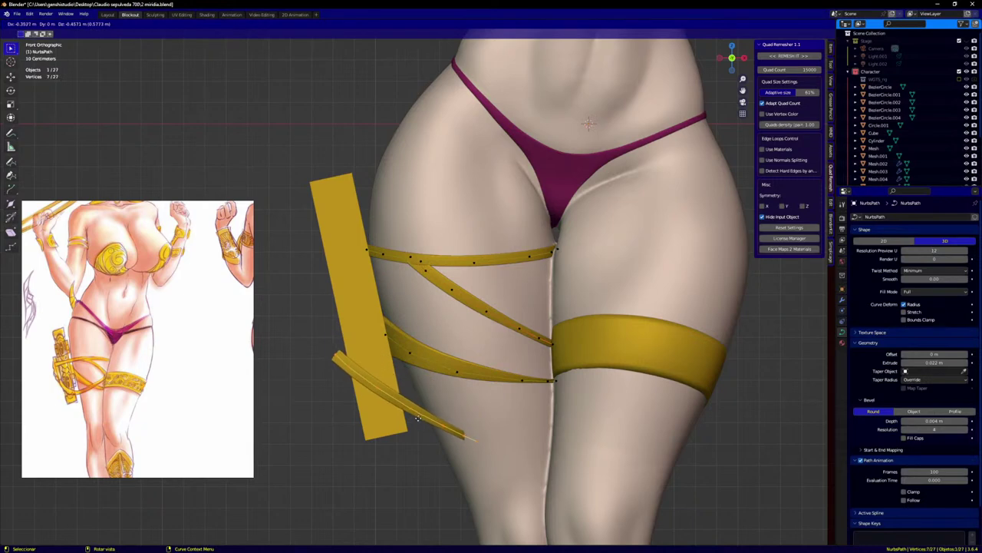
{"action": "left_click", "coordinate": [431, 418]}
Step: Rotate the duplicated strap upward about the 3D cursor and scale it up until its inner end reaches the diagonal strap's inner tip
{"action": "key", "text": "period"}
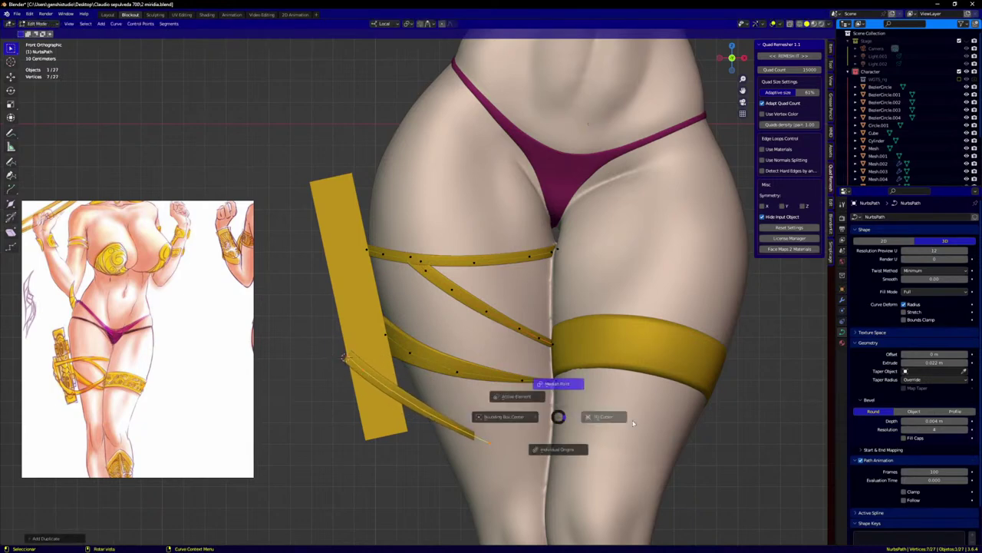
{"action": "left_click", "coordinate": [603, 417]}
{"action": "key", "text": "r"}
{"action": "left_click", "coordinate": [624, 264]}
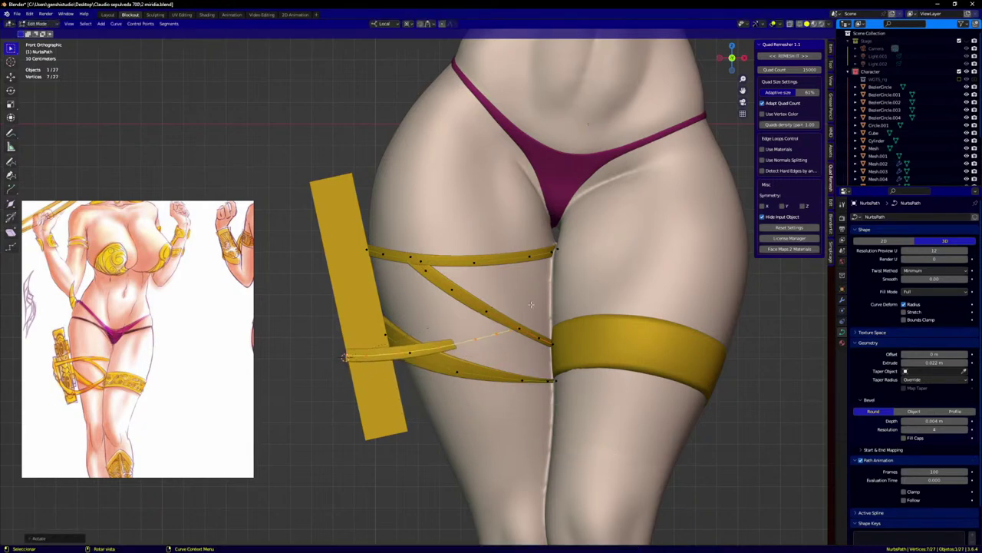
{"action": "middle_click_drag", "start_coordinate": [625, 263], "coordinate": [606, 357]}
{"action": "middle_click_drag", "start_coordinate": [581, 325], "coordinate": [564, 315]}
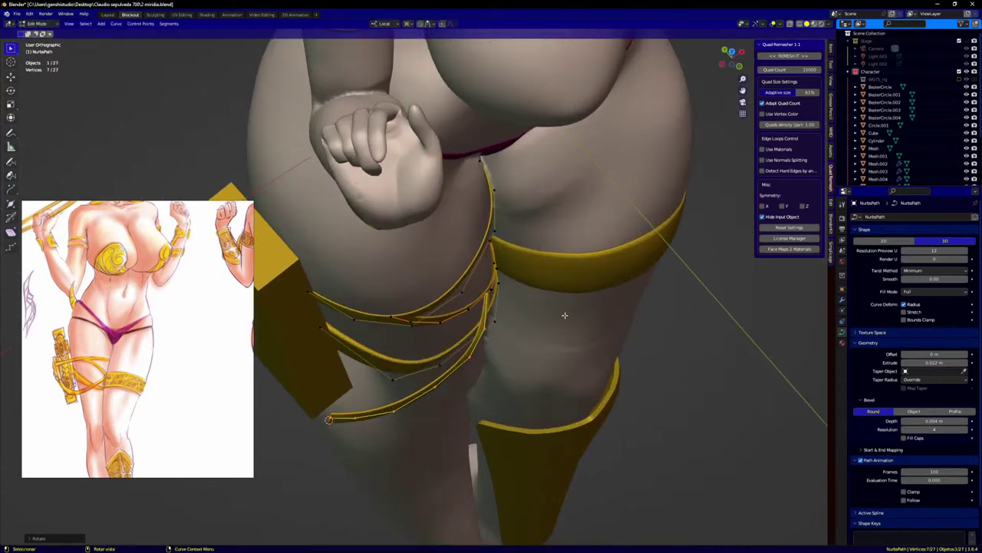
{"action": "key", "text": "KP_1"}
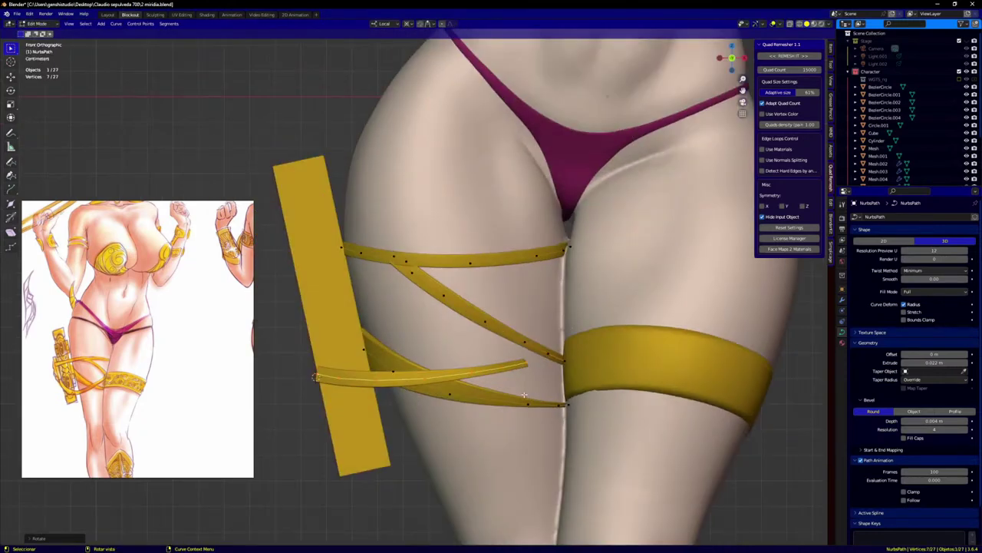
{"action": "key", "text": "s"}
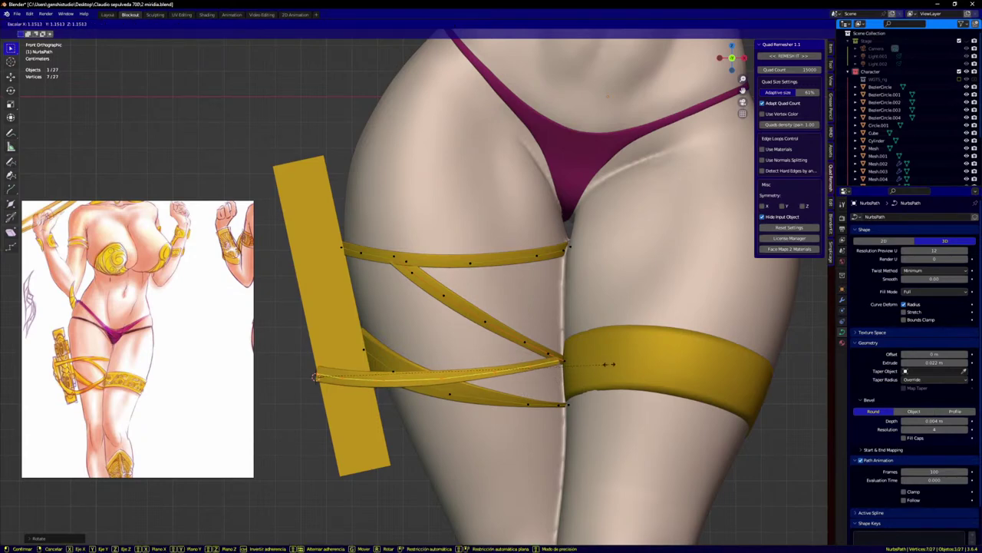
{"action": "left_click", "coordinate": [610, 360]}
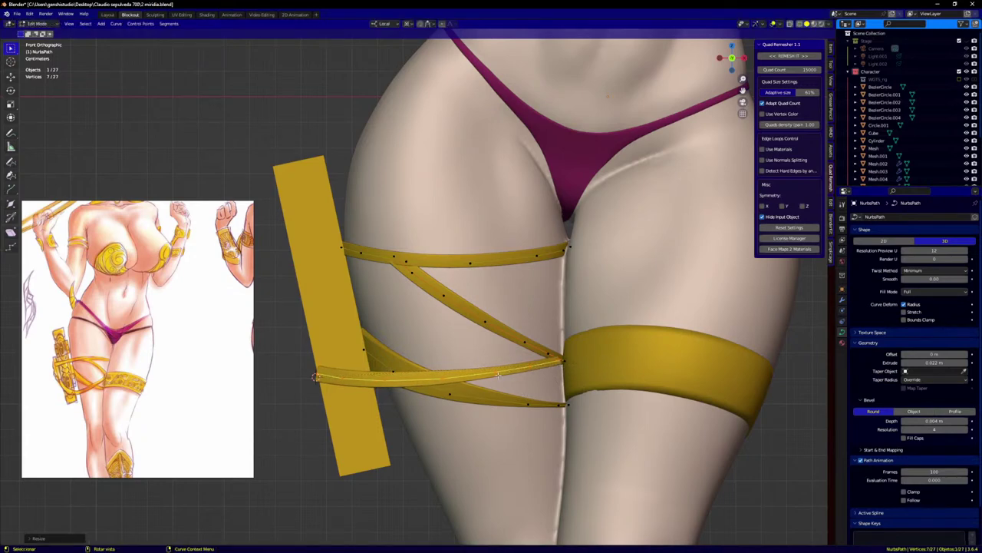
Step: Lower the duplicated strap's two control points near the inner end and its middle point to bend the band downward
{"action": "left_click", "coordinate": [499, 375]}
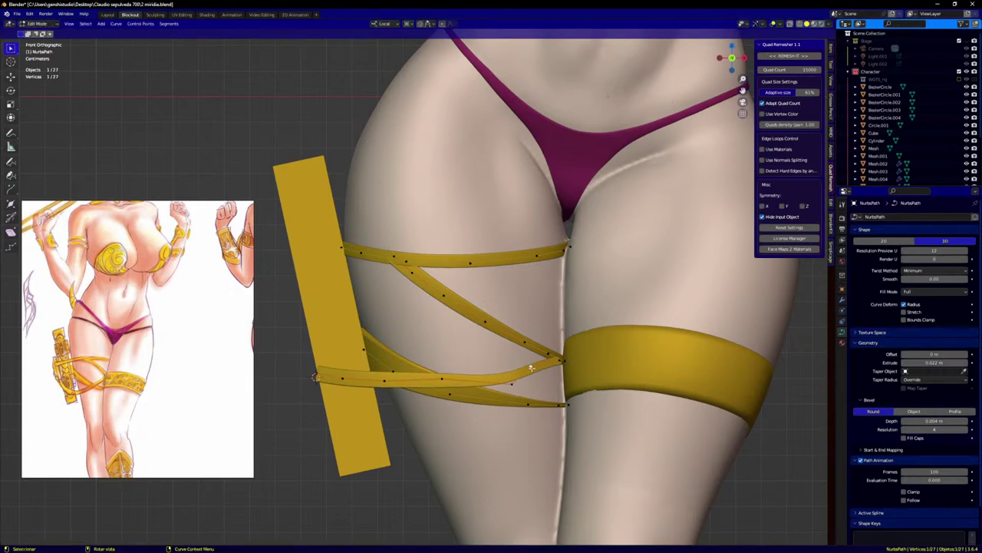
{"action": "left_click_drag", "start_coordinate": [530, 369], "coordinate": [542, 380]}
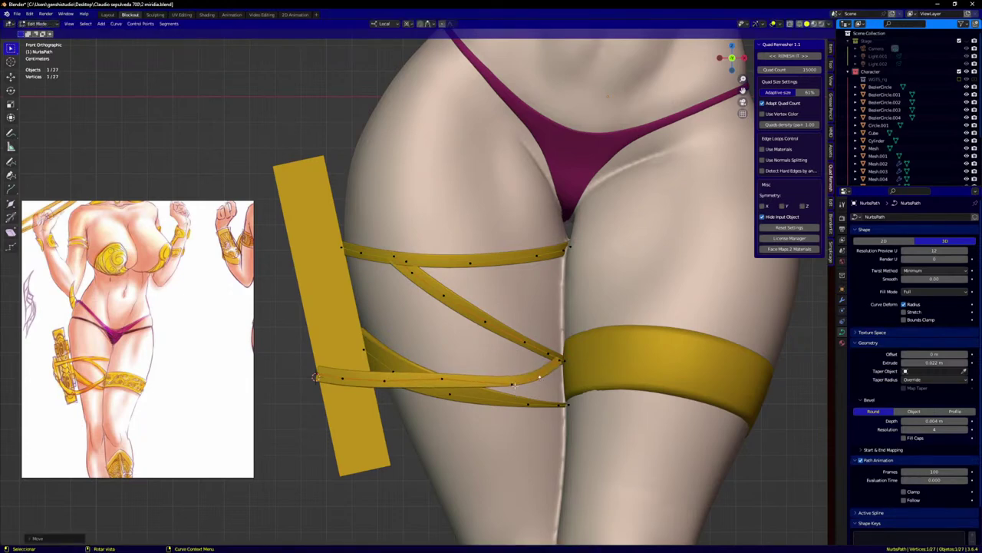
{"action": "left_click", "coordinate": [444, 378]}
{"action": "key", "text": "g"}
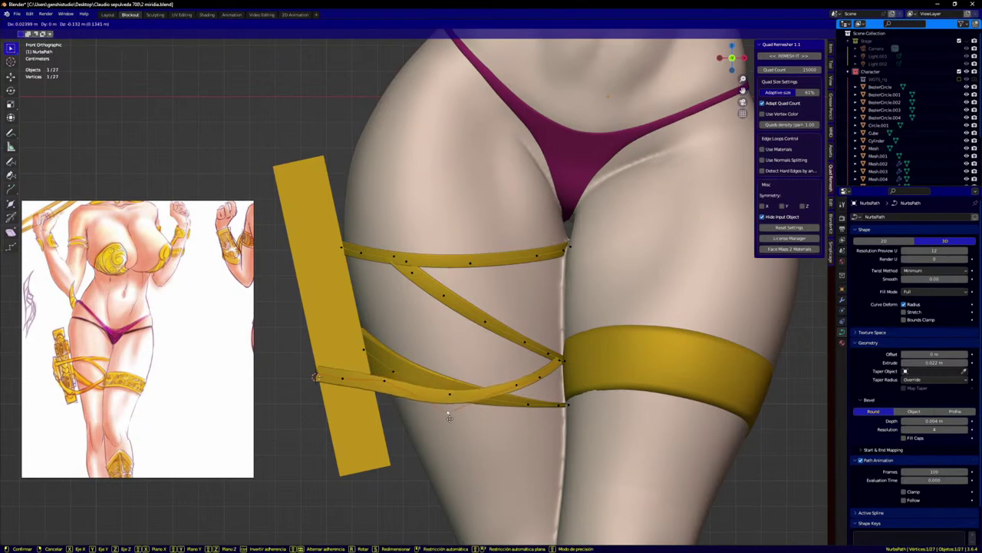
{"action": "left_click", "coordinate": [445, 437]}
Step: Lower the two control points beside the duplicated strap's outer end so the band sags across the holster block
{"action": "left_click", "coordinate": [386, 383]}
{"action": "key", "text": "g"}
{"action": "left_click", "coordinate": [387, 444]}
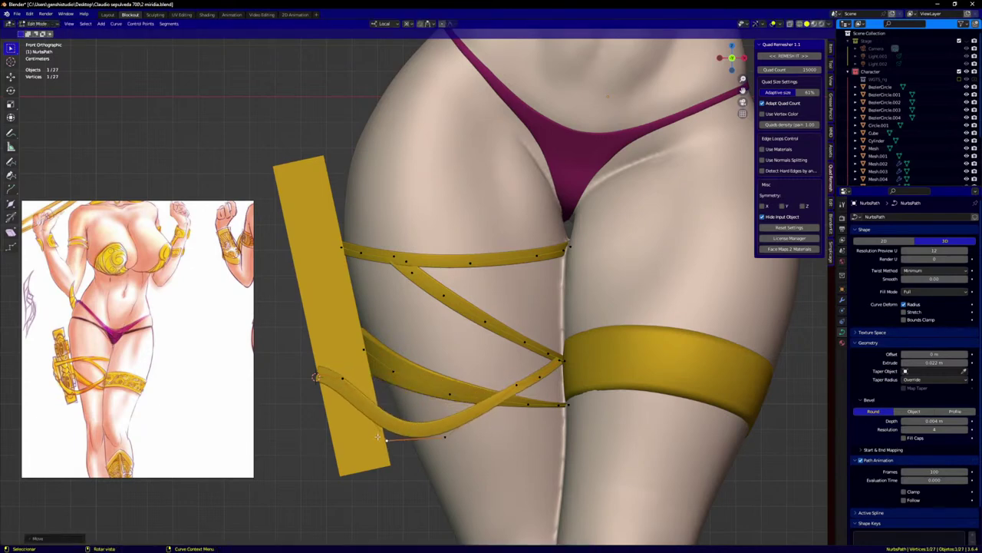
{"action": "left_click", "coordinate": [343, 385]}
{"action": "key", "text": "g"}
{"action": "left_click", "coordinate": [328, 436]}
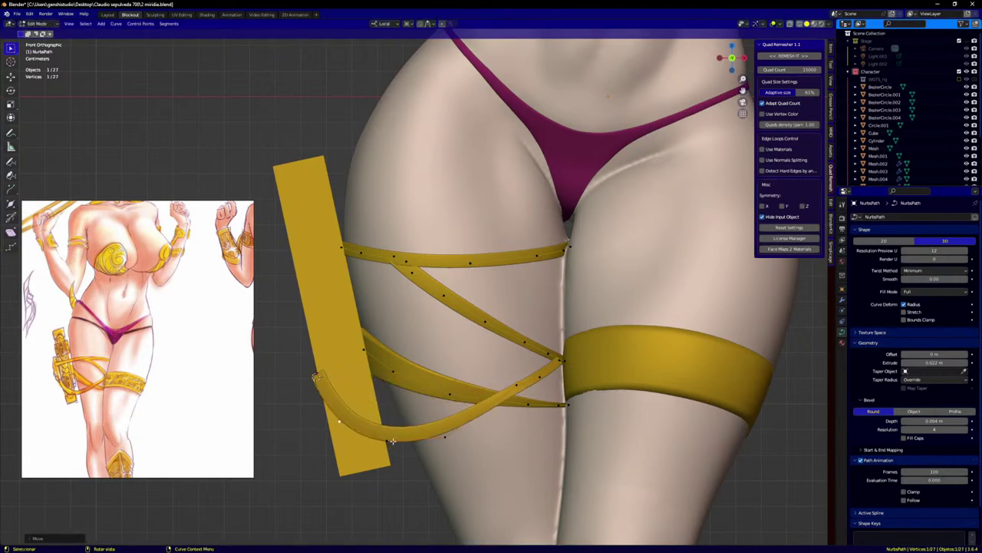
Step: Shift the duplicated strap's lowest control point toward the holster block and adjust its middle and inner points into a smooth rising curve
{"action": "left_click", "coordinate": [393, 440]}
{"action": "key", "text": "g"}
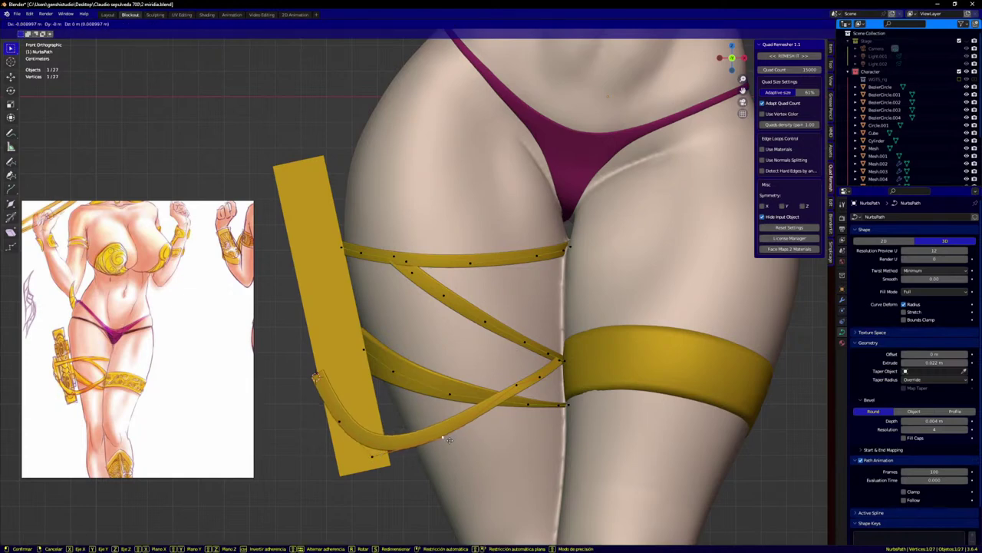
{"action": "left_click", "coordinate": [449, 439]}
{"action": "left_click", "coordinate": [519, 383]}
{"action": "key", "text": "g"}
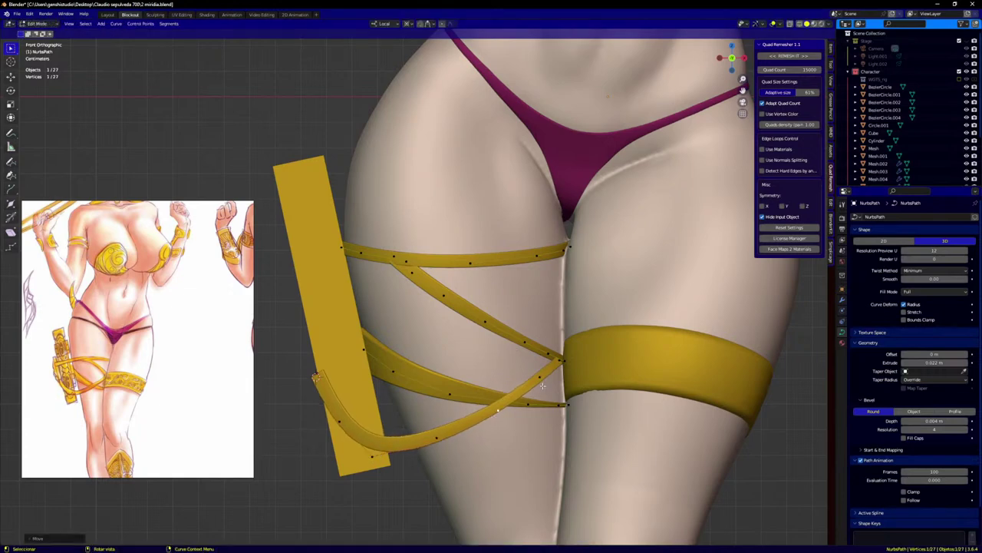
{"action": "left_click", "coordinate": [556, 365]}
Step: Select the entire duplicated strap from an angled view and move it closer to the thigh, checking its placement from the front
{"action": "middle_click_drag", "start_coordinate": [556, 365], "coordinate": [591, 381]}
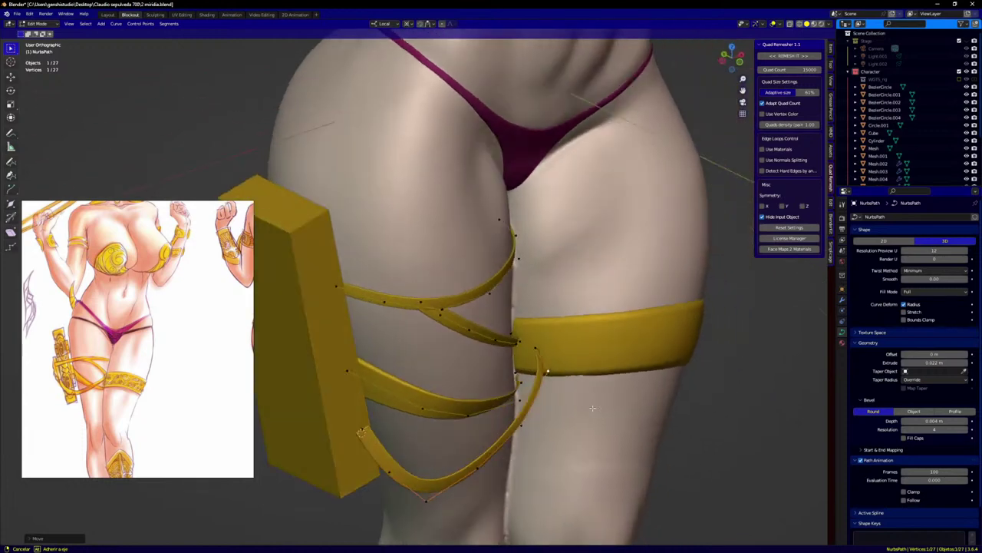
{"action": "scroll", "coordinate": [554, 353], "scroll_direction": "up", "scroll_amount": 3}
{"action": "left_click", "coordinate": [520, 321]}
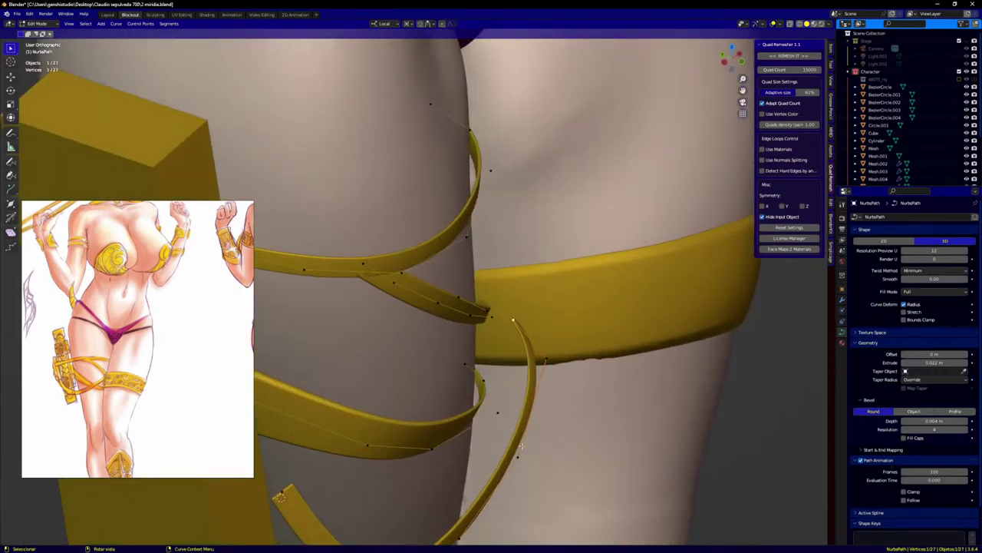
{"action": "key", "text": "l"}
{"action": "middle_click_drag", "start_coordinate": [521, 448], "coordinate": [513, 477]}
{"action": "key", "text": "g"}
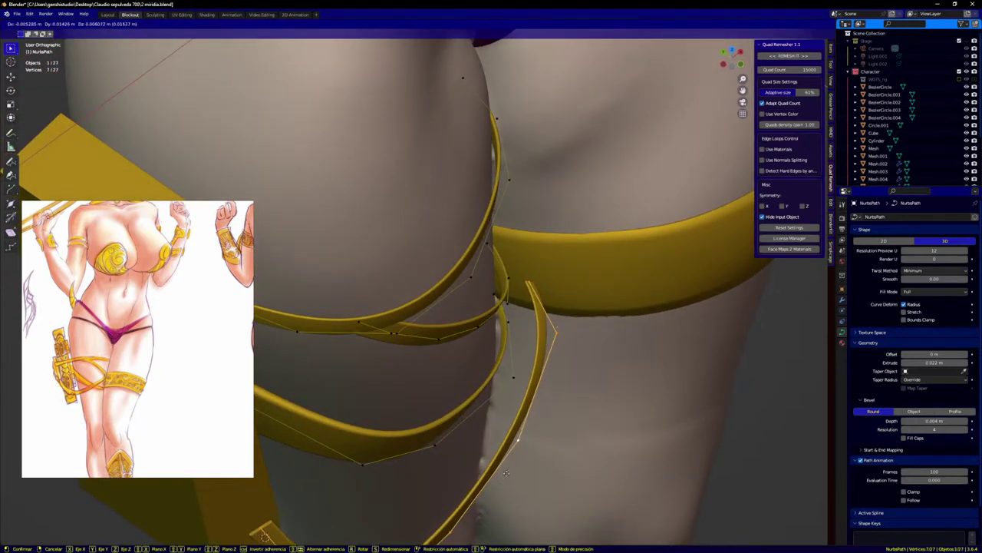
{"action": "left_click", "coordinate": [469, 452]}
{"action": "key", "text": "KP_1"}
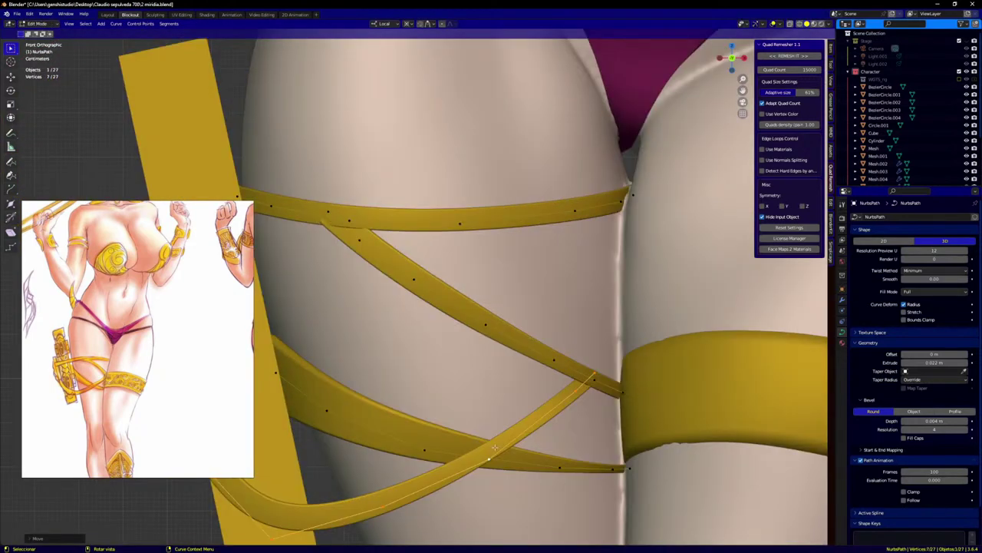
{"action": "scroll", "coordinate": [577, 393], "scroll_direction": "up", "scroll_amount": 1}
{"action": "scroll", "coordinate": [581, 422], "scroll_direction": "down", "scroll_amount": 2}
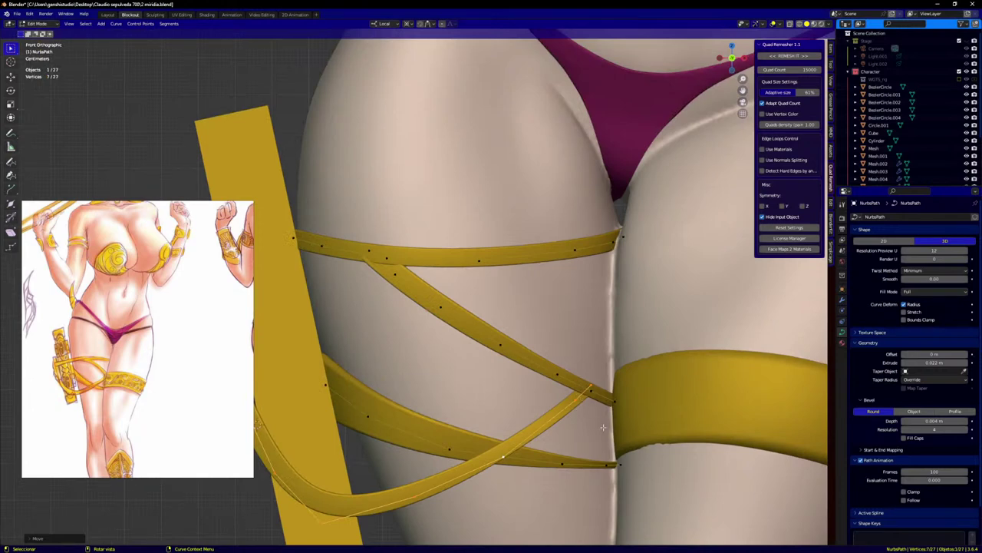
Step: Scale the entire duplicated strap up slightly and rotate it a little so it wraps the front of the thigh
{"action": "scroll", "coordinate": [452, 450], "scroll_direction": "down", "scroll_amount": 2}
{"action": "key", "text": "s"}
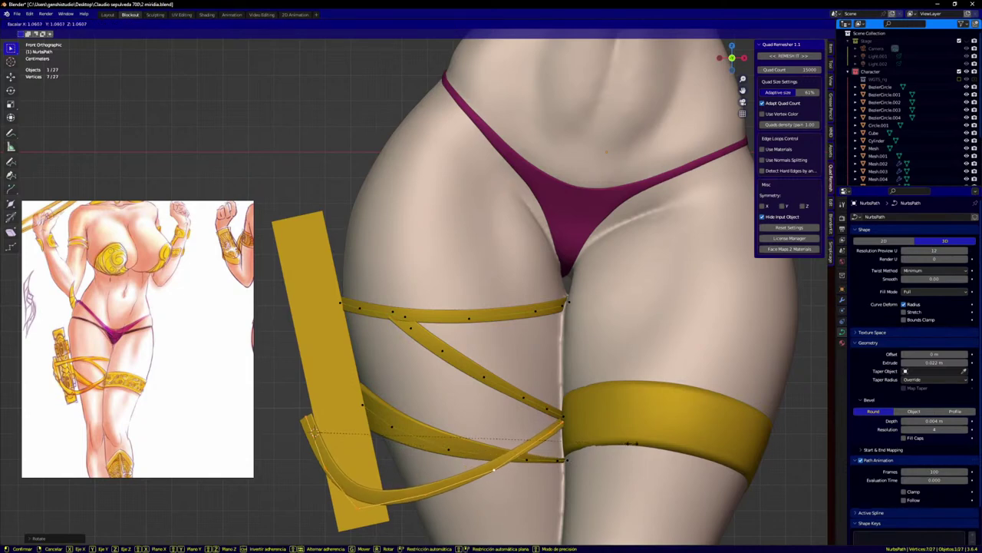
{"action": "left_click", "coordinate": [610, 440]}
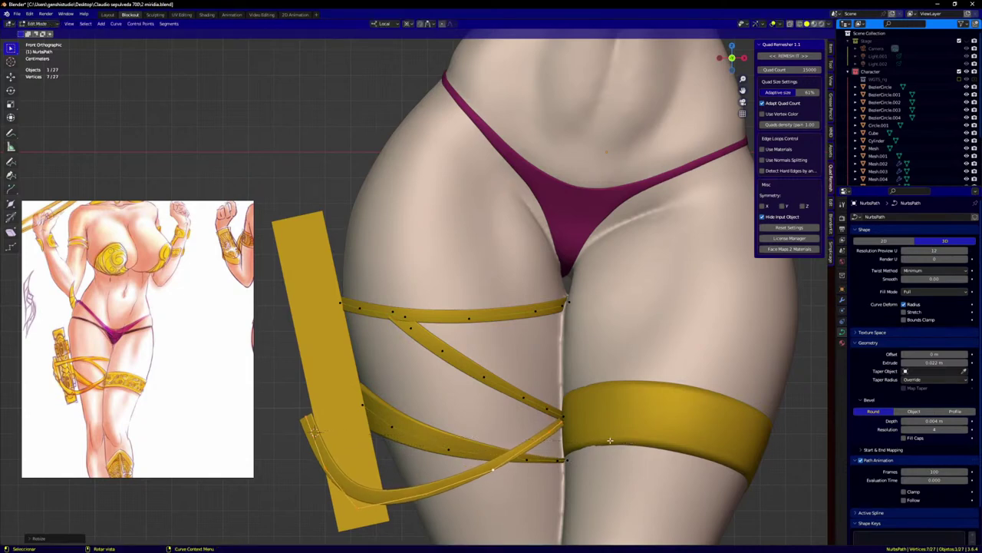
{"action": "middle_click_drag", "start_coordinate": [596, 448], "coordinate": [561, 478]}
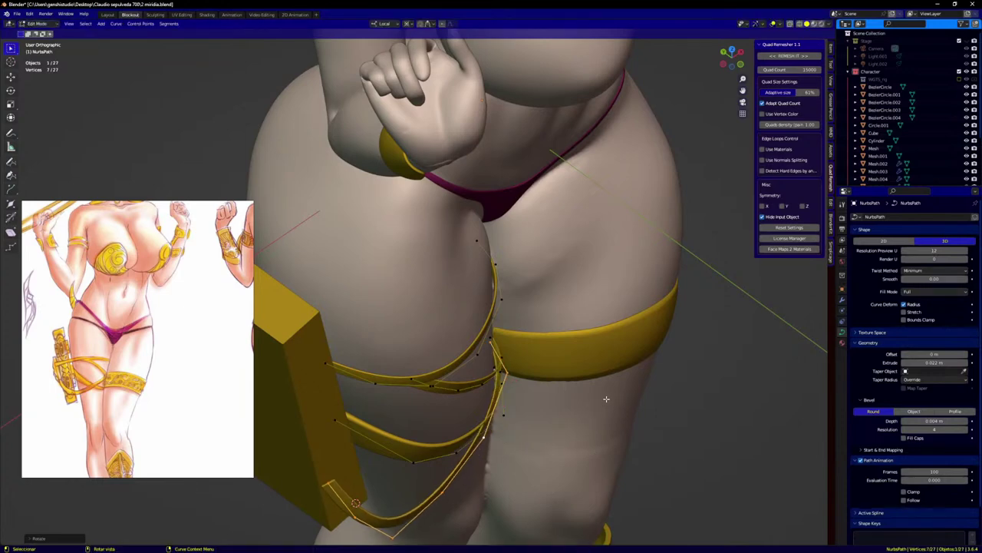
Step: Move the upper diagonal strap's control point near its inner end against the thigh and tilt it to follow the surface
{"action": "key", "text": "KP_1"}
{"action": "middle_click_drag", "start_coordinate": [565, 400], "coordinate": [521, 360]}
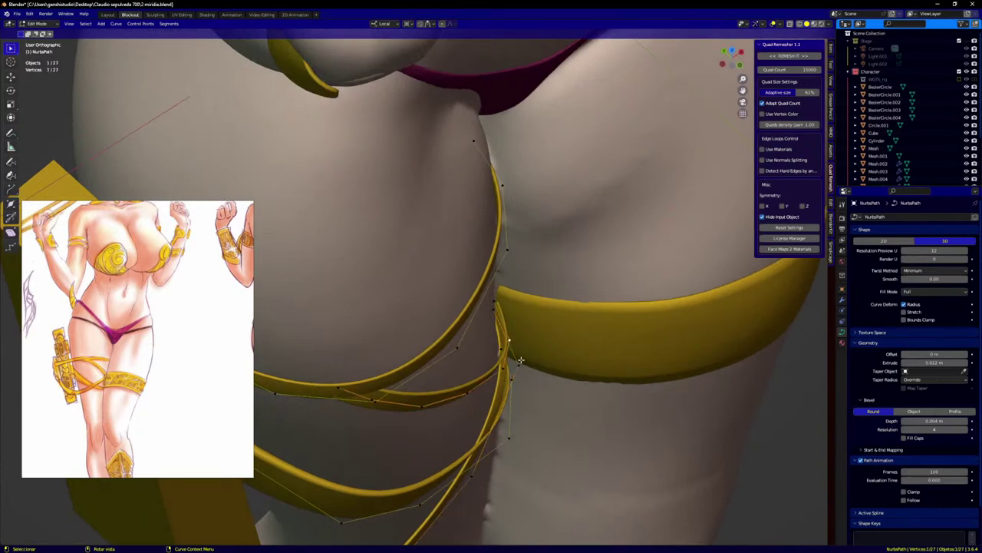
{"action": "key", "text": "g"}
{"action": "left_click", "coordinate": [511, 346]}
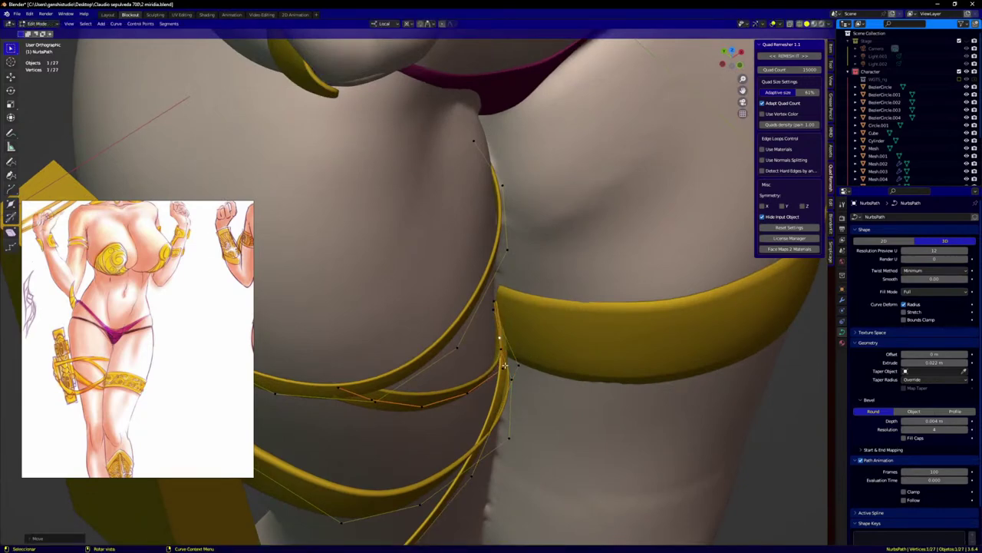
{"action": "left_click", "coordinate": [504, 367]}
{"action": "key", "text": "g"}
{"action": "left_click", "coordinate": [497, 340]}
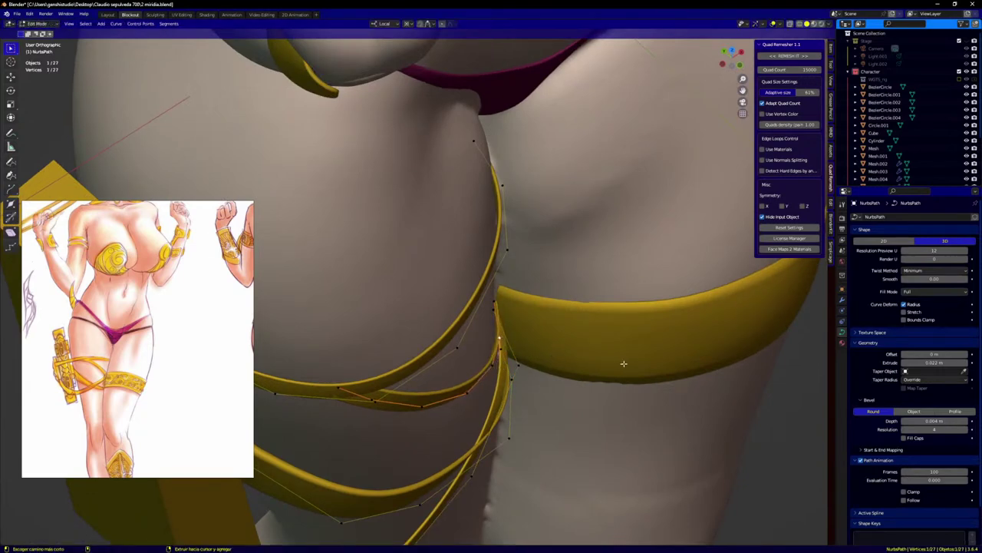
{"action": "key", "text": "r"}
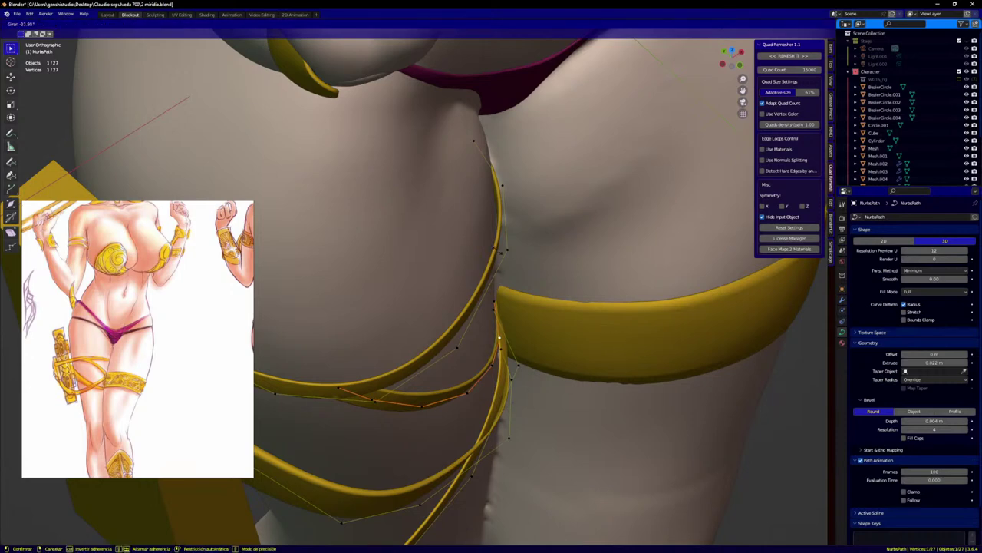
{"action": "left_click", "coordinate": [499, 336]}
Step: Move the adjacent control point farther up the upper diagonal strap toward the leg and tilt it to match the thigh surface
{"action": "middle_click_drag", "start_coordinate": [500, 336], "coordinate": [513, 338]}
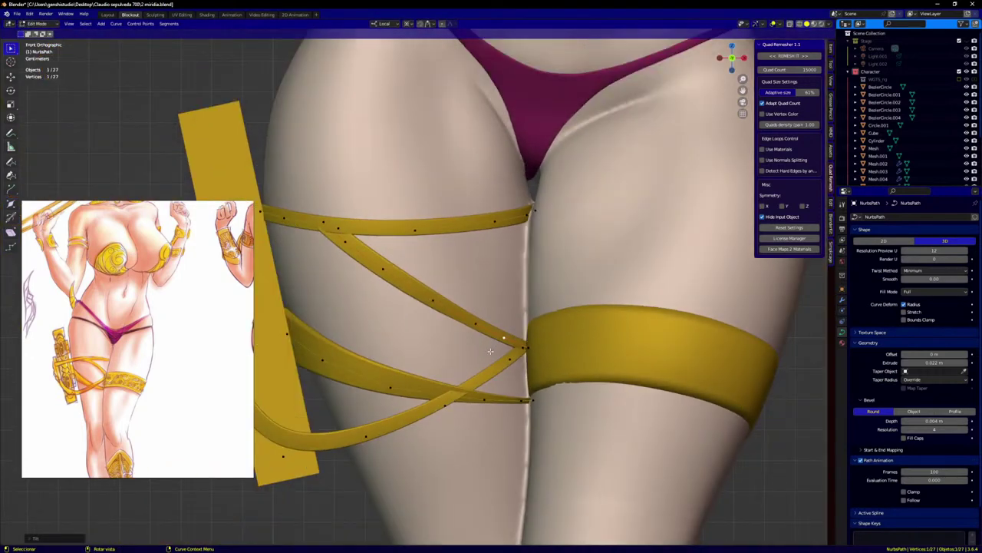
{"action": "scroll", "coordinate": [476, 359], "scroll_direction": "down", "scroll_amount": 1}
{"action": "left_click", "coordinate": [478, 330]}
{"action": "scroll", "coordinate": [470, 353], "scroll_direction": "up", "scroll_amount": 1}
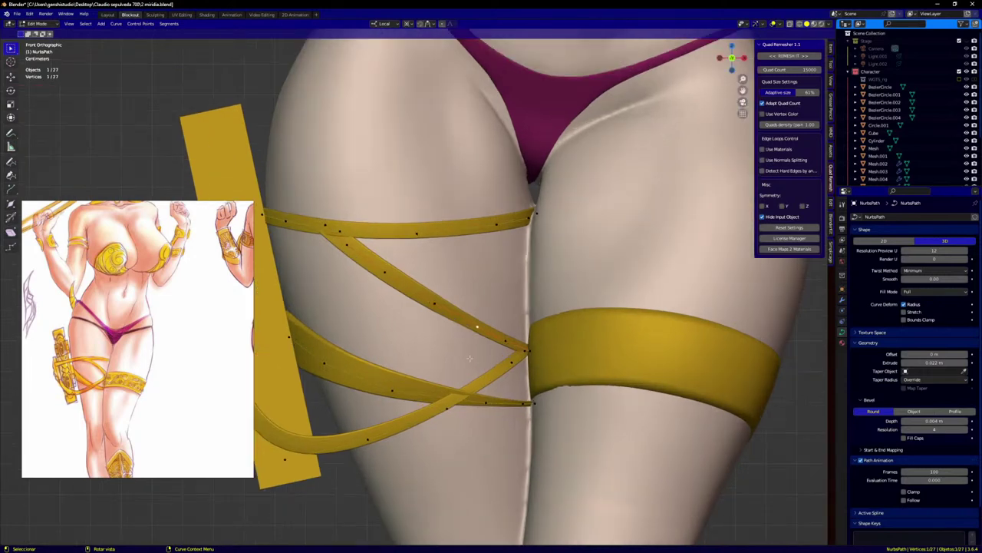
{"action": "middle_click_drag", "start_coordinate": [469, 358], "coordinate": [479, 360]}
{"action": "key", "text": "g"}
{"action": "left_click", "coordinate": [485, 361]}
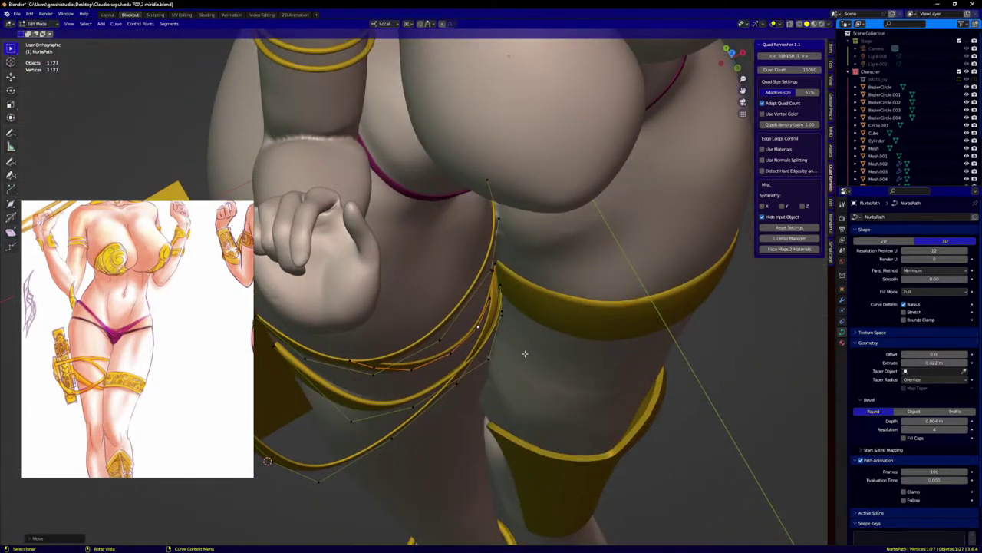
{"action": "key", "text": "r"}
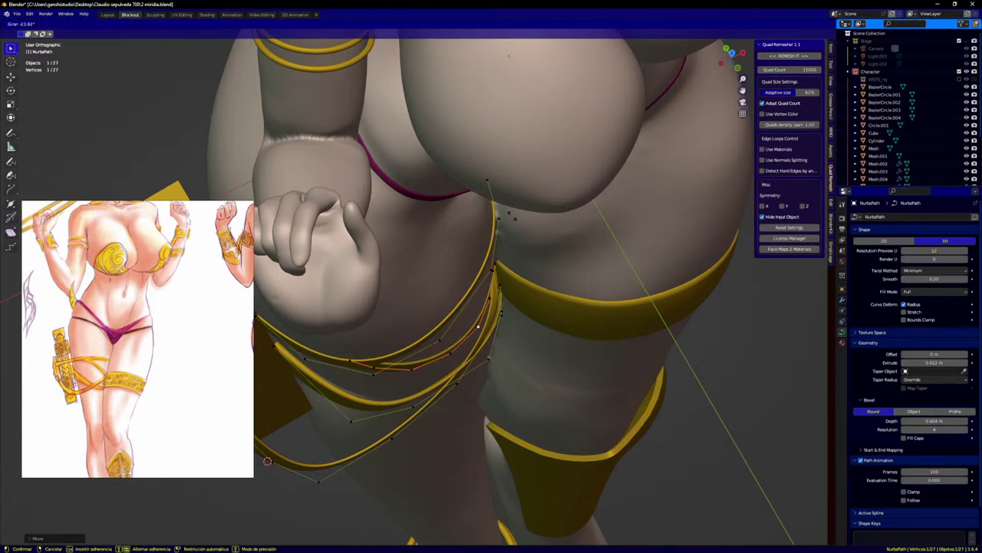
{"action": "left_click", "coordinate": [513, 217]}
{"action": "key", "text": "KP_1"}
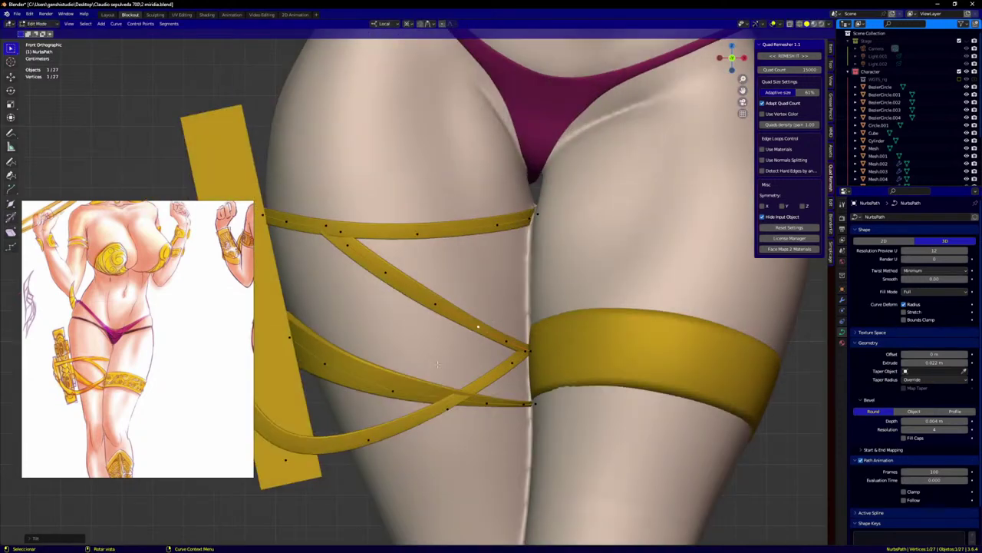
Step: Shift the duplicated strap's two middle control points inward and upward to smooth its rise toward the inner thigh
{"action": "middle_click_drag", "start_coordinate": [437, 365], "coordinate": [547, 313], "text": "shift"}
{"action": "scroll", "coordinate": [499, 370], "scroll_direction": "up", "scroll_amount": 1}
{"action": "left_click", "coordinate": [483, 395]}
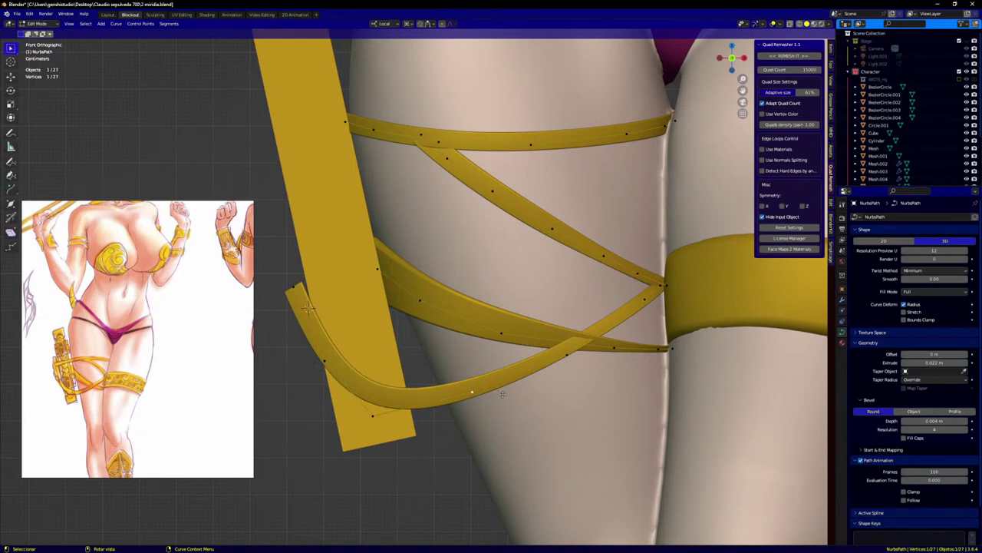
{"action": "key", "text": "g"}
{"action": "left_click", "coordinate": [604, 343]}
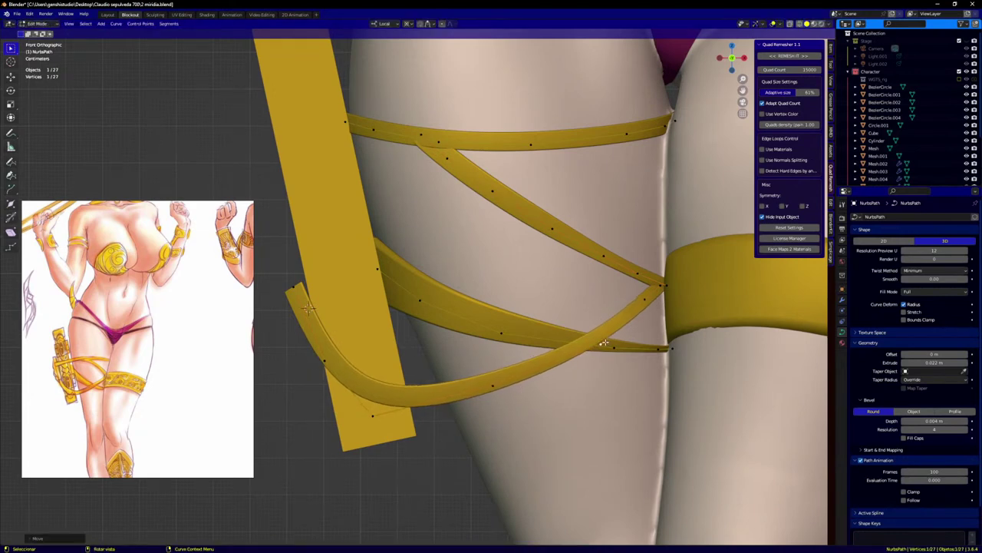
{"action": "left_click", "coordinate": [493, 390]}
{"action": "key", "text": "g"}
{"action": "left_click", "coordinate": [500, 383]}
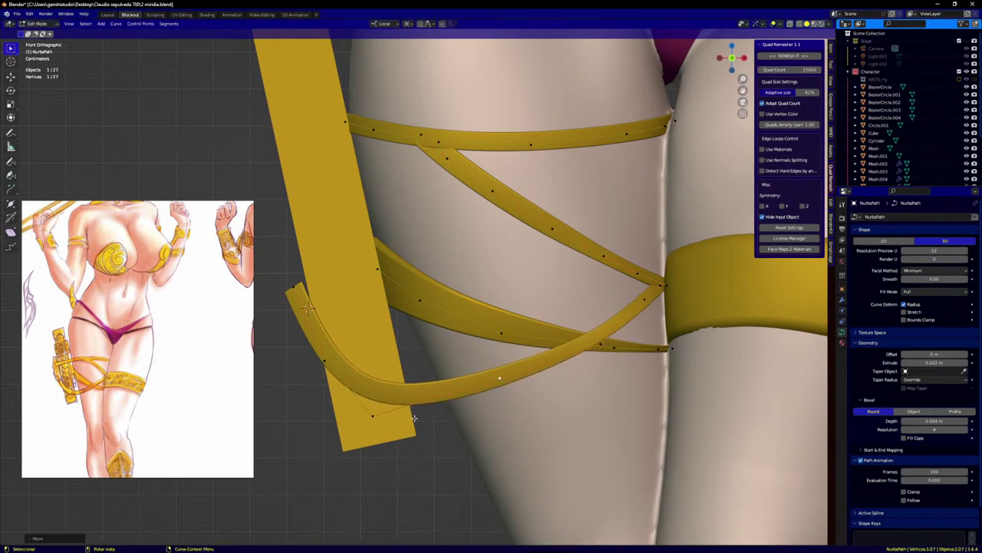
Step: Lower the duplicated strap's two control points at its bottom bend and nudge its outer end point toward the holster block
{"action": "left_click", "coordinate": [374, 413]}
{"action": "key", "text": "g"}
{"action": "left_click", "coordinate": [382, 422]}
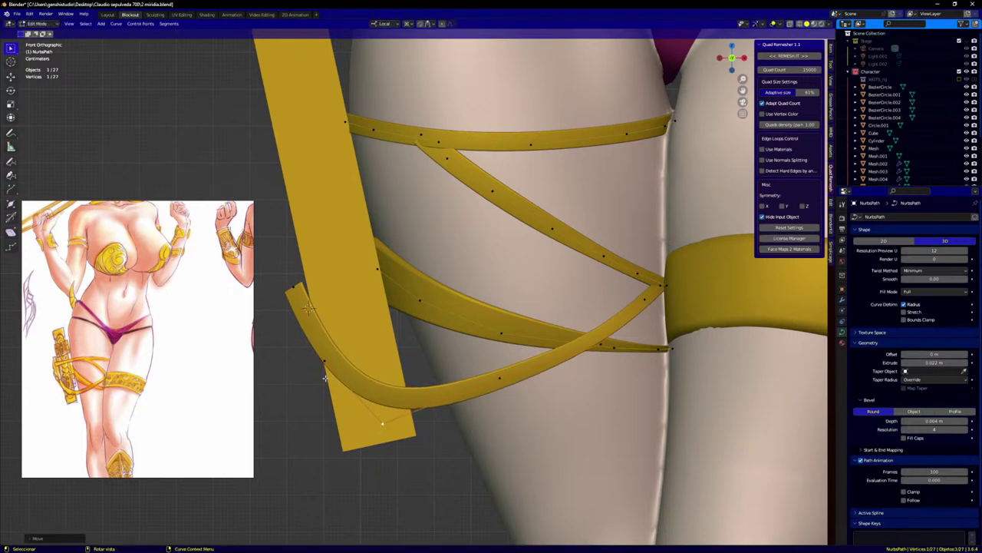
{"action": "left_click", "coordinate": [321, 362]}
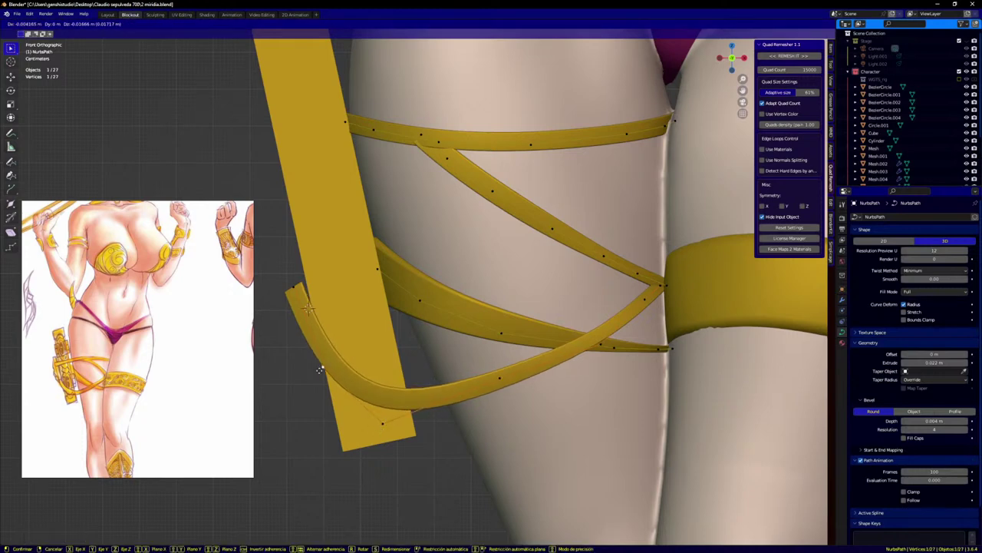
{"action": "key", "text": "g"}
{"action": "left_click", "coordinate": [292, 281]}
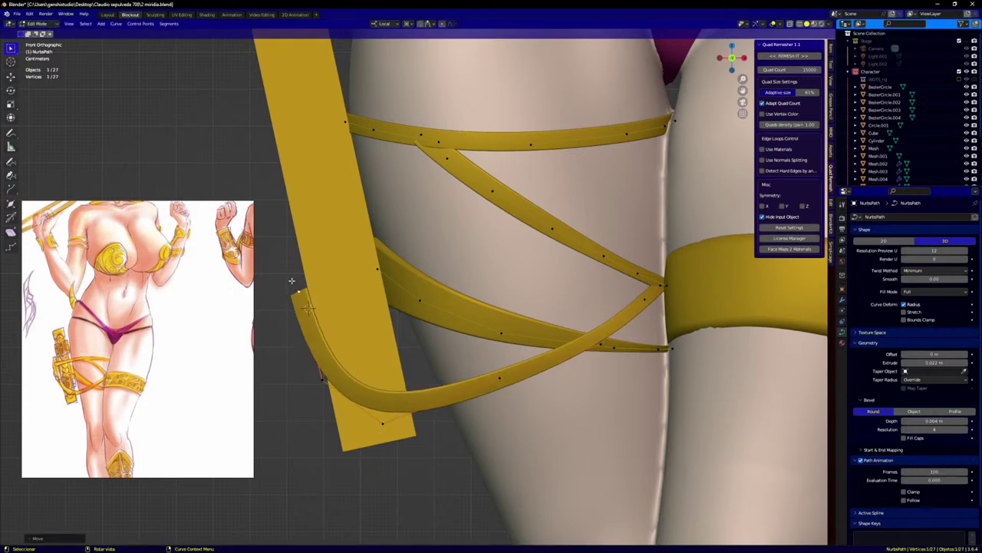
Step: Extrude the duplicated strap's outer end upward along the holster block and tilt the new end point to turn the band edge-on
{"action": "right_click", "coordinate": [278, 208], "text": "ctrl"}
{"action": "scroll", "coordinate": [308, 269], "scroll_direction": "down", "scroll_amount": 3}
{"action": "middle_click_drag", "start_coordinate": [316, 260], "coordinate": [423, 311], "text": "shift"}
{"action": "scroll", "coordinate": [414, 288], "scroll_direction": "up", "scroll_amount": 2}
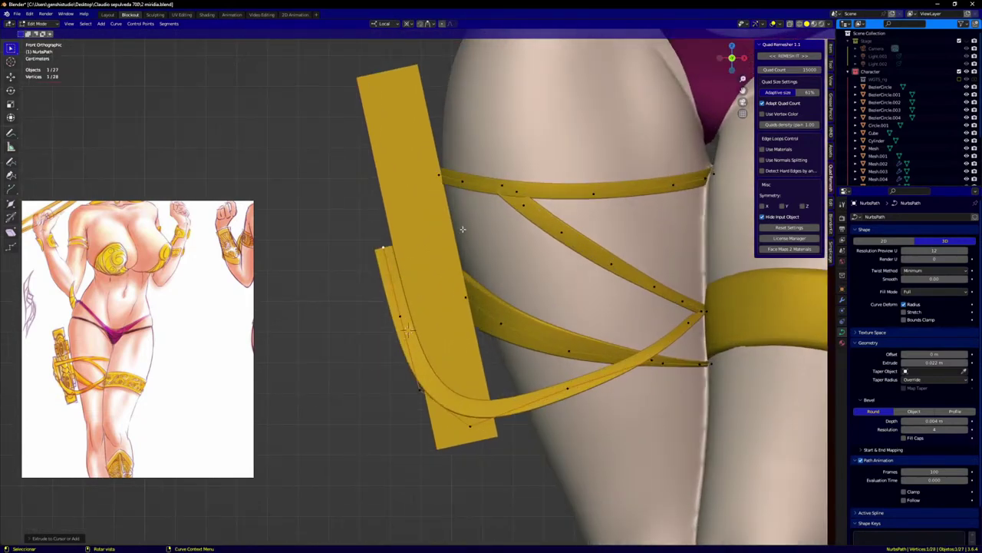
{"action": "key", "text": "r"}
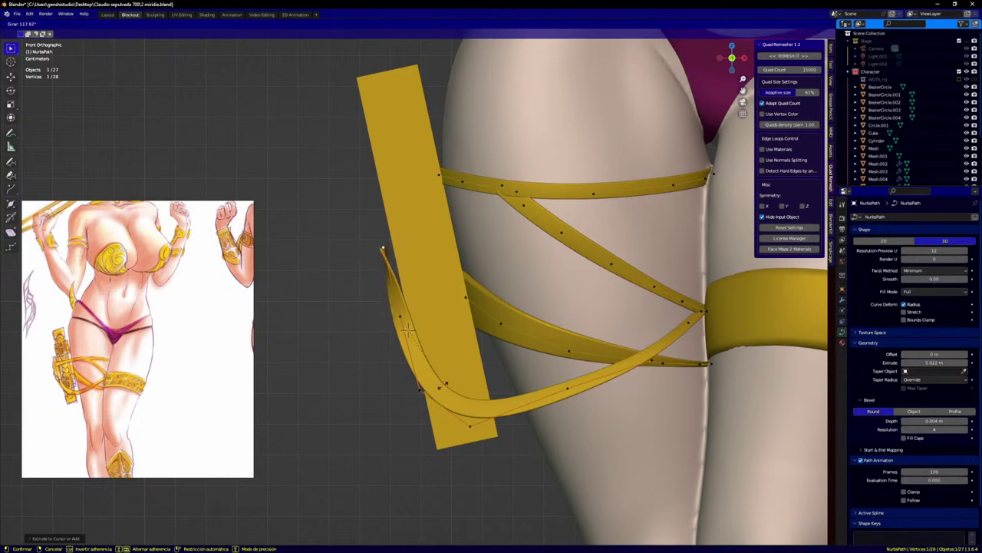
{"action": "left_click", "coordinate": [437, 376]}
Step: Tilt the two control points below the strap's outer end and refine the end point's tilt so the band wraps the block's side
{"action": "left_click", "coordinate": [400, 316]}
{"action": "key", "text": "ctrl+t"}
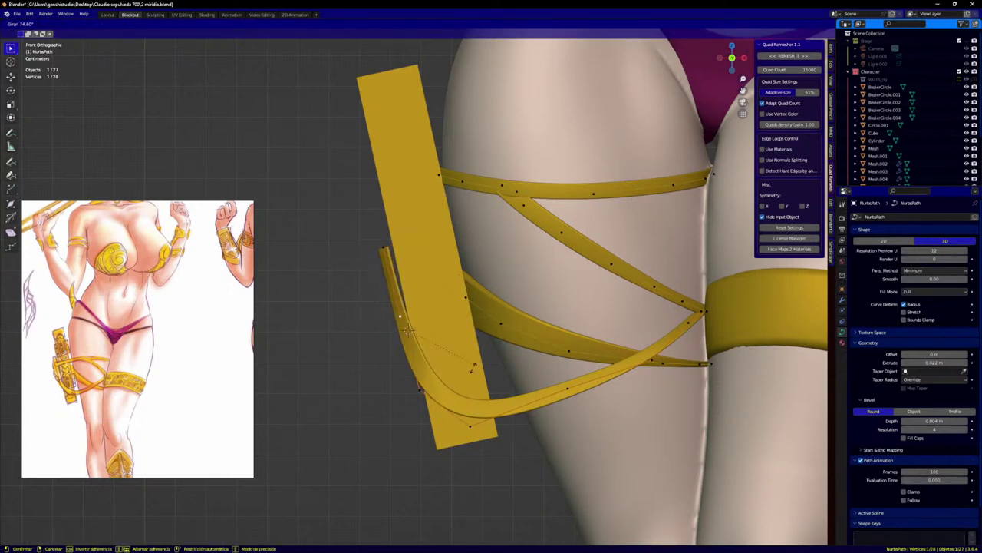
{"action": "left_click", "coordinate": [454, 392]}
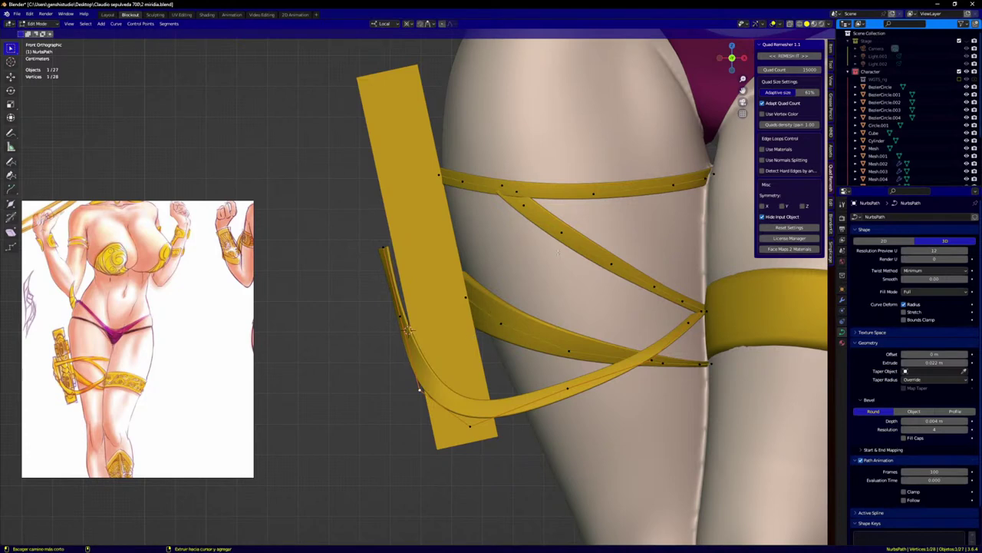
{"action": "key", "text": "ctrl+t"}
{"action": "left_click", "coordinate": [547, 326]}
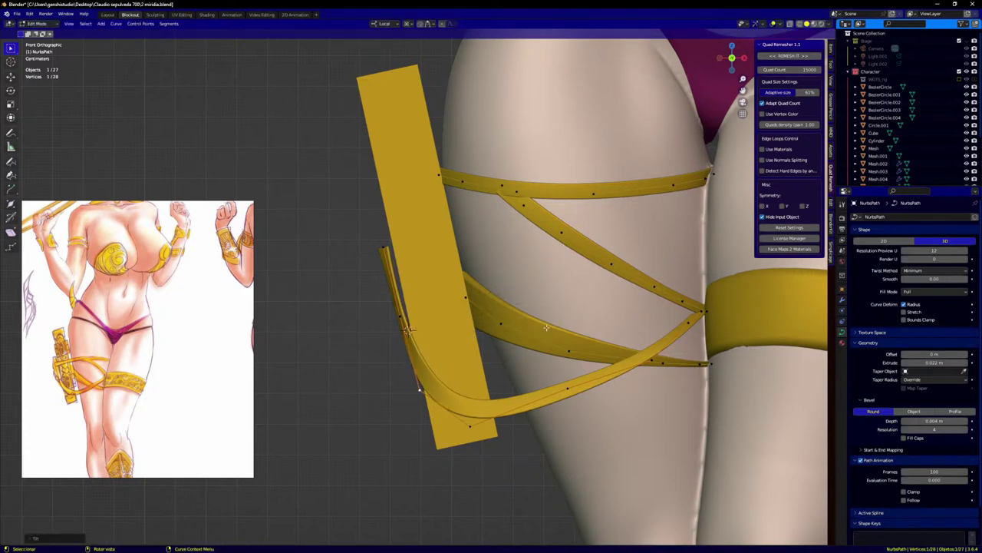
{"action": "left_click", "coordinate": [381, 244]}
{"action": "key", "text": "r"}
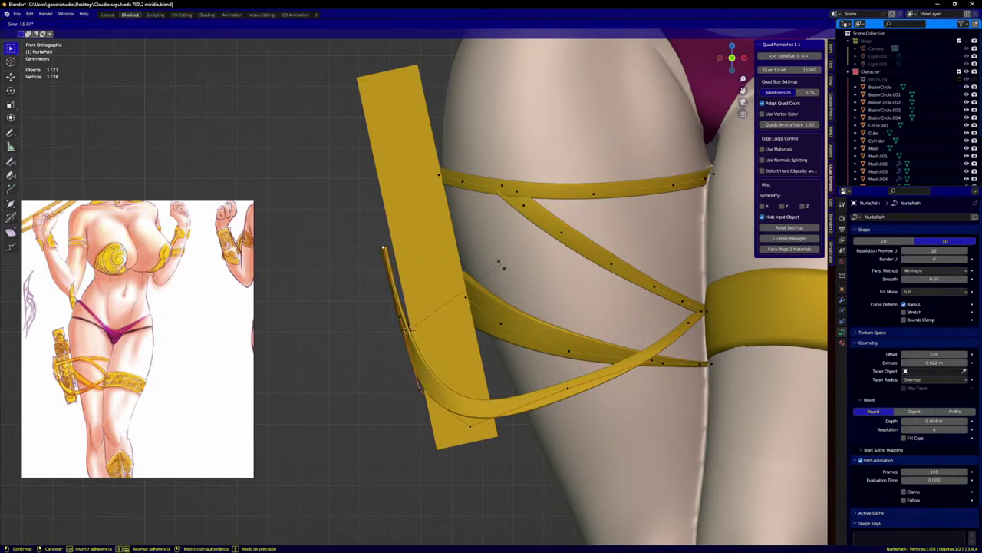
{"action": "left_click", "coordinate": [499, 263]}
Step: Pull the strap's outer end down beside the holster block and shift the two control points at the bottom bend toward the thigh
{"action": "key", "text": "g"}
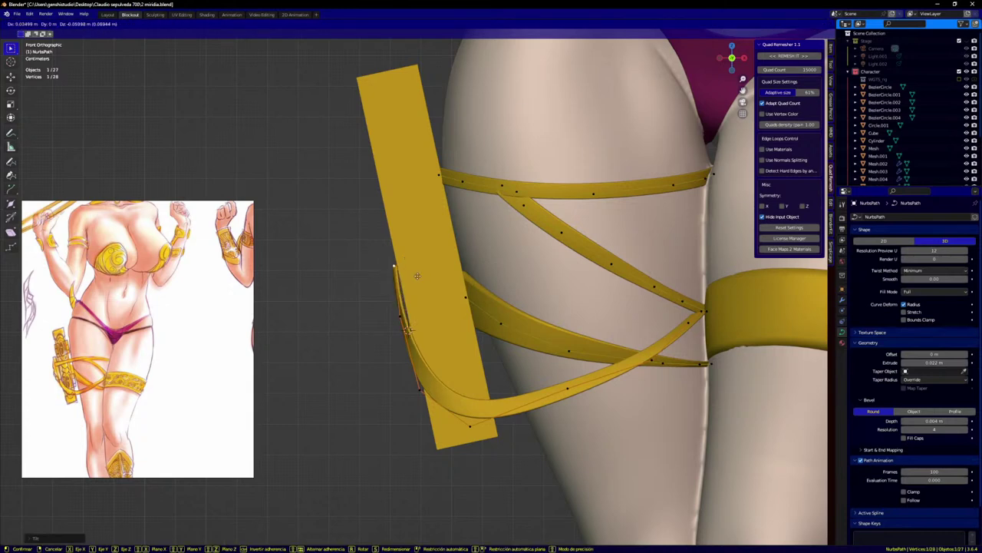
{"action": "left_click", "coordinate": [417, 275]}
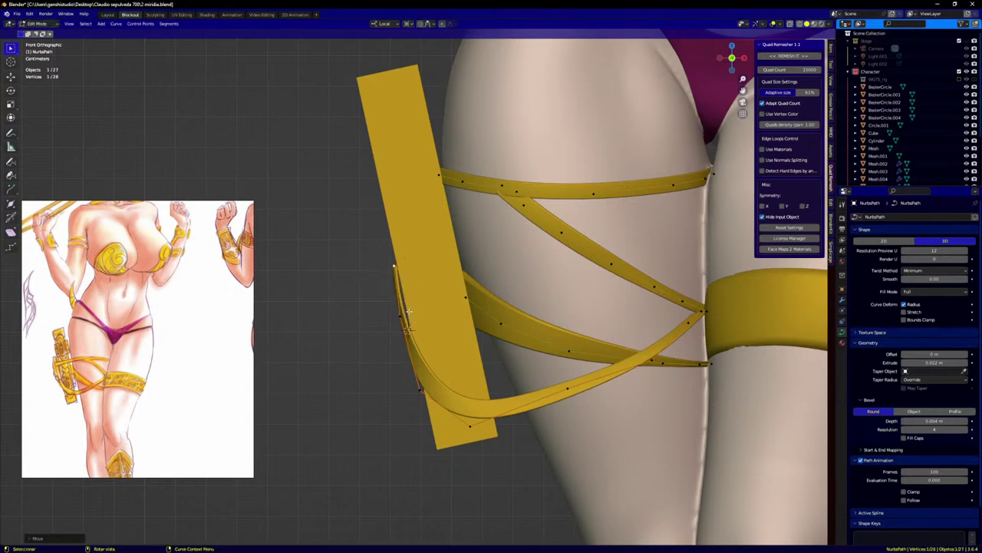
{"action": "left_click", "coordinate": [417, 389]}
{"action": "key", "text": "g"}
{"action": "left_click", "coordinate": [428, 394]}
{"action": "left_click", "coordinate": [471, 426]}
{"action": "key", "text": "g"}
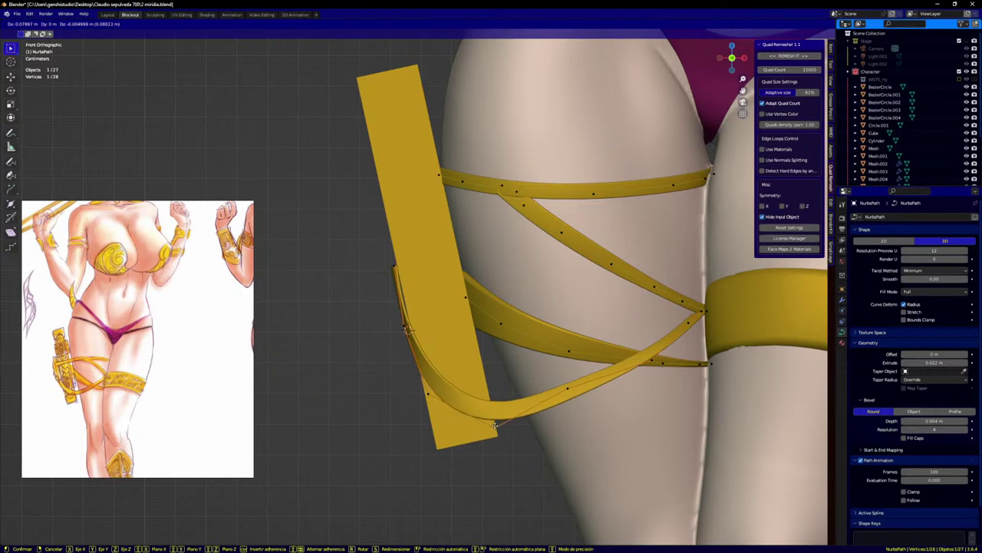
{"action": "left_click", "coordinate": [495, 425]}
Step: Lower the duplicated strap's middle control point, compare with the reference, and move it closer to the thigh from an angled view
{"action": "left_click", "coordinate": [574, 390]}
{"action": "key", "text": "g"}
{"action": "left_click", "coordinate": [578, 404]}
{"action": "scroll", "coordinate": [596, 380], "scroll_direction": "down", "scroll_amount": 4}
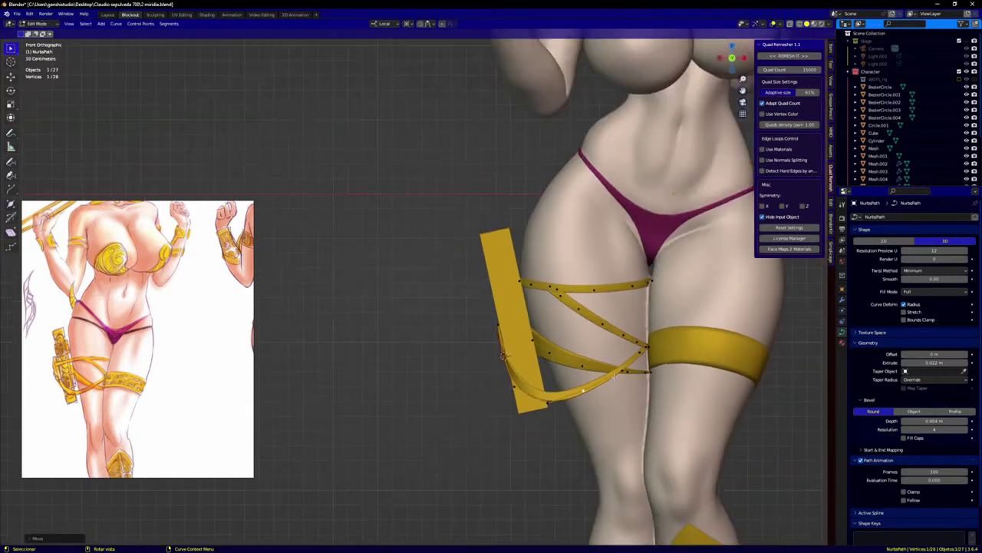
{"action": "scroll", "coordinate": [616, 377], "scroll_direction": "down", "scroll_amount": 3}
{"action": "scroll", "coordinate": [500, 385], "scroll_direction": "up", "scroll_amount": 3}
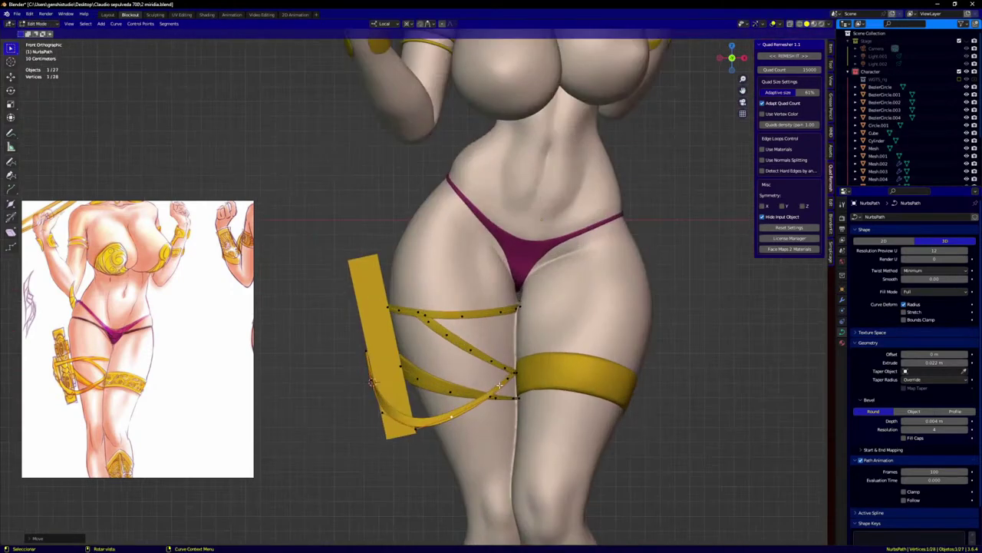
{"action": "scroll", "coordinate": [500, 384], "scroll_direction": "up", "scroll_amount": 5}
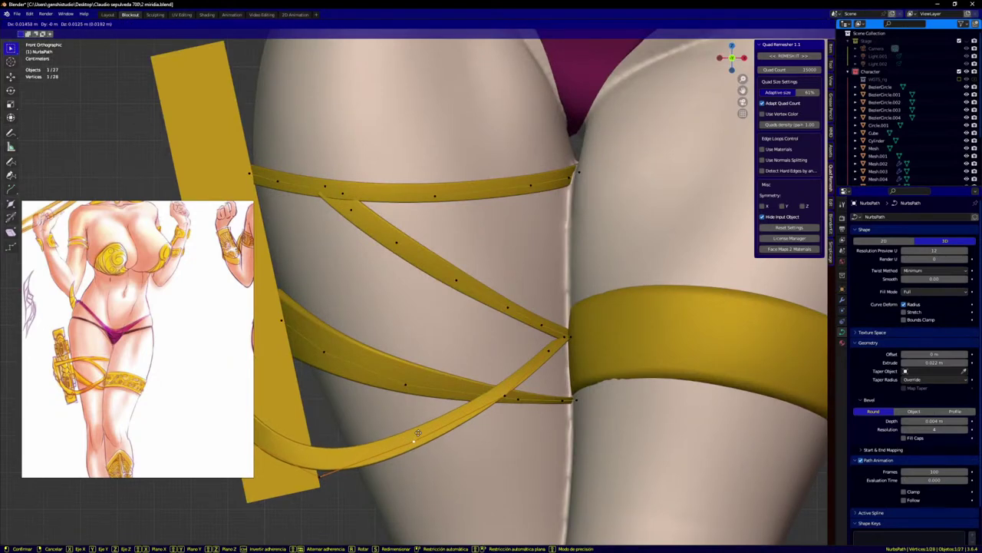
{"action": "middle_click_drag", "start_coordinate": [409, 444], "coordinate": [500, 443]}
{"action": "key", "text": "g"}
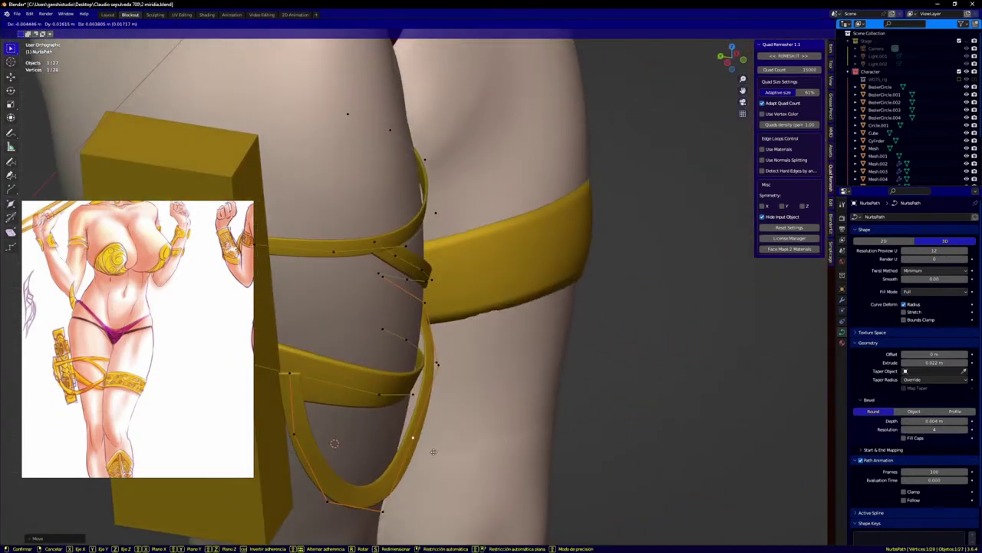
{"action": "left_click", "coordinate": [422, 450]}
Step: Pull the lower diagonal strap's inner-side control points closer to the thigh and adjust the tilt of the point beside the crossing
{"action": "left_click", "coordinate": [447, 374]}
{"action": "key", "text": "g"}
{"action": "left_click", "coordinate": [444, 372]}
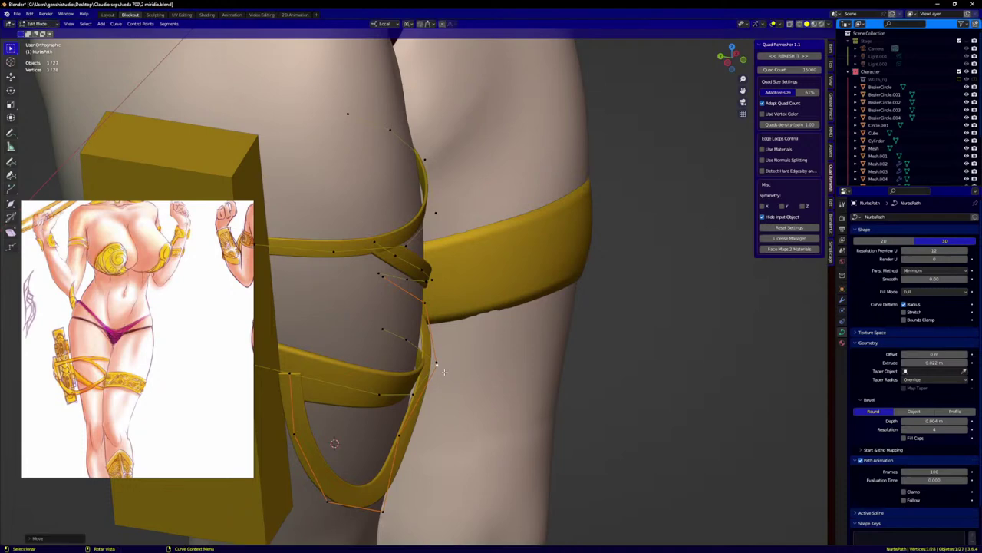
{"action": "key", "text": "g"}
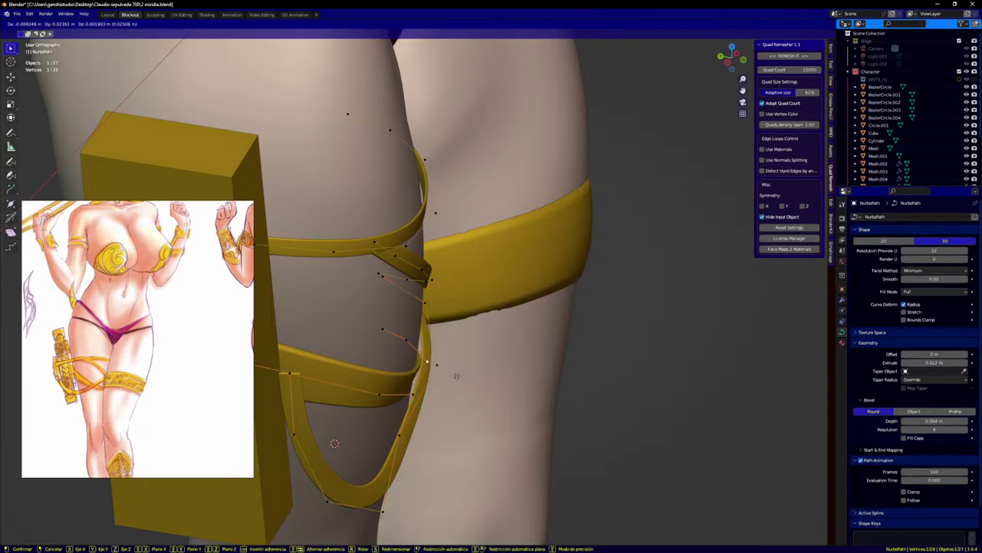
{"action": "left_click", "coordinate": [455, 374]}
{"action": "key", "text": "r"}
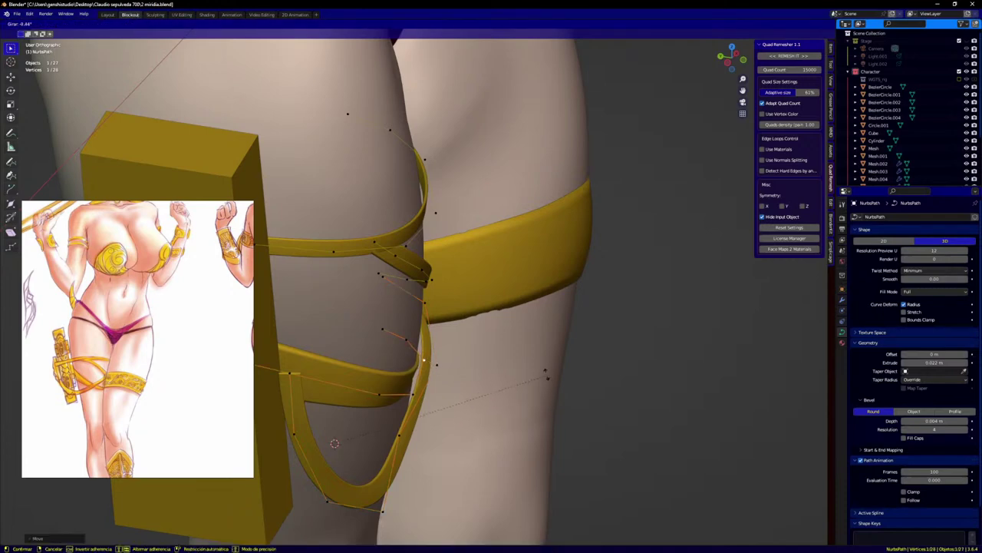
{"action": "left_click", "coordinate": [501, 319]}
{"action": "key", "text": "g"}
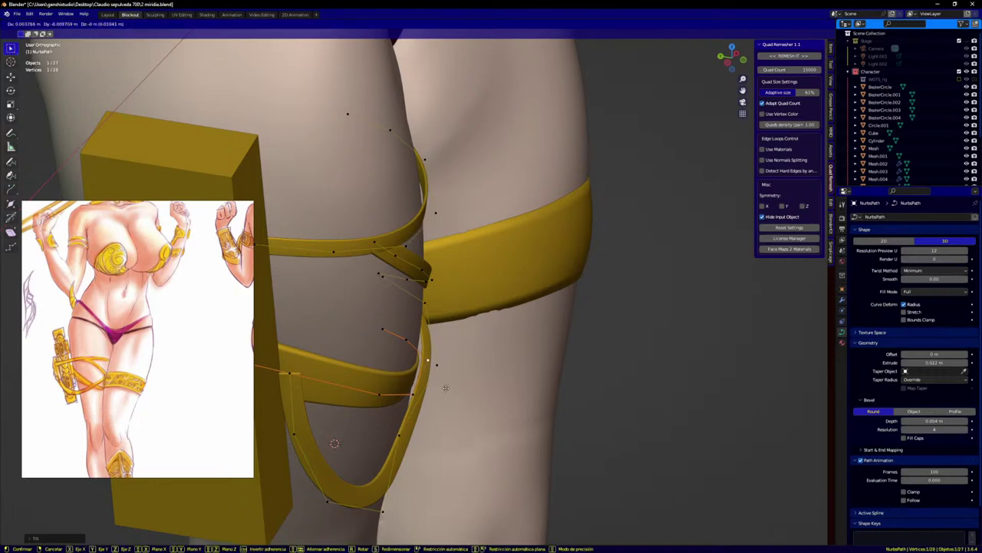
{"action": "left_click", "coordinate": [444, 391]}
Step: Tilt the two control points on the strap's inner-thigh bend so the band faces outward along the leg
{"action": "middle_click_drag", "start_coordinate": [444, 392], "coordinate": [537, 320]}
{"action": "left_click", "coordinate": [428, 361]}
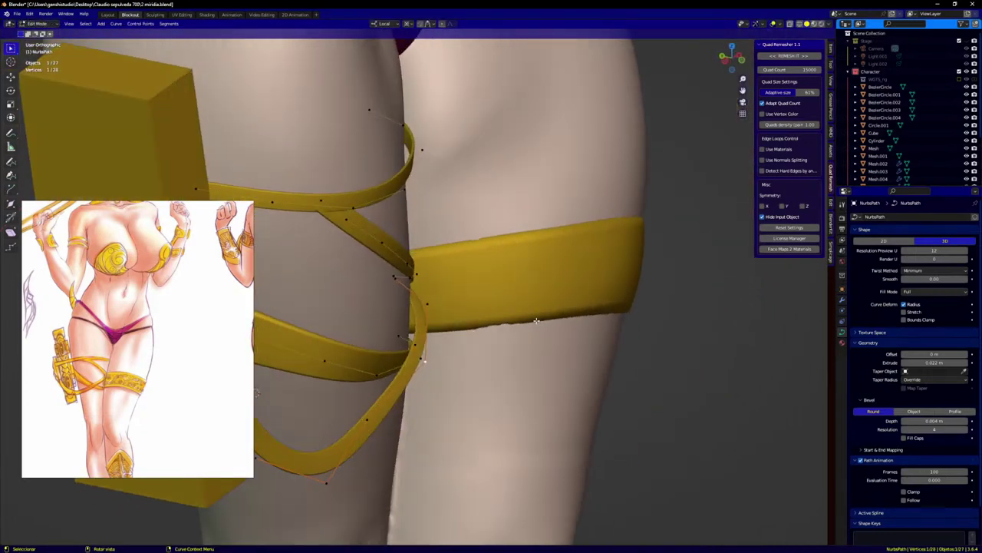
{"action": "key", "text": "ctrl+t"}
{"action": "left_click", "coordinate": [461, 470]}
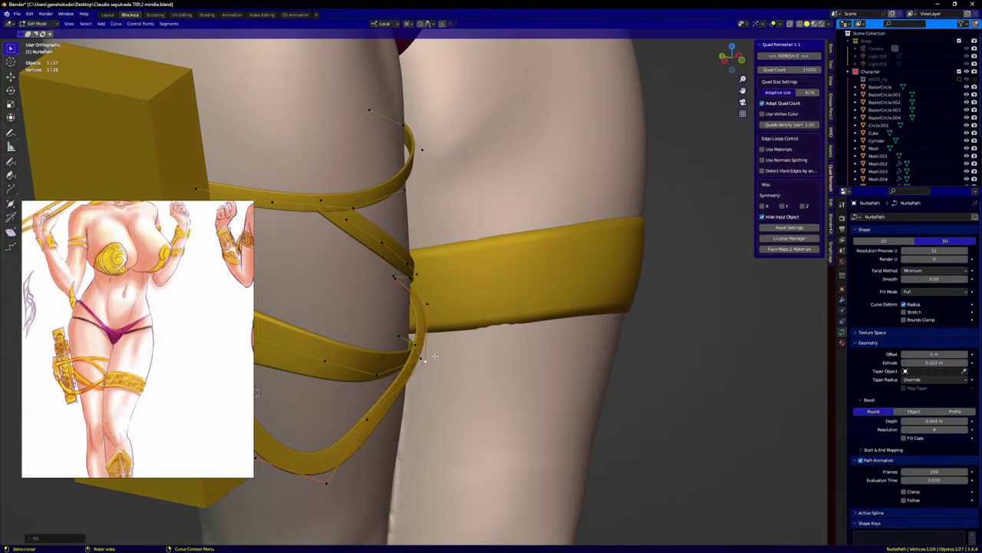
{"action": "left_click", "coordinate": [428, 304]}
{"action": "key", "text": "r"}
{"action": "left_click", "coordinate": [475, 407]}
Step: Move the two inner-thigh control points inward against the leg and tilt the strap near its upper end beside the thigh cuff
{"action": "middle_click_drag", "start_coordinate": [492, 445], "coordinate": [465, 360]}
{"action": "key", "text": "g"}
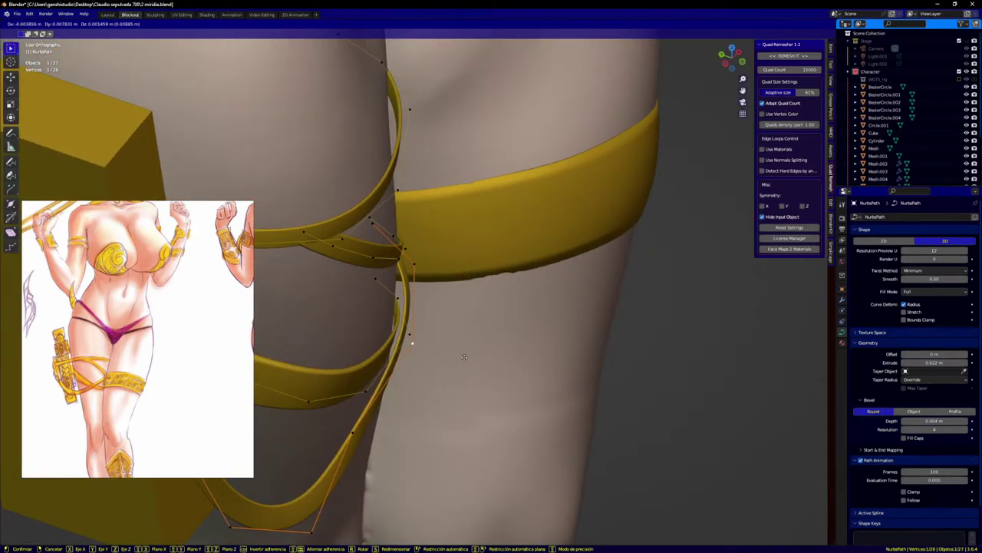
{"action": "left_click", "coordinate": [452, 358]}
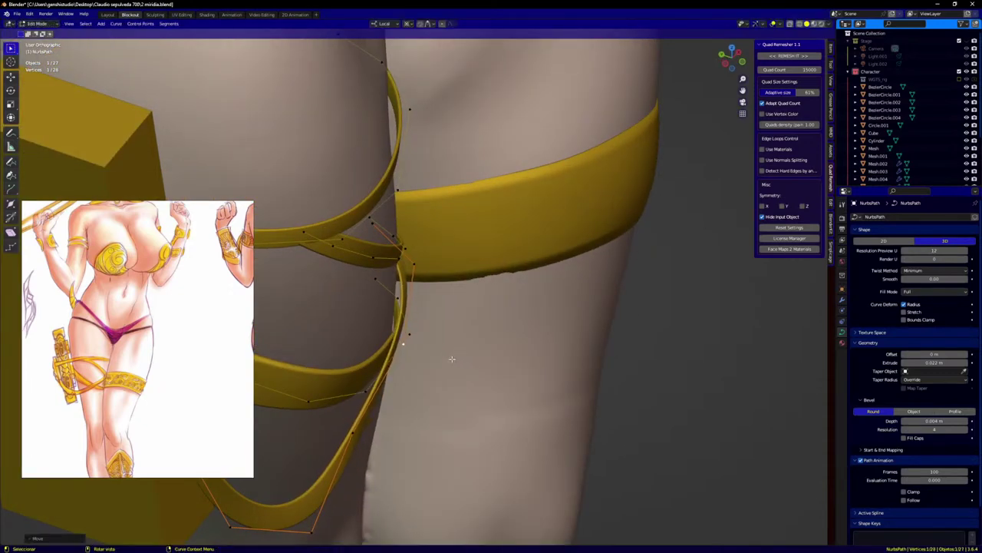
{"action": "left_click", "coordinate": [412, 263]}
{"action": "key", "text": "r"}
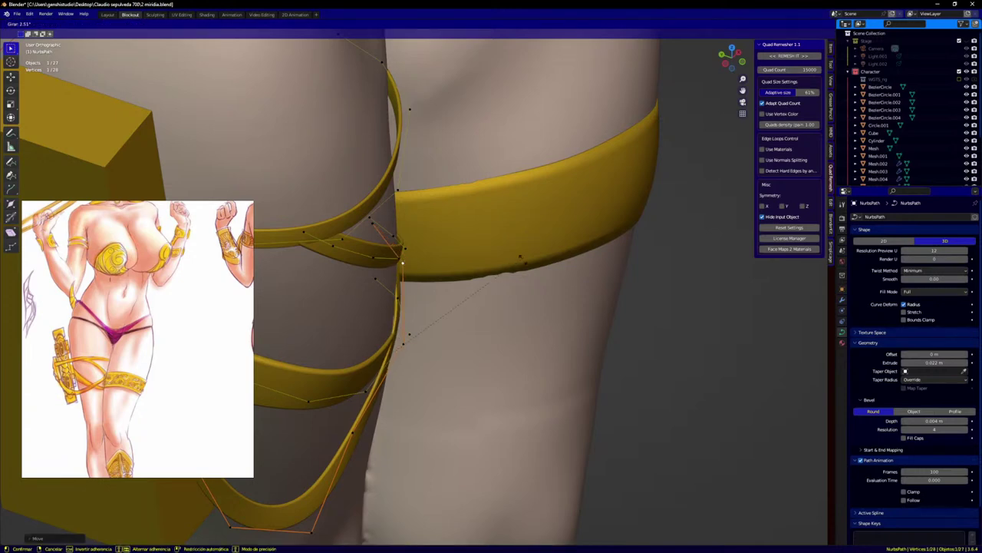
{"action": "left_click", "coordinate": [415, 396]}
{"action": "middle_click_drag", "start_coordinate": [415, 396], "coordinate": [382, 309]}
{"action": "middle_click_drag", "start_coordinate": [438, 244], "coordinate": [547, 261]}
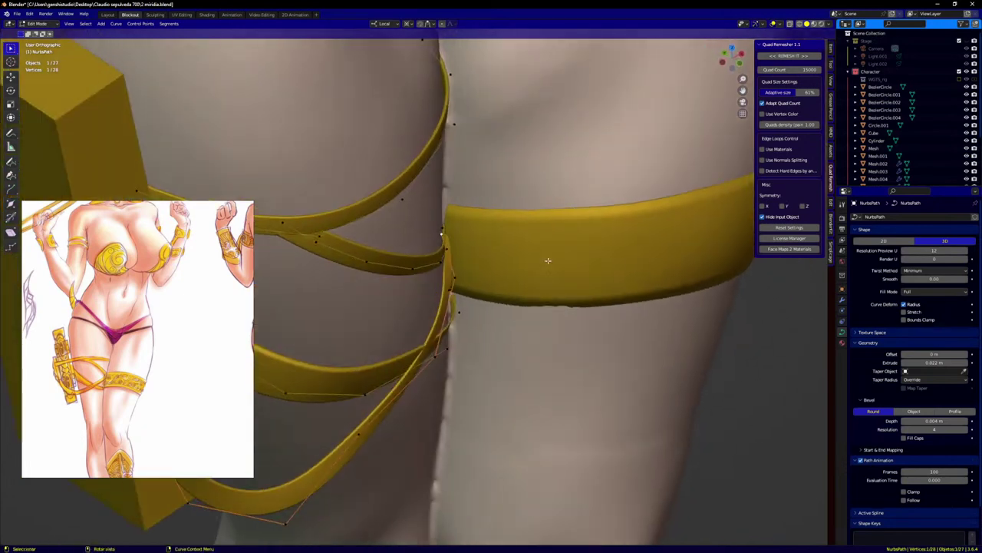
{"action": "key", "text": "r"}
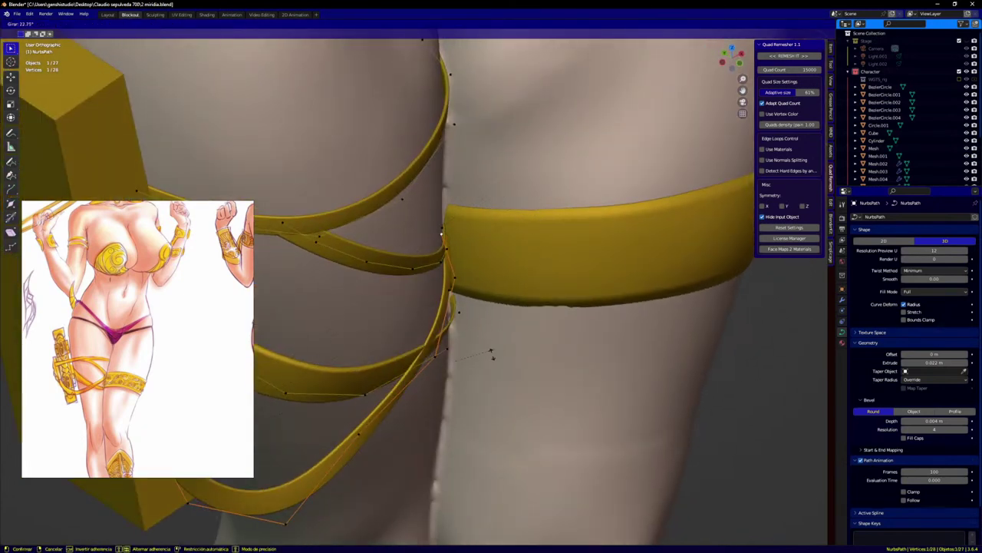
{"action": "left_click", "coordinate": [370, 477]}
Step: From the front, nudge the strap's two upper control points to line up with the upper diagonal strap's tip at the inner thigh
{"action": "middle_click_drag", "start_coordinate": [369, 477], "coordinate": [420, 305]}
{"action": "left_click", "coordinate": [416, 287]}
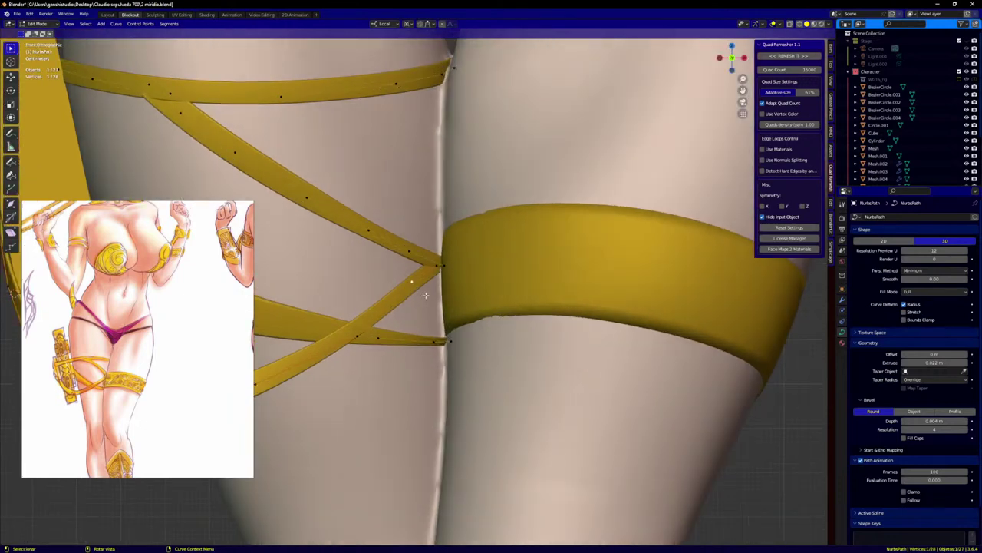
{"action": "key", "text": "g"}
{"action": "left_click", "coordinate": [420, 292]}
{"action": "left_click", "coordinate": [438, 274]}
{"action": "key", "text": "g"}
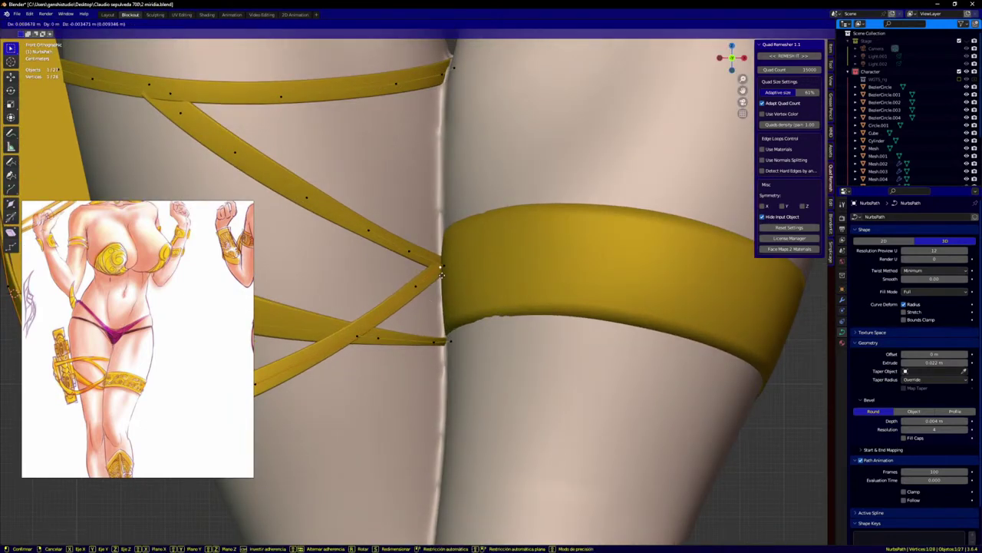
{"action": "left_click", "coordinate": [439, 276]}
{"action": "middle_click_drag", "start_coordinate": [440, 276], "coordinate": [462, 298]}
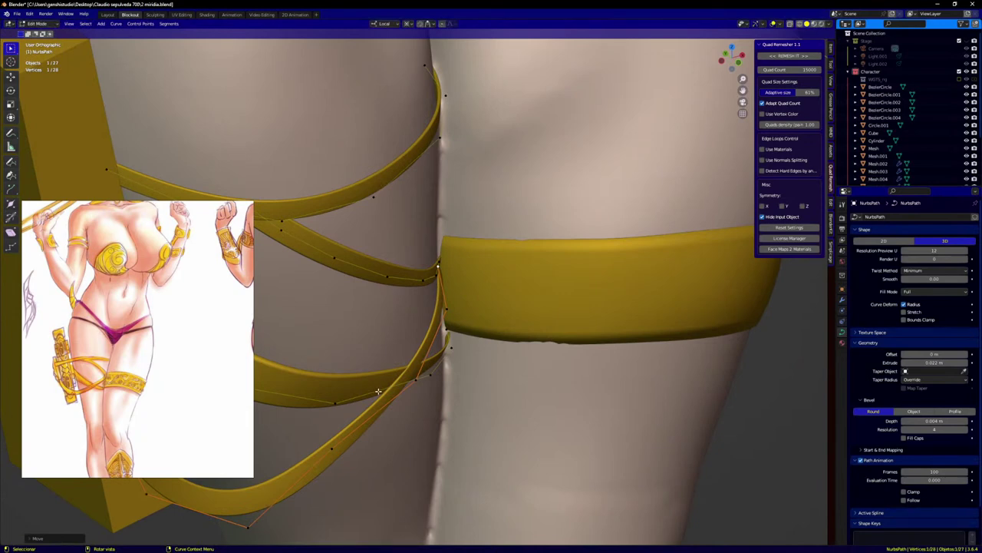
Step: Raise the two middle control points of the lower diagonal strap slightly toward the inner thigh in front view
{"action": "scroll", "coordinate": [376, 336], "scroll_direction": "down", "scroll_amount": 2}
{"action": "middle_click_drag", "start_coordinate": [378, 392], "coordinate": [597, 323], "text": "alt"}
{"action": "scroll", "coordinate": [597, 323], "scroll_direction": "up", "scroll_amount": 2}
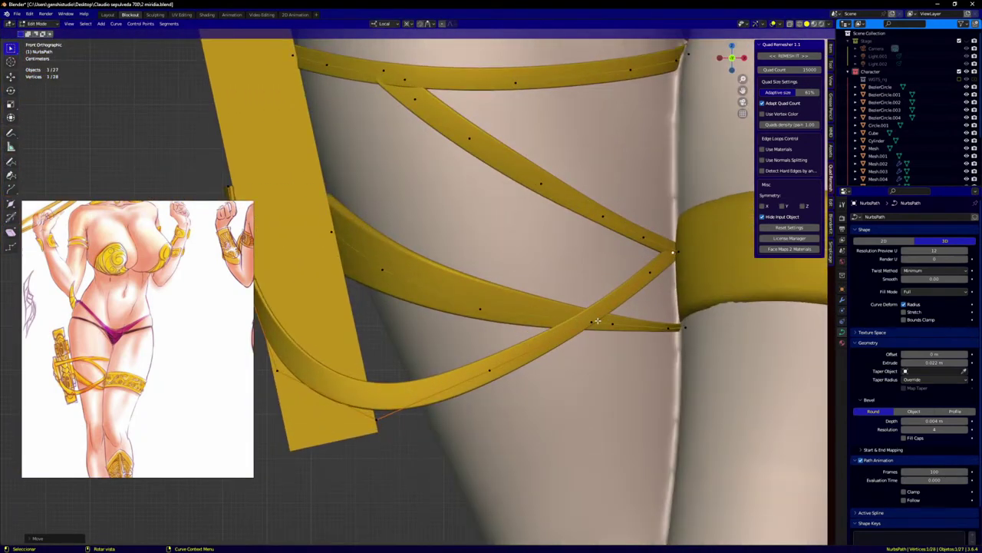
{"action": "left_click", "coordinate": [594, 322]}
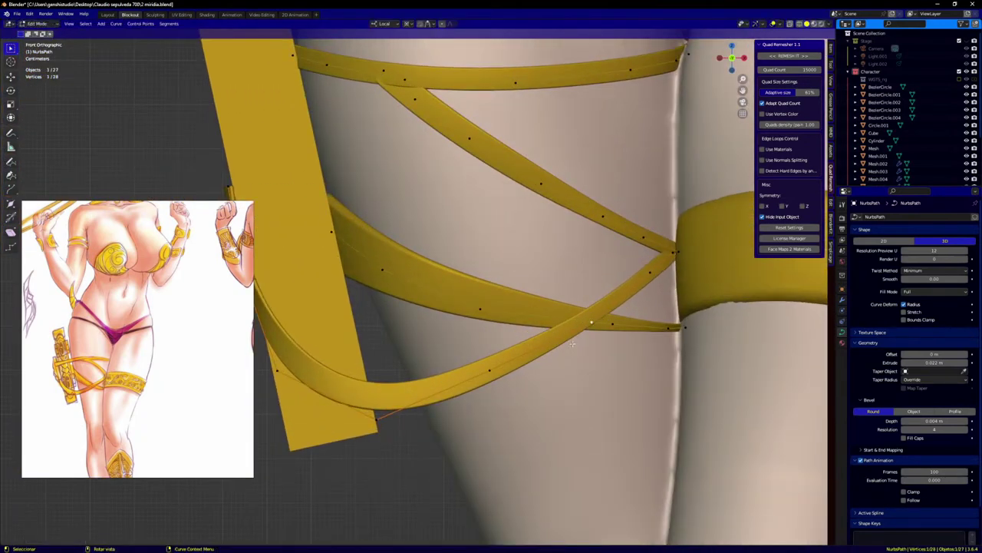
{"action": "key", "text": "g"}
{"action": "left_click", "coordinate": [574, 338]}
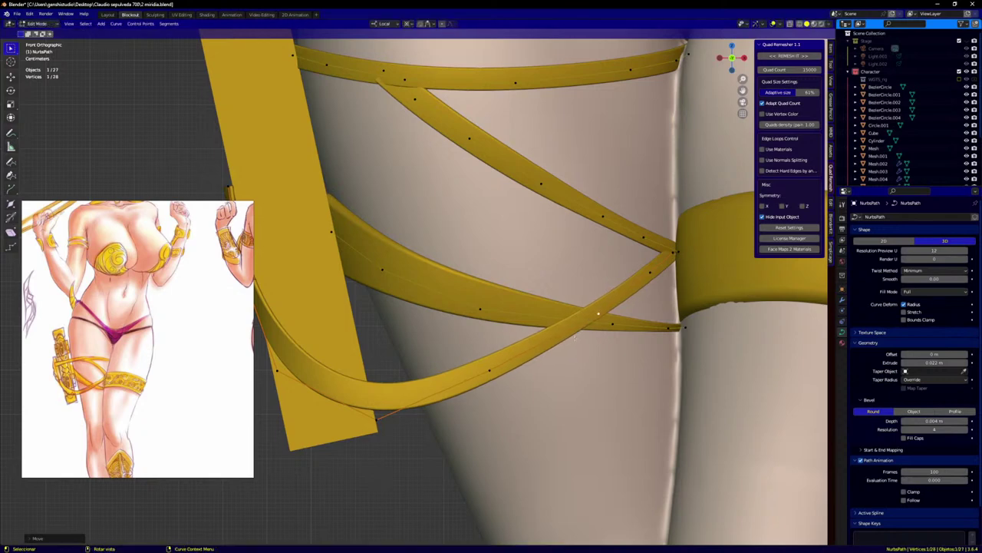
{"action": "left_click", "coordinate": [480, 376]}
{"action": "key", "text": "g"}
{"action": "left_click", "coordinate": [476, 371]}
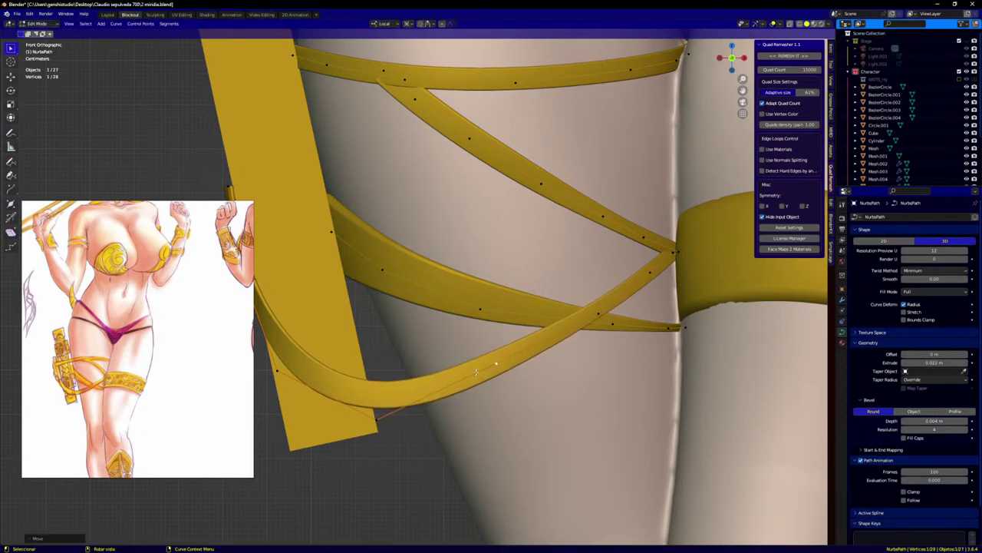
Step: From a steep overhead angle, pull the two control points at the strap's lower front curve in toward the thigh
{"action": "middle_click_drag", "start_coordinate": [376, 416], "coordinate": [427, 371]}
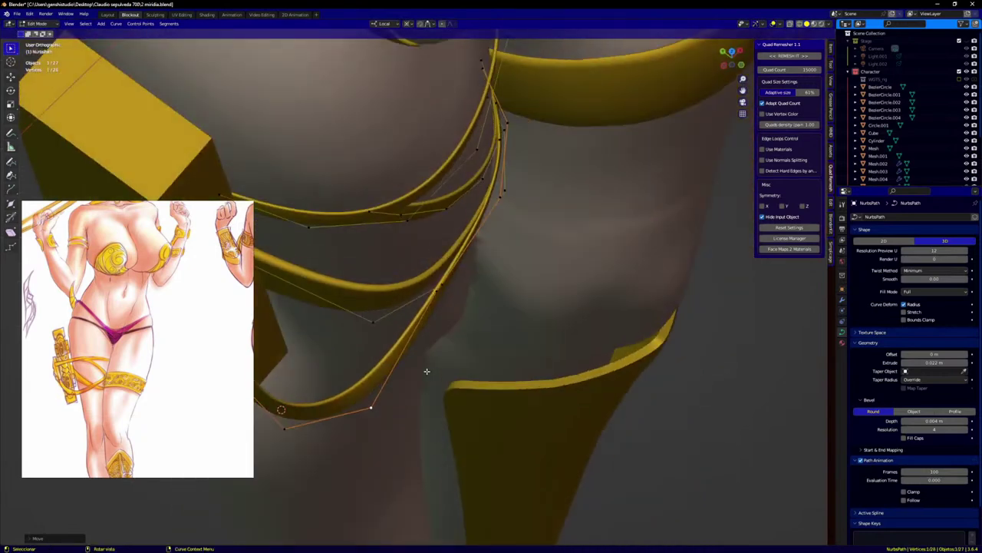
{"action": "key", "text": "g"}
{"action": "left_click", "coordinate": [374, 415]}
{"action": "left_click", "coordinate": [286, 432]}
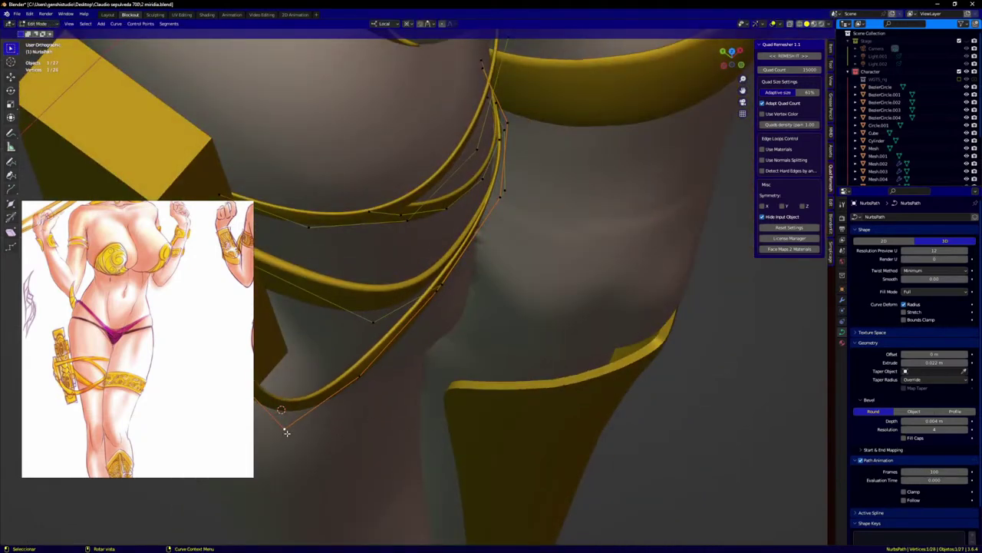
{"action": "key", "text": "g"}
{"action": "left_click", "coordinate": [294, 398]}
{"action": "middle_click_drag", "start_coordinate": [294, 399], "coordinate": [514, 425]}
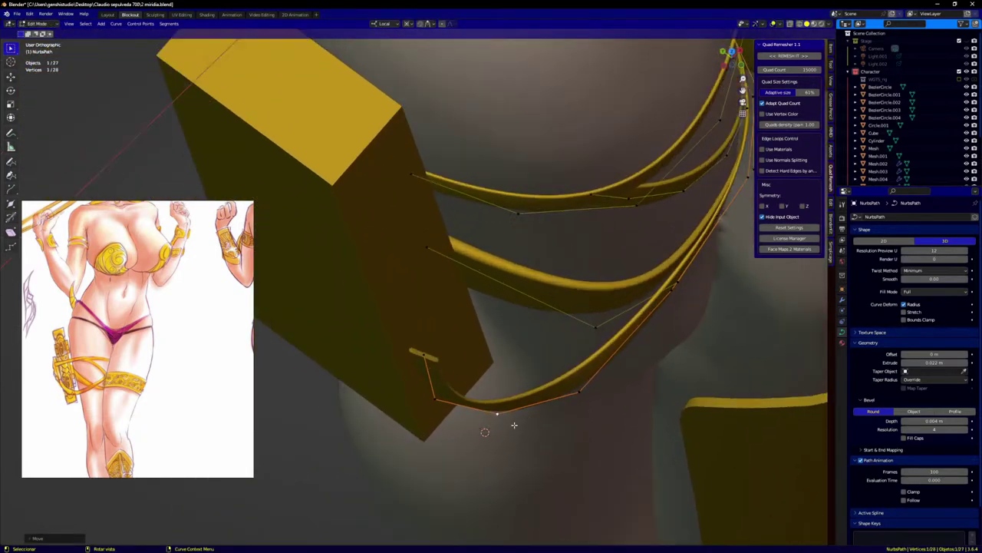
Step: Shift the strap's three outer-end control points across the holster block's outer face and reposition the bottom bend point around its edge
{"action": "middle_click_drag", "start_coordinate": [407, 361], "coordinate": [423, 425]}
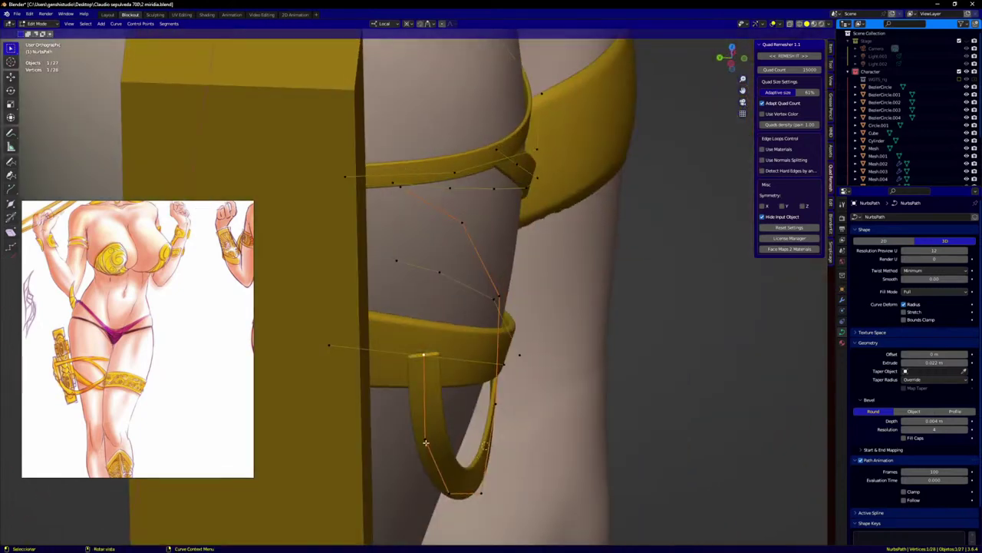
{"action": "key", "text": "g"}
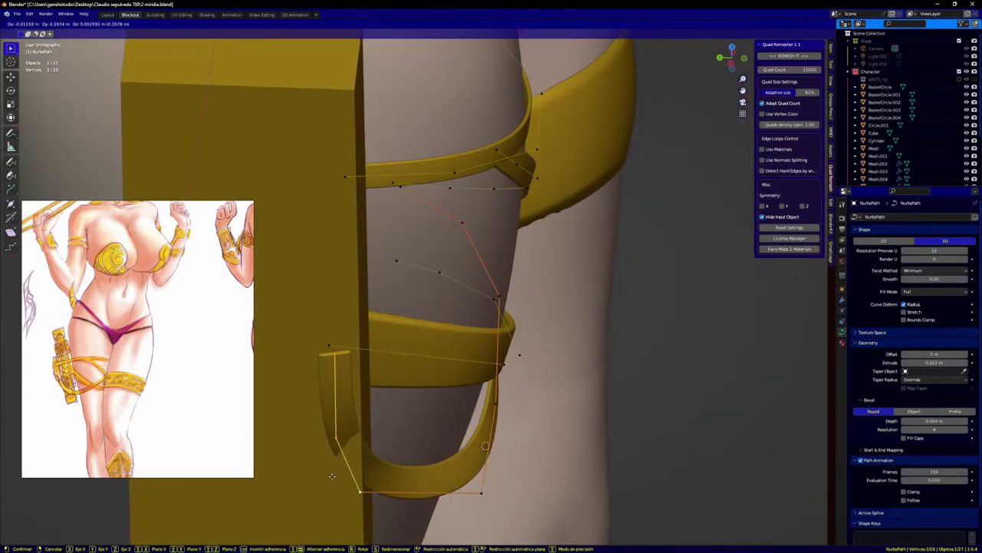
{"action": "left_click", "coordinate": [329, 471]}
{"action": "middle_click_drag", "start_coordinate": [384, 454], "coordinate": [319, 487]}
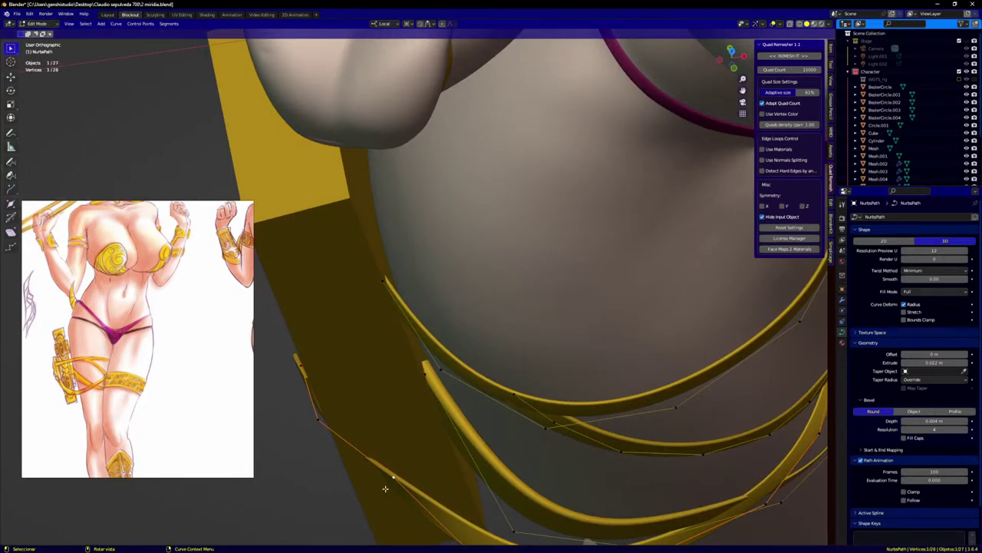
{"action": "key", "text": "g"}
{"action": "left_click", "coordinate": [333, 510]}
{"action": "middle_click_drag", "start_coordinate": [312, 466], "coordinate": [309, 354]}
Step: Nudge the strap's outer end point along the holster block and adjust the tilt of the entire linked strap
{"action": "left_click", "coordinate": [285, 271]}
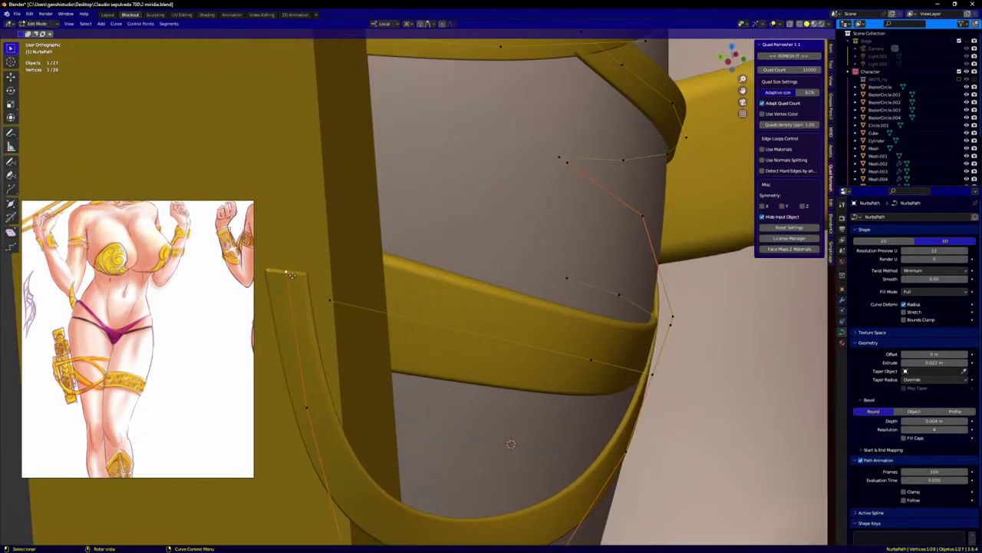
{"action": "key", "text": "g"}
{"action": "left_click", "coordinate": [312, 274]}
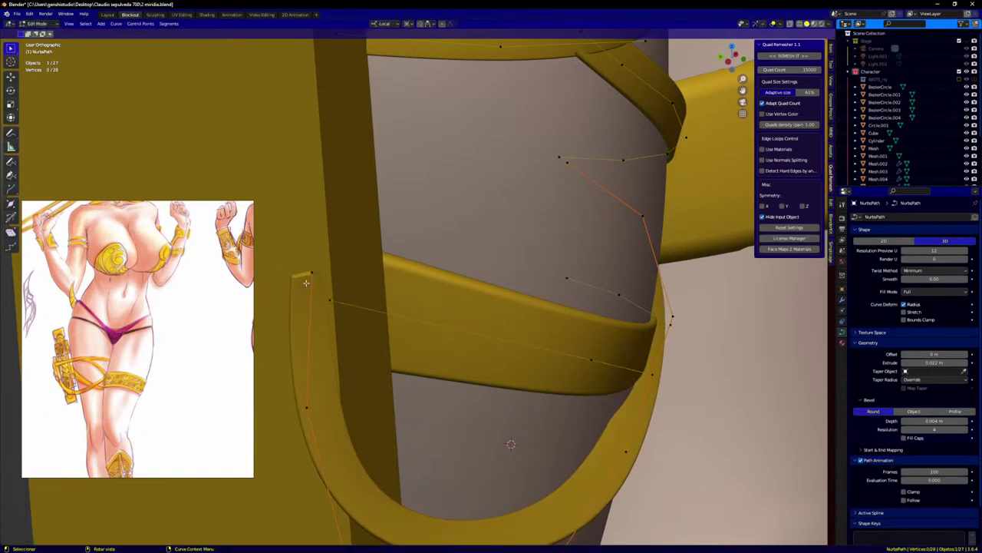
{"action": "key", "text": "ctrl+l"}
{"action": "key", "text": "r"}
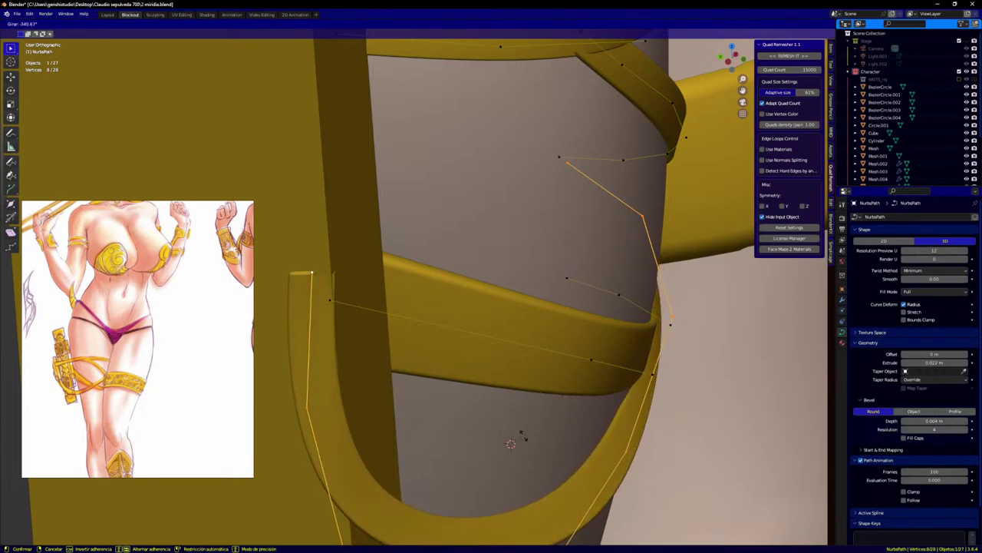
{"action": "left_click", "coordinate": [529, 429]}
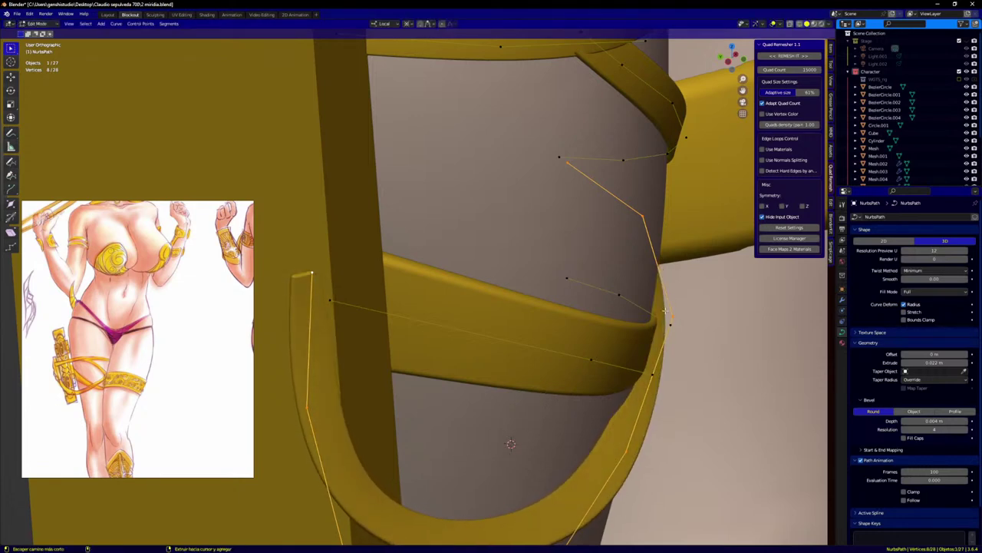
{"action": "key", "text": "r"}
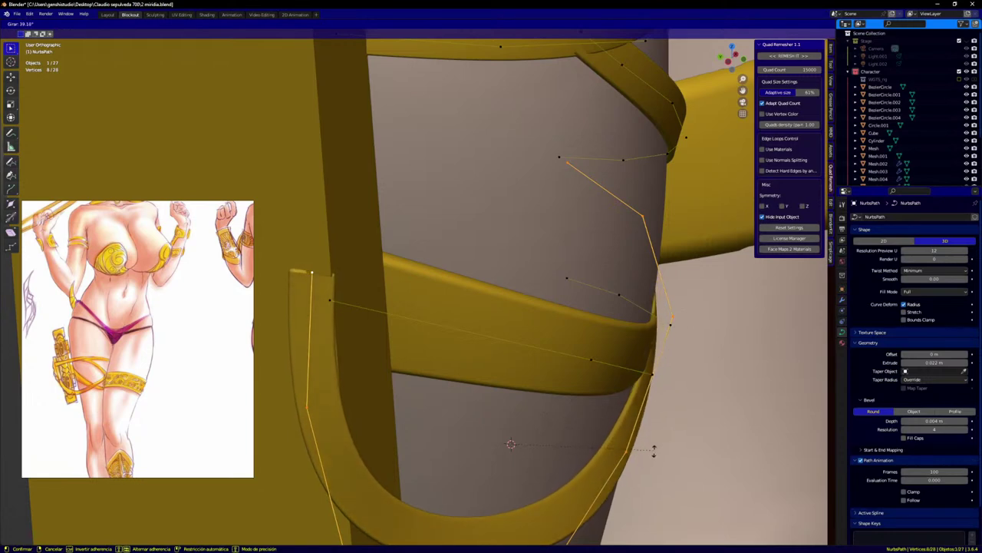
{"action": "left_click", "coordinate": [639, 476]}
Step: In front view, lower the two control points at the strap's bottom bend over the holster block's lower end
{"action": "middle_click_drag", "start_coordinate": [640, 476], "coordinate": [439, 353]}
{"action": "key", "text": "KP_1"}
{"action": "scroll", "coordinate": [500, 383], "scroll_direction": "down", "scroll_amount": 2}
{"action": "scroll", "coordinate": [402, 400], "scroll_direction": "up", "scroll_amount": 1}
{"action": "scroll", "coordinate": [401, 399], "scroll_direction": "up", "scroll_amount": 1}
{"action": "left_click", "coordinate": [308, 389]}
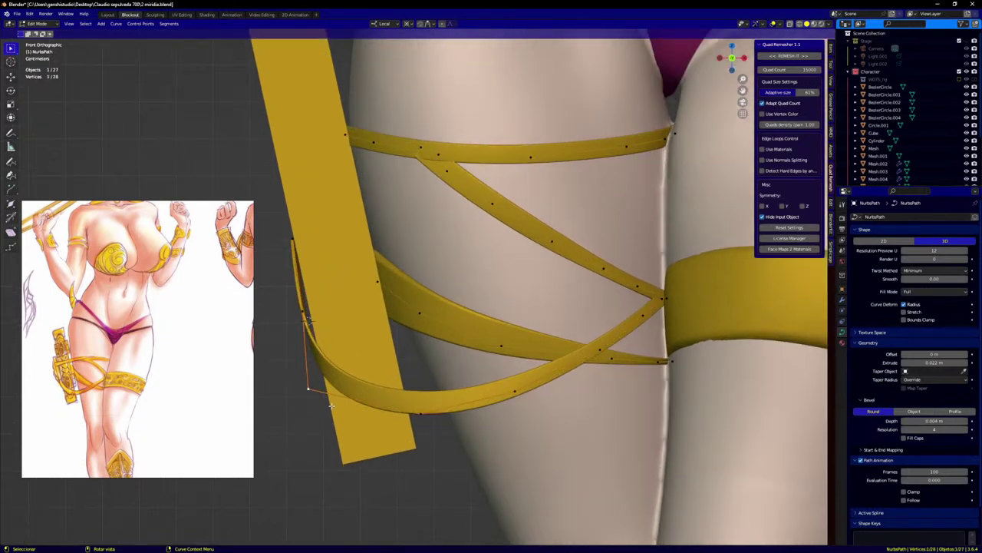
{"action": "key", "text": "g"}
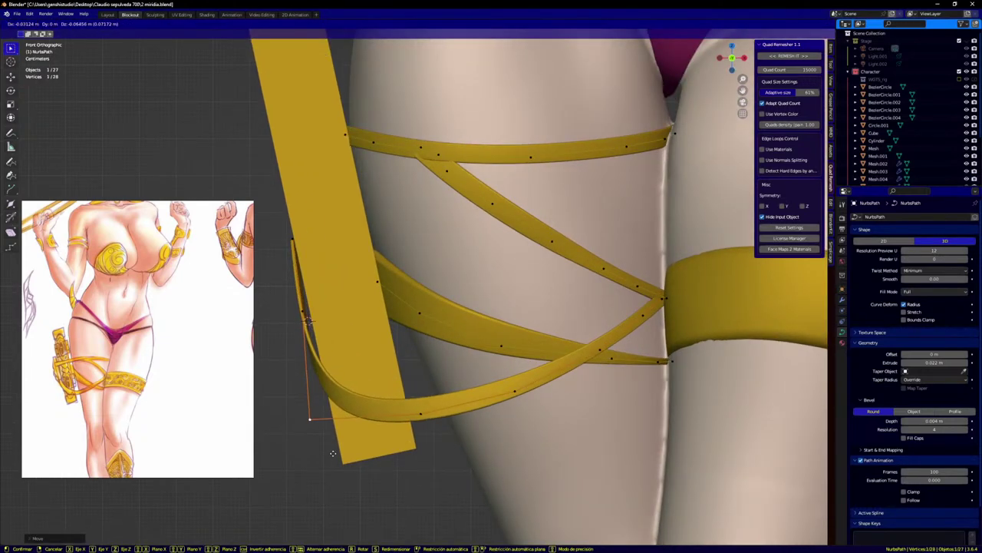
{"action": "left_click", "coordinate": [337, 461]}
{"action": "left_click", "coordinate": [422, 416]}
{"action": "key", "text": "g"}
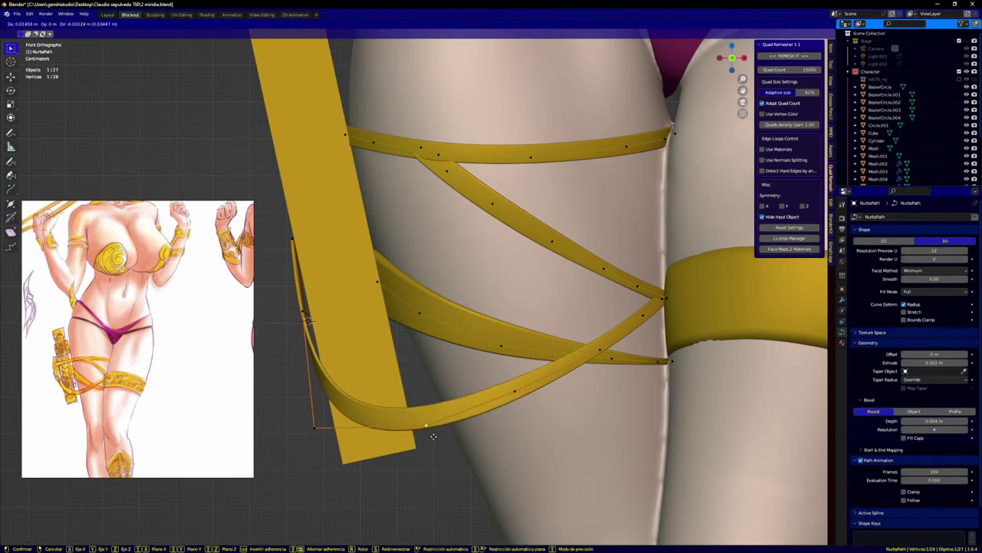
{"action": "left_click", "coordinate": [429, 429]}
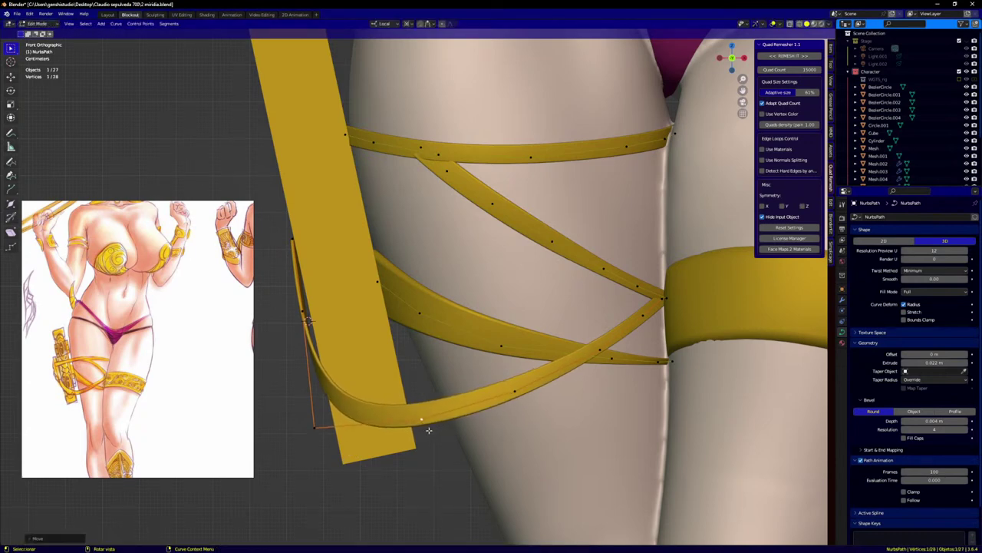
Step: In front view, lower the three control points along the lower crossing strap between the front of the thigh and its inner end
{"action": "left_click", "coordinate": [513, 392]}
{"action": "key", "text": "g"}
{"action": "left_click", "coordinate": [511, 407]}
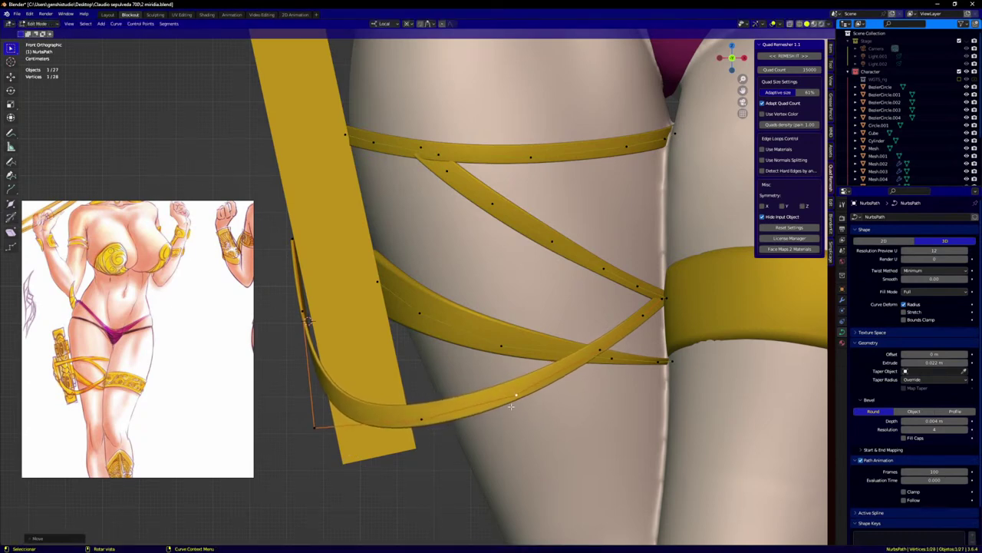
{"action": "left_click", "coordinate": [600, 349]}
{"action": "key", "text": "g"}
{"action": "left_click", "coordinate": [603, 357]}
{"action": "left_click", "coordinate": [646, 317]}
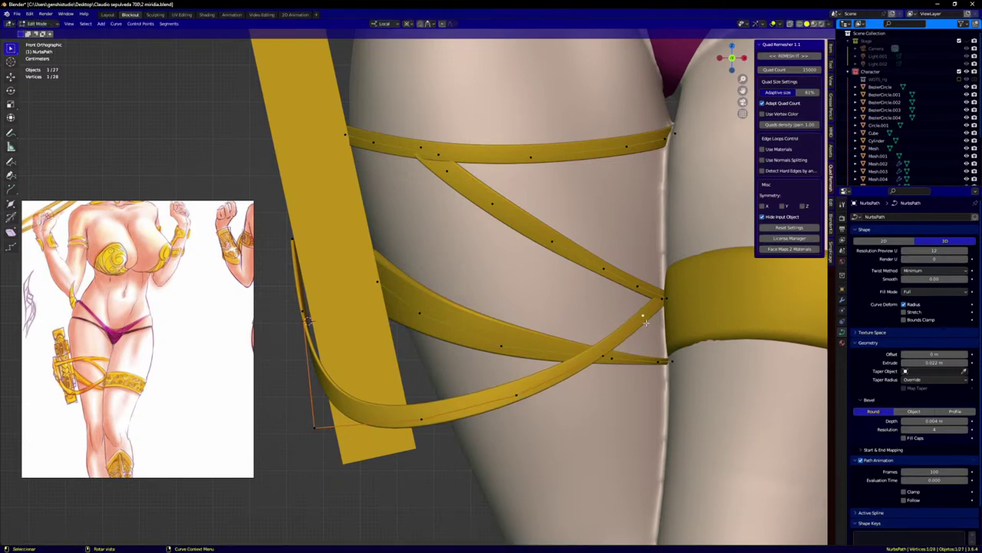
{"action": "key", "text": "g"}
{"action": "left_click", "coordinate": [647, 328]}
Step: Nudge the same three points of the lower crossing strap slightly back up and outward to smooth its arc
{"action": "left_click", "coordinate": [519, 393]}
{"action": "key", "text": "g"}
{"action": "left_click", "coordinate": [512, 385]}
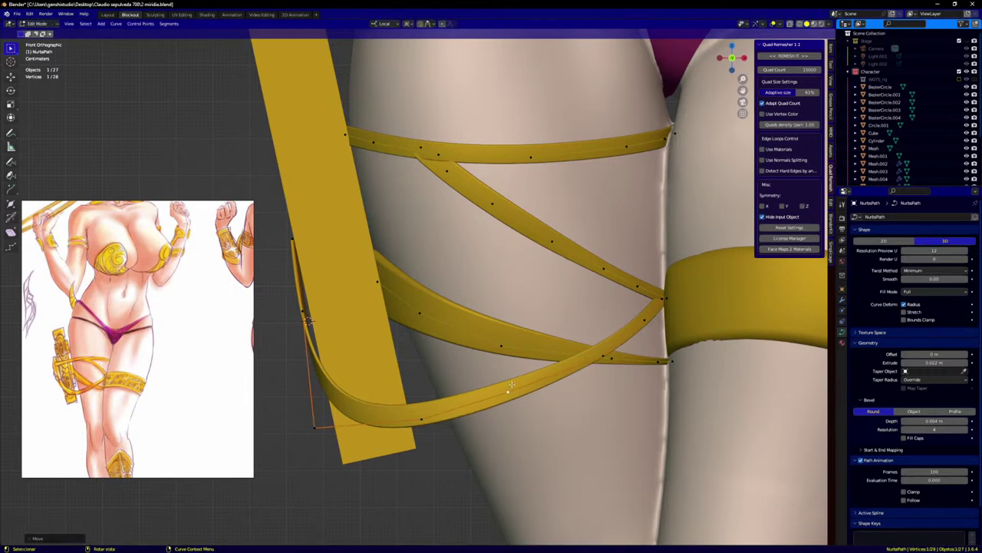
{"action": "left_click", "coordinate": [604, 351]}
{"action": "key", "text": "g"}
{"action": "left_click", "coordinate": [599, 348]}
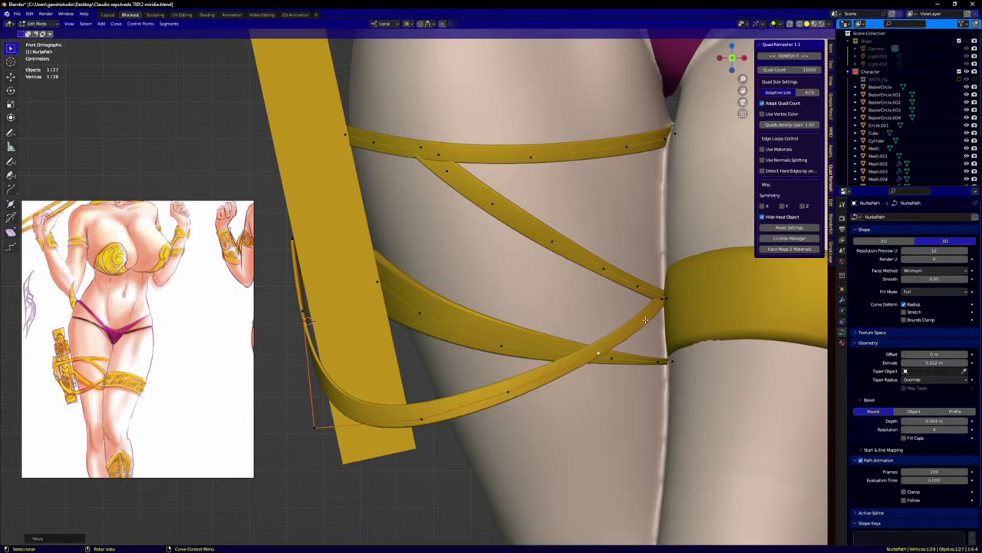
{"action": "key", "text": "g"}
{"action": "left_click", "coordinate": [642, 318]}
{"action": "scroll", "coordinate": [586, 372], "scroll_direction": "down", "scroll_amount": 2}
{"action": "middle_click_drag", "start_coordinate": [603, 377], "coordinate": [530, 381], "text": "shift"}
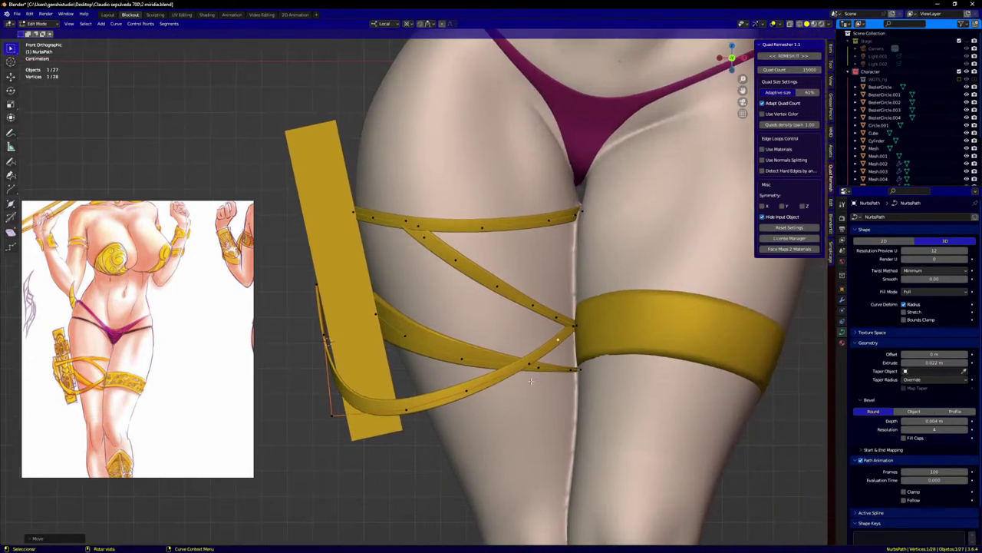
{"action": "scroll", "coordinate": [528, 374], "scroll_direction": "up", "scroll_amount": 1}
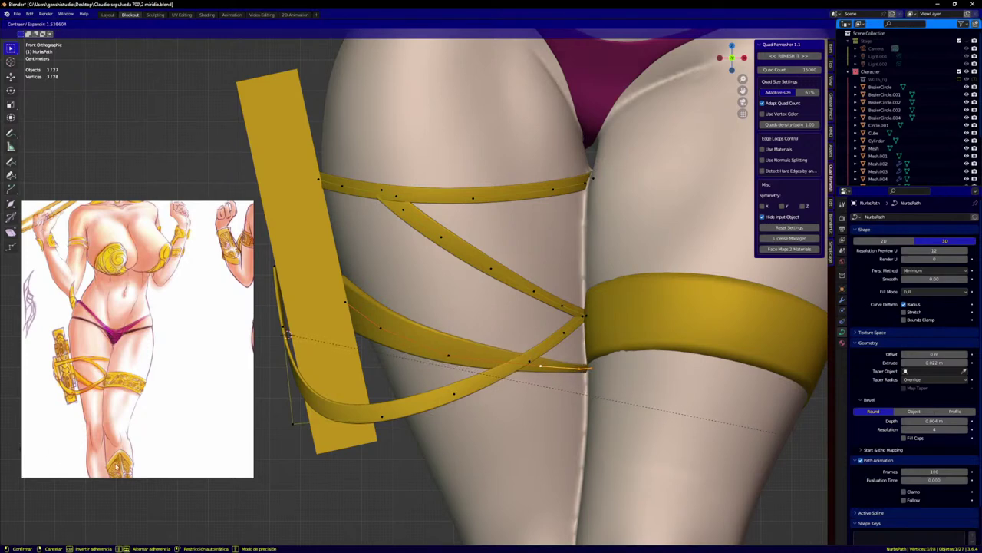
Step: Enlarge the radius of the three control points at the middle strap's inner-thigh end and adjust their tilt
{"action": "left_click", "coordinate": [288, 482]}
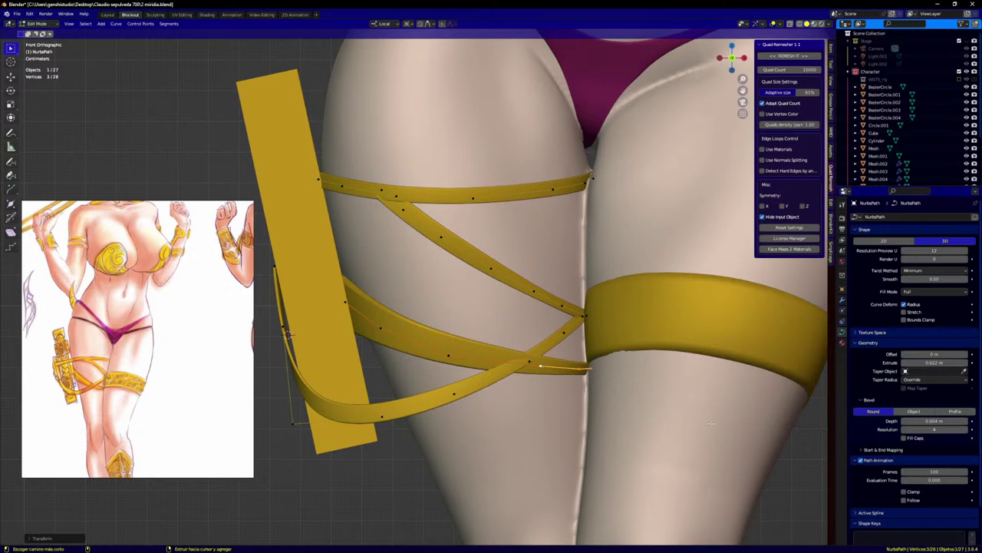
{"action": "key", "text": "ctrl+t"}
{"action": "left_click", "coordinate": [676, 318]}
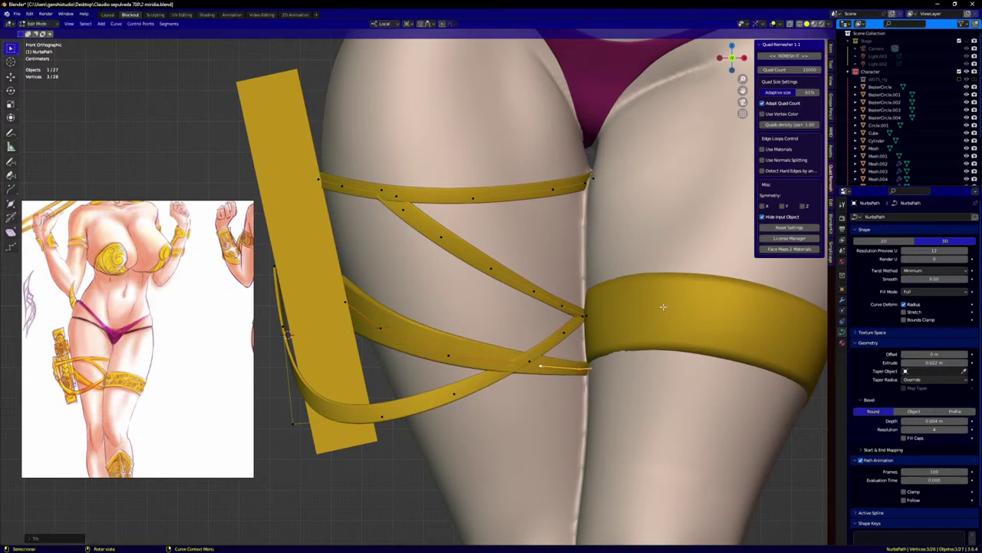
Step: From an oblique overhead view, reposition the middle strap's inner-thigh control points to fit against the leg
{"action": "middle_click_drag", "start_coordinate": [677, 318], "coordinate": [591, 459]}
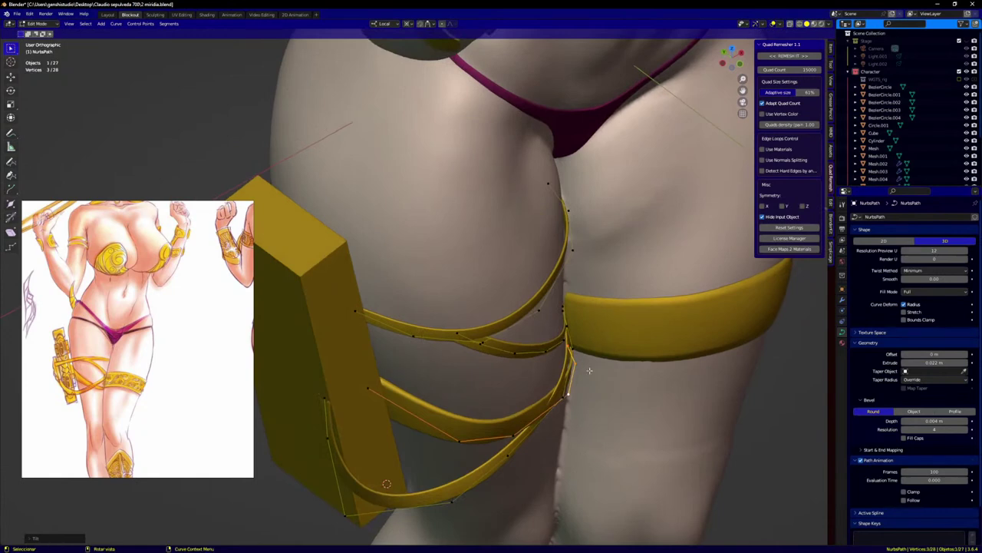
{"action": "key", "text": "g"}
{"action": "left_click", "coordinate": [610, 390]}
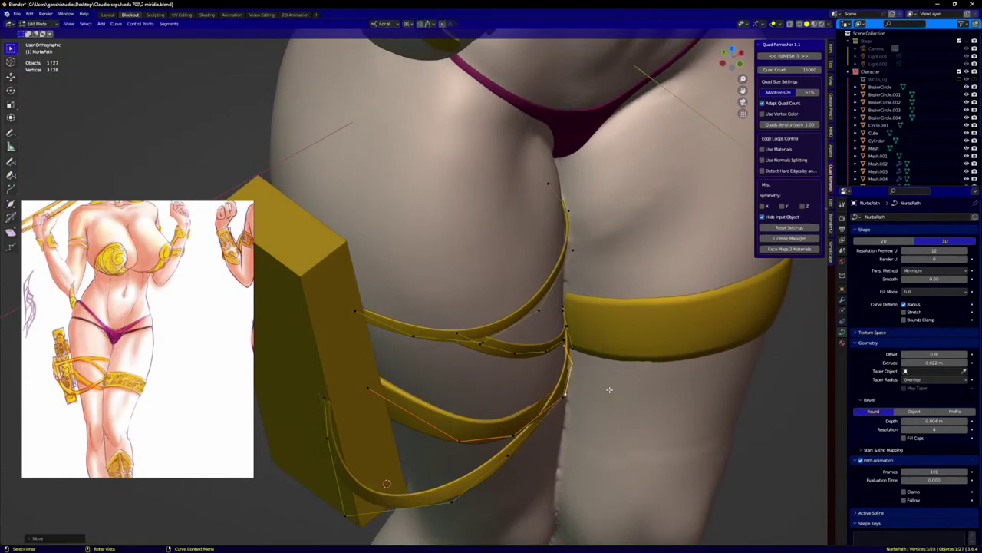
{"action": "left_click", "coordinate": [569, 392]}
{"action": "key", "text": "g"}
{"action": "left_click", "coordinate": [590, 415]}
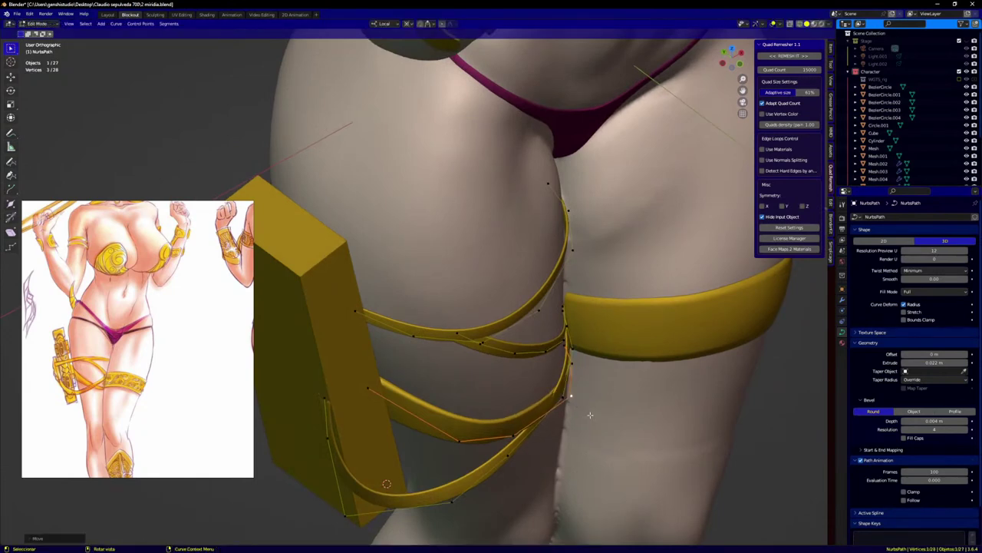
Step: Pull the lower crossing strap's front control points slightly forward off the thigh and realign its crossing point in front view
{"action": "left_click", "coordinate": [564, 395]}
{"action": "key", "text": "g"}
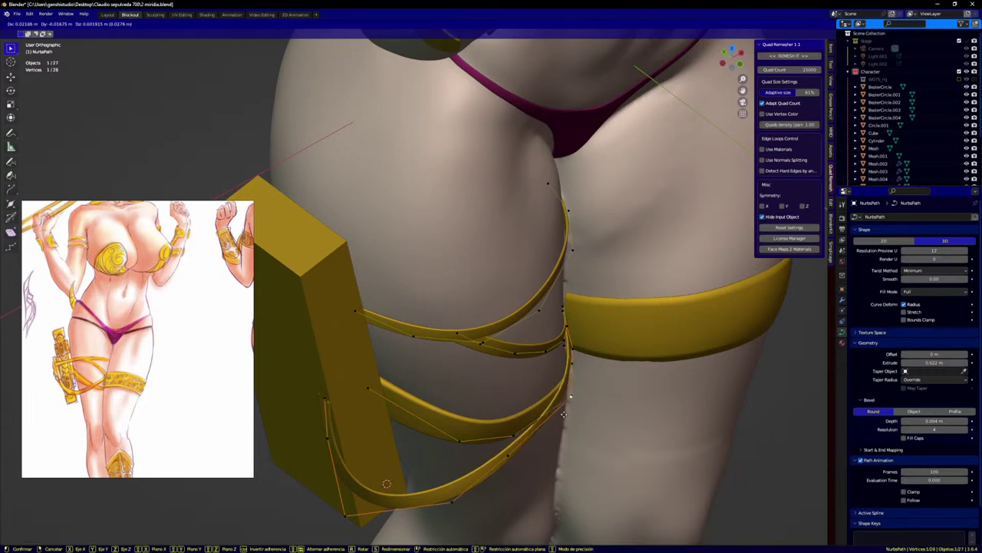
{"action": "left_click", "coordinate": [563, 413]}
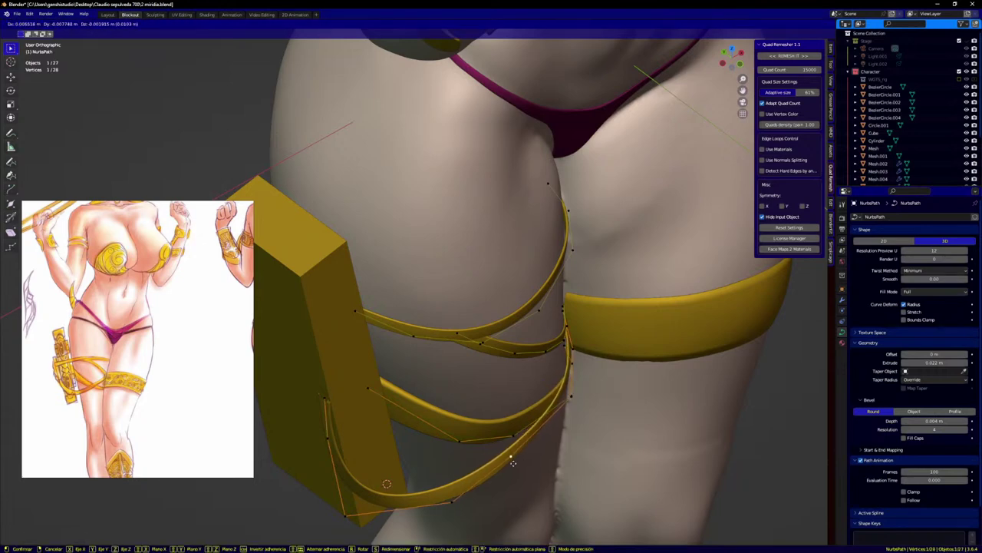
{"action": "key", "text": "KP_1"}
{"action": "middle_click_drag", "start_coordinate": [598, 389], "coordinate": [489, 354], "text": "shift"}
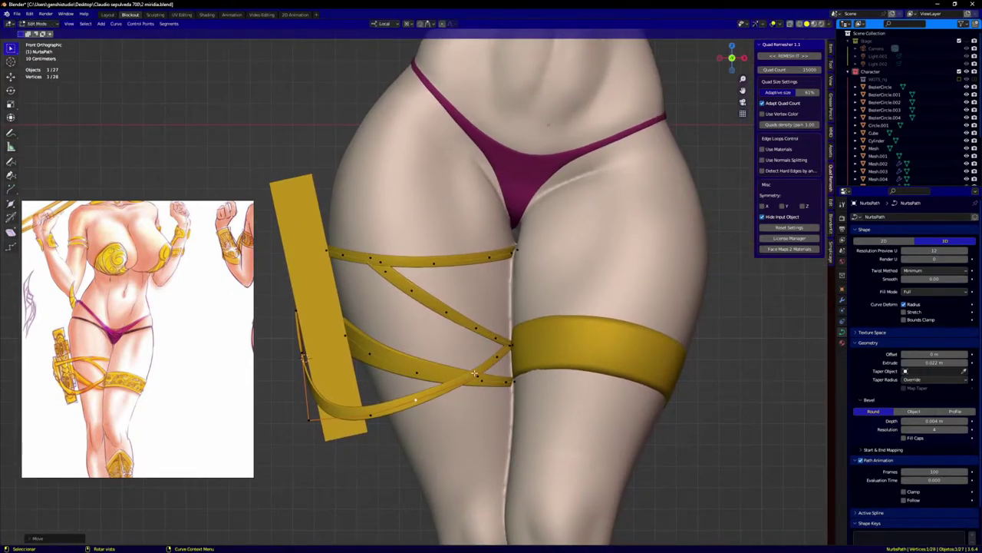
{"action": "left_click", "coordinate": [477, 376]}
{"action": "key", "text": "g"}
{"action": "left_click", "coordinate": [475, 373]}
{"action": "left_click", "coordinate": [497, 358]}
Step: Nudge the lower strap's bottom bend point and its outer end point against the holster block
{"action": "scroll", "coordinate": [497, 358], "scroll_direction": "down", "scroll_amount": 3}
{"action": "scroll", "coordinate": [357, 364], "scroll_direction": "up", "scroll_amount": 5}
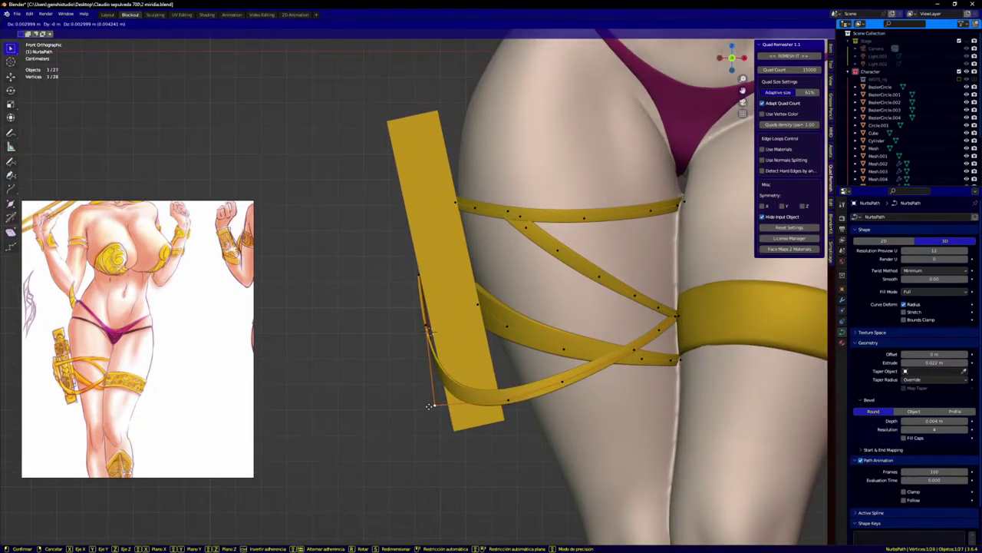
{"action": "middle_click_drag", "start_coordinate": [432, 406], "coordinate": [585, 400]}
{"action": "scroll", "coordinate": [418, 285], "scroll_direction": "up", "scroll_amount": 2}
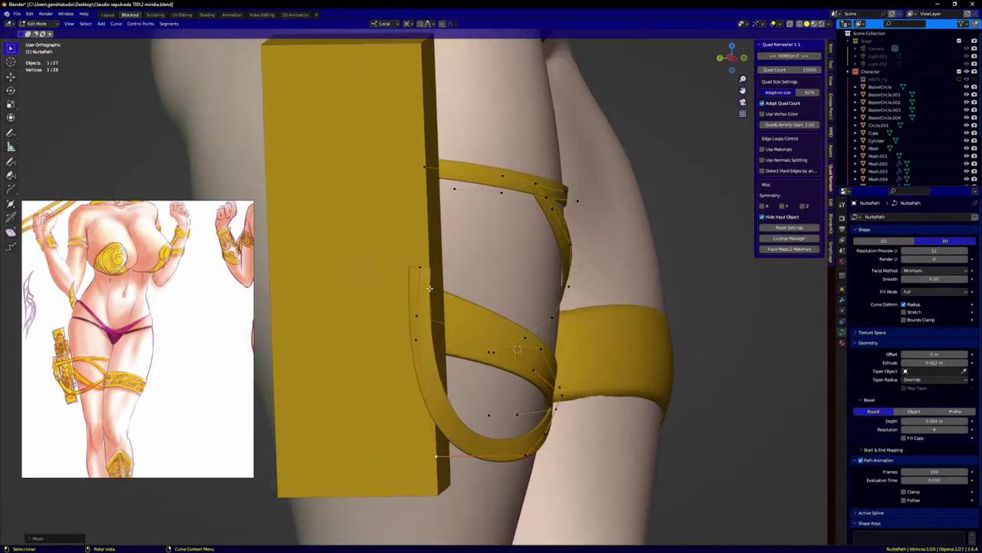
{"action": "left_click", "coordinate": [419, 268]}
{"action": "key", "text": "g"}
{"action": "left_click", "coordinate": [415, 266]}
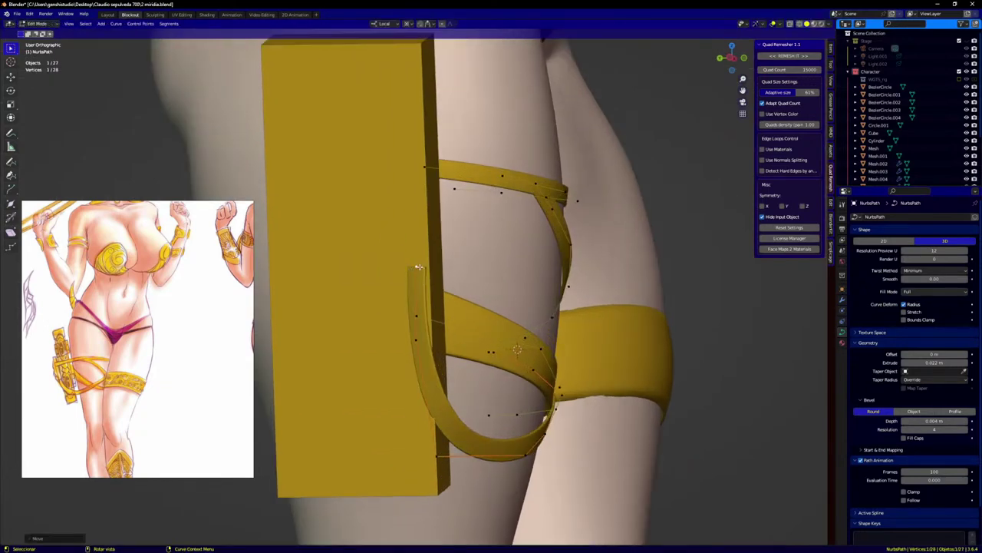
Step: Select the whole linked lower strap and adjust its tilt so it lies along the holster block's outer face
{"action": "key", "text": "ctrl+l"}
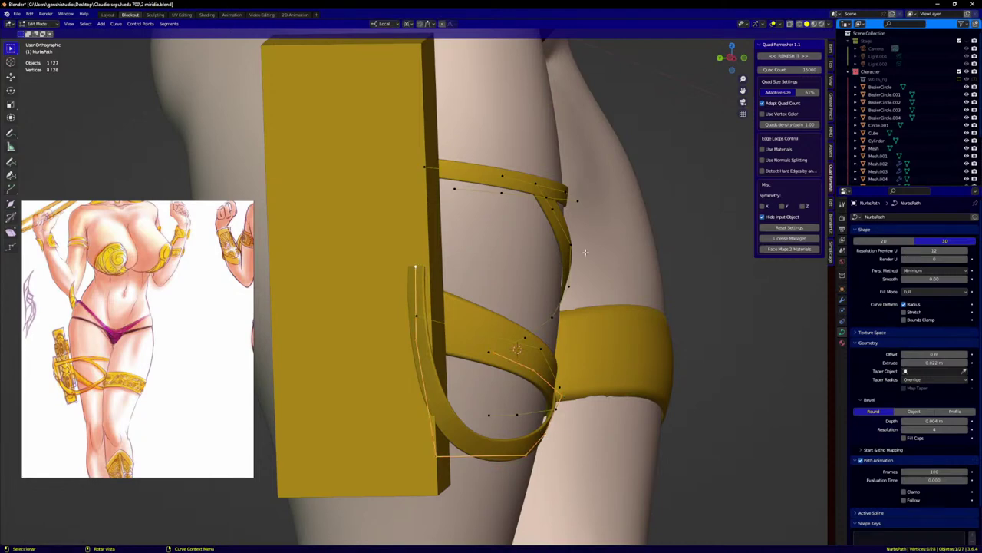
{"action": "key", "text": "r"}
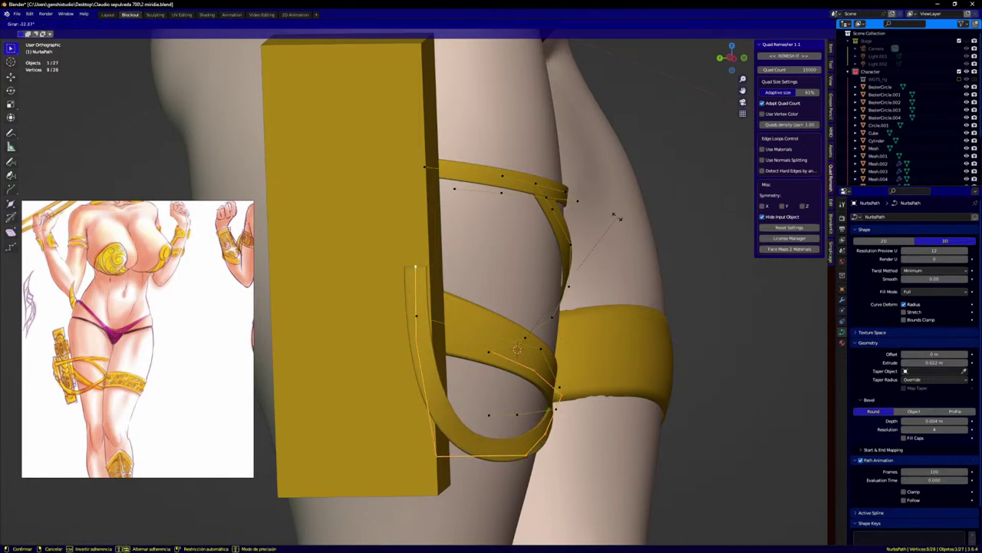
{"action": "left_click", "coordinate": [588, 257]}
Step: Adjust the tilt of the lower strap's front control point so the band lies flatter against the thigh
{"action": "key", "text": "KP_1"}
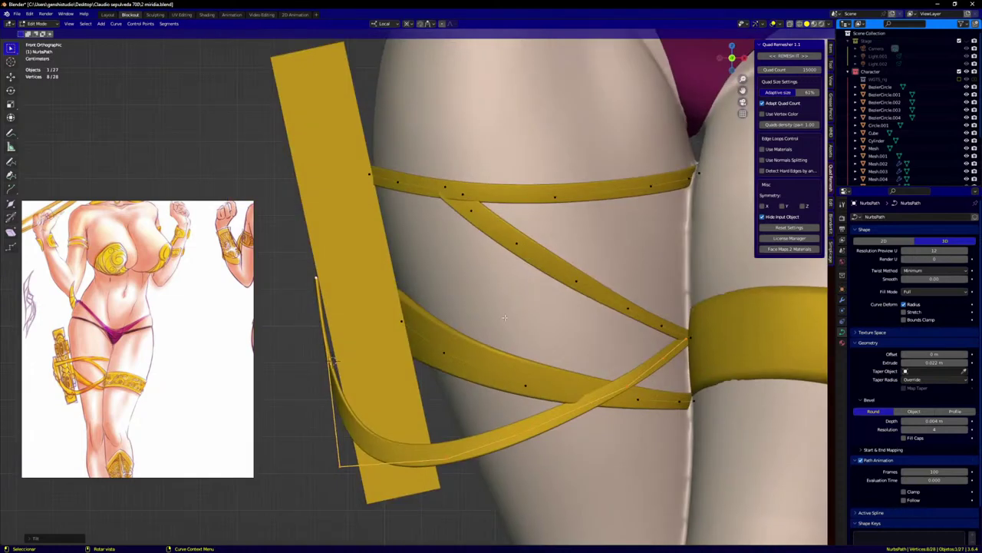
{"action": "scroll", "coordinate": [505, 317], "scroll_direction": "down", "scroll_amount": 1}
{"action": "scroll", "coordinate": [548, 412], "scroll_direction": "up", "scroll_amount": 2}
{"action": "left_click", "coordinate": [516, 421]}
{"action": "middle_click_drag", "start_coordinate": [516, 421], "coordinate": [607, 396]}
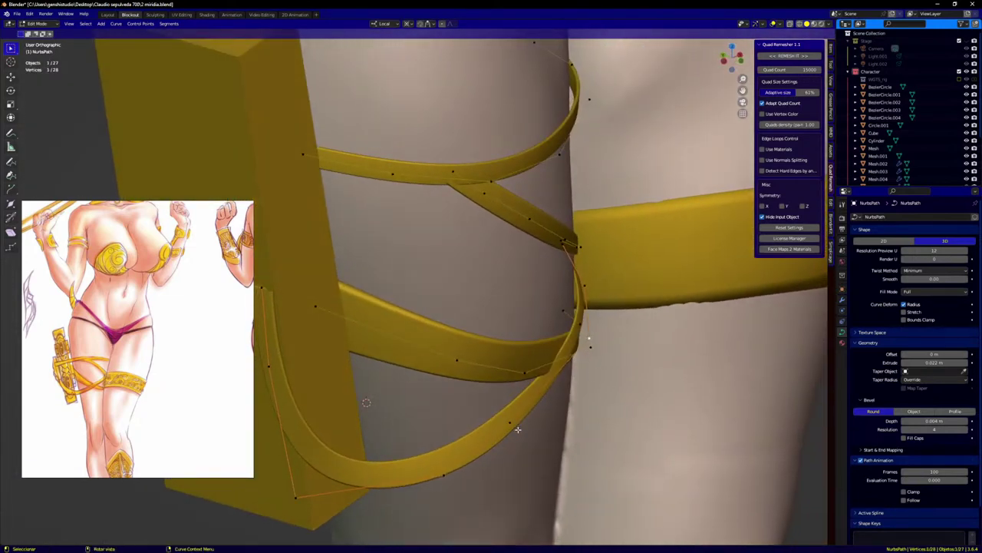
{"action": "key", "text": "ctrl+t"}
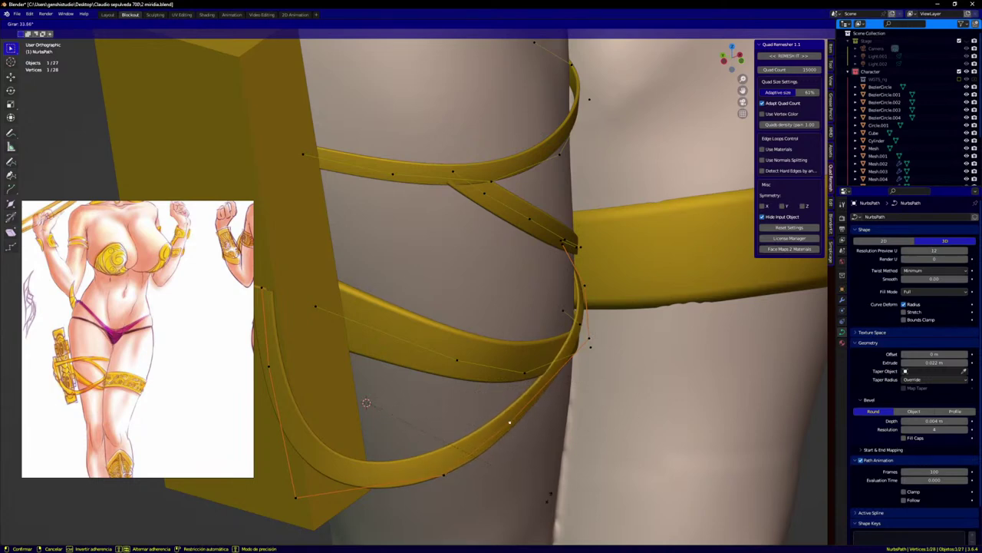
{"action": "left_click", "coordinate": [491, 518]}
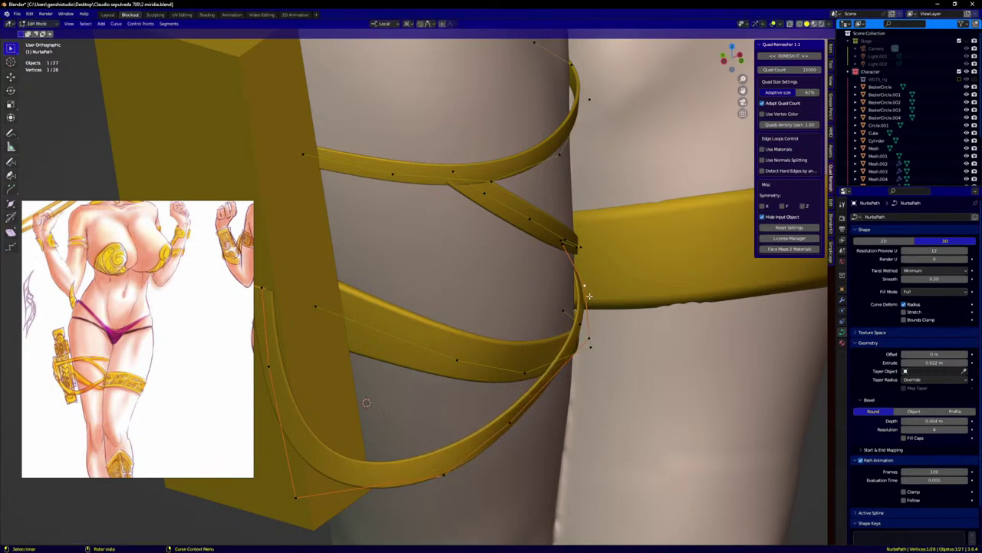
Step: Move the lower strap's control point near its inner end in toward the thigh
{"action": "key", "text": "g"}
{"action": "left_click", "coordinate": [595, 308]}
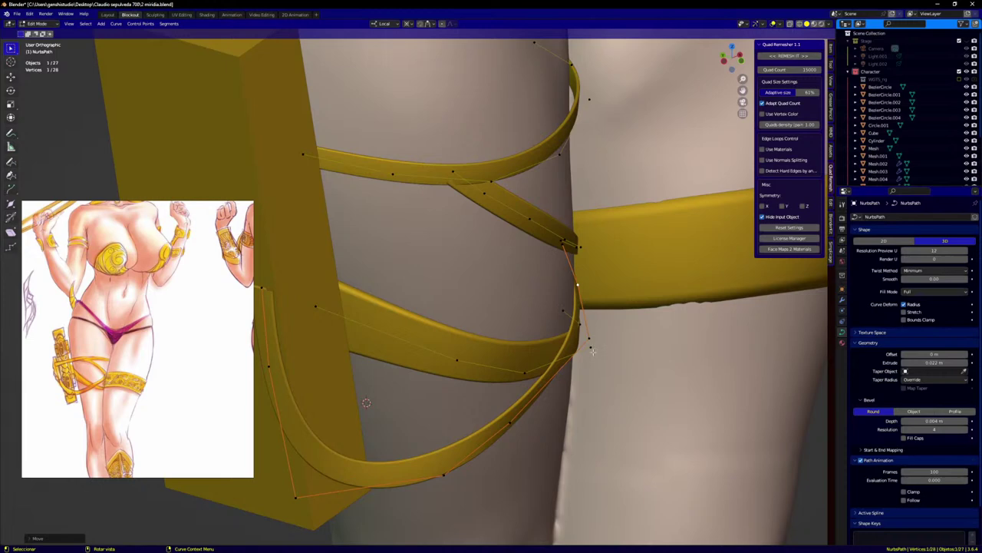
{"action": "middle_click_drag", "start_coordinate": [585, 319], "coordinate": [590, 297]}
{"action": "key", "text": "g"}
{"action": "left_click", "coordinate": [583, 292]}
Step: In front view, fine-tune the lower strap's inner-end control points where it meets the upper diagonal strap
{"action": "left_click", "coordinate": [614, 259]}
{"action": "key", "text": "g"}
{"action": "left_click", "coordinate": [620, 259]}
{"action": "left_click", "coordinate": [593, 281]}
{"action": "key", "text": "g"}
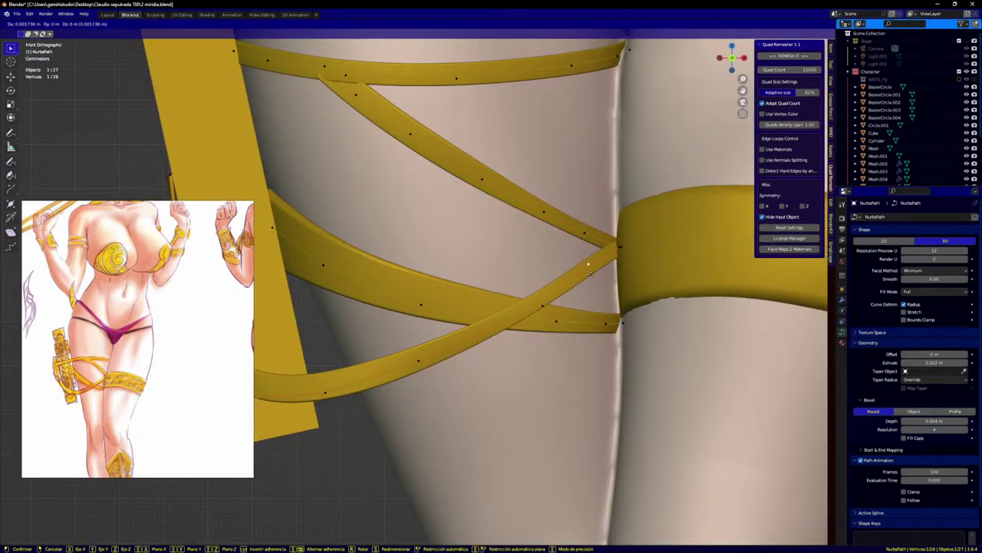
{"action": "left_click", "coordinate": [592, 278]}
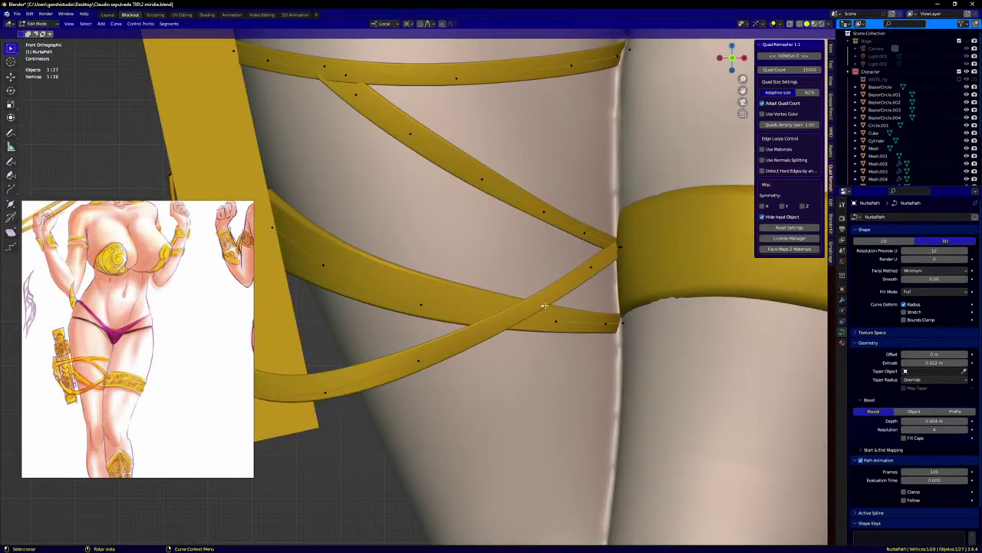
Step: Leave curve editing and compare the thigh straps on the full figure with the reference drawing
{"action": "scroll", "coordinate": [538, 295], "scroll_direction": "down", "scroll_amount": 6}
{"action": "scroll", "coordinate": [680, 355], "scroll_direction": "down", "scroll_amount": 3}
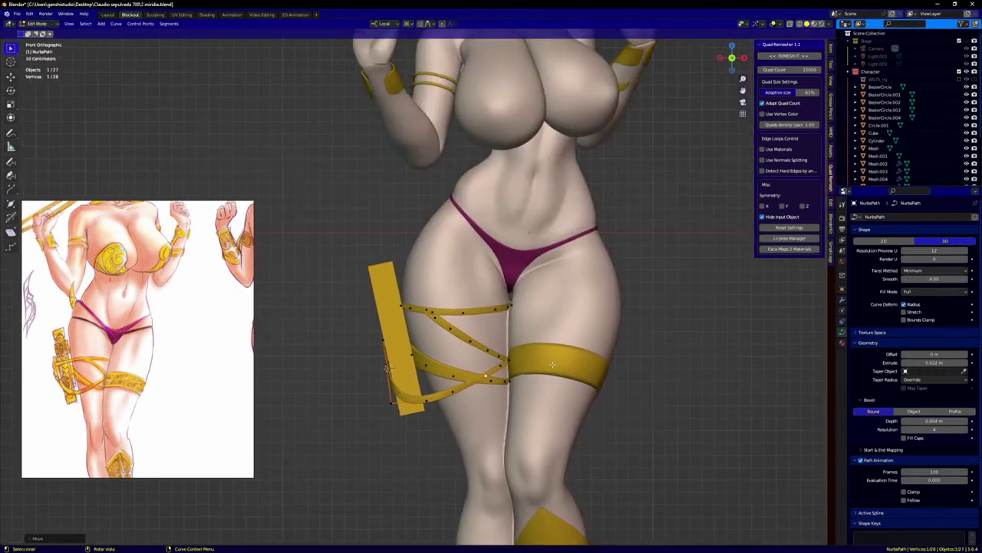
{"action": "key", "text": "Tab"}
{"action": "left_click", "coordinate": [612, 380]}
{"action": "scroll", "coordinate": [660, 353], "scroll_direction": "down", "scroll_amount": 2}
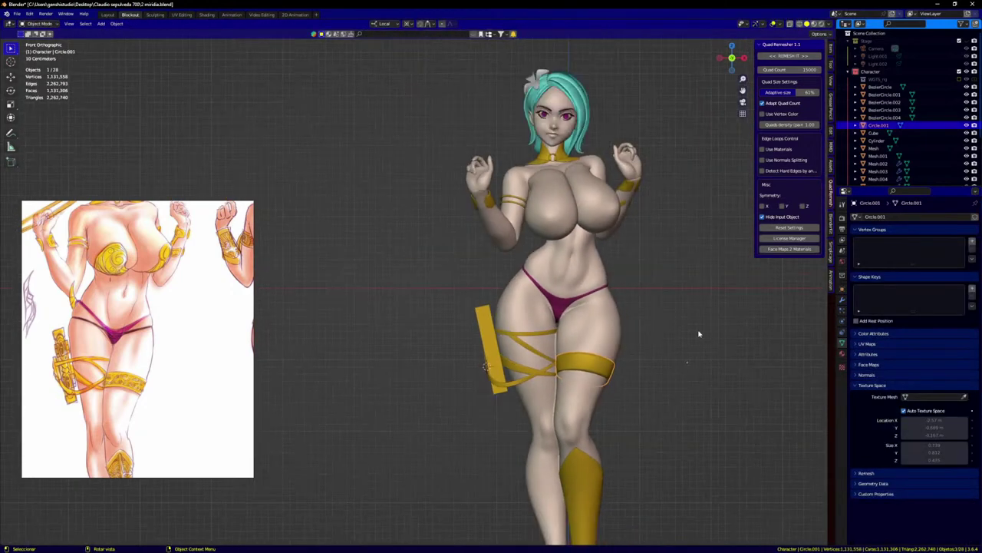
{"action": "left_click", "coordinate": [676, 339]}
{"action": "scroll", "coordinate": [614, 342], "scroll_direction": "down", "scroll_amount": 1}
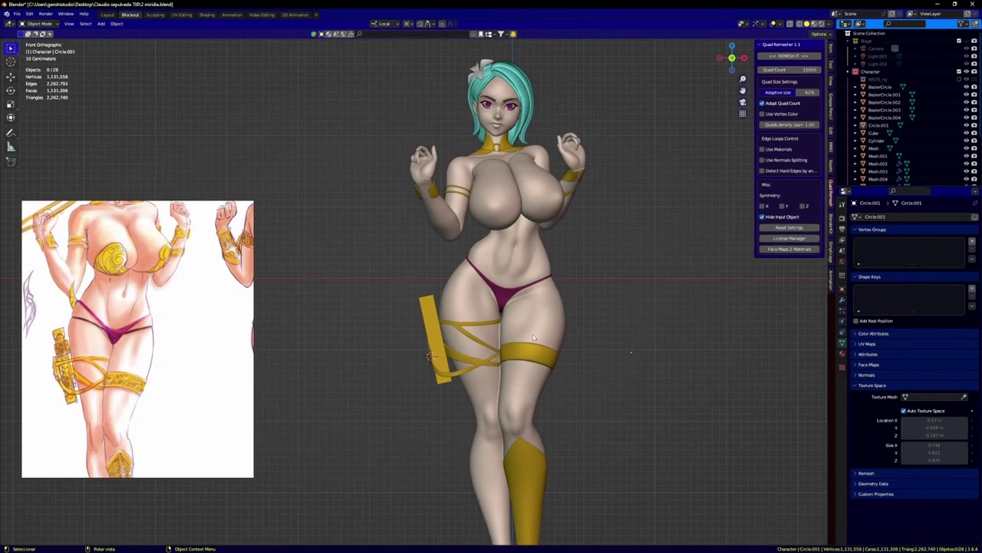
{"action": "scroll", "coordinate": [464, 307], "scroll_direction": "up", "scroll_amount": 1}
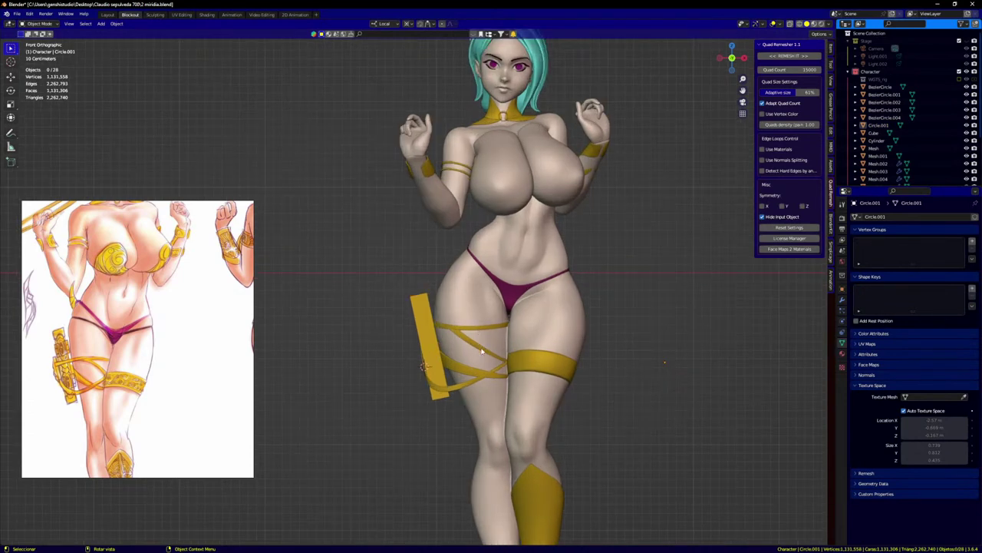
Step: Edit the strap curve again and raise the upper diagonal strap's middle and inner control points to bow it outward
{"action": "left_click", "coordinate": [482, 351]}
{"action": "key", "text": "Tab"}
{"action": "scroll", "coordinate": [482, 358], "scroll_direction": "up", "scroll_amount": 4}
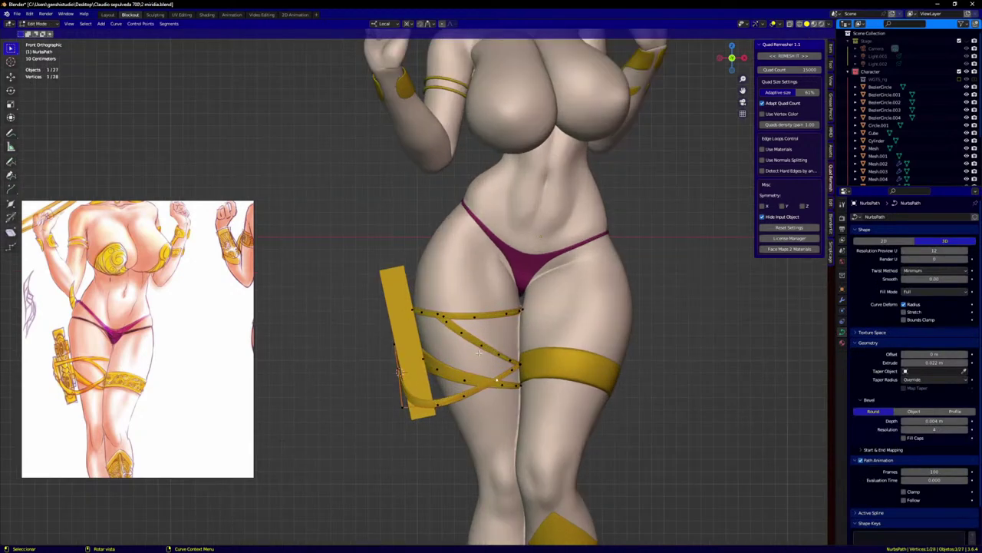
{"action": "left_click_drag", "start_coordinate": [483, 340], "coordinate": [495, 328]}
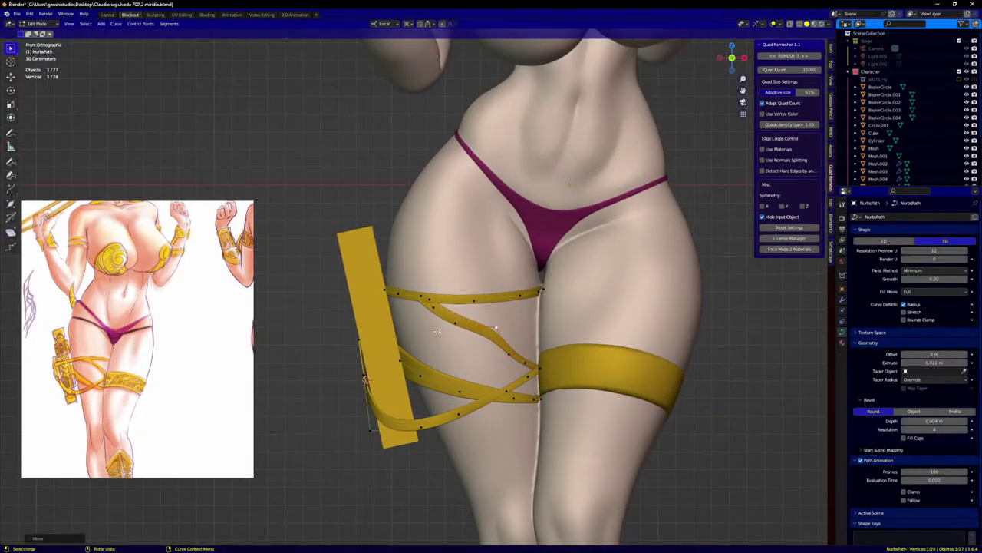
{"action": "left_click", "coordinate": [506, 362]}
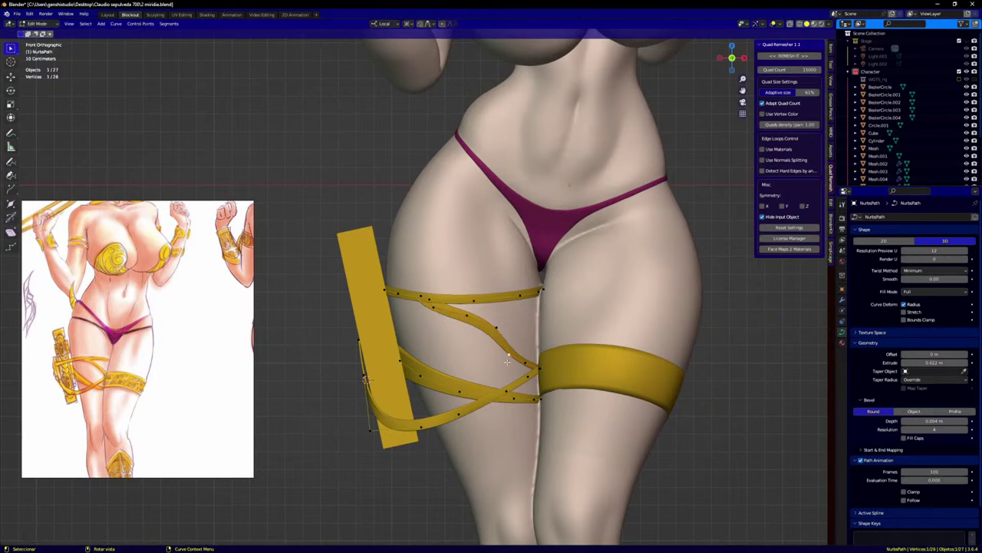
{"action": "key", "text": "g"}
{"action": "left_click", "coordinate": [519, 353]}
{"action": "left_click", "coordinate": [525, 364]}
{"action": "key", "text": "g"}
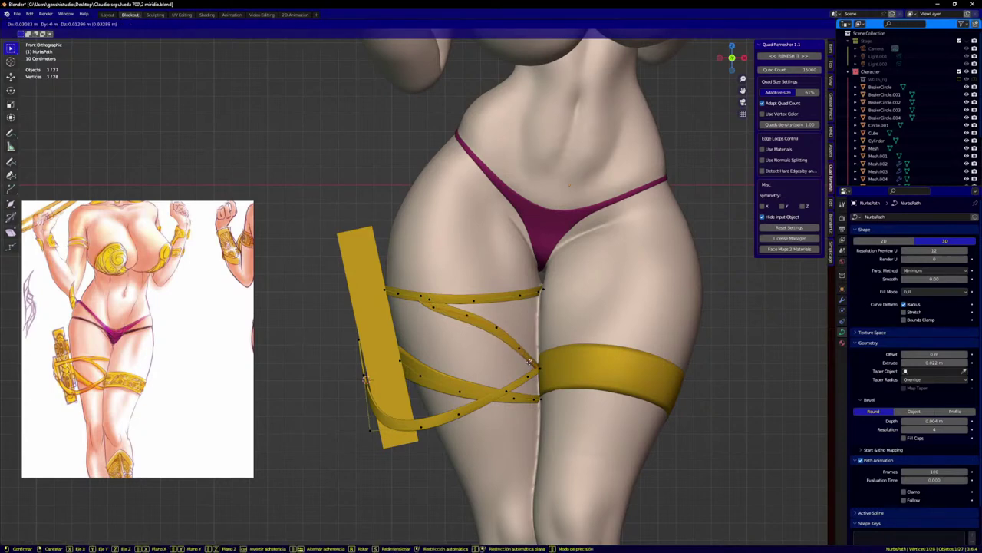
{"action": "left_click", "coordinate": [530, 361]}
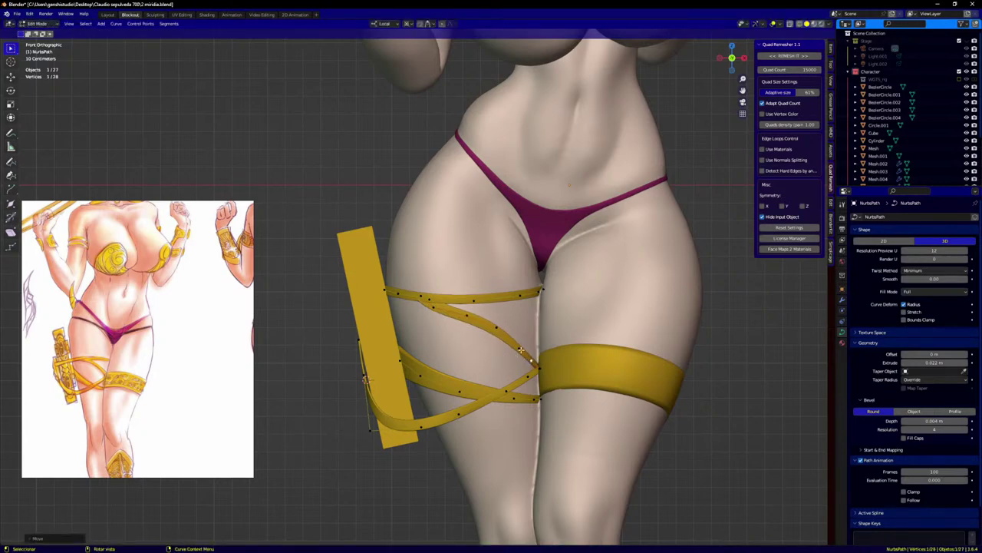
Step: Move the upper diagonal strap's inner and middle control points in front view to smooth its bow across the thigh
{"action": "key", "text": "g"}
{"action": "left_click", "coordinate": [504, 336]}
{"action": "left_click", "coordinate": [494, 329]}
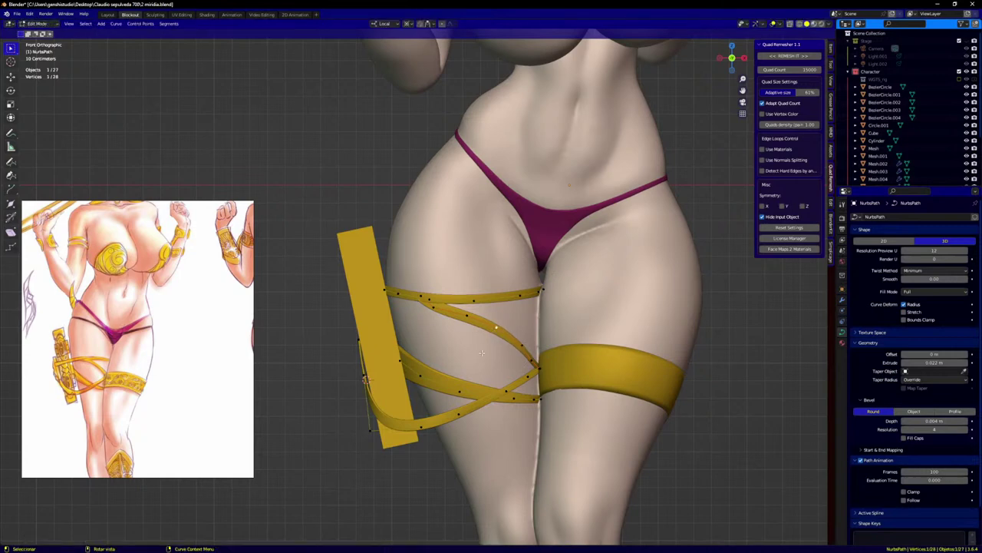
{"action": "key", "text": "g"}
{"action": "left_click", "coordinate": [495, 329]}
{"action": "left_click", "coordinate": [468, 315]}
{"action": "key", "text": "g"}
{"action": "left_click", "coordinate": [469, 315]}
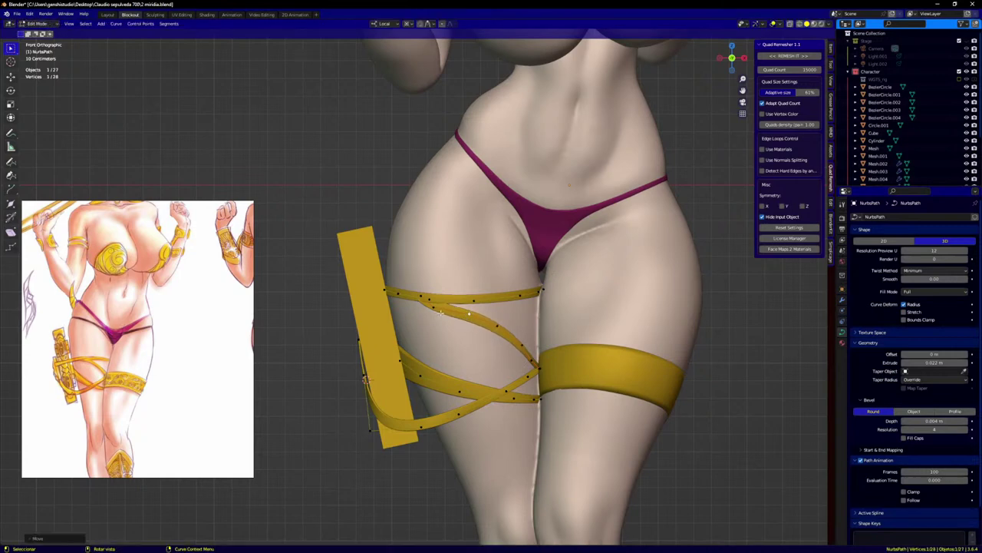
Step: Adjust the upper diagonal strap's outer control point where it meets the top strap, refining its depth against the thigh from an angled view
{"action": "left_click", "coordinate": [436, 310]}
{"action": "key", "text": "g"}
{"action": "left_click", "coordinate": [443, 311]}
{"action": "middle_click_drag", "start_coordinate": [448, 322], "coordinate": [399, 387]}
{"action": "scroll", "coordinate": [434, 316], "scroll_direction": "up", "scroll_amount": 4}
{"action": "key", "text": "g"}
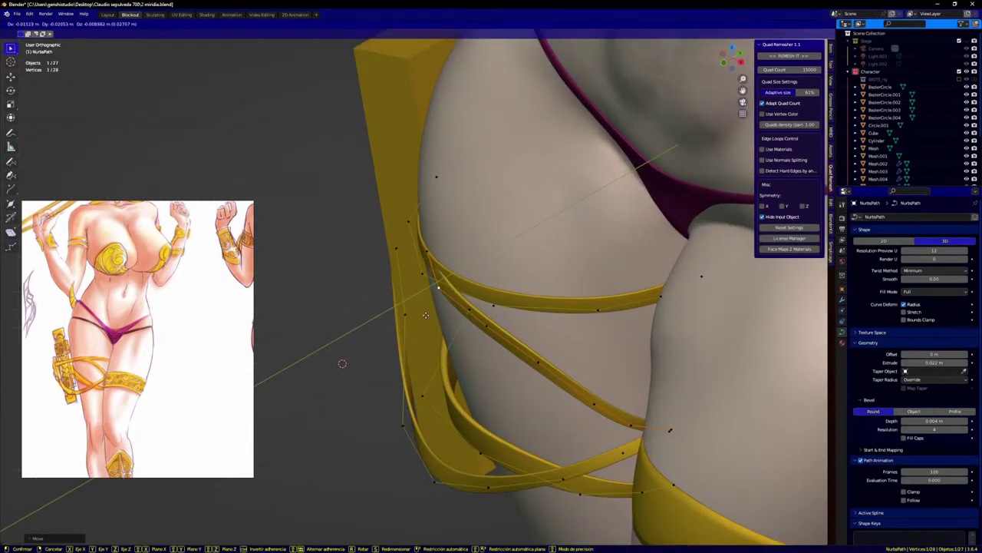
{"action": "left_click", "coordinate": [432, 314]}
{"action": "key", "text": "g"}
{"action": "left_click", "coordinate": [431, 314]}
Step: Fine-tune the upper diagonal strap's control points along its middle and at its inner end beside the thigh band
{"action": "middle_click_drag", "start_coordinate": [307, 400], "coordinate": [369, 342]}
{"action": "scroll", "coordinate": [440, 304], "scroll_direction": "up", "scroll_amount": 1}
{"action": "key", "text": "g"}
{"action": "left_click", "coordinate": [519, 327]}
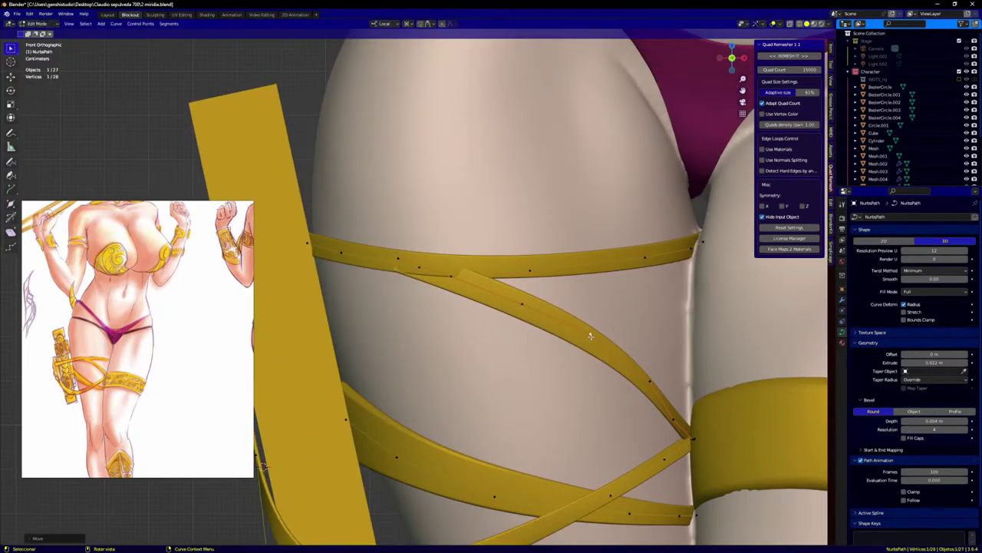
{"action": "left_click", "coordinate": [672, 420]}
{"action": "key", "text": "g"}
{"action": "left_click", "coordinate": [676, 420]}
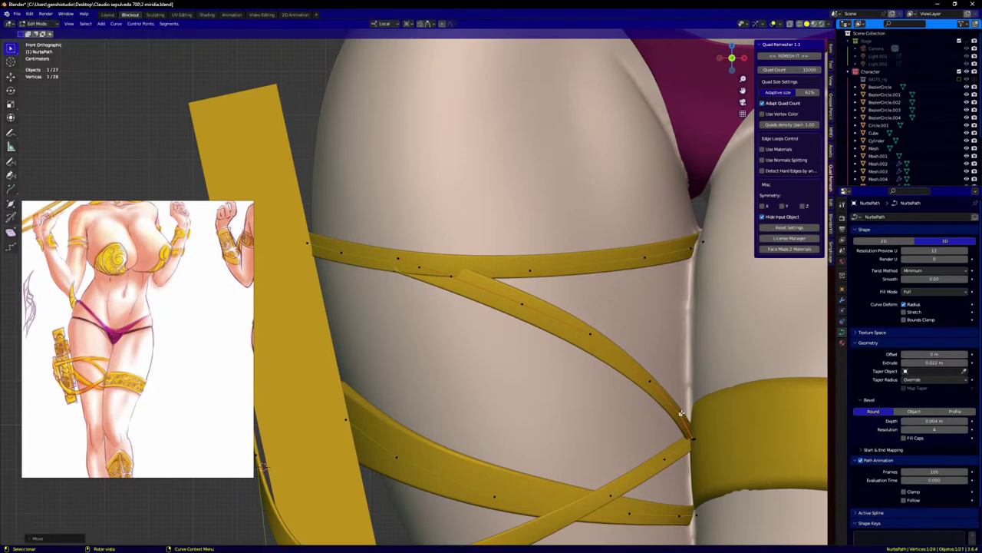
{"action": "middle_click_drag", "start_coordinate": [677, 420], "coordinate": [583, 414]}
{"action": "middle_click_drag", "start_coordinate": [618, 359], "coordinate": [488, 294], "text": "shift"}
{"action": "scroll", "coordinate": [575, 355], "scroll_direction": "up", "scroll_amount": 3}
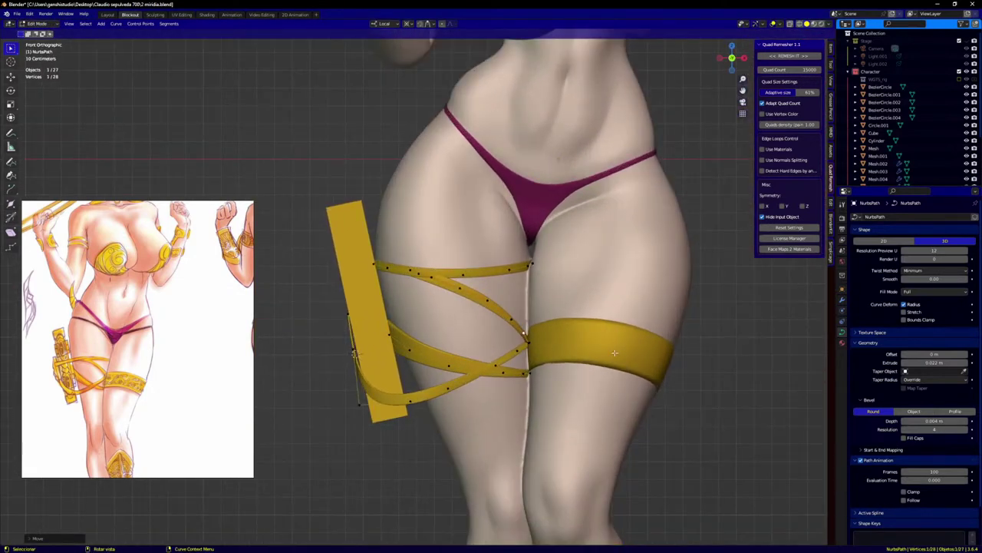
Step: Leave curve editing and save the Blender file
{"action": "key", "text": "Tab"}
{"action": "scroll", "coordinate": [425, 347], "scroll_direction": "down", "scroll_amount": 4}
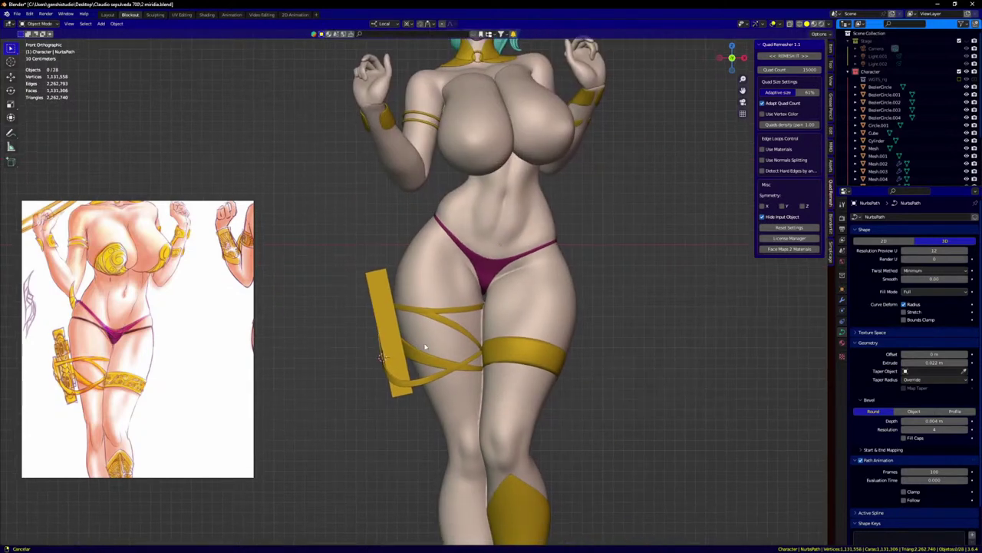
{"action": "scroll", "coordinate": [453, 338], "scroll_direction": "down", "scroll_amount": 2}
{"action": "key", "text": "ctrl+s"}
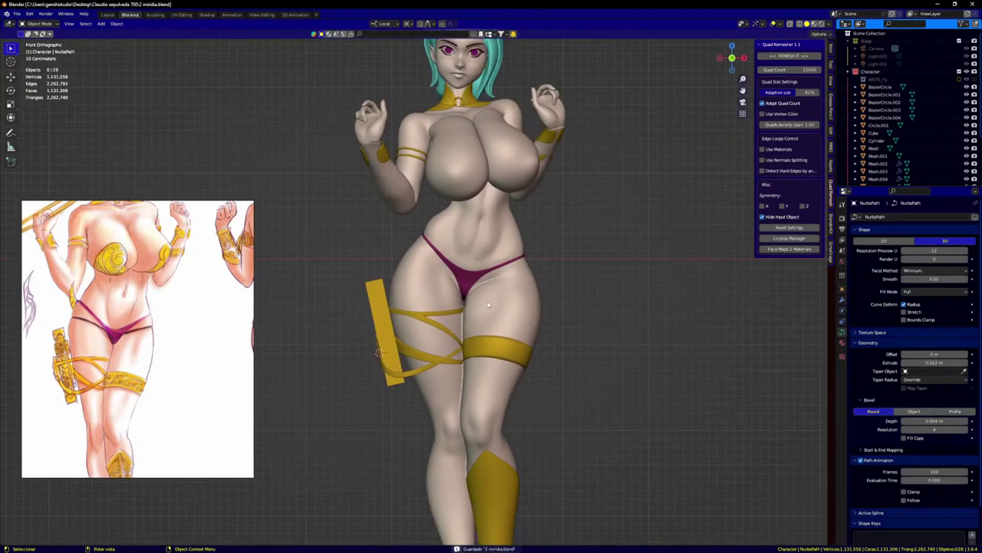
Step: Examine the reference drawing's back view, covering the waist, thigh straps, hanging cloth and leg armor, against the full figure
{"action": "middle_click_drag", "start_coordinate": [424, 332], "coordinate": [451, 399], "text": "shift"}
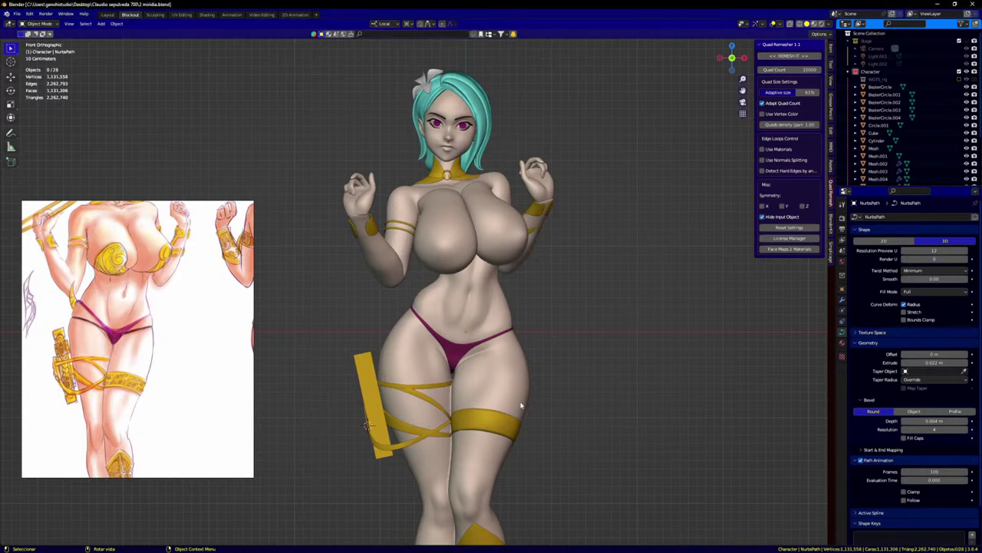
{"action": "middle_click_drag", "start_coordinate": [555, 398], "coordinate": [527, 389], "text": "shift"}
{"action": "scroll", "coordinate": [529, 280], "scroll_direction": "down", "scroll_amount": 2}
{"action": "scroll", "coordinate": [518, 295], "scroll_direction": "up", "scroll_amount": 3}
{"action": "middle_click_drag", "start_coordinate": [529, 325], "coordinate": [582, 362], "text": "shift"}
{"action": "scroll", "coordinate": [111, 345], "scroll_direction": "down", "scroll_amount": 2}
{"action": "middle_click_drag", "start_coordinate": [185, 343], "coordinate": [132, 346]}
{"action": "scroll", "coordinate": [176, 360], "scroll_direction": "up", "scroll_amount": 5}
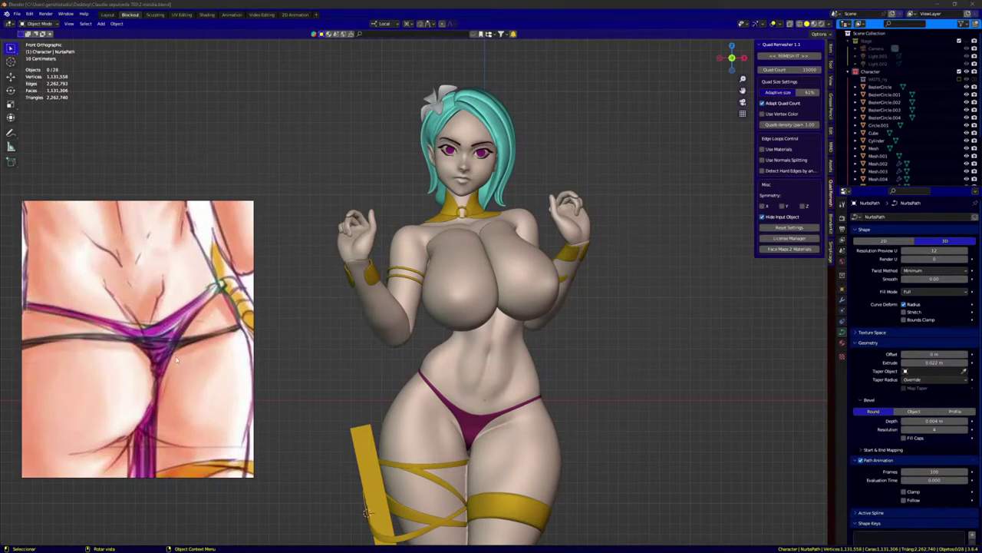
{"action": "scroll", "coordinate": [201, 355], "scroll_direction": "down", "scroll_amount": 3}
{"action": "middle_click_drag", "start_coordinate": [203, 355], "coordinate": [187, 332]}
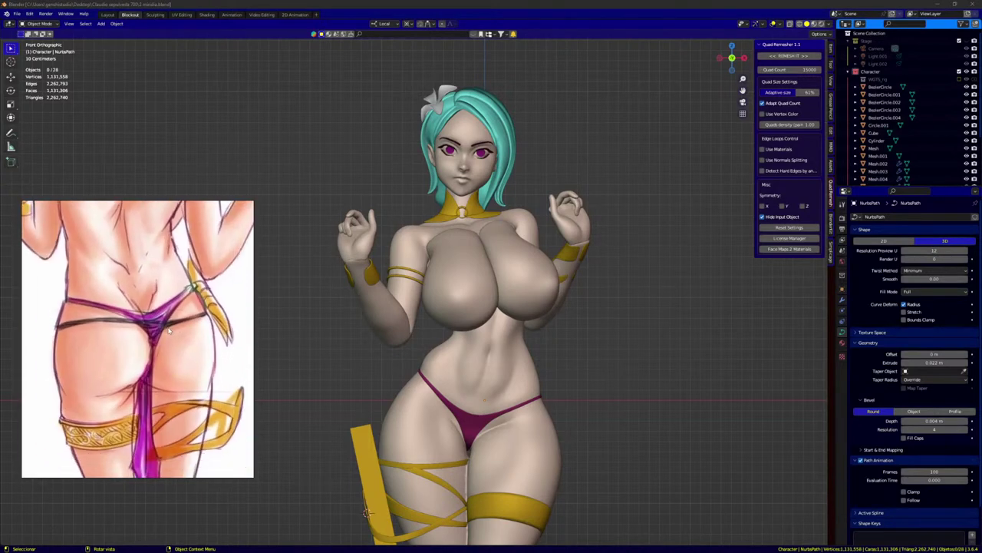
{"action": "scroll", "coordinate": [161, 346], "scroll_direction": "down", "scroll_amount": 2}
{"action": "scroll", "coordinate": [155, 392], "scroll_direction": "down", "scroll_amount": 2}
{"action": "scroll", "coordinate": [151, 372], "scroll_direction": "up", "scroll_amount": 1}
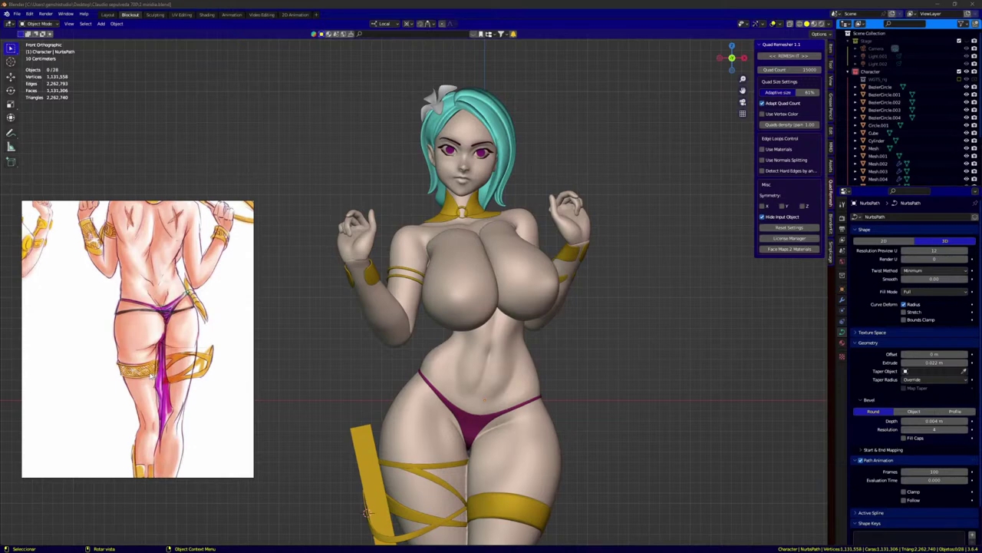
{"action": "scroll", "coordinate": [139, 379], "scroll_direction": "down", "scroll_amount": 2}
{"action": "scroll", "coordinate": [157, 353], "scroll_direction": "up", "scroll_amount": 2}
{"action": "scroll", "coordinate": [162, 360], "scroll_direction": "up", "scroll_amount": 1}
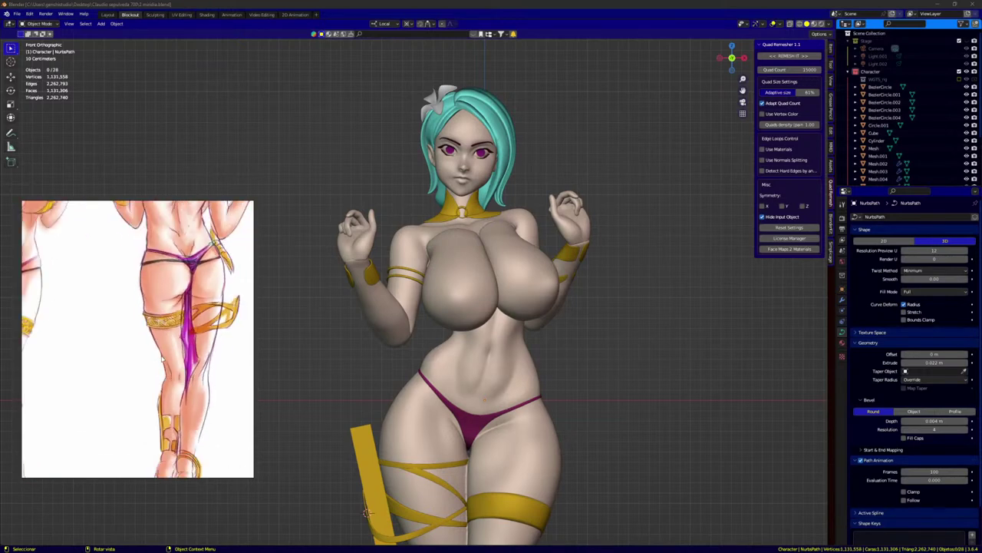
{"action": "scroll", "coordinate": [162, 360], "scroll_direction": "down", "scroll_amount": 1}
{"action": "scroll", "coordinate": [163, 360], "scroll_direction": "up", "scroll_amount": 1}
{"action": "middle_click_drag", "start_coordinate": [195, 363], "coordinate": [178, 396]}
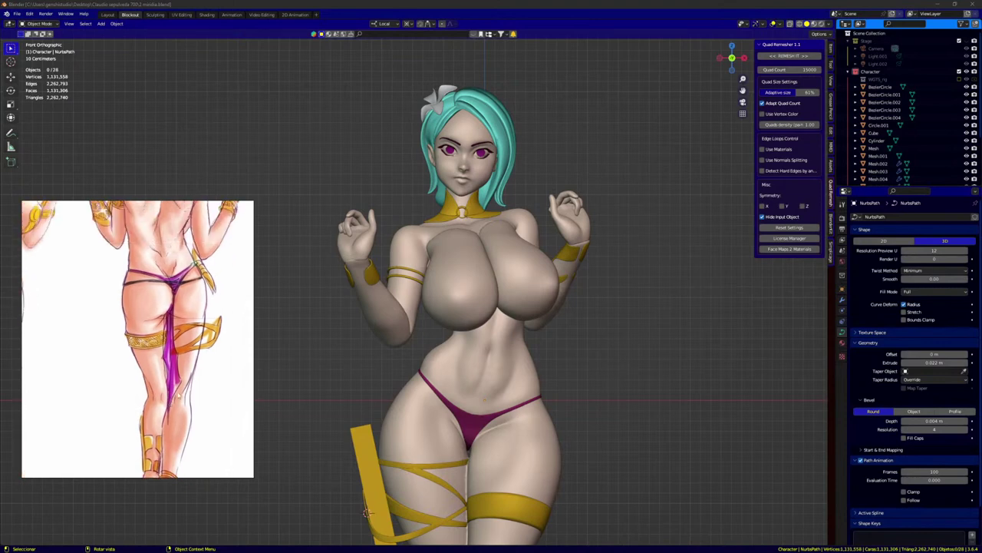
{"action": "scroll", "coordinate": [186, 344], "scroll_direction": "up", "scroll_amount": 1}
{"action": "scroll", "coordinate": [169, 341], "scroll_direction": "down", "scroll_amount": 2}
{"action": "scroll", "coordinate": [154, 341], "scroll_direction": "up", "scroll_amount": 1}
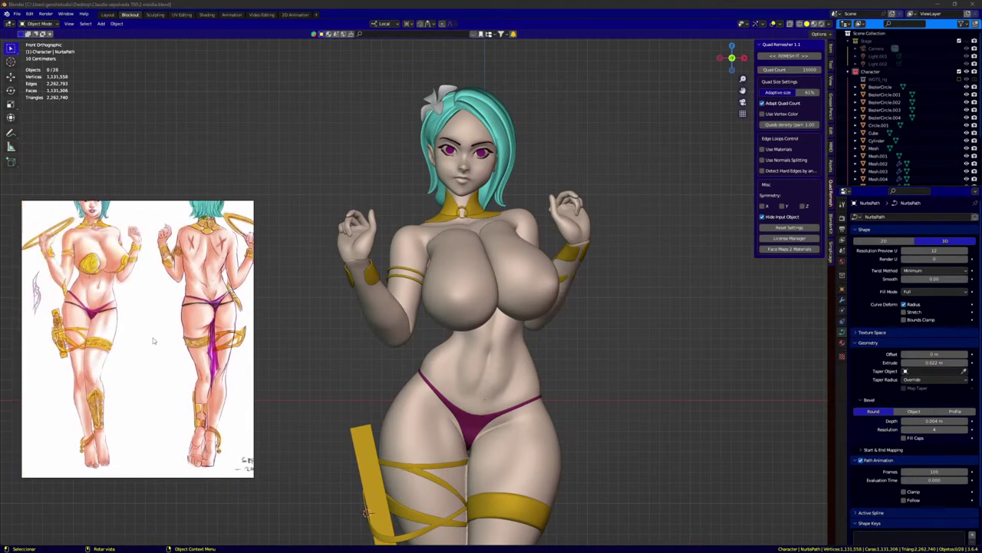
{"action": "scroll", "coordinate": [141, 339], "scroll_direction": "up", "scroll_amount": 1}
Step: Examine the reference drawing's front view up close, covering the engraved thigh band, holster, crossing straps and chest cups
{"action": "scroll", "coordinate": [140, 339], "scroll_direction": "up", "scroll_amount": 6}
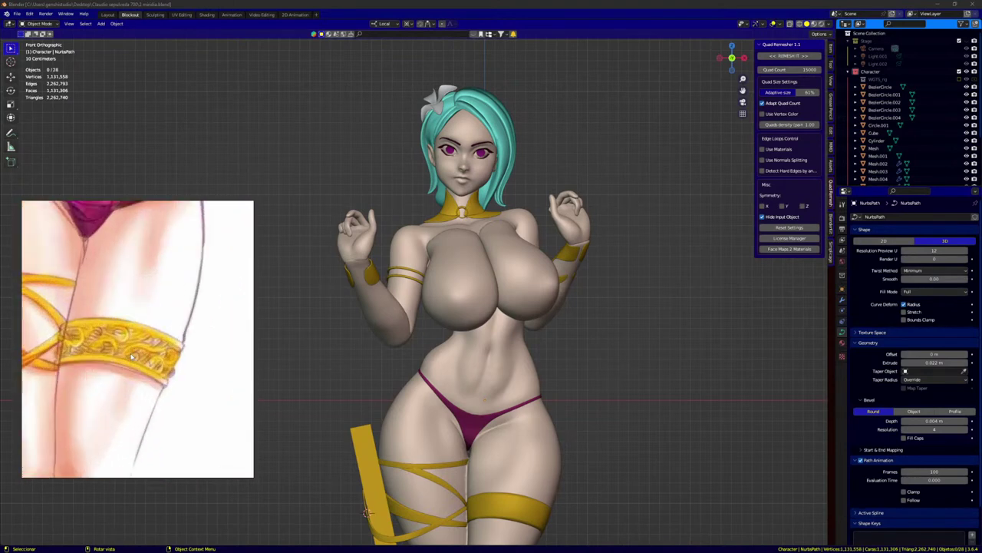
{"action": "scroll", "coordinate": [132, 357], "scroll_direction": "down", "scroll_amount": 4}
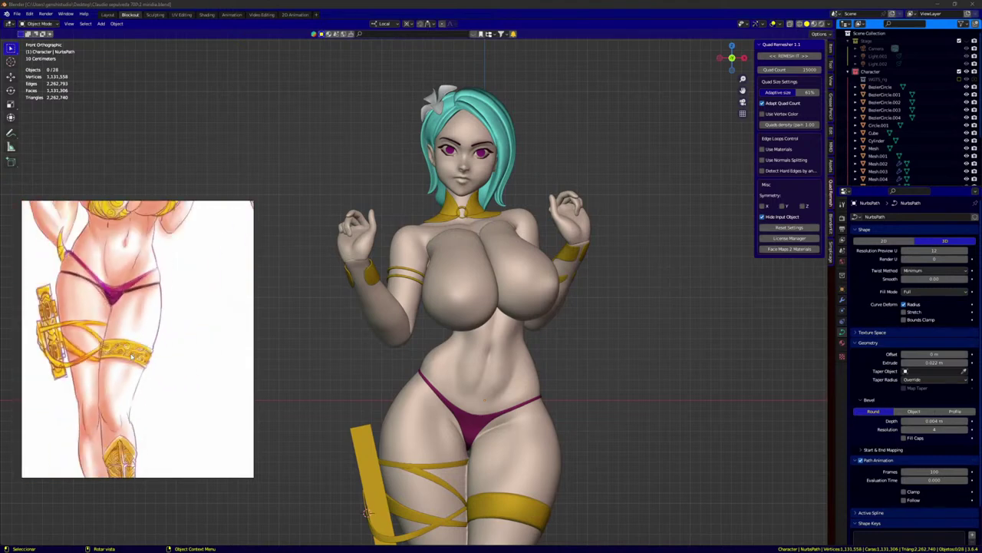
{"action": "scroll", "coordinate": [148, 339], "scroll_direction": "up", "scroll_amount": 3}
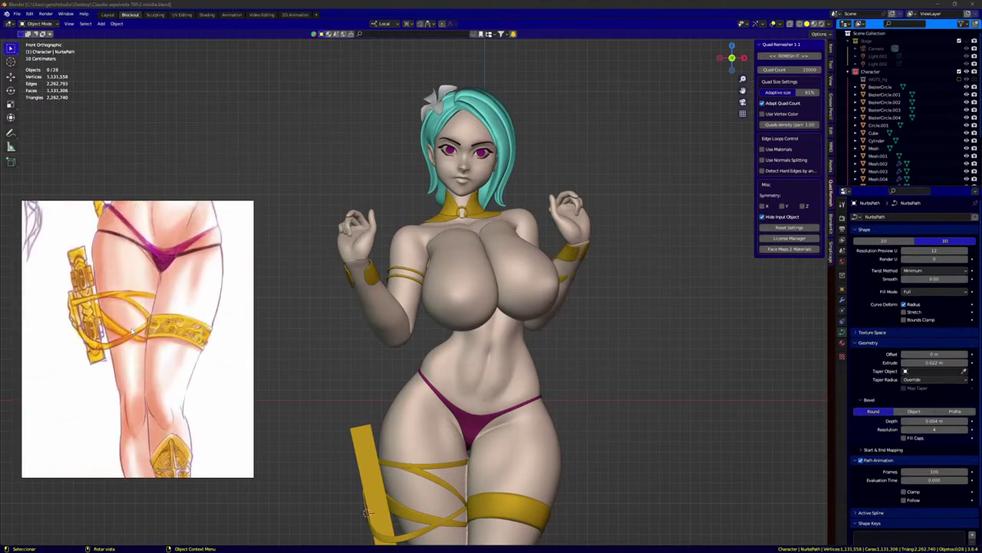
{"action": "scroll", "coordinate": [131, 331], "scroll_direction": "down", "scroll_amount": 3}
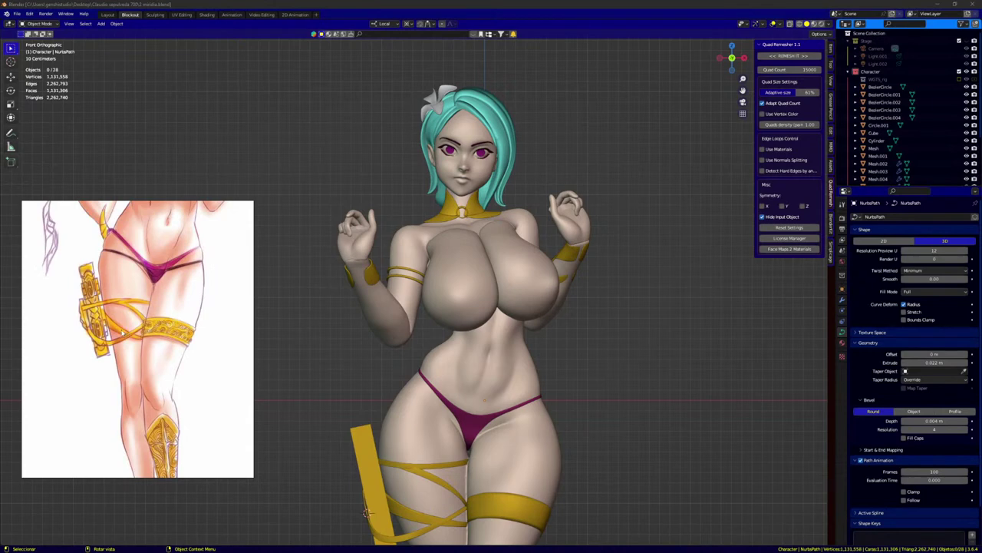
{"action": "scroll", "coordinate": [106, 332], "scroll_direction": "up", "scroll_amount": 3}
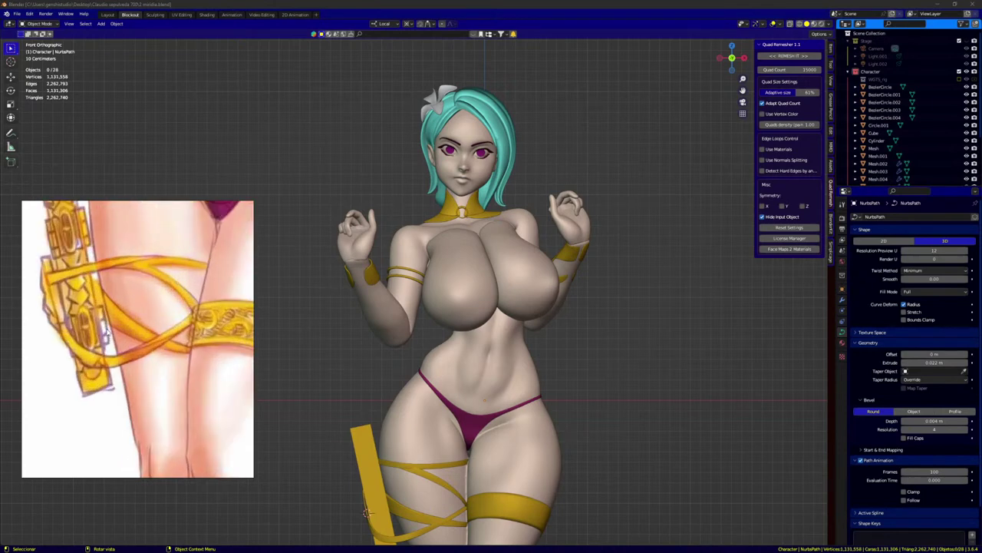
{"action": "scroll", "coordinate": [107, 333], "scroll_direction": "down", "scroll_amount": 3}
{"action": "scroll", "coordinate": [107, 332], "scroll_direction": "up", "scroll_amount": 3}
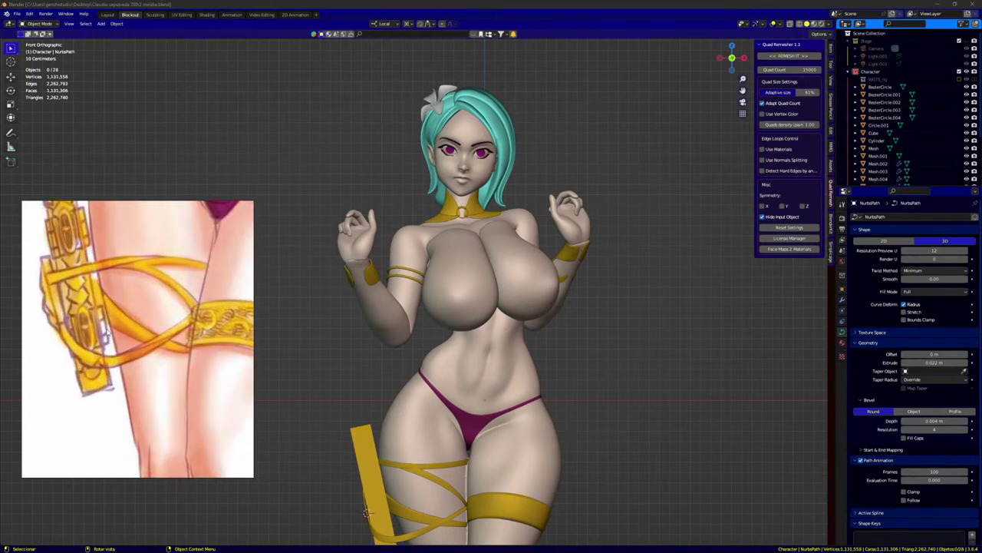
{"action": "scroll", "coordinate": [107, 333], "scroll_direction": "down", "scroll_amount": 3}
{"action": "scroll", "coordinate": [107, 332], "scroll_direction": "up", "scroll_amount": 3}
{"action": "scroll", "coordinate": [107, 332], "scroll_direction": "down", "scroll_amount": 4}
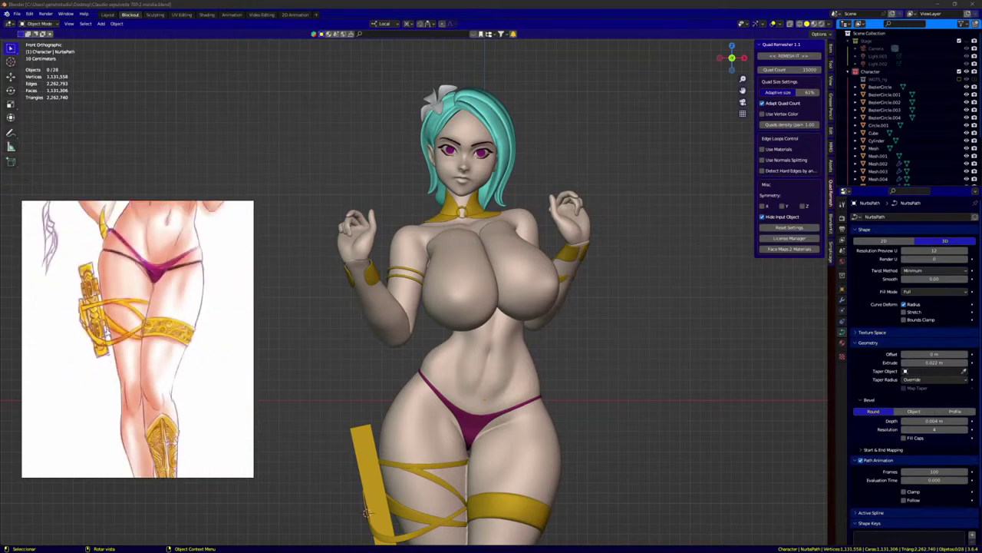
{"action": "mouse_move", "coordinate": [122, 381]}
{"action": "middle_mouse_down"}
{"action": "mouse_move", "coordinate": [118, 310]}
{"action": "mouse_move", "coordinate": [109, 388]}
{"action": "middle_mouse_up"}
{"action": "middle_click_drag", "start_coordinate": [131, 342], "coordinate": [114, 400]}
{"action": "scroll", "coordinate": [126, 295], "scroll_direction": "up", "scroll_amount": 2}
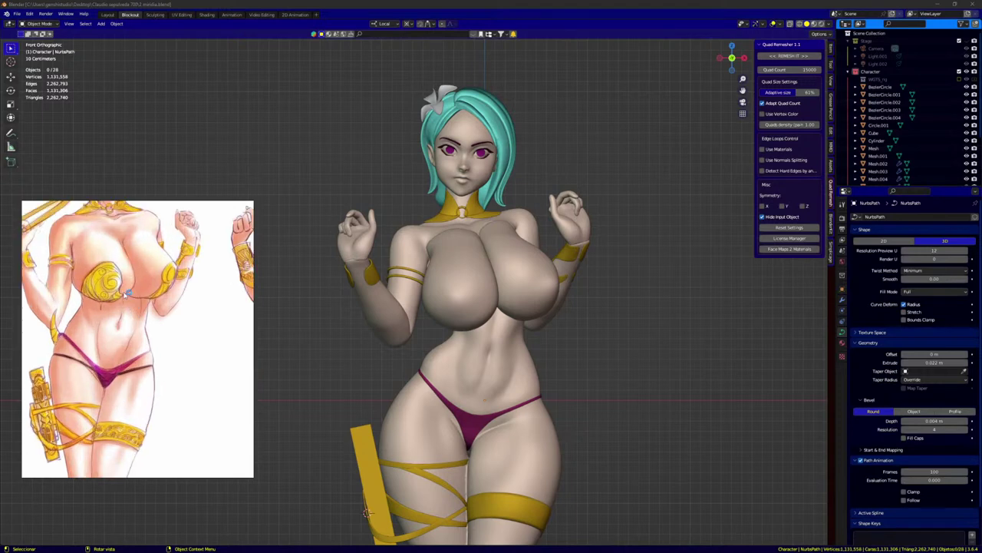
{"action": "scroll", "coordinate": [140, 305], "scroll_direction": "down", "scroll_amount": 3}
{"action": "mouse_move", "coordinate": [165, 339]}
{"action": "middle_mouse_down"}
{"action": "mouse_move", "coordinate": [2, 352]}
{"action": "mouse_move", "coordinate": [10, 322]}
{"action": "mouse_move", "coordinate": [3, 323]}
{"action": "middle_mouse_up"}
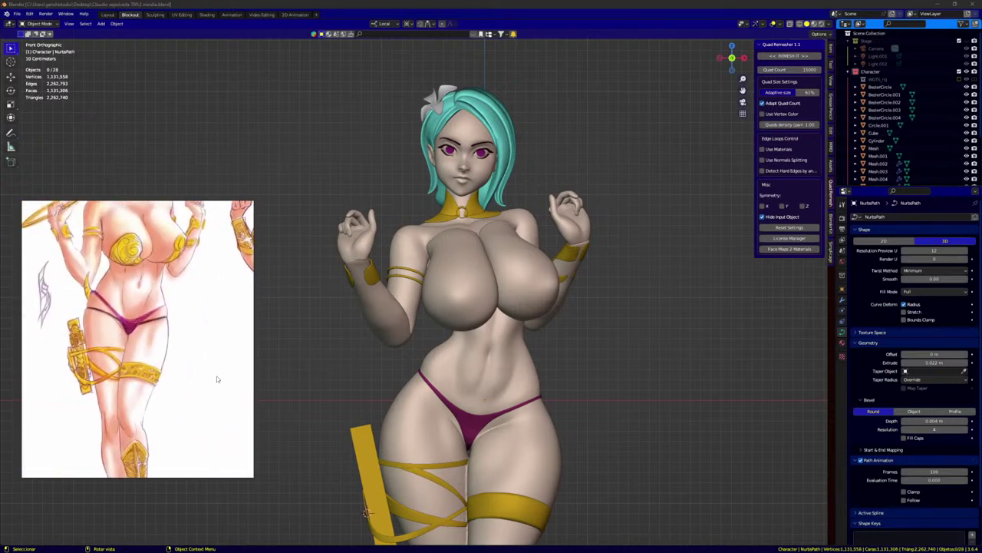
Step: Compare the model's chest and full figure in front view with the painted illustration of the swirled chest cups
{"action": "left_click", "coordinate": [458, 305]}
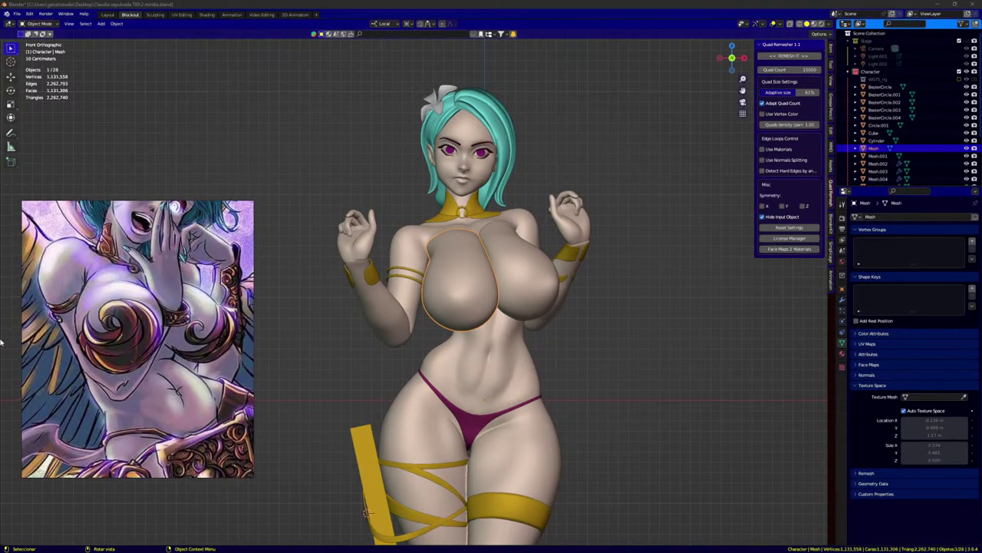
{"action": "left_click", "coordinate": [613, 354]}
{"action": "scroll", "coordinate": [496, 355], "scroll_direction": "down", "scroll_amount": 3}
{"action": "middle_click_drag", "start_coordinate": [513, 413], "coordinate": [419, 271]}
{"action": "key", "text": "KP_1"}
{"action": "scroll", "coordinate": [418, 271], "scroll_direction": "down", "scroll_amount": 2}
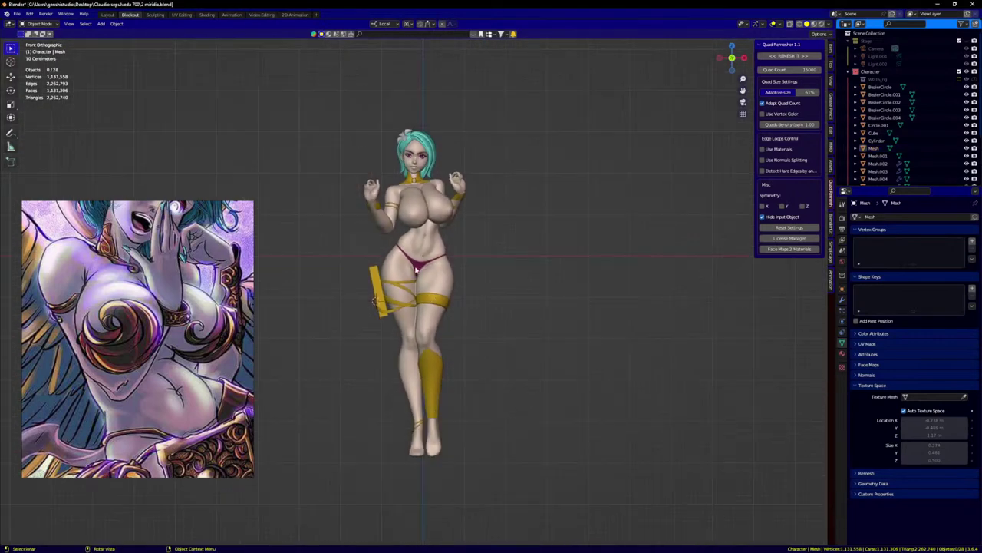
{"action": "scroll", "coordinate": [415, 271], "scroll_direction": "up", "scroll_amount": 5}
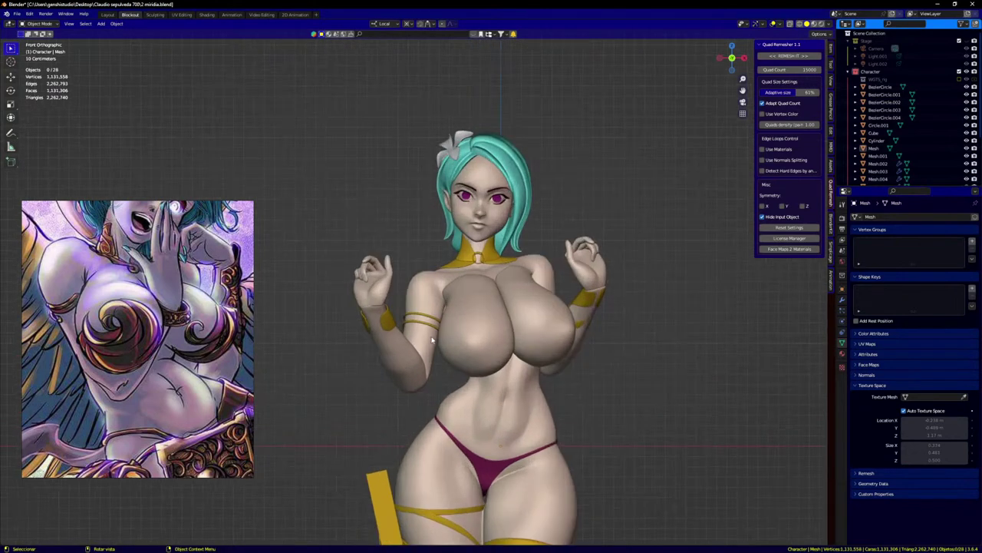
{"action": "middle_click_drag", "start_coordinate": [458, 360], "coordinate": [445, 329], "text": "shift"}
Step: Select the breast mesh on the character's right side and switch it to Sculpt Mode
{"action": "left_click", "coordinate": [487, 298]}
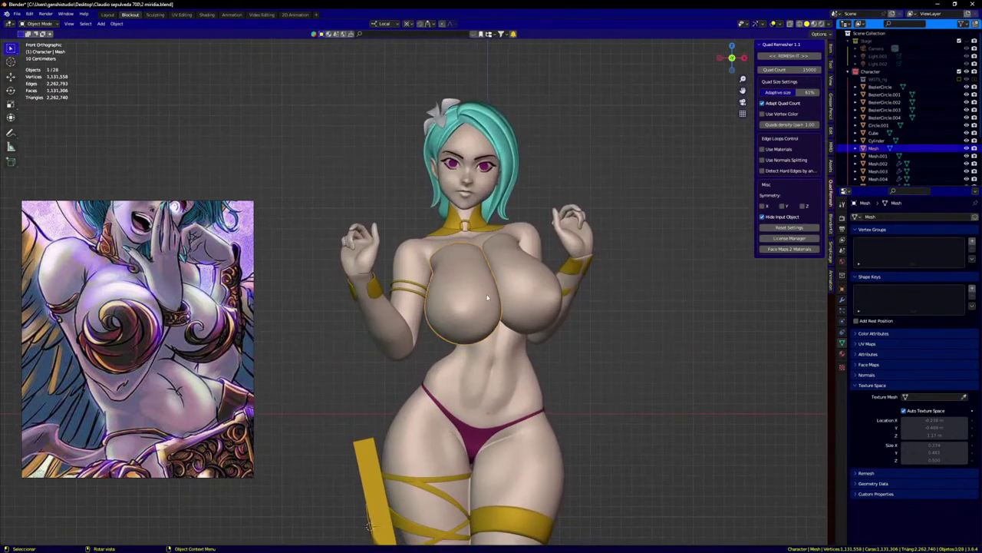
{"action": "left_click", "coordinate": [536, 300]}
{"action": "left_click", "coordinate": [476, 311]}
{"action": "left_click", "coordinate": [540, 300]}
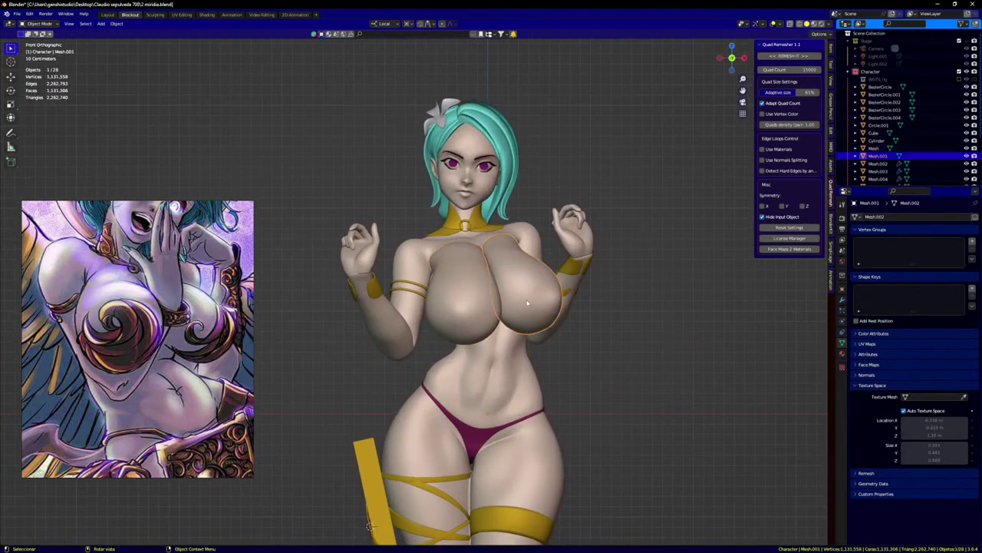
{"action": "left_click", "coordinate": [474, 323]}
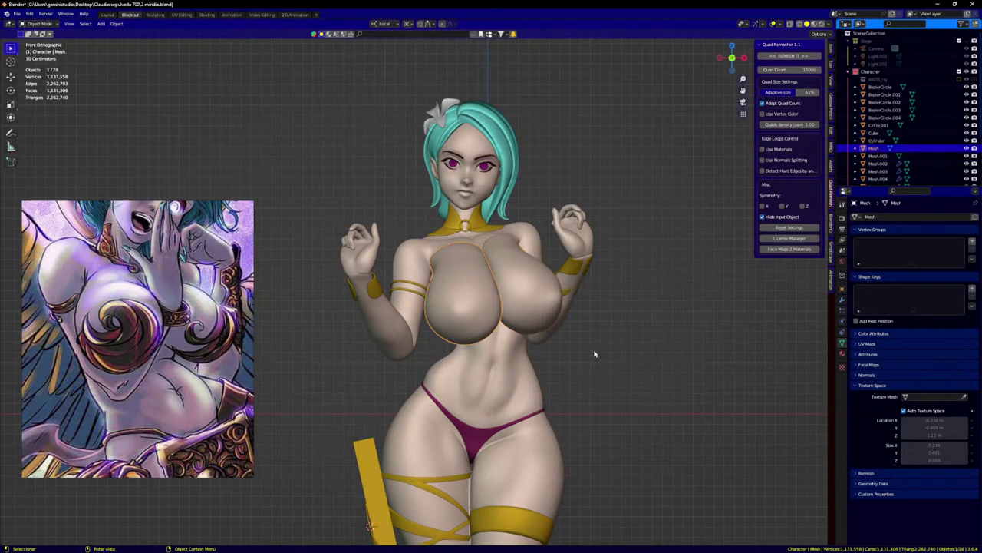
{"action": "key", "text": "ctrl+Tab"}
{"action": "scroll", "coordinate": [410, 307], "scroll_direction": "up", "scroll_amount": 4}
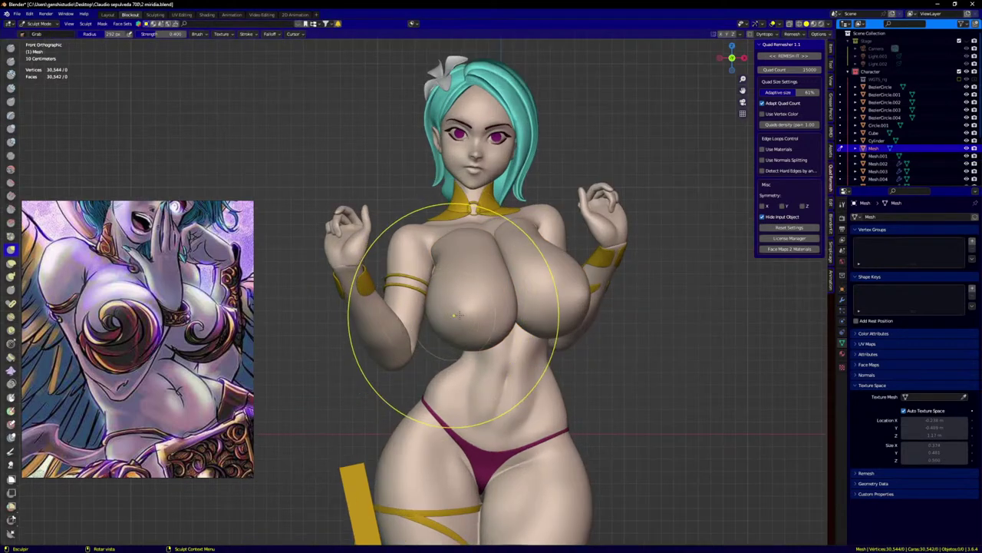
Step: Choose the Mask brush with a smaller radius and paint the inner curl of the swirl on the breast's front
{"action": "key", "text": "f"}
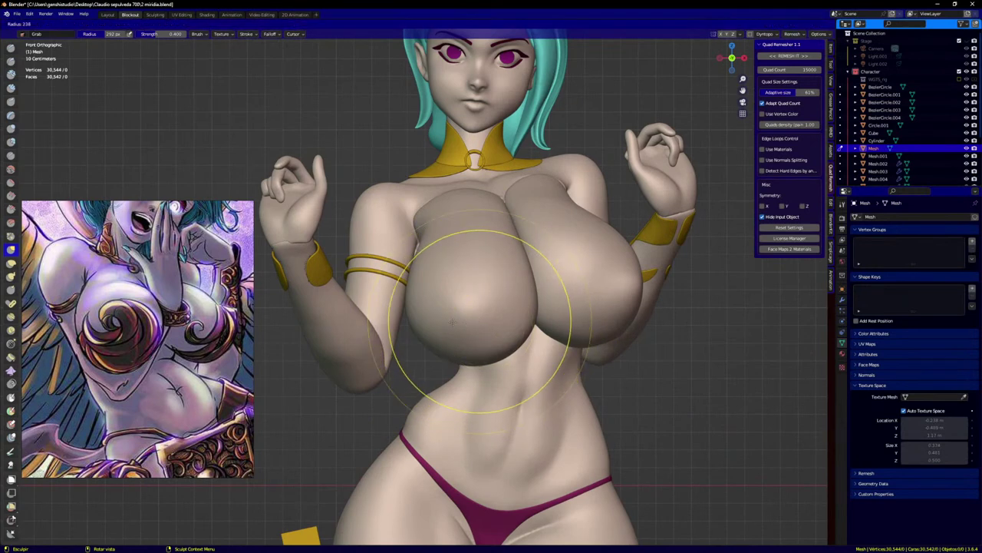
{"action": "left_click", "coordinate": [381, 330]}
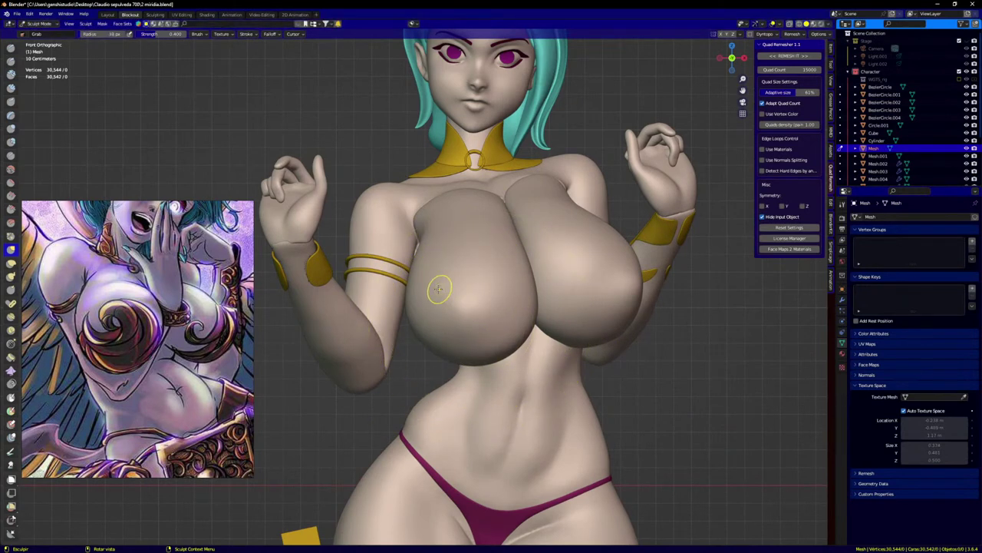
{"action": "key", "text": "f"}
{"action": "left_click", "coordinate": [456, 305]}
{"action": "key", "text": "m"}
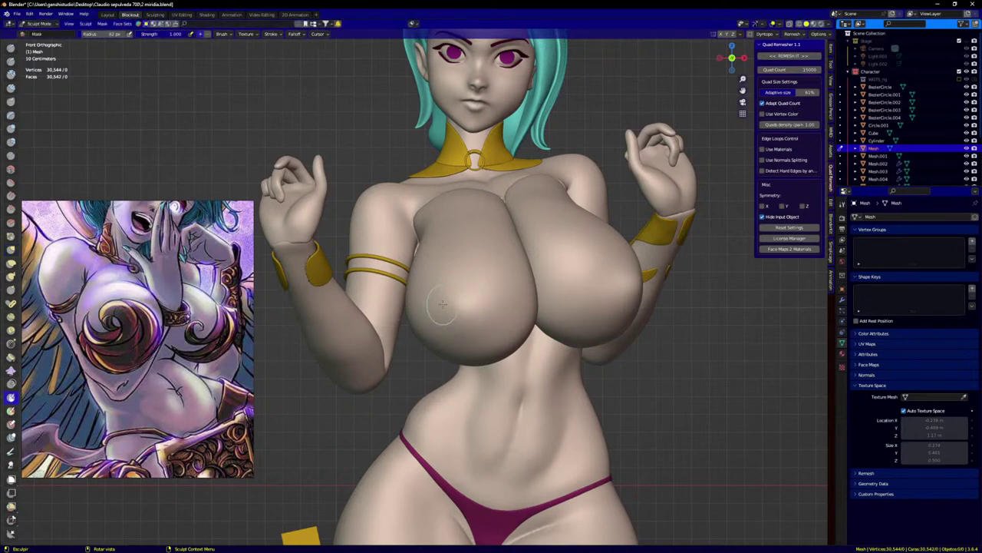
{"action": "scroll", "coordinate": [443, 304], "scroll_direction": "up", "scroll_amount": 2}
{"action": "mouse_move", "coordinate": [449, 285]}
{"action": "left_mouse_down"}
{"action": "mouse_move", "coordinate": [465, 280]}
{"action": "mouse_move", "coordinate": [510, 303]}
{"action": "mouse_move", "coordinate": [519, 347]}
{"action": "mouse_move", "coordinate": [481, 300]}
{"action": "mouse_move", "coordinate": [458, 317]}
{"action": "left_mouse_up"}
Step: Extend the swirl mask from the front curl around the breast's lower outer side, ending in a downward arm
{"action": "middle_click_drag", "start_coordinate": [476, 327], "coordinate": [459, 293]}
{"action": "scroll", "coordinate": [453, 314], "scroll_direction": "up", "scroll_amount": 2}
{"action": "mouse_move", "coordinate": [517, 357]}
{"action": "left_mouse_down"}
{"action": "mouse_move", "coordinate": [503, 326]}
{"action": "mouse_move", "coordinate": [449, 374]}
{"action": "mouse_move", "coordinate": [403, 372]}
{"action": "mouse_move", "coordinate": [428, 374]}
{"action": "mouse_move", "coordinate": [376, 336]}
{"action": "mouse_move", "coordinate": [461, 365]}
{"action": "left_mouse_up"}
{"action": "left_click_drag", "start_coordinate": [384, 349], "coordinate": [387, 357]}
{"action": "middle_click_drag", "start_coordinate": [387, 357], "coordinate": [453, 347]}
{"action": "mouse_move", "coordinate": [381, 331]}
{"action": "left_mouse_down"}
{"action": "mouse_move", "coordinate": [363, 344]}
{"action": "mouse_move", "coordinate": [355, 400]}
{"action": "mouse_move", "coordinate": [369, 422]}
{"action": "left_mouse_up"}
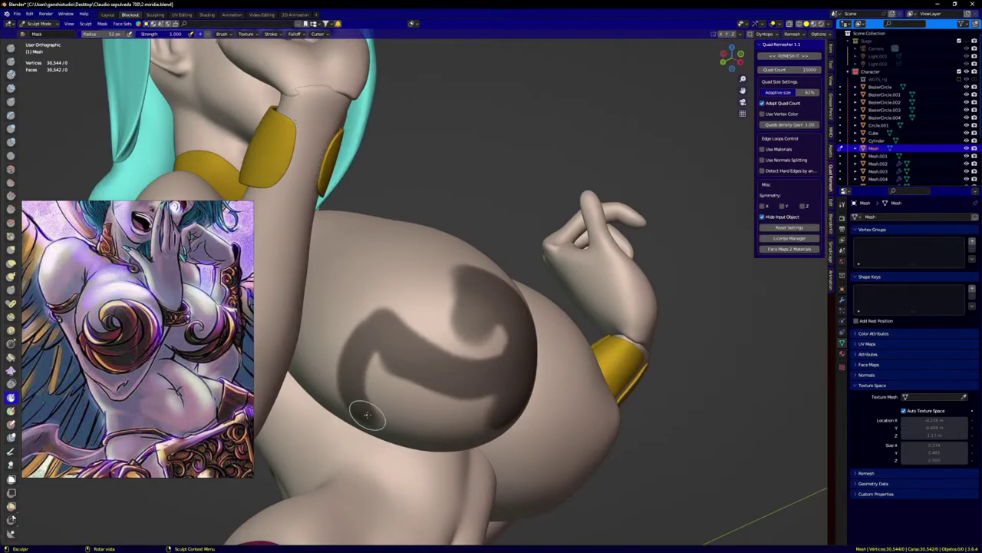
Step: Outline the mask's lower outer edge and fill the breast's underside with mask
{"action": "middle_click_drag", "start_coordinate": [368, 422], "coordinate": [361, 353]}
{"action": "mouse_move", "coordinate": [360, 353]}
{"action": "left_mouse_down"}
{"action": "mouse_move", "coordinate": [353, 445]}
{"action": "mouse_move", "coordinate": [381, 478]}
{"action": "mouse_move", "coordinate": [359, 380]}
{"action": "left_mouse_up"}
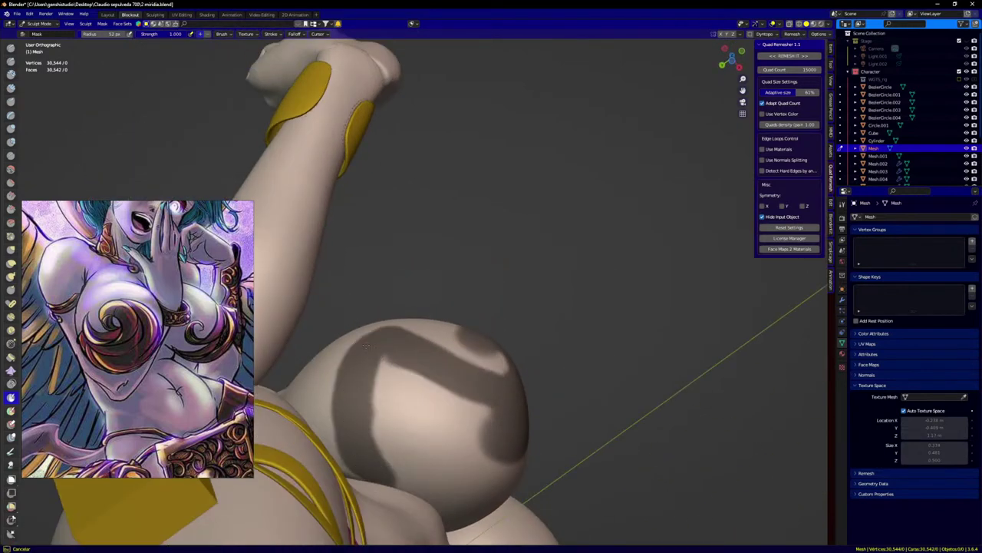
{"action": "middle_click_drag", "start_coordinate": [360, 468], "coordinate": [348, 401]}
{"action": "mouse_move", "coordinate": [373, 344]}
{"action": "left_mouse_down"}
{"action": "mouse_move", "coordinate": [382, 427]}
{"action": "mouse_move", "coordinate": [389, 399]}
{"action": "mouse_move", "coordinate": [417, 458]}
{"action": "left_mouse_up"}
{"action": "mouse_move", "coordinate": [421, 465]}
{"action": "middle_mouse_down"}
{"action": "mouse_move", "coordinate": [391, 470]}
{"action": "mouse_move", "coordinate": [373, 432]}
{"action": "middle_mouse_up"}
{"action": "left_click_drag", "start_coordinate": [369, 383], "coordinate": [440, 421]}
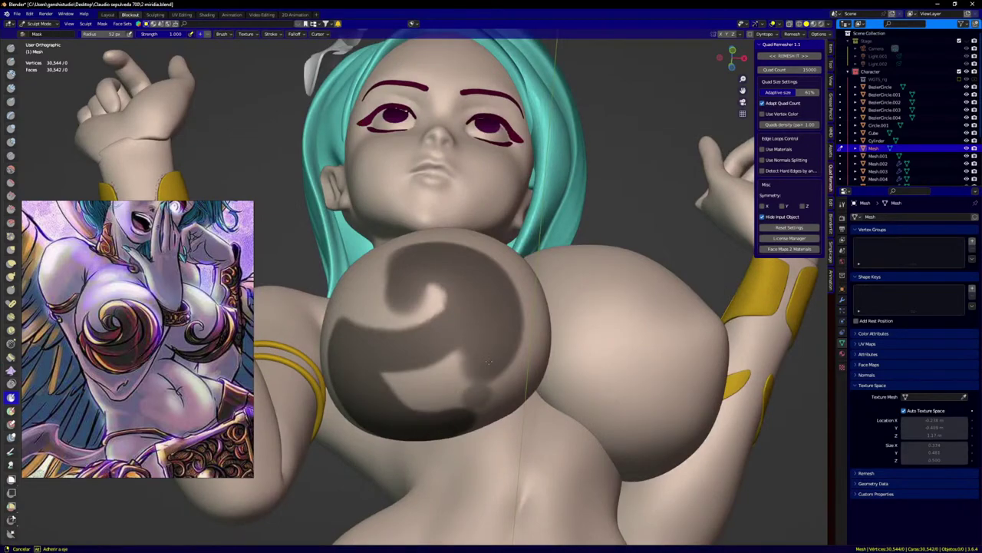
Step: Mask the breast's lower inner side toward the cleavage, leaving an upward point beside an unmasked notch
{"action": "middle_click_drag", "start_coordinate": [463, 401], "coordinate": [445, 283]}
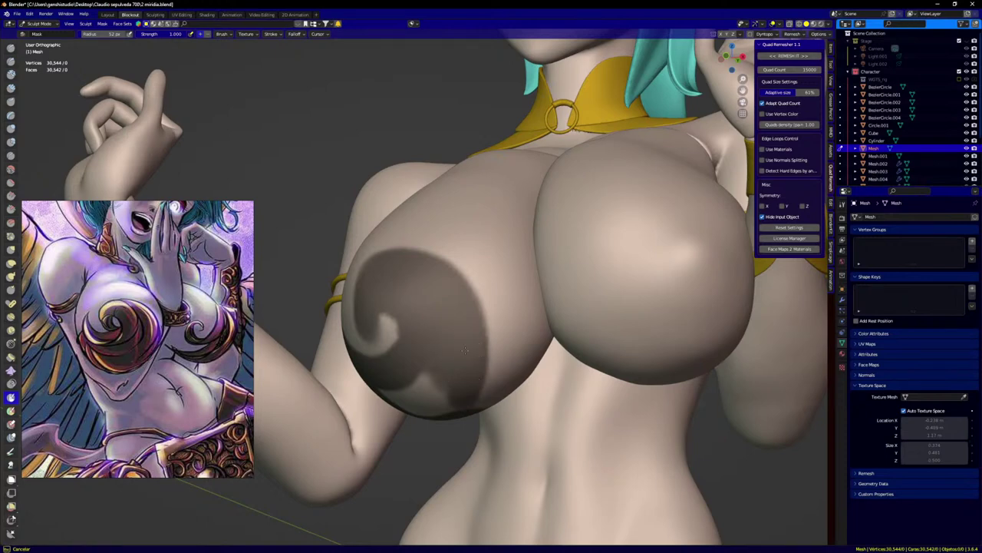
{"action": "mouse_move", "coordinate": [516, 381]}
{"action": "left_mouse_down"}
{"action": "mouse_move", "coordinate": [522, 356]}
{"action": "mouse_move", "coordinate": [493, 399]}
{"action": "mouse_move", "coordinate": [474, 402]}
{"action": "left_mouse_up"}
{"action": "middle_click_drag", "start_coordinate": [470, 401], "coordinate": [488, 353]}
{"action": "mouse_move", "coordinate": [491, 383]}
{"action": "left_mouse_down"}
{"action": "mouse_move", "coordinate": [487, 405]}
{"action": "mouse_move", "coordinate": [426, 364]}
{"action": "mouse_move", "coordinate": [389, 400]}
{"action": "mouse_move", "coordinate": [433, 421]}
{"action": "left_mouse_up"}
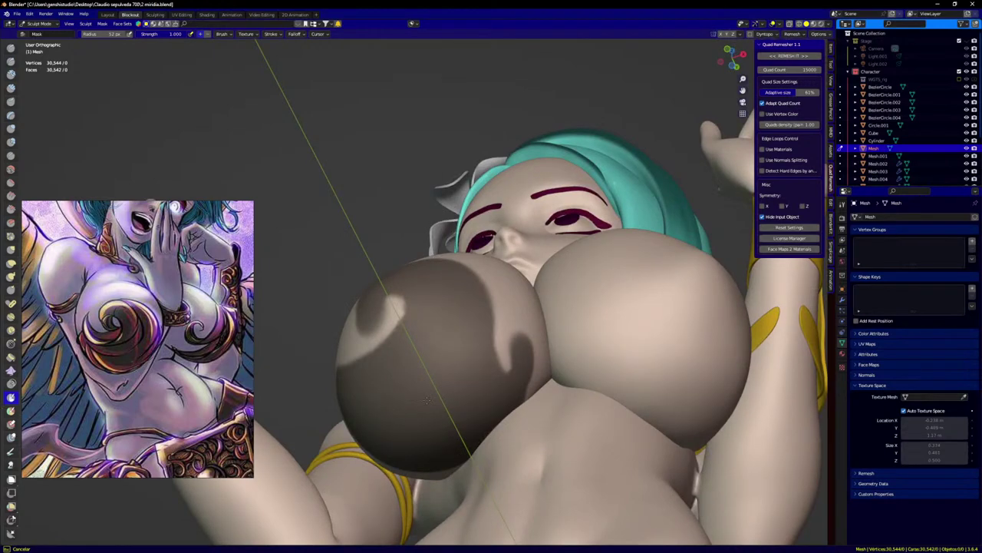
{"action": "middle_click_drag", "start_coordinate": [507, 386], "coordinate": [494, 321]}
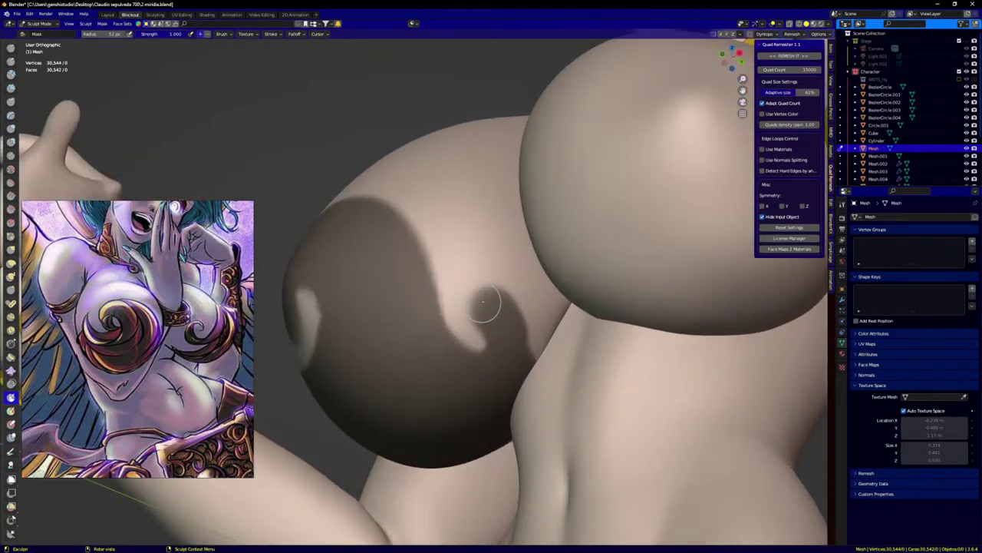
Step: Shape the inner-side point into a small hooked curl by erasing and repainting the mask around it
{"action": "scroll", "coordinate": [466, 321], "scroll_direction": "up", "scroll_amount": 1}
{"action": "mouse_move", "coordinate": [463, 309]}
{"action": "left_mouse_down", "text": "ctrl"}
{"action": "mouse_move", "coordinate": [470, 330]}
{"action": "mouse_move", "coordinate": [473, 306]}
{"action": "mouse_move", "coordinate": [515, 283]}
{"action": "mouse_move", "coordinate": [556, 357]}
{"action": "left_mouse_up", "text": "ctrl"}
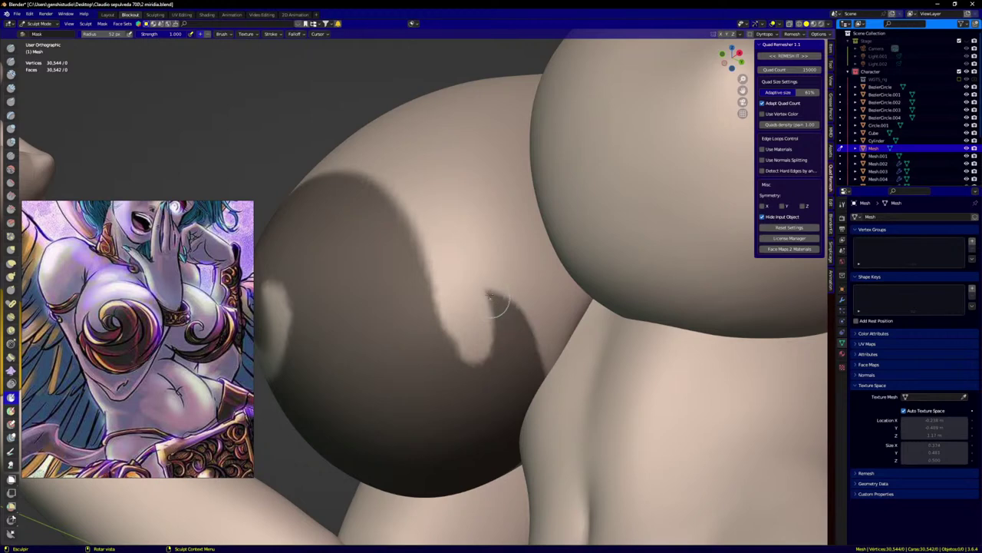
{"action": "mouse_move", "coordinate": [506, 307]}
{"action": "left_mouse_down"}
{"action": "mouse_move", "coordinate": [485, 286]}
{"action": "mouse_move", "coordinate": [463, 321]}
{"action": "mouse_move", "coordinate": [534, 305]}
{"action": "mouse_move", "coordinate": [529, 399]}
{"action": "left_mouse_up"}
{"action": "mouse_move", "coordinate": [477, 328]}
{"action": "left_mouse_down", "text": "ctrl"}
{"action": "mouse_move", "coordinate": [489, 311]}
{"action": "mouse_move", "coordinate": [486, 323]}
{"action": "left_mouse_up", "text": "ctrl"}
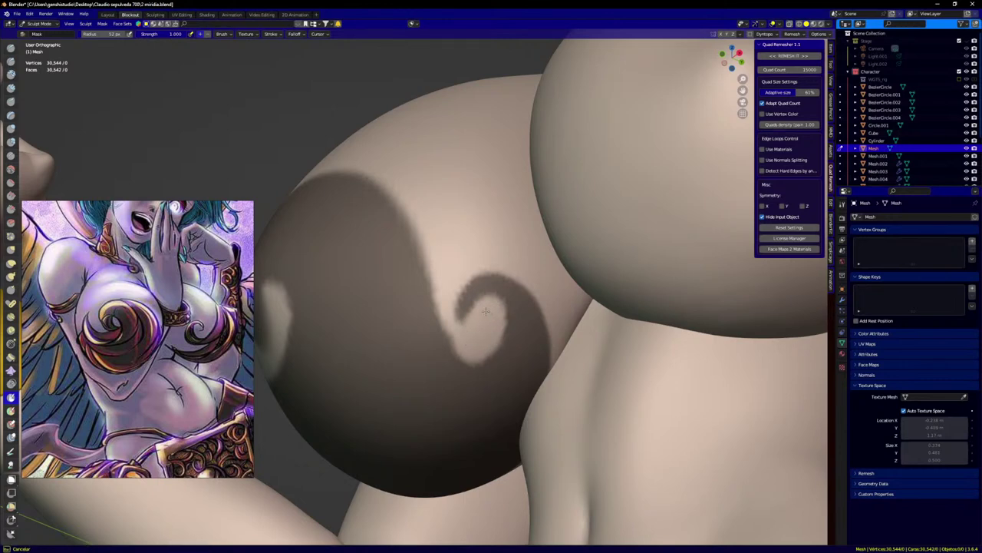
Step: Mask a second pointed tip beside the small curl near the cleavage and erase the excess around it
{"action": "scroll", "coordinate": [485, 311], "scroll_direction": "down", "scroll_amount": 4}
{"action": "key", "text": "KP_1"}
{"action": "middle_click_drag", "start_coordinate": [444, 327], "coordinate": [449, 290]}
{"action": "scroll", "coordinate": [447, 333], "scroll_direction": "up", "scroll_amount": 5}
{"action": "middle_click_drag", "start_coordinate": [465, 360], "coordinate": [436, 373]}
{"action": "left_click_drag", "start_coordinate": [650, 268], "coordinate": [611, 336]}
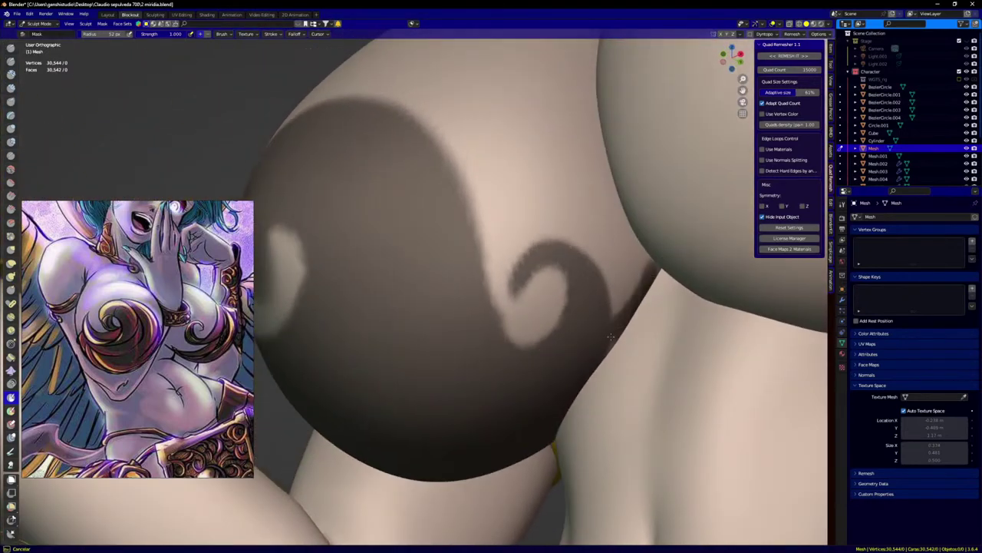
{"action": "middle_click_drag", "start_coordinate": [642, 289], "coordinate": [645, 276]}
{"action": "scroll", "coordinate": [645, 276], "scroll_direction": "up", "scroll_amount": 2}
{"action": "mouse_move", "coordinate": [645, 277]}
{"action": "left_mouse_down", "text": "ctrl"}
{"action": "mouse_move", "coordinate": [634, 288]}
{"action": "mouse_move", "coordinate": [649, 311]}
{"action": "mouse_move", "coordinate": [651, 265]}
{"action": "left_mouse_up", "text": "ctrl"}
Step: Erase mask inside the small inner-side curl to widen its hollow and smooth the adjoining mask edge
{"action": "scroll", "coordinate": [587, 320], "scroll_direction": "down", "scroll_amount": 5}
{"action": "middle_click_drag", "start_coordinate": [587, 320], "coordinate": [595, 376]}
{"action": "scroll", "coordinate": [611, 285], "scroll_direction": "up", "scroll_amount": 3}
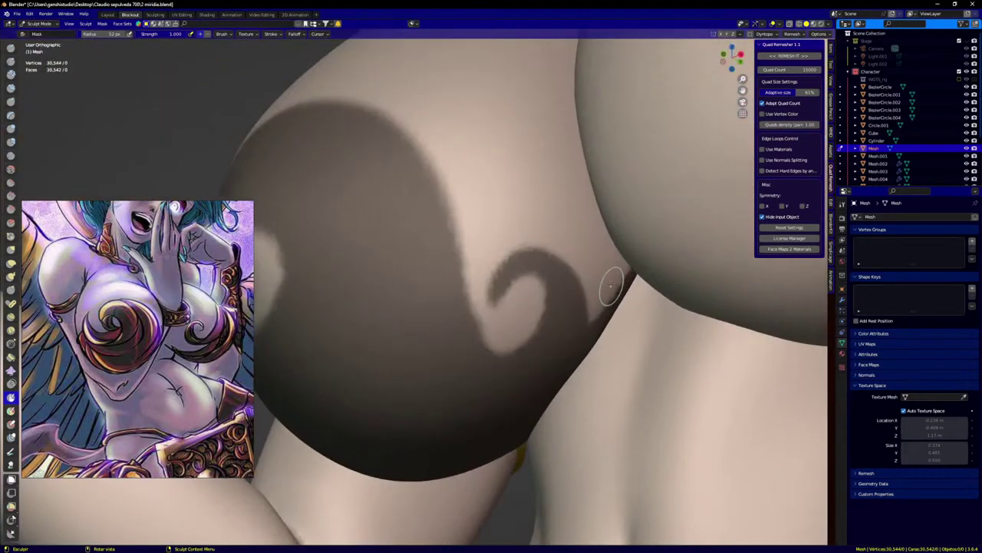
{"action": "middle_click_drag", "start_coordinate": [638, 258], "coordinate": [622, 253]}
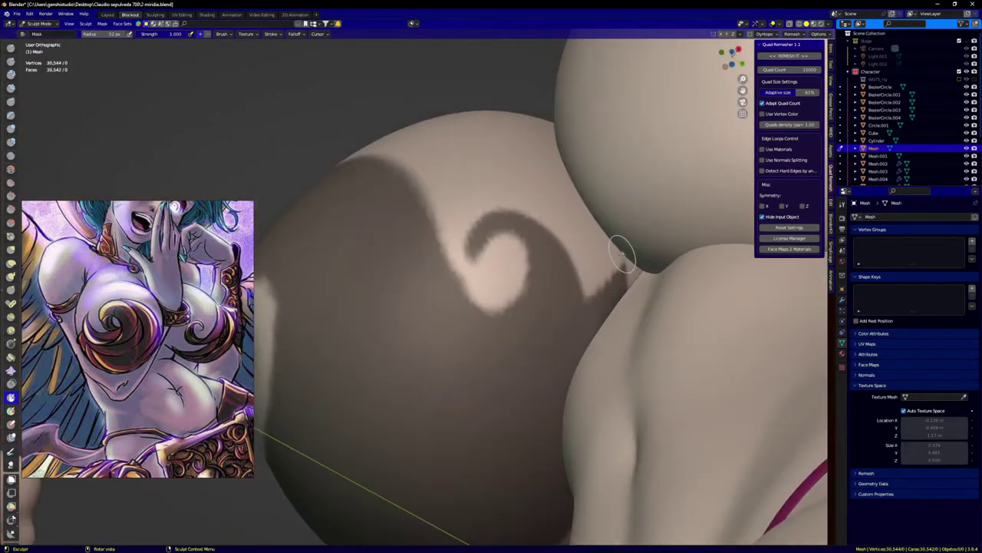
{"action": "middle_click_drag", "start_coordinate": [589, 329], "coordinate": [588, 323]}
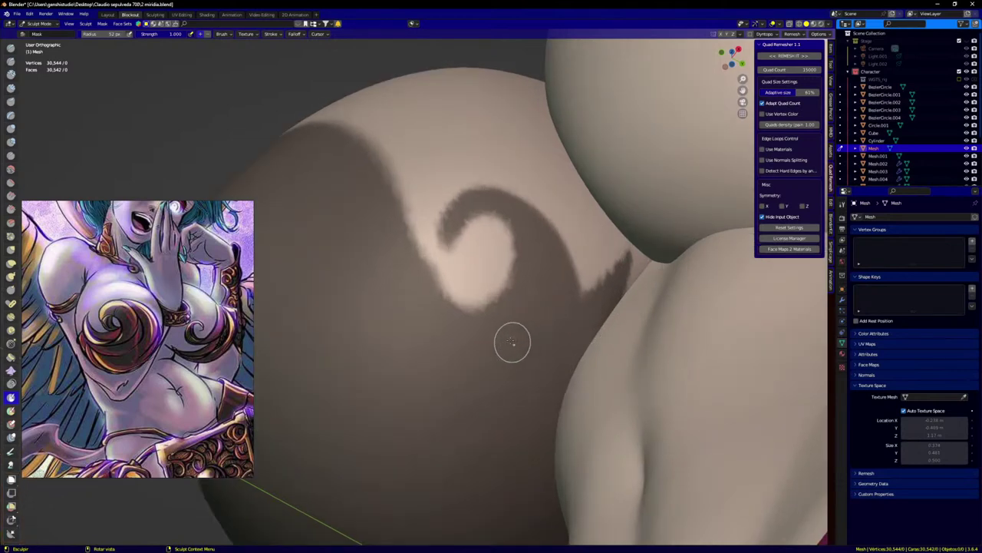
{"action": "mouse_move", "coordinate": [491, 309]}
{"action": "left_mouse_down", "text": "ctrl"}
{"action": "mouse_move", "coordinate": [465, 320]}
{"action": "mouse_move", "coordinate": [444, 278]}
{"action": "left_mouse_up", "text": "ctrl"}
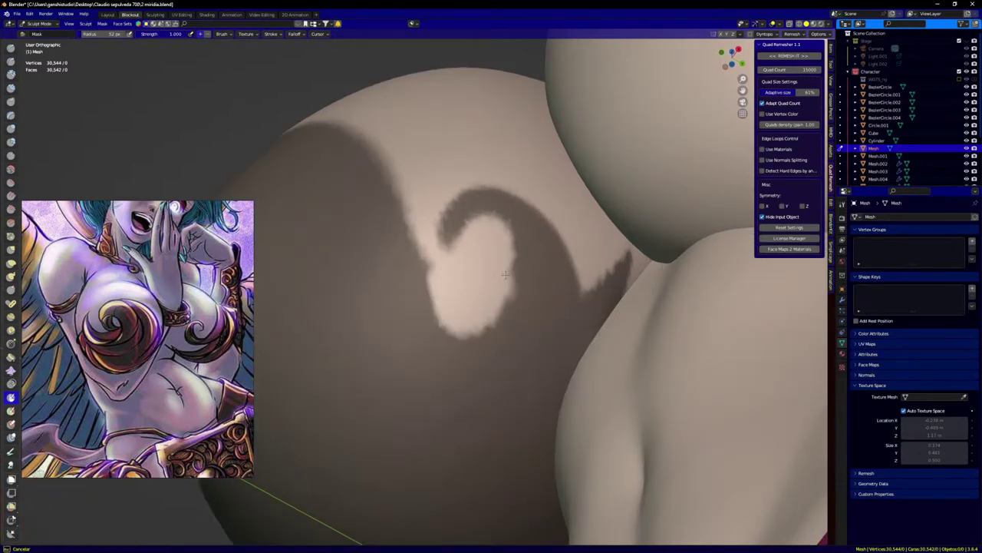
{"action": "mouse_move", "coordinate": [505, 274]}
{"action": "left_mouse_down", "text": "ctrl"}
{"action": "mouse_move", "coordinate": [511, 246]}
{"action": "mouse_move", "coordinate": [457, 249]}
{"action": "left_mouse_up", "text": "ctrl"}
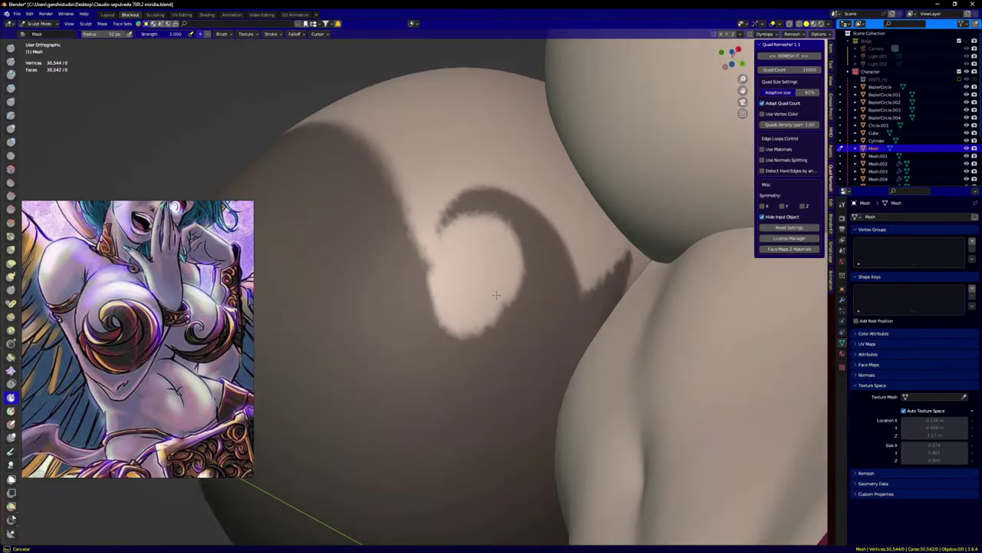
{"action": "left_click_drag", "start_coordinate": [496, 295], "coordinate": [447, 313], "text": "ctrl"}
{"action": "scroll", "coordinate": [443, 296], "scroll_direction": "down", "scroll_amount": 5}
{"action": "mouse_move", "coordinate": [454, 318]}
{"action": "middle_mouse_down"}
{"action": "mouse_move", "coordinate": [482, 359]}
{"action": "mouse_move", "coordinate": [443, 298]}
{"action": "middle_mouse_up"}
{"action": "scroll", "coordinate": [427, 275], "scroll_direction": "up", "scroll_amount": 4}
{"action": "left_click_drag", "start_coordinate": [429, 272], "coordinate": [426, 282]}
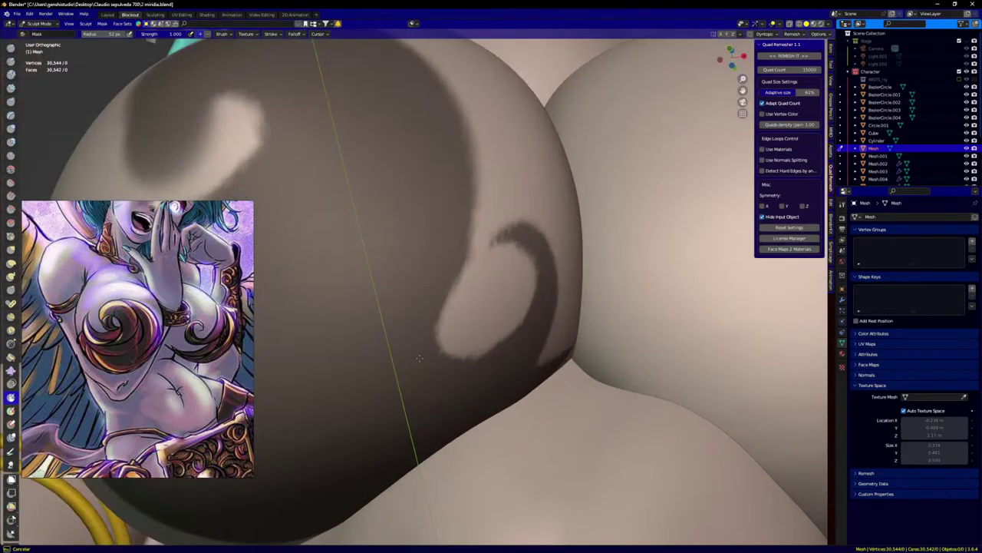
Step: Refine the front swirl by extending its inner tip to a point, rounding the unmasked eye and smoothing the outer edge
{"action": "middle_click_drag", "start_coordinate": [415, 332], "coordinate": [502, 337]}
{"action": "scroll", "coordinate": [411, 341], "scroll_direction": "down", "scroll_amount": 4}
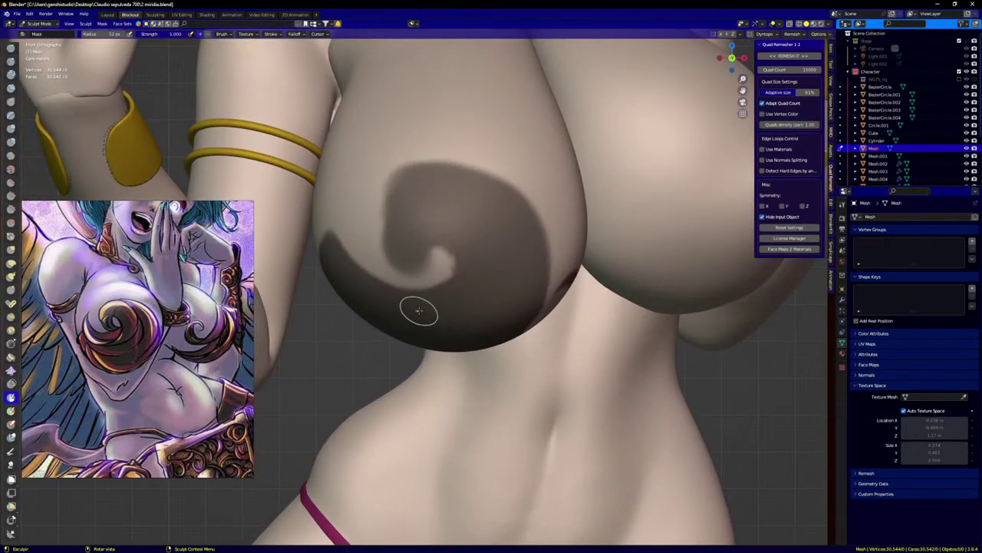
{"action": "mouse_move", "coordinate": [419, 311]}
{"action": "middle_mouse_down"}
{"action": "mouse_move", "coordinate": [456, 280]}
{"action": "mouse_move", "coordinate": [465, 234]}
{"action": "middle_mouse_up"}
{"action": "scroll", "coordinate": [466, 234], "scroll_direction": "up", "scroll_amount": 2}
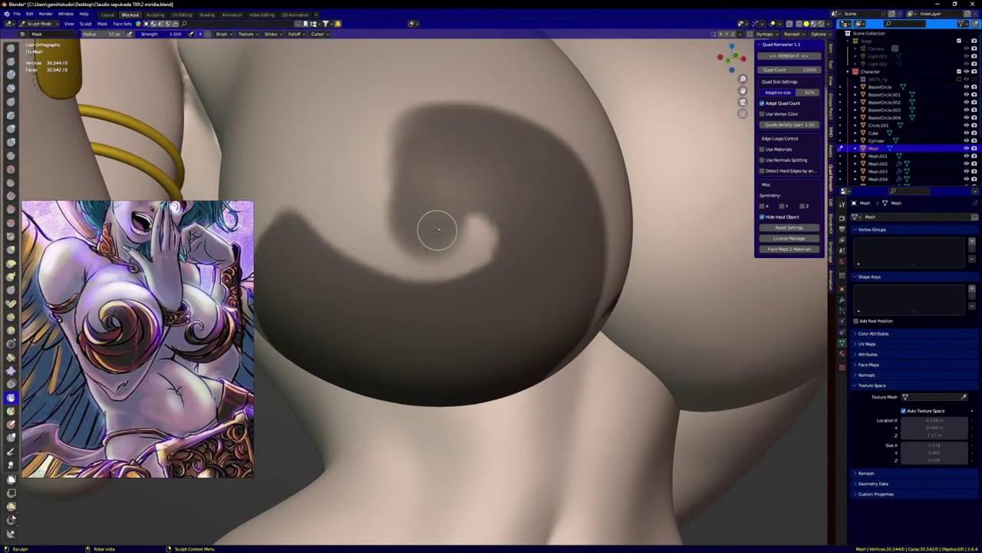
{"action": "left_click_drag", "start_coordinate": [427, 233], "coordinate": [446, 262]}
{"action": "left_click_drag", "start_coordinate": [469, 231], "coordinate": [484, 230], "text": "ctrl"}
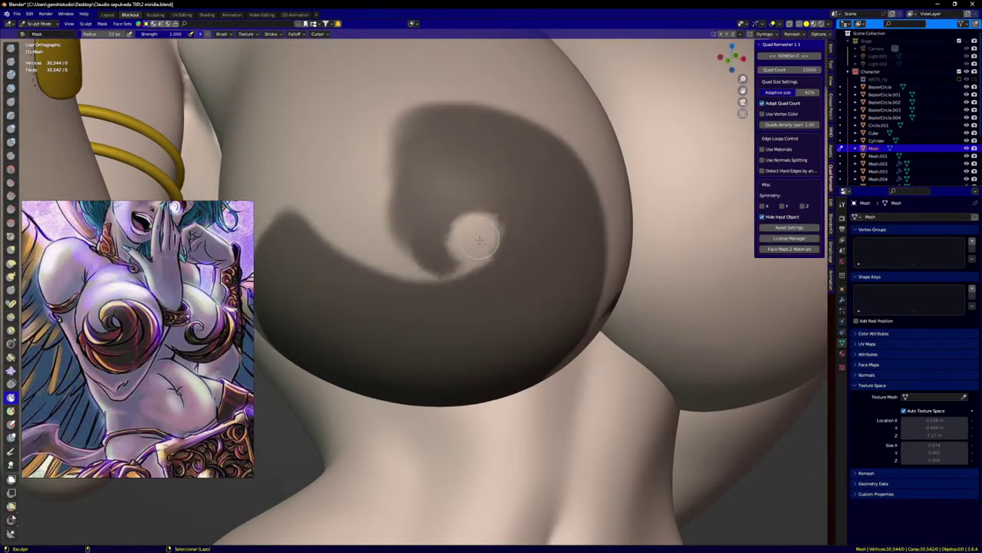
{"action": "mouse_move", "coordinate": [421, 143]}
{"action": "left_mouse_down"}
{"action": "mouse_move", "coordinate": [398, 124]}
{"action": "mouse_move", "coordinate": [402, 215]}
{"action": "mouse_move", "coordinate": [400, 183]}
{"action": "left_mouse_up"}
{"action": "scroll", "coordinate": [417, 193], "scroll_direction": "down", "scroll_amount": 3}
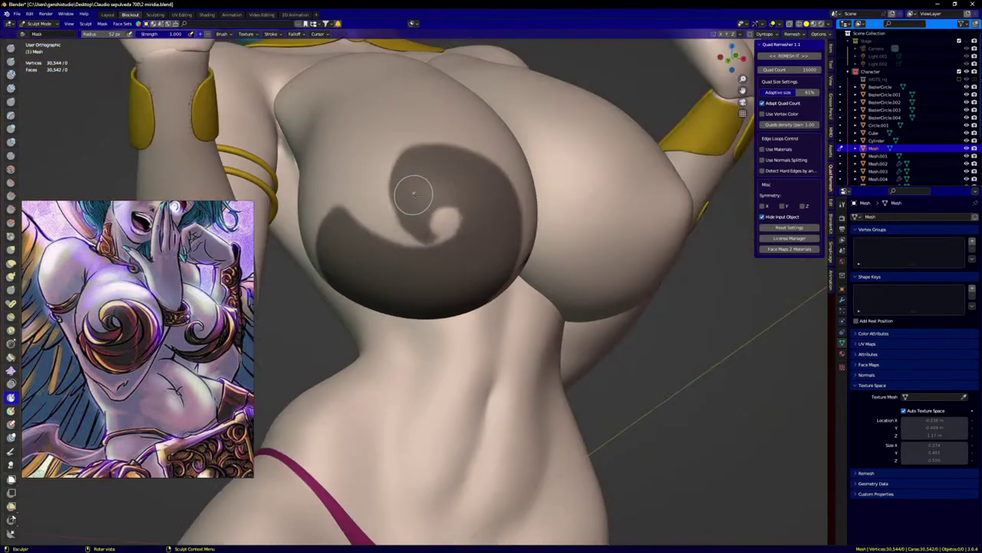
Step: Broaden the mask's outer-side arm and trim its upper end into a sharp point
{"action": "key", "text": "KP_1"}
{"action": "scroll", "coordinate": [538, 230], "scroll_direction": "down", "scroll_amount": 3}
{"action": "mouse_move", "coordinate": [519, 232]}
{"action": "middle_mouse_down"}
{"action": "mouse_move", "coordinate": [560, 237]}
{"action": "mouse_move", "coordinate": [614, 224]}
{"action": "middle_mouse_up"}
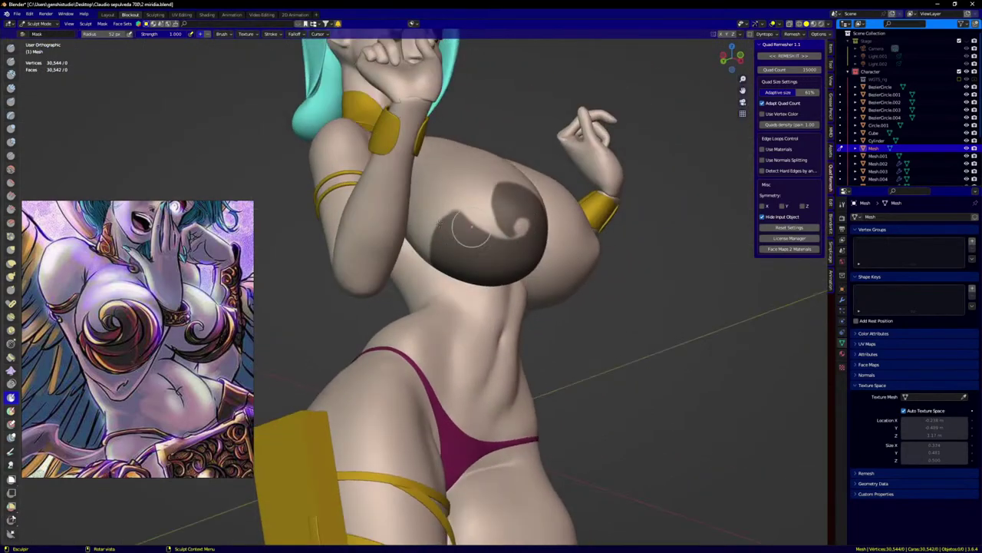
{"action": "scroll", "coordinate": [479, 214], "scroll_direction": "up", "scroll_amount": 6}
{"action": "mouse_move", "coordinate": [477, 207]}
{"action": "left_mouse_down"}
{"action": "mouse_move", "coordinate": [456, 207]}
{"action": "mouse_move", "coordinate": [419, 262]}
{"action": "left_mouse_up"}
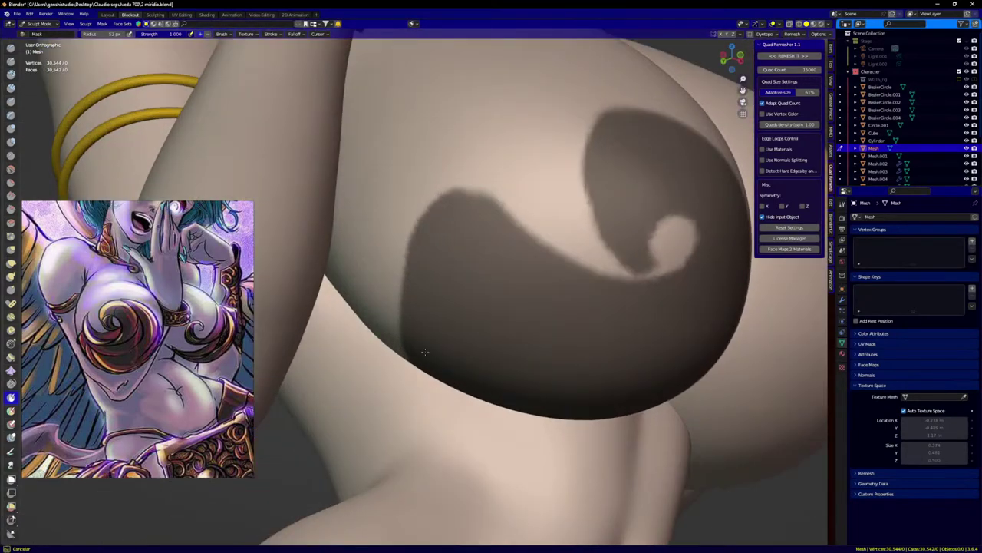
{"action": "mouse_move", "coordinate": [407, 380]}
{"action": "middle_mouse_down"}
{"action": "mouse_move", "coordinate": [406, 331]}
{"action": "mouse_move", "coordinate": [474, 273]}
{"action": "middle_mouse_up"}
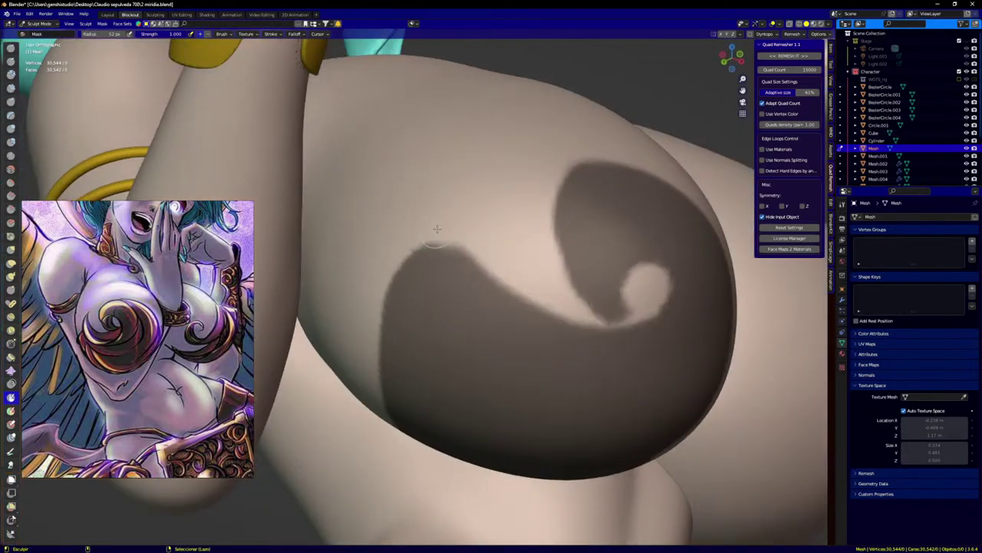
{"action": "left_click_drag", "start_coordinate": [437, 229], "coordinate": [490, 265], "text": "ctrl"}
{"action": "scroll", "coordinate": [510, 292], "scroll_direction": "down", "scroll_amount": 2}
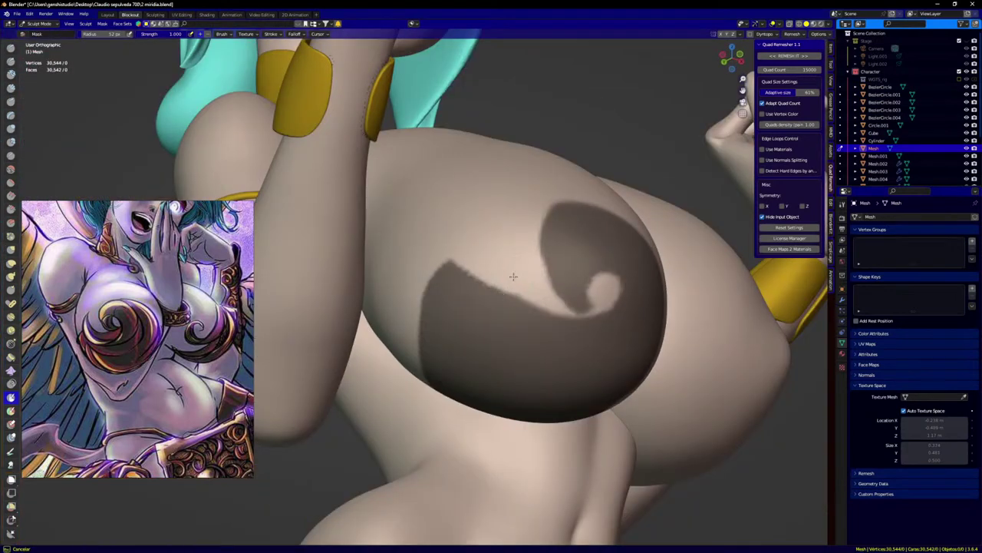
Step: Extract the finished swirl mask as a new mesh object with Mask Extract
{"action": "key", "text": "KP_1"}
{"action": "scroll", "coordinate": [518, 295], "scroll_direction": "down", "scroll_amount": 3}
{"action": "mouse_move", "coordinate": [519, 302]}
{"action": "middle_mouse_down", "text": "shift"}
{"action": "mouse_move", "coordinate": [489, 338]}
{"action": "mouse_move", "coordinate": [480, 312]}
{"action": "middle_mouse_up", "text": "shift"}
{"action": "scroll", "coordinate": [475, 342], "scroll_direction": "down", "scroll_amount": 3}
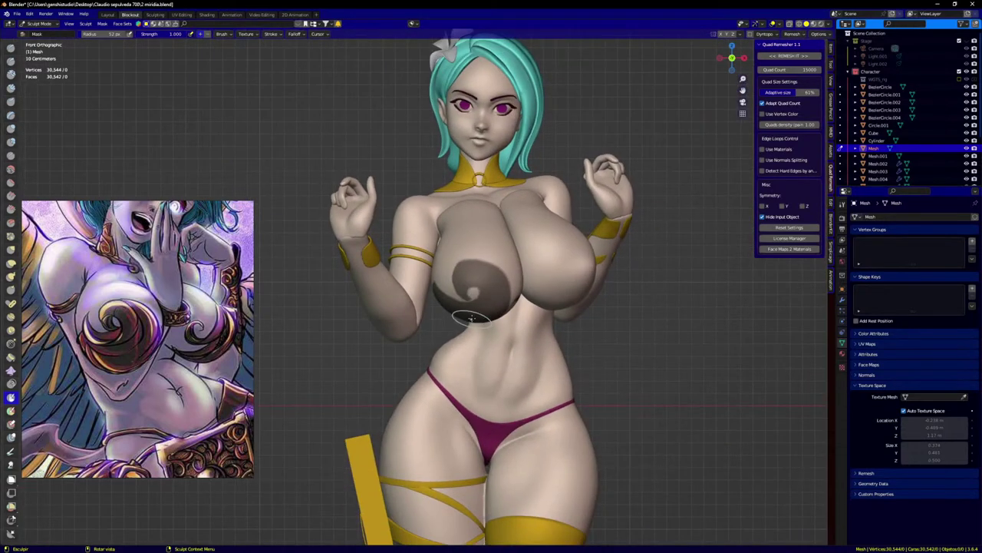
{"action": "right_click", "coordinate": [468, 316]}
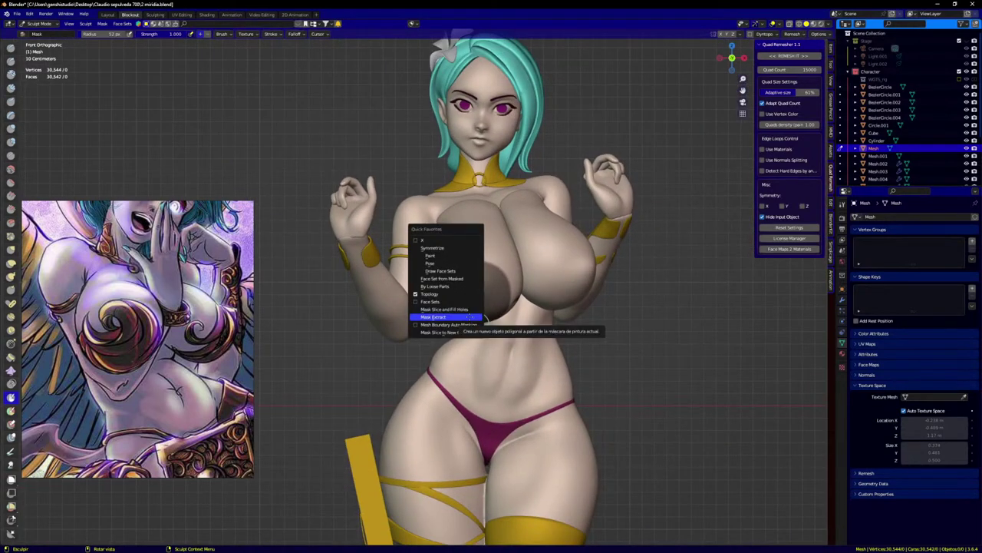
{"action": "left_click", "coordinate": [468, 316]}
{"action": "left_click", "coordinate": [444, 377]}
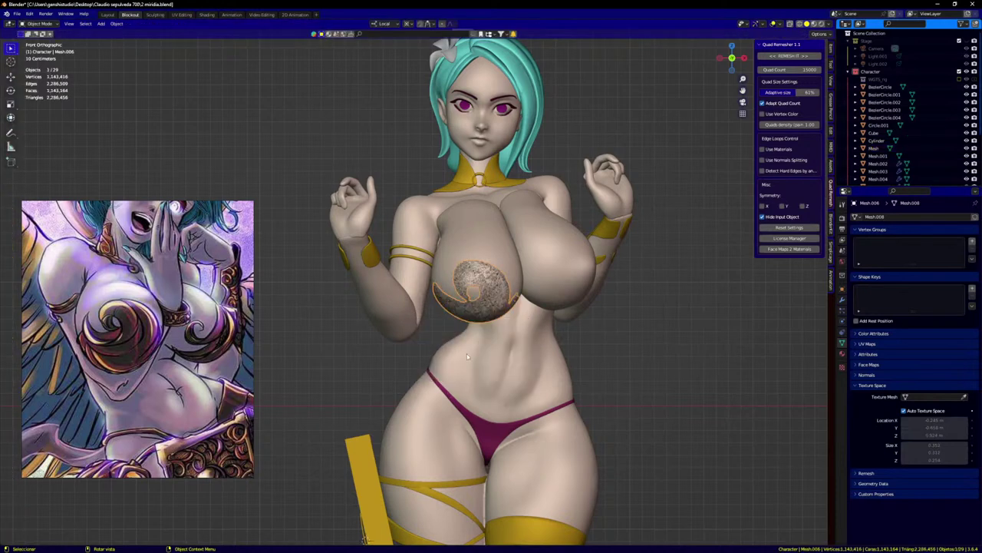
Step: Select the extracted swirl mesh, switch it to Sculpt Mode and choose the Inflate brush with a larger radius
{"action": "scroll", "coordinate": [488, 277], "scroll_direction": "up", "scroll_amount": 2}
{"action": "left_click", "coordinate": [490, 286]}
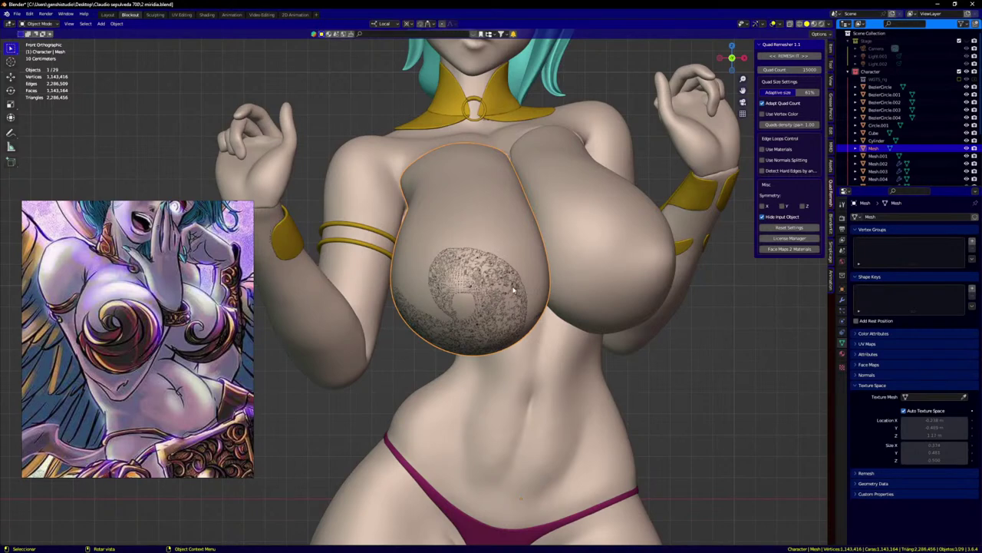
{"action": "left_click", "coordinate": [510, 288]}
{"action": "key", "text": "ctrl+Tab"}
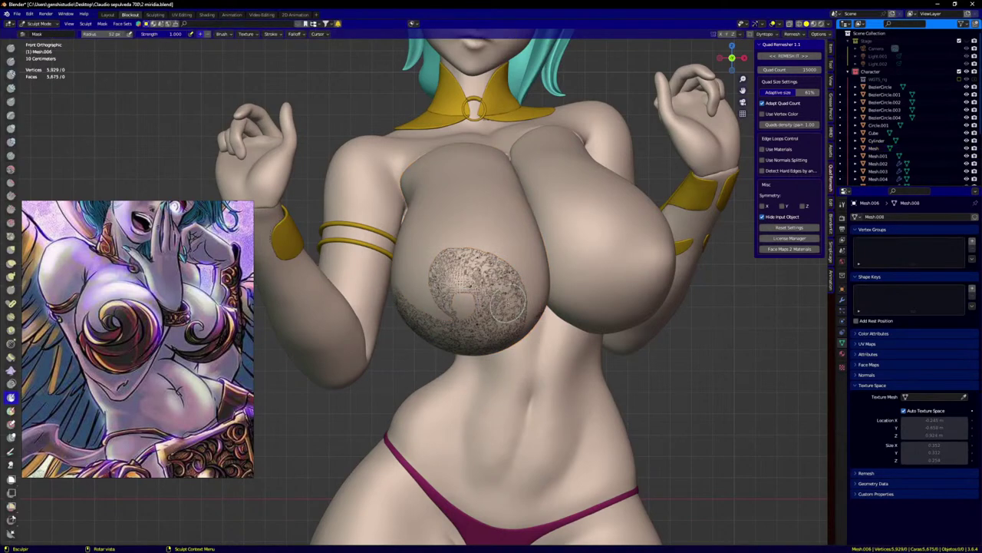
{"action": "key", "text": "i"}
{"action": "key", "text": "f"}
{"action": "left_click", "coordinate": [540, 287]}
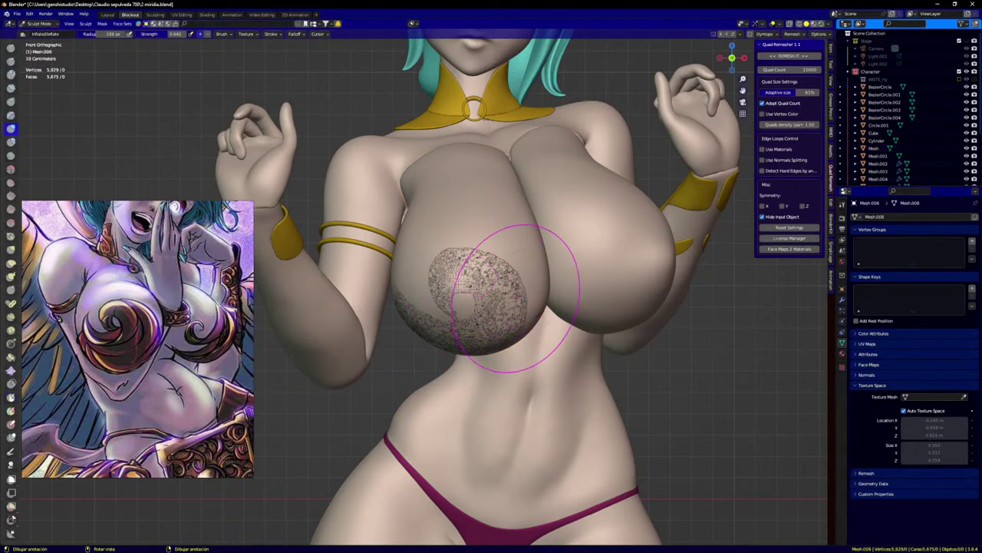
Step: Inflate the extracted swirl cup across its front, underside, outer arm and inner curl to lift it off the breast
{"action": "scroll", "coordinate": [485, 298], "scroll_direction": "up", "scroll_amount": 2}
{"action": "mouse_move", "coordinate": [436, 275]}
{"action": "left_mouse_down"}
{"action": "mouse_move", "coordinate": [450, 220]}
{"action": "mouse_move", "coordinate": [494, 252]}
{"action": "mouse_move", "coordinate": [417, 285]}
{"action": "mouse_move", "coordinate": [440, 250]}
{"action": "left_mouse_up"}
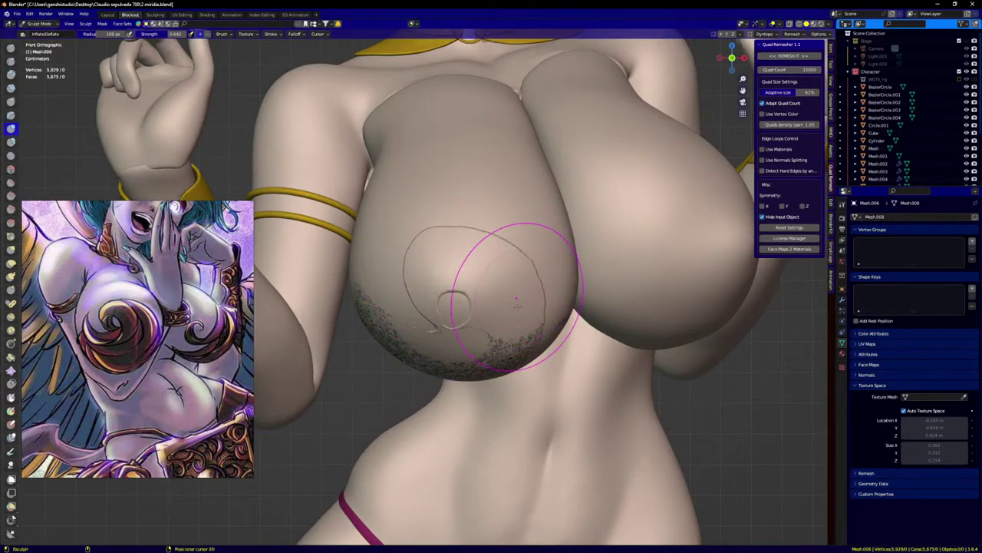
{"action": "left_click_drag", "start_coordinate": [516, 304], "coordinate": [506, 344]}
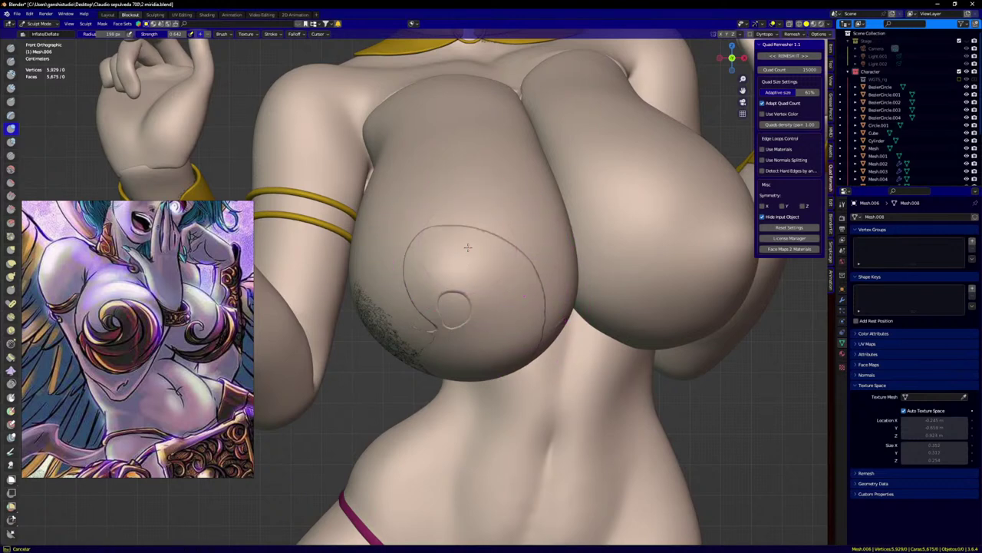
{"action": "mouse_move", "coordinate": [449, 247]}
{"action": "middle_mouse_down"}
{"action": "mouse_move", "coordinate": [453, 341]}
{"action": "mouse_move", "coordinate": [491, 339]}
{"action": "middle_mouse_up"}
{"action": "mouse_move", "coordinate": [370, 333]}
{"action": "left_mouse_down"}
{"action": "mouse_move", "coordinate": [316, 303]}
{"action": "mouse_move", "coordinate": [381, 319]}
{"action": "left_mouse_up"}
{"action": "left_click_drag", "start_coordinate": [383, 319], "coordinate": [374, 313]}
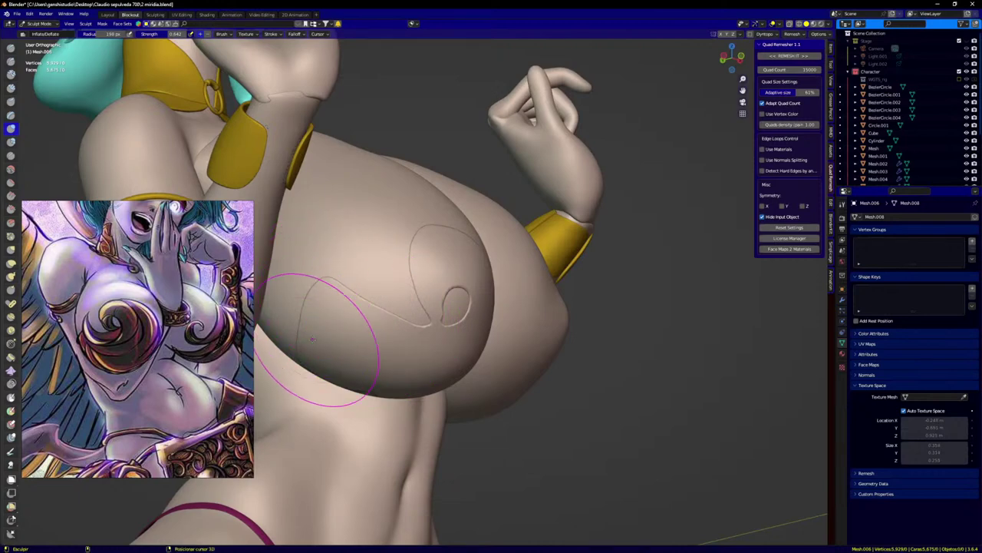
{"action": "middle_click_drag", "start_coordinate": [317, 340], "coordinate": [315, 305]}
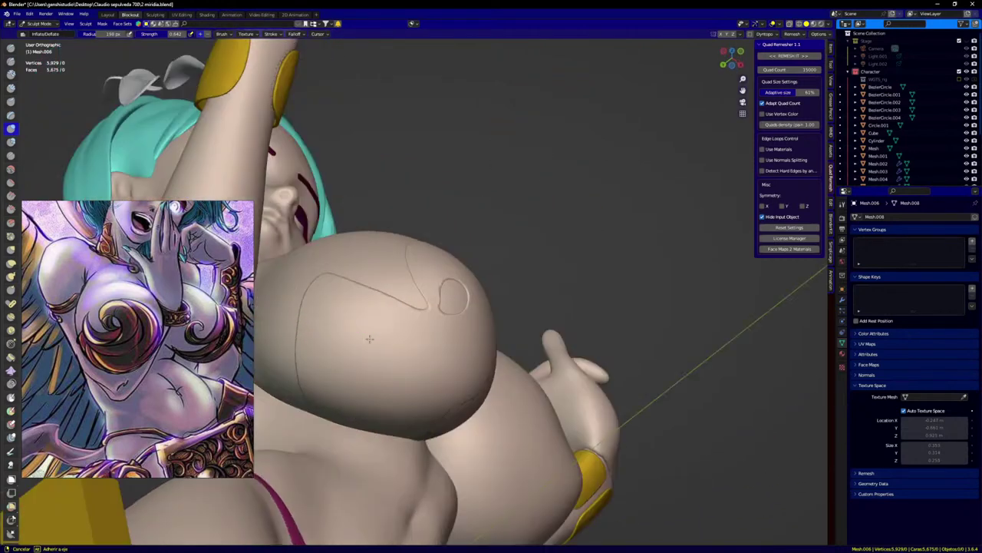
{"action": "mouse_move", "coordinate": [351, 384]}
{"action": "middle_mouse_down"}
{"action": "mouse_move", "coordinate": [366, 405]}
{"action": "mouse_move", "coordinate": [429, 361]}
{"action": "middle_mouse_up"}
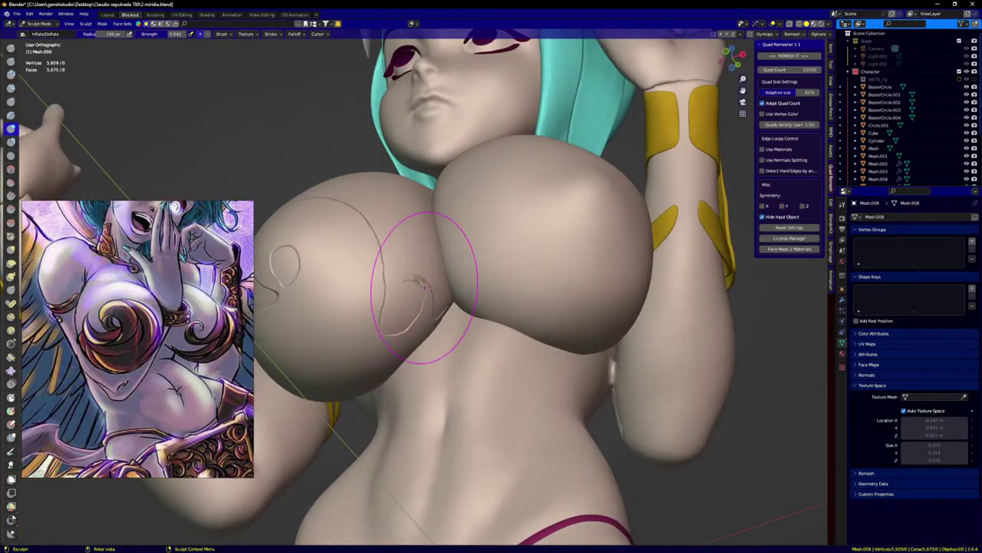
{"action": "left_click_drag", "start_coordinate": [414, 278], "coordinate": [425, 299]}
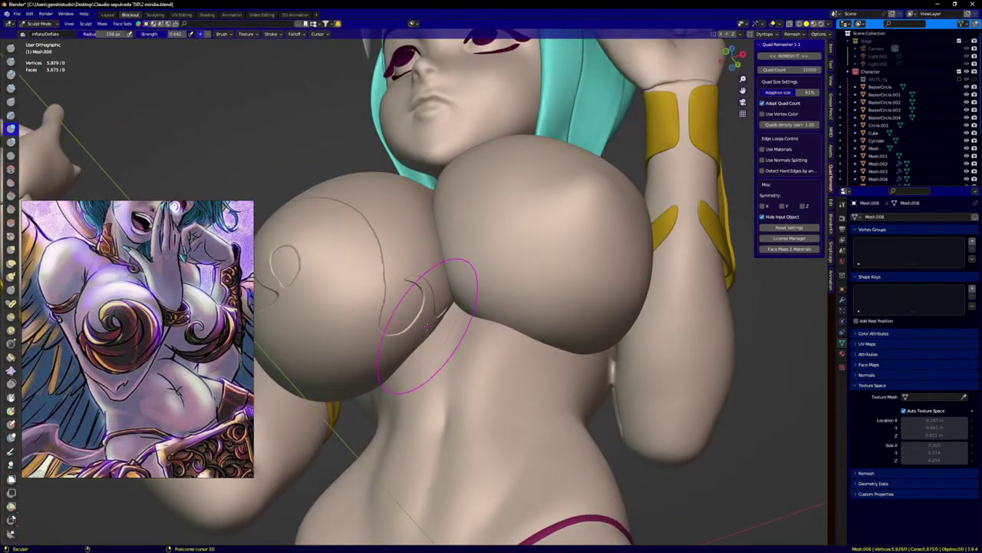
Step: Smooth the extracted swirl cup across its front surface and around the inner-side curl
{"action": "middle_click_drag", "start_coordinate": [423, 330], "coordinate": [457, 303]}
{"action": "mouse_move", "coordinate": [395, 285]}
{"action": "left_mouse_down", "text": "shift"}
{"action": "mouse_move", "coordinate": [375, 301]}
{"action": "mouse_move", "coordinate": [357, 278]}
{"action": "left_mouse_up", "text": "shift"}
{"action": "mouse_move", "coordinate": [333, 235]}
{"action": "left_mouse_down", "text": "shift"}
{"action": "mouse_move", "coordinate": [350, 326]}
{"action": "mouse_move", "coordinate": [365, 331]}
{"action": "mouse_move", "coordinate": [341, 286]}
{"action": "mouse_move", "coordinate": [335, 317]}
{"action": "mouse_move", "coordinate": [339, 302]}
{"action": "left_mouse_up", "text": "shift"}
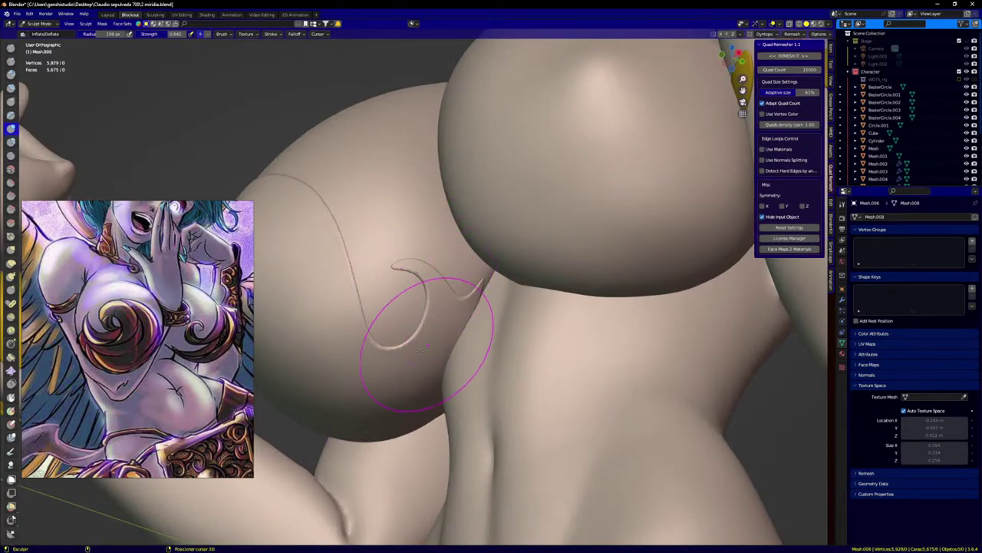
{"action": "scroll", "coordinate": [325, 315], "scroll_direction": "down", "scroll_amount": 4}
{"action": "mouse_move", "coordinate": [383, 353]}
{"action": "middle_mouse_down"}
{"action": "mouse_move", "coordinate": [457, 340]}
{"action": "mouse_move", "coordinate": [585, 368]}
{"action": "middle_mouse_up"}
{"action": "scroll", "coordinate": [584, 368], "scroll_direction": "up", "scroll_amount": 5}
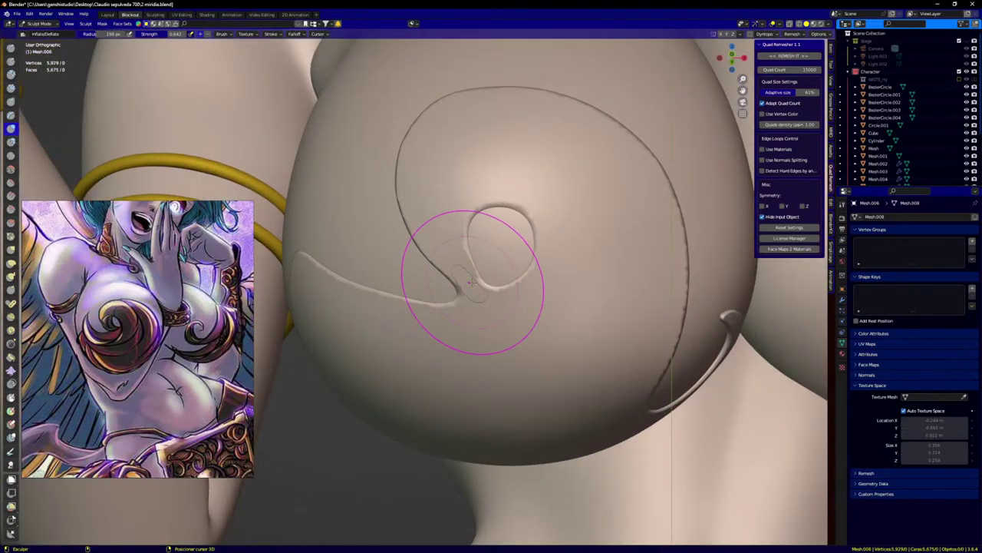
Step: Undo the last inflate strokes around the small opening at the swirl's centre
{"action": "key", "text": "ctrl+z"}
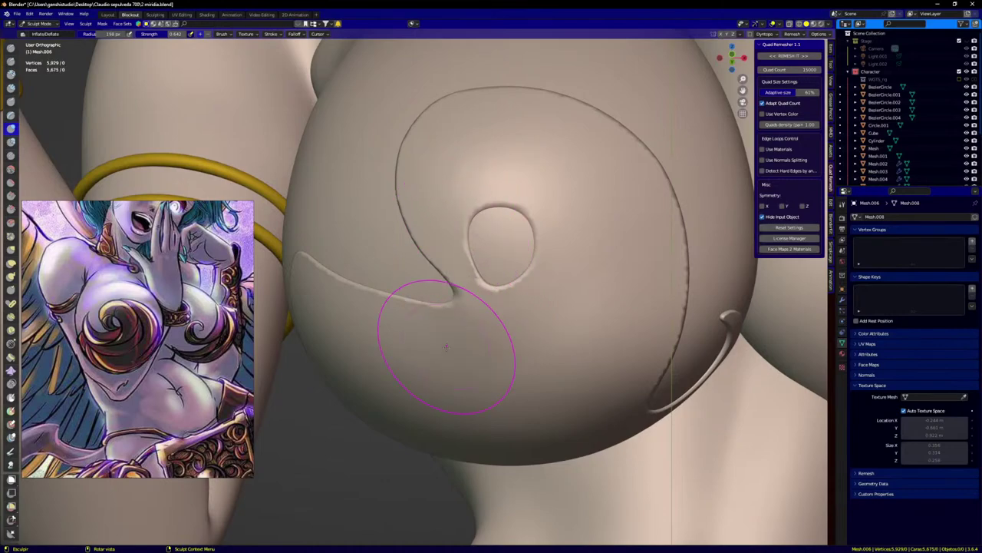
{"action": "left_click_drag", "start_coordinate": [499, 323], "coordinate": [521, 310]}
{"action": "key", "text": "ctrl+z"}
{"action": "scroll", "coordinate": [517, 332], "scroll_direction": "down", "scroll_amount": 5}
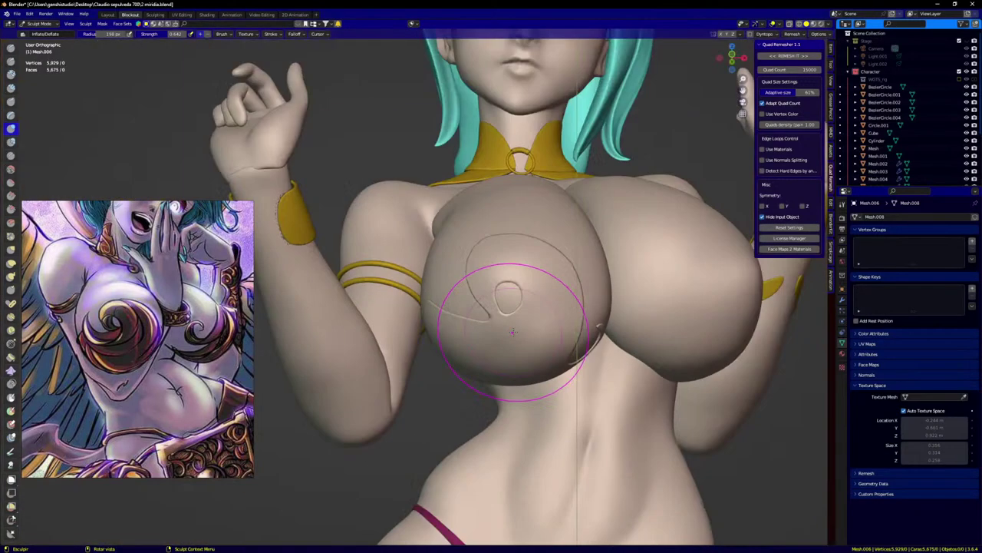
Step: Reshape the small round opening at the swirl's centre into a slanted oval with the Grab brush
{"action": "key", "text": "KP_1"}
{"action": "scroll", "coordinate": [534, 343], "scroll_direction": "down", "scroll_amount": 4}
{"action": "scroll", "coordinate": [547, 298], "scroll_direction": "up", "scroll_amount": 6}
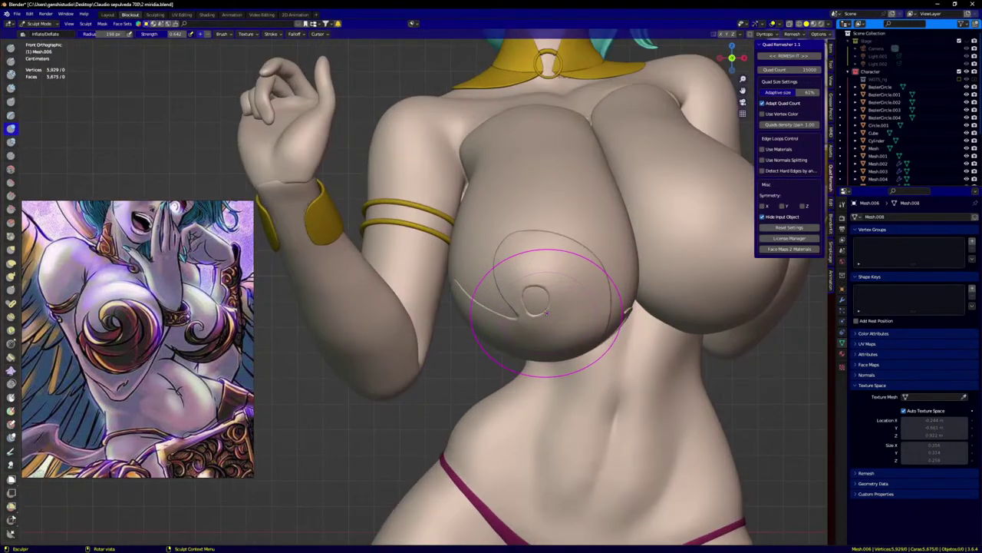
{"action": "key", "text": "g"}
{"action": "scroll", "coordinate": [541, 296], "scroll_direction": "up", "scroll_amount": 2}
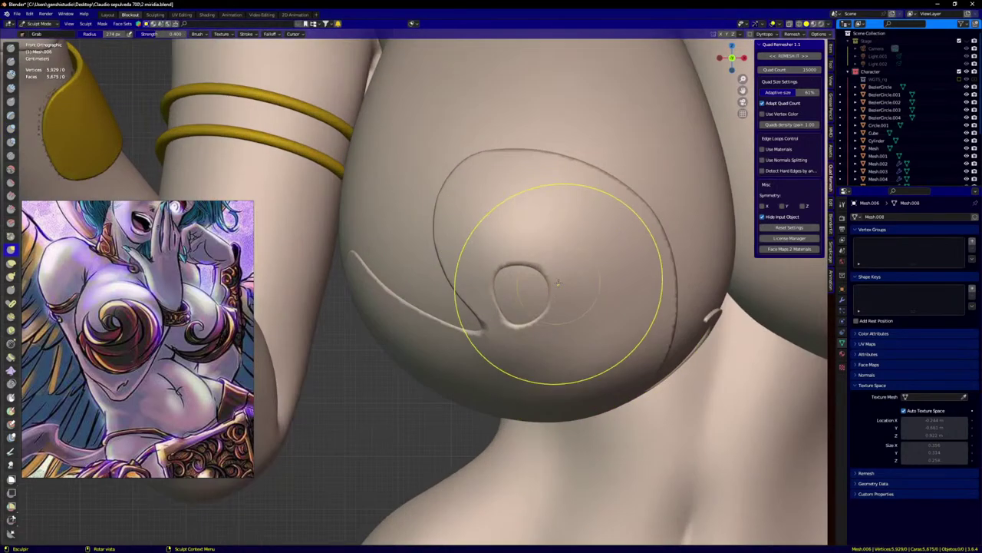
{"action": "scroll", "coordinate": [540, 274], "scroll_direction": "up", "scroll_amount": 2}
{"action": "mouse_move", "coordinate": [539, 281]}
{"action": "left_mouse_down"}
{"action": "mouse_move", "coordinate": [555, 268]}
{"action": "mouse_move", "coordinate": [567, 276]}
{"action": "left_mouse_up"}
{"action": "middle_click_drag", "start_coordinate": [570, 278], "coordinate": [604, 297]}
{"action": "left_click_drag", "start_coordinate": [603, 292], "coordinate": [598, 268]}
{"action": "middle_click_drag", "start_coordinate": [595, 278], "coordinate": [538, 292]}
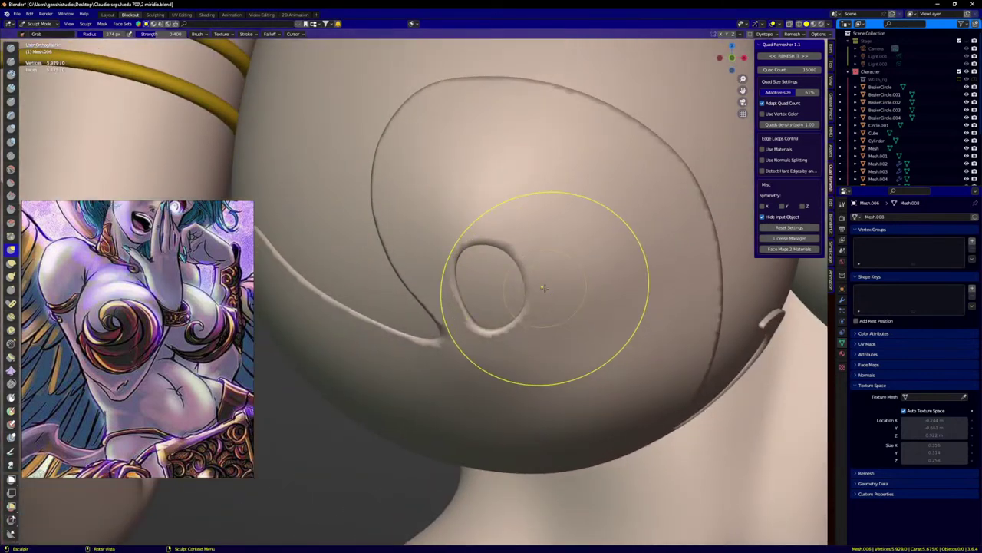
{"action": "left_click_drag", "start_coordinate": [507, 240], "coordinate": [470, 244]}
{"action": "left_click_drag", "start_coordinate": [396, 214], "coordinate": [393, 219]}
{"action": "scroll", "coordinate": [531, 272], "scroll_direction": "up", "scroll_amount": 2}
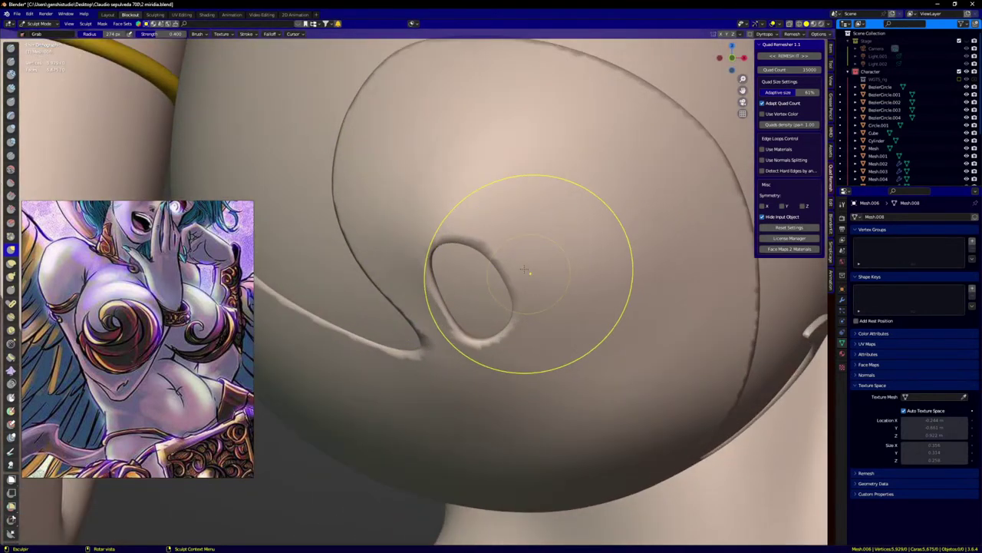
{"action": "scroll", "coordinate": [515, 351], "scroll_direction": "up", "scroll_amount": 2}
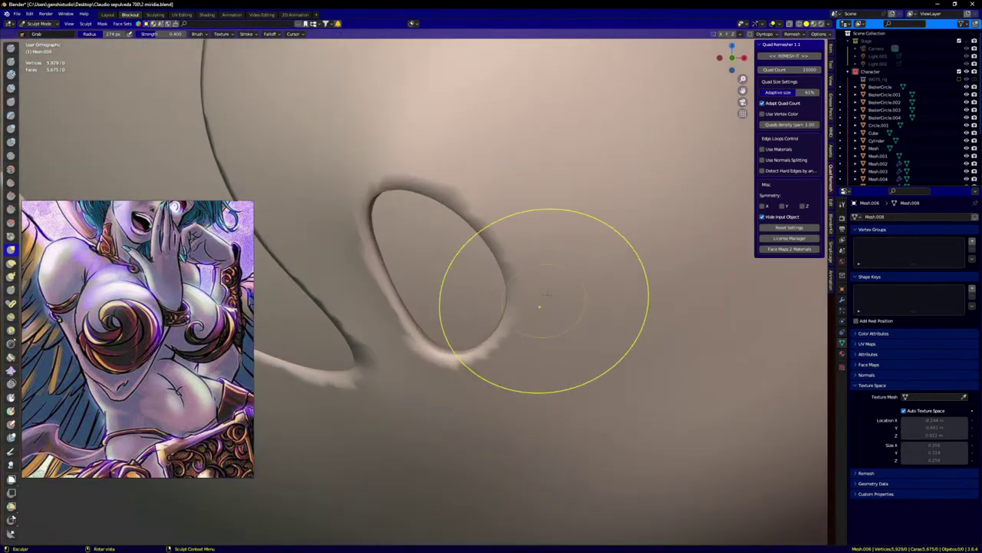
Step: Choose the Elastic Deform brush with a 500 px radius and nudge the central opening and neighbouring swirl tip closer together
{"action": "key", "text": "e"}
{"action": "key", "text": "f"}
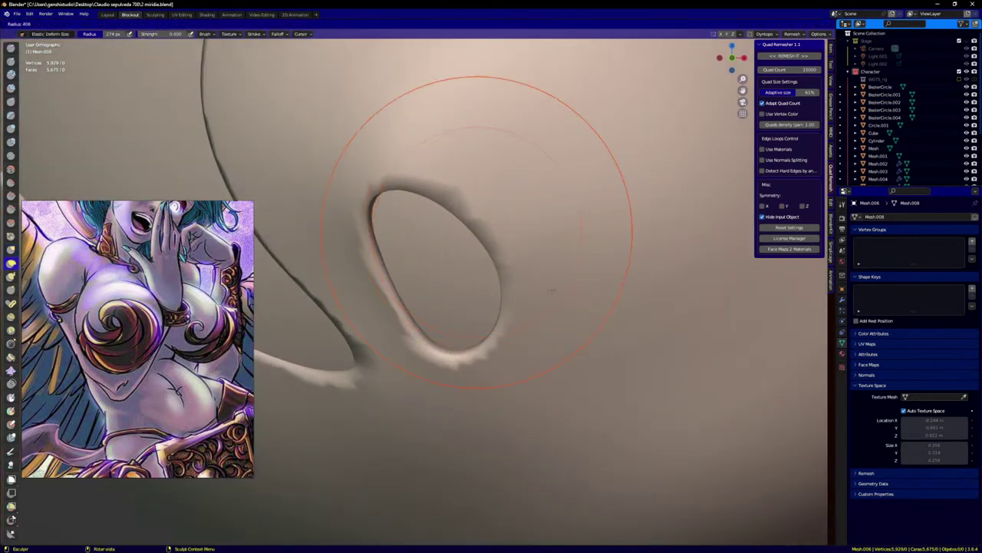
{"action": "left_click", "coordinate": [669, 233]}
{"action": "left_click_drag", "start_coordinate": [526, 234], "coordinate": [471, 242]}
{"action": "left_click_drag", "start_coordinate": [419, 319], "coordinate": [374, 301]}
{"action": "left_click_drag", "start_coordinate": [507, 317], "coordinate": [461, 301]}
{"action": "scroll", "coordinate": [557, 231], "scroll_direction": "down", "scroll_amount": 3}
{"action": "scroll", "coordinate": [561, 219], "scroll_direction": "up", "scroll_amount": 4}
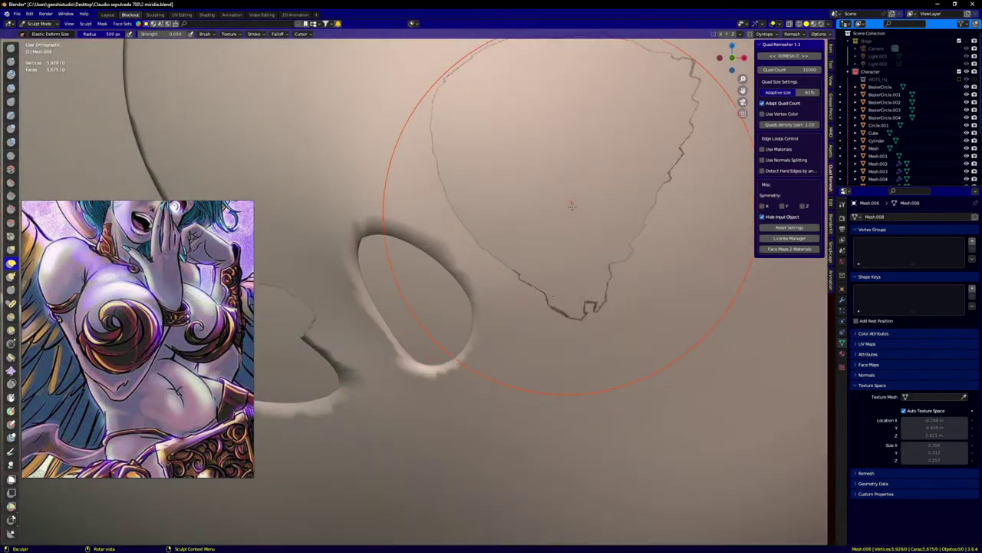
Step: Inflate the cup above the central opening to cover the poking-through breast surface, and undo the extra stroke below it
{"action": "key", "text": "i"}
{"action": "mouse_move", "coordinate": [564, 181]}
{"action": "left_mouse_down"}
{"action": "mouse_move", "coordinate": [543, 121]}
{"action": "mouse_move", "coordinate": [529, 115]}
{"action": "left_mouse_up"}
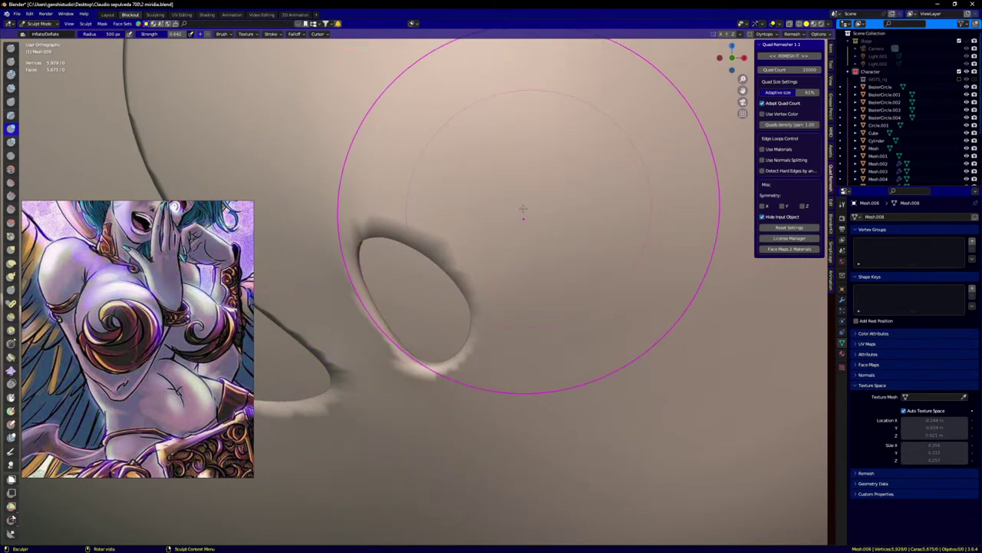
{"action": "left_click_drag", "start_coordinate": [568, 307], "coordinate": [583, 327]}
{"action": "key", "text": "ctrl+z"}
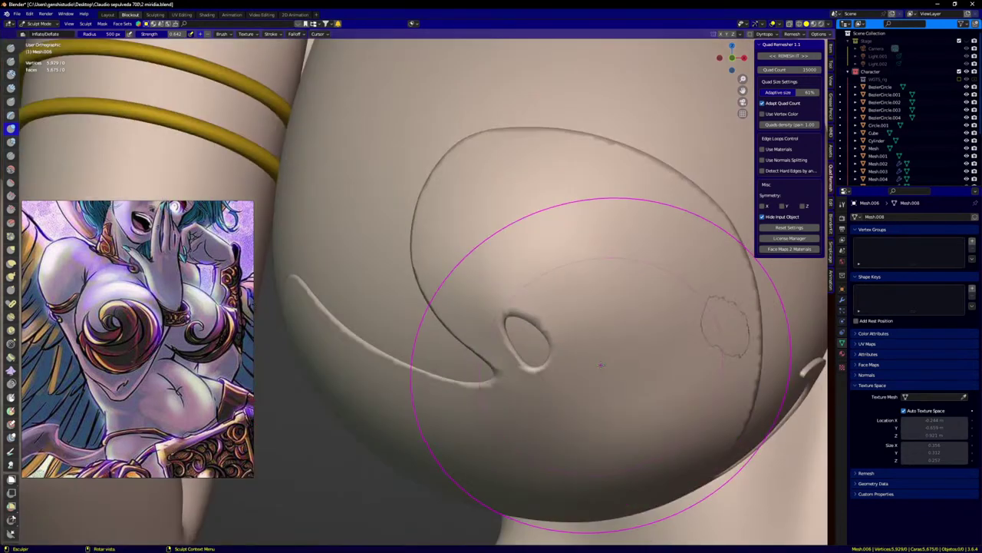
Step: Examine the swirl cup's outline and surface from the front and from several angles
{"action": "scroll", "coordinate": [601, 364], "scroll_direction": "down", "scroll_amount": 4}
{"action": "middle_click_drag", "start_coordinate": [605, 345], "coordinate": [537, 262], "text": "shift"}
{"action": "middle_click_drag", "start_coordinate": [600, 265], "coordinate": [570, 270]}
{"action": "scroll", "coordinate": [572, 270], "scroll_direction": "up", "scroll_amount": 4}
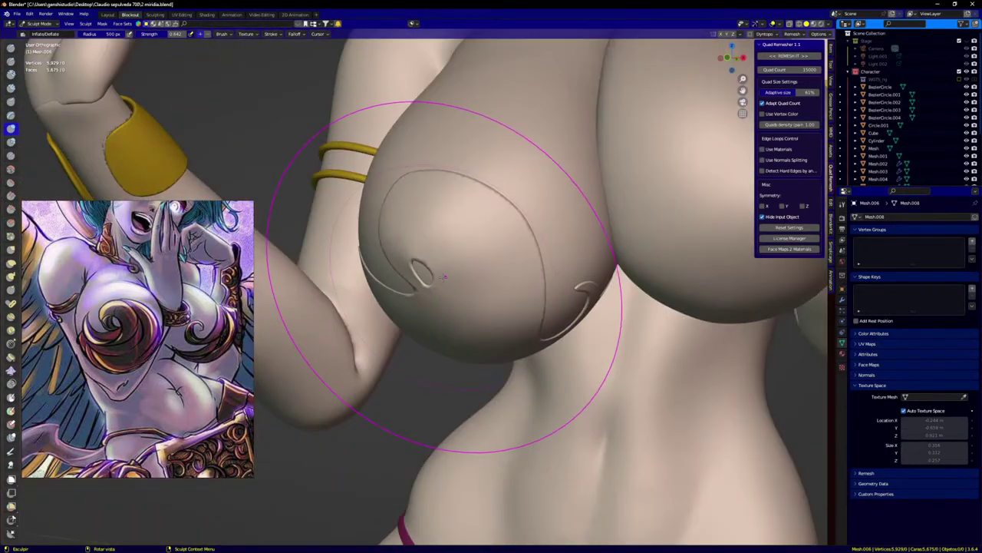
{"action": "middle_click_drag", "start_coordinate": [444, 277], "coordinate": [491, 268]}
{"action": "key", "text": "KP_1"}
{"action": "scroll", "coordinate": [384, 288], "scroll_direction": "up", "scroll_amount": 4}
{"action": "scroll", "coordinate": [495, 343], "scroll_direction": "down", "scroll_amount": 4}
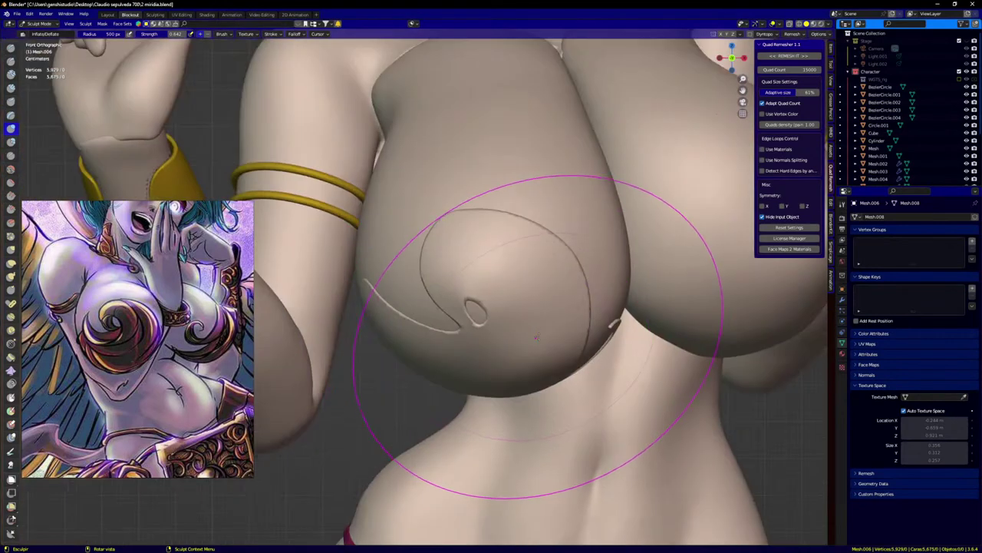
{"action": "middle_click_drag", "start_coordinate": [537, 336], "coordinate": [457, 419]}
{"action": "middle_click_drag", "start_coordinate": [405, 377], "coordinate": [438, 383]}
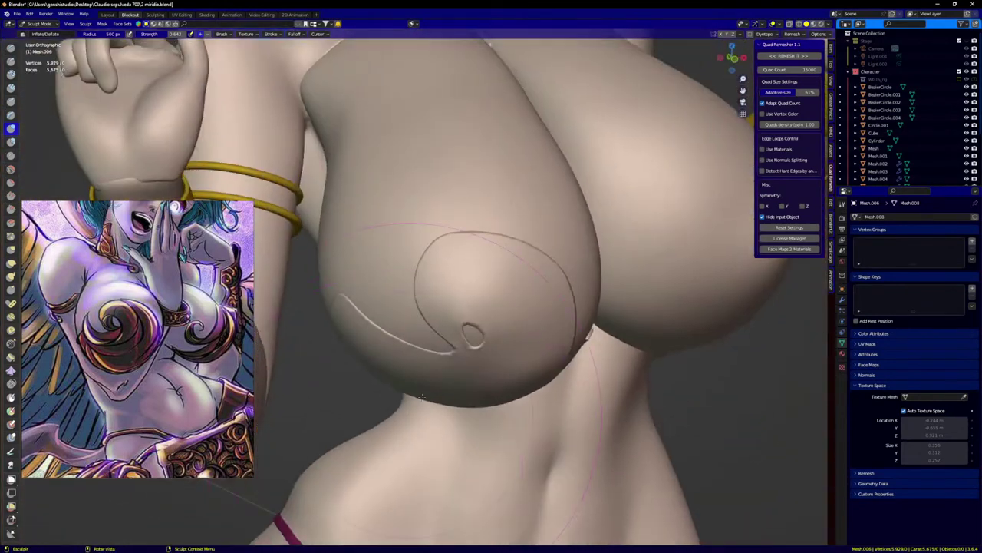
Step: Reduce the Elastic Deform radius to 232 px, sharpen the swirl's inner notch and straighten the adjacent side of the central opening
{"action": "scroll", "coordinate": [439, 384], "scroll_direction": "up", "scroll_amount": 6}
{"action": "key", "text": "g"}
{"action": "key", "text": "f"}
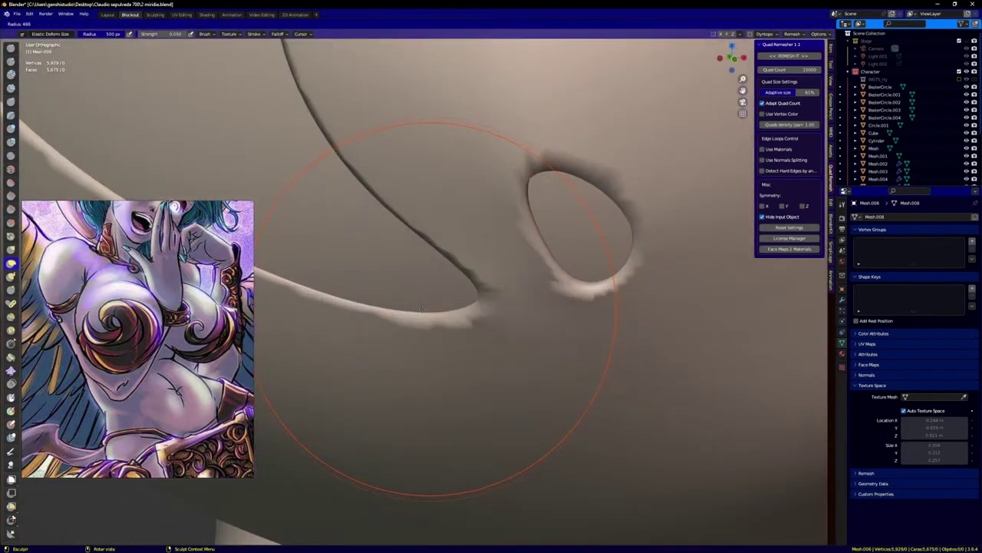
{"action": "left_click", "coordinate": [338, 317]}
{"action": "mouse_move", "coordinate": [493, 316]}
{"action": "left_mouse_down"}
{"action": "mouse_move", "coordinate": [485, 296]}
{"action": "mouse_move", "coordinate": [479, 316]}
{"action": "left_mouse_up"}
{"action": "scroll", "coordinate": [479, 315], "scroll_direction": "down", "scroll_amount": 6}
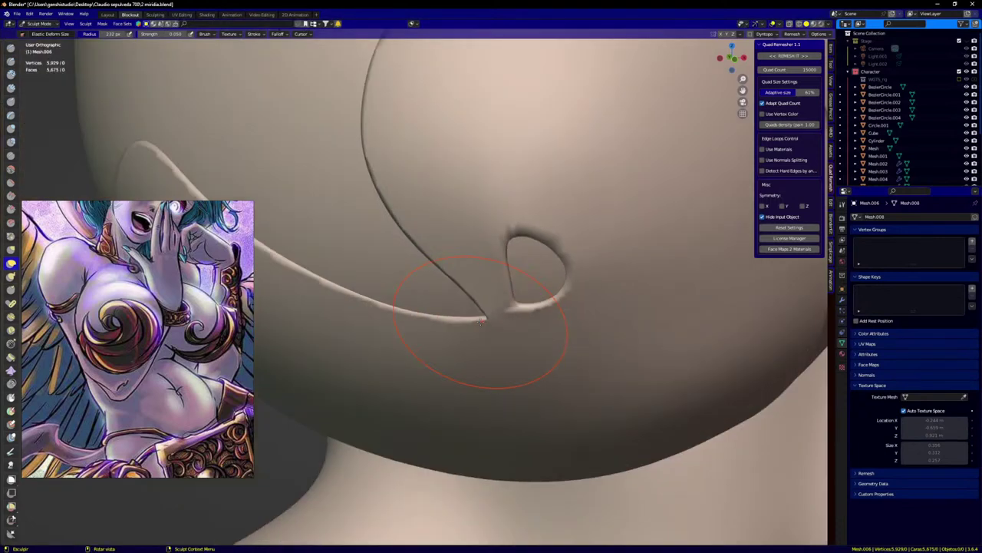
{"action": "scroll", "coordinate": [499, 303], "scroll_direction": "up", "scroll_amount": 6}
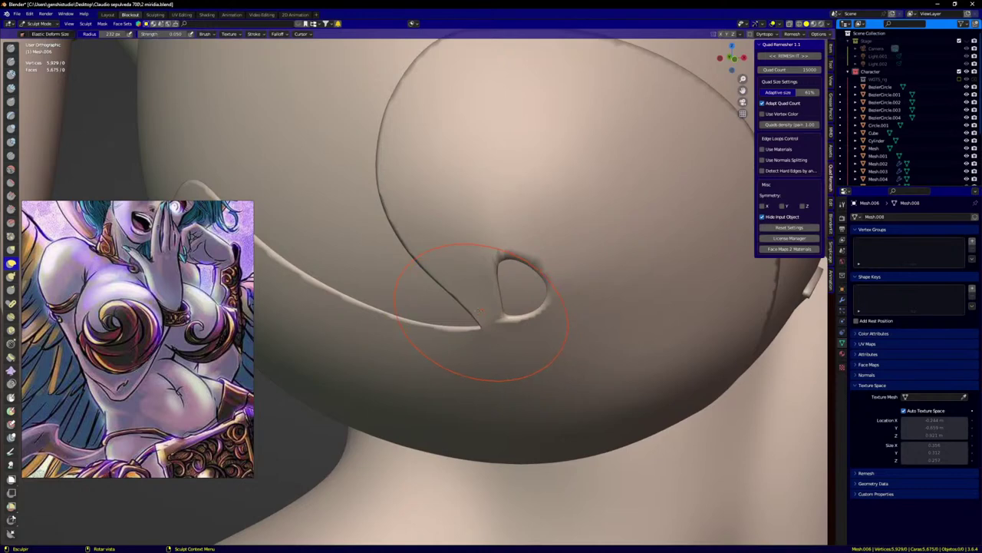
{"action": "left_click_drag", "start_coordinate": [503, 229], "coordinate": [495, 229]}
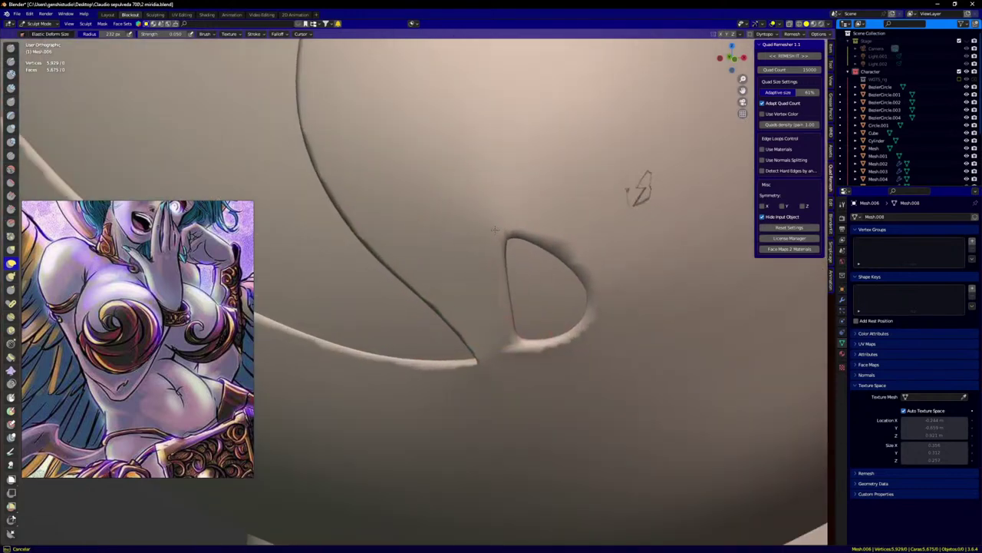
Step: Refine the swirl's curved edge leading into the sharp notch with a larger Grab brush
{"action": "key", "text": "g"}
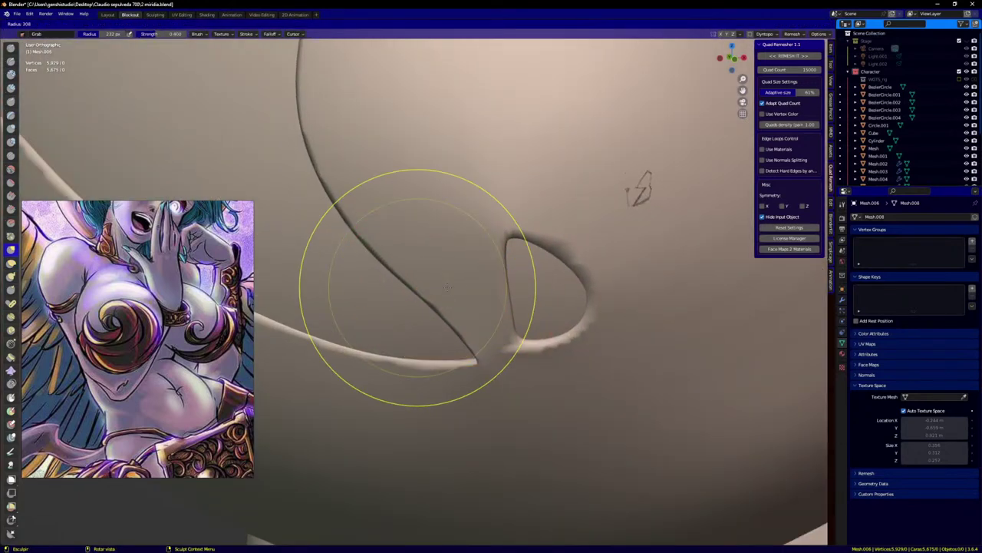
{"action": "scroll", "coordinate": [418, 287], "scroll_direction": "up", "scroll_amount": 1}
{"action": "left_click_drag", "start_coordinate": [384, 243], "coordinate": [379, 246]}
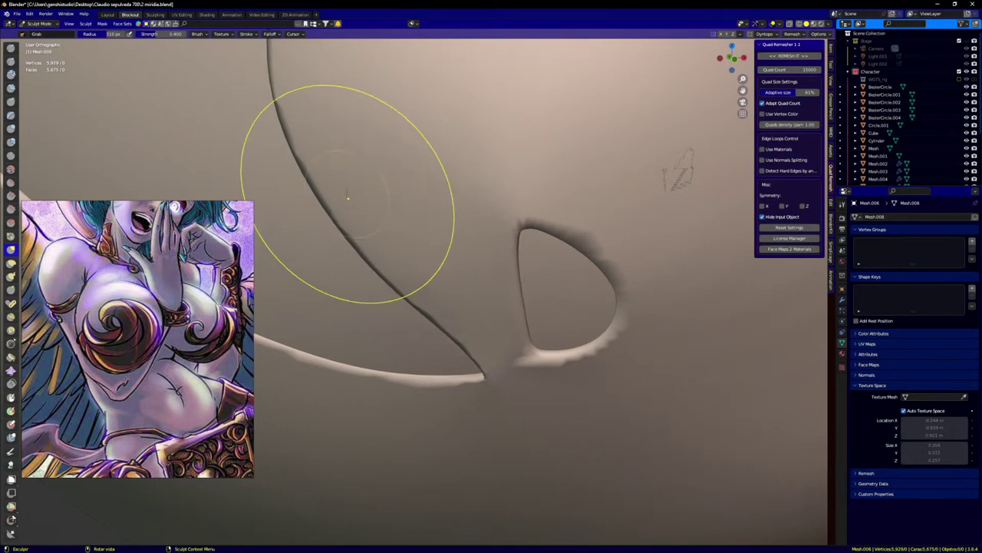
{"action": "left_click_drag", "start_coordinate": [338, 193], "coordinate": [335, 196]}
{"action": "left_click_drag", "start_coordinate": [413, 277], "coordinate": [418, 284]}
{"action": "scroll", "coordinate": [540, 248], "scroll_direction": "down", "scroll_amount": 3}
{"action": "middle_click_drag", "start_coordinate": [598, 227], "coordinate": [618, 195]}
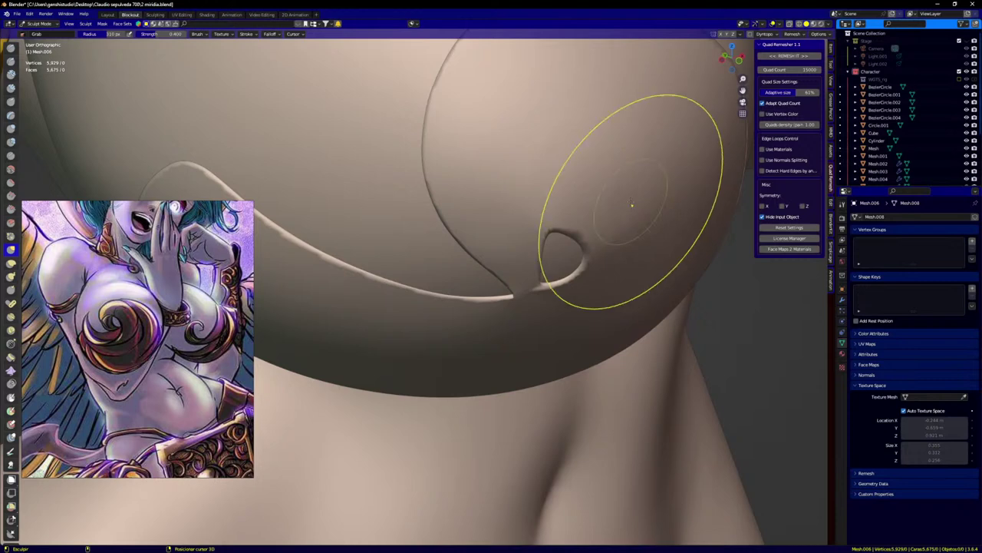
Step: Inflate the cup above the central opening to cover the patch of breast surface poking through
{"action": "scroll", "coordinate": [620, 244], "scroll_direction": "down", "scroll_amount": 3}
{"action": "key", "text": "KP_1"}
{"action": "scroll", "coordinate": [581, 252], "scroll_direction": "down", "scroll_amount": 3}
{"action": "middle_click_drag", "start_coordinate": [582, 249], "coordinate": [406, 241]}
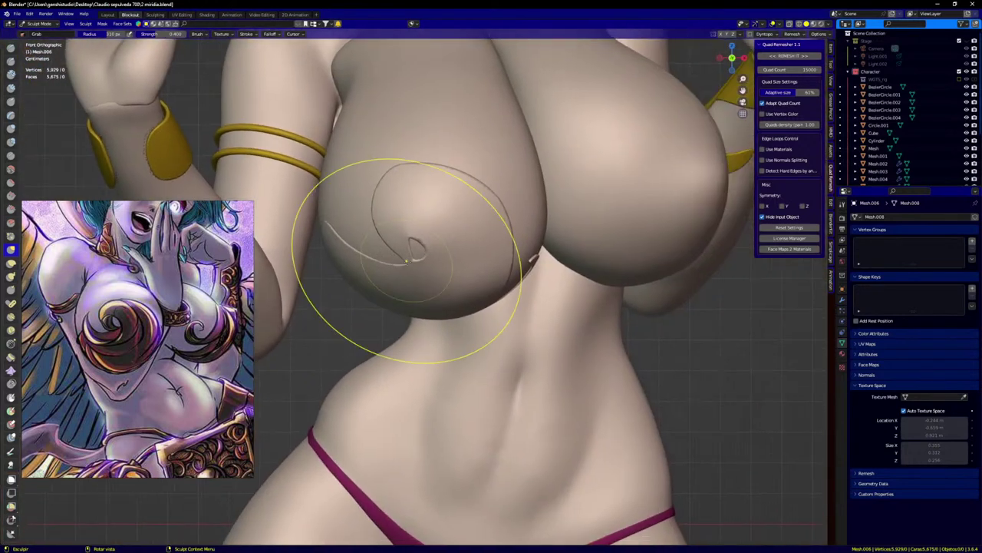
{"action": "scroll", "coordinate": [478, 219], "scroll_direction": "up", "scroll_amount": 4}
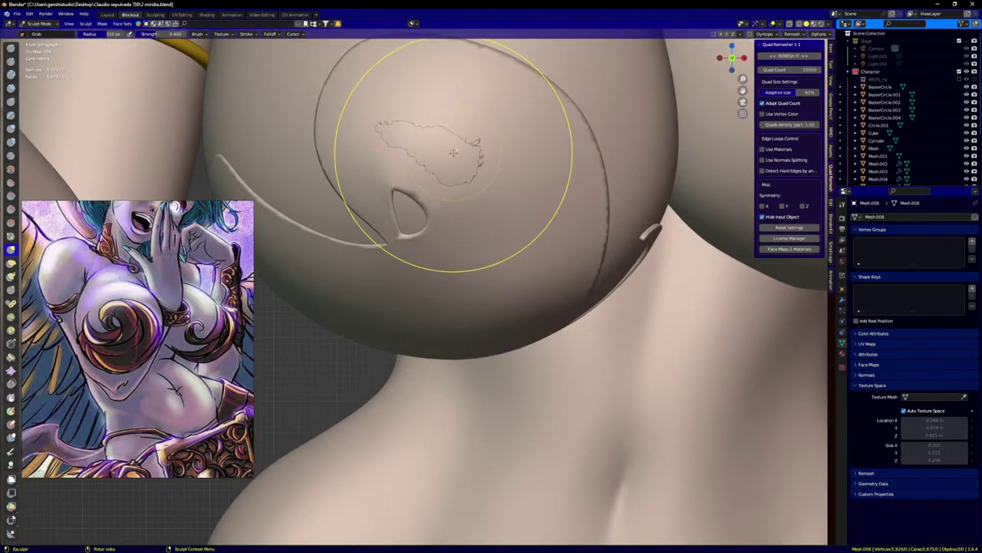
{"action": "key", "text": "i"}
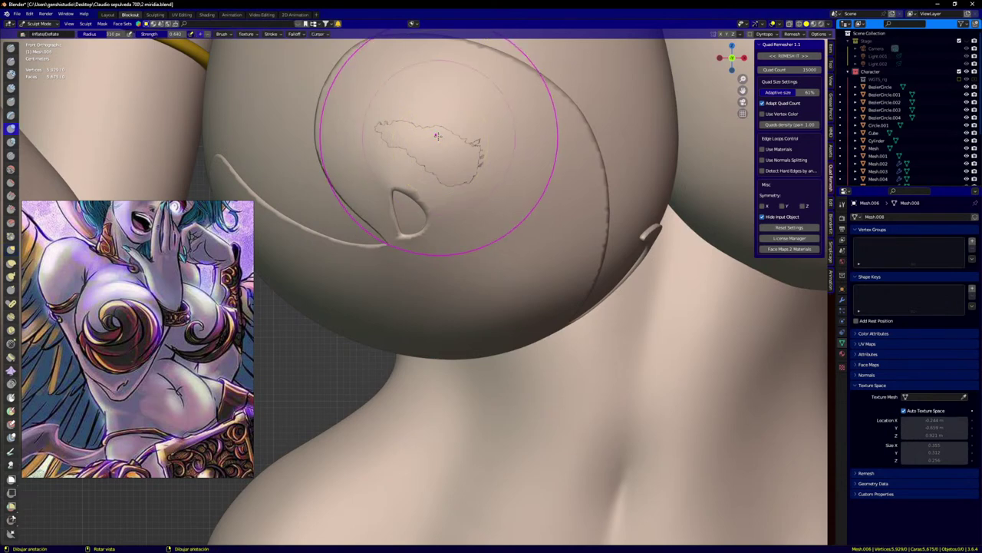
{"action": "left_click_drag", "start_coordinate": [439, 139], "coordinate": [437, 136]}
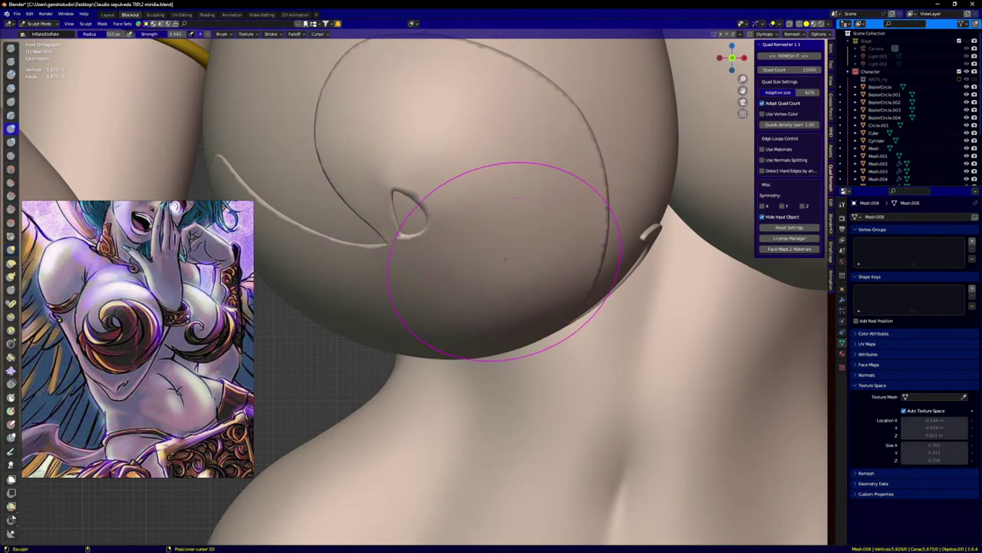
Step: Adjust the upper arc of the swirl's edge using the Grab brush with a 216 px radius
{"action": "middle_click_drag", "start_coordinate": [509, 187], "coordinate": [444, 187]}
{"action": "scroll", "coordinate": [418, 160], "scroll_direction": "down", "scroll_amount": 1}
{"action": "scroll", "coordinate": [445, 183], "scroll_direction": "up", "scroll_amount": 1}
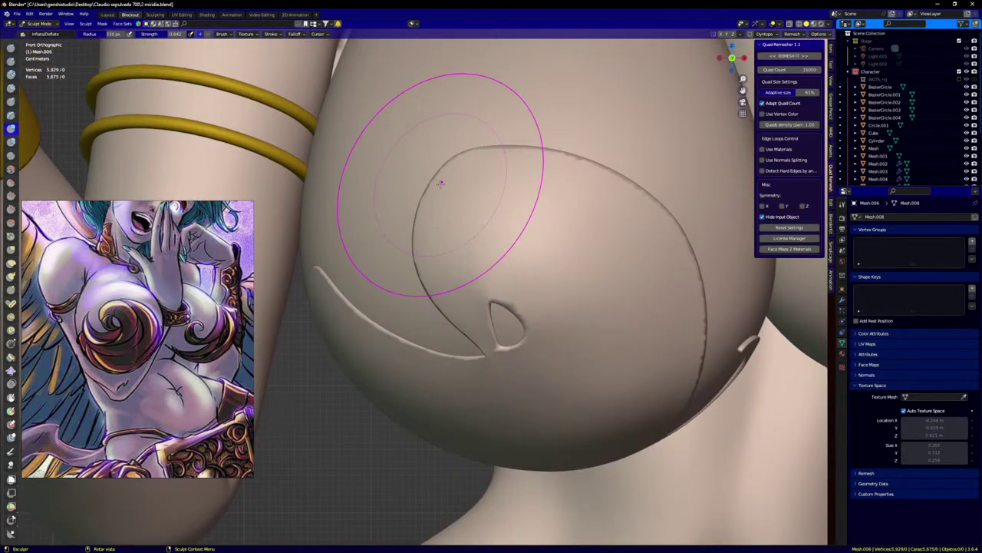
{"action": "key", "text": "g"}
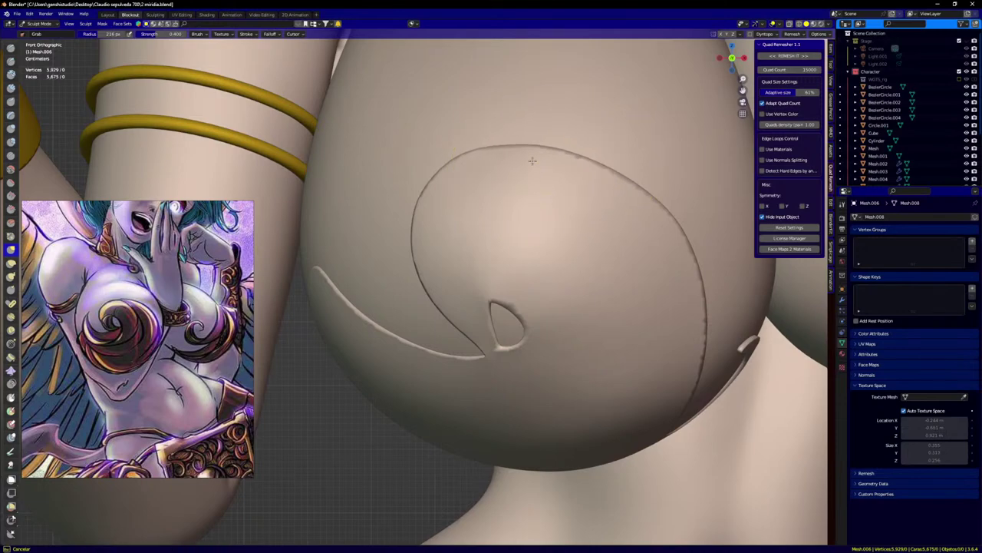
{"action": "scroll", "coordinate": [532, 159], "scroll_direction": "down", "scroll_amount": 8}
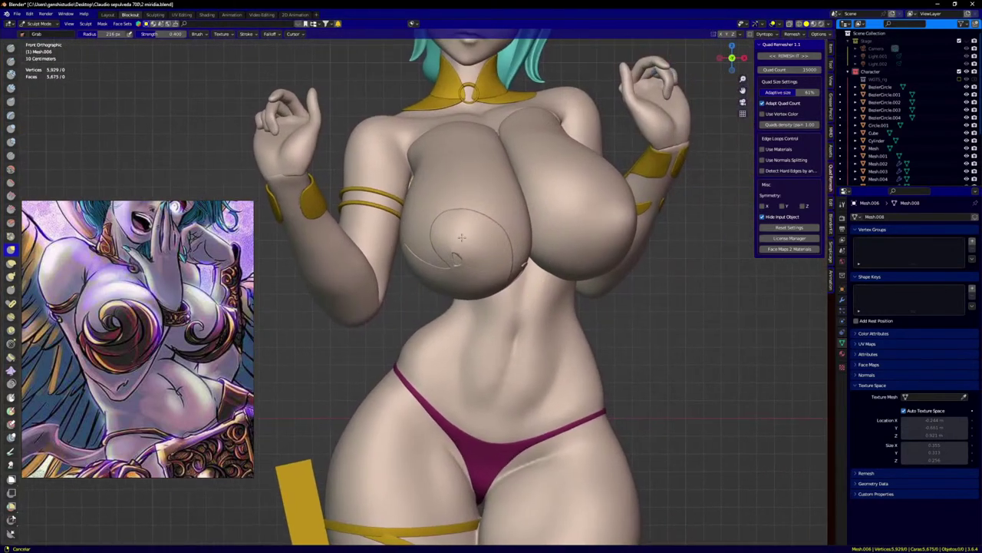
Step: Reshape the swirl outline on the chest piece along its curve nearest the chest's centre with the Grab brush
{"action": "scroll", "coordinate": [461, 237], "scroll_direction": "up", "scroll_amount": 8}
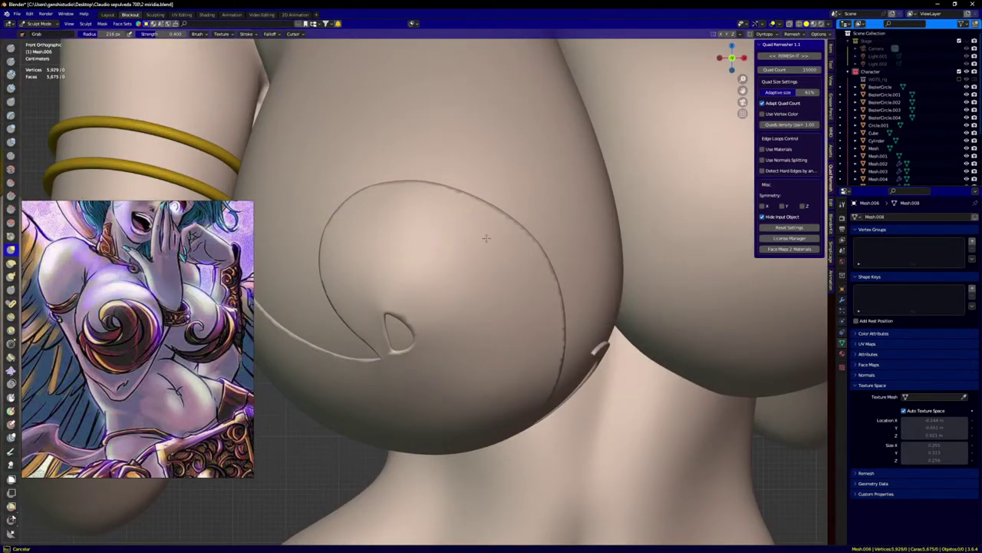
{"action": "left_click_drag", "start_coordinate": [486, 238], "coordinate": [491, 243]}
{"action": "left_click_drag", "start_coordinate": [494, 247], "coordinate": [516, 290]}
{"action": "left_click_drag", "start_coordinate": [508, 330], "coordinate": [516, 348]}
{"action": "left_click_drag", "start_coordinate": [520, 350], "coordinate": [517, 377]}
{"action": "scroll", "coordinate": [561, 367], "scroll_direction": "down", "scroll_amount": 4}
{"action": "middle_click_drag", "start_coordinate": [561, 367], "coordinate": [558, 343]}
{"action": "scroll", "coordinate": [558, 343], "scroll_direction": "up", "scroll_amount": 2}
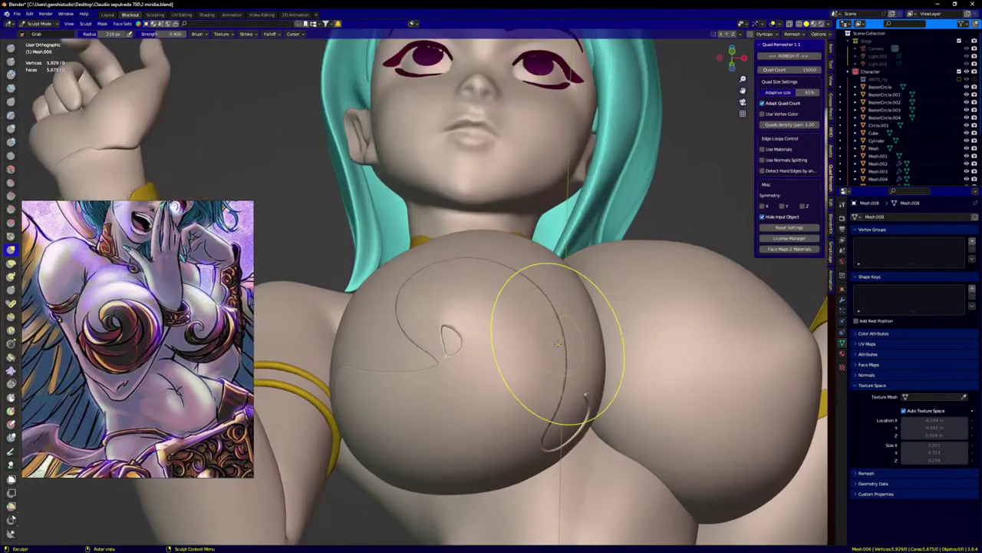
{"action": "scroll", "coordinate": [558, 343], "scroll_direction": "up", "scroll_amount": 1}
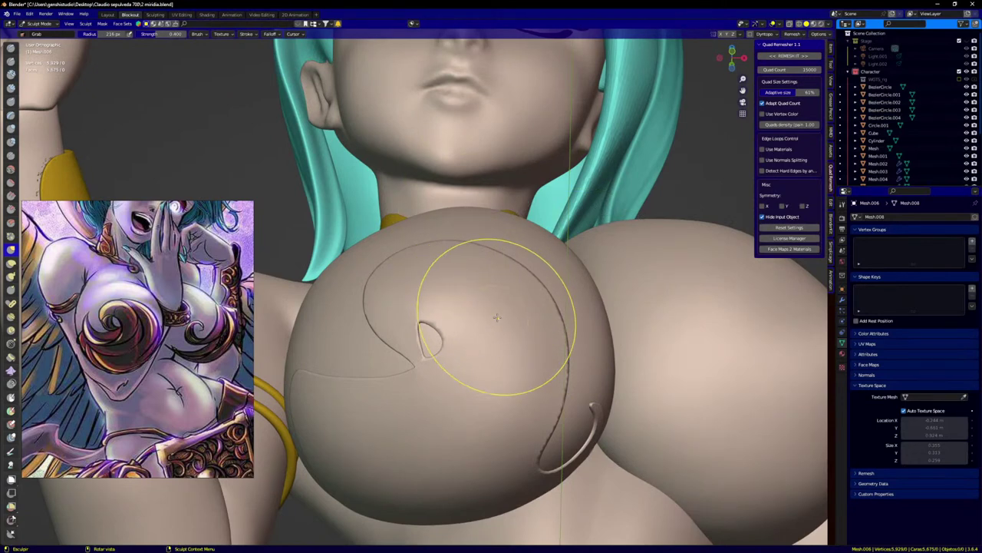
{"action": "scroll", "coordinate": [507, 330], "scroll_direction": "down", "scroll_amount": 2}
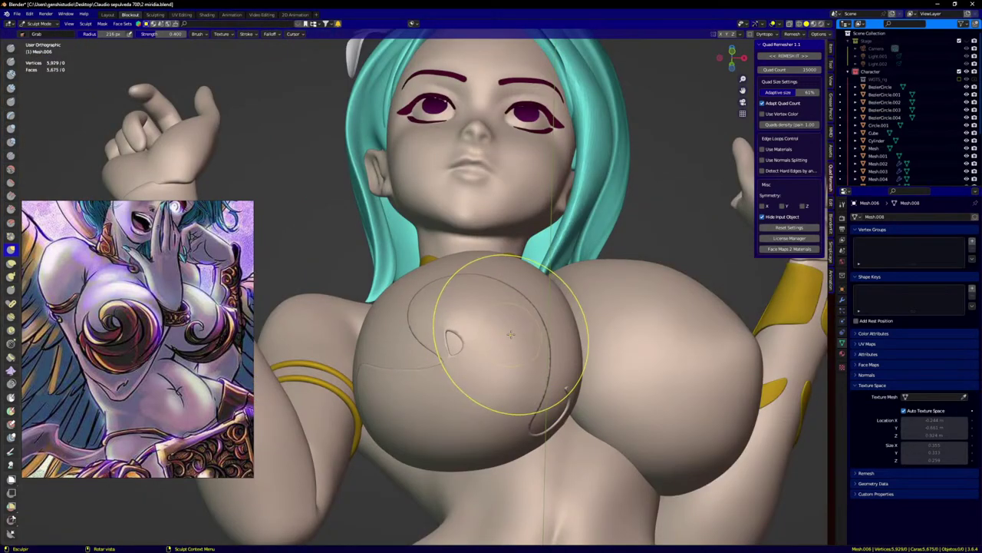
{"action": "key", "text": "KP_1"}
{"action": "scroll", "coordinate": [505, 336], "scroll_direction": "down", "scroll_amount": 1}
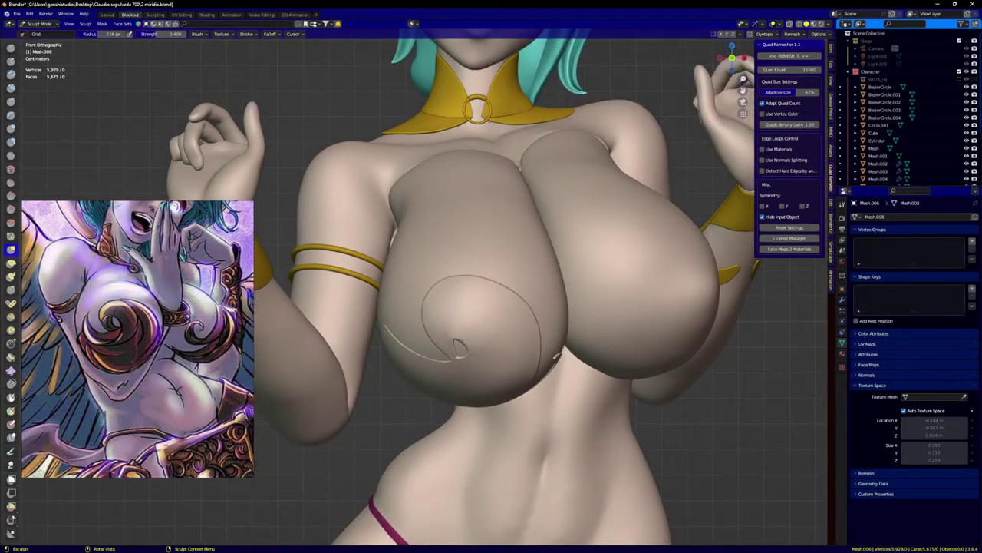
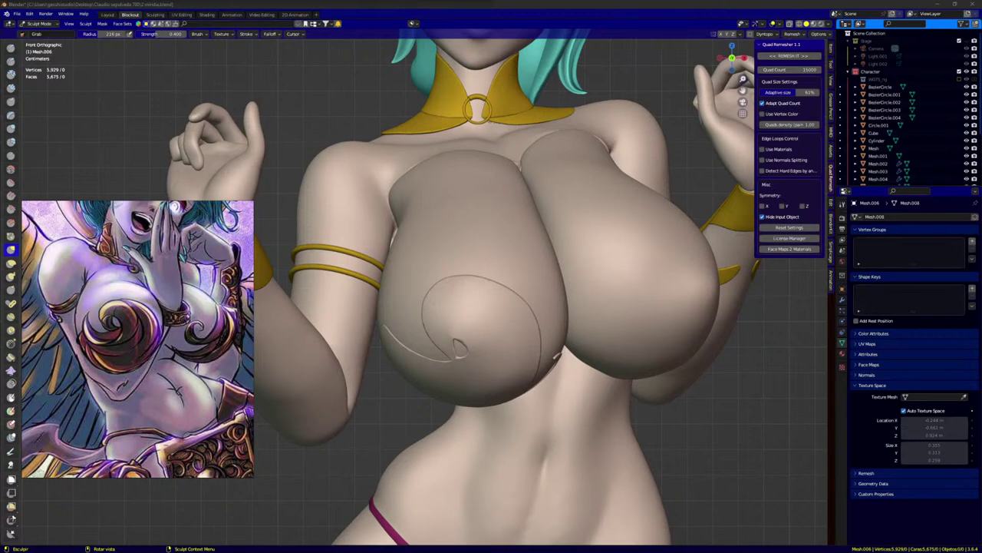
Step: Pull the swirl's small teardrop opening and the pointed junction beside it outward and down with the Grab brush
{"action": "scroll", "coordinate": [456, 322], "scroll_direction": "up", "scroll_amount": 5}
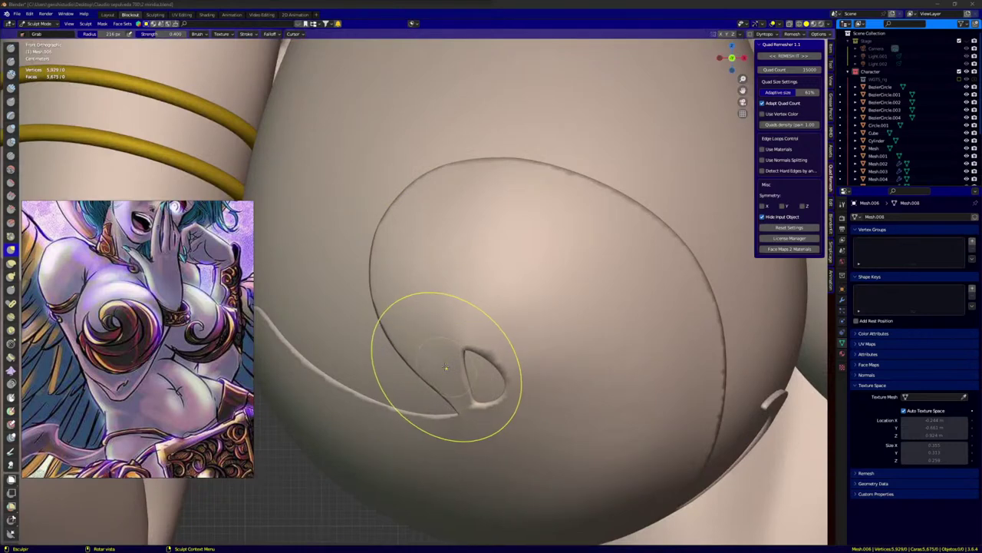
{"action": "scroll", "coordinate": [442, 368], "scroll_direction": "down", "scroll_amount": 3}
{"action": "left_click_drag", "start_coordinate": [441, 367], "coordinate": [425, 368]}
{"action": "left_click_drag", "start_coordinate": [426, 368], "coordinate": [412, 356]}
{"action": "scroll", "coordinate": [467, 373], "scroll_direction": "up", "scroll_amount": 2}
{"action": "left_click_drag", "start_coordinate": [498, 385], "coordinate": [475, 390]}
{"action": "left_click_drag", "start_coordinate": [454, 407], "coordinate": [444, 422]}
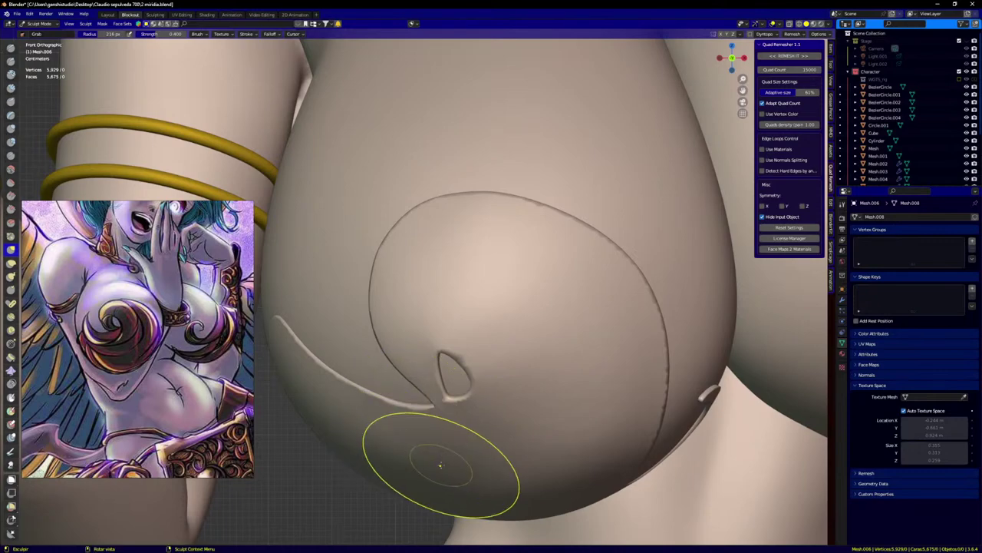
{"action": "scroll", "coordinate": [430, 405], "scroll_direction": "down", "scroll_amount": 4}
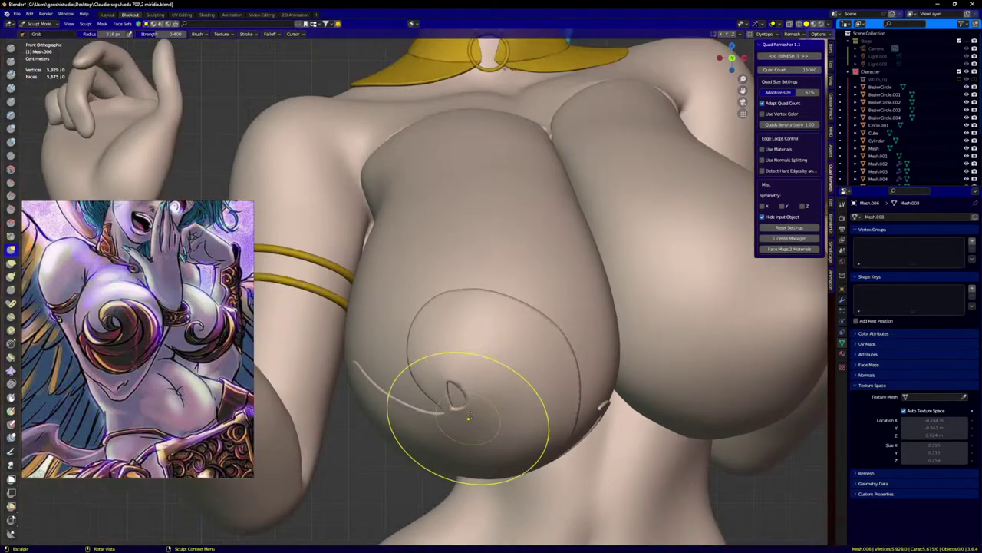
{"action": "scroll", "coordinate": [507, 369], "scroll_direction": "up", "scroll_amount": 5}
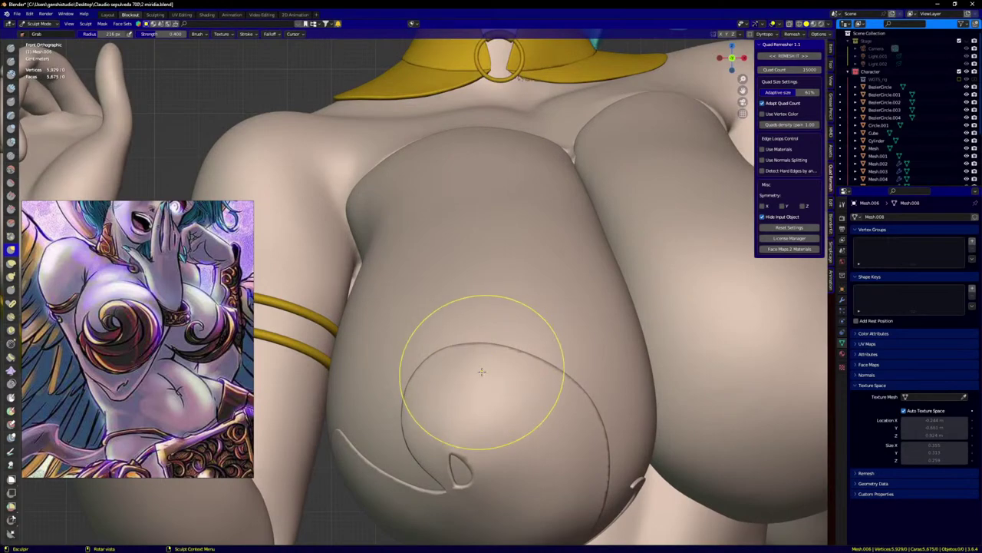
{"action": "scroll", "coordinate": [491, 384], "scroll_direction": "down", "scroll_amount": 4}
Step: Inspect the chest piece from below, and nudge the area just inside the swirl's large outer curve downward with Grab
{"action": "middle_click_drag", "start_coordinate": [504, 414], "coordinate": [478, 307]}
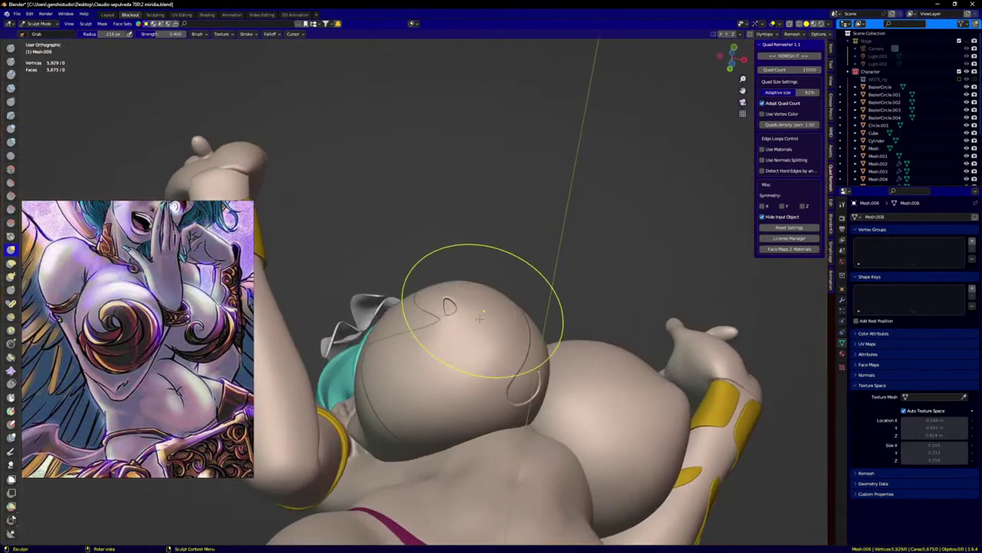
{"action": "scroll", "coordinate": [506, 344], "scroll_direction": "up", "scroll_amount": 3}
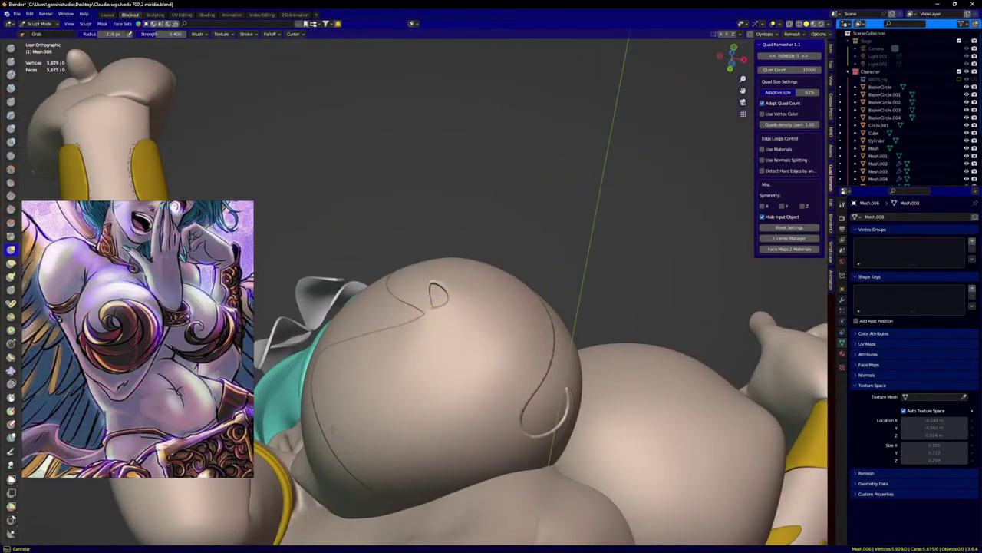
{"action": "key", "text": "KP_1"}
{"action": "scroll", "coordinate": [380, 405], "scroll_direction": "up", "scroll_amount": 2}
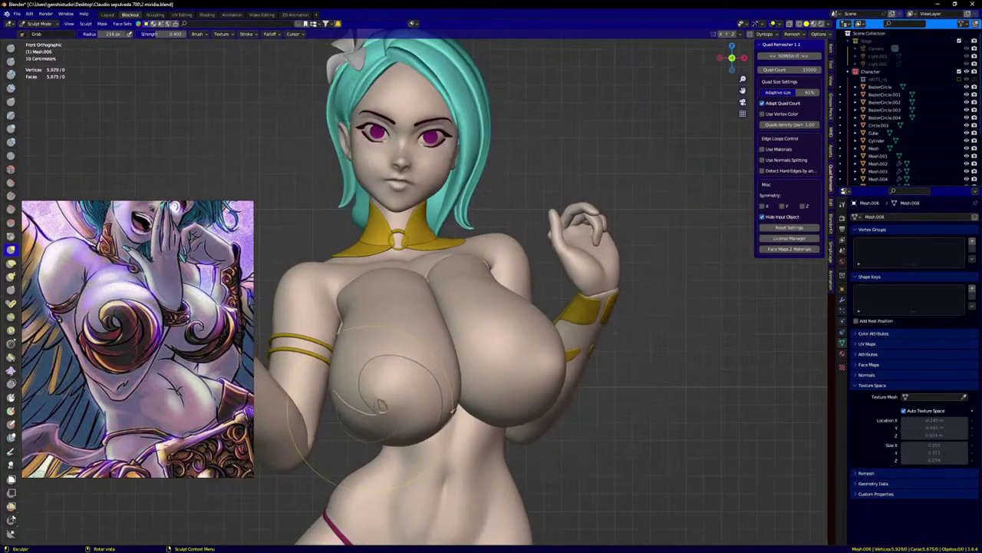
{"action": "scroll", "coordinate": [420, 364], "scroll_direction": "up", "scroll_amount": 5}
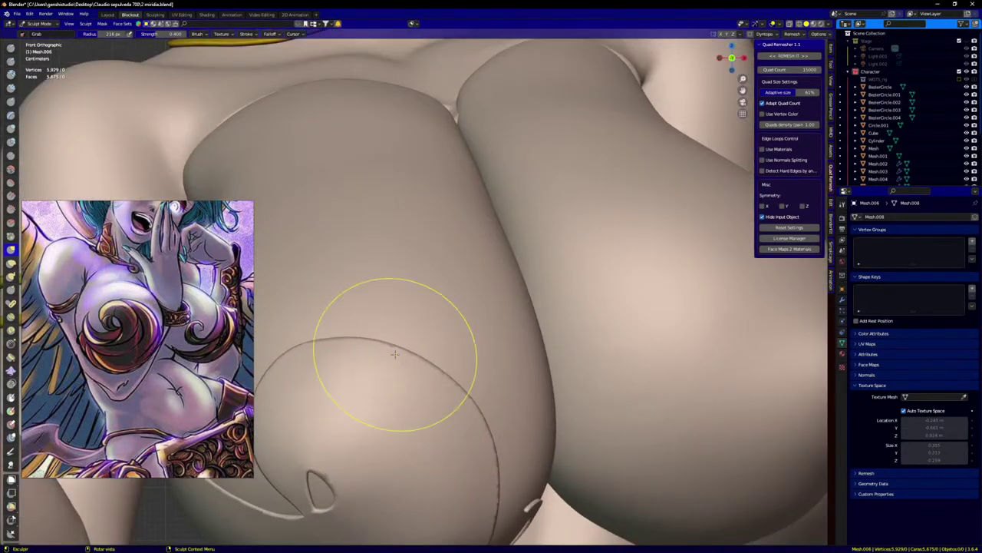
{"action": "left_click_drag", "start_coordinate": [432, 415], "coordinate": [442, 443]}
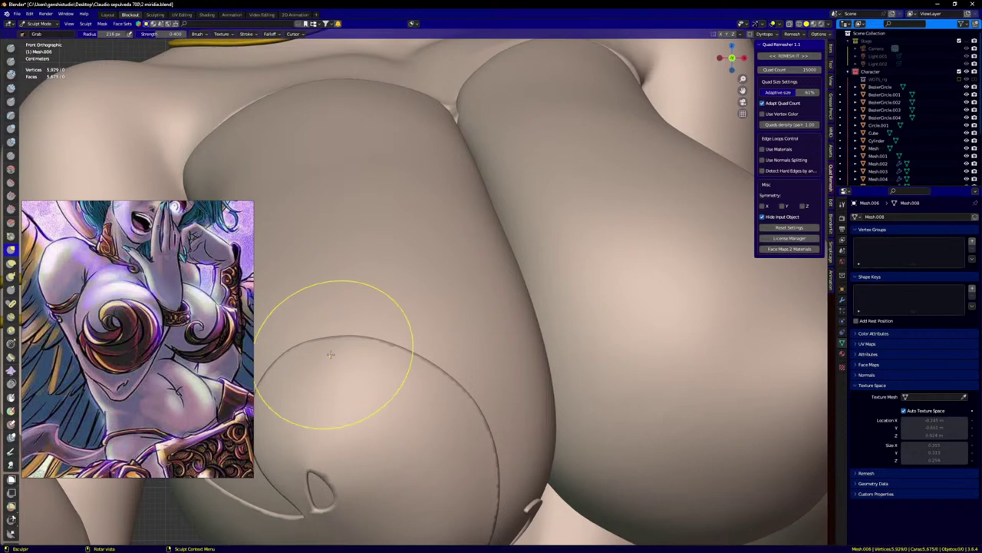
{"action": "scroll", "coordinate": [330, 354], "scroll_direction": "down", "scroll_amount": 6}
{"action": "scroll", "coordinate": [419, 332], "scroll_direction": "up", "scroll_amount": 5}
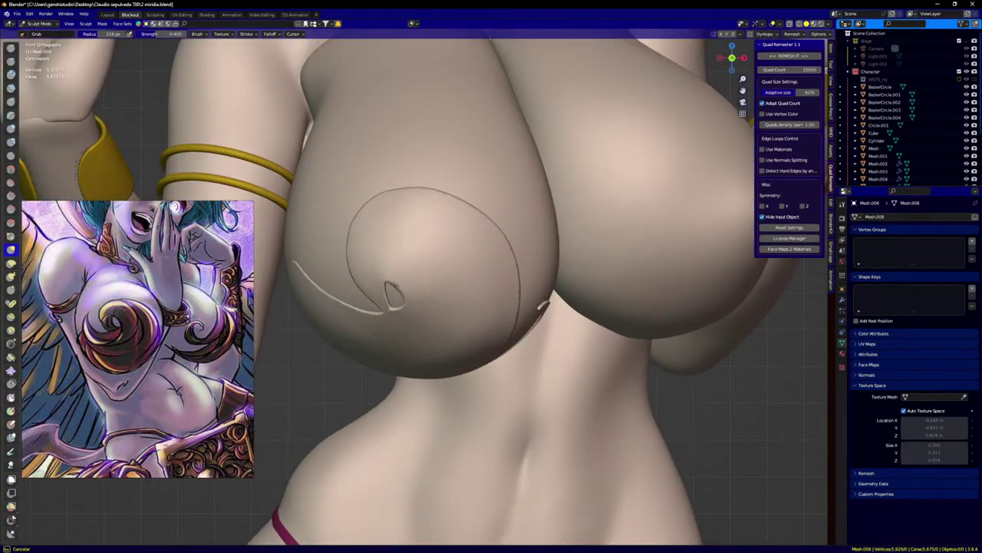
Step: Smooth the chest-piece surface beside and below the small teardrop opening of the swirl
{"action": "mouse_move", "coordinate": [365, 291]}
{"action": "middle_mouse_down"}
{"action": "mouse_move", "coordinate": [369, 306]}
{"action": "mouse_move", "coordinate": [370, 265]}
{"action": "mouse_move", "coordinate": [394, 246]}
{"action": "mouse_move", "coordinate": [383, 264]}
{"action": "middle_mouse_up"}
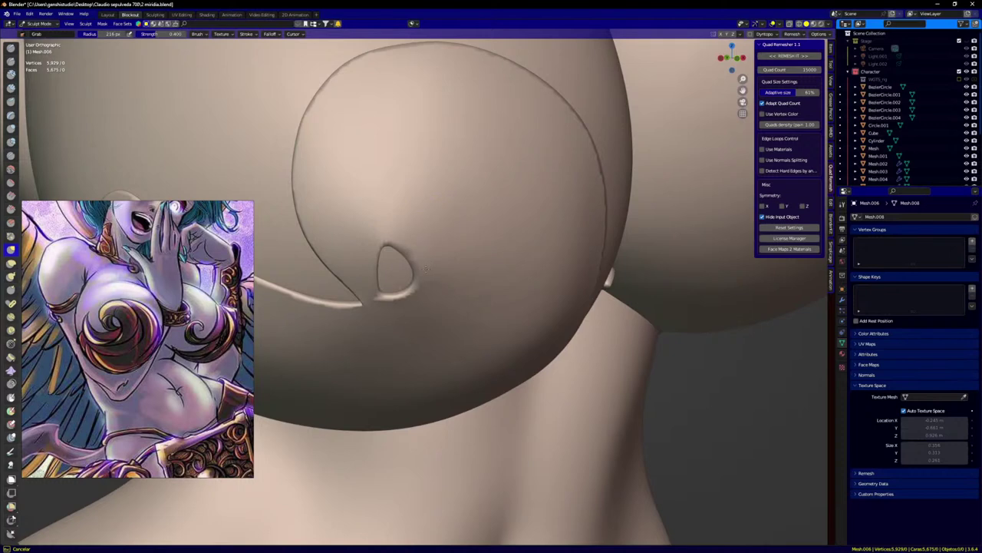
{"action": "left_click_drag", "start_coordinate": [419, 289], "coordinate": [436, 340], "text": "shift"}
{"action": "middle_click_drag", "start_coordinate": [452, 348], "coordinate": [422, 367]}
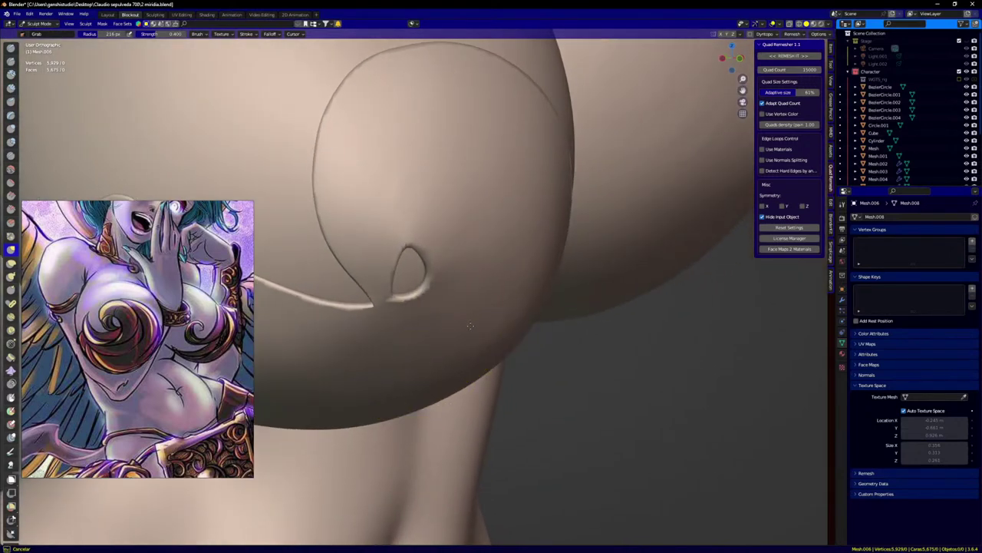
{"action": "scroll", "coordinate": [476, 298], "scroll_direction": "down", "scroll_amount": 4}
{"action": "key", "text": "KP_1"}
{"action": "scroll", "coordinate": [501, 259], "scroll_direction": "up", "scroll_amount": 3}
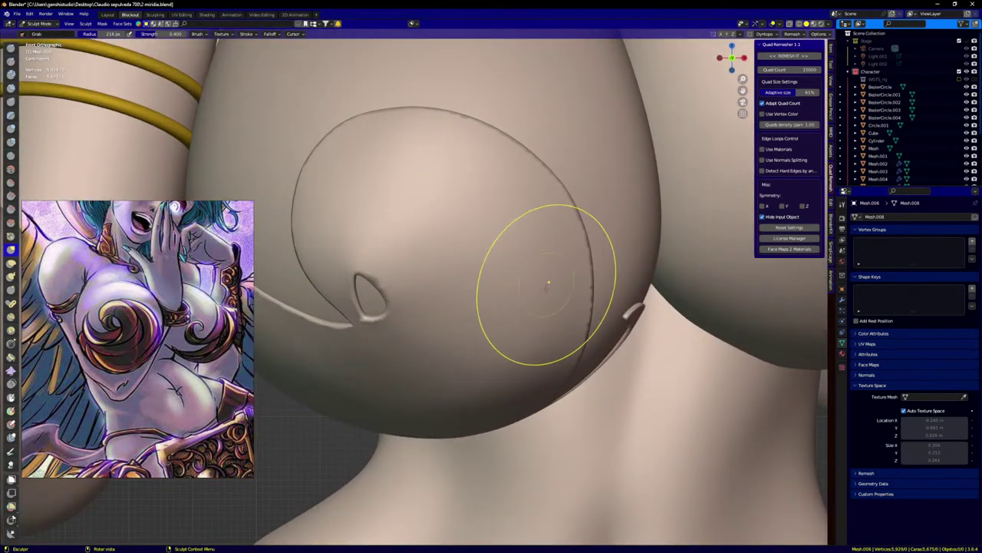
Step: Nudge the lower part of the swirl's outer curve and the strand on the arm side into place with Grab
{"action": "left_click_drag", "start_coordinate": [558, 300], "coordinate": [564, 292]}
{"action": "left_click_drag", "start_coordinate": [559, 364], "coordinate": [558, 357]}
{"action": "scroll", "coordinate": [543, 340], "scroll_direction": "down", "scroll_amount": 4}
{"action": "scroll", "coordinate": [406, 304], "scroll_direction": "up", "scroll_amount": 3}
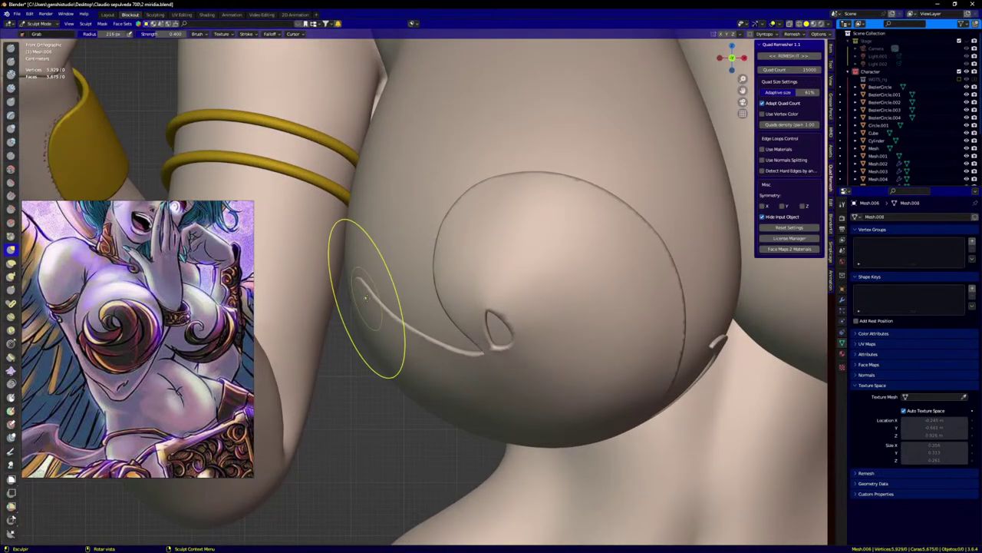
{"action": "left_click_drag", "start_coordinate": [387, 338], "coordinate": [405, 349]}
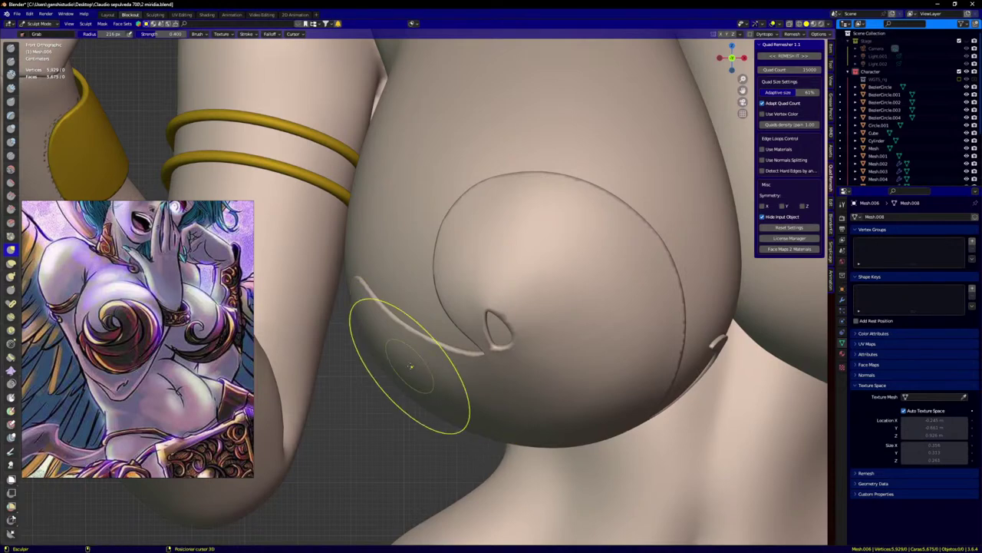
{"action": "scroll", "coordinate": [483, 318], "scroll_direction": "down", "scroll_amount": 3}
Step: Refine the upper arm-side bend and top of the swirl outline with small Grab strokes
{"action": "scroll", "coordinate": [487, 284], "scroll_direction": "up", "scroll_amount": 5}
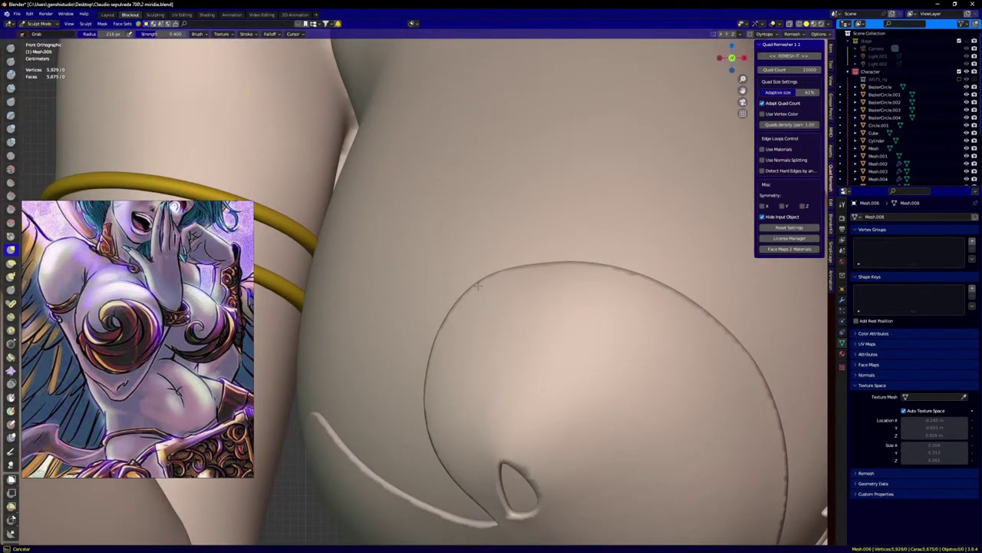
{"action": "left_click_drag", "start_coordinate": [478, 286], "coordinate": [477, 287]}
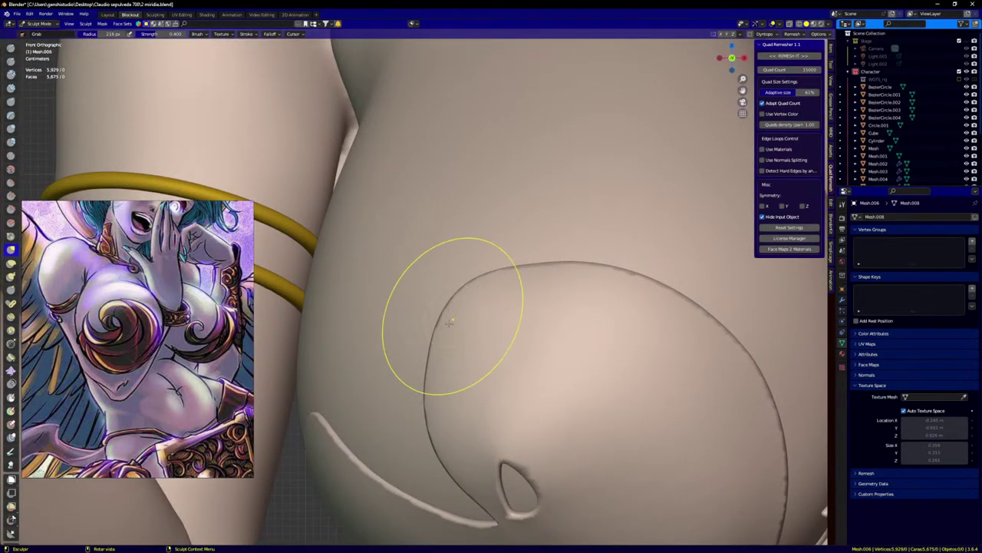
{"action": "left_click_drag", "start_coordinate": [517, 284], "coordinate": [520, 281]}
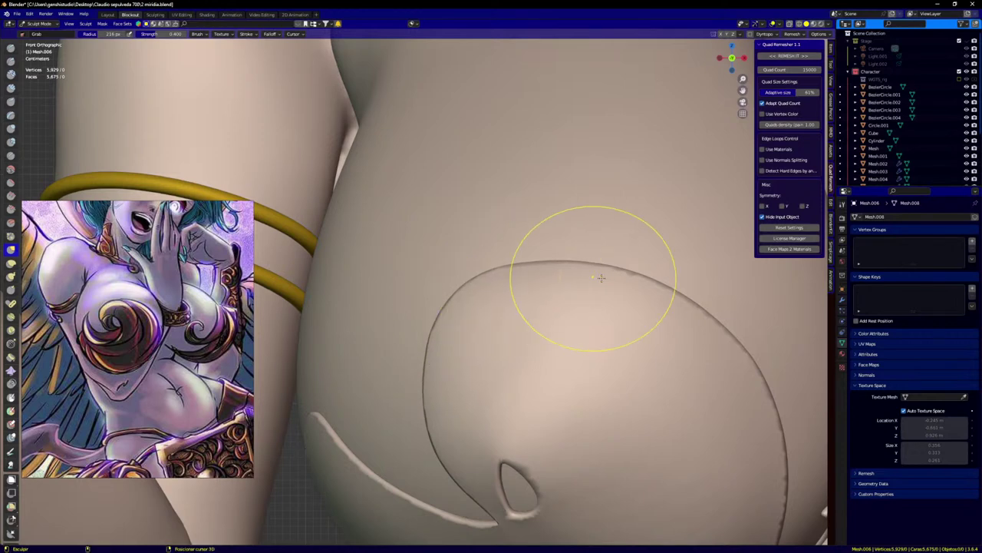
{"action": "scroll", "coordinate": [620, 418], "scroll_direction": "down", "scroll_amount": 4}
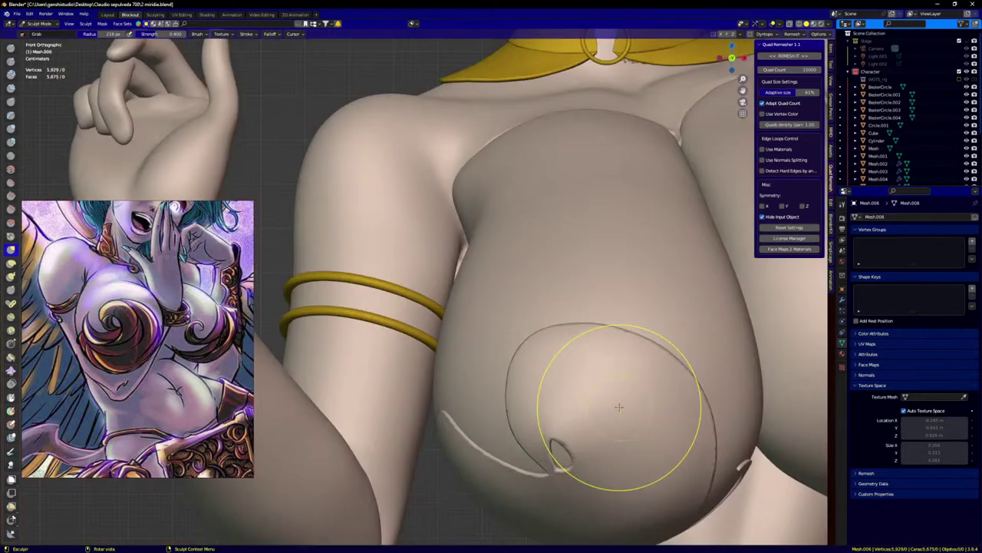
{"action": "scroll", "coordinate": [611, 392], "scroll_direction": "down", "scroll_amount": 4}
Step: Nudge the chest-piece surface in the middle of the swirl slightly toward the chest's centre with Grab
{"action": "middle_click_drag", "start_coordinate": [599, 400], "coordinate": [433, 320], "text": "shift"}
{"action": "scroll", "coordinate": [432, 320], "scroll_direction": "up", "scroll_amount": 1}
{"action": "scroll", "coordinate": [451, 335], "scroll_direction": "up", "scroll_amount": 2}
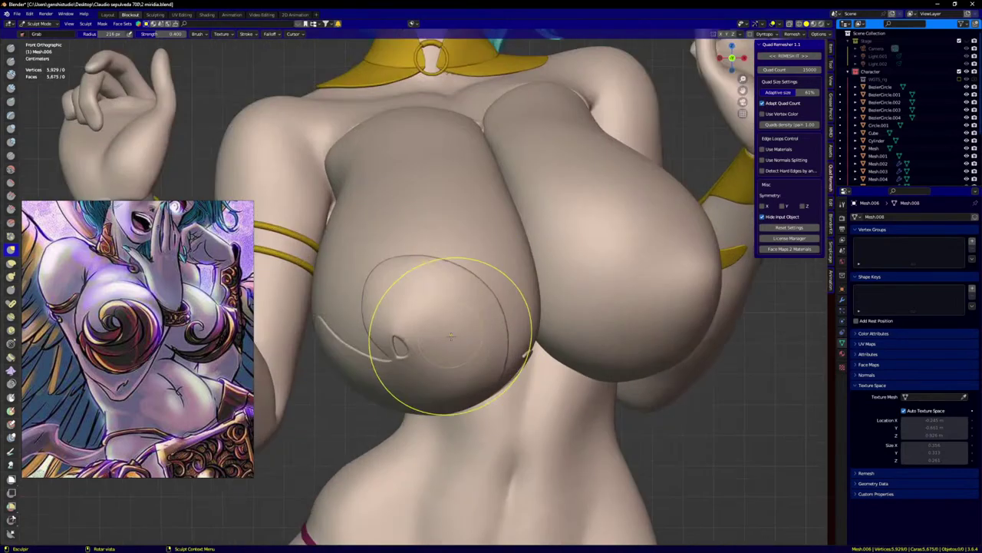
{"action": "left_click_drag", "start_coordinate": [456, 339], "coordinate": [460, 337]}
{"action": "scroll", "coordinate": [460, 338], "scroll_direction": "up", "scroll_amount": 3}
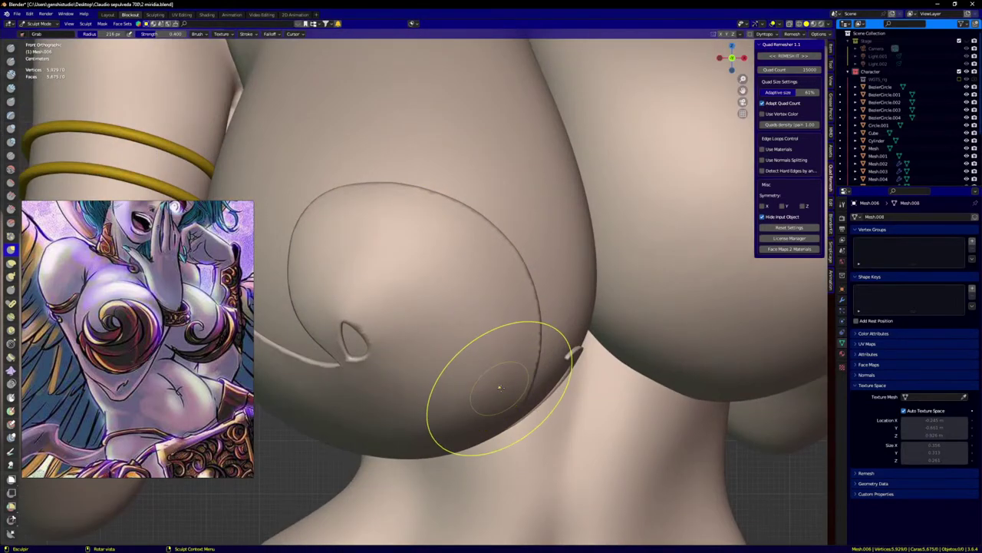
Step: Sharpen the small hook's tip and adjust its inner bend using the Elastic Deform brush at a smaller radius
{"action": "middle_click_drag", "start_coordinate": [519, 399], "coordinate": [527, 350]}
{"action": "scroll", "coordinate": [527, 350], "scroll_direction": "up", "scroll_amount": 2}
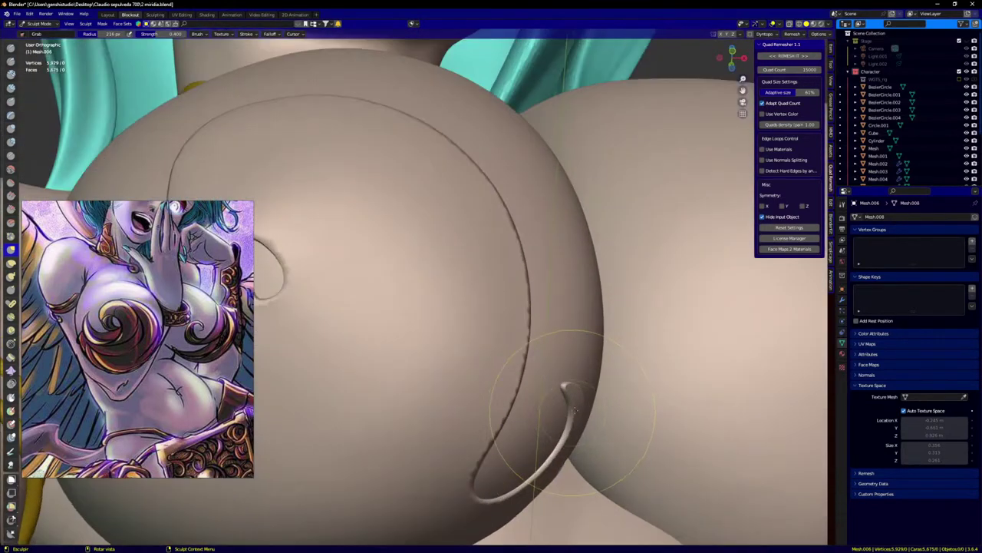
{"action": "middle_click_drag", "start_coordinate": [582, 403], "coordinate": [494, 476]}
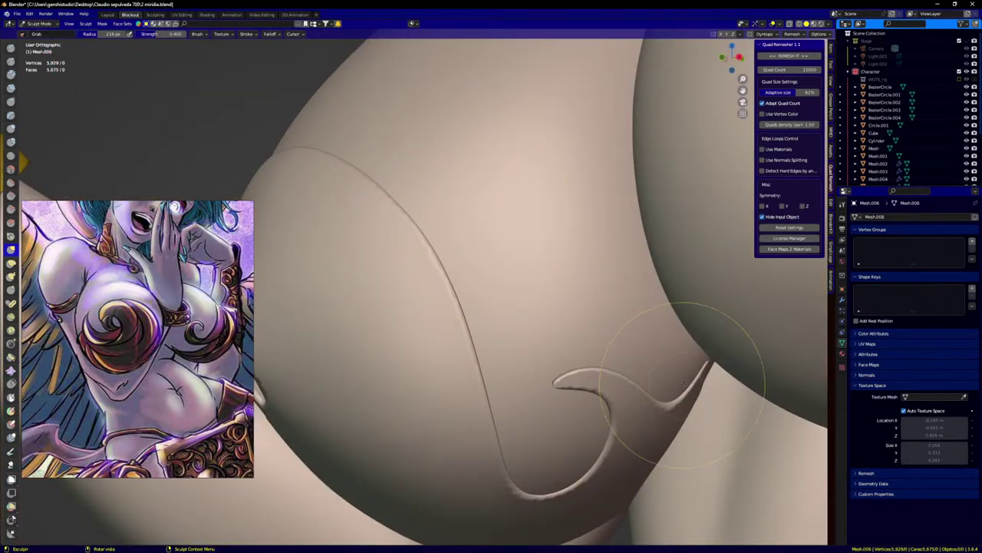
{"action": "middle_click_drag", "start_coordinate": [680, 416], "coordinate": [676, 407]}
{"action": "key", "text": "e"}
{"action": "key", "text": "f"}
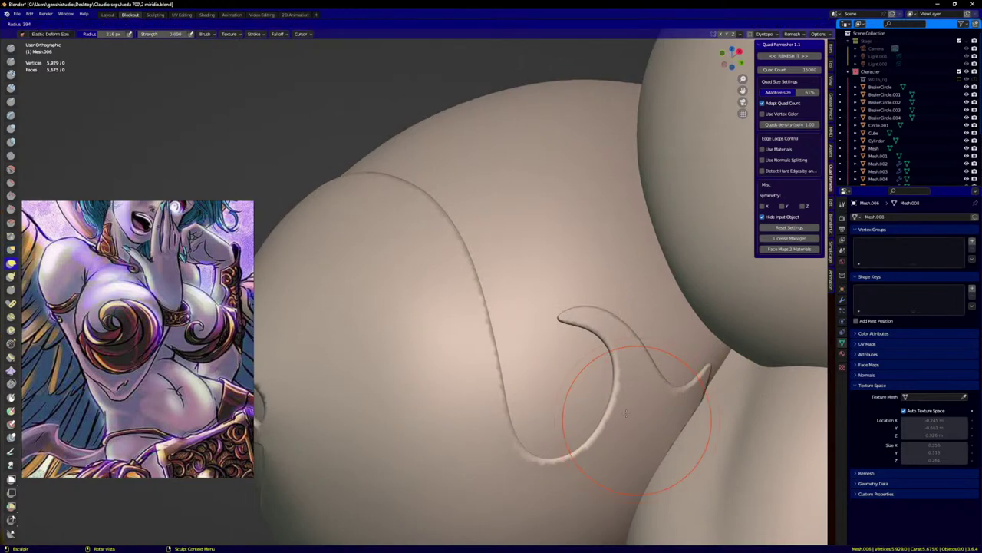
{"action": "left_click", "coordinate": [597, 410]}
{"action": "left_click_drag", "start_coordinate": [562, 320], "coordinate": [563, 321]}
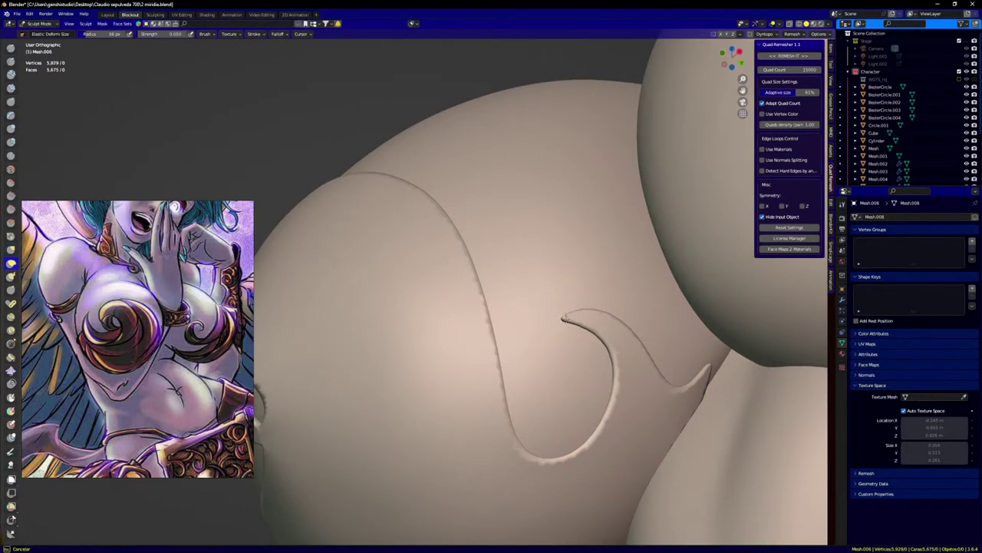
{"action": "left_click_drag", "start_coordinate": [626, 384], "coordinate": [624, 383]}
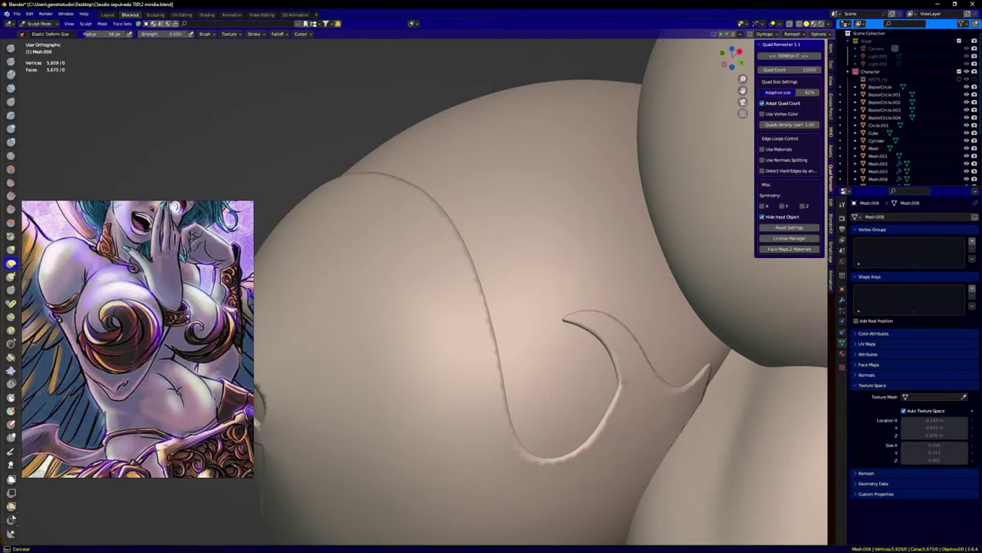
Step: Set the Elastic Deform radius to 122 px and pull the notch between the hook and its tail downward into a sharp corner
{"action": "scroll", "coordinate": [669, 392], "scroll_direction": "up", "scroll_amount": 3}
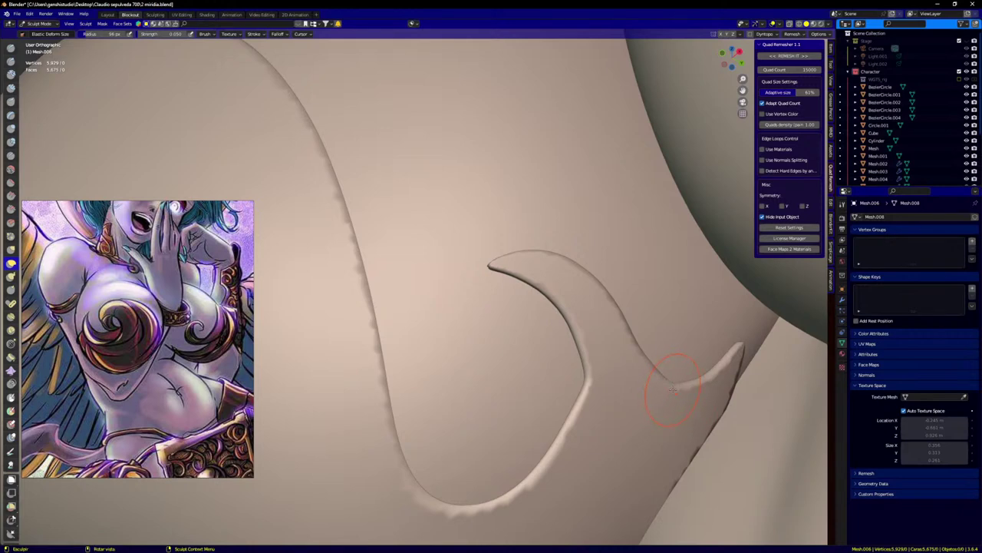
{"action": "key", "text": "f"}
{"action": "left_click", "coordinate": [714, 392]}
{"action": "left_click_drag", "start_coordinate": [674, 388], "coordinate": [674, 401]}
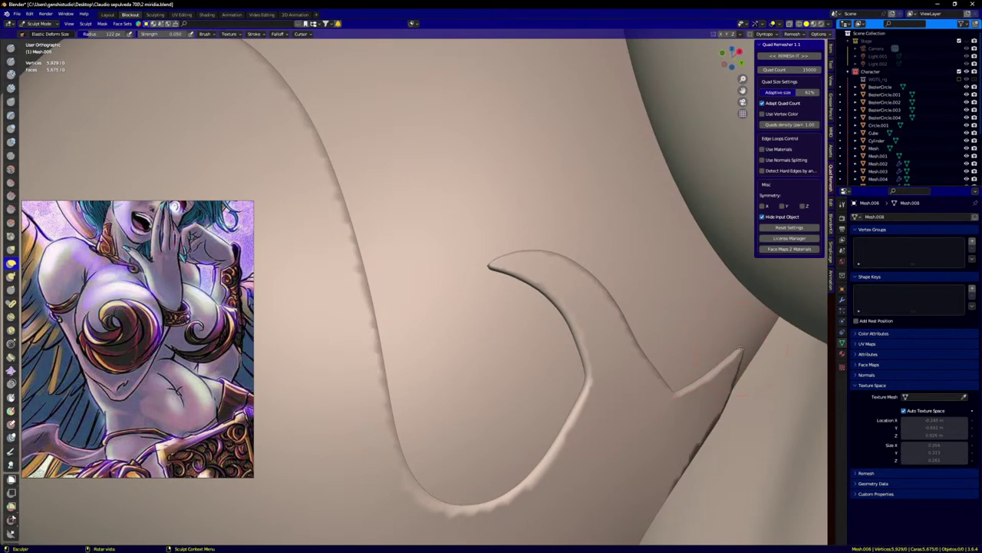
Step: Switch to the Grab brush at a larger radius and bulge the small hook's outer curve upward and outward
{"action": "scroll", "coordinate": [740, 349], "scroll_direction": "down", "scroll_amount": 2}
{"action": "key", "text": "g"}
{"action": "key", "text": "f"}
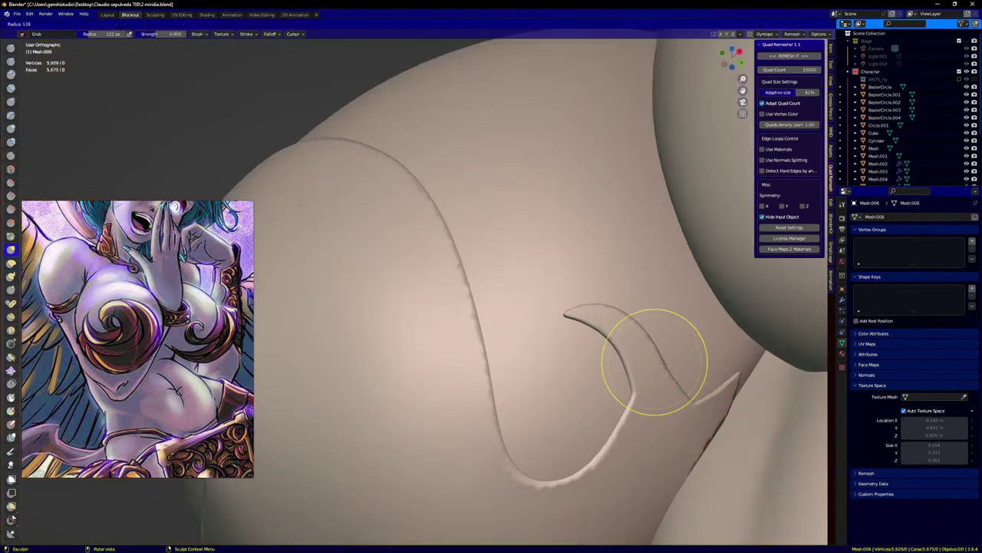
{"action": "left_click", "coordinate": [688, 361]}
{"action": "scroll", "coordinate": [665, 369], "scroll_direction": "up", "scroll_amount": 2}
{"action": "left_click_drag", "start_coordinate": [665, 367], "coordinate": [668, 357]}
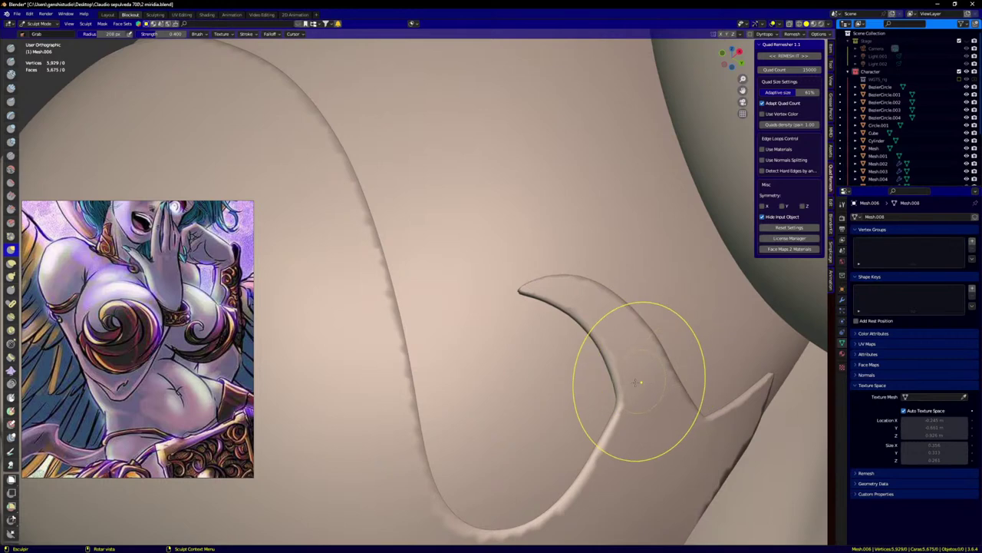
{"action": "mouse_move", "coordinate": [628, 382]}
{"action": "left_mouse_down"}
{"action": "mouse_move", "coordinate": [620, 359]}
{"action": "mouse_move", "coordinate": [634, 345]}
{"action": "mouse_move", "coordinate": [600, 328]}
{"action": "mouse_move", "coordinate": [607, 314]}
{"action": "mouse_move", "coordinate": [638, 305]}
{"action": "mouse_move", "coordinate": [662, 341]}
{"action": "left_mouse_up"}
Step: Bend the small hook's tip downward with Grab so it curls inward like the reference swirl
{"action": "scroll", "coordinate": [542, 303], "scroll_direction": "up", "scroll_amount": 2}
{"action": "left_click_drag", "start_coordinate": [516, 291], "coordinate": [509, 423]}
{"action": "left_click_drag", "start_coordinate": [540, 312], "coordinate": [513, 288]}
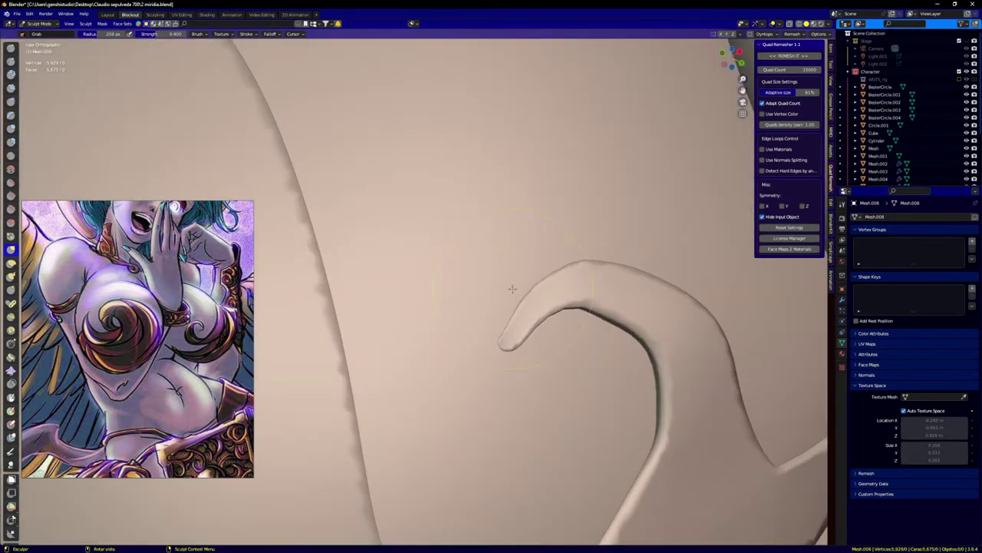
{"action": "left_click_drag", "start_coordinate": [510, 336], "coordinate": [514, 312]}
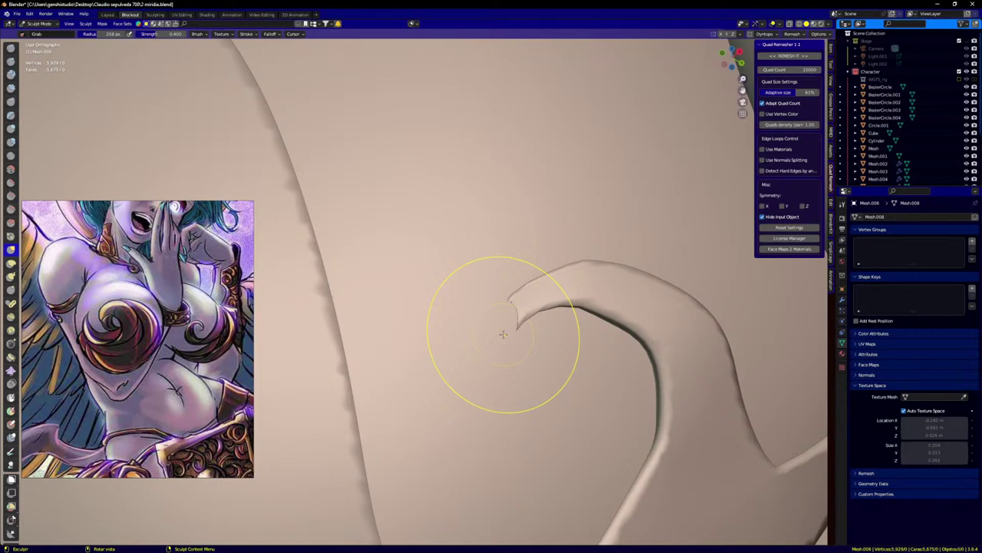
{"action": "middle_click_drag", "start_coordinate": [504, 336], "coordinate": [533, 353]}
{"action": "left_click_drag", "start_coordinate": [518, 322], "coordinate": [499, 344]}
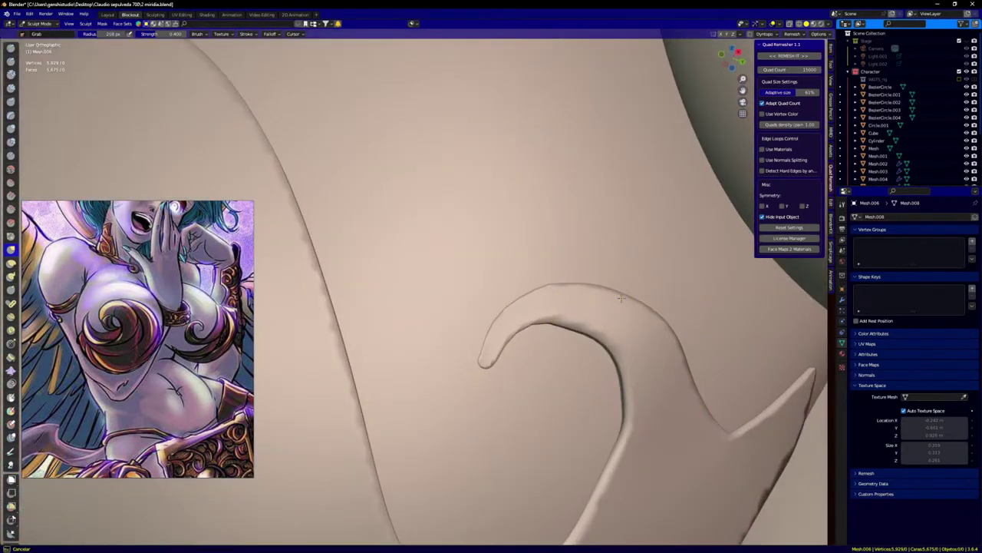
Step: Widen the hook's stem toward the notch and adjust the edge of the short tail with Grab
{"action": "left_click_drag", "start_coordinate": [652, 377], "coordinate": [697, 388]}
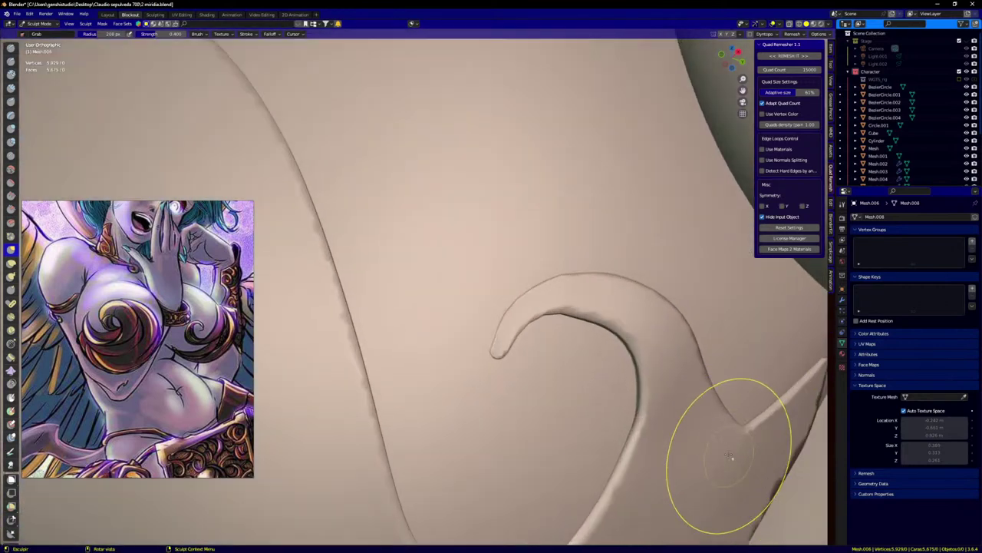
{"action": "left_click_drag", "start_coordinate": [732, 458], "coordinate": [721, 461]}
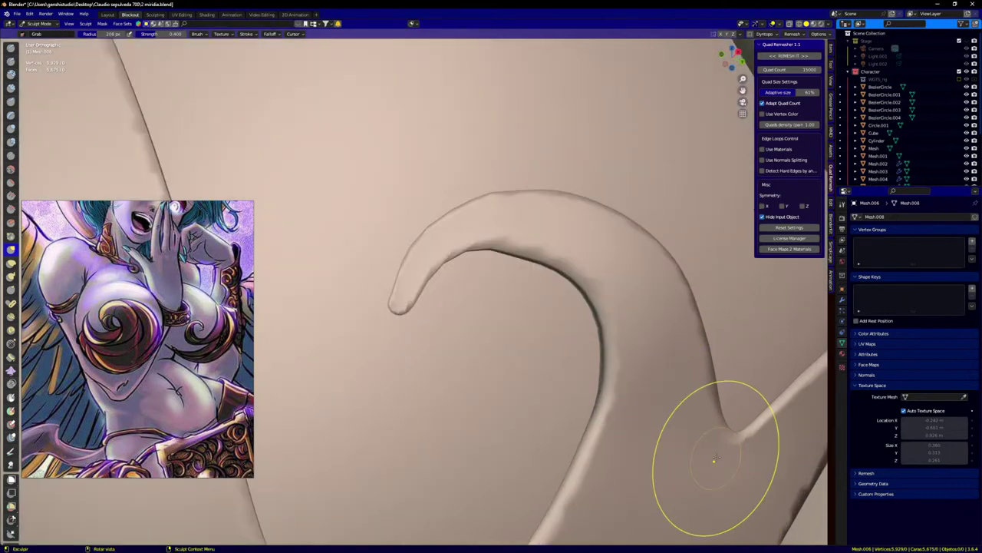
{"action": "scroll", "coordinate": [714, 459], "scroll_direction": "down", "scroll_amount": 5}
{"action": "scroll", "coordinate": [737, 472], "scroll_direction": "up", "scroll_amount": 2}
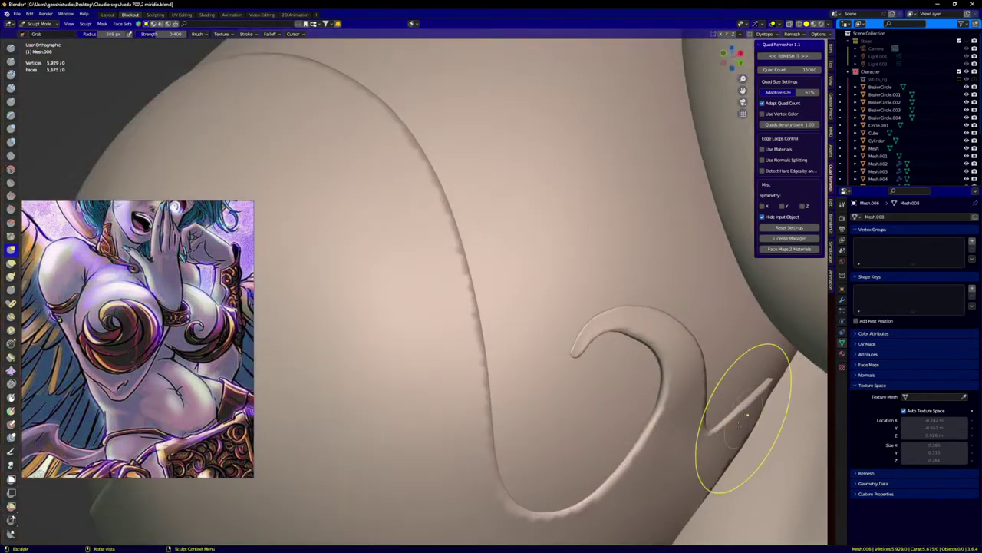
{"action": "mouse_move", "coordinate": [745, 418]}
{"action": "middle_mouse_down"}
{"action": "mouse_move", "coordinate": [726, 428]}
{"action": "mouse_move", "coordinate": [743, 422]}
{"action": "middle_mouse_up"}
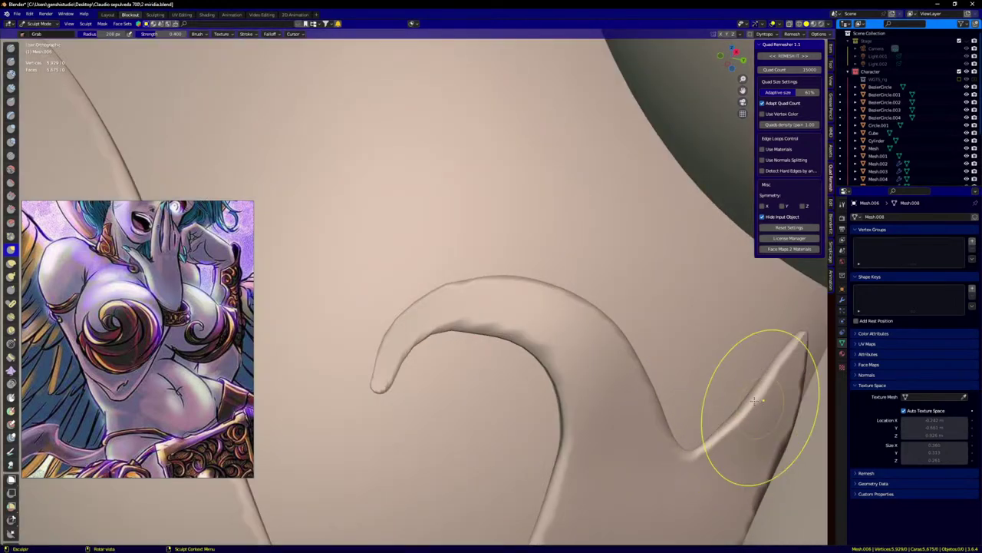
{"action": "left_click_drag", "start_coordinate": [756, 391], "coordinate": [784, 361]}
{"action": "left_click_drag", "start_coordinate": [817, 363], "coordinate": [819, 367]}
{"action": "scroll", "coordinate": [744, 444], "scroll_direction": "down", "scroll_amount": 2}
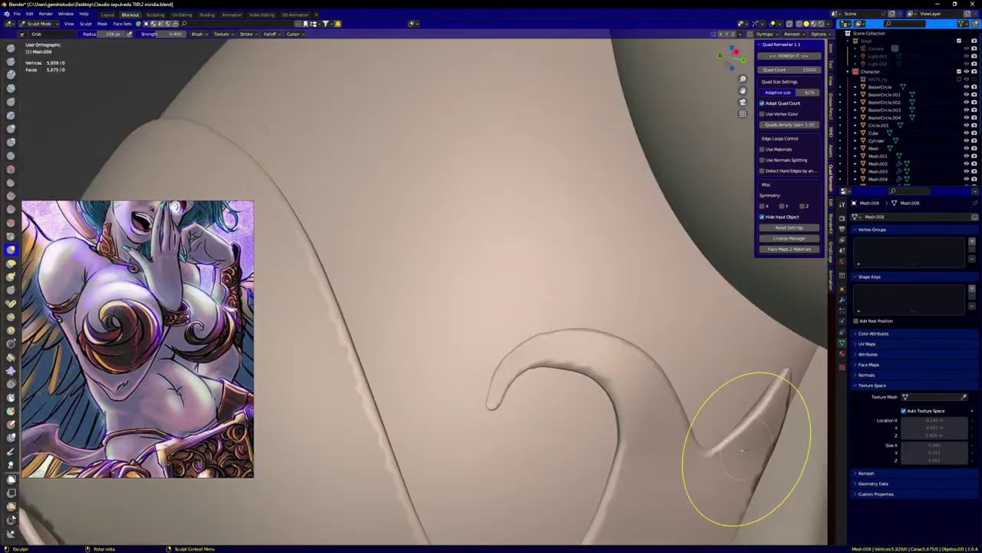
Step: Round the notch between hook and tail and pull the tail into a slimmer upward point with Grab
{"action": "mouse_move", "coordinate": [745, 445]}
{"action": "middle_mouse_down"}
{"action": "mouse_move", "coordinate": [660, 441]}
{"action": "mouse_move", "coordinate": [713, 456]}
{"action": "middle_mouse_up"}
{"action": "scroll", "coordinate": [749, 459], "scroll_direction": "up", "scroll_amount": 4}
{"action": "left_click_drag", "start_coordinate": [719, 456], "coordinate": [730, 458]}
{"action": "left_click_drag", "start_coordinate": [730, 458], "coordinate": [747, 466]}
{"action": "left_click_drag", "start_coordinate": [751, 467], "coordinate": [785, 482]}
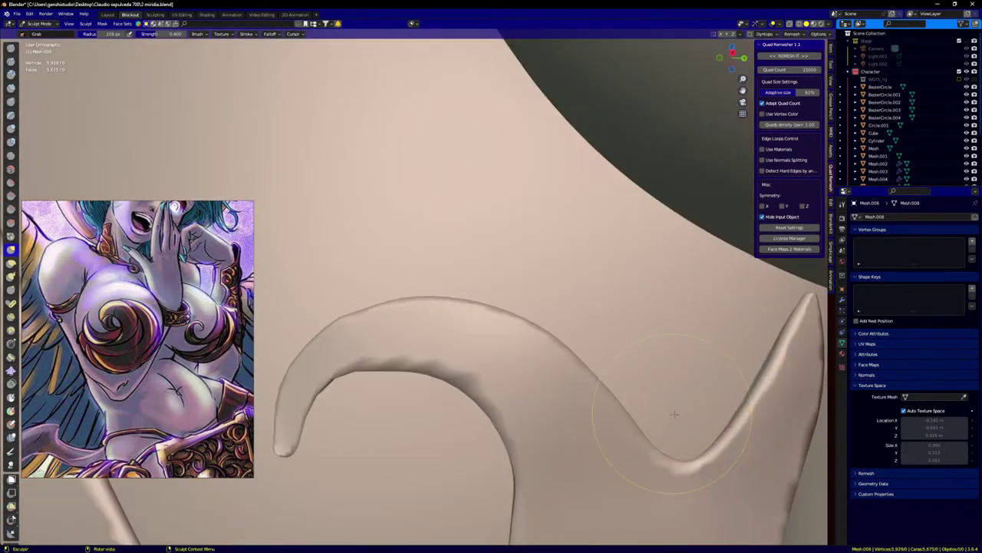
{"action": "middle_click_drag", "start_coordinate": [674, 414], "coordinate": [604, 330]}
{"action": "left_click_drag", "start_coordinate": [605, 294], "coordinate": [626, 283]}
{"action": "left_click_drag", "start_coordinate": [598, 355], "coordinate": [597, 344]}
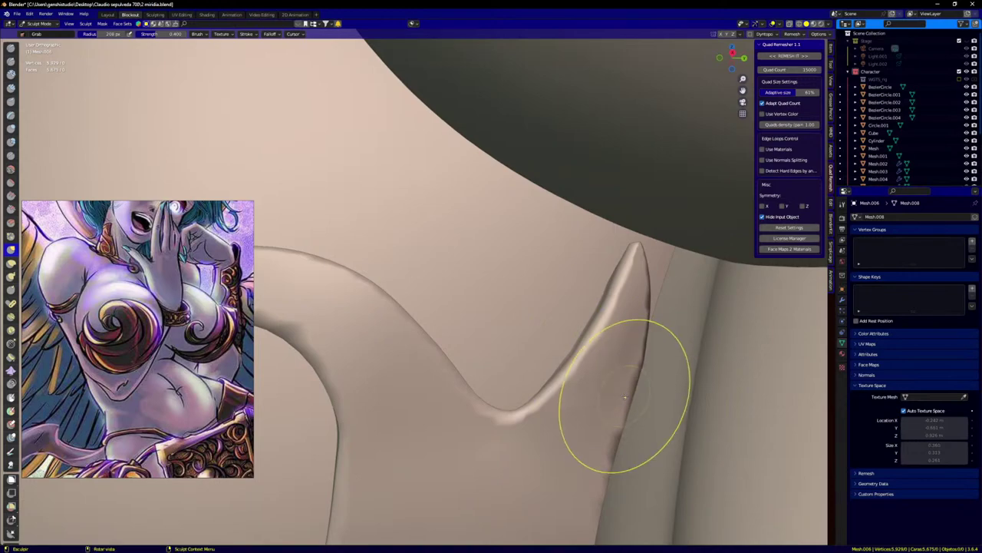
Step: Examine the swirl piece from the front and inner side, comparing its hook and lower outline with the reference
{"action": "scroll", "coordinate": [625, 398], "scroll_direction": "down", "scroll_amount": 4}
{"action": "key", "text": "KP_1"}
{"action": "scroll", "coordinate": [612, 399], "scroll_direction": "down", "scroll_amount": 5}
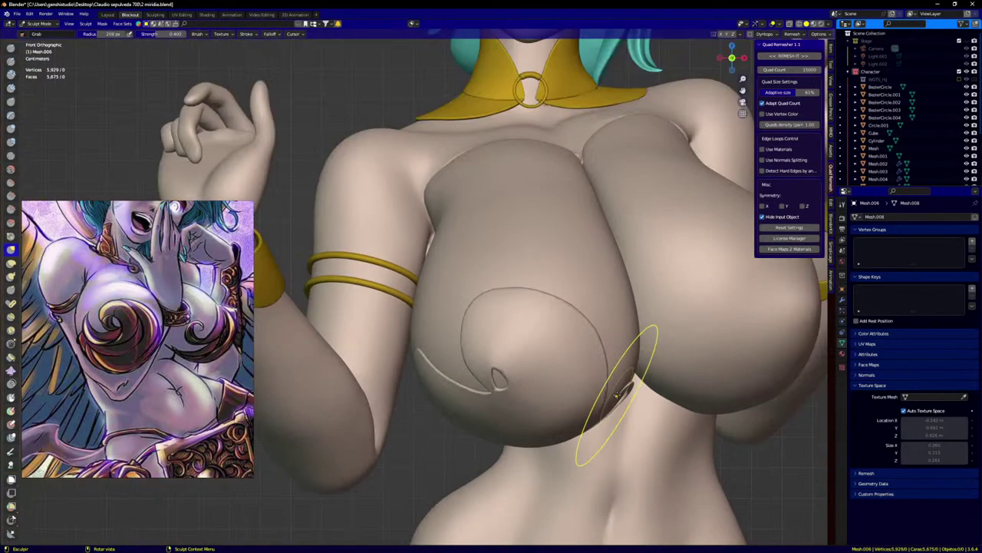
{"action": "scroll", "coordinate": [592, 394], "scroll_direction": "up", "scroll_amount": 5}
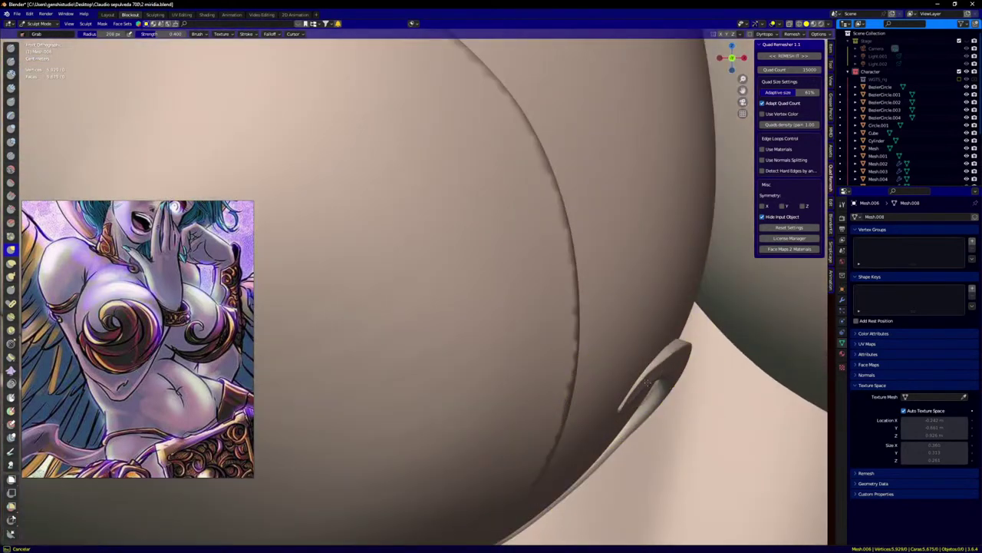
{"action": "scroll", "coordinate": [681, 391], "scroll_direction": "down", "scroll_amount": 8}
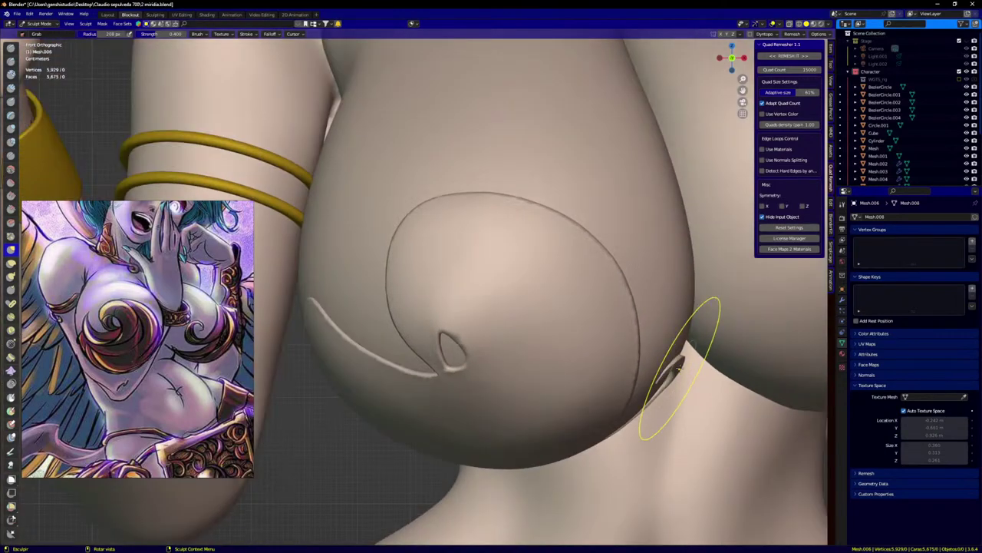
{"action": "middle_click_drag", "start_coordinate": [683, 394], "coordinate": [652, 349]}
{"action": "scroll", "coordinate": [682, 388], "scroll_direction": "up", "scroll_amount": 5}
{"action": "scroll", "coordinate": [681, 387], "scroll_direction": "up", "scroll_amount": 6}
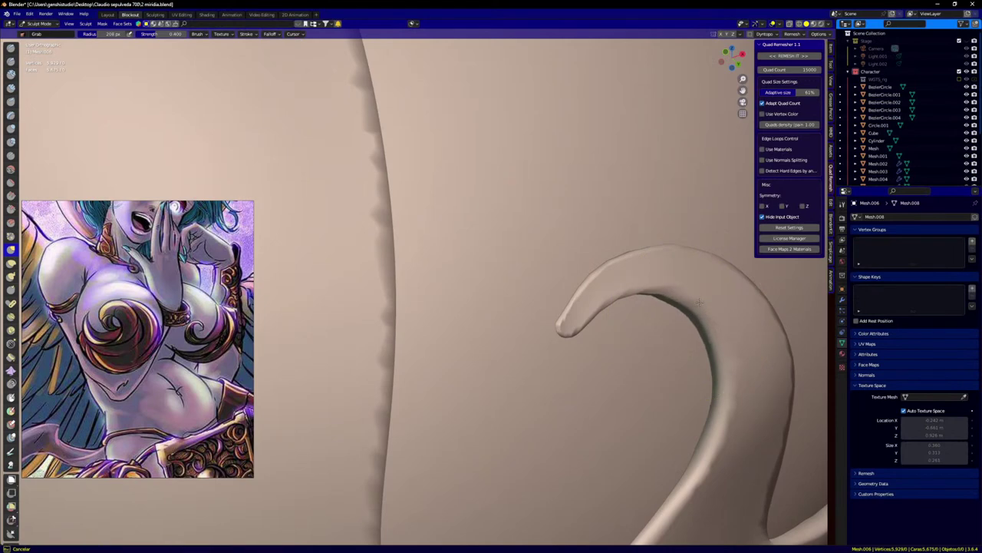
{"action": "scroll", "coordinate": [694, 346], "scroll_direction": "down", "scroll_amount": 5}
{"action": "middle_click_drag", "start_coordinate": [694, 345], "coordinate": [683, 296]}
{"action": "scroll", "coordinate": [683, 295], "scroll_direction": "up", "scroll_amount": 5}
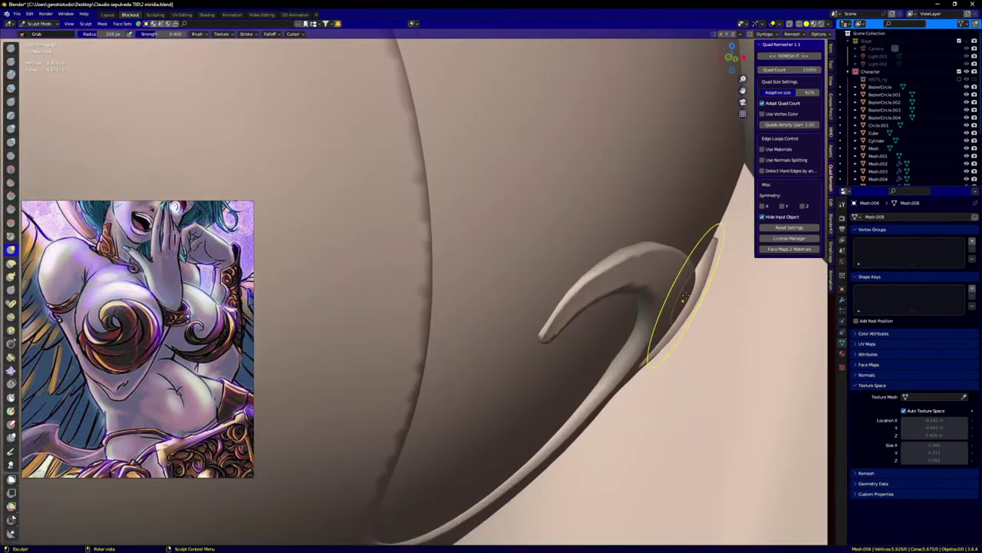
{"action": "scroll", "coordinate": [564, 332], "scroll_direction": "down", "scroll_amount": 8}
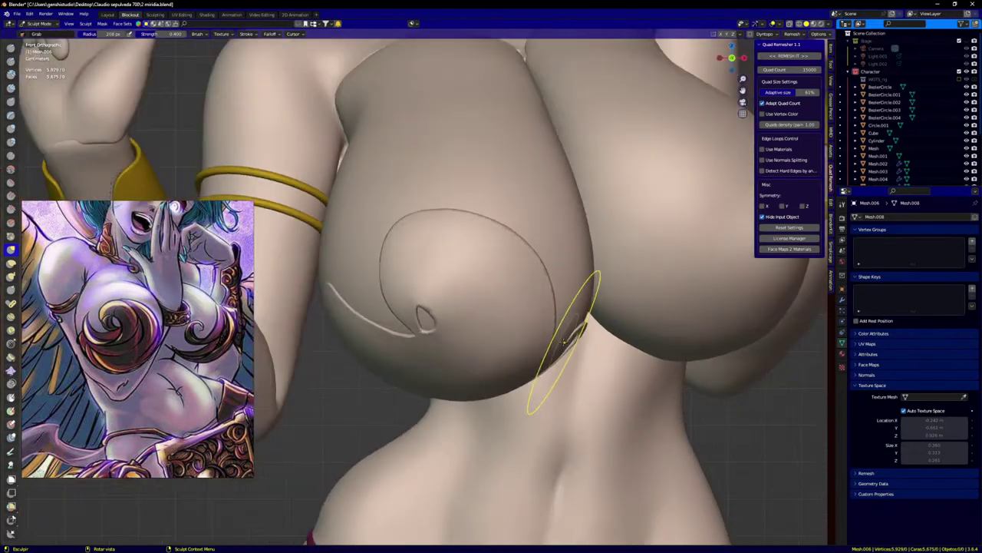
{"action": "middle_click_drag", "start_coordinate": [568, 336], "coordinate": [572, 299], "text": "alt"}
{"action": "scroll", "coordinate": [611, 310], "scroll_direction": "up", "scroll_amount": 4}
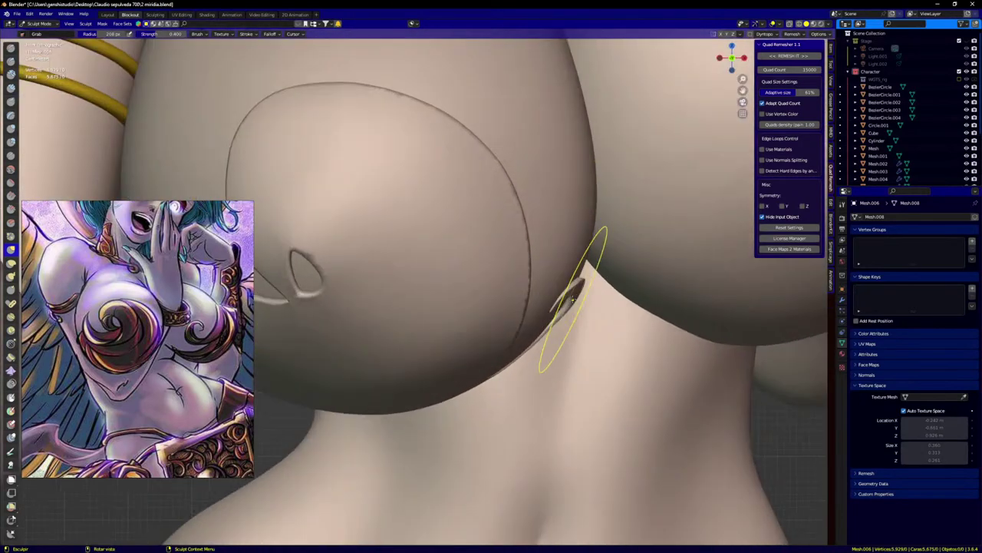
{"action": "scroll", "coordinate": [539, 338], "scroll_direction": "up", "scroll_amount": 2}
{"action": "mouse_move", "coordinate": [544, 340]}
{"action": "middle_mouse_down"}
{"action": "mouse_move", "coordinate": [517, 325]}
{"action": "mouse_move", "coordinate": [545, 373]}
{"action": "middle_mouse_up"}
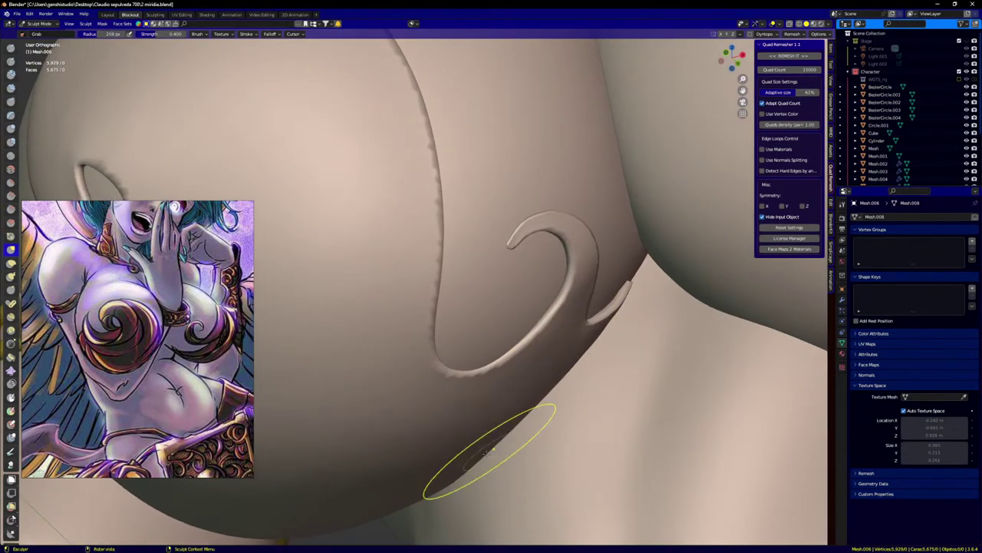
{"action": "mouse_move", "coordinate": [501, 377]}
{"action": "middle_mouse_down"}
{"action": "mouse_move", "coordinate": [472, 384]}
{"action": "mouse_move", "coordinate": [508, 373]}
{"action": "middle_mouse_up"}
{"action": "scroll", "coordinate": [476, 403], "scroll_direction": "down", "scroll_amount": 4}
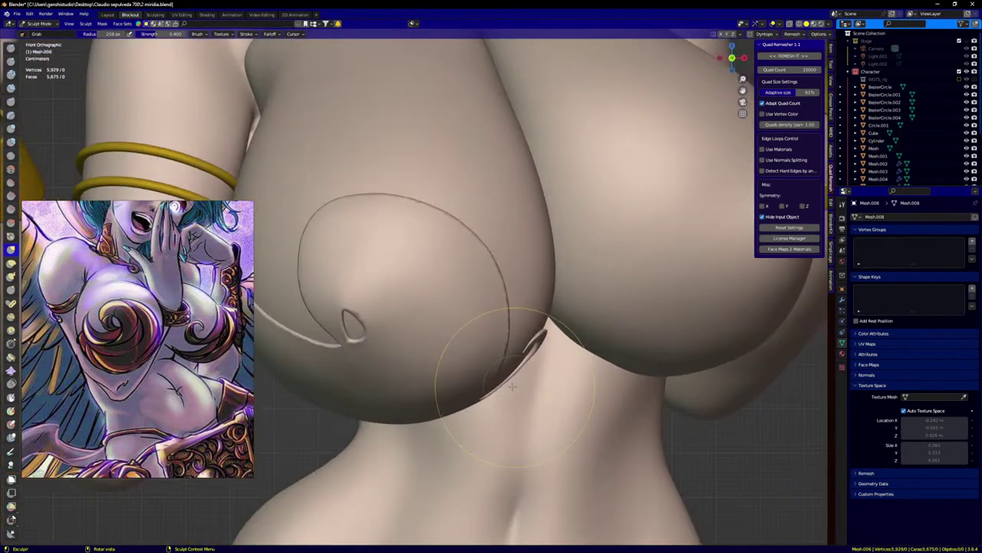
{"action": "scroll", "coordinate": [491, 358], "scroll_direction": "down", "scroll_amount": 3}
{"action": "middle_click_drag", "start_coordinate": [462, 330], "coordinate": [447, 290], "text": "alt"}
{"action": "scroll", "coordinate": [441, 291], "scroll_direction": "up", "scroll_amount": 3}
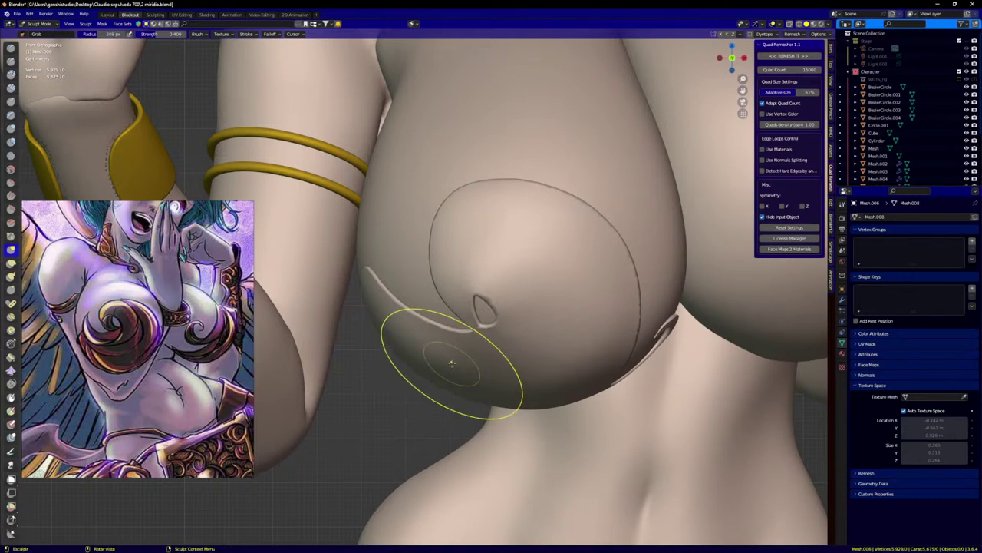
Step: Return to Object Mode and link the gold arm band's material to the swirl chest piece
{"action": "key", "text": "ctrl+Tab"}
{"action": "scroll", "coordinate": [496, 351], "scroll_direction": "down", "scroll_amount": 3}
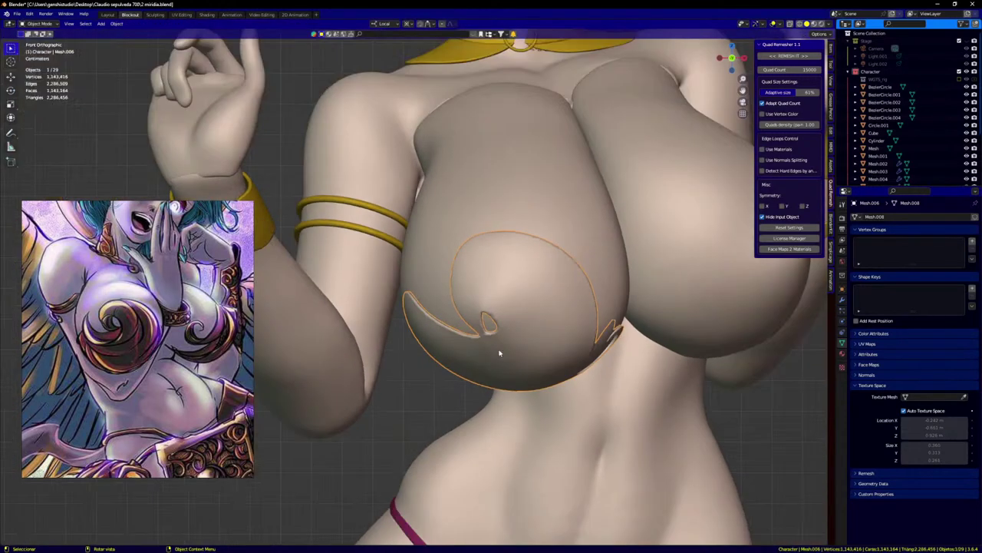
{"action": "left_click", "coordinate": [408, 238], "text": "shift"}
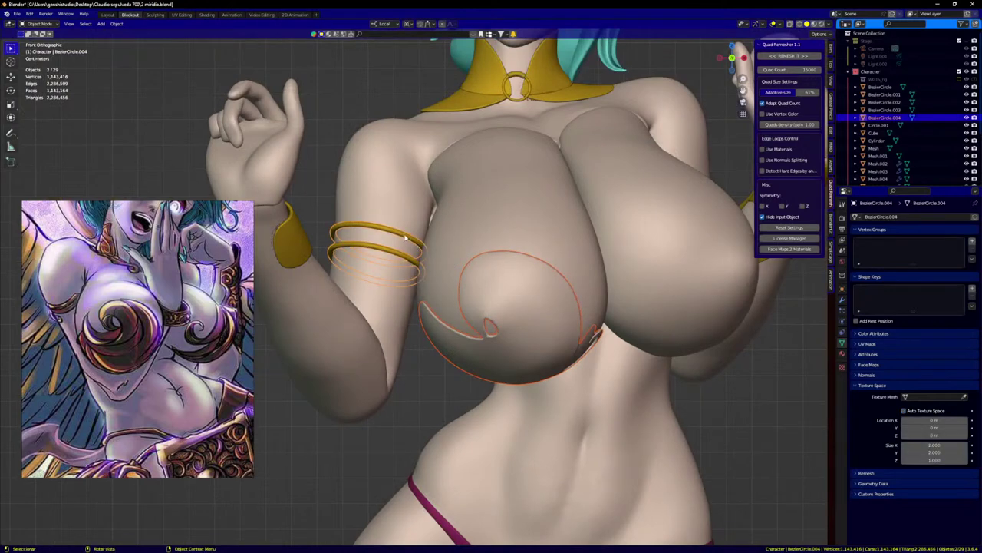
{"action": "key", "text": "ctrl+l"}
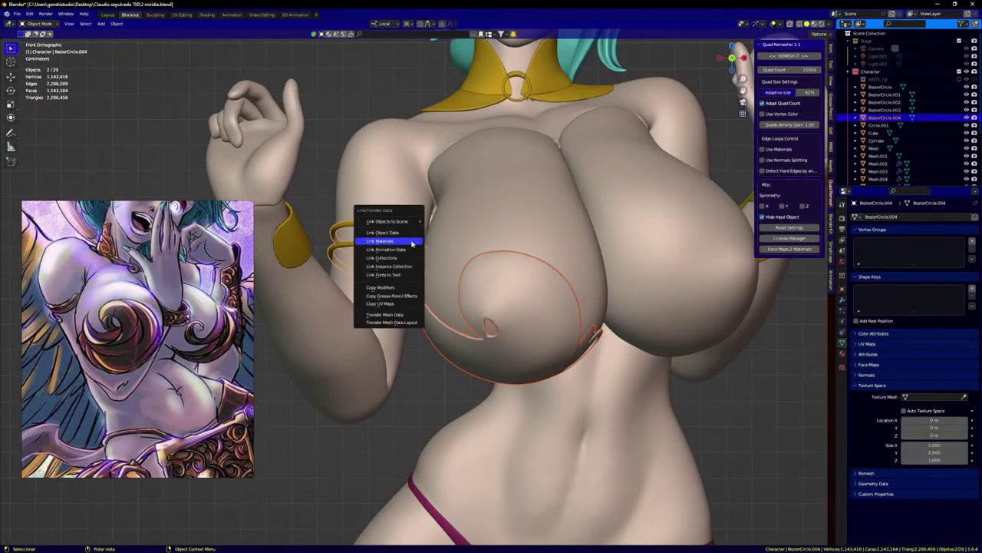
{"action": "left_click", "coordinate": [412, 243]}
{"action": "left_click", "coordinate": [395, 401]}
{"action": "scroll", "coordinate": [459, 346], "scroll_direction": "down", "scroll_amount": 3}
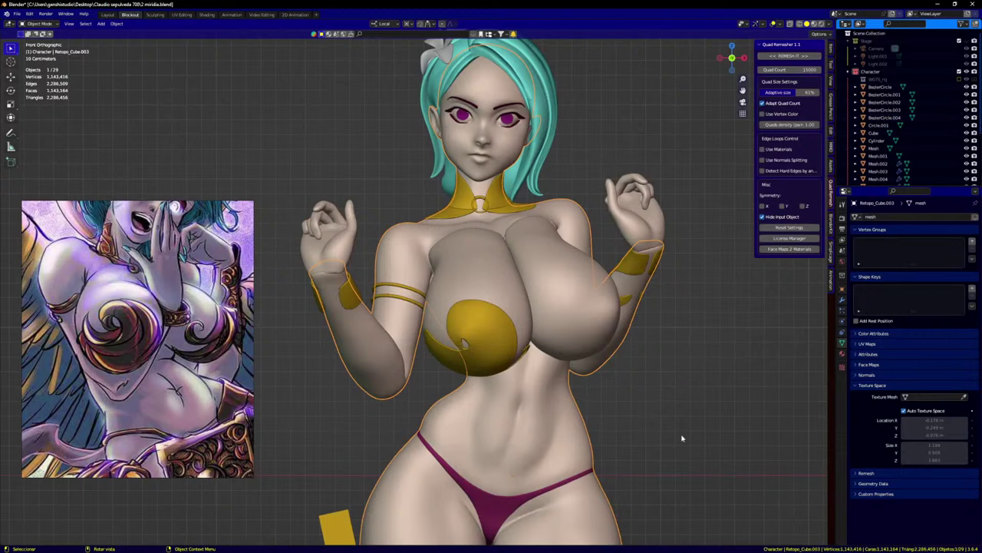
Step: Duplicate the gold chest piece in place and mirror the copy along its local X axis
{"action": "left_click", "coordinate": [500, 310], "text": "shift"}
{"action": "left_click", "coordinate": [492, 330]}
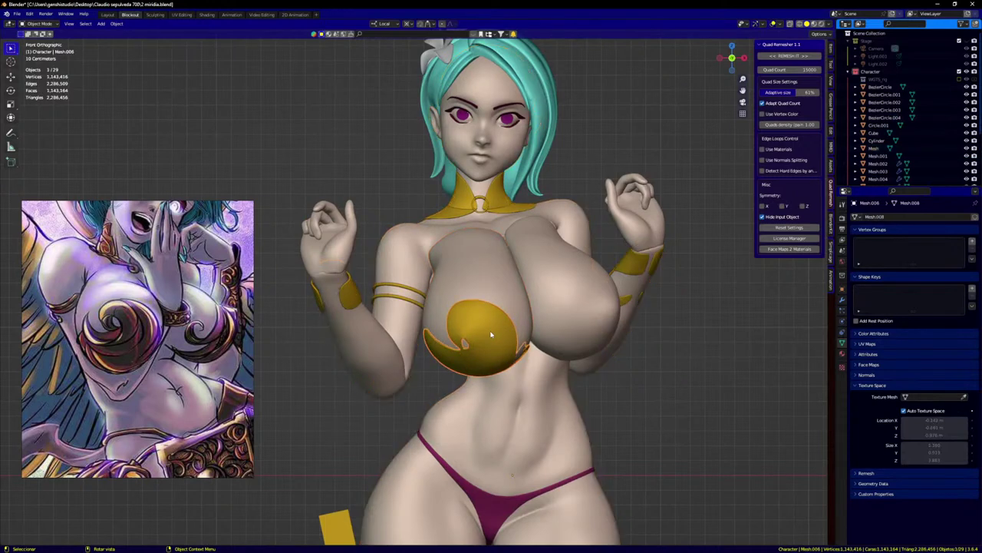
{"action": "key", "text": "Tab"}
{"action": "key", "text": "Tab"}
{"action": "key", "text": "shift+d"}
{"action": "right_click", "coordinate": [538, 371]}
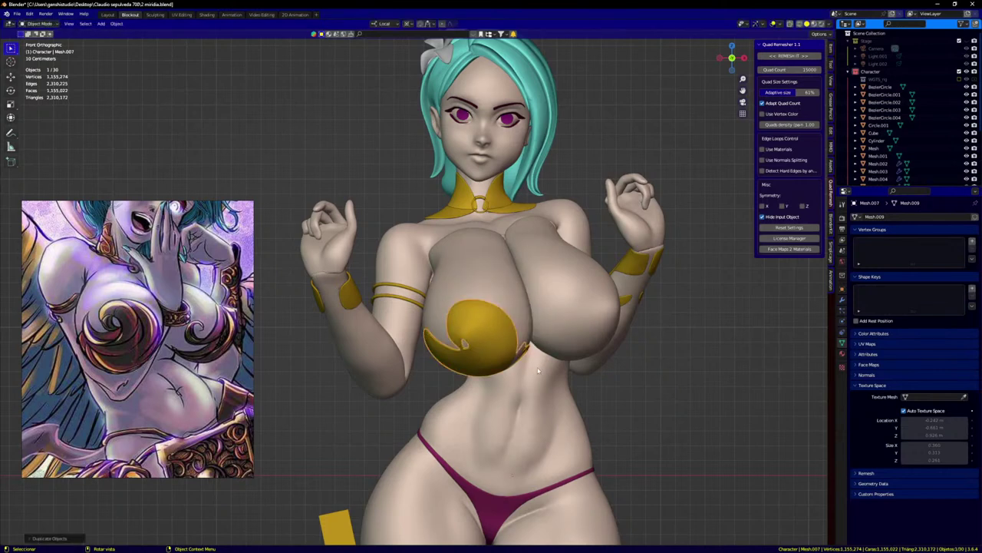
{"action": "key", "text": "ctrl+m"}
{"action": "key", "text": "x"}
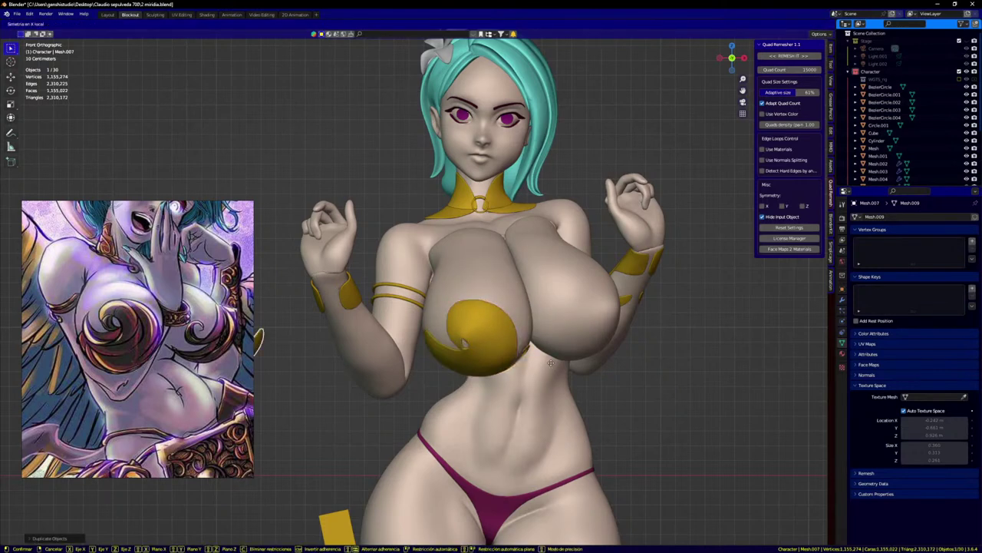
{"action": "left_click", "coordinate": [553, 366]}
Step: Move the mirrored copy onto the opposite side of the chest, fitting its position from the front and from above
{"action": "key", "text": "g"}
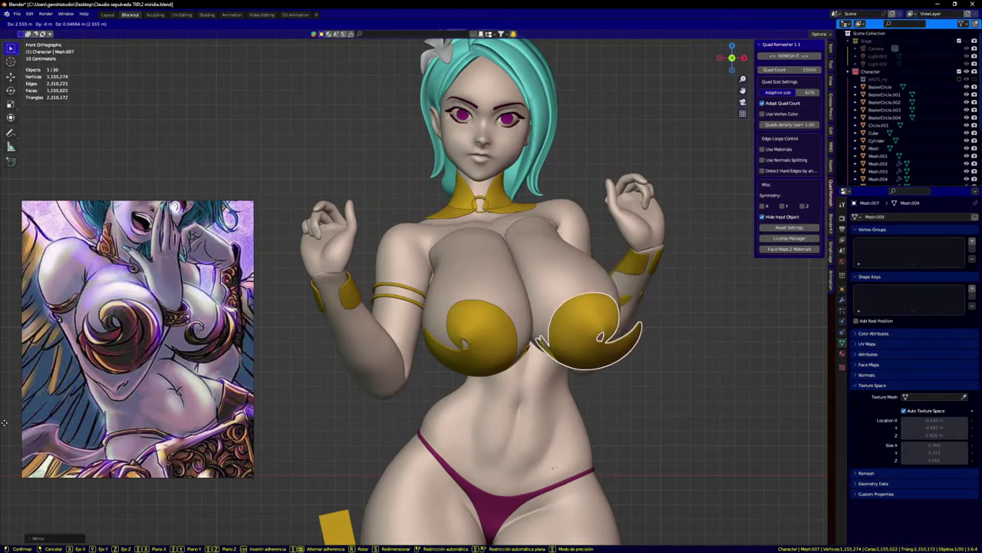
{"action": "left_click", "coordinate": [743, 398]}
{"action": "middle_click_drag", "start_coordinate": [666, 373], "coordinate": [656, 489]}
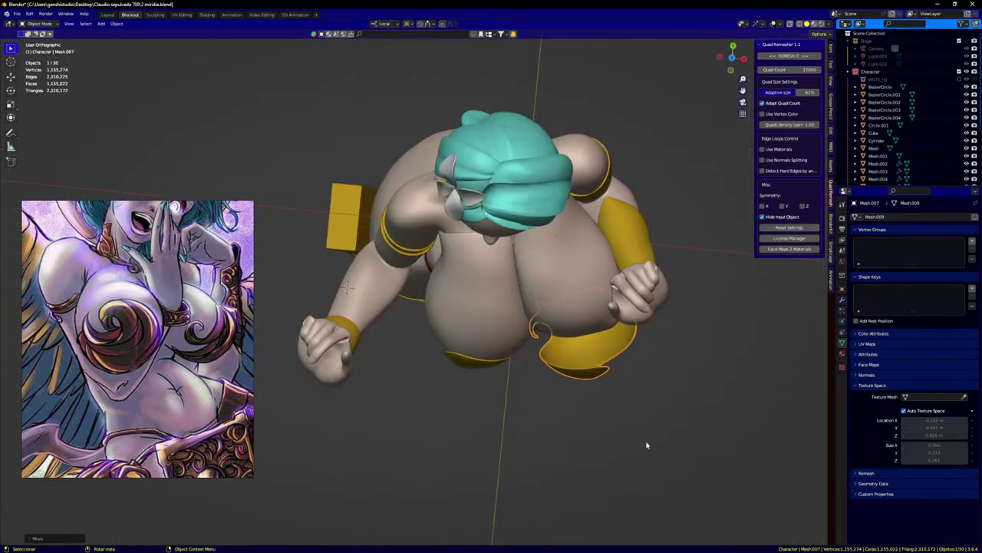
{"action": "key", "text": "g"}
{"action": "key", "text": "Return"}
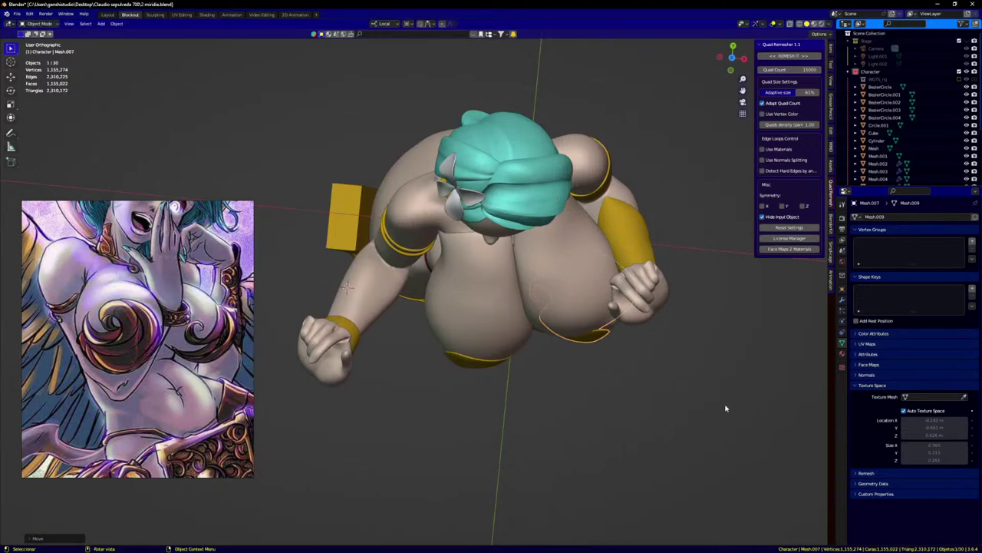
Step: Try rotating the mirrored chest piece's whole mesh in Edit Mode, and undo the rotation
{"action": "key", "text": "Tab"}
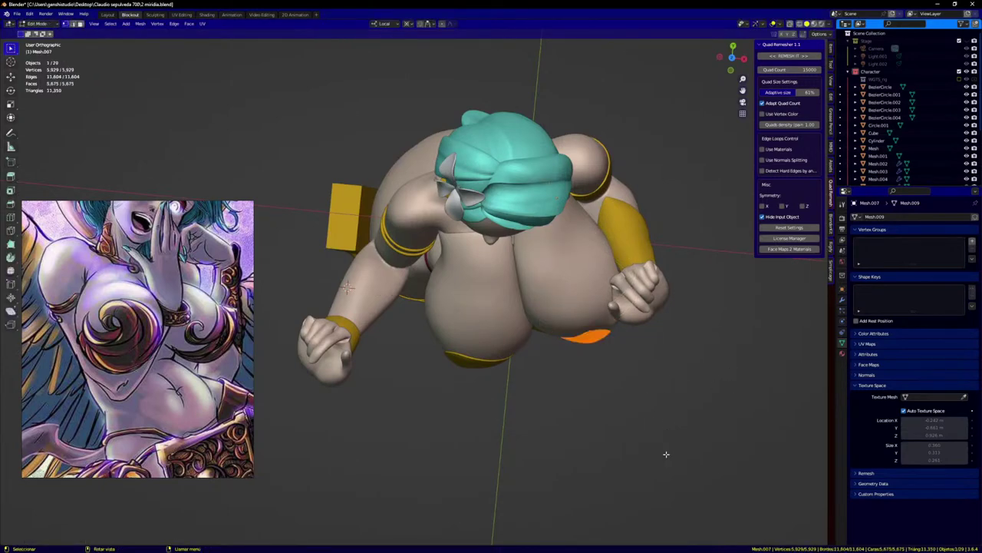
{"action": "key", "text": "r"}
{"action": "left_click", "coordinate": [723, 373]}
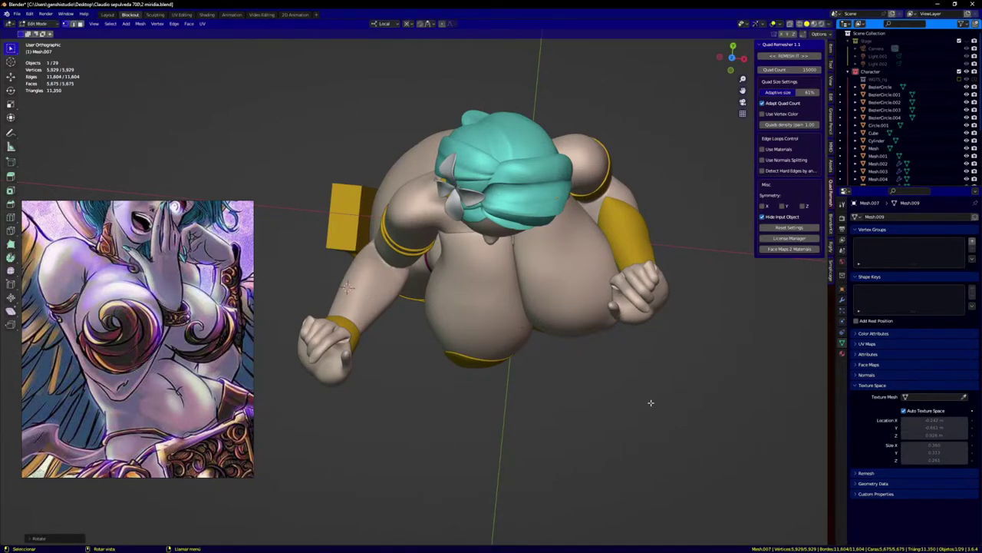
{"action": "key", "text": "ctrl+z"}
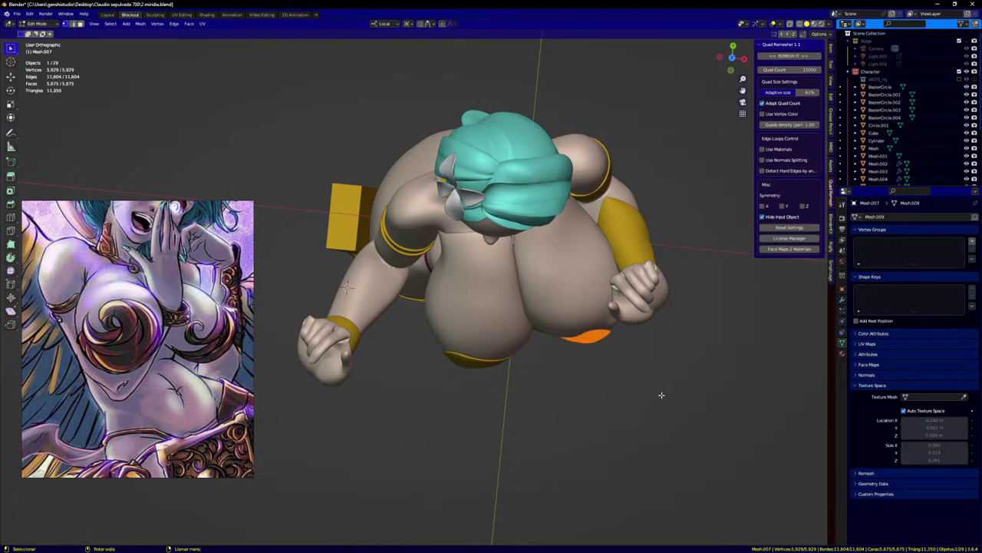
Step: Switch the transform orientation to Gimbal and rotate the mirrored chest piece's whole mesh as seen from above
{"action": "key", "text": "r"}
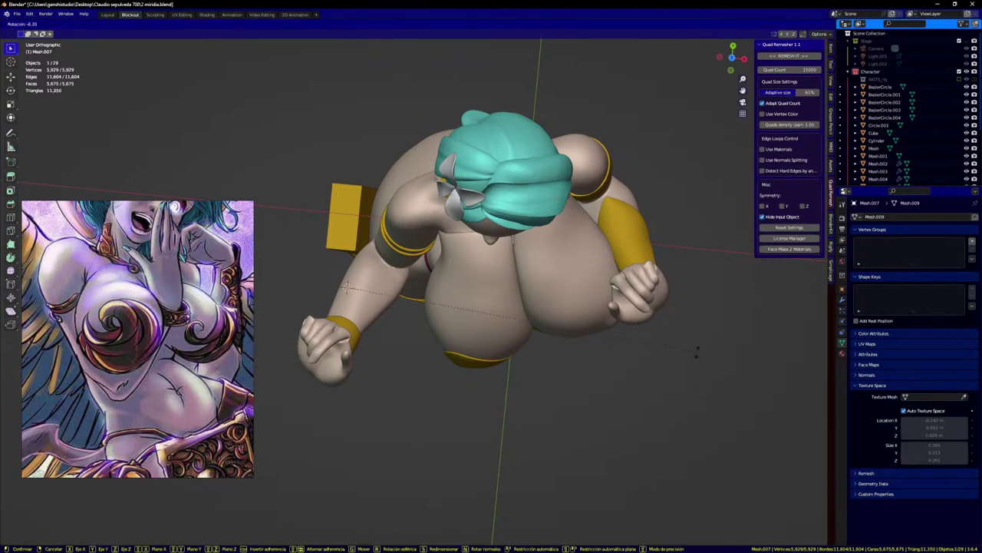
{"action": "right_click", "coordinate": [654, 416]}
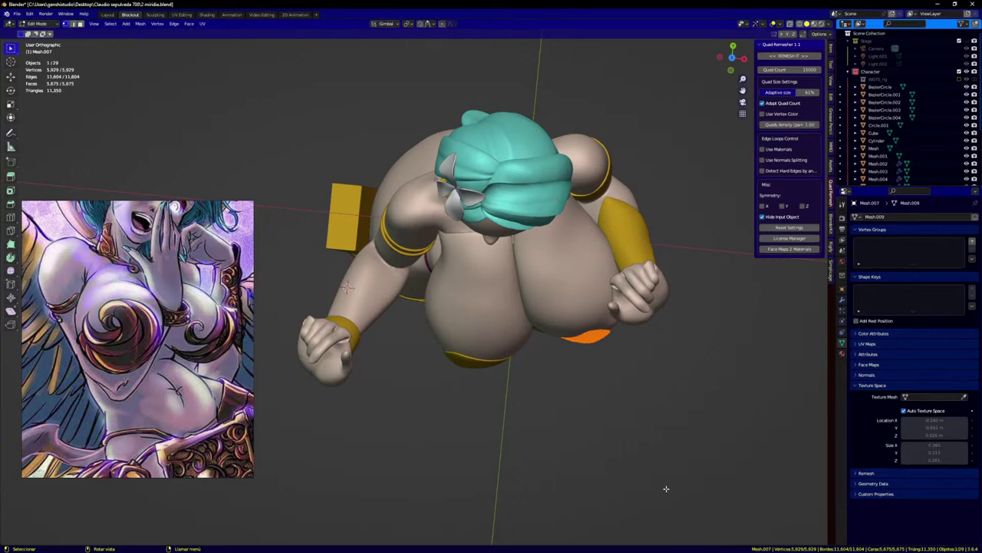
{"action": "key", "text": "r"}
{"action": "left_click", "coordinate": [683, 335]}
Step: Move the mirrored chest piece's mesh against the chest, fitting its position from the front and from the side
{"action": "key", "text": "KP_1"}
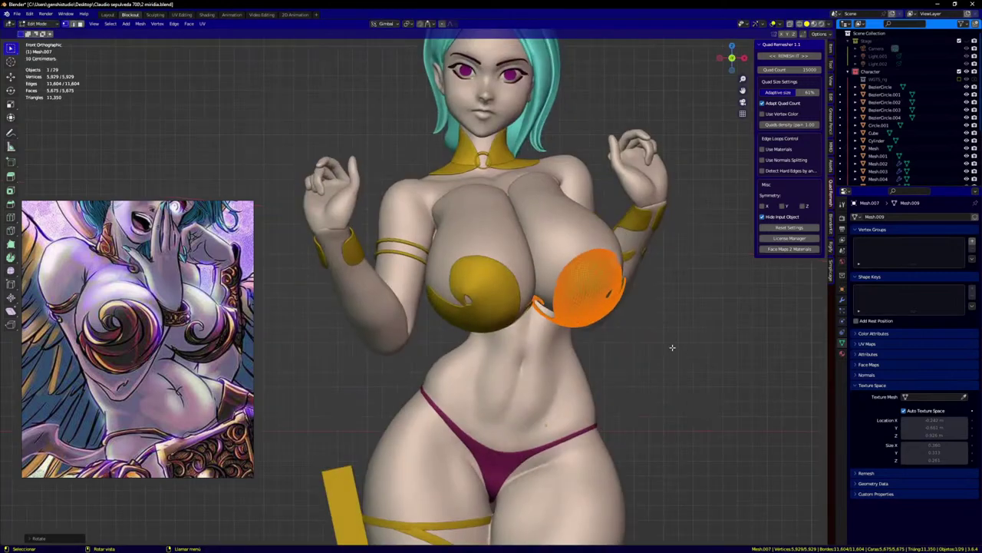
{"action": "scroll", "coordinate": [631, 335], "scroll_direction": "up", "scroll_amount": 1}
{"action": "key", "text": "g"}
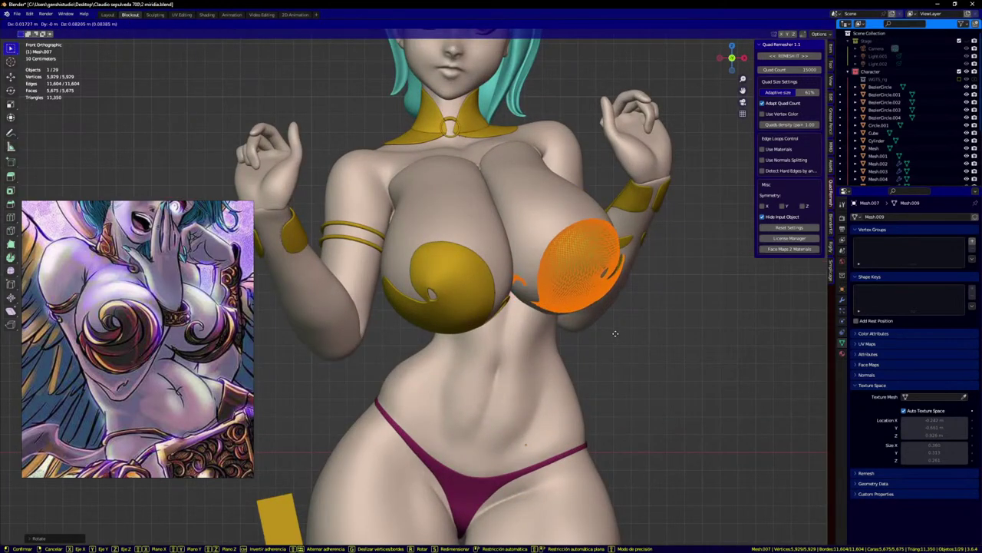
{"action": "left_click", "coordinate": [617, 338]}
{"action": "middle_click_drag", "start_coordinate": [616, 338], "coordinate": [619, 308]}
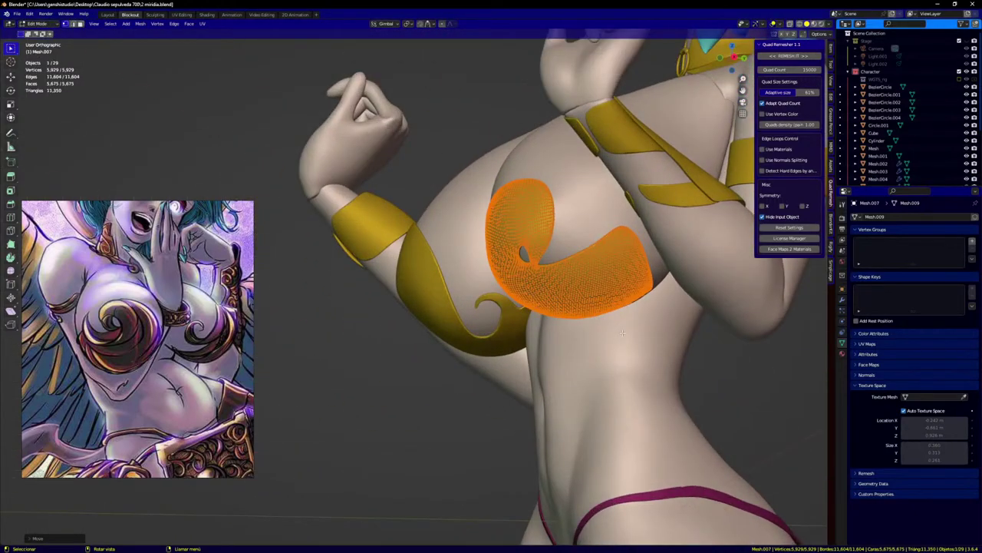
{"action": "key", "text": "g"}
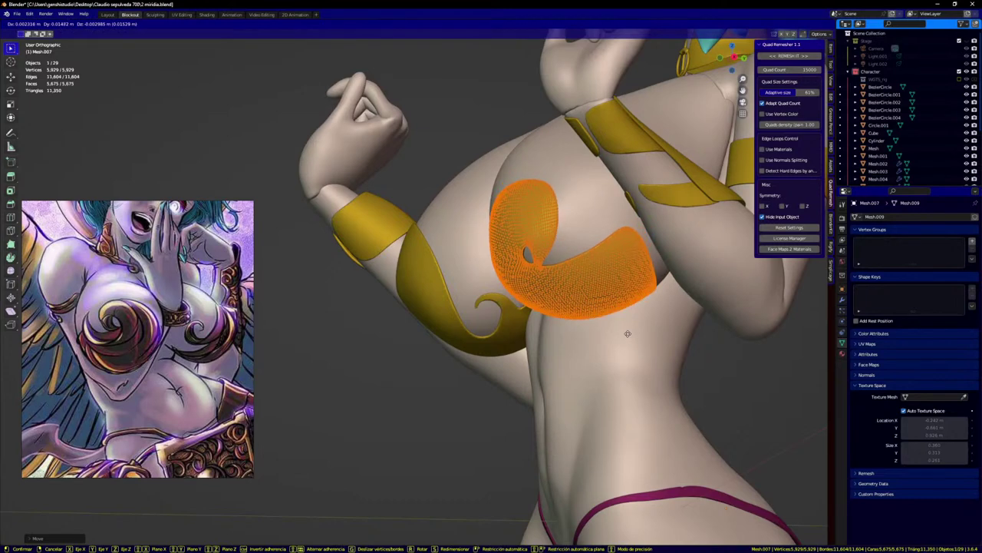
{"action": "left_click", "coordinate": [627, 333]}
{"action": "middle_click_drag", "start_coordinate": [628, 333], "coordinate": [646, 327]}
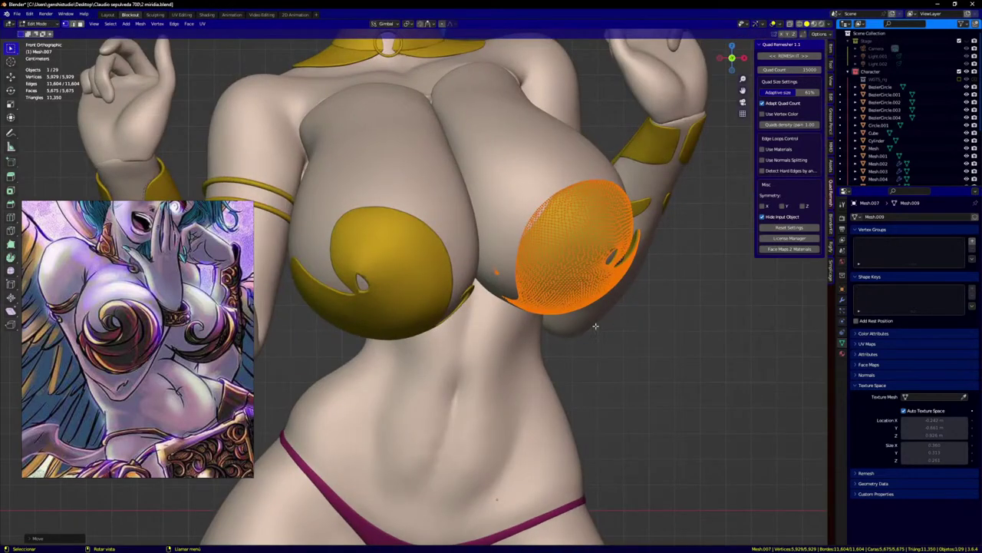
{"action": "key", "text": "g"}
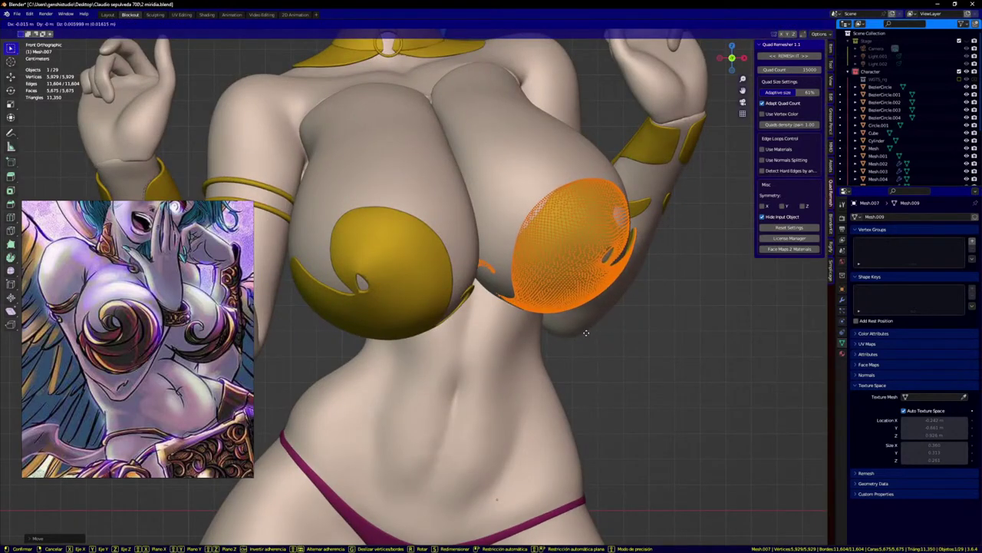
{"action": "left_click", "coordinate": [588, 331]}
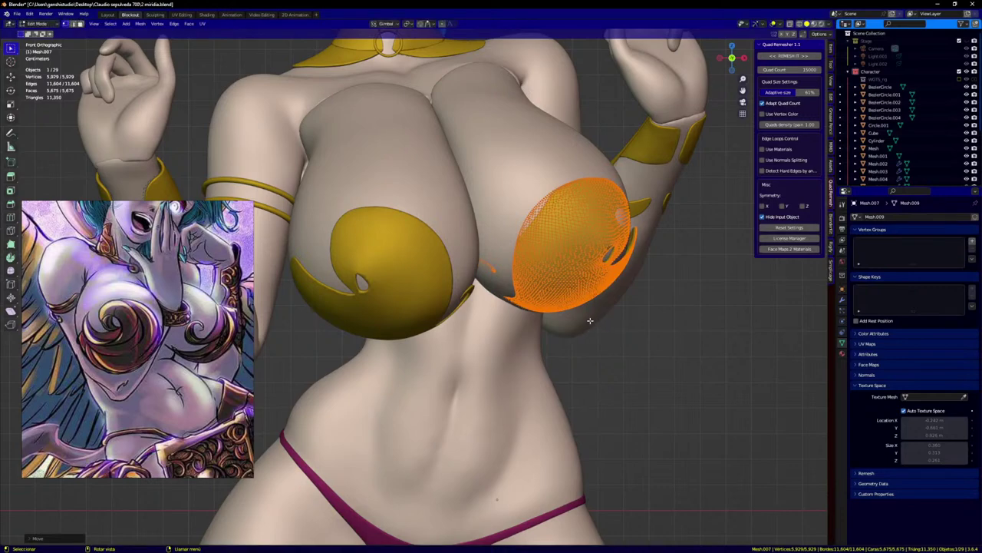
Step: Rotate the mirrored chest piece's mesh slightly and shift it toward the body's centre from a raised front angle
{"action": "middle_click_drag", "start_coordinate": [591, 320], "coordinate": [565, 367]}
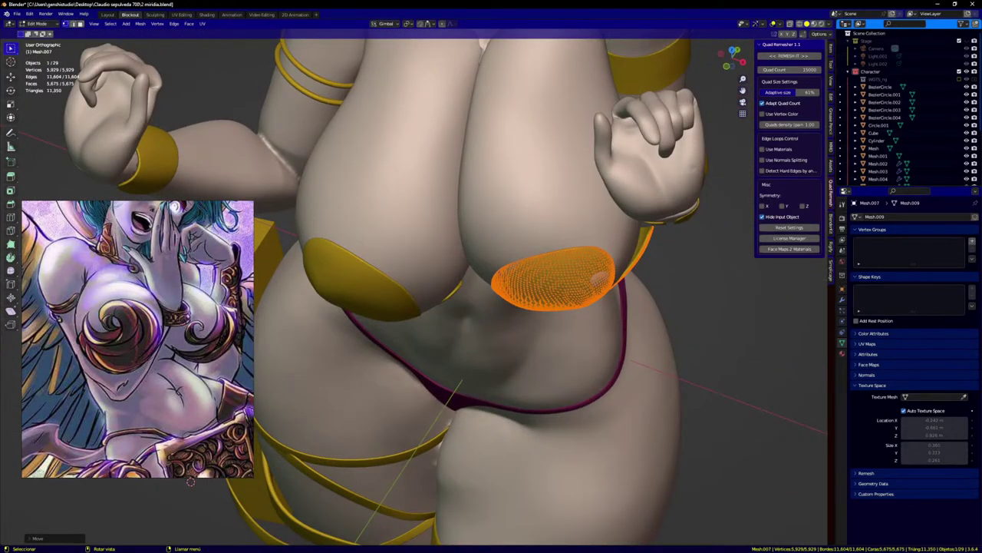
{"action": "key", "text": "r"}
{"action": "left_click", "coordinate": [689, 324]}
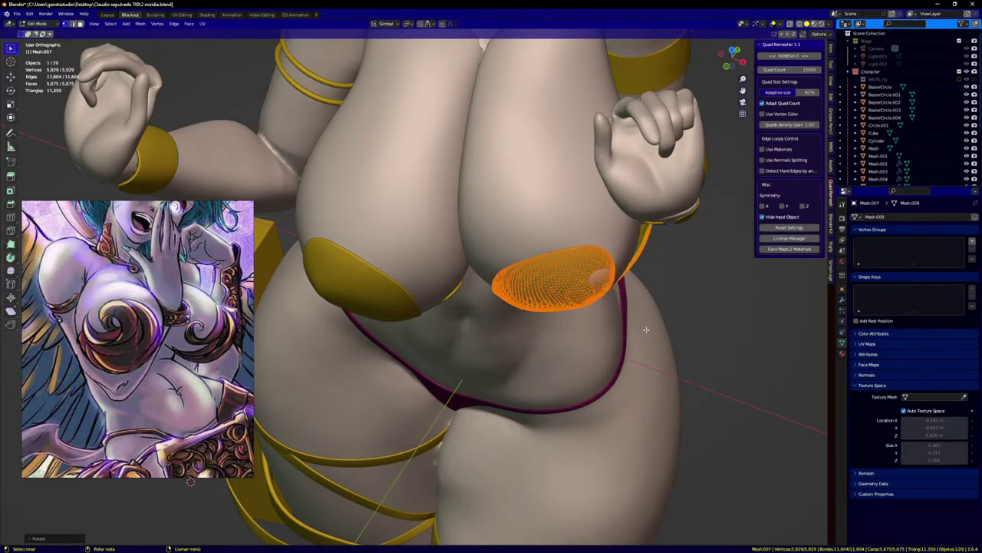
{"action": "key", "text": "g"}
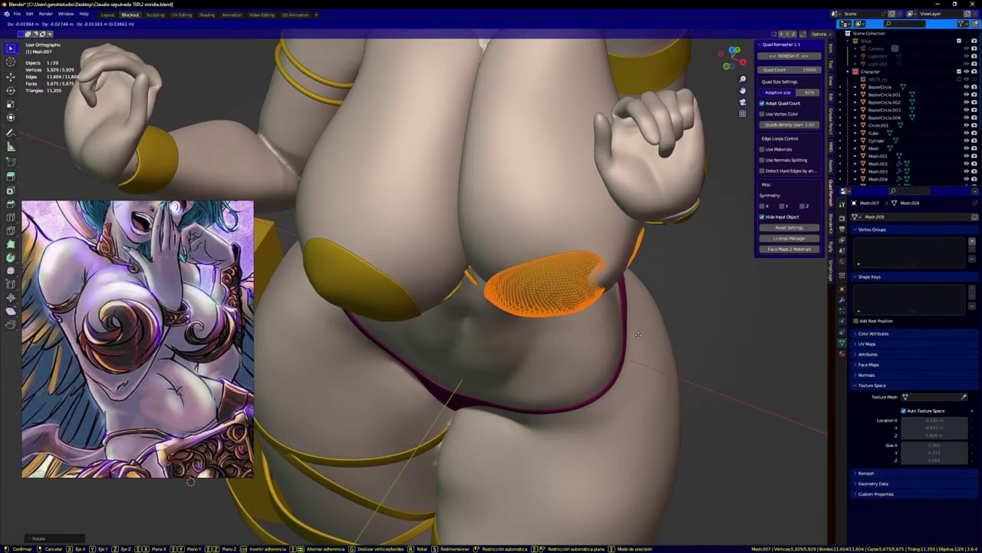
{"action": "left_click", "coordinate": [640, 327]}
{"action": "mouse_move", "coordinate": [641, 326]}
{"action": "middle_mouse_down"}
{"action": "mouse_move", "coordinate": [643, 300]}
{"action": "mouse_move", "coordinate": [630, 313]}
{"action": "middle_mouse_up"}
{"action": "key", "text": "ctrl+Tab"}
{"action": "scroll", "coordinate": [577, 269], "scroll_direction": "up", "scroll_amount": 2}
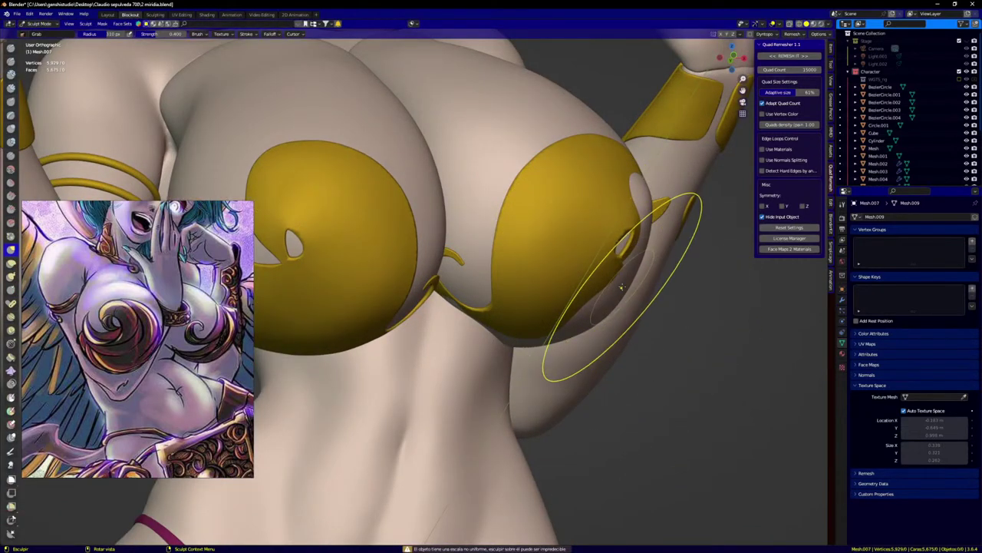
{"action": "middle_click_drag", "start_coordinate": [621, 307], "coordinate": [581, 307]}
{"action": "key", "text": "ctrl+Tab"}
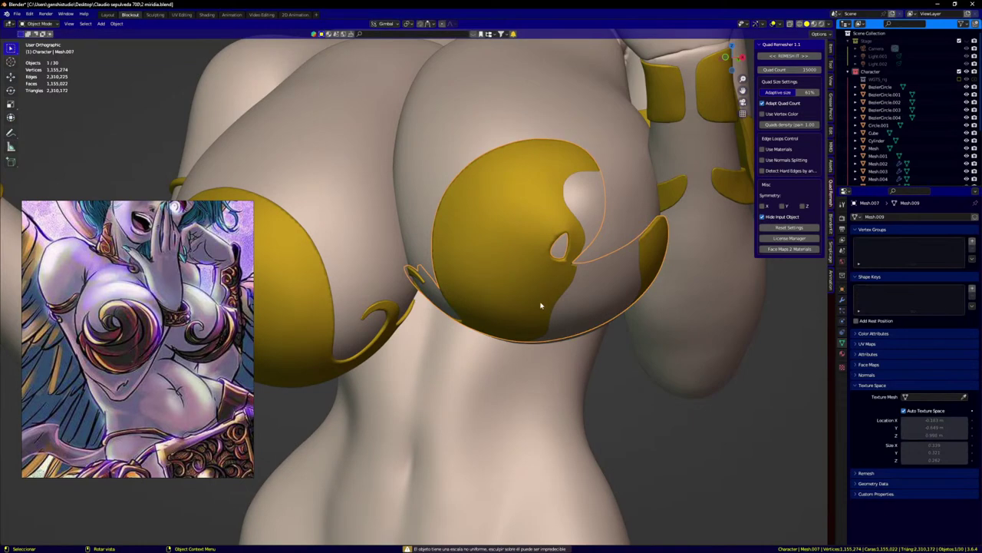
{"action": "key", "text": "Tab"}
Step: Shift and rotate the mirrored chest piece's mesh from the opposite side so it follows the chest's curve
{"action": "middle_click_drag", "start_coordinate": [610, 369], "coordinate": [717, 340]}
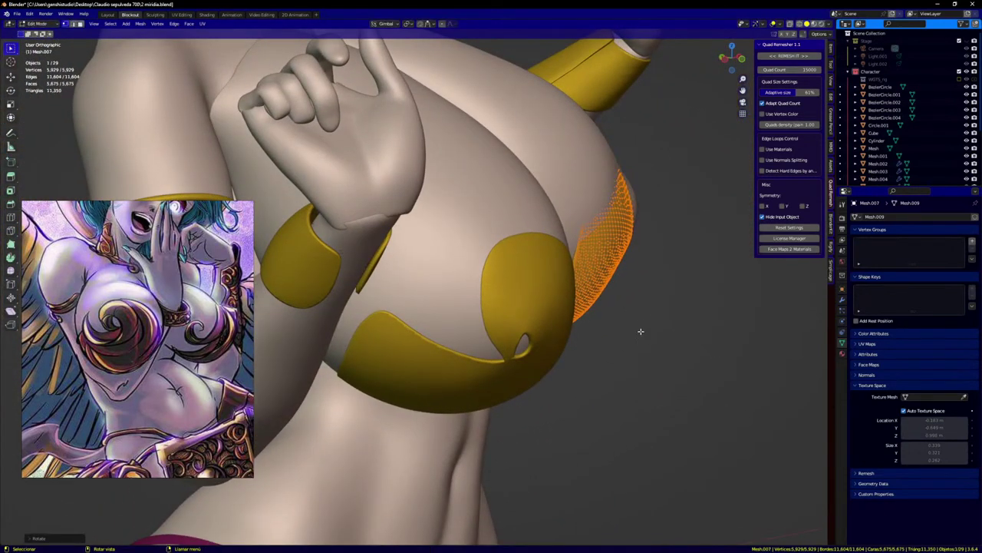
{"action": "key", "text": "e"}
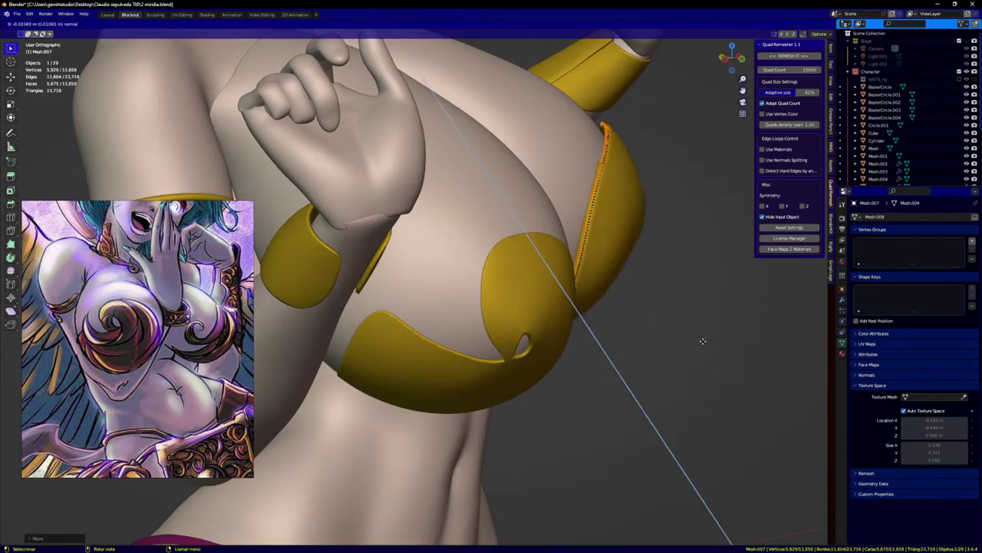
{"action": "left_click", "coordinate": [703, 338]}
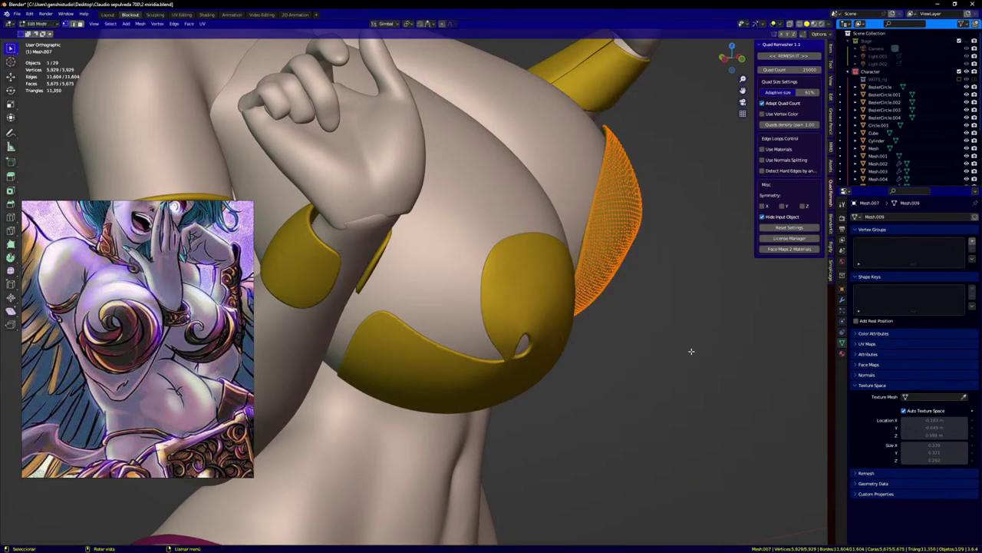
{"action": "key", "text": "r"}
{"action": "left_click", "coordinate": [665, 333]}
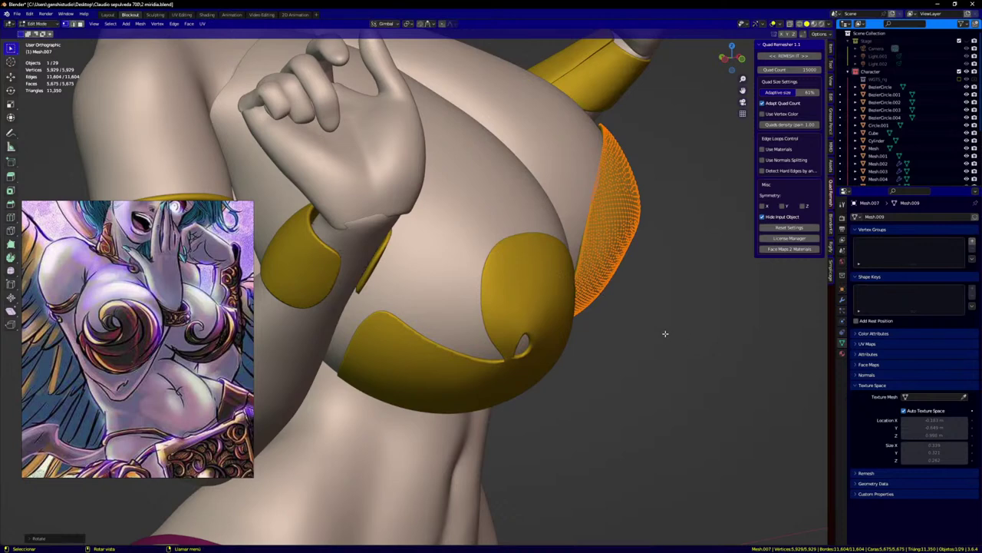
Step: Move the mirrored chest piece's mesh outward and adjust its tilt with small rotations, viewed from above
{"action": "middle_click_drag", "start_coordinate": [666, 333], "coordinate": [617, 346]}
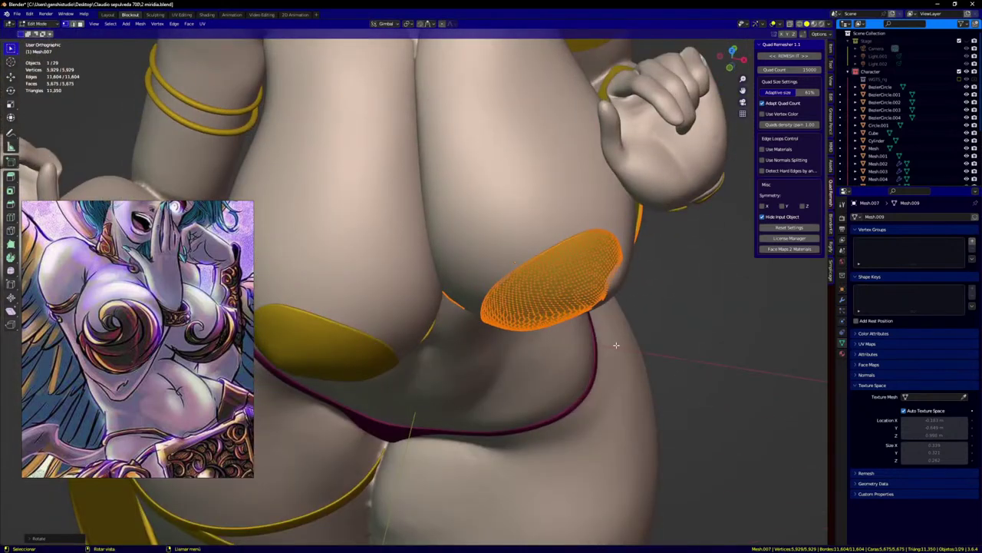
{"action": "key", "text": "g"}
{"action": "left_click", "coordinate": [580, 348]}
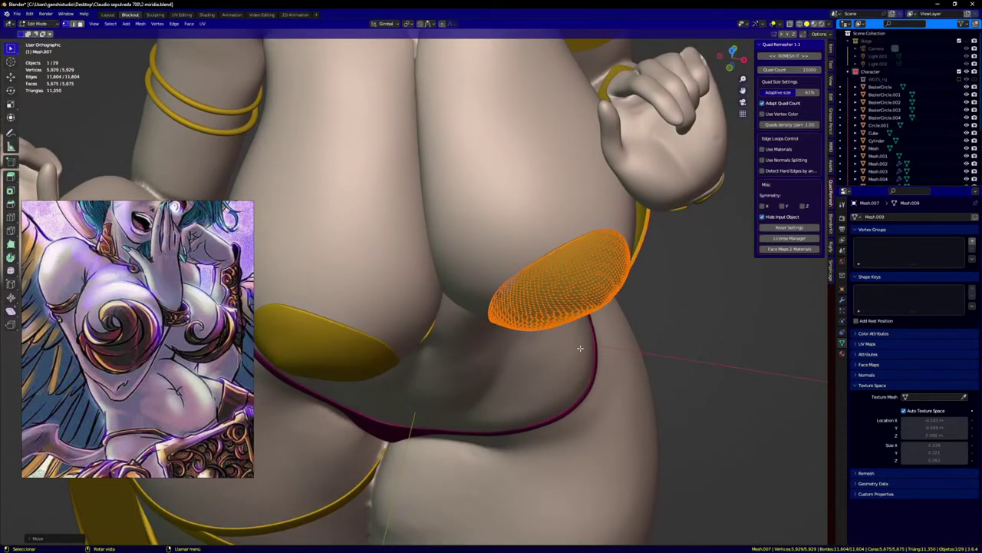
{"action": "key", "text": "r"}
{"action": "left_click", "coordinate": [614, 365]}
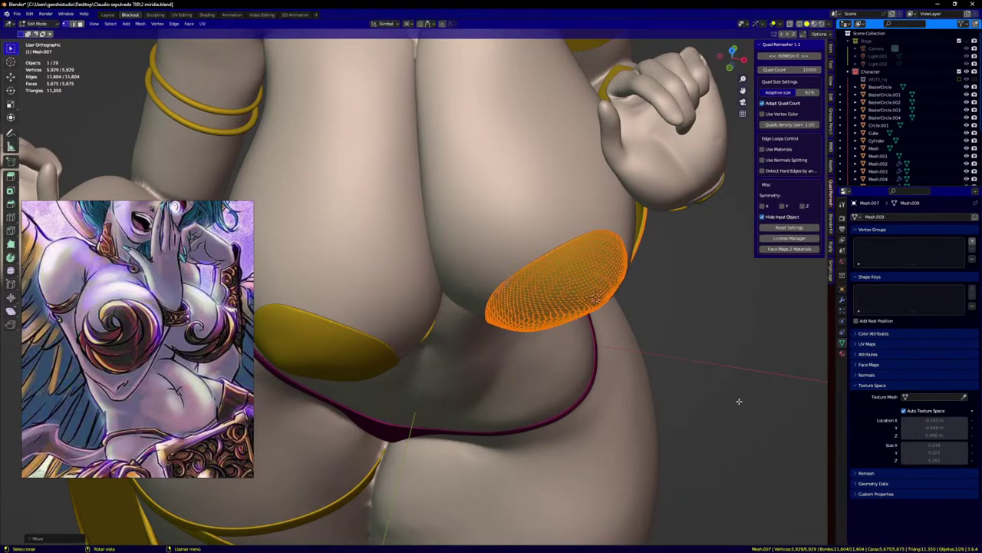
{"action": "key", "text": "r"}
{"action": "left_click", "coordinate": [759, 359]}
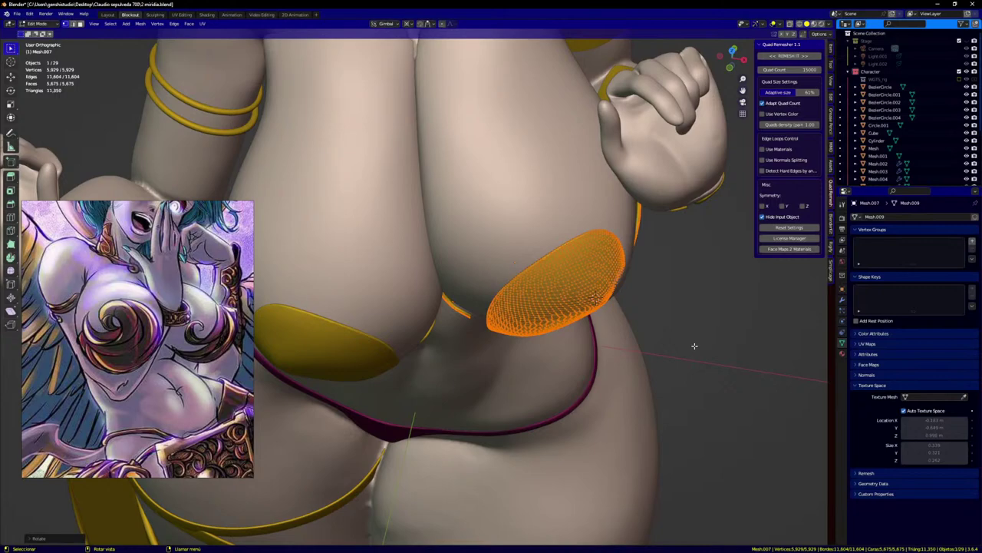
Step: Move the mirrored chest piece's mesh slightly outward and down from an angled front view to bring its buried swirl out
{"action": "middle_click_drag", "start_coordinate": [696, 344], "coordinate": [656, 303]}
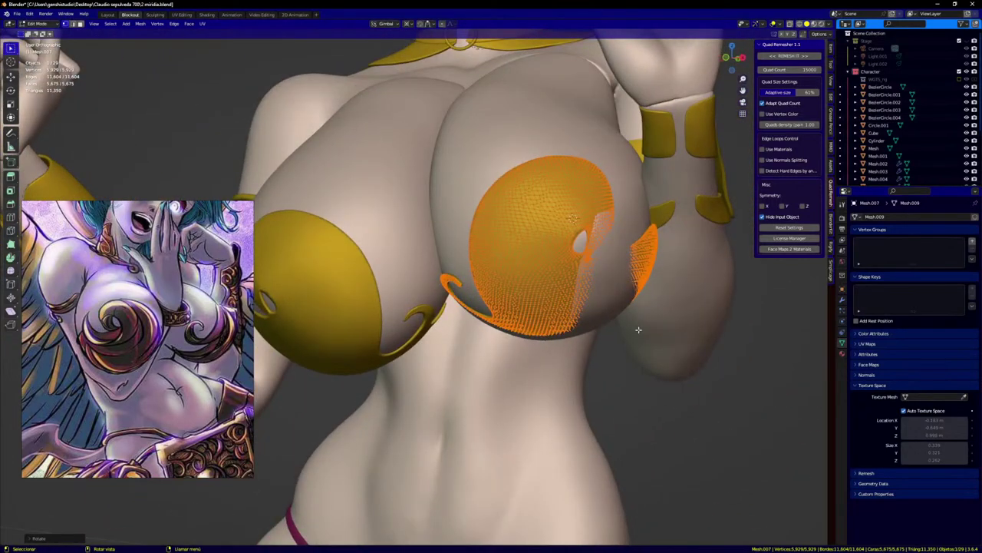
{"action": "key", "text": "g"}
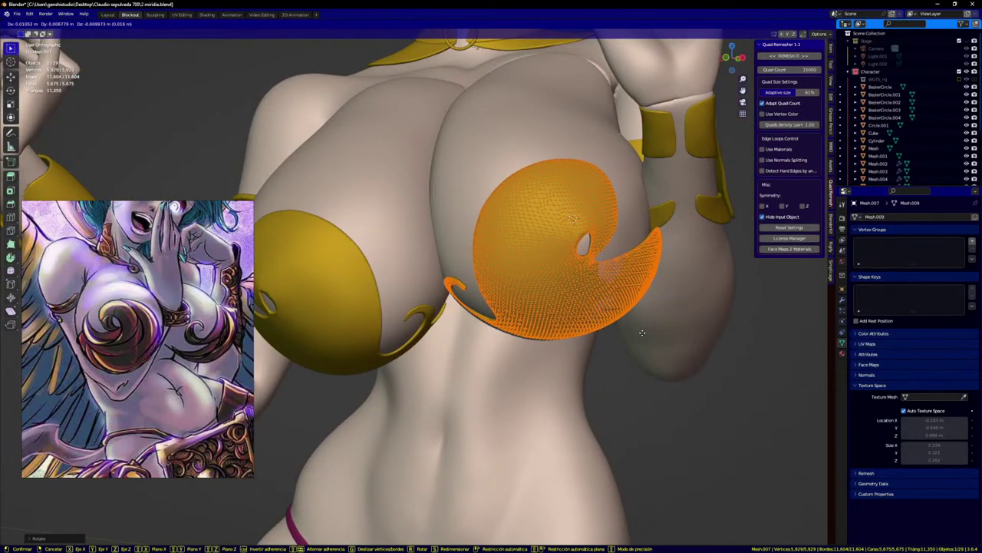
{"action": "left_click", "coordinate": [647, 341]}
Step: Enter Sculpt Mode and pull the mirrored chest piece's swirl and outer tip to the chest surface with the Grab brush
{"action": "mouse_move", "coordinate": [647, 341]}
{"action": "middle_mouse_down"}
{"action": "mouse_move", "coordinate": [640, 357]}
{"action": "mouse_move", "coordinate": [654, 365]}
{"action": "mouse_move", "coordinate": [641, 331]}
{"action": "middle_mouse_up"}
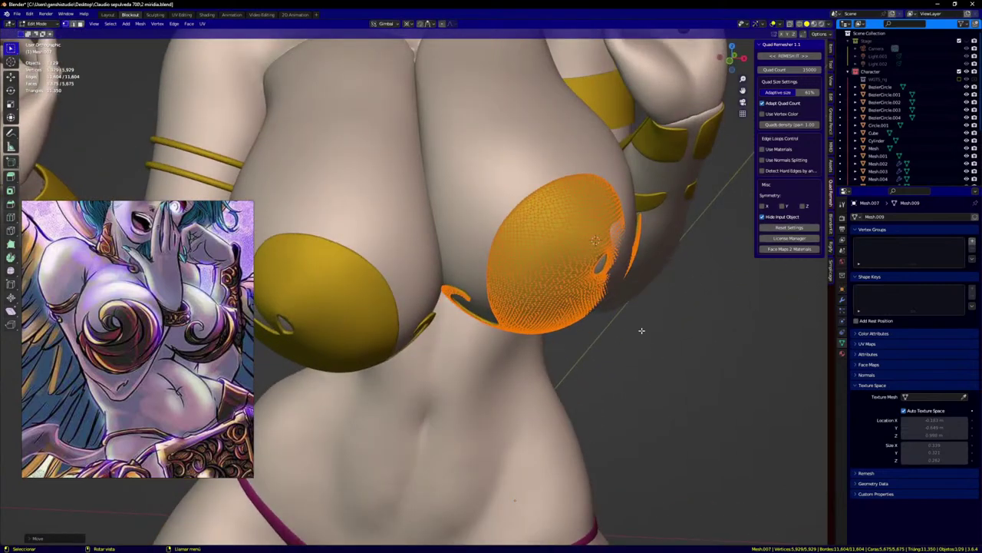
{"action": "key", "text": "ctrl+Tab"}
{"action": "left_click_drag", "start_coordinate": [603, 280], "coordinate": [602, 286]}
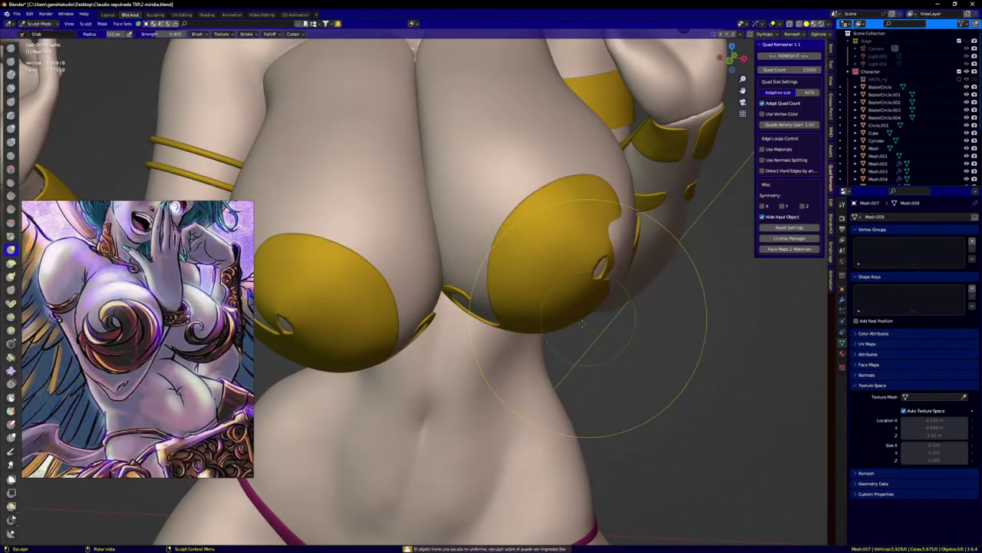
{"action": "middle_click_drag", "start_coordinate": [675, 230], "coordinate": [607, 261]}
{"action": "left_click_drag", "start_coordinate": [673, 221], "coordinate": [676, 216]}
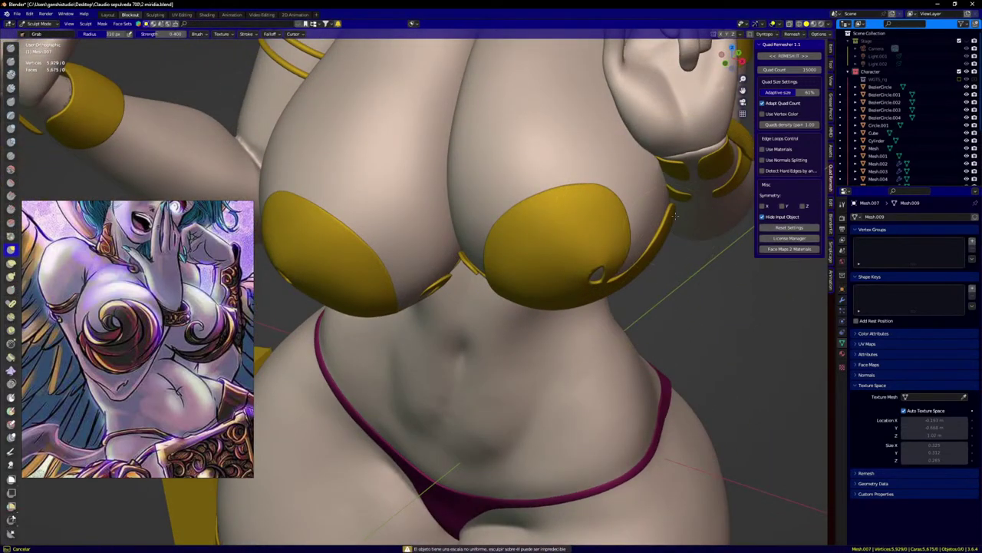
Step: Reshape the lower edge and inner hook of the mirrored chest piece with the Grab brush so they cover the skin
{"action": "middle_click_drag", "start_coordinate": [675, 216], "coordinate": [641, 317]}
{"action": "middle_click_drag", "start_coordinate": [595, 375], "coordinate": [569, 386]}
{"action": "middle_click_drag", "start_coordinate": [417, 427], "coordinate": [441, 318]}
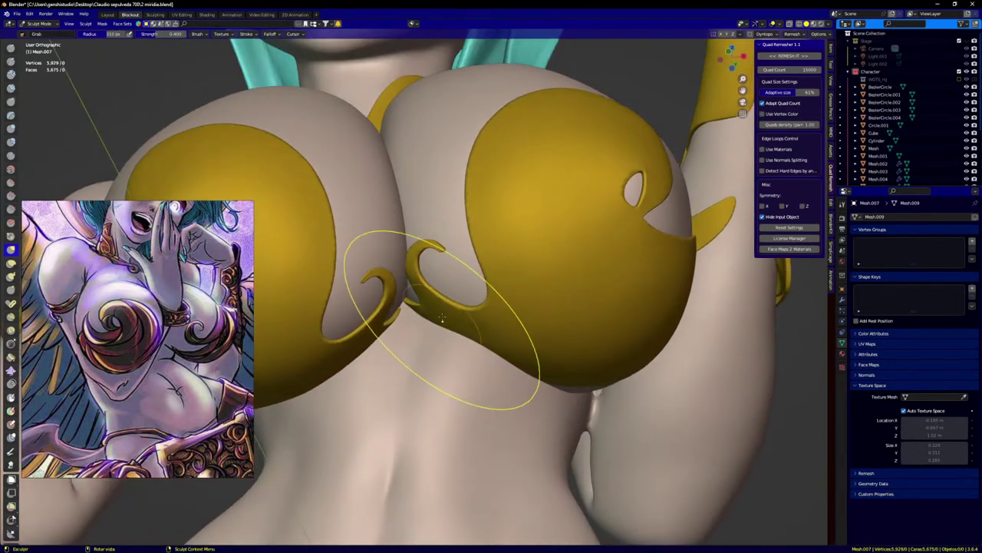
{"action": "scroll", "coordinate": [440, 315], "scroll_direction": "up", "scroll_amount": 3}
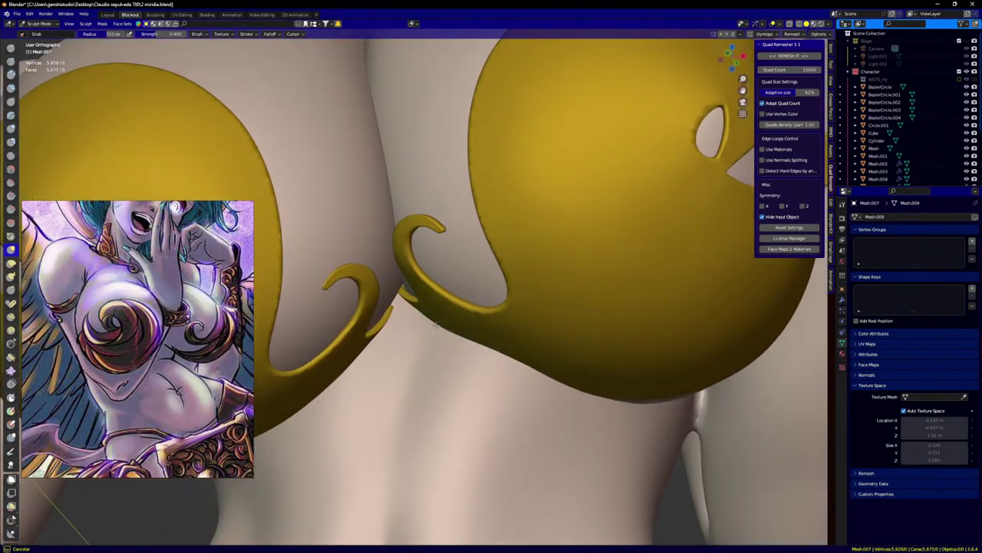
{"action": "mouse_move", "coordinate": [495, 341]}
{"action": "middle_mouse_down"}
{"action": "mouse_move", "coordinate": [487, 346]}
{"action": "mouse_move", "coordinate": [450, 297]}
{"action": "mouse_move", "coordinate": [430, 349]}
{"action": "middle_mouse_up"}
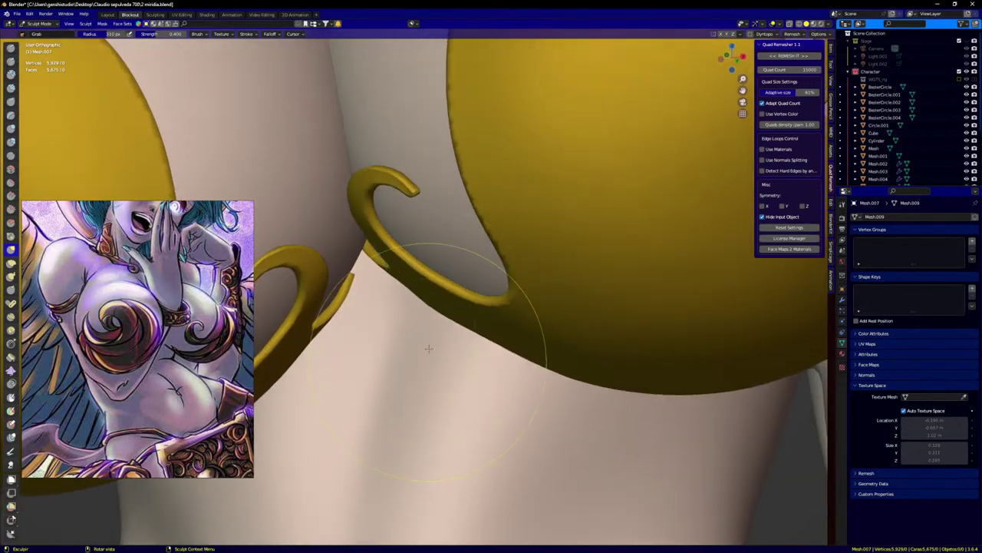
{"action": "scroll", "coordinate": [420, 295], "scroll_direction": "down", "scroll_amount": 3}
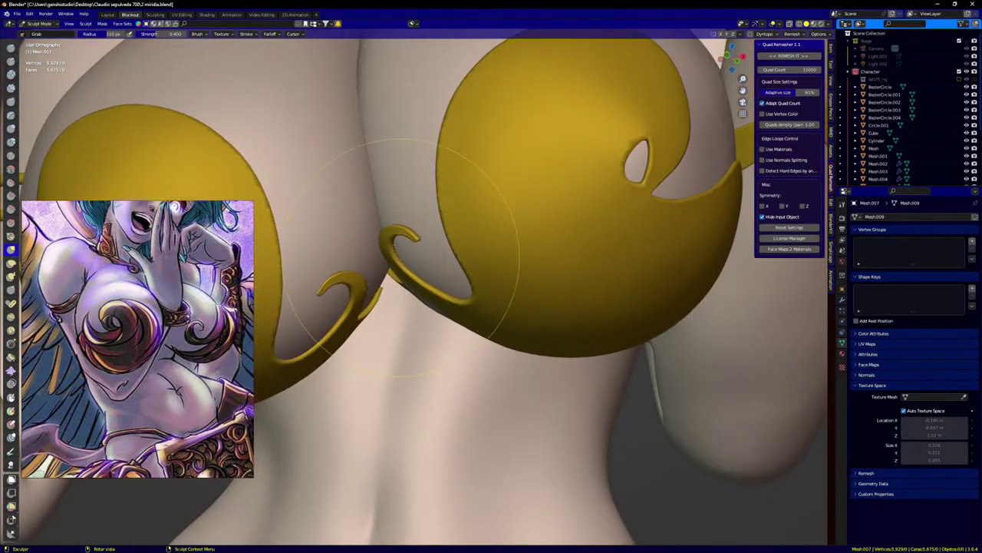
{"action": "mouse_move", "coordinate": [405, 259]}
{"action": "middle_mouse_down"}
{"action": "mouse_move", "coordinate": [383, 244]}
{"action": "mouse_move", "coordinate": [419, 320]}
{"action": "middle_mouse_up"}
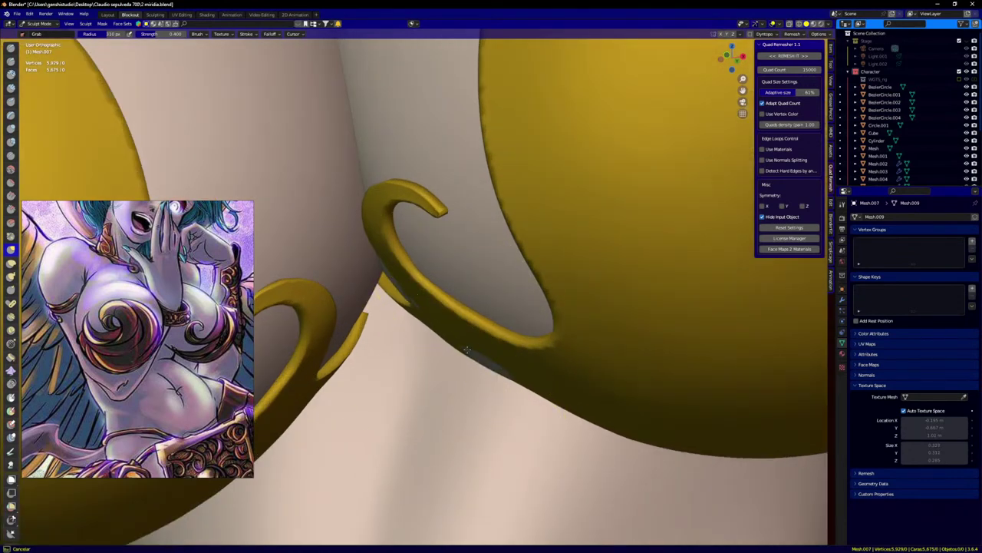
{"action": "middle_click_drag", "start_coordinate": [466, 350], "coordinate": [514, 380]}
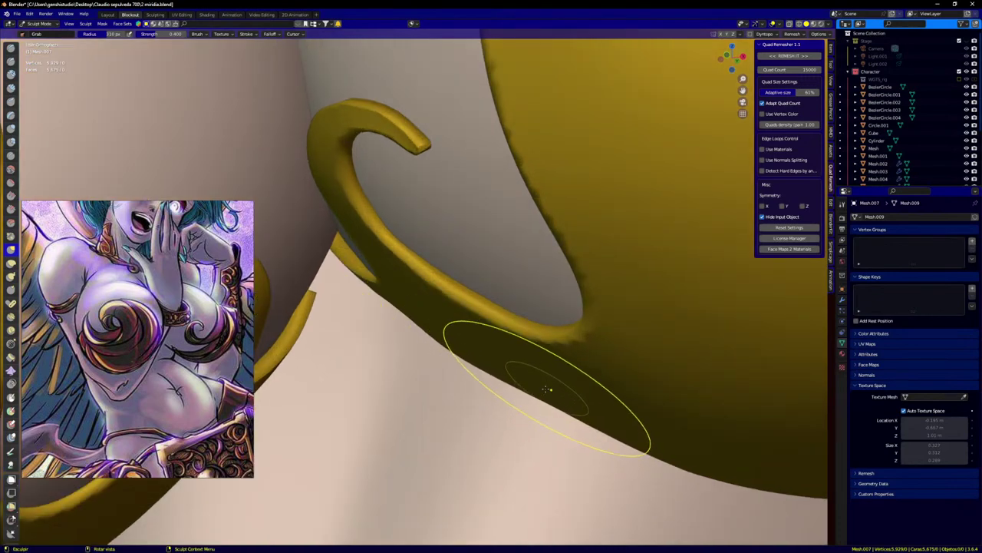
{"action": "scroll", "coordinate": [548, 389], "scroll_direction": "down", "scroll_amount": 5}
{"action": "scroll", "coordinate": [607, 323], "scroll_direction": "down", "scroll_amount": 5}
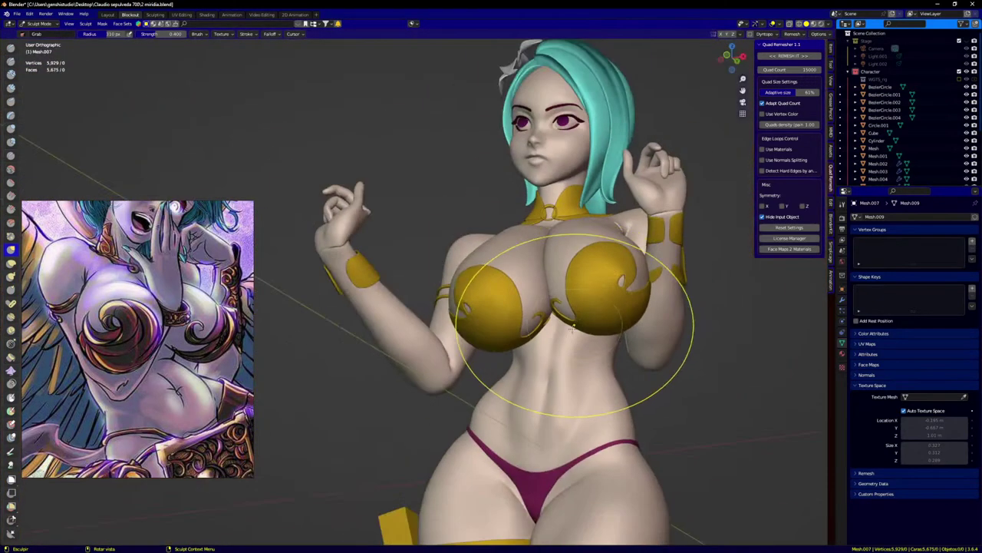
{"action": "key", "text": "KP_1"}
{"action": "scroll", "coordinate": [576, 330], "scroll_direction": "up", "scroll_amount": 2}
{"action": "scroll", "coordinate": [463, 335], "scroll_direction": "up", "scroll_amount": 2}
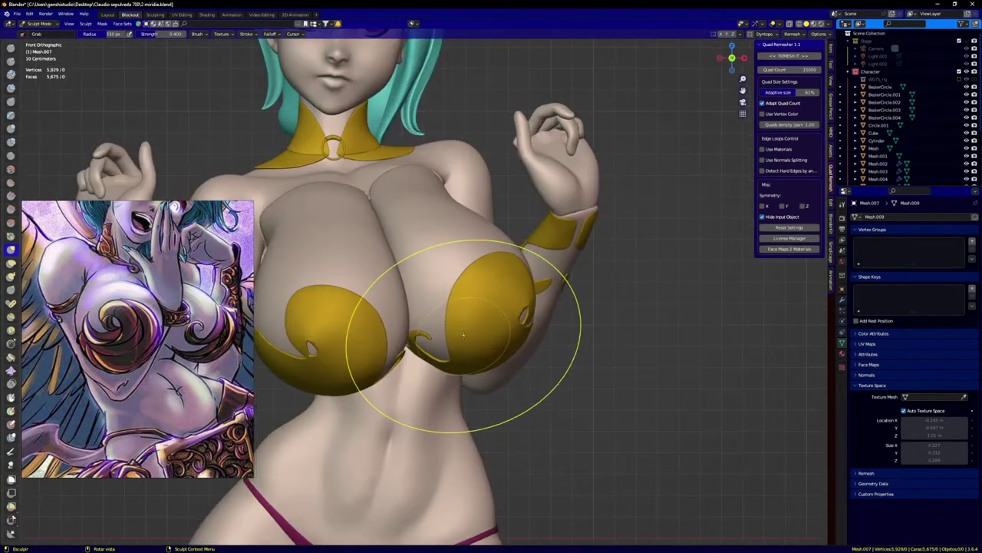
Step: Smooth the inner side edge of the mirrored chest piece above its hook with short Grab brush strokes in front view
{"action": "scroll", "coordinate": [453, 344], "scroll_direction": "up", "scroll_amount": 4}
{"action": "scroll", "coordinate": [445, 350], "scroll_direction": "up", "scroll_amount": 2}
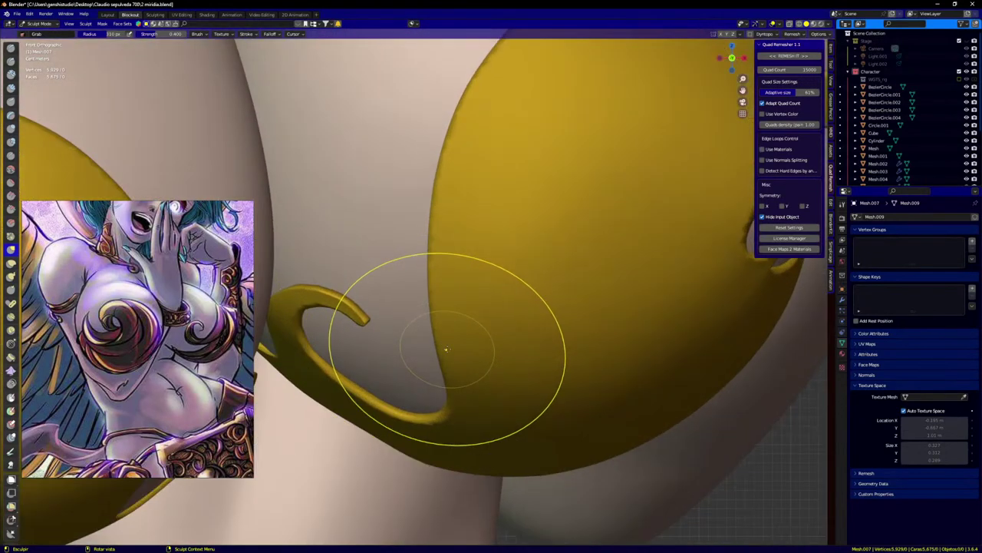
{"action": "left_click_drag", "start_coordinate": [441, 336], "coordinate": [458, 348]}
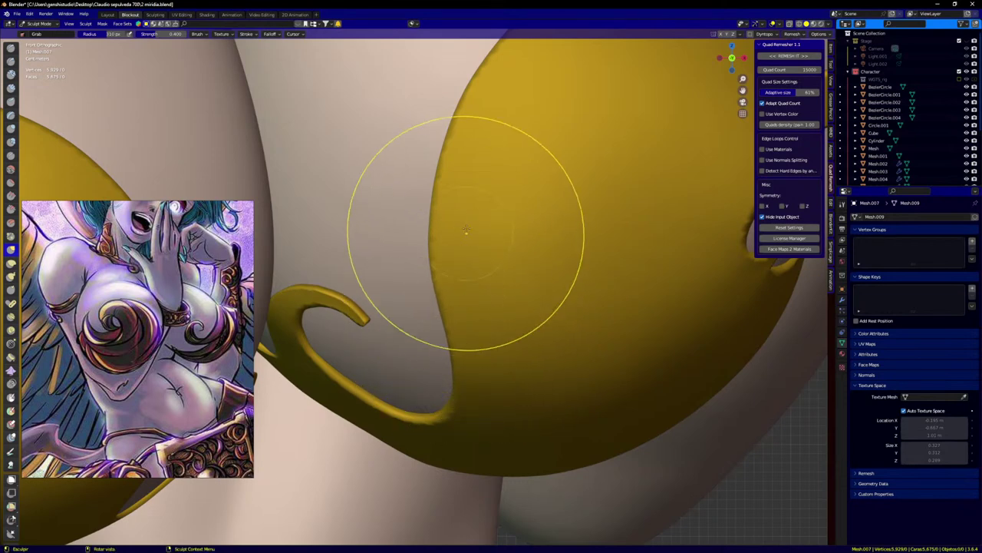
{"action": "left_click_drag", "start_coordinate": [439, 257], "coordinate": [452, 247]}
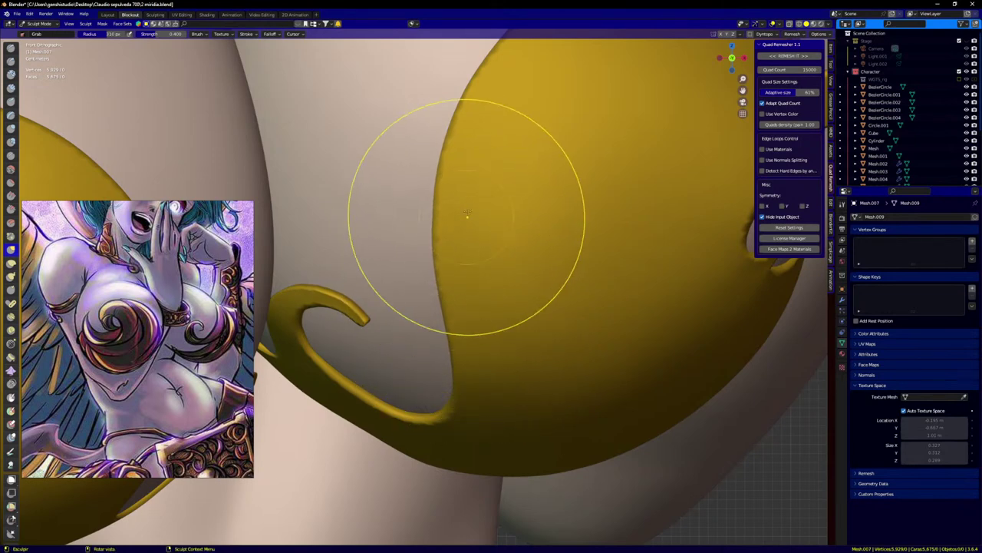
{"action": "left_click_drag", "start_coordinate": [473, 167], "coordinate": [478, 158]}
{"action": "scroll", "coordinate": [471, 170], "scroll_direction": "down", "scroll_amount": 2}
{"action": "scroll", "coordinate": [480, 189], "scroll_direction": "down", "scroll_amount": 3}
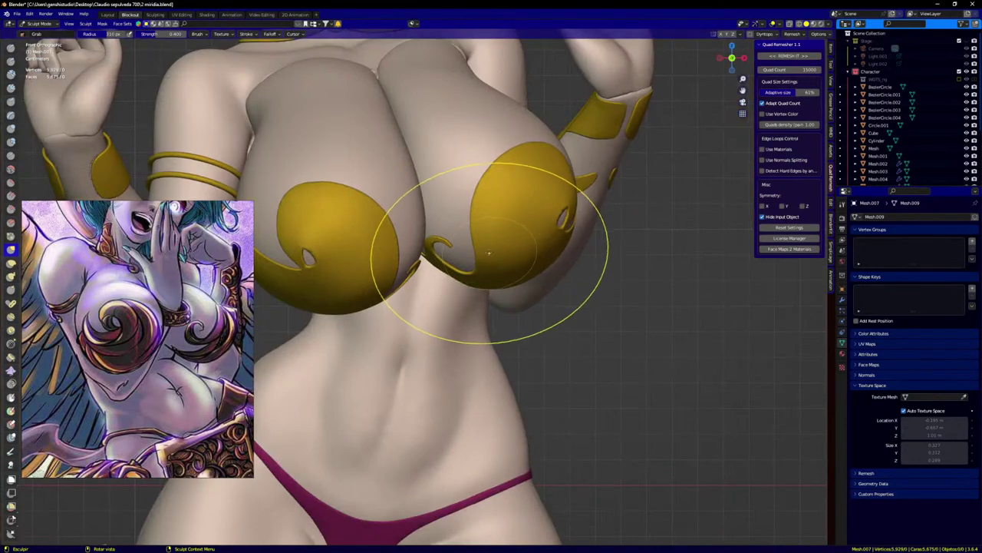
Step: Nudge the underside edge of the mirrored chest piece with the Grab brush so it follows the skin from below
{"action": "mouse_move", "coordinate": [547, 226]}
{"action": "middle_mouse_down"}
{"action": "mouse_move", "coordinate": [517, 230]}
{"action": "mouse_move", "coordinate": [488, 255]}
{"action": "mouse_move", "coordinate": [618, 224]}
{"action": "middle_mouse_up"}
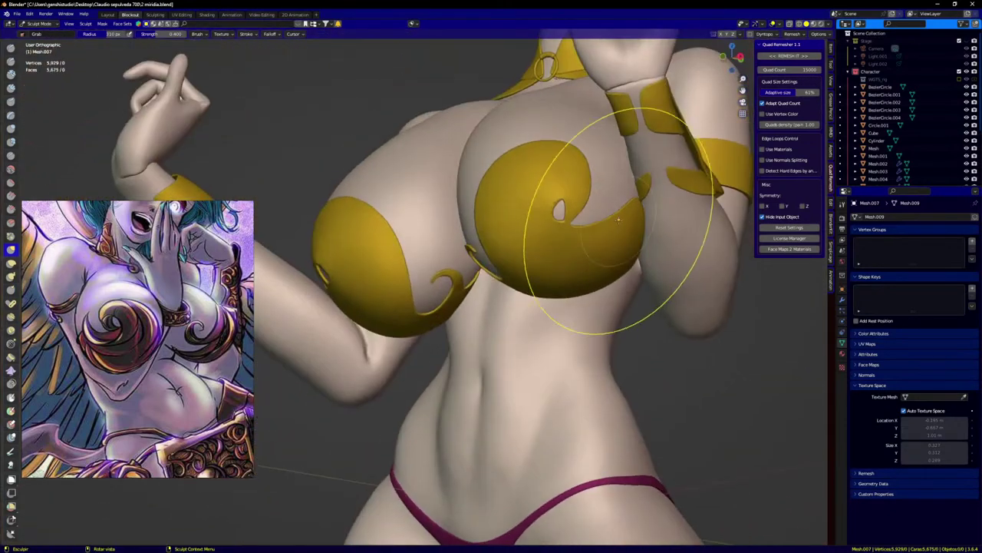
{"action": "scroll", "coordinate": [619, 224], "scroll_direction": "up", "scroll_amount": 3}
{"action": "mouse_move", "coordinate": [668, 296]}
{"action": "middle_mouse_down"}
{"action": "mouse_move", "coordinate": [620, 225]}
{"action": "mouse_move", "coordinate": [629, 266]}
{"action": "mouse_move", "coordinate": [616, 313]}
{"action": "middle_mouse_up"}
{"action": "scroll", "coordinate": [616, 314], "scroll_direction": "up", "scroll_amount": 1}
{"action": "left_click_drag", "start_coordinate": [616, 325], "coordinate": [614, 324]}
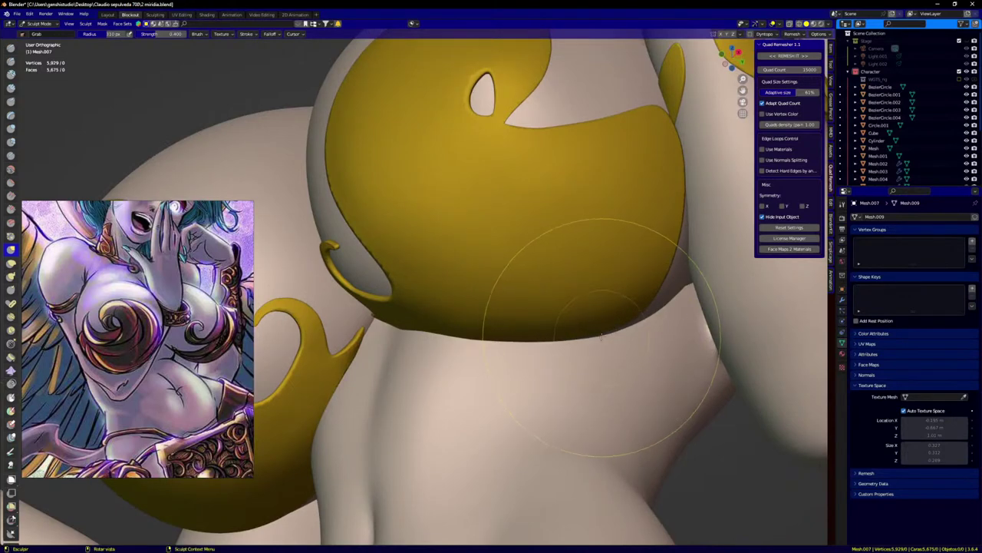
{"action": "middle_click_drag", "start_coordinate": [608, 315], "coordinate": [619, 325]}
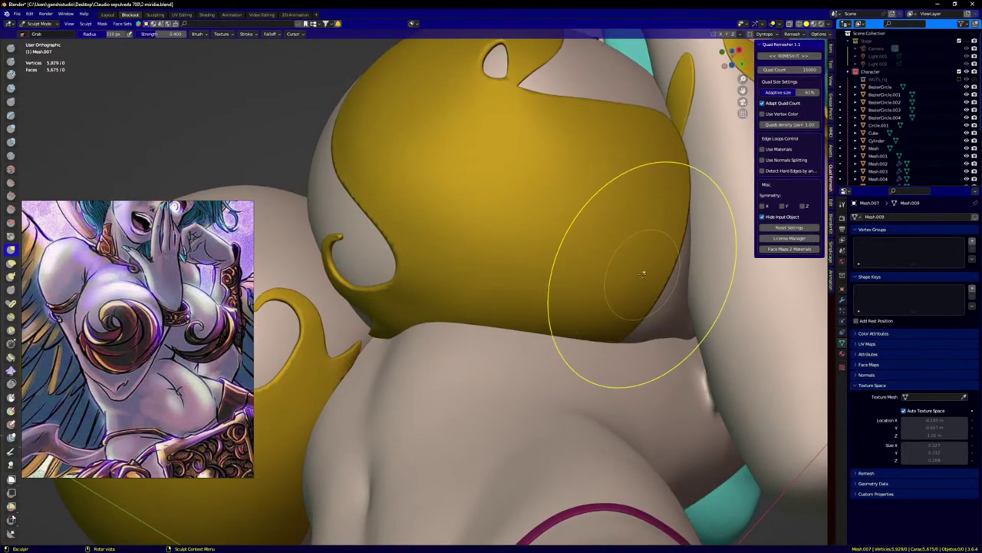
{"action": "key", "text": "KP_1"}
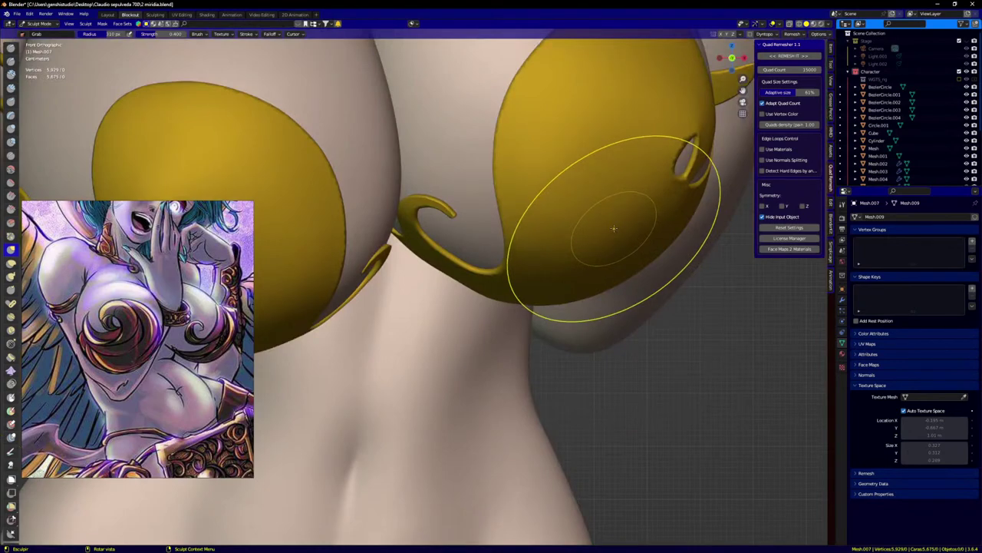
Step: Refine the outer curve of the mirrored chest piece's swirl, above the small opening, with the Grab brush
{"action": "scroll", "coordinate": [612, 229], "scroll_direction": "down", "scroll_amount": 3}
{"action": "middle_click_drag", "start_coordinate": [606, 231], "coordinate": [609, 325], "text": "shift"}
{"action": "scroll", "coordinate": [641, 281], "scroll_direction": "up", "scroll_amount": 4}
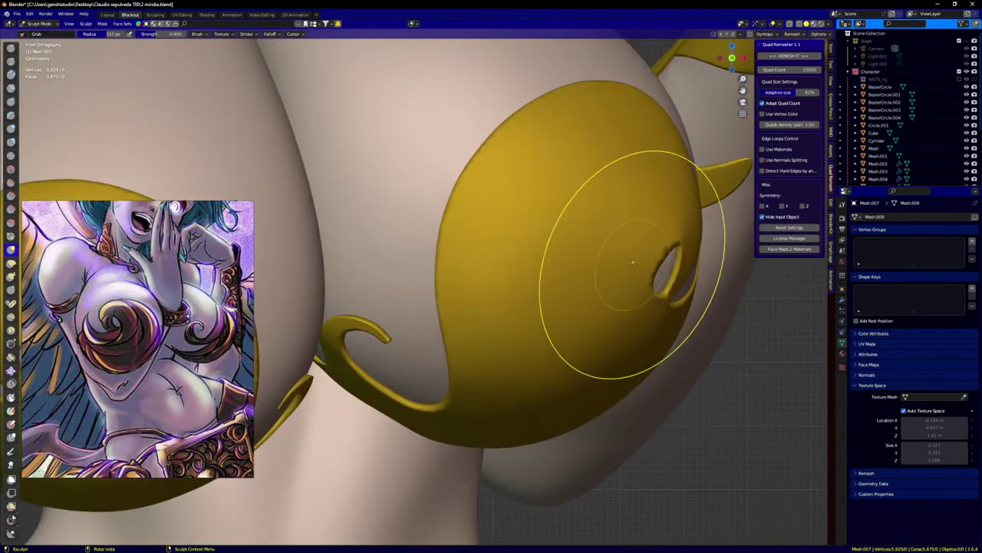
{"action": "middle_click_drag", "start_coordinate": [633, 264], "coordinate": [570, 290]}
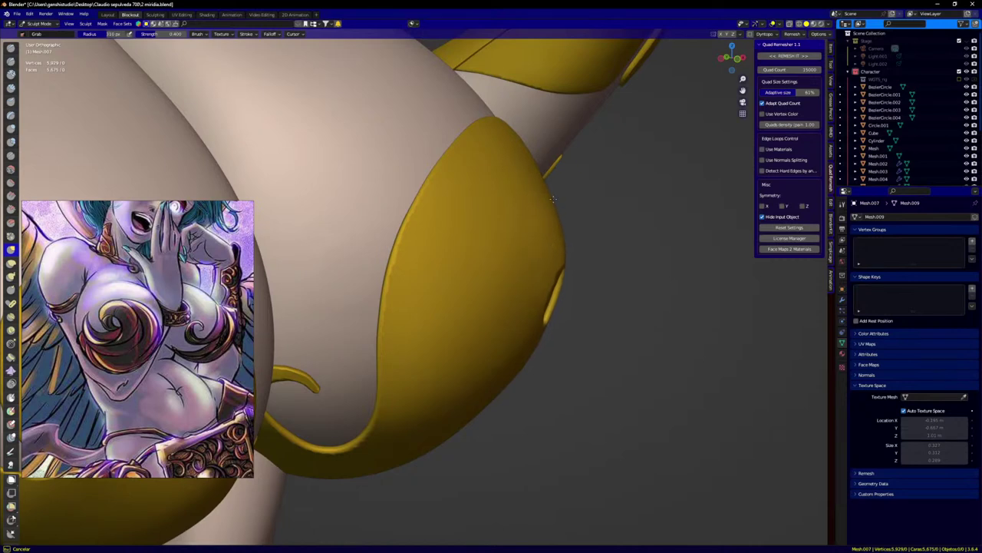
{"action": "mouse_move", "coordinate": [553, 199]}
{"action": "middle_mouse_down"}
{"action": "mouse_move", "coordinate": [529, 330]}
{"action": "mouse_move", "coordinate": [516, 292]}
{"action": "middle_mouse_up"}
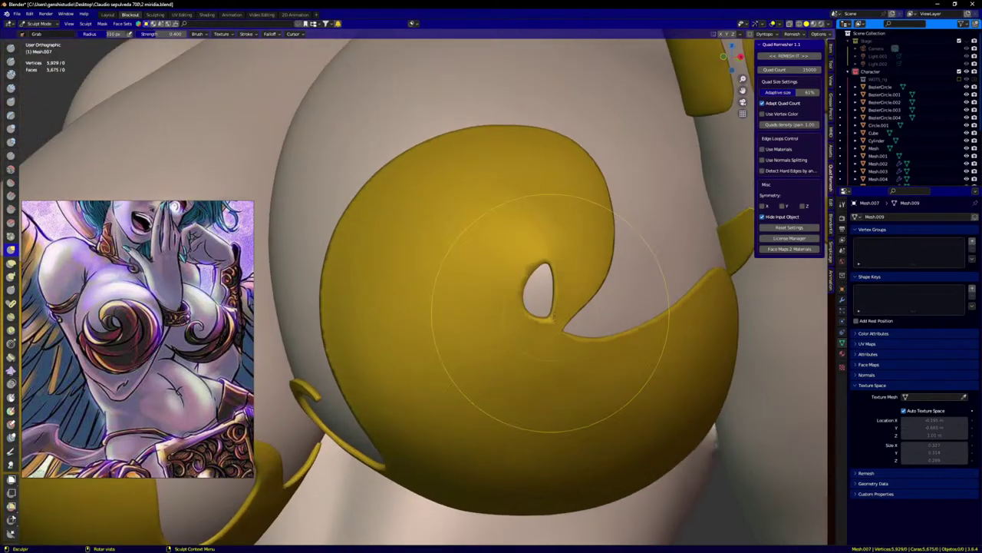
{"action": "left_click_drag", "start_coordinate": [602, 218], "coordinate": [612, 216]}
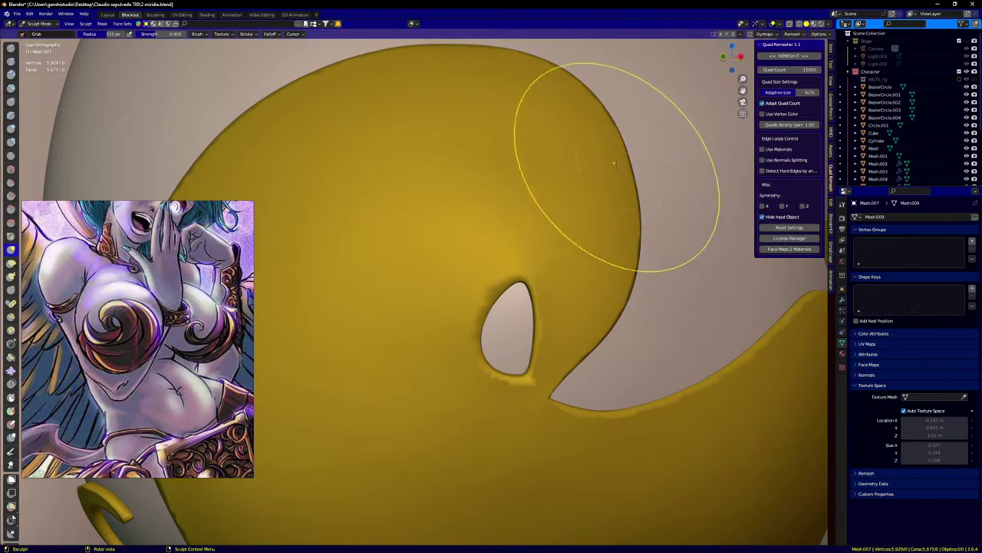
{"action": "left_click_drag", "start_coordinate": [617, 167], "coordinate": [606, 175]}
{"action": "scroll", "coordinate": [552, 275], "scroll_direction": "down", "scroll_amount": 4}
{"action": "key", "text": "KP_1"}
{"action": "scroll", "coordinate": [568, 320], "scroll_direction": "down", "scroll_amount": 4}
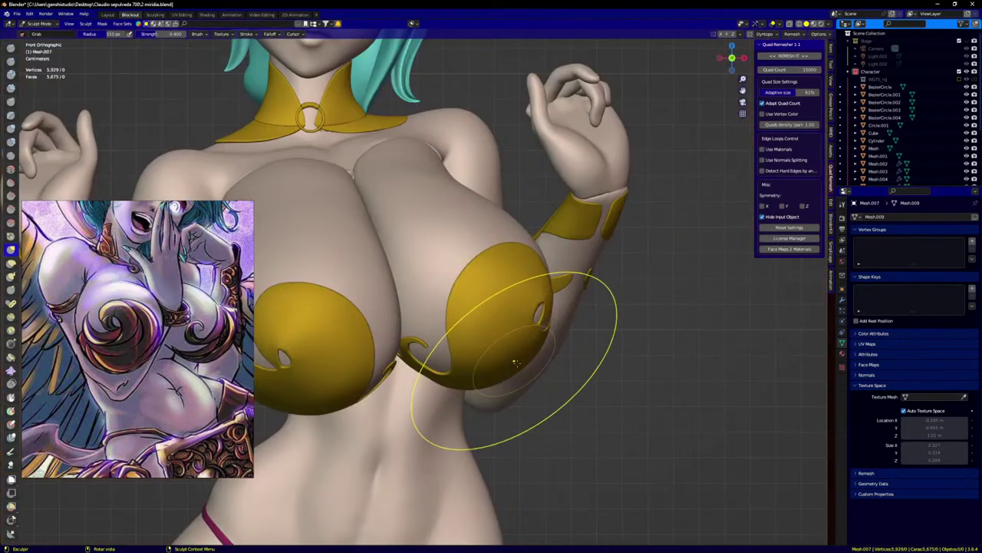
Step: Save the file, switch from Sculpt Mode to Object Mode, and save again with the full figure framed from the front
{"action": "mouse_move", "coordinate": [515, 357]}
{"action": "middle_mouse_down"}
{"action": "mouse_move", "coordinate": [535, 344]}
{"action": "mouse_move", "coordinate": [543, 279]}
{"action": "middle_mouse_up"}
{"action": "scroll", "coordinate": [535, 345], "scroll_direction": "down", "scroll_amount": 2}
{"action": "key", "text": "KP_1"}
{"action": "key", "text": "ctrl+s"}
{"action": "scroll", "coordinate": [565, 343], "scroll_direction": "down", "scroll_amount": 1}
{"action": "key", "text": "ctrl+Tab"}
{"action": "scroll", "coordinate": [448, 389], "scroll_direction": "down", "scroll_amount": 5}
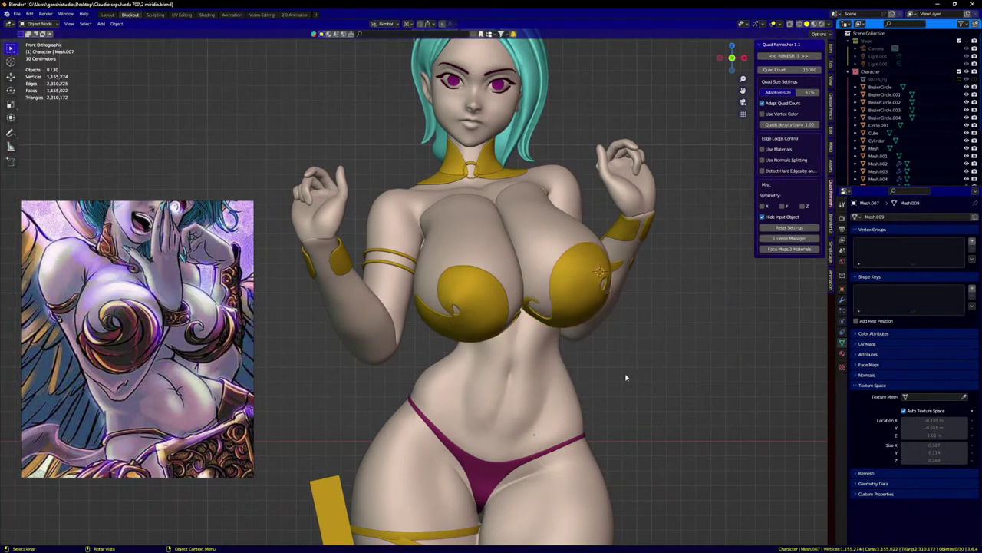
{"action": "middle_click_drag", "start_coordinate": [530, 328], "coordinate": [563, 391], "text": "shift"}
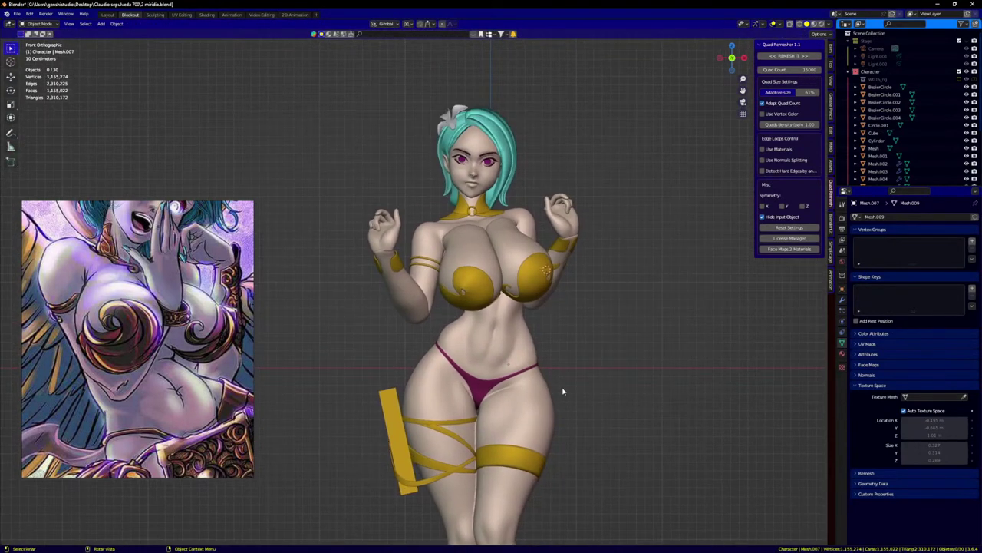
{"action": "scroll", "coordinate": [538, 361], "scroll_direction": "down", "scroll_amount": 1}
{"action": "middle_click_drag", "start_coordinate": [557, 329], "coordinate": [565, 283], "text": "shift"}
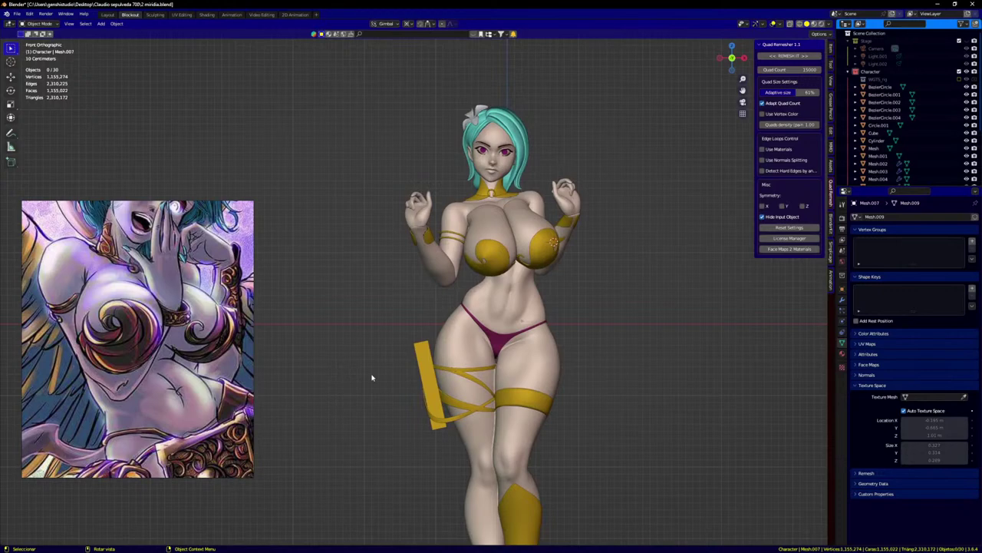
{"action": "scroll", "coordinate": [521, 344], "scroll_direction": "down", "scroll_amount": 1}
{"action": "middle_click_drag", "start_coordinate": [562, 351], "coordinate": [568, 302], "text": "shift"}
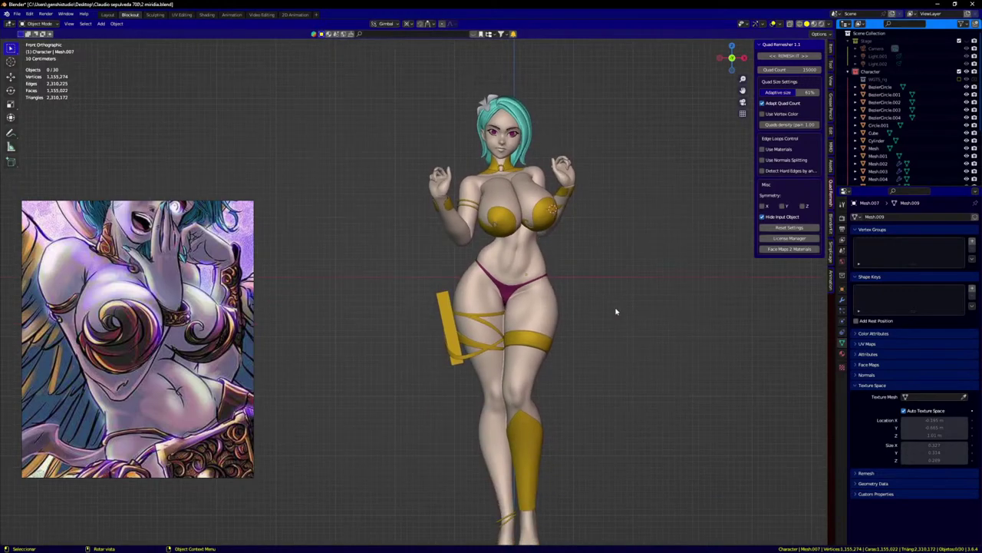
{"action": "key", "text": "ctrl+s"}
Step: Reframe the reference board on the colour sketch's hips to study the gold hip ornament and the purple cloth
{"action": "scroll", "coordinate": [109, 370], "scroll_direction": "down", "scroll_amount": 3}
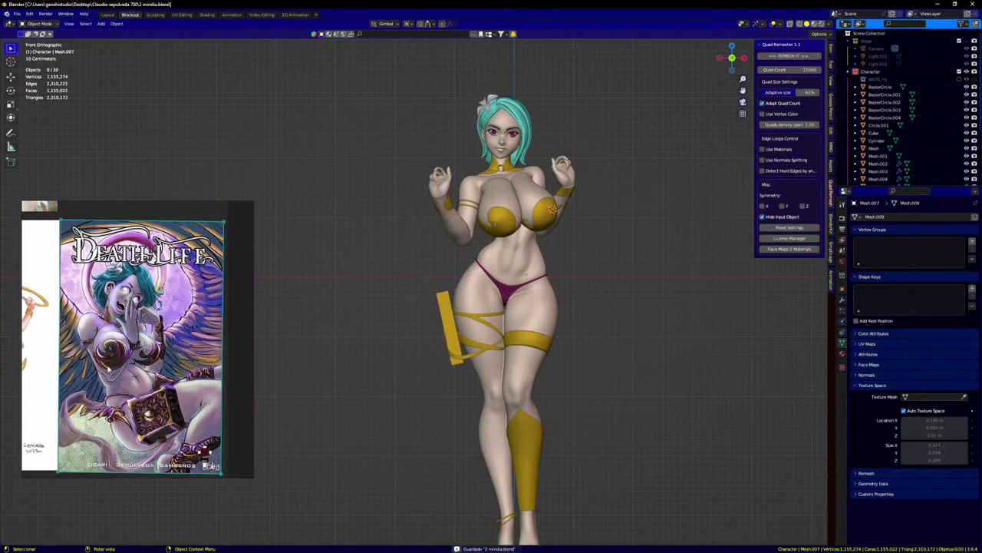
{"action": "middle_click_drag", "start_coordinate": [41, 367], "coordinate": [11, 314]}
{"action": "scroll", "coordinate": [139, 364], "scroll_direction": "up", "scroll_amount": 3}
{"action": "scroll", "coordinate": [131, 359], "scroll_direction": "down", "scroll_amount": 2}
{"action": "scroll", "coordinate": [88, 309], "scroll_direction": "up", "scroll_amount": 3}
{"action": "scroll", "coordinate": [154, 303], "scroll_direction": "up", "scroll_amount": 2}
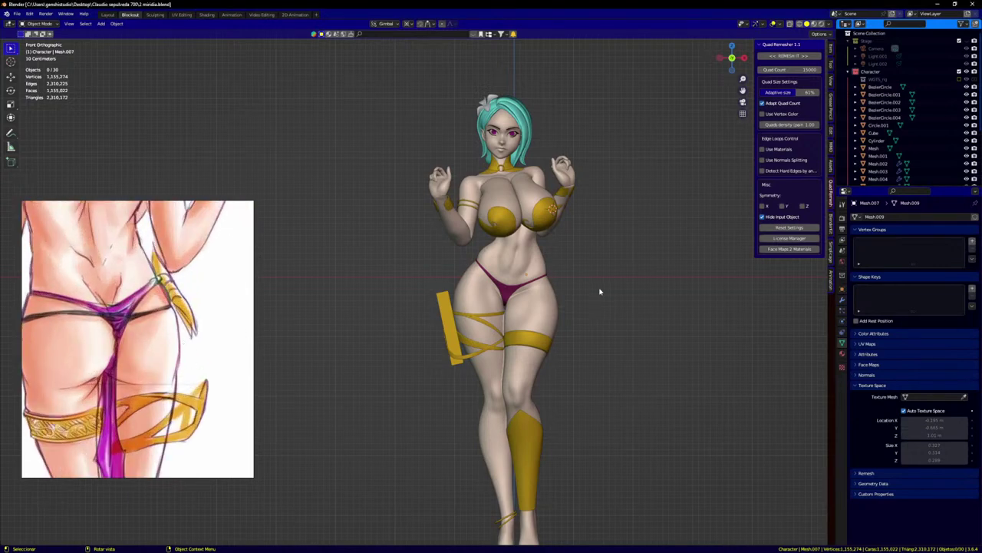
Step: Reset the 3D cursor to the world origin and add a cube there, subdivided into a smooth sphere and converted to mesh
{"action": "key", "text": "shift+c"}
{"action": "middle_click_drag", "start_coordinate": [513, 308], "coordinate": [547, 308], "text": "shift"}
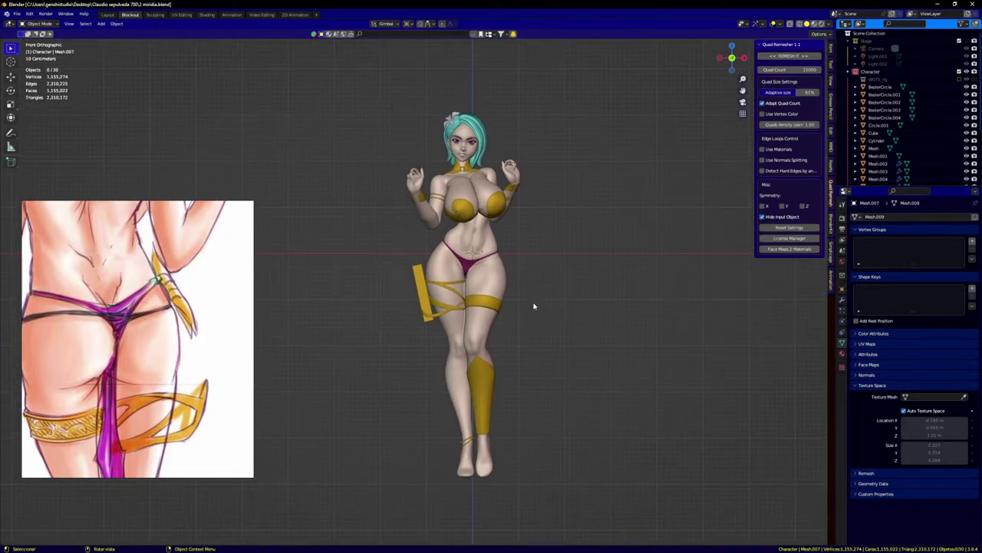
{"action": "key", "text": "shift+a"}
{"action": "mouse_move", "coordinate": [536, 304]}
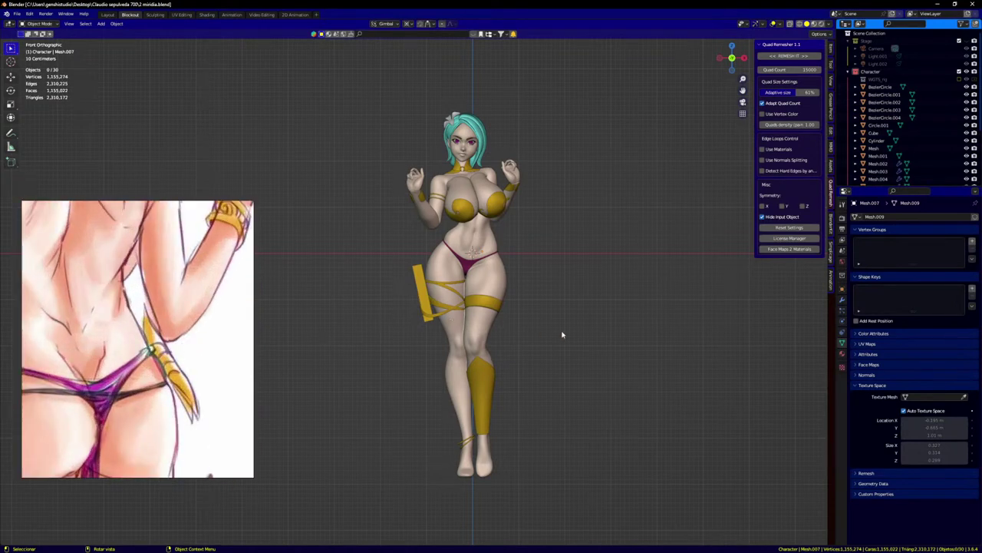
{"action": "key", "text": "shift+a"}
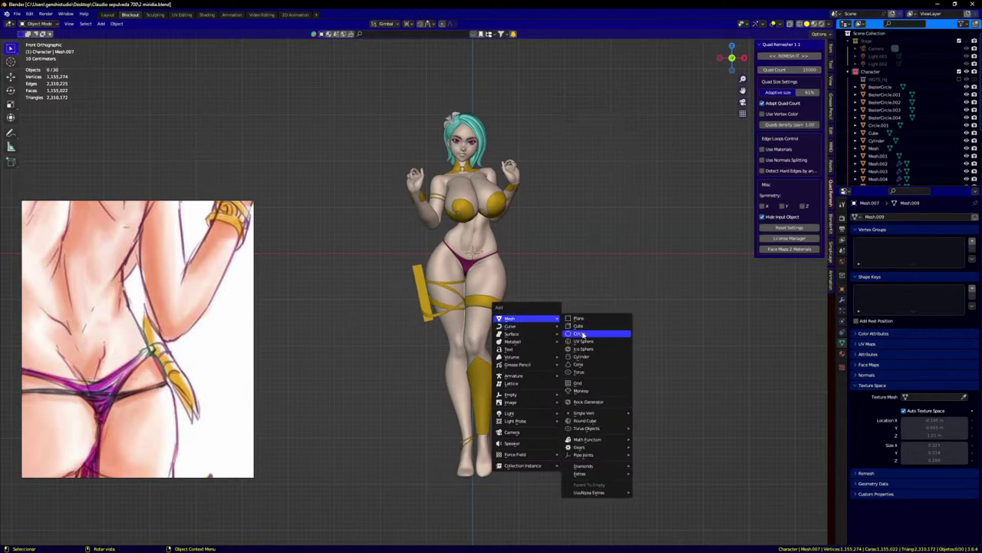
{"action": "left_click", "coordinate": [581, 326]}
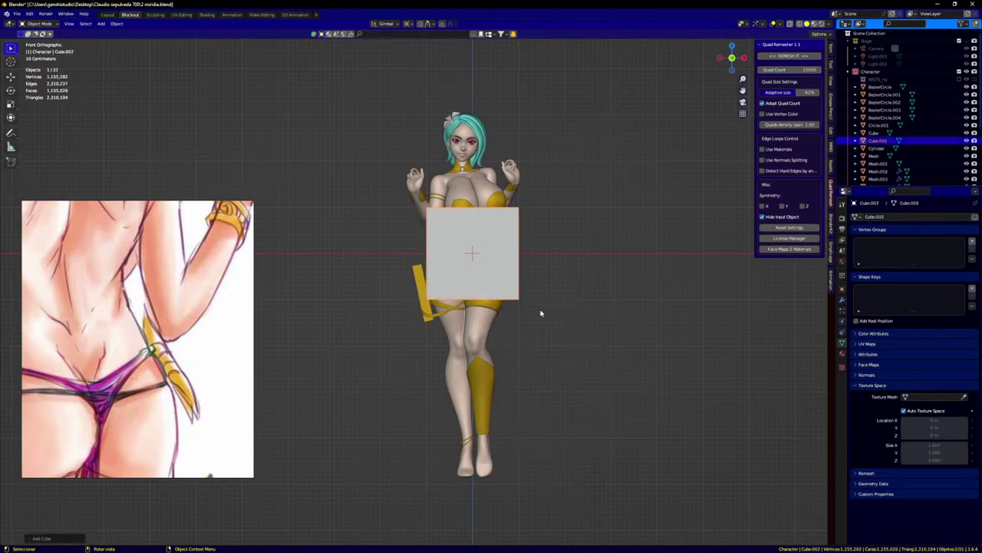
{"action": "key", "text": "ctrl+2"}
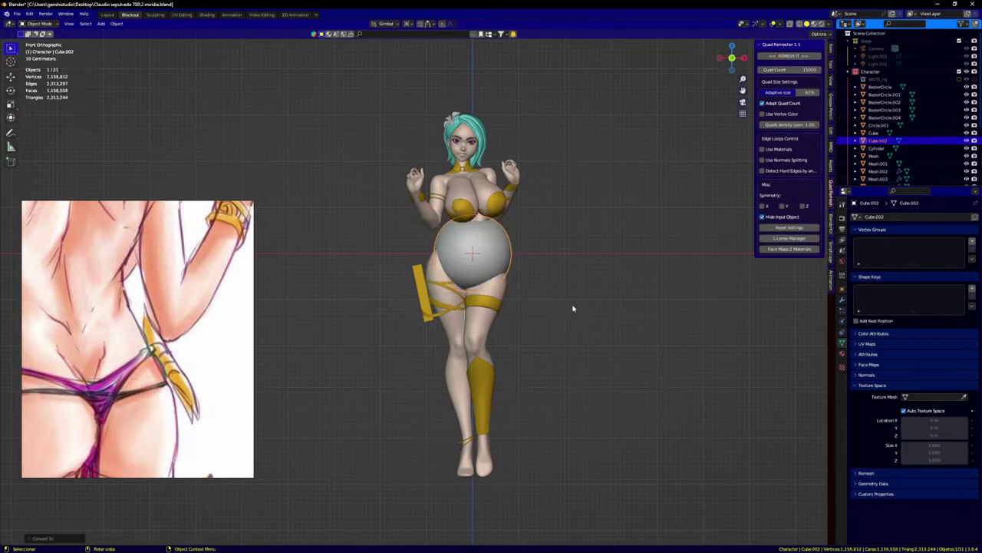
Step: Maximize the viewport and, in Edit Mode, shrink the sphere's mesh and place it beside the hip, above the thigh plate
{"action": "key", "text": "ctrl+alt+space"}
{"action": "key", "text": "Tab"}
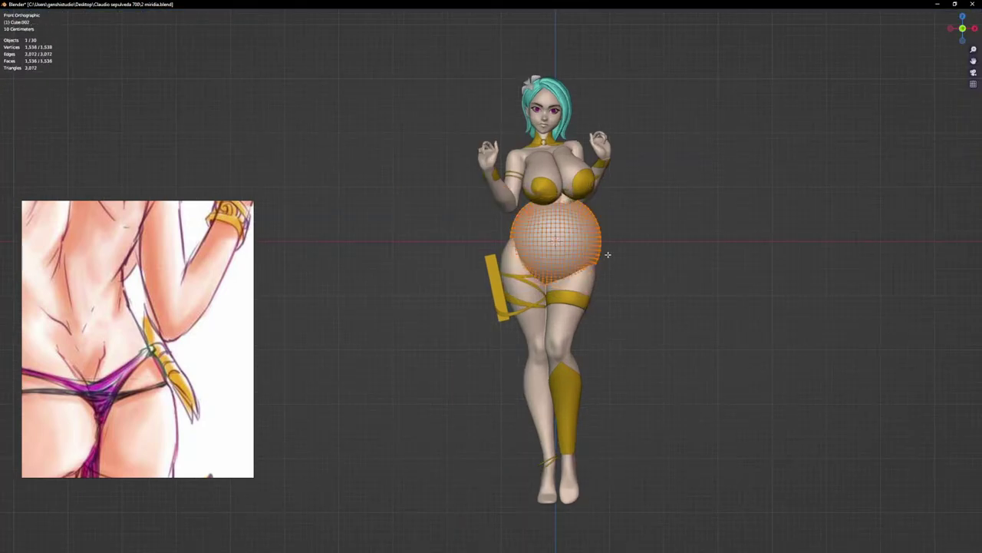
{"action": "key", "text": "g"}
{"action": "left_click", "coordinate": [526, 294]}
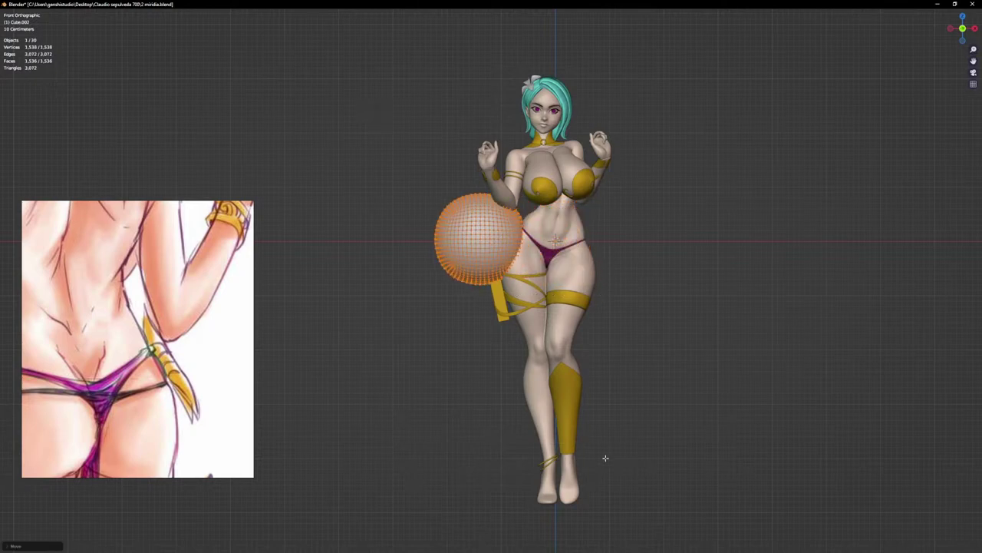
{"action": "key", "text": "s"}
{"action": "left_click", "coordinate": [532, 311]}
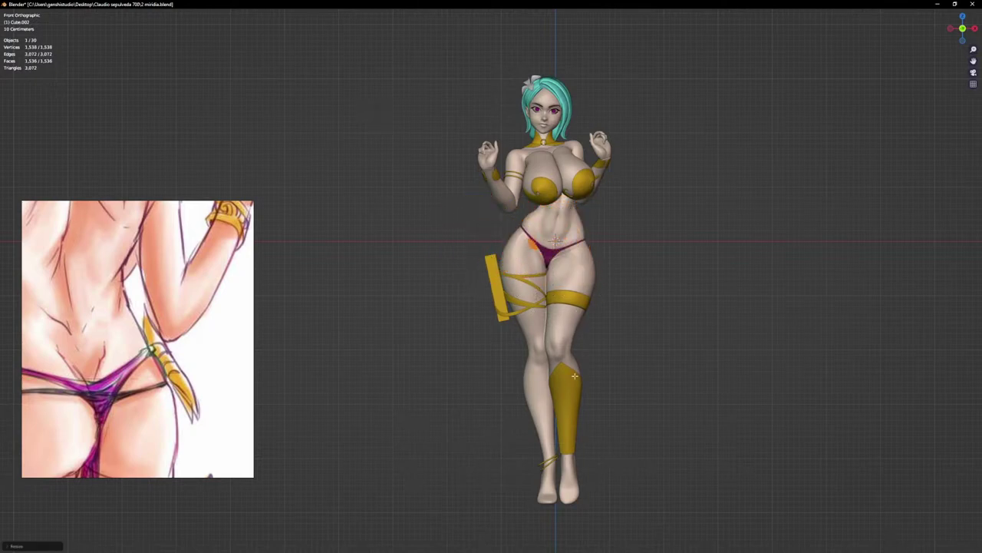
{"action": "key", "text": "g"}
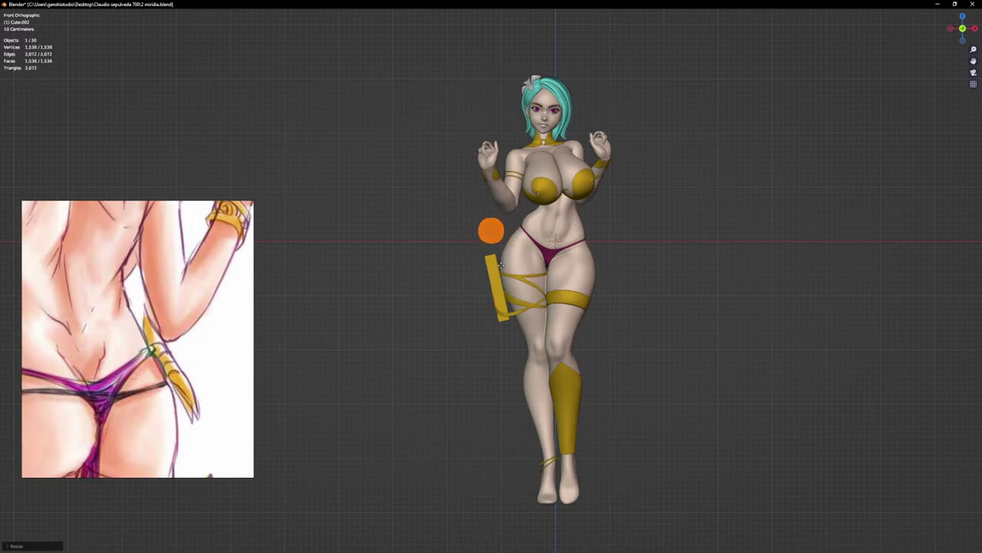
Step: Scale the small sphere's mesh along Z into an upright ellipsoid and adjust its overall size
{"action": "key", "text": "s"}
{"action": "key", "text": "z"}
{"action": "left_click", "coordinate": [505, 512]}
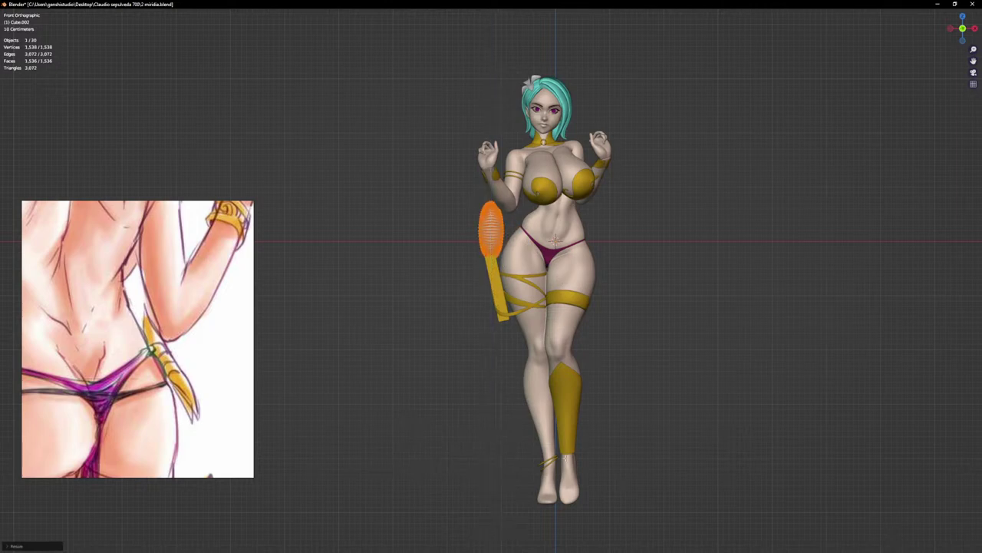
{"action": "key", "text": "s"}
{"action": "scroll", "coordinate": [482, 255], "scroll_direction": "up", "scroll_amount": 5}
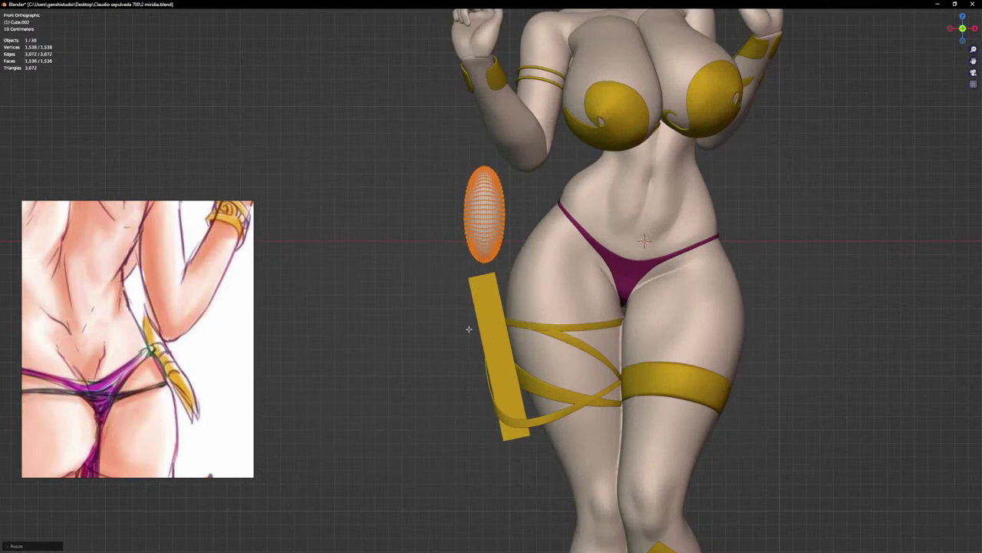
Step: Enter Sculpt Mode and push both sides of the ellipsoid inward with the Grab brush to form a slim upright capsule
{"action": "key", "text": "ctrl+Tab"}
{"action": "scroll", "coordinate": [495, 214], "scroll_direction": "up", "scroll_amount": 4}
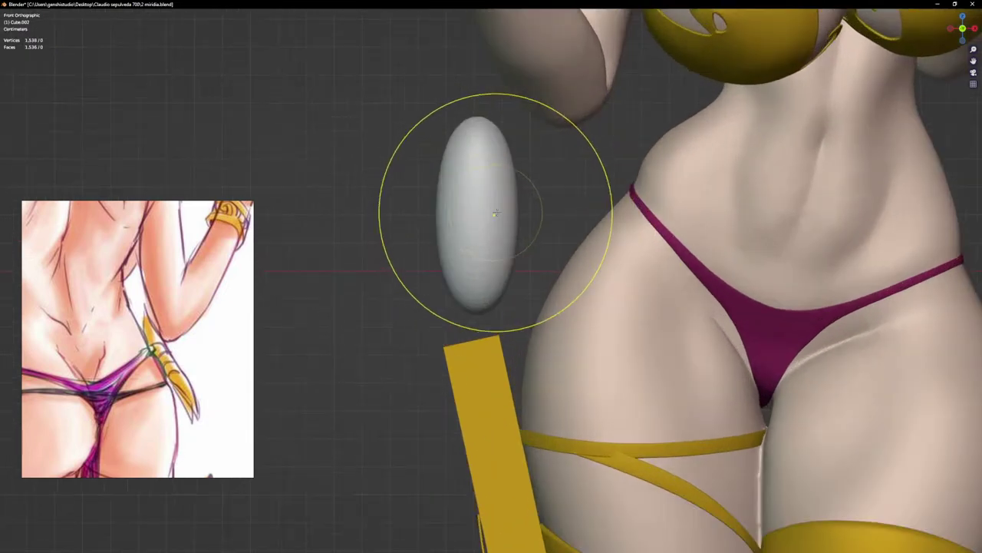
{"action": "mouse_move", "coordinate": [521, 218]}
{"action": "left_mouse_down"}
{"action": "mouse_move", "coordinate": [482, 217]}
{"action": "mouse_move", "coordinate": [452, 199]}
{"action": "mouse_move", "coordinate": [460, 201]}
{"action": "left_mouse_up"}
{"action": "scroll", "coordinate": [430, 219], "scroll_direction": "up", "scroll_amount": 2}
{"action": "left_click_drag", "start_coordinate": [450, 228], "coordinate": [462, 232]}
{"action": "scroll", "coordinate": [487, 220], "scroll_direction": "down", "scroll_amount": 3}
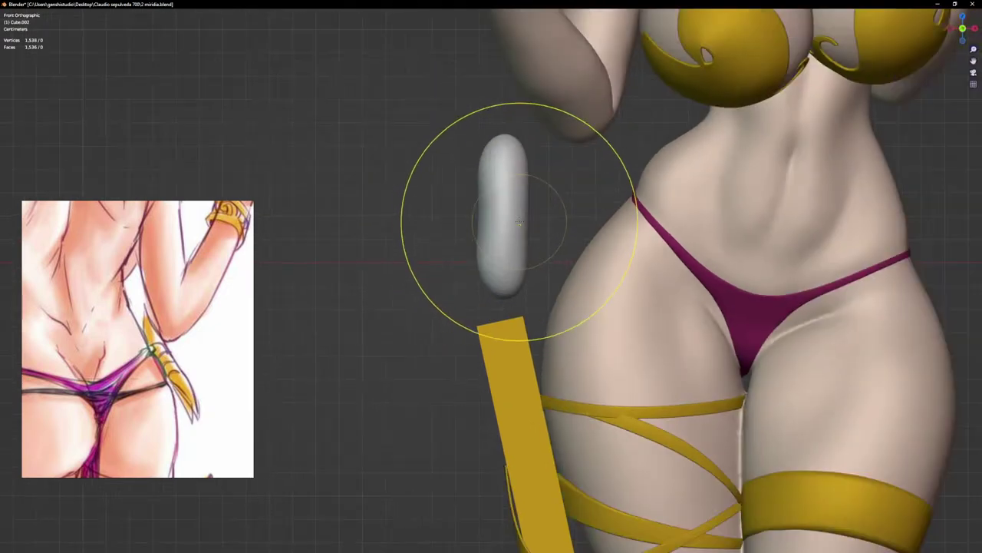
Step: From the left side view, bend the capsule with the Grab brush, pushing its upper end forward and its lower end backward
{"action": "key", "text": "KP_3"}
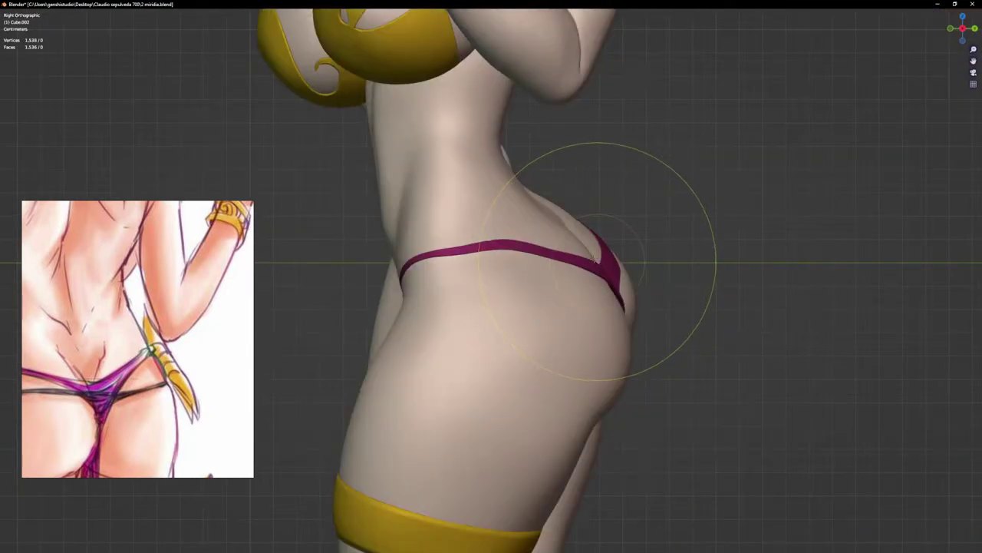
{"action": "key", "text": "alt+q"}
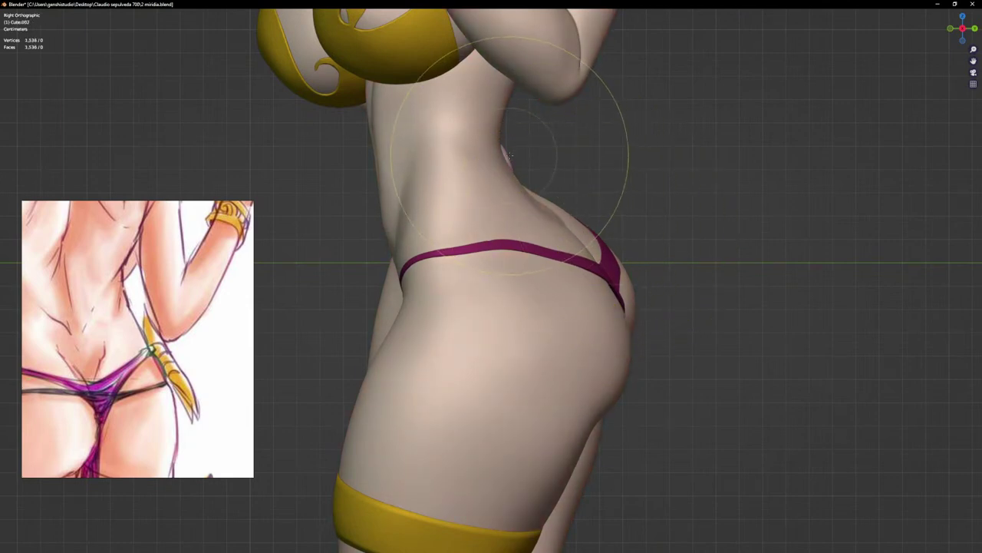
{"action": "key", "text": "q"}
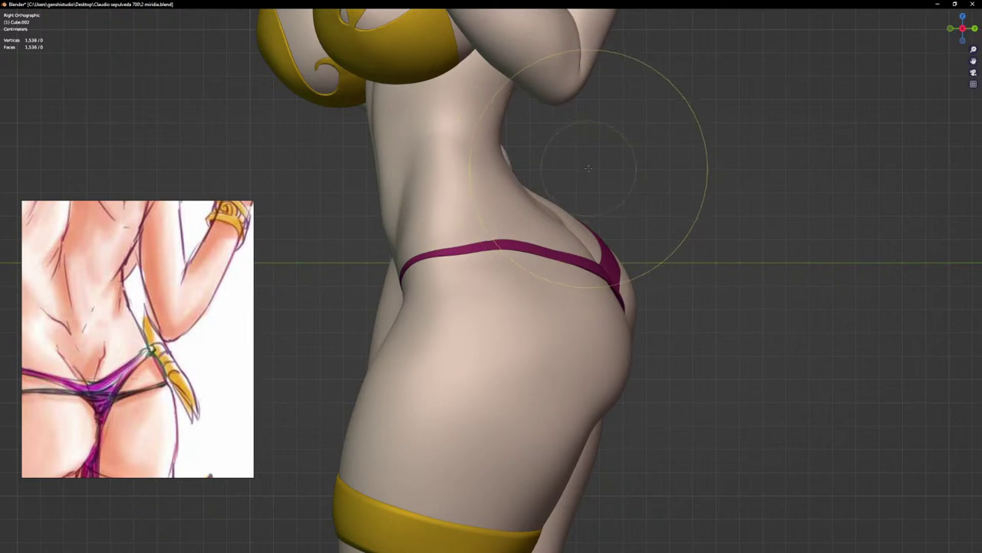
{"action": "key", "text": "ctrl+KP_3"}
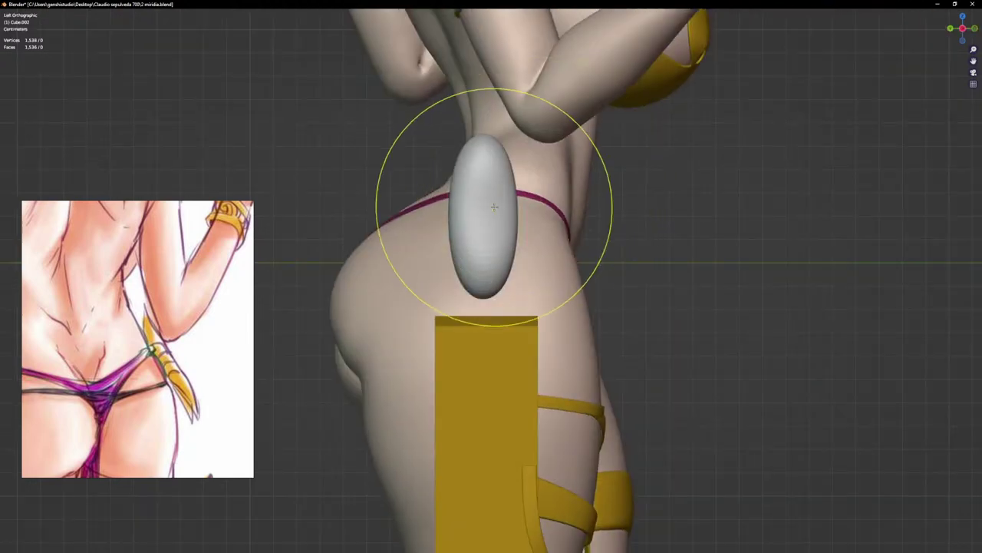
{"action": "scroll", "coordinate": [494, 208], "scroll_direction": "up", "scroll_amount": 2}
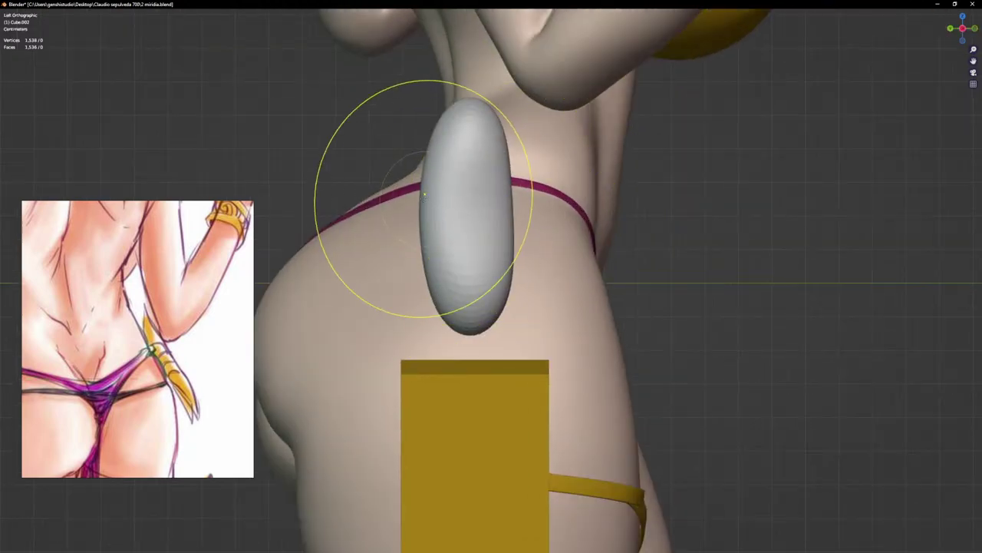
{"action": "left_click_drag", "start_coordinate": [424, 196], "coordinate": [463, 197]}
{"action": "scroll", "coordinate": [463, 197], "scroll_direction": "up", "scroll_amount": 2}
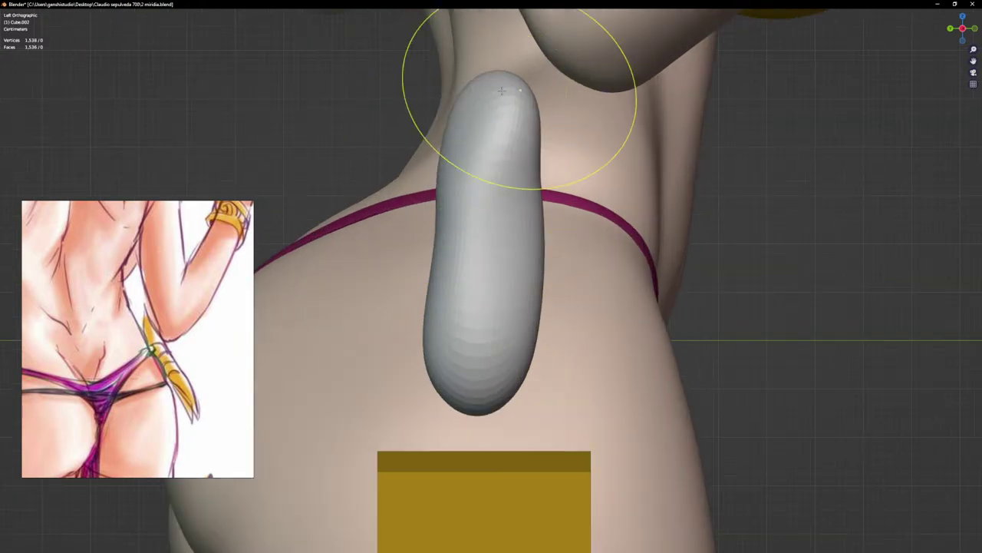
{"action": "left_click_drag", "start_coordinate": [501, 91], "coordinate": [544, 100]}
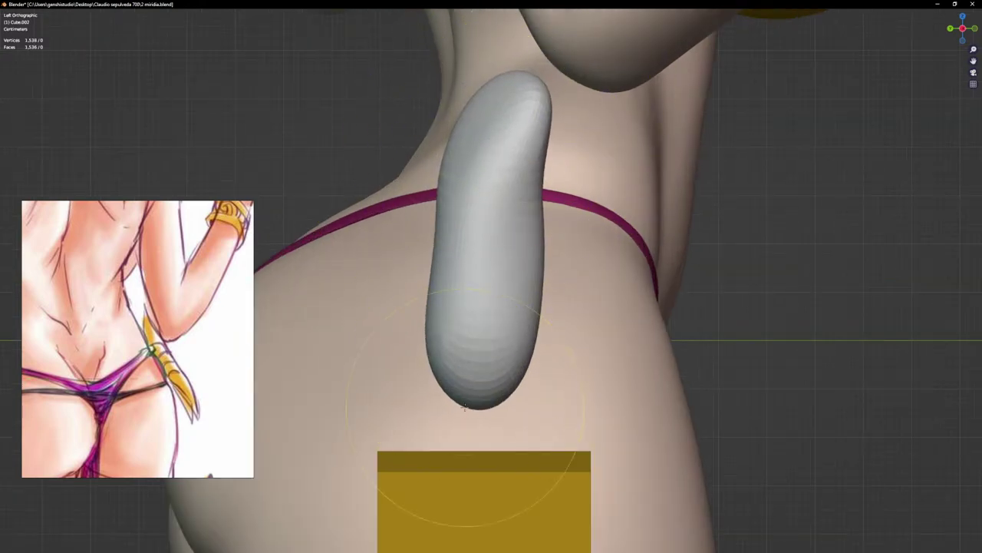
{"action": "left_click_drag", "start_coordinate": [464, 406], "coordinate": [417, 401]}
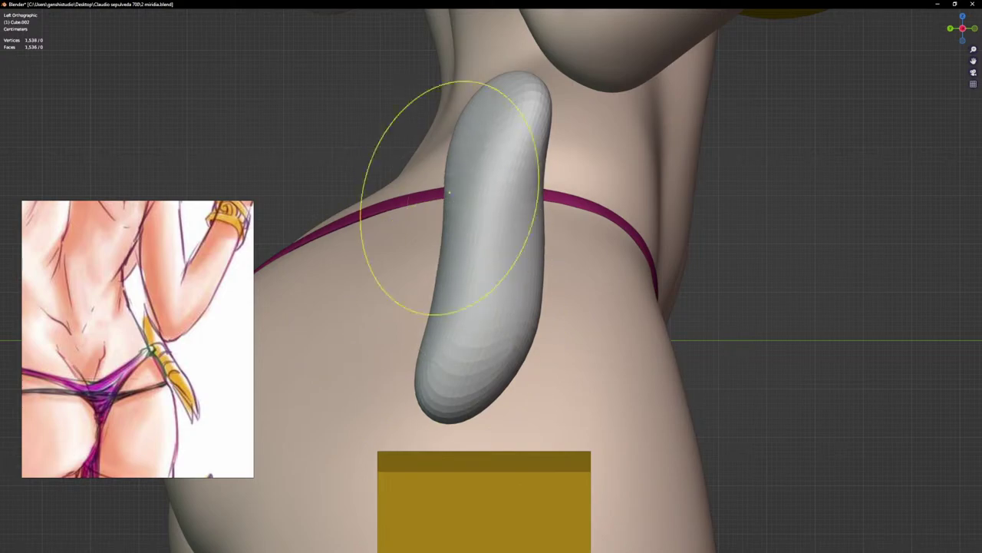
Step: Deepen the capsule's bend into an S-curve with the Grab brush and stretch its lower end downward toward the thigh plate
{"action": "left_click_drag", "start_coordinate": [450, 193], "coordinate": [468, 193]}
{"action": "scroll", "coordinate": [533, 237], "scroll_direction": "up", "scroll_amount": 3}
{"action": "left_click_drag", "start_coordinate": [537, 232], "coordinate": [497, 205]}
{"action": "scroll", "coordinate": [452, 227], "scroll_direction": "down", "scroll_amount": 4}
{"action": "mouse_move", "coordinate": [437, 182]}
{"action": "left_mouse_down"}
{"action": "mouse_move", "coordinate": [416, 175]}
{"action": "mouse_move", "coordinate": [438, 153]}
{"action": "left_mouse_up"}
{"action": "scroll", "coordinate": [439, 154], "scroll_direction": "up", "scroll_amount": 2}
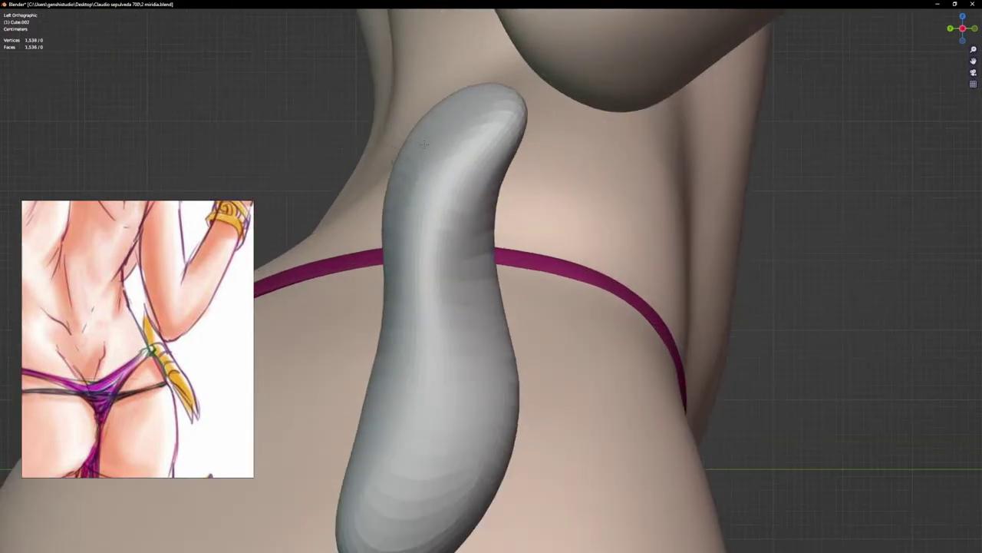
{"action": "scroll", "coordinate": [384, 373], "scroll_direction": "down", "scroll_amount": 3}
{"action": "scroll", "coordinate": [373, 394], "scroll_direction": "up", "scroll_amount": 3}
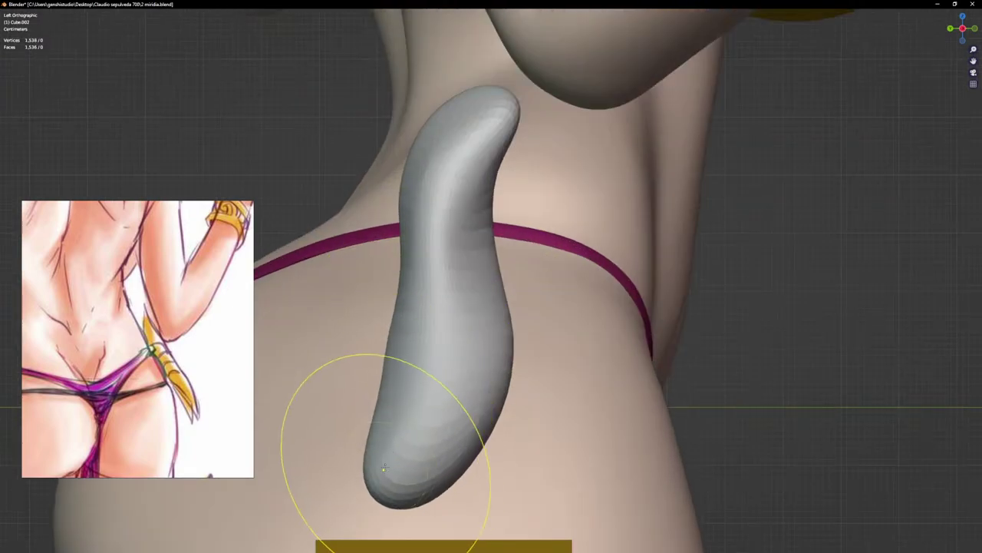
{"action": "left_click_drag", "start_coordinate": [383, 469], "coordinate": [361, 543]}
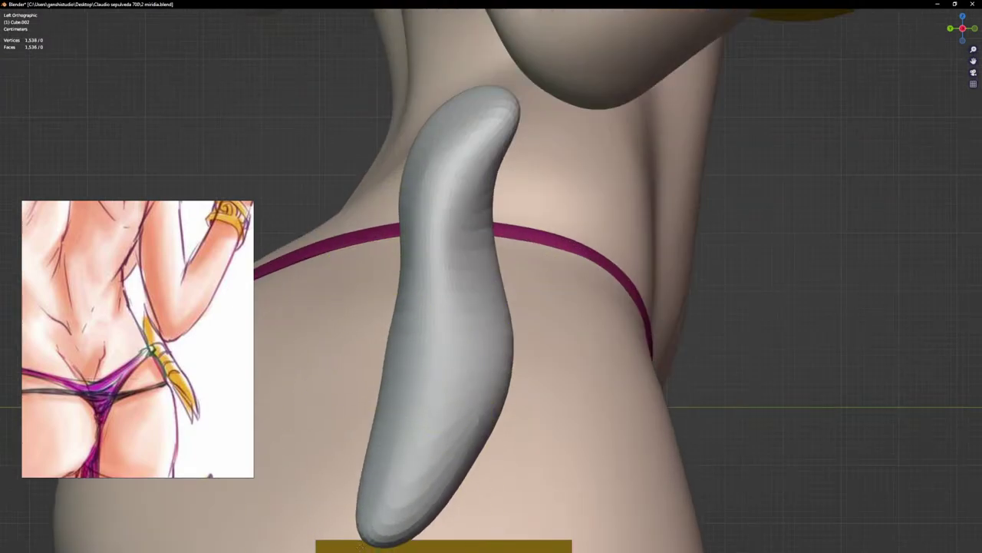
{"action": "scroll", "coordinate": [502, 381], "scroll_direction": "down", "scroll_amount": 1}
{"action": "scroll", "coordinate": [479, 360], "scroll_direction": "down", "scroll_amount": 2}
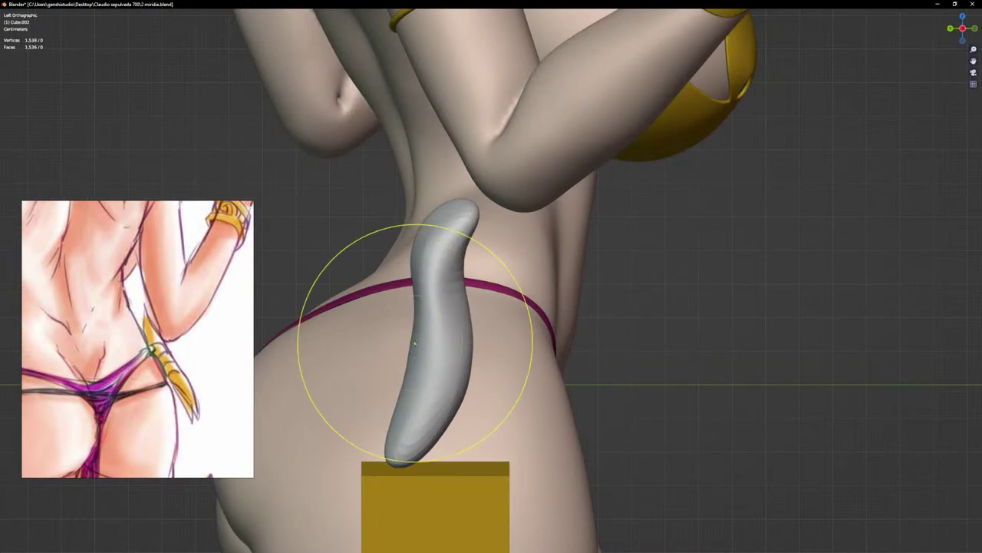
Step: From the front view, slim the ornament's sides with the Grab brush and push its middle inward to form a waist
{"action": "middle_click_drag", "start_coordinate": [345, 415], "coordinate": [407, 416]}
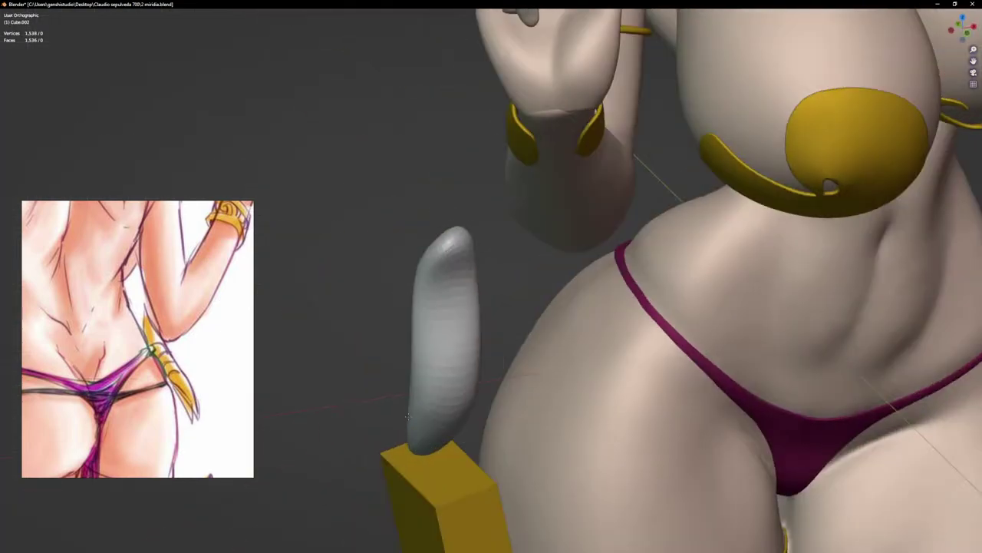
{"action": "key", "text": "KP_1"}
{"action": "scroll", "coordinate": [460, 245], "scroll_direction": "up", "scroll_amount": 3}
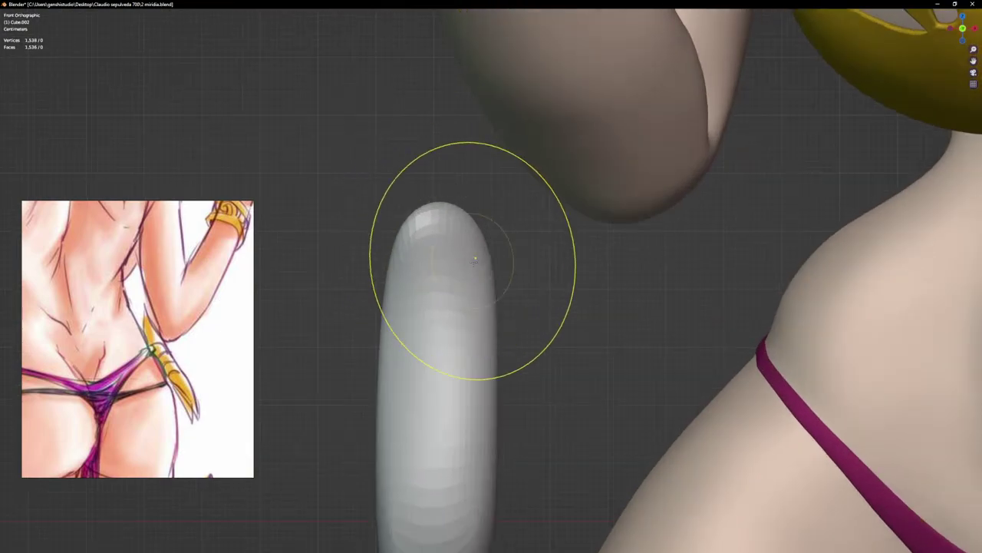
{"action": "left_click_drag", "start_coordinate": [474, 261], "coordinate": [464, 260]}
{"action": "scroll", "coordinate": [401, 406], "scroll_direction": "down", "scroll_amount": 2}
{"action": "middle_click_drag", "start_coordinate": [403, 407], "coordinate": [403, 219], "text": "shift"}
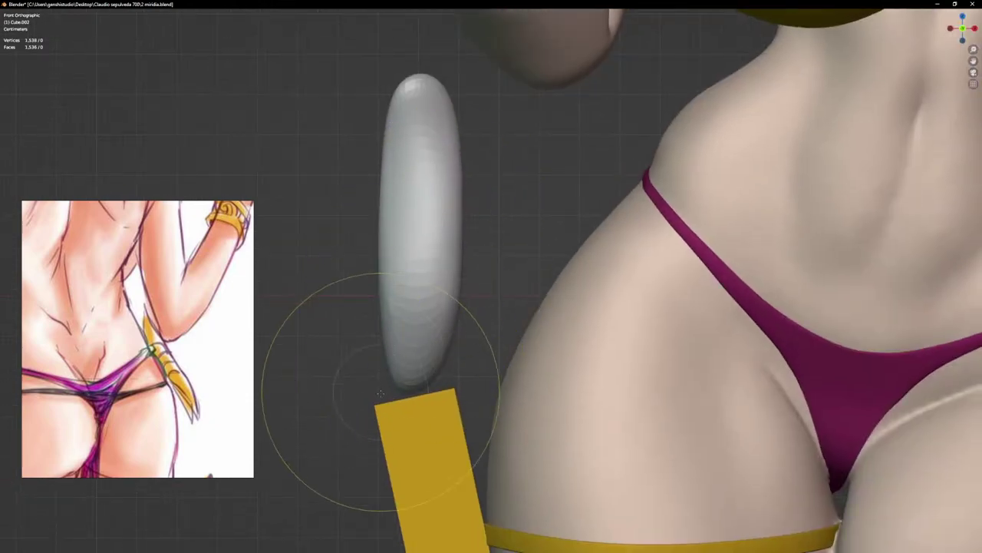
{"action": "left_click_drag", "start_coordinate": [379, 293], "coordinate": [389, 291]}
{"action": "left_click_drag", "start_coordinate": [458, 239], "coordinate": [448, 229]}
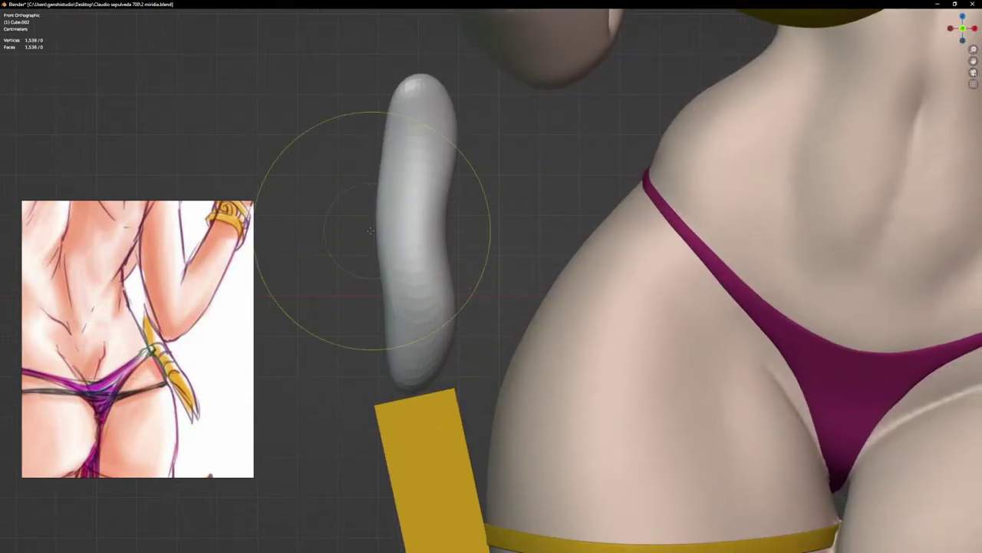
{"action": "left_click_drag", "start_coordinate": [371, 230], "coordinate": [393, 231]}
Step: Narrow the ornament's rounded upper and lower ends from the front with the Grab brush
{"action": "scroll", "coordinate": [397, 141], "scroll_direction": "up", "scroll_amount": 2}
{"action": "left_click_drag", "start_coordinate": [408, 79], "coordinate": [418, 77]}
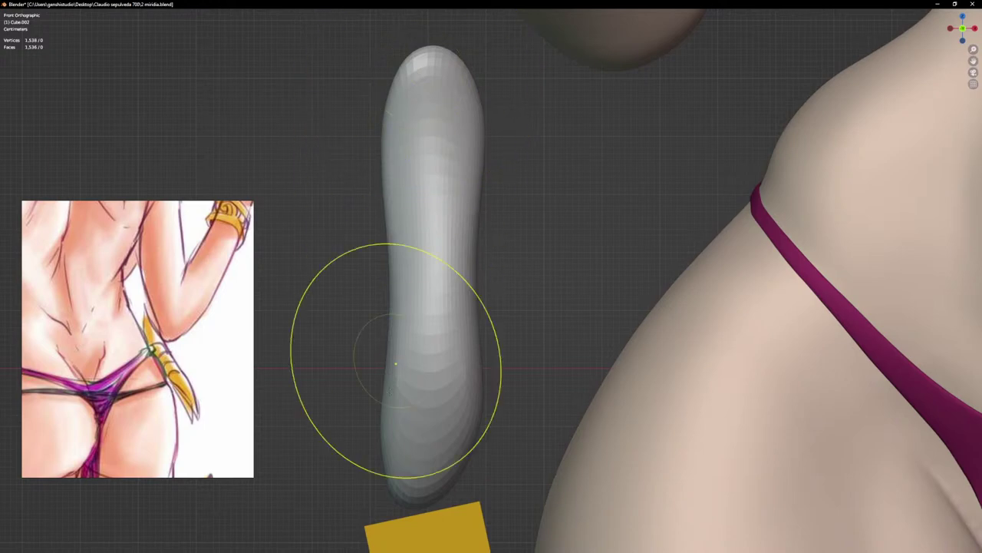
{"action": "left_click_drag", "start_coordinate": [389, 492], "coordinate": [409, 484]}
{"action": "left_click_drag", "start_coordinate": [408, 446], "coordinate": [406, 464]}
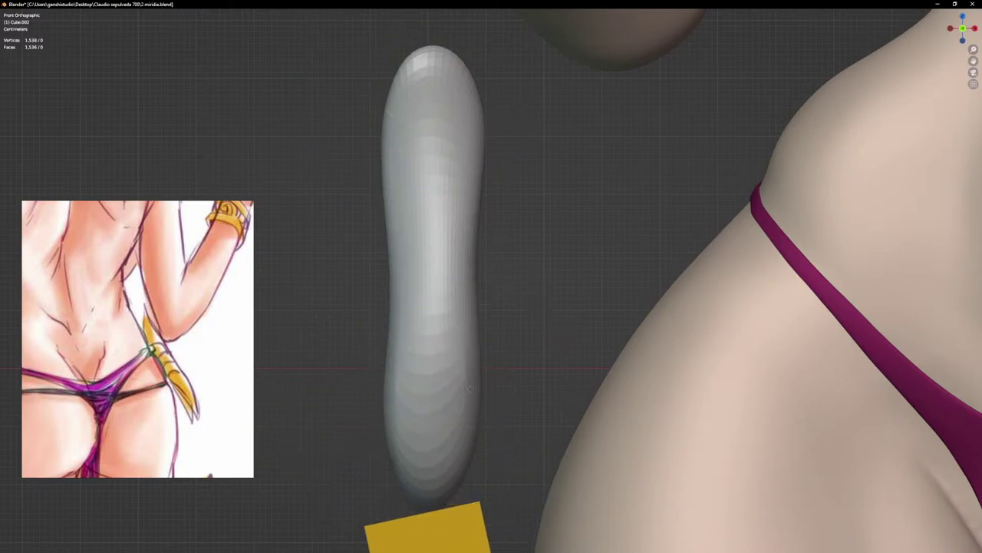
Step: Pinch the ornament's upper end into a sharp point and taper its lower end to a tip
{"action": "scroll", "coordinate": [415, 187], "scroll_direction": "down", "scroll_amount": 3}
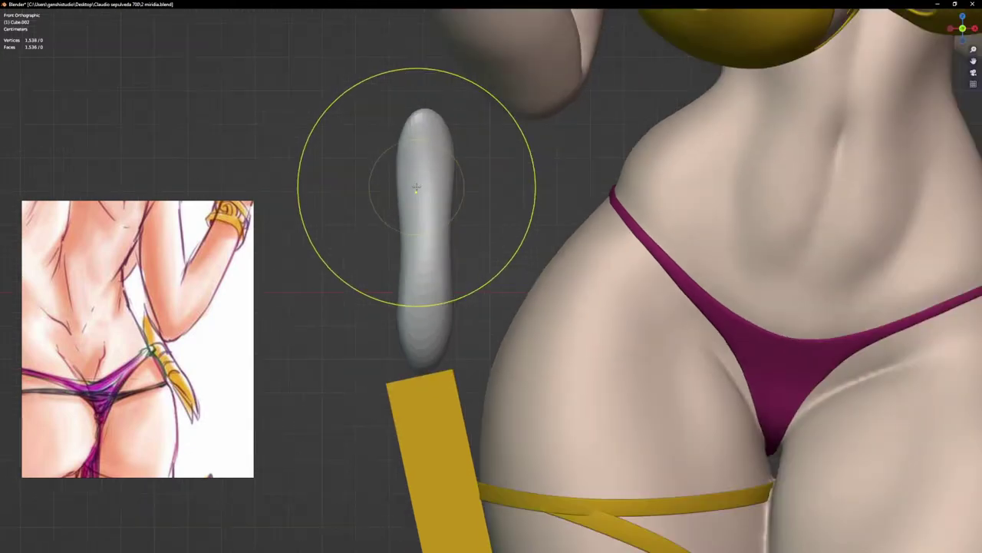
{"action": "scroll", "coordinate": [427, 120], "scroll_direction": "up", "scroll_amount": 3}
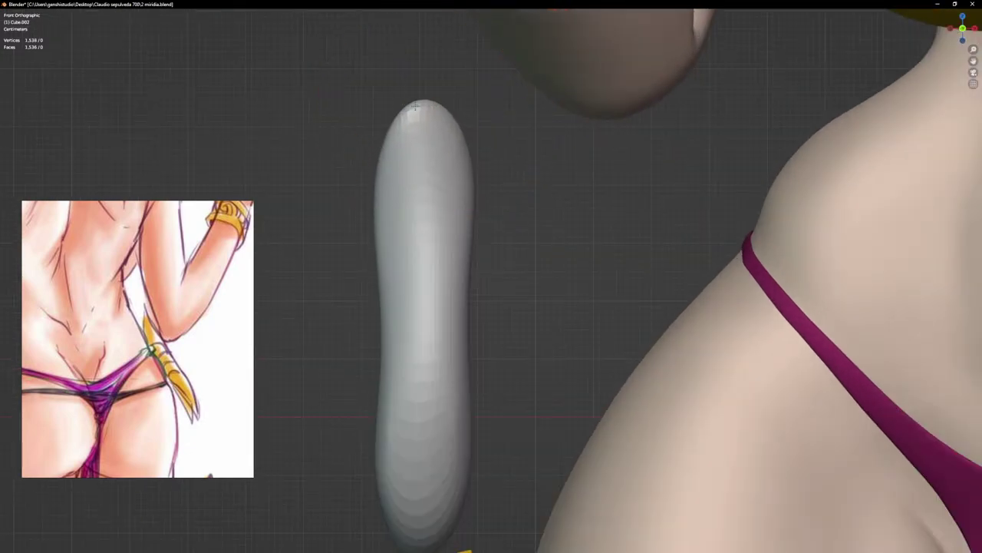
{"action": "left_click_drag", "start_coordinate": [415, 107], "coordinate": [41, 81]}
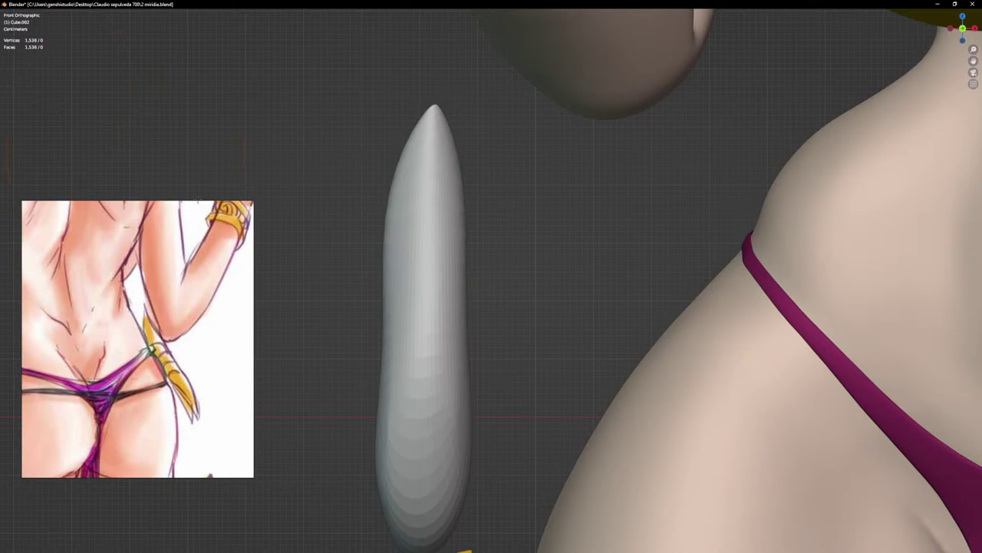
{"action": "scroll", "coordinate": [338, 345], "scroll_direction": "down", "scroll_amount": 2}
{"action": "middle_click_drag", "start_coordinate": [410, 375], "coordinate": [576, 284], "text": "shift"}
{"action": "scroll", "coordinate": [345, 381], "scroll_direction": "up", "scroll_amount": 3}
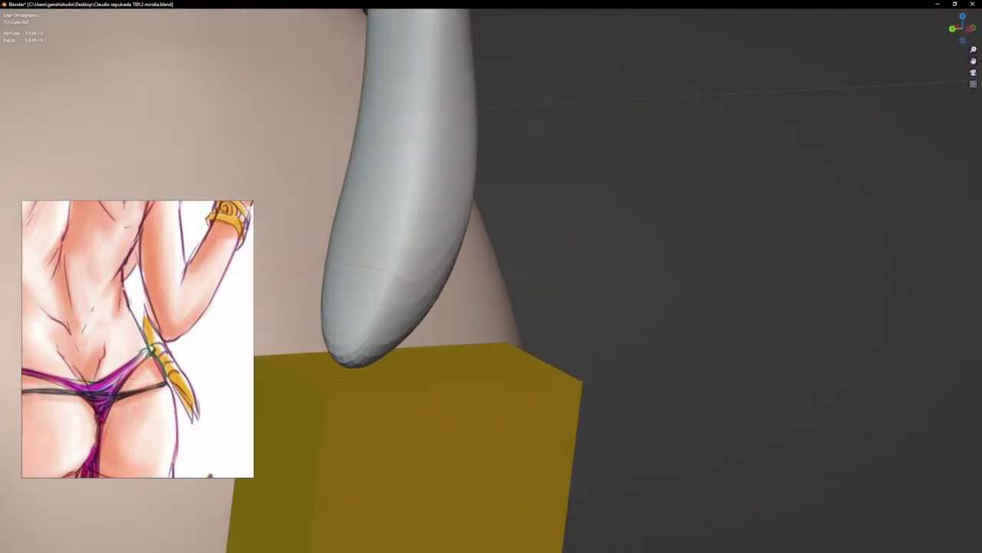
{"action": "mouse_move", "coordinate": [351, 359]}
{"action": "left_mouse_down"}
{"action": "mouse_move", "coordinate": [376, 253]}
{"action": "mouse_move", "coordinate": [353, 291]}
{"action": "left_mouse_up"}
{"action": "scroll", "coordinate": [345, 287], "scroll_direction": "down", "scroll_amount": 1}
{"action": "scroll", "coordinate": [351, 285], "scroll_direction": "down", "scroll_amount": 3}
Step: From the front view, pull in both sides of the ornament around its middle to slim the waist below the upper tip
{"action": "key", "text": "KP_1"}
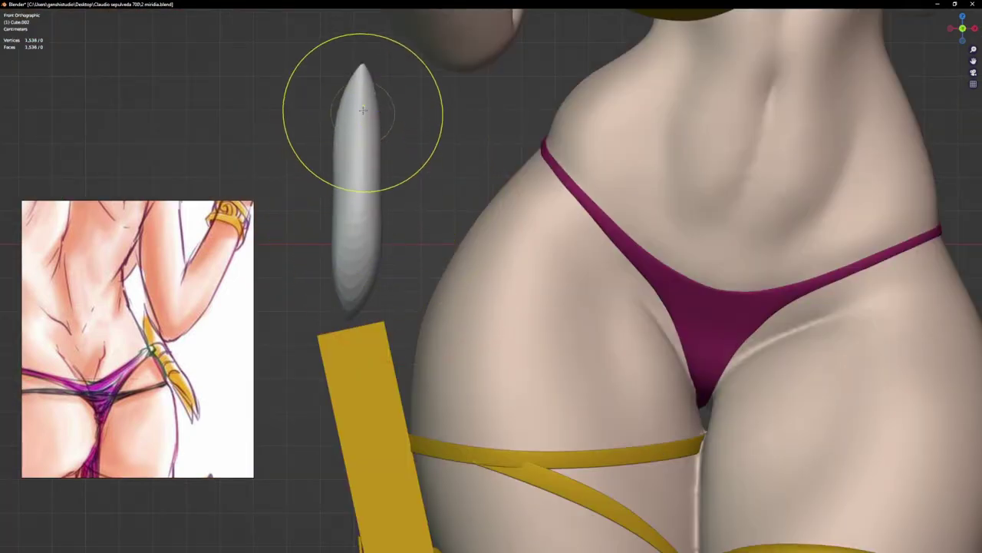
{"action": "scroll", "coordinate": [360, 115], "scroll_direction": "up", "scroll_amount": 1}
{"action": "scroll", "coordinate": [338, 115], "scroll_direction": "up", "scroll_amount": 1}
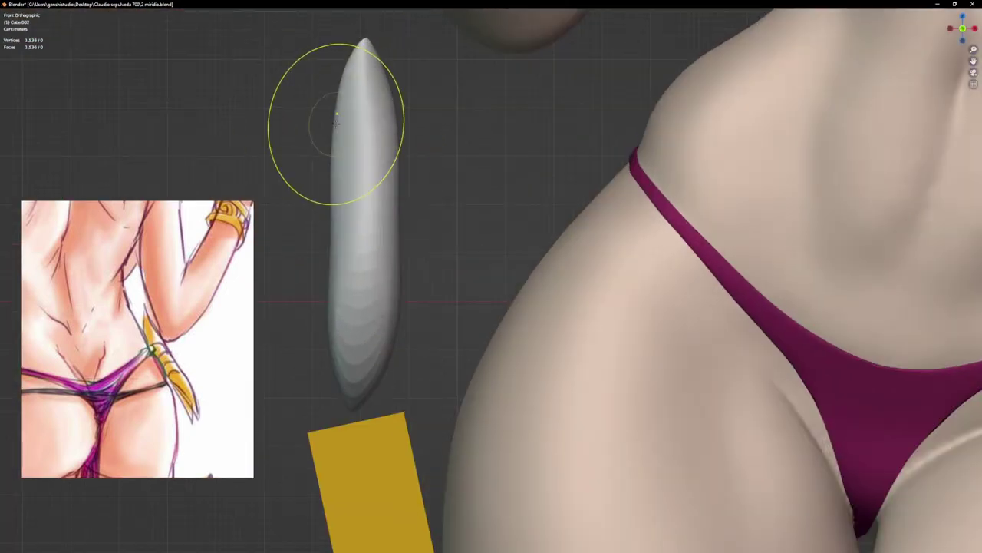
{"action": "left_click_drag", "start_coordinate": [339, 202], "coordinate": [388, 219]}
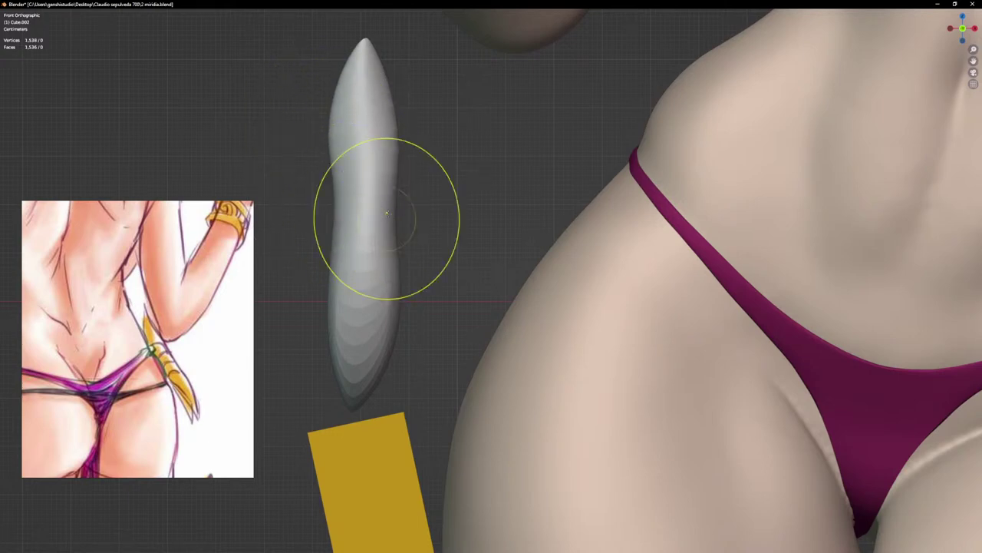
{"action": "left_click_drag", "start_coordinate": [401, 166], "coordinate": [389, 164]}
{"action": "left_click_drag", "start_coordinate": [326, 150], "coordinate": [333, 151]}
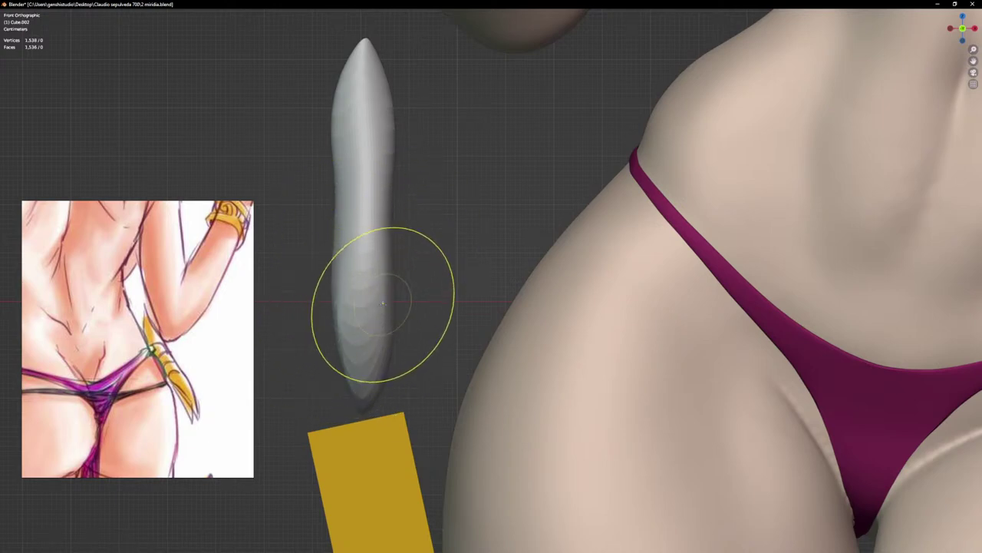
Step: Voxel-remesh the ornament at a voxel size of about 0.012 m and smooth its surface along the whole length
{"action": "key", "text": "r"}
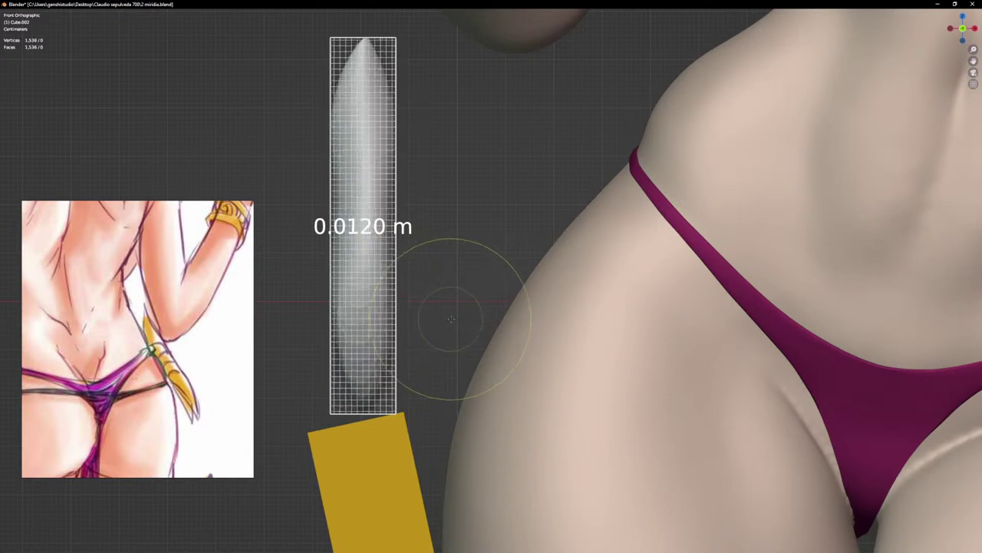
{"action": "left_click", "coordinate": [454, 319]}
{"action": "key", "text": "ctrl+r"}
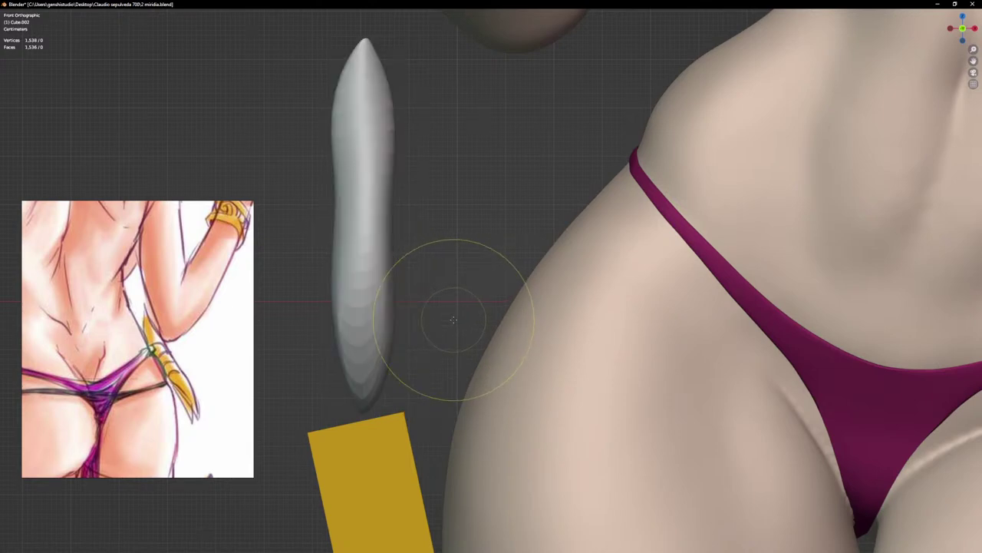
{"action": "left_click_drag", "start_coordinate": [357, 256], "coordinate": [355, 325], "text": "shift"}
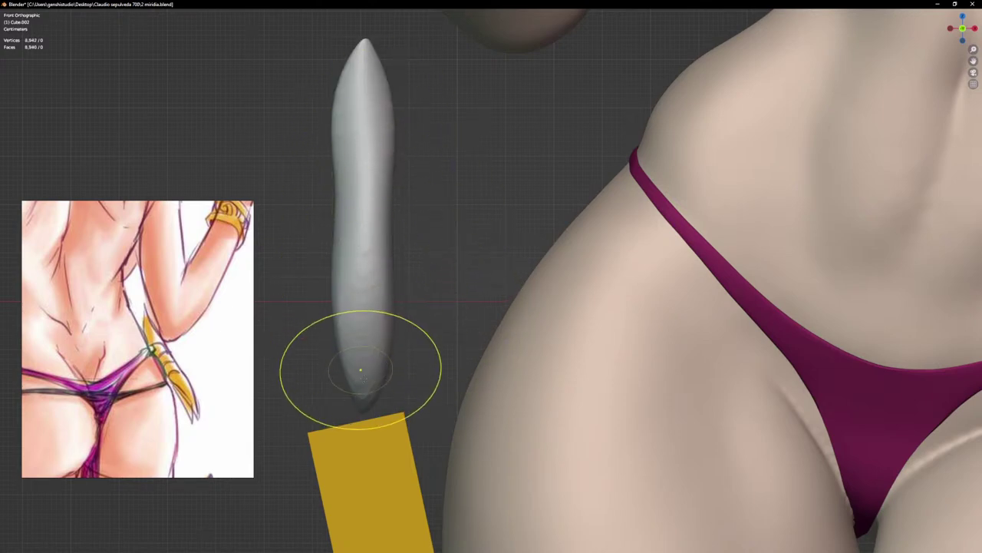
{"action": "mouse_move", "coordinate": [360, 369]}
{"action": "left_mouse_down", "text": "shift"}
{"action": "mouse_move", "coordinate": [348, 119]}
{"action": "mouse_move", "coordinate": [338, 124]}
{"action": "left_mouse_up", "text": "shift"}
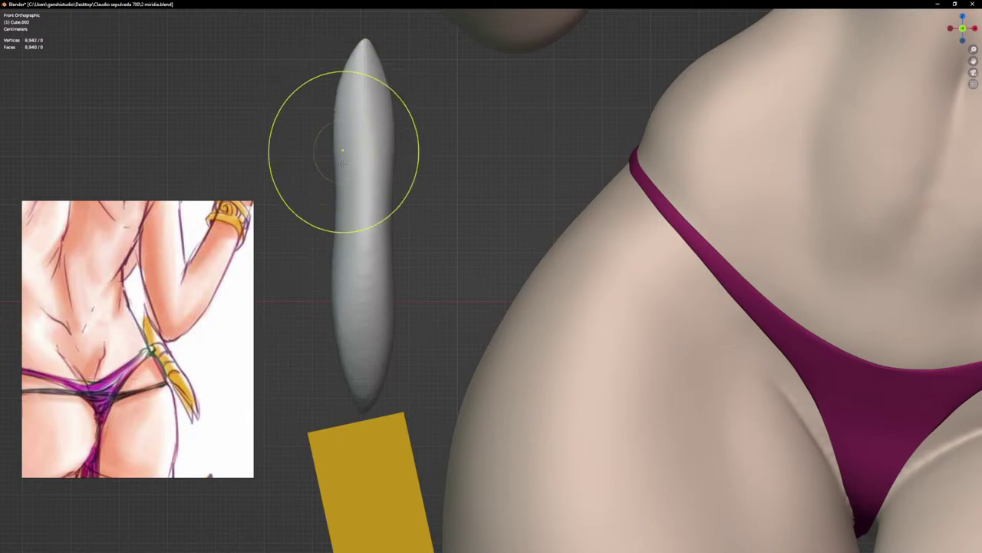
{"action": "scroll", "coordinate": [340, 208], "scroll_direction": "down", "scroll_amount": 2}
Step: From the side, refine the ornament's curved outline and shift its upper part forward with the Grab brush
{"action": "mouse_move", "coordinate": [373, 263]}
{"action": "middle_mouse_down"}
{"action": "mouse_move", "coordinate": [476, 287]}
{"action": "mouse_move", "coordinate": [354, 247]}
{"action": "middle_mouse_up"}
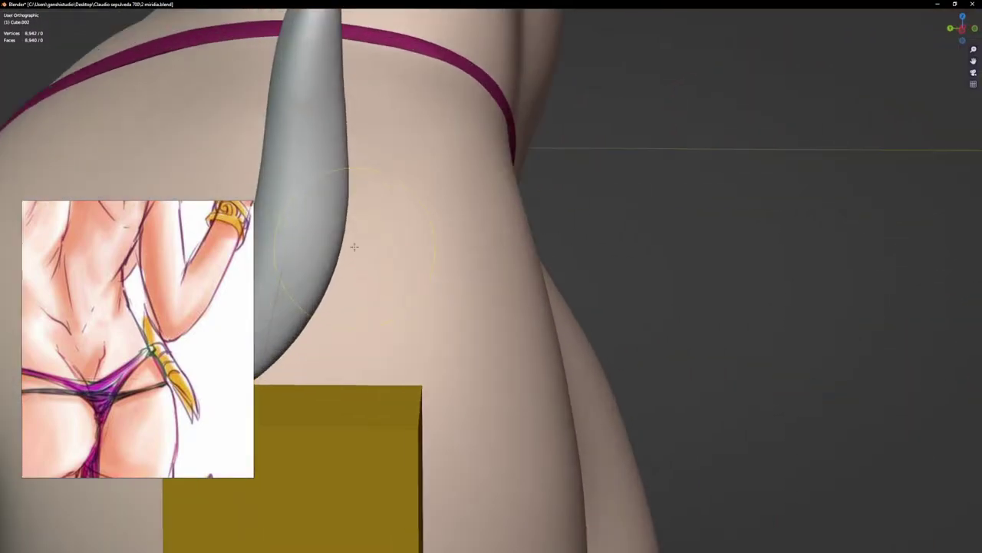
{"action": "middle_click_drag", "start_coordinate": [318, 204], "coordinate": [268, 194]}
{"action": "mouse_move", "coordinate": [268, 193]}
{"action": "left_mouse_down"}
{"action": "mouse_move", "coordinate": [278, 198]}
{"action": "mouse_move", "coordinate": [261, 189]}
{"action": "left_mouse_up"}
{"action": "mouse_move", "coordinate": [282, 87]}
{"action": "left_mouse_down"}
{"action": "mouse_move", "coordinate": [272, 86]}
{"action": "mouse_move", "coordinate": [321, 83]}
{"action": "left_mouse_up"}
{"action": "scroll", "coordinate": [318, 87], "scroll_direction": "down", "scroll_amount": 4}
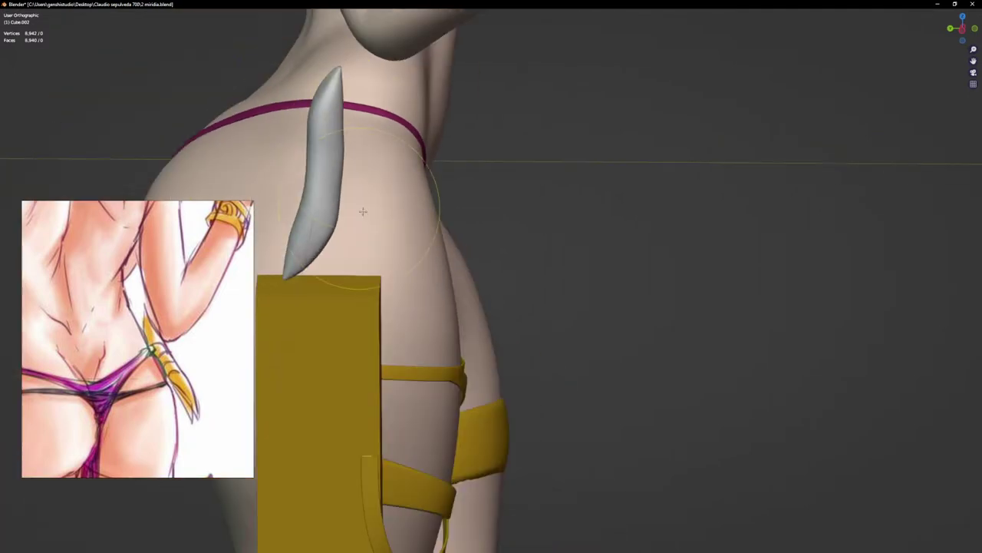
Step: Adjust the ornament's lower curve from the side and push its middle section in for a slimmer waist
{"action": "middle_click_drag", "start_coordinate": [318, 87], "coordinate": [428, 252]}
{"action": "scroll", "coordinate": [430, 253], "scroll_direction": "up", "scroll_amount": 3}
{"action": "mouse_move", "coordinate": [435, 254]}
{"action": "left_mouse_down"}
{"action": "mouse_move", "coordinate": [475, 284]}
{"action": "mouse_move", "coordinate": [486, 279]}
{"action": "left_mouse_up"}
{"action": "left_click_drag", "start_coordinate": [445, 205], "coordinate": [450, 207]}
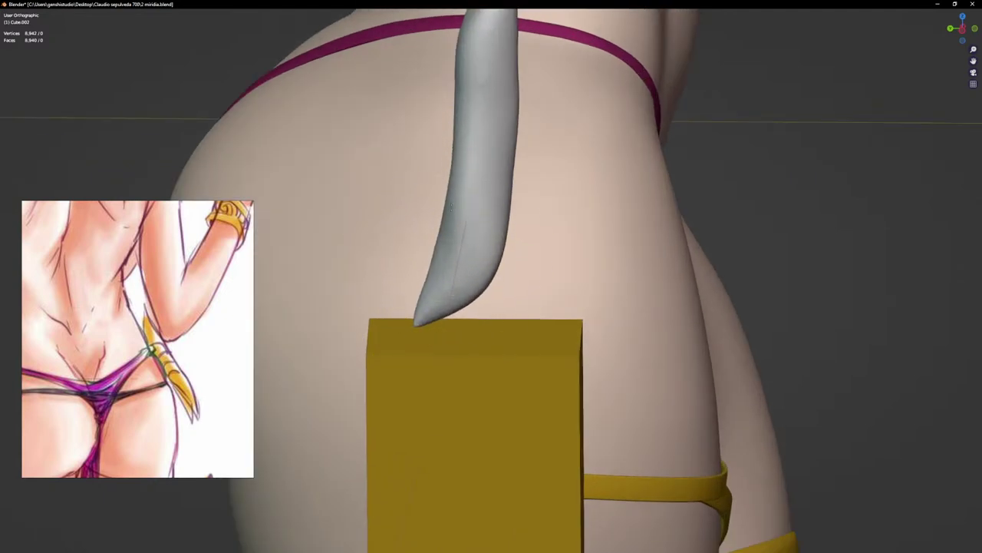
{"action": "middle_click_drag", "start_coordinate": [466, 111], "coordinate": [519, 132]}
{"action": "scroll", "coordinate": [519, 131], "scroll_direction": "up", "scroll_amount": 2}
{"action": "scroll", "coordinate": [565, 221], "scroll_direction": "down", "scroll_amount": 2}
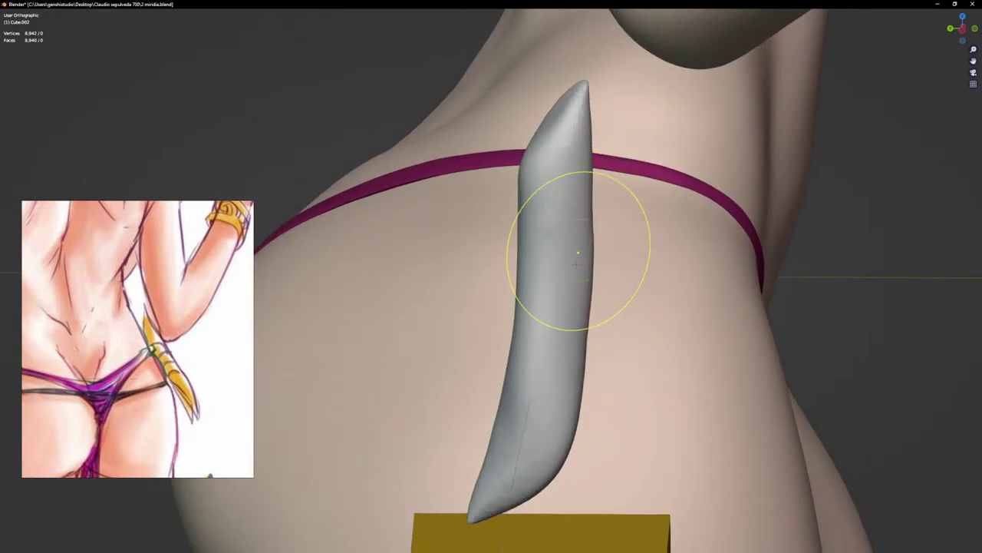
{"action": "left_click_drag", "start_coordinate": [572, 279], "coordinate": [529, 282]}
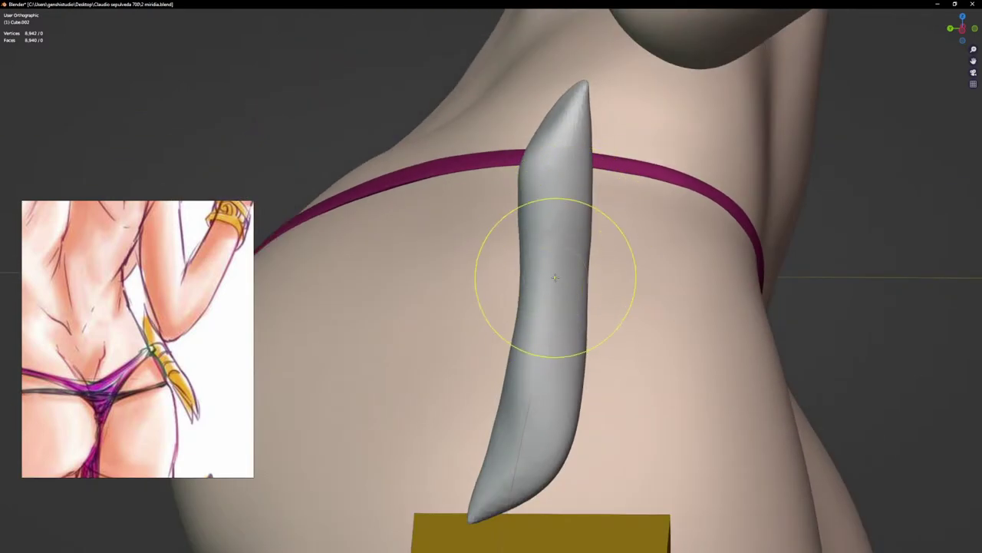
Step: From the side, refine the edge of the ornament's upper tip and even out the outline along its lower curve
{"action": "scroll", "coordinate": [538, 210], "scroll_direction": "up", "scroll_amount": 1}
{"action": "mouse_move", "coordinate": [581, 178]}
{"action": "left_mouse_down"}
{"action": "mouse_move", "coordinate": [570, 187]}
{"action": "mouse_move", "coordinate": [582, 80]}
{"action": "left_mouse_up"}
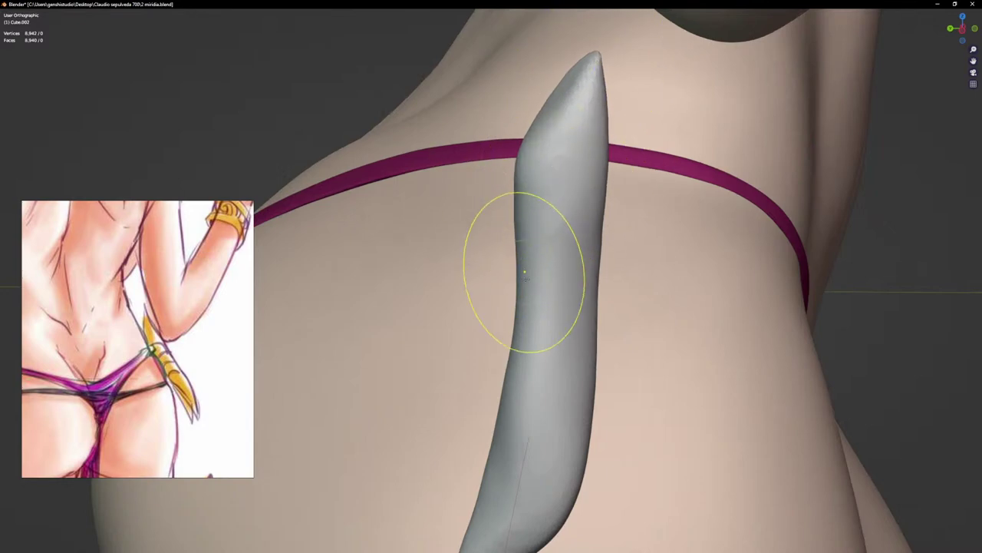
{"action": "scroll", "coordinate": [553, 451], "scroll_direction": "down", "scroll_amount": 3}
{"action": "middle_click_drag", "start_coordinate": [552, 445], "coordinate": [537, 342], "text": "shift"}
{"action": "scroll", "coordinate": [537, 342], "scroll_direction": "up", "scroll_amount": 3}
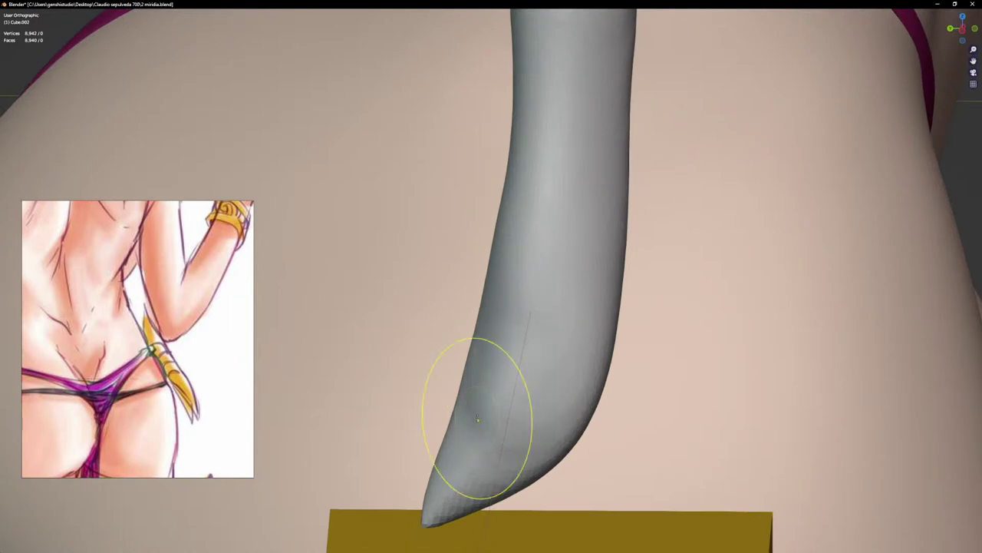
{"action": "mouse_move", "coordinate": [466, 408]}
{"action": "left_mouse_down"}
{"action": "mouse_move", "coordinate": [487, 254]}
{"action": "mouse_move", "coordinate": [548, 254]}
{"action": "mouse_move", "coordinate": [608, 154]}
{"action": "left_mouse_up"}
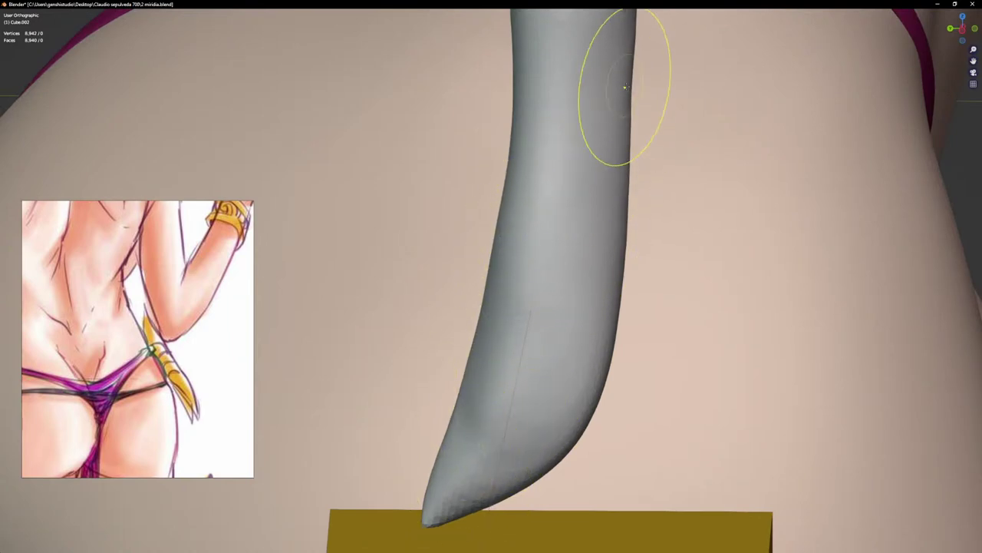
Step: Viewed from behind, even out both sides of the ornament's lower section above the yellow block
{"action": "scroll", "coordinate": [628, 185], "scroll_direction": "down", "scroll_amount": 7}
{"action": "middle_click_drag", "start_coordinate": [632, 230], "coordinate": [693, 233]}
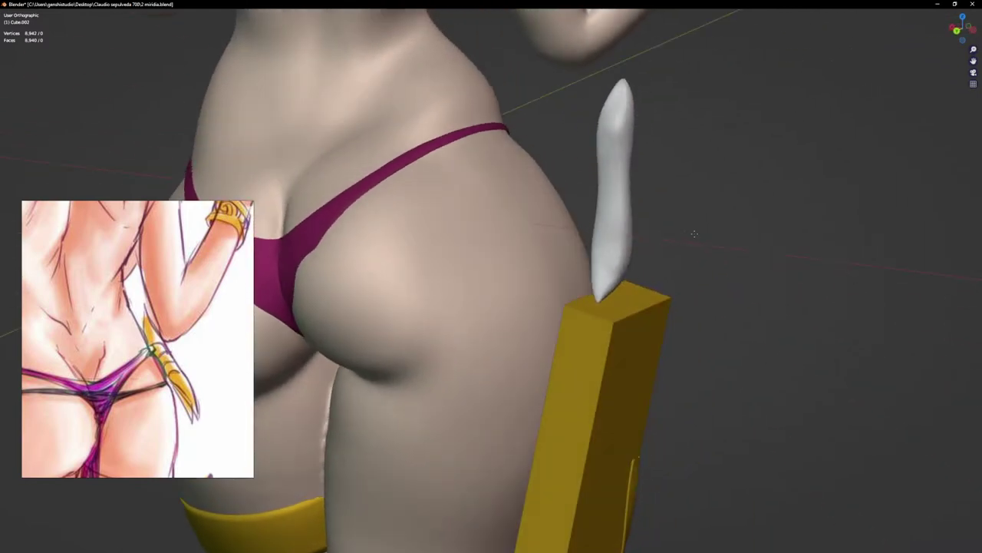
{"action": "scroll", "coordinate": [621, 247], "scroll_direction": "up", "scroll_amount": 3}
{"action": "middle_click_drag", "start_coordinate": [621, 249], "coordinate": [642, 253]}
{"action": "middle_click_drag", "start_coordinate": [625, 309], "coordinate": [581, 329]}
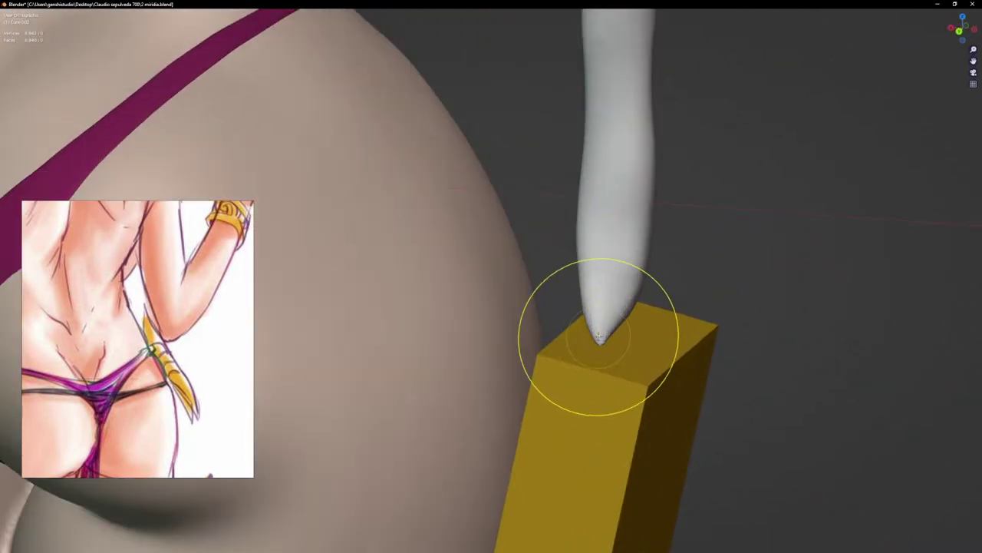
{"action": "mouse_move", "coordinate": [592, 244]}
{"action": "left_mouse_down"}
{"action": "mouse_move", "coordinate": [599, 161]}
{"action": "mouse_move", "coordinate": [637, 156]}
{"action": "left_mouse_up"}
{"action": "mouse_move", "coordinate": [586, 212]}
{"action": "left_mouse_down"}
{"action": "mouse_move", "coordinate": [579, 224]}
{"action": "mouse_move", "coordinate": [587, 196]}
{"action": "left_mouse_up"}
{"action": "scroll", "coordinate": [620, 95], "scroll_direction": "down", "scroll_amount": 4}
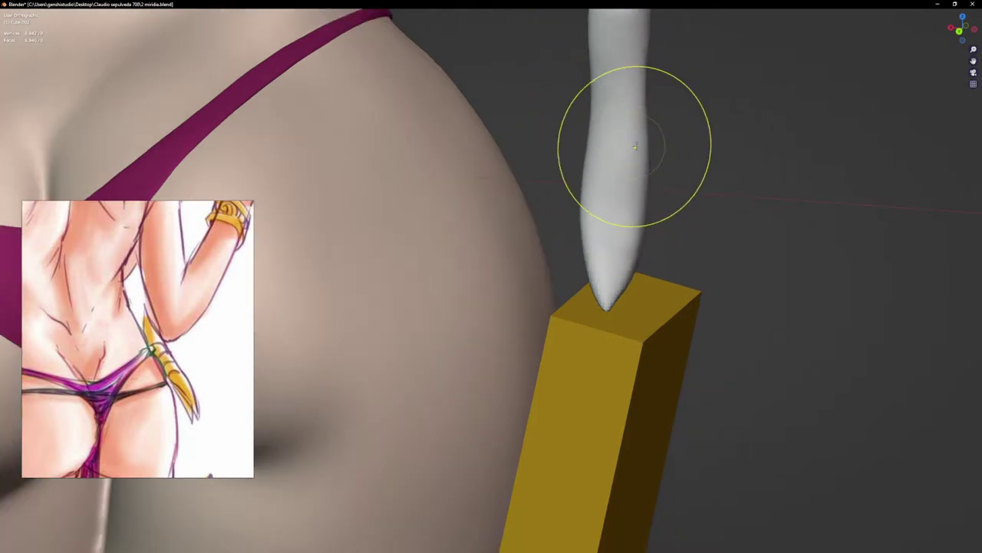
{"action": "scroll", "coordinate": [602, 213], "scroll_direction": "up", "scroll_amount": 3}
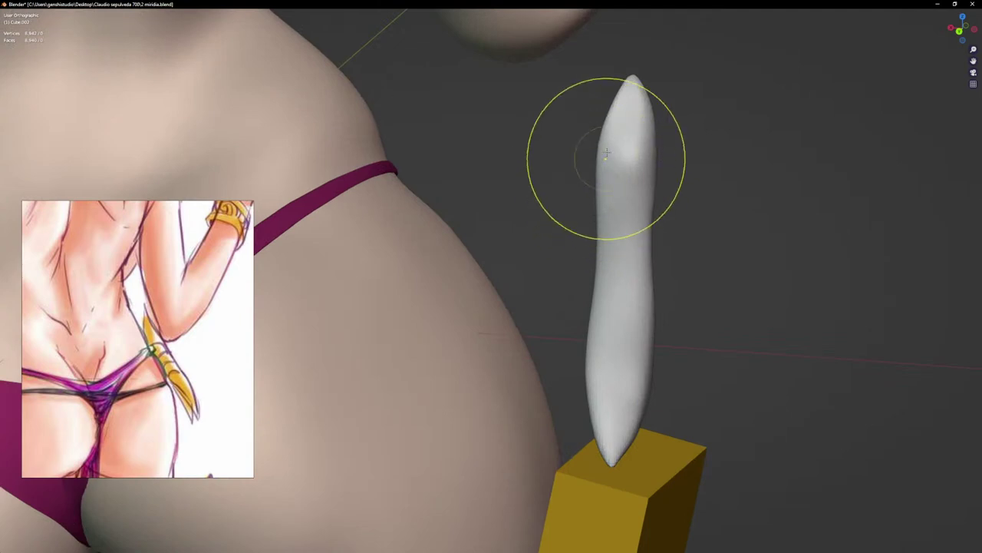
Step: Smooth the ornament's upper tip and both edges of its middle section from the rear view
{"action": "scroll", "coordinate": [605, 158], "scroll_direction": "up", "scroll_amount": 2}
{"action": "mouse_move", "coordinate": [645, 151]}
{"action": "left_mouse_down", "text": "shift"}
{"action": "mouse_move", "coordinate": [636, 193]}
{"action": "mouse_move", "coordinate": [626, 162]}
{"action": "left_mouse_up", "text": "shift"}
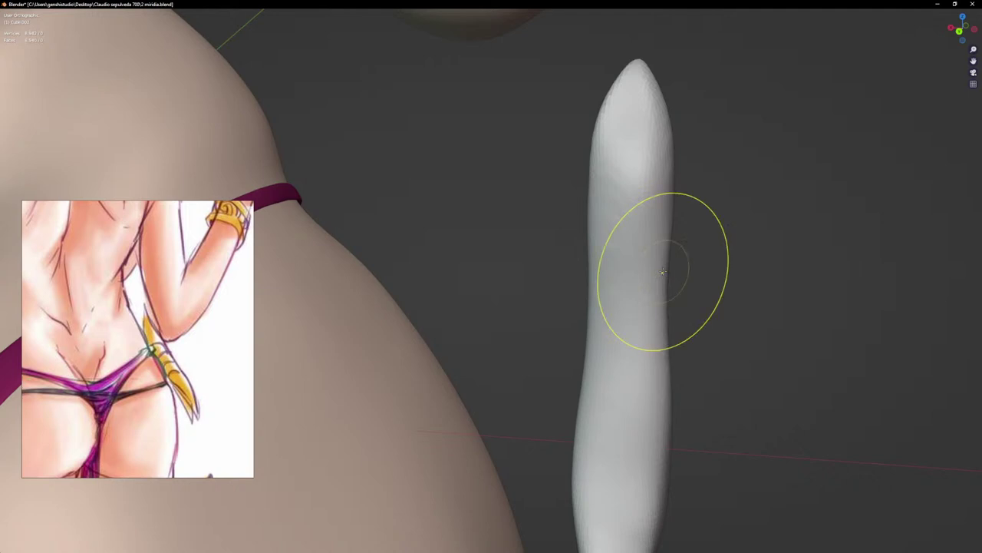
{"action": "scroll", "coordinate": [646, 332], "scroll_direction": "up", "scroll_amount": 1}
{"action": "mouse_move", "coordinate": [647, 301]}
{"action": "left_mouse_down", "text": "shift"}
{"action": "mouse_move", "coordinate": [598, 318]}
{"action": "mouse_move", "coordinate": [590, 280]}
{"action": "left_mouse_up", "text": "shift"}
{"action": "mouse_move", "coordinate": [587, 397]}
{"action": "left_mouse_down", "text": "shift"}
{"action": "mouse_move", "coordinate": [581, 377]}
{"action": "mouse_move", "coordinate": [597, 372]}
{"action": "left_mouse_up", "text": "shift"}
{"action": "scroll", "coordinate": [618, 331], "scroll_direction": "down", "scroll_amount": 4}
Step: From the front view, adjust the ornament's bottom tip and the shape of its upper part
{"action": "key", "text": "KP_1"}
{"action": "scroll", "coordinate": [619, 334], "scroll_direction": "down", "scroll_amount": 3}
{"action": "scroll", "coordinate": [607, 253], "scroll_direction": "up", "scroll_amount": 5}
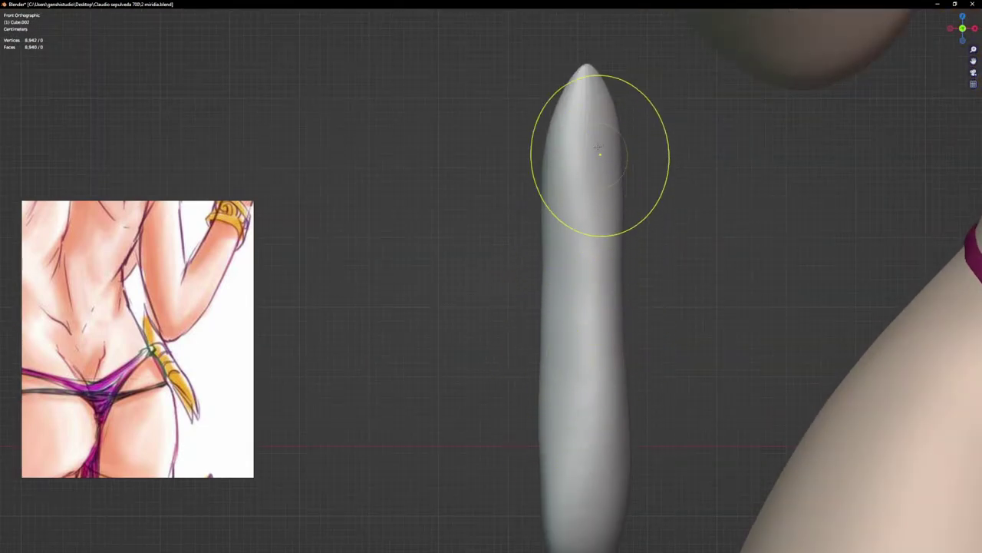
{"action": "scroll", "coordinate": [599, 149], "scroll_direction": "up", "scroll_amount": 2}
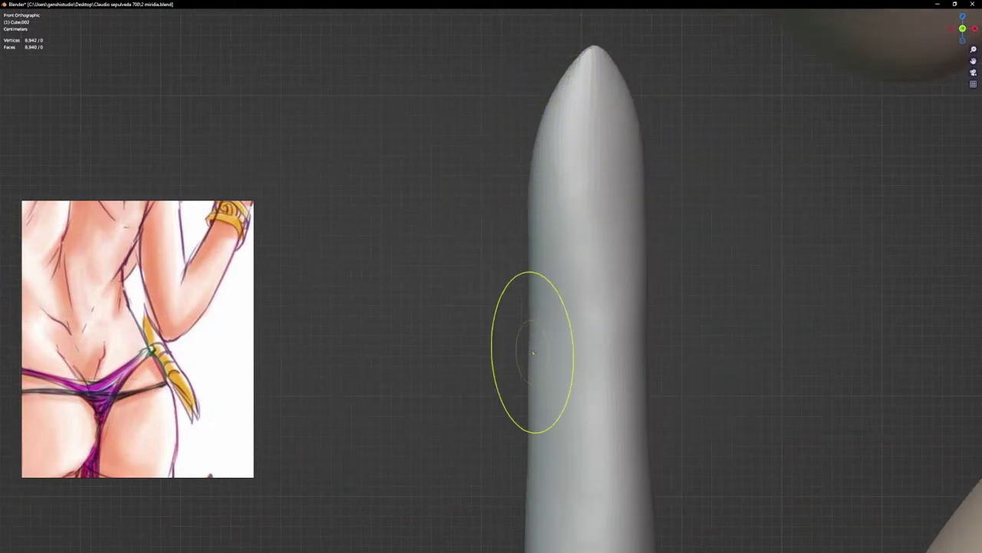
{"action": "scroll", "coordinate": [578, 393], "scroll_direction": "down", "scroll_amount": 6}
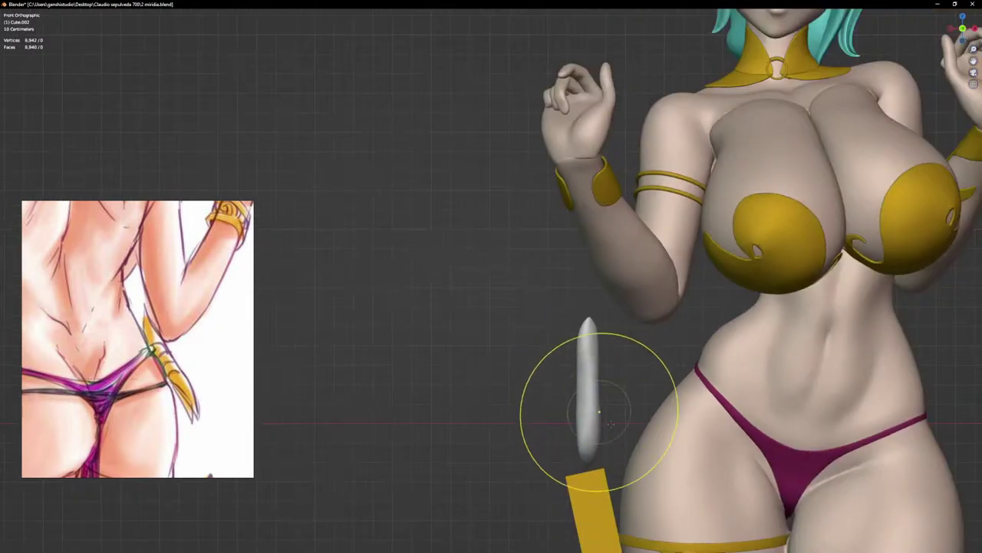
{"action": "scroll", "coordinate": [581, 375], "scroll_direction": "up", "scroll_amount": 3}
{"action": "scroll", "coordinate": [572, 376], "scroll_direction": "up", "scroll_amount": 2}
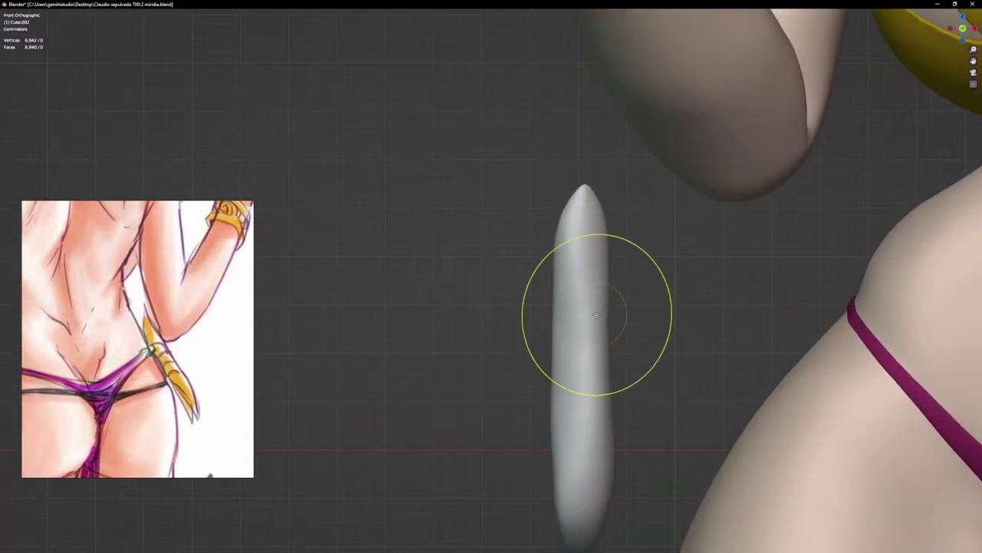
{"action": "scroll", "coordinate": [555, 465], "scroll_direction": "down", "scroll_amount": 3}
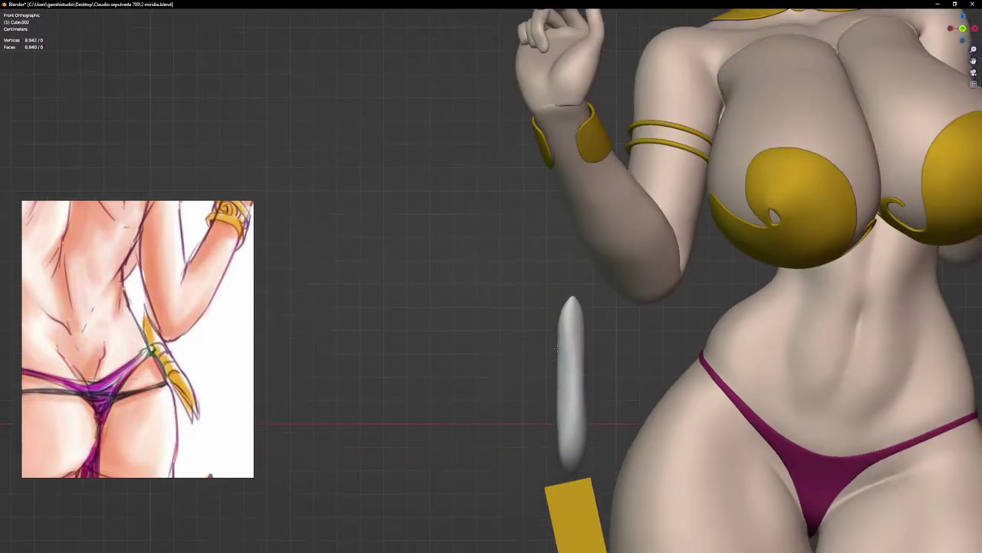
{"action": "scroll", "coordinate": [555, 345], "scroll_direction": "up", "scroll_amount": 4}
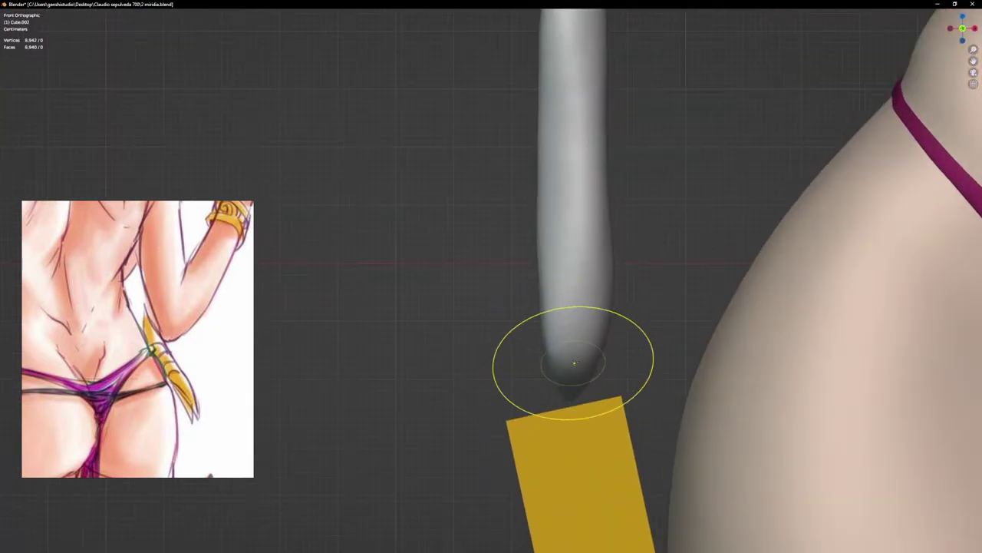
{"action": "left_click_drag", "start_coordinate": [574, 362], "coordinate": [563, 404]}
{"action": "scroll", "coordinate": [558, 510], "scroll_direction": "down", "scroll_amount": 3}
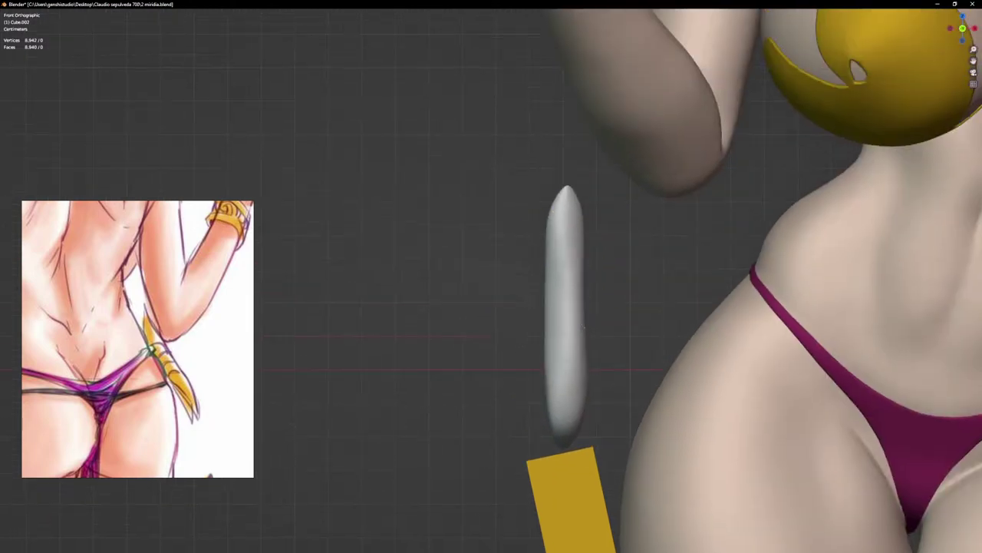
{"action": "scroll", "coordinate": [582, 117], "scroll_direction": "up", "scroll_amount": 2}
{"action": "left_click_drag", "start_coordinate": [565, 227], "coordinate": [560, 228]}
{"action": "scroll", "coordinate": [559, 225], "scroll_direction": "up", "scroll_amount": 2}
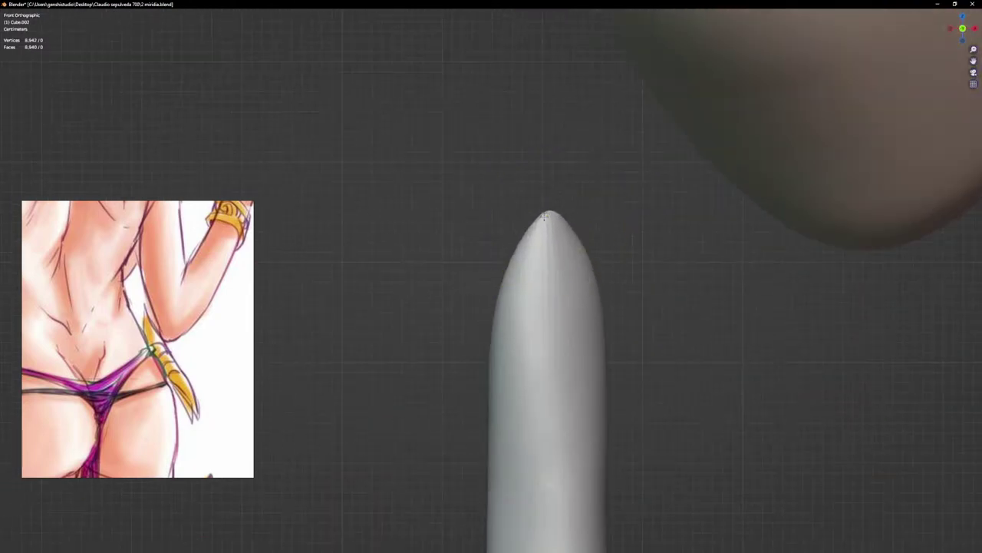
{"action": "middle_click_drag", "start_coordinate": [557, 287], "coordinate": [539, 296]}
{"action": "scroll", "coordinate": [516, 399], "scroll_direction": "down", "scroll_amount": 3}
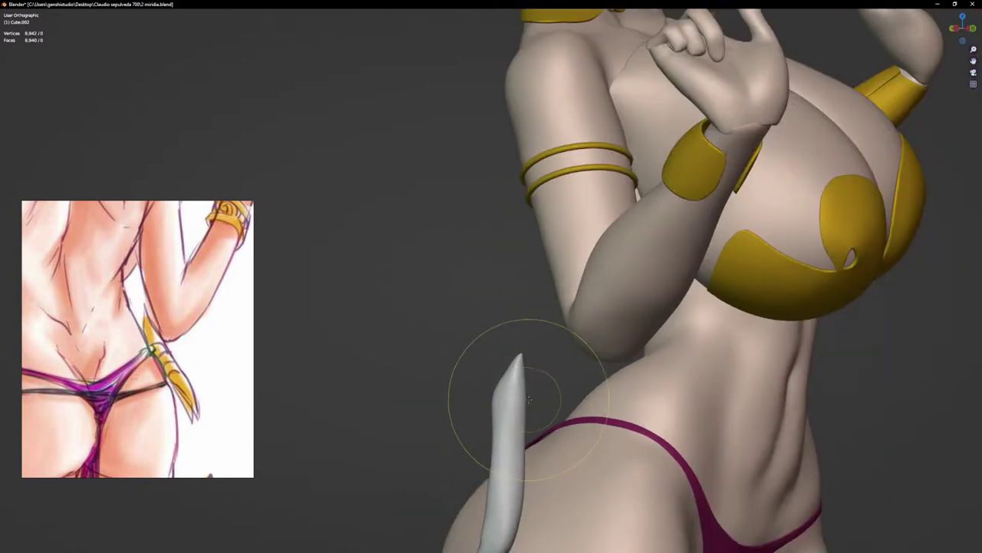
{"action": "key", "text": "KP_1"}
{"action": "scroll", "coordinate": [533, 428], "scroll_direction": "up", "scroll_amount": 4}
{"action": "scroll", "coordinate": [524, 319], "scroll_direction": "up", "scroll_amount": 1}
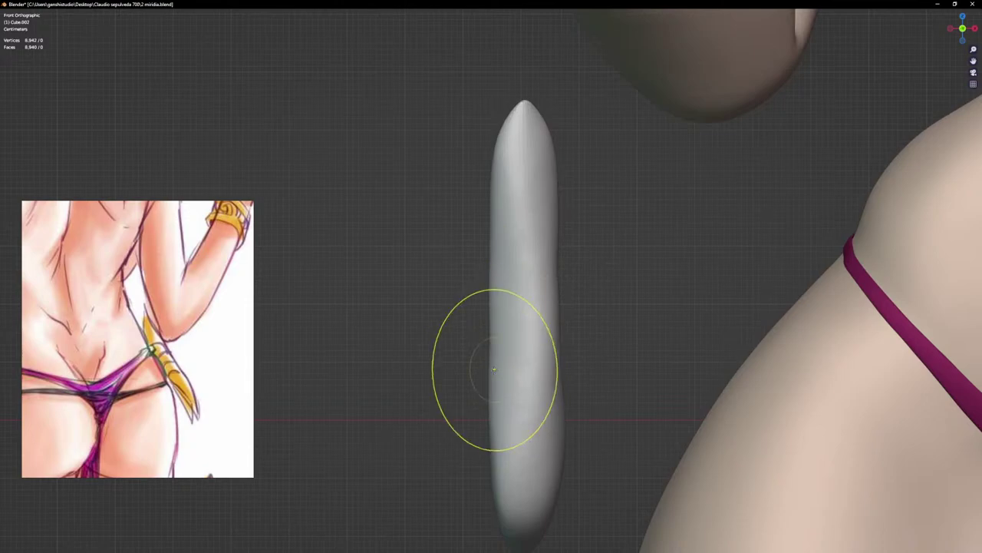
Step: In Edit Mode, select the ornament's entire mesh and rotate it to lean along the side of the hip
{"action": "mouse_move", "coordinate": [492, 416]}
{"action": "middle_mouse_down"}
{"action": "mouse_move", "coordinate": [526, 373]}
{"action": "mouse_move", "coordinate": [608, 396]}
{"action": "middle_mouse_up"}
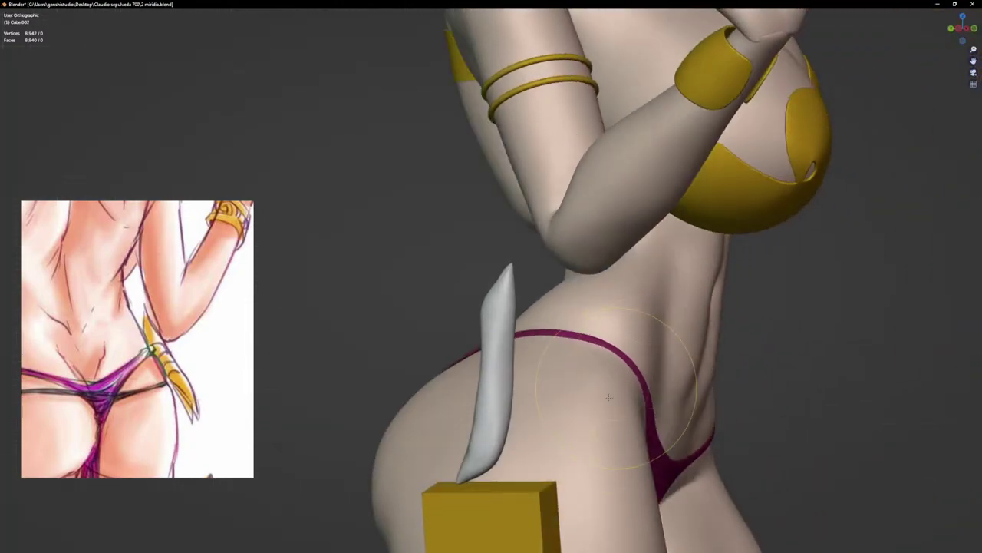
{"action": "key", "text": "Tab"}
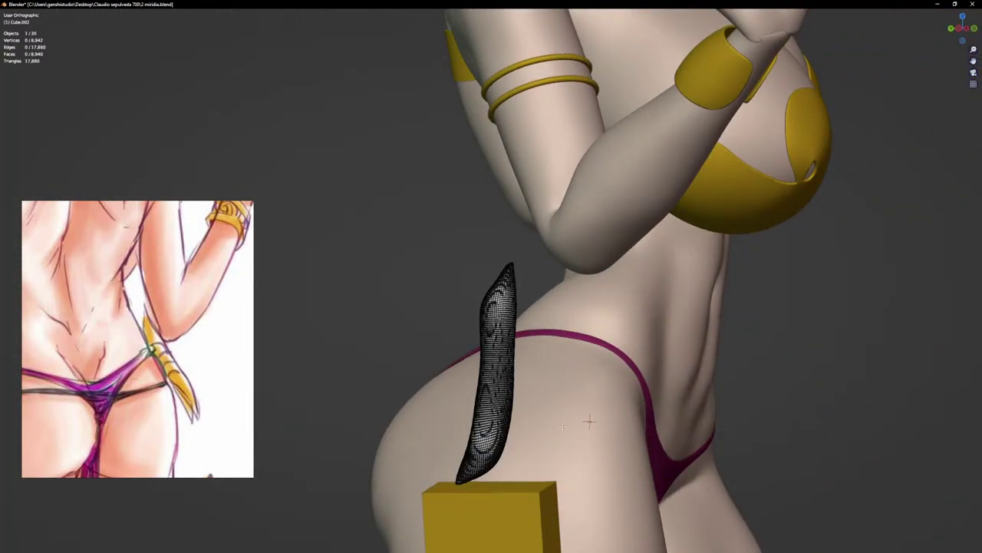
{"action": "key", "text": "a"}
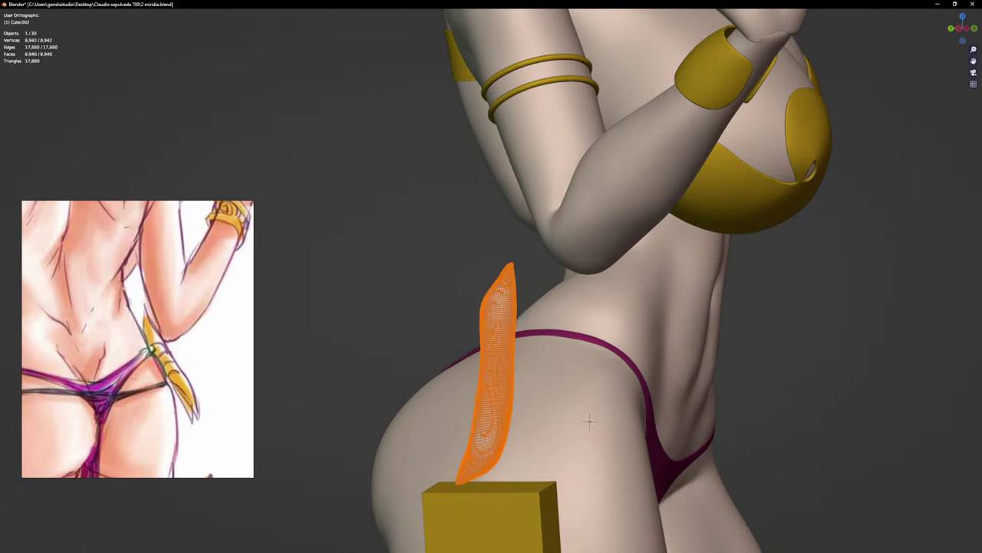
{"action": "key", "text": "r"}
{"action": "left_click", "coordinate": [499, 487]}
{"action": "scroll", "coordinate": [556, 388], "scroll_direction": "up", "scroll_amount": 2}
{"action": "key", "text": "KP_1"}
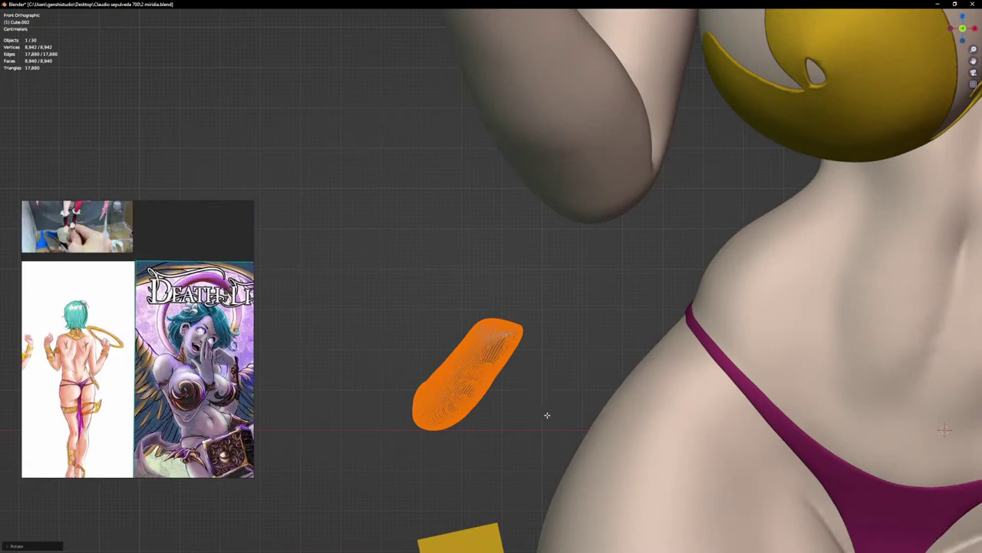
Step: Move the ornament's mesh close to the hip, angle it along the hip's slope from the front and resize it thinner
{"action": "scroll", "coordinate": [548, 416], "scroll_direction": "down", "scroll_amount": 7}
{"action": "middle_click_drag", "start_coordinate": [547, 415], "coordinate": [655, 386], "text": "shift"}
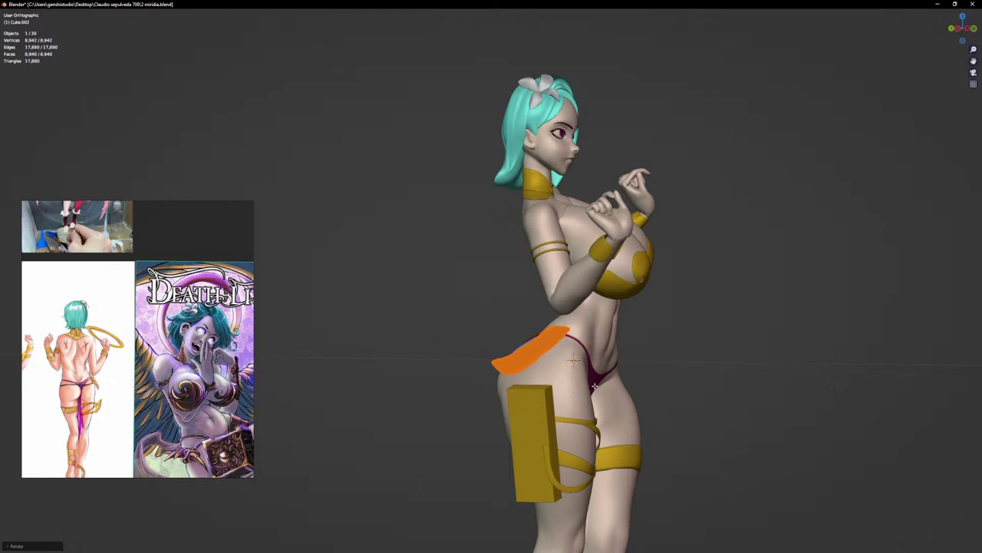
{"action": "key", "text": "KP_1"}
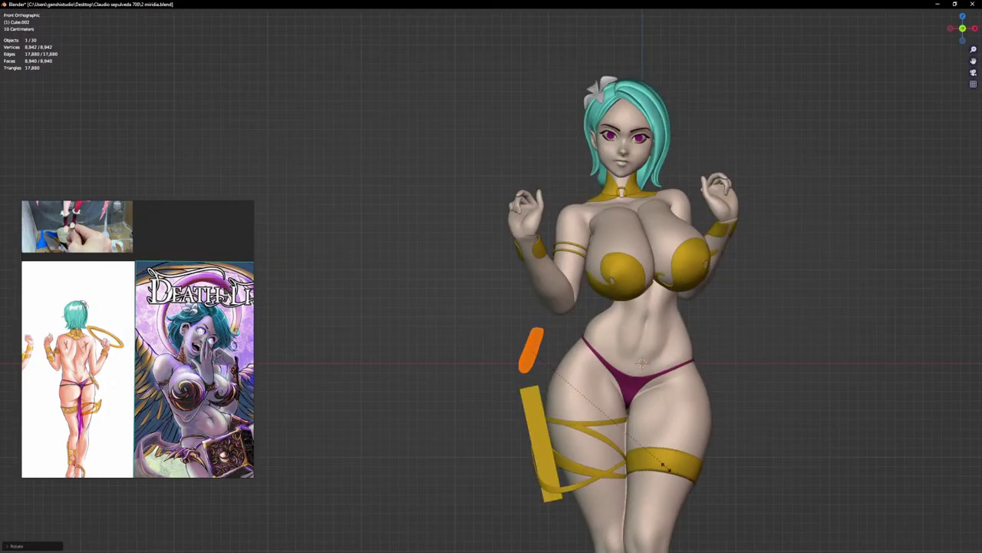
{"action": "key", "text": "g"}
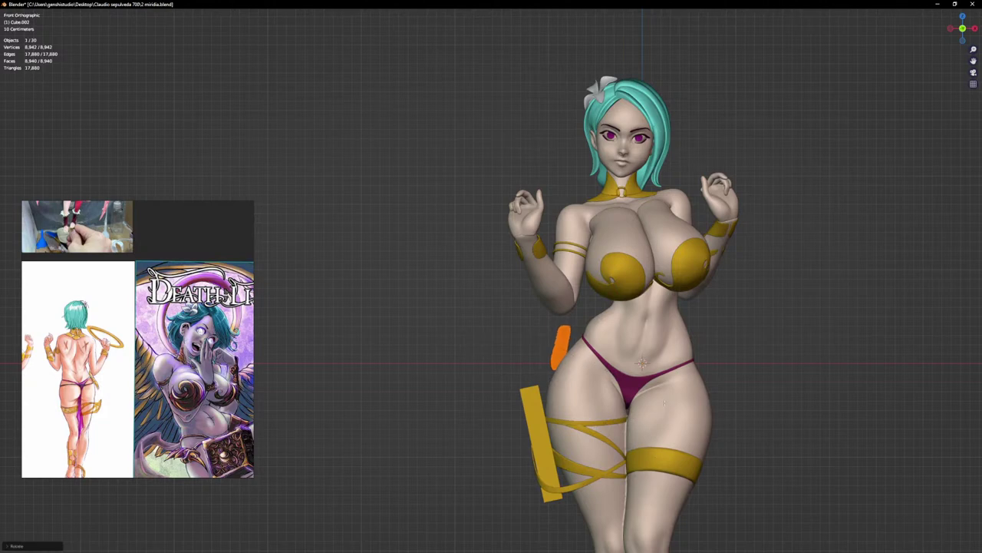
{"action": "left_click", "coordinate": [643, 434]}
{"action": "middle_click_drag", "start_coordinate": [643, 434], "coordinate": [733, 425]}
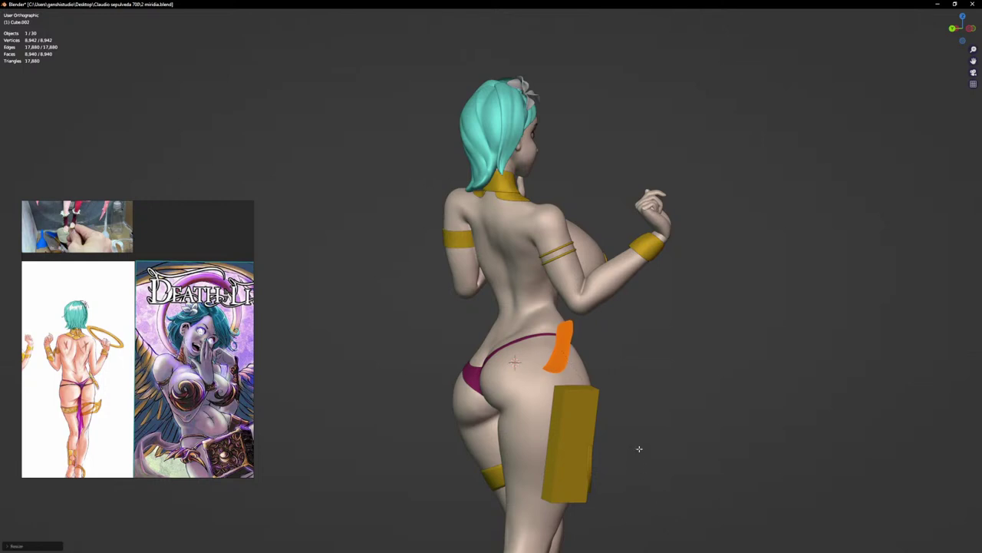
{"action": "key", "text": "KP_1"}
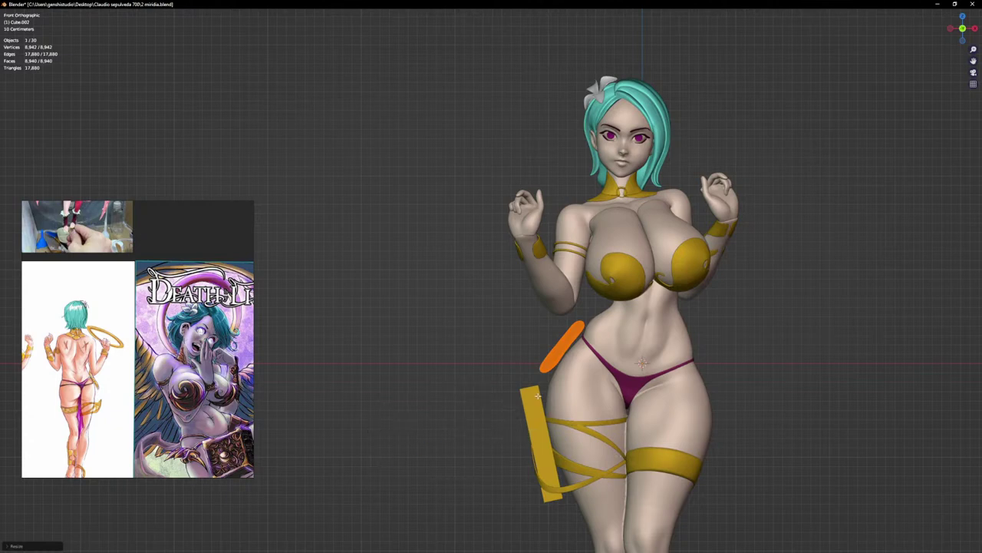
Step: Return to Sculpt Mode and push the ornament's upper half outward from the front to straighten its line
{"action": "key", "text": "ctrl+Tab"}
{"action": "scroll", "coordinate": [547, 390], "scroll_direction": "up", "scroll_amount": 5}
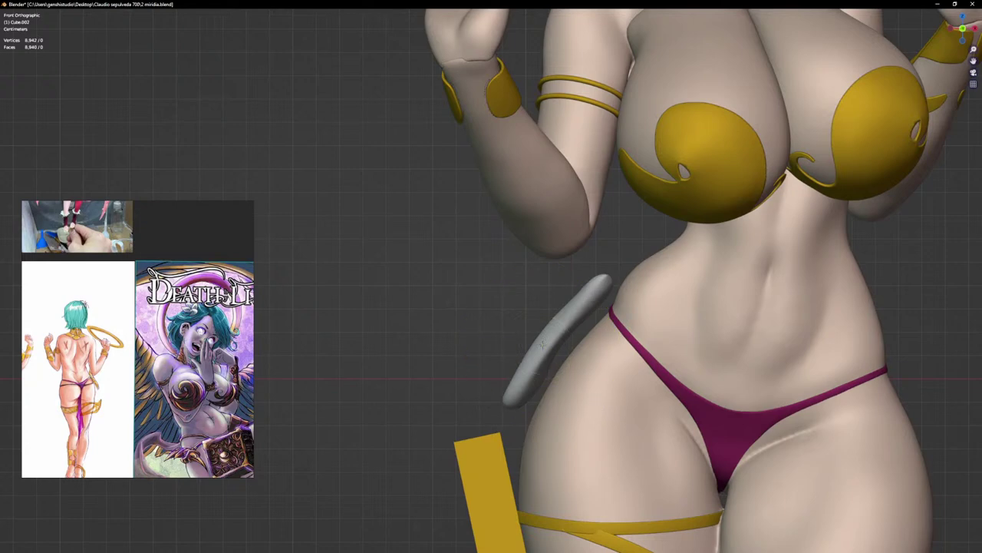
{"action": "scroll", "coordinate": [599, 278], "scroll_direction": "up", "scroll_amount": 3}
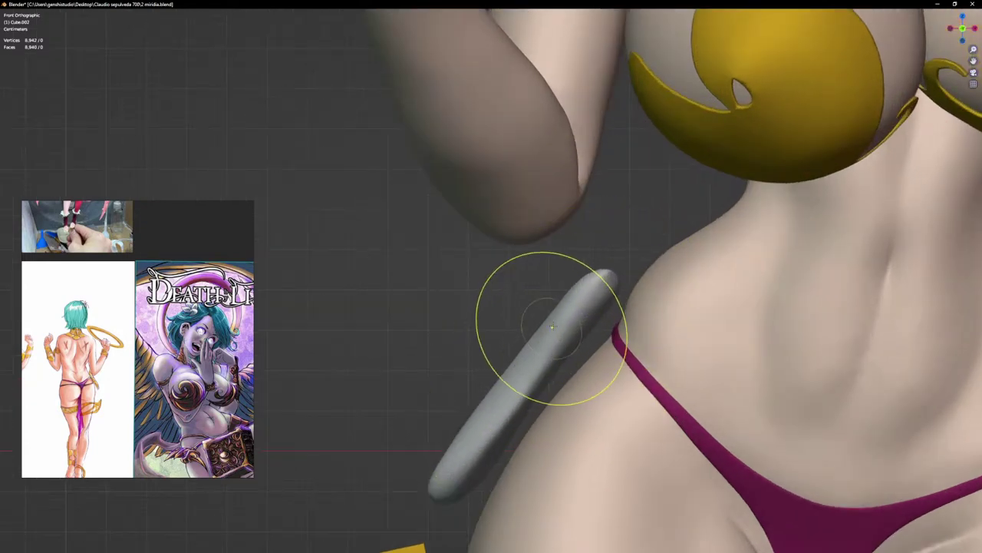
{"action": "left_click_drag", "start_coordinate": [570, 300], "coordinate": [581, 284]}
{"action": "scroll", "coordinate": [604, 277], "scroll_direction": "down", "scroll_amount": 5}
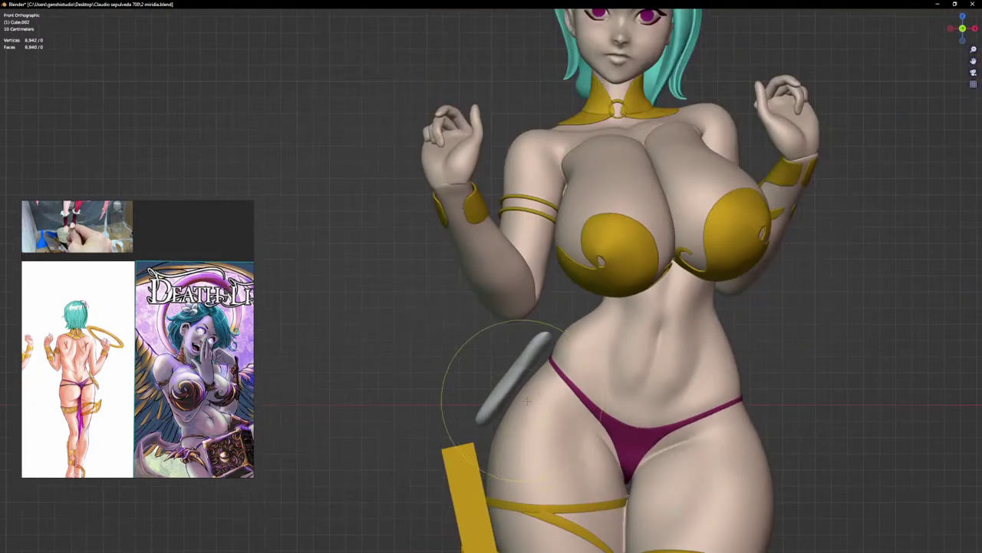
Step: From behind, refine the ornament's lower curve and pull its bottom tip further out into a point
{"action": "middle_click_drag", "start_coordinate": [471, 384], "coordinate": [522, 387]}
{"action": "scroll", "coordinate": [528, 394], "scroll_direction": "up", "scroll_amount": 4}
{"action": "left_click_drag", "start_coordinate": [528, 394], "coordinate": [523, 400]}
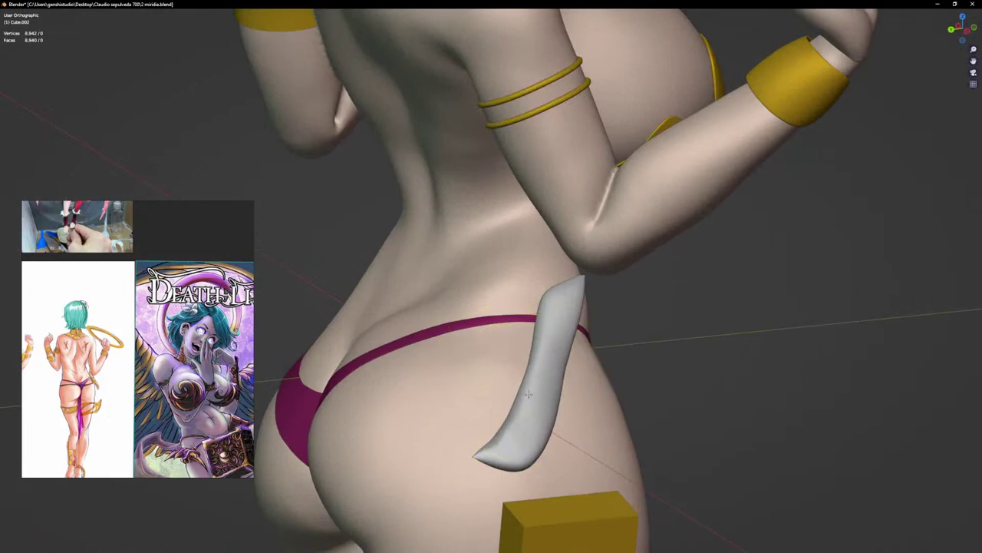
{"action": "left_click_drag", "start_coordinate": [496, 454], "coordinate": [491, 461]}
{"action": "scroll", "coordinate": [561, 322], "scroll_direction": "up", "scroll_amount": 3}
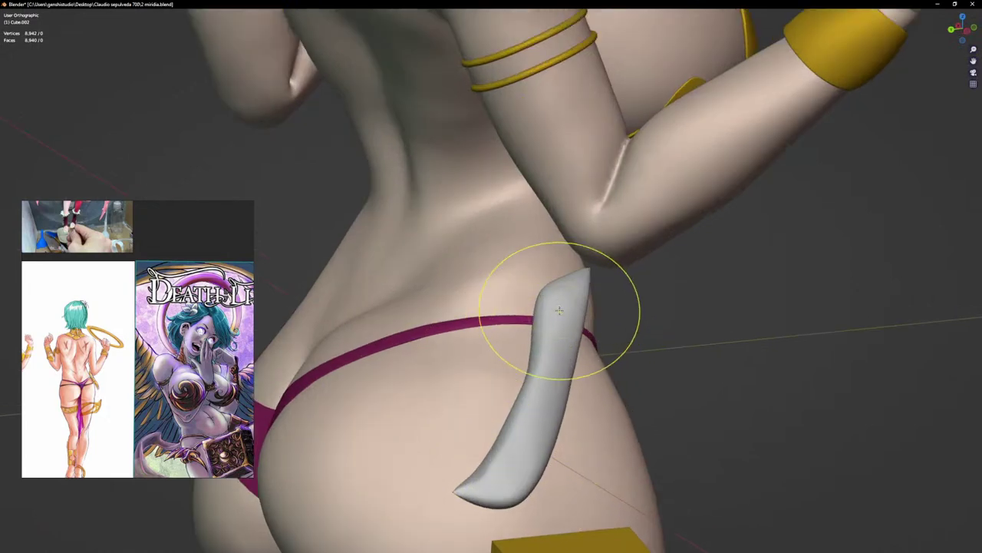
Step: From the front three-quarter angle, push in the outer edge of the ornament's lower end toward the hip
{"action": "middle_click_drag", "start_coordinate": [558, 340], "coordinate": [430, 346]}
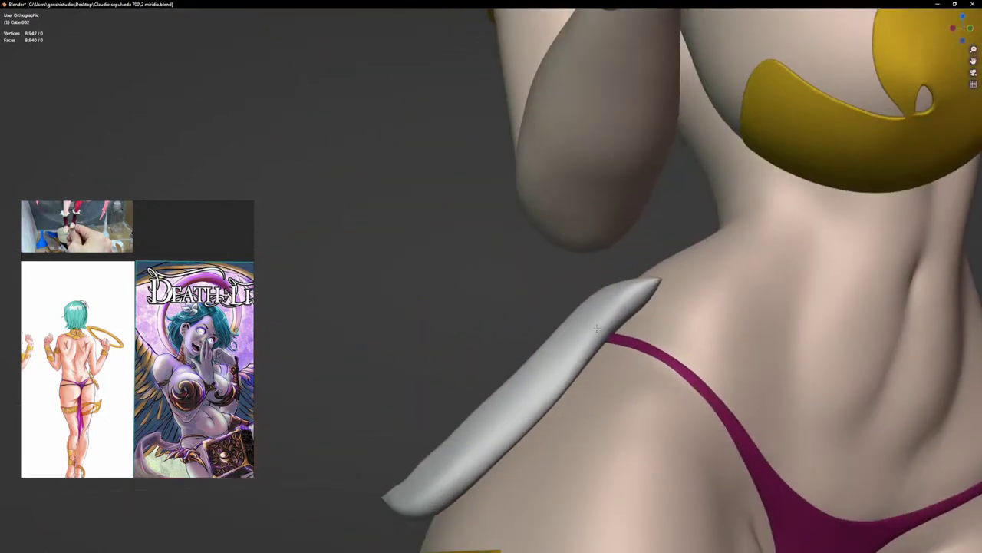
{"action": "mouse_move", "coordinate": [641, 367]}
{"action": "middle_mouse_down"}
{"action": "mouse_move", "coordinate": [583, 371]}
{"action": "mouse_move", "coordinate": [563, 457]}
{"action": "mouse_move", "coordinate": [577, 370]}
{"action": "middle_mouse_up"}
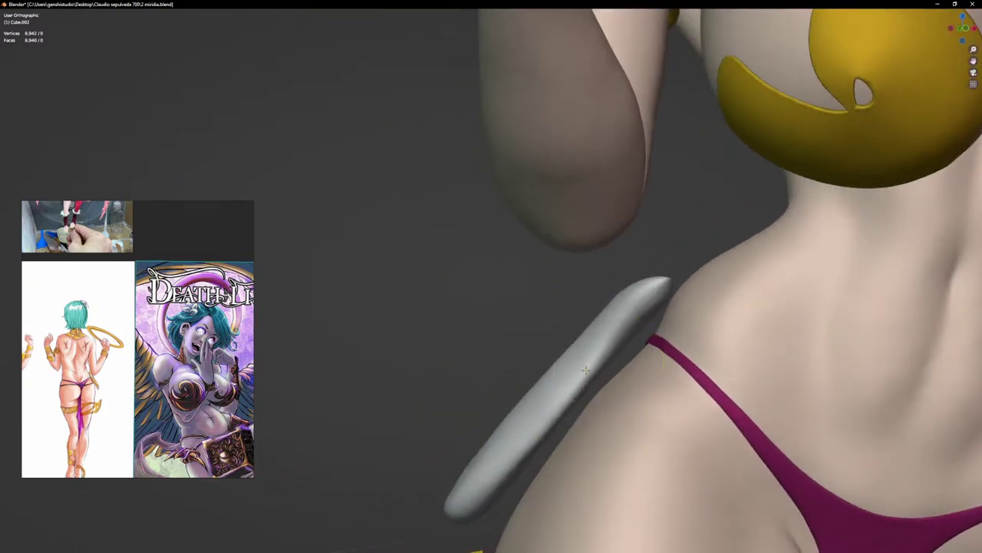
{"action": "left_click_drag", "start_coordinate": [485, 449], "coordinate": [492, 462]}
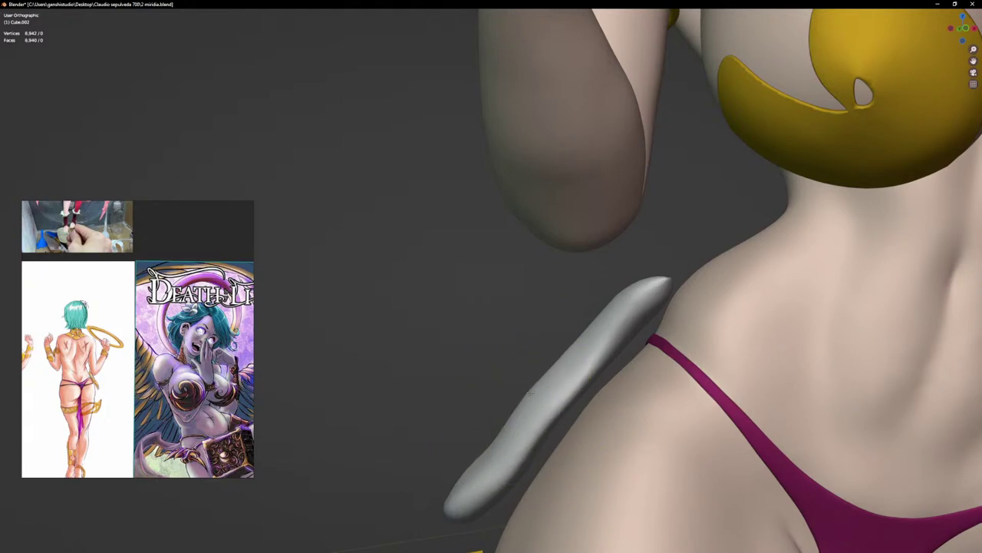
Step: Nudge the ornament's lower end slightly further toward the hip and check its line from the front
{"action": "left_click_drag", "start_coordinate": [506, 489], "coordinate": [519, 470]}
{"action": "scroll", "coordinate": [568, 422], "scroll_direction": "down", "scroll_amount": 4}
{"action": "key", "text": "KP_1"}
{"action": "scroll", "coordinate": [564, 418], "scroll_direction": "down", "scroll_amount": 3}
{"action": "middle_click_drag", "start_coordinate": [564, 421], "coordinate": [579, 384], "text": "shift"}
{"action": "scroll", "coordinate": [578, 389], "scroll_direction": "up", "scroll_amount": 1}
{"action": "scroll", "coordinate": [568, 407], "scroll_direction": "up", "scroll_amount": 2}
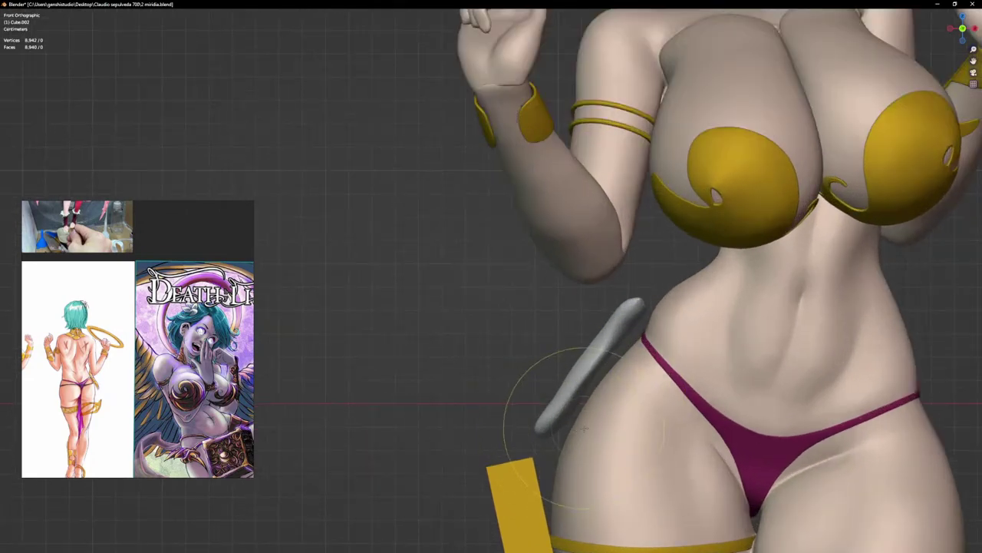
Step: In Edit Mode with X-ray on, rotate the ornament's mesh to turn its broad curved side forward and reposition it beside the hip
{"action": "key", "text": "z"}
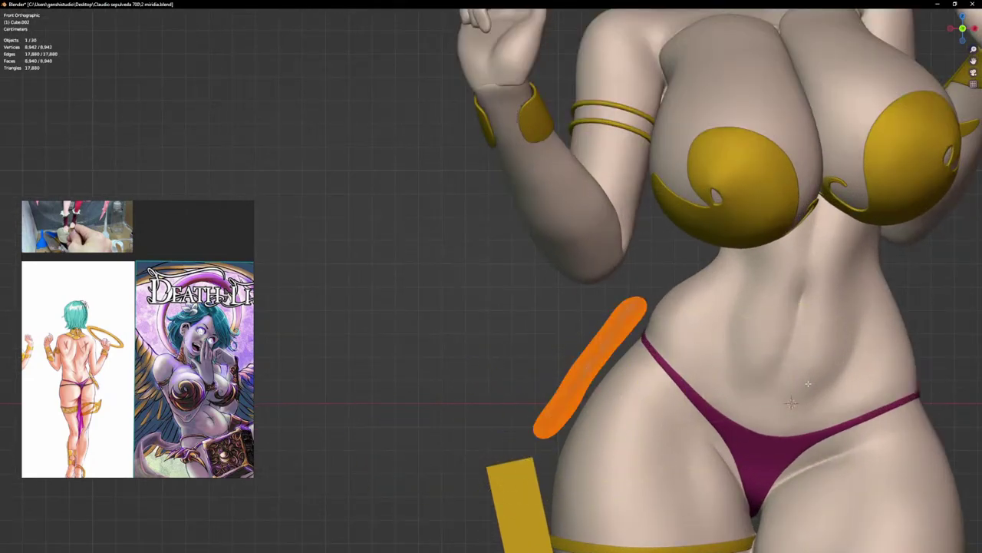
{"action": "middle_click_drag", "start_coordinate": [680, 379], "coordinate": [623, 433]}
{"action": "key", "text": "alt+z"}
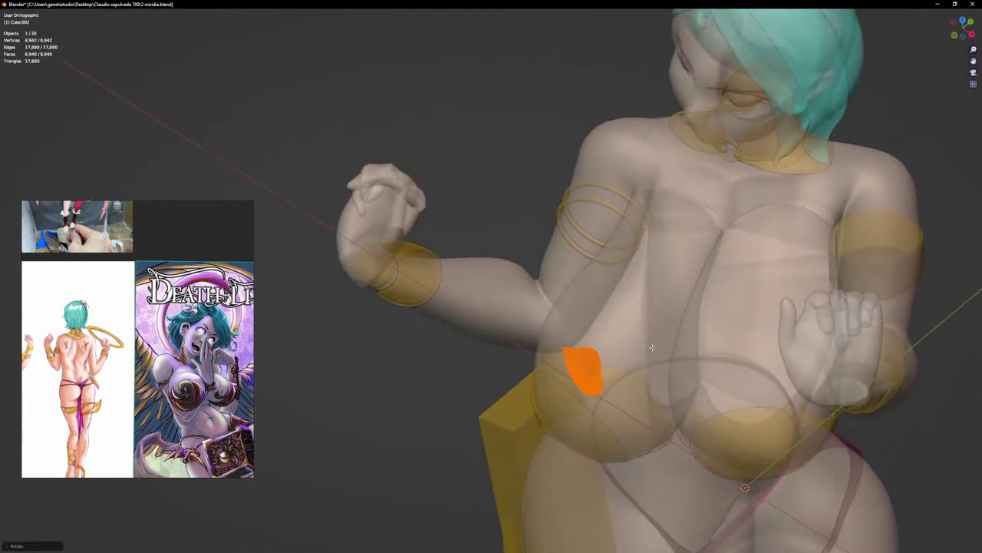
{"action": "key", "text": "KP_1"}
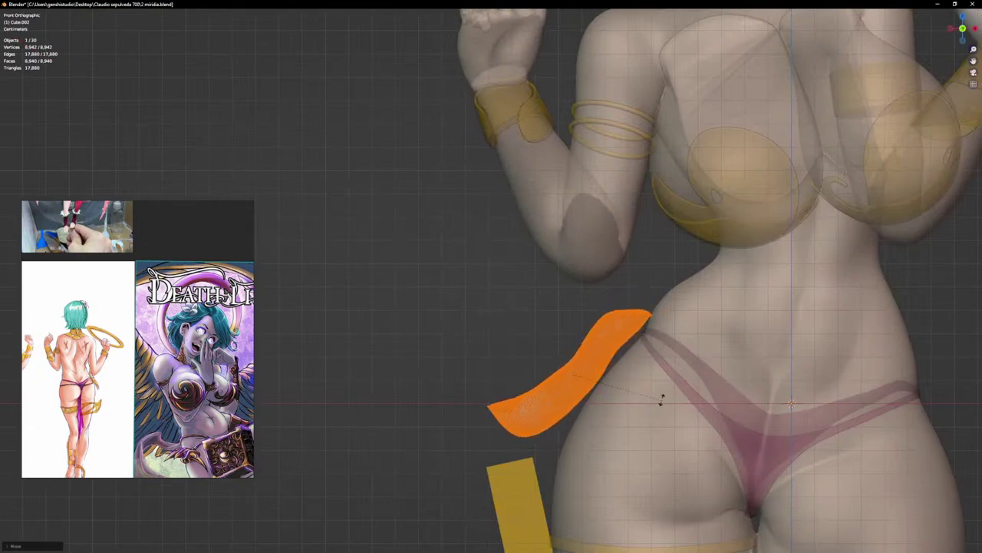
Step: Return to Sculpt Mode with X-ray off and reshape the ornament's middle and lower curve from the front and above
{"action": "key", "text": "ctrl+Tab"}
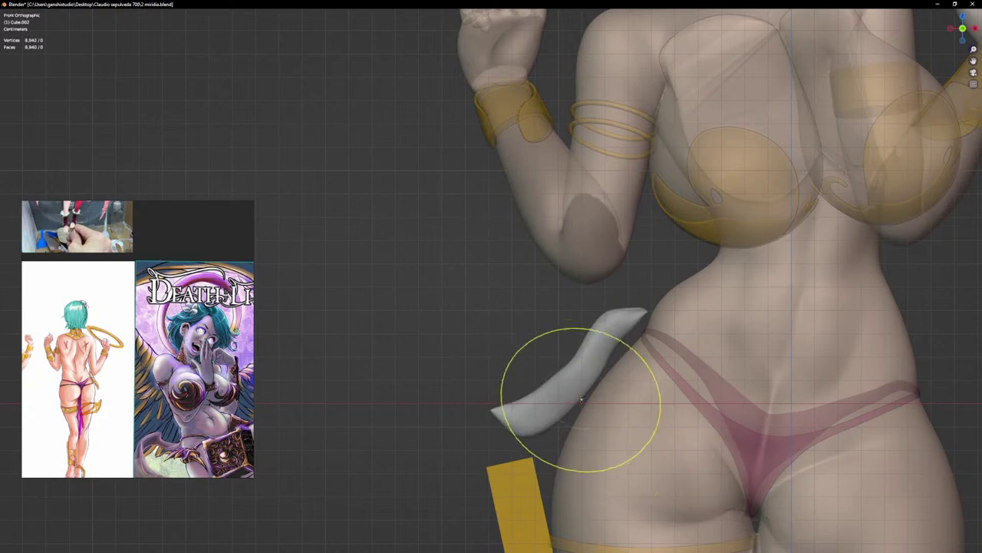
{"action": "key", "text": "alt+z"}
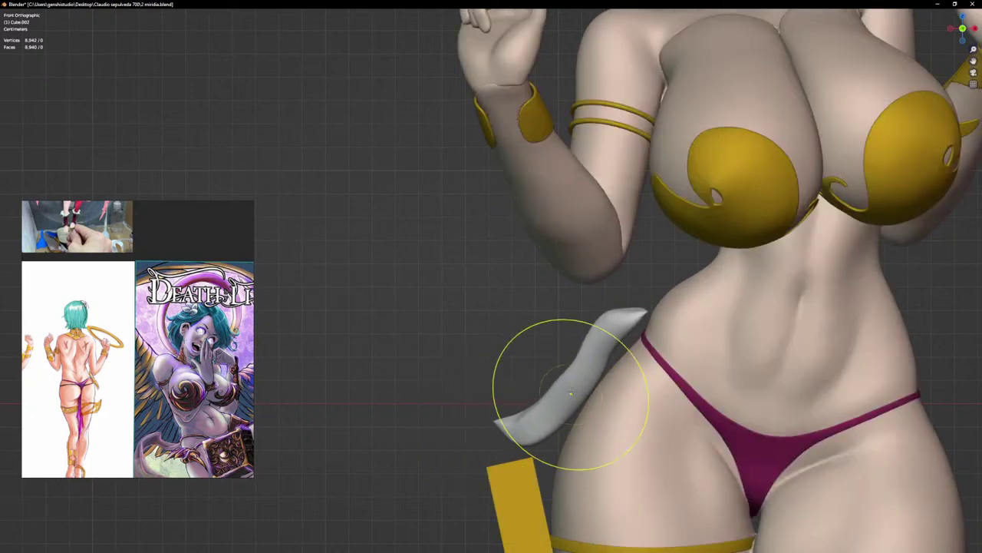
{"action": "left_click_drag", "start_coordinate": [570, 393], "coordinate": [582, 372]}
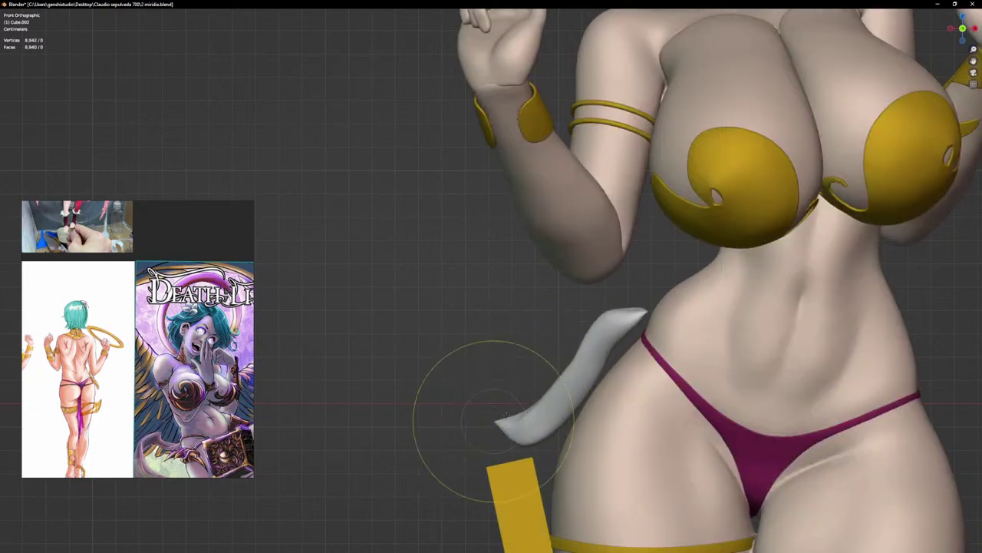
{"action": "middle_click_drag", "start_coordinate": [469, 412], "coordinate": [543, 432]}
{"action": "mouse_move", "coordinate": [558, 382]}
{"action": "middle_mouse_down"}
{"action": "mouse_move", "coordinate": [584, 369]}
{"action": "mouse_move", "coordinate": [566, 361]}
{"action": "middle_mouse_up"}
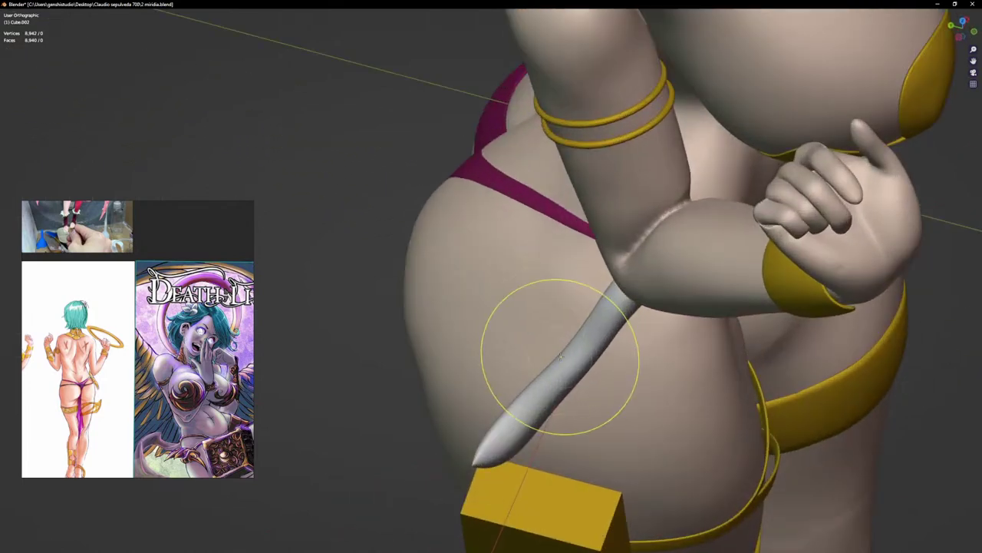
{"action": "left_click_drag", "start_coordinate": [566, 362], "coordinate": [635, 301]}
{"action": "middle_click_drag", "start_coordinate": [659, 257], "coordinate": [708, 218]}
{"action": "mouse_move", "coordinate": [649, 309]}
{"action": "middle_mouse_down"}
{"action": "mouse_move", "coordinate": [685, 313]}
{"action": "mouse_move", "coordinate": [642, 316]}
{"action": "middle_mouse_up"}
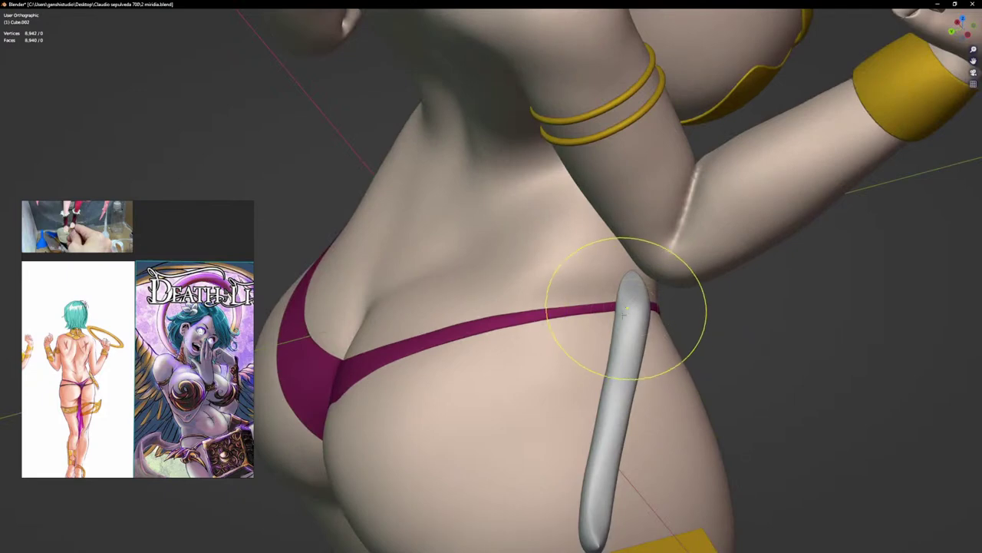
Step: From the rear three-quarter angle, adjust the ornament's shaft from its upper end downward to straighten its edge profile
{"action": "left_click_drag", "start_coordinate": [627, 309], "coordinate": [620, 317]}
{"action": "scroll", "coordinate": [614, 411], "scroll_direction": "down", "scroll_amount": 1}
{"action": "scroll", "coordinate": [614, 412], "scroll_direction": "up", "scroll_amount": 2}
{"action": "left_click_drag", "start_coordinate": [614, 402], "coordinate": [603, 408]}
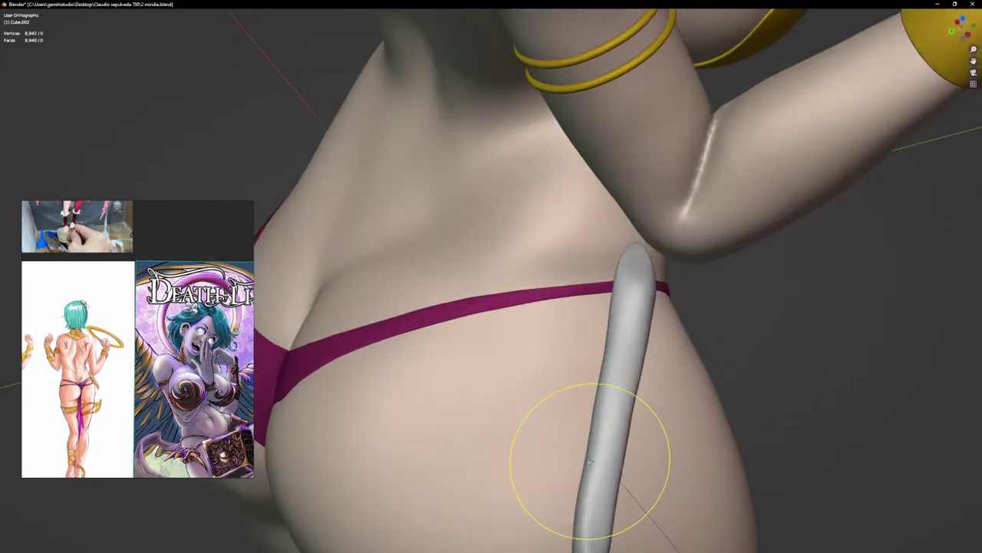
{"action": "left_click_drag", "start_coordinate": [591, 461], "coordinate": [602, 466]}
{"action": "scroll", "coordinate": [606, 414], "scroll_direction": "down", "scroll_amount": 3}
{"action": "scroll", "coordinate": [599, 376], "scroll_direction": "up", "scroll_amount": 2}
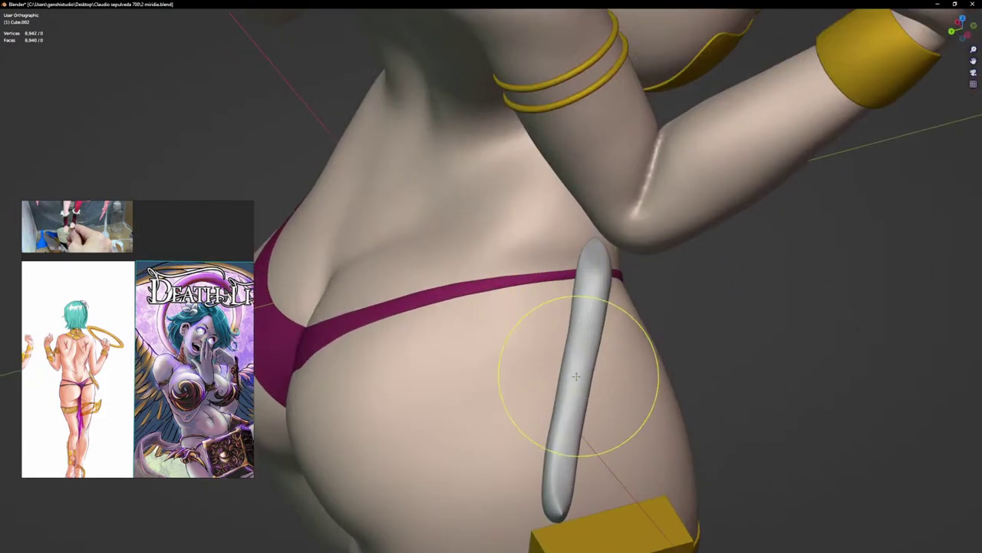
{"action": "left_click_drag", "start_coordinate": [575, 376], "coordinate": [566, 377]}
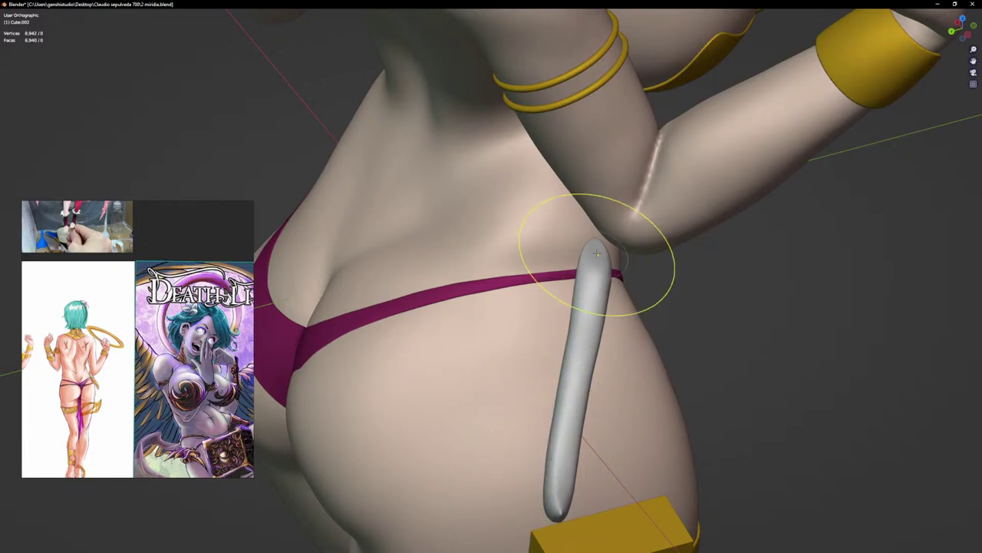
Step: From the front, refine the ornament's outer contour and its upper bend, tapering the underside toward the upper tip
{"action": "key", "text": "KP_1"}
{"action": "scroll", "coordinate": [504, 351], "scroll_direction": "down", "scroll_amount": 2}
{"action": "scroll", "coordinate": [472, 373], "scroll_direction": "up", "scroll_amount": 5}
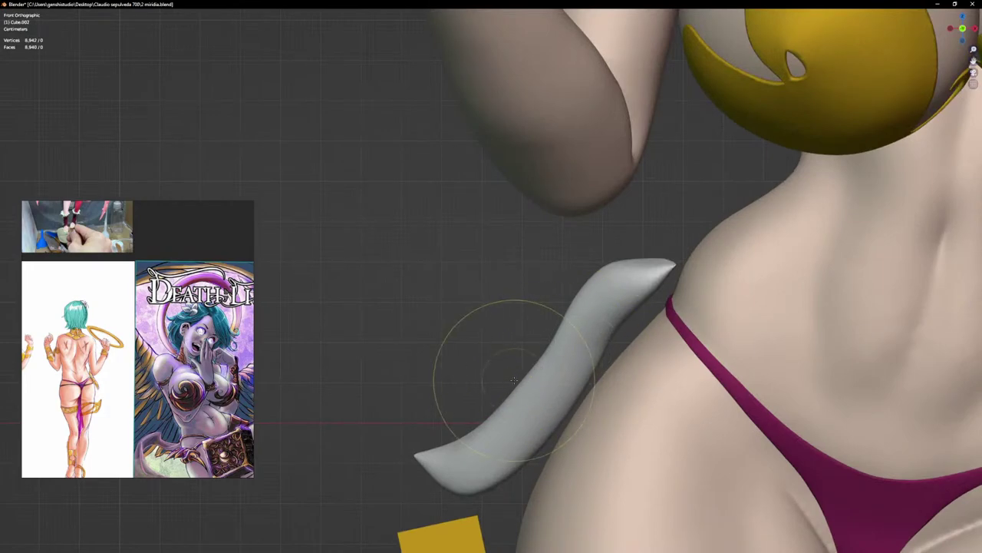
{"action": "mouse_move", "coordinate": [376, 492]}
{"action": "left_mouse_down"}
{"action": "mouse_move", "coordinate": [379, 505]}
{"action": "mouse_move", "coordinate": [460, 504]}
{"action": "mouse_move", "coordinate": [563, 449]}
{"action": "mouse_move", "coordinate": [618, 366]}
{"action": "mouse_move", "coordinate": [594, 373]}
{"action": "mouse_move", "coordinate": [565, 344]}
{"action": "left_mouse_up"}
{"action": "mouse_move", "coordinate": [523, 400]}
{"action": "left_mouse_down"}
{"action": "mouse_move", "coordinate": [510, 404]}
{"action": "mouse_move", "coordinate": [533, 382]}
{"action": "left_mouse_up"}
{"action": "scroll", "coordinate": [634, 238], "scroll_direction": "up", "scroll_amount": 1}
{"action": "left_click_drag", "start_coordinate": [636, 234], "coordinate": [627, 226]}
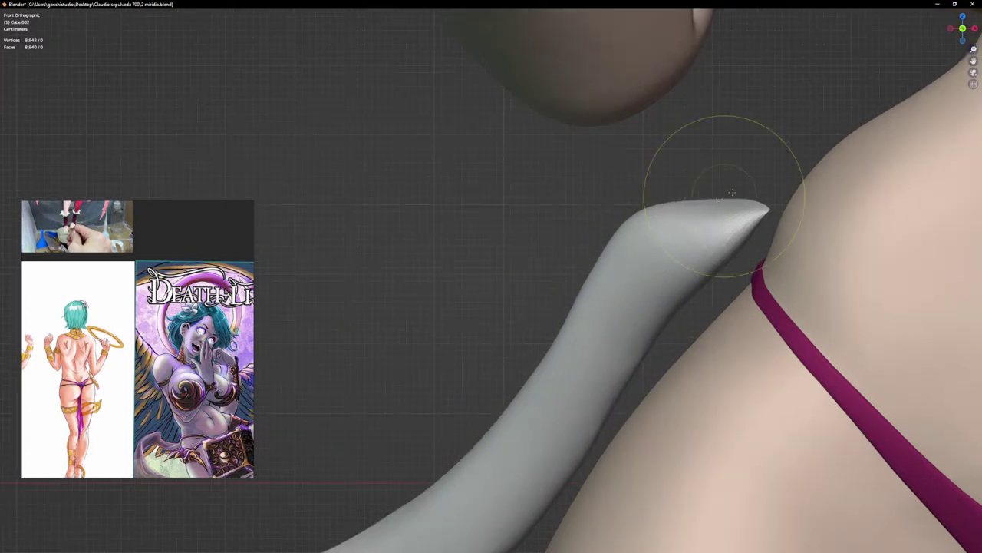
{"action": "mouse_move", "coordinate": [725, 264]}
{"action": "left_mouse_down"}
{"action": "mouse_move", "coordinate": [733, 247]}
{"action": "mouse_move", "coordinate": [690, 287]}
{"action": "left_mouse_up"}
Step: From behind, smooth the ornament's upper bend and the inner edge running down its shaft
{"action": "middle_click_drag", "start_coordinate": [675, 305], "coordinate": [743, 317]}
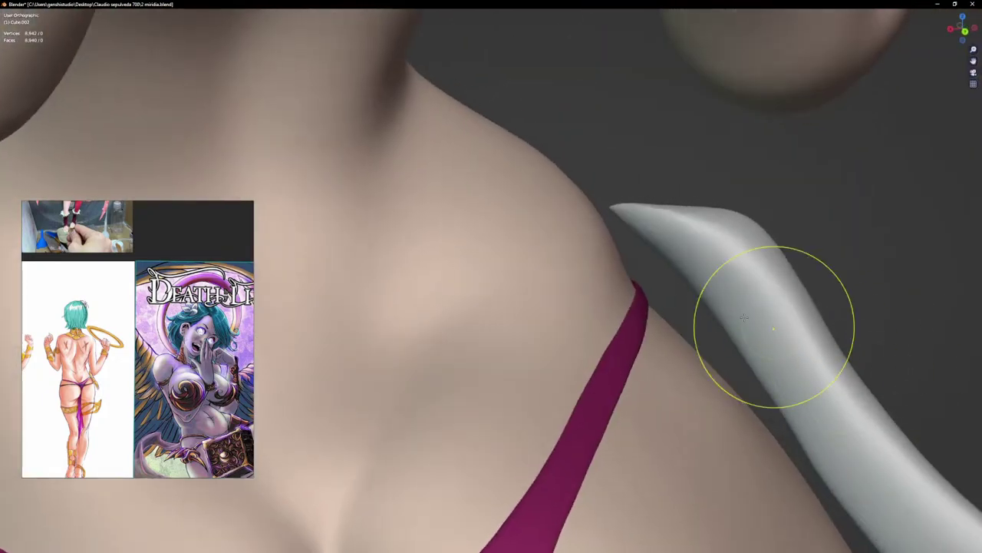
{"action": "mouse_move", "coordinate": [708, 269]}
{"action": "left_mouse_down"}
{"action": "mouse_move", "coordinate": [723, 228]}
{"action": "mouse_move", "coordinate": [743, 218]}
{"action": "left_mouse_up"}
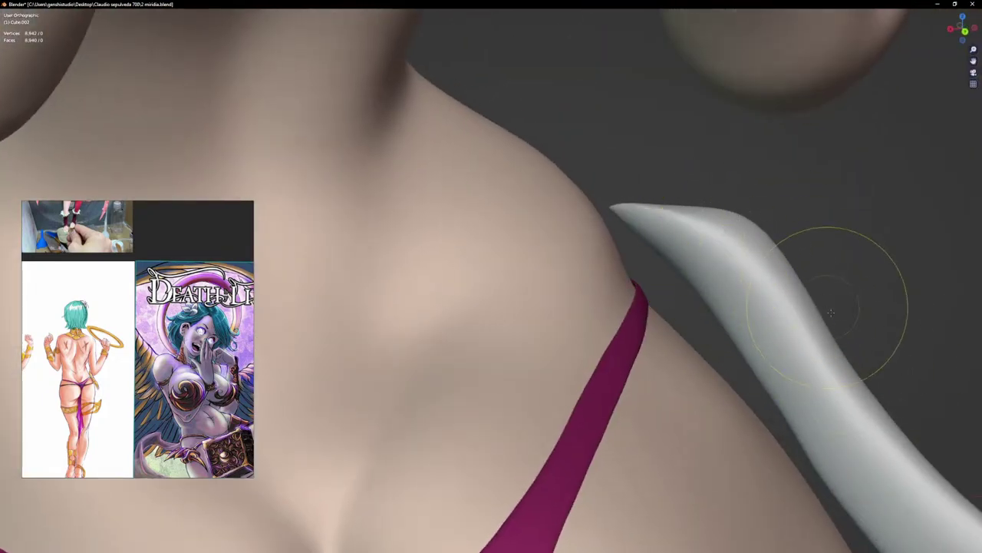
{"action": "left_click_drag", "start_coordinate": [796, 416], "coordinate": [792, 416]}
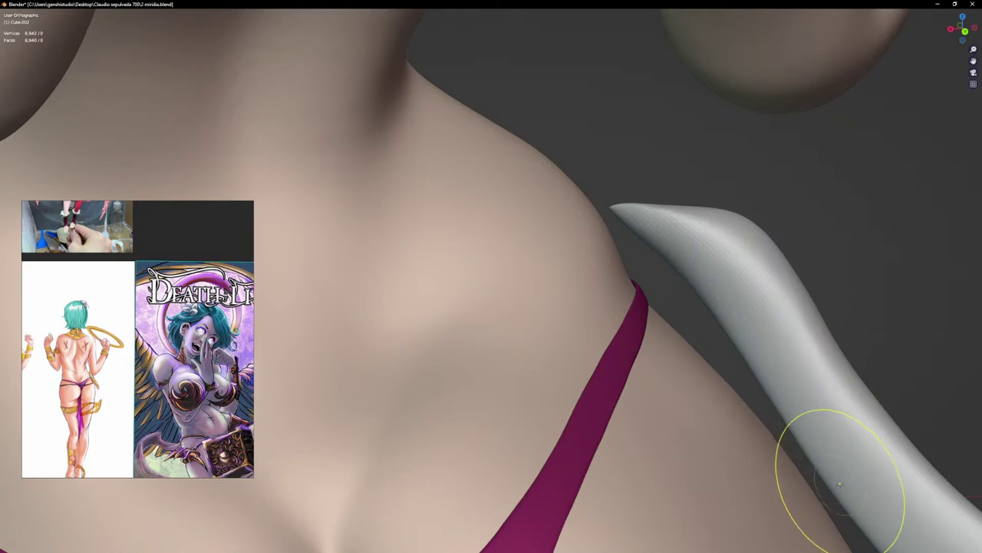
Step: In Edit Mode from the front, move the ornament's whole mesh up and inward toward the waist
{"action": "key", "text": "KP_1"}
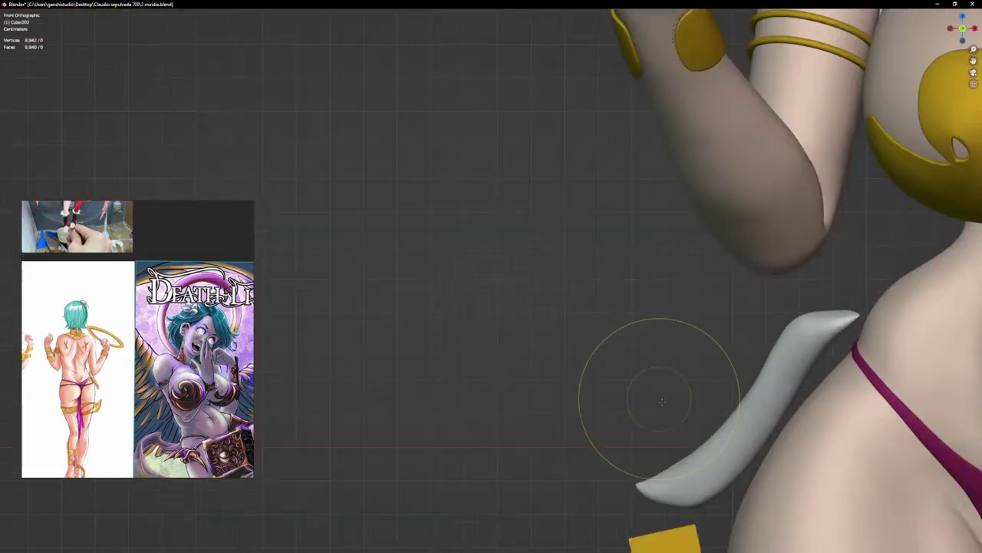
{"action": "middle_click_drag", "start_coordinate": [746, 416], "coordinate": [598, 338], "text": "shift"}
{"action": "scroll", "coordinate": [546, 433], "scroll_direction": "up", "scroll_amount": 1}
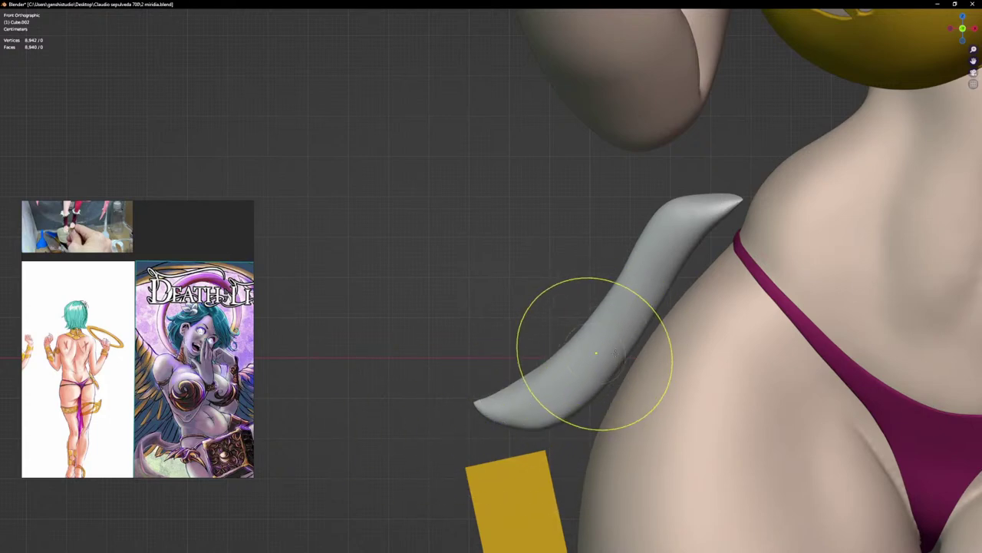
{"action": "key", "text": "Tab"}
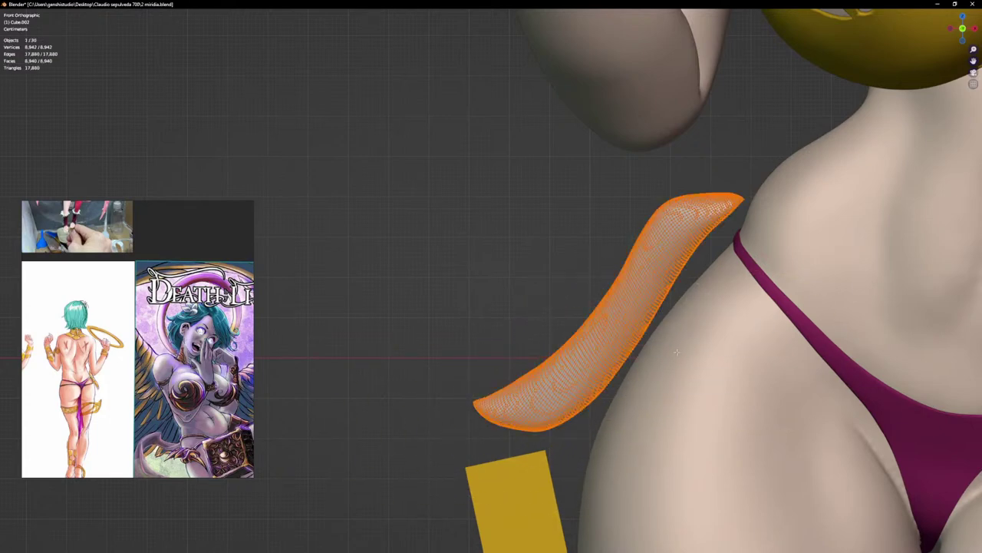
{"action": "key", "text": "g"}
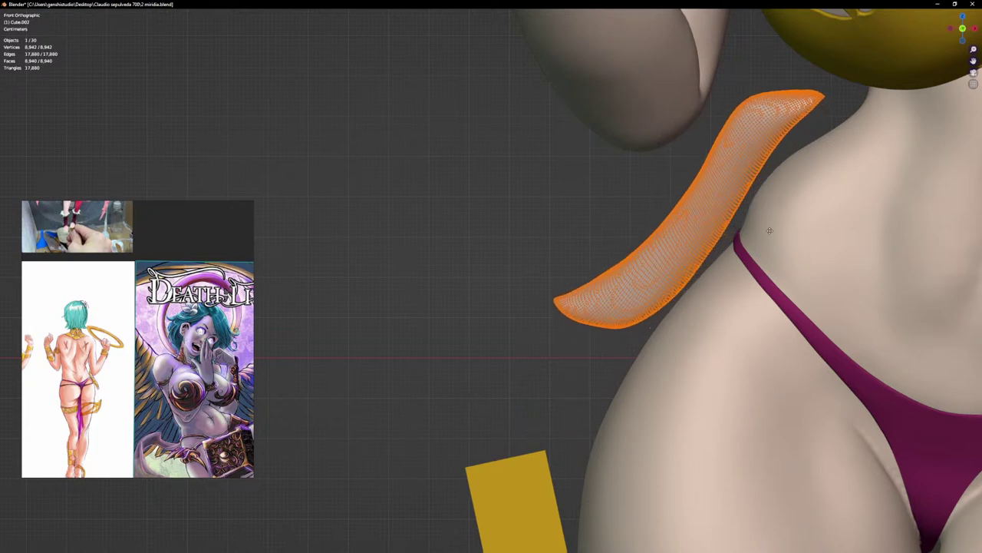
{"action": "left_click", "coordinate": [770, 231]}
{"action": "scroll", "coordinate": [753, 281], "scroll_direction": "down", "scroll_amount": 3}
{"action": "scroll", "coordinate": [83, 415], "scroll_direction": "down", "scroll_amount": 4}
{"action": "scroll", "coordinate": [216, 333], "scroll_direction": "up", "scroll_amount": 2}
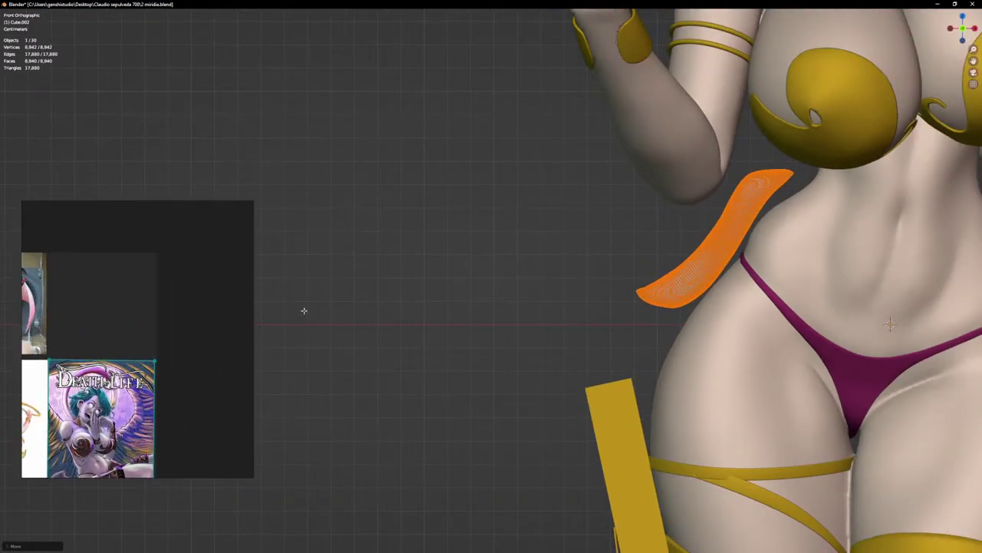
Step: Frame the front and back character drawings in the reference board and rotate the ornament's mesh from behind and the side to follow the hip
{"action": "middle_click_drag", "start_coordinate": [66, 409], "coordinate": [178, 348]}
{"action": "scroll", "coordinate": [125, 360], "scroll_direction": "up", "scroll_amount": 4}
{"action": "scroll", "coordinate": [177, 348], "scroll_direction": "up", "scroll_amount": 1}
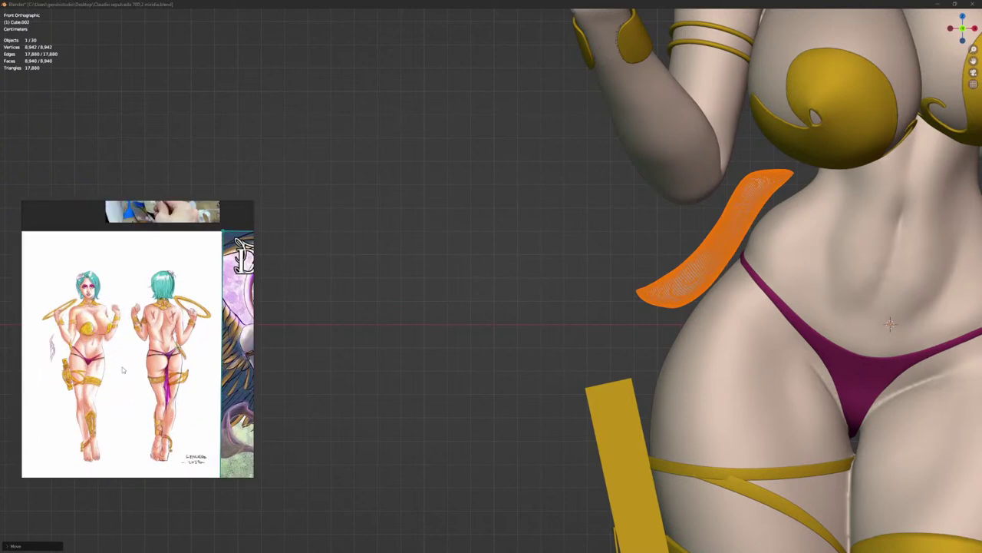
{"action": "scroll", "coordinate": [123, 369], "scroll_direction": "up", "scroll_amount": 3}
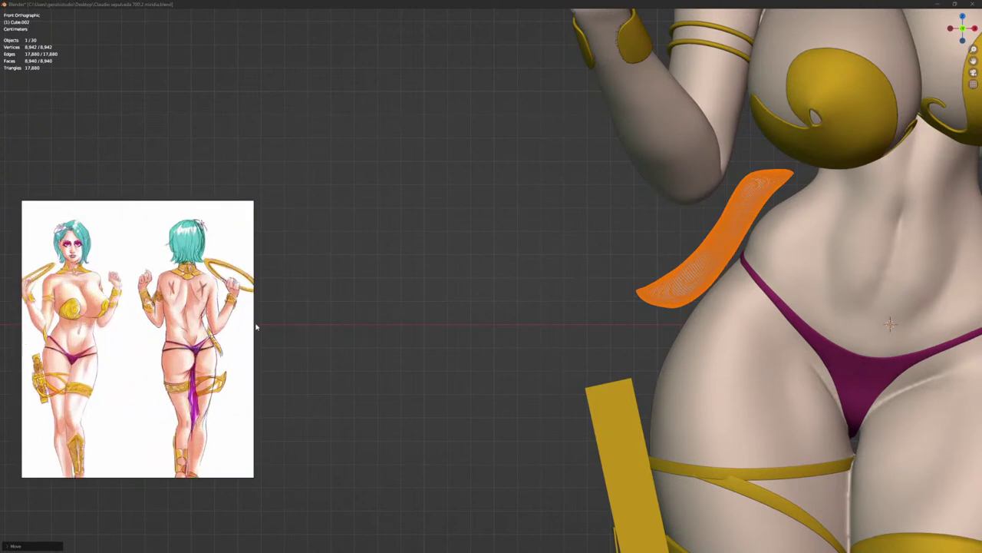
{"action": "middle_click_drag", "start_coordinate": [564, 268], "coordinate": [780, 338]}
{"action": "key", "text": "r"}
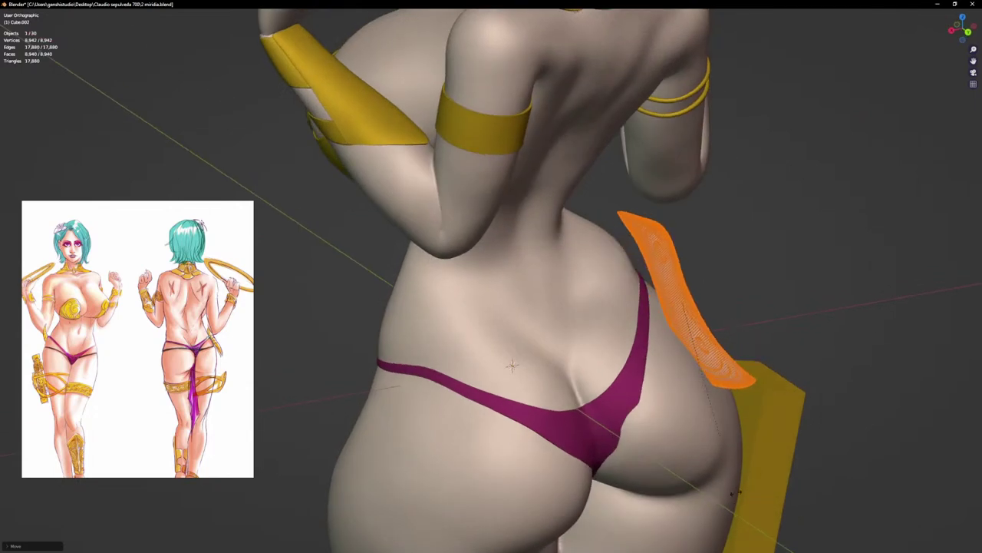
{"action": "left_click", "coordinate": [741, 492]}
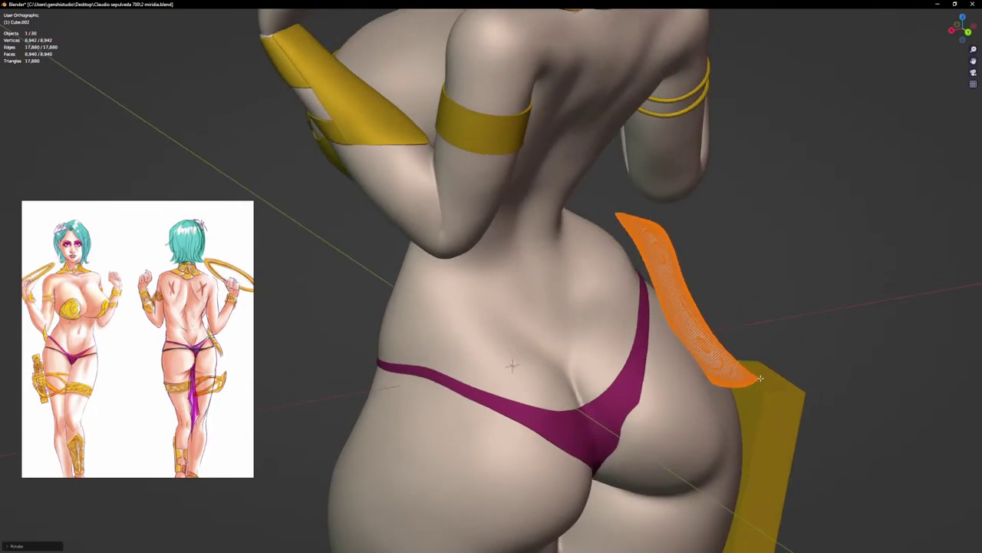
{"action": "key", "text": "KP_1"}
{"action": "scroll", "coordinate": [745, 347], "scroll_direction": "down", "scroll_amount": 2}
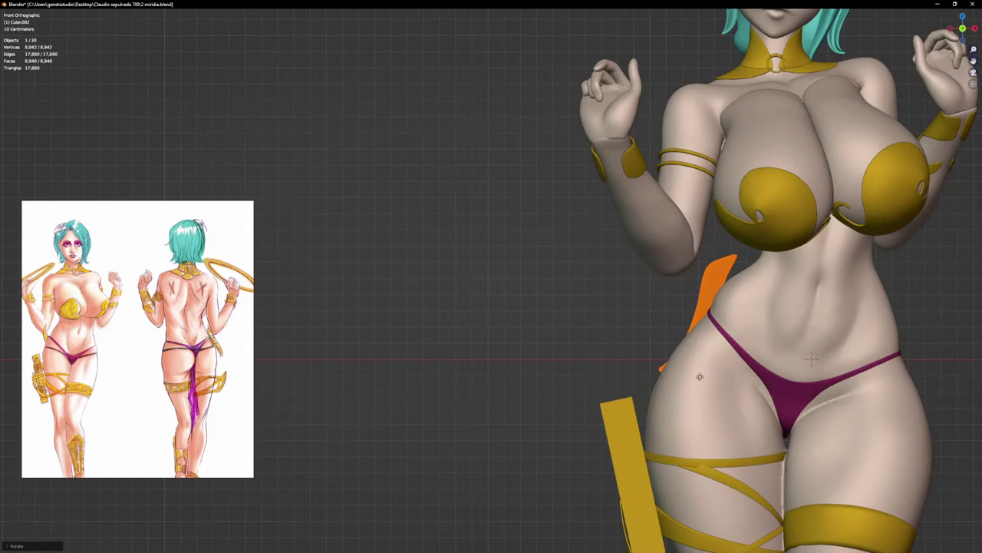
{"action": "middle_click_drag", "start_coordinate": [699, 376], "coordinate": [737, 408]}
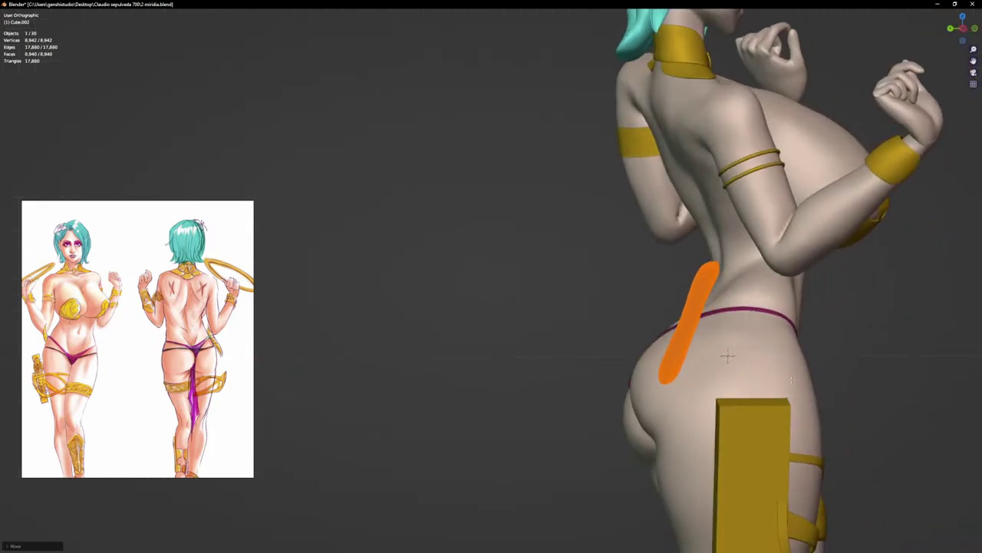
{"action": "key", "text": "r"}
{"action": "left_click", "coordinate": [776, 431]}
Step: From behind, shift the ornament's mesh outward and angle it more upright against the back of the hip
{"action": "middle_click_drag", "start_coordinate": [799, 423], "coordinate": [862, 423]}
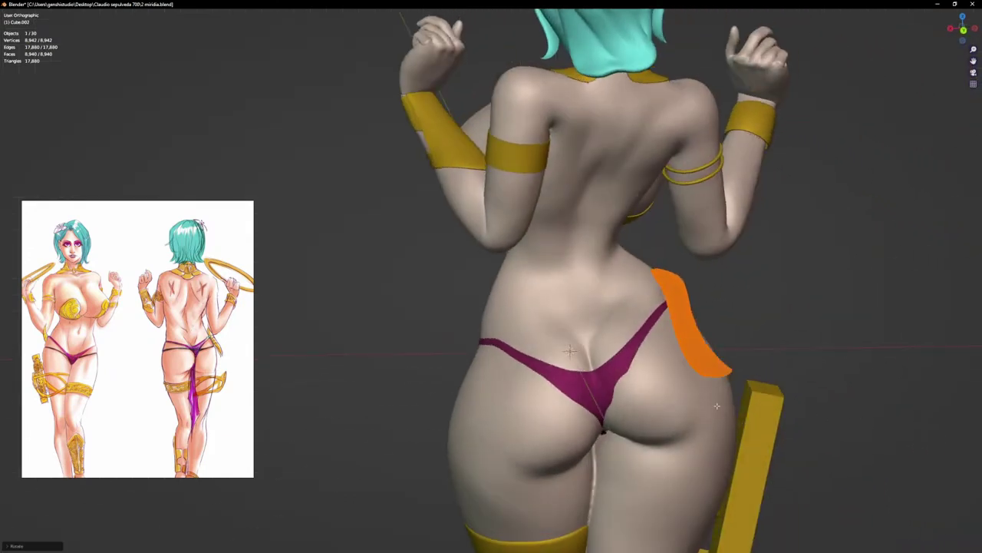
{"action": "key", "text": "g"}
{"action": "left_click", "coordinate": [755, 408]}
{"action": "middle_click_drag", "start_coordinate": [749, 387], "coordinate": [770, 377]}
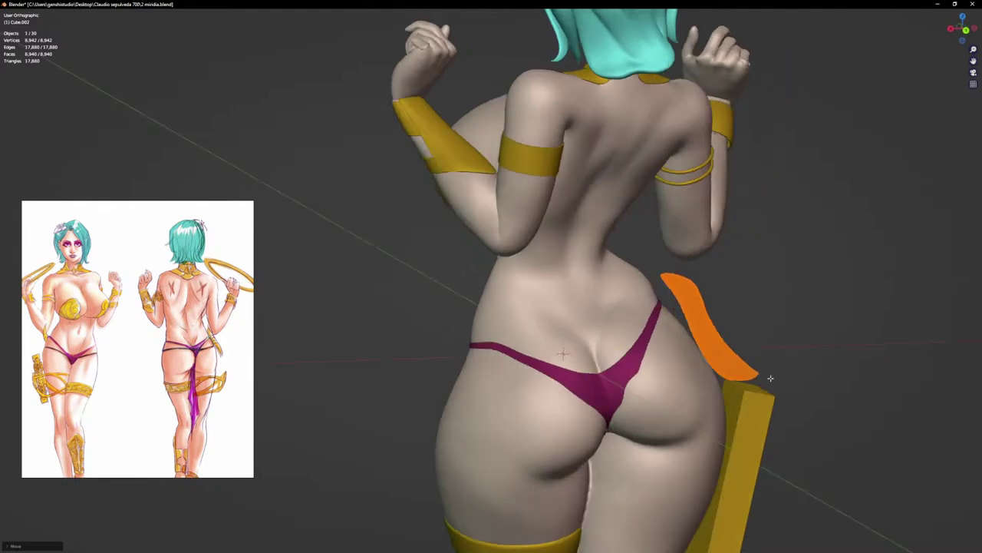
{"action": "key", "text": "KP_1"}
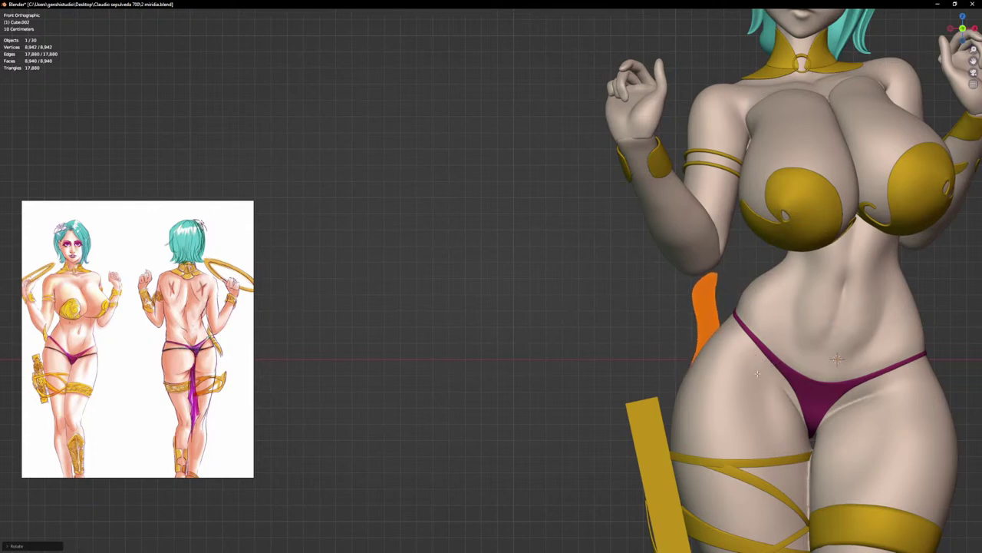
{"action": "key", "text": "ctrl+KP_1"}
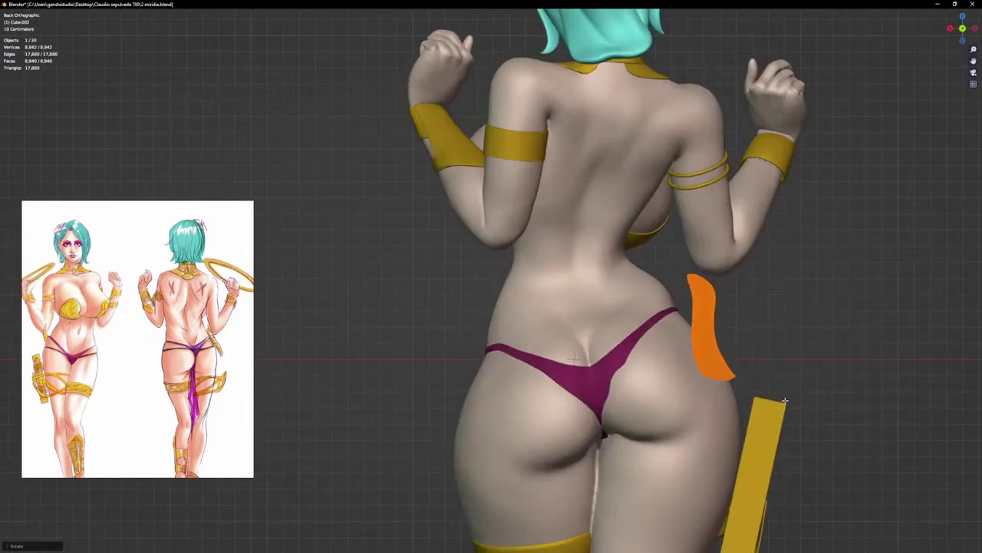
{"action": "middle_click_drag", "start_coordinate": [784, 400], "coordinate": [679, 413]}
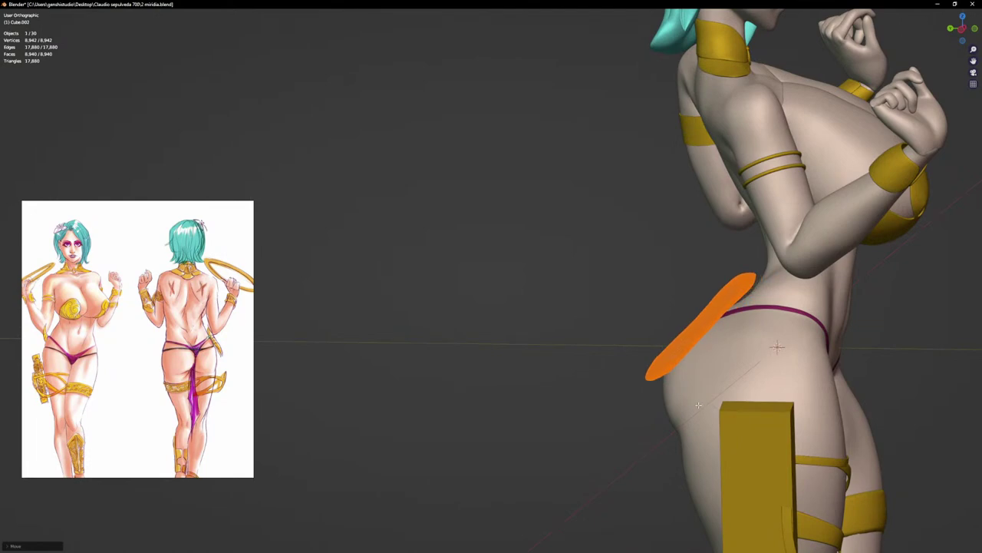
Step: From the front in Sculpt Mode, tuck the ornament's lower shaft behind the hip and reshape its upper bend
{"action": "key", "text": "KP_1"}
{"action": "key", "text": "ctrl+Tab"}
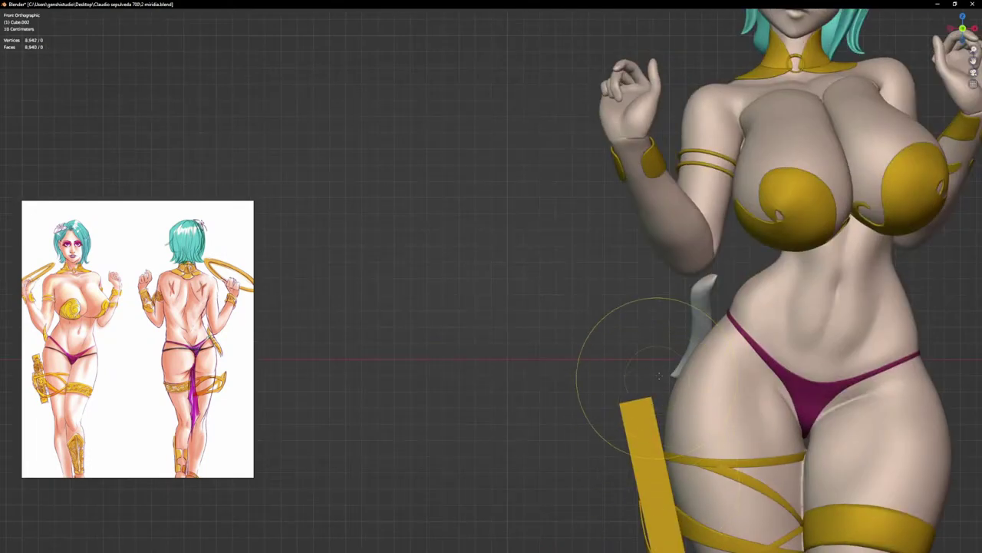
{"action": "left_click_drag", "start_coordinate": [670, 363], "coordinate": [675, 374]}
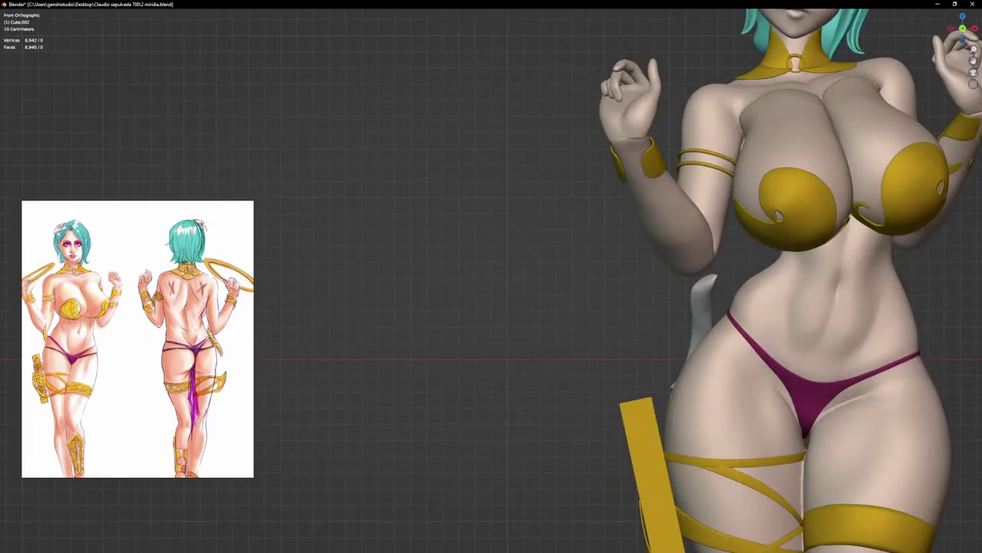
{"action": "scroll", "coordinate": [687, 303], "scroll_direction": "up", "scroll_amount": 2}
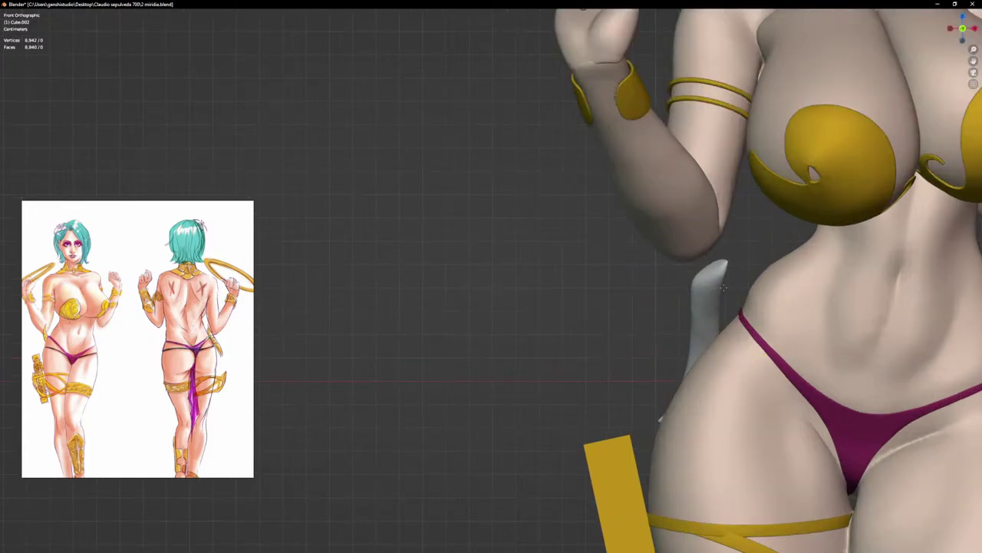
{"action": "mouse_move", "coordinate": [715, 278]}
{"action": "left_mouse_down"}
{"action": "mouse_move", "coordinate": [730, 270]}
{"action": "mouse_move", "coordinate": [710, 260]}
{"action": "left_mouse_up"}
{"action": "scroll", "coordinate": [715, 294], "scroll_direction": "up", "scroll_amount": 2}
{"action": "left_click_drag", "start_coordinate": [710, 259], "coordinate": [707, 280]}
Step: From behind, pull the ornament's upper tip slightly upward to refine the curve of its hooked end
{"action": "middle_click_drag", "start_coordinate": [679, 365], "coordinate": [748, 254]}
{"action": "key", "text": "c"}
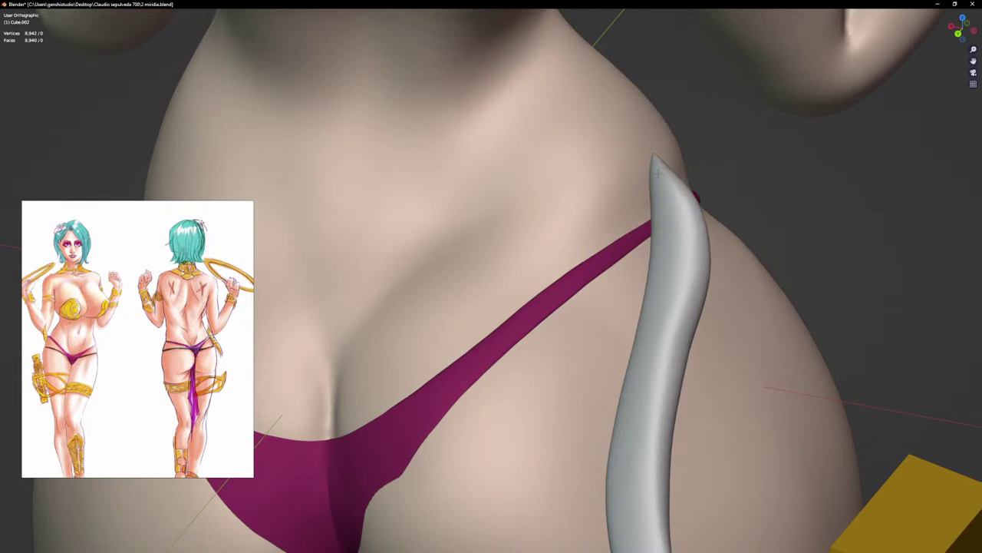
{"action": "scroll", "coordinate": [645, 435], "scroll_direction": "down", "scroll_amount": 4}
{"action": "middle_click_drag", "start_coordinate": [645, 434], "coordinate": [666, 418]}
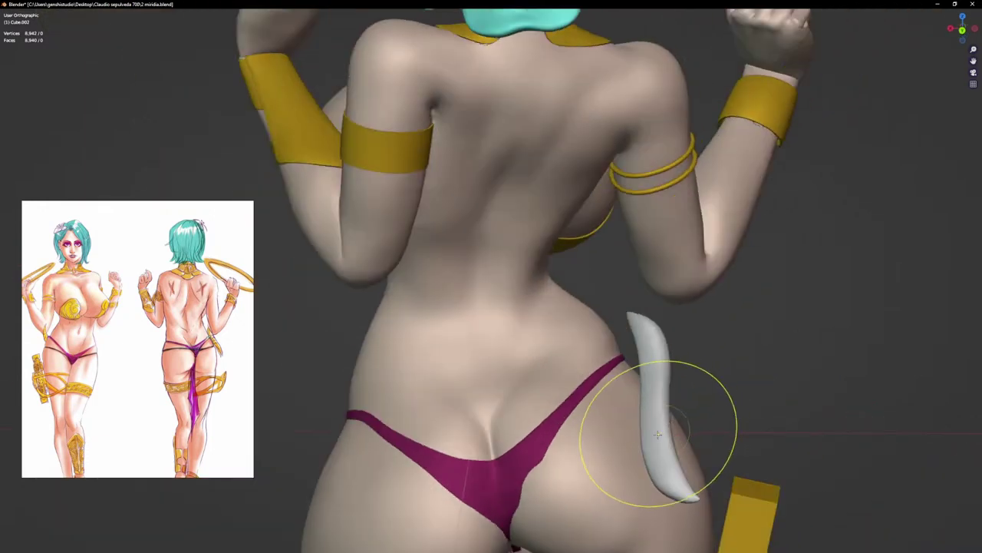
{"action": "scroll", "coordinate": [665, 430], "scroll_direction": "up", "scroll_amount": 2}
{"action": "scroll", "coordinate": [625, 279], "scroll_direction": "up", "scroll_amount": 2}
{"action": "left_click_drag", "start_coordinate": [625, 260], "coordinate": [627, 253]}
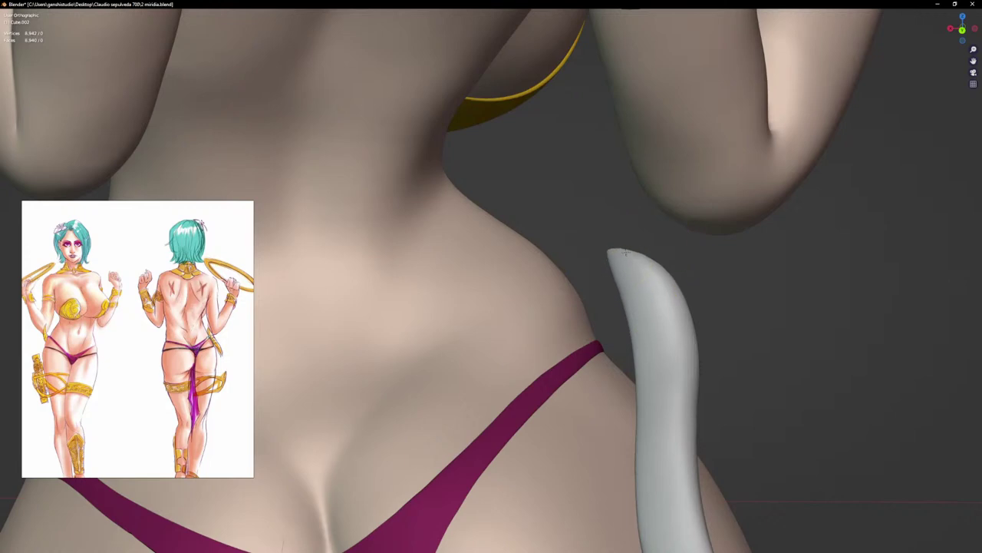
Step: From the front, draw the ornament's upper tip out into a sharper point and check the remesh voxel size
{"action": "key", "text": "KP_1"}
{"action": "scroll", "coordinate": [674, 301], "scroll_direction": "down", "scroll_amount": 4}
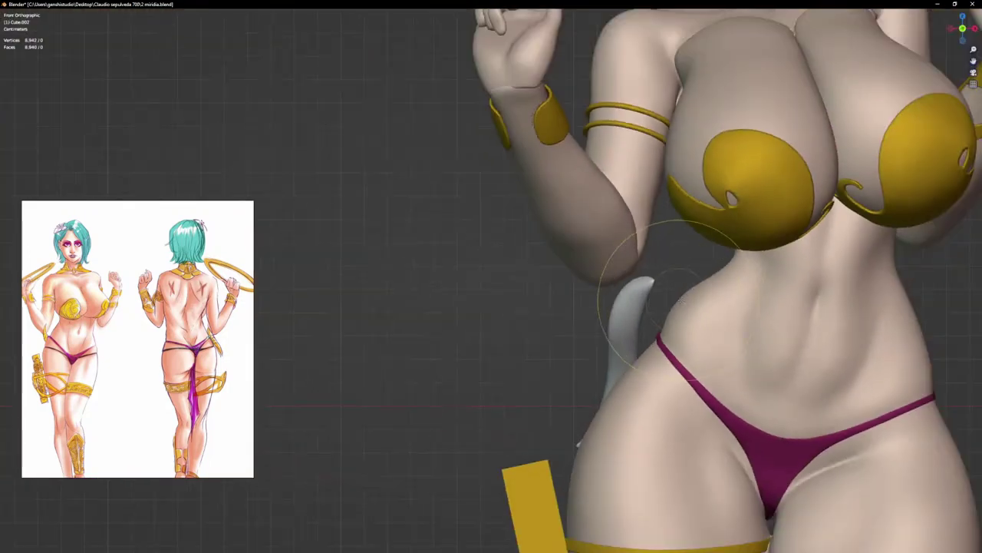
{"action": "key", "text": "c"}
{"action": "scroll", "coordinate": [620, 274], "scroll_direction": "up", "scroll_amount": 4}
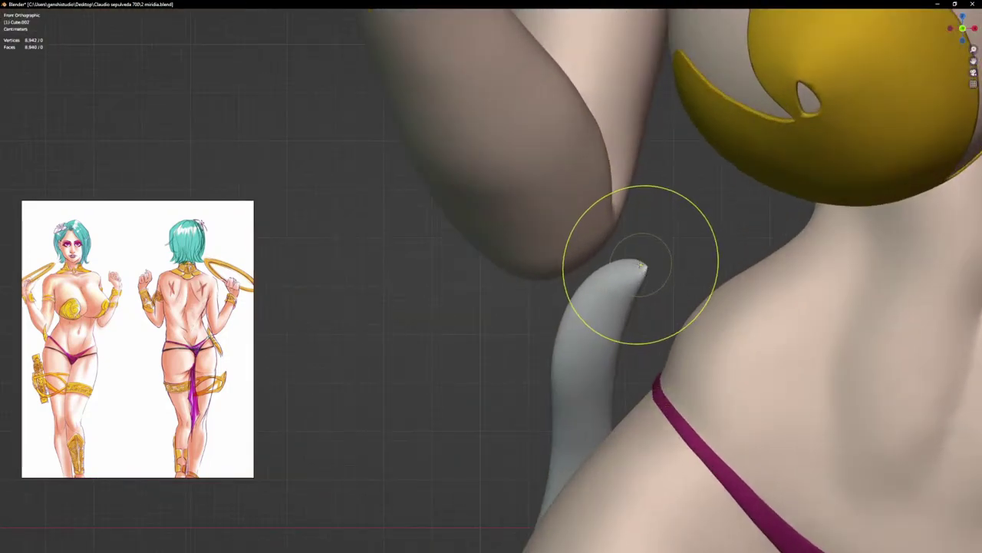
{"action": "left_click_drag", "start_coordinate": [637, 262], "coordinate": [640, 258]}
{"action": "key", "text": "shift+r"}
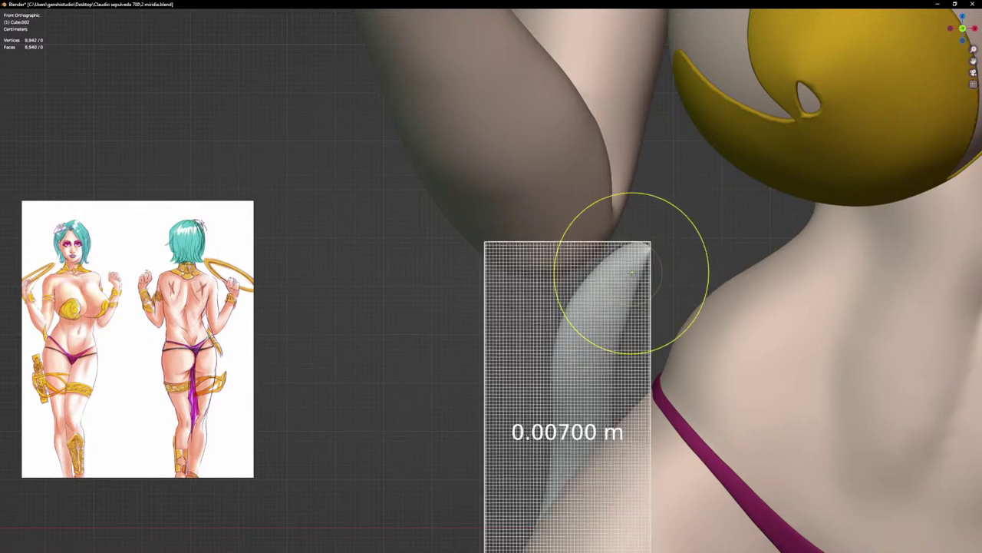
{"action": "left_click", "coordinate": [641, 260]}
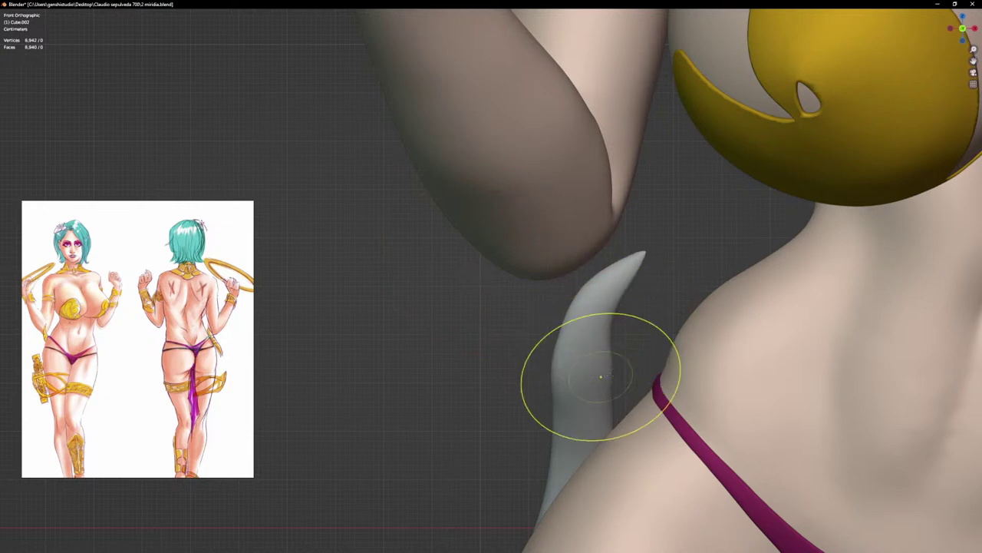
Step: From the front, even out the inner and outer edges of the ornament's upper curve so it tapers smoothly to the tip
{"action": "scroll", "coordinate": [598, 372], "scroll_direction": "up", "scroll_amount": 3}
{"action": "left_click_drag", "start_coordinate": [599, 354], "coordinate": [616, 370]}
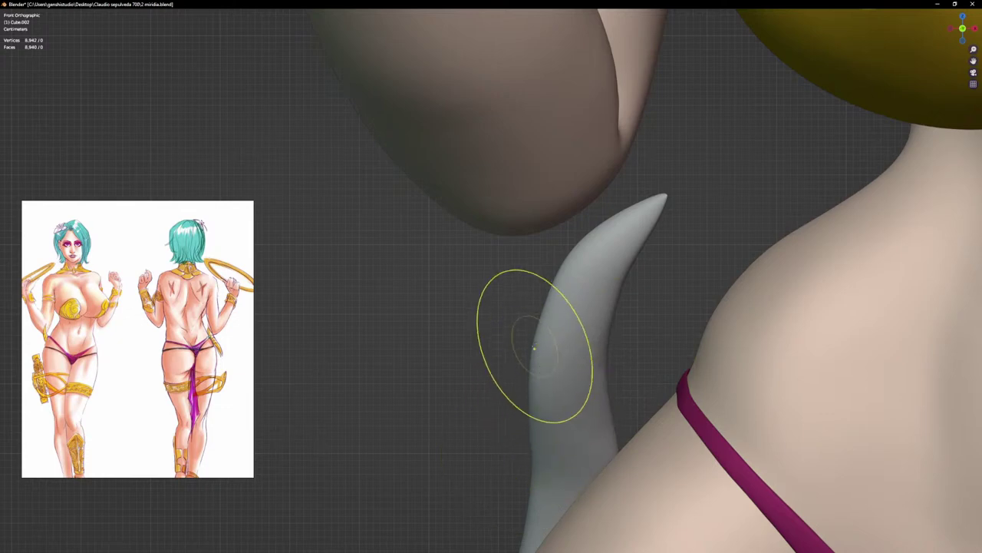
{"action": "scroll", "coordinate": [636, 245], "scroll_direction": "up", "scroll_amount": 2}
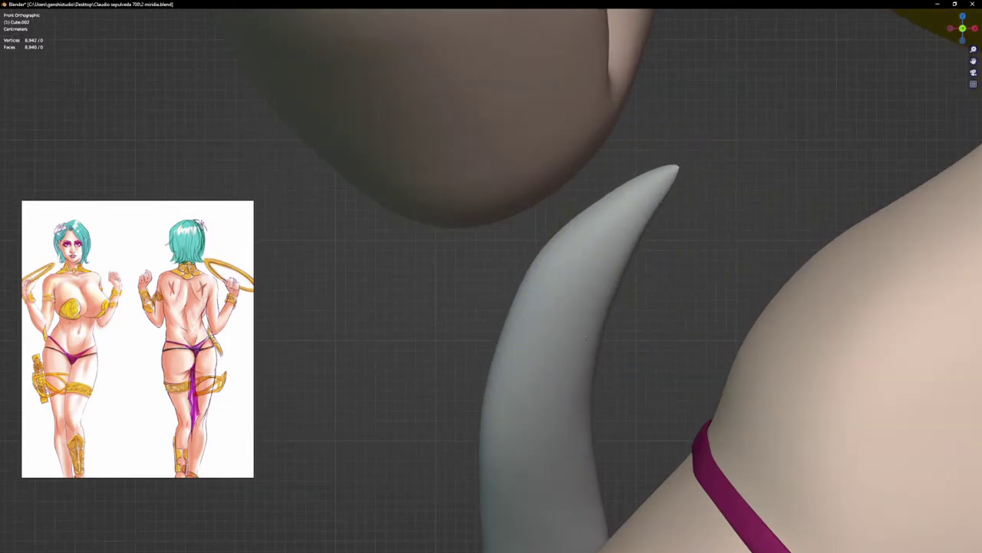
{"action": "scroll", "coordinate": [593, 365], "scroll_direction": "down", "scroll_amount": 2}
{"action": "scroll", "coordinate": [594, 365], "scroll_direction": "down", "scroll_amount": 2}
{"action": "scroll", "coordinate": [548, 307], "scroll_direction": "up", "scroll_amount": 3}
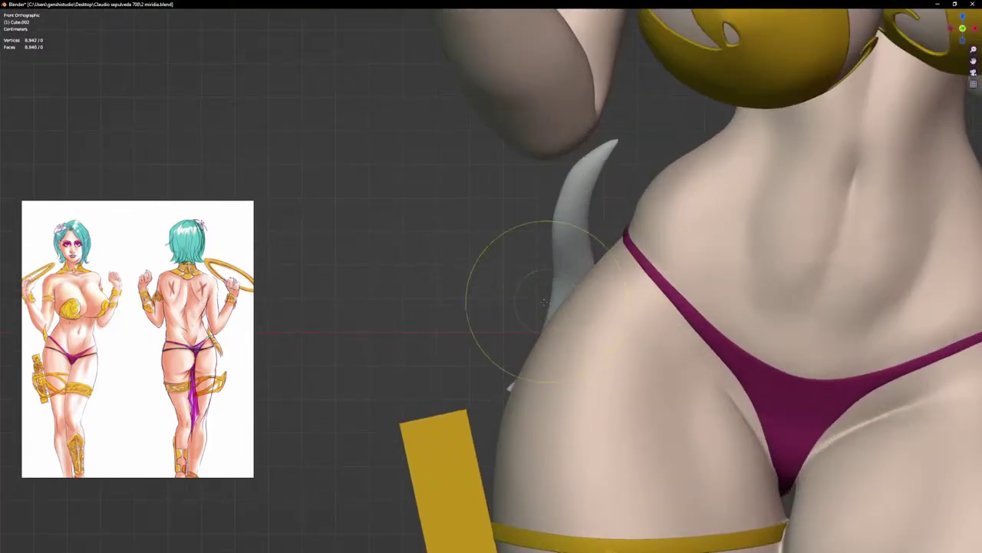
{"action": "scroll", "coordinate": [565, 198], "scroll_direction": "up", "scroll_amount": 2}
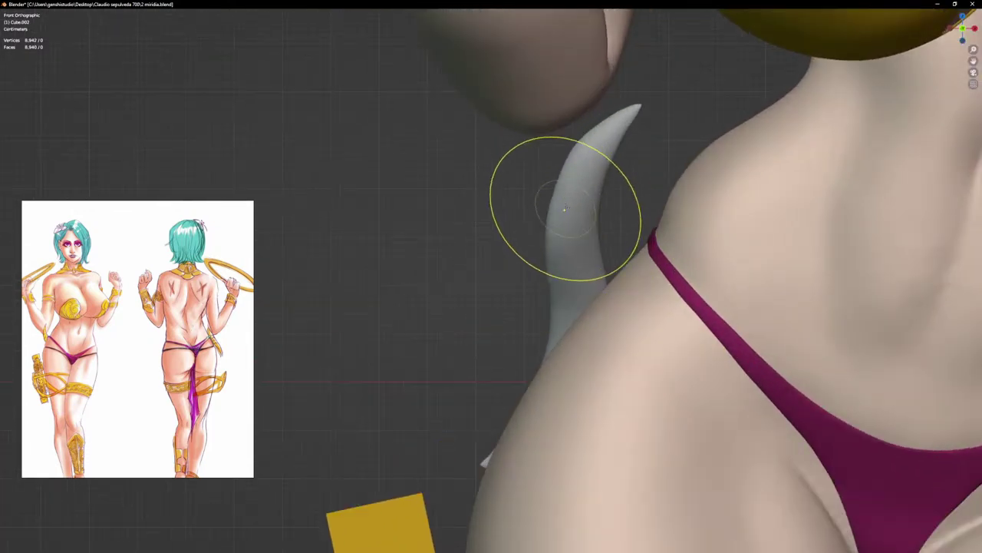
{"action": "scroll", "coordinate": [568, 178], "scroll_direction": "up", "scroll_amount": 2}
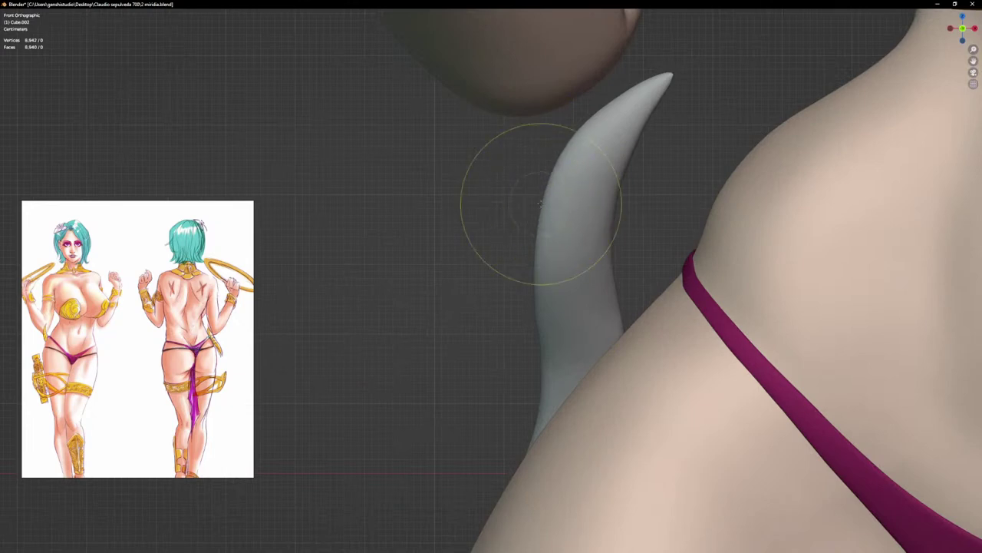
{"action": "left_click_drag", "start_coordinate": [535, 313], "coordinate": [532, 358]}
{"action": "scroll", "coordinate": [549, 365], "scroll_direction": "down", "scroll_amount": 4}
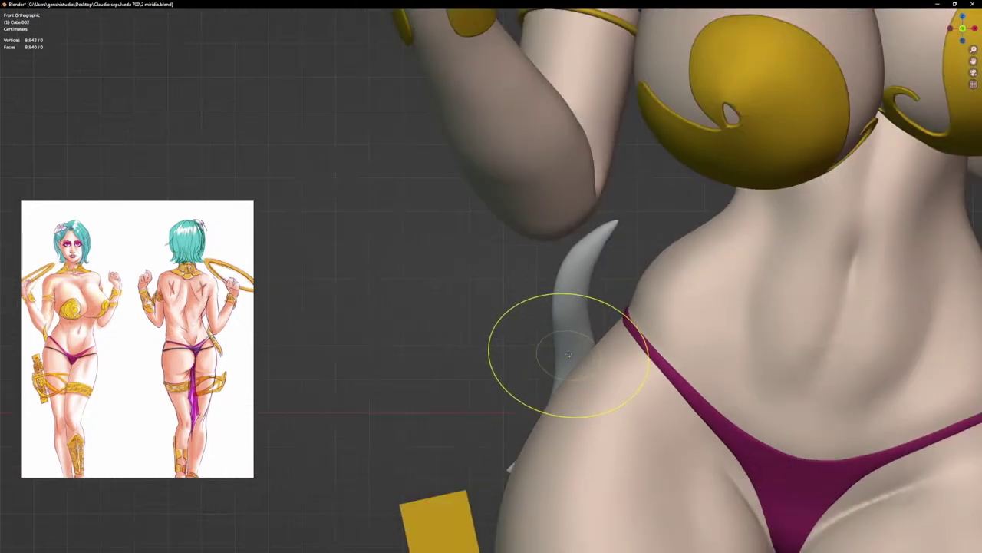
{"action": "scroll", "coordinate": [566, 340], "scroll_direction": "down", "scroll_amount": 1}
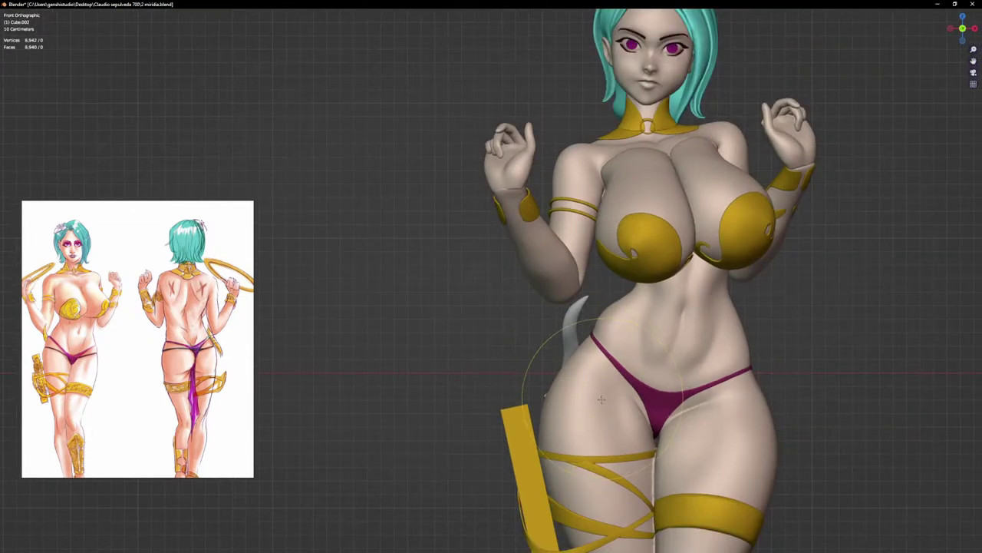
Step: Return to Object Mode and link the gold material from the thigh block to the hip ornament
{"action": "middle_click_drag", "start_coordinate": [695, 397], "coordinate": [599, 379], "text": "shift"}
{"action": "key", "text": "ctrl+Tab"}
{"action": "left_click", "coordinate": [431, 367]}
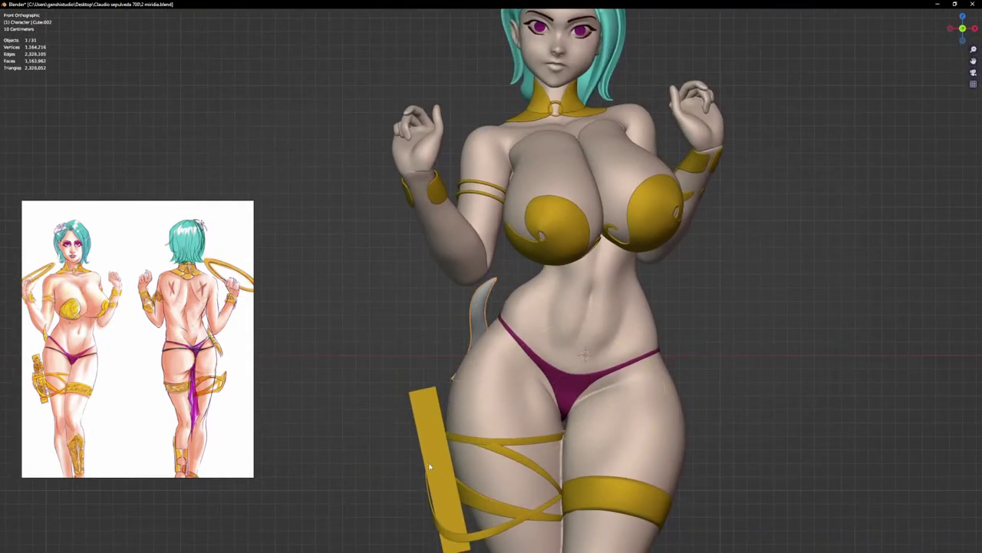
{"action": "left_click", "coordinate": [443, 478], "text": "shift"}
{"action": "key", "text": "ctrl+l"}
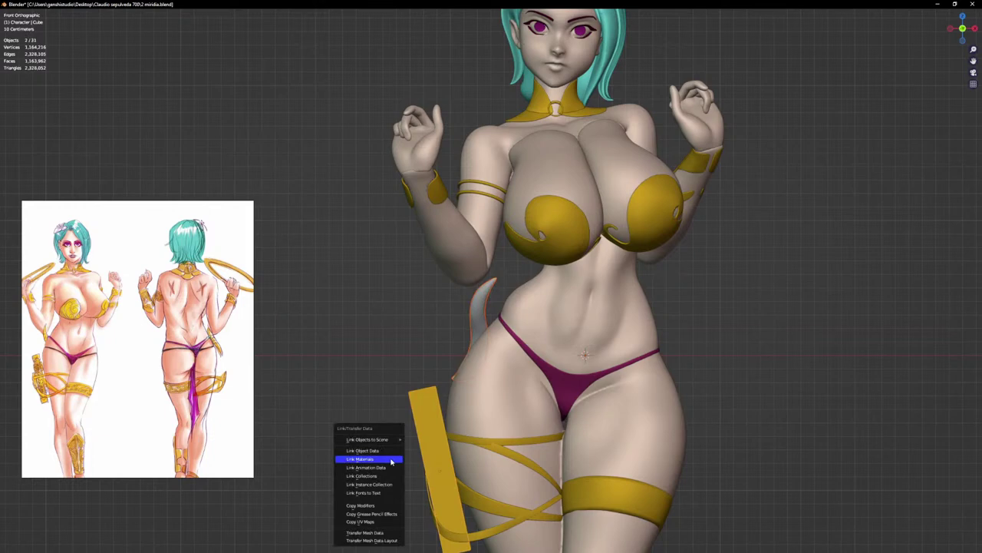
{"action": "left_click", "coordinate": [391, 461]}
{"action": "left_click", "coordinate": [743, 350]}
Step: From the left side in Sculpt Mode, smooth the ornament's shaft and slim its lower end along the back of the hip
{"action": "scroll", "coordinate": [744, 351], "scroll_direction": "down", "scroll_amount": 2}
{"action": "middle_click_drag", "start_coordinate": [743, 354], "coordinate": [715, 314], "text": "shift"}
{"action": "middle_click_drag", "start_coordinate": [715, 315], "coordinate": [756, 286]}
{"action": "middle_click_drag", "start_coordinate": [710, 249], "coordinate": [698, 284]}
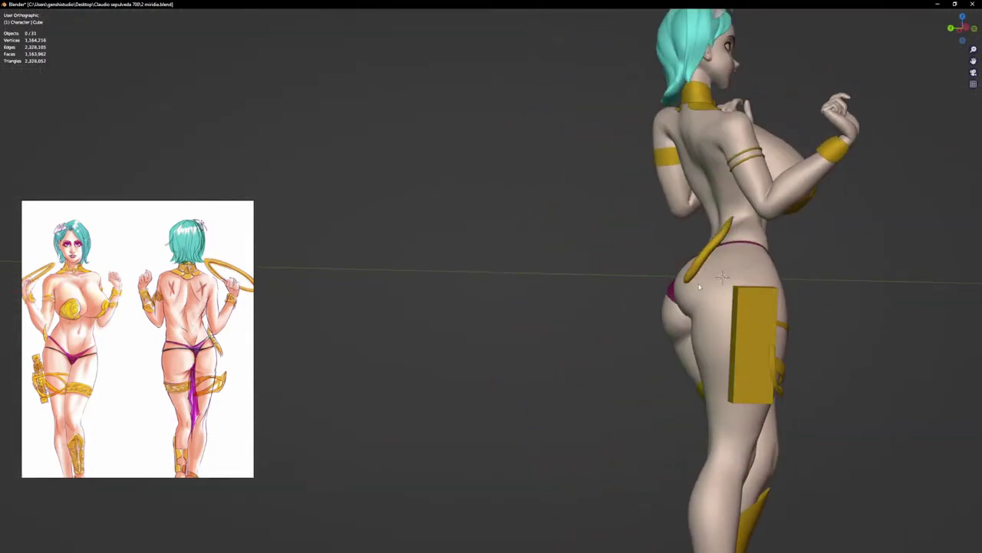
{"action": "key", "text": "KP_3"}
{"action": "middle_click_drag", "start_coordinate": [545, 274], "coordinate": [654, 299], "text": "alt"}
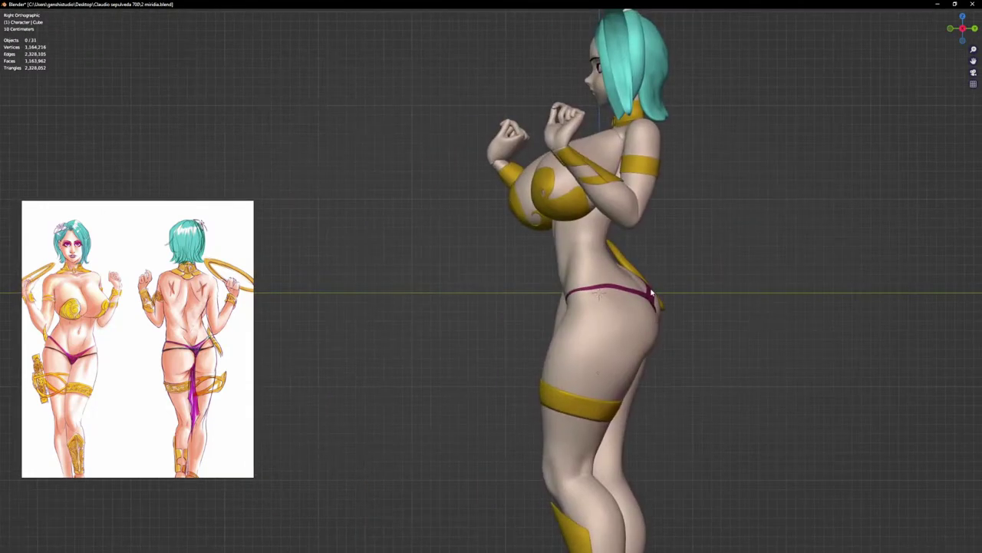
{"action": "key", "text": "ctrl+KP_3"}
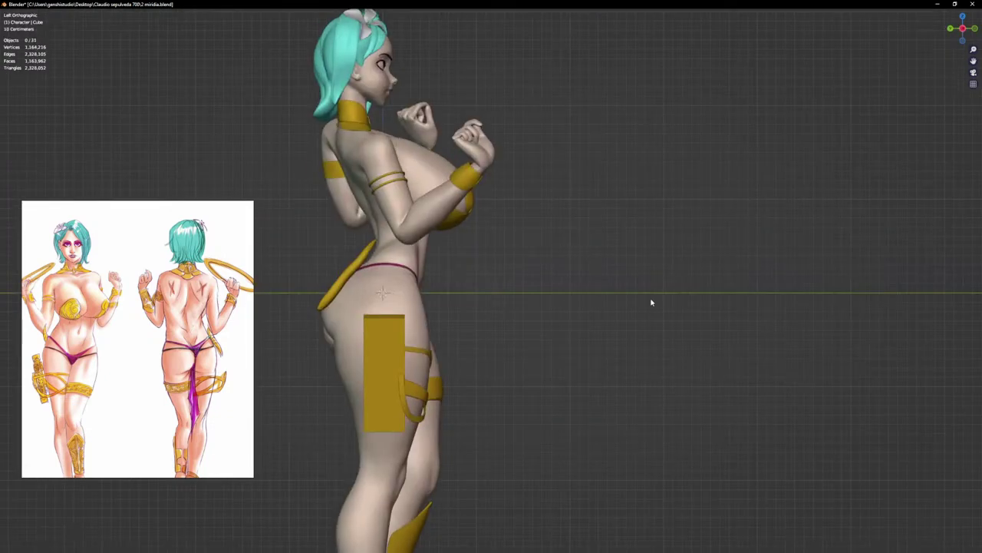
{"action": "scroll", "coordinate": [338, 287], "scroll_direction": "up", "scroll_amount": 2}
{"action": "left_click", "coordinate": [354, 270]}
{"action": "key", "text": "ctrl+Tab"}
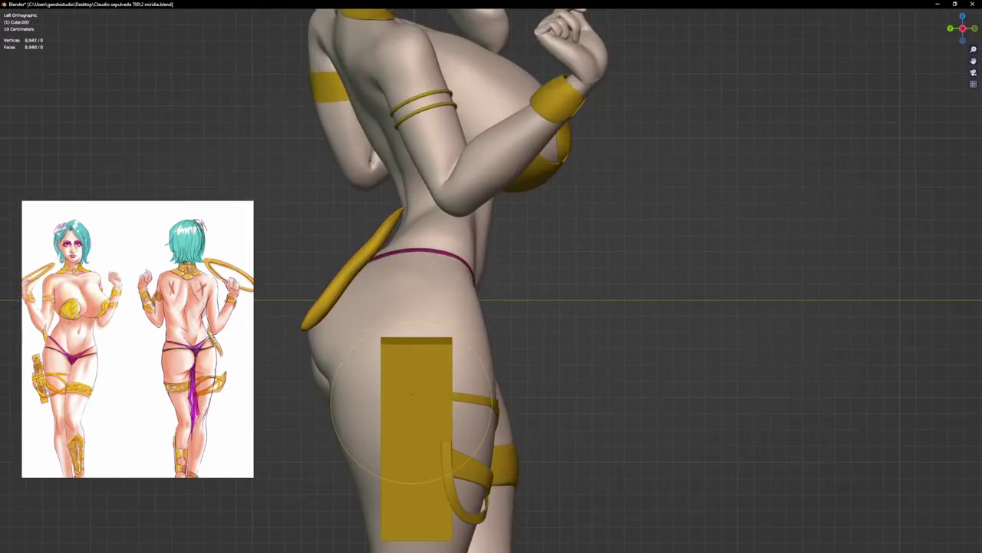
{"action": "scroll", "coordinate": [330, 241], "scroll_direction": "up", "scroll_amount": 4}
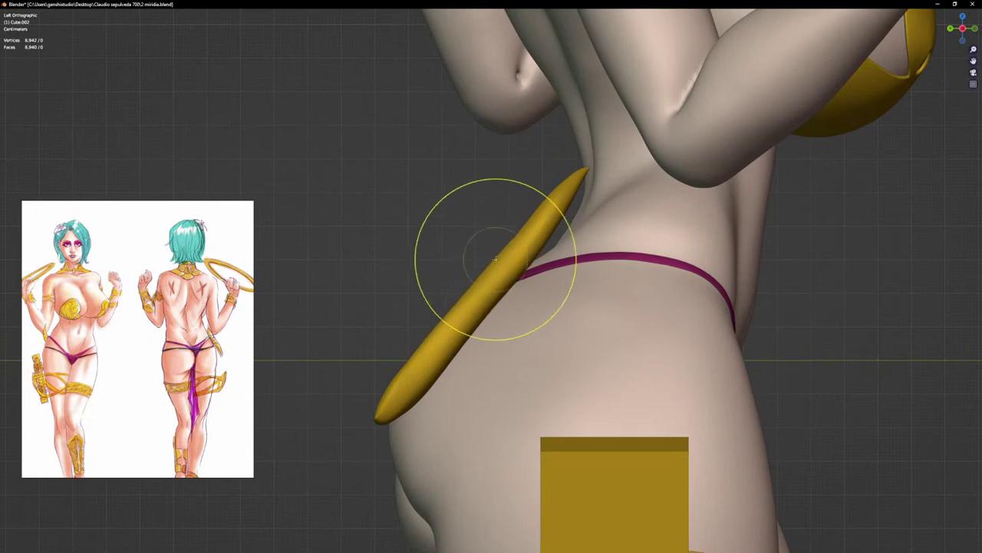
{"action": "scroll", "coordinate": [487, 284], "scroll_direction": "up", "scroll_amount": 3}
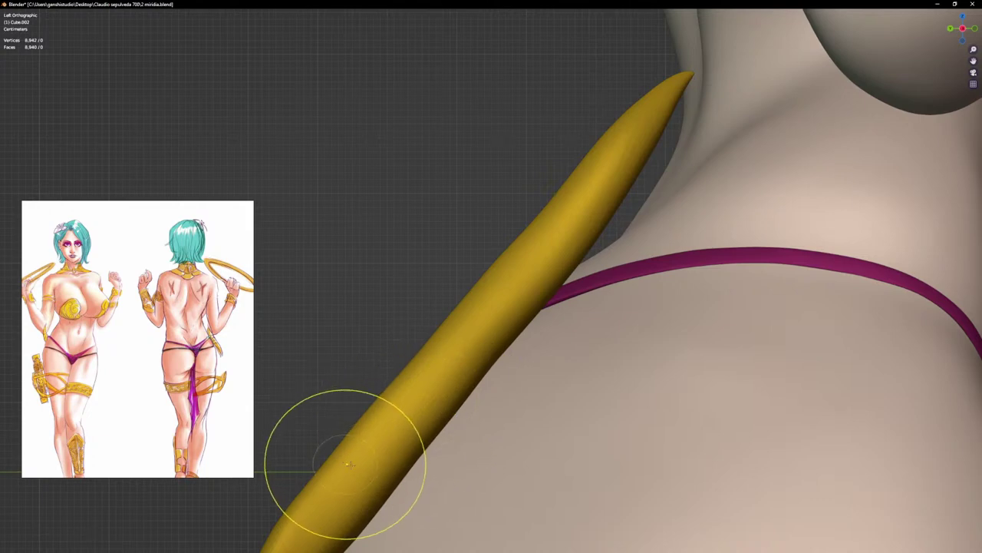
{"action": "scroll", "coordinate": [345, 461], "scroll_direction": "down", "scroll_amount": 5}
{"action": "scroll", "coordinate": [448, 414], "scroll_direction": "up", "scroll_amount": 2}
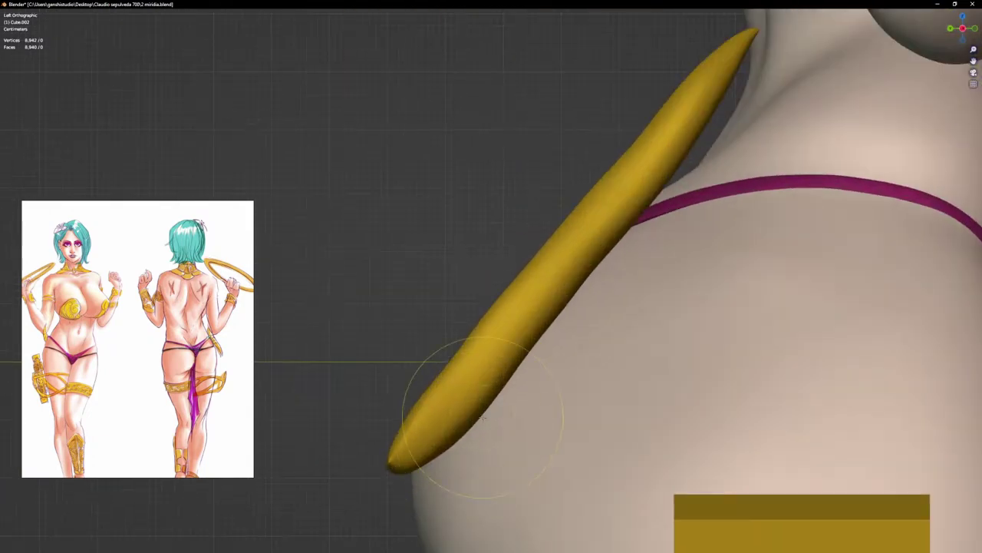
{"action": "scroll", "coordinate": [459, 437], "scroll_direction": "up", "scroll_amount": 3}
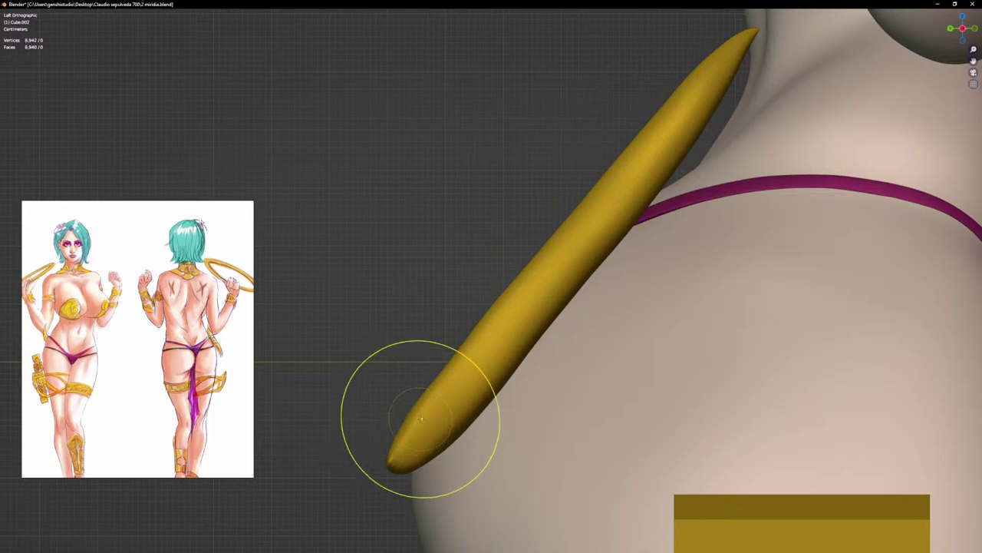
{"action": "scroll", "coordinate": [449, 428], "scroll_direction": "up", "scroll_amount": 2}
{"action": "scroll", "coordinate": [528, 380], "scroll_direction": "down", "scroll_amount": 8}
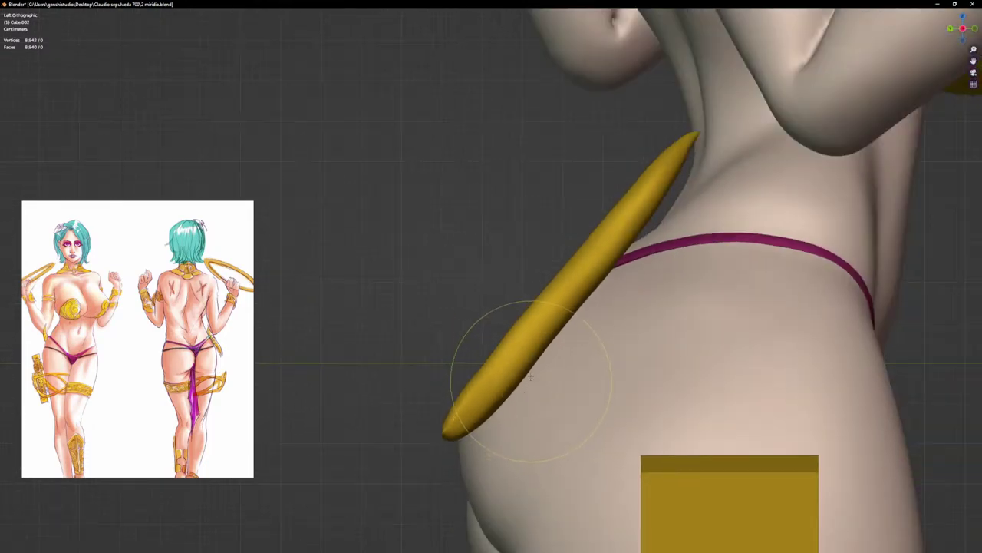
Step: Return to Object Mode and examine the whole figure from the front against the reference drawings
{"action": "key", "text": "KP_1"}
{"action": "scroll", "coordinate": [551, 340], "scroll_direction": "down", "scroll_amount": 4}
{"action": "middle_click_drag", "start_coordinate": [607, 312], "coordinate": [611, 291], "text": "shift"}
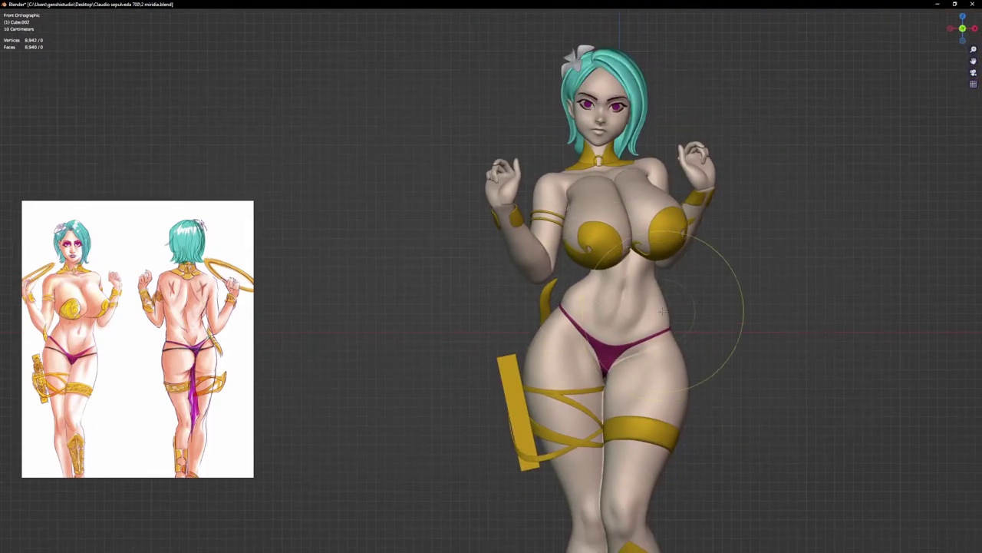
{"action": "key", "text": "ctrl+Tab"}
{"action": "middle_click_drag", "start_coordinate": [759, 327], "coordinate": [735, 299], "text": "shift"}
{"action": "scroll", "coordinate": [734, 299], "scroll_direction": "down", "scroll_amount": 1}
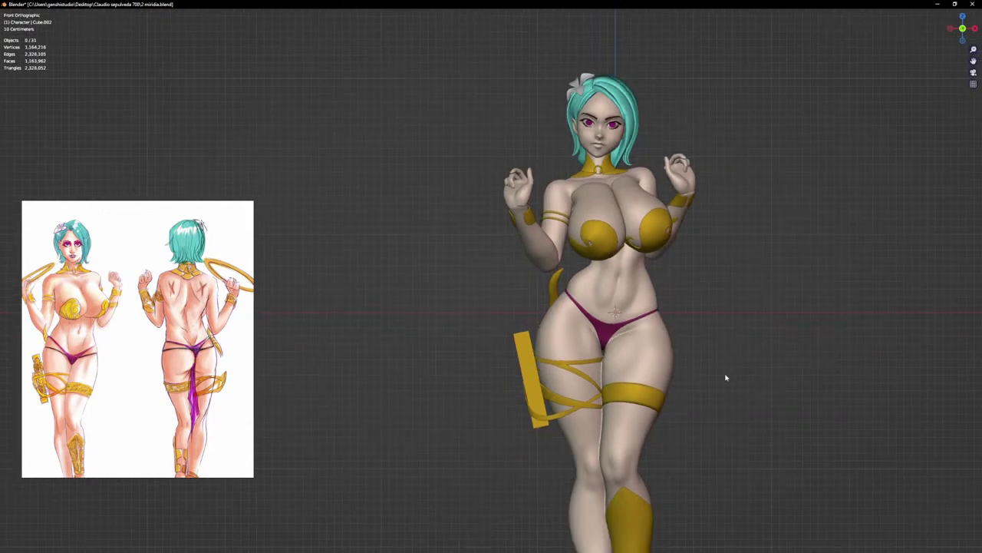
{"action": "middle_click_drag", "start_coordinate": [726, 377], "coordinate": [658, 252], "text": "shift"}
{"action": "scroll", "coordinate": [662, 237], "scroll_direction": "down", "scroll_amount": 1}
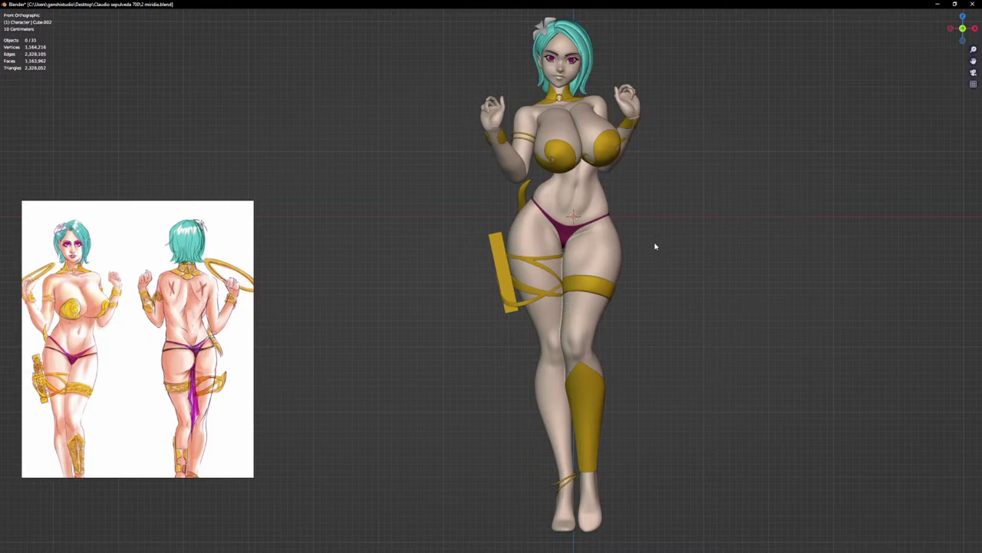
Step: Select the large front strand on the left side of the head and enter Sculpt Mode on it
{"action": "middle_click_drag", "start_coordinate": [579, 138], "coordinate": [539, 356], "text": "shift"}
{"action": "scroll", "coordinate": [562, 229], "scroll_direction": "up", "scroll_amount": 6}
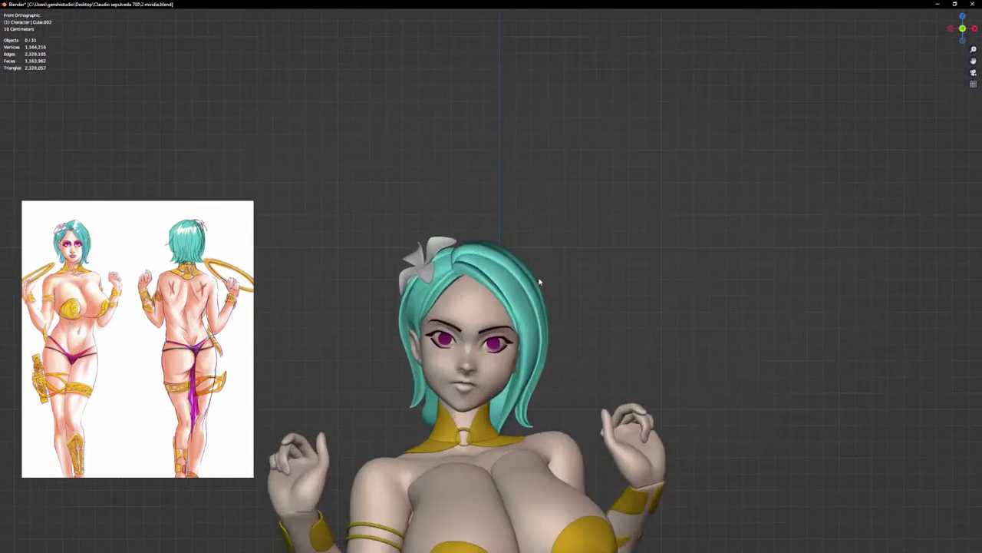
{"action": "middle_click_drag", "start_coordinate": [556, 307], "coordinate": [483, 270], "text": "shift"}
{"action": "left_click", "coordinate": [571, 267]}
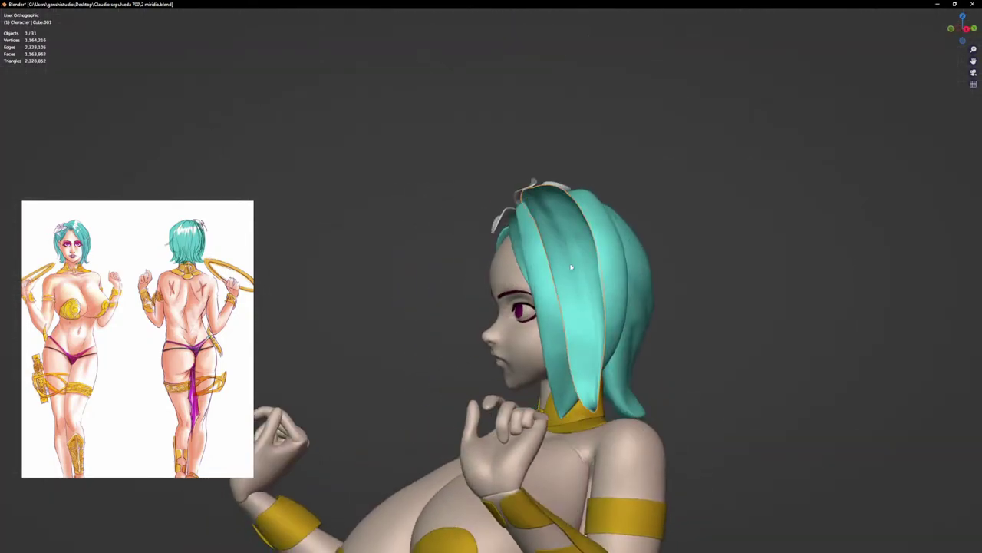
{"action": "key", "text": "ctrl+Tab"}
{"action": "left_click", "coordinate": [600, 350]}
Step: Reshape the front side strand along its rear edge and upper end so it follows the curve of the head
{"action": "middle_click_drag", "start_coordinate": [594, 270], "coordinate": [600, 335]}
{"action": "scroll", "coordinate": [598, 335], "scroll_direction": "up", "scroll_amount": 4}
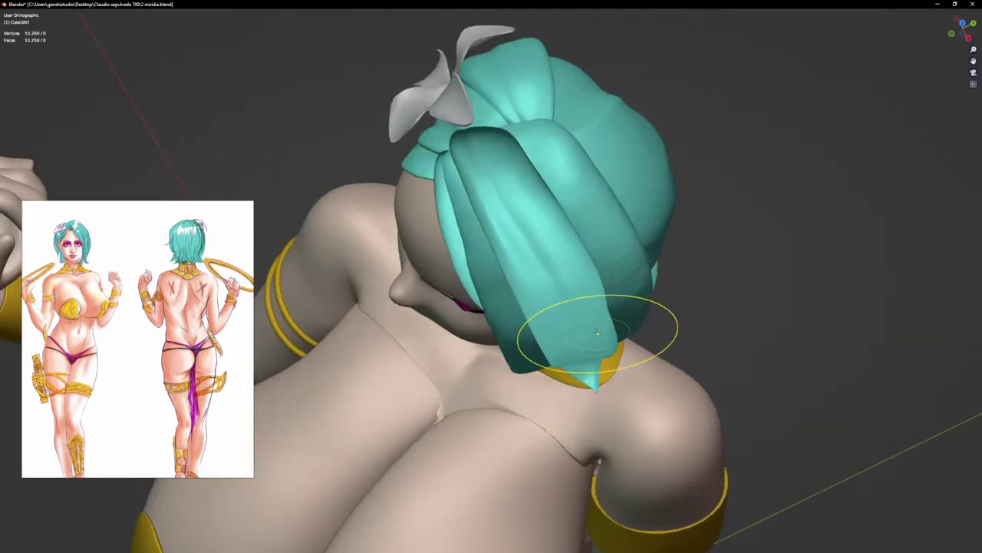
{"action": "left_click_drag", "start_coordinate": [606, 298], "coordinate": [616, 306]}
{"action": "middle_click_drag", "start_coordinate": [619, 311], "coordinate": [601, 282]}
{"action": "left_click_drag", "start_coordinate": [610, 340], "coordinate": [616, 349]}
{"action": "middle_click_drag", "start_coordinate": [616, 348], "coordinate": [617, 369]}
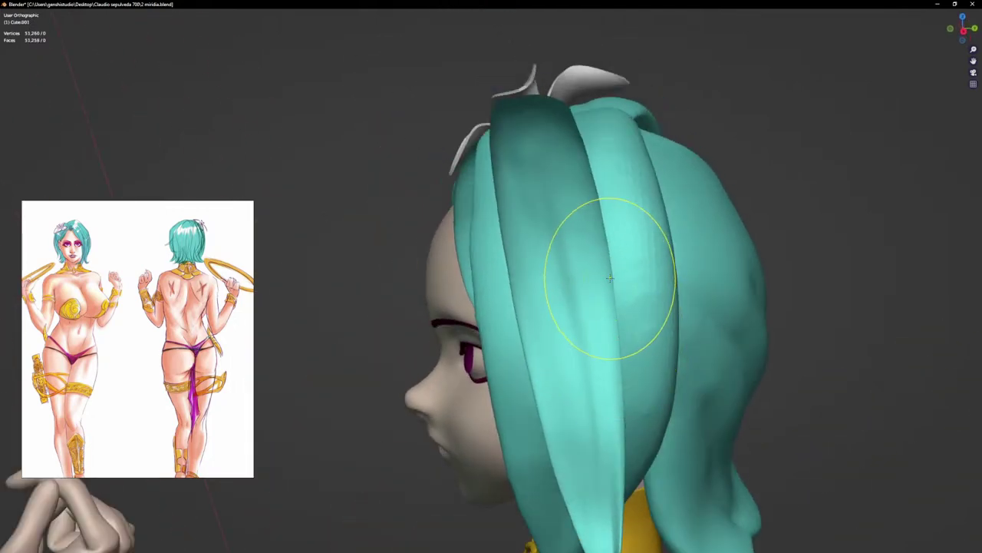
{"action": "left_click_drag", "start_coordinate": [527, 174], "coordinate": [523, 186]}
{"action": "middle_click_drag", "start_coordinate": [646, 286], "coordinate": [529, 295]}
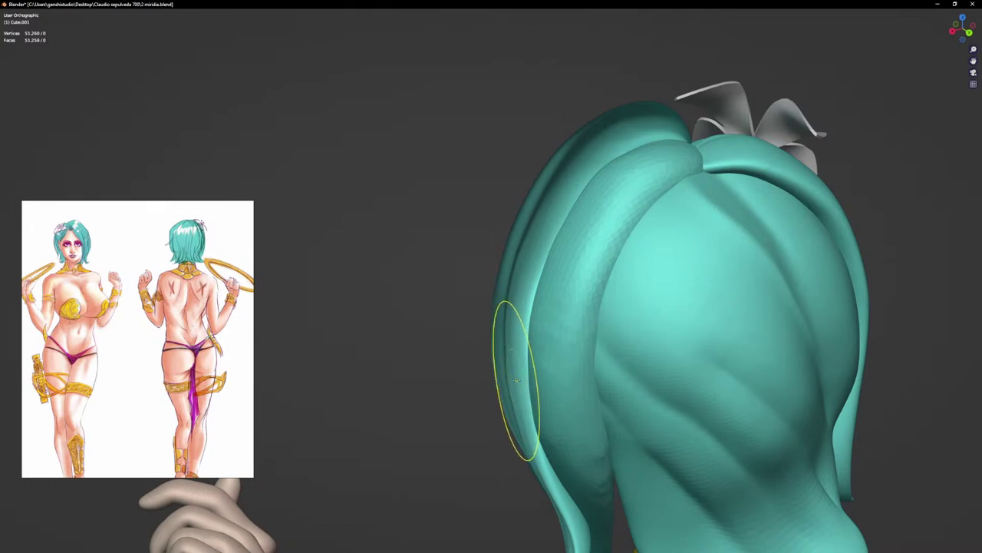
{"action": "middle_click_drag", "start_coordinate": [526, 387], "coordinate": [601, 326]}
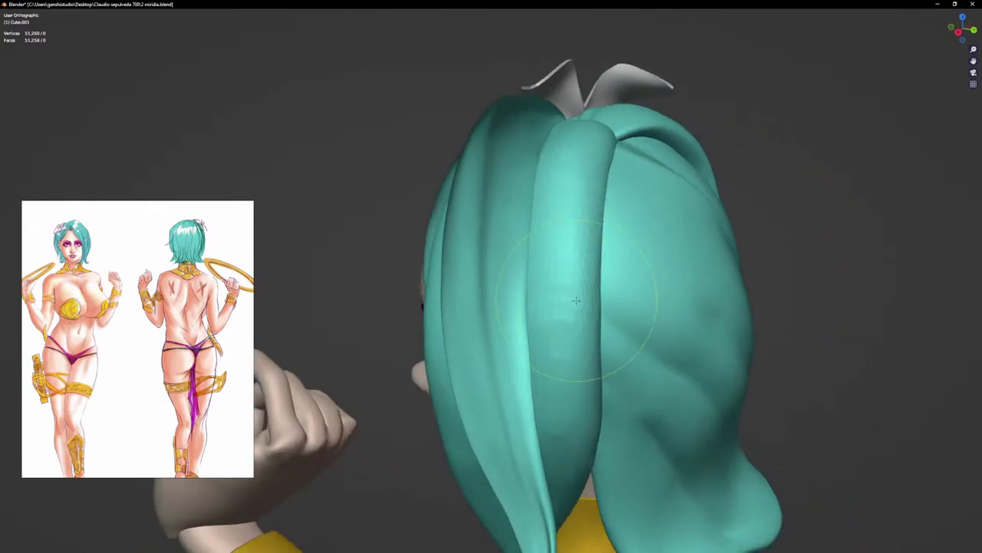
Step: Try to voxel-remesh the main hair mesh behind the front strand at 0.001 m, and undo it
{"action": "key", "text": "ctrl+r"}
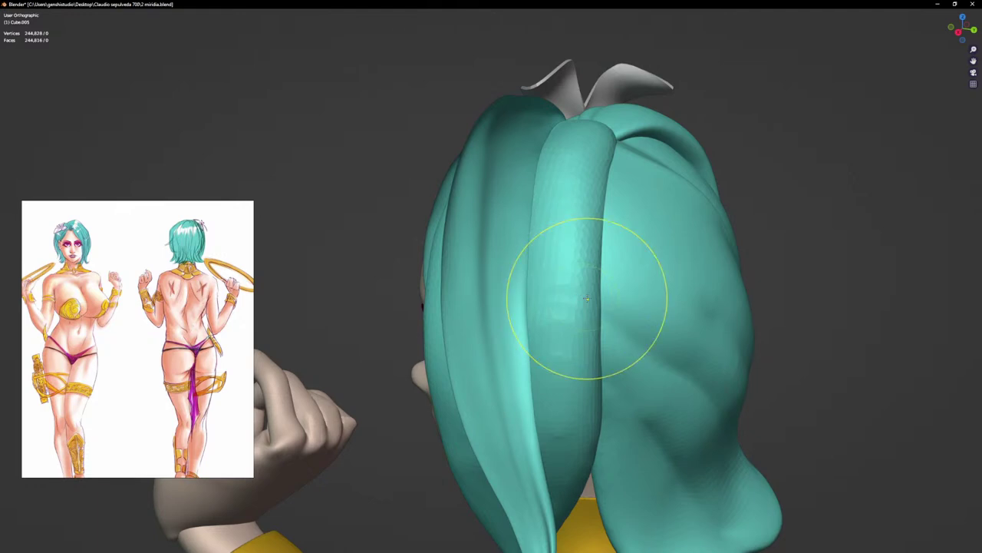
{"action": "key", "text": "r"}
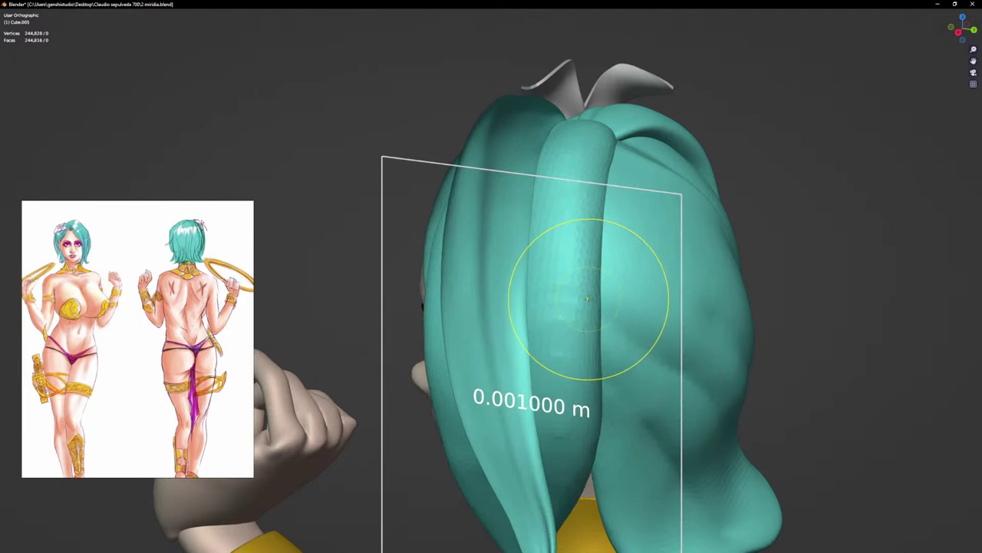
{"action": "left_click", "coordinate": [588, 298]}
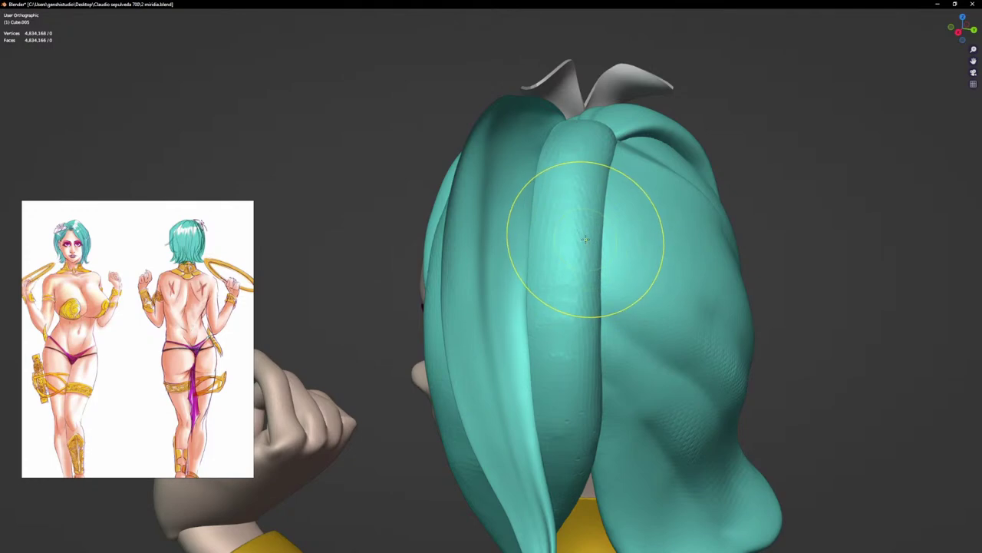
{"action": "key", "text": "ctrl+z"}
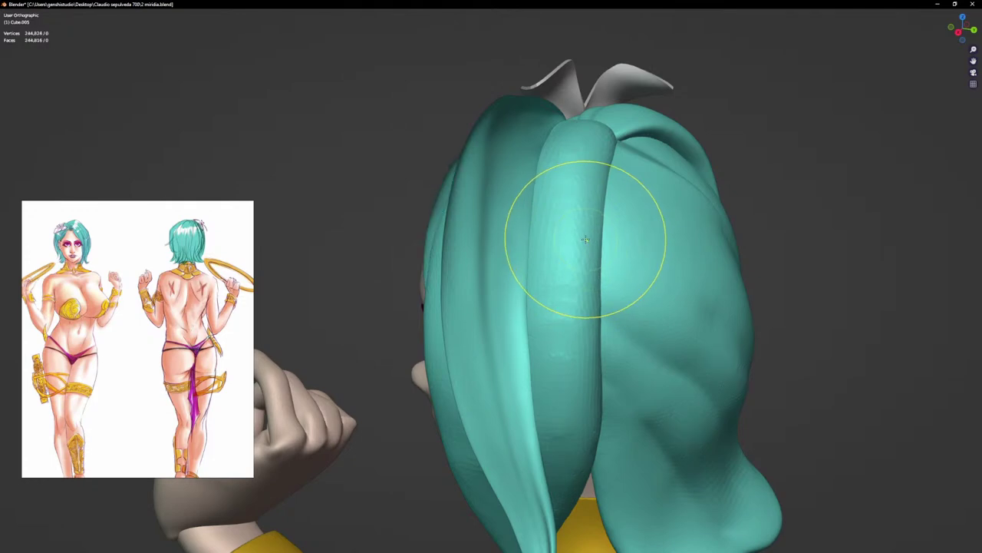
Step: Set the main hair mesh's voxel size to 0.004 m and remesh it
{"action": "key", "text": "r"}
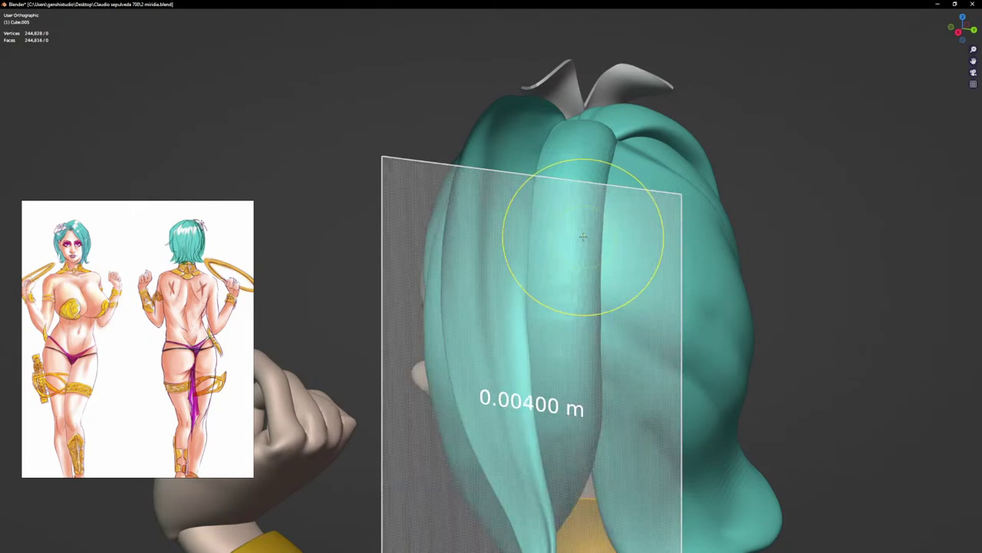
{"action": "left_click", "coordinate": [583, 236]}
{"action": "key", "text": "ctrl+r"}
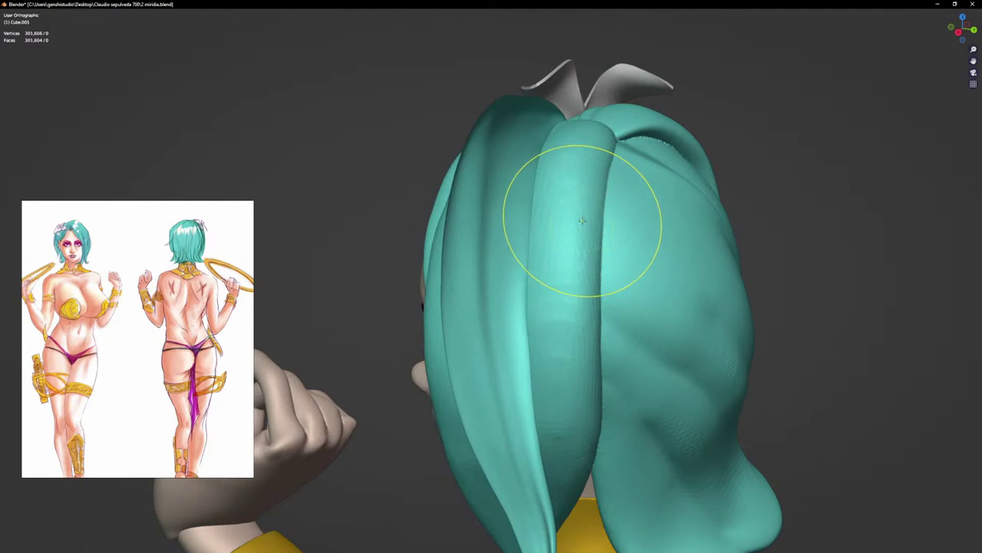
Step: Smooth the remeshed side lock and back hair, and clean up the crease where the two meet
{"action": "mouse_move", "coordinate": [568, 209]}
{"action": "left_mouse_down"}
{"action": "mouse_move", "coordinate": [574, 212]}
{"action": "mouse_move", "coordinate": [574, 169]}
{"action": "left_mouse_up"}
{"action": "middle_click_drag", "start_coordinate": [554, 483], "coordinate": [614, 461]}
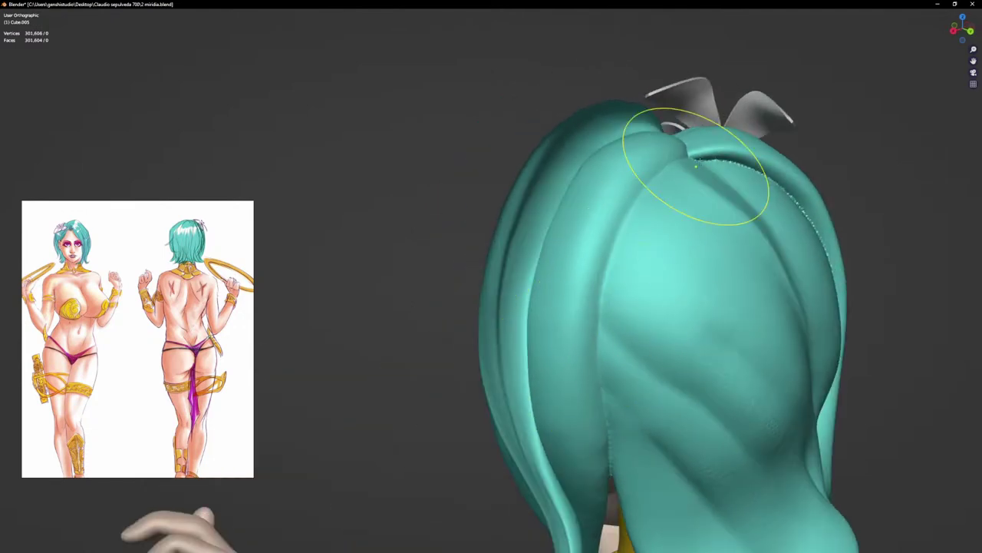
{"action": "mouse_move", "coordinate": [807, 216]}
{"action": "left_mouse_down", "text": "shift"}
{"action": "mouse_move", "coordinate": [815, 244]}
{"action": "mouse_move", "coordinate": [710, 326]}
{"action": "mouse_move", "coordinate": [738, 407]}
{"action": "mouse_move", "coordinate": [718, 488]}
{"action": "left_mouse_up", "text": "shift"}
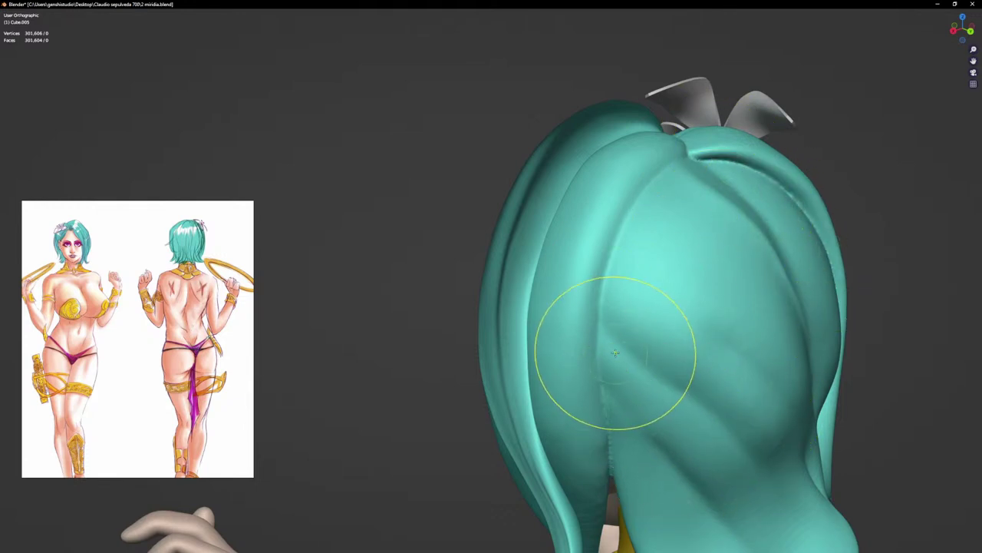
{"action": "key", "text": "f"}
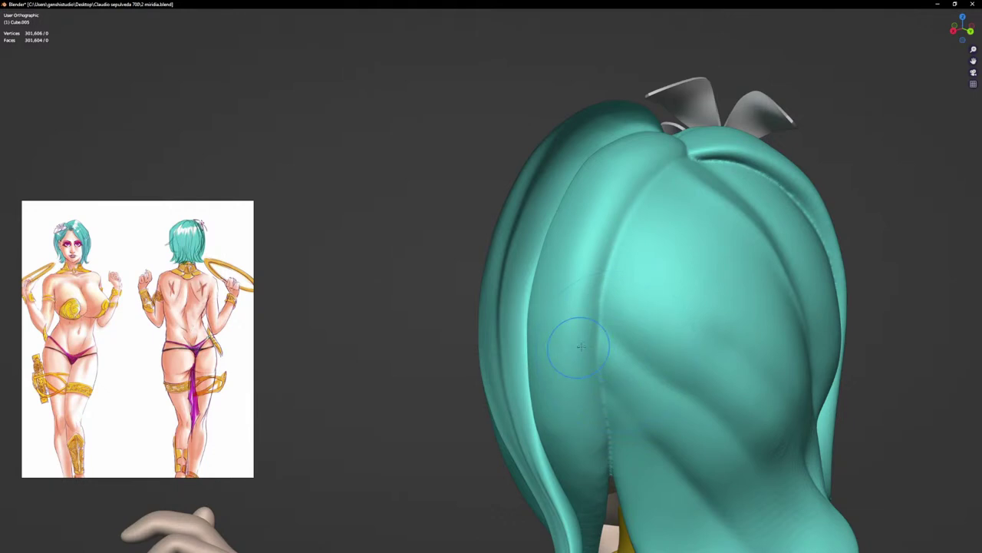
{"action": "scroll", "coordinate": [609, 330], "scroll_direction": "up", "scroll_amount": 1}
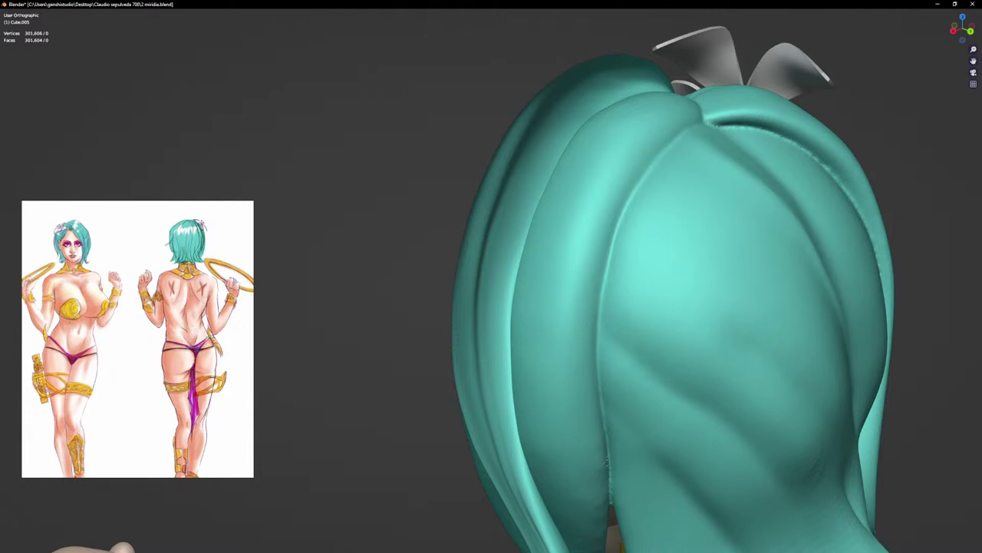
{"action": "middle_click_drag", "start_coordinate": [607, 462], "coordinate": [688, 172]}
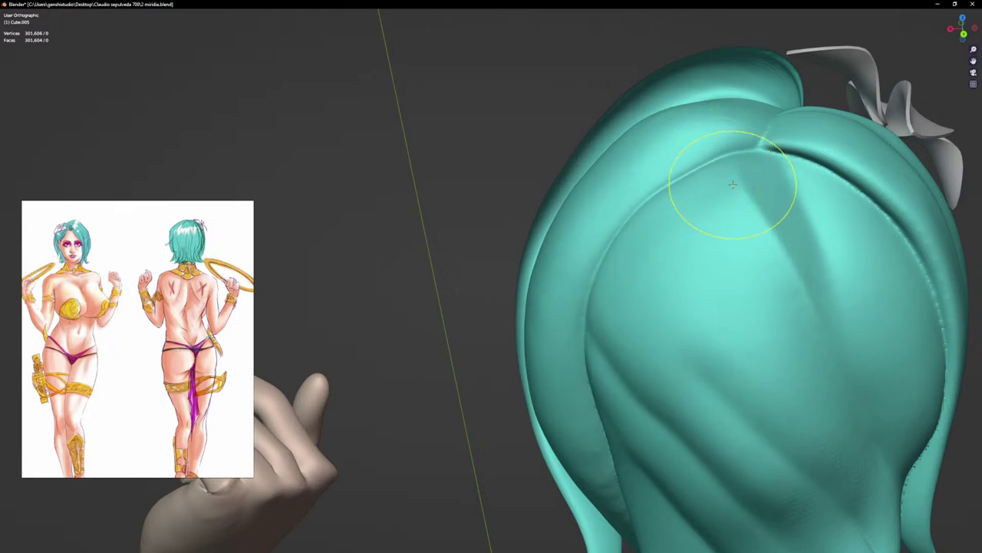
Step: Even out the front edge and surface of the side lock where it runs beside the front strand
{"action": "middle_click_drag", "start_coordinate": [653, 226], "coordinate": [697, 221]}
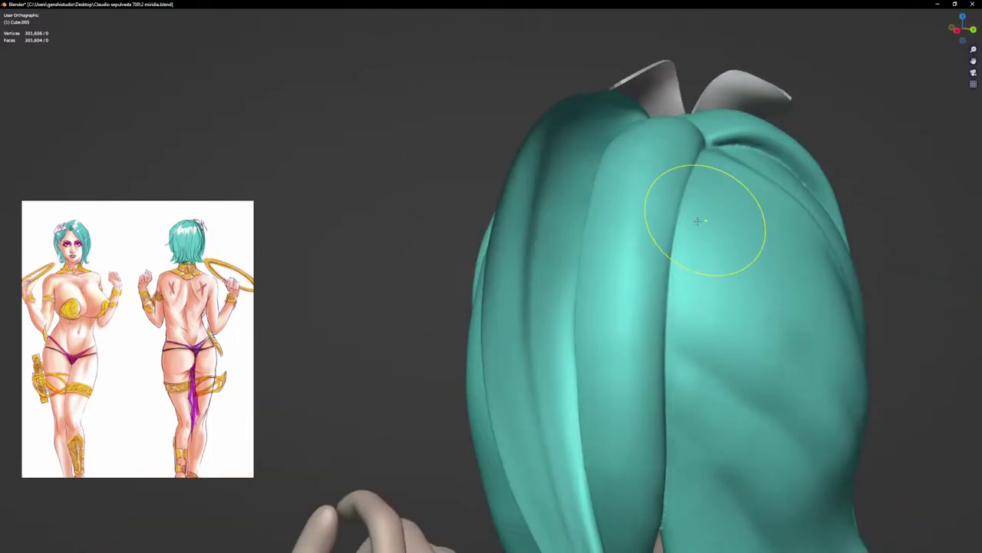
{"action": "mouse_move", "coordinate": [601, 203]}
{"action": "left_mouse_down"}
{"action": "mouse_move", "coordinate": [598, 183]}
{"action": "mouse_move", "coordinate": [595, 191]}
{"action": "left_mouse_up"}
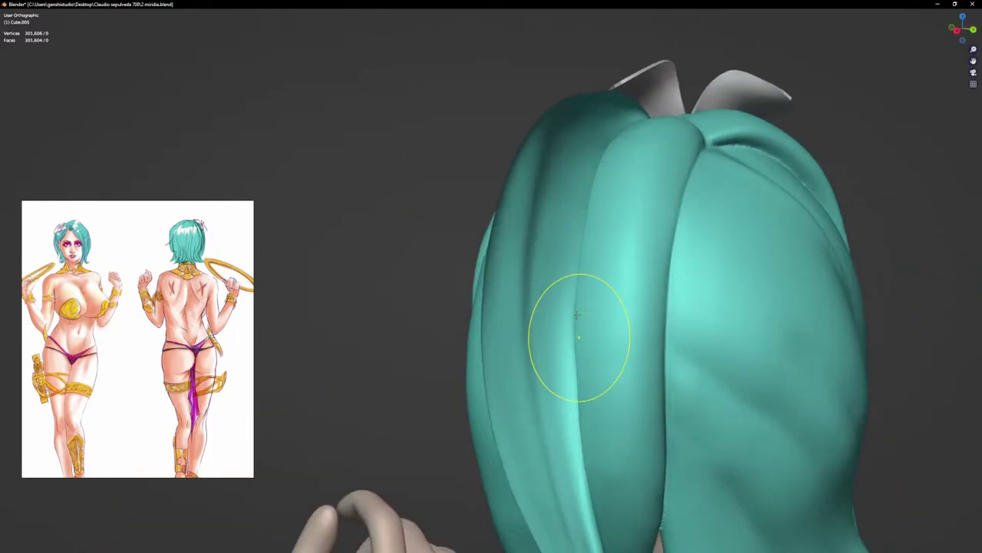
{"action": "middle_click_drag", "start_coordinate": [631, 363], "coordinate": [604, 405]}
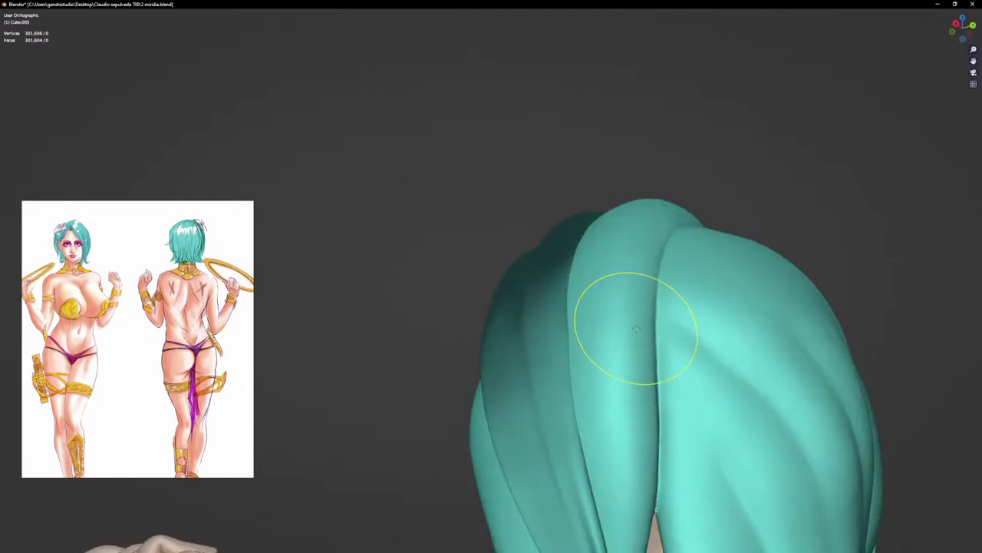
{"action": "scroll", "coordinate": [633, 253], "scroll_direction": "up", "scroll_amount": 1}
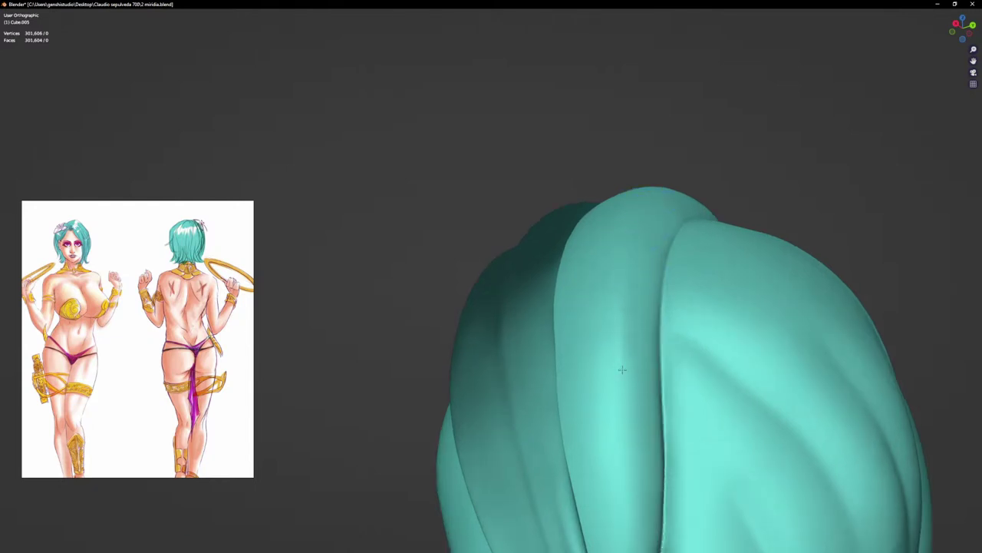
Step: Refine the lower seam between the side lock and the back hair, down to the opening above the neck
{"action": "scroll", "coordinate": [625, 432], "scroll_direction": "down", "scroll_amount": 4}
{"action": "middle_click_drag", "start_coordinate": [668, 412], "coordinate": [677, 311]}
{"action": "scroll", "coordinate": [637, 278], "scroll_direction": "up", "scroll_amount": 2}
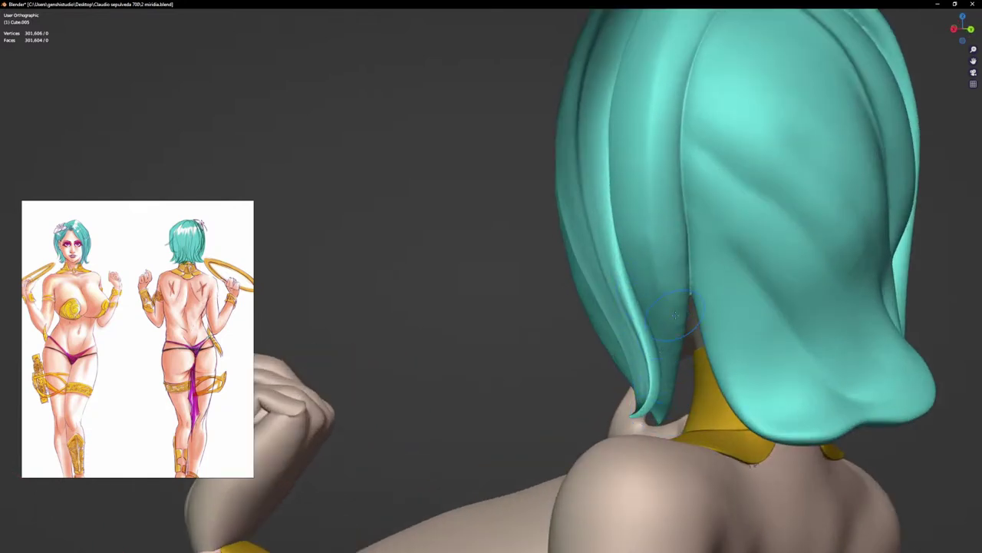
{"action": "key", "text": "g"}
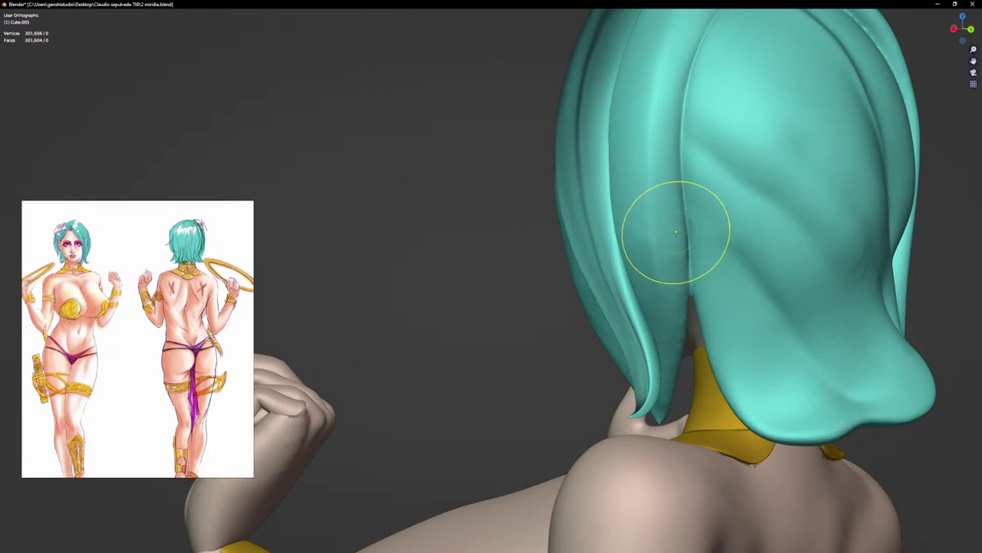
{"action": "scroll", "coordinate": [689, 251], "scroll_direction": "up", "scroll_amount": 1}
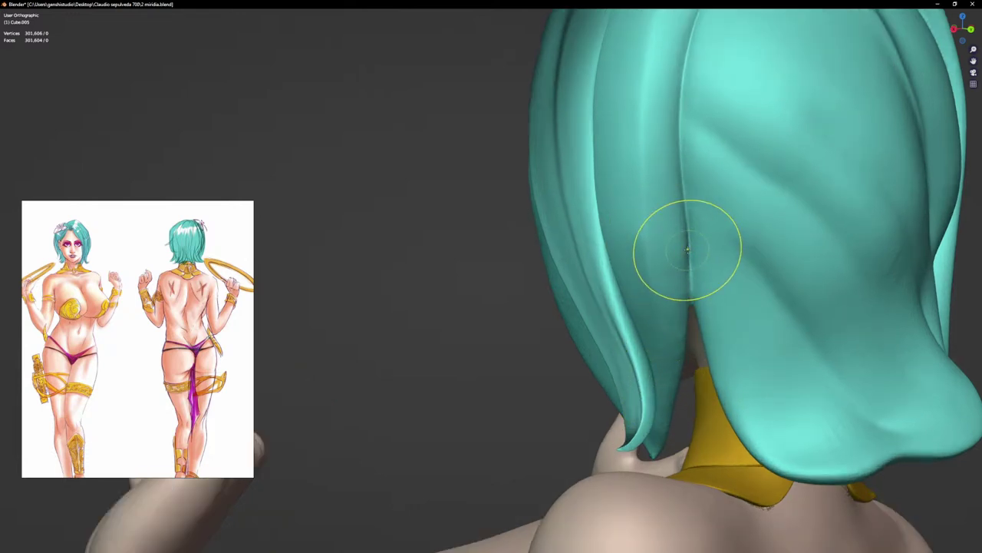
{"action": "key", "text": "m"}
{"action": "key", "text": "shift+f"}
{"action": "left_click", "coordinate": [682, 224]}
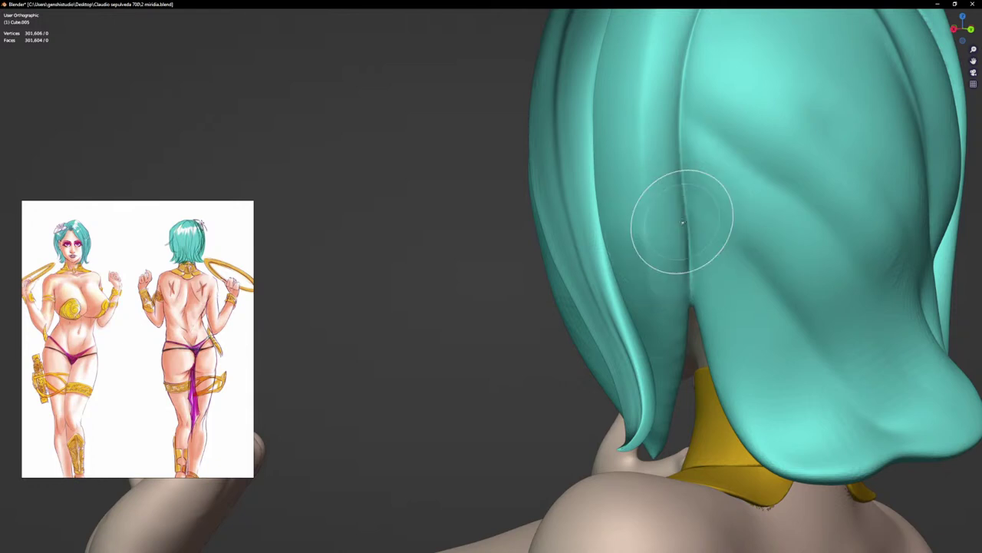
{"action": "left_click_drag", "start_coordinate": [682, 222], "coordinate": [685, 189]}
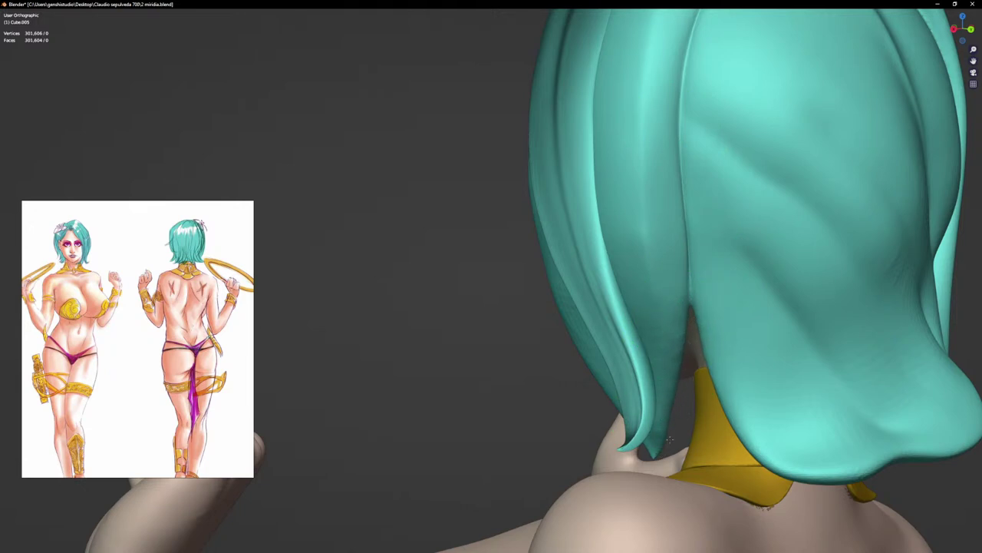
Step: Reshape the lower end of the side lock with the Grab brush into a fuller form with a pointed tip
{"action": "key", "text": "g"}
{"action": "key", "text": "f"}
{"action": "middle_click_drag", "start_coordinate": [666, 416], "coordinate": [681, 422]}
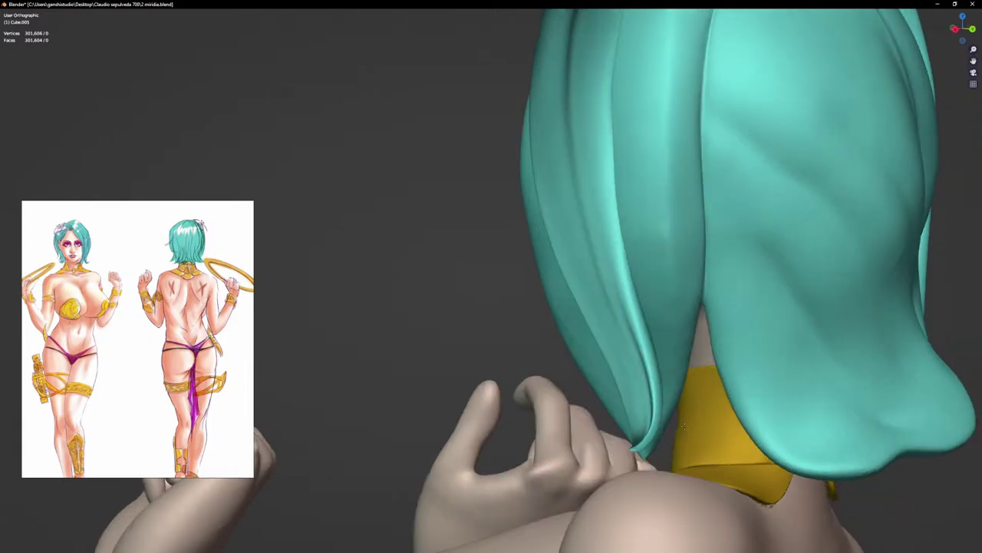
{"action": "scroll", "coordinate": [664, 421], "scroll_direction": "up", "scroll_amount": 2}
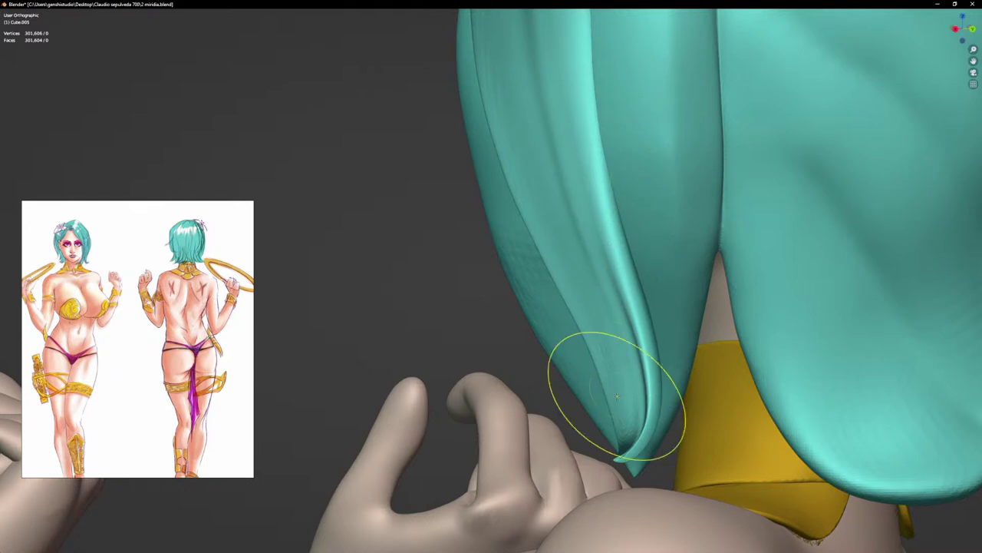
{"action": "middle_click_drag", "start_coordinate": [651, 423], "coordinate": [658, 421]}
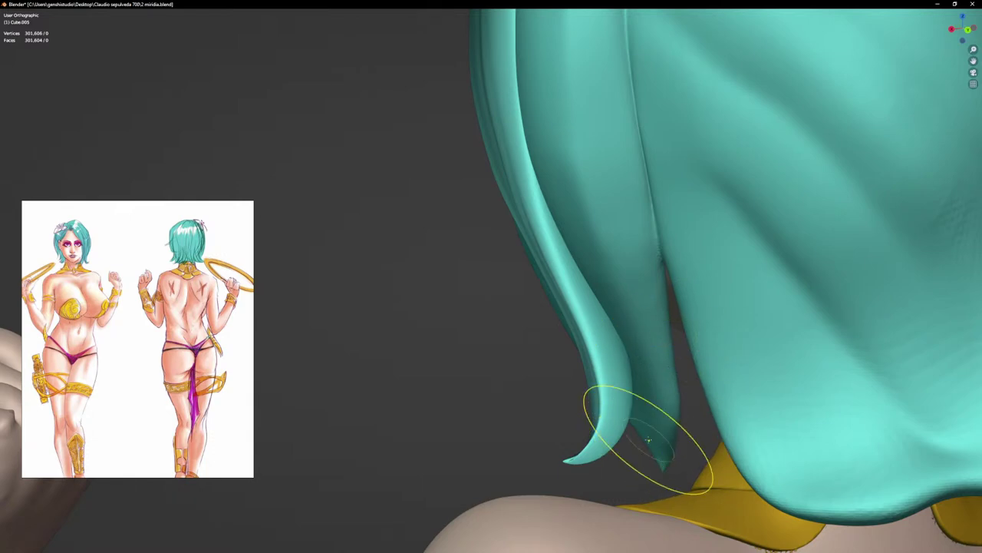
{"action": "middle_click_drag", "start_coordinate": [648, 440], "coordinate": [672, 459]}
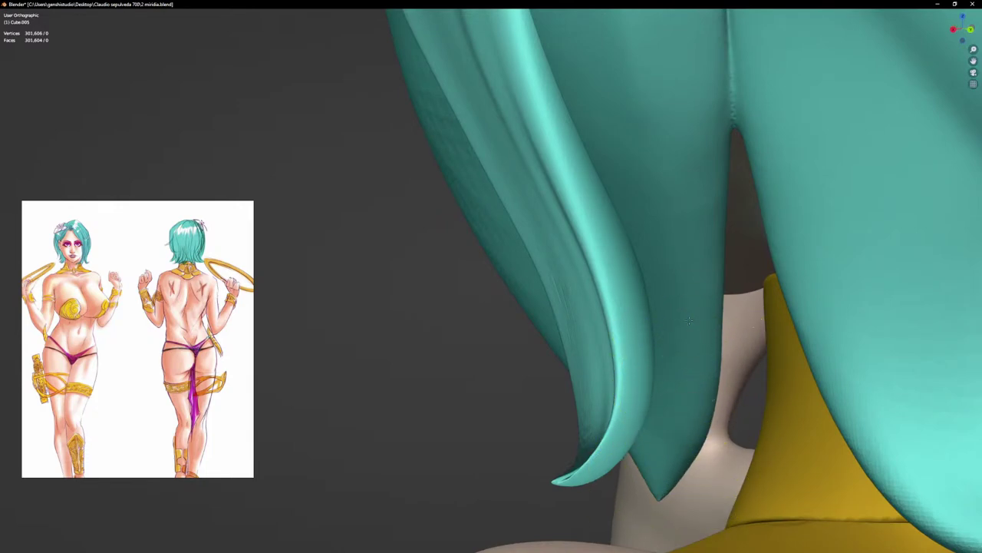
Step: Carve long strand grooves running down from the crown over the upper back of the hair
{"action": "mouse_move", "coordinate": [691, 281]}
{"action": "middle_mouse_down"}
{"action": "mouse_move", "coordinate": [685, 317]}
{"action": "mouse_move", "coordinate": [740, 333]}
{"action": "middle_mouse_up"}
{"action": "scroll", "coordinate": [686, 317], "scroll_direction": "down", "scroll_amount": 5}
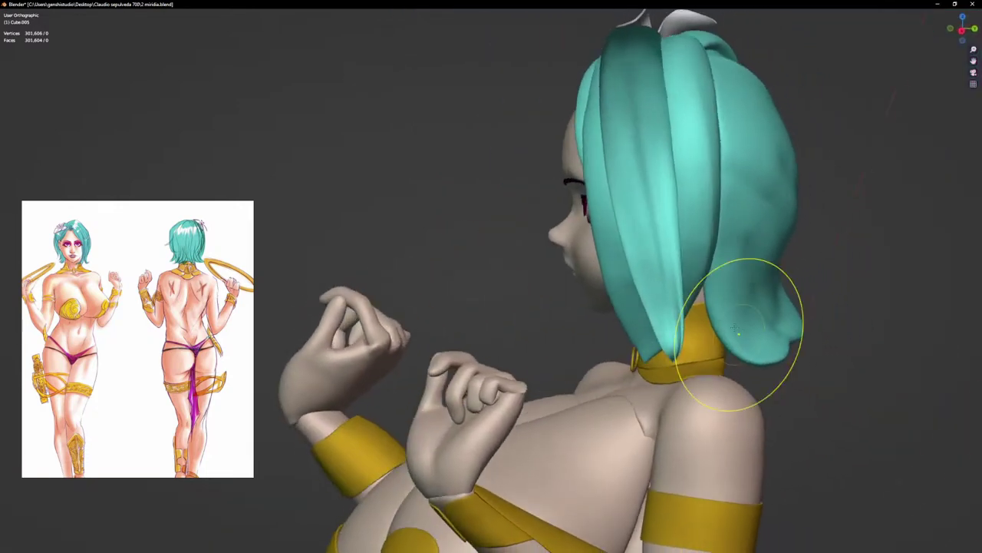
{"action": "scroll", "coordinate": [766, 205], "scroll_direction": "up", "scroll_amount": 2}
{"action": "mouse_move", "coordinate": [765, 205]}
{"action": "middle_mouse_down"}
{"action": "mouse_move", "coordinate": [687, 213]}
{"action": "mouse_move", "coordinate": [735, 186]}
{"action": "middle_mouse_up"}
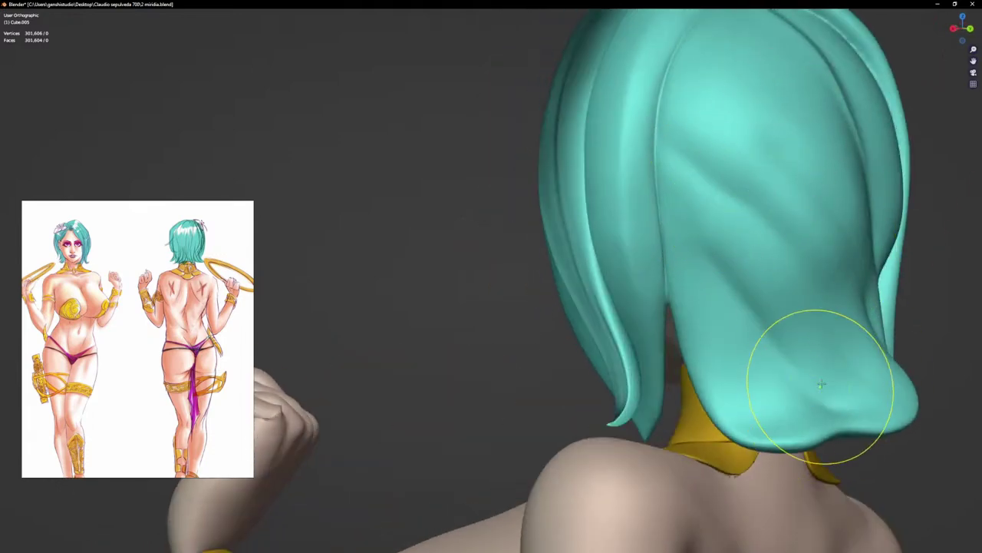
{"action": "middle_click_drag", "start_coordinate": [794, 377], "coordinate": [763, 391]}
{"action": "scroll", "coordinate": [837, 146], "scroll_direction": "down", "scroll_amount": 3}
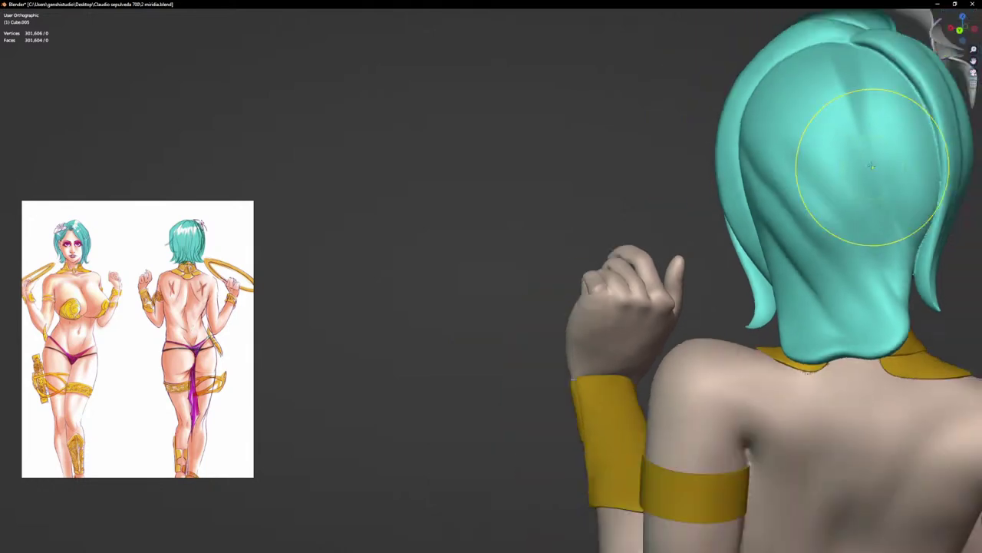
{"action": "mouse_move", "coordinate": [837, 192]}
{"action": "middle_mouse_down"}
{"action": "mouse_move", "coordinate": [899, 191]}
{"action": "mouse_move", "coordinate": [806, 206]}
{"action": "middle_mouse_up"}
{"action": "key", "text": "x"}
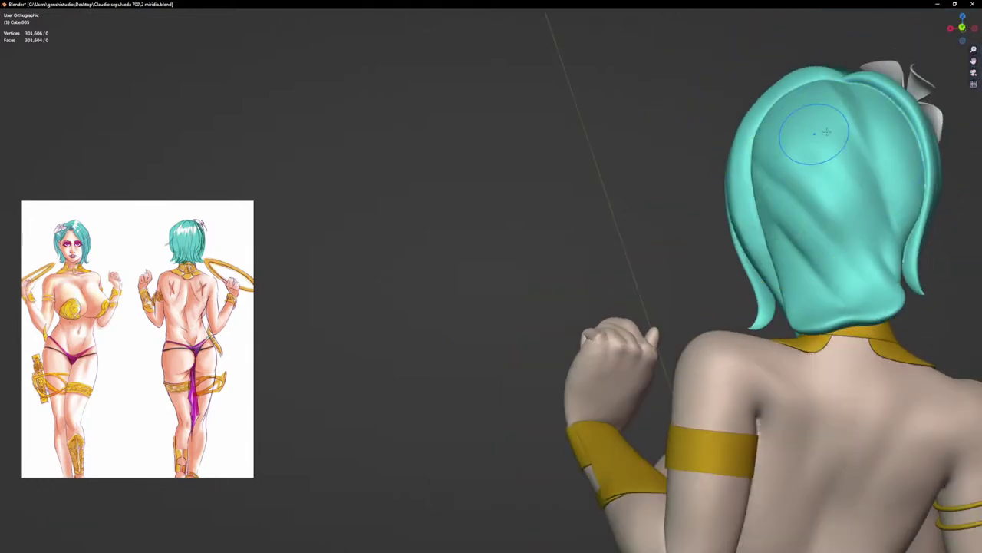
{"action": "middle_click_drag", "start_coordinate": [826, 132], "coordinate": [868, 128]}
{"action": "scroll", "coordinate": [875, 100], "scroll_direction": "up", "scroll_amount": 4}
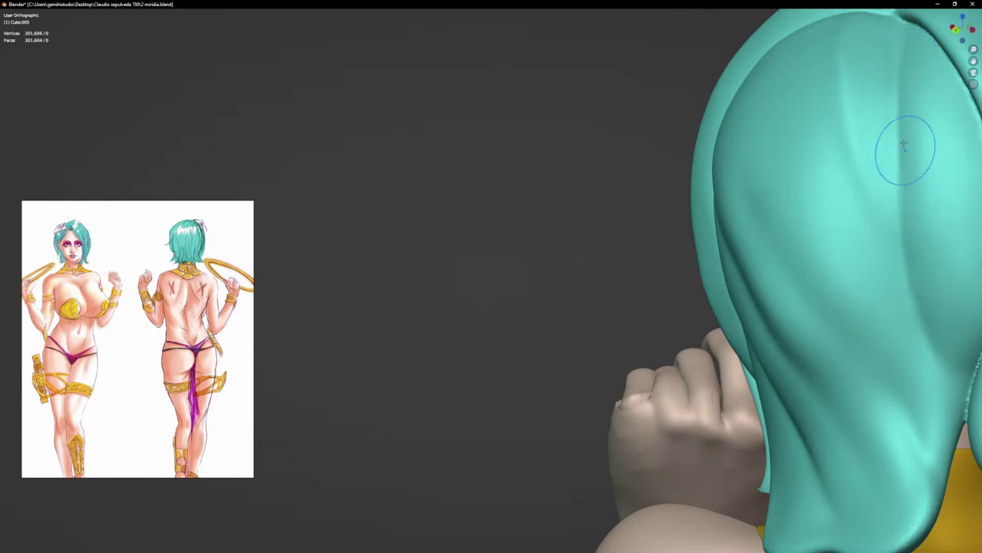
{"action": "scroll", "coordinate": [938, 355], "scroll_direction": "down", "scroll_amount": 3}
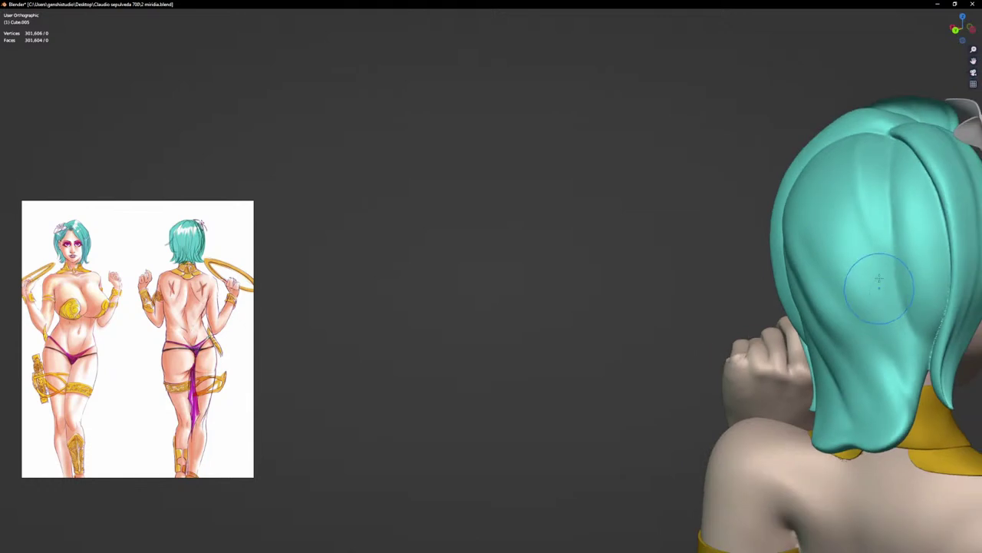
{"action": "middle_click_drag", "start_coordinate": [877, 284], "coordinate": [667, 206]}
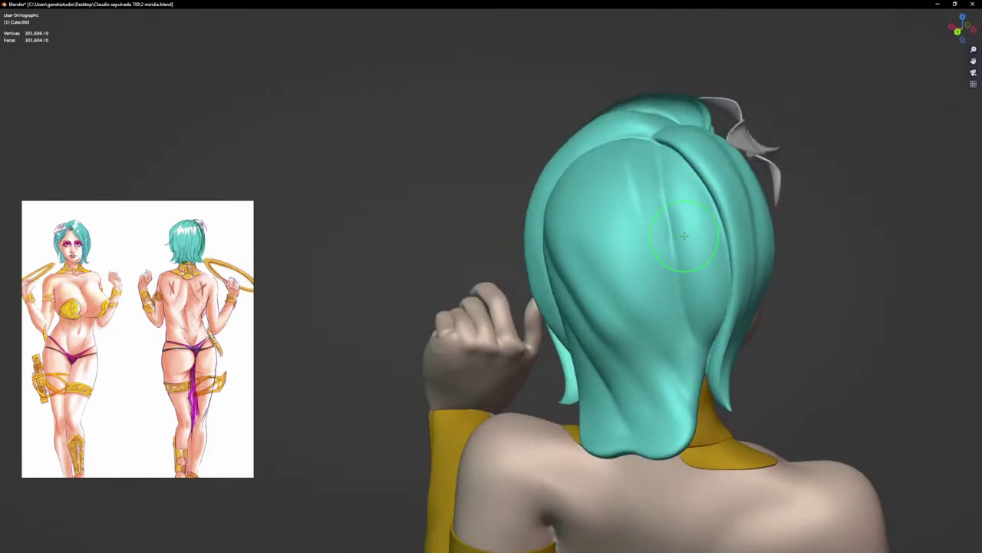
{"action": "scroll", "coordinate": [668, 227], "scroll_direction": "up", "scroll_amount": 2}
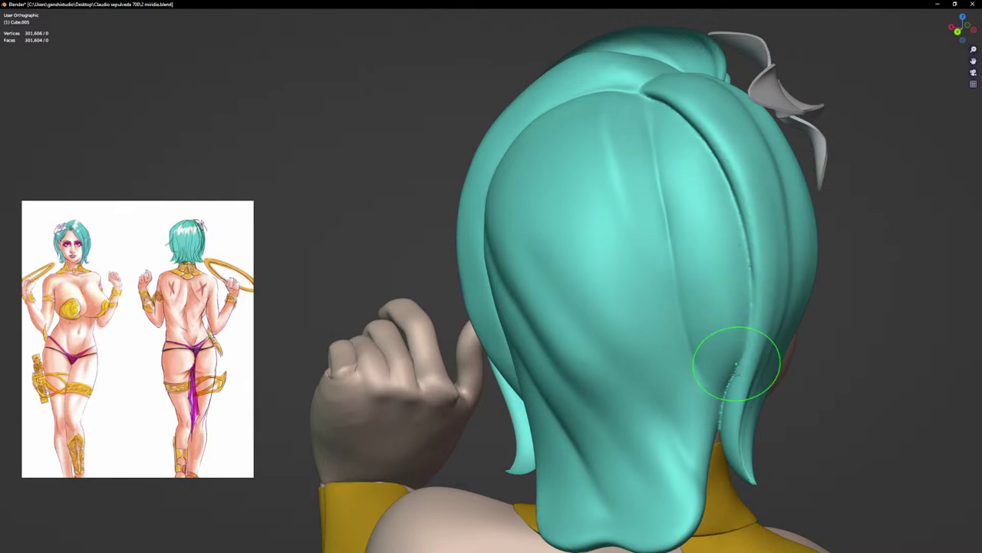
{"action": "scroll", "coordinate": [721, 414], "scroll_direction": "up", "scroll_amount": 2}
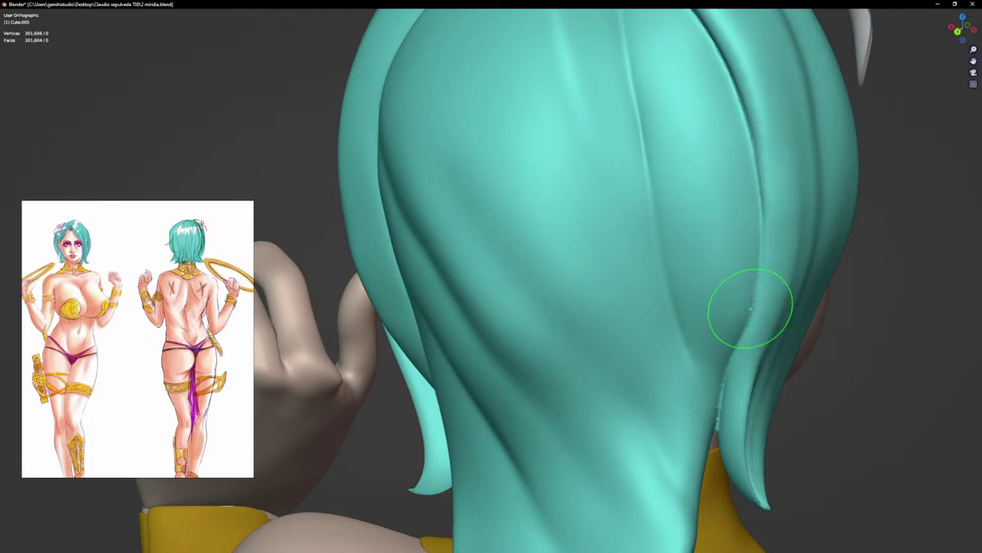
Step: Enlarge the brush and smooth the seam between the side lock and the back hair, plus the lower end of the strand groove
{"action": "key", "text": "bracketright"}
{"action": "key", "text": "bracketright"}
{"action": "key", "text": "bracketright"}
{"action": "key", "text": "bracketright"}
{"action": "key", "text": "bracketright"}
{"action": "key", "text": "bracketright"}
{"action": "key", "text": "bracketright"}
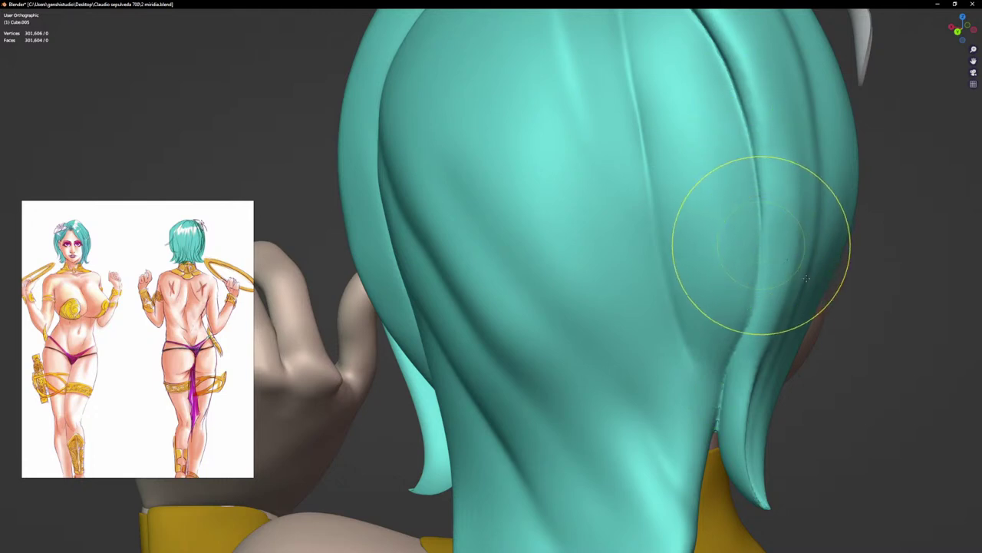
{"action": "left_click_drag", "start_coordinate": [794, 266], "coordinate": [785, 198]}
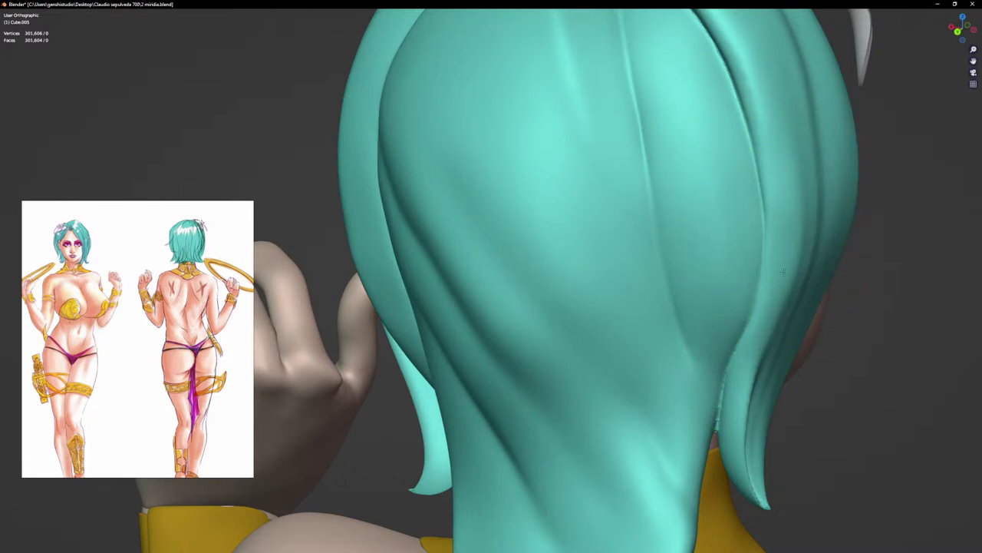
{"action": "scroll", "coordinate": [679, 367], "scroll_direction": "up", "scroll_amount": 1}
{"action": "left_click_drag", "start_coordinate": [680, 366], "coordinate": [676, 343]}
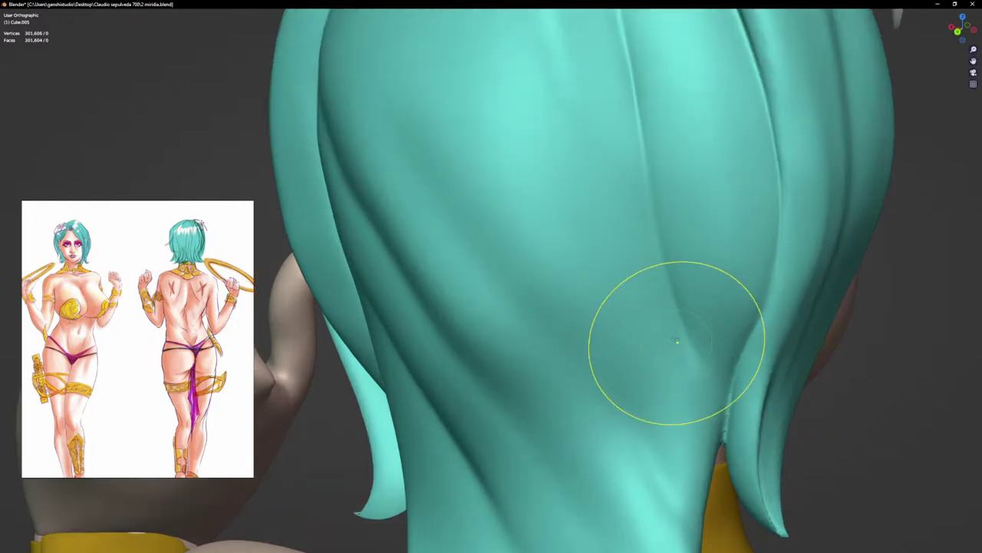
Step: Pull the rounded corner of the back hair's lower edge nearest the shoulder into a pointed tip
{"action": "scroll", "coordinate": [652, 236], "scroll_direction": "down", "scroll_amount": 4}
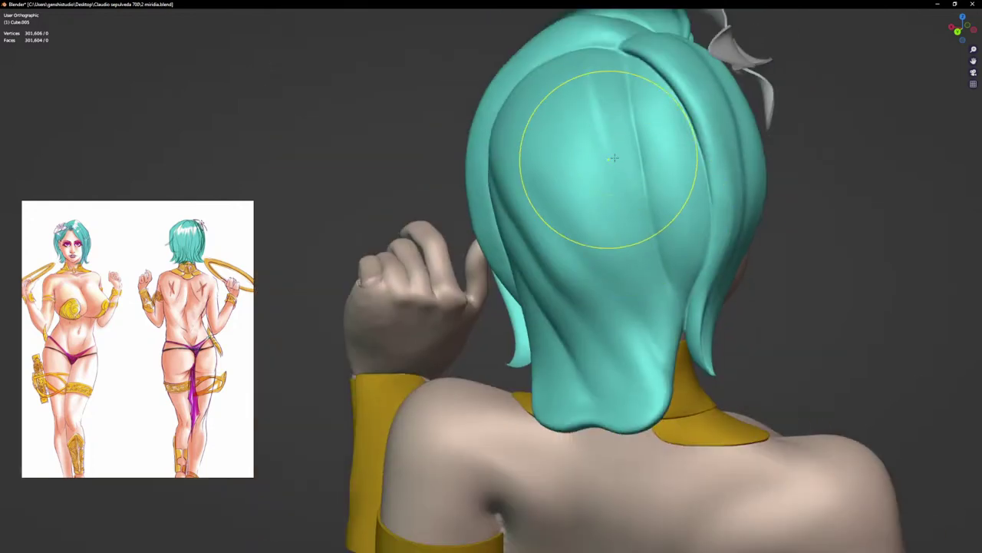
{"action": "scroll", "coordinate": [581, 188], "scroll_direction": "up", "scroll_amount": 3}
{"action": "middle_click_drag", "start_coordinate": [582, 189], "coordinate": [649, 219]}
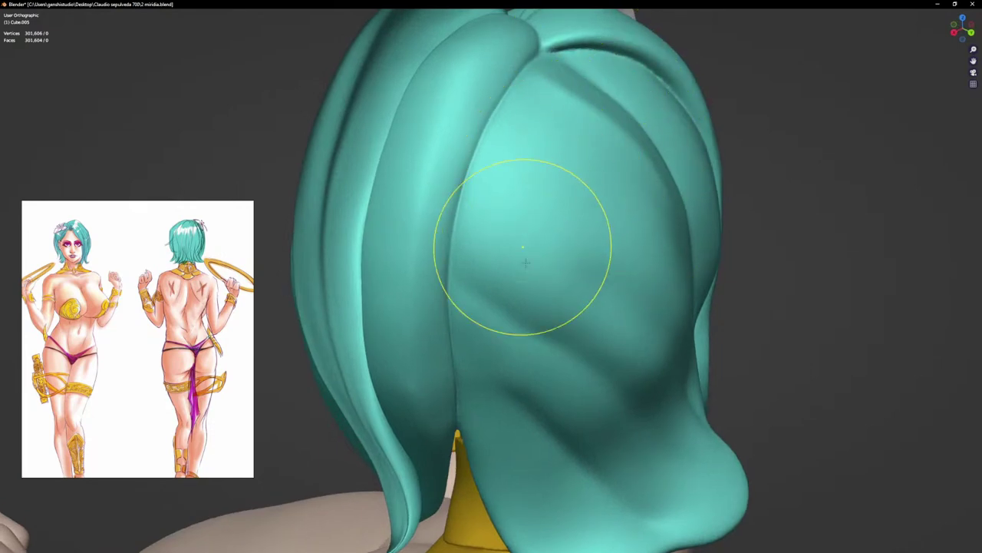
{"action": "mouse_move", "coordinate": [527, 340]}
{"action": "middle_mouse_down"}
{"action": "mouse_move", "coordinate": [483, 325]}
{"action": "mouse_move", "coordinate": [445, 345]}
{"action": "middle_mouse_up"}
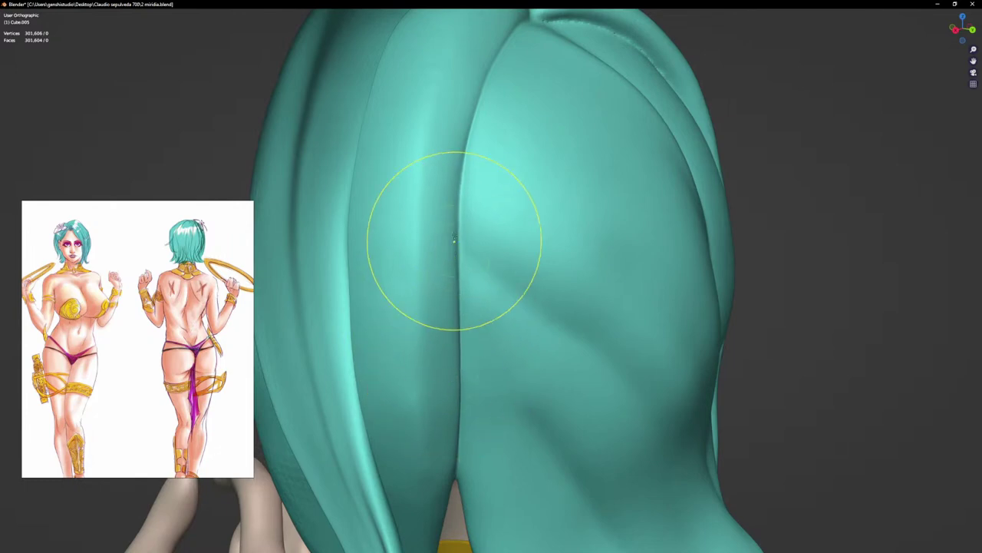
{"action": "scroll", "coordinate": [518, 239], "scroll_direction": "down", "scroll_amount": 5}
{"action": "middle_click_drag", "start_coordinate": [543, 284], "coordinate": [582, 338]}
{"action": "scroll", "coordinate": [581, 338], "scroll_direction": "up", "scroll_amount": 7}
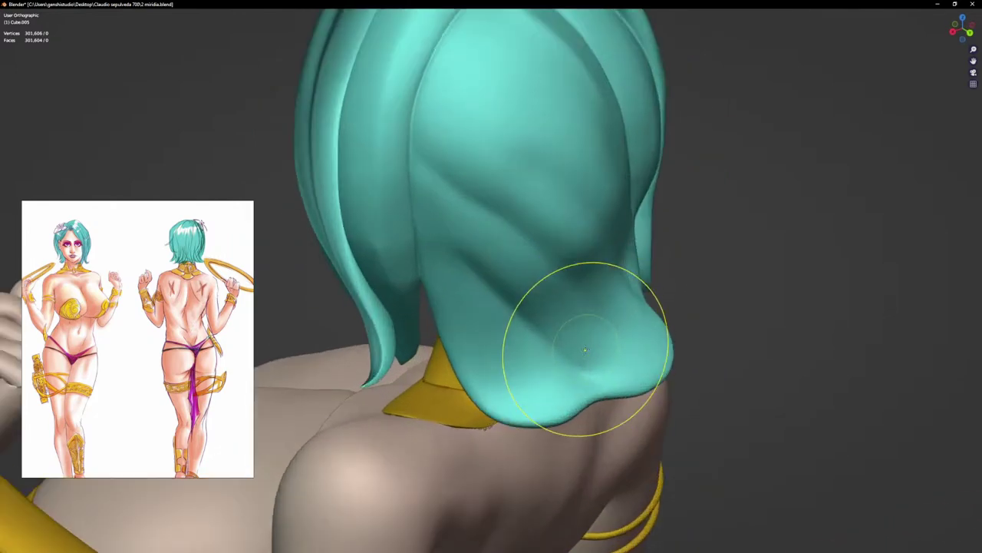
{"action": "mouse_move", "coordinate": [598, 398]}
{"action": "left_mouse_down"}
{"action": "mouse_move", "coordinate": [603, 417]}
{"action": "mouse_move", "coordinate": [566, 379]}
{"action": "mouse_move", "coordinate": [594, 354]}
{"action": "left_mouse_up"}
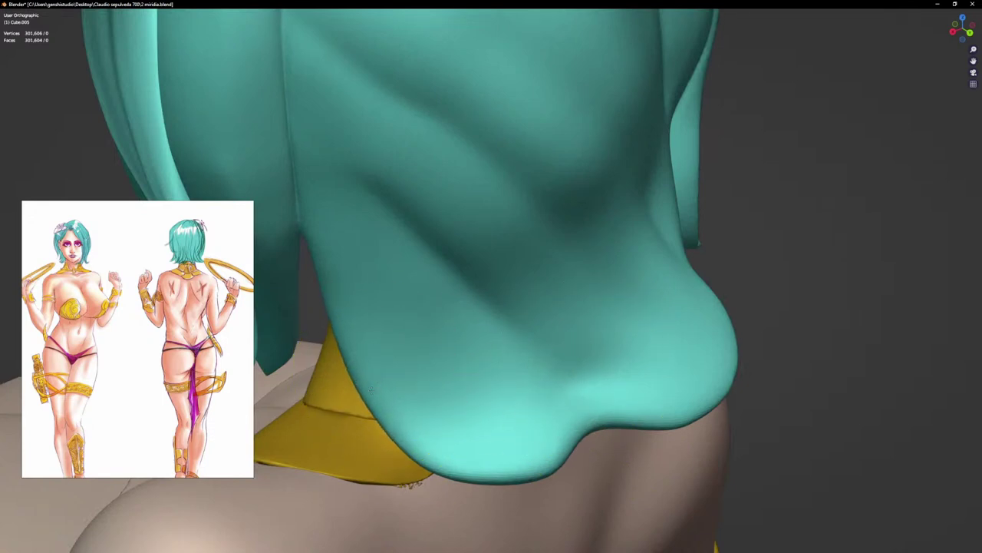
{"action": "mouse_move", "coordinate": [503, 462]}
{"action": "left_mouse_down"}
{"action": "mouse_move", "coordinate": [533, 463]}
{"action": "mouse_move", "coordinate": [486, 455]}
{"action": "left_mouse_up"}
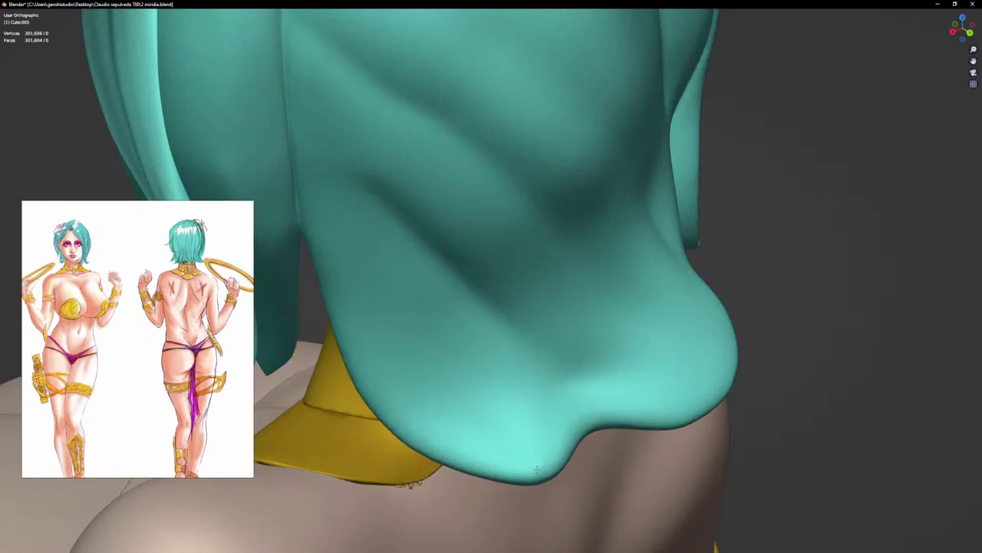
{"action": "mouse_move", "coordinate": [564, 461]}
{"action": "left_mouse_down"}
{"action": "mouse_move", "coordinate": [571, 466]}
{"action": "mouse_move", "coordinate": [530, 473]}
{"action": "mouse_move", "coordinate": [510, 465]}
{"action": "left_mouse_up"}
{"action": "scroll", "coordinate": [554, 470], "scroll_direction": "up", "scroll_amount": 2}
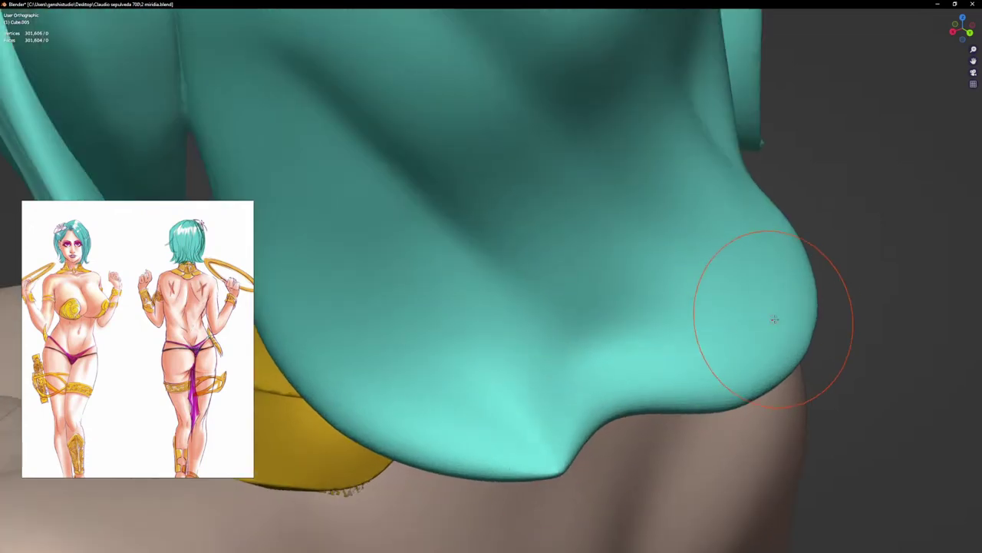
Step: Pull the opposite corner of the back hair's lower edge outward into a flared point and even out the edge leading to it
{"action": "mouse_move", "coordinate": [774, 320]}
{"action": "left_mouse_down", "text": "shift"}
{"action": "mouse_move", "coordinate": [794, 326]}
{"action": "mouse_move", "coordinate": [709, 322]}
{"action": "mouse_move", "coordinate": [795, 327]}
{"action": "mouse_move", "coordinate": [973, 307]}
{"action": "left_mouse_up", "text": "shift"}
{"action": "middle_click_drag", "start_coordinate": [815, 259], "coordinate": [781, 261]}
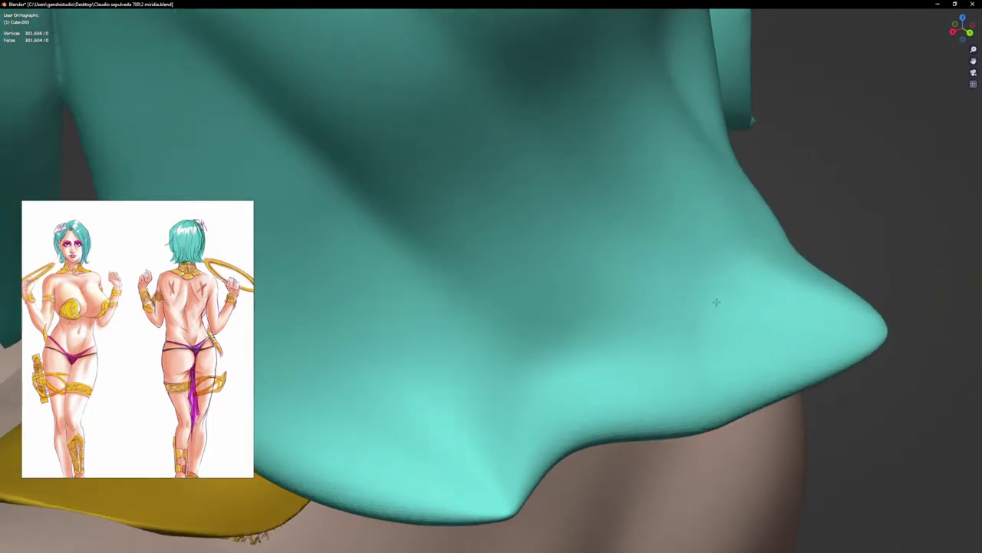
{"action": "scroll", "coordinate": [771, 211], "scroll_direction": "up", "scroll_amount": 1}
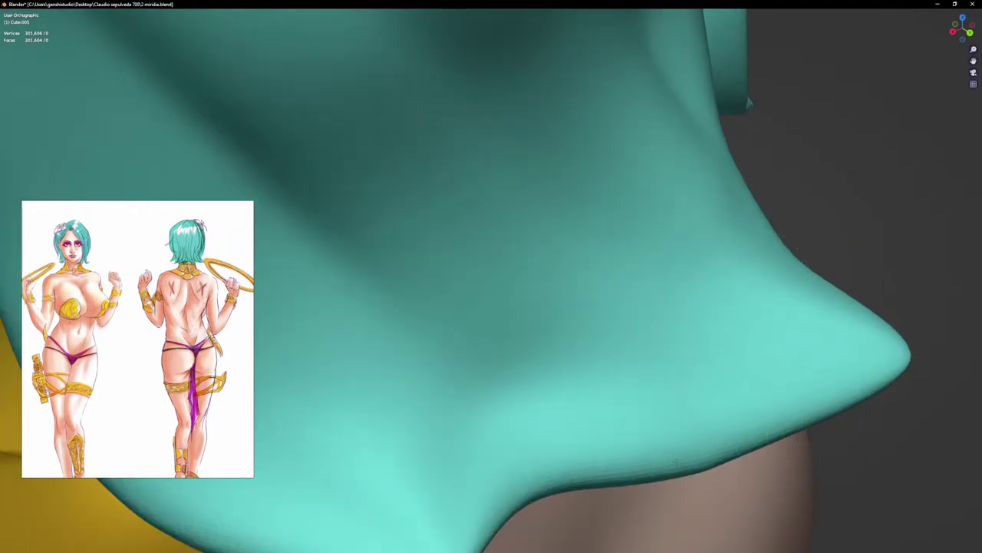
{"action": "mouse_move", "coordinate": [709, 456]}
{"action": "left_mouse_down"}
{"action": "mouse_move", "coordinate": [678, 459]}
{"action": "mouse_move", "coordinate": [699, 460]}
{"action": "mouse_move", "coordinate": [862, 356]}
{"action": "left_mouse_up"}
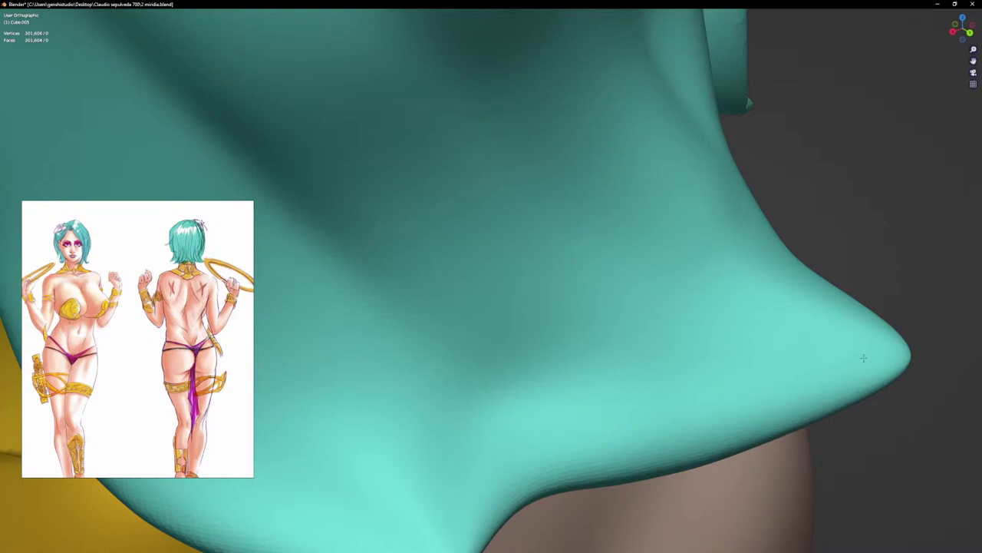
{"action": "left_click_drag", "start_coordinate": [772, 430], "coordinate": [841, 407]}
{"action": "scroll", "coordinate": [563, 429], "scroll_direction": "down", "scroll_amount": 4}
{"action": "middle_click_drag", "start_coordinate": [563, 430], "coordinate": [561, 403]}
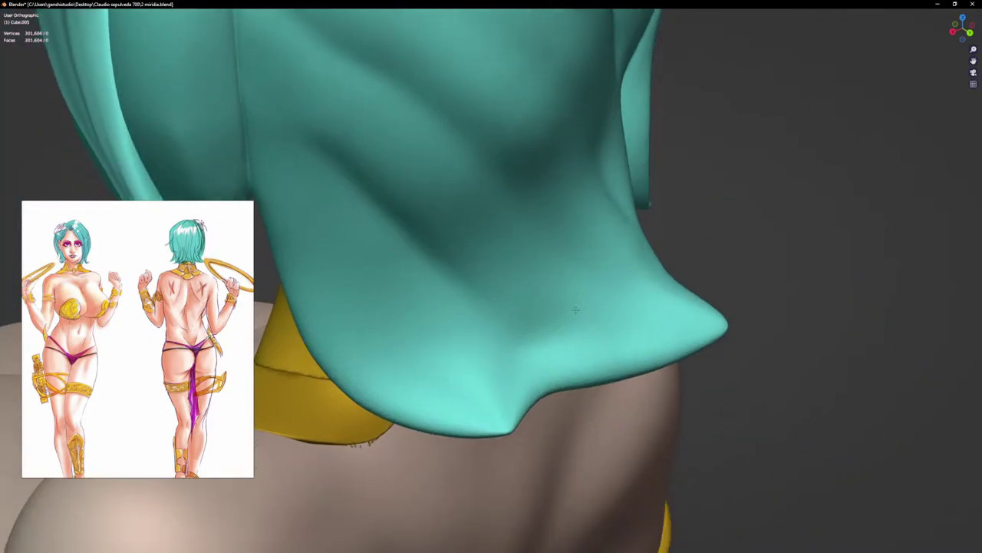
Step: Shape the notch between the two tips of the back hair into a more defined split
{"action": "scroll", "coordinate": [559, 426], "scroll_direction": "up", "scroll_amount": 2}
{"action": "middle_click_drag", "start_coordinate": [529, 346], "coordinate": [499, 394]}
{"action": "mouse_move", "coordinate": [500, 394]}
{"action": "left_mouse_down"}
{"action": "mouse_move", "coordinate": [568, 329]}
{"action": "mouse_move", "coordinate": [522, 351]}
{"action": "mouse_move", "coordinate": [533, 351]}
{"action": "mouse_move", "coordinate": [491, 342]}
{"action": "mouse_move", "coordinate": [540, 350]}
{"action": "mouse_move", "coordinate": [526, 332]}
{"action": "left_mouse_up"}
{"action": "left_click_drag", "start_coordinate": [540, 269], "coordinate": [534, 305]}
{"action": "scroll", "coordinate": [535, 305], "scroll_direction": "down", "scroll_amount": 4}
{"action": "middle_click_drag", "start_coordinate": [535, 304], "coordinate": [519, 269]}
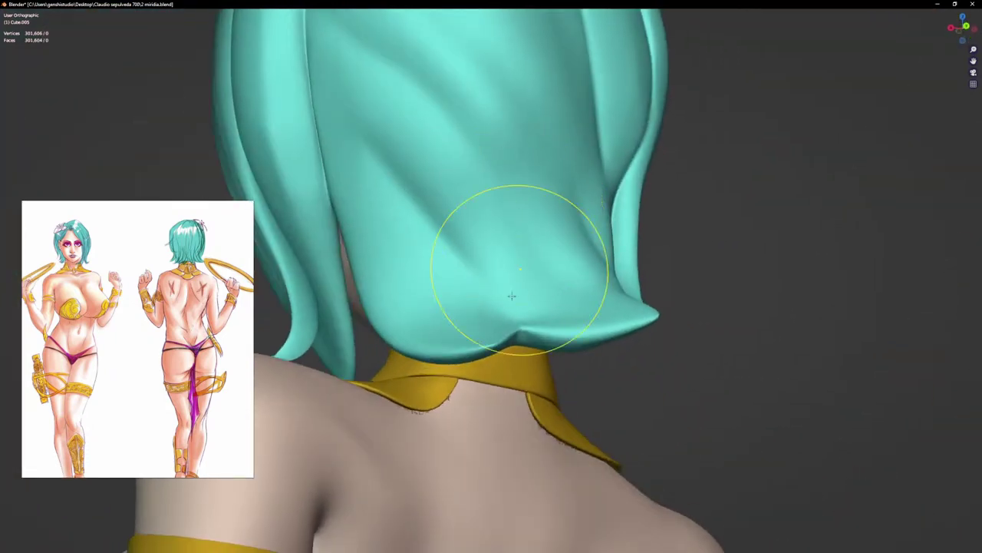
Step: Refine the underside and upper contour of the flared back-hair tip into a clean taper
{"action": "scroll", "coordinate": [526, 330], "scroll_direction": "up", "scroll_amount": 4}
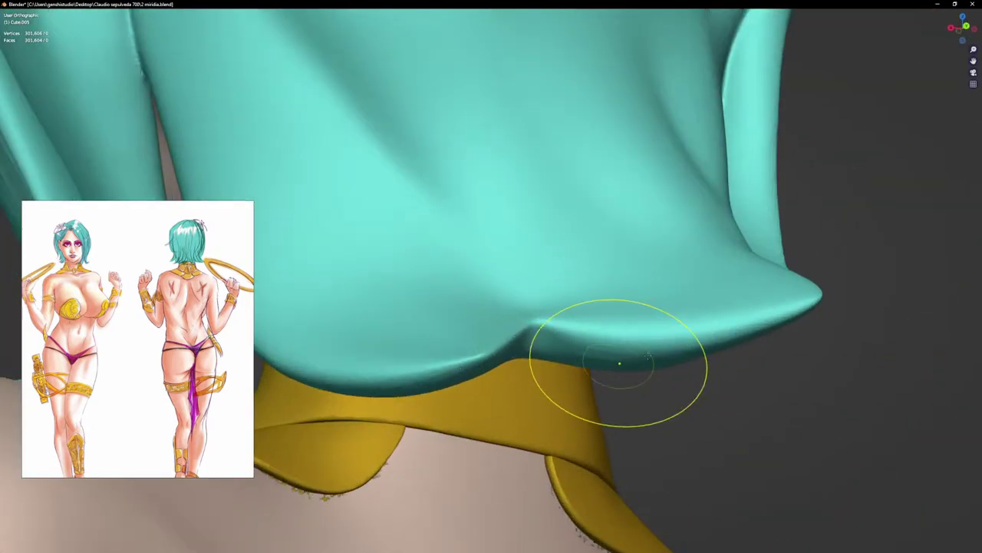
{"action": "left_click_drag", "start_coordinate": [748, 318], "coordinate": [770, 313]}
{"action": "mouse_move", "coordinate": [717, 331]}
{"action": "left_mouse_down"}
{"action": "mouse_move", "coordinate": [728, 343]}
{"action": "mouse_move", "coordinate": [702, 336]}
{"action": "mouse_move", "coordinate": [712, 339]}
{"action": "left_mouse_up"}
{"action": "middle_click_drag", "start_coordinate": [738, 257], "coordinate": [752, 315]}
{"action": "left_click_drag", "start_coordinate": [794, 278], "coordinate": [770, 260]}
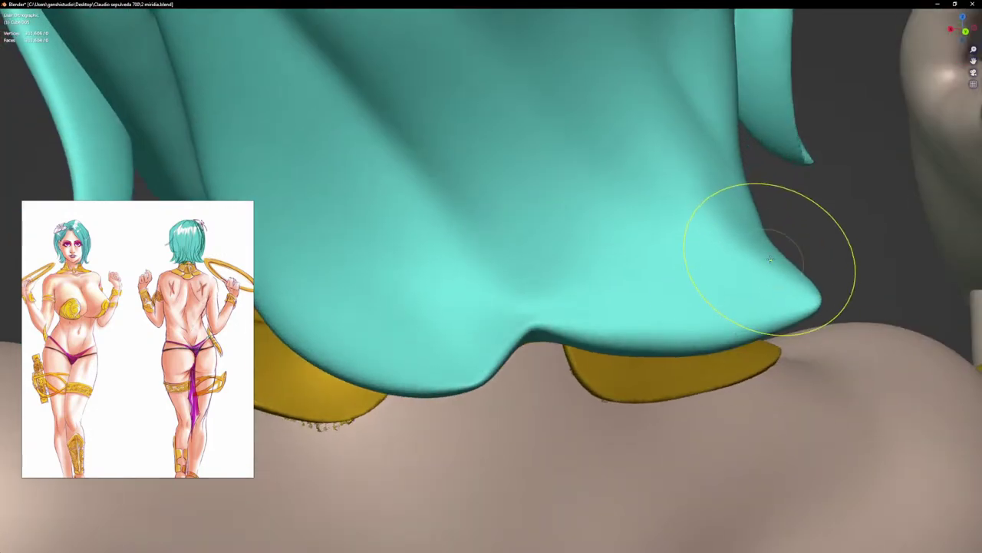
{"action": "scroll", "coordinate": [615, 236], "scroll_direction": "down", "scroll_amount": 3}
{"action": "scroll", "coordinate": [689, 216], "scroll_direction": "down", "scroll_amount": 4}
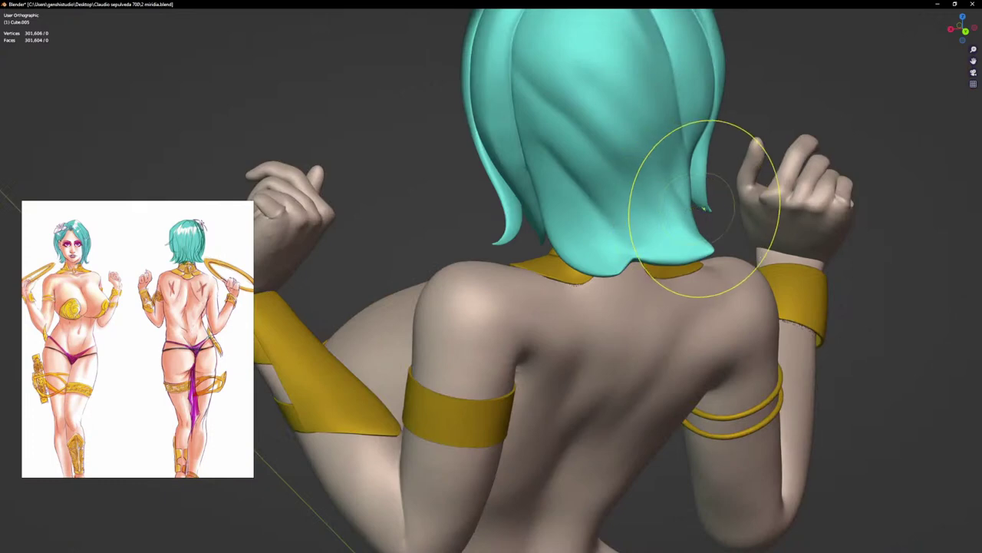
Step: Adjust the tip of the back hair nearest the shoulder and its outer edge beside the neck into a smoother curve
{"action": "scroll", "coordinate": [611, 208], "scroll_direction": "up", "scroll_amount": 4}
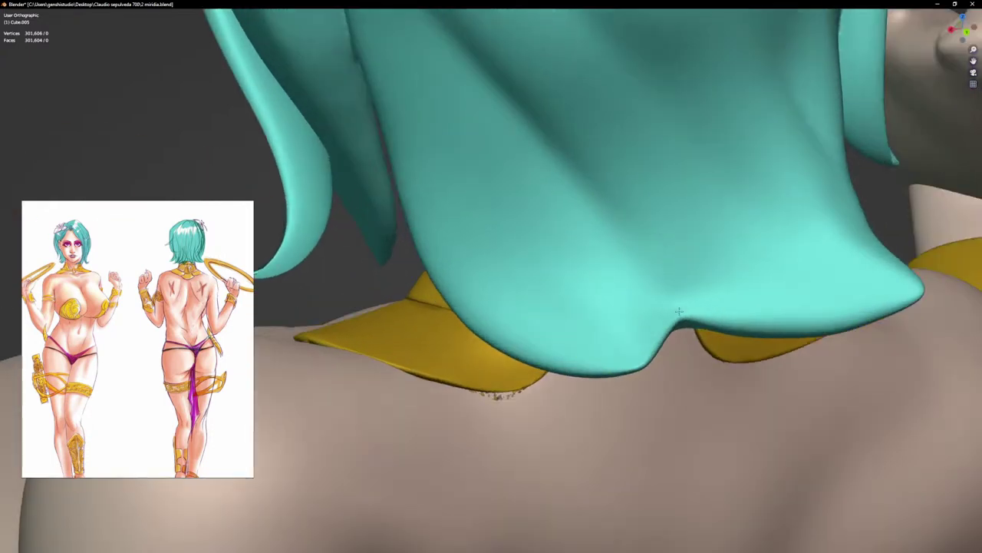
{"action": "scroll", "coordinate": [665, 301], "scroll_direction": "up", "scroll_amount": 2}
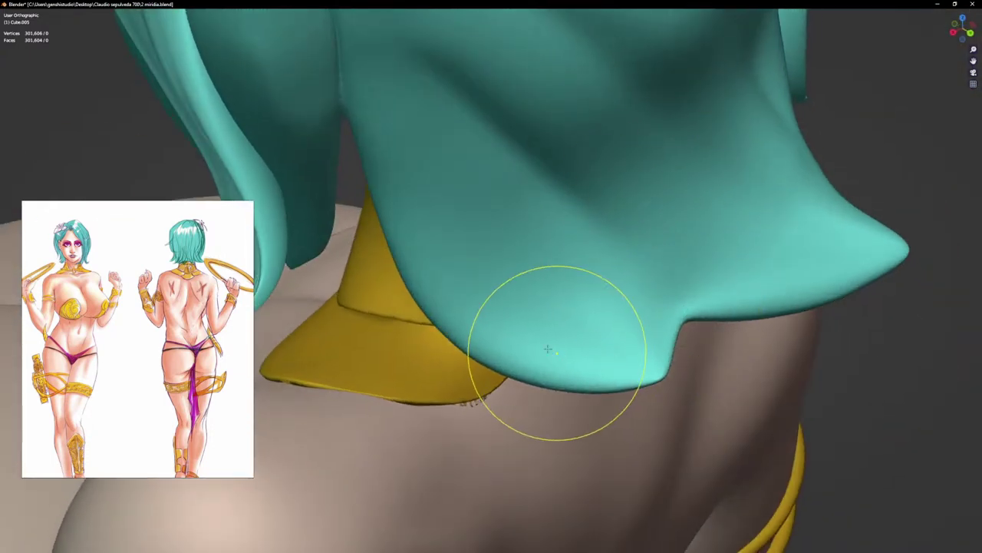
{"action": "left_click_drag", "start_coordinate": [458, 339], "coordinate": [470, 335]}
{"action": "left_click_drag", "start_coordinate": [405, 240], "coordinate": [400, 238]}
{"action": "scroll", "coordinate": [460, 291], "scroll_direction": "down", "scroll_amount": 3}
{"action": "middle_click_drag", "start_coordinate": [499, 325], "coordinate": [693, 253]}
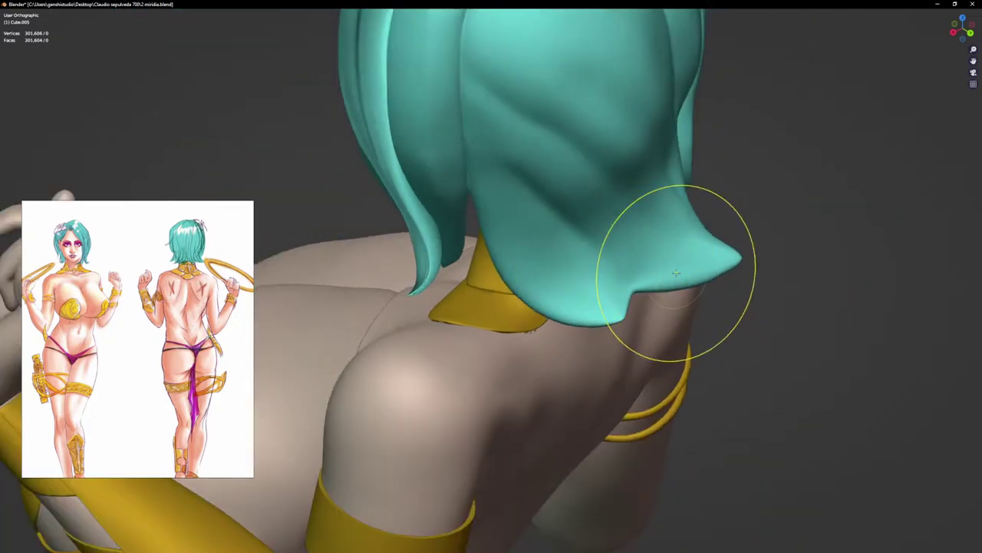
{"action": "scroll", "coordinate": [559, 131], "scroll_direction": "up", "scroll_amount": 3}
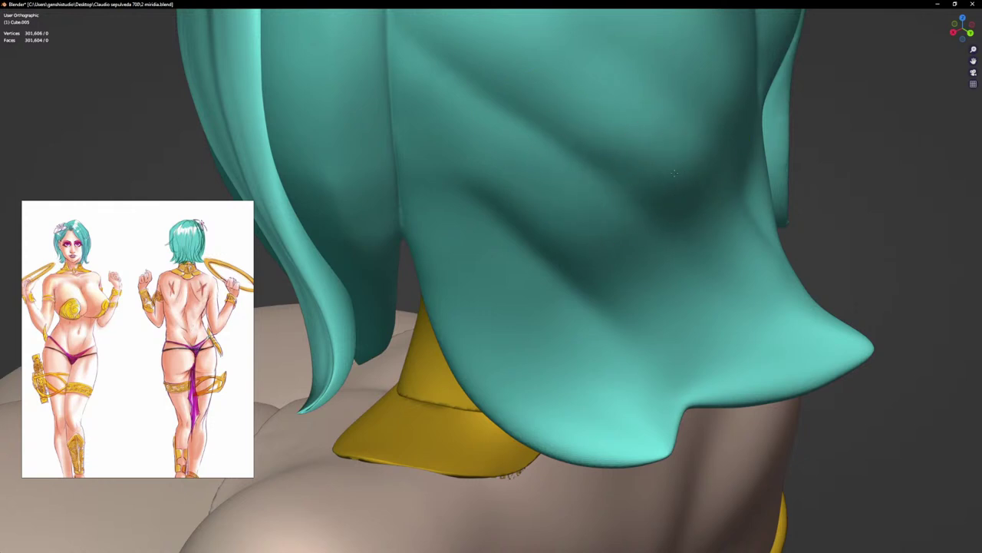
{"action": "scroll", "coordinate": [660, 199], "scroll_direction": "down", "scroll_amount": 3}
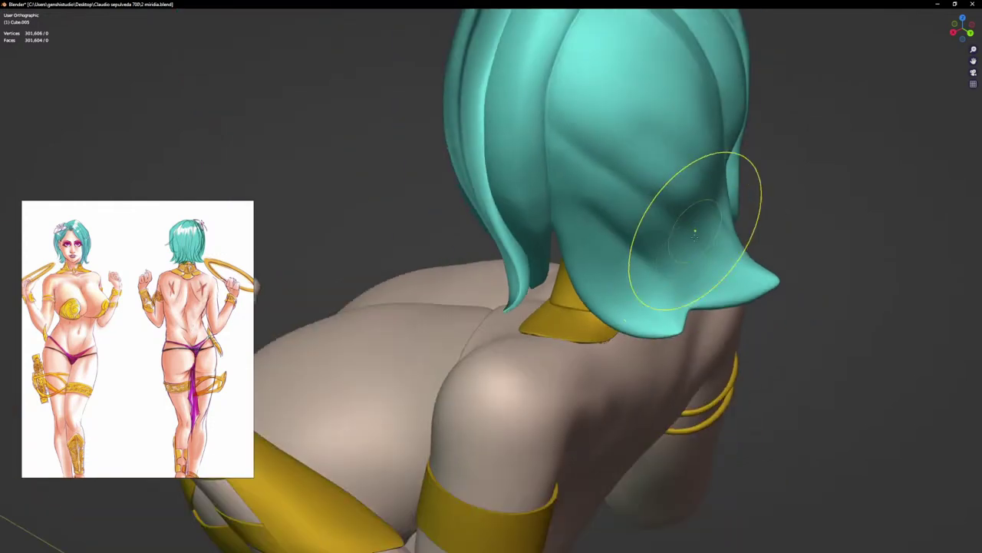
Step: In the right side view, rework the vertical folds along the lower half of the back hair
{"action": "key", "text": "q"}
{"action": "left_click", "coordinate": [669, 284]}
{"action": "key", "text": "KP_3"}
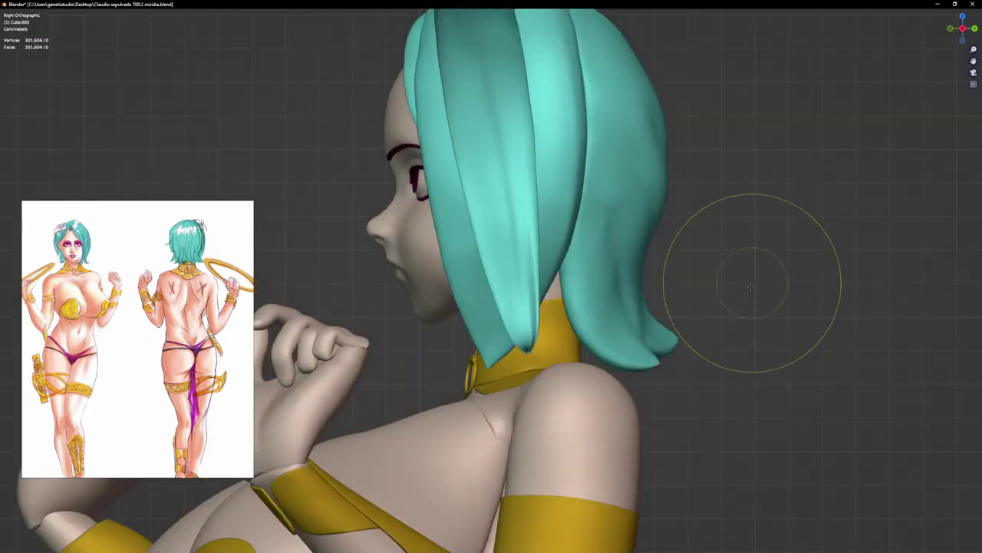
{"action": "scroll", "coordinate": [614, 207], "scroll_direction": "up", "scroll_amount": 4}
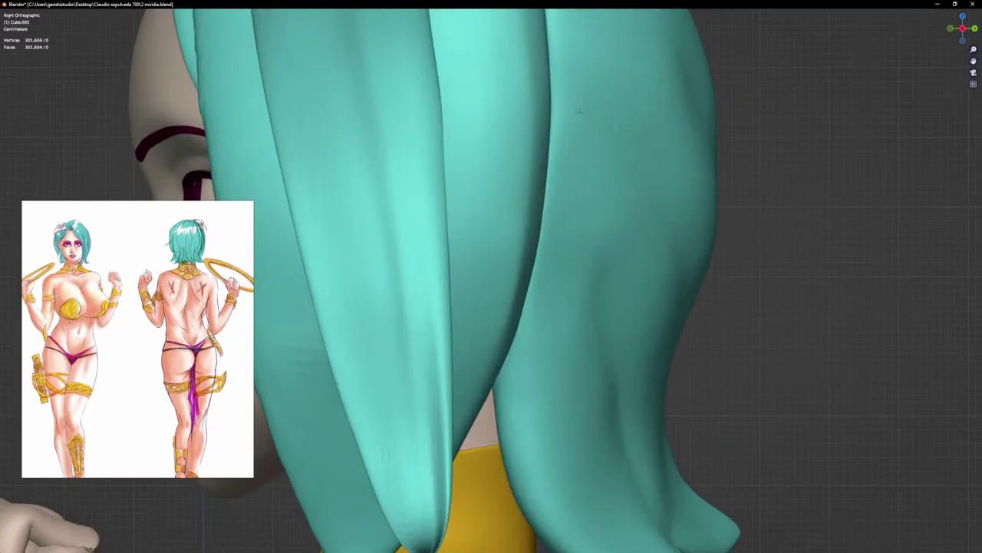
{"action": "mouse_move", "coordinate": [602, 286]}
{"action": "left_mouse_down"}
{"action": "mouse_move", "coordinate": [599, 407]}
{"action": "mouse_move", "coordinate": [621, 465]}
{"action": "left_mouse_up"}
{"action": "left_click_drag", "start_coordinate": [615, 412], "coordinate": [606, 368]}
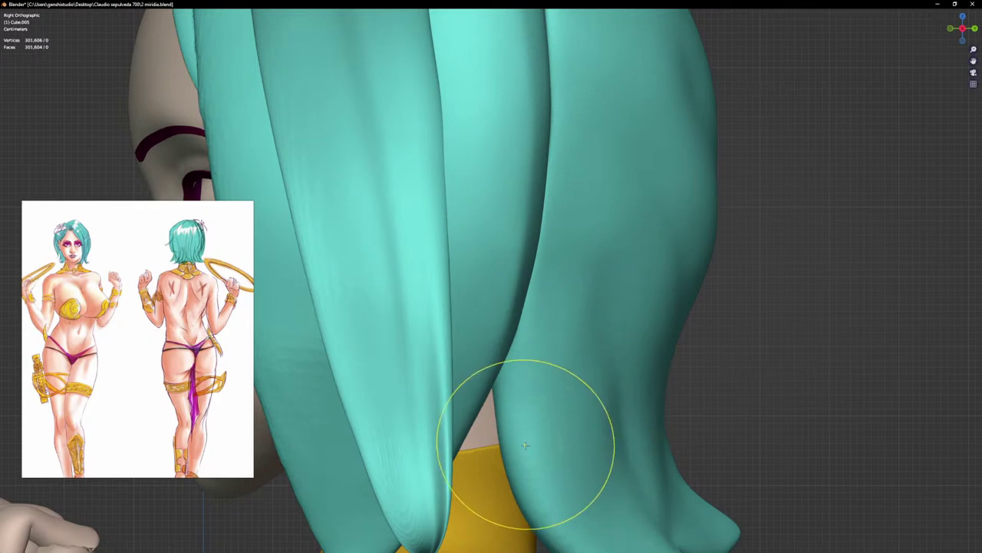
Step: Smooth the overlapping edge where the side lock meets the back hair, just above the neck opening
{"action": "left_click_drag", "start_coordinate": [527, 430], "coordinate": [518, 408]}
{"action": "mouse_move", "coordinate": [512, 405]}
{"action": "middle_mouse_down"}
{"action": "mouse_move", "coordinate": [496, 296]}
{"action": "mouse_move", "coordinate": [506, 329]}
{"action": "middle_mouse_up"}
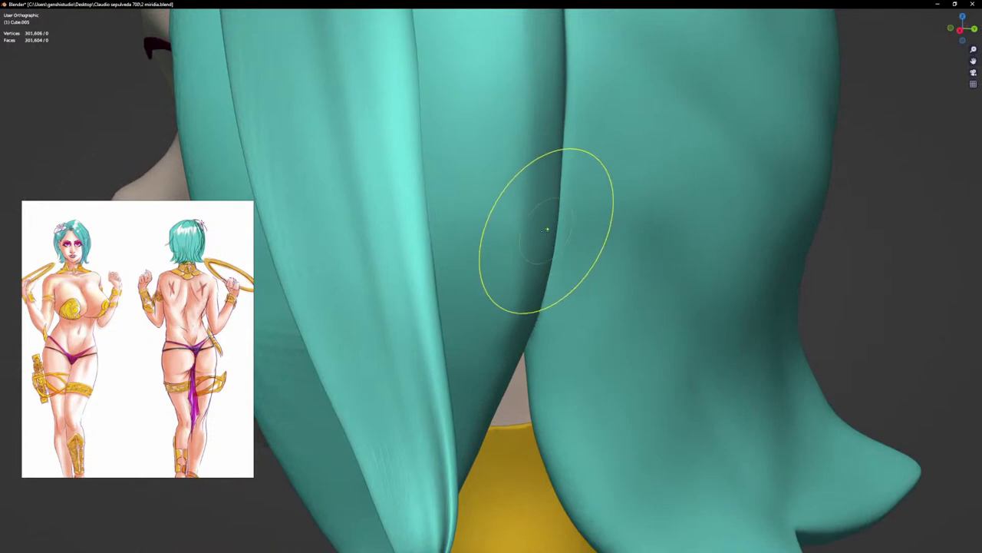
{"action": "middle_click_drag", "start_coordinate": [548, 228], "coordinate": [561, 257]}
{"action": "scroll", "coordinate": [561, 257], "scroll_direction": "down", "scroll_amount": 2}
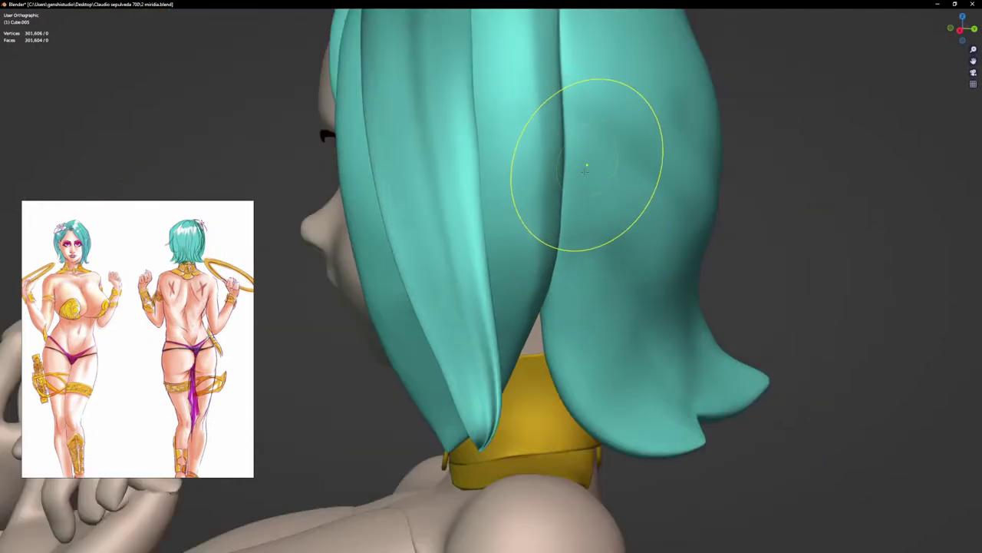
{"action": "scroll", "coordinate": [586, 167], "scroll_direction": "up", "scroll_amount": 1}
{"action": "left_click_drag", "start_coordinate": [558, 209], "coordinate": [550, 222]}
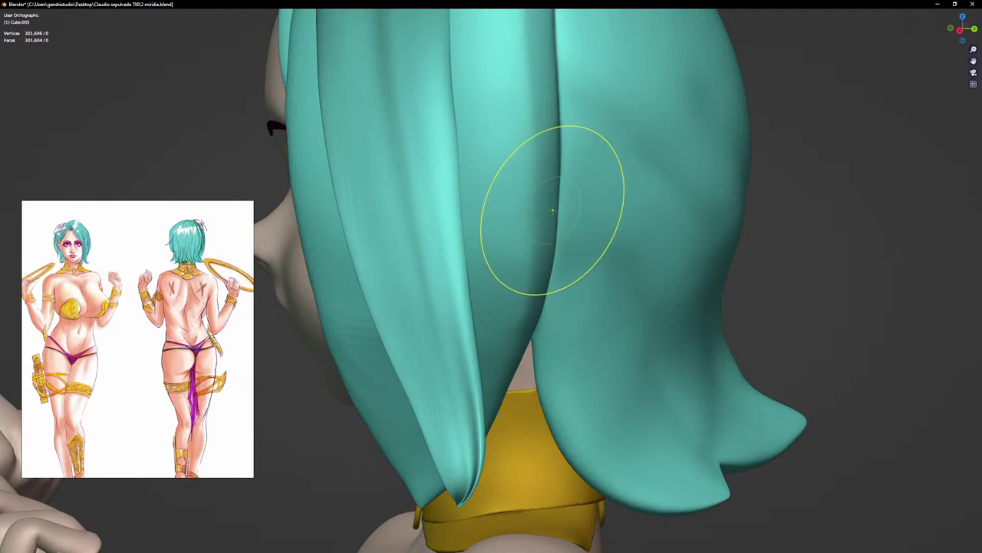
Step: In the front view, rework the inner edge of the swept fringe from the temple up towards the parting
{"action": "key", "text": "KP_1"}
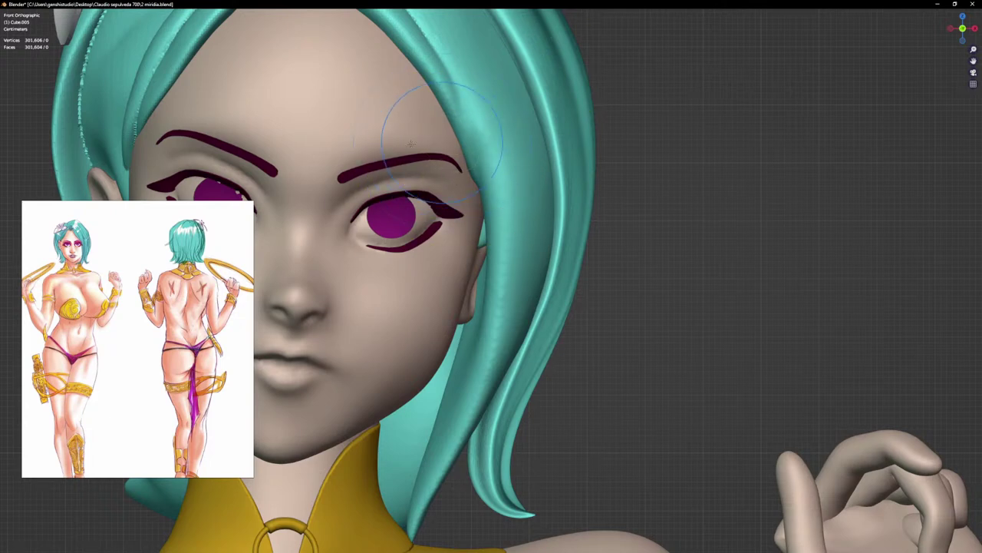
{"action": "scroll", "coordinate": [452, 145], "scroll_direction": "down", "scroll_amount": 4}
{"action": "scroll", "coordinate": [510, 113], "scroll_direction": "up", "scroll_amount": 7}
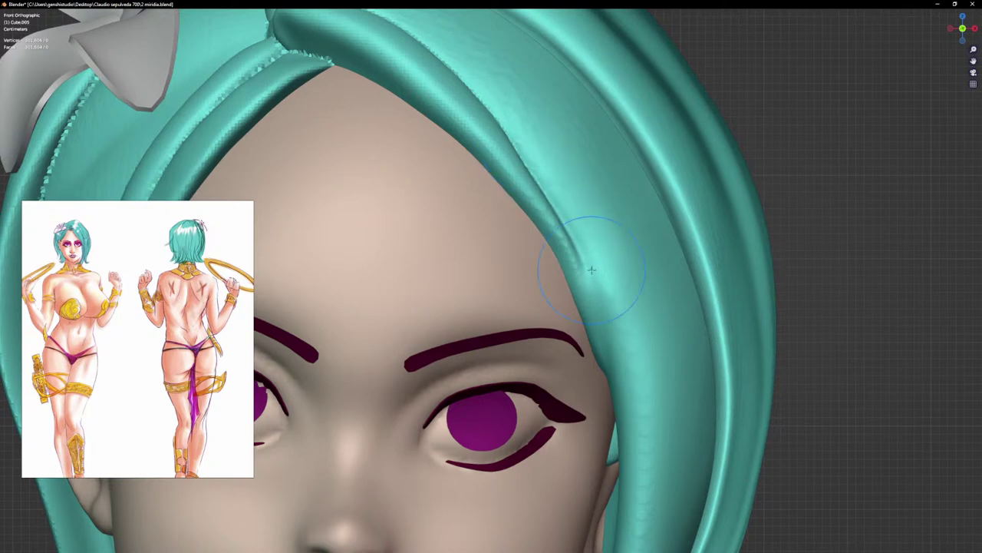
{"action": "middle_click_drag", "start_coordinate": [551, 181], "coordinate": [500, 164]}
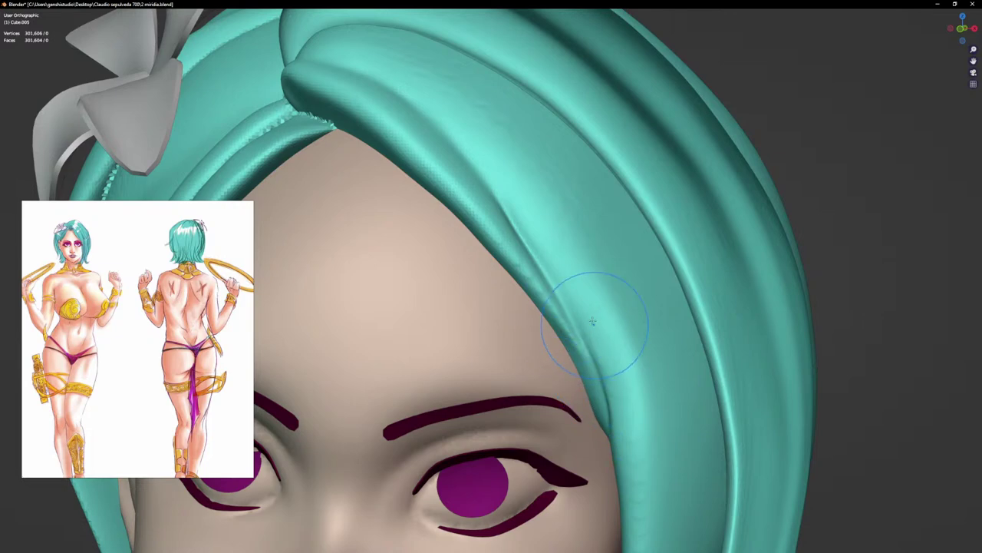
{"action": "scroll", "coordinate": [561, 326], "scroll_direction": "up", "scroll_amount": 2}
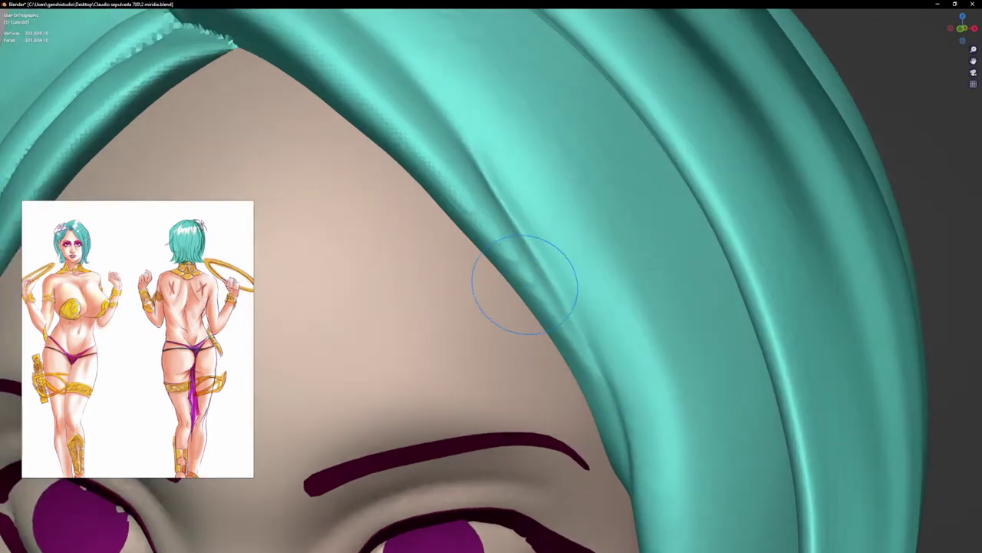
{"action": "left_click_drag", "start_coordinate": [535, 283], "coordinate": [308, 56]}
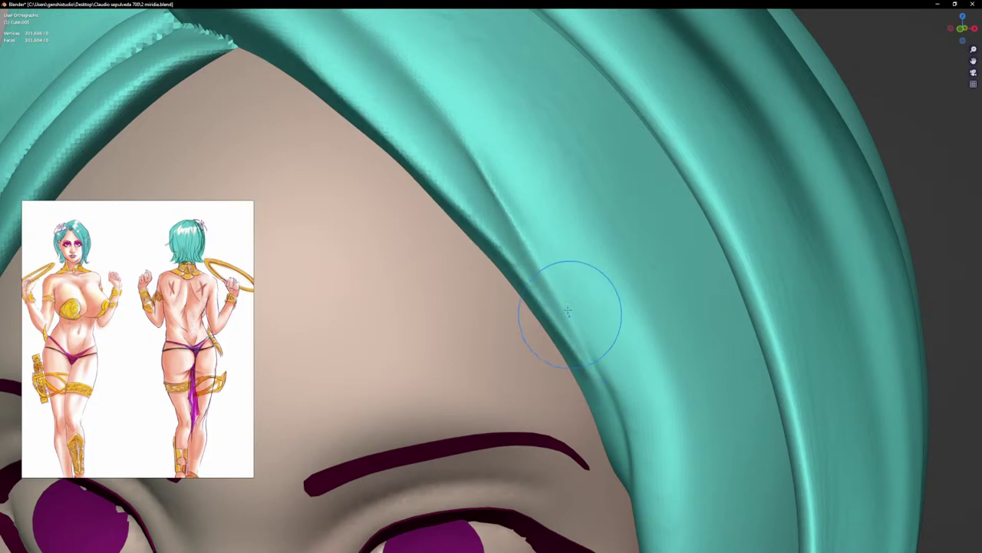
Step: Enlarge the brush and soften the crease where the fringe strands merge near the temple
{"action": "key", "text": "f"}
{"action": "left_click", "coordinate": [616, 333]}
{"action": "scroll", "coordinate": [557, 304], "scroll_direction": "up", "scroll_amount": 1}
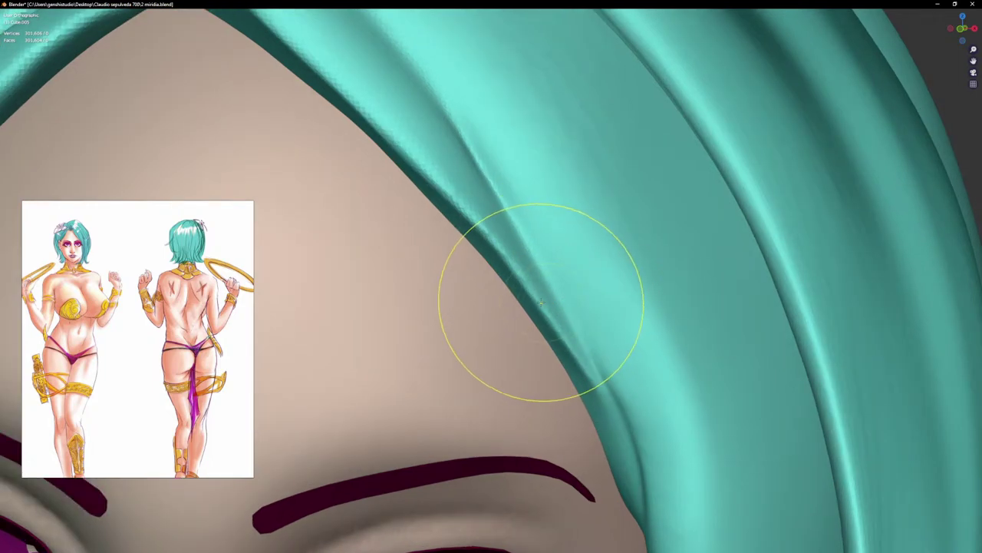
{"action": "left_click_drag", "start_coordinate": [542, 302], "coordinate": [546, 297]}
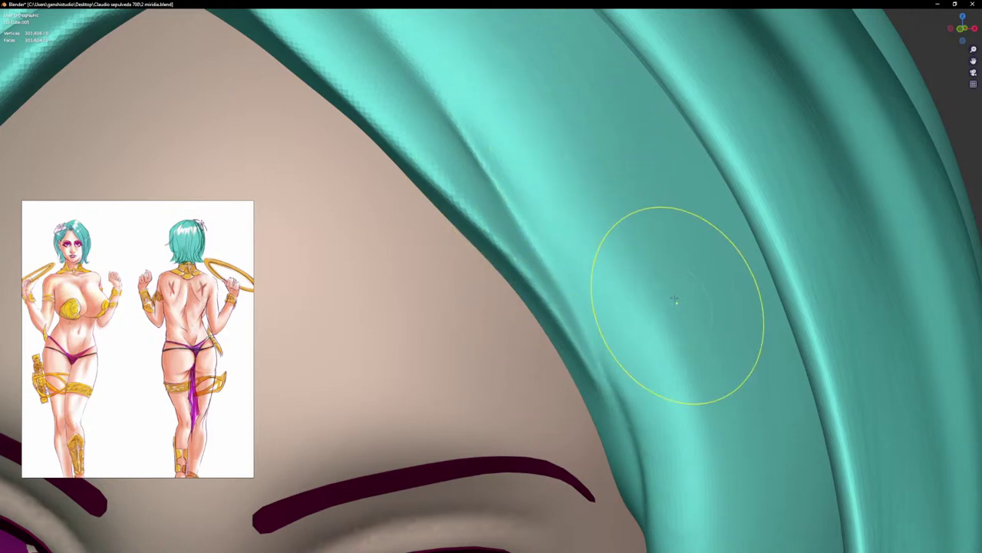
Step: Smooth the underside of the swept fringe along the hairline from the parting towards the temple
{"action": "scroll", "coordinate": [576, 292], "scroll_direction": "down", "scroll_amount": 6}
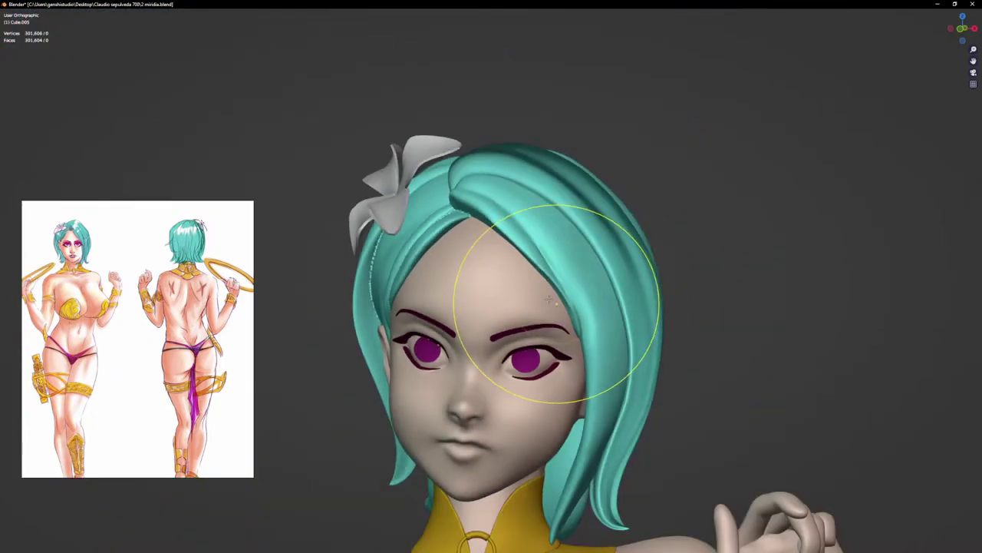
{"action": "key", "text": "KP_1"}
{"action": "scroll", "coordinate": [584, 276], "scroll_direction": "up", "scroll_amount": 5}
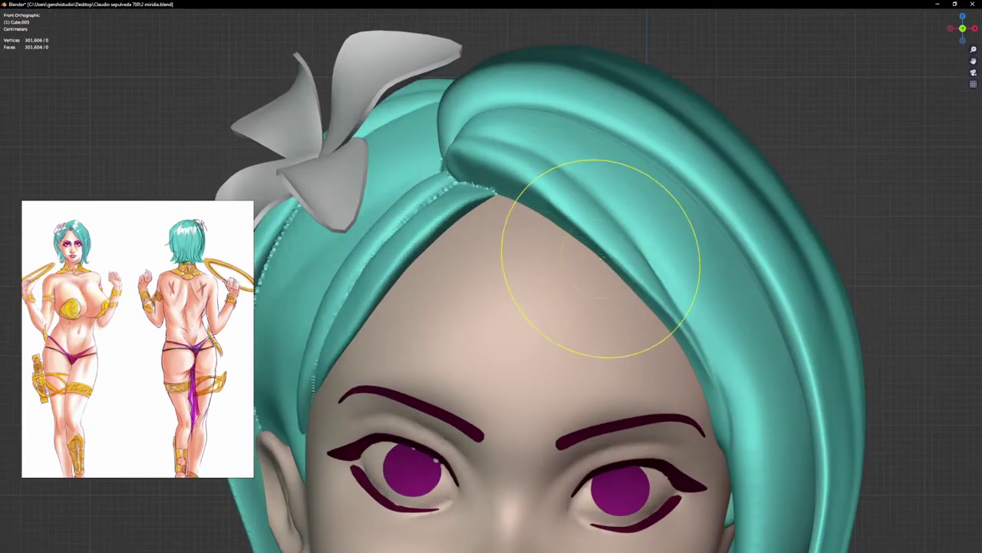
{"action": "scroll", "coordinate": [604, 236], "scroll_direction": "up", "scroll_amount": 3}
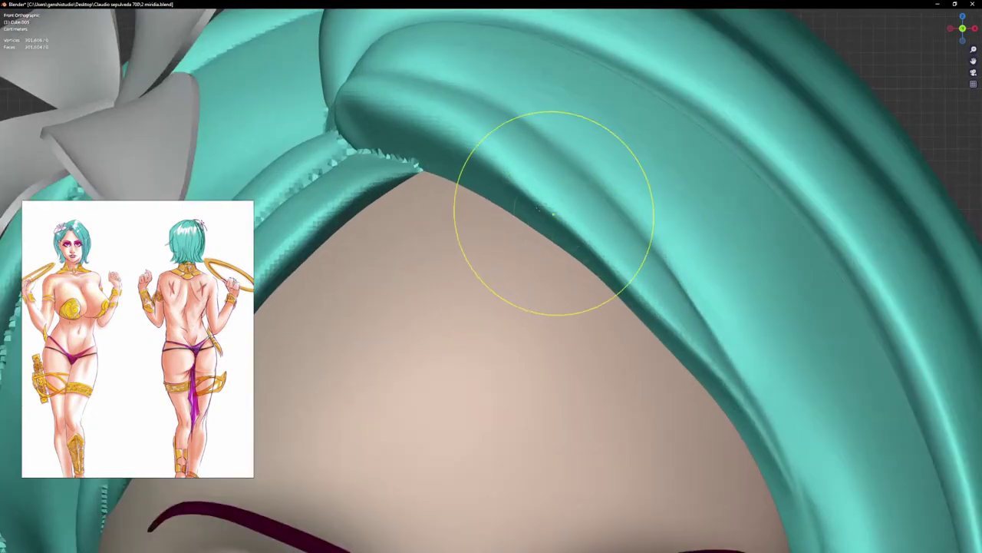
{"action": "scroll", "coordinate": [524, 186], "scroll_direction": "up", "scroll_amount": 2}
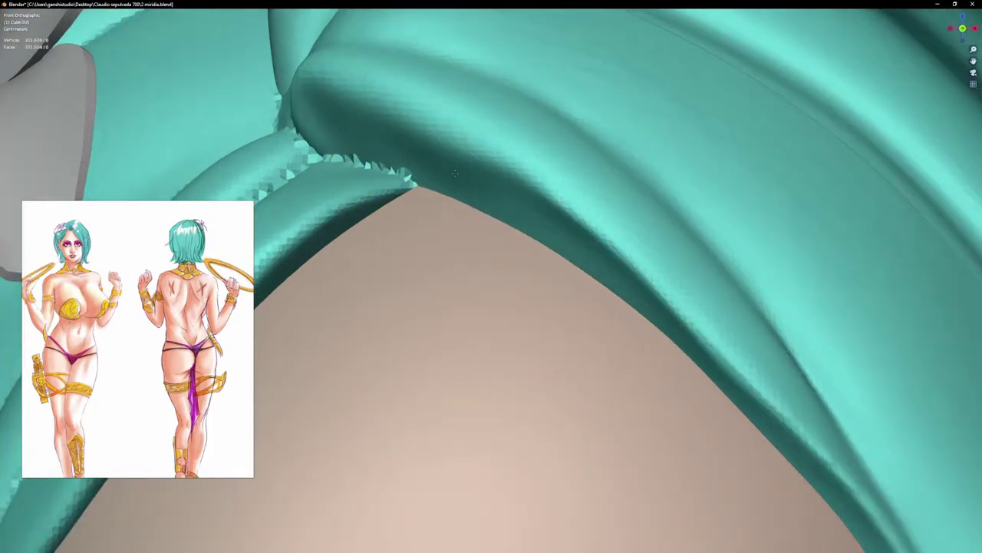
{"action": "mouse_move", "coordinate": [431, 146]}
{"action": "left_mouse_down"}
{"action": "mouse_move", "coordinate": [460, 173]}
{"action": "mouse_move", "coordinate": [325, 136]}
{"action": "mouse_move", "coordinate": [378, 134]}
{"action": "mouse_move", "coordinate": [542, 208]}
{"action": "mouse_move", "coordinate": [687, 333]}
{"action": "mouse_move", "coordinate": [728, 354]}
{"action": "left_mouse_up"}
{"action": "scroll", "coordinate": [735, 373], "scroll_direction": "down", "scroll_amount": 6}
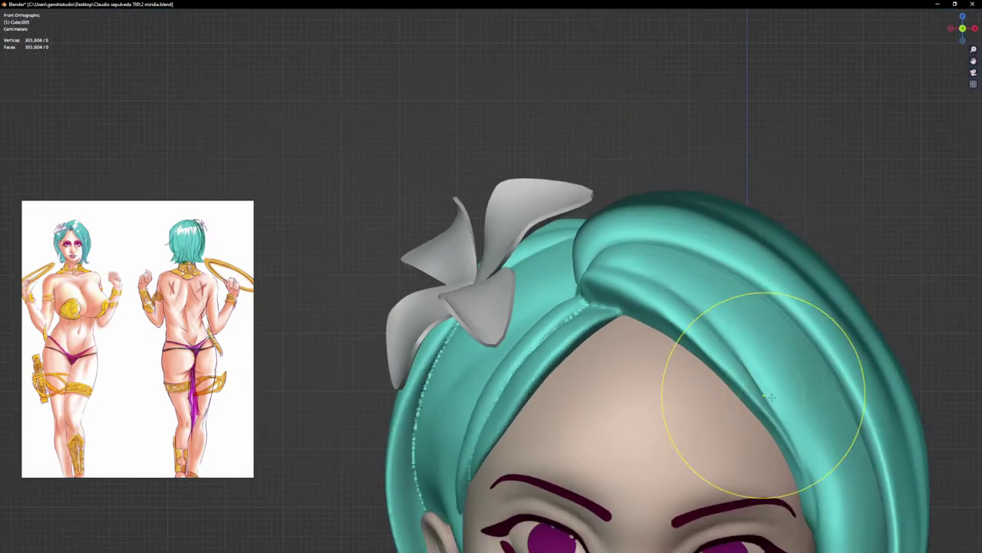
{"action": "scroll", "coordinate": [746, 317], "scroll_direction": "up", "scroll_amount": 3}
{"action": "scroll", "coordinate": [746, 317], "scroll_direction": "up", "scroll_amount": 4}
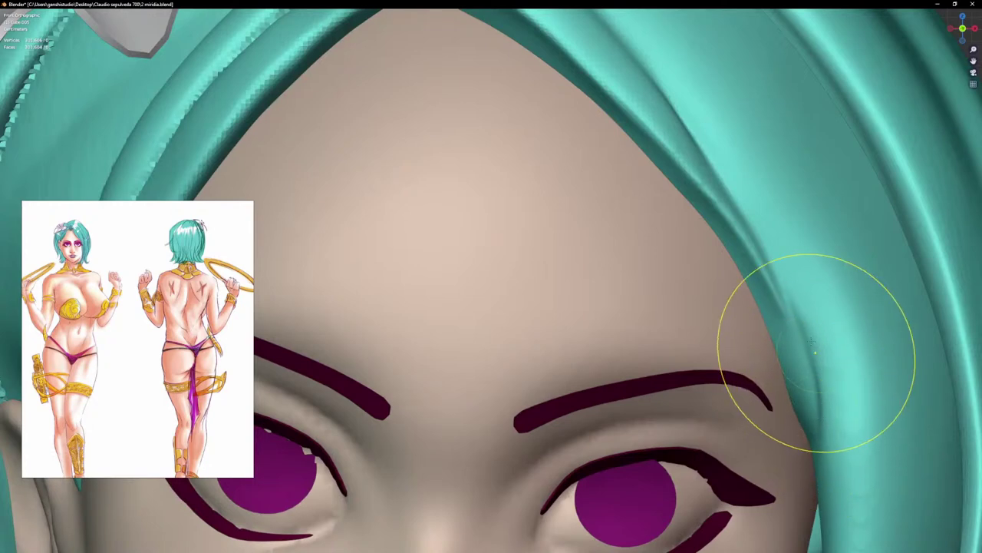
Step: Smooth out the jagged seam between the two smaller fringe strands beside the flower, up to the parting
{"action": "scroll", "coordinate": [431, 245], "scroll_direction": "down", "scroll_amount": 4}
{"action": "scroll", "coordinate": [584, 345], "scroll_direction": "up", "scroll_amount": 5}
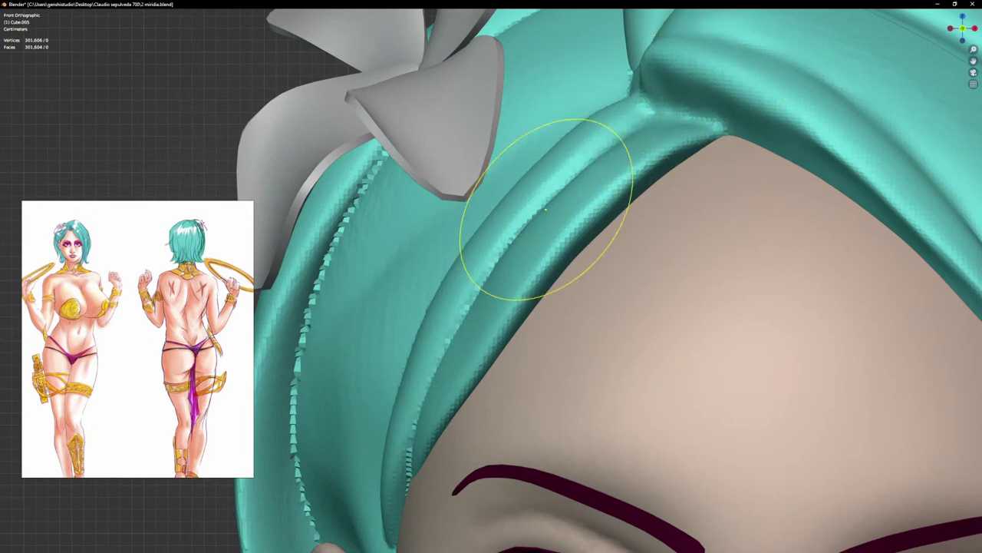
{"action": "mouse_move", "coordinate": [547, 205]}
{"action": "left_mouse_down", "text": "shift"}
{"action": "mouse_move", "coordinate": [524, 225]}
{"action": "mouse_move", "coordinate": [629, 125]}
{"action": "mouse_move", "coordinate": [644, 64]}
{"action": "left_mouse_up", "text": "shift"}
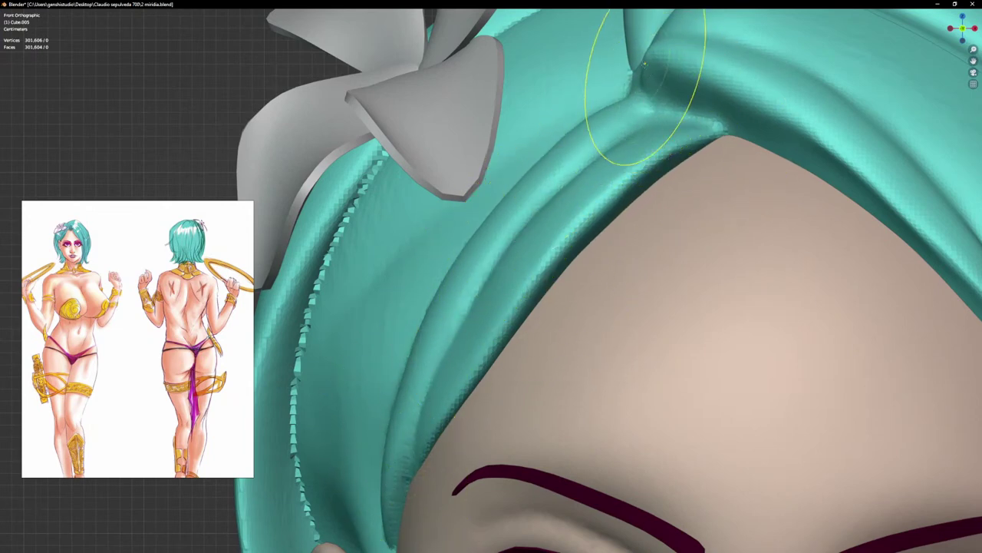
{"action": "scroll", "coordinate": [691, 161], "scroll_direction": "up", "scroll_amount": 2}
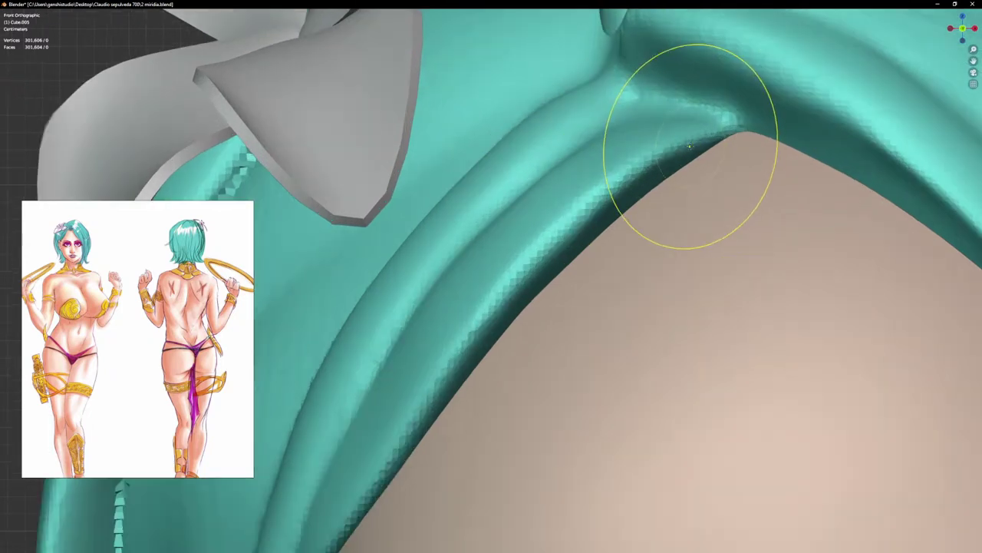
{"action": "scroll", "coordinate": [695, 139], "scroll_direction": "down", "scroll_amount": 2}
{"action": "scroll", "coordinate": [553, 242], "scroll_direction": "down", "scroll_amount": 3}
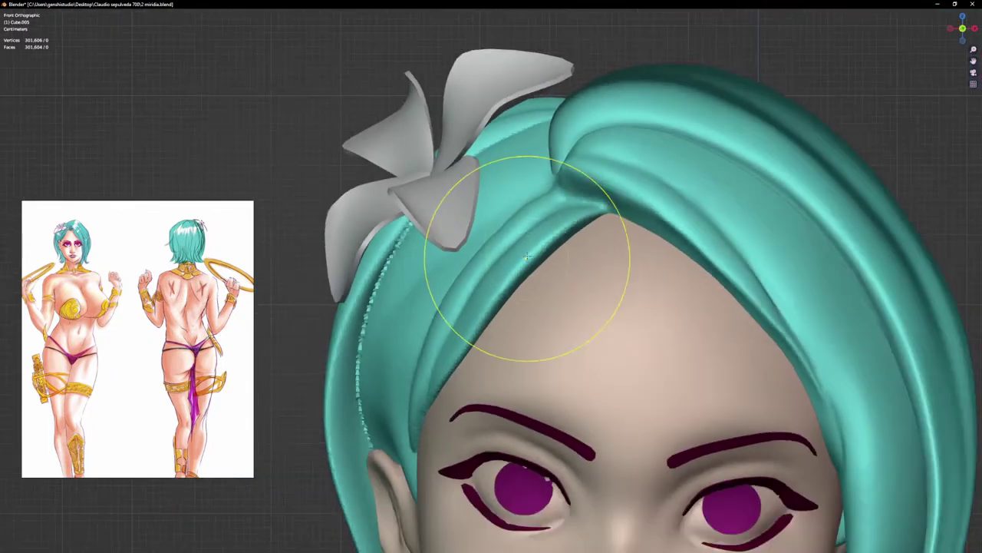
Step: Define the outer contour of the upper small fringe strand beside the flower
{"action": "scroll", "coordinate": [505, 225], "scroll_direction": "up", "scroll_amount": 3}
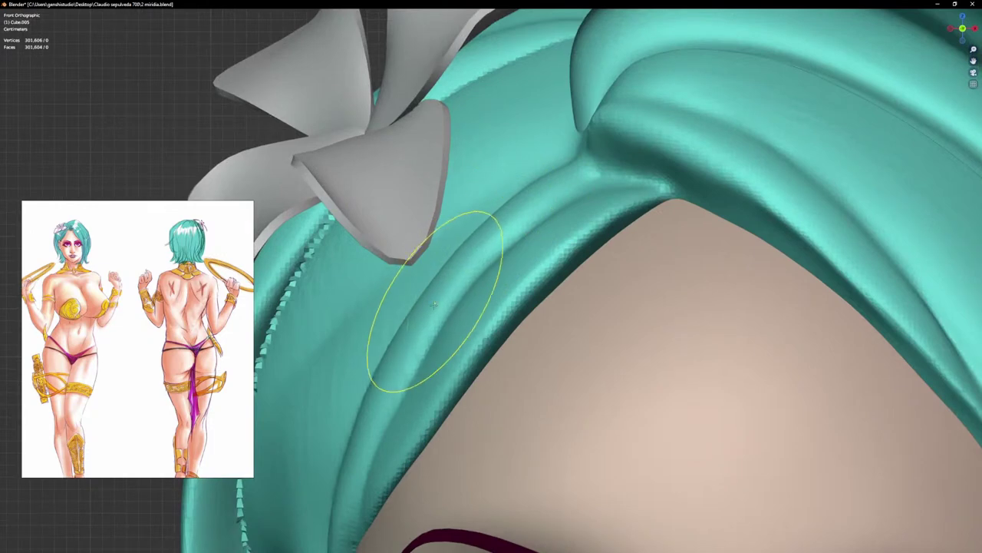
{"action": "left_click_drag", "start_coordinate": [410, 330], "coordinate": [391, 359]}
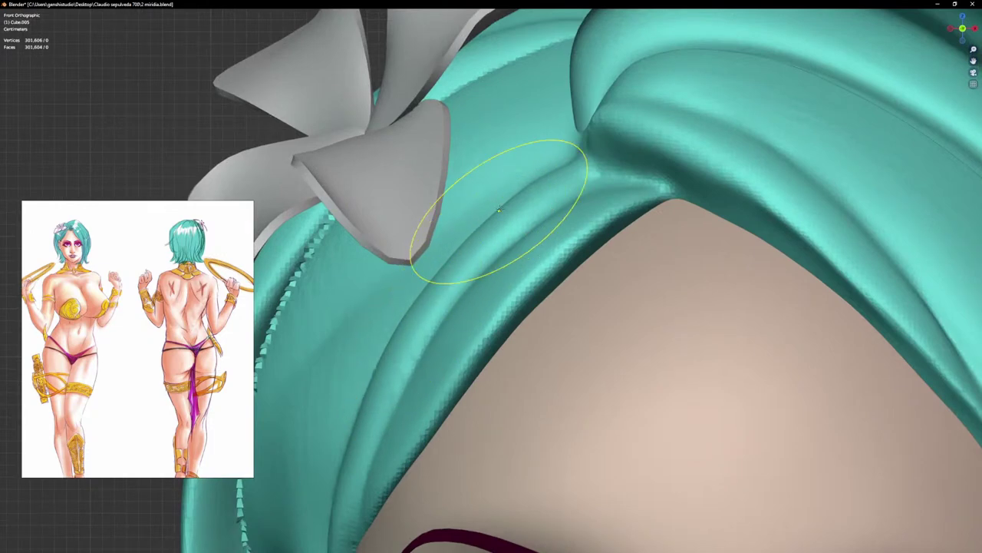
{"action": "scroll", "coordinate": [381, 270], "scroll_direction": "down", "scroll_amount": 3}
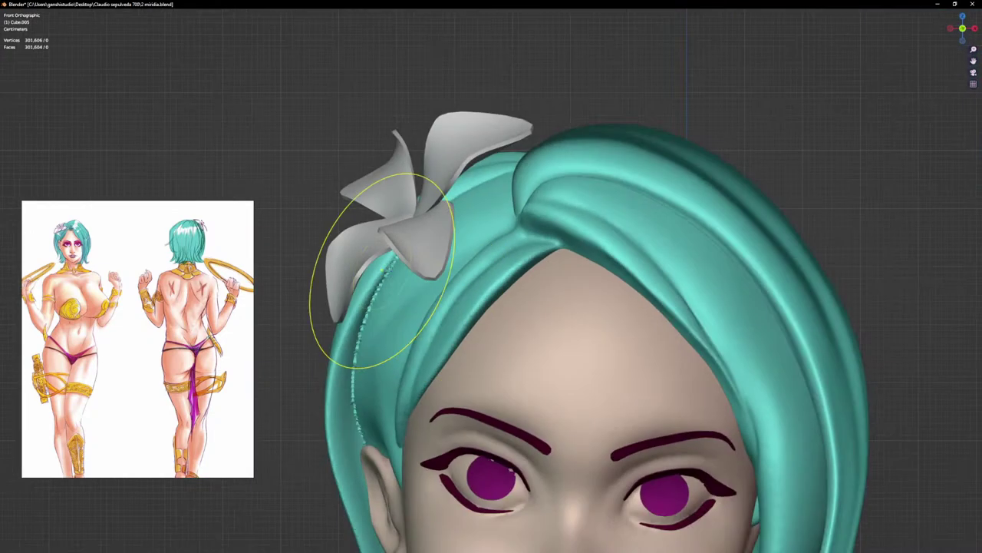
Step: Examine the hair strands on the flower side and around the back of the head for rough seams
{"action": "scroll", "coordinate": [381, 270], "scroll_direction": "down", "scroll_amount": 3}
{"action": "middle_click_drag", "start_coordinate": [483, 154], "coordinate": [589, 166]}
{"action": "middle_click_drag", "start_coordinate": [378, 277], "coordinate": [396, 283]}
{"action": "scroll", "coordinate": [395, 281], "scroll_direction": "up", "scroll_amount": 1}
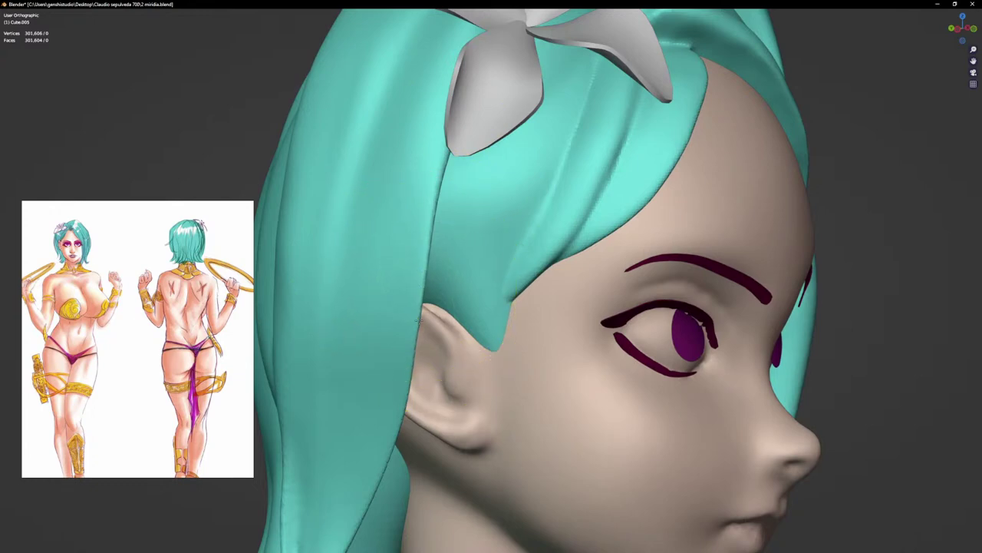
{"action": "middle_click_drag", "start_coordinate": [407, 373], "coordinate": [493, 269], "text": "shift"}
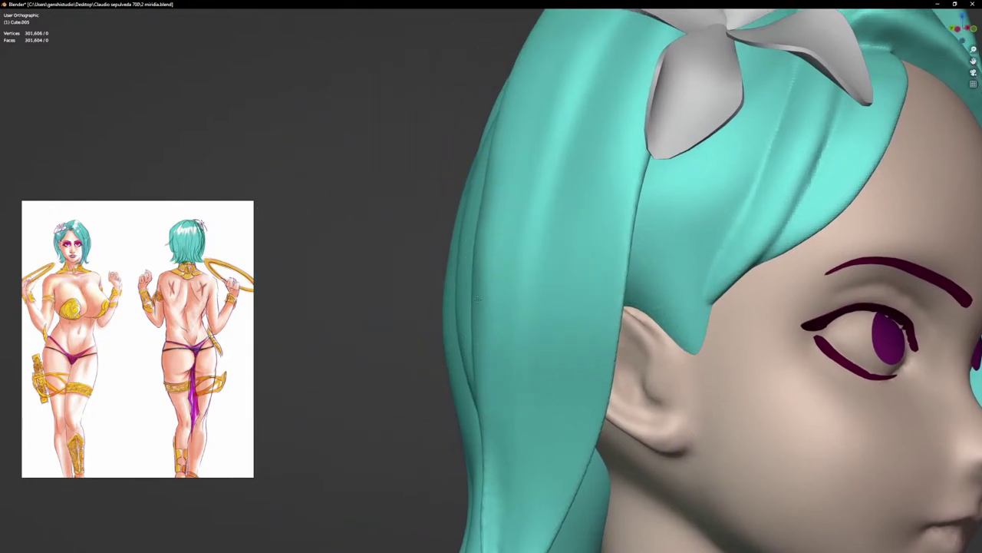
{"action": "scroll", "coordinate": [470, 322], "scroll_direction": "up", "scroll_amount": 2}
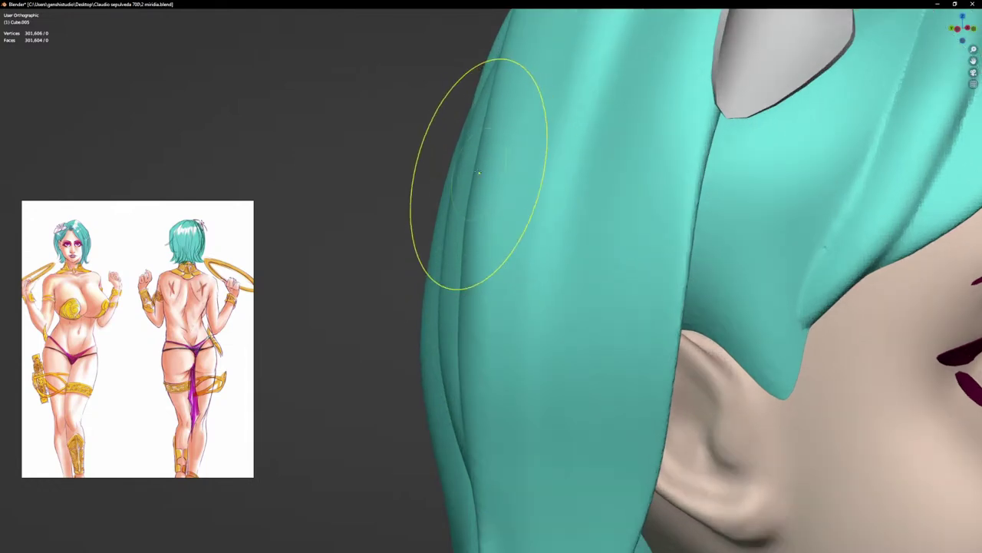
{"action": "middle_click_drag", "start_coordinate": [491, 407], "coordinate": [602, 402]}
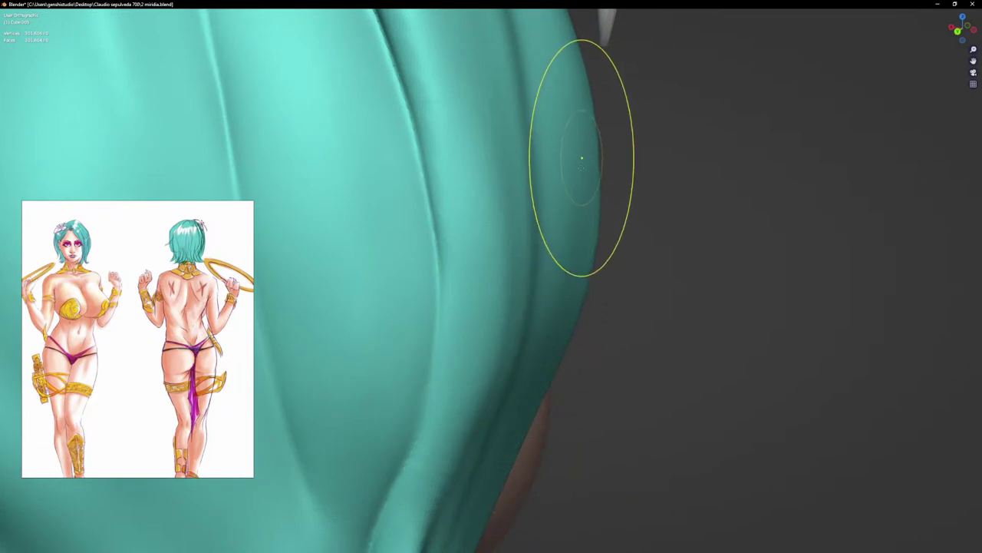
{"action": "scroll", "coordinate": [573, 277], "scroll_direction": "down", "scroll_amount": 3}
{"action": "middle_click_drag", "start_coordinate": [573, 276], "coordinate": [541, 265]}
{"action": "key", "text": "KP_1"}
{"action": "middle_click_drag", "start_coordinate": [539, 216], "coordinate": [602, 163]}
{"action": "key", "text": "KP_1"}
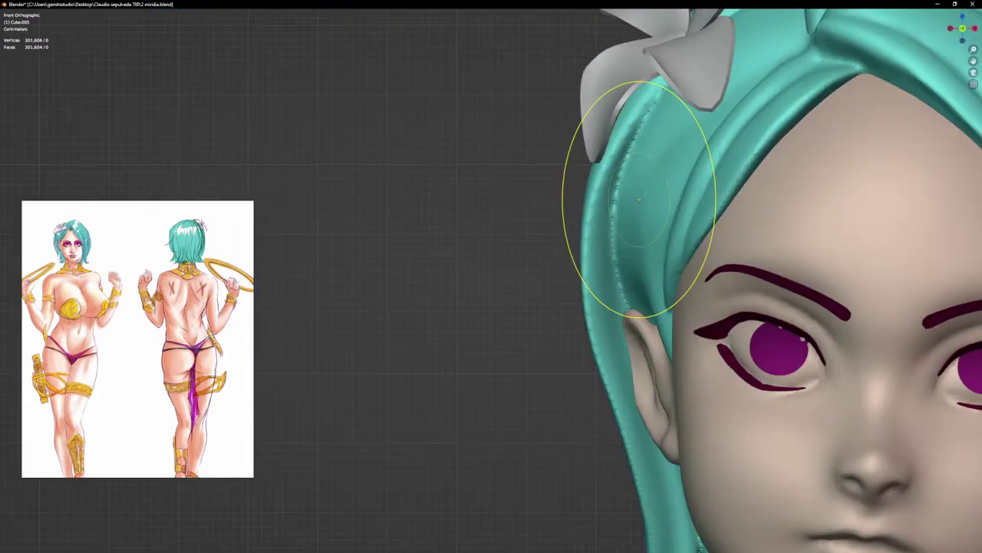
Step: Clean up the jagged seam above the ear, between the outer side lock and the inner hair
{"action": "scroll", "coordinate": [626, 184], "scroll_direction": "up", "scroll_amount": 1}
{"action": "key", "text": "x"}
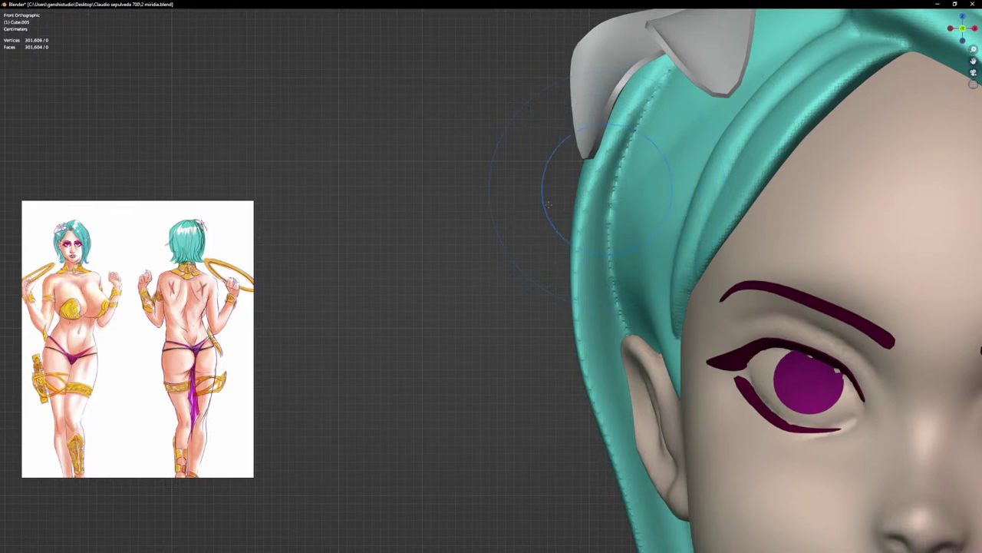
{"action": "scroll", "coordinate": [606, 142], "scroll_direction": "up", "scroll_amount": 1}
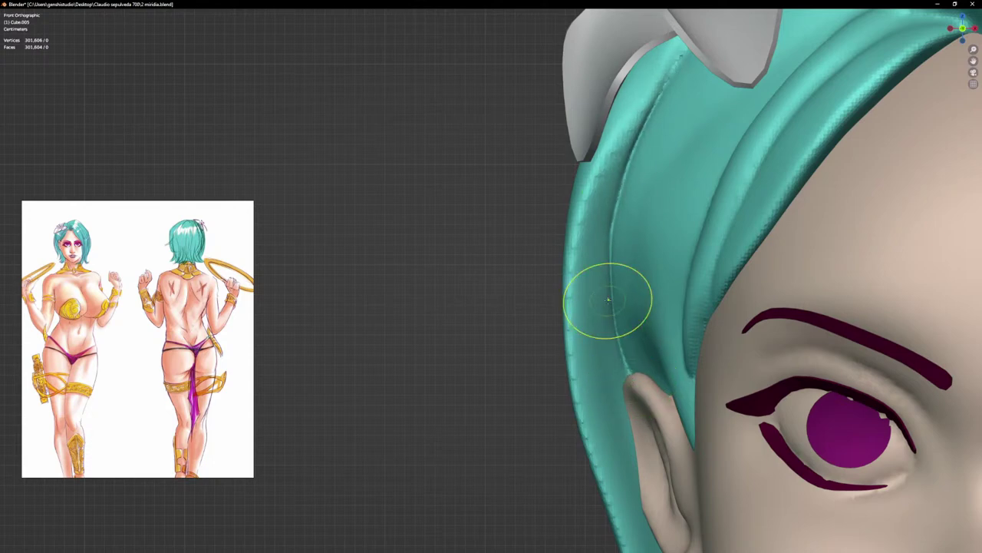
Step: With a larger brush, smooth the side lock's front face above the ear and its seam up to beneath the flower
{"action": "key", "text": "f"}
{"action": "left_click", "coordinate": [695, 301]}
{"action": "scroll", "coordinate": [599, 303], "scroll_direction": "up", "scroll_amount": 2}
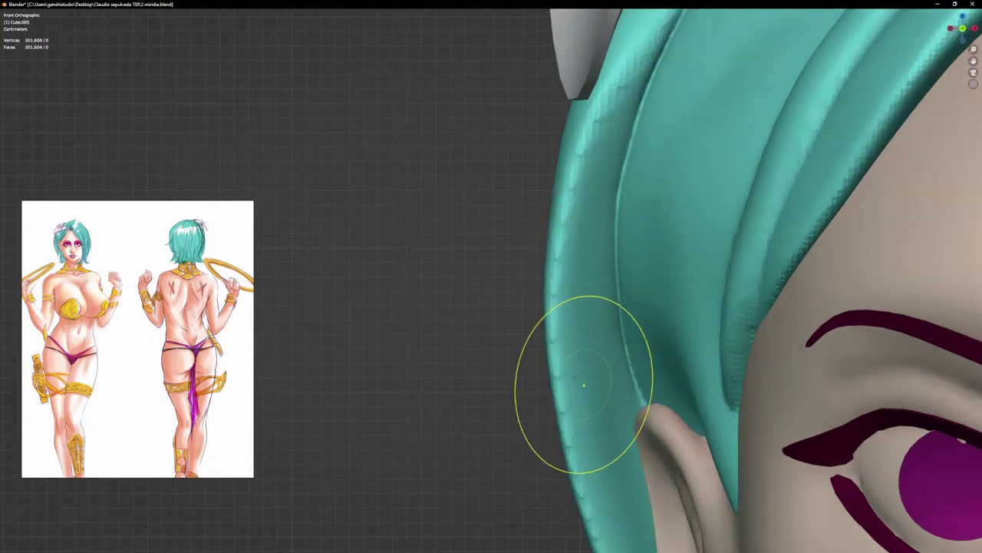
{"action": "left_click_drag", "start_coordinate": [566, 377], "coordinate": [566, 416]}
{"action": "left_click_drag", "start_coordinate": [576, 372], "coordinate": [604, 416]}
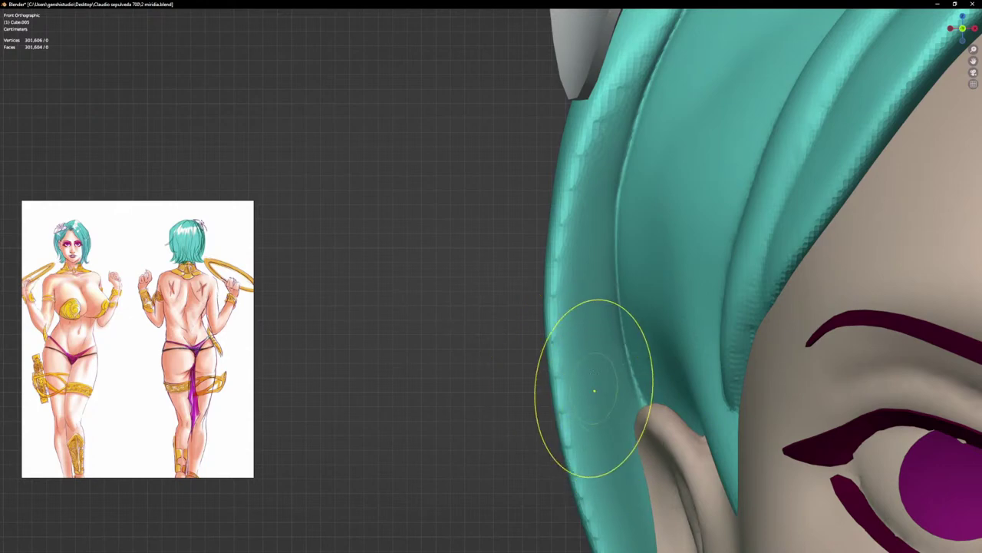
{"action": "left_click_drag", "start_coordinate": [654, 44], "coordinate": [639, 147]}
{"action": "middle_click_drag", "start_coordinate": [652, 131], "coordinate": [581, 320], "text": "shift"}
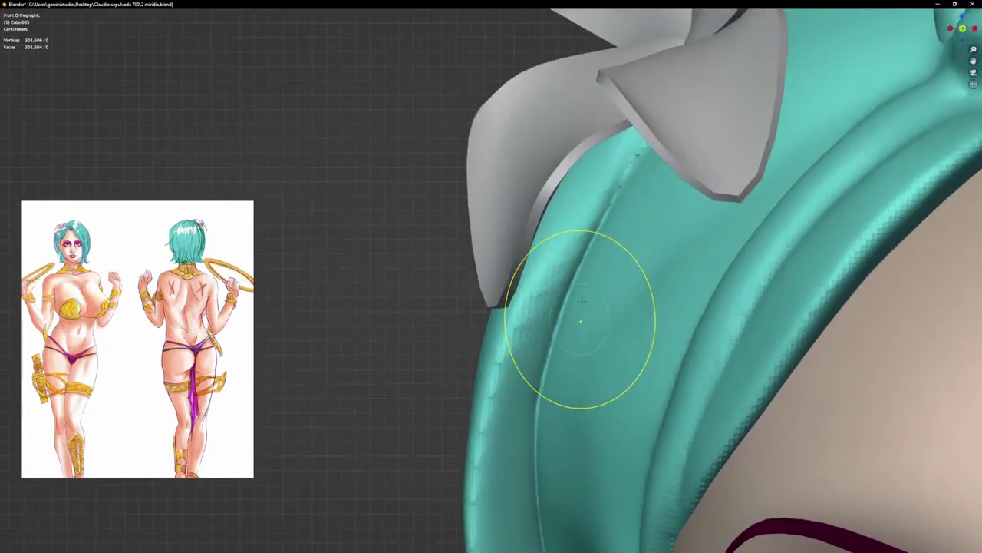
{"action": "scroll", "coordinate": [614, 215], "scroll_direction": "up", "scroll_amount": 1}
{"action": "key", "text": "c"}
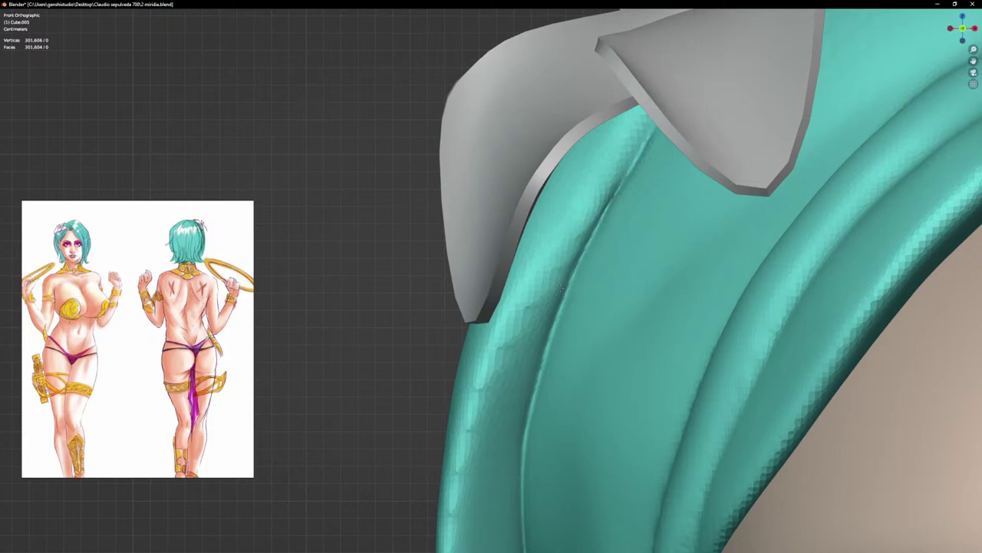
Step: Reshape the inner edge of the side hair strand beneath the flower petals with short pulling strokes
{"action": "left_click_drag", "start_coordinate": [630, 156], "coordinate": [651, 184]}
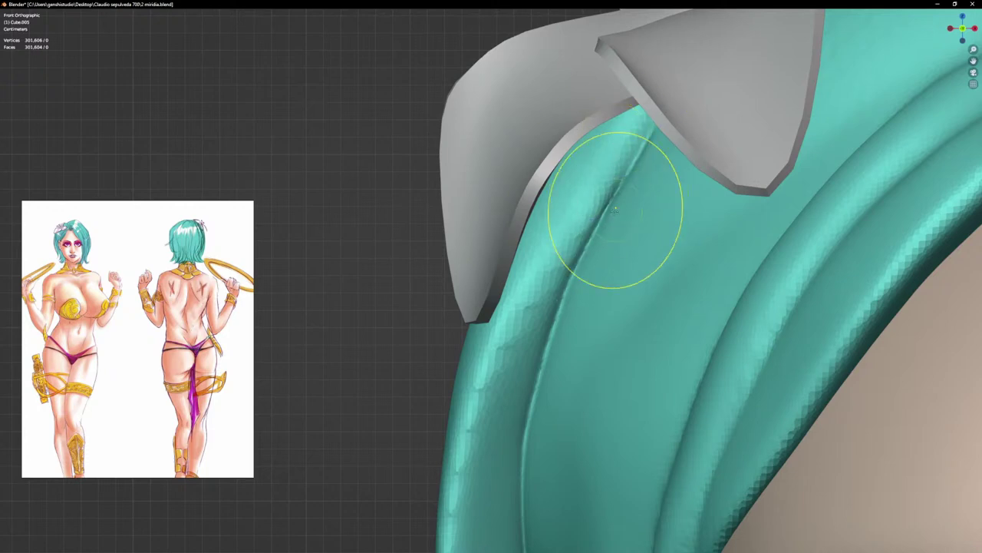
{"action": "left_click_drag", "start_coordinate": [618, 221], "coordinate": [644, 135]}
{"action": "scroll", "coordinate": [578, 250], "scroll_direction": "down", "scroll_amount": 5}
{"action": "mouse_move", "coordinate": [579, 254]}
{"action": "middle_mouse_down"}
{"action": "mouse_move", "coordinate": [611, 298]}
{"action": "mouse_move", "coordinate": [679, 296]}
{"action": "mouse_move", "coordinate": [609, 267]}
{"action": "middle_mouse_up"}
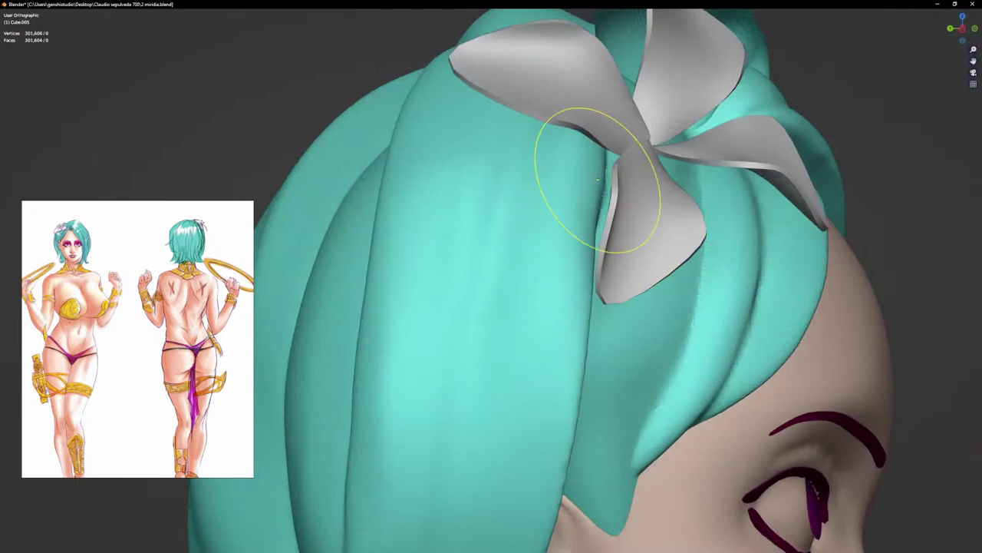
{"action": "middle_click_drag", "start_coordinate": [599, 223], "coordinate": [597, 278]}
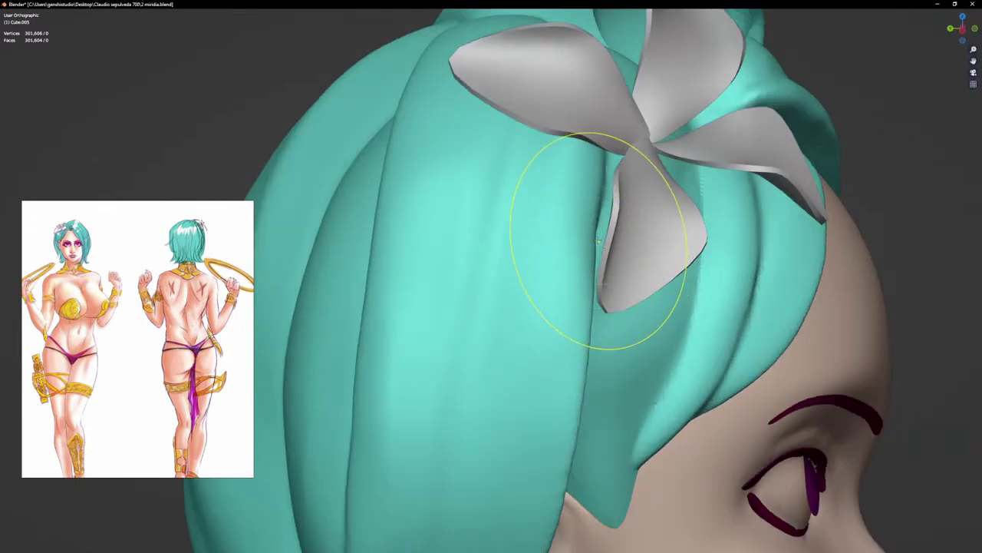
{"action": "scroll", "coordinate": [589, 250], "scroll_direction": "up", "scroll_amount": 2}
{"action": "scroll", "coordinate": [597, 243], "scroll_direction": "up", "scroll_amount": 1}
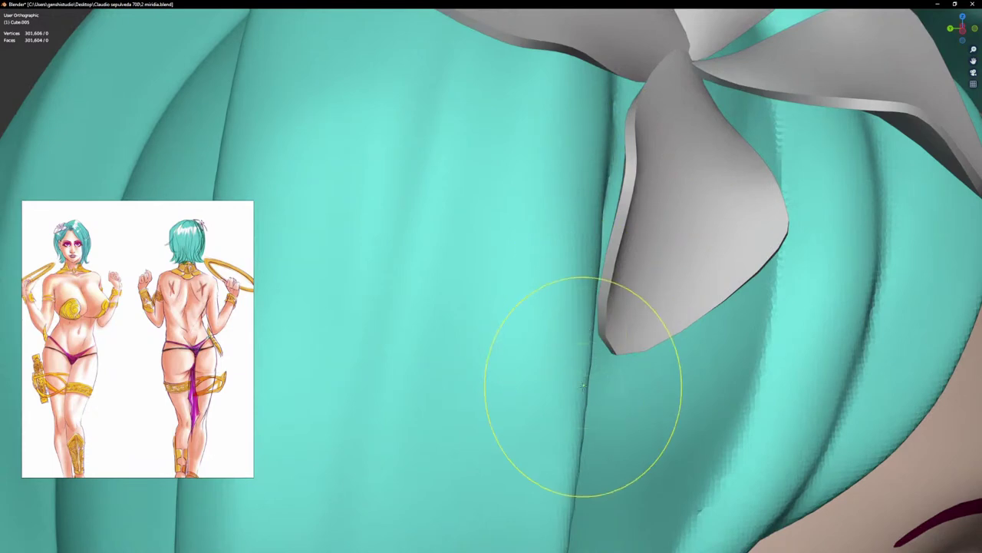
{"action": "scroll", "coordinate": [596, 249], "scroll_direction": "up", "scroll_amount": 3}
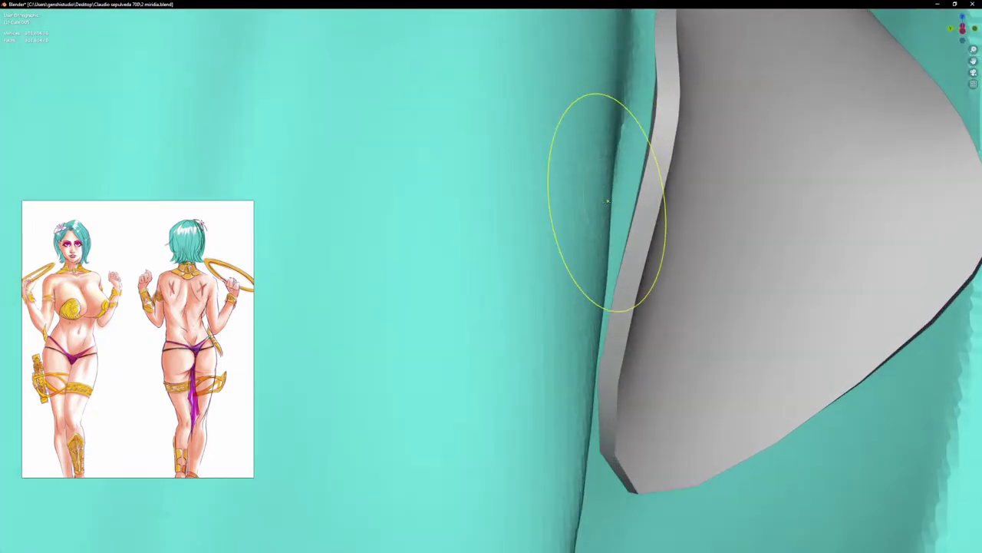
{"action": "scroll", "coordinate": [581, 355], "scroll_direction": "down", "scroll_amount": 3}
{"action": "scroll", "coordinate": [577, 384], "scroll_direction": "down", "scroll_amount": 3}
{"action": "scroll", "coordinate": [571, 395], "scroll_direction": "up", "scroll_amount": 5}
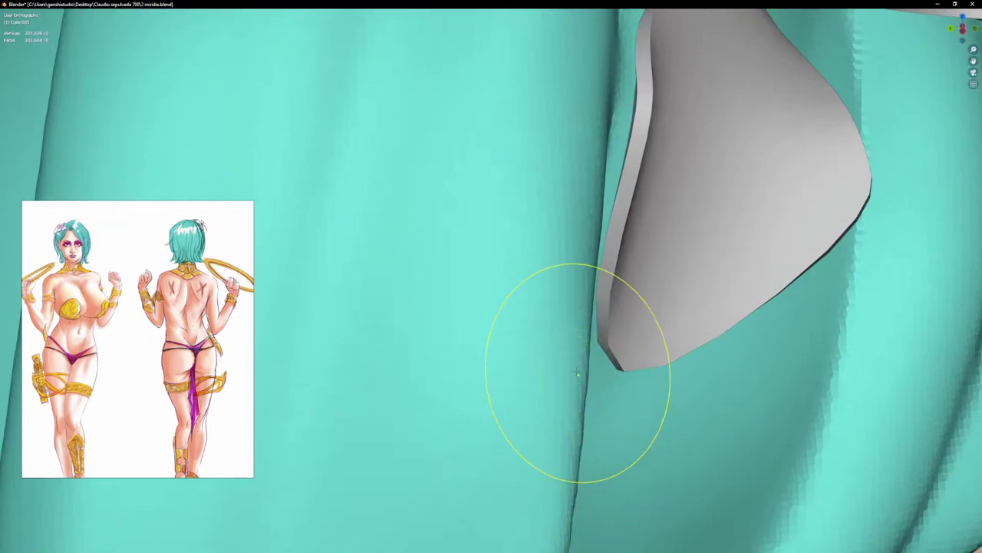
{"action": "scroll", "coordinate": [578, 374], "scroll_direction": "down", "scroll_amount": 4}
Step: Examine the seams between the long hair strands on the side of the head, from ear level up to the flower
{"action": "middle_click_drag", "start_coordinate": [547, 359], "coordinate": [437, 204]}
{"action": "scroll", "coordinate": [391, 282], "scroll_direction": "up", "scroll_amount": 3}
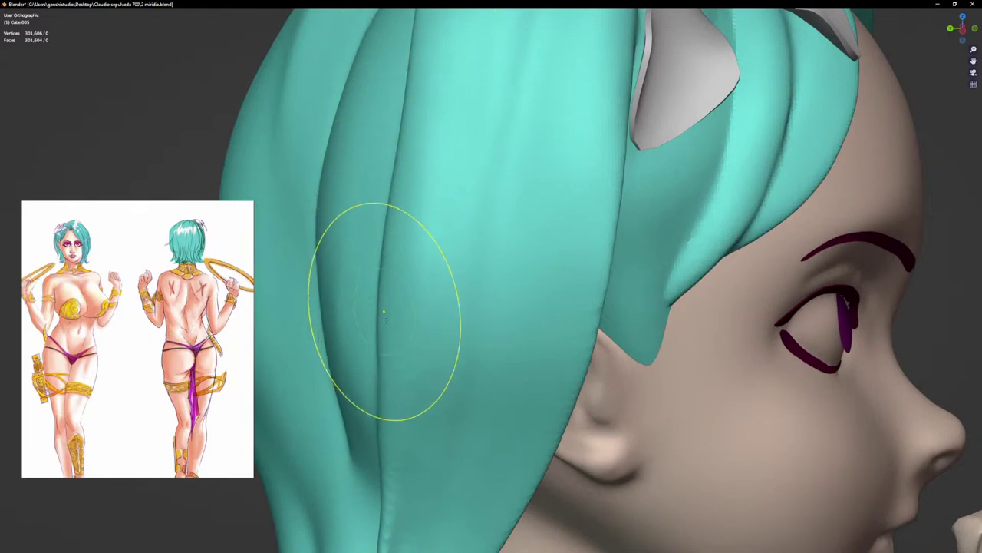
{"action": "scroll", "coordinate": [384, 384], "scroll_direction": "up", "scroll_amount": 2}
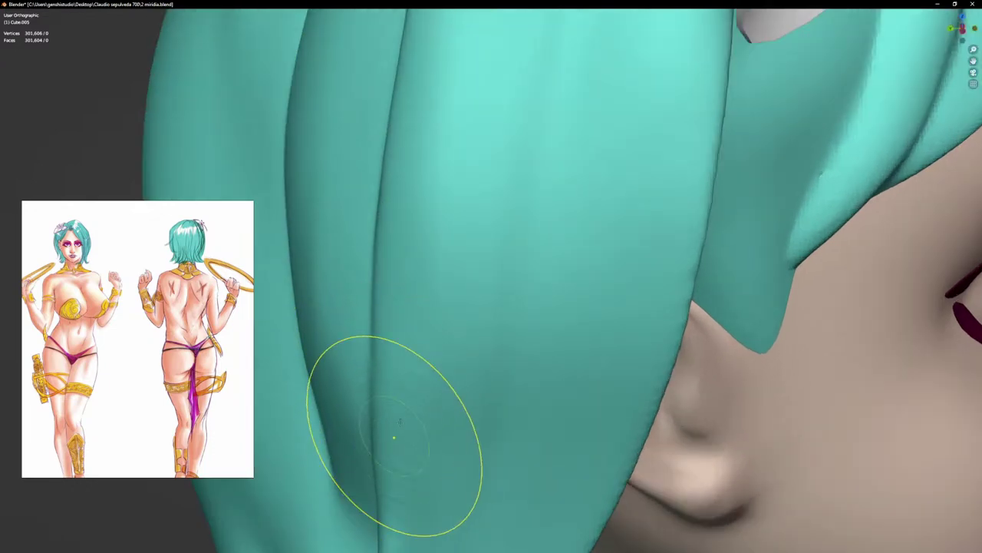
{"action": "scroll", "coordinate": [390, 383], "scroll_direction": "down", "scroll_amount": 5}
{"action": "scroll", "coordinate": [406, 276], "scroll_direction": "up", "scroll_amount": 3}
{"action": "scroll", "coordinate": [426, 257], "scroll_direction": "up", "scroll_amount": 2}
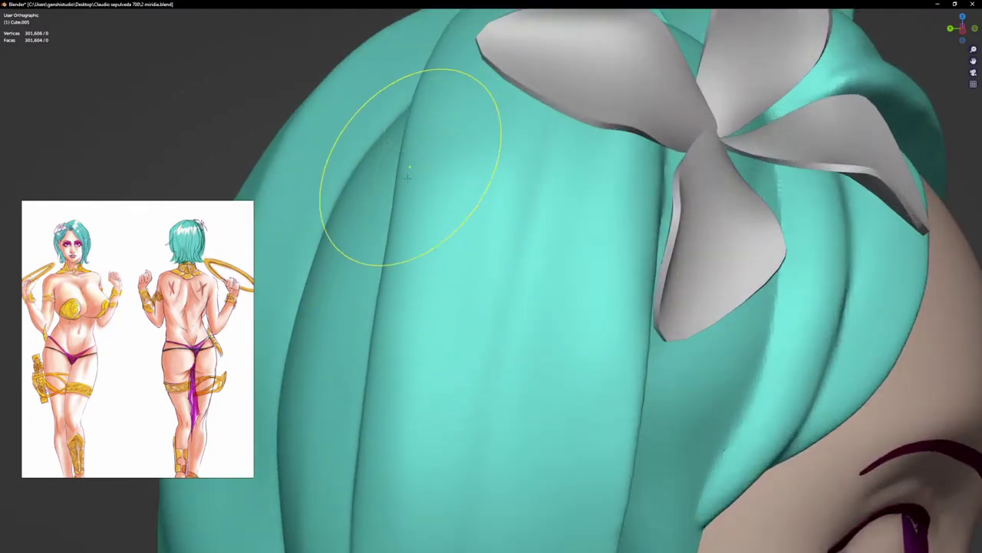
{"action": "scroll", "coordinate": [390, 265], "scroll_direction": "down", "scroll_amount": 4}
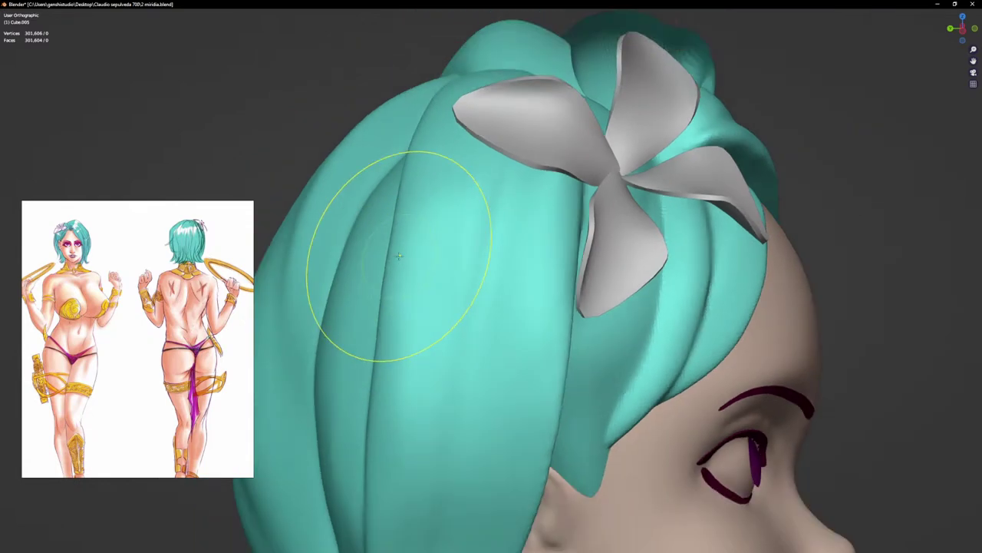
{"action": "scroll", "coordinate": [406, 207], "scroll_direction": "up", "scroll_amount": 4}
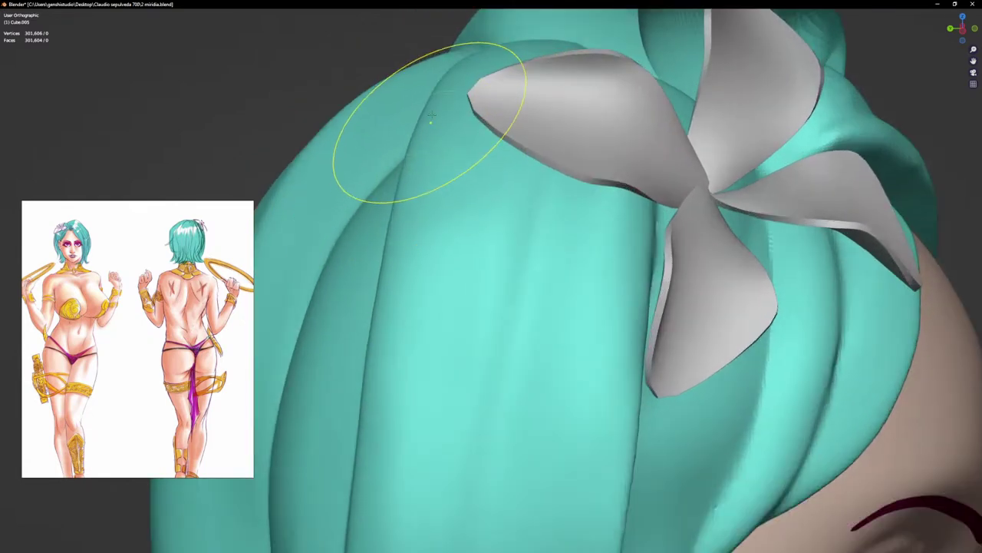
{"action": "scroll", "coordinate": [495, 203], "scroll_direction": "down", "scroll_amount": 5}
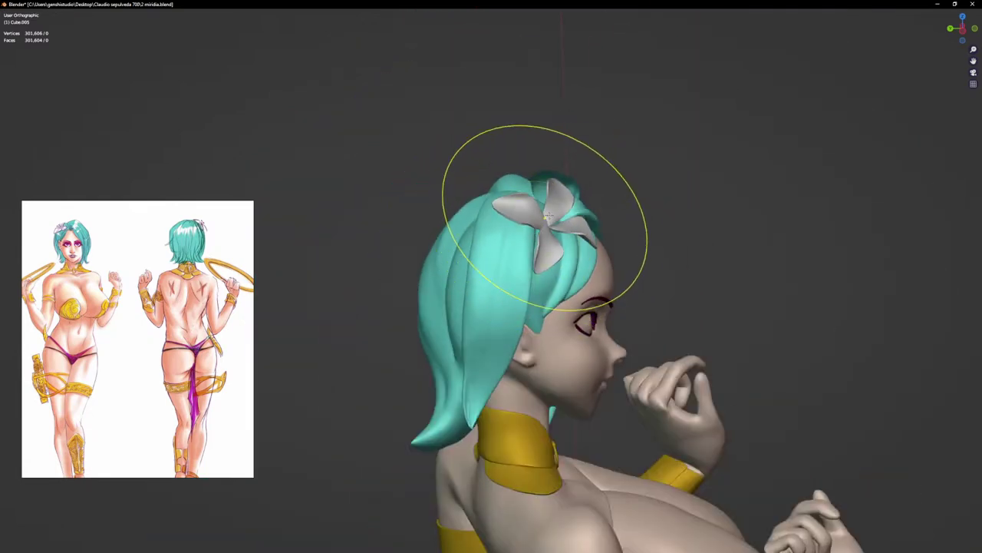
Step: Sculpt a curved fold into the temple hair strand below the flower with the Draw brush
{"action": "key", "text": "KP_1"}
{"action": "scroll", "coordinate": [451, 300], "scroll_direction": "up", "scroll_amount": 6}
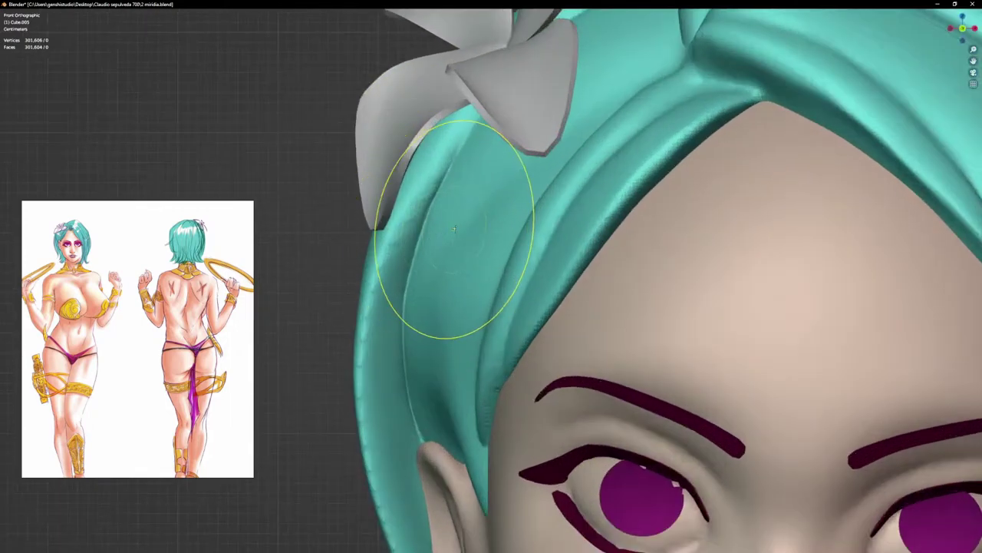
{"action": "key", "text": "x"}
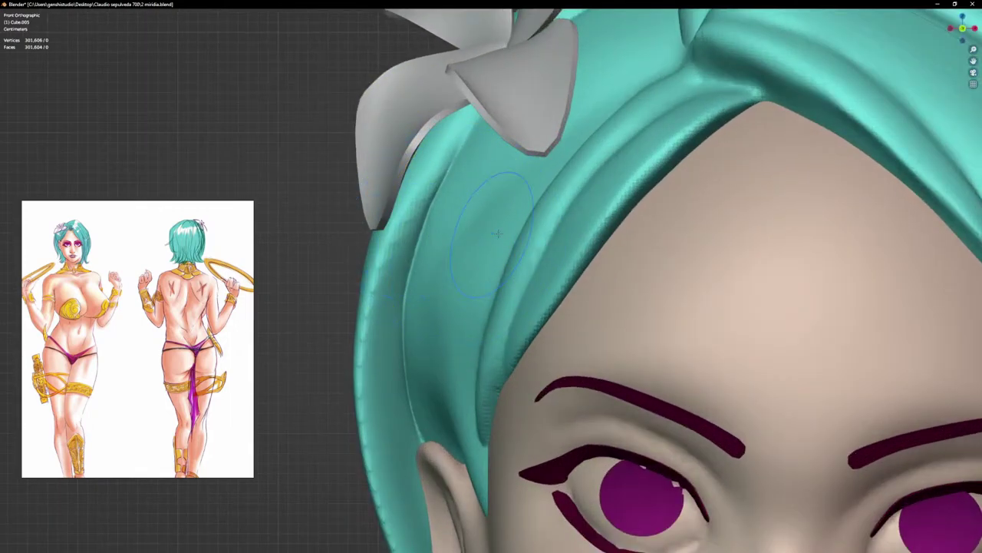
{"action": "middle_click_drag", "start_coordinate": [497, 232], "coordinate": [646, 108]}
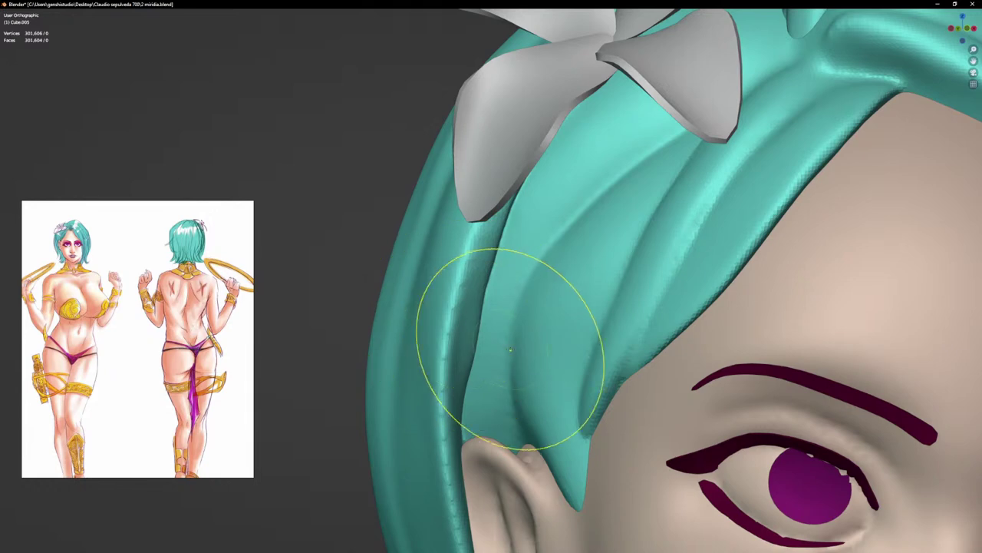
Step: Pull the rear edge of the temple strand into a cleaner line between the flower petal and the ear
{"action": "scroll", "coordinate": [476, 307], "scroll_direction": "up", "scroll_amount": 2}
{"action": "left_click_drag", "start_coordinate": [457, 347], "coordinate": [451, 372]}
{"action": "middle_click_drag", "start_coordinate": [452, 372], "coordinate": [419, 367]}
{"action": "left_click_drag", "start_coordinate": [450, 334], "coordinate": [451, 340]}
{"action": "middle_click_drag", "start_coordinate": [460, 362], "coordinate": [484, 359]}
{"action": "left_click_drag", "start_coordinate": [477, 359], "coordinate": [461, 353]}
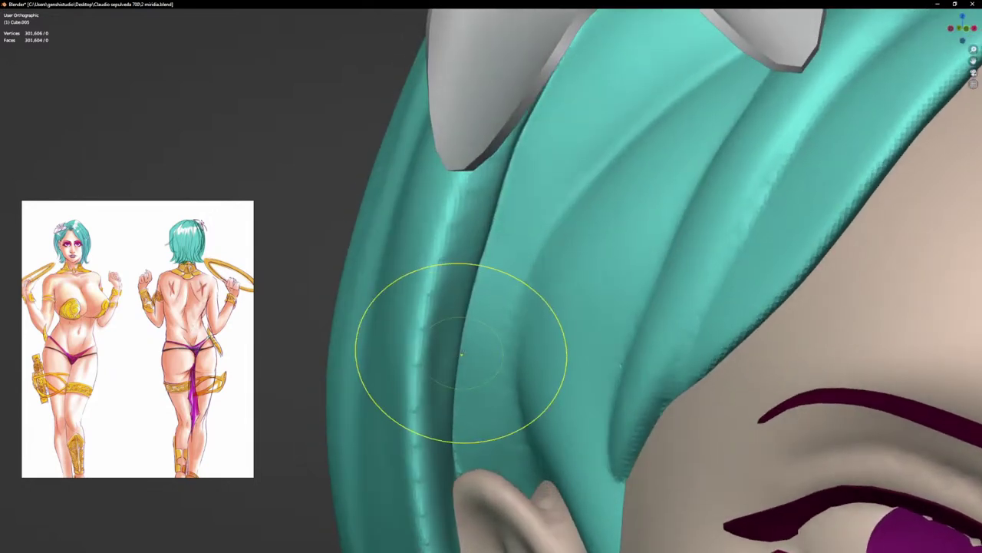
{"action": "middle_click_drag", "start_coordinate": [461, 353], "coordinate": [500, 346]}
{"action": "left_click_drag", "start_coordinate": [491, 255], "coordinate": [487, 235]}
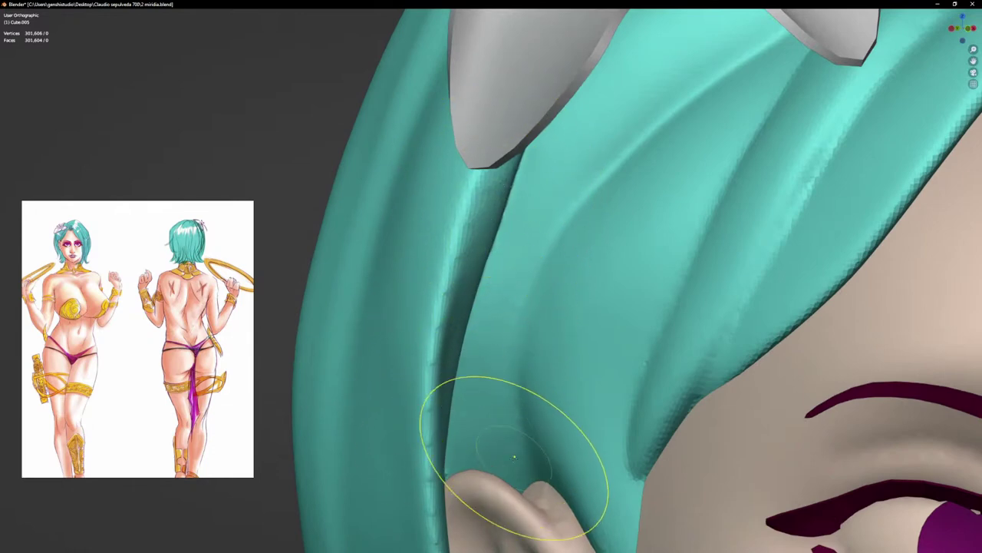
Step: Refine the folds of the temple hair along the hairline, running them up toward the parting
{"action": "key", "text": "KP_1"}
{"action": "scroll", "coordinate": [593, 314], "scroll_direction": "up", "scroll_amount": 4}
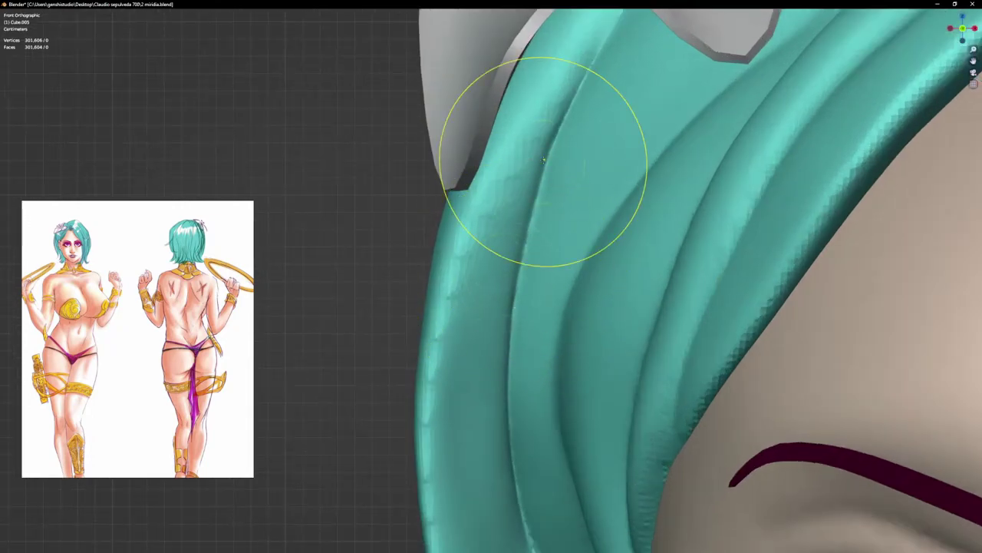
{"action": "scroll", "coordinate": [597, 82], "scroll_direction": "down", "scroll_amount": 6}
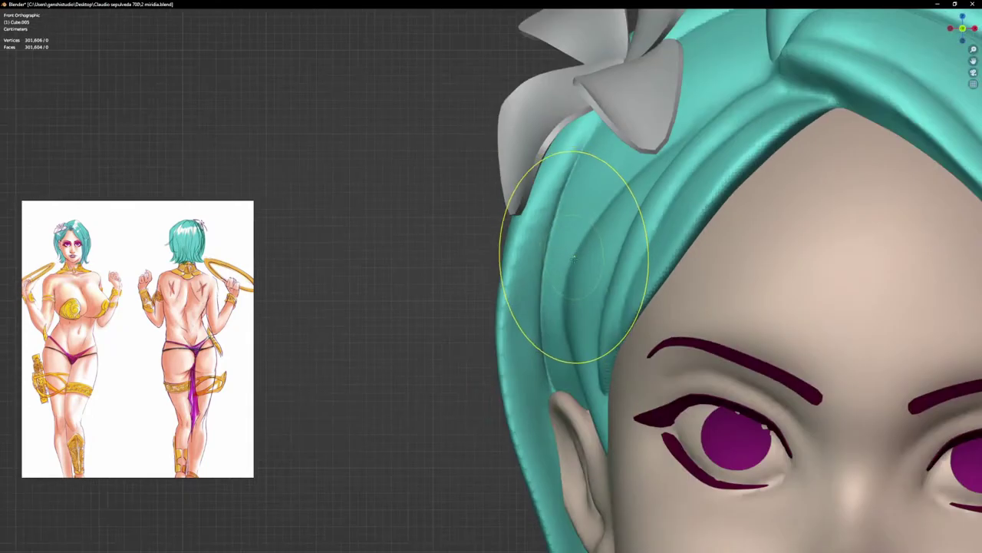
{"action": "scroll", "coordinate": [591, 223], "scroll_direction": "up", "scroll_amount": 5}
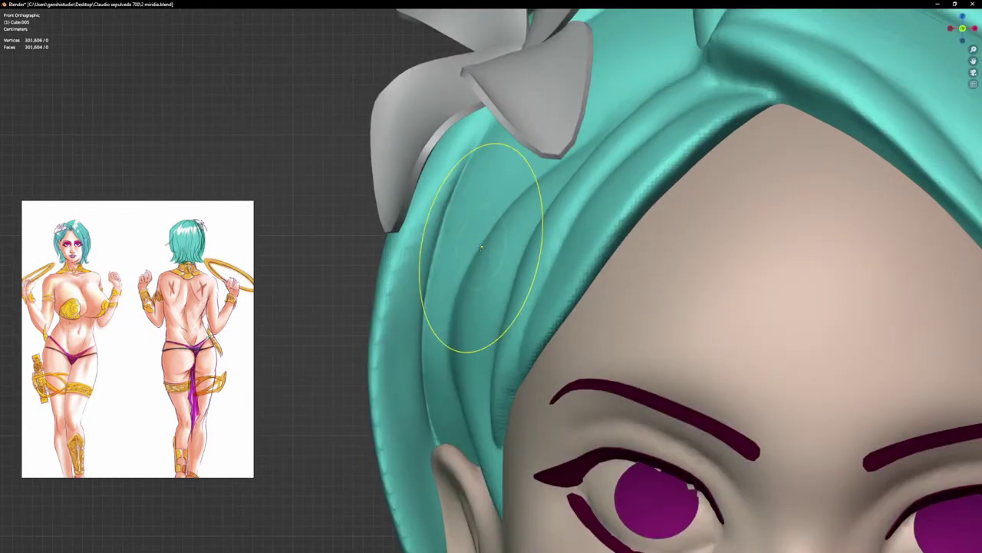
{"action": "scroll", "coordinate": [664, 203], "scroll_direction": "up", "scroll_amount": 2}
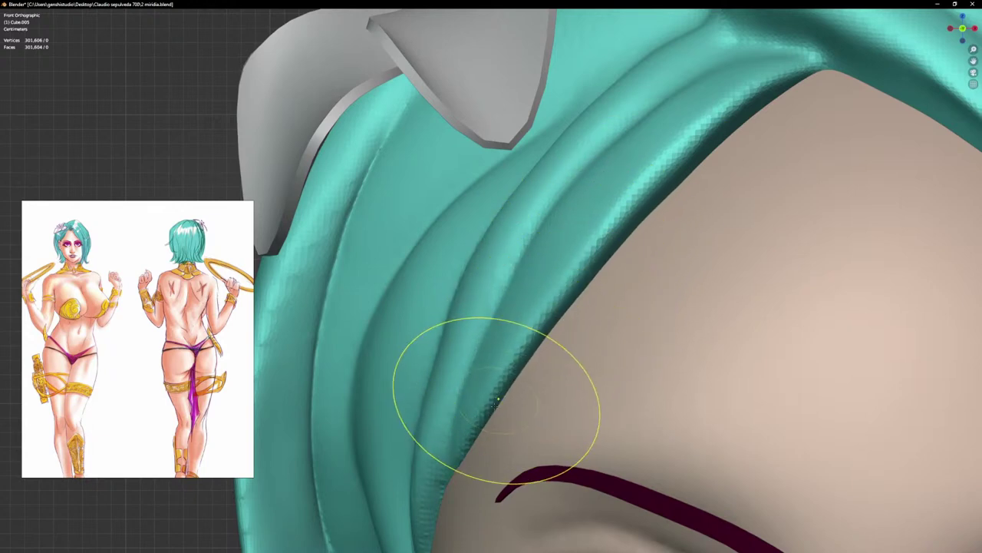
{"action": "scroll", "coordinate": [461, 417], "scroll_direction": "down", "scroll_amount": 6}
{"action": "scroll", "coordinate": [533, 403], "scroll_direction": "up", "scroll_amount": 6}
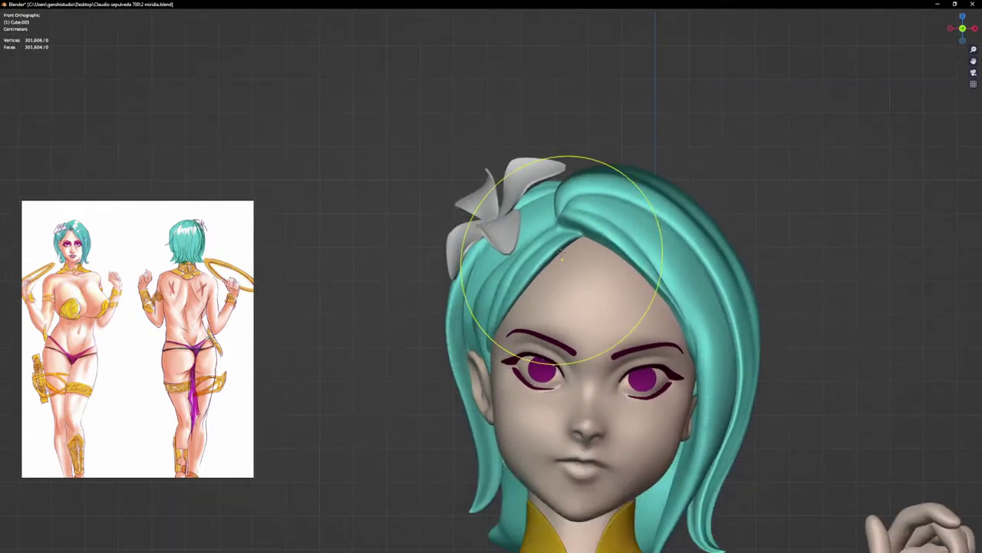
{"action": "scroll", "coordinate": [477, 268], "scroll_direction": "up", "scroll_amount": 3}
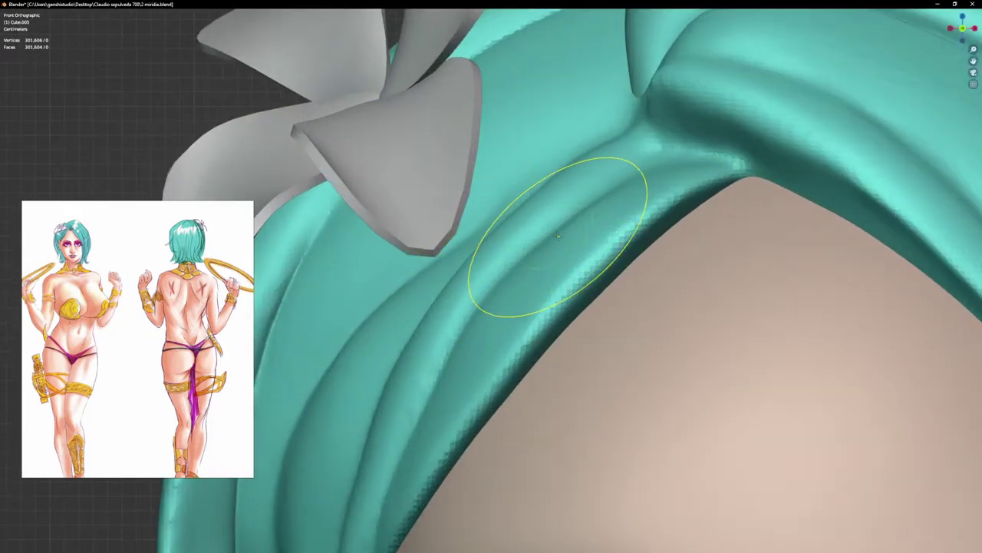
{"action": "key", "text": "x"}
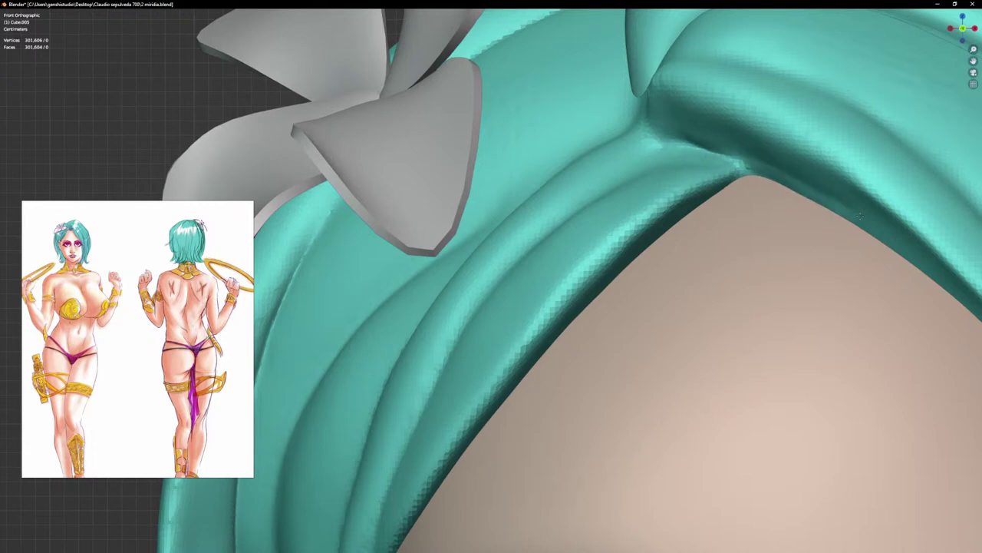
Step: Sharpen the crease at the parting above the forehead where the two hair sections meet
{"action": "scroll", "coordinate": [832, 233], "scroll_direction": "down", "scroll_amount": 3}
{"action": "middle_click_drag", "start_coordinate": [826, 227], "coordinate": [837, 194]}
{"action": "scroll", "coordinate": [764, 185], "scroll_direction": "up", "scroll_amount": 3}
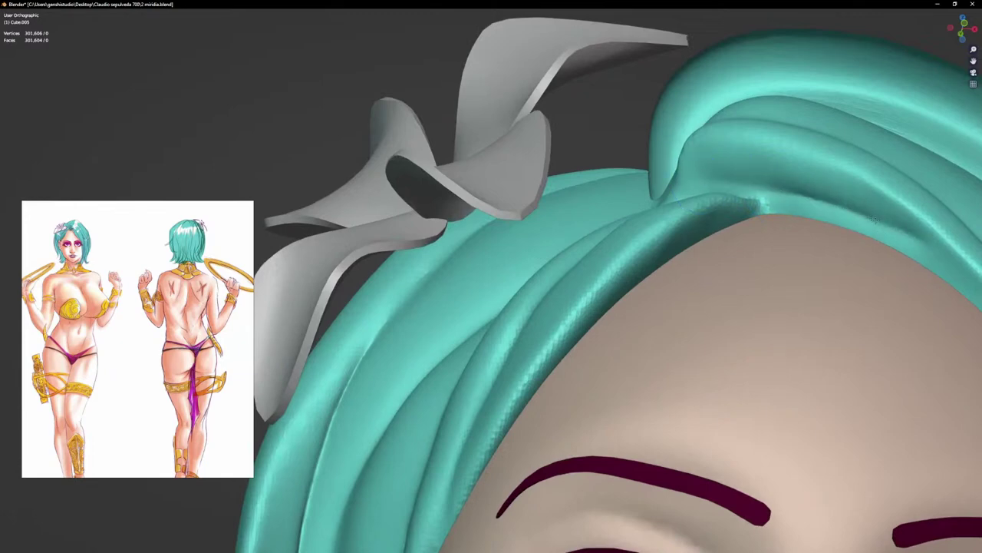
{"action": "middle_click_drag", "start_coordinate": [725, 244], "coordinate": [782, 278]}
{"action": "scroll", "coordinate": [756, 211], "scroll_direction": "up", "scroll_amount": 2}
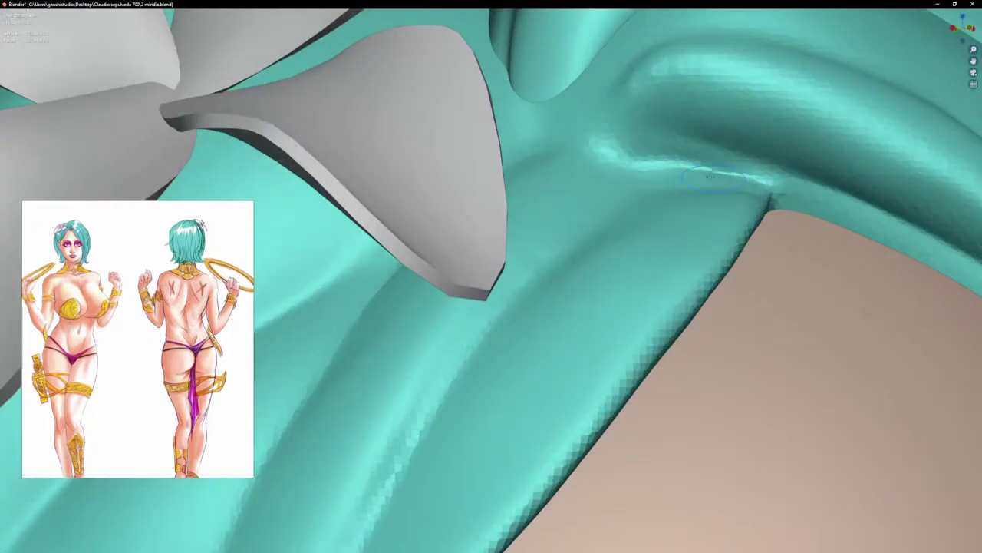
{"action": "scroll", "coordinate": [641, 162], "scroll_direction": "up", "scroll_amount": 2}
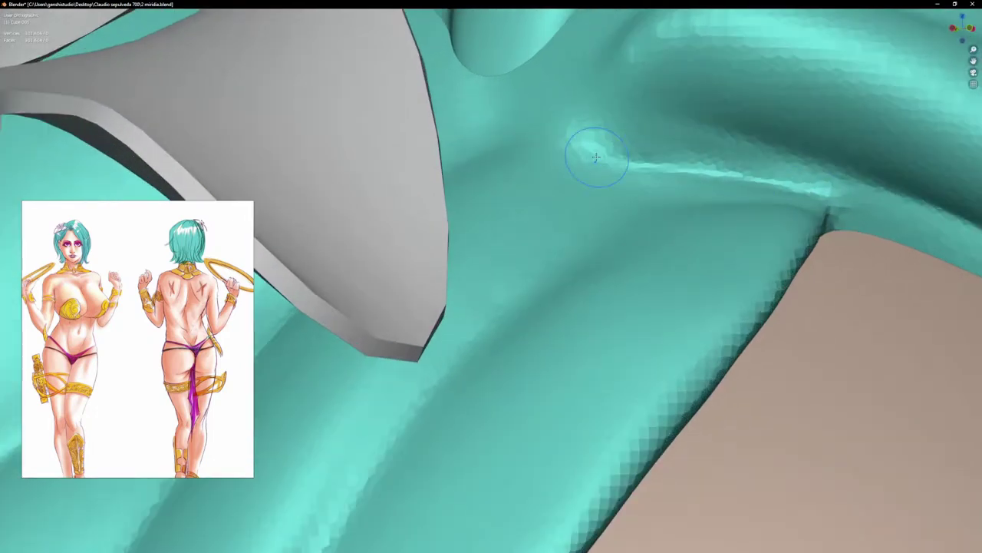
{"action": "mouse_move", "coordinate": [597, 157]}
{"action": "left_mouse_down"}
{"action": "mouse_move", "coordinate": [797, 193]}
{"action": "mouse_move", "coordinate": [632, 159]}
{"action": "left_mouse_up"}
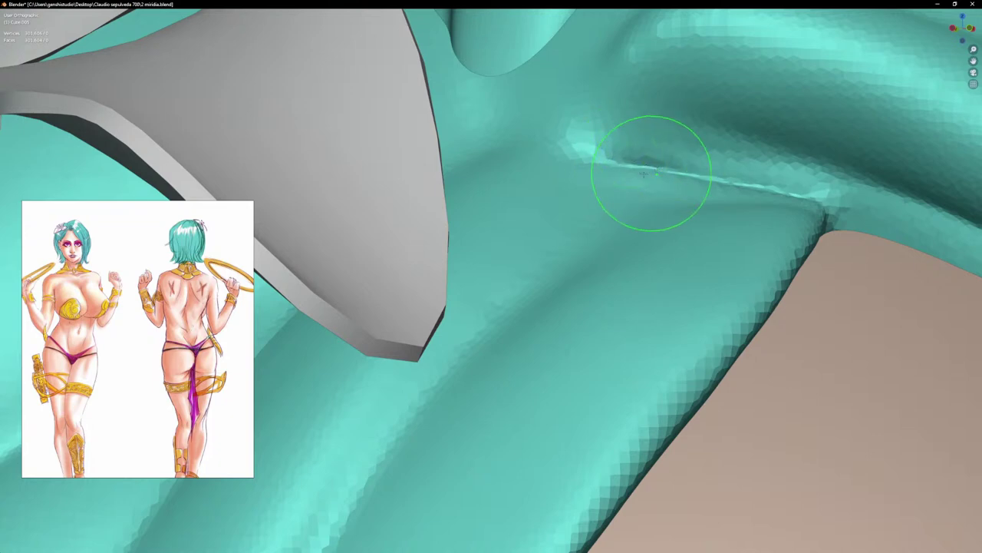
{"action": "left_click_drag", "start_coordinate": [775, 184], "coordinate": [619, 142]}
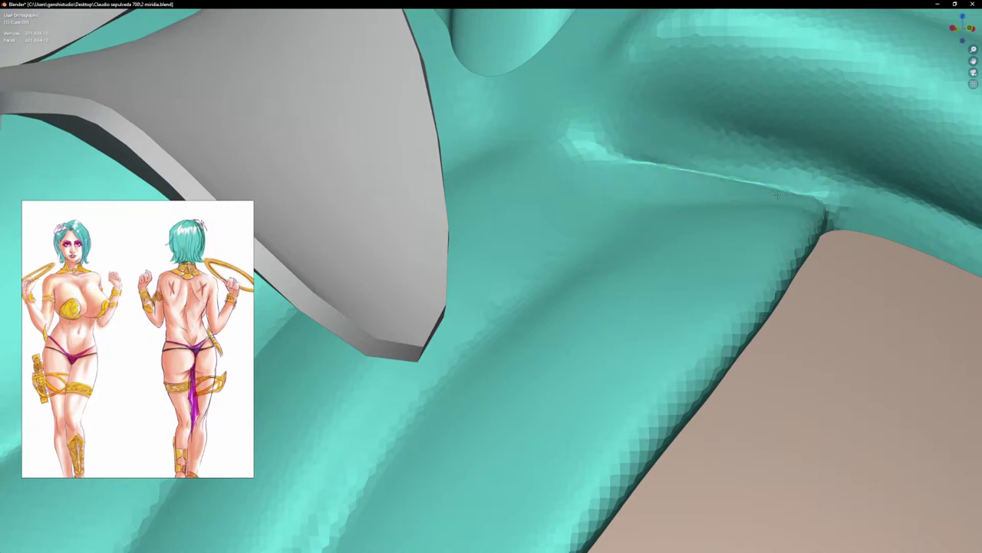
Step: Sculpt the fold ridge that runs from the parting down along the hairline on the side opposite the flower
{"action": "scroll", "coordinate": [806, 165], "scroll_direction": "down", "scroll_amount": 5}
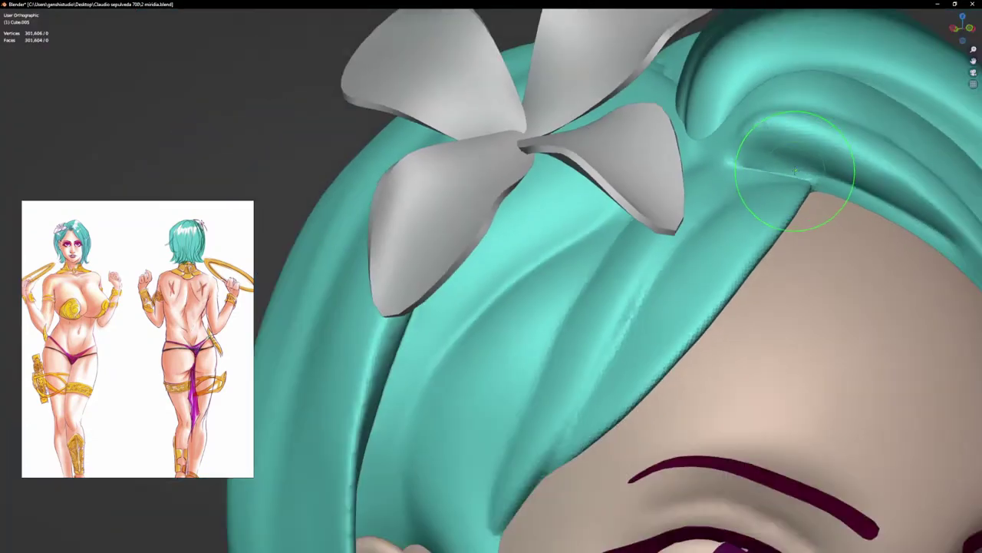
{"action": "scroll", "coordinate": [822, 176], "scroll_direction": "down", "scroll_amount": 3}
{"action": "scroll", "coordinate": [785, 159], "scroll_direction": "up", "scroll_amount": 6}
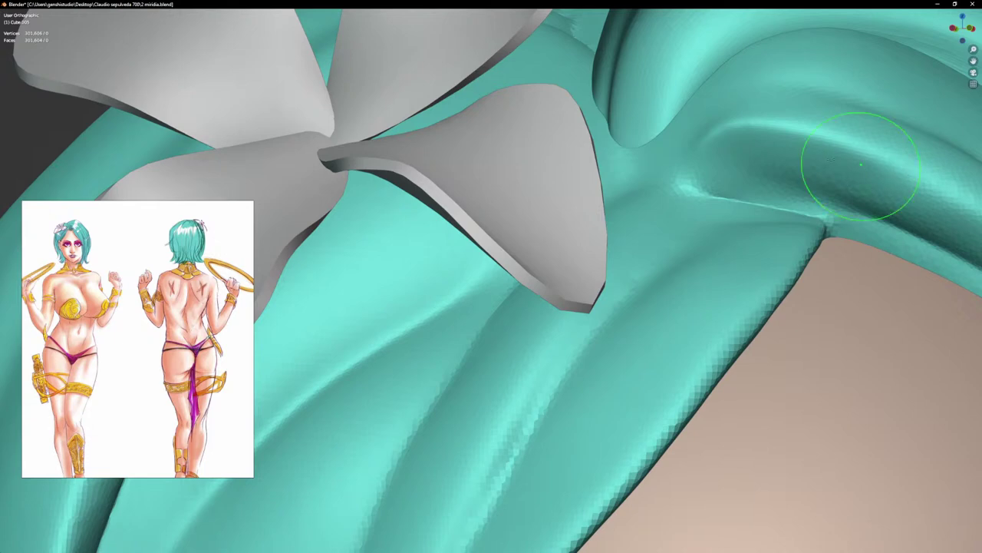
{"action": "scroll", "coordinate": [883, 196], "scroll_direction": "down", "scroll_amount": 4}
{"action": "scroll", "coordinate": [768, 180], "scroll_direction": "up", "scroll_amount": 7}
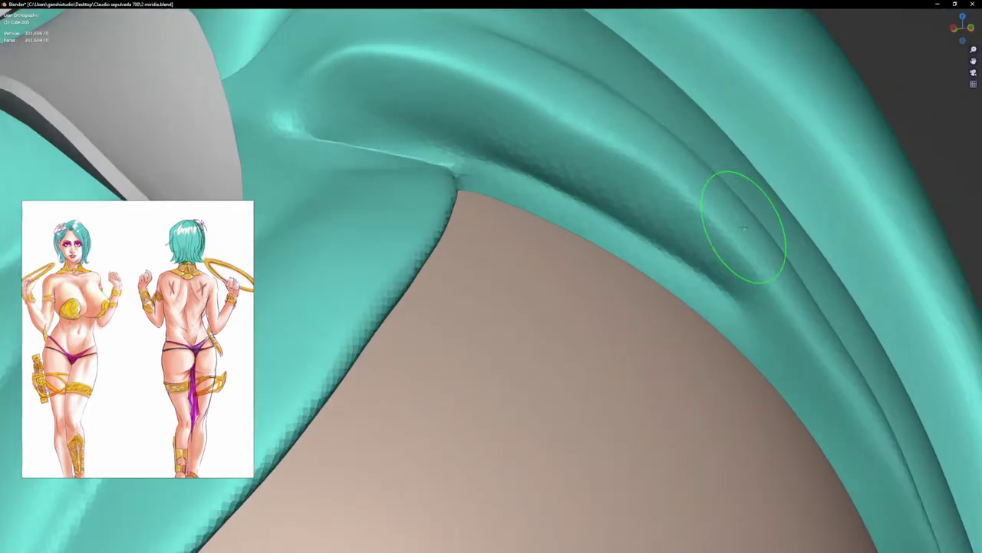
{"action": "left_click_drag", "start_coordinate": [652, 178], "coordinate": [731, 234]}
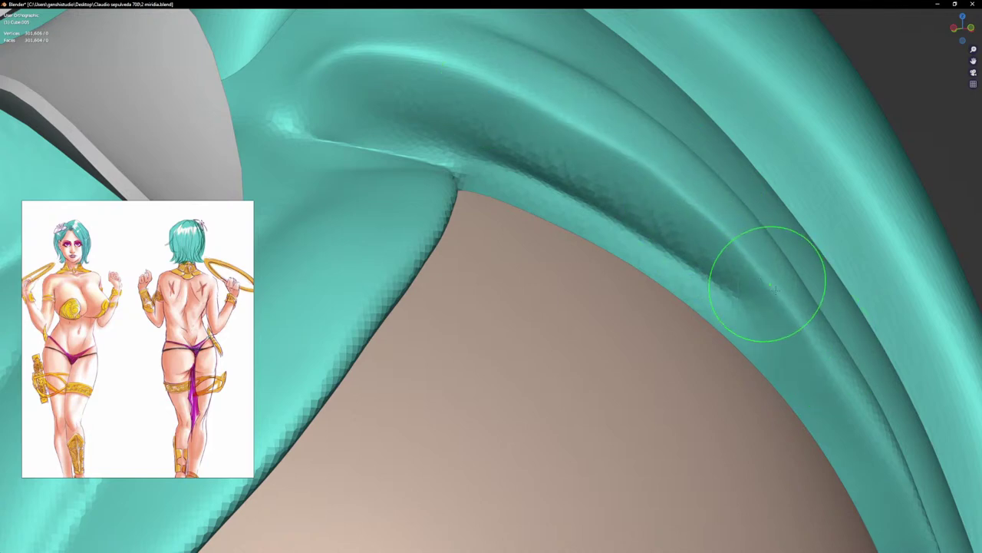
{"action": "left_click_drag", "start_coordinate": [775, 290], "coordinate": [847, 371]}
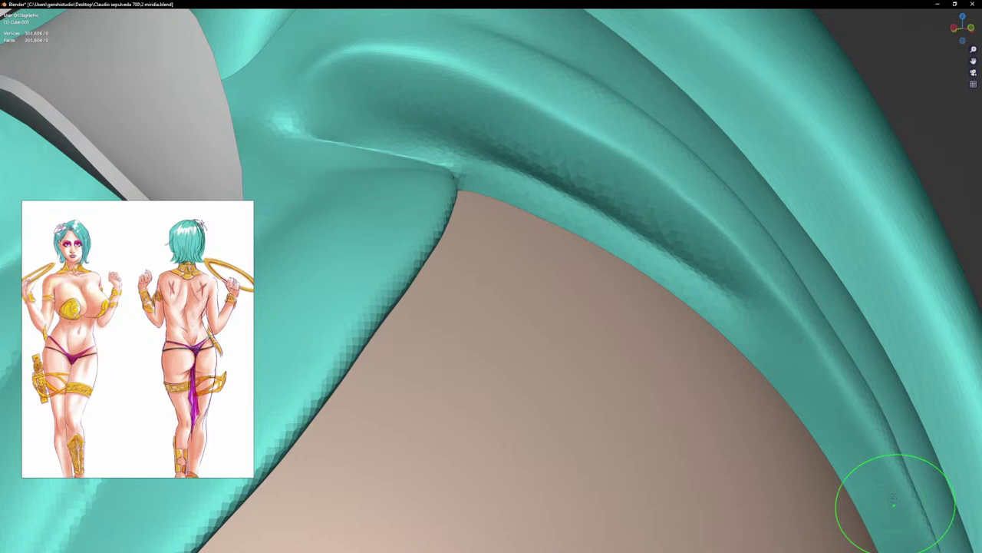
Step: Refine the lower end of that forehead fold where it tapers into the hairline
{"action": "scroll", "coordinate": [820, 381], "scroll_direction": "down", "scroll_amount": 4}
{"action": "middle_click_drag", "start_coordinate": [820, 382], "coordinate": [791, 410]}
{"action": "scroll", "coordinate": [814, 338], "scroll_direction": "up", "scroll_amount": 2}
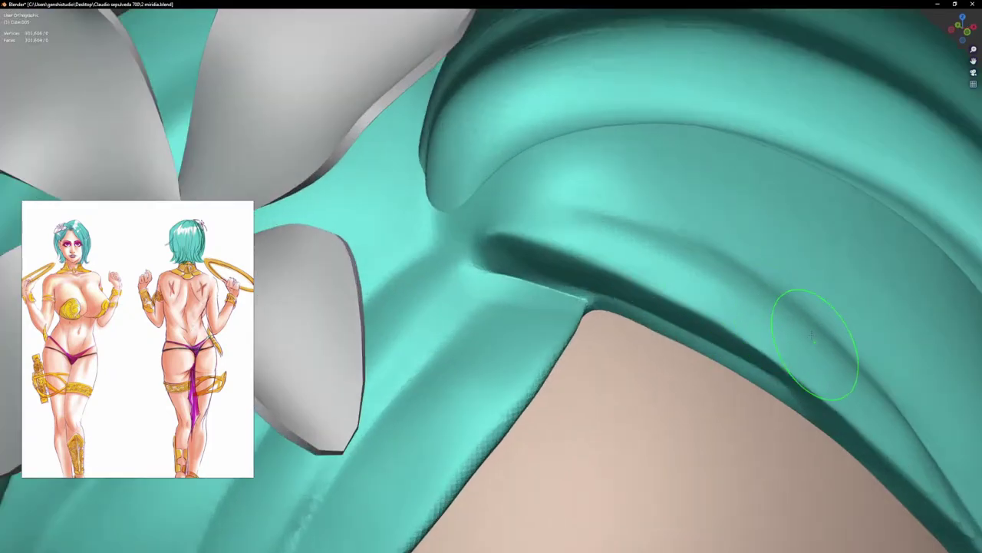
{"action": "middle_click_drag", "start_coordinate": [649, 273], "coordinate": [417, 187], "text": "shift"}
{"action": "scroll", "coordinate": [725, 454], "scroll_direction": "up", "scroll_amount": 2}
{"action": "left_click_drag", "start_coordinate": [738, 428], "coordinate": [757, 437]}
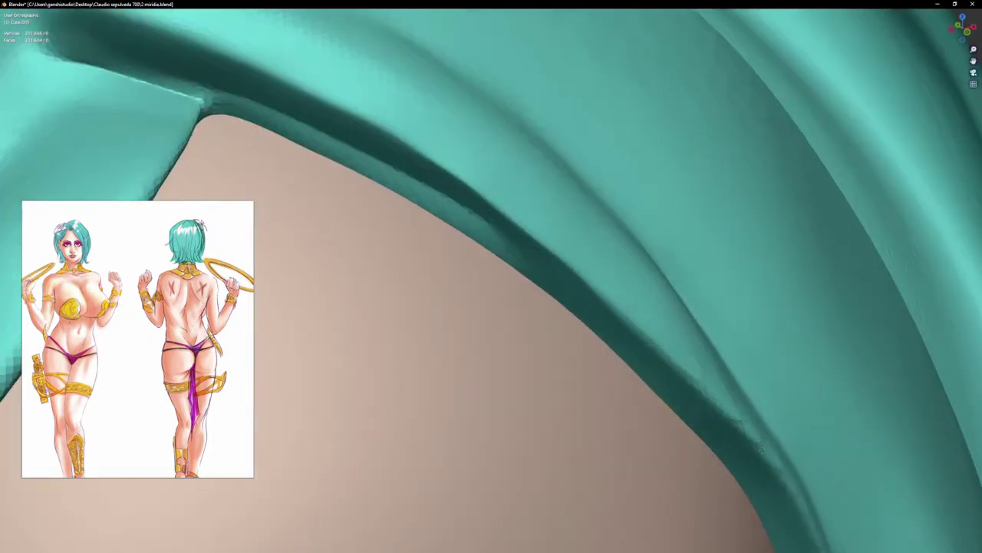
Step: Resize the Grab brush and pull the tapering crease and hair edge above the brow into a smoother curve
{"action": "key", "text": "g"}
{"action": "key", "text": "f"}
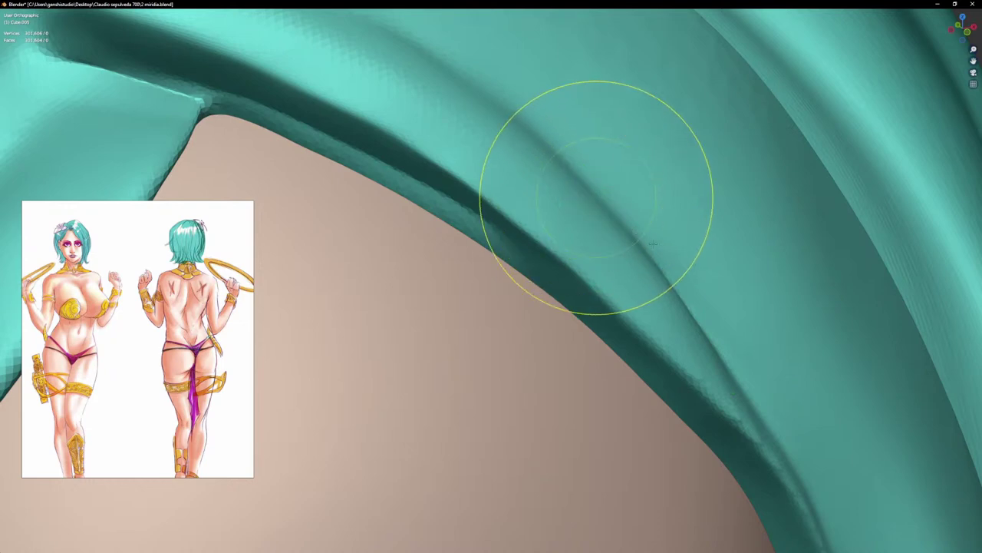
{"action": "left_click", "coordinate": [714, 198]}
{"action": "left_click_drag", "start_coordinate": [675, 354], "coordinate": [685, 355]}
{"action": "left_click_drag", "start_coordinate": [720, 392], "coordinate": [726, 400]}
{"action": "left_click_drag", "start_coordinate": [728, 410], "coordinate": [748, 430]}
{"action": "left_click_drag", "start_coordinate": [721, 350], "coordinate": [719, 343]}
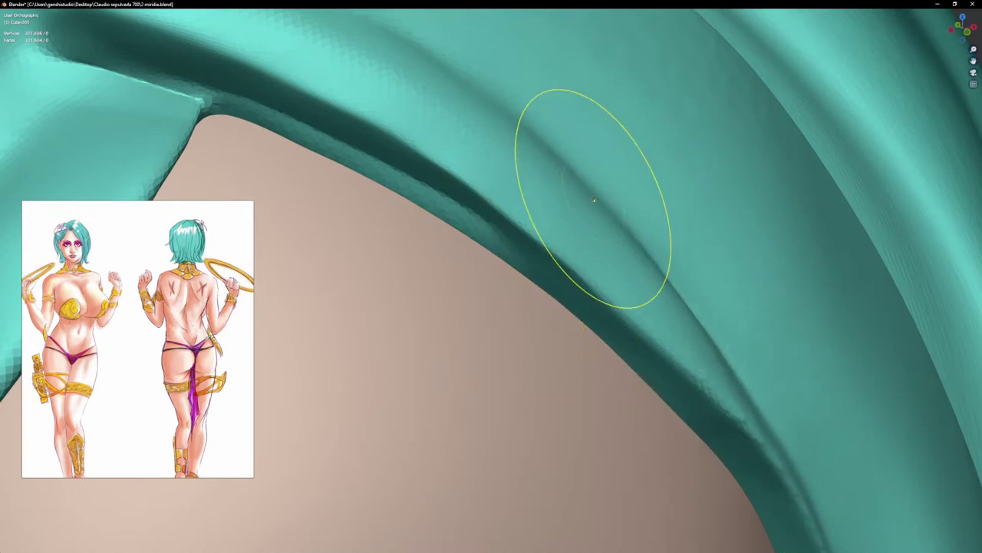
Step: From the front view, pull the hair edge along the forehead opposite the flower into a cleaner curved outline
{"action": "scroll", "coordinate": [607, 192], "scroll_direction": "down", "scroll_amount": 5}
{"action": "key", "text": "KP_1"}
{"action": "scroll", "coordinate": [583, 208], "scroll_direction": "up", "scroll_amount": 6}
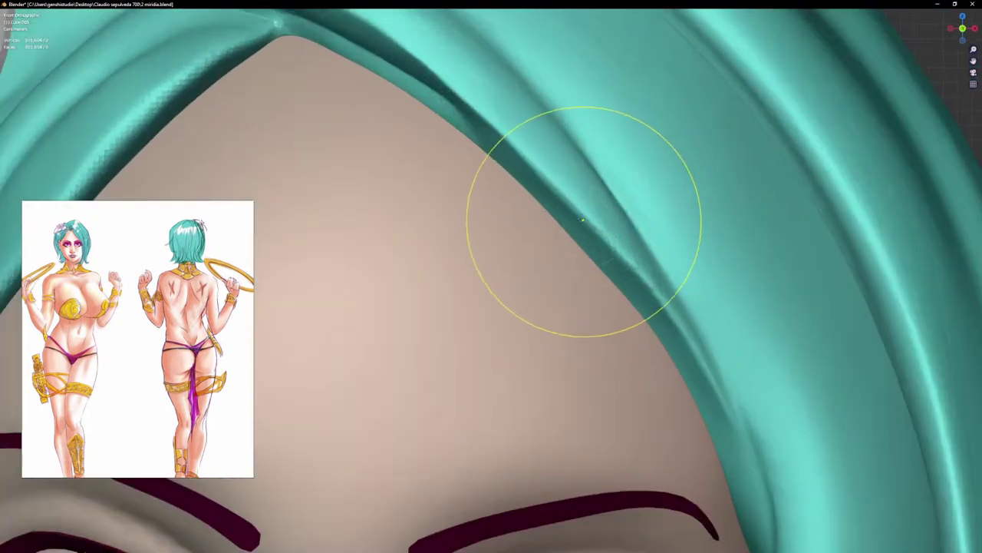
{"action": "scroll", "coordinate": [531, 162], "scroll_direction": "up", "scroll_amount": 3}
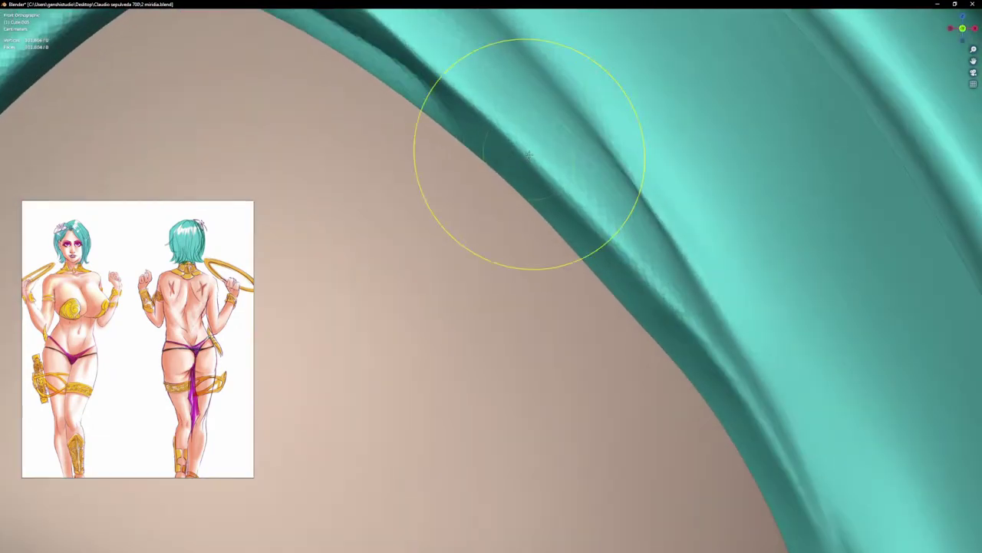
{"action": "left_click_drag", "start_coordinate": [605, 233], "coordinate": [608, 263]}
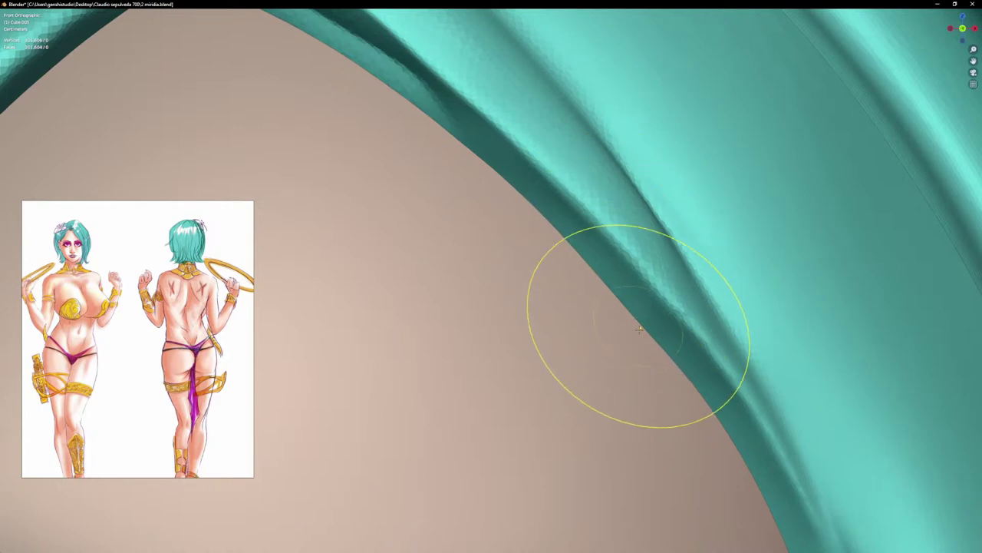
{"action": "mouse_move", "coordinate": [639, 326]}
{"action": "left_mouse_down"}
{"action": "mouse_move", "coordinate": [707, 372]}
{"action": "mouse_move", "coordinate": [717, 351]}
{"action": "mouse_move", "coordinate": [777, 415]}
{"action": "left_mouse_up"}
{"action": "scroll", "coordinate": [709, 350], "scroll_direction": "up", "scroll_amount": 2}
{"action": "left_click_drag", "start_coordinate": [776, 414], "coordinate": [775, 430]}
{"action": "scroll", "coordinate": [691, 361], "scroll_direction": "down", "scroll_amount": 5}
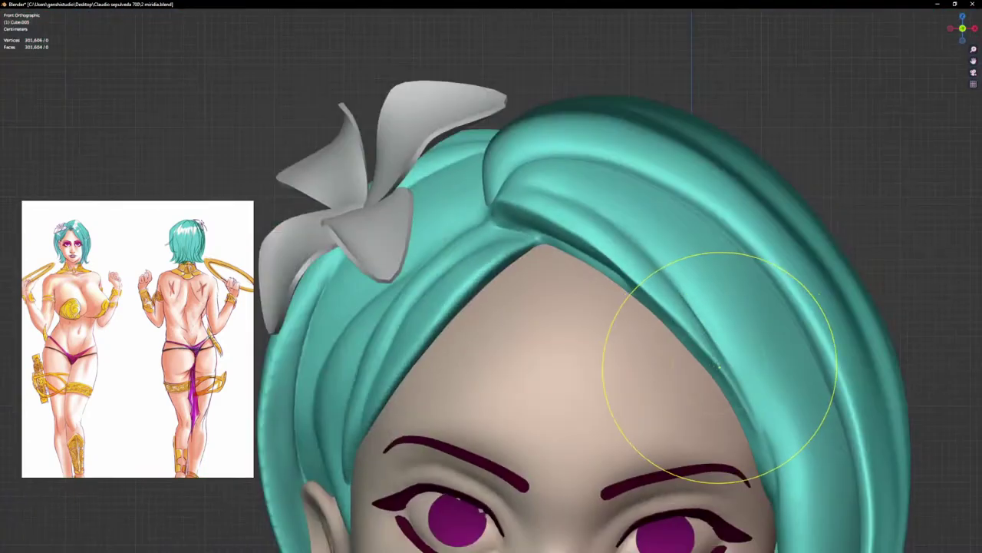
Step: Examine the hair edge beside the eyebrow opposite the flower, from the front and at an angle
{"action": "scroll", "coordinate": [724, 373], "scroll_direction": "up", "scroll_amount": 3}
{"action": "scroll", "coordinate": [721, 399], "scroll_direction": "up", "scroll_amount": 2}
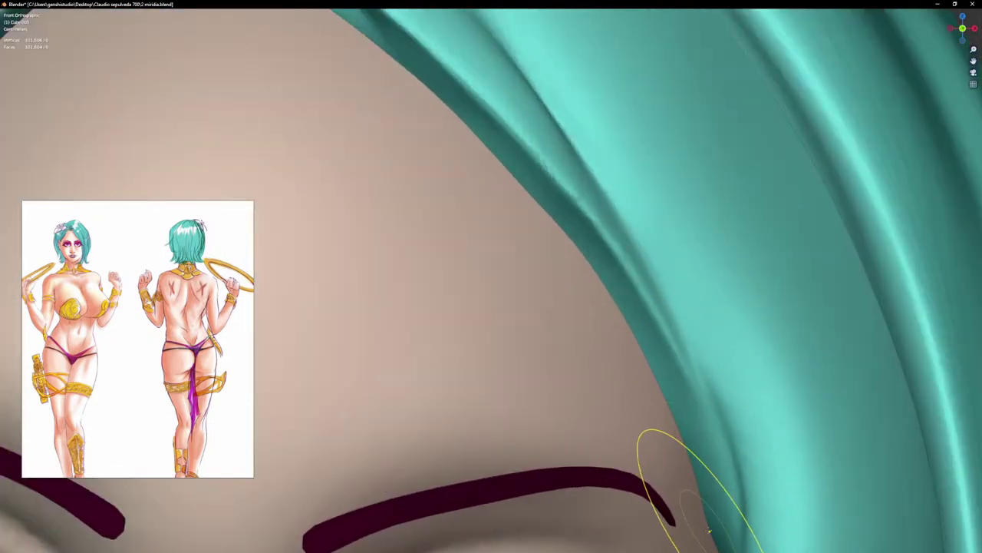
{"action": "scroll", "coordinate": [680, 471], "scroll_direction": "down", "scroll_amount": 4}
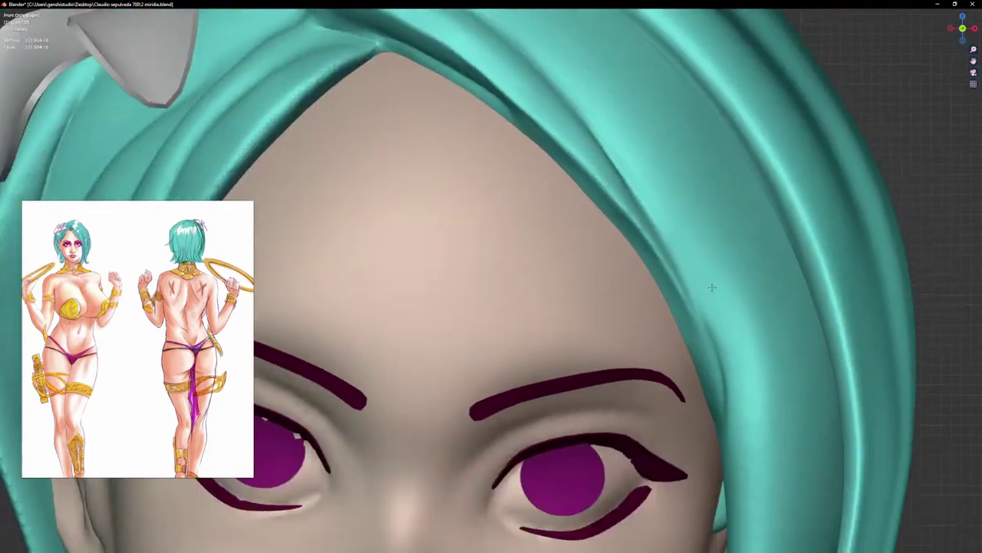
{"action": "scroll", "coordinate": [706, 361], "scroll_direction": "up", "scroll_amount": 3}
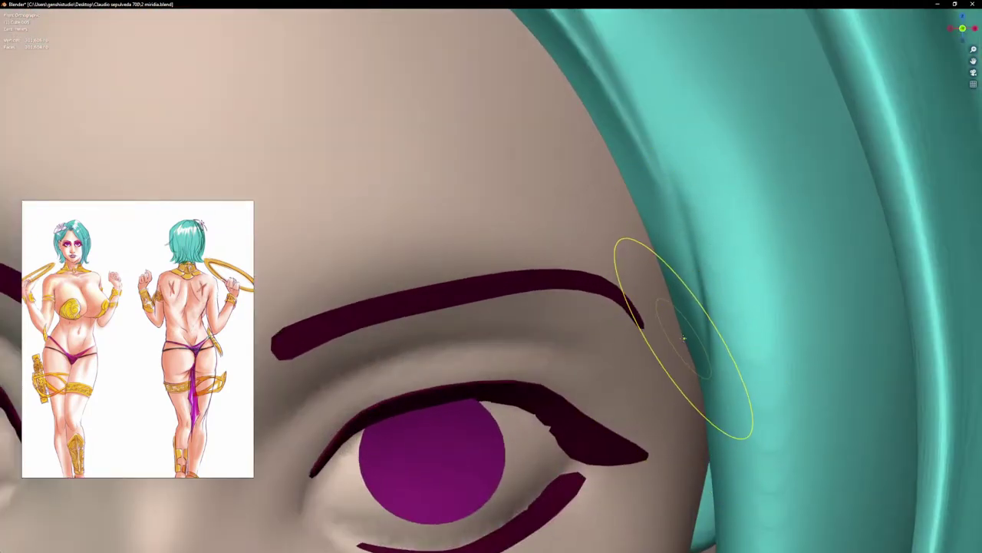
{"action": "middle_click_drag", "start_coordinate": [677, 336], "coordinate": [692, 323]}
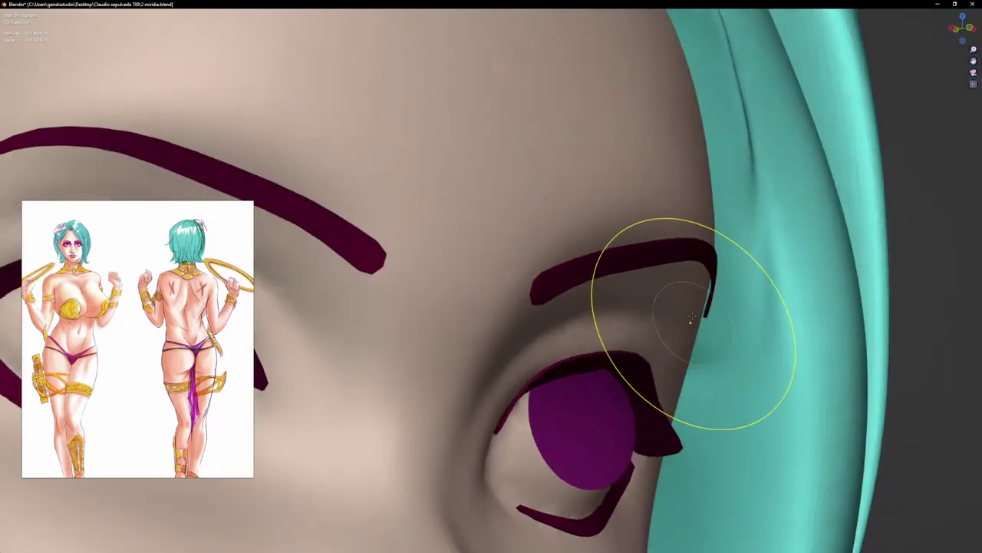
{"action": "scroll", "coordinate": [727, 377], "scroll_direction": "down", "scroll_amount": 4}
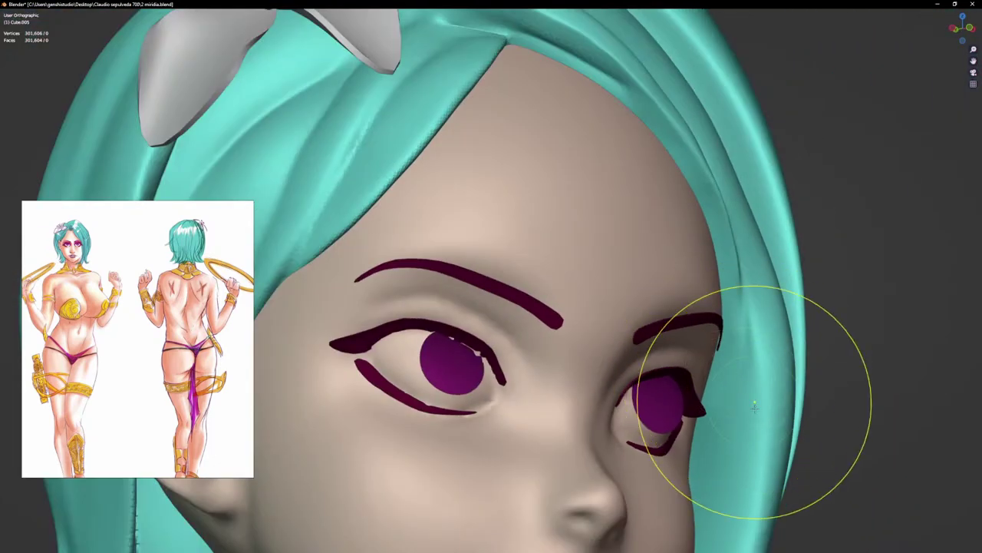
{"action": "key", "text": "KP_1"}
{"action": "scroll", "coordinate": [715, 461], "scroll_direction": "down", "scroll_amount": 4}
{"action": "middle_click_drag", "start_coordinate": [710, 418], "coordinate": [691, 186], "text": "shift"}
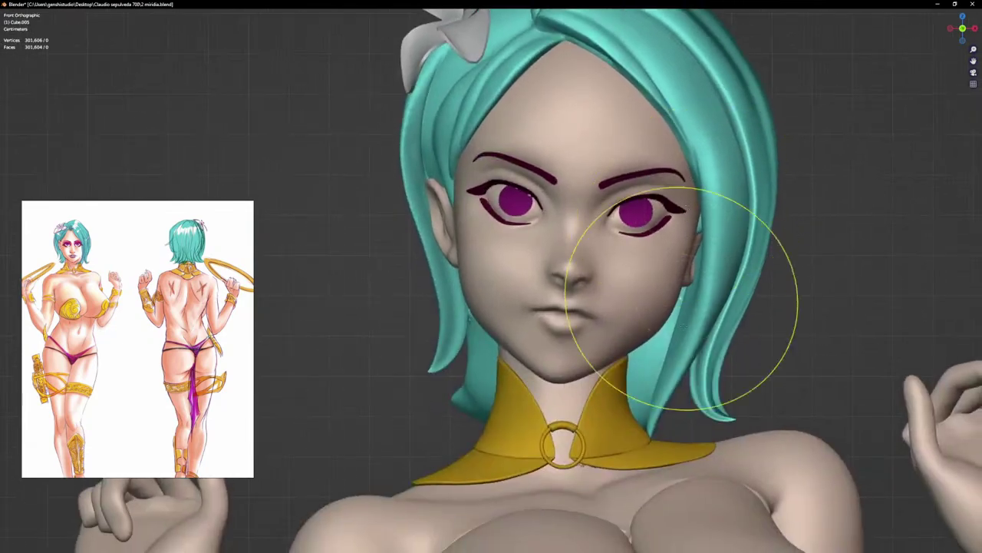
Step: Shape and smooth the flared lock of back hair beside the gold collar on the flower side
{"action": "scroll", "coordinate": [693, 361], "scroll_direction": "up", "scroll_amount": 2}
{"action": "scroll", "coordinate": [598, 360], "scroll_direction": "down", "scroll_amount": 2}
{"action": "middle_click_drag", "start_coordinate": [494, 415], "coordinate": [564, 394], "text": "shift"}
{"action": "scroll", "coordinate": [393, 407], "scroll_direction": "up", "scroll_amount": 6}
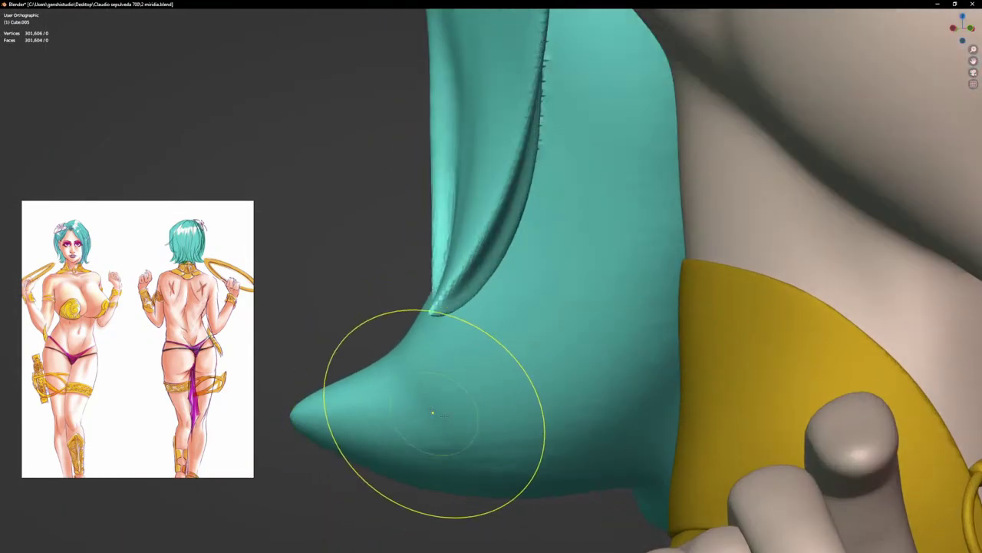
{"action": "middle_click_drag", "start_coordinate": [653, 362], "coordinate": [691, 377]}
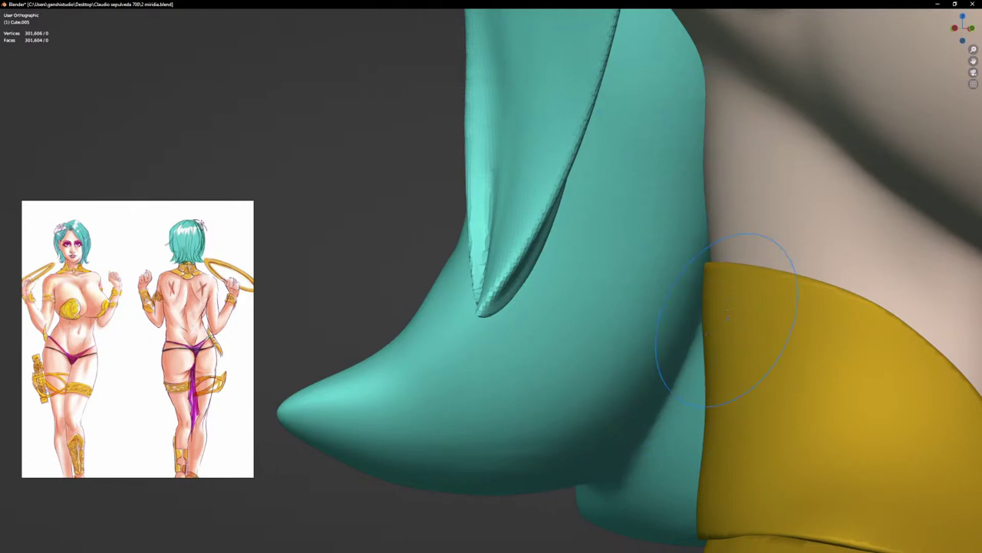
{"action": "middle_click_drag", "start_coordinate": [666, 426], "coordinate": [649, 432]}
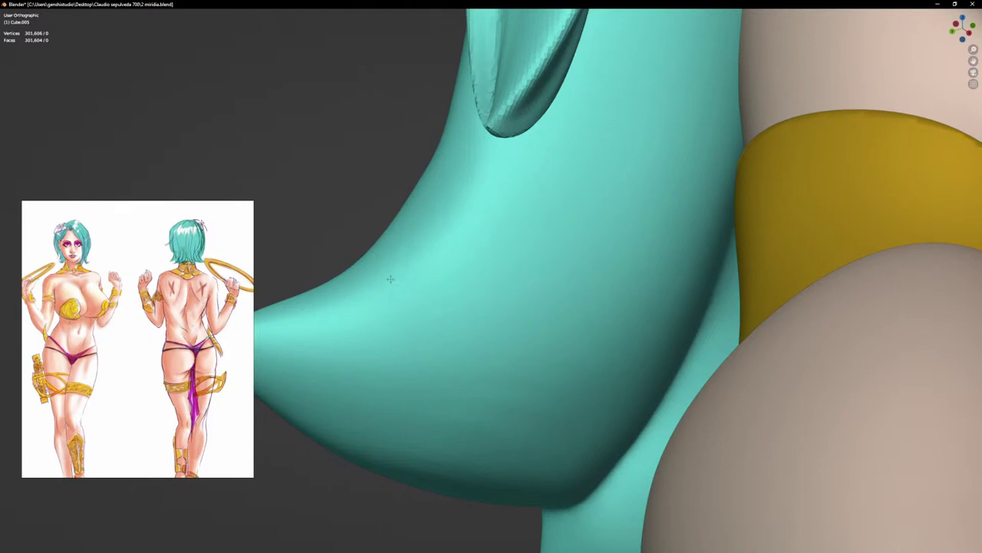
Step: From the front view, adjust the silhouette of the flared back lock with an enlarged Grab brush
{"action": "scroll", "coordinate": [536, 258], "scroll_direction": "down", "scroll_amount": 4}
{"action": "key", "text": "KP_1"}
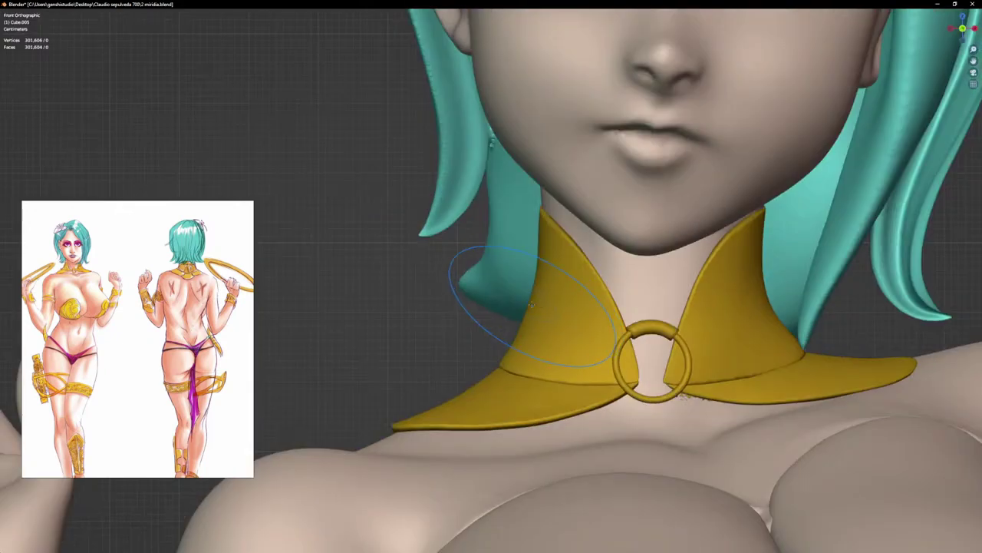
{"action": "scroll", "coordinate": [491, 284], "scroll_direction": "down", "scroll_amount": 2}
{"action": "scroll", "coordinate": [485, 287], "scroll_direction": "up", "scroll_amount": 5}
{"action": "scroll", "coordinate": [485, 287], "scroll_direction": "up", "scroll_amount": 1}
{"action": "key", "text": "g"}
{"action": "key", "text": "f"}
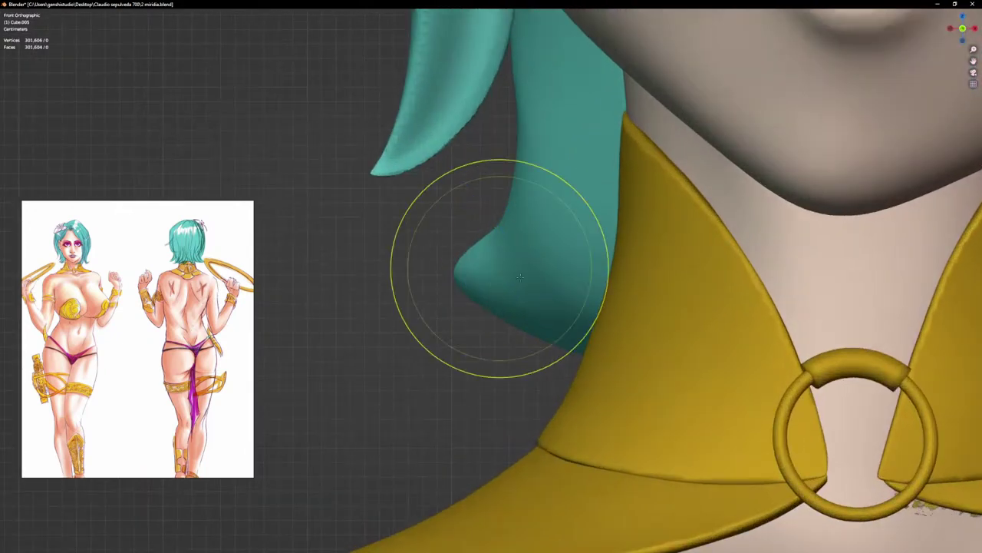
{"action": "left_click", "coordinate": [517, 271]}
{"action": "scroll", "coordinate": [517, 274], "scroll_direction": "up", "scroll_amount": 2}
{"action": "left_click_drag", "start_coordinate": [492, 273], "coordinate": [488, 276]}
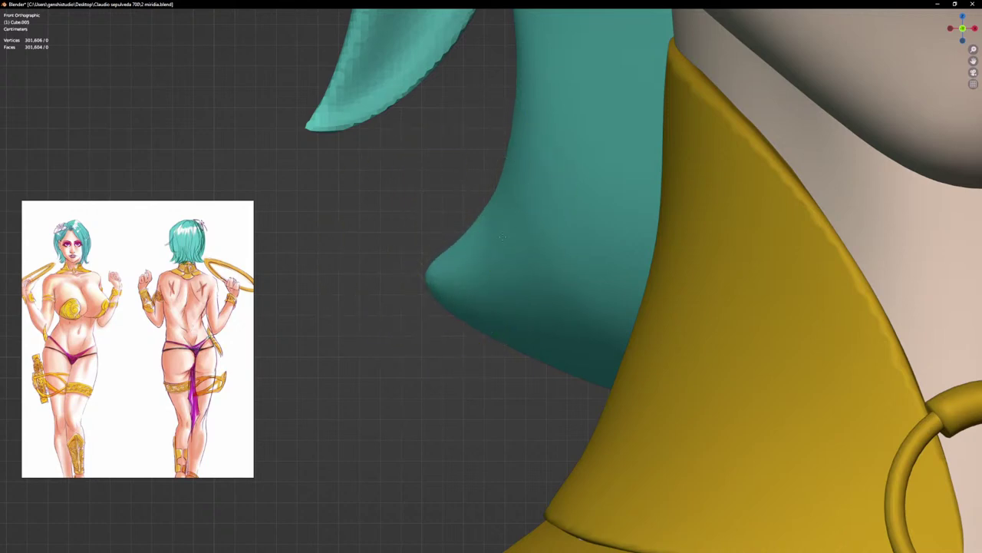
Step: Resize the brush and sharpen the tip of the flared back lock into a fine point
{"action": "key", "text": "f"}
{"action": "left_click", "coordinate": [458, 256]}
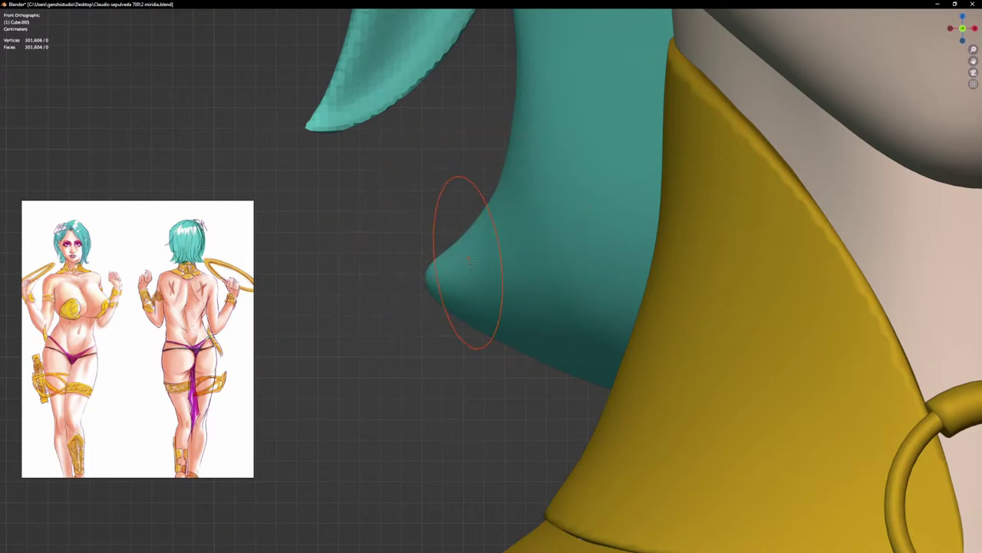
{"action": "middle_click_drag", "start_coordinate": [434, 257], "coordinate": [482, 264]}
{"action": "left_click_drag", "start_coordinate": [271, 283], "coordinate": [265, 285]}
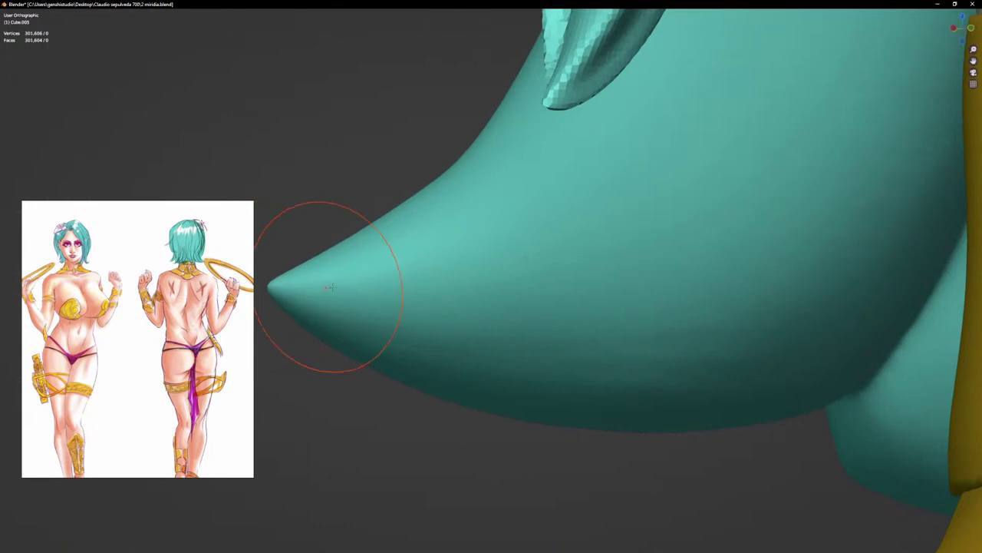
{"action": "middle_click_drag", "start_coordinate": [668, 335], "coordinate": [499, 261]}
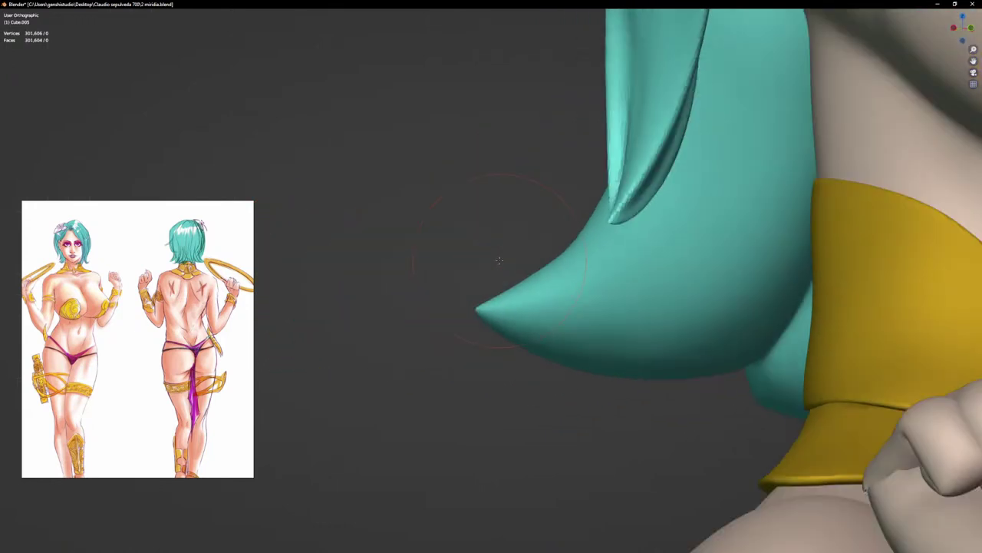
{"action": "left_click_drag", "start_coordinate": [553, 249], "coordinate": [548, 273]}
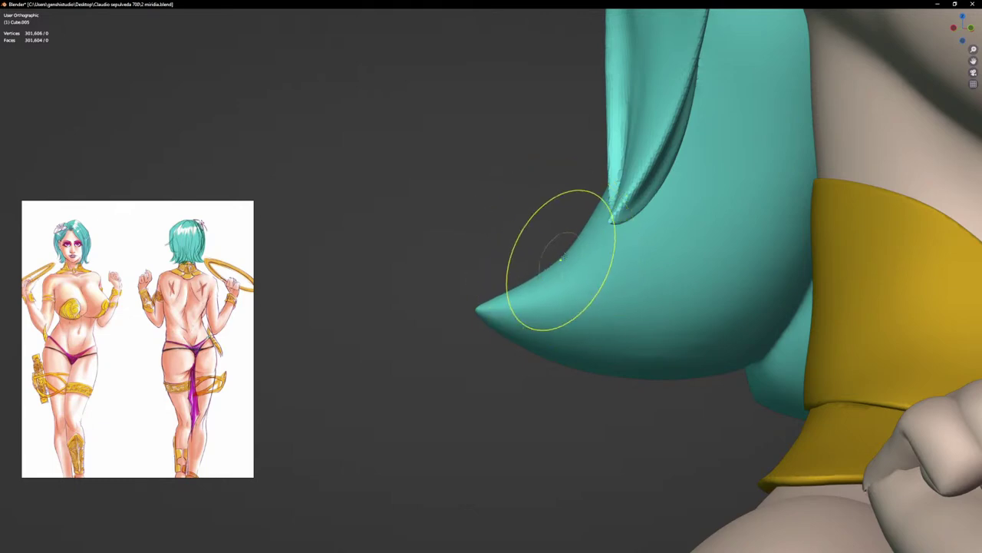
Step: Nudge the pointed tip of the back lock slightly outward in the front view
{"action": "scroll", "coordinate": [624, 269], "scroll_direction": "down", "scroll_amount": 6}
{"action": "key", "text": "KP_1"}
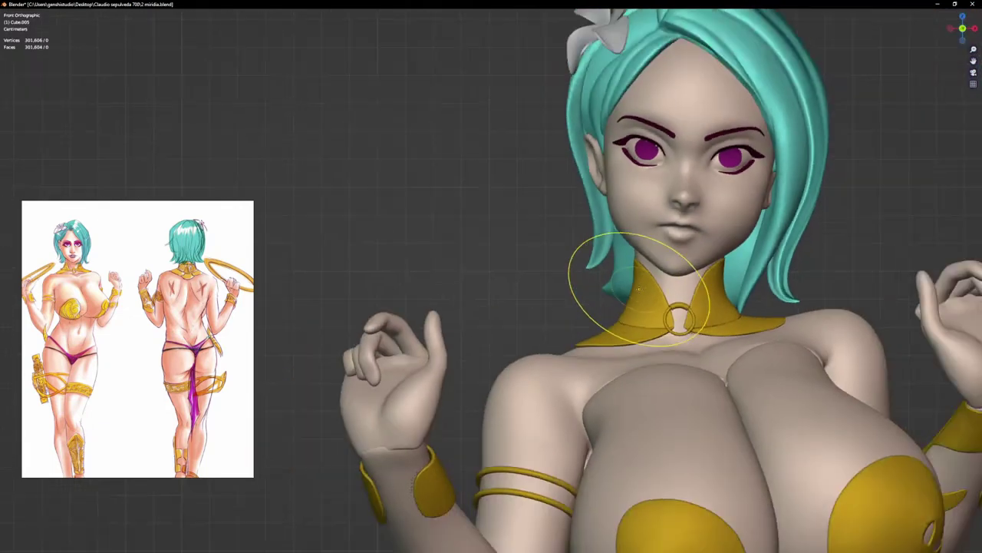
{"action": "scroll", "coordinate": [637, 290], "scroll_direction": "down", "scroll_amount": 1}
{"action": "middle_click_drag", "start_coordinate": [636, 292], "coordinate": [497, 302], "text": "shift"}
{"action": "scroll", "coordinate": [499, 298], "scroll_direction": "up", "scroll_amount": 9}
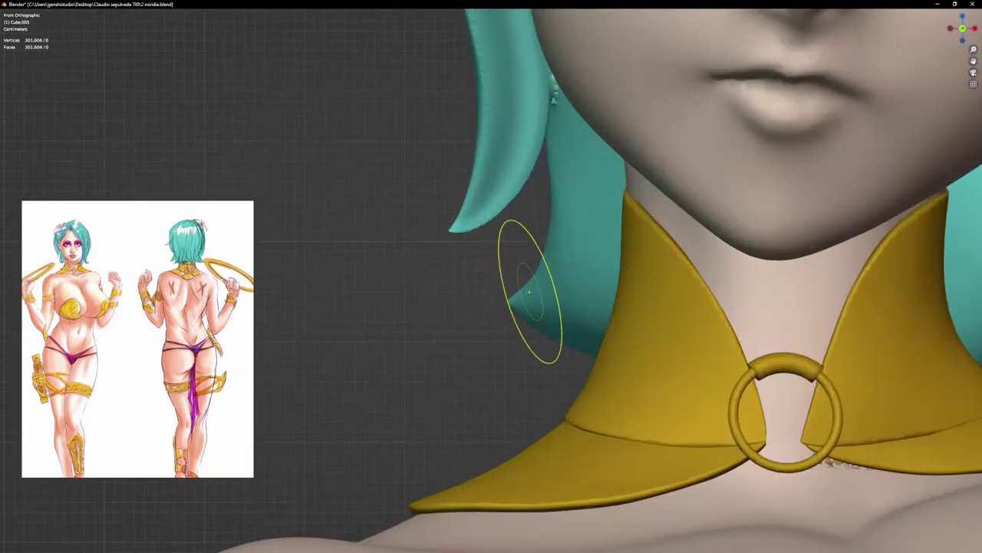
{"action": "left_click_drag", "start_coordinate": [522, 302], "coordinate": [518, 303]}
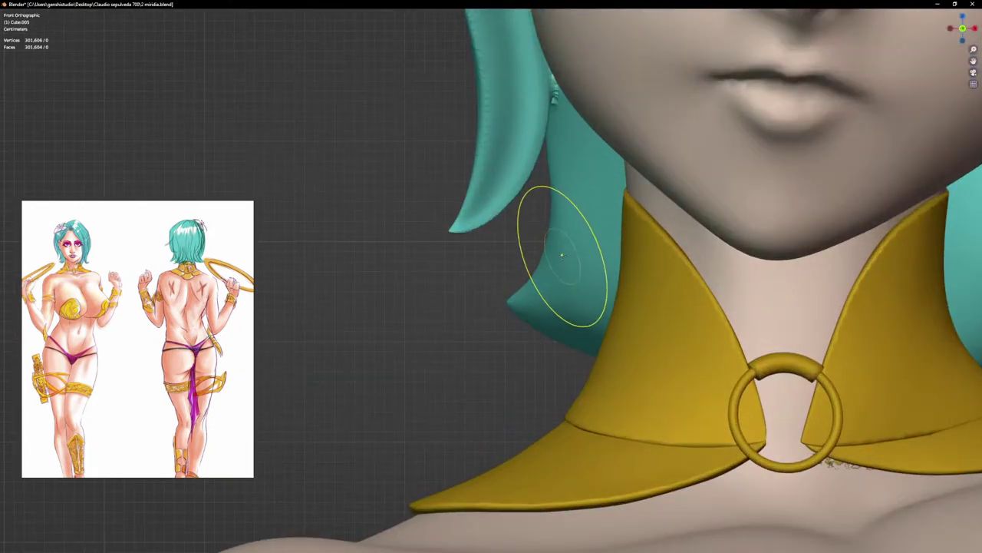
Step: Clean up the jagged inner edge of the side strand below the ear, using the Clay brush to form a smooth seam
{"action": "scroll", "coordinate": [520, 208], "scroll_direction": "down", "scroll_amount": 4}
{"action": "middle_click_drag", "start_coordinate": [565, 185], "coordinate": [602, 195], "text": "shift"}
{"action": "middle_click_drag", "start_coordinate": [602, 195], "coordinate": [606, 126]}
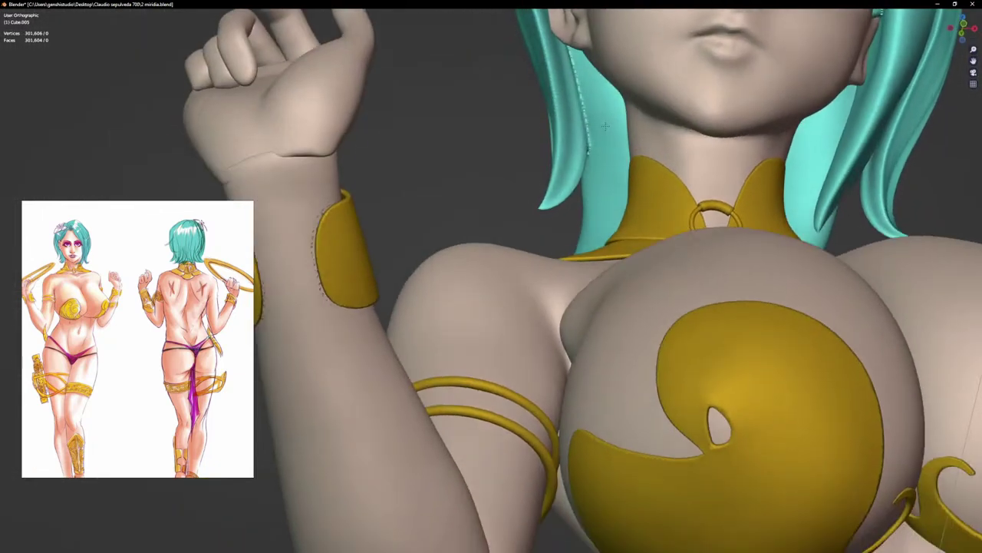
{"action": "scroll", "coordinate": [605, 125], "scroll_direction": "up", "scroll_amount": 4}
{"action": "left_click_drag", "start_coordinate": [567, 168], "coordinate": [546, 77]}
{"action": "middle_click_drag", "start_coordinate": [603, 153], "coordinate": [609, 307], "text": "shift"}
{"action": "key", "text": "c"}
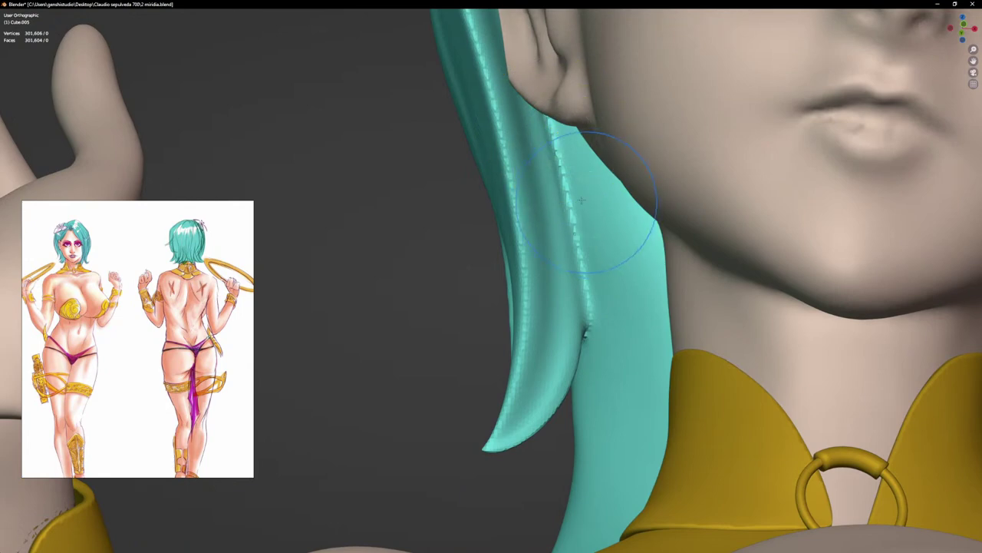
{"action": "scroll", "coordinate": [553, 146], "scroll_direction": "up", "scroll_amount": 2}
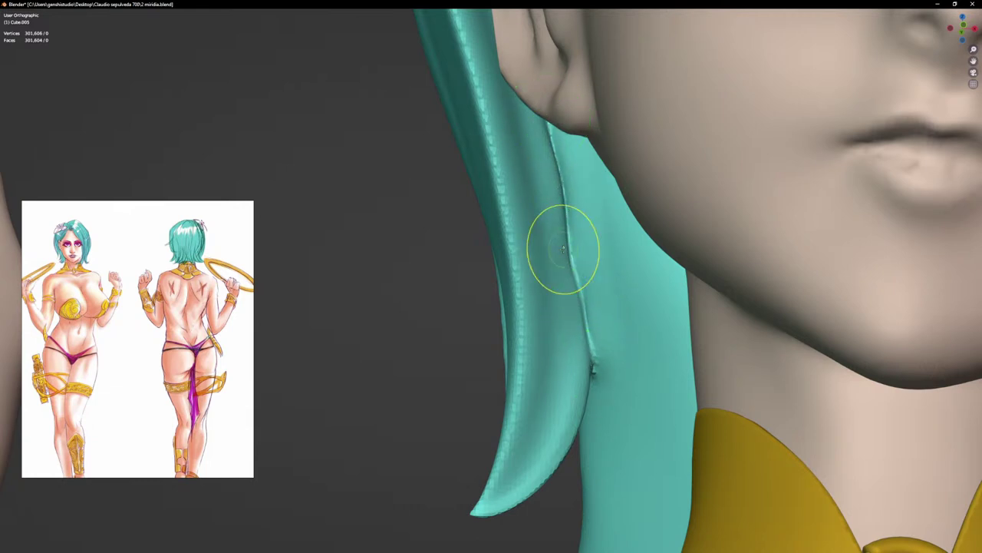
Step: Enlarge the brush and smooth the seam where the side strand meets the back hair below the ear
{"action": "key", "text": "bracketright"}
{"action": "key", "text": "bracketright"}
{"action": "key", "text": "bracketright"}
{"action": "key", "text": "bracketright"}
{"action": "key", "text": "bracketright"}
{"action": "left_click_drag", "start_coordinate": [577, 269], "coordinate": [564, 262]}
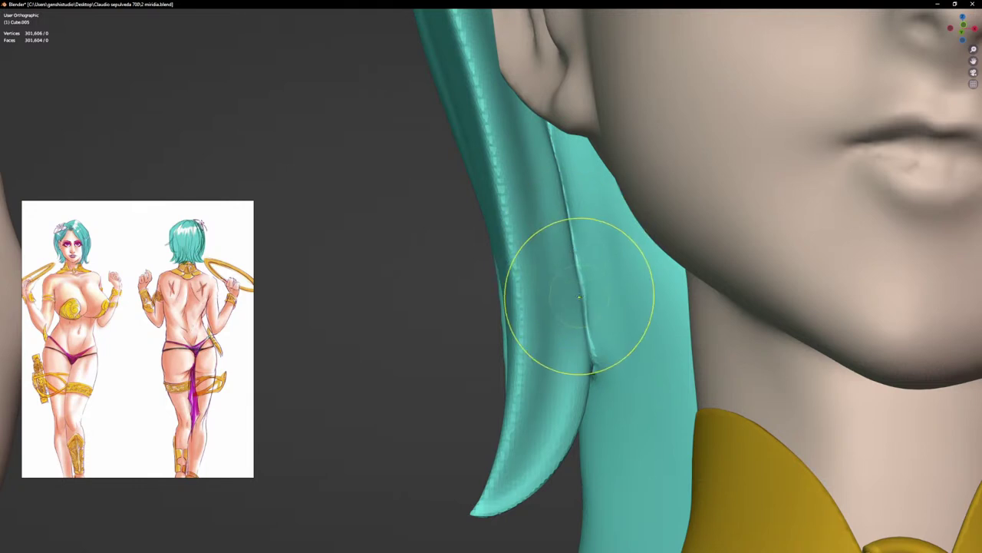
{"action": "scroll", "coordinate": [579, 335], "scroll_direction": "up", "scroll_amount": 2}
{"action": "left_click_drag", "start_coordinate": [580, 332], "coordinate": [593, 370]}
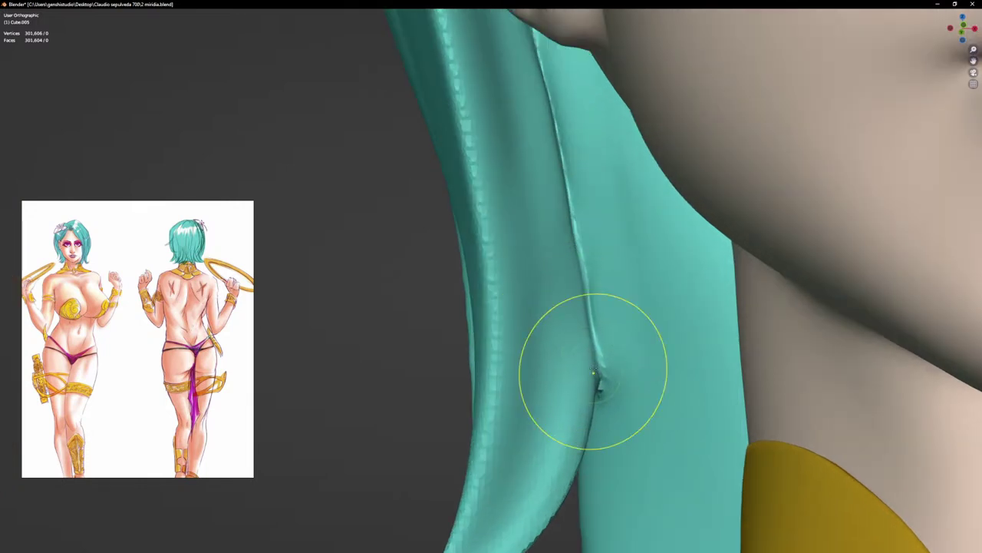
{"action": "left_click_drag", "start_coordinate": [586, 270], "coordinate": [574, 229]}
{"action": "left_click_drag", "start_coordinate": [573, 227], "coordinate": [566, 187]}
{"action": "left_click_drag", "start_coordinate": [573, 257], "coordinate": [571, 221]}
Step: Refine the side strand's inner seam from several angles and touch up the outer edge of the hair behind it
{"action": "middle_click_drag", "start_coordinate": [538, 76], "coordinate": [553, 149]}
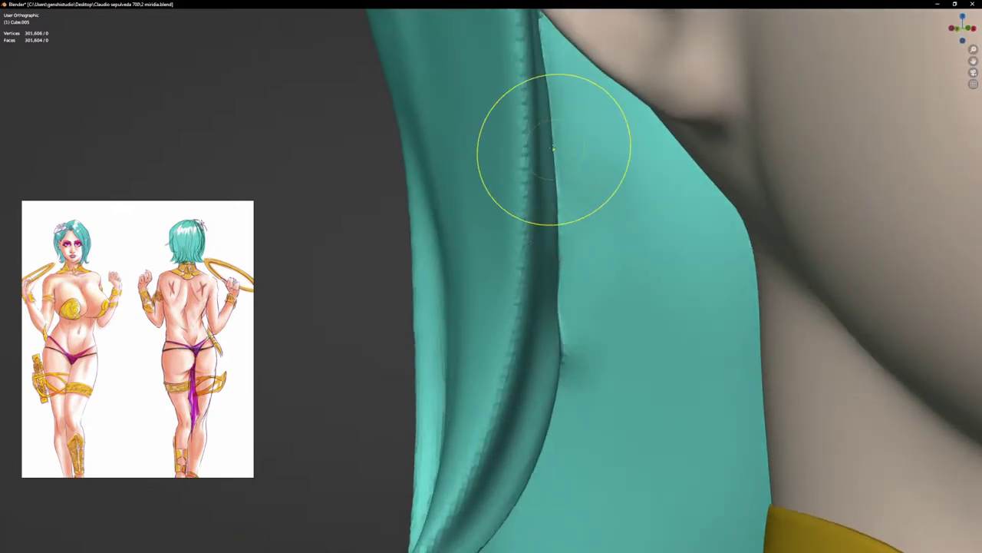
{"action": "left_click_drag", "start_coordinate": [552, 300], "coordinate": [564, 311]}
{"action": "mouse_move", "coordinate": [564, 312]}
{"action": "middle_mouse_down"}
{"action": "mouse_move", "coordinate": [548, 333]}
{"action": "mouse_move", "coordinate": [549, 253]}
{"action": "middle_mouse_up"}
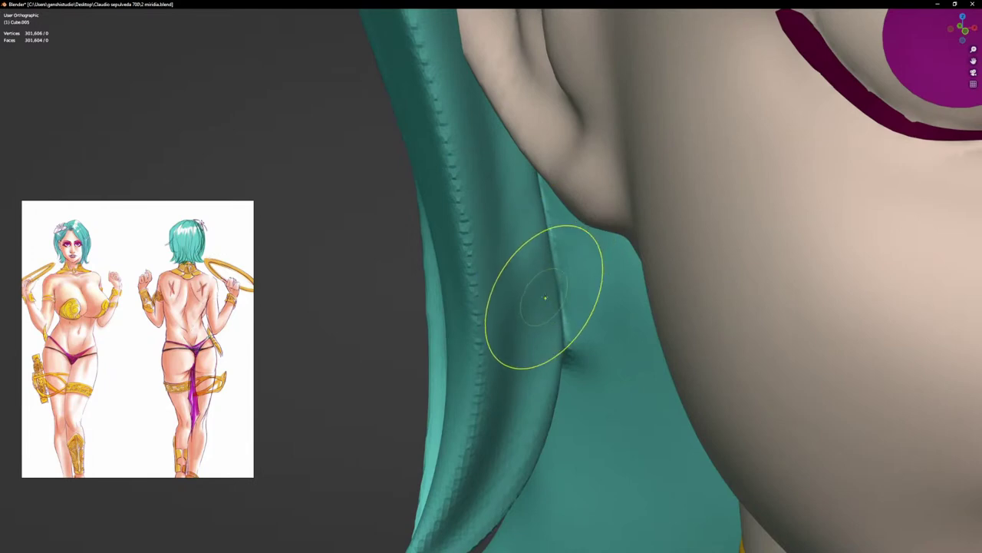
{"action": "middle_click_drag", "start_coordinate": [547, 222], "coordinate": [504, 86]}
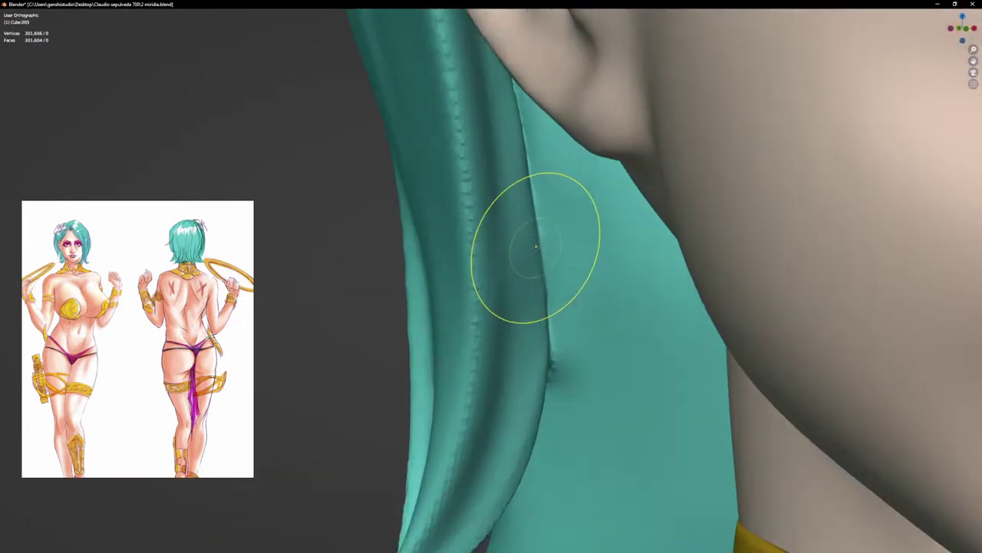
{"action": "left_click_drag", "start_coordinate": [527, 257], "coordinate": [535, 318]}
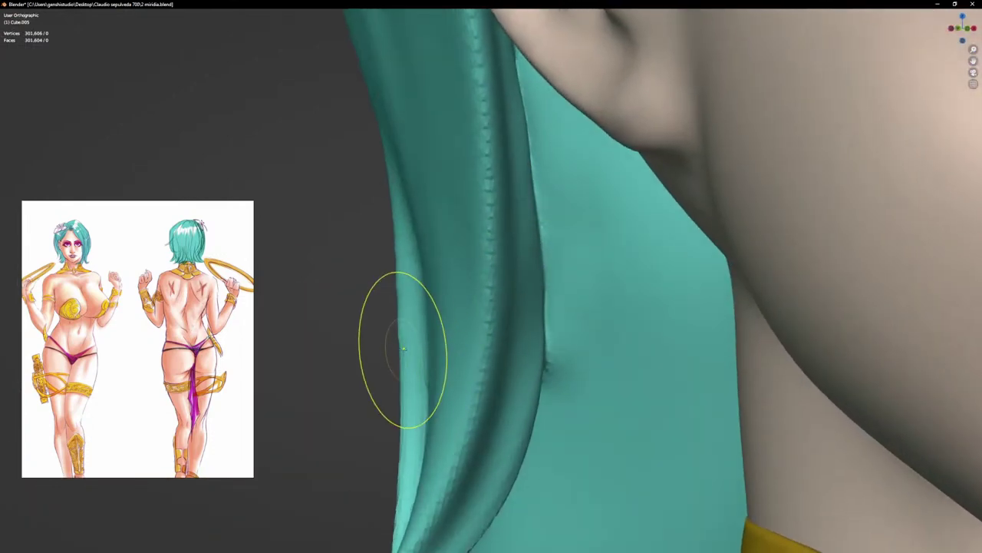
{"action": "left_click_drag", "start_coordinate": [397, 307], "coordinate": [392, 229]}
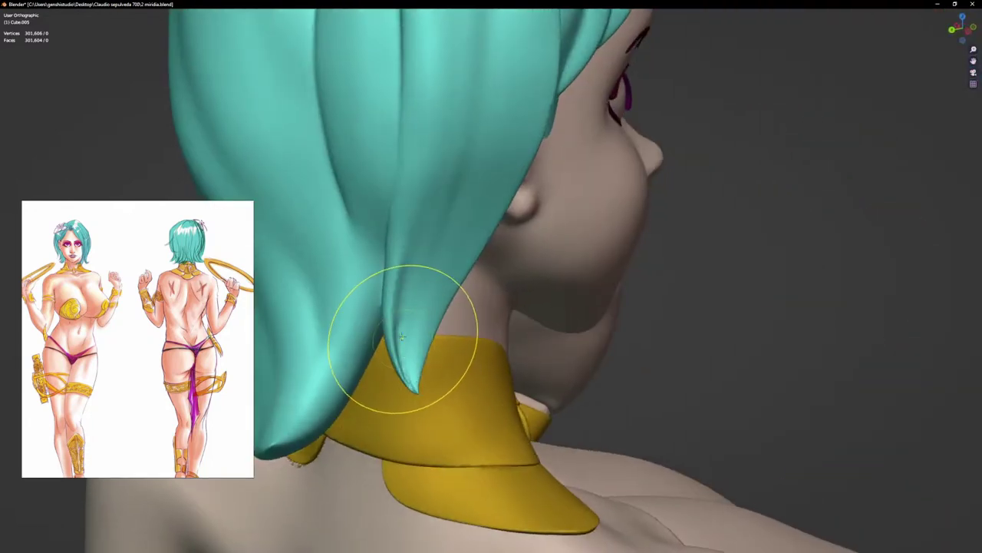
Step: Smooth the upper part of the rear edge of the pointed side lock, above the collar
{"action": "middle_click_drag", "start_coordinate": [435, 261], "coordinate": [478, 266]}
{"action": "scroll", "coordinate": [381, 268], "scroll_direction": "up", "scroll_amount": 3}
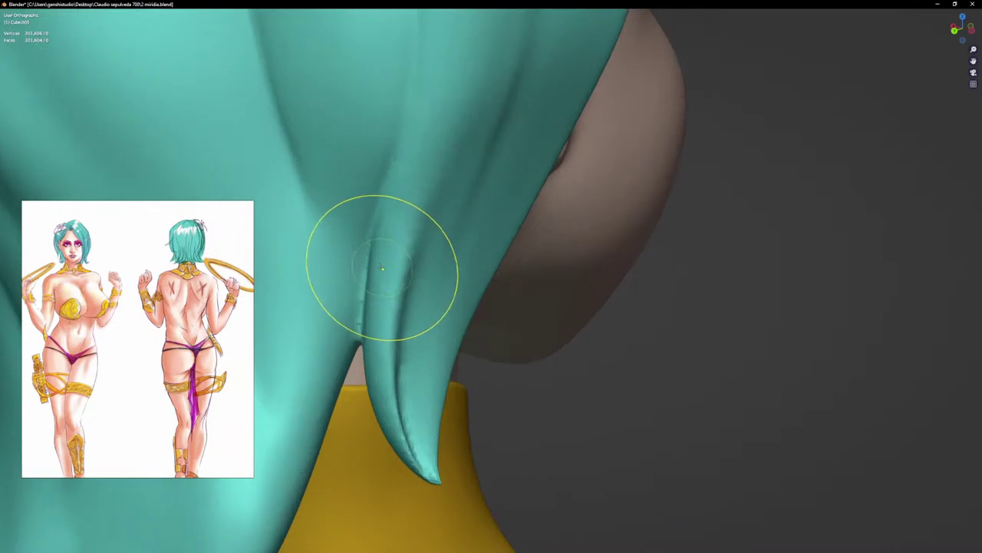
{"action": "middle_click_drag", "start_coordinate": [398, 268], "coordinate": [349, 270]}
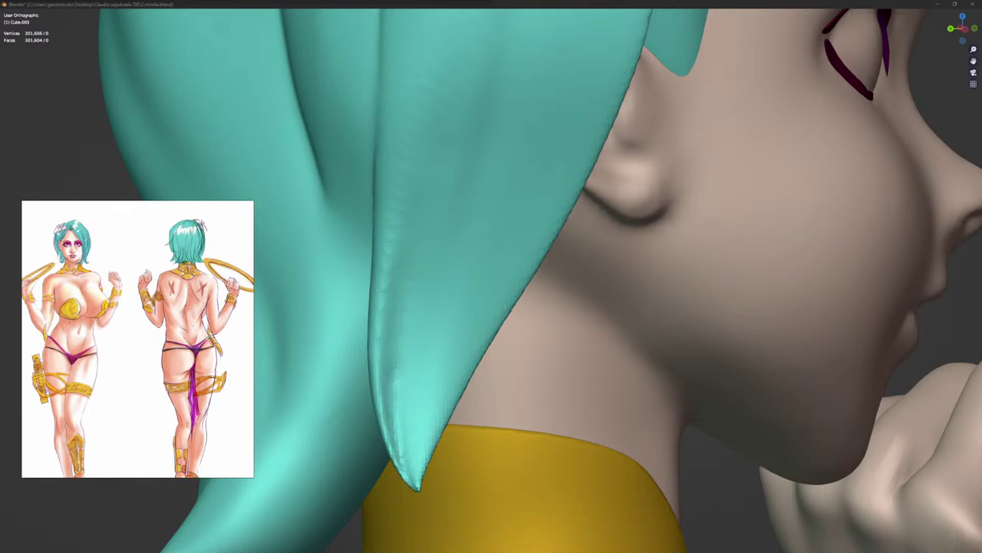
{"action": "left_click_drag", "start_coordinate": [400, 262], "coordinate": [393, 262]}
{"action": "middle_click_drag", "start_coordinate": [390, 305], "coordinate": [351, 297]}
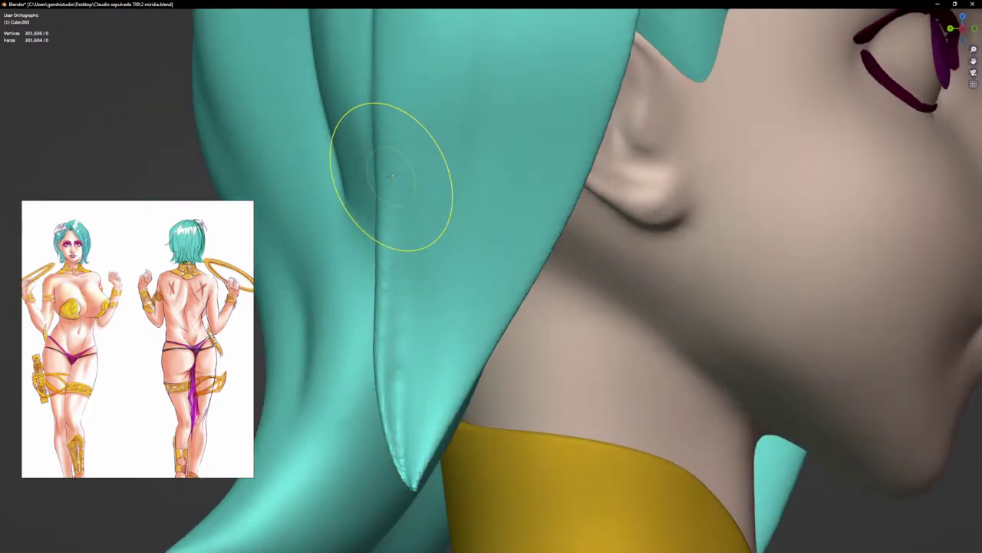
{"action": "left_click_drag", "start_coordinate": [384, 253], "coordinate": [385, 289]}
{"action": "left_click_drag", "start_coordinate": [381, 325], "coordinate": [382, 317]}
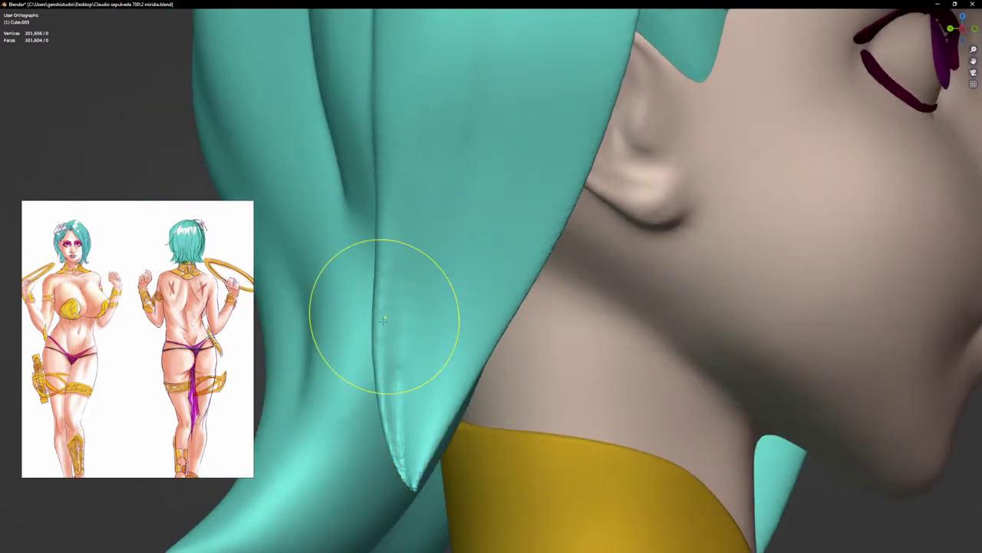
{"action": "middle_click_drag", "start_coordinate": [383, 319], "coordinate": [373, 355]}
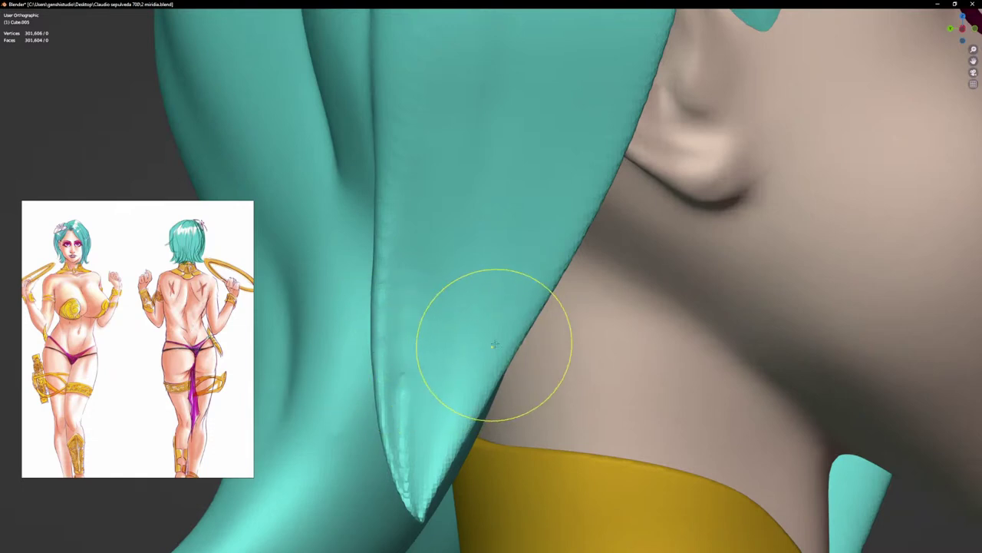
Step: Even out the front edge of the pointed side lock between the collar and the earlobe
{"action": "left_click_drag", "start_coordinate": [496, 345], "coordinate": [501, 347]}
{"action": "left_click_drag", "start_coordinate": [529, 292], "coordinate": [535, 284]}
{"action": "left_click_drag", "start_coordinate": [610, 155], "coordinate": [626, 136]}
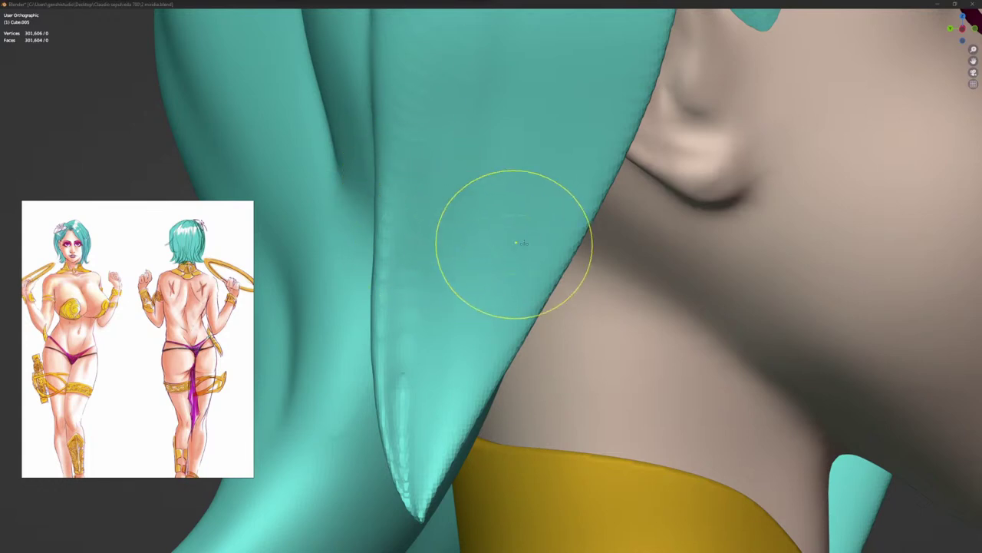
{"action": "left_click", "coordinate": [527, 285]}
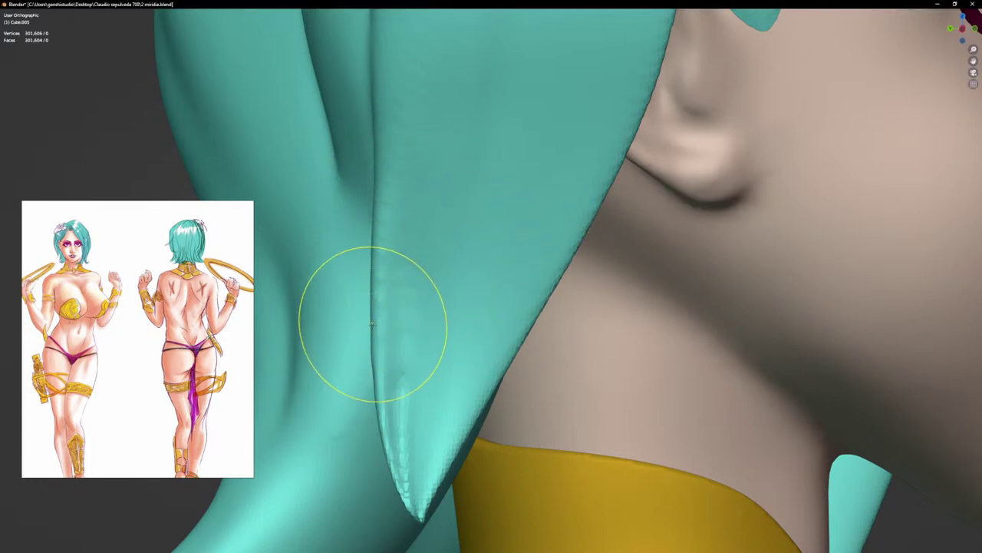
Step: Smooth the lower rear edge of the pointed side lock, working from near its tip back up the strand
{"action": "left_click_drag", "start_coordinate": [375, 352], "coordinate": [381, 369]}
{"action": "scroll", "coordinate": [382, 382], "scroll_direction": "up", "scroll_amount": 1}
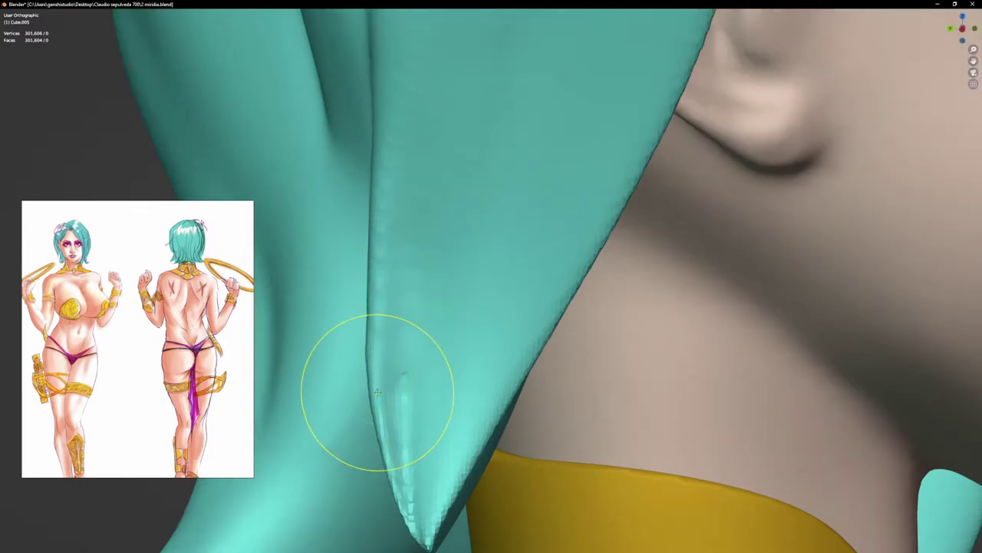
{"action": "scroll", "coordinate": [377, 388], "scroll_direction": "up", "scroll_amount": 2}
{"action": "mouse_move", "coordinate": [377, 376]}
{"action": "middle_mouse_down"}
{"action": "mouse_move", "coordinate": [362, 355]}
{"action": "mouse_move", "coordinate": [383, 320]}
{"action": "middle_mouse_up"}
{"action": "mouse_move", "coordinate": [377, 327]}
{"action": "left_mouse_down"}
{"action": "mouse_move", "coordinate": [374, 345]}
{"action": "mouse_move", "coordinate": [383, 324]}
{"action": "left_mouse_up"}
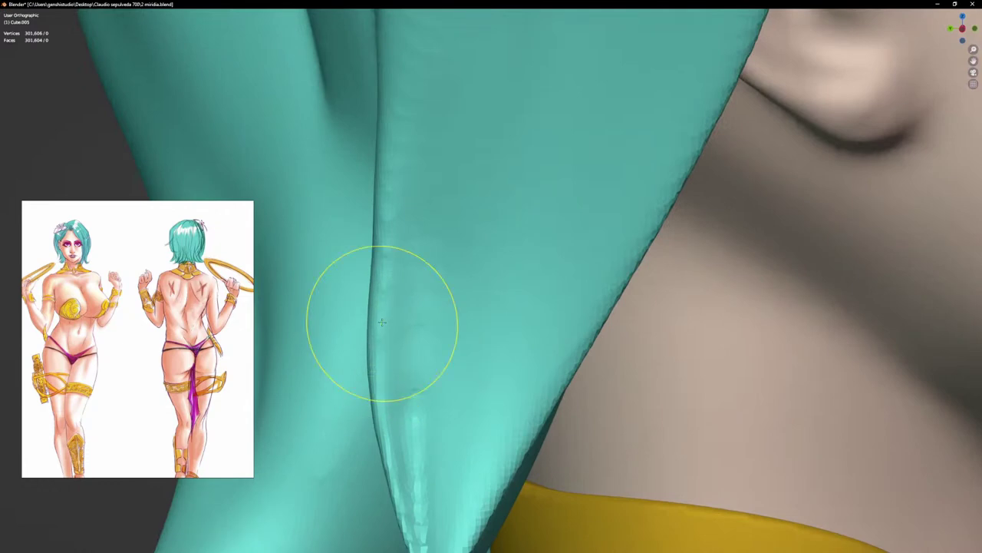
{"action": "left_click_drag", "start_coordinate": [387, 282], "coordinate": [387, 310]}
{"action": "left_click_drag", "start_coordinate": [377, 192], "coordinate": [381, 163]}
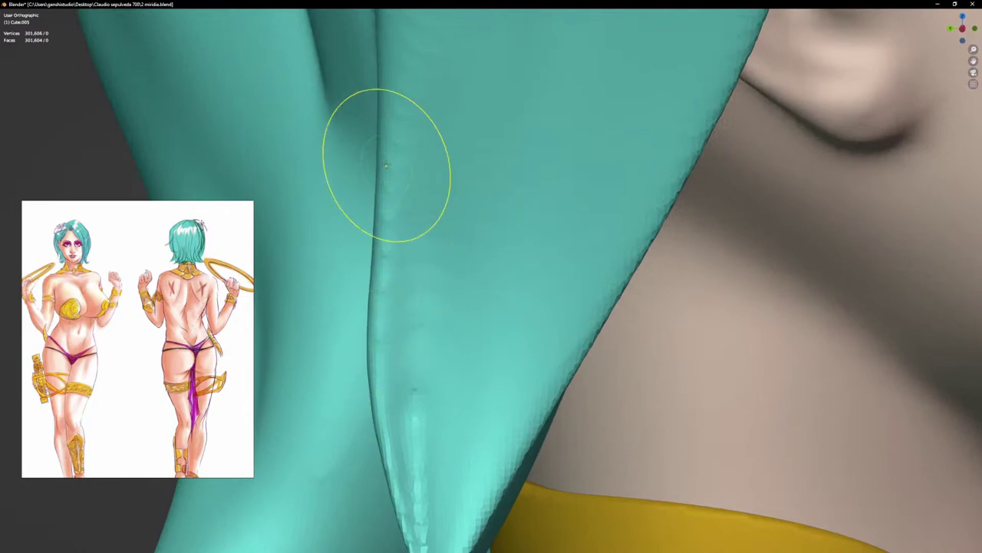
Step: Examine the smoothed side lock in side and front views for its edges, tip and overall silhouette
{"action": "scroll", "coordinate": [393, 316], "scroll_direction": "down", "scroll_amount": 3}
{"action": "middle_click_drag", "start_coordinate": [393, 380], "coordinate": [384, 417]}
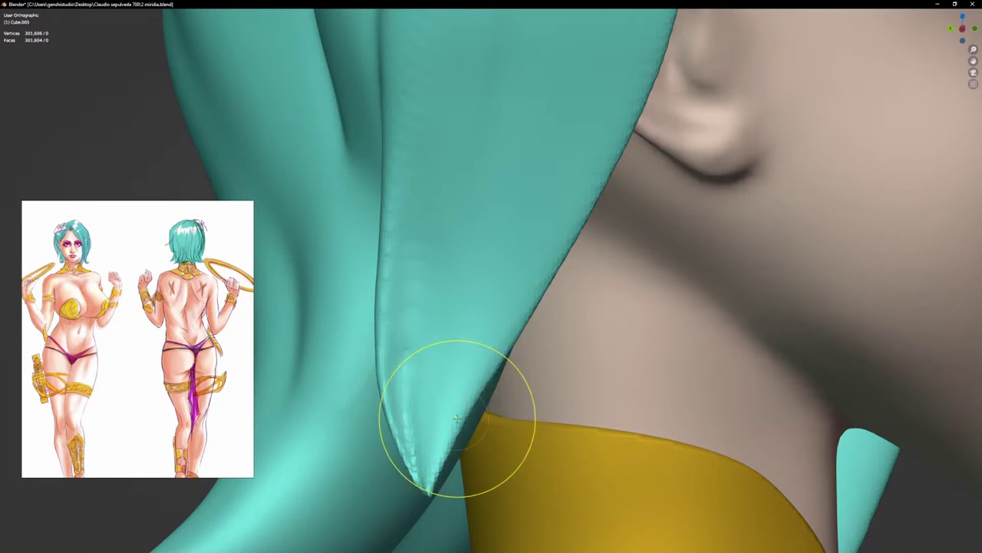
{"action": "scroll", "coordinate": [426, 329], "scroll_direction": "down", "scroll_amount": 5}
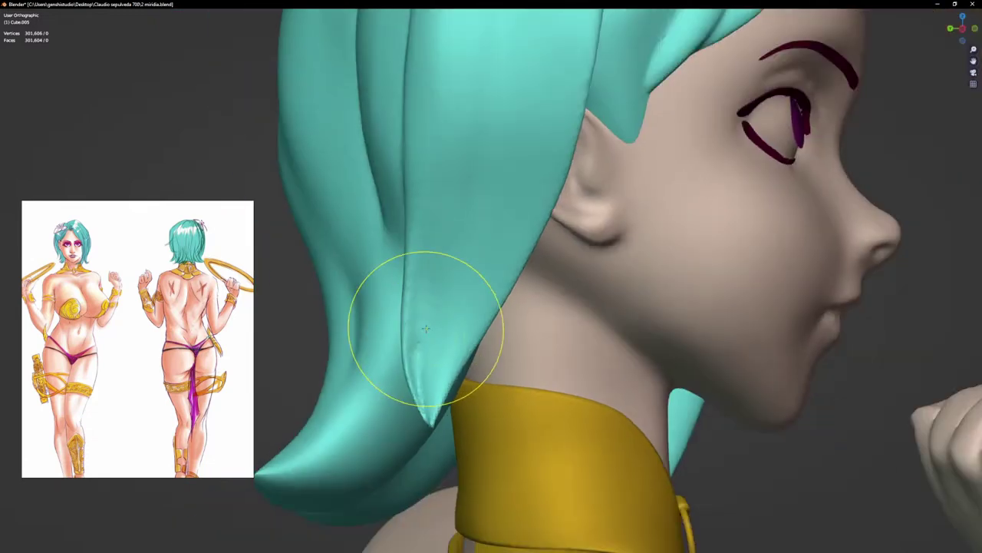
{"action": "scroll", "coordinate": [391, 368], "scroll_direction": "up", "scroll_amount": 7}
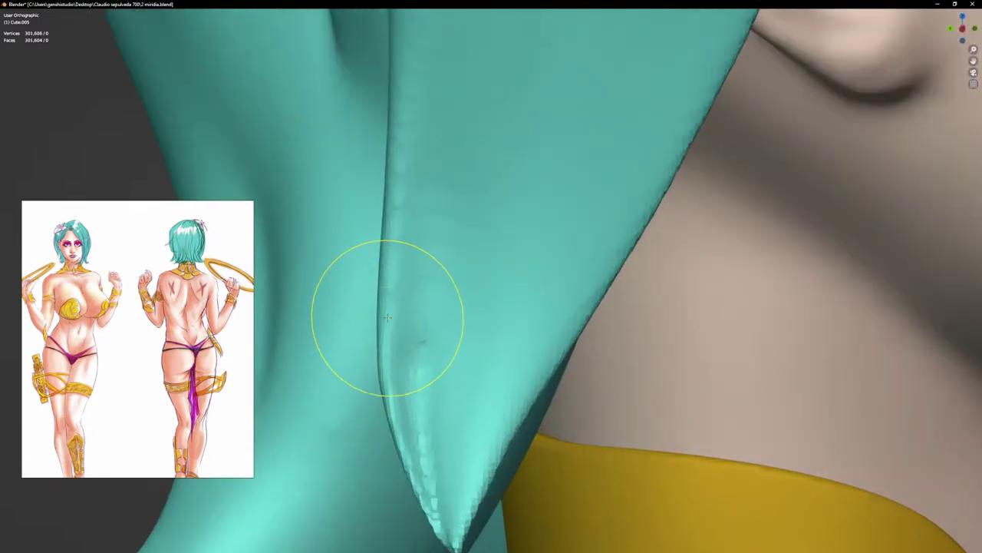
{"action": "scroll", "coordinate": [418, 322], "scroll_direction": "down", "scroll_amount": 2}
{"action": "key", "text": "KP_1"}
{"action": "scroll", "coordinate": [417, 317], "scroll_direction": "up", "scroll_amount": 5}
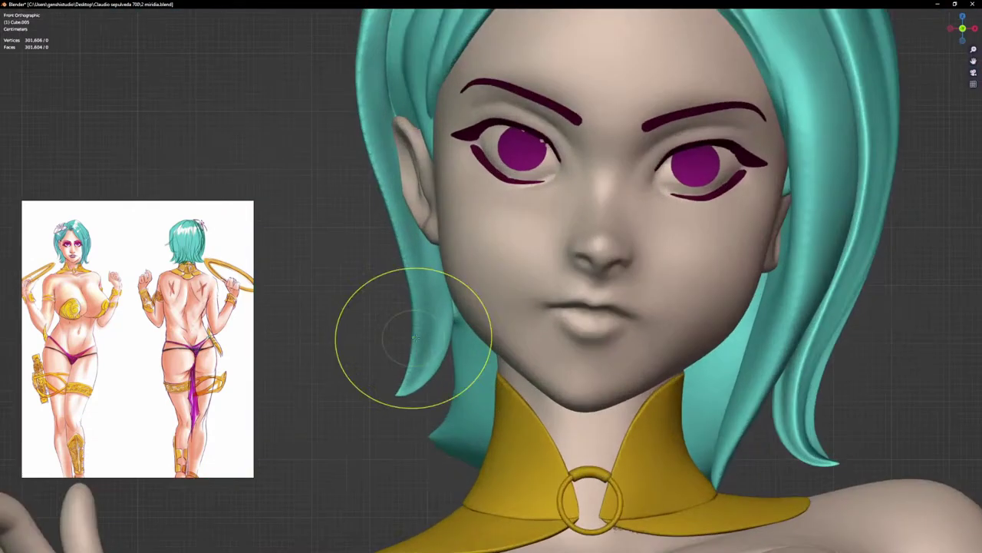
{"action": "scroll", "coordinate": [414, 346], "scroll_direction": "up", "scroll_amount": 2}
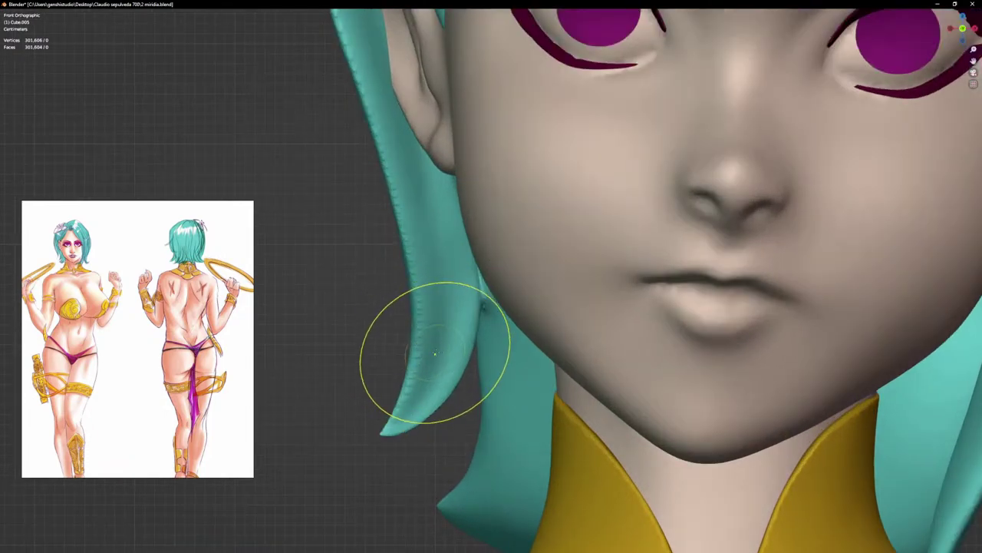
{"action": "scroll", "coordinate": [460, 376], "scroll_direction": "down", "scroll_amount": 4}
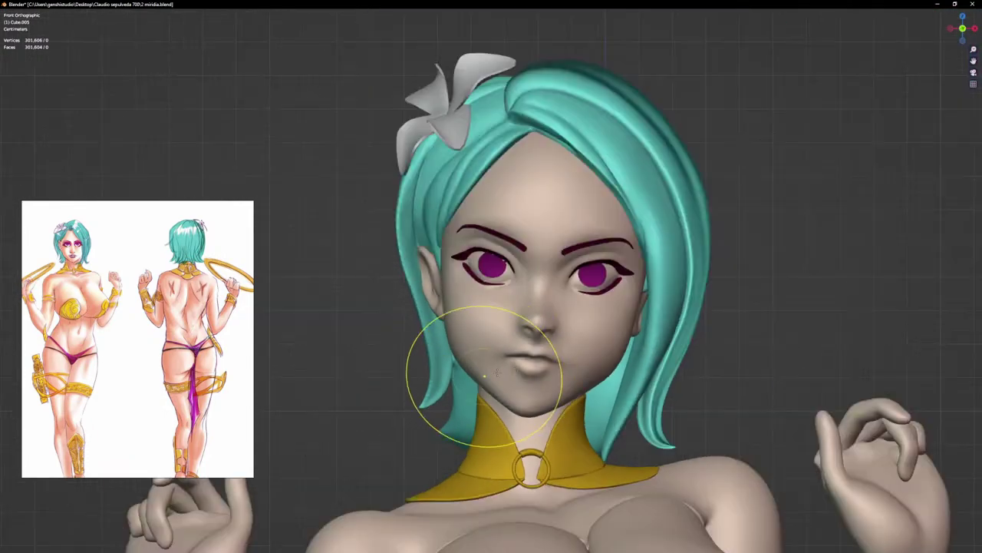
{"action": "scroll", "coordinate": [428, 376], "scroll_direction": "up", "scroll_amount": 3}
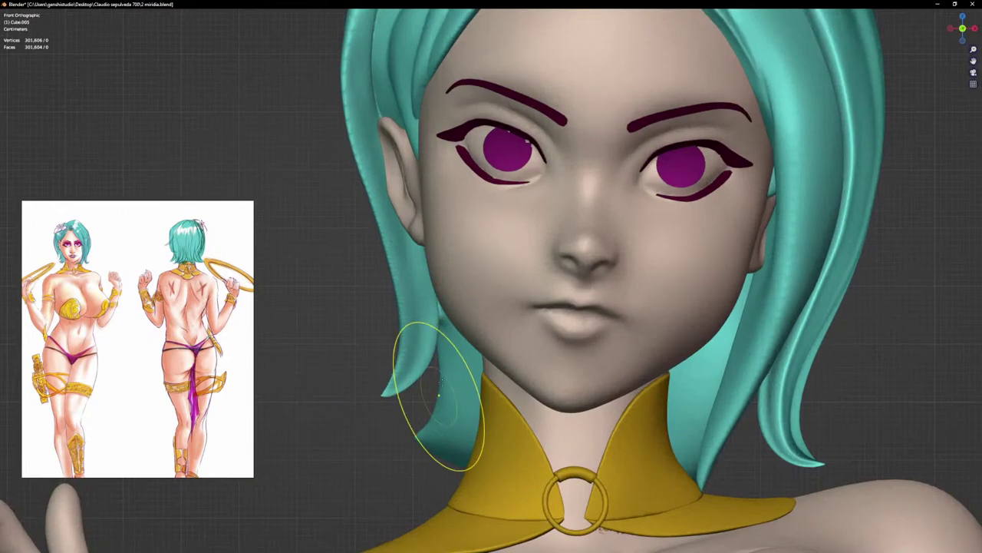
{"action": "scroll", "coordinate": [436, 337], "scroll_direction": "up", "scroll_amount": 4}
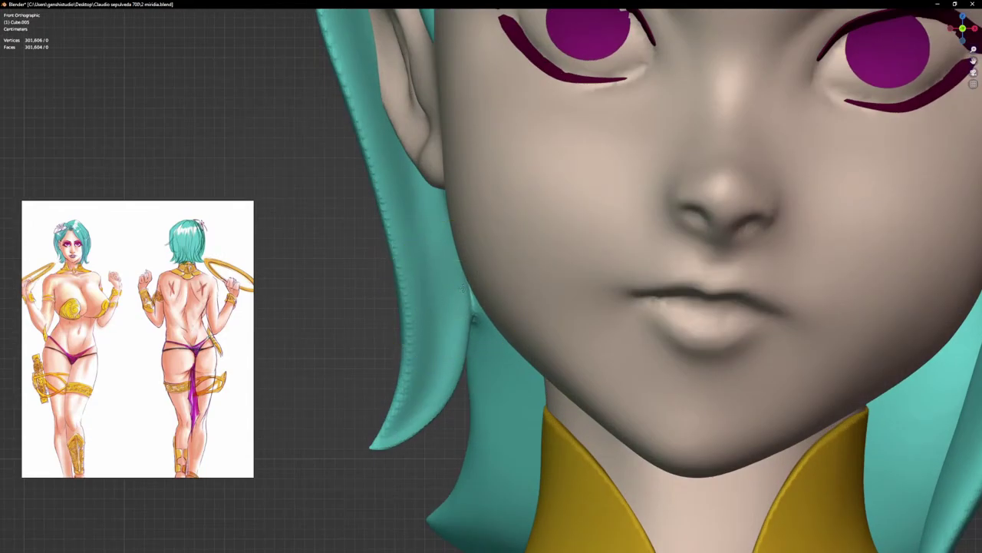
Step: Inspect the seam below the ear and the pinched spot at its lower end from several close angles
{"action": "middle_click_drag", "start_coordinate": [504, 296], "coordinate": [599, 276]}
{"action": "middle_click_drag", "start_coordinate": [458, 278], "coordinate": [418, 284]}
{"action": "scroll", "coordinate": [465, 283], "scroll_direction": "up", "scroll_amount": 4}
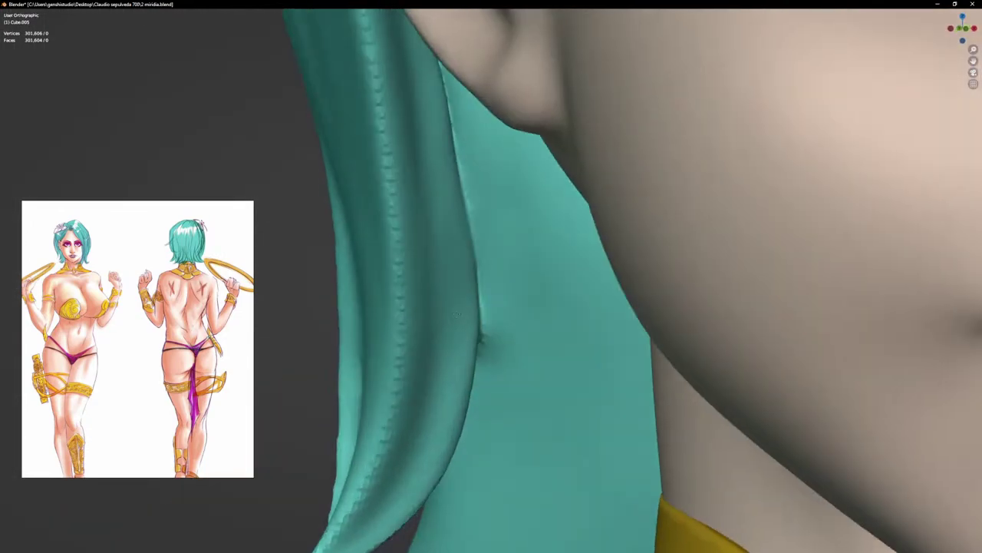
{"action": "scroll", "coordinate": [475, 303], "scroll_direction": "up", "scroll_amount": 1}
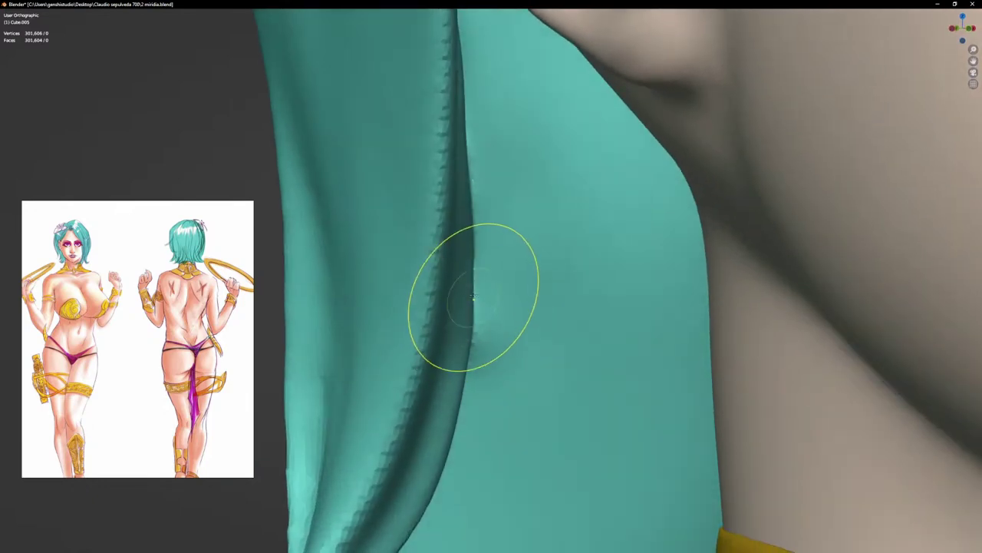
{"action": "scroll", "coordinate": [471, 296], "scroll_direction": "up", "scroll_amount": 2}
{"action": "middle_click_drag", "start_coordinate": [475, 289], "coordinate": [473, 343]}
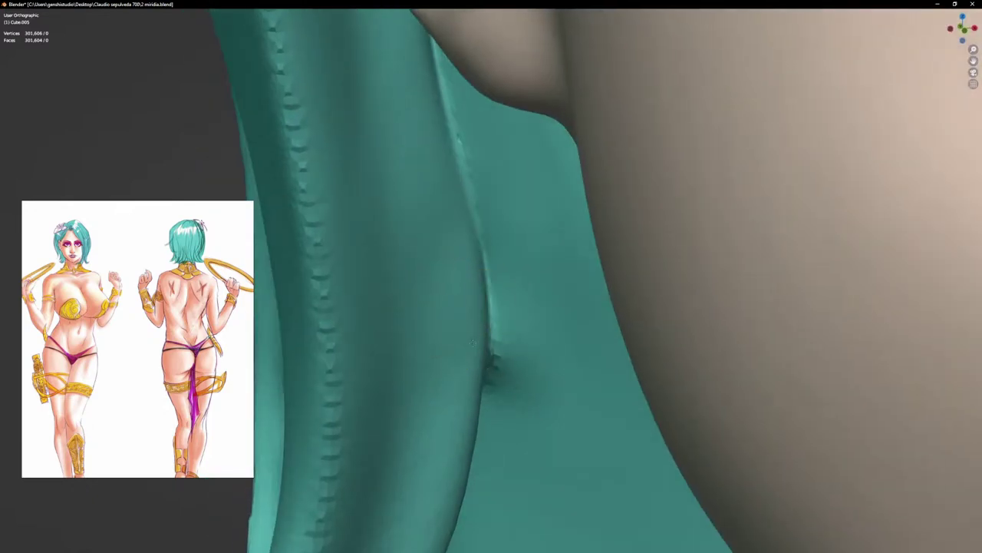
{"action": "middle_click_drag", "start_coordinate": [472, 274], "coordinate": [471, 246]}
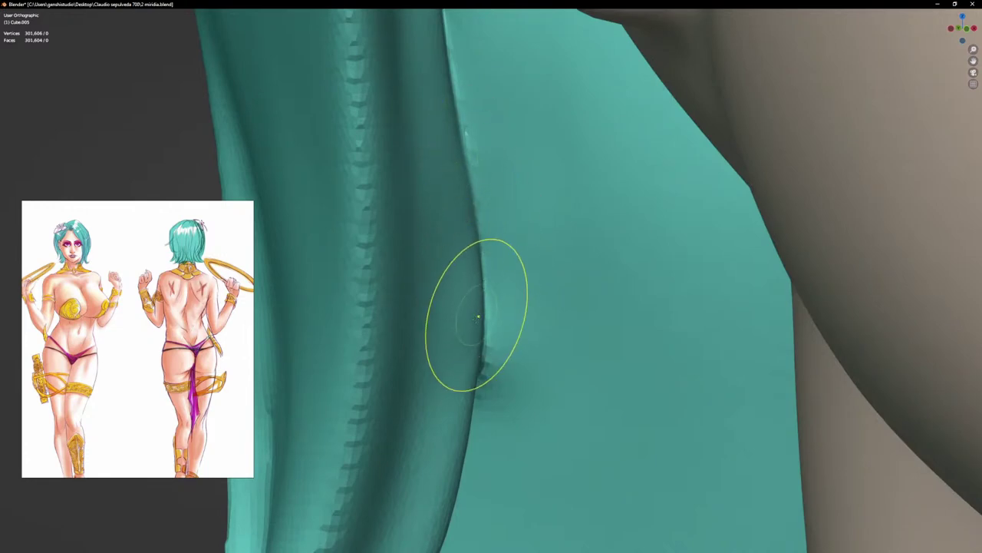
{"action": "scroll", "coordinate": [443, 202], "scroll_direction": "down", "scroll_amount": 5}
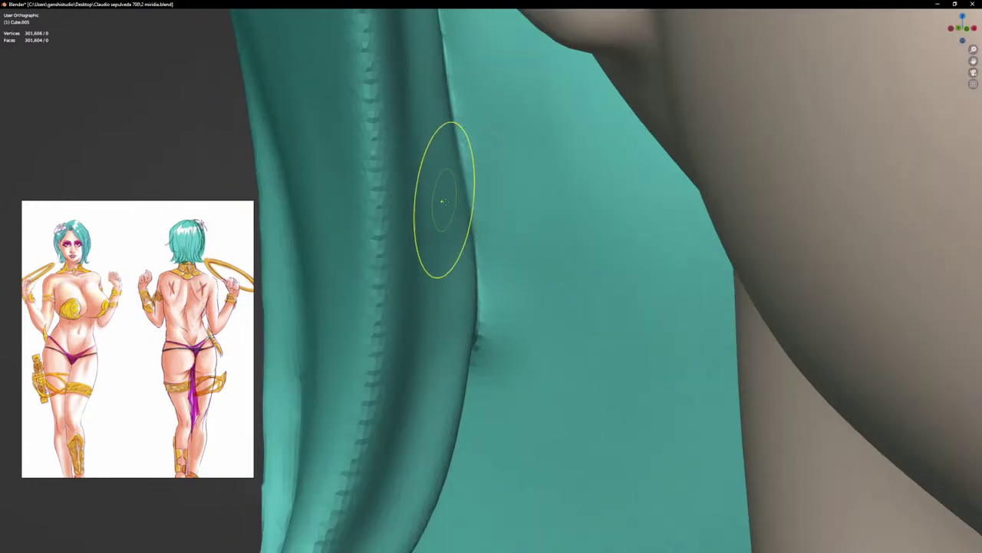
{"action": "scroll", "coordinate": [452, 264], "scroll_direction": "up", "scroll_amount": 3}
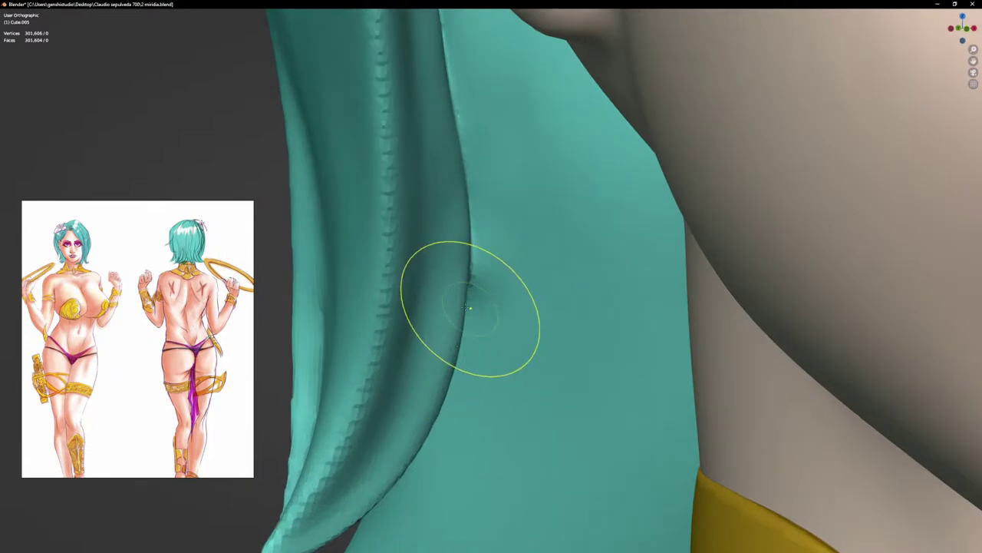
{"action": "middle_click_drag", "start_coordinate": [469, 308], "coordinate": [437, 308]}
Step: Switch from Sculpt Mode to Object Mode, deselect everything and review the whole character from the front
{"action": "scroll", "coordinate": [460, 326], "scroll_direction": "down", "scroll_amount": 3}
{"action": "scroll", "coordinate": [432, 316], "scroll_direction": "down", "scroll_amount": 8}
{"action": "scroll", "coordinate": [514, 328], "scroll_direction": "down", "scroll_amount": 2}
{"action": "middle_click_drag", "start_coordinate": [595, 307], "coordinate": [533, 250], "text": "shift"}
{"action": "key", "text": "ctrl+Tab"}
{"action": "key", "text": "alt+a"}
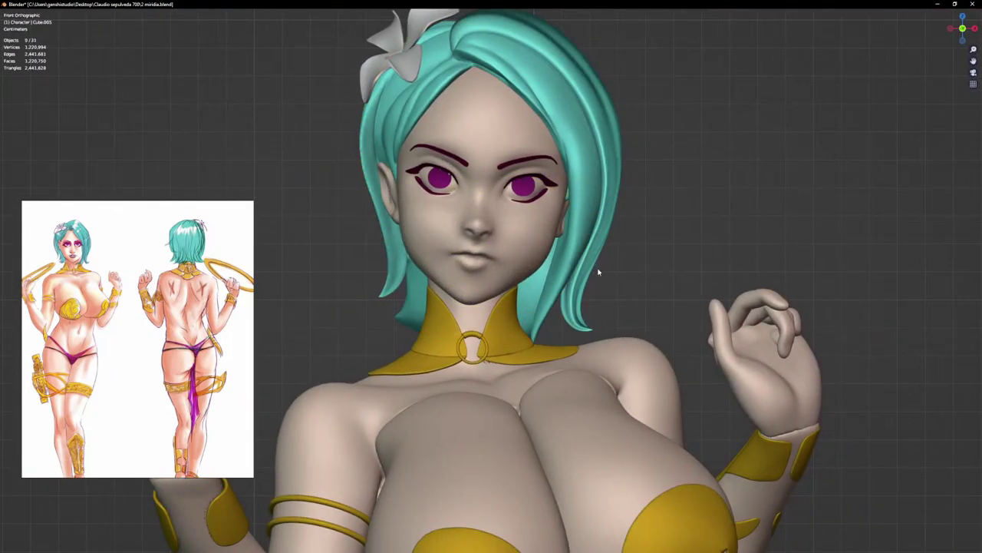
{"action": "scroll", "coordinate": [614, 307], "scroll_direction": "down", "scroll_amount": 2}
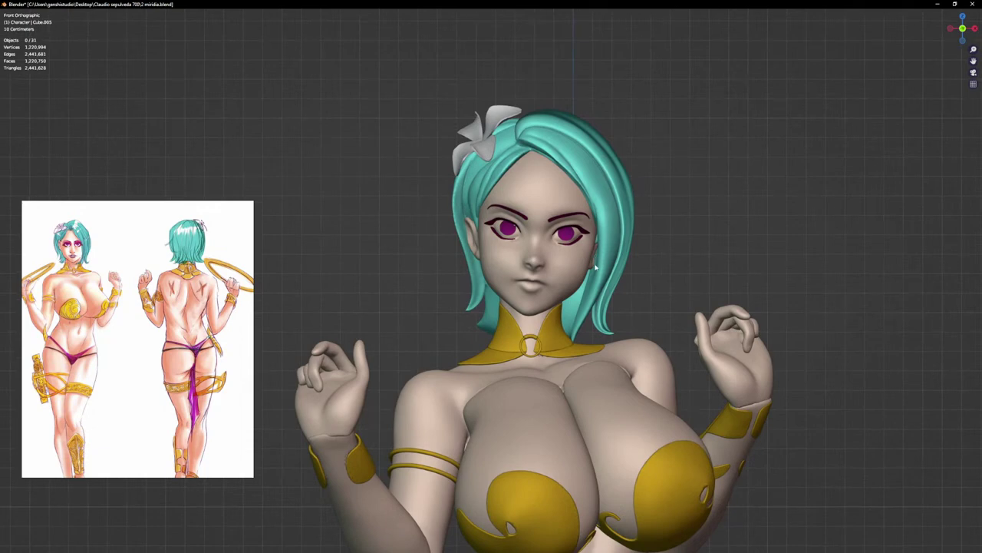
{"action": "scroll", "coordinate": [595, 267], "scroll_direction": "down", "scroll_amount": 6}
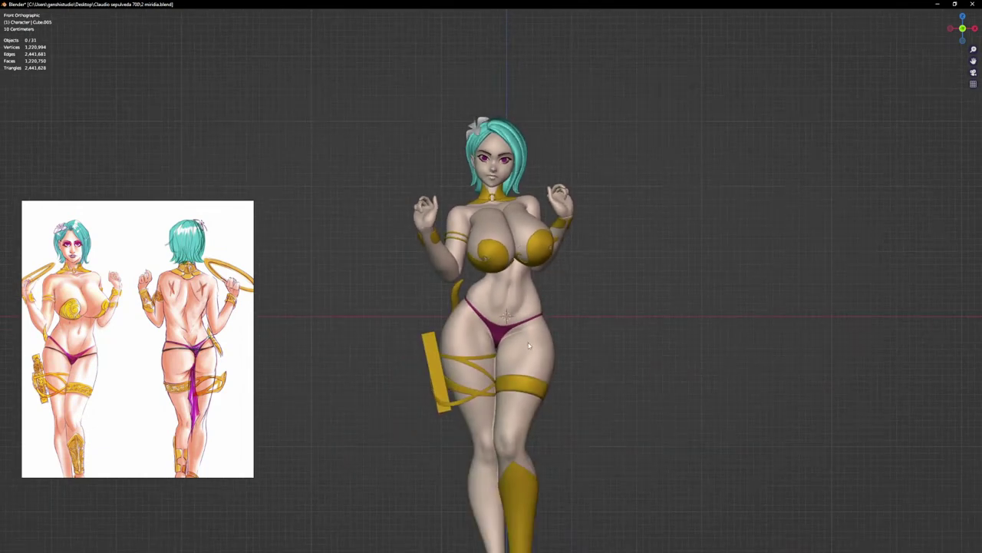
{"action": "scroll", "coordinate": [529, 346], "scroll_direction": "down", "scroll_amount": 1}
{"action": "scroll", "coordinate": [530, 184], "scroll_direction": "up", "scroll_amount": 3}
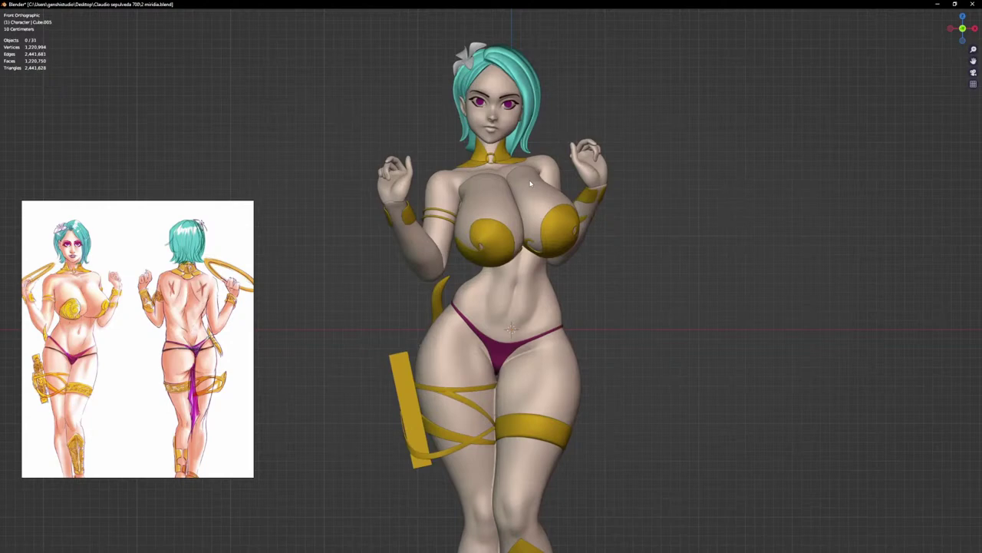
Step: Save the file, add a Path curve at the scene origin and bring back the full interface with the curve's properties
{"action": "key", "text": "ctrl+s"}
{"action": "key", "text": "shift+a"}
{"action": "mouse_move", "coordinate": [520, 206]}
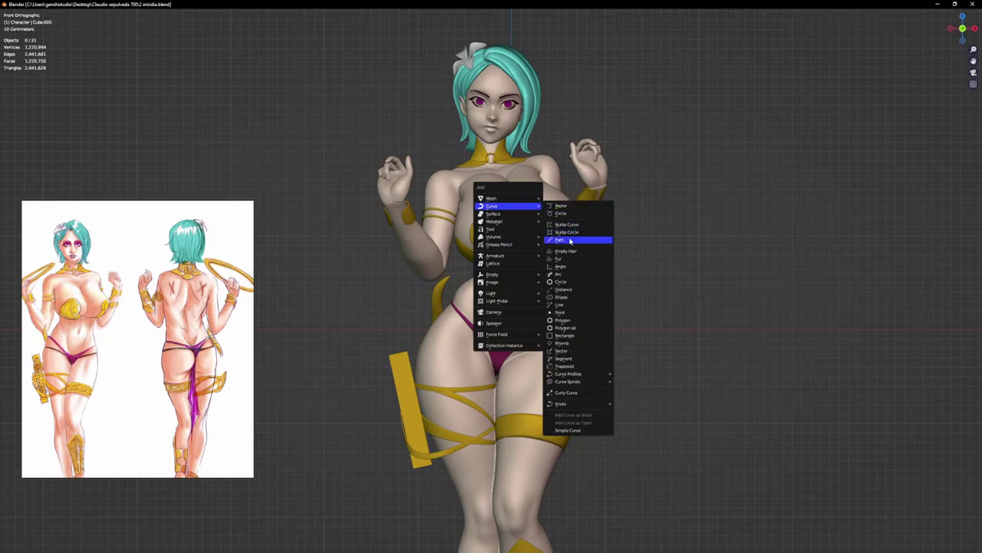
{"action": "left_click", "coordinate": [567, 240]}
{"action": "scroll", "coordinate": [665, 324], "scroll_direction": "down", "scroll_amount": 2}
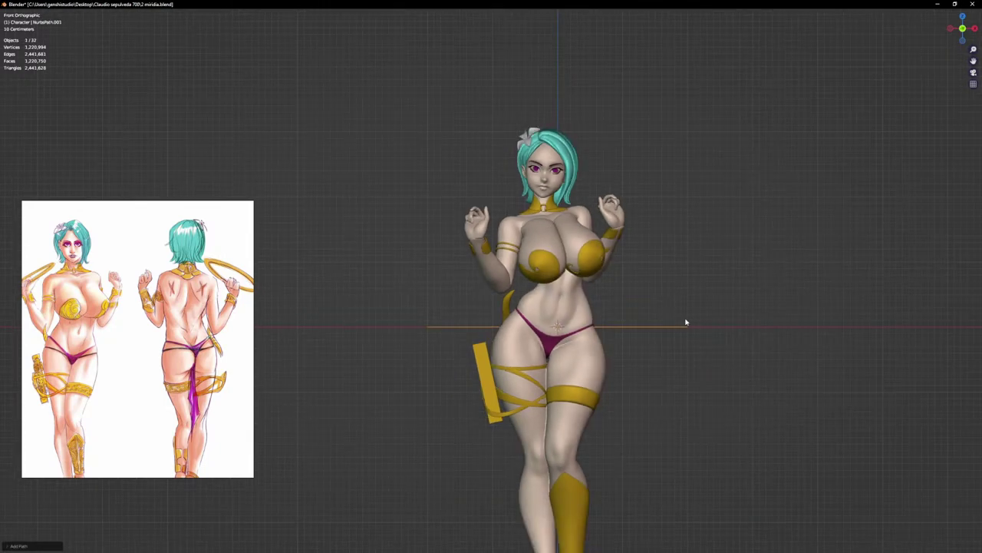
{"action": "middle_click_drag", "start_coordinate": [675, 317], "coordinate": [550, 290], "text": "shift"}
{"action": "scroll", "coordinate": [529, 309], "scroll_direction": "up", "scroll_amount": 2}
{"action": "scroll", "coordinate": [535, 318], "scroll_direction": "down", "scroll_amount": 1}
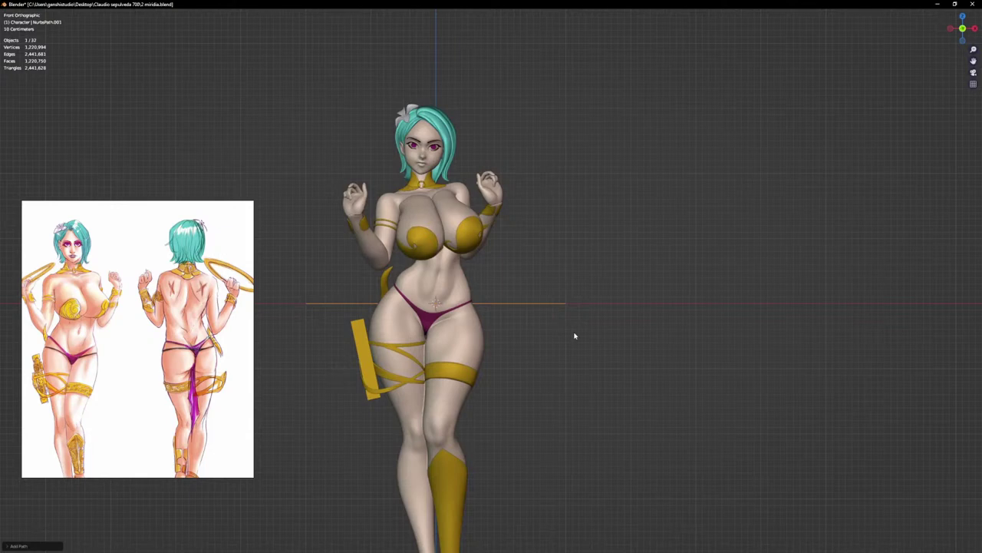
{"action": "key", "text": "ctrl+alt+space"}
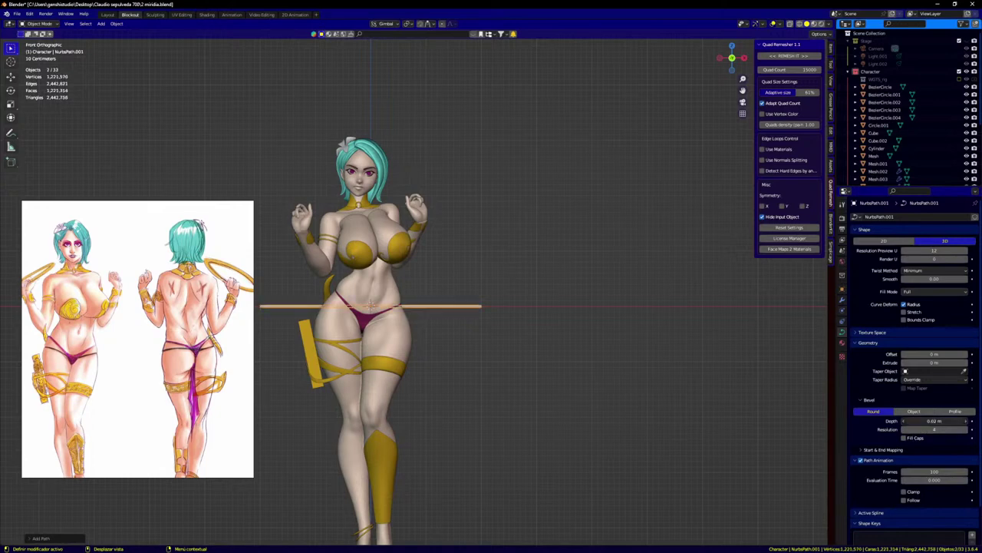
Step: Give the new path thickness with a round bevel depth of 0.22 m and an extrude of 0.14 m
{"action": "left_click_drag", "start_coordinate": [924, 421], "coordinate": [960, 422]}
{"action": "middle_click_drag", "start_coordinate": [557, 375], "coordinate": [515, 384]}
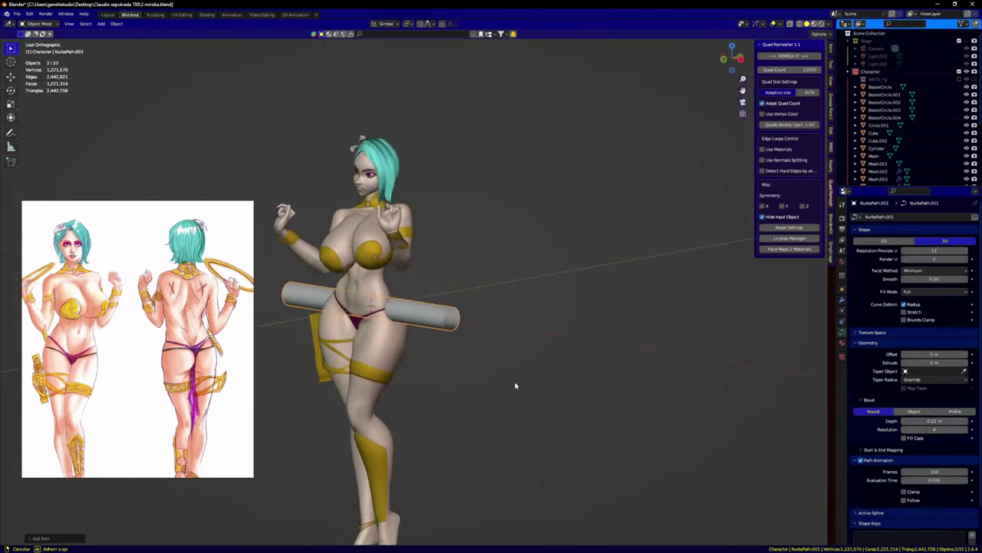
{"action": "scroll", "coordinate": [456, 296], "scroll_direction": "up", "scroll_amount": 3}
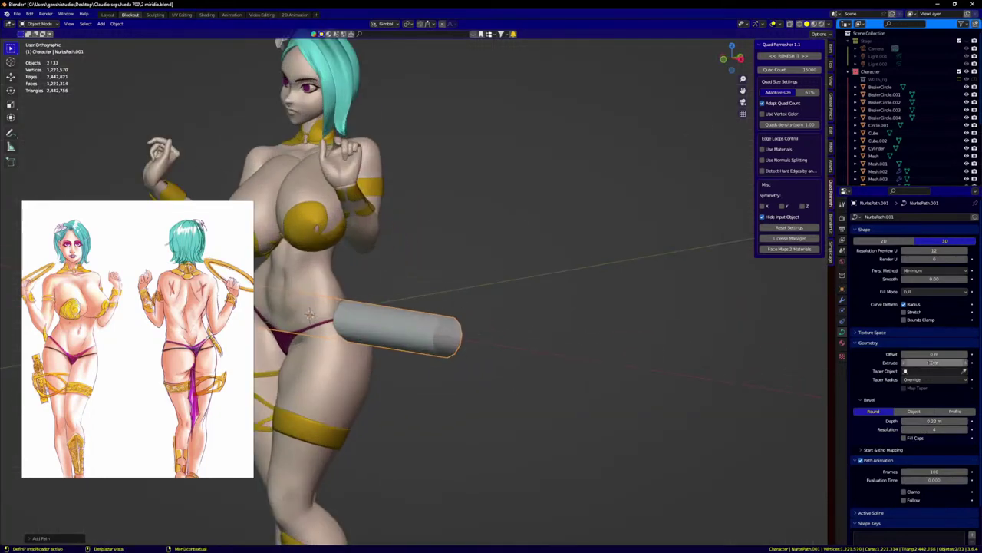
{"action": "left_click_drag", "start_coordinate": [928, 362], "coordinate": [967, 362]}
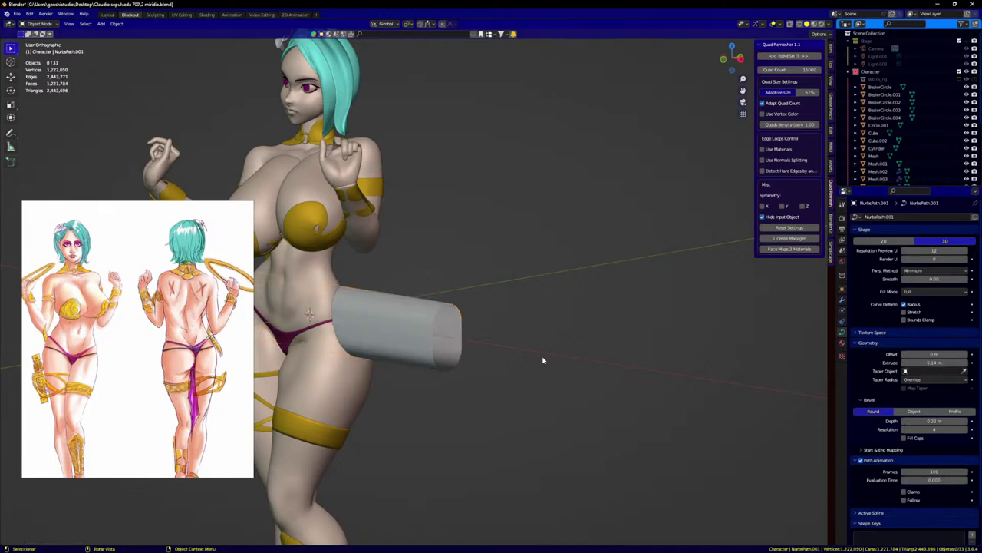
Step: In Edit Mode, scale all the path's points down to roughly a quarter and move them up in front of the hair
{"action": "key", "text": "KP_1"}
{"action": "scroll", "coordinate": [474, 324], "scroll_direction": "down", "scroll_amount": 2}
{"action": "key", "text": "Tab"}
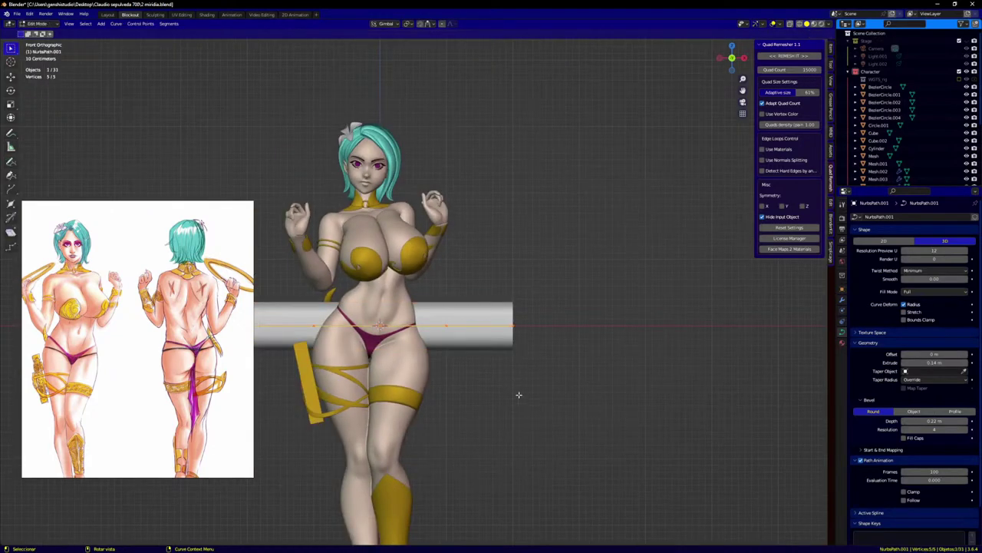
{"action": "key", "text": "s"}
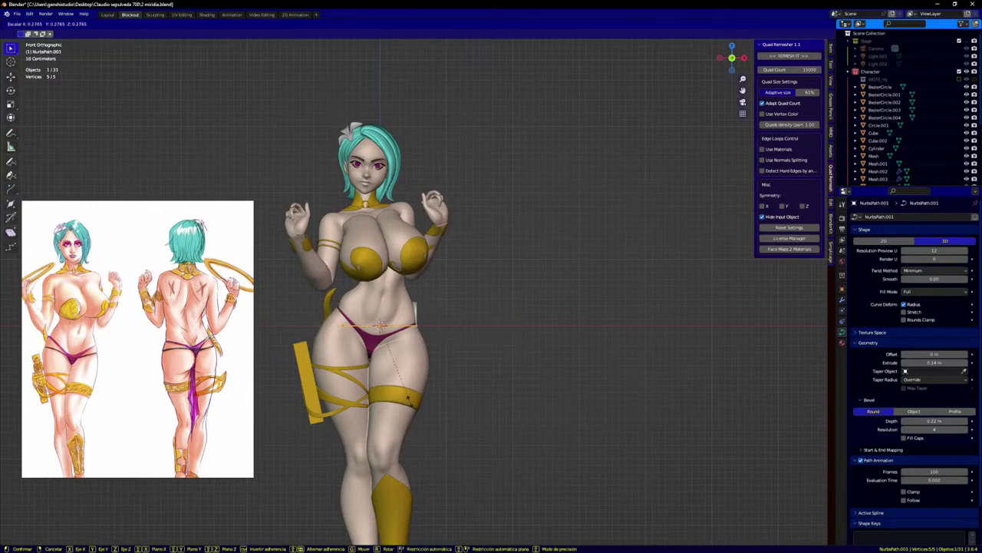
{"action": "left_click", "coordinate": [369, 343]}
{"action": "key", "text": "g"}
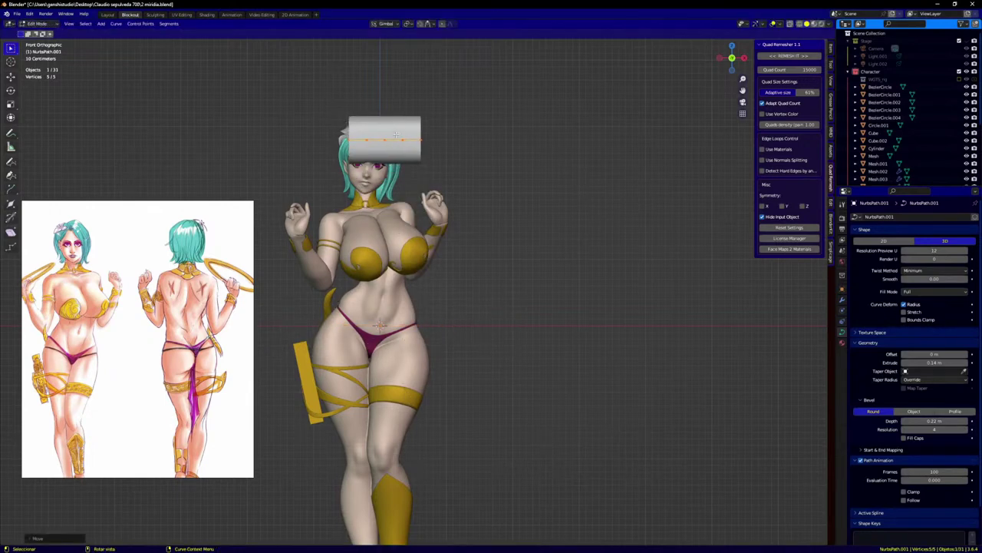
{"action": "left_click", "coordinate": [488, 185]}
Step: Thin the whole path and shrink the radius of both end points so the strand tapers to a tip at each end
{"action": "scroll", "coordinate": [488, 185], "scroll_direction": "up", "scroll_amount": 1}
{"action": "key", "text": "alt+s"}
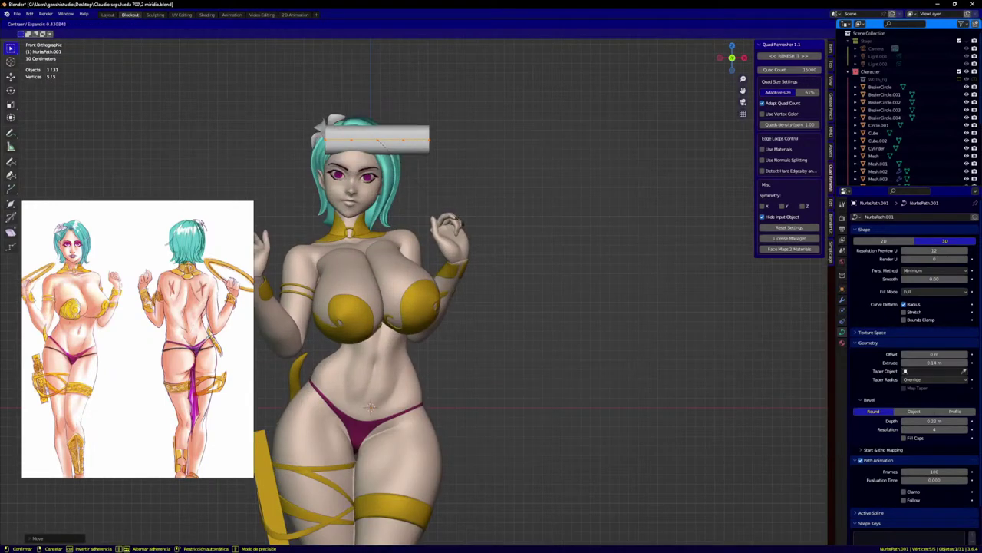
{"action": "left_click", "coordinate": [436, 137]}
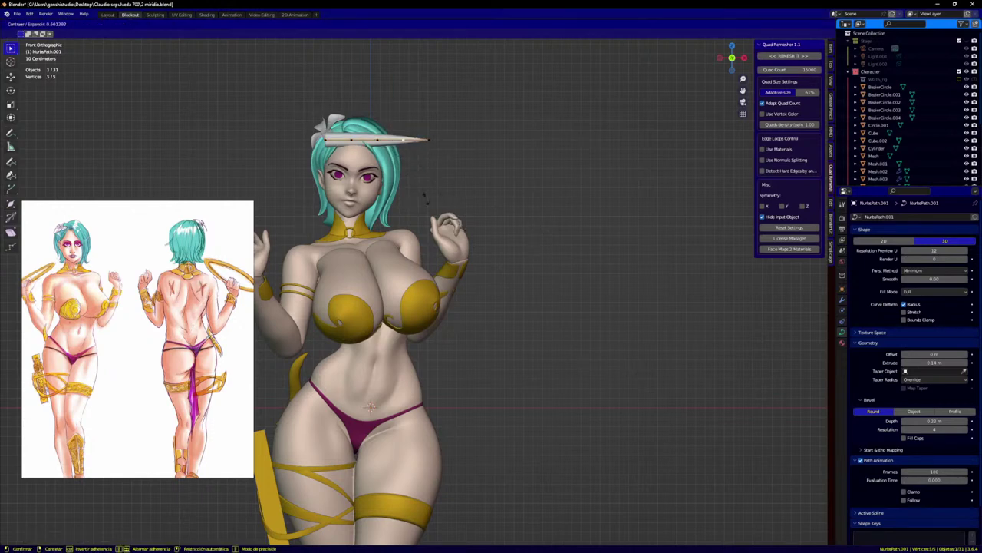
{"action": "left_click", "coordinate": [410, 136]}
{"action": "scroll", "coordinate": [410, 136], "scroll_direction": "up", "scroll_amount": 6}
{"action": "left_click", "coordinate": [128, 129]}
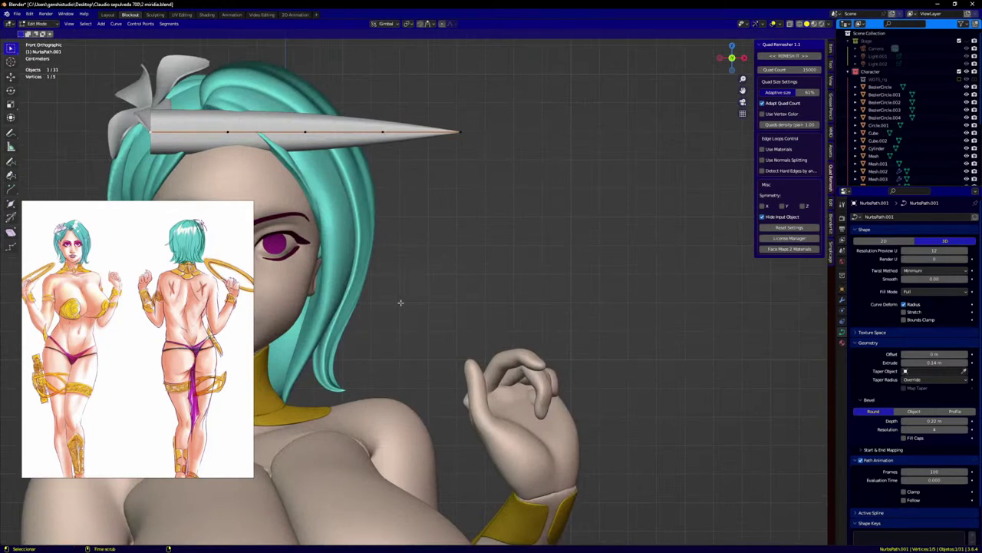
{"action": "key", "text": "alt+s"}
{"action": "left_click", "coordinate": [303, 154]}
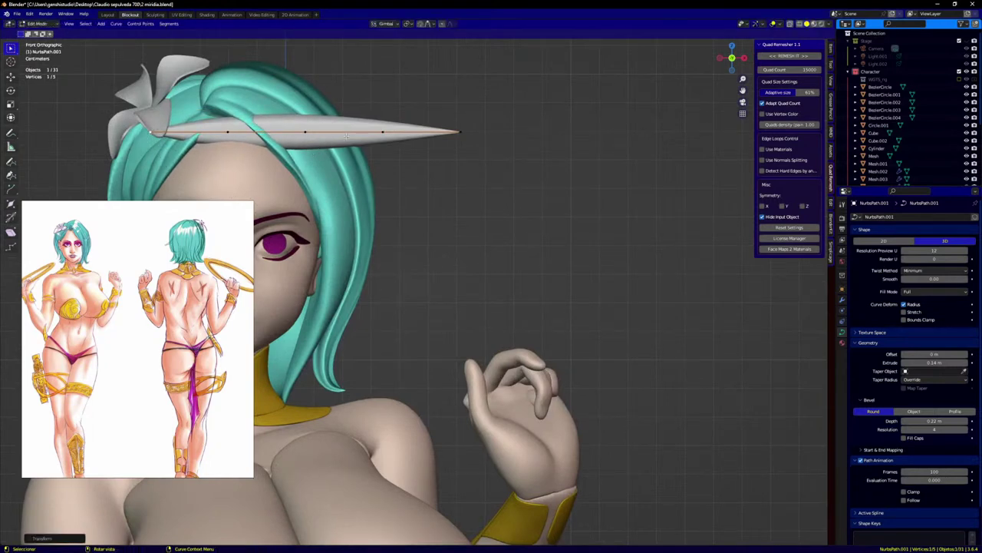
Step: Widen the strand at the control point before its outer tip and readjust the radius of that end point
{"action": "left_click", "coordinate": [384, 136]}
{"action": "key", "text": "alt+s"}
{"action": "left_click", "coordinate": [439, 165]}
{"action": "left_click", "coordinate": [462, 134]}
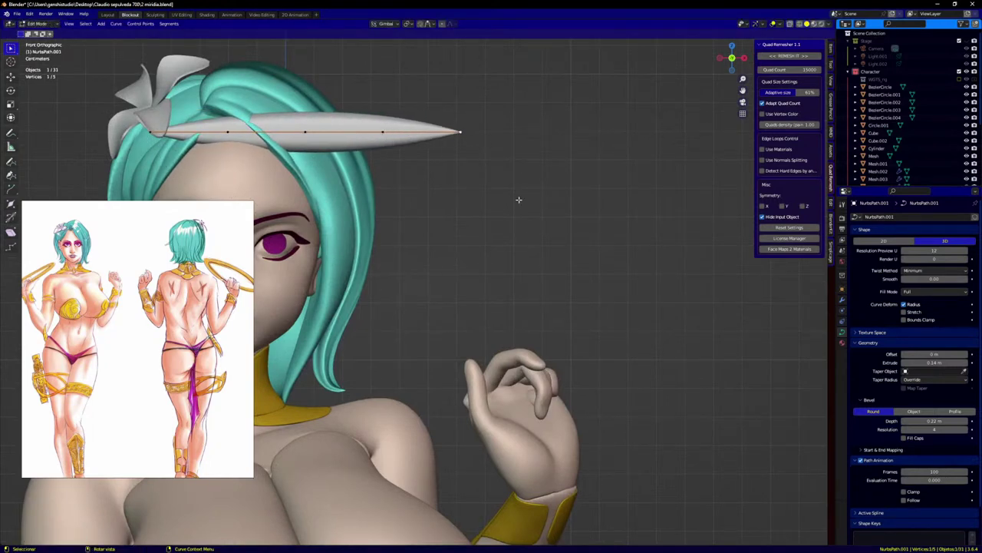
{"action": "key", "text": "alt+s"}
{"action": "left_click", "coordinate": [461, 134]}
{"action": "key", "text": "alt+s"}
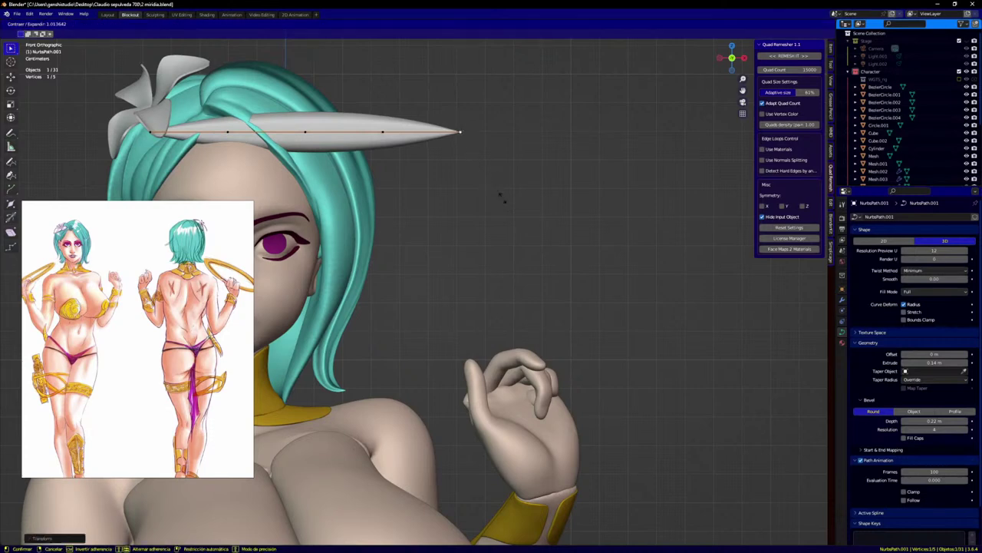
{"action": "left_click", "coordinate": [502, 198]}
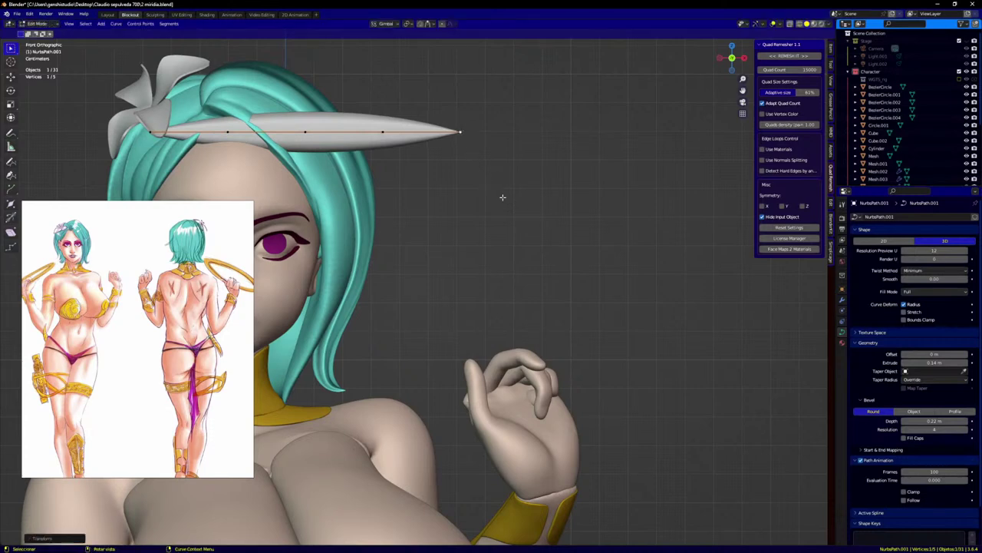
{"action": "left_click", "coordinate": [150, 131]}
Step: Select all the strand's points and move them forward in side view to sit in front of the forehead
{"action": "key", "text": "a"}
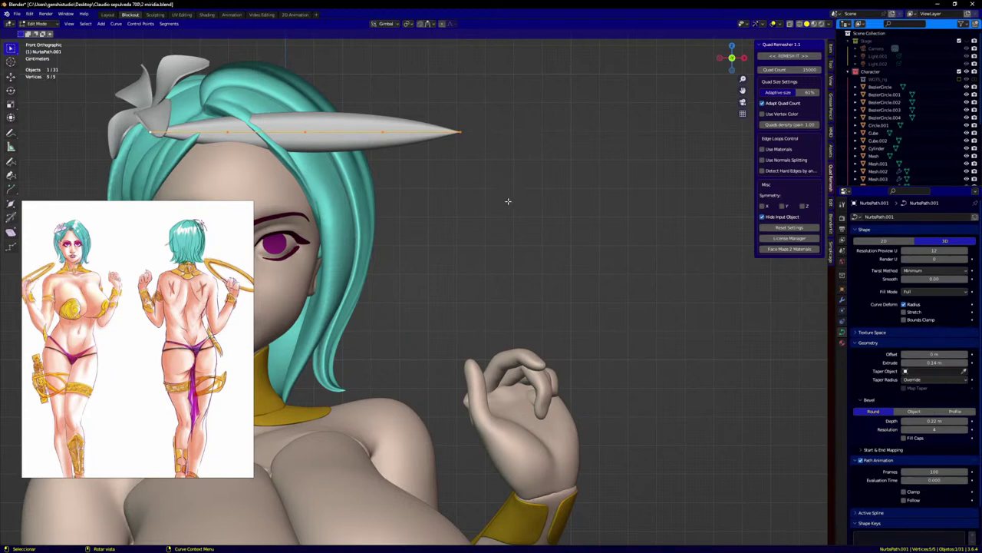
{"action": "scroll", "coordinate": [503, 201], "scroll_direction": "down", "scroll_amount": 4}
{"action": "middle_click_drag", "start_coordinate": [495, 202], "coordinate": [566, 281]}
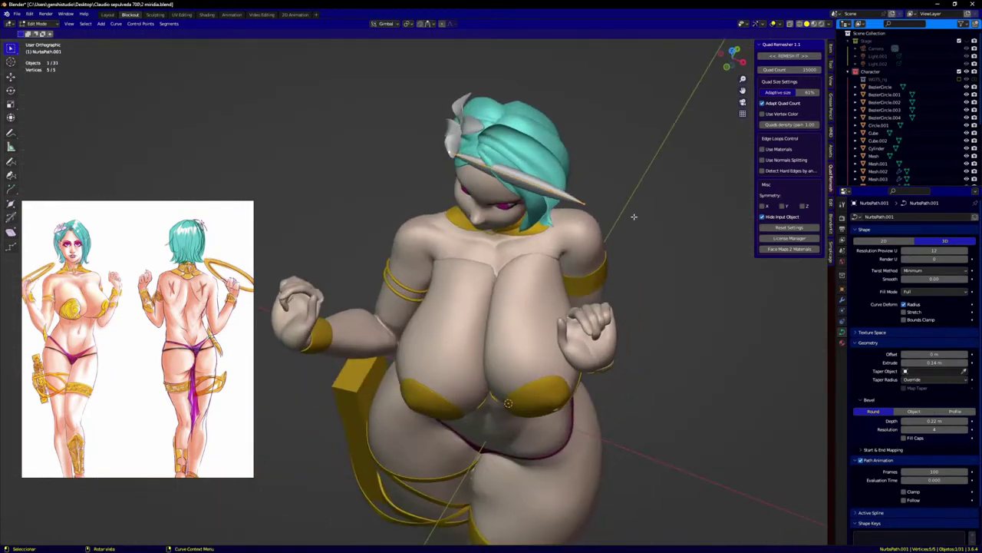
{"action": "key", "text": "KP_3"}
{"action": "key", "text": "r"}
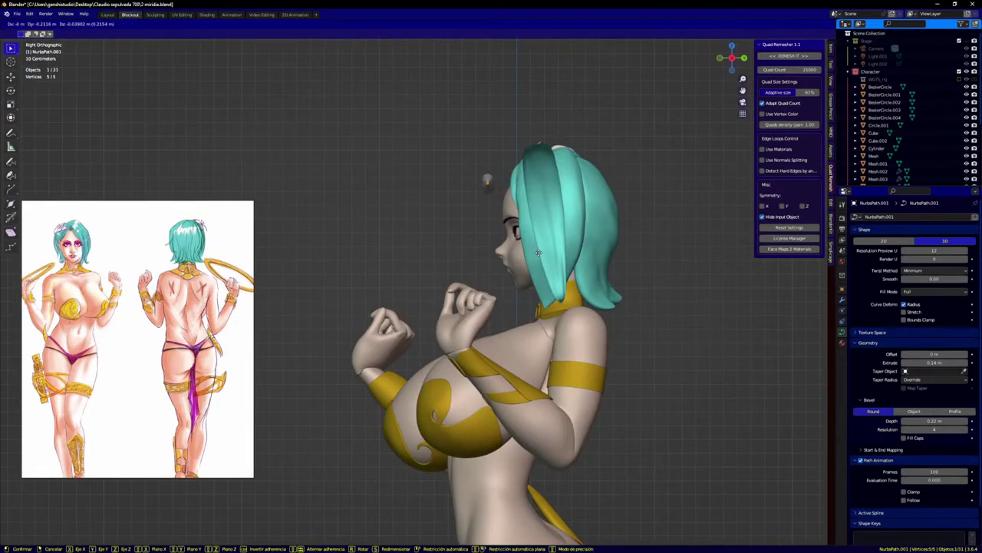
{"action": "left_click", "coordinate": [560, 222]}
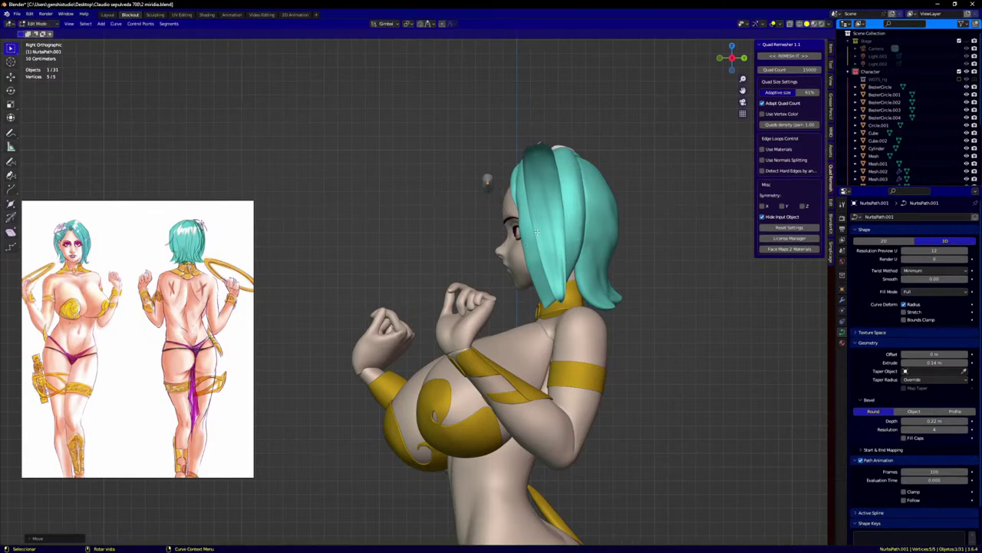
Step: Rotate the strand about 62° in front view to follow the side-swept fringe and scale it down
{"action": "key", "text": "KP_1"}
{"action": "key", "text": "r"}
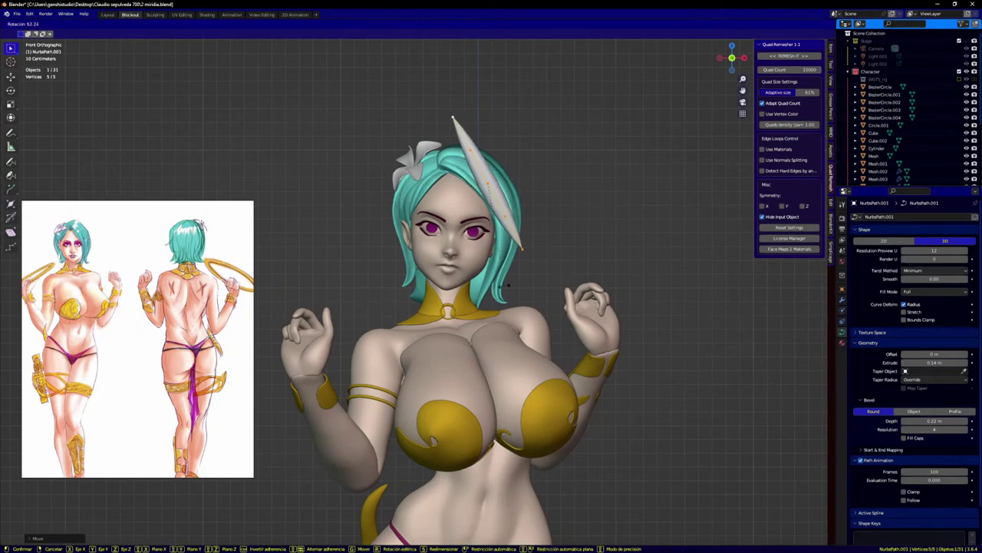
{"action": "left_click", "coordinate": [506, 221]}
{"action": "scroll", "coordinate": [508, 215], "scroll_direction": "up", "scroll_amount": 3}
{"action": "key", "text": "s"}
{"action": "left_click", "coordinate": [560, 268]}
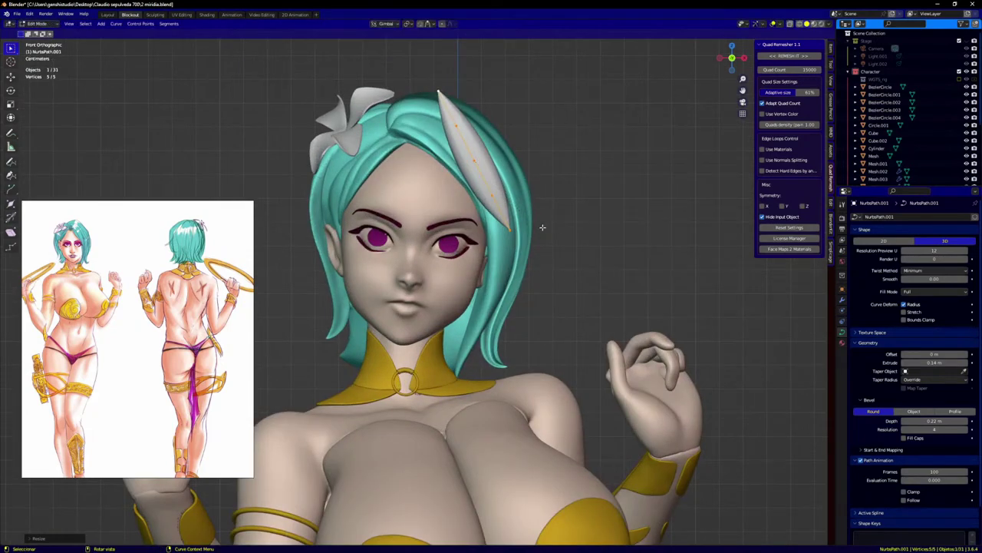
Step: Slim the strand and move it across the forehead so it runs from the hair parting over the eye
{"action": "middle_click_drag", "start_coordinate": [560, 269], "coordinate": [542, 203]}
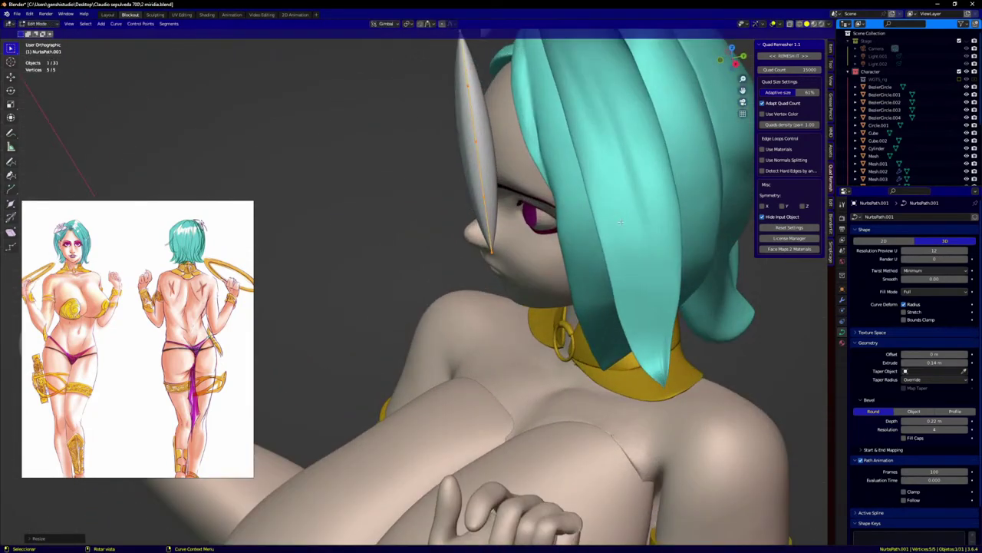
{"action": "middle_click_drag", "start_coordinate": [620, 222], "coordinate": [587, 207]}
{"action": "key", "text": "KP_1"}
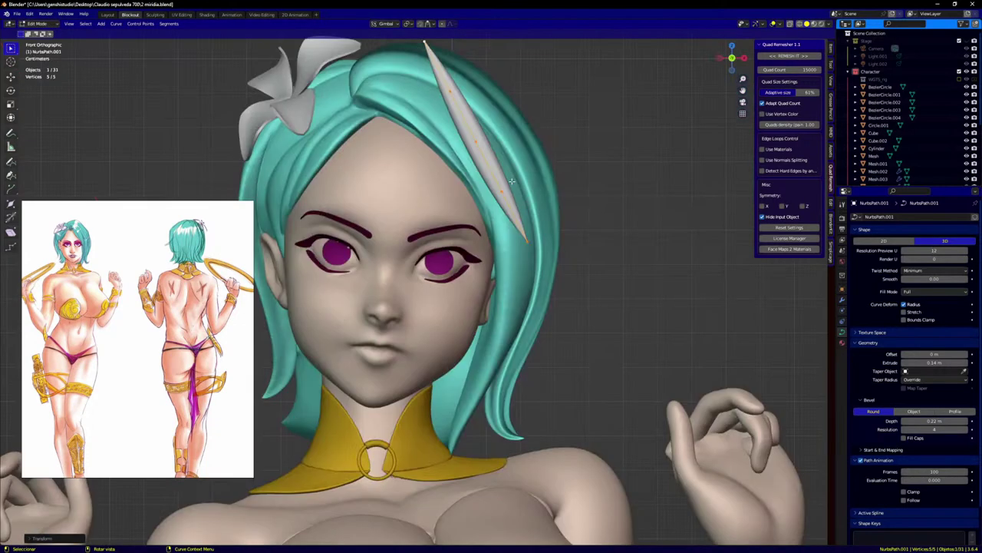
{"action": "key", "text": "g"}
{"action": "left_click", "coordinate": [459, 201]}
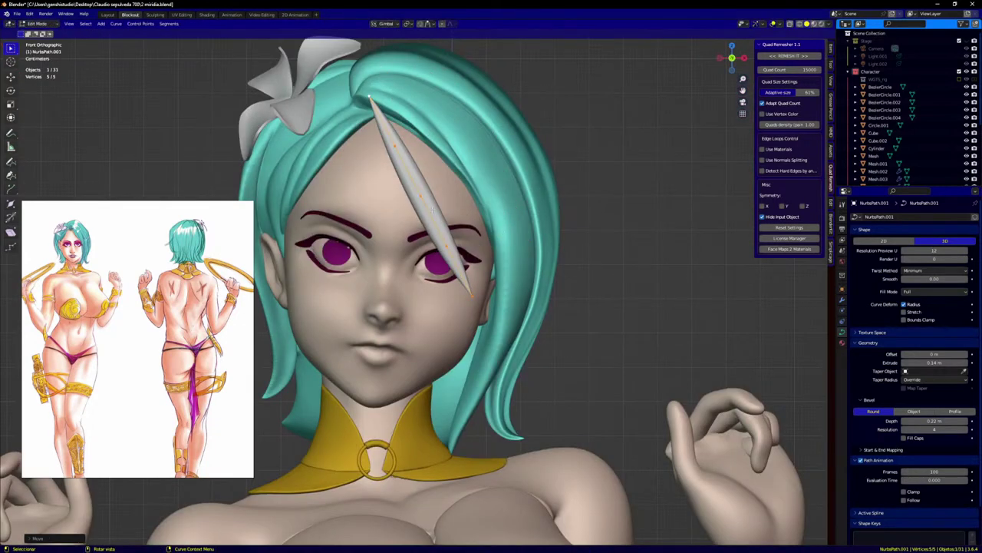
Step: Move the strand's two upper control points back toward the head so its root meets the hairline
{"action": "middle_click_drag", "start_coordinate": [459, 201], "coordinate": [392, 85]}
{"action": "left_click", "coordinate": [394, 85]}
{"action": "key", "text": "g"}
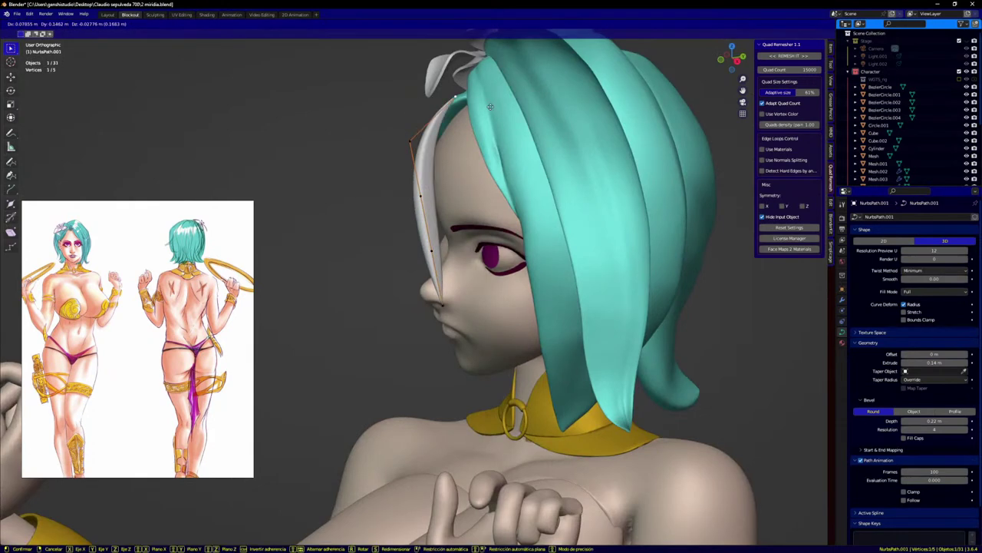
{"action": "left_click", "coordinate": [505, 106]}
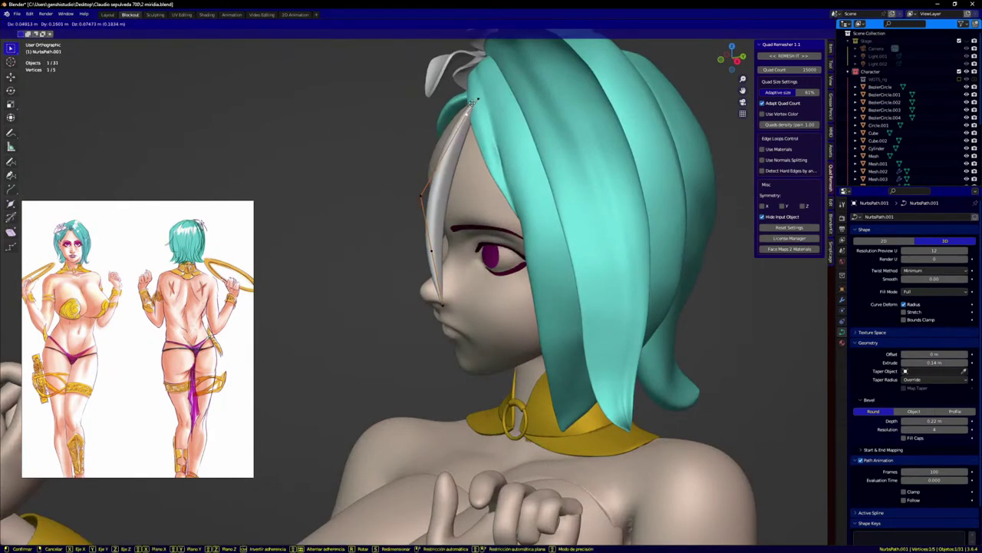
Step: Select the strand's two upper control points together and shift them sideways in front view to the hair parting
{"action": "key", "text": "KP_1"}
{"action": "scroll", "coordinate": [465, 144], "scroll_direction": "up", "scroll_amount": 1}
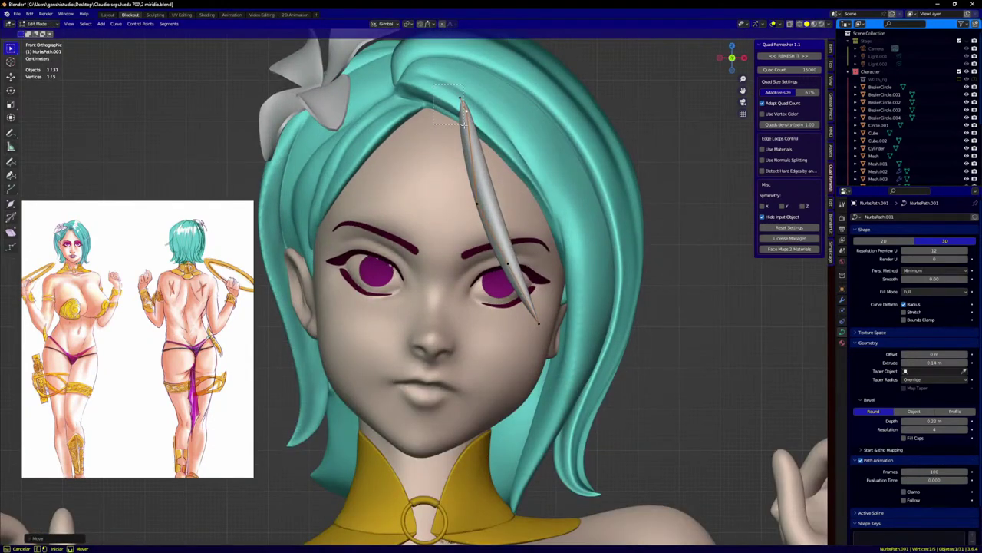
{"action": "key", "text": "g"}
{"action": "right_click", "coordinate": [463, 122]}
{"action": "left_click", "coordinate": [469, 114], "text": "shift"}
{"action": "key", "text": "g"}
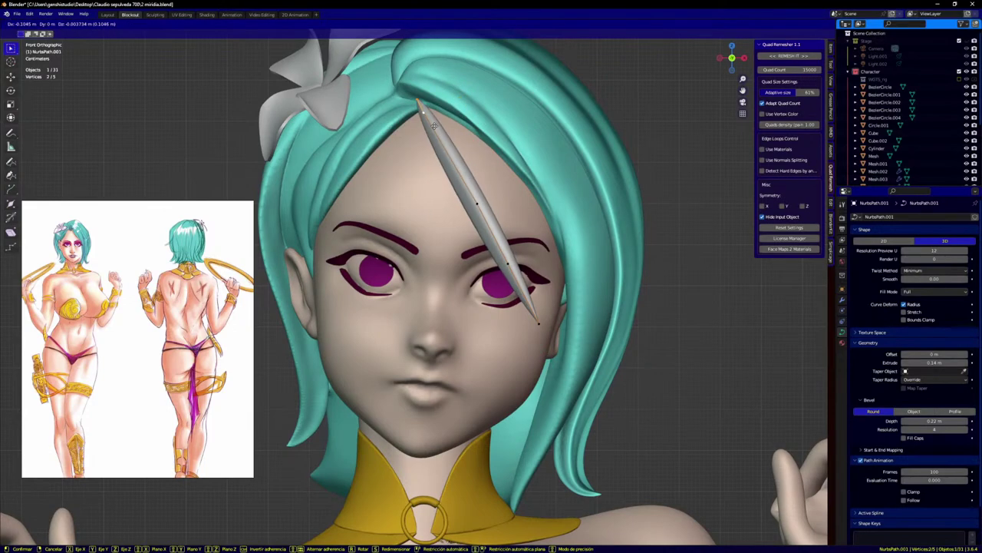
{"action": "left_click", "coordinate": [430, 114]}
Step: Pull the strand's middle control point in against the upper forehead so the strand curves with the hairline
{"action": "middle_click_drag", "start_coordinate": [430, 113], "coordinate": [373, 111]}
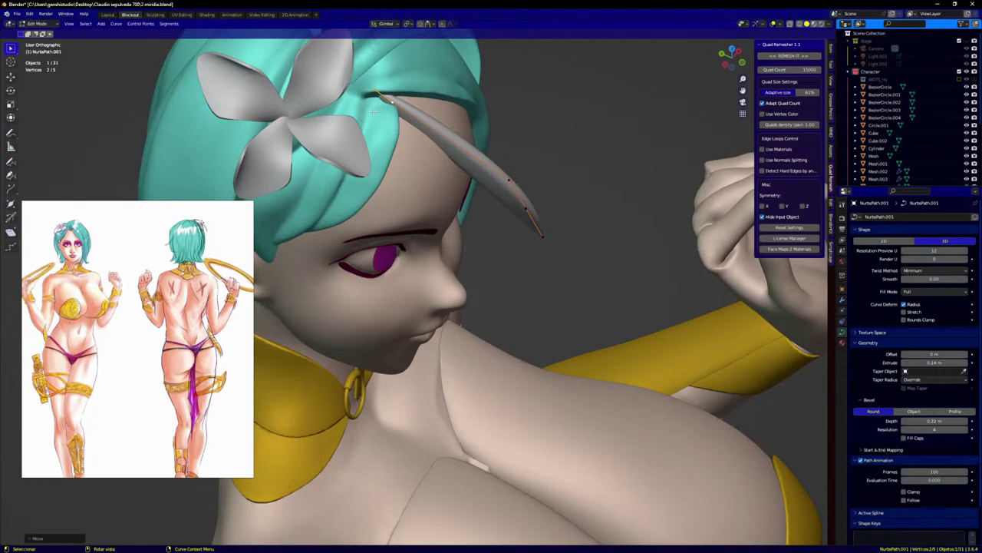
{"action": "middle_click_drag", "start_coordinate": [501, 171], "coordinate": [519, 137]}
{"action": "left_click", "coordinate": [527, 145]}
{"action": "key", "text": "g"}
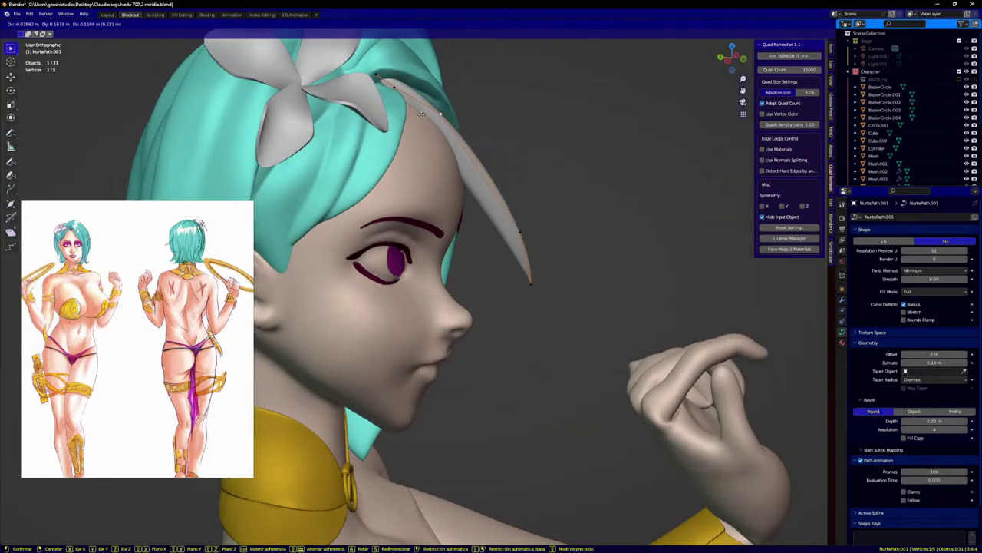
{"action": "left_click", "coordinate": [442, 116]}
Step: Reposition the strand's lower control points and place its tip beside the ear so it follows the fringe's edge
{"action": "key", "text": "g"}
{"action": "left_click", "coordinate": [465, 128]}
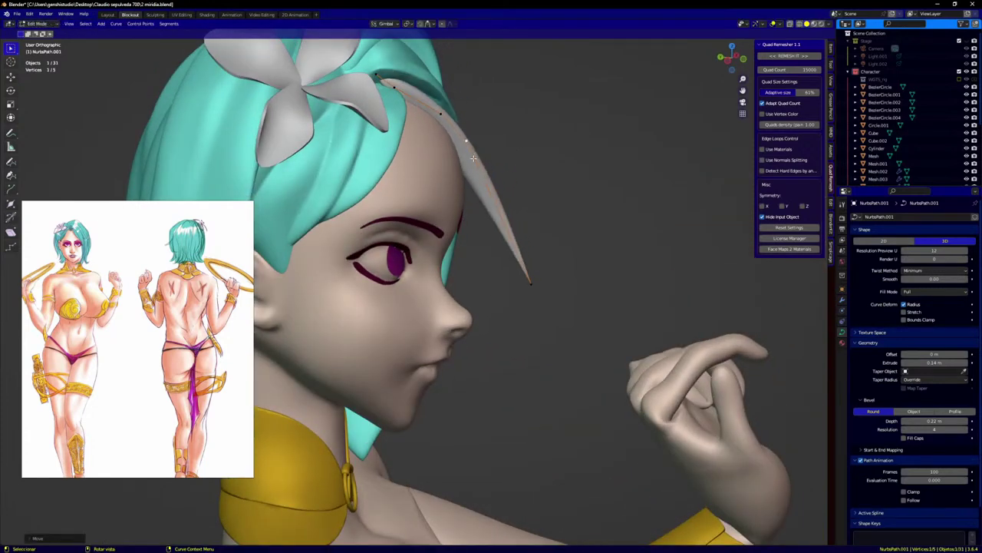
{"action": "middle_click_drag", "start_coordinate": [474, 159], "coordinate": [533, 199]}
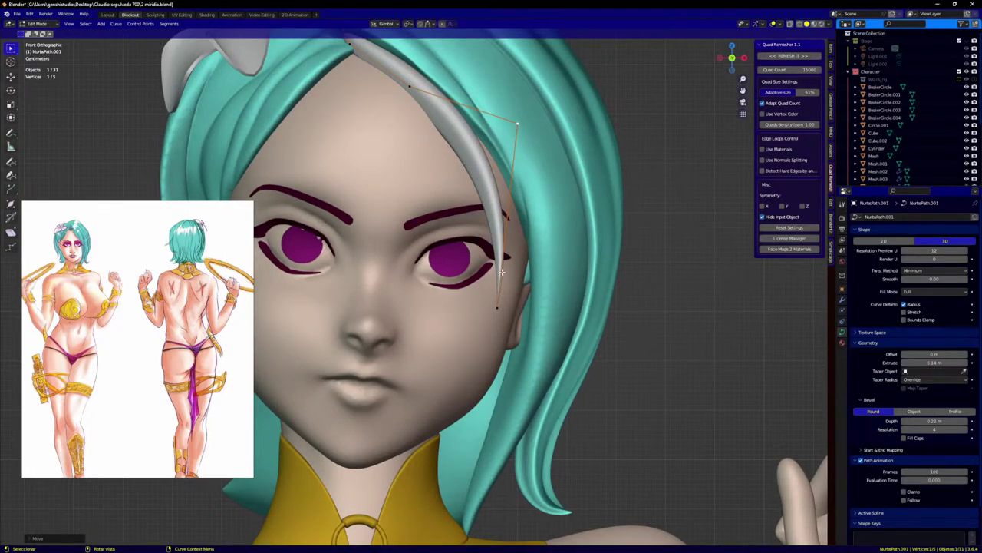
{"action": "key", "text": "g"}
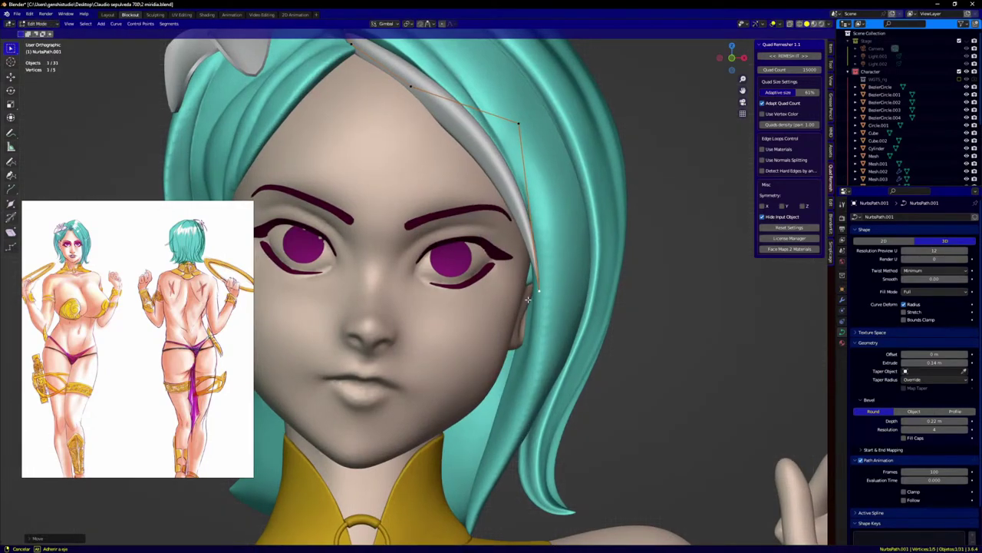
Step: Move the strand's tip down beside the jaw and shift the control point above it outward over the side hair
{"action": "middle_click_drag", "start_coordinate": [529, 299], "coordinate": [449, 289]}
{"action": "key", "text": "g"}
{"action": "left_click", "coordinate": [619, 251]}
{"action": "middle_click_drag", "start_coordinate": [619, 251], "coordinate": [714, 207]}
{"action": "key", "text": "g"}
{"action": "left_click", "coordinate": [600, 160]}
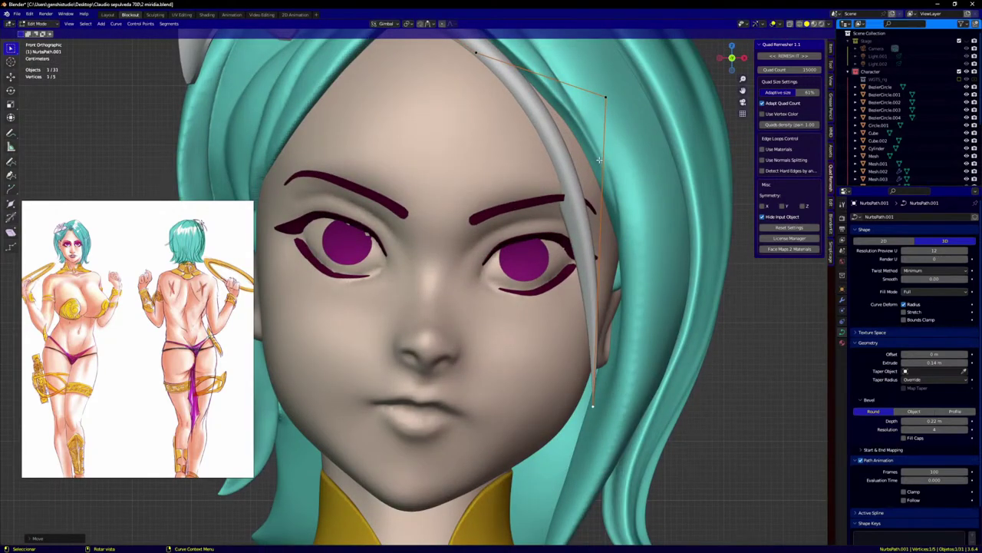
{"action": "left_click", "coordinate": [606, 97]}
{"action": "key", "text": "g"}
{"action": "left_click", "coordinate": [648, 104]}
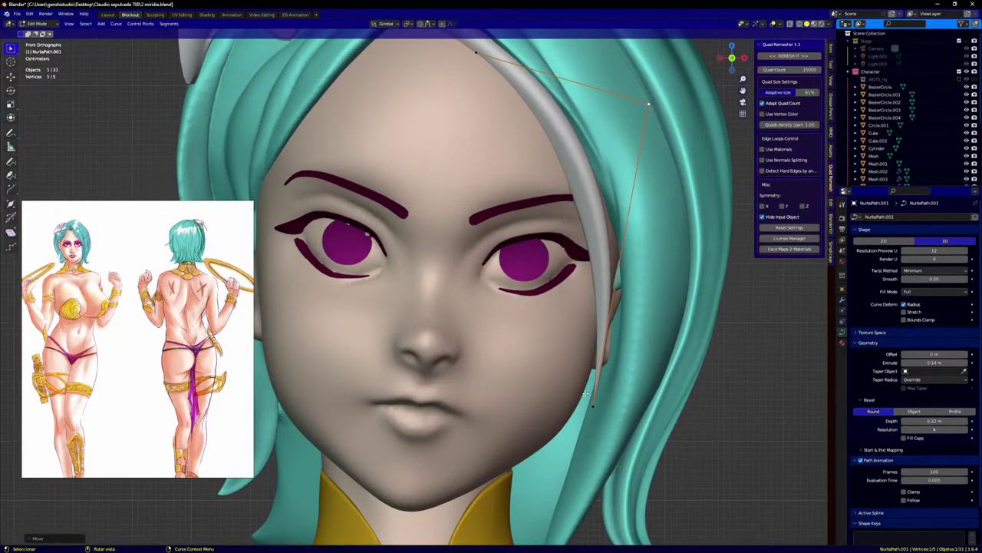
Step: Subdivide the curve segments on both sides of the outermost control point to add two more control points
{"action": "left_click", "coordinate": [588, 399], "text": "shift"}
{"action": "right_click", "coordinate": [600, 387]}
{"action": "left_click", "coordinate": [589, 342]}
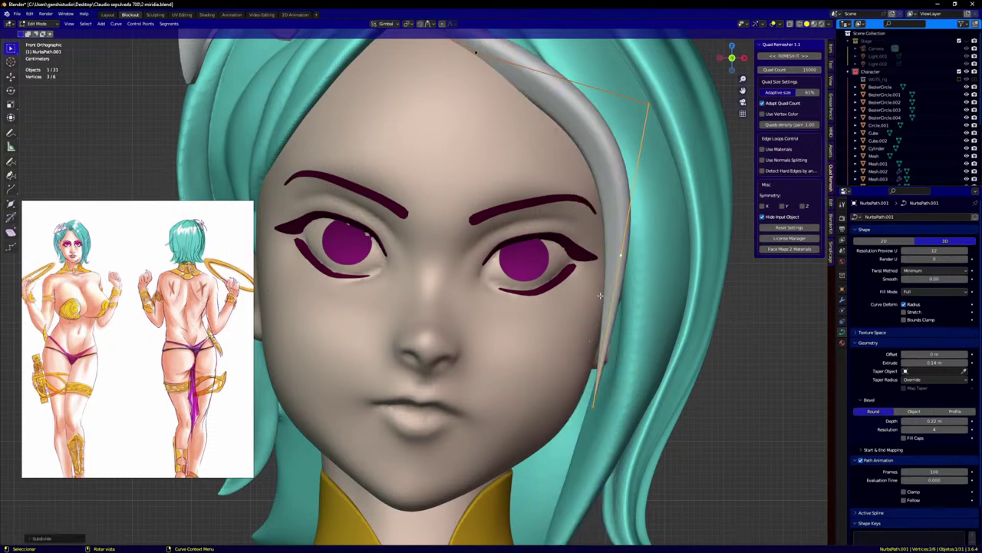
{"action": "left_click", "coordinate": [474, 53]}
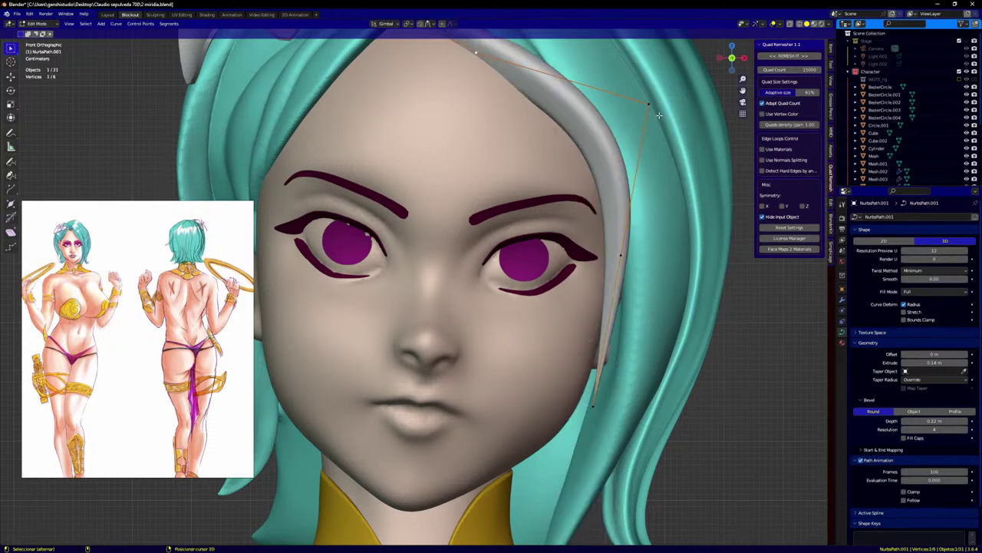
{"action": "left_click", "coordinate": [649, 105], "text": "shift"}
{"action": "right_click", "coordinate": [644, 105]}
{"action": "left_click", "coordinate": [614, 110]}
Step: Move the strand's upper forehead control points inward so the curve lies on the hairline in front view
{"action": "left_click", "coordinate": [649, 106]}
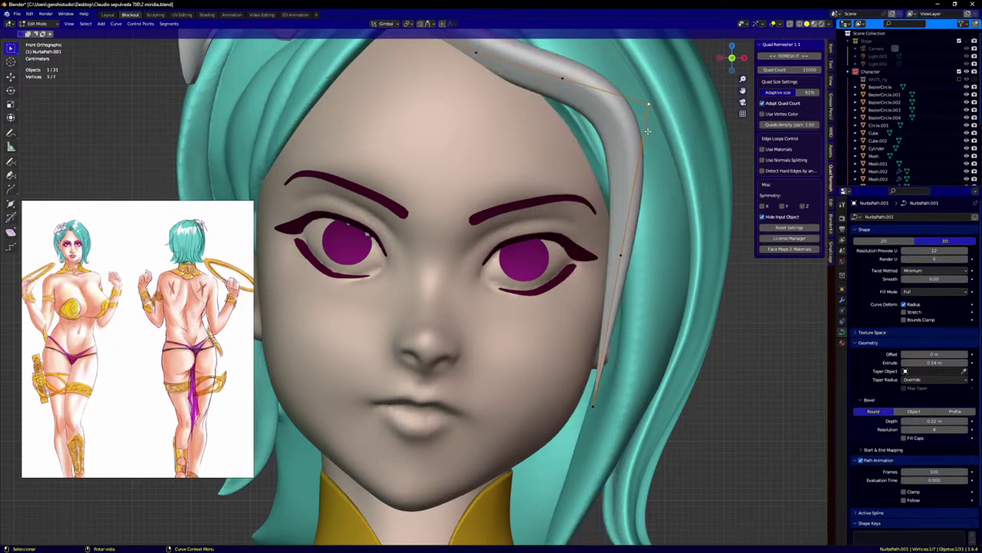
{"action": "key", "text": "g"}
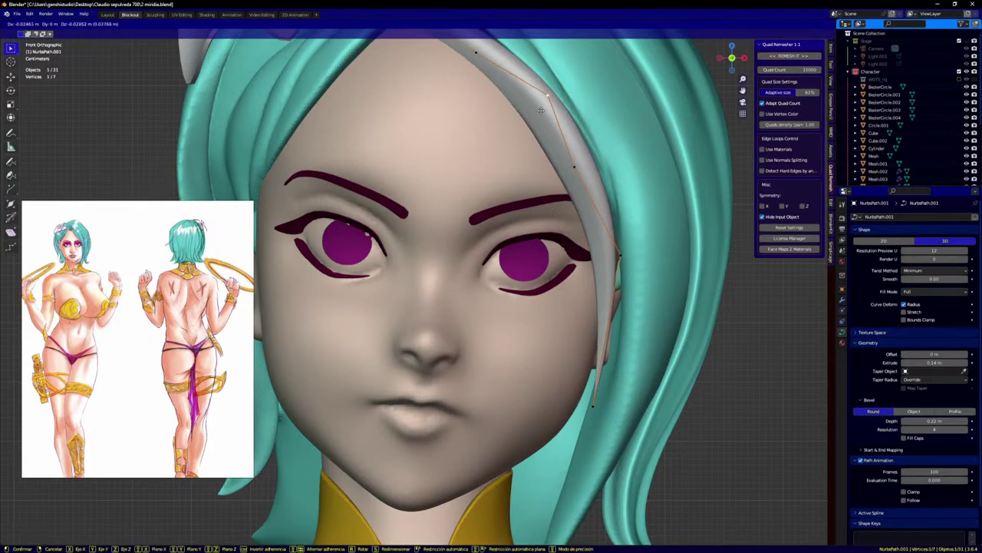
{"action": "left_click", "coordinate": [538, 111]}
Step: From an angled side view, move the temple control point and the one below it back against the hair
{"action": "middle_click_drag", "start_coordinate": [538, 111], "coordinate": [468, 115]}
{"action": "left_click", "coordinate": [554, 175]}
{"action": "key", "text": "g"}
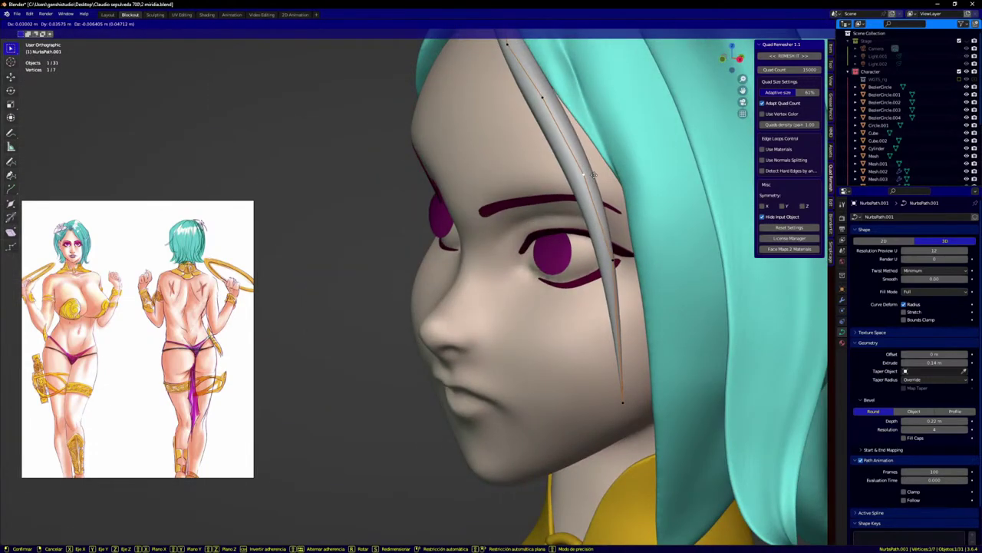
{"action": "left_click", "coordinate": [614, 176]}
{"action": "left_click", "coordinate": [612, 259]}
{"action": "key", "text": "g"}
{"action": "left_click", "coordinate": [642, 259]}
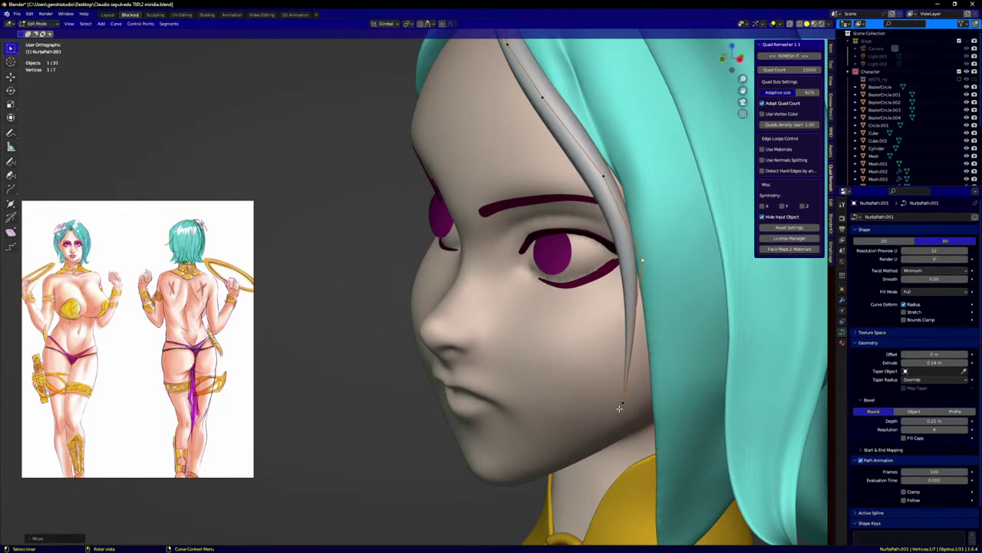
Step: In front view, move the strand's tip down and inward so it ends along the jaw below the ear
{"action": "left_click", "coordinate": [622, 401]}
{"action": "key", "text": "KP_1"}
{"action": "key", "text": "g"}
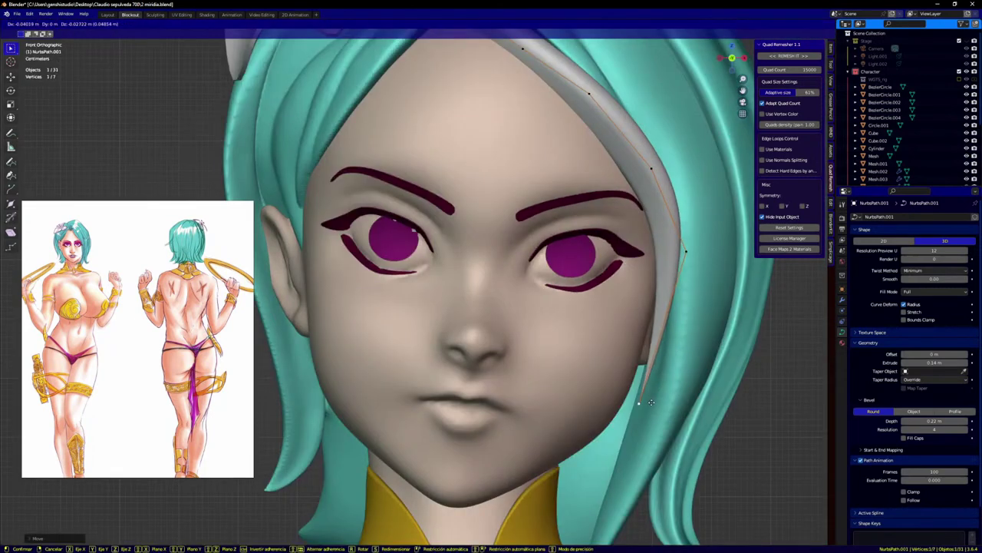
{"action": "left_click", "coordinate": [645, 407]}
{"action": "key", "text": "g"}
{"action": "left_click", "coordinate": [680, 295]}
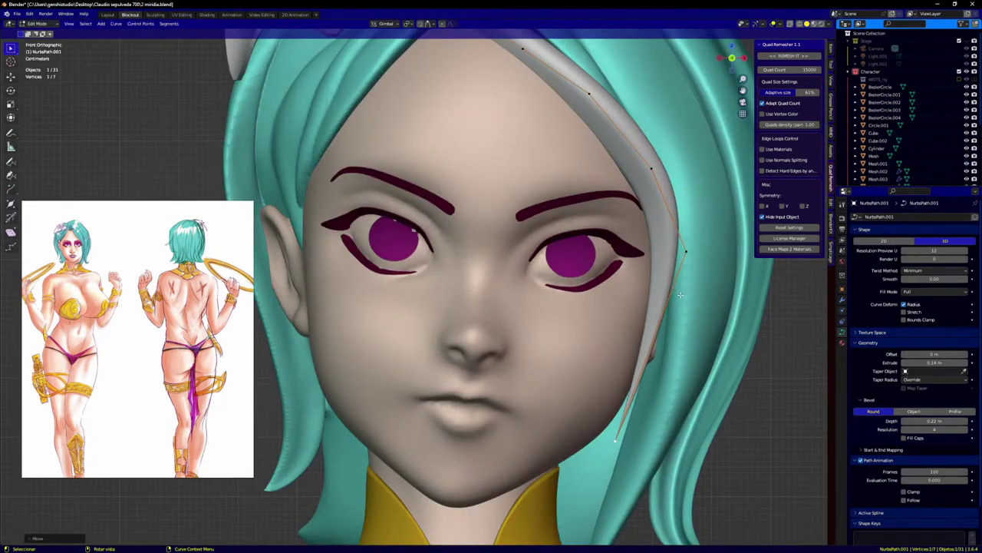
Step: Lower the control point beside the ear and reposition the temple control point from the side
{"action": "left_click", "coordinate": [692, 261]}
{"action": "key", "text": "g"}
{"action": "left_click", "coordinate": [670, 311]}
{"action": "middle_click_drag", "start_coordinate": [670, 311], "coordinate": [636, 203]}
{"action": "key", "text": "g"}
{"action": "left_click", "coordinate": [627, 177]}
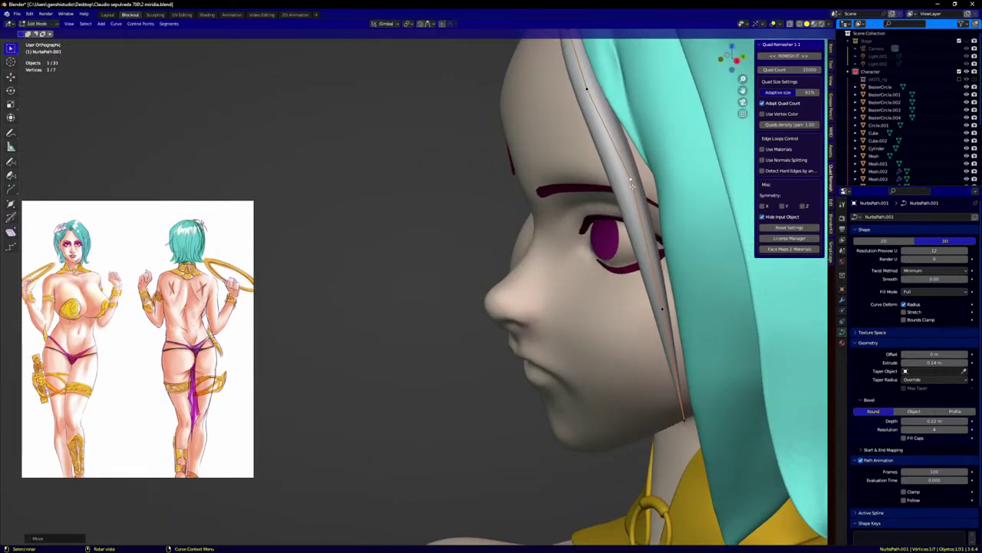
Step: Tilt all of the strand's control points together so its broad side turns toward the side view
{"action": "key", "text": "a"}
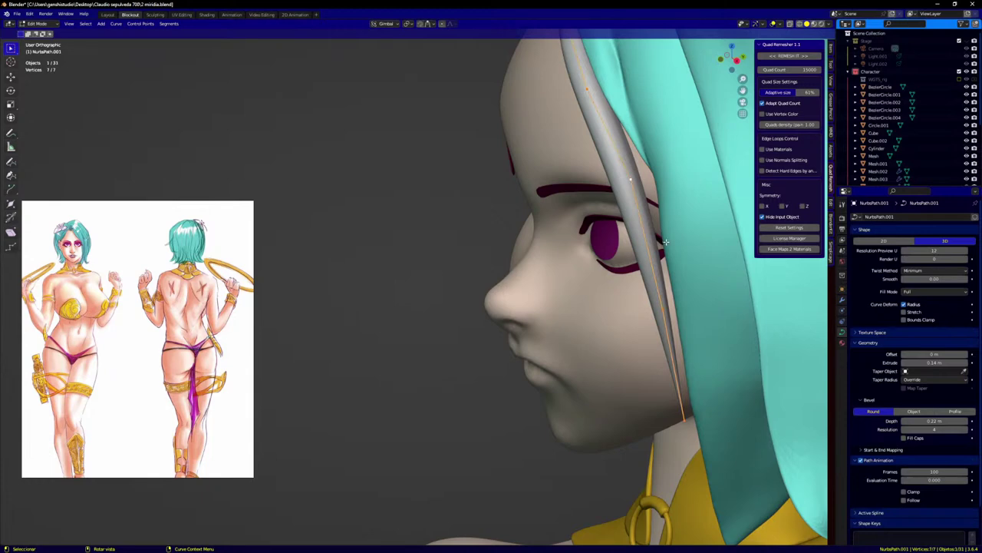
{"action": "key", "text": "r"}
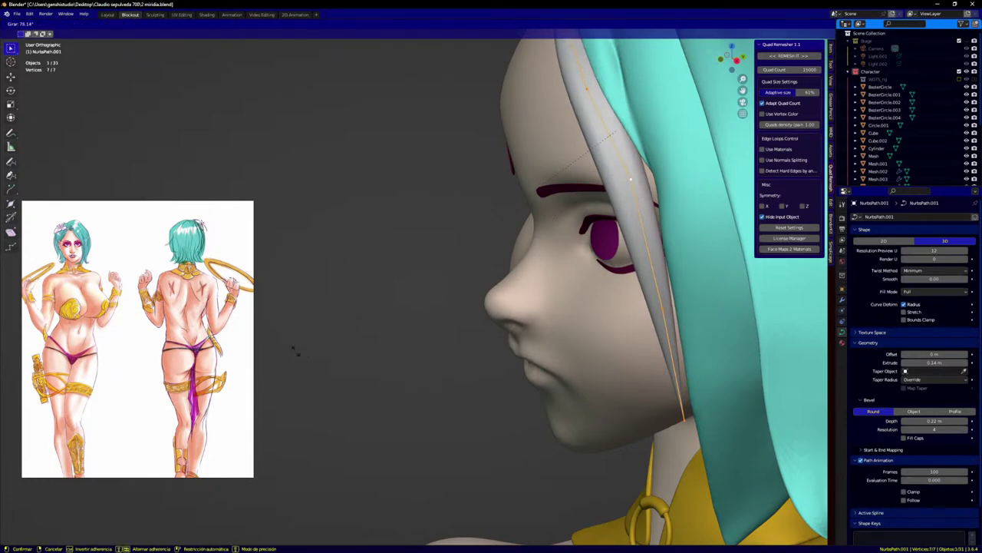
{"action": "left_click", "coordinate": [219, 265]}
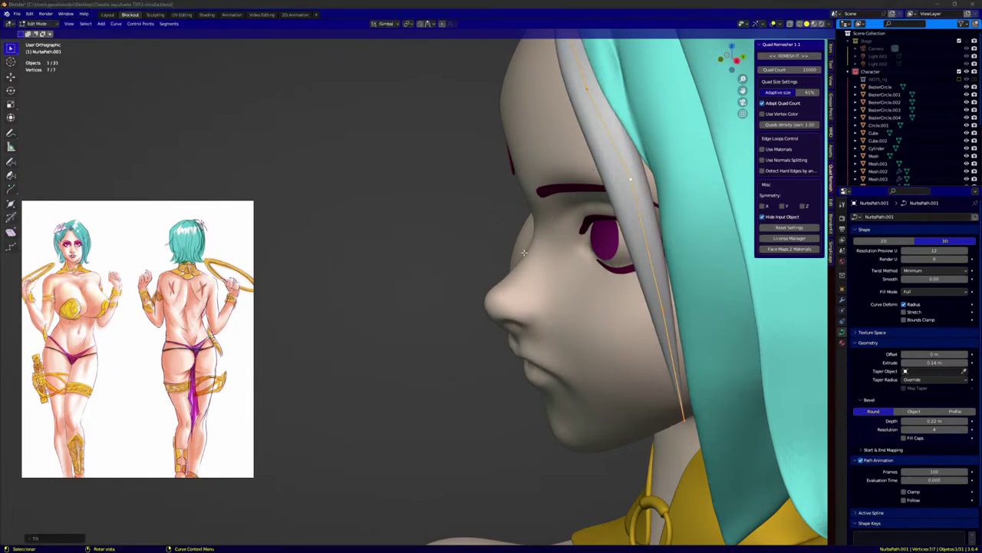
{"action": "key", "text": "KP_1"}
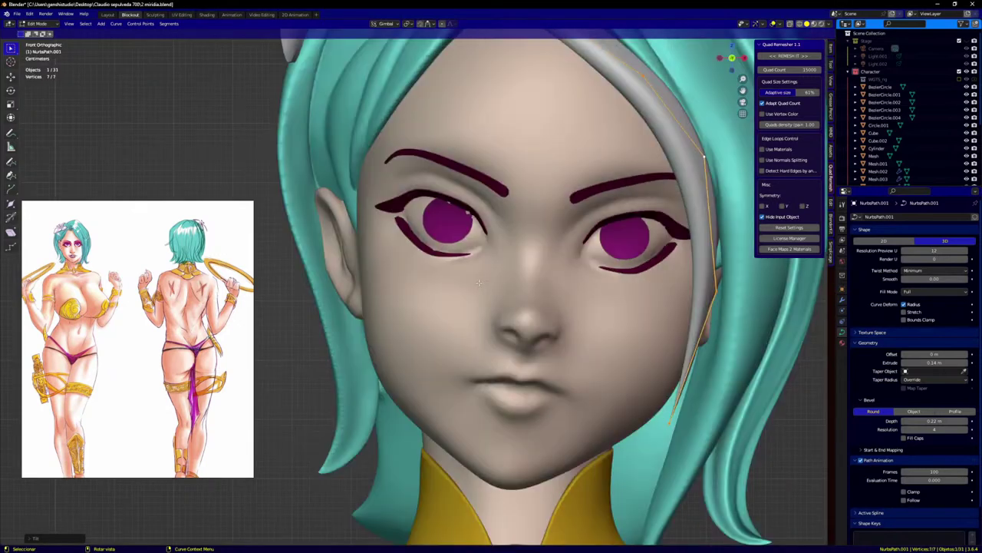
{"action": "middle_click_drag", "start_coordinate": [714, 394], "coordinate": [667, 426]}
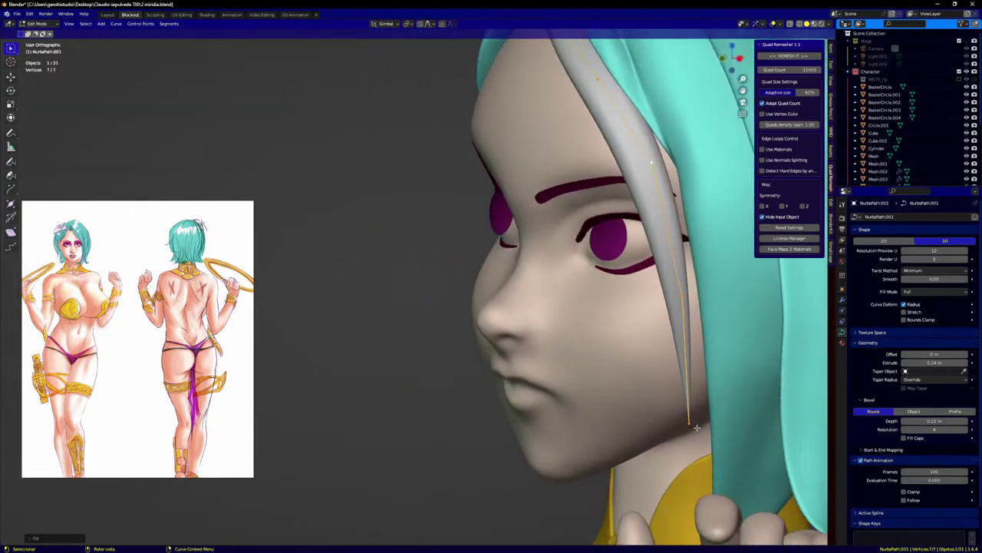
Step: Move only the strand's tip back to the front edge of the side hair near the jaw
{"action": "key", "text": "g"}
{"action": "right_click", "coordinate": [723, 425]}
{"action": "left_click", "coordinate": [702, 438]}
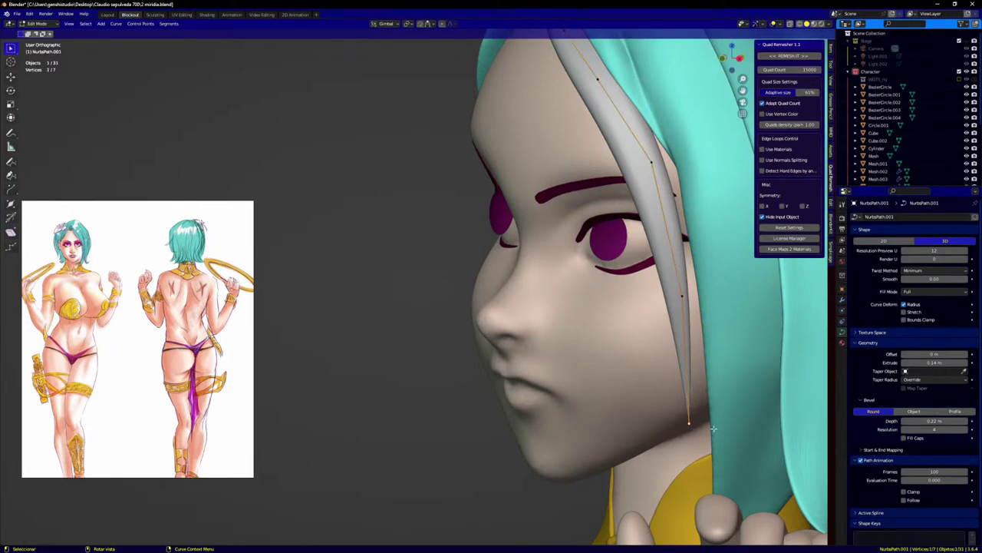
{"action": "key", "text": "g"}
{"action": "left_click", "coordinate": [736, 420]}
Step: Shift the temple and ear-level control points down and back toward the hair, refining the ear-level point in front view
{"action": "left_click", "coordinate": [678, 301]}
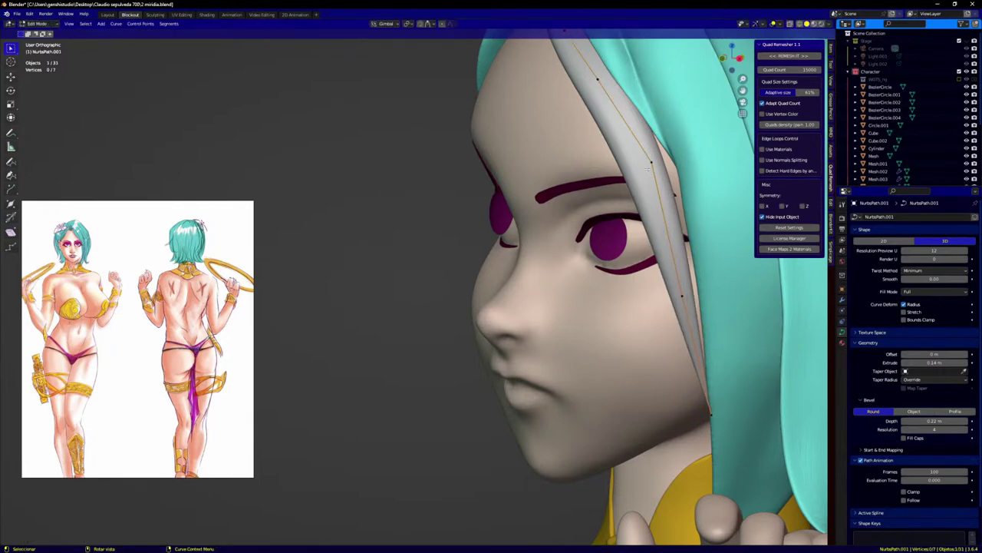
{"action": "left_click_drag", "start_coordinate": [648, 167], "coordinate": [637, 185]}
{"action": "left_click_drag", "start_coordinate": [675, 243], "coordinate": [699, 261]}
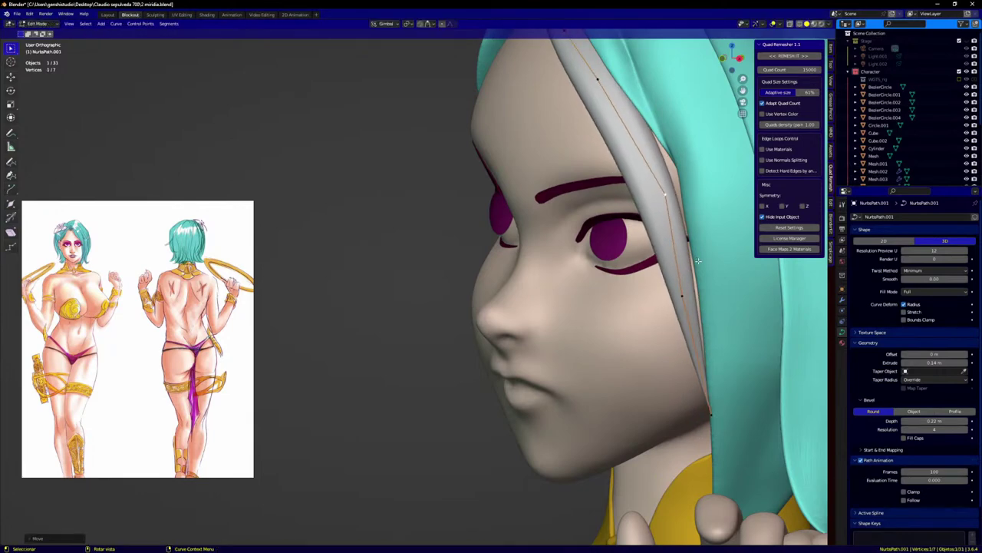
{"action": "left_click_drag", "start_coordinate": [687, 300], "coordinate": [703, 304]}
{"action": "key", "text": "KP_1"}
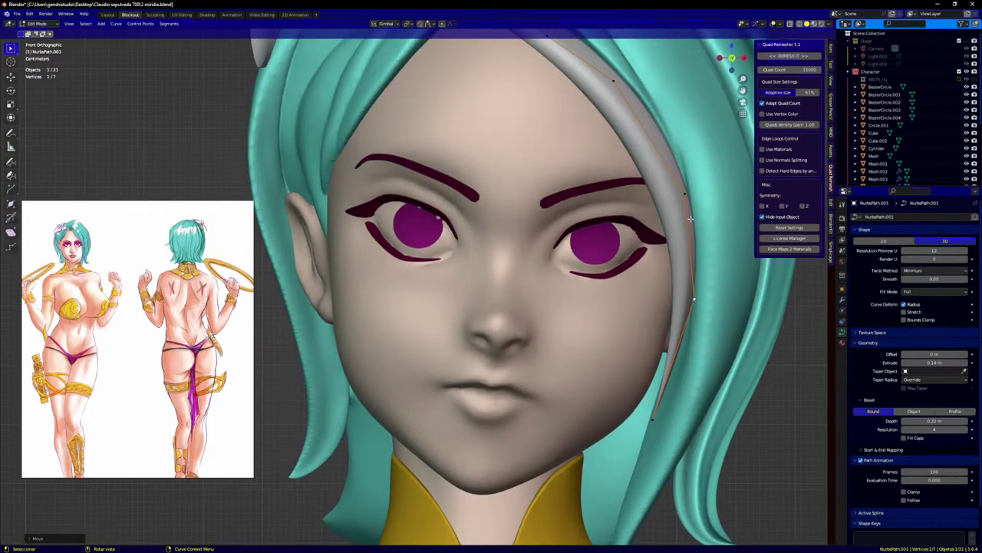
{"action": "key", "text": "g"}
{"action": "left_click", "coordinate": [686, 231]}
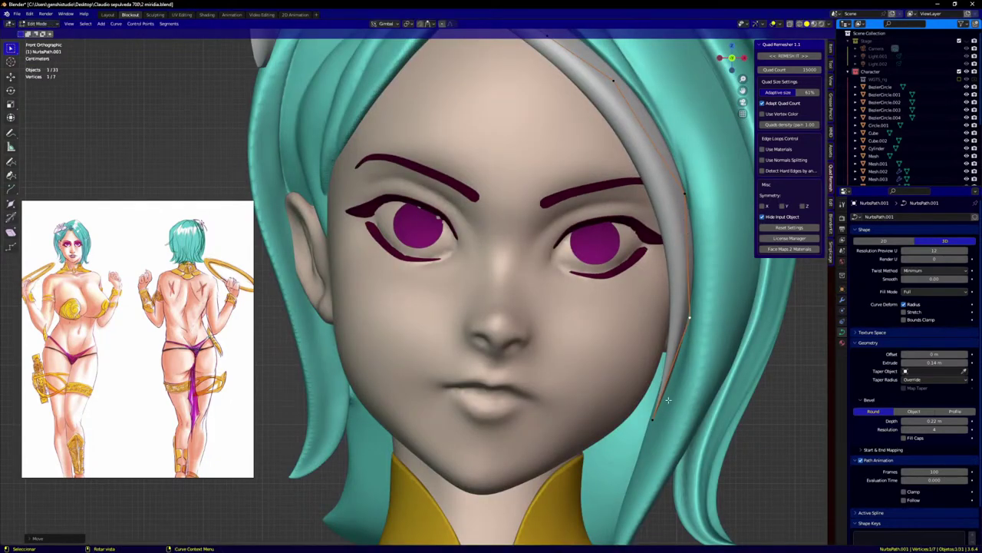
Step: Extend the strand's tip with two more control points curving in under the jaw and nudge the ear-level point
{"action": "right_click", "coordinate": [626, 447], "text": "ctrl"}
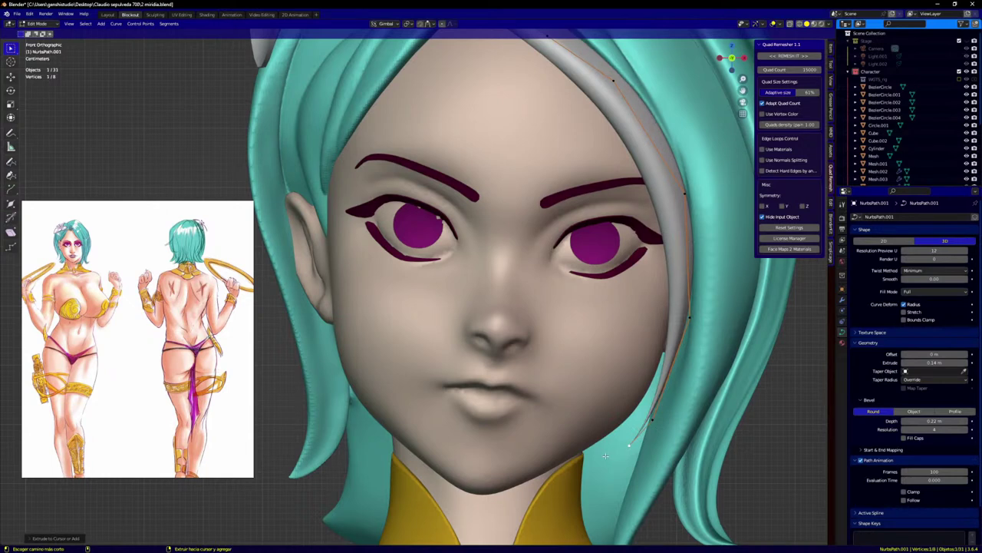
{"action": "right_click", "coordinate": [605, 456], "text": "ctrl"}
{"action": "left_click", "coordinate": [690, 317]}
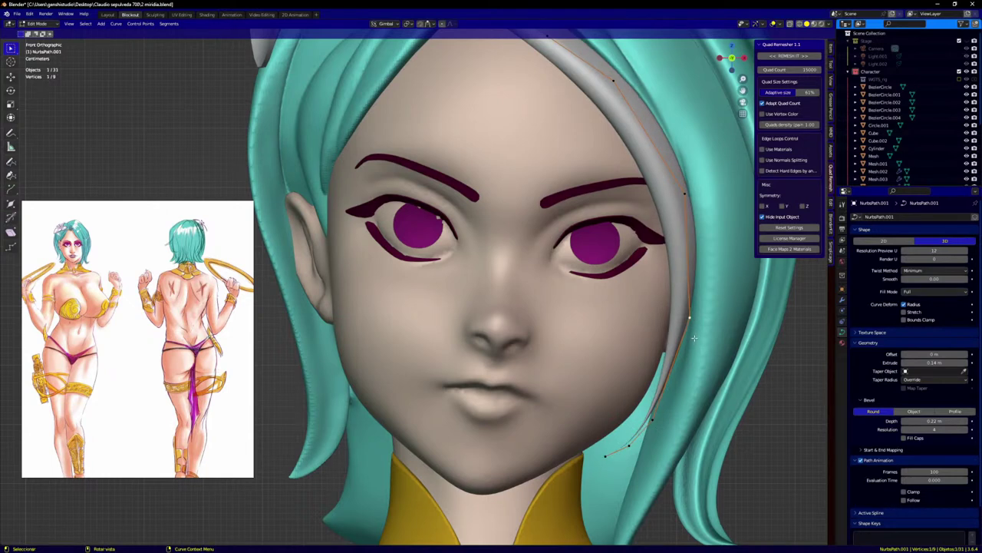
{"action": "key", "text": "g"}
{"action": "left_click", "coordinate": [698, 333]}
Step: Move the strand's root up to the hair parting near the flower and raise the neighbouring control point
{"action": "scroll", "coordinate": [605, 83], "scroll_direction": "down", "scroll_amount": 3}
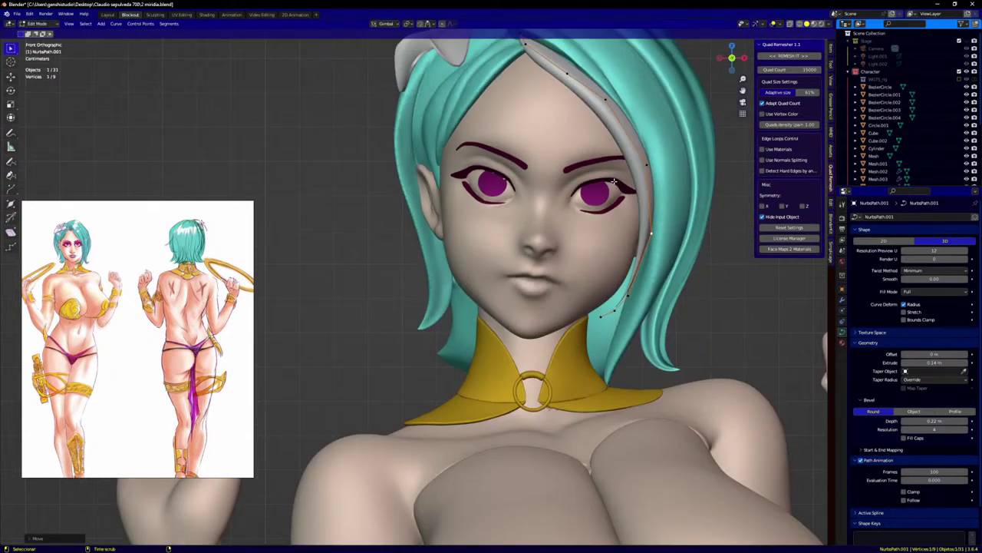
{"action": "middle_click_drag", "start_coordinate": [601, 87], "coordinate": [564, 167], "text": "shift"}
{"action": "scroll", "coordinate": [510, 144], "scroll_direction": "up", "scroll_amount": 2}
{"action": "left_click", "coordinate": [489, 135]}
{"action": "key", "text": "g"}
{"action": "left_click", "coordinate": [494, 129]}
{"action": "middle_click_drag", "start_coordinate": [495, 129], "coordinate": [499, 120]}
{"action": "key", "text": "g"}
{"action": "left_click", "coordinate": [450, 112]}
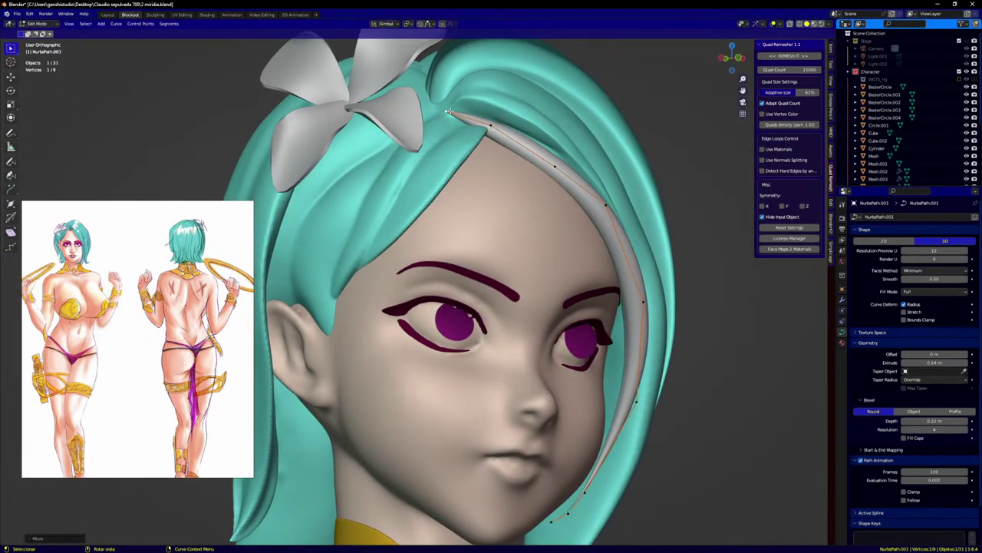
{"action": "left_click", "coordinate": [494, 127]}
{"action": "key", "text": "g"}
{"action": "left_click", "coordinate": [498, 116]}
Step: Subdivide the strand's root segment to add a control point and reposition the root end at the parting
{"action": "left_click", "coordinate": [448, 112]}
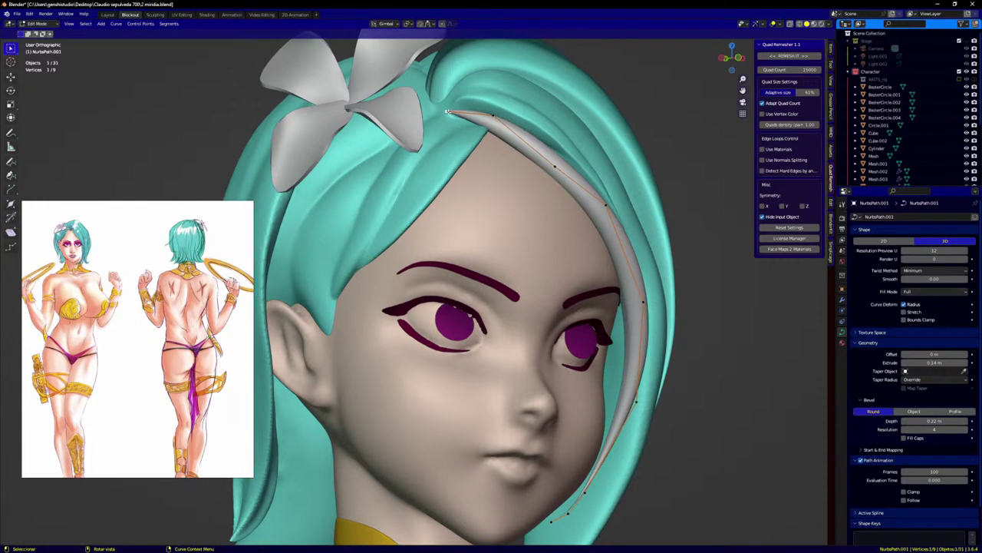
{"action": "right_click", "coordinate": [492, 115]}
{"action": "left_click", "coordinate": [472, 119]}
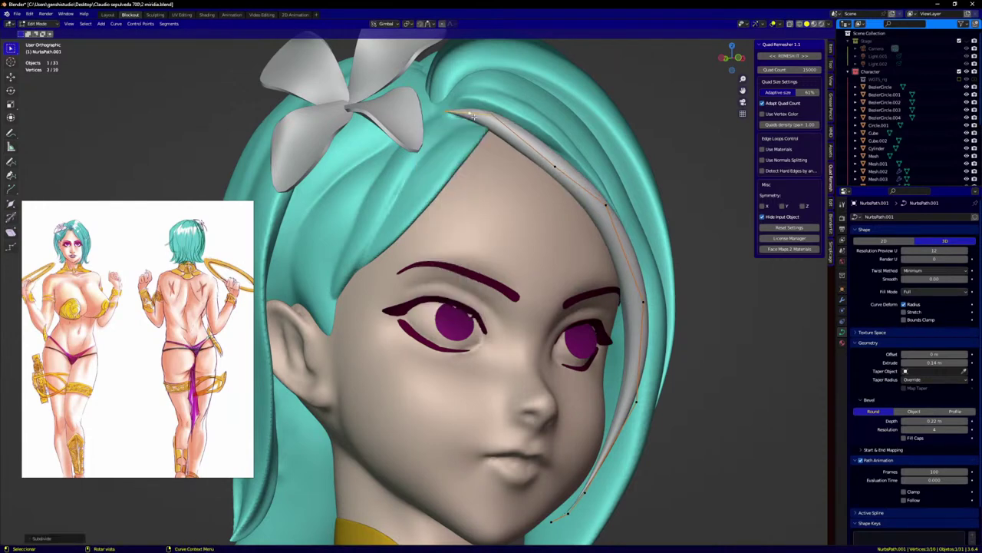
{"action": "key", "text": "g"}
{"action": "left_click", "coordinate": [453, 119]}
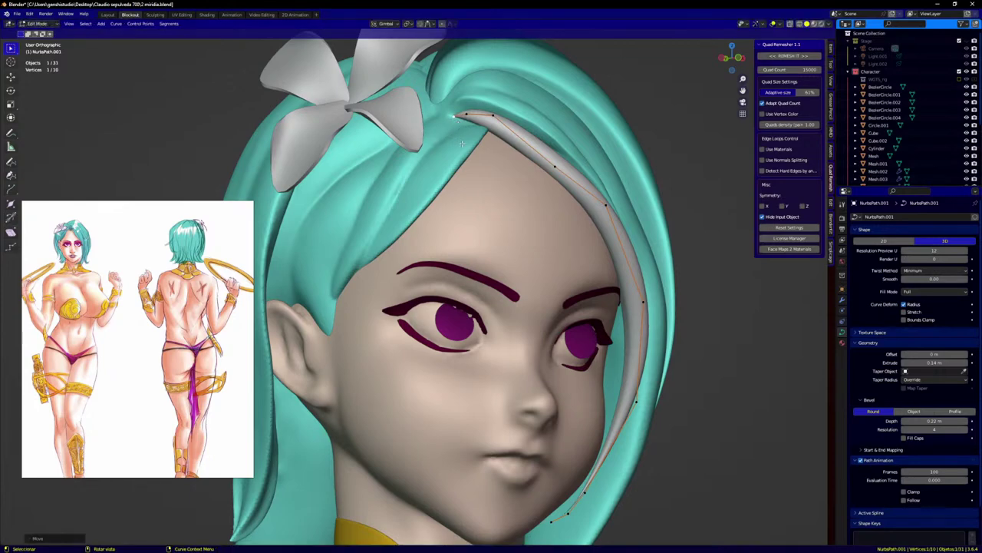
Step: Adjust the control points next to the root and lower the root end so the strand curves smoothly into the parting
{"action": "middle_click_drag", "start_coordinate": [453, 120], "coordinate": [491, 134]}
{"action": "scroll", "coordinate": [491, 134], "scroll_direction": "up", "scroll_amount": 3}
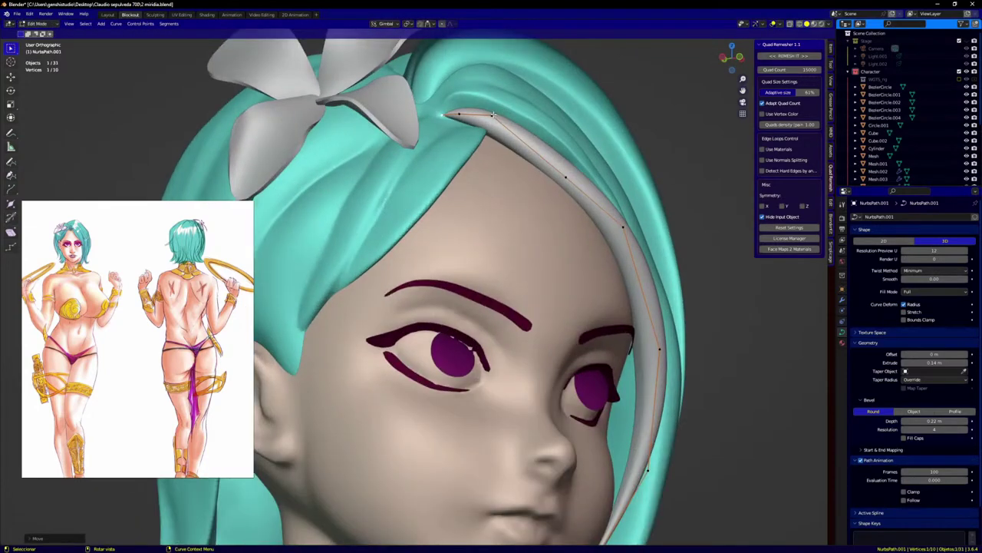
{"action": "left_click", "coordinate": [460, 114]}
{"action": "key", "text": "g"}
{"action": "left_click", "coordinate": [469, 117]}
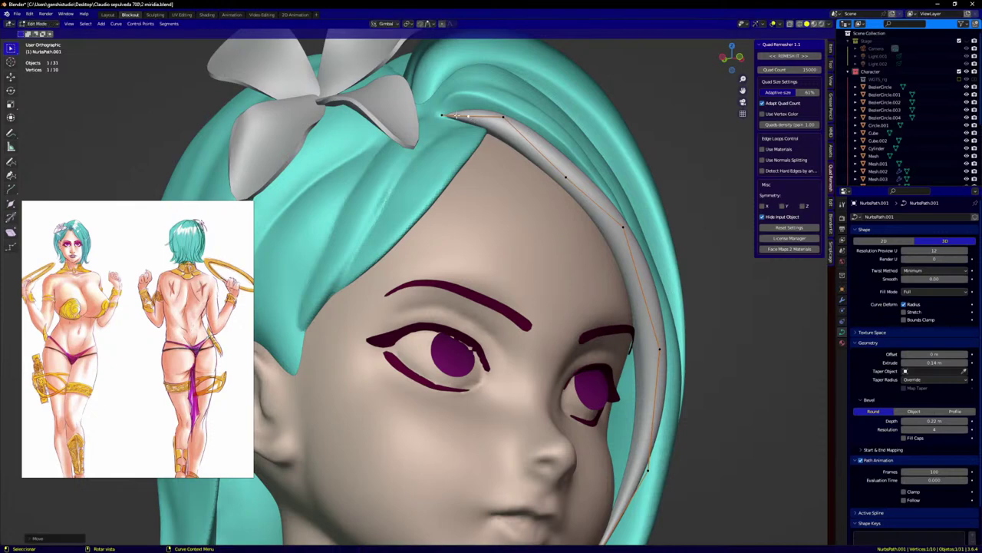
{"action": "left_click", "coordinate": [442, 115]}
{"action": "key", "text": "g"}
{"action": "left_click", "coordinate": [441, 121]}
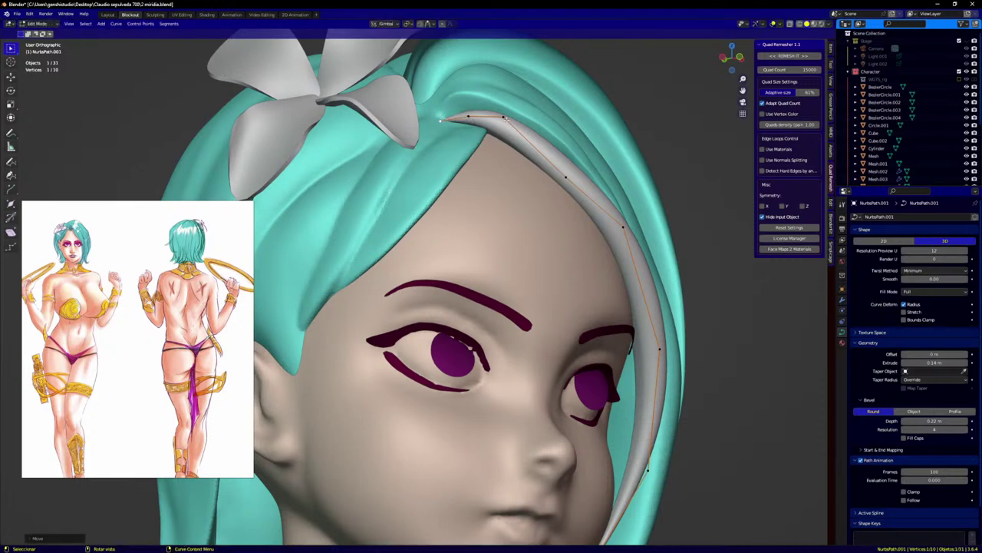
Step: Raise the upper forehead control point so the strand sits closer to the fringe
{"action": "left_click", "coordinate": [567, 177]}
{"action": "key", "text": "g"}
{"action": "left_click", "coordinate": [571, 166]}
{"action": "key", "text": "KP_1"}
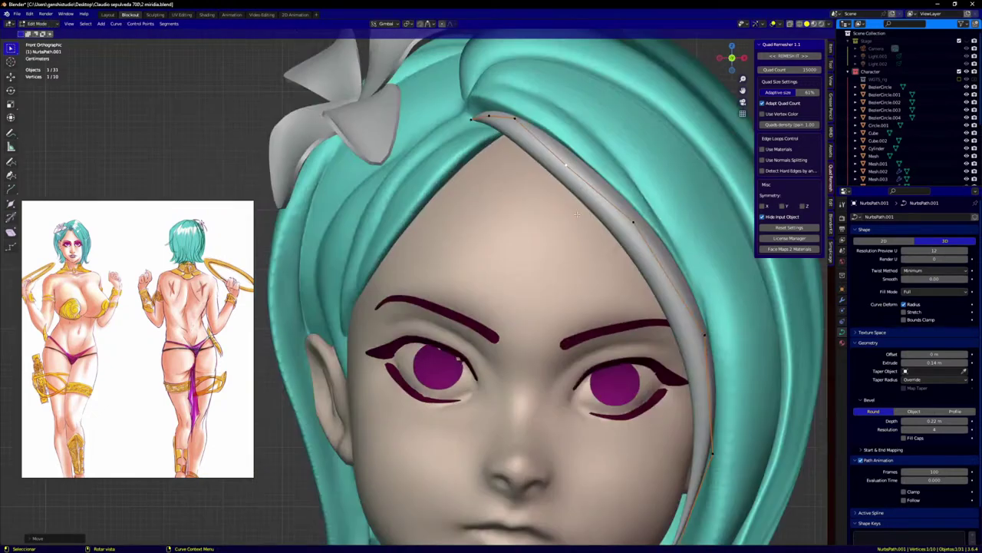
Step: Reposition the strand's forehead control points along the fringe edge, checking their depth from the side
{"action": "scroll", "coordinate": [589, 221], "scroll_direction": "down", "scroll_amount": 2}
{"action": "middle_click_drag", "start_coordinate": [590, 219], "coordinate": [466, 232], "text": "shift"}
{"action": "scroll", "coordinate": [567, 207], "scroll_direction": "up", "scroll_amount": 1}
{"action": "key", "text": "g"}
{"action": "left_click", "coordinate": [565, 199]}
{"action": "key", "text": "g"}
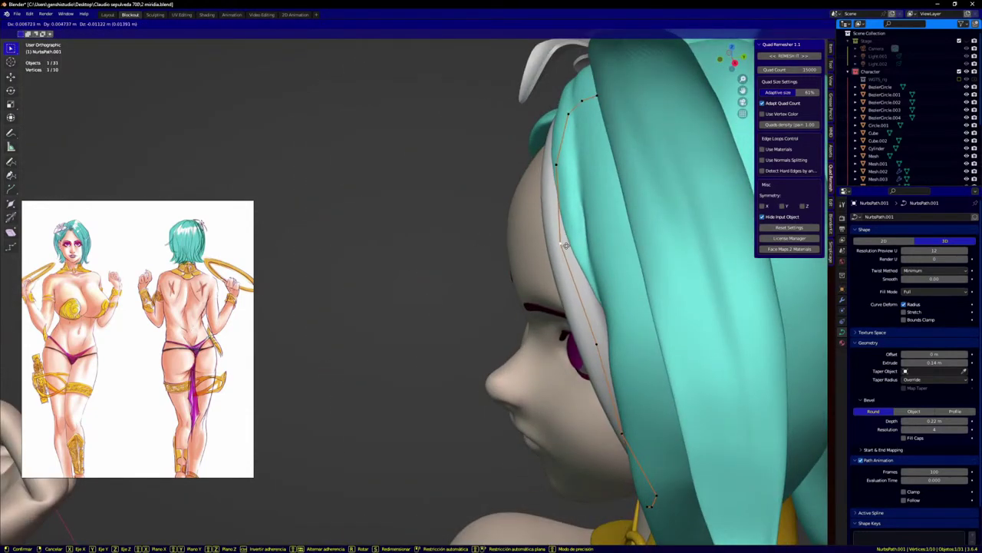
{"action": "left_click", "coordinate": [530, 198]}
{"action": "middle_click_drag", "start_coordinate": [529, 198], "coordinate": [623, 288]}
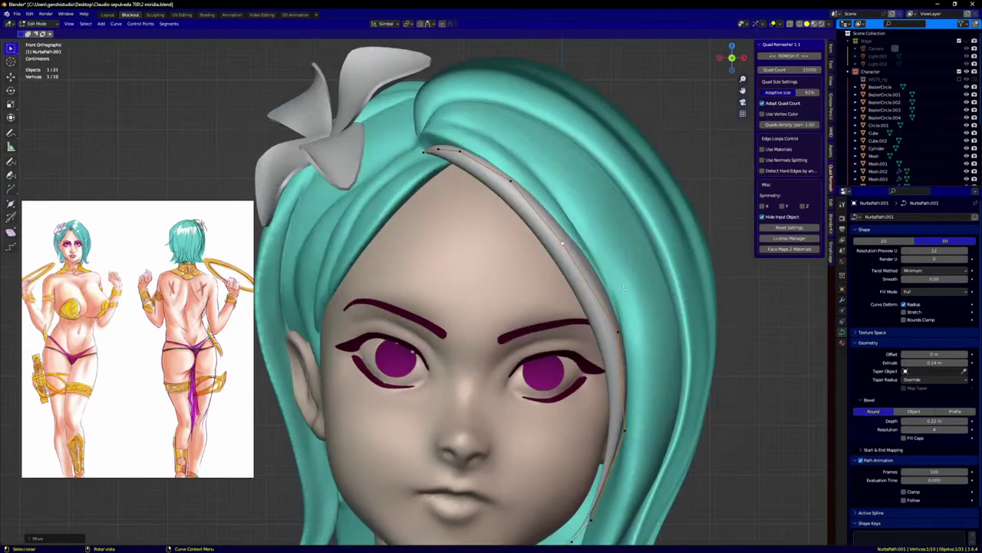
Step: Nudge the temple control point slightly inward in front view to smooth the strand's curve
{"action": "scroll", "coordinate": [624, 338], "scroll_direction": "up", "scroll_amount": 2}
{"action": "left_click", "coordinate": [616, 330]}
{"action": "key", "text": "g"}
{"action": "left_click", "coordinate": [612, 331]}
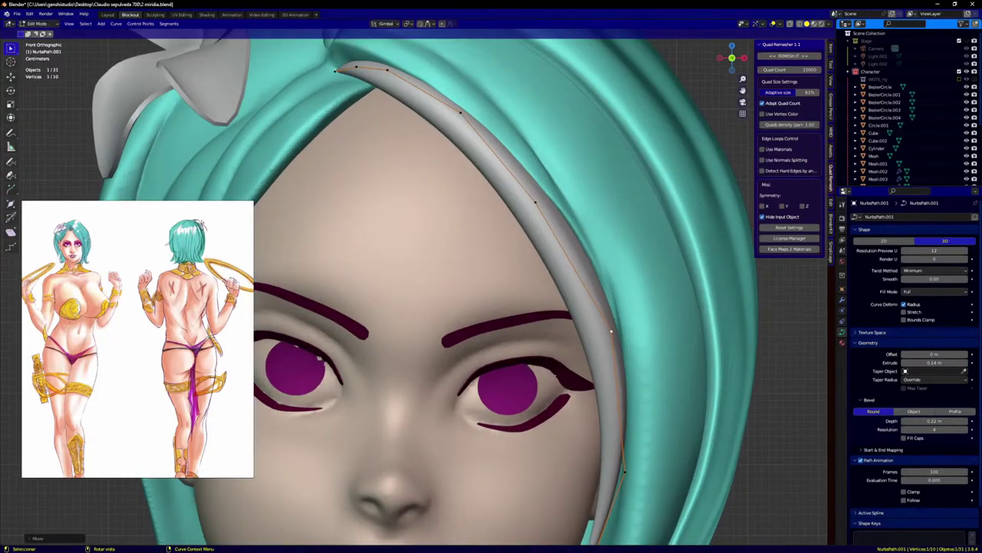
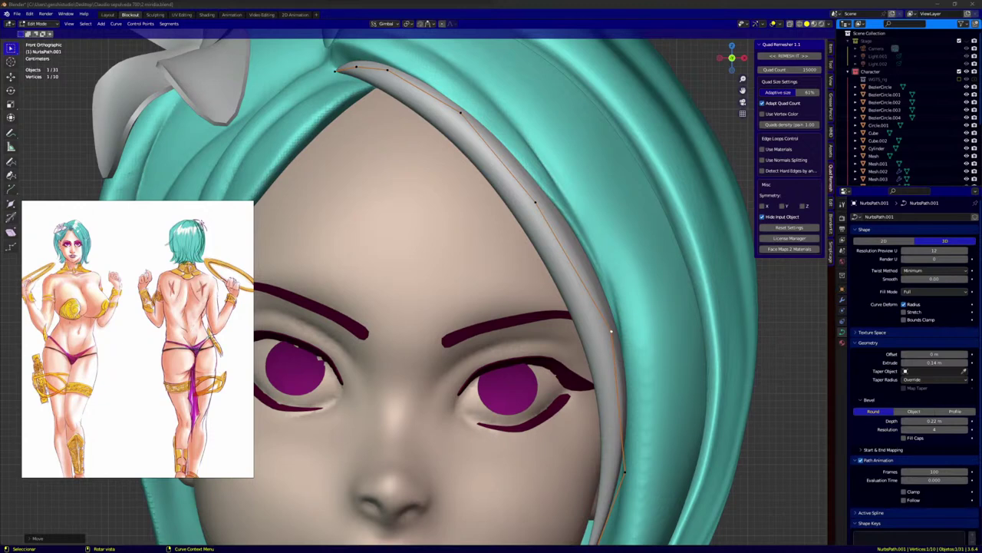
Step: Raise the fringe strand's temple control point slightly in front view and nudge the cheek control point below it
{"action": "scroll", "coordinate": [487, 412], "scroll_direction": "down", "scroll_amount": 7}
{"action": "scroll", "coordinate": [581, 351], "scroll_direction": "up", "scroll_amount": 3}
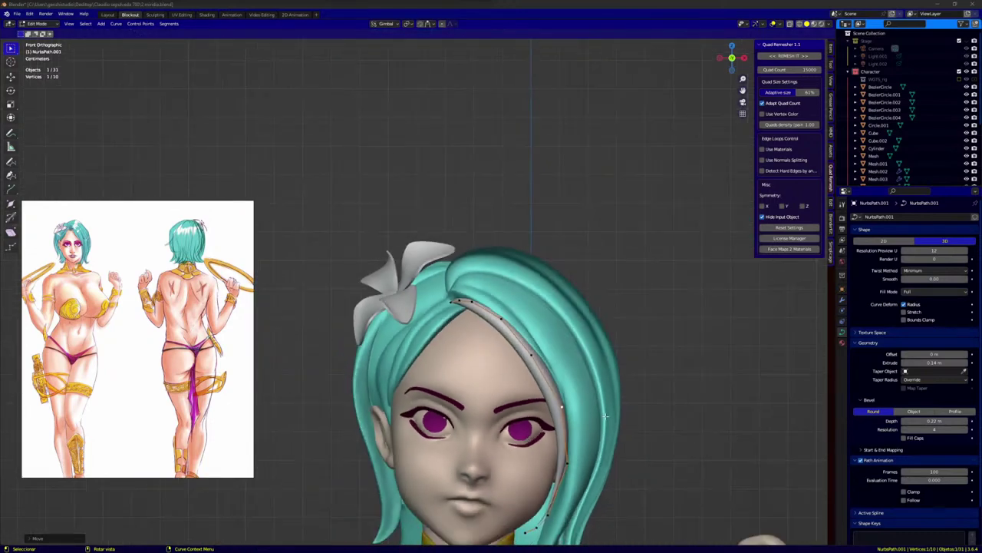
{"action": "scroll", "coordinate": [568, 361], "scroll_direction": "up", "scroll_amount": 2}
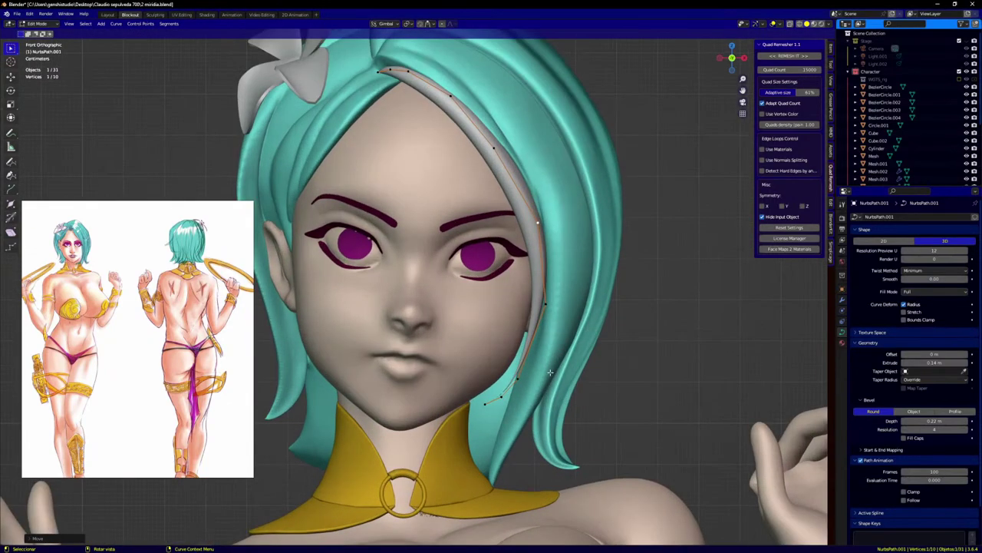
{"action": "key", "text": "g"}
{"action": "left_click", "coordinate": [559, 319]}
{"action": "left_click", "coordinate": [541, 224]}
{"action": "key", "text": "g"}
{"action": "left_click", "coordinate": [538, 212]}
Step: Shift the strand's two forehead control points up and toward the parting so it follows the fringe edge
{"action": "left_click", "coordinate": [499, 152]}
{"action": "key", "text": "g"}
{"action": "left_click", "coordinate": [497, 144]}
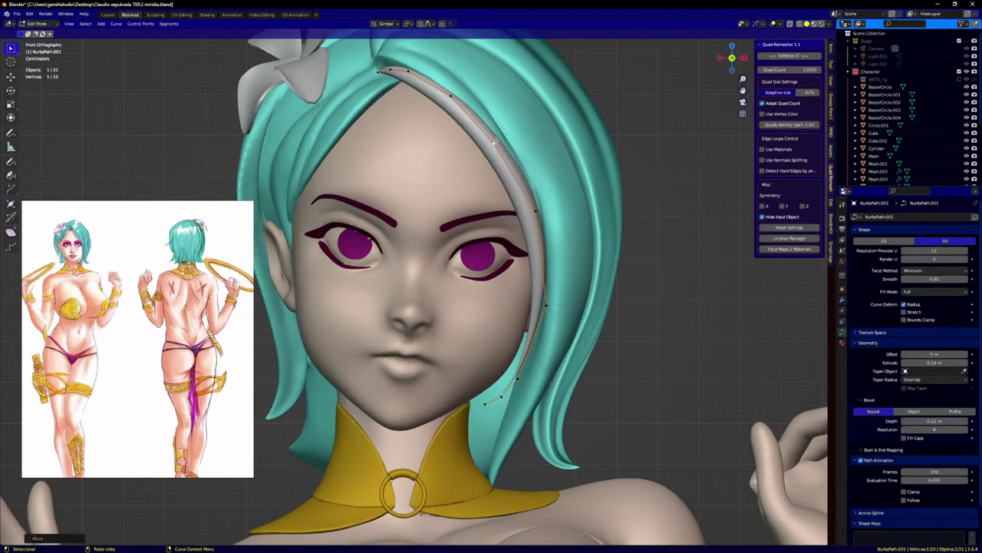
{"action": "key", "text": "g"}
{"action": "left_click", "coordinate": [495, 143]}
{"action": "left_click", "coordinate": [451, 94]}
{"action": "key", "text": "g"}
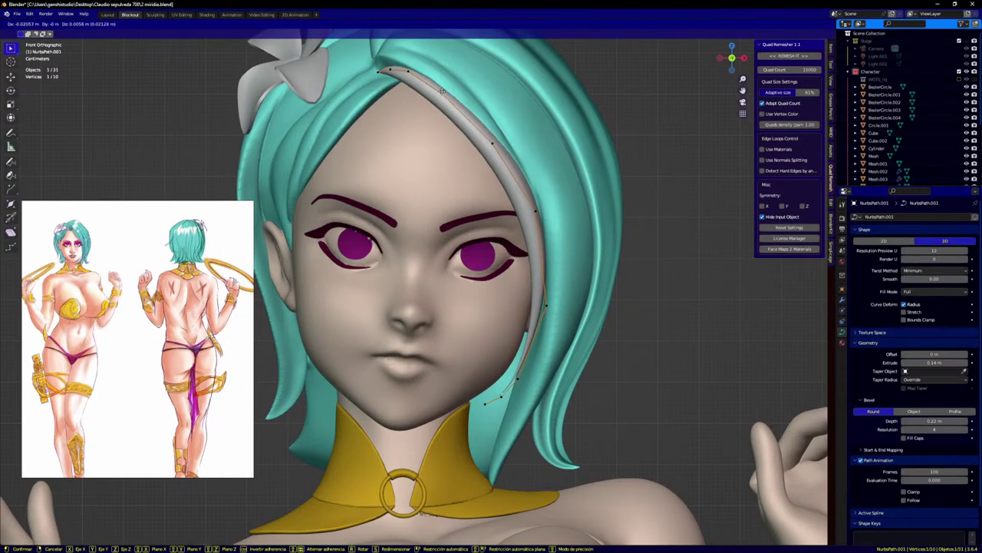
{"action": "left_click", "coordinate": [437, 92]}
{"action": "left_click", "coordinate": [491, 143]}
{"action": "key", "text": "g"}
{"action": "left_click", "coordinate": [482, 139]}
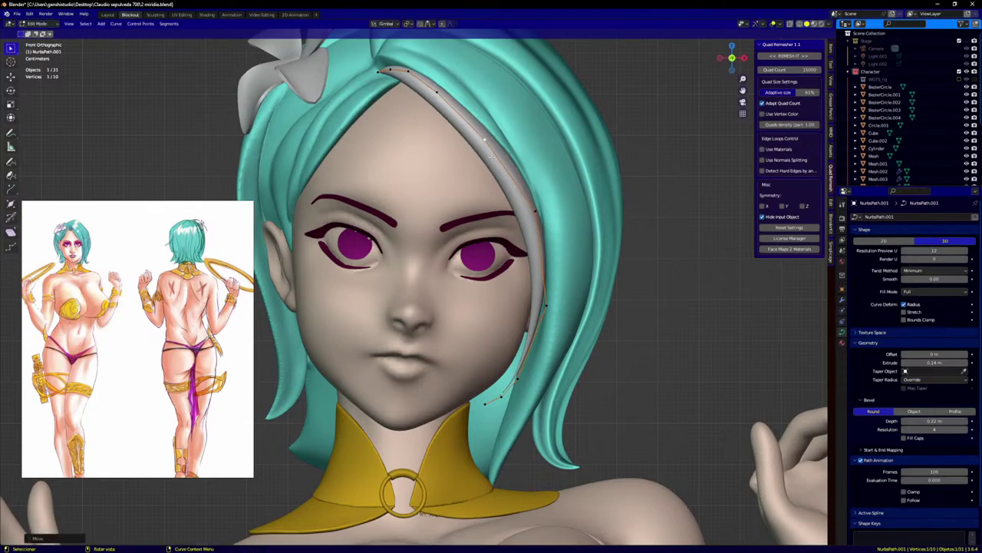
Step: Adjust the depth of the strand's temple control point from a side angle so it sits against the hair
{"action": "middle_click_drag", "start_coordinate": [483, 138], "coordinate": [524, 213]}
{"action": "left_click", "coordinate": [525, 216]}
{"action": "key", "text": "g"}
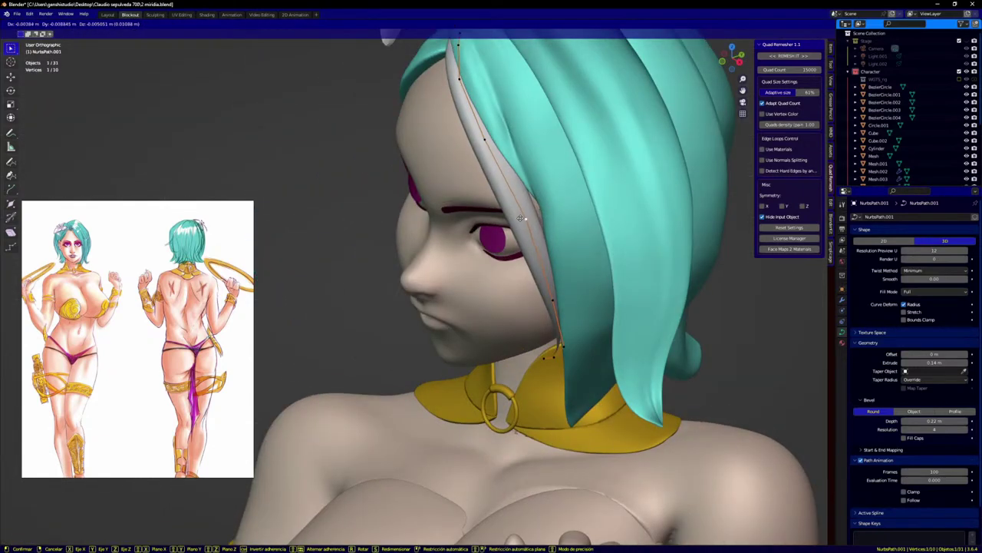
{"action": "left_click", "coordinate": [528, 221]}
Step: Duplicate the entire fringe strand and place the copy farther out over the side of the hair
{"action": "key", "text": "KP_1"}
{"action": "scroll", "coordinate": [476, 237], "scroll_direction": "down", "scroll_amount": 2}
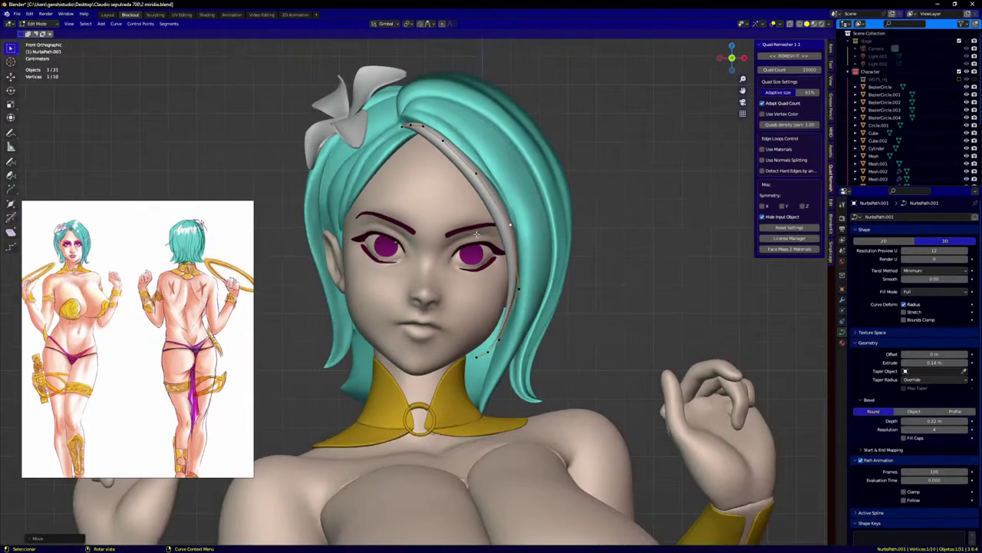
{"action": "scroll", "coordinate": [453, 184], "scroll_direction": "up", "scroll_amount": 2}
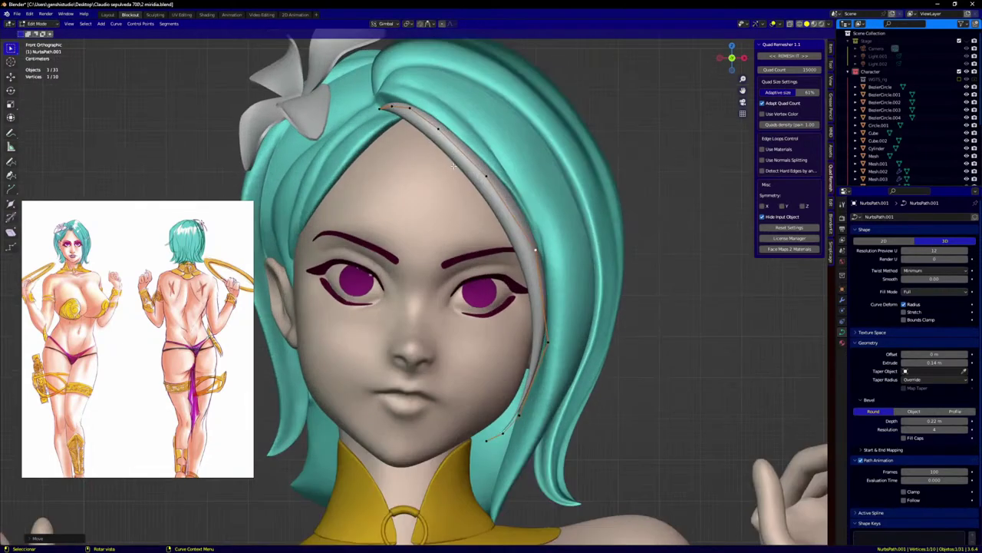
{"action": "left_click", "coordinate": [499, 193]}
{"action": "key", "text": "a"}
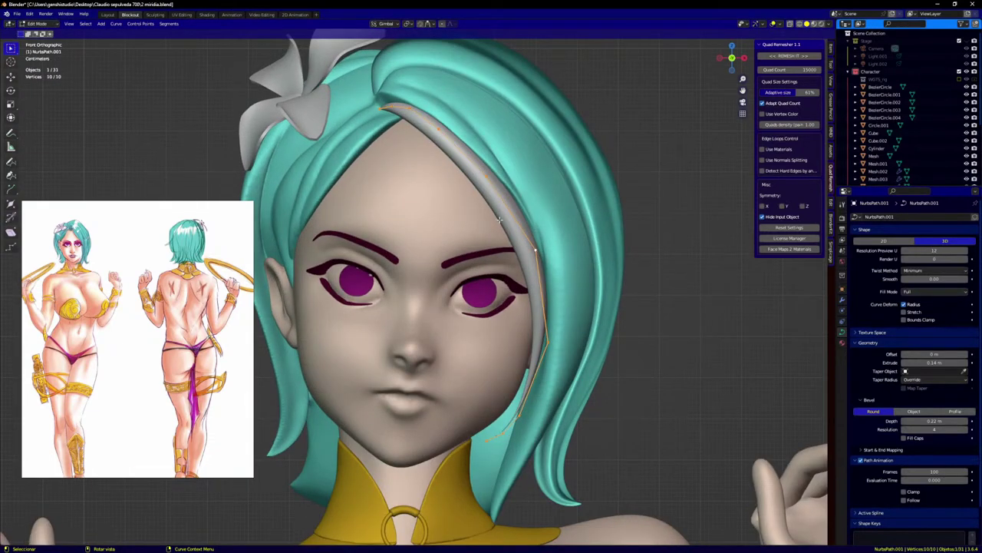
{"action": "key", "text": "shift+d"}
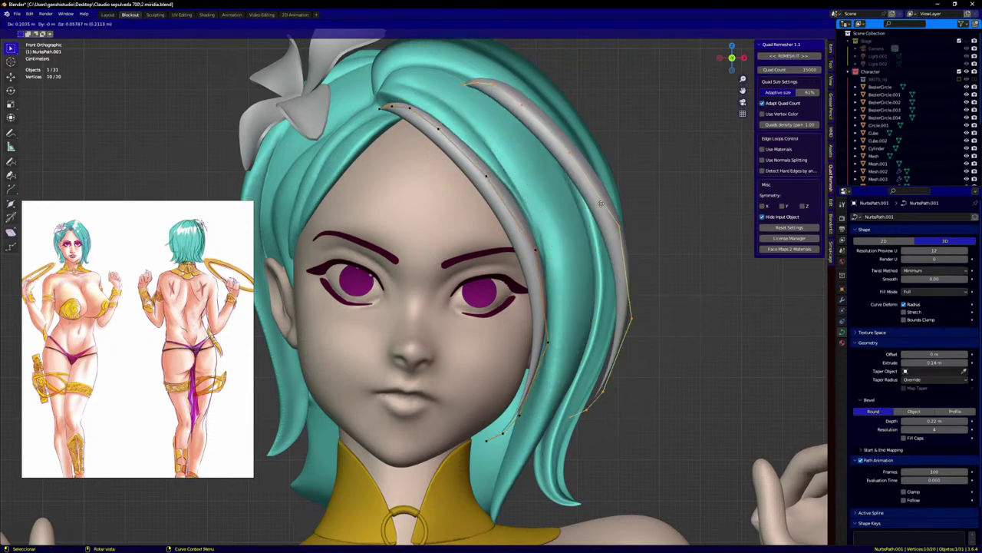
{"action": "left_click", "coordinate": [552, 193]}
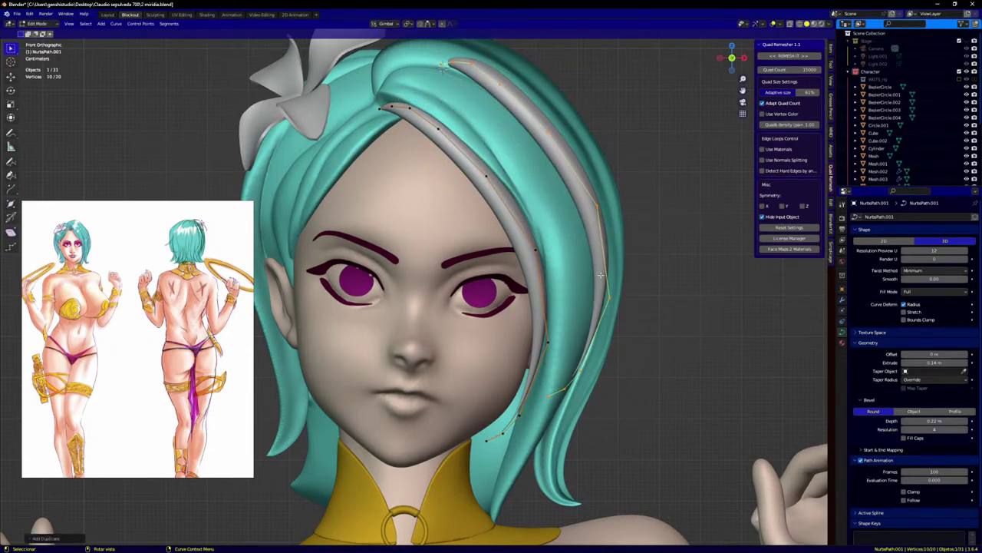
Step: Enlarge the duplicated strand and rotate it in front and side views so it runs down along the side locks
{"action": "key", "text": "g"}
{"action": "right_click", "coordinate": [650, 298]}
{"action": "key", "text": "r"}
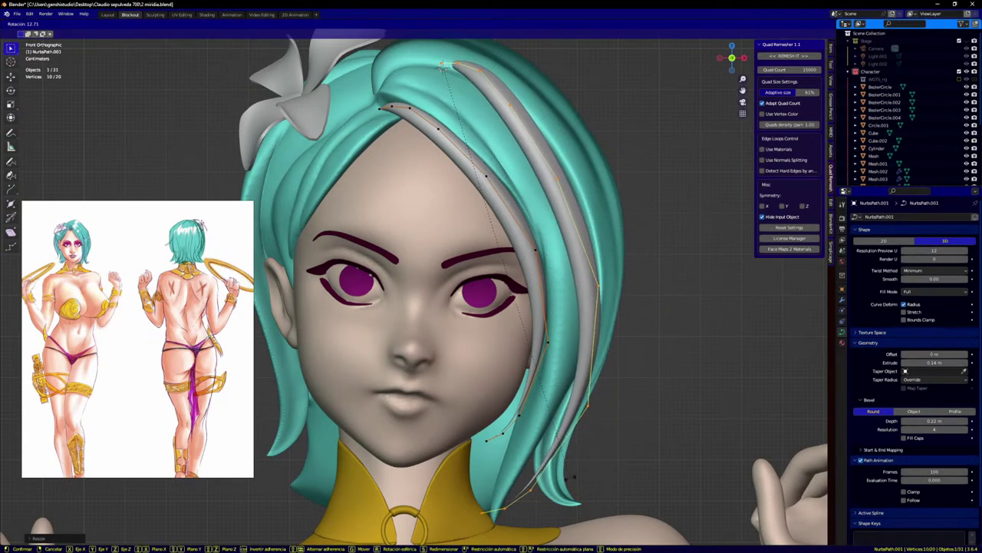
{"action": "left_click", "coordinate": [564, 484]}
{"action": "middle_click_drag", "start_coordinate": [564, 484], "coordinate": [519, 485]}
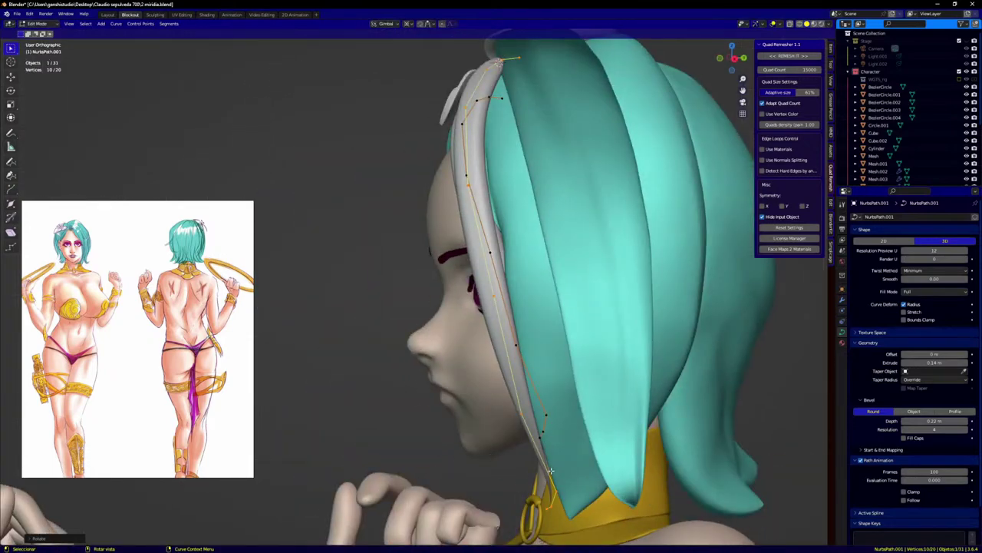
{"action": "key", "text": "r"}
{"action": "left_click", "coordinate": [627, 439]}
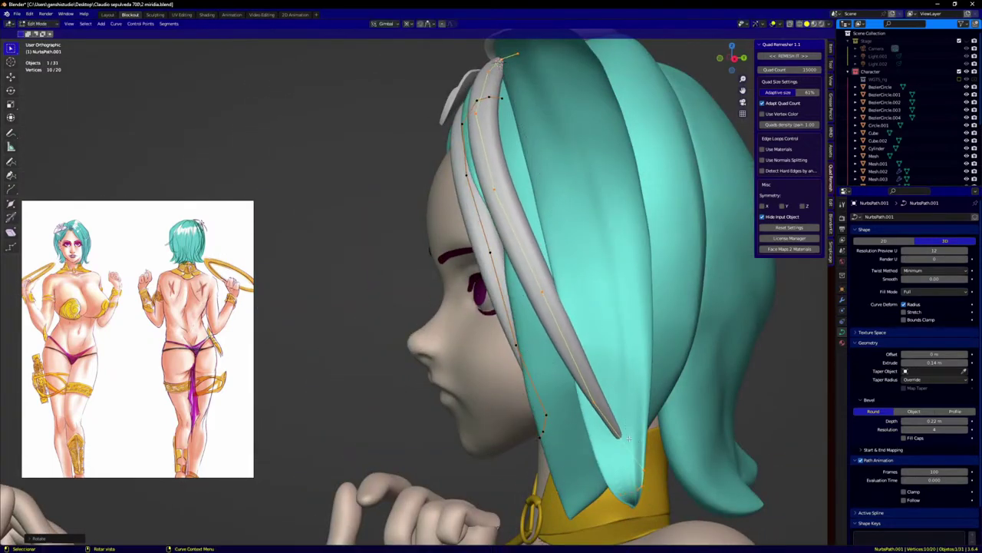
Step: Reposition the duplicated strand's upper and middle control points so it follows the side lock in front view
{"action": "left_click", "coordinate": [500, 185]}
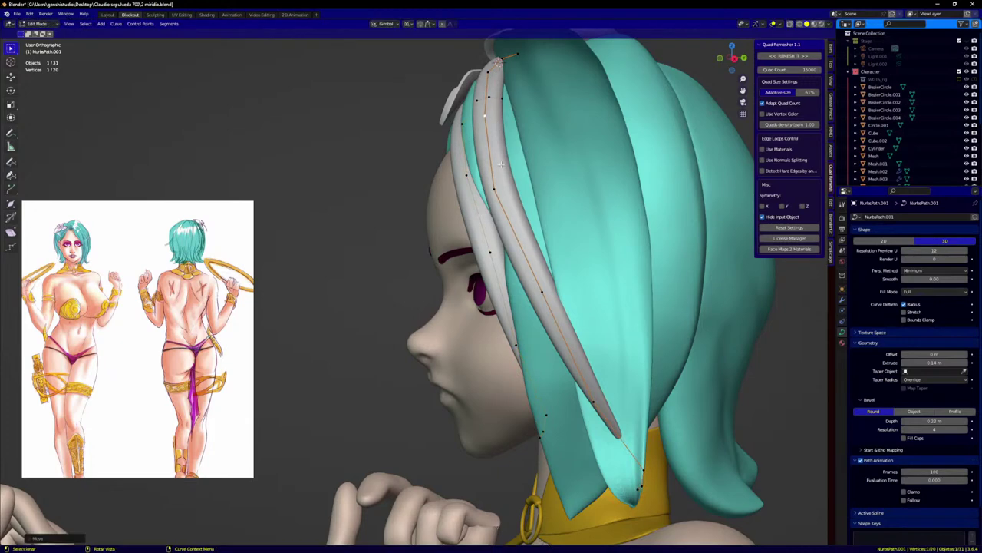
{"action": "key", "text": "KP_1"}
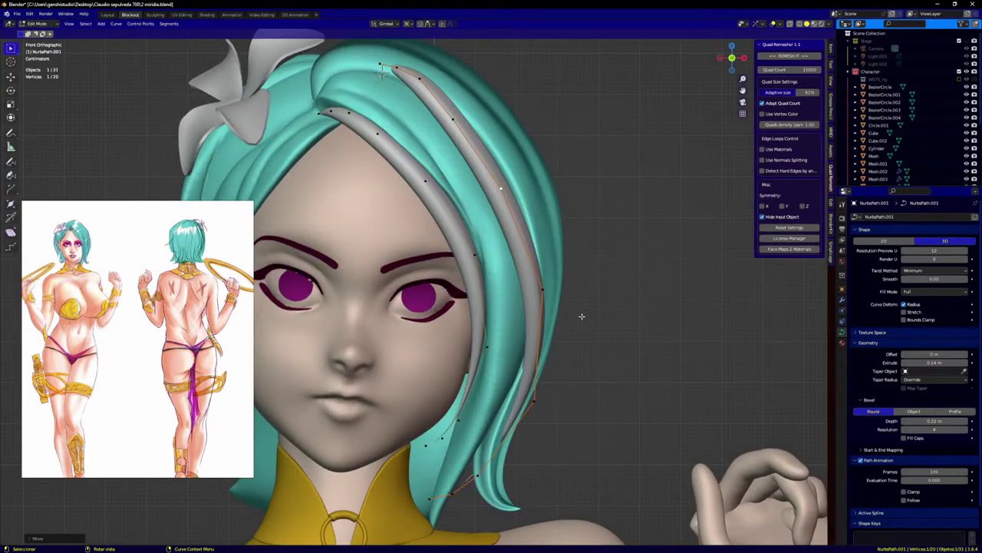
{"action": "scroll", "coordinate": [556, 291], "scroll_direction": "up", "scroll_amount": 1}
{"action": "key", "text": "g"}
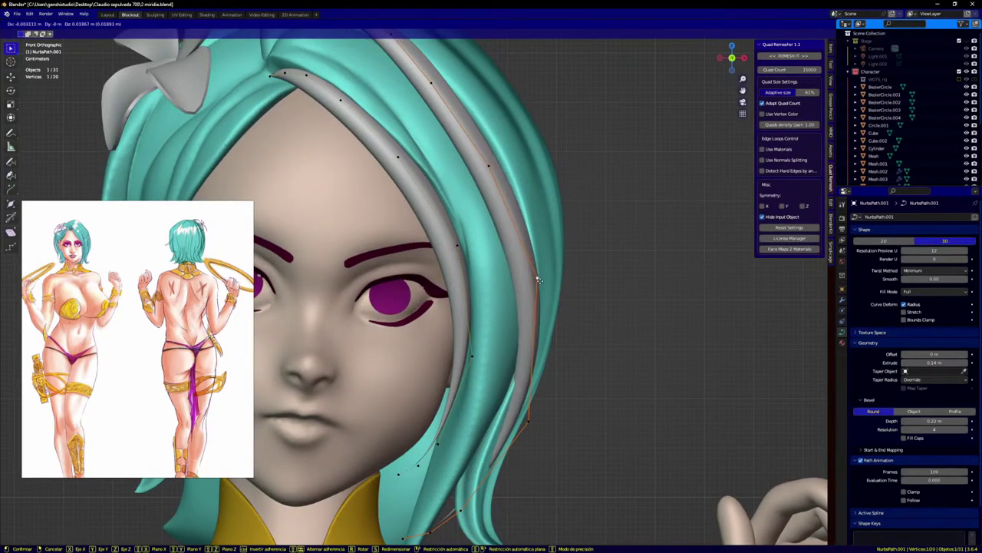
{"action": "left_click", "coordinate": [540, 280]}
Step: Move the duplicated strand's four lower control points forward toward the jaw from the side
{"action": "middle_click_drag", "start_coordinate": [540, 280], "coordinate": [593, 405]}
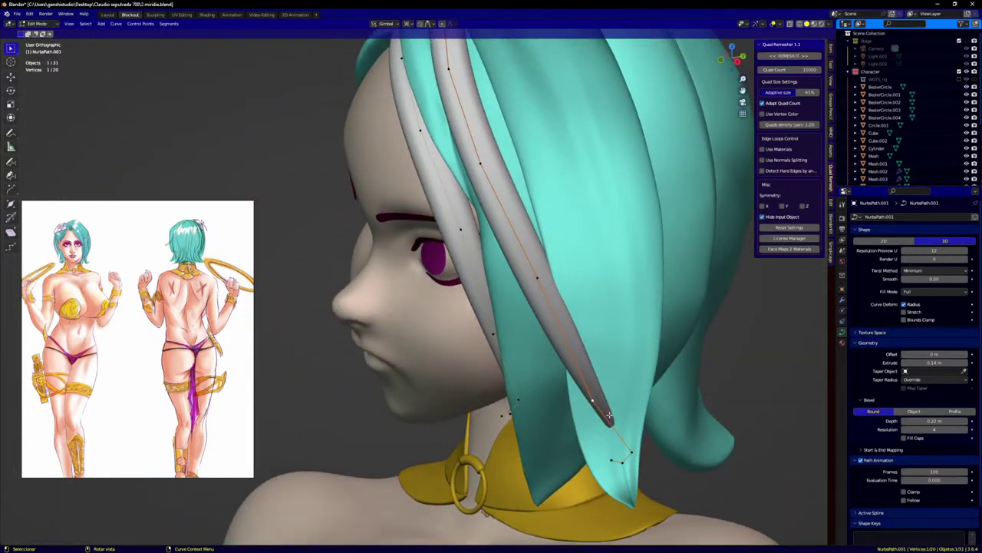
{"action": "left_click_drag", "start_coordinate": [601, 476], "coordinate": [646, 438], "text": "shift"}
{"action": "middle_click_drag", "start_coordinate": [671, 440], "coordinate": [645, 441]}
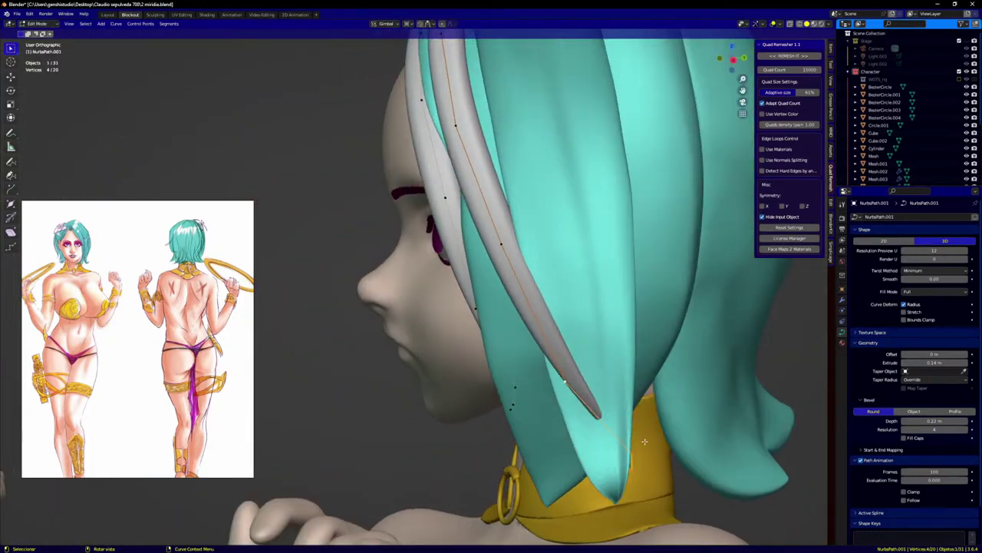
{"action": "key", "text": "g"}
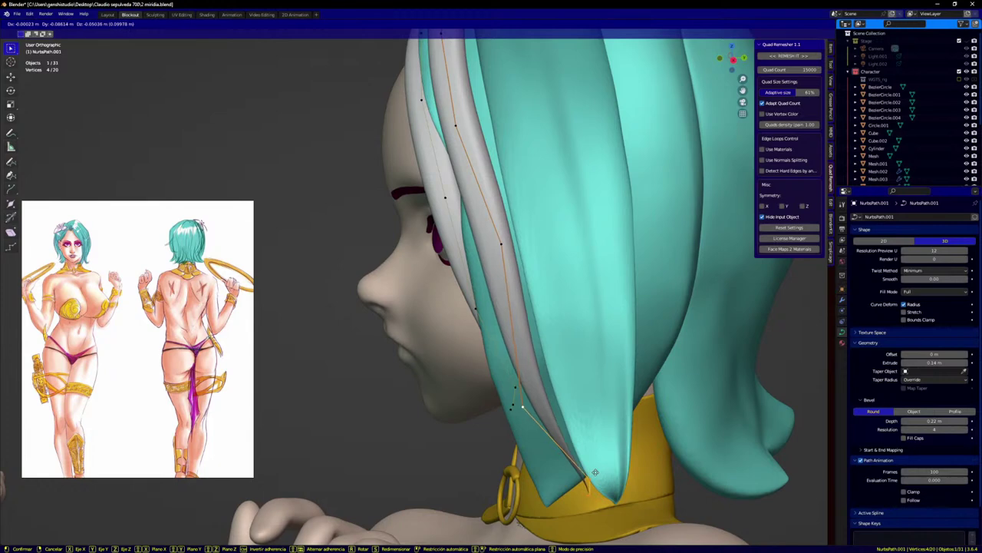
{"action": "left_click", "coordinate": [523, 296]}
Step: Move the cheek-height control point forward and adjust the one below it to smooth the copied strand's side curve
{"action": "left_click", "coordinate": [502, 245]}
{"action": "key", "text": "g"}
{"action": "left_click", "coordinate": [486, 248]}
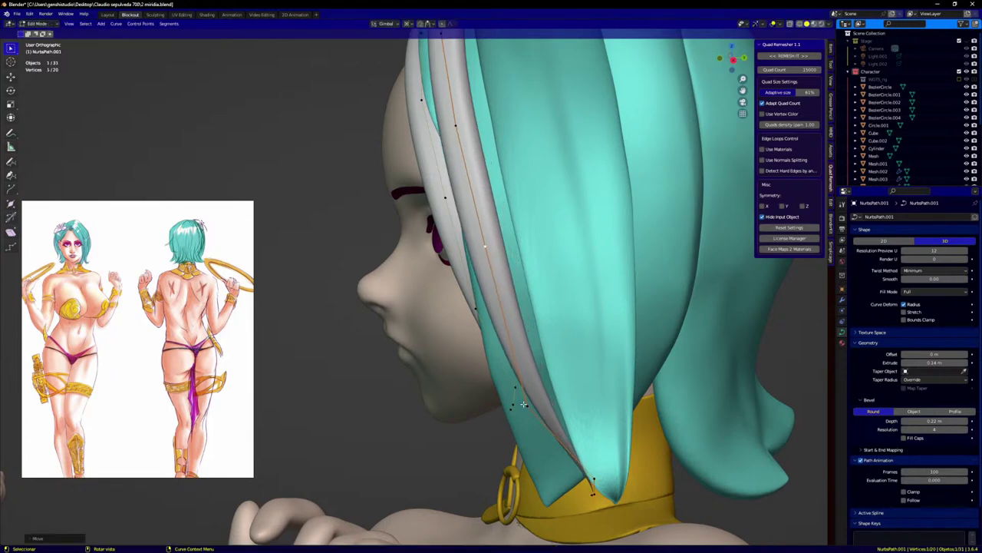
{"action": "left_click", "coordinate": [528, 406]}
{"action": "key", "text": "g"}
{"action": "middle_click_drag", "start_coordinate": [572, 466], "coordinate": [570, 474]}
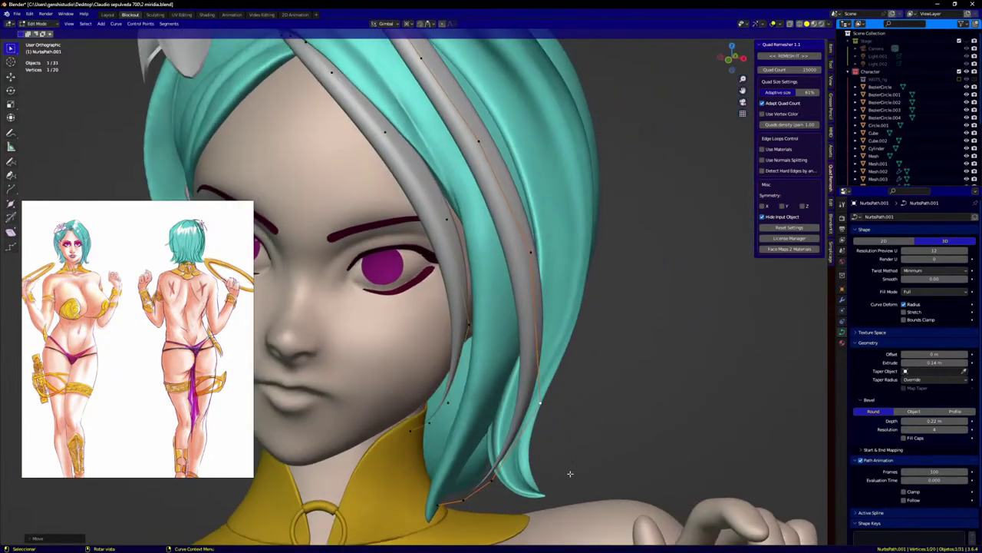
Step: Reposition the control points at the copied strand's lower end so the tip tapers along the front lock
{"action": "middle_click_drag", "start_coordinate": [497, 460], "coordinate": [476, 441]}
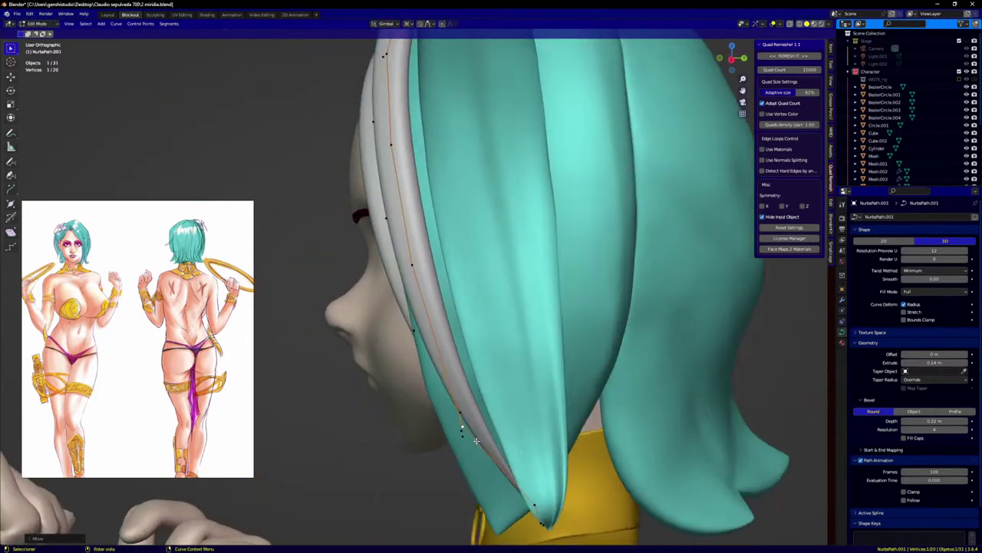
{"action": "left_click", "coordinate": [533, 498]}
{"action": "key", "text": "g"}
{"action": "left_click", "coordinate": [518, 496]}
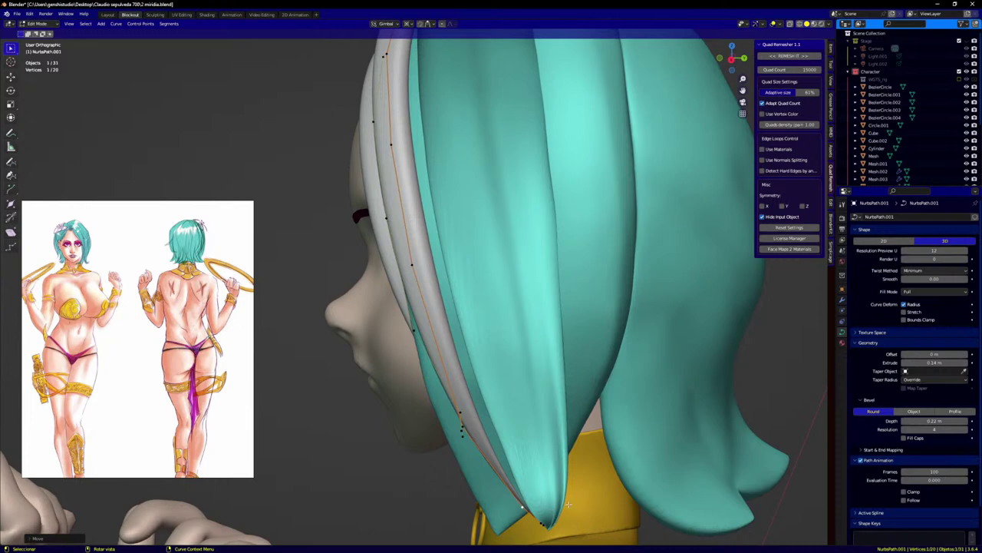
{"action": "left_click_drag", "start_coordinate": [542, 531], "coordinate": [540, 534]}
{"action": "key", "text": "g"}
{"action": "left_click", "coordinate": [510, 492]}
Step: Adjust the copied strand's lower and cheek-height control points from the side to even out its bend
{"action": "middle_click_drag", "start_coordinate": [473, 421], "coordinate": [488, 425]}
{"action": "left_click", "coordinate": [490, 419]}
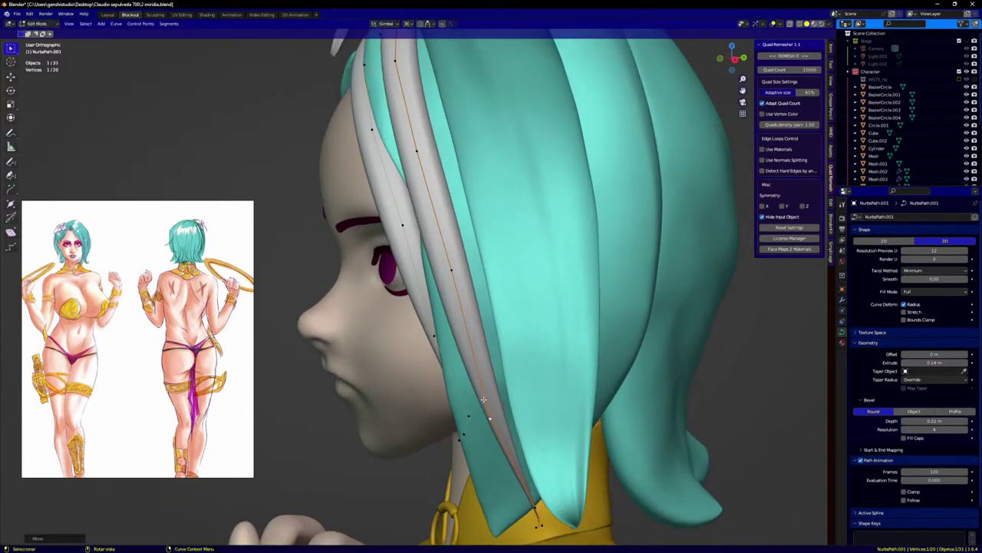
{"action": "key", "text": "g"}
{"action": "left_click", "coordinate": [439, 262]}
Step: Move the copied strand's two root control points to the hair parting and rotate them so the root curves into it
{"action": "key", "text": "KP_1"}
{"action": "scroll", "coordinate": [454, 261], "scroll_direction": "down", "scroll_amount": 3}
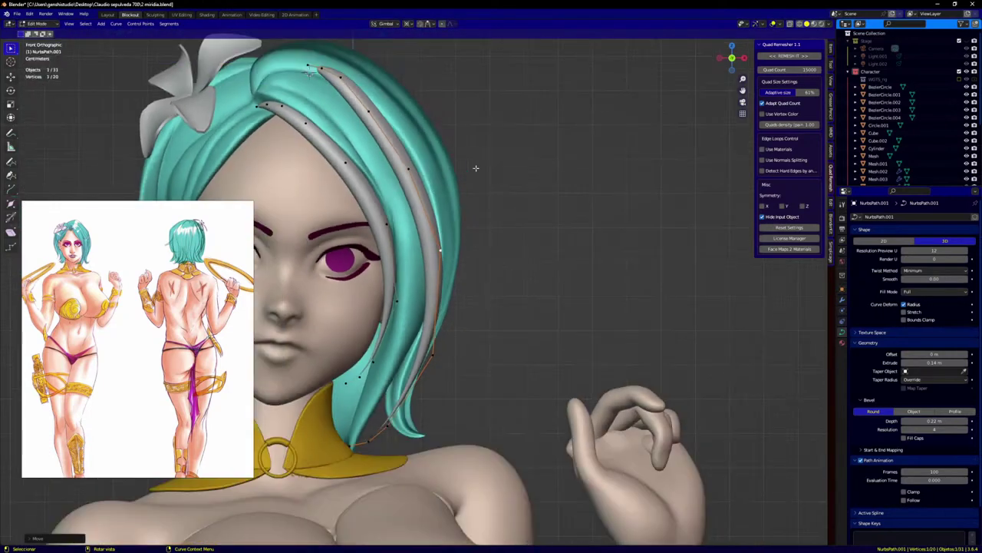
{"action": "middle_click_drag", "start_coordinate": [476, 165], "coordinate": [574, 164], "text": "shift"}
{"action": "scroll", "coordinate": [525, 138], "scroll_direction": "up", "scroll_amount": 2}
{"action": "left_click_drag", "start_coordinate": [454, 101], "coordinate": [419, 143]}
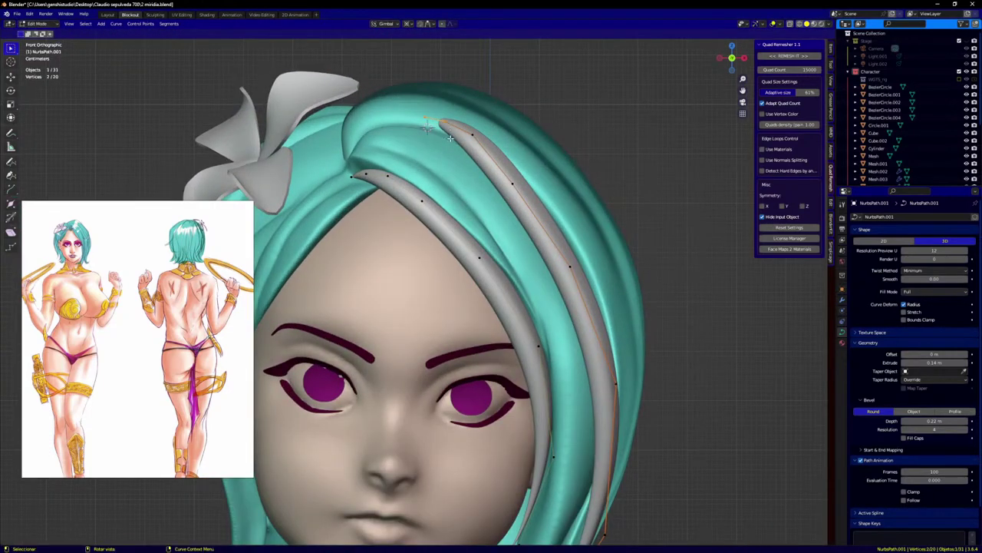
{"action": "key", "text": "g"}
{"action": "left_click", "coordinate": [347, 171]}
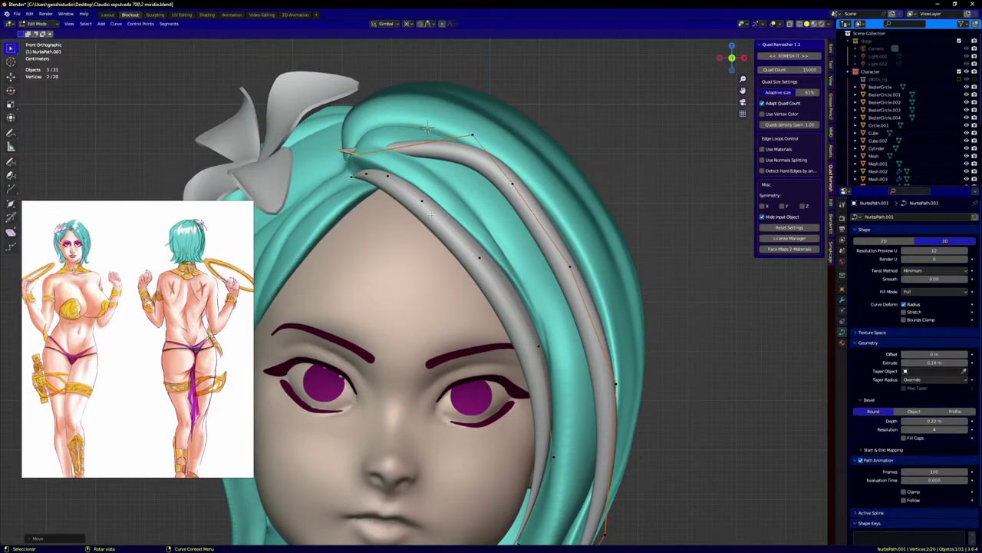
{"action": "key", "text": "ctrl+t"}
{"action": "right_click", "coordinate": [451, 197]}
{"action": "key", "text": "r"}
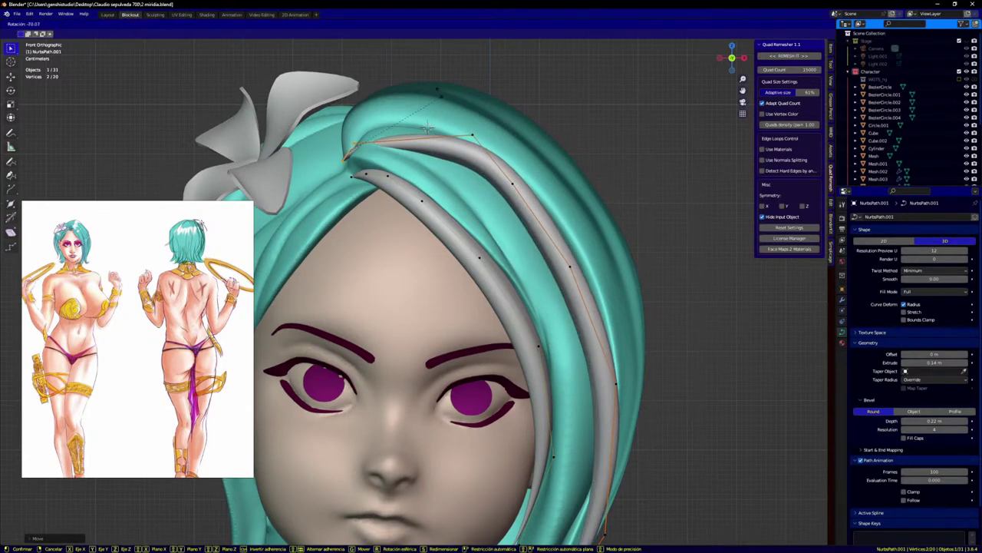
Step: Shift the copied strand's next two control points toward the parting so it arches smoothly over the crown
{"action": "left_click", "coordinate": [476, 139]}
{"action": "key", "text": "g"}
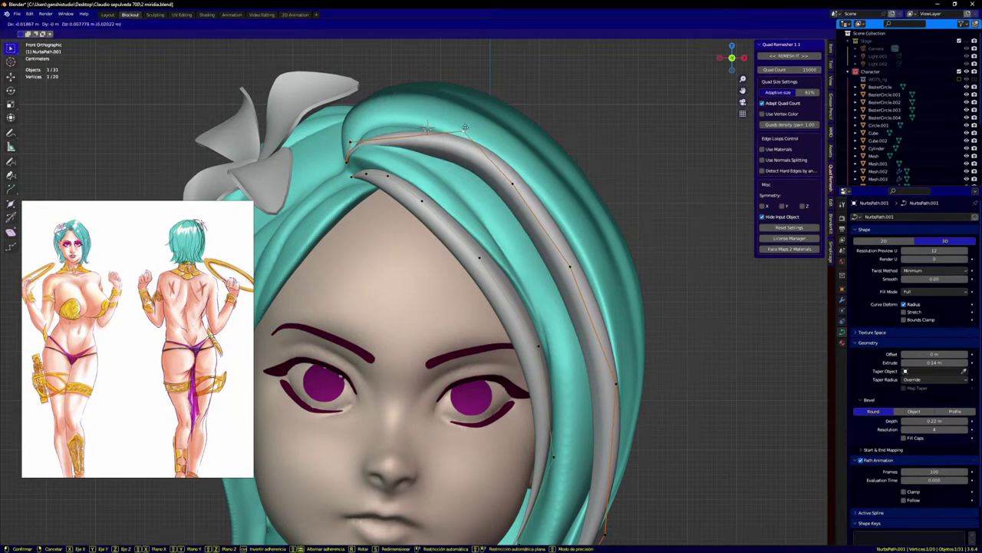
{"action": "left_click", "coordinate": [412, 119]}
{"action": "left_click", "coordinate": [511, 185]}
{"action": "key", "text": "g"}
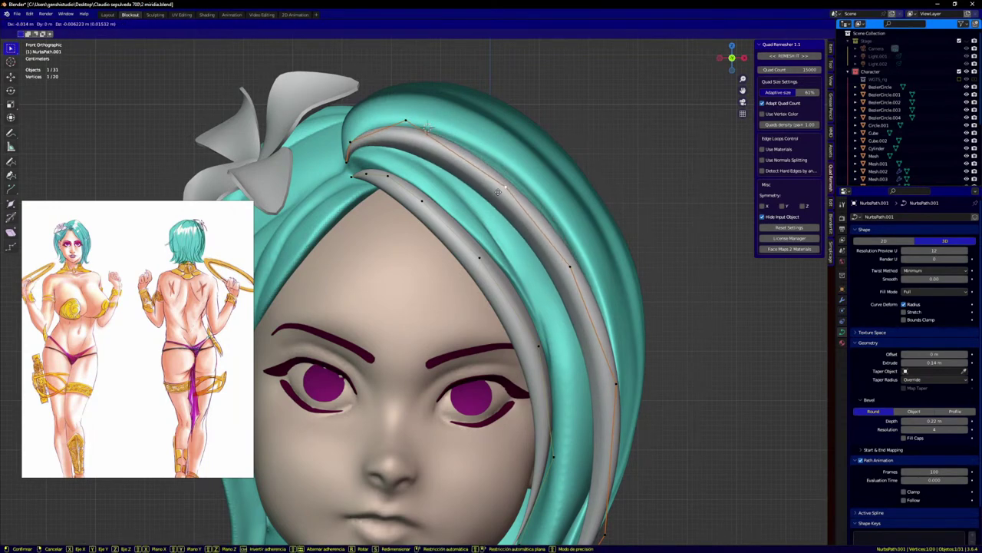
{"action": "left_click", "coordinate": [502, 189]}
Step: Select the whole copied strand and tilt it around its own curve so its wide side lies on the hair
{"action": "key", "text": "l"}
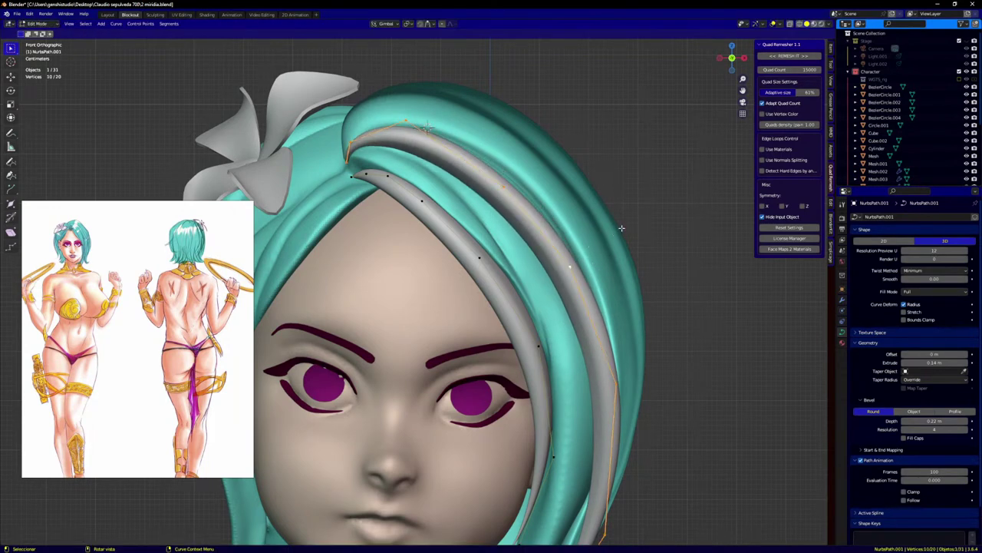
{"action": "key", "text": "r"}
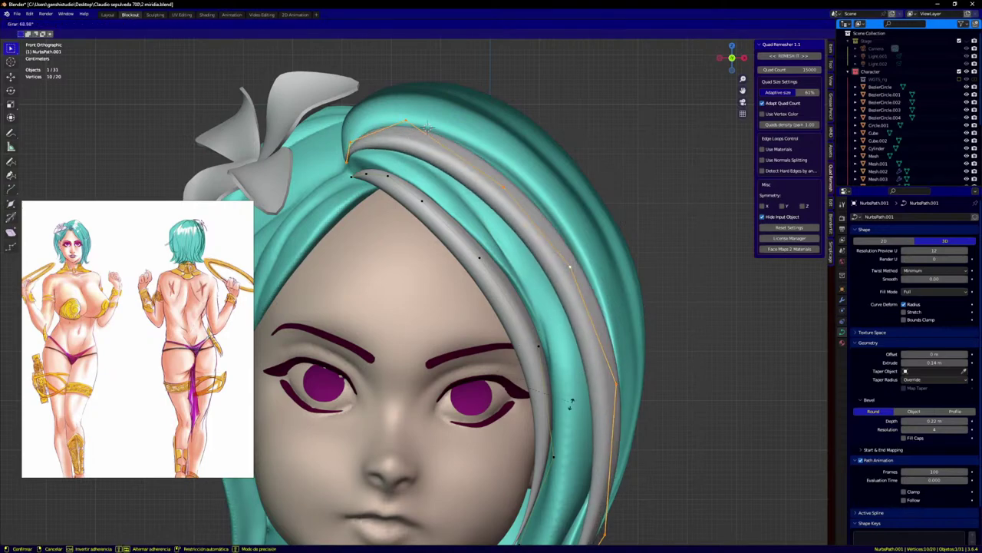
{"action": "left_click", "coordinate": [573, 395]}
{"action": "scroll", "coordinate": [583, 376], "scroll_direction": "down", "scroll_amount": 4}
{"action": "scroll", "coordinate": [614, 338], "scroll_direction": "up", "scroll_amount": 4}
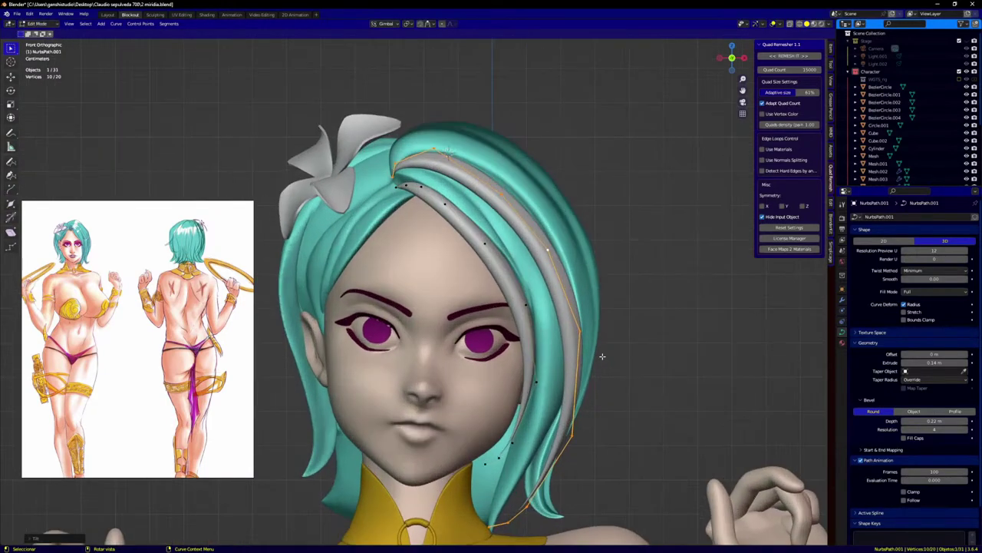
Step: Shift the outer fringe strand's eye-height and jaw-height control points inward from the front to smooth its side curve
{"action": "left_click", "coordinate": [574, 337]}
{"action": "key", "text": "g"}
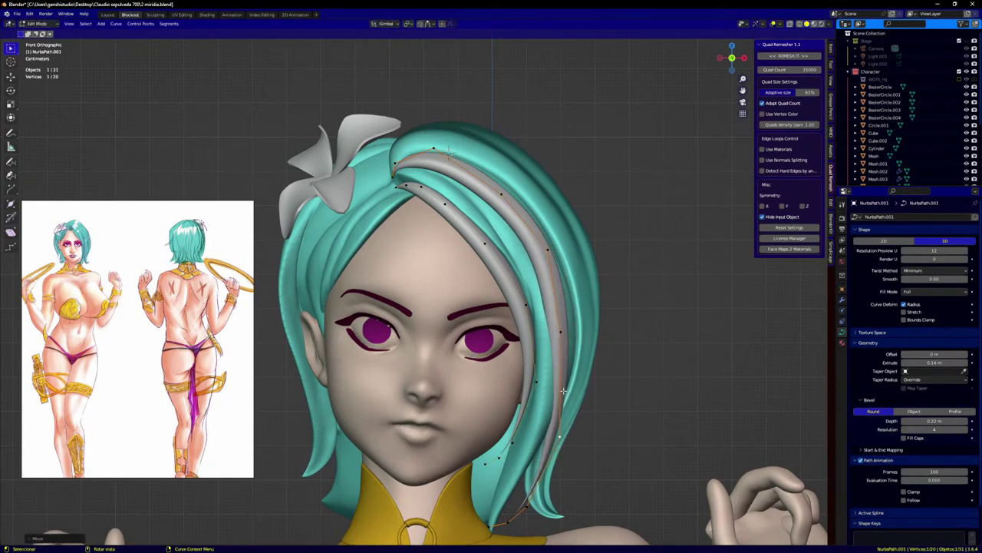
{"action": "left_click", "coordinate": [575, 334]}
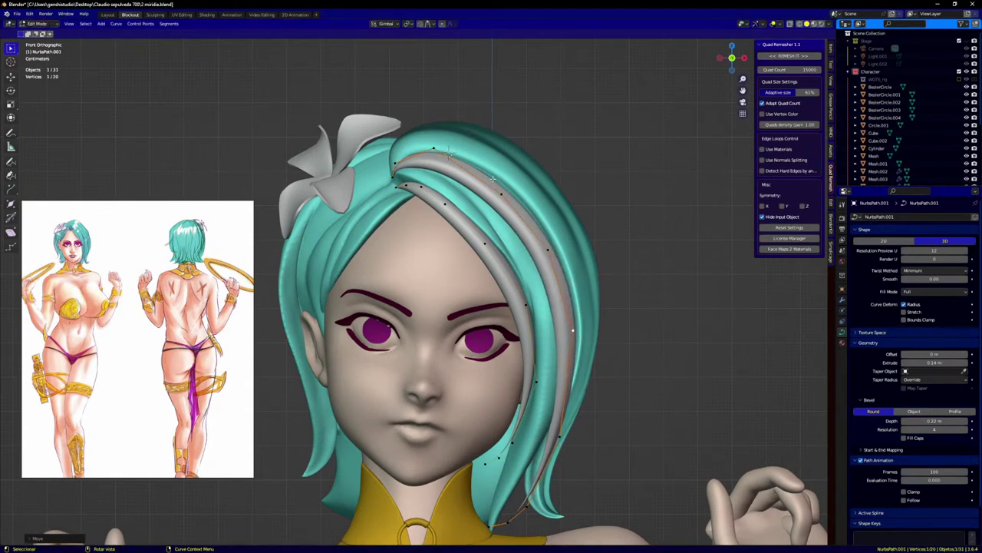
Step: Select the whole outer fringe strand and duplicate it in place
{"action": "scroll", "coordinate": [591, 312], "scroll_direction": "down", "scroll_amount": 3}
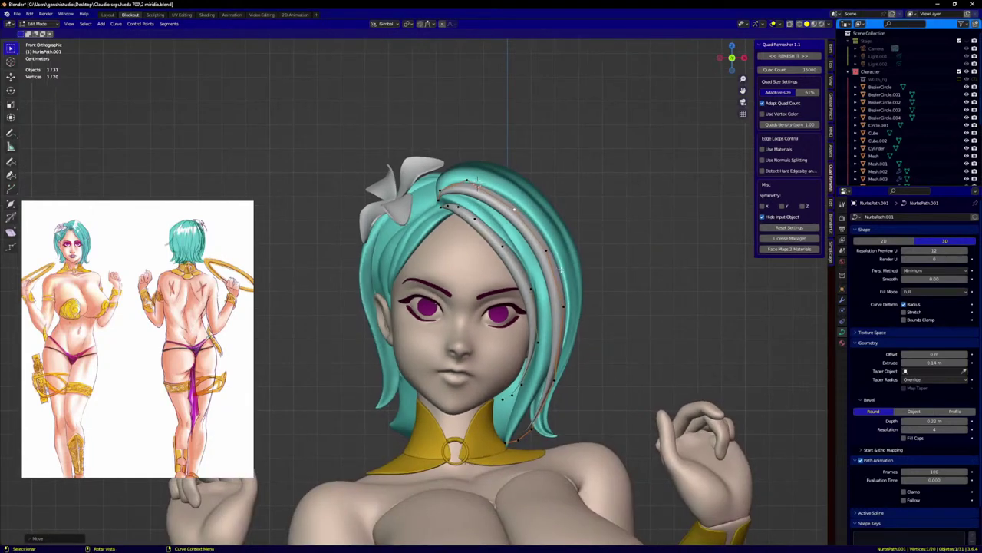
{"action": "key", "text": "ctrl+l"}
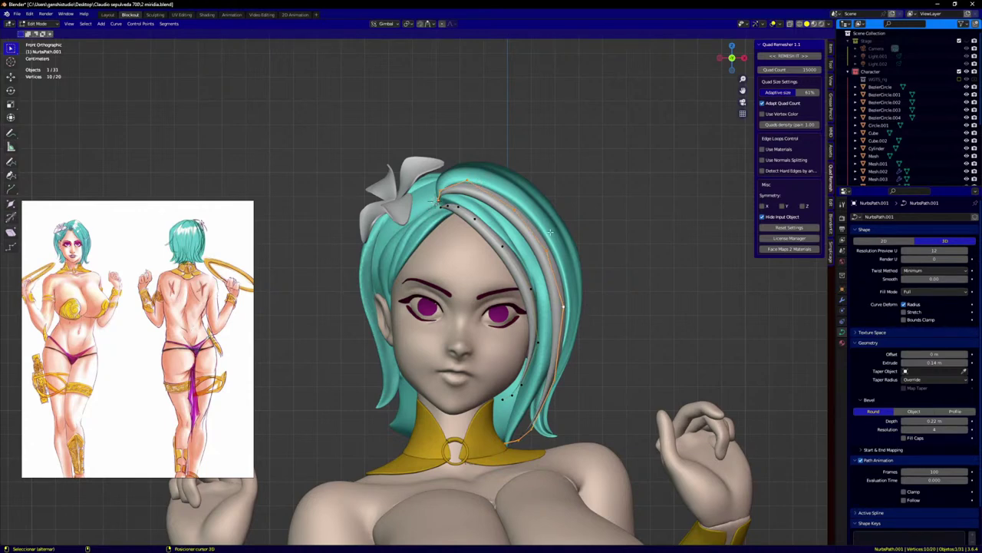
{"action": "key", "text": "shift+d"}
{"action": "right_click", "coordinate": [611, 247]}
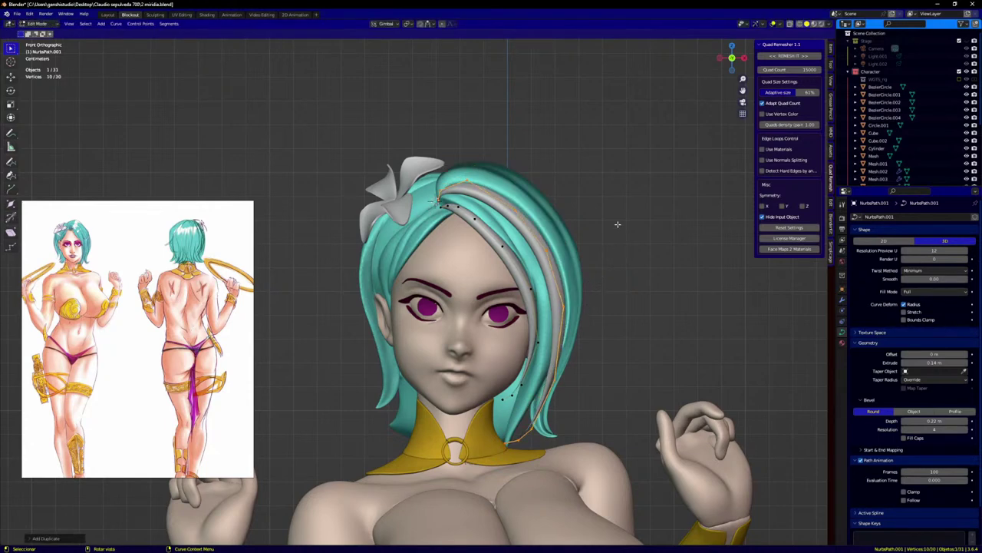
Step: Set the pivot to the 3D cursor and rotate the duplicated strand around Z to the flower side of the head
{"action": "key", "text": "r"}
{"action": "key", "text": "z"}
{"action": "right_click", "coordinate": [608, 237]}
{"action": "key", "text": "period"}
{"action": "left_click", "coordinate": [644, 254]}
{"action": "key", "text": "r"}
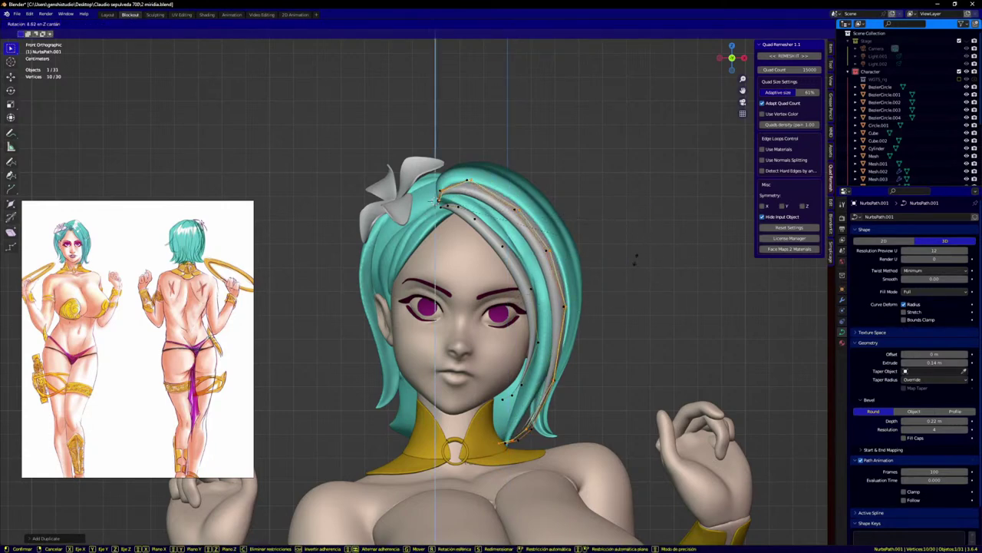
{"action": "key", "text": "z"}
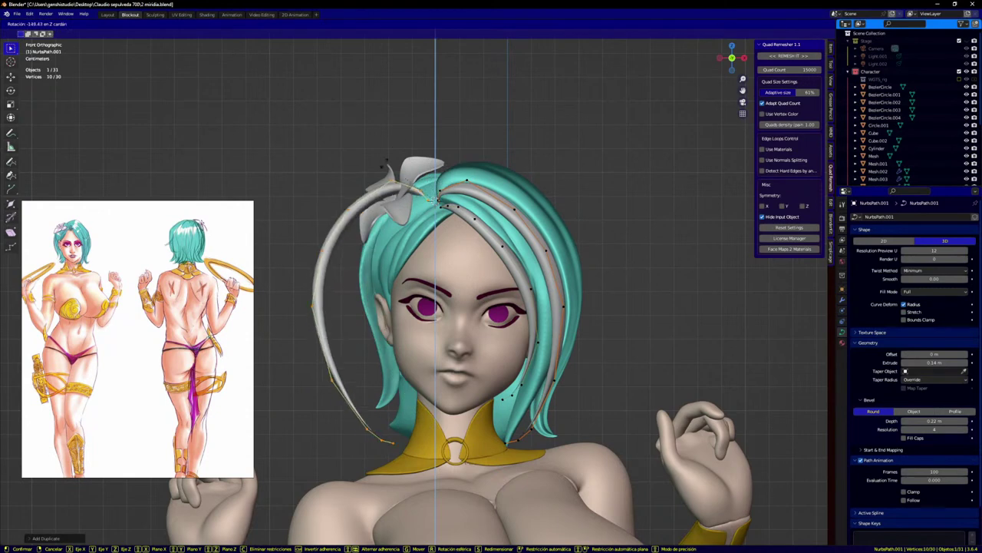
{"action": "left_click", "coordinate": [410, 217]}
Step: Scale the flower-side strand down slightly and rotate it from an angled view so it hangs closer to the face
{"action": "key", "text": "s"}
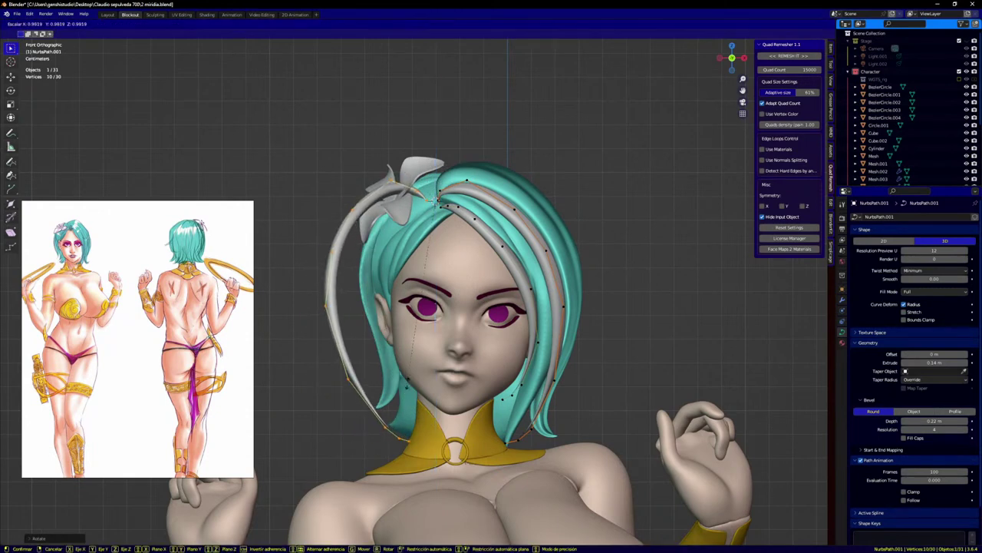
{"action": "left_click", "coordinate": [418, 325]}
{"action": "middle_click_drag", "start_coordinate": [418, 325], "coordinate": [468, 361]}
{"action": "key", "text": "r"}
{"action": "left_click", "coordinate": [369, 413]}
Step: Move the flower-side strand against the side hair from the front and scale it up to lengthen it
{"action": "key", "text": "KP_1"}
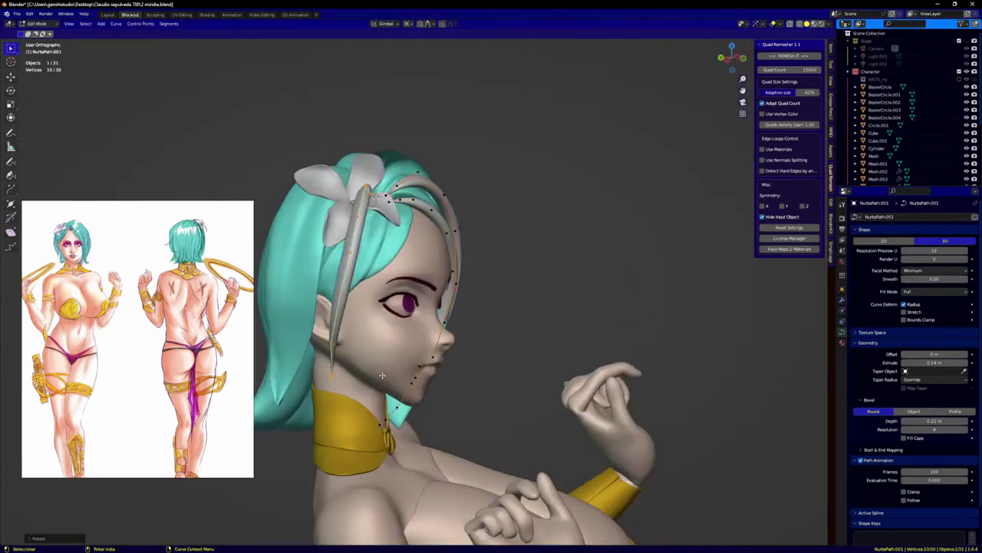
{"action": "key", "text": "g"}
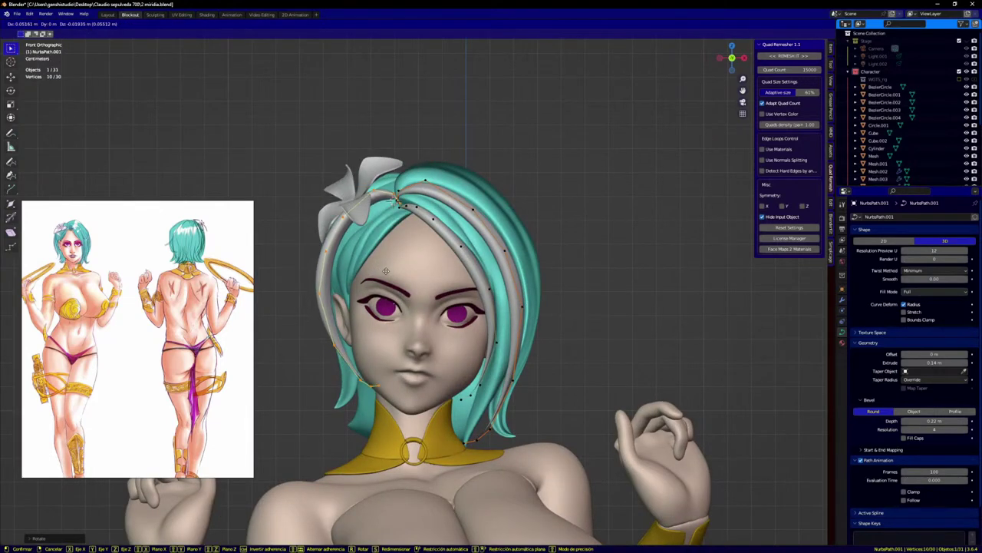
{"action": "left_click", "coordinate": [386, 270]}
{"action": "scroll", "coordinate": [382, 283], "scroll_direction": "up", "scroll_amount": 1}
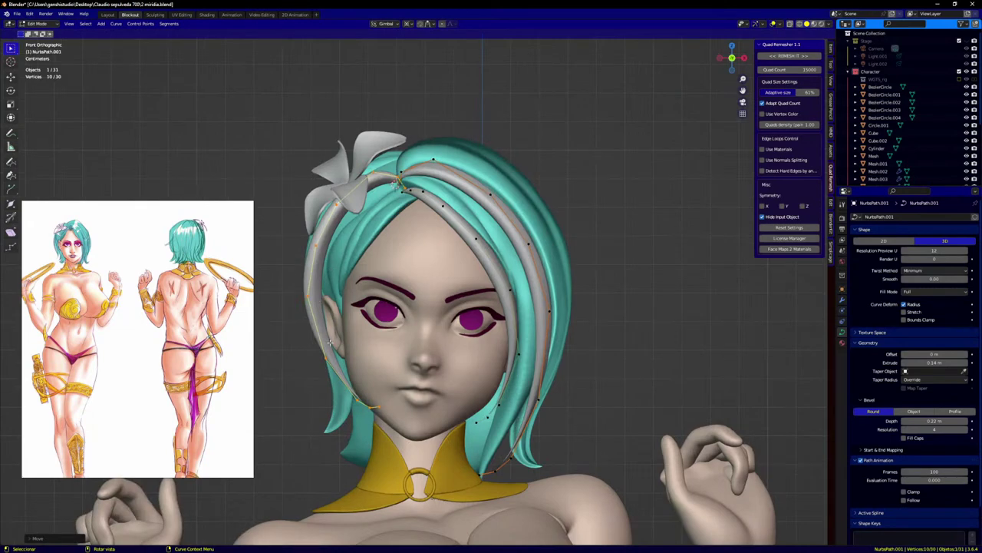
{"action": "key", "text": "s"}
{"action": "left_click", "coordinate": [349, 377]}
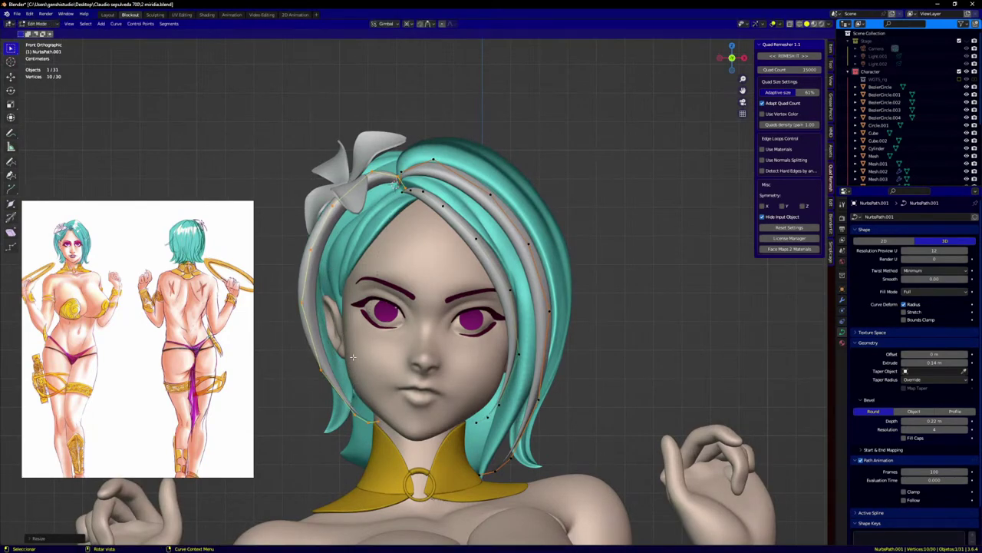
Step: Rotate the flower-side strand from the front and side so it sweeps back past the ear along the hair
{"action": "key", "text": "r"}
{"action": "left_click", "coordinate": [379, 375]}
{"action": "middle_click_drag", "start_coordinate": [379, 374], "coordinate": [399, 402]}
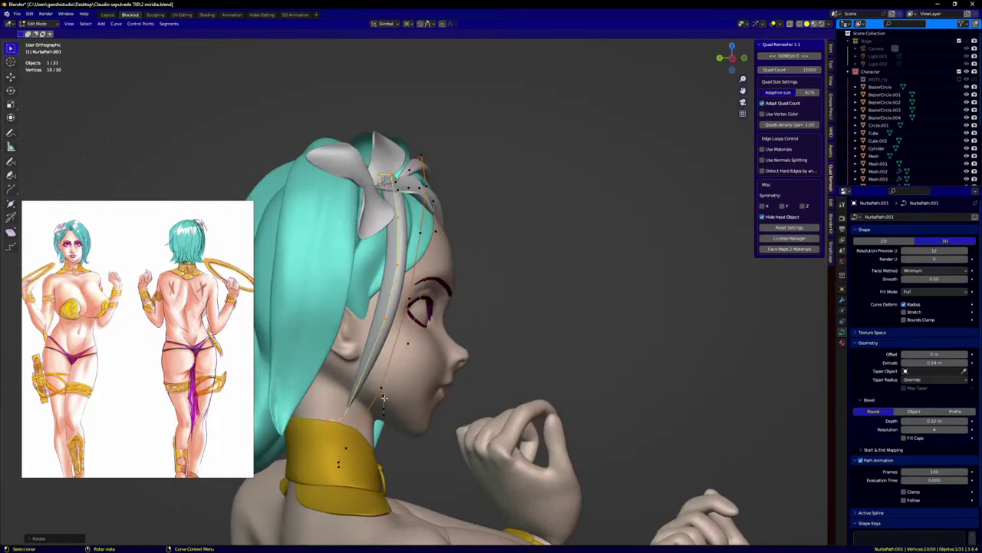
{"action": "key", "text": "r"}
{"action": "left_click", "coordinate": [331, 369]}
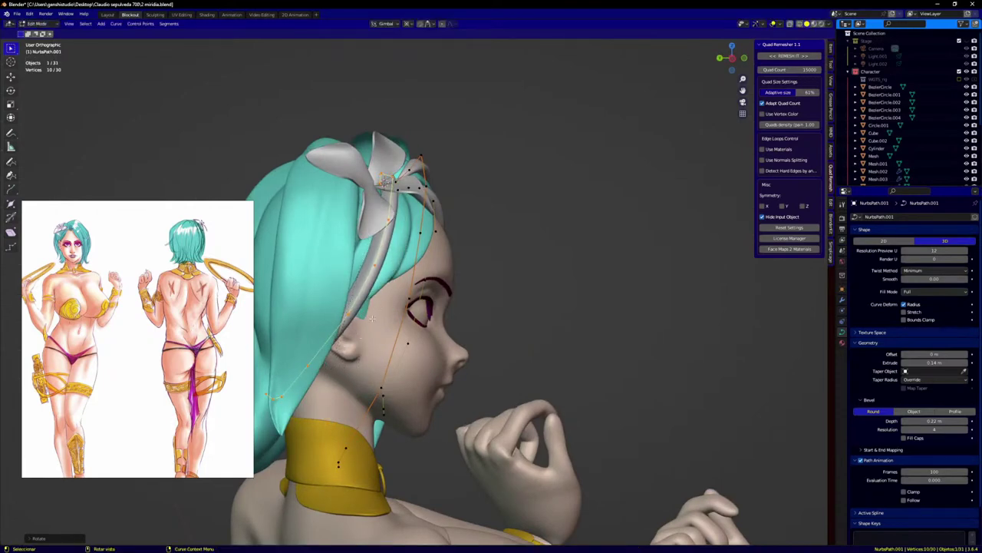
{"action": "key", "text": "KP_1"}
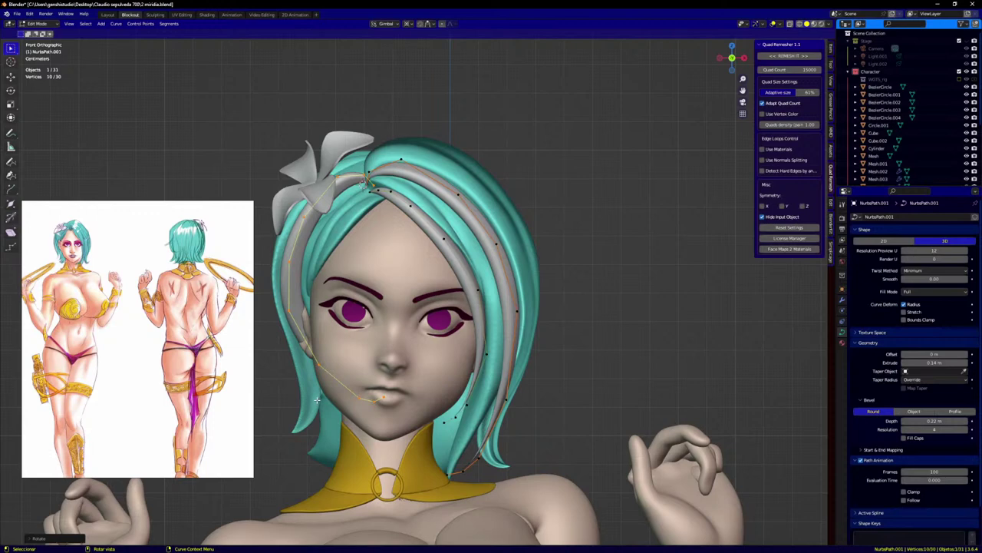
{"action": "key", "text": "g"}
{"action": "left_click", "coordinate": [290, 377]}
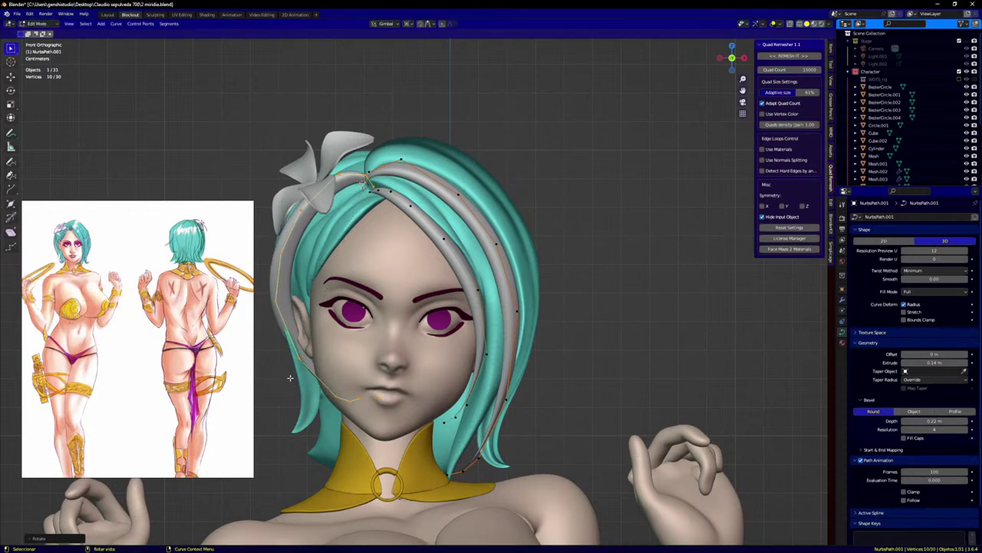
Step: Move the flower-side strand's ear-height and temple-height control points forward from the side to bow it over the hair
{"action": "middle_click_drag", "start_coordinate": [289, 335], "coordinate": [326, 306]}
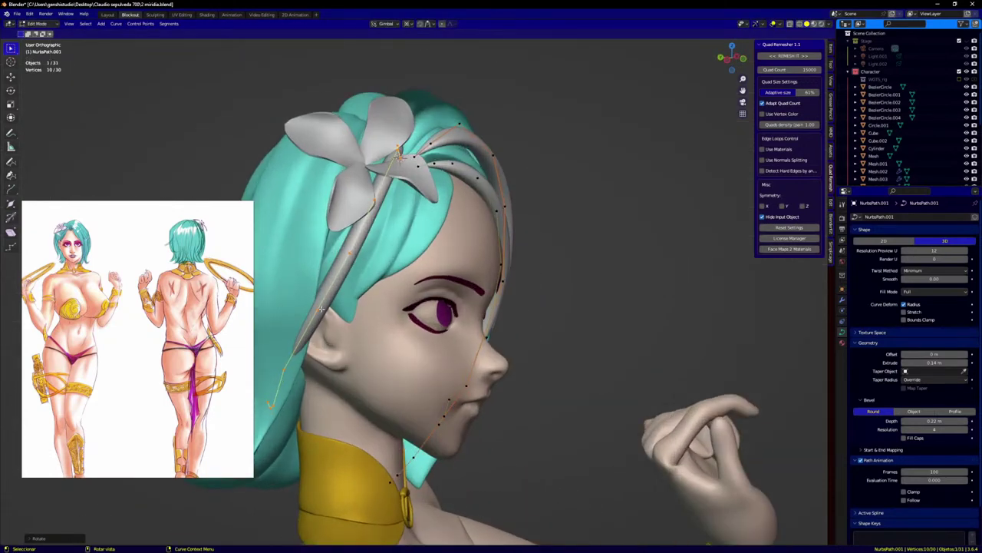
{"action": "left_click", "coordinate": [322, 308]}
{"action": "key", "text": "g"}
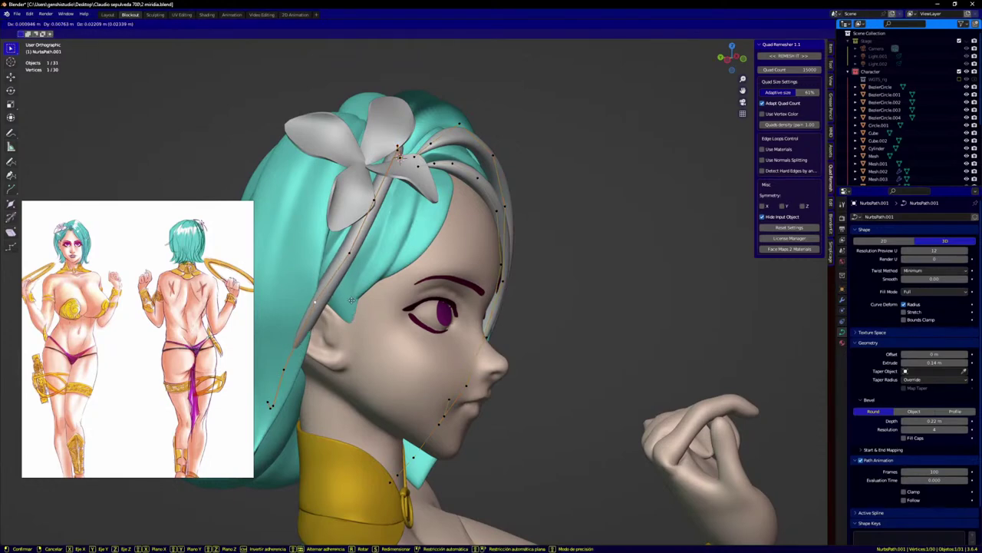
{"action": "left_click", "coordinate": [376, 306]}
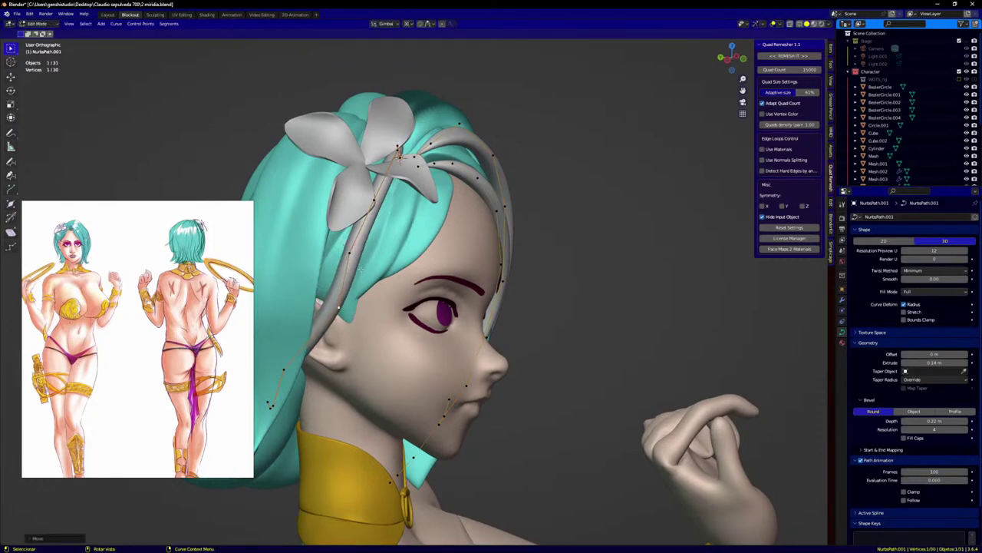
{"action": "left_click", "coordinate": [360, 269]}
{"action": "key", "text": "g"}
{"action": "left_click", "coordinate": [374, 273]}
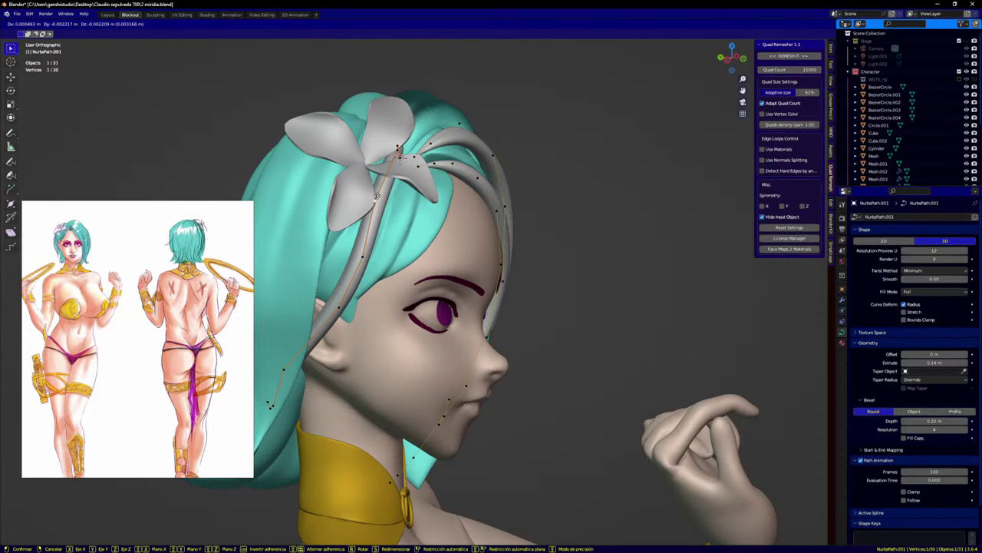
Step: Select the flower-side strand's four lowest control points and reposition the tip forward, then outward and down beside the jaw
{"action": "middle_click_drag", "start_coordinate": [353, 276], "coordinate": [278, 218]}
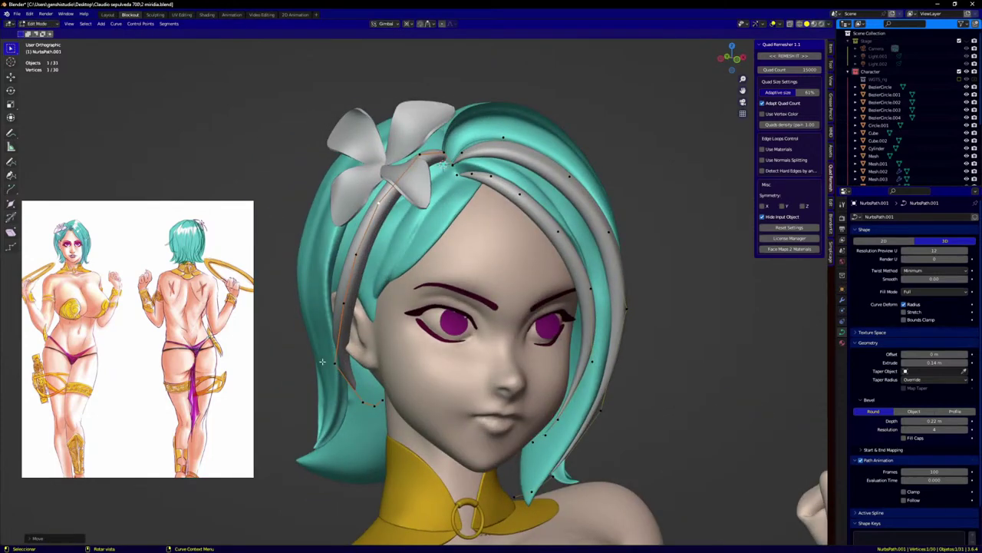
{"action": "left_click_drag", "start_coordinate": [322, 362], "coordinate": [393, 415]}
{"action": "middle_click_drag", "start_coordinate": [384, 418], "coordinate": [380, 454]}
{"action": "key", "text": "g"}
{"action": "left_click", "coordinate": [447, 432]}
{"action": "key", "text": "KP_1"}
{"action": "key", "text": "g"}
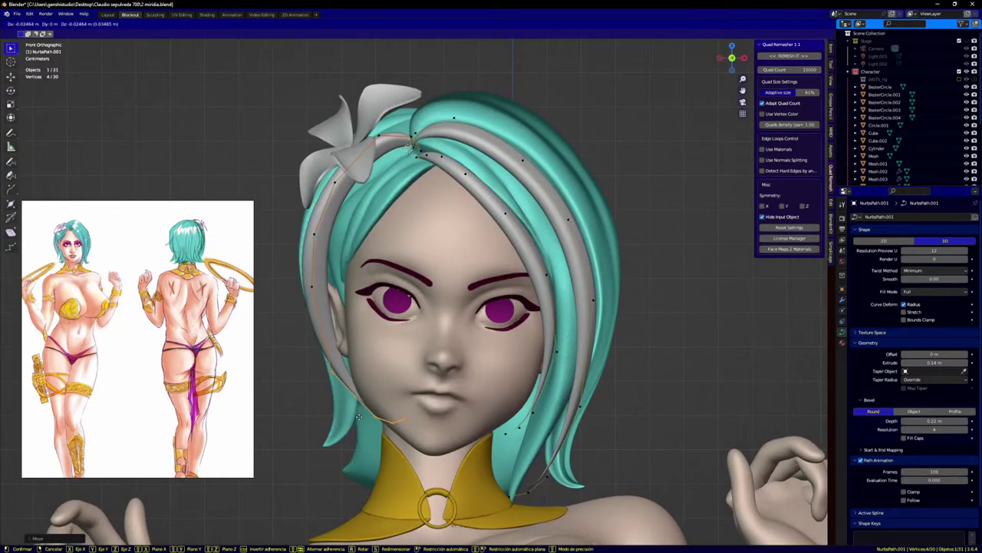
{"action": "left_click", "coordinate": [359, 421]}
Step: Adjust the flower-side strand's cheek, ear, temple and upper control points from the front to even out its arc
{"action": "left_click", "coordinate": [328, 381]}
{"action": "key", "text": "g"}
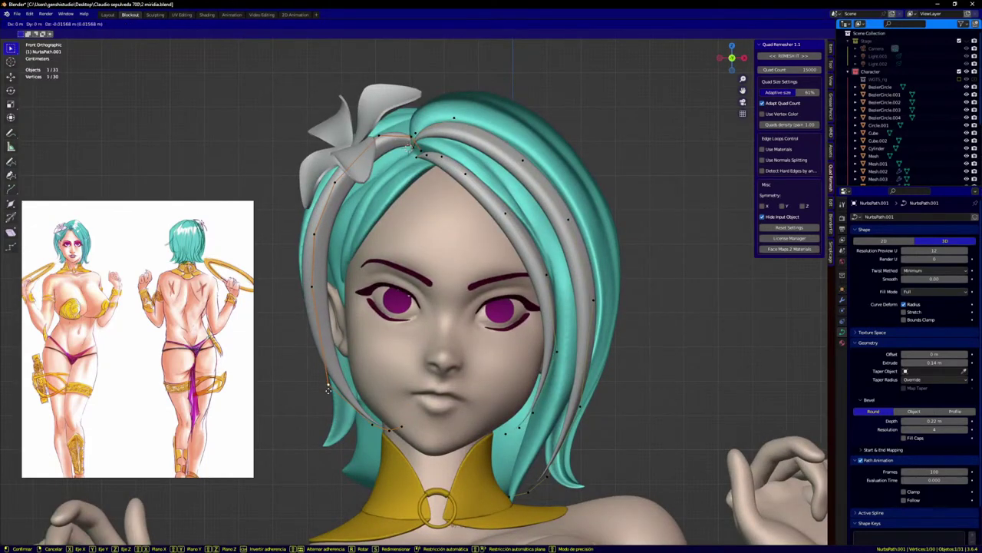
{"action": "left_click", "coordinate": [331, 387]}
{"action": "left_click", "coordinate": [303, 292]}
{"action": "key", "text": "g"}
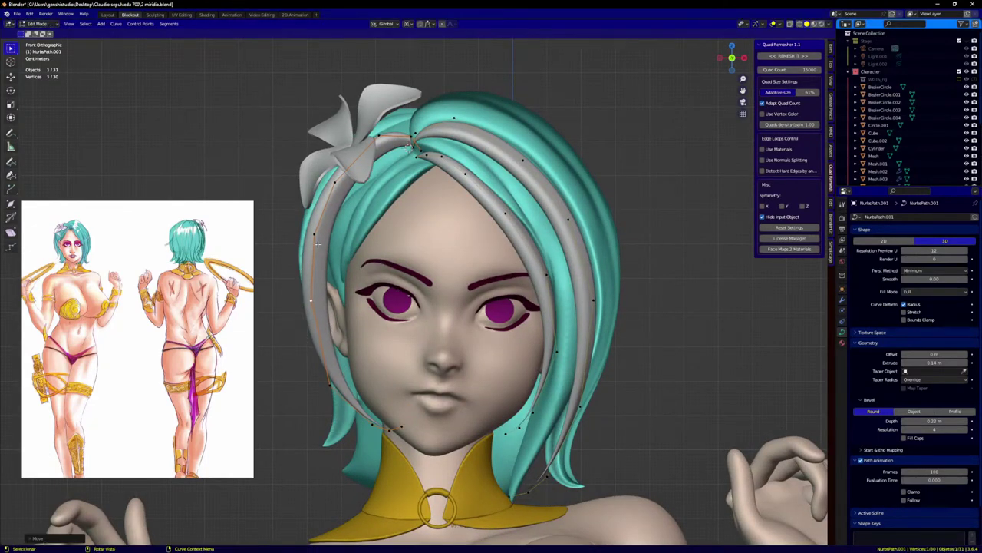
{"action": "left_click", "coordinate": [321, 243]}
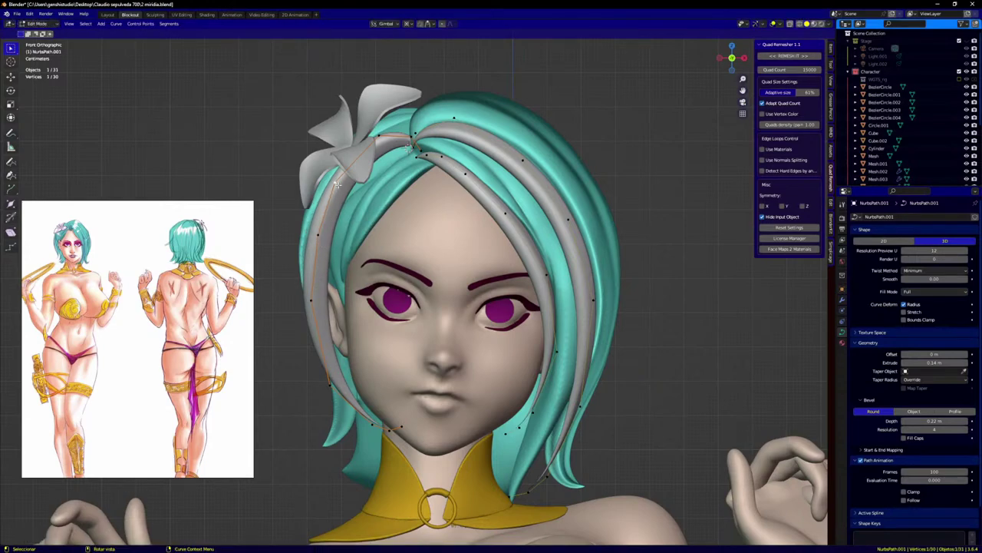
{"action": "key", "text": "g"}
{"action": "key", "text": "g"}
{"action": "left_click", "coordinate": [376, 141]}
Step: Tilt the flower-side strand's five upper control points, plus its ear-height and temple-height points, so its wide side lies on the hair
{"action": "middle_click_drag", "start_coordinate": [375, 184], "coordinate": [414, 182]}
{"action": "left_click", "coordinate": [391, 137], "text": "shift"}
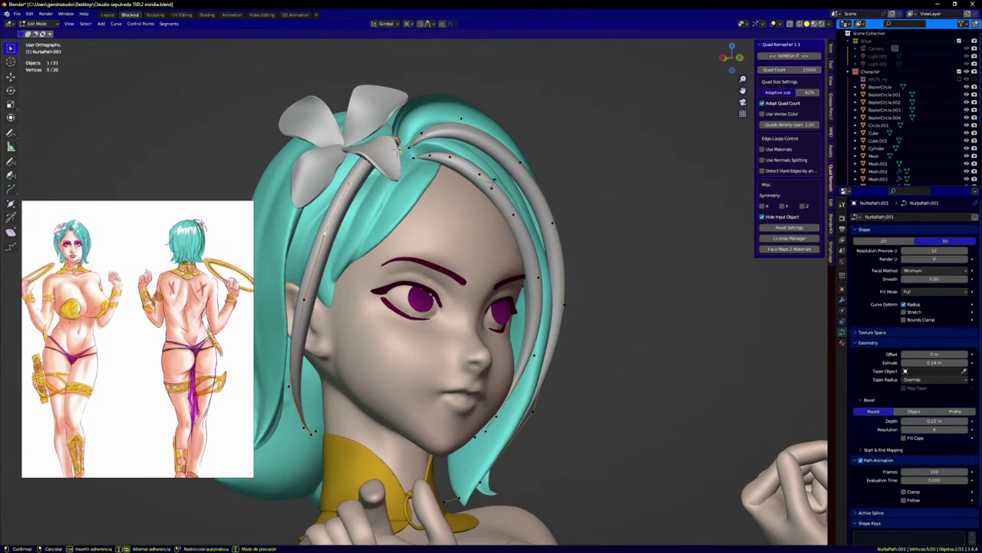
{"action": "key", "text": "ctrl+t"}
{"action": "left_click", "coordinate": [405, 138]}
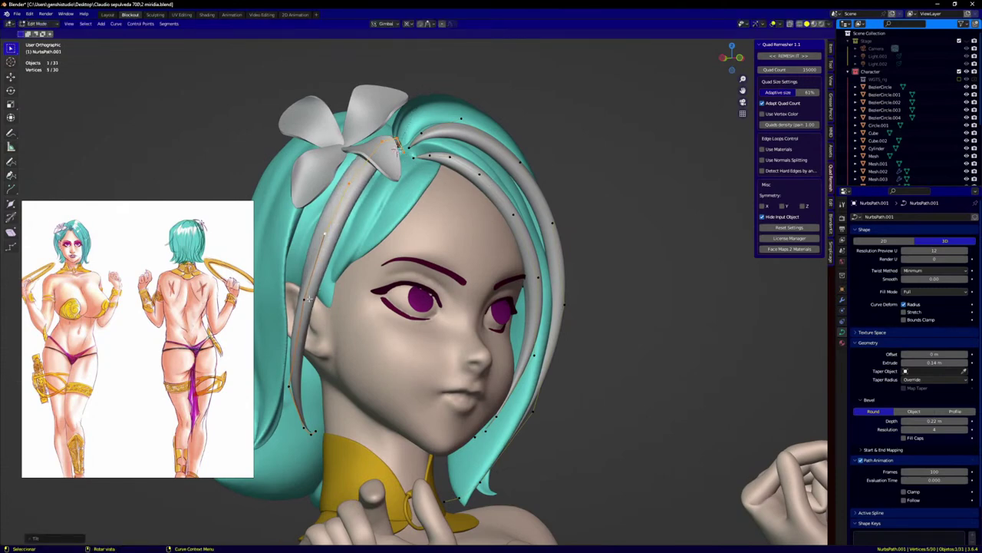
{"action": "key", "text": "r"}
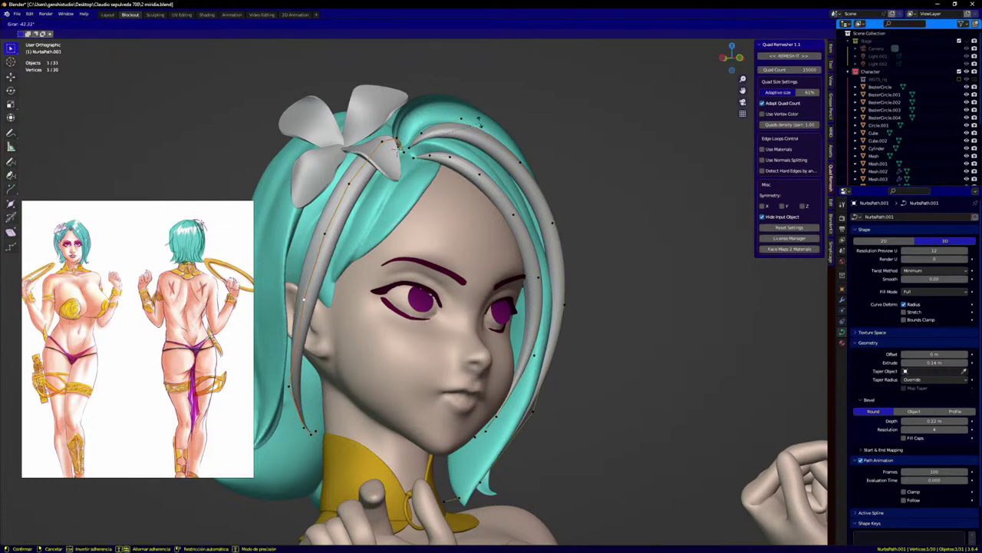
{"action": "left_click", "coordinate": [477, 114]}
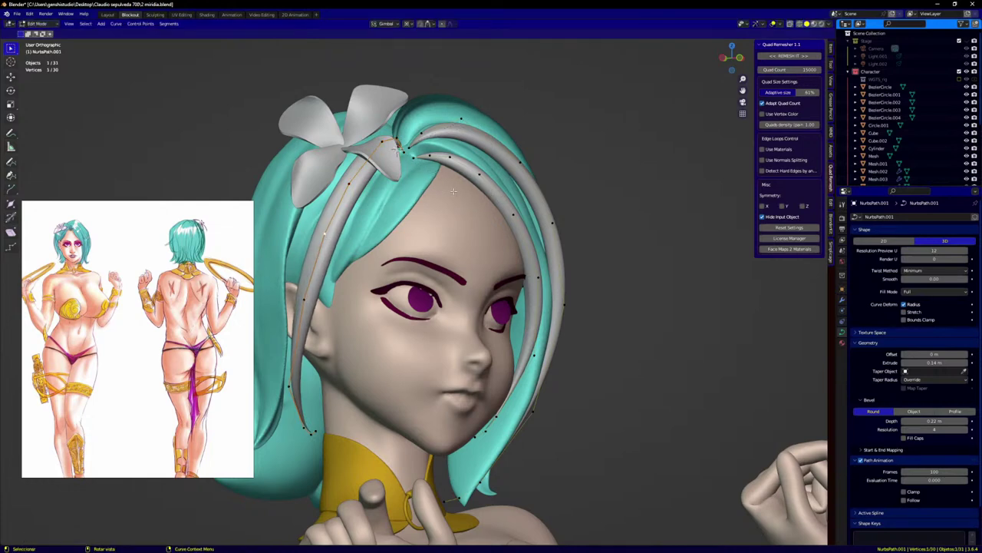
{"action": "key", "text": "r"}
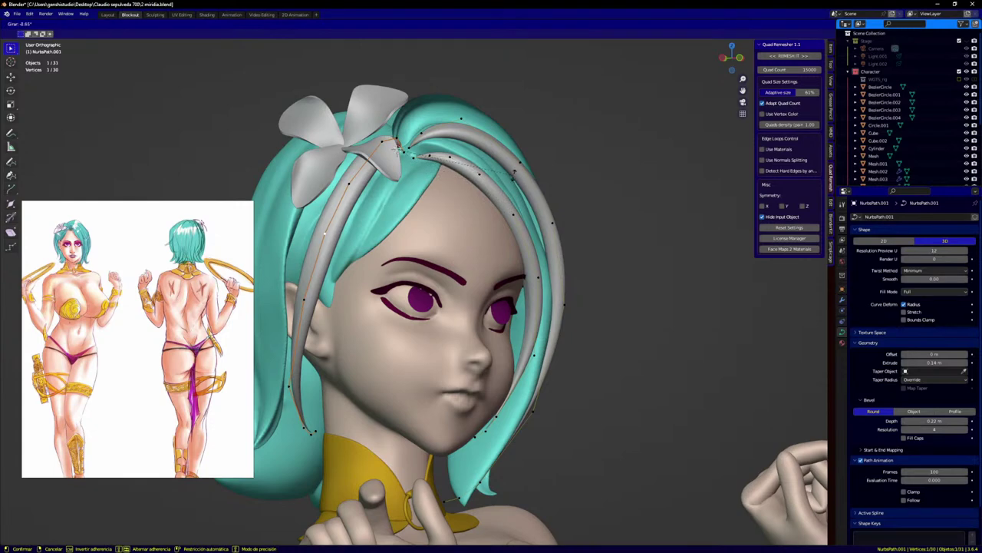
{"action": "left_click", "coordinate": [514, 172]}
Step: Leave curve editing, deselect the strands and save the file
{"action": "key", "text": "KP_1"}
{"action": "scroll", "coordinate": [428, 338], "scroll_direction": "down", "scroll_amount": 2}
{"action": "middle_click_drag", "start_coordinate": [426, 339], "coordinate": [430, 287], "text": "shift"}
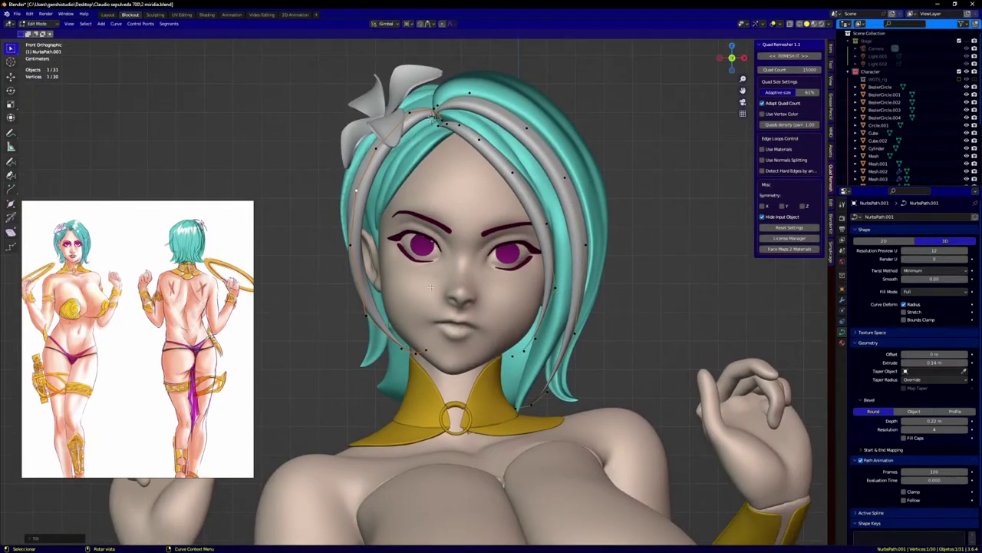
{"action": "key", "text": "Tab"}
{"action": "left_click", "coordinate": [656, 309]}
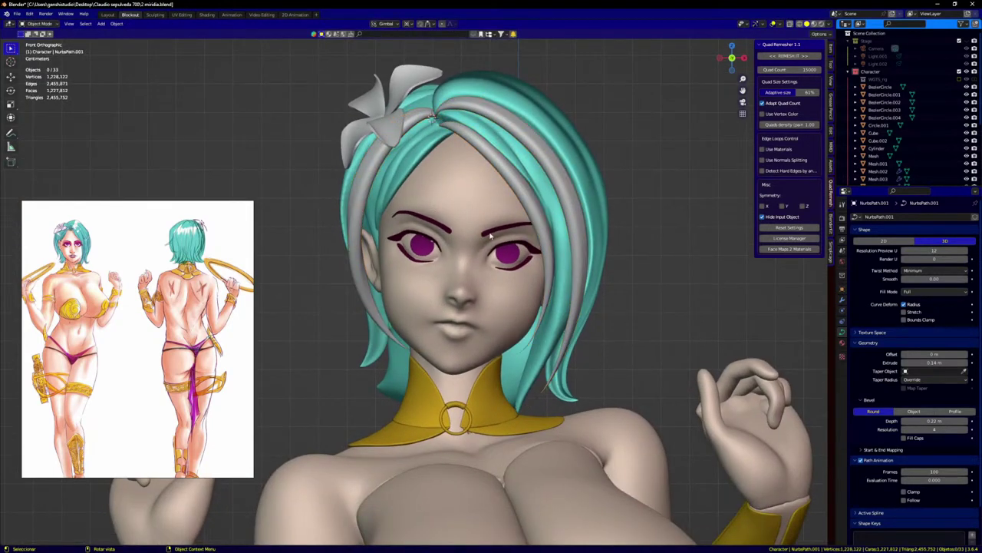
{"action": "scroll", "coordinate": [515, 216], "scroll_direction": "down", "scroll_amount": 2}
{"action": "key", "text": "ctrl+s"}
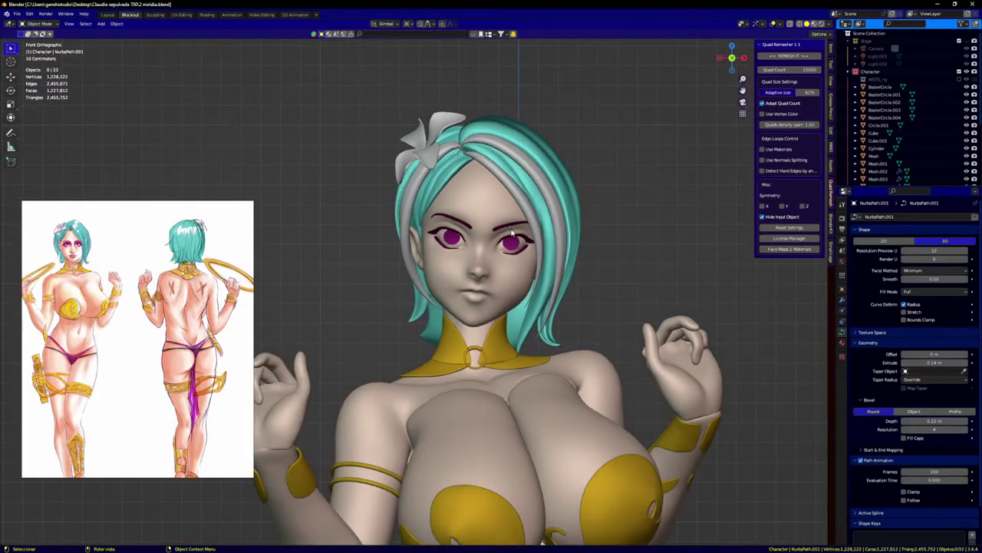
Step: Reopen the strand curves for editing, select the whole flower-side strand and duplicate it
{"action": "left_click", "coordinate": [414, 198]}
{"action": "middle_click_drag", "start_coordinate": [415, 198], "coordinate": [493, 212]}
{"action": "key", "text": "Tab"}
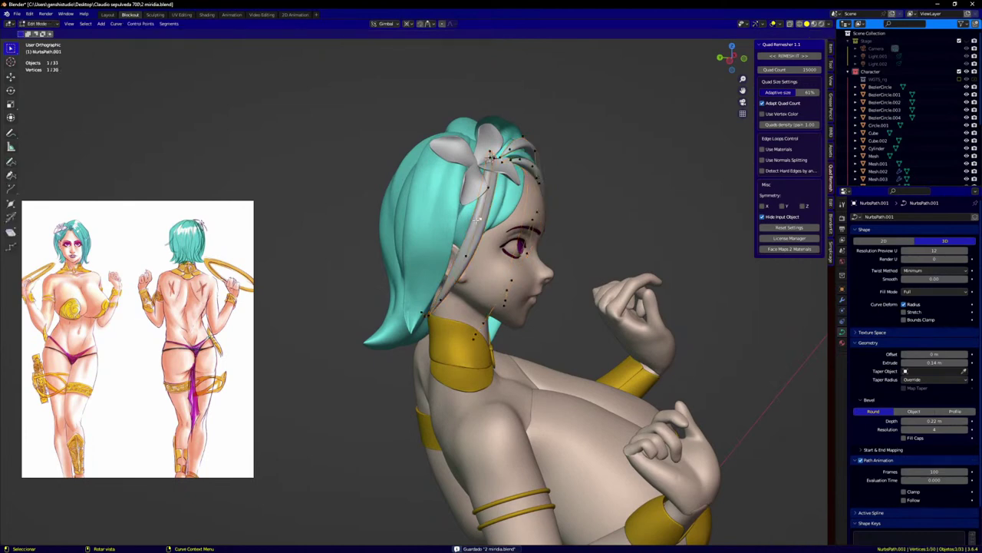
{"action": "key", "text": "l"}
{"action": "middle_click_drag", "start_coordinate": [477, 219], "coordinate": [549, 297]}
{"action": "key", "text": "shift+d"}
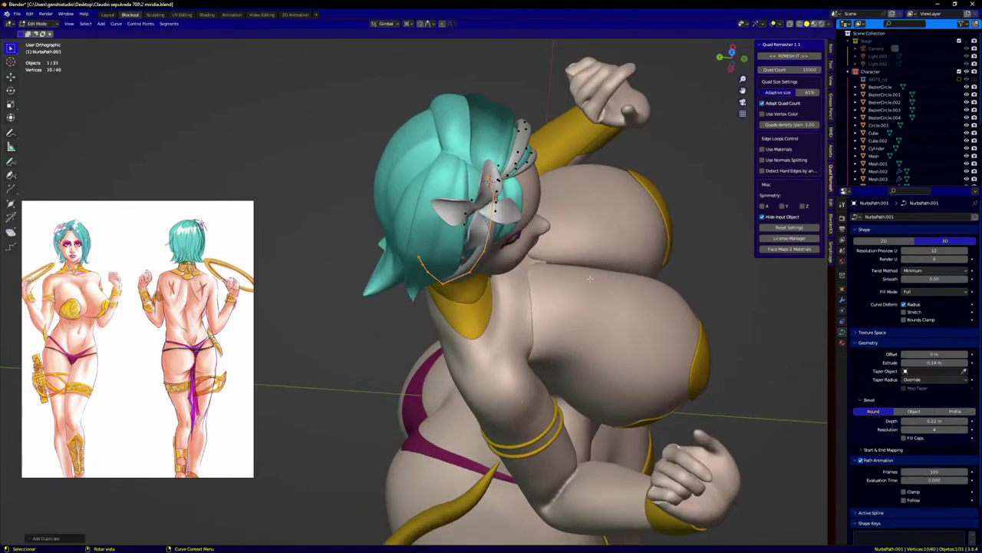
Step: Rotate the duplicated strand around the vertical axis to the back of the head, scale it down and angle it over the hair
{"action": "key", "text": "r"}
{"action": "key", "text": "z"}
{"action": "left_click", "coordinate": [289, 368]}
{"action": "middle_click_drag", "start_coordinate": [289, 368], "coordinate": [452, 391]}
{"action": "key", "text": "s"}
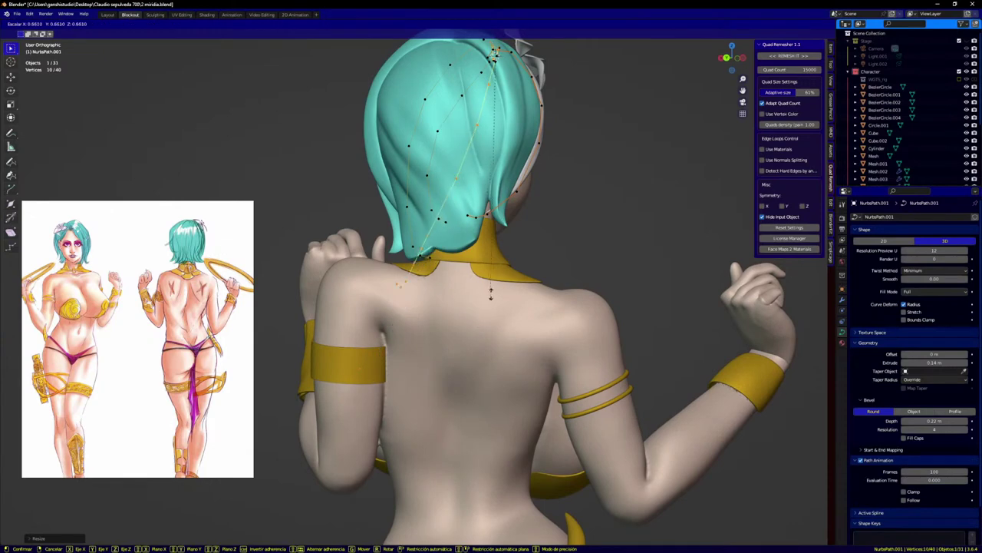
{"action": "left_click", "coordinate": [496, 263]}
{"action": "middle_click_drag", "start_coordinate": [496, 263], "coordinate": [508, 196]}
{"action": "scroll", "coordinate": [405, 177], "scroll_direction": "up", "scroll_amount": 2}
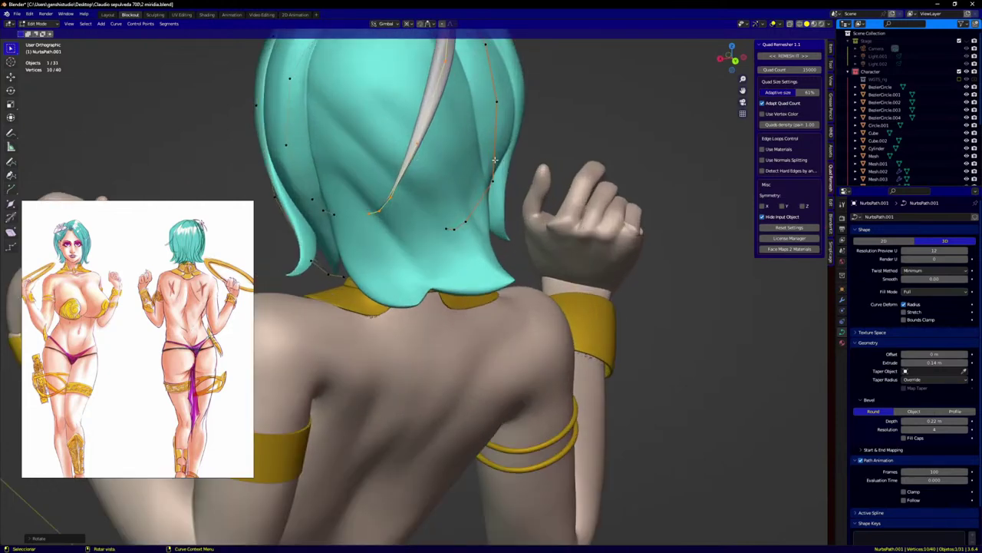
{"action": "middle_click_drag", "start_coordinate": [495, 160], "coordinate": [443, 334]}
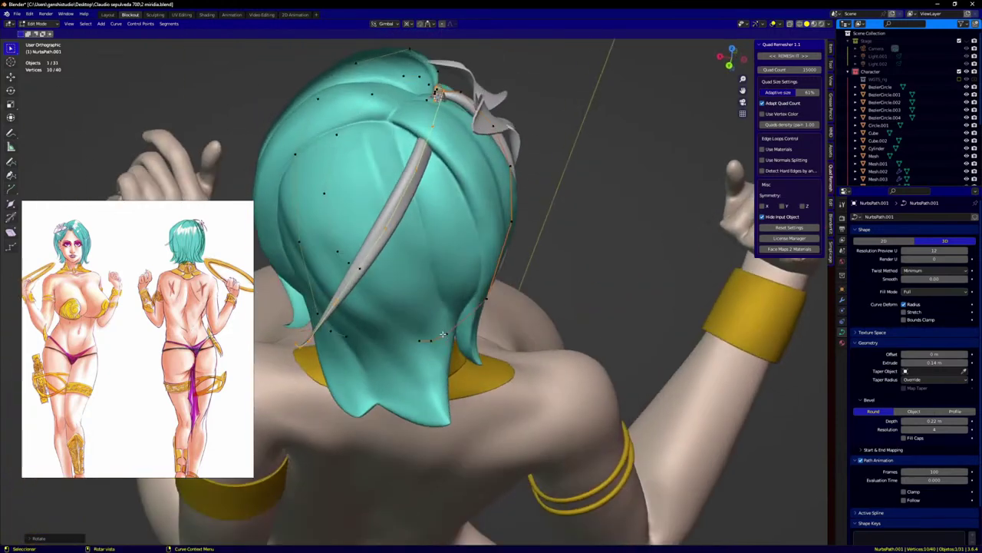
Step: Move the rear strand's two control points behind the flower so its upper part arcs over the crown
{"action": "left_click", "coordinate": [434, 126]}
{"action": "middle_click_drag", "start_coordinate": [437, 124], "coordinate": [368, 99]}
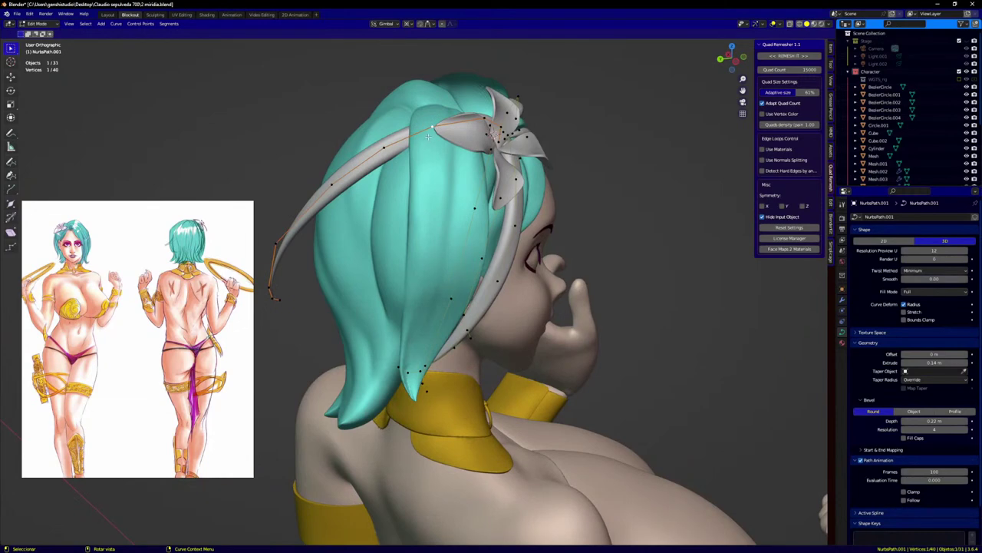
{"action": "left_click_drag", "start_coordinate": [429, 136], "coordinate": [419, 89]}
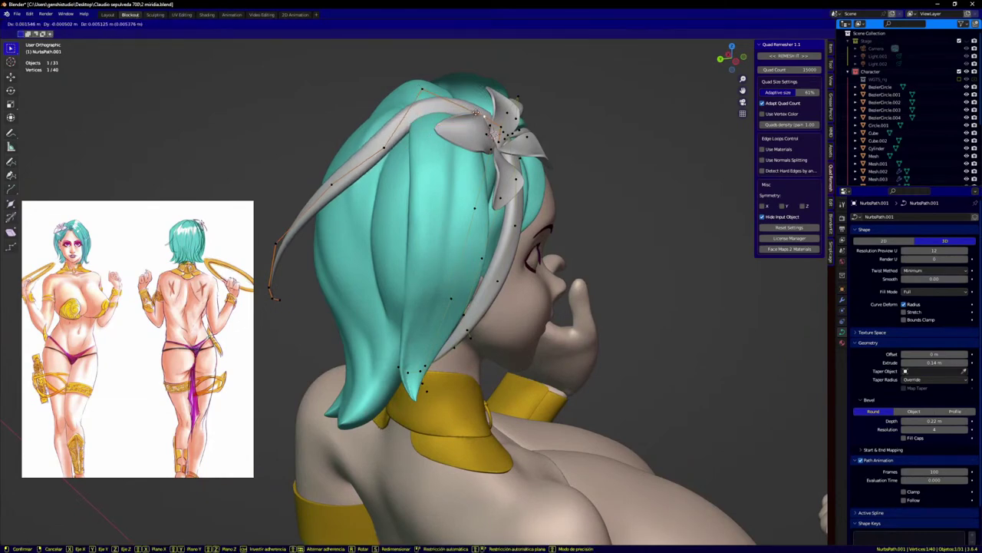
{"action": "key", "text": "g"}
{"action": "left_click", "coordinate": [360, 136]}
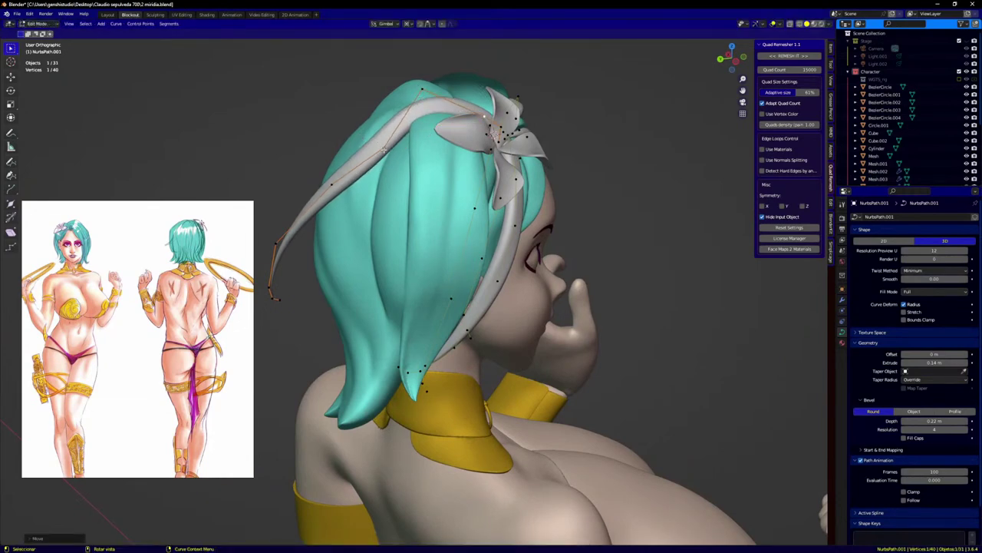
{"action": "left_click", "coordinate": [384, 147]}
{"action": "key", "text": "g"}
{"action": "left_click", "coordinate": [371, 137]}
Step: Reposition the rear strand's mid-back, lower and tip control points from the side to follow the back of the hair
{"action": "middle_click_drag", "start_coordinate": [371, 136], "coordinate": [313, 117]}
{"action": "left_click_drag", "start_coordinate": [331, 184], "coordinate": [342, 222]}
{"action": "left_click", "coordinate": [300, 254]}
{"action": "key", "text": "g"}
{"action": "left_click", "coordinate": [322, 273]}
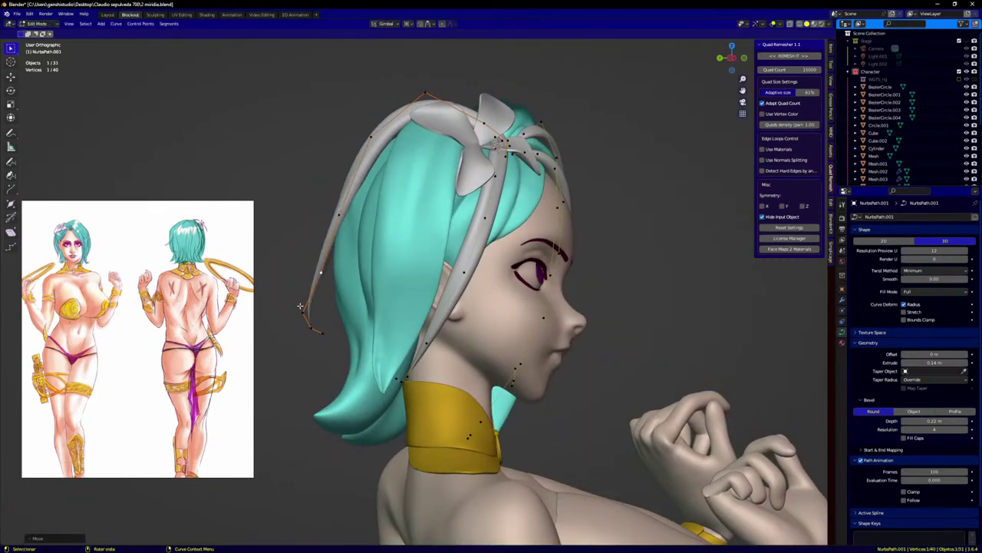
{"action": "left_click_drag", "start_coordinate": [285, 300], "coordinate": [333, 360]}
{"action": "key", "text": "g"}
{"action": "left_click", "coordinate": [365, 376]}
Step: Shift the rear strand's three tip points and its lower-middle point sideways across the back of the hair
{"action": "middle_click_drag", "start_coordinate": [365, 376], "coordinate": [485, 361]}
{"action": "key", "text": "g"}
{"action": "left_click", "coordinate": [446, 370]}
{"action": "key", "text": "g"}
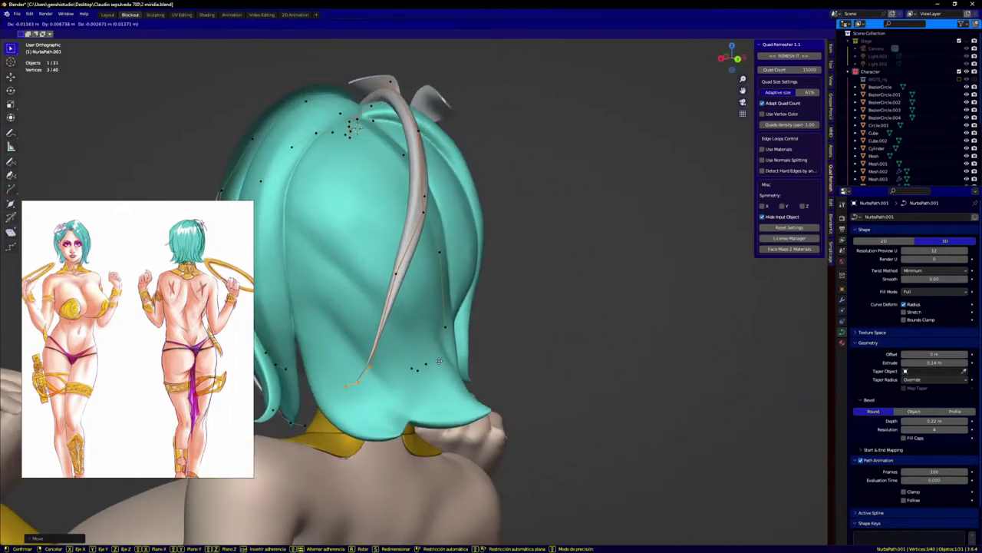
{"action": "left_click", "coordinate": [458, 395]}
{"action": "left_click", "coordinate": [396, 274]}
{"action": "key", "text": "g"}
{"action": "left_click", "coordinate": [408, 271]}
Step: Adjust the rear strand's middle and upper-back control points from the side to fit the curve of the head
{"action": "middle_click_drag", "start_coordinate": [409, 270], "coordinate": [376, 275]}
{"action": "left_click", "coordinate": [452, 203]}
{"action": "key", "text": "g"}
{"action": "left_click", "coordinate": [463, 207]}
{"action": "middle_click_drag", "start_coordinate": [462, 207], "coordinate": [528, 197]}
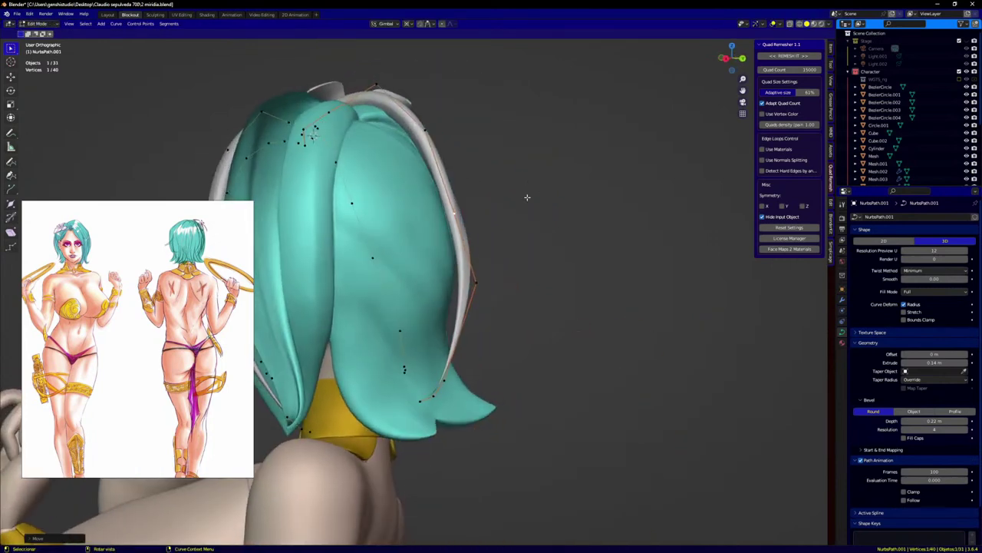
{"action": "key", "text": "g"}
{"action": "left_click", "coordinate": [396, 132]}
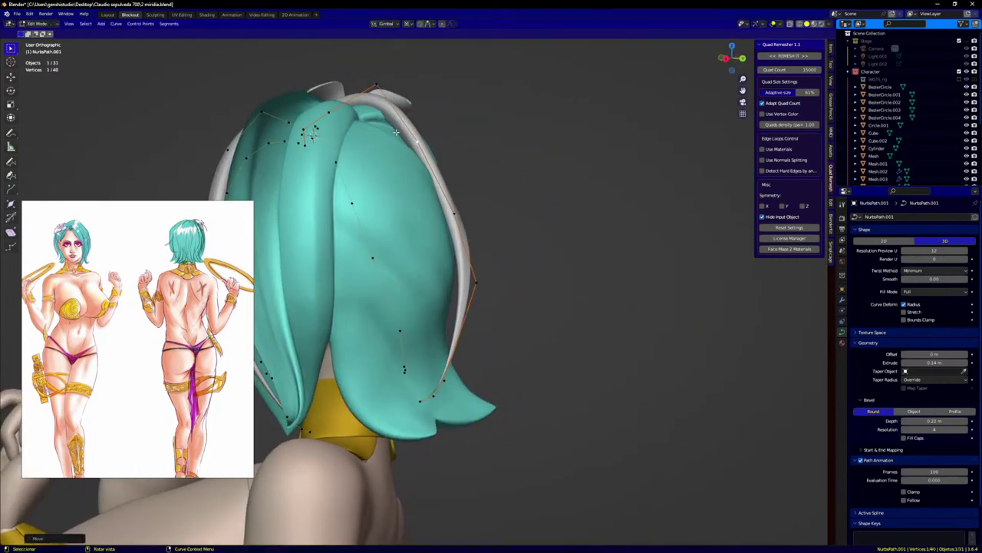
Step: Reposition and rotate the rear strand's crown control point, then adjust the upper-back point beneath it
{"action": "left_click", "coordinate": [377, 86]}
{"action": "key", "text": "g"}
{"action": "left_click", "coordinate": [370, 94]}
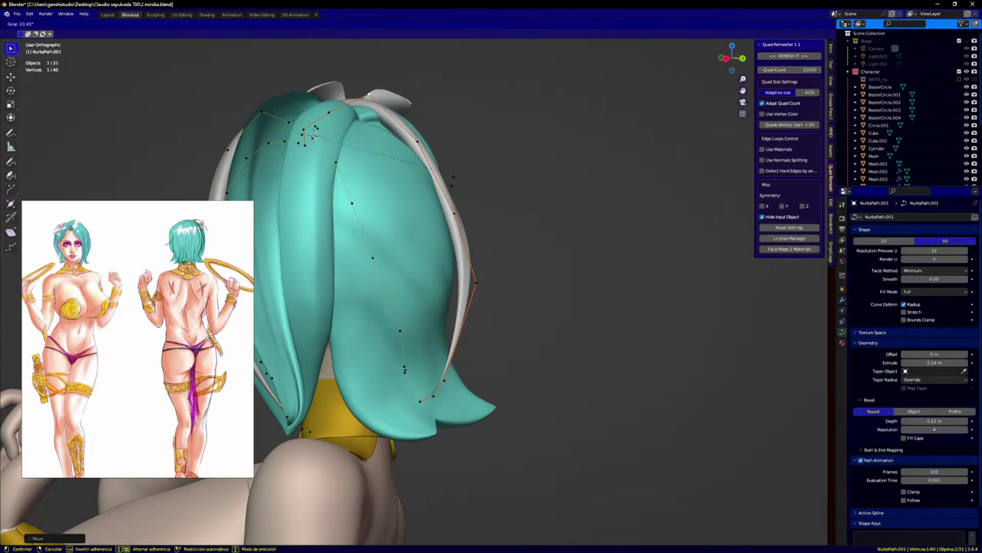
{"action": "left_click", "coordinate": [370, 100]}
{"action": "scroll", "coordinate": [359, 128], "scroll_direction": "up", "scroll_amount": 2}
{"action": "key", "text": "g"}
{"action": "left_click", "coordinate": [432, 139]}
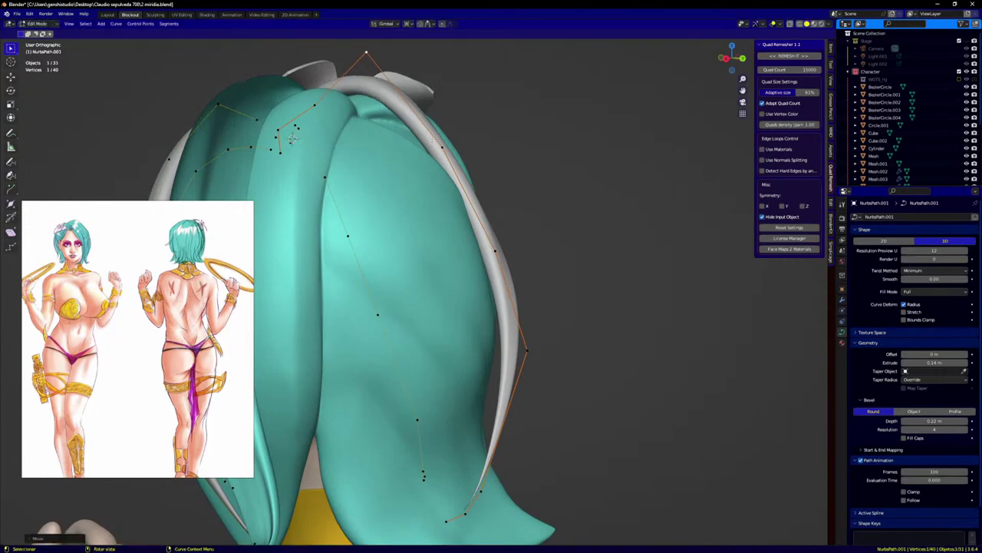
Step: Push the rear strand's upper-back and middle control points outward so it rests on the hair surface
{"action": "key", "text": "g"}
{"action": "left_click", "coordinate": [471, 152]}
{"action": "left_click", "coordinate": [502, 258]}
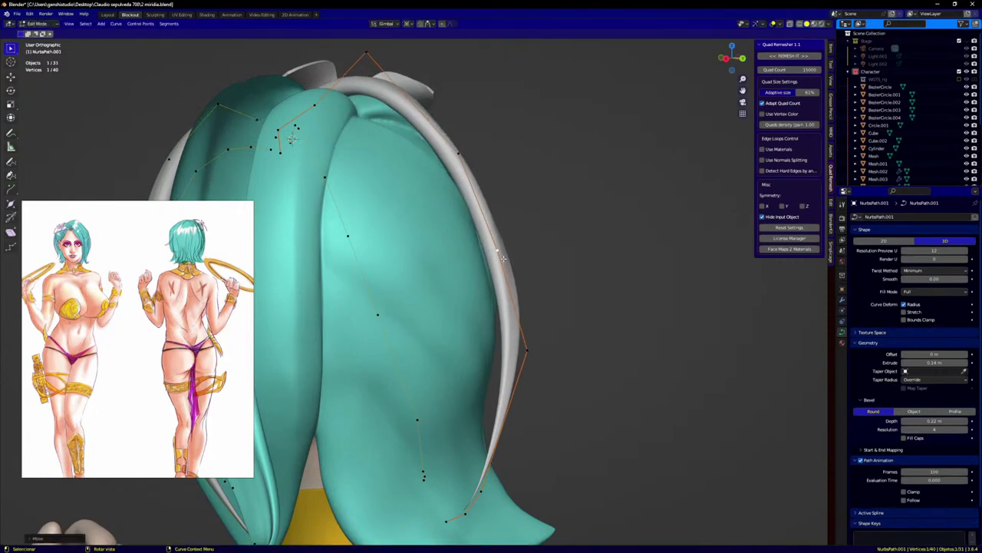
{"action": "key", "text": "g"}
{"action": "left_click", "coordinate": [545, 356]}
Step: Move the rear strand's middle and lower-middle points toward the flower side so it runs down the back
{"action": "middle_click_drag", "start_coordinate": [549, 356], "coordinate": [456, 388]}
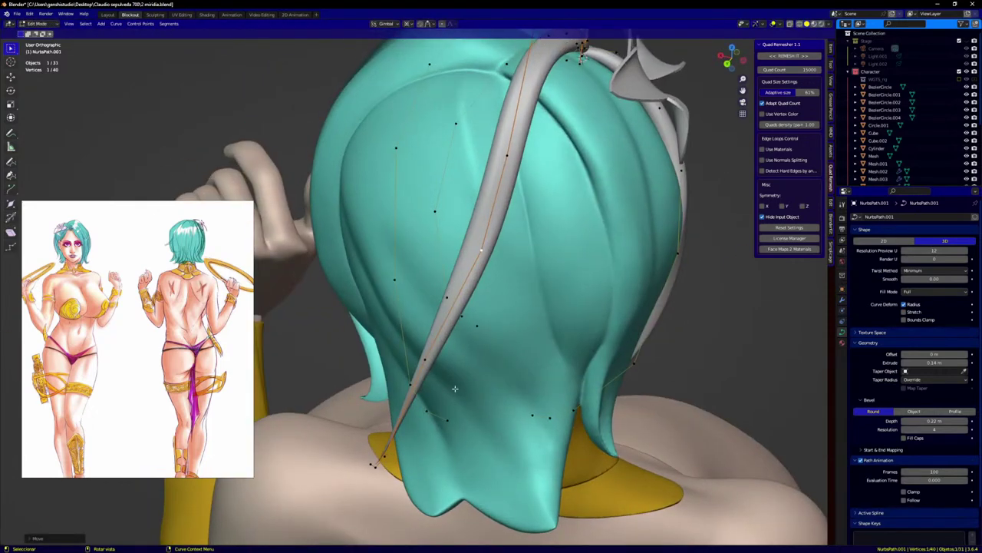
{"action": "key", "text": "g"}
{"action": "left_click", "coordinate": [464, 318]}
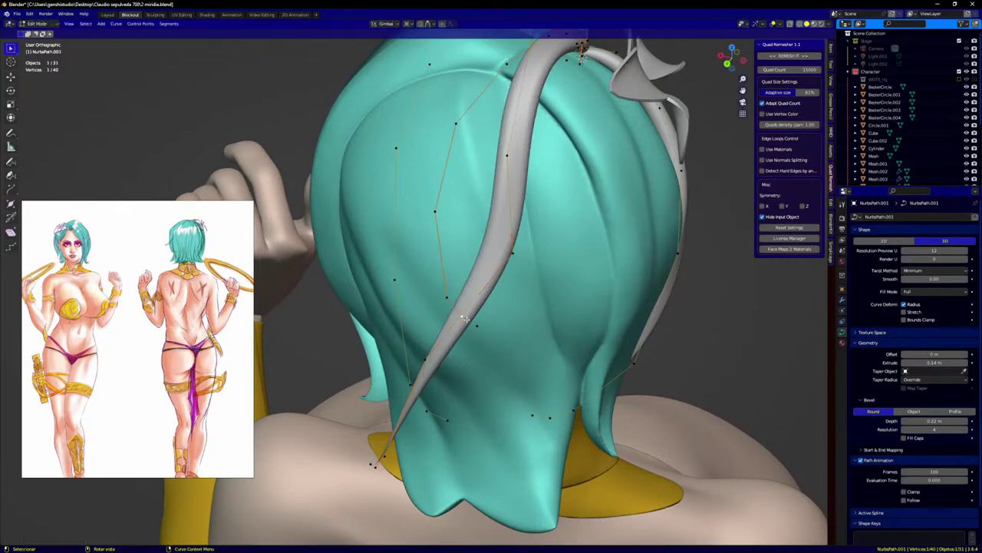
{"action": "middle_click_drag", "start_coordinate": [454, 344], "coordinate": [485, 342]}
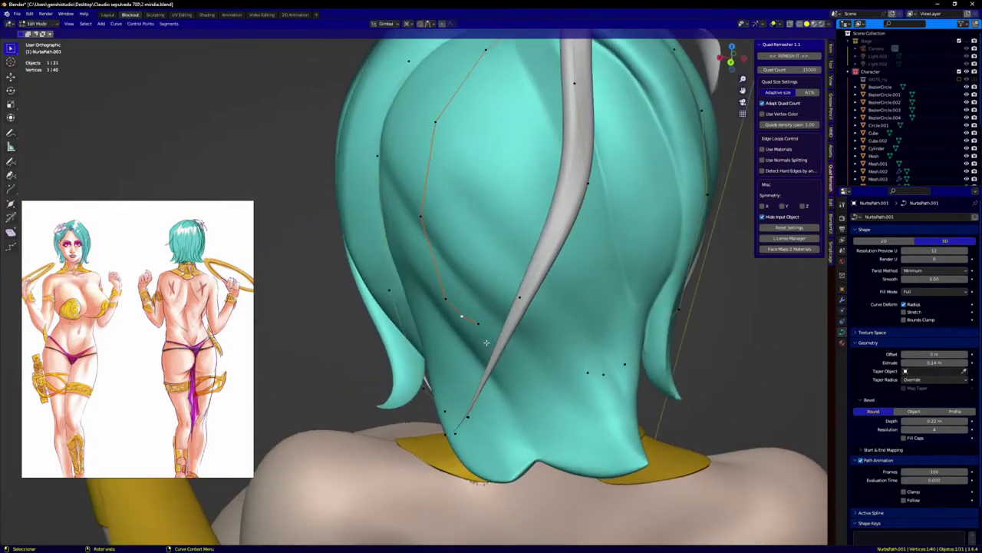
{"action": "left_click", "coordinate": [586, 192]}
{"action": "key", "text": "g"}
{"action": "left_click", "coordinate": [612, 228]}
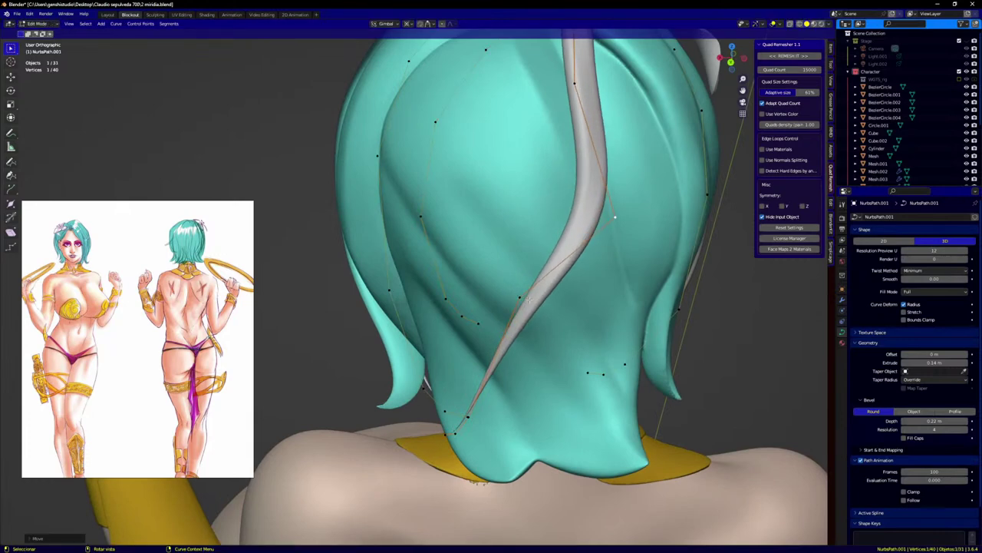
{"action": "left_click", "coordinate": [527, 300]}
{"action": "key", "text": "g"}
{"action": "left_click", "coordinate": [623, 319]}
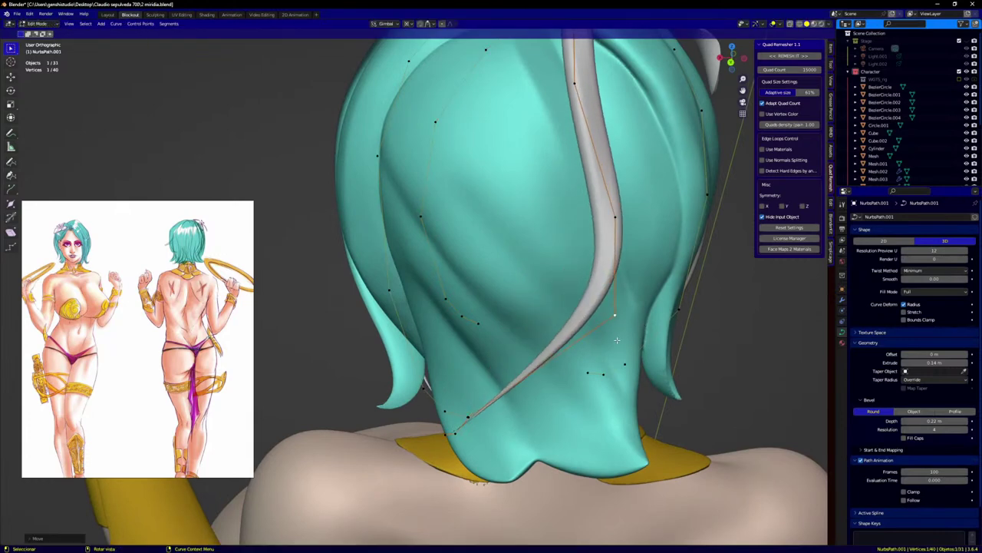
Step: Bring the rear strand's end points over to the flower-side corner of the back hair and align them with its pointed tip
{"action": "left_click", "coordinate": [445, 433], "text": "shift"}
{"action": "key", "text": "g"}
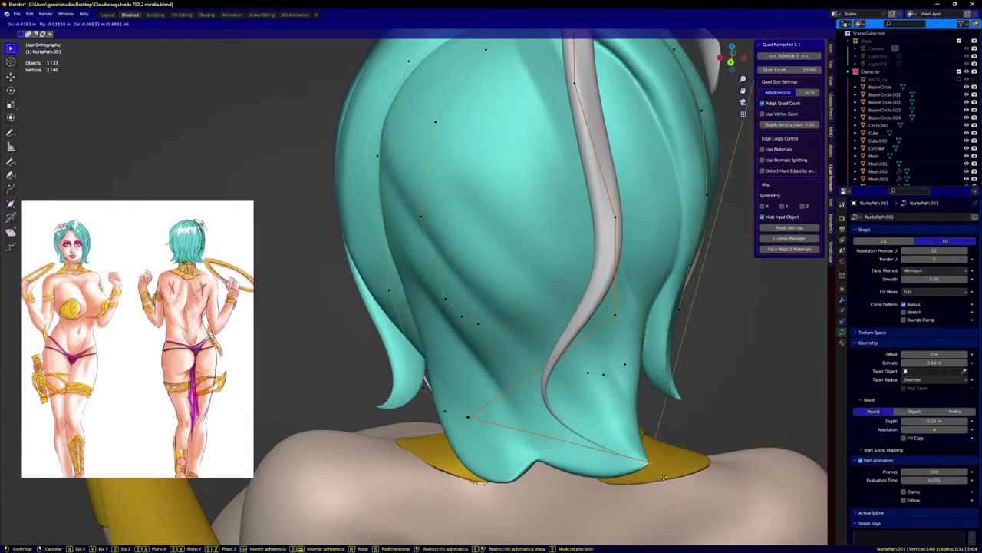
{"action": "left_click", "coordinate": [664, 476]}
{"action": "left_click", "coordinate": [491, 421]}
{"action": "key", "text": "g"}
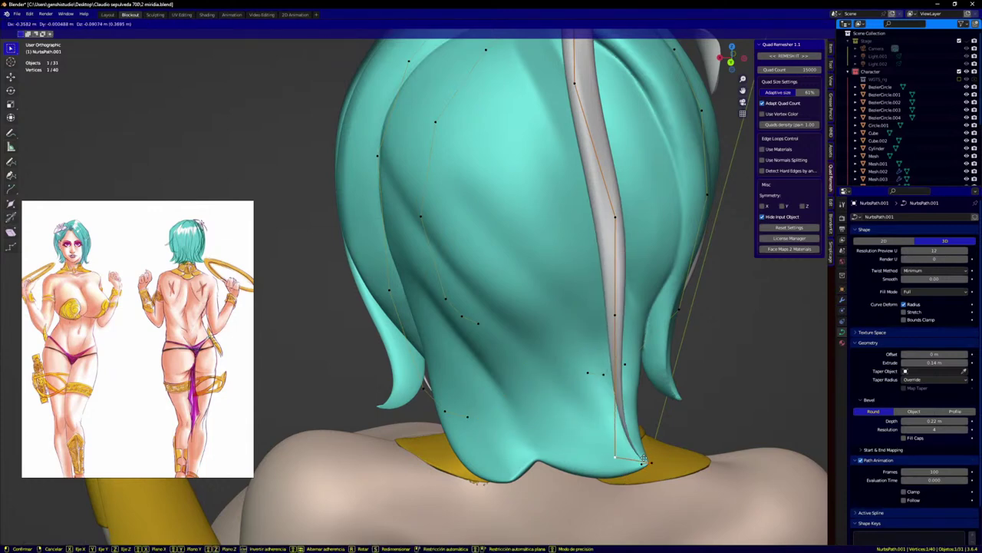
{"action": "left_click", "coordinate": [641, 461]}
{"action": "middle_click_drag", "start_coordinate": [642, 460], "coordinate": [612, 472]}
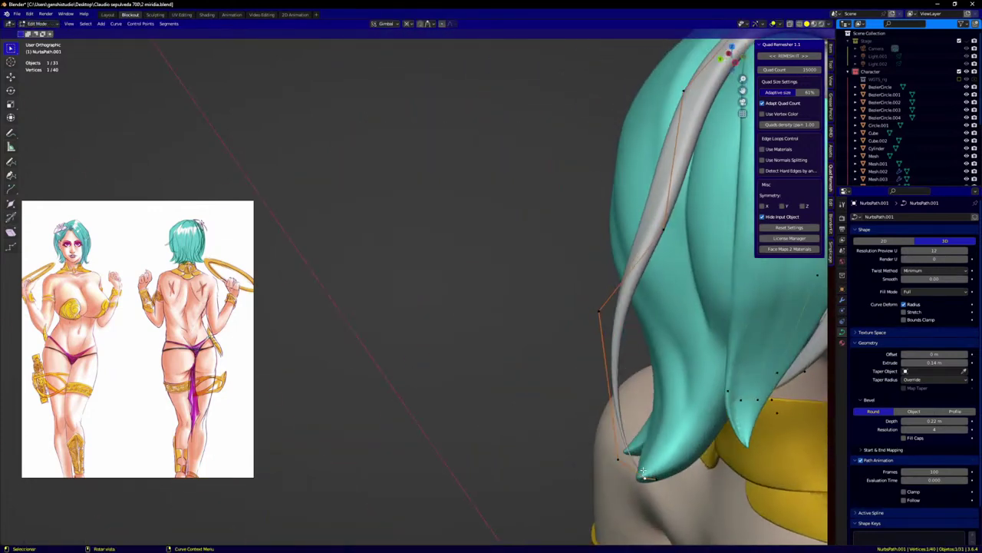
{"action": "left_click", "coordinate": [642, 468], "text": "shift"}
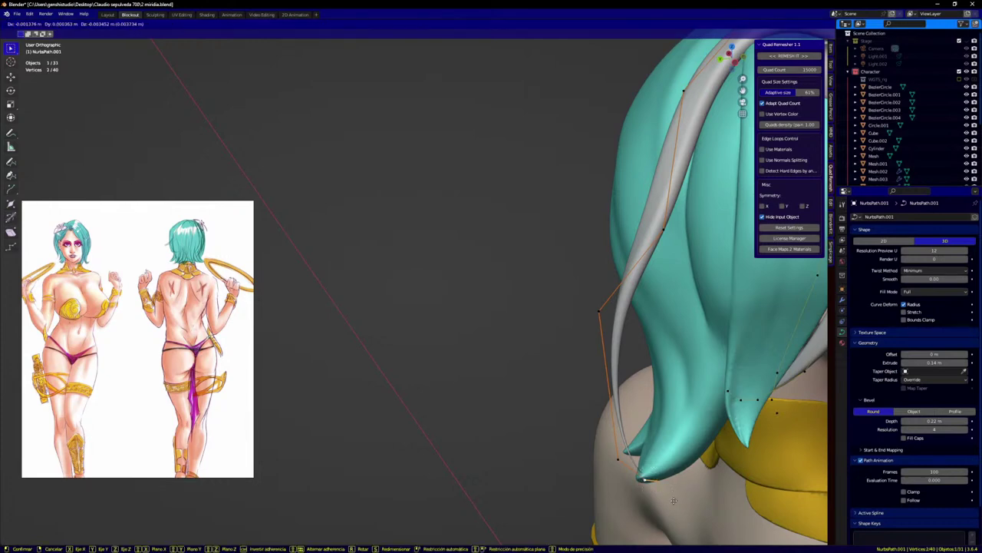
{"action": "key", "text": "KP_1"}
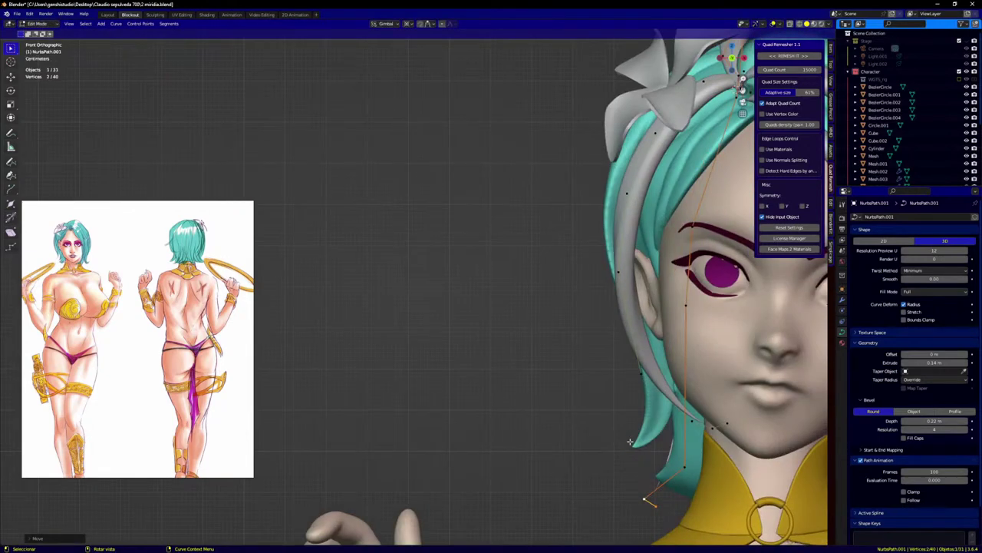
Step: Nudge the rear strand's upper-middle control point slightly toward the center of the head from the back view
{"action": "key", "text": "ctrl+KP_1"}
{"action": "scroll", "coordinate": [612, 284], "scroll_direction": "up", "scroll_amount": 3}
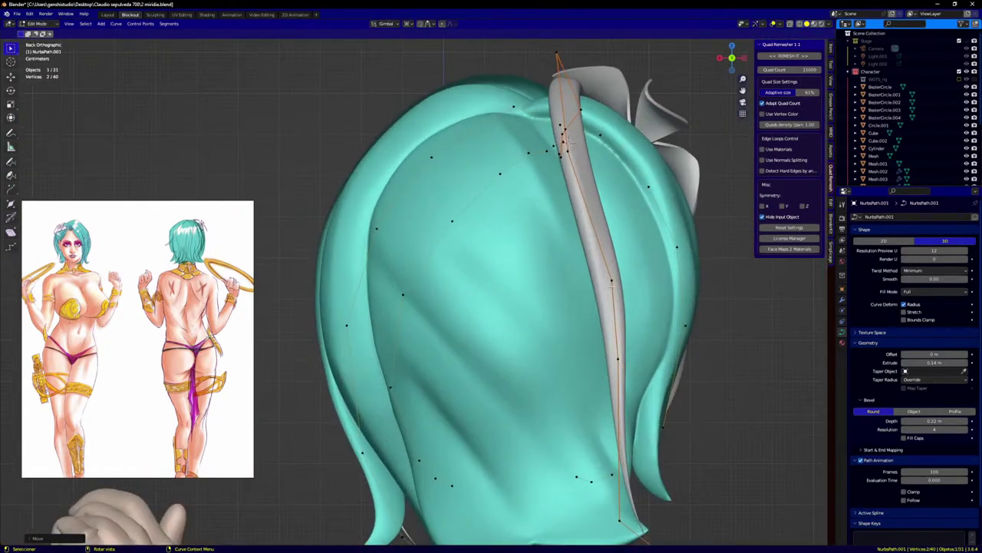
{"action": "left_click_drag", "start_coordinate": [608, 286], "coordinate": [600, 290]}
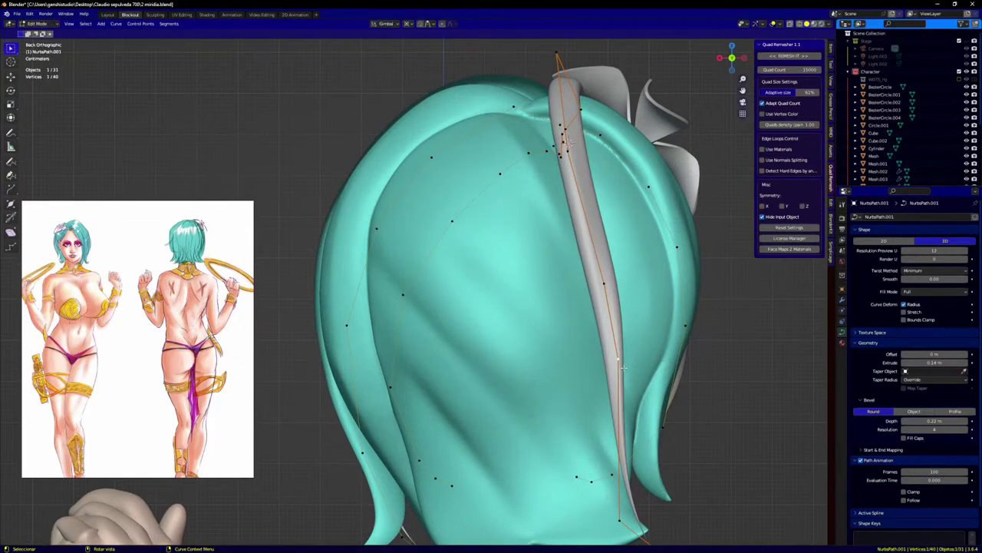
Step: Reposition the rear strand's lower-middle and nape control points so its thin end follows the flower-side edge of the back hair
{"action": "middle_click_drag", "start_coordinate": [623, 369], "coordinate": [671, 451]}
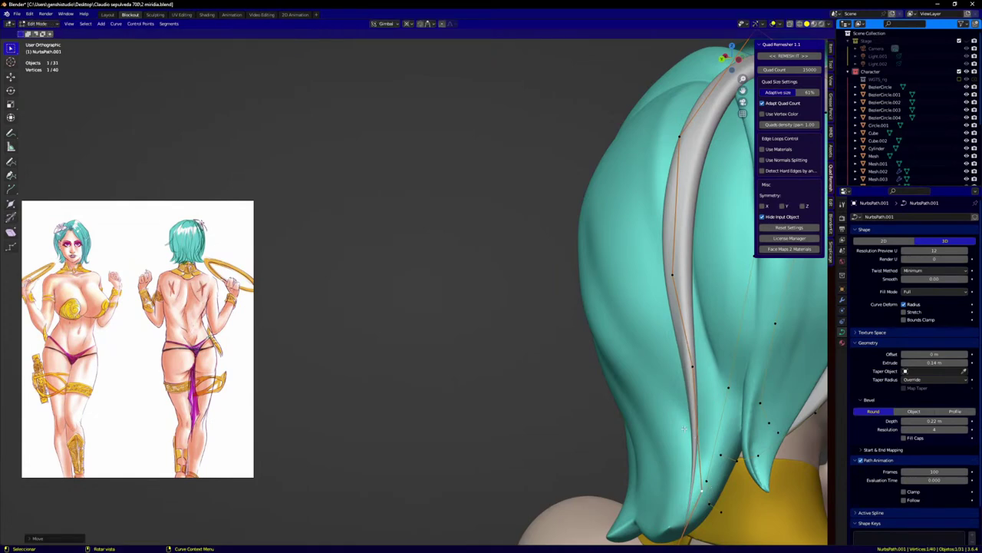
{"action": "middle_click_drag", "start_coordinate": [640, 523], "coordinate": [639, 429]}
{"action": "left_click", "coordinate": [525, 468]}
{"action": "key", "text": "g"}
{"action": "left_click", "coordinate": [550, 436]}
{"action": "key", "text": "g"}
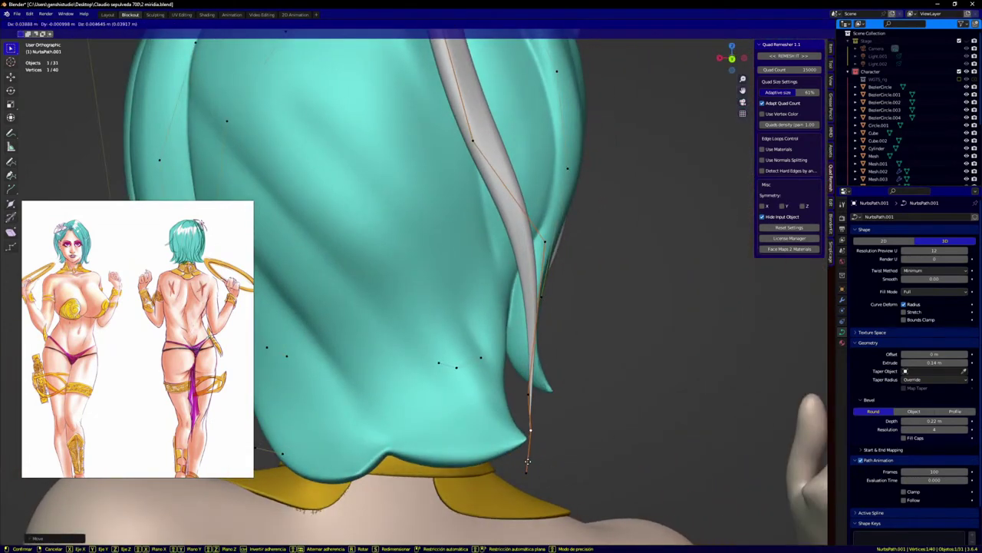
{"action": "left_click", "coordinate": [526, 389]}
{"action": "left_click", "coordinate": [477, 371]}
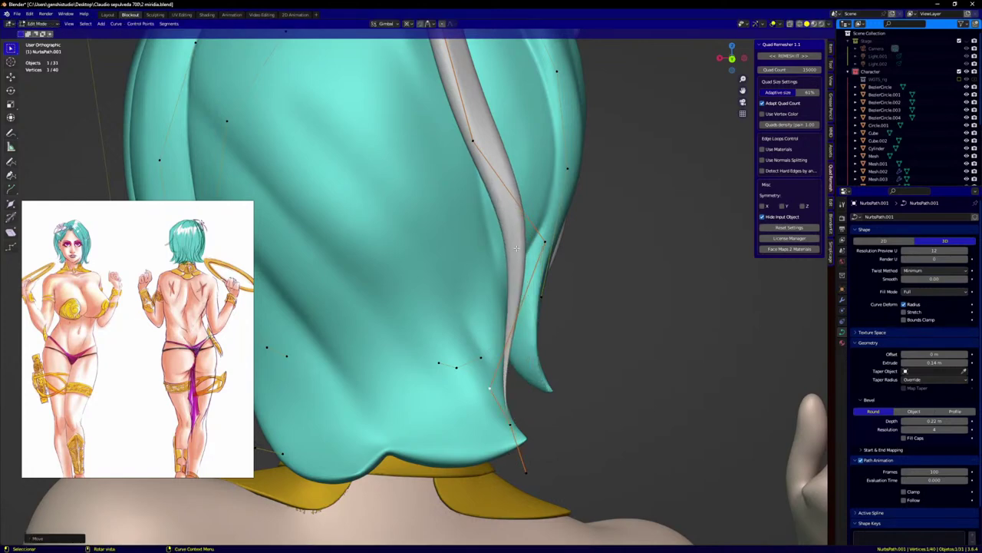
{"action": "key", "text": "g"}
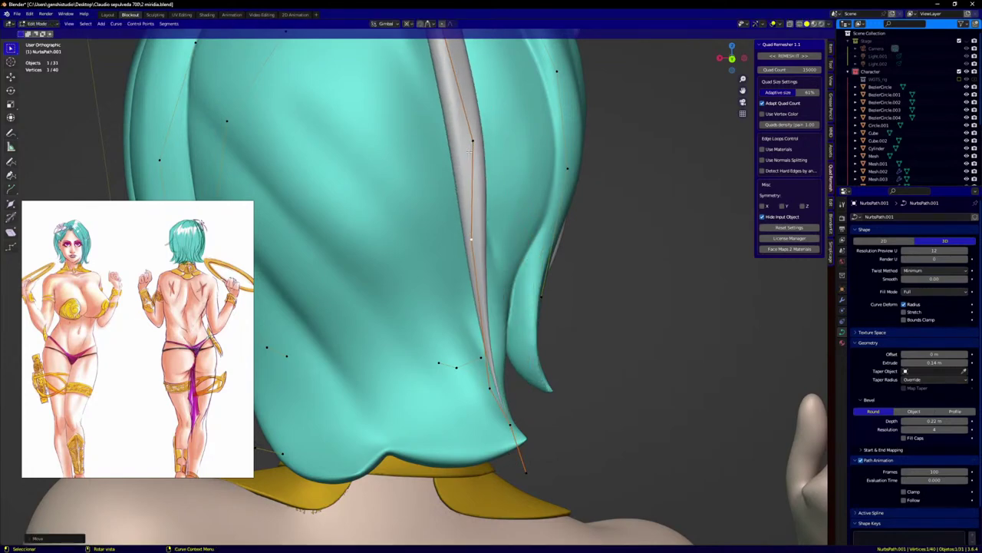
Step: Shift the rear strand's upper-back point toward the head's center and its middle point toward the flower side for a gentle S-curve
{"action": "left_click", "coordinate": [452, 145]}
{"action": "middle_click_drag", "start_coordinate": [452, 145], "coordinate": [419, 162]}
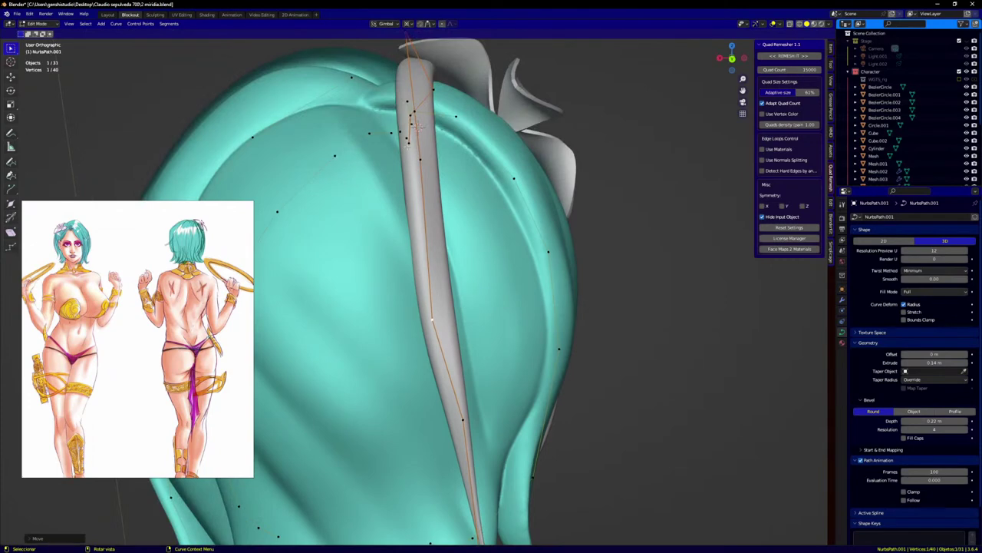
{"action": "key", "text": "g"}
{"action": "left_click", "coordinate": [395, 173]}
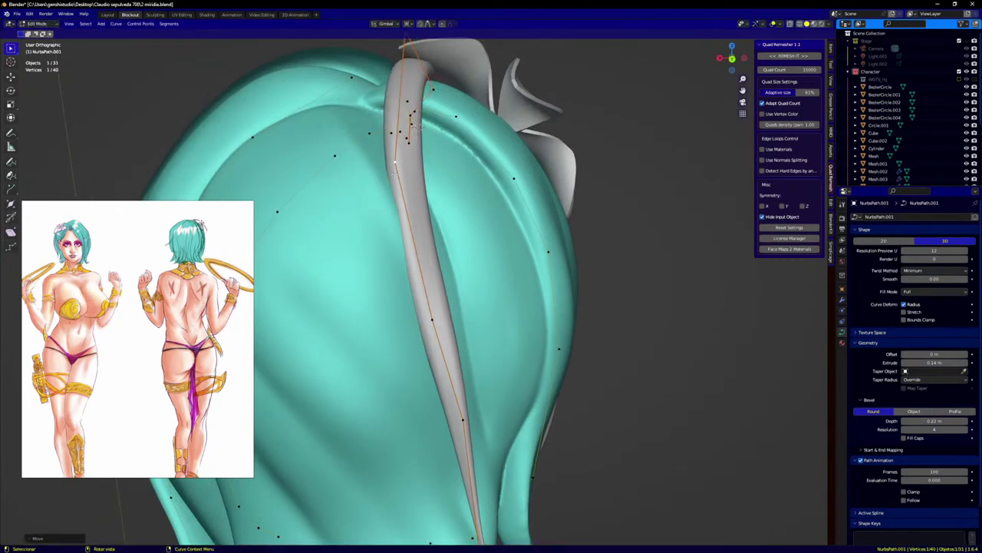
{"action": "left_click_drag", "start_coordinate": [439, 325], "coordinate": [474, 329]}
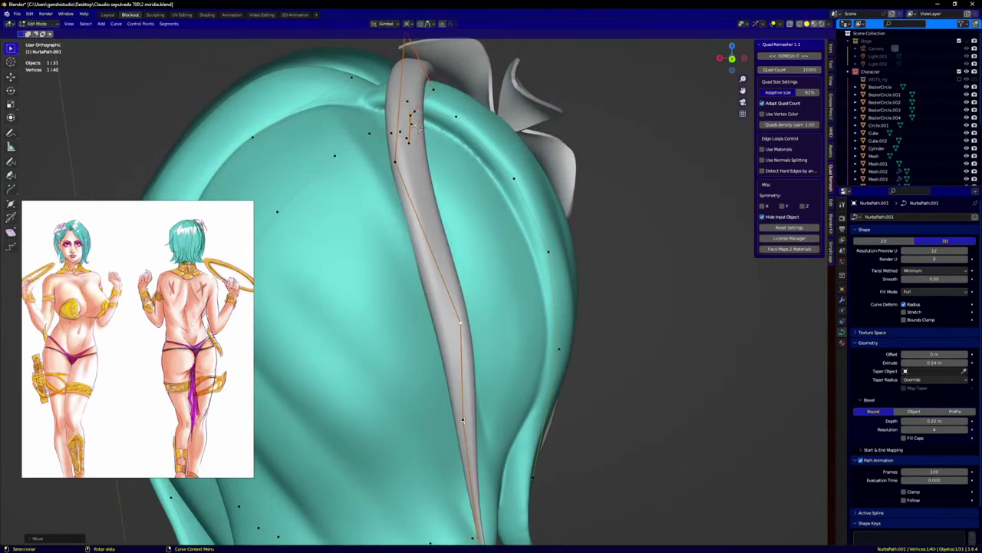
Step: Bring the rear strand's nape point and last two end points outward along the flower-side edge, curling the tip toward the hem's pointed corner
{"action": "middle_click_drag", "start_coordinate": [462, 420], "coordinate": [463, 371]}
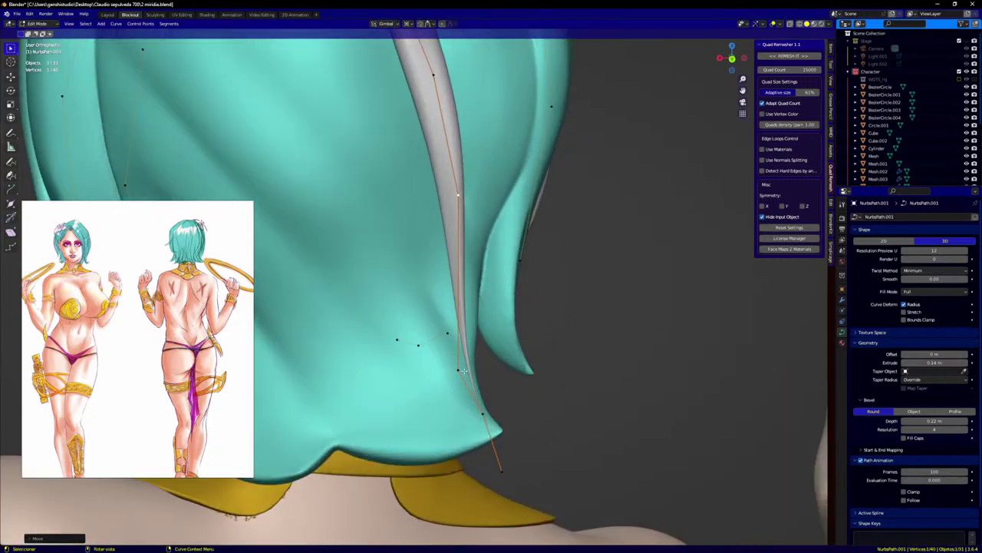
{"action": "left_click_drag", "start_coordinate": [463, 371], "coordinate": [481, 415]}
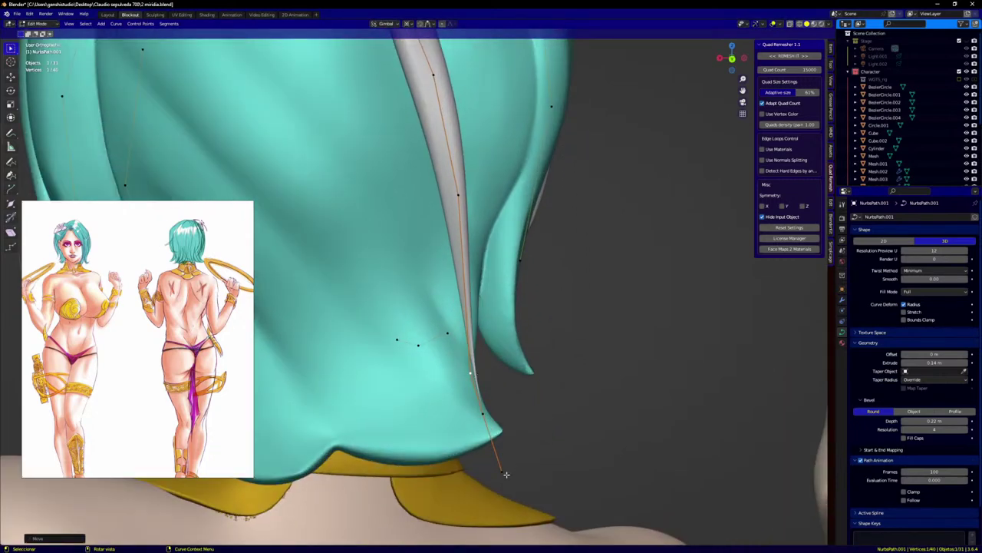
{"action": "left_click_drag", "start_coordinate": [506, 474], "coordinate": [520, 425]}
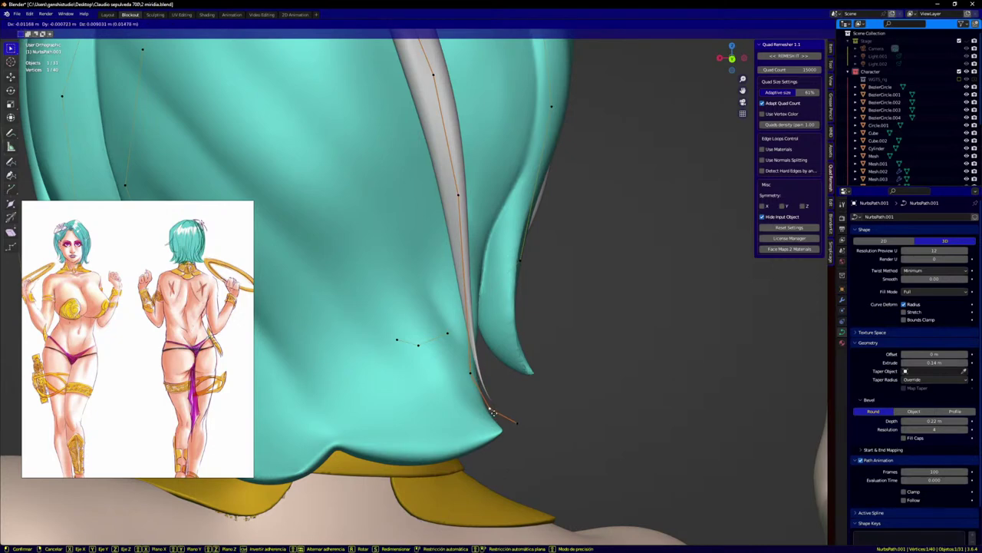
Step: From the side, push the rear strand's lower-middle and nape points toward the face and adjust its near-end point along the flicked hair tip
{"action": "middle_click_drag", "start_coordinate": [484, 415], "coordinate": [446, 383]}
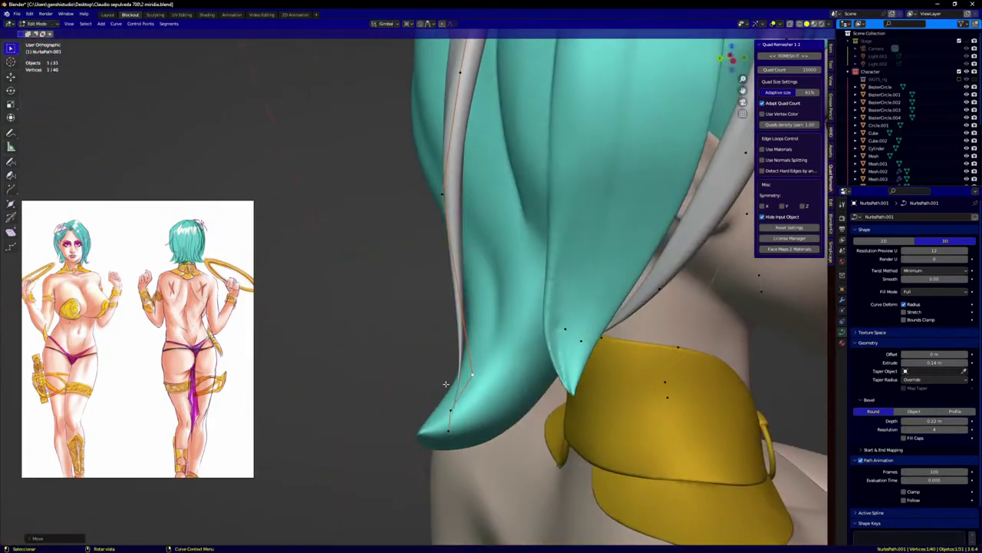
{"action": "left_click", "coordinate": [458, 203]}
{"action": "key", "text": "g"}
{"action": "left_click", "coordinate": [492, 224]}
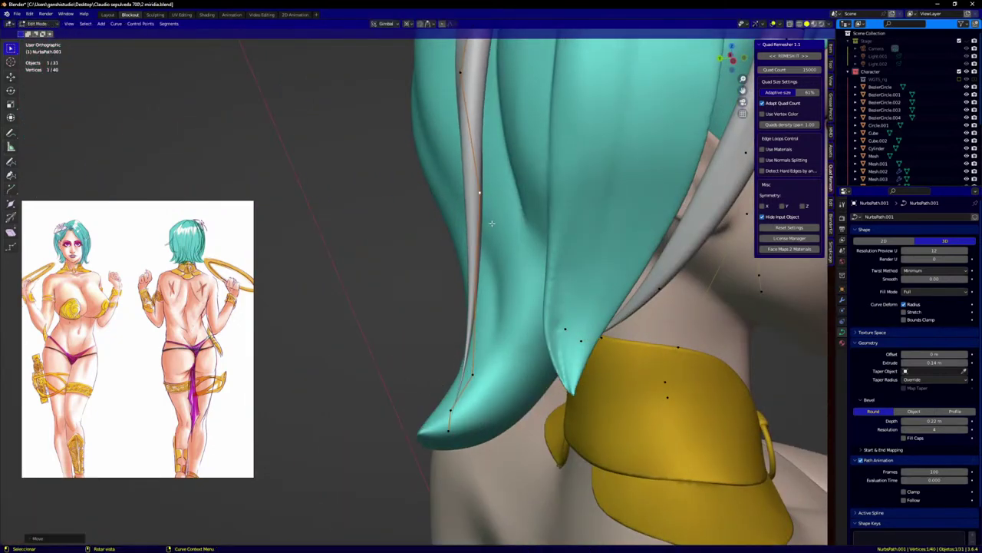
{"action": "left_click", "coordinate": [485, 370]}
{"action": "key", "text": "g"}
{"action": "left_click", "coordinate": [539, 304]}
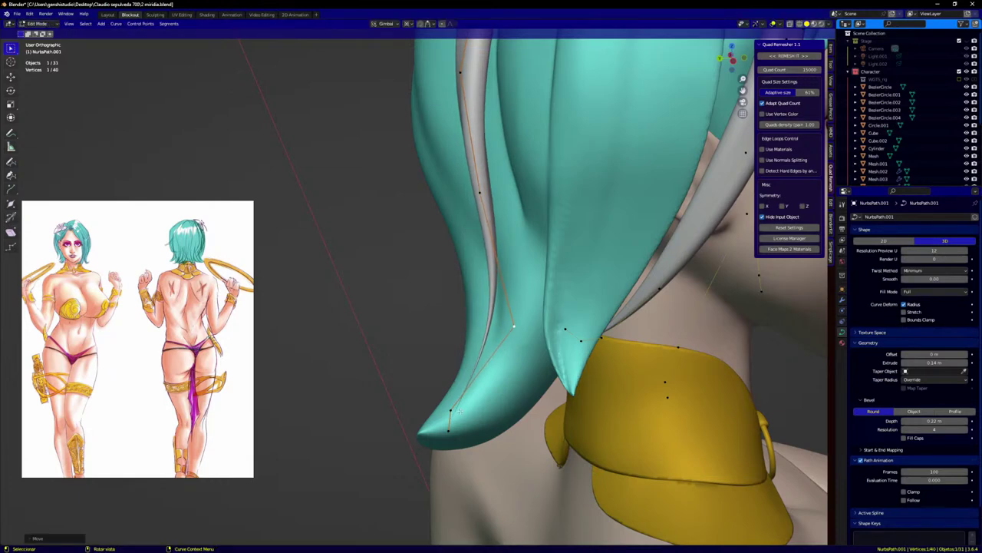
{"action": "left_click", "coordinate": [462, 400]}
{"action": "key", "text": "g"}
{"action": "left_click_drag", "start_coordinate": [467, 394], "coordinate": [465, 391]}
Step: From the flower side, pull the rear strand's middle and upper-back points rearward and raise its crown points for a rounder arc
{"action": "middle_click_drag", "start_coordinate": [472, 184], "coordinate": [467, 271]}
{"action": "left_click", "coordinate": [428, 331]}
{"action": "key", "text": "g"}
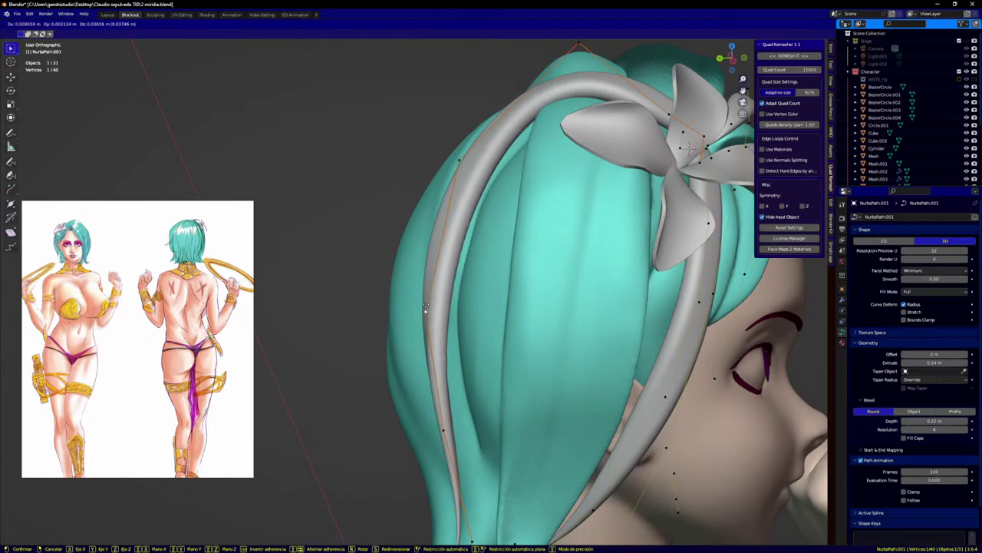
{"action": "left_click", "coordinate": [413, 288]}
{"action": "left_click", "coordinate": [451, 155]}
{"action": "key", "text": "g"}
{"action": "left_click_drag", "start_coordinate": [434, 169], "coordinate": [433, 169]}
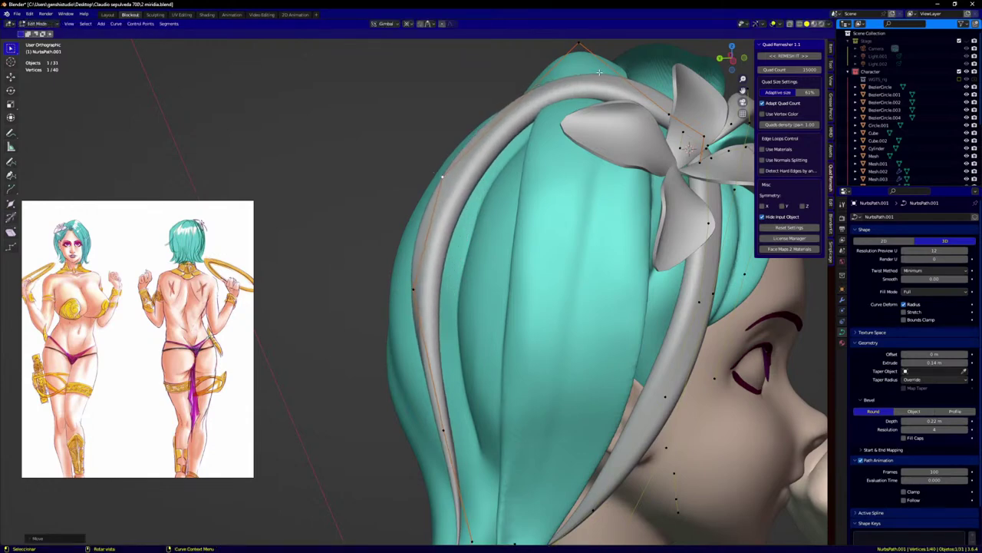
{"action": "left_click_drag", "start_coordinate": [585, 54], "coordinate": [578, 43]}
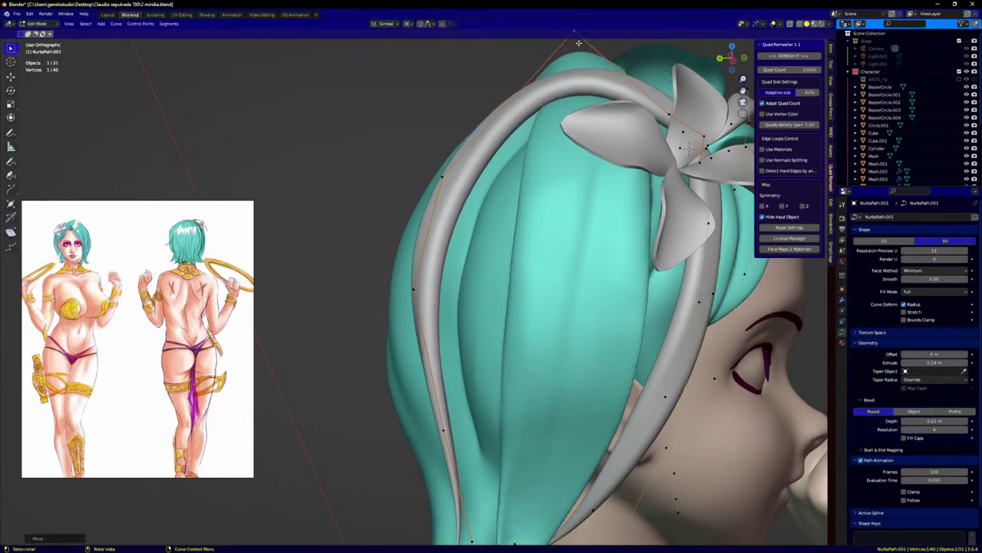
{"action": "left_click", "coordinate": [672, 117]}
{"action": "key", "text": "g"}
{"action": "left_click", "coordinate": [656, 107]}
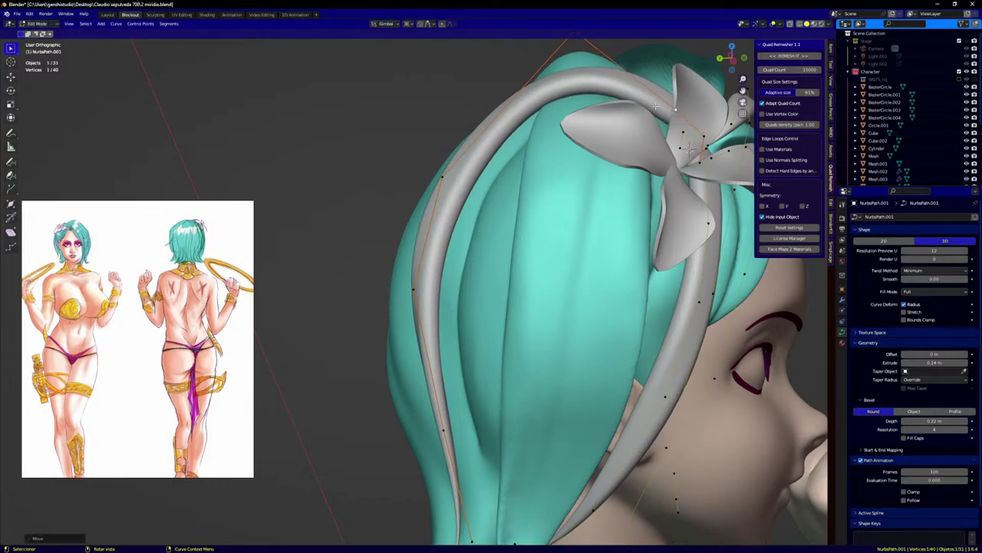
Step: From the back view, shift the rear strand's upper-back point toward the flower side and fine-tune its middle point
{"action": "scroll", "coordinate": [539, 165], "scroll_direction": "down", "scroll_amount": 3}
{"action": "key", "text": "KP_1"}
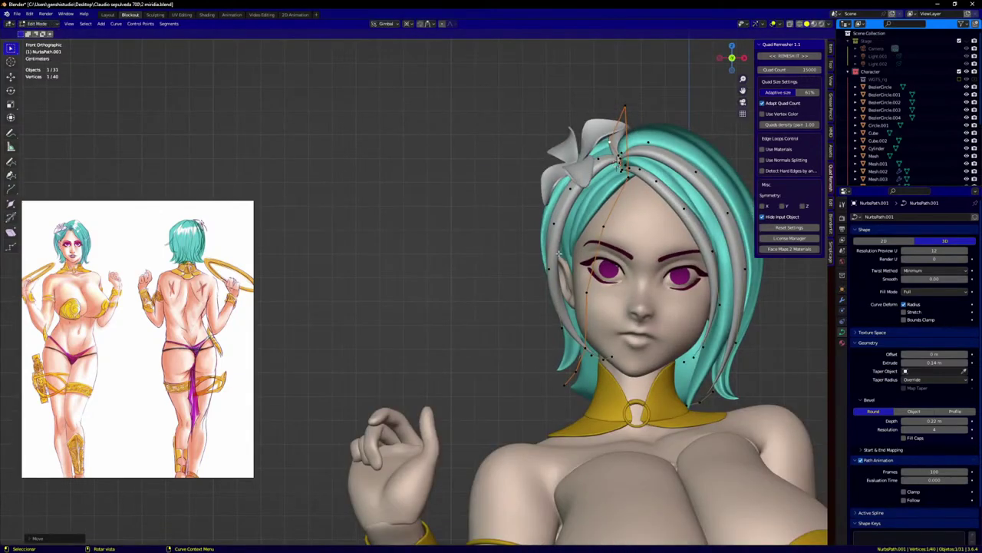
{"action": "key", "text": "ctrl+KP_1"}
{"action": "scroll", "coordinate": [638, 274], "scroll_direction": "up", "scroll_amount": 2}
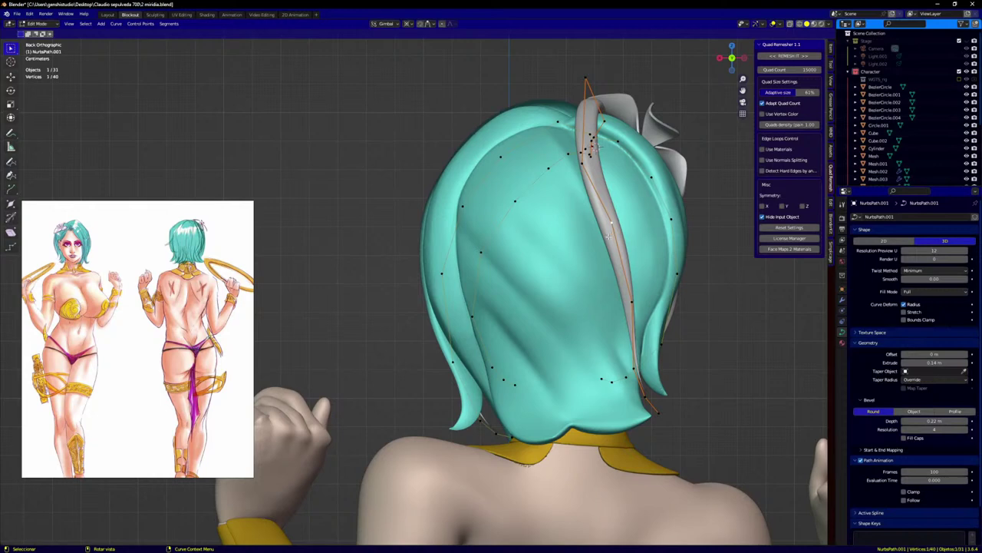
{"action": "left_click_drag", "start_coordinate": [609, 236], "coordinate": [575, 214]}
{"action": "left_click", "coordinate": [578, 163]}
{"action": "key", "text": "g"}
{"action": "left_click", "coordinate": [586, 165]}
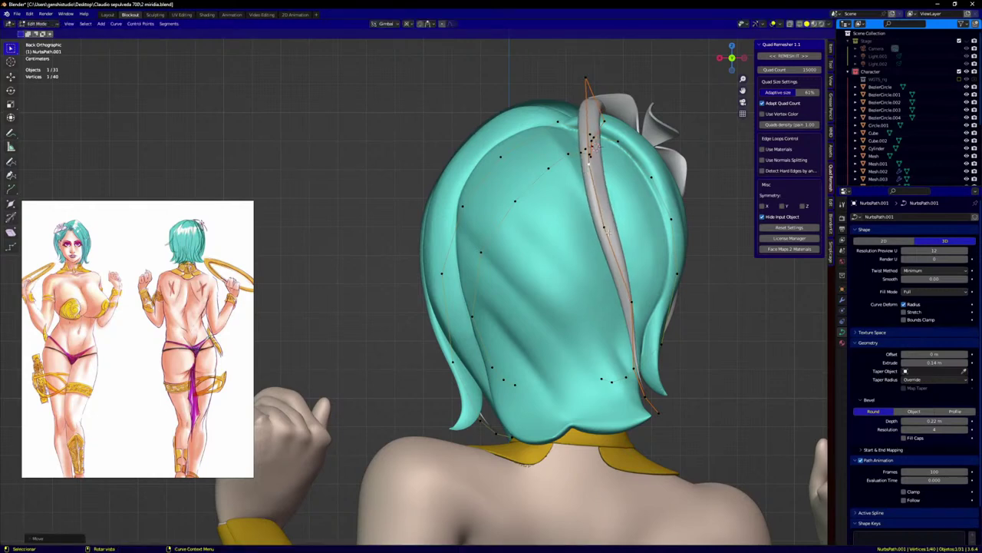
{"action": "left_click", "coordinate": [613, 227]}
{"action": "key", "text": "g"}
{"action": "left_click", "coordinate": [622, 228]}
Step: From a slightly raised rear angle, nudge the rear strand's lower-middle and middle points toward the head's center to smooth its curve
{"action": "middle_click_drag", "start_coordinate": [622, 229], "coordinate": [614, 241]}
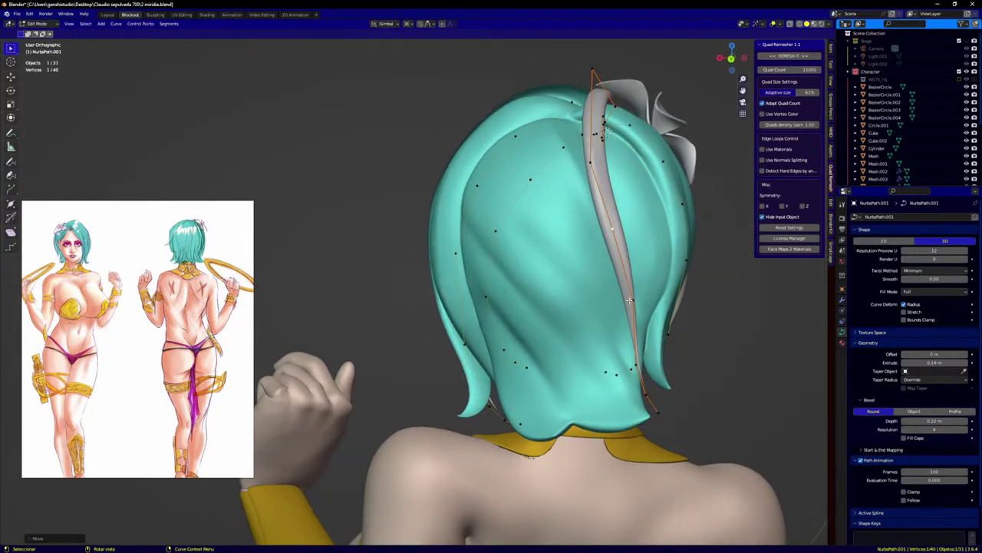
{"action": "left_click", "coordinate": [630, 303]}
{"action": "key", "text": "g"}
{"action": "left_click", "coordinate": [619, 297]}
{"action": "key", "text": "g"}
{"action": "left_click", "coordinate": [612, 267]}
{"action": "left_click", "coordinate": [614, 239]}
{"action": "key", "text": "g"}
{"action": "left_click", "coordinate": [610, 240]}
{"action": "scroll", "coordinate": [611, 240], "scroll_direction": "down", "scroll_amount": 1}
{"action": "mouse_move", "coordinate": [611, 239]}
{"action": "middle_mouse_down"}
{"action": "mouse_move", "coordinate": [550, 263]}
{"action": "mouse_move", "coordinate": [605, 234]}
{"action": "middle_mouse_up"}
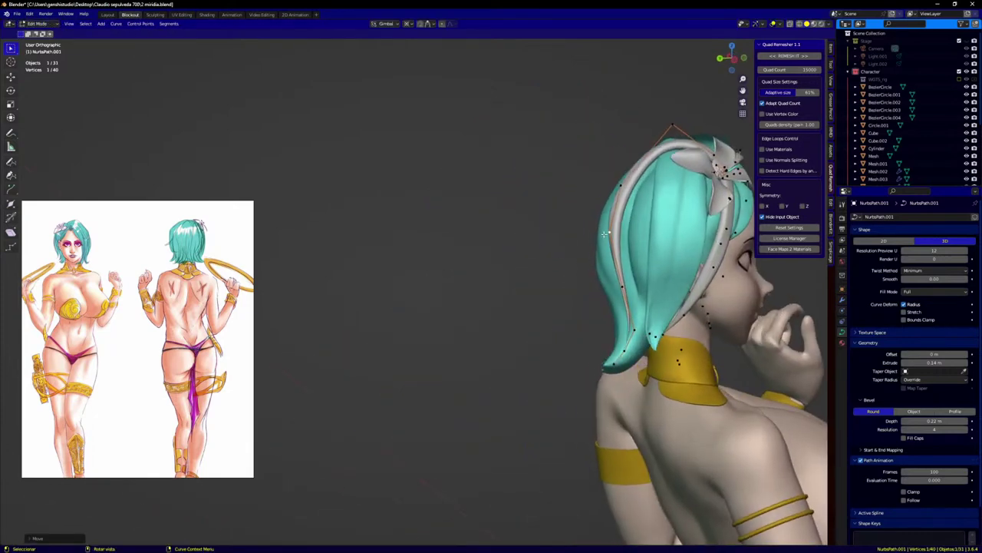
Step: Duplicate the whole rear strand in place, rotate the copy toward the center of the back hair, and scale it up
{"action": "key", "text": "KP_1"}
{"action": "middle_click_drag", "start_coordinate": [553, 278], "coordinate": [584, 164]}
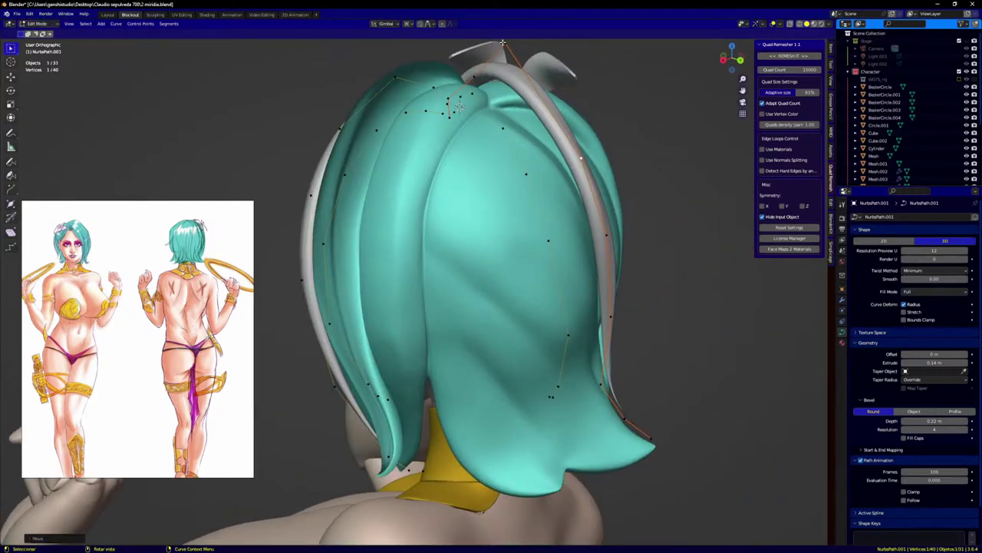
{"action": "middle_click_drag", "start_coordinate": [503, 42], "coordinate": [500, 57]}
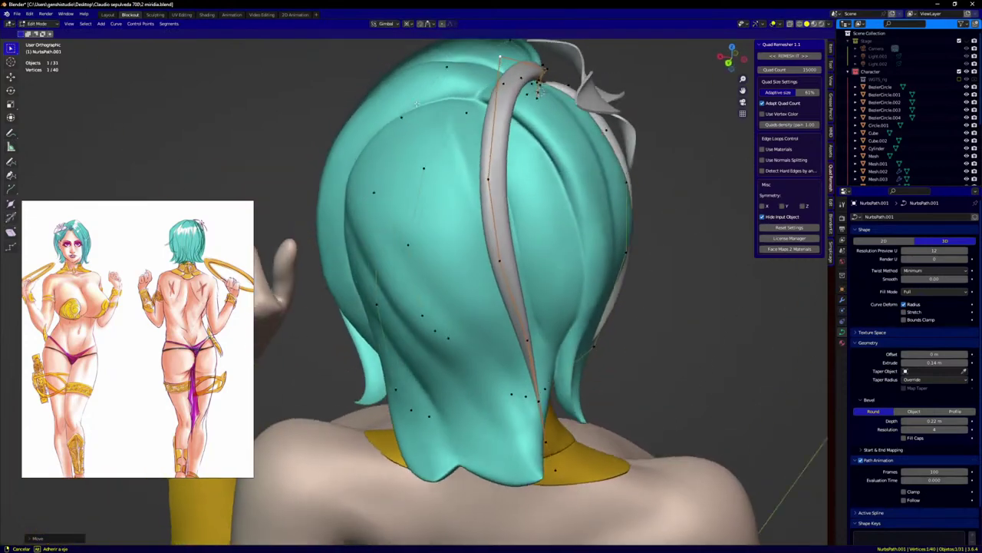
{"action": "middle_click_drag", "start_coordinate": [417, 103], "coordinate": [426, 104]}
{"action": "left_click", "coordinate": [501, 258]}
{"action": "key", "text": "ctrl+l"}
{"action": "middle_click_drag", "start_coordinate": [502, 260], "coordinate": [545, 274]}
{"action": "key", "text": "shift+d"}
{"action": "right_click", "coordinate": [606, 268]}
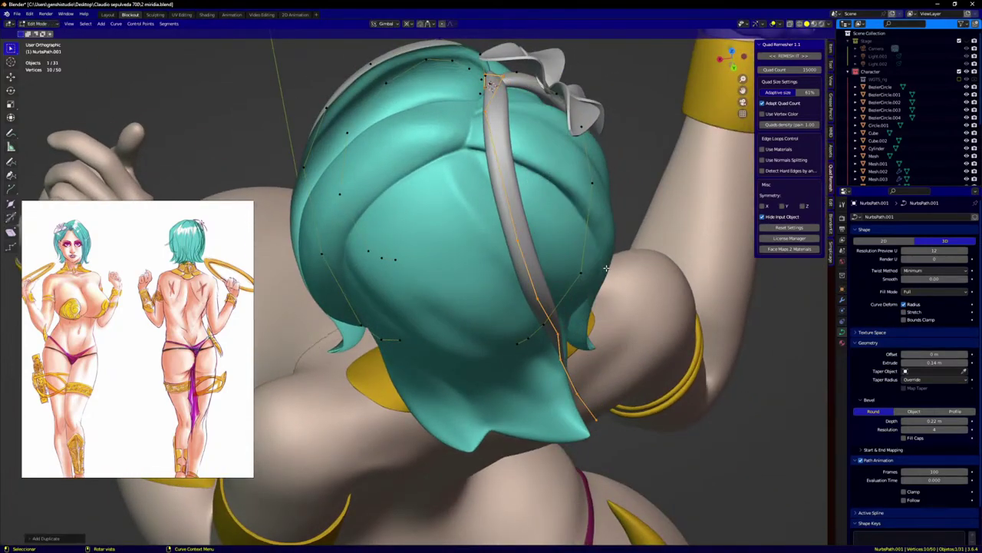
{"action": "key", "text": "r"}
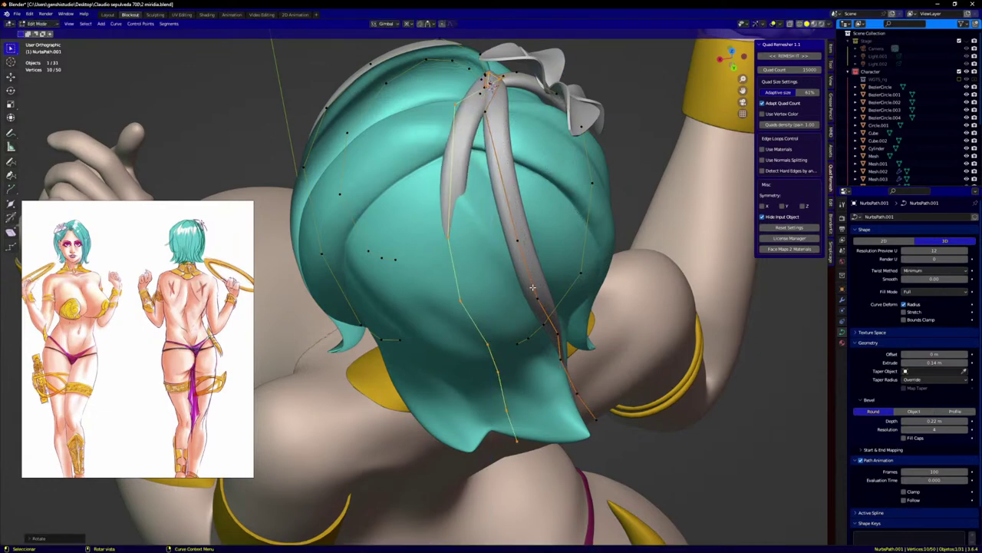
{"action": "key", "text": "s"}
{"action": "left_click", "coordinate": [548, 330]}
Step: From the back view, lower the duplicated strand's middle point slightly and move its nape point toward the flower side
{"action": "key", "text": "KP_1"}
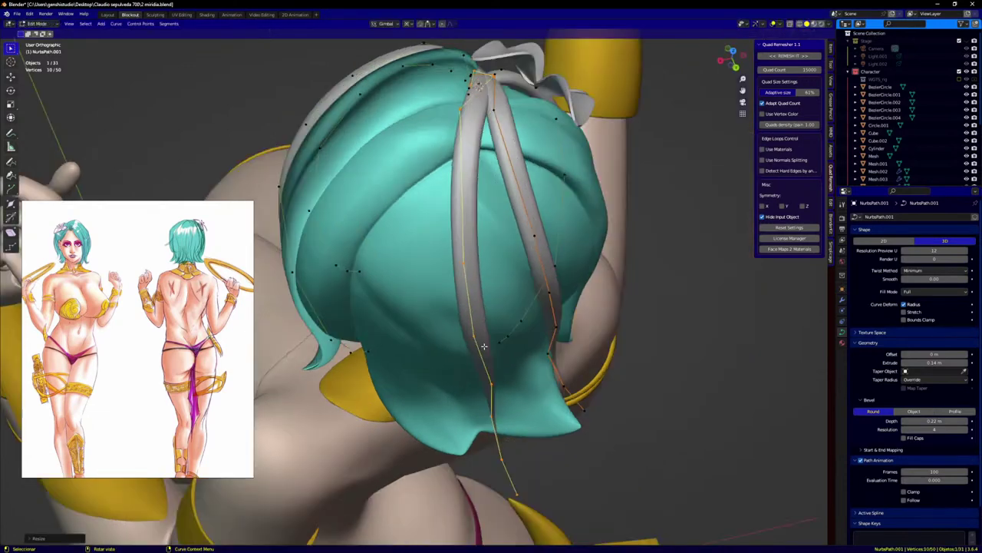
{"action": "key", "text": "ctrl+KP_1"}
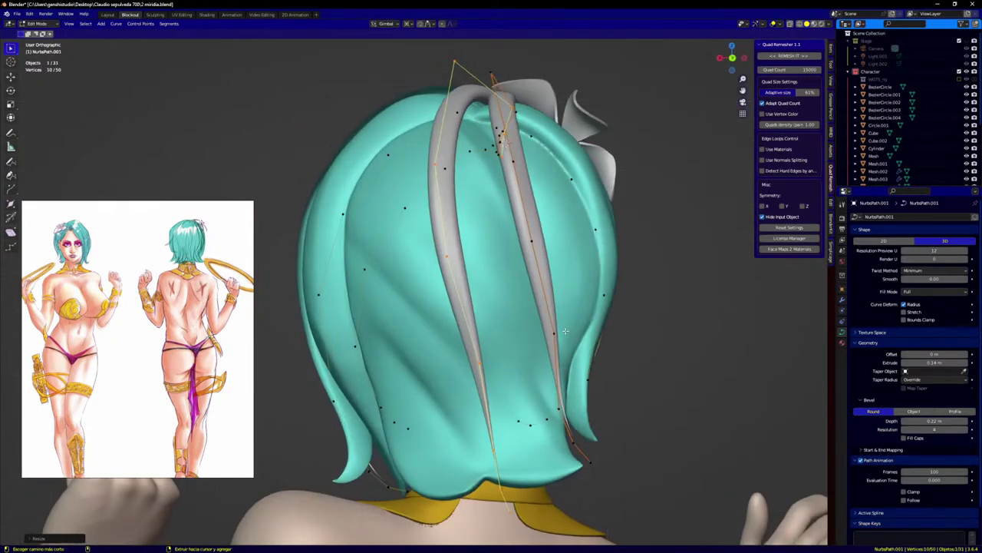
{"action": "left_click", "coordinate": [438, 269]}
{"action": "key", "text": "g"}
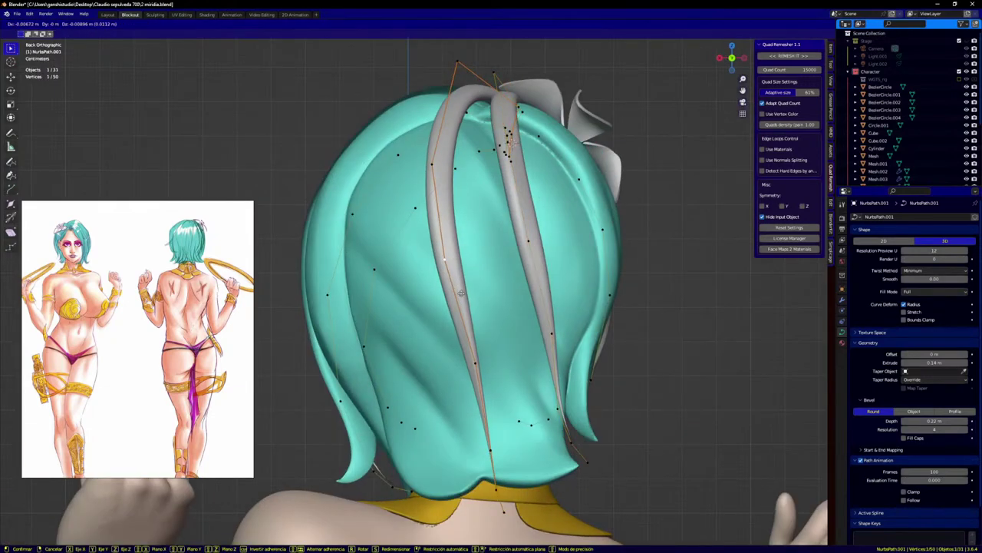
{"action": "left_click", "coordinate": [451, 284]}
{"action": "left_click", "coordinate": [492, 458]}
{"action": "key", "text": "g"}
{"action": "left_click", "coordinate": [512, 461]}
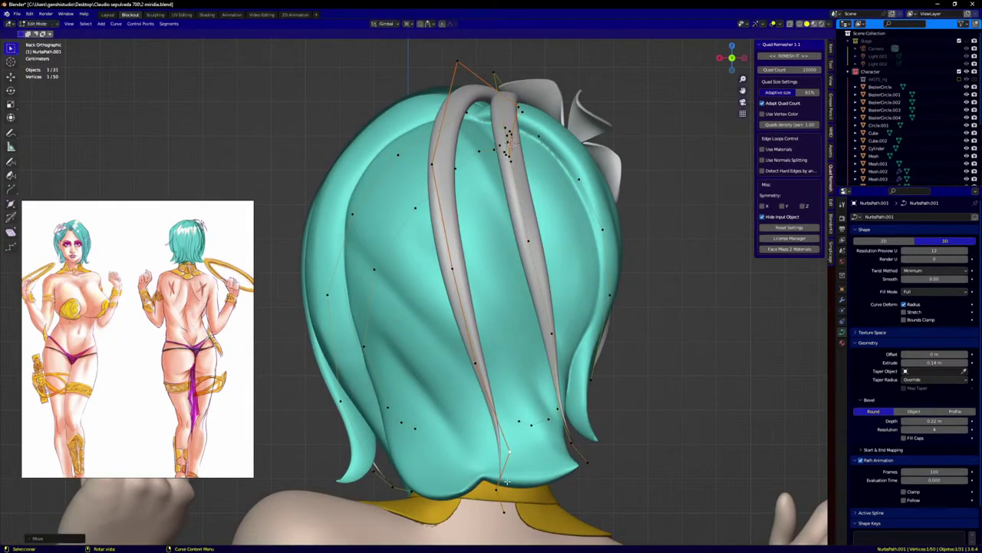
Step: Move the duplicated strand's last two points to the pointed flower-side corner of the back hair, adjusting their depth from the side
{"action": "left_click", "coordinate": [499, 496]}
{"action": "key", "text": "g"}
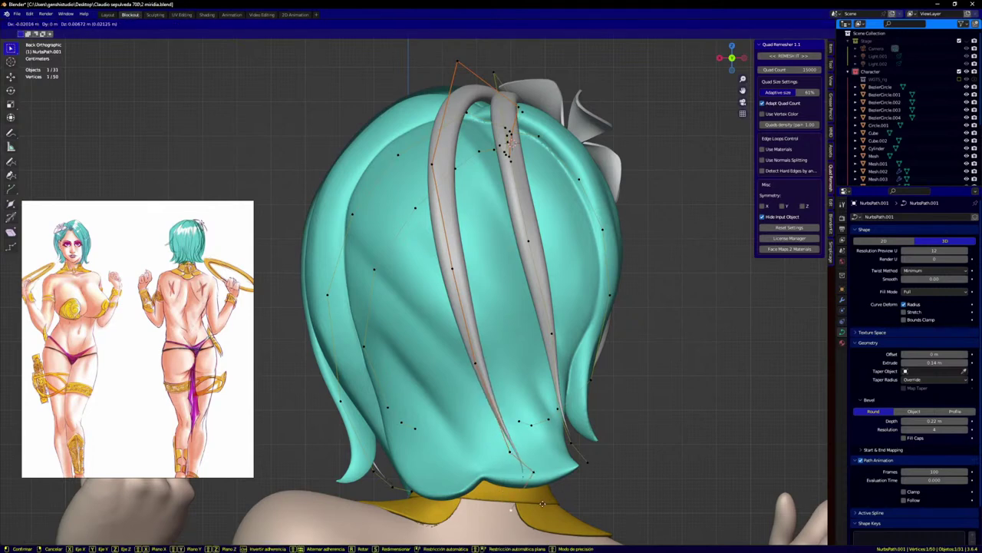
{"action": "left_click", "coordinate": [592, 476]}
{"action": "middle_click_drag", "start_coordinate": [592, 476], "coordinate": [667, 458]}
{"action": "key", "text": "g"}
{"action": "left_click", "coordinate": [585, 466]}
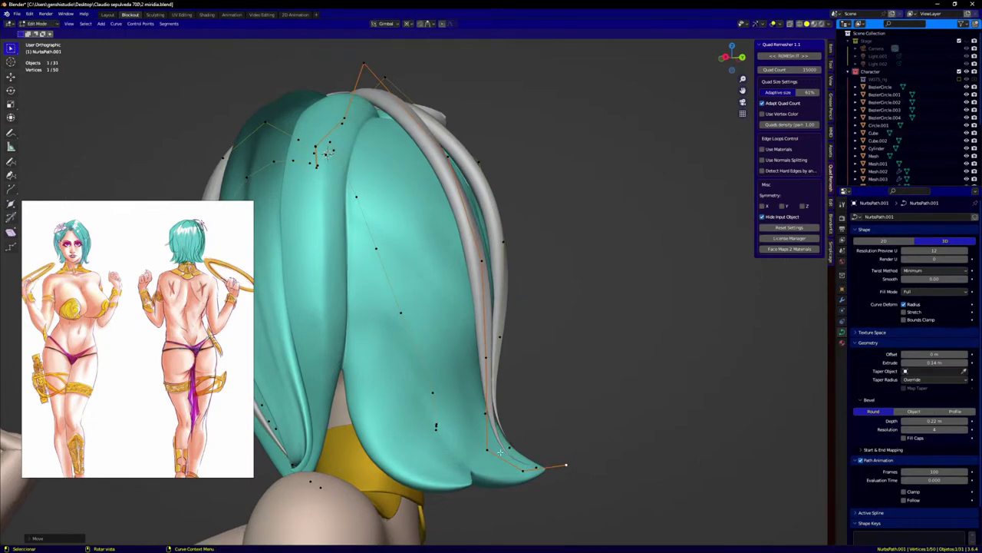
Step: Adjust the duplicated strand's lower-middle point and bow its middle and upper-back points away from the flower side
{"action": "middle_click_drag", "start_coordinate": [534, 459], "coordinate": [448, 440]}
{"action": "left_click", "coordinate": [473, 364]}
{"action": "key", "text": "g"}
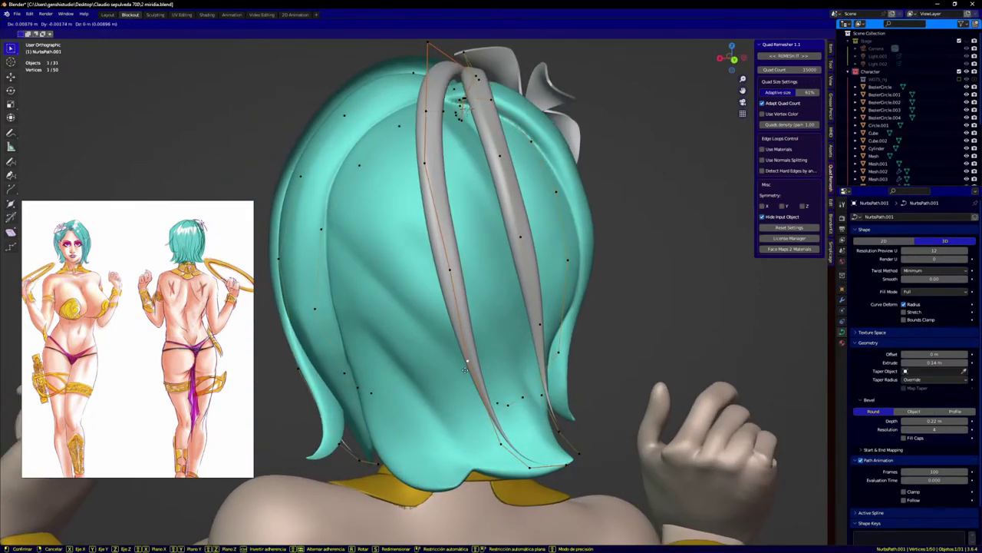
{"action": "left_click", "coordinate": [468, 372]}
{"action": "key", "text": "g"}
{"action": "left_click", "coordinate": [501, 448]}
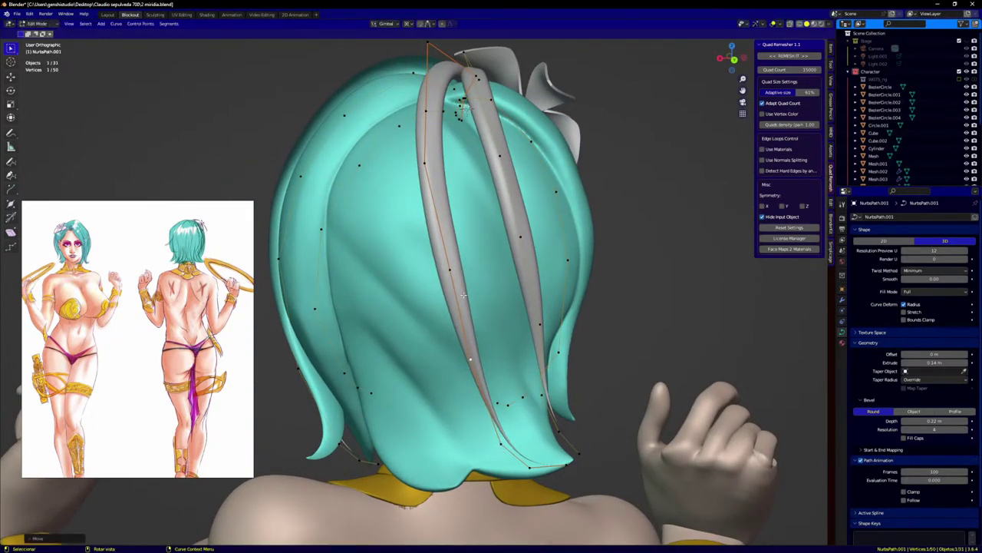
{"action": "left_click", "coordinate": [424, 163]}
{"action": "key", "text": "g"}
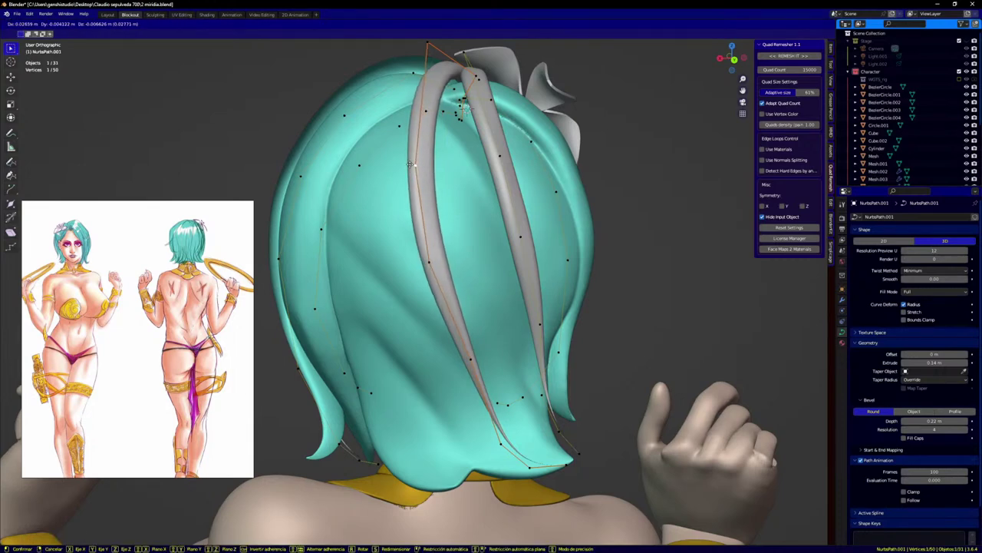
{"action": "left_click", "coordinate": [411, 165]}
Step: Reposition the duplicated strand's crown point so its upper section follows the top of the head
{"action": "middle_click_drag", "start_coordinate": [439, 75], "coordinate": [510, 214], "text": "shift"}
{"action": "scroll", "coordinate": [435, 177], "scroll_direction": "up", "scroll_amount": 2}
{"action": "left_click", "coordinate": [423, 130]}
{"action": "key", "text": "g"}
{"action": "left_click", "coordinate": [459, 175]}
{"action": "key", "text": "g"}
{"action": "left_click", "coordinate": [448, 200]}
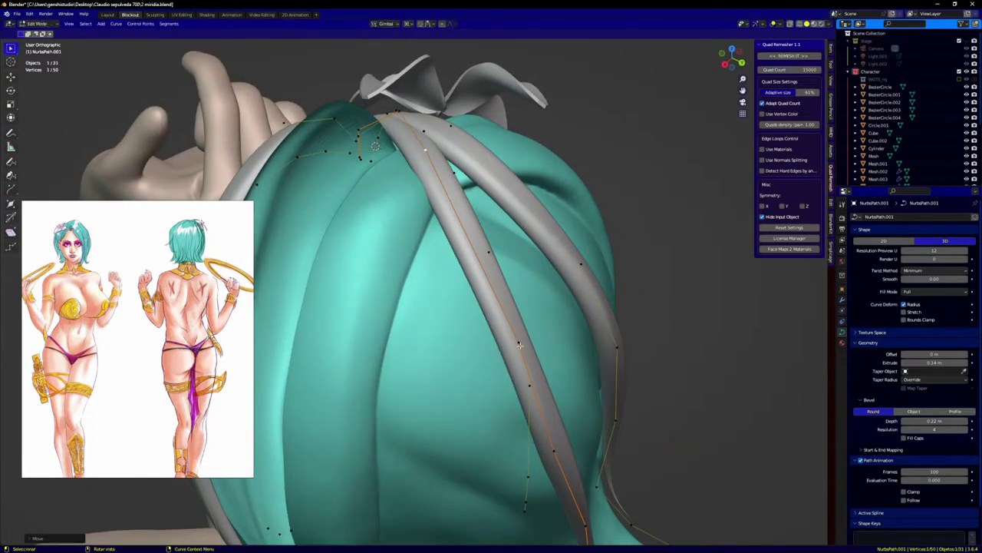
Step: From a raised rear angle, lift the duplicated strand's upper-back point slightly and push its middle point outward from the hair
{"action": "left_click", "coordinate": [520, 346]}
{"action": "key", "text": "g"}
{"action": "left_click", "coordinate": [522, 340]}
{"action": "left_click", "coordinate": [555, 451]}
{"action": "key", "text": "g"}
{"action": "left_click", "coordinate": [564, 450]}
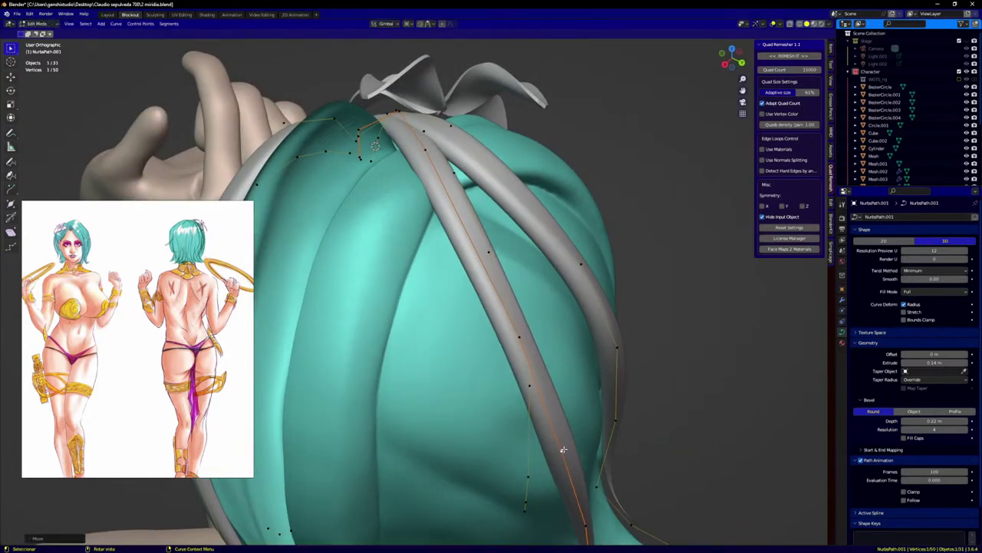
Step: From the back view, move the duplicated strand's lower-middle point away from the flower side and nudge its nape point upward
{"action": "key", "text": "KP_1"}
{"action": "key", "text": "ctrl+KP_1"}
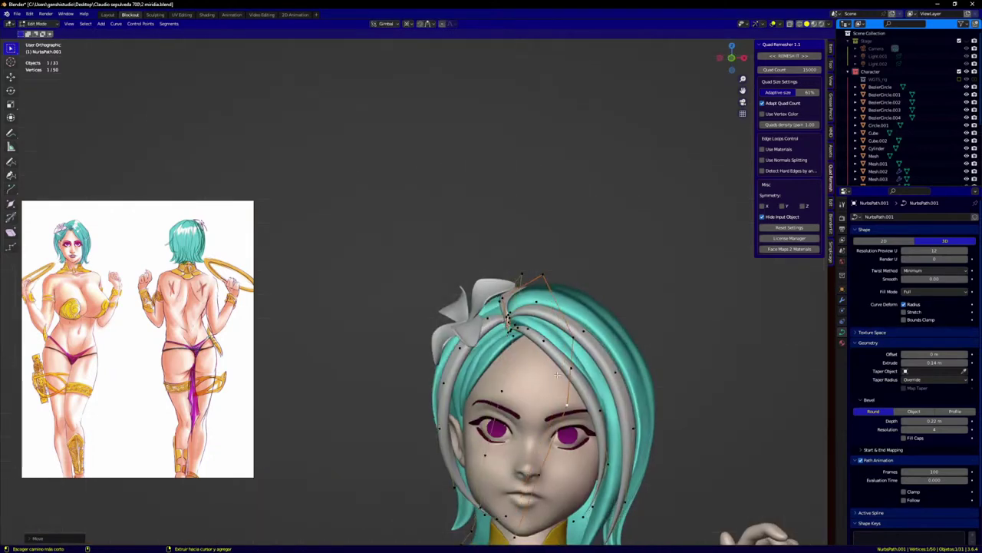
{"action": "scroll", "coordinate": [553, 345], "scroll_direction": "up", "scroll_amount": 2}
{"action": "left_click", "coordinate": [557, 341]}
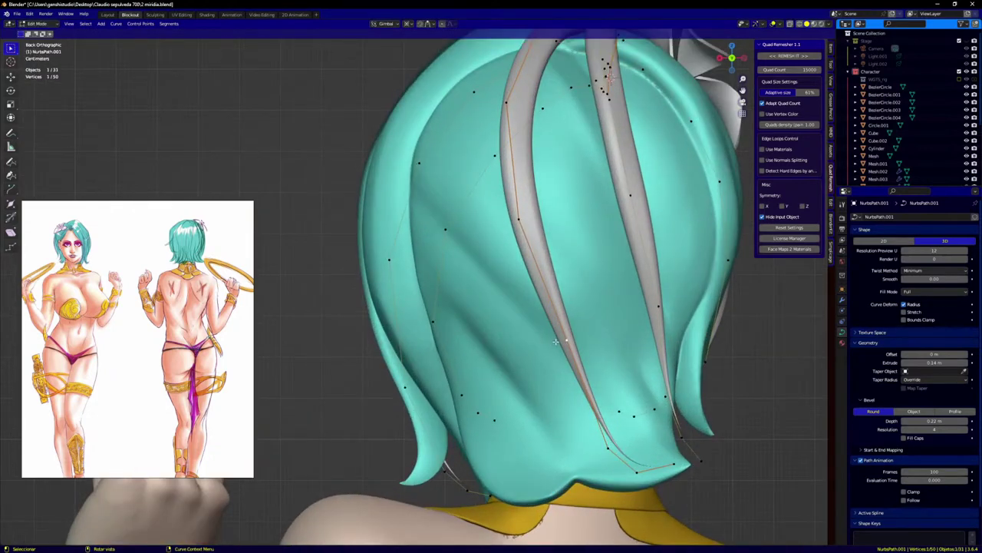
{"action": "key", "text": "g"}
{"action": "left_click", "coordinate": [545, 346]}
{"action": "left_click", "coordinate": [613, 453]}
{"action": "key", "text": "g"}
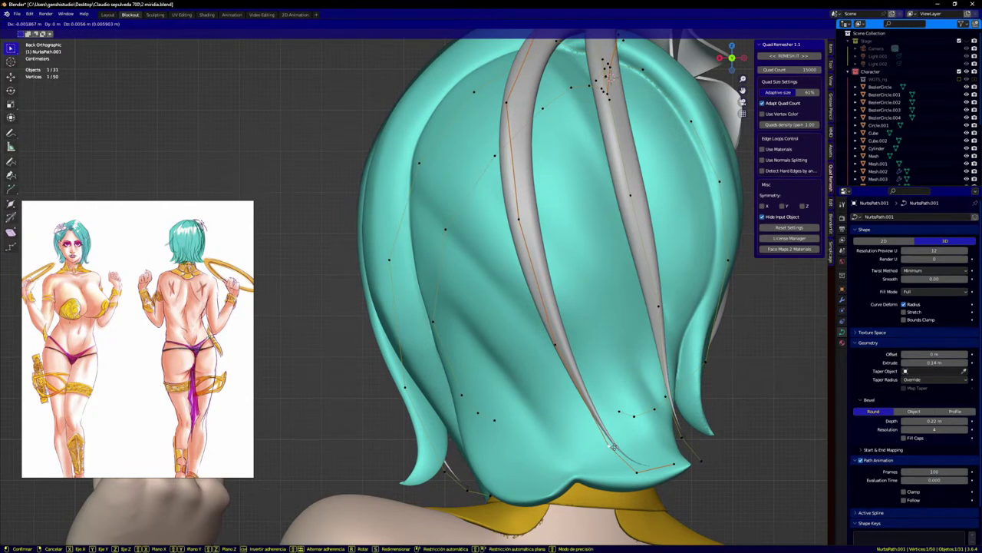
{"action": "left_click", "coordinate": [610, 447]}
Step: Raise the duplicated strand's second-to-last point slightly along the hem and try repositioning its end point
{"action": "left_click", "coordinate": [646, 470]}
{"action": "key", "text": "g"}
{"action": "left_click", "coordinate": [648, 465]}
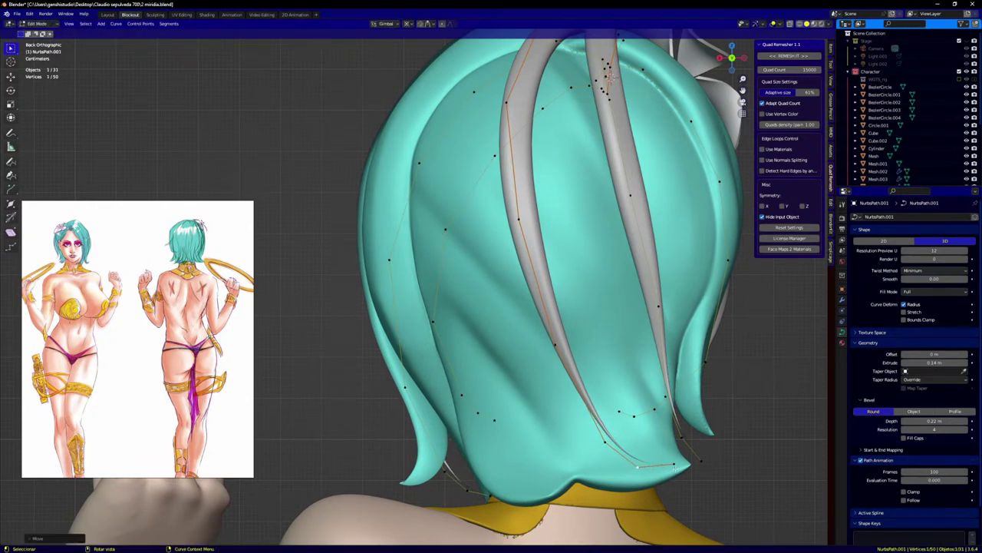
{"action": "left_click", "coordinate": [679, 465]}
{"action": "key", "text": "g"}
{"action": "right_click", "coordinate": [689, 463]}
{"action": "scroll", "coordinate": [488, 263], "scroll_direction": "down", "scroll_amount": 5}
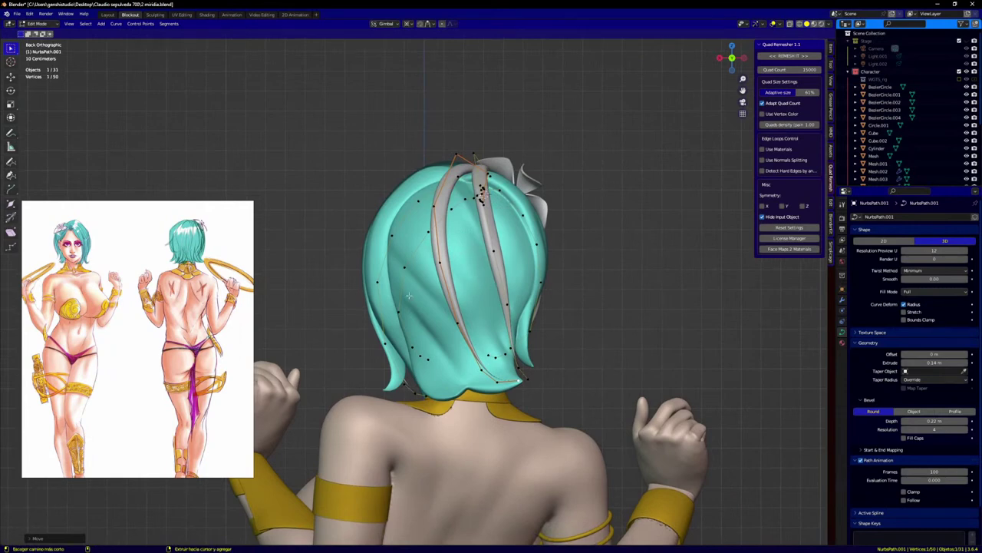
Step: Link the turquoise material from the main hair mesh to the duplicated back strands and deselect everything
{"action": "key", "text": "Tab"}
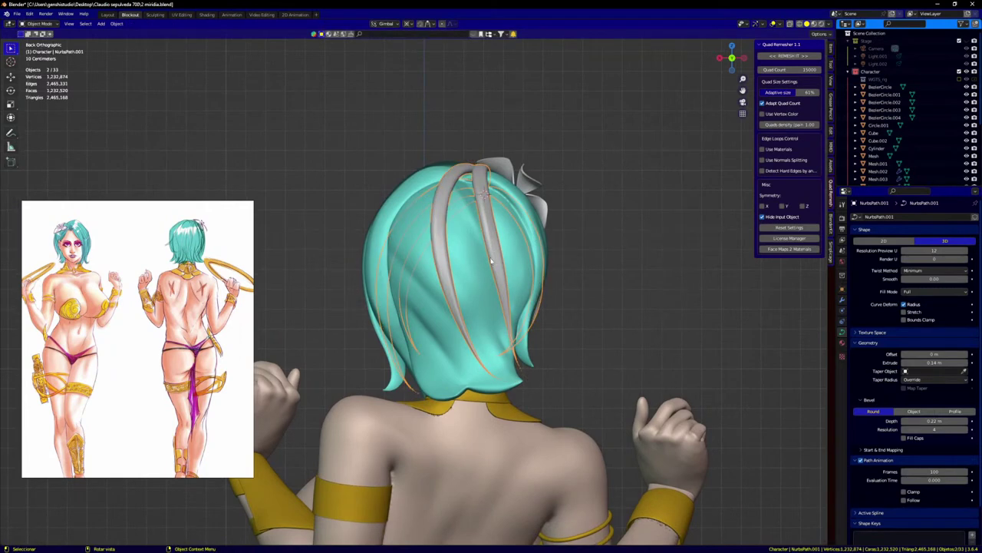
{"action": "left_click", "coordinate": [476, 287], "text": "shift"}
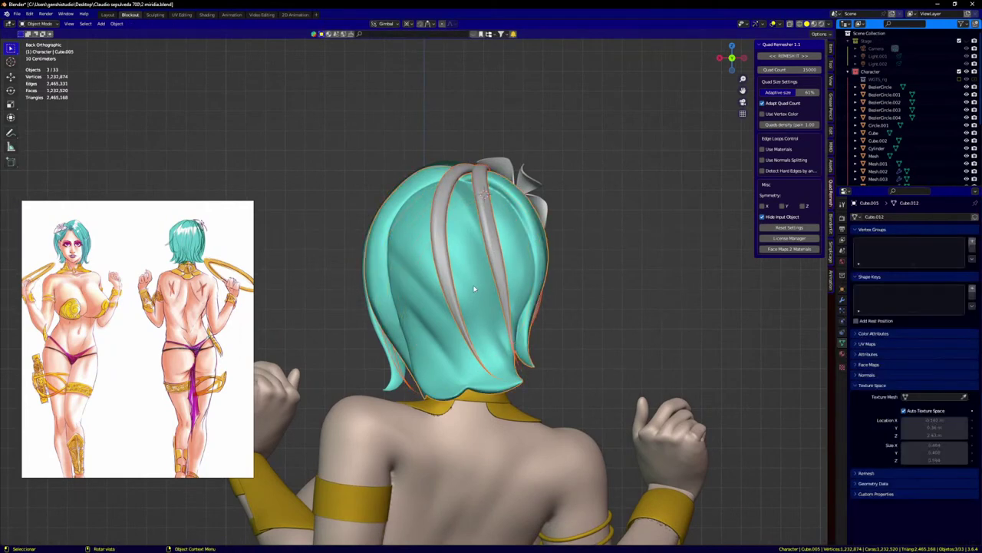
{"action": "key", "text": "ctrl+l"}
{"action": "left_click", "coordinate": [375, 315]}
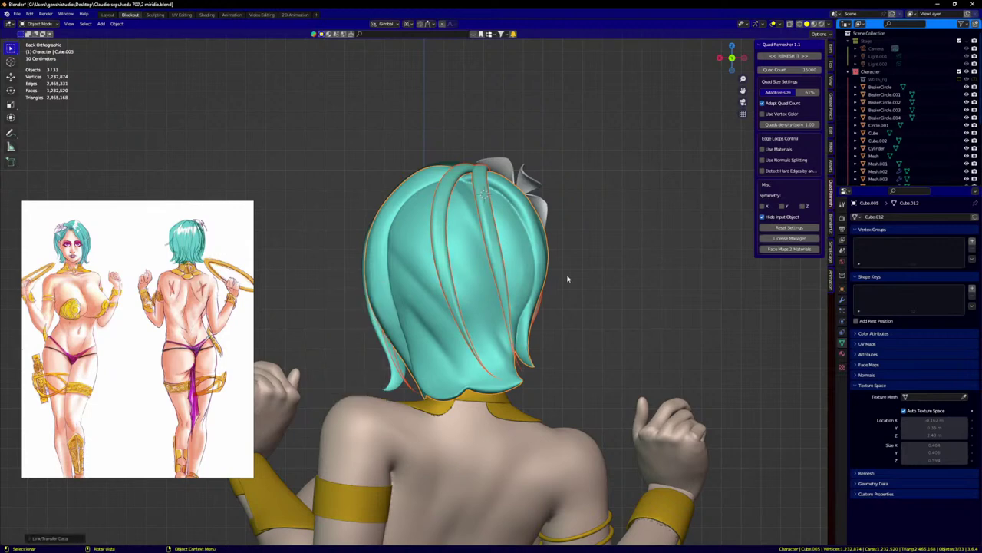
{"action": "left_click", "coordinate": [618, 265]}
Step: Examine the recoloured hair strands on the whole character from the front and again from behind
{"action": "middle_click_drag", "start_coordinate": [614, 266], "coordinate": [396, 282]}
{"action": "scroll", "coordinate": [621, 297], "scroll_direction": "down", "scroll_amount": 2}
{"action": "key", "text": "KP_1"}
{"action": "middle_click_drag", "start_coordinate": [621, 306], "coordinate": [503, 158], "text": "shift"}
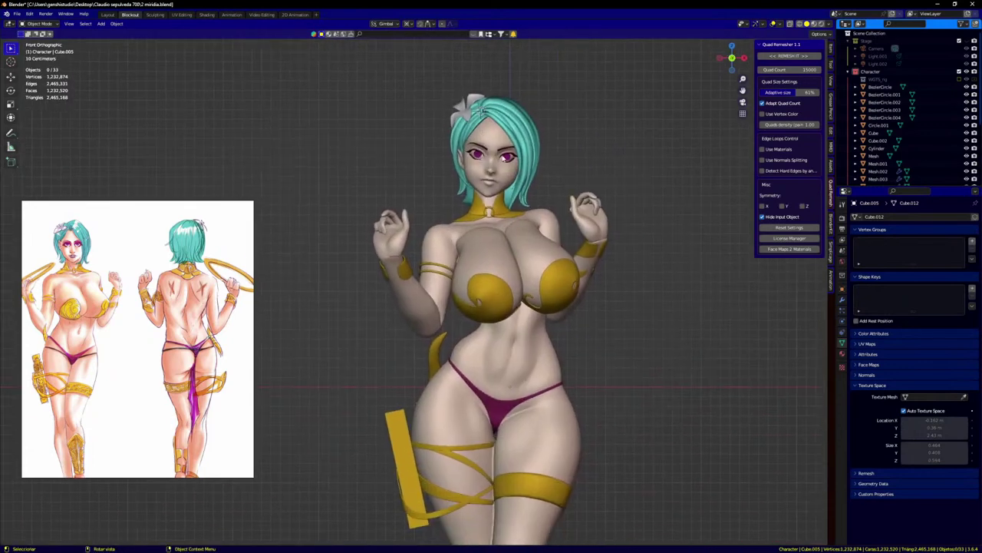
{"action": "middle_click_drag", "start_coordinate": [415, 212], "coordinate": [390, 209]}
{"action": "scroll", "coordinate": [592, 129], "scroll_direction": "up", "scroll_amount": 3}
{"action": "middle_click_drag", "start_coordinate": [592, 129], "coordinate": [456, 160], "text": "shift"}
Step: Select all linked points of the two central back strands and separate them into their own curve object
{"action": "left_click", "coordinate": [480, 163]}
{"action": "key", "text": "Tab"}
{"action": "scroll", "coordinate": [475, 161], "scroll_direction": "up", "scroll_amount": 3}
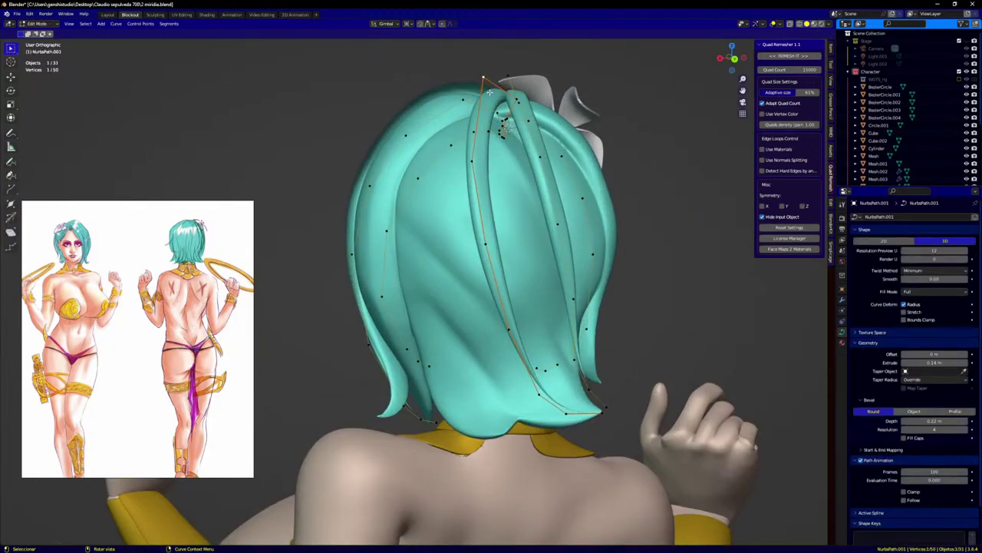
{"action": "key", "text": "ctrl+l"}
{"action": "key", "text": "ctrl+z"}
{"action": "key", "text": "ctrl+l"}
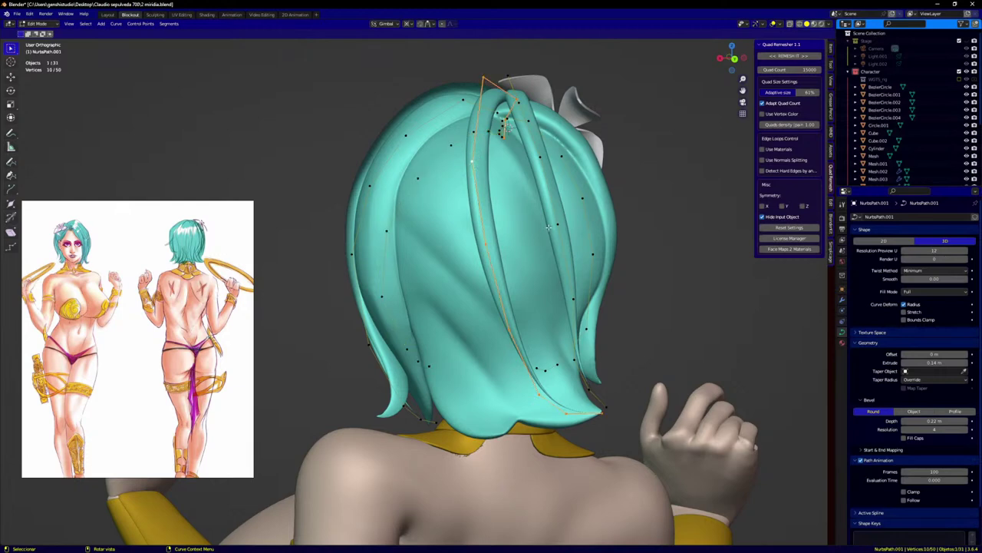
{"action": "key", "text": "l"}
{"action": "key", "text": "p"}
{"action": "left_click", "coordinate": [557, 222]}
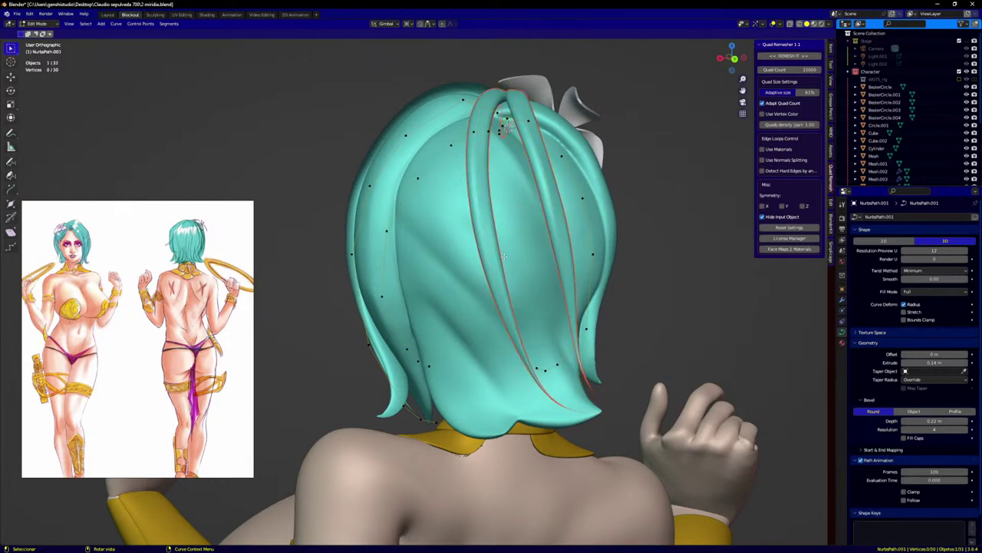
Step: Edit the separated curve object and move the inner strand's crown point down, away from the flower
{"action": "key", "text": "Tab"}
{"action": "left_click", "coordinate": [485, 256]}
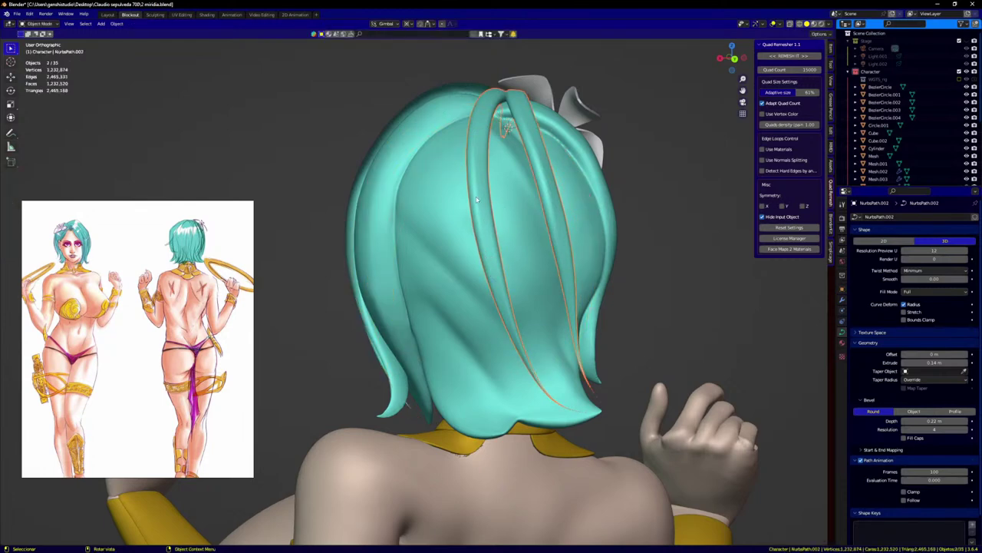
{"action": "key", "text": "Tab"}
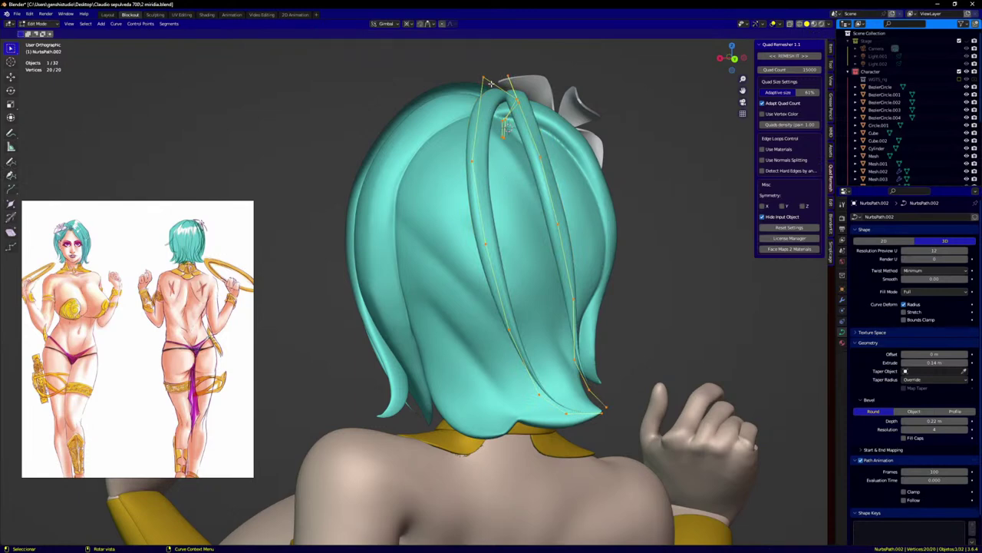
{"action": "left_click", "coordinate": [484, 80]}
{"action": "key", "text": "g"}
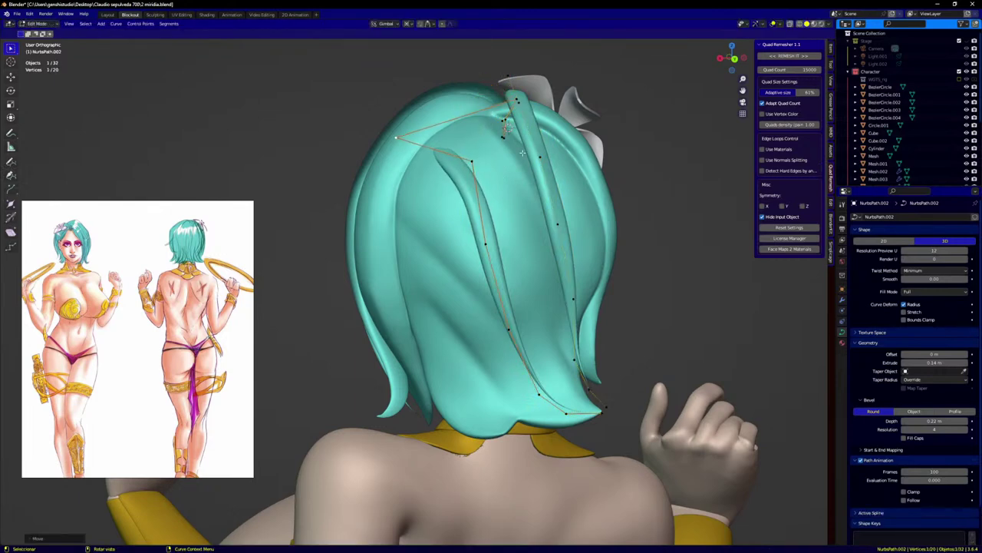
{"action": "left_click", "coordinate": [502, 141]}
{"action": "key", "text": "g"}
{"action": "right_click", "coordinate": [514, 120]}
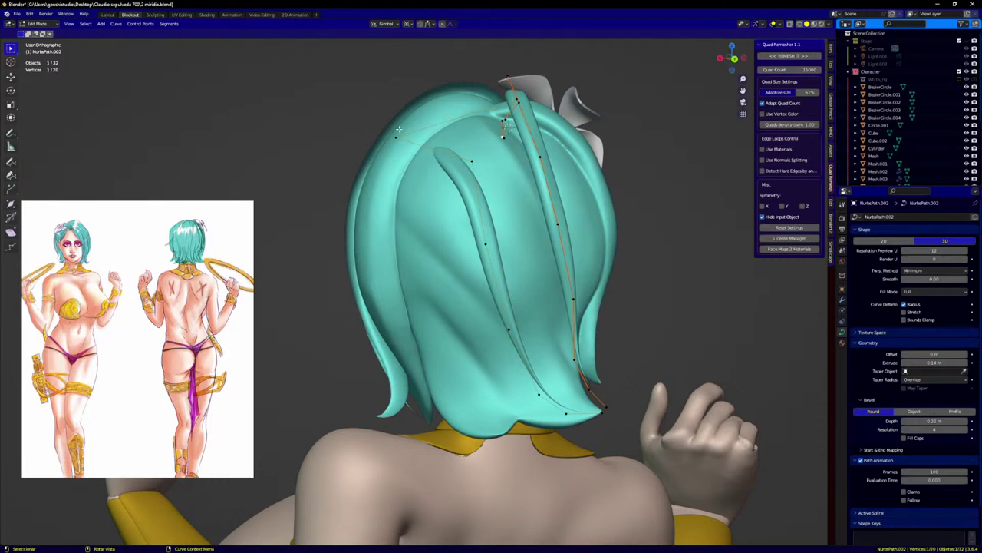
Step: Move the inner strand's three root points away from the flower and line them up along the crown
{"action": "left_click", "coordinate": [515, 98]}
{"action": "key", "text": "g"}
{"action": "left_click", "coordinate": [458, 121]}
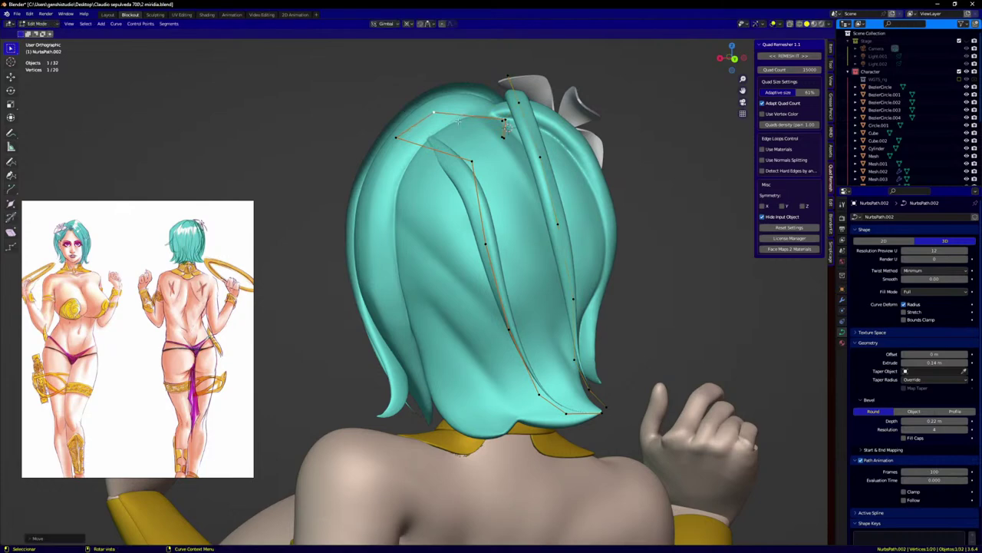
{"action": "left_click", "coordinate": [509, 119]}
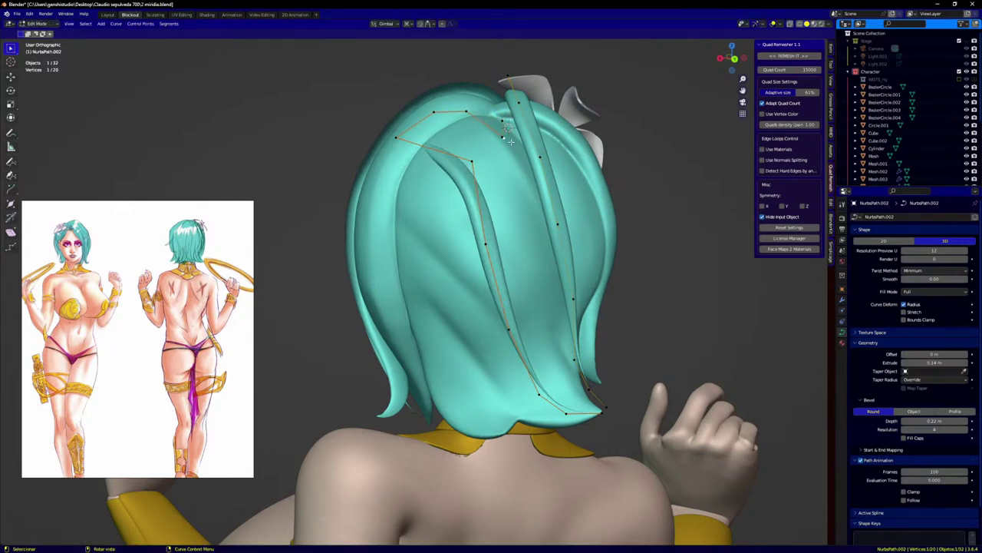
{"action": "key", "text": "g"}
{"action": "left_click", "coordinate": [459, 106]}
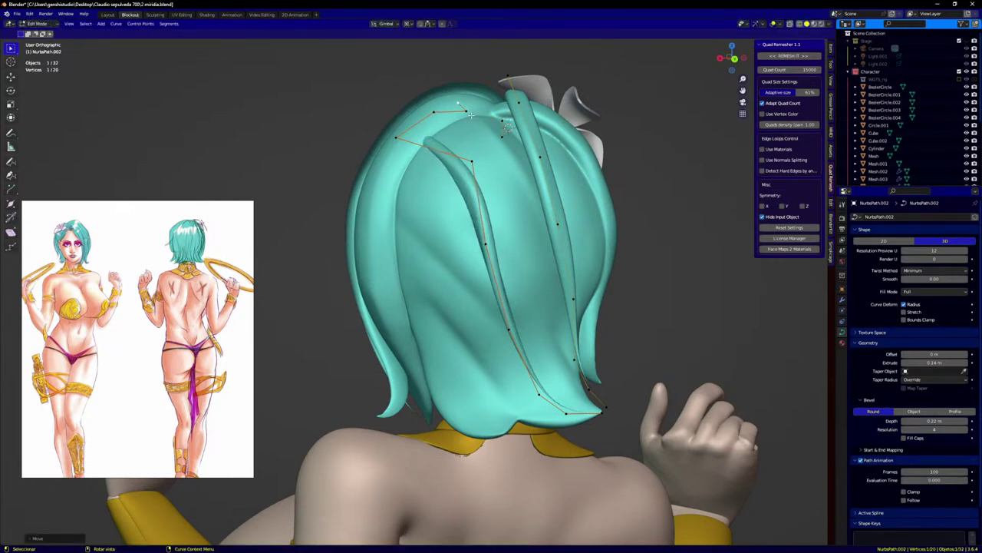
{"action": "key", "text": "g"}
{"action": "left_click", "coordinate": [437, 106]}
{"action": "key", "text": "g"}
{"action": "left_click", "coordinate": [426, 109]}
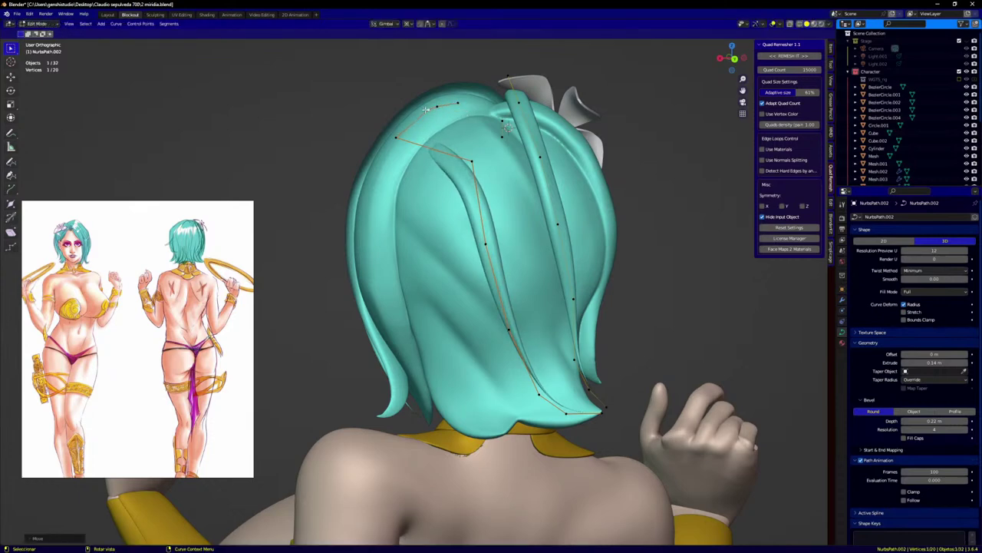
Step: Nudge the strand's crown point inward and move its upper-back point farther away from the flower side
{"action": "left_click", "coordinate": [397, 139]}
{"action": "key", "text": "g"}
{"action": "left_click", "coordinate": [408, 131]}
{"action": "middle_click_drag", "start_coordinate": [408, 130], "coordinate": [393, 139]}
{"action": "left_click", "coordinate": [461, 167]}
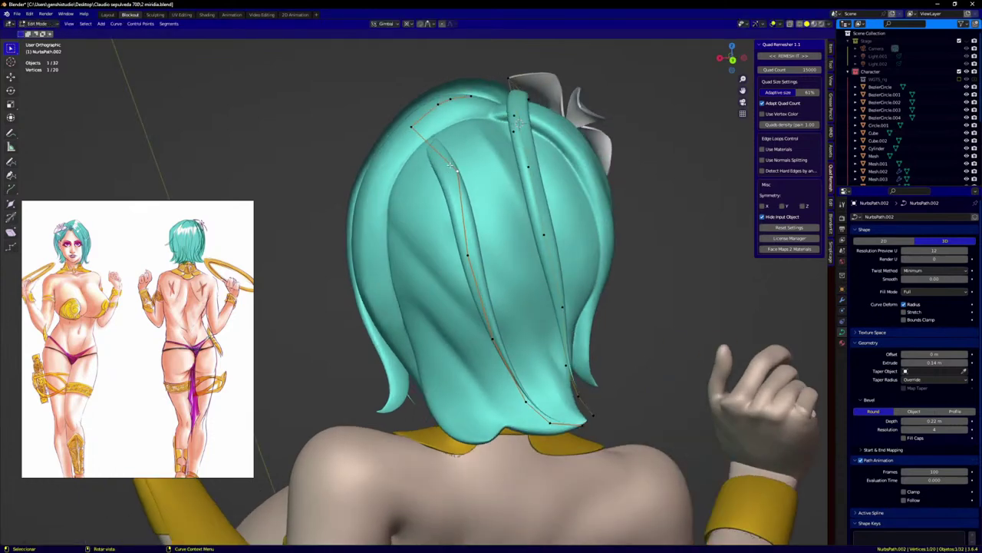
{"action": "key", "text": "g"}
{"action": "left_click", "coordinate": [413, 170]}
Step: Reposition the strand's middle point from the back, side and raised angles so it follows the hair's outer curve
{"action": "middle_click_drag", "start_coordinate": [423, 192], "coordinate": [380, 206]}
{"action": "left_click", "coordinate": [442, 251]}
{"action": "key", "text": "g"}
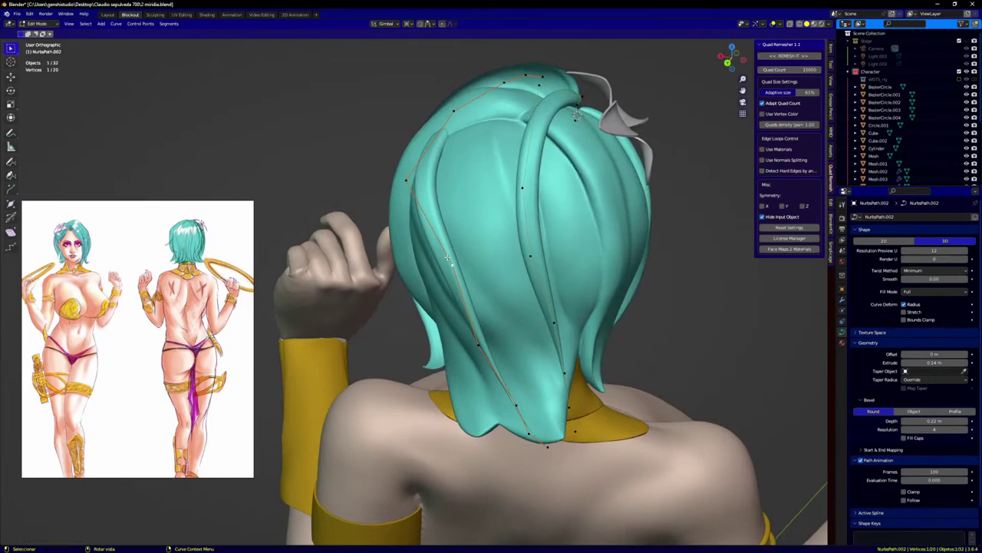
{"action": "left_click", "coordinate": [428, 265]}
{"action": "middle_click_drag", "start_coordinate": [428, 265], "coordinate": [461, 289]}
{"action": "key", "text": "g"}
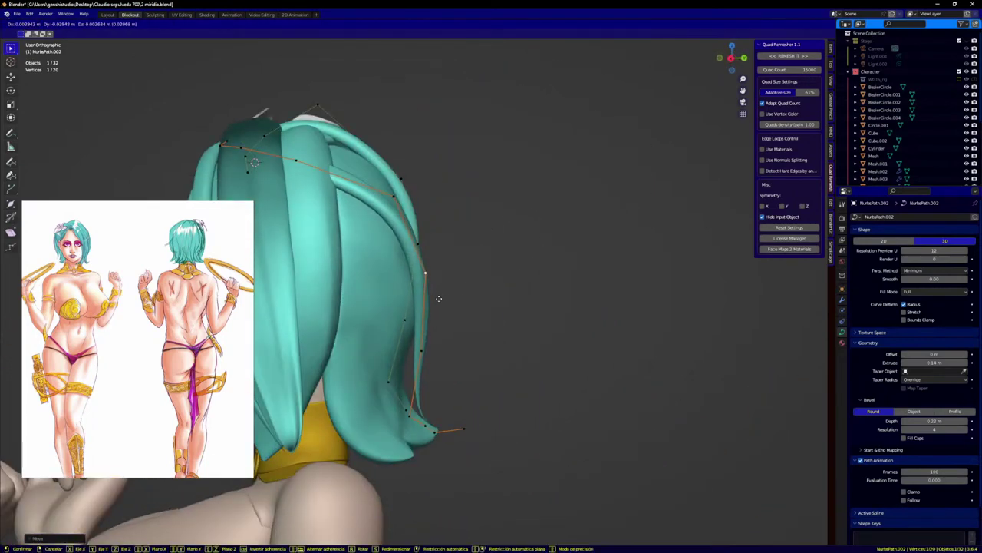
{"action": "left_click", "coordinate": [426, 289]}
{"action": "middle_click_drag", "start_coordinate": [389, 191], "coordinate": [401, 328]}
{"action": "key", "text": "g"}
{"action": "left_click", "coordinate": [404, 283]}
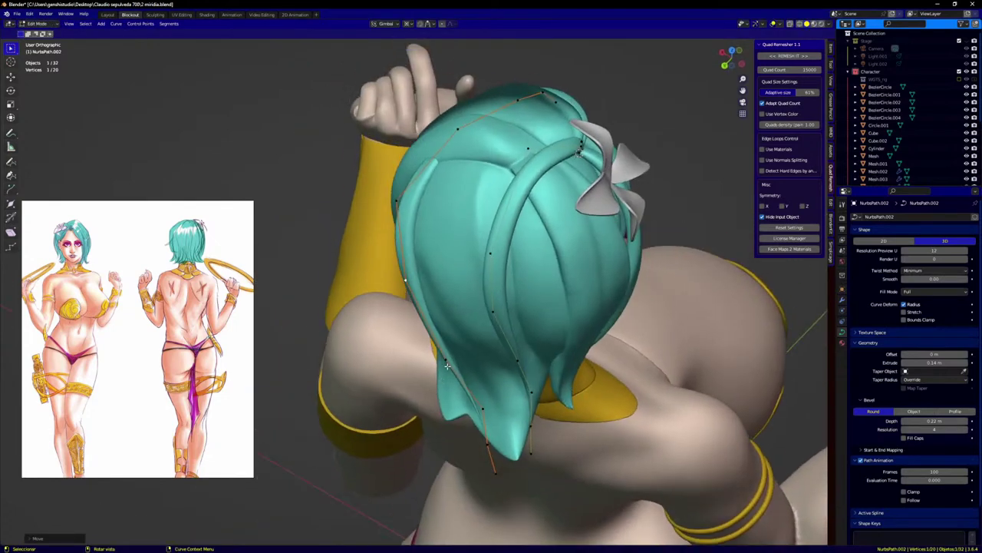
Step: Move the strand's lower-middle point inward so it lies along the hair surface, then refine it from behind
{"action": "left_click", "coordinate": [449, 365]}
{"action": "key", "text": "g"}
{"action": "left_click", "coordinate": [466, 347]}
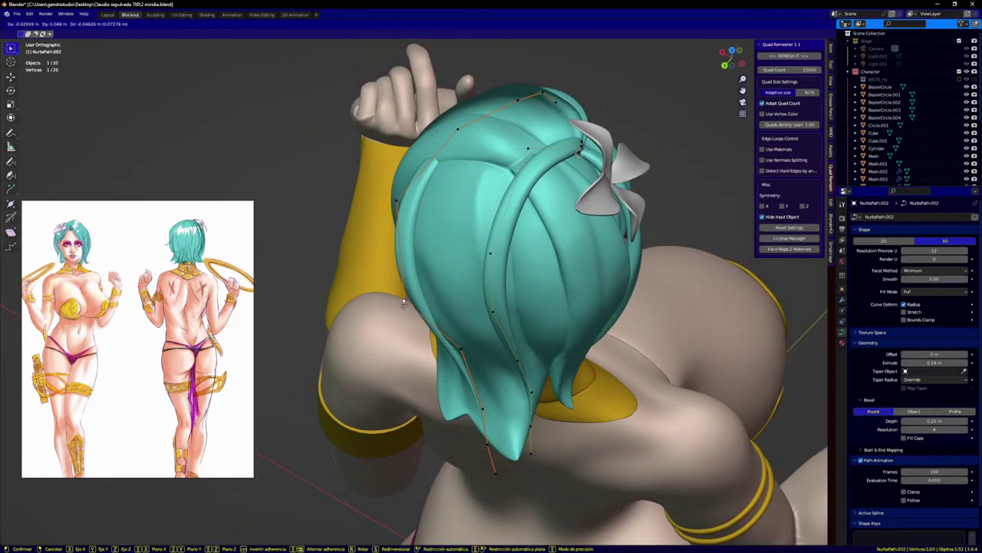
{"action": "middle_click_drag", "start_coordinate": [459, 358], "coordinate": [495, 306]}
{"action": "key", "text": "g"}
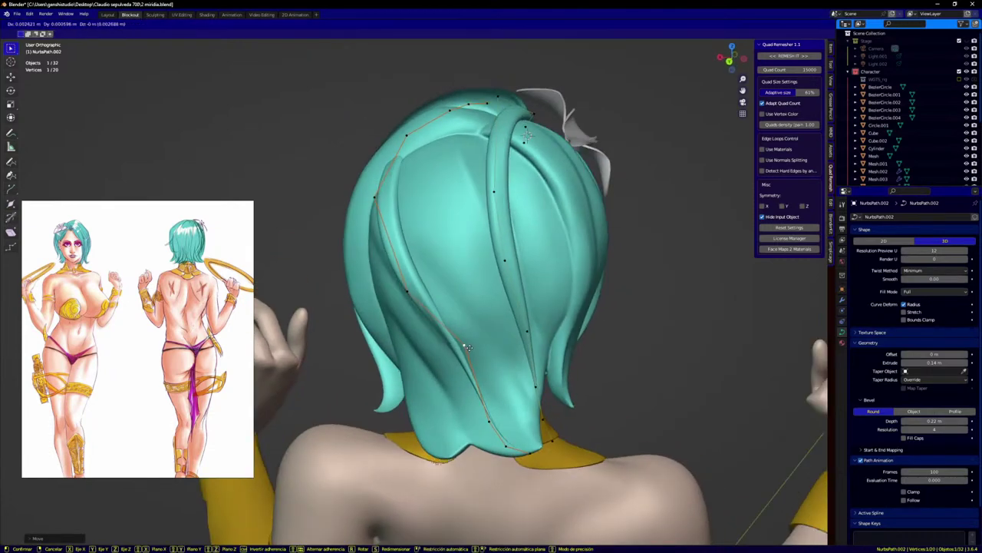
{"action": "left_click", "coordinate": [465, 351]}
Step: Raise the strand's nape point slightly and shift it across the hair from a raised rear angle
{"action": "middle_click_drag", "start_coordinate": [465, 351], "coordinate": [509, 359]}
{"action": "left_click", "coordinate": [483, 410]}
{"action": "key", "text": "g"}
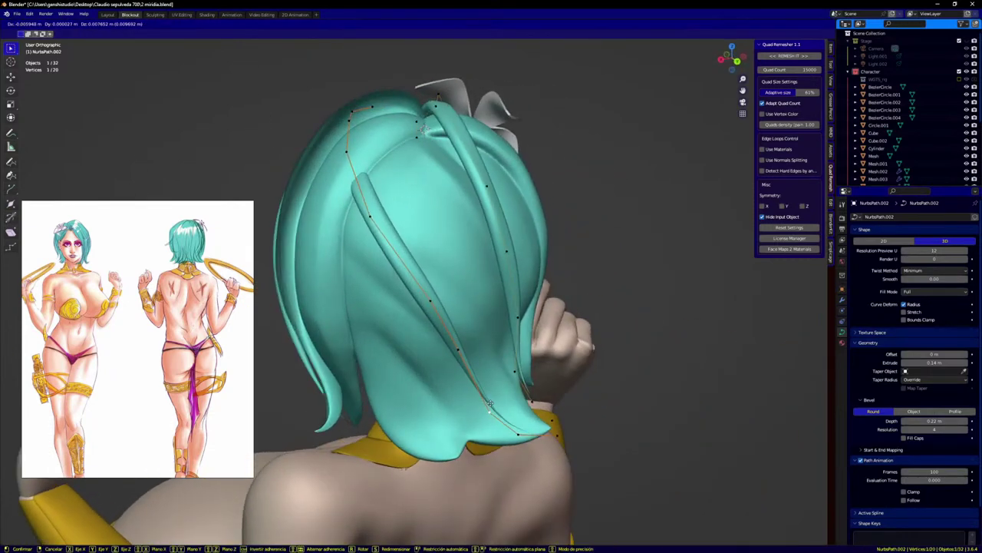
{"action": "left_click", "coordinate": [491, 403]}
{"action": "middle_click_drag", "start_coordinate": [495, 392], "coordinate": [445, 423]}
{"action": "key", "text": "g"}
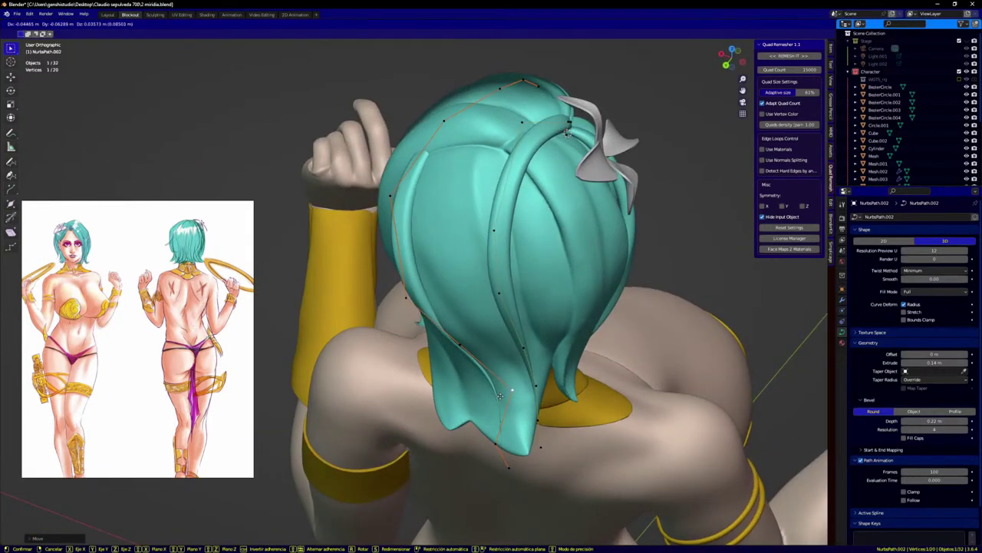
Step: Adjust the strand's end point slightly beyond the pointed tip of the hair's hem
{"action": "left_click", "coordinate": [494, 435]}
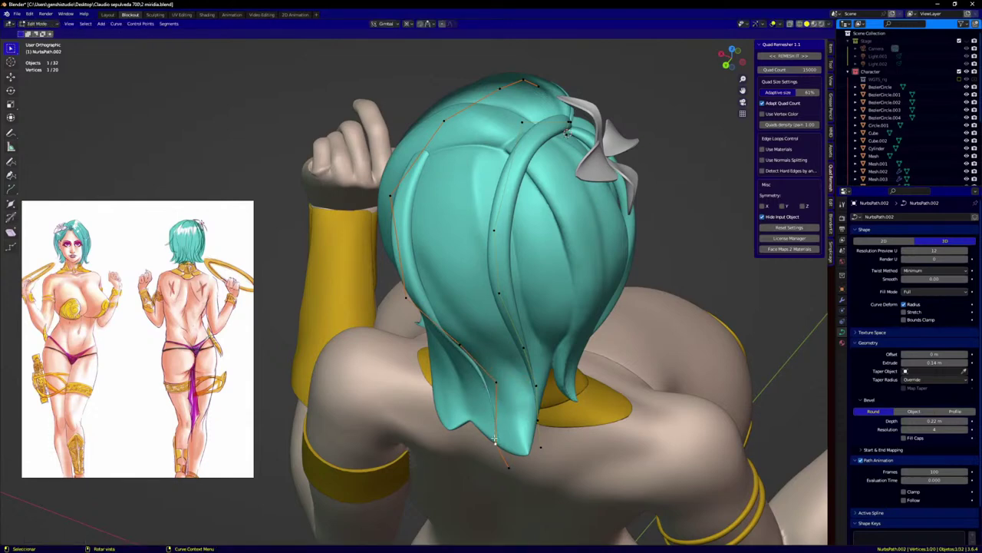
{"action": "middle_click_drag", "start_coordinate": [494, 439], "coordinate": [537, 439]}
{"action": "key", "text": "g"}
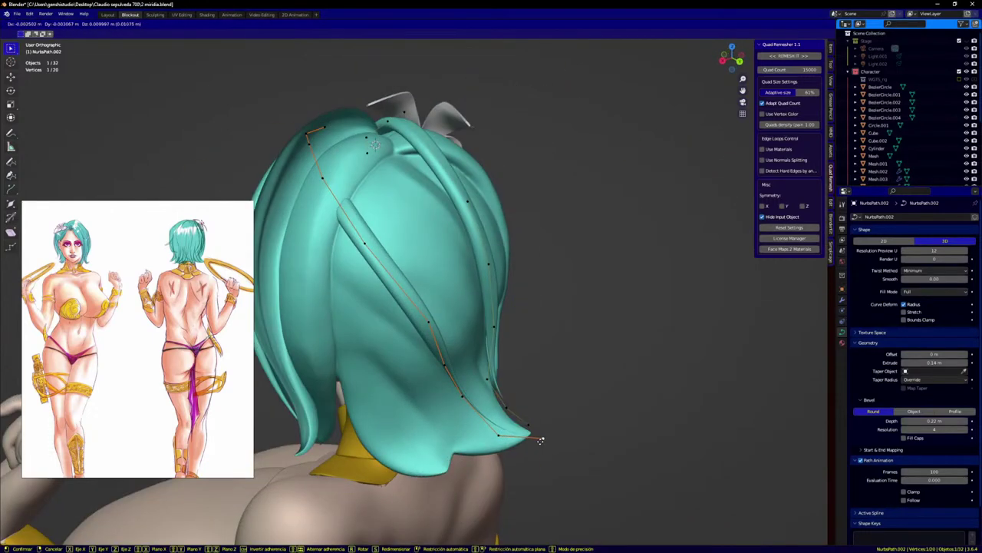
{"action": "left_click", "coordinate": [540, 440]}
Step: Nudge the strand's lower-middle point along the hair and tilt the curve at a point near the nape
{"action": "left_click", "coordinate": [431, 322]}
{"action": "key", "text": "g"}
{"action": "left_click", "coordinate": [425, 327]}
{"action": "middle_click_drag", "start_coordinate": [424, 327], "coordinate": [441, 347]}
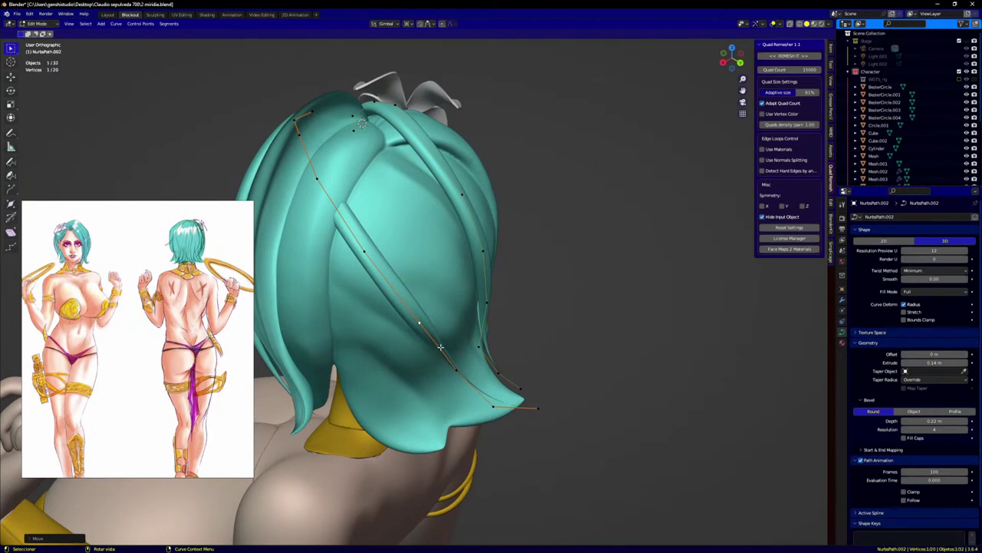
{"action": "key", "text": "r"}
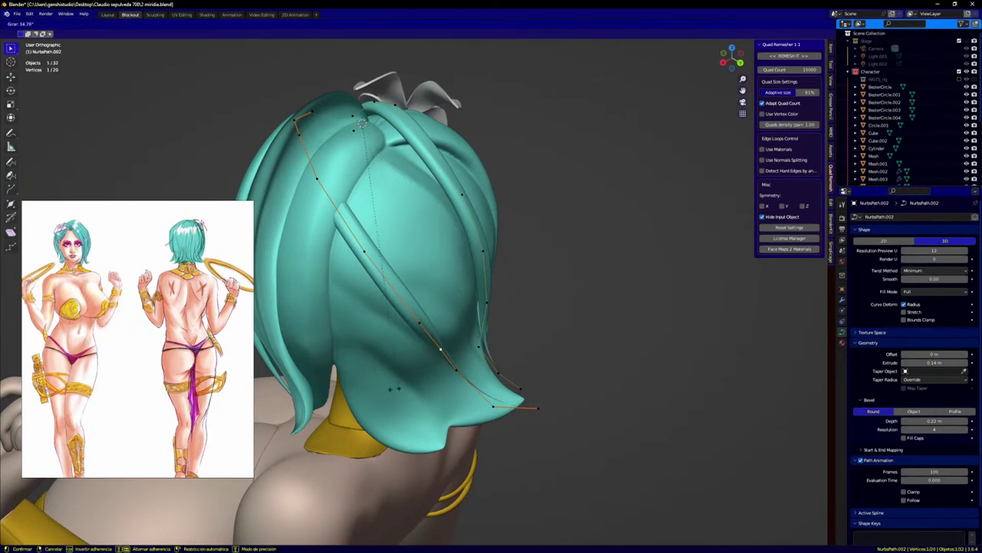
{"action": "left_click", "coordinate": [602, 241]}
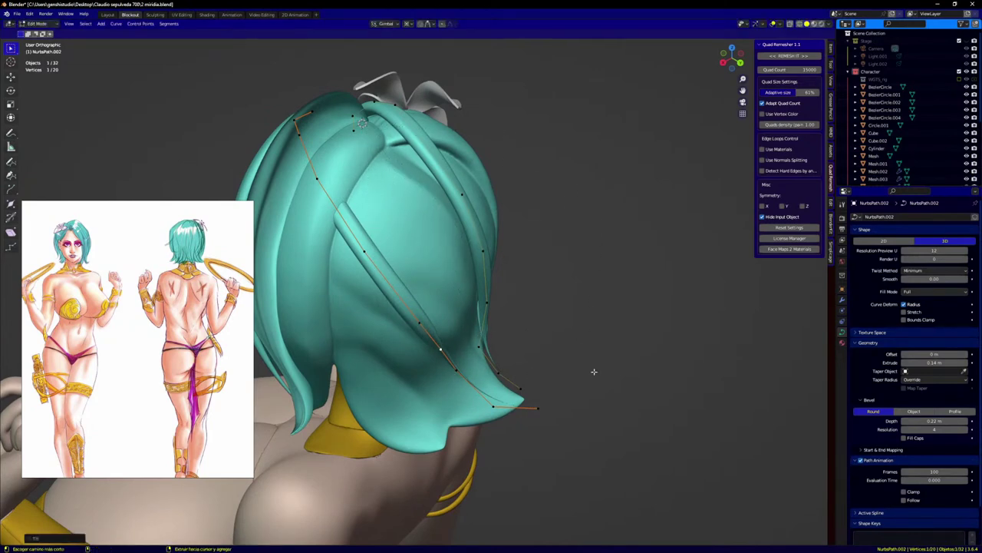
Step: Push the strand's middle point slightly outward and nudge its crown point inward
{"action": "middle_click_drag", "start_coordinate": [461, 373], "coordinate": [393, 377]}
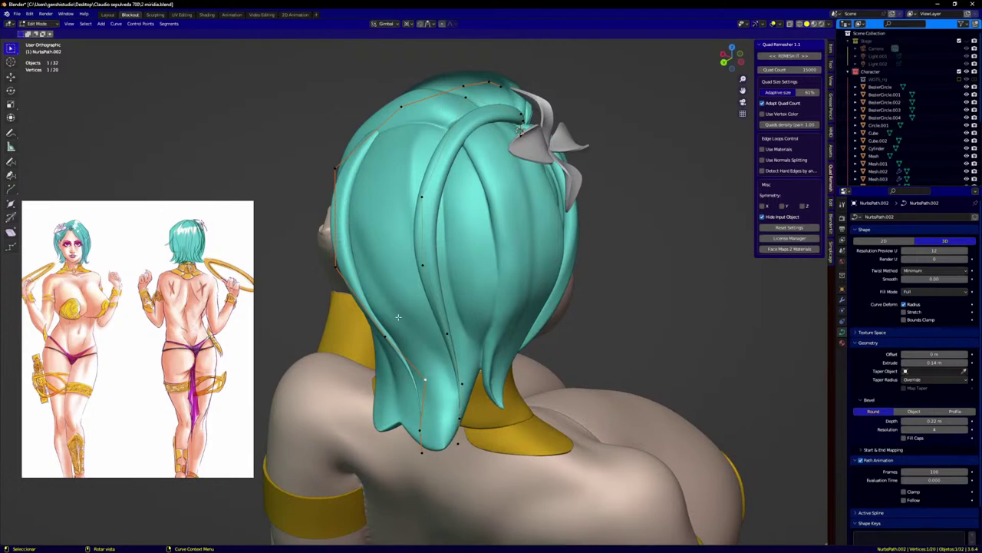
{"action": "left_click_drag", "start_coordinate": [341, 261], "coordinate": [331, 266]}
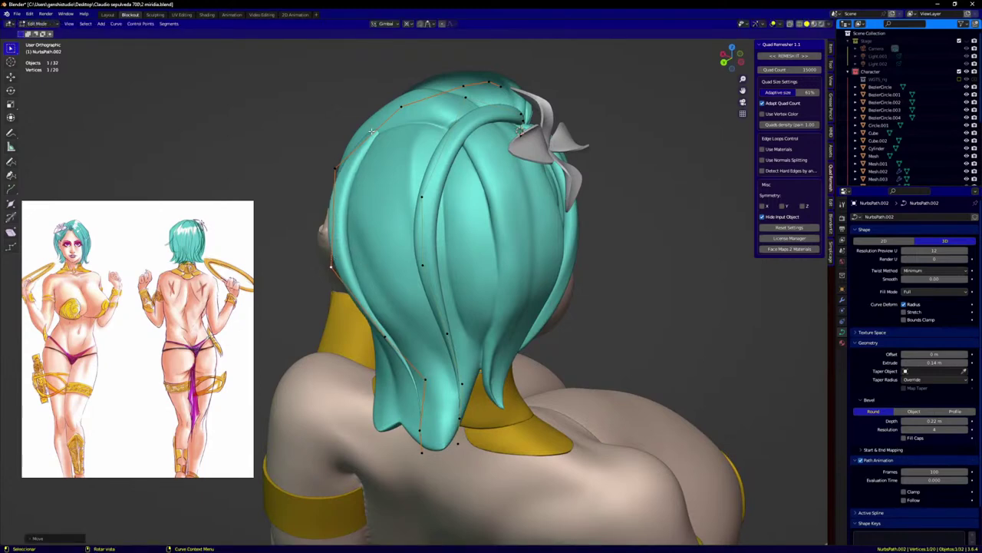
{"action": "left_click_drag", "start_coordinate": [400, 107], "coordinate": [405, 109]}
{"action": "middle_click_drag", "start_coordinate": [406, 111], "coordinate": [388, 138]}
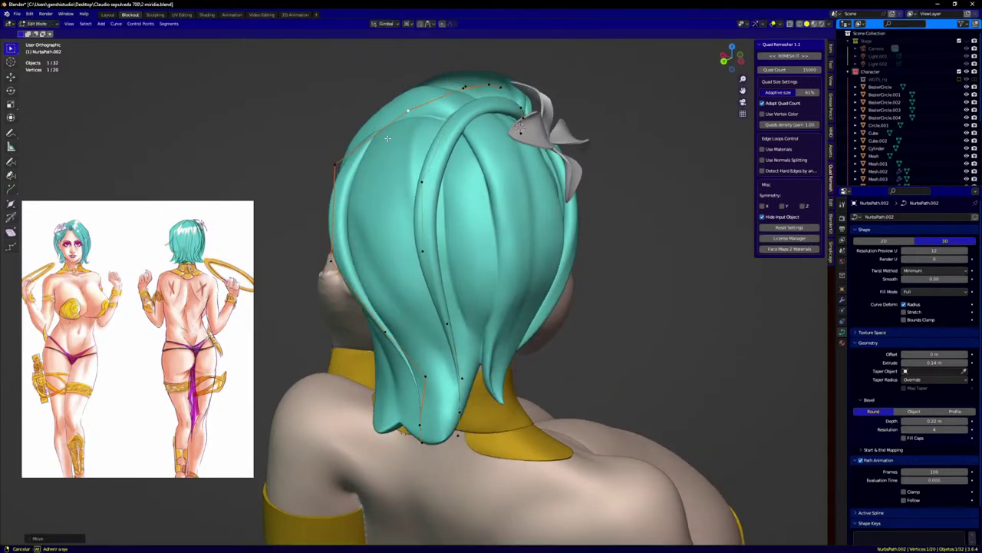
Step: Delete the strand's three root vertices at the top of the head
{"action": "middle_click_drag", "start_coordinate": [455, 111], "coordinate": [464, 107]}
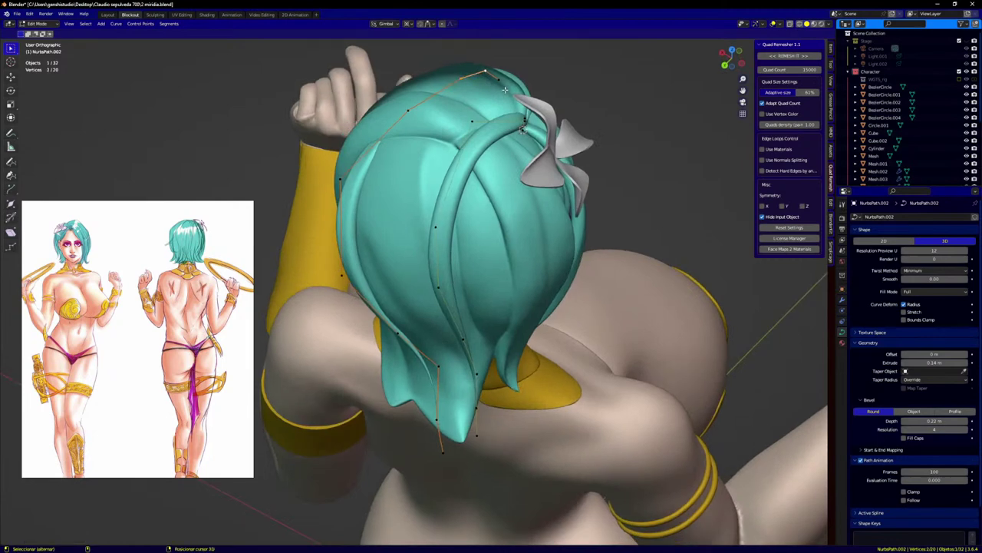
{"action": "key", "text": "x"}
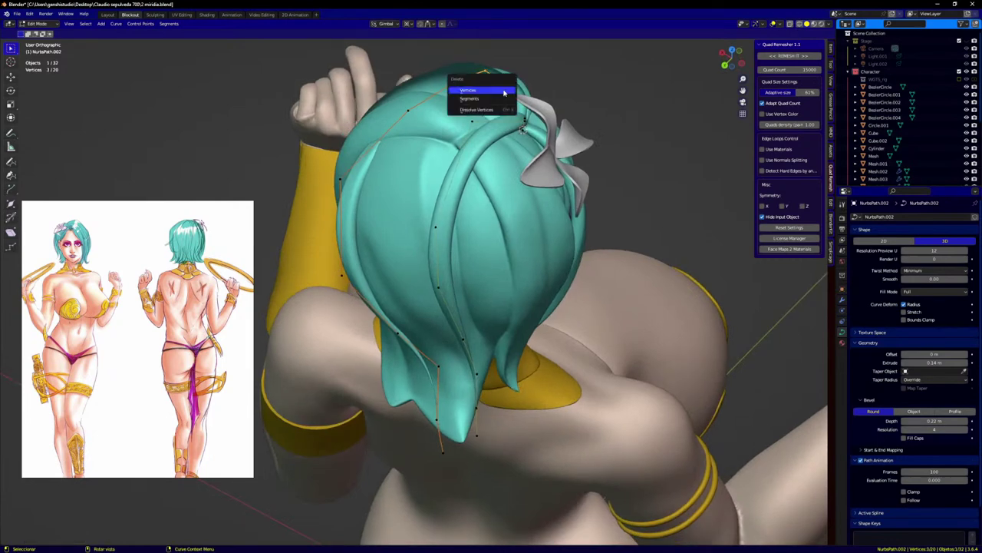
{"action": "left_click", "coordinate": [504, 93]}
Step: Subdivide the outer strand's topmost curve segment and move the new point up close to the root end
{"action": "middle_click_drag", "start_coordinate": [408, 113], "coordinate": [388, 114]}
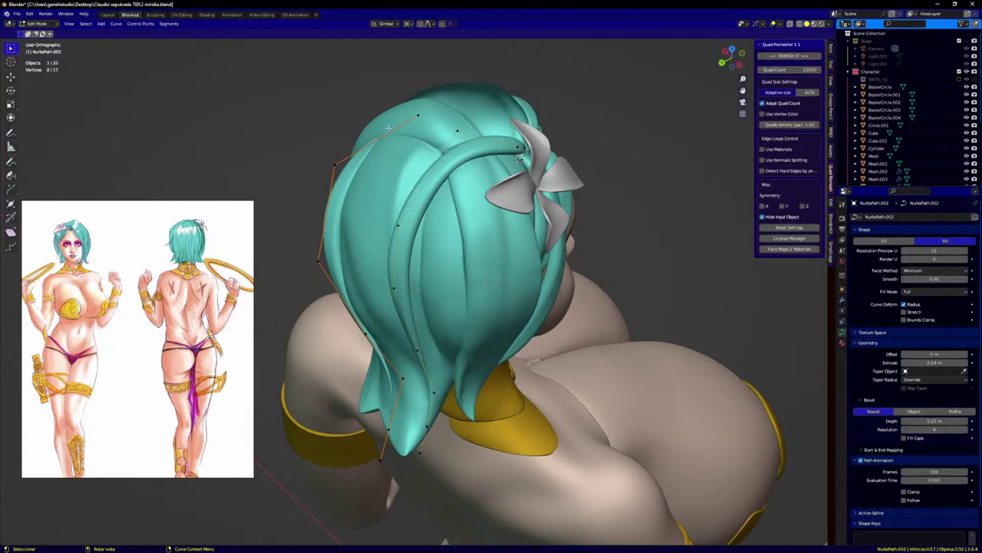
{"action": "right_click", "coordinate": [335, 159]}
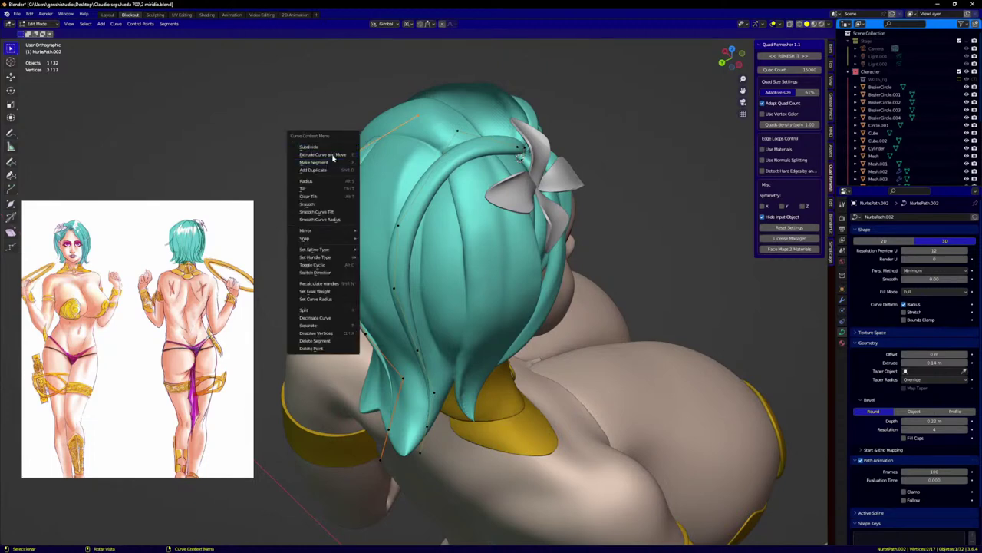
{"action": "left_click", "coordinate": [333, 147]}
{"action": "left_click", "coordinate": [385, 139]}
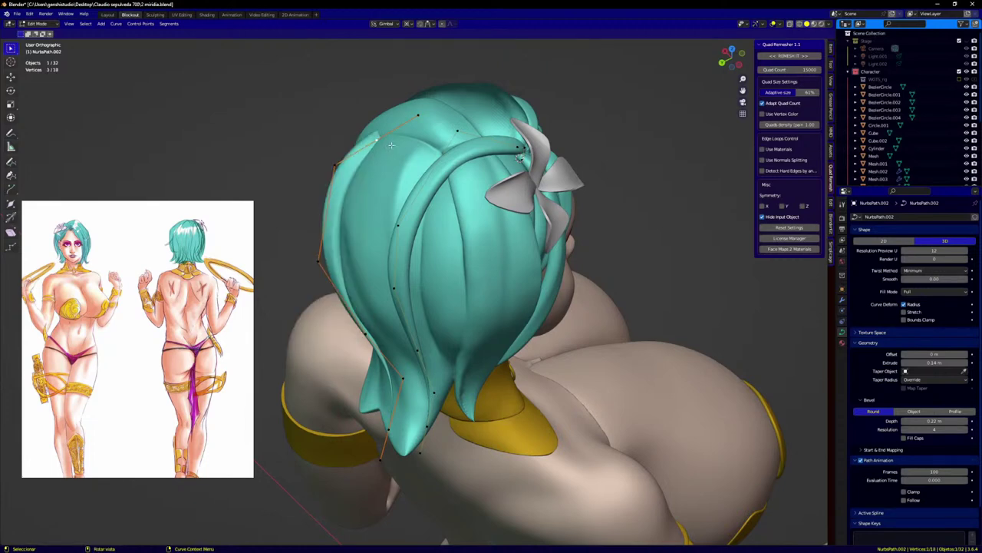
{"action": "key", "text": "g"}
{"action": "left_click", "coordinate": [413, 129]}
Step: Tilt the curve at the outer strand's upper bend point, just below the newly added point
{"action": "left_click", "coordinate": [339, 162]}
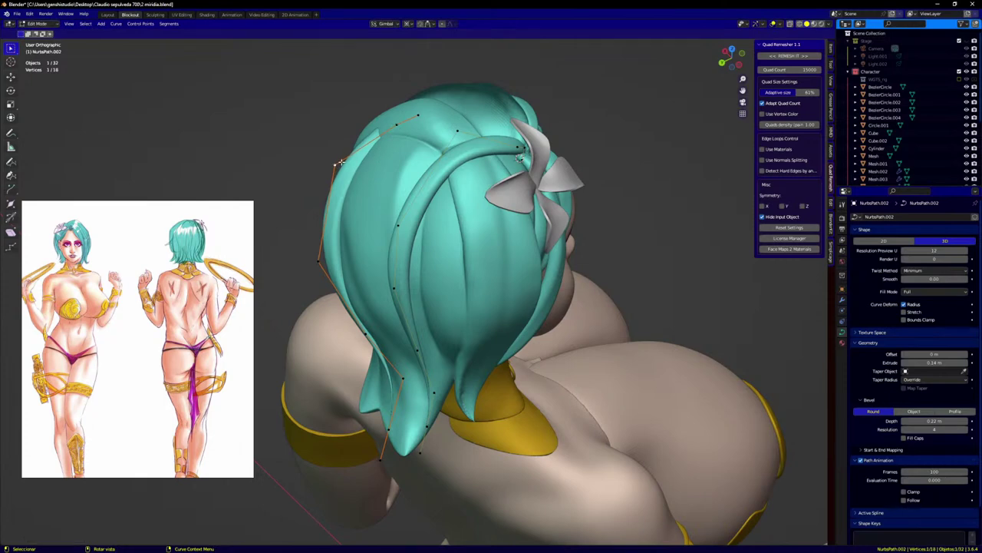
{"action": "key", "text": "r"}
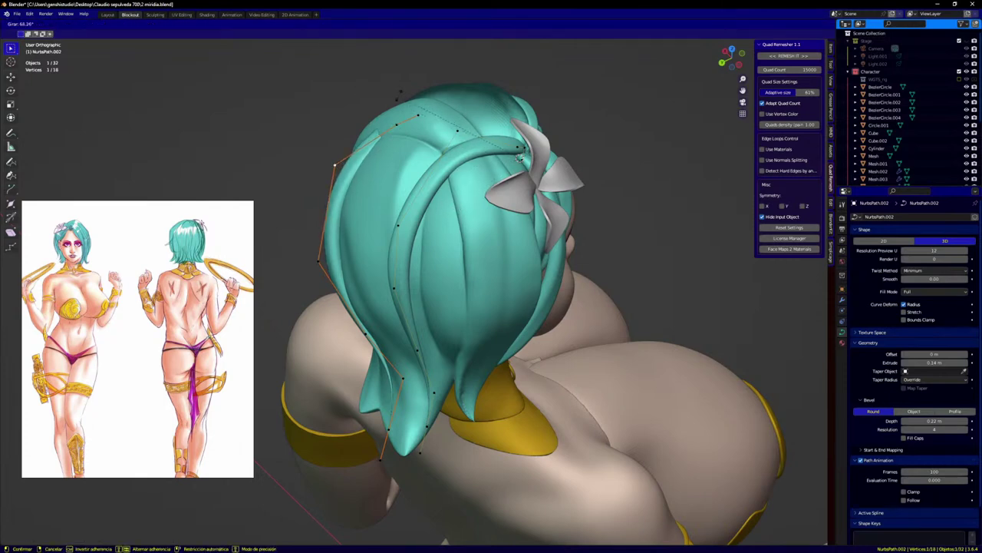
{"action": "left_click", "coordinate": [437, 66]}
Step: Move the outer strand's two root points outward and down into the hair, and tilt them
{"action": "middle_click_drag", "start_coordinate": [389, 150], "coordinate": [326, 143]}
{"action": "left_click_drag", "start_coordinate": [322, 117], "coordinate": [332, 127]}
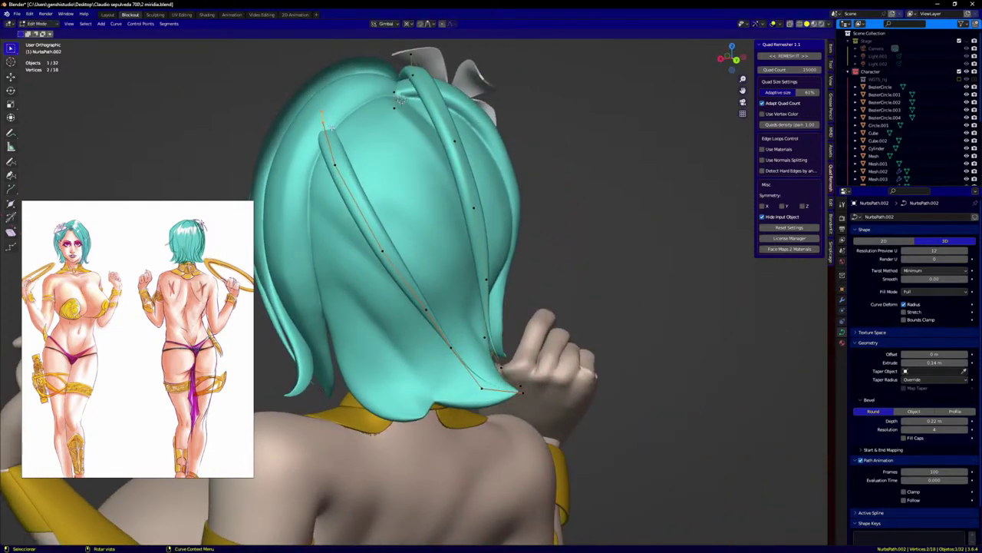
{"action": "key", "text": "g"}
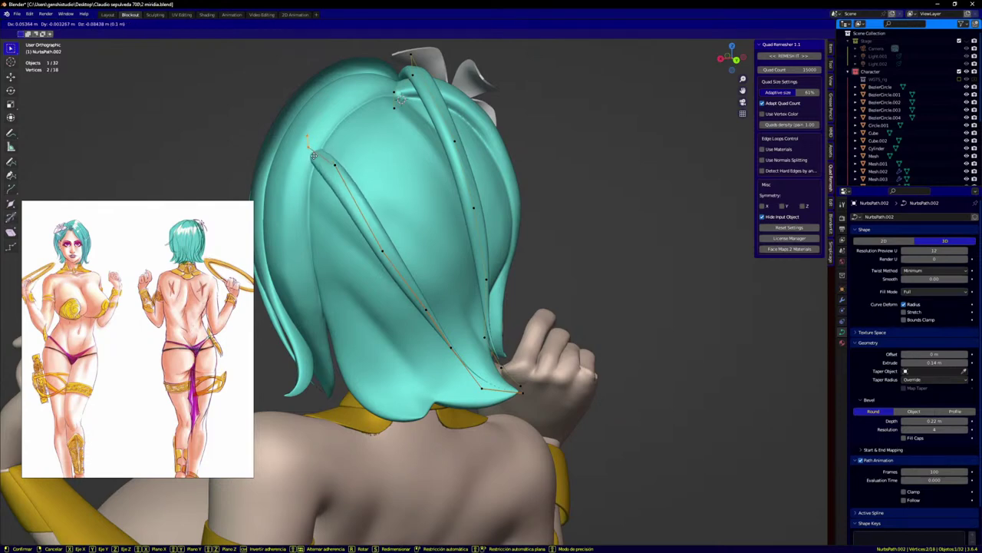
{"action": "left_click", "coordinate": [315, 152]}
{"action": "key", "text": "r"}
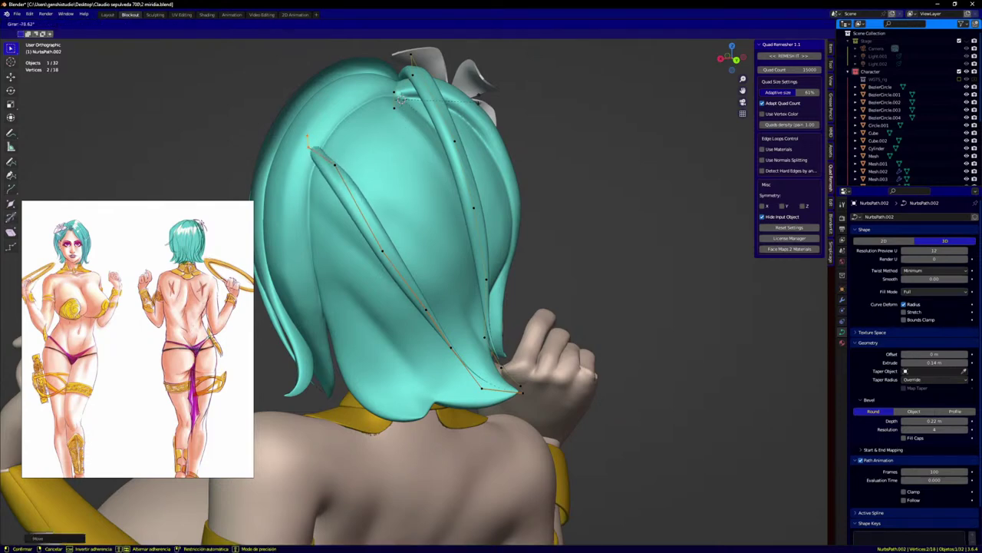
{"action": "left_click", "coordinate": [297, 153]}
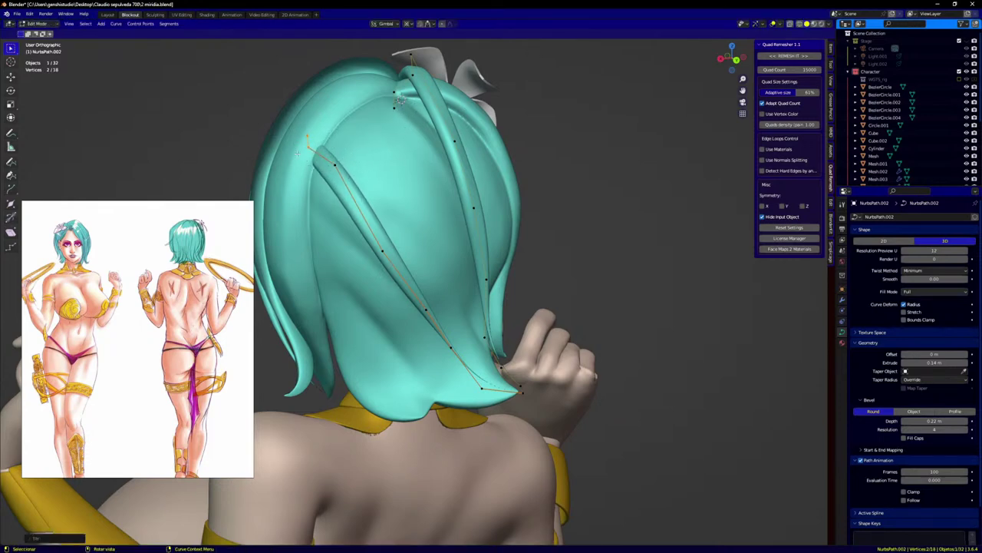
Step: Nudge the outer strand's middle point inward and its upper point slightly outward to realign the curve
{"action": "key", "text": "g"}
{"action": "left_click", "coordinate": [396, 280]}
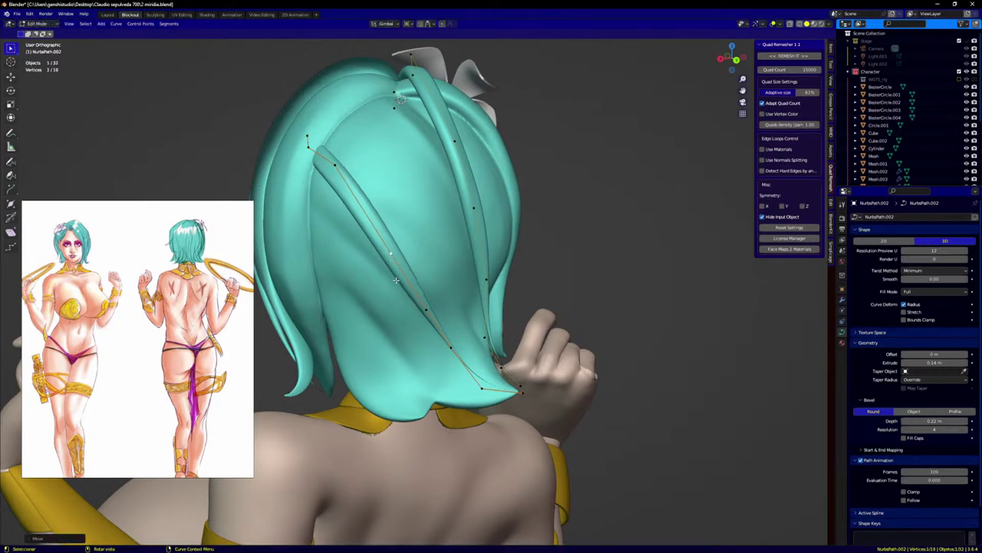
{"action": "left_click", "coordinate": [338, 169]}
{"action": "key", "text": "g"}
{"action": "left_click", "coordinate": [329, 176]}
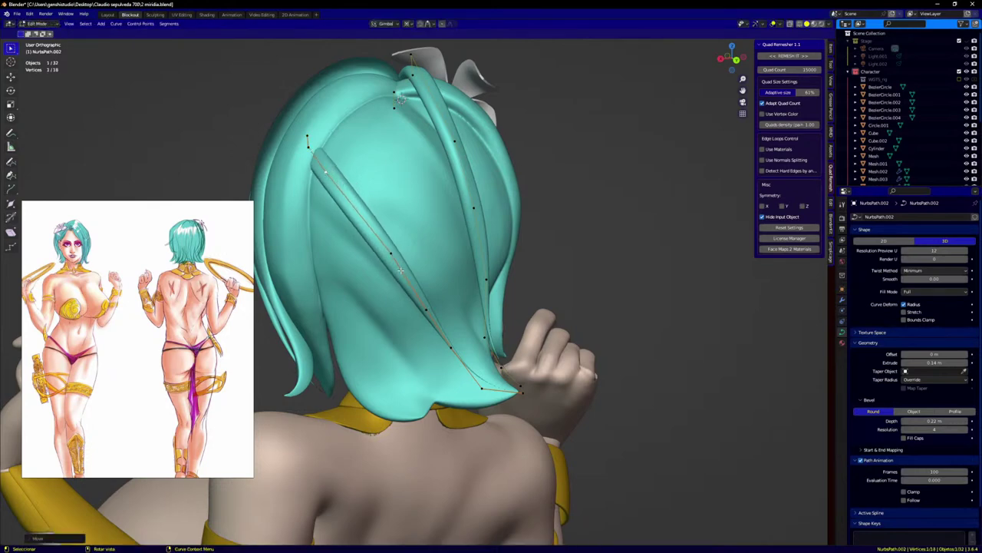
Step: Shift the outer strand's lower-middle point slightly inward and fine-tune the middle point above it
{"action": "left_click", "coordinate": [429, 310]}
{"action": "key", "text": "g"}
{"action": "left_click", "coordinate": [437, 312]}
{"action": "left_click", "coordinate": [395, 266]}
{"action": "key", "text": "g"}
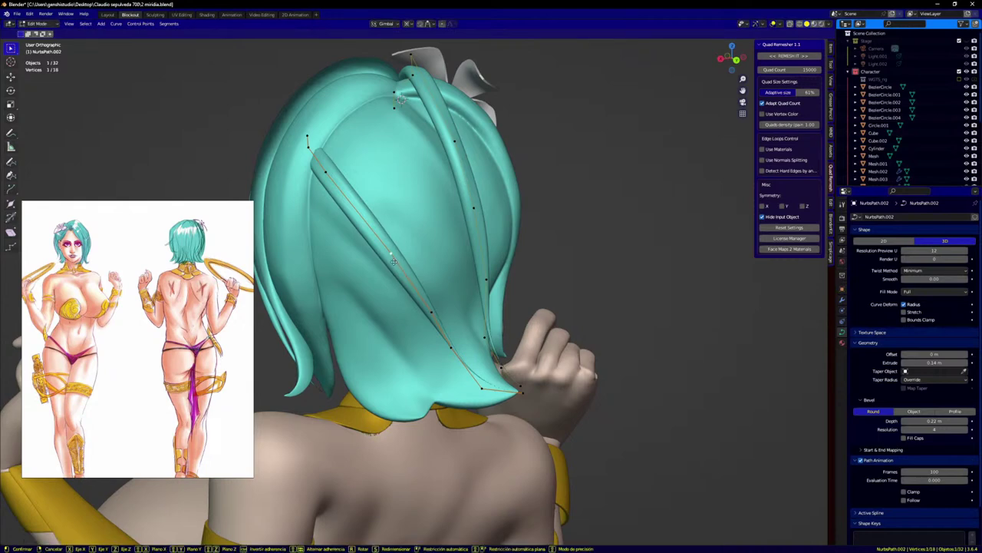
{"action": "left_click", "coordinate": [393, 268]}
Step: Nudge the outer strand's two points above the tip toward the flared corner of the hem
{"action": "key", "text": "g"}
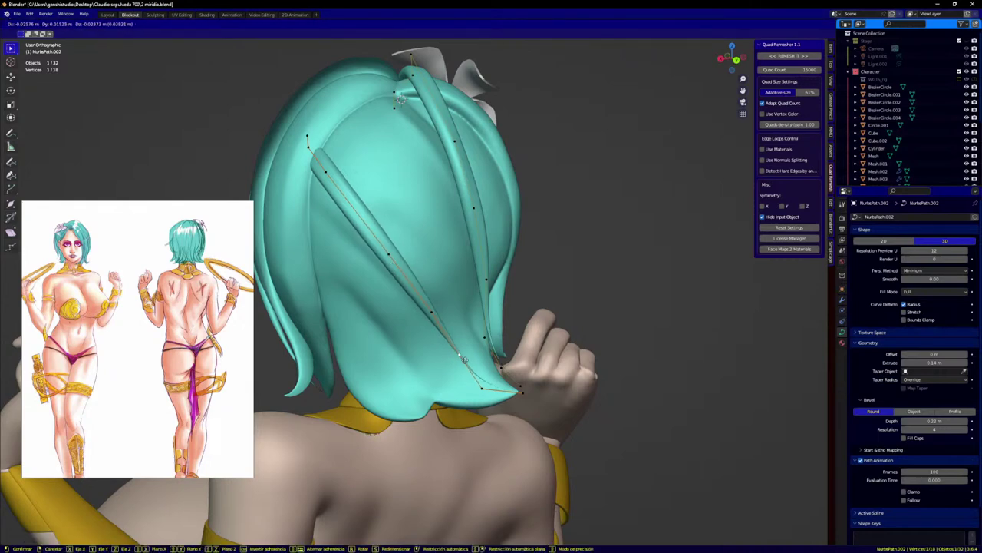
{"action": "left_click", "coordinate": [464, 360]}
{"action": "left_click", "coordinate": [485, 392]}
{"action": "key", "text": "g"}
{"action": "left_click", "coordinate": [489, 392]}
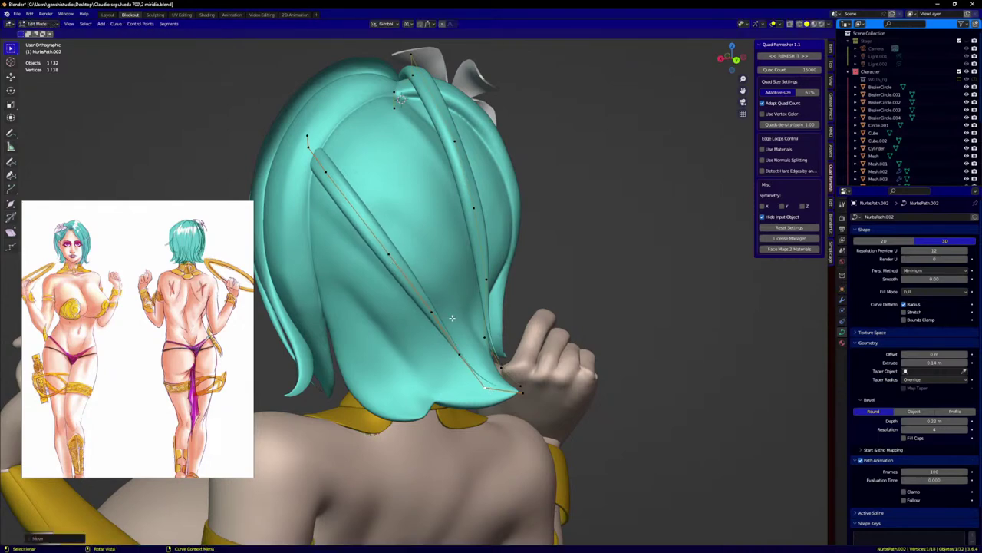
Step: Move the central strand's four root points across the crown toward the outer strand and tilt them
{"action": "middle_click_drag", "start_coordinate": [452, 317], "coordinate": [418, 287]}
{"action": "scroll", "coordinate": [426, 207], "scroll_direction": "down", "scroll_amount": 3}
{"action": "middle_click_drag", "start_coordinate": [469, 32], "coordinate": [467, 52]}
{"action": "scroll", "coordinate": [467, 52], "scroll_direction": "up", "scroll_amount": 2}
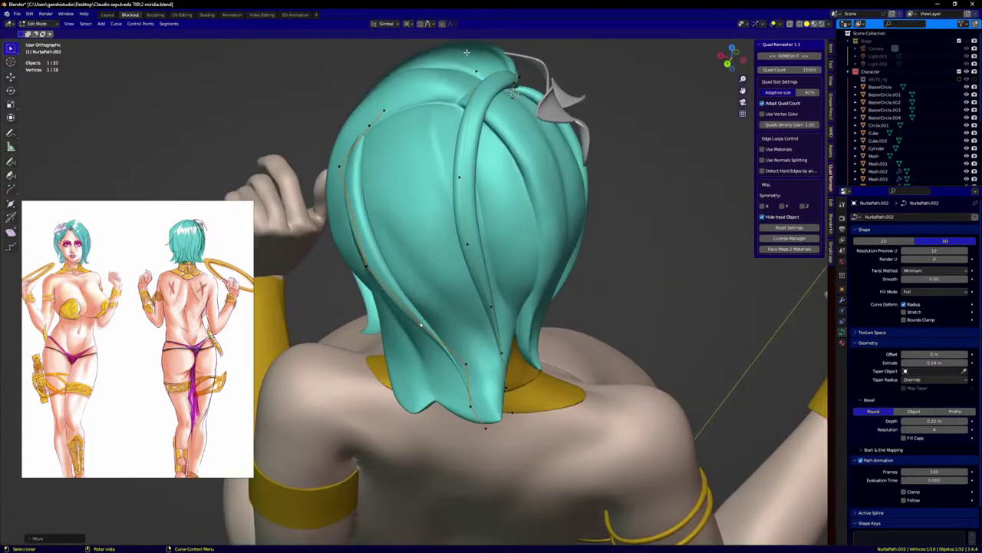
{"action": "key", "text": "b"}
{"action": "left_click_drag", "start_coordinate": [545, 98], "coordinate": [545, 98]}
{"action": "middle_click_drag", "start_coordinate": [545, 98], "coordinate": [528, 94]}
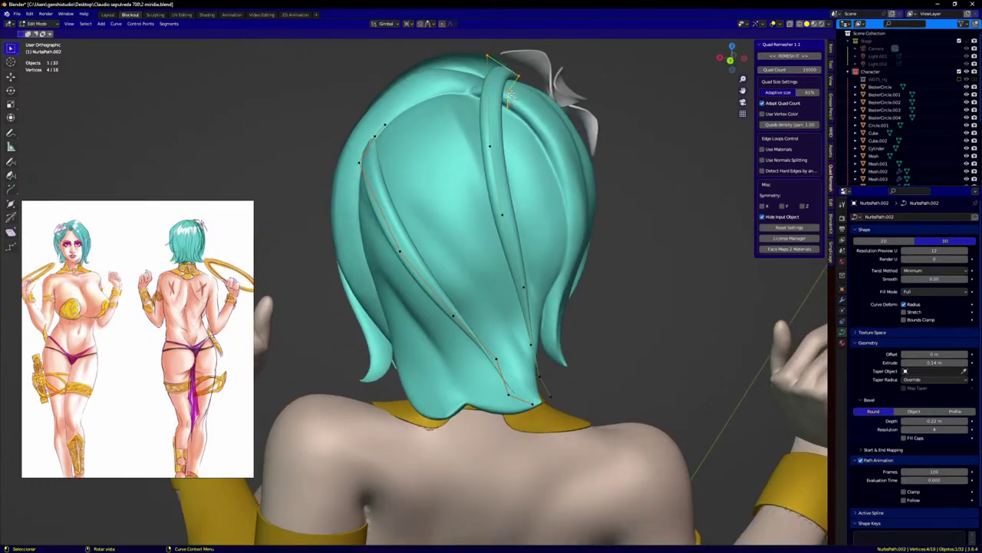
{"action": "key", "text": "g"}
{"action": "left_click", "coordinate": [434, 117]}
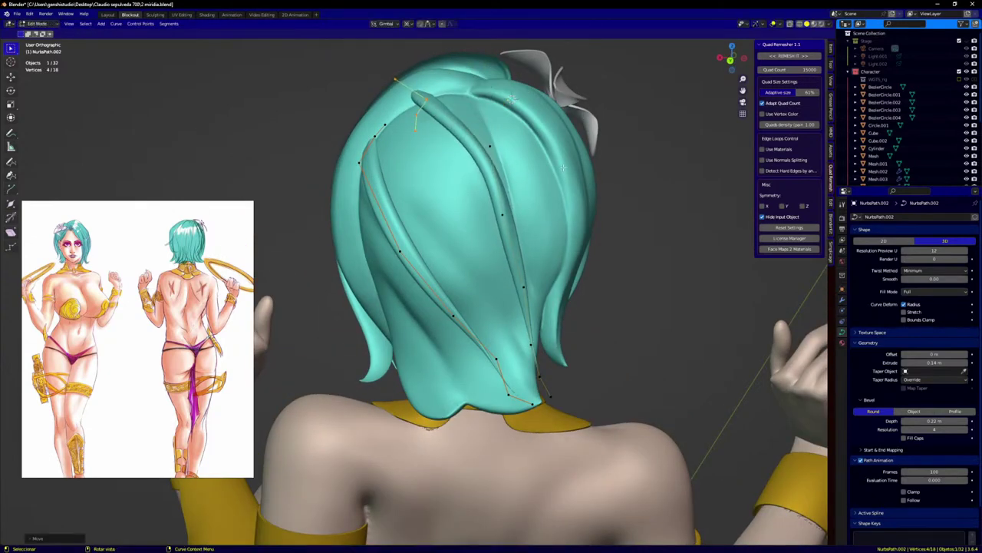
{"action": "key", "text": "r"}
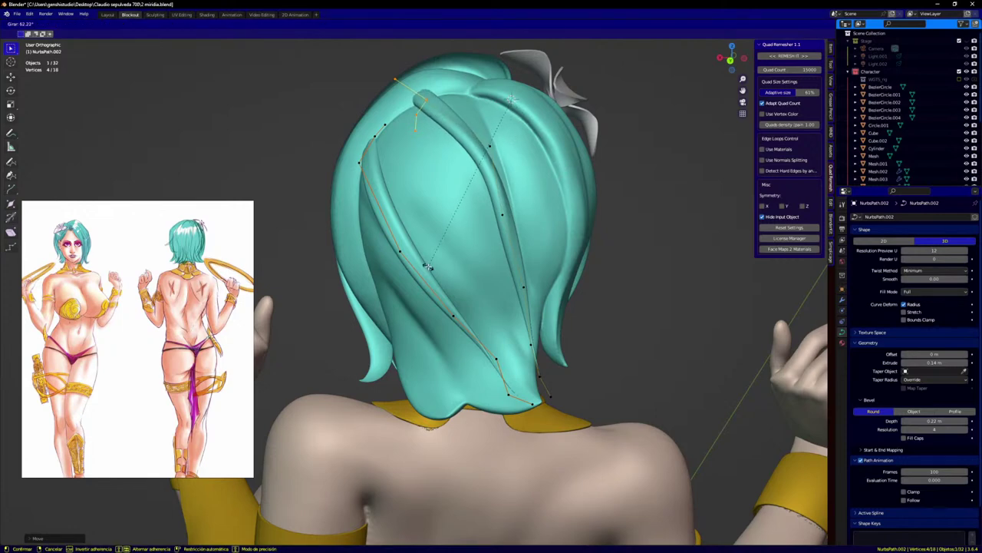
{"action": "left_click", "coordinate": [428, 267]}
Step: Tilt the central strand's upper point and shift it sideways toward the outer strand
{"action": "middle_click_drag", "start_coordinate": [428, 267], "coordinate": [350, 149]}
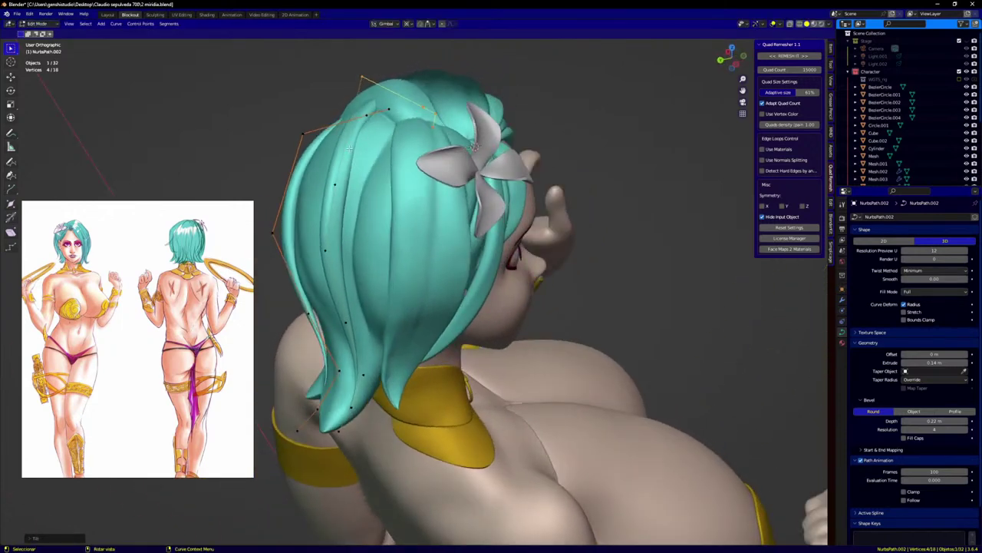
{"action": "middle_click_drag", "start_coordinate": [323, 179], "coordinate": [378, 201]}
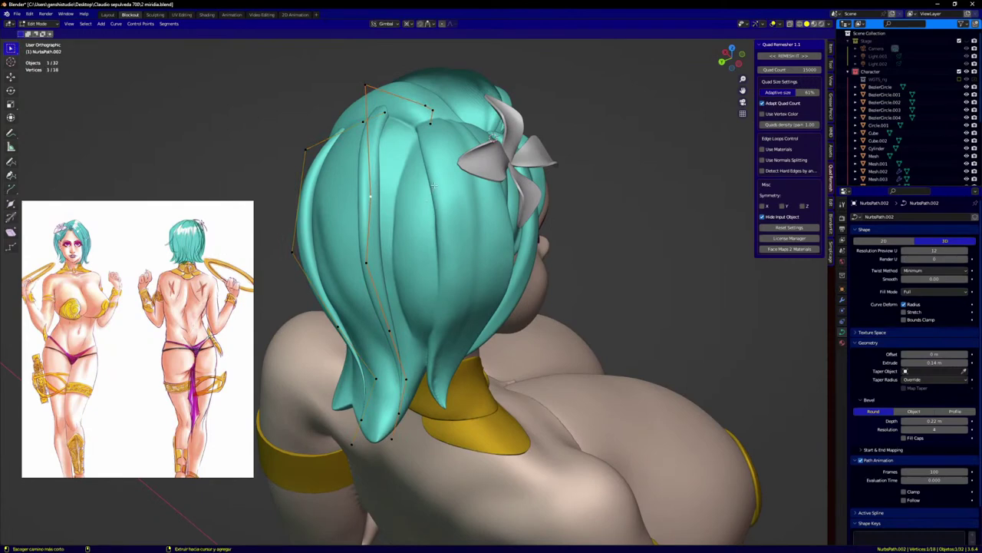
{"action": "key", "text": "r"}
{"action": "left_click", "coordinate": [388, 213]}
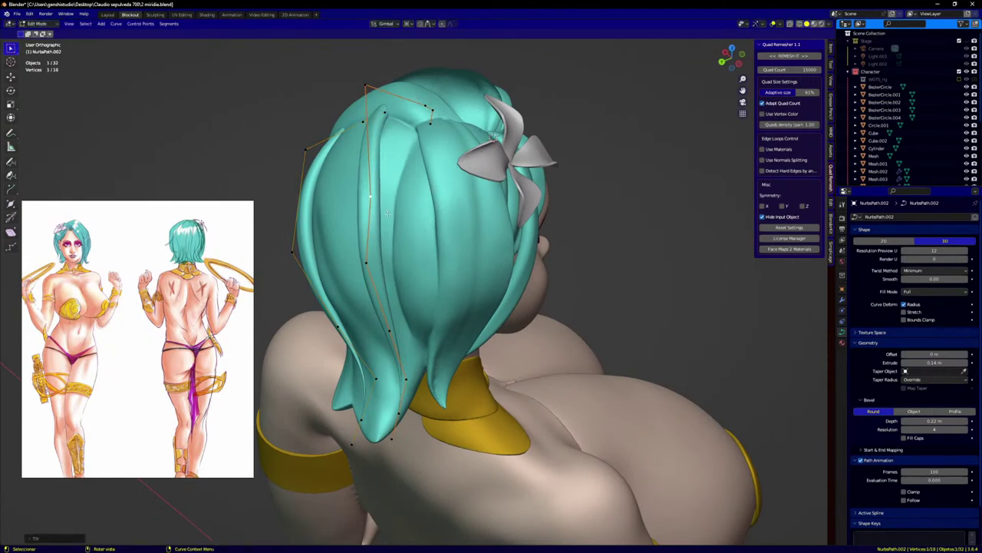
{"action": "key", "text": "g"}
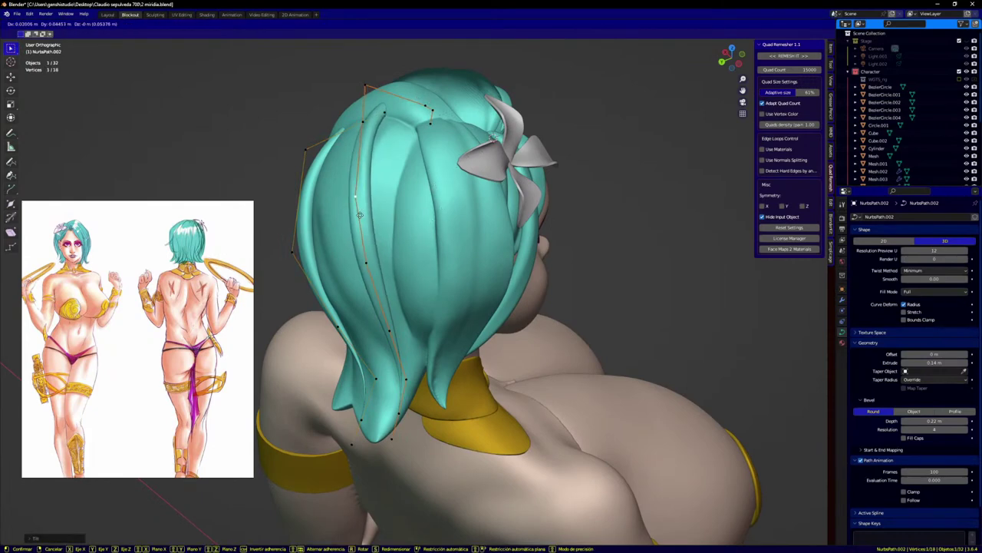
{"action": "left_click", "coordinate": [351, 218]}
Step: Move the central strand's middle and upper points toward the outer strand so it curves diagonally down from the crown
{"action": "middle_click_drag", "start_coordinate": [350, 218], "coordinate": [407, 208]}
{"action": "left_click", "coordinate": [373, 268]}
{"action": "key", "text": "g"}
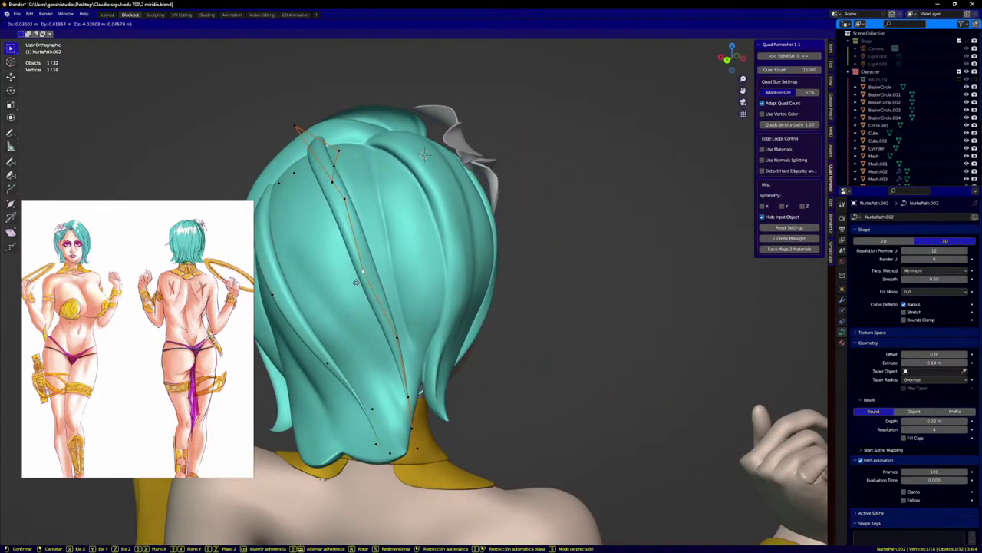
{"action": "left_click", "coordinate": [354, 282]}
{"action": "left_click", "coordinate": [347, 202]}
{"action": "key", "text": "g"}
{"action": "left_click", "coordinate": [317, 222]}
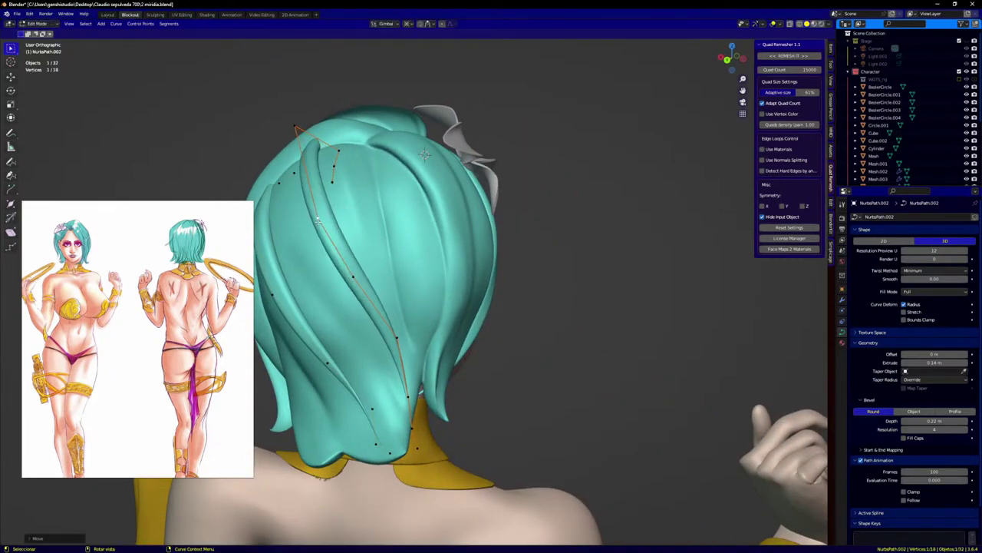
Step: Shift the central strand's lower-middle point toward the outer strand and fine-tune its middle point
{"action": "key", "text": "g"}
{"action": "left_click", "coordinate": [389, 344]}
{"action": "left_click", "coordinate": [356, 284]}
{"action": "key", "text": "g"}
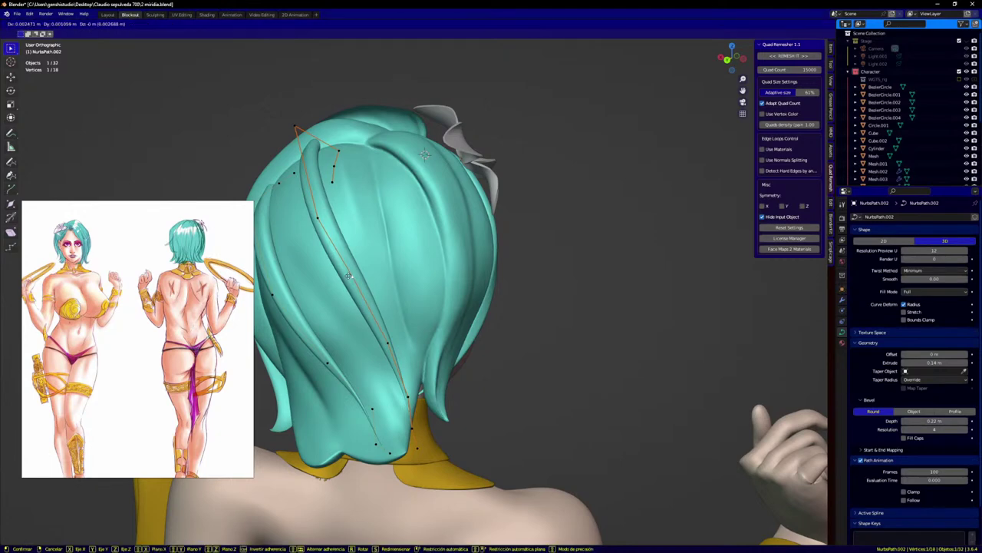
{"action": "left_click", "coordinate": [351, 286]}
Step: Push the central strand's middle point outward to the back contour of the hair in profile view
{"action": "middle_click_drag", "start_coordinate": [324, 299], "coordinate": [307, 292]}
{"action": "key", "text": "g"}
{"action": "left_click", "coordinate": [341, 287]}
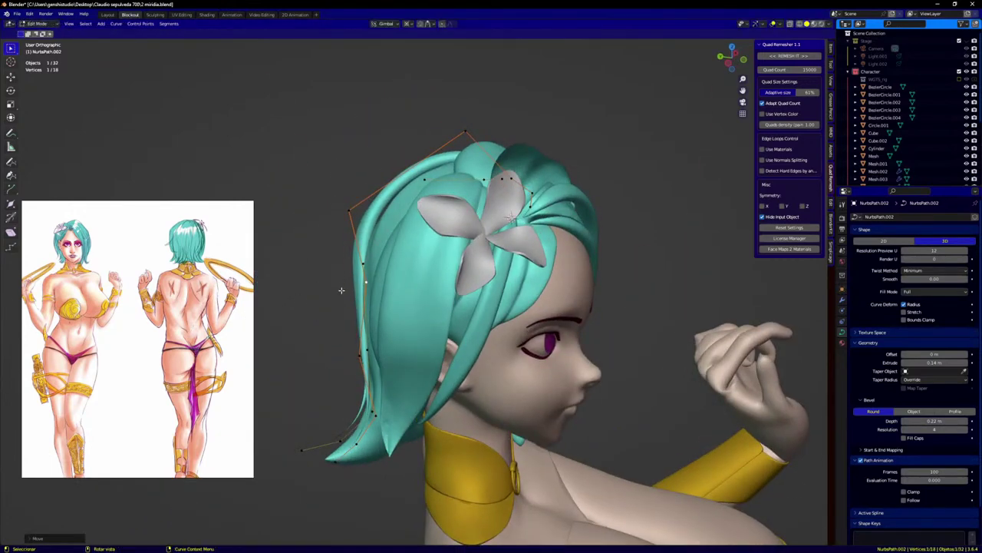
{"action": "key", "text": "g"}
{"action": "left_click", "coordinate": [331, 281]}
Step: Pull the central strand's upper point in against the back of the head and adjust it from behind
{"action": "left_click", "coordinate": [350, 215]}
{"action": "key", "text": "g"}
{"action": "left_click", "coordinate": [376, 215]}
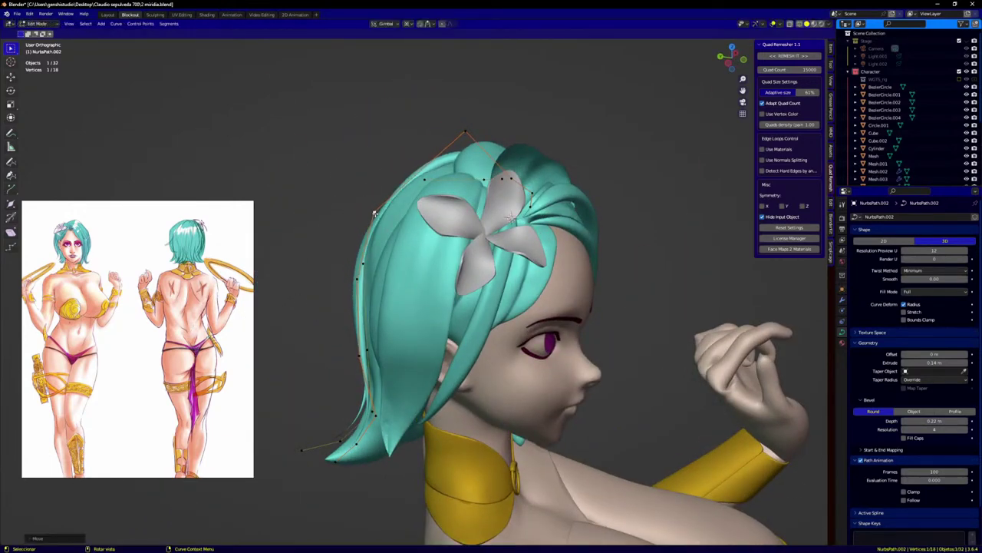
{"action": "middle_click_drag", "start_coordinate": [455, 151], "coordinate": [607, 152]}
{"action": "key", "text": "g"}
{"action": "left_click", "coordinate": [591, 158]}
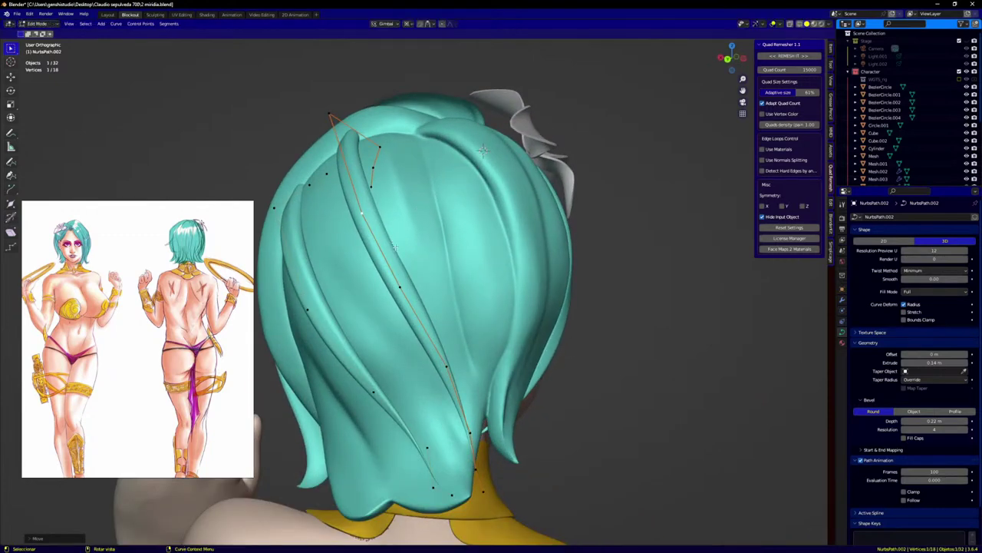
Step: Tilt the central strand's middle point slightly and adjust its crown point
{"action": "middle_click_drag", "start_coordinate": [464, 261], "coordinate": [387, 289]}
{"action": "key", "text": "r"}
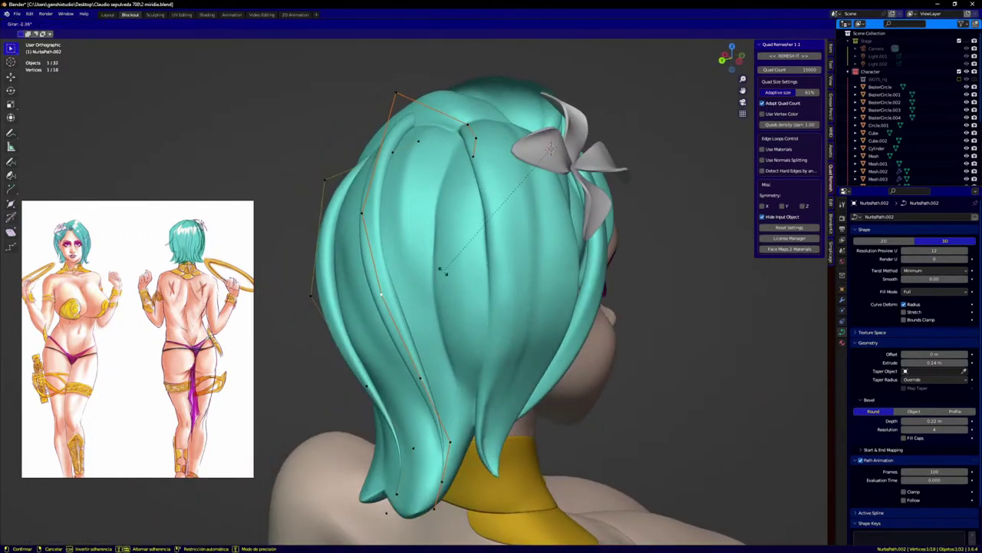
{"action": "left_click", "coordinate": [399, 161]}
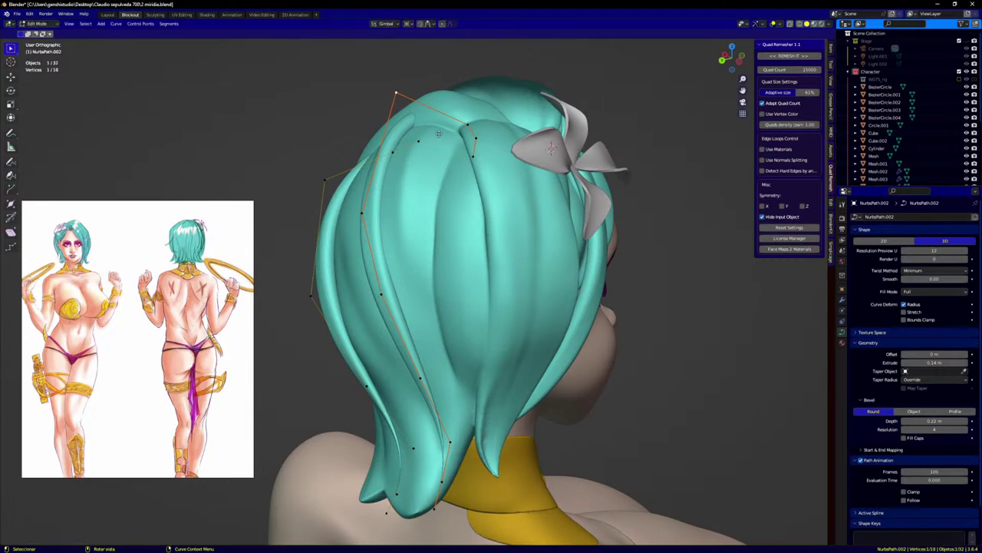
{"action": "middle_click_drag", "start_coordinate": [439, 135], "coordinate": [465, 182]}
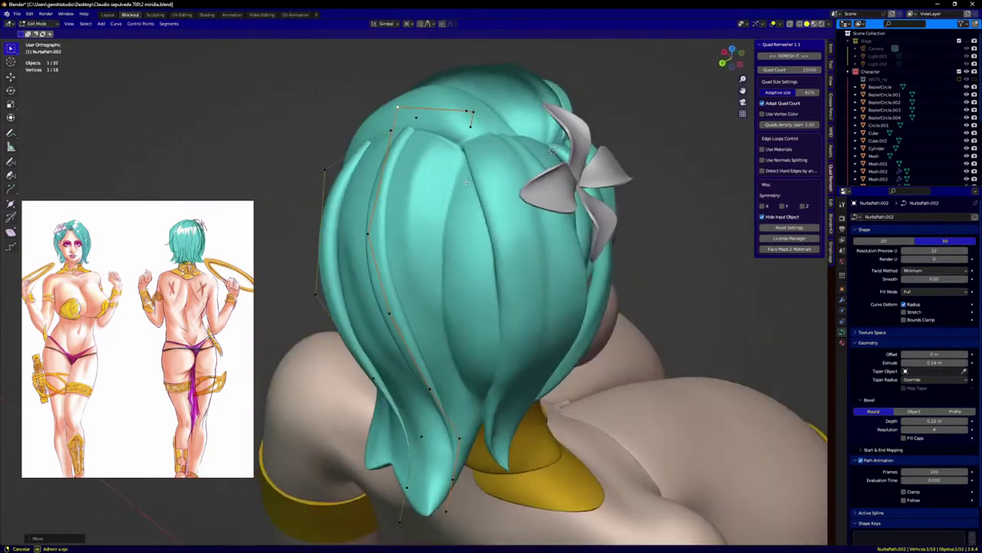
Step: Reposition the crown-end control points of the back hair strand curve to follow the scalp and delete the surplus point
{"action": "key", "text": "g"}
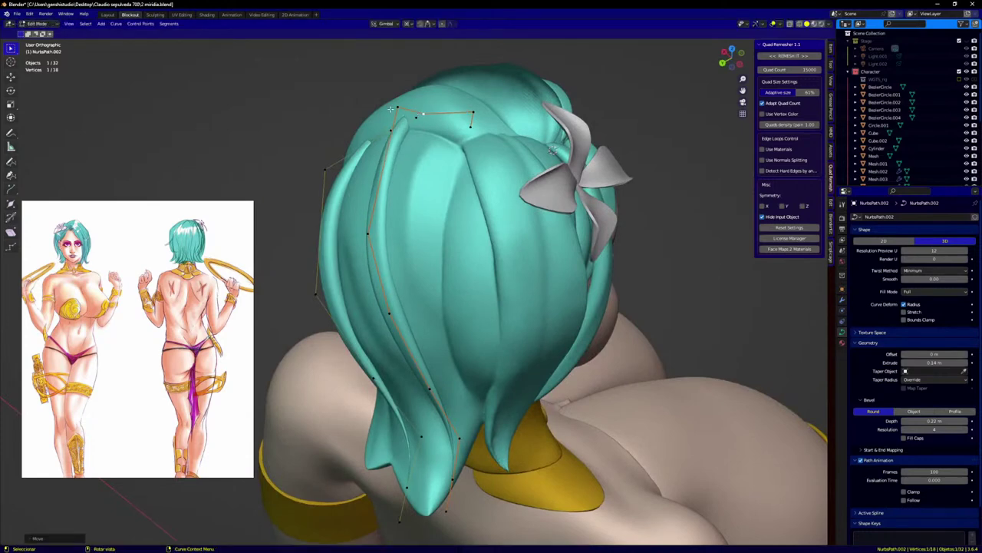
{"action": "left_click", "coordinate": [429, 123]}
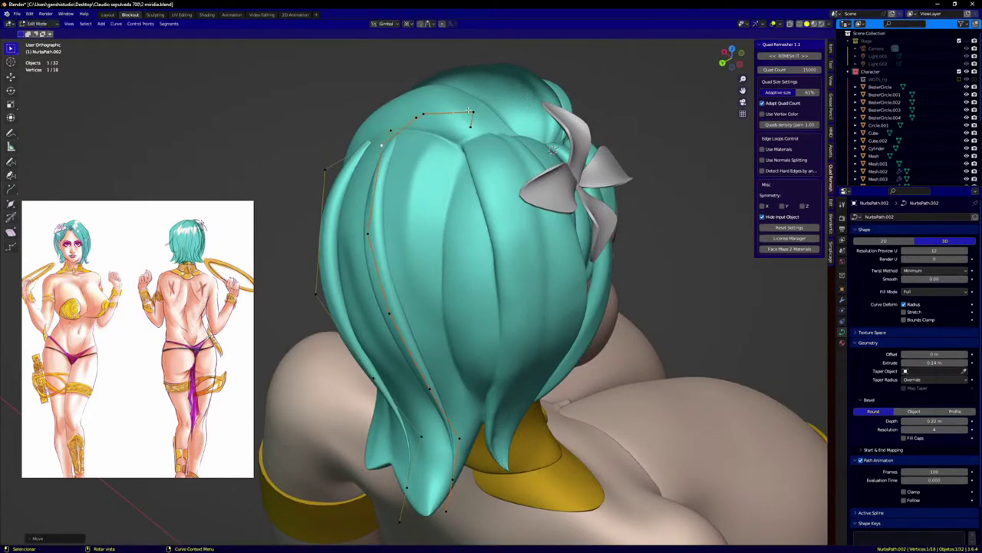
{"action": "key", "text": "g"}
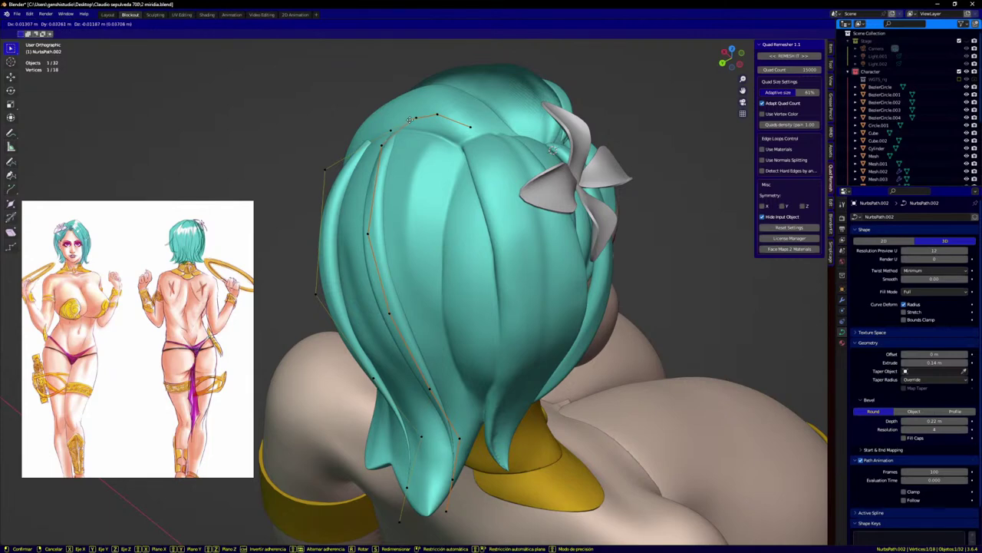
{"action": "left_click", "coordinate": [408, 120]}
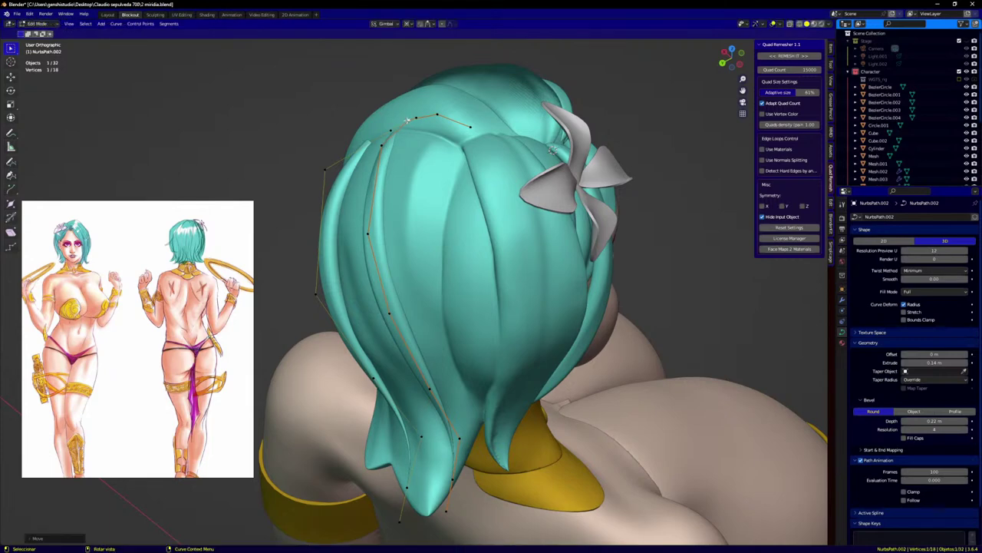
{"action": "key", "text": "x"}
{"action": "left_click", "coordinate": [473, 128]}
Step: Tilt the strand's upper control point and move its neighbouring points to lie along the back of the hair
{"action": "middle_click_drag", "start_coordinate": [426, 137], "coordinate": [455, 156]}
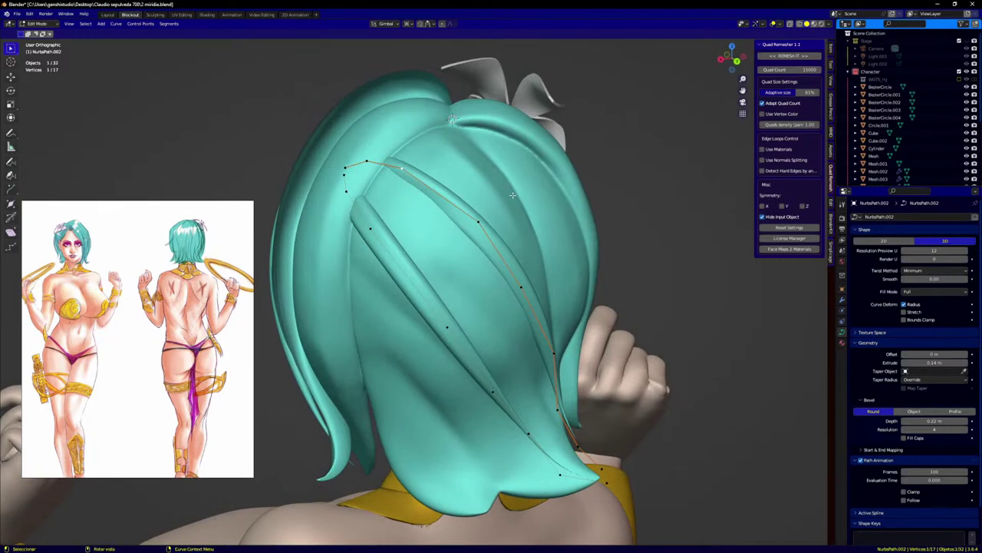
{"action": "key", "text": "r"}
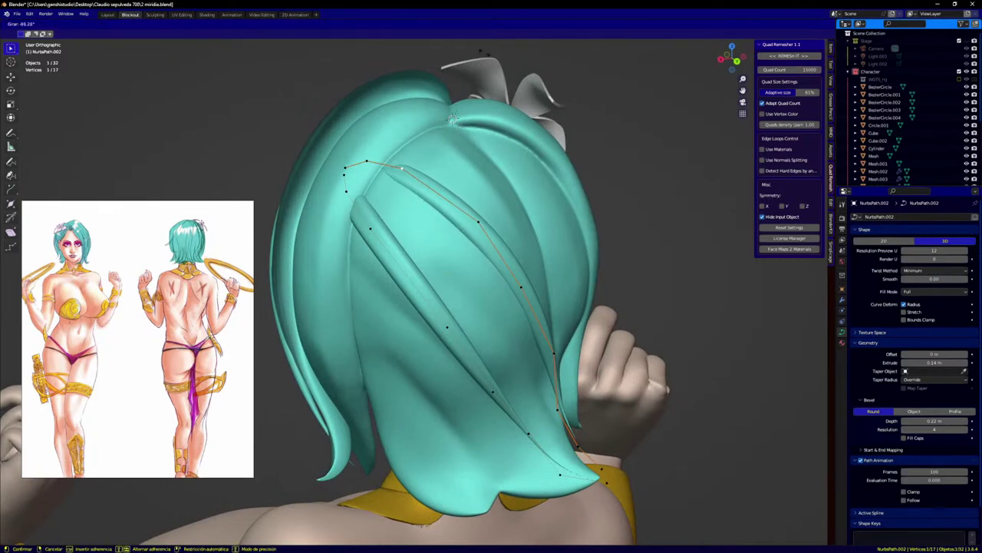
{"action": "left_click", "coordinate": [491, 73]}
{"action": "middle_click_drag", "start_coordinate": [491, 73], "coordinate": [569, 276]}
{"action": "key", "text": "g"}
{"action": "left_click", "coordinate": [420, 164]}
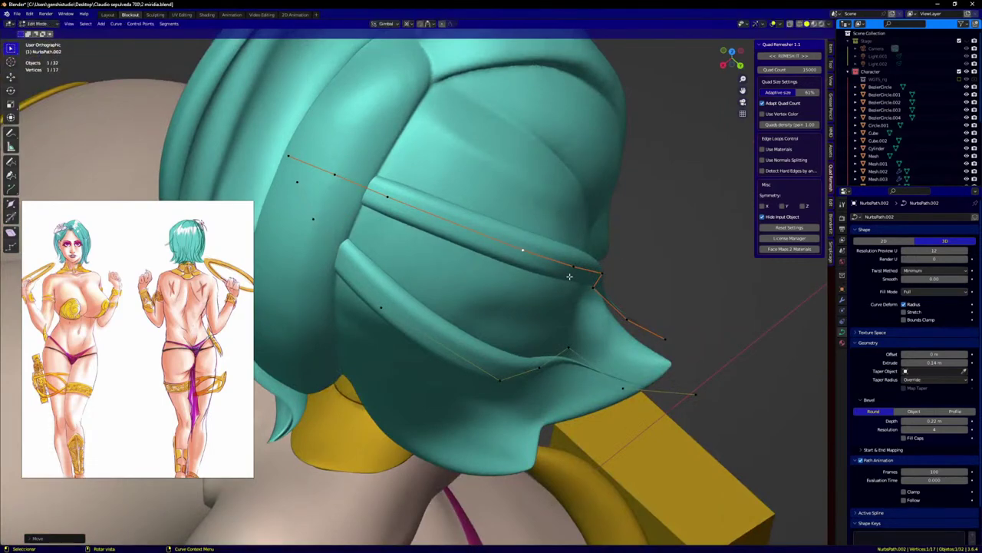
Step: Move the control point near the strand's lower bend and tilt the curve there
{"action": "left_click", "coordinate": [602, 271]}
{"action": "key", "text": "g"}
{"action": "left_click", "coordinate": [611, 267]}
{"action": "key", "text": "r"}
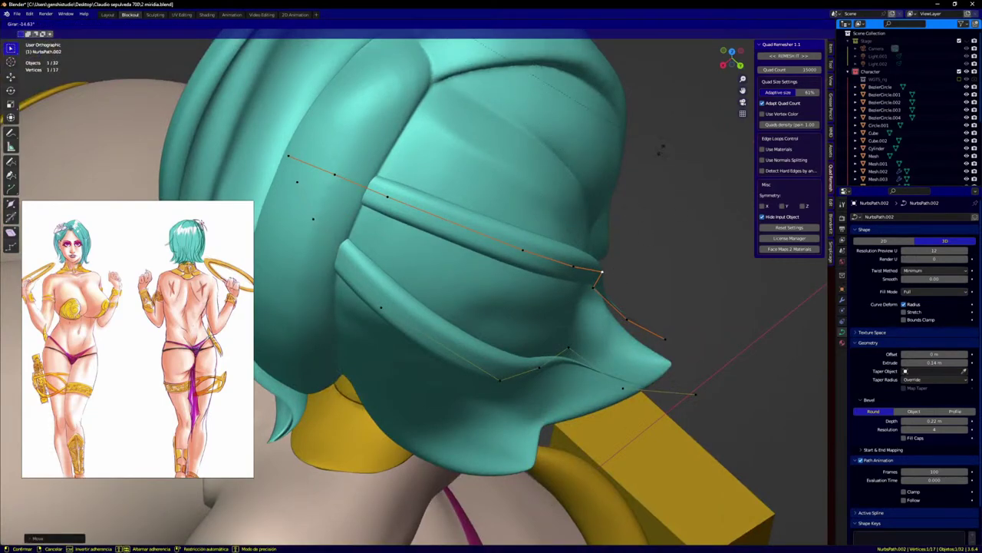
{"action": "left_click", "coordinate": [535, 391]}
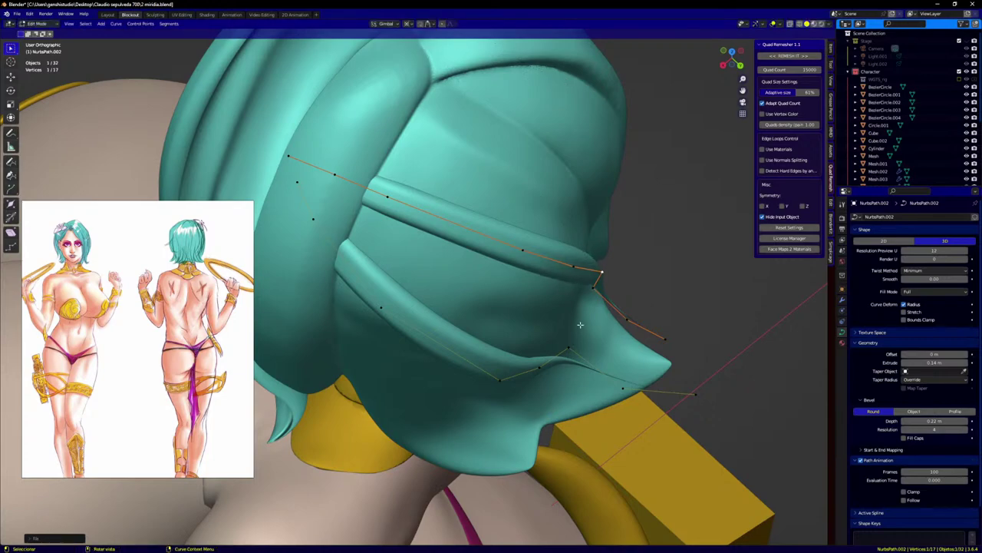
Step: Move the strand's lower control point onto the hair and delete the surplus point near its tip
{"action": "middle_click_drag", "start_coordinate": [581, 325], "coordinate": [544, 268]}
{"action": "middle_click_drag", "start_coordinate": [603, 301], "coordinate": [609, 343]}
{"action": "key", "text": "g"}
{"action": "left_click", "coordinate": [570, 327]}
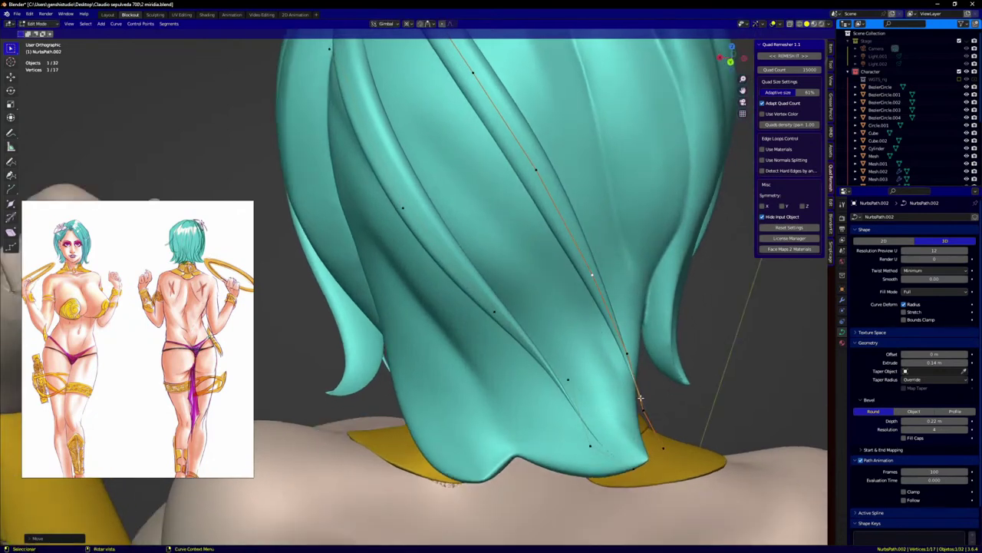
{"action": "key", "text": "x"}
{"action": "left_click", "coordinate": [658, 453]}
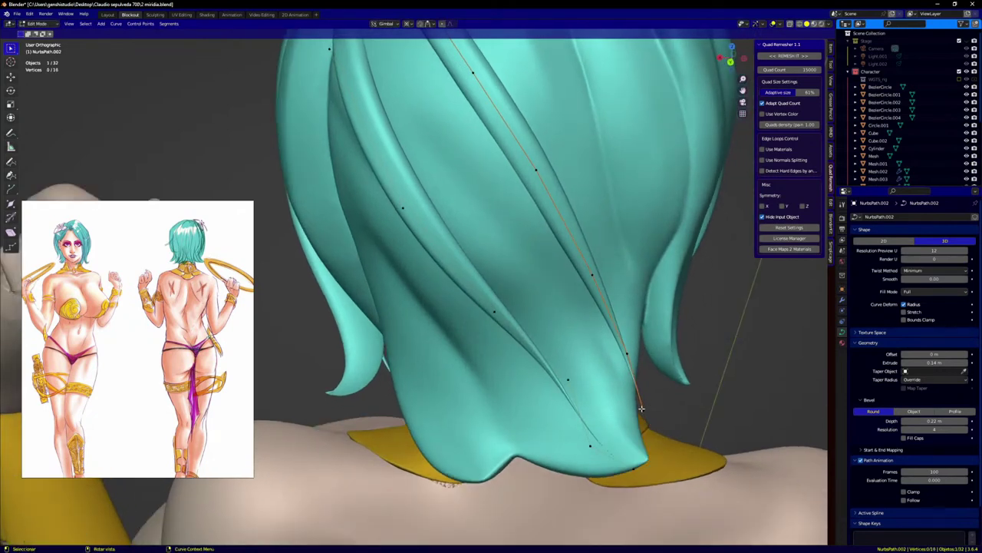
Step: Adjust a lower point of the neighbouring strand and pull the longer strand's lower-middle points against the hair surface
{"action": "middle_click_drag", "start_coordinate": [652, 408], "coordinate": [586, 413]}
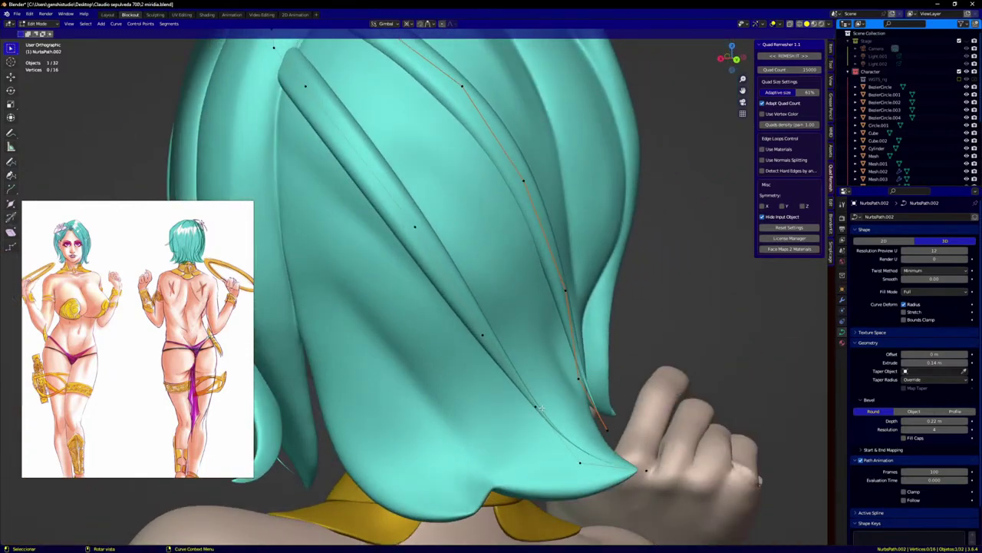
{"action": "key", "text": "g"}
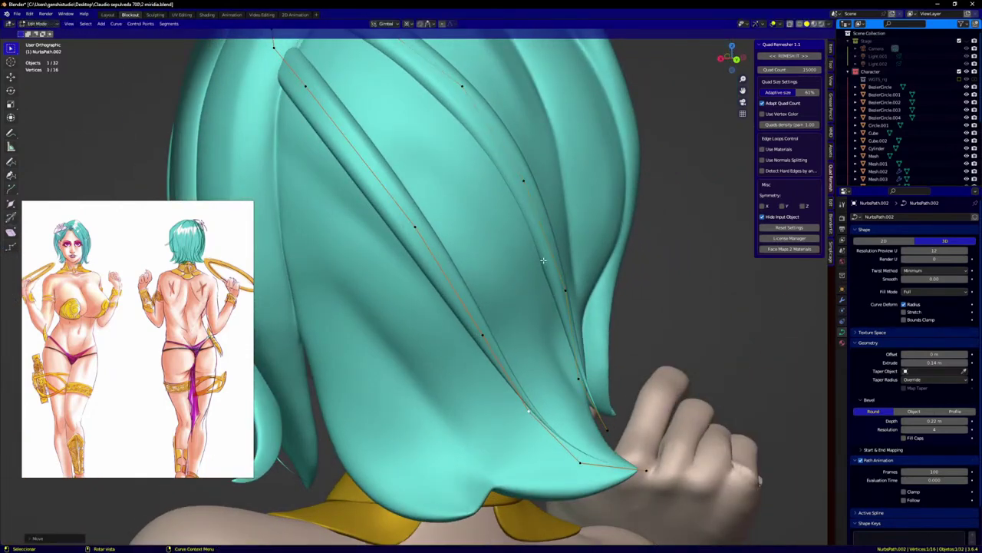
{"action": "middle_click_drag", "start_coordinate": [542, 261], "coordinate": [542, 175]}
{"action": "key", "text": "g"}
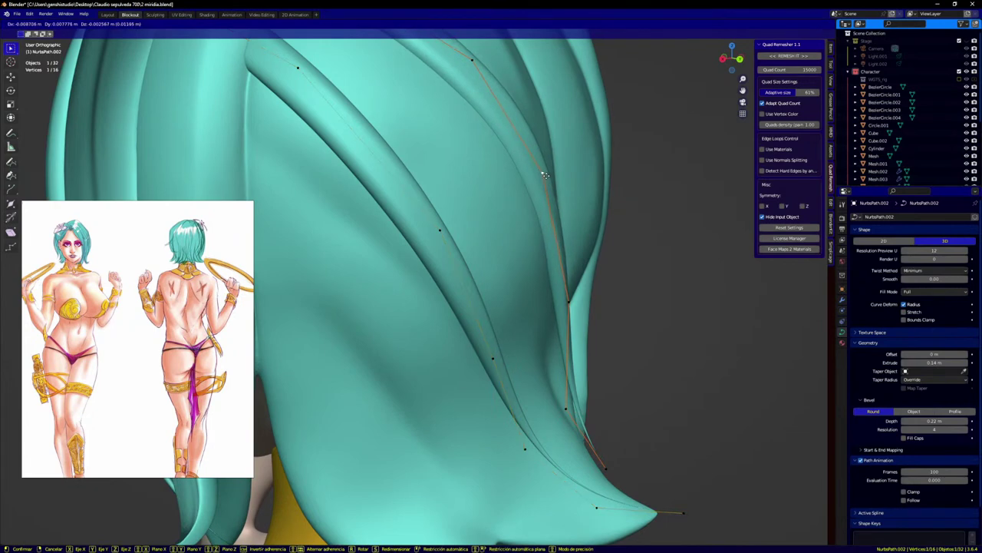
{"action": "left_click", "coordinate": [544, 175]}
{"action": "key", "text": "g"}
{"action": "left_click", "coordinate": [549, 223]}
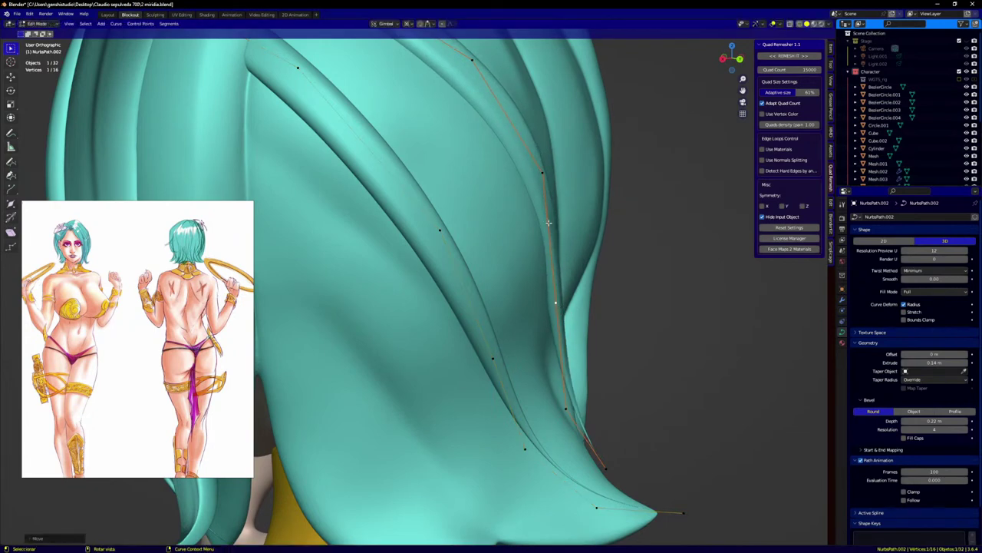
Step: Refine the middle control points of the longer back strand against the hair surface and leave curve editing
{"action": "left_click", "coordinate": [544, 178]}
{"action": "key", "text": "g"}
{"action": "left_click", "coordinate": [553, 184]}
{"action": "middle_click_drag", "start_coordinate": [614, 284], "coordinate": [498, 322]}
{"action": "scroll", "coordinate": [567, 247], "scroll_direction": "up", "scroll_amount": 1}
{"action": "key", "text": "g"}
{"action": "left_click", "coordinate": [541, 183]}
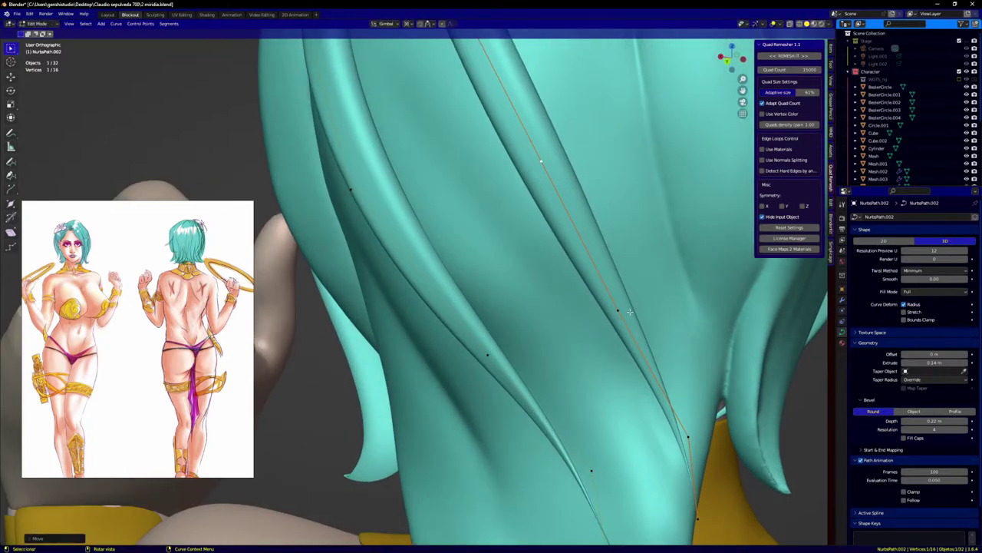
{"action": "left_click", "coordinate": [622, 310]}
{"action": "scroll", "coordinate": [620, 309], "scroll_direction": "down", "scroll_amount": 6}
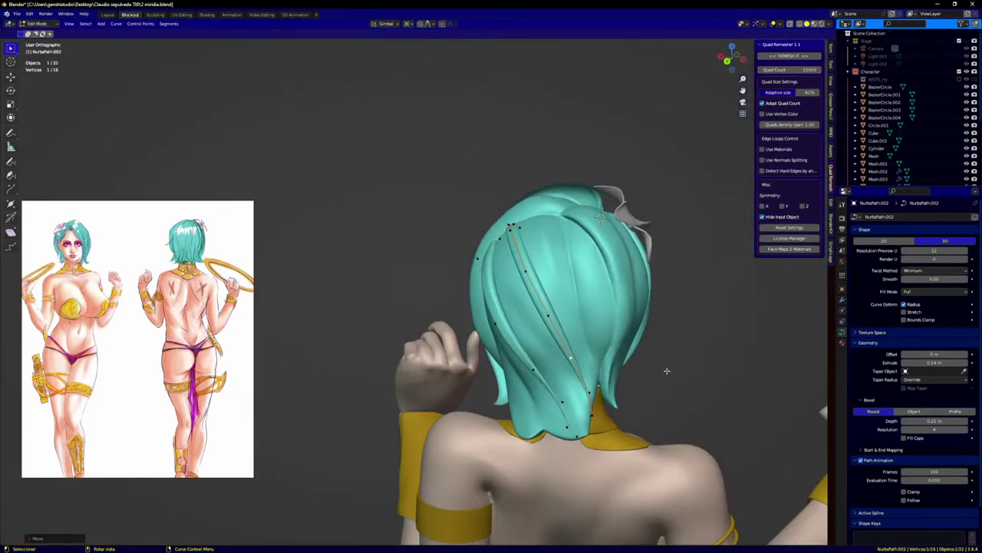
{"action": "key", "text": "Tab"}
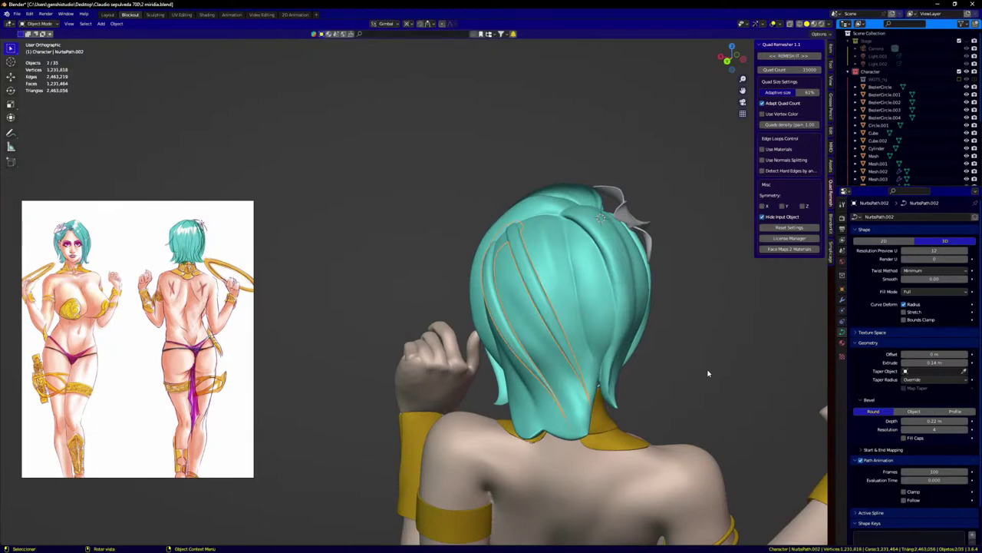
Step: Open the NurbsPath.001 hair strand curves for editing and select the entire outer front strand
{"action": "middle_click_drag", "start_coordinate": [675, 364], "coordinate": [708, 357]}
{"action": "left_click", "coordinate": [509, 234]}
{"action": "middle_click_drag", "start_coordinate": [509, 235], "coordinate": [574, 249]}
{"action": "left_click", "coordinate": [465, 302]}
{"action": "middle_click_drag", "start_coordinate": [436, 307], "coordinate": [461, 323]}
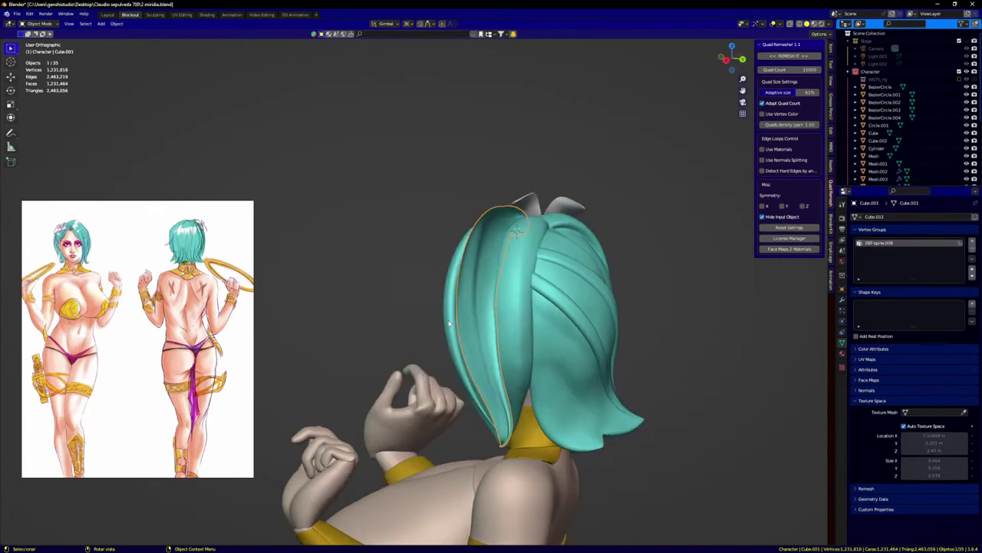
{"action": "left_click", "coordinate": [482, 316], "text": "shift"}
{"action": "key", "text": "Tab"}
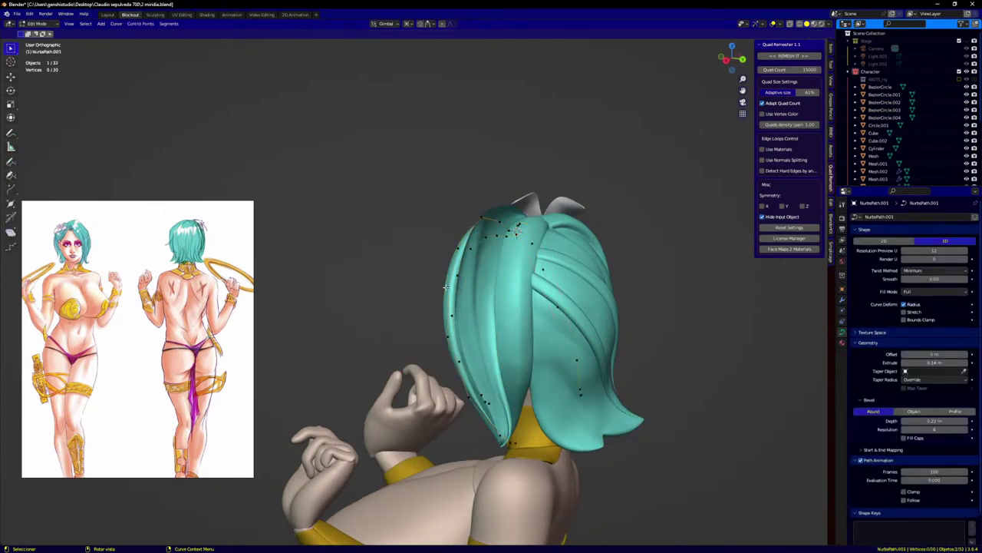
{"action": "left_click", "coordinate": [446, 288]}
{"action": "key", "text": "ctrl+l"}
{"action": "middle_click_drag", "start_coordinate": [446, 288], "coordinate": [485, 343]}
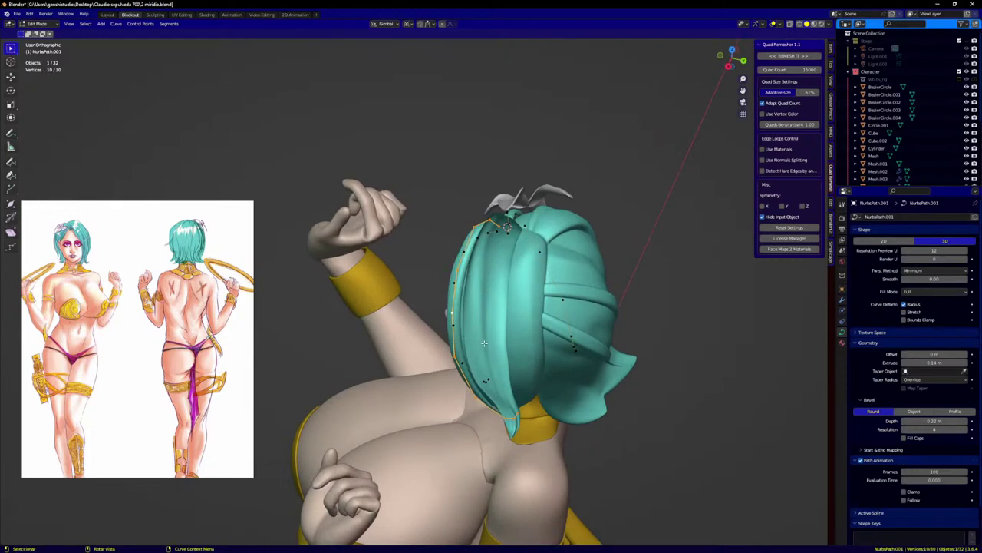
Step: Duplicate the selected strand and rotate the copy around the Z axis toward the back of the head
{"action": "key", "text": "shift+d"}
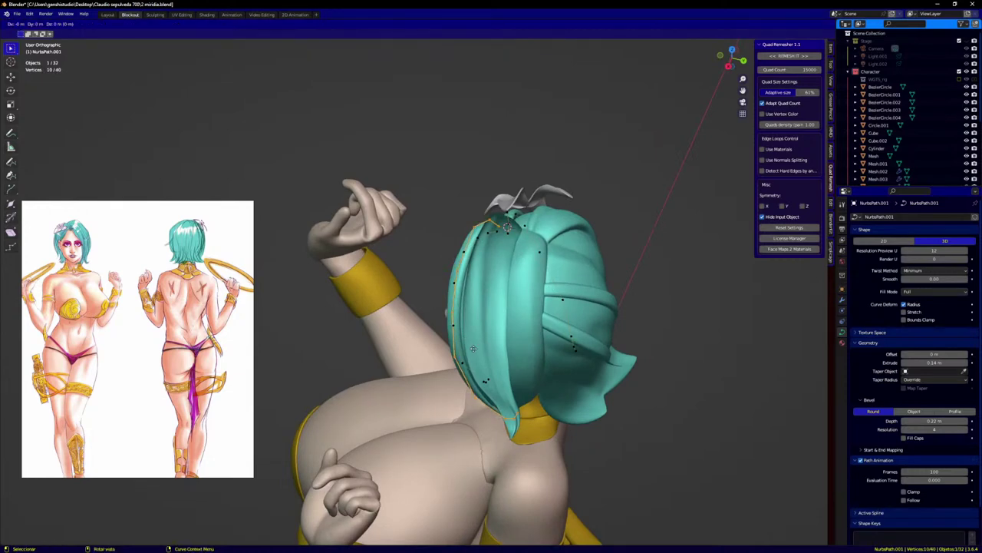
{"action": "key", "text": "r"}
{"action": "key", "text": "z"}
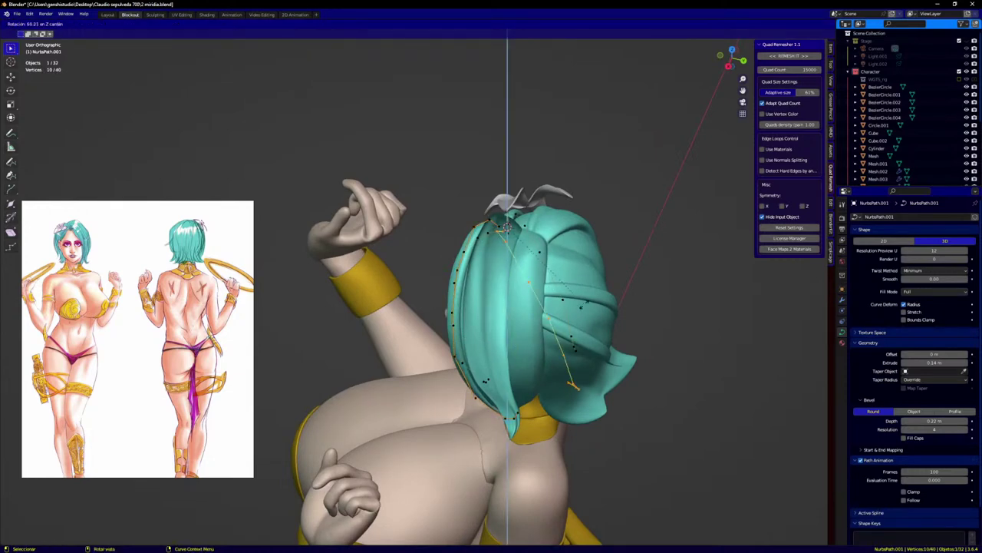
{"action": "left_click", "coordinate": [507, 227]}
Step: Move the duplicated strand onto the back side of the hair and rotate it to follow the head
{"action": "middle_click_drag", "start_coordinate": [507, 228], "coordinate": [495, 358]}
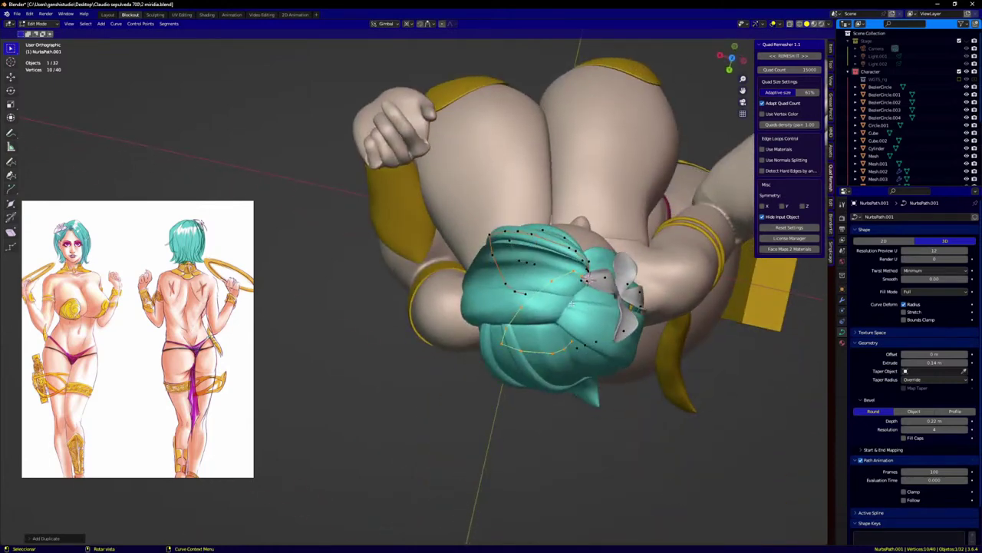
{"action": "key", "text": "g"}
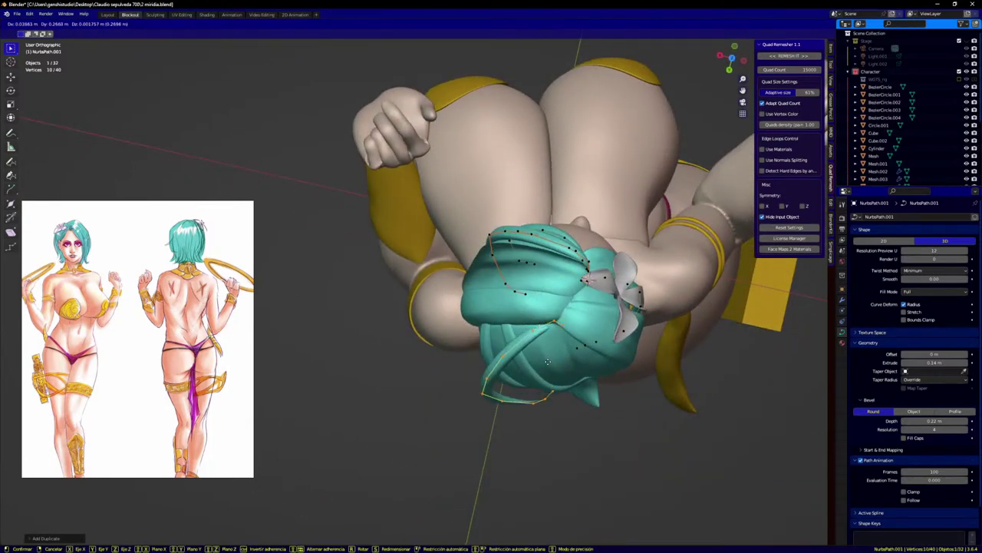
{"action": "left_click", "coordinate": [557, 355]}
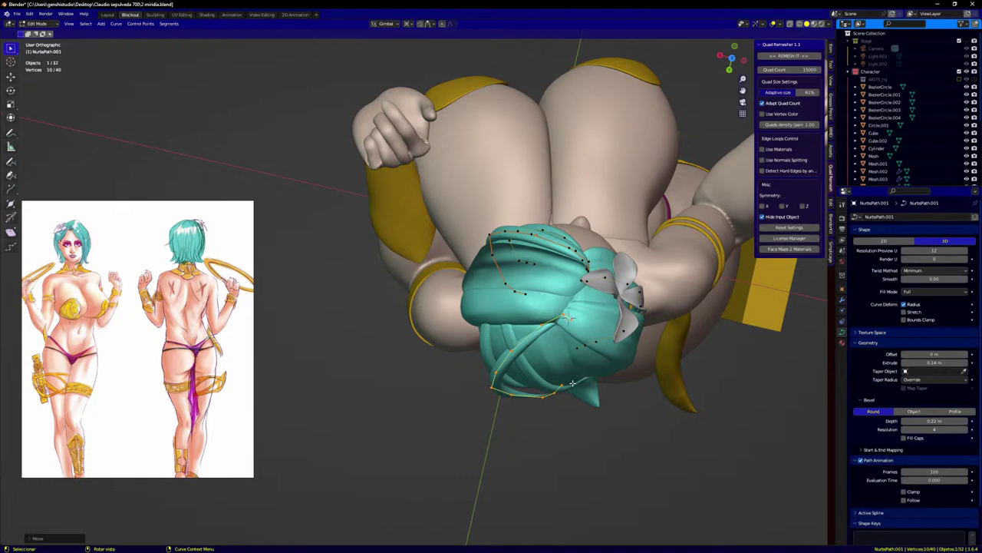
{"action": "middle_click_drag", "start_coordinate": [537, 319], "coordinate": [538, 283]}
{"action": "middle_click_drag", "start_coordinate": [487, 300], "coordinate": [456, 403]}
{"action": "key", "text": "r"}
{"action": "left_click", "coordinate": [592, 447]}
Step: Move the duplicated strand's tip points and the point above them closer to the lower edge of the hair
{"action": "scroll", "coordinate": [469, 414], "scroll_direction": "up", "scroll_amount": 1}
{"action": "left_click", "coordinate": [472, 394]}
{"action": "key", "text": "b"}
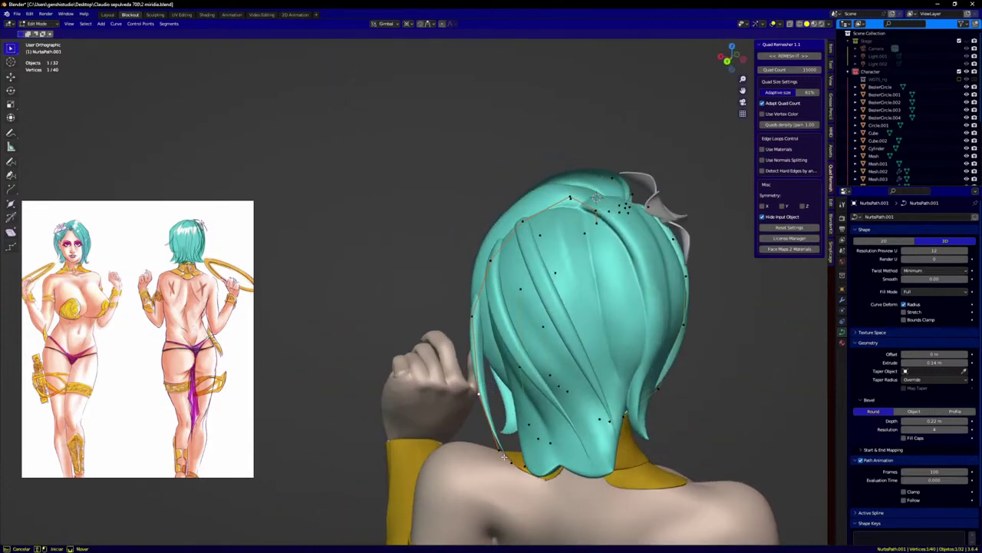
{"action": "scroll", "coordinate": [542, 479], "scroll_direction": "up", "scroll_amount": 3}
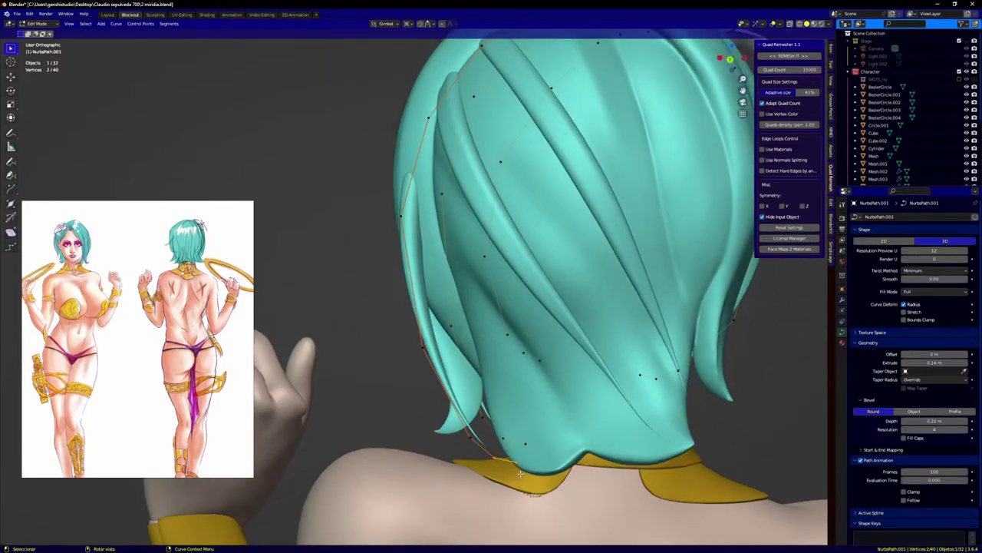
{"action": "key", "text": "g"}
{"action": "left_click", "coordinate": [511, 475]}
{"action": "left_click", "coordinate": [471, 438]}
{"action": "key", "text": "g"}
{"action": "left_click", "coordinate": [451, 432]}
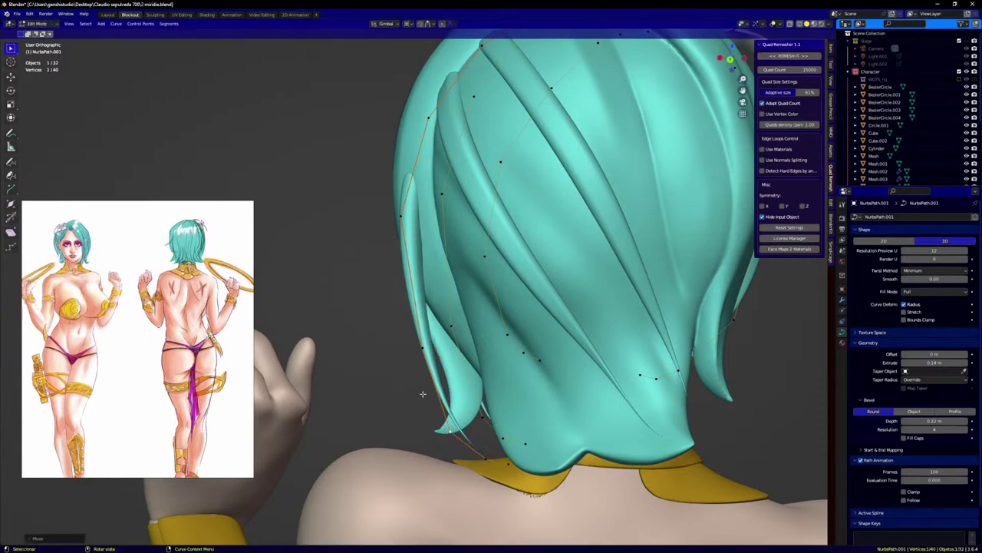
Step: Reposition the two lower control points of the duplicated strand to curve it along the side lock
{"action": "key", "text": "g"}
{"action": "left_click", "coordinate": [412, 342]}
{"action": "key", "text": "g"}
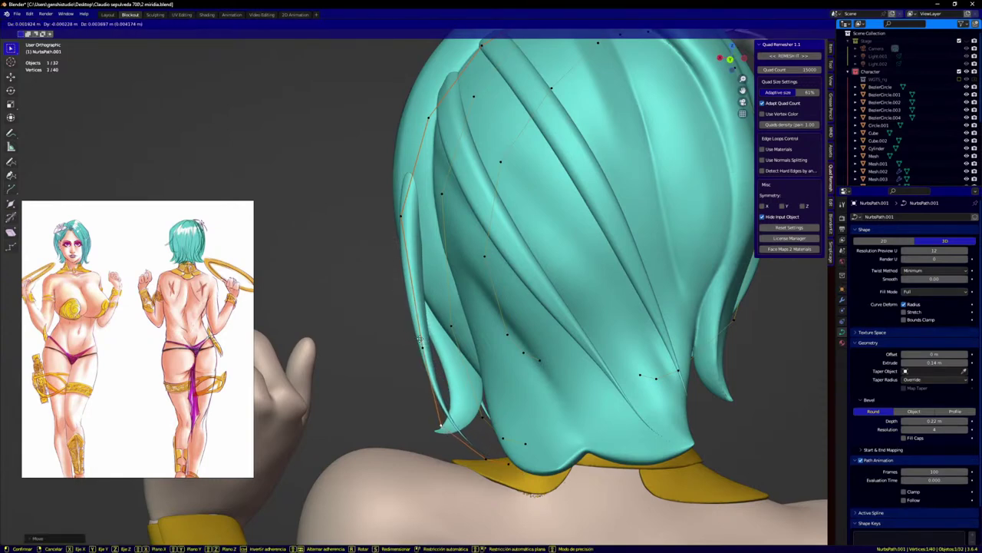
{"action": "left_click", "coordinate": [422, 351]}
{"action": "key", "text": "g"}
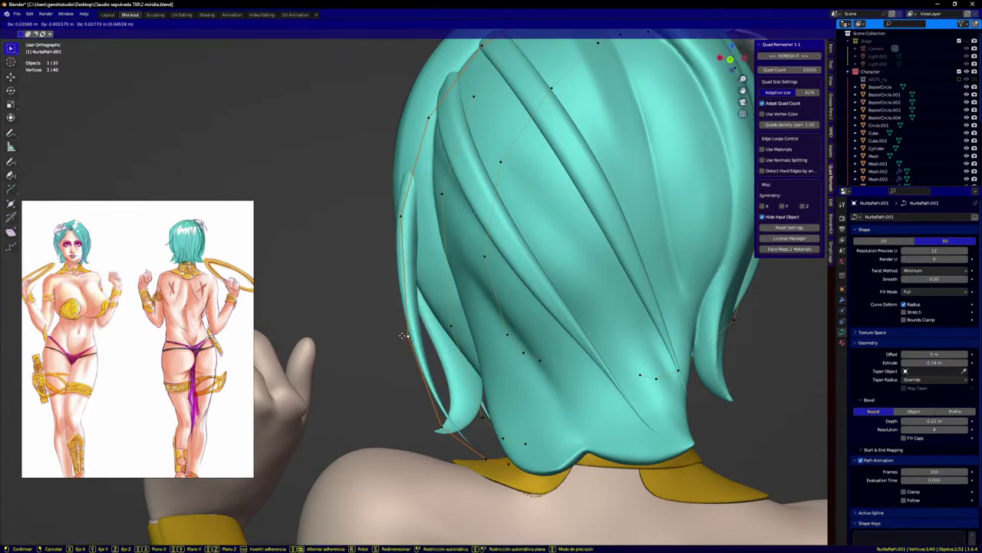
{"action": "left_click", "coordinate": [406, 335]}
Step: Move the duplicated strand's middle and upper control points onto the hair surface behind the side lock
{"action": "middle_click_drag", "start_coordinate": [405, 335], "coordinate": [466, 351]}
{"action": "left_click", "coordinate": [379, 219]}
{"action": "key", "text": "g"}
{"action": "left_click", "coordinate": [390, 213]}
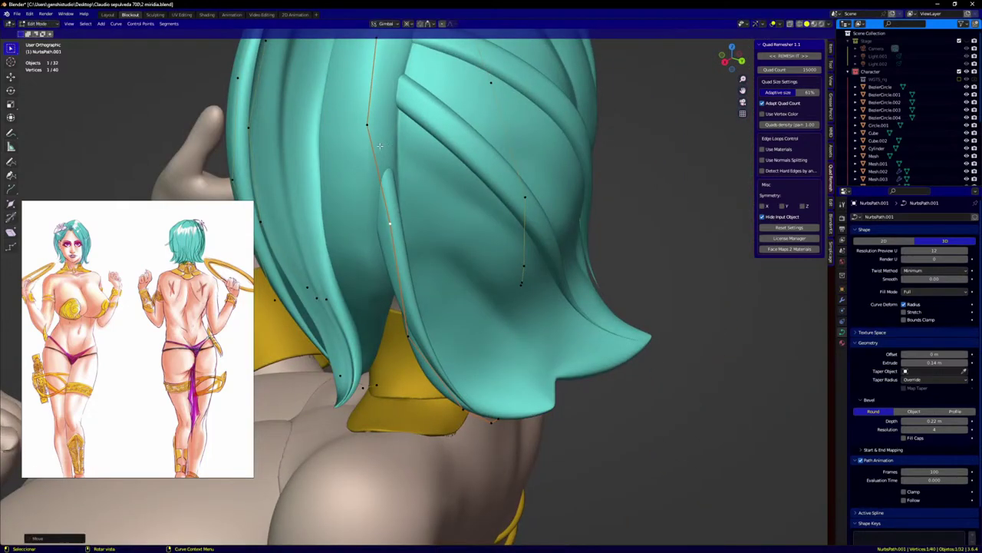
{"action": "left_click", "coordinate": [372, 127]}
{"action": "key", "text": "g"}
{"action": "left_click", "coordinate": [401, 116]}
Step: Reposition the upper control points of the duplicated strand to follow the hair up to the crown
{"action": "middle_click_drag", "start_coordinate": [402, 115], "coordinate": [339, 95]}
{"action": "key", "text": "g"}
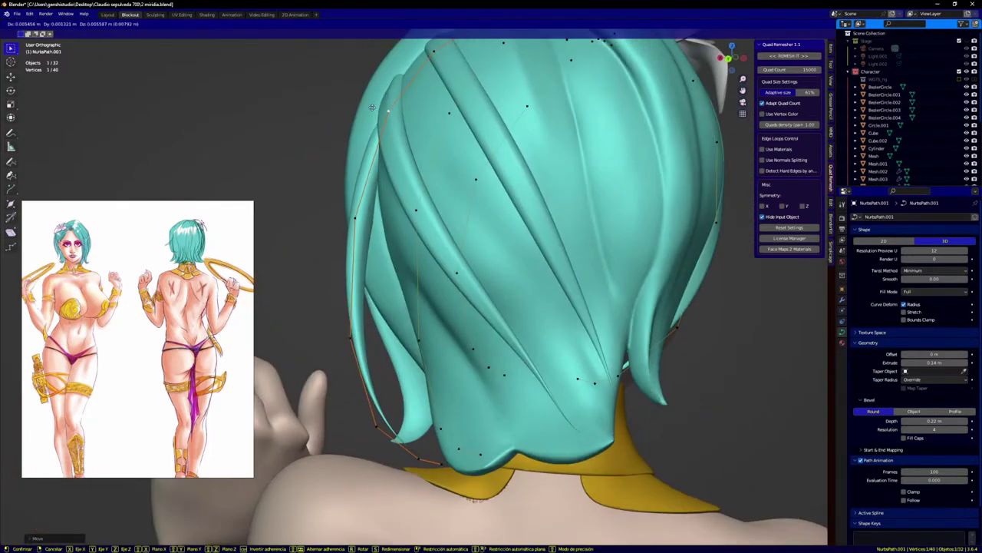
{"action": "left_click", "coordinate": [409, 99]}
{"action": "key", "text": "g"}
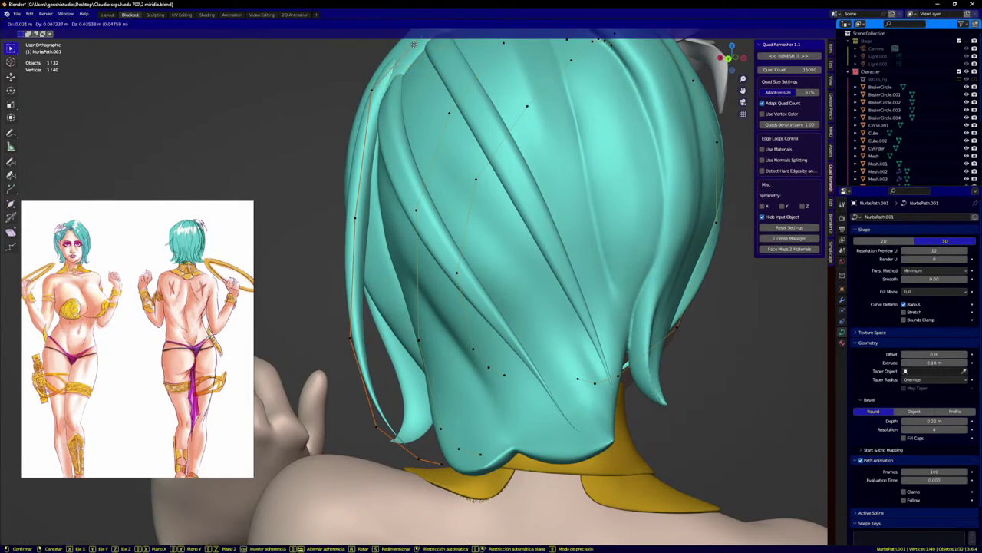
{"action": "middle_click_drag", "start_coordinate": [420, 131], "coordinate": [460, 233]}
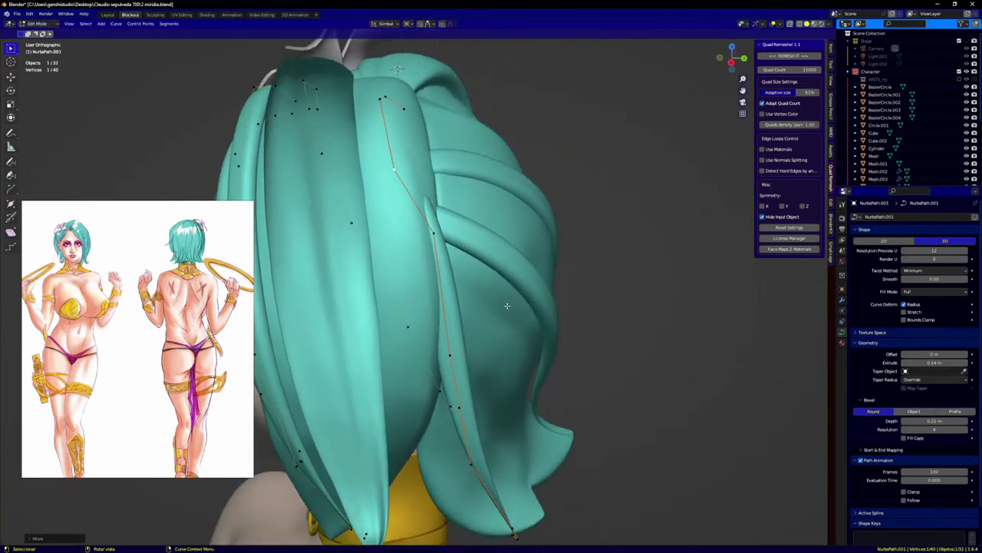
Step: Move the duplicated strand's upper control points backward and toward the parting so its top follows the rear hair section
{"action": "key", "text": "g"}
{"action": "left_click", "coordinate": [443, 210]}
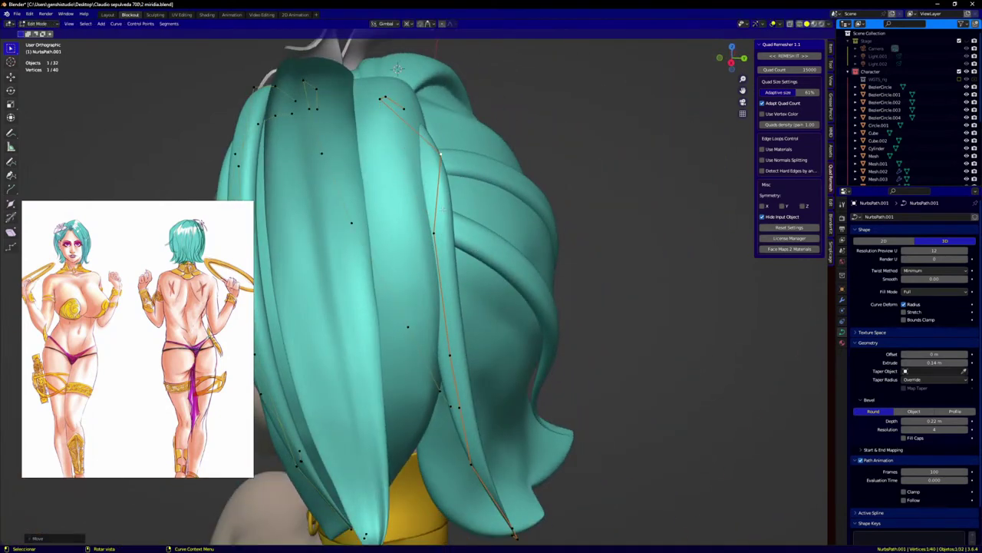
{"action": "key", "text": "g"}
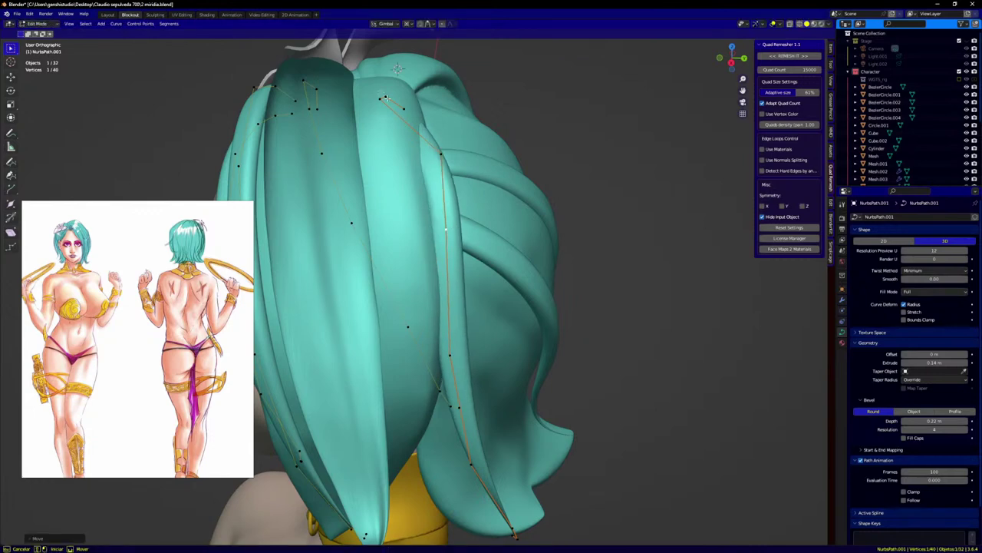
{"action": "key", "text": "g"}
{"action": "left_click_drag", "start_coordinate": [387, 98], "coordinate": [424, 100]}
{"action": "left_click", "coordinate": [440, 108]}
{"action": "key", "text": "g"}
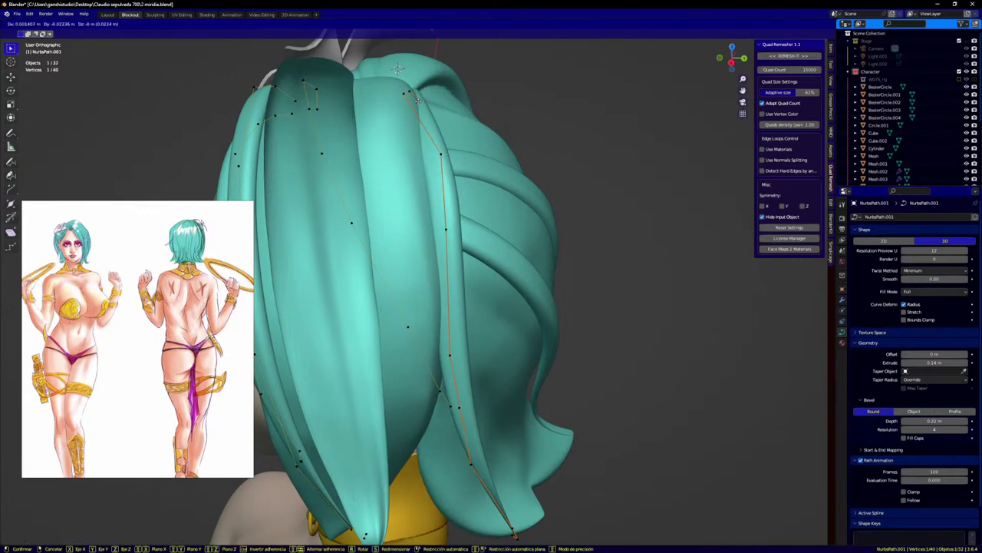
{"action": "left_click", "coordinate": [408, 101]}
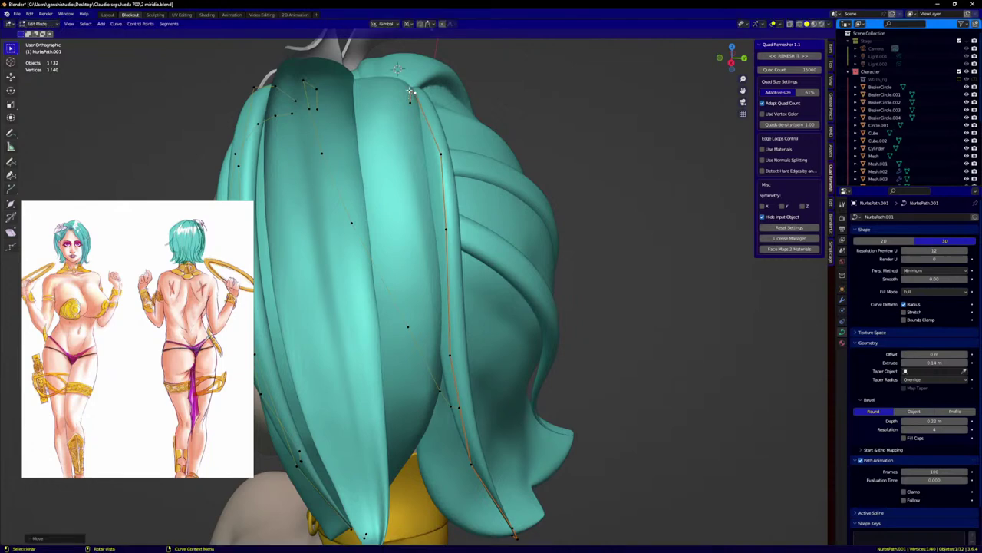
Step: Adjust the strand's crown control point from behind so it sits on the hair beside the parting
{"action": "middle_click_drag", "start_coordinate": [452, 146], "coordinate": [392, 147]}
{"action": "scroll", "coordinate": [392, 146], "scroll_direction": "up", "scroll_amount": 1}
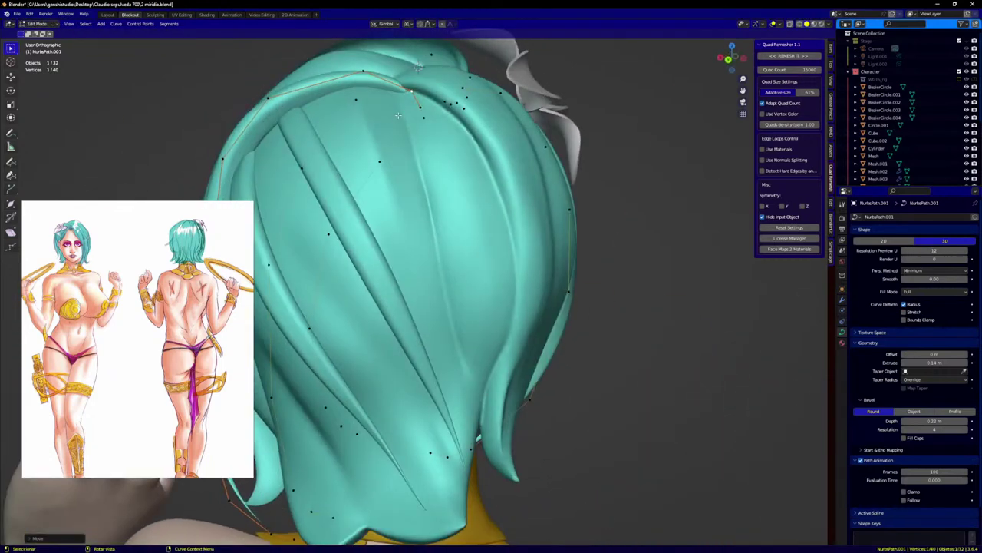
{"action": "scroll", "coordinate": [398, 116], "scroll_direction": "up", "scroll_amount": 1}
{"action": "left_click", "coordinate": [405, 85]}
{"action": "key", "text": "g"}
{"action": "left_click", "coordinate": [404, 91]}
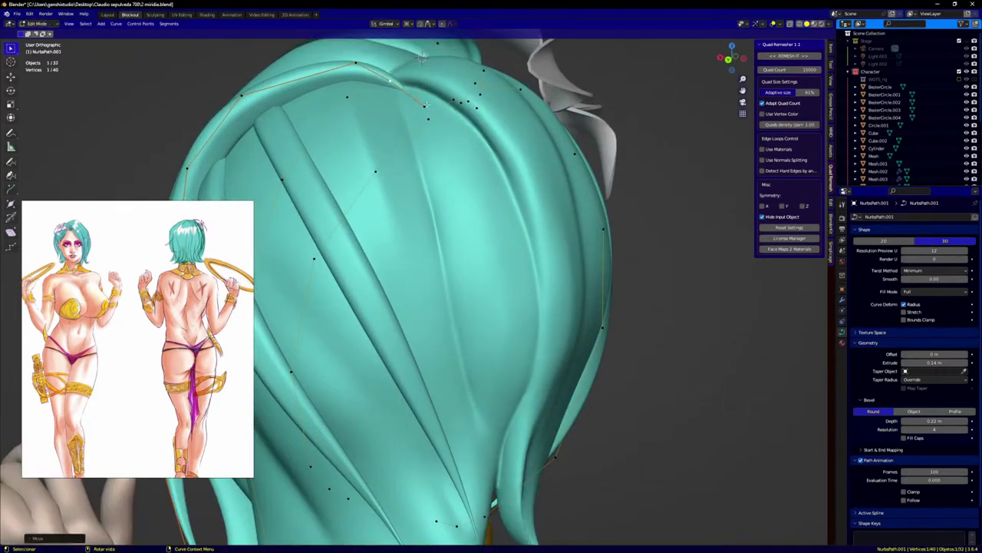
Step: Align the strand's top end point and the upper control point below it with the seam behind the side lock
{"action": "middle_click_drag", "start_coordinate": [387, 96], "coordinate": [421, 110]}
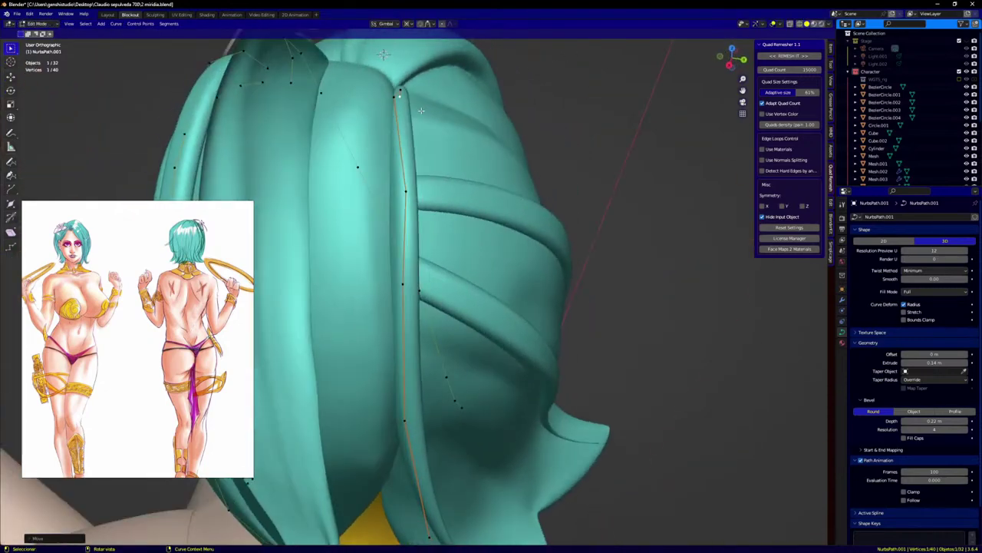
{"action": "left_click", "coordinate": [394, 99]}
{"action": "key", "text": "g"}
{"action": "left_click", "coordinate": [400, 103]}
{"action": "left_click", "coordinate": [405, 193]}
{"action": "key", "text": "g"}
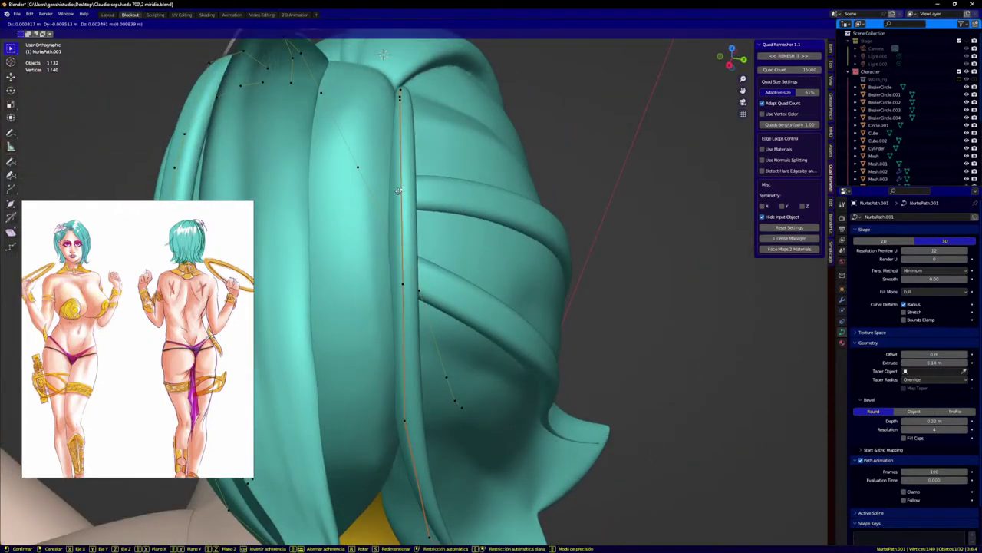
{"action": "left_click", "coordinate": [399, 192]}
Step: Shift the strand's two middle control points slightly backward along the edge of the side lock
{"action": "middle_click_drag", "start_coordinate": [426, 283], "coordinate": [495, 158]}
{"action": "scroll", "coordinate": [369, 267], "scroll_direction": "down", "scroll_amount": 2}
{"action": "mouse_move", "coordinate": [461, 203]}
{"action": "middle_mouse_down"}
{"action": "mouse_move", "coordinate": [568, 217]}
{"action": "mouse_move", "coordinate": [465, 185]}
{"action": "middle_mouse_up"}
{"action": "scroll", "coordinate": [464, 185], "scroll_direction": "up", "scroll_amount": 4}
{"action": "key", "text": "g"}
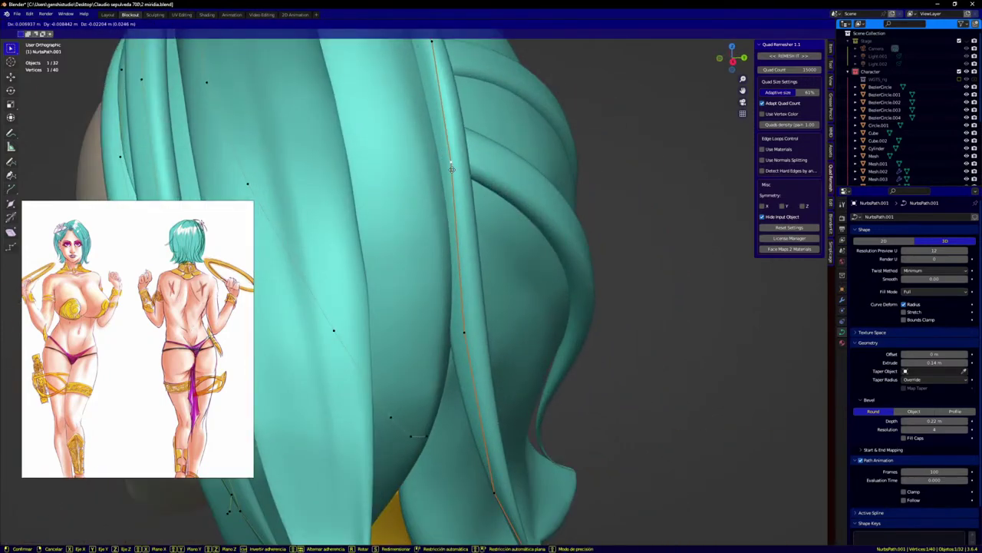
{"action": "left_click", "coordinate": [452, 169]}
{"action": "left_click", "coordinate": [465, 335]}
{"action": "key", "text": "g"}
{"action": "left_click", "coordinate": [471, 335]}
Step: Select the whole linked strand and tilt it so its flat profile lies against the hair
{"action": "key", "text": "l"}
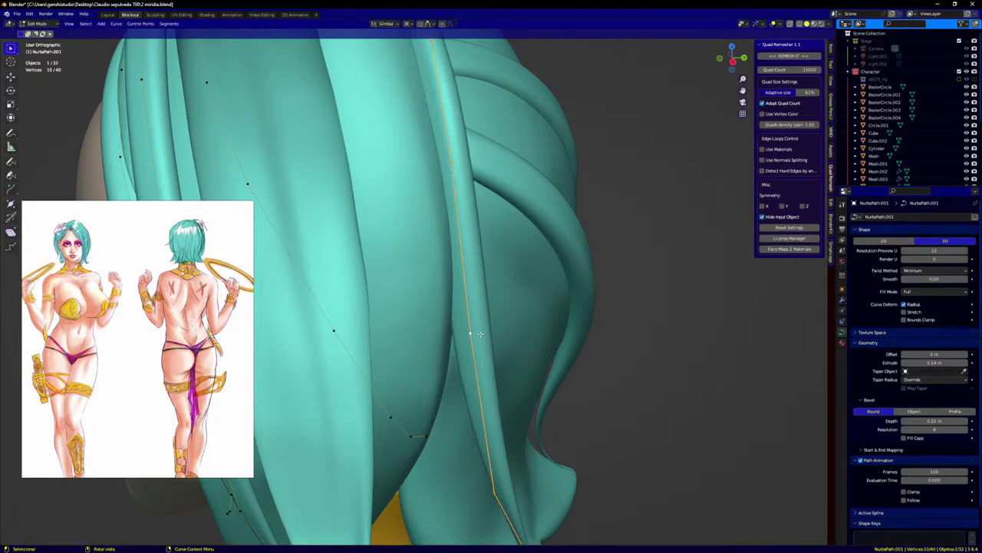
{"action": "key", "text": "r"}
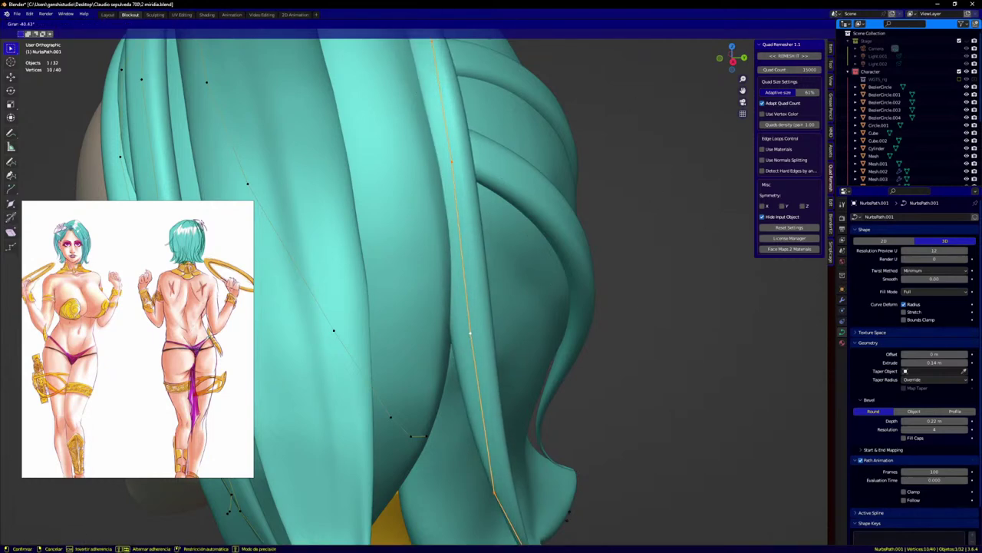
{"action": "left_click", "coordinate": [476, 419]}
{"action": "scroll", "coordinate": [499, 387], "scroll_direction": "down", "scroll_amount": 3}
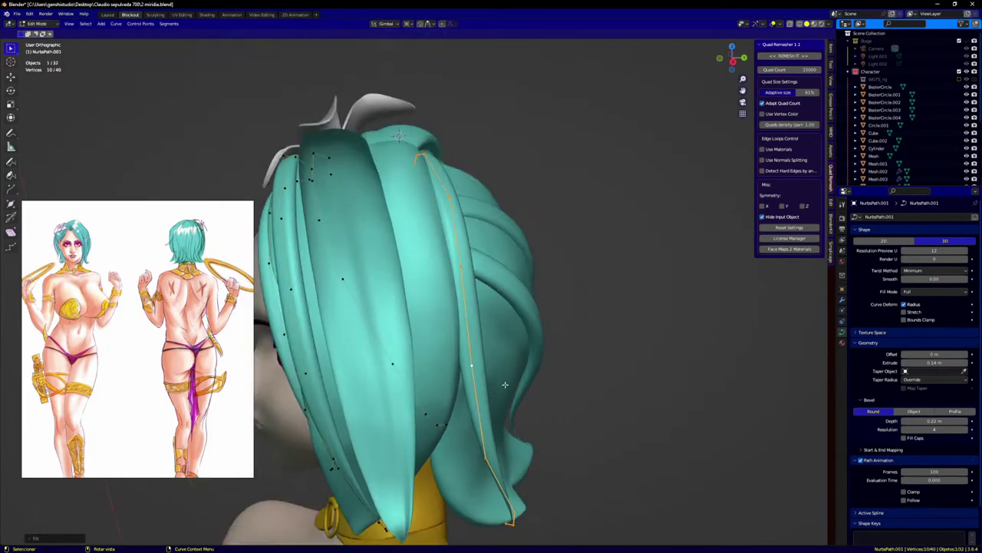
Step: In the right side view, move the strand's lower control point and its three tip points forward toward the neck
{"action": "key", "text": "KP_1"}
{"action": "key", "text": "KP_3"}
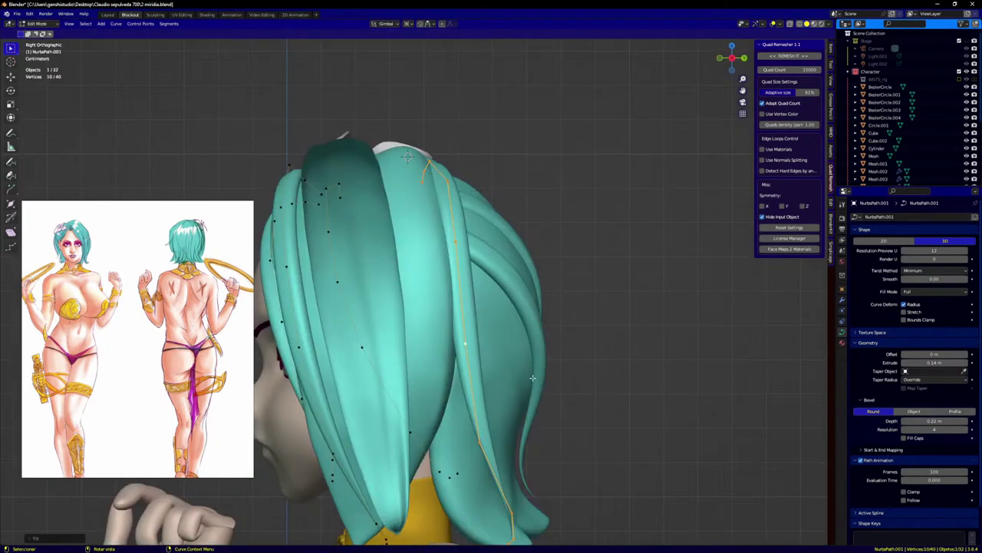
{"action": "middle_click_drag", "start_coordinate": [501, 486], "coordinate": [512, 426], "text": "shift"}
{"action": "left_click", "coordinate": [484, 390]}
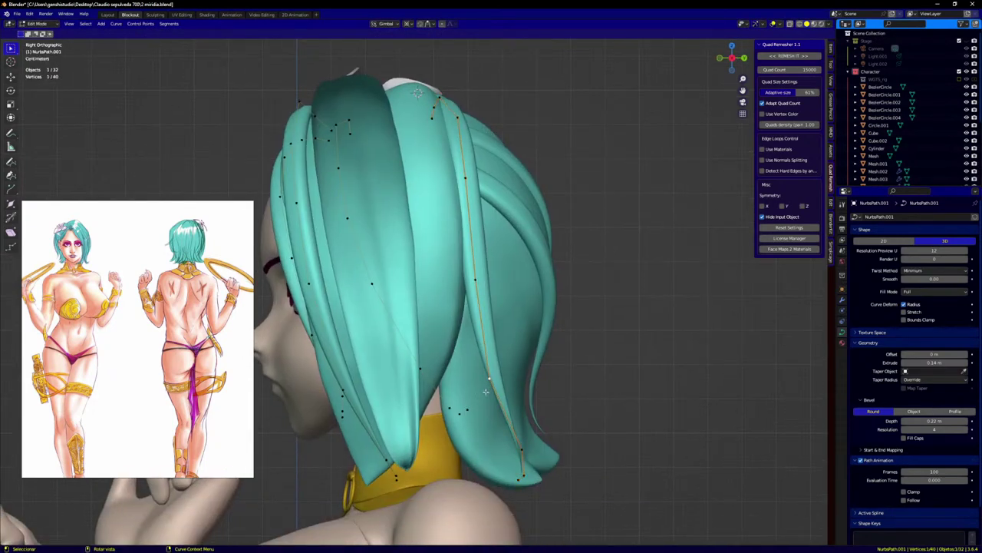
{"action": "key", "text": "g"}
{"action": "left_click", "coordinate": [465, 402]}
{"action": "left_click_drag", "start_coordinate": [492, 439], "coordinate": [543, 507]}
{"action": "key", "text": "g"}
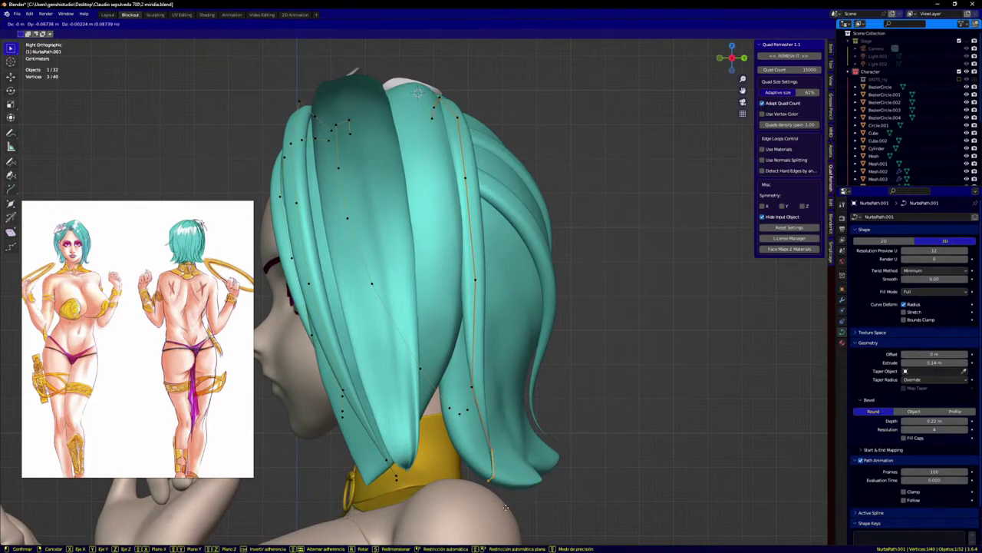
{"action": "left_click", "coordinate": [470, 505]}
Step: Pull the strand's last two tip points farther forward over the gold collar to curve the end inward
{"action": "left_click", "coordinate": [452, 468]}
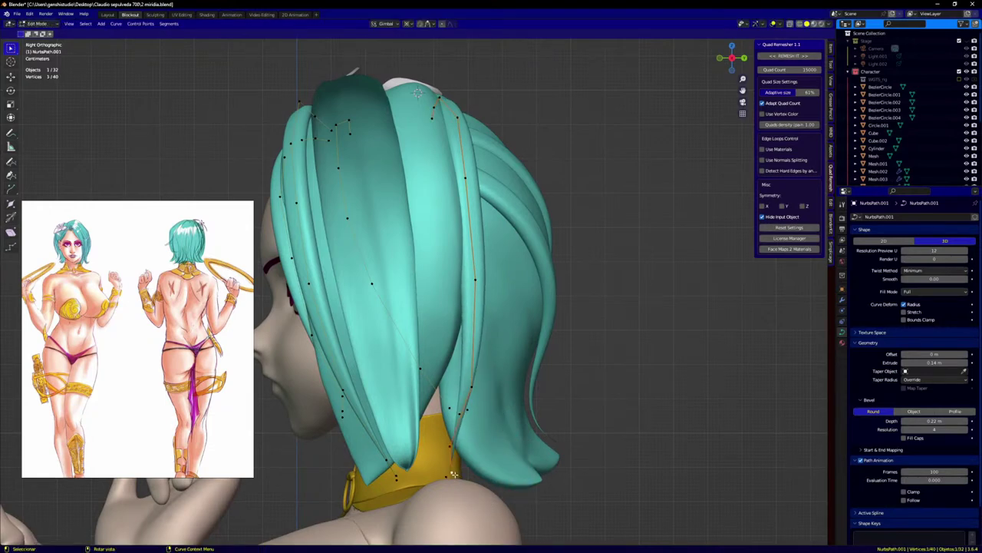
{"action": "key", "text": "g"}
{"action": "left_click", "coordinate": [434, 467]}
{"action": "left_click", "coordinate": [446, 485]}
{"action": "key", "text": "g"}
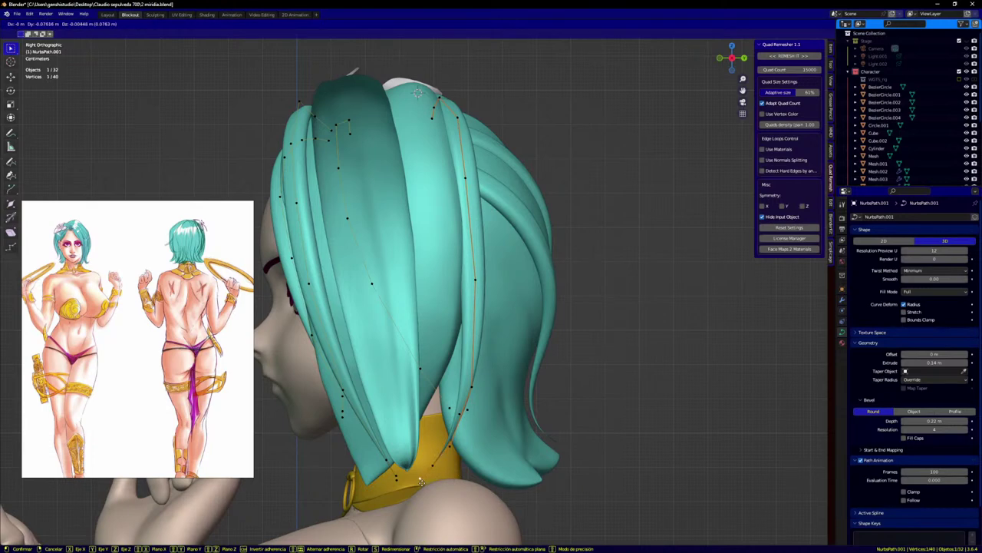
{"action": "left_click", "coordinate": [421, 481]}
Step: Move the strand's lower-middle, middle and upper control points backward to give it a rounded curve
{"action": "left_click", "coordinate": [474, 395]}
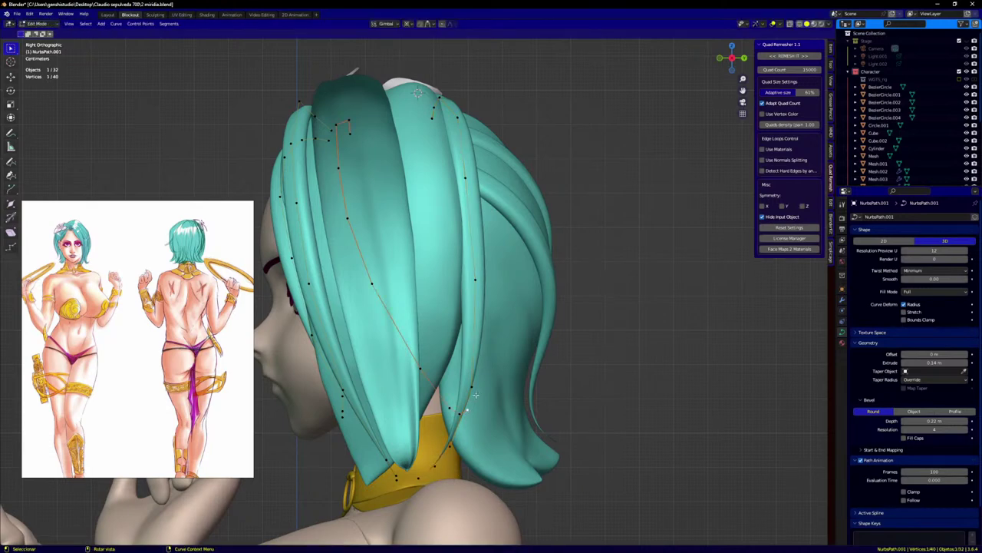
{"action": "key", "text": "g"}
{"action": "left_click", "coordinate": [482, 381]}
{"action": "left_click_drag", "start_coordinate": [477, 279], "coordinate": [494, 271]}
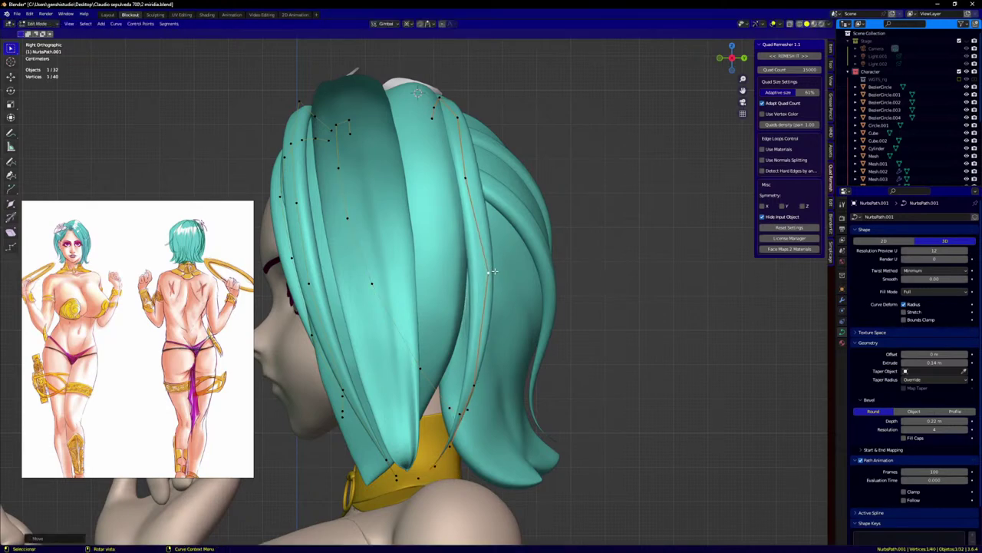
{"action": "left_click", "coordinate": [468, 176]}
{"action": "left_click", "coordinate": [483, 173]}
Step: Reposition the strand's upper bend point from the back view to follow the curve of the crown
{"action": "middle_click_drag", "start_coordinate": [483, 174], "coordinate": [465, 150]}
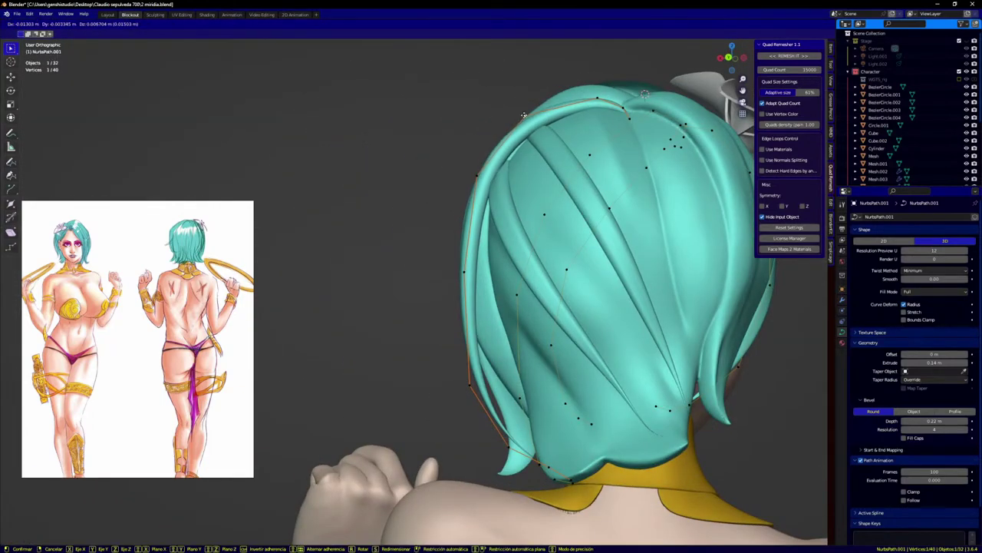
{"action": "middle_click_drag", "start_coordinate": [530, 112], "coordinate": [531, 146]}
{"action": "key", "text": "g"}
{"action": "left_click", "coordinate": [556, 137]}
{"action": "middle_click_drag", "start_coordinate": [530, 97], "coordinate": [595, 222]}
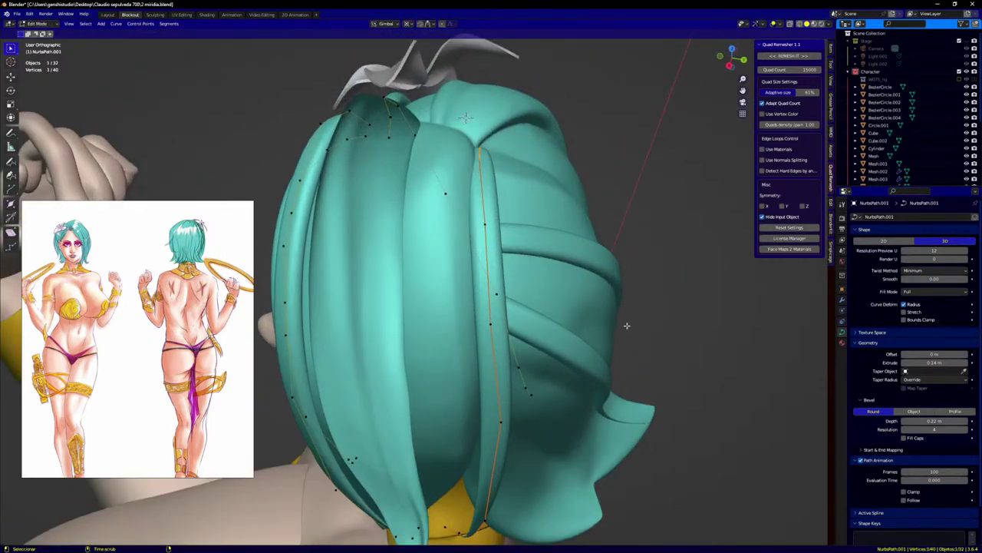
Step: Move the strand's top points to the parting and shift the control point below them slightly backward
{"action": "middle_click_drag", "start_coordinate": [487, 116], "coordinate": [490, 236]}
{"action": "scroll", "coordinate": [461, 166], "scroll_direction": "up", "scroll_amount": 1}
{"action": "key", "text": "g"}
{"action": "left_click", "coordinate": [487, 174]}
{"action": "left_click", "coordinate": [490, 236]}
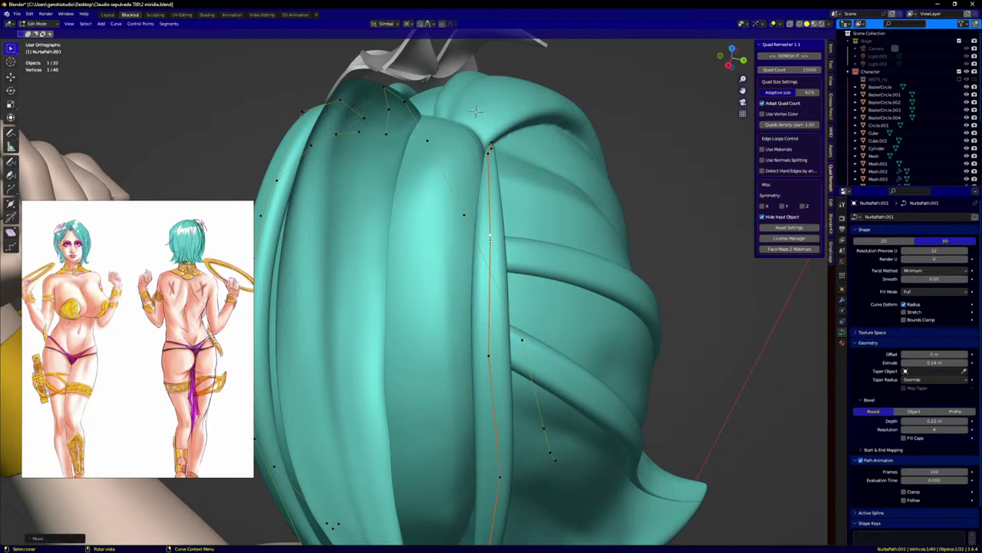
{"action": "key", "text": "g"}
{"action": "left_click", "coordinate": [497, 354]}
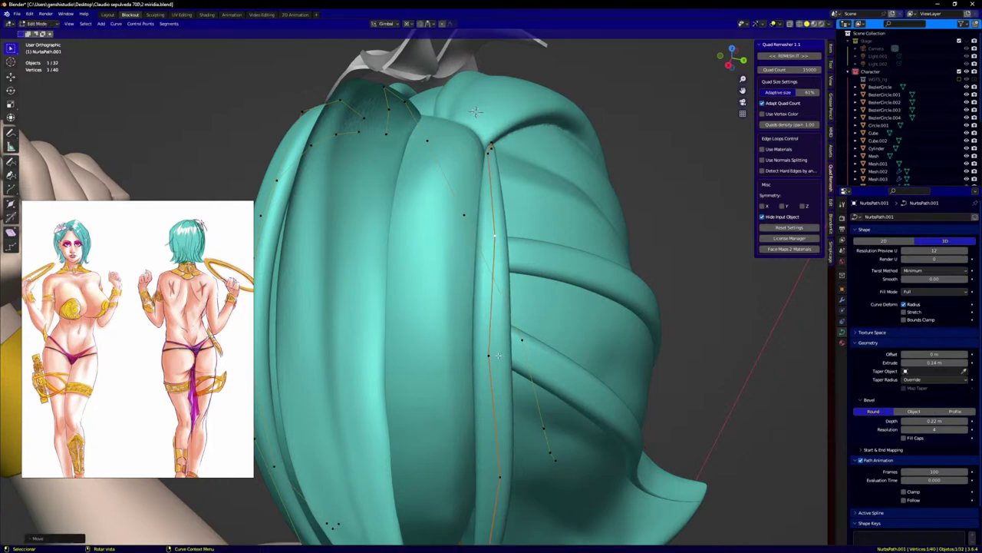
Step: Shift the strand's middle control point backward, nudge its top point in line, and finish editing the curve
{"action": "key", "text": "g"}
{"action": "left_click", "coordinate": [497, 357]}
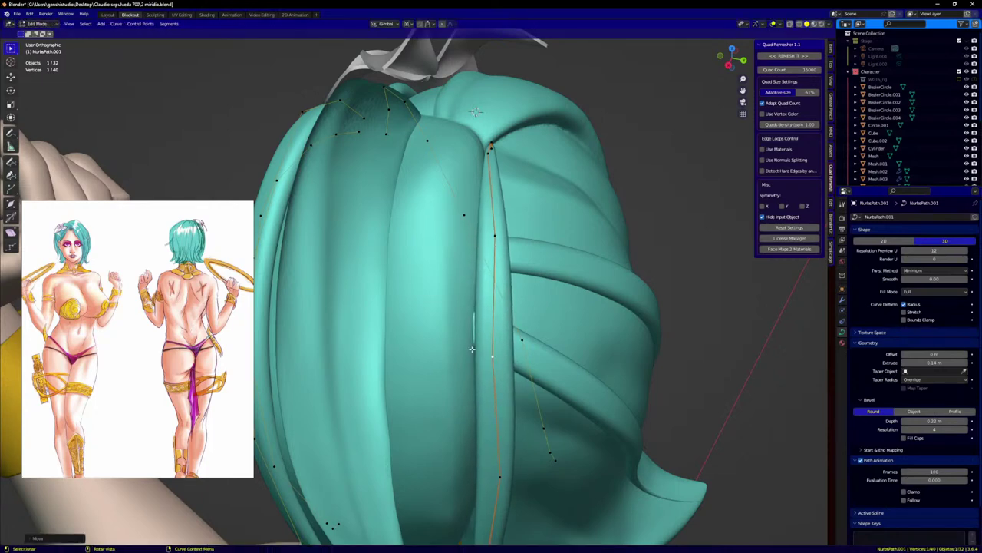
{"action": "key", "text": "g"}
{"action": "left_click", "coordinate": [493, 363]}
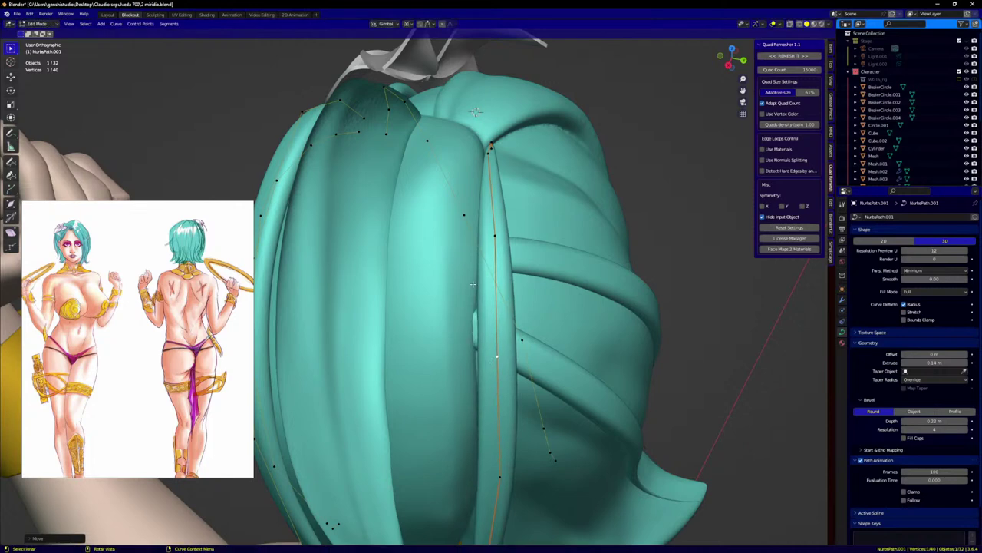
{"action": "left_click", "coordinate": [487, 152]}
{"action": "key", "text": "g"}
{"action": "left_click", "coordinate": [490, 153]}
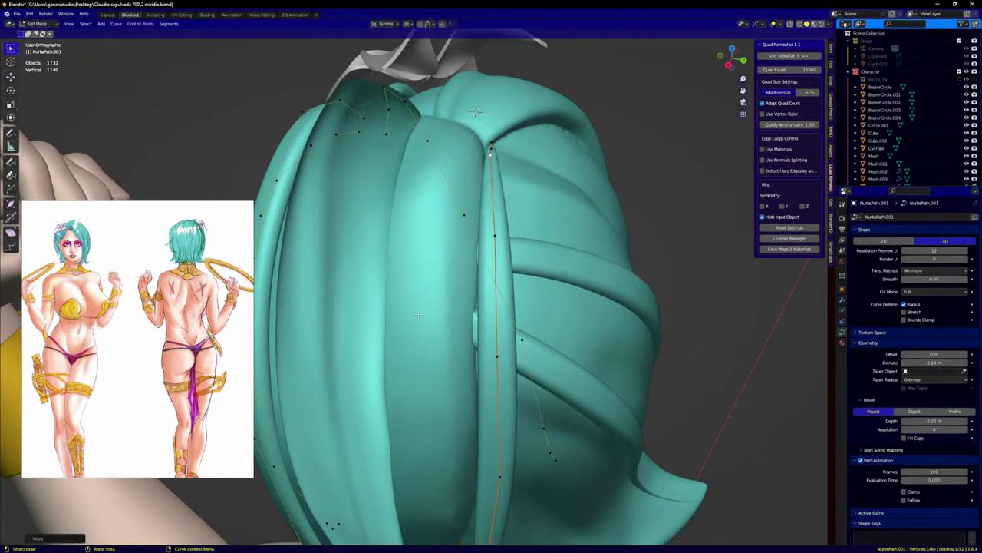
{"action": "key", "text": "Tab"}
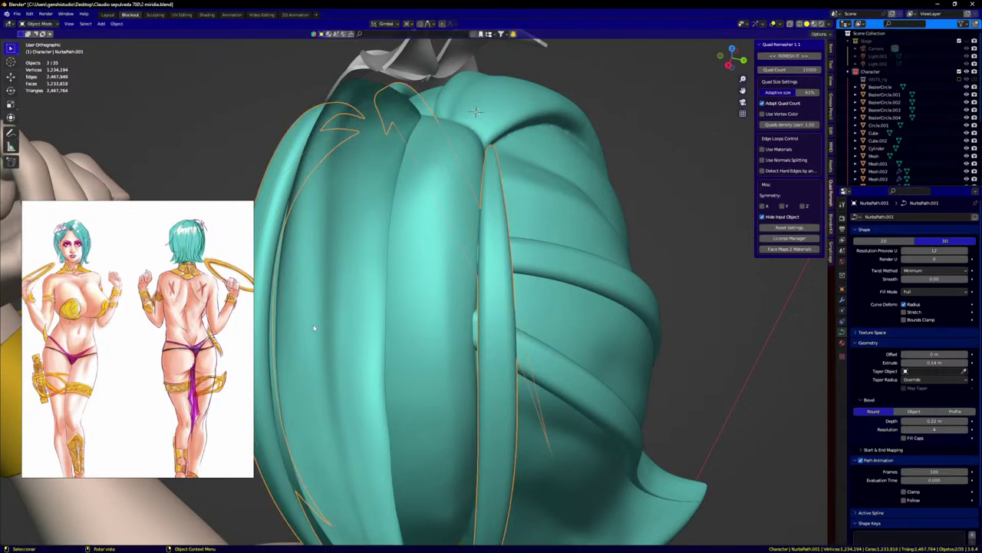
Step: Sculpt the main hair mesh with the Grab brush, pulling the side lock's rear edge toward the strand to close the gap
{"action": "left_click", "coordinate": [425, 355]}
{"action": "key", "text": "ctrl+Tab"}
{"action": "left_click", "coordinate": [428, 445]}
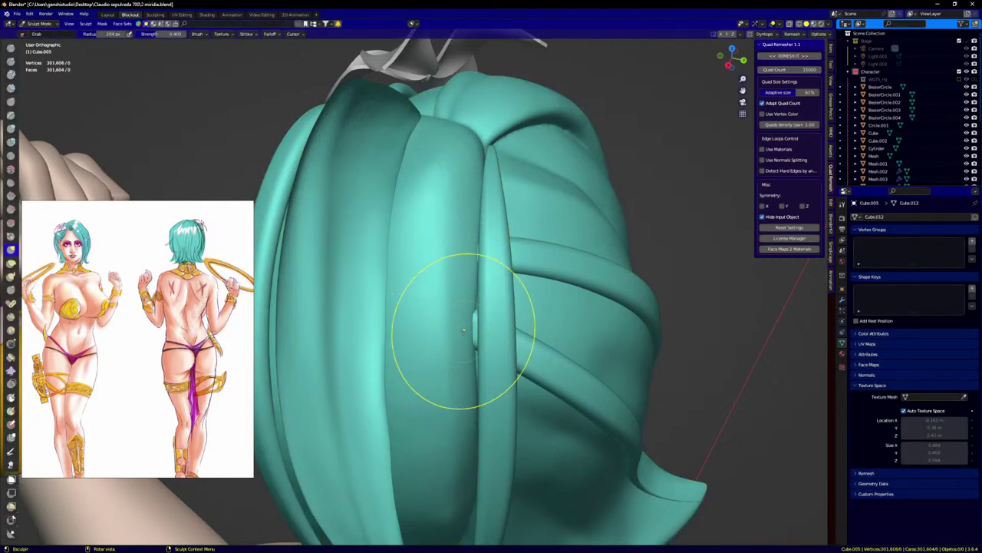
{"action": "left_click_drag", "start_coordinate": [463, 336], "coordinate": [469, 336]}
{"action": "left_click_drag", "start_coordinate": [453, 376], "coordinate": [468, 401]}
{"action": "left_click_drag", "start_coordinate": [469, 325], "coordinate": [475, 322]}
{"action": "left_click_drag", "start_coordinate": [469, 277], "coordinate": [477, 275]}
Step: Examine the new strand and the side lock from the back, side and top, and the whole hairstyle from the front
{"action": "middle_click_drag", "start_coordinate": [496, 268], "coordinate": [434, 279]}
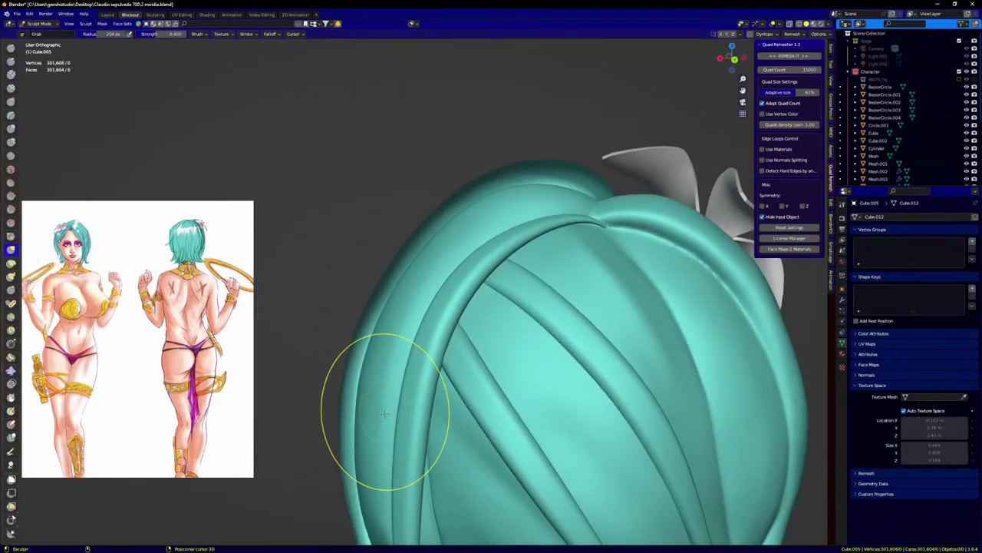
{"action": "mouse_move", "coordinate": [450, 318]}
{"action": "middle_mouse_down"}
{"action": "mouse_move", "coordinate": [619, 331]}
{"action": "mouse_move", "coordinate": [606, 373]}
{"action": "middle_mouse_up"}
{"action": "scroll", "coordinate": [464, 373], "scroll_direction": "up", "scroll_amount": 3}
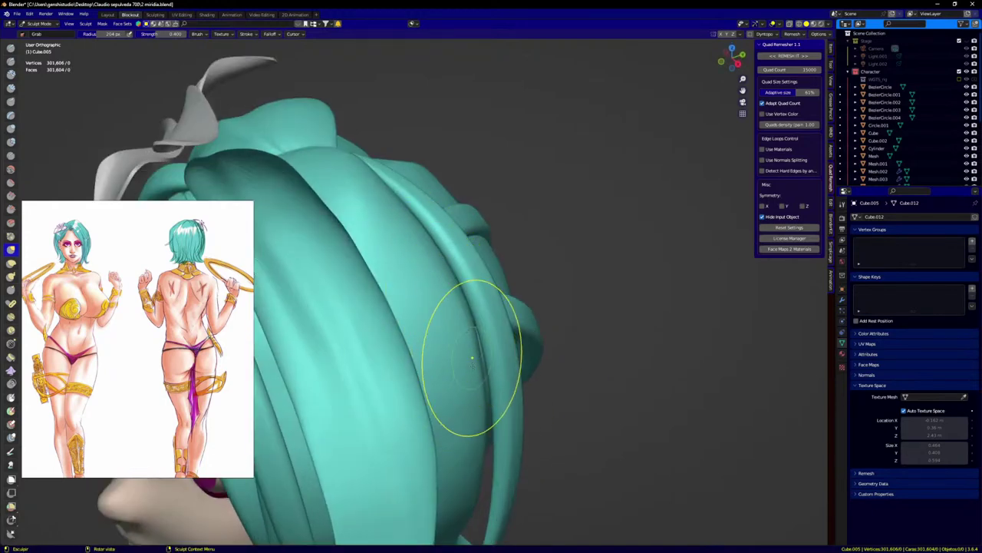
{"action": "mouse_move", "coordinate": [471, 353]}
{"action": "middle_mouse_down"}
{"action": "mouse_move", "coordinate": [482, 407]}
{"action": "mouse_move", "coordinate": [468, 324]}
{"action": "middle_mouse_up"}
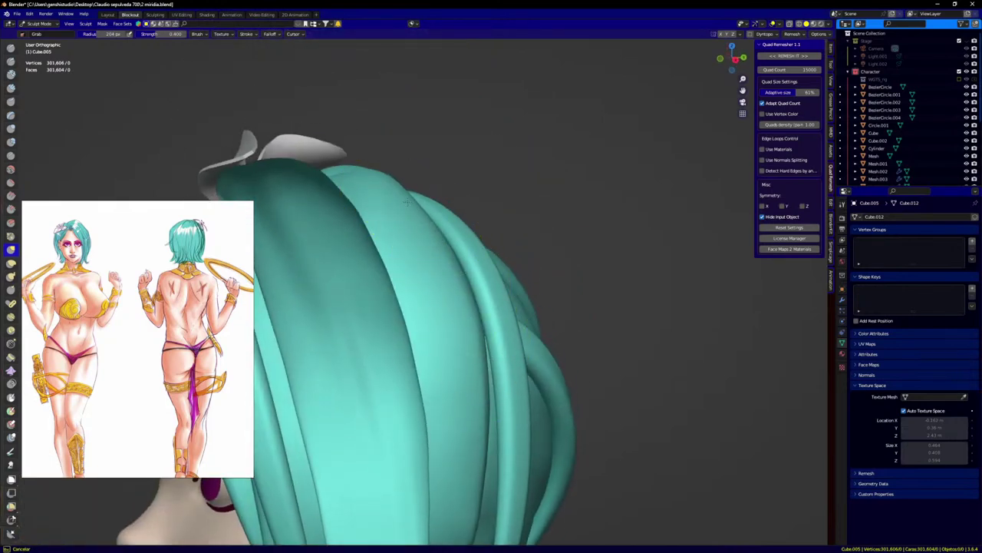
{"action": "mouse_move", "coordinate": [411, 204]}
{"action": "middle_mouse_down"}
{"action": "mouse_move", "coordinate": [417, 219]}
{"action": "mouse_move", "coordinate": [414, 192]}
{"action": "mouse_move", "coordinate": [394, 202]}
{"action": "middle_mouse_up"}
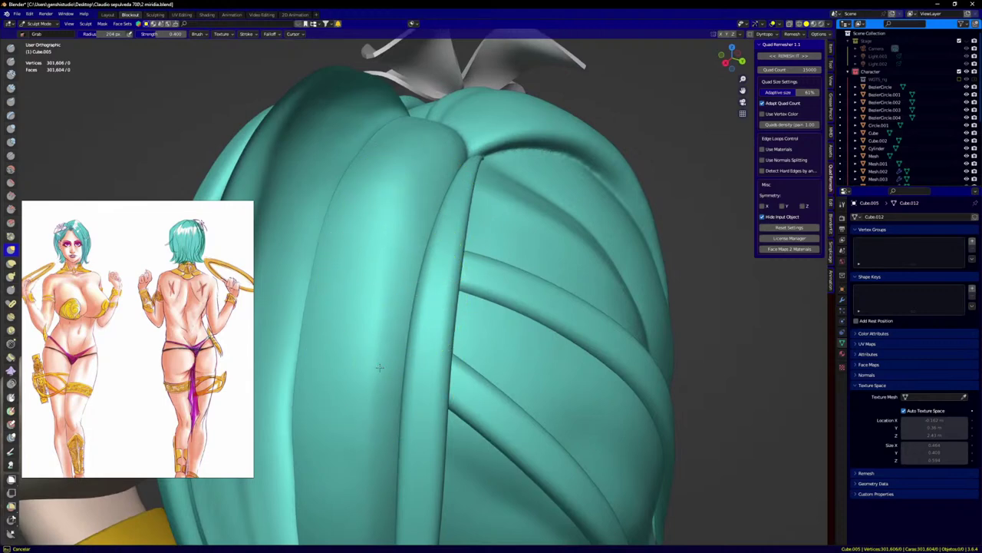
{"action": "mouse_move", "coordinate": [388, 383]}
{"action": "middle_mouse_down"}
{"action": "mouse_move", "coordinate": [396, 403]}
{"action": "mouse_move", "coordinate": [503, 288]}
{"action": "middle_mouse_up"}
{"action": "scroll", "coordinate": [395, 404], "scroll_direction": "up", "scroll_amount": 1}
{"action": "scroll", "coordinate": [384, 390], "scroll_direction": "down", "scroll_amount": 7}
{"action": "key", "text": "KP_1"}
{"action": "scroll", "coordinate": [381, 363], "scroll_direction": "down", "scroll_amount": 3}
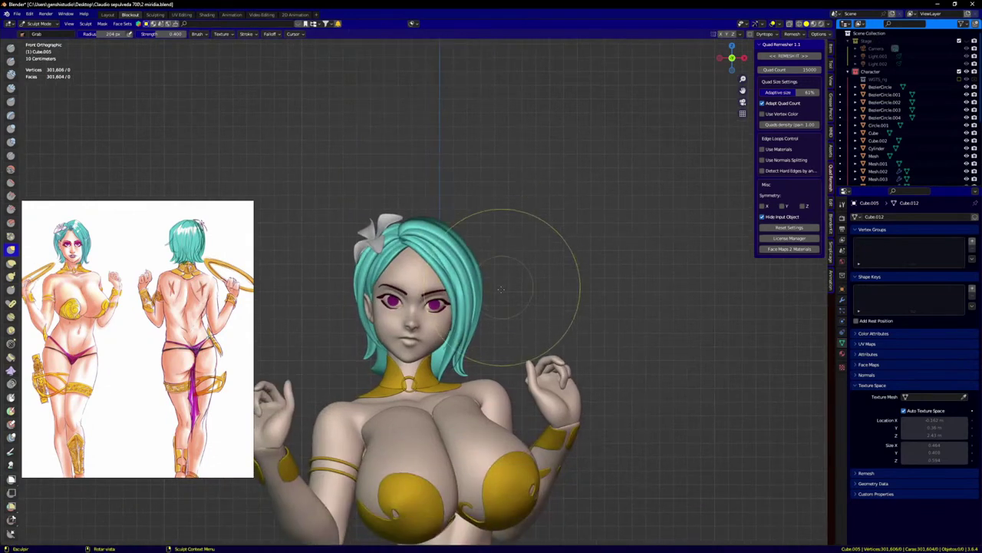
Step: Return the hair mesh to Object Mode and view the hairstyle from behind
{"action": "key", "text": "ctrl+Tab"}
{"action": "left_click", "coordinate": [390, 314]}
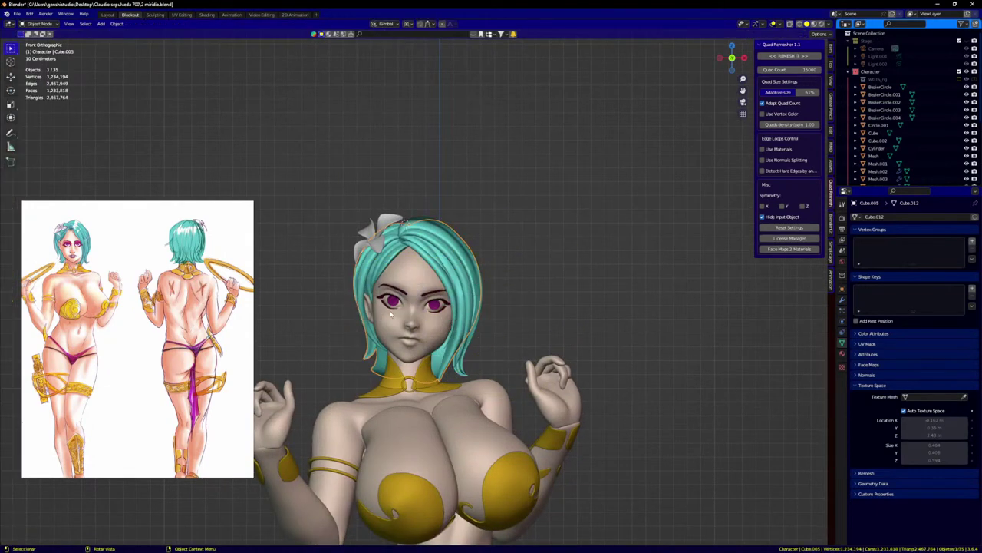
{"action": "middle_click_drag", "start_coordinate": [411, 311], "coordinate": [492, 304]}
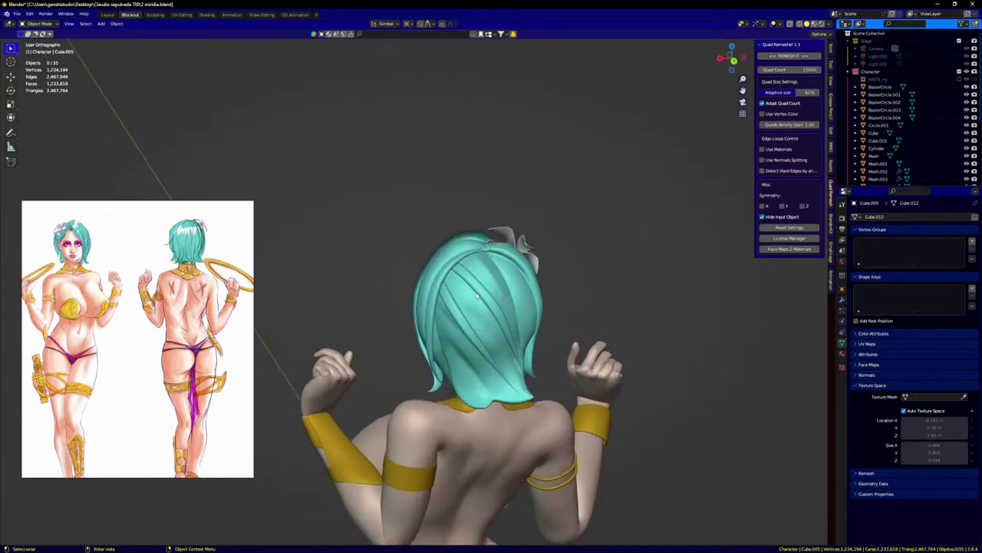
Step: Edit the rear diagonal strand curve and shift its top and upper control points toward the flower side
{"action": "left_click", "coordinate": [477, 292]}
{"action": "key", "text": "Tab"}
{"action": "scroll", "coordinate": [477, 260], "scroll_direction": "up", "scroll_amount": 4}
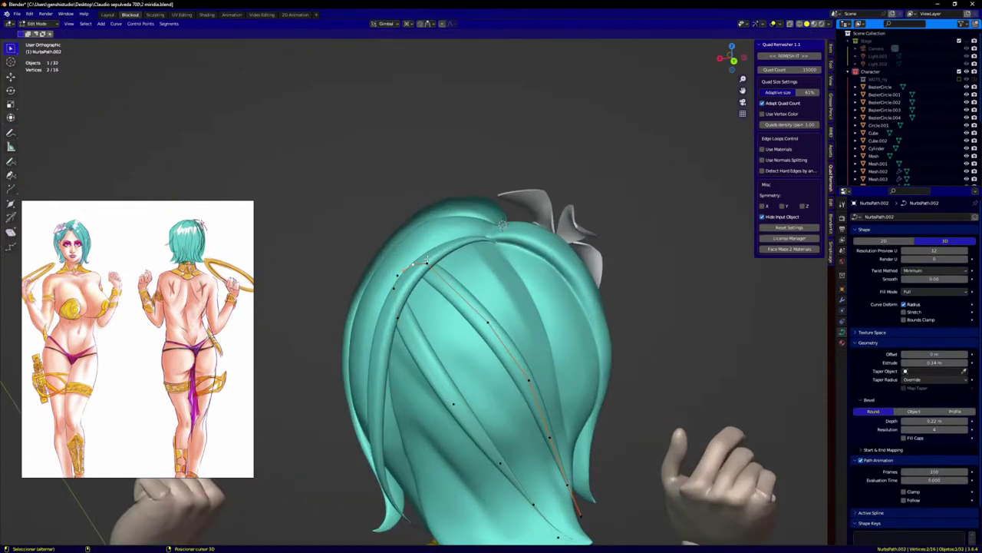
{"action": "key", "text": "g"}
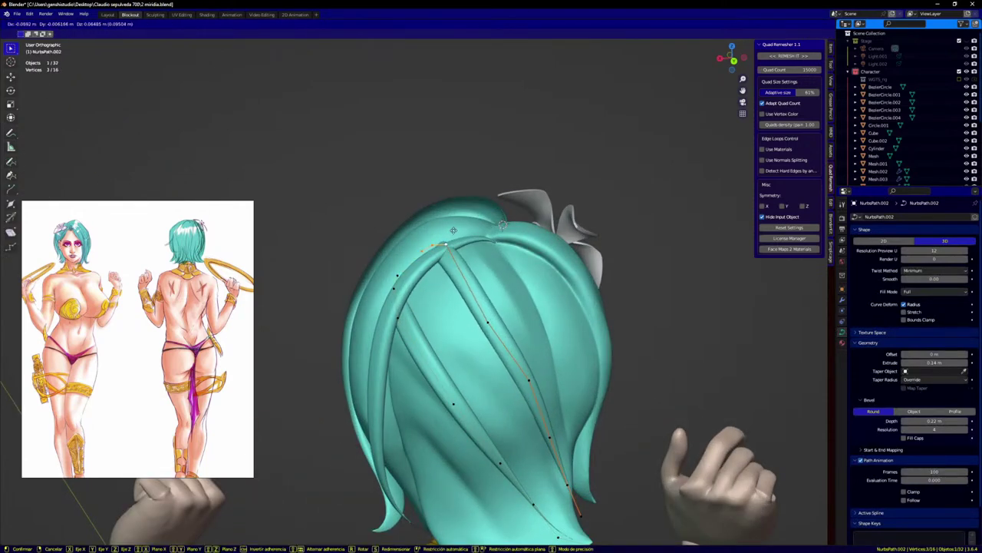
{"action": "left_click", "coordinate": [458, 244]}
{"action": "left_click", "coordinate": [485, 321]}
{"action": "key", "text": "g"}
{"action": "left_click", "coordinate": [496, 321]}
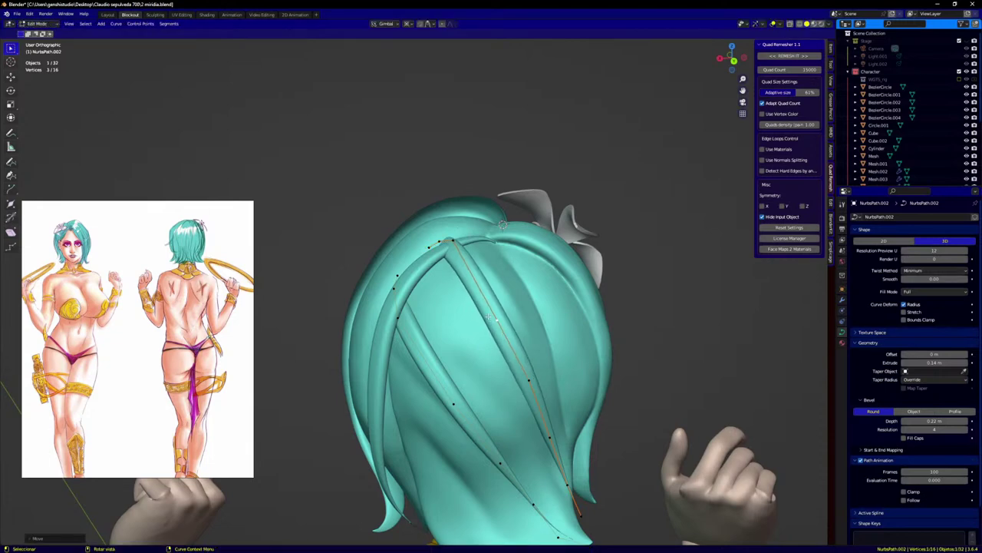
Step: Duplicate the whole rear strand, place the copy beside it on the flower side, and adjust the copy's thickness
{"action": "scroll", "coordinate": [519, 342], "scroll_direction": "down", "scroll_amount": 2}
{"action": "left_click", "coordinate": [523, 366]}
{"action": "left_click_drag", "start_coordinate": [522, 366], "coordinate": [515, 371]}
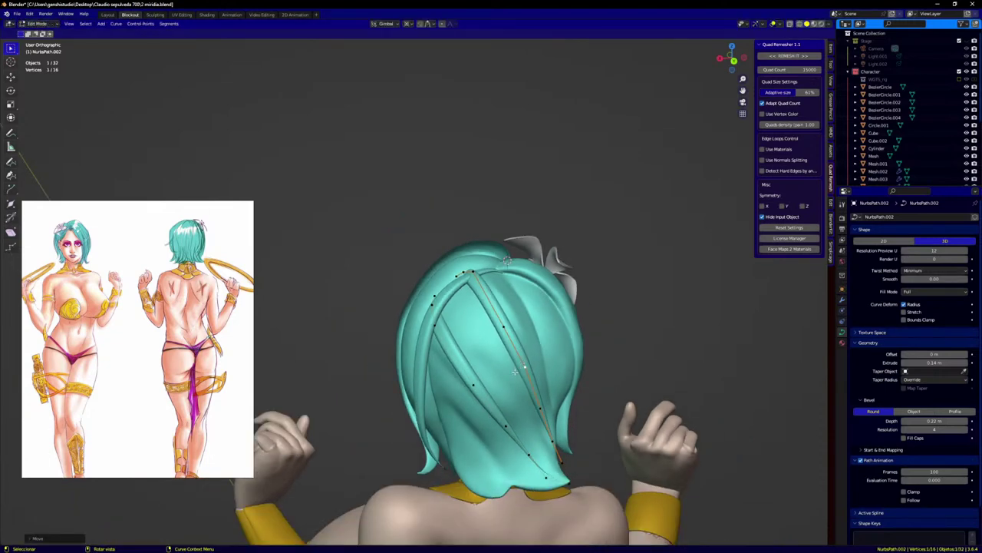
{"action": "key", "text": "ctrl+l"}
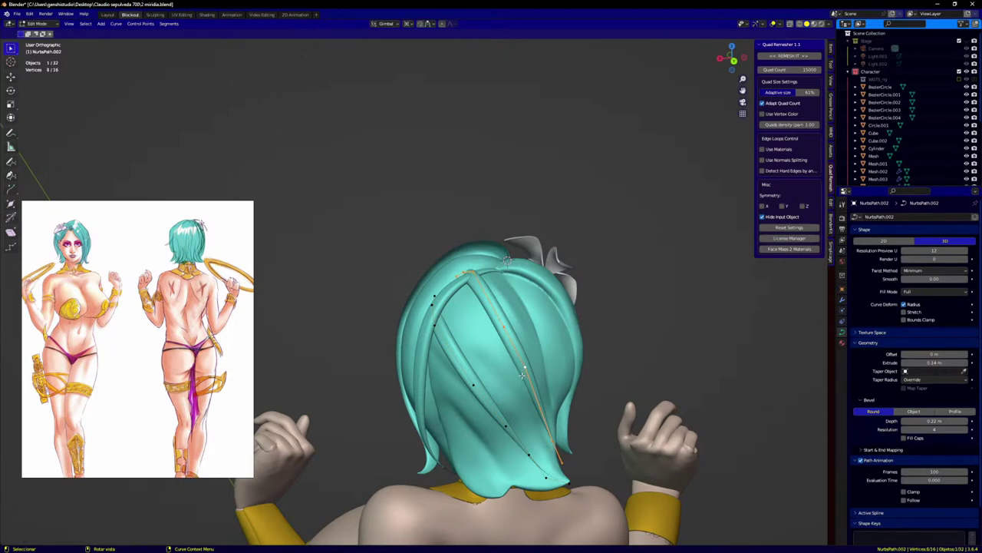
{"action": "key", "text": "shift+d"}
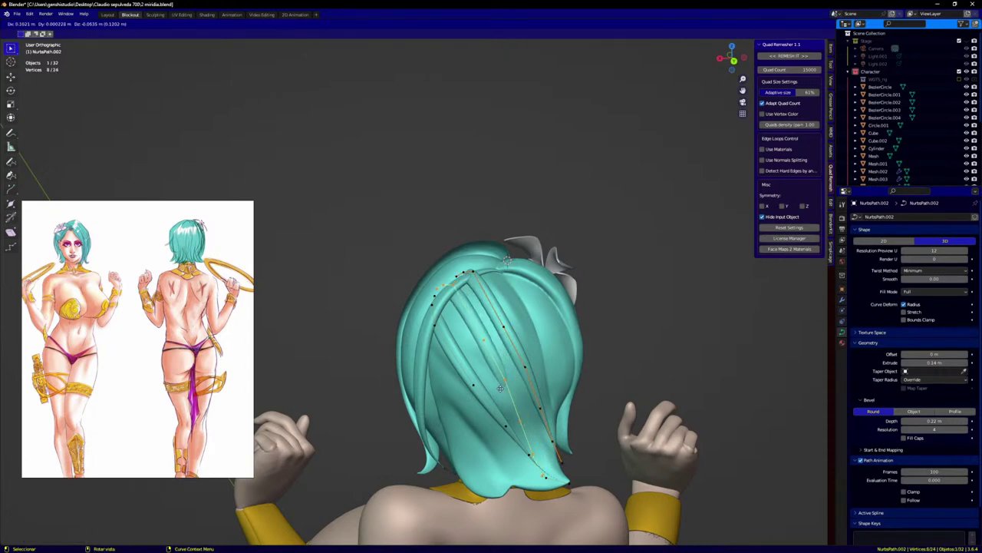
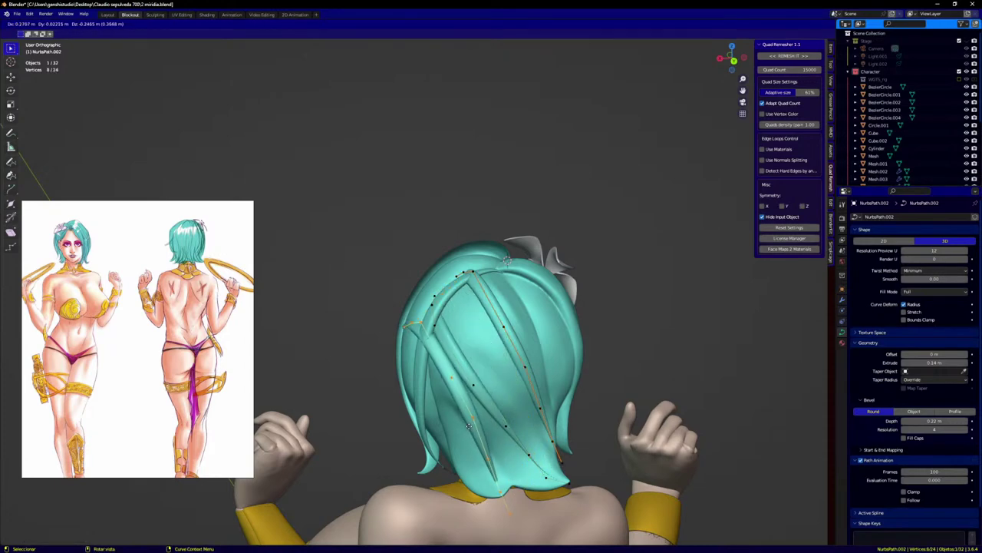
{"action": "left_click", "coordinate": [541, 375]}
{"action": "key", "text": "alt+s"}
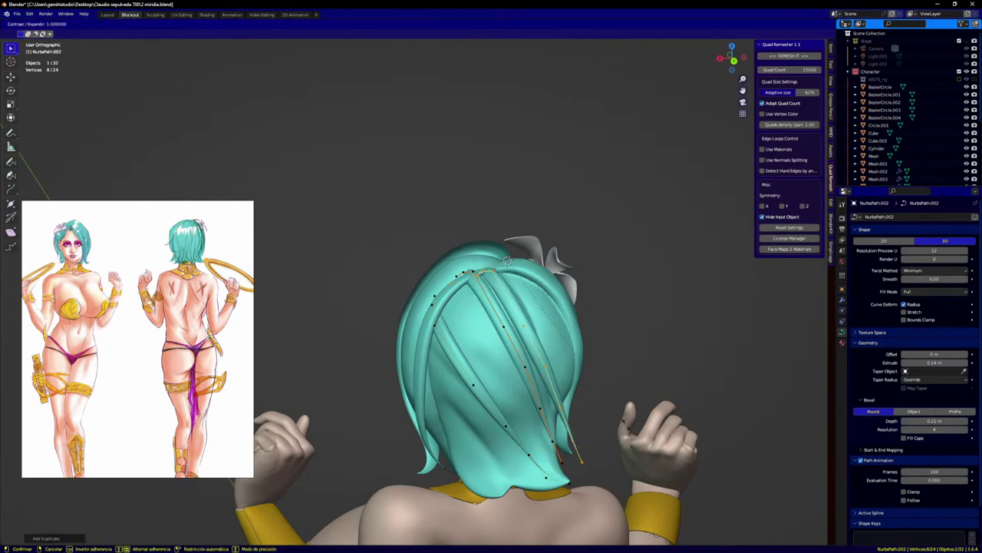
{"action": "left_click", "coordinate": [575, 363]}
Step: Rotate the duplicated strand from the back and side so it lies against the curve of the head
{"action": "middle_click_drag", "start_coordinate": [576, 363], "coordinate": [539, 405]}
{"action": "key", "text": "r"}
{"action": "left_click", "coordinate": [597, 401]}
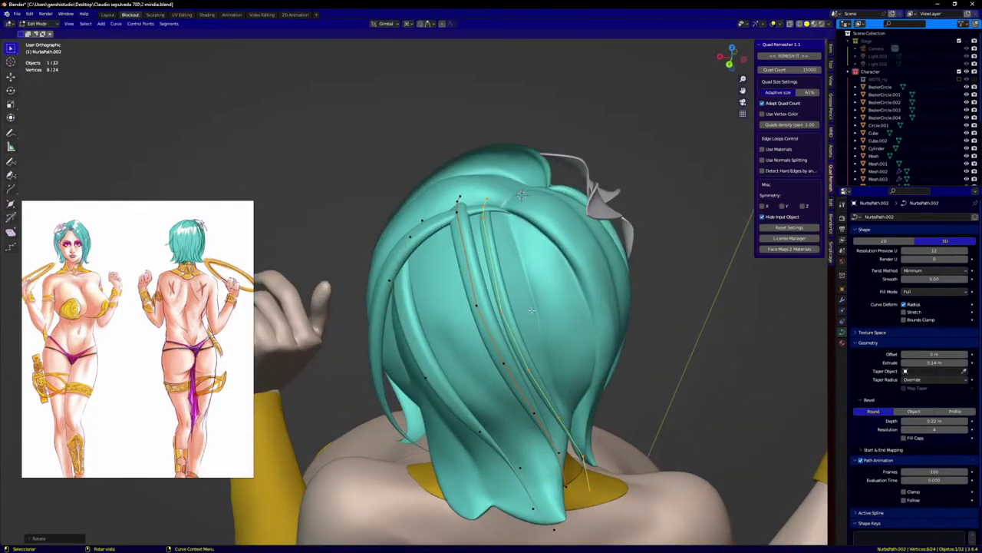
{"action": "key", "text": "r"}
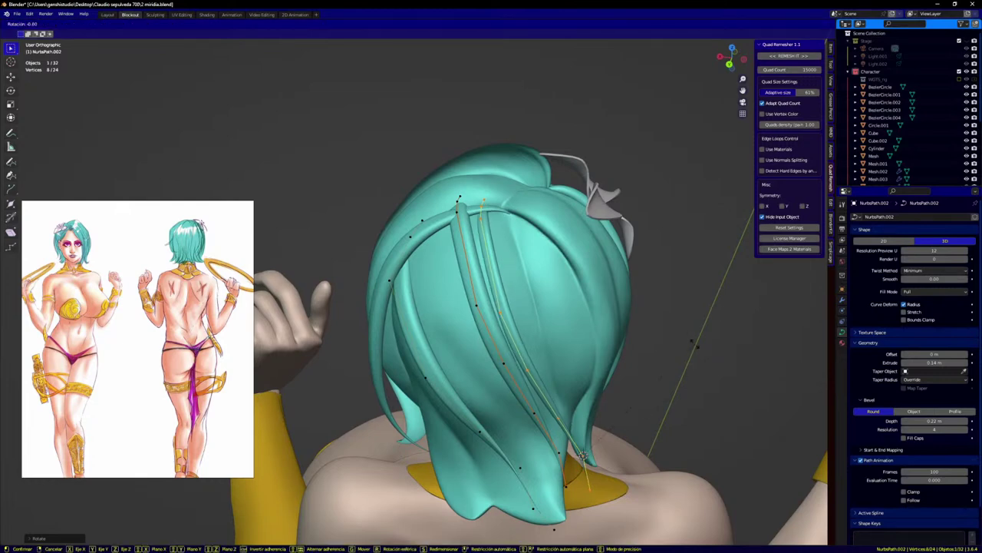
{"action": "left_click", "coordinate": [695, 337]}
{"action": "middle_click_drag", "start_coordinate": [637, 376], "coordinate": [512, 480]}
{"action": "key", "text": "r"}
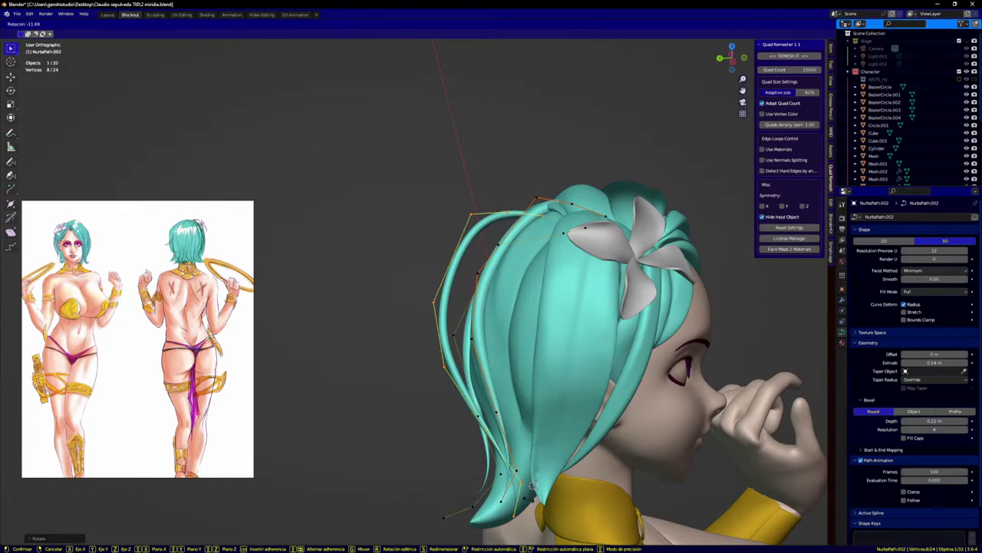
{"action": "right_click", "coordinate": [542, 348]}
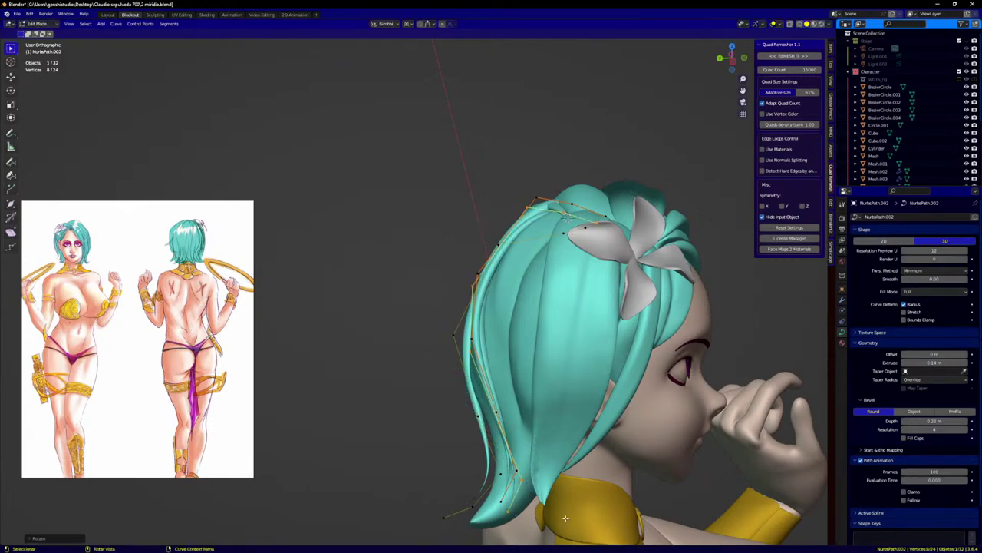
{"action": "key", "text": "r"}
{"action": "left_click", "coordinate": [581, 485]}
Step: Finish editing the curve and examine the rear strands from the front and from behind
{"action": "key", "text": "KP_1"}
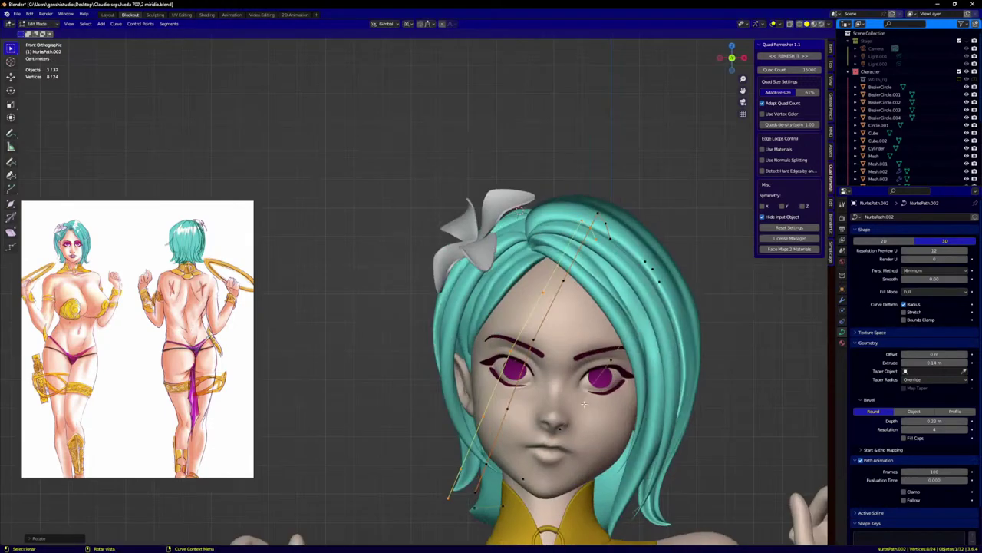
{"action": "key", "text": "ctrl+KP_1"}
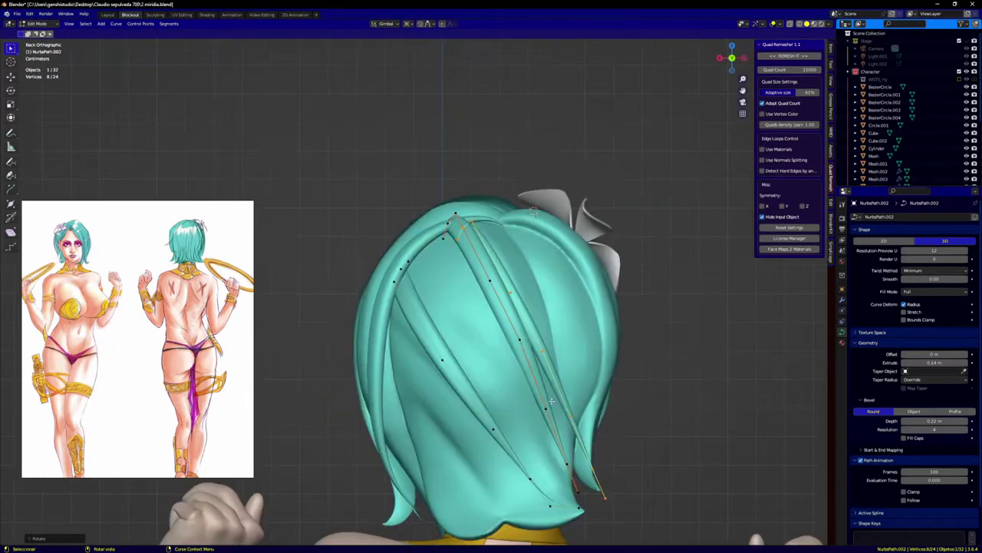
{"action": "left_click", "coordinate": [653, 456]}
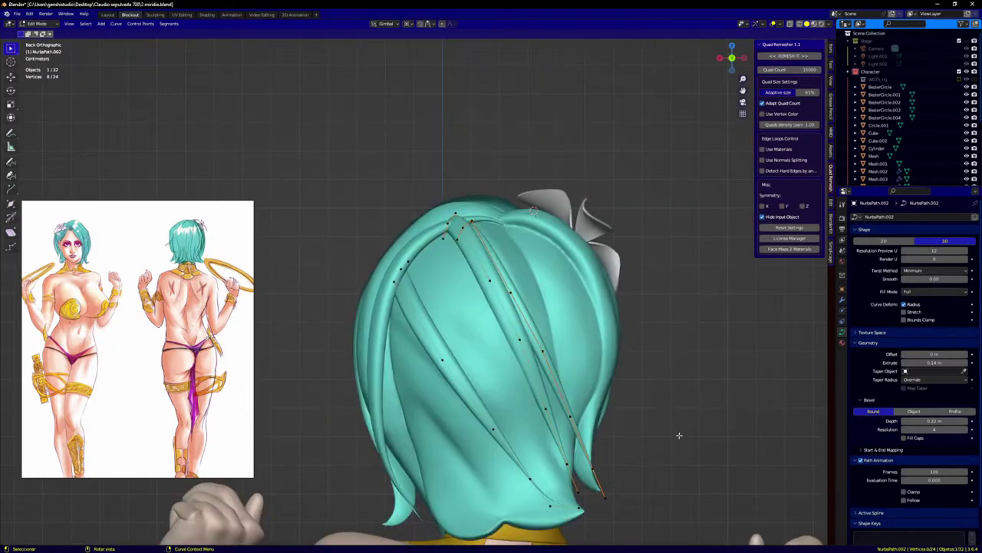
{"action": "key", "text": "Tab"}
{"action": "left_click", "coordinate": [681, 436]}
{"action": "scroll", "coordinate": [670, 378], "scroll_direction": "down", "scroll_amount": 1}
{"action": "middle_click_drag", "start_coordinate": [663, 369], "coordinate": [532, 283], "text": "shift"}
{"action": "scroll", "coordinate": [552, 299], "scroll_direction": "down", "scroll_amount": 3}
{"action": "scroll", "coordinate": [532, 283], "scroll_direction": "up", "scroll_amount": 2}
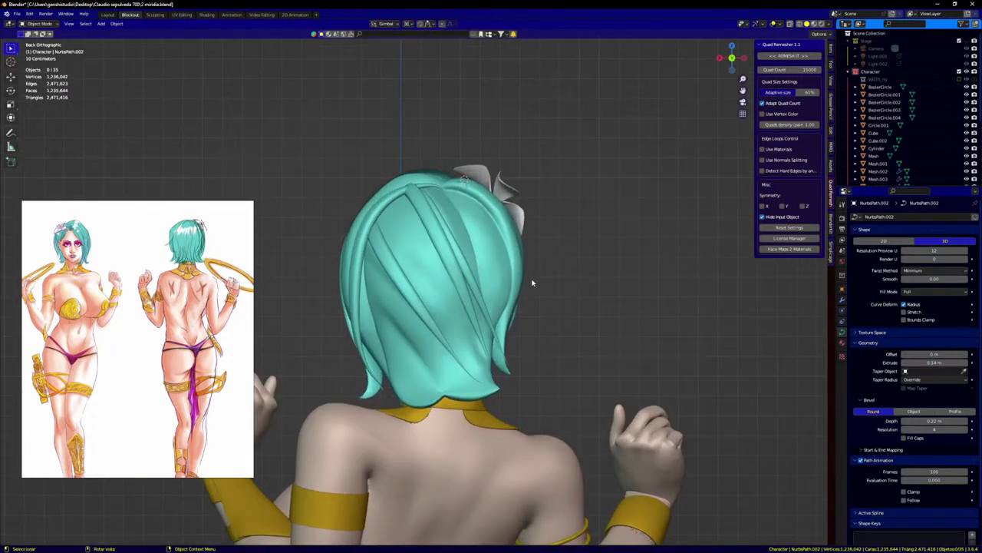
{"action": "scroll", "coordinate": [532, 282], "scroll_direction": "up", "scroll_amount": 1}
Step: Duplicate the newest strand farther toward the flower side and rotate the copy so its tip swings in toward the nape
{"action": "key", "text": "Tab"}
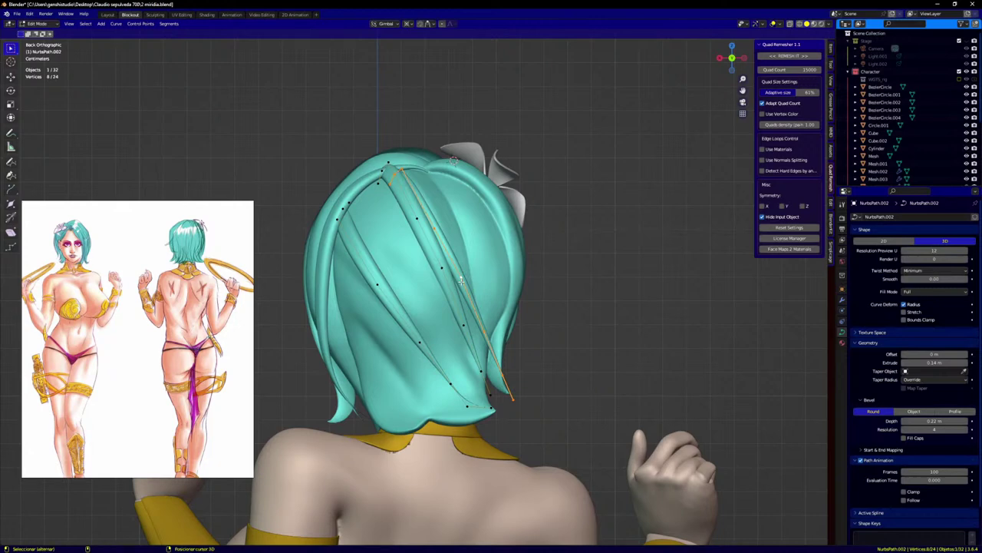
{"action": "key", "text": "shift+d"}
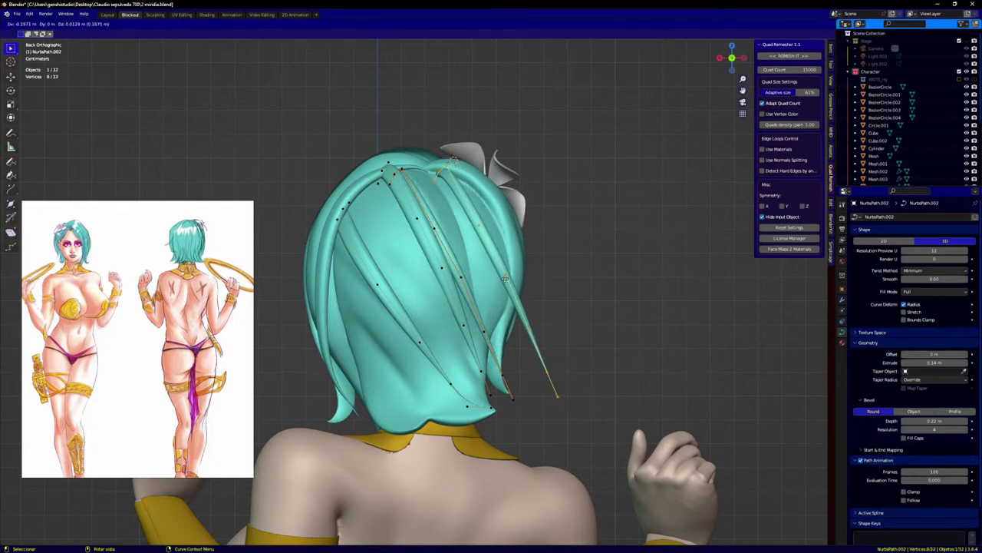
{"action": "left_click", "coordinate": [512, 290]}
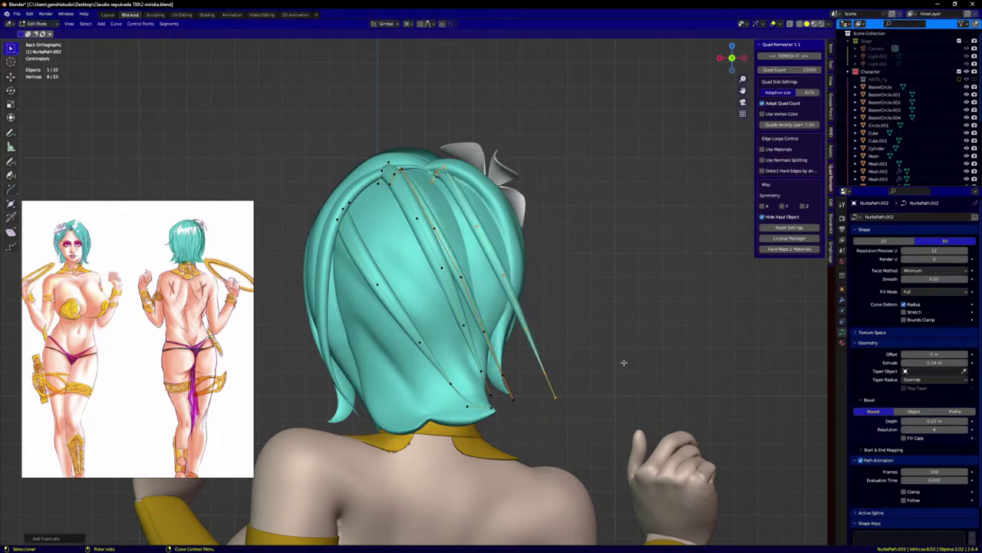
{"action": "key", "text": "r"}
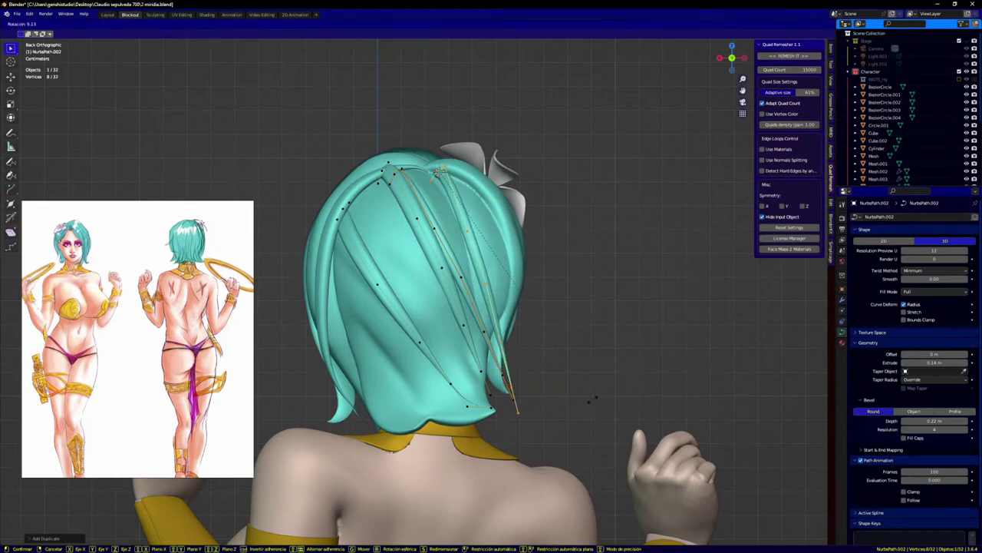
{"action": "left_click", "coordinate": [589, 398]}
Step: Move the new strand's upper and middle control points outward to follow the side contour of the hair
{"action": "scroll", "coordinate": [432, 221], "scroll_direction": "up", "scroll_amount": 2}
{"action": "left_click", "coordinate": [497, 289]}
{"action": "key", "text": "g"}
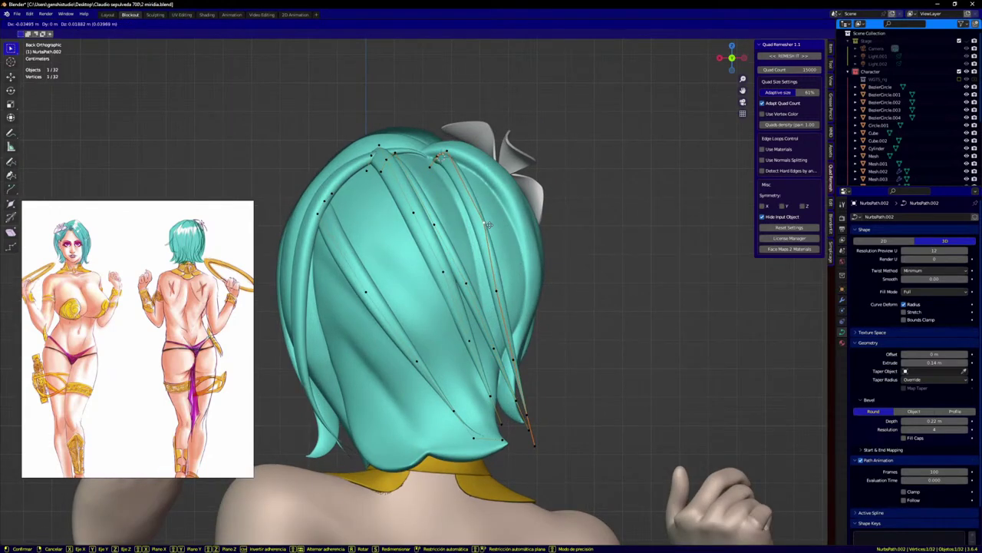
{"action": "left_click", "coordinate": [512, 285]}
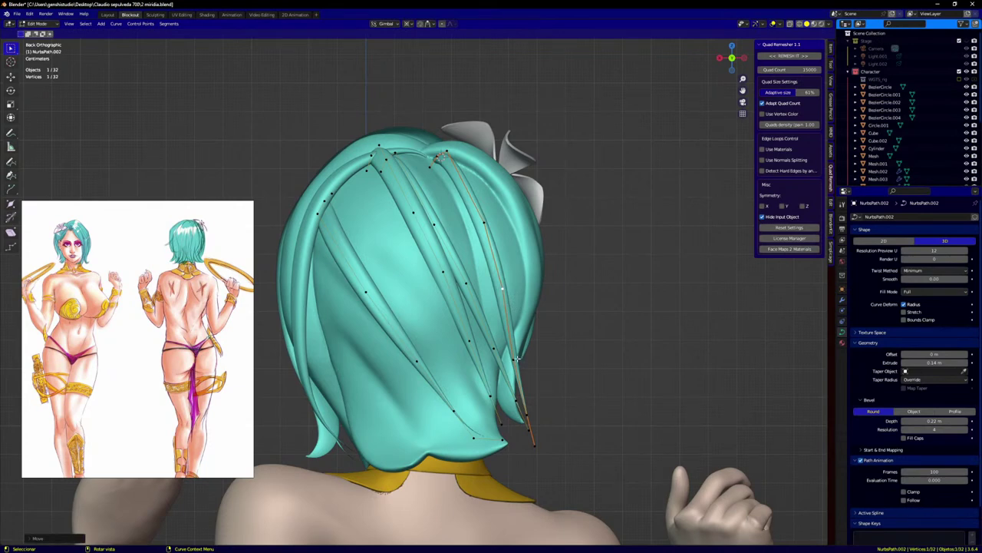
{"action": "key", "text": "g"}
{"action": "left_click", "coordinate": [517, 360]}
Step: Pull the strand's lower control points and tip inward so its end tucks behind the side lock
{"action": "left_click", "coordinate": [517, 364]}
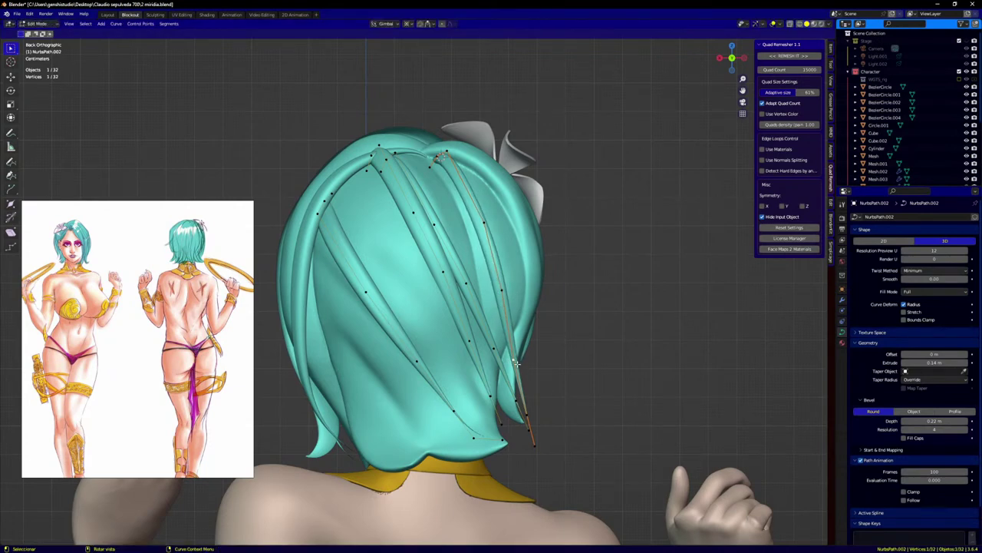
{"action": "key", "text": "g"}
{"action": "left_click", "coordinate": [519, 411]}
{"action": "key", "text": "g"}
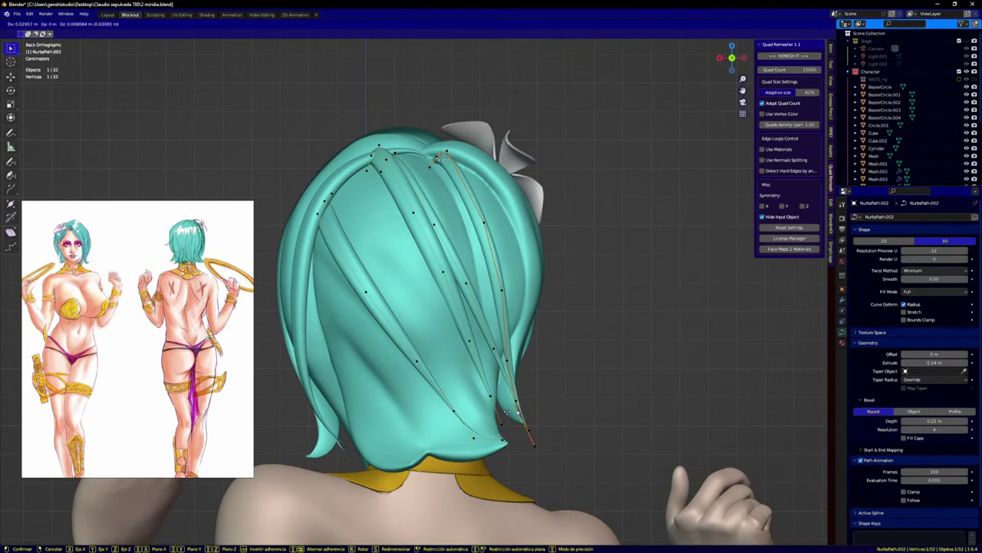
{"action": "left_click", "coordinate": [501, 408]}
{"action": "key", "text": "g"}
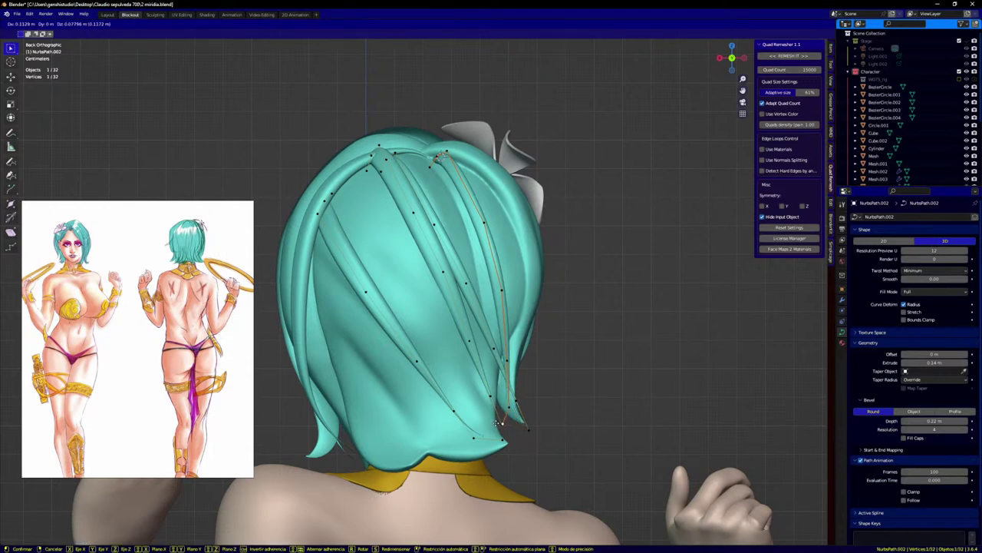
{"action": "left_click", "coordinate": [500, 421]}
Step: Raise the strand's lower control points and adjust its middle point to smooth the bend above the tip
{"action": "key", "text": "g"}
{"action": "left_click", "coordinate": [509, 359]}
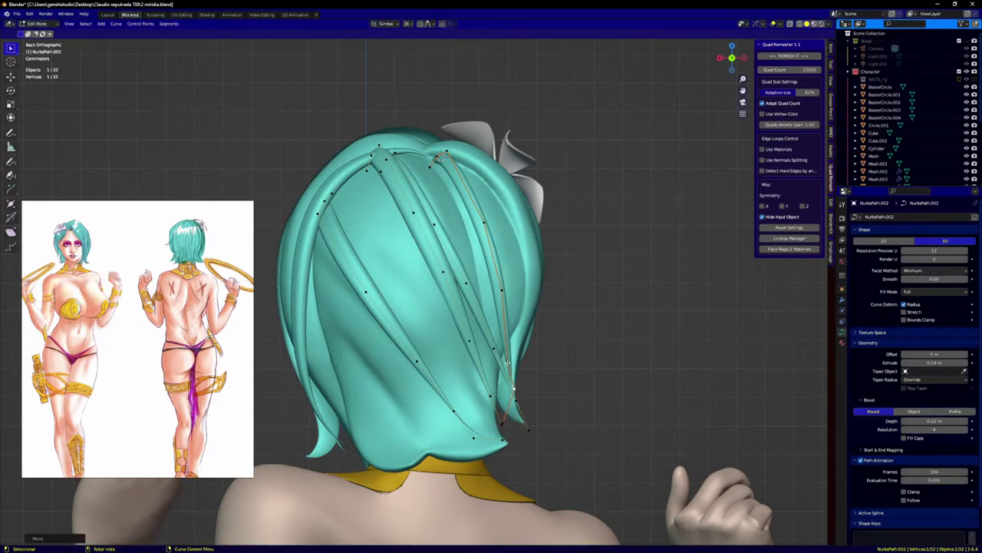
{"action": "key", "text": "g"}
{"action": "left_click", "coordinate": [508, 331]}
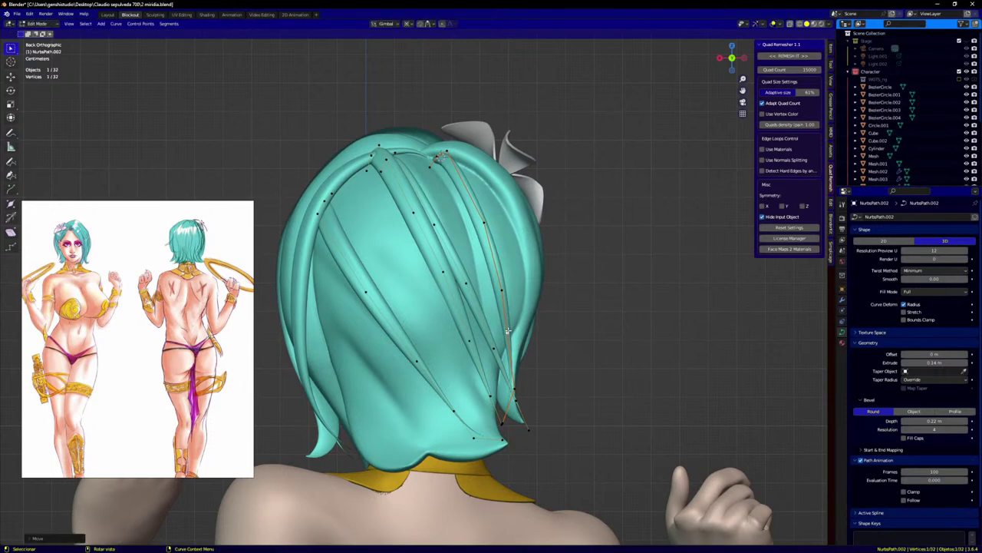
{"action": "key", "text": "g"}
{"action": "left_click", "coordinate": [499, 279]}
{"action": "key", "text": "g"}
{"action": "left_click", "coordinate": [509, 351]}
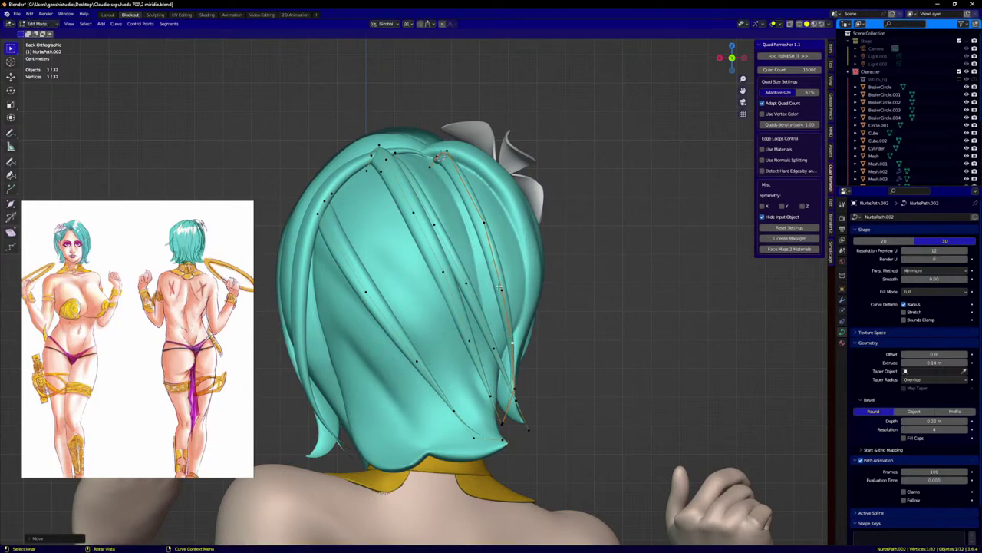
{"action": "left_click", "coordinate": [505, 295]}
{"action": "key", "text": "g"}
{"action": "left_click", "coordinate": [504, 283]}
Step: From the side, pull the strand's middle, upper and top control points in against the head
{"action": "middle_click_drag", "start_coordinate": [528, 286], "coordinate": [462, 294]}
{"action": "key", "text": "g"}
{"action": "left_click", "coordinate": [496, 282]}
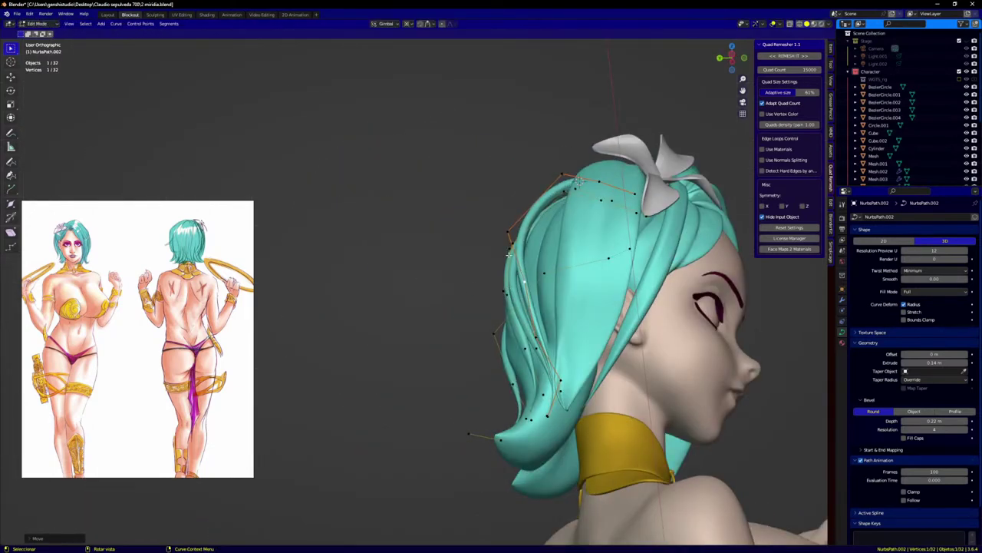
{"action": "left_click", "coordinate": [506, 228]}
{"action": "key", "text": "g"}
{"action": "left_click", "coordinate": [525, 233]}
{"action": "left_click", "coordinate": [561, 175]}
{"action": "key", "text": "g"}
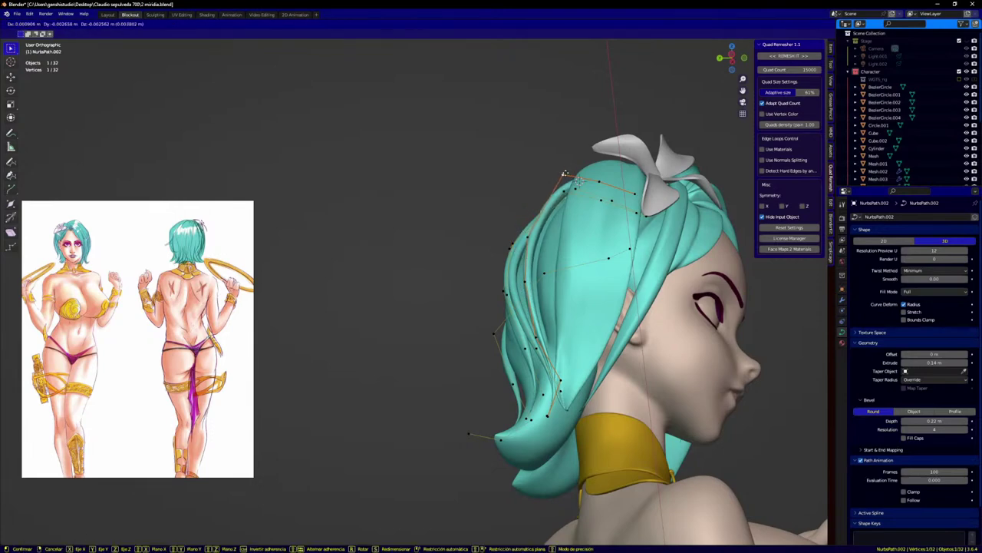
{"action": "left_click", "coordinate": [573, 180]}
Step: From behind, shift the strand's upper control point up and inward to refine the curve below the crown
{"action": "middle_click_drag", "start_coordinate": [527, 255], "coordinate": [602, 267]}
{"action": "left_click", "coordinate": [575, 246]}
{"action": "key", "text": "g"}
{"action": "left_click", "coordinate": [582, 245]}
{"action": "key", "text": "g"}
{"action": "left_click", "coordinate": [607, 260]}
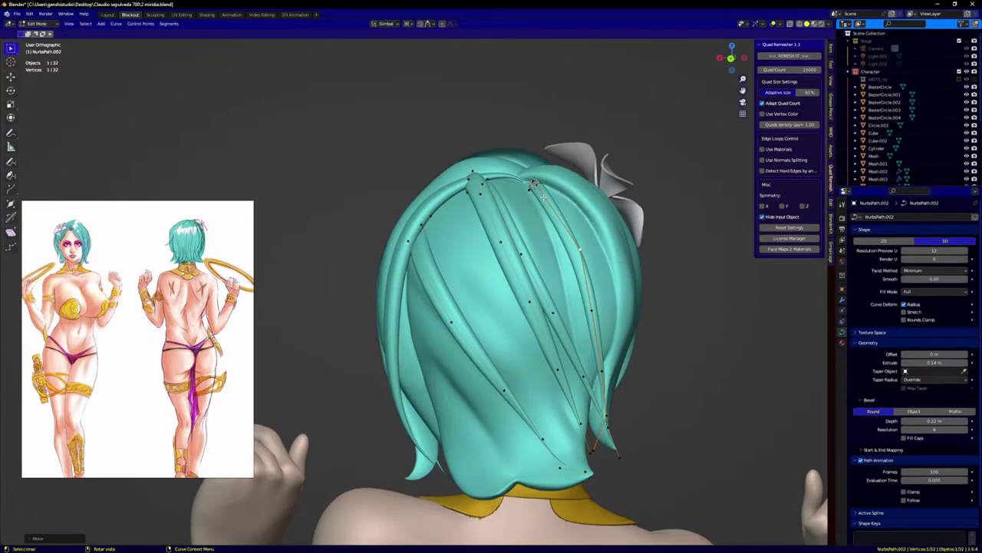
{"action": "left_click", "coordinate": [571, 223]}
{"action": "left_click_drag", "start_coordinate": [578, 249], "coordinate": [561, 226]}
Step: Adjust the strand's middle and lower control points and move its tip outward along the side lock
{"action": "left_click_drag", "start_coordinate": [592, 303], "coordinate": [604, 330]}
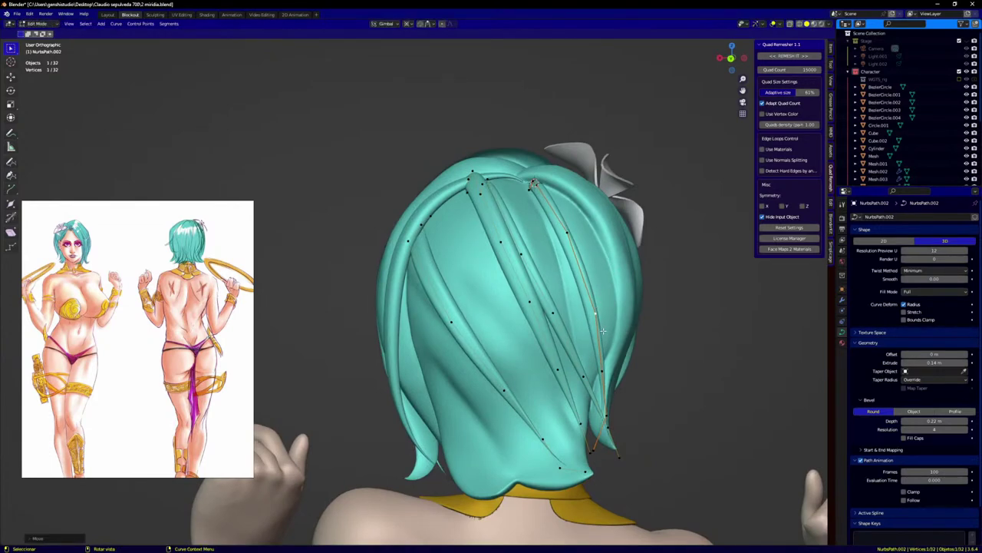
{"action": "left_click_drag", "start_coordinate": [603, 369], "coordinate": [605, 364]}
{"action": "left_click_drag", "start_coordinate": [607, 427], "coordinate": [607, 411]}
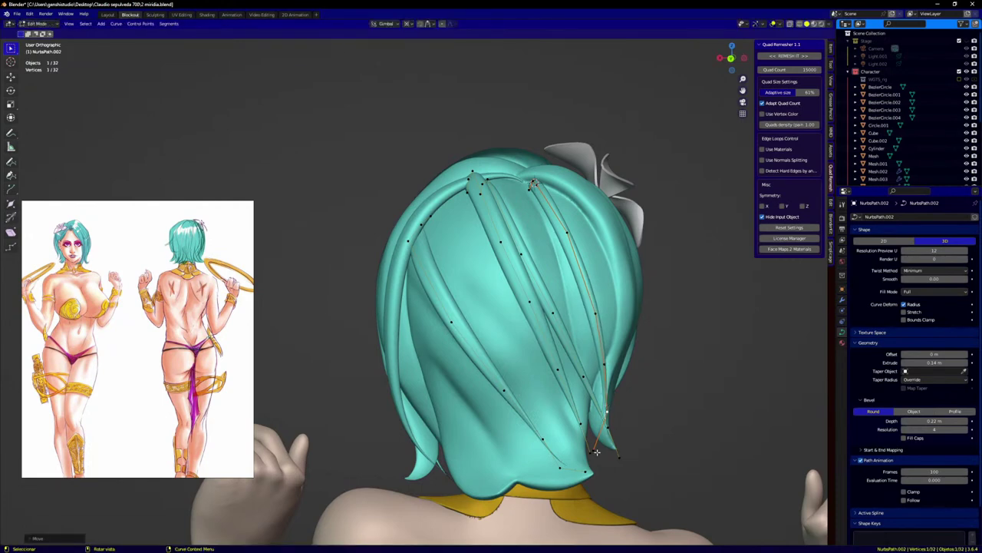
{"action": "left_click_drag", "start_coordinate": [600, 449], "coordinate": [625, 433]}
Step: Shift the strand's lower, middle and upper control points inward to straighten it, and adjust the middle point's depth from the side
{"action": "left_click_drag", "start_coordinate": [604, 370], "coordinate": [593, 356]}
{"action": "left_click_drag", "start_coordinate": [592, 311], "coordinate": [582, 313]}
{"action": "left_click_drag", "start_coordinate": [565, 232], "coordinate": [559, 235]}
{"action": "key", "text": "g"}
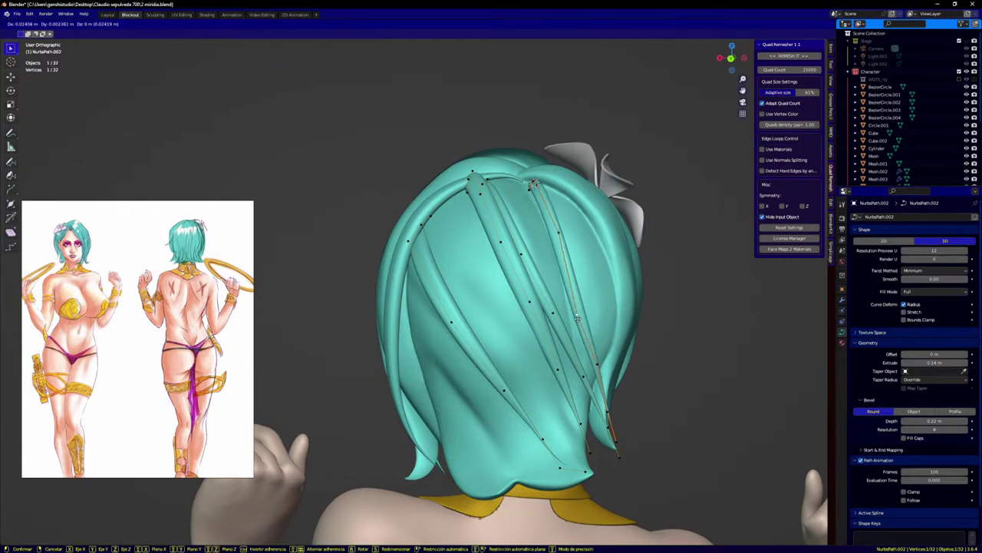
{"action": "left_click", "coordinate": [581, 316]}
{"action": "middle_click_drag", "start_coordinate": [581, 316], "coordinate": [495, 318]}
{"action": "key", "text": "g"}
{"action": "left_click", "coordinate": [593, 324]}
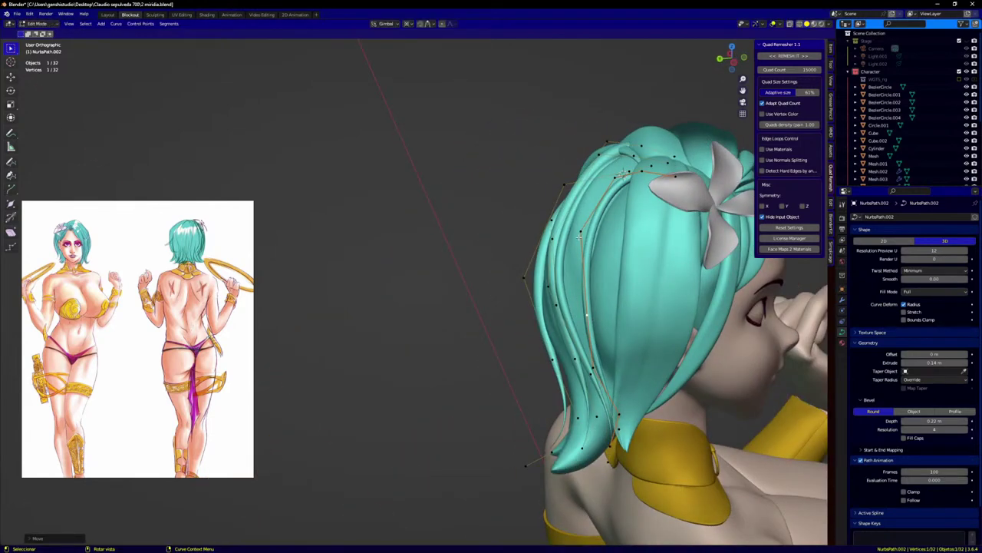
Step: Shift the strand's upper control point forward from the side and slightly inward from behind
{"action": "left_click", "coordinate": [580, 236]}
{"action": "key", "text": "g"}
{"action": "left_click", "coordinate": [588, 237]}
{"action": "middle_click_drag", "start_coordinate": [638, 243], "coordinate": [765, 241]}
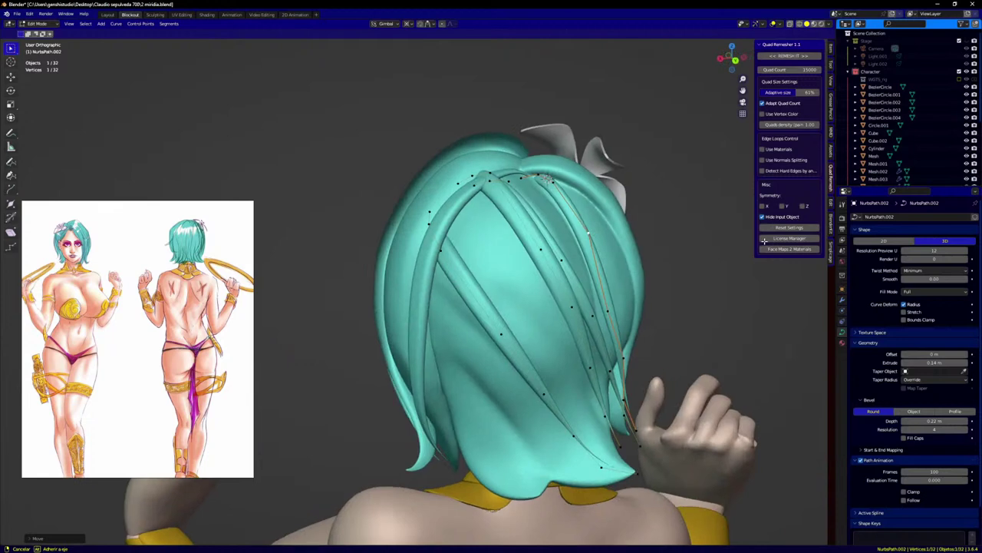
{"action": "key", "text": "g"}
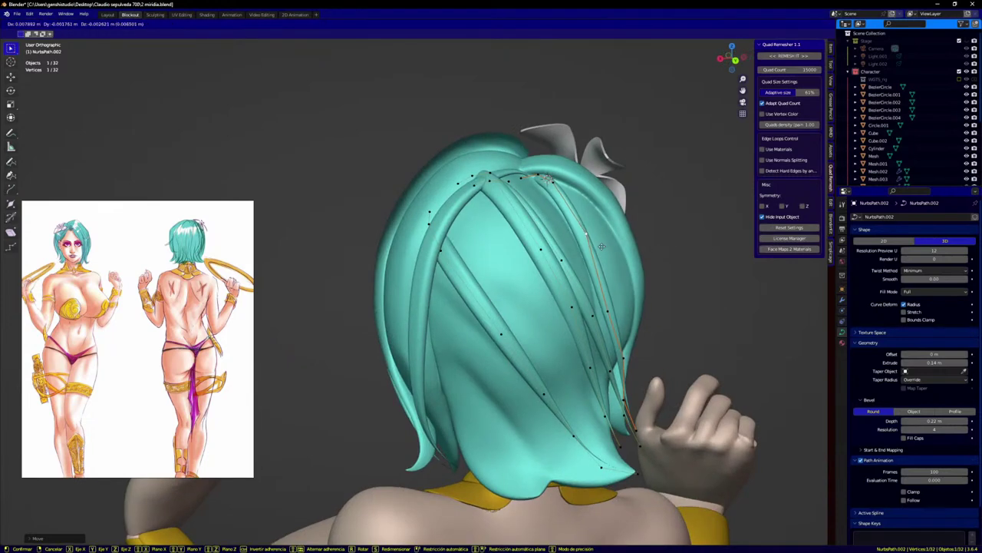
{"action": "left_click", "coordinate": [601, 248]}
Step: Move the strand's middle control point slightly outward, then leave curve editing and deselect the strands
{"action": "left_click", "coordinate": [614, 308]}
{"action": "key", "text": "g"}
{"action": "left_click", "coordinate": [621, 306]}
{"action": "mouse_move", "coordinate": [620, 305]}
{"action": "middle_mouse_down"}
{"action": "mouse_move", "coordinate": [626, 268]}
{"action": "mouse_move", "coordinate": [636, 293]}
{"action": "mouse_move", "coordinate": [614, 296]}
{"action": "middle_mouse_up"}
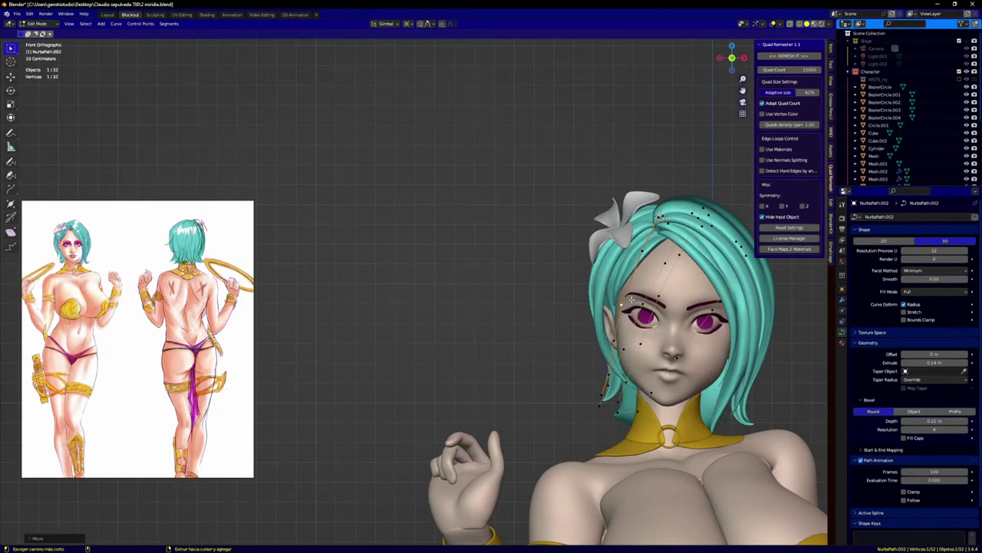
{"action": "key", "text": "ctrl+KP_1"}
{"action": "key", "text": "Tab"}
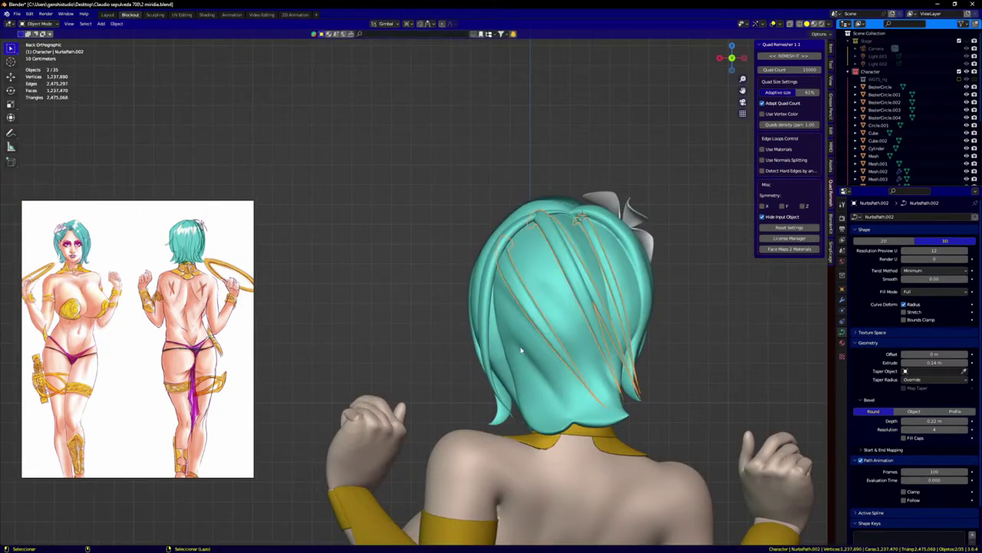
{"action": "left_click", "coordinate": [702, 366]}
Step: Duplicate the outermost diagonal strand on the back of the head, place the copy just above it, and increase its radius
{"action": "scroll", "coordinate": [651, 292], "scroll_direction": "down", "scroll_amount": 2}
{"action": "middle_click_drag", "start_coordinate": [634, 271], "coordinate": [543, 200], "text": "shift"}
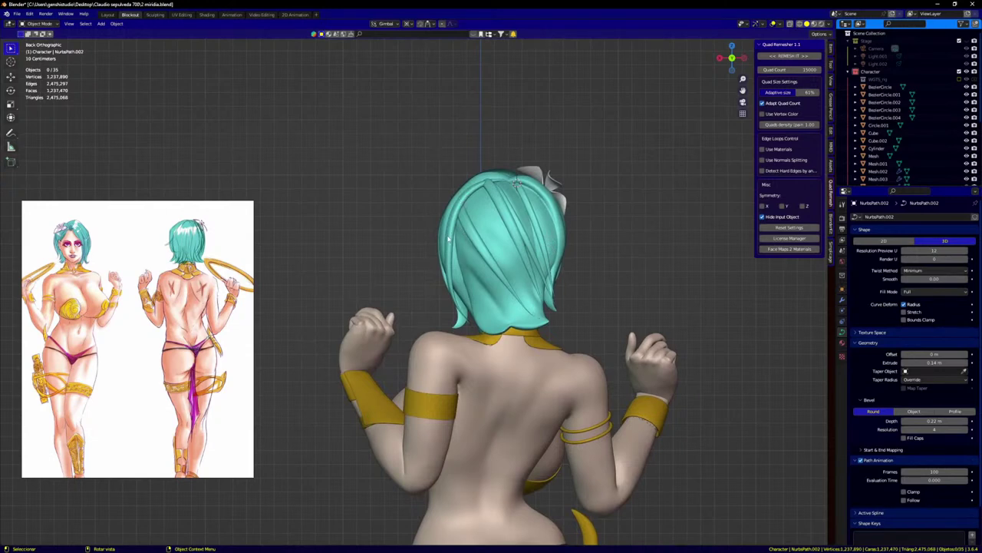
{"action": "scroll", "coordinate": [483, 293], "scroll_direction": "up", "scroll_amount": 2}
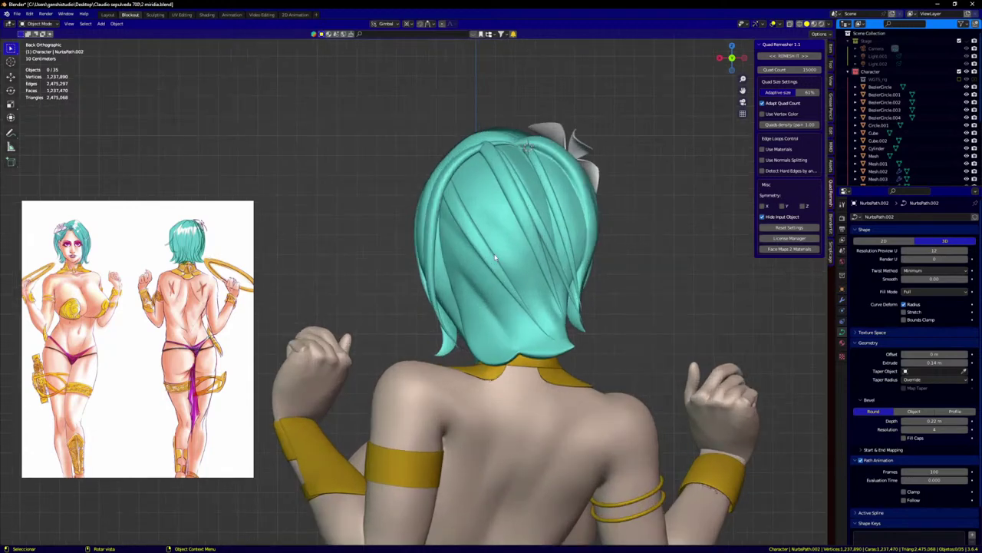
{"action": "left_click", "coordinate": [506, 194]}
{"action": "key", "text": "Tab"}
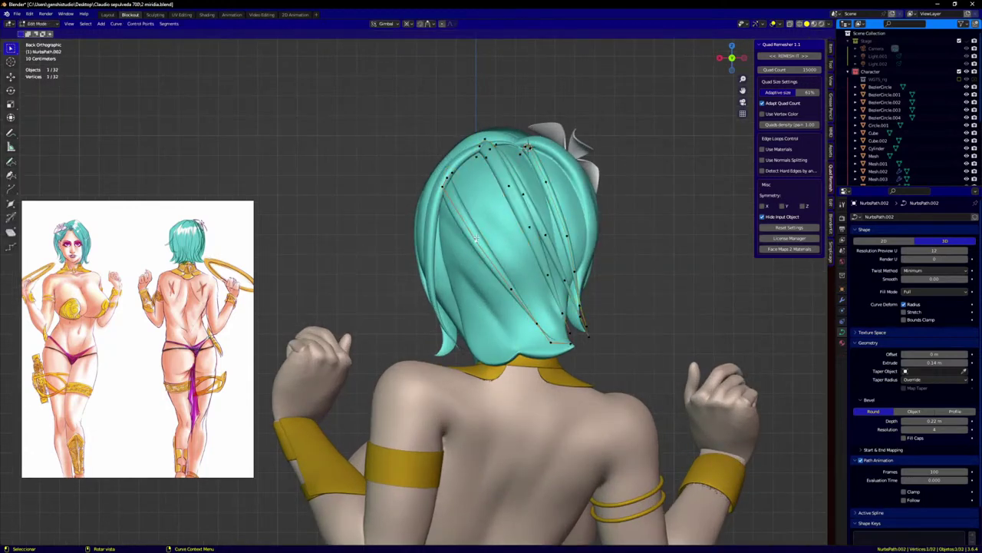
{"action": "key", "text": "shift+d"}
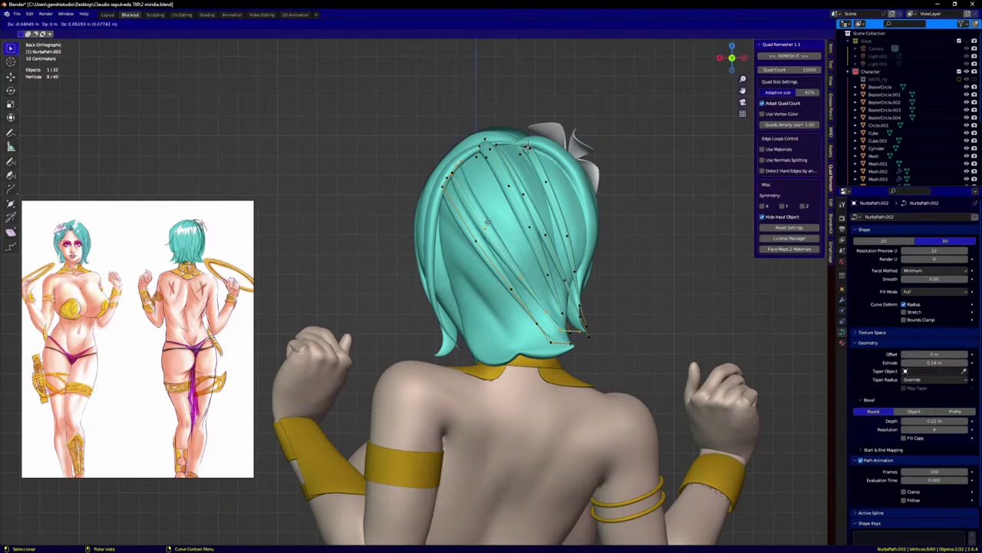
{"action": "left_click", "coordinate": [564, 276]}
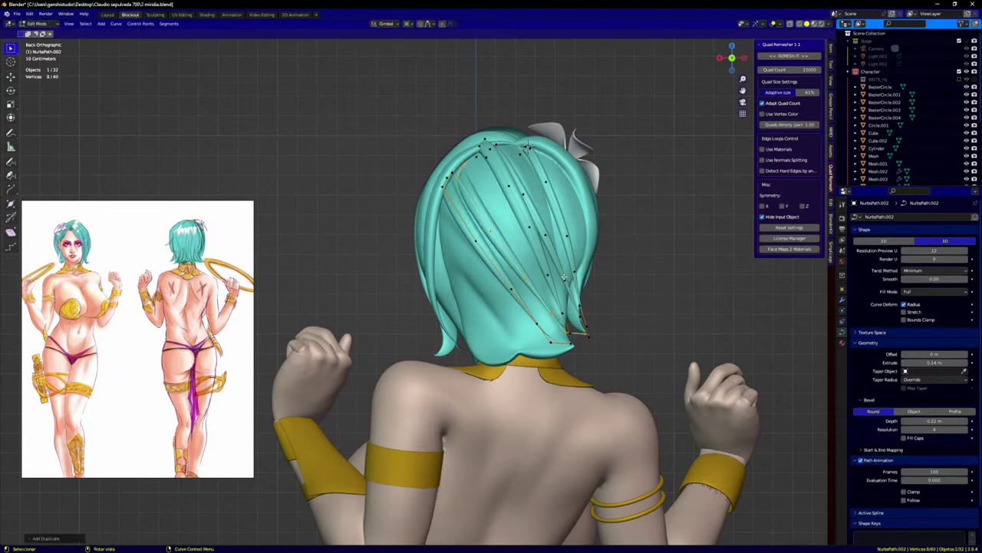
{"action": "key", "text": "alt+s"}
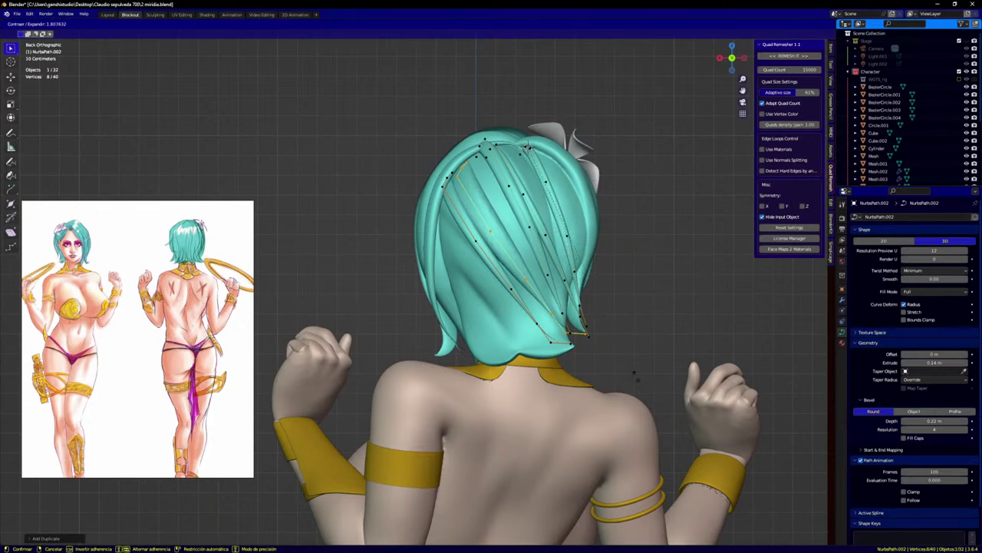
{"action": "left_click", "coordinate": [653, 430]}
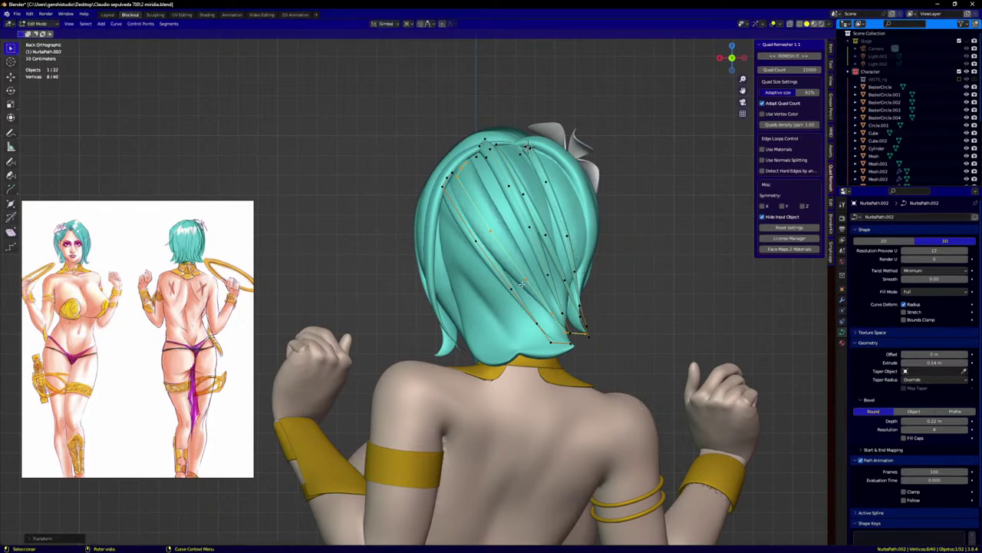
Step: Adjust the radius around the copy's lower control points, then lower one point and pull the one above it toward the flower side
{"action": "left_click", "coordinate": [529, 284]}
{"action": "key", "text": "alt+s"}
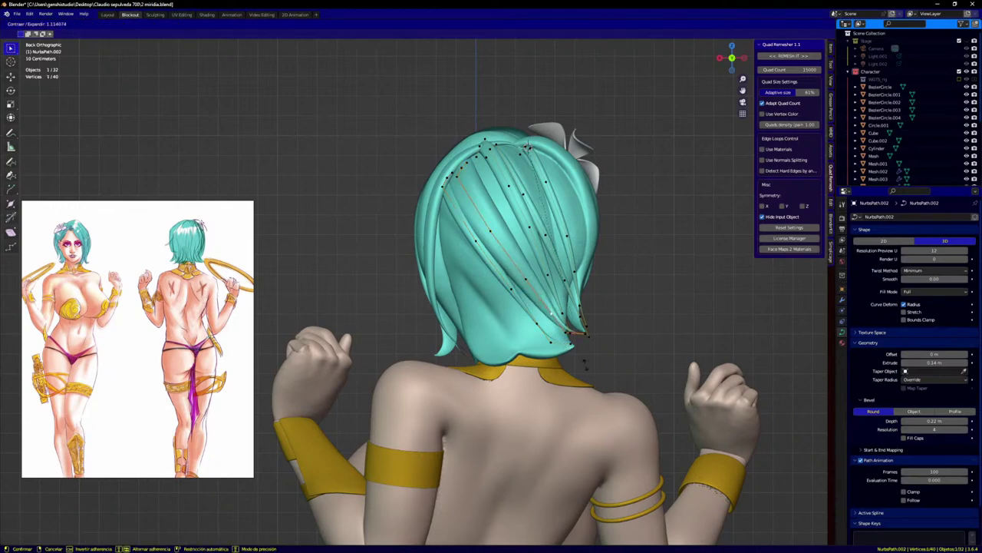
{"action": "left_click", "coordinate": [548, 314]}
{"action": "scroll", "coordinate": [548, 313], "scroll_direction": "up", "scroll_amount": 2}
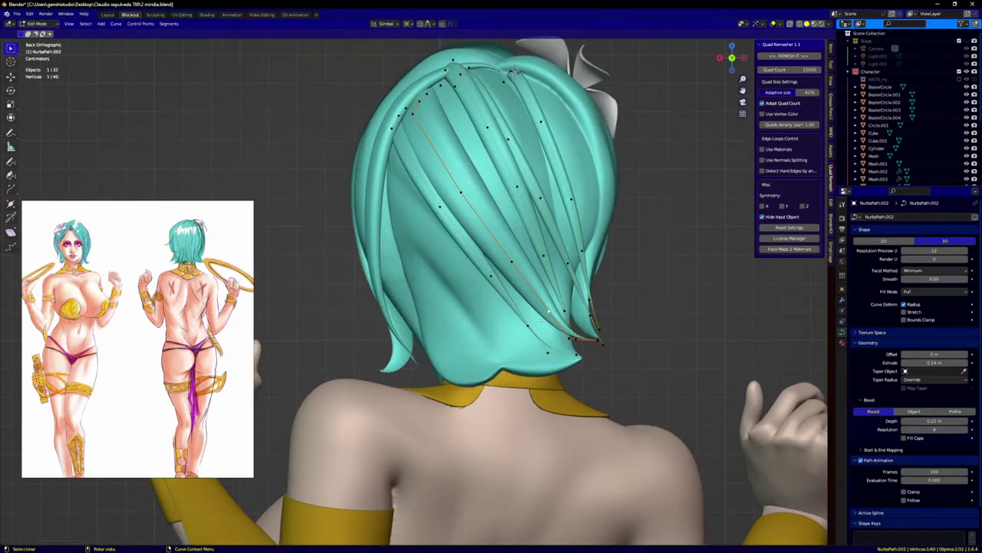
{"action": "key", "text": "g"}
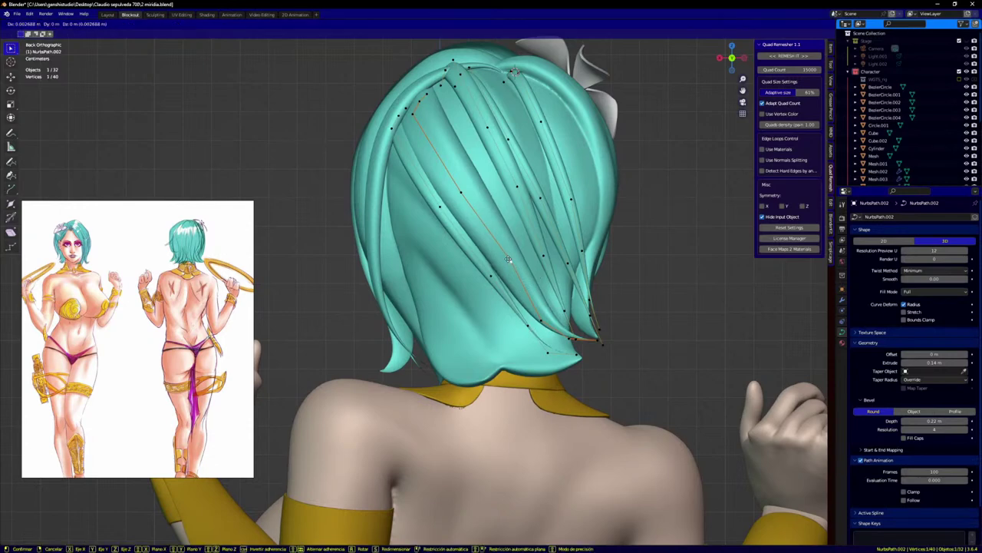
{"action": "left_click", "coordinate": [506, 260]}
{"action": "key", "text": "g"}
{"action": "left_click", "coordinate": [525, 252]}
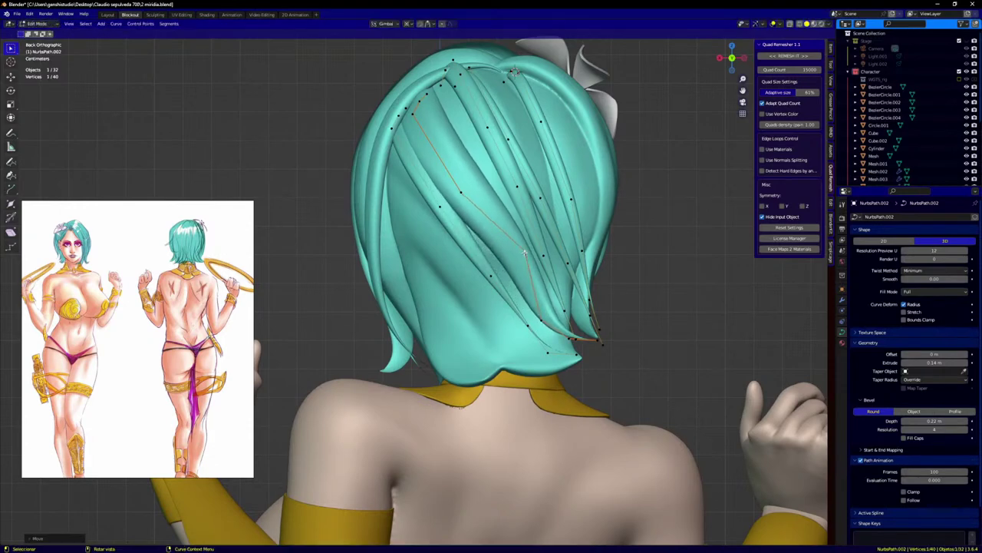
Step: Move the copy's upper-middle and top control points up toward the crown
{"action": "left_click", "coordinate": [461, 194]}
{"action": "key", "text": "g"}
{"action": "left_click", "coordinate": [470, 169]}
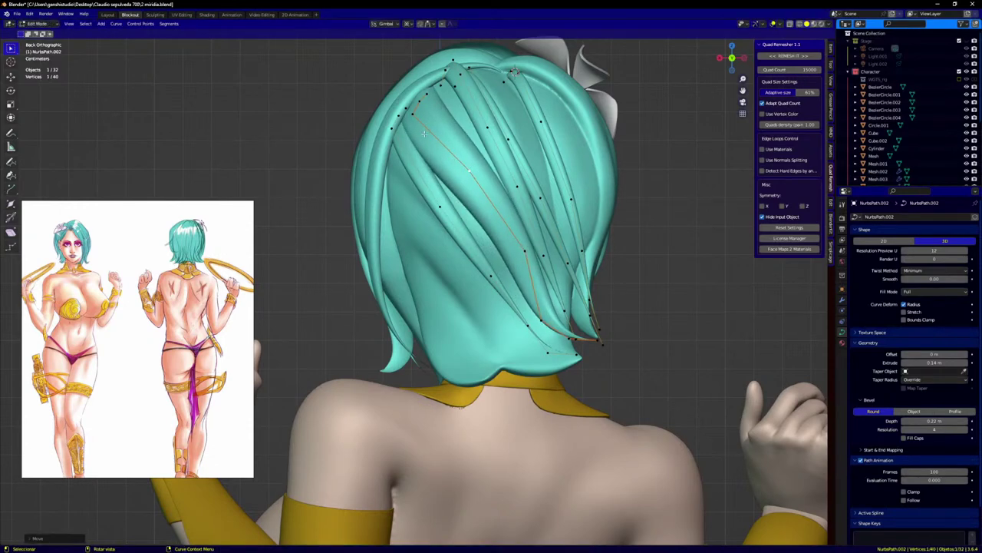
{"action": "left_click_drag", "start_coordinate": [420, 117], "coordinate": [420, 96]}
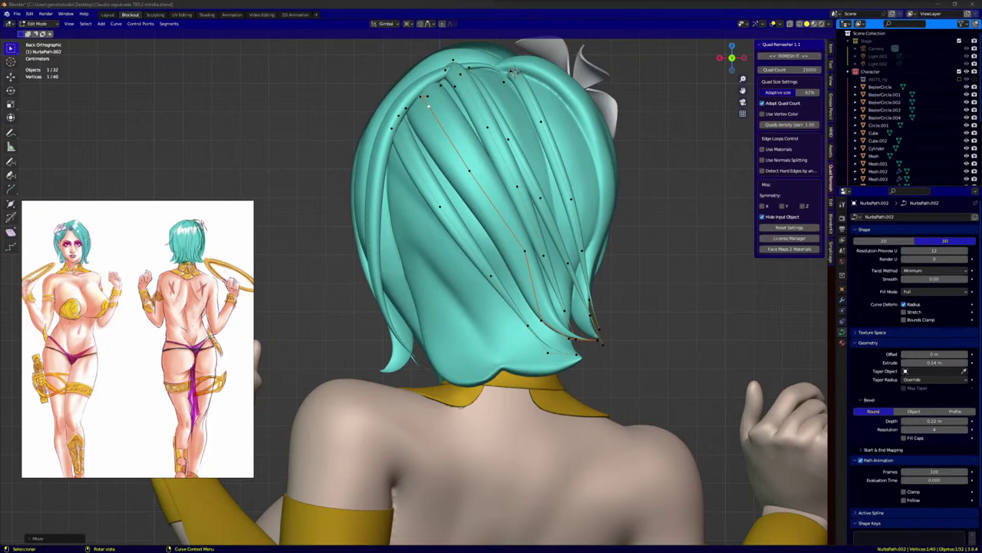
Step: Pull the copied strand's middle and upper-middle control points back away from the flower side to straighten its diagonal
{"action": "left_click", "coordinate": [525, 251]}
{"action": "scroll", "coordinate": [526, 253], "scroll_direction": "up", "scroll_amount": 2}
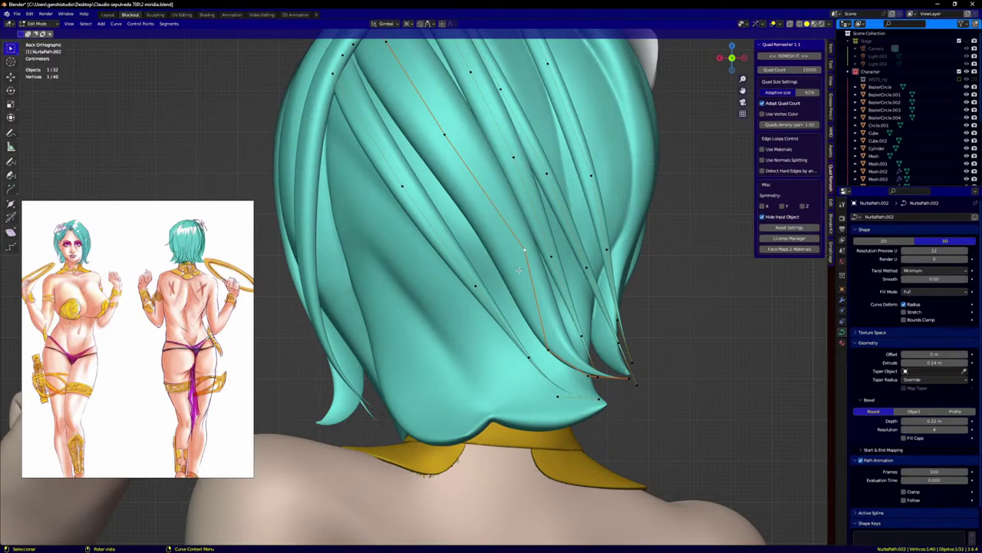
{"action": "key", "text": "g"}
{"action": "left_click", "coordinate": [497, 286]}
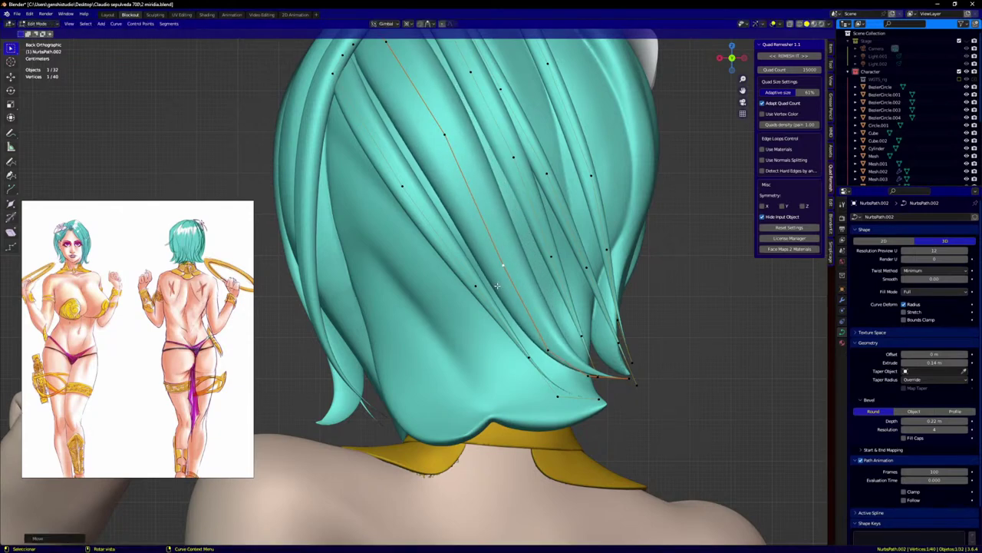
{"action": "left_click", "coordinate": [446, 138]}
{"action": "key", "text": "g"}
{"action": "left_click", "coordinate": [436, 144]}
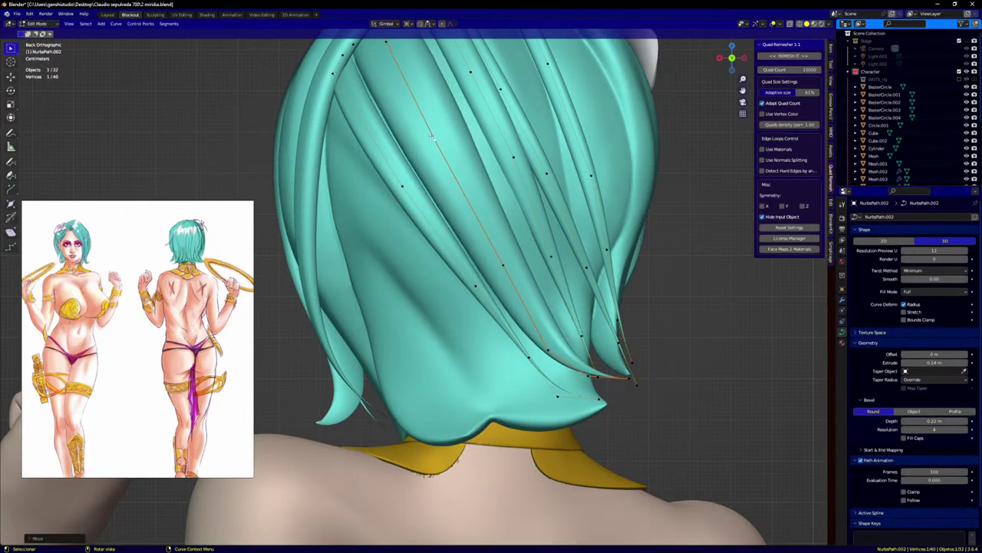
Step: Nudge the copied strand's middle and lower control points and bring its tip down along the hair's lower edge
{"action": "left_click", "coordinate": [500, 264]}
{"action": "key", "text": "g"}
{"action": "left_click", "coordinate": [496, 268]}
{"action": "left_click", "coordinate": [547, 351]}
{"action": "key", "text": "g"}
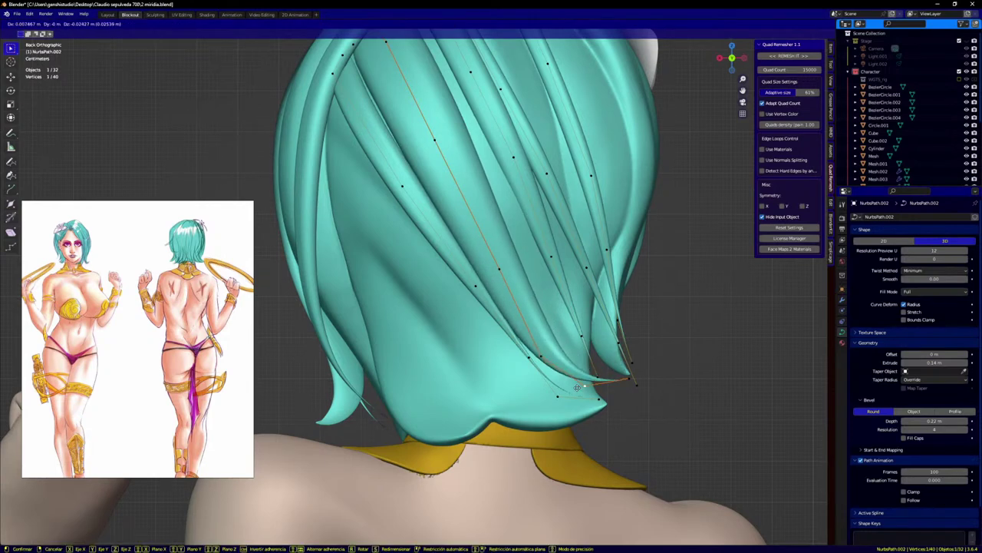
{"action": "left_click", "coordinate": [578, 382]}
{"action": "left_click", "coordinate": [629, 380]}
{"action": "key", "text": "g"}
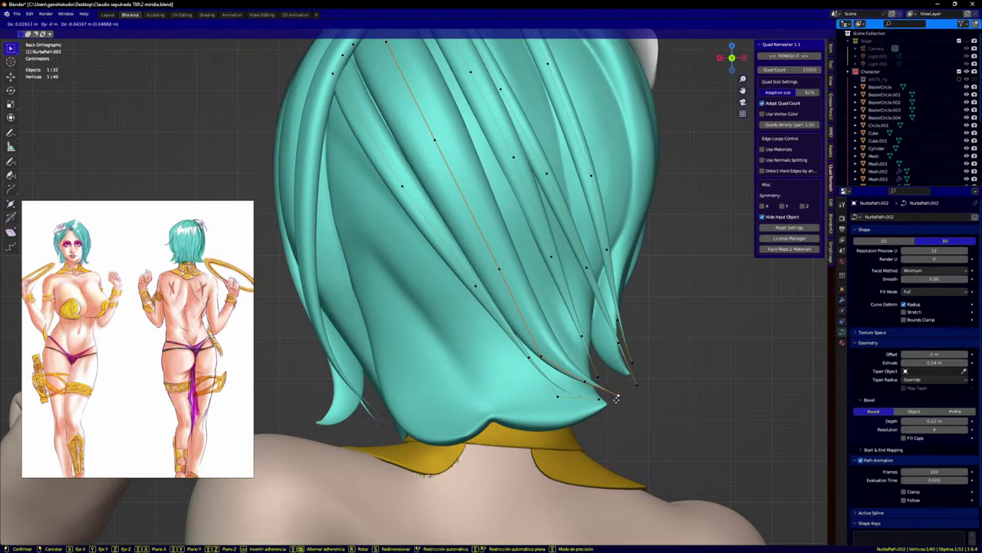
{"action": "left_click", "coordinate": [618, 396]}
{"action": "left_click", "coordinate": [715, 328]}
Step: Shift the copied strand's lower control point toward the tip and its middle point slightly the opposite way to bend the curve
{"action": "scroll", "coordinate": [568, 342], "scroll_direction": "down", "scroll_amount": 2}
{"action": "scroll", "coordinate": [574, 332], "scroll_direction": "up", "scroll_amount": 3}
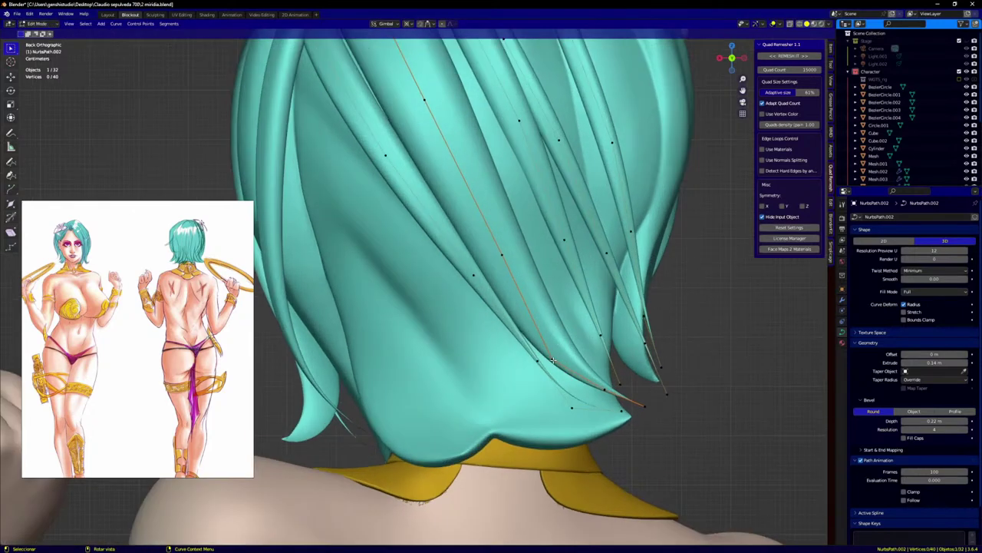
{"action": "left_click", "coordinate": [554, 361]}
{"action": "key", "text": "g"}
{"action": "left_click", "coordinate": [561, 360]}
{"action": "left_click", "coordinate": [503, 256]}
{"action": "key", "text": "g"}
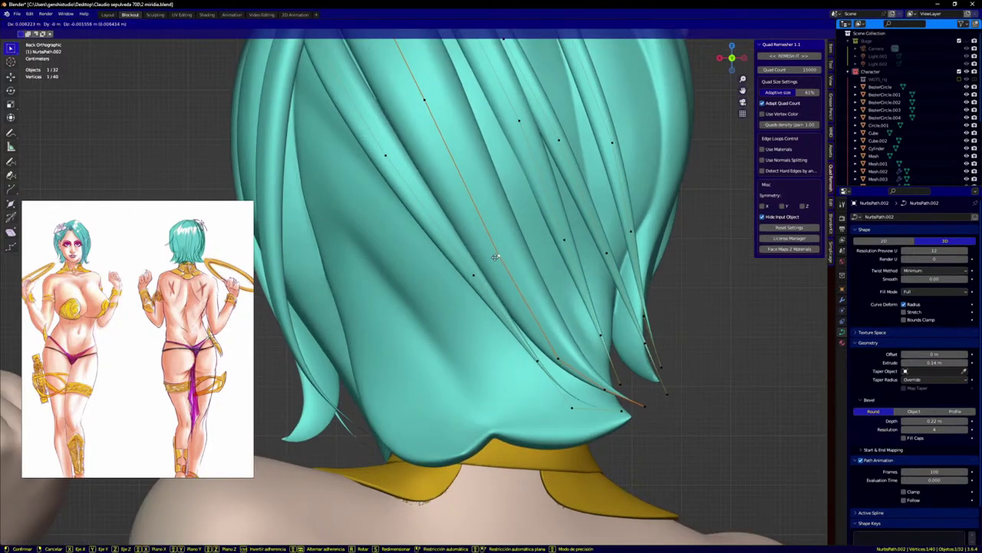
{"action": "left_click", "coordinate": [495, 260]}
Step: Raise the copied strand's lower control point and nudge its upper-middle point away from the flower side
{"action": "left_click", "coordinate": [558, 360]}
{"action": "key", "text": "g"}
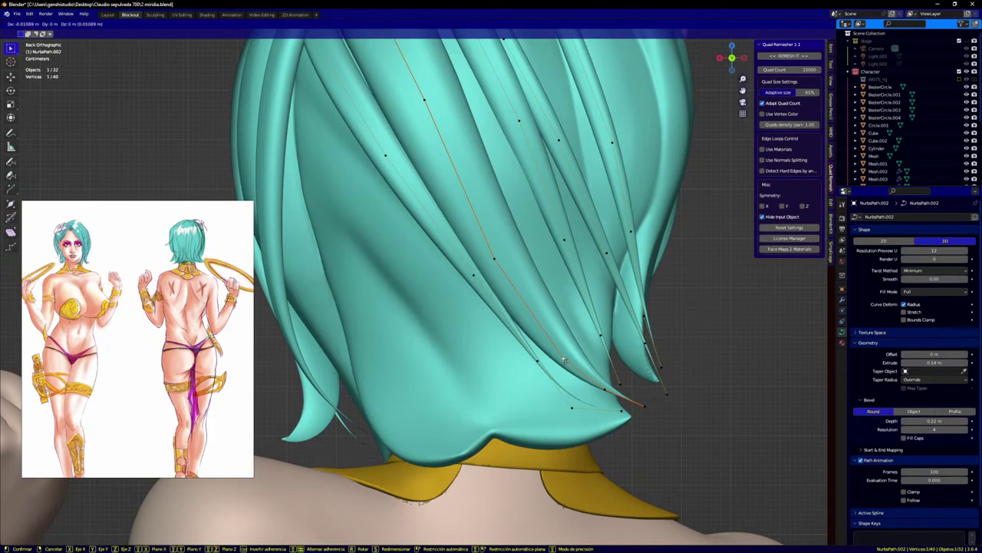
{"action": "left_click", "coordinate": [556, 343]}
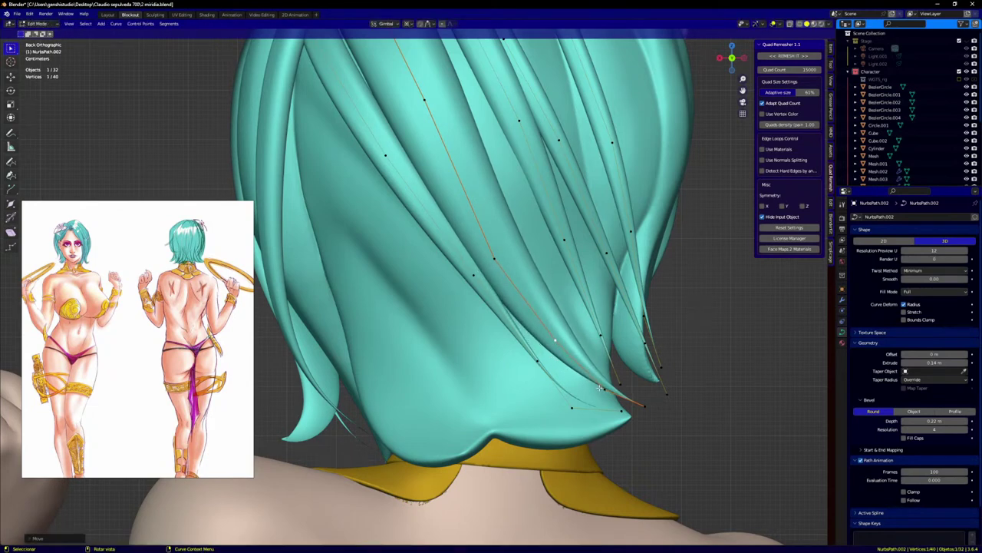
{"action": "scroll", "coordinate": [434, 165], "scroll_direction": "up", "scroll_amount": 1}
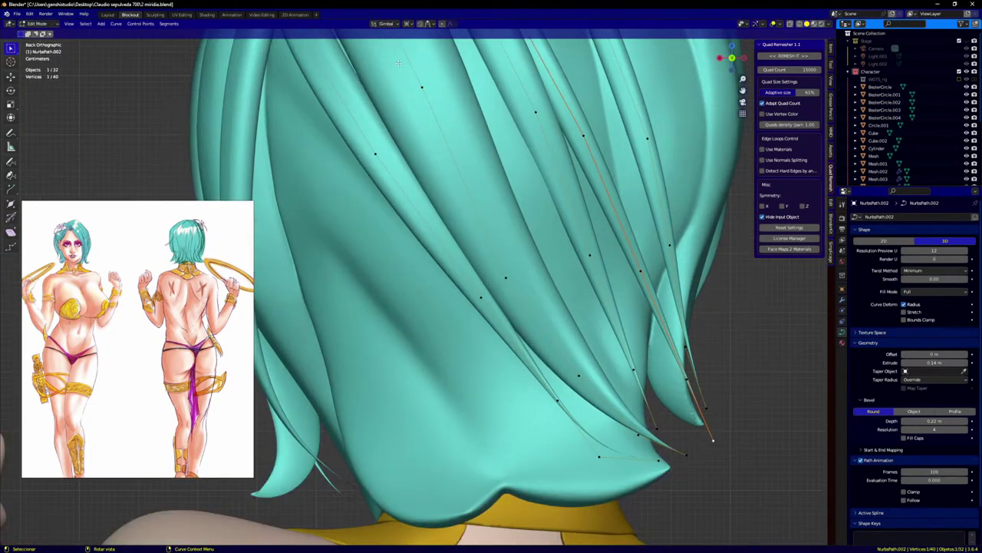
{"action": "scroll", "coordinate": [422, 83], "scroll_direction": "down", "scroll_amount": 3}
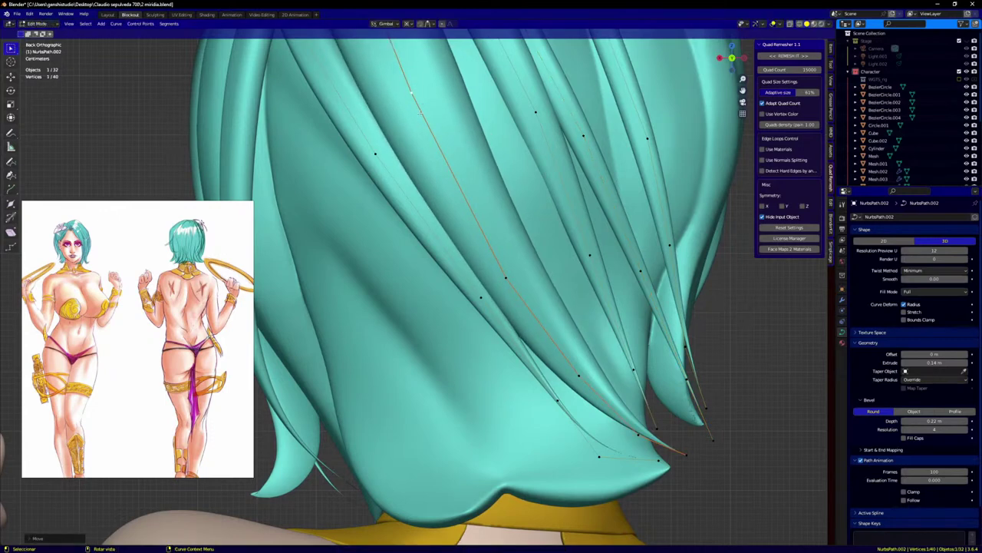
Step: Move the two middle control points of the original outermost strand slightly outward, away from the new copy
{"action": "scroll", "coordinate": [503, 136], "scroll_direction": "down", "scroll_amount": 4}
{"action": "middle_click_drag", "start_coordinate": [503, 135], "coordinate": [538, 201], "text": "shift"}
{"action": "left_click", "coordinate": [416, 209]}
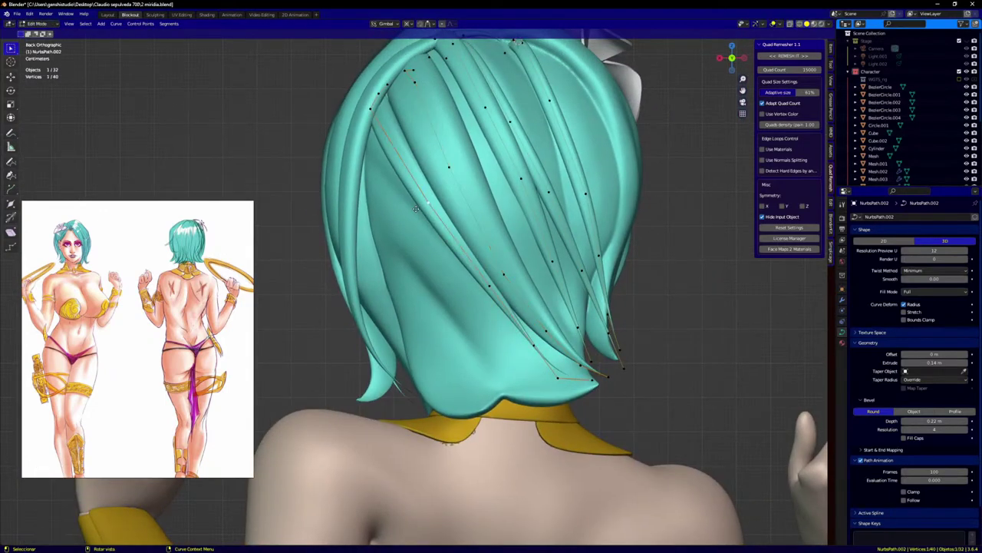
{"action": "key", "text": "g"}
{"action": "left_click", "coordinate": [412, 211]}
{"action": "left_click", "coordinate": [492, 284]}
{"action": "key", "text": "g"}
{"action": "left_click", "coordinate": [486, 290]}
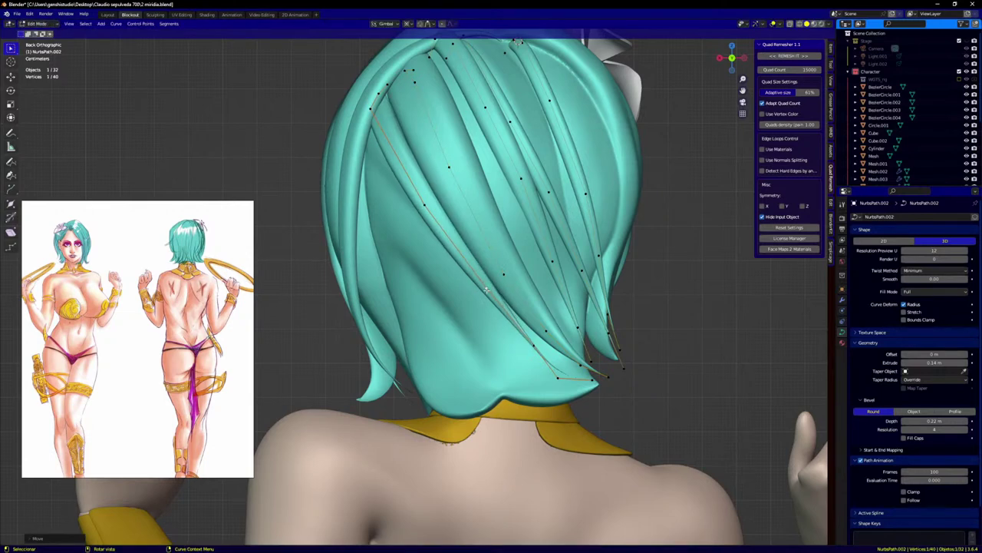
Step: Move the outermost strand's lower control point outward and down, then leave curve editing
{"action": "key", "text": "g"}
{"action": "left_click", "coordinate": [497, 326]}
{"action": "left_click", "coordinate": [525, 346]}
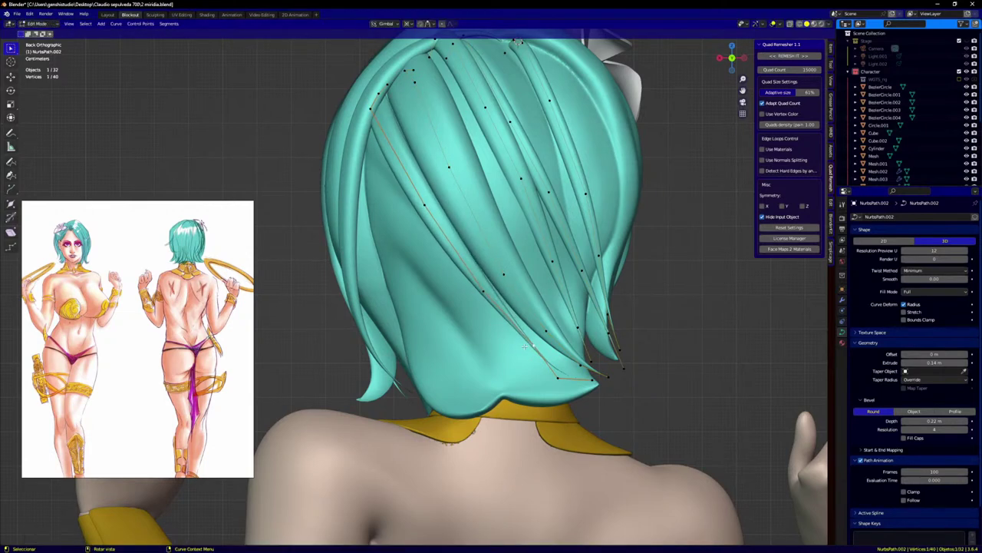
{"action": "key", "text": "g"}
{"action": "left_click", "coordinate": [520, 351]}
{"action": "scroll", "coordinate": [549, 300], "scroll_direction": "down", "scroll_amount": 4}
{"action": "middle_click_drag", "start_coordinate": [594, 247], "coordinate": [525, 226], "text": "shift"}
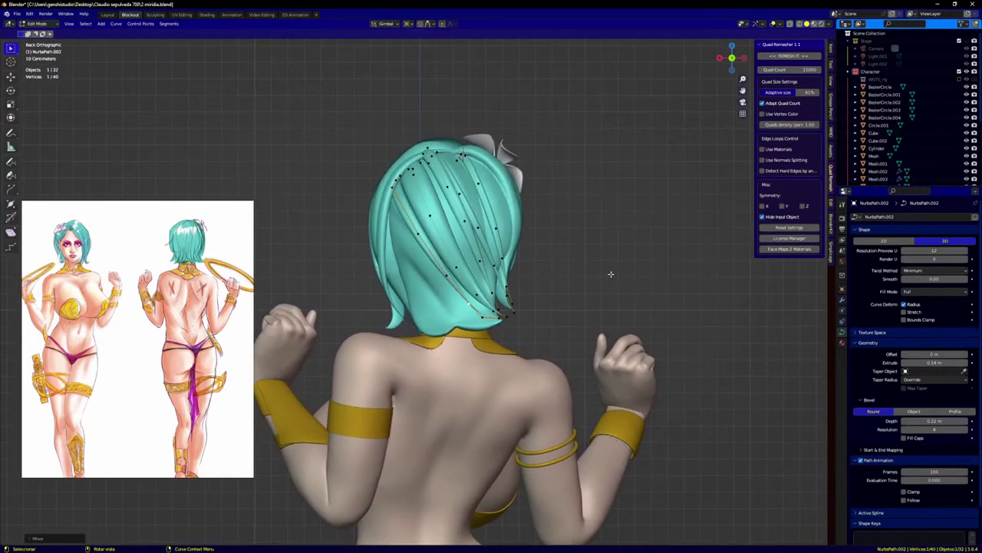
{"action": "key", "text": "Tab"}
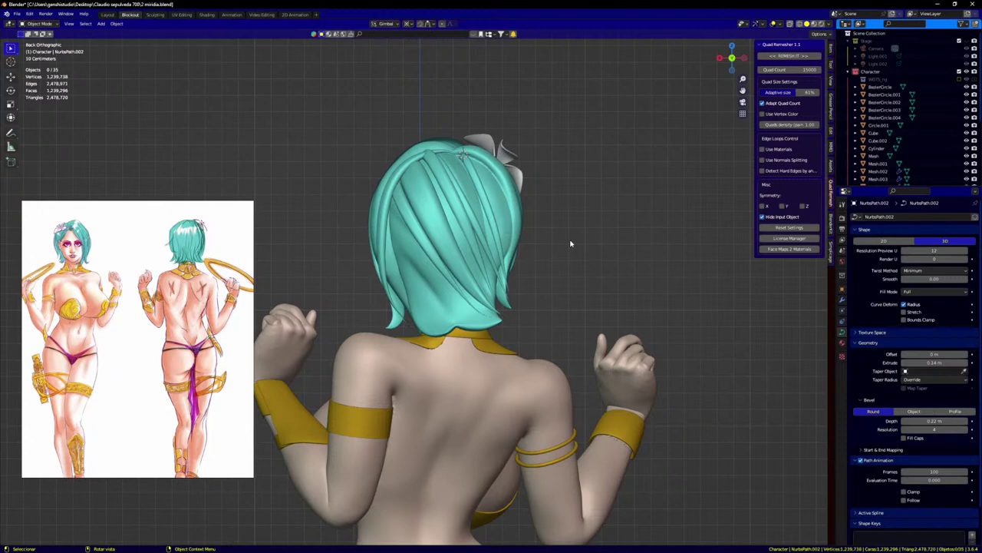
Step: Duplicate the whole thin strand farthest from the flower and place the copy lower, toward the nape
{"action": "left_click", "coordinate": [422, 238]}
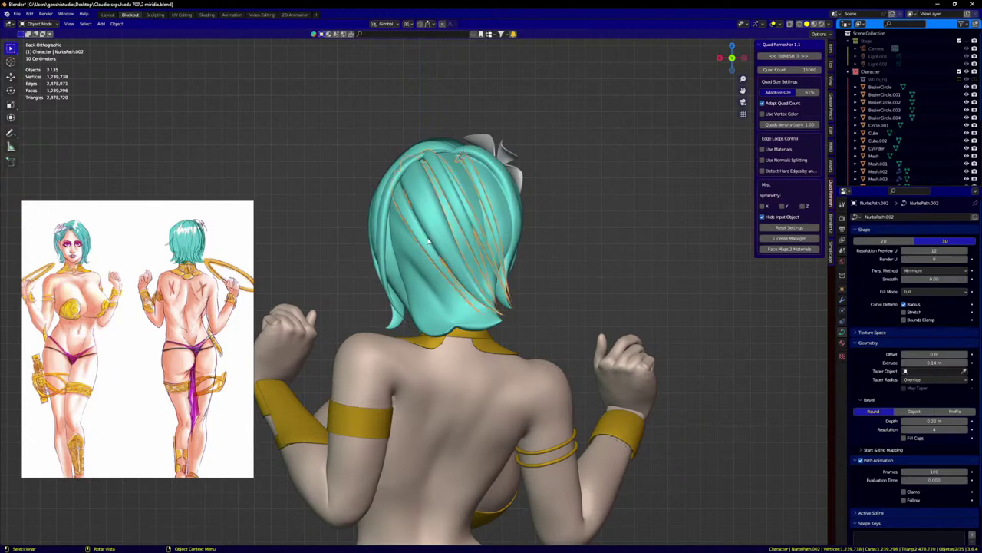
{"action": "key", "text": "Tab"}
{"action": "scroll", "coordinate": [421, 235], "scroll_direction": "up", "scroll_amount": 2}
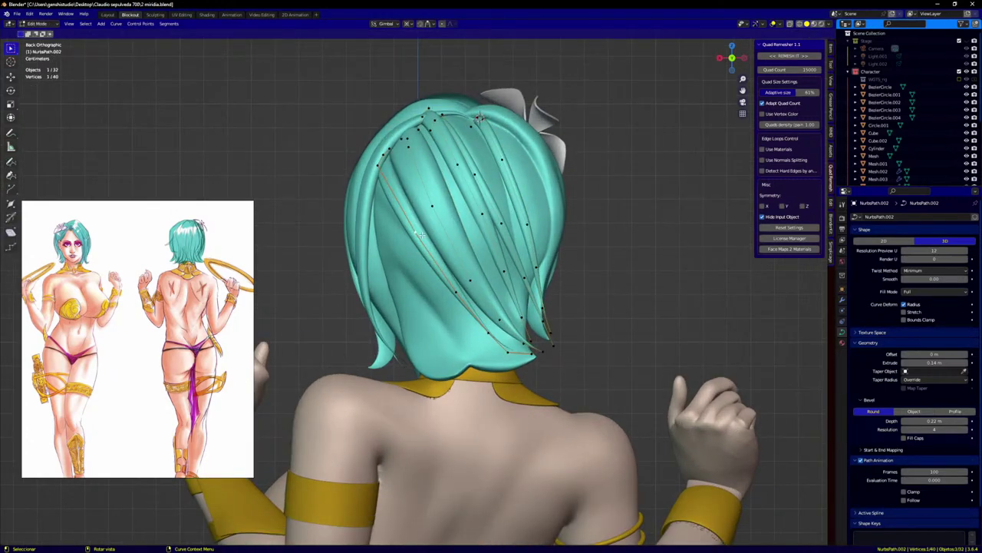
{"action": "key", "text": "ctrl+l"}
{"action": "key", "text": "shift+d"}
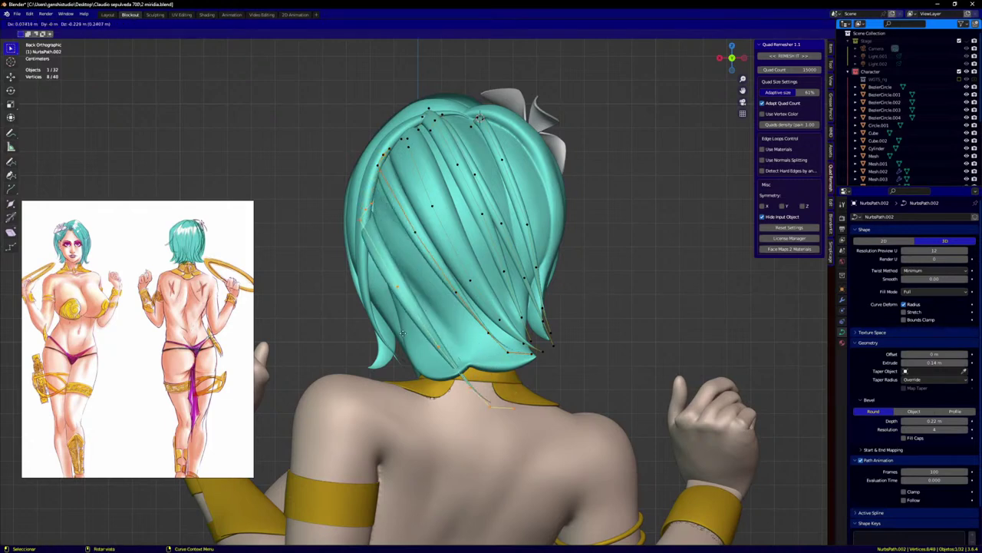
{"action": "left_click", "coordinate": [508, 334]}
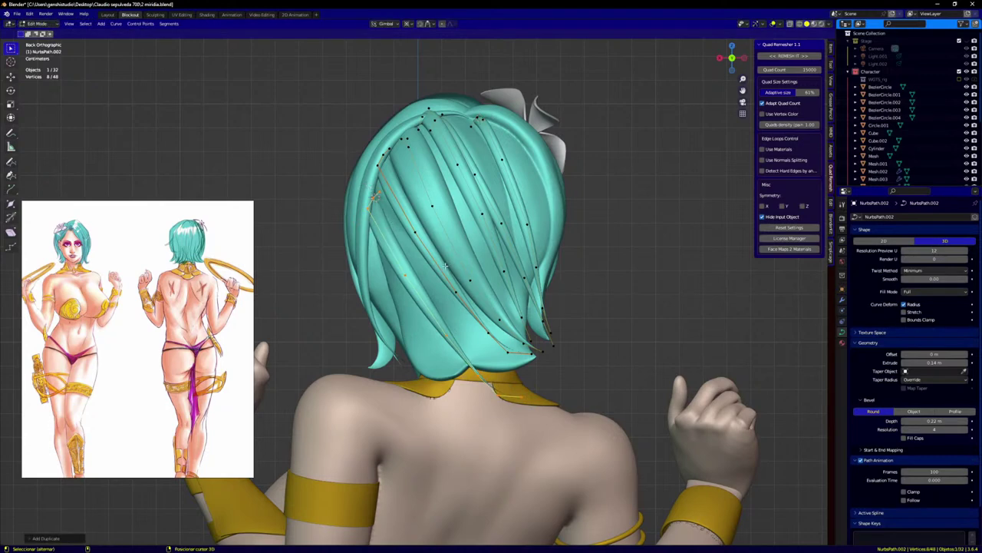
Step: Rotate the copied strand to hang more vertically, raise it slightly along the hair edge and nudge its lower-middle control point
{"action": "key", "text": "r"}
{"action": "left_click", "coordinate": [503, 361]}
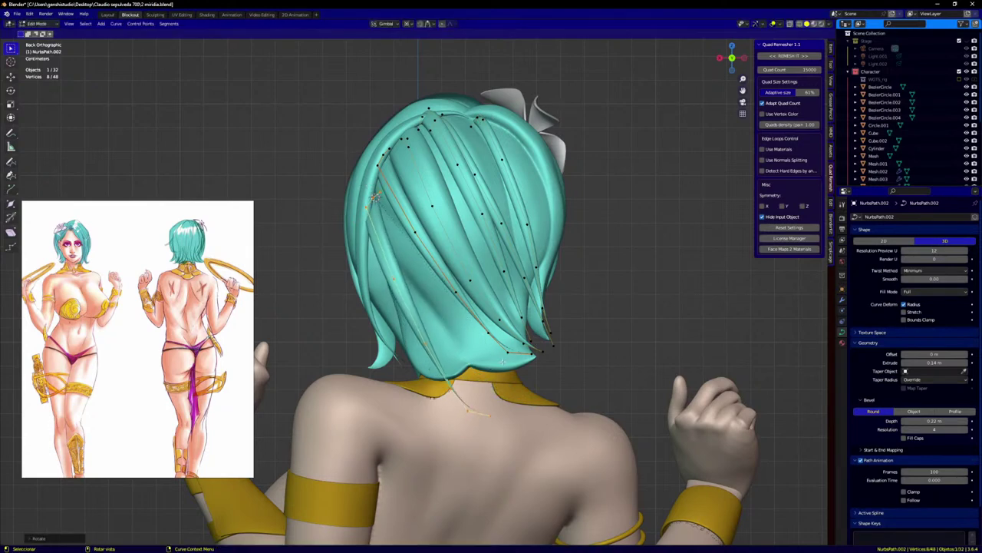
{"action": "key", "text": "g"}
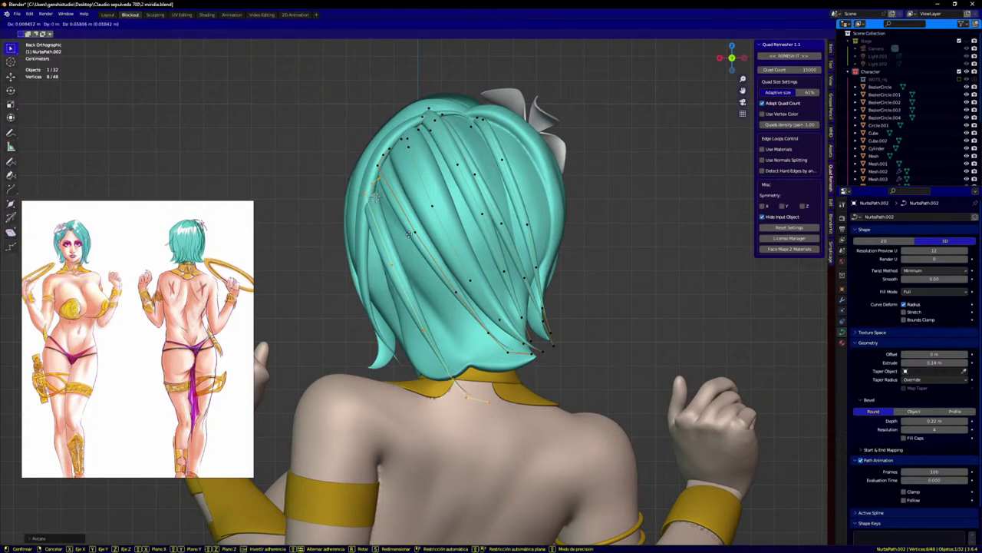
{"action": "left_click", "coordinate": [448, 314]}
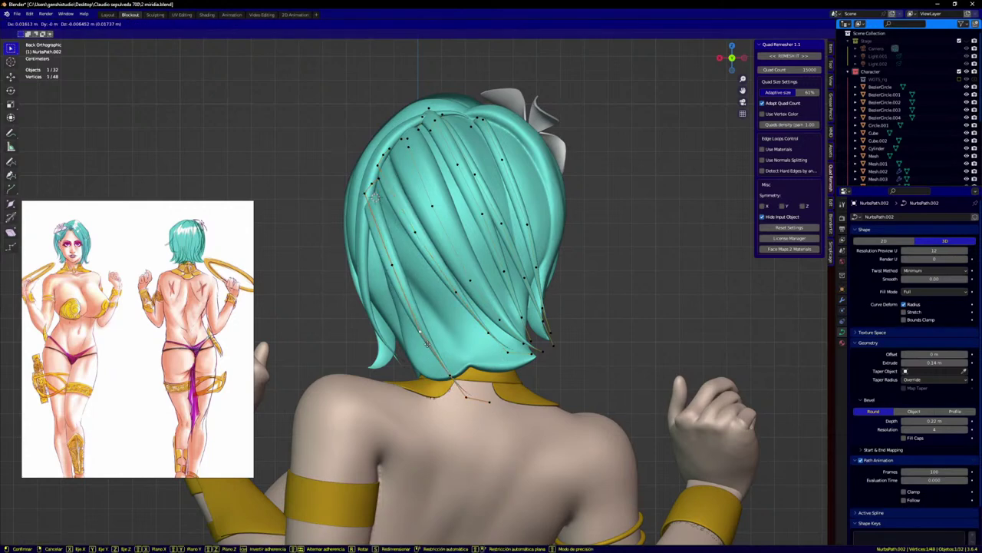
Step: From the side, pull the copied strand's lower-middle and upper control points inward, toward the face side of the hair
{"action": "middle_click_drag", "start_coordinate": [429, 332], "coordinate": [561, 342]}
{"action": "key", "text": "g"}
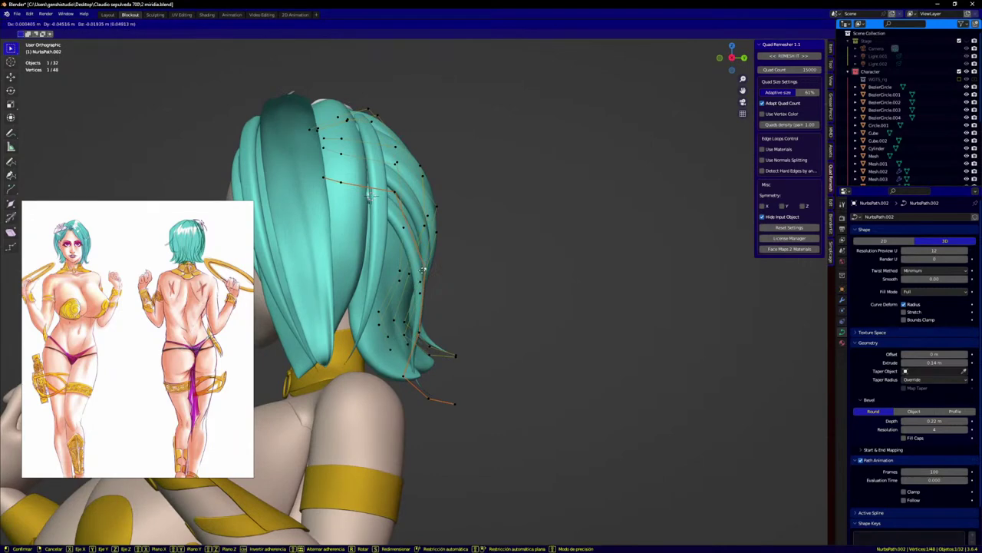
{"action": "left_click", "coordinate": [440, 284]}
{"action": "left_click", "coordinate": [394, 193]}
{"action": "key", "text": "g"}
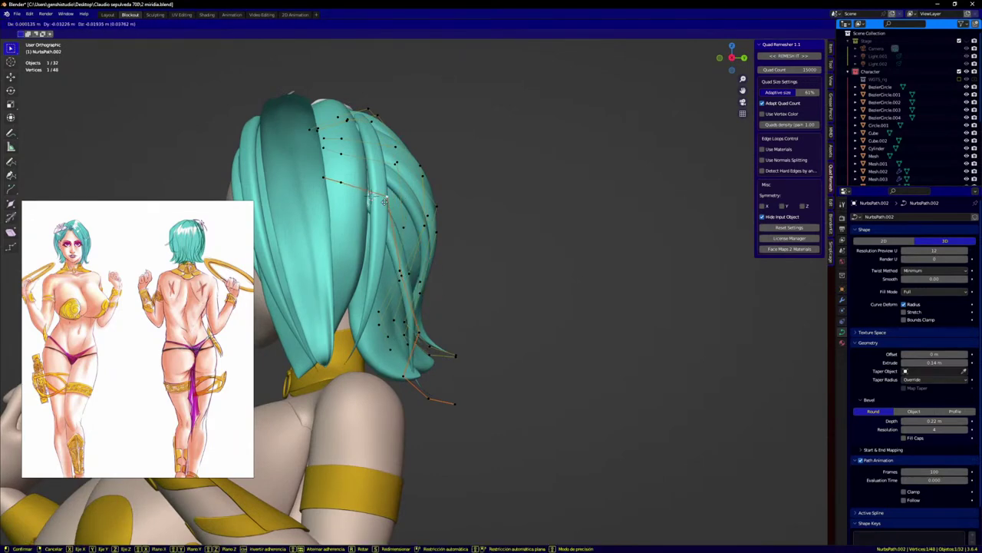
{"action": "left_click", "coordinate": [375, 201]}
Step: Move the copied strand's lower-middle and middle control points forward so the curve follows the side of the hair
{"action": "middle_click_drag", "start_coordinate": [405, 311], "coordinate": [438, 330]}
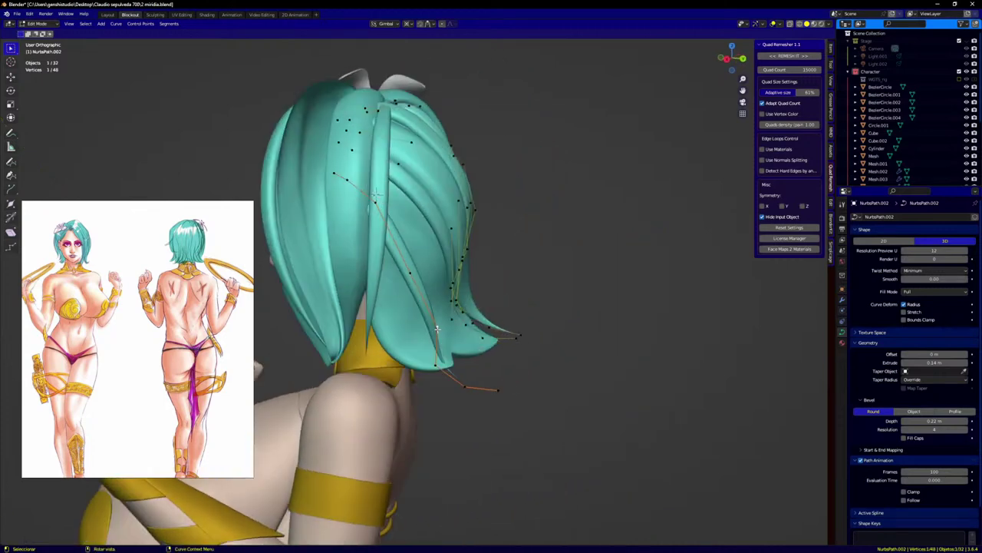
{"action": "key", "text": "g"}
{"action": "left_click", "coordinate": [411, 316]}
{"action": "left_click", "coordinate": [409, 276]}
{"action": "key", "text": "g"}
{"action": "left_click", "coordinate": [398, 272]}
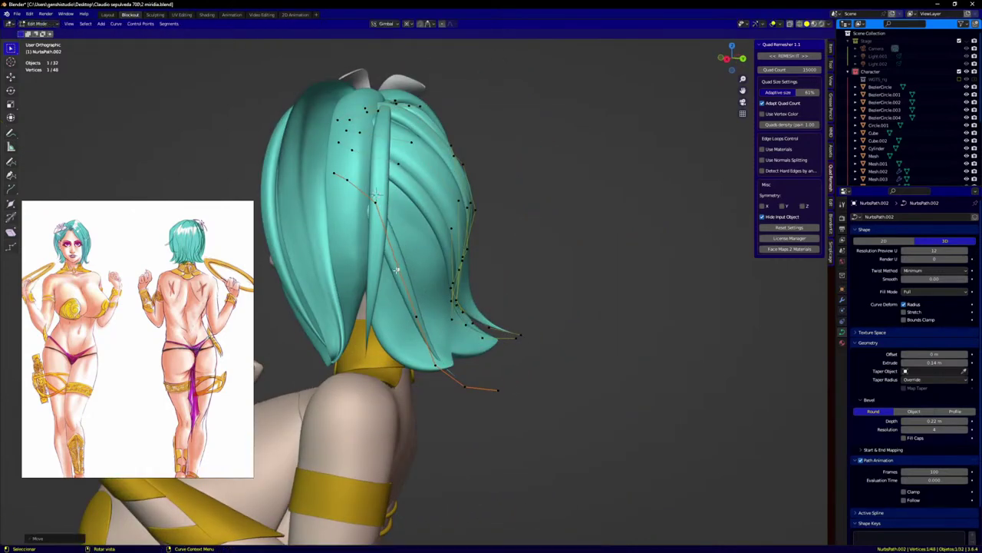
Step: Reposition the copied strand's control point at the hair hem and raise the neighboring point just beyond it
{"action": "left_click", "coordinate": [441, 360]}
{"action": "key", "text": "g"}
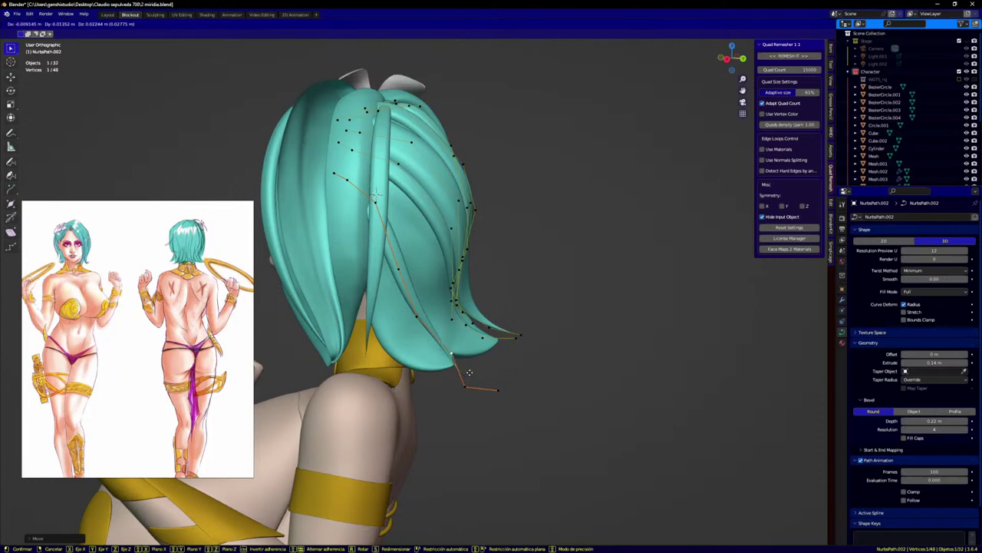
{"action": "left_click", "coordinate": [471, 381]}
{"action": "left_click", "coordinate": [453, 355]}
{"action": "key", "text": "g"}
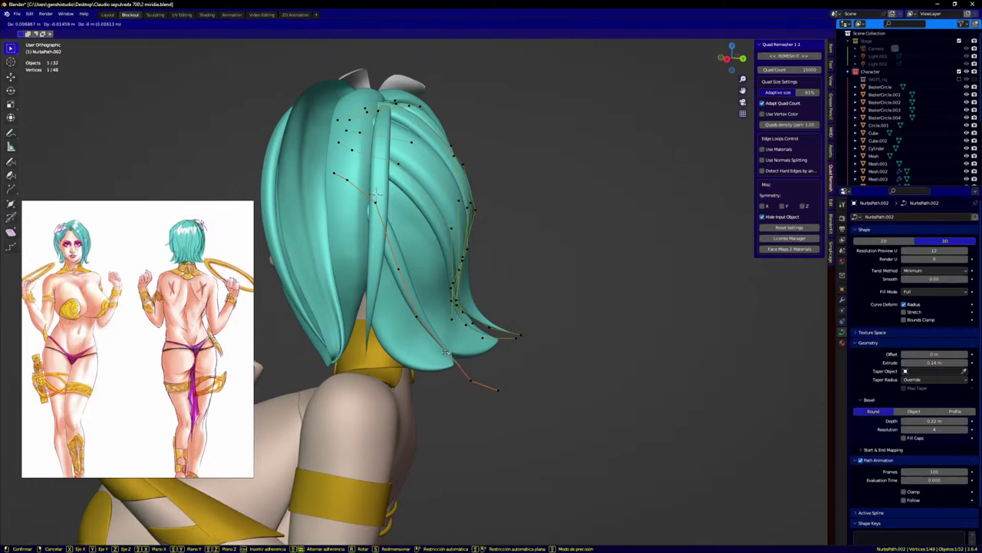
{"action": "left_click", "coordinate": [438, 356]}
Step: Raise the copied strand's end control point and the point before it slightly to soften the tip's curve
{"action": "left_click", "coordinate": [498, 399]}
{"action": "key", "text": "g"}
{"action": "left_click", "coordinate": [499, 397]}
{"action": "left_click", "coordinate": [472, 381]}
{"action": "key", "text": "g"}
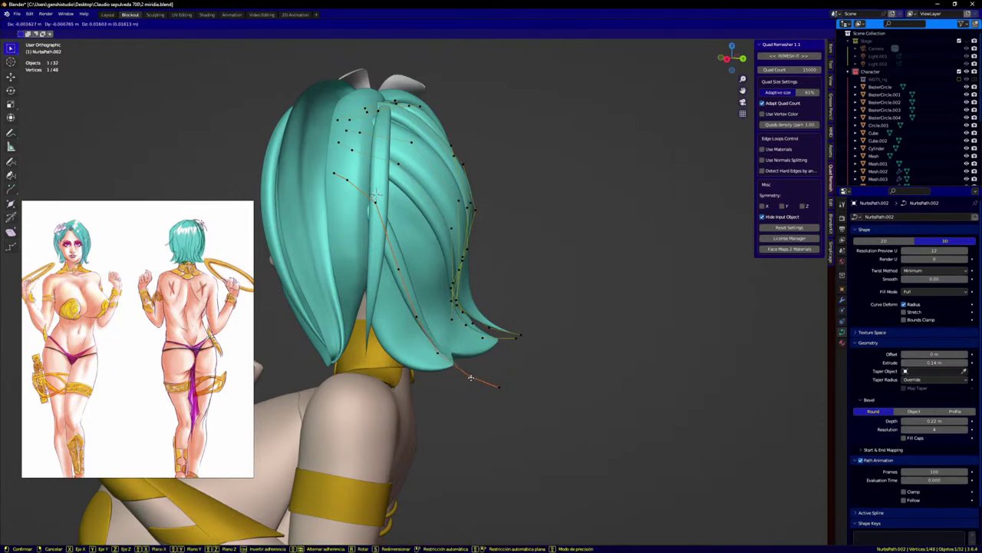
{"action": "left_click", "coordinate": [473, 375]}
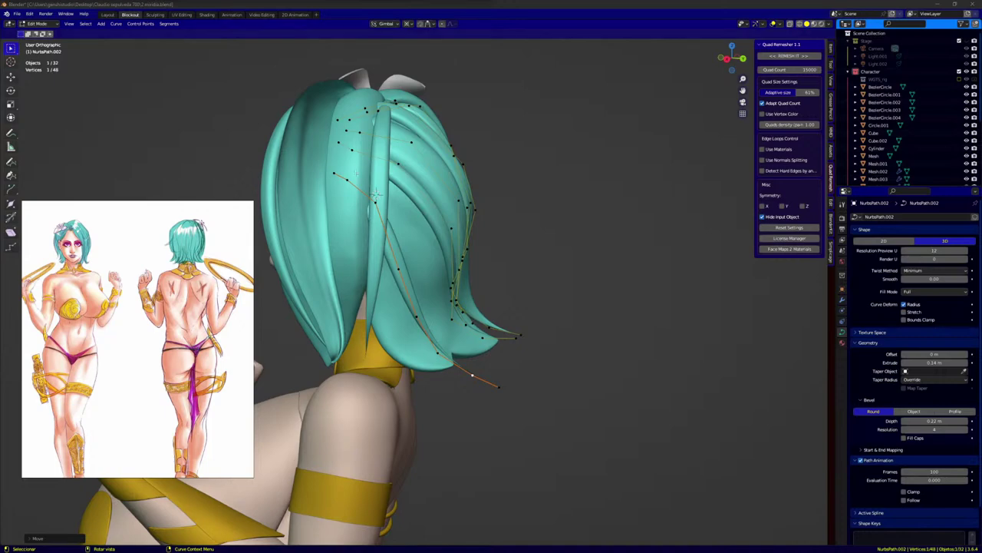
Step: Move the copied strand's middle control point in toward the hair surface, adjusting it from the rear and side
{"action": "middle_click_drag", "start_coordinate": [356, 271], "coordinate": [311, 302]}
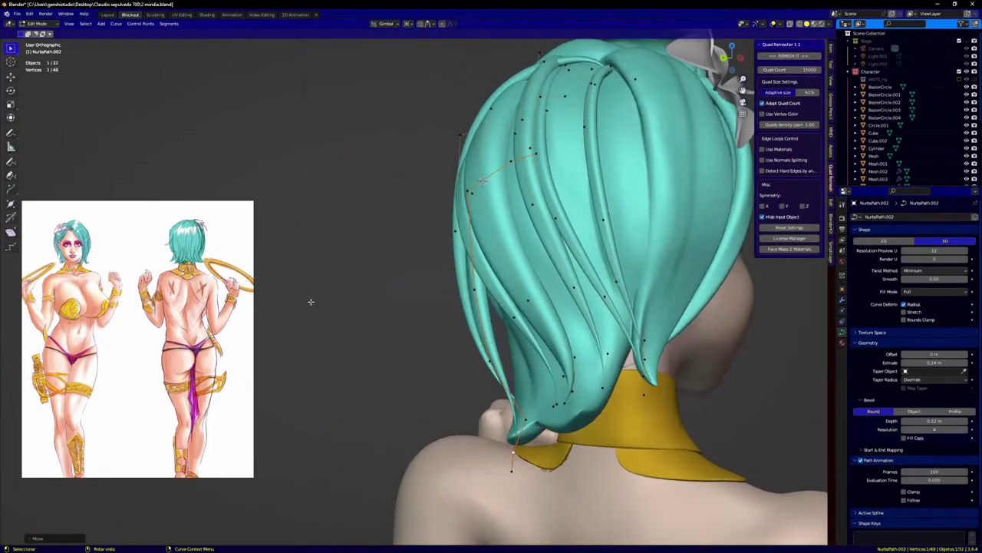
{"action": "left_click", "coordinate": [474, 290]}
{"action": "key", "text": "g"}
{"action": "left_click", "coordinate": [488, 307]}
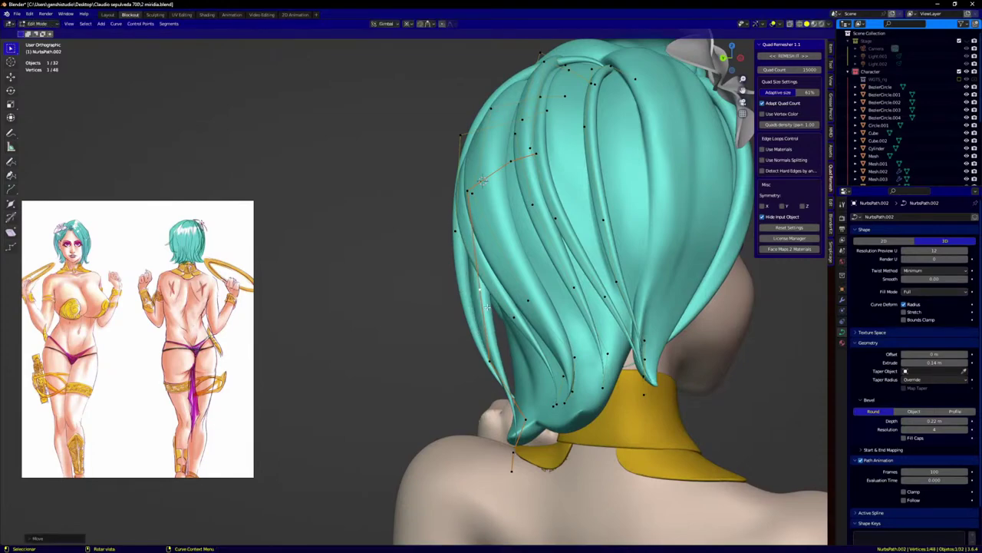
{"action": "middle_click_drag", "start_coordinate": [488, 308], "coordinate": [614, 310]}
{"action": "key", "text": "g"}
{"action": "left_click", "coordinate": [525, 311]}
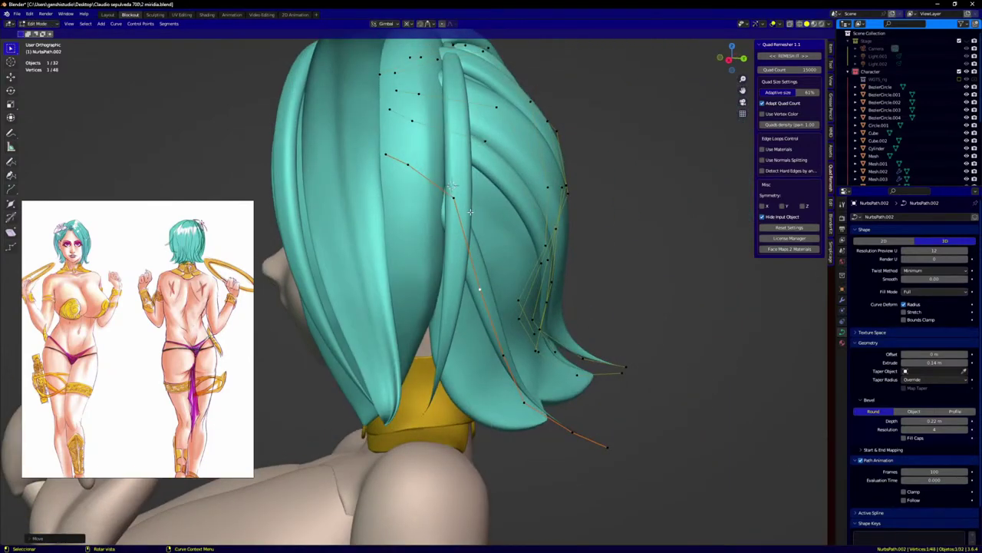
Step: Adjust the copied strand's two upper control points near the root so it emerges from beneath the side lock
{"action": "left_click", "coordinate": [456, 202]}
{"action": "key", "text": "g"}
{"action": "left_click", "coordinate": [456, 226]}
{"action": "middle_click_drag", "start_coordinate": [456, 226], "coordinate": [447, 160]}
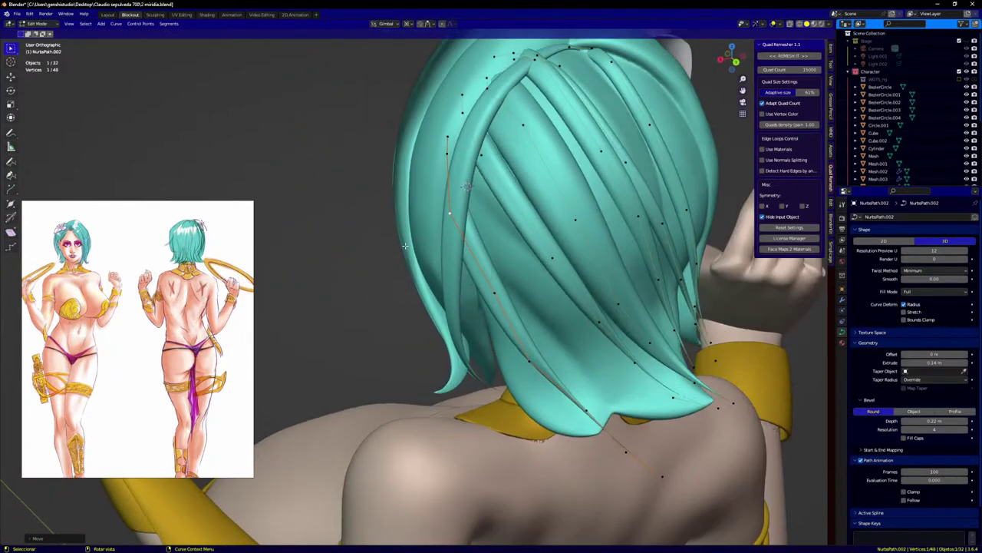
{"action": "key", "text": "g"}
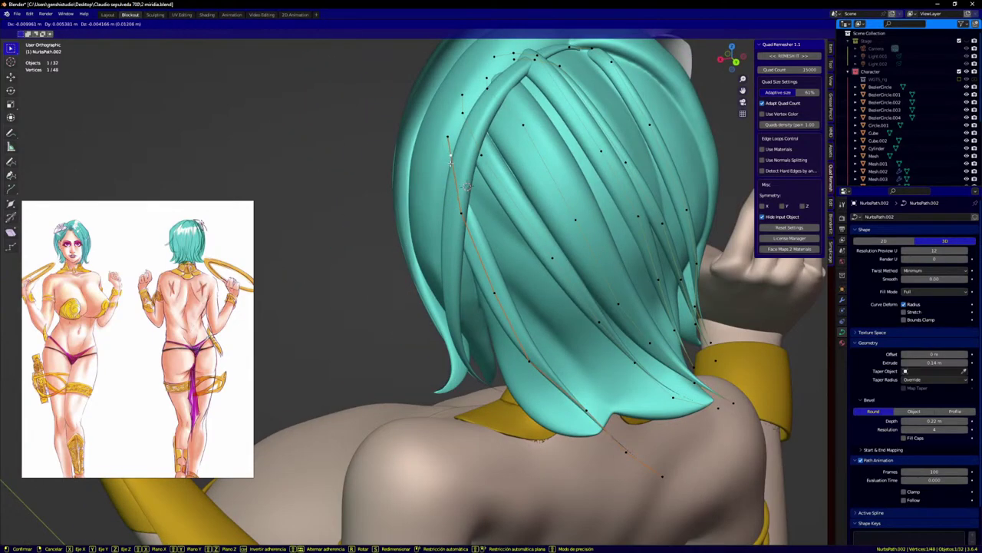
{"action": "left_click", "coordinate": [450, 163]}
Step: Nudge the copied strand's middle and lower-middle control points to smooth its bend, then leave curve editing
{"action": "left_click", "coordinate": [515, 305]}
{"action": "key", "text": "g"}
{"action": "left_click", "coordinate": [520, 308]}
{"action": "middle_click_drag", "start_coordinate": [520, 308], "coordinate": [577, 371]}
{"action": "left_click", "coordinate": [529, 367]}
{"action": "key", "text": "g"}
{"action": "left_click", "coordinate": [534, 365]}
{"action": "scroll", "coordinate": [553, 310], "scroll_direction": "down", "scroll_amount": 4}
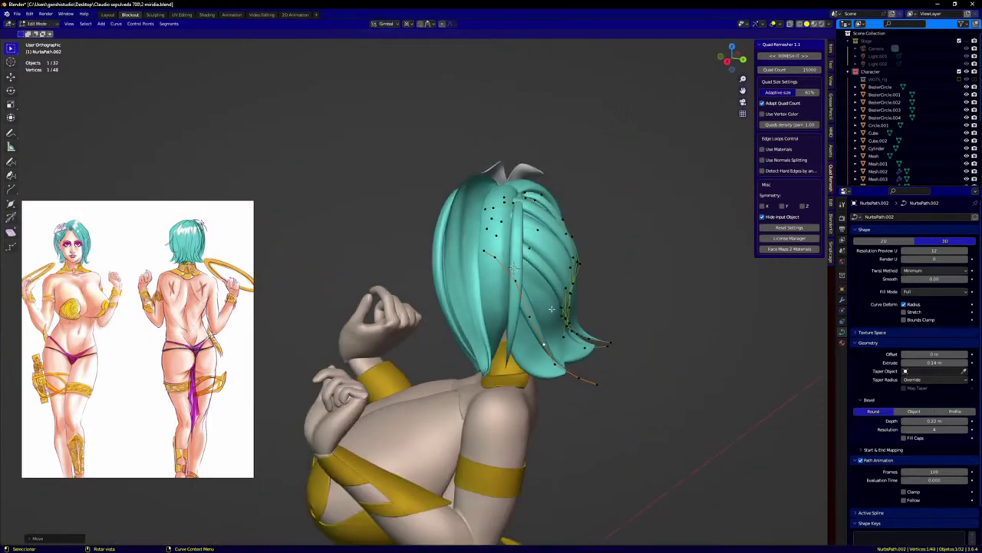
{"action": "key", "text": "ctrl+KP_1"}
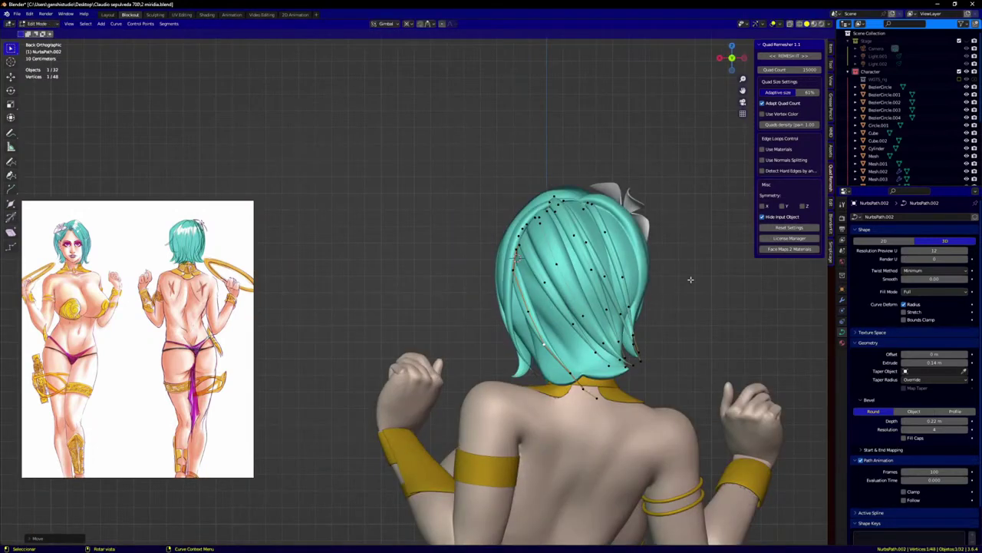
{"action": "left_click", "coordinate": [676, 290]}
{"action": "key", "text": "Tab"}
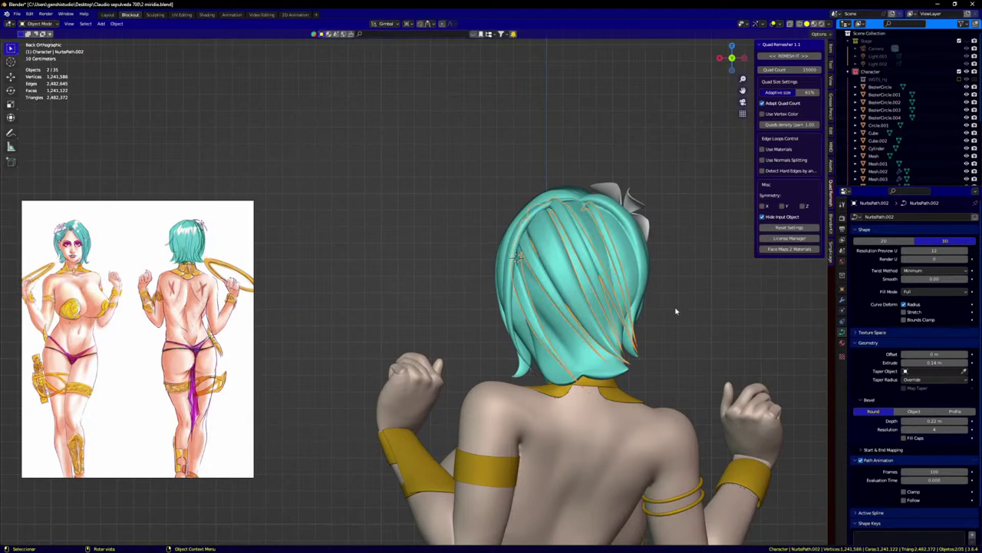
Step: Reopen the strands for curve editing and move the copy's lower-middle and hem control points slightly outward and down
{"action": "left_click", "coordinate": [664, 299]}
{"action": "middle_click_drag", "start_coordinate": [657, 267], "coordinate": [511, 193], "text": "shift"}
{"action": "scroll", "coordinate": [457, 241], "scroll_direction": "up", "scroll_amount": 2}
{"action": "key", "text": "ctrl+z"}
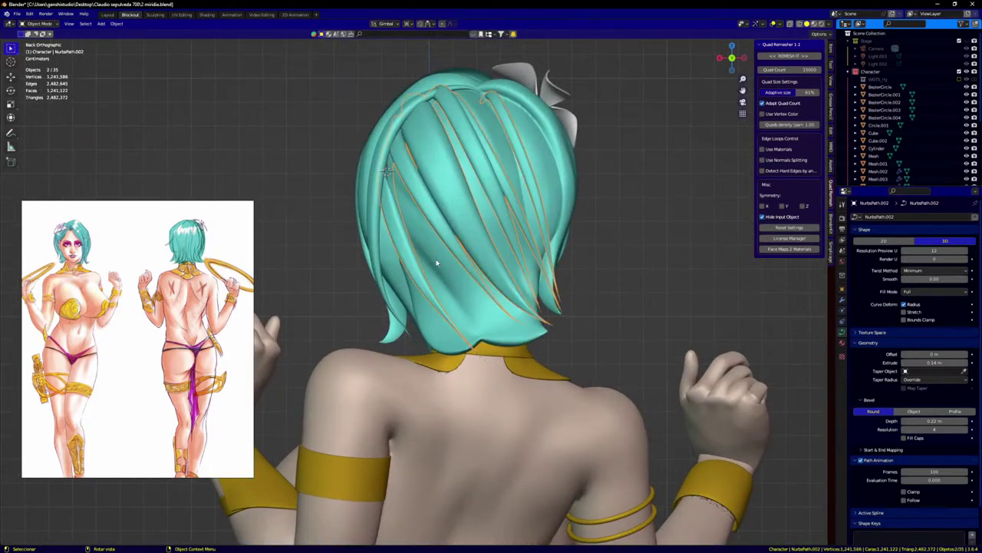
{"action": "key", "text": "ctrl+Tab"}
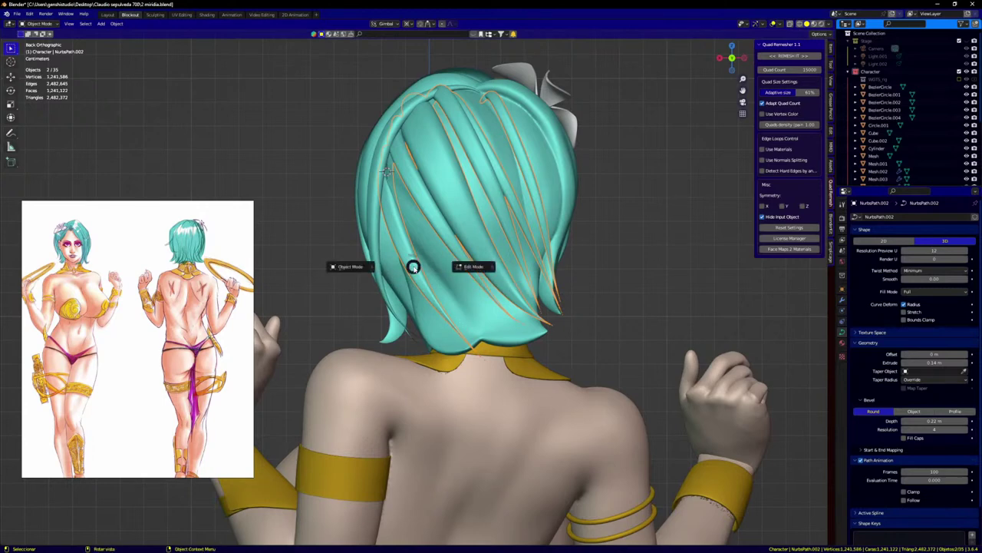
{"action": "left_click", "coordinate": [460, 267]}
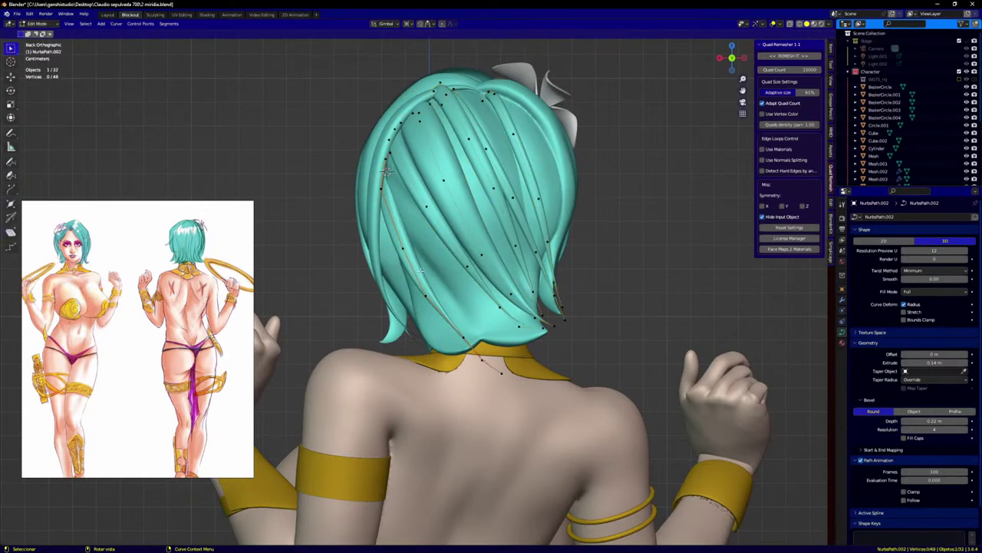
{"action": "key", "text": "g"}
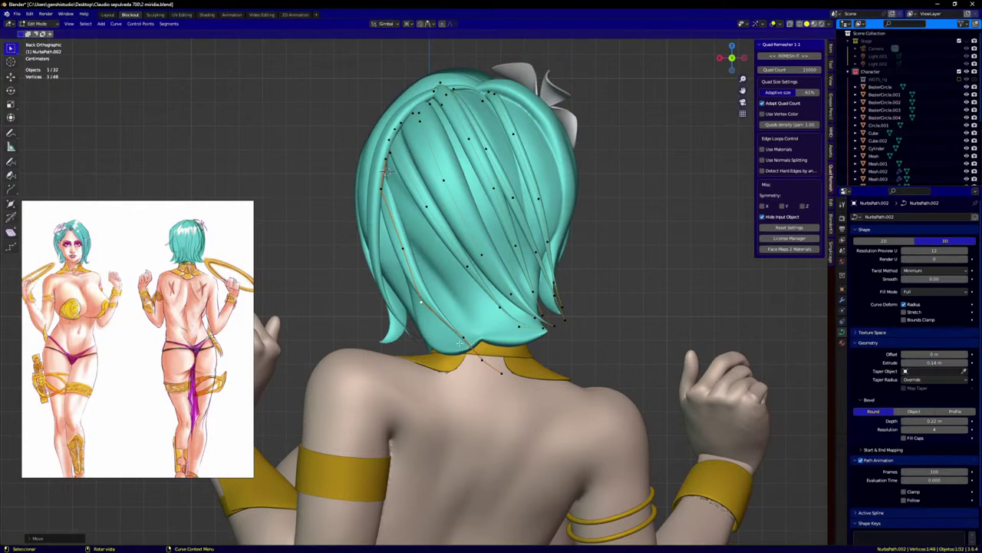
{"action": "left_click", "coordinate": [477, 359]}
Step: Shift the copy's point just below the hem outward, nudge its lower-middle point, then leave curve editing and deselect the strands
{"action": "left_click", "coordinate": [483, 362]}
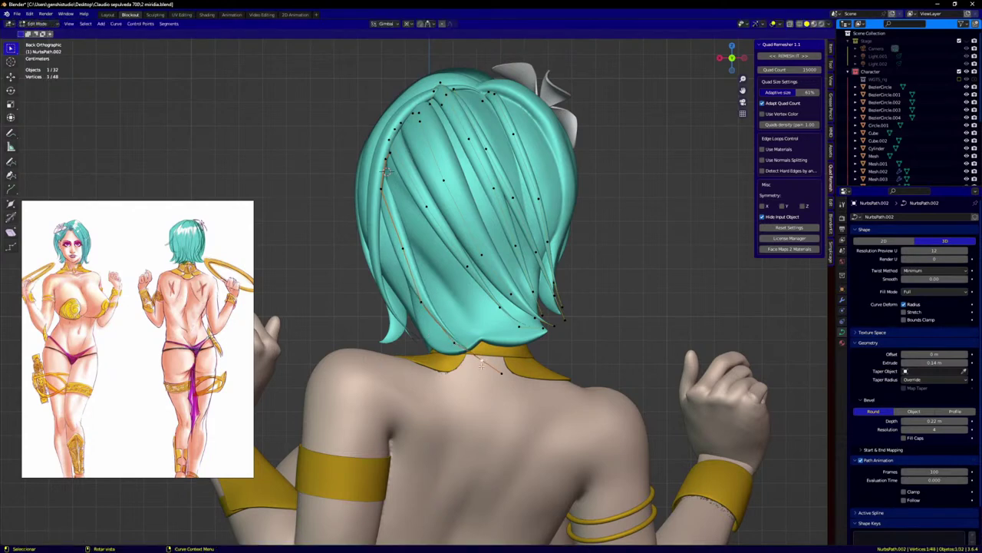
{"action": "key", "text": "g"}
{"action": "left_click", "coordinate": [478, 363]}
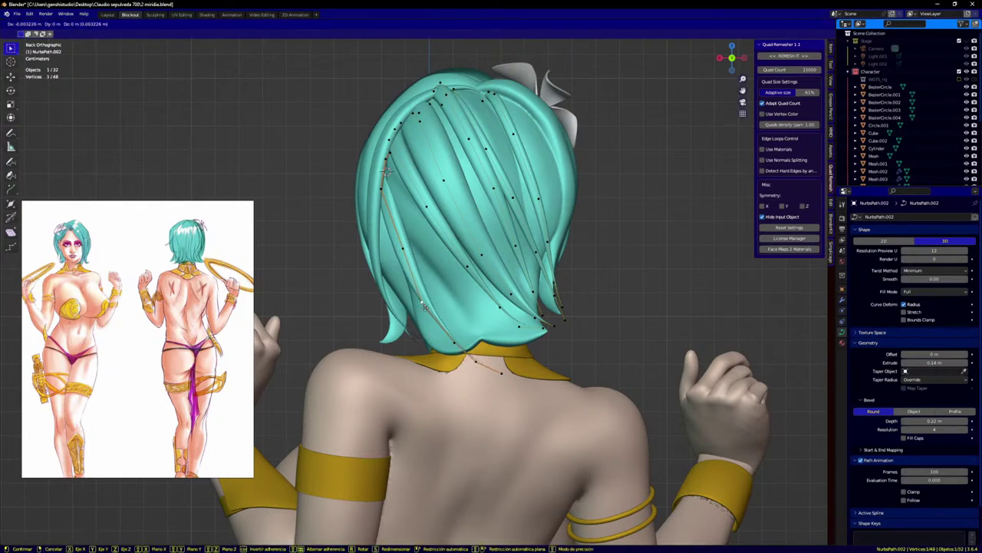
{"action": "middle_click_drag", "start_coordinate": [427, 321], "coordinate": [564, 314]}
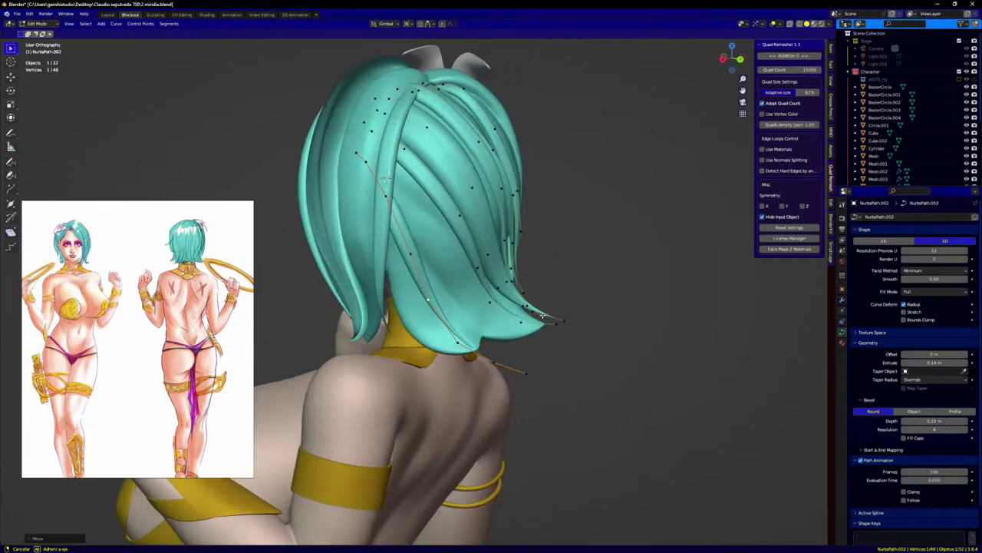
{"action": "scroll", "coordinate": [564, 314], "scroll_direction": "up", "scroll_amount": 1}
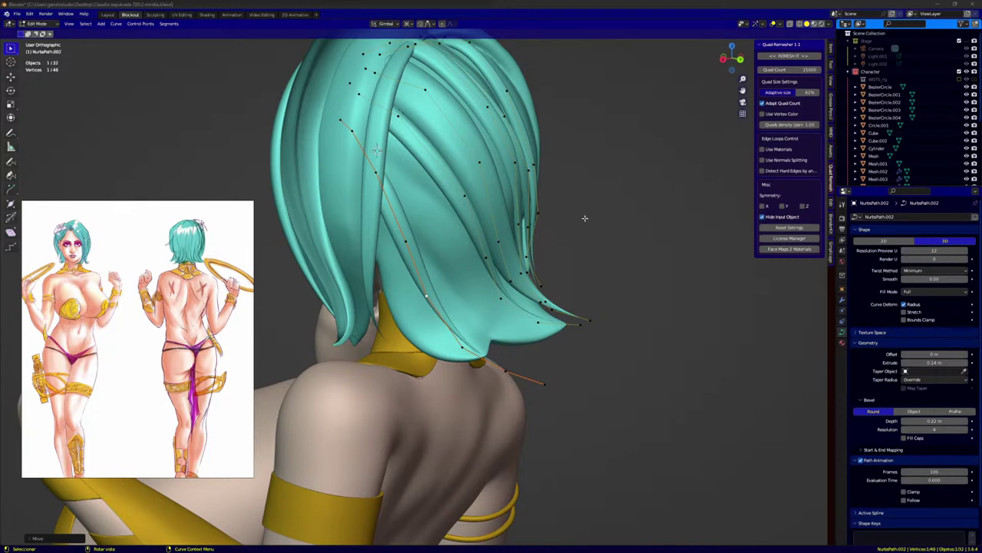
{"action": "left_click", "coordinate": [594, 194]}
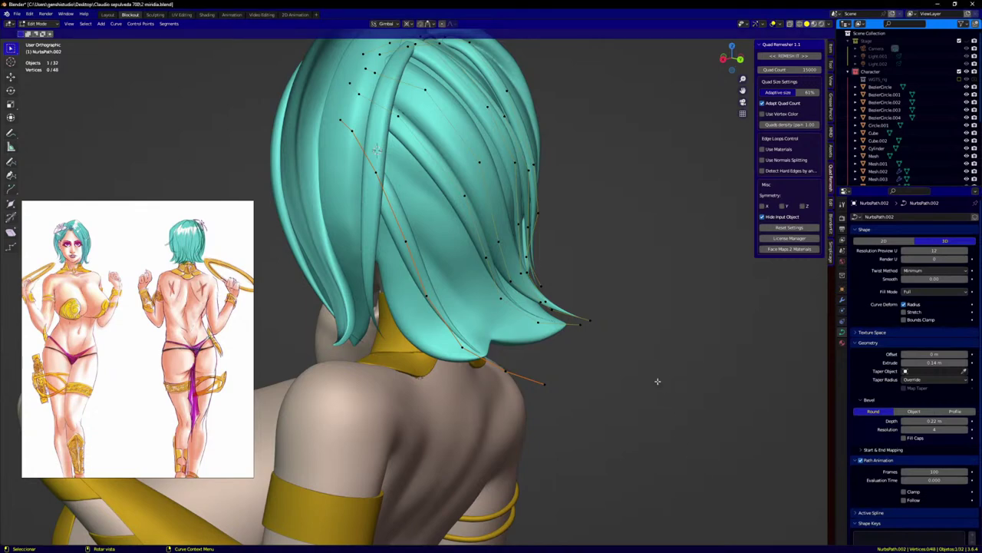
{"action": "key", "text": "Tab"}
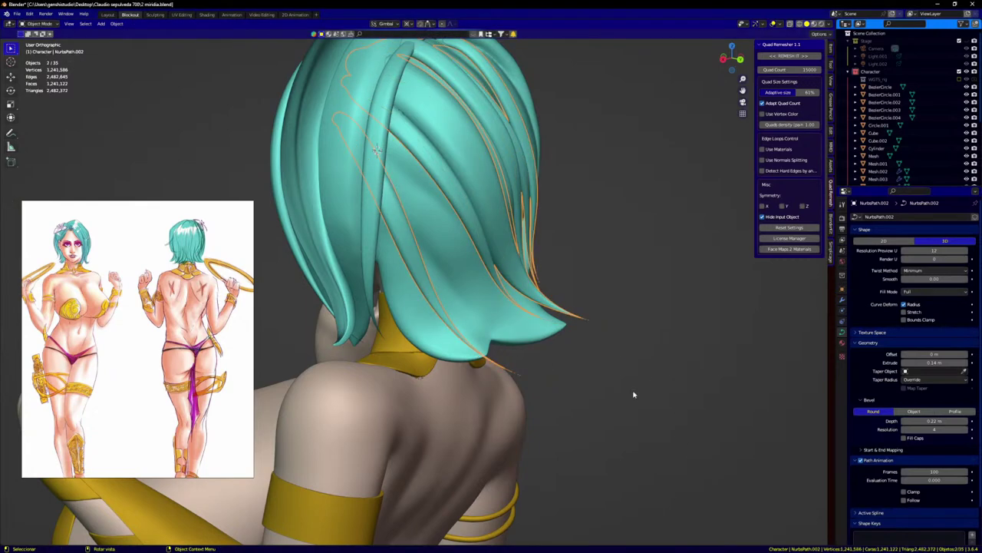
{"action": "left_click", "coordinate": [634, 395]}
{"action": "key", "text": "ctrl+KP_1"}
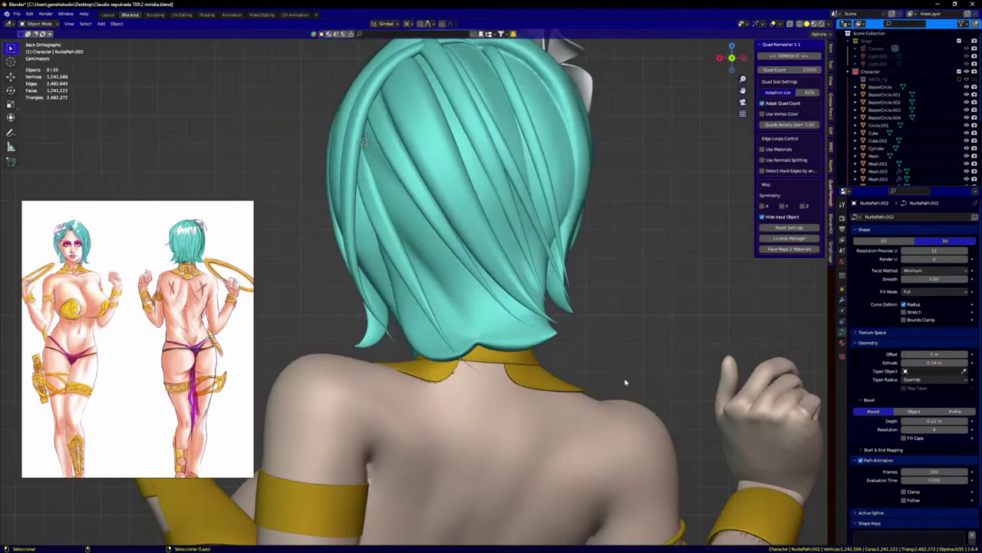
{"action": "scroll", "coordinate": [626, 381], "scroll_direction": "down", "scroll_amount": 6}
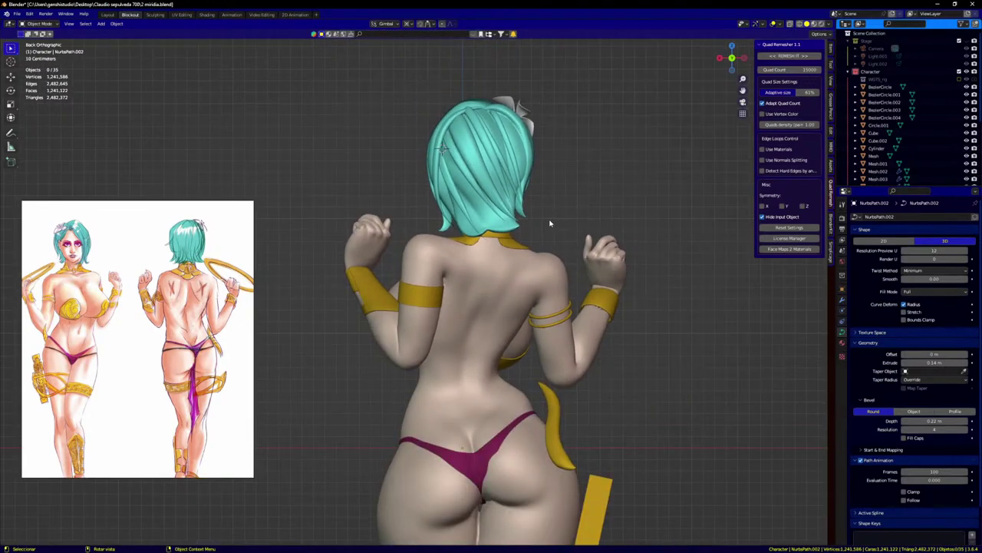
Step: Review the full figure from behind and from the front, examining the proportions, hair and face against the reference art
{"action": "scroll", "coordinate": [550, 223], "scroll_direction": "down", "scroll_amount": 2}
{"action": "middle_click_drag", "start_coordinate": [543, 243], "coordinate": [545, 113], "text": "shift"}
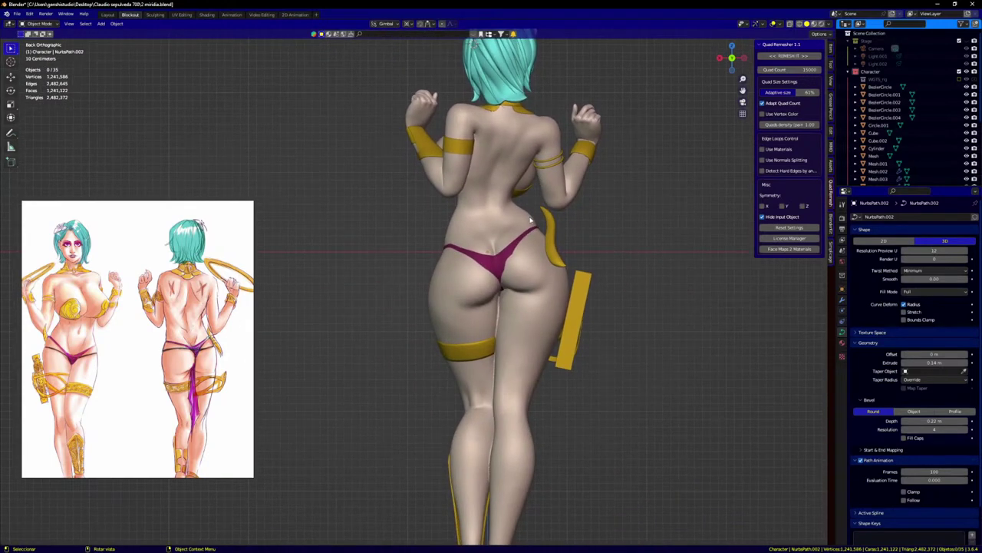
{"action": "key", "text": "KP_1"}
{"action": "scroll", "coordinate": [467, 233], "scroll_direction": "down", "scroll_amount": 4}
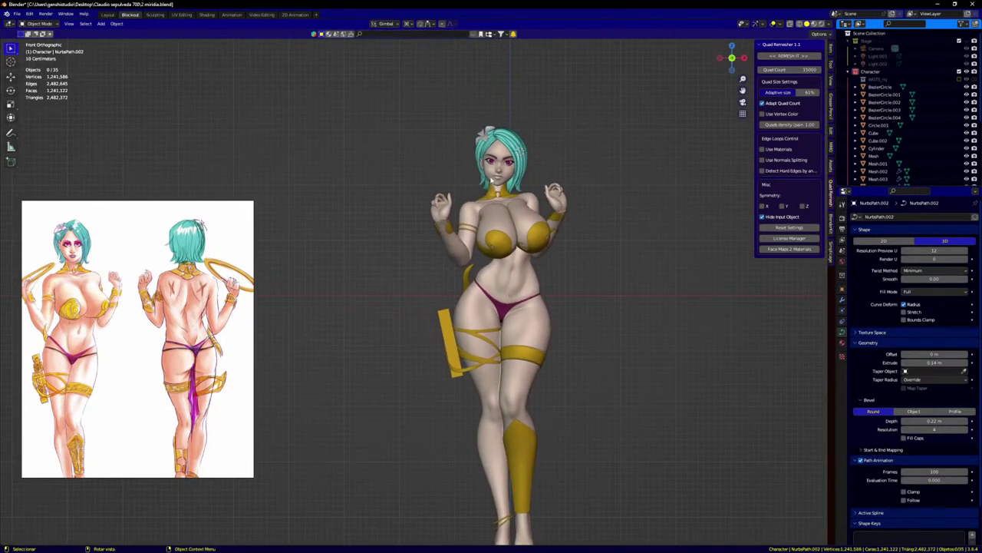
{"action": "scroll", "coordinate": [538, 192], "scroll_direction": "up", "scroll_amount": 4}
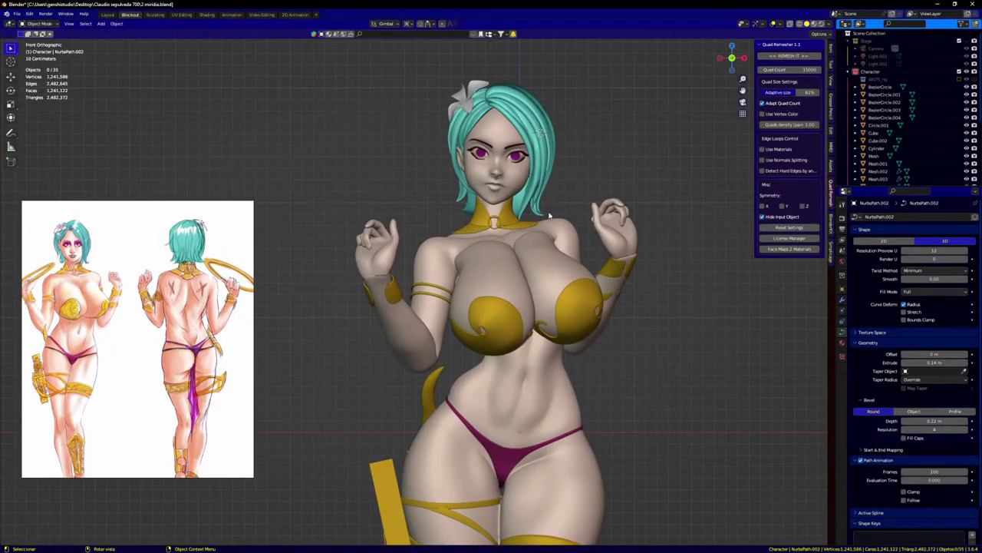
{"action": "middle_click_drag", "start_coordinate": [542, 253], "coordinate": [489, 227], "text": "shift"}
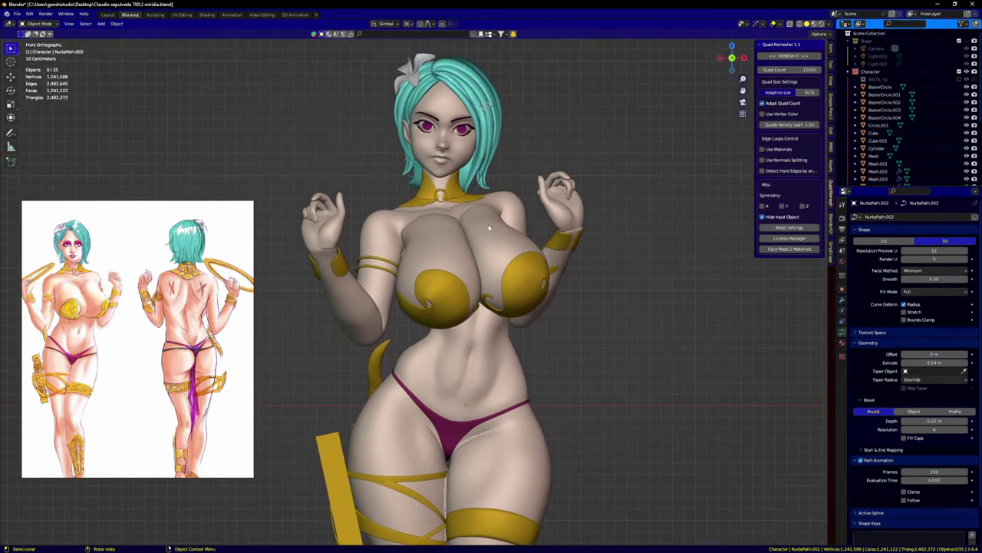
{"action": "scroll", "coordinate": [471, 257], "scroll_direction": "down", "scroll_amount": 3}
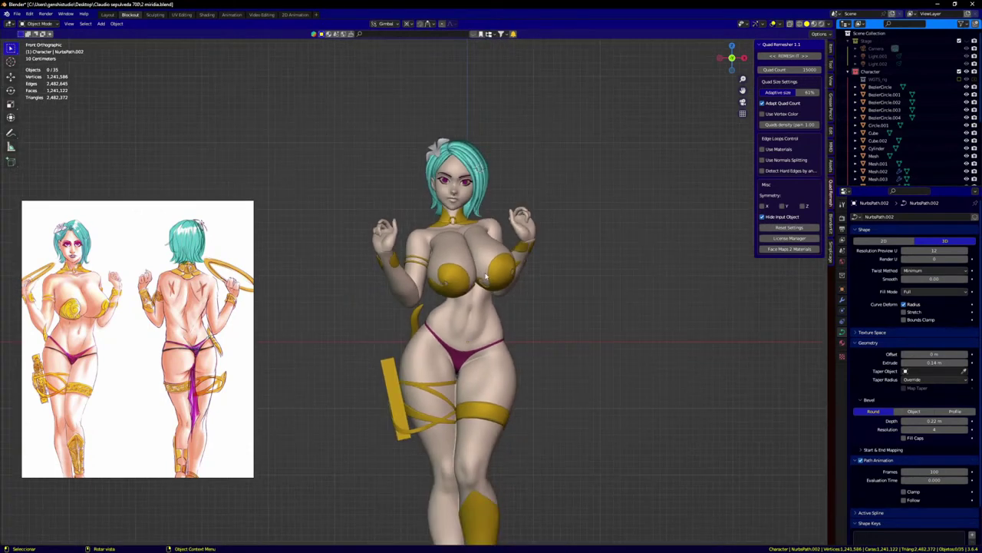
{"action": "middle_click_drag", "start_coordinate": [488, 265], "coordinate": [492, 203], "text": "shift"}
{"action": "scroll", "coordinate": [491, 218], "scroll_direction": "up", "scroll_amount": 1}
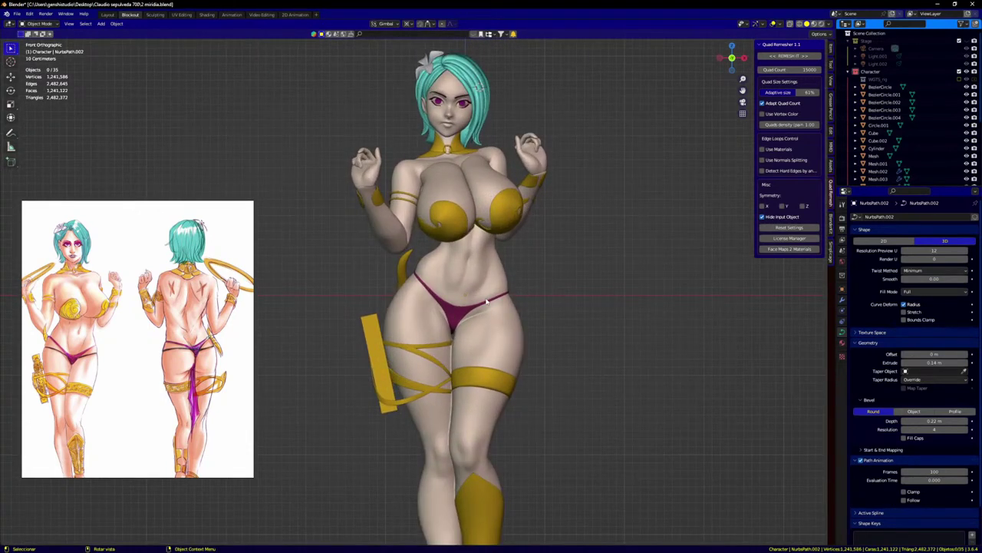
{"action": "scroll", "coordinate": [484, 296], "scroll_direction": "down", "scroll_amount": 3}
{"action": "scroll", "coordinate": [461, 209], "scroll_direction": "up", "scroll_amount": 3}
{"action": "scroll", "coordinate": [461, 209], "scroll_direction": "up", "scroll_amount": 4}
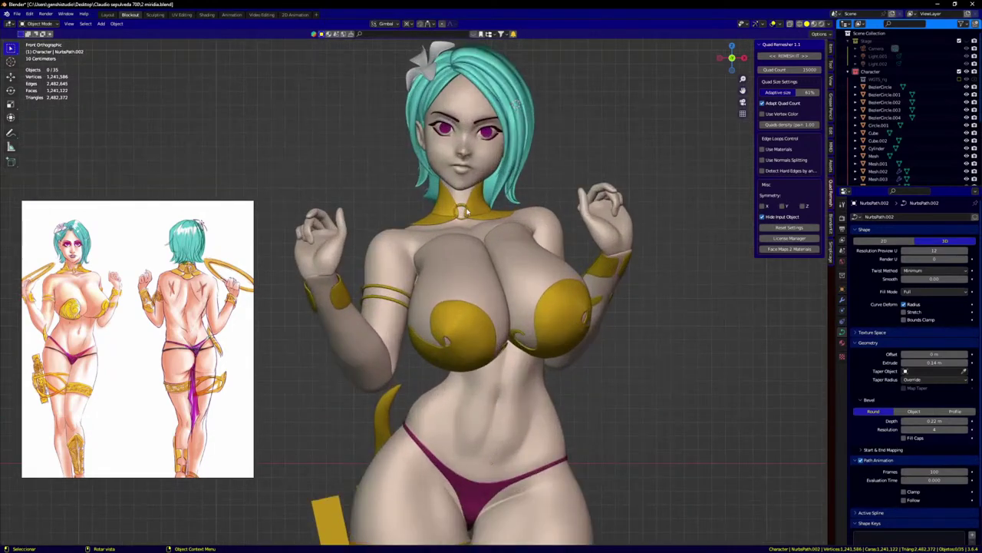
{"action": "scroll", "coordinate": [481, 198], "scroll_direction": "down", "scroll_amount": 1}
{"action": "scroll", "coordinate": [480, 197], "scroll_direction": "up", "scroll_amount": 3}
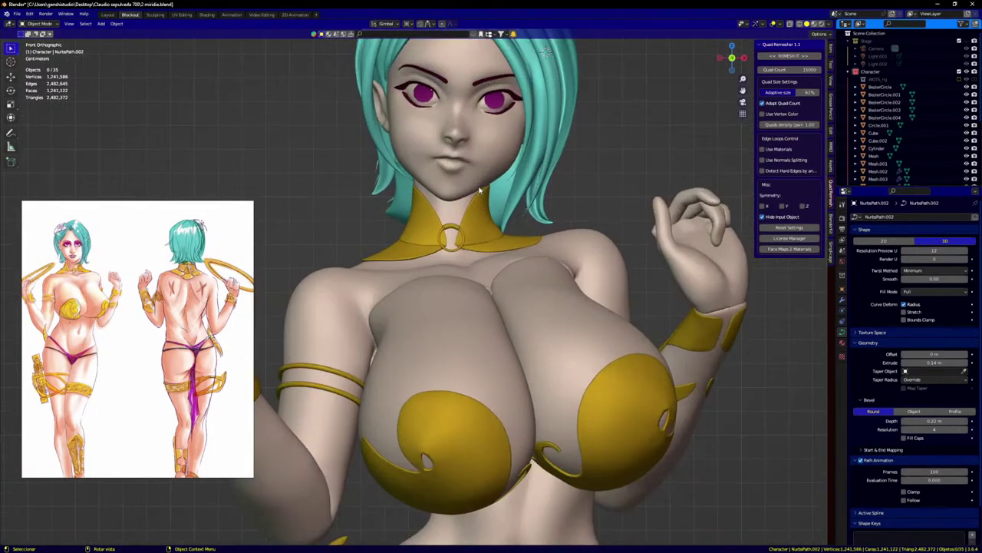
{"action": "middle_click_drag", "start_coordinate": [482, 218], "coordinate": [489, 335], "text": "shift"}
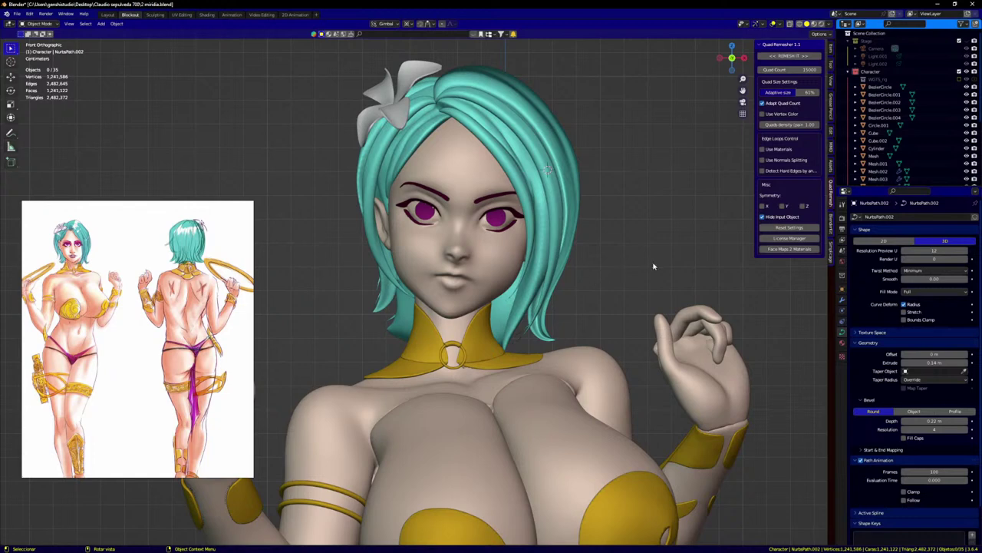
Step: Hide the viewport sidebar and add a UV sphere at the 3D cursor beside the character's head
{"action": "key", "text": "n"}
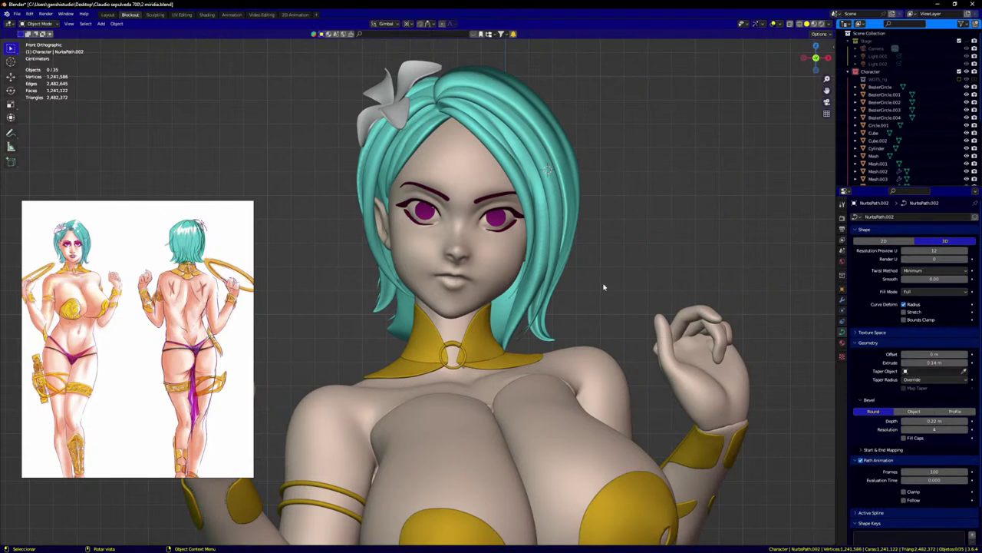
{"action": "key", "text": "ctrl+Tab"}
{"action": "key", "text": "Escape"}
{"action": "key", "text": "shift+a"}
{"action": "mouse_move", "coordinate": [601, 300]}
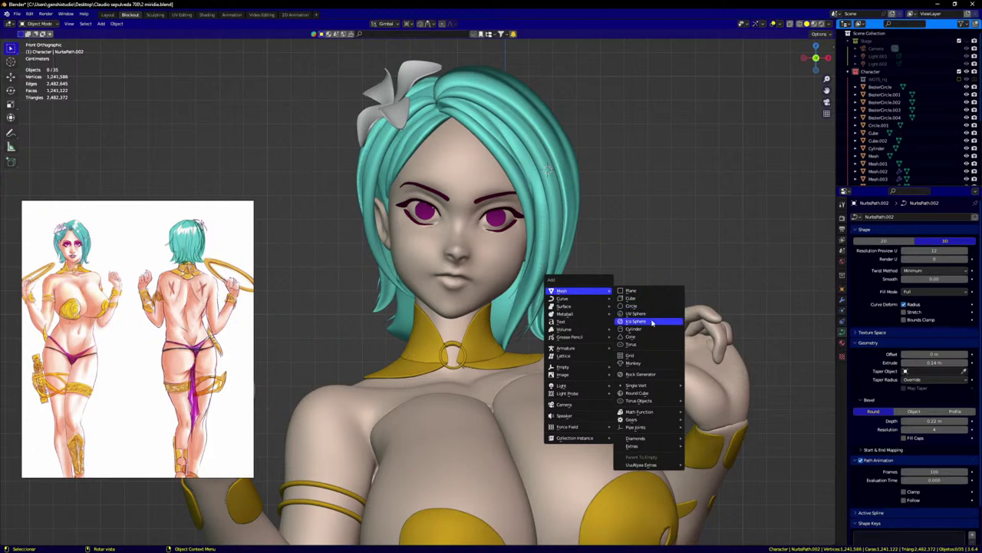
{"action": "left_click", "coordinate": [652, 314]}
{"action": "scroll", "coordinate": [656, 318], "scroll_direction": "down", "scroll_amount": 4}
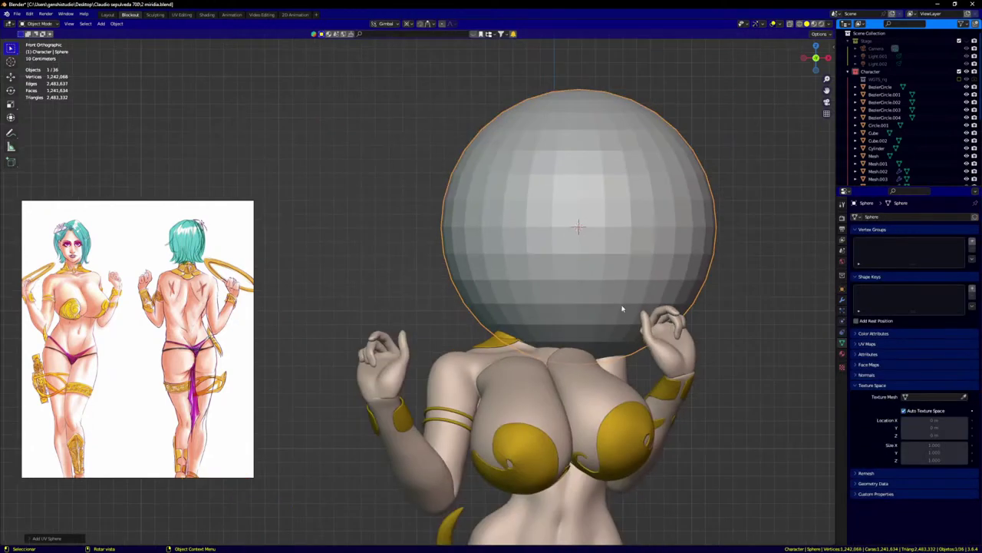
{"action": "scroll", "coordinate": [620, 307], "scroll_direction": "up", "scroll_amount": 4}
Step: Enter mesh editing on the sphere and rotate all its geometry 90 degrees about X so a pole faces front
{"action": "key", "text": "Tab"}
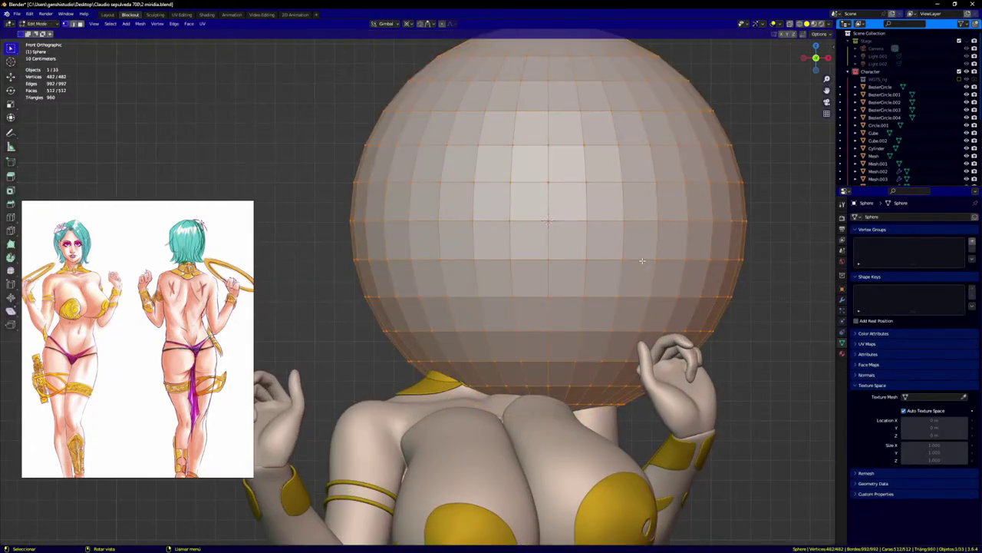
{"action": "type", "text": "rx"}
{"action": "type", "text": "90"}
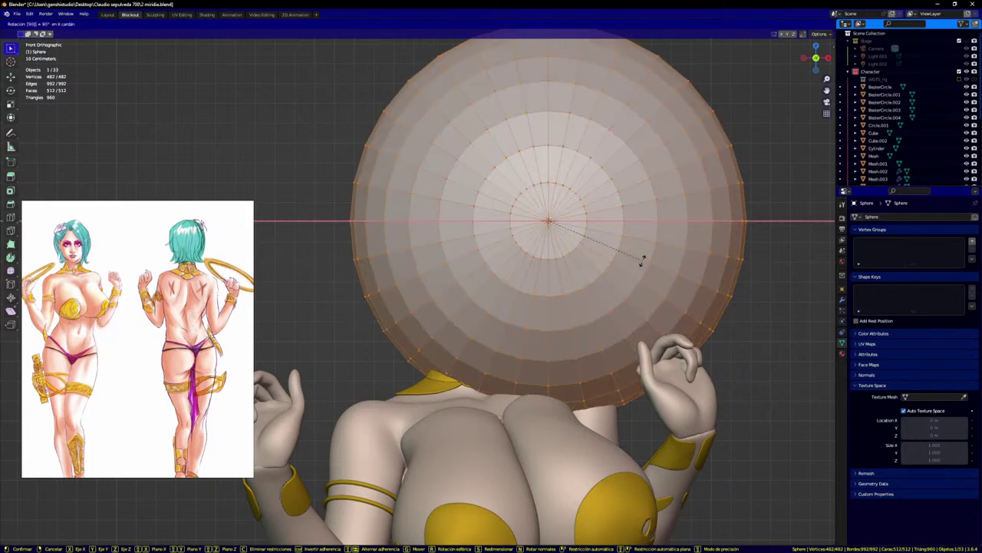
{"action": "key", "text": "Return"}
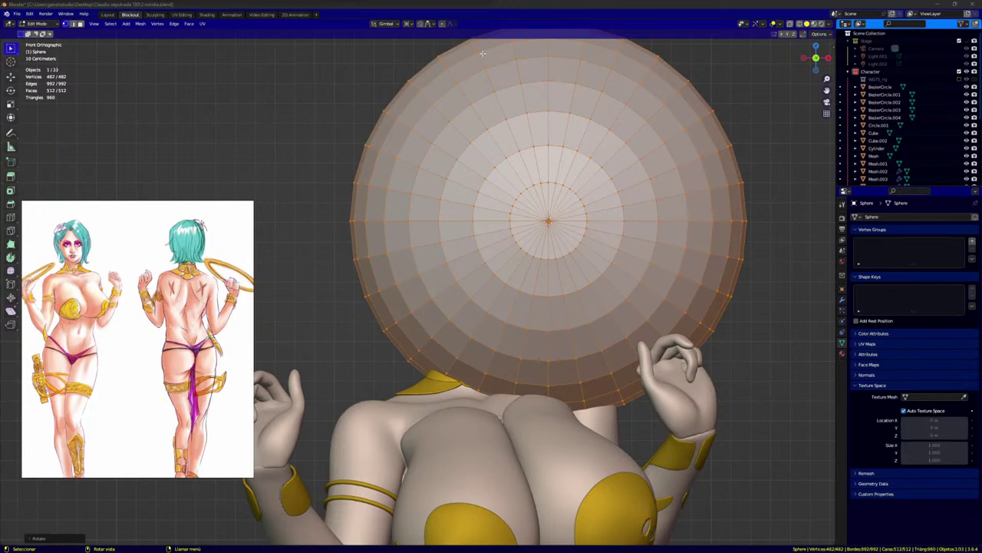
{"action": "scroll", "coordinate": [588, 251], "scroll_direction": "down", "scroll_amount": 2}
{"action": "scroll", "coordinate": [589, 251], "scroll_direction": "up", "scroll_amount": 2}
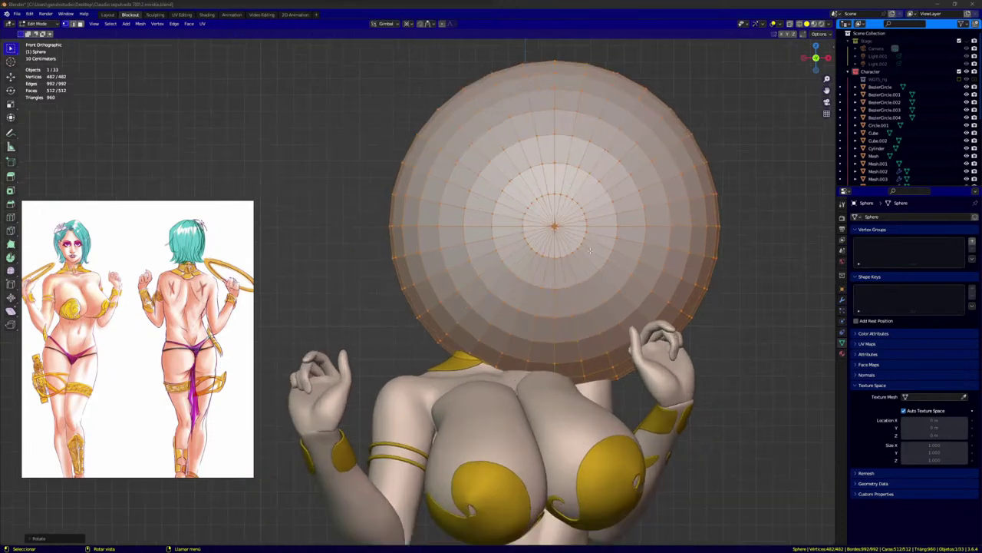
Step: Select the sphere's front pole vertex and expand the selection by three rings to form a round cap
{"action": "left_click", "coordinate": [559, 225]}
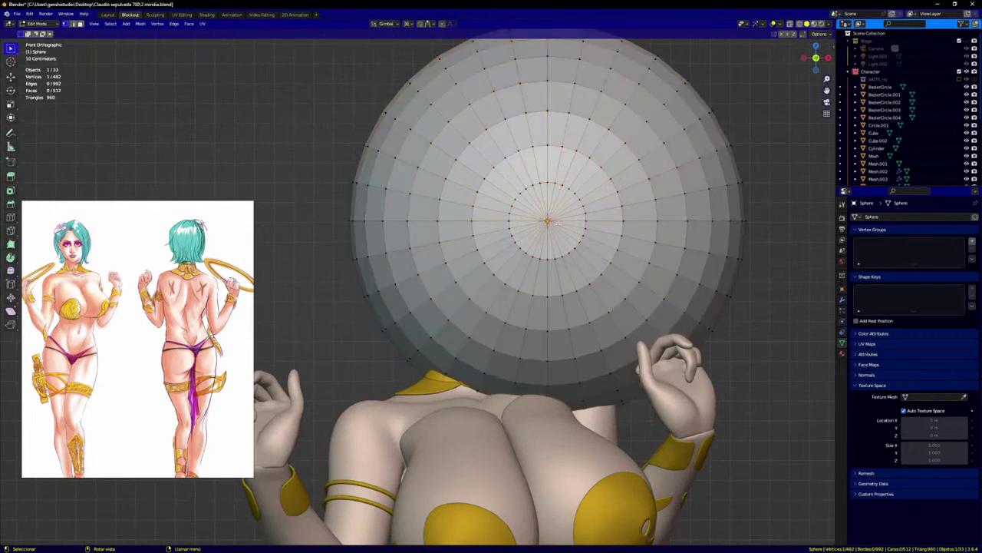
{"action": "key", "text": "ctrl+KP_Add"}
{"action": "key", "text": "ctrl+KP_Add"}
{"action": "key", "text": "ctrl+KP_Add"}
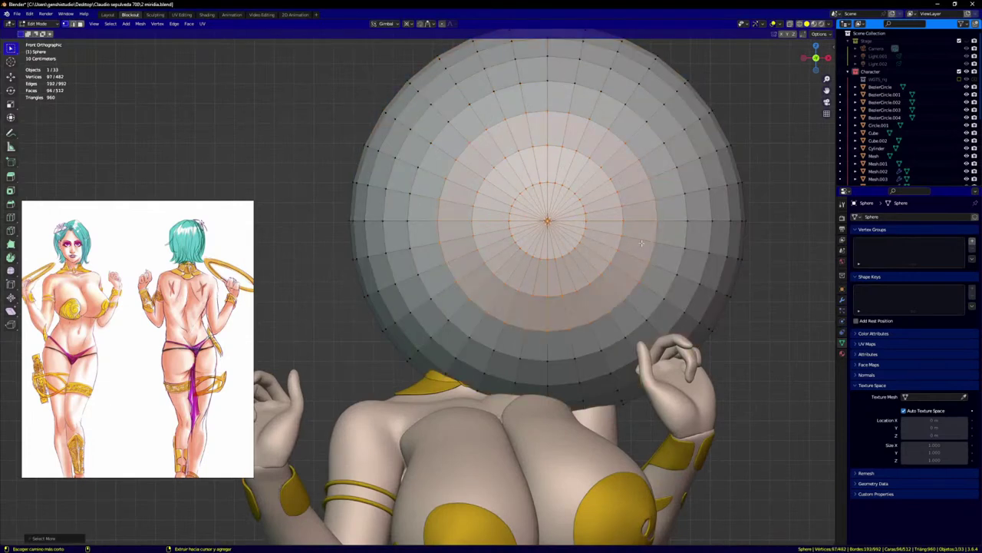
{"action": "middle_click_drag", "start_coordinate": [642, 243], "coordinate": [687, 217]}
{"action": "key", "text": "g"}
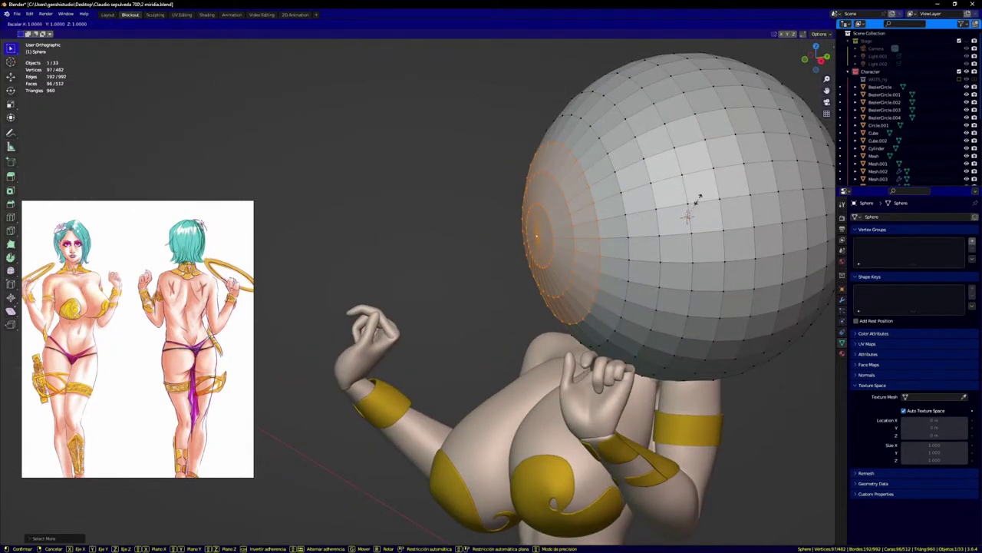
{"action": "key", "text": "y"}
{"action": "right_click", "coordinate": [668, 209]}
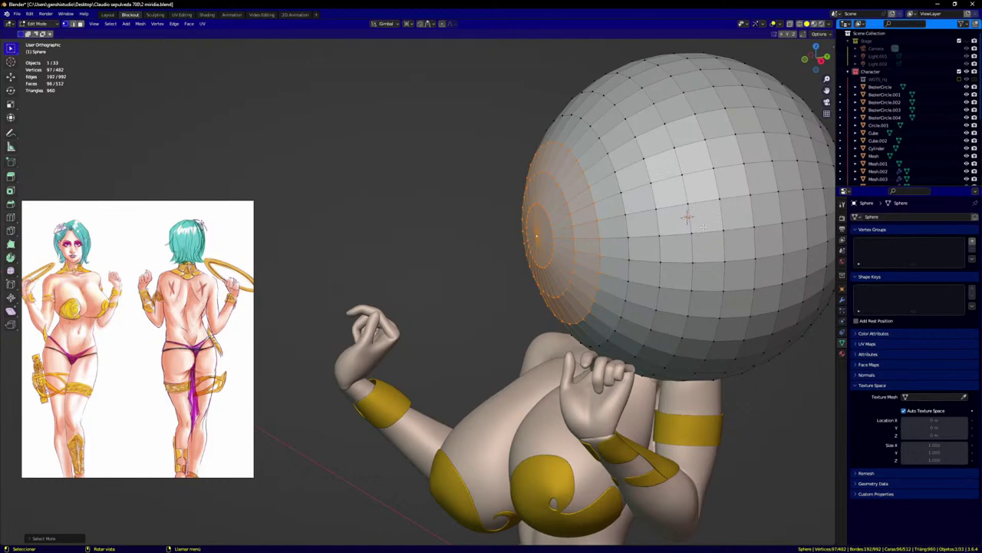
{"action": "key", "text": "s"}
{"action": "key", "text": "y"}
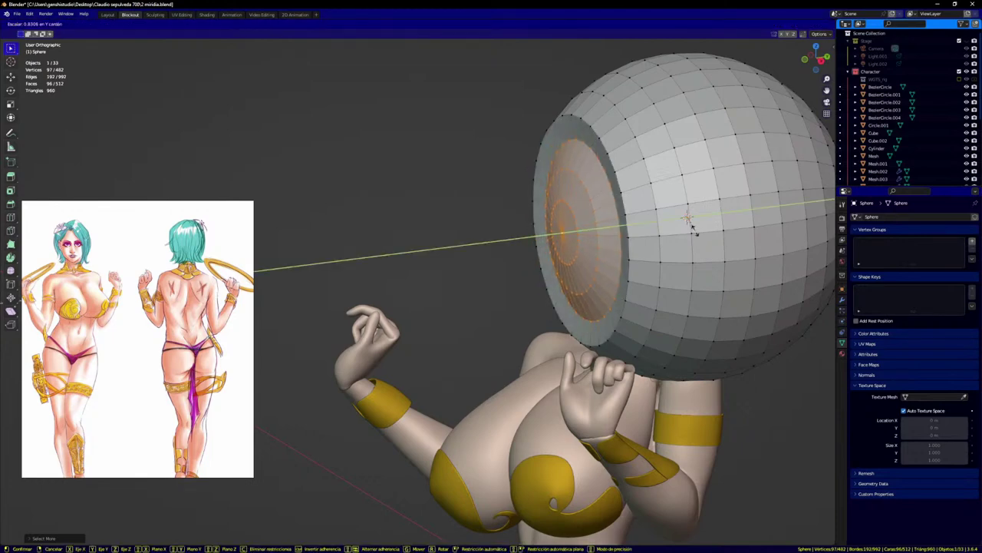
{"action": "right_click", "coordinate": [694, 230]}
{"action": "key", "text": "s"}
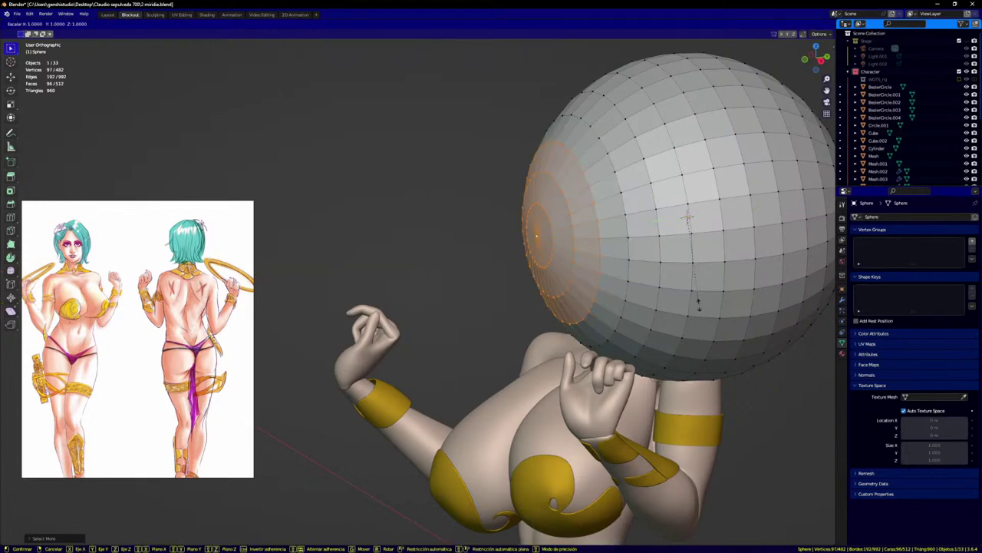
{"action": "key", "text": "y"}
{"action": "right_click", "coordinate": [699, 300]}
Step: Change the transform pivot, flatten the selected front cap along Y about its own centre, and push it inward along Y into the sphere
{"action": "key", "text": "period"}
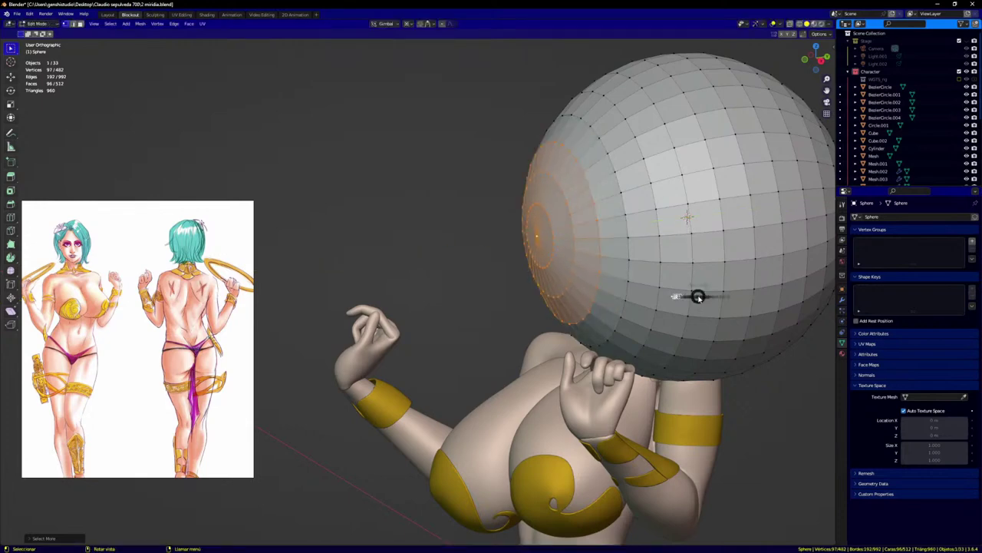
{"action": "left_click", "coordinate": [699, 257]}
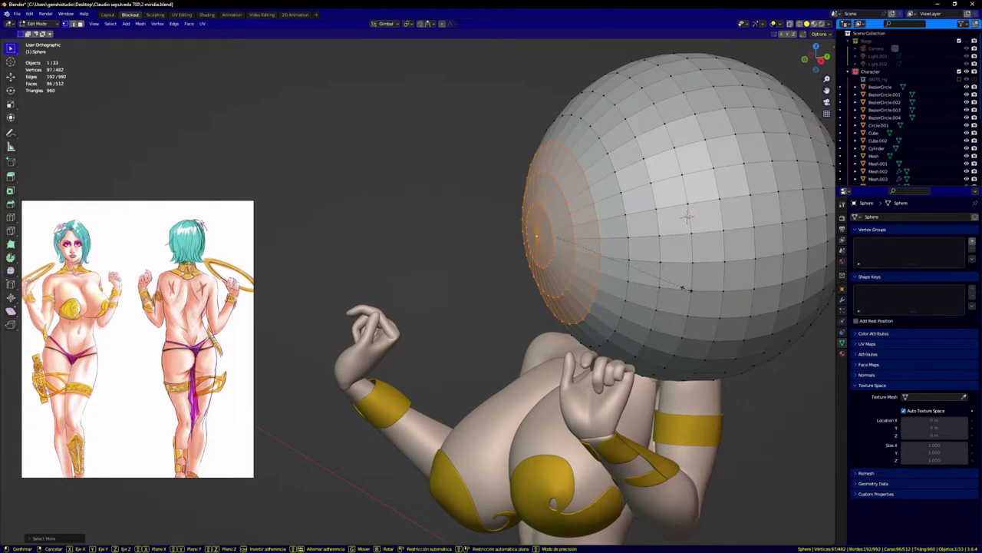
{"action": "key", "text": "s"}
{"action": "key", "text": "y"}
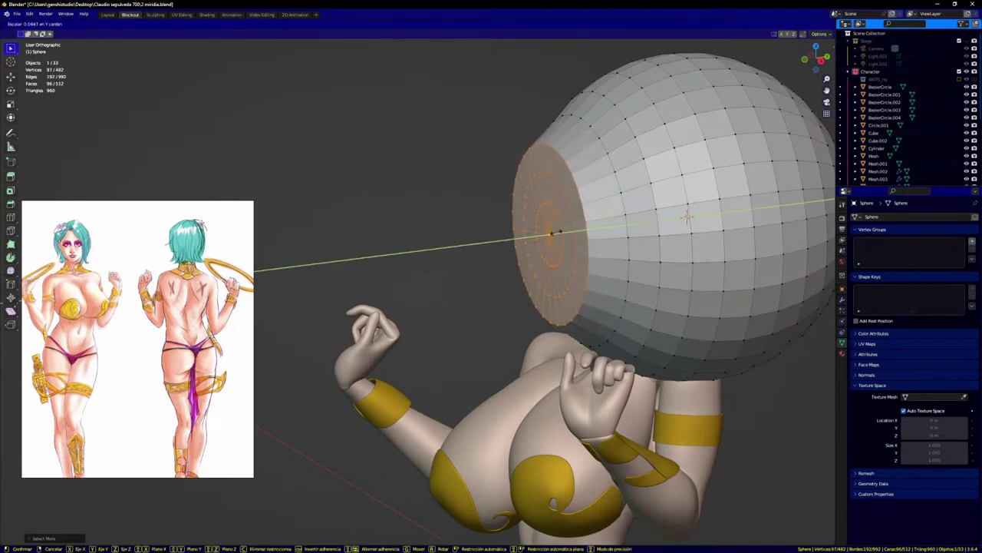
{"action": "left_click", "coordinate": [530, 217]}
{"action": "key", "text": "g"}
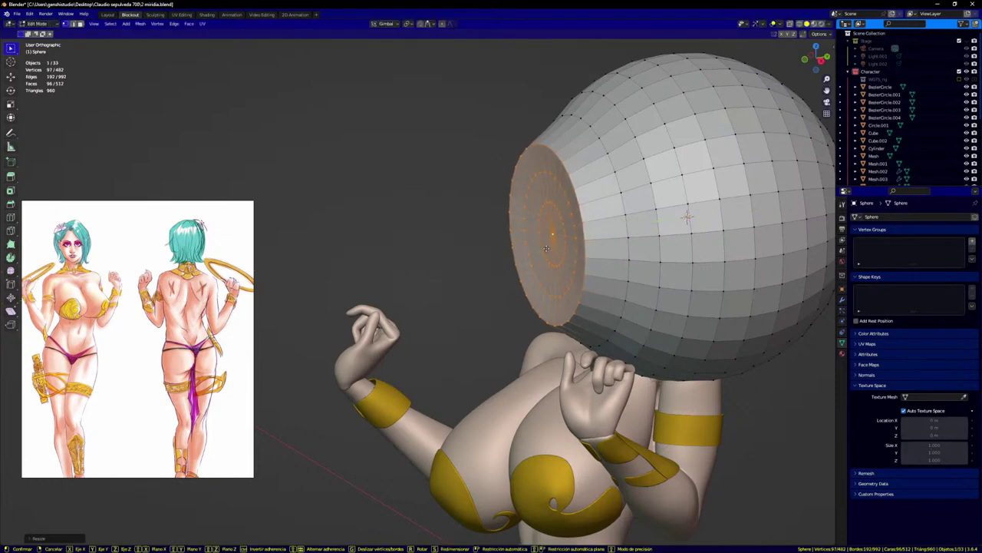
{"action": "key", "text": "y"}
{"action": "left_click", "coordinate": [581, 248]}
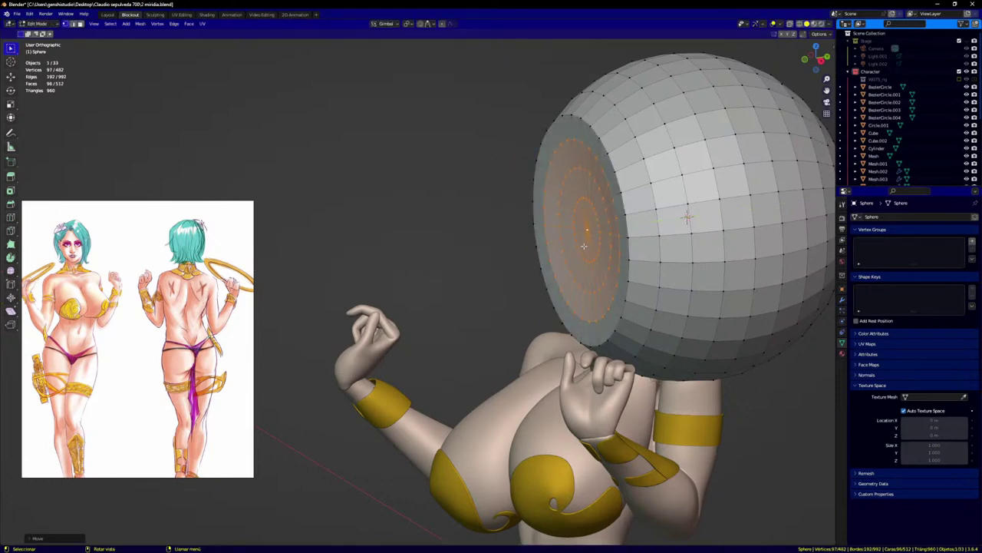
{"action": "key", "text": "KP_1"}
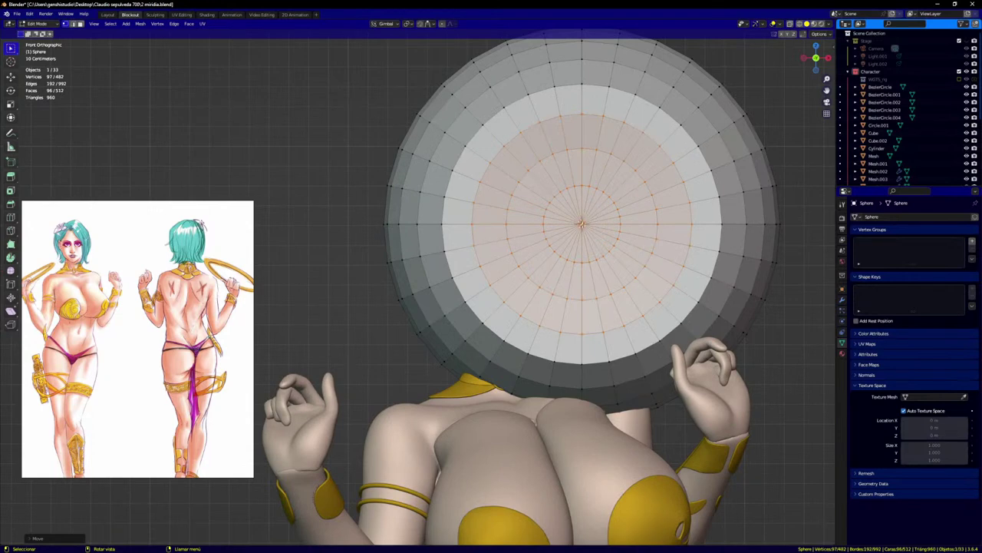
{"action": "left_click", "coordinate": [647, 289], "text": "alt"}
{"action": "key", "text": "ctrl+KP_Add"}
{"action": "key", "text": "ctrl+KP_Add"}
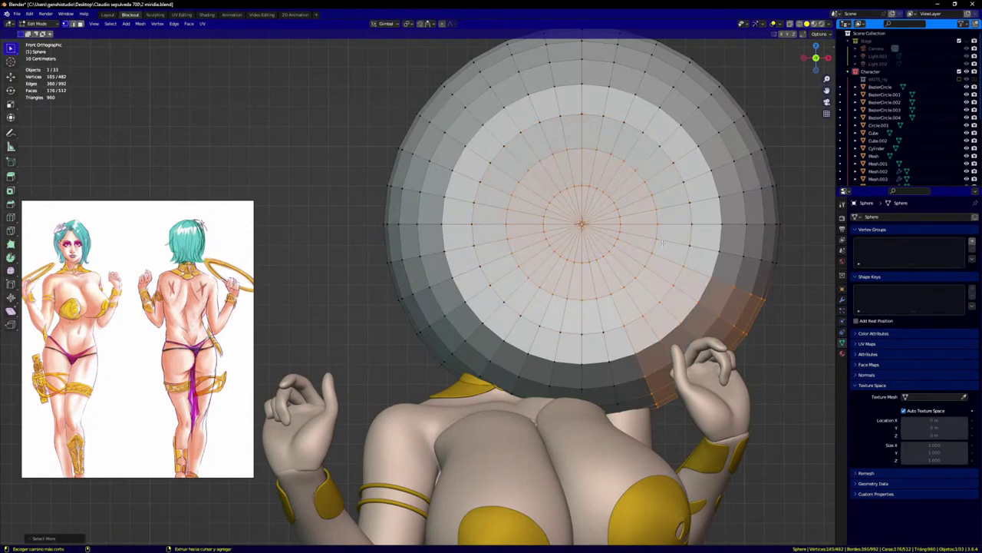
Step: Select the flattened cap's centre vertex plus two surrounding rings and push that disc deeper into the sphere along Y
{"action": "left_click", "coordinate": [665, 241]}
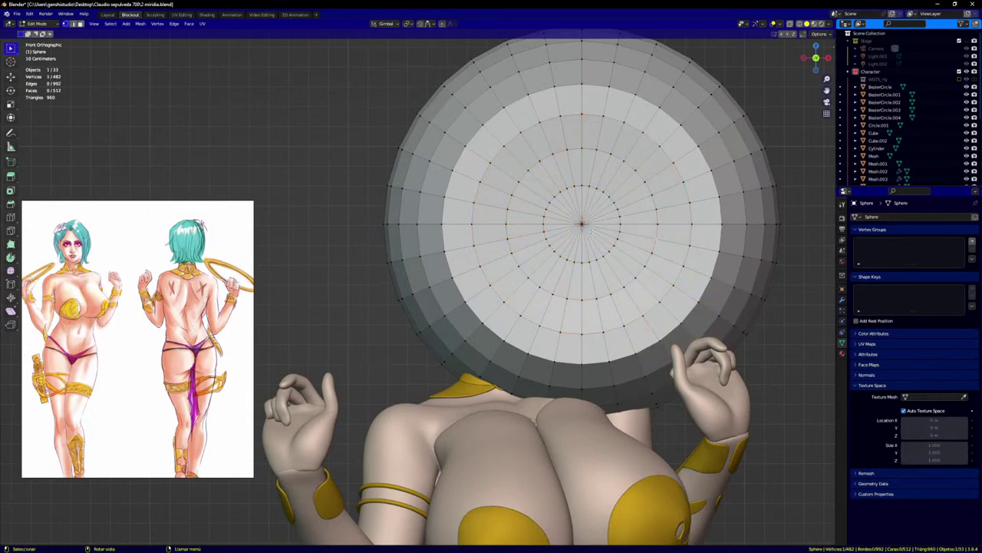
{"action": "key", "text": "ctrl+KP_Add"}
{"action": "key", "text": "ctrl+KP_Add"}
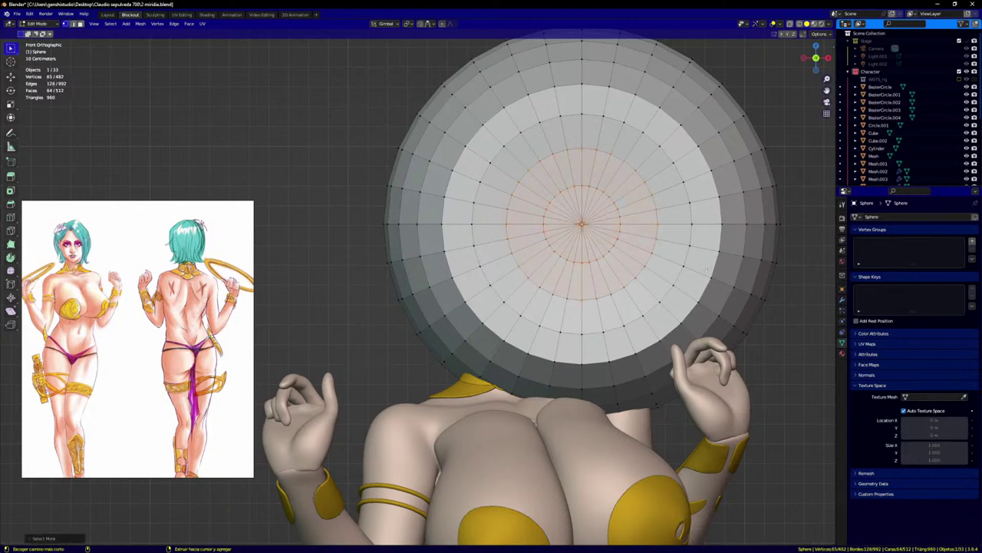
{"action": "middle_click_drag", "start_coordinate": [707, 268], "coordinate": [667, 263]}
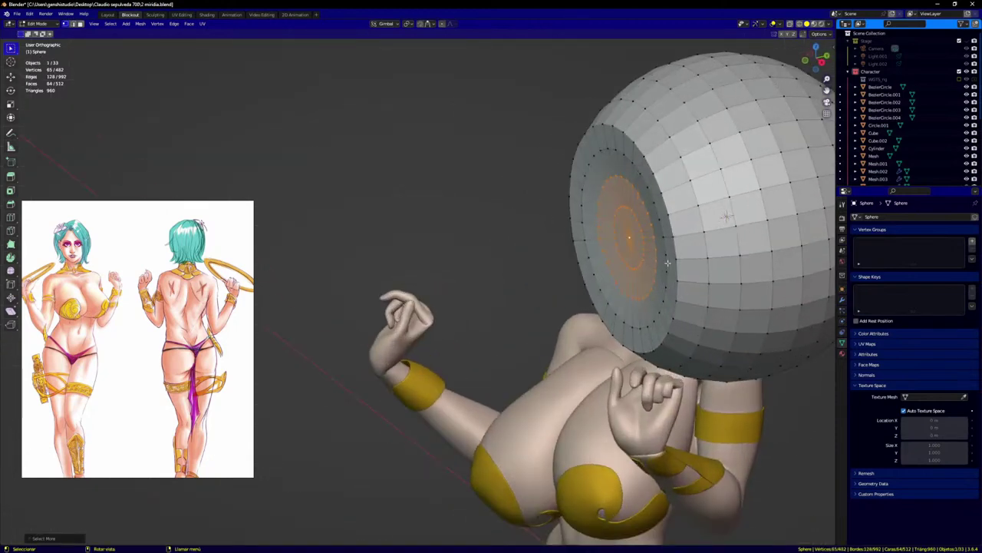
{"action": "key", "text": "g"}
{"action": "key", "text": "y"}
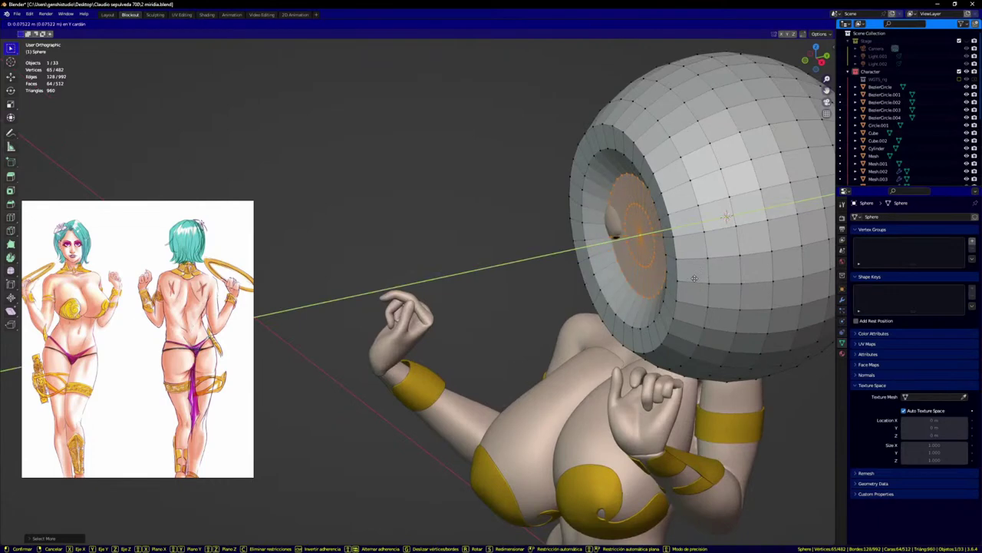
{"action": "left_click", "coordinate": [678, 267]}
{"action": "scroll", "coordinate": [677, 267], "scroll_direction": "up", "scroll_amount": 2}
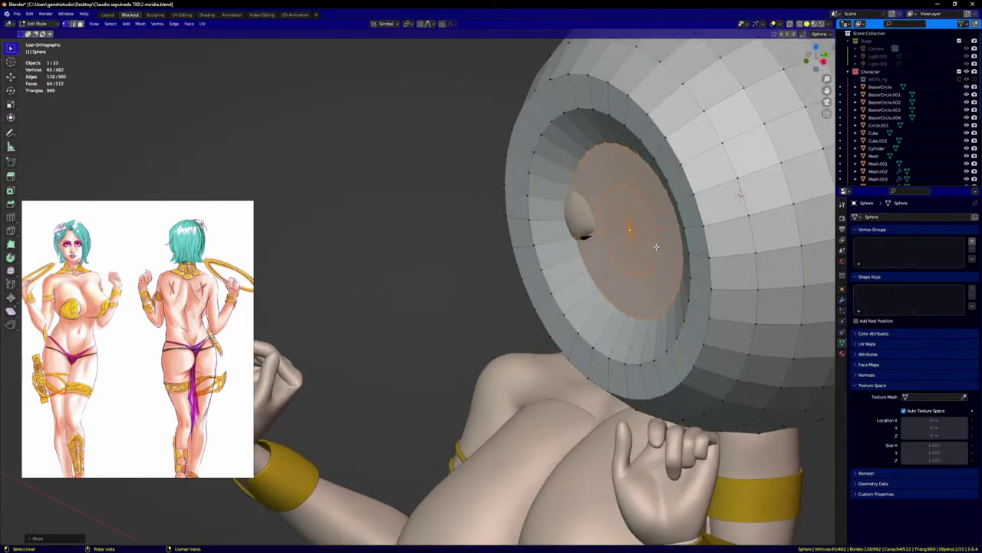
{"action": "left_click", "coordinate": [657, 243], "text": "alt"}
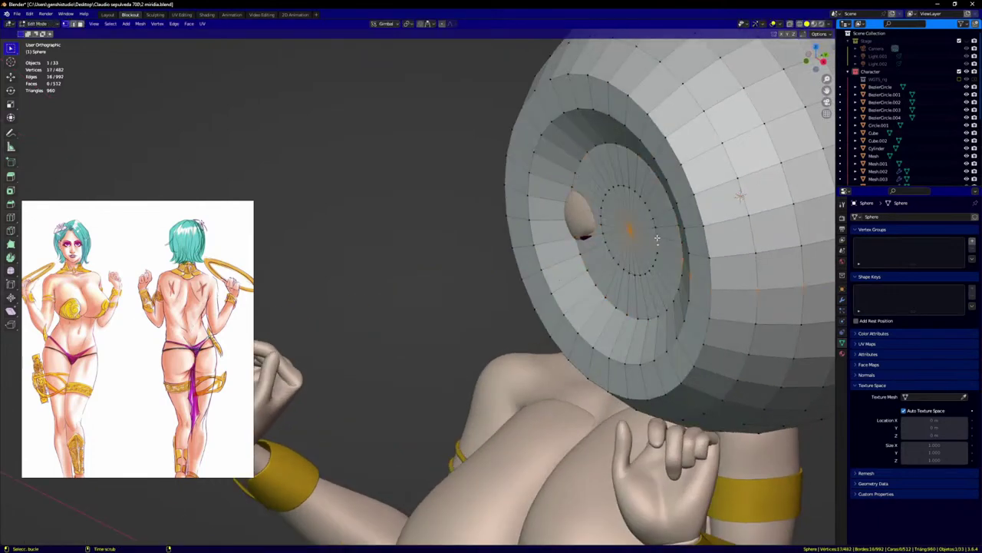
{"action": "left_click", "coordinate": [658, 240], "text": "alt"}
{"action": "key", "text": "g"}
{"action": "key", "text": "y"}
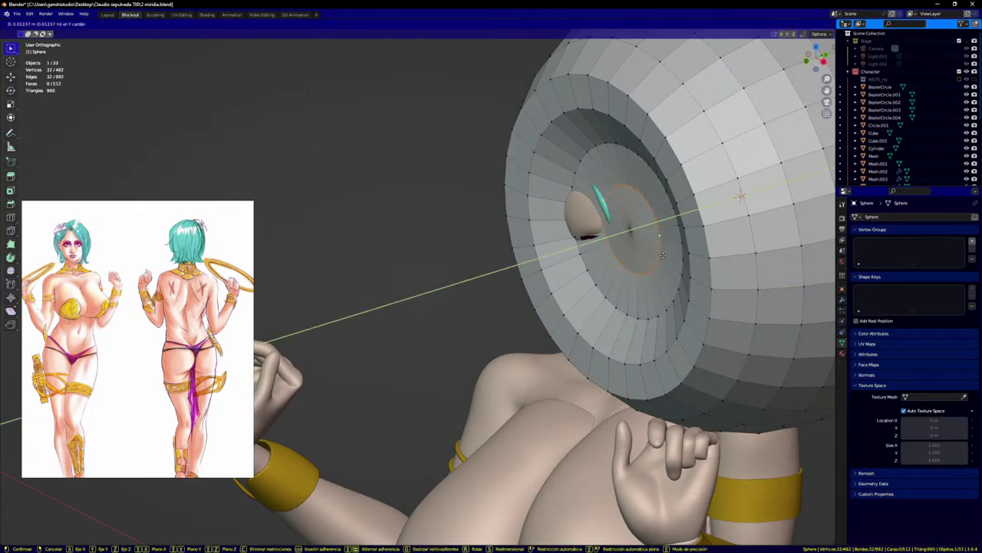
{"action": "key", "text": "ctrl+KP_Add"}
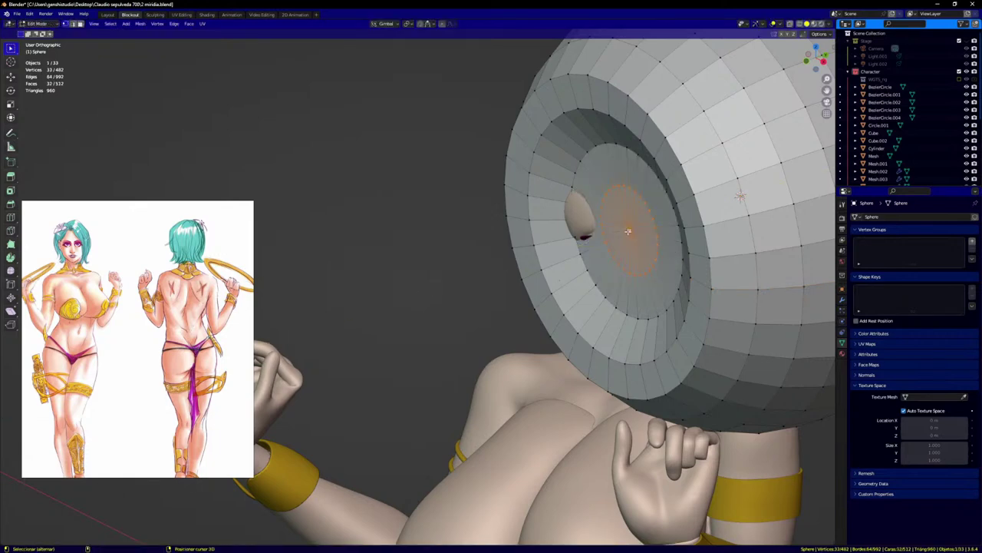
{"action": "key", "text": "g"}
{"action": "key", "text": "y"}
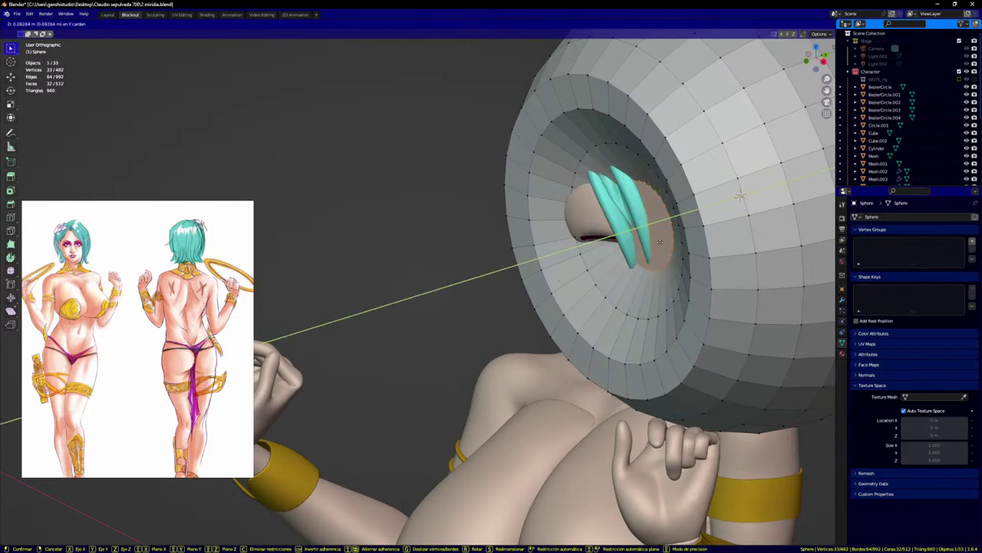
{"action": "key", "text": "Escape"}
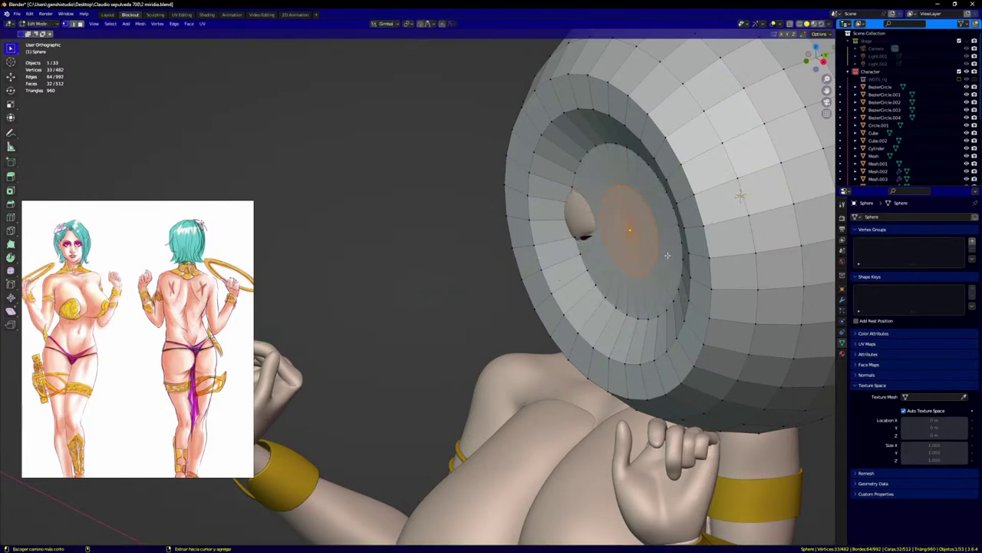
Step: Add an edge loop just outside the innermost ring, then select the central disc and push it deeper into the sphere along Y
{"action": "key", "text": "ctrl+r"}
{"action": "left_click", "coordinate": [665, 250]}
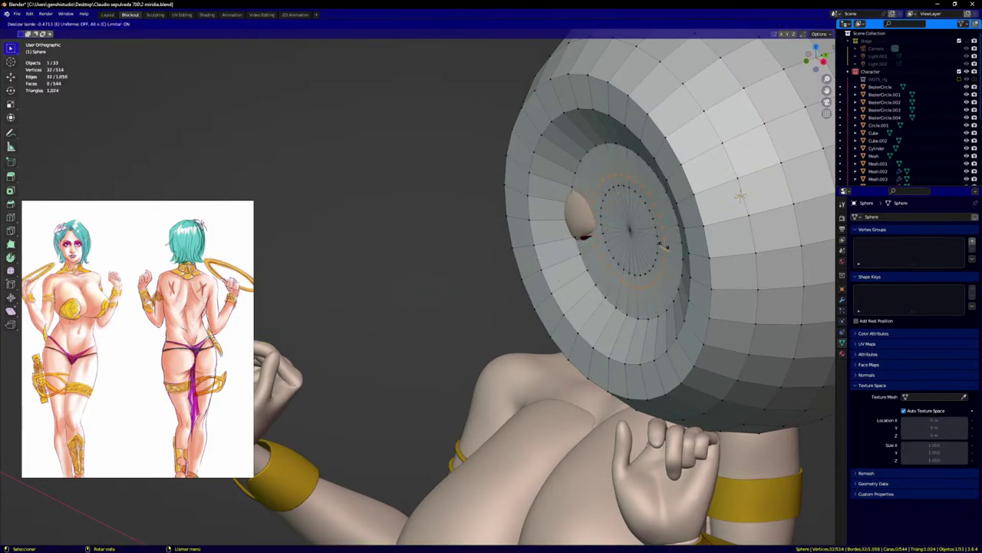
{"action": "left_click", "coordinate": [658, 243]}
{"action": "key", "text": "ctrl+KP_Add"}
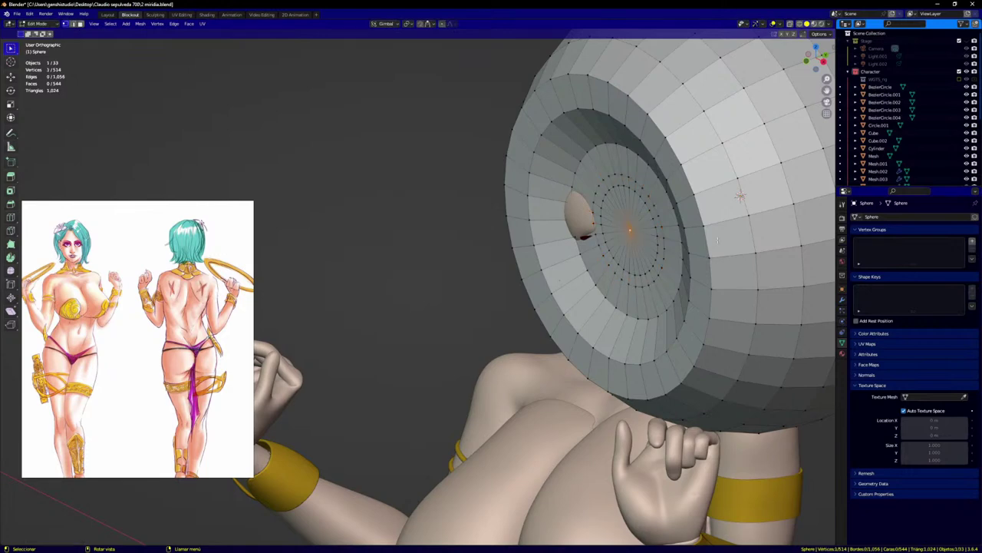
{"action": "key", "text": "g"}
{"action": "key", "text": "y"}
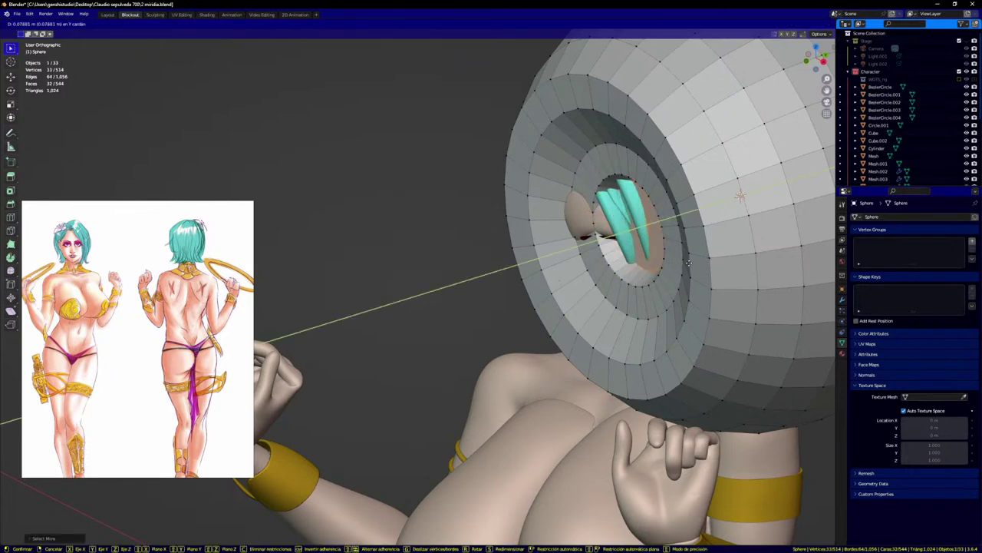
{"action": "left_click", "coordinate": [690, 249]}
Step: Insert an edge loop around the sloped wall of the front recess and shift it along Y to round the iris hollow
{"action": "key", "text": "KP_1"}
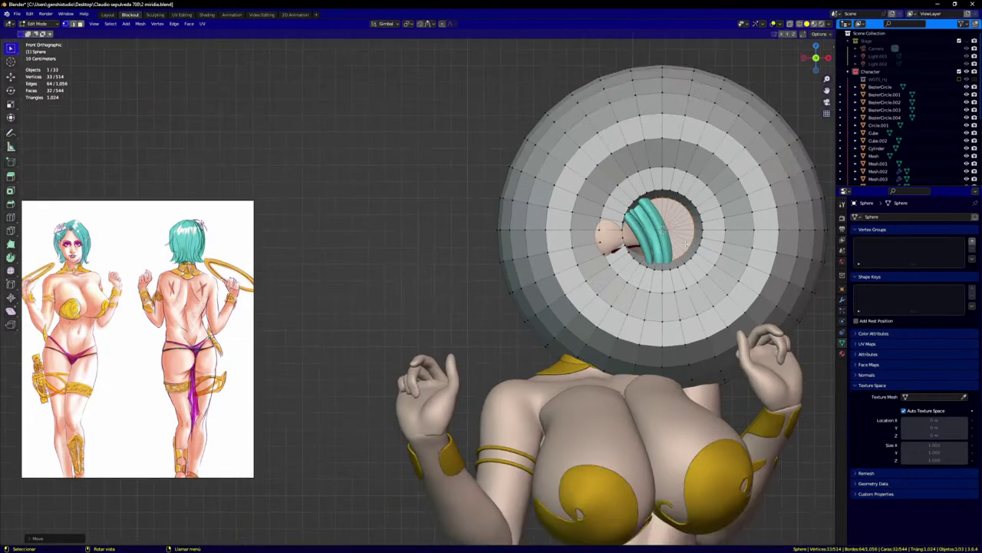
{"action": "scroll", "coordinate": [737, 234], "scroll_direction": "up", "scroll_amount": 2}
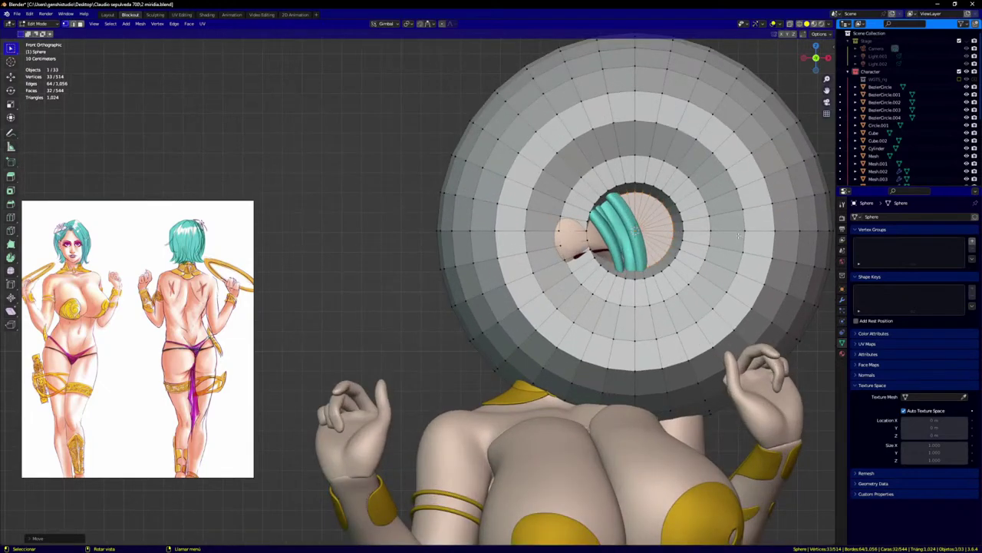
{"action": "key", "text": "ctrl+r"}
{"action": "left_click", "coordinate": [737, 230]}
{"action": "left_click", "coordinate": [742, 234]}
{"action": "middle_click_drag", "start_coordinate": [742, 235], "coordinate": [681, 275]}
{"action": "key", "text": "g"}
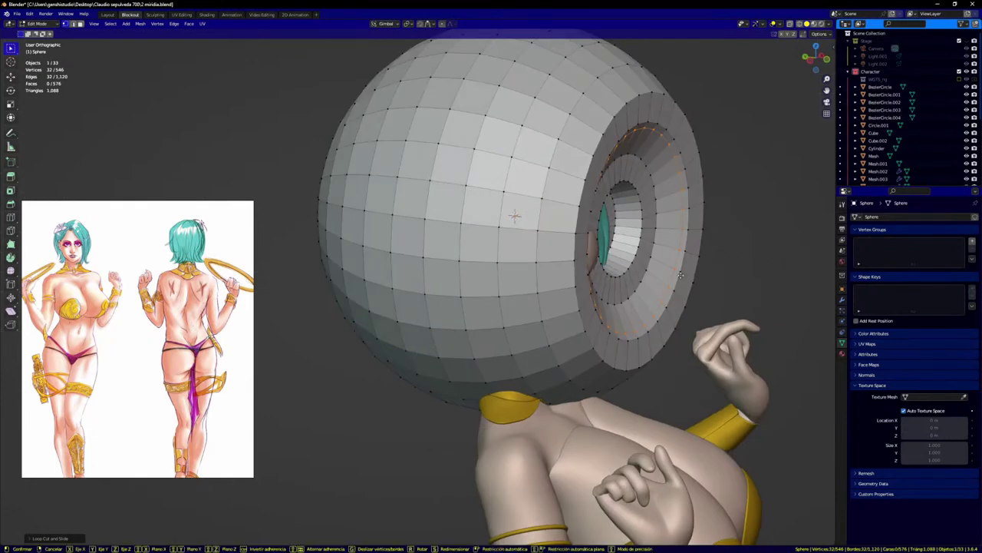
{"action": "key", "text": "y"}
{"action": "left_click", "coordinate": [682, 275]}
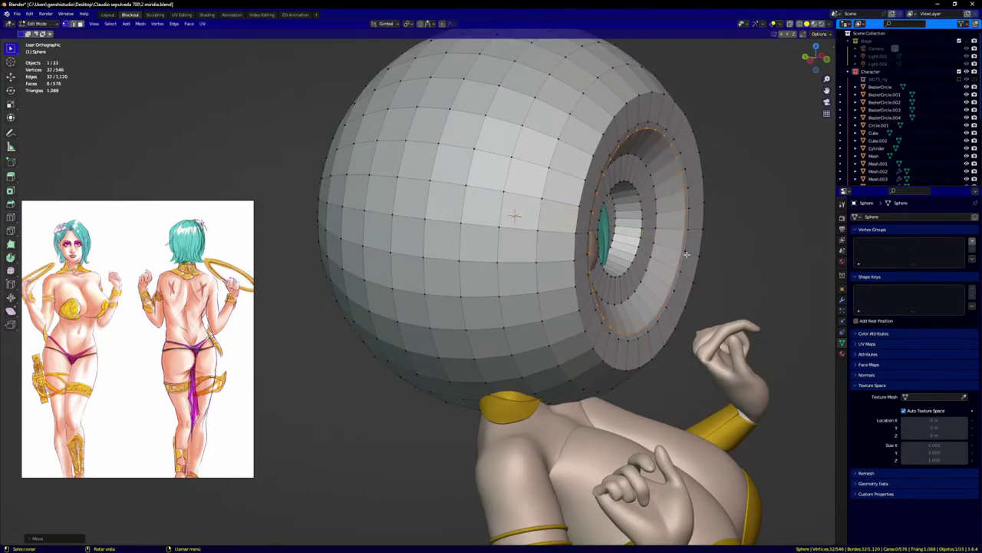
Step: Leave mesh editing and apply smooth shading to the recessed sphere
{"action": "key", "text": "KP_1"}
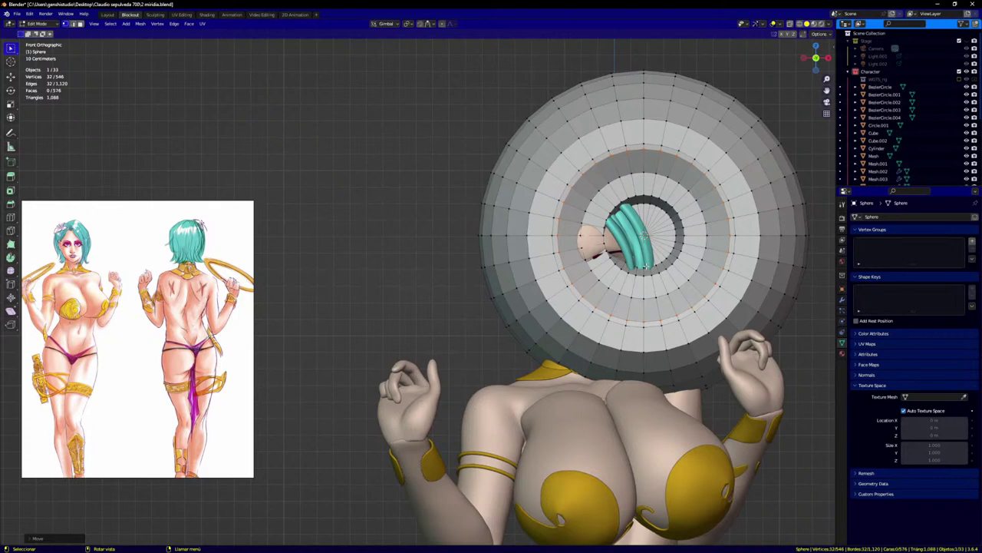
{"action": "scroll", "coordinate": [649, 281], "scroll_direction": "down", "scroll_amount": 2}
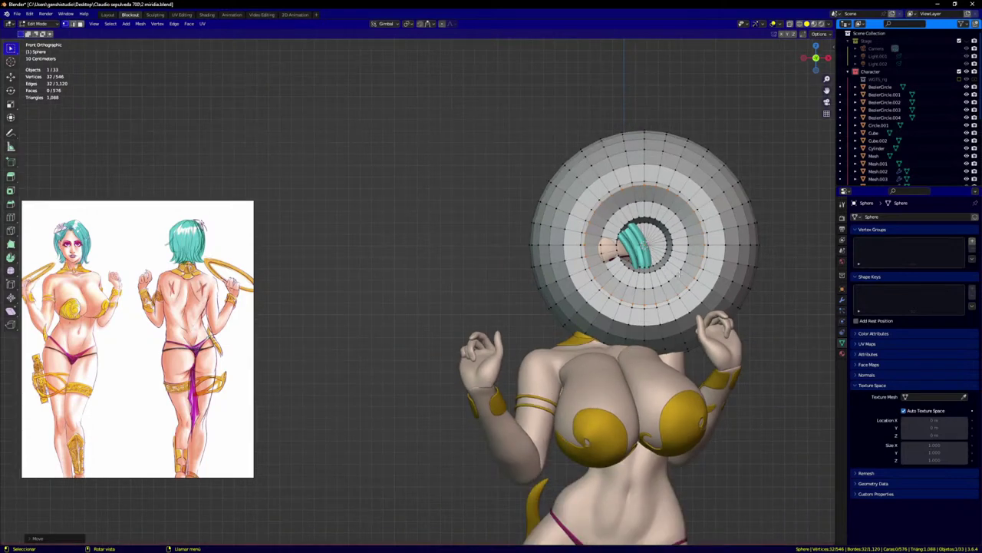
{"action": "key", "text": "Tab"}
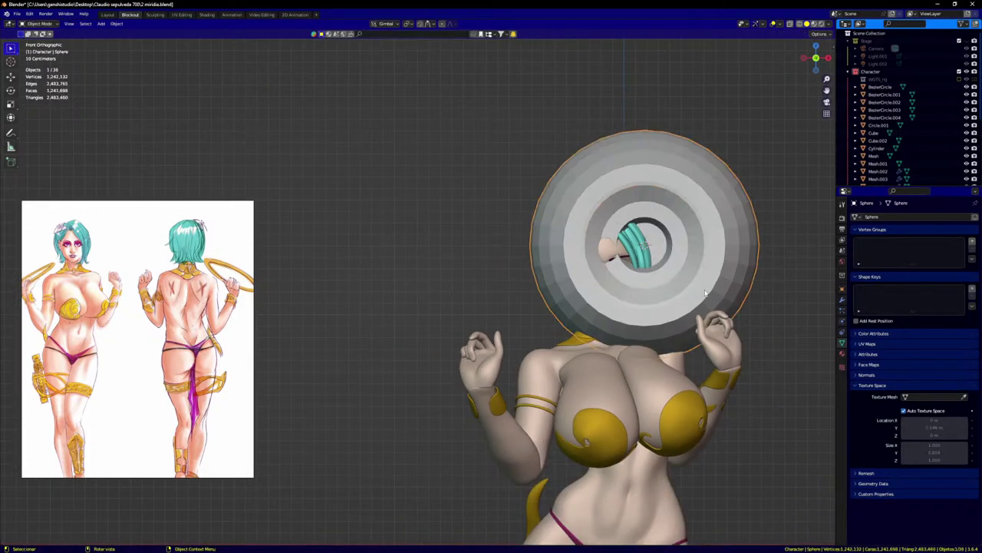
{"action": "right_click", "coordinate": [705, 292]}
{"action": "left_click", "coordinate": [690, 295]}
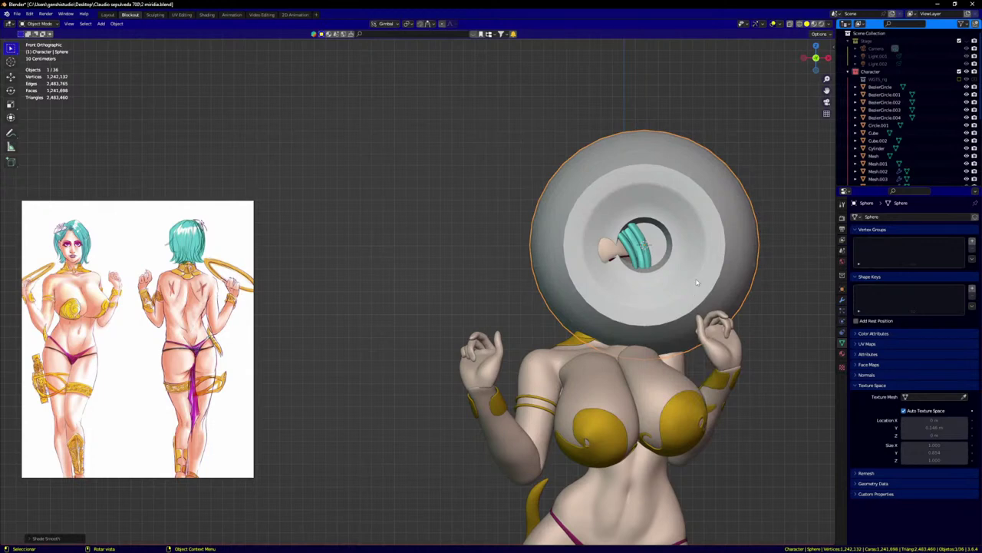
Step: Select all the sphere's geometry in mesh editing and scale it down in two passes toward eyeball size
{"action": "scroll", "coordinate": [697, 282], "scroll_direction": "up", "scroll_amount": 1}
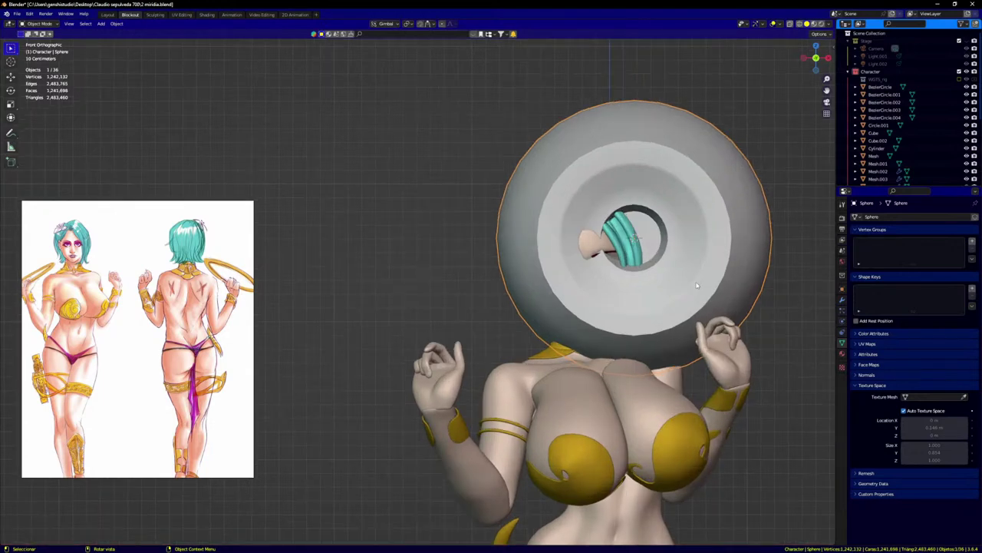
{"action": "key", "text": "Tab"}
{"action": "key", "text": "a"}
{"action": "key", "text": "s"}
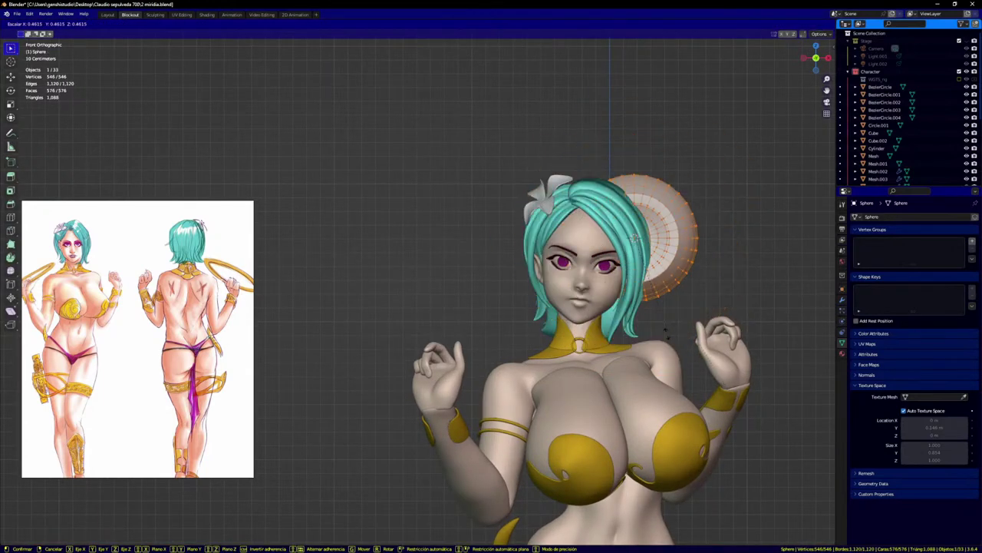
{"action": "left_click", "coordinate": [646, 290]}
{"action": "scroll", "coordinate": [646, 290], "scroll_direction": "up", "scroll_amount": 2}
{"action": "key", "text": "g"}
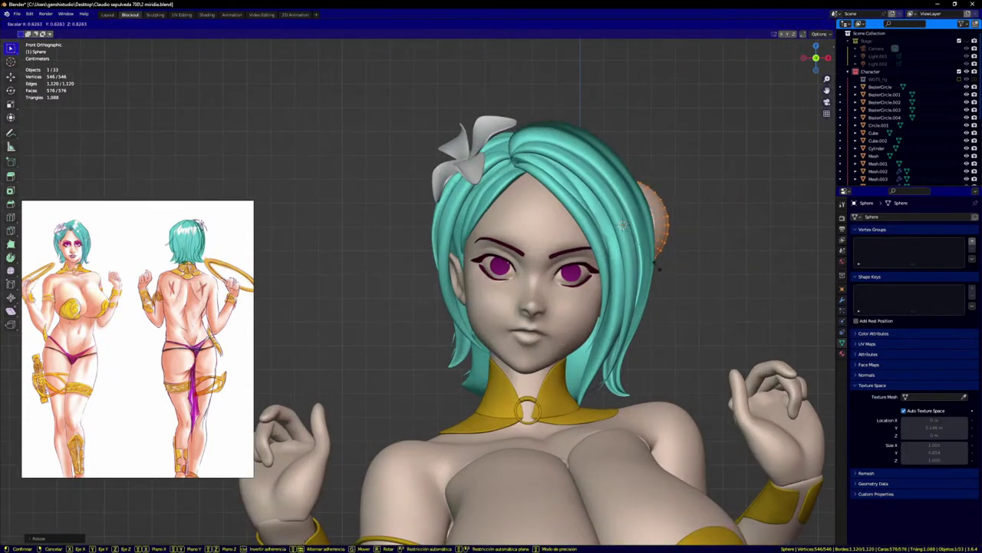
{"action": "left_click", "coordinate": [659, 260]}
Step: Move the sphere forward to the face in side view, then place it over the character's left eye and adjust its scale
{"action": "key", "text": "KP_3"}
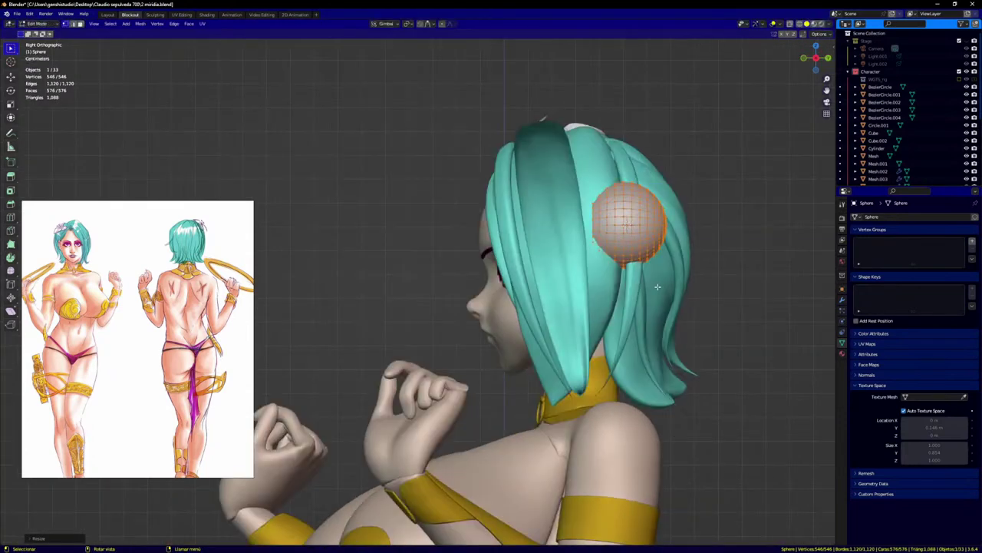
{"action": "key", "text": "g"}
{"action": "left_click", "coordinate": [537, 340]}
{"action": "key", "text": "KP_1"}
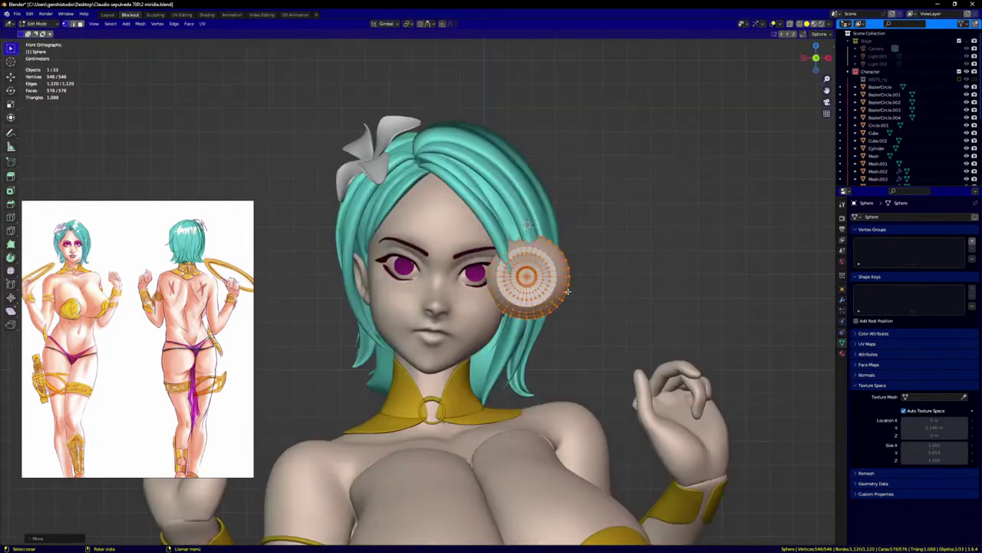
{"action": "scroll", "coordinate": [565, 320], "scroll_direction": "up", "scroll_amount": 2}
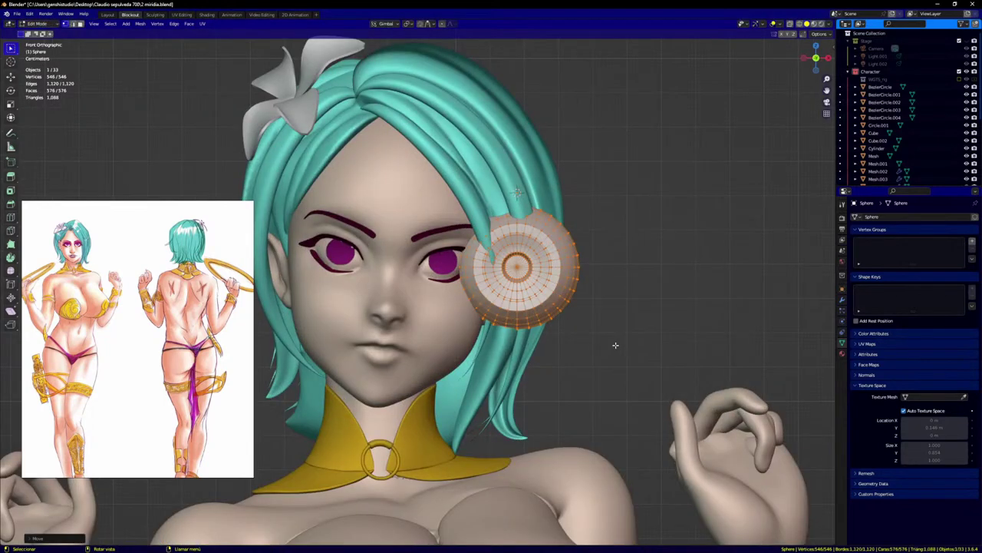
{"action": "key", "text": "g"}
{"action": "left_click", "coordinate": [513, 335]}
{"action": "key", "text": "s"}
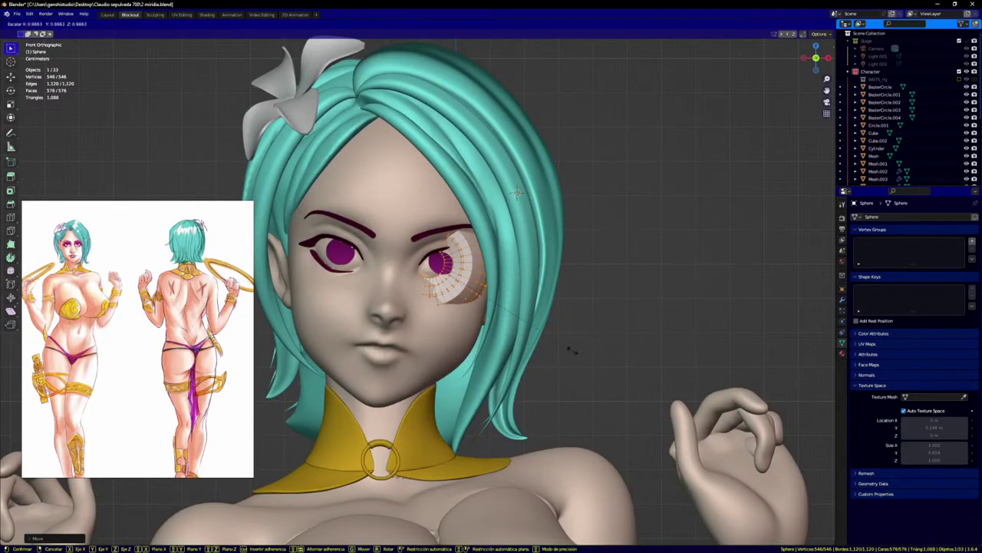
{"action": "left_click", "coordinate": [526, 330]}
Step: Turn on X-ray display and rotate the eyeball slightly as seen from above the face
{"action": "middle_click_drag", "start_coordinate": [516, 327], "coordinate": [460, 372]}
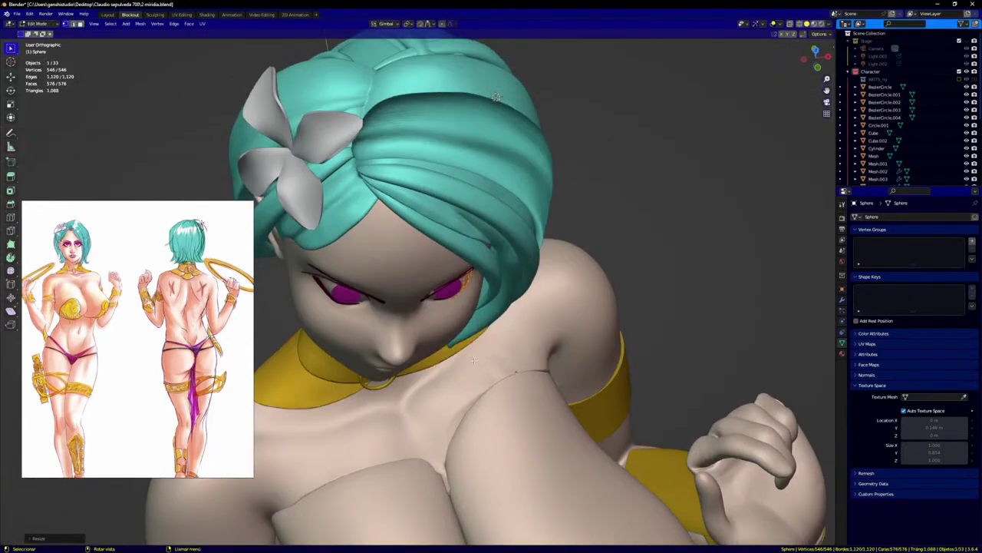
{"action": "key", "text": "alt+z"}
{"action": "scroll", "coordinate": [468, 317], "scroll_direction": "up", "scroll_amount": 2}
{"action": "key", "text": "r"}
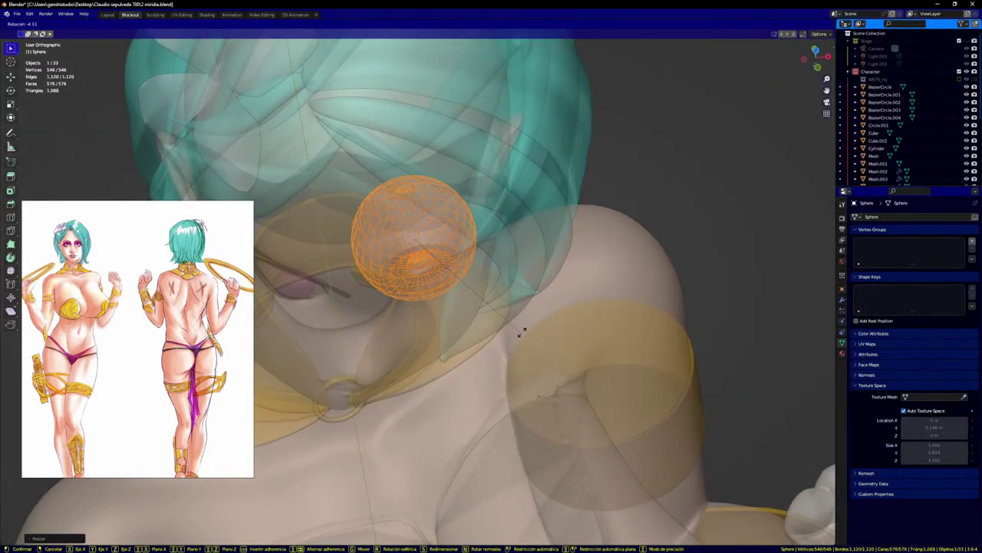
{"action": "left_click", "coordinate": [522, 287]}
Step: Shift the eyeball sideways and shrink it further within the left eye socket, adjust its rotation, and turn off X-ray display
{"action": "key", "text": "KP_1"}
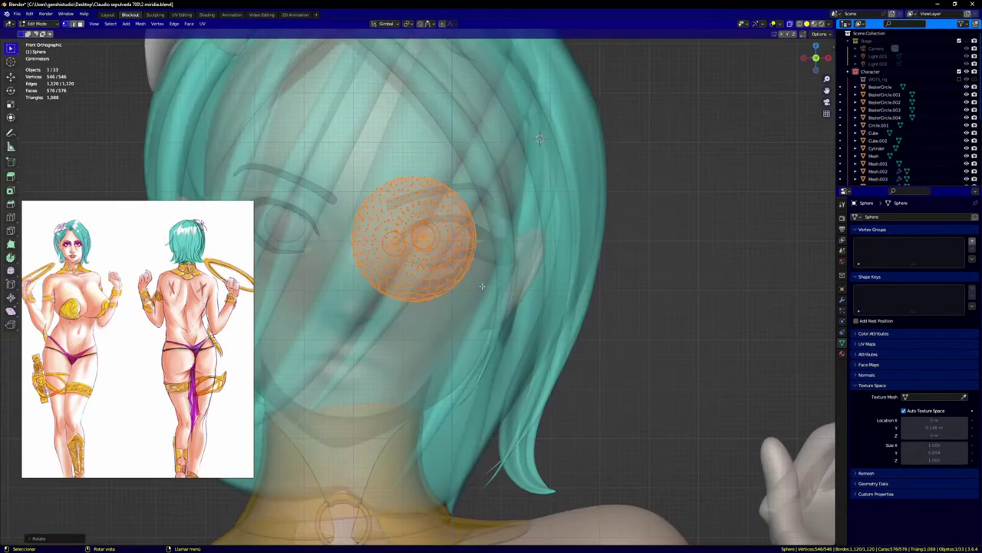
{"action": "key", "text": "g"}
{"action": "left_click", "coordinate": [512, 279]}
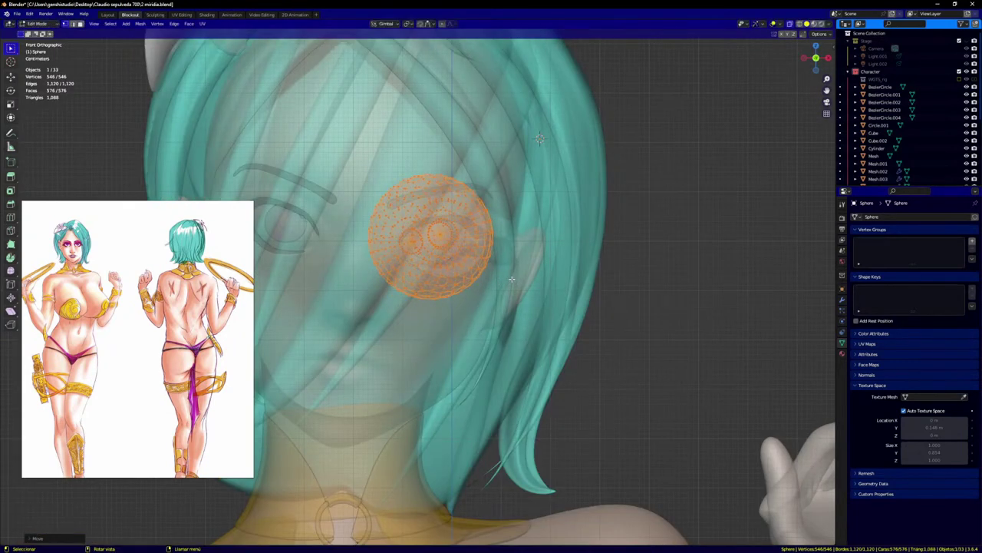
{"action": "key", "text": "s"}
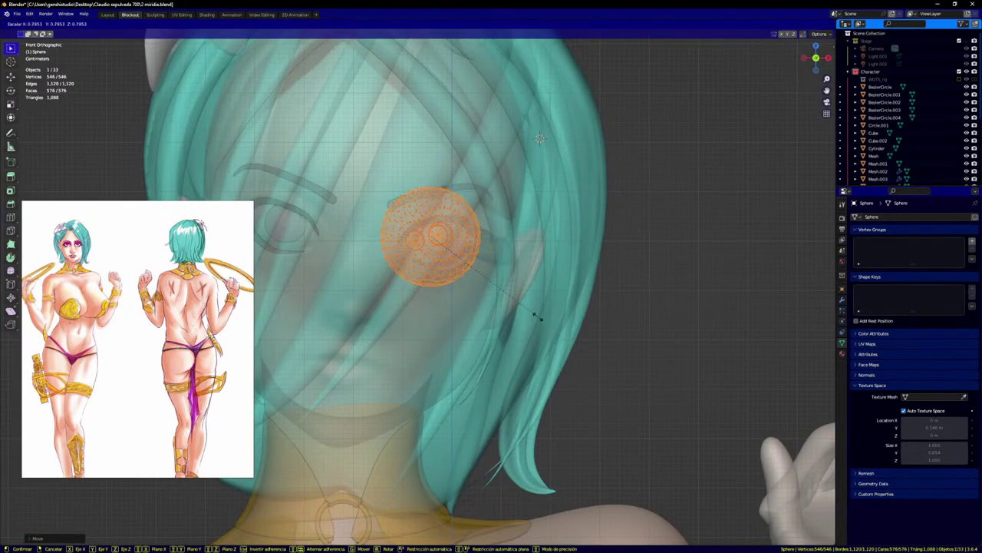
{"action": "left_click", "coordinate": [533, 315]}
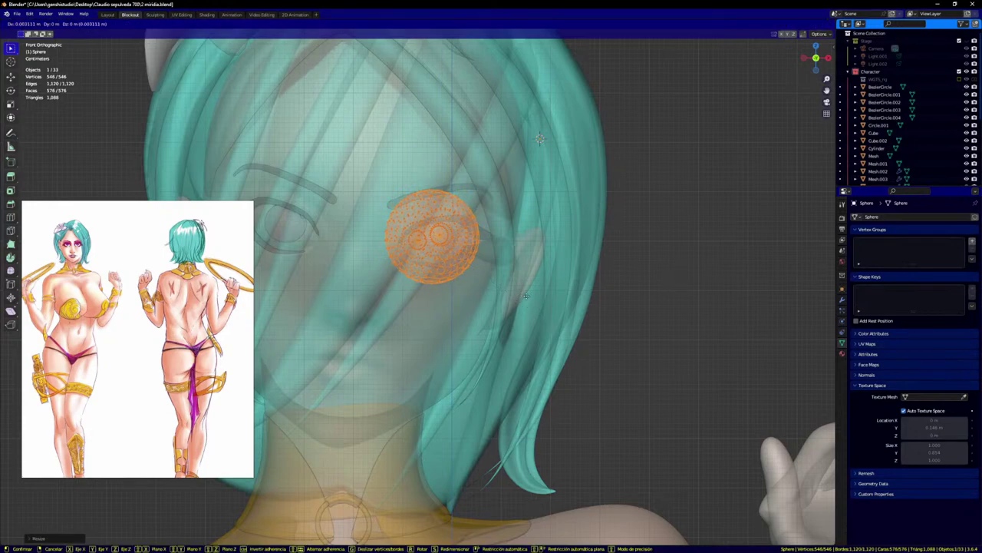
{"action": "middle_click_drag", "start_coordinate": [515, 294], "coordinate": [528, 289]}
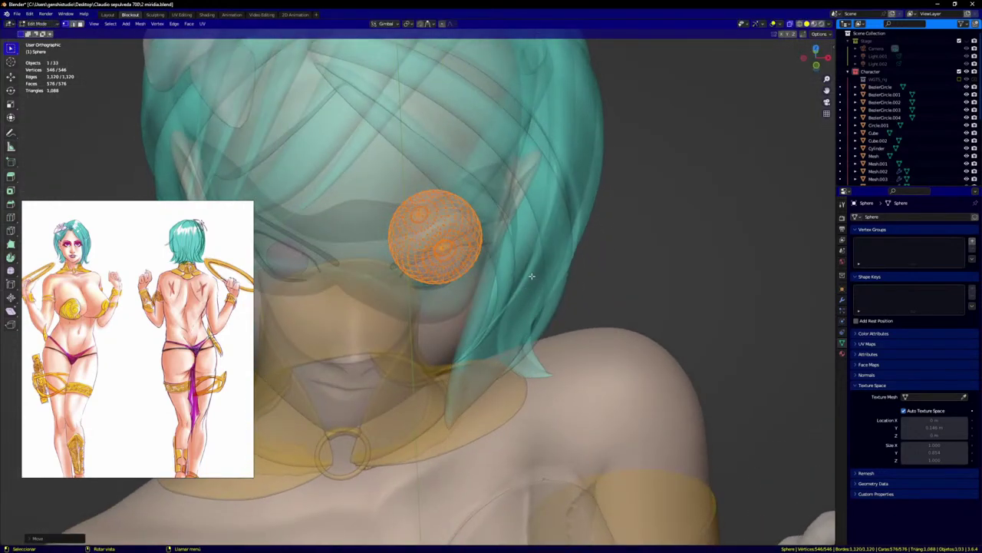
{"action": "key", "text": "alt+z"}
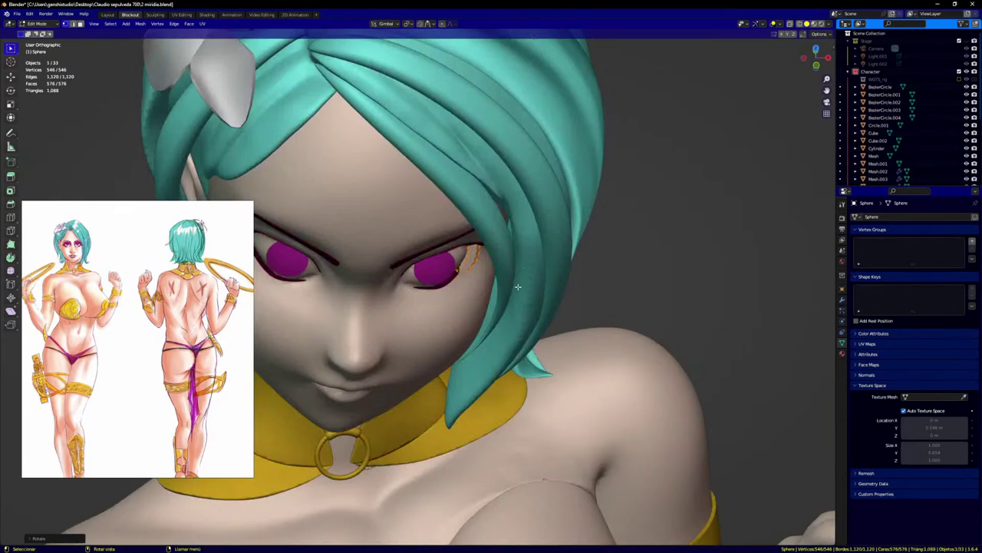
Step: Center the eyeball in the left eye opening from the front, then rotate it and move it forward to fit the eyelids
{"action": "key", "text": "KP_1"}
{"action": "scroll", "coordinate": [503, 267], "scroll_direction": "up", "scroll_amount": 2}
{"action": "key", "text": "g"}
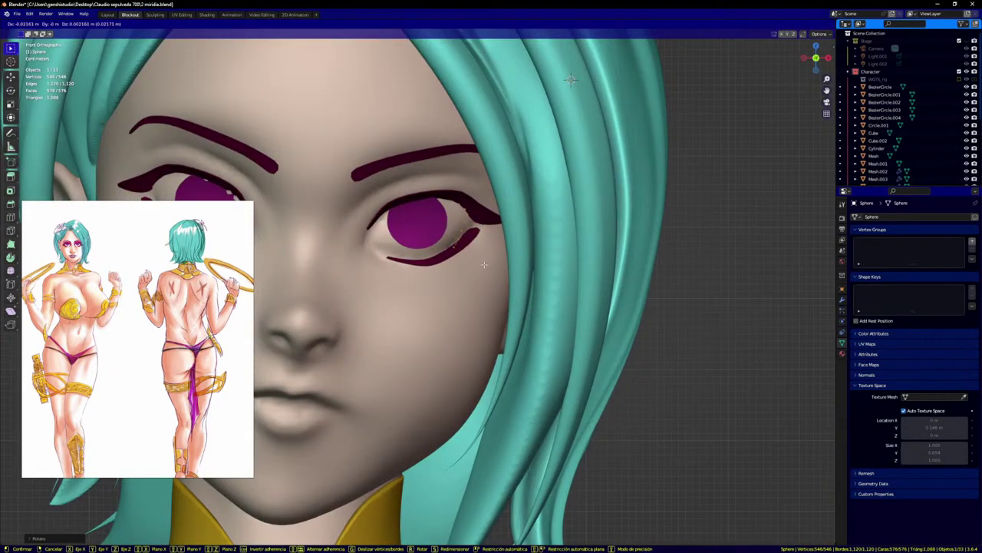
{"action": "left_click", "coordinate": [484, 264]}
{"action": "middle_click_drag", "start_coordinate": [484, 264], "coordinate": [402, 321]}
{"action": "key", "text": "r"}
{"action": "left_click", "coordinate": [463, 261]}
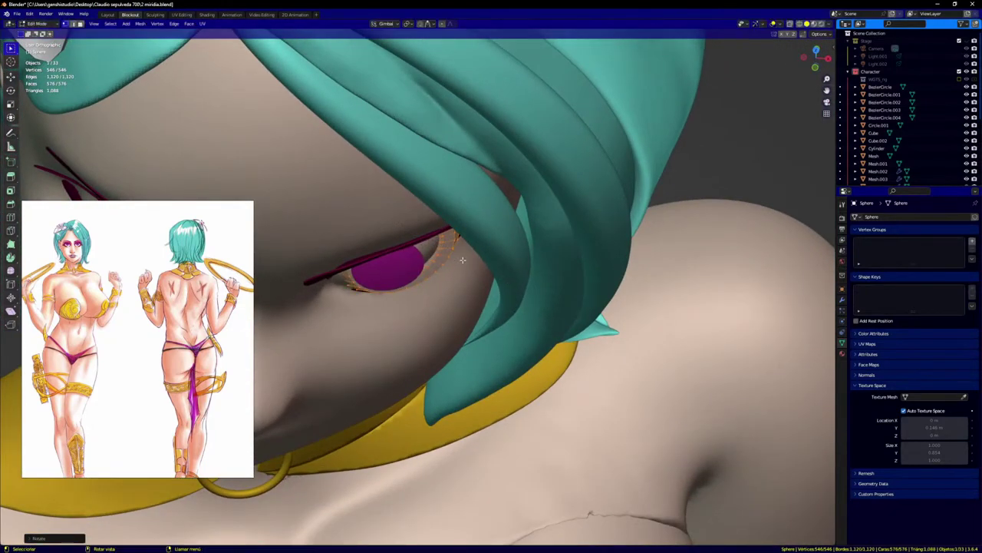
{"action": "key", "text": "g"}
{"action": "left_click", "coordinate": [458, 277]}
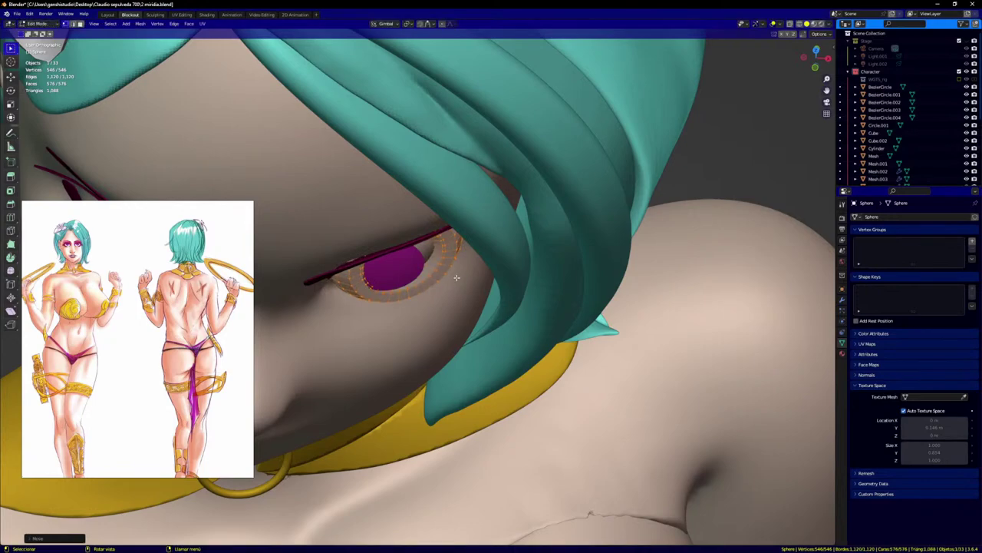
Step: Rotate the eyeball slightly in an angled view of the face, with X-ray display turned on to show the whole sphere
{"action": "key", "text": "KP_1"}
{"action": "scroll", "coordinate": [460, 269], "scroll_direction": "down", "scroll_amount": 3}
{"action": "middle_click_drag", "start_coordinate": [485, 262], "coordinate": [500, 246]}
{"action": "scroll", "coordinate": [426, 257], "scroll_direction": "up", "scroll_amount": 2}
{"action": "key", "text": "r"}
{"action": "left_click", "coordinate": [456, 247]}
{"action": "key", "text": "alt+z"}
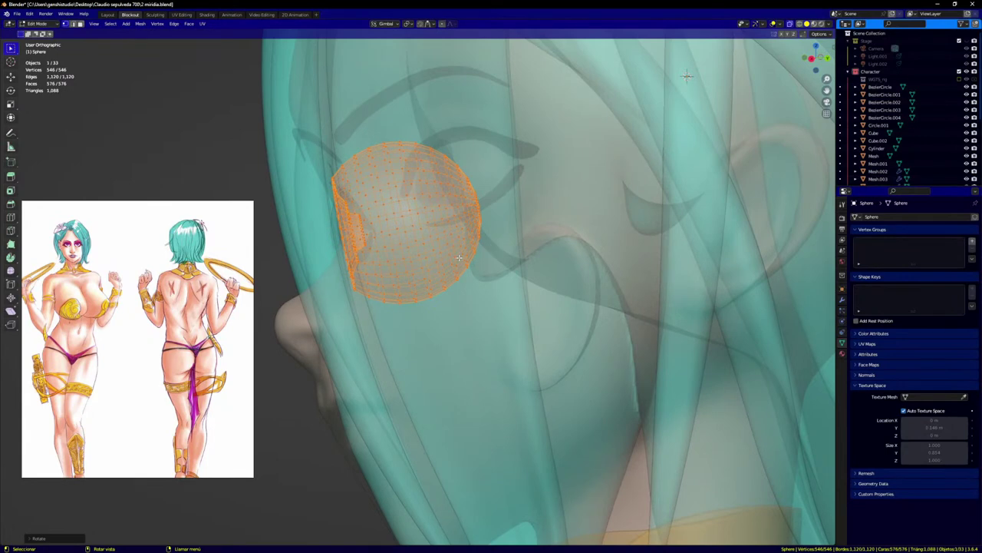
Step: Move the eyeball forward toward the eyelids and scale it down to about 0.88
{"action": "key", "text": "g"}
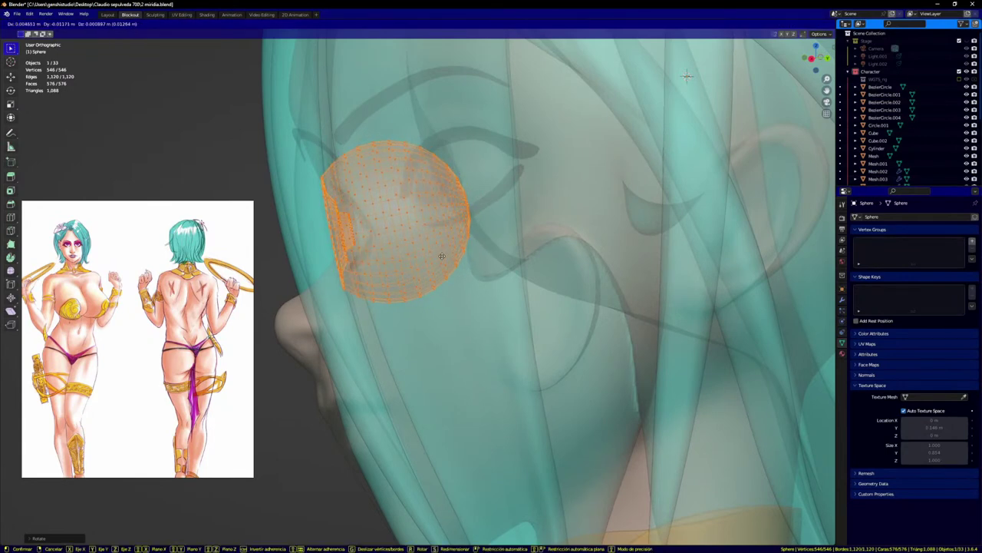
{"action": "left_click", "coordinate": [441, 251]}
{"action": "key", "text": "s"}
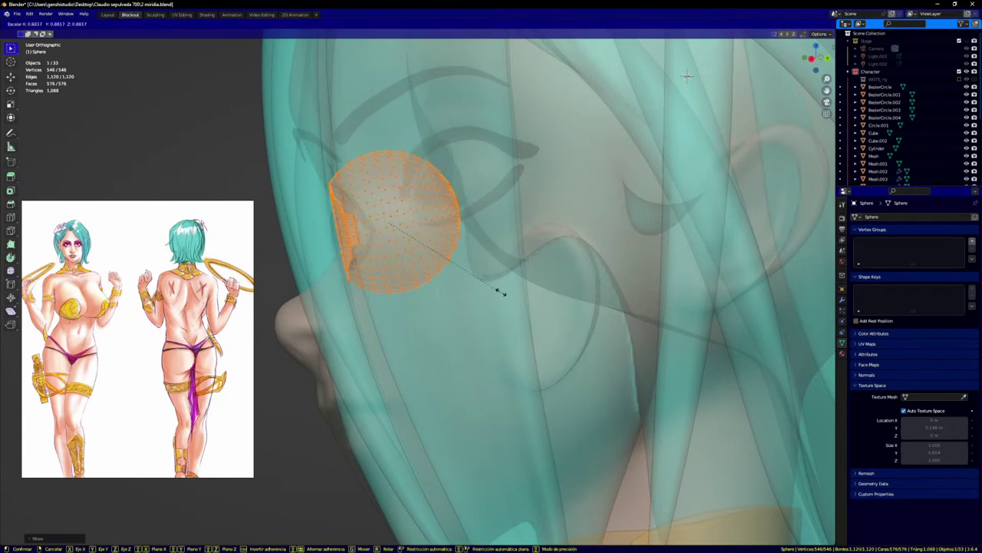
{"action": "left_click", "coordinate": [497, 288]}
Step: Shift the eyeball sideways by about 0.01 m in the front view and turn off X-ray display
{"action": "key", "text": "KP_1"}
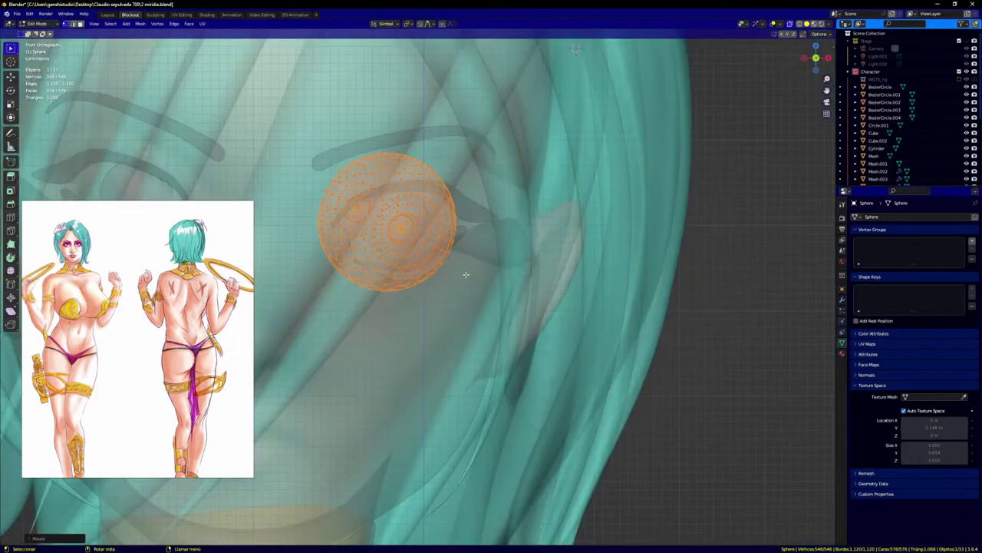
{"action": "scroll", "coordinate": [456, 273], "scroll_direction": "up", "scroll_amount": 2}
{"action": "key", "text": "g"}
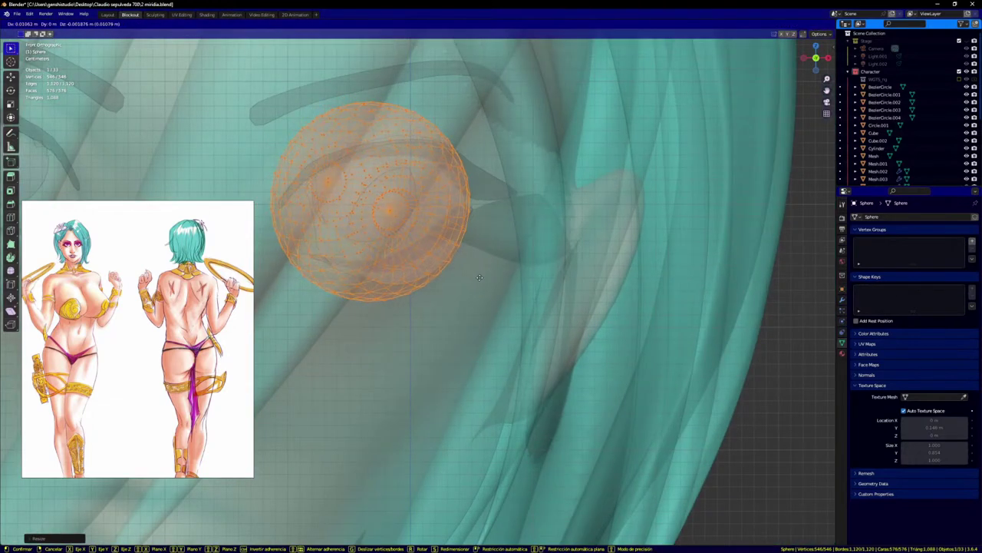
{"action": "left_click", "coordinate": [479, 277]}
{"action": "key", "text": "alt+z"}
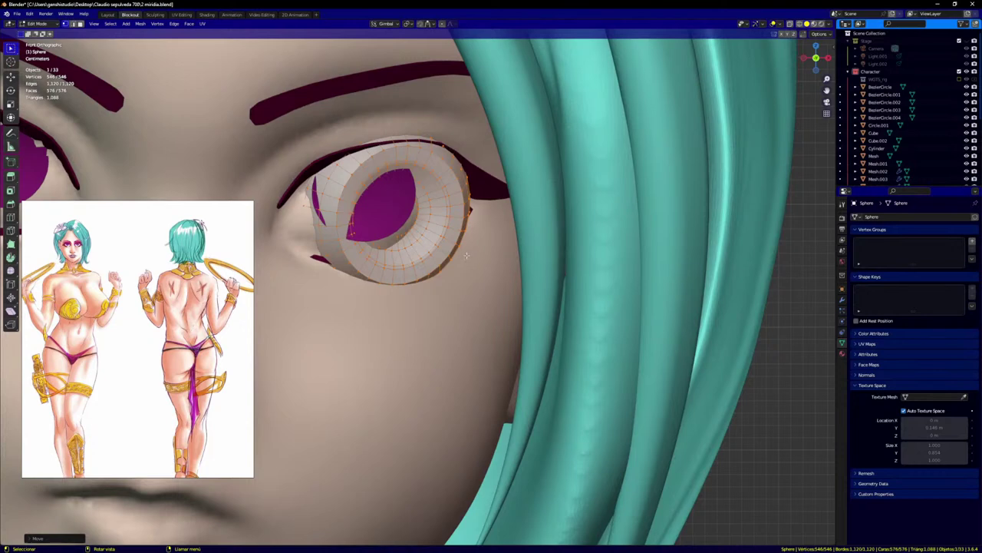
Step: Rotate the eyeball around the Z axis and reposition it in the left eye opening from the front
{"action": "key", "text": "r"}
{"action": "key", "text": "z"}
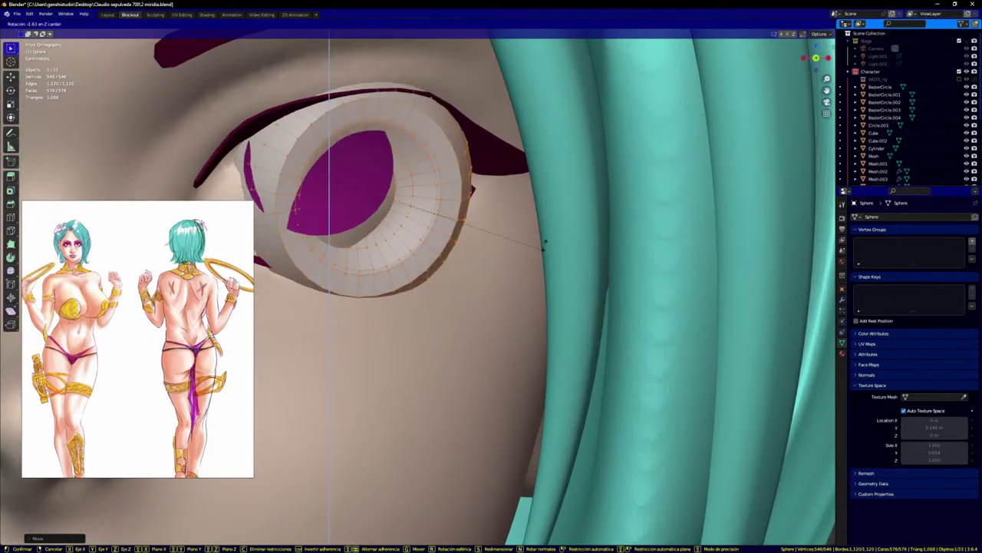
{"action": "left_click", "coordinate": [463, 246]}
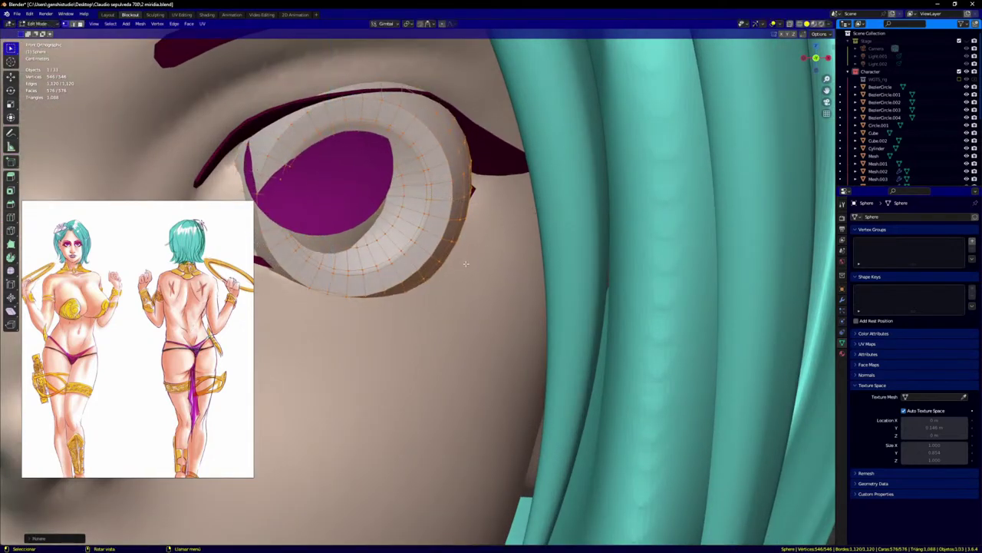
{"action": "key", "text": "g"}
{"action": "left_click", "coordinate": [440, 250]}
Step: With X-ray display on, rotate the eyeball slightly from the side and move it forward to fit the socket
{"action": "middle_click_drag", "start_coordinate": [439, 251], "coordinate": [361, 249]}
{"action": "key", "text": "alt+z"}
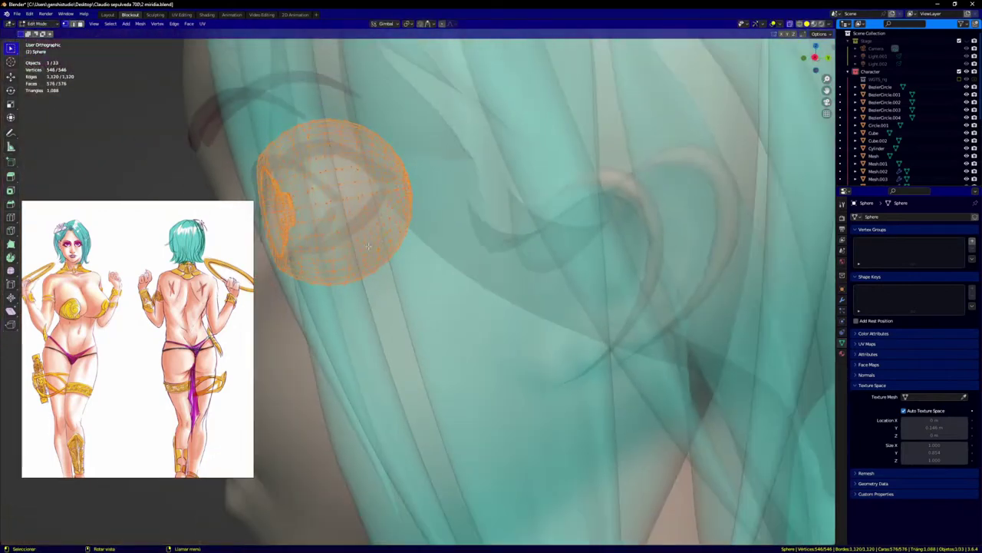
{"action": "key", "text": "r"}
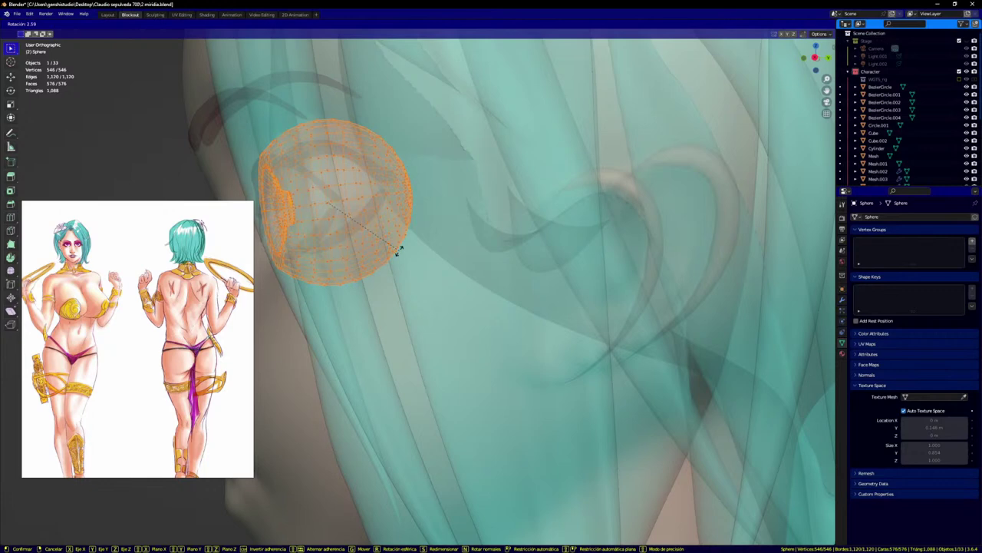
{"action": "left_click", "coordinate": [407, 244]}
{"action": "key", "text": "g"}
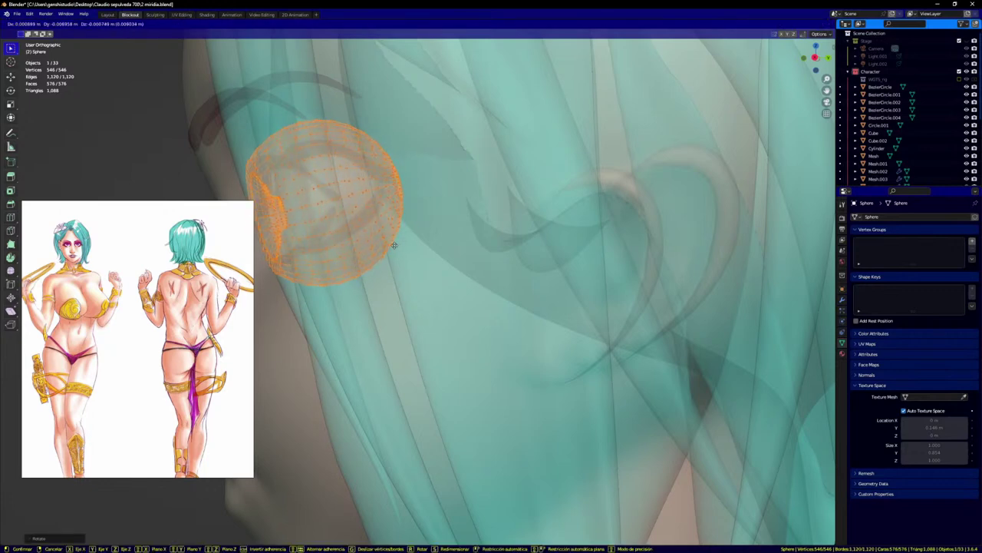
{"action": "left_click", "coordinate": [392, 245]}
{"action": "key", "text": "KP_1"}
{"action": "scroll", "coordinate": [399, 253], "scroll_direction": "down", "scroll_amount": 1}
{"action": "middle_click_drag", "start_coordinate": [404, 255], "coordinate": [445, 248]}
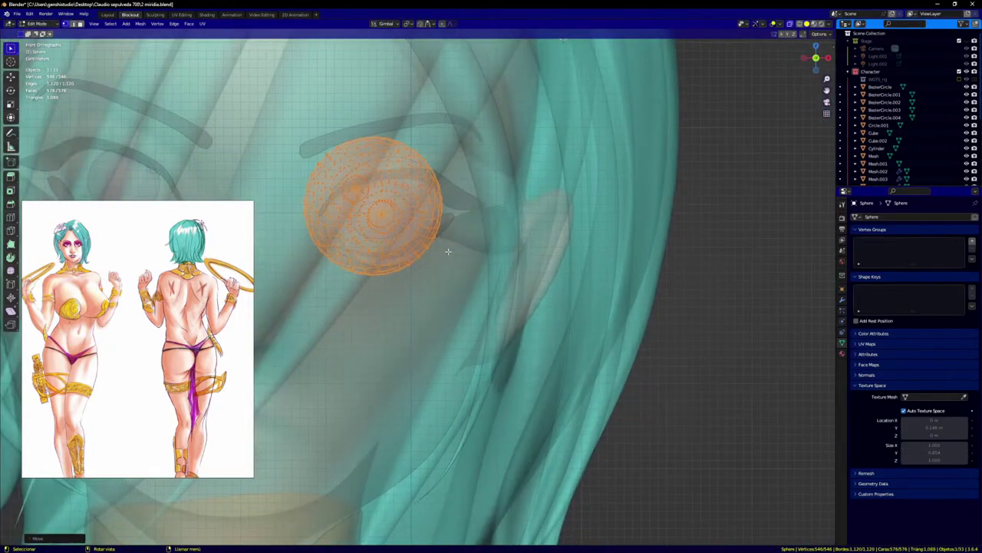
{"action": "key", "text": "alt+z"}
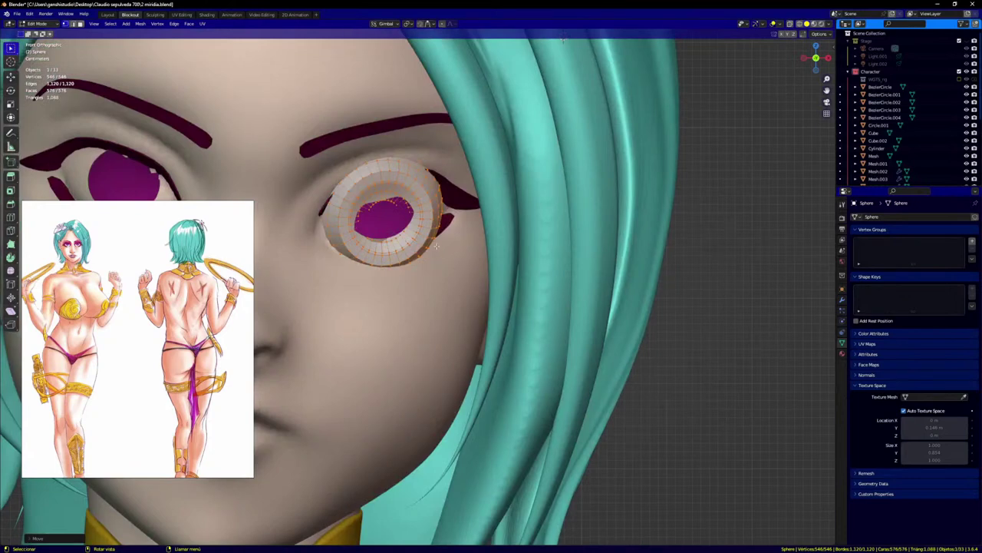
Step: Adjust the eyeball's scale to suit the left eye opening and return to Object Mode
{"action": "key", "text": "s"}
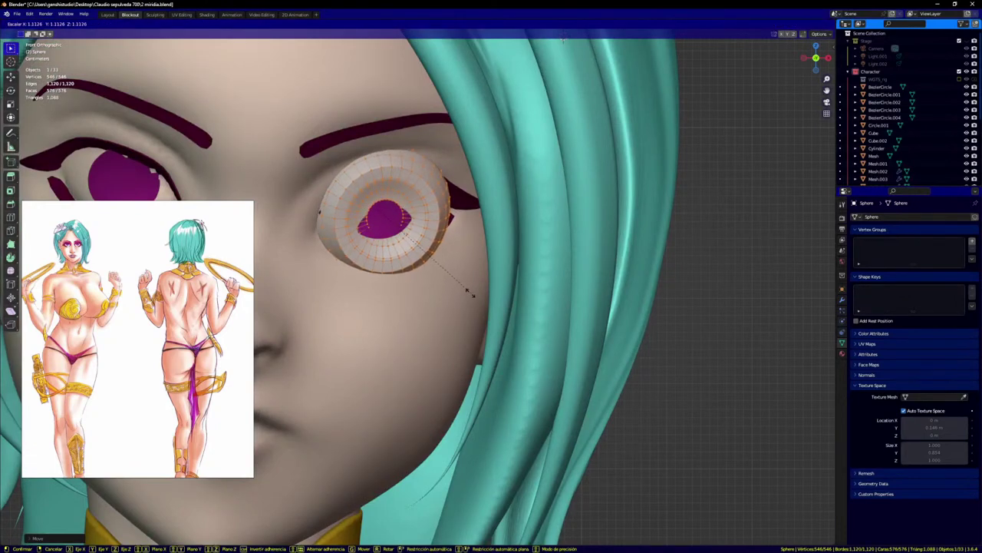
{"action": "left_click", "coordinate": [423, 289]}
{"action": "middle_click_drag", "start_coordinate": [423, 289], "coordinate": [455, 253]}
{"action": "scroll", "coordinate": [384, 280], "scroll_direction": "up", "scroll_amount": 2}
{"action": "key", "text": "KP_1"}
{"action": "scroll", "coordinate": [456, 252], "scroll_direction": "down", "scroll_amount": 2}
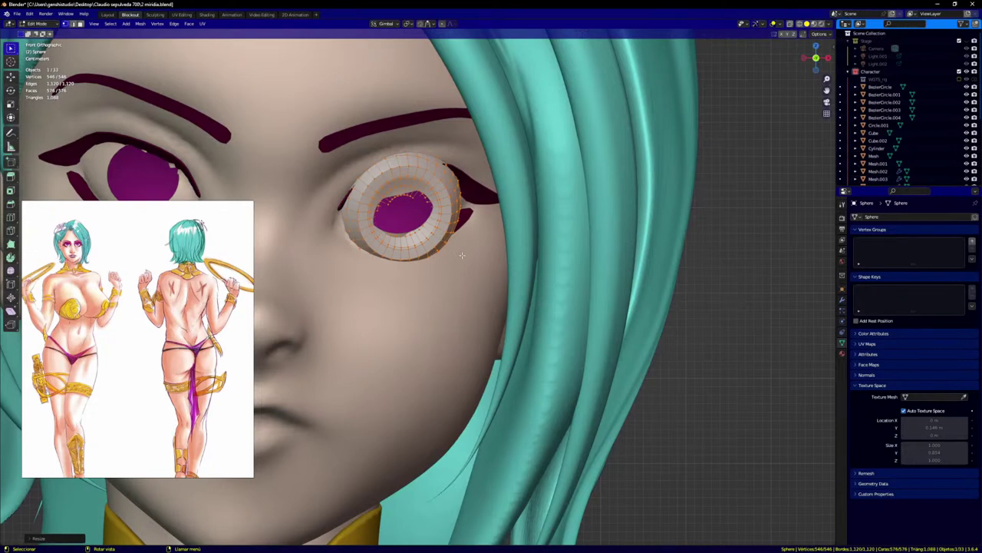
{"action": "key", "text": "ctrl+Tab"}
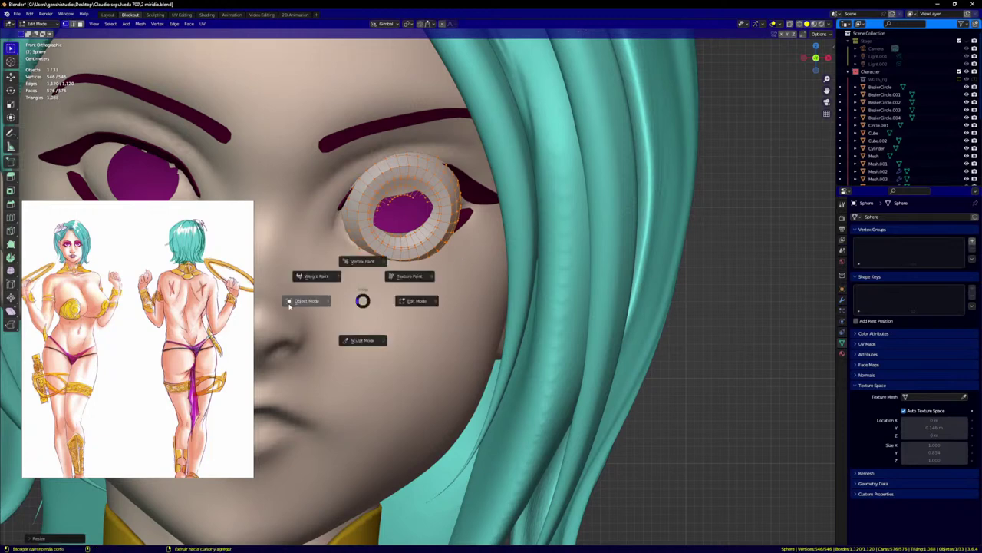
{"action": "left_click", "coordinate": [296, 301]}
Step: Try a Boolean intersection between the eyeball sphere and the body mesh
{"action": "left_click", "coordinate": [468, 287], "text": "shift"}
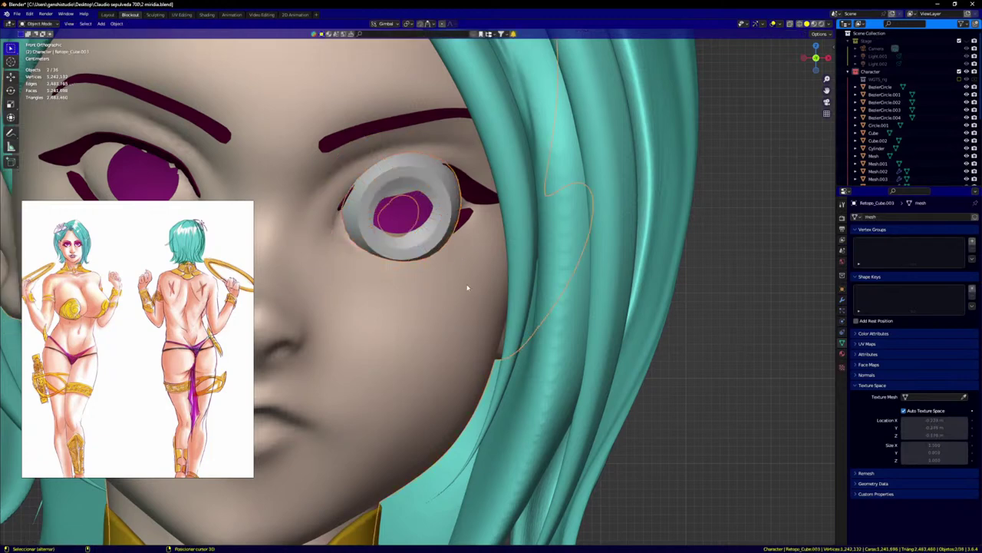
{"action": "key", "text": "ctrl"}
{"action": "key", "text": "ctrl+KP_Multiply"}
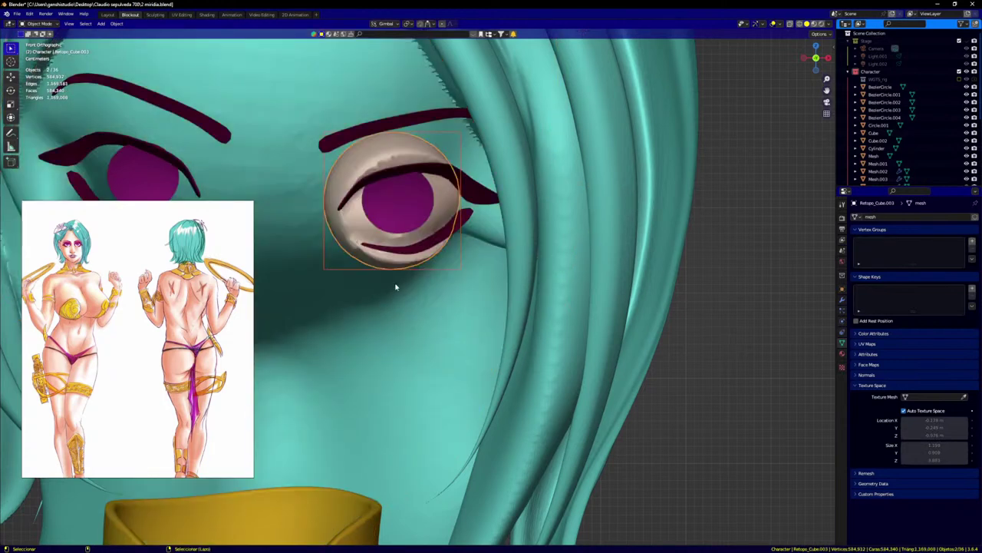
{"action": "key", "text": "alt+h"}
Step: Try a Boolean difference on the body and hair selection with the eyeball sphere as the active object
{"action": "left_click", "coordinate": [455, 276]}
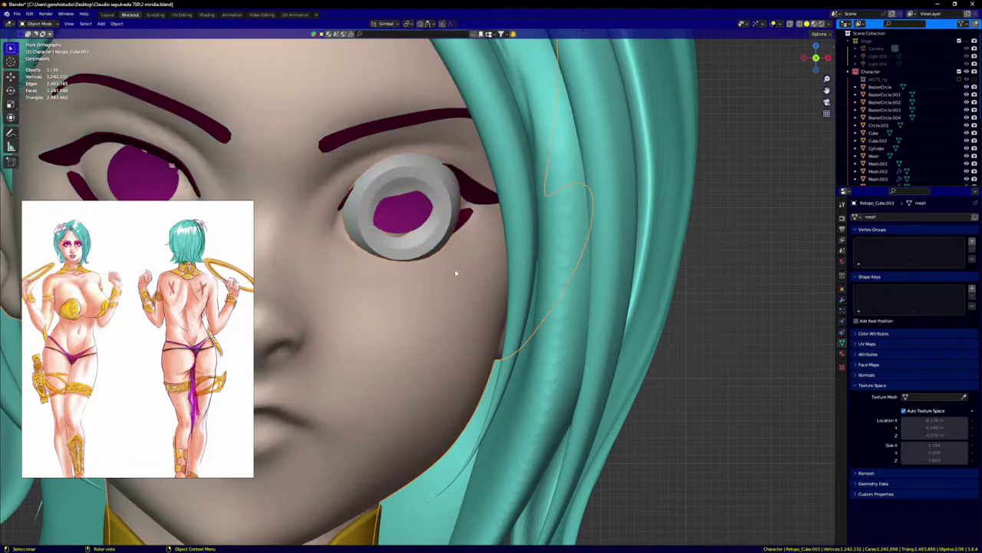
{"action": "left_click", "coordinate": [447, 215], "text": "shift"}
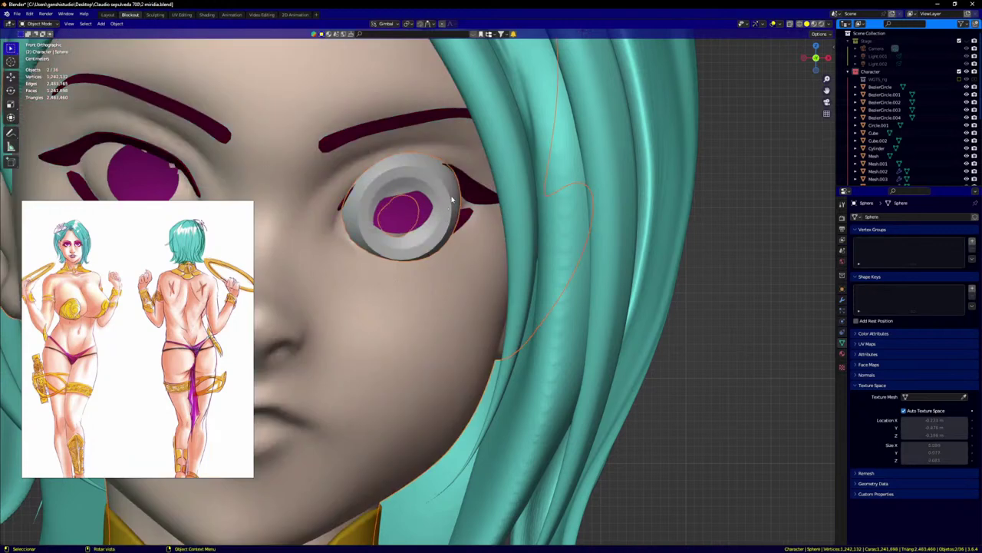
{"action": "left_click", "coordinate": [441, 194], "text": "shift"}
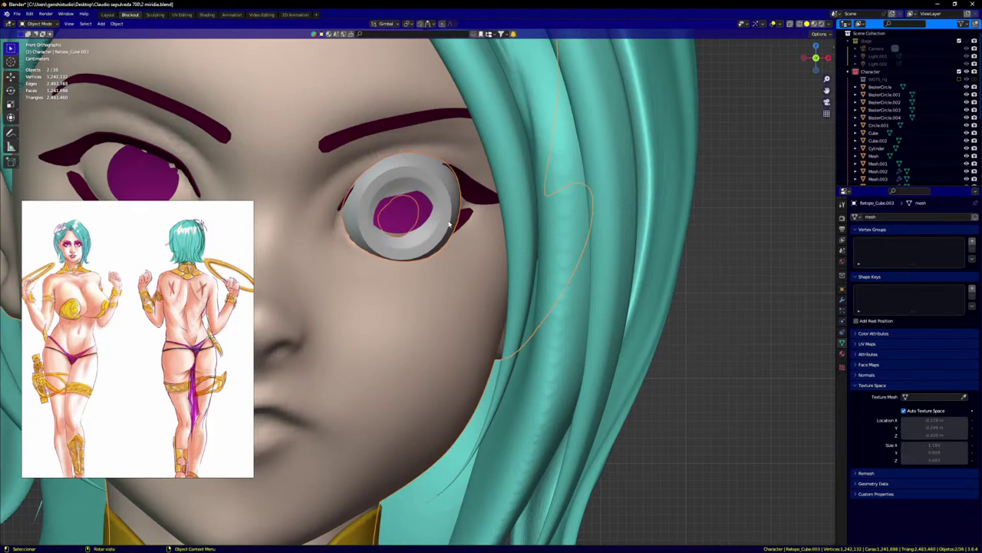
{"action": "left_click_drag", "start_coordinate": [492, 263], "coordinate": [492, 257]}
{"action": "left_click", "coordinate": [441, 184], "text": "shift"}
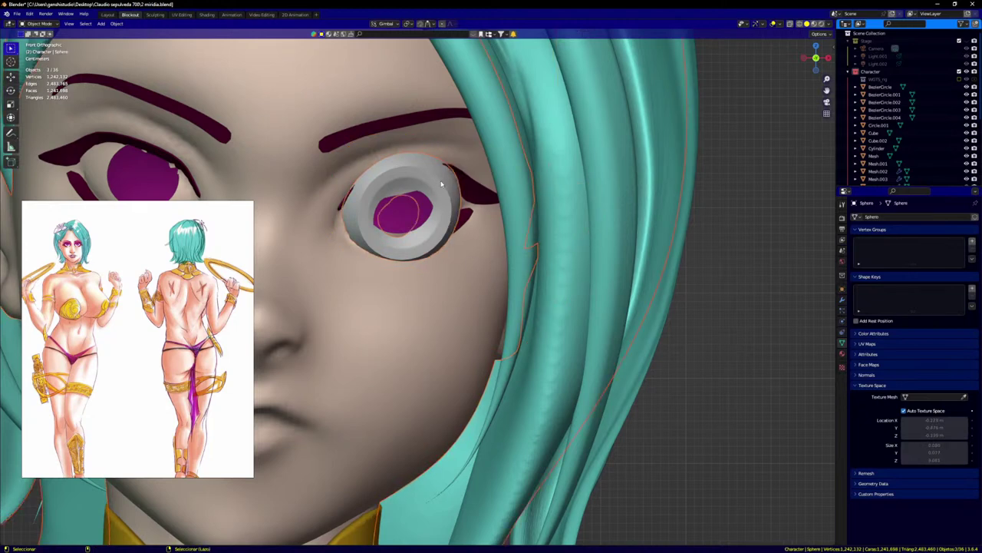
{"action": "key", "text": "ctrl+KP_Subtract"}
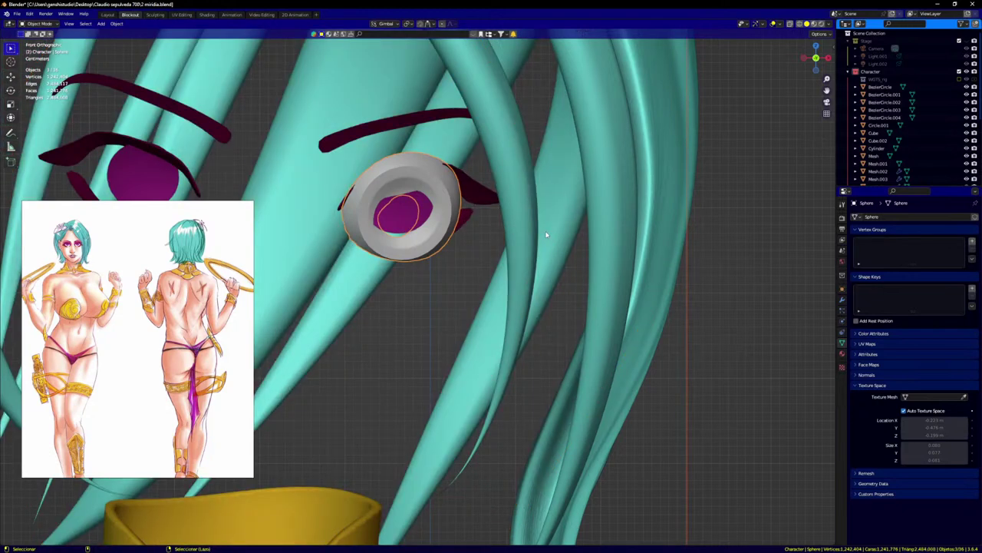
{"action": "key", "text": "alt+h"}
{"action": "left_click", "coordinate": [749, 371]}
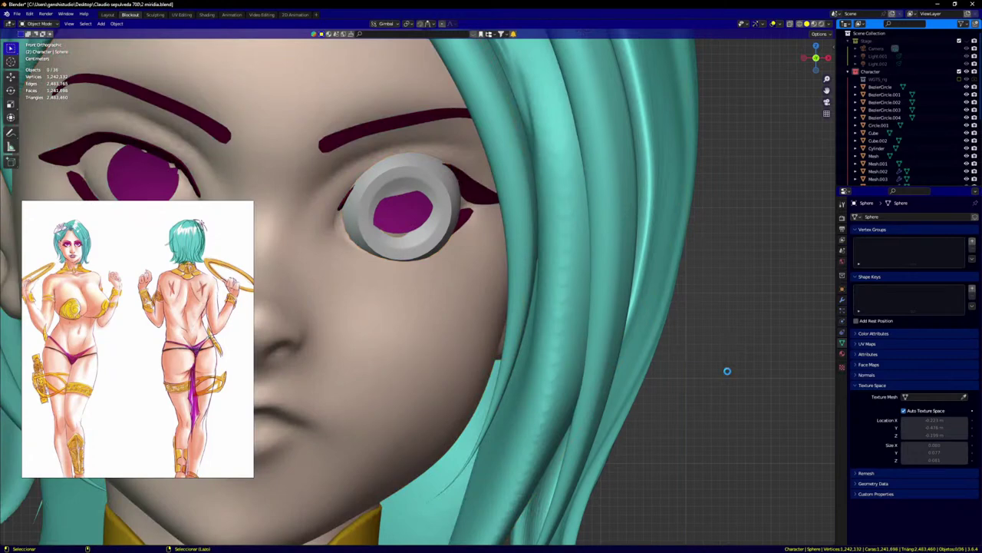
Step: Save the file and delete the purple irises from both eyes
{"action": "key", "text": "ctrl+s"}
{"action": "left_click", "coordinate": [417, 215]}
{"action": "left_click", "coordinate": [450, 219]}
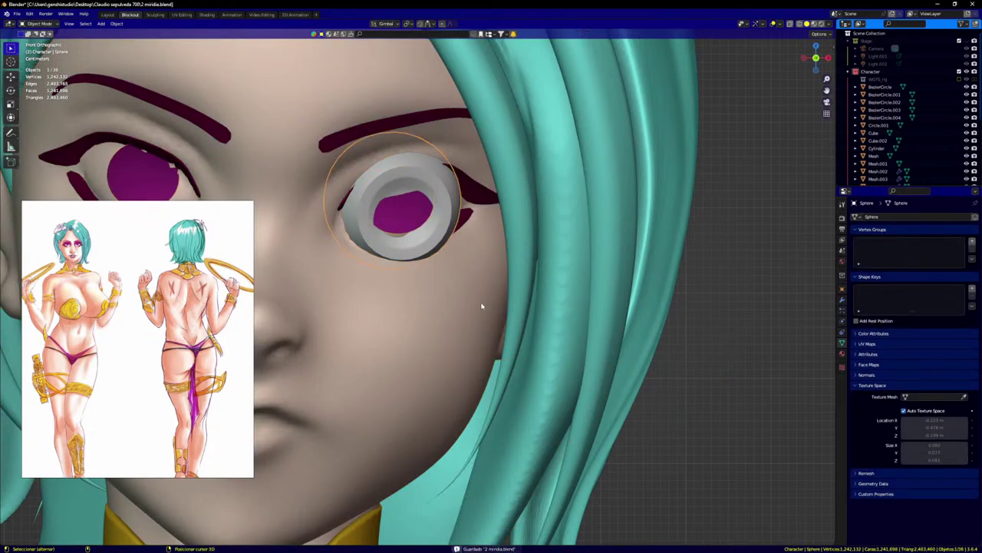
{"action": "left_click", "coordinate": [407, 225]}
{"action": "key", "text": "Delete"}
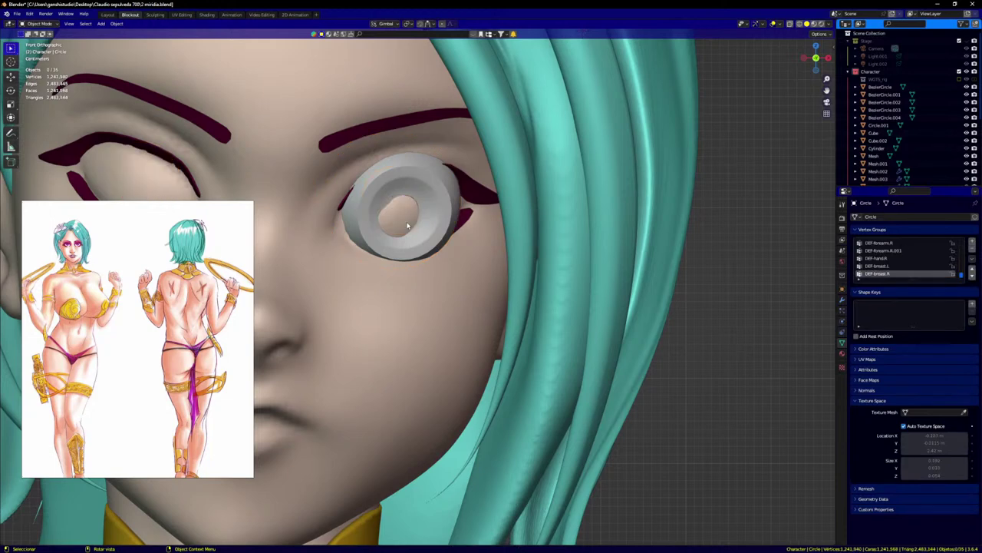
Step: Subtract the eyeball sphere from the body mesh with a Boolean difference, making the body the active object
{"action": "left_click", "coordinate": [467, 355]}
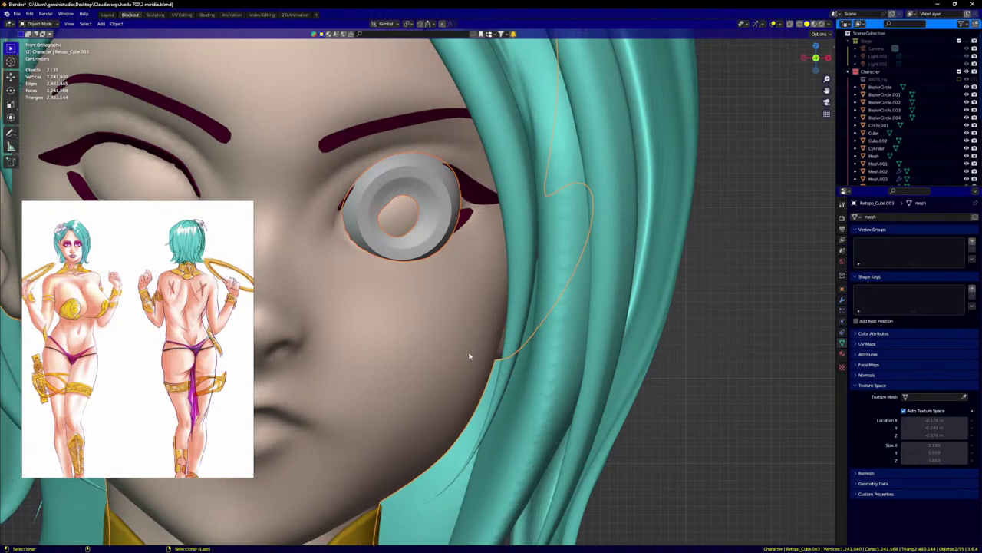
{"action": "key", "text": "ctrl+KP_Subtract"}
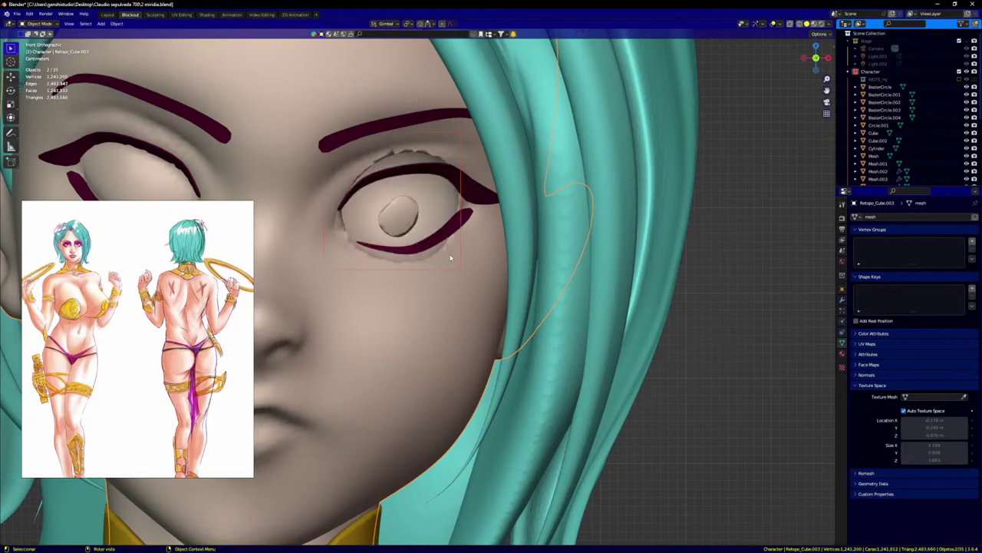
{"action": "middle_click_drag", "start_coordinate": [451, 258], "coordinate": [410, 266]}
{"action": "key", "text": "KP_1"}
{"action": "scroll", "coordinate": [430, 263], "scroll_direction": "down", "scroll_amount": 5}
{"action": "scroll", "coordinate": [467, 292], "scroll_direction": "up", "scroll_amount": 2}
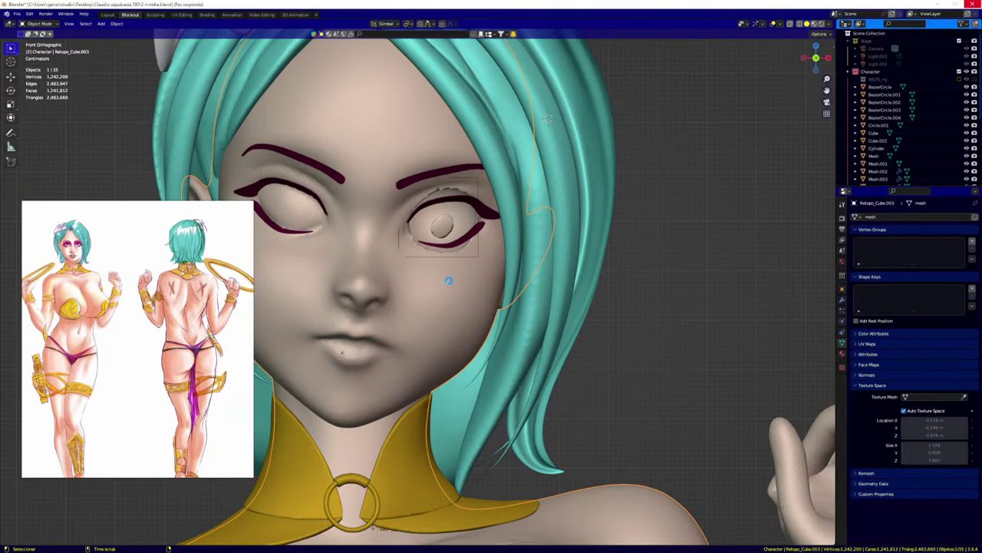
Step: Select the eyeball sphere used as the Boolean cutter and set its viewport display type to Solid
{"action": "left_click", "coordinate": [478, 217]}
{"action": "left_click", "coordinate": [478, 217]}
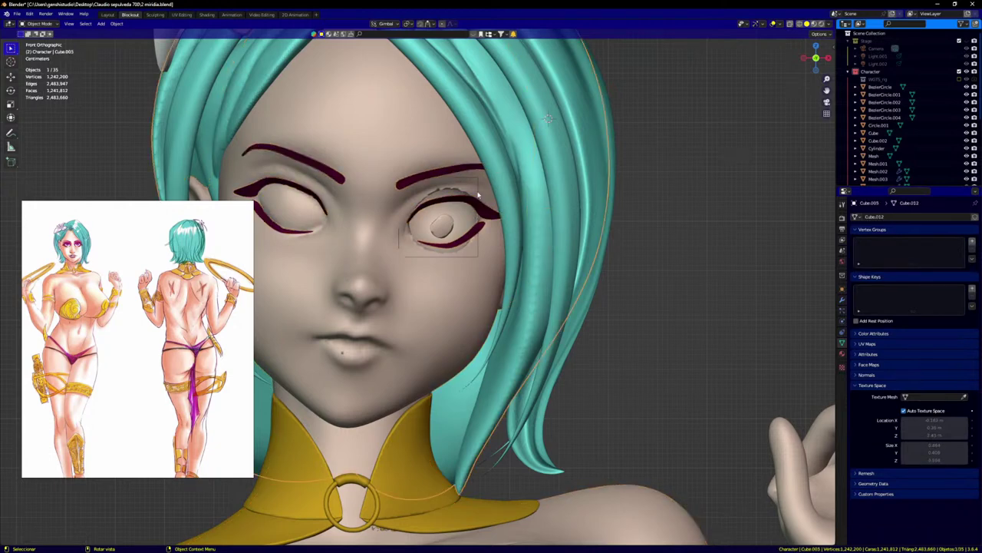
{"action": "left_click", "coordinate": [842, 290]}
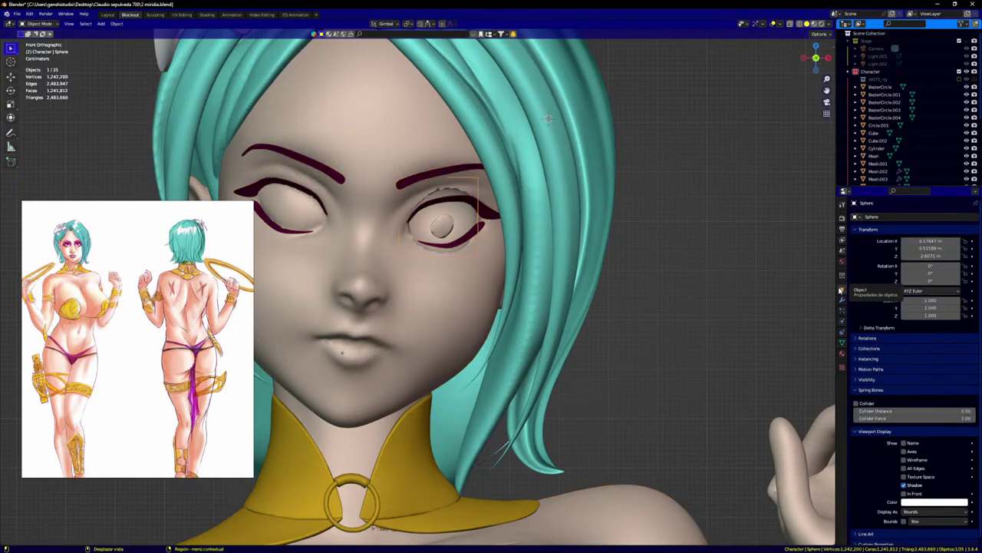
{"action": "left_click", "coordinate": [869, 390]}
{"action": "left_click", "coordinate": [862, 400]}
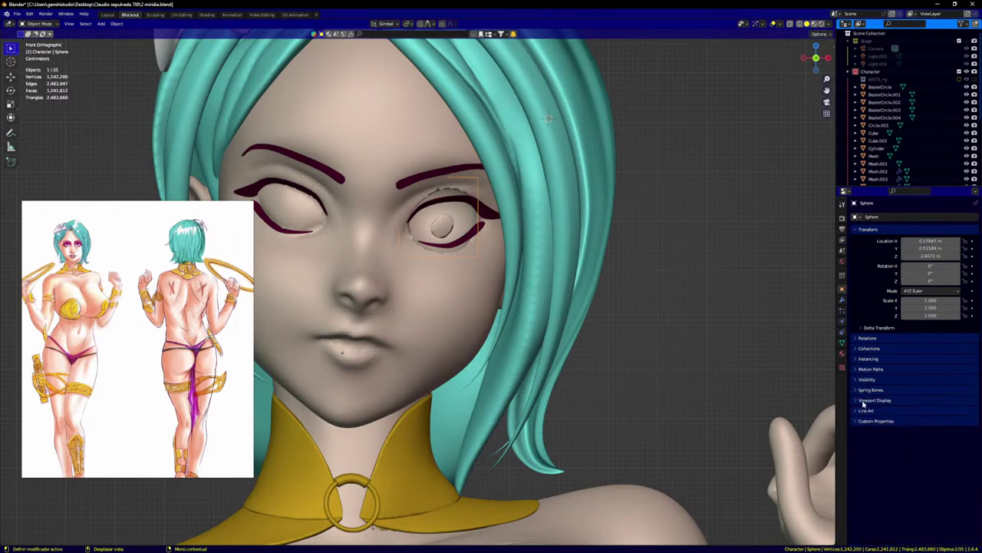
{"action": "left_click", "coordinate": [862, 401]}
{"action": "left_click", "coordinate": [925, 480]}
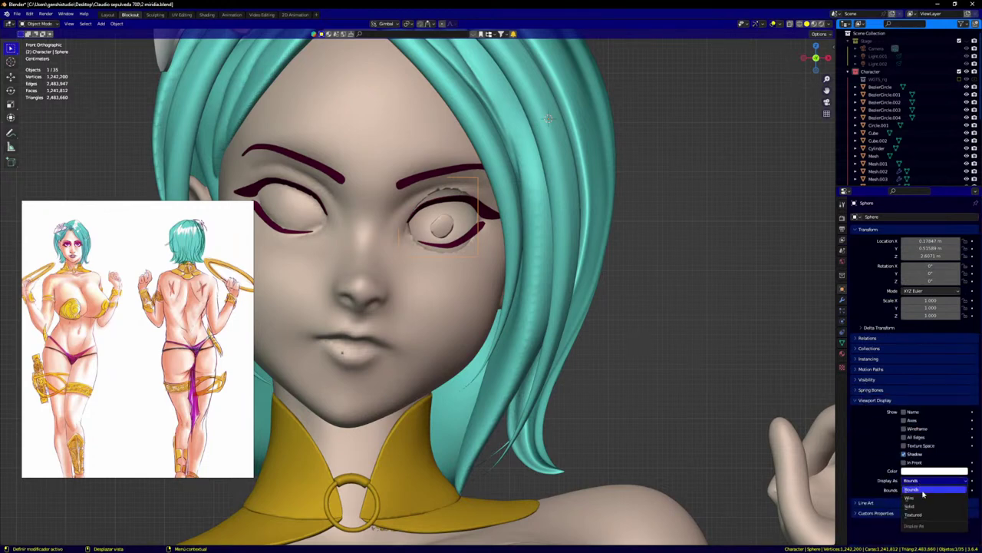
{"action": "left_click", "coordinate": [912, 506]}
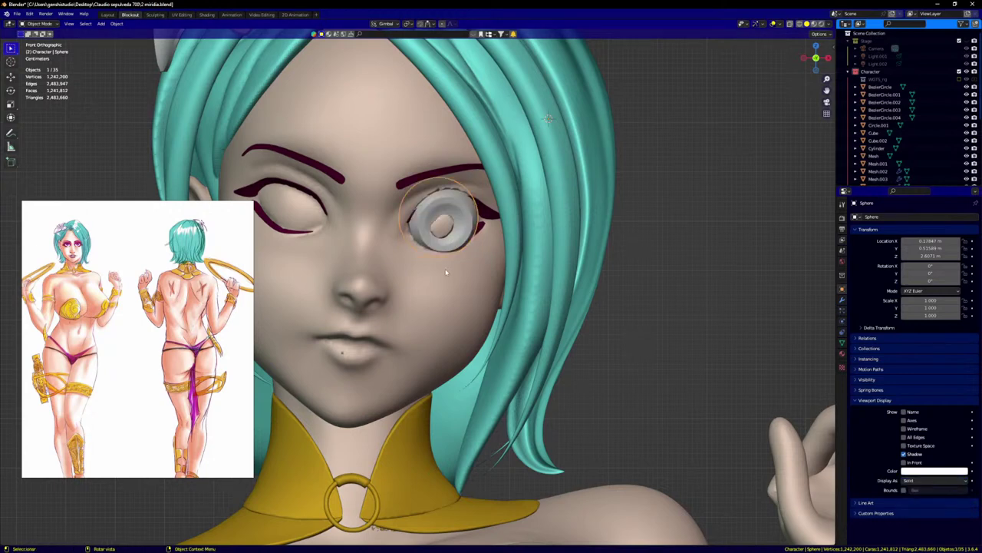
{"action": "scroll", "coordinate": [445, 272], "scroll_direction": "up", "scroll_amount": 1}
{"action": "middle_click_drag", "start_coordinate": [512, 272], "coordinate": [617, 314], "text": "shift"}
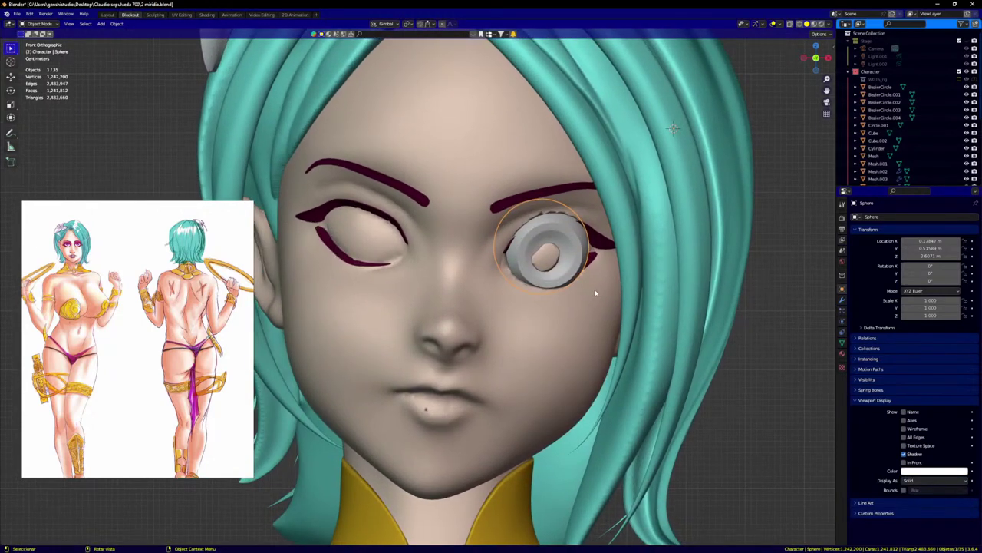
Step: Move the eyeball sphere over to the character's right eye and rotate its mesh so the pupil recess faces forward
{"action": "key", "text": "g"}
{"action": "left_click", "coordinate": [410, 279]}
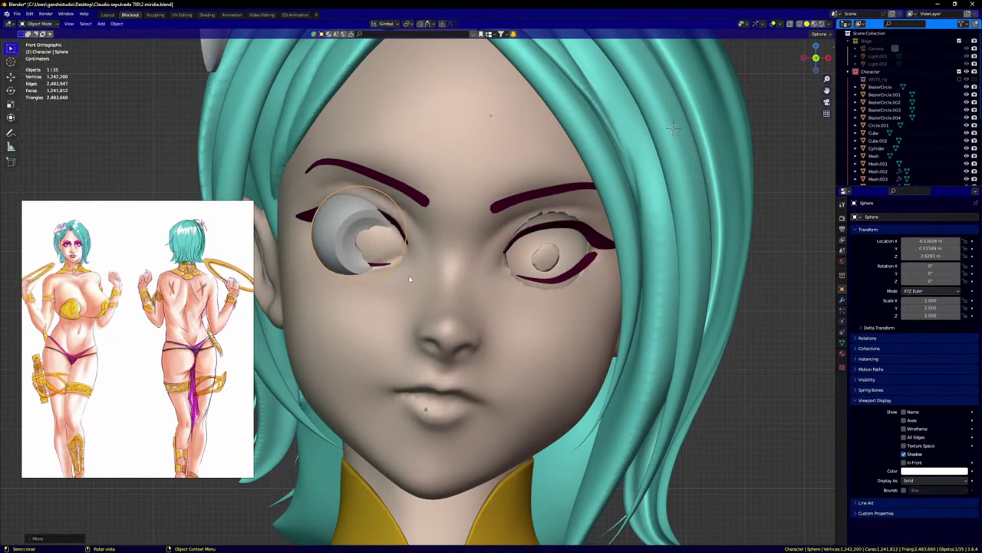
{"action": "middle_click_drag", "start_coordinate": [410, 279], "coordinate": [472, 275]}
{"action": "key", "text": "r"}
{"action": "key", "text": "z"}
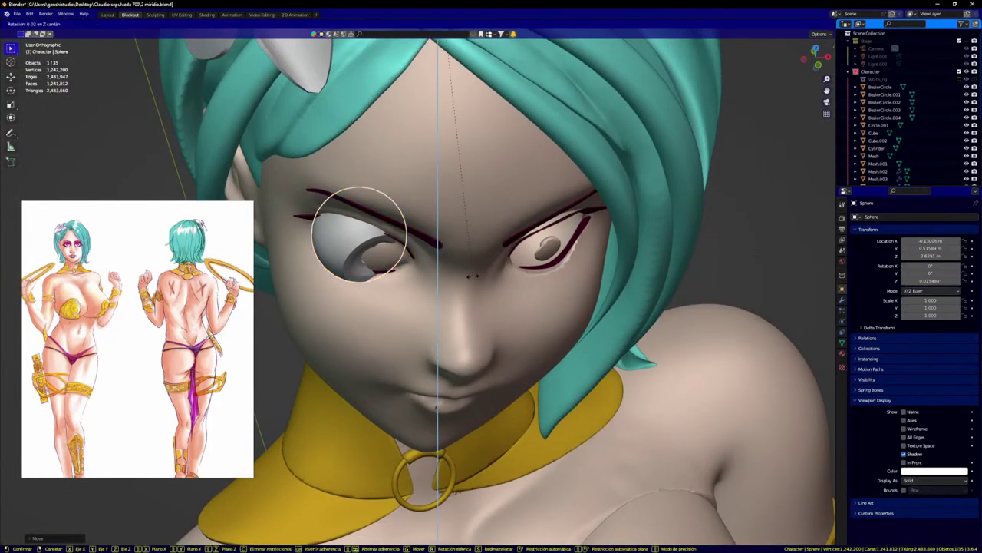
{"action": "left_click", "coordinate": [450, 302]}
{"action": "key", "text": "Tab"}
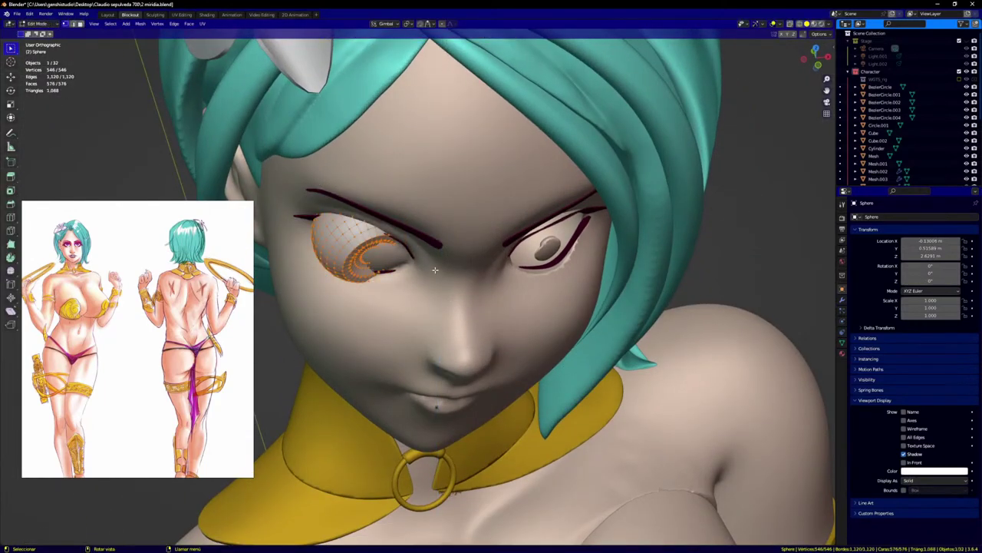
{"action": "key", "text": "r"}
{"action": "left_click", "coordinate": [407, 296]}
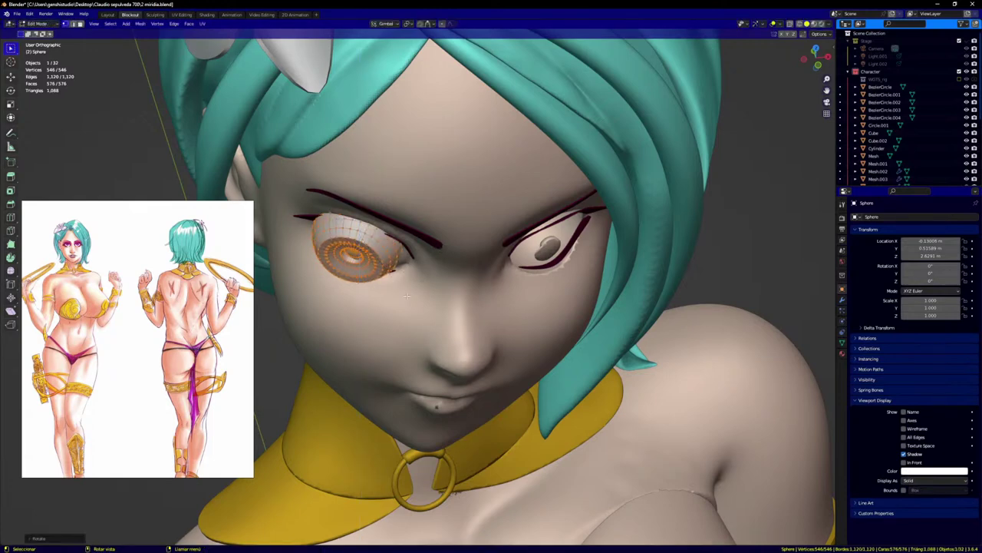
Step: Shift the sphere's mesh in several views to seat it within the eyelid outline of the right eye
{"action": "middle_click_drag", "start_coordinate": [401, 281], "coordinate": [414, 275]}
{"action": "key", "text": "g"}
{"action": "left_click", "coordinate": [430, 263]}
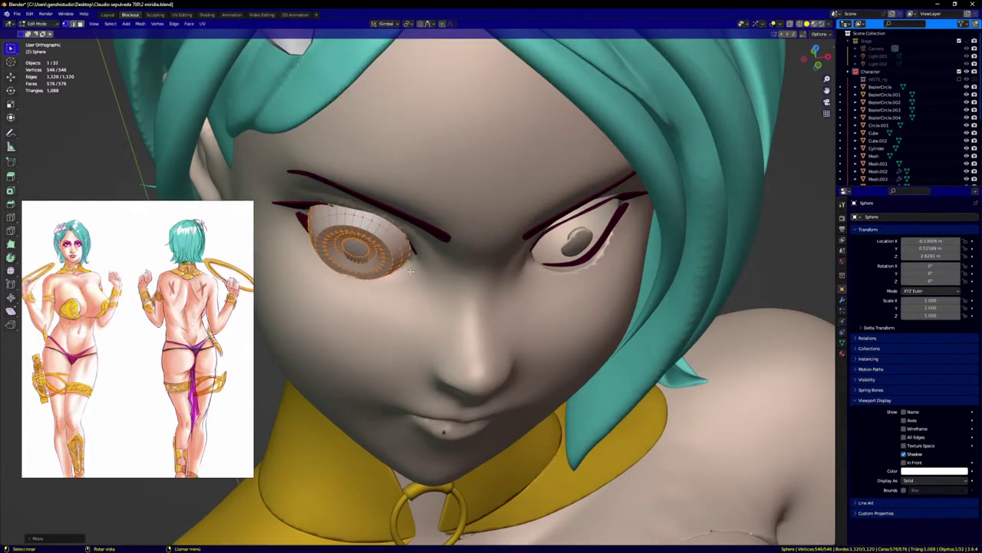
{"action": "key", "text": "KP_1"}
{"action": "middle_click_drag", "start_coordinate": [450, 278], "coordinate": [370, 278]}
{"action": "key", "text": "KP_1"}
{"action": "key", "text": "g"}
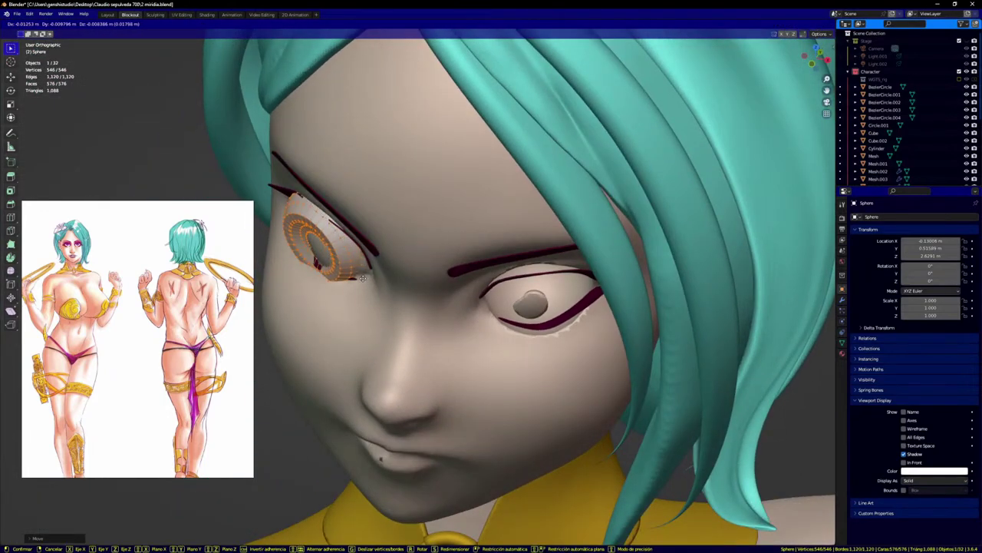
{"action": "left_click", "coordinate": [365, 281]}
{"action": "key", "text": "KP_1"}
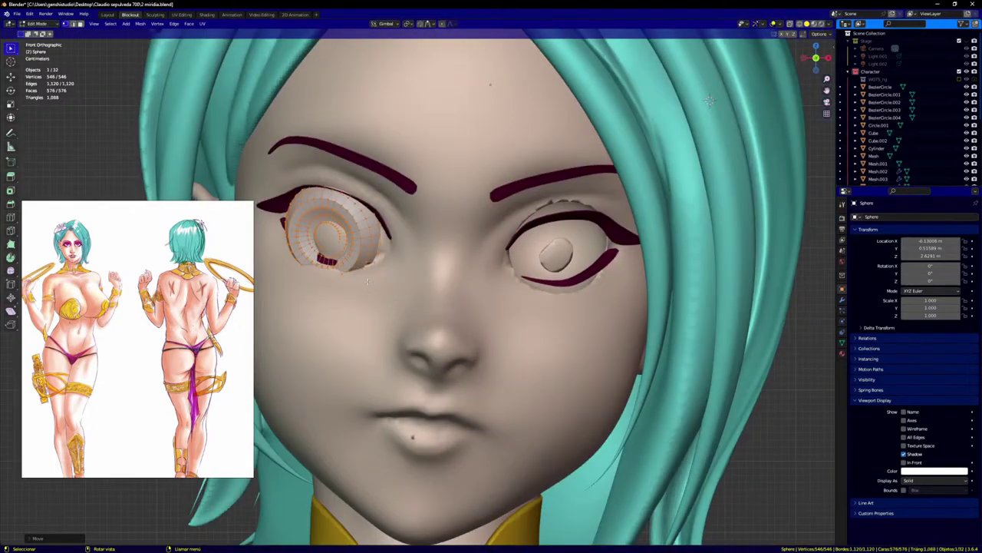
Step: Try a Boolean difference of the eyeball sphere from the body, leave mesh editing first, and undo the cut
{"action": "scroll", "coordinate": [463, 294], "scroll_direction": "down", "scroll_amount": 3}
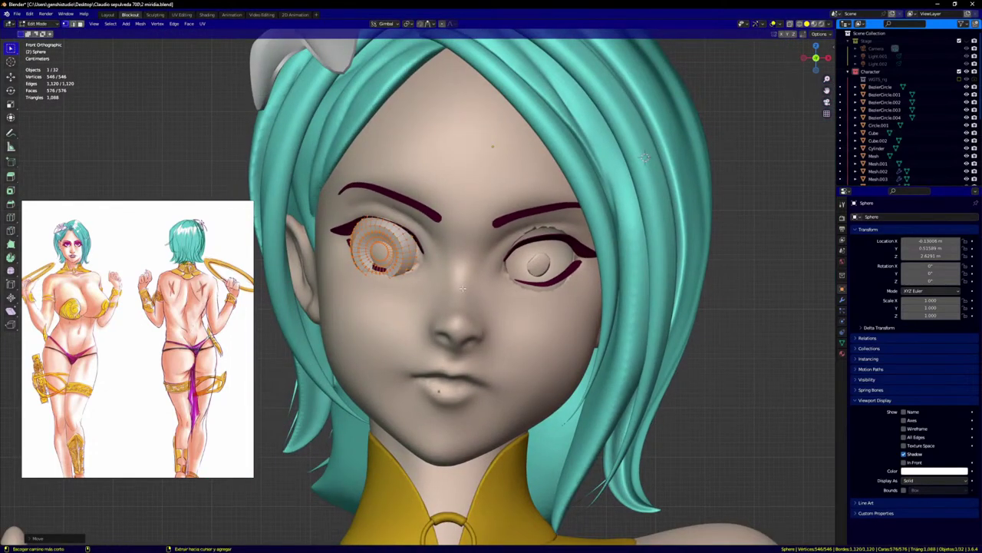
{"action": "key", "text": "Tab"}
{"action": "left_click", "coordinate": [488, 215], "text": "shift"}
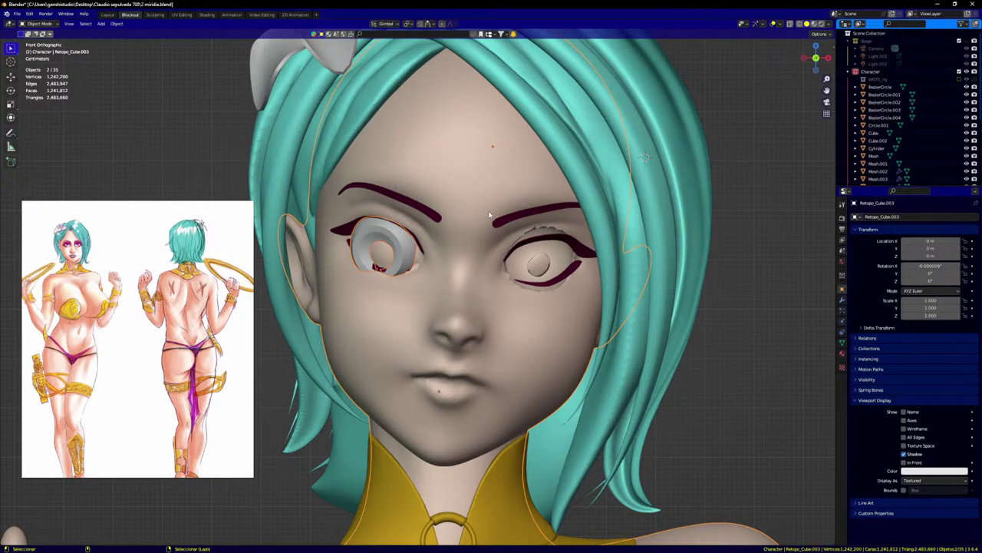
{"action": "key", "text": "ctrl+KP_Subtract"}
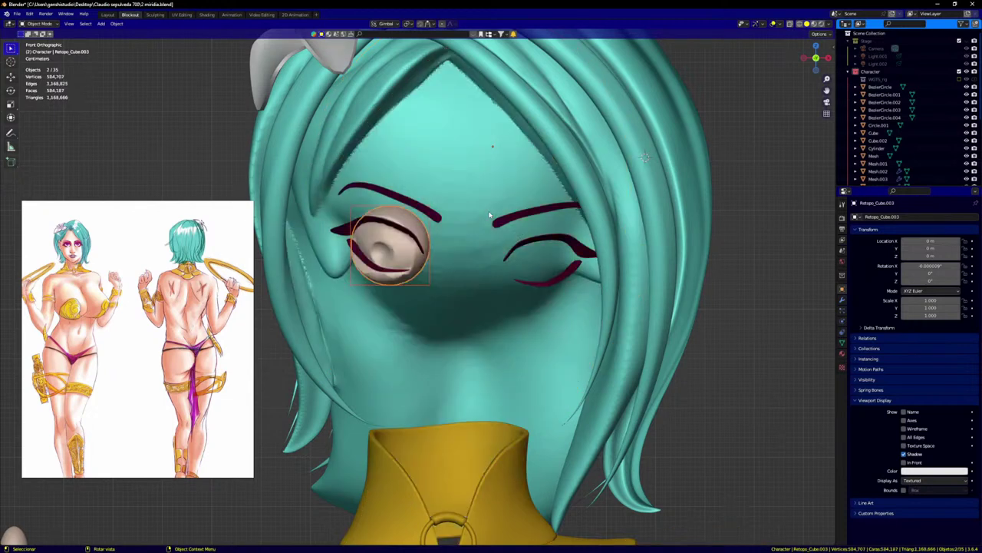
{"action": "key", "text": "ctrl+z"}
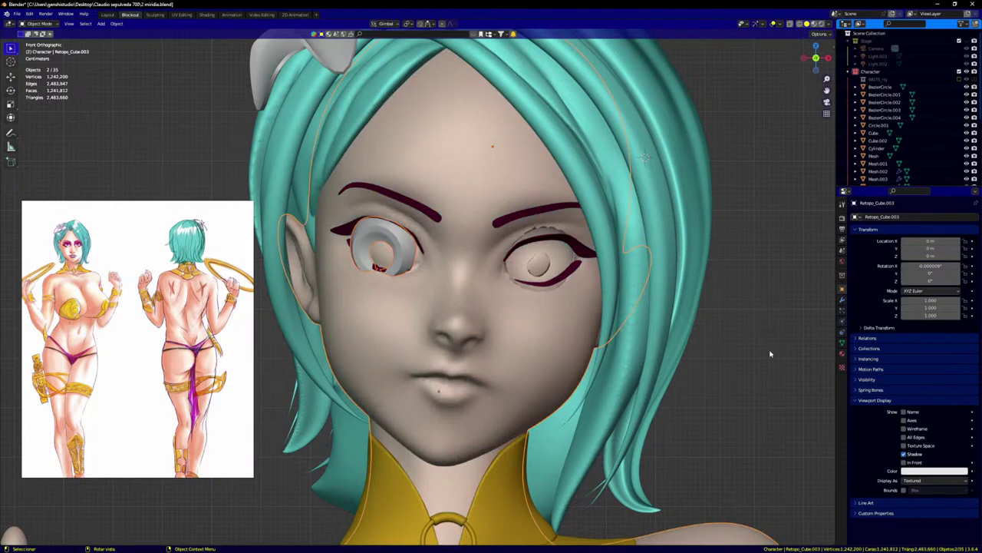
Step: Reselect the eyeball sphere, add the body as the active object, and subtract the sphere from it with a Boolean difference
{"action": "left_click", "coordinate": [770, 353]}
{"action": "left_click", "coordinate": [383, 231]}
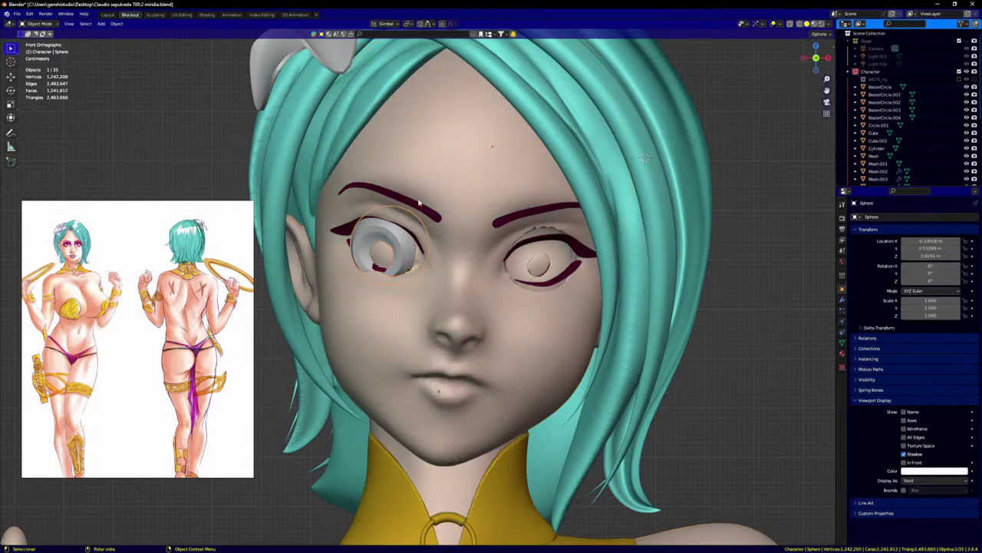
{"action": "left_click", "coordinate": [458, 141], "text": "shift"}
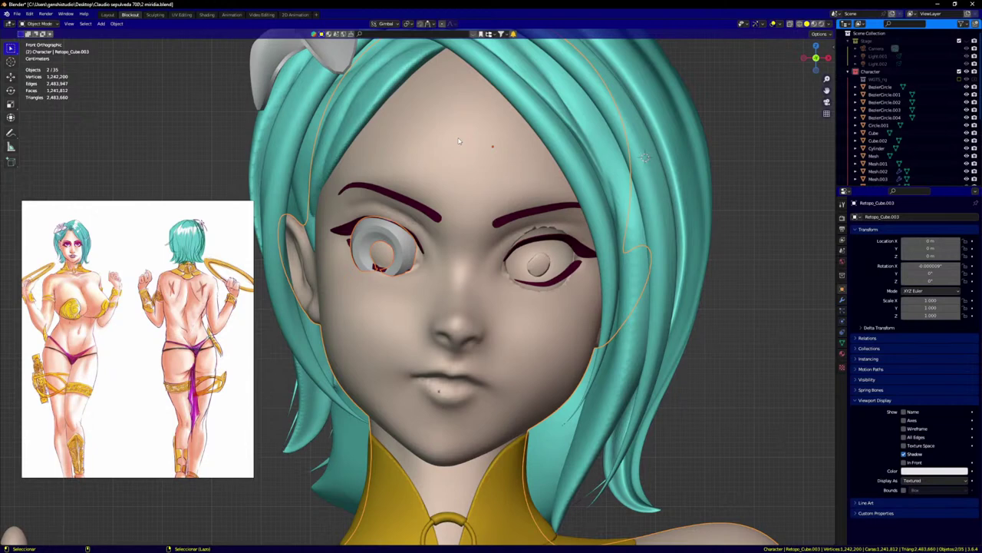
{"action": "key", "text": "ctrl+KP_Subtract"}
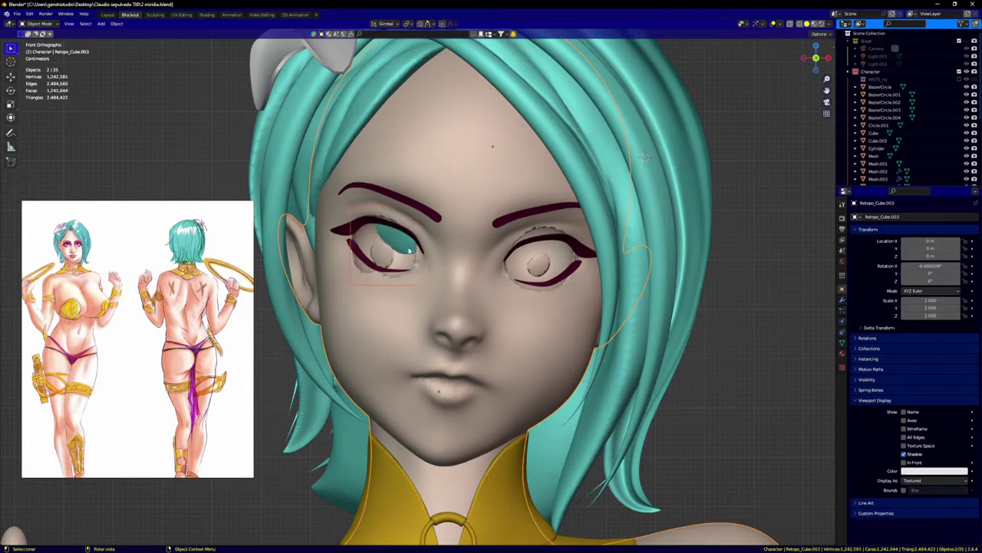
Step: Select only the body and convert it to a mesh to apply the right socket's Boolean cut
{"action": "left_click", "coordinate": [932, 481]}
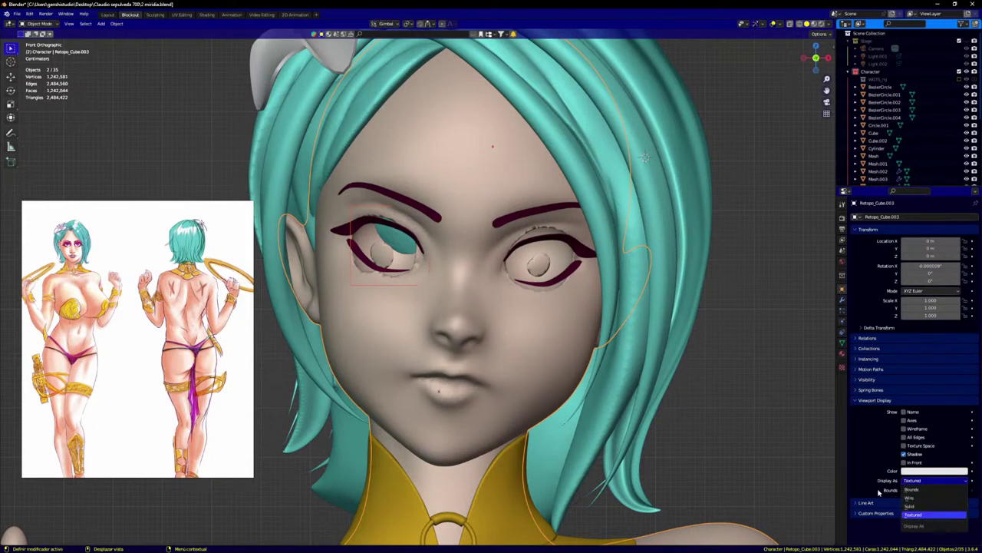
{"action": "left_click", "coordinate": [650, 366]}
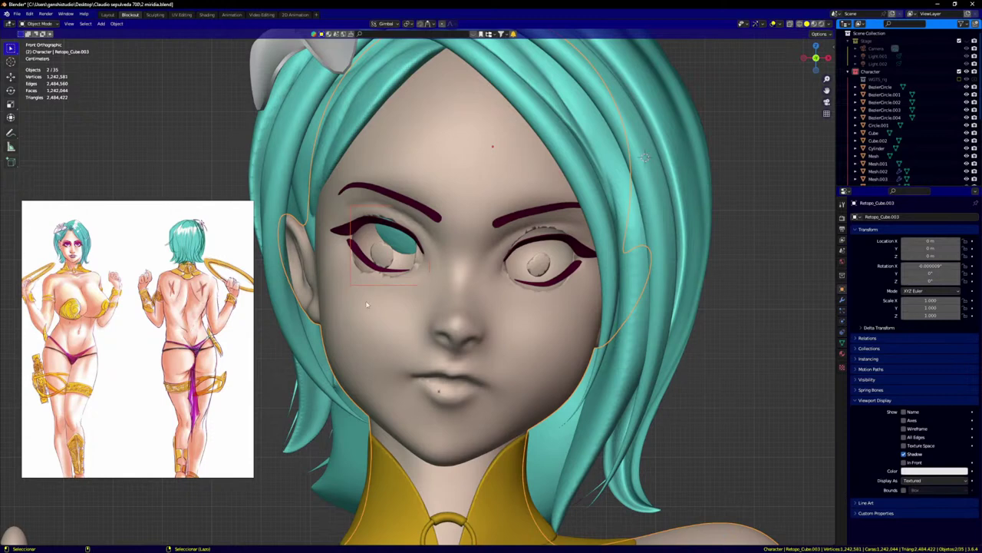
{"action": "left_click", "coordinate": [730, 419]}
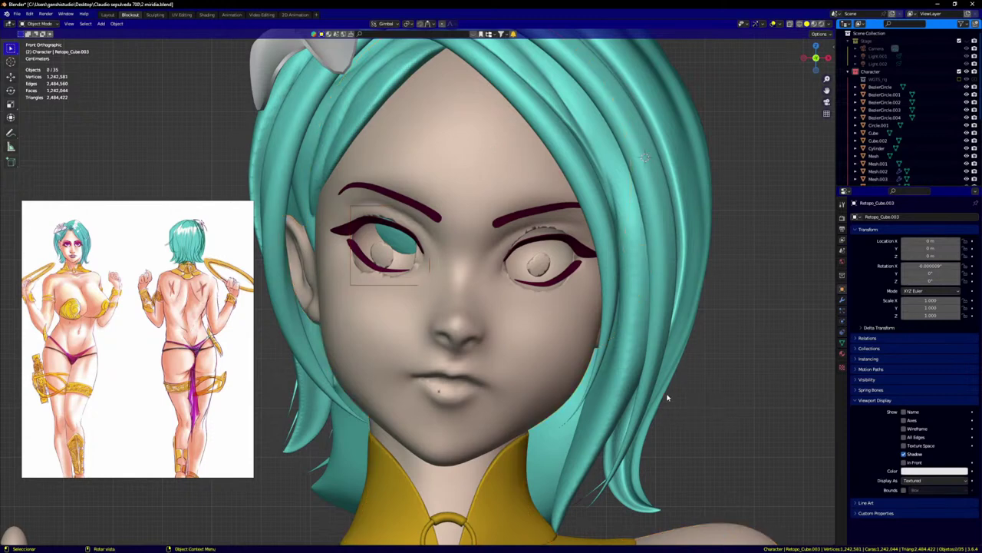
{"action": "left_click", "coordinate": [546, 362]}
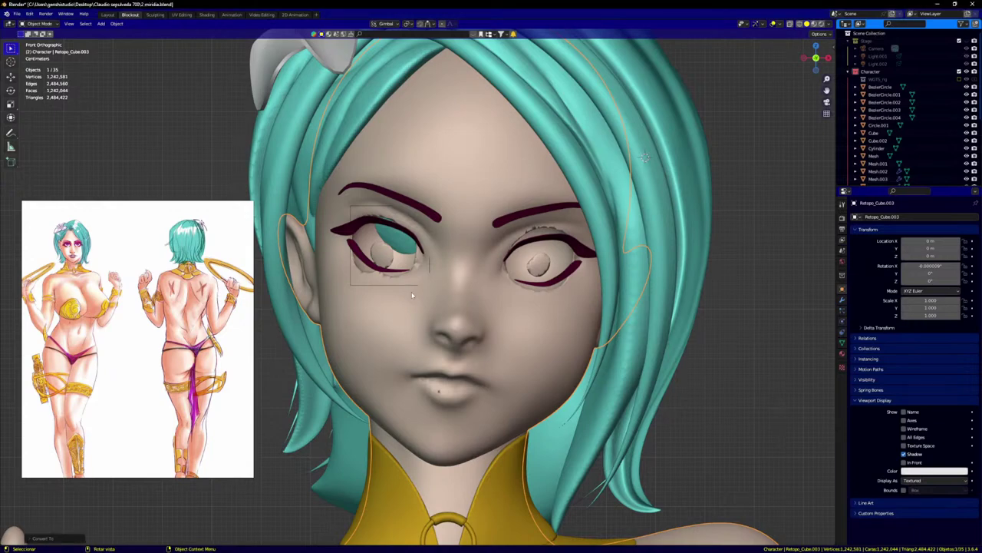
Step: Select the eyeball sphere shown as a bounding box and set its viewport display type to Textured
{"action": "middle_click_drag", "start_coordinate": [412, 295], "coordinate": [389, 274]}
{"action": "left_click", "coordinate": [367, 284]}
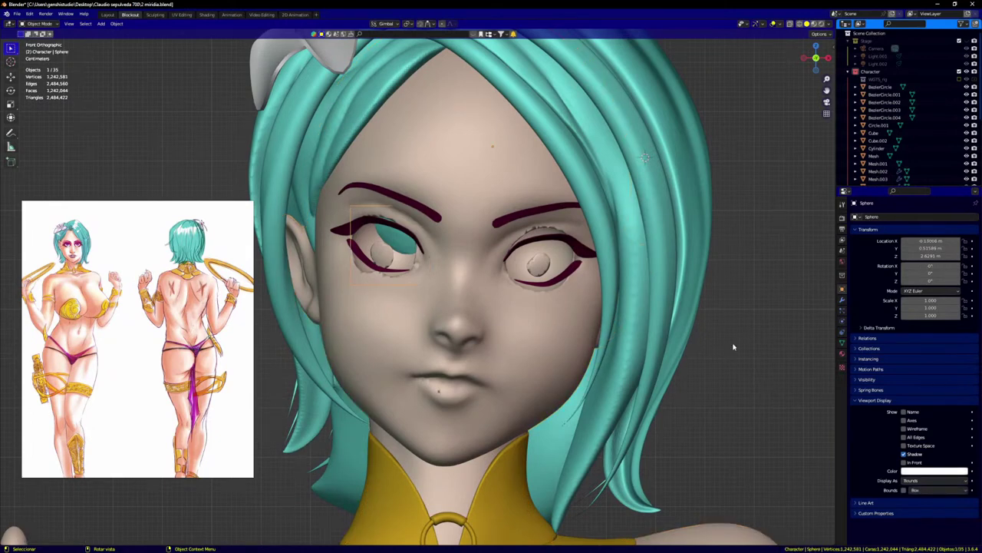
{"action": "left_click", "coordinate": [932, 480]}
{"action": "left_click", "coordinate": [915, 514]}
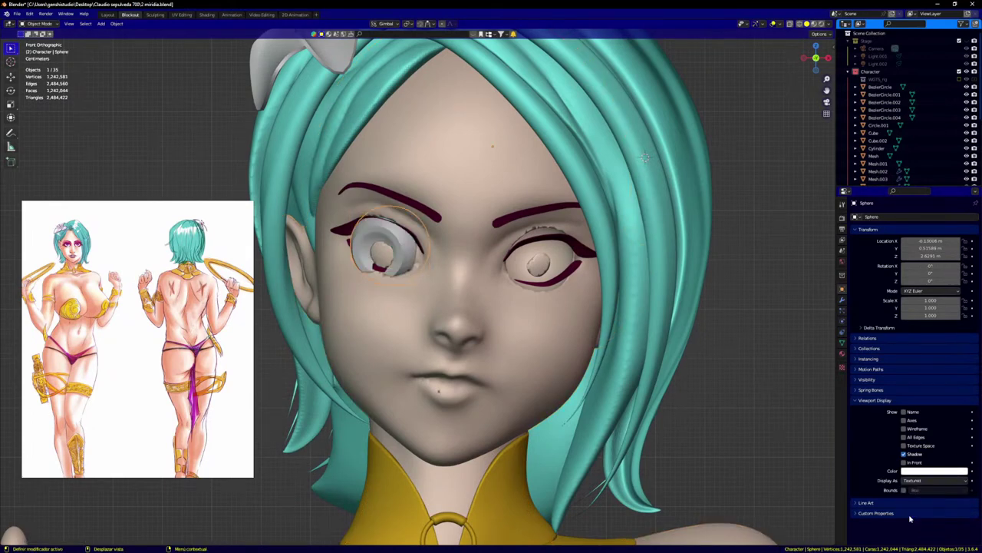
Step: Open the body mesh for editing in local view and select a vertex on the right eye socket's lower rim
{"action": "left_click", "coordinate": [402, 310]}
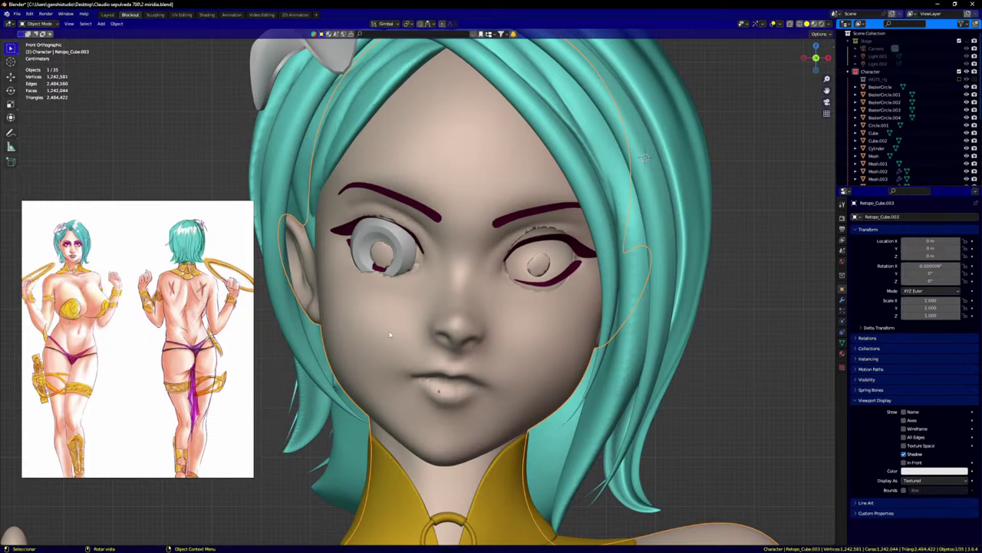
{"action": "key", "text": "Tab"}
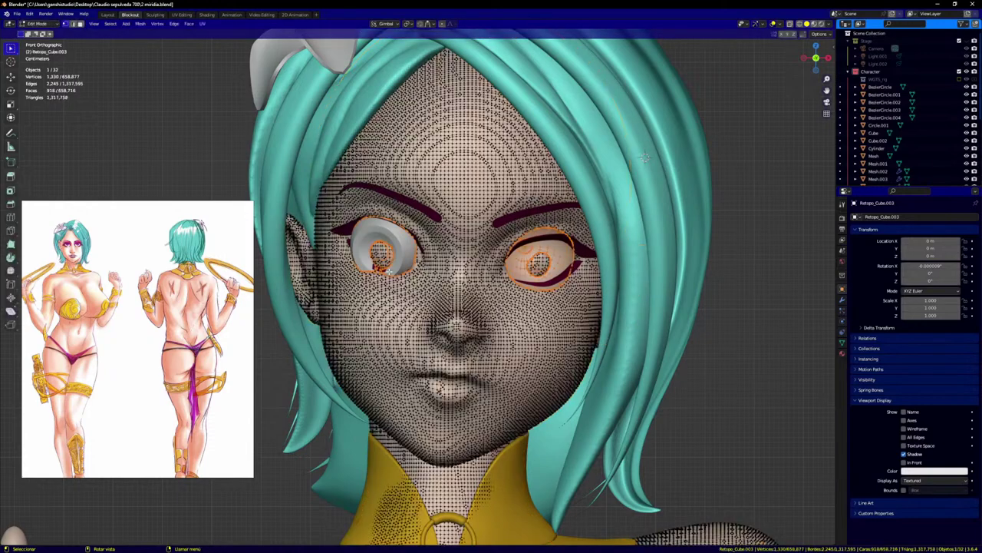
{"action": "scroll", "coordinate": [390, 270], "scroll_direction": "up", "scroll_amount": 6}
{"action": "left_click", "coordinate": [405, 266]}
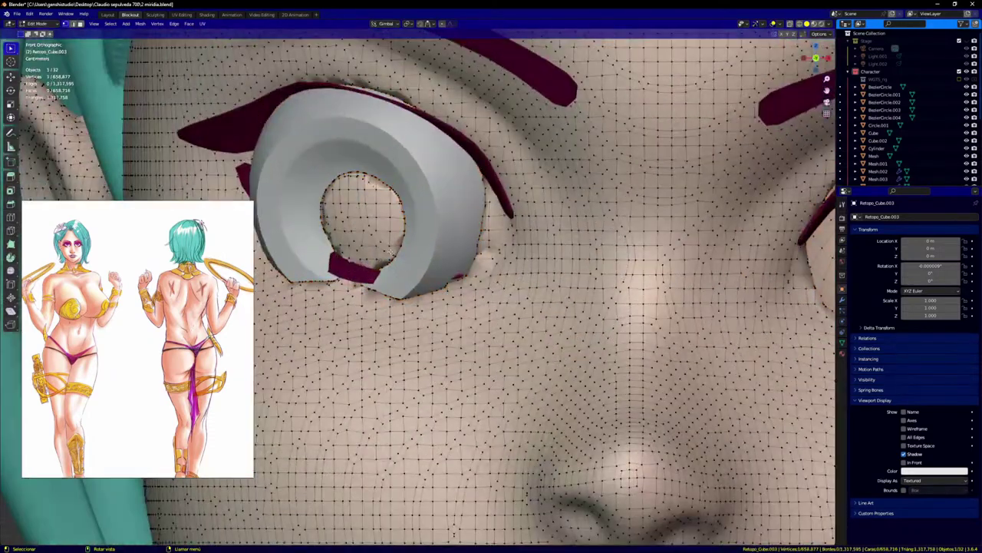
{"action": "key", "text": "KP_Divide"}
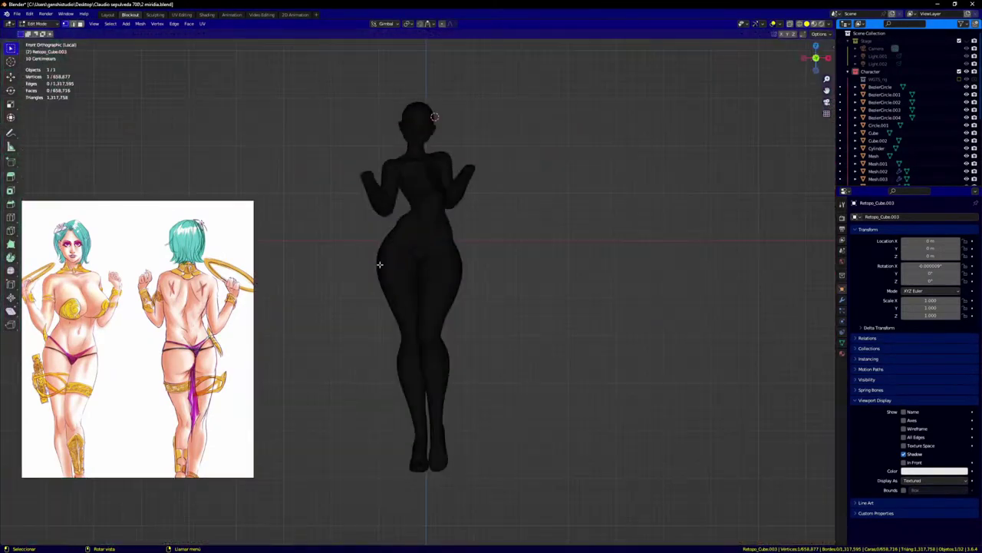
{"action": "scroll", "coordinate": [413, 132], "scroll_direction": "up", "scroll_amount": 6}
{"action": "scroll", "coordinate": [355, 208], "scroll_direction": "up", "scroll_amount": 10}
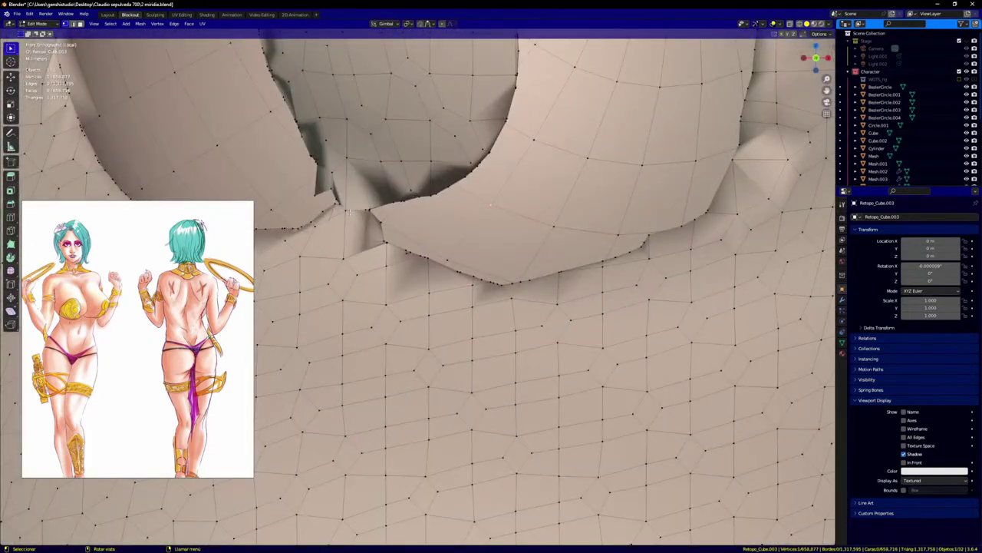
{"action": "middle_click_drag", "start_coordinate": [362, 195], "coordinate": [403, 195]}
{"action": "scroll", "coordinate": [352, 196], "scroll_direction": "up", "scroll_amount": 4}
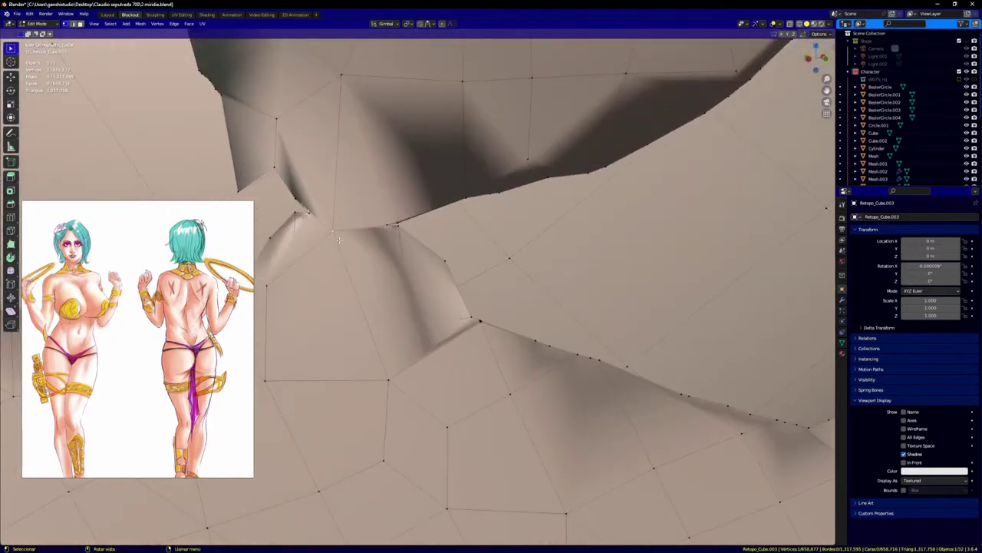
Step: Try to rip the selected vertex on the right eye socket's lower rim, and undo it
{"action": "key", "text": "v"}
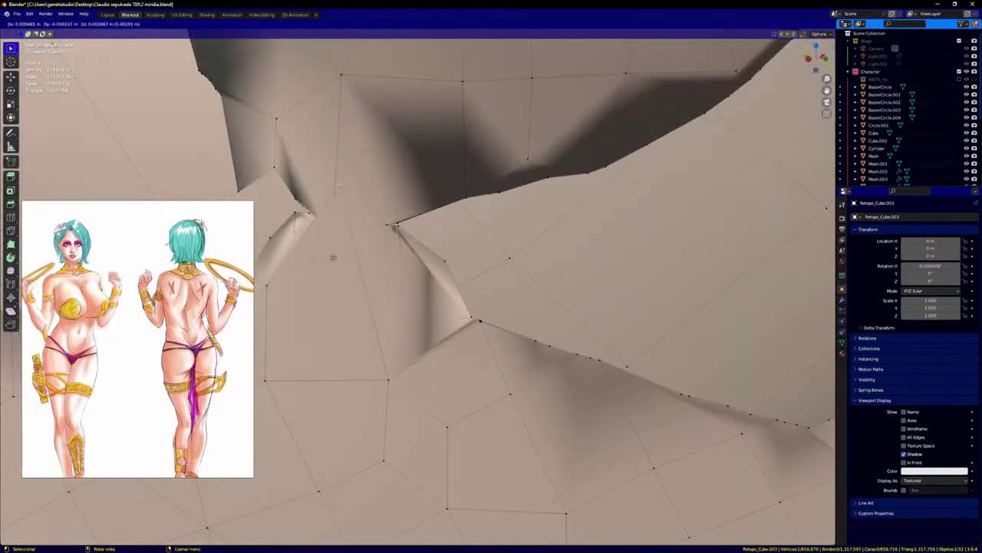
{"action": "left_click", "coordinate": [341, 264]}
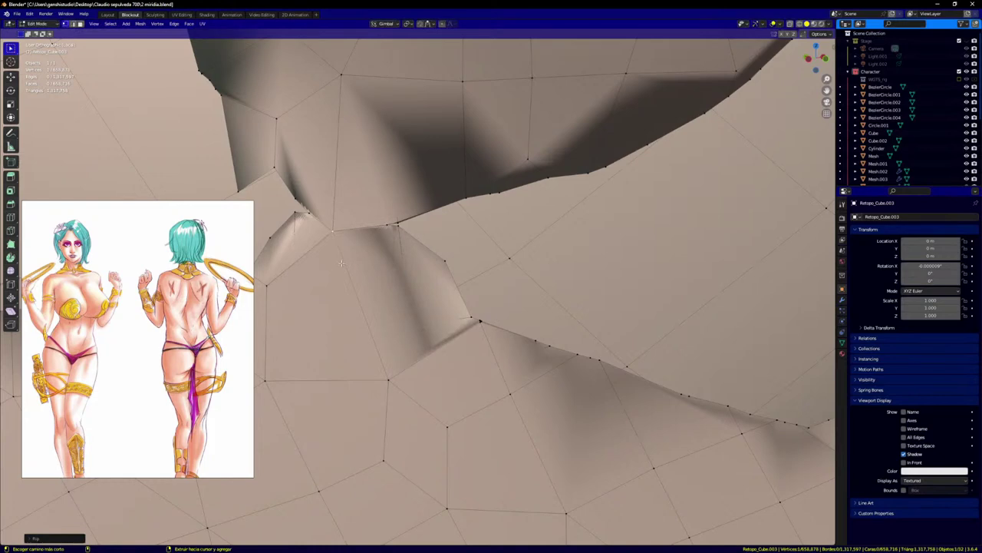
{"action": "key", "text": "ctrl+z"}
Step: Delete four stray vertices around the broken gap in the right eye socket's lower rim
{"action": "scroll", "coordinate": [380, 194], "scroll_direction": "down", "scroll_amount": 4}
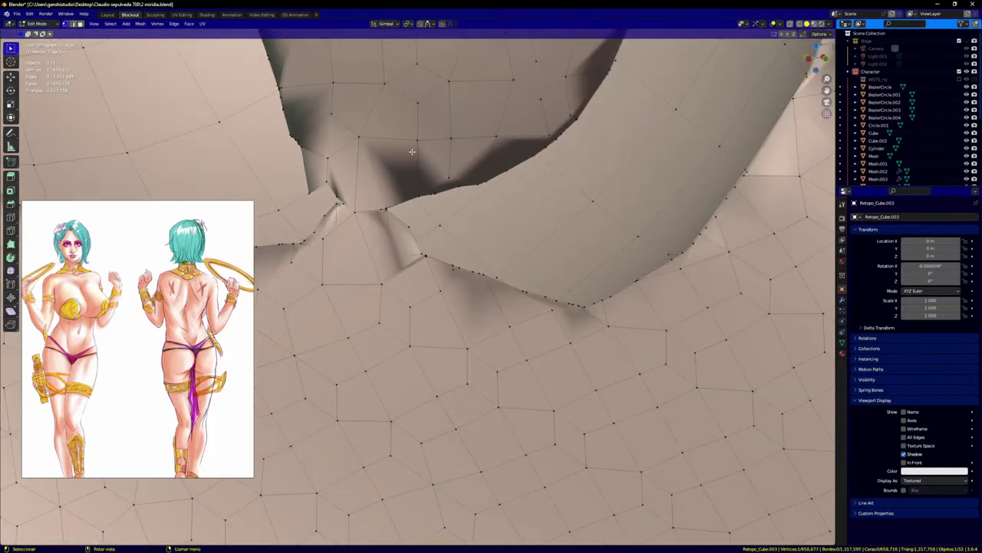
{"action": "middle_click_drag", "start_coordinate": [412, 152], "coordinate": [383, 243], "text": "shift"}
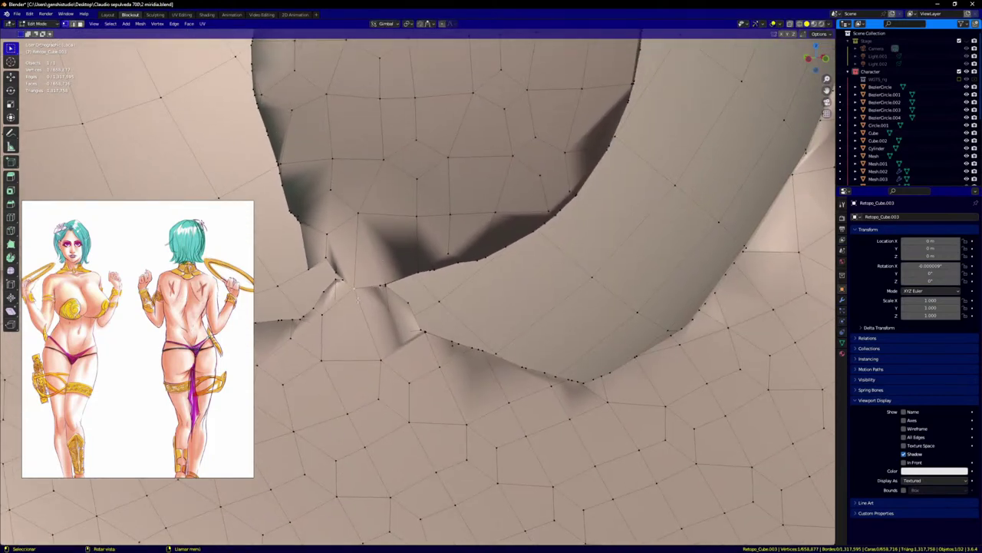
{"action": "key", "text": "x"}
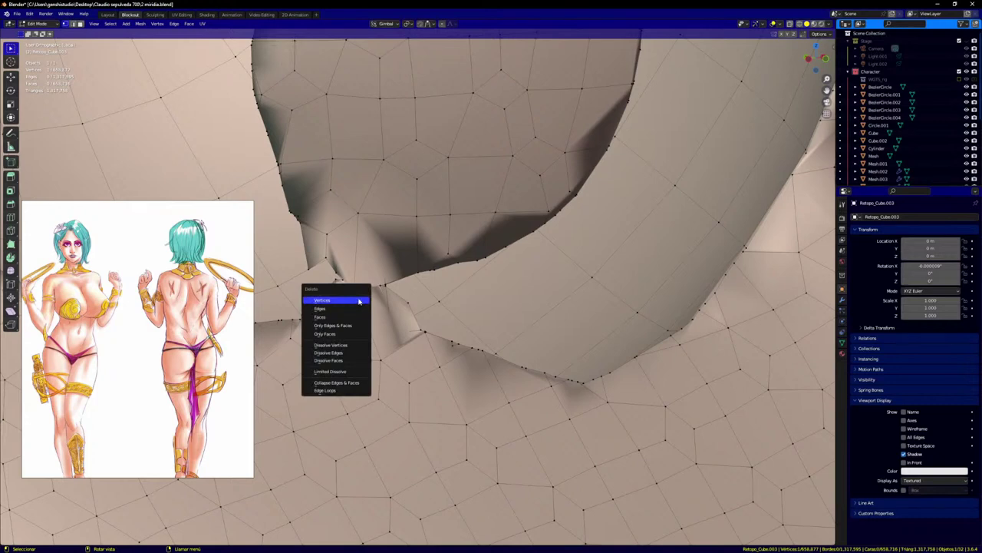
{"action": "left_click", "coordinate": [358, 301]}
{"action": "key", "text": "x"}
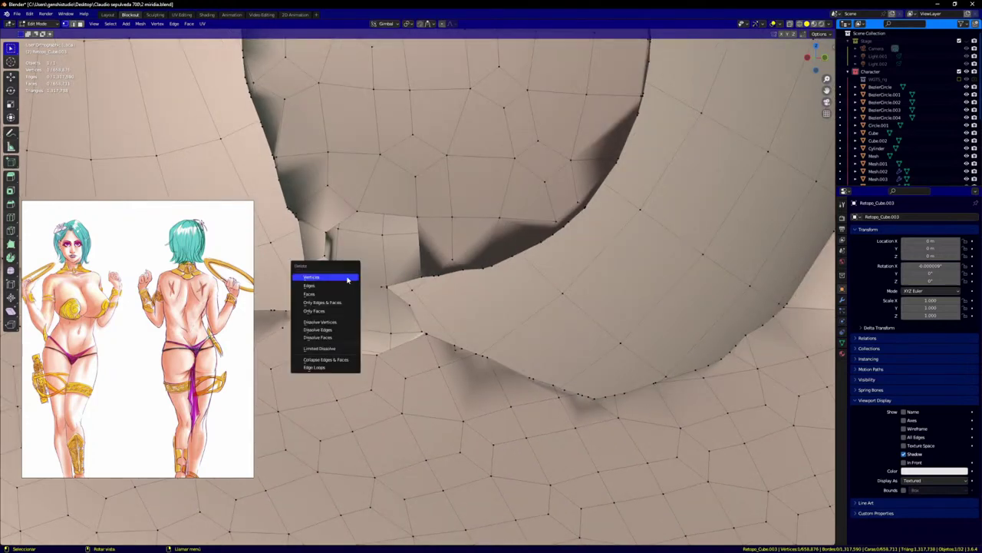
{"action": "left_click", "coordinate": [347, 278]}
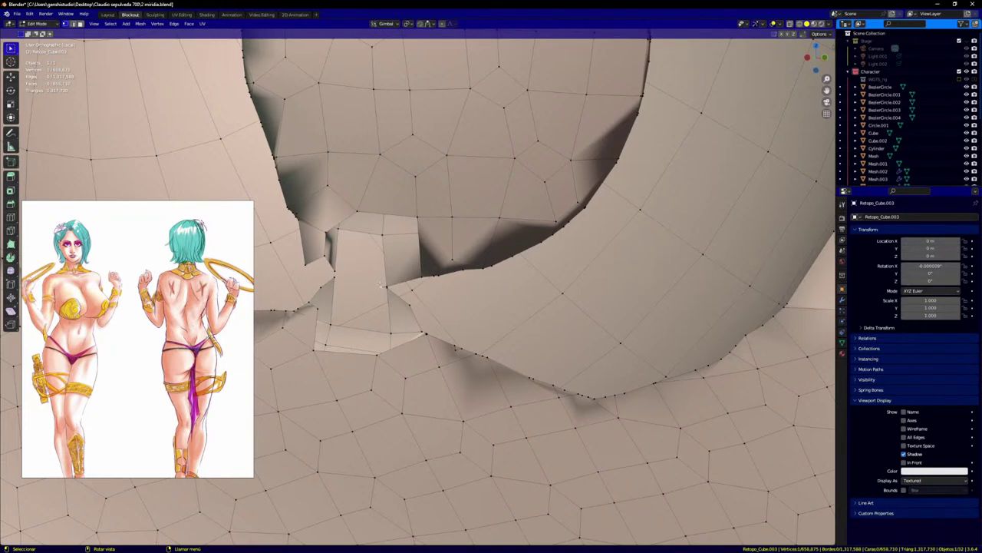
{"action": "key", "text": "x"}
{"action": "left_click", "coordinate": [387, 287]}
{"action": "key", "text": "x"}
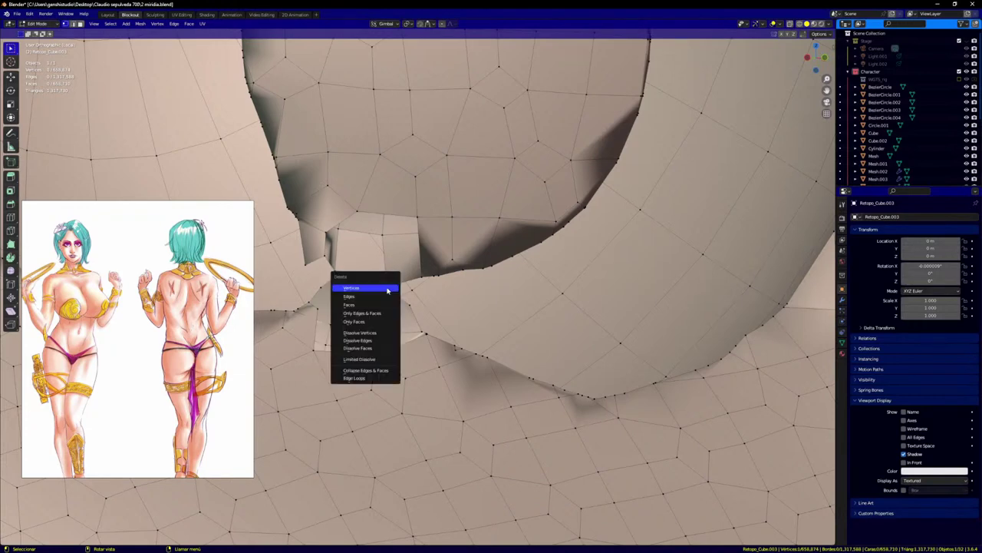
{"action": "left_click", "coordinate": [387, 288]}
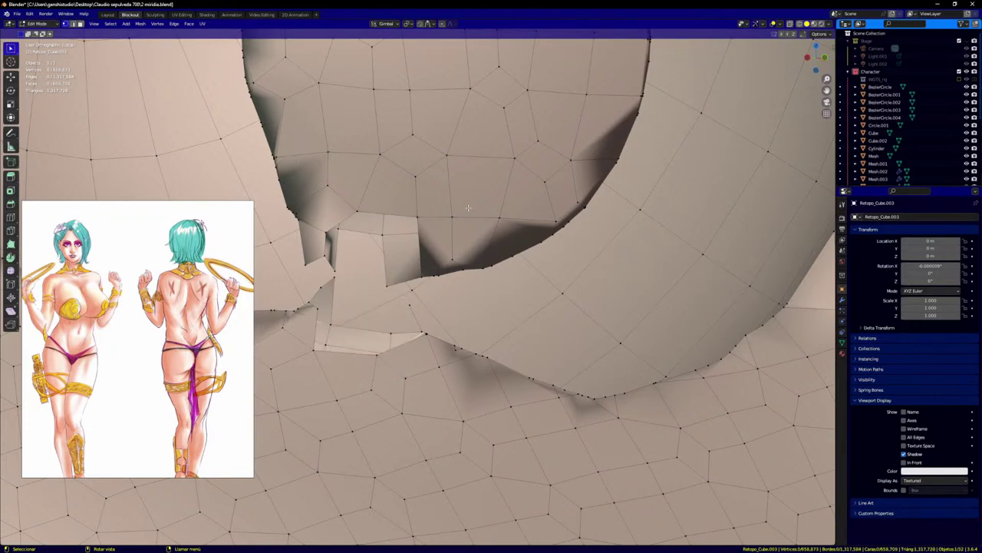
Step: Delete the loose piece of linked mesh inside the right eye's opening
{"action": "key", "text": "l"}
{"action": "key", "text": "x"}
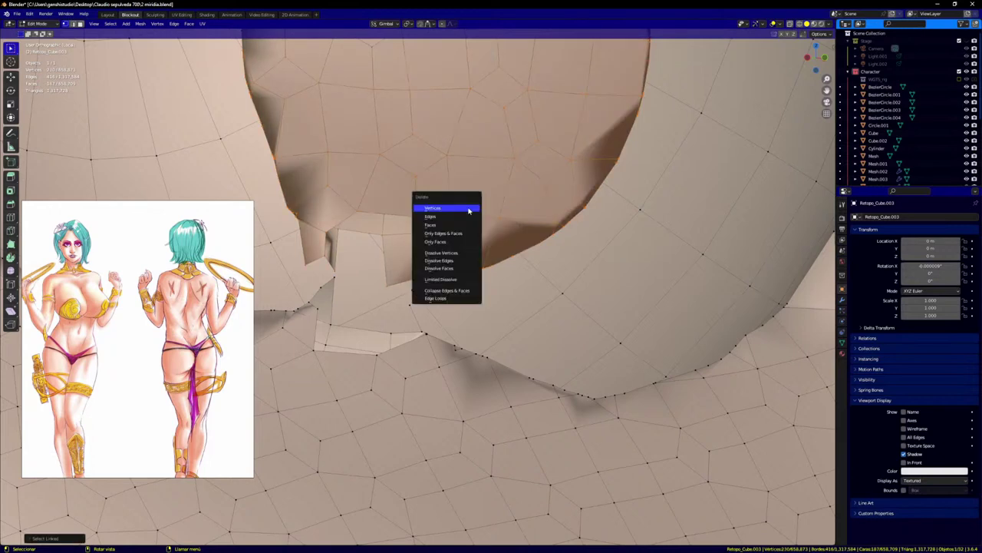
{"action": "left_click", "coordinate": [432, 208]}
Step: Delete the stray vertices forming the spike along the broken gap in the right eye socket's lower rim
{"action": "middle_click_drag", "start_coordinate": [388, 268], "coordinate": [427, 305]}
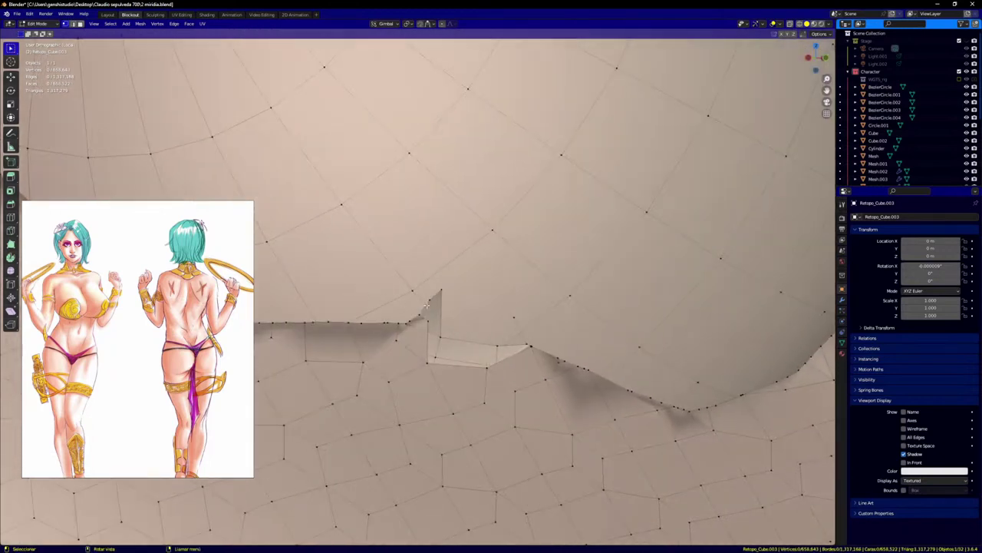
{"action": "right_click", "coordinate": [516, 316]}
{"action": "key", "text": "Escape"}
{"action": "middle_click_drag", "start_coordinate": [506, 316], "coordinate": [367, 334]}
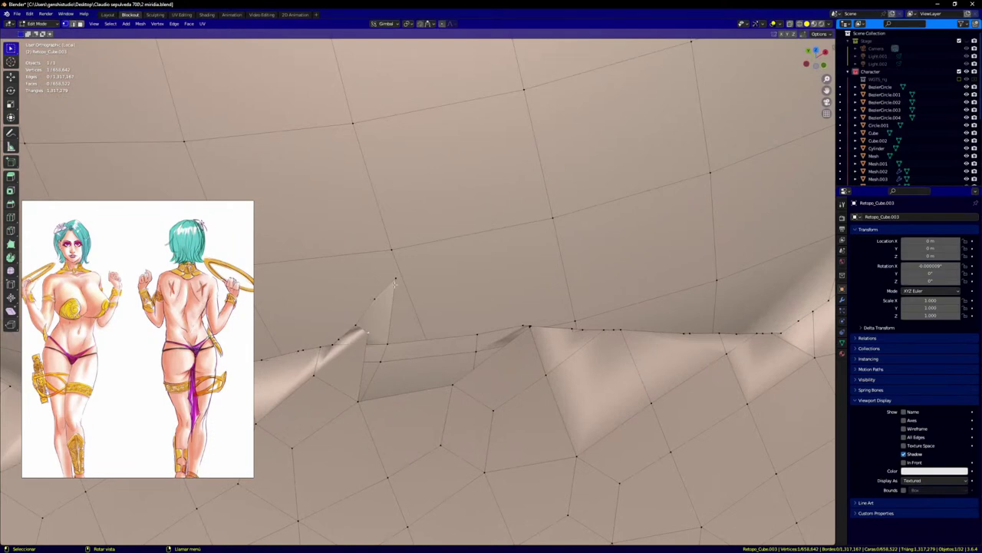
{"action": "left_click", "coordinate": [376, 298], "text": "shift"}
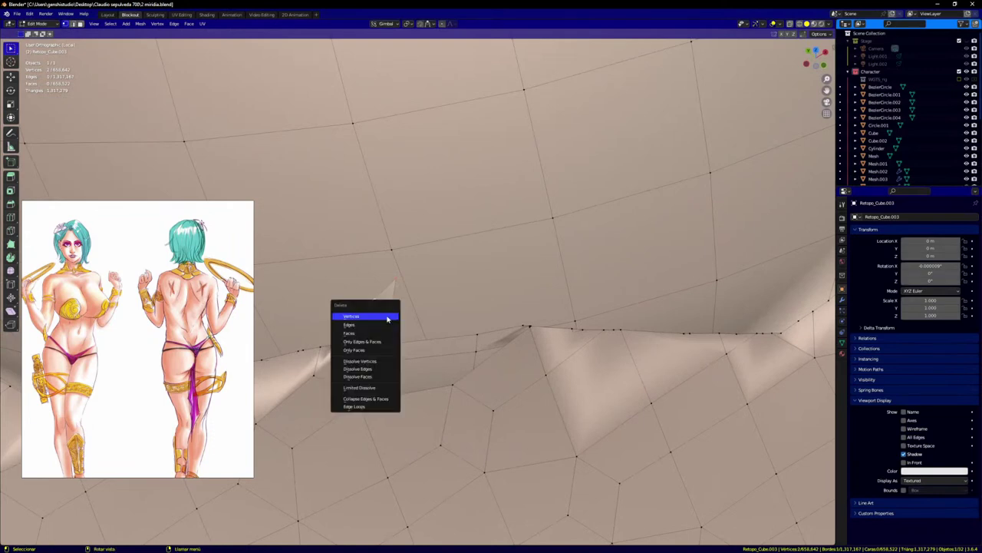
{"action": "key", "text": "x"}
{"action": "left_click", "coordinate": [390, 317]}
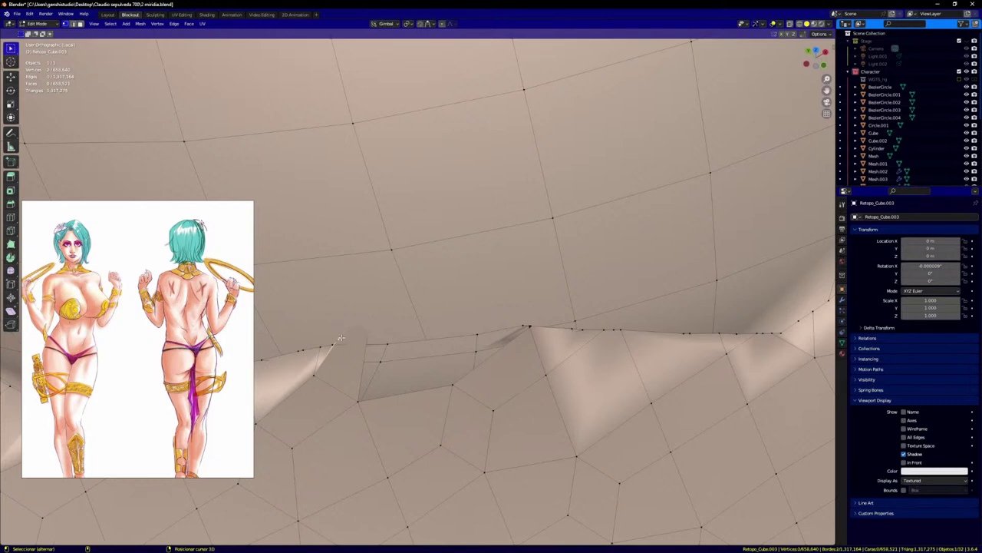
{"action": "key", "text": "x"}
{"action": "left_click", "coordinate": [342, 368]}
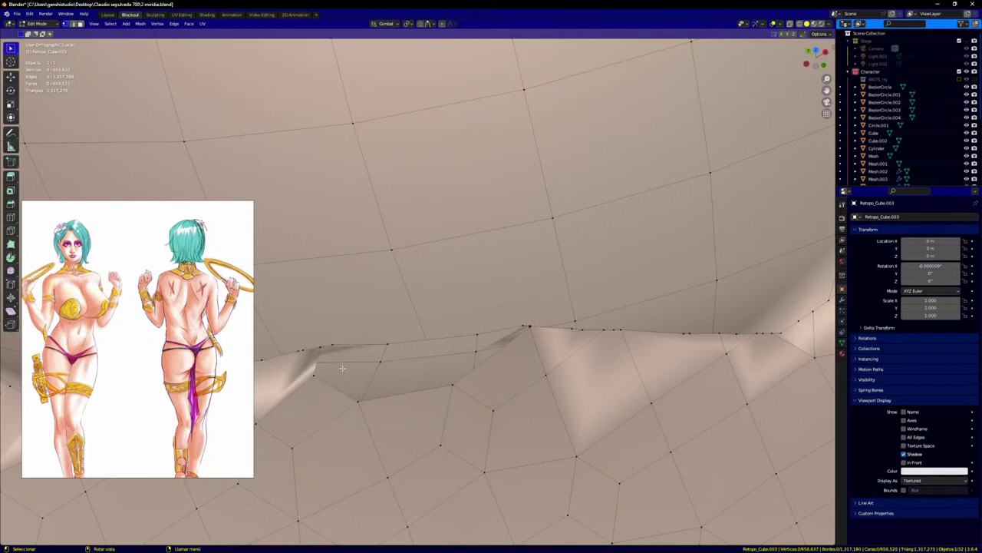
Step: Fill the gap in the right eye socket's lower rim with new faces built from its open edges and vertices
{"action": "key", "text": "2"}
{"action": "left_click", "coordinate": [319, 363]}
{"action": "left_click", "coordinate": [320, 360]}
{"action": "key", "text": "f"}
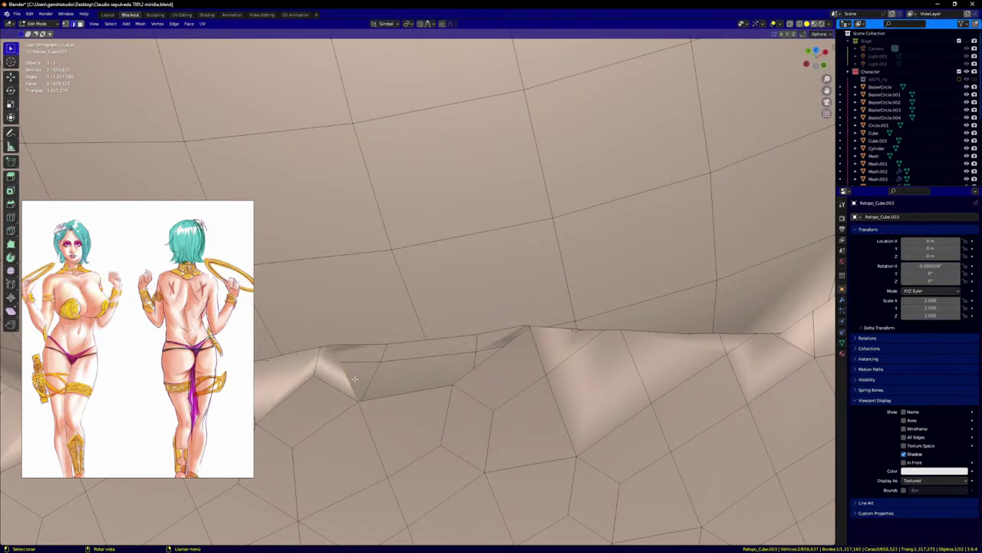
{"action": "key", "text": "1"}
{"action": "mouse_move", "coordinate": [364, 398]}
{"action": "middle_mouse_down"}
{"action": "mouse_move", "coordinate": [338, 400]}
{"action": "mouse_move", "coordinate": [370, 380]}
{"action": "middle_mouse_up"}
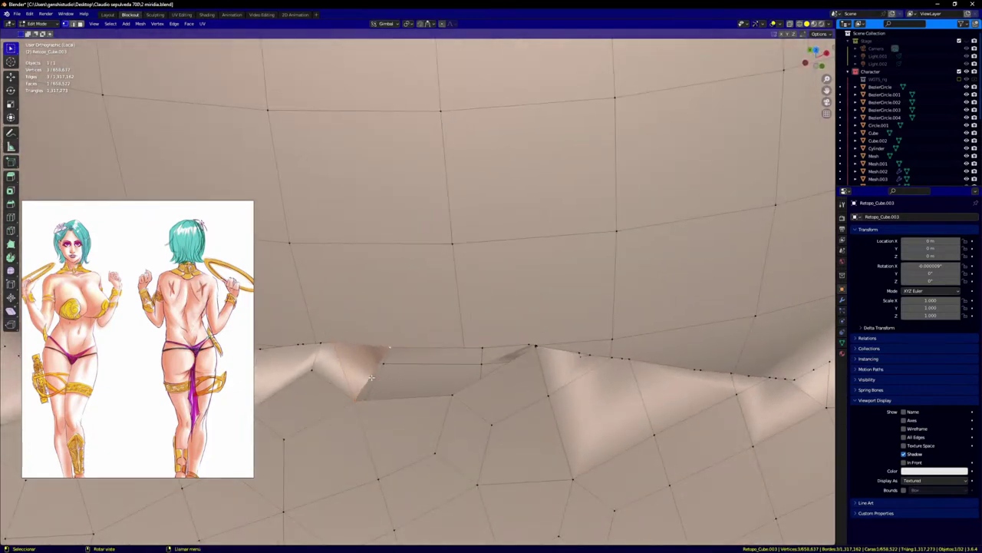
{"action": "key", "text": "2"}
{"action": "left_click", "coordinate": [379, 374]}
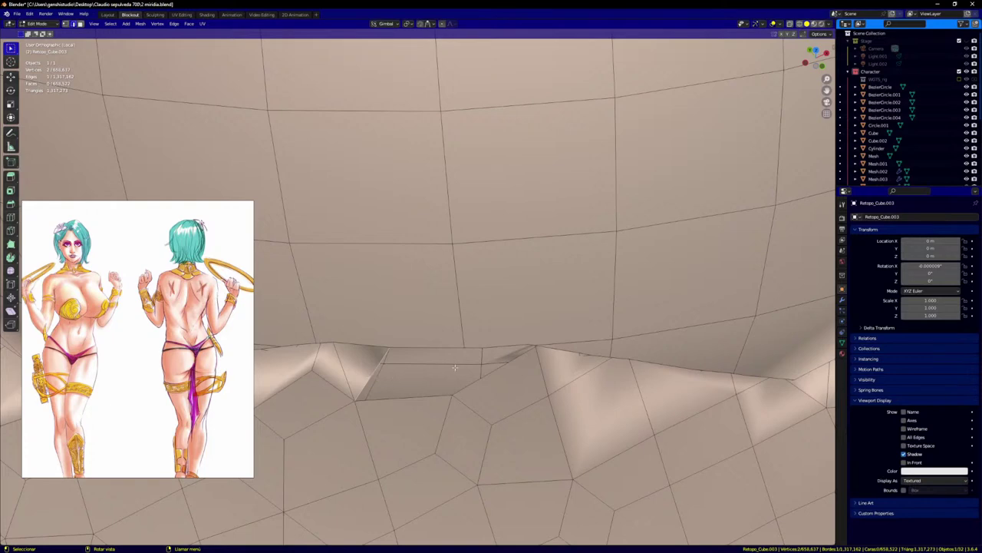
{"action": "middle_click_drag", "start_coordinate": [453, 368], "coordinate": [490, 332]}
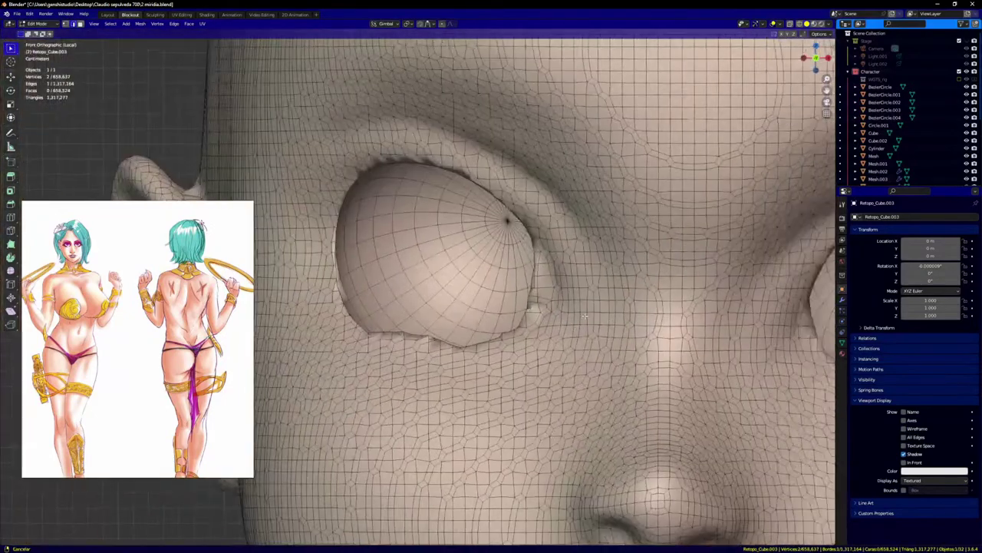
Step: Delete the loose piece of linked mesh showing over the front of the left eye's sphere
{"action": "scroll", "coordinate": [764, 310], "scroll_direction": "up", "scroll_amount": 4}
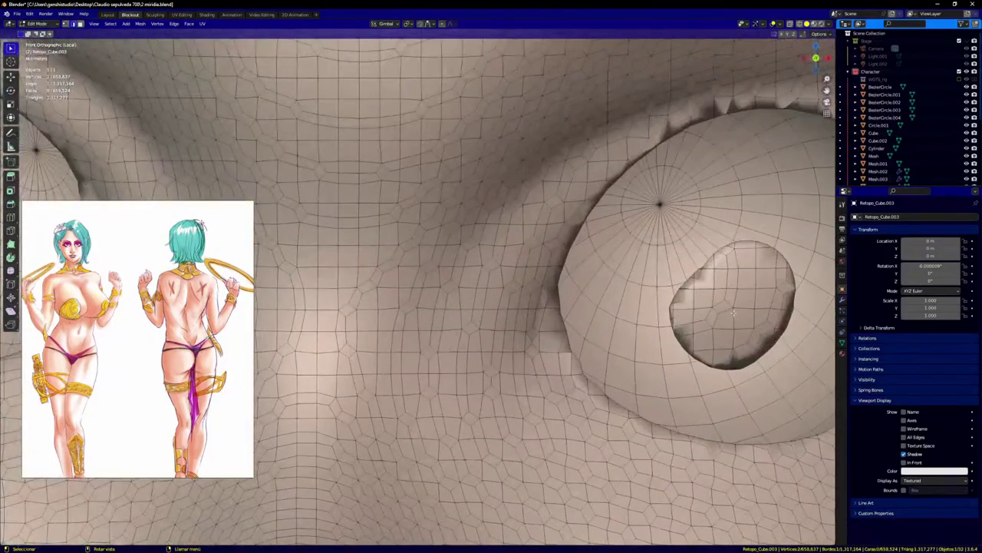
{"action": "key", "text": "l"}
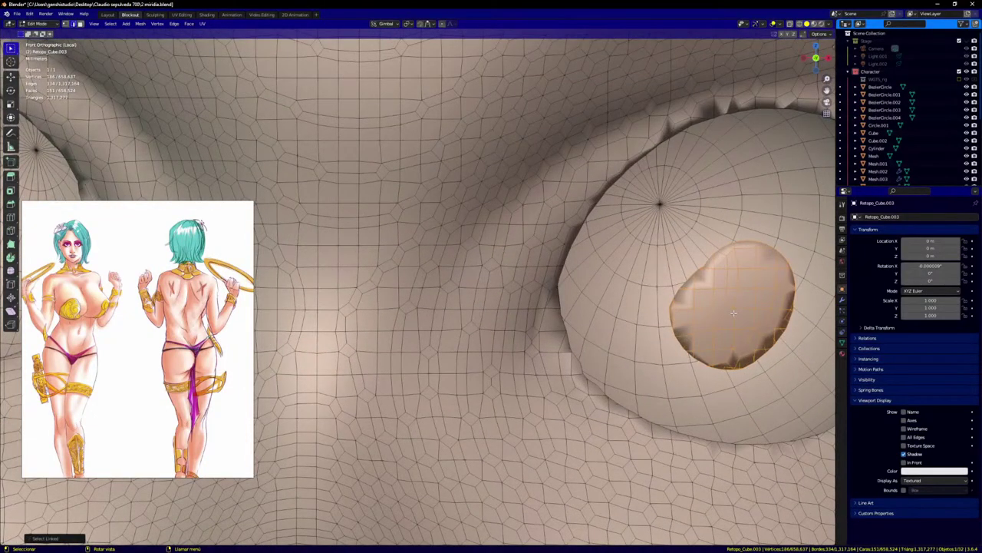
{"action": "key", "text": "x"}
{"action": "left_click", "coordinate": [734, 314]}
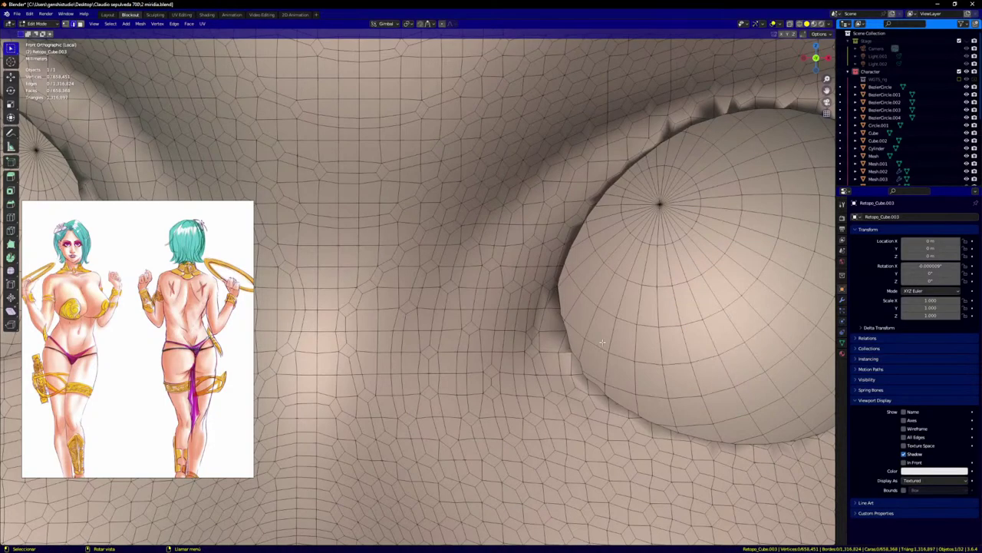
Step: Exit local view and switch the body mesh to Sculpt Mode
{"action": "scroll", "coordinate": [557, 319], "scroll_direction": "down", "scroll_amount": 6}
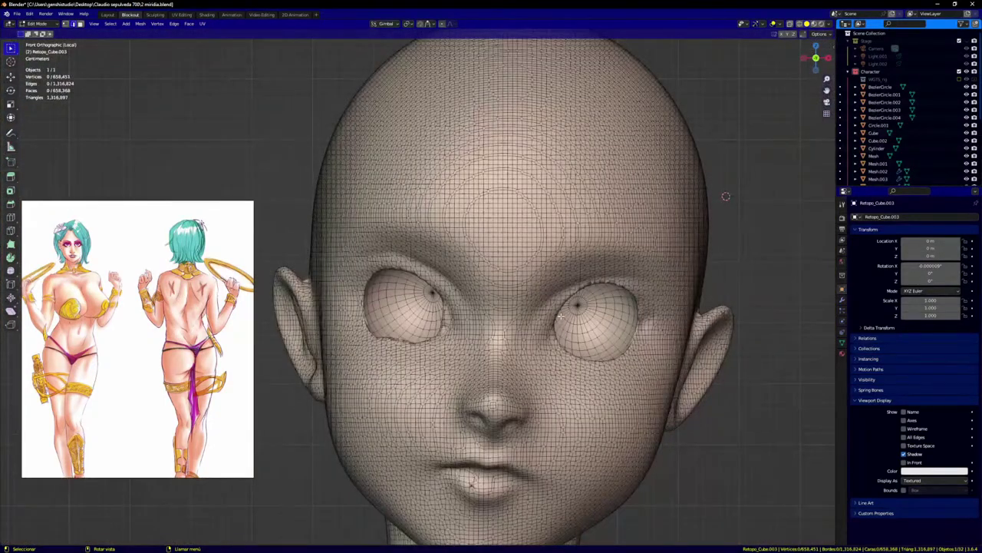
{"action": "key", "text": "KP_Divide"}
{"action": "key", "text": "ctrl+Tab"}
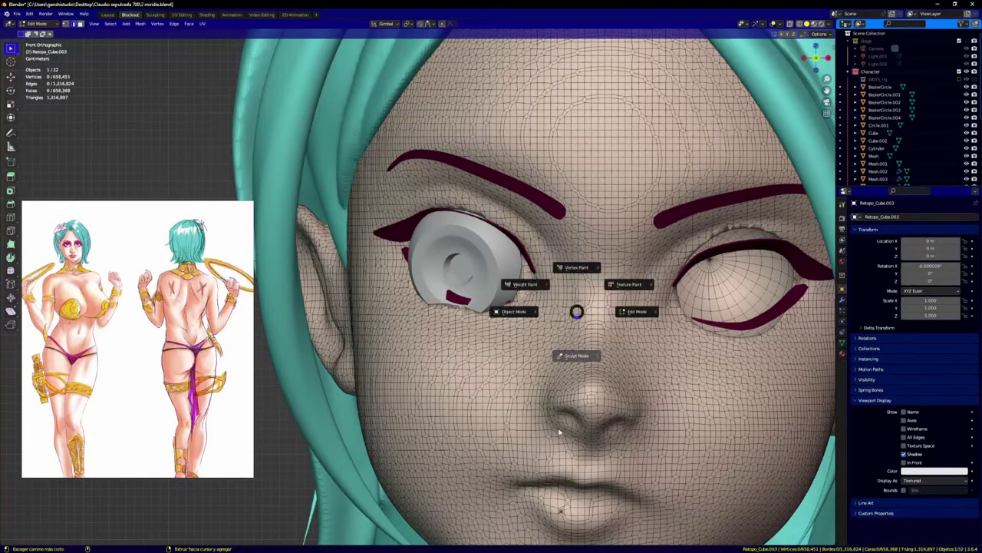
{"action": "left_click", "coordinate": [559, 433]}
{"action": "scroll", "coordinate": [464, 304], "scroll_direction": "up", "scroll_amount": 4}
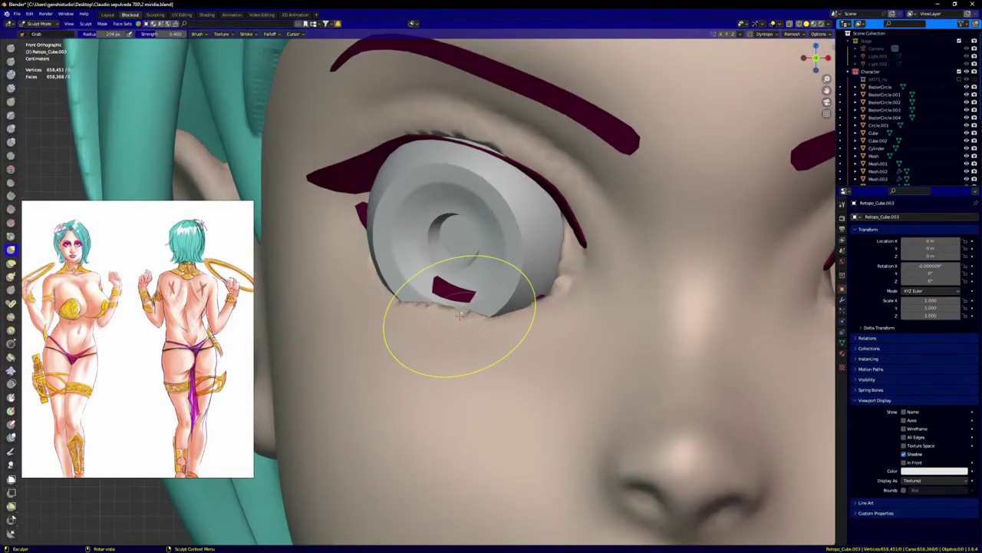
Step: Reshape the right eye's jagged lower lid edge around the eyeball with the Grab brush
{"action": "mouse_move", "coordinate": [459, 314]}
{"action": "middle_mouse_down"}
{"action": "mouse_move", "coordinate": [472, 427]}
{"action": "mouse_move", "coordinate": [575, 390]}
{"action": "middle_mouse_up"}
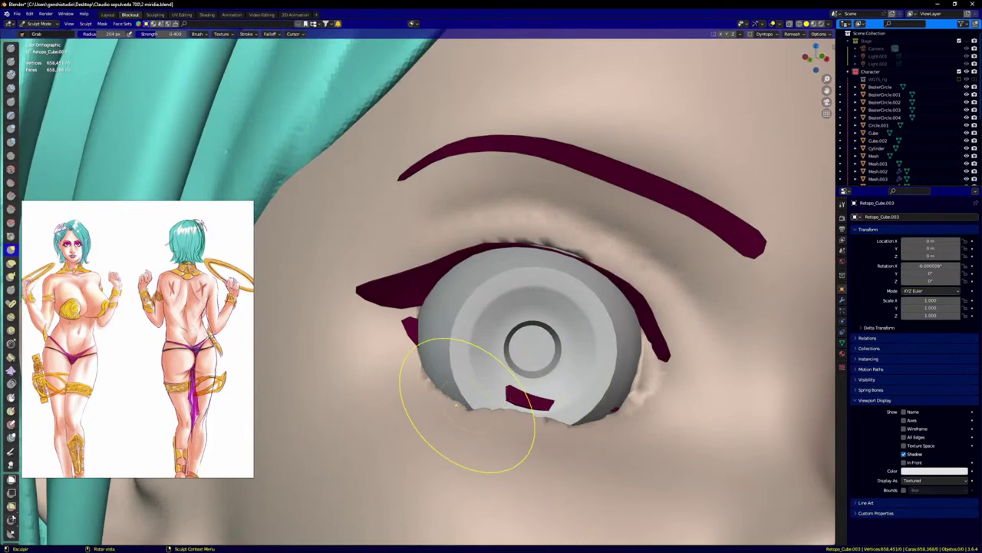
{"action": "mouse_move", "coordinate": [467, 405]}
{"action": "left_mouse_down"}
{"action": "mouse_move", "coordinate": [458, 397]}
{"action": "mouse_move", "coordinate": [473, 403]}
{"action": "left_mouse_up"}
{"action": "mouse_move", "coordinate": [562, 427]}
{"action": "left_mouse_down"}
{"action": "mouse_move", "coordinate": [560, 417]}
{"action": "mouse_move", "coordinate": [593, 414]}
{"action": "left_mouse_up"}
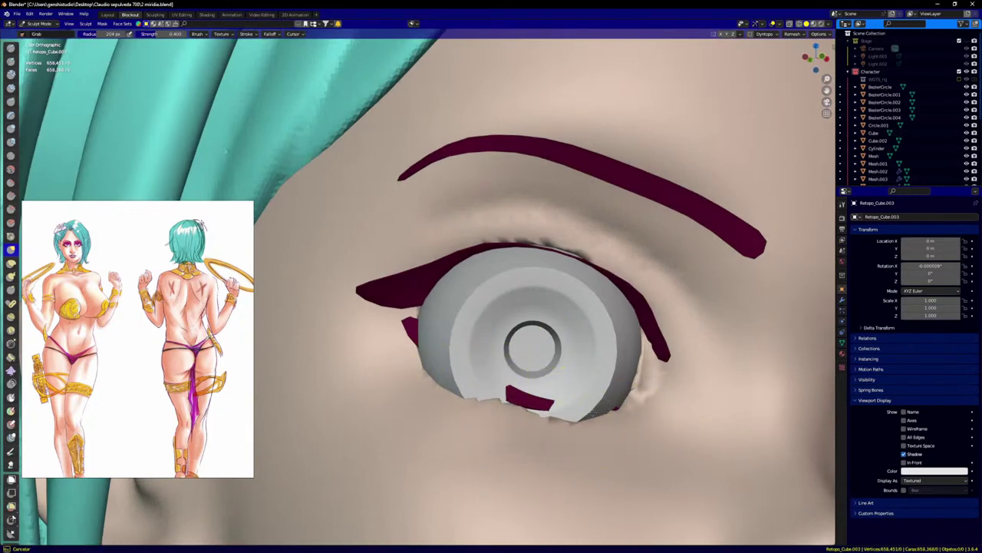
{"action": "left_click_drag", "start_coordinate": [504, 402], "coordinate": [509, 409]}
{"action": "left_click_drag", "start_coordinate": [601, 377], "coordinate": [596, 367]}
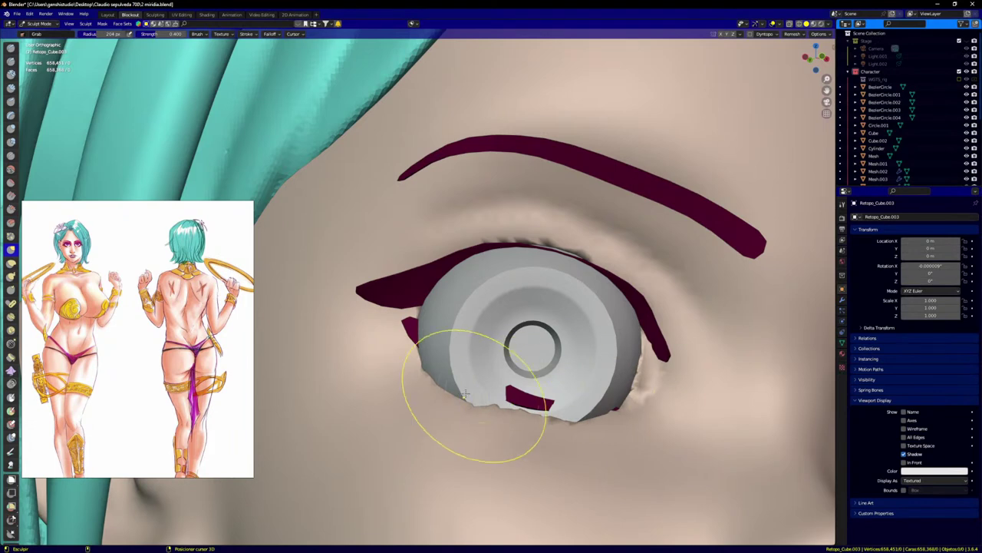
{"action": "left_click_drag", "start_coordinate": [406, 392], "coordinate": [410, 376]}
Step: Pull the right eye's upper lid edge against the lash line with the Grab brush and smooth the lower lid edge
{"action": "middle_click_drag", "start_coordinate": [391, 341], "coordinate": [418, 322]}
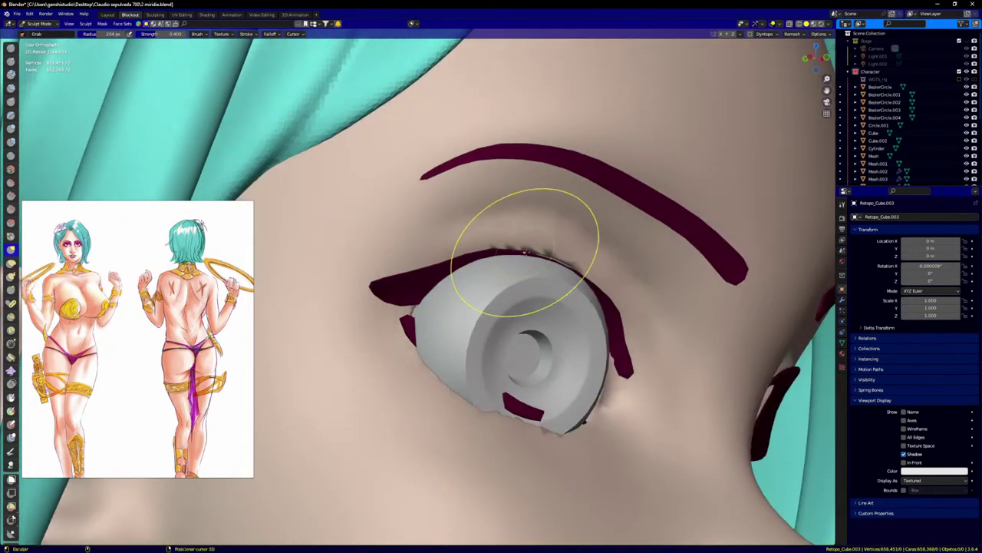
{"action": "left_click_drag", "start_coordinate": [525, 252], "coordinate": [526, 231]}
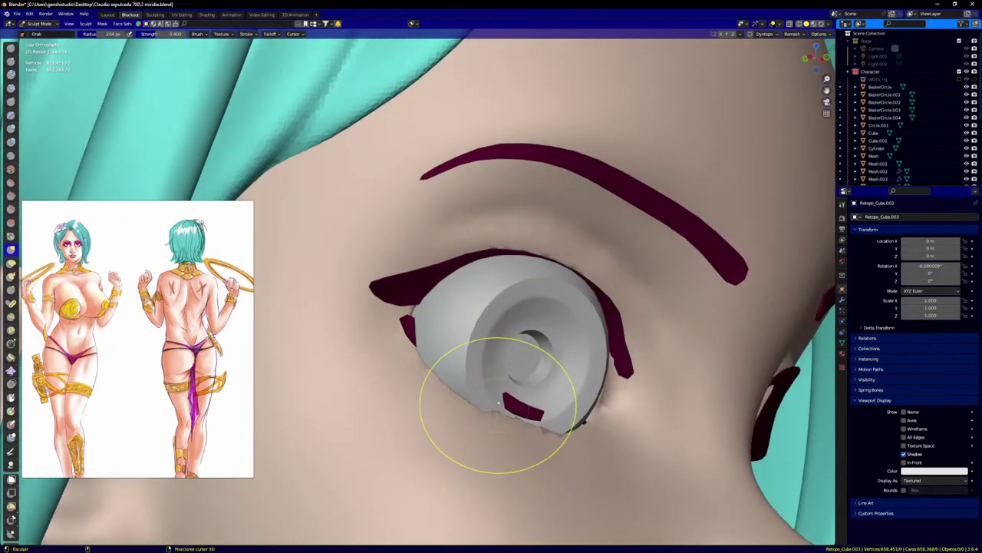
{"action": "left_click_drag", "start_coordinate": [499, 402], "coordinate": [488, 399], "text": "shift"}
{"action": "mouse_move", "coordinate": [484, 405]}
{"action": "middle_mouse_down"}
{"action": "mouse_move", "coordinate": [491, 396]}
{"action": "mouse_move", "coordinate": [550, 424]}
{"action": "mouse_move", "coordinate": [522, 413]}
{"action": "mouse_move", "coordinate": [487, 423]}
{"action": "mouse_move", "coordinate": [489, 463]}
{"action": "mouse_move", "coordinate": [450, 417]}
{"action": "mouse_move", "coordinate": [530, 417]}
{"action": "mouse_move", "coordinate": [514, 382]}
{"action": "middle_mouse_up"}
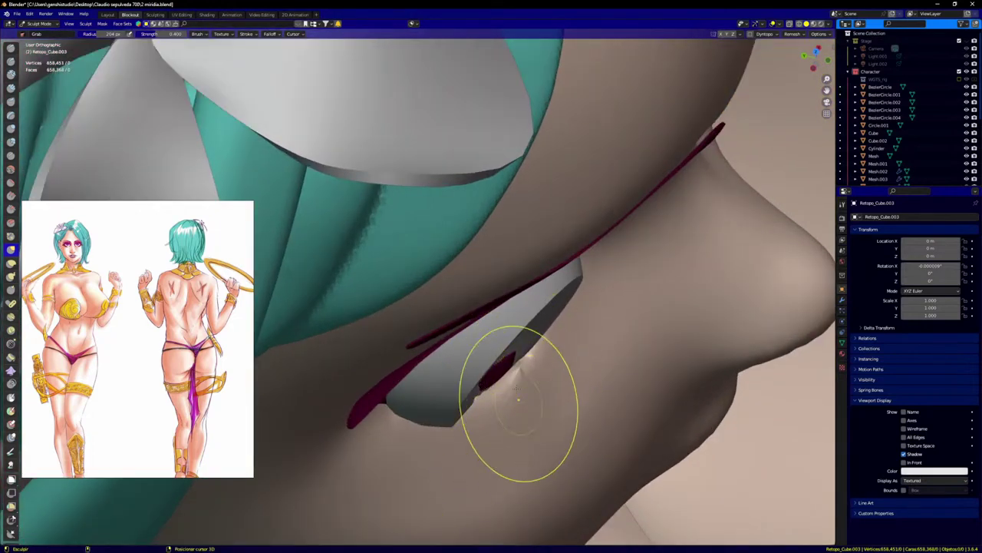
Step: Reshape the left eye socket's rim around the eyeball and lash line with the Grab brush
{"action": "middle_click_drag", "start_coordinate": [528, 368], "coordinate": [494, 313]}
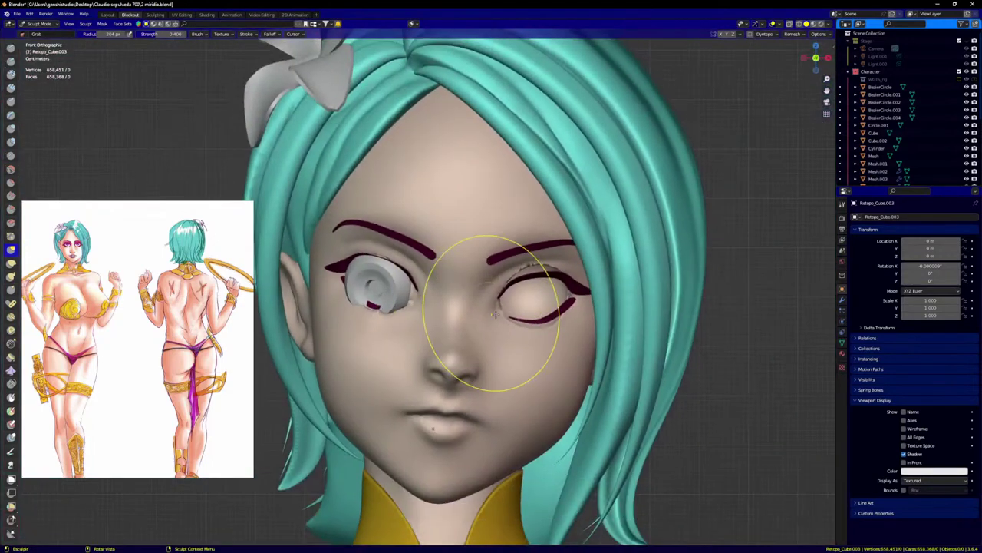
{"action": "scroll", "coordinate": [517, 323], "scroll_direction": "up", "scroll_amount": 4}
{"action": "left_click_drag", "start_coordinate": [561, 336], "coordinate": [562, 326]}
{"action": "left_click_drag", "start_coordinate": [622, 325], "coordinate": [611, 331]}
{"action": "middle_click_drag", "start_coordinate": [612, 315], "coordinate": [620, 320]}
{"action": "scroll", "coordinate": [625, 275], "scroll_direction": "up", "scroll_amount": 1}
{"action": "scroll", "coordinate": [634, 271], "scroll_direction": "up", "scroll_amount": 1}
{"action": "left_click_drag", "start_coordinate": [638, 270], "coordinate": [644, 270]}
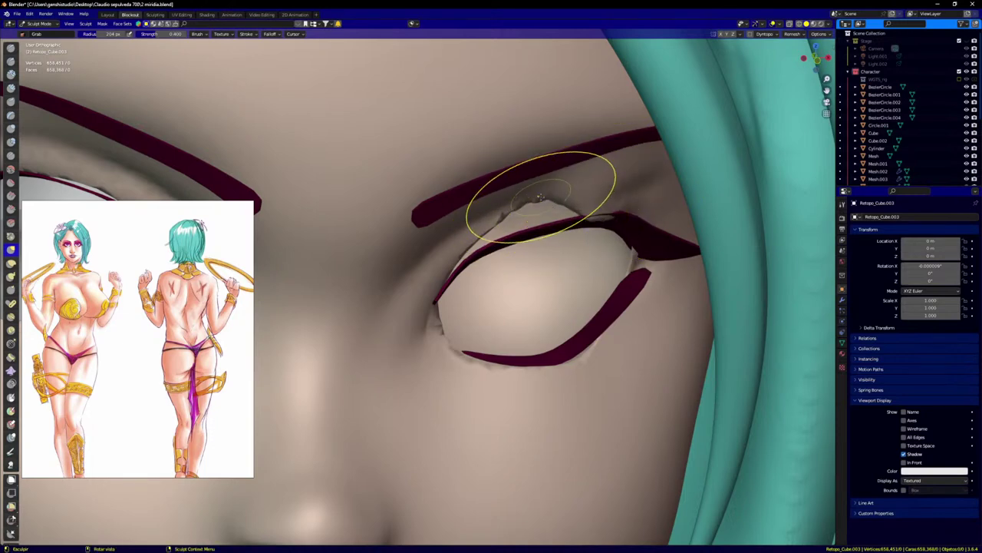
{"action": "mouse_move", "coordinate": [532, 246]}
{"action": "middle_mouse_down"}
{"action": "mouse_move", "coordinate": [533, 207]}
{"action": "mouse_move", "coordinate": [450, 224]}
{"action": "middle_mouse_up"}
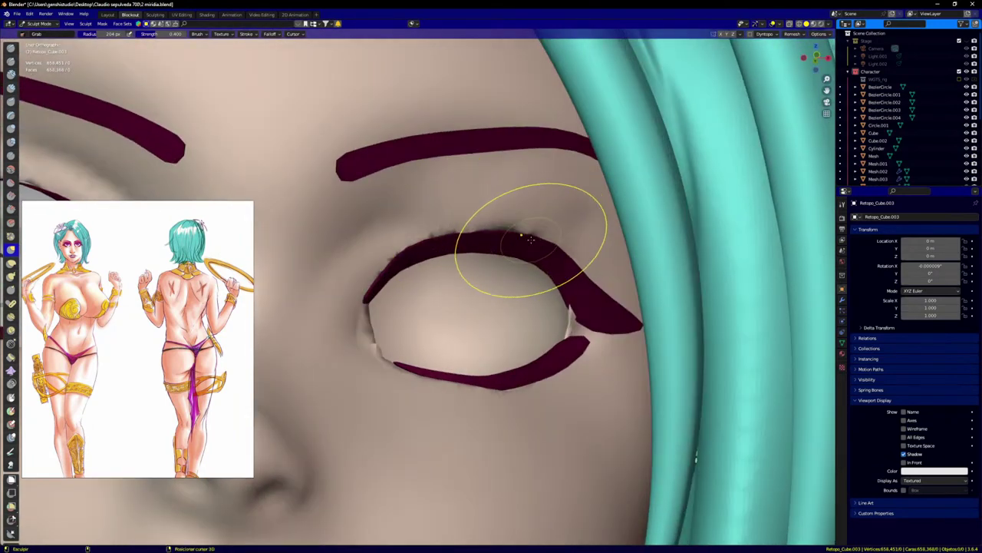
Step: Pull the skin at the left eye's outer corner in between the upper and lower lashes with the Grab brush
{"action": "middle_click_drag", "start_coordinate": [552, 333], "coordinate": [558, 340]}
{"action": "middle_click_drag", "start_coordinate": [611, 313], "coordinate": [585, 328]}
{"action": "scroll", "coordinate": [586, 329], "scroll_direction": "up", "scroll_amount": 1}
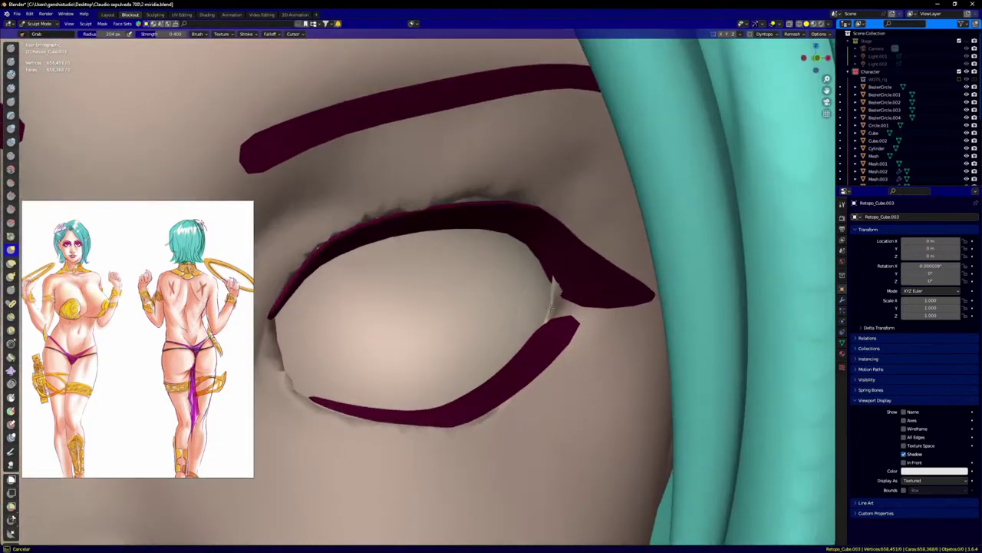
{"action": "left_click_drag", "start_coordinate": [564, 317], "coordinate": [571, 315]}
{"action": "middle_click_drag", "start_coordinate": [570, 317], "coordinate": [611, 328]}
{"action": "left_click_drag", "start_coordinate": [563, 306], "coordinate": [532, 296]}
{"action": "middle_click_drag", "start_coordinate": [540, 305], "coordinate": [501, 351]}
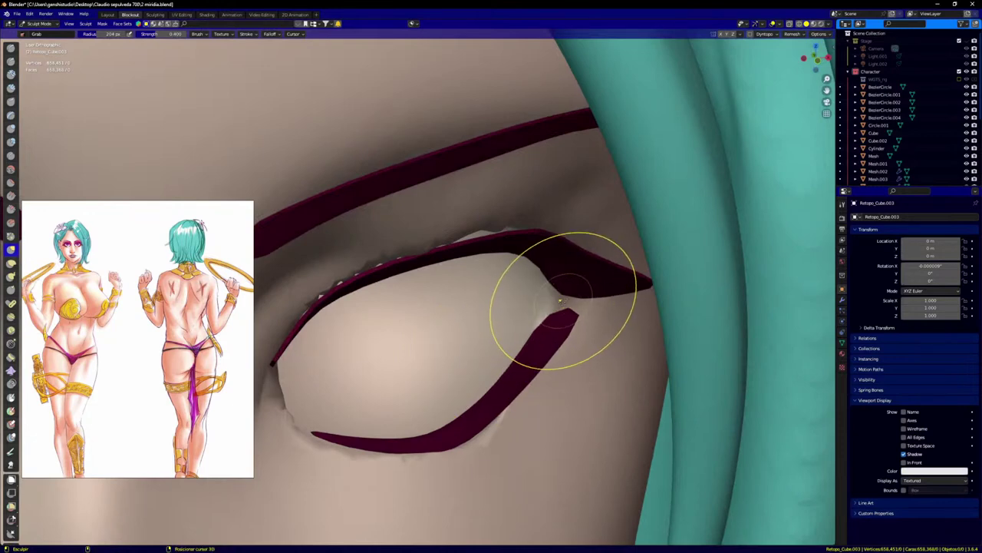
{"action": "middle_click_drag", "start_coordinate": [567, 336], "coordinate": [531, 344]}
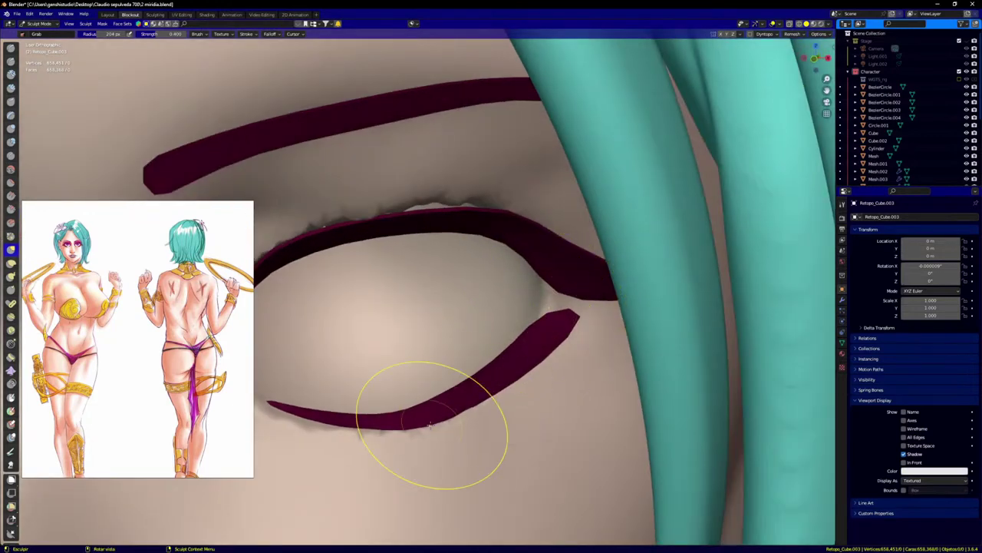
Step: Fit the left eye's lower lid edge to the lower lash line with the Grab brush
{"action": "mouse_move", "coordinate": [373, 451]}
{"action": "middle_mouse_down"}
{"action": "mouse_move", "coordinate": [389, 422]}
{"action": "mouse_move", "coordinate": [379, 437]}
{"action": "middle_mouse_up"}
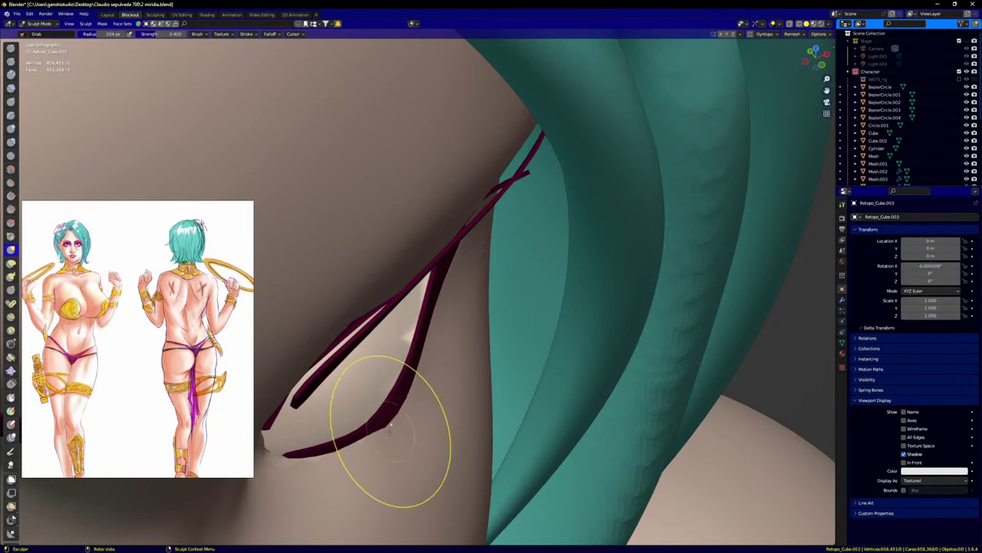
{"action": "left_click_drag", "start_coordinate": [357, 455], "coordinate": [314, 460]}
{"action": "middle_click_drag", "start_coordinate": [361, 396], "coordinate": [364, 386]}
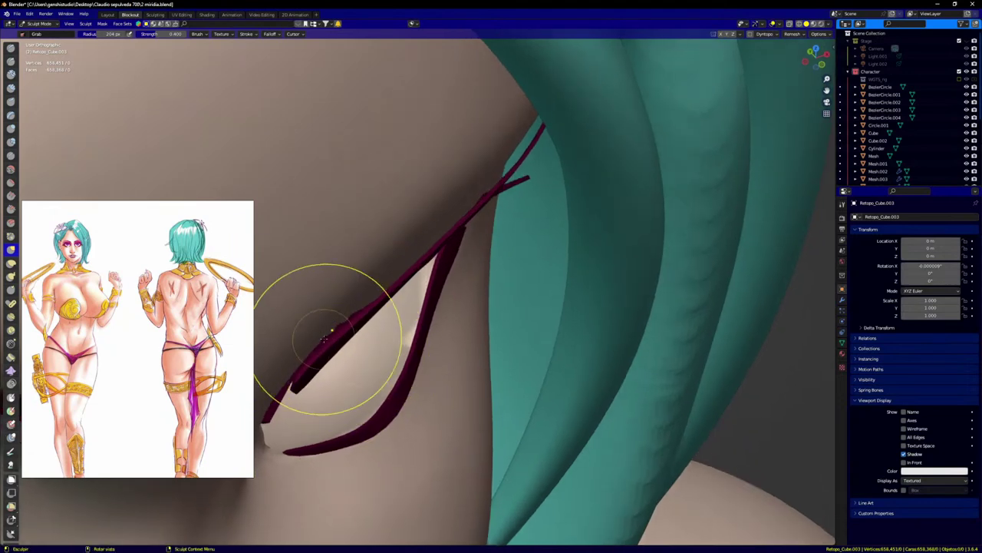
Step: Pull the left eye's upper lid edge against the upper lash line from several angles with the Grab brush
{"action": "middle_click_drag", "start_coordinate": [331, 320], "coordinate": [367, 307]}
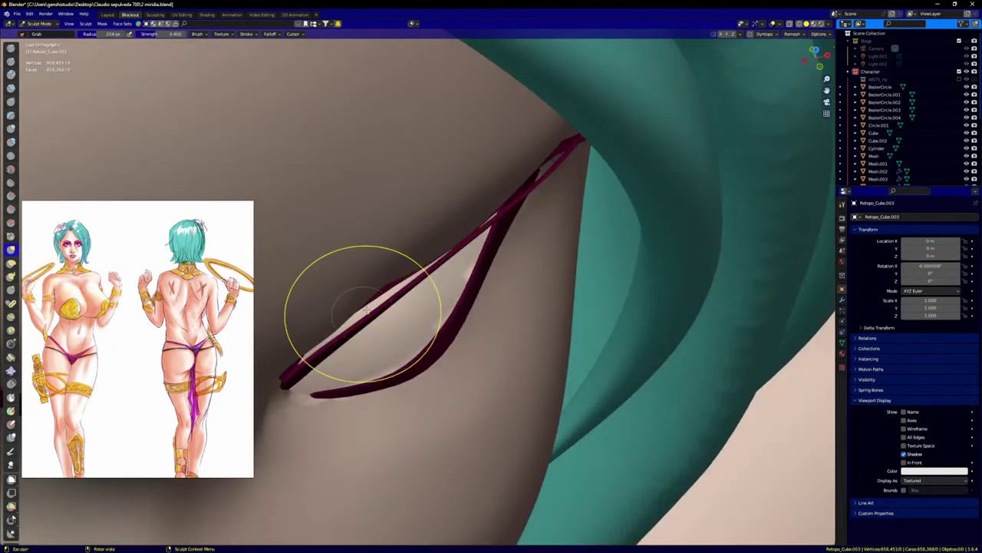
{"action": "left_click_drag", "start_coordinate": [383, 282], "coordinate": [398, 281]}
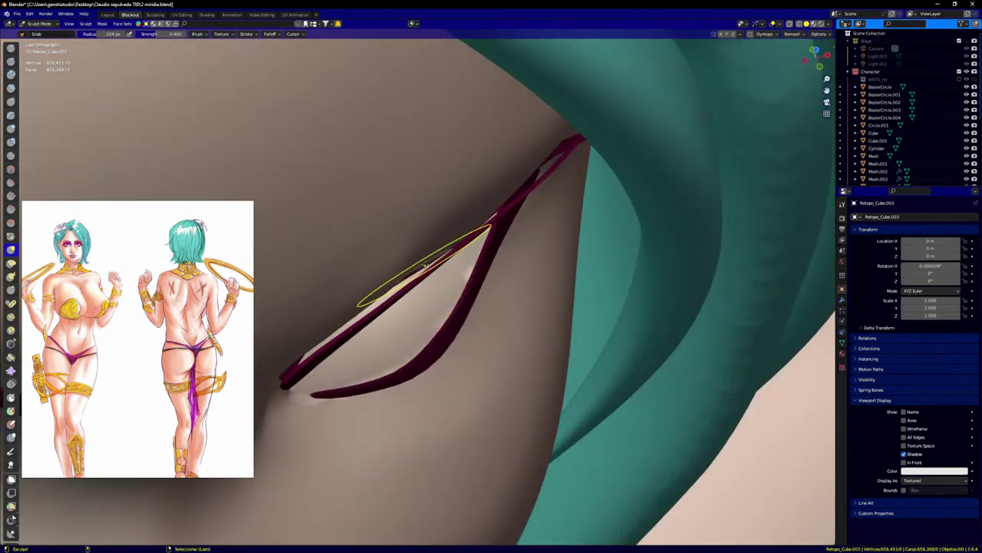
{"action": "middle_click_drag", "start_coordinate": [421, 284], "coordinate": [358, 354]}
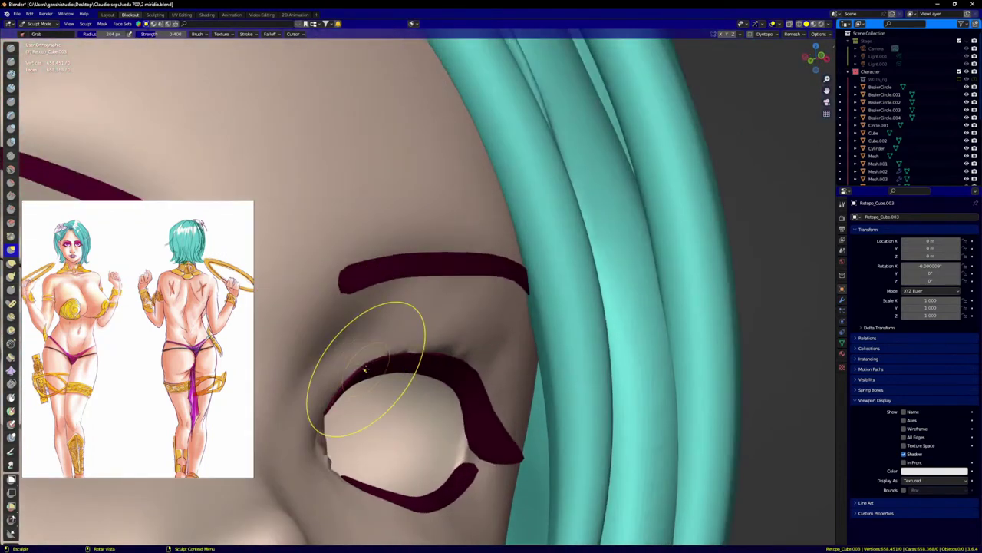
{"action": "left_click_drag", "start_coordinate": [367, 369], "coordinate": [418, 345]}
{"action": "middle_click_drag", "start_coordinate": [432, 345], "coordinate": [410, 359]}
{"action": "left_click_drag", "start_coordinate": [410, 368], "coordinate": [408, 358]}
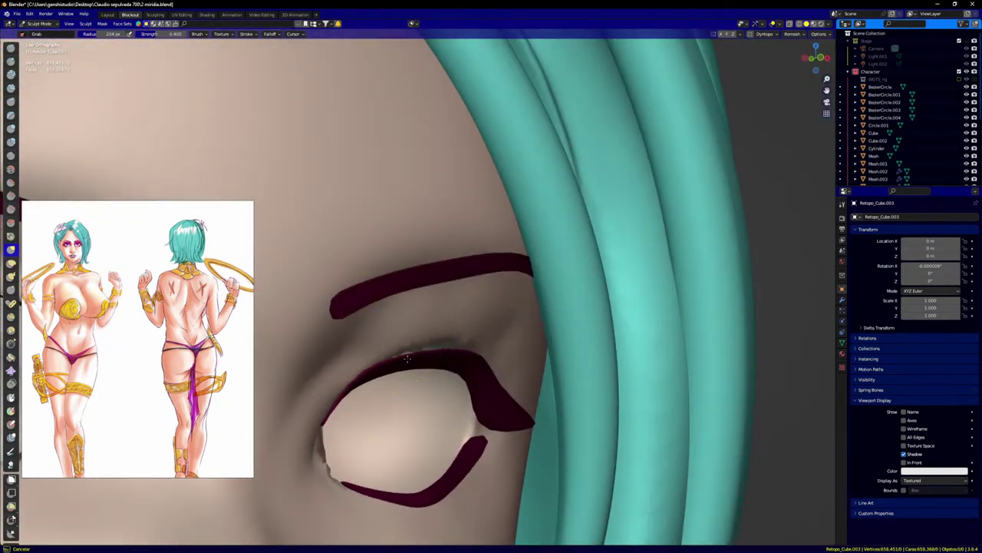
{"action": "middle_click_drag", "start_coordinate": [470, 326], "coordinate": [432, 362]}
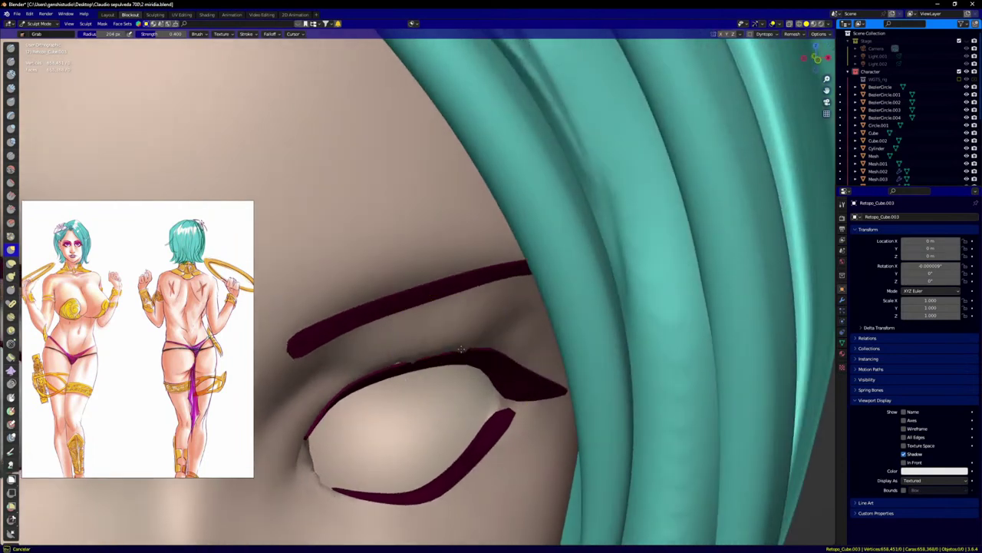
Step: Reduce the Grab brush radius and reshape the inner part of the left upper eyelid above the lash
{"action": "mouse_move", "coordinate": [302, 423]}
{"action": "middle_mouse_down"}
{"action": "mouse_move", "coordinate": [376, 400]}
{"action": "mouse_move", "coordinate": [360, 375]}
{"action": "middle_mouse_up"}
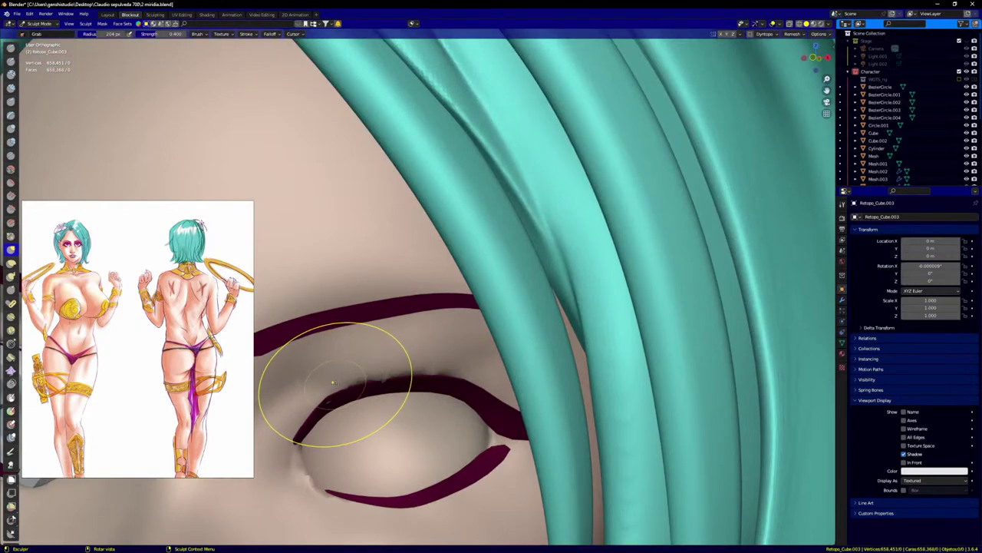
{"action": "key", "text": "f"}
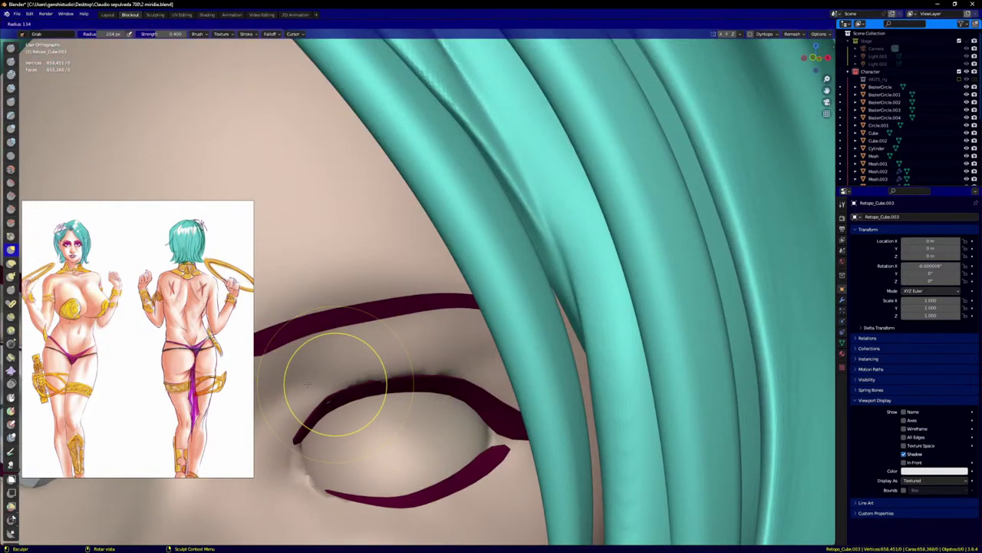
{"action": "left_click", "coordinate": [334, 372]}
{"action": "mouse_move", "coordinate": [292, 390]}
{"action": "left_mouse_down"}
{"action": "mouse_move", "coordinate": [354, 364]}
{"action": "mouse_move", "coordinate": [318, 379]}
{"action": "mouse_move", "coordinate": [326, 382]}
{"action": "left_mouse_up"}
Step: Carve the fold of the left upper eyelid between the lash line and eyebrow with the Crease brush
{"action": "key", "text": "shift+c"}
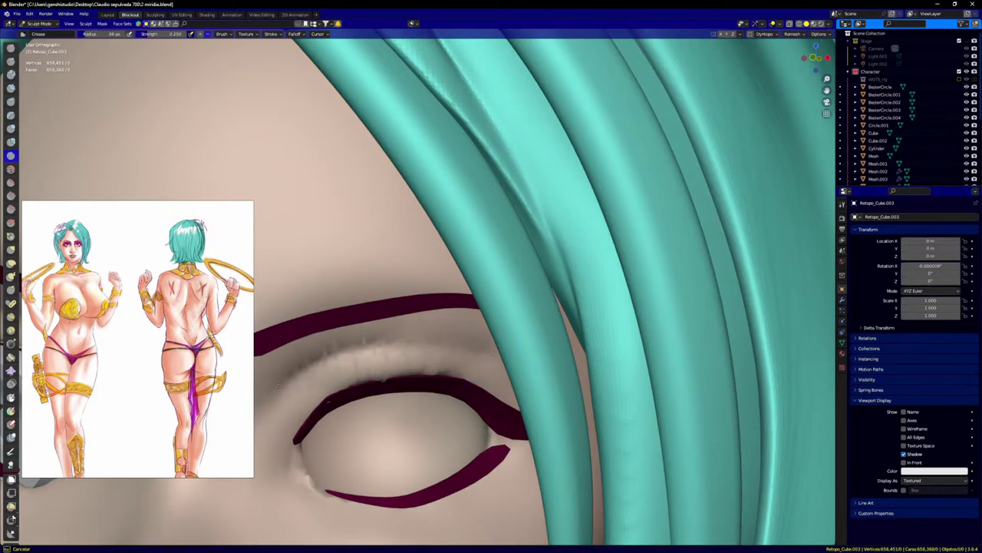
{"action": "left_click_drag", "start_coordinate": [278, 387], "coordinate": [265, 399]}
{"action": "scroll", "coordinate": [353, 362], "scroll_direction": "down", "scroll_amount": 3}
{"action": "mouse_move", "coordinate": [353, 363]}
{"action": "middle_mouse_down"}
{"action": "mouse_move", "coordinate": [341, 370]}
{"action": "mouse_move", "coordinate": [384, 383]}
{"action": "middle_mouse_up"}
{"action": "scroll", "coordinate": [383, 368], "scroll_direction": "up", "scroll_amount": 2}
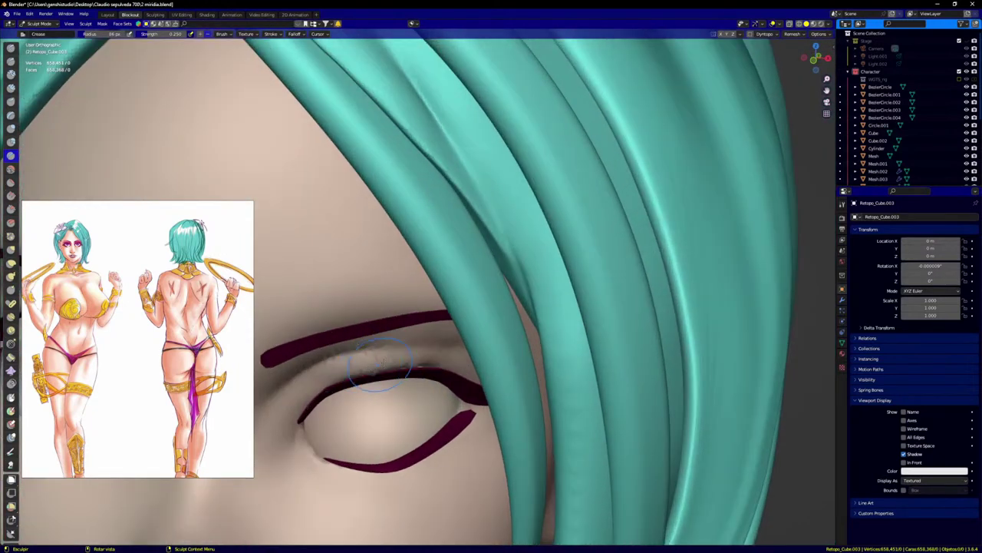
Step: Switch to the Smooth brush, lower its strength, set its radius to 116 px and soften the left upper eyelid
{"action": "key", "text": "s"}
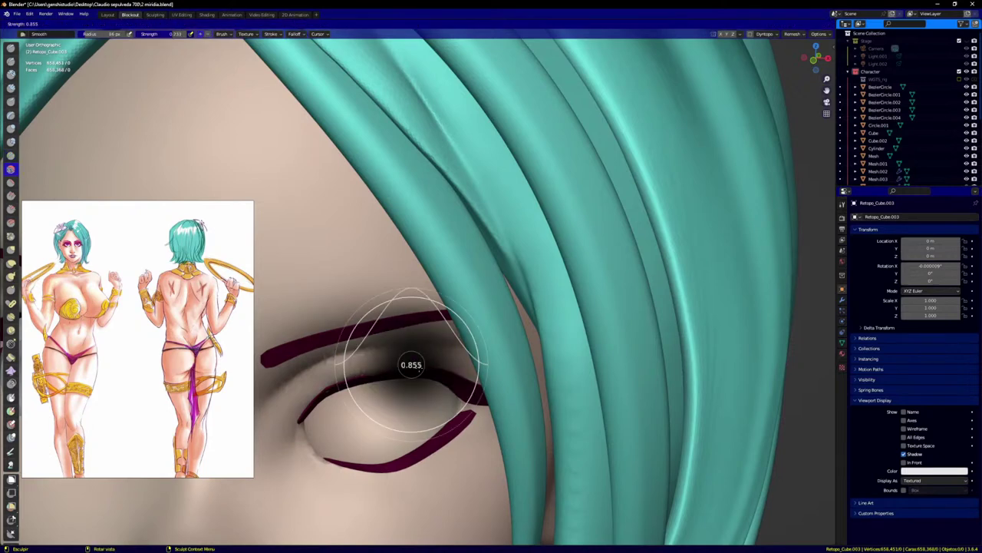
{"action": "key", "text": "shift+f"}
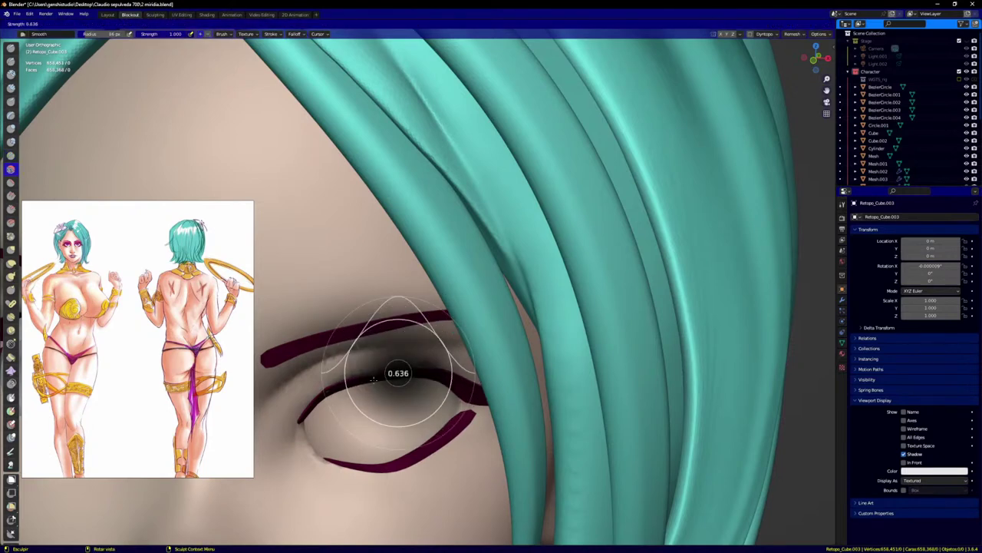
{"action": "left_click", "coordinate": [360, 380]}
{"action": "key", "text": "f"}
{"action": "left_click", "coordinate": [431, 369]}
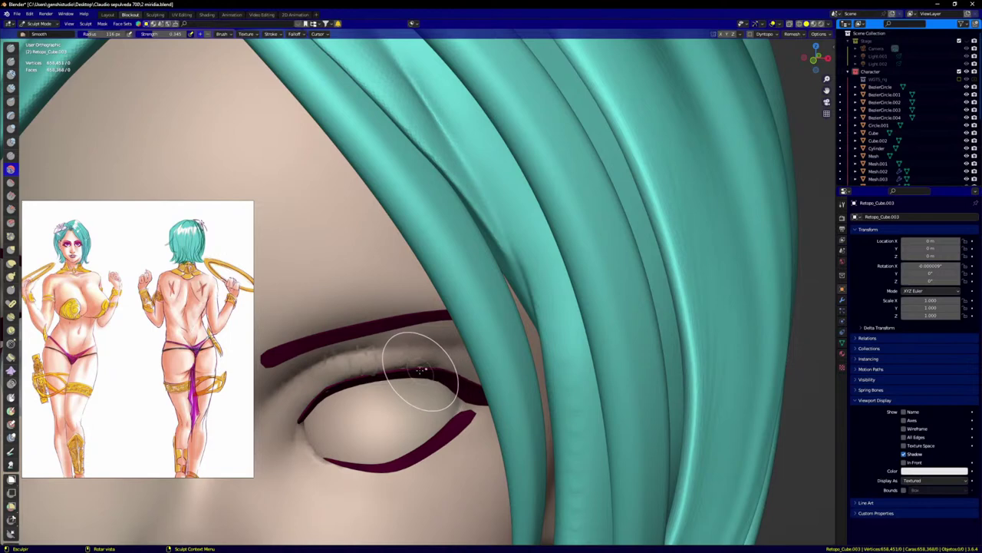
Step: Adjust the left upper lid's skin just above the lash line with the Grab brush
{"action": "key", "text": "g"}
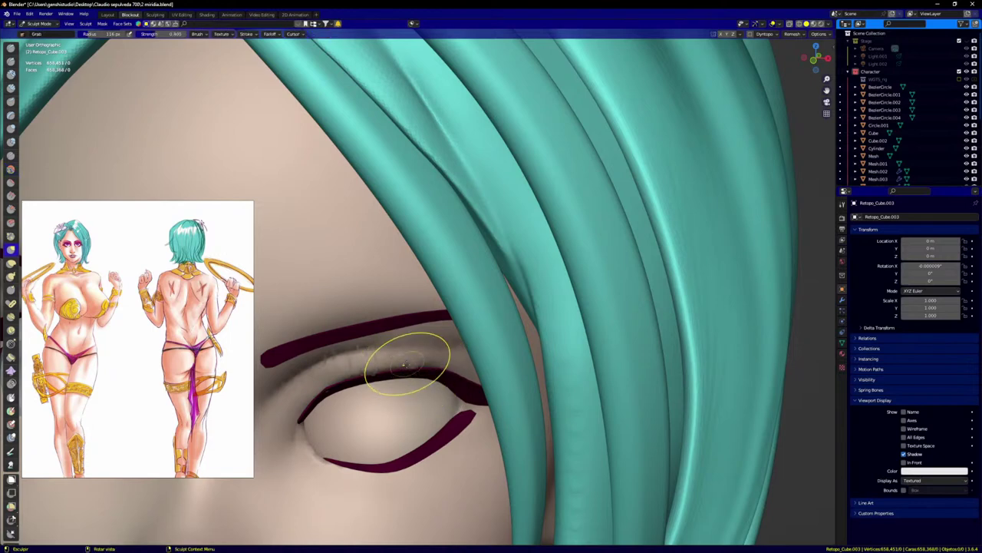
{"action": "mouse_move", "coordinate": [355, 380]}
{"action": "middle_mouse_down", "text": "ctrl"}
{"action": "mouse_move", "coordinate": [380, 356]}
{"action": "mouse_move", "coordinate": [410, 351]}
{"action": "mouse_move", "coordinate": [368, 380]}
{"action": "middle_mouse_up", "text": "ctrl"}
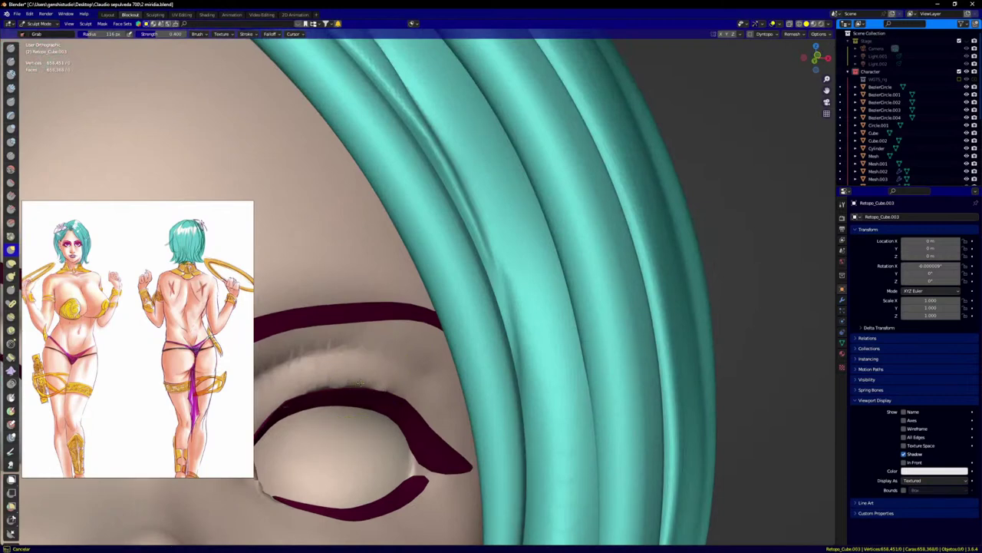
{"action": "mouse_move", "coordinate": [320, 387]}
{"action": "left_mouse_down"}
{"action": "mouse_move", "coordinate": [300, 400]}
{"action": "mouse_move", "coordinate": [344, 391]}
{"action": "left_mouse_up"}
{"action": "scroll", "coordinate": [342, 399], "scroll_direction": "down", "scroll_amount": 5}
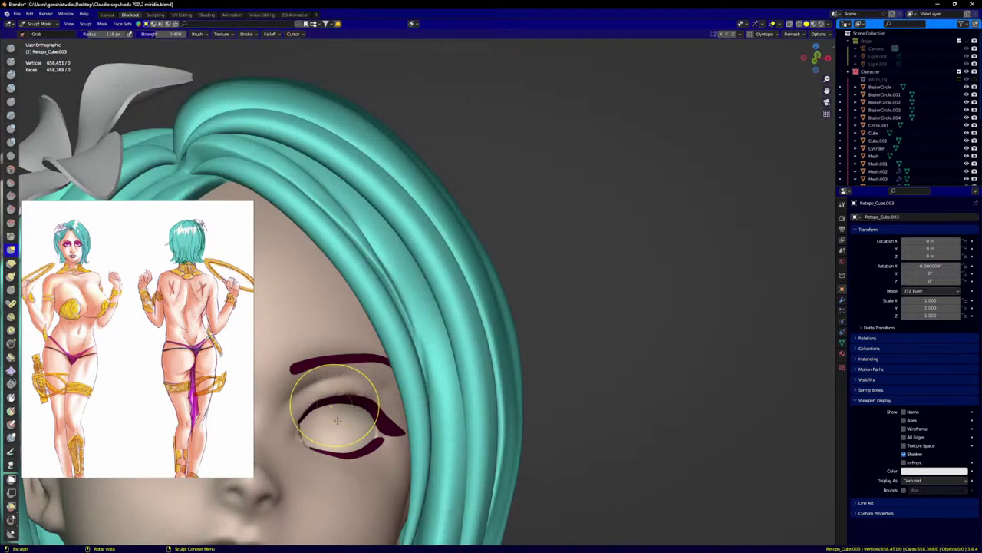
Step: Refine the right eye's upper and lower lid edges from the front with the Grab brush
{"action": "key", "text": "KP_1"}
{"action": "scroll", "coordinate": [335, 422], "scroll_direction": "down", "scroll_amount": 3}
{"action": "scroll", "coordinate": [426, 345], "scroll_direction": "up", "scroll_amount": 5}
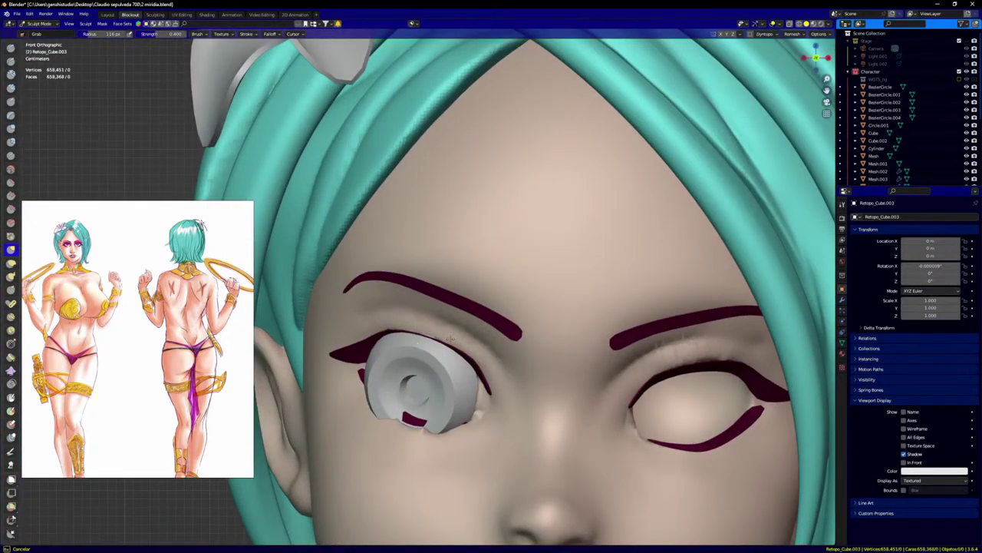
{"action": "mouse_move", "coordinate": [378, 337]}
{"action": "left_mouse_down"}
{"action": "mouse_move", "coordinate": [369, 348]}
{"action": "mouse_move", "coordinate": [447, 329]}
{"action": "mouse_move", "coordinate": [407, 428]}
{"action": "left_mouse_up"}
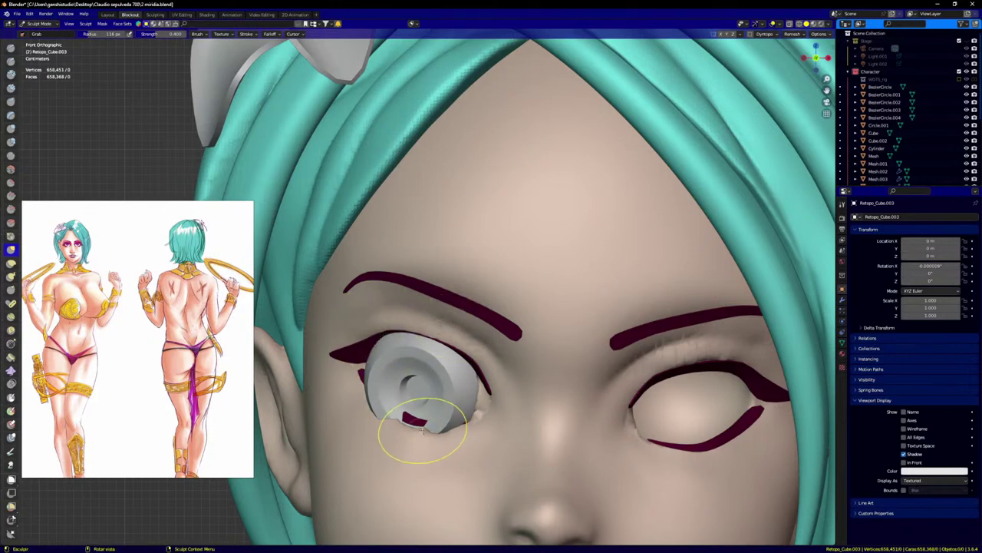
{"action": "scroll", "coordinate": [450, 395], "scroll_direction": "down", "scroll_amount": 3}
Step: Edit the right eye's sphere mesh, enlarging it slightly and repositioning it inside the eyelid opening
{"action": "key", "text": "ctrl+Tab"}
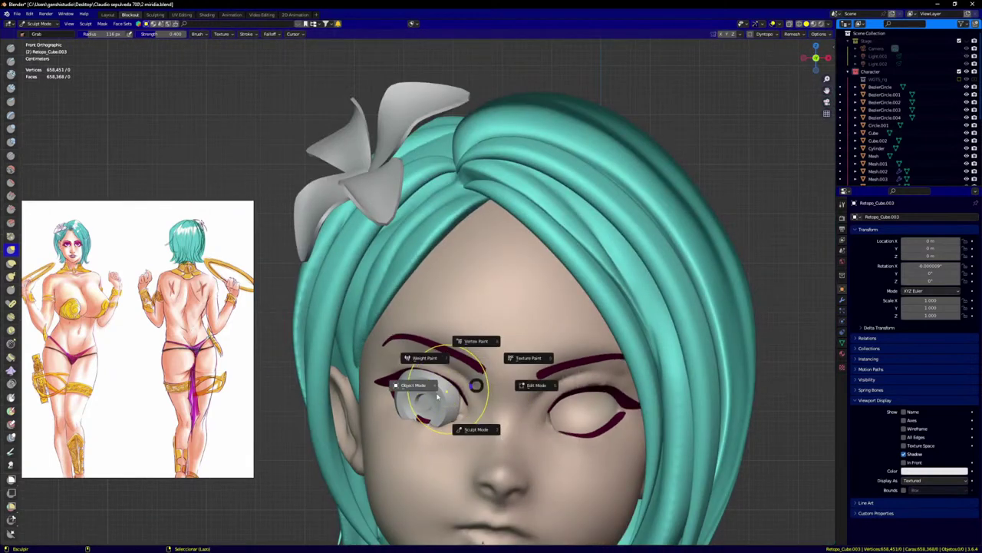
{"action": "left_click", "coordinate": [422, 386]}
{"action": "left_click", "coordinate": [438, 399]}
{"action": "scroll", "coordinate": [440, 399], "scroll_direction": "up", "scroll_amount": 1}
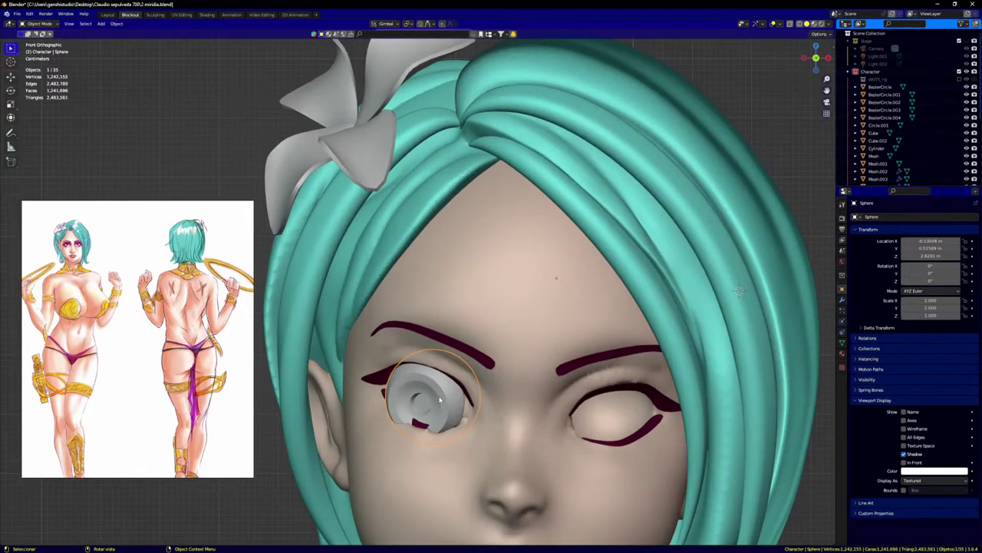
{"action": "key", "text": "Tab"}
{"action": "mouse_move", "coordinate": [462, 415]}
{"action": "middle_mouse_down"}
{"action": "mouse_move", "coordinate": [492, 445]}
{"action": "mouse_move", "coordinate": [461, 407]}
{"action": "mouse_move", "coordinate": [536, 436]}
{"action": "mouse_move", "coordinate": [544, 428]}
{"action": "mouse_move", "coordinate": [475, 395]}
{"action": "mouse_move", "coordinate": [431, 392]}
{"action": "mouse_move", "coordinate": [452, 419]}
{"action": "middle_mouse_up"}
{"action": "scroll", "coordinate": [454, 403], "scroll_direction": "up", "scroll_amount": 2}
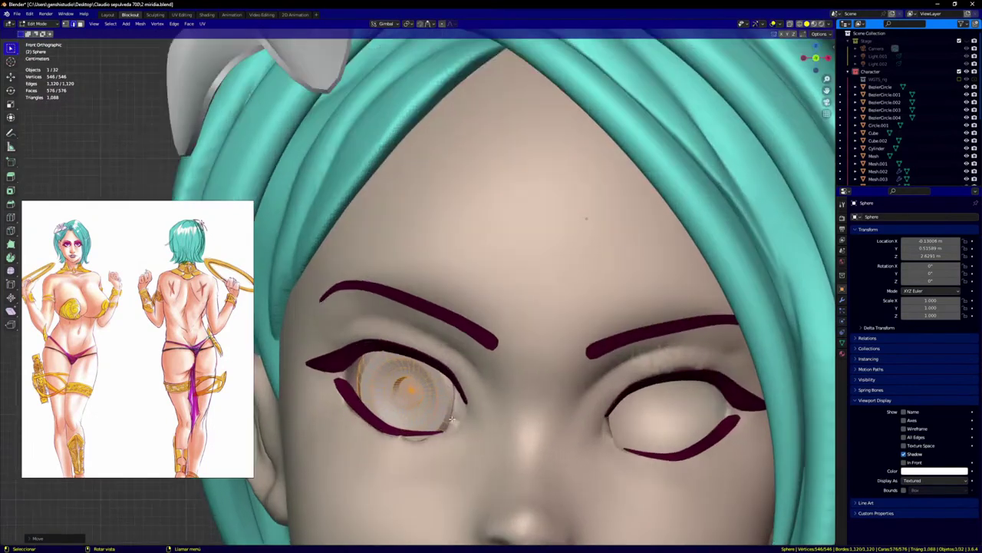
{"action": "key", "text": "s"}
{"action": "left_click", "coordinate": [494, 448]}
{"action": "key", "text": "g"}
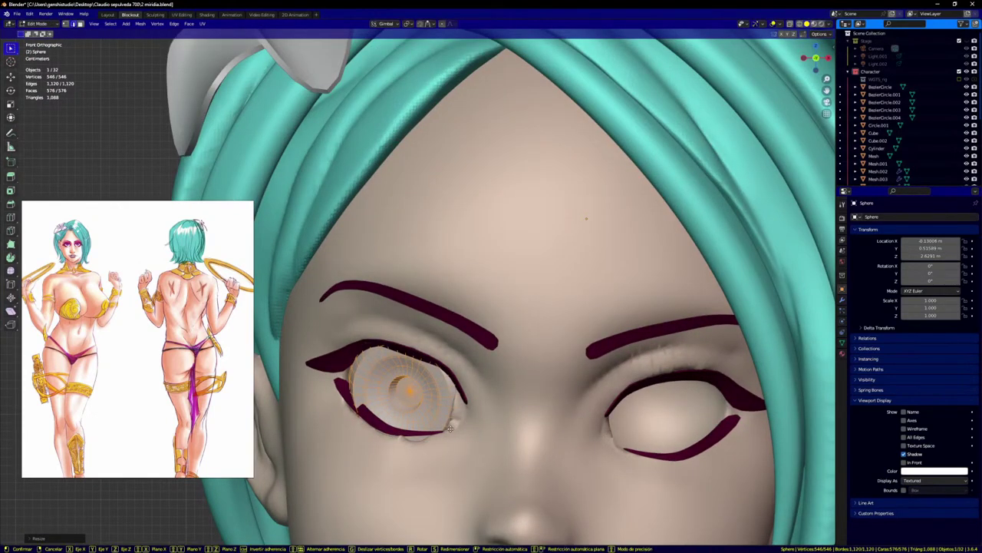
{"action": "left_click", "coordinate": [452, 413]}
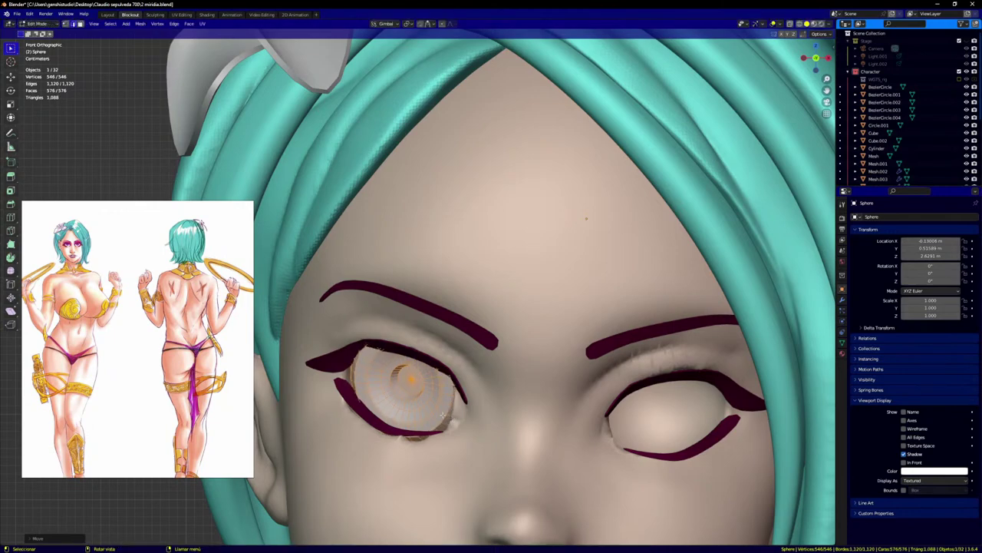
Step: Rotate the right eye's sphere mesh and adjust its depth in the socket from the side
{"action": "scroll", "coordinate": [439, 412], "scroll_direction": "up", "scroll_amount": 1}
{"action": "middle_click_drag", "start_coordinate": [424, 441], "coordinate": [531, 448]}
{"action": "key", "text": "g"}
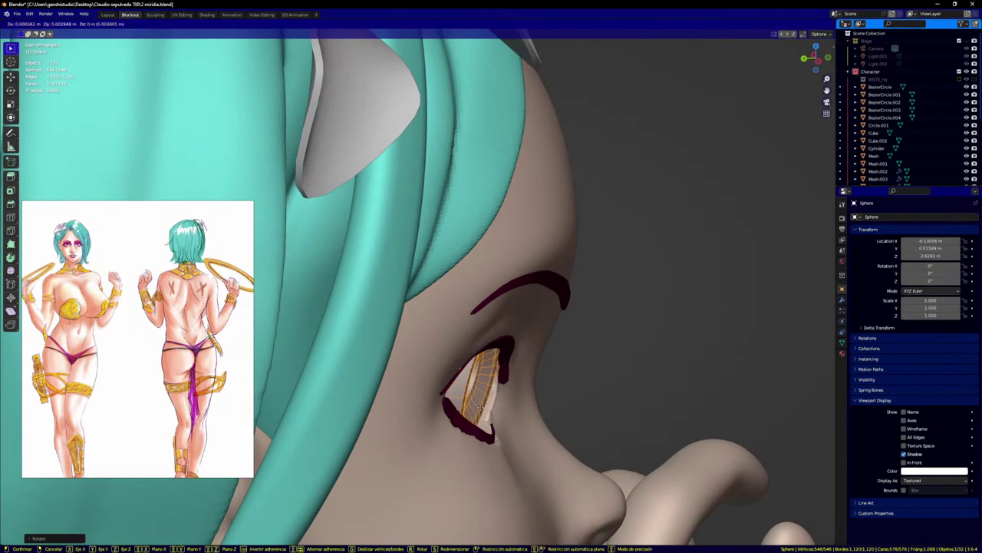
{"action": "left_click", "coordinate": [503, 402]}
Step: Duplicate the right eye's sphere mesh into the left socket and rotate the copy around the Z axis
{"action": "key", "text": "KP_1"}
{"action": "scroll", "coordinate": [477, 395], "scroll_direction": "down", "scroll_amount": 3}
{"action": "middle_click_drag", "start_coordinate": [474, 395], "coordinate": [364, 394], "text": "shift"}
{"action": "key", "text": "shift+d"}
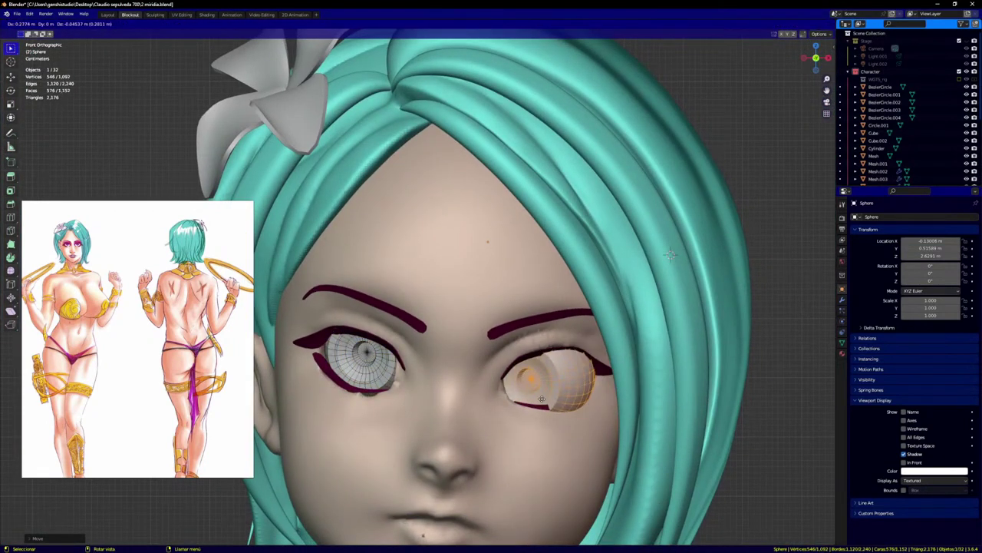
{"action": "left_click", "coordinate": [680, 453]}
{"action": "key", "text": "r"}
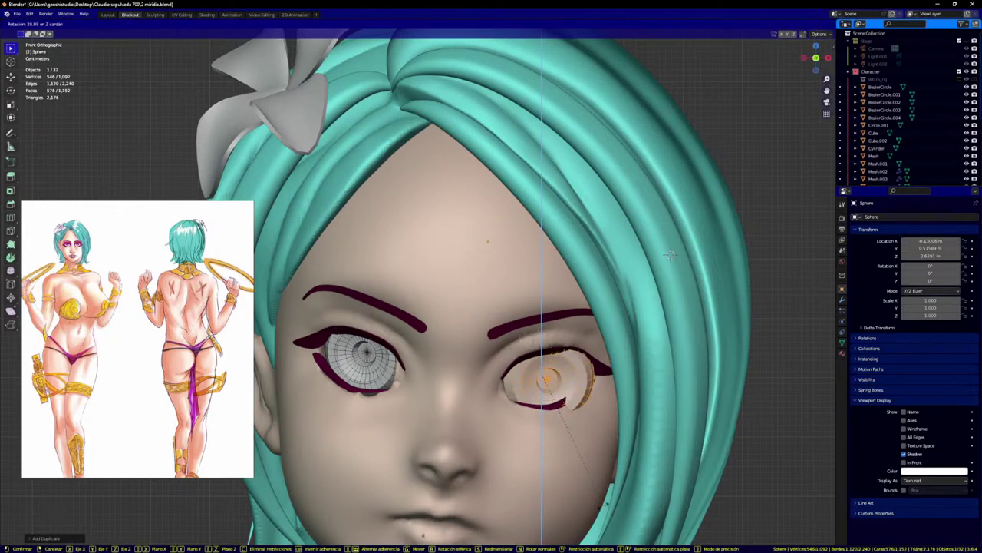
{"action": "left_click", "coordinate": [603, 474]}
Step: Position the copied sphere mesh in depth and height so it fits inside the left eye's lids
{"action": "middle_click_drag", "start_coordinate": [602, 473], "coordinate": [658, 487]}
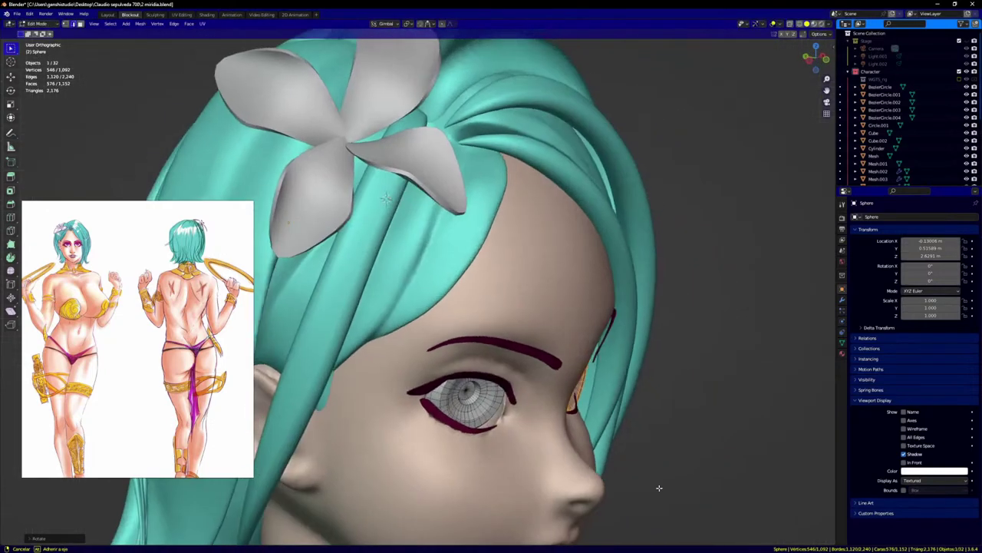
{"action": "key", "text": "g"}
{"action": "left_click", "coordinate": [586, 417]}
{"action": "middle_click_drag", "start_coordinate": [702, 407], "coordinate": [531, 405]}
{"action": "key", "text": "g"}
{"action": "left_click", "coordinate": [567, 406]}
{"action": "key", "text": "g"}
{"action": "left_click", "coordinate": [589, 406]}
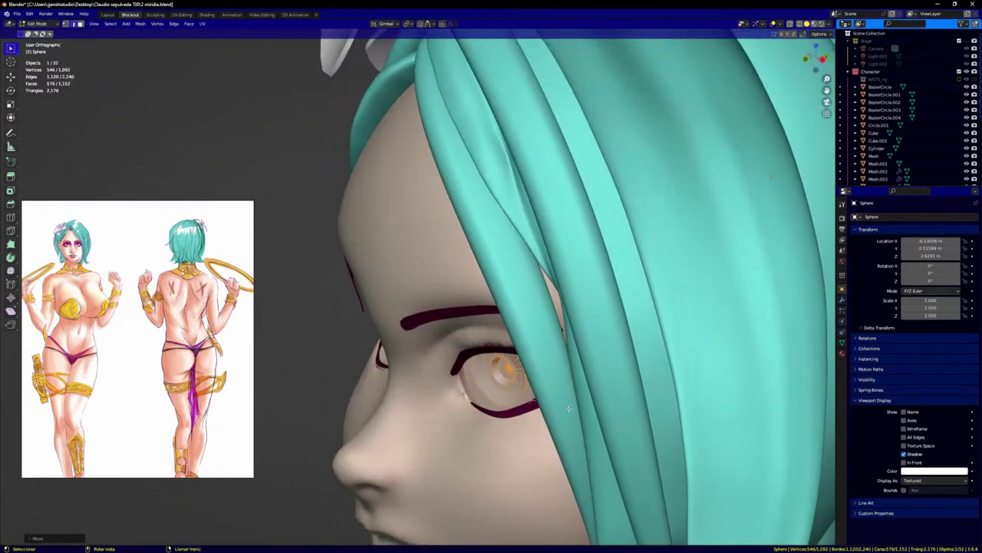
{"action": "key", "text": "KP_1"}
{"action": "key", "text": "g"}
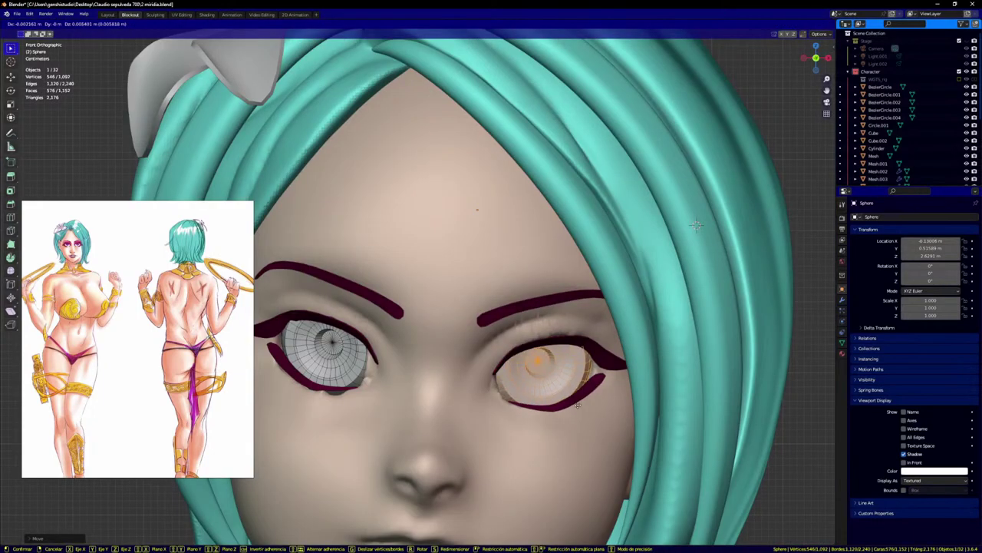
Step: Place the character's left eyeball in its socket and rotate it to fit from the front and angled views
{"action": "left_click", "coordinate": [579, 405]}
{"action": "middle_click_drag", "start_coordinate": [579, 405], "coordinate": [611, 350]}
{"action": "key", "text": "r"}
{"action": "left_click", "coordinate": [614, 421]}
{"action": "middle_click_drag", "start_coordinate": [560, 442], "coordinate": [665, 399]}
{"action": "key", "text": "r"}
{"action": "left_click", "coordinate": [565, 407]}
{"action": "left_click", "coordinate": [484, 239]}
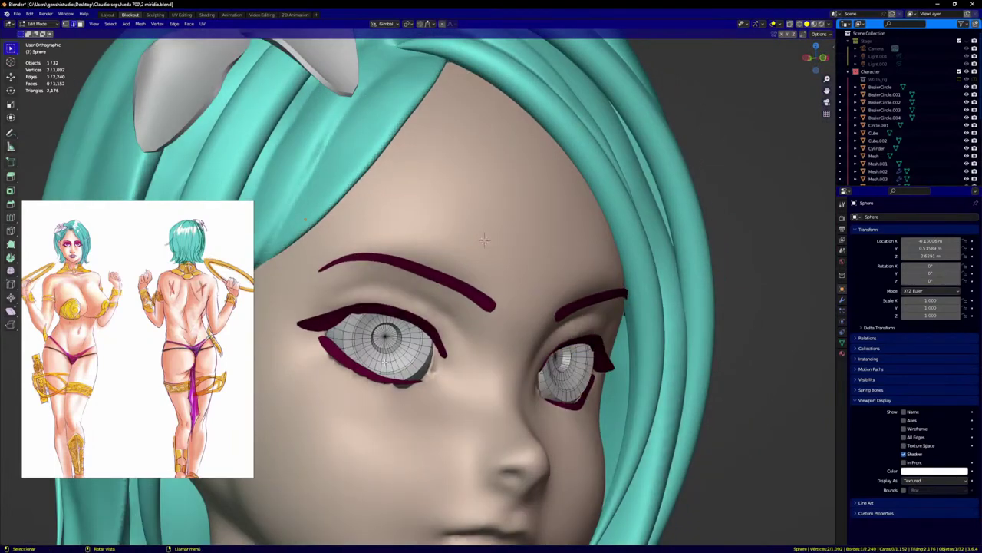
Step: Select the whole right eyeball of the character, rotate it to align its gaze, and leave mesh editing
{"action": "key", "text": "l"}
{"action": "middle_click_drag", "start_coordinate": [391, 361], "coordinate": [545, 332]}
{"action": "key", "text": "r"}
{"action": "left_click", "coordinate": [484, 392]}
{"action": "key", "text": "r"}
{"action": "left_click", "coordinate": [495, 382]}
{"action": "key", "text": "KP_1"}
{"action": "scroll", "coordinate": [645, 263], "scroll_direction": "down", "scroll_amount": 2}
{"action": "key", "text": "Tab"}
{"action": "left_click", "coordinate": [492, 347]}
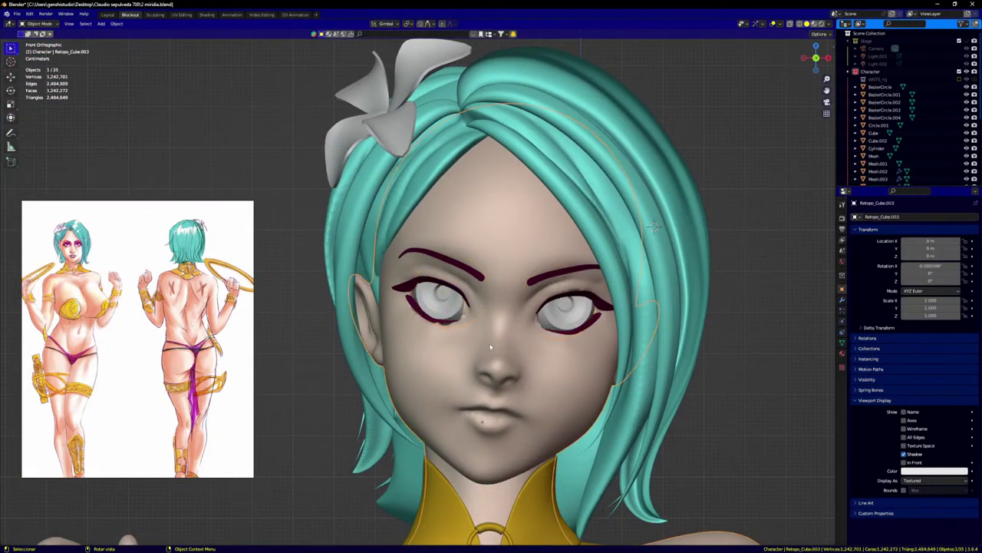
Step: Edit the eye mesh, select the right eye's central pupil vertex, and grow the selection three times to include the iris
{"action": "middle_click_drag", "start_coordinate": [422, 343], "coordinate": [444, 351]}
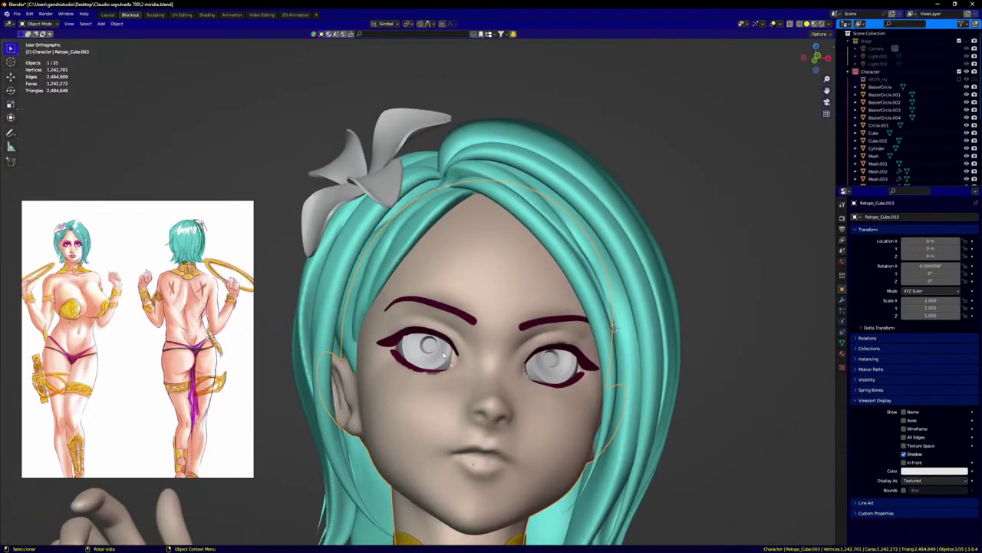
{"action": "scroll", "coordinate": [444, 353], "scroll_direction": "up", "scroll_amount": 3}
{"action": "left_click", "coordinate": [443, 353]}
{"action": "key", "text": "Tab"}
{"action": "scroll", "coordinate": [453, 341], "scroll_direction": "up", "scroll_amount": 4}
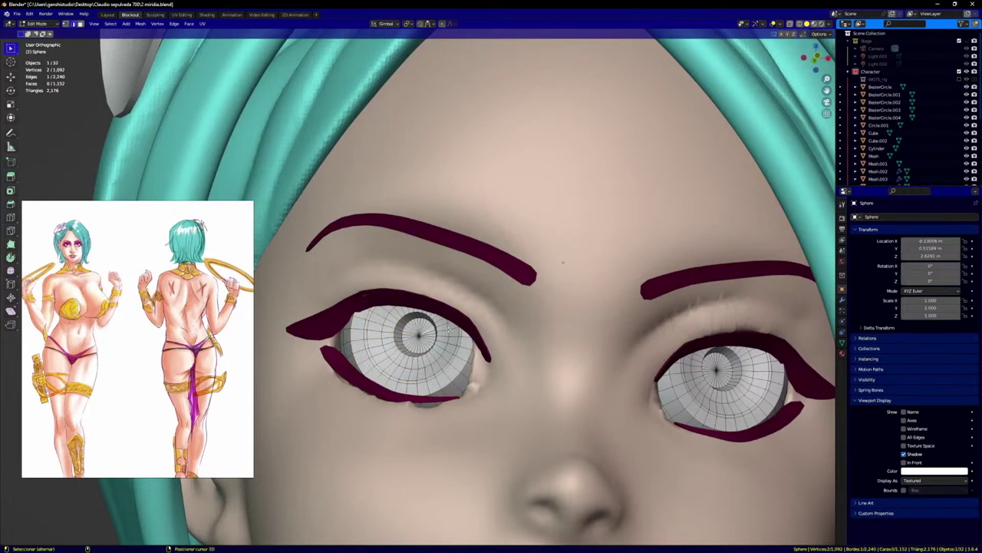
{"action": "key", "text": "1"}
{"action": "left_click", "coordinate": [419, 335]}
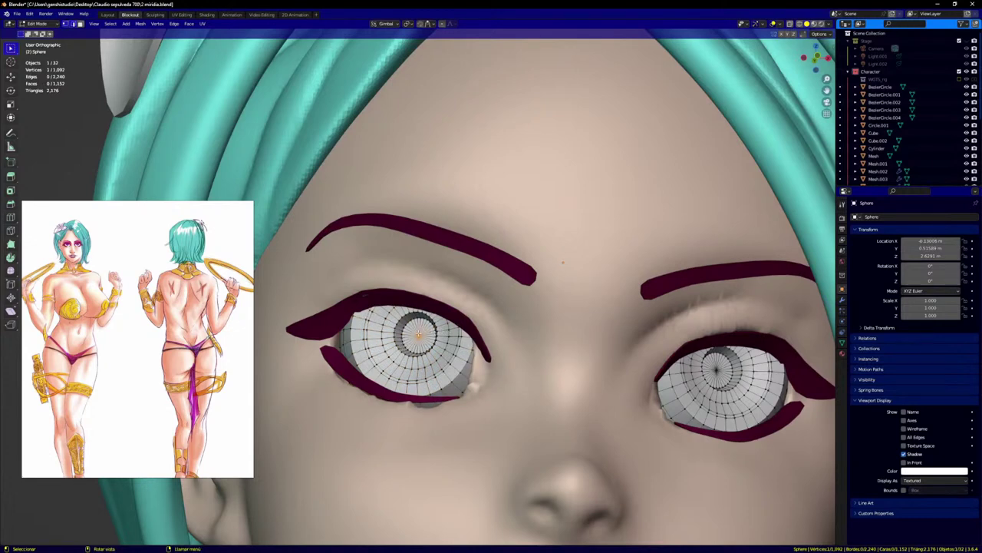
{"action": "key", "text": "ctrl+KP_Add"}
{"action": "key", "text": "ctrl+KP_Add"}
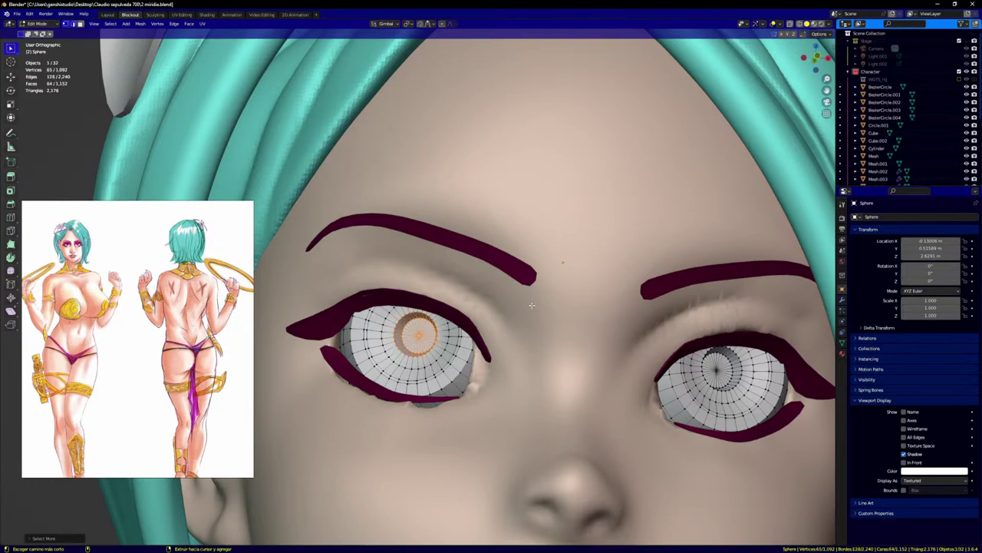
{"action": "key", "text": "ctrl+KP_Add"}
{"action": "key", "text": "KP_1"}
{"action": "scroll", "coordinate": [537, 306], "scroll_direction": "down", "scroll_amount": 2}
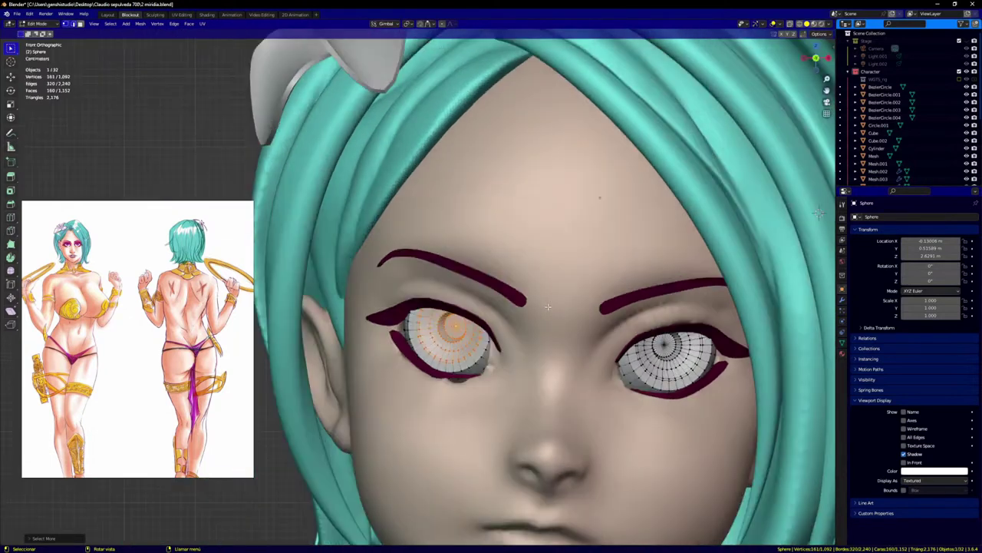
{"action": "scroll", "coordinate": [539, 328], "scroll_direction": "down", "scroll_amount": 2}
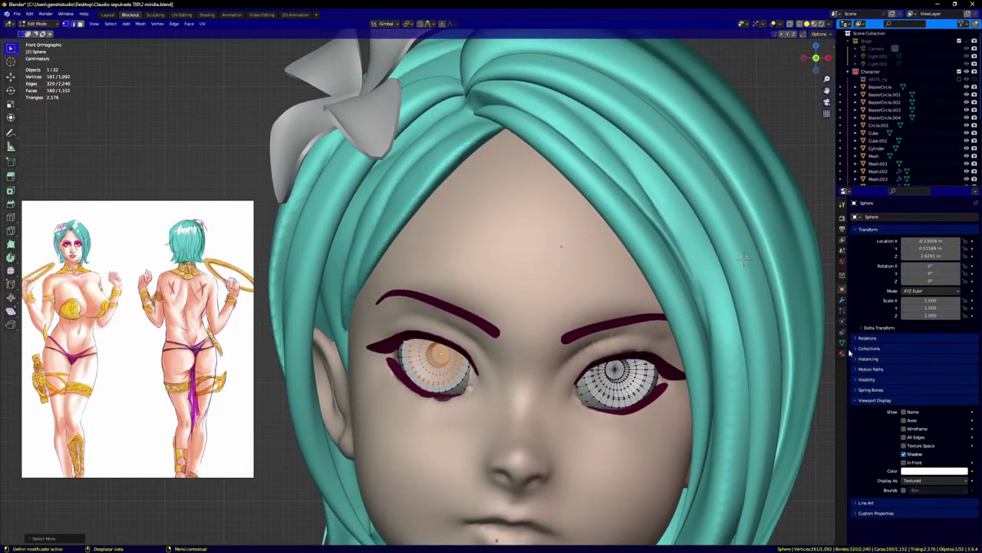
Step: Create a new material on the eye mesh and set its base color to pink
{"action": "left_click", "coordinate": [843, 353]}
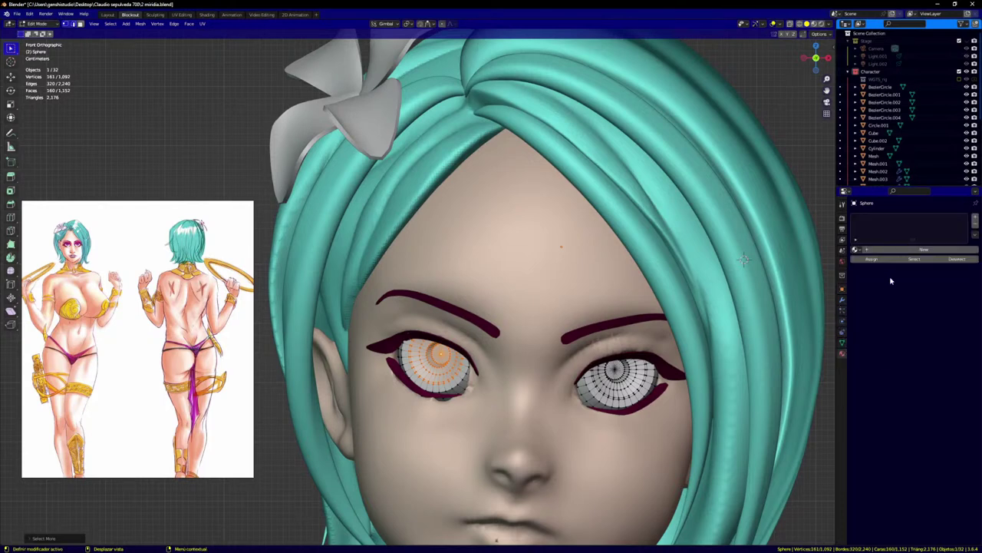
{"action": "left_click", "coordinate": [857, 251]}
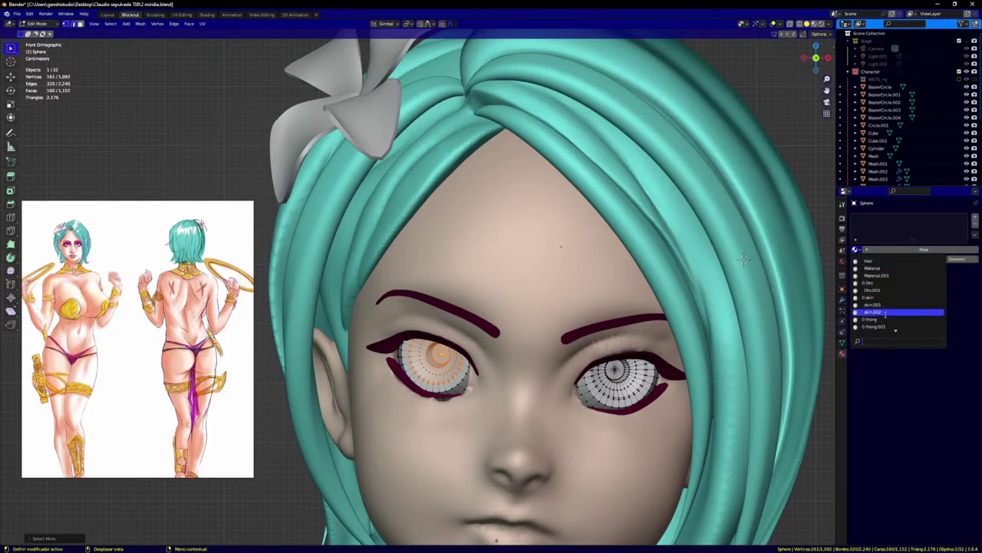
{"action": "scroll", "coordinate": [883, 304], "scroll_direction": "up", "scroll_amount": 10}
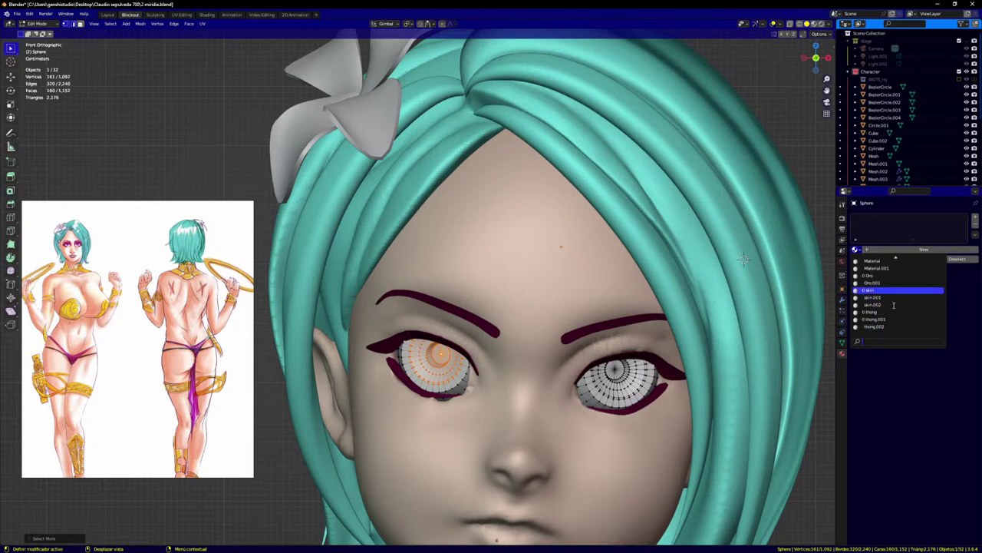
{"action": "scroll", "coordinate": [891, 298], "scroll_direction": "down", "scroll_amount": 4}
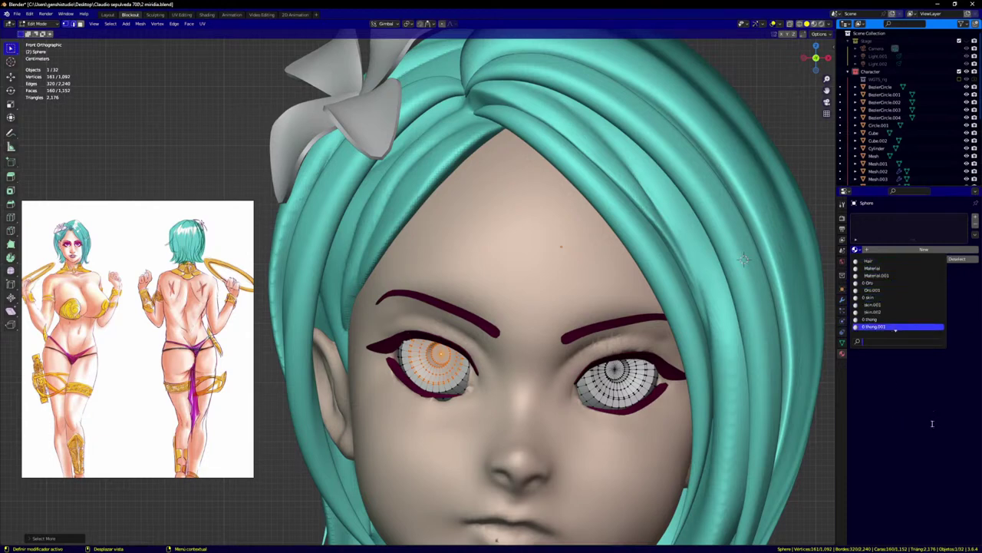
{"action": "left_click", "coordinate": [924, 249]}
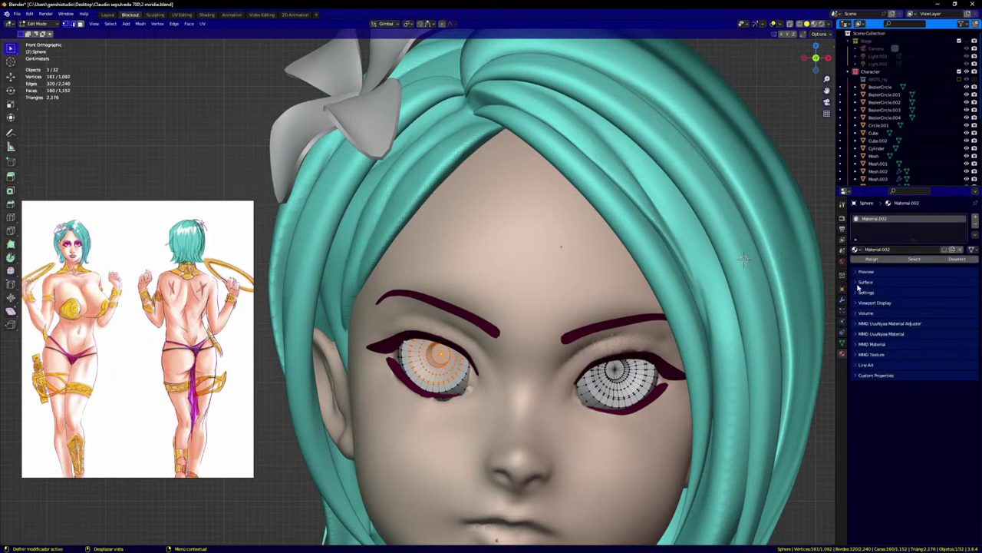
{"action": "left_click", "coordinate": [864, 282]}
{"action": "left_click", "coordinate": [935, 341]}
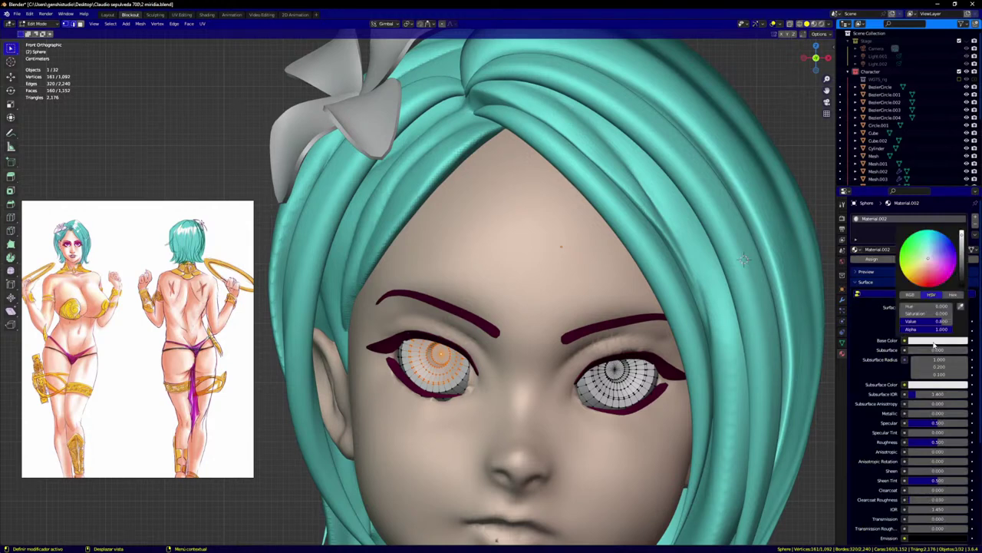
{"action": "left_click", "coordinate": [936, 281]}
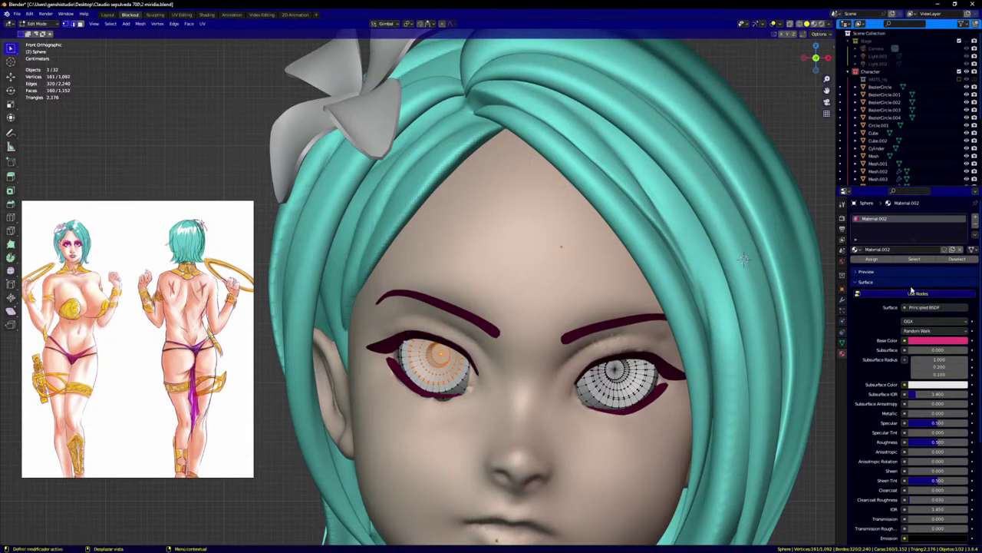
Step: Leave mesh editing and remove the new material slot from the eyes
{"action": "left_click", "coordinate": [973, 227]}
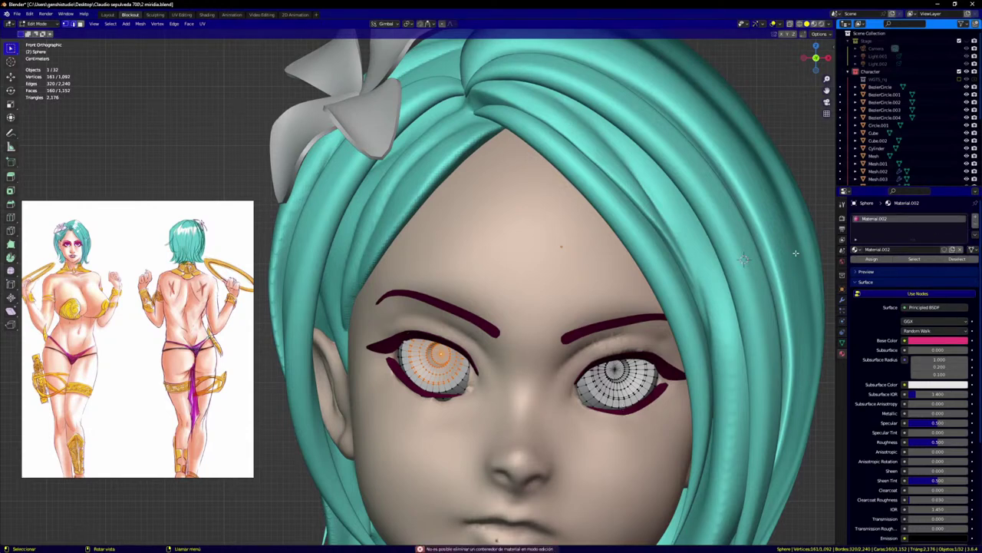
{"action": "key", "text": "Tab"}
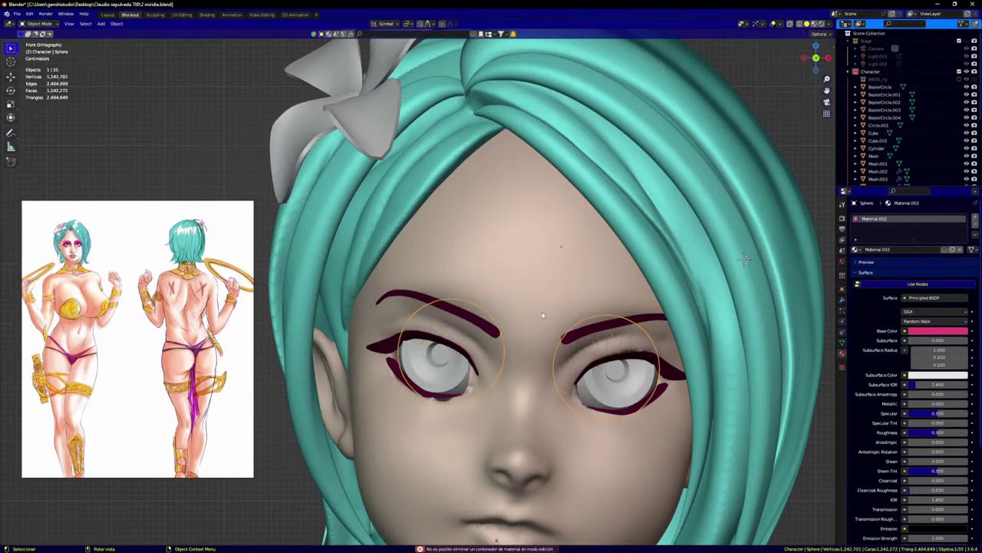
{"action": "left_click", "coordinate": [973, 227]}
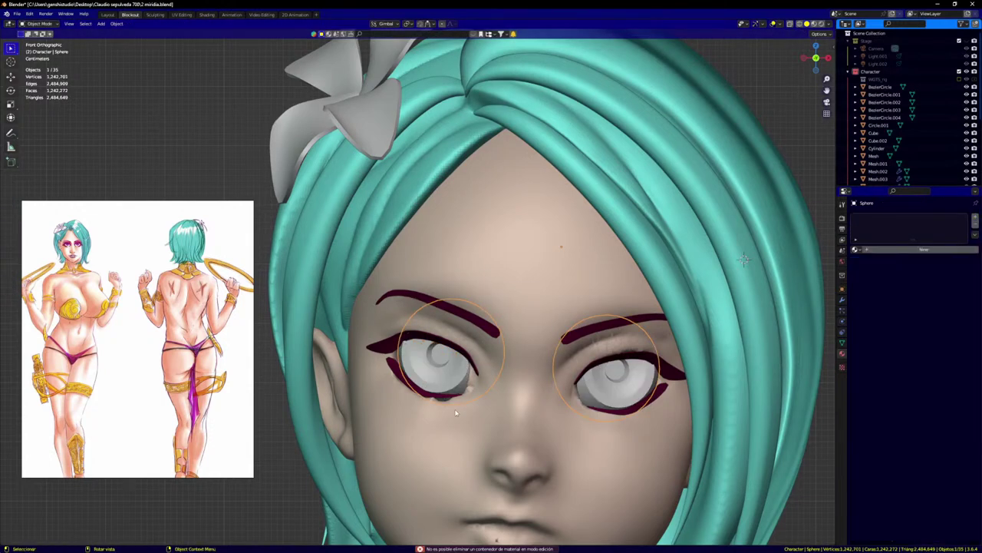
Step: Sculpt the head mesh, using the Grab brush to fit the character's right lower eyelid to its lash line
{"action": "left_click", "coordinate": [829, 25]}
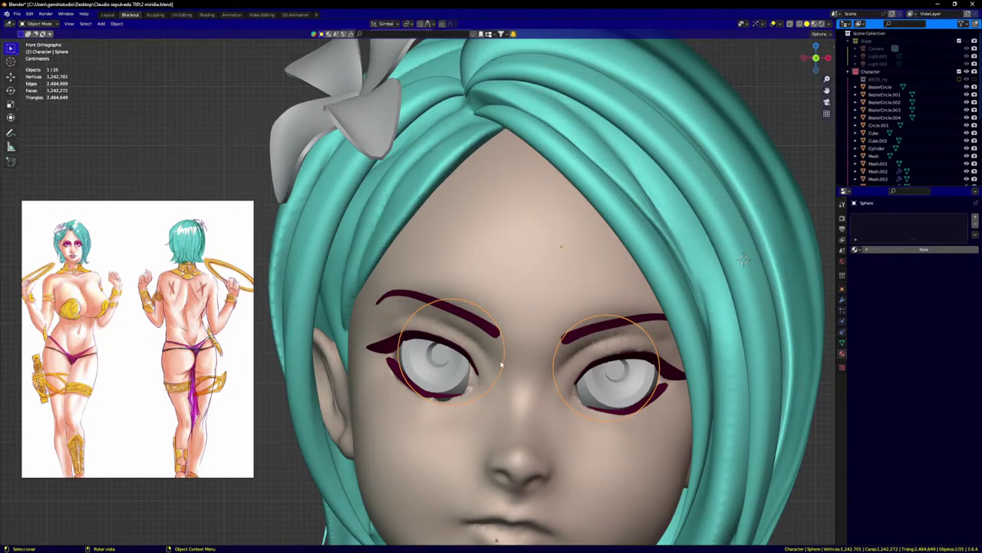
{"action": "middle_click_drag", "start_coordinate": [555, 359], "coordinate": [554, 304], "text": "shift"}
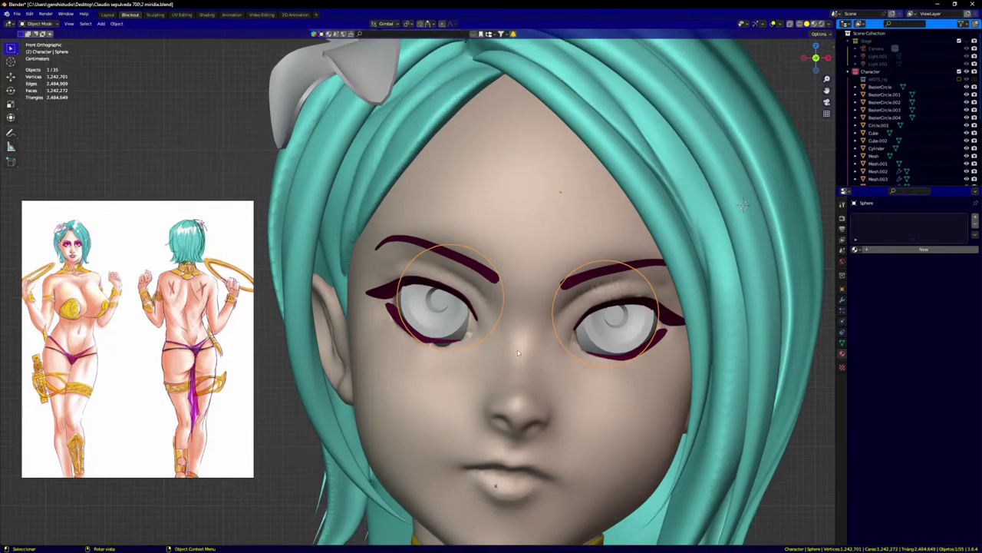
{"action": "left_click", "coordinate": [542, 330]}
{"action": "key", "text": "ctrl+Tab"}
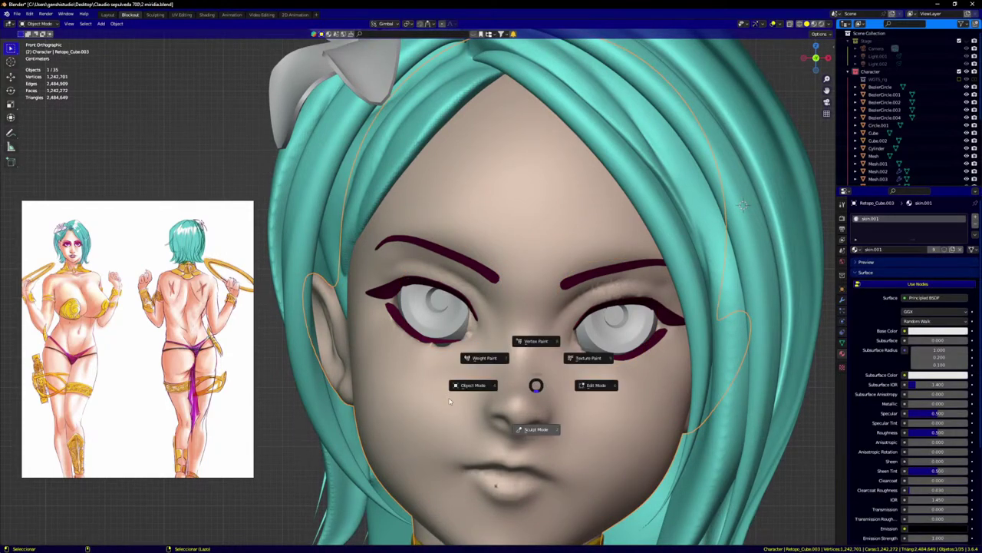
{"action": "left_click", "coordinate": [478, 388]}
{"action": "scroll", "coordinate": [441, 357], "scroll_direction": "up", "scroll_amount": 5}
{"action": "middle_click_drag", "start_coordinate": [436, 343], "coordinate": [432, 373]}
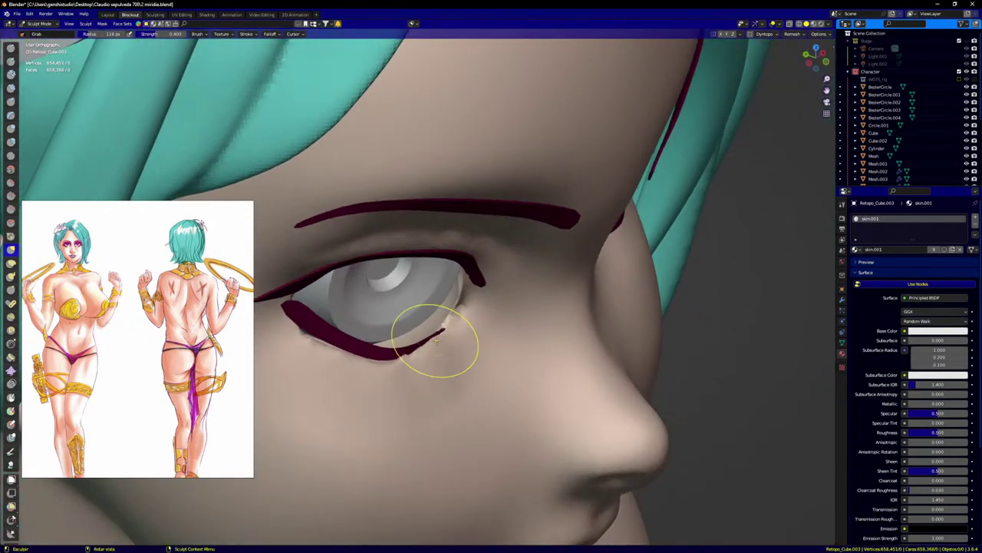
{"action": "middle_click_drag", "start_coordinate": [432, 335], "coordinate": [406, 325]}
{"action": "left_click_drag", "start_coordinate": [289, 338], "coordinate": [295, 312]}
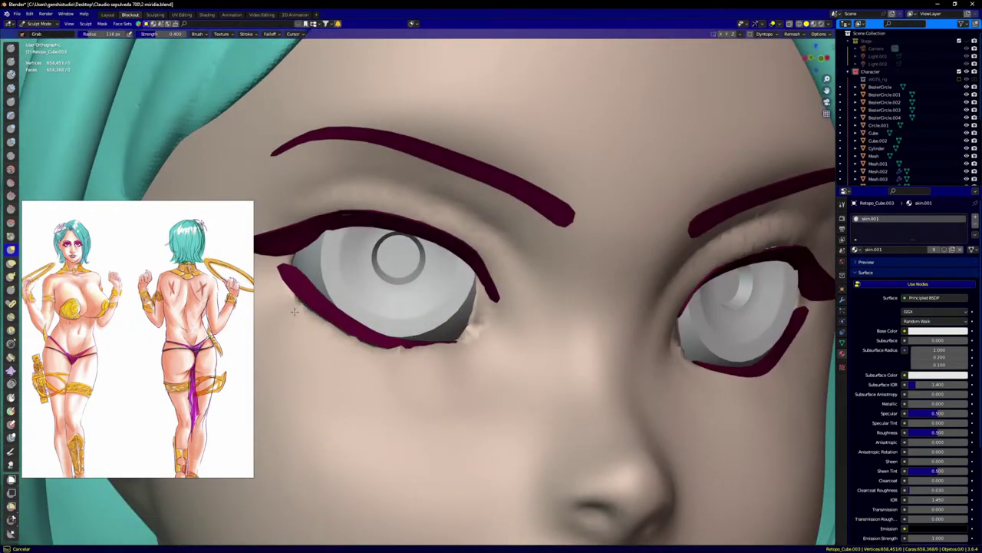
{"action": "middle_click_drag", "start_coordinate": [296, 296], "coordinate": [361, 355]}
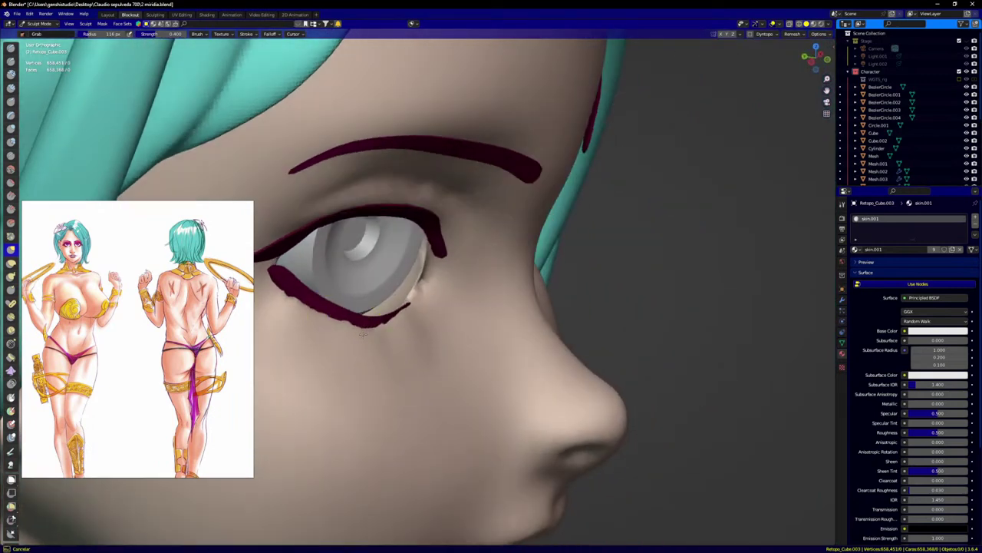
{"action": "left_click_drag", "start_coordinate": [370, 332], "coordinate": [352, 326]}
{"action": "left_click_drag", "start_coordinate": [319, 317], "coordinate": [319, 310]}
Step: Grab and smooth the character's right upper eyelid so the skin follows the upper lash line
{"action": "left_click_drag", "start_coordinate": [364, 199], "coordinate": [417, 186]}
{"action": "middle_click_drag", "start_coordinate": [428, 192], "coordinate": [405, 201]}
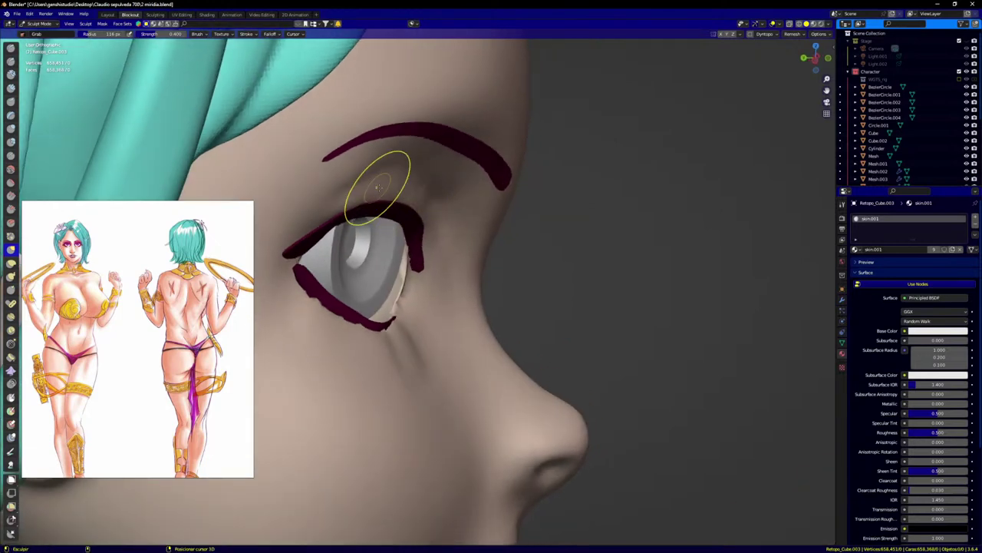
{"action": "mouse_move", "coordinate": [379, 188]}
{"action": "left_mouse_down", "text": "shift"}
{"action": "mouse_move", "coordinate": [355, 203]}
{"action": "mouse_move", "coordinate": [365, 219]}
{"action": "left_mouse_up", "text": "shift"}
{"action": "middle_click_drag", "start_coordinate": [373, 226], "coordinate": [322, 222]}
{"action": "mouse_move", "coordinate": [388, 202]}
{"action": "left_mouse_down", "text": "shift"}
{"action": "mouse_move", "coordinate": [453, 211]}
{"action": "mouse_move", "coordinate": [473, 234]}
{"action": "left_mouse_up", "text": "shift"}
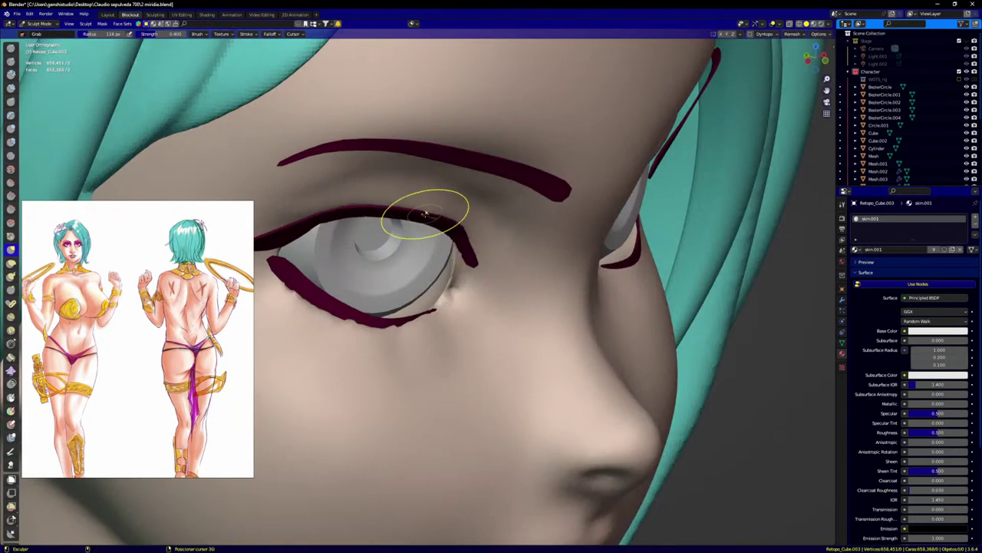
{"action": "left_click_drag", "start_coordinate": [421, 215], "coordinate": [407, 214]}
Step: Adjust the character's left lower eyelid with the Grab brush from the front view
{"action": "key", "text": "KP_1"}
{"action": "scroll", "coordinate": [440, 257], "scroll_direction": "down", "scroll_amount": 5}
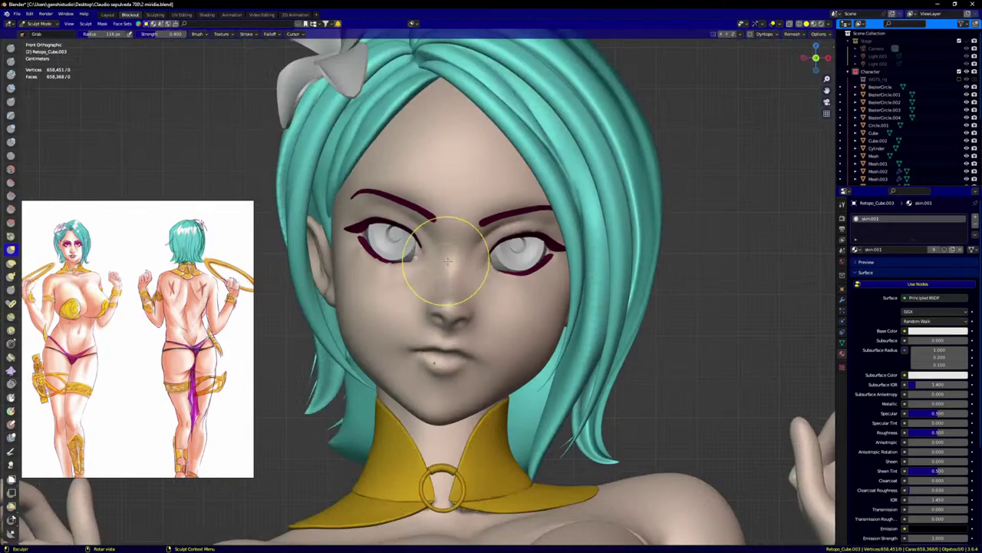
{"action": "left_click_drag", "start_coordinate": [524, 274], "coordinate": [533, 277]}
{"action": "scroll", "coordinate": [533, 275], "scroll_direction": "up", "scroll_amount": 4}
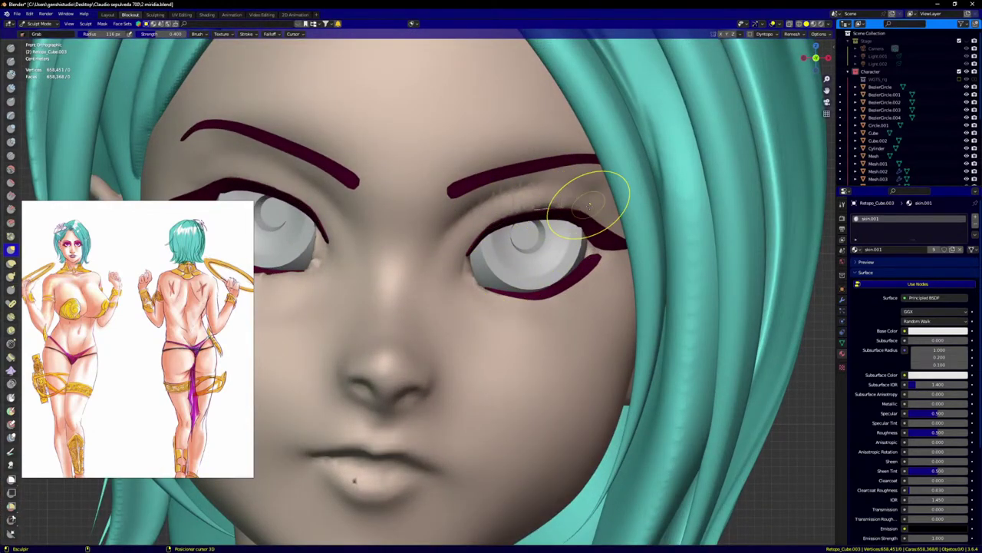
Step: Examine the eyes and eyelids from the front, the side and above at several distances
{"action": "scroll", "coordinate": [523, 238], "scroll_direction": "down", "scroll_amount": 1}
{"action": "scroll", "coordinate": [522, 238], "scroll_direction": "down", "scroll_amount": 3}
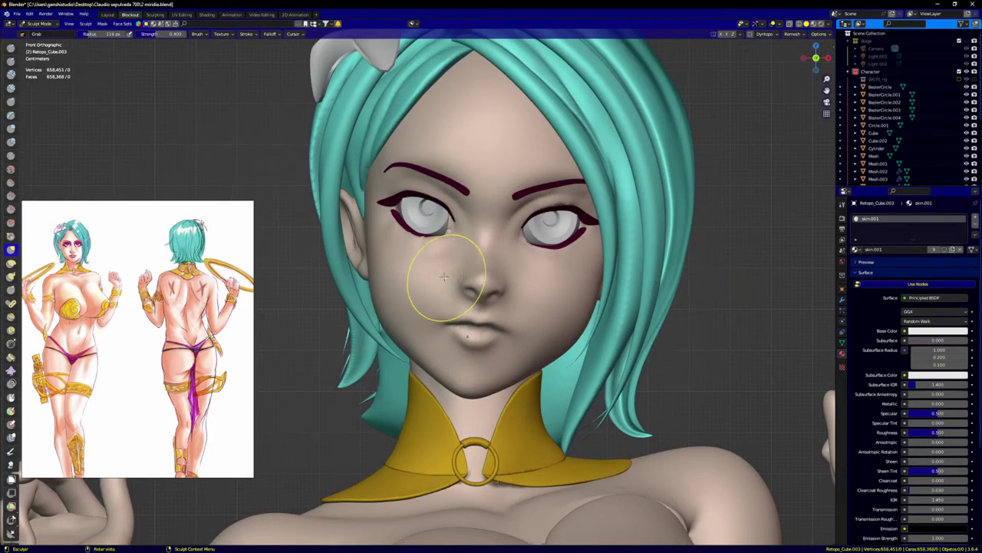
{"action": "scroll", "coordinate": [434, 255], "scroll_direction": "up", "scroll_amount": 3}
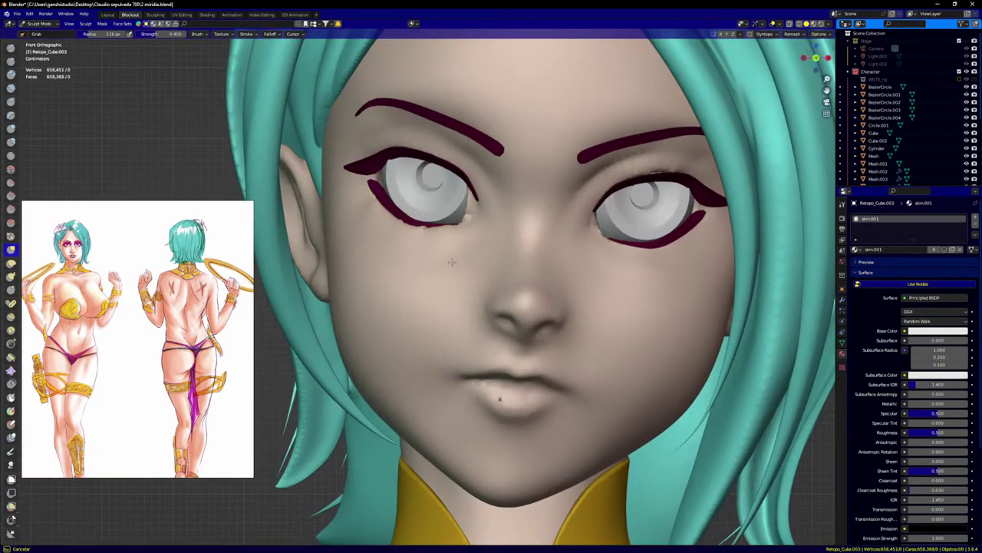
{"action": "middle_click_drag", "start_coordinate": [517, 285], "coordinate": [574, 309]}
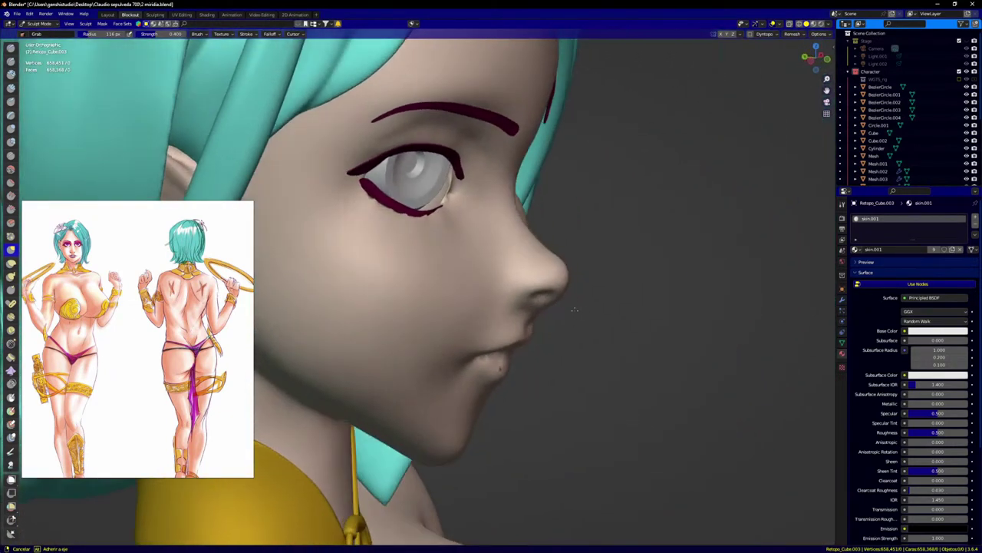
{"action": "middle_click_drag", "start_coordinate": [588, 230], "coordinate": [526, 246]}
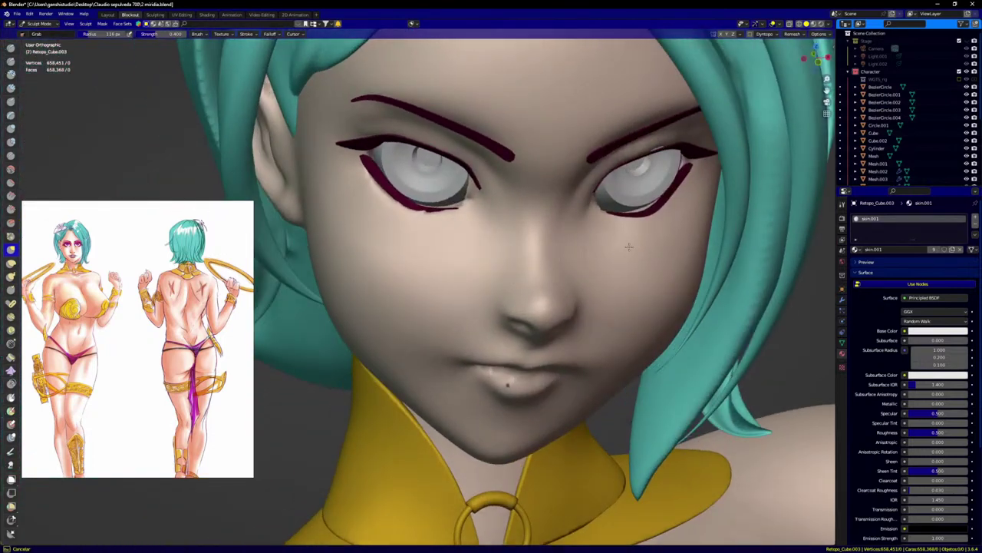
{"action": "key", "text": "KP_1"}
{"action": "scroll", "coordinate": [611, 266], "scroll_direction": "down", "scroll_amount": 3}
{"action": "middle_click_drag", "start_coordinate": [606, 269], "coordinate": [541, 234], "text": "shift"}
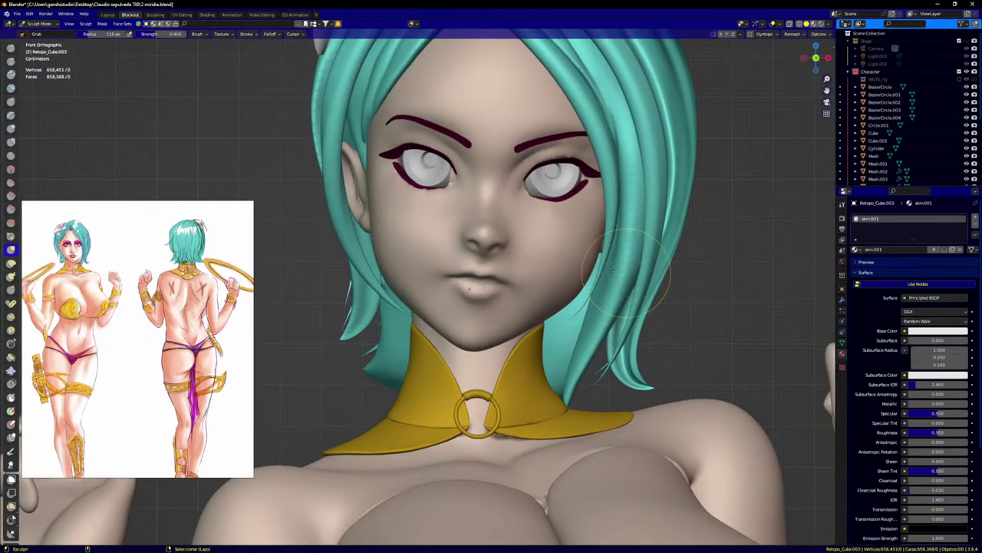
{"action": "key", "text": "ctrl+Tab"}
{"action": "left_click", "coordinate": [453, 261]}
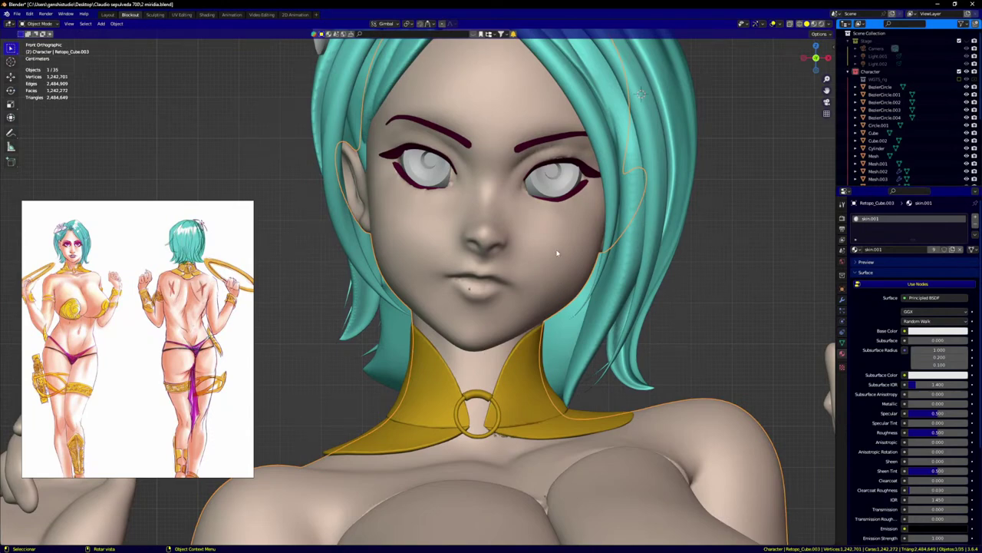
{"action": "key", "text": "ctrl+Tab"}
{"action": "left_click", "coordinate": [555, 354]}
{"action": "scroll", "coordinate": [537, 307], "scroll_direction": "down", "scroll_amount": 3}
{"action": "middle_click_drag", "start_coordinate": [521, 274], "coordinate": [512, 297], "text": "shift"}
{"action": "scroll", "coordinate": [512, 297], "scroll_direction": "up", "scroll_amount": 1}
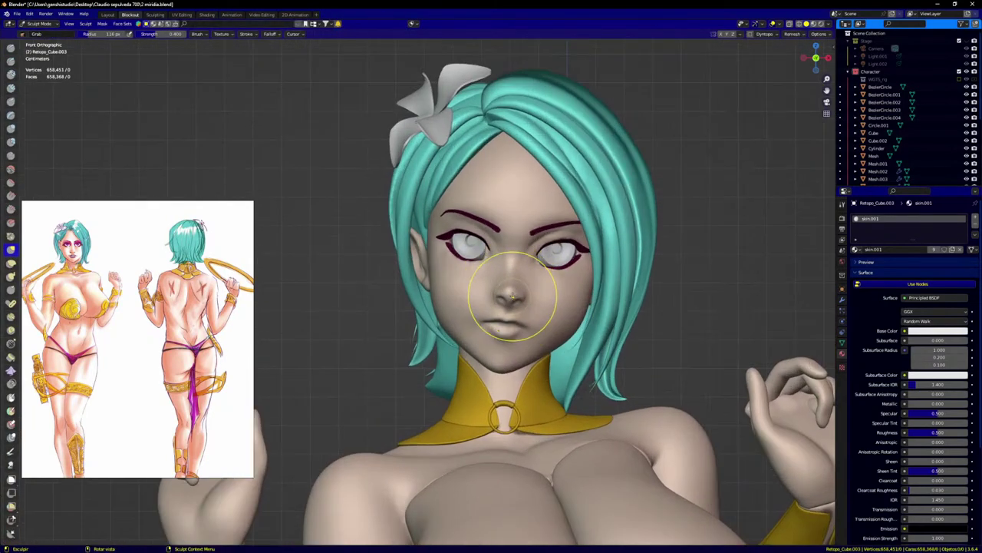
Step: Isolate the body mesh in local view and mask the whole head and neck with a lasso mask
{"action": "scroll", "coordinate": [513, 295], "scroll_direction": "up", "scroll_amount": 1}
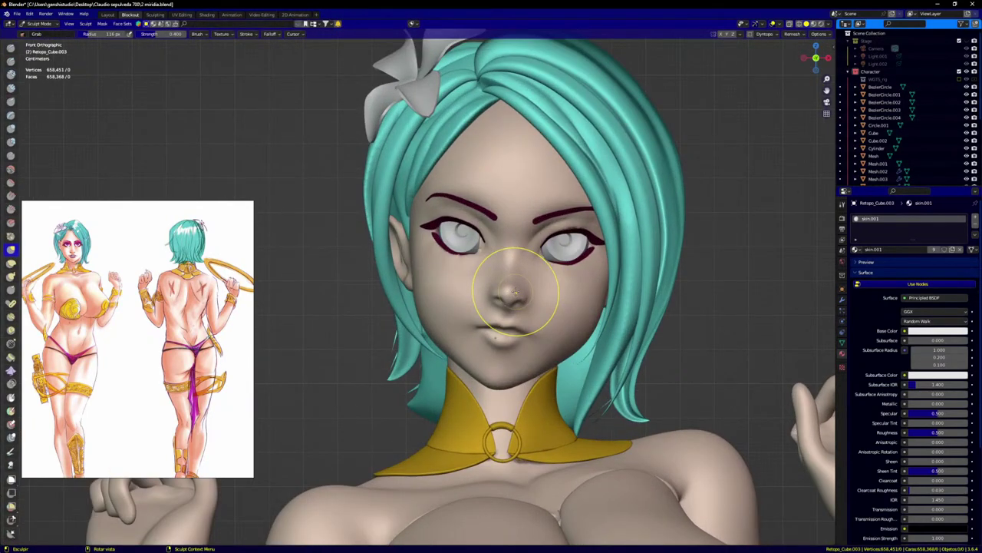
{"action": "key", "text": "KP_Divide"}
{"action": "scroll", "coordinate": [414, 131], "scroll_direction": "up", "scroll_amount": 4}
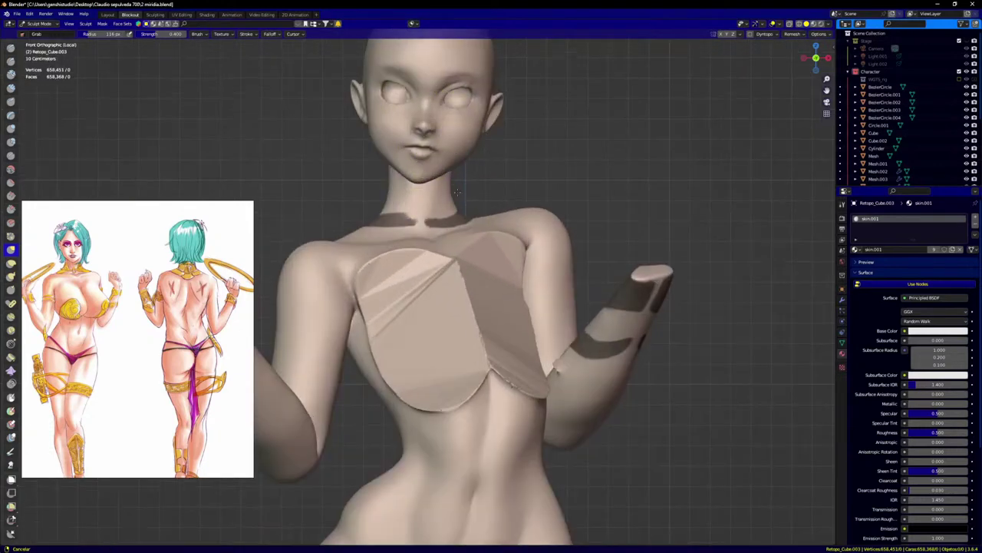
{"action": "middle_click_drag", "start_coordinate": [457, 191], "coordinate": [472, 348], "text": "shift"}
{"action": "scroll", "coordinate": [455, 305], "scroll_direction": "up", "scroll_amount": 2}
{"action": "key", "text": "a"}
{"action": "left_click", "coordinate": [640, 314]}
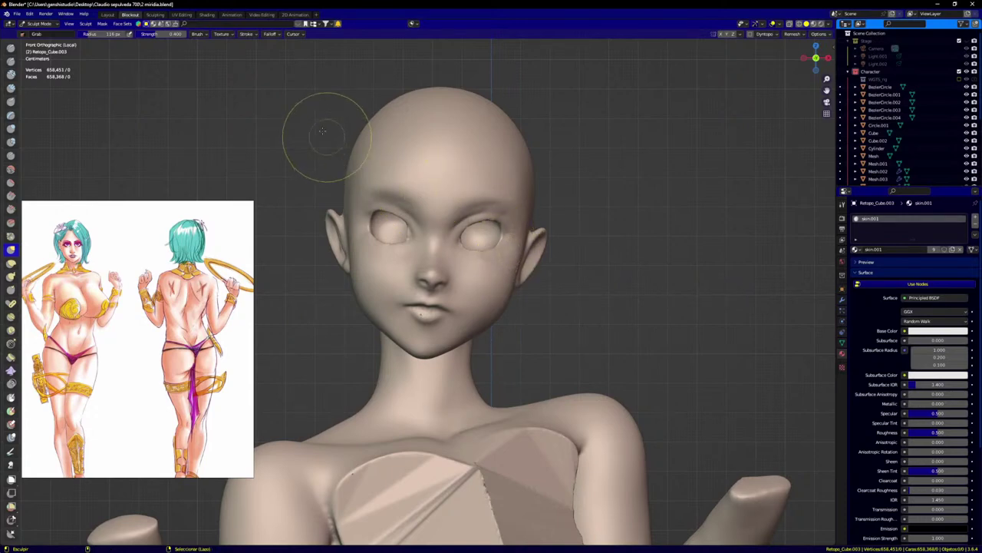
{"action": "mouse_move", "coordinate": [323, 108]}
{"action": "left_mouse_down"}
{"action": "mouse_move", "coordinate": [303, 226]}
{"action": "mouse_move", "coordinate": [342, 384]}
{"action": "mouse_move", "coordinate": [416, 425]}
{"action": "mouse_move", "coordinate": [466, 410]}
{"action": "mouse_move", "coordinate": [555, 351]}
{"action": "mouse_move", "coordinate": [588, 76]}
{"action": "mouse_move", "coordinate": [485, 44]}
{"action": "left_mouse_up"}
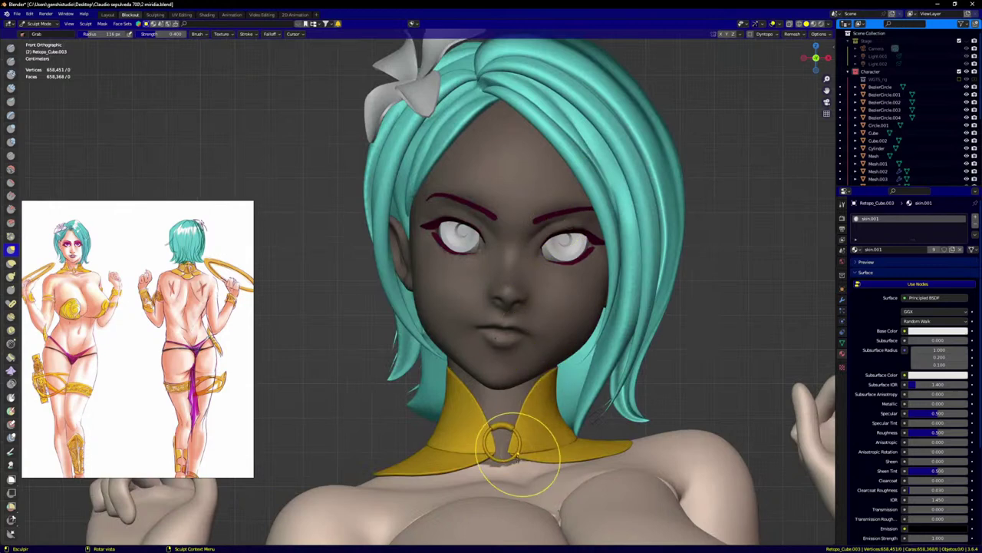
Step: Clean up the mask edge at the base of the neck, around the collar ring, using the Mask brush with a 44 px radius
{"action": "scroll", "coordinate": [522, 435], "scroll_direction": "up", "scroll_amount": 4}
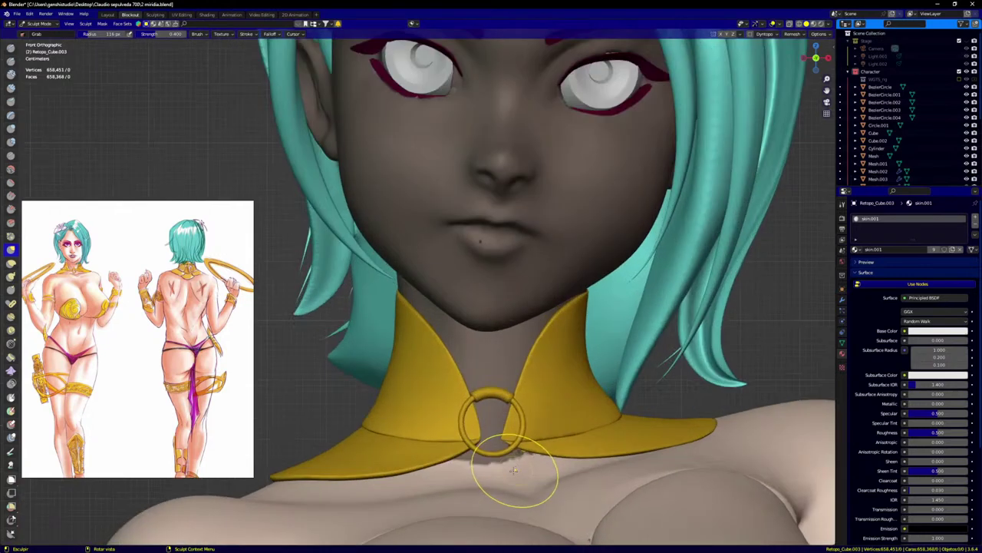
{"action": "key", "text": "m"}
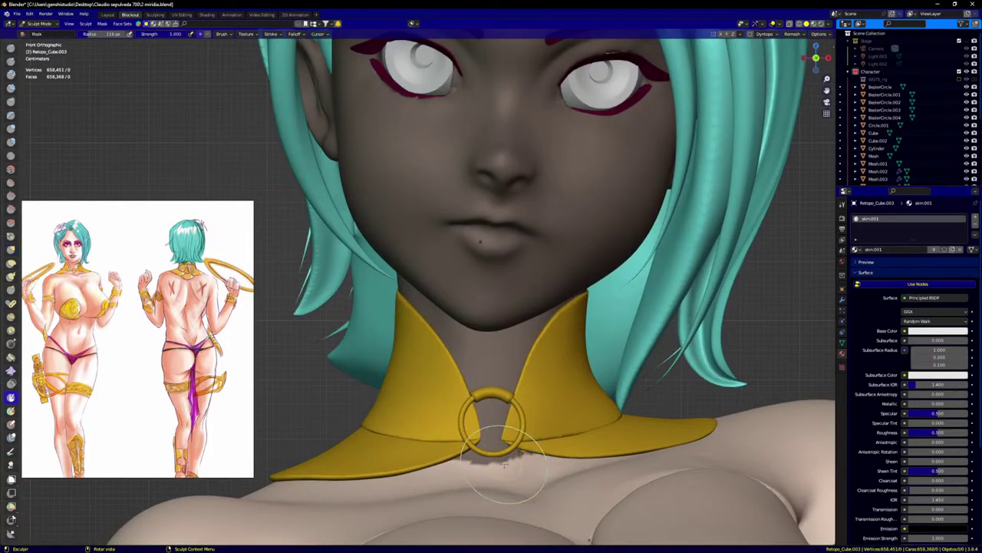
{"action": "key", "text": "f"}
{"action": "left_click", "coordinate": [476, 466]}
{"action": "left_click_drag", "start_coordinate": [433, 458], "coordinate": [526, 465], "text": "ctrl"}
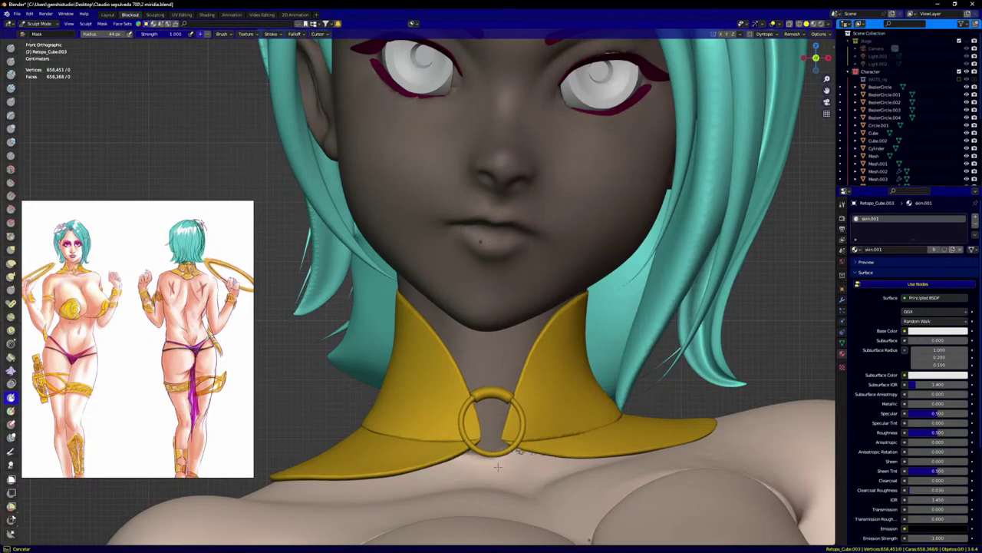
{"action": "middle_click_drag", "start_coordinate": [564, 443], "coordinate": [496, 449]}
{"action": "left_click_drag", "start_coordinate": [470, 439], "coordinate": [512, 449]}
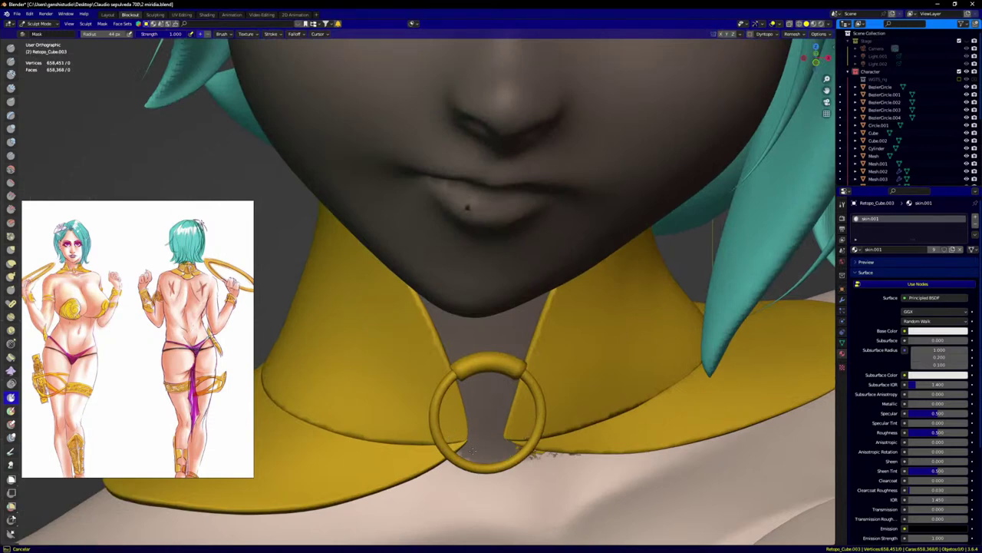
{"action": "key", "text": "KP_1"}
{"action": "scroll", "coordinate": [491, 448], "scroll_direction": "down", "scroll_amount": 2}
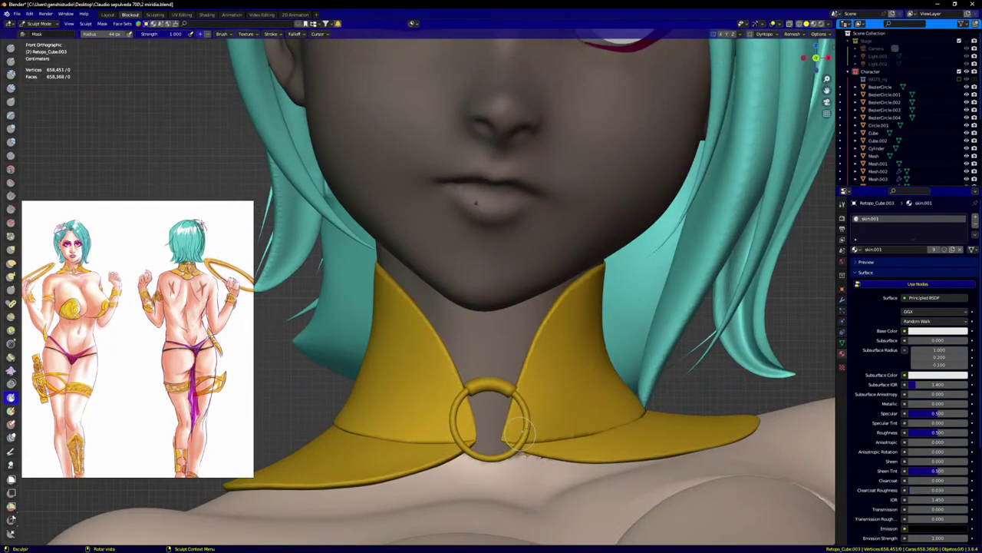
{"action": "key", "text": "ctrl+Tab"}
{"action": "left_click", "coordinate": [435, 406]}
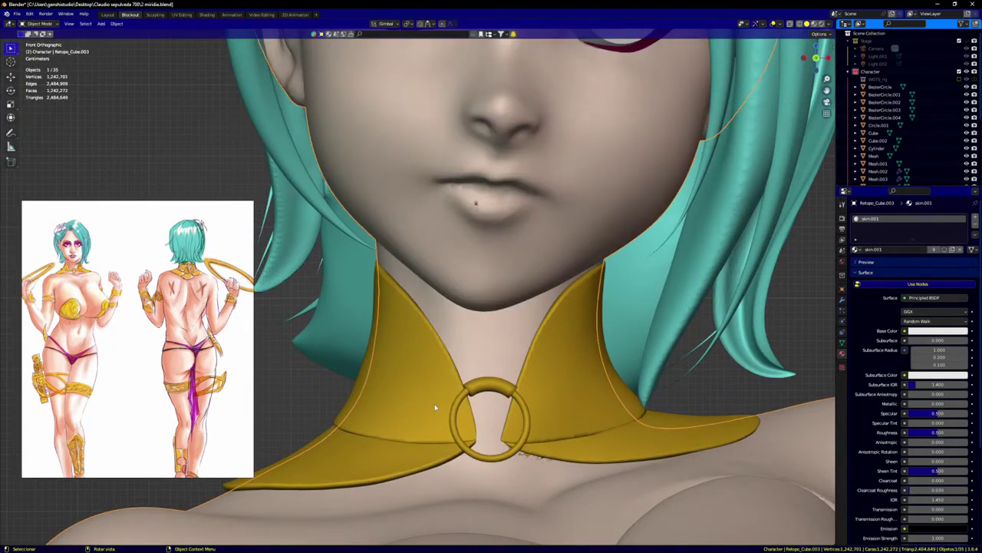
{"action": "key", "text": "ctrl+Tab"}
{"action": "left_click", "coordinate": [520, 462]}
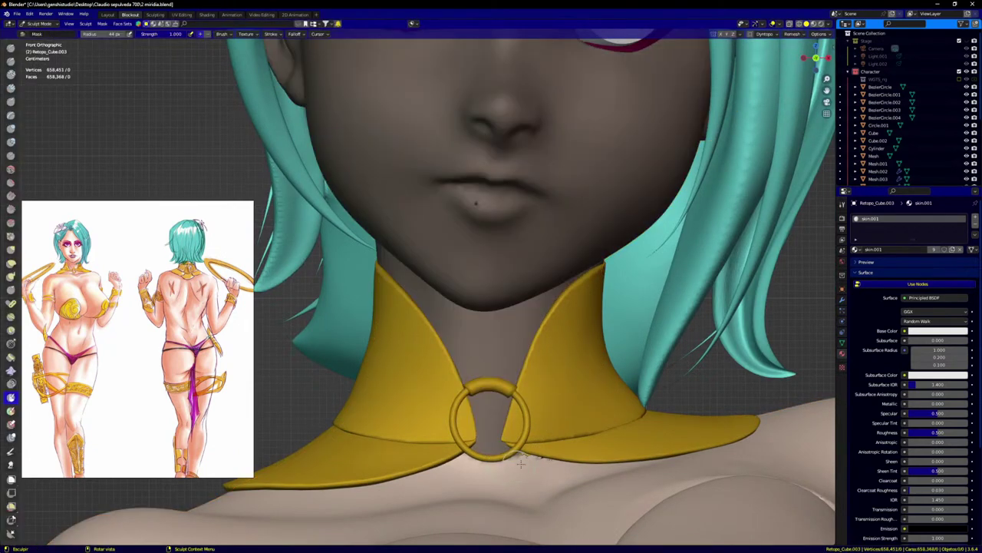
{"action": "scroll", "coordinate": [525, 436], "scroll_direction": "down", "scroll_amount": 8}
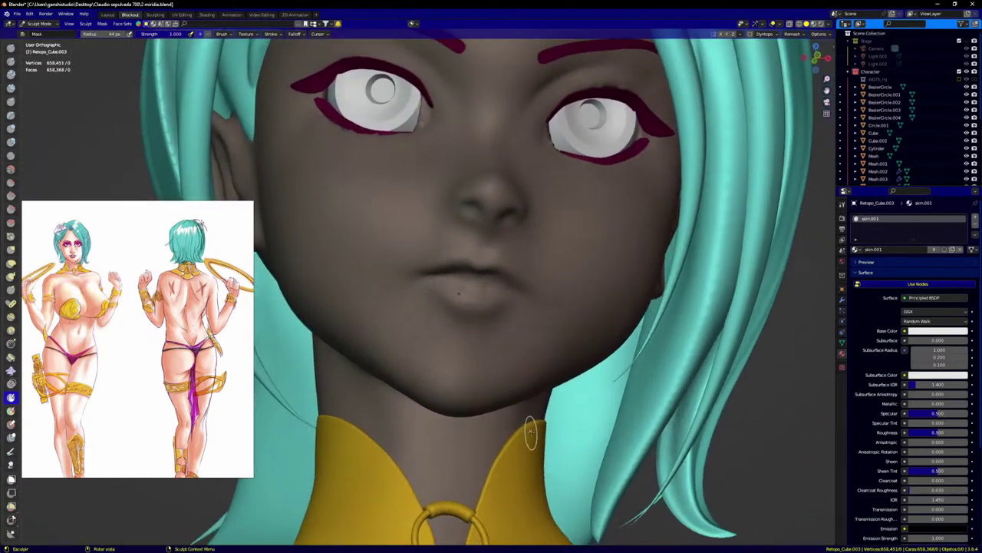
{"action": "scroll", "coordinate": [519, 435], "scroll_direction": "up", "scroll_amount": 4}
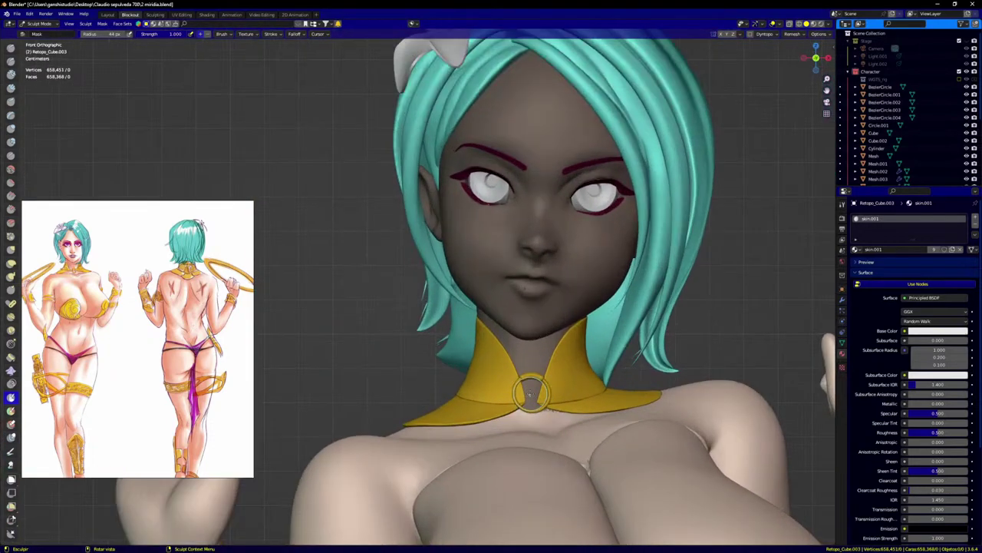
Step: Slice the masked head and neck off the body into a new object with Mask Slice to New Object
{"action": "key", "text": "q"}
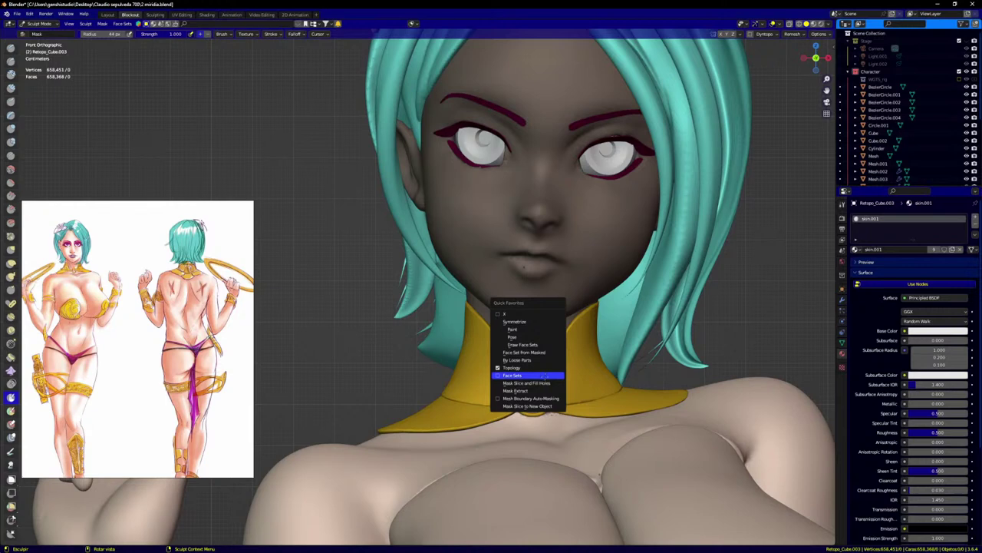
{"action": "left_click", "coordinate": [541, 390]}
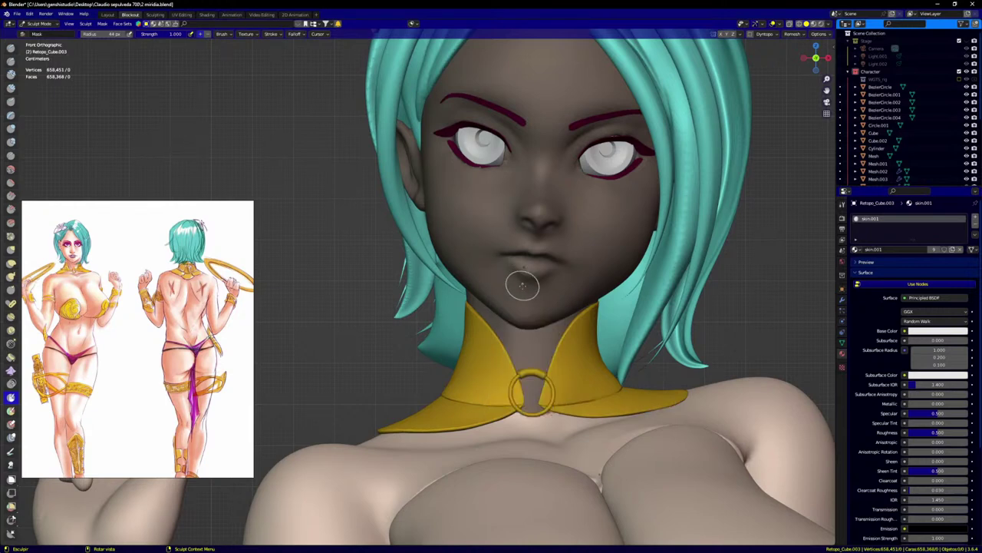
{"action": "key", "text": "q"}
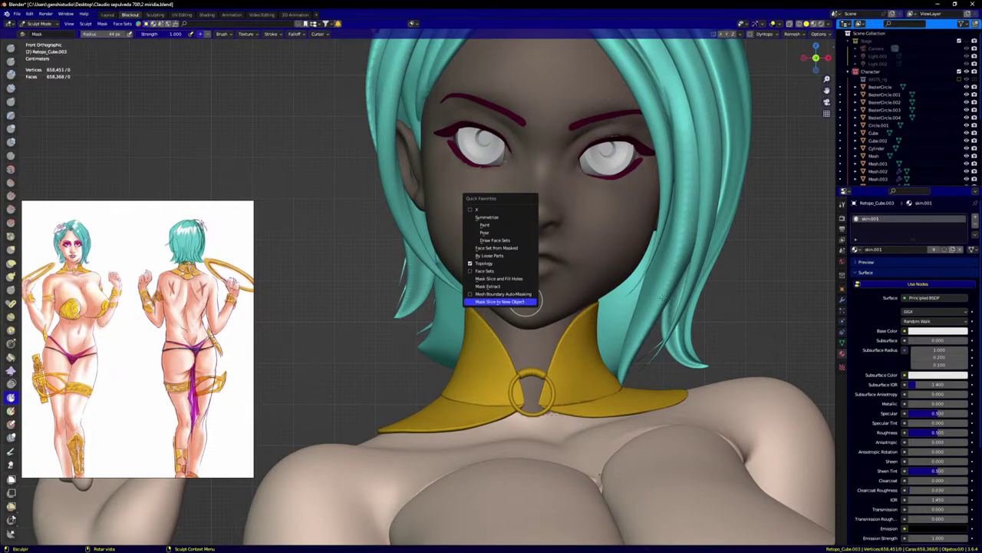
{"action": "left_click", "coordinate": [525, 302]}
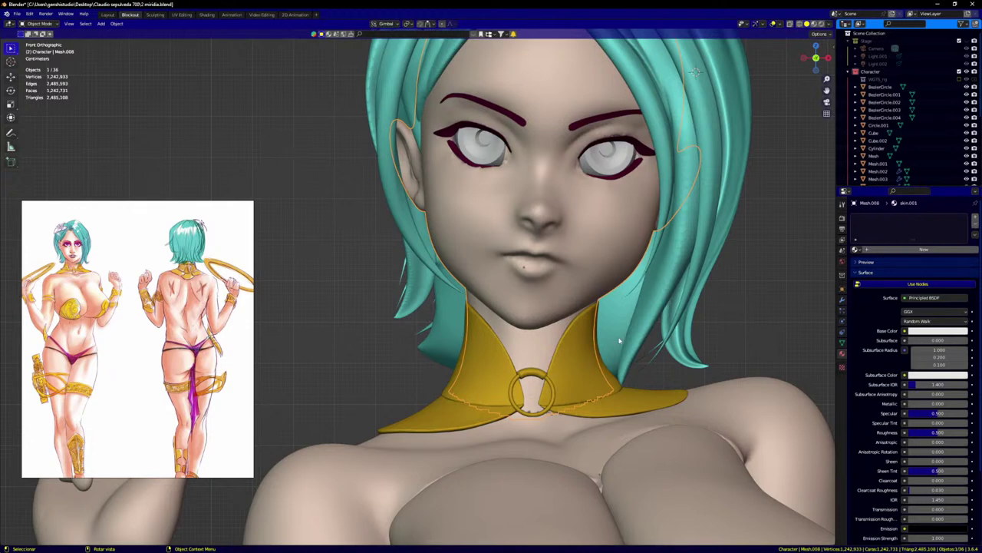
Step: Put the separated head in Sculpt Mode and voxel remesh it with a voxel size of 0.00300 m
{"action": "key", "text": "ctrl+Tab"}
{"action": "left_click", "coordinate": [565, 356]}
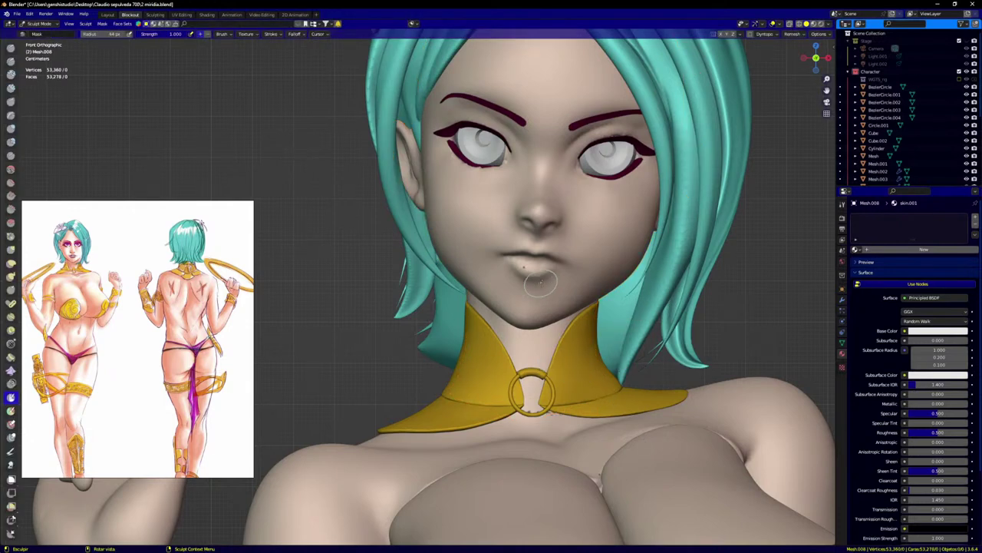
{"action": "key", "text": "r"}
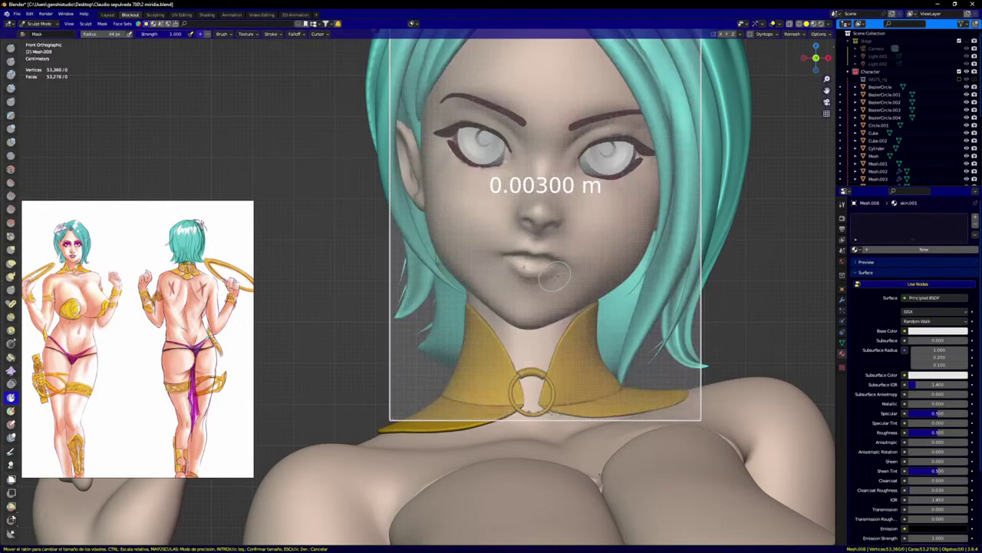
{"action": "left_click", "coordinate": [554, 275]}
{"action": "key", "text": "ctrl+r"}
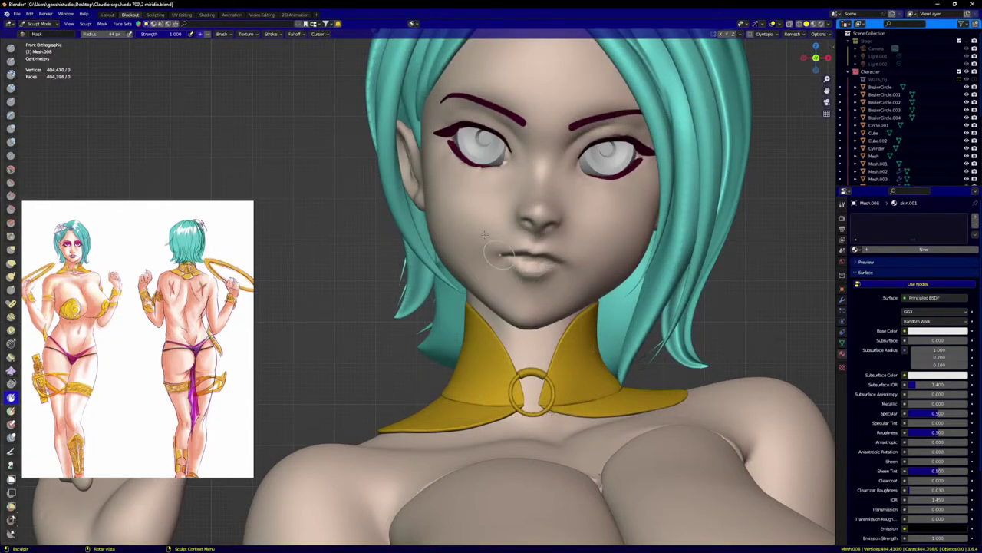
Step: Smooth the skin above the character's right eye and across the face, enlarging the Grab brush radius to 294 px
{"action": "scroll", "coordinate": [493, 122], "scroll_direction": "up", "scroll_amount": 5}
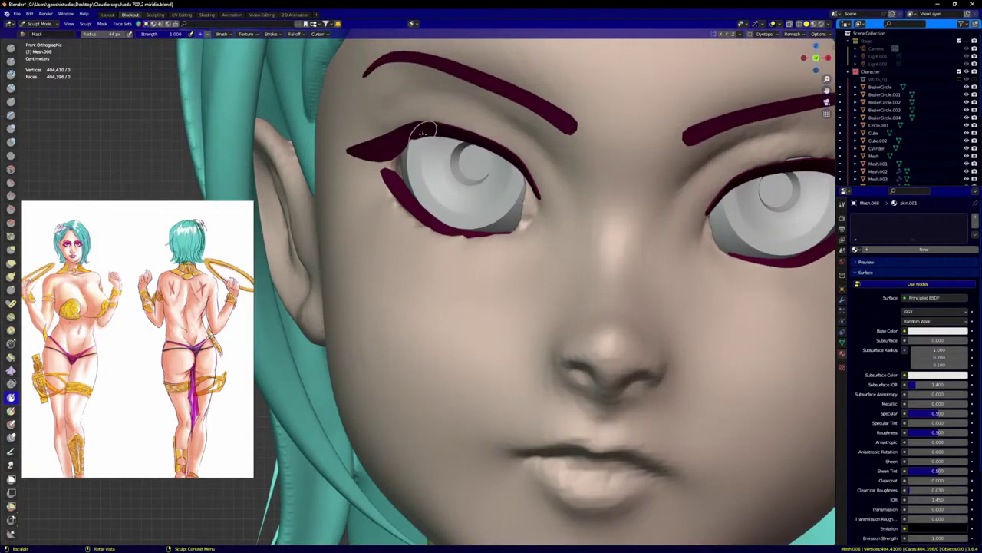
{"action": "key", "text": "g"}
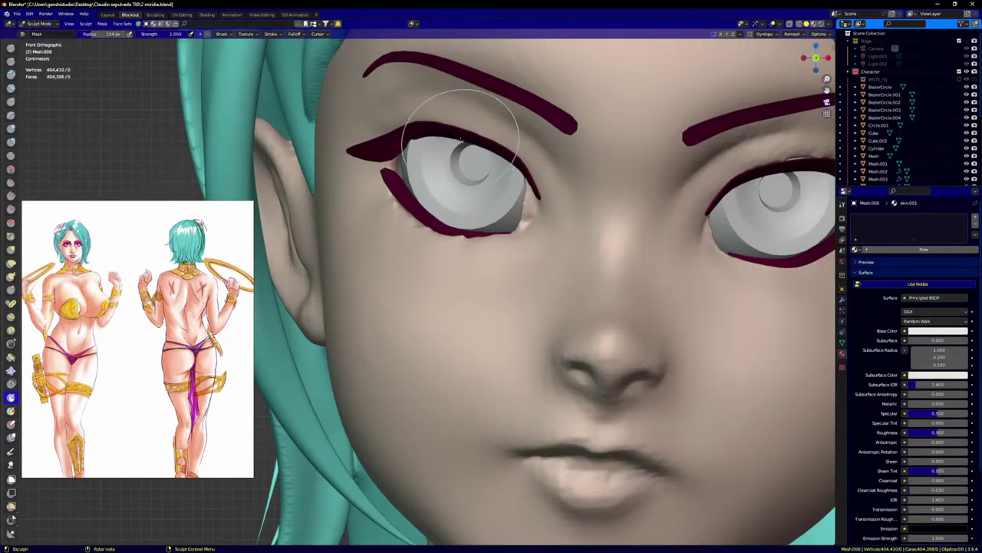
{"action": "key", "text": "f"}
{"action": "left_click", "coordinate": [384, 112]}
{"action": "left_click_drag", "start_coordinate": [376, 121], "coordinate": [461, 119]}
{"action": "left_click_drag", "start_coordinate": [469, 119], "coordinate": [559, 157]}
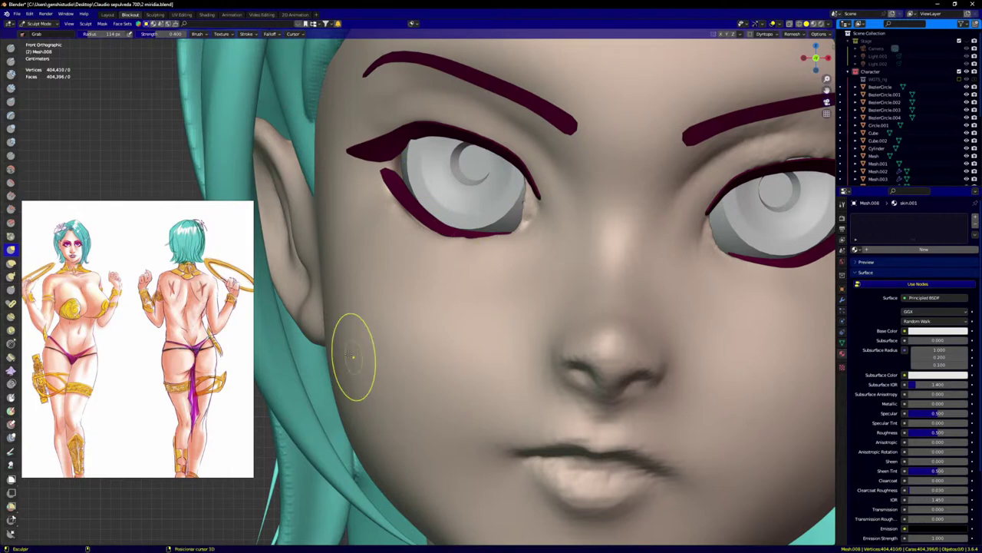
{"action": "key", "text": "f"}
{"action": "left_click", "coordinate": [471, 364]}
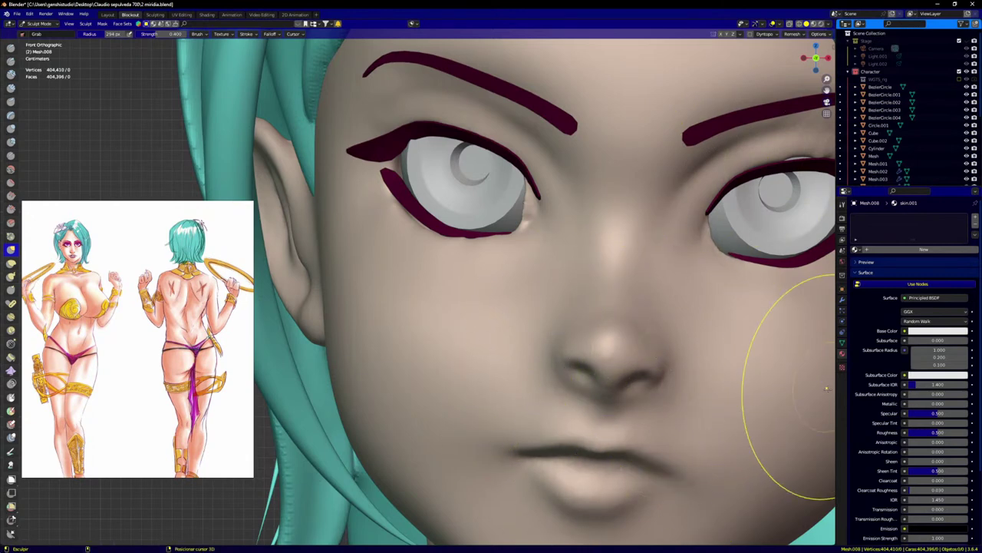
Step: Sharpen the mouth line between the lips with the Crease brush
{"action": "middle_click_drag", "start_coordinate": [457, 461], "coordinate": [457, 385], "text": "shift"}
{"action": "key", "text": "shift+c"}
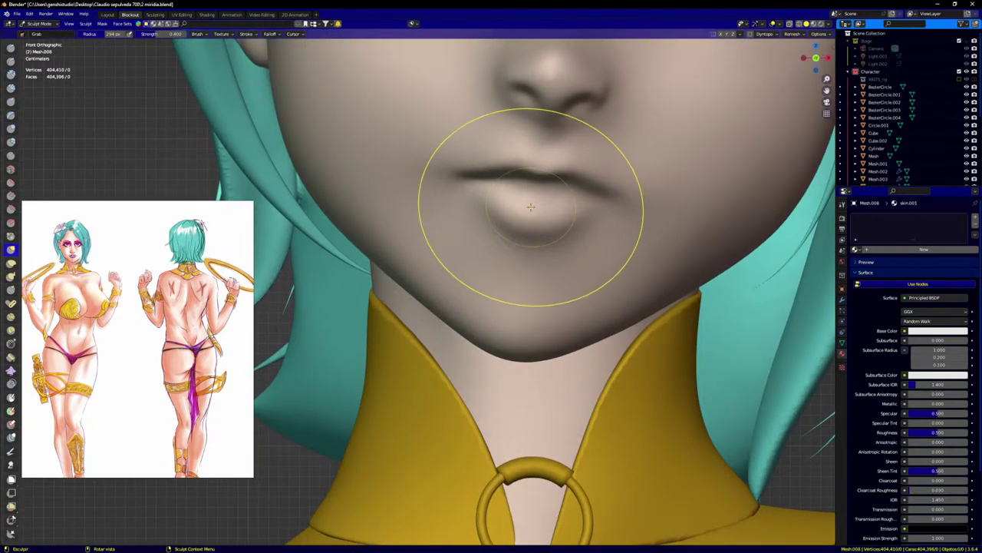
{"action": "scroll", "coordinate": [447, 209], "scroll_direction": "up", "scroll_amount": 4}
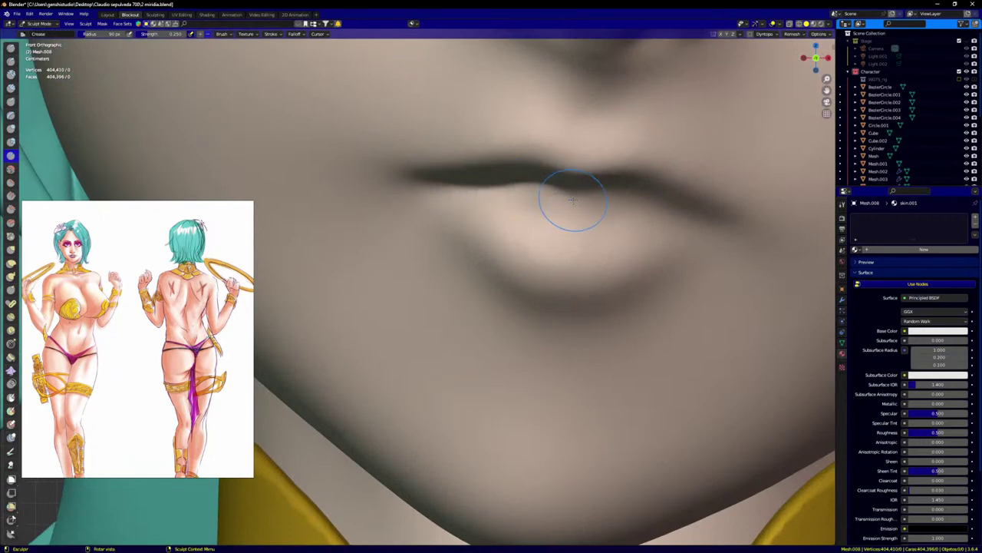
{"action": "left_click_drag", "start_coordinate": [572, 199], "coordinate": [619, 189]}
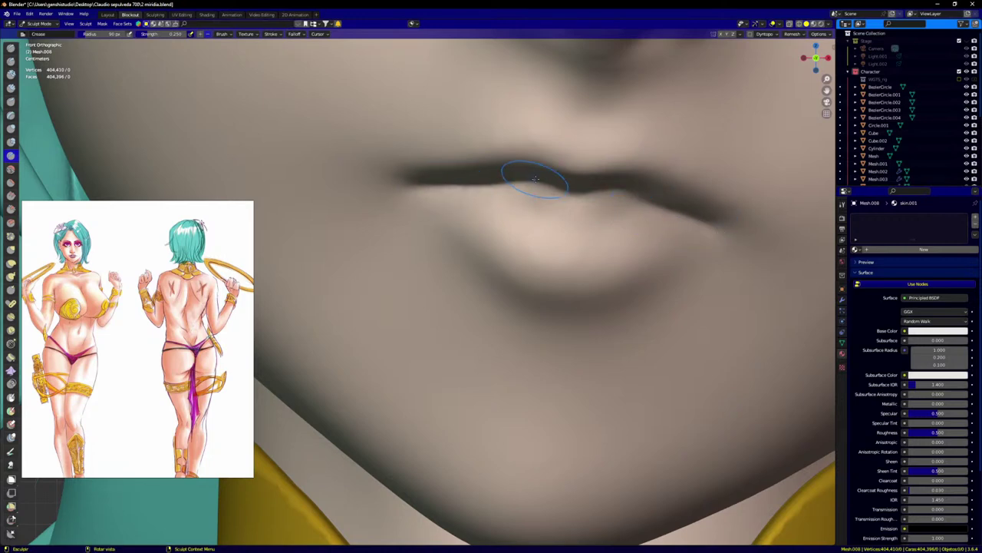
Step: Carve a defined inner edge along the top of the lower lip with repeated Crease strokes
{"action": "middle_click_drag", "start_coordinate": [526, 208], "coordinate": [495, 192]}
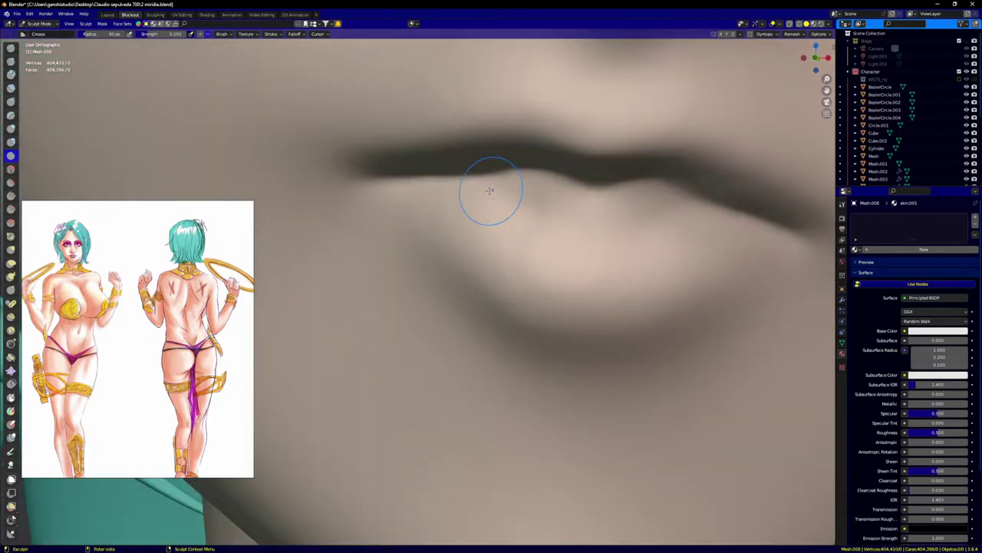
{"action": "left_click_drag", "start_coordinate": [560, 227], "coordinate": [572, 227]}
{"action": "mouse_move", "coordinate": [497, 197]}
{"action": "left_mouse_down"}
{"action": "mouse_move", "coordinate": [620, 226]}
{"action": "mouse_move", "coordinate": [657, 217]}
{"action": "left_mouse_up"}
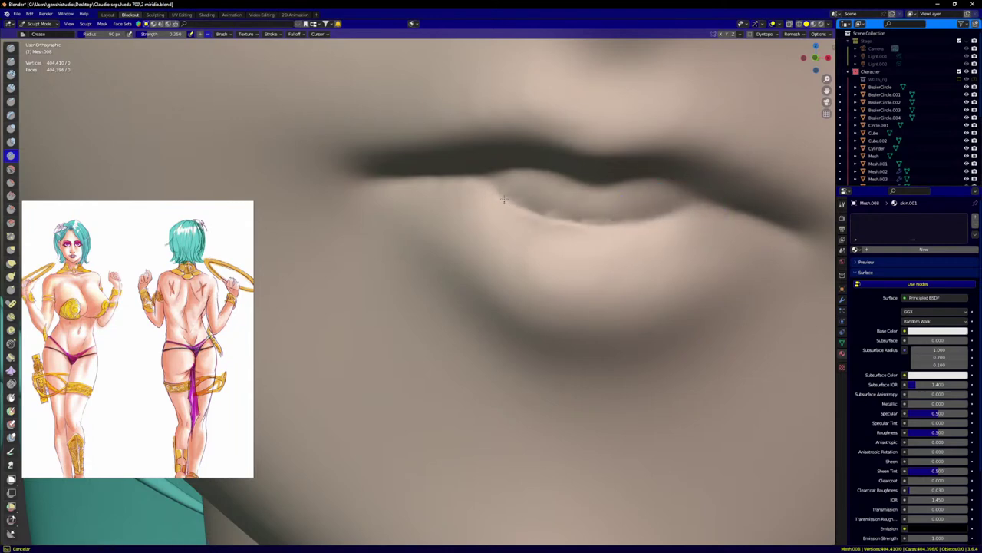
{"action": "mouse_move", "coordinate": [504, 199]}
{"action": "left_mouse_down"}
{"action": "mouse_move", "coordinate": [493, 185]}
{"action": "mouse_move", "coordinate": [568, 213]}
{"action": "left_mouse_up"}
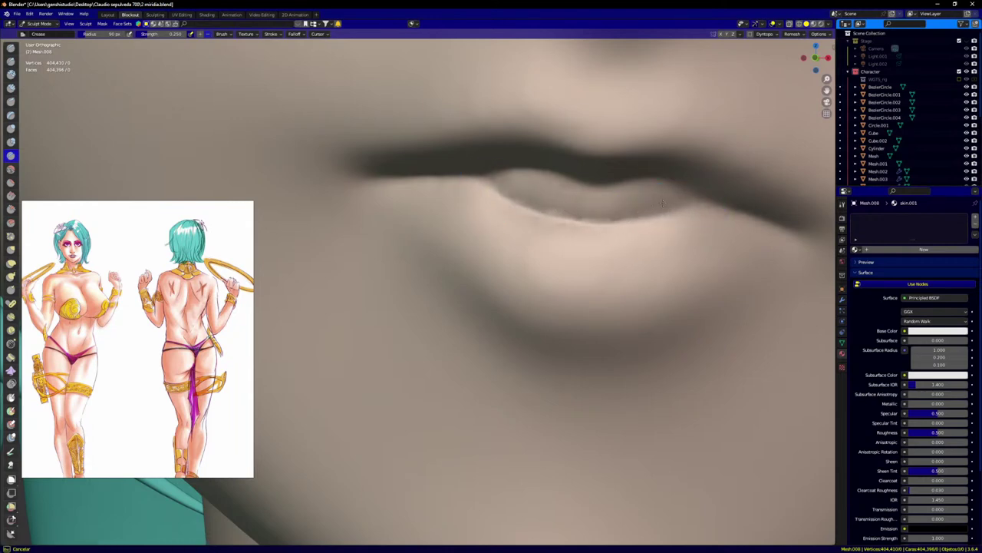
{"action": "mouse_move", "coordinate": [662, 203]}
{"action": "left_mouse_down"}
{"action": "mouse_move", "coordinate": [676, 208]}
{"action": "mouse_move", "coordinate": [635, 219]}
{"action": "left_mouse_up"}
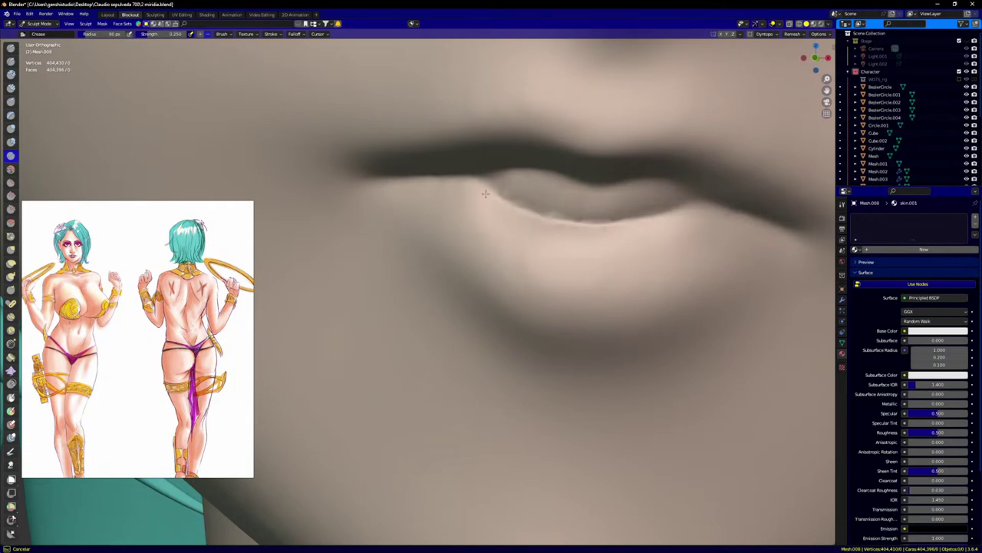
{"action": "left_click_drag", "start_coordinate": [470, 182], "coordinate": [485, 193]}
Step: Deepen the fold under the lower lip with the Crease brush and smooth the lip's inner edge
{"action": "scroll", "coordinate": [614, 230], "scroll_direction": "down", "scroll_amount": 8}
{"action": "mouse_move", "coordinate": [593, 287]}
{"action": "middle_mouse_down", "text": "shift"}
{"action": "mouse_move", "coordinate": [585, 401]}
{"action": "mouse_move", "coordinate": [589, 387]}
{"action": "middle_mouse_up", "text": "shift"}
{"action": "scroll", "coordinate": [588, 386], "scroll_direction": "up", "scroll_amount": 5}
{"action": "mouse_move", "coordinate": [547, 412]}
{"action": "left_mouse_down"}
{"action": "mouse_move", "coordinate": [519, 417]}
{"action": "mouse_move", "coordinate": [597, 428]}
{"action": "left_mouse_up"}
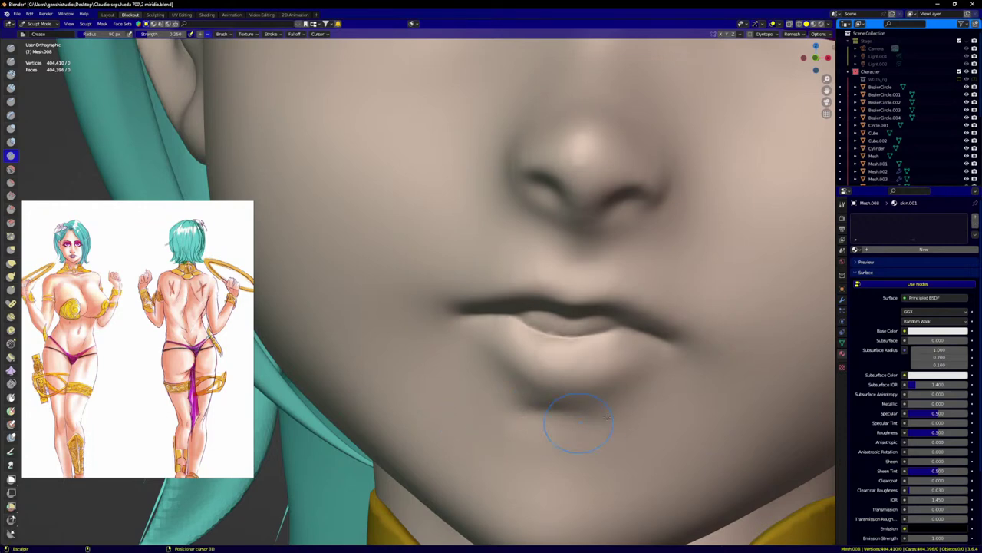
{"action": "mouse_move", "coordinate": [572, 333]}
{"action": "left_mouse_down", "text": "shift"}
{"action": "mouse_move", "coordinate": [543, 331]}
{"action": "mouse_move", "coordinate": [609, 330]}
{"action": "left_mouse_up", "text": "shift"}
Step: Reshape the inner corner of the character's right eye with the Grab brush at a 194 px radius
{"action": "scroll", "coordinate": [638, 307], "scroll_direction": "down", "scroll_amount": 3}
{"action": "middle_click_drag", "start_coordinate": [638, 285], "coordinate": [561, 335], "text": "shift"}
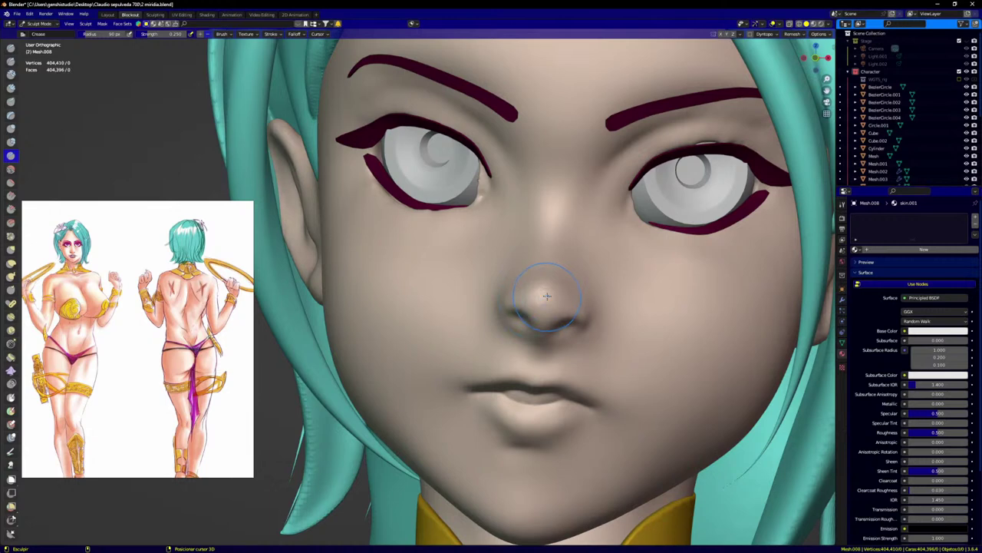
{"action": "left_click_drag", "start_coordinate": [481, 186], "coordinate": [481, 190]}
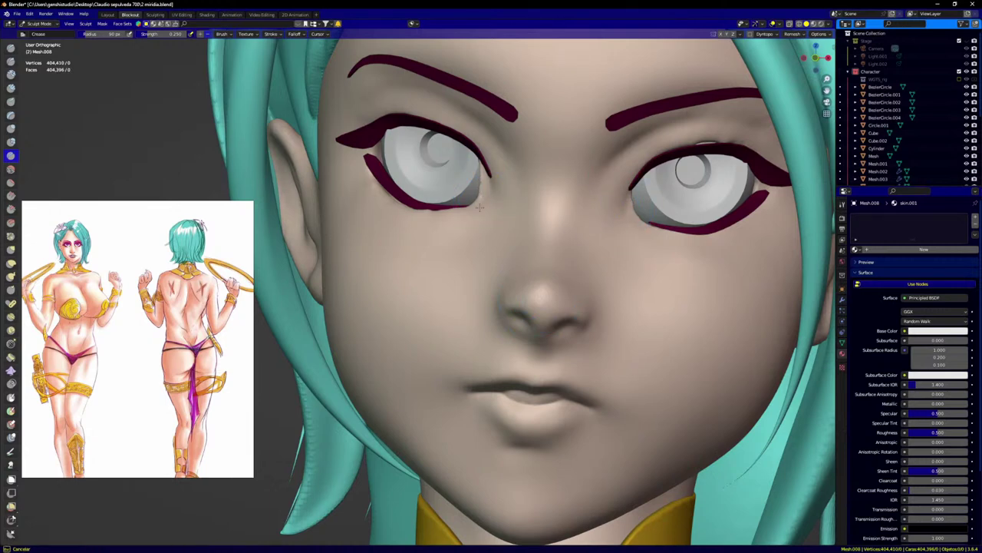
{"action": "scroll", "coordinate": [482, 195], "scroll_direction": "up", "scroll_amount": 1}
{"action": "key", "text": "g"}
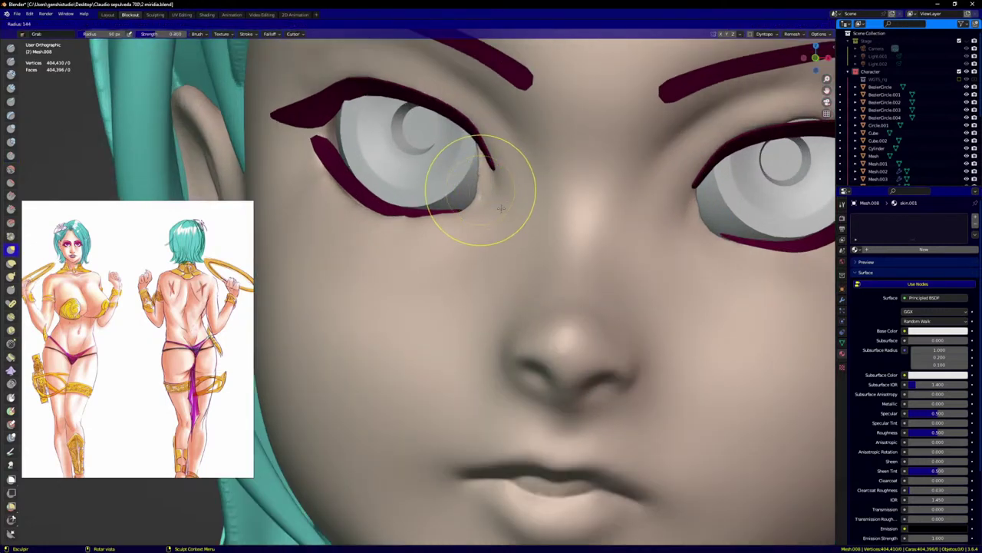
{"action": "scroll", "coordinate": [483, 188], "scroll_direction": "up", "scroll_amount": 4}
{"action": "key", "text": "f"}
{"action": "left_click", "coordinate": [493, 192]}
{"action": "mouse_move", "coordinate": [472, 172]}
{"action": "left_mouse_down"}
{"action": "mouse_move", "coordinate": [480, 168]}
{"action": "mouse_move", "coordinate": [483, 186]}
{"action": "left_mouse_up"}
{"action": "mouse_move", "coordinate": [474, 153]}
{"action": "left_mouse_down"}
{"action": "mouse_move", "coordinate": [487, 126]}
{"action": "mouse_move", "coordinate": [479, 115]}
{"action": "mouse_move", "coordinate": [485, 138]}
{"action": "left_mouse_up"}
{"action": "left_click_drag", "start_coordinate": [483, 178], "coordinate": [489, 174]}
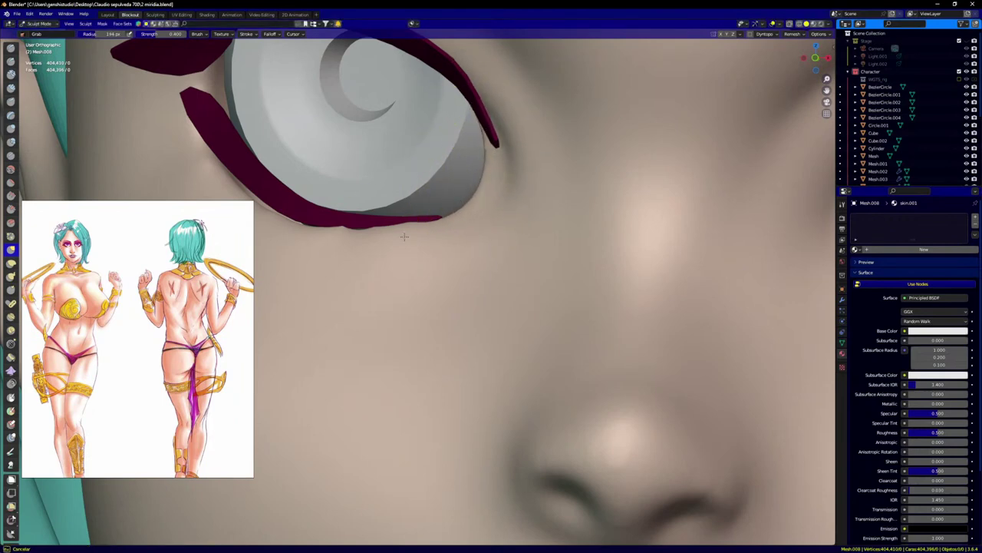
Step: Pull the lower eyelid of the character's right eye up and along the lower lash line, working also from below
{"action": "scroll", "coordinate": [361, 232], "scroll_direction": "up", "scroll_amount": 2}
{"action": "left_click_drag", "start_coordinate": [361, 228], "coordinate": [366, 216]}
{"action": "mouse_move", "coordinate": [366, 210]}
{"action": "middle_mouse_down"}
{"action": "mouse_move", "coordinate": [382, 310]}
{"action": "mouse_move", "coordinate": [370, 292]}
{"action": "middle_mouse_up"}
{"action": "left_click_drag", "start_coordinate": [361, 243], "coordinate": [360, 234]}
{"action": "middle_click_drag", "start_coordinate": [325, 244], "coordinate": [307, 208]}
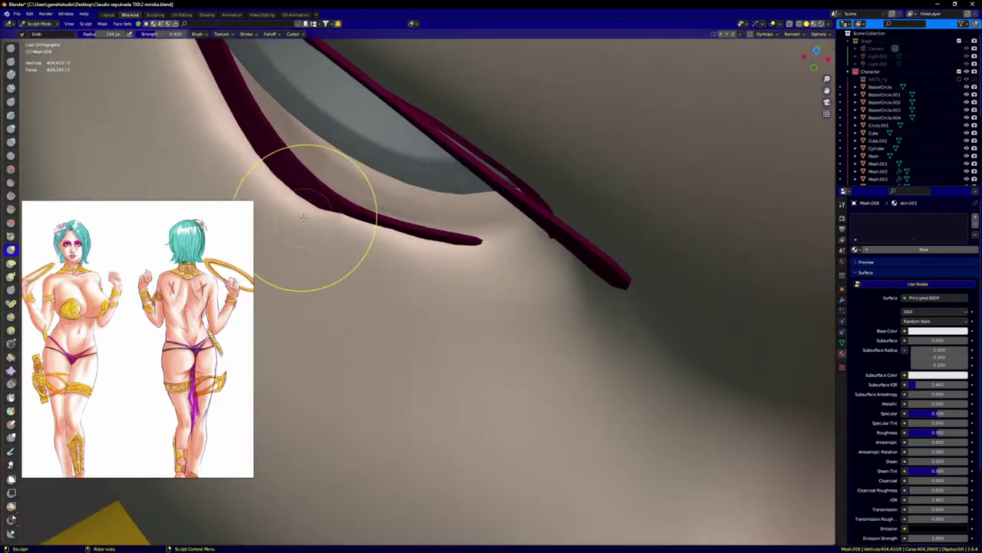
{"action": "left_click_drag", "start_coordinate": [271, 172], "coordinate": [406, 202]}
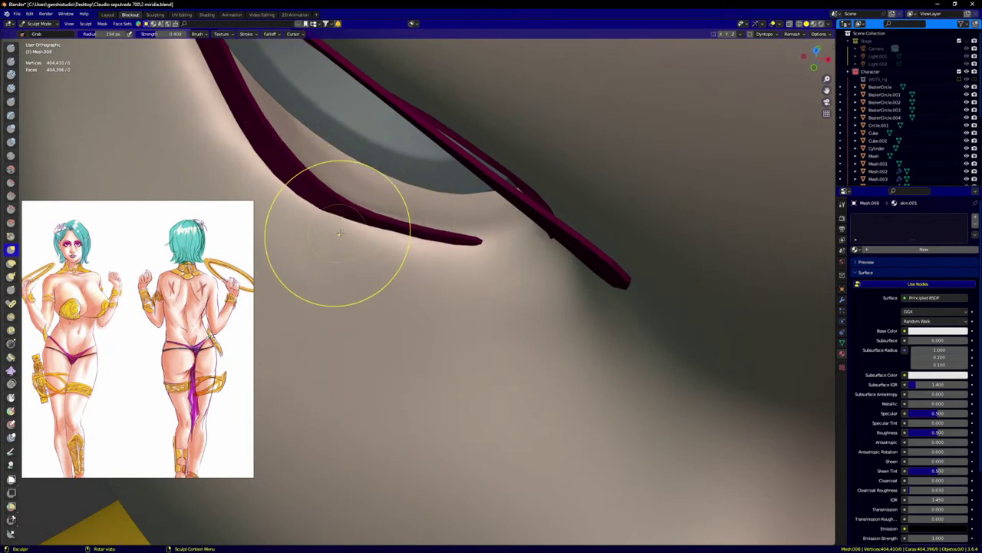
Step: Refine the middle of the right eye's lower lid edge against the lash line from the front view
{"action": "key", "text": "KP_1"}
{"action": "scroll", "coordinate": [572, 261], "scroll_direction": "up", "scroll_amount": 3}
{"action": "left_click_drag", "start_coordinate": [572, 261], "coordinate": [550, 228]}
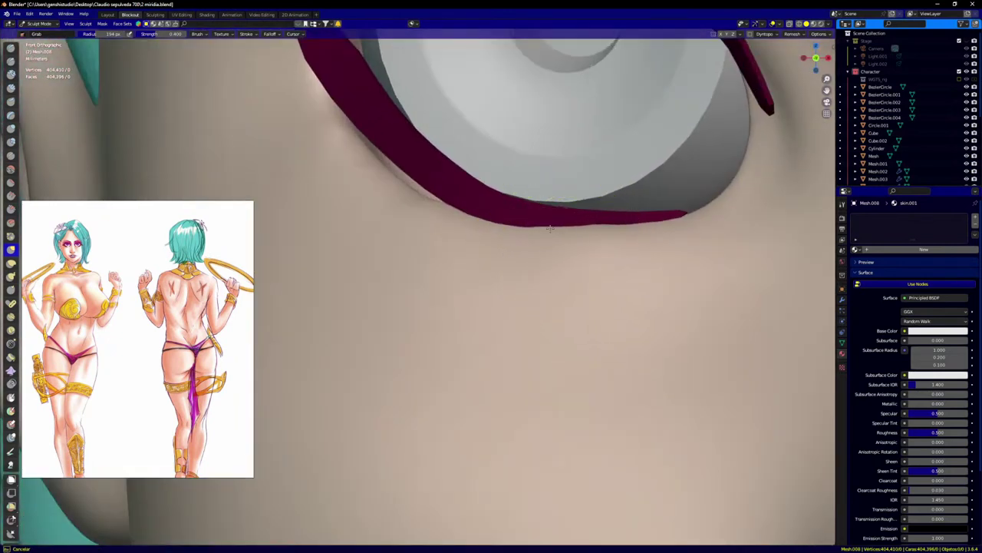
{"action": "left_click_drag", "start_coordinate": [611, 228], "coordinate": [593, 219]}
{"action": "scroll", "coordinate": [592, 219], "scroll_direction": "up", "scroll_amount": 2}
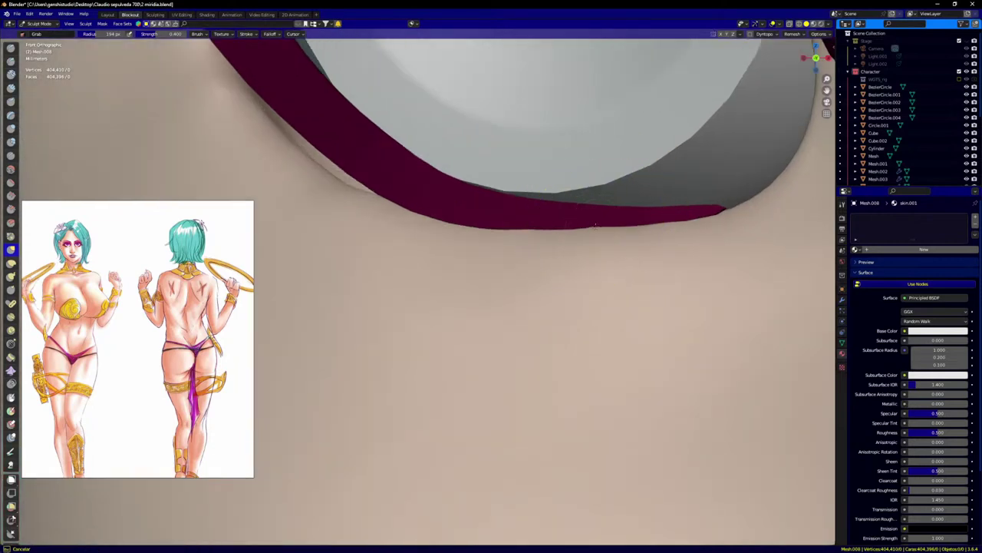
Step: Enlarge the Grab brush radius to 254 px and fit the outer part of the right eye's lower lid to the lash
{"action": "key", "text": "f"}
{"action": "left_click", "coordinate": [390, 169]}
{"action": "left_click_drag", "start_coordinate": [317, 164], "coordinate": [326, 152]}
{"action": "left_click_drag", "start_coordinate": [309, 143], "coordinate": [338, 168]}
{"action": "left_click_drag", "start_coordinate": [266, 121], "coordinate": [274, 103]}
{"action": "middle_click_drag", "start_coordinate": [261, 105], "coordinate": [218, 150]}
{"action": "left_click_drag", "start_coordinate": [218, 136], "coordinate": [222, 187]}
{"action": "mouse_move", "coordinate": [403, 307]}
{"action": "middle_mouse_down", "text": "shift"}
{"action": "mouse_move", "coordinate": [577, 287]}
{"action": "mouse_move", "coordinate": [612, 295]}
{"action": "middle_mouse_up", "text": "shift"}
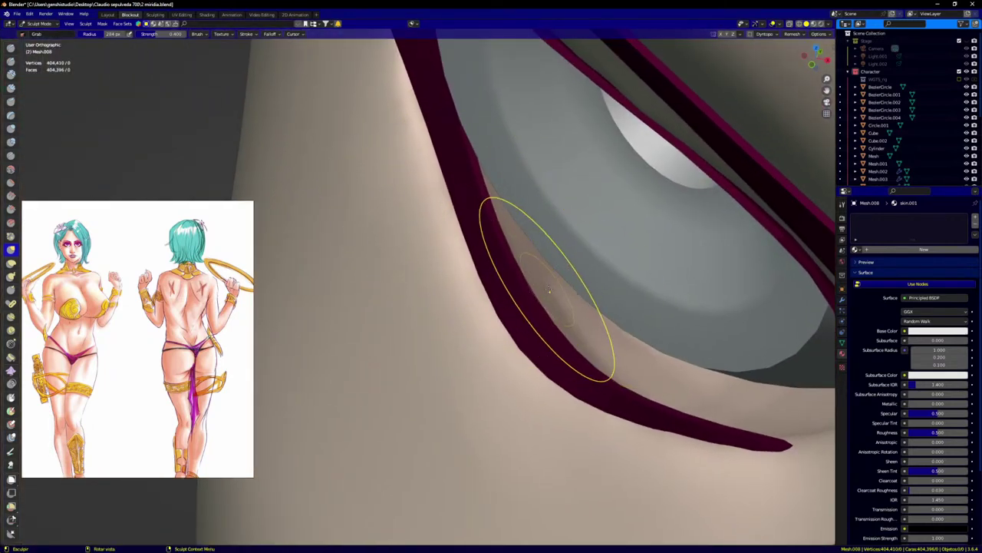
Step: Maximize the 3D viewport to fill the whole window and return to the front view of the right eye
{"action": "key", "text": "ctrl+Tab"}
{"action": "key", "text": "Escape"}
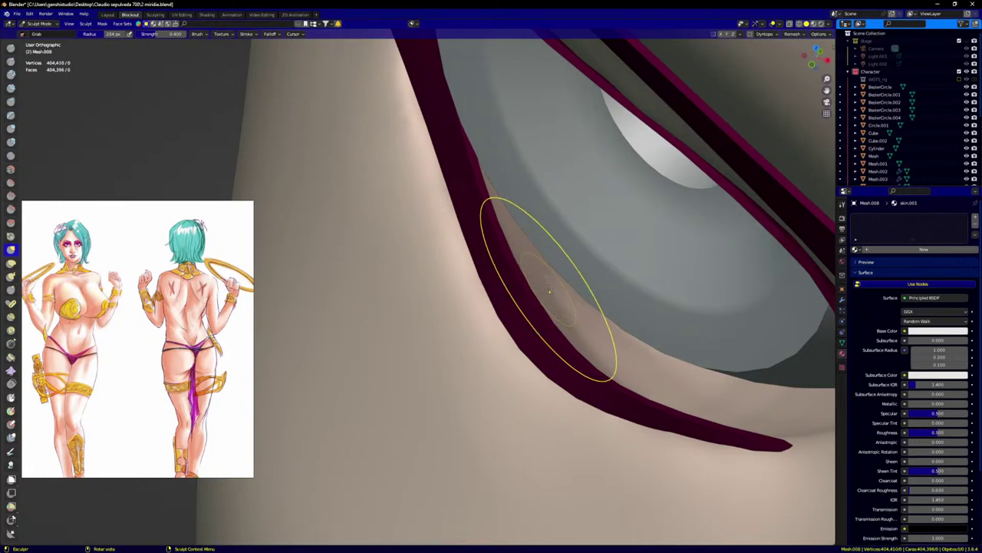
{"action": "key", "text": "ctrl+alt+space"}
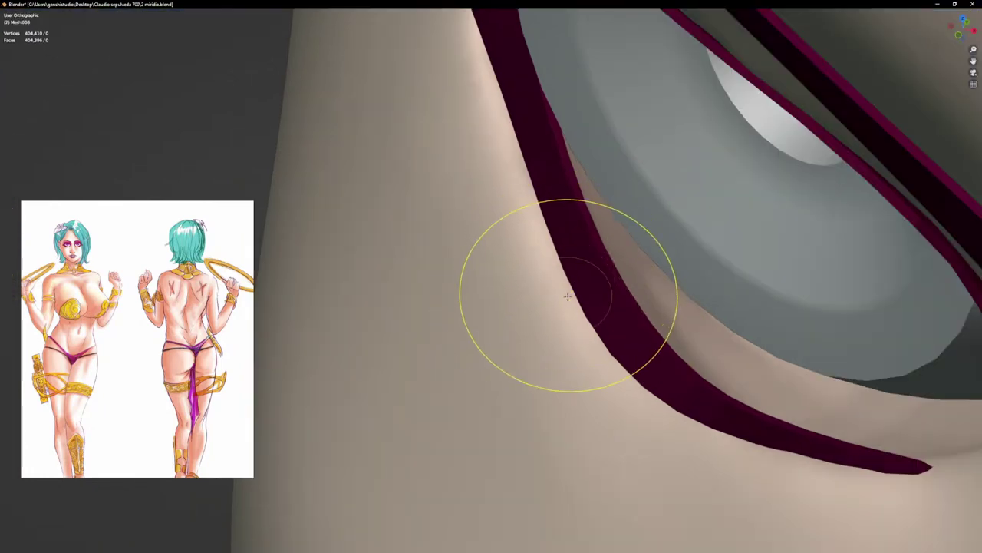
{"action": "middle_click_drag", "start_coordinate": [568, 291], "coordinate": [590, 300]}
{"action": "key", "text": "KP_1"}
{"action": "scroll", "coordinate": [722, 315], "scroll_direction": "up", "scroll_amount": 3}
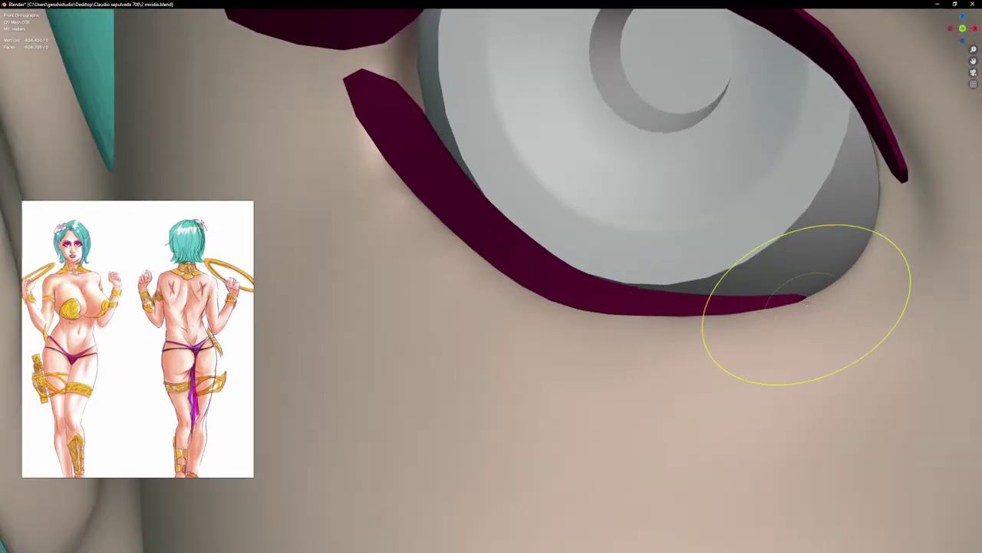
Step: Pull the lower inner corner of the character's right eye outward toward the nose with the Grab brush
{"action": "scroll", "coordinate": [785, 252], "scroll_direction": "down", "scroll_amount": 4}
{"action": "middle_click_drag", "start_coordinate": [776, 249], "coordinate": [599, 272], "text": "shift"}
{"action": "scroll", "coordinate": [453, 243], "scroll_direction": "up", "scroll_amount": 4}
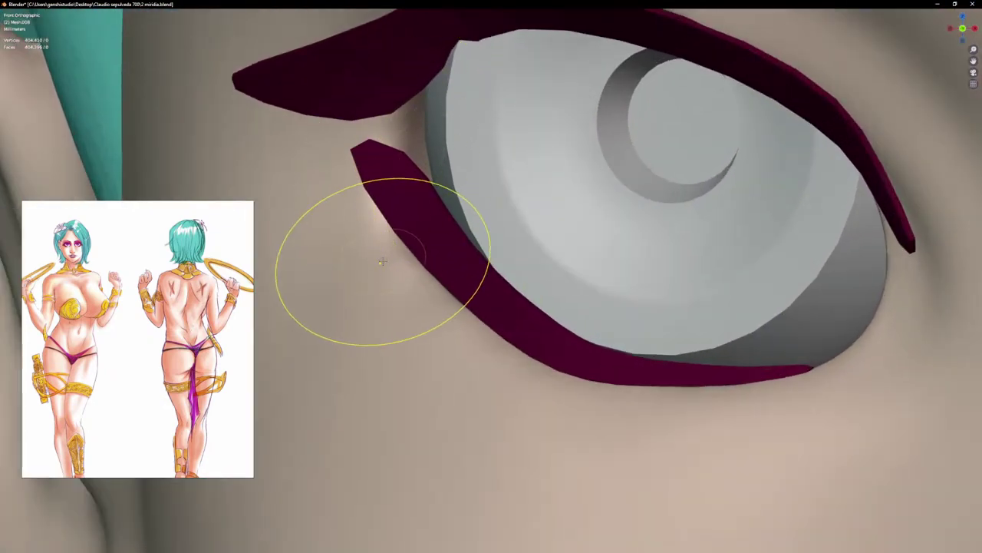
{"action": "scroll", "coordinate": [450, 175], "scroll_direction": "down", "scroll_amount": 3}
{"action": "middle_click_drag", "start_coordinate": [597, 232], "coordinate": [512, 266], "text": "shift"}
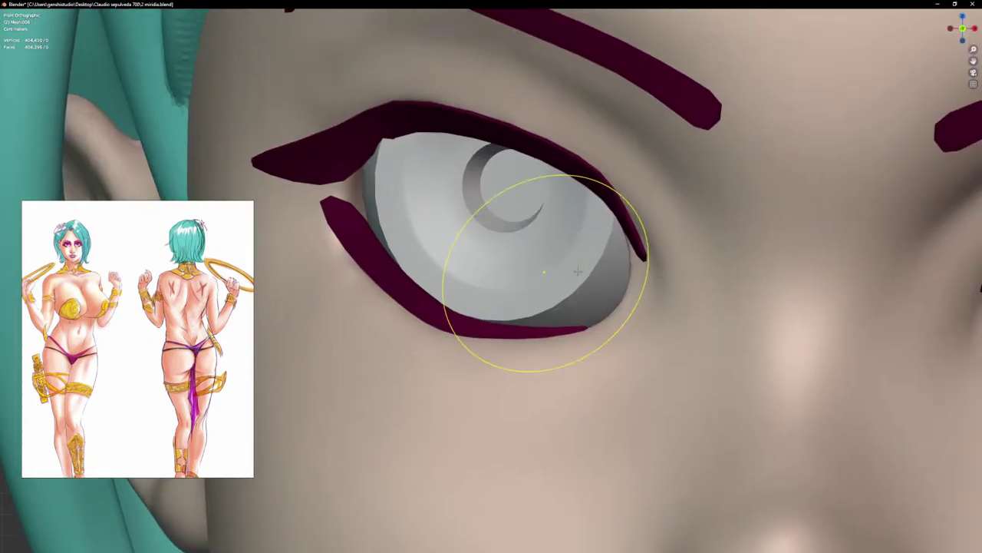
{"action": "scroll", "coordinate": [660, 278], "scroll_direction": "up", "scroll_amount": 1}
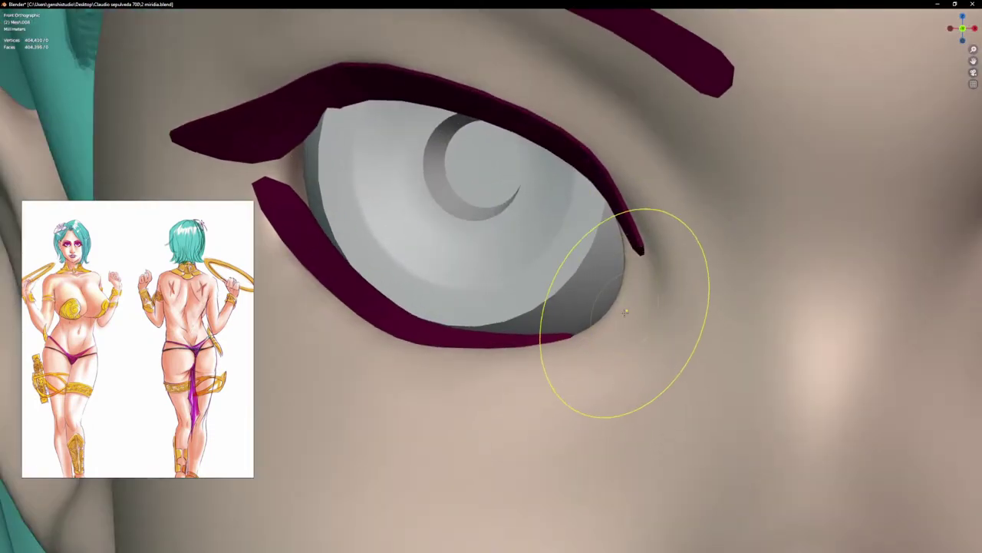
{"action": "scroll", "coordinate": [624, 315], "scroll_direction": "up", "scroll_amount": 3}
{"action": "left_click_drag", "start_coordinate": [618, 326], "coordinate": [622, 325]}
{"action": "left_click_drag", "start_coordinate": [611, 328], "coordinate": [632, 321]}
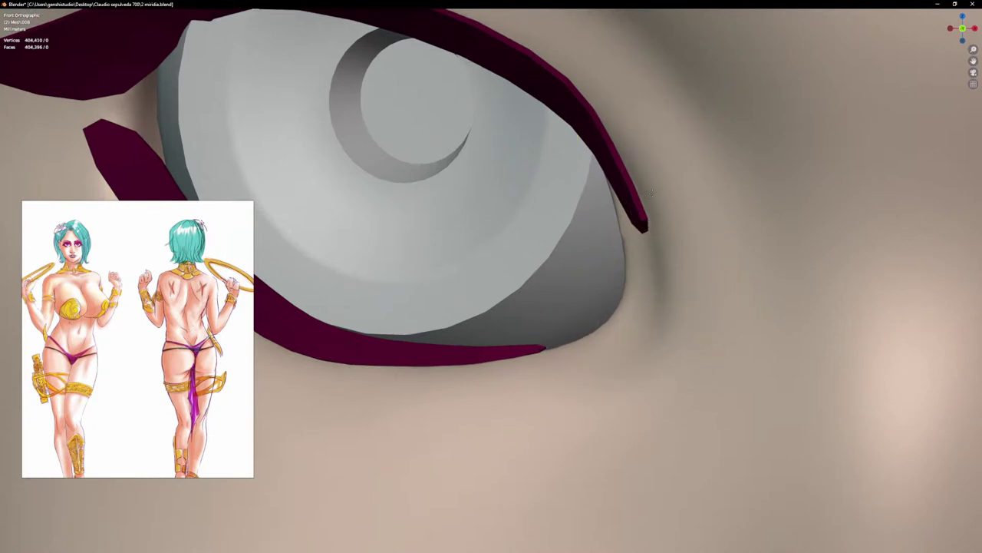
Step: Fit the skin around the inner end of the upper lash on the character's right eye
{"action": "middle_click_drag", "start_coordinate": [612, 238], "coordinate": [620, 234]}
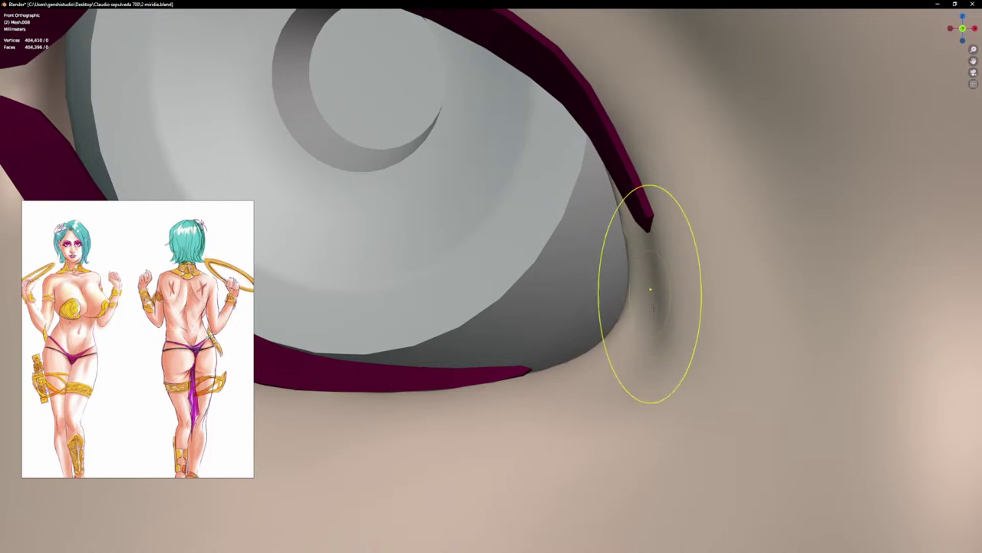
{"action": "scroll", "coordinate": [637, 346], "scroll_direction": "up", "scroll_amount": 1}
{"action": "scroll", "coordinate": [618, 349], "scroll_direction": "down", "scroll_amount": 3}
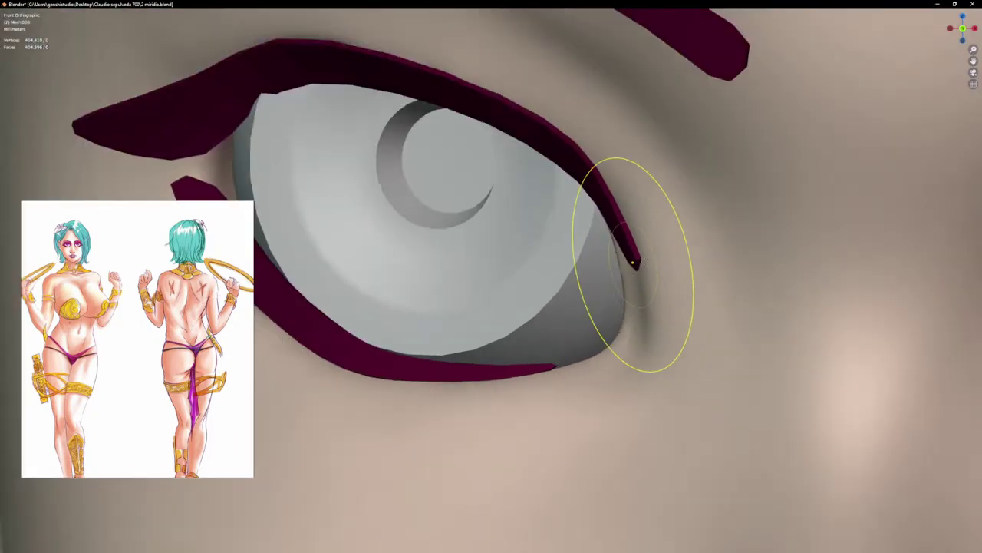
{"action": "middle_click_drag", "start_coordinate": [633, 263], "coordinate": [638, 317]}
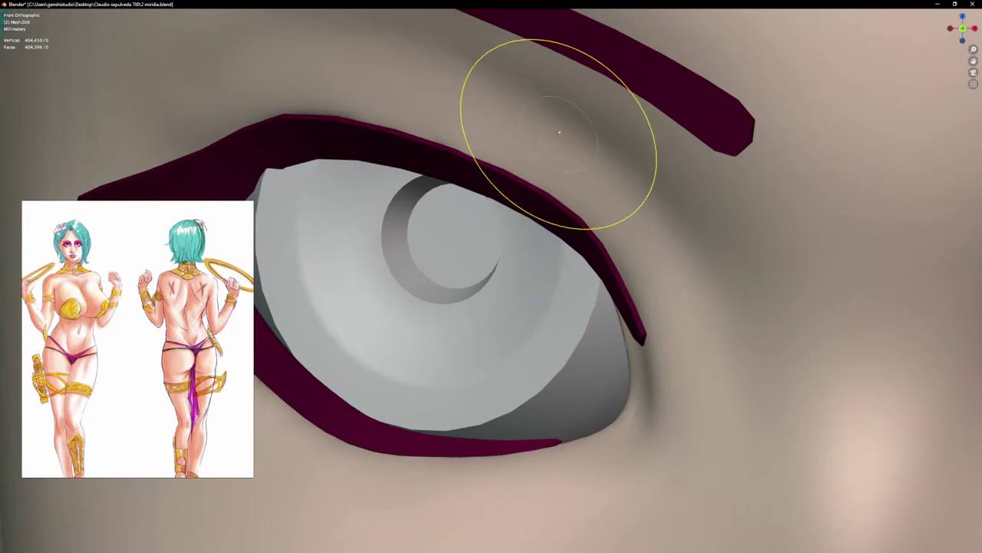
{"action": "scroll", "coordinate": [553, 169], "scroll_direction": "down", "scroll_amount": 3}
{"action": "scroll", "coordinate": [330, 135], "scroll_direction": "up", "scroll_amount": 2}
{"action": "middle_click_drag", "start_coordinate": [330, 135], "coordinate": [362, 180], "text": "shift"}
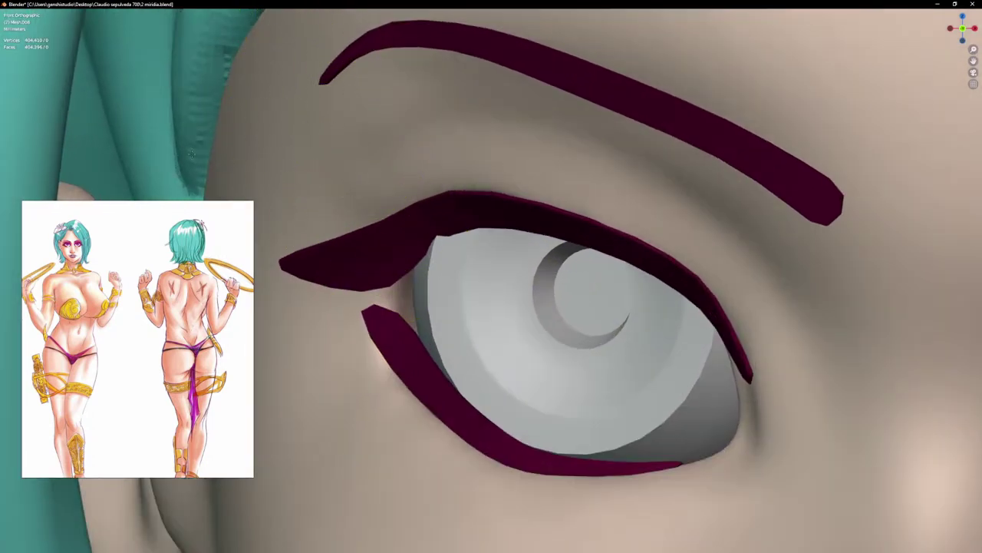
Step: Pull the upper lid of the character's left eye over the eyeball part showing above the upper lash
{"action": "scroll", "coordinate": [539, 403], "scroll_direction": "down", "scroll_amount": 9}
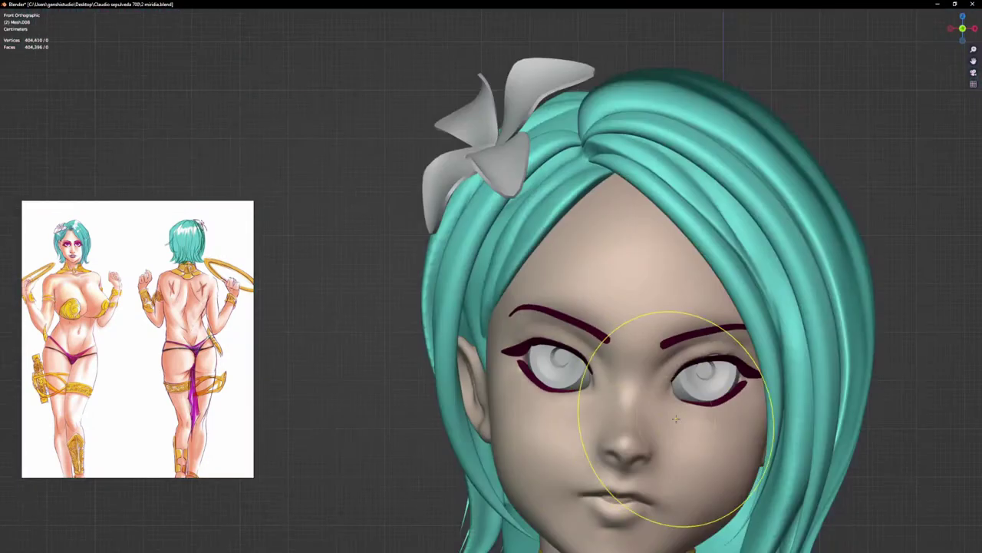
{"action": "middle_click_drag", "start_coordinate": [684, 419], "coordinate": [567, 278], "text": "shift"}
{"action": "scroll", "coordinate": [585, 336], "scroll_direction": "up", "scroll_amount": 2}
{"action": "scroll", "coordinate": [561, 178], "scroll_direction": "up", "scroll_amount": 4}
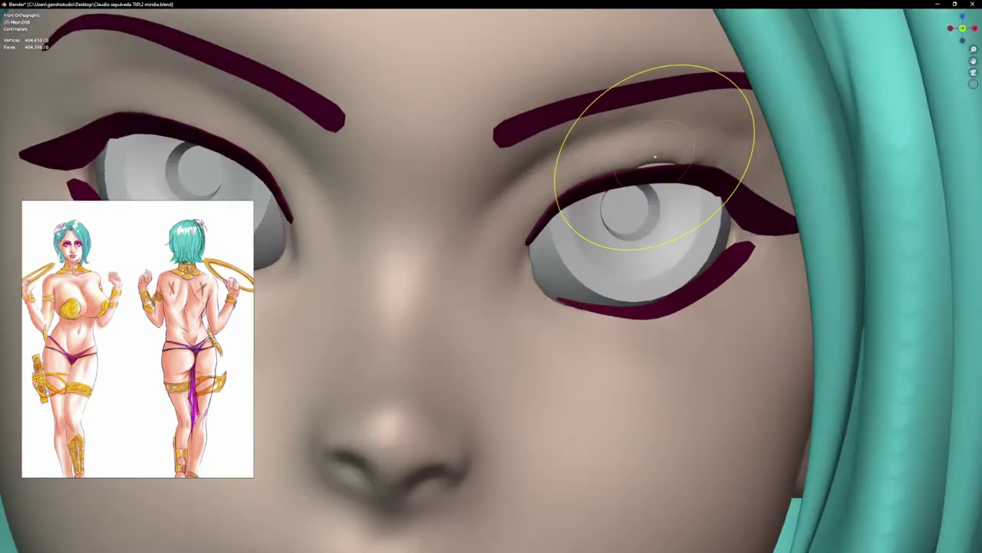
{"action": "scroll", "coordinate": [695, 162], "scroll_direction": "up", "scroll_amount": 2}
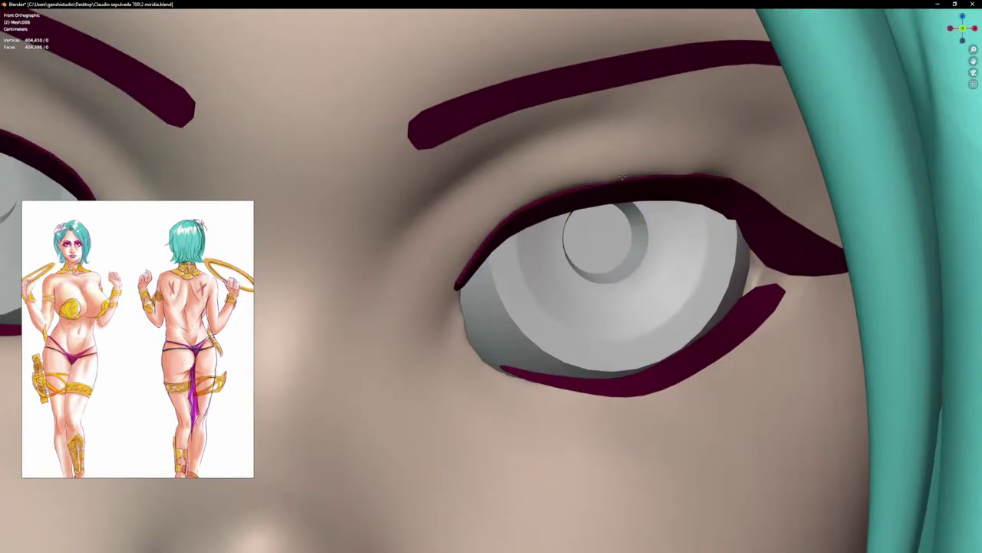
Step: Adjust the left eye's upper lid along the outer half of the lash from an angled side view
{"action": "middle_click_drag", "start_coordinate": [548, 208], "coordinate": [584, 174]}
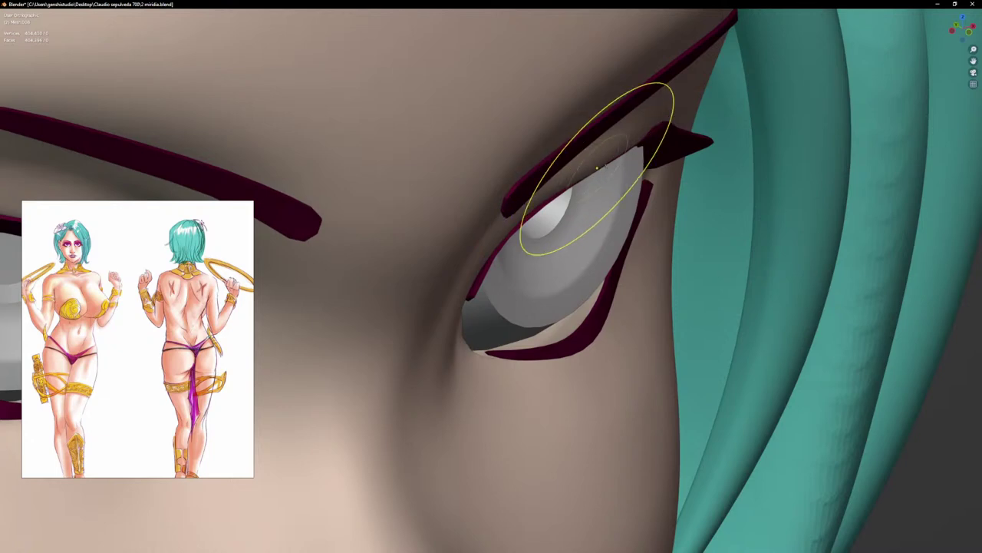
{"action": "scroll", "coordinate": [583, 169], "scroll_direction": "up", "scroll_amount": 2}
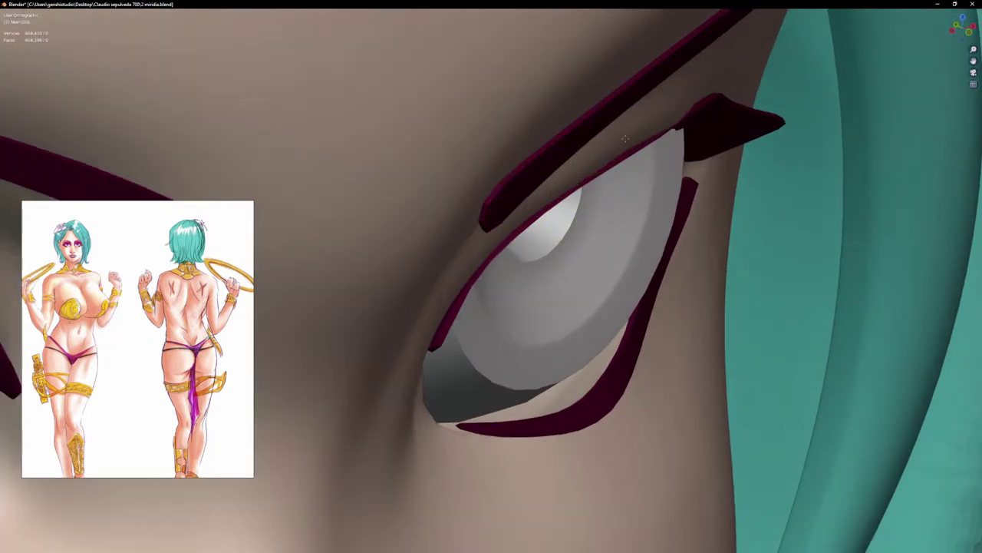
{"action": "scroll", "coordinate": [677, 115], "scroll_direction": "up", "scroll_amount": 1}
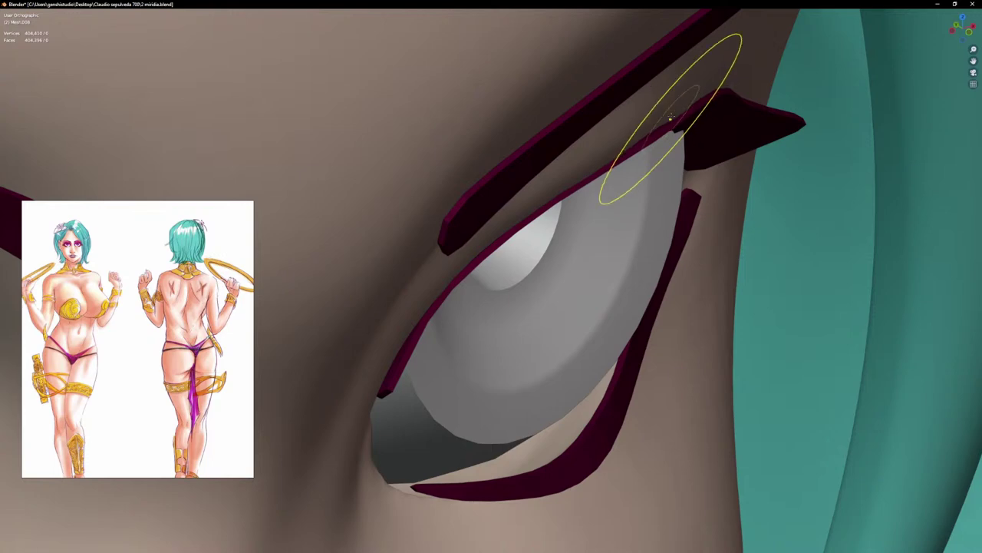
{"action": "scroll", "coordinate": [652, 126], "scroll_direction": "down", "scroll_amount": 4}
{"action": "key", "text": "KP_1"}
{"action": "scroll", "coordinate": [723, 123], "scroll_direction": "up", "scroll_amount": 3}
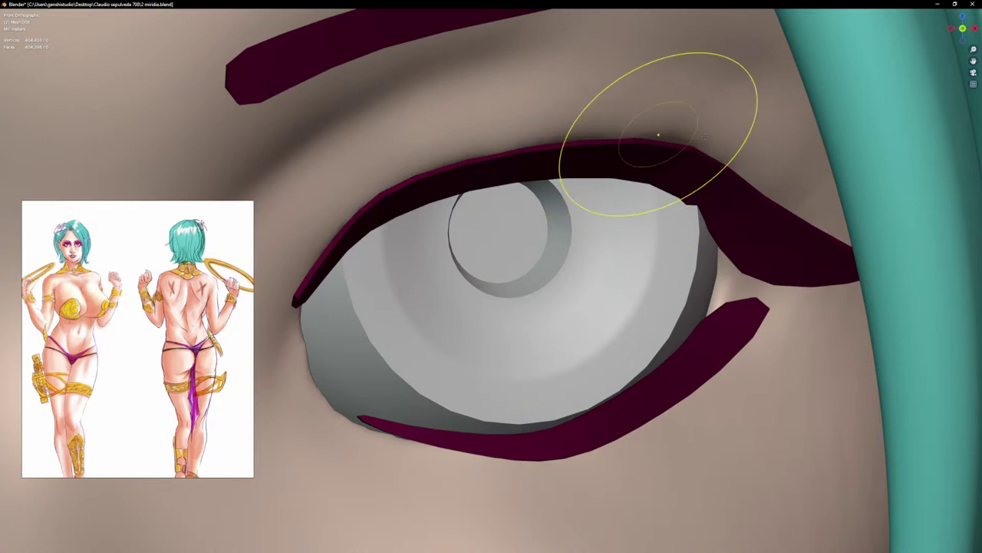
Step: Grab the left upper lid skin over the remaining gap above the middle of the upper lash line
{"action": "mouse_move", "coordinate": [658, 131]}
{"action": "middle_mouse_down"}
{"action": "mouse_move", "coordinate": [698, 162]}
{"action": "mouse_move", "coordinate": [739, 147]}
{"action": "middle_mouse_up"}
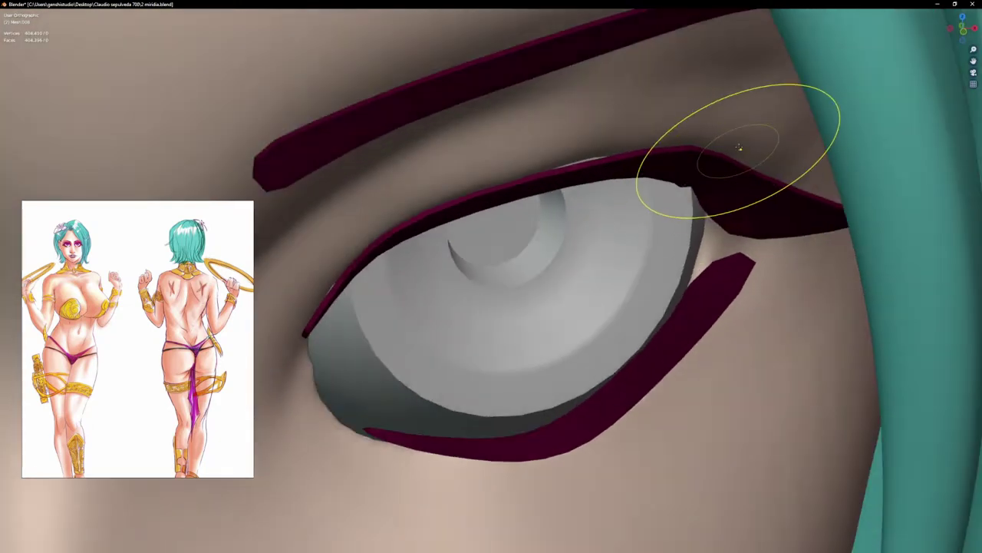
{"action": "left_click_drag", "start_coordinate": [579, 157], "coordinate": [617, 155]}
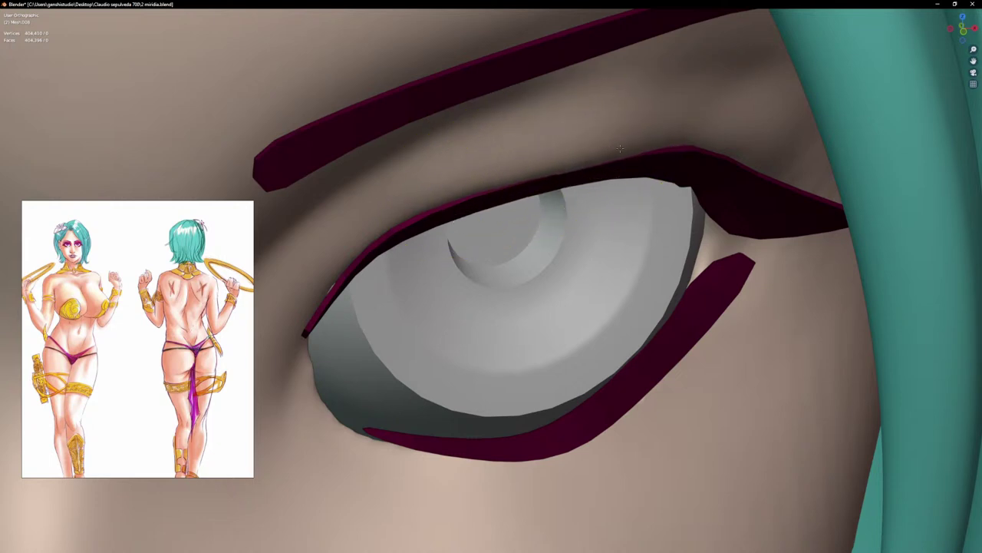
{"action": "middle_click_drag", "start_coordinate": [704, 158], "coordinate": [654, 164]}
{"action": "left_click_drag", "start_coordinate": [629, 165], "coordinate": [587, 161]}
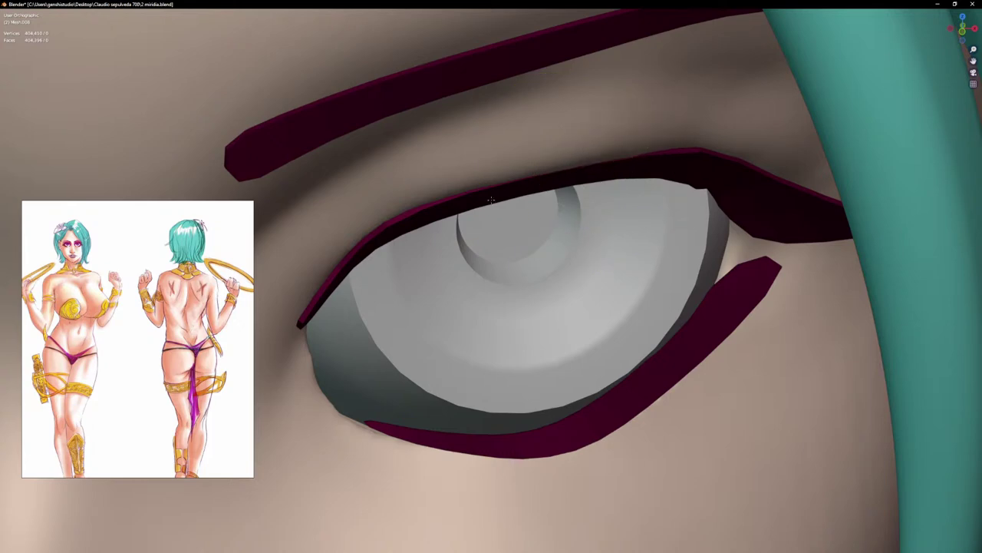
Step: Fit the left upper lid to both ends of the upper lash, checking the inner eye corner from several angles
{"action": "middle_click_drag", "start_coordinate": [491, 200], "coordinate": [478, 225]}
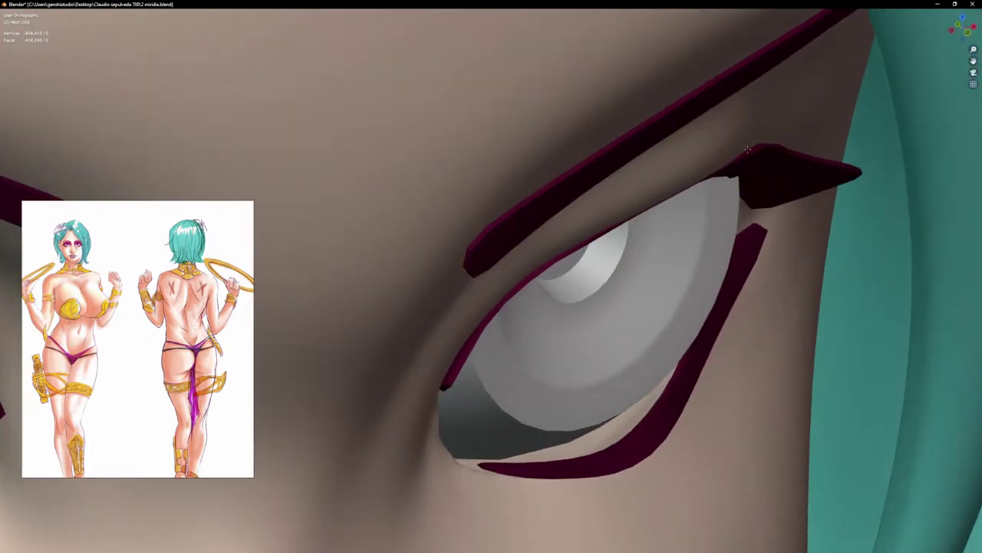
{"action": "middle_click_drag", "start_coordinate": [748, 148], "coordinate": [811, 176]}
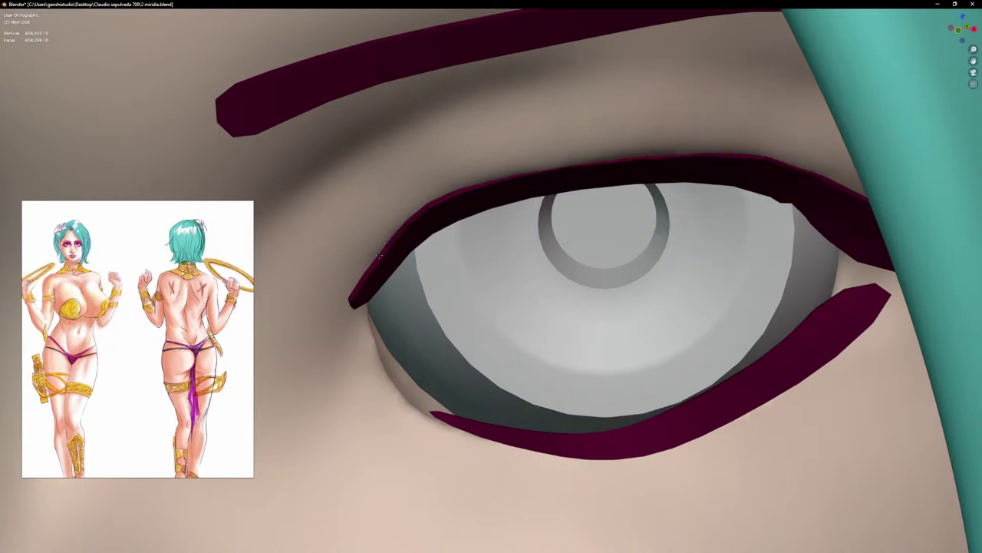
{"action": "middle_click_drag", "start_coordinate": [415, 215], "coordinate": [348, 263]}
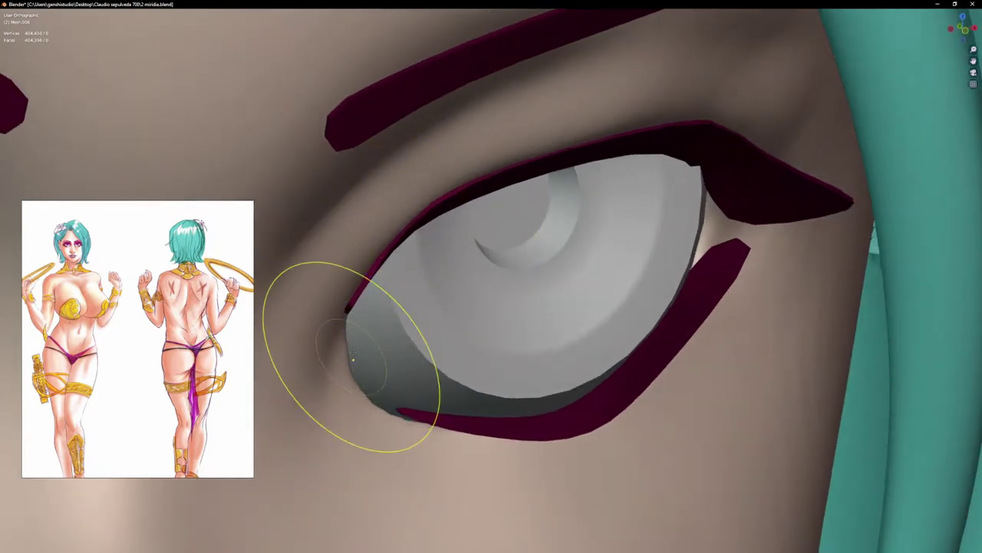
{"action": "key", "text": "KP_1"}
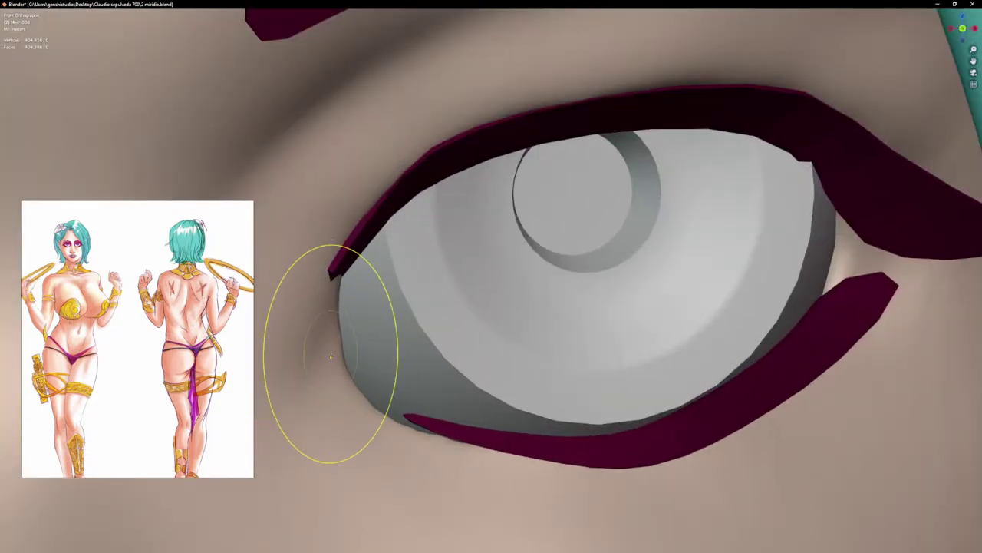
{"action": "middle_click_drag", "start_coordinate": [330, 353], "coordinate": [359, 367]}
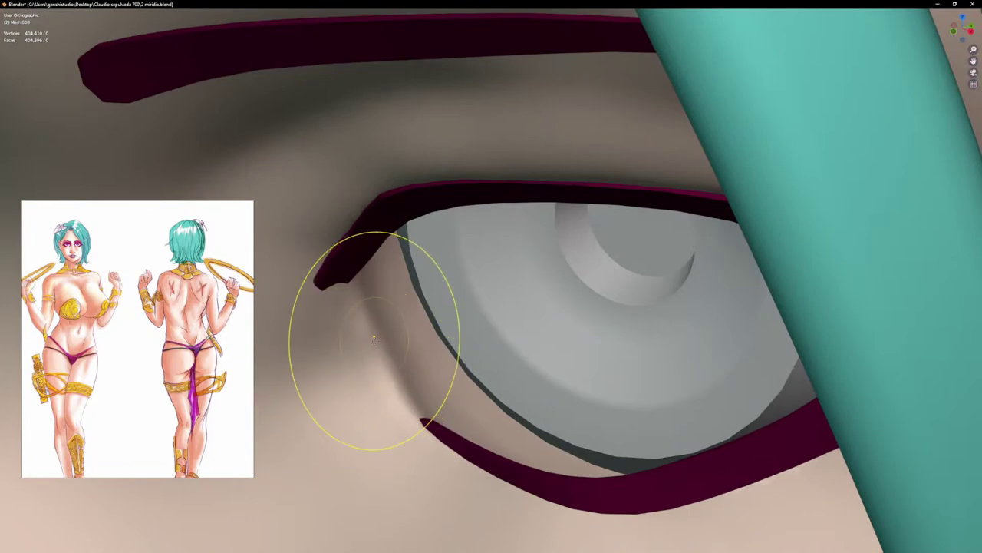
Step: Grab the skin at the left eye's inner corner into place against the upper lash end and the eyeball
{"action": "key", "text": "KP_1"}
{"action": "scroll", "coordinate": [392, 361], "scroll_direction": "up", "scroll_amount": 4}
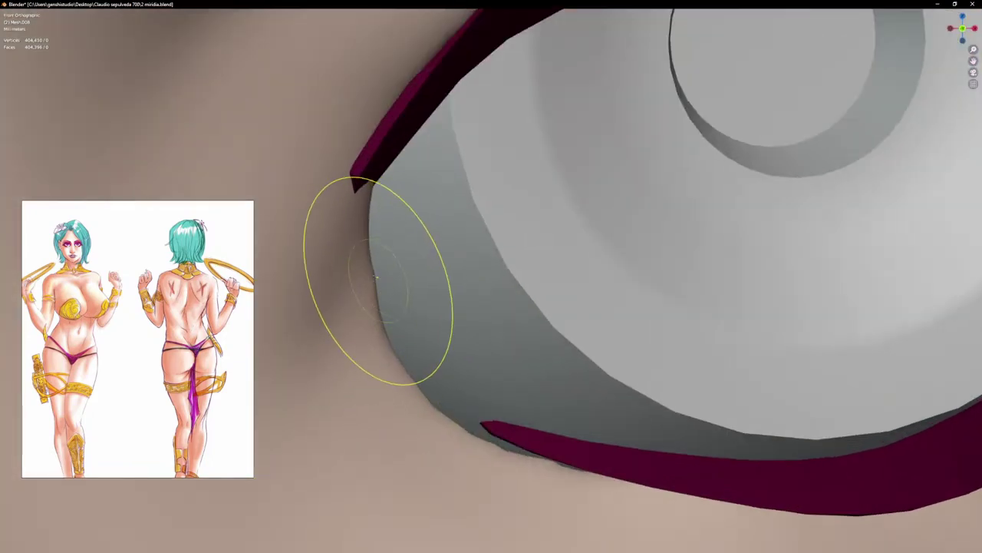
{"action": "scroll", "coordinate": [399, 415], "scroll_direction": "down", "scroll_amount": 6}
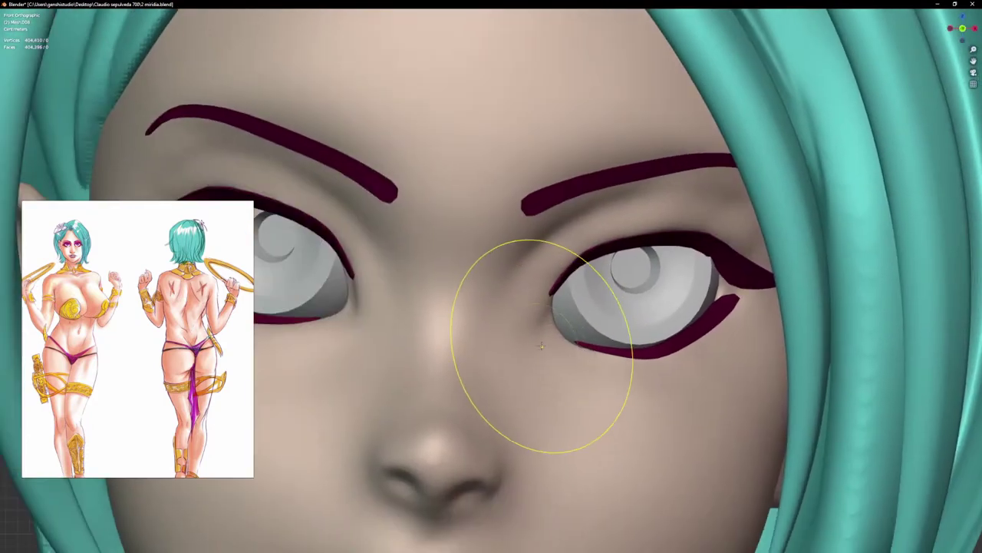
{"action": "scroll", "coordinate": [538, 330], "scroll_direction": "up", "scroll_amount": 3}
{"action": "left_click_drag", "start_coordinate": [533, 309], "coordinate": [535, 311]}
{"action": "left_click_drag", "start_coordinate": [535, 275], "coordinate": [549, 260]}
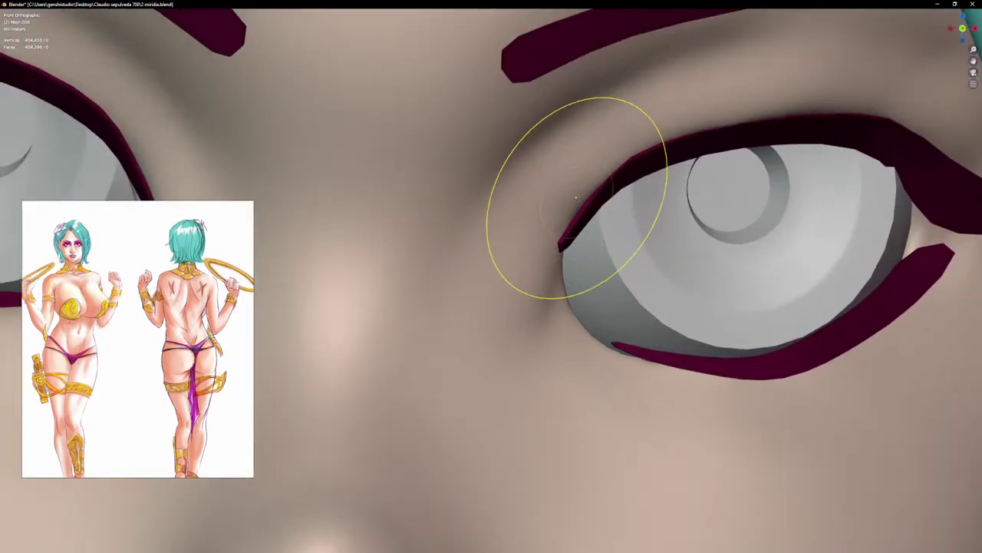
{"action": "middle_click_drag", "start_coordinate": [595, 209], "coordinate": [566, 230]}
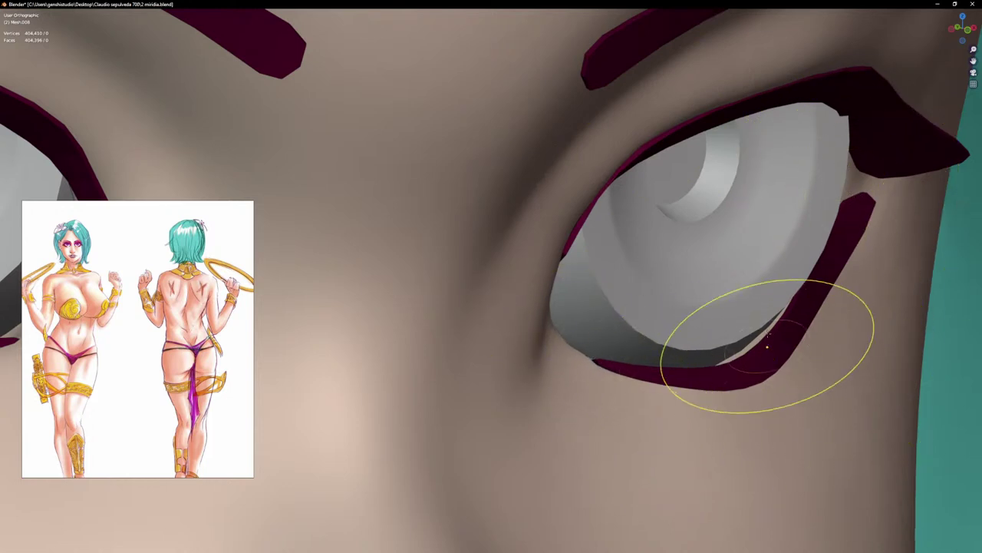
{"action": "key", "text": "KP_1"}
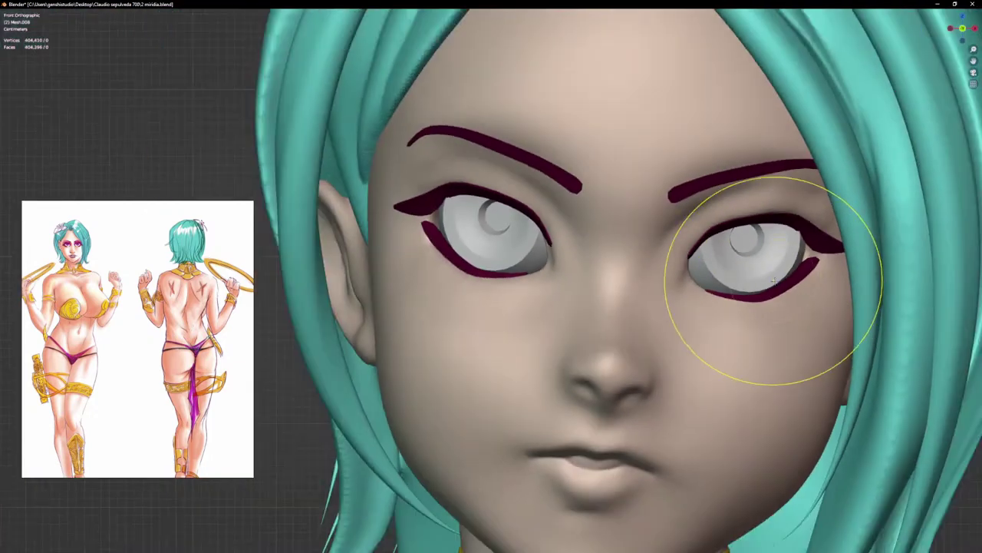
Step: Carve the skin crease at the left eye's inner corner, comparing it with the inner corner of the right eye
{"action": "scroll", "coordinate": [774, 280], "scroll_direction": "up", "scroll_amount": 7}
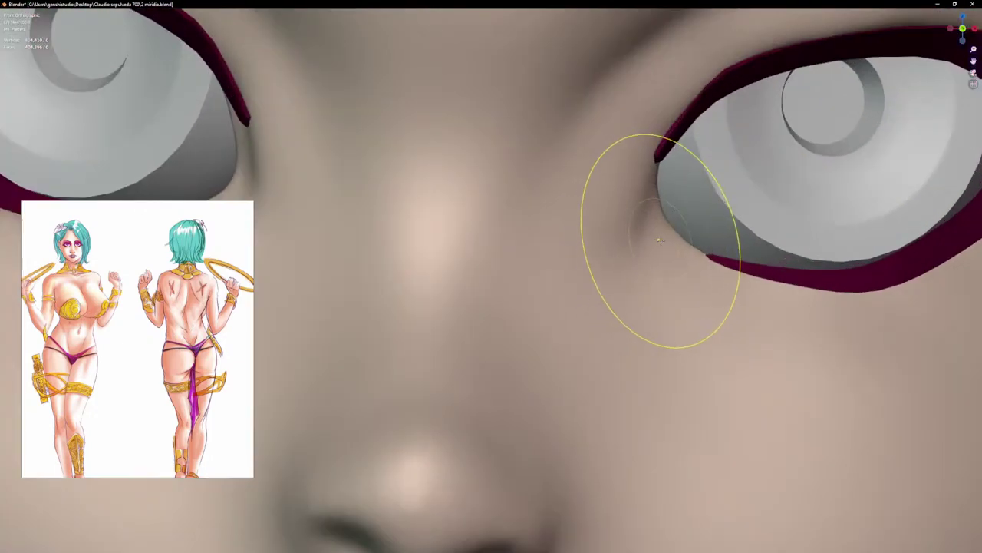
{"action": "key", "text": "ctrl"}
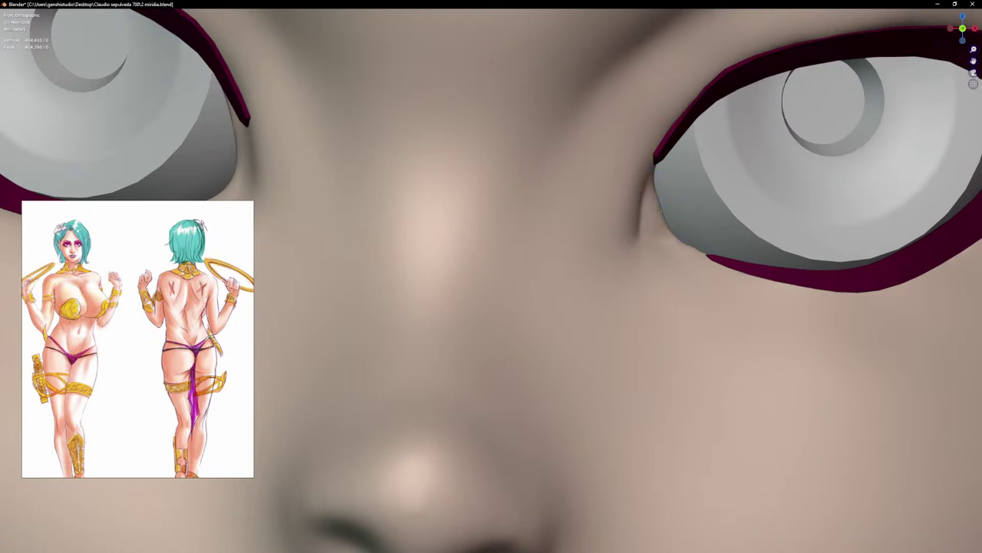
{"action": "scroll", "coordinate": [673, 240], "scroll_direction": "down", "scroll_amount": 8}
{"action": "scroll", "coordinate": [509, 252], "scroll_direction": "up", "scroll_amount": 10}
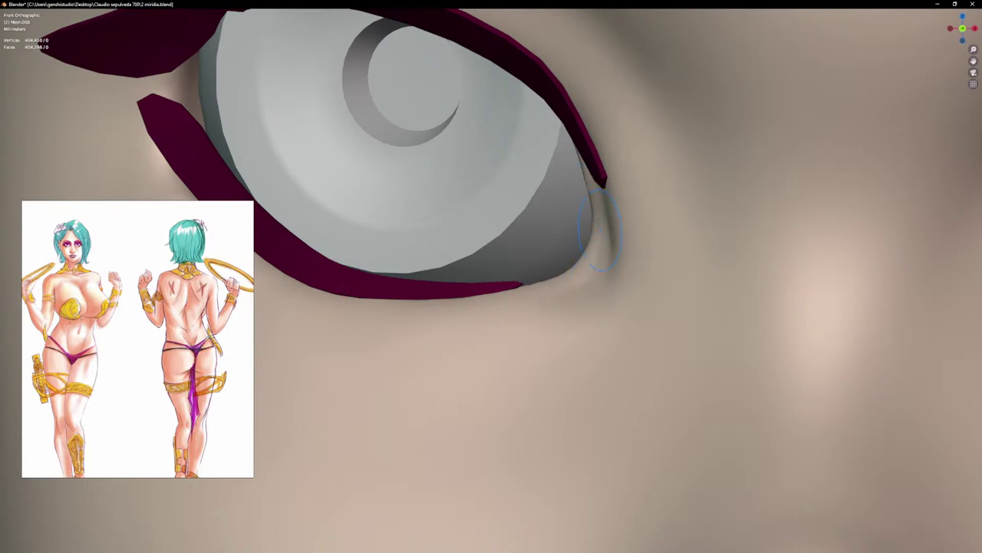
{"action": "scroll", "coordinate": [614, 215], "scroll_direction": "down", "scroll_amount": 8}
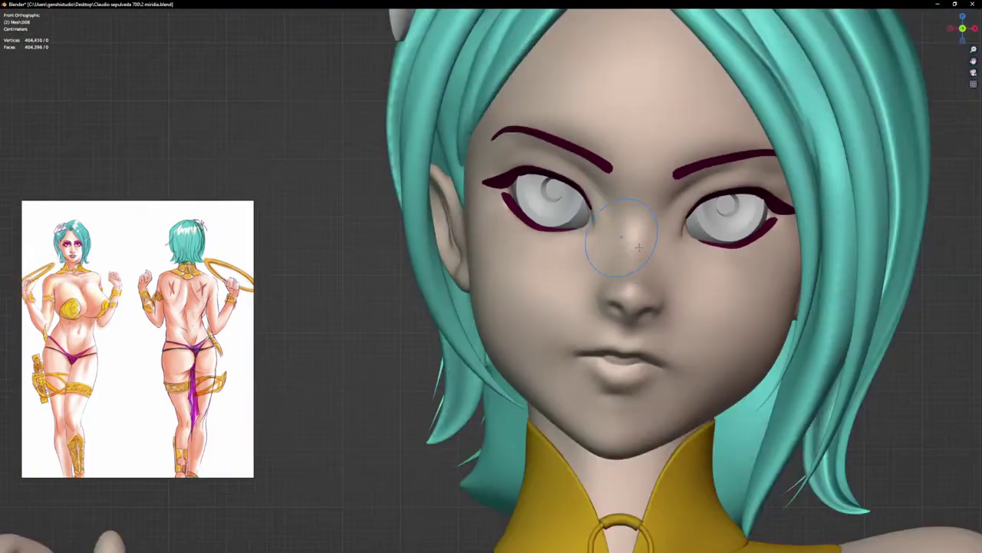
Step: Sculpt the fold between the left eyebrow and upper lash, extending it toward the outer side of the lid
{"action": "scroll", "coordinate": [676, 244], "scroll_direction": "up", "scroll_amount": 10}
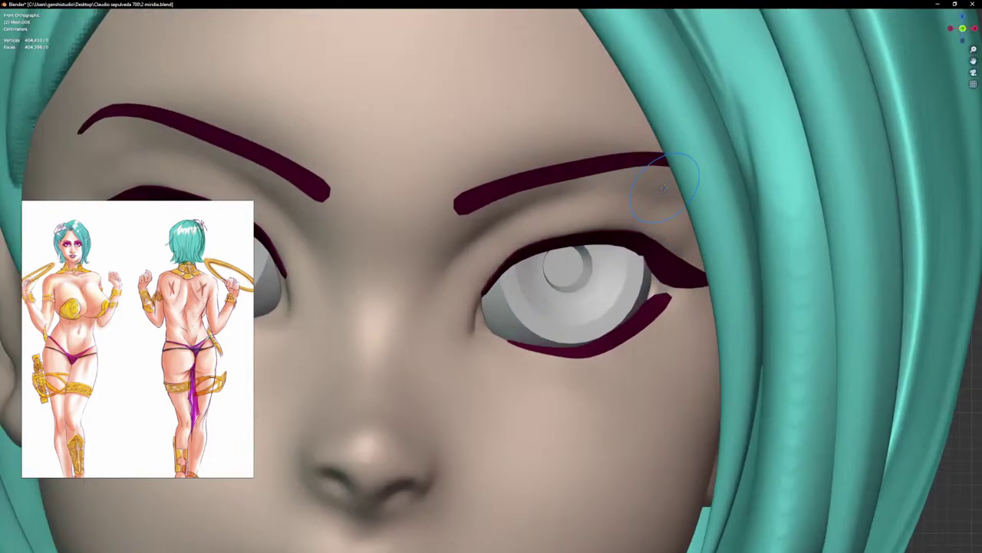
{"action": "scroll", "coordinate": [571, 200], "scroll_direction": "up", "scroll_amount": 2}
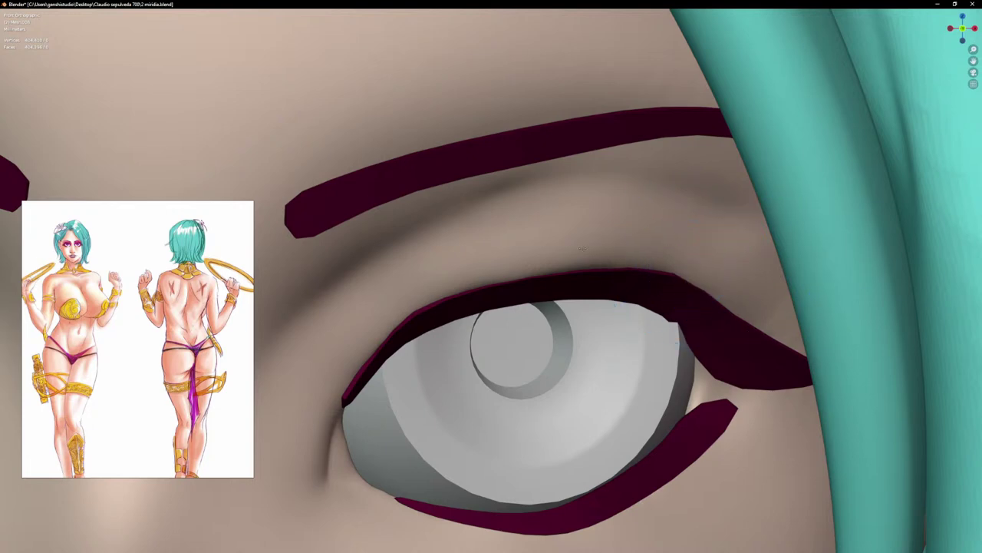
{"action": "mouse_move", "coordinate": [703, 302]}
{"action": "middle_mouse_down"}
{"action": "mouse_move", "coordinate": [710, 363]}
{"action": "mouse_move", "coordinate": [767, 257]}
{"action": "middle_mouse_up"}
{"action": "scroll", "coordinate": [768, 253], "scroll_direction": "up", "scroll_amount": 2}
{"action": "scroll", "coordinate": [634, 184], "scroll_direction": "up", "scroll_amount": 1}
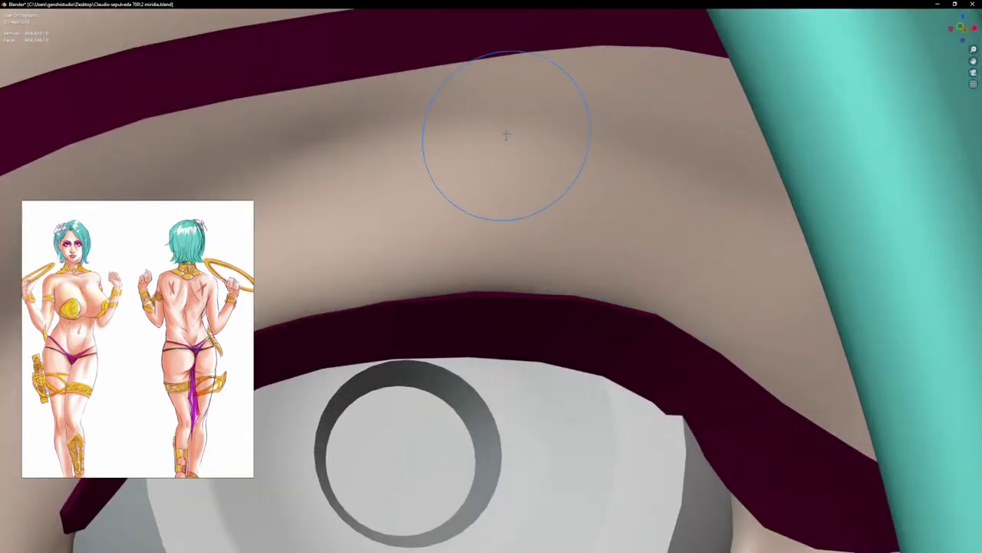
{"action": "left_click_drag", "start_coordinate": [506, 136], "coordinate": [642, 147]}
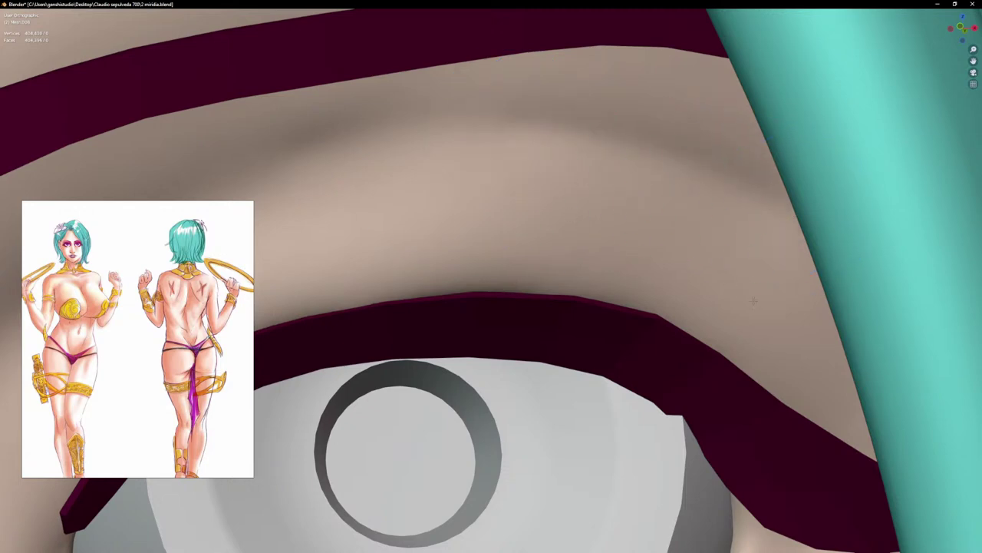
Step: Adjust the outer part of the left upper lid and brow area with the Grab brush from angled and front views
{"action": "scroll", "coordinate": [669, 309], "scroll_direction": "down", "scroll_amount": 2}
{"action": "key", "text": "g"}
{"action": "mouse_move", "coordinate": [699, 305]}
{"action": "middle_mouse_down"}
{"action": "mouse_move", "coordinate": [727, 333]}
{"action": "mouse_move", "coordinate": [636, 307]}
{"action": "middle_mouse_up"}
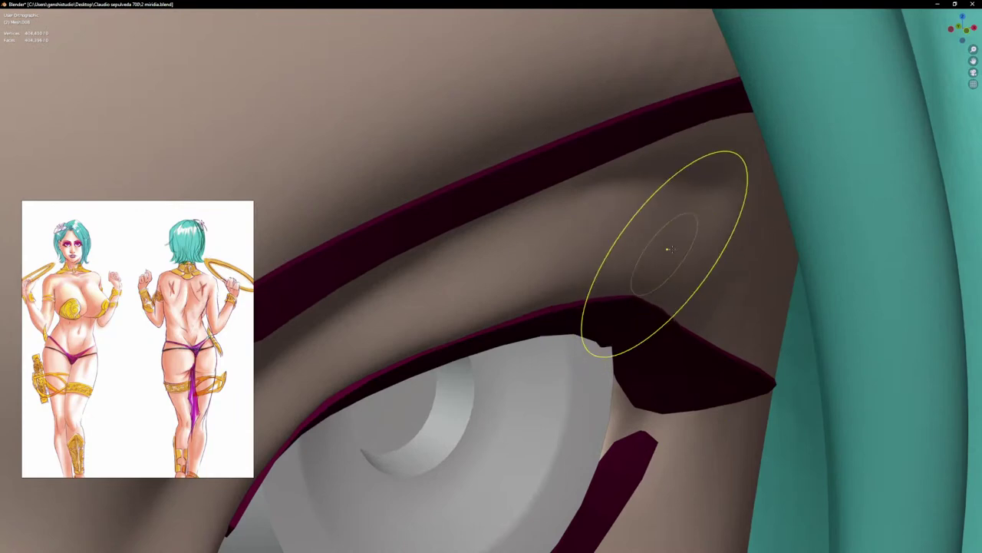
{"action": "middle_click_drag", "start_coordinate": [686, 258], "coordinate": [687, 310]}
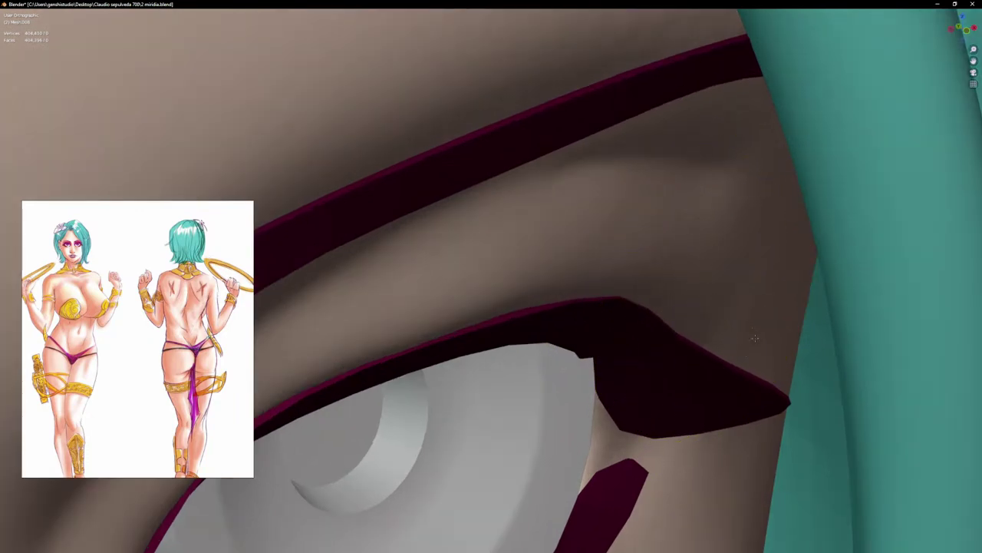
{"action": "middle_click_drag", "start_coordinate": [609, 318], "coordinate": [657, 263]}
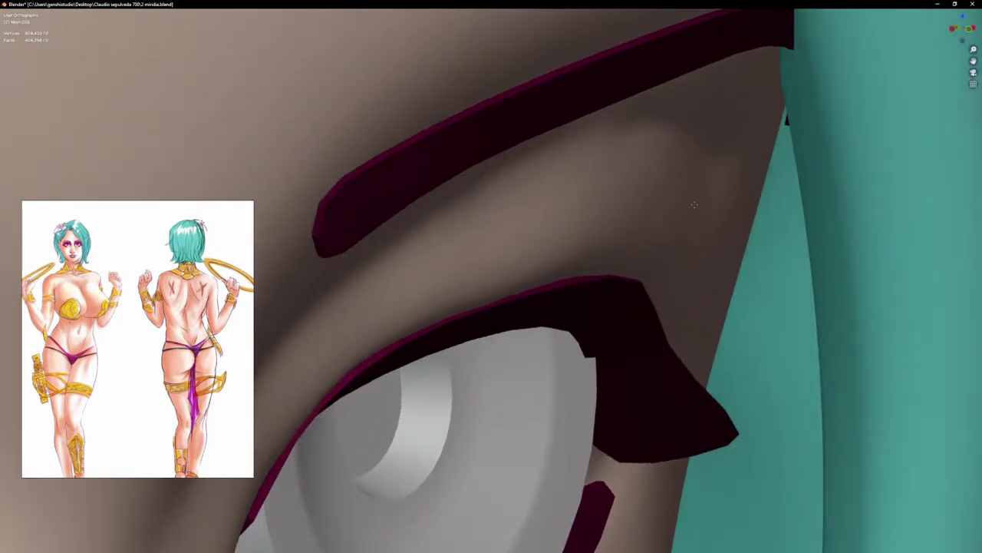
{"action": "scroll", "coordinate": [694, 204], "scroll_direction": "up", "scroll_amount": 3}
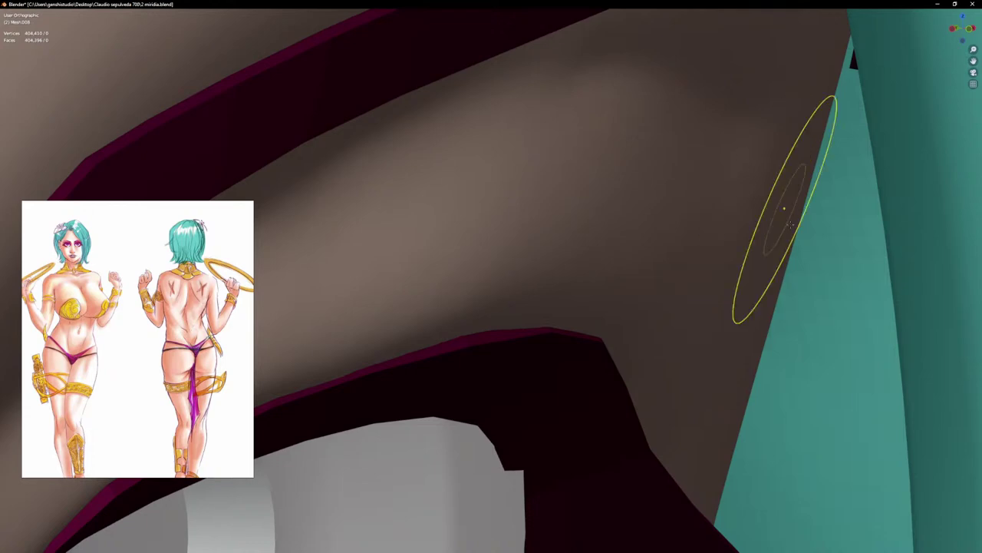
{"action": "key", "text": "KP_1"}
{"action": "scroll", "coordinate": [784, 208], "scroll_direction": "down", "scroll_amount": 8}
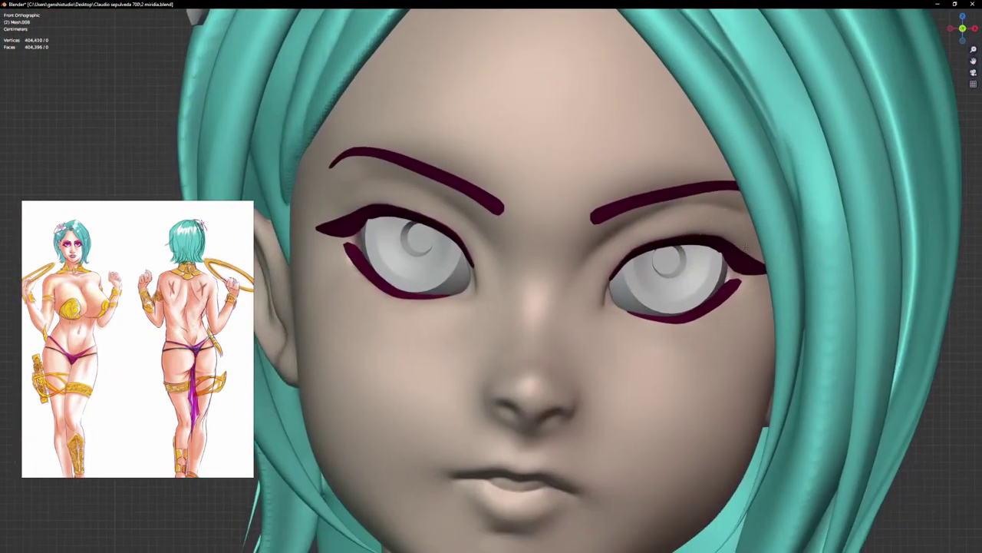
{"action": "scroll", "coordinate": [404, 204], "scroll_direction": "up", "scroll_amount": 3}
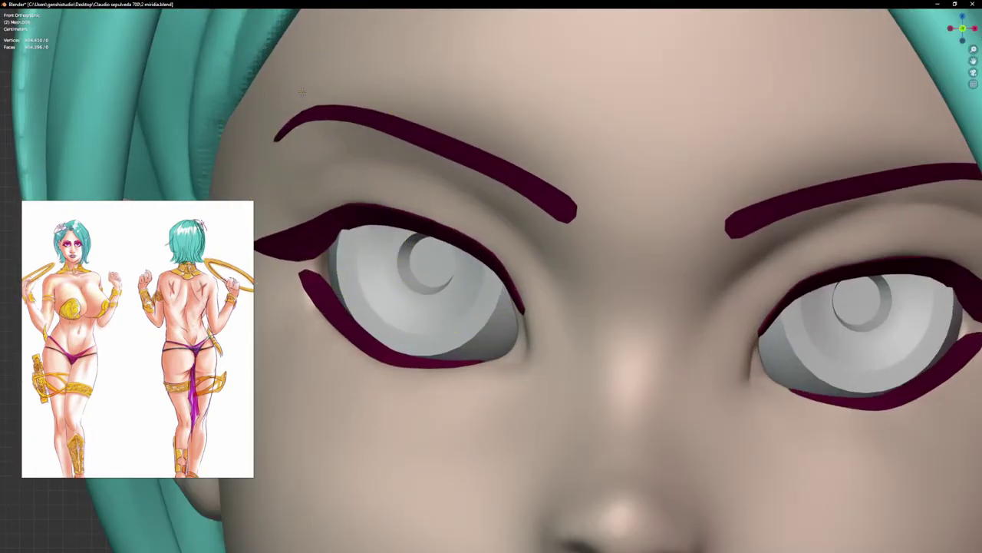
{"action": "middle_click_drag", "start_coordinate": [909, 208], "coordinate": [680, 253], "text": "shift"}
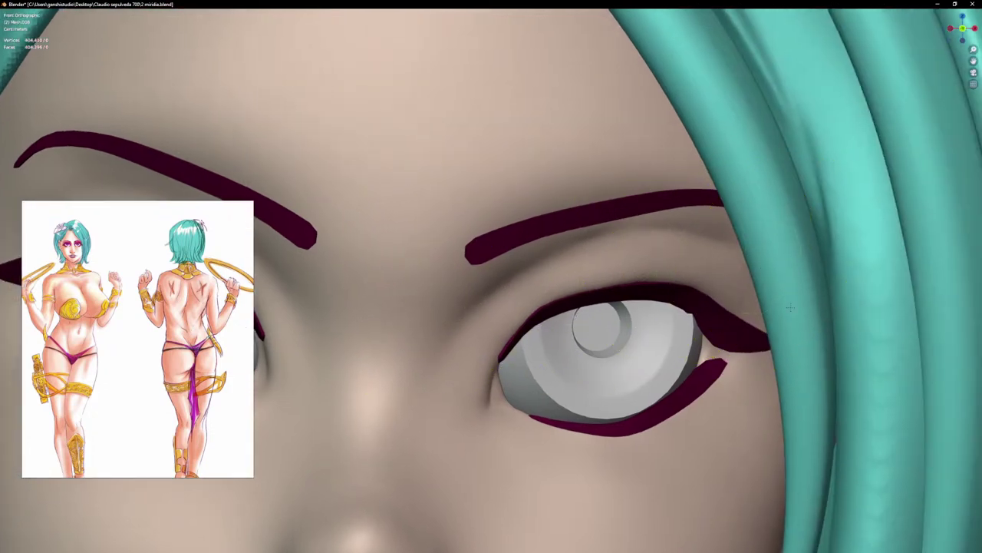
{"action": "scroll", "coordinate": [698, 459], "scroll_direction": "down", "scroll_amount": 3}
Step: Define the nostril openings and the lower edge of the left nose wing from below
{"action": "middle_click_drag", "start_coordinate": [698, 459], "coordinate": [658, 241], "text": "shift"}
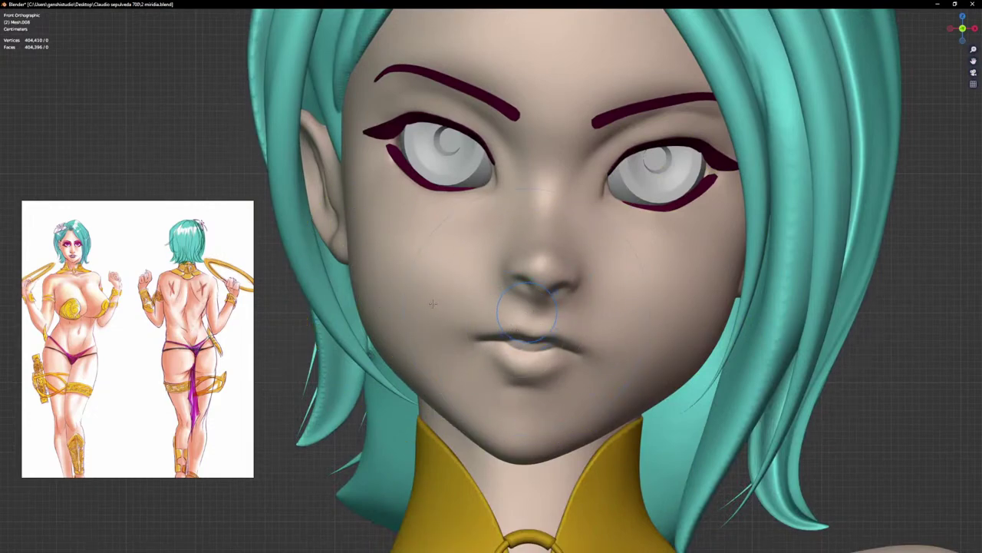
{"action": "scroll", "coordinate": [433, 304], "scroll_direction": "up", "scroll_amount": 7}
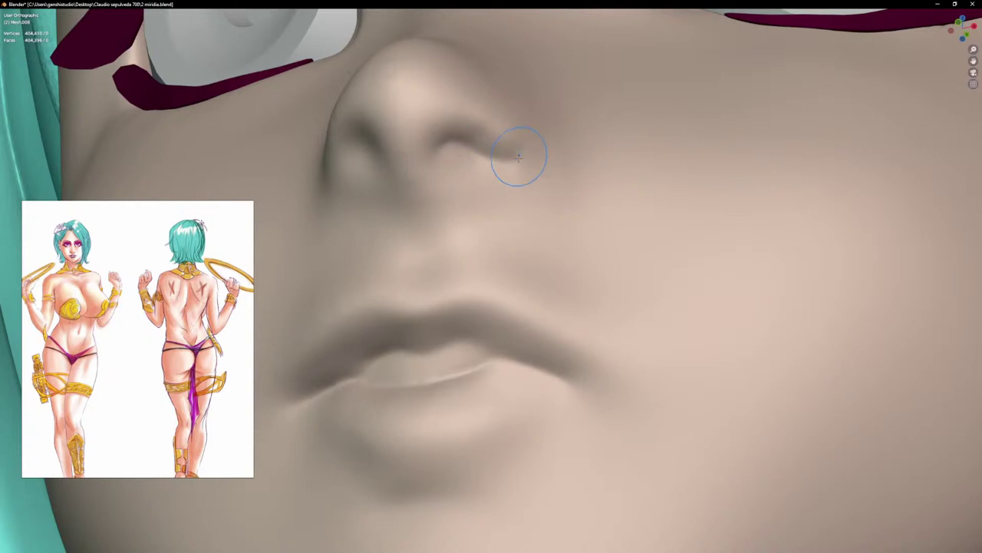
{"action": "middle_click_drag", "start_coordinate": [432, 154], "coordinate": [393, 156]}
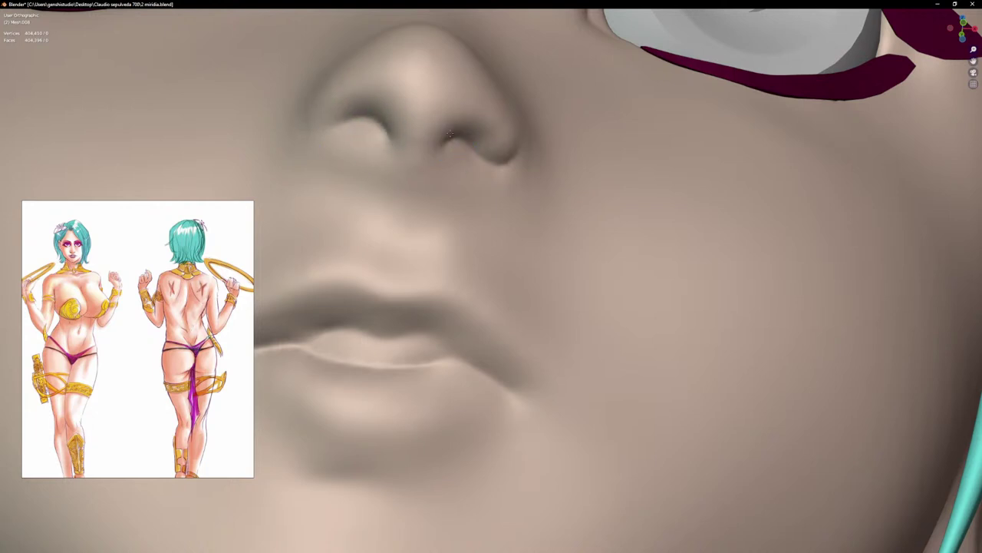
{"action": "middle_click_drag", "start_coordinate": [451, 135], "coordinate": [444, 135]}
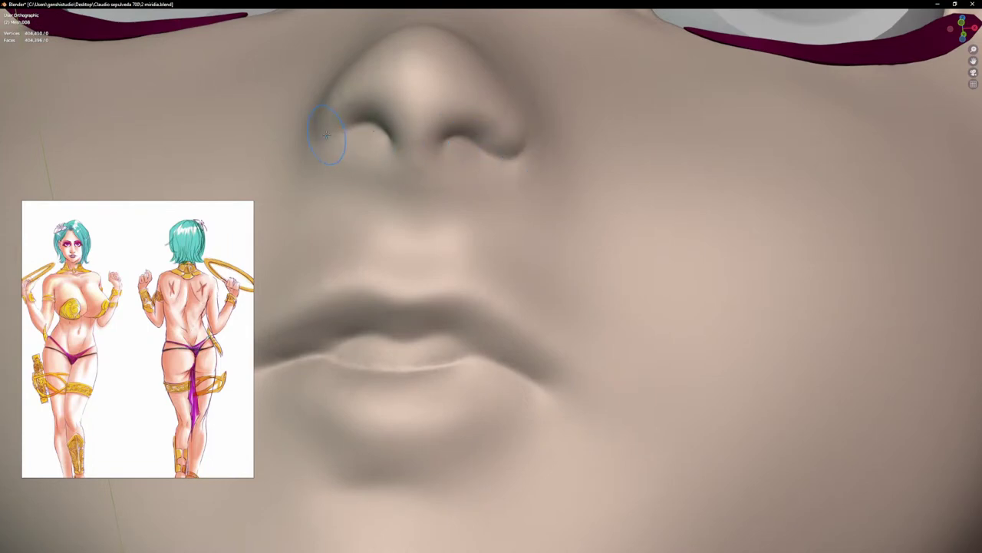
{"action": "middle_click_drag", "start_coordinate": [374, 164], "coordinate": [384, 180]}
{"action": "scroll", "coordinate": [458, 143], "scroll_direction": "up", "scroll_amount": 2}
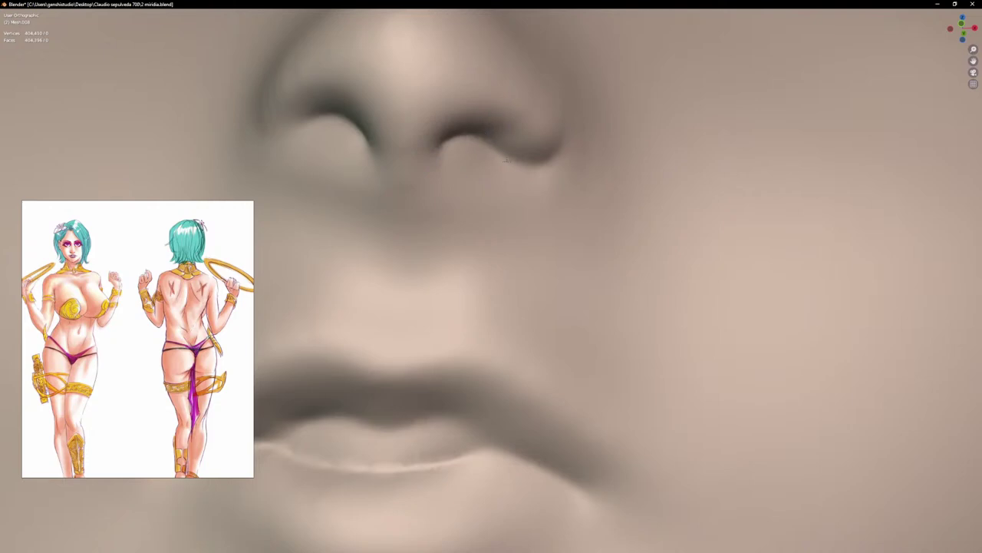
{"action": "scroll", "coordinate": [472, 183], "scroll_direction": "down", "scroll_amount": 4}
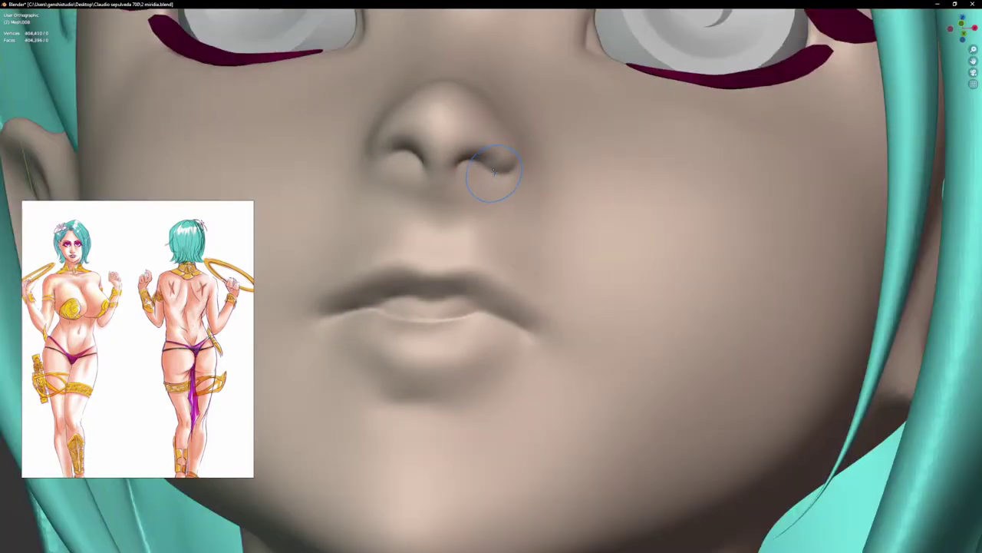
{"action": "scroll", "coordinate": [495, 175], "scroll_direction": "down", "scroll_amount": 3}
{"action": "key", "text": "KP_1"}
{"action": "scroll", "coordinate": [513, 201], "scroll_direction": "down", "scroll_amount": 1}
{"action": "middle_click_drag", "start_coordinate": [515, 208], "coordinate": [516, 273], "text": "shift"}
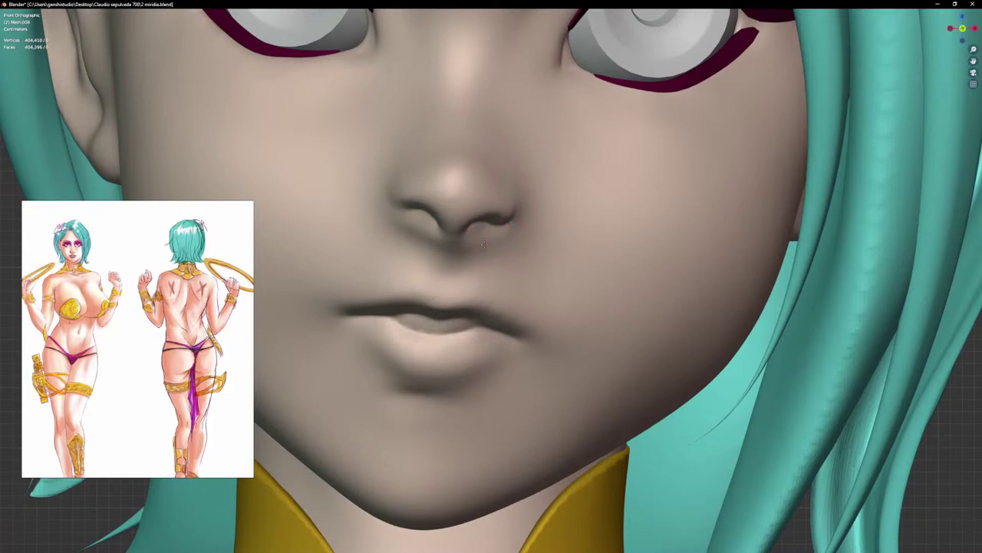
Step: Sculpt and smooth the philtrum groove between the nose and upper lip, comparing it with the whole face
{"action": "scroll", "coordinate": [418, 227], "scroll_direction": "up", "scroll_amount": 5}
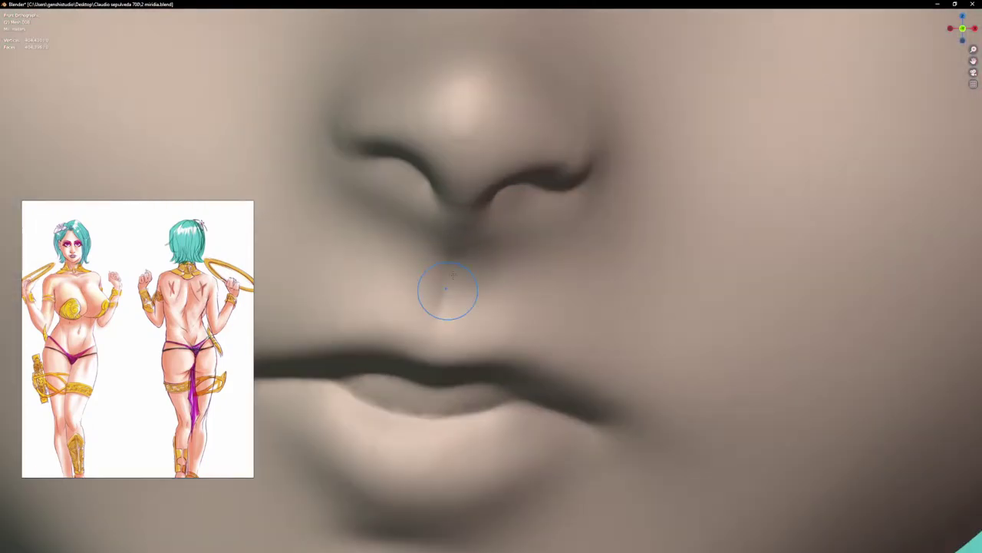
{"action": "left_click_drag", "start_coordinate": [451, 288], "coordinate": [433, 329], "text": "shift"}
{"action": "scroll", "coordinate": [461, 272], "scroll_direction": "down", "scroll_amount": 8}
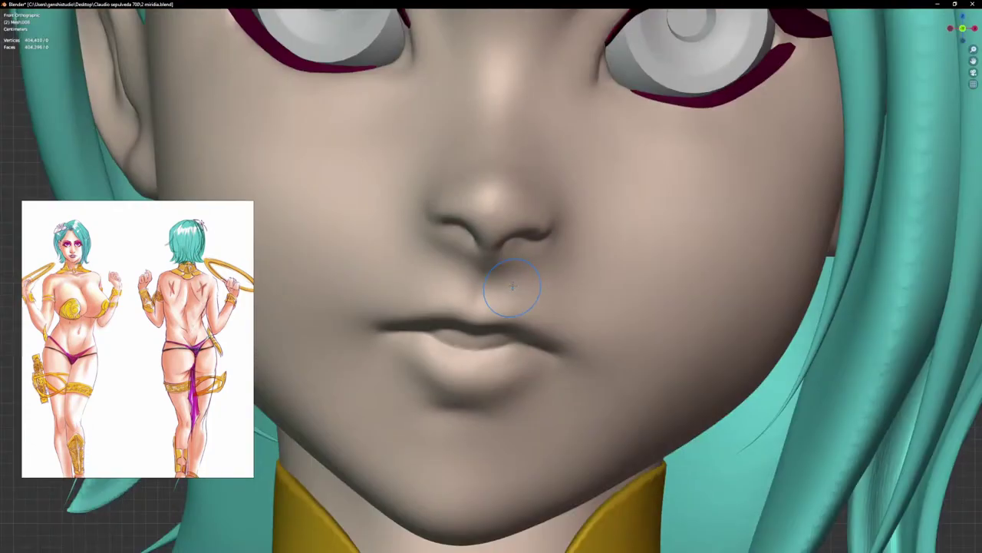
{"action": "scroll", "coordinate": [600, 311], "scroll_direction": "up", "scroll_amount": 5}
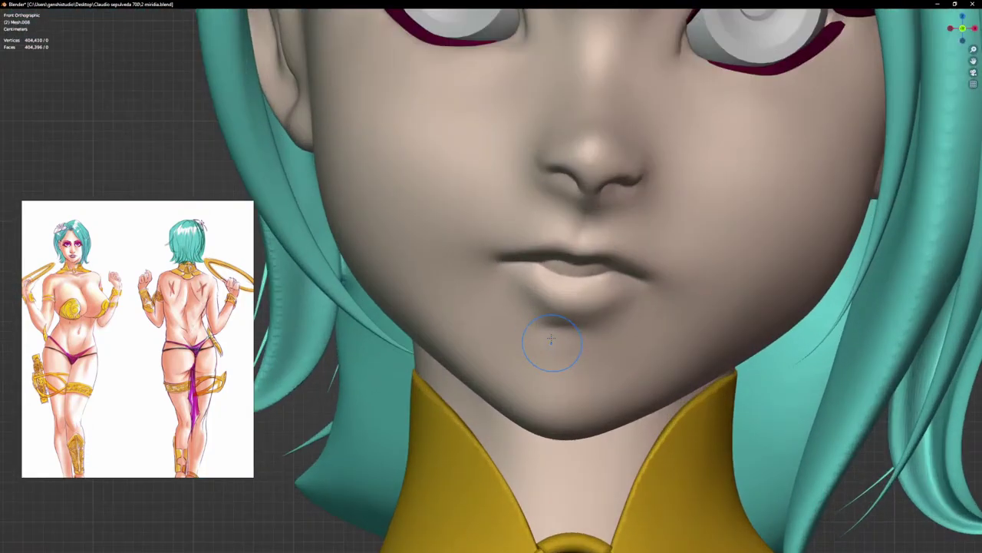
{"action": "scroll", "coordinate": [587, 286], "scroll_direction": "down", "scroll_amount": 6}
{"action": "scroll", "coordinate": [561, 265], "scroll_direction": "up", "scroll_amount": 5}
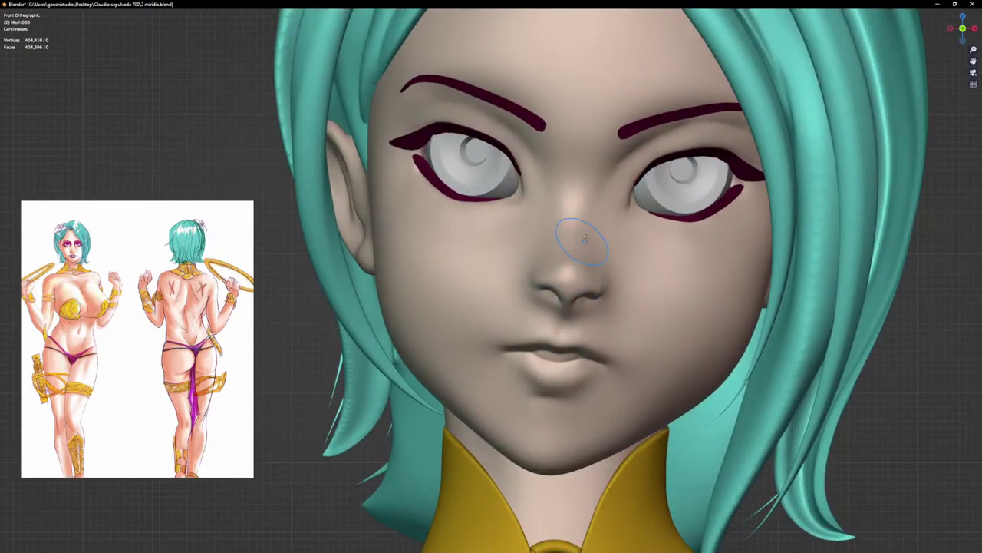
{"action": "scroll", "coordinate": [595, 227], "scroll_direction": "down", "scroll_amount": 2}
{"action": "scroll", "coordinate": [602, 202], "scroll_direction": "down", "scroll_amount": 3}
Step: Reshape the wing of the character's left nostril with a brush stroke from below
{"action": "scroll", "coordinate": [598, 269], "scroll_direction": "up", "scroll_amount": 6}
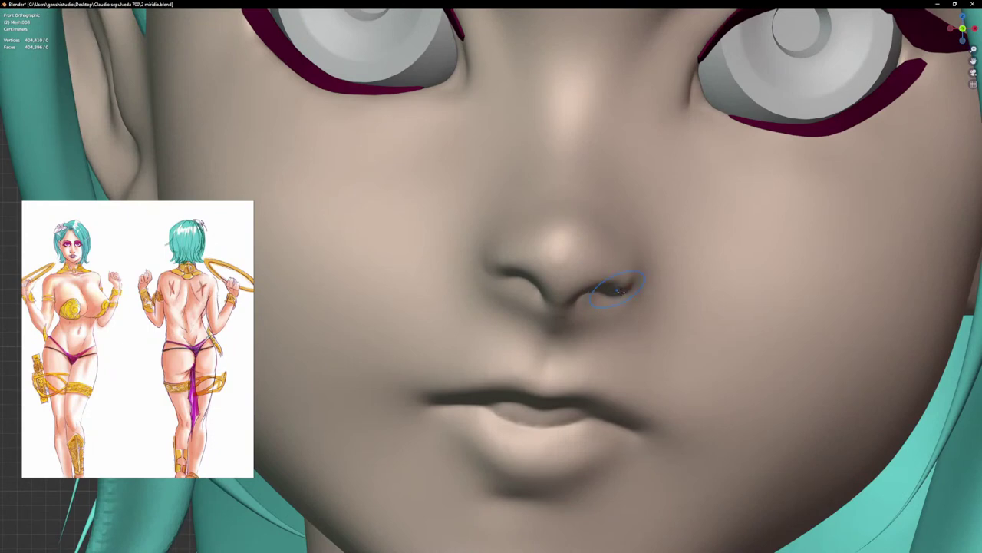
{"action": "middle_click_drag", "start_coordinate": [620, 292], "coordinate": [620, 255]}
{"action": "scroll", "coordinate": [607, 273], "scroll_direction": "up", "scroll_amount": 3}
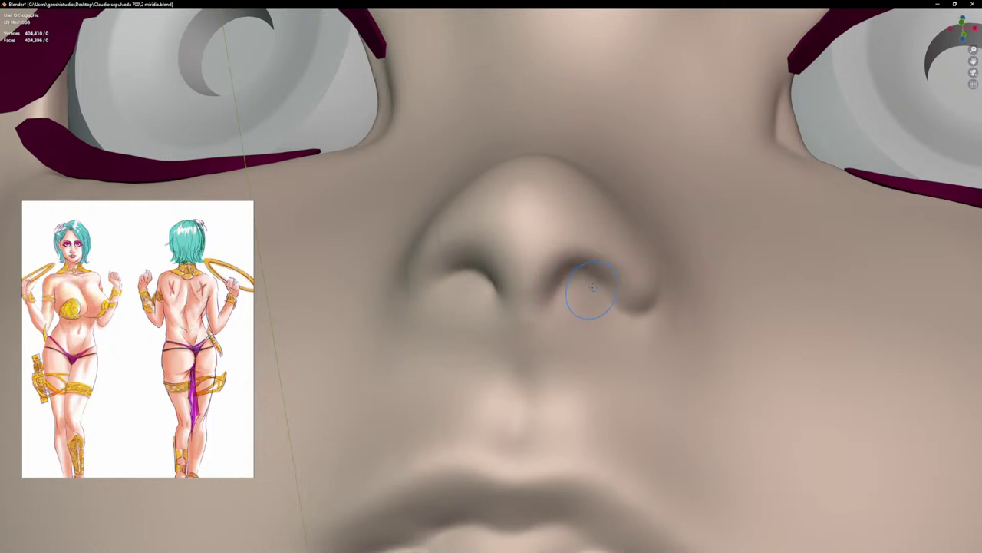
{"action": "left_click_drag", "start_coordinate": [622, 259], "coordinate": [663, 292]}
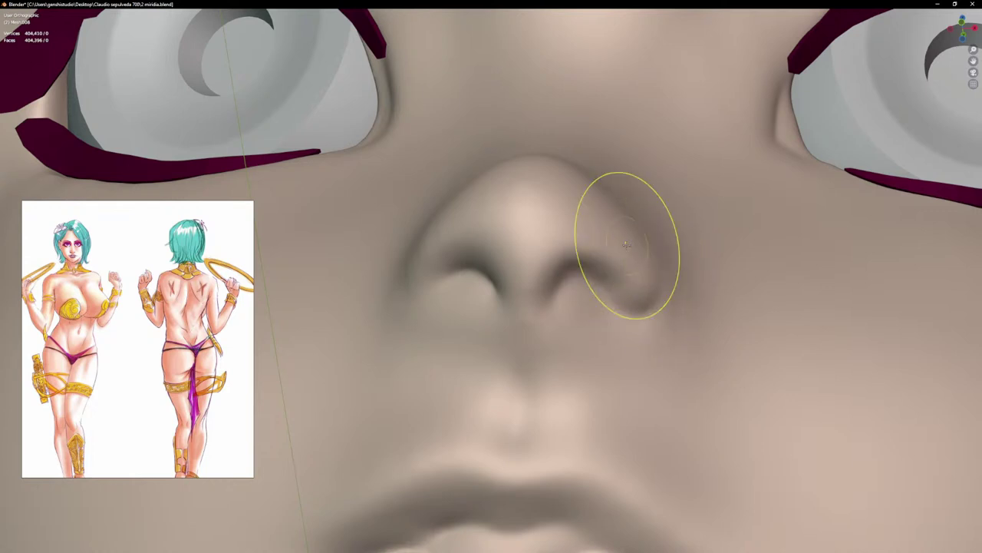
{"action": "scroll", "coordinate": [592, 272], "scroll_direction": "up", "scroll_amount": 1}
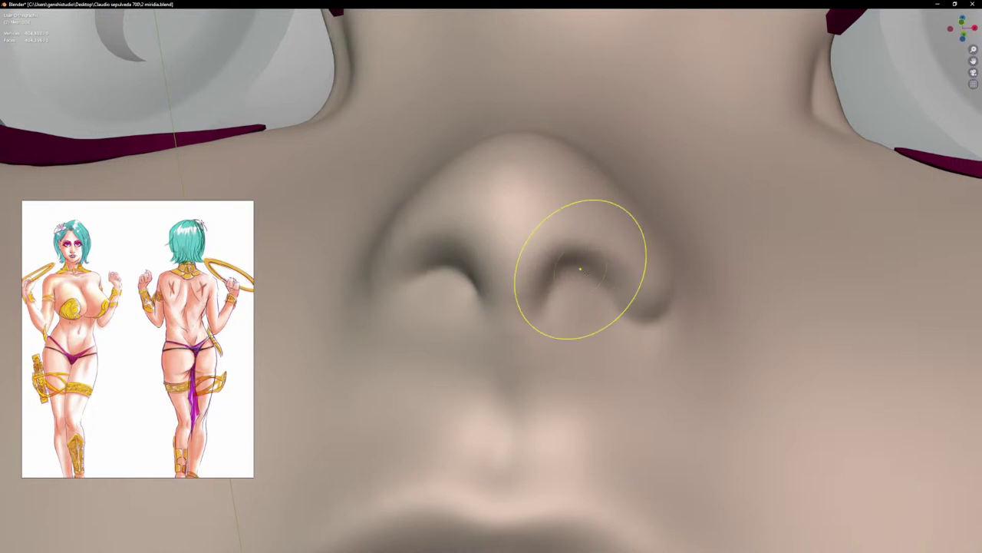
Step: Refine the outer edge of the left nostril from the front, comparing it with the mouth and whole face
{"action": "scroll", "coordinate": [524, 232], "scroll_direction": "down", "scroll_amount": 5}
{"action": "key", "text": "KP_1"}
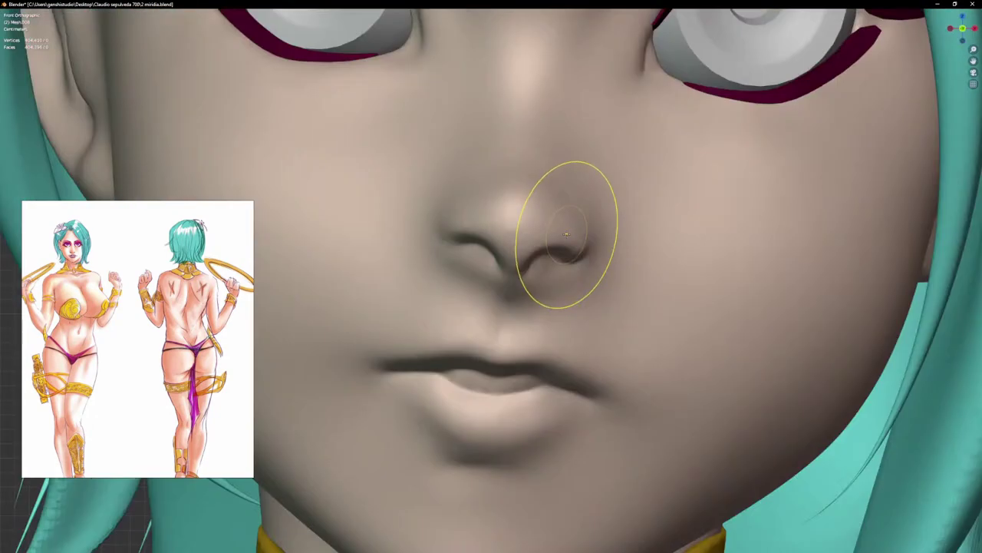
{"action": "scroll", "coordinate": [625, 266], "scroll_direction": "up", "scroll_amount": 2}
{"action": "scroll", "coordinate": [555, 224], "scroll_direction": "up", "scroll_amount": 2}
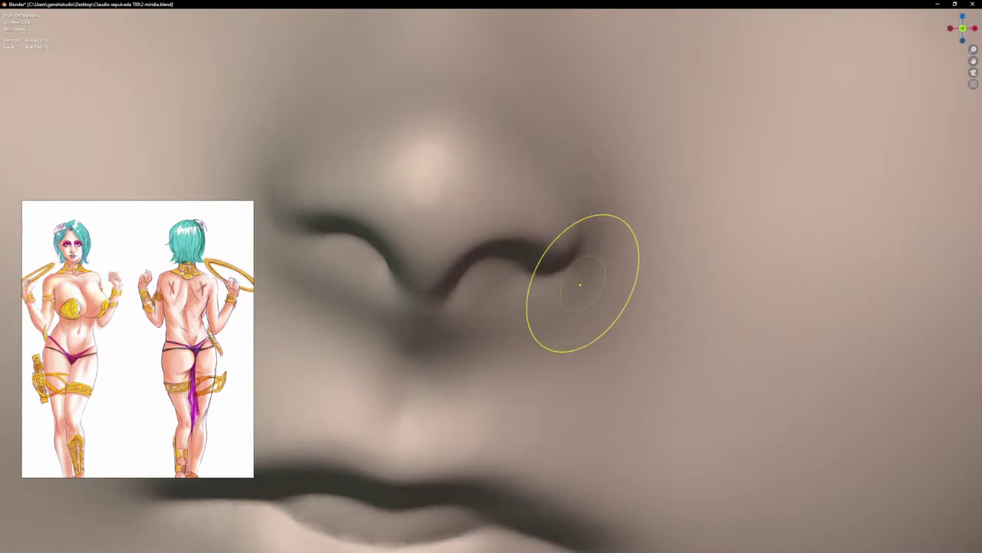
{"action": "scroll", "coordinate": [547, 198], "scroll_direction": "down", "scroll_amount": 6}
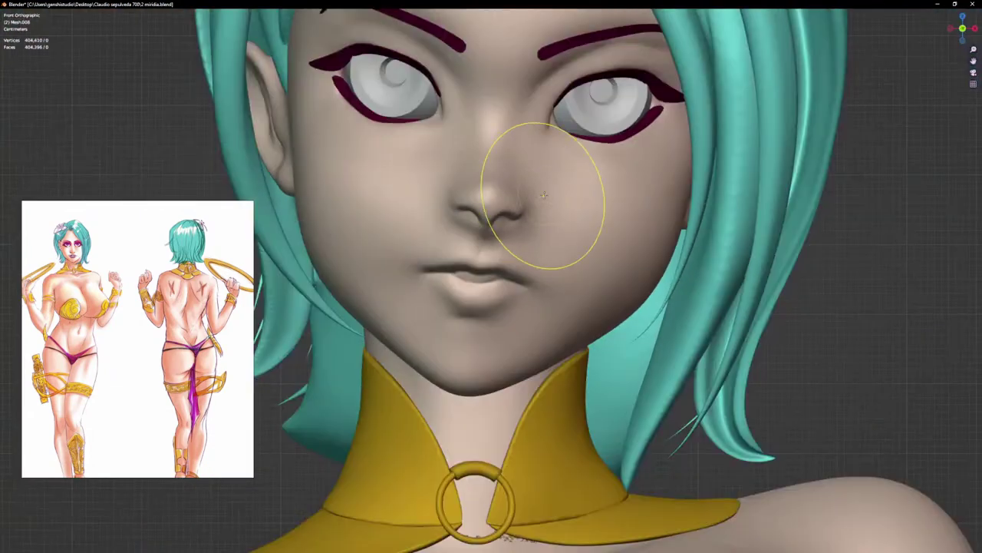
{"action": "middle_click_drag", "start_coordinate": [537, 226], "coordinate": [535, 387], "text": "shift"}
{"action": "scroll", "coordinate": [518, 410], "scroll_direction": "up", "scroll_amount": 5}
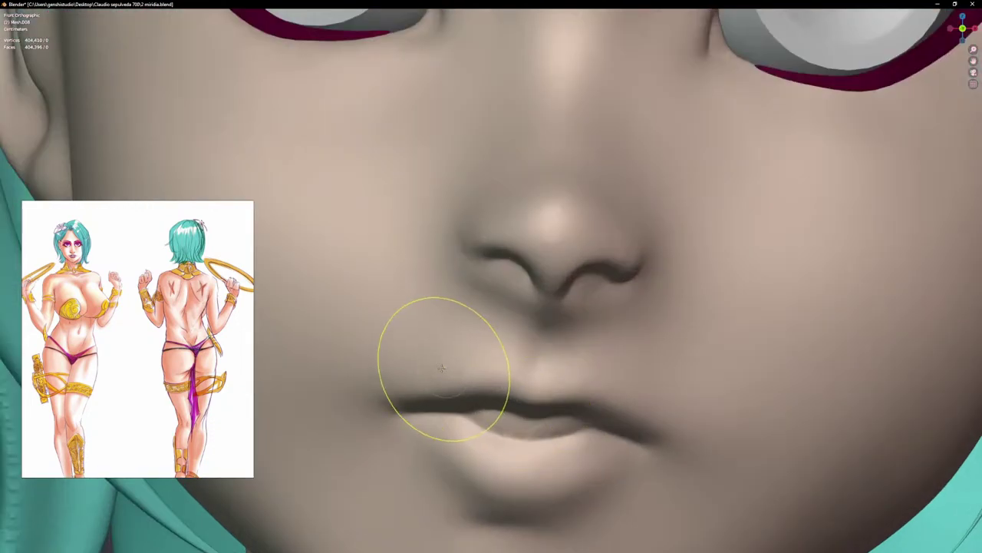
{"action": "scroll", "coordinate": [494, 350], "scroll_direction": "down", "scroll_amount": 6}
Step: Touch up the skin between the left eyebrow and upper lash, working out to the eye's outer corner
{"action": "middle_click_drag", "start_coordinate": [588, 284], "coordinate": [601, 313], "text": "shift"}
{"action": "scroll", "coordinate": [441, 245], "scroll_direction": "up", "scroll_amount": 5}
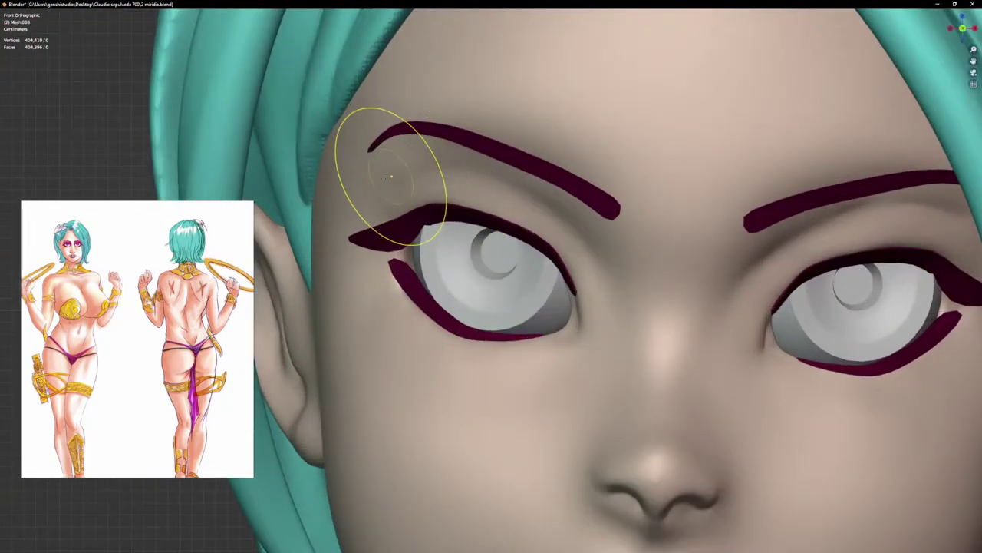
{"action": "middle_click_drag", "start_coordinate": [695, 146], "coordinate": [476, 132], "text": "shift"}
{"action": "scroll", "coordinate": [652, 184], "scroll_direction": "up", "scroll_amount": 2}
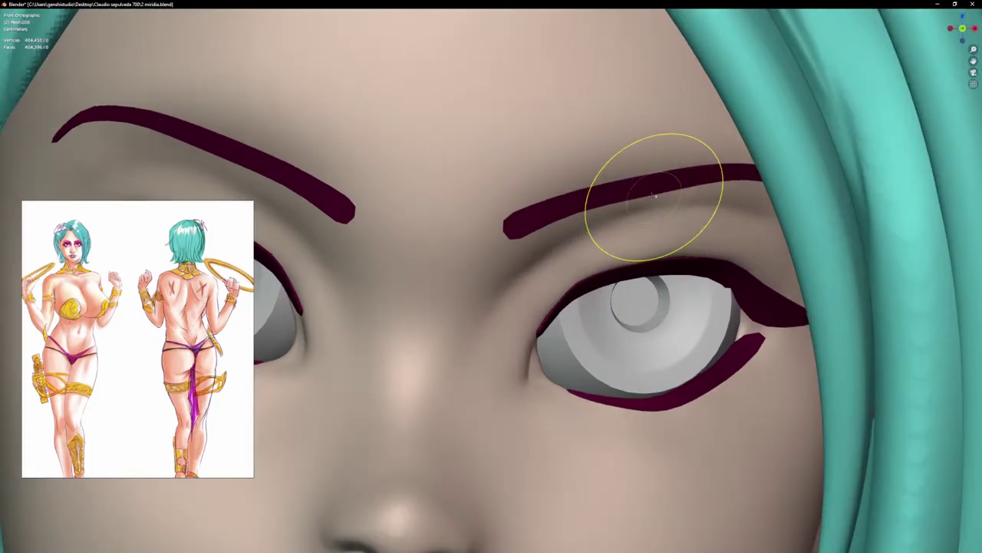
{"action": "scroll", "coordinate": [652, 205], "scroll_direction": "up", "scroll_amount": 1}
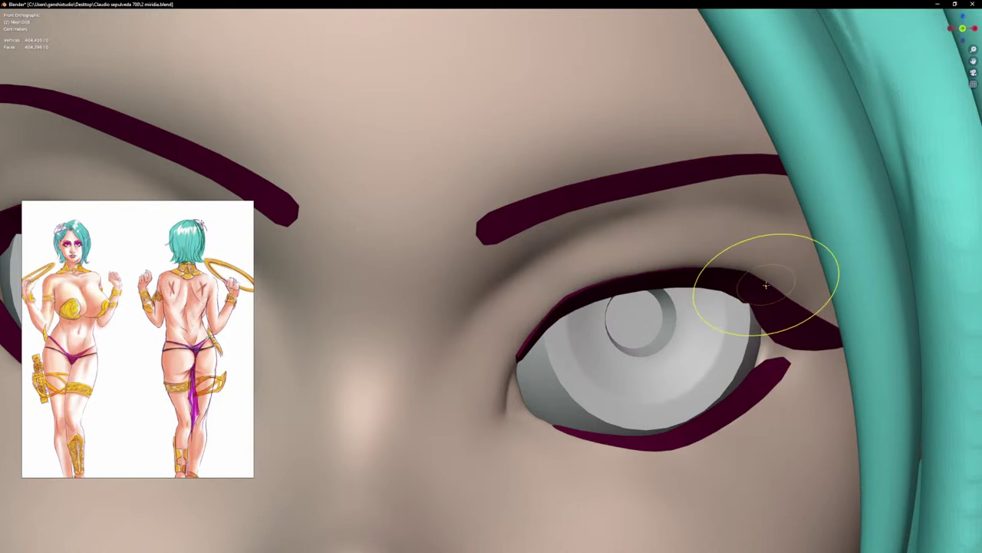
{"action": "scroll", "coordinate": [756, 338], "scroll_direction": "up", "scroll_amount": 2}
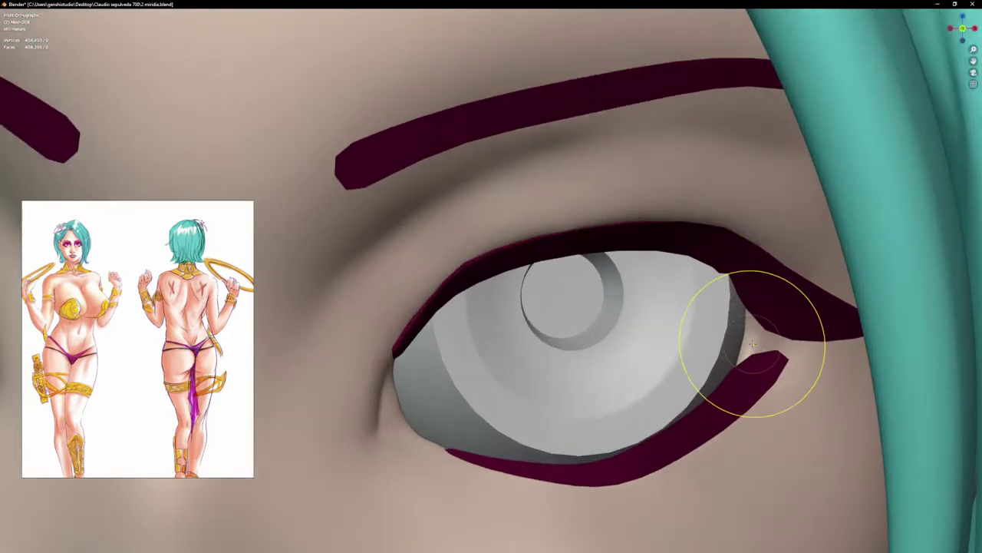
Step: Sculpt the inner corner of the left eye where the lower lid meets the eyeball, checking it from above
{"action": "mouse_move", "coordinate": [752, 340]}
{"action": "middle_mouse_down"}
{"action": "mouse_move", "coordinate": [764, 347]}
{"action": "mouse_move", "coordinate": [388, 435]}
{"action": "middle_mouse_up"}
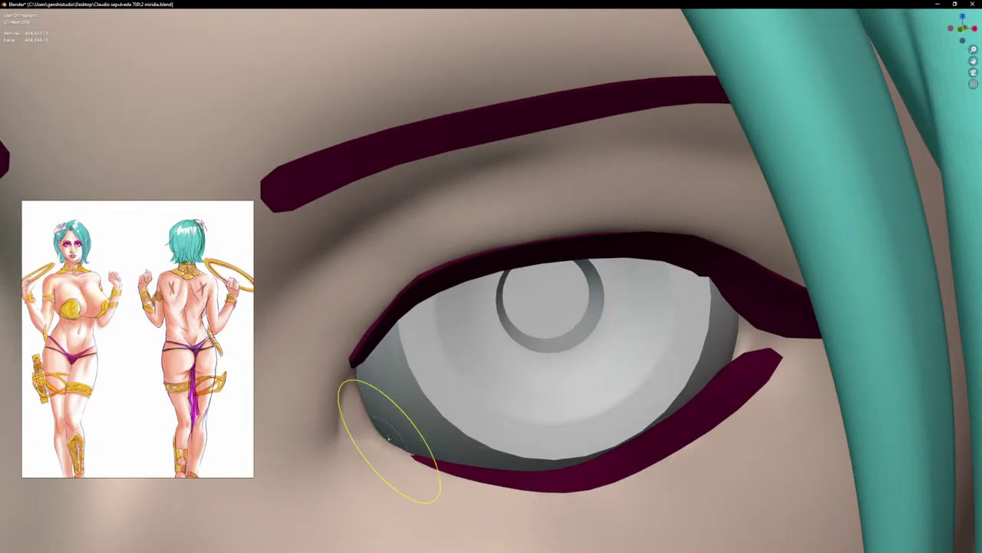
{"action": "left_click_drag", "start_coordinate": [353, 377], "coordinate": [353, 373]}
{"action": "scroll", "coordinate": [355, 391], "scroll_direction": "up", "scroll_amount": 4}
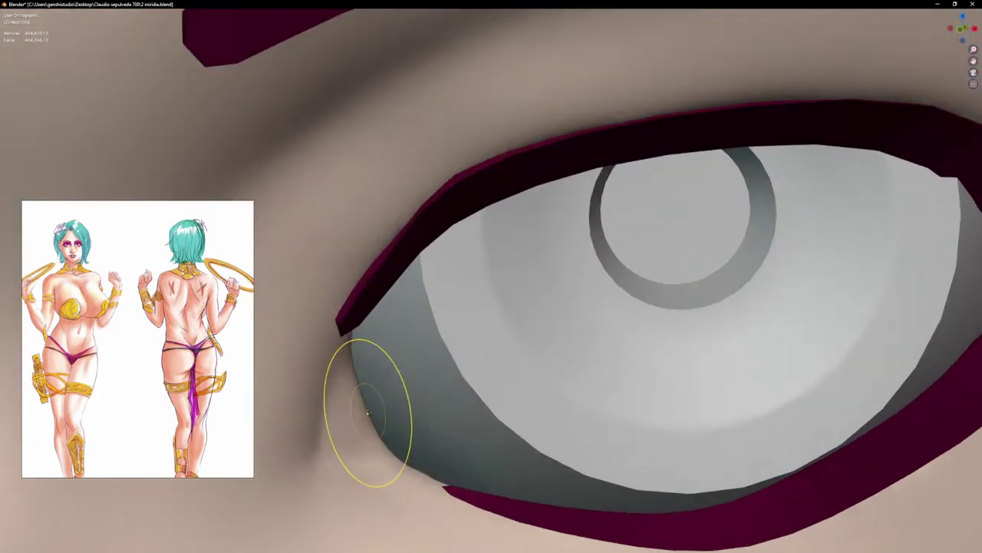
{"action": "middle_click_drag", "start_coordinate": [355, 397], "coordinate": [387, 461]}
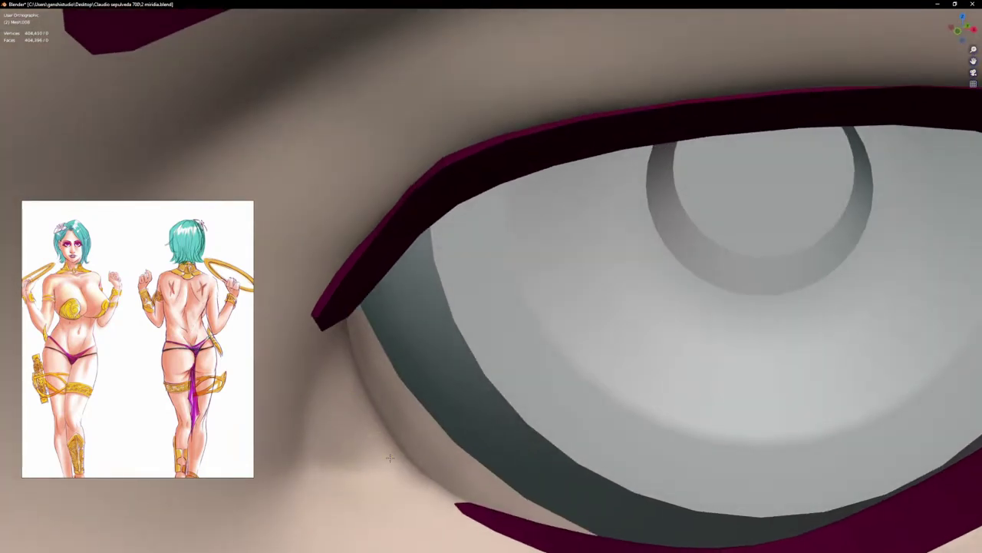
{"action": "scroll", "coordinate": [405, 441], "scroll_direction": "down", "scroll_amount": 4}
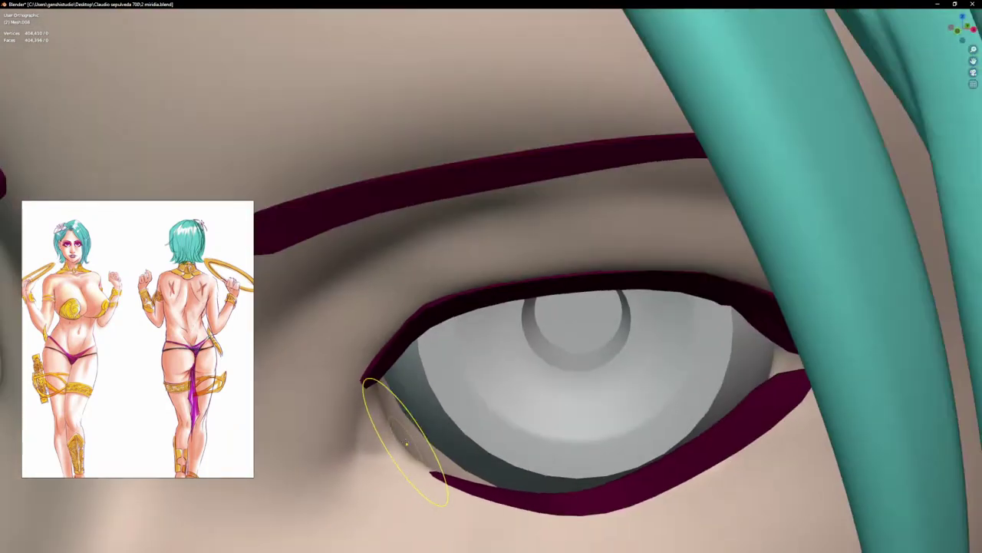
Step: Leave sculpting, open the eyeballs' mesh in Edit Mode and clear its selection
{"action": "key", "text": "KP_1"}
{"action": "scroll", "coordinate": [447, 412], "scroll_direction": "down", "scroll_amount": 5}
{"action": "scroll", "coordinate": [482, 405], "scroll_direction": "down", "scroll_amount": 3}
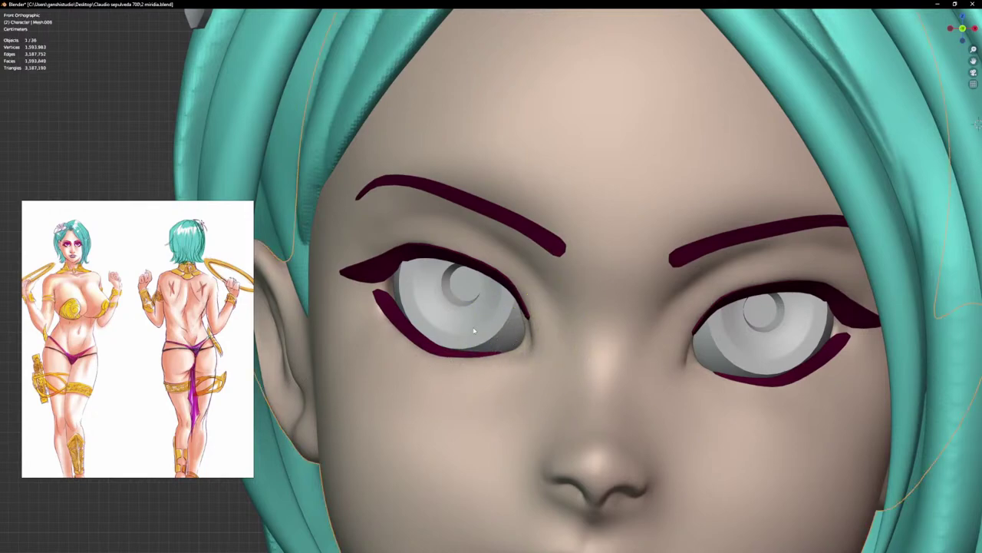
{"action": "left_click", "coordinate": [473, 330]}
{"action": "middle_click_drag", "start_coordinate": [473, 330], "coordinate": [493, 345]}
{"action": "key", "text": "Tab"}
{"action": "key", "text": "alt+a"}
Step: Select all linked geometry of the character's right eyeball and rotate and reposition it within the eye socket
{"action": "middle_click_drag", "start_coordinate": [780, 98], "coordinate": [760, 25]}
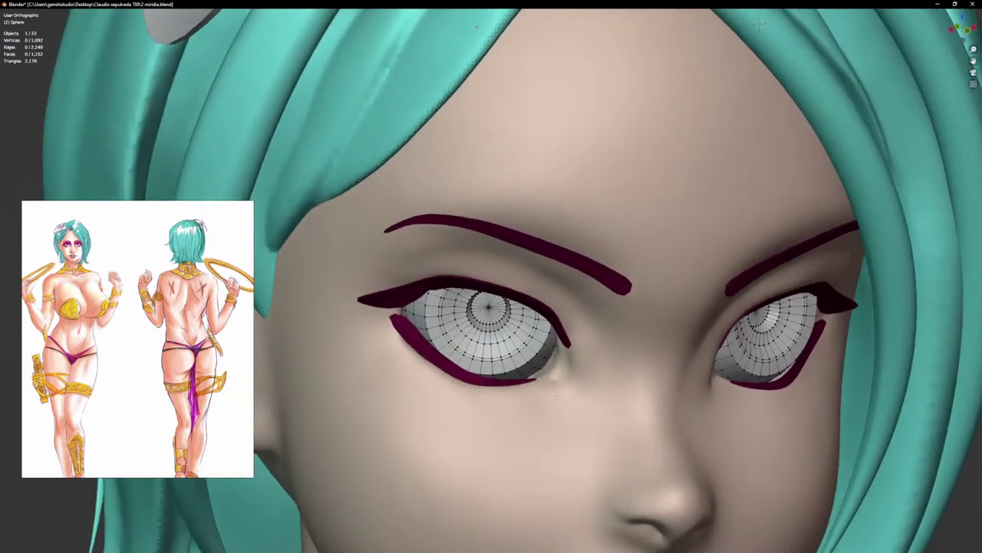
{"action": "key", "text": "l"}
{"action": "middle_click_drag", "start_coordinate": [534, 345], "coordinate": [538, 365]}
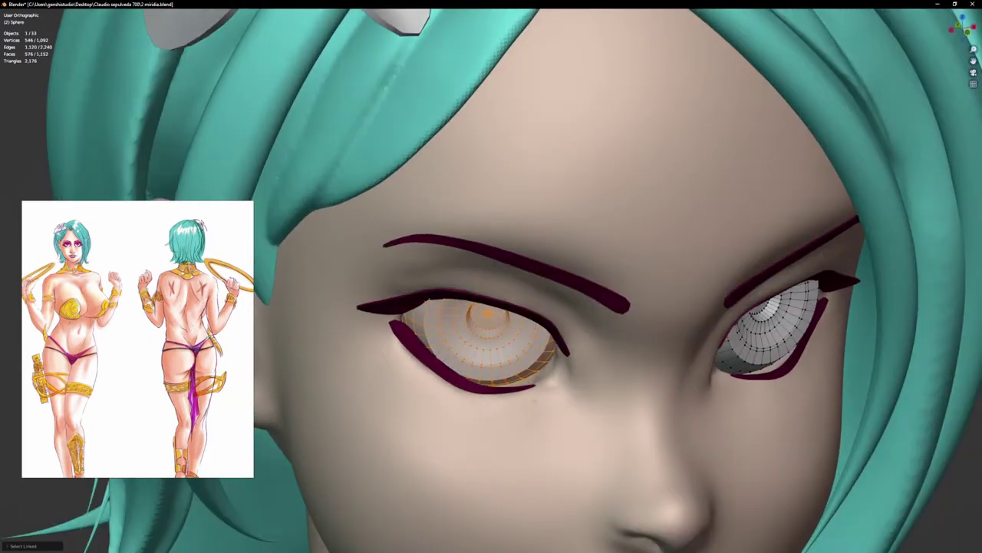
{"action": "middle_click_drag", "start_coordinate": [613, 441], "coordinate": [614, 475]}
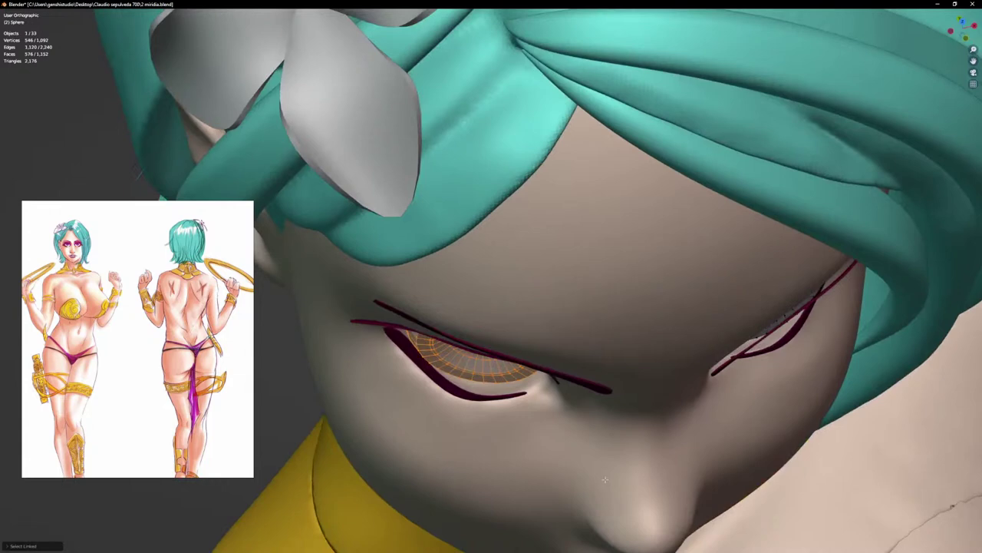
{"action": "key", "text": "r"}
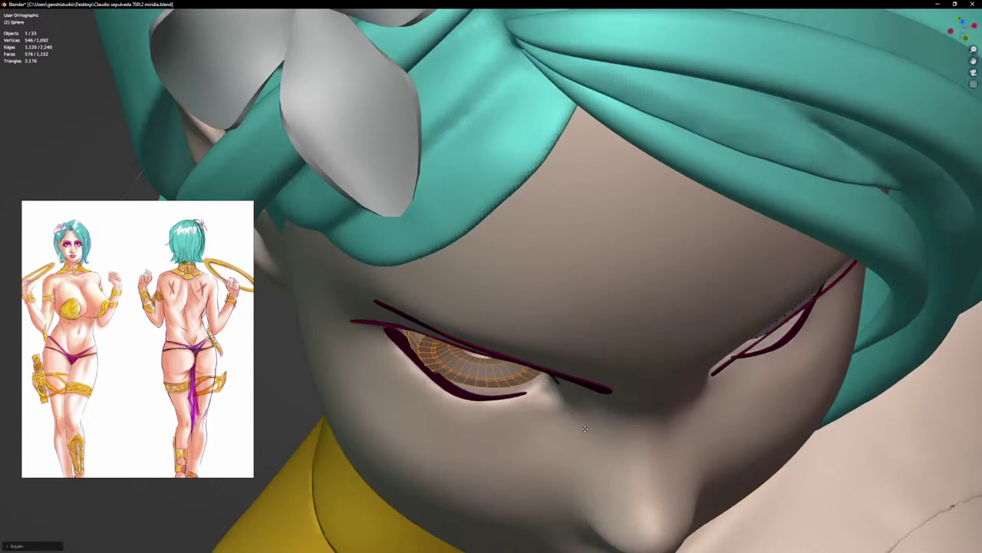
{"action": "key", "text": "KP_1"}
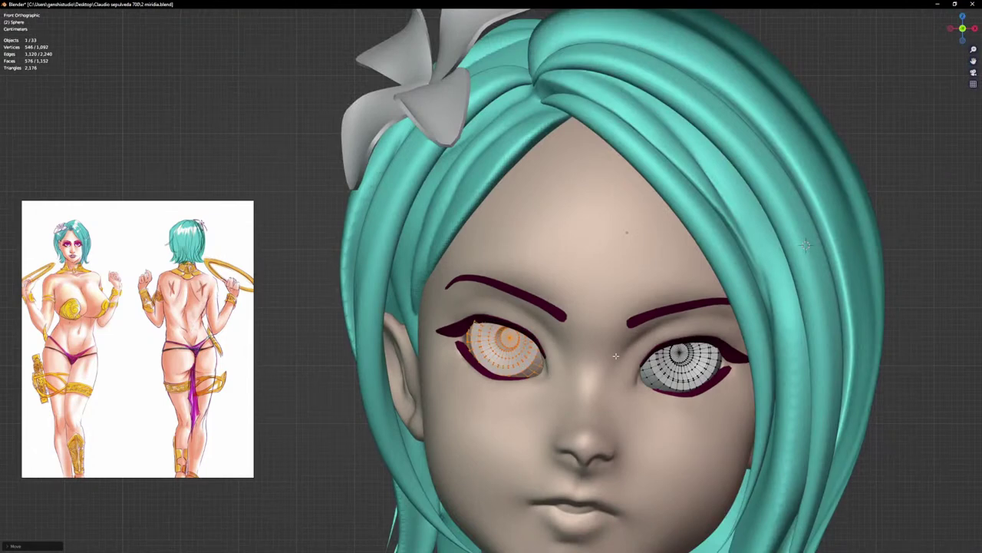
Step: Return to Object Mode and apply Shade Auto Smooth to the eyeballs
{"action": "key", "text": "ctrl+Tab"}
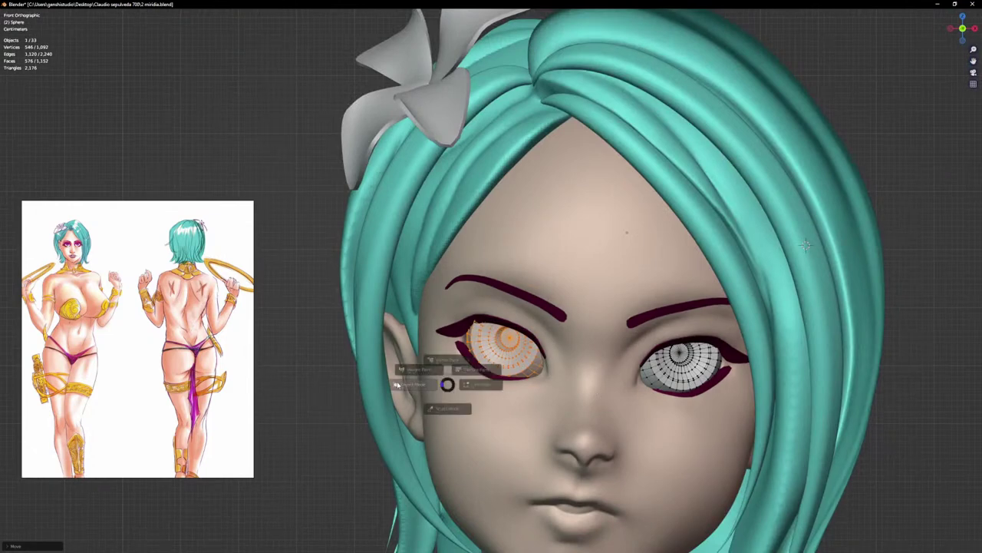
{"action": "left_click", "coordinate": [412, 384]}
{"action": "left_click", "coordinate": [918, 391]}
{"action": "scroll", "coordinate": [691, 396], "scroll_direction": "down", "scroll_amount": 2}
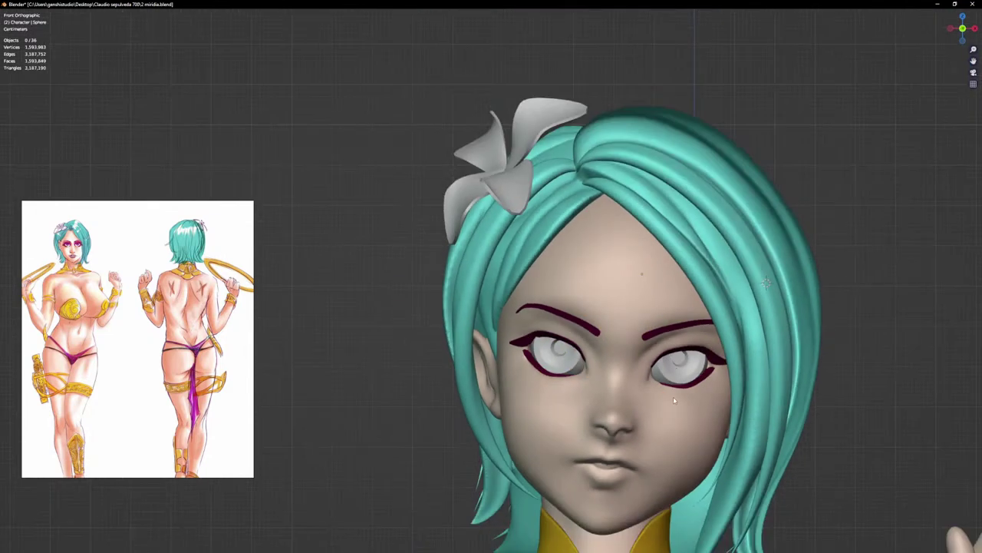
{"action": "middle_click_drag", "start_coordinate": [673, 396], "coordinate": [583, 301], "text": "shift"}
{"action": "left_click", "coordinate": [584, 284]}
{"action": "right_click", "coordinate": [582, 284]}
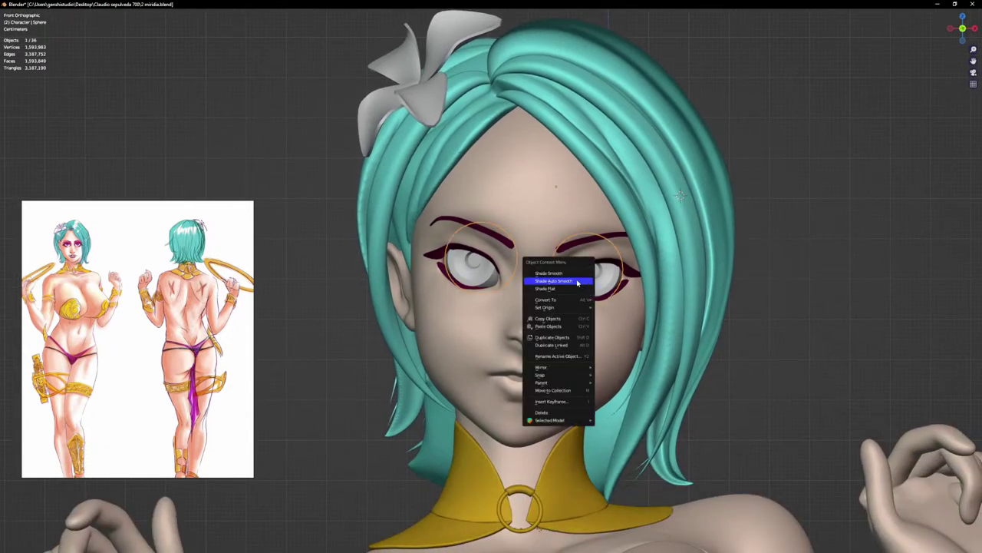
{"action": "left_click", "coordinate": [578, 283]}
{"action": "left_click", "coordinate": [836, 307]}
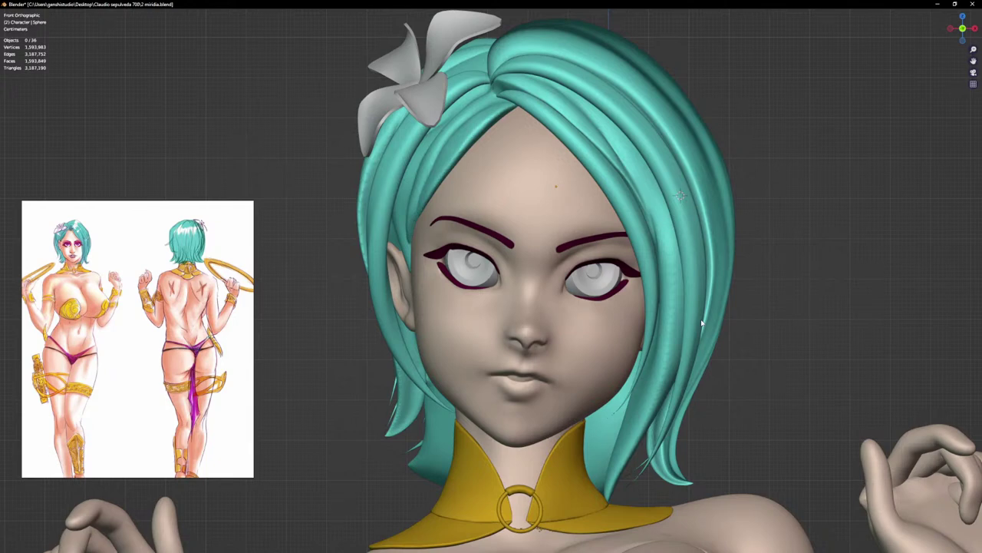
Step: Restore the full interface, remove the material slot from the eyeballs and show their modifiers
{"action": "left_click", "coordinate": [477, 265]}
{"action": "middle_click_drag", "start_coordinate": [544, 277], "coordinate": [483, 284], "text": "shift"}
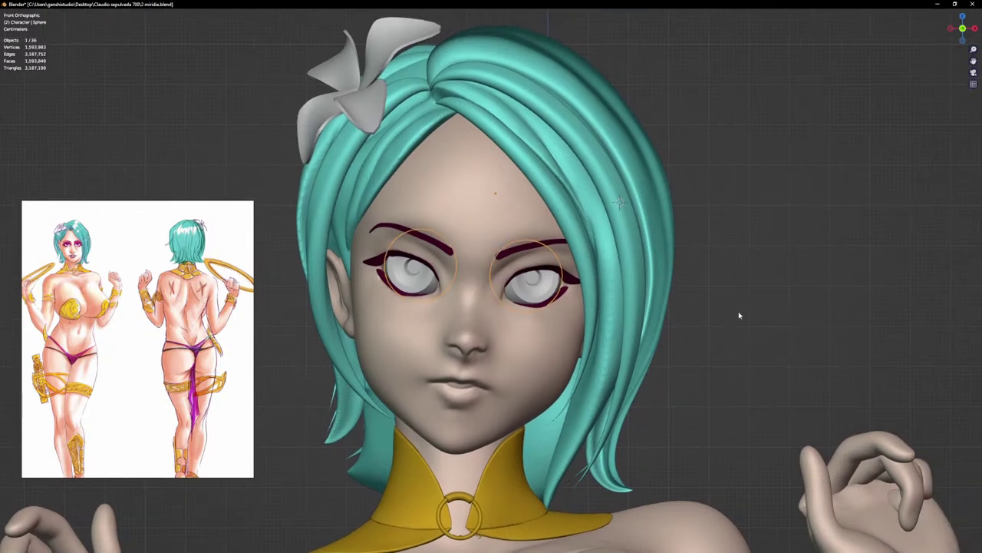
{"action": "key", "text": "ctrl+alt+space"}
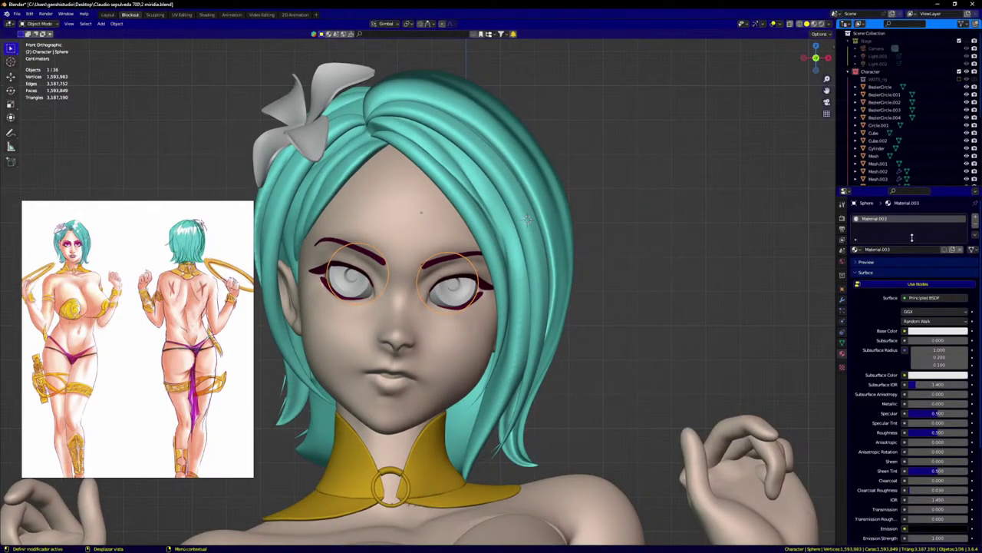
{"action": "left_click", "coordinate": [974, 225]}
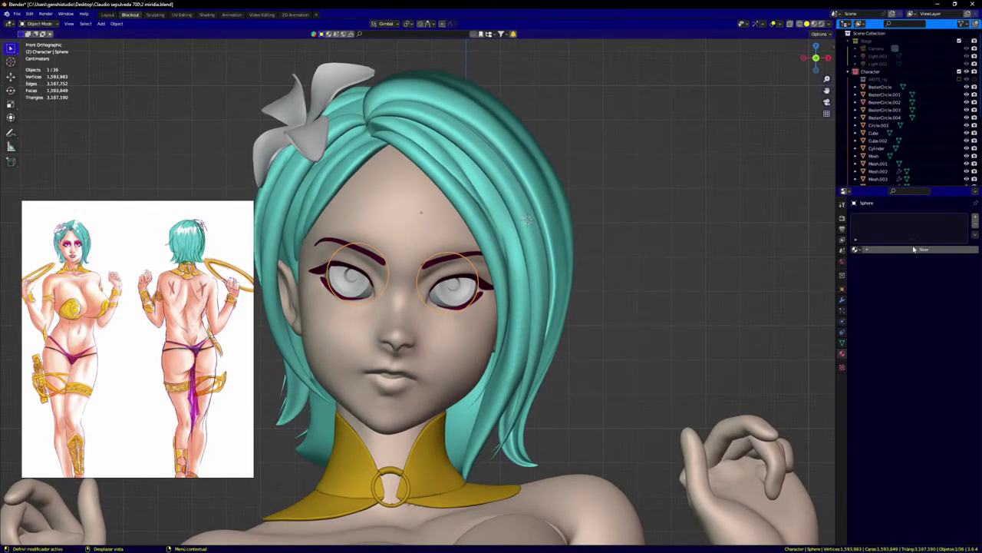
{"action": "left_click", "coordinate": [843, 300]}
{"action": "left_click", "coordinate": [868, 216]}
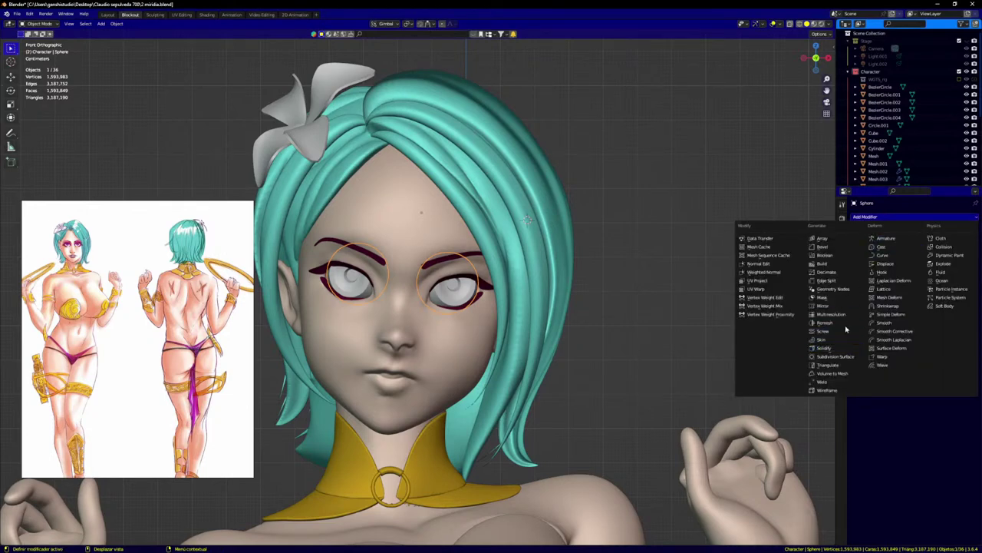
{"action": "left_click", "coordinate": [844, 306]}
{"action": "key", "text": "ctrl+z"}
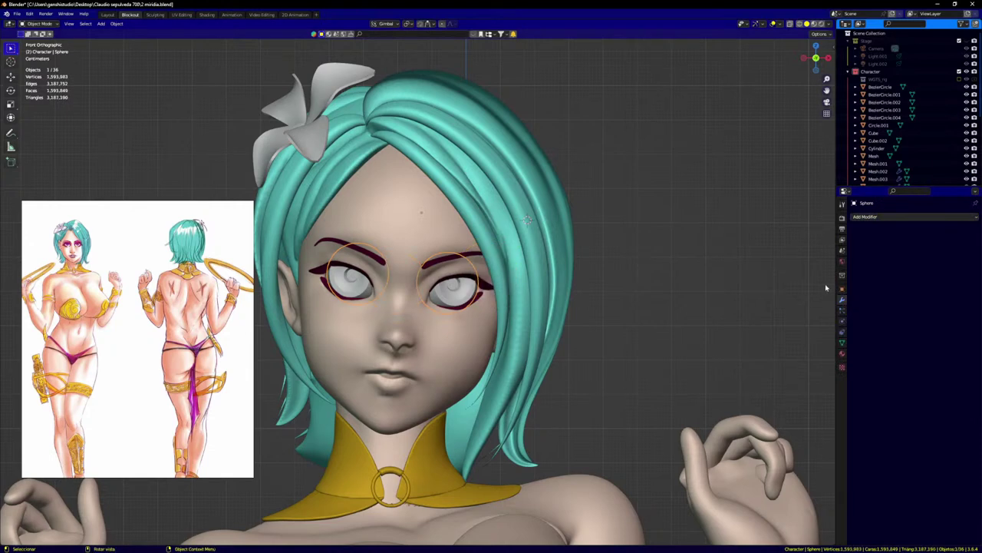
Step: Add a Subdivision Surface modifier to the eyeballs with 3 viewport levels
{"action": "left_click", "coordinate": [865, 217]}
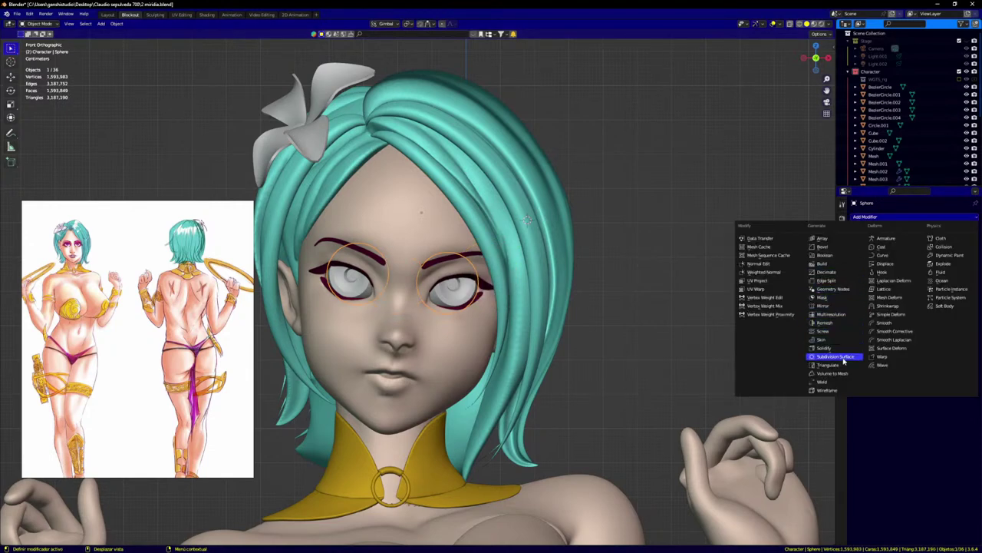
{"action": "left_click", "coordinate": [844, 357]}
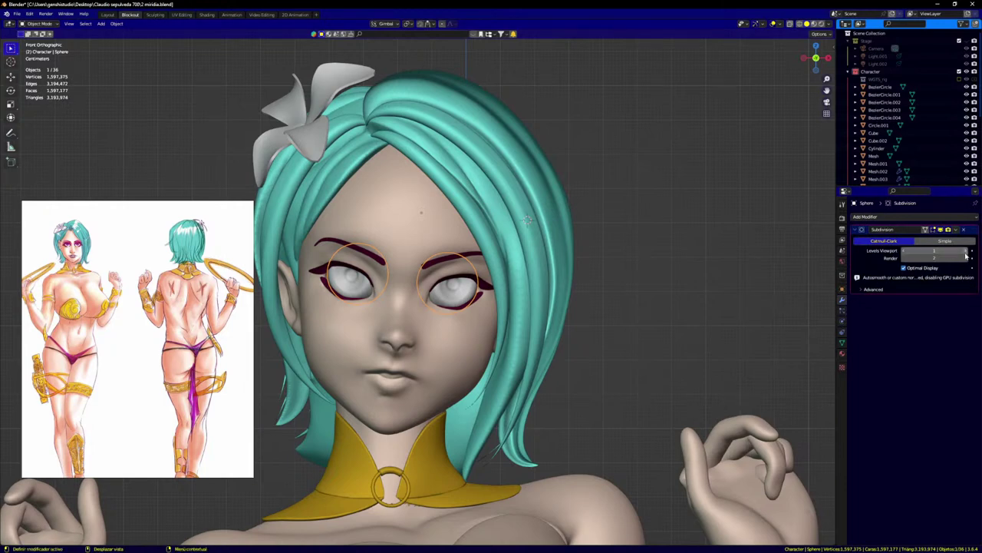
{"action": "left_click", "coordinate": [966, 253]}
Step: Enter Edit Mode on the eyeballs and add an edge loop around the outer iris area of the character's left eyeball
{"action": "scroll", "coordinate": [497, 298], "scroll_direction": "up", "scroll_amount": 4}
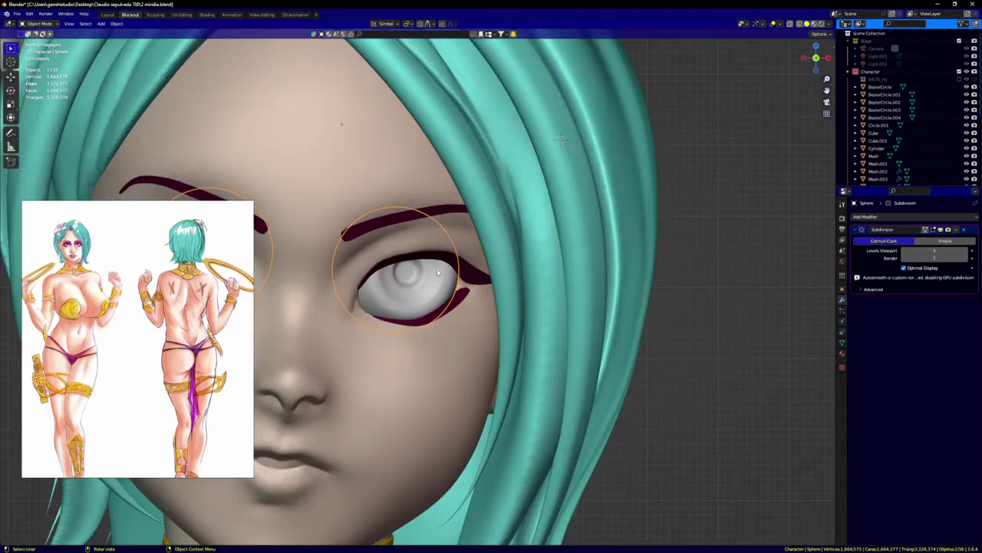
{"action": "middle_click_drag", "start_coordinate": [497, 298], "coordinate": [656, 316], "text": "shift"}
{"action": "key", "text": "Tab"}
{"action": "scroll", "coordinate": [595, 314], "scroll_direction": "up", "scroll_amount": 3}
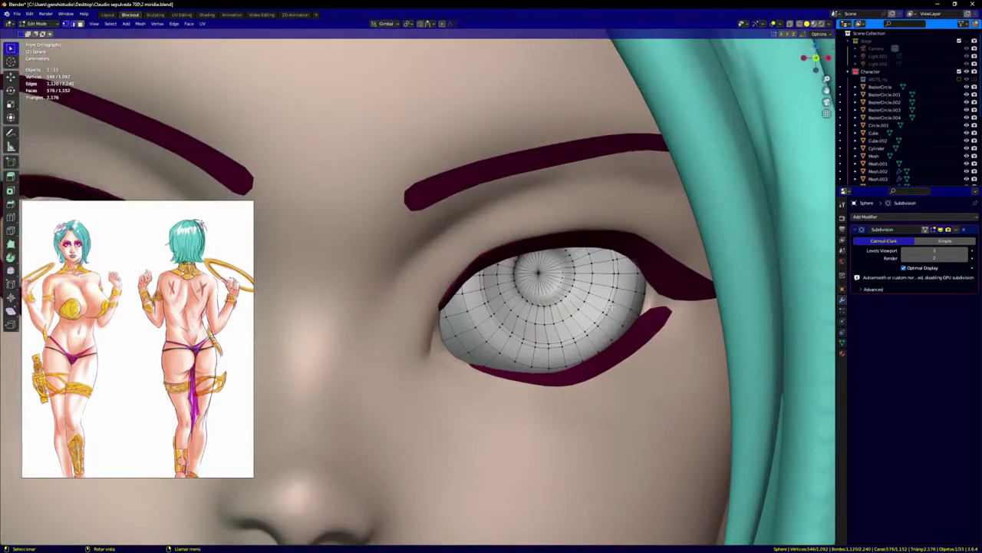
{"action": "key", "text": "ctrl+r"}
{"action": "left_click", "coordinate": [614, 311]}
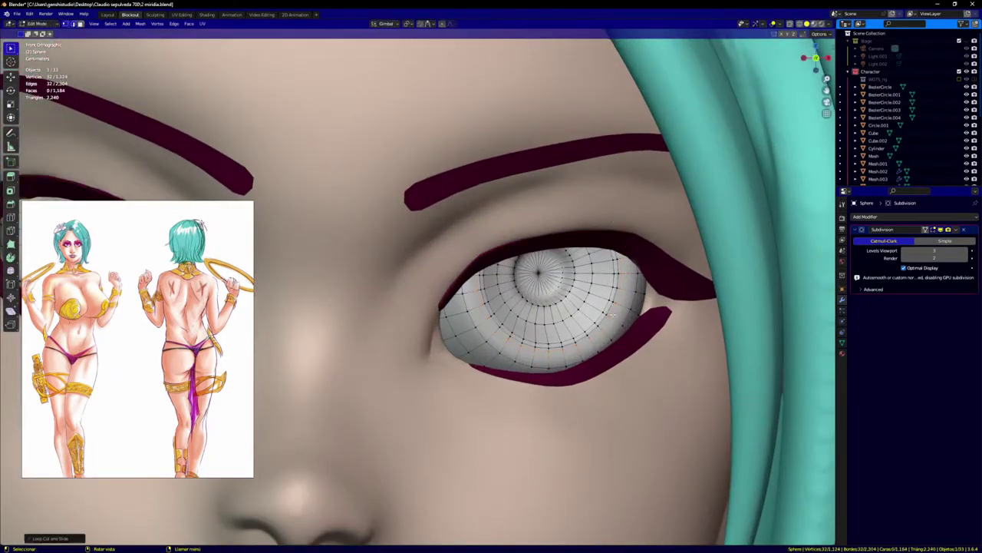
Step: Add a matching edge loop around the outer iris area of the character's right eyeball
{"action": "scroll", "coordinate": [530, 313], "scroll_direction": "down", "scroll_amount": 3}
{"action": "middle_click_drag", "start_coordinate": [506, 313], "coordinate": [657, 324], "text": "shift"}
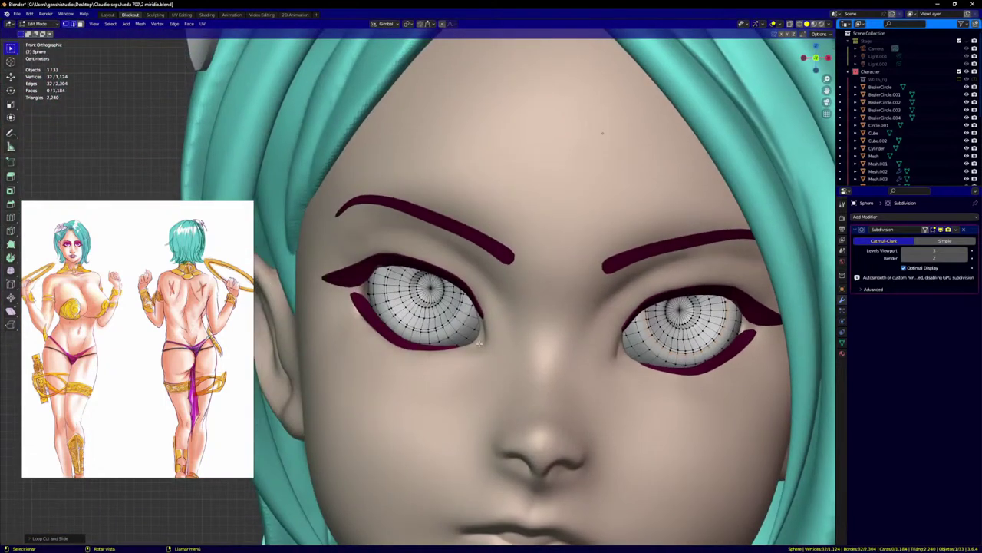
{"action": "scroll", "coordinate": [468, 327], "scroll_direction": "up", "scroll_amount": 2}
{"action": "key", "text": "ctrl+r"}
{"action": "left_click", "coordinate": [455, 312]}
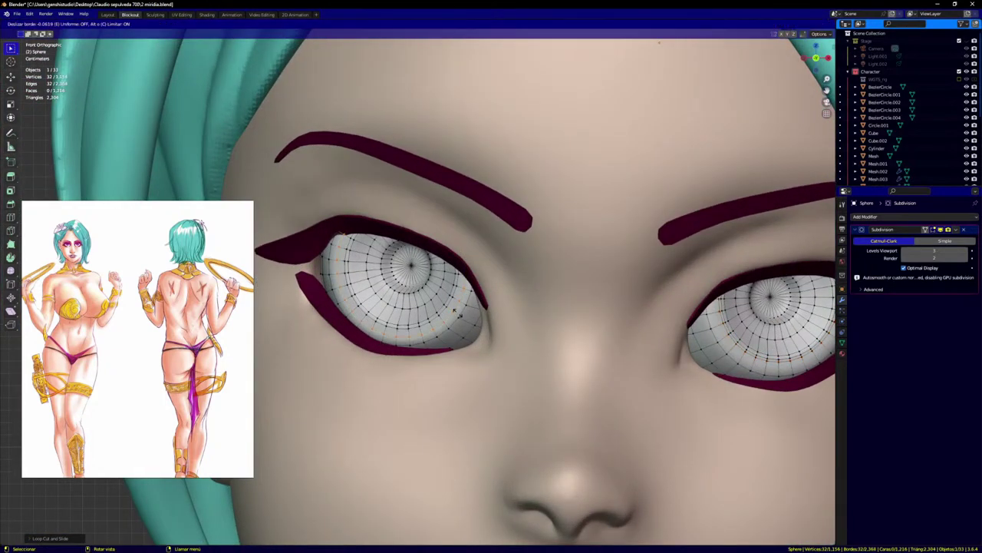
{"action": "left_click", "coordinate": [453, 310]}
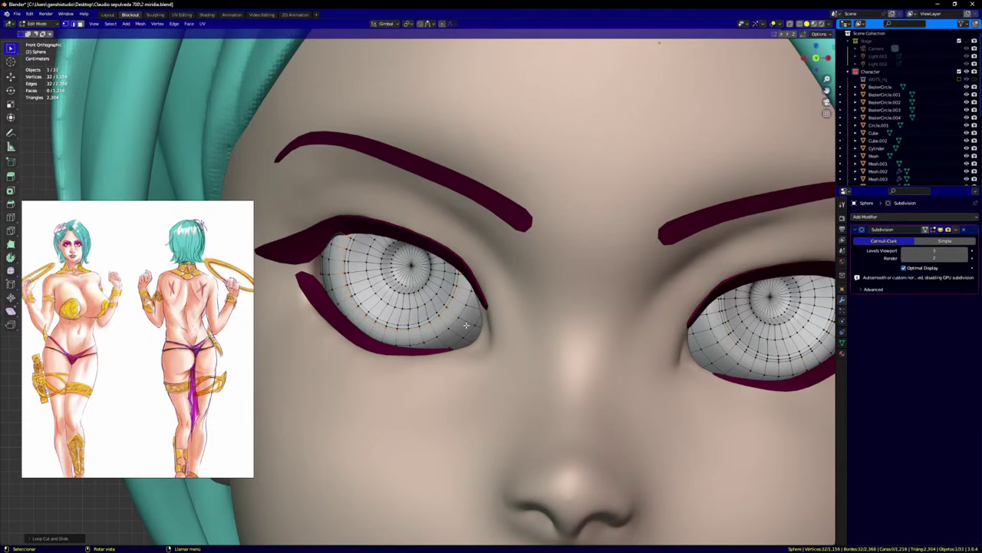
Step: Try a second edge loop farther out on the character's right eyeball, and undo it
{"action": "key", "text": "ctrl+r"}
{"action": "left_click", "coordinate": [466, 325]}
{"action": "left_click", "coordinate": [463, 319]}
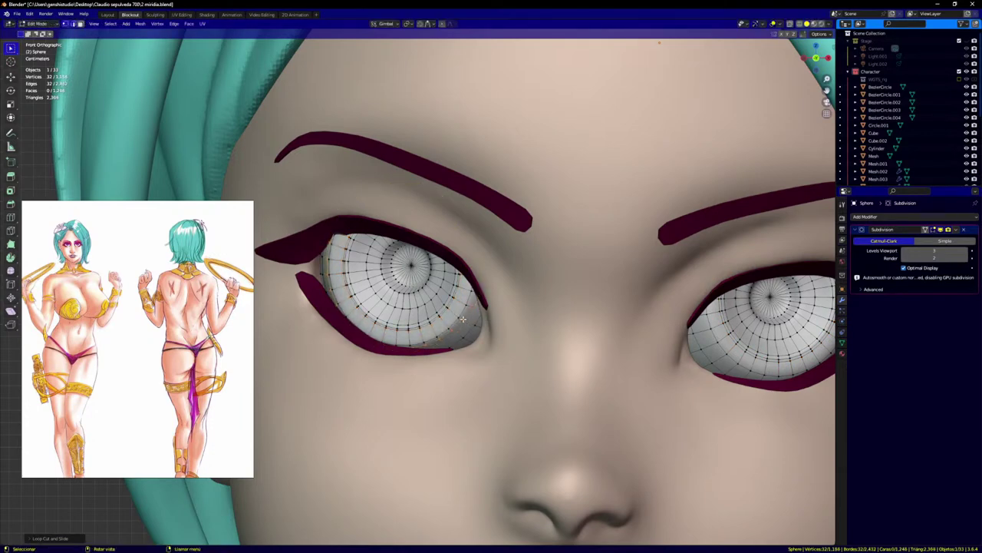
{"action": "scroll", "coordinate": [691, 330], "scroll_direction": "down", "scroll_amount": 2}
{"action": "middle_click_drag", "start_coordinate": [693, 331], "coordinate": [529, 334], "text": "shift"}
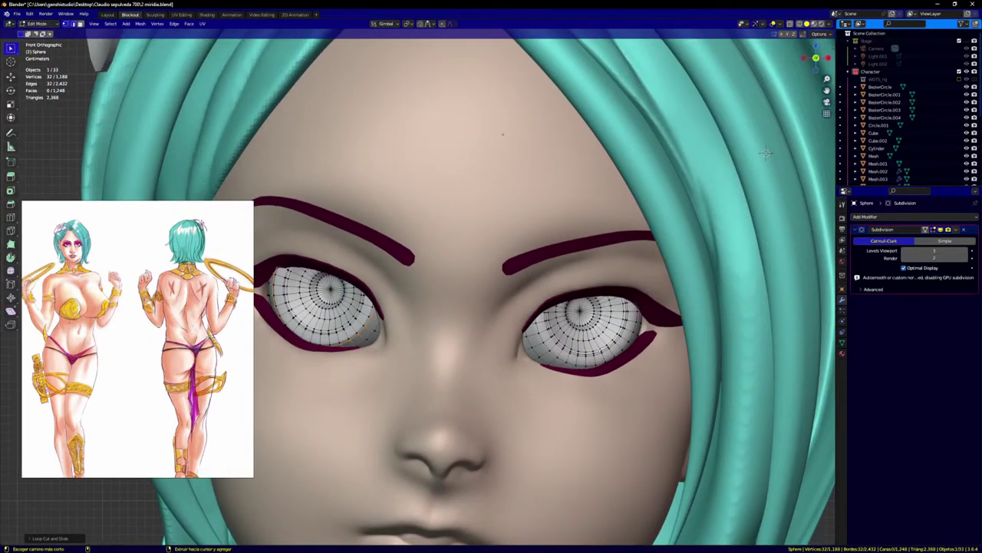
{"action": "key", "text": "ctrl+z"}
Step: Return to Object Mode and apply Shade Smooth to the eyeballs
{"action": "scroll", "coordinate": [694, 203], "scroll_direction": "down", "scroll_amount": 3}
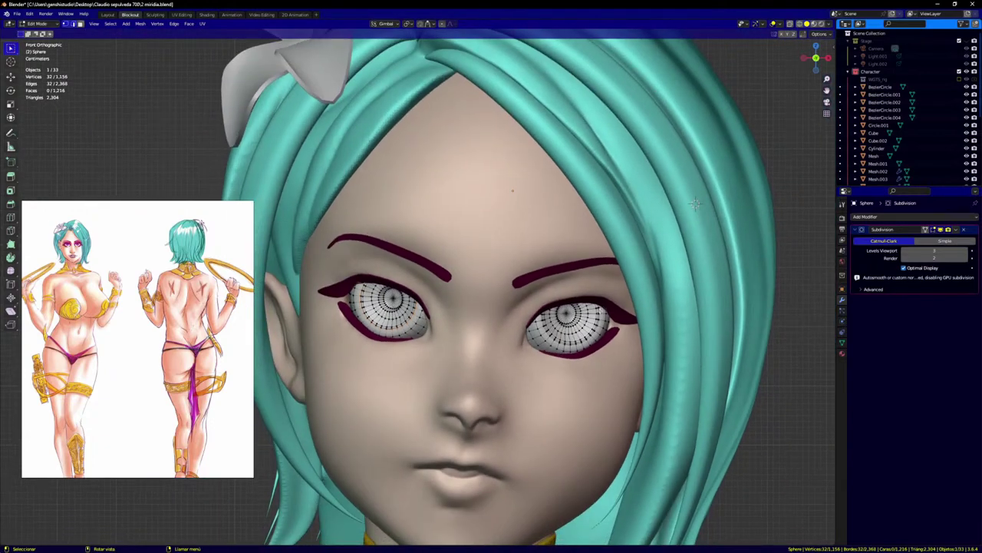
{"action": "scroll", "coordinate": [604, 310], "scroll_direction": "up", "scroll_amount": 5}
{"action": "scroll", "coordinate": [436, 352], "scroll_direction": "down", "scroll_amount": 4}
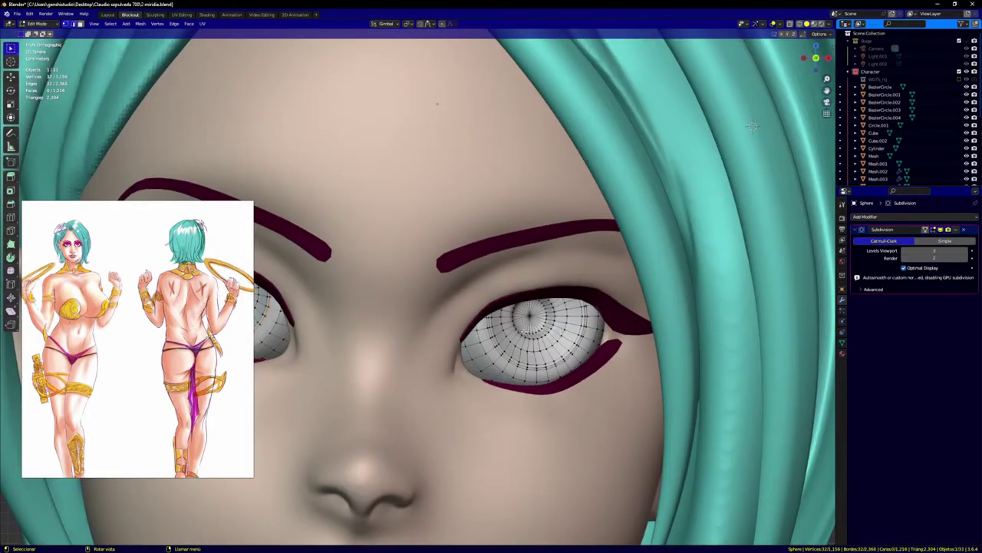
{"action": "scroll", "coordinate": [436, 351], "scroll_direction": "up", "scroll_amount": 1}
{"action": "key", "text": "Tab"}
{"action": "scroll", "coordinate": [435, 351], "scroll_direction": "down", "scroll_amount": 3}
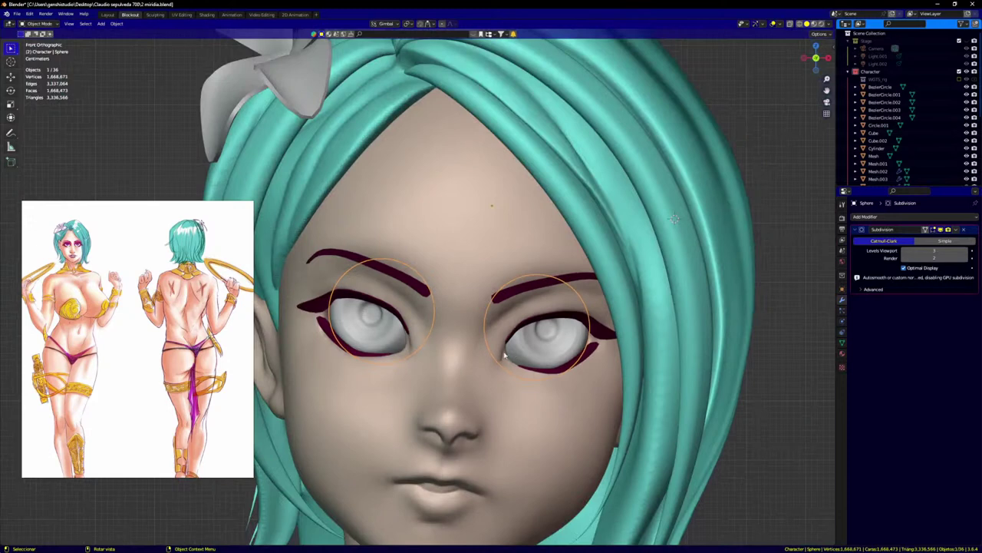
{"action": "right_click", "coordinate": [534, 352]}
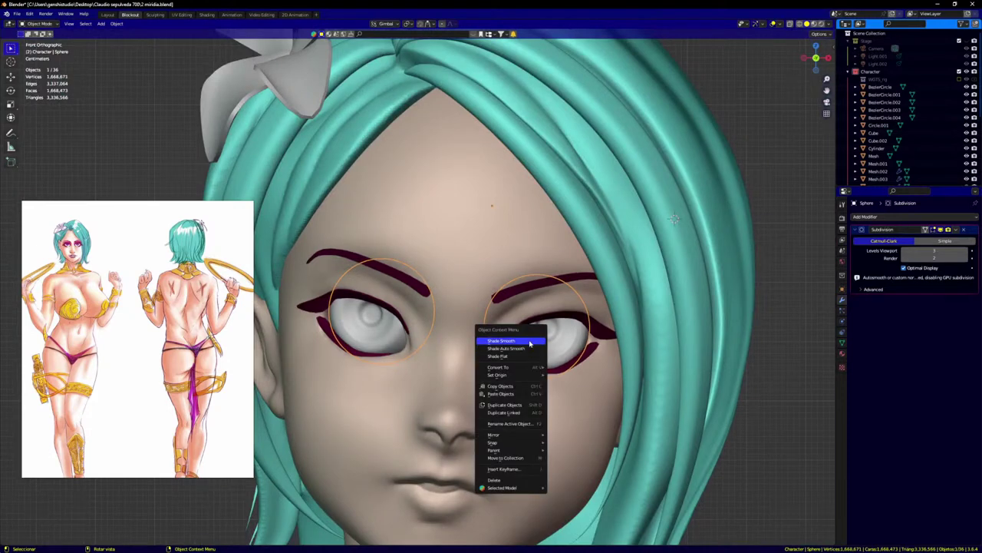
{"action": "left_click", "coordinate": [529, 342]}
{"action": "right_click", "coordinate": [525, 345]}
{"action": "left_click", "coordinate": [525, 341]}
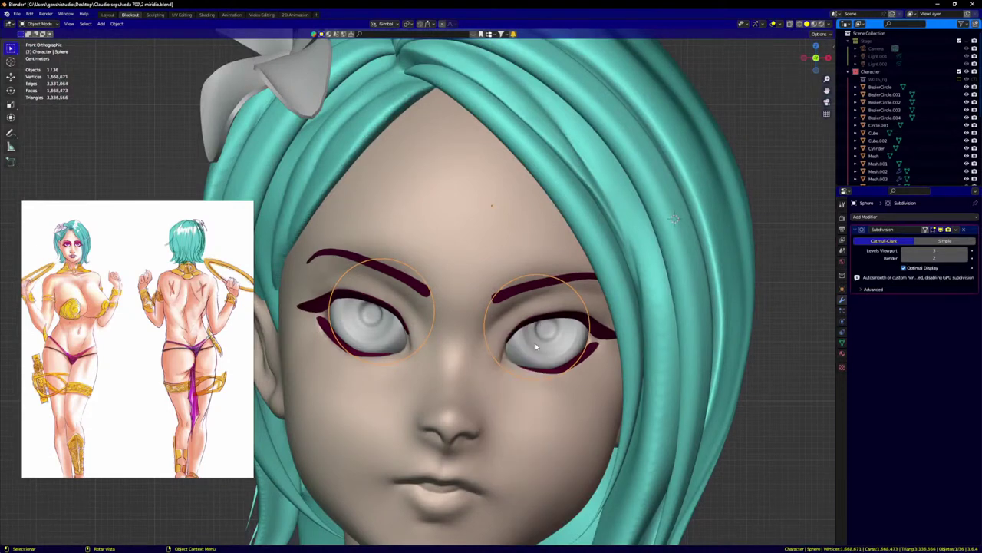
Step: Convert the eyeballs to a mesh so that their Subdivision modifier is baked into the geometry
{"action": "scroll", "coordinate": [535, 342], "scroll_direction": "up", "scroll_amount": 1}
{"action": "scroll", "coordinate": [553, 337], "scroll_direction": "down", "scroll_amount": 3}
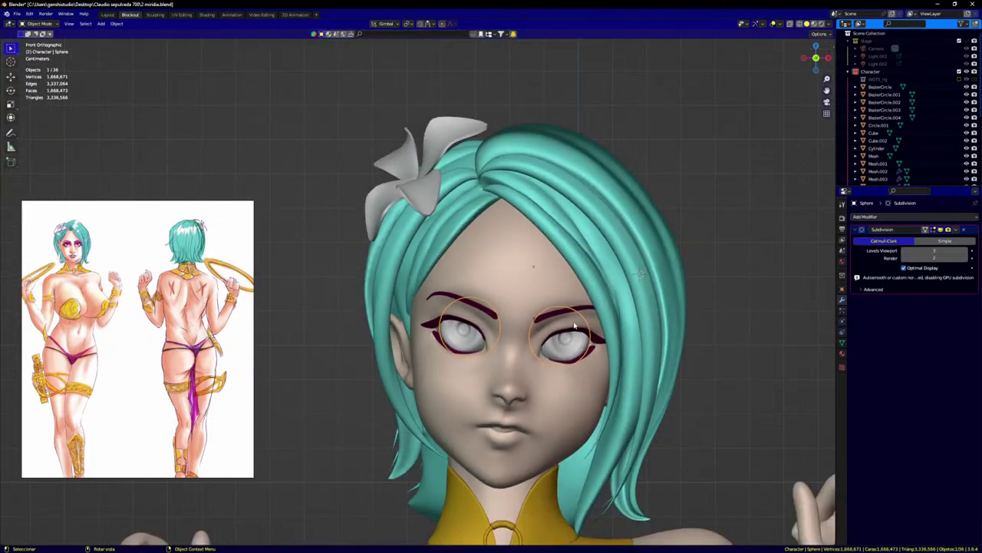
{"action": "scroll", "coordinate": [574, 326], "scroll_direction": "up", "scroll_amount": 2}
{"action": "key", "text": "alt+c"}
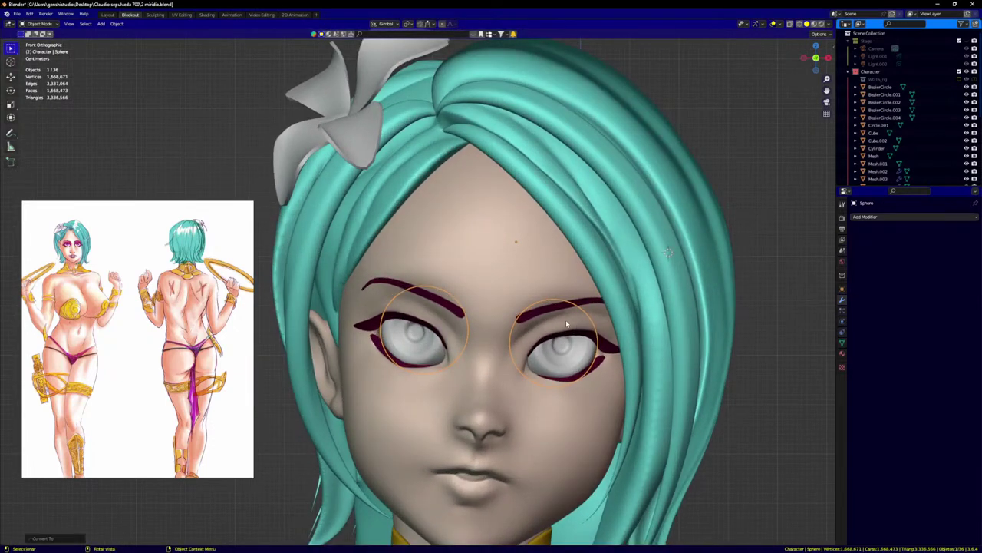
{"action": "middle_click_drag", "start_coordinate": [565, 325], "coordinate": [613, 281], "text": "shift"}
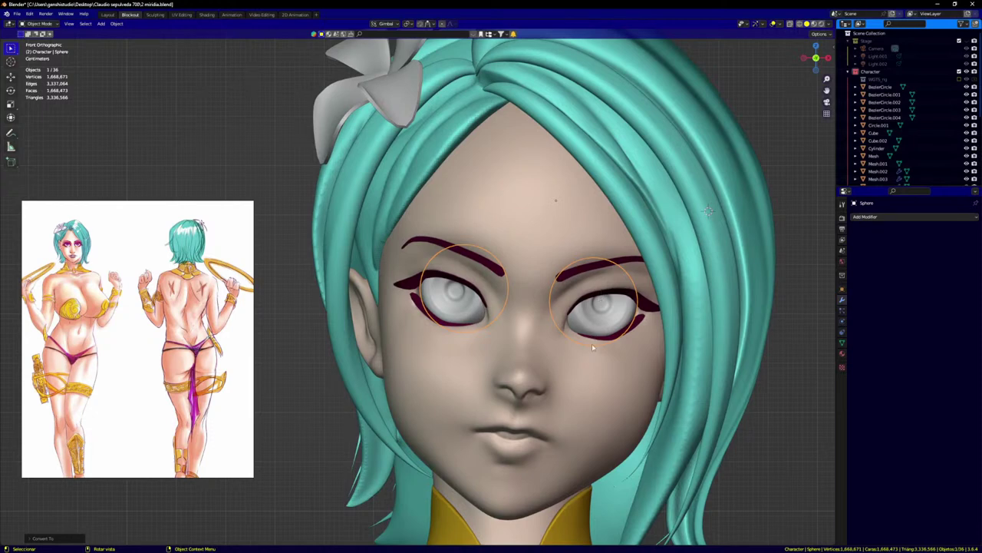
Step: Switch the eyeballs to Sculpt Mode, choose the Paint brush and set its colour to a slightly darkened magenta-purple
{"action": "key", "text": "ctrl+Tab"}
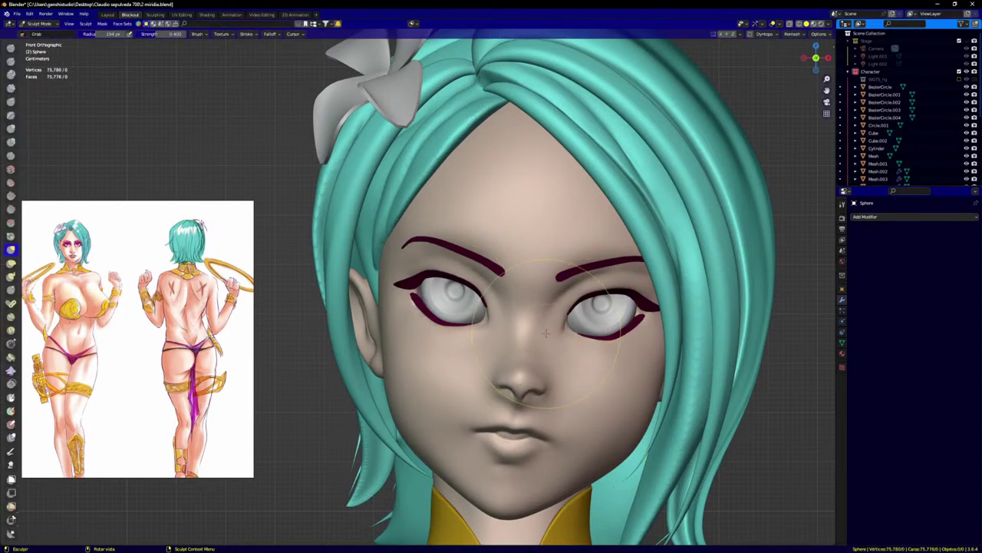
{"action": "key", "text": "q"}
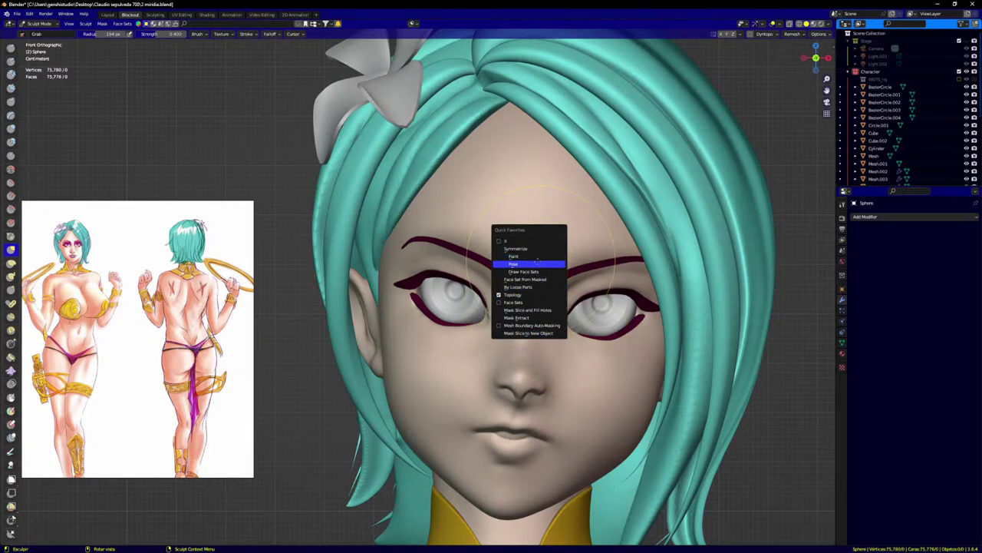
{"action": "left_click", "coordinate": [538, 256]}
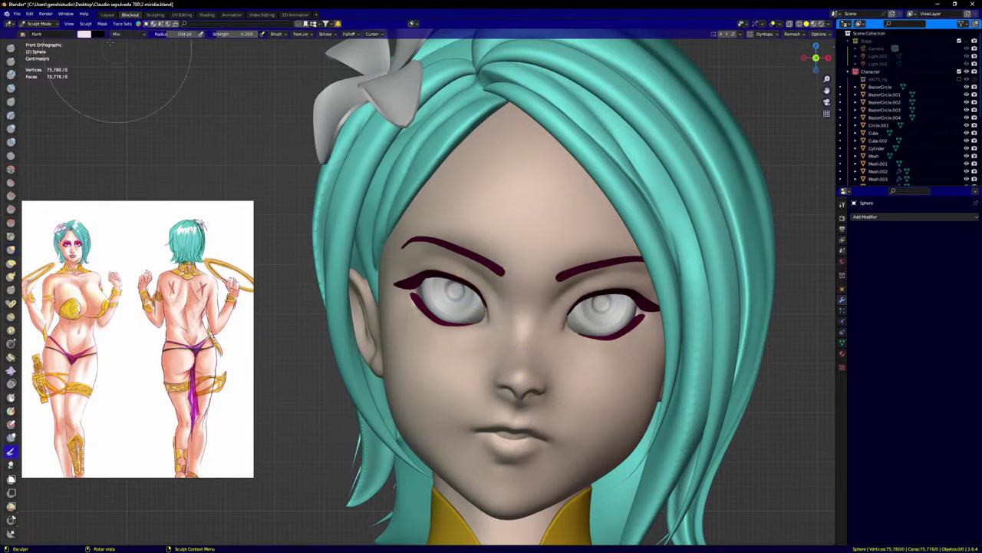
{"action": "left_click", "coordinate": [85, 35]}
{"action": "mouse_move", "coordinate": [109, 74]}
{"action": "left_mouse_down"}
{"action": "mouse_move", "coordinate": [112, 45]}
{"action": "mouse_move", "coordinate": [116, 79]}
{"action": "left_mouse_up"}
{"action": "left_click", "coordinate": [86, 35]}
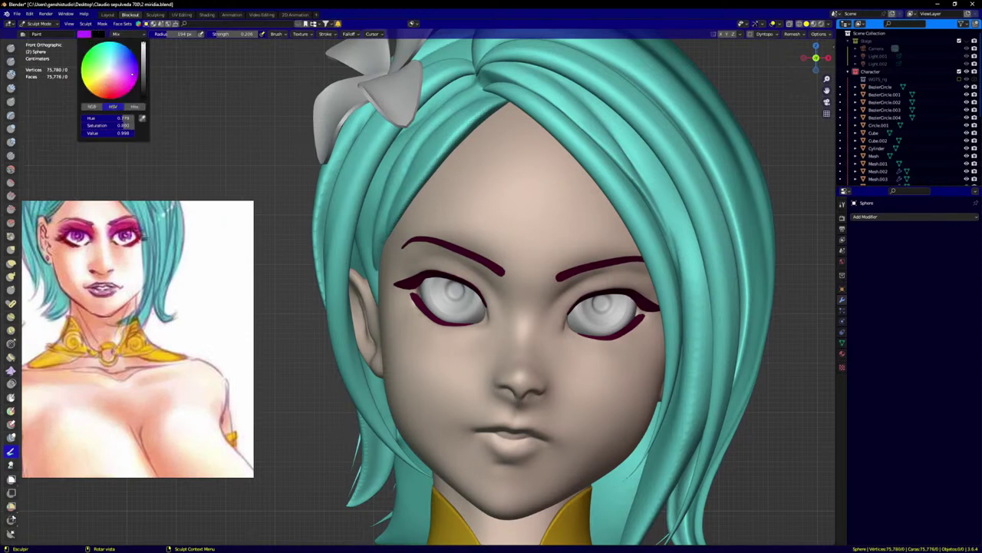
{"action": "left_click", "coordinate": [143, 54]}
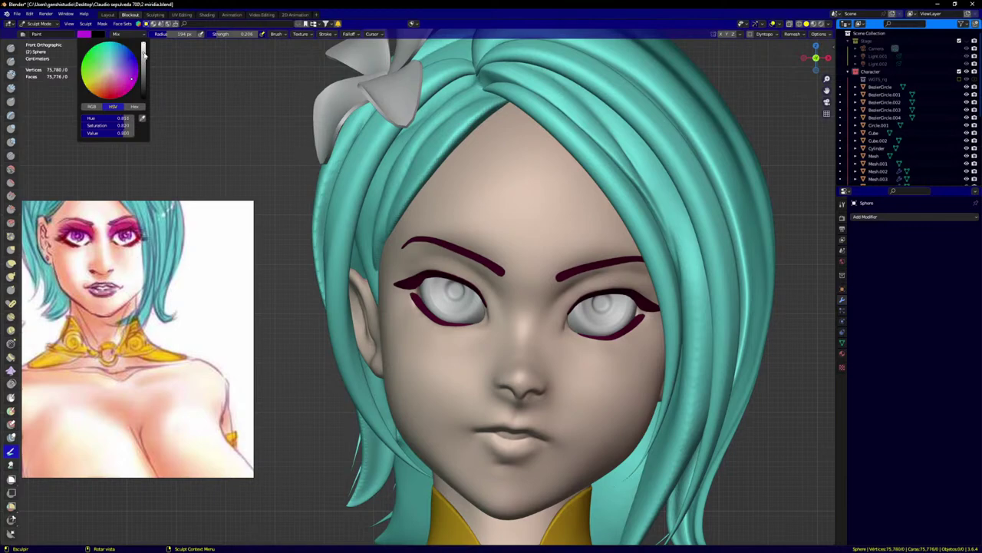
Step: Paint the iris of the character's left eye magenta-purple with broad strokes, and build up its rim with an 88 px brush
{"action": "scroll", "coordinate": [605, 302], "scroll_direction": "up", "scroll_amount": 6}
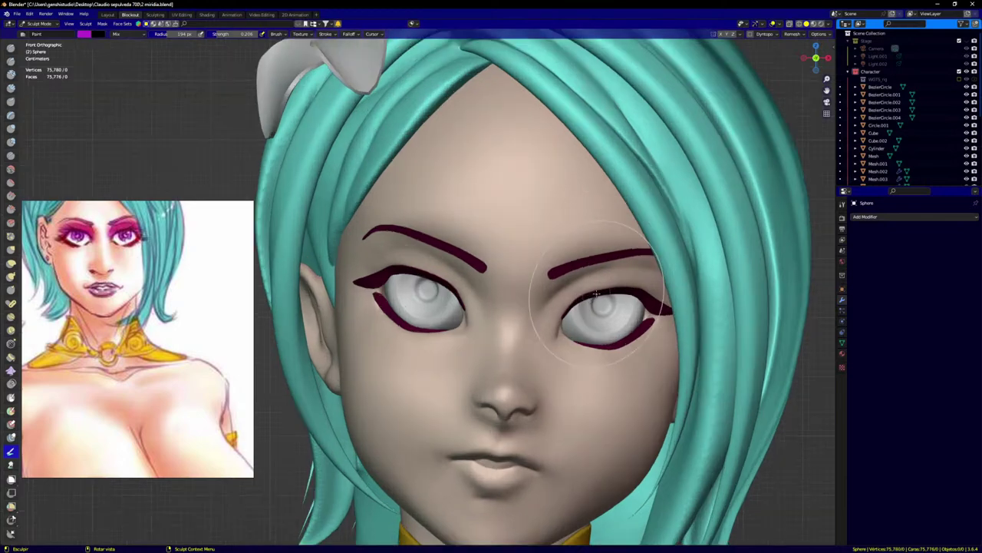
{"action": "scroll", "coordinate": [605, 302], "scroll_direction": "up", "scroll_amount": 1}
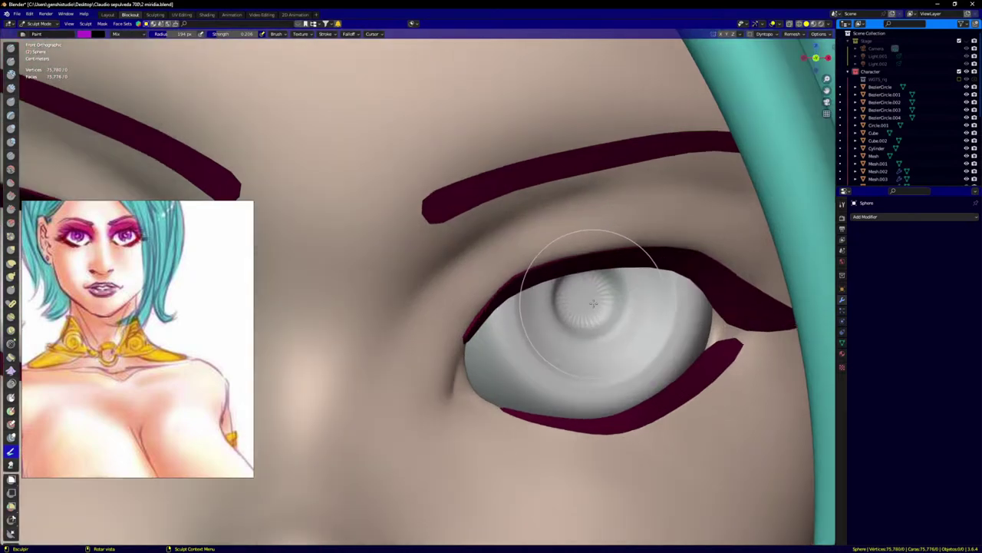
{"action": "mouse_move", "coordinate": [594, 303]}
{"action": "left_mouse_down"}
{"action": "mouse_move", "coordinate": [583, 306]}
{"action": "mouse_move", "coordinate": [599, 307]}
{"action": "mouse_move", "coordinate": [582, 295]}
{"action": "mouse_move", "coordinate": [591, 315]}
{"action": "mouse_move", "coordinate": [583, 322]}
{"action": "mouse_move", "coordinate": [638, 282]}
{"action": "left_mouse_up"}
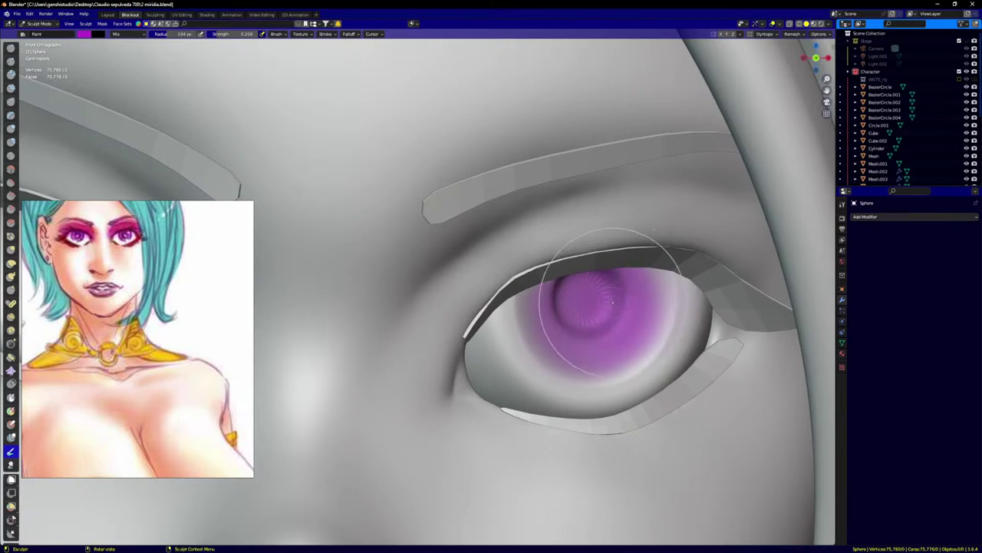
{"action": "key", "text": "f"}
{"action": "left_click", "coordinate": [579, 318]}
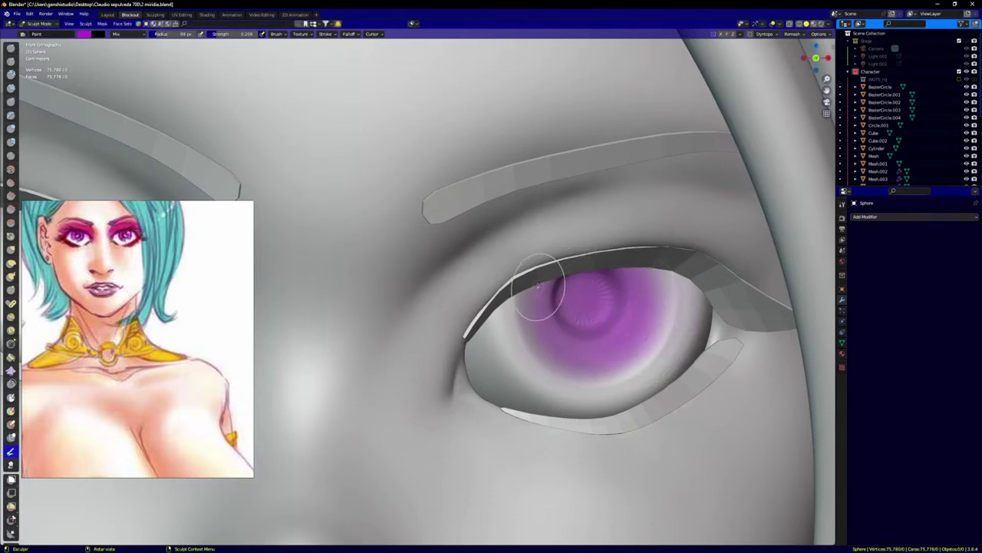
{"action": "mouse_move", "coordinate": [540, 289]}
{"action": "left_mouse_down"}
{"action": "mouse_move", "coordinate": [557, 338]}
{"action": "mouse_move", "coordinate": [651, 341]}
{"action": "mouse_move", "coordinate": [648, 276]}
{"action": "left_mouse_up"}
{"action": "mouse_move", "coordinate": [635, 341]}
{"action": "left_mouse_down"}
{"action": "mouse_move", "coordinate": [595, 363]}
{"action": "mouse_move", "coordinate": [641, 329]}
{"action": "mouse_move", "coordinate": [581, 327]}
{"action": "mouse_move", "coordinate": [563, 300]}
{"action": "mouse_move", "coordinate": [542, 314]}
{"action": "mouse_move", "coordinate": [550, 336]}
{"action": "left_mouse_up"}
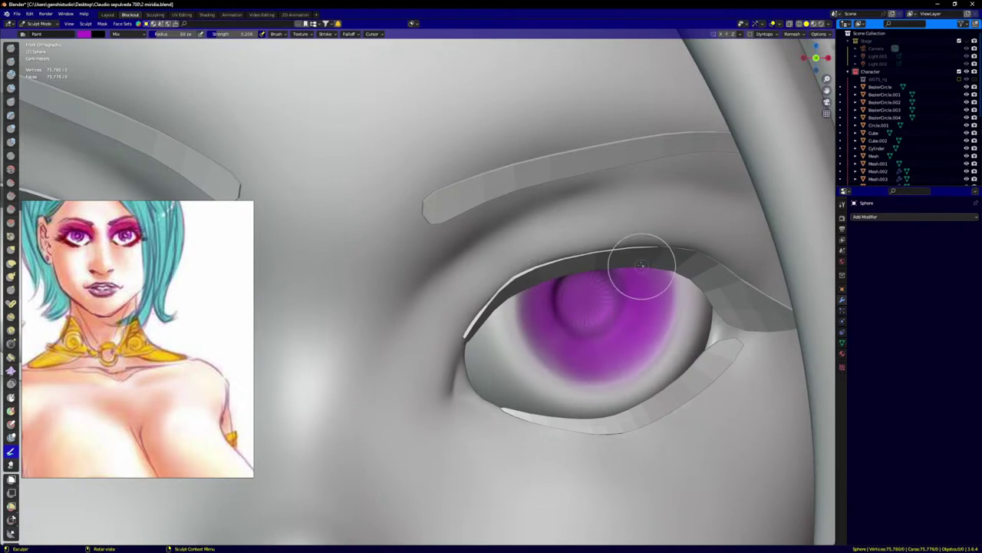
{"action": "mouse_move", "coordinate": [544, 283]}
{"action": "left_mouse_down"}
{"action": "mouse_move", "coordinate": [545, 310]}
{"action": "mouse_move", "coordinate": [528, 291]}
{"action": "mouse_move", "coordinate": [533, 281]}
{"action": "mouse_move", "coordinate": [528, 310]}
{"action": "left_mouse_up"}
Step: Even out the colour and sharpen the lower and upper edges of the left iris with a 52 px brush
{"action": "key", "text": "f"}
{"action": "left_click", "coordinate": [564, 338]}
{"action": "mouse_move", "coordinate": [559, 367]}
{"action": "left_mouse_down"}
{"action": "mouse_move", "coordinate": [610, 386]}
{"action": "mouse_move", "coordinate": [630, 366]}
{"action": "left_mouse_up"}
{"action": "mouse_move", "coordinate": [554, 344]}
{"action": "left_mouse_down"}
{"action": "mouse_move", "coordinate": [548, 337]}
{"action": "mouse_move", "coordinate": [542, 345]}
{"action": "mouse_move", "coordinate": [527, 286]}
{"action": "mouse_move", "coordinate": [605, 382]}
{"action": "mouse_move", "coordinate": [639, 354]}
{"action": "left_mouse_up"}
{"action": "mouse_move", "coordinate": [652, 274]}
{"action": "left_mouse_down"}
{"action": "mouse_move", "coordinate": [653, 309]}
{"action": "mouse_move", "coordinate": [641, 326]}
{"action": "mouse_move", "coordinate": [591, 305]}
{"action": "left_mouse_up"}
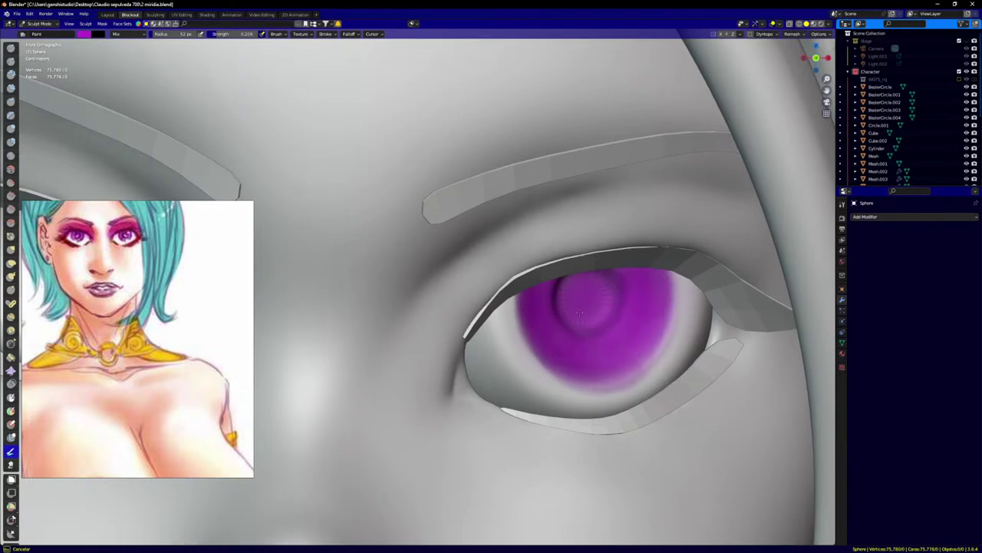
{"action": "left_click_drag", "start_coordinate": [630, 260], "coordinate": [634, 270]}
{"action": "mouse_move", "coordinate": [571, 331]}
{"action": "left_mouse_down"}
{"action": "mouse_move", "coordinate": [537, 309]}
{"action": "mouse_move", "coordinate": [555, 345]}
{"action": "left_mouse_up"}
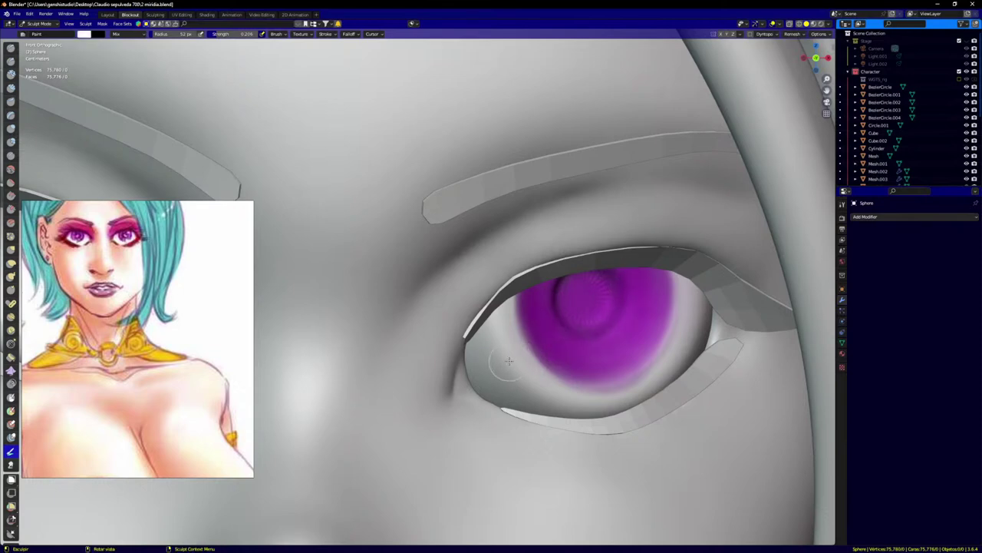
Step: Clean up the lower edge of the left iris with white, then resample the purple and repaint along that rim
{"action": "mouse_move", "coordinate": [546, 389]}
{"action": "left_mouse_down"}
{"action": "mouse_move", "coordinate": [605, 407]}
{"action": "mouse_move", "coordinate": [623, 390]}
{"action": "left_mouse_up"}
{"action": "key", "text": "s"}
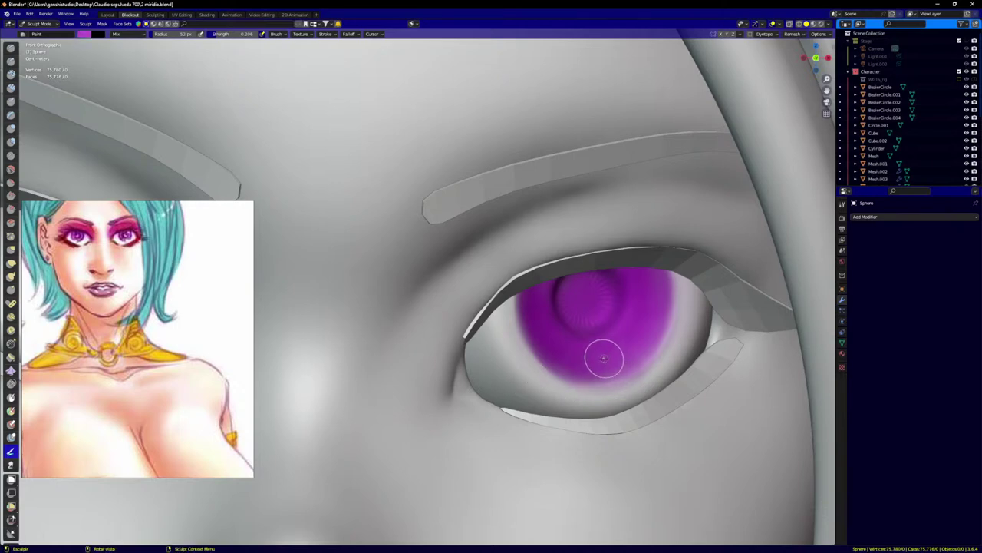
{"action": "left_click_drag", "start_coordinate": [578, 365], "coordinate": [612, 364]}
{"action": "left_click_drag", "start_coordinate": [616, 361], "coordinate": [593, 367]}
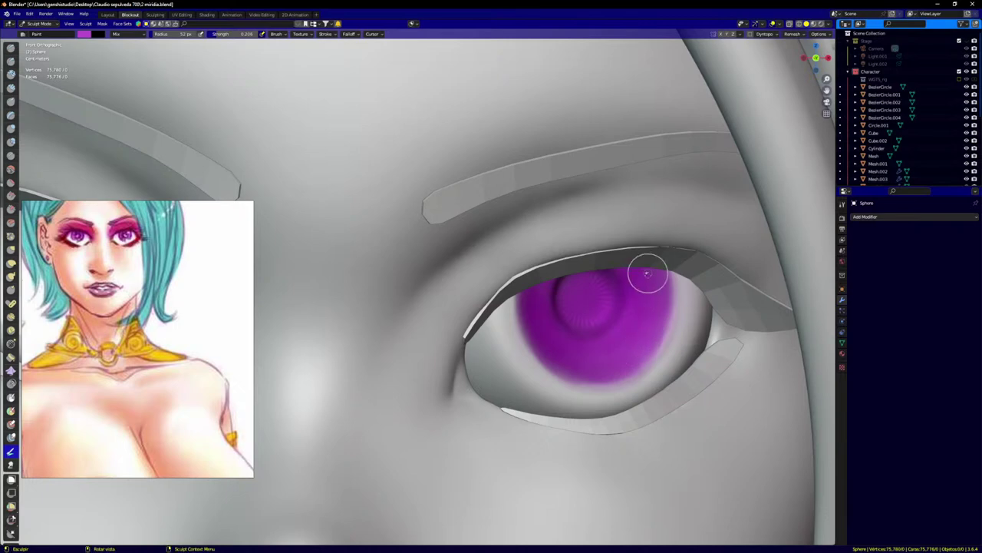
{"action": "scroll", "coordinate": [565, 351], "scroll_direction": "down", "scroll_amount": 6}
{"action": "scroll", "coordinate": [652, 323], "scroll_direction": "up", "scroll_amount": 6}
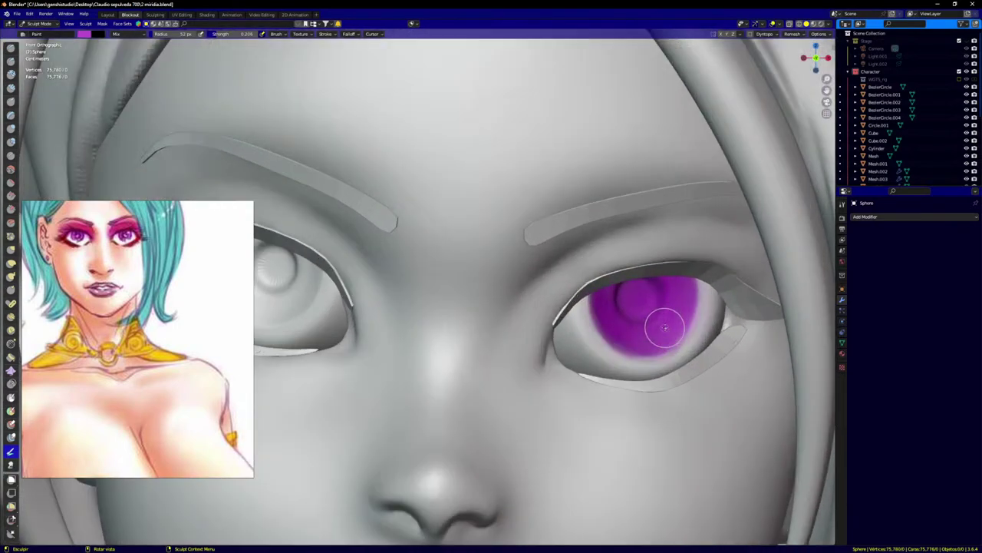
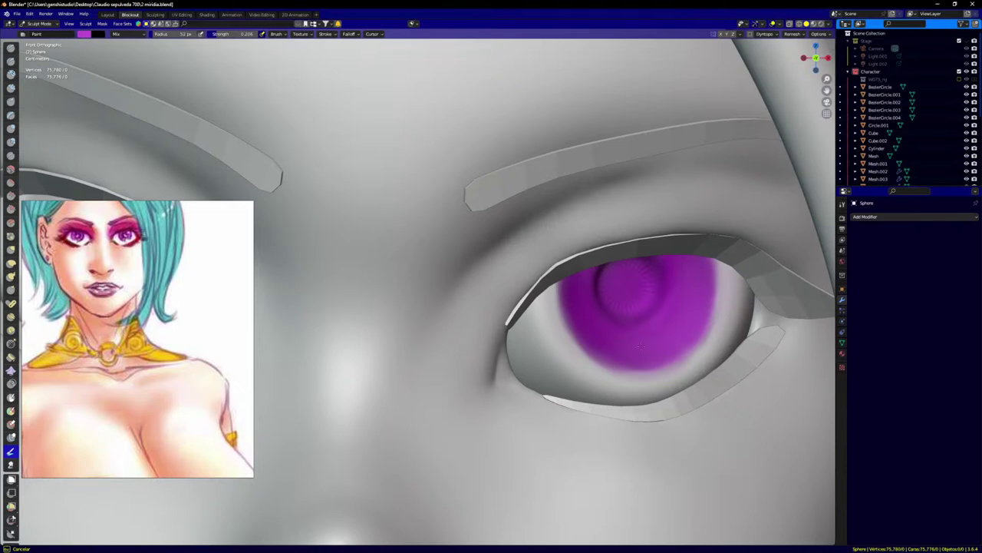
Step: Paint the iris of the character's right eye magenta-purple with broad strokes of an enlarged brush
{"action": "scroll", "coordinate": [641, 347], "scroll_direction": "down", "scroll_amount": 5}
{"action": "scroll", "coordinate": [485, 268], "scroll_direction": "up", "scroll_amount": 5}
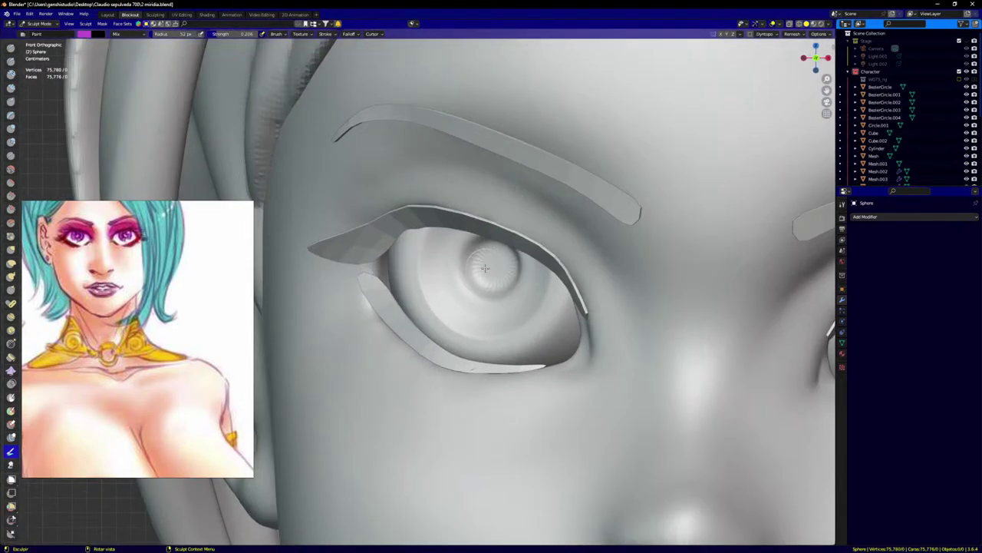
{"action": "middle_click_drag", "start_coordinate": [485, 267], "coordinate": [499, 255]}
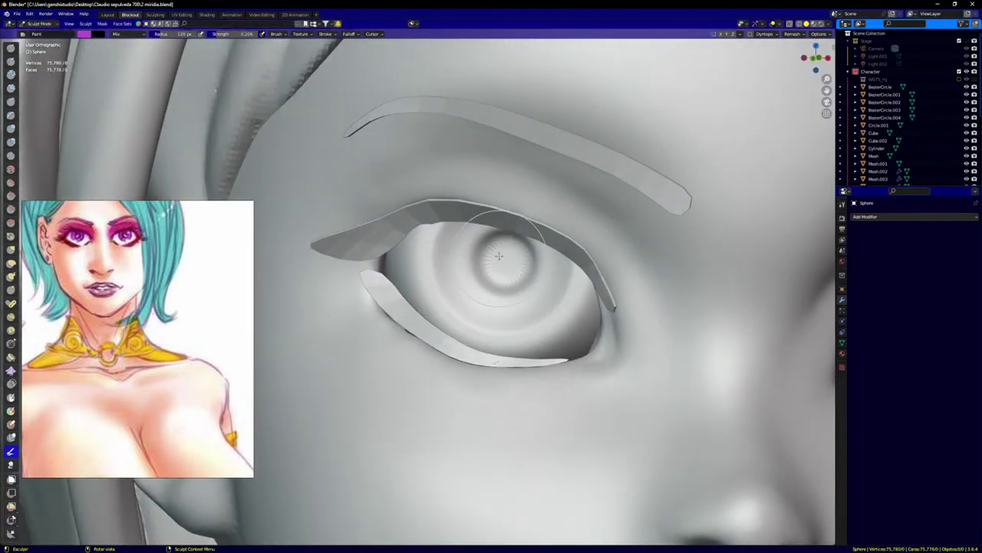
{"action": "mouse_move", "coordinate": [499, 255]}
{"action": "left_mouse_down"}
{"action": "mouse_move", "coordinate": [503, 265]}
{"action": "mouse_move", "coordinate": [533, 255]}
{"action": "mouse_move", "coordinate": [500, 258]}
{"action": "mouse_move", "coordinate": [502, 278]}
{"action": "mouse_move", "coordinate": [485, 259]}
{"action": "mouse_move", "coordinate": [522, 247]}
{"action": "mouse_move", "coordinate": [537, 264]}
{"action": "mouse_move", "coordinate": [490, 253]}
{"action": "mouse_move", "coordinate": [486, 275]}
{"action": "mouse_move", "coordinate": [532, 294]}
{"action": "left_mouse_up"}
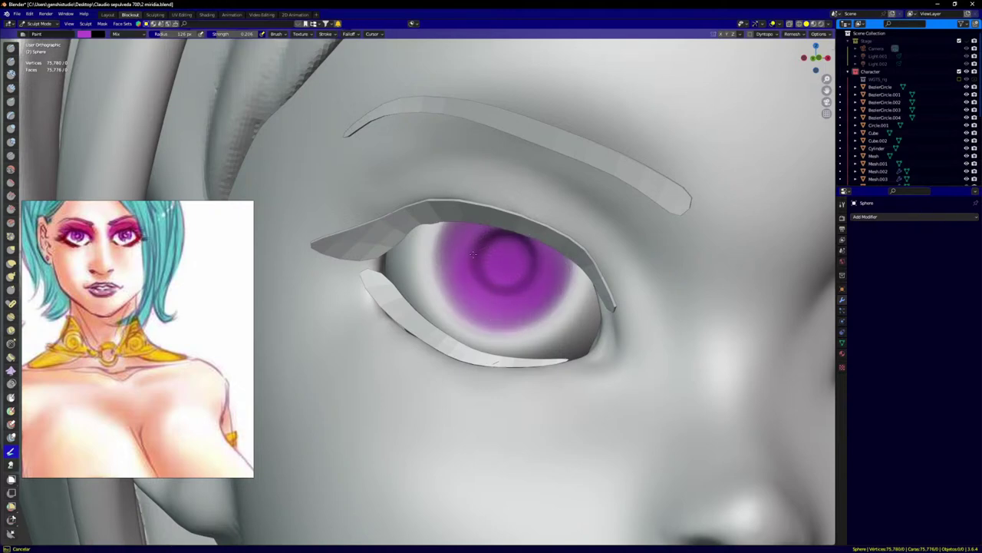
{"action": "mouse_move", "coordinate": [474, 254]}
{"action": "left_mouse_down"}
{"action": "mouse_move", "coordinate": [505, 279]}
{"action": "mouse_move", "coordinate": [500, 258]}
{"action": "mouse_move", "coordinate": [525, 249]}
{"action": "left_mouse_up"}
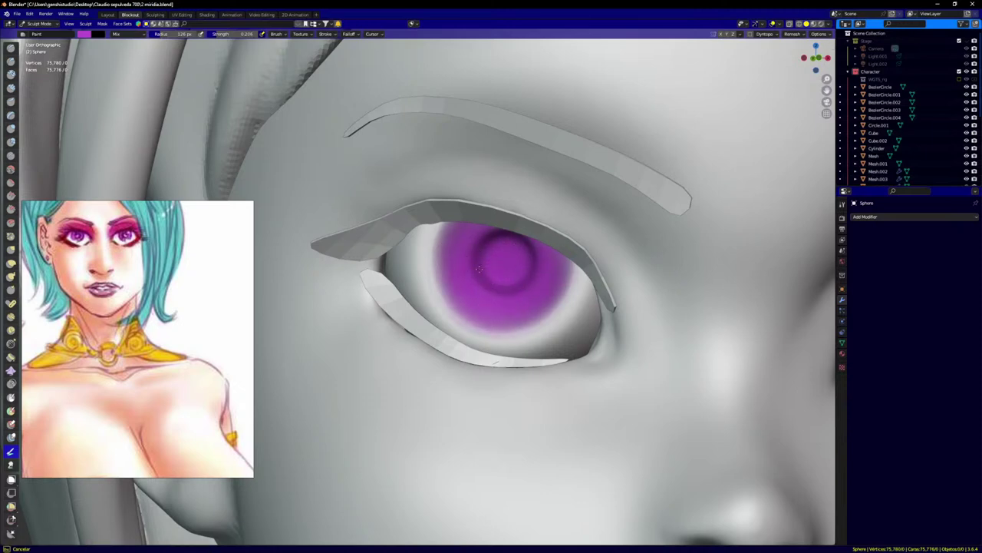
{"action": "left_click_drag", "start_coordinate": [474, 269], "coordinate": [480, 272]}
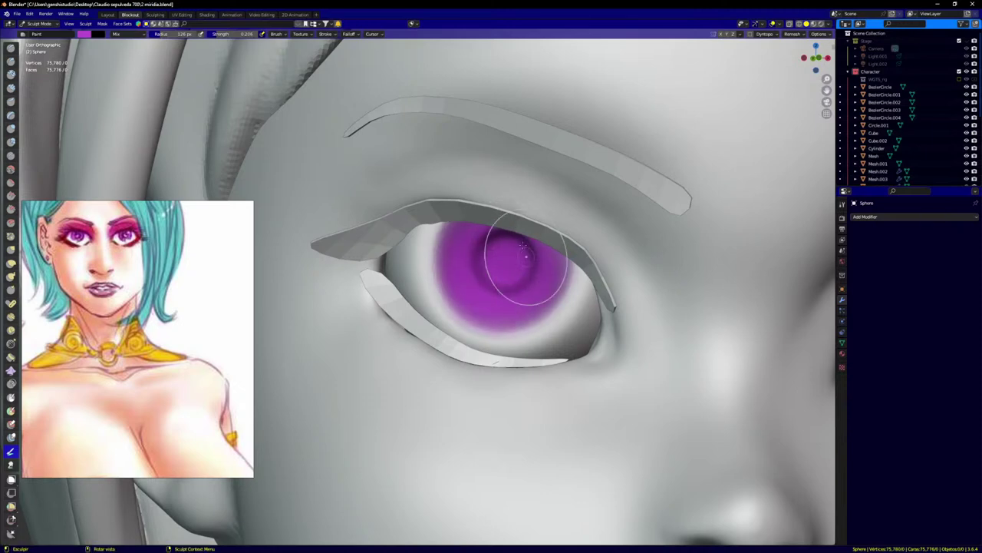
Step: Even out the rim of the right iris along its inner, upper and lower edges with a 52 px brush
{"action": "key", "text": "f"}
{"action": "left_click", "coordinate": [499, 278]}
{"action": "left_click_drag", "start_coordinate": [554, 248], "coordinate": [561, 268]}
{"action": "left_click_drag", "start_coordinate": [560, 268], "coordinate": [563, 265]}
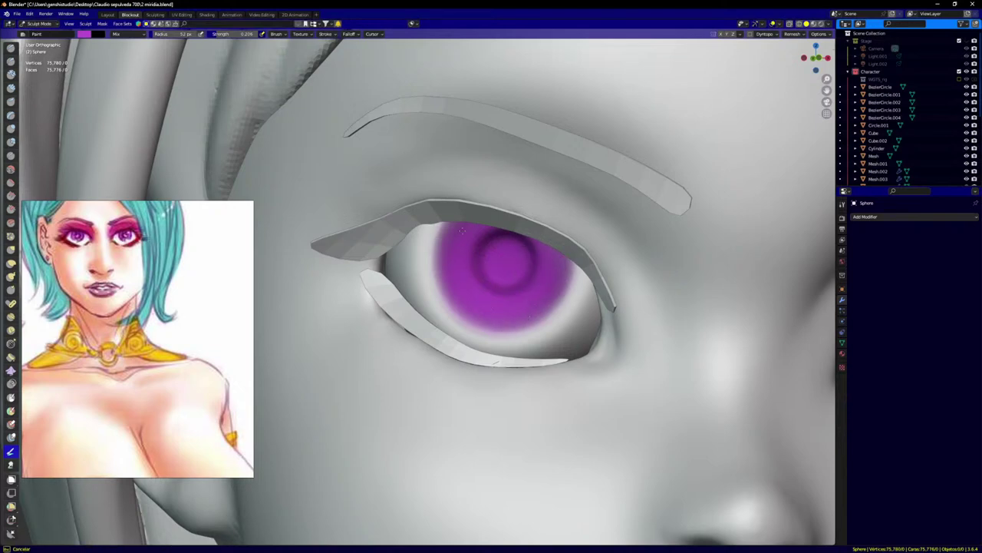
{"action": "left_click_drag", "start_coordinate": [463, 230], "coordinate": [469, 221]}
{"action": "left_click_drag", "start_coordinate": [470, 220], "coordinate": [451, 276]}
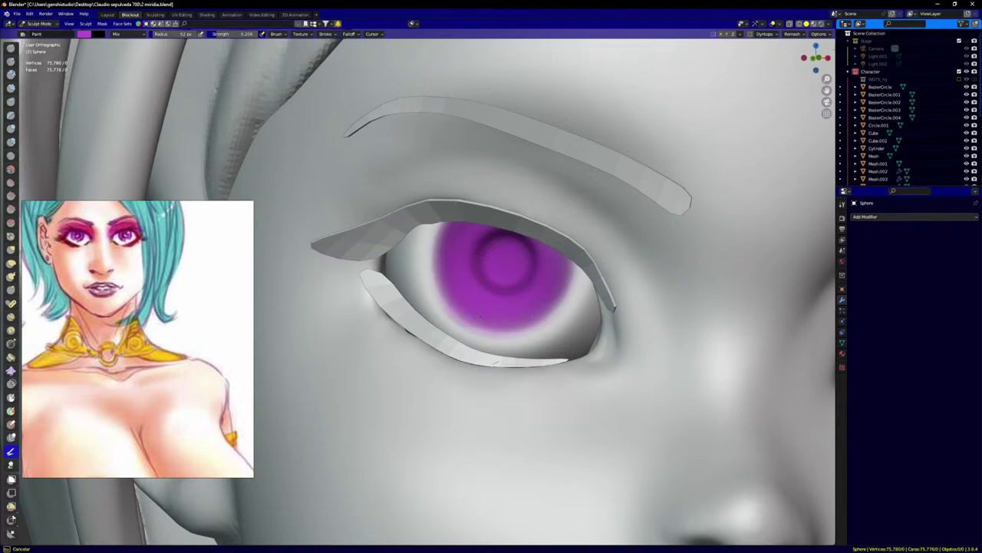
Step: Change the brush to a very dark purple and paint the pupil at the centre of the right iris
{"action": "scroll", "coordinate": [498, 296], "scroll_direction": "down", "scroll_amount": 4}
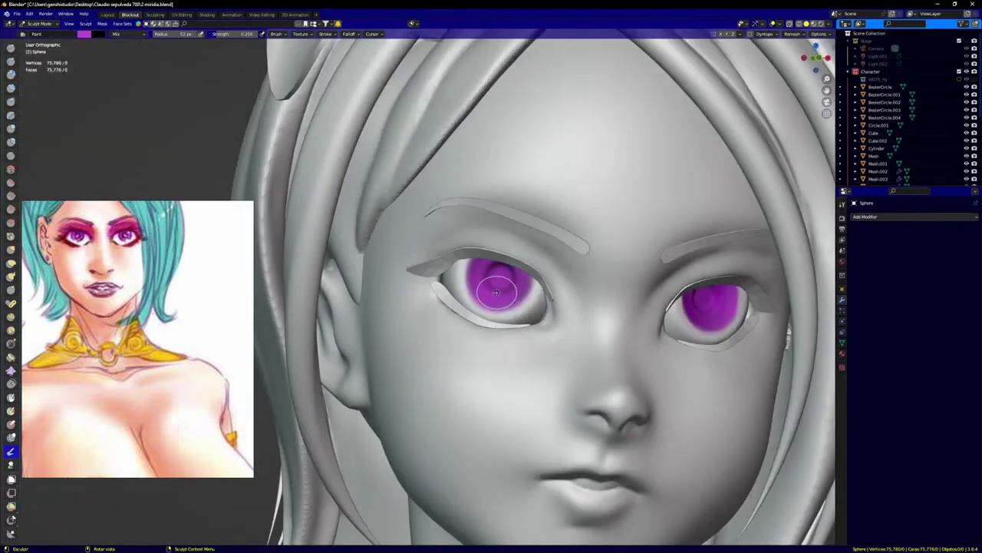
{"action": "scroll", "coordinate": [497, 292], "scroll_direction": "down", "scroll_amount": 5}
{"action": "key", "text": "KP_1"}
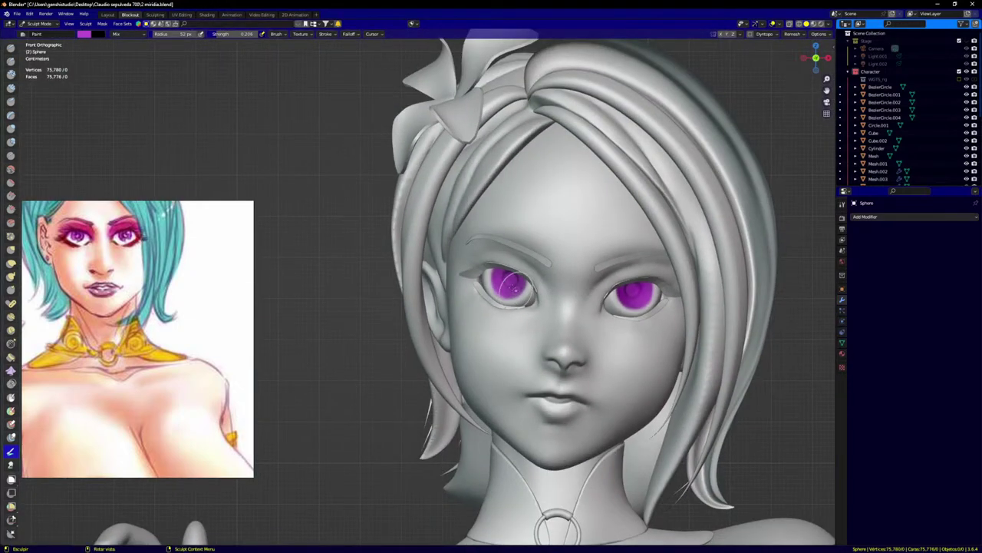
{"action": "scroll", "coordinate": [510, 286], "scroll_direction": "up", "scroll_amount": 6}
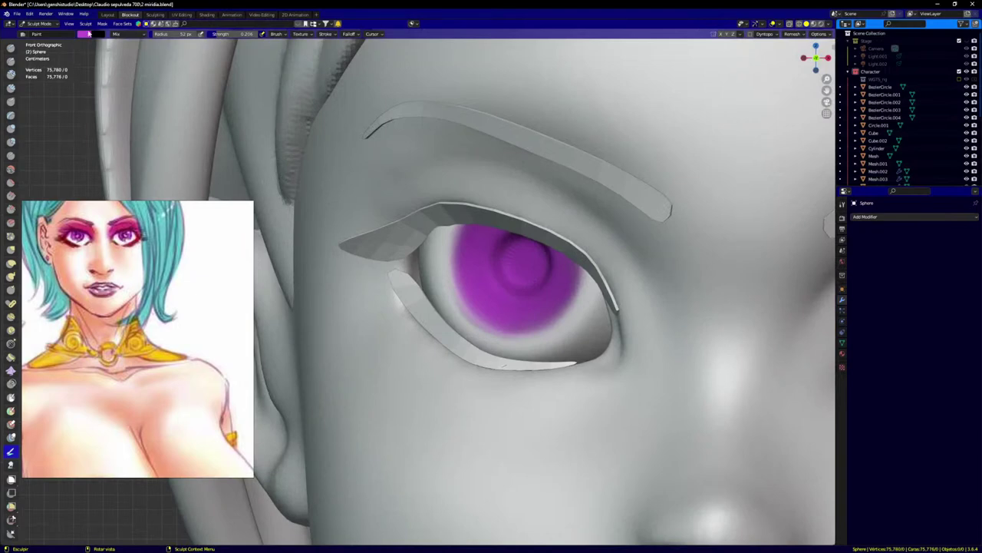
{"action": "left_click", "coordinate": [85, 34]}
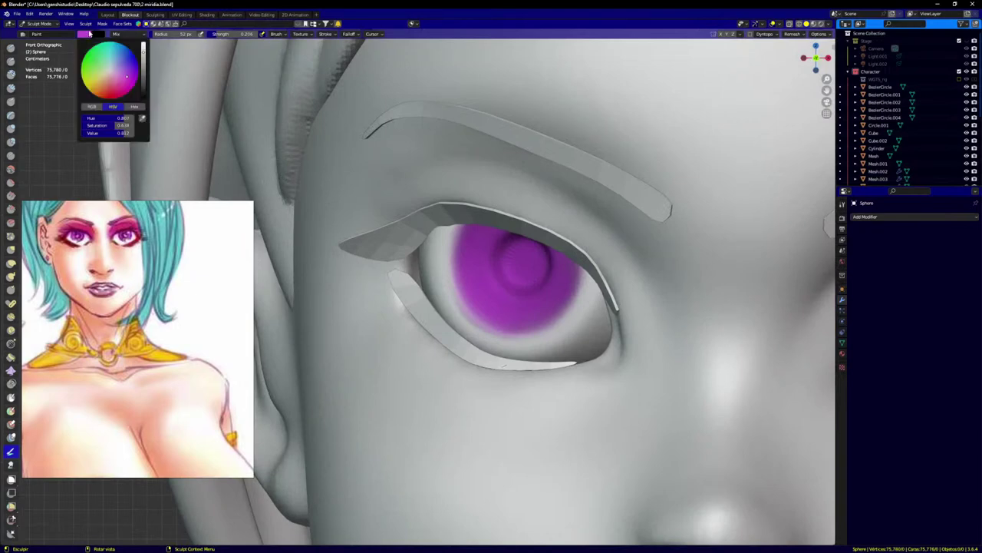
{"action": "left_click", "coordinate": [133, 72]}
{"action": "left_click", "coordinate": [144, 81]}
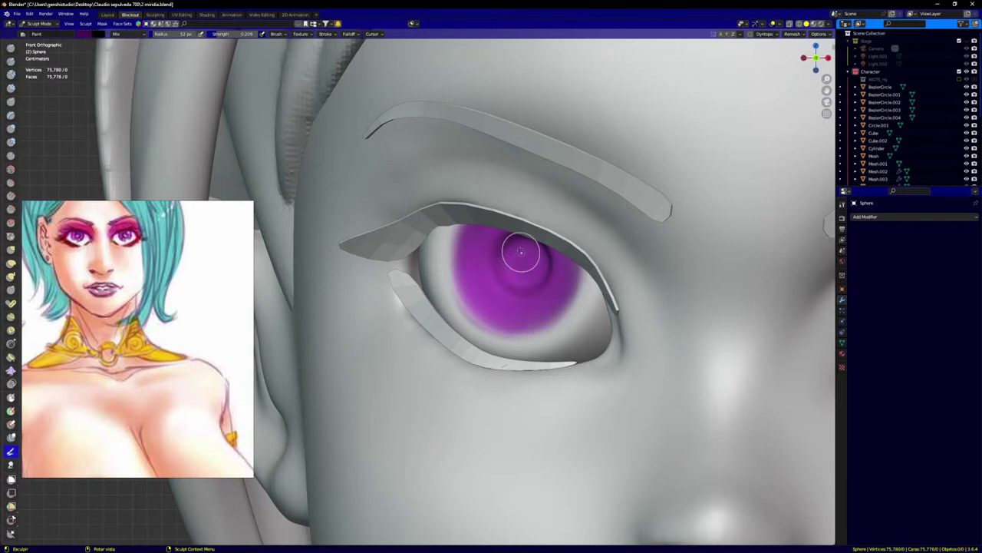
{"action": "left_click_drag", "start_coordinate": [521, 252], "coordinate": [538, 262]}
{"action": "mouse_move", "coordinate": [538, 262]}
{"action": "left_mouse_down"}
{"action": "mouse_move", "coordinate": [528, 282]}
{"action": "mouse_move", "coordinate": [520, 232]}
{"action": "mouse_move", "coordinate": [503, 259]}
{"action": "mouse_move", "coordinate": [520, 283]}
{"action": "mouse_move", "coordinate": [508, 259]}
{"action": "left_mouse_up"}
{"action": "mouse_move", "coordinate": [508, 258]}
{"action": "left_mouse_down"}
{"action": "mouse_move", "coordinate": [510, 280]}
{"action": "mouse_move", "coordinate": [541, 281]}
{"action": "mouse_move", "coordinate": [498, 291]}
{"action": "mouse_move", "coordinate": [532, 300]}
{"action": "mouse_move", "coordinate": [486, 294]}
{"action": "left_mouse_up"}
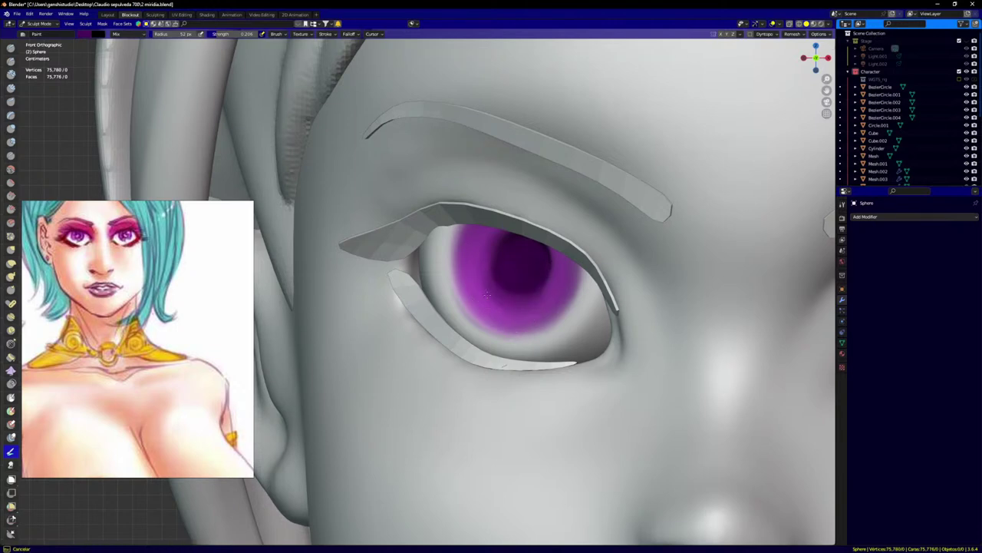
{"action": "mouse_move", "coordinate": [492, 244]}
{"action": "left_mouse_down"}
{"action": "mouse_move", "coordinate": [511, 281]}
{"action": "mouse_move", "coordinate": [550, 251]}
{"action": "left_mouse_up"}
{"action": "mouse_move", "coordinate": [511, 290]}
{"action": "left_mouse_down"}
{"action": "mouse_move", "coordinate": [500, 300]}
{"action": "mouse_move", "coordinate": [484, 286]}
{"action": "mouse_move", "coordinate": [493, 253]}
{"action": "left_mouse_up"}
Step: Deepen the right pupil and shade the upper part of that iris dark purple beneath the eyelid
{"action": "scroll", "coordinate": [494, 246], "scroll_direction": "down", "scroll_amount": 4}
{"action": "middle_click_drag", "start_coordinate": [494, 247], "coordinate": [516, 249]}
{"action": "scroll", "coordinate": [493, 252], "scroll_direction": "up", "scroll_amount": 1}
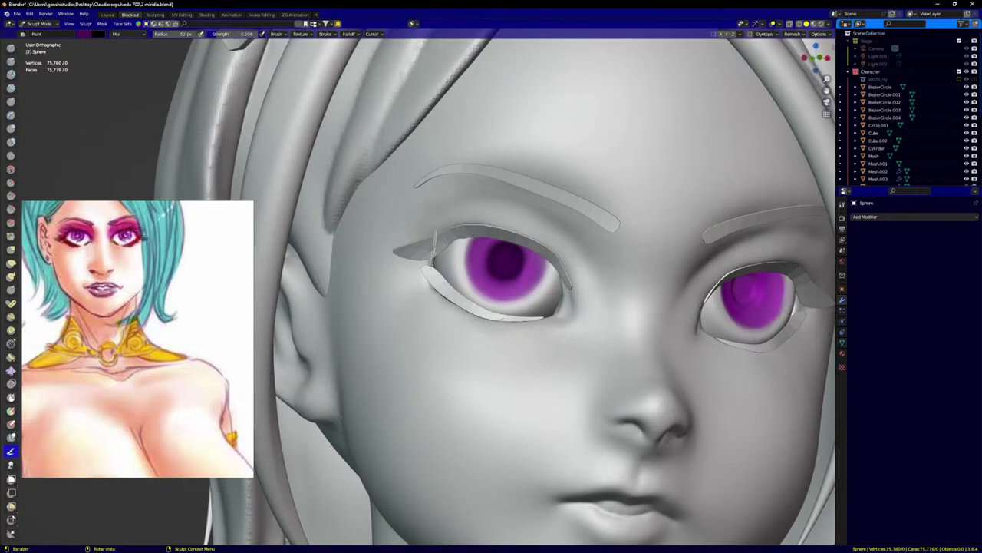
{"action": "mouse_move", "coordinate": [434, 247]}
{"action": "left_mouse_down"}
{"action": "mouse_move", "coordinate": [499, 229]}
{"action": "mouse_move", "coordinate": [556, 268]}
{"action": "mouse_move", "coordinate": [464, 224]}
{"action": "mouse_move", "coordinate": [445, 243]}
{"action": "mouse_move", "coordinate": [545, 265]}
{"action": "mouse_move", "coordinate": [568, 304]}
{"action": "mouse_move", "coordinate": [548, 270]}
{"action": "left_mouse_up"}
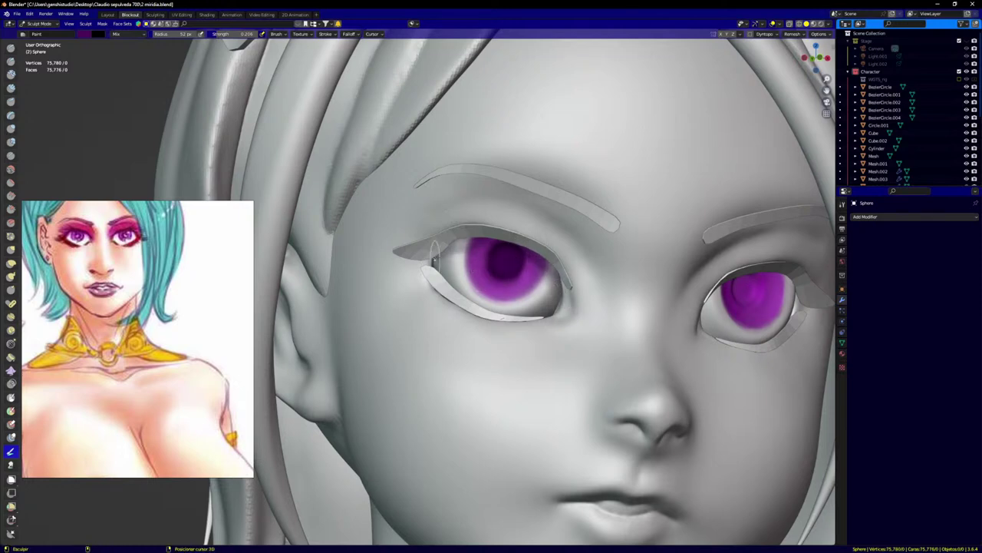
{"action": "mouse_move", "coordinate": [434, 257]}
{"action": "left_mouse_down"}
{"action": "mouse_move", "coordinate": [463, 238]}
{"action": "mouse_move", "coordinate": [531, 255]}
{"action": "left_mouse_up"}
{"action": "mouse_move", "coordinate": [488, 247]}
{"action": "left_mouse_down"}
{"action": "mouse_move", "coordinate": [513, 248]}
{"action": "mouse_move", "coordinate": [505, 267]}
{"action": "mouse_move", "coordinate": [510, 253]}
{"action": "left_mouse_up"}
{"action": "middle_click_drag", "start_coordinate": [553, 281], "coordinate": [510, 296]}
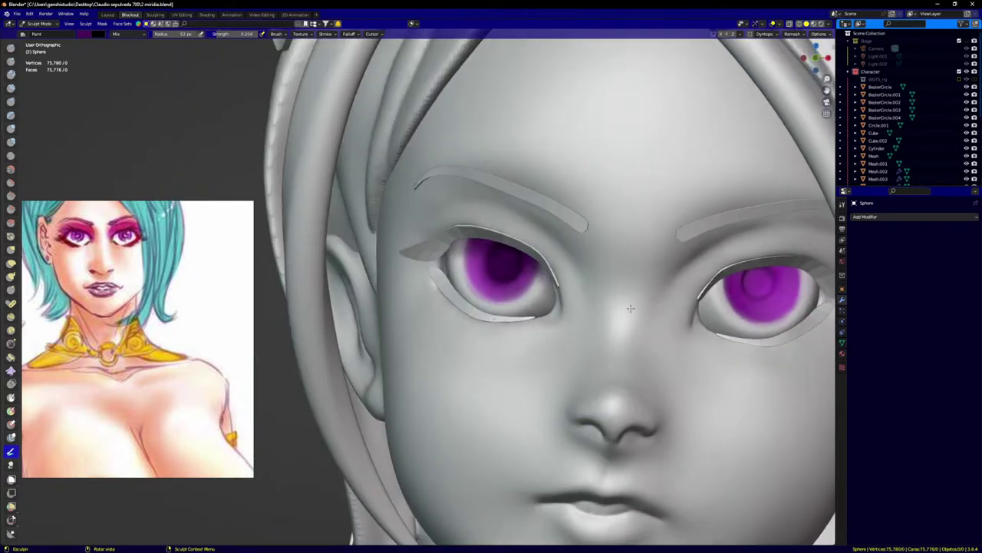
{"action": "scroll", "coordinate": [494, 274], "scroll_direction": "up", "scroll_amount": 3}
{"action": "mouse_move", "coordinate": [479, 231]}
{"action": "left_mouse_down"}
{"action": "mouse_move", "coordinate": [484, 253]}
{"action": "mouse_move", "coordinate": [542, 255]}
{"action": "mouse_move", "coordinate": [510, 276]}
{"action": "mouse_move", "coordinate": [490, 261]}
{"action": "left_mouse_up"}
{"action": "mouse_move", "coordinate": [489, 261]}
{"action": "left_mouse_down"}
{"action": "mouse_move", "coordinate": [537, 255]}
{"action": "mouse_move", "coordinate": [534, 270]}
{"action": "mouse_move", "coordinate": [484, 257]}
{"action": "mouse_move", "coordinate": [503, 292]}
{"action": "mouse_move", "coordinate": [551, 268]}
{"action": "left_mouse_up"}
{"action": "left_click_drag", "start_coordinate": [550, 269], "coordinate": [506, 300]}
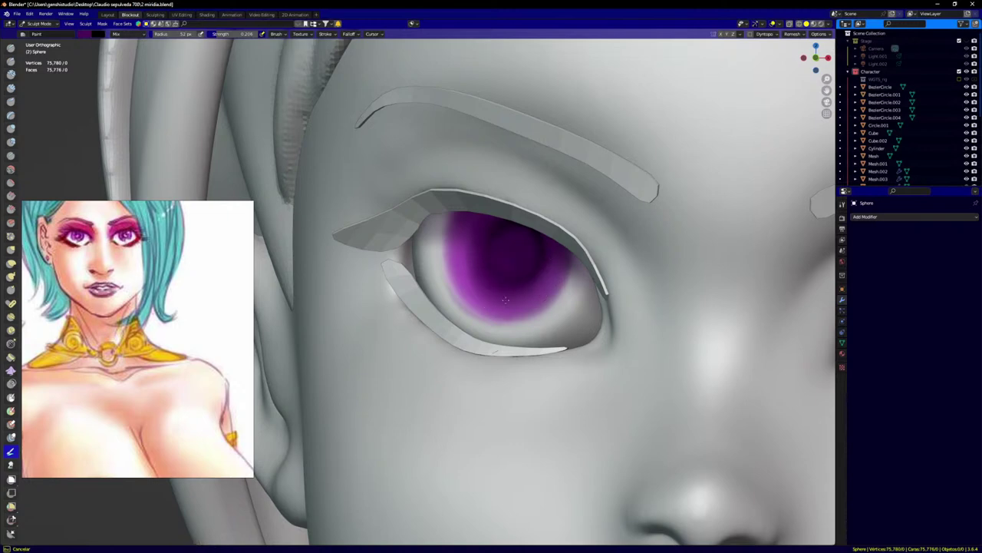
{"action": "mouse_move", "coordinate": [469, 222]}
{"action": "left_mouse_down"}
{"action": "mouse_move", "coordinate": [485, 278]}
{"action": "mouse_move", "coordinate": [514, 250]}
{"action": "left_mouse_up"}
Step: Paint a matching dark purple pupil at the centre of the left iris
{"action": "scroll", "coordinate": [527, 264], "scroll_direction": "down", "scroll_amount": 3}
{"action": "middle_click_drag", "start_coordinate": [542, 263], "coordinate": [357, 247], "text": "shift"}
{"action": "mouse_move", "coordinate": [583, 269]}
{"action": "left_mouse_down"}
{"action": "mouse_move", "coordinate": [606, 268]}
{"action": "mouse_move", "coordinate": [598, 258]}
{"action": "mouse_move", "coordinate": [603, 266]}
{"action": "left_mouse_up"}
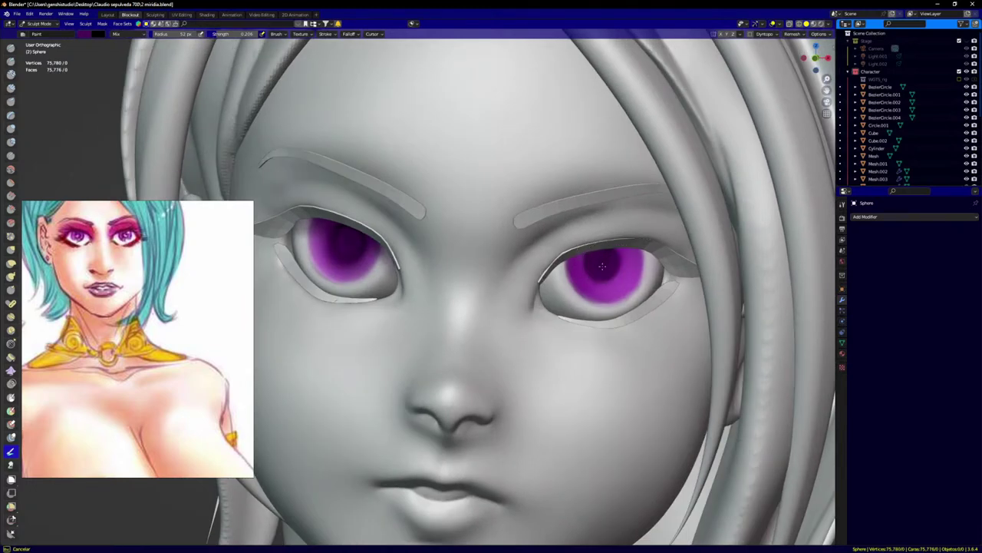
{"action": "middle_click_drag", "start_coordinate": [602, 272], "coordinate": [583, 269]}
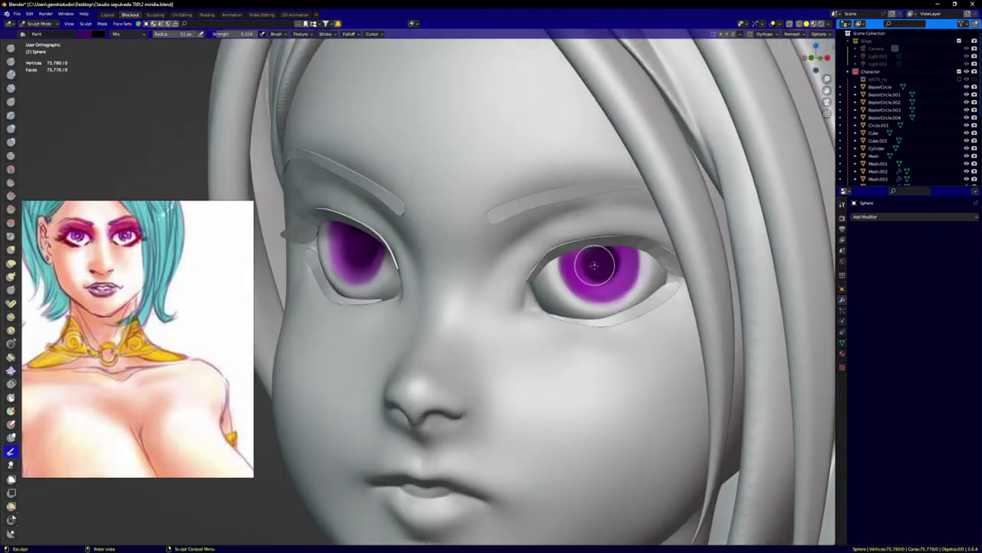
{"action": "left_click_drag", "start_coordinate": [597, 265], "coordinate": [604, 275]}
{"action": "middle_click_drag", "start_coordinate": [604, 275], "coordinate": [613, 271]}
{"action": "scroll", "coordinate": [607, 268], "scroll_direction": "up", "scroll_amount": 2}
{"action": "mouse_move", "coordinate": [615, 255]}
{"action": "left_mouse_down"}
{"action": "mouse_move", "coordinate": [601, 284]}
{"action": "mouse_move", "coordinate": [625, 279]}
{"action": "left_mouse_up"}
Step: Shade the upper part of the left iris dark purple beneath the eyelid, blending it into the pupil
{"action": "left_click", "coordinate": [532, 260]}
{"action": "left_click_drag", "start_coordinate": [528, 263], "coordinate": [661, 241]}
{"action": "left_click_drag", "start_coordinate": [614, 241], "coordinate": [674, 252]}
{"action": "mouse_move", "coordinate": [672, 249]}
{"action": "left_mouse_down"}
{"action": "mouse_move", "coordinate": [628, 227]}
{"action": "mouse_move", "coordinate": [657, 237]}
{"action": "left_mouse_up"}
{"action": "mouse_move", "coordinate": [659, 237]}
{"action": "left_mouse_down"}
{"action": "mouse_move", "coordinate": [542, 256]}
{"action": "mouse_move", "coordinate": [520, 280]}
{"action": "left_mouse_up"}
{"action": "left_click_drag", "start_coordinate": [520, 279], "coordinate": [542, 250]}
{"action": "mouse_move", "coordinate": [588, 252]}
{"action": "left_mouse_down"}
{"action": "mouse_move", "coordinate": [581, 246]}
{"action": "mouse_move", "coordinate": [679, 258]}
{"action": "mouse_move", "coordinate": [581, 281]}
{"action": "mouse_move", "coordinate": [566, 254]}
{"action": "mouse_move", "coordinate": [574, 254]}
{"action": "mouse_move", "coordinate": [565, 270]}
{"action": "left_mouse_up"}
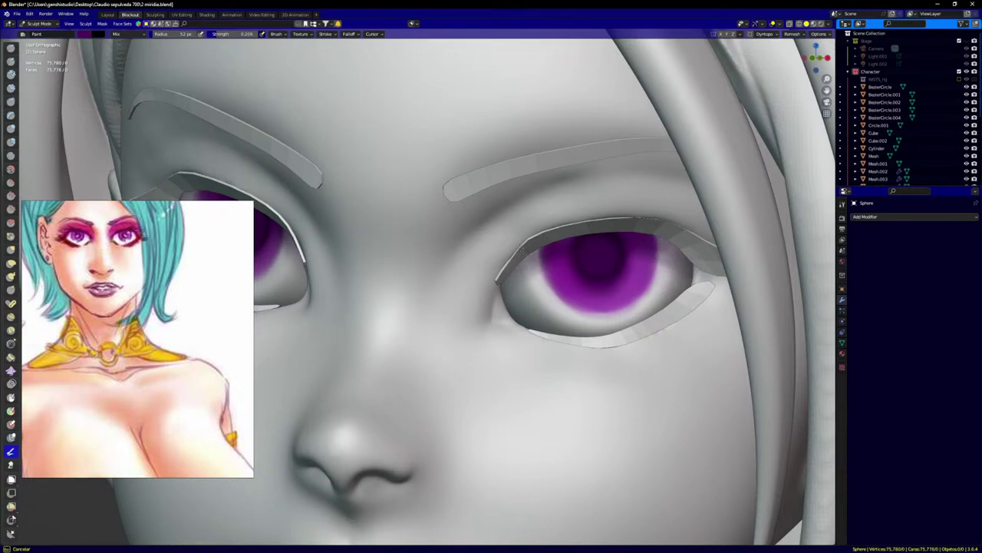
{"action": "mouse_move", "coordinate": [524, 247]}
{"action": "left_mouse_down"}
{"action": "mouse_move", "coordinate": [650, 238]}
{"action": "mouse_move", "coordinate": [658, 252]}
{"action": "mouse_move", "coordinate": [649, 259]}
{"action": "left_mouse_up"}
{"action": "left_click_drag", "start_coordinate": [535, 261], "coordinate": [630, 245]}
{"action": "left_click_drag", "start_coordinate": [570, 248], "coordinate": [675, 247]}
{"action": "left_click_drag", "start_coordinate": [544, 252], "coordinate": [571, 247]}
{"action": "scroll", "coordinate": [485, 287], "scroll_direction": "down", "scroll_amount": 4}
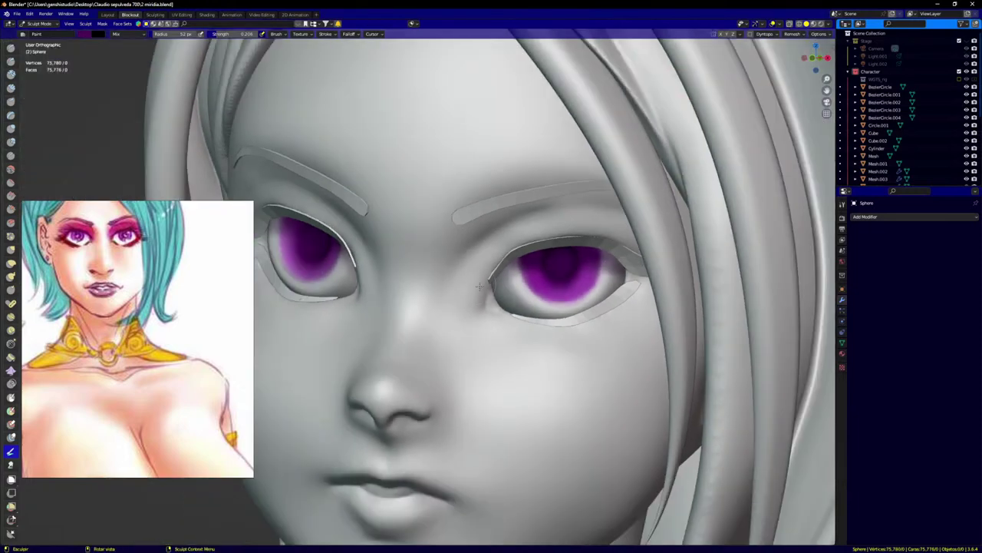
Step: Extend the dark purple shading into the upper outer corner of the left iris
{"action": "key", "text": "KP_1"}
{"action": "scroll", "coordinate": [481, 306], "scroll_direction": "down", "scroll_amount": 2}
{"action": "left_click_drag", "start_coordinate": [503, 298], "coordinate": [512, 297]}
{"action": "middle_click_drag", "start_coordinate": [538, 296], "coordinate": [495, 290]}
{"action": "scroll", "coordinate": [511, 287], "scroll_direction": "up", "scroll_amount": 8}
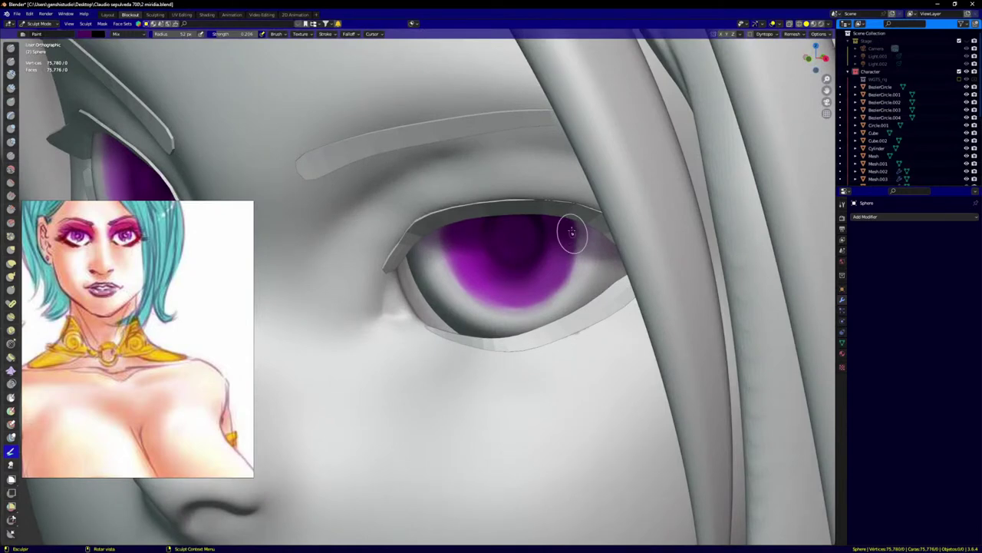
{"action": "left_click_drag", "start_coordinate": [568, 225], "coordinate": [555, 267]}
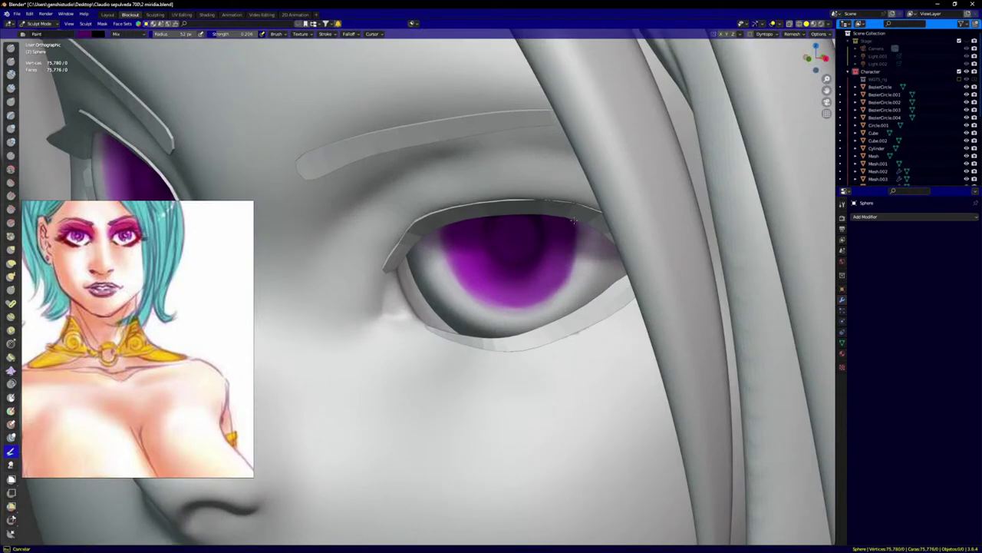
{"action": "left_click_drag", "start_coordinate": [574, 220], "coordinate": [570, 230]}
Step: Switch back to the lighter magenta-purple and add a highlight on the outer side of the left iris with a 32 px brush
{"action": "scroll", "coordinate": [551, 251], "scroll_direction": "down", "scroll_amount": 5}
{"action": "key", "text": "KP_1"}
{"action": "scroll", "coordinate": [528, 269], "scroll_direction": "down", "scroll_amount": 2}
{"action": "middle_click_drag", "start_coordinate": [546, 282], "coordinate": [583, 288], "text": "shift"}
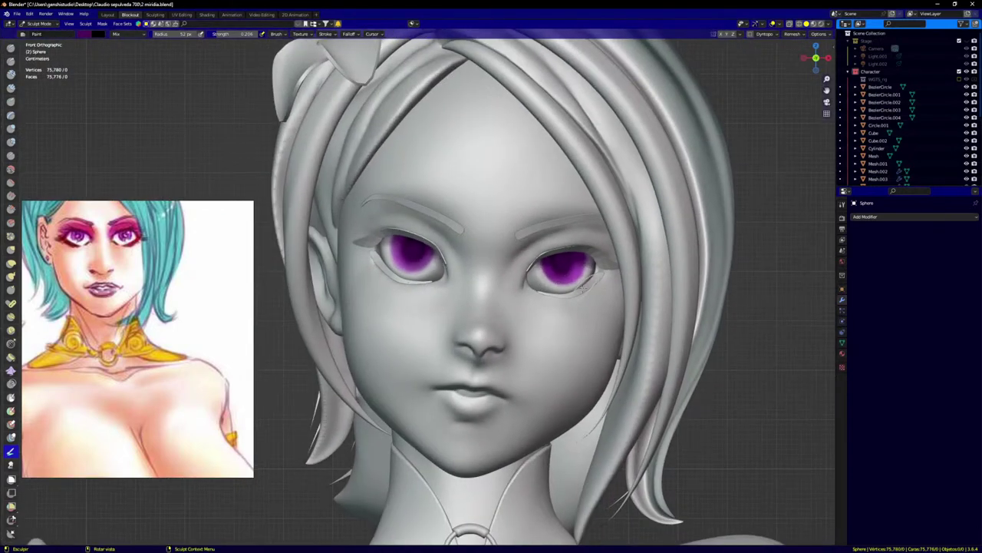
{"action": "scroll", "coordinate": [583, 287], "scroll_direction": "up", "scroll_amount": 6}
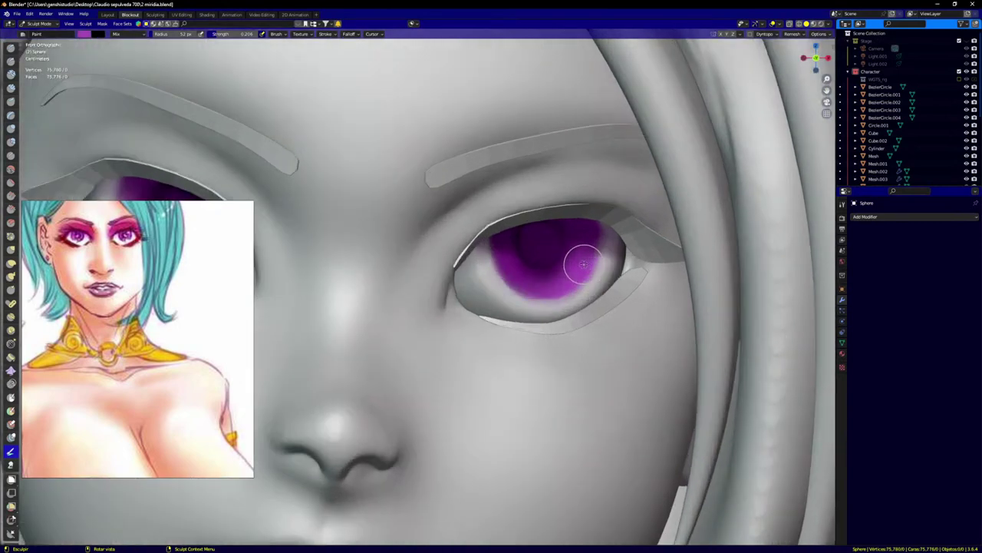
{"action": "key", "text": "f"}
{"action": "left_click", "coordinate": [592, 262]}
{"action": "mouse_move", "coordinate": [592, 233]}
{"action": "left_mouse_down"}
{"action": "mouse_move", "coordinate": [591, 251]}
{"action": "mouse_move", "coordinate": [592, 240]}
{"action": "left_mouse_up"}
Step: Add a matching light purple highlight on the inner side of the right iris
{"action": "scroll", "coordinate": [464, 302], "scroll_direction": "down", "scroll_amount": 4}
{"action": "middle_click_drag", "start_coordinate": [519, 340], "coordinate": [586, 341], "text": "shift"}
{"action": "scroll", "coordinate": [437, 259], "scroll_direction": "up", "scroll_amount": 4}
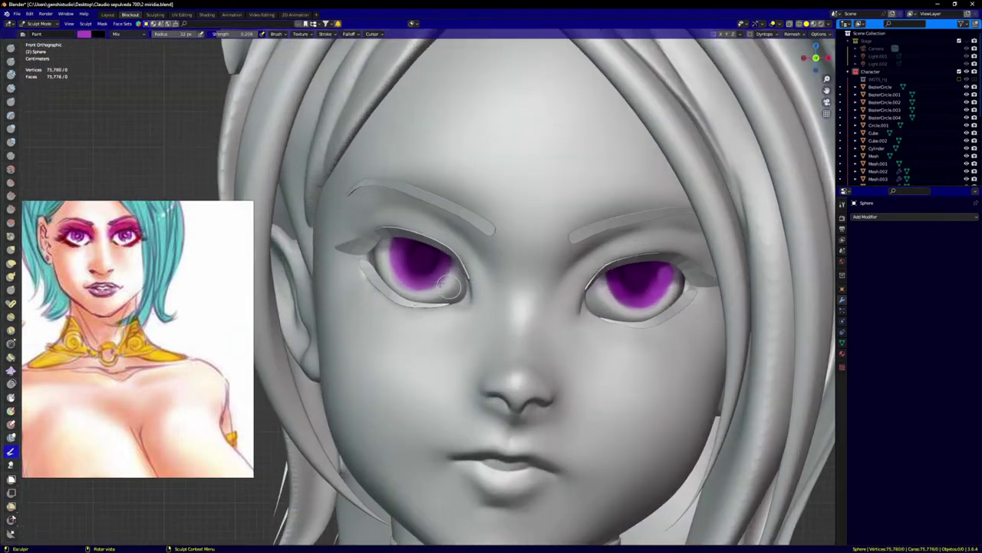
{"action": "left_click_drag", "start_coordinate": [453, 255], "coordinate": [452, 258]}
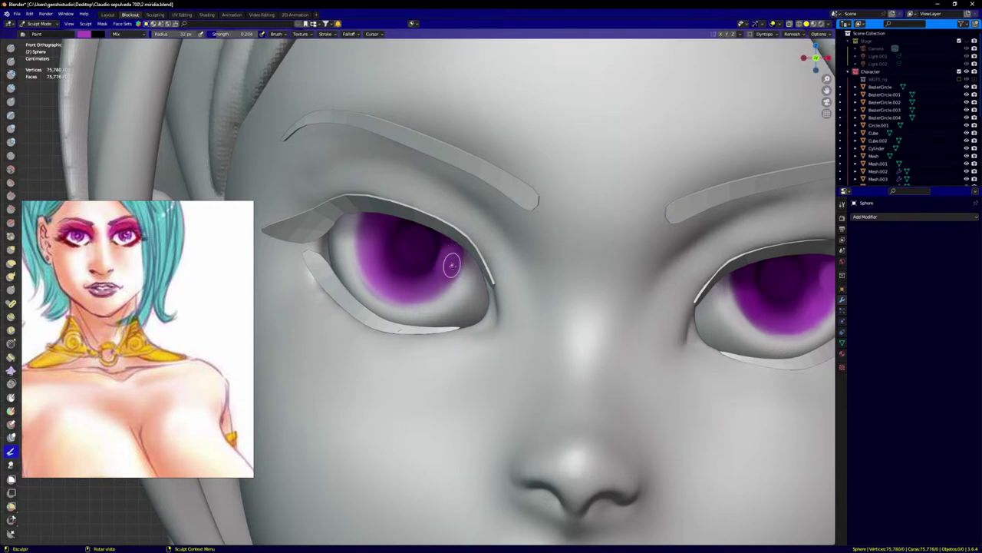
Step: Build up the light purple highlights on both irises with additional strokes
{"action": "scroll", "coordinate": [618, 339], "scroll_direction": "down", "scroll_amount": 5}
{"action": "scroll", "coordinate": [641, 293], "scroll_direction": "up", "scroll_amount": 5}
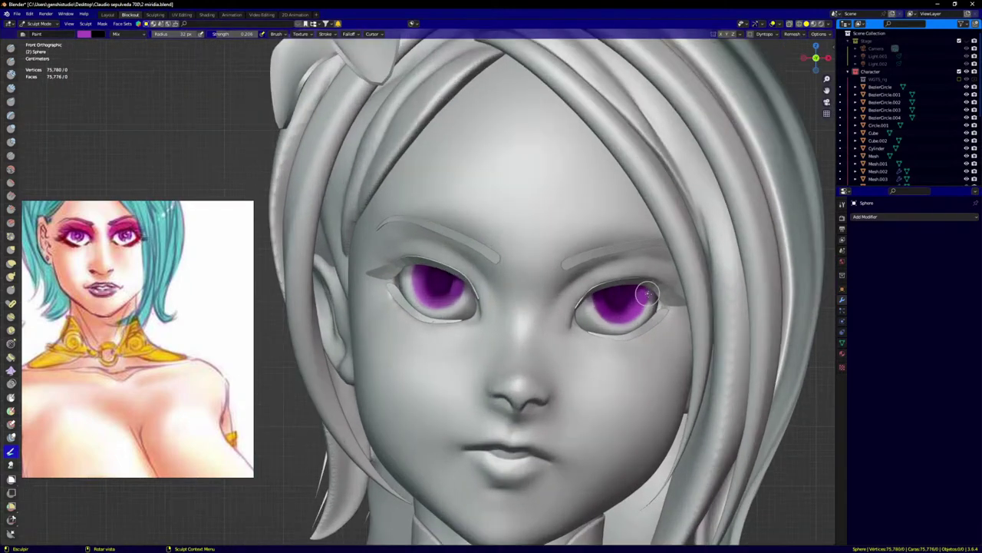
{"action": "left_click", "coordinate": [640, 295]}
{"action": "mouse_move", "coordinate": [504, 325]}
{"action": "middle_mouse_down", "text": "shift"}
{"action": "mouse_move", "coordinate": [525, 320]}
{"action": "mouse_move", "coordinate": [378, 296]}
{"action": "mouse_move", "coordinate": [369, 282]}
{"action": "middle_mouse_up", "text": "shift"}
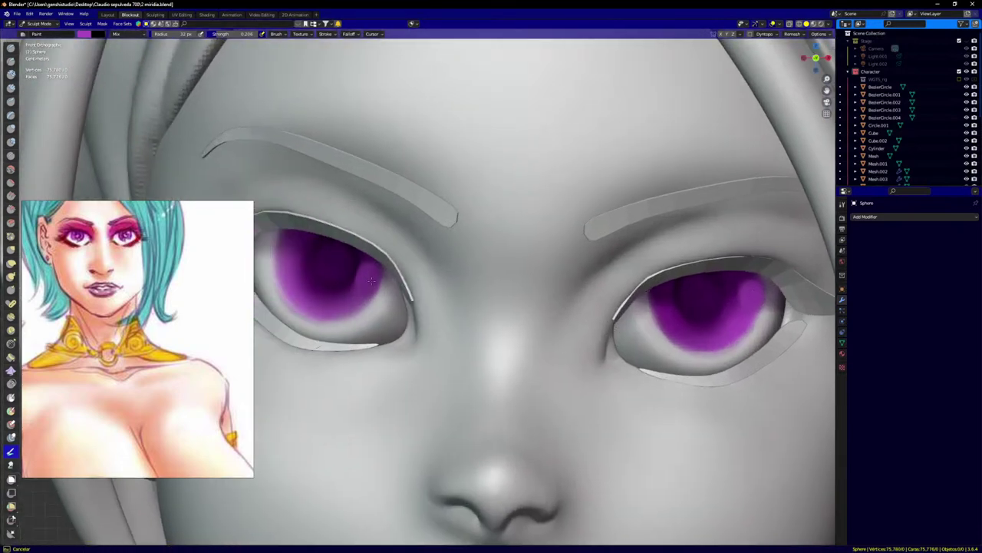
{"action": "left_click_drag", "start_coordinate": [377, 275], "coordinate": [374, 275]}
{"action": "left_click_drag", "start_coordinate": [375, 275], "coordinate": [367, 285]}
Step: Switch sculpting from the eyes to the head mesh and set the paint colour to a light peach skin tone
{"action": "scroll", "coordinate": [388, 301], "scroll_direction": "down", "scroll_amount": 6}
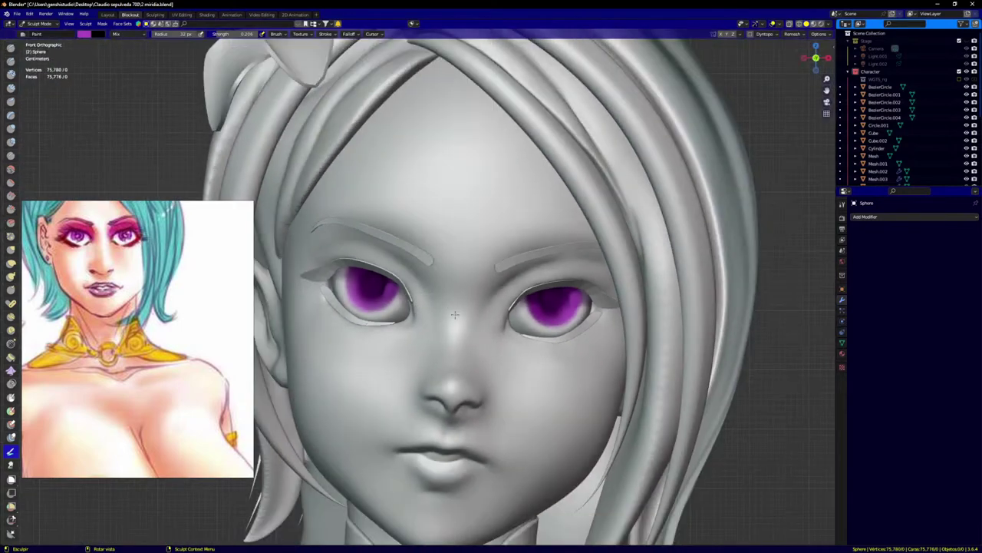
{"action": "middle_click_drag", "start_coordinate": [527, 316], "coordinate": [574, 322], "text": "shift"}
{"action": "scroll", "coordinate": [460, 284], "scroll_direction": "up", "scroll_amount": 5}
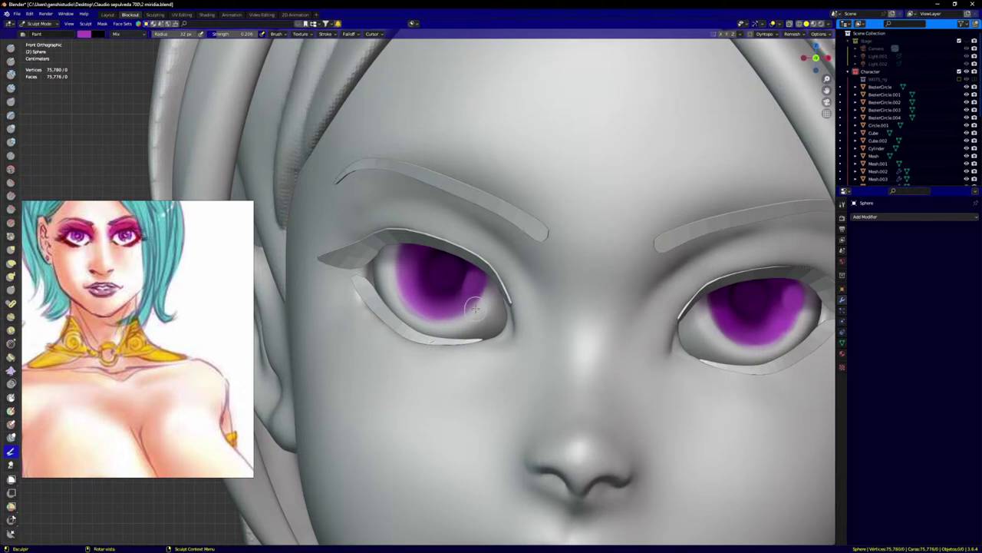
{"action": "scroll", "coordinate": [522, 322], "scroll_direction": "down", "scroll_amount": 6}
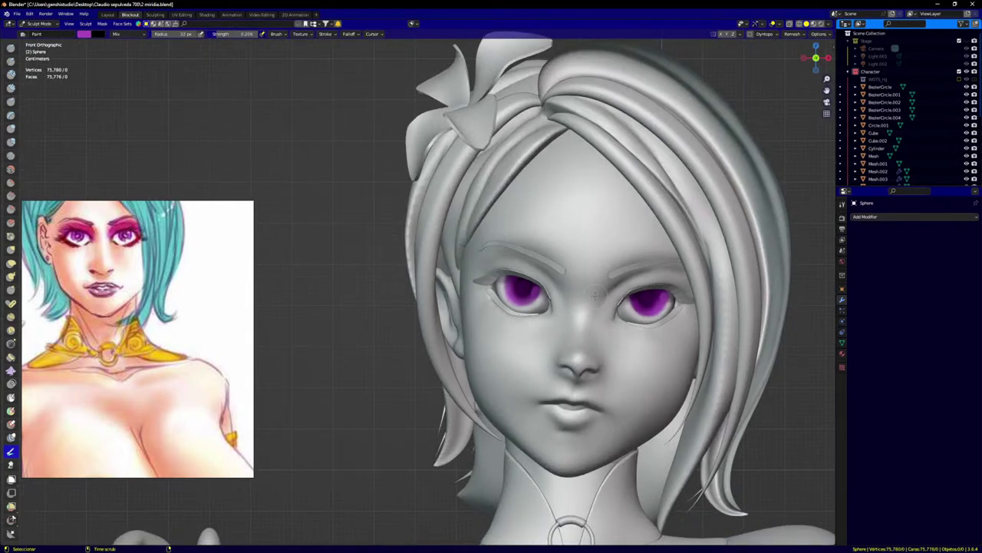
{"action": "key", "text": "alt+q"}
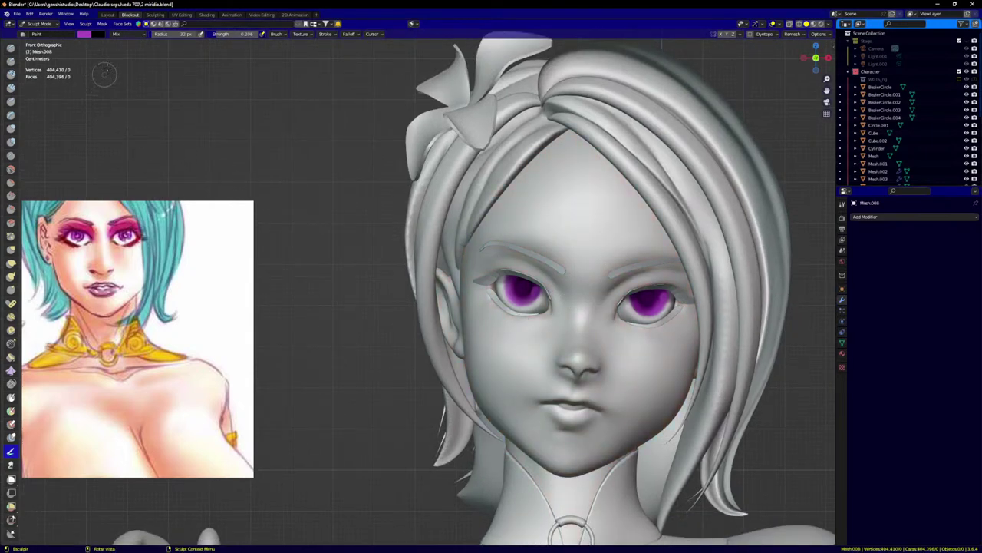
{"action": "left_click", "coordinate": [85, 35]}
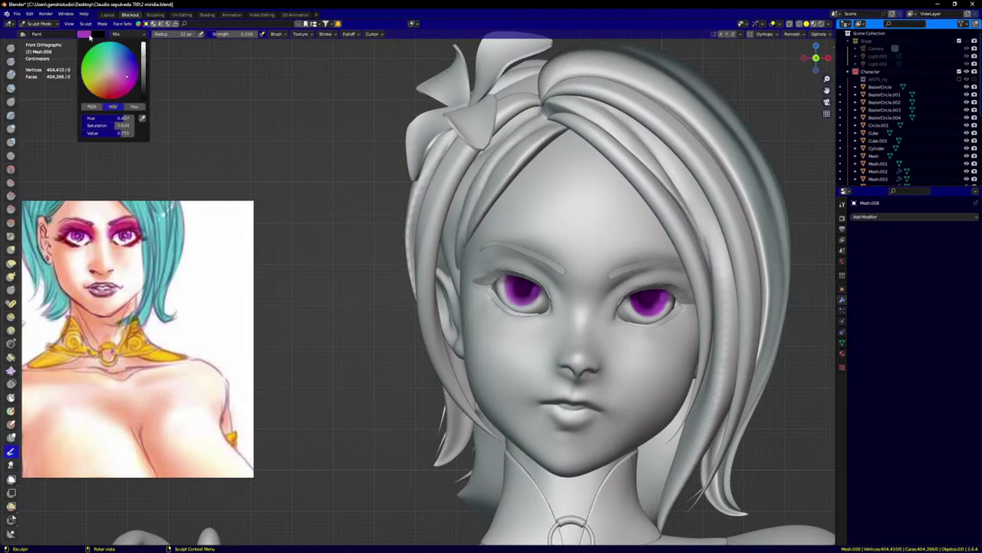
{"action": "left_click", "coordinate": [105, 87]}
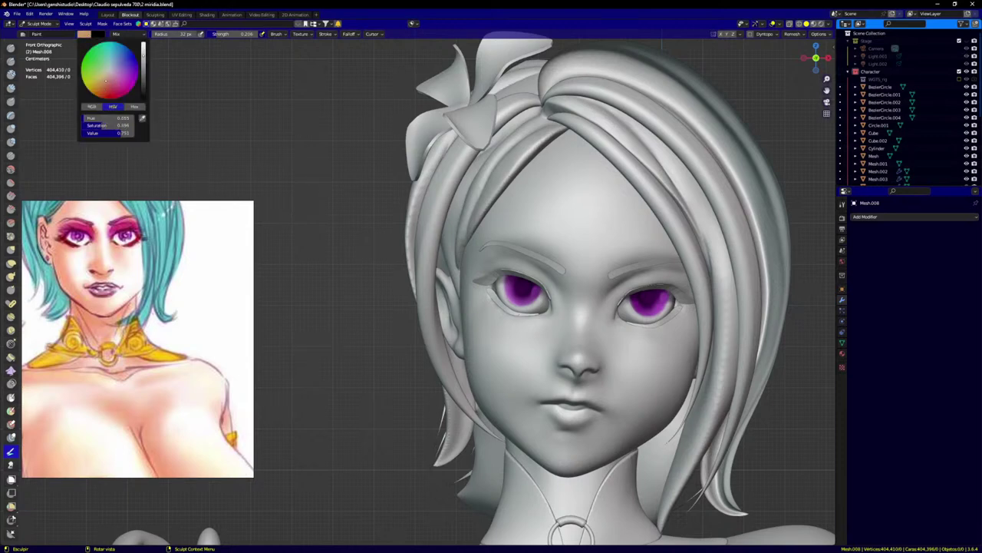
{"action": "left_click_drag", "start_coordinate": [142, 55], "coordinate": [143, 49]}
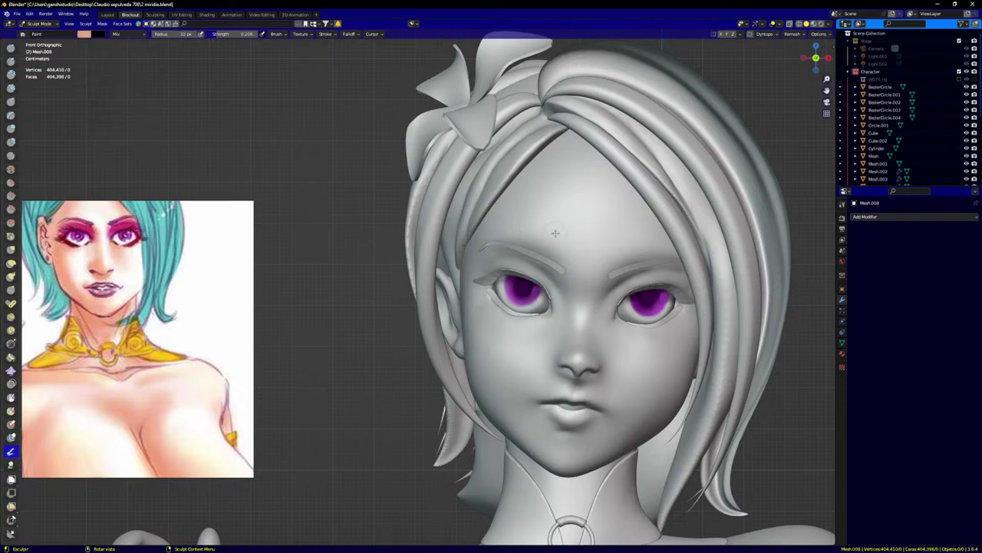
Step: Enlarge the brush to 214 px and paint the skin tone down the middle of the face and over the ear-side cheek and temple
{"action": "key", "text": "f"}
{"action": "left_click", "coordinate": [573, 154]}
{"action": "mouse_move", "coordinate": [572, 157]}
{"action": "left_mouse_down"}
{"action": "mouse_move", "coordinate": [591, 322]}
{"action": "mouse_move", "coordinate": [571, 395]}
{"action": "left_mouse_up"}
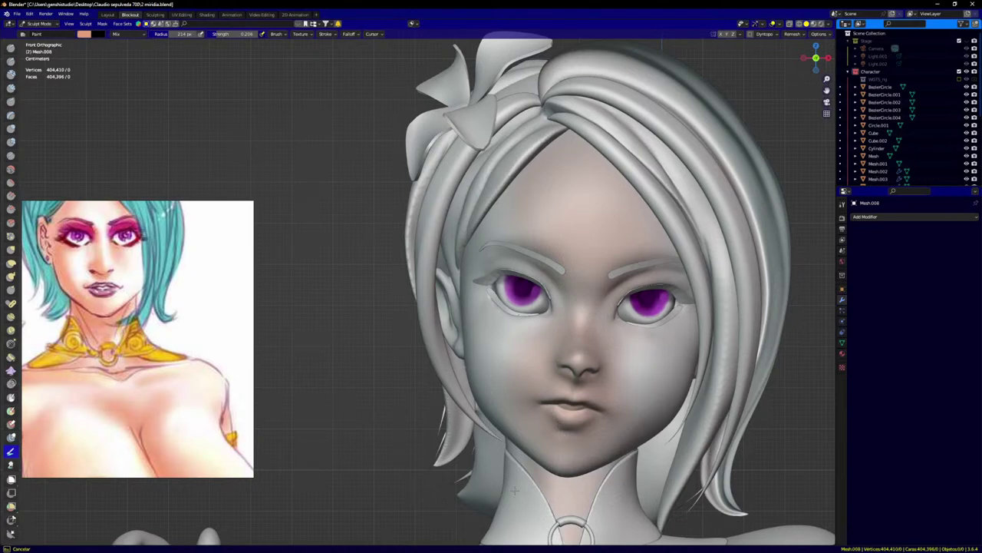
{"action": "middle_click_drag", "start_coordinate": [568, 491], "coordinate": [607, 454]}
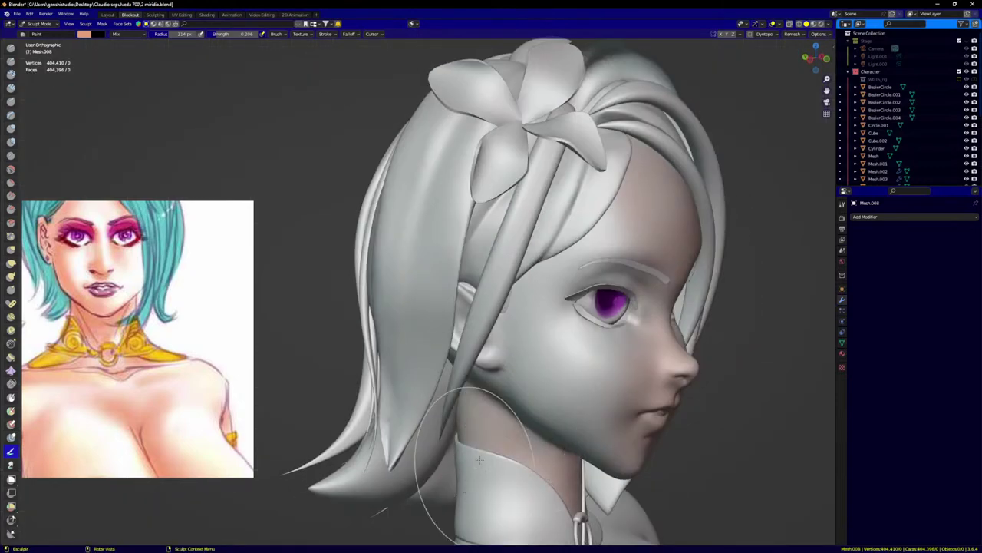
{"action": "mouse_move", "coordinate": [523, 311]}
{"action": "left_mouse_down"}
{"action": "mouse_move", "coordinate": [535, 357]}
{"action": "mouse_move", "coordinate": [582, 384]}
{"action": "left_mouse_up"}
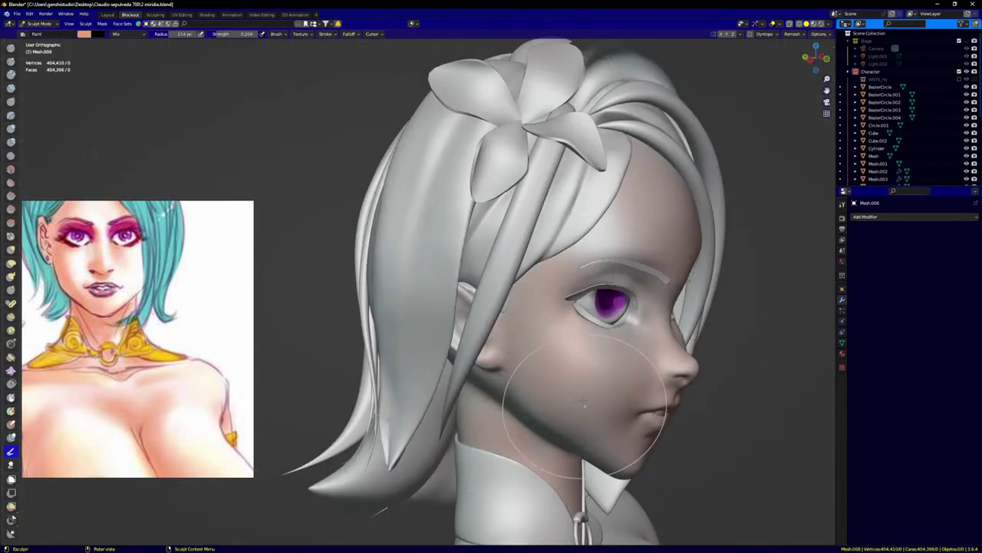
{"action": "mouse_move", "coordinate": [610, 214]}
{"action": "left_mouse_down"}
{"action": "mouse_move", "coordinate": [600, 254]}
{"action": "mouse_move", "coordinate": [606, 224]}
{"action": "left_mouse_up"}
Step: Paint the skin tone over the opposite cheek, eye area and temple beside the long hair strands
{"action": "middle_click_drag", "start_coordinate": [702, 336], "coordinate": [587, 300]}
{"action": "left_click_drag", "start_coordinate": [729, 347], "coordinate": [735, 418]}
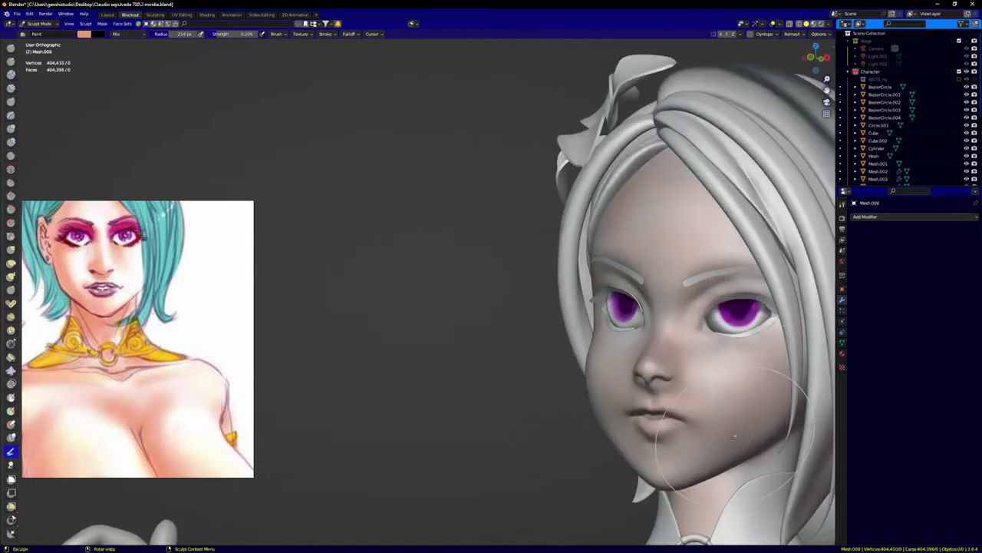
{"action": "left_click_drag", "start_coordinate": [706, 367], "coordinate": [726, 391]}
{"action": "mouse_move", "coordinate": [710, 327]}
{"action": "left_mouse_down"}
{"action": "mouse_move", "coordinate": [730, 336]}
{"action": "mouse_move", "coordinate": [737, 295]}
{"action": "left_mouse_up"}
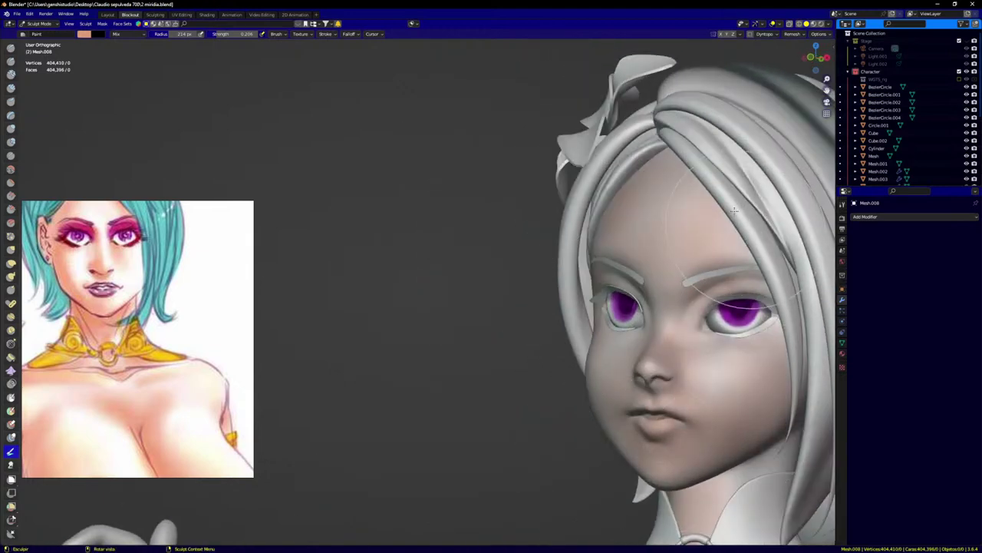
{"action": "left_click_drag", "start_coordinate": [742, 230], "coordinate": [745, 276]}
Step: Cover the underside of the jaw and the neck above the collar with the skin tone
{"action": "scroll", "coordinate": [731, 384], "scroll_direction": "down", "scroll_amount": 4}
{"action": "mouse_move", "coordinate": [720, 390]}
{"action": "middle_mouse_down"}
{"action": "mouse_move", "coordinate": [768, 402]}
{"action": "mouse_move", "coordinate": [704, 413]}
{"action": "mouse_move", "coordinate": [530, 326]}
{"action": "mouse_move", "coordinate": [459, 305]}
{"action": "middle_mouse_up"}
{"action": "scroll", "coordinate": [768, 406], "scroll_direction": "up", "scroll_amount": 3}
{"action": "scroll", "coordinate": [507, 308], "scroll_direction": "up", "scroll_amount": 2}
{"action": "left_click_drag", "start_coordinate": [512, 295], "coordinate": [508, 313]}
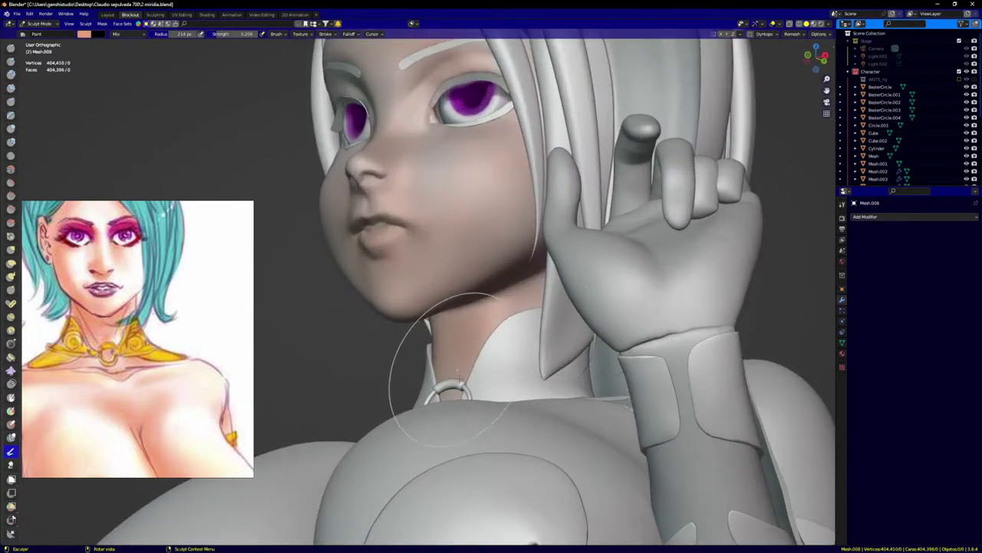
{"action": "middle_click_drag", "start_coordinate": [495, 380], "coordinate": [605, 366]}
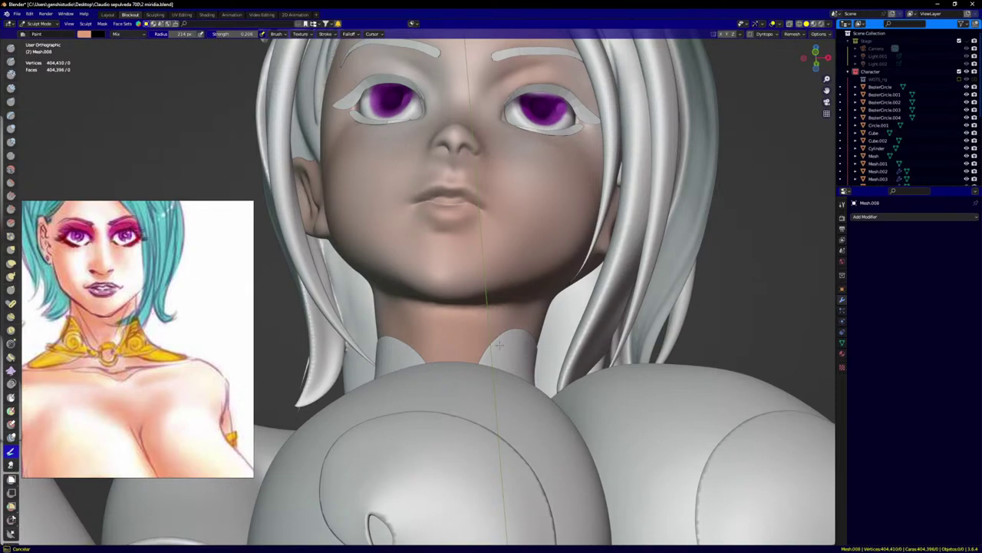
Step: Pick a pinkish-red paint colour and brush blush onto both cheeks below the outer corners of the eyes
{"action": "key", "text": "KP_1"}
{"action": "scroll", "coordinate": [465, 257], "scroll_direction": "down", "scroll_amount": 3}
{"action": "middle_click_drag", "start_coordinate": [499, 256], "coordinate": [568, 319], "text": "shift"}
{"action": "scroll", "coordinate": [520, 183], "scroll_direction": "up", "scroll_amount": 1}
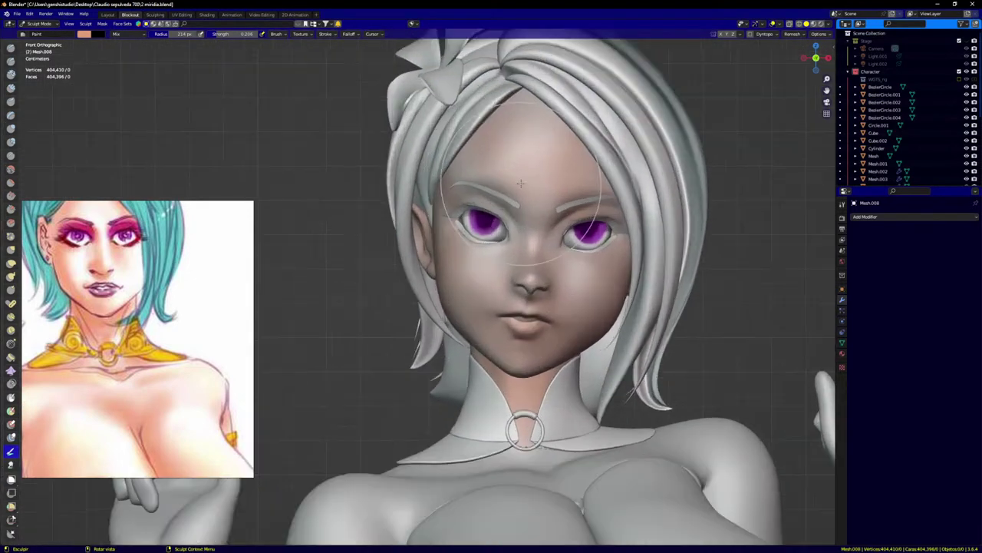
{"action": "scroll", "coordinate": [520, 182], "scroll_direction": "up", "scroll_amount": 2}
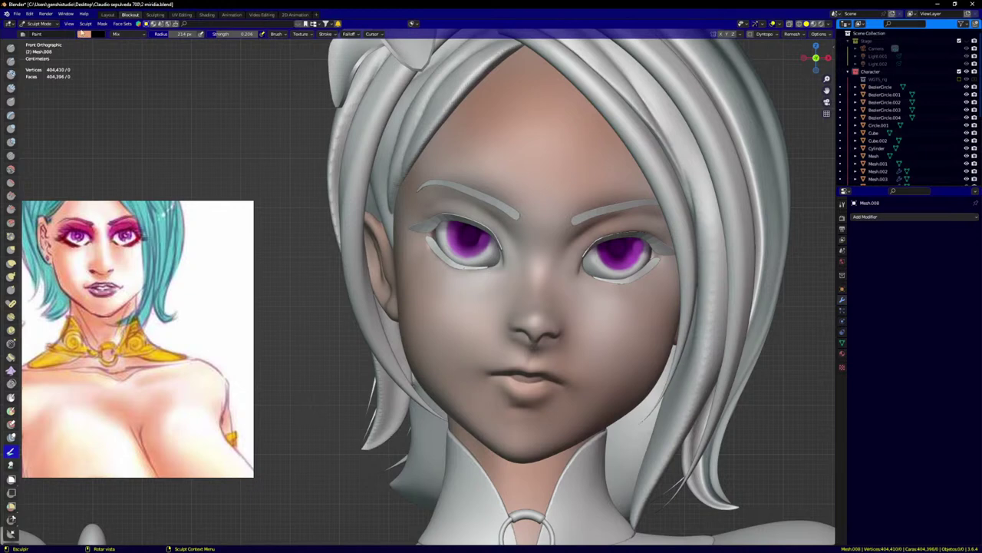
{"action": "left_click", "coordinate": [85, 34]}
{"action": "left_click", "coordinate": [112, 89]}
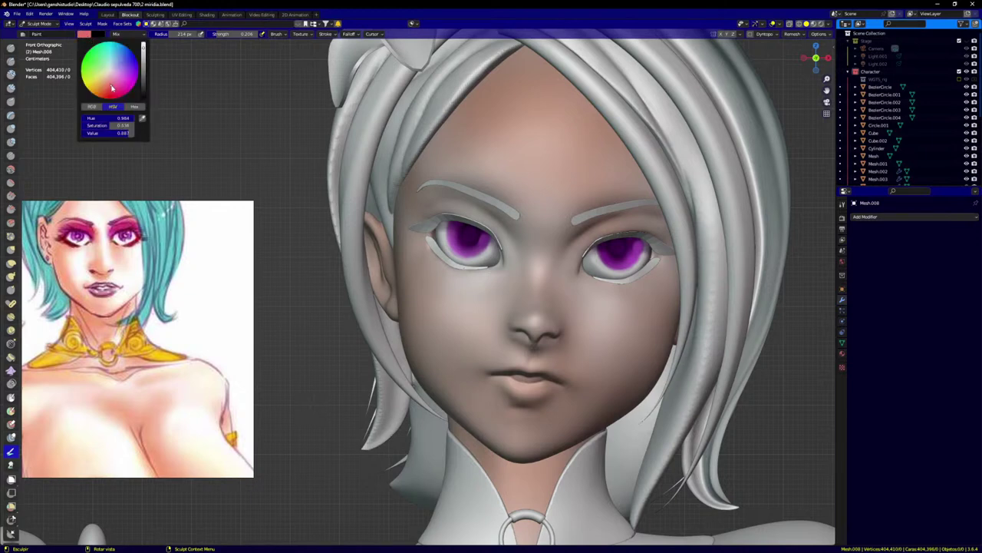
{"action": "scroll", "coordinate": [626, 343], "scroll_direction": "up", "scroll_amount": 1}
{"action": "mouse_move", "coordinate": [665, 301]}
{"action": "left_mouse_down"}
{"action": "mouse_move", "coordinate": [652, 317]}
{"action": "mouse_move", "coordinate": [632, 287]}
{"action": "left_mouse_up"}
{"action": "left_click_drag", "start_coordinate": [414, 279], "coordinate": [379, 256]}
{"action": "left_click_drag", "start_coordinate": [421, 319], "coordinate": [379, 334]}
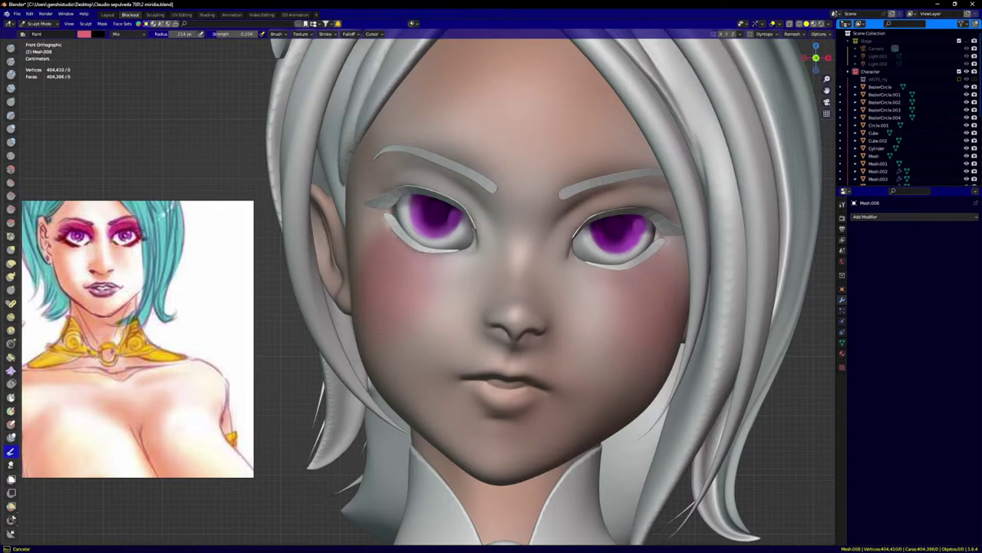
Step: Paint the pinkish-red blush on the tip of the nose and lightly around both nostrils
{"action": "scroll", "coordinate": [507, 330], "scroll_direction": "up", "scroll_amount": 4}
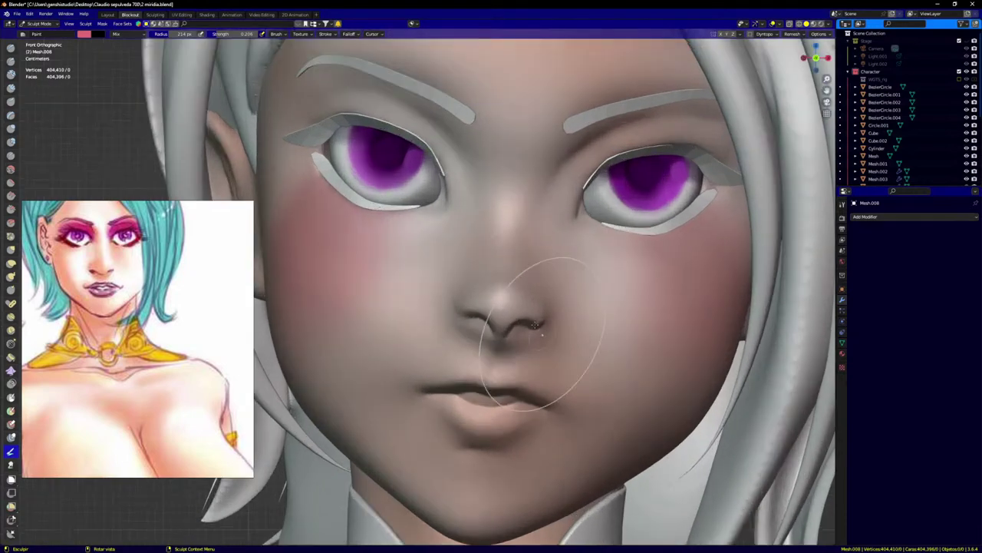
{"action": "mouse_move", "coordinate": [504, 296]}
{"action": "left_mouse_down"}
{"action": "mouse_move", "coordinate": [493, 286]}
{"action": "mouse_move", "coordinate": [542, 300]}
{"action": "mouse_move", "coordinate": [513, 275]}
{"action": "left_mouse_up"}
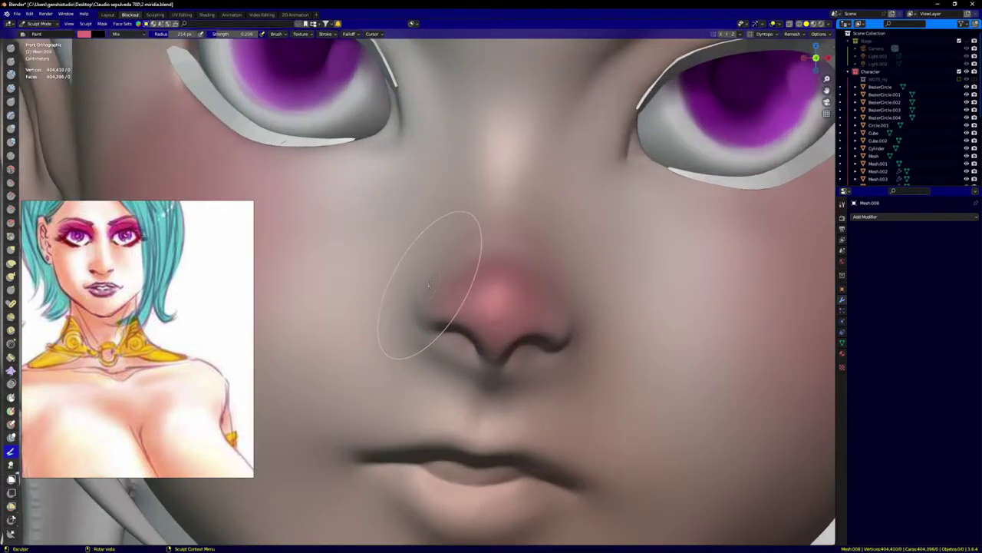
{"action": "left_click_drag", "start_coordinate": [430, 285], "coordinate": [414, 302]}
{"action": "left_click_drag", "start_coordinate": [530, 274], "coordinate": [535, 298]}
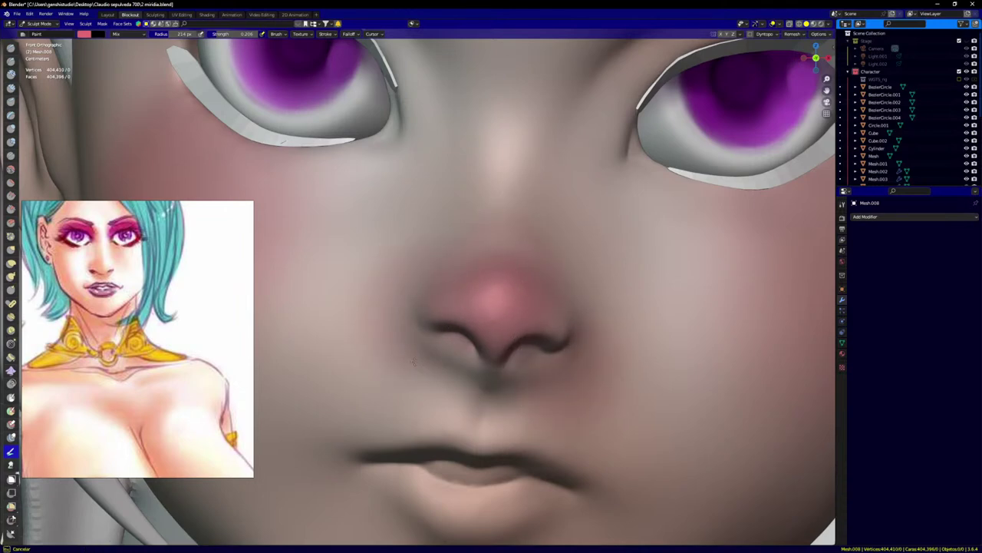
Step: Soften the blush on both cheeks by painting over its edges with a very pale pink
{"action": "scroll", "coordinate": [415, 361], "scroll_direction": "down", "scroll_amount": 6}
{"action": "scroll", "coordinate": [529, 268], "scroll_direction": "up", "scroll_amount": 3}
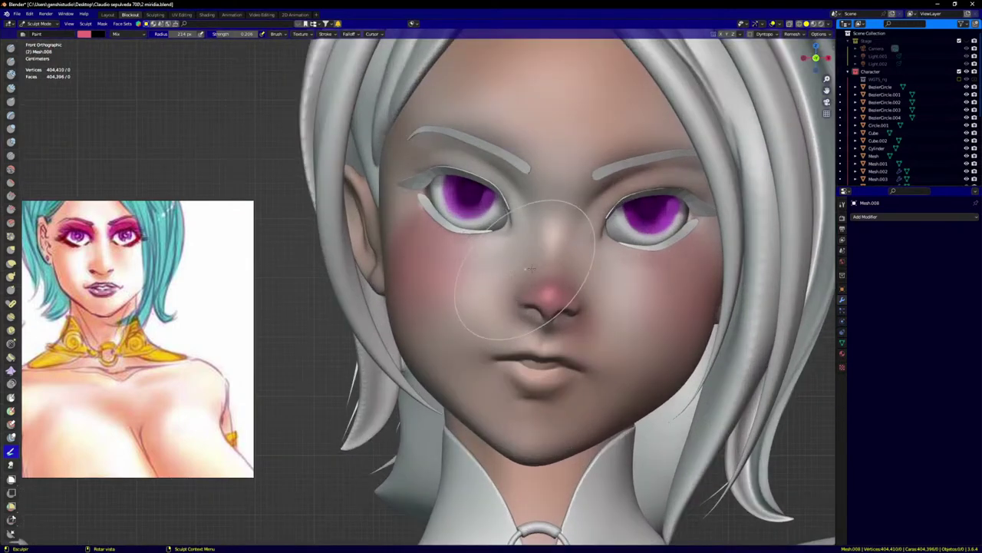
{"action": "left_click_drag", "start_coordinate": [480, 261], "coordinate": [460, 274]}
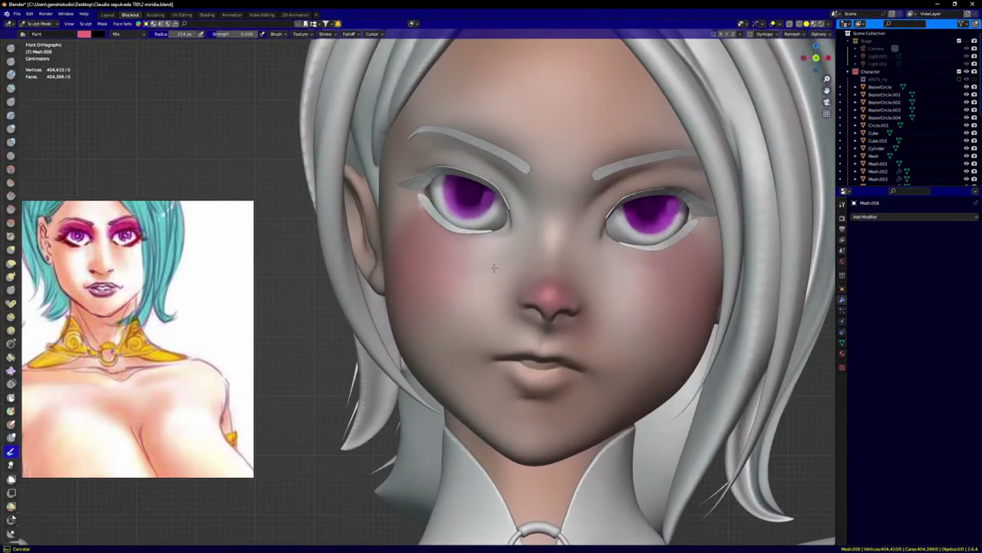
{"action": "left_click", "coordinate": [494, 268]}
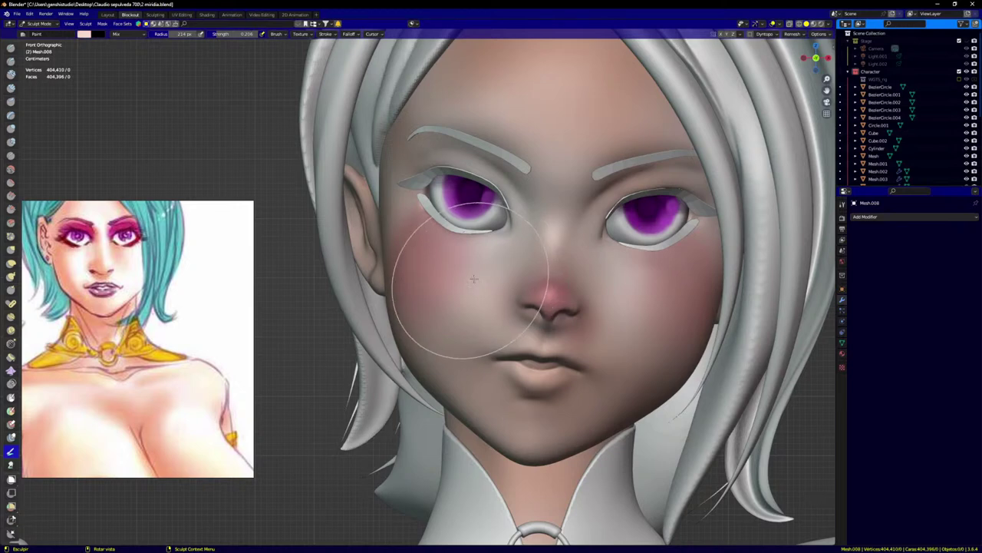
{"action": "key", "text": "s"}
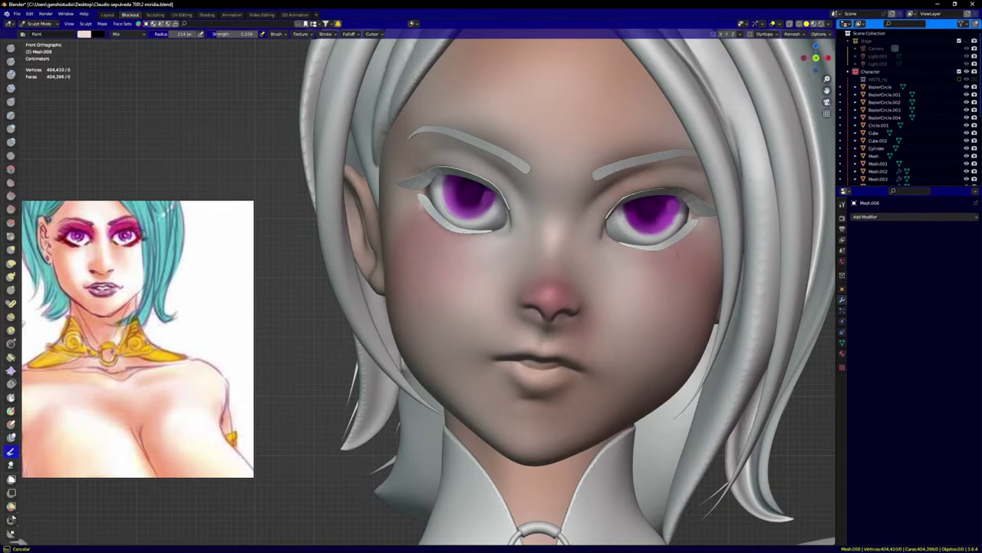
{"action": "left_click_drag", "start_coordinate": [613, 308], "coordinate": [602, 294]}
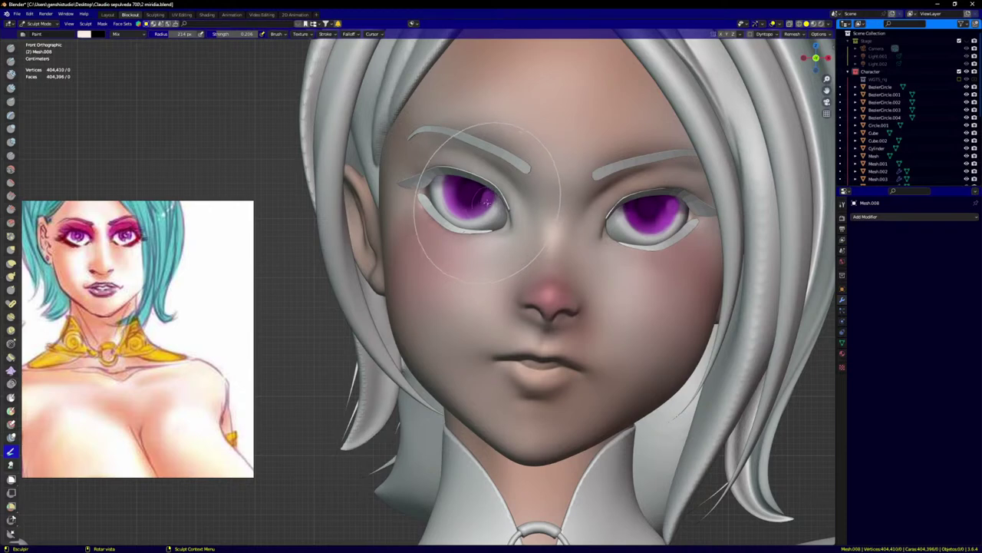
Step: Choose a hot pink, reduce the brush to 92 px and paint eyeshadow across the left upper eyelid to its inner corner
{"action": "left_click", "coordinate": [86, 36]}
{"action": "left_click", "coordinate": [119, 90]}
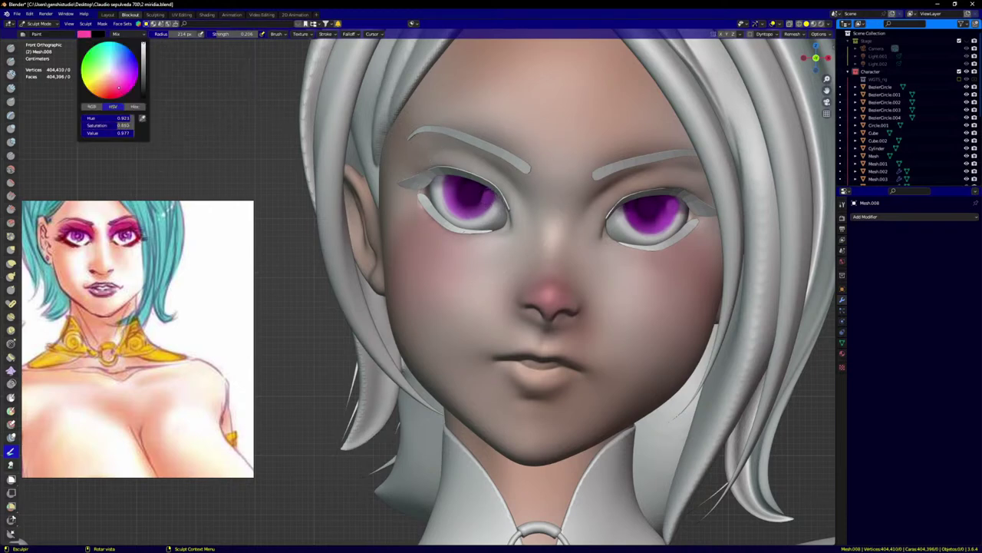
{"action": "scroll", "coordinate": [432, 160], "scroll_direction": "up", "scroll_amount": 1}
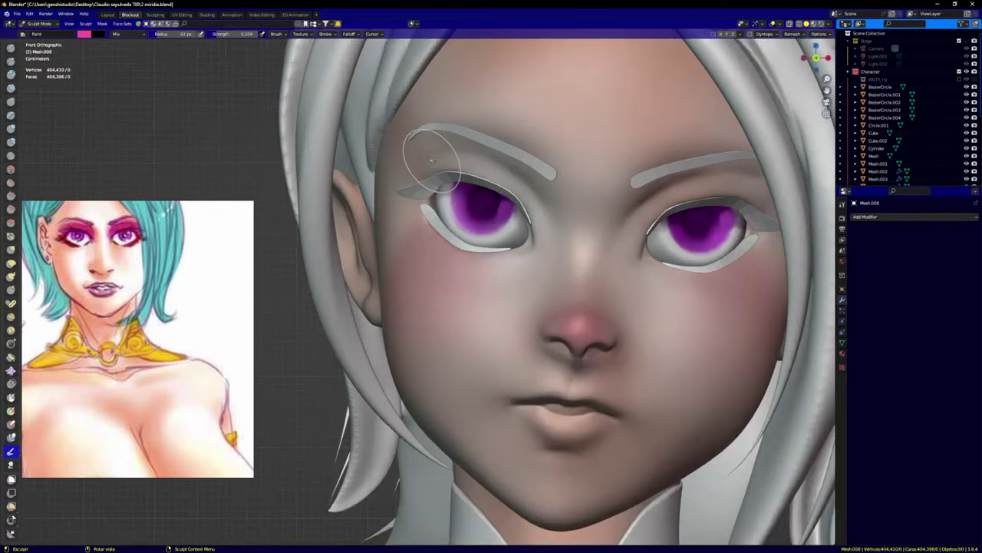
{"action": "mouse_move", "coordinate": [433, 160]}
{"action": "left_mouse_down"}
{"action": "mouse_move", "coordinate": [414, 158]}
{"action": "mouse_move", "coordinate": [460, 157]}
{"action": "mouse_move", "coordinate": [514, 180]}
{"action": "mouse_move", "coordinate": [534, 204]}
{"action": "mouse_move", "coordinate": [513, 183]}
{"action": "mouse_move", "coordinate": [428, 175]}
{"action": "mouse_move", "coordinate": [529, 192]}
{"action": "mouse_move", "coordinate": [546, 215]}
{"action": "left_mouse_up"}
{"action": "scroll", "coordinate": [656, 219], "scroll_direction": "down", "scroll_amount": 1}
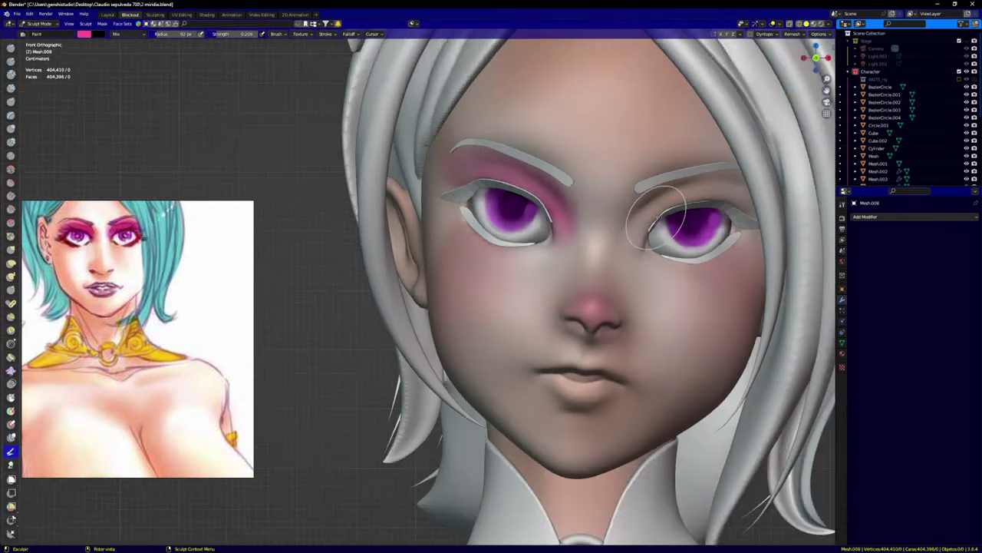
Step: Paint matching hot pink eyeshadow across the right upper eyelid down to its inner corner
{"action": "middle_click_drag", "start_coordinate": [689, 218], "coordinate": [632, 238], "text": "shift"}
{"action": "scroll", "coordinate": [587, 258], "scroll_direction": "up", "scroll_amount": 1}
{"action": "left_click_drag", "start_coordinate": [640, 215], "coordinate": [601, 233]}
{"action": "mouse_move", "coordinate": [654, 188]}
{"action": "left_mouse_down"}
{"action": "mouse_move", "coordinate": [621, 211]}
{"action": "mouse_move", "coordinate": [705, 211]}
{"action": "mouse_move", "coordinate": [609, 235]}
{"action": "mouse_move", "coordinate": [700, 201]}
{"action": "mouse_move", "coordinate": [594, 235]}
{"action": "mouse_move", "coordinate": [708, 224]}
{"action": "mouse_move", "coordinate": [598, 235]}
{"action": "left_mouse_up"}
Step: Intensify the hot pink eyeshadow on both eyelids, extending it around the inner and outer corners
{"action": "mouse_move", "coordinate": [481, 228]}
{"action": "left_mouse_down"}
{"action": "mouse_move", "coordinate": [454, 198]}
{"action": "mouse_move", "coordinate": [414, 182]}
{"action": "left_mouse_up"}
{"action": "mouse_move", "coordinate": [414, 183]}
{"action": "left_mouse_down"}
{"action": "mouse_move", "coordinate": [458, 208]}
{"action": "mouse_move", "coordinate": [387, 188]}
{"action": "mouse_move", "coordinate": [432, 184]}
{"action": "left_mouse_up"}
{"action": "mouse_move", "coordinate": [433, 184]}
{"action": "left_mouse_down"}
{"action": "mouse_move", "coordinate": [471, 227]}
{"action": "mouse_move", "coordinate": [451, 192]}
{"action": "left_mouse_up"}
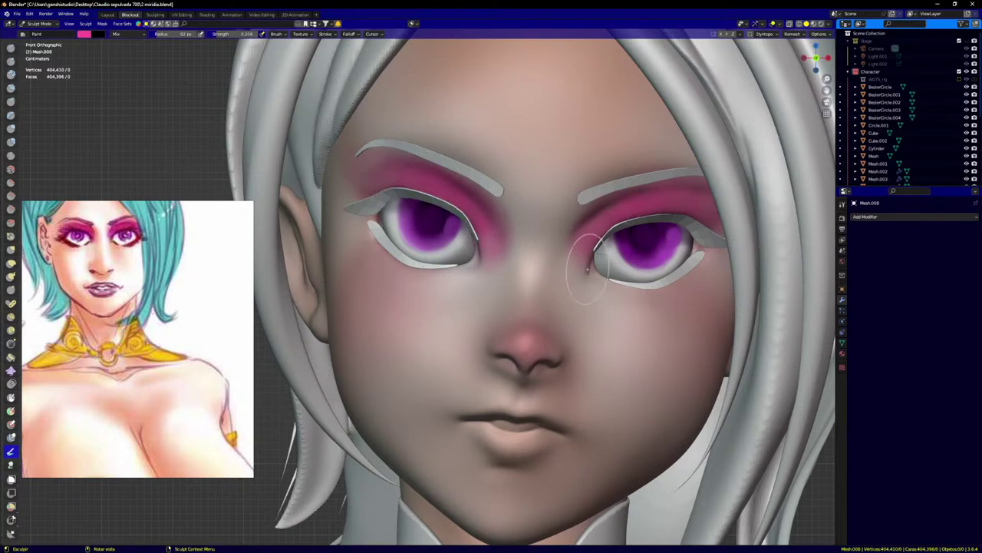
{"action": "mouse_move", "coordinate": [587, 270]}
{"action": "left_mouse_down"}
{"action": "mouse_move", "coordinate": [580, 247]}
{"action": "mouse_move", "coordinate": [583, 261]}
{"action": "mouse_move", "coordinate": [555, 274]}
{"action": "left_mouse_up"}
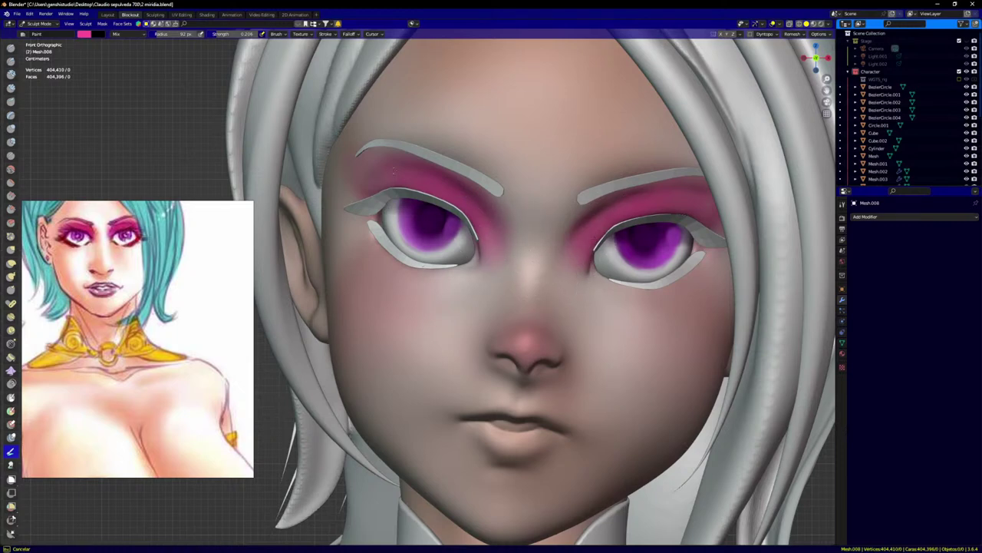
{"action": "left_click_drag", "start_coordinate": [367, 195], "coordinate": [371, 190]}
{"action": "left_click_drag", "start_coordinate": [720, 233], "coordinate": [709, 225]}
{"action": "left_click_drag", "start_coordinate": [537, 240], "coordinate": [494, 265]}
{"action": "left_click_drag", "start_coordinate": [477, 207], "coordinate": [474, 215]}
Step: Build up more hot pink along the left upper eyelid and beside its inner corner
{"action": "scroll", "coordinate": [472, 219], "scroll_direction": "down", "scroll_amount": 3}
{"action": "middle_click_drag", "start_coordinate": [524, 237], "coordinate": [588, 224], "text": "shift"}
{"action": "scroll", "coordinate": [483, 219], "scroll_direction": "up", "scroll_amount": 2}
{"action": "left_click_drag", "start_coordinate": [472, 198], "coordinate": [454, 181]}
{"action": "mouse_move", "coordinate": [453, 183]}
{"action": "left_mouse_down"}
{"action": "mouse_move", "coordinate": [477, 181]}
{"action": "mouse_move", "coordinate": [453, 202]}
{"action": "mouse_move", "coordinate": [561, 217]}
{"action": "mouse_move", "coordinate": [567, 244]}
{"action": "left_mouse_up"}
{"action": "mouse_move", "coordinate": [591, 254]}
{"action": "left_mouse_down"}
{"action": "mouse_move", "coordinate": [582, 244]}
{"action": "mouse_move", "coordinate": [606, 240]}
{"action": "mouse_move", "coordinate": [586, 272]}
{"action": "left_mouse_up"}
{"action": "mouse_move", "coordinate": [586, 271]}
{"action": "left_mouse_down"}
{"action": "mouse_move", "coordinate": [574, 269]}
{"action": "mouse_move", "coordinate": [542, 300]}
{"action": "left_mouse_up"}
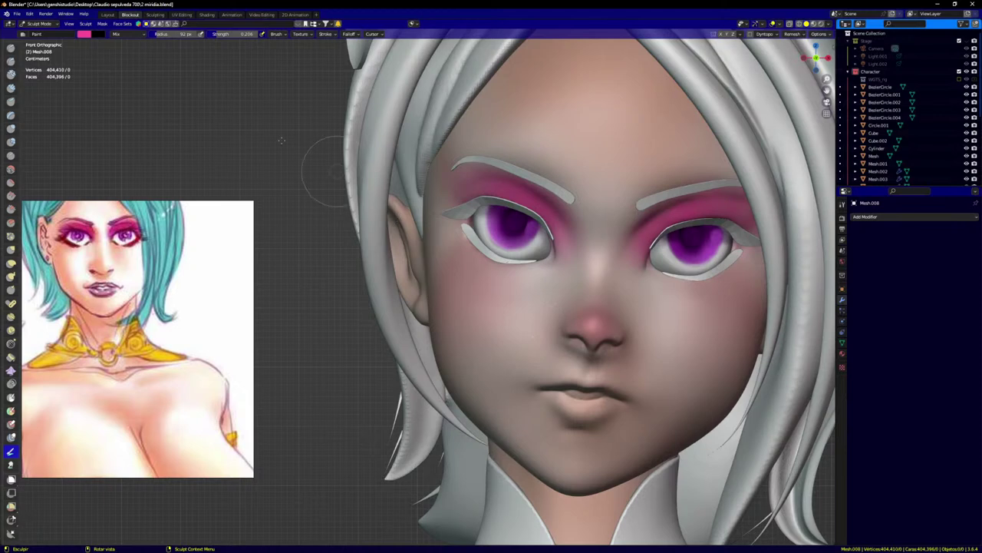
Step: Choose a vivid purple, reduce the brush to 40 px and paint the upper lip from corner to corner
{"action": "left_click", "coordinate": [84, 34]}
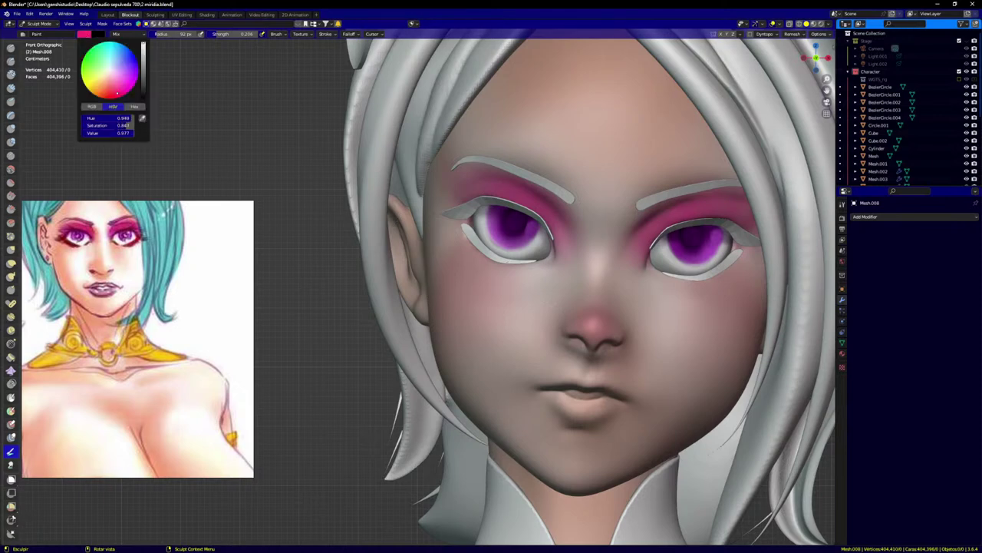
{"action": "scroll", "coordinate": [595, 401], "scroll_direction": "up", "scroll_amount": 1}
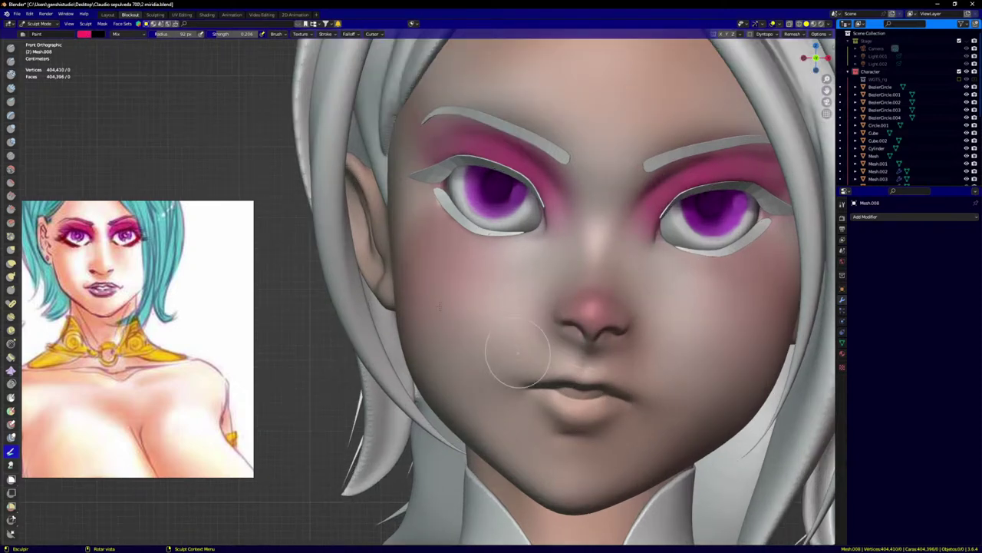
{"action": "left_click", "coordinate": [87, 34]}
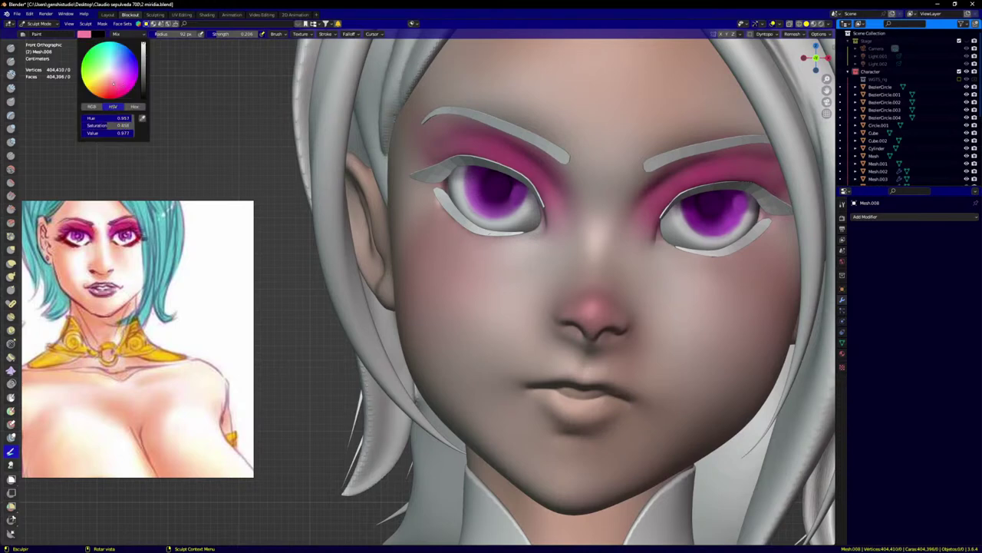
{"action": "key", "text": "f"}
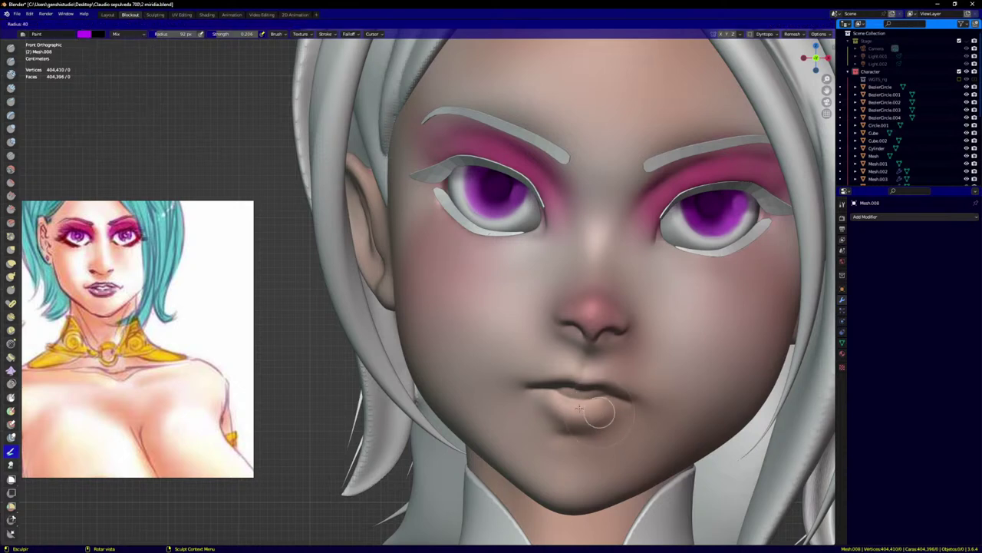
{"action": "left_click", "coordinate": [614, 413]}
{"action": "scroll", "coordinate": [562, 385], "scroll_direction": "up", "scroll_amount": 1}
{"action": "middle_click_drag", "start_coordinate": [565, 384], "coordinate": [555, 350]}
{"action": "scroll", "coordinate": [553, 352], "scroll_direction": "up", "scroll_amount": 1}
{"action": "mouse_move", "coordinate": [540, 359]}
{"action": "left_mouse_down"}
{"action": "mouse_move", "coordinate": [552, 350]}
{"action": "mouse_move", "coordinate": [630, 355]}
{"action": "left_mouse_up"}
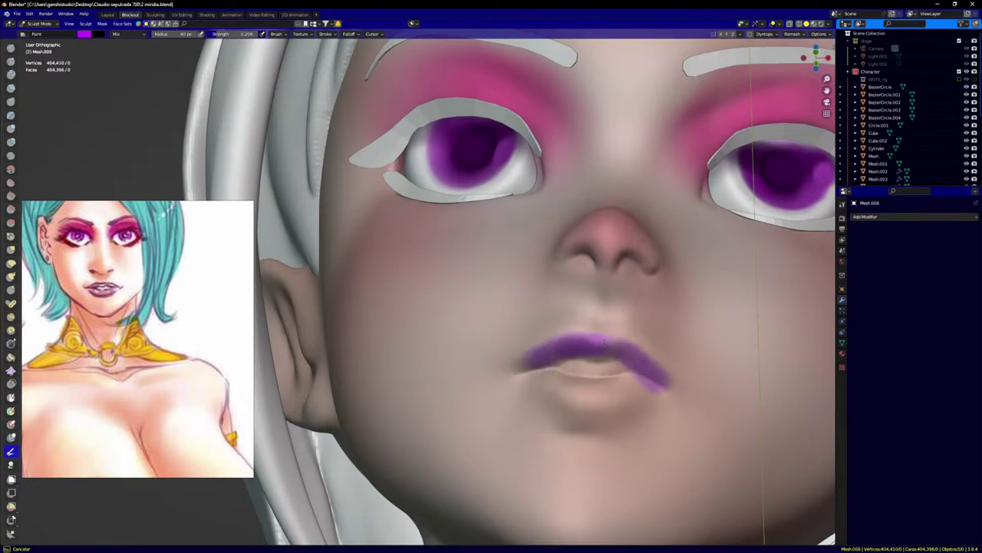
Step: Fill the lower lip with the same vivid purple, building it up out to both sides
{"action": "mouse_move", "coordinate": [549, 378]}
{"action": "left_mouse_down"}
{"action": "mouse_move", "coordinate": [576, 403]}
{"action": "mouse_move", "coordinate": [637, 384]}
{"action": "mouse_move", "coordinate": [549, 377]}
{"action": "left_mouse_up"}
{"action": "left_click_drag", "start_coordinate": [611, 392], "coordinate": [602, 390]}
{"action": "left_click_drag", "start_coordinate": [603, 390], "coordinate": [556, 382]}
{"action": "middle_click_drag", "start_coordinate": [556, 382], "coordinate": [582, 426]}
{"action": "scroll", "coordinate": [580, 393], "scroll_direction": "up", "scroll_amount": 1}
{"action": "mouse_move", "coordinate": [551, 372]}
{"action": "left_mouse_down"}
{"action": "mouse_move", "coordinate": [630, 374]}
{"action": "mouse_move", "coordinate": [569, 384]}
{"action": "left_mouse_up"}
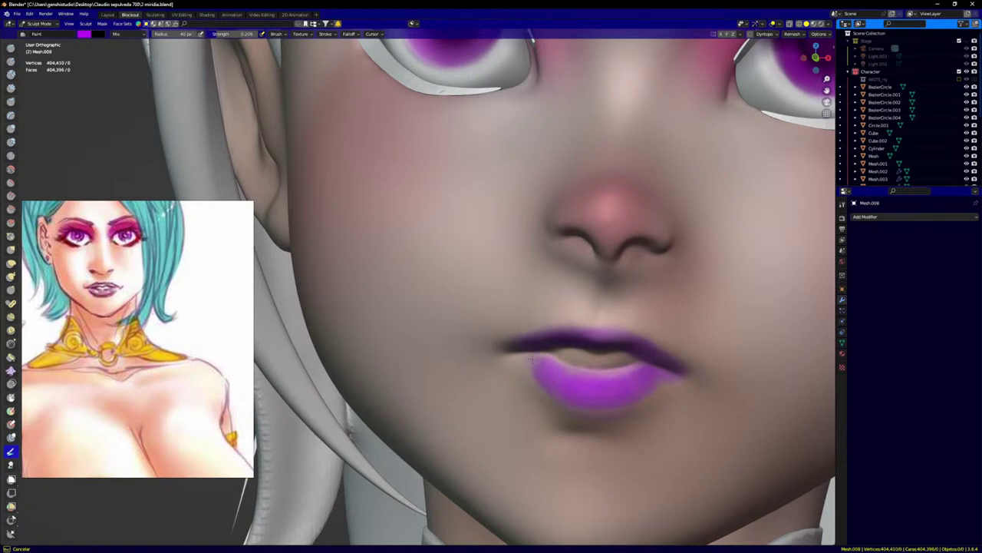
{"action": "mouse_move", "coordinate": [531, 358]}
{"action": "left_mouse_down"}
{"action": "mouse_move", "coordinate": [595, 388]}
{"action": "mouse_move", "coordinate": [649, 377]}
{"action": "mouse_move", "coordinate": [545, 378]}
{"action": "mouse_move", "coordinate": [533, 362]}
{"action": "mouse_move", "coordinate": [531, 373]}
{"action": "mouse_move", "coordinate": [525, 366]}
{"action": "left_mouse_up"}
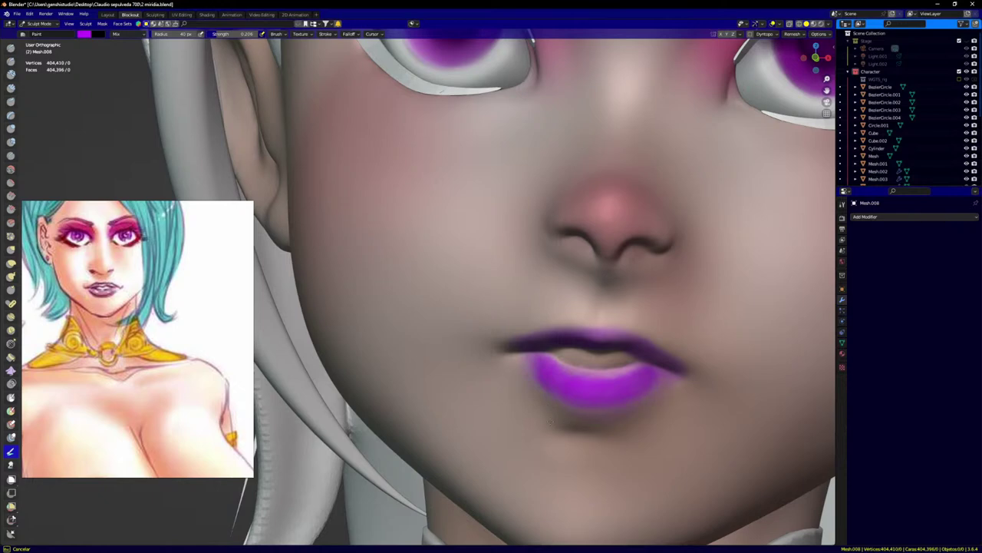
{"action": "mouse_move", "coordinate": [550, 422]}
{"action": "left_mouse_down"}
{"action": "mouse_move", "coordinate": [640, 394]}
{"action": "mouse_move", "coordinate": [643, 376]}
{"action": "mouse_move", "coordinate": [563, 373]}
{"action": "mouse_move", "coordinate": [639, 375]}
{"action": "left_mouse_up"}
{"action": "left_click_drag", "start_coordinate": [540, 359], "coordinate": [536, 360]}
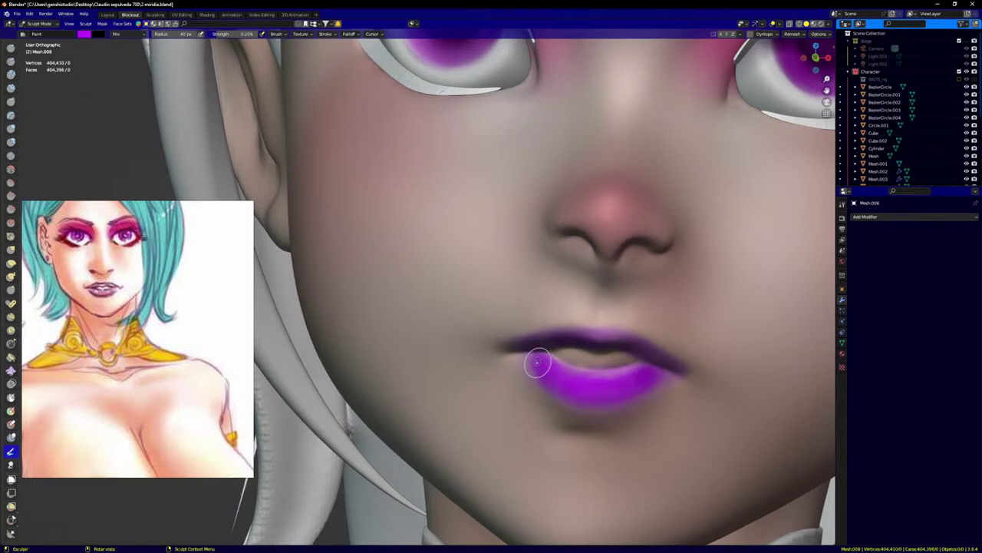
Step: Strengthen the purple across the upper lip, extending it to the left corner of the mouth
{"action": "middle_click_drag", "start_coordinate": [545, 356], "coordinate": [539, 327]}
{"action": "left_click_drag", "start_coordinate": [528, 345], "coordinate": [527, 348]}
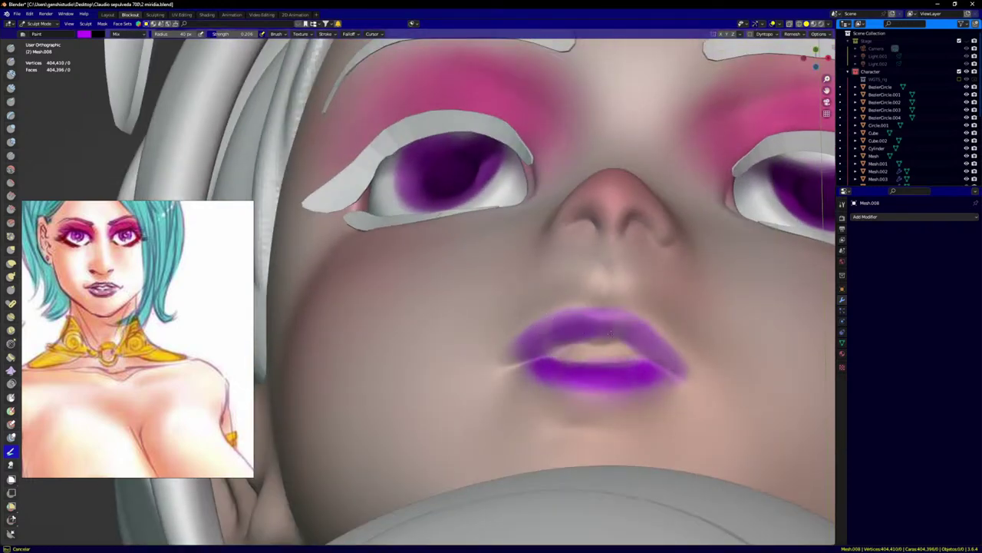
{"action": "mouse_move", "coordinate": [612, 323]}
{"action": "left_mouse_down"}
{"action": "mouse_move", "coordinate": [664, 350]}
{"action": "mouse_move", "coordinate": [628, 340]}
{"action": "left_mouse_up"}
{"action": "mouse_move", "coordinate": [551, 337]}
{"action": "left_mouse_down"}
{"action": "mouse_move", "coordinate": [528, 347]}
{"action": "mouse_move", "coordinate": [600, 363]}
{"action": "left_mouse_up"}
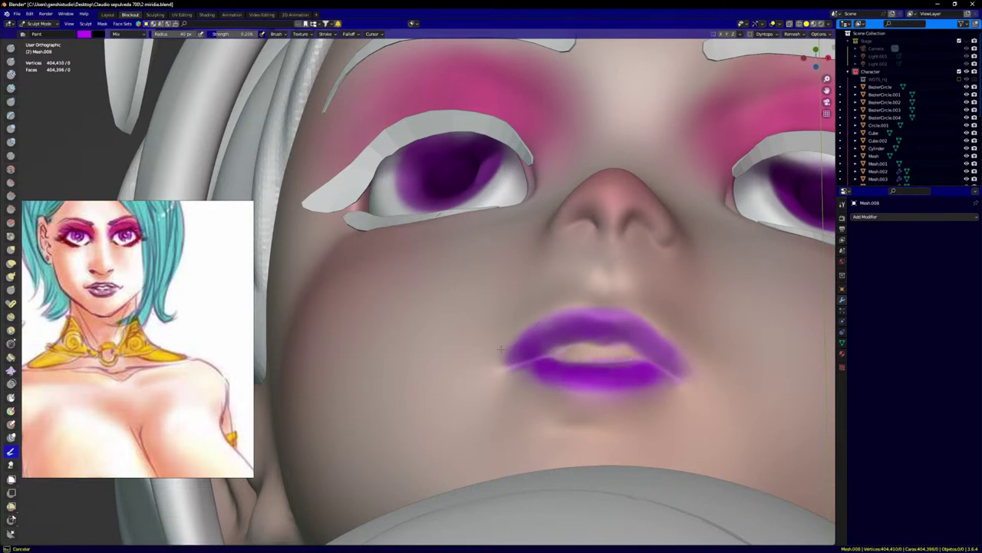
{"action": "middle_click_drag", "start_coordinate": [530, 364], "coordinate": [495, 326]}
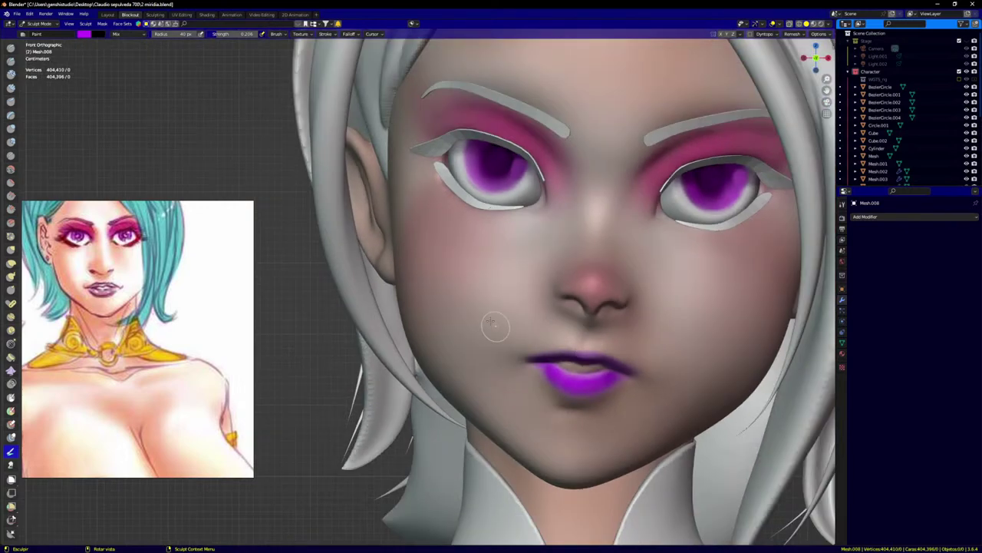
Step: Choose a reddish pink and paint the middle of the lower lip, leaving a purple rim
{"action": "left_click", "coordinate": [83, 34]}
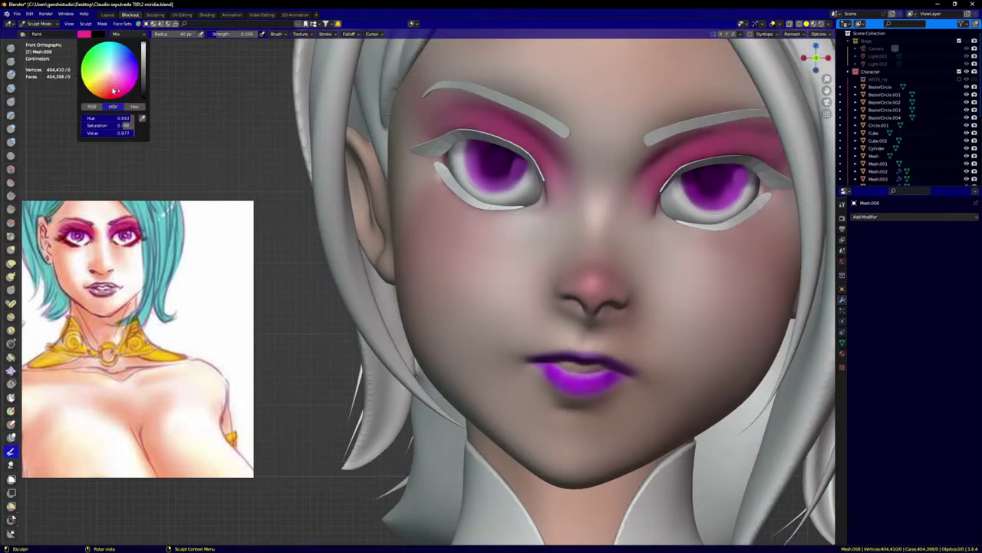
{"action": "middle_click_drag", "start_coordinate": [574, 318], "coordinate": [577, 303]}
{"action": "middle_click_drag", "start_coordinate": [577, 361], "coordinate": [578, 307], "text": "ctrl"}
{"action": "mouse_move", "coordinate": [578, 384]}
{"action": "middle_mouse_down"}
{"action": "mouse_move", "coordinate": [579, 349]}
{"action": "mouse_move", "coordinate": [580, 401]}
{"action": "middle_mouse_up"}
{"action": "scroll", "coordinate": [580, 401], "scroll_direction": "up", "scroll_amount": 1}
{"action": "mouse_move", "coordinate": [574, 398]}
{"action": "left_mouse_down"}
{"action": "mouse_move", "coordinate": [588, 399]}
{"action": "mouse_move", "coordinate": [560, 400]}
{"action": "mouse_move", "coordinate": [619, 396]}
{"action": "mouse_move", "coordinate": [603, 404]}
{"action": "left_mouse_up"}
{"action": "mouse_move", "coordinate": [603, 405]}
{"action": "left_mouse_down"}
{"action": "mouse_move", "coordinate": [561, 403]}
{"action": "mouse_move", "coordinate": [523, 384]}
{"action": "mouse_move", "coordinate": [570, 402]}
{"action": "mouse_move", "coordinate": [611, 389]}
{"action": "left_mouse_up"}
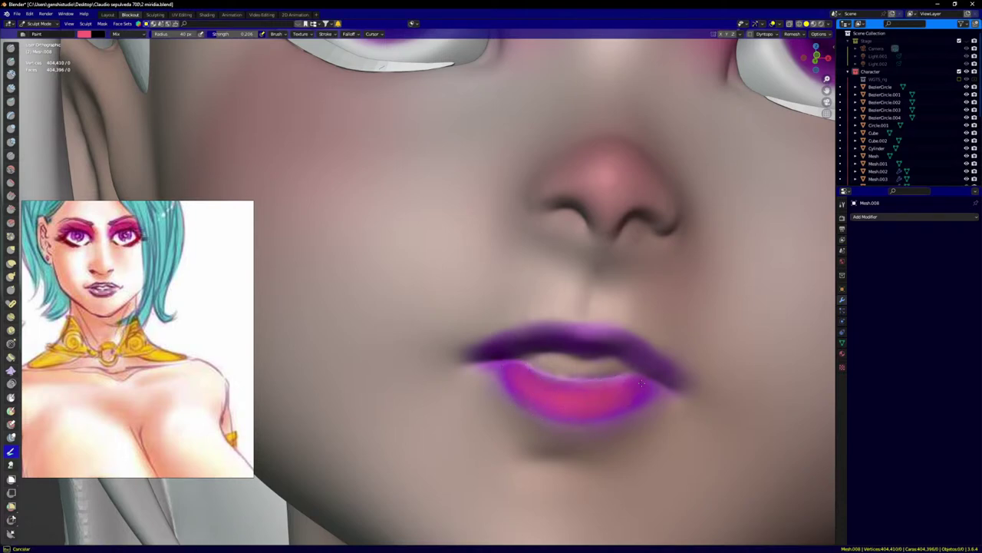
{"action": "left_click_drag", "start_coordinate": [512, 382], "coordinate": [506, 376]}
Step: Paint reddish pink over the central part of the upper lip, keeping its outer edge purple
{"action": "middle_click_drag", "start_coordinate": [559, 351], "coordinate": [573, 333]}
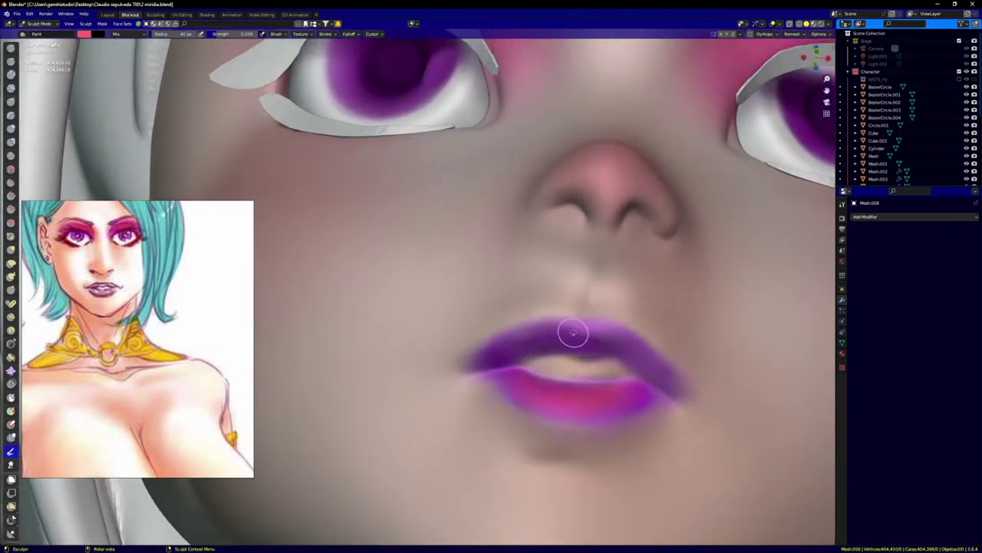
{"action": "scroll", "coordinate": [571, 334], "scroll_direction": "up", "scroll_amount": 1}
{"action": "left_click_drag", "start_coordinate": [557, 337], "coordinate": [611, 345]}
{"action": "left_click_drag", "start_coordinate": [611, 344], "coordinate": [552, 347]}
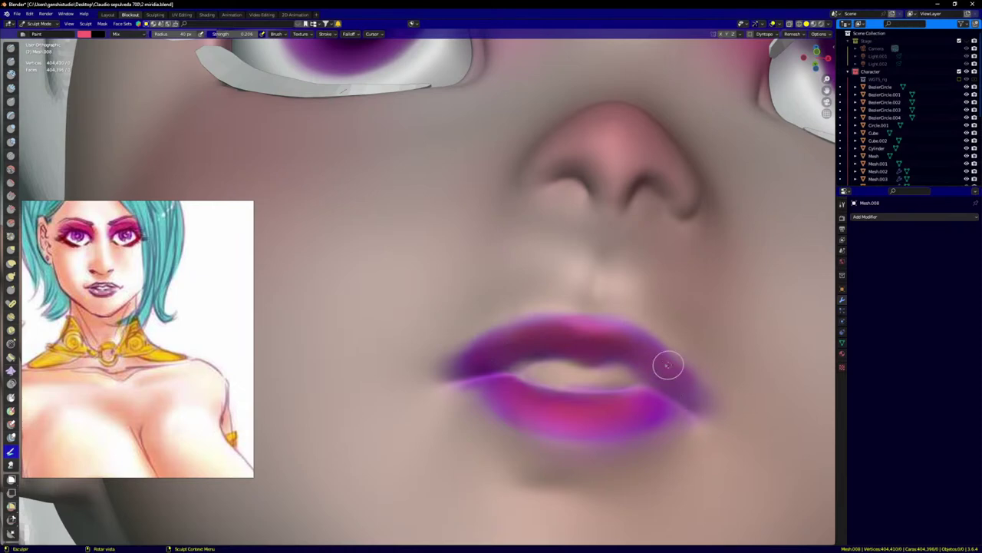
{"action": "scroll", "coordinate": [637, 364], "scroll_direction": "down", "scroll_amount": 3}
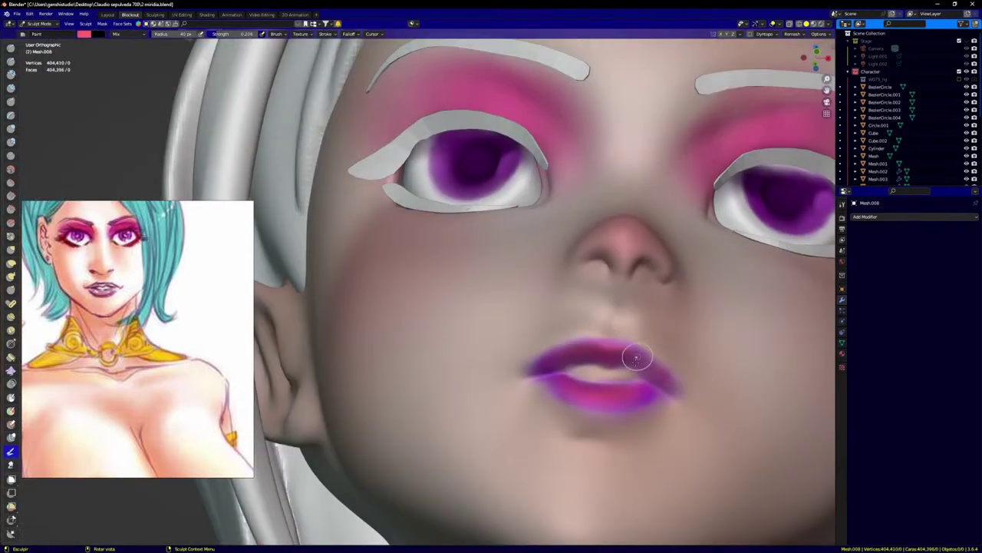
Step: Intensify the reddish pink on both lips, spreading it toward the right side of the upper lip
{"action": "key", "text": "KP_1"}
{"action": "scroll", "coordinate": [584, 391], "scroll_direction": "up", "scroll_amount": 4}
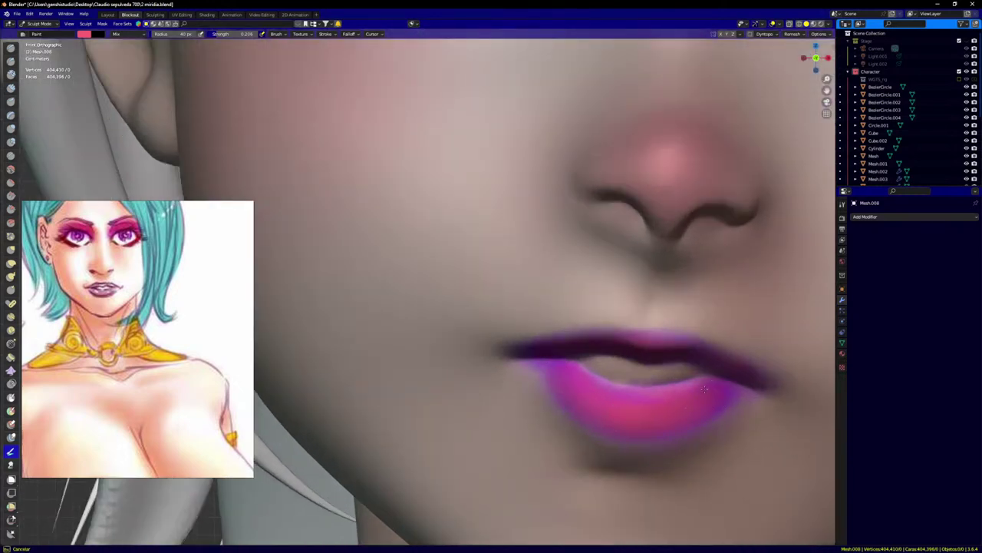
{"action": "middle_click_drag", "start_coordinate": [570, 392], "coordinate": [619, 325]}
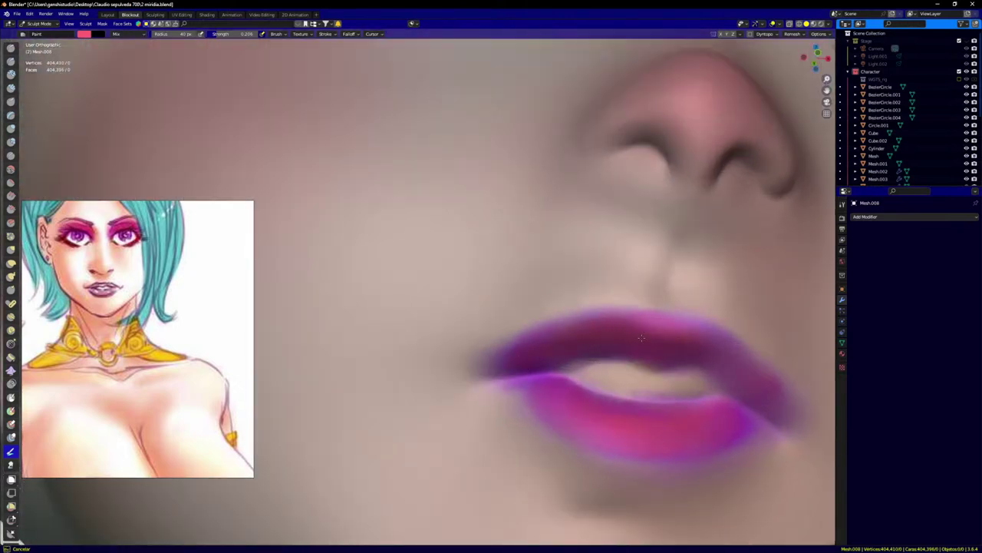
{"action": "mouse_move", "coordinate": [709, 348]}
{"action": "left_mouse_down"}
{"action": "mouse_move", "coordinate": [774, 405]}
{"action": "mouse_move", "coordinate": [738, 366]}
{"action": "left_mouse_up"}
{"action": "left_click_drag", "start_coordinate": [661, 335], "coordinate": [668, 307]}
Step: Clean up the upper lip's outer edge with a pale pink skin tone, from the cupid's bow to both corners
{"action": "key", "text": "KP_1"}
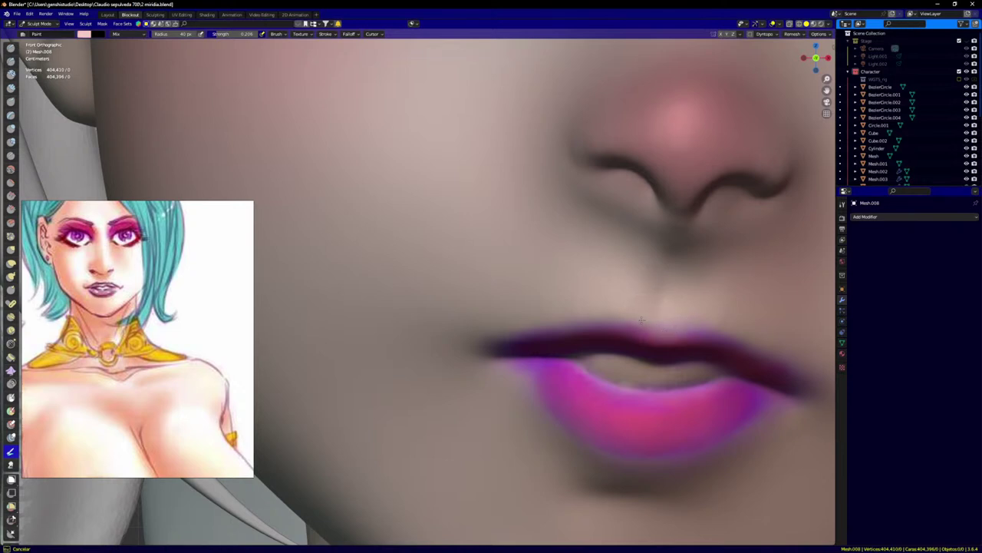
{"action": "left_click_drag", "start_coordinate": [640, 320], "coordinate": [683, 317]}
{"action": "left_click_drag", "start_coordinate": [604, 306], "coordinate": [544, 319]}
{"action": "left_click_drag", "start_coordinate": [492, 340], "coordinate": [509, 344]}
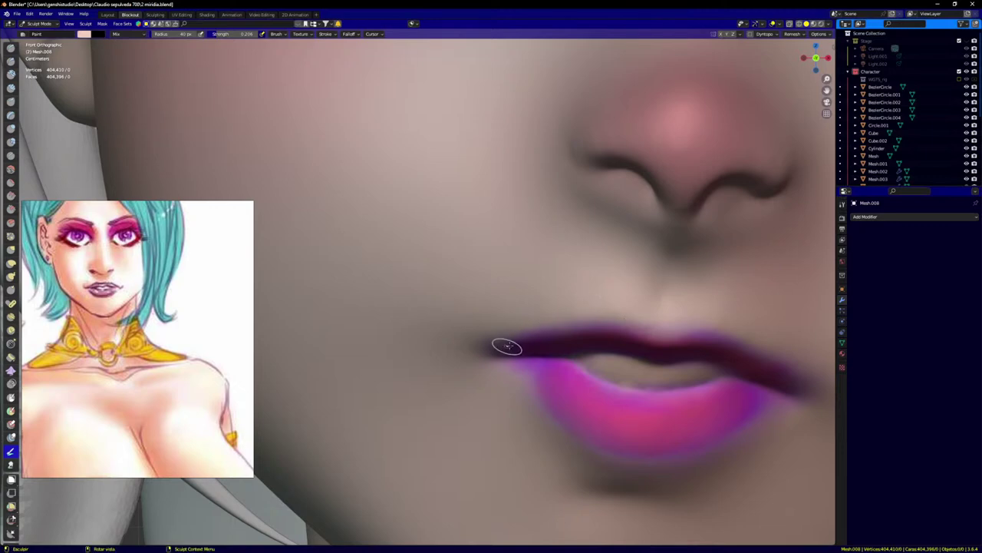
{"action": "scroll", "coordinate": [695, 340], "scroll_direction": "down", "scroll_amount": 5}
{"action": "scroll", "coordinate": [598, 353], "scroll_direction": "up", "scroll_amount": 3}
{"action": "scroll", "coordinate": [598, 354], "scroll_direction": "up", "scroll_amount": 2}
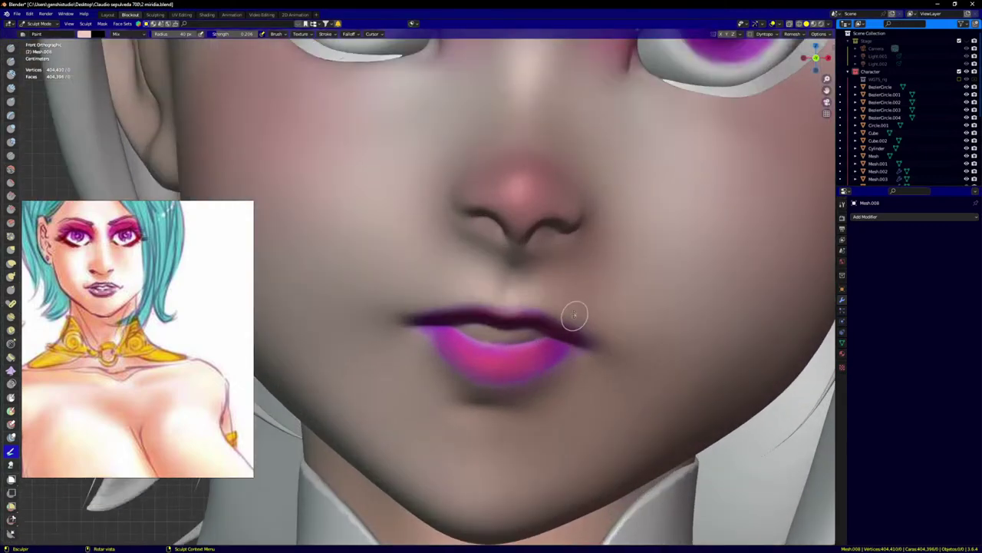
{"action": "left_click_drag", "start_coordinate": [573, 315], "coordinate": [588, 319]}
Step: Trim the purple edge around the lower lip and below the mouth corners with the pale skin tone
{"action": "mouse_move", "coordinate": [620, 347]}
{"action": "left_mouse_down"}
{"action": "mouse_move", "coordinate": [427, 340]}
{"action": "mouse_move", "coordinate": [435, 346]}
{"action": "left_mouse_up"}
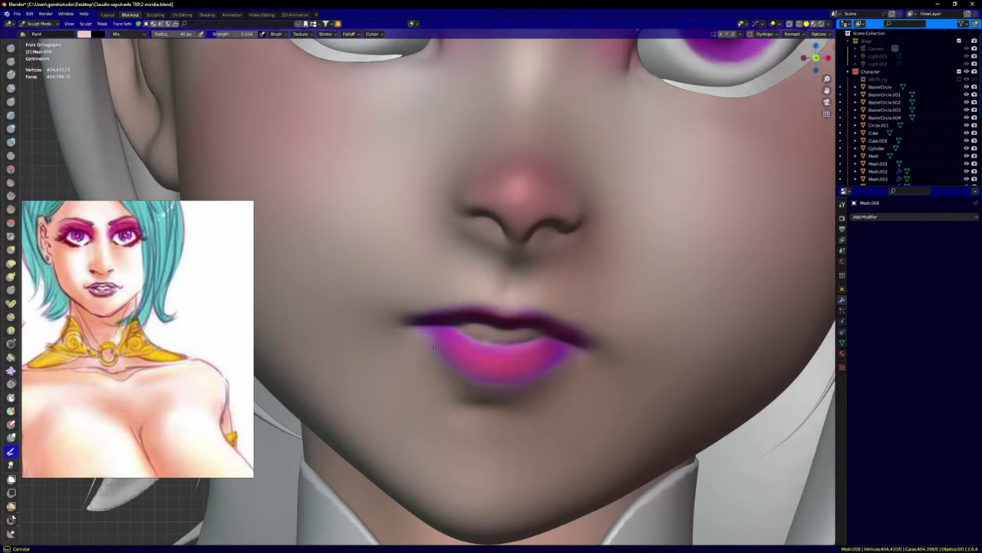
{"action": "mouse_move", "coordinate": [500, 403]}
{"action": "left_mouse_down"}
{"action": "mouse_move", "coordinate": [561, 360]}
{"action": "mouse_move", "coordinate": [569, 374]}
{"action": "left_mouse_up"}
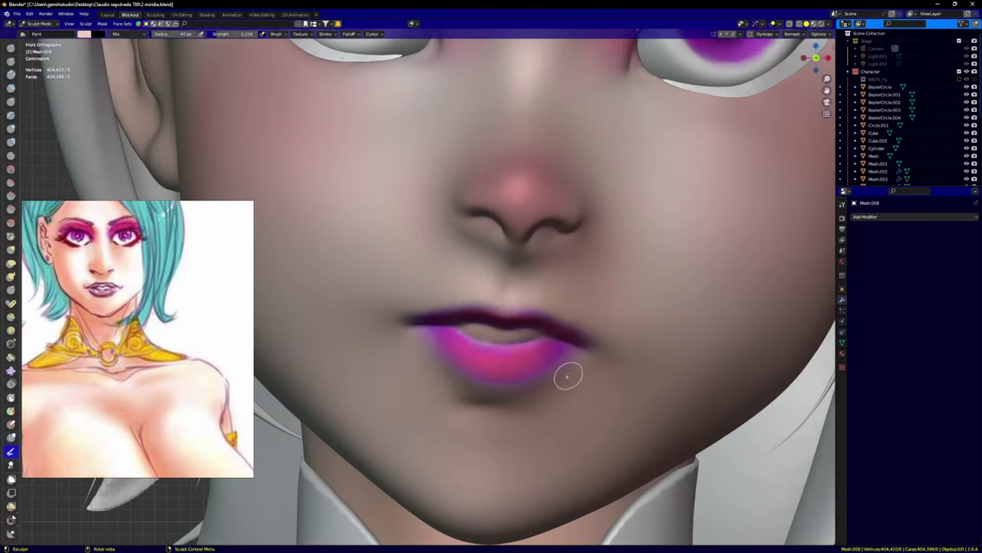
{"action": "left_click_drag", "start_coordinate": [571, 370], "coordinate": [548, 390]}
{"action": "mouse_move", "coordinate": [547, 390]}
{"action": "left_mouse_down"}
{"action": "mouse_move", "coordinate": [569, 361]}
{"action": "mouse_move", "coordinate": [537, 389]}
{"action": "left_mouse_up"}
{"action": "mouse_move", "coordinate": [470, 399]}
{"action": "left_mouse_down"}
{"action": "mouse_move", "coordinate": [423, 336]}
{"action": "mouse_move", "coordinate": [440, 376]}
{"action": "mouse_move", "coordinate": [429, 359]}
{"action": "mouse_move", "coordinate": [464, 394]}
{"action": "mouse_move", "coordinate": [429, 346]}
{"action": "left_mouse_up"}
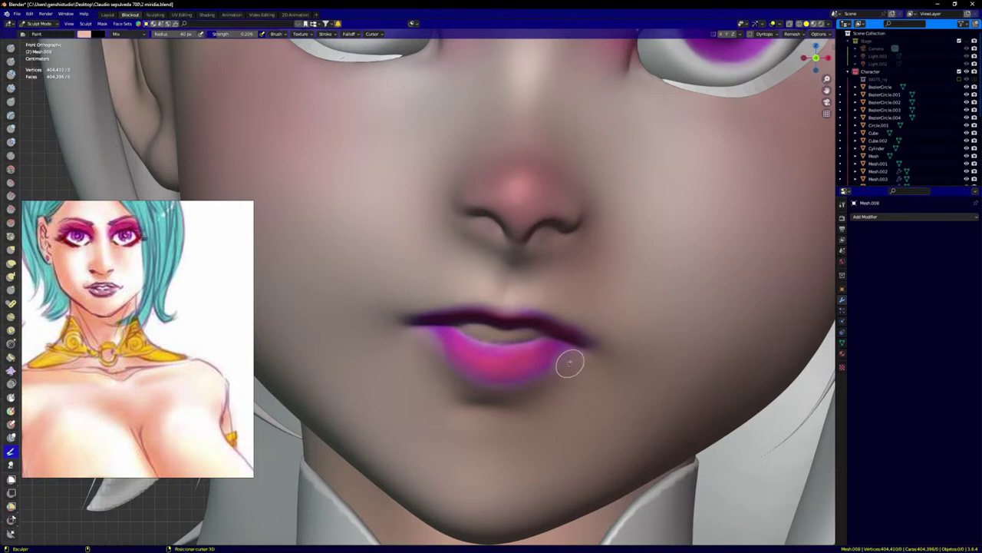
{"action": "mouse_move", "coordinate": [568, 358]}
{"action": "left_mouse_down"}
{"action": "mouse_move", "coordinate": [570, 366]}
{"action": "mouse_move", "coordinate": [551, 371]}
{"action": "mouse_move", "coordinate": [478, 375]}
{"action": "mouse_move", "coordinate": [438, 347]}
{"action": "mouse_move", "coordinate": [452, 366]}
{"action": "mouse_move", "coordinate": [547, 375]}
{"action": "left_mouse_up"}
{"action": "scroll", "coordinate": [542, 406], "scroll_direction": "down", "scroll_amount": 5}
{"action": "scroll", "coordinate": [537, 395], "scroll_direction": "up", "scroll_amount": 5}
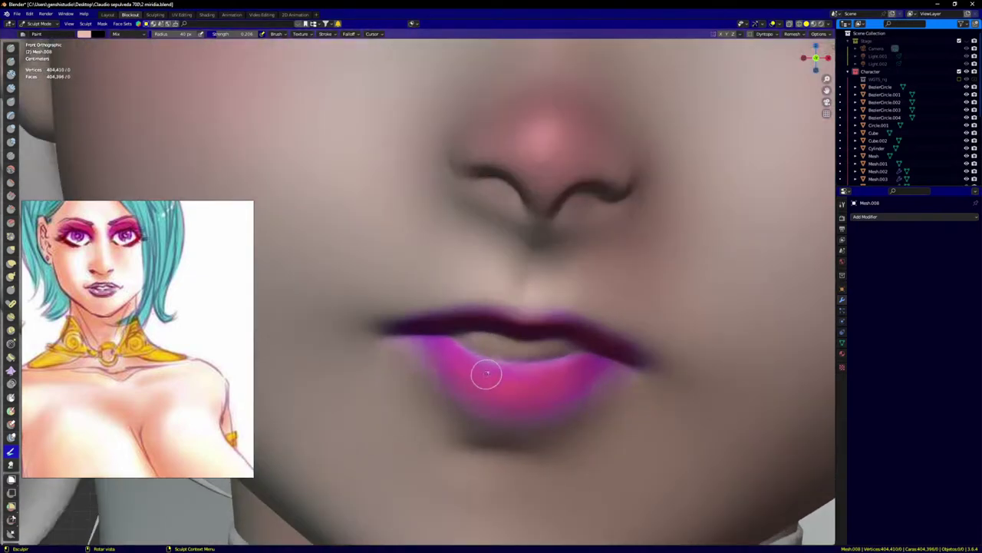
Step: Lighten the lower lip with pale pink and soften the purple near both ends of the upper lip
{"action": "mouse_move", "coordinate": [487, 374]}
{"action": "left_mouse_down"}
{"action": "mouse_move", "coordinate": [451, 358]}
{"action": "mouse_move", "coordinate": [474, 369]}
{"action": "mouse_move", "coordinate": [557, 368]}
{"action": "mouse_move", "coordinate": [559, 381]}
{"action": "left_mouse_up"}
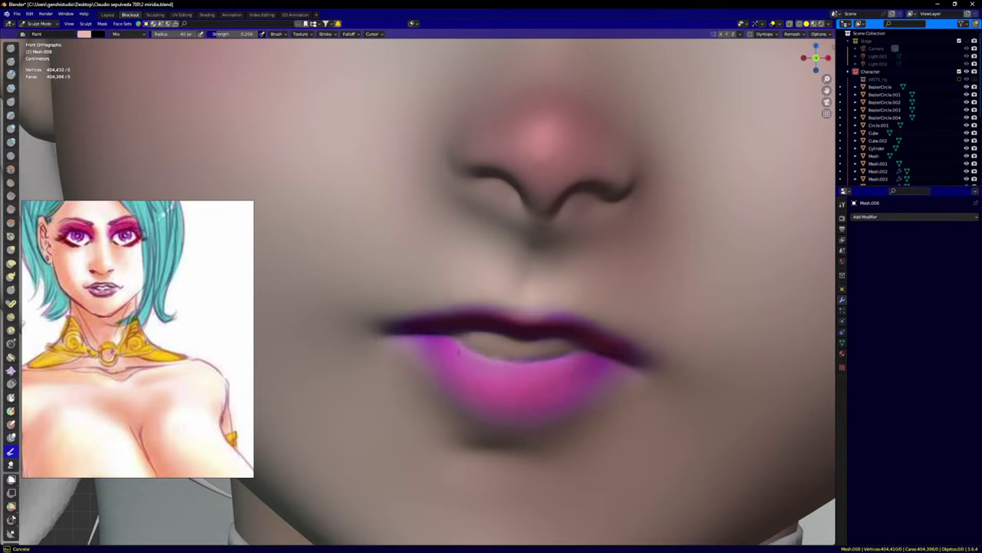
{"action": "left_click_drag", "start_coordinate": [459, 352], "coordinate": [430, 348]}
{"action": "left_click_drag", "start_coordinate": [578, 326], "coordinate": [600, 347]}
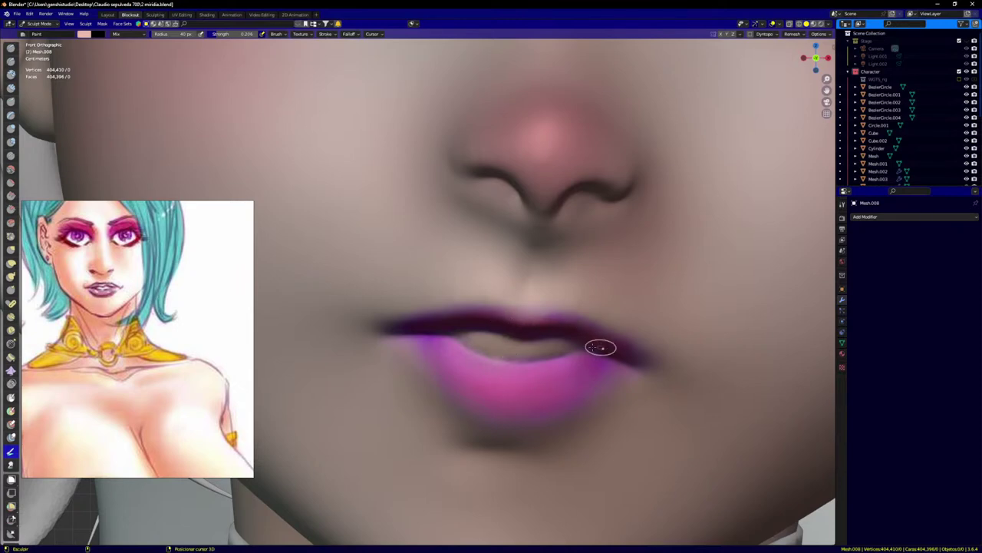
{"action": "left_click_drag", "start_coordinate": [445, 331], "coordinate": [421, 323]}
{"action": "mouse_move", "coordinate": [605, 343]}
{"action": "left_mouse_down"}
{"action": "mouse_move", "coordinate": [635, 357]}
{"action": "mouse_move", "coordinate": [589, 326]}
{"action": "left_mouse_up"}
{"action": "left_click_drag", "start_coordinate": [589, 327], "coordinate": [623, 362]}
{"action": "mouse_move", "coordinate": [624, 362]}
{"action": "left_mouse_down"}
{"action": "mouse_move", "coordinate": [556, 388]}
{"action": "mouse_move", "coordinate": [484, 380]}
{"action": "left_mouse_up"}
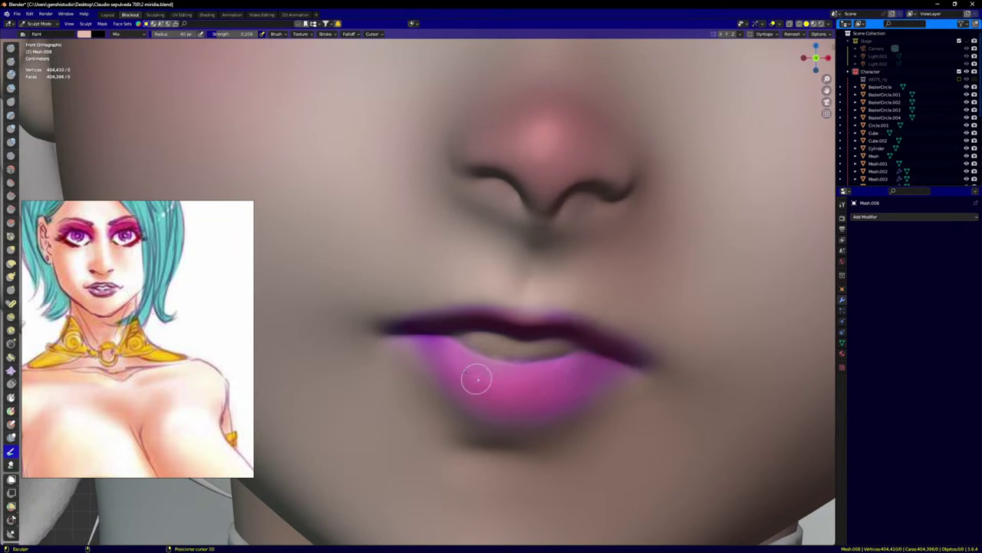
Step: Blend more pale pink into the left mouth corner and across the full width of the lower lip
{"action": "left_click_drag", "start_coordinate": [439, 341], "coordinate": [418, 331]}
{"action": "left_click_drag", "start_coordinate": [418, 332], "coordinate": [443, 344]}
{"action": "left_click_drag", "start_coordinate": [486, 398], "coordinate": [566, 384]}
{"action": "scroll", "coordinate": [566, 388], "scroll_direction": "down", "scroll_amount": 5}
{"action": "scroll", "coordinate": [537, 399], "scroll_direction": "up", "scroll_amount": 2}
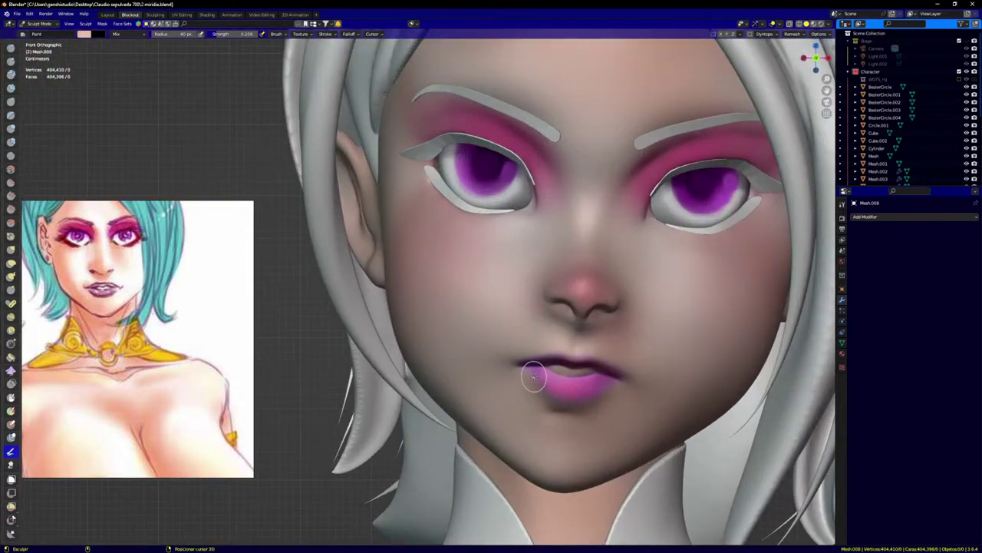
{"action": "left_click_drag", "start_coordinate": [545, 381], "coordinate": [549, 371]}
{"action": "mouse_move", "coordinate": [607, 379]}
{"action": "left_mouse_down"}
{"action": "mouse_move", "coordinate": [605, 370]}
{"action": "mouse_move", "coordinate": [578, 396]}
{"action": "left_mouse_up"}
{"action": "scroll", "coordinate": [625, 375], "scroll_direction": "down", "scroll_amount": 2}
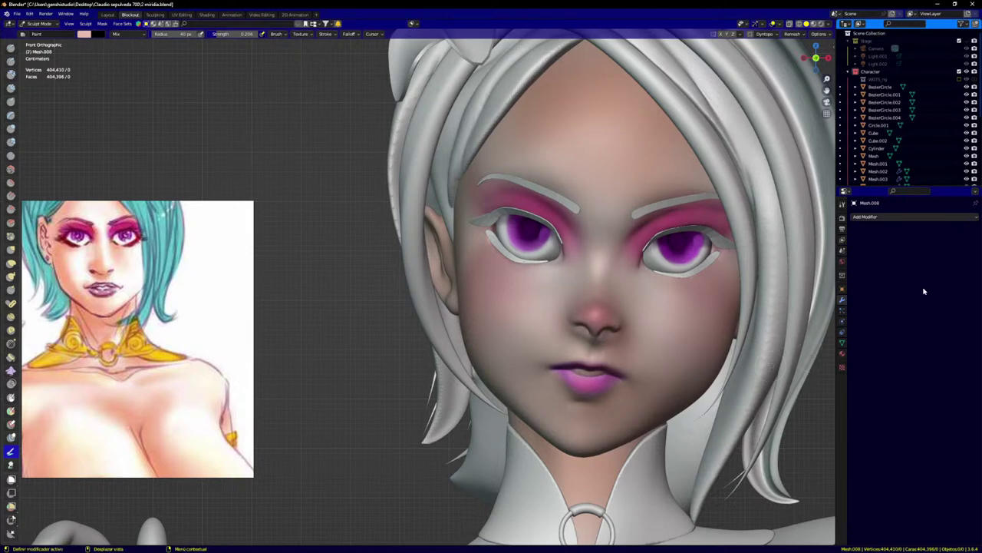
Step: Switch sculpting to the hair mesh, choose a bright cyan, enlarge the brush to 216 px and tint the front locks framing the forehead
{"action": "scroll", "coordinate": [595, 318], "scroll_direction": "down", "scroll_amount": 3}
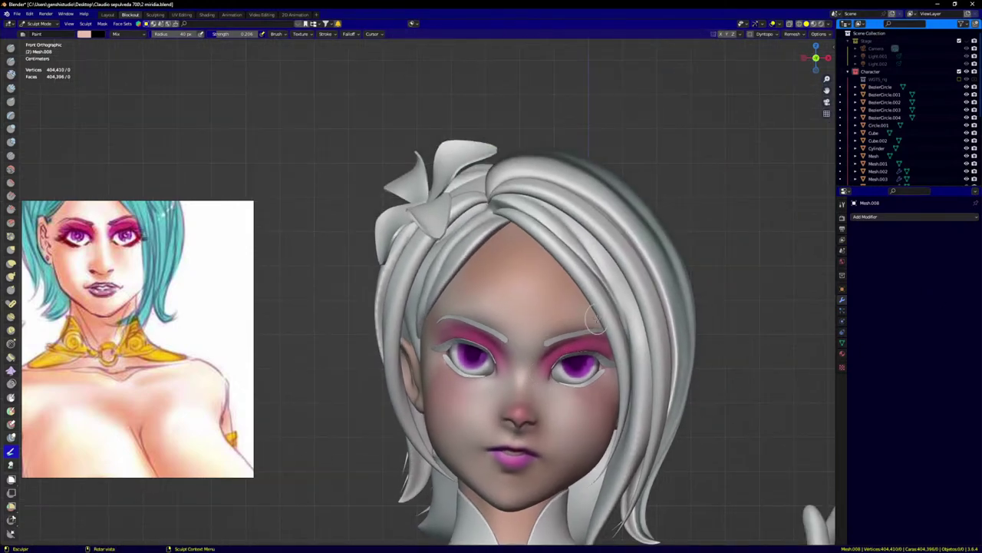
{"action": "scroll", "coordinate": [597, 307], "scroll_direction": "up", "scroll_amount": 2}
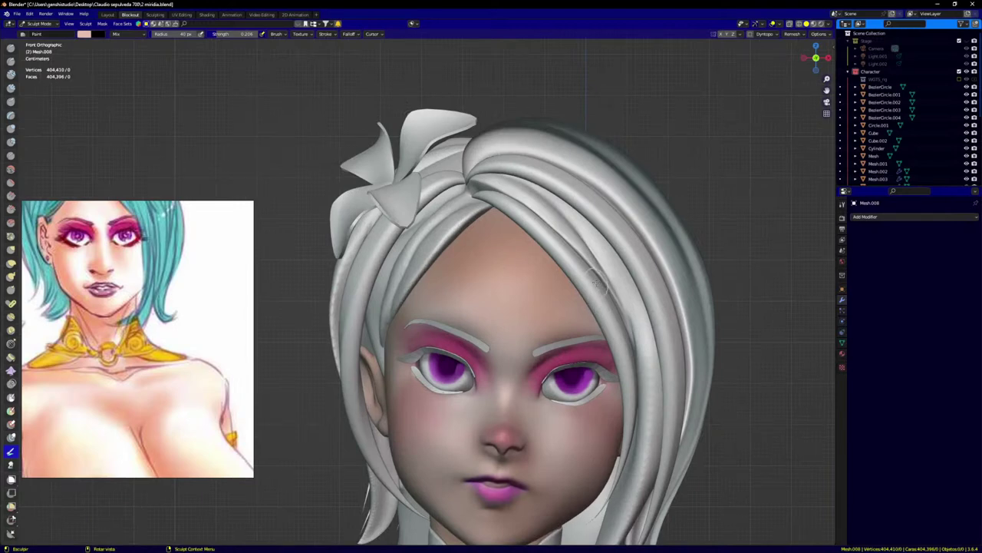
{"action": "key", "text": "alt+q"}
{"action": "left_click", "coordinate": [84, 35]}
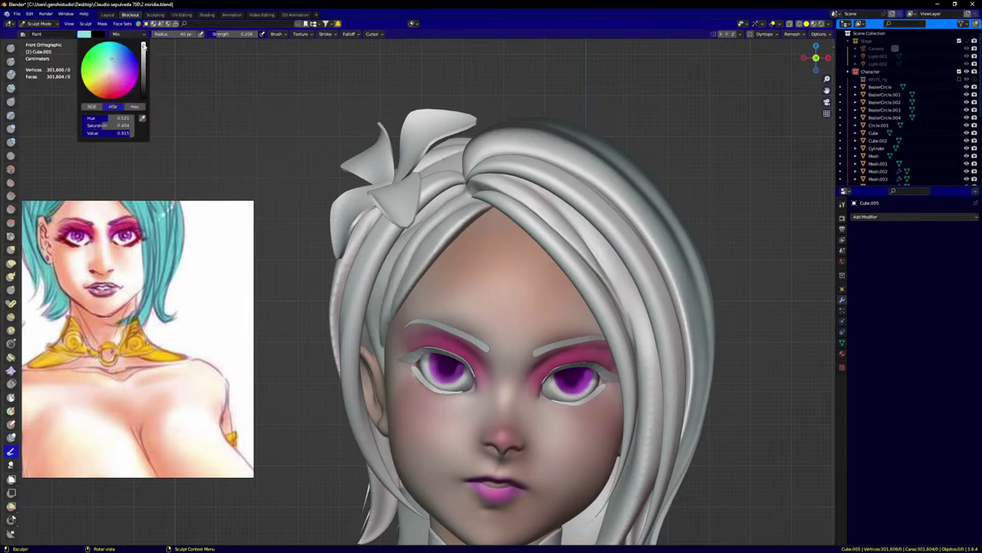
{"action": "left_click", "coordinate": [143, 46]}
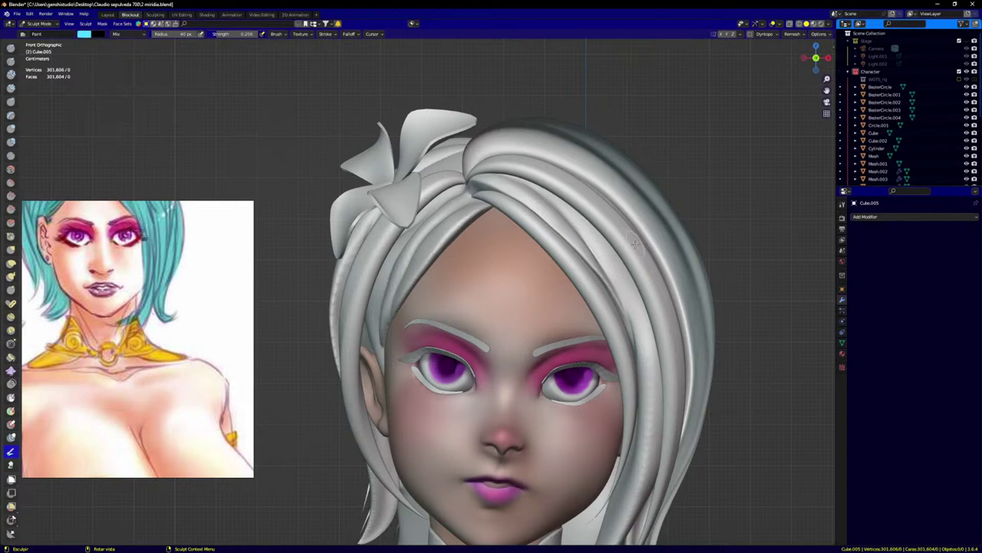
{"action": "key", "text": "f"}
{"action": "left_click", "coordinate": [597, 223]}
{"action": "left_click_drag", "start_coordinate": [513, 181], "coordinate": [584, 234]}
{"action": "left_click_drag", "start_coordinate": [544, 182], "coordinate": [648, 360]}
{"action": "left_click_drag", "start_coordinate": [477, 194], "coordinate": [412, 242]}
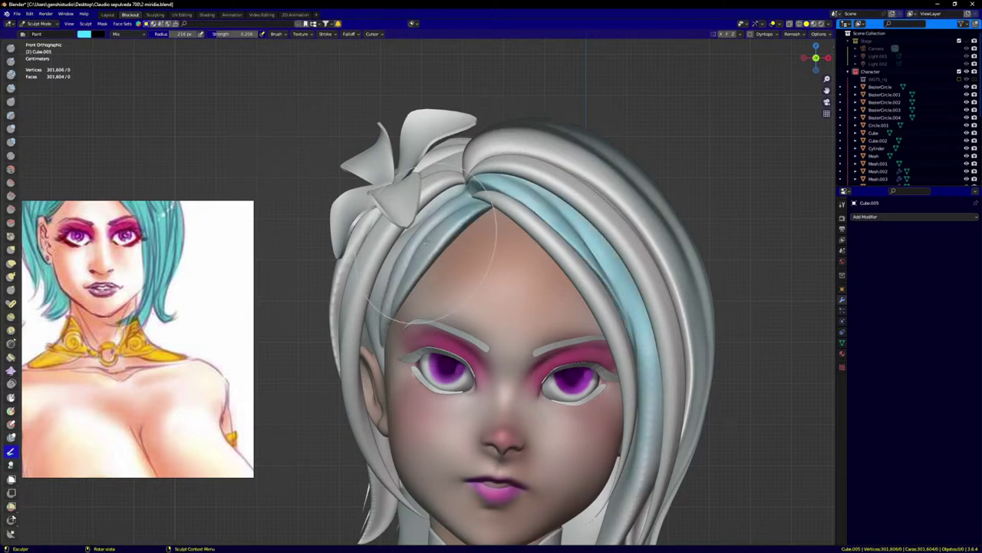
Step: Tint the front locks beside the flower and the side locks down past the ear with bright cyan
{"action": "left_click_drag", "start_coordinate": [453, 207], "coordinate": [365, 283]}
{"action": "left_click_drag", "start_coordinate": [338, 418], "coordinate": [385, 547]}
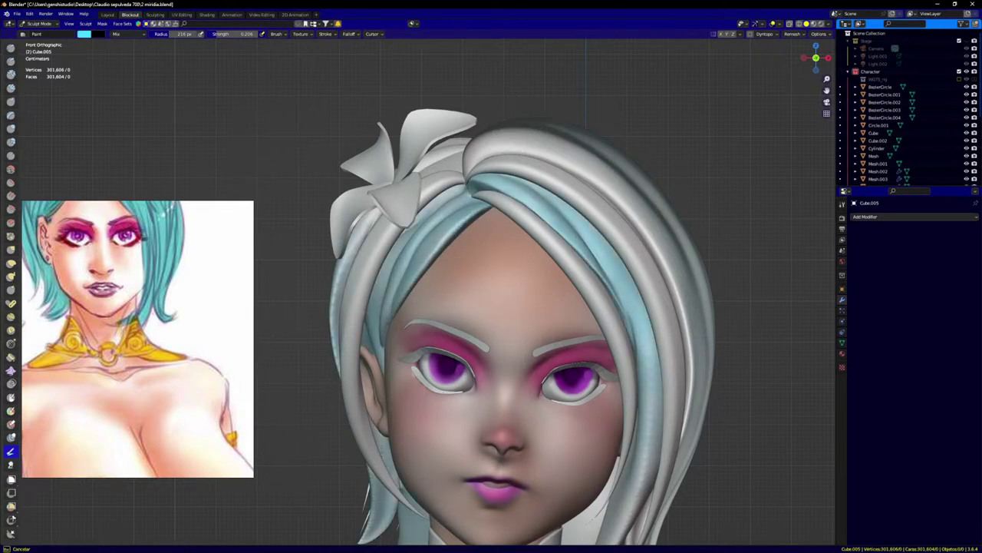
{"action": "scroll", "coordinate": [536, 88], "scroll_direction": "down", "scroll_amount": 3}
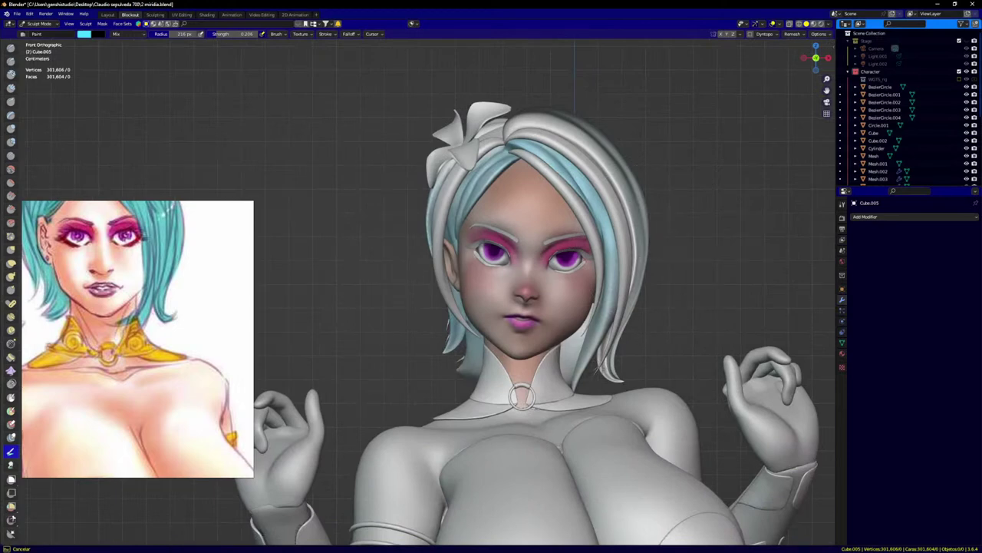
Step: Enlarge the brush to 322 px and spread cyan over the back, sides and lower front of the base hair
{"action": "mouse_move", "coordinate": [568, 89]}
{"action": "middle_mouse_down"}
{"action": "mouse_move", "coordinate": [613, 89]}
{"action": "mouse_move", "coordinate": [685, 161]}
{"action": "mouse_move", "coordinate": [696, 261]}
{"action": "middle_mouse_up"}
{"action": "key", "text": "f"}
{"action": "left_click", "coordinate": [686, 162]}
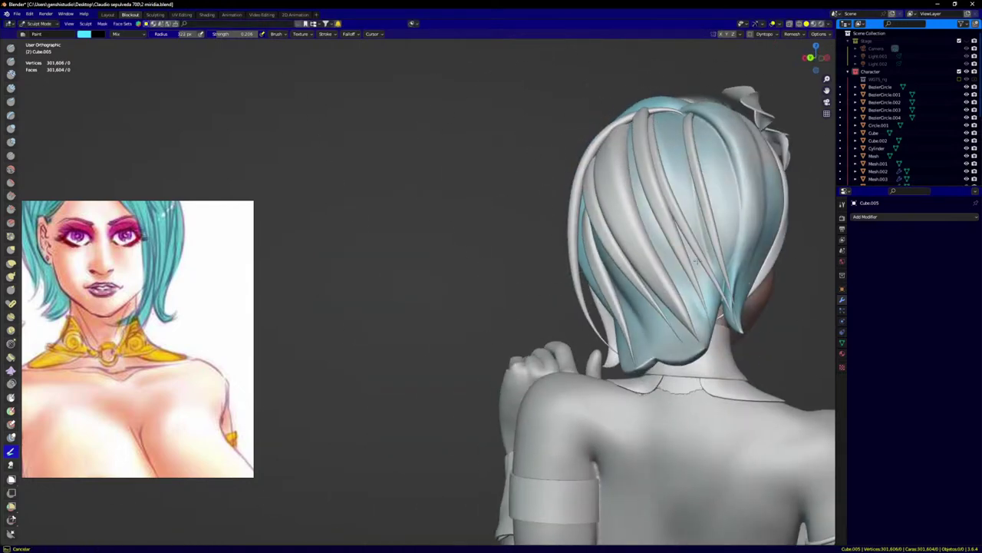
{"action": "mouse_move", "coordinate": [710, 152]}
{"action": "left_mouse_down"}
{"action": "mouse_move", "coordinate": [708, 111]}
{"action": "mouse_move", "coordinate": [671, 97]}
{"action": "mouse_move", "coordinate": [637, 215]}
{"action": "mouse_move", "coordinate": [577, 183]}
{"action": "left_mouse_up"}
{"action": "key", "text": "KP_1"}
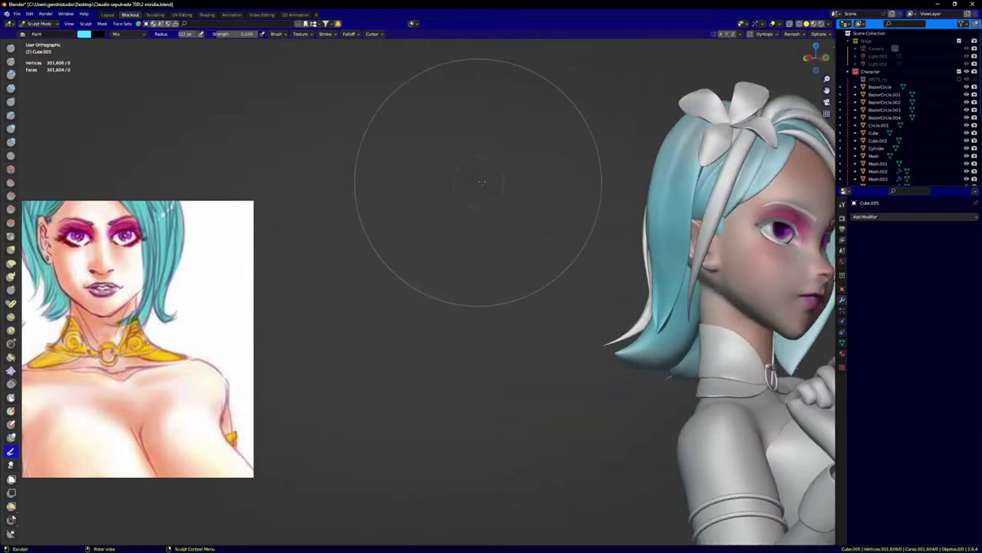
{"action": "middle_click_drag", "start_coordinate": [710, 212], "coordinate": [543, 223], "text": "shift"}
{"action": "scroll", "coordinate": [623, 284], "scroll_direction": "up", "scroll_amount": 1}
{"action": "left_click_drag", "start_coordinate": [704, 322], "coordinate": [670, 397]}
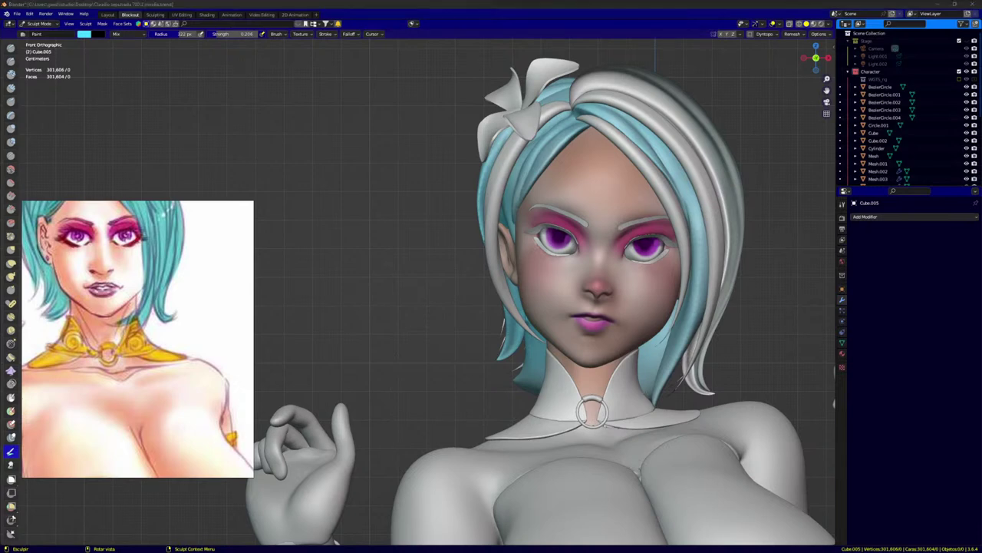
Step: Choose a magenta-purple paint colour and tint the hair roots around the parting and behind the flower
{"action": "middle_click_drag", "start_coordinate": [600, 204], "coordinate": [530, 266], "text": "shift"}
{"action": "scroll", "coordinate": [530, 265], "scroll_direction": "up", "scroll_amount": 2}
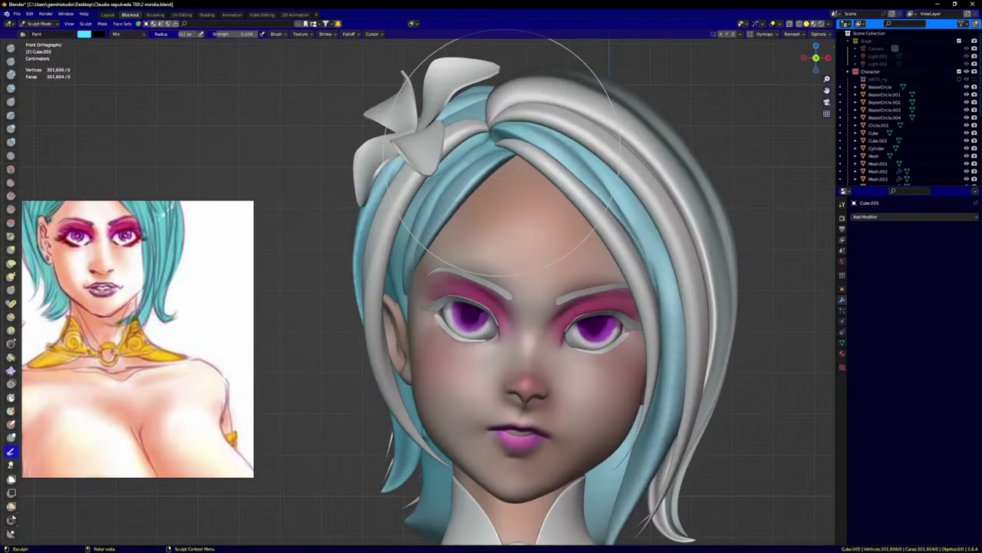
{"action": "left_click", "coordinate": [85, 34]}
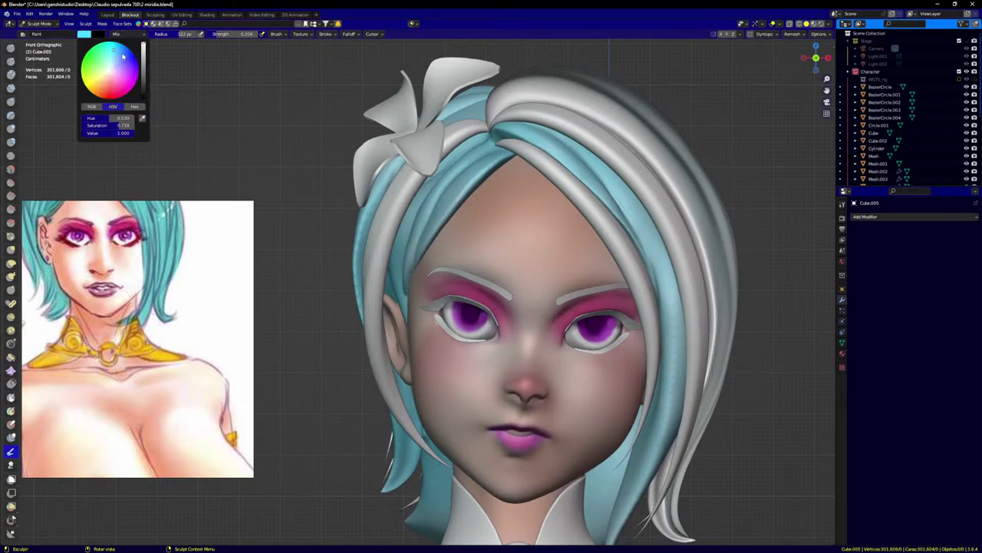
{"action": "mouse_move", "coordinate": [144, 61]}
{"action": "left_mouse_down"}
{"action": "mouse_move", "coordinate": [135, 57]}
{"action": "mouse_move", "coordinate": [135, 82]}
{"action": "left_mouse_up"}
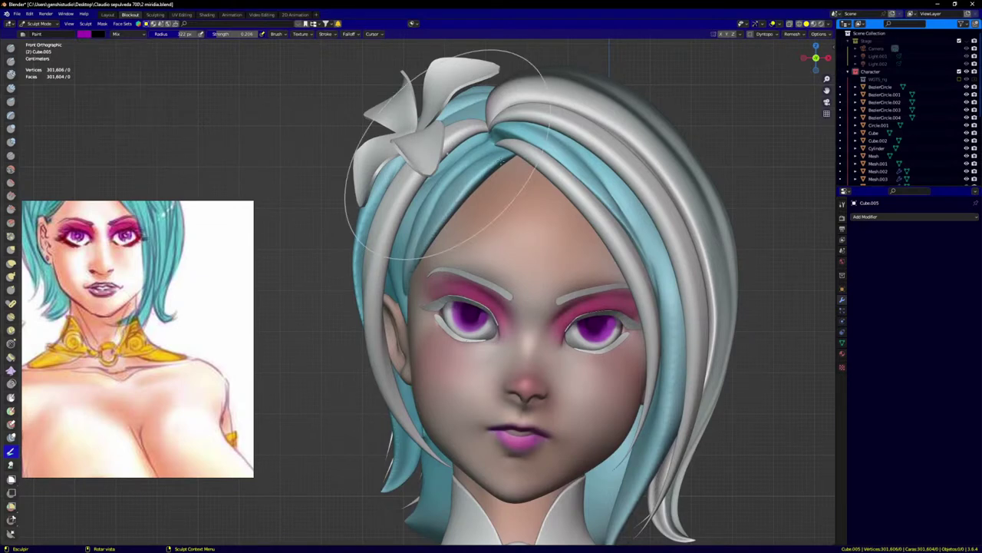
{"action": "mouse_move", "coordinate": [529, 142]}
{"action": "left_mouse_down"}
{"action": "mouse_move", "coordinate": [506, 126]}
{"action": "mouse_move", "coordinate": [583, 163]}
{"action": "left_mouse_up"}
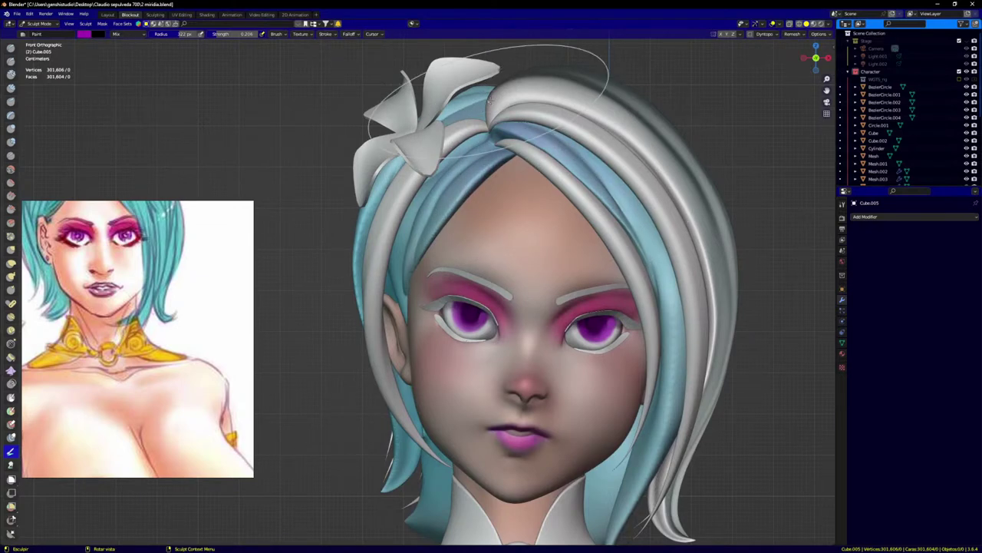
{"action": "mouse_move", "coordinate": [574, 167]}
{"action": "middle_mouse_down"}
{"action": "mouse_move", "coordinate": [637, 198]}
{"action": "mouse_move", "coordinate": [652, 231]}
{"action": "middle_mouse_up"}
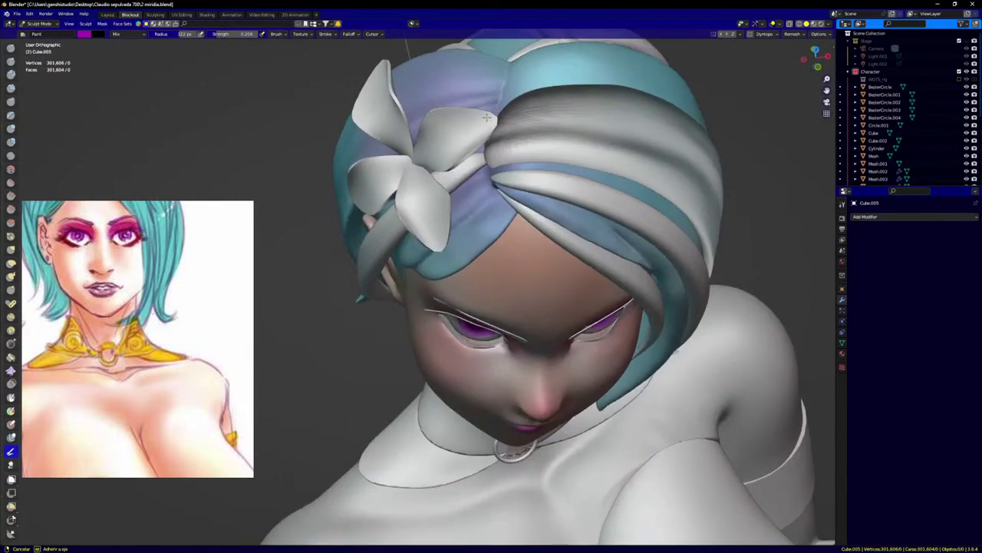
{"action": "mouse_move", "coordinate": [532, 66]}
{"action": "middle_mouse_down"}
{"action": "mouse_move", "coordinate": [524, 94]}
{"action": "mouse_move", "coordinate": [581, 220]}
{"action": "mouse_move", "coordinate": [600, 198]}
{"action": "mouse_move", "coordinate": [509, 235]}
{"action": "mouse_move", "coordinate": [530, 144]}
{"action": "middle_mouse_up"}
{"action": "key", "text": "KP_1"}
{"action": "left_click_drag", "start_coordinate": [529, 143], "coordinate": [567, 131]}
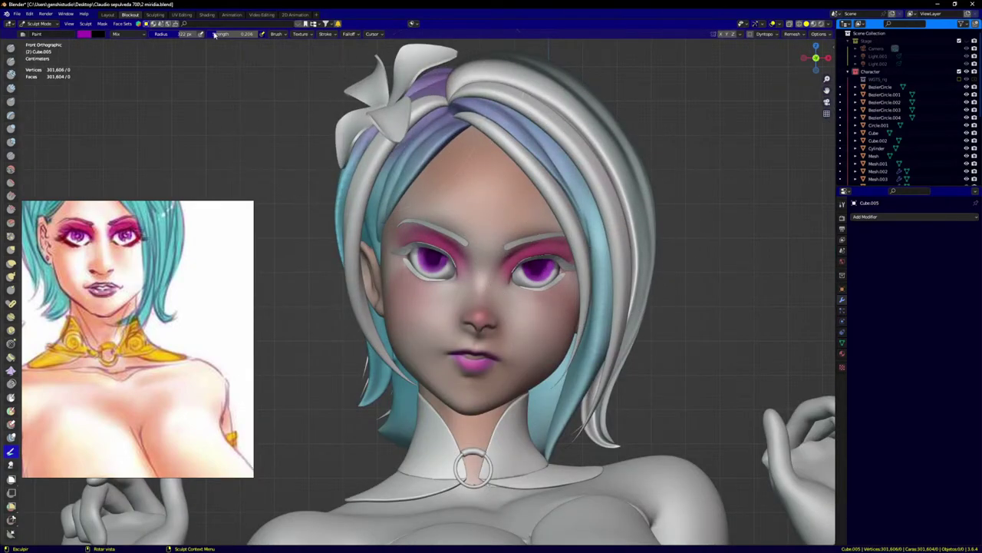
Step: Change the paint colour to dark blue and deepen the roots at the parting and across the top of the head
{"action": "left_click", "coordinate": [85, 34]}
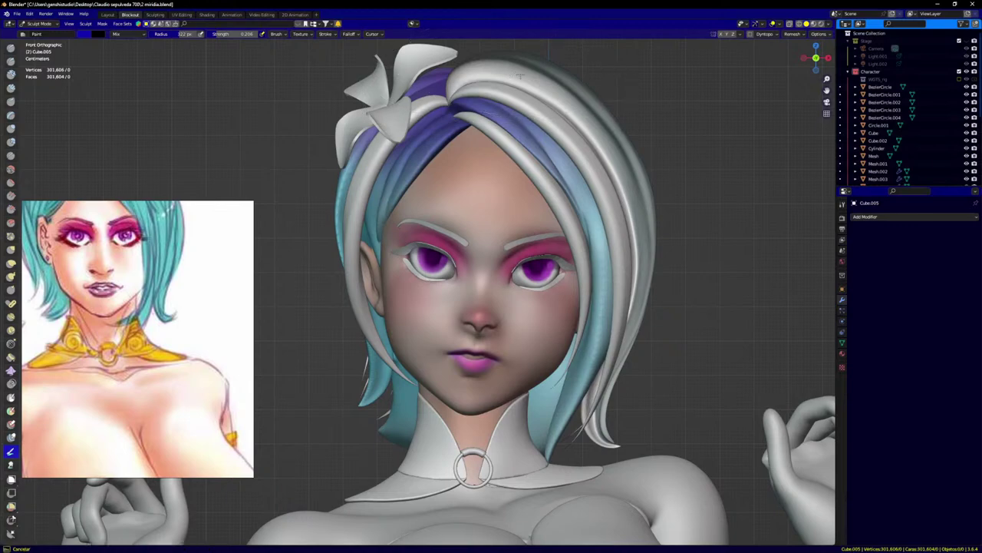
{"action": "middle_click_drag", "start_coordinate": [535, 44], "coordinate": [467, 115]}
{"action": "mouse_move", "coordinate": [502, 73]}
{"action": "left_mouse_down"}
{"action": "mouse_move", "coordinate": [550, 209]}
{"action": "mouse_move", "coordinate": [557, 197]}
{"action": "left_mouse_up"}
{"action": "left_click_drag", "start_coordinate": [528, 126], "coordinate": [538, 173]}
{"action": "mouse_move", "coordinate": [524, 148]}
{"action": "left_mouse_down"}
{"action": "mouse_move", "coordinate": [539, 214]}
{"action": "mouse_move", "coordinate": [554, 227]}
{"action": "left_mouse_up"}
{"action": "left_click_drag", "start_coordinate": [505, 131], "coordinate": [522, 165]}
{"action": "left_click_drag", "start_coordinate": [504, 71], "coordinate": [505, 76]}
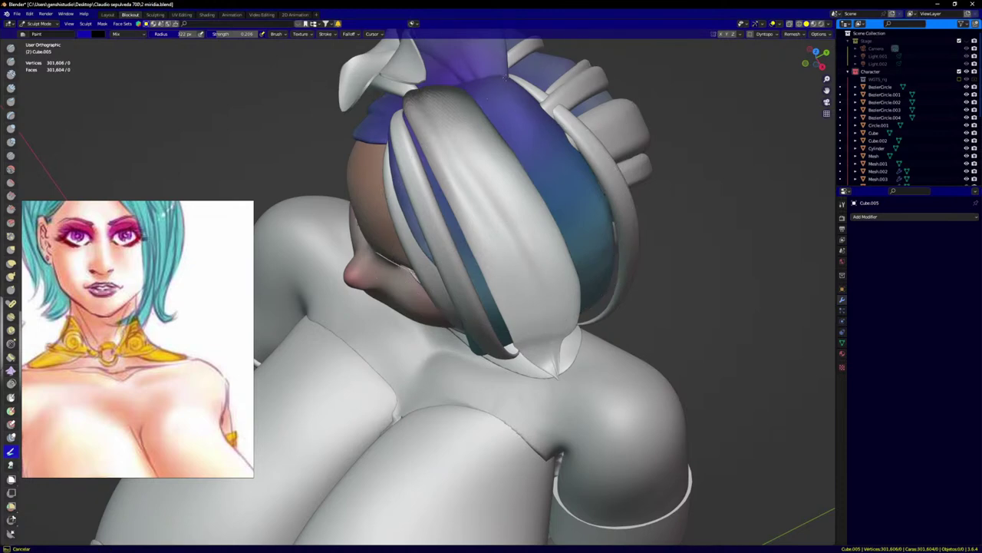
Step: Extend the dark blue root shading over the crown and upper back of the base hair
{"action": "middle_click_drag", "start_coordinate": [724, 219], "coordinate": [581, 186]}
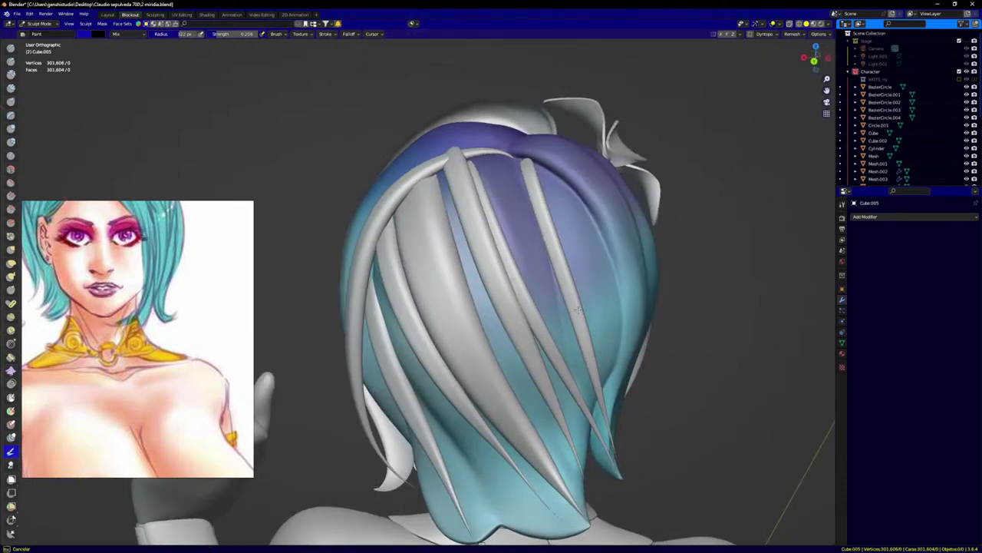
{"action": "middle_click_drag", "start_coordinate": [454, 163], "coordinate": [455, 163]}
{"action": "left_click_drag", "start_coordinate": [547, 340], "coordinate": [607, 204]}
{"action": "mouse_move", "coordinate": [607, 204]}
{"action": "left_mouse_down"}
{"action": "mouse_move", "coordinate": [568, 238]}
{"action": "mouse_move", "coordinate": [507, 221]}
{"action": "left_mouse_up"}
{"action": "key", "text": "KP_1"}
Step: Blend light blue over the purple-blue front locks to soften the transition from the roots
{"action": "middle_click_drag", "start_coordinate": [482, 288], "coordinate": [618, 196], "text": "shift"}
{"action": "scroll", "coordinate": [483, 190], "scroll_direction": "up", "scroll_amount": 2}
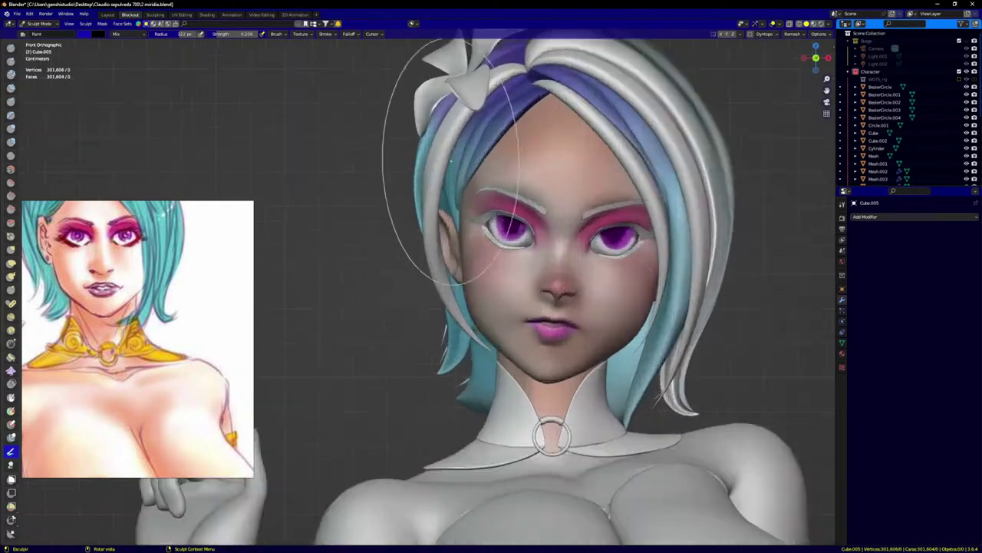
{"action": "middle_click_drag", "start_coordinate": [513, 137], "coordinate": [448, 273], "text": "shift"}
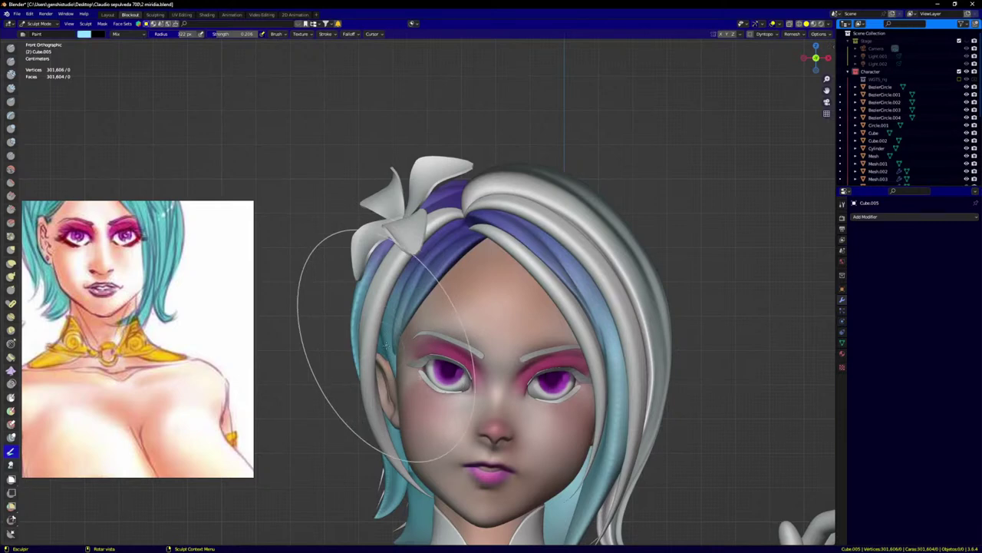
{"action": "mouse_move", "coordinate": [386, 345]}
{"action": "left_mouse_down"}
{"action": "mouse_move", "coordinate": [430, 265]}
{"action": "mouse_move", "coordinate": [484, 292]}
{"action": "mouse_move", "coordinate": [637, 329]}
{"action": "mouse_move", "coordinate": [403, 337]}
{"action": "mouse_move", "coordinate": [395, 299]}
{"action": "left_mouse_up"}
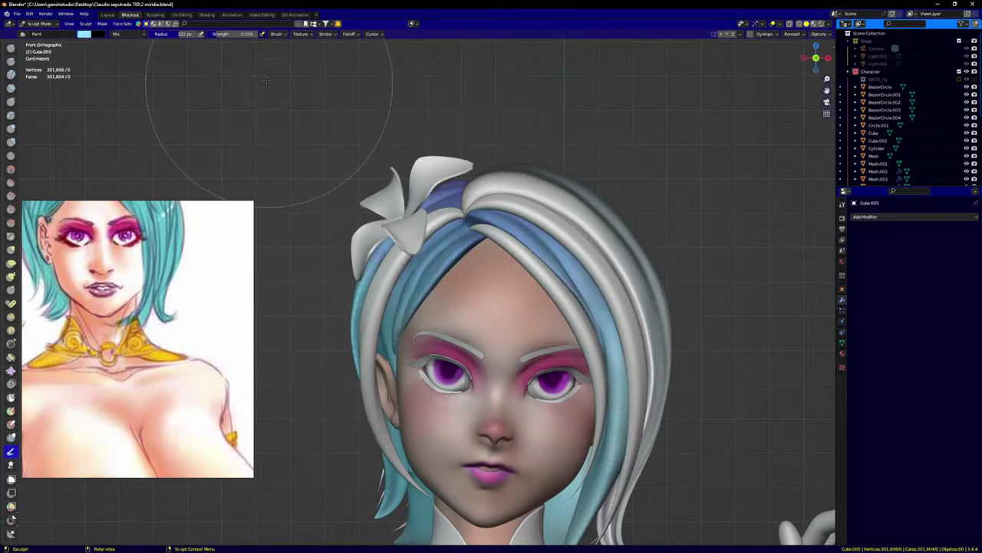
Step: Choose a saturated cyan and intensify the lower hair and tips around the front, sides and back
{"action": "left_click", "coordinate": [84, 35]}
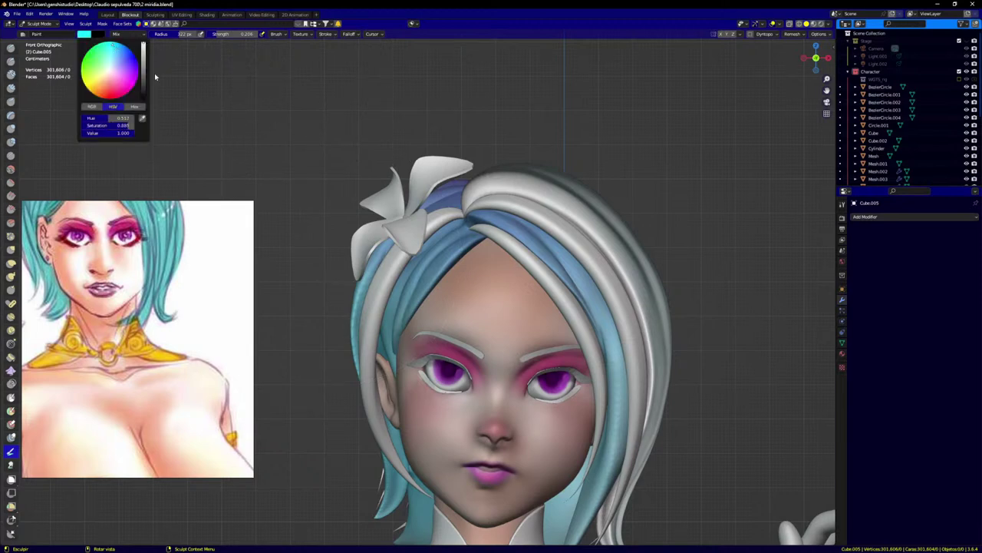
{"action": "scroll", "coordinate": [580, 422], "scroll_direction": "down", "scroll_amount": 1}
{"action": "middle_click_drag", "start_coordinate": [587, 402], "coordinate": [561, 267], "text": "shift"}
{"action": "scroll", "coordinate": [529, 361], "scroll_direction": "up", "scroll_amount": 2}
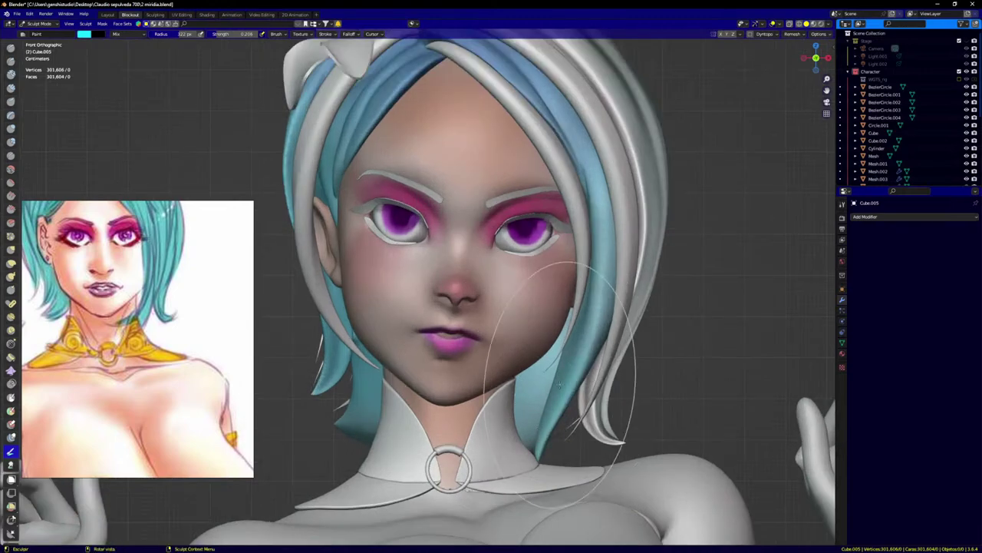
{"action": "middle_click_drag", "start_coordinate": [560, 385], "coordinate": [420, 393]}
{"action": "middle_click_drag", "start_coordinate": [558, 448], "coordinate": [351, 373]}
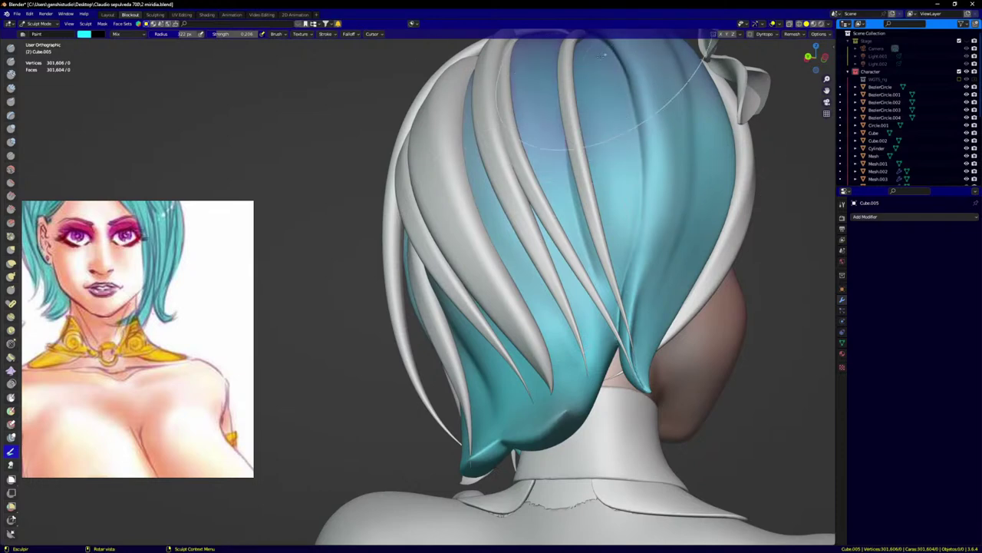
{"action": "middle_click_drag", "start_coordinate": [593, 193], "coordinate": [662, 227]}
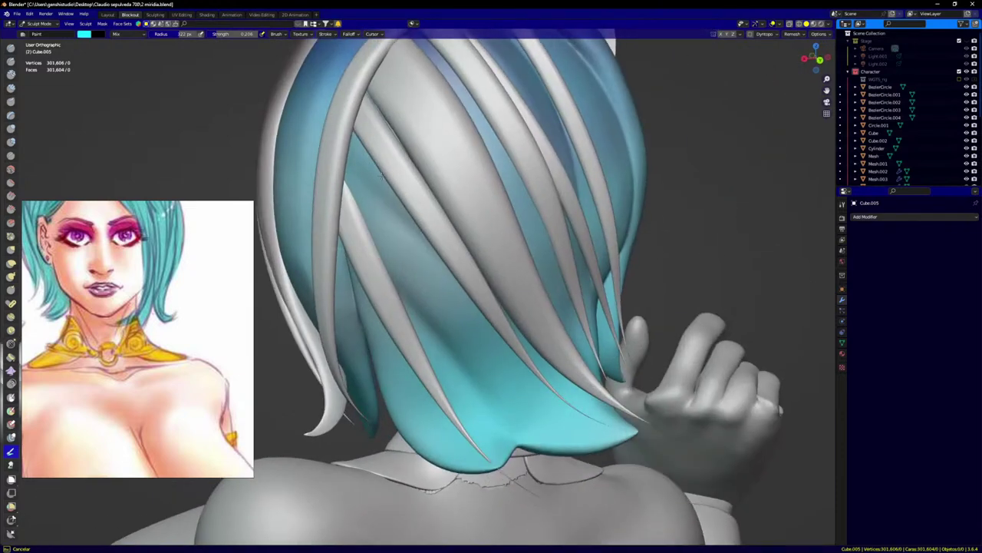
Step: Return to Object Mode and select the uncoloured loose strands at the front of the hair
{"action": "scroll", "coordinate": [407, 221], "scroll_direction": "down", "scroll_amount": 3}
{"action": "key", "text": "KP_1"}
{"action": "scroll", "coordinate": [418, 227], "scroll_direction": "down", "scroll_amount": 3}
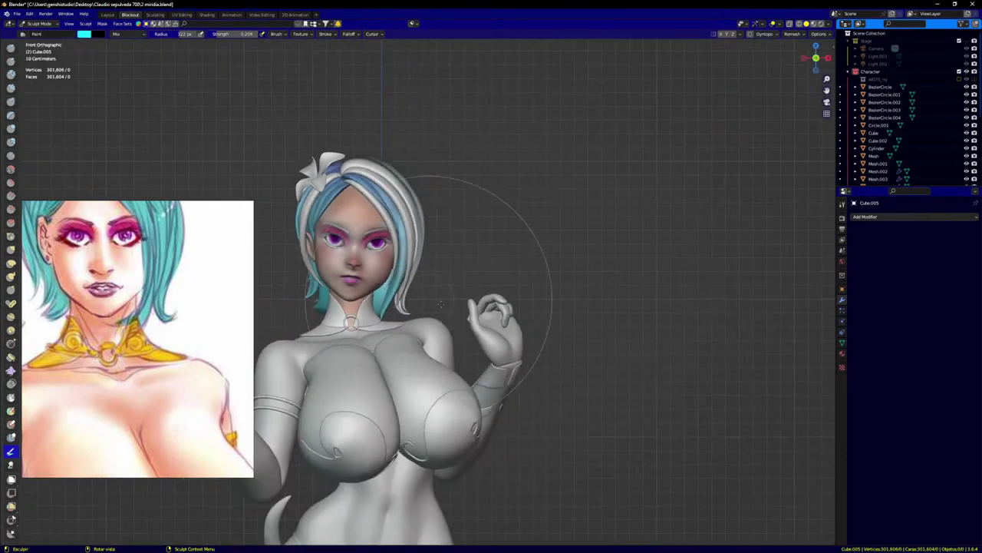
{"action": "middle_click_drag", "start_coordinate": [444, 290], "coordinate": [546, 289], "text": "shift"}
{"action": "scroll", "coordinate": [506, 201], "scroll_direction": "up", "scroll_amount": 3}
{"action": "middle_click_drag", "start_coordinate": [502, 230], "coordinate": [556, 229], "text": "shift"}
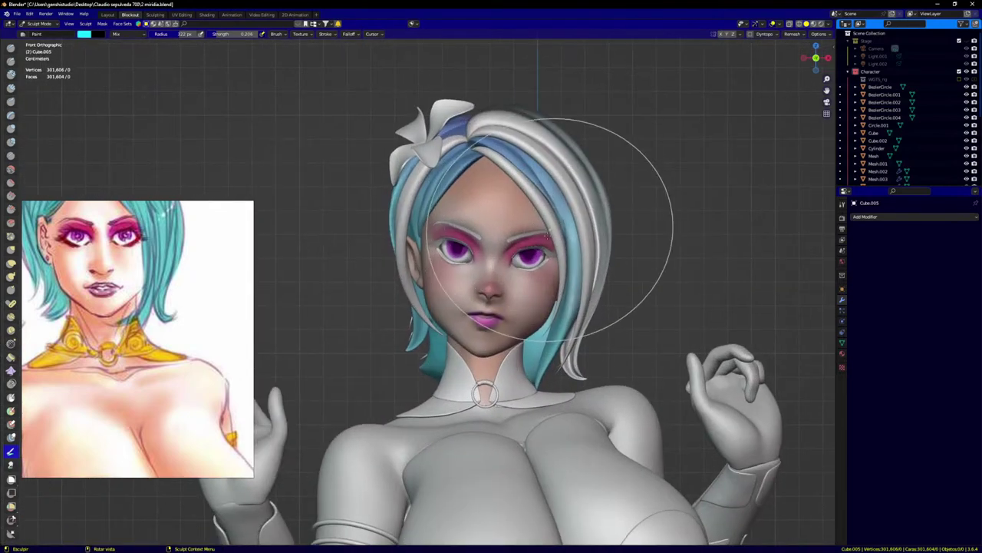
{"action": "left_click", "coordinate": [647, 257]}
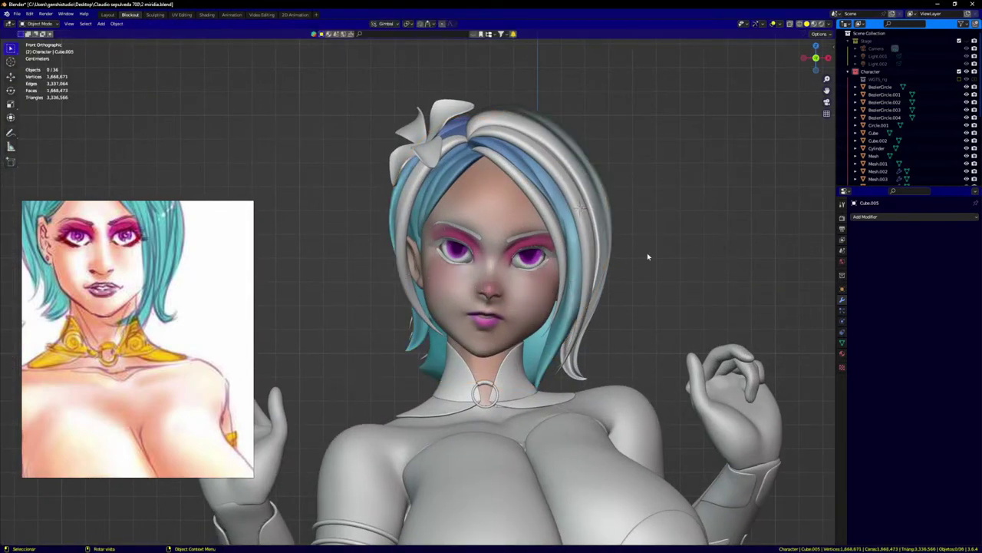
{"action": "left_click", "coordinate": [552, 221]}
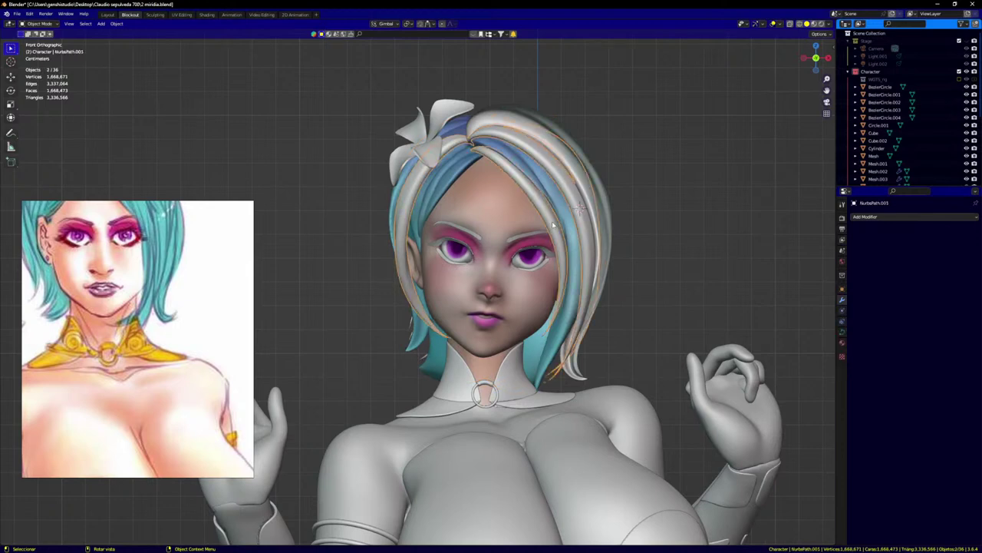
Step: Save the project as a new version named 3 miridia.blend
{"action": "left_click", "coordinate": [17, 14]}
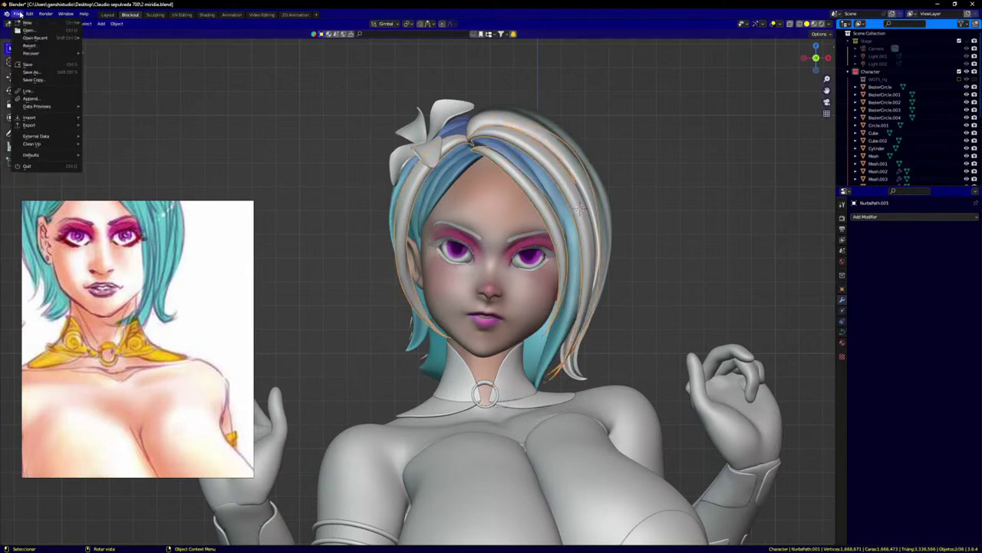
{"action": "left_click", "coordinate": [33, 72]}
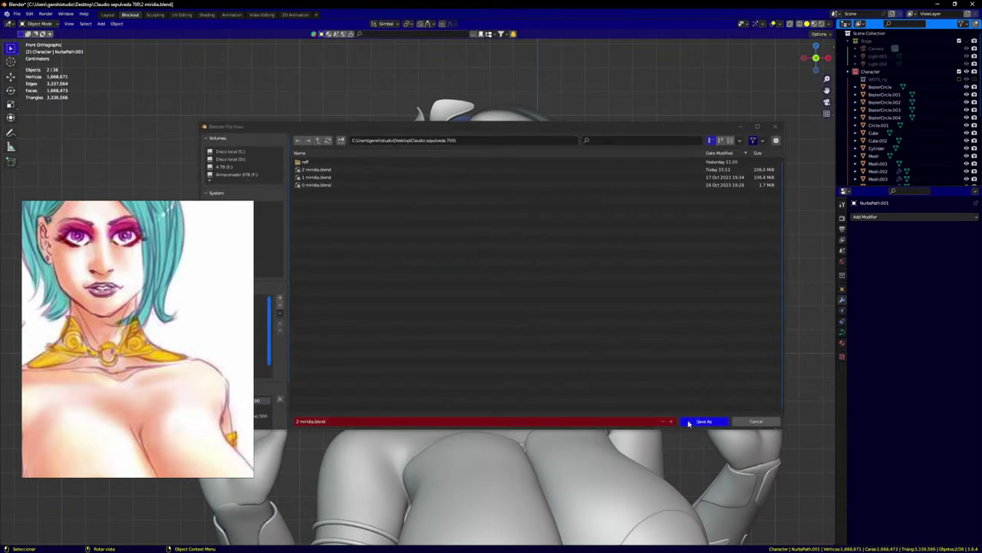
{"action": "left_click", "coordinate": [701, 421]}
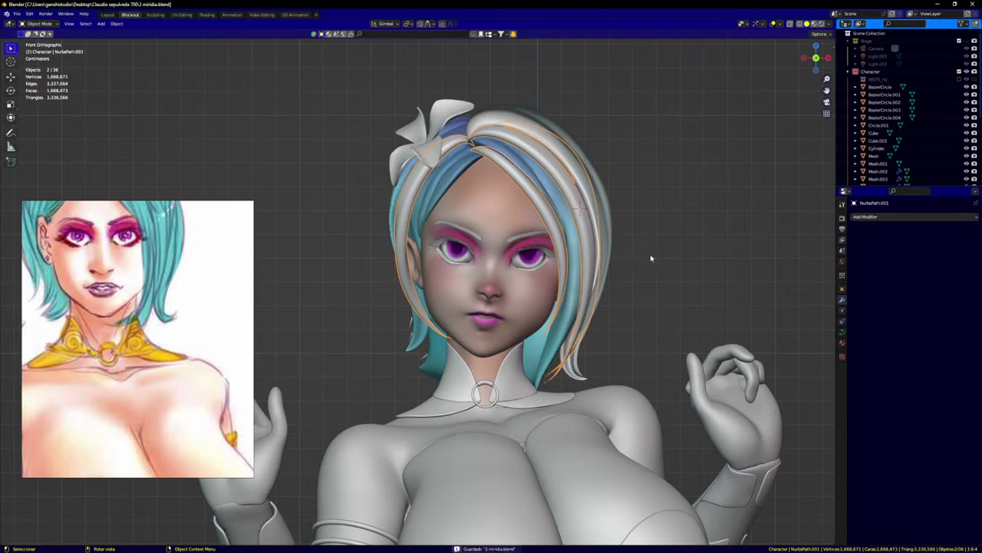
Step: Add the back strands to the selection, convert the strand curves to mesh and join them into one object
{"action": "middle_click_drag", "start_coordinate": [651, 254], "coordinate": [558, 233]}
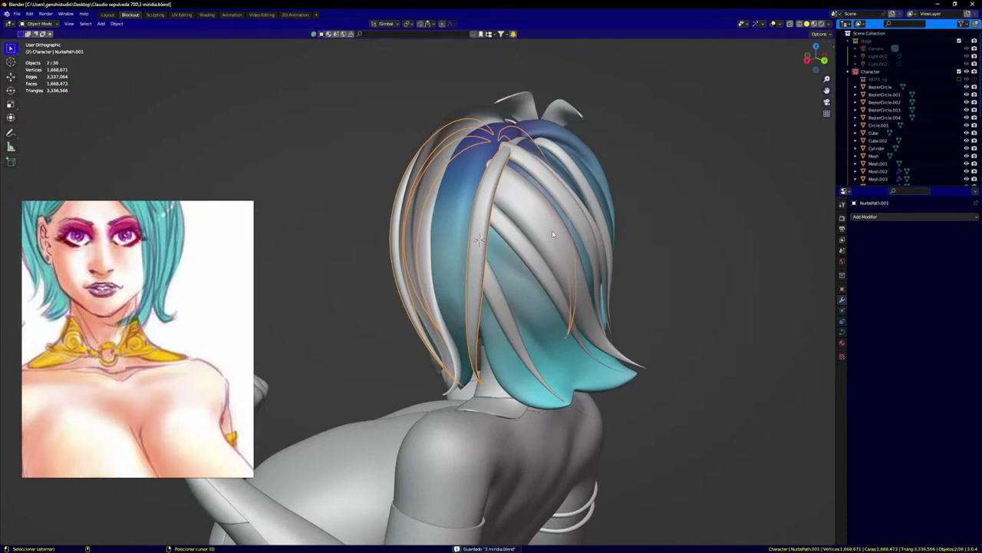
{"action": "left_click", "coordinate": [551, 229], "text": "shift"}
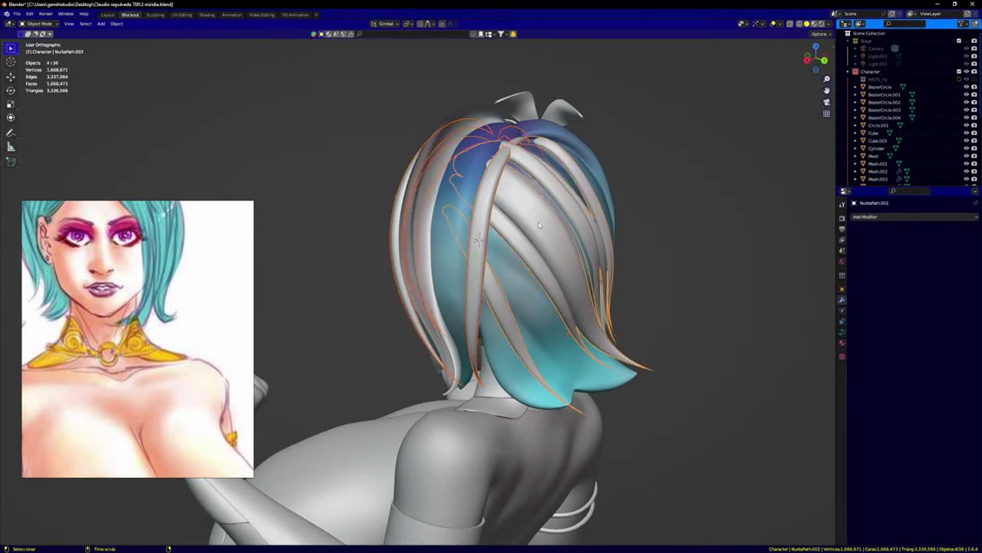
{"action": "middle_click_drag", "start_coordinate": [543, 224], "coordinate": [538, 240]}
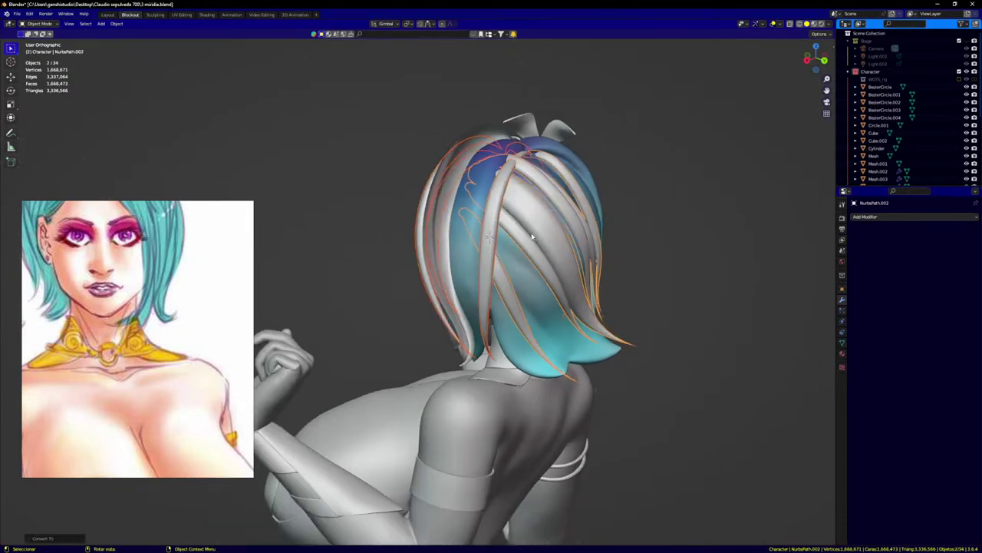
{"action": "key", "text": "ctrl+j"}
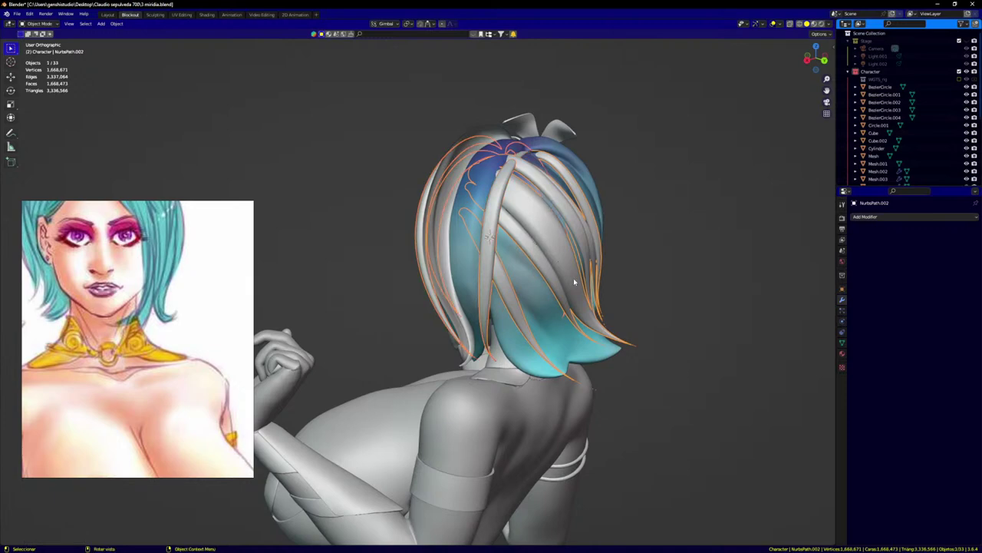
Step: Enter Sculpt Mode on the joined loose strands and paint them cyan across the back, side and front of the head
{"action": "key", "text": "ctrl+Tab"}
{"action": "left_click", "coordinate": [577, 334]}
{"action": "middle_click_drag", "start_coordinate": [499, 170], "coordinate": [518, 174]}
{"action": "scroll", "coordinate": [506, 204], "scroll_direction": "up", "scroll_amount": 1}
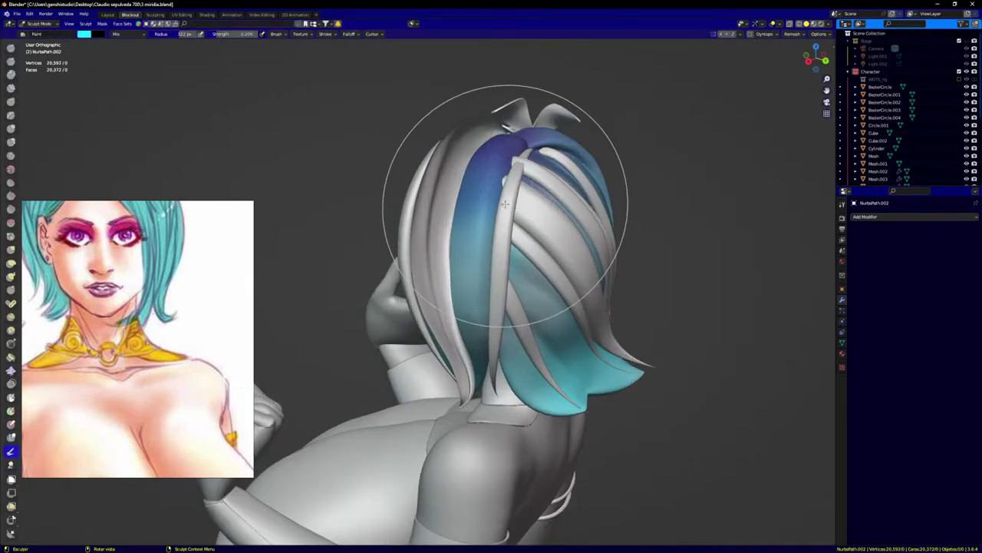
{"action": "left_click_drag", "start_coordinate": [505, 204], "coordinate": [522, 196]}
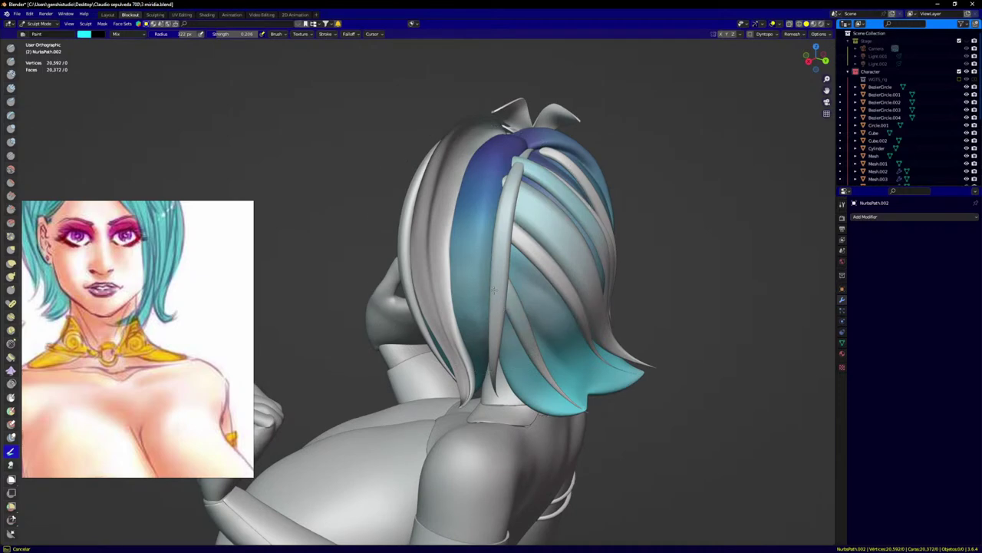
{"action": "mouse_move", "coordinate": [494, 289]}
{"action": "middle_mouse_down"}
{"action": "mouse_move", "coordinate": [592, 329]}
{"action": "mouse_move", "coordinate": [584, 257]}
{"action": "middle_mouse_up"}
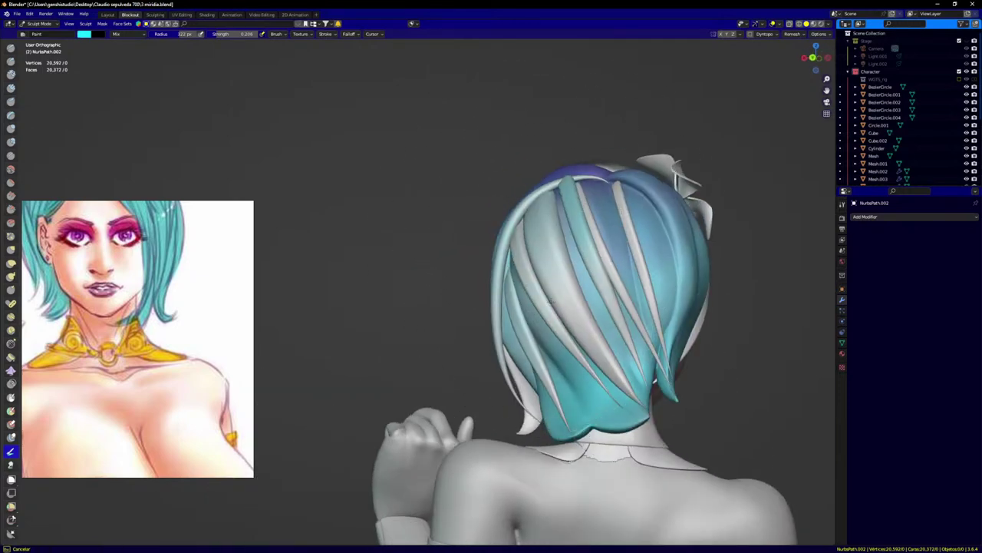
{"action": "mouse_move", "coordinate": [550, 304]}
{"action": "left_mouse_down"}
{"action": "mouse_move", "coordinate": [561, 282]}
{"action": "mouse_move", "coordinate": [581, 331]}
{"action": "left_mouse_up"}
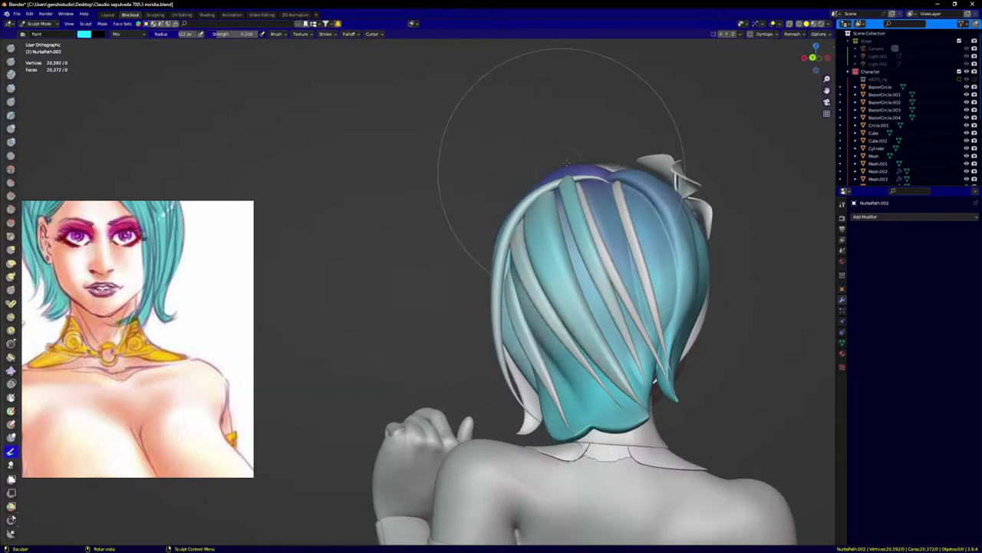
{"action": "middle_click_drag", "start_coordinate": [504, 259], "coordinate": [549, 247]}
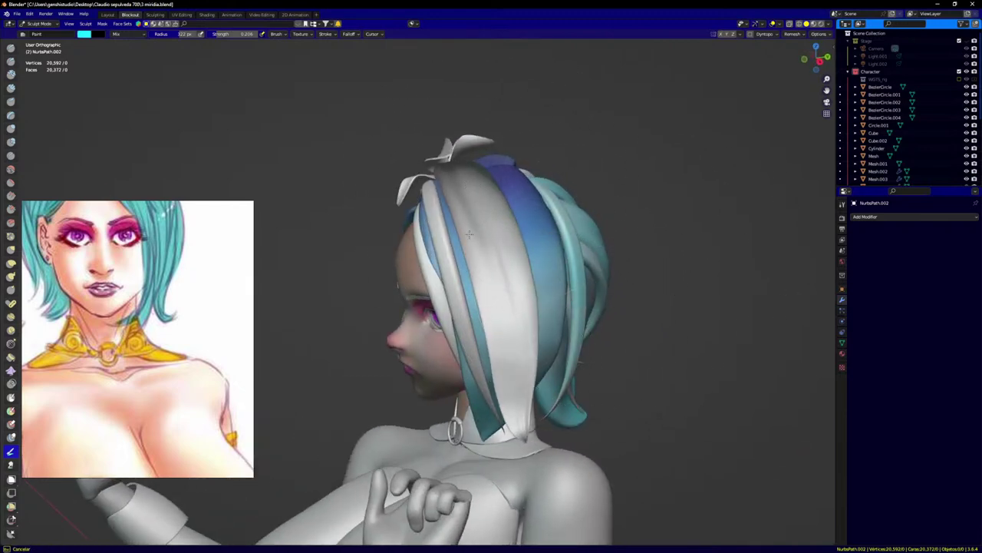
{"action": "mouse_move", "coordinate": [406, 297]}
{"action": "middle_mouse_down"}
{"action": "mouse_move", "coordinate": [400, 213]}
{"action": "mouse_move", "coordinate": [334, 253]}
{"action": "mouse_move", "coordinate": [315, 215]}
{"action": "middle_mouse_up"}
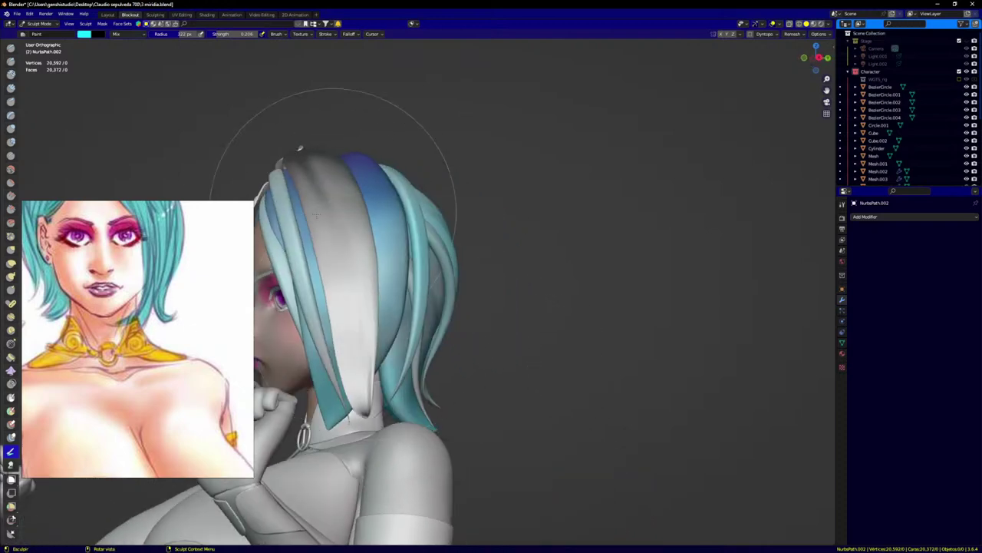
{"action": "middle_click_drag", "start_coordinate": [426, 388], "coordinate": [333, 248]}
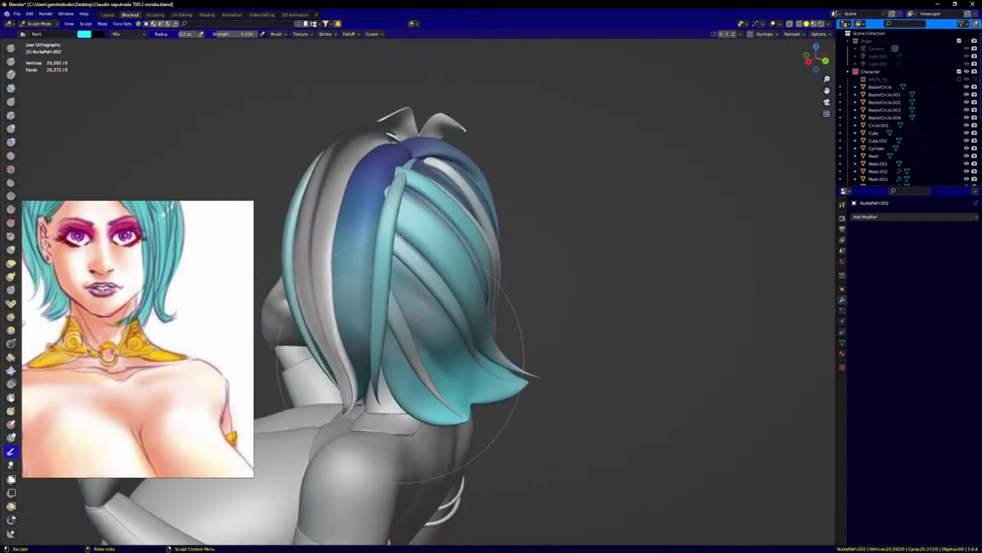
Step: Switch sculpting to the wide uncoloured lock on the side of the head and paint it cyan from root to tip
{"action": "key", "text": "alt+q"}
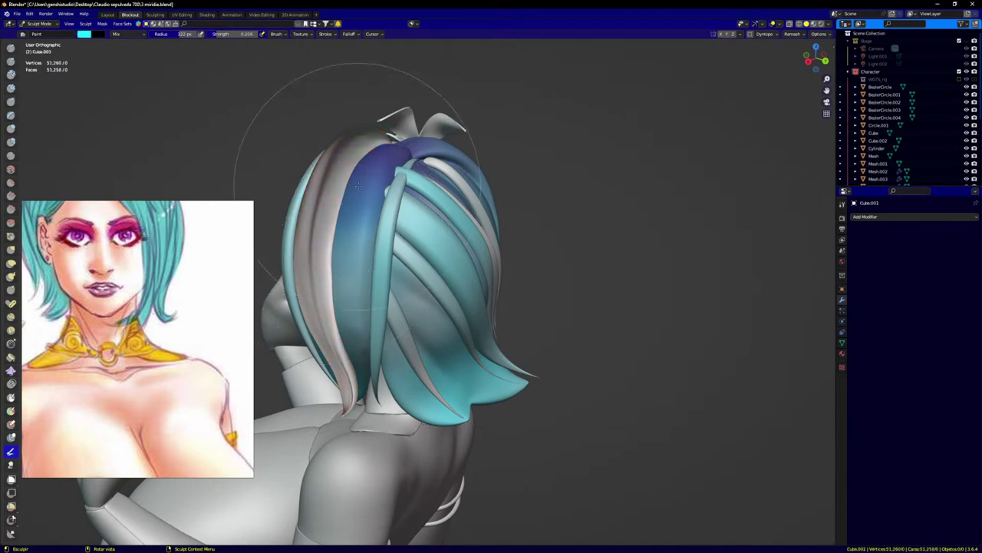
{"action": "middle_click_drag", "start_coordinate": [340, 208], "coordinate": [501, 172]}
{"action": "mouse_move", "coordinate": [502, 173]}
{"action": "left_mouse_down"}
{"action": "mouse_move", "coordinate": [430, 84]}
{"action": "mouse_move", "coordinate": [404, 130]}
{"action": "left_mouse_up"}
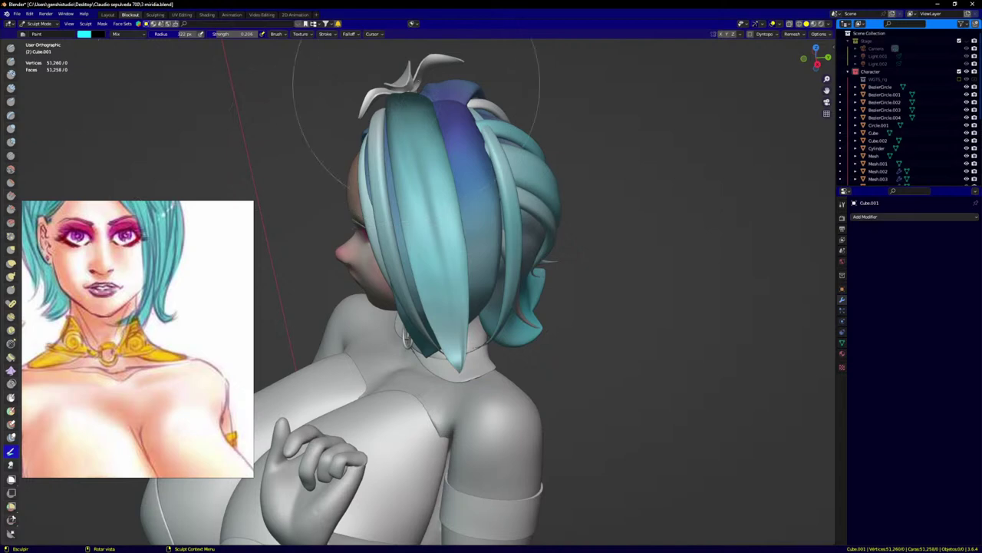
{"action": "middle_click_drag", "start_coordinate": [369, 146], "coordinate": [453, 123]}
{"action": "middle_click_drag", "start_coordinate": [478, 198], "coordinate": [390, 139]}
{"action": "left_click_drag", "start_coordinate": [408, 125], "coordinate": [443, 394]}
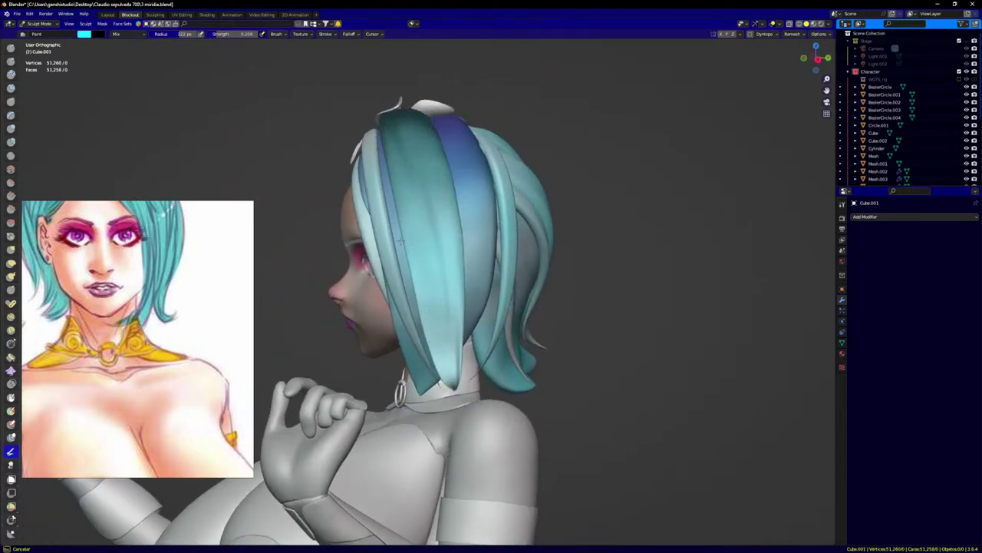
{"action": "middle_click_drag", "start_coordinate": [401, 242], "coordinate": [532, 219]}
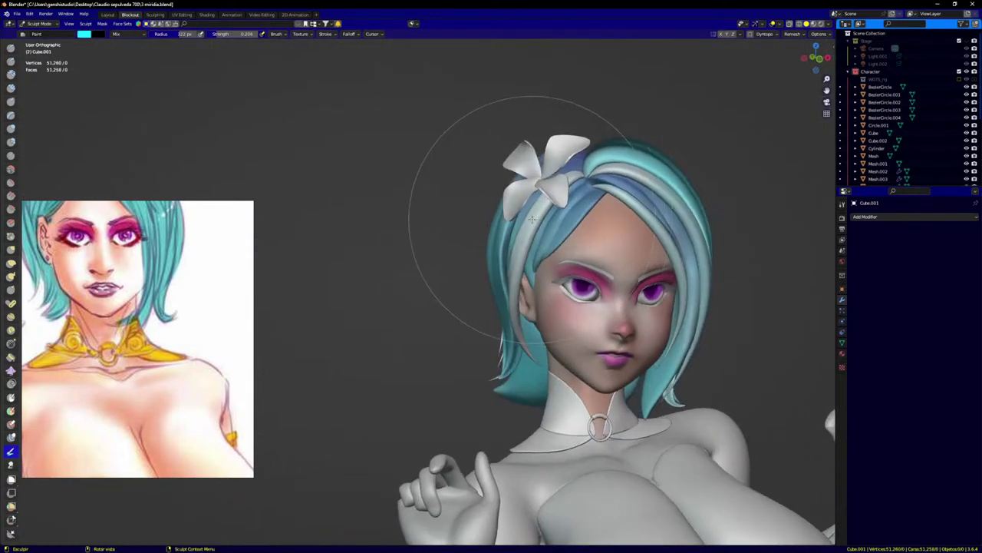
Step: Switch back to the loose strands and paint cyan over the pale ones beside the ear and across the back
{"action": "key", "text": "alt+q"}
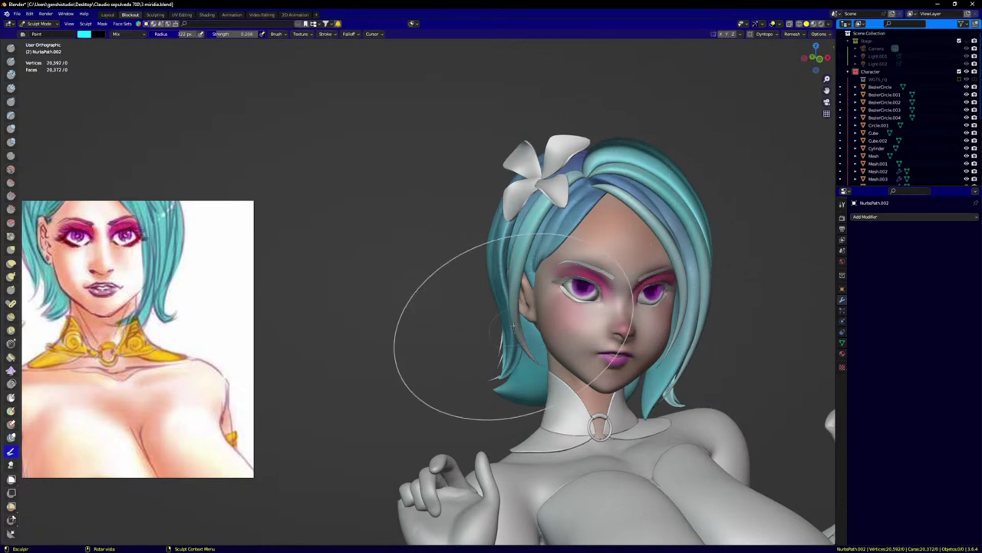
{"action": "left_click_drag", "start_coordinate": [513, 328], "coordinate": [577, 366]}
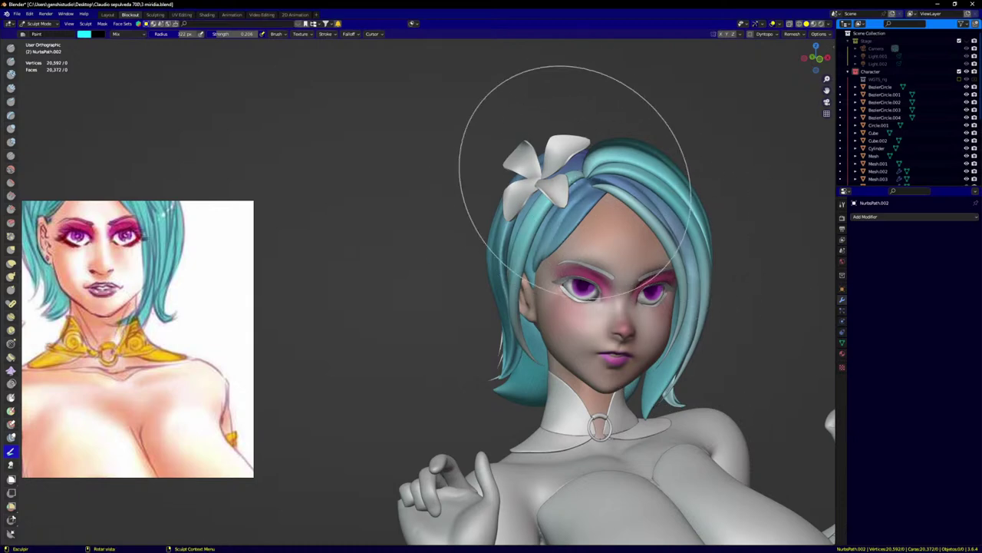
{"action": "mouse_move", "coordinate": [537, 222]}
{"action": "middle_mouse_down"}
{"action": "mouse_move", "coordinate": [417, 235]}
{"action": "mouse_move", "coordinate": [660, 248]}
{"action": "mouse_move", "coordinate": [500, 276]}
{"action": "middle_mouse_up"}
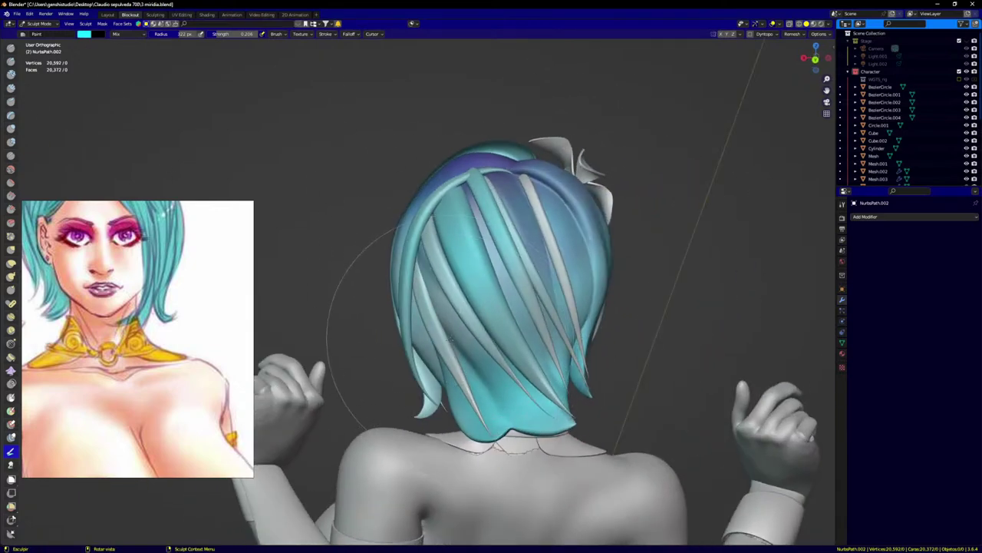
{"action": "left_click_drag", "start_coordinate": [527, 409], "coordinate": [526, 396]}
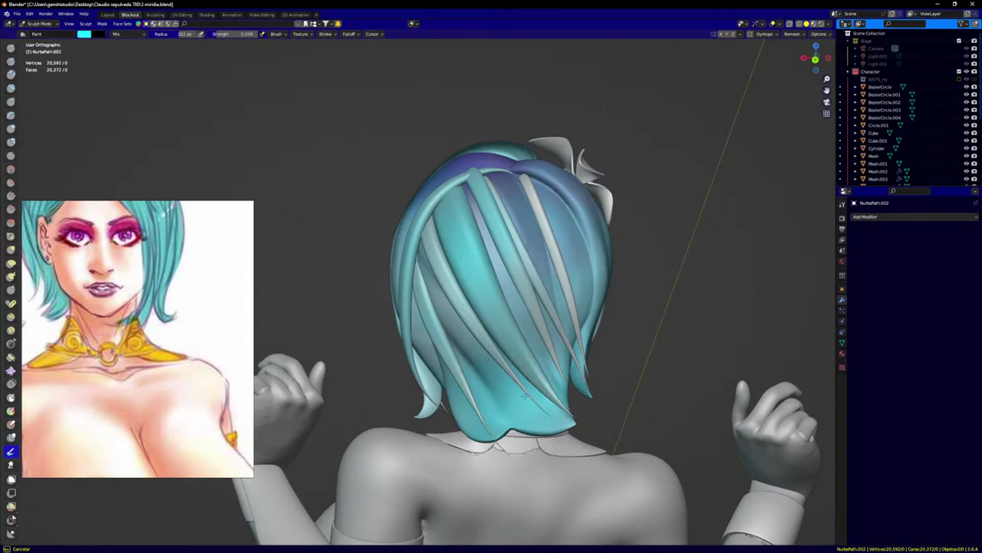
{"action": "left_click_drag", "start_coordinate": [427, 198], "coordinate": [445, 273]}
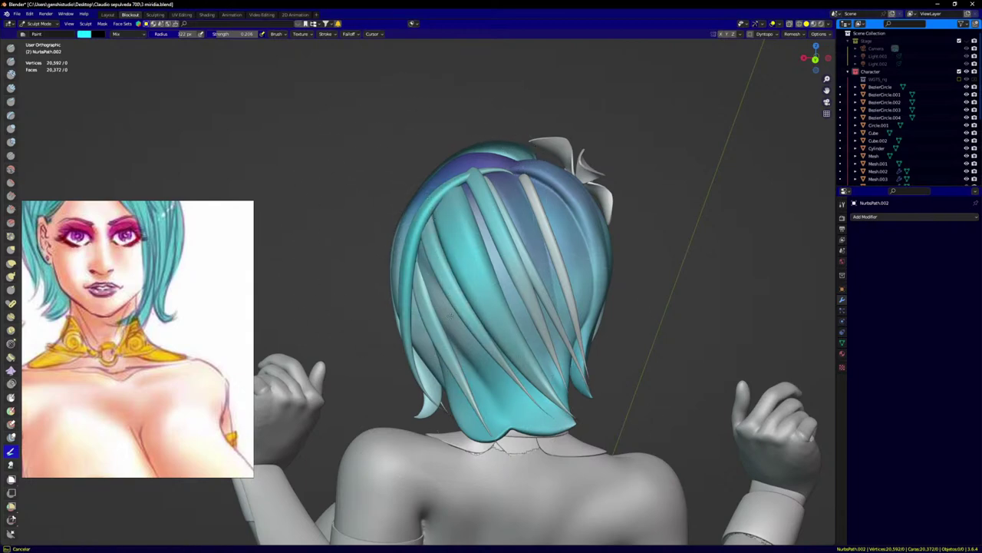
{"action": "left_click_drag", "start_coordinate": [450, 316], "coordinate": [455, 321]}
{"action": "middle_click_drag", "start_coordinate": [466, 270], "coordinate": [516, 321]}
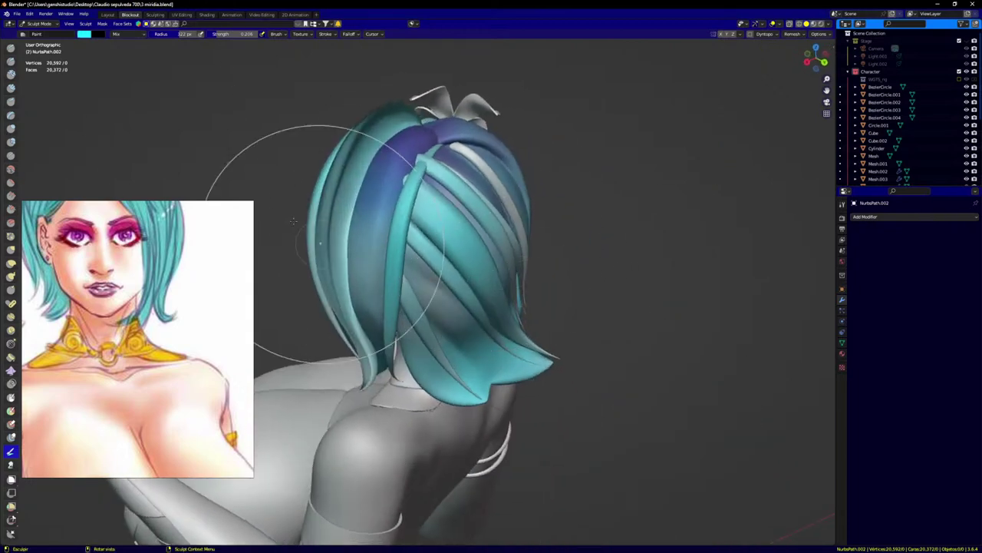
Step: Choose a saturated blue and darken the roots of the back strands and of the wide side lock
{"action": "left_click", "coordinate": [83, 35]}
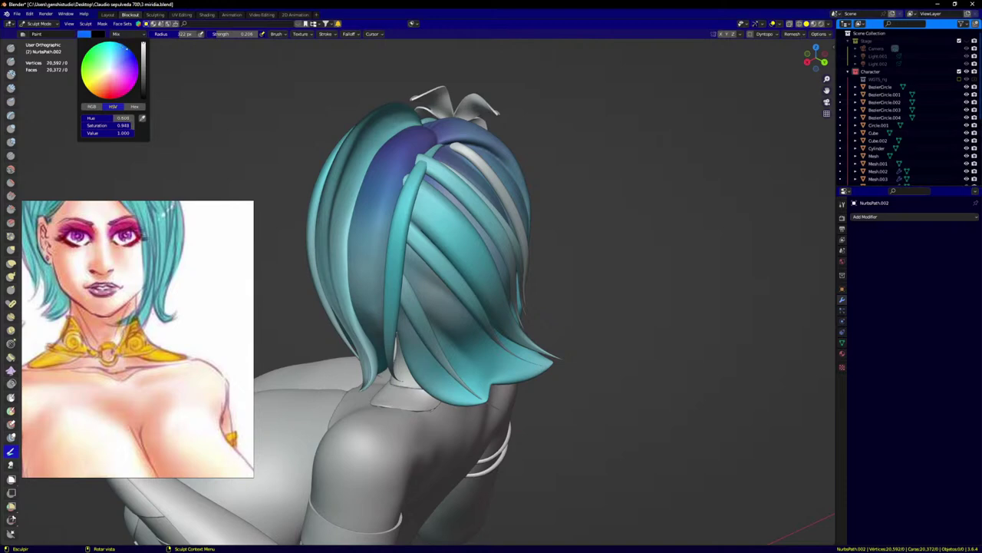
{"action": "mouse_move", "coordinate": [434, 174]}
{"action": "left_mouse_down"}
{"action": "mouse_move", "coordinate": [419, 162]}
{"action": "mouse_move", "coordinate": [445, 180]}
{"action": "mouse_move", "coordinate": [417, 156]}
{"action": "left_mouse_up"}
{"action": "middle_click_drag", "start_coordinate": [417, 153], "coordinate": [445, 108]}
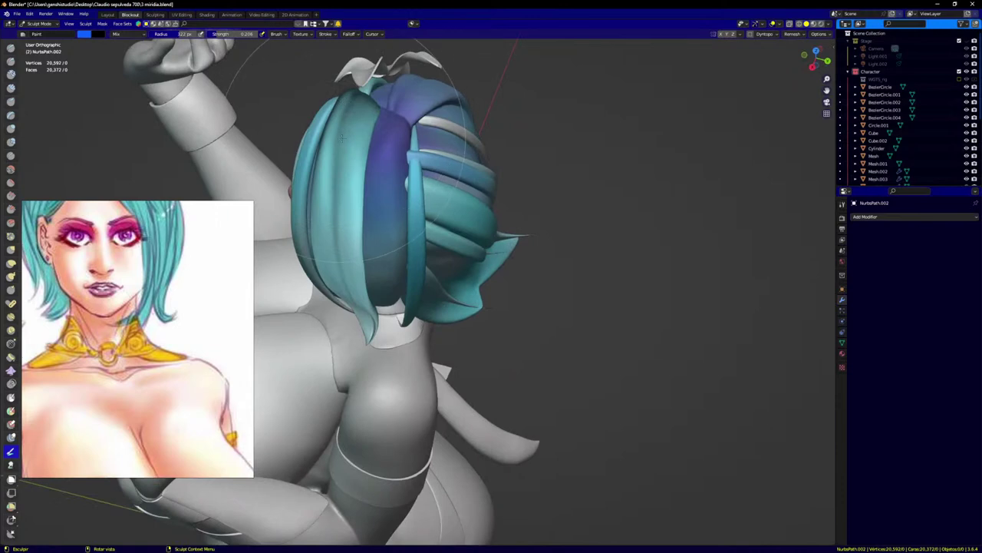
{"action": "key", "text": "alt+q"}
{"action": "mouse_move", "coordinate": [347, 137]}
{"action": "left_mouse_down"}
{"action": "mouse_move", "coordinate": [376, 115]}
{"action": "mouse_move", "coordinate": [383, 134]}
{"action": "mouse_move", "coordinate": [360, 132]}
{"action": "mouse_move", "coordinate": [342, 182]}
{"action": "left_mouse_up"}
{"action": "mouse_move", "coordinate": [430, 209]}
{"action": "middle_mouse_down"}
{"action": "mouse_move", "coordinate": [395, 187]}
{"action": "mouse_move", "coordinate": [437, 229]}
{"action": "middle_mouse_up"}
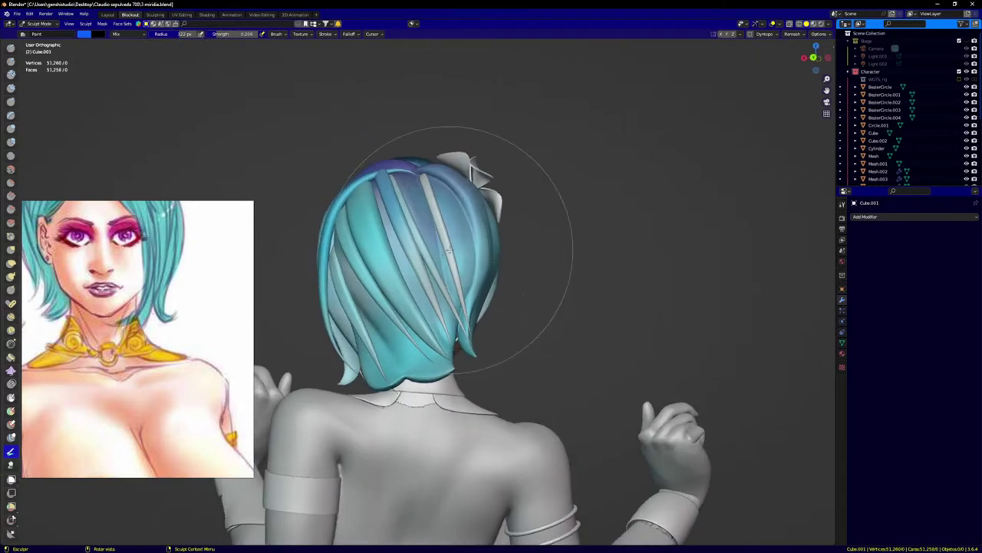
Step: Reselect the loose strands in Object Mode, return to Sculpt Mode and tint the pale back strands blue-violet near the roots
{"action": "key", "text": "ctrl+Tab"}
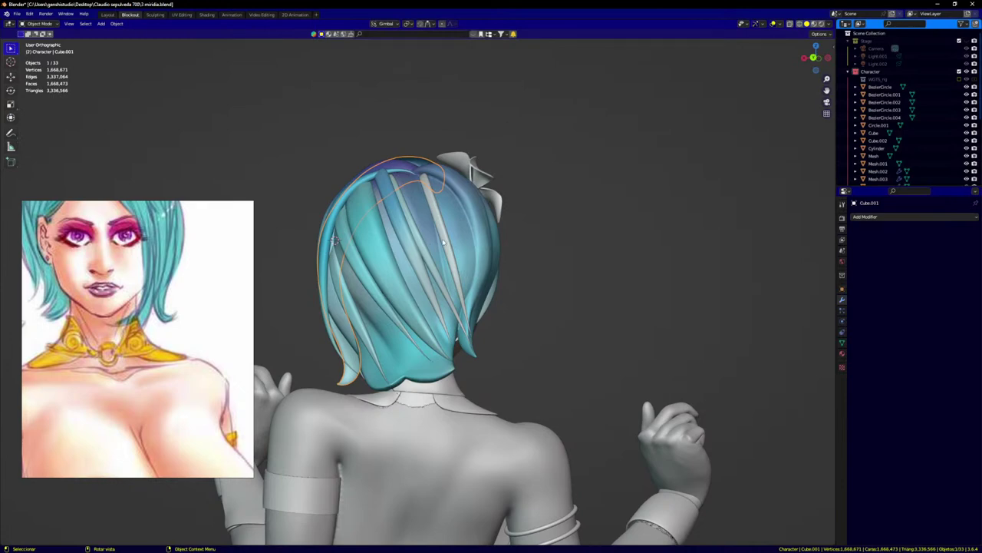
{"action": "left_click", "coordinate": [443, 242]}
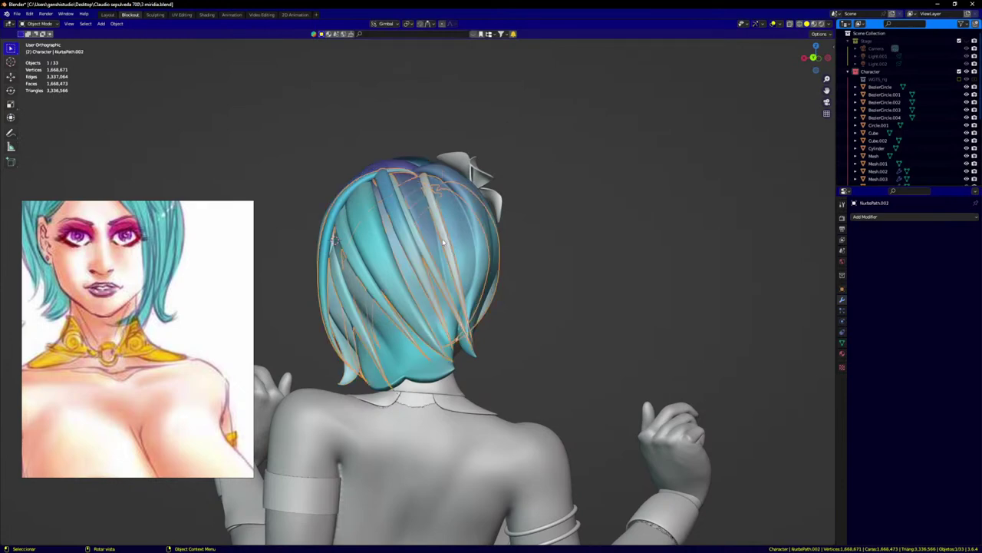
{"action": "key", "text": "ctrl+Tab"}
{"action": "left_click", "coordinate": [433, 371]}
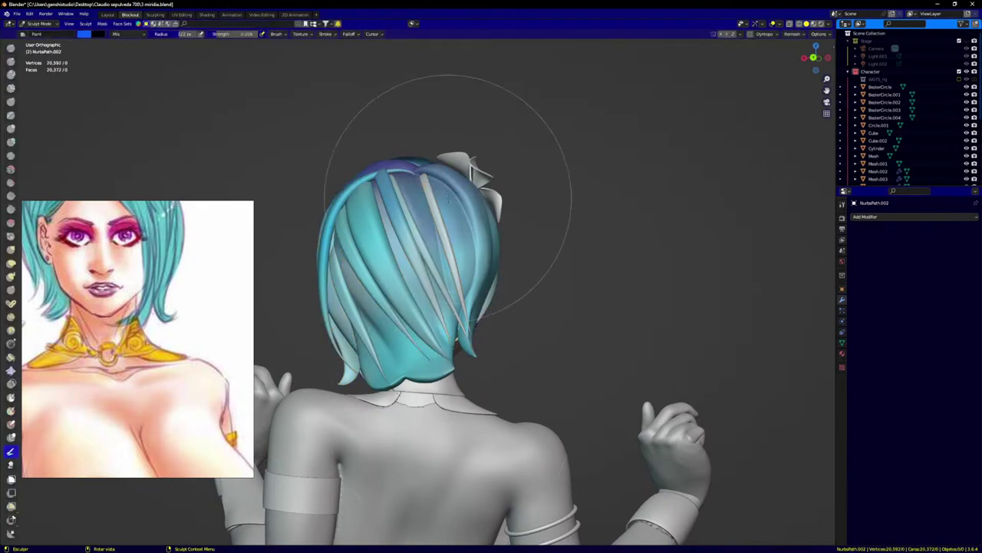
{"action": "middle_click_drag", "start_coordinate": [452, 194], "coordinate": [430, 209]}
{"action": "scroll", "coordinate": [427, 204], "scroll_direction": "up", "scroll_amount": 3}
{"action": "mouse_move", "coordinate": [423, 200]}
{"action": "left_mouse_down"}
{"action": "mouse_move", "coordinate": [482, 377]}
{"action": "mouse_move", "coordinate": [422, 163]}
{"action": "left_mouse_up"}
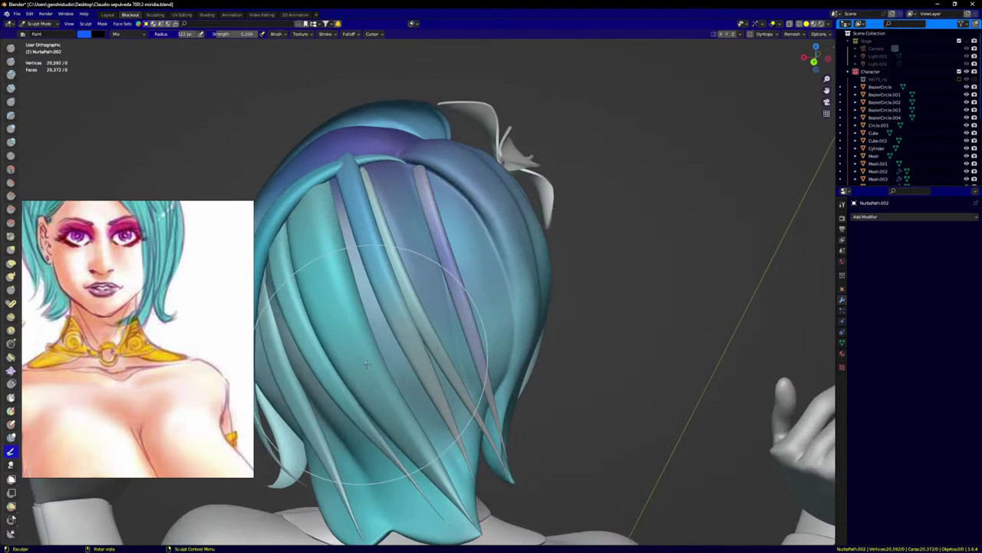
Step: Change to a light cyan and paint the middle and lower lengths of the back strands
{"action": "left_click_drag", "start_coordinate": [481, 360], "coordinate": [473, 335]}
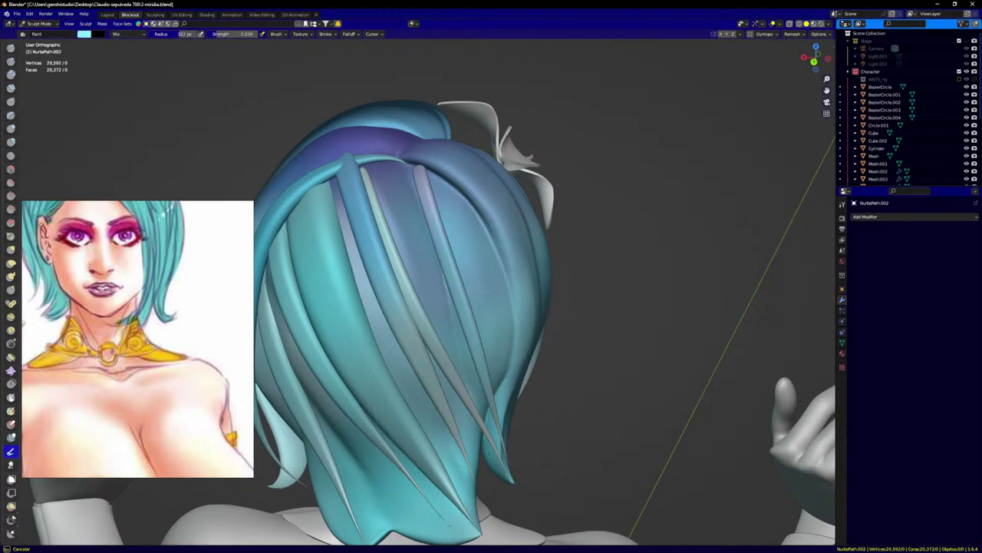
{"action": "middle_click_drag", "start_coordinate": [484, 407], "coordinate": [418, 384]}
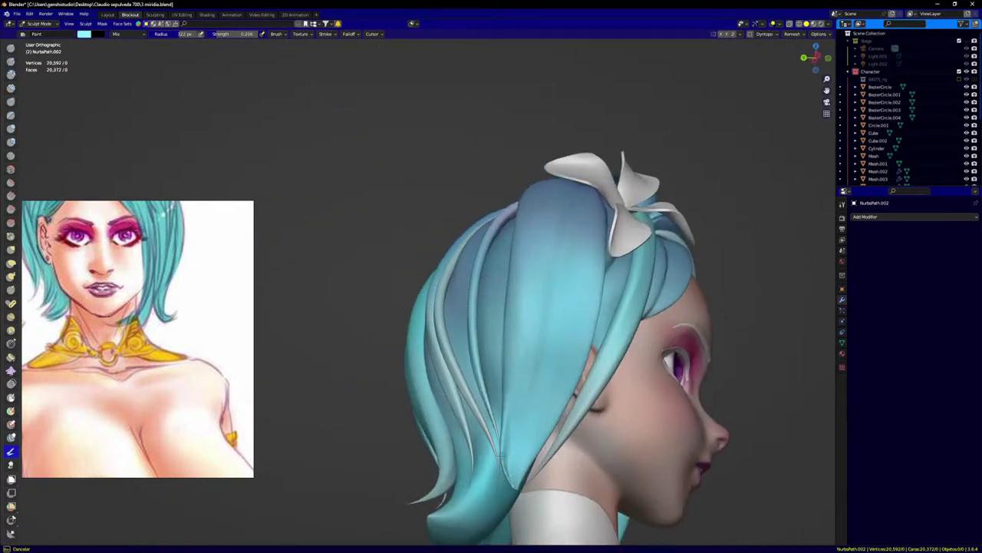
{"action": "key", "text": "KP_1"}
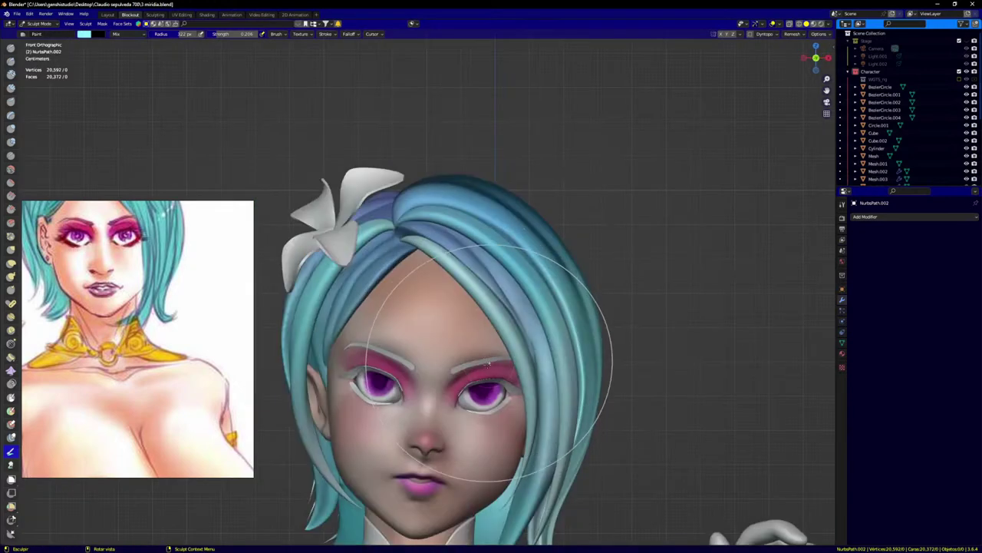
{"action": "scroll", "coordinate": [495, 362], "scroll_direction": "down", "scroll_amount": 2}
{"action": "middle_click_drag", "start_coordinate": [546, 312], "coordinate": [514, 231], "text": "shift"}
{"action": "scroll", "coordinate": [547, 238], "scroll_direction": "down", "scroll_amount": 1}
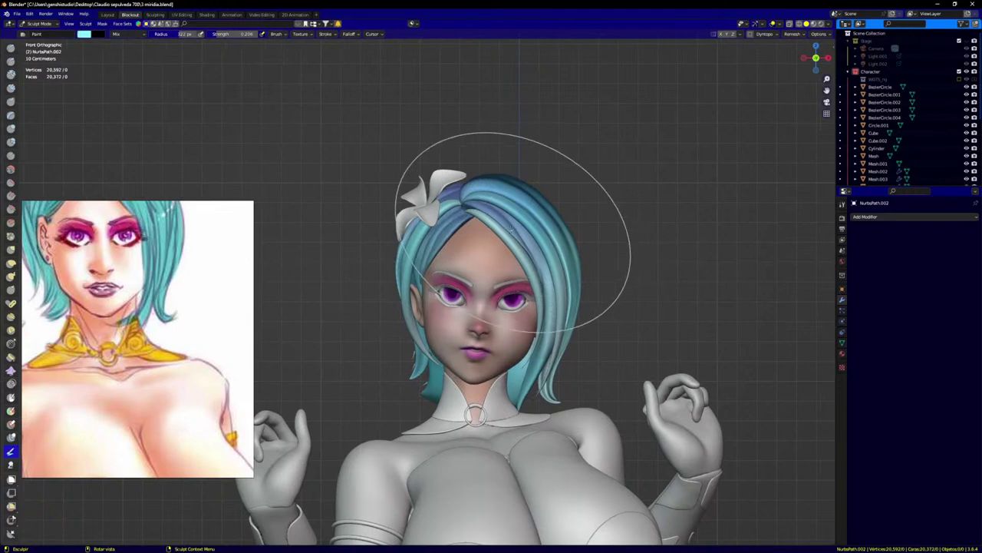
Step: Switch sculpting to the main hair mesh and soften the purple crown and roots with a muted light blue
{"action": "scroll", "coordinate": [510, 236], "scroll_direction": "up", "scroll_amount": 3}
{"action": "key", "text": "alt+q"}
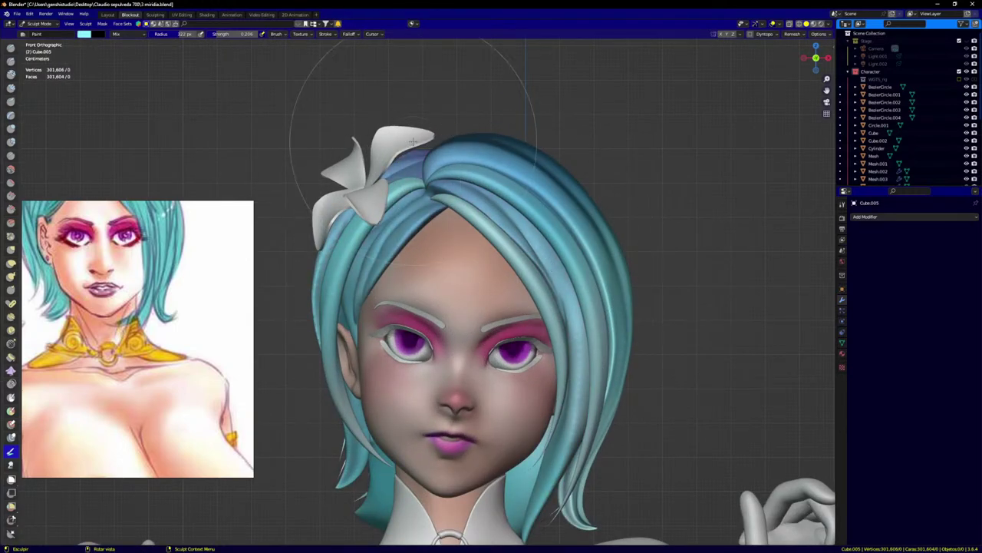
{"action": "middle_click_drag", "start_coordinate": [407, 186], "coordinate": [365, 265]}
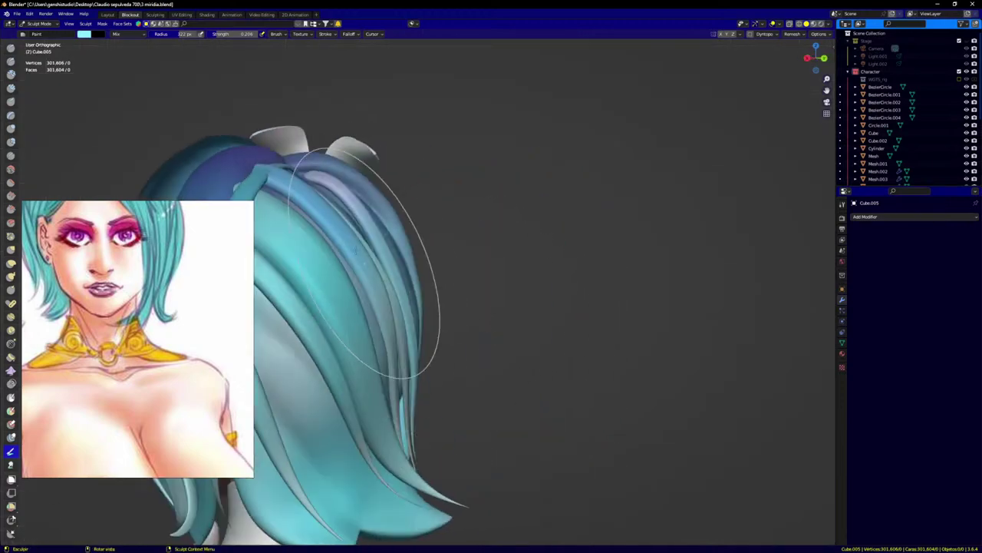
{"action": "mouse_move", "coordinate": [402, 306]}
{"action": "middle_mouse_down"}
{"action": "mouse_move", "coordinate": [350, 307]}
{"action": "mouse_move", "coordinate": [431, 231]}
{"action": "mouse_move", "coordinate": [472, 208]}
{"action": "mouse_move", "coordinate": [581, 285]}
{"action": "mouse_move", "coordinate": [564, 402]}
{"action": "middle_mouse_up"}
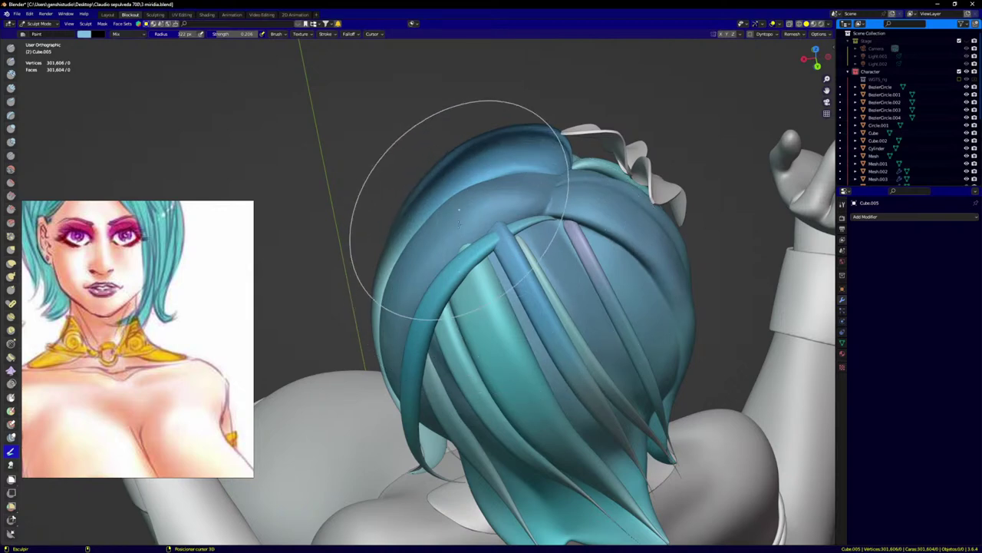
{"action": "left_click_drag", "start_coordinate": [459, 225], "coordinate": [541, 264]}
{"action": "middle_click_drag", "start_coordinate": [412, 287], "coordinate": [498, 253]}
Step: Return to Object Mode, clear the hair selection and select the character's body mesh
{"action": "key", "text": "ctrl+Tab"}
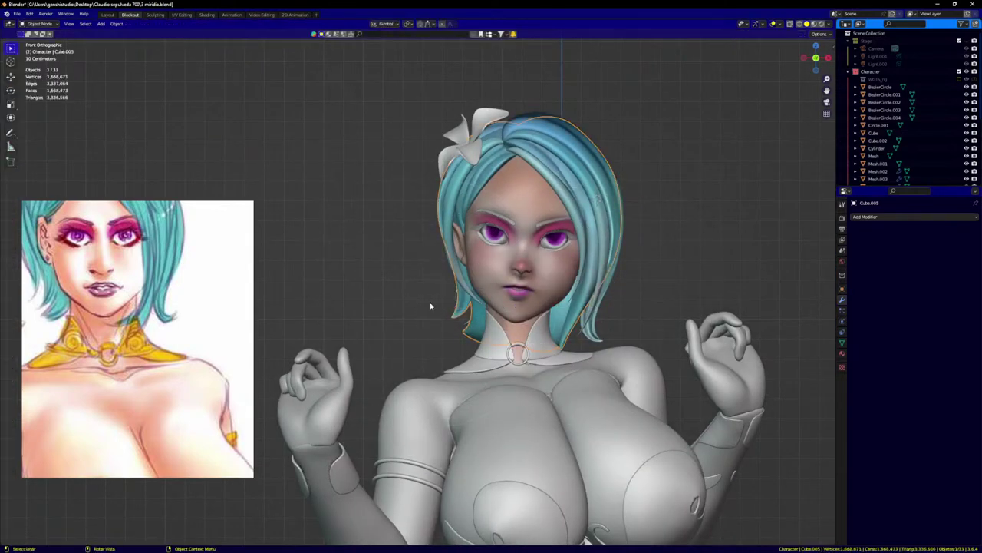
{"action": "left_click", "coordinate": [690, 212]}
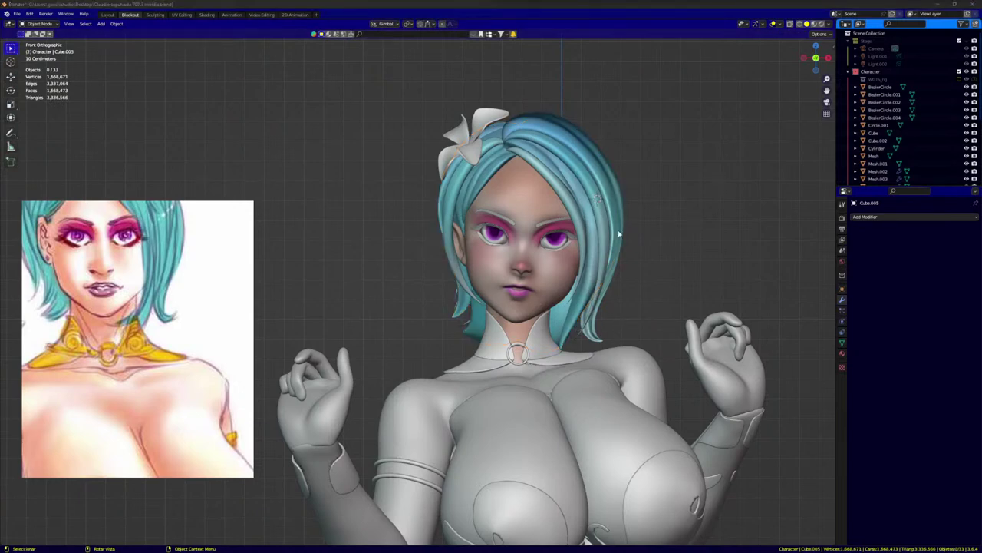
{"action": "middle_click_drag", "start_coordinate": [644, 213], "coordinate": [572, 194], "text": "shift"}
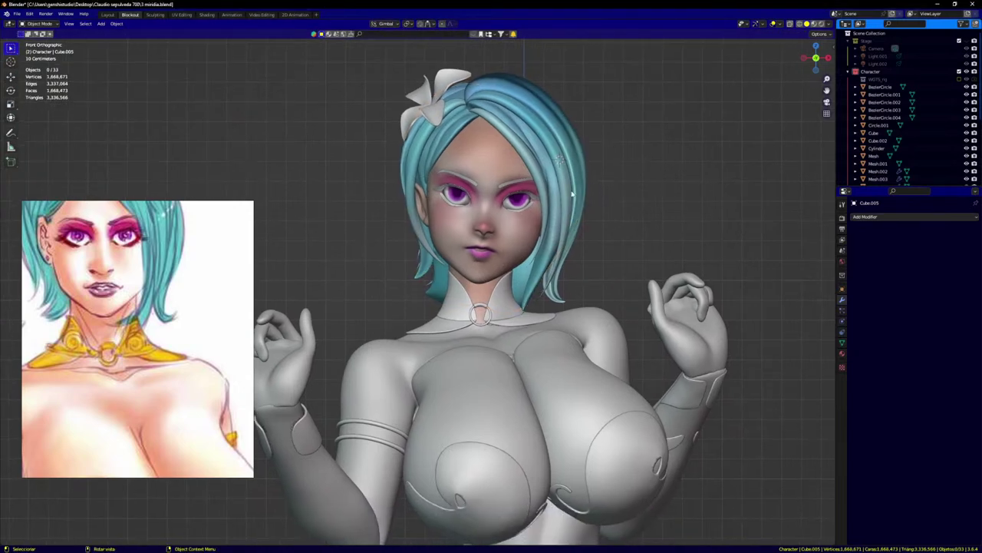
{"action": "left_click", "coordinate": [497, 341]}
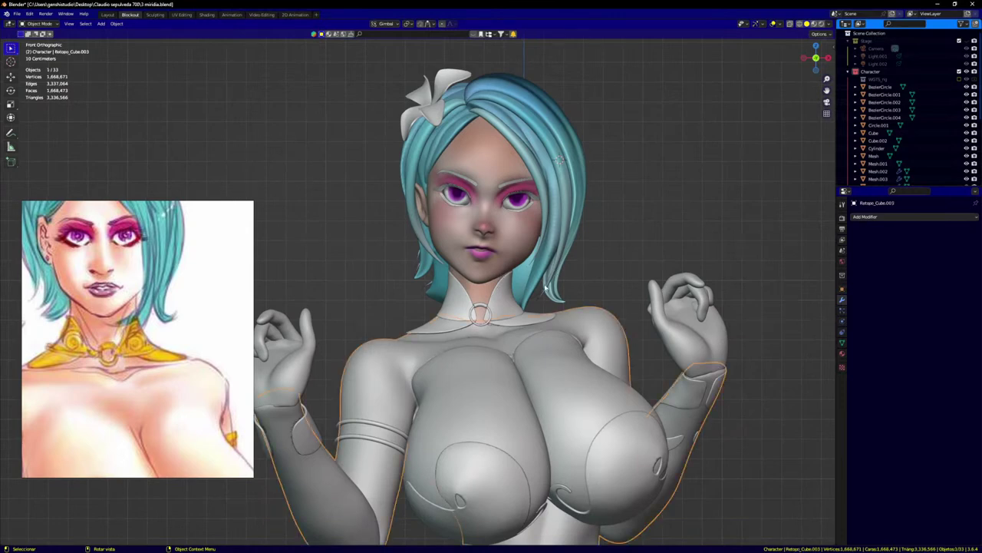
Step: Enter Sculpt Mode on the body mesh, sample the skin colour from the face mesh and switch sculpting back to the body
{"action": "key", "text": "ctrl+Tab"}
{"action": "left_click", "coordinate": [522, 400]}
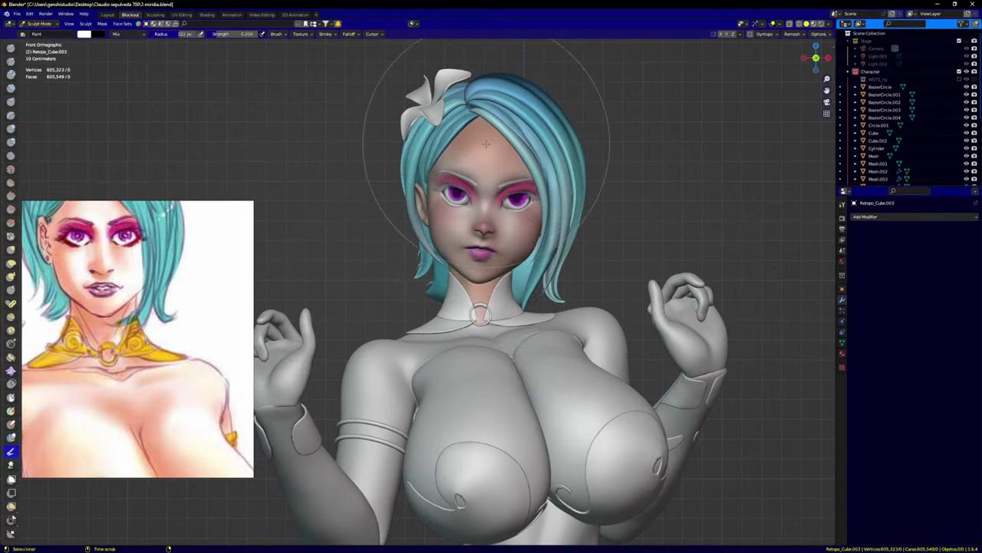
{"action": "key", "text": "alt+q"}
{"action": "key", "text": "s"}
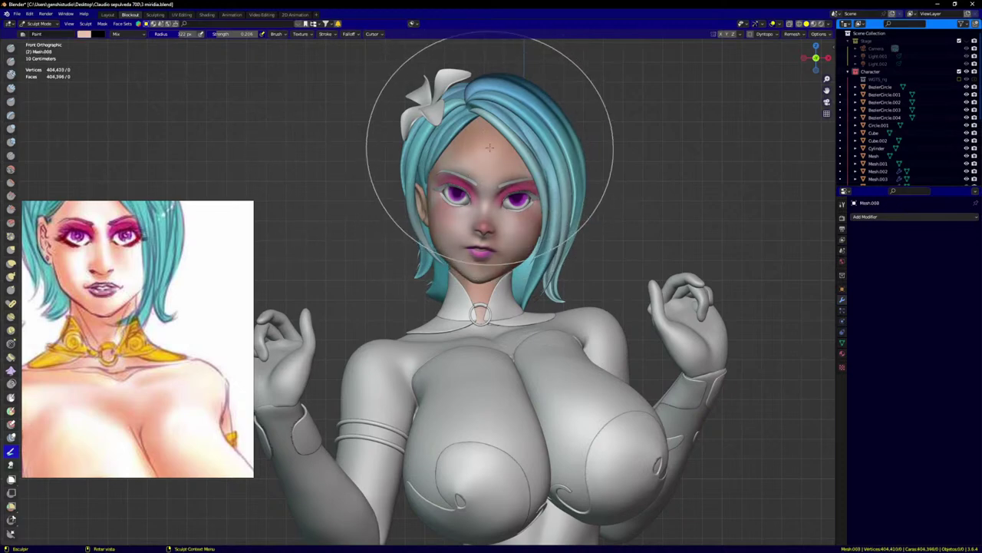
{"action": "key", "text": "alt+q"}
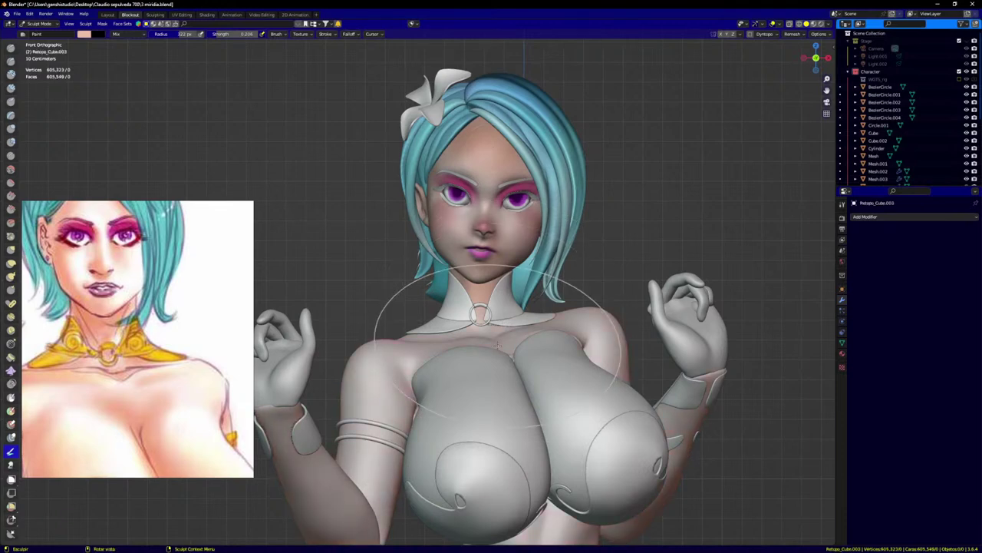
Step: Paint the shoulders, upper chest and upper arms with the sampled light pink skin tone, continuing around to the upper back
{"action": "middle_click_drag", "start_coordinate": [518, 343], "coordinate": [511, 282], "text": "shift"}
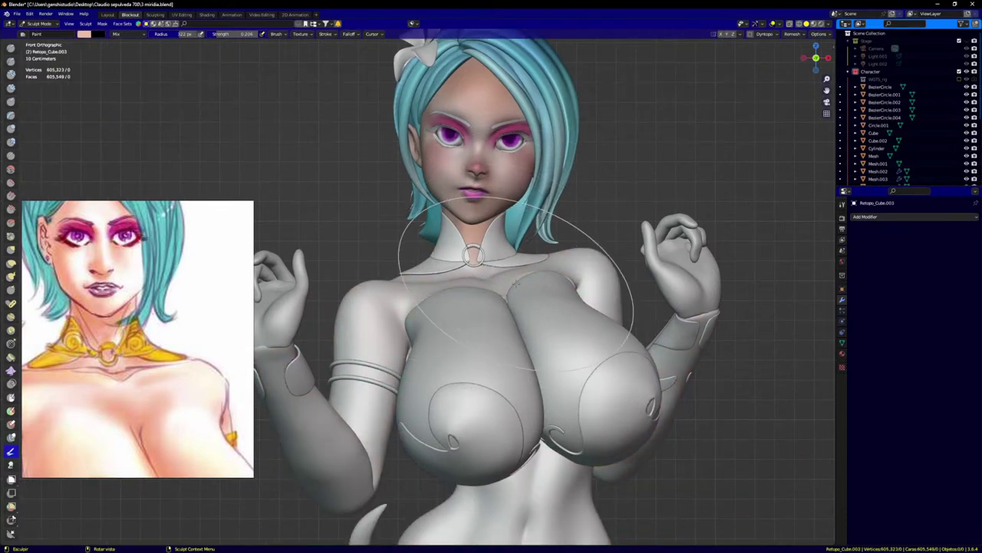
{"action": "left_click_drag", "start_coordinate": [437, 301], "coordinate": [398, 300]}
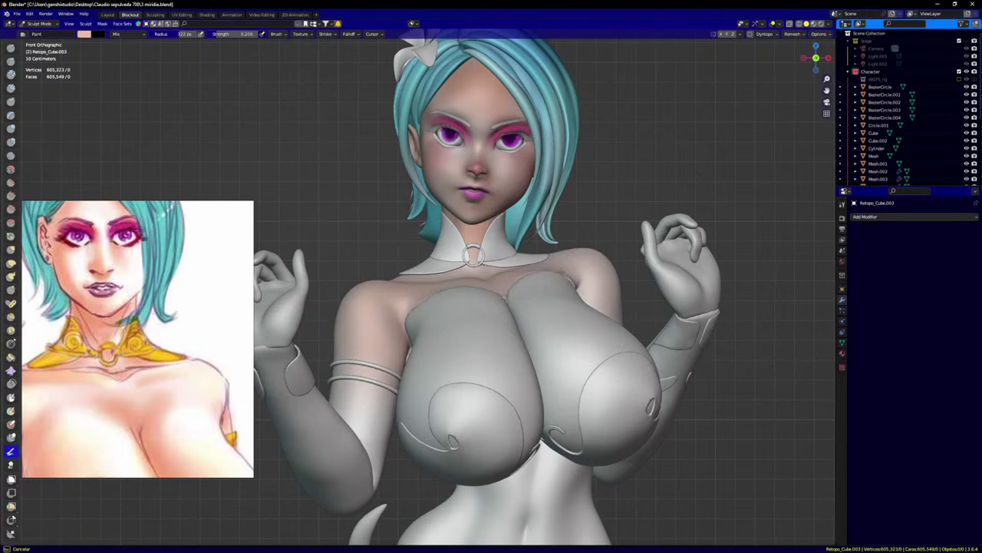
{"action": "middle_click_drag", "start_coordinate": [561, 272], "coordinate": [522, 460]}
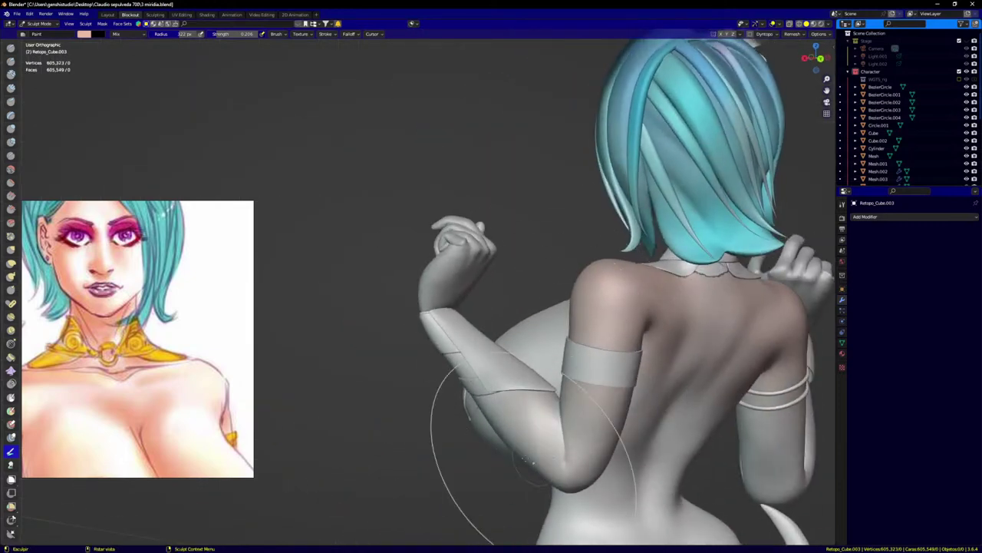
{"action": "left_click_drag", "start_coordinate": [488, 370], "coordinate": [438, 285]}
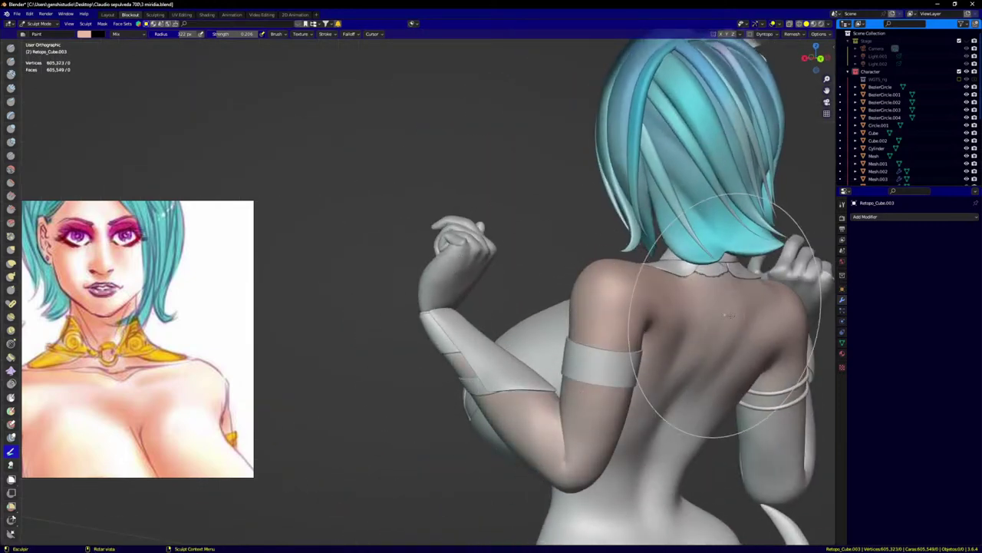
Step: Cover the middle and lower back and the backs of both arms with the same skin tone
{"action": "middle_click_drag", "start_coordinate": [568, 443], "coordinate": [701, 284]}
{"action": "middle_click_drag", "start_coordinate": [725, 395], "coordinate": [570, 373]}
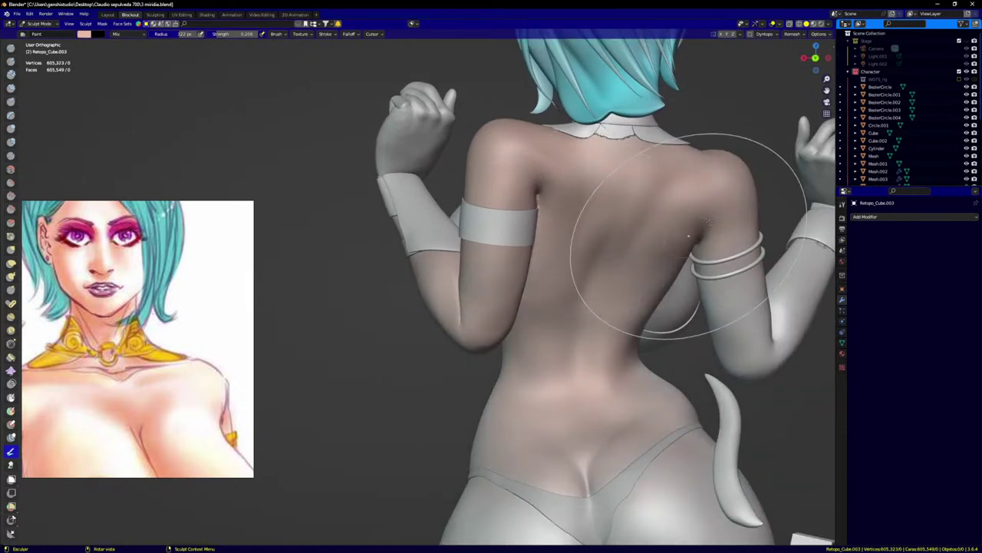
{"action": "left_click_drag", "start_coordinate": [780, 297], "coordinate": [779, 294]}
{"action": "mouse_move", "coordinate": [780, 295]}
{"action": "left_mouse_down"}
{"action": "mouse_move", "coordinate": [756, 322]}
{"action": "mouse_move", "coordinate": [706, 265]}
{"action": "mouse_move", "coordinate": [775, 246]}
{"action": "left_mouse_up"}
Step: Paint the skin tone over the abdomen, hips and upper thighs on the front of the body
{"action": "middle_click_drag", "start_coordinate": [383, 244], "coordinate": [521, 474]}
{"action": "left_click_drag", "start_coordinate": [522, 474], "coordinate": [542, 490]}
{"action": "middle_click_drag", "start_coordinate": [537, 488], "coordinate": [525, 280], "text": "shift"}
{"action": "scroll", "coordinate": [510, 299], "scroll_direction": "down", "scroll_amount": 4}
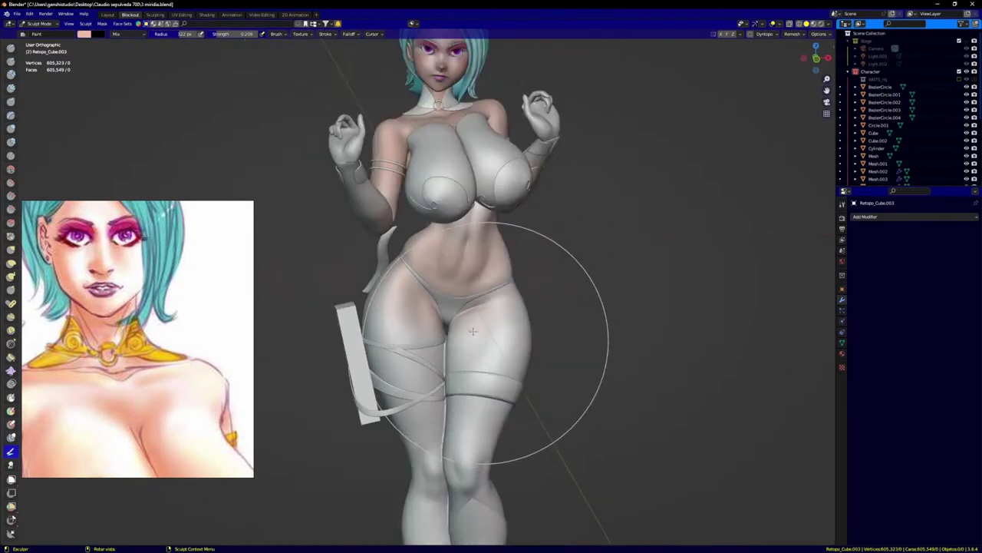
Step: Paint the base skin tone over the thighs, lower legs and feet of the body mesh
{"action": "mouse_move", "coordinate": [466, 316]}
{"action": "left_mouse_down"}
{"action": "mouse_move", "coordinate": [476, 349]}
{"action": "mouse_move", "coordinate": [437, 372]}
{"action": "left_mouse_up"}
{"action": "mouse_move", "coordinate": [530, 437]}
{"action": "middle_mouse_down", "text": "shift"}
{"action": "mouse_move", "coordinate": [521, 278]}
{"action": "mouse_move", "coordinate": [508, 242]}
{"action": "middle_mouse_up", "text": "shift"}
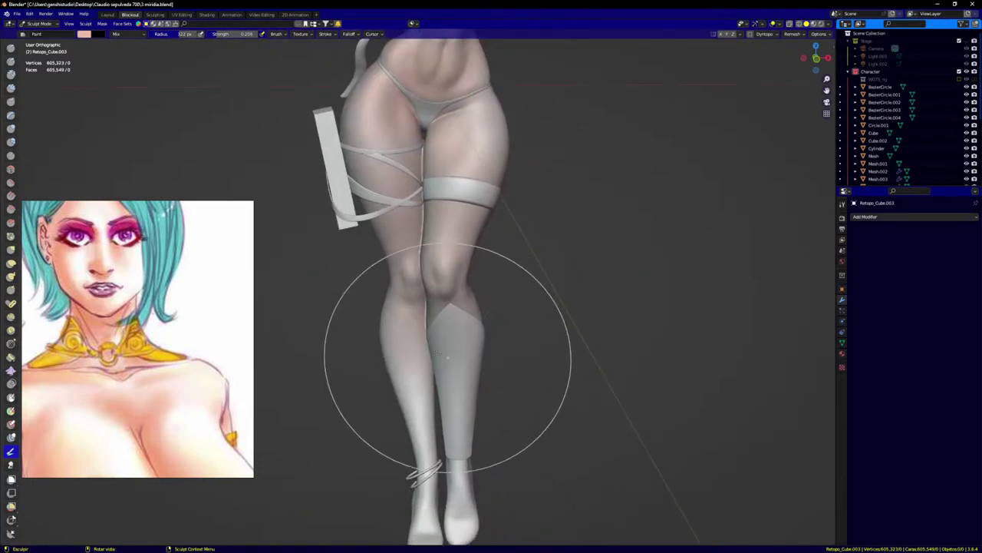
{"action": "mouse_move", "coordinate": [448, 358]}
{"action": "left_mouse_down"}
{"action": "mouse_move", "coordinate": [449, 441]}
{"action": "mouse_move", "coordinate": [400, 262]}
{"action": "left_mouse_up"}
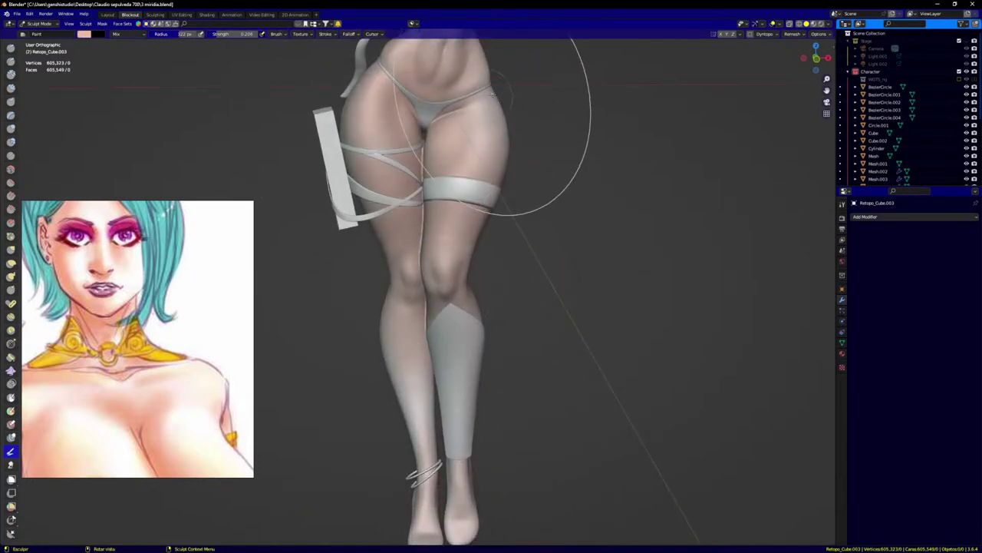
{"action": "mouse_move", "coordinate": [583, 115]}
{"action": "middle_mouse_down"}
{"action": "mouse_move", "coordinate": [517, 91]}
{"action": "mouse_move", "coordinate": [592, 172]}
{"action": "middle_mouse_up"}
{"action": "left_click_drag", "start_coordinate": [593, 172], "coordinate": [602, 405]}
{"action": "left_click_drag", "start_coordinate": [606, 439], "coordinate": [561, 278]}
Step: Choose a pale pink skin colour for the Paint brush and raise its strength to 0.444
{"action": "key", "text": "KP_1"}
{"action": "scroll", "coordinate": [552, 252], "scroll_direction": "down", "scroll_amount": 3}
{"action": "middle_click_drag", "start_coordinate": [550, 252], "coordinate": [519, 409], "text": "shift"}
{"action": "scroll", "coordinate": [540, 252], "scroll_direction": "up", "scroll_amount": 8}
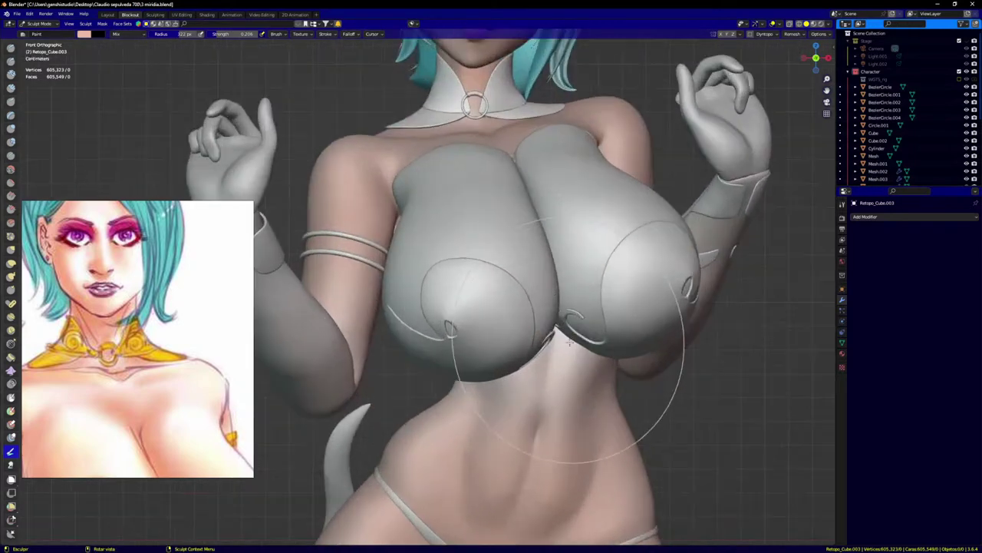
{"action": "scroll", "coordinate": [544, 380], "scroll_direction": "down", "scroll_amount": 1}
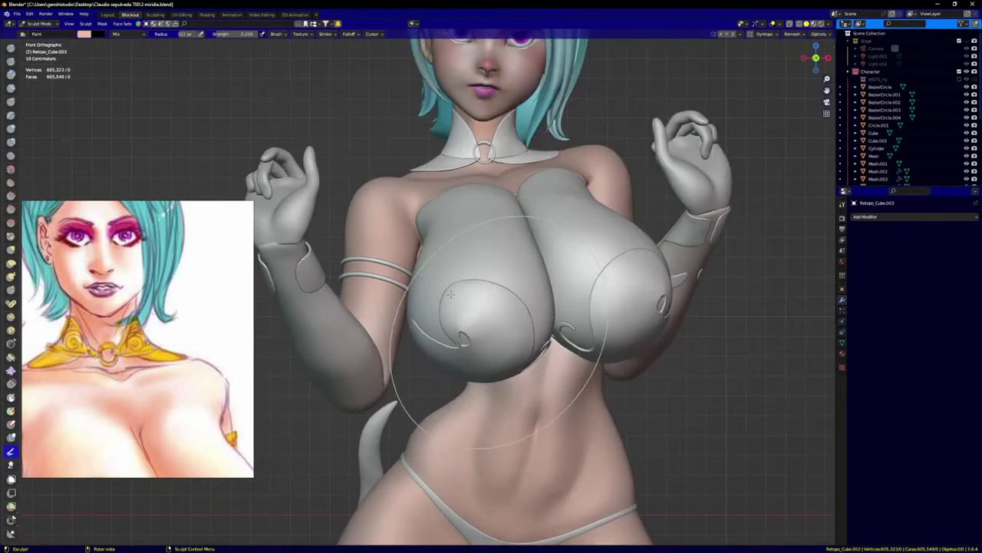
{"action": "left_click", "coordinate": [83, 34]}
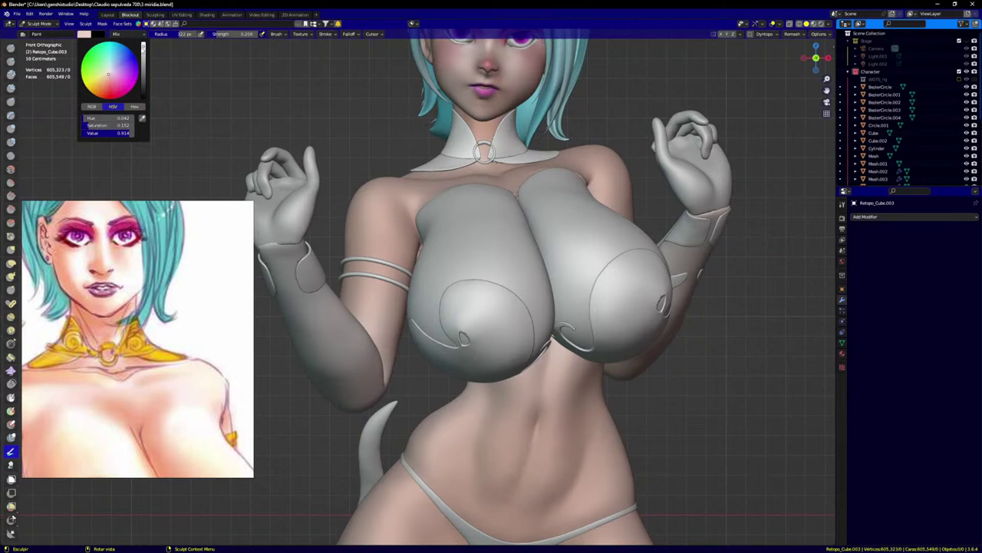
{"action": "scroll", "coordinate": [516, 185], "scroll_direction": "up", "scroll_amount": 4}
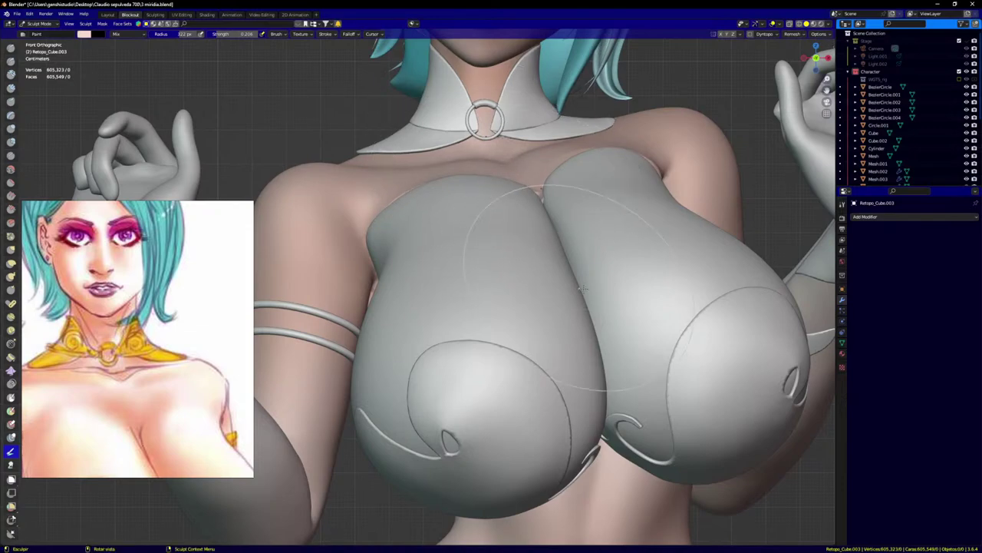
{"action": "scroll", "coordinate": [584, 288], "scroll_direction": "down", "scroll_amount": 4}
{"action": "scroll", "coordinate": [552, 292], "scroll_direction": "up", "scroll_amount": 5}
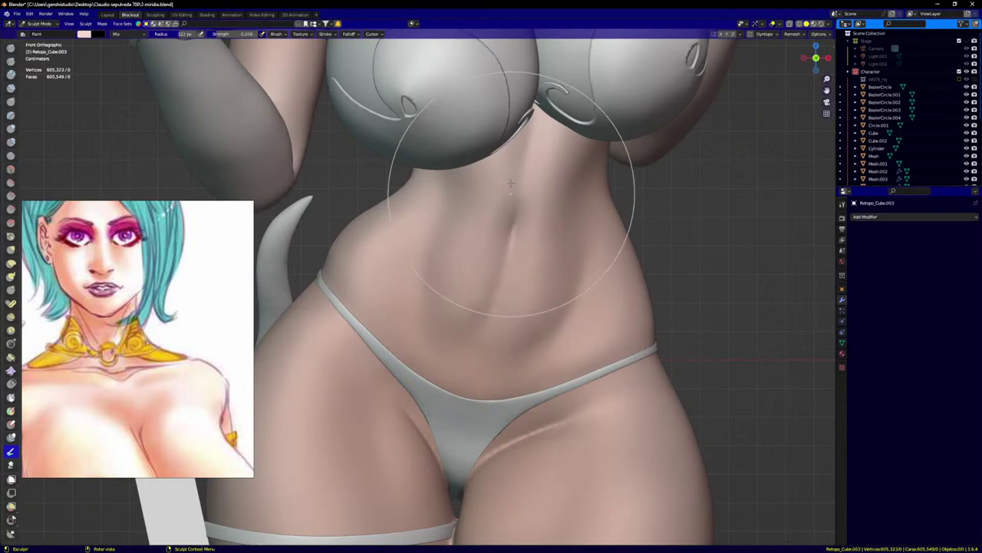
{"action": "right_click", "coordinate": [515, 247]}
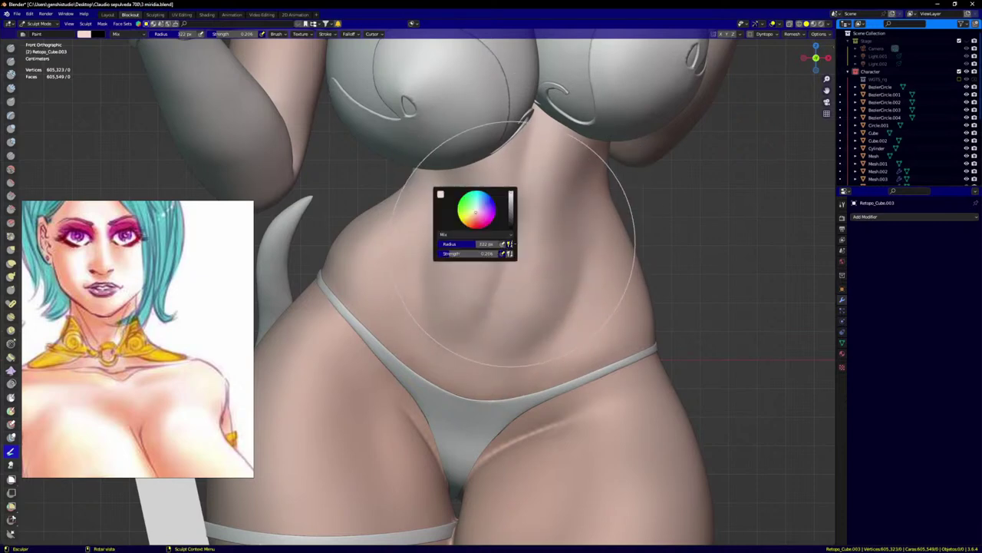
{"action": "left_click_drag", "start_coordinate": [456, 254], "coordinate": [469, 255]}
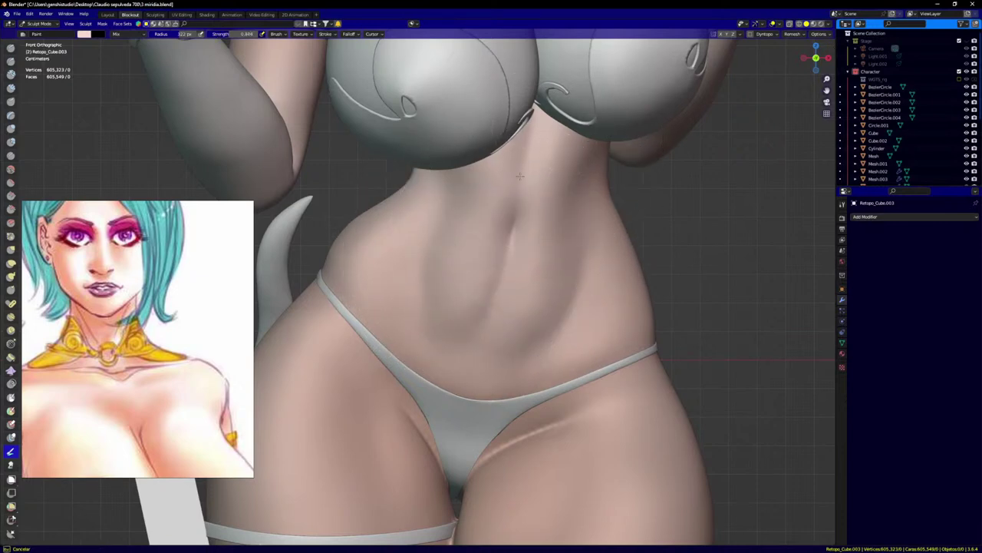
Step: Pick a salmon-pink colour, shrink the brush and paint a reddish tint over and below the navel
{"action": "left_click", "coordinate": [85, 35]}
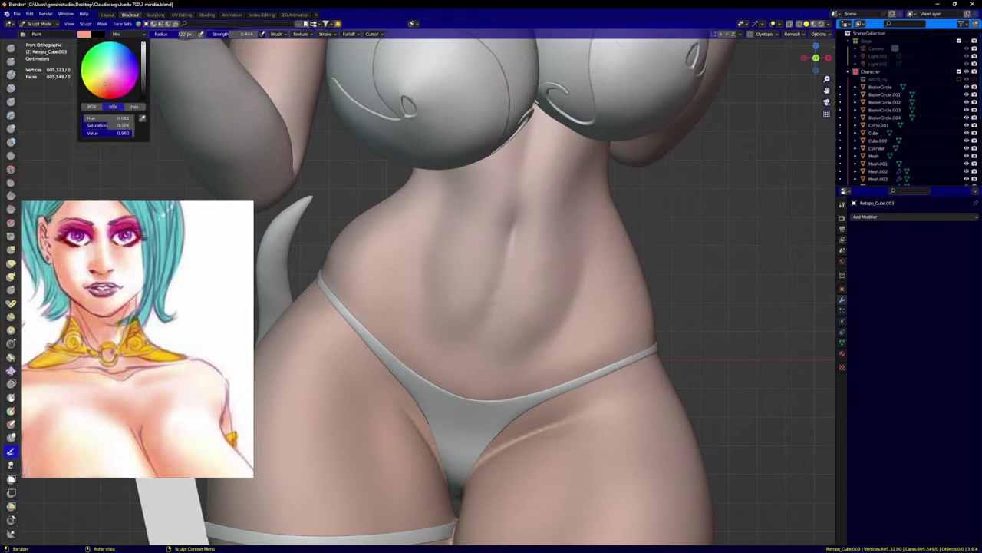
{"action": "left_click", "coordinate": [109, 86]}
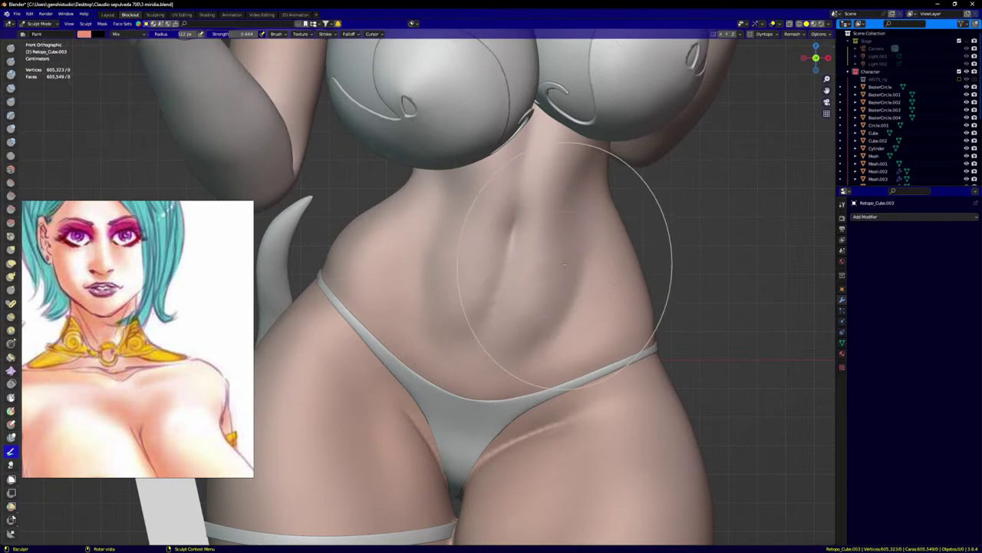
{"action": "key", "text": "f"}
{"action": "left_click", "coordinate": [498, 246]}
{"action": "left_click_drag", "start_coordinate": [501, 238], "coordinate": [503, 299]}
Step: Resize the brush and paint salmon-pink strokes along the curved creases on both sides of the abdomen and up to the ribs
{"action": "middle_click_drag", "start_coordinate": [581, 176], "coordinate": [611, 161]}
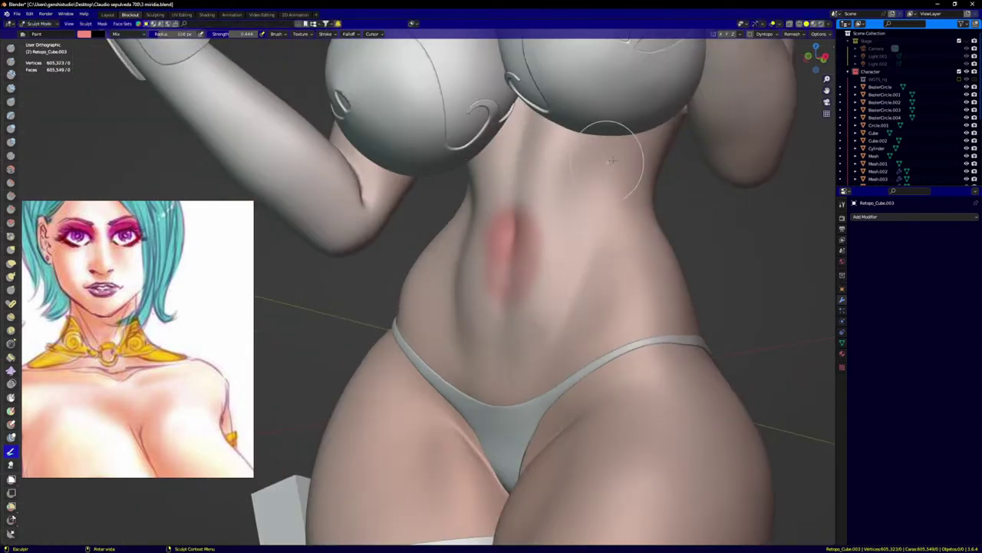
{"action": "key", "text": "f"}
{"action": "left_click", "coordinate": [565, 303]}
{"action": "mouse_move", "coordinate": [600, 224]}
{"action": "left_mouse_down"}
{"action": "mouse_move", "coordinate": [580, 278]}
{"action": "mouse_move", "coordinate": [514, 357]}
{"action": "left_mouse_up"}
{"action": "middle_click_drag", "start_coordinate": [515, 357], "coordinate": [452, 292]}
{"action": "mouse_move", "coordinate": [444, 217]}
{"action": "left_mouse_down"}
{"action": "mouse_move", "coordinate": [434, 304]}
{"action": "mouse_move", "coordinate": [475, 353]}
{"action": "left_mouse_up"}
{"action": "middle_click_drag", "start_coordinate": [503, 350], "coordinate": [496, 298]}
{"action": "left_click_drag", "start_coordinate": [446, 206], "coordinate": [454, 183]}
{"action": "middle_click_drag", "start_coordinate": [455, 182], "coordinate": [529, 99]}
Step: Extend the pink tint along the midline of the abdomen from below the chest to past the navel
{"action": "key", "text": "f"}
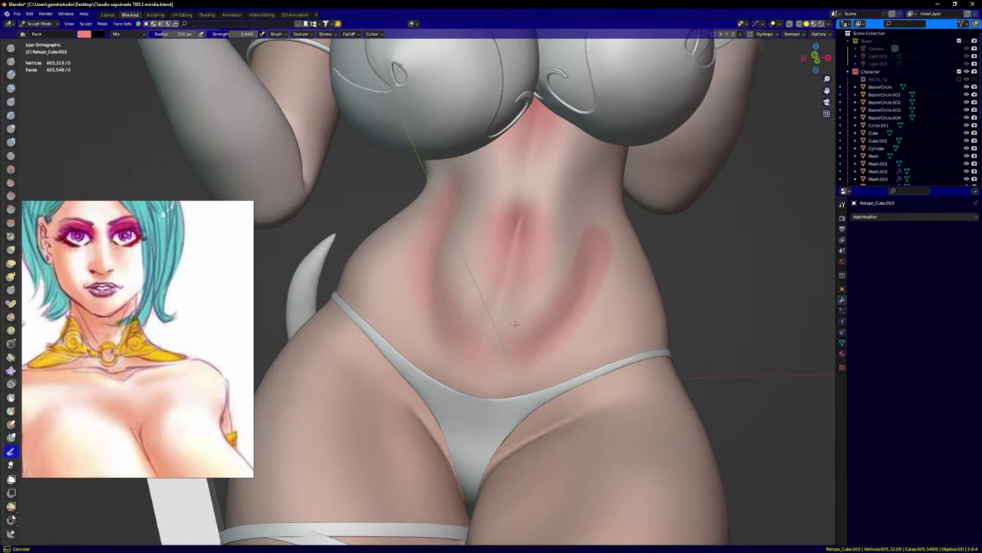
{"action": "scroll", "coordinate": [536, 185], "scroll_direction": "up", "scroll_amount": 2}
{"action": "left_click_drag", "start_coordinate": [530, 157], "coordinate": [483, 367]}
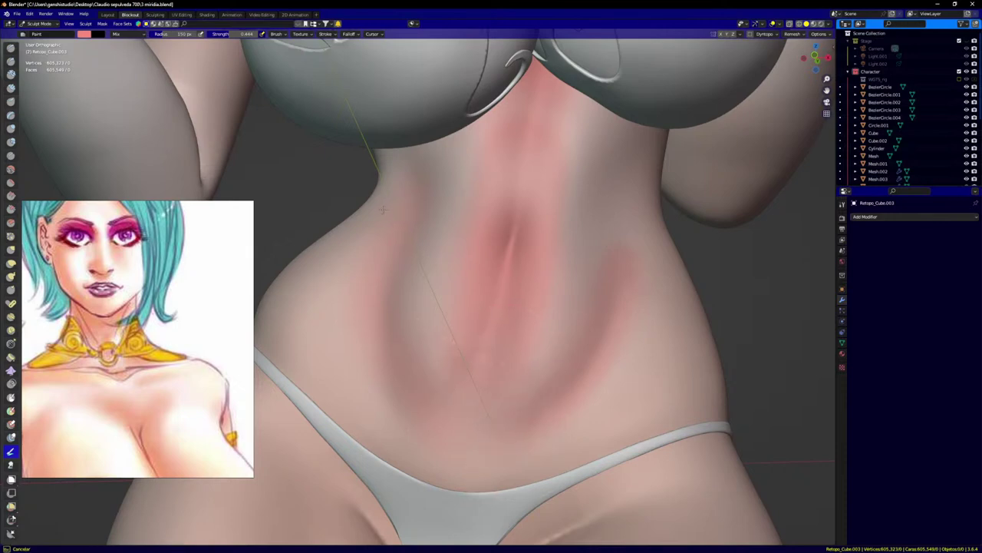
{"action": "left_click_drag", "start_coordinate": [563, 105], "coordinate": [570, 114]}
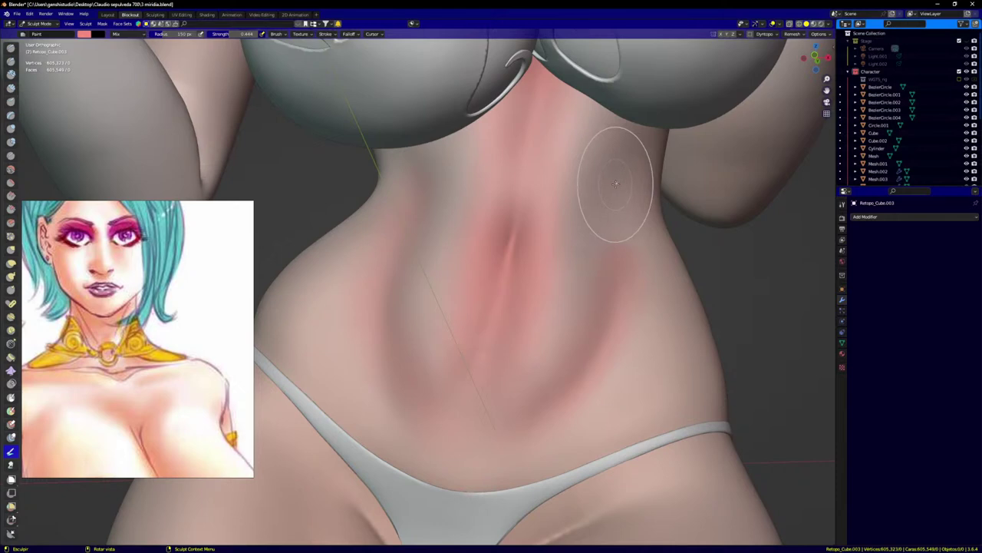
Step: Set the brush radius to 216 px and blend pale pink over the red tint on the midline and side creases
{"action": "key", "text": "f"}
{"action": "left_click", "coordinate": [631, 189]}
{"action": "mouse_move", "coordinate": [444, 153]}
{"action": "left_mouse_down"}
{"action": "mouse_move", "coordinate": [456, 272]}
{"action": "mouse_move", "coordinate": [423, 351]}
{"action": "left_mouse_up"}
{"action": "left_click_drag", "start_coordinate": [566, 215], "coordinate": [559, 239]}
{"action": "mouse_move", "coordinate": [531, 142]}
{"action": "left_mouse_down"}
{"action": "mouse_move", "coordinate": [504, 125]}
{"action": "mouse_move", "coordinate": [541, 108]}
{"action": "left_mouse_up"}
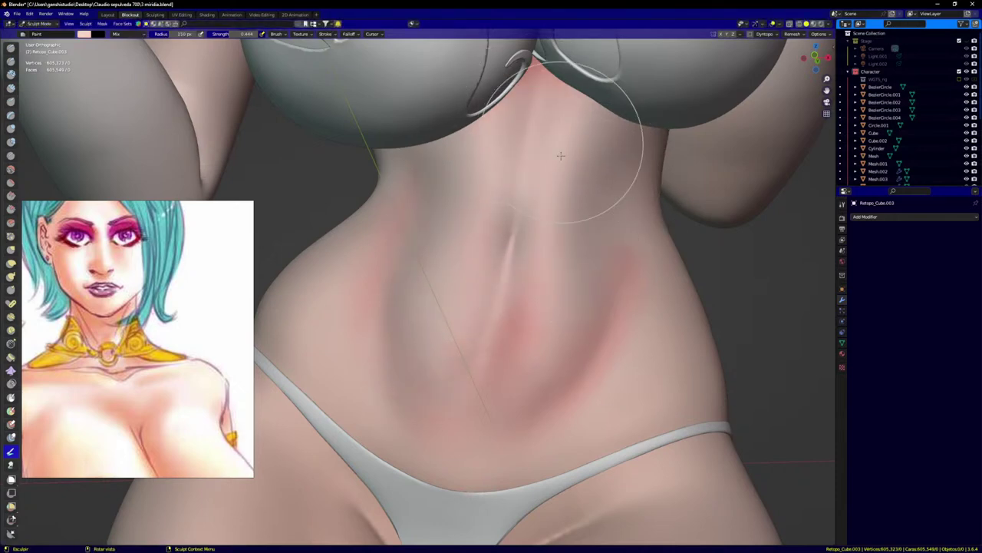
{"action": "left_click_drag", "start_coordinate": [538, 307], "coordinate": [525, 369]}
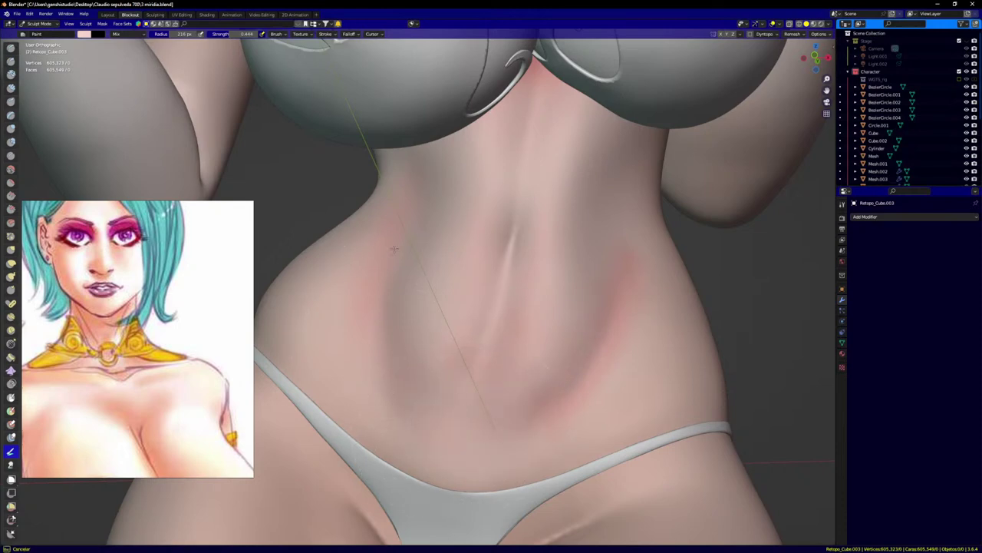
{"action": "left_click_drag", "start_coordinate": [629, 245], "coordinate": [637, 268]}
Step: Soften the remaining redness on the upper abdomen directly beneath the chest with the pale pink
{"action": "scroll", "coordinate": [511, 206], "scroll_direction": "down", "scroll_amount": 5}
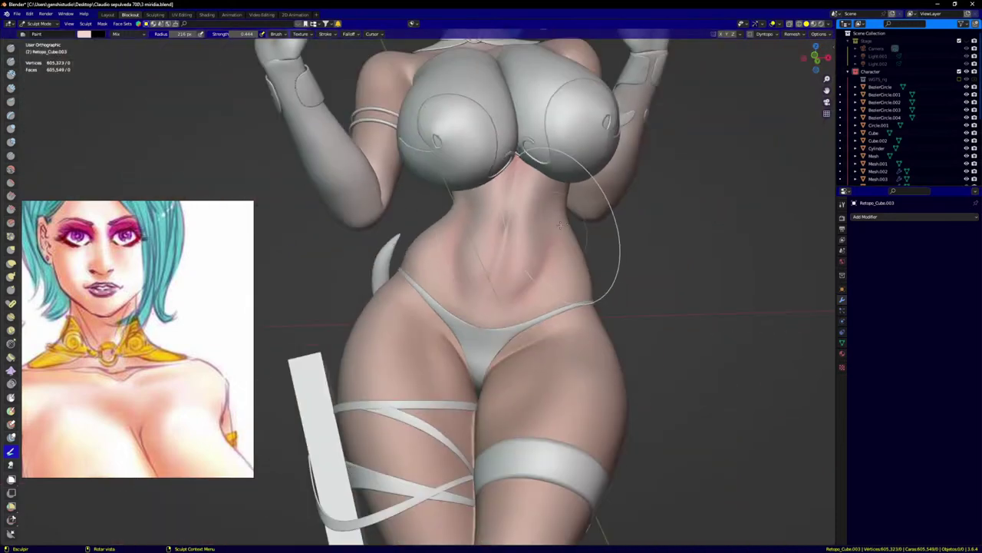
{"action": "middle_click_drag", "start_coordinate": [538, 230], "coordinate": [491, 211]}
{"action": "middle_click_drag", "start_coordinate": [556, 185], "coordinate": [530, 146]}
{"action": "scroll", "coordinate": [505, 191], "scroll_direction": "up", "scroll_amount": 5}
{"action": "mouse_move", "coordinate": [504, 191]}
{"action": "left_mouse_down"}
{"action": "mouse_move", "coordinate": [598, 193]}
{"action": "mouse_move", "coordinate": [470, 190]}
{"action": "left_mouse_up"}
{"action": "middle_click_drag", "start_coordinate": [568, 340], "coordinate": [537, 263]}
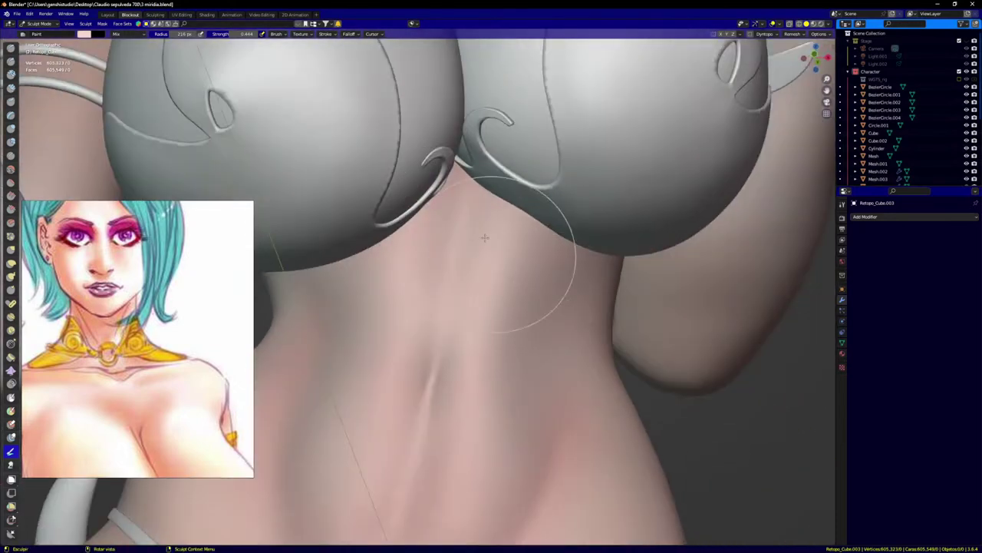
Step: Pick a pink with hue 0.000, saturation 0.400 and value 0.956, and paint it on the skin beneath the chest and along the ribs
{"action": "scroll", "coordinate": [536, 430], "scroll_direction": "down", "scroll_amount": 2}
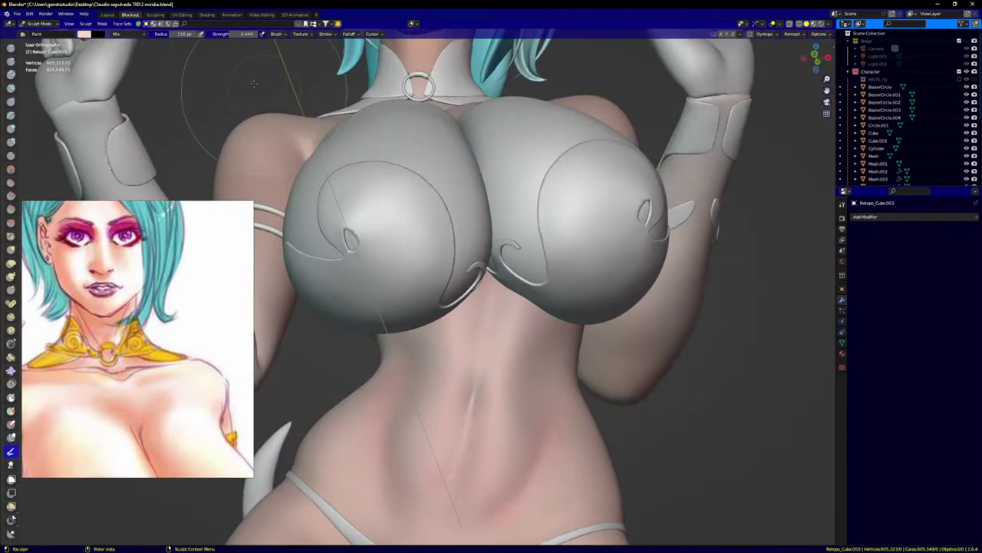
{"action": "left_click", "coordinate": [83, 35]}
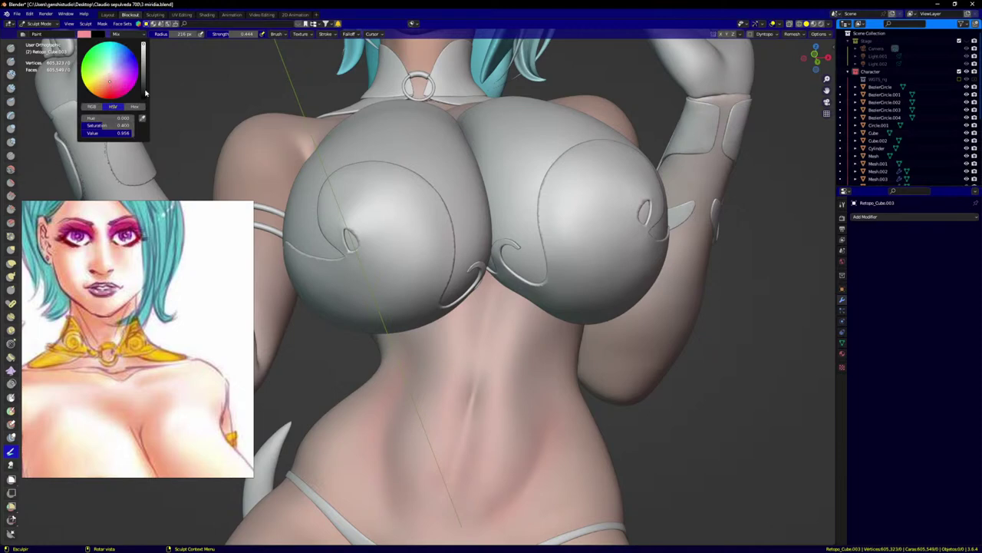
{"action": "mouse_move", "coordinate": [460, 273]}
{"action": "middle_mouse_down"}
{"action": "mouse_move", "coordinate": [577, 285]}
{"action": "mouse_move", "coordinate": [397, 223]}
{"action": "middle_mouse_up"}
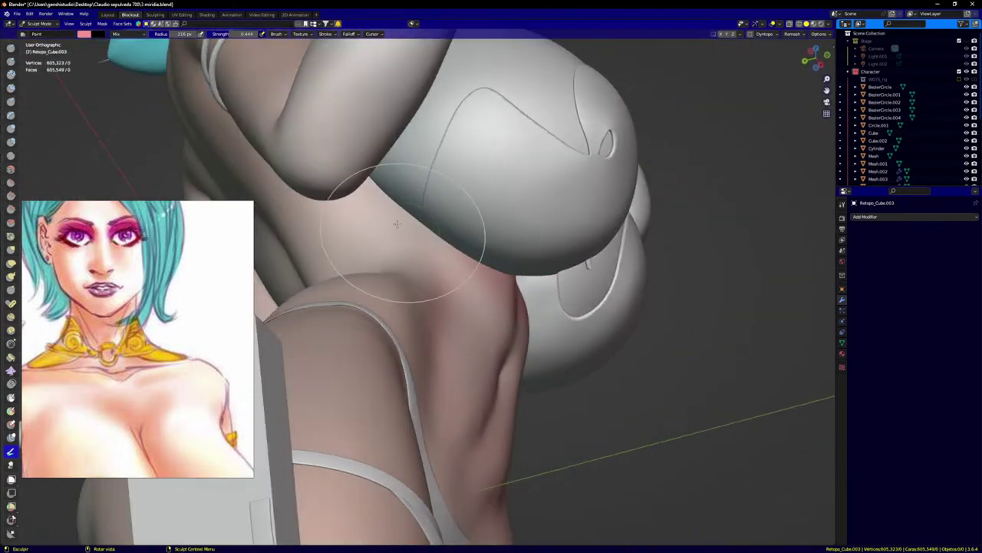
{"action": "left_click_drag", "start_coordinate": [377, 212], "coordinate": [457, 214]}
{"action": "left_click_drag", "start_coordinate": [345, 248], "coordinate": [433, 266]}
{"action": "left_click_drag", "start_coordinate": [379, 250], "coordinate": [479, 284]}
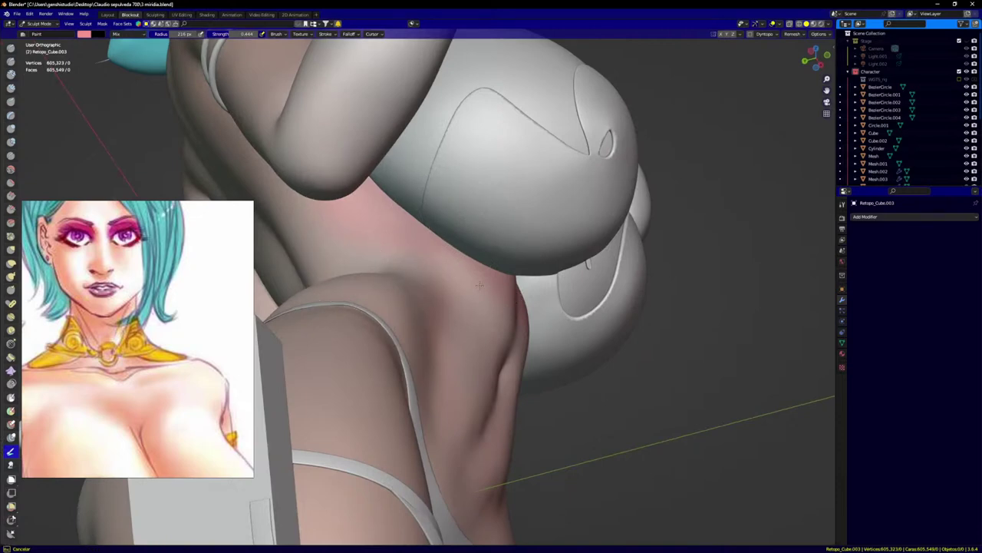
{"action": "middle_click_drag", "start_coordinate": [479, 285], "coordinate": [595, 233]}
{"action": "left_click_drag", "start_coordinate": [590, 303], "coordinate": [608, 303]}
Step: Sample a light skin tone from the torso and blend it over the lower edge of the pink shading under the chest
{"action": "key", "text": "s"}
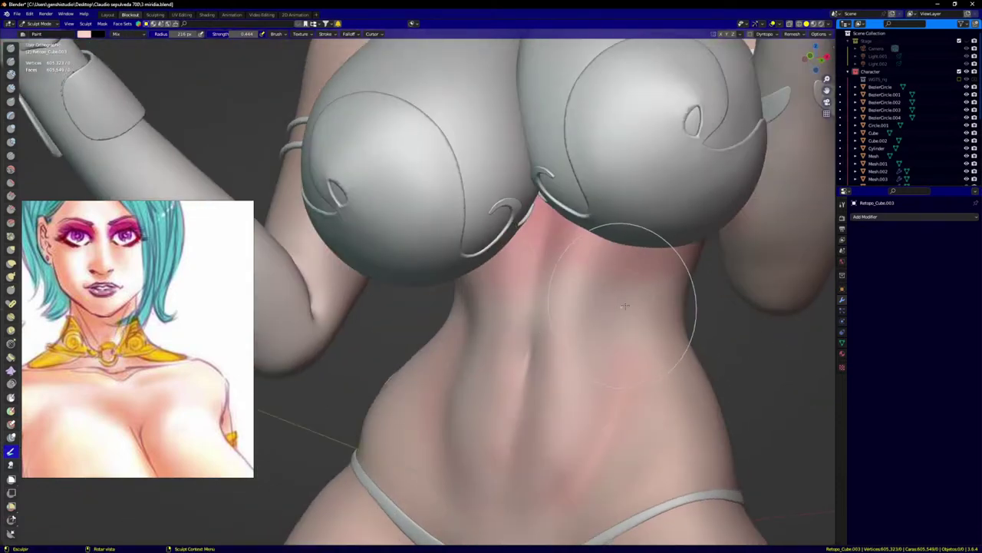
{"action": "scroll", "coordinate": [625, 305], "scroll_direction": "up", "scroll_amount": 3}
{"action": "mouse_move", "coordinate": [549, 249]}
{"action": "left_mouse_down"}
{"action": "mouse_move", "coordinate": [426, 264]}
{"action": "mouse_move", "coordinate": [528, 230]}
{"action": "left_mouse_up"}
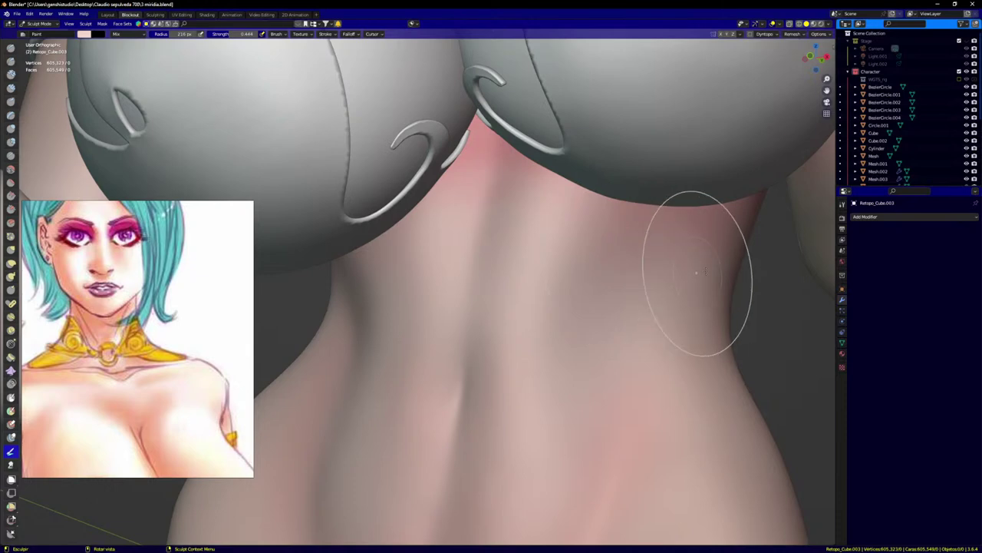
{"action": "mouse_move", "coordinate": [668, 238]}
{"action": "left_mouse_down"}
{"action": "mouse_move", "coordinate": [434, 287]}
{"action": "mouse_move", "coordinate": [500, 222]}
{"action": "mouse_move", "coordinate": [493, 162]}
{"action": "left_mouse_up"}
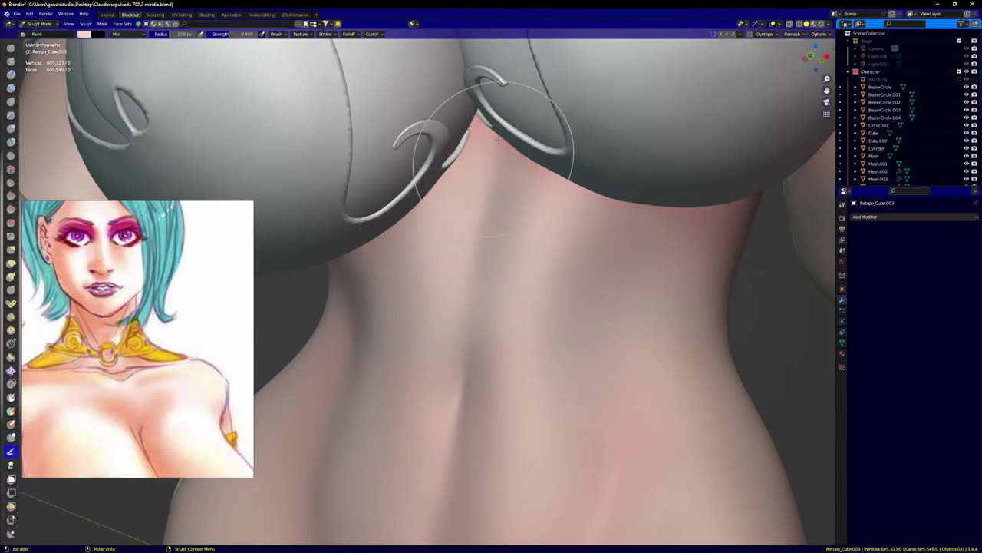
Step: Examine the painted torso shading from both sides and from the front
{"action": "middle_click_drag", "start_coordinate": [663, 287], "coordinate": [579, 250]}
{"action": "middle_click_drag", "start_coordinate": [580, 249], "coordinate": [710, 196], "text": "shift"}
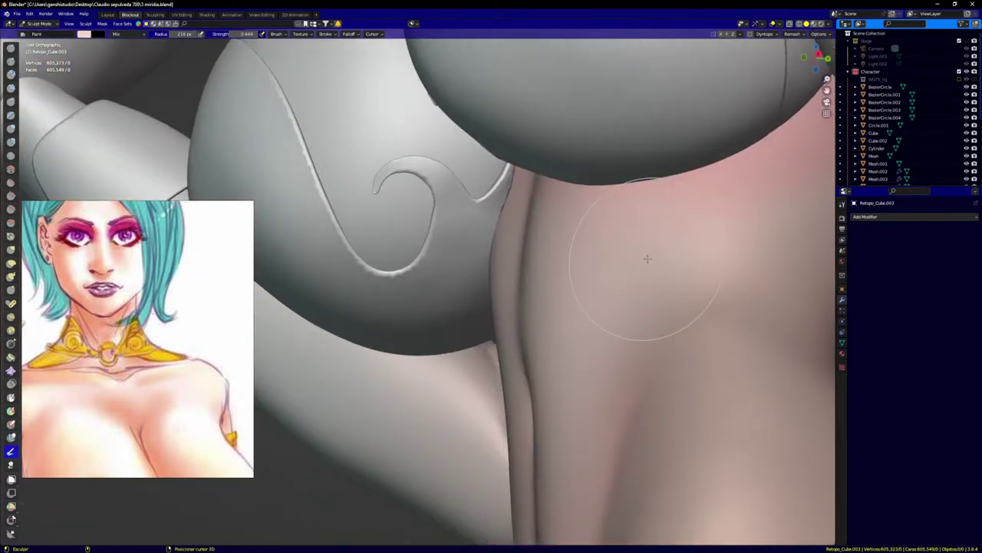
{"action": "scroll", "coordinate": [647, 258], "scroll_direction": "down", "scroll_amount": 4}
{"action": "scroll", "coordinate": [679, 223], "scroll_direction": "up", "scroll_amount": 4}
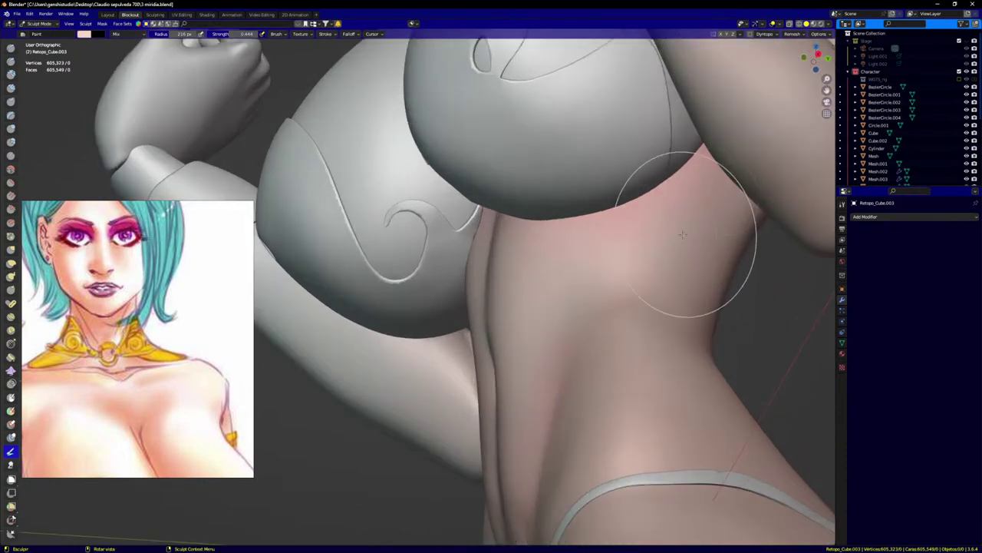
{"action": "mouse_move", "coordinate": [660, 184]}
{"action": "middle_mouse_down"}
{"action": "mouse_move", "coordinate": [609, 214]}
{"action": "mouse_move", "coordinate": [530, 142]}
{"action": "middle_mouse_up"}
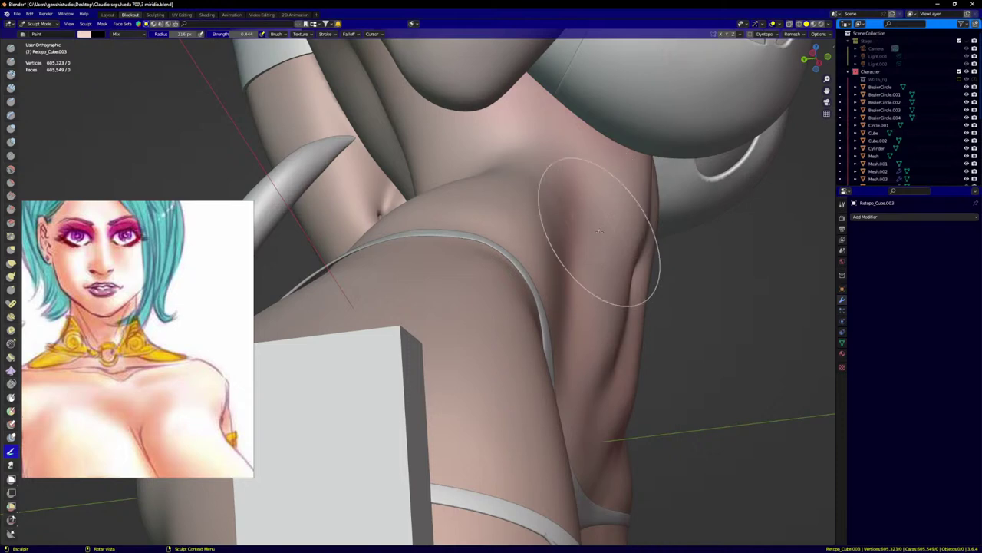
{"action": "key", "text": "KP_1"}
{"action": "scroll", "coordinate": [570, 232], "scroll_direction": "down", "scroll_amount": 3}
{"action": "middle_click_drag", "start_coordinate": [569, 234], "coordinate": [525, 282], "text": "shift"}
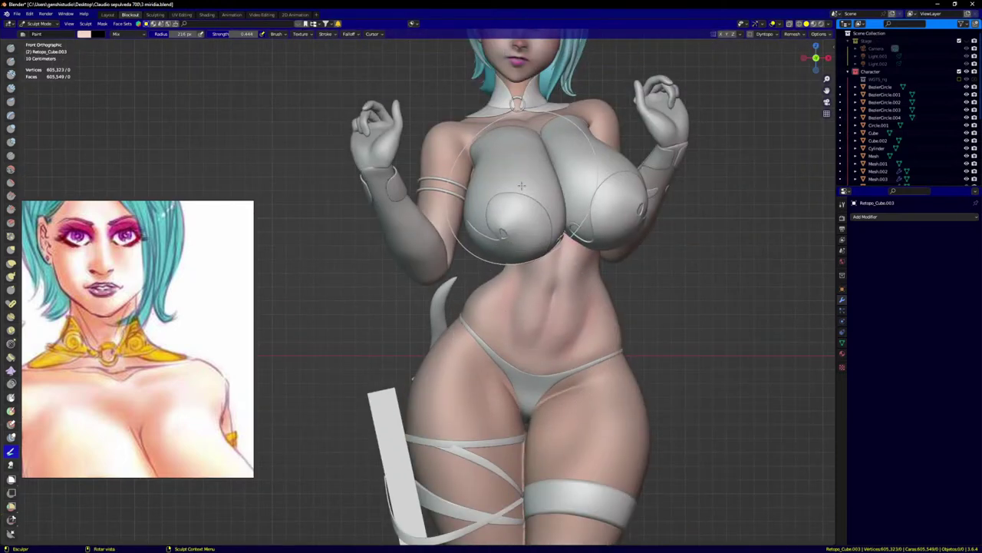
Step: Pick a stronger red with a smaller brush and paint a shading band along both collarbones
{"action": "scroll", "coordinate": [521, 185], "scroll_direction": "up", "scroll_amount": 4}
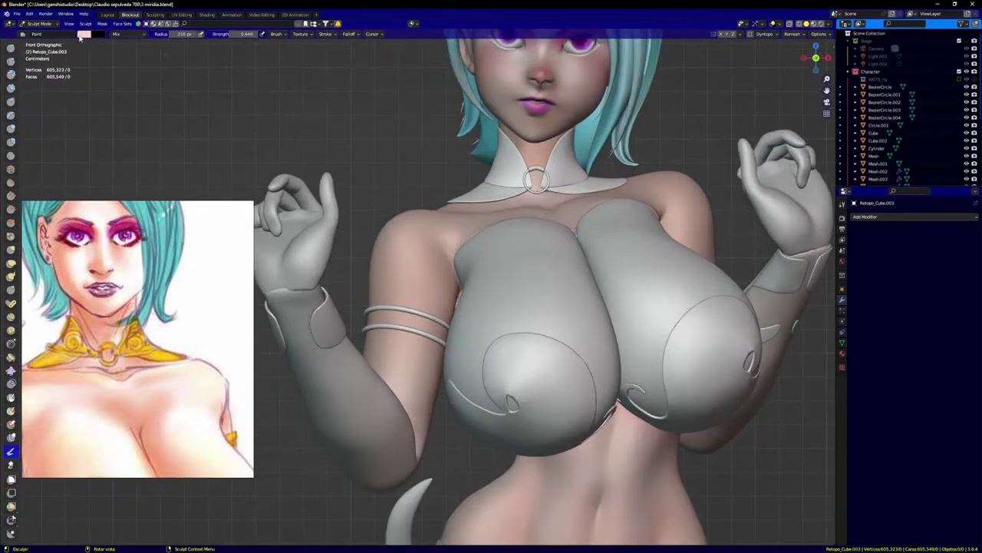
{"action": "left_click", "coordinate": [83, 35]}
{"action": "left_click", "coordinate": [111, 86]}
{"action": "middle_click_drag", "start_coordinate": [480, 222], "coordinate": [507, 212]}
{"action": "scroll", "coordinate": [504, 211], "scroll_direction": "up", "scroll_amount": 6}
{"action": "mouse_move", "coordinate": [439, 181]}
{"action": "left_mouse_down"}
{"action": "mouse_move", "coordinate": [377, 175]}
{"action": "mouse_move", "coordinate": [307, 146]}
{"action": "mouse_move", "coordinate": [673, 155]}
{"action": "left_mouse_up"}
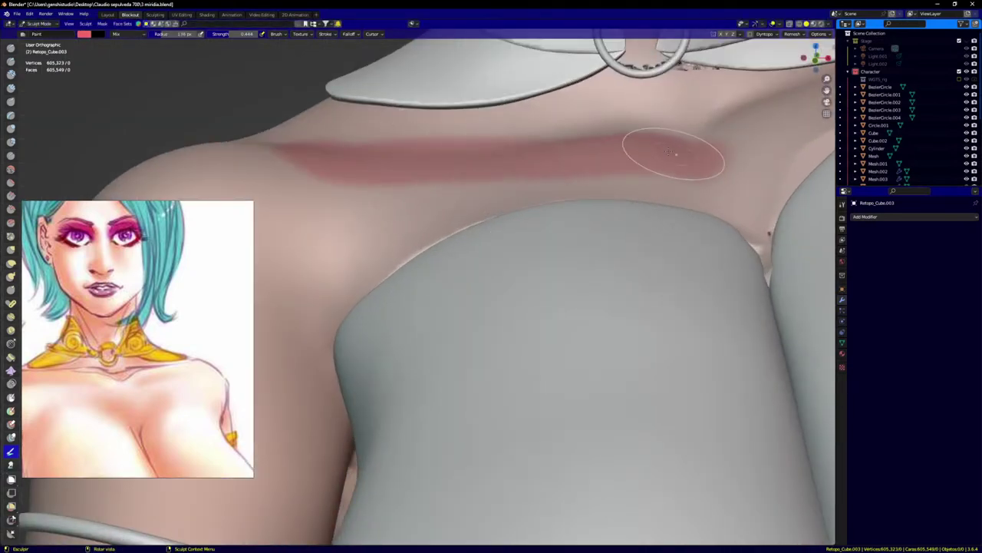
{"action": "scroll", "coordinate": [666, 152], "scroll_direction": "down", "scroll_amount": 4}
{"action": "middle_click_drag", "start_coordinate": [602, 189], "coordinate": [406, 231], "text": "shift"}
{"action": "mouse_move", "coordinate": [480, 197]}
{"action": "left_mouse_down"}
{"action": "mouse_move", "coordinate": [615, 150]}
{"action": "mouse_move", "coordinate": [652, 169]}
{"action": "left_mouse_up"}
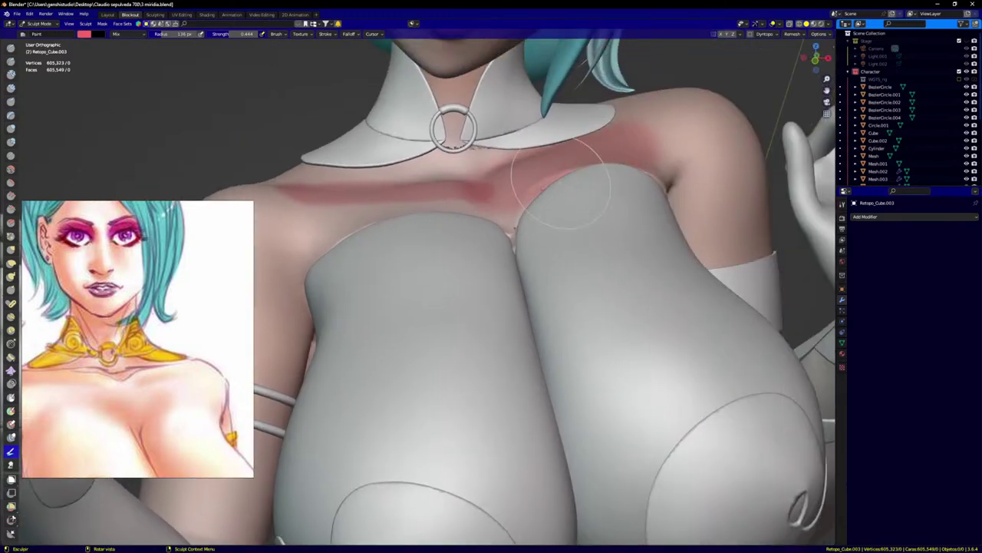
Step: Paint red tint on the front of both shoulders near the armpits and sample a lighter skin tone for blending
{"action": "mouse_move", "coordinate": [276, 222]}
{"action": "left_mouse_down"}
{"action": "mouse_move", "coordinate": [288, 246]}
{"action": "mouse_move", "coordinate": [271, 217]}
{"action": "left_mouse_up"}
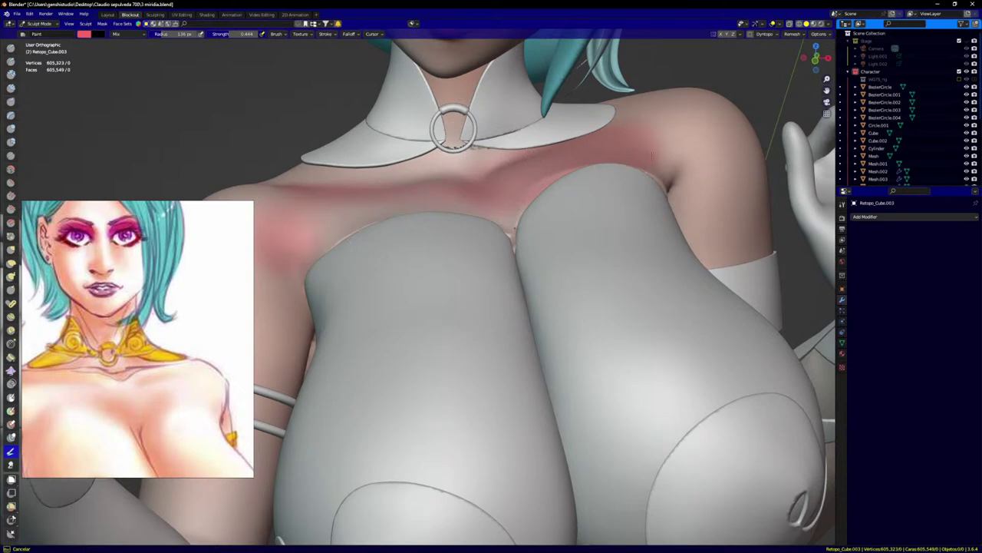
{"action": "middle_click_drag", "start_coordinate": [646, 192], "coordinate": [569, 203]}
{"action": "left_click_drag", "start_coordinate": [695, 171], "coordinate": [685, 207]}
{"action": "key", "text": "s"}
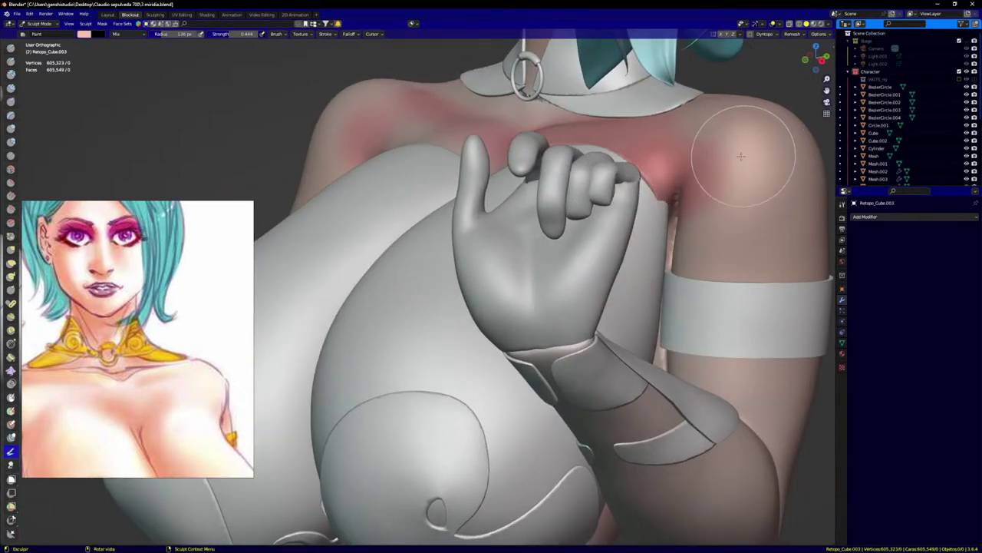
Step: Enlarge the brush to about 236 px and blend the light skin tone over the red tint on the shoulders and collarbones
{"action": "key", "text": "f"}
{"action": "left_click", "coordinate": [772, 170]}
{"action": "mouse_move", "coordinate": [654, 198]}
{"action": "left_mouse_down"}
{"action": "mouse_move", "coordinate": [640, 189]}
{"action": "mouse_move", "coordinate": [651, 200]}
{"action": "left_mouse_up"}
{"action": "middle_click_drag", "start_coordinate": [555, 178], "coordinate": [619, 175]}
{"action": "left_click_drag", "start_coordinate": [426, 230], "coordinate": [412, 240]}
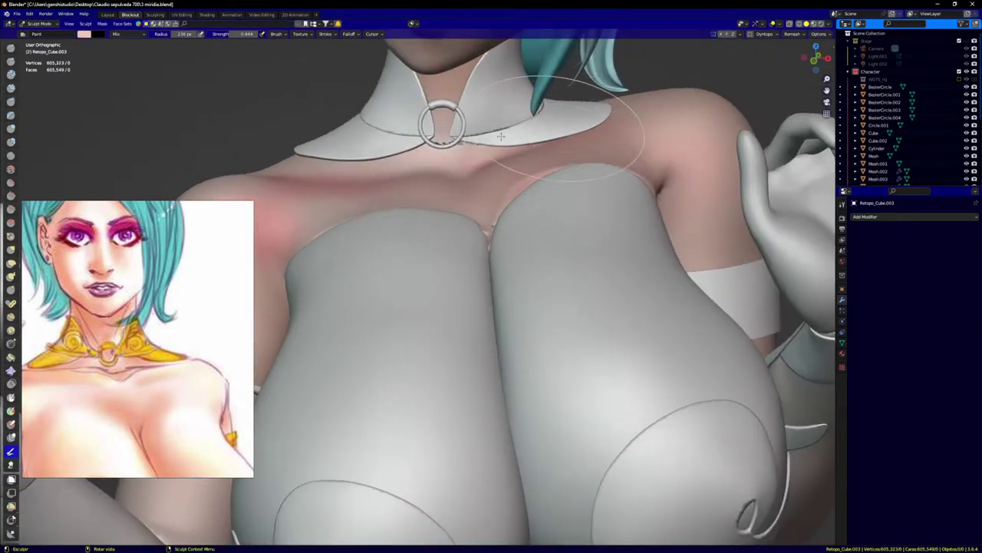
{"action": "mouse_move", "coordinate": [292, 244]}
{"action": "left_mouse_down"}
{"action": "mouse_move", "coordinate": [285, 208]}
{"action": "mouse_move", "coordinate": [308, 208]}
{"action": "mouse_move", "coordinate": [318, 171]}
{"action": "left_mouse_up"}
Step: Switch sculpting to the head mesh and paint the light skin tone over both cheeks
{"action": "scroll", "coordinate": [454, 206], "scroll_direction": "down", "scroll_amount": 5}
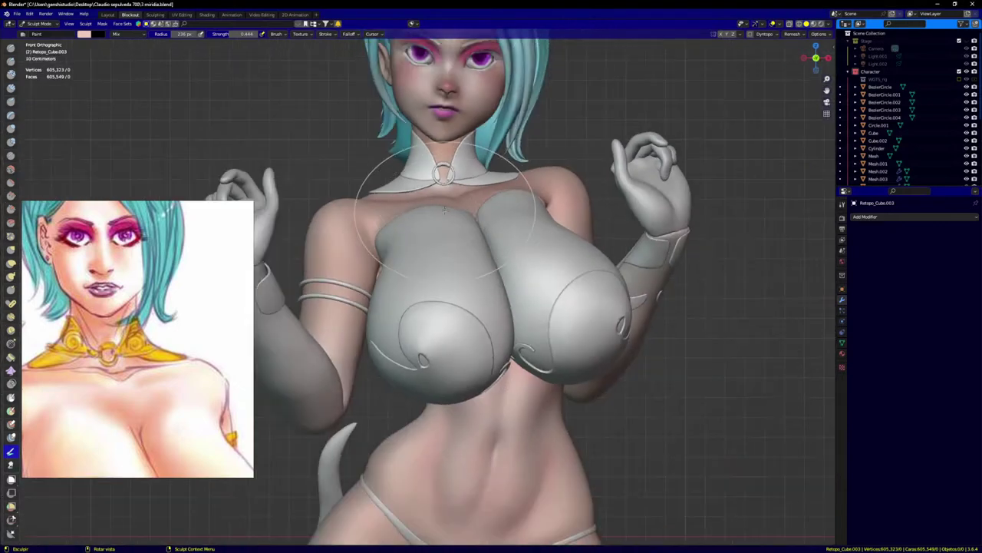
{"action": "mouse_move", "coordinate": [455, 206]}
{"action": "middle_mouse_down"}
{"action": "mouse_move", "coordinate": [611, 200]}
{"action": "mouse_move", "coordinate": [609, 133]}
{"action": "middle_mouse_up"}
{"action": "scroll", "coordinate": [610, 200], "scroll_direction": "up", "scroll_amount": 3}
{"action": "middle_click_drag", "start_coordinate": [555, 208], "coordinate": [494, 306], "text": "shift"}
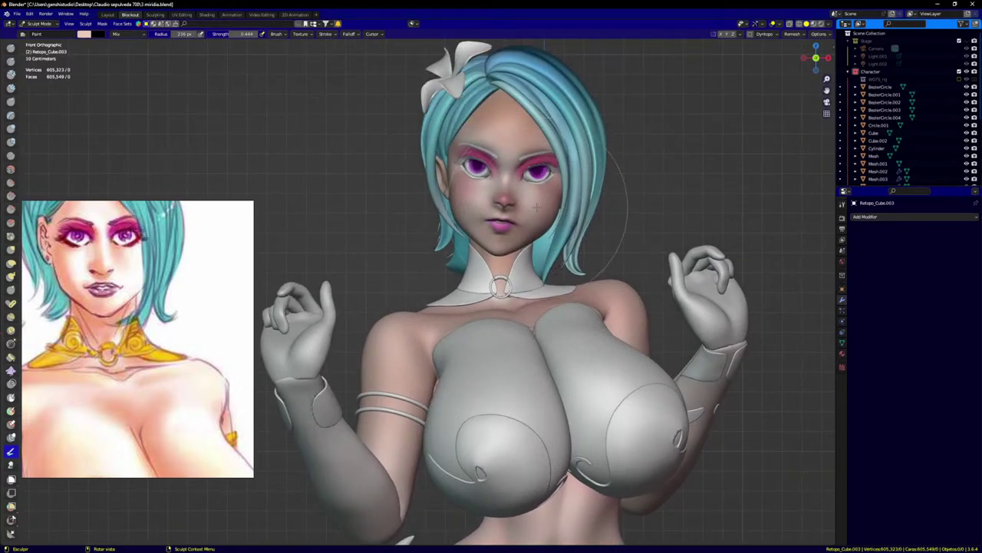
{"action": "scroll", "coordinate": [535, 208], "scroll_direction": "up", "scroll_amount": 3}
{"action": "key", "text": "alt+q"}
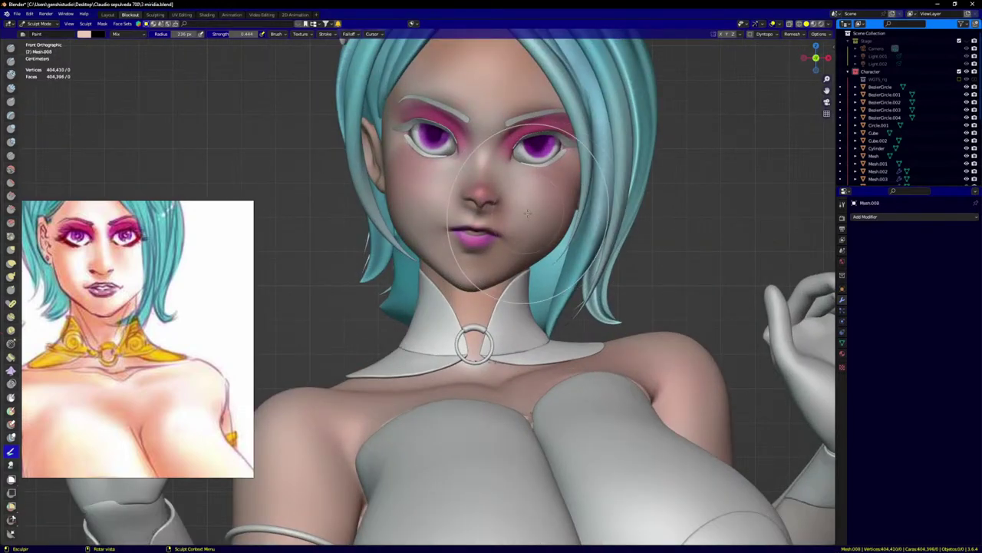
{"action": "scroll", "coordinate": [528, 217], "scroll_direction": "up", "scroll_amount": 3}
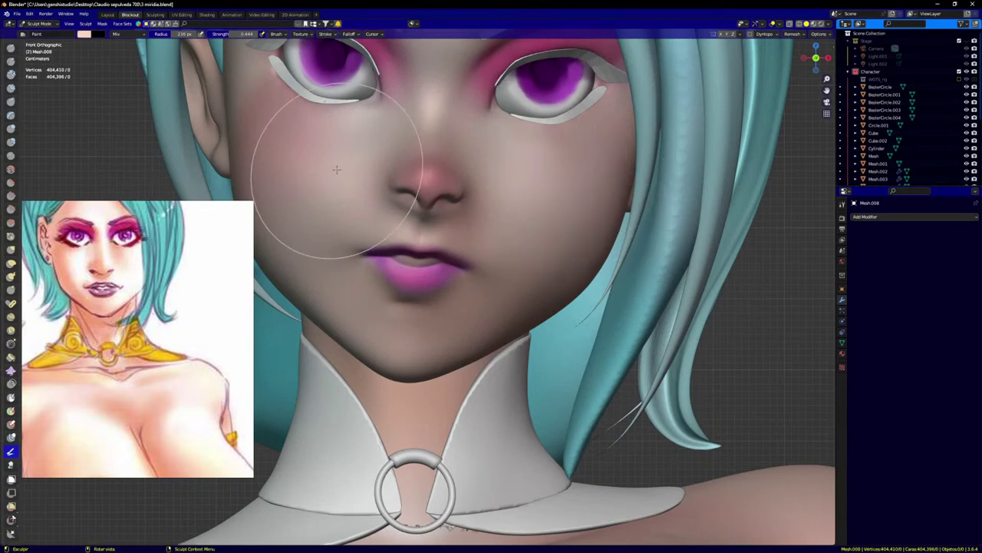
{"action": "left_click_drag", "start_coordinate": [233, 92], "coordinate": [277, 141]}
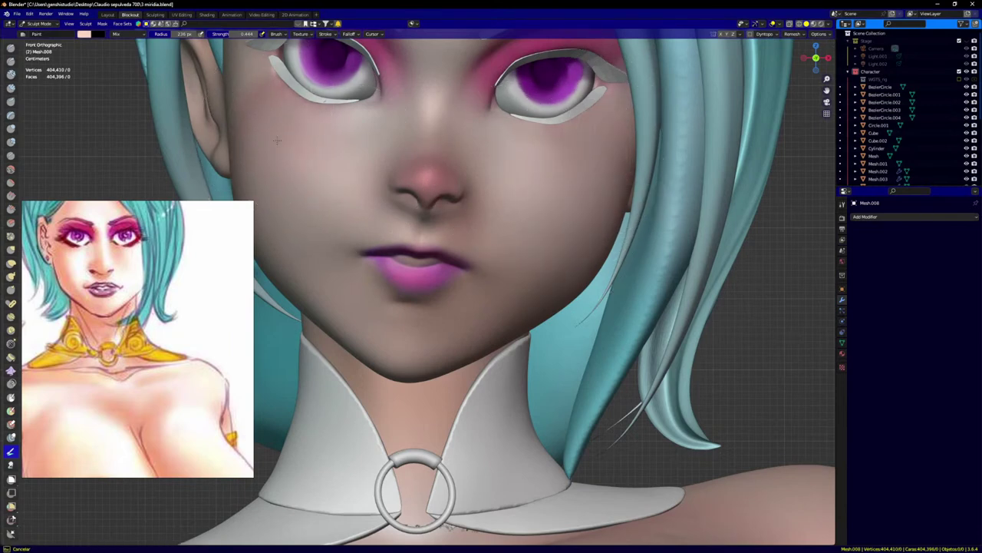
{"action": "left_click_drag", "start_coordinate": [559, 256], "coordinate": [540, 251]}
Step: Sample the pink of the eyeshadow, reduce the brush radius to 144 px and paint blush on both cheeks
{"action": "scroll", "coordinate": [531, 254], "scroll_direction": "down", "scroll_amount": 4}
{"action": "scroll", "coordinate": [593, 275], "scroll_direction": "down", "scroll_amount": 3}
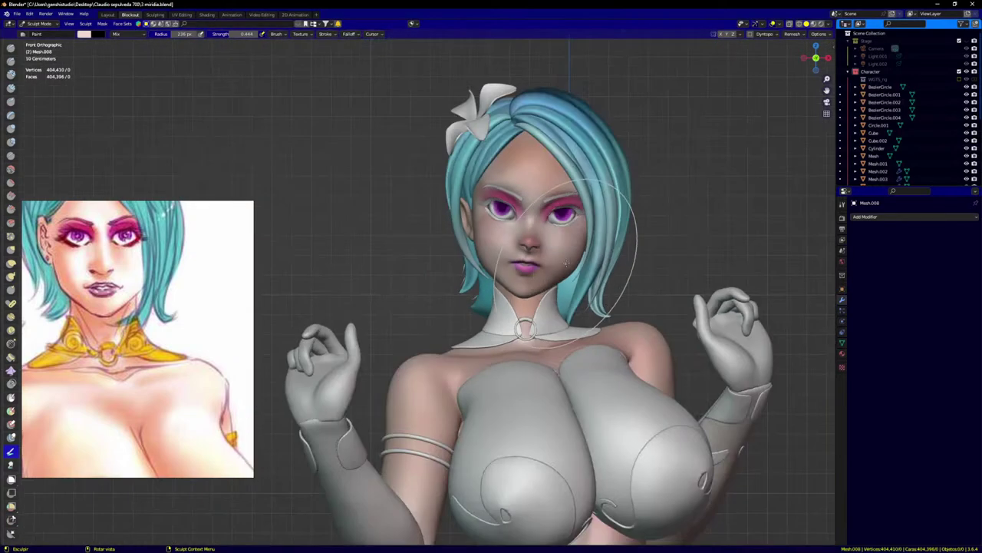
{"action": "middle_click_drag", "start_coordinate": [557, 239], "coordinate": [541, 219], "text": "shift"}
{"action": "scroll", "coordinate": [508, 223], "scroll_direction": "up", "scroll_amount": 4}
{"action": "scroll", "coordinate": [478, 174], "scroll_direction": "up", "scroll_amount": 1}
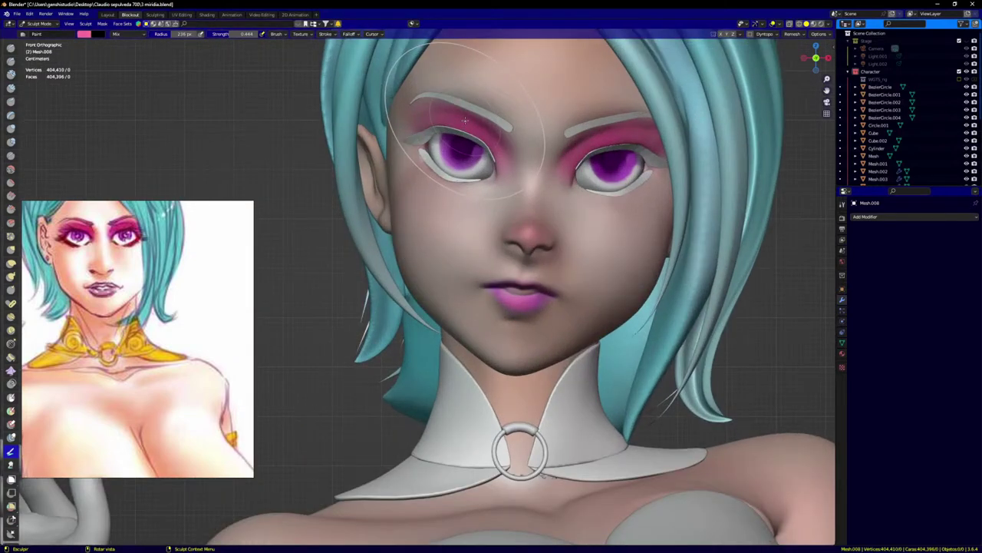
{"action": "key", "text": "f"}
{"action": "left_click", "coordinate": [411, 204]}
{"action": "left_click_drag", "start_coordinate": [418, 200], "coordinate": [422, 200]}
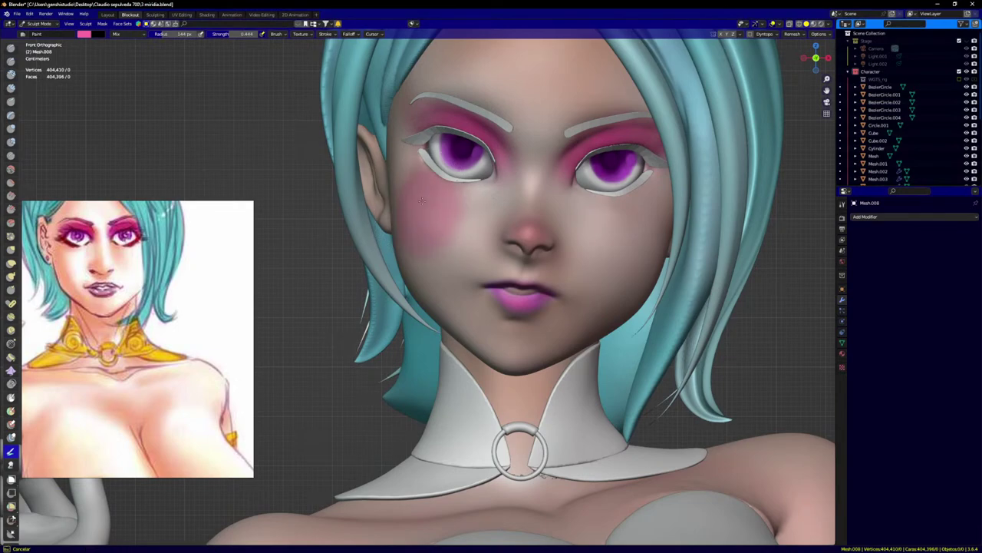
{"action": "left_click_drag", "start_coordinate": [641, 217], "coordinate": [663, 219]}
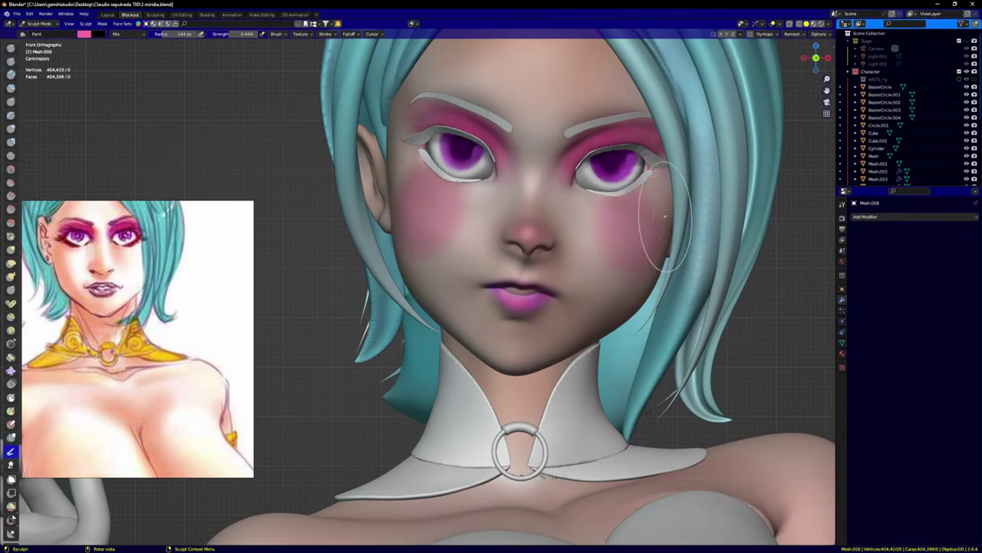
Step: Extend the pink blush beneath the outer corners of both eyes and down the cheek toward the mouth
{"action": "middle_click_drag", "start_coordinate": [646, 216], "coordinate": [595, 211]}
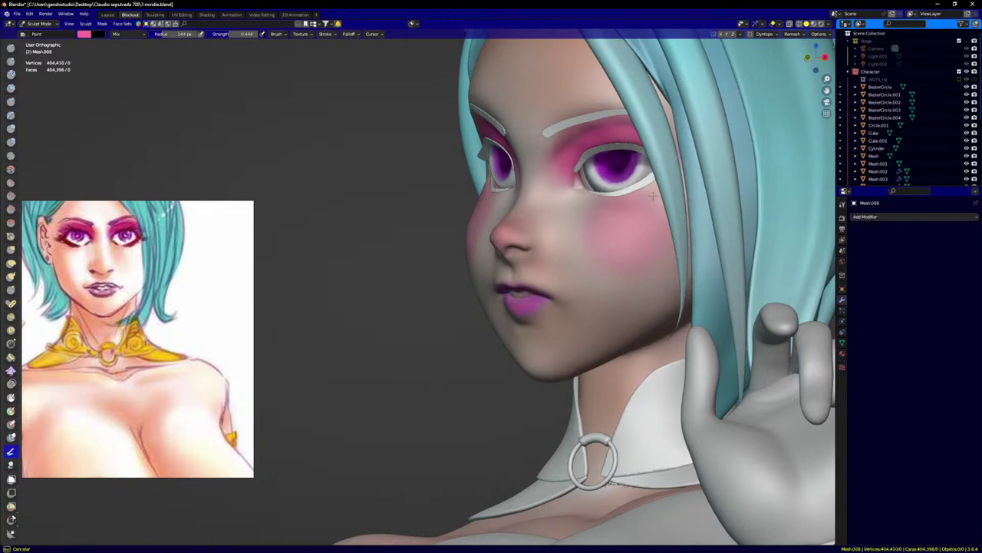
{"action": "mouse_move", "coordinate": [652, 196]}
{"action": "left_mouse_down"}
{"action": "mouse_move", "coordinate": [667, 224]}
{"action": "mouse_move", "coordinate": [660, 249]}
{"action": "left_mouse_up"}
{"action": "middle_click_drag", "start_coordinate": [583, 252], "coordinate": [452, 204]}
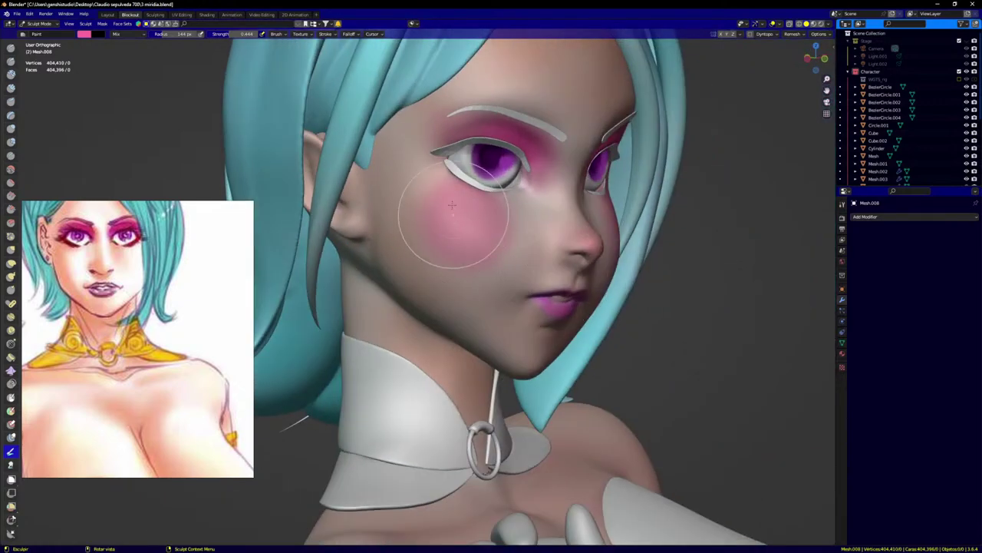
{"action": "left_click_drag", "start_coordinate": [452, 205], "coordinate": [433, 208]}
{"action": "left_click_drag", "start_coordinate": [489, 254], "coordinate": [496, 261]}
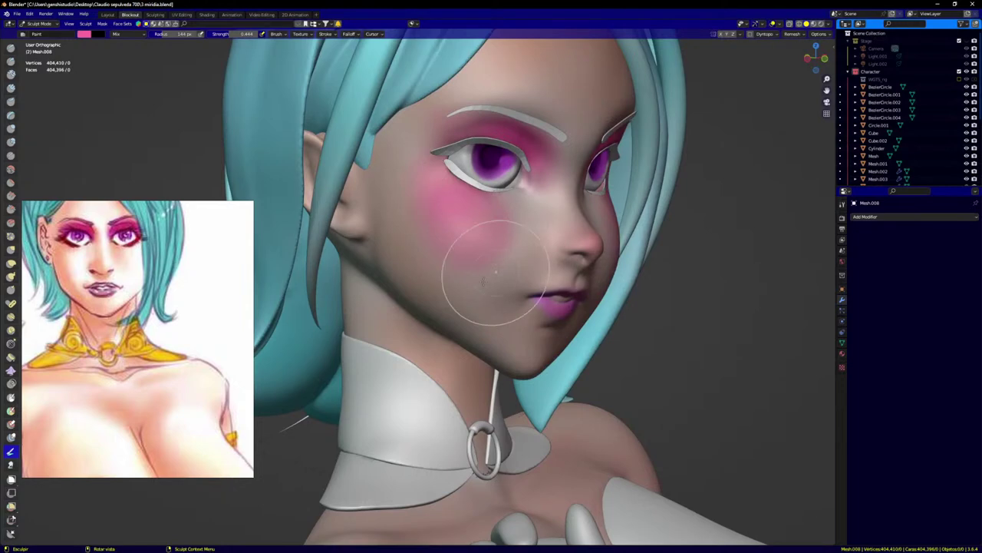
Step: Sample a lighter skin tone and soften the pink blush on both cheeks
{"action": "key", "text": "s"}
{"action": "left_click_drag", "start_coordinate": [428, 203], "coordinate": [454, 234]}
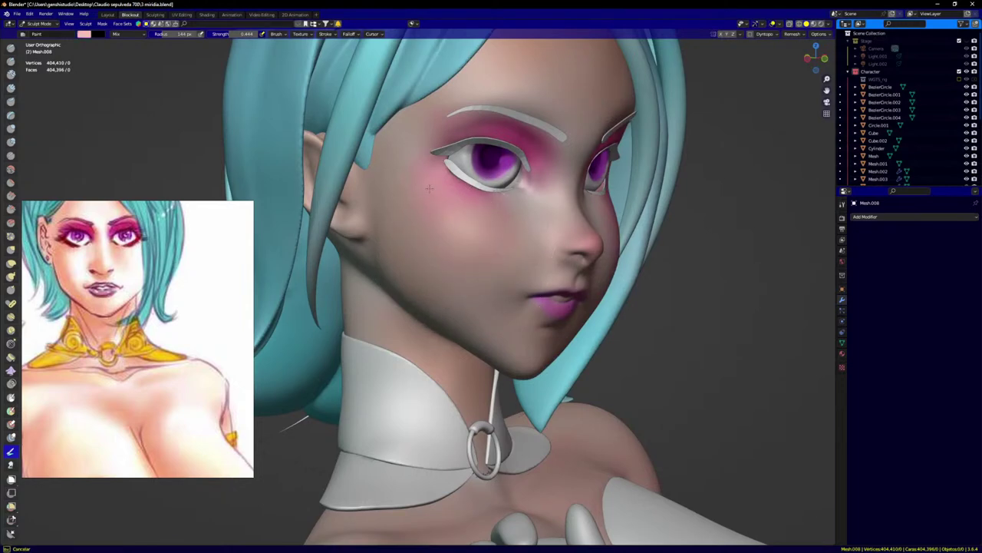
{"action": "left_click_drag", "start_coordinate": [429, 188], "coordinate": [484, 230]}
{"action": "middle_click_drag", "start_coordinate": [535, 250], "coordinate": [634, 314]}
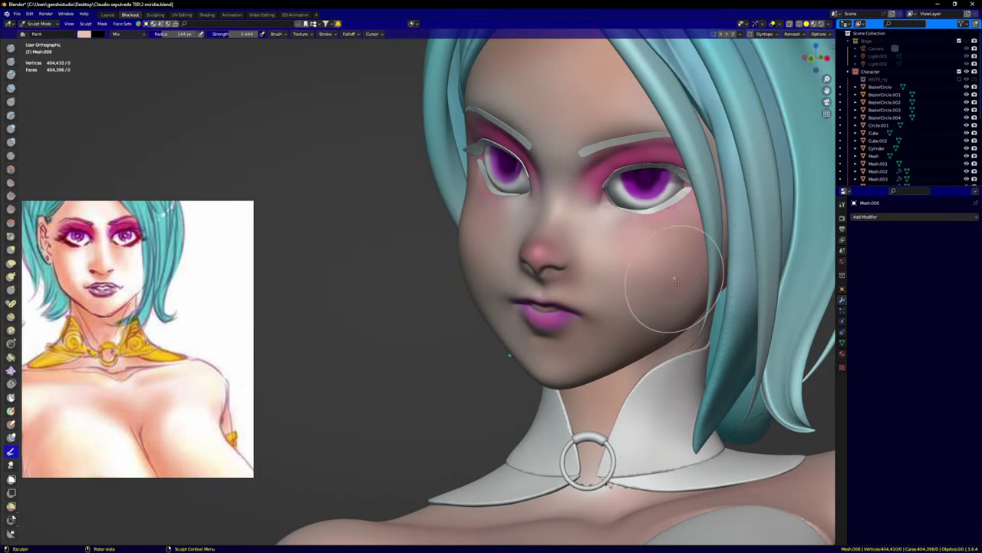
{"action": "left_click_drag", "start_coordinate": [675, 283], "coordinate": [657, 336]}
{"action": "middle_click_drag", "start_coordinate": [554, 232], "coordinate": [625, 218]}
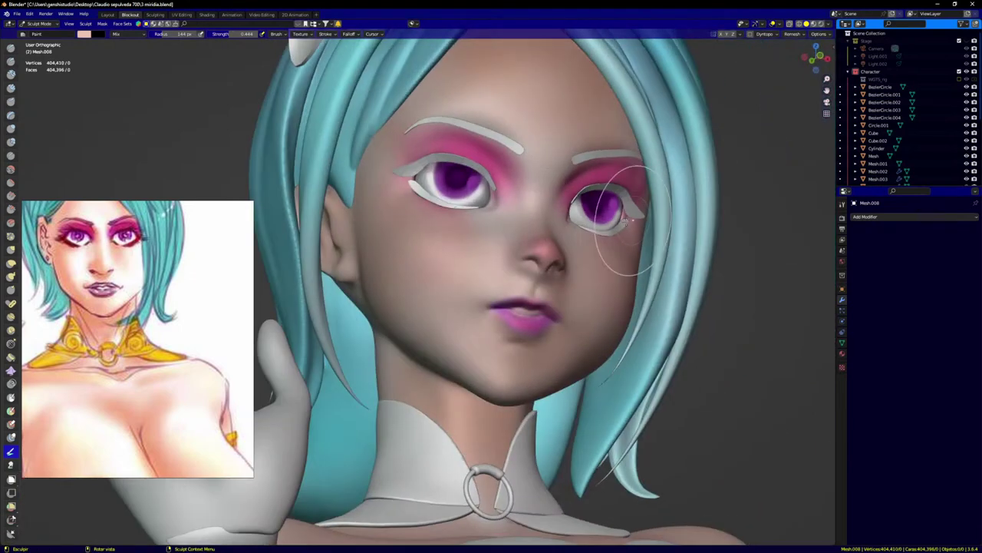
Step: Blend the light skin tone between the inner eye corners and the nose and over the adjoining cheek
{"action": "middle_click_drag", "start_coordinate": [474, 242], "coordinate": [568, 228]}
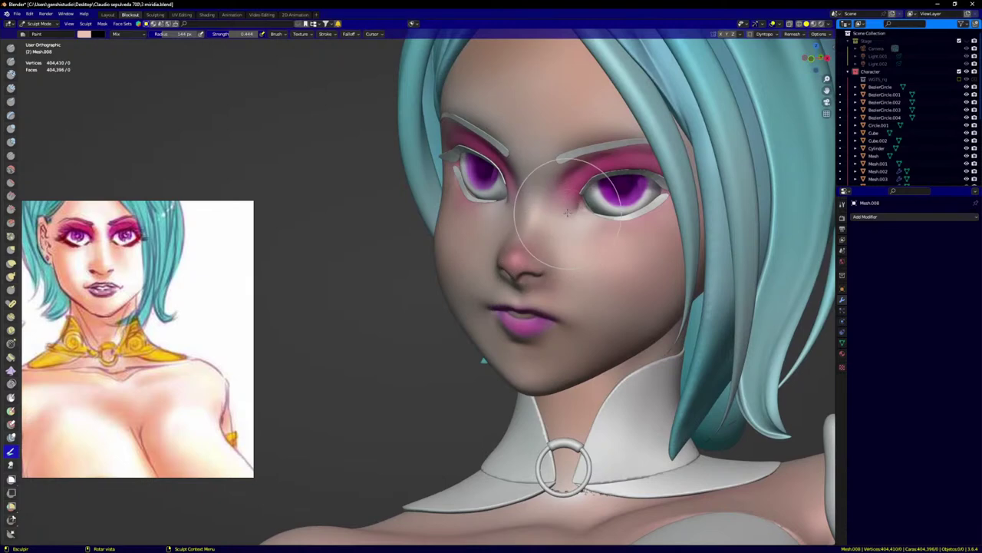
{"action": "left_click_drag", "start_coordinate": [568, 204], "coordinate": [557, 210]}
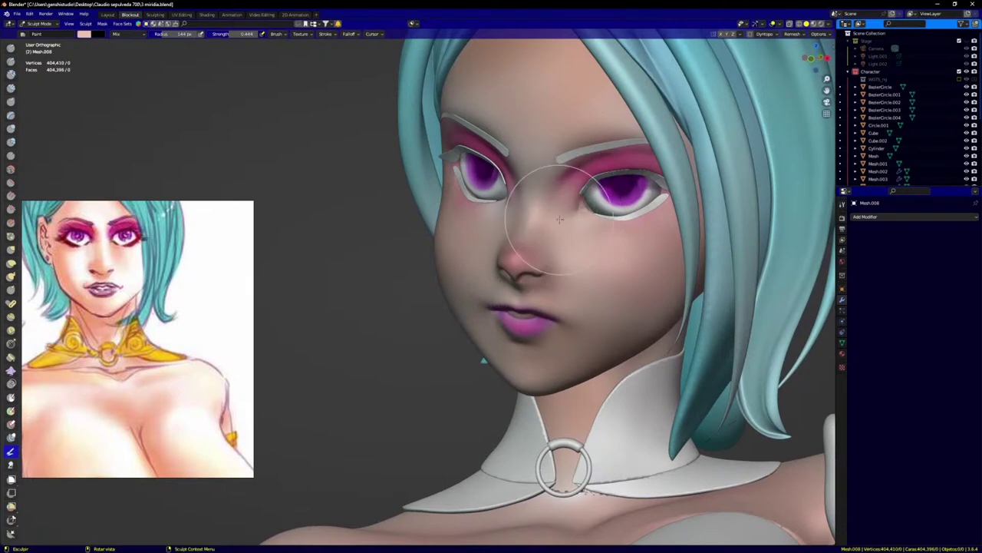
{"action": "middle_click_drag", "start_coordinate": [494, 207], "coordinate": [508, 204]}
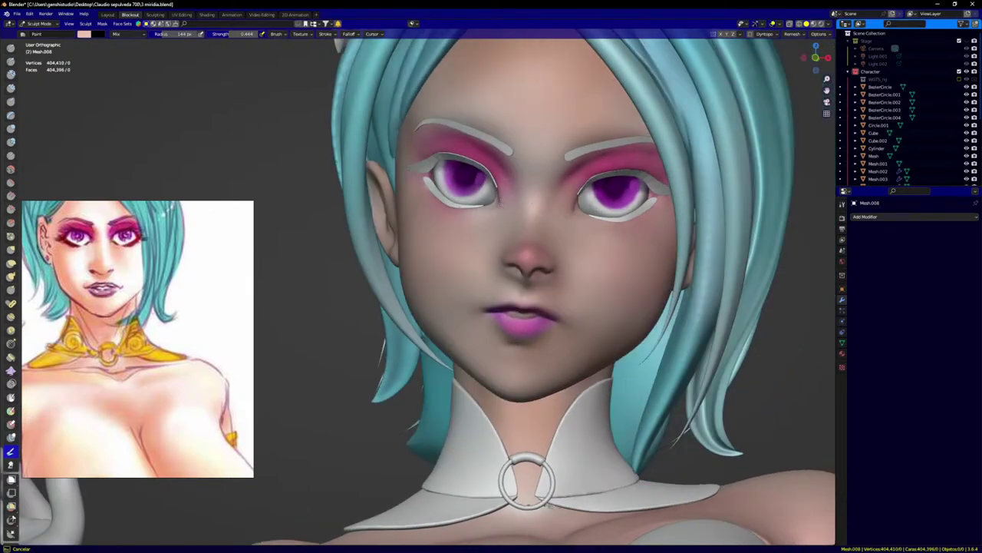
{"action": "left_click_drag", "start_coordinate": [479, 241], "coordinate": [495, 234]}
Step: Brush the light skin tone over the side of the cheek and across the forehead in front view
{"action": "key", "text": "KP_1"}
{"action": "scroll", "coordinate": [544, 223], "scroll_direction": "down", "scroll_amount": 4}
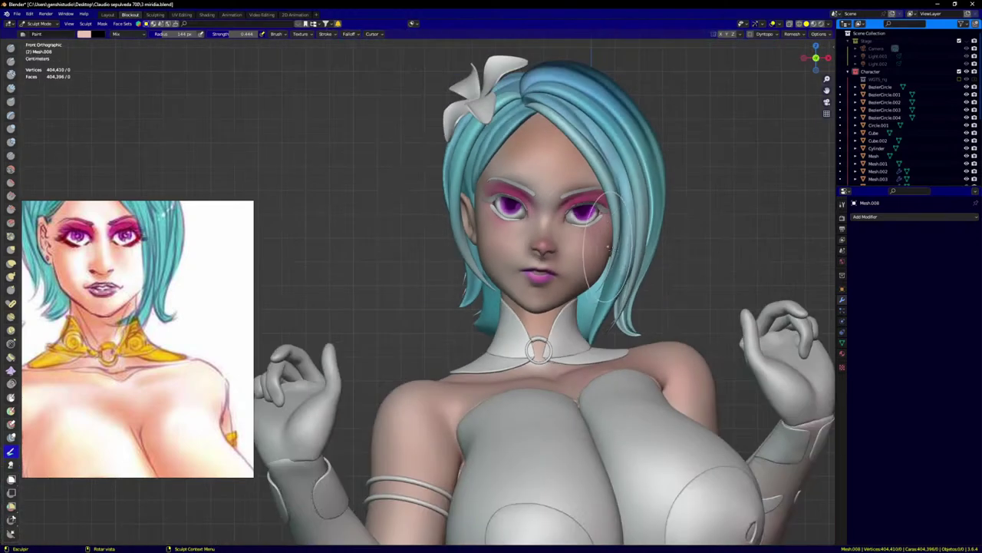
{"action": "middle_click_drag", "start_coordinate": [570, 260], "coordinate": [545, 278], "text": "shift"}
{"action": "left_click_drag", "start_coordinate": [488, 259], "coordinate": [477, 259]}
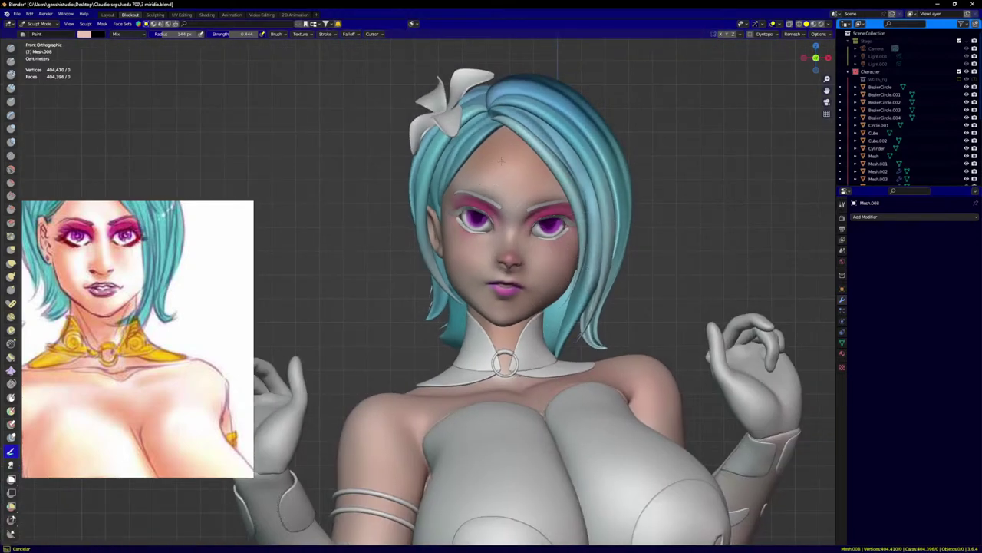
{"action": "middle_click_drag", "start_coordinate": [527, 150], "coordinate": [500, 171]}
{"action": "mouse_move", "coordinate": [498, 161]}
{"action": "left_mouse_down"}
{"action": "mouse_move", "coordinate": [488, 161]}
{"action": "mouse_move", "coordinate": [525, 159]}
{"action": "left_mouse_up"}
{"action": "left_click_drag", "start_coordinate": [525, 159], "coordinate": [480, 162]}
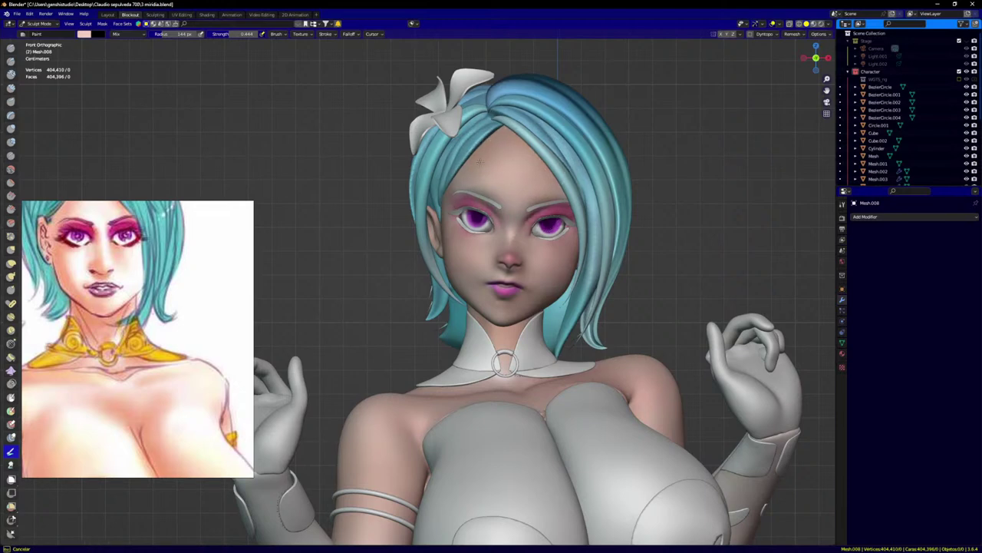
Step: Switch sculpting to the body mesh and paint the skin tone over the forearm and elbow of the arm with thin double bands
{"action": "scroll", "coordinate": [574, 230], "scroll_direction": "down", "scroll_amount": 1}
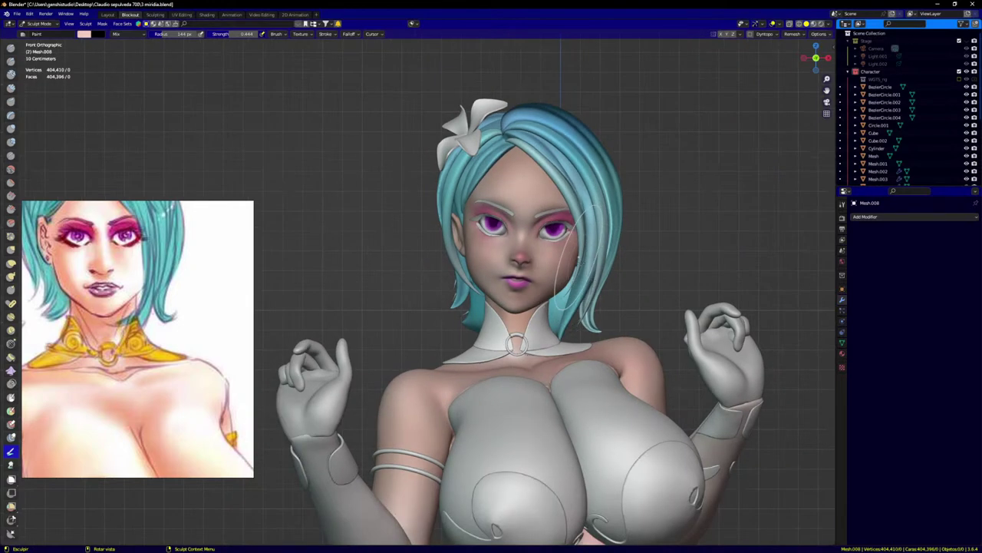
{"action": "middle_click_drag", "start_coordinate": [604, 292], "coordinate": [617, 235], "text": "shift"}
{"action": "scroll", "coordinate": [581, 277], "scroll_direction": "down", "scroll_amount": 1}
{"action": "middle_click_drag", "start_coordinate": [593, 319], "coordinate": [581, 243], "text": "shift"}
{"action": "scroll", "coordinate": [544, 307], "scroll_direction": "down", "scroll_amount": 2}
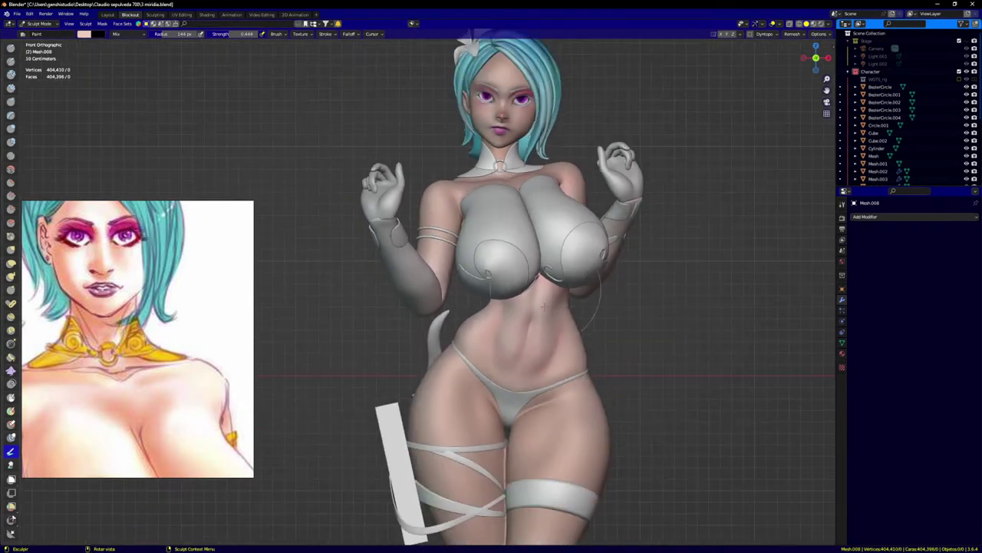
{"action": "scroll", "coordinate": [526, 343], "scroll_direction": "down", "scroll_amount": 2}
{"action": "scroll", "coordinate": [451, 283], "scroll_direction": "up", "scroll_amount": 5}
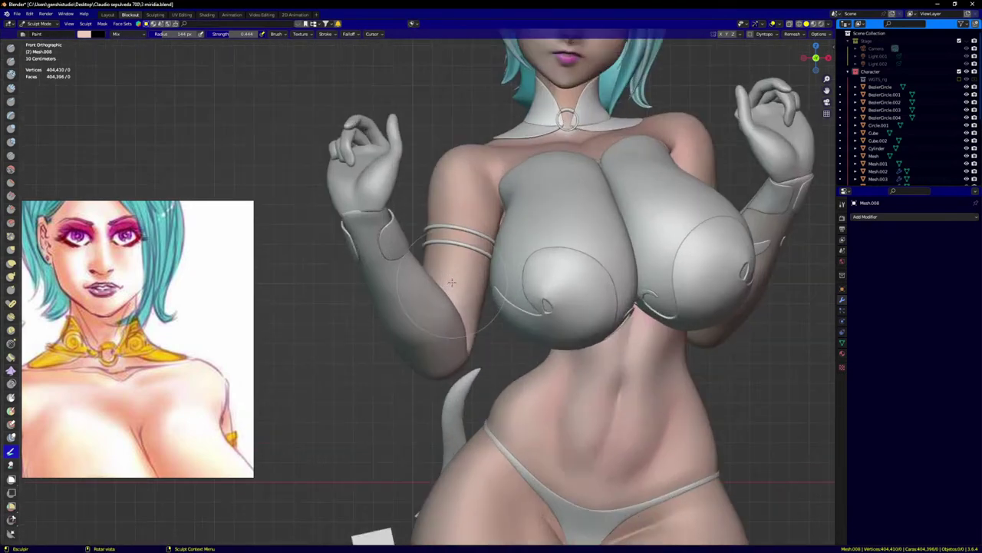
{"action": "key", "text": "alt+q"}
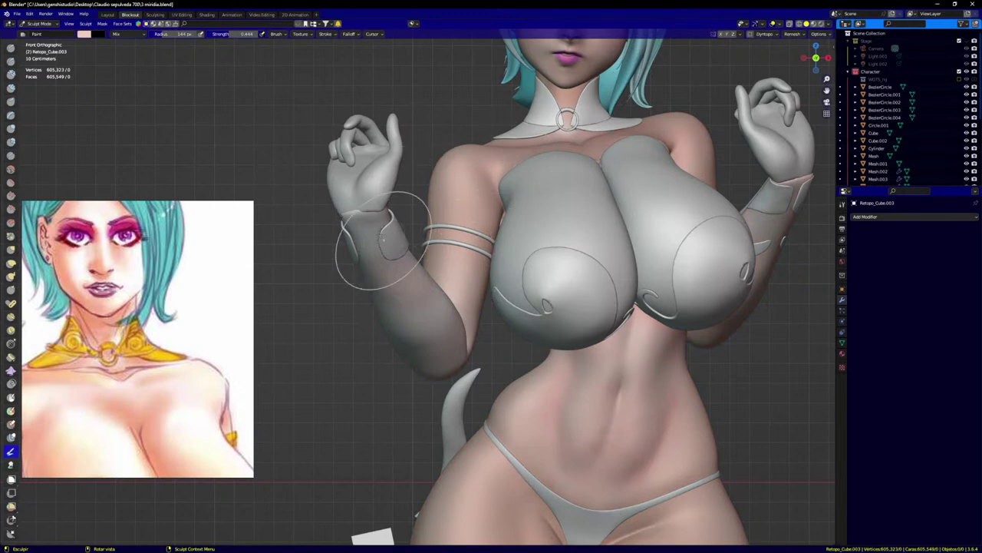
{"action": "middle_click_drag", "start_coordinate": [446, 315], "coordinate": [478, 269]}
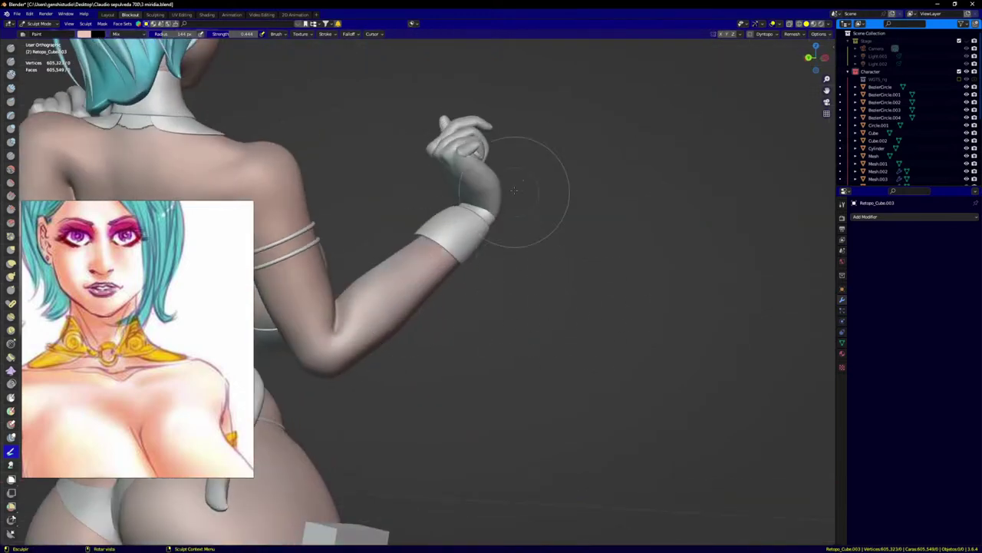
{"action": "left_click_drag", "start_coordinate": [437, 239], "coordinate": [306, 339]}
{"action": "mouse_move", "coordinate": [329, 376]}
{"action": "left_mouse_down"}
{"action": "mouse_move", "coordinate": [340, 340]}
{"action": "mouse_move", "coordinate": [468, 287]}
{"action": "left_mouse_up"}
Step: Examine the painted skin of the whole figure from behind, from the side and from the front
{"action": "mouse_move", "coordinate": [479, 286]}
{"action": "middle_mouse_down"}
{"action": "mouse_move", "coordinate": [522, 277]}
{"action": "mouse_move", "coordinate": [549, 254]}
{"action": "middle_mouse_up"}
{"action": "scroll", "coordinate": [522, 277], "scroll_direction": "down", "scroll_amount": 2}
{"action": "middle_click_drag", "start_coordinate": [516, 289], "coordinate": [459, 227]}
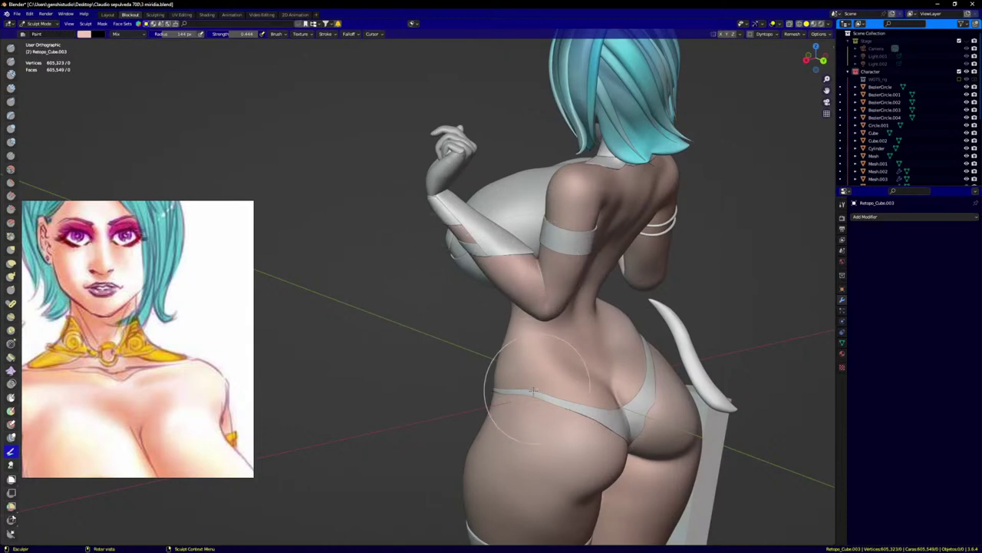
{"action": "middle_click_drag", "start_coordinate": [554, 424], "coordinate": [747, 401]}
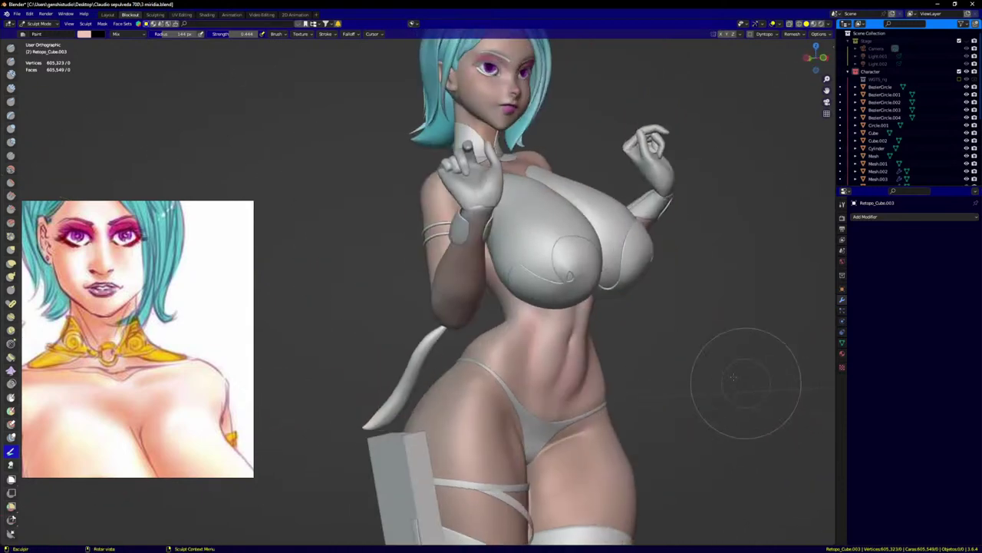
{"action": "key", "text": "KP_1"}
{"action": "scroll", "coordinate": [504, 381], "scroll_direction": "down", "scroll_amount": 3}
{"action": "scroll", "coordinate": [572, 238], "scroll_direction": "up", "scroll_amount": 5}
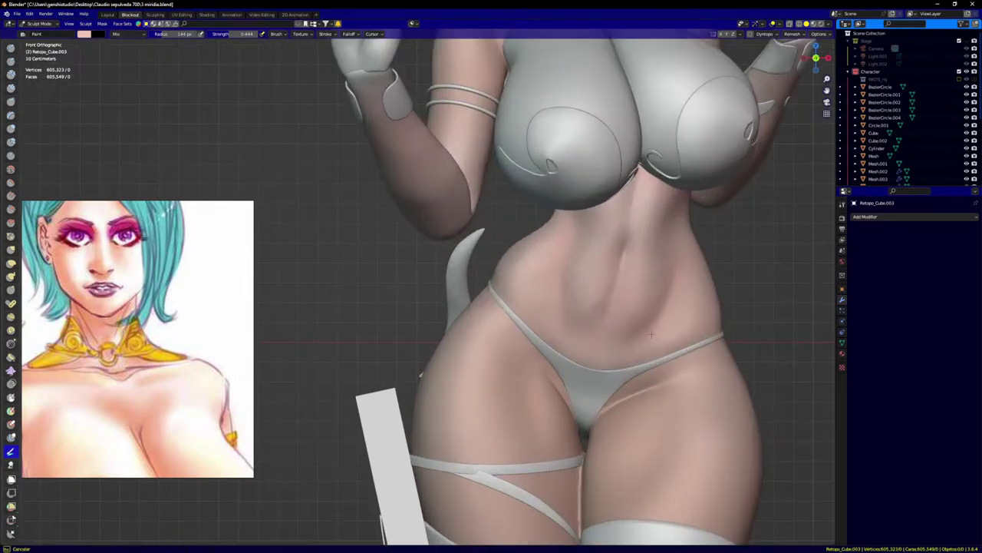
{"action": "scroll", "coordinate": [538, 368], "scroll_direction": "down", "scroll_amount": 4}
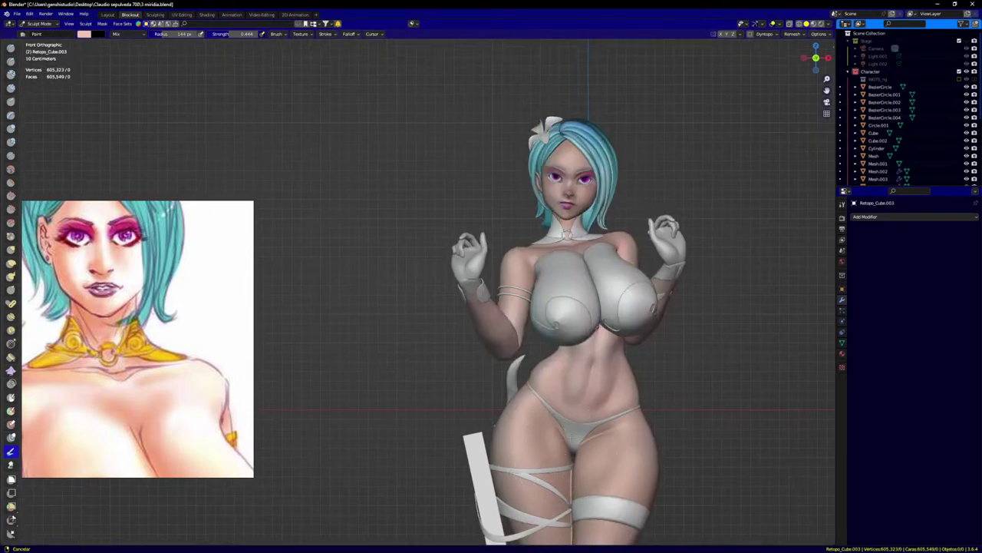
{"action": "scroll", "coordinate": [583, 376], "scroll_direction": "down", "scroll_amount": 3}
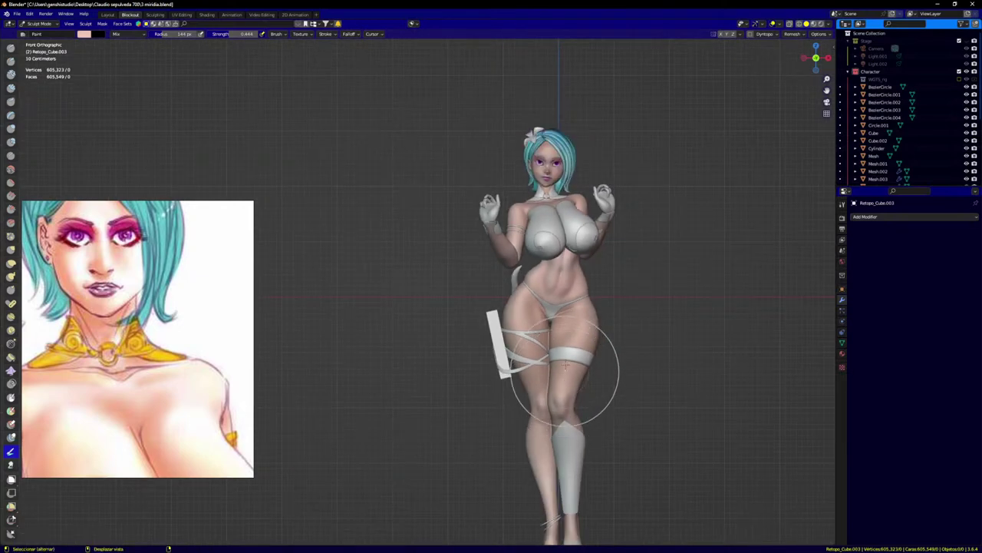
{"action": "middle_click_drag", "start_coordinate": [604, 471], "coordinate": [568, 449]}
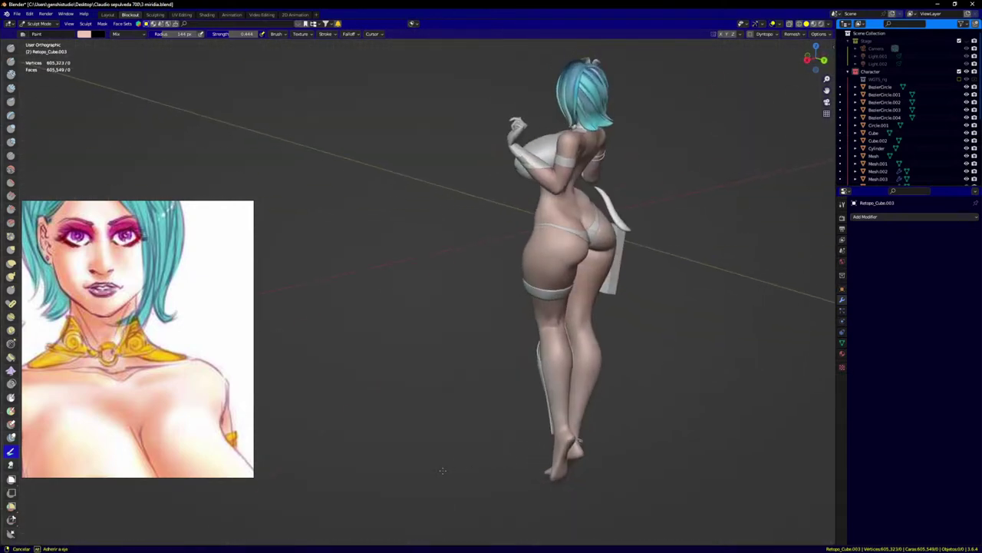
{"action": "scroll", "coordinate": [568, 449], "scroll_direction": "up", "scroll_amount": 4}
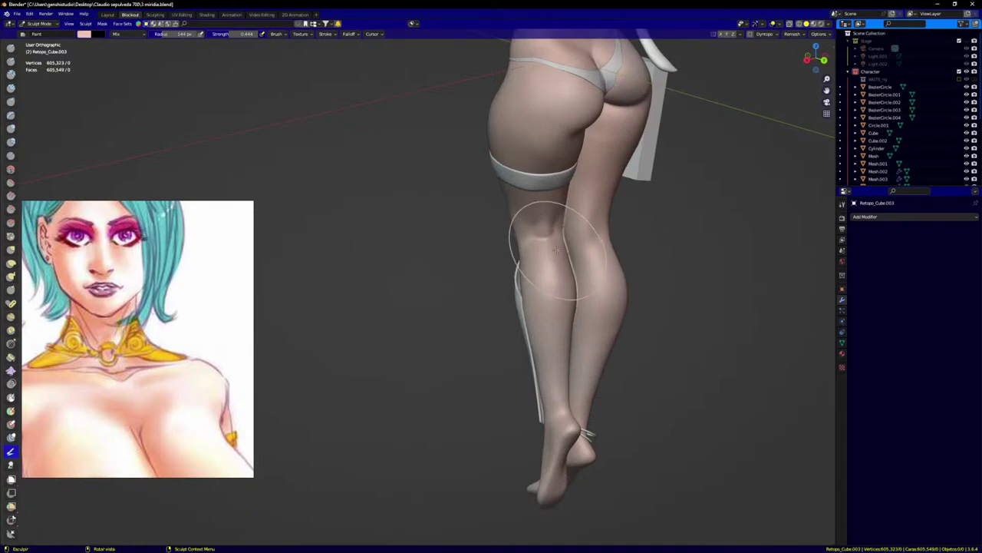
{"action": "key", "text": "KP_1"}
{"action": "scroll", "coordinate": [429, 257], "scroll_direction": "down", "scroll_amount": 3}
{"action": "scroll", "coordinate": [530, 223], "scroll_direction": "up", "scroll_amount": 4}
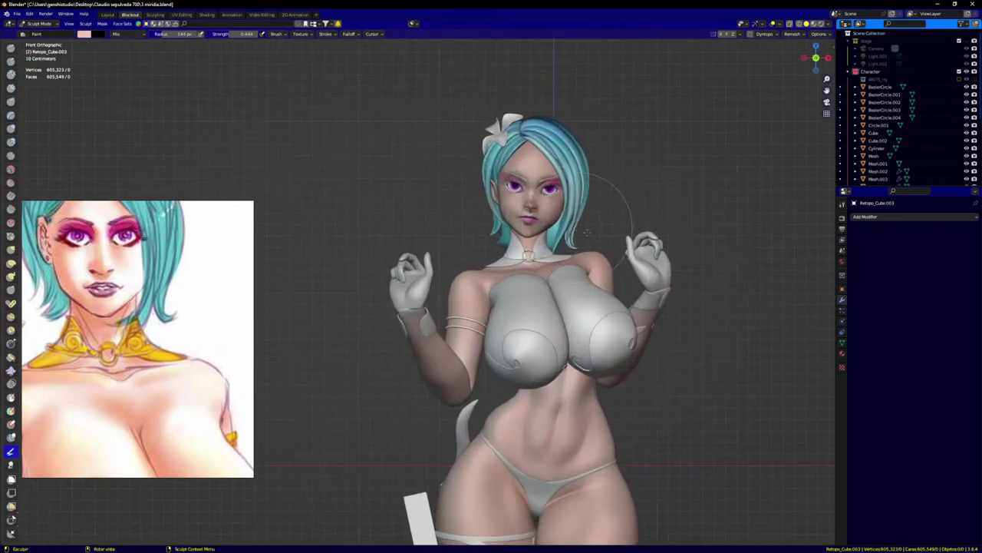
Step: Switch sculpting to the character's right hand mesh and hide the coloured face set overlay
{"action": "middle_click_drag", "start_coordinate": [532, 218], "coordinate": [511, 193], "text": "shift"}
{"action": "scroll", "coordinate": [514, 209], "scroll_direction": "down", "scroll_amount": 1}
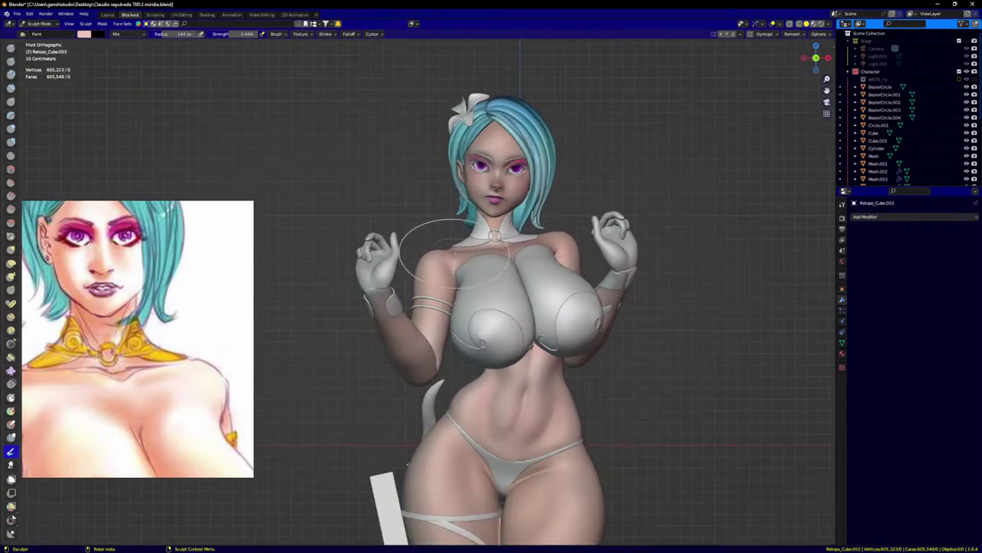
{"action": "middle_click_drag", "start_coordinate": [453, 267], "coordinate": [442, 177], "text": "shift"}
{"action": "scroll", "coordinate": [399, 174], "scroll_direction": "up", "scroll_amount": 2}
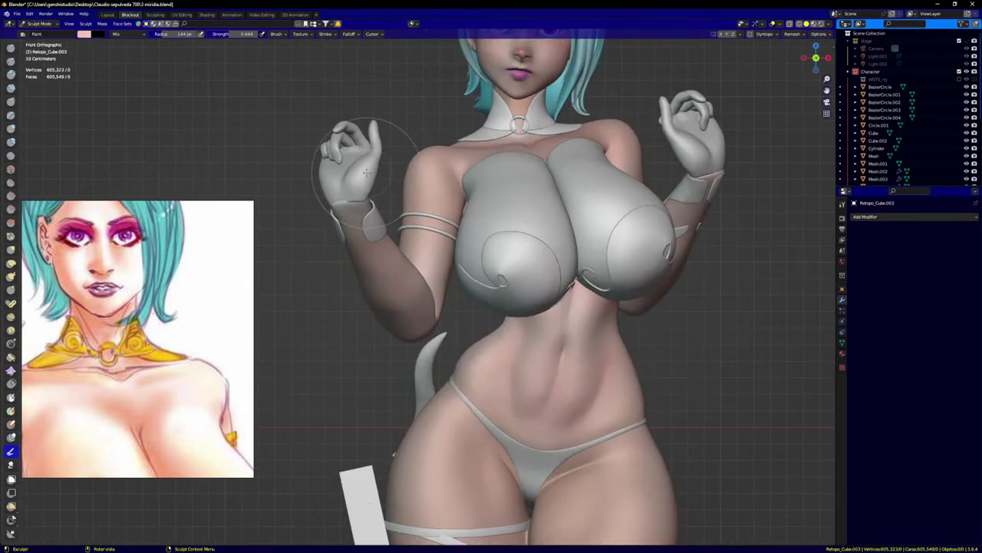
{"action": "key", "text": "alt+q"}
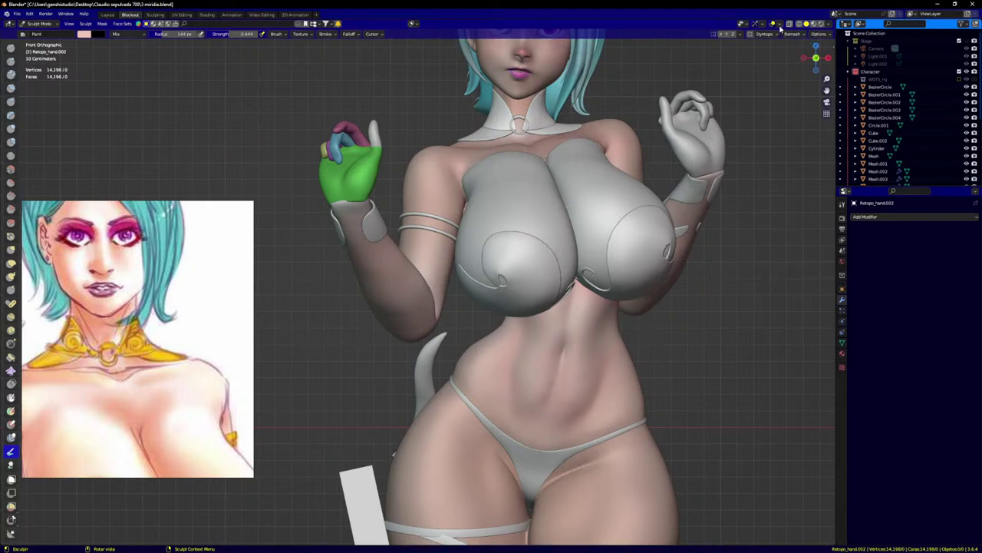
{"action": "left_click", "coordinate": [780, 24]}
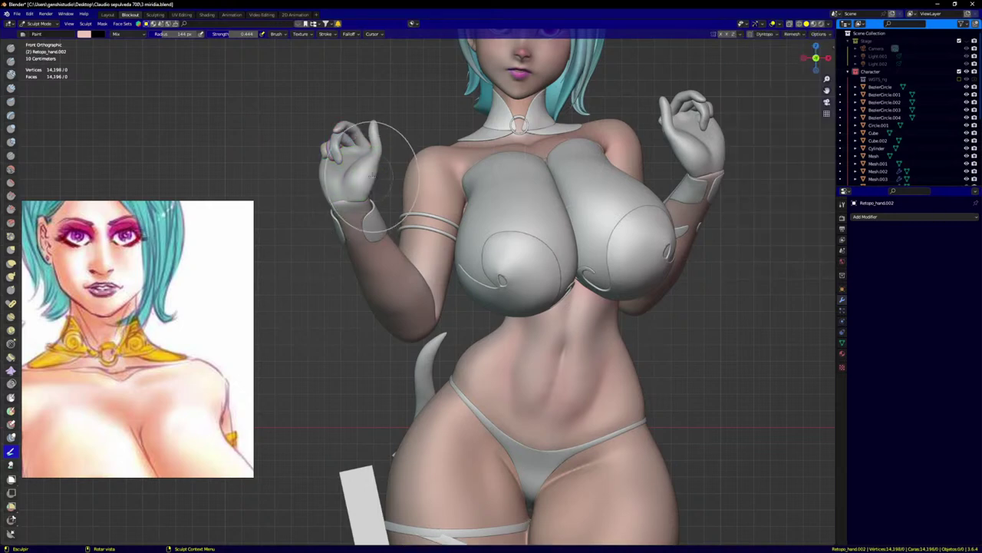
Step: Paint the light pink skin tone over the palm, fingers and back of the character's right hand
{"action": "mouse_move", "coordinate": [344, 138]}
{"action": "middle_mouse_down"}
{"action": "mouse_move", "coordinate": [294, 200]}
{"action": "mouse_move", "coordinate": [248, 200]}
{"action": "middle_mouse_up"}
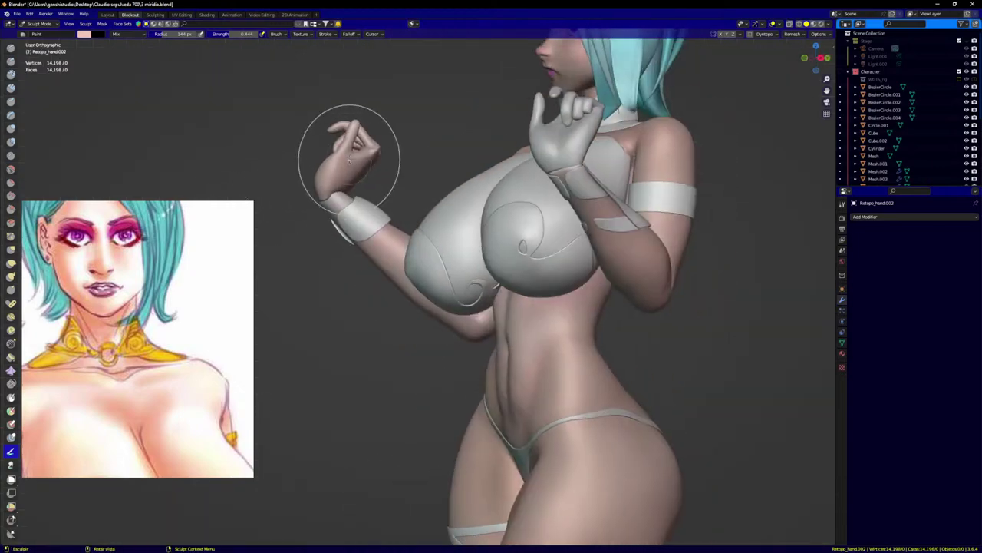
{"action": "left_click_drag", "start_coordinate": [355, 158], "coordinate": [325, 178]}
{"action": "middle_click_drag", "start_coordinate": [321, 178], "coordinate": [365, 220]}
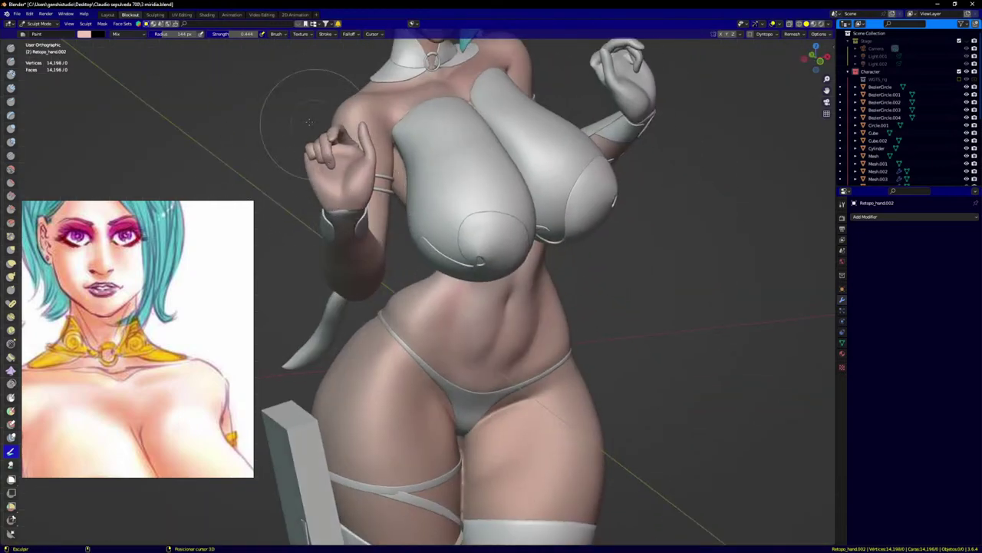
{"action": "mouse_move", "coordinate": [309, 121]}
{"action": "middle_mouse_down"}
{"action": "mouse_move", "coordinate": [340, 105]}
{"action": "mouse_move", "coordinate": [395, 165]}
{"action": "middle_mouse_up"}
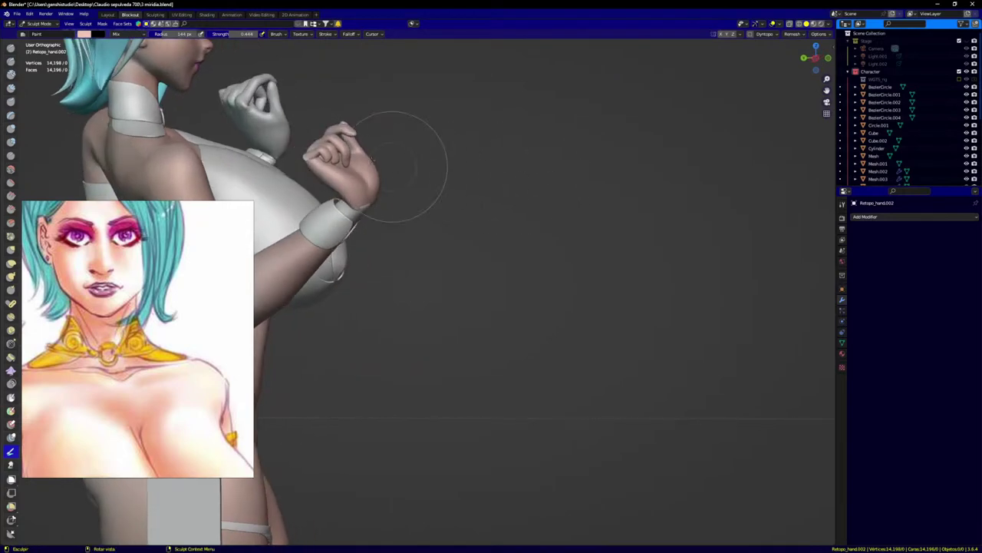
Step: Switch sculpting to the character's left hand mesh and paint it all around with the same skin tone
{"action": "key", "text": "KP_1"}
{"action": "scroll", "coordinate": [439, 207], "scroll_direction": "down", "scroll_amount": 3}
{"action": "middle_click_drag", "start_coordinate": [502, 219], "coordinate": [430, 267], "text": "shift"}
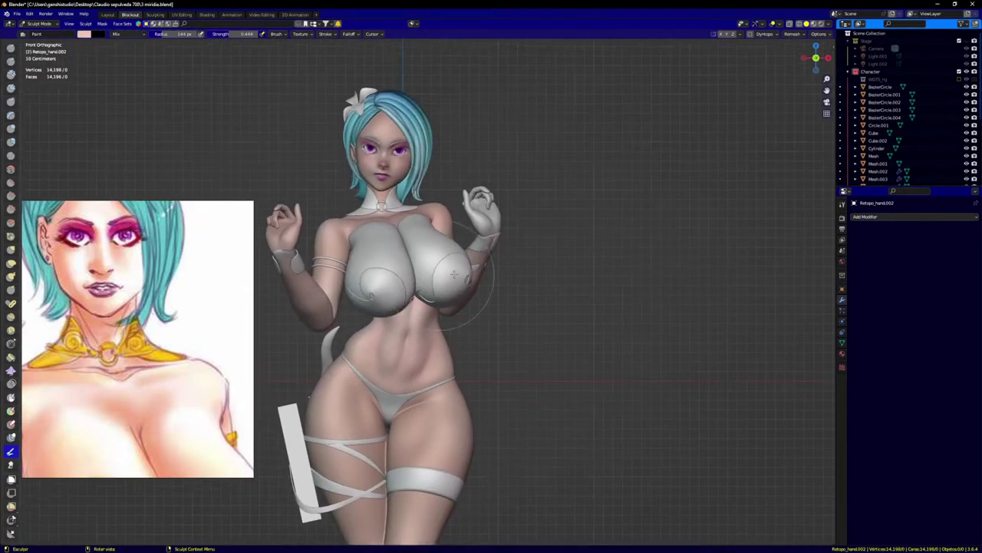
{"action": "scroll", "coordinate": [513, 214], "scroll_direction": "up", "scroll_amount": 2}
{"action": "key", "text": "alt+q"}
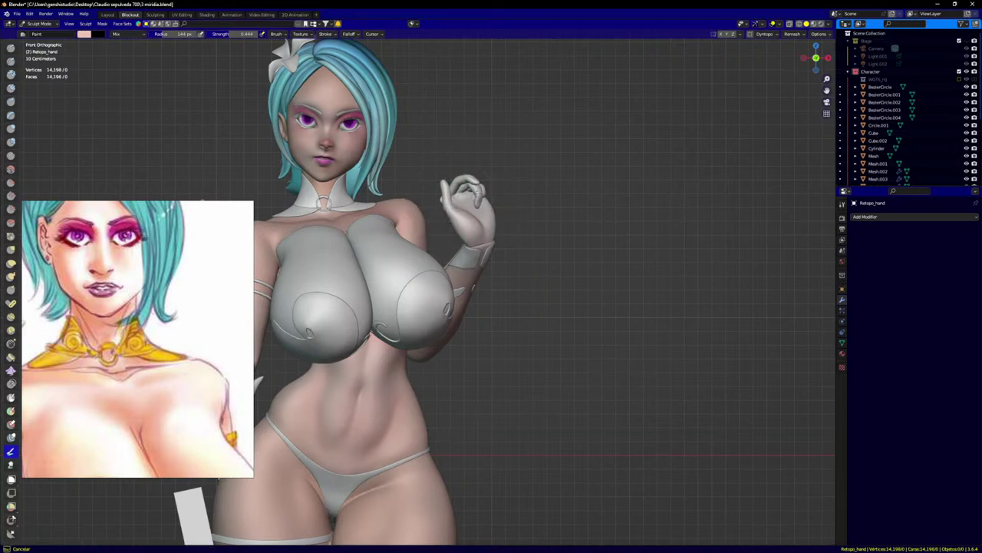
{"action": "mouse_move", "coordinate": [515, 213]}
{"action": "middle_mouse_down"}
{"action": "mouse_move", "coordinate": [437, 214]}
{"action": "mouse_move", "coordinate": [475, 220]}
{"action": "middle_mouse_up"}
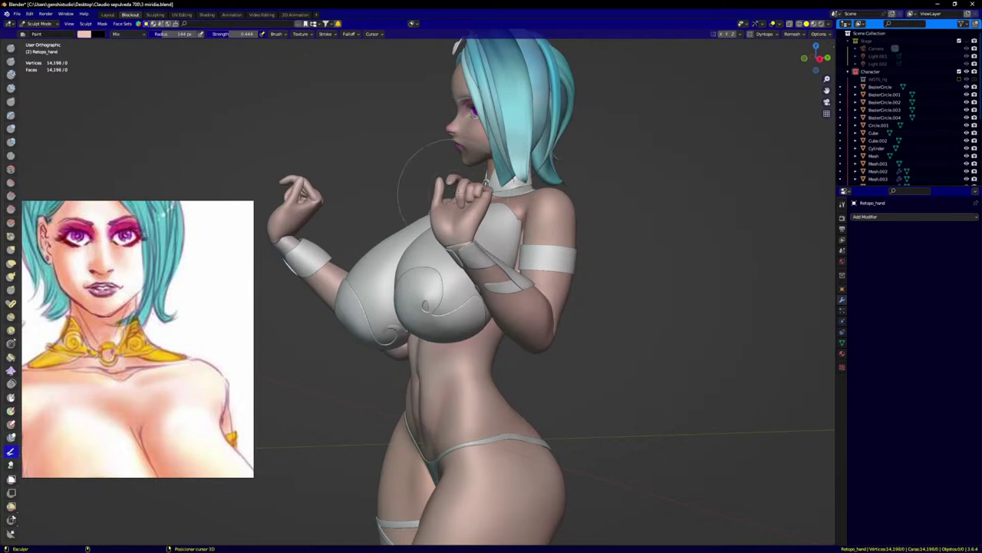
Step: Switch sculpting to the character's left breast mesh and cover it with the pink skin tone using a 212 px brush
{"action": "key", "text": "KP_1"}
{"action": "scroll", "coordinate": [470, 258], "scroll_direction": "down", "scroll_amount": 3}
{"action": "middle_click_drag", "start_coordinate": [482, 270], "coordinate": [669, 281], "text": "shift"}
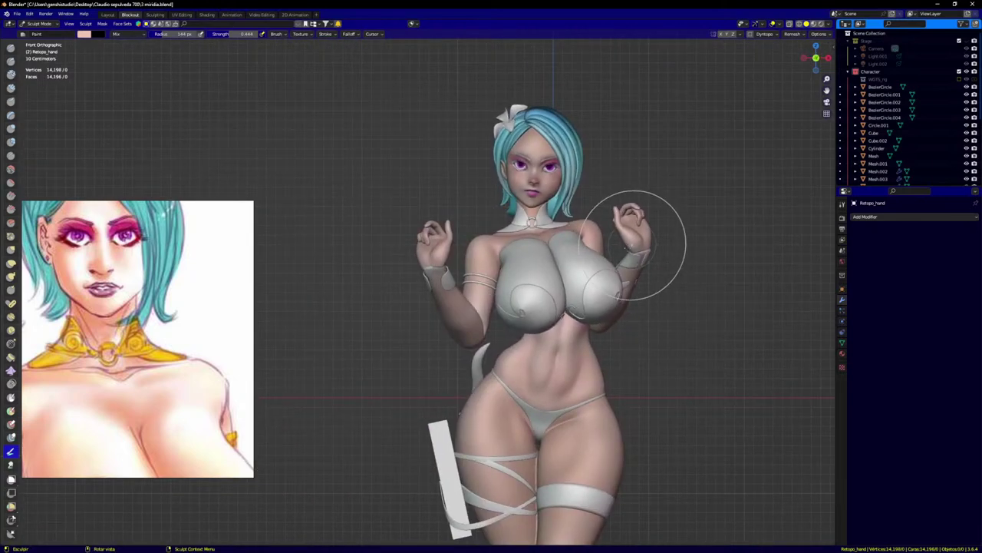
{"action": "key", "text": "alt+q"}
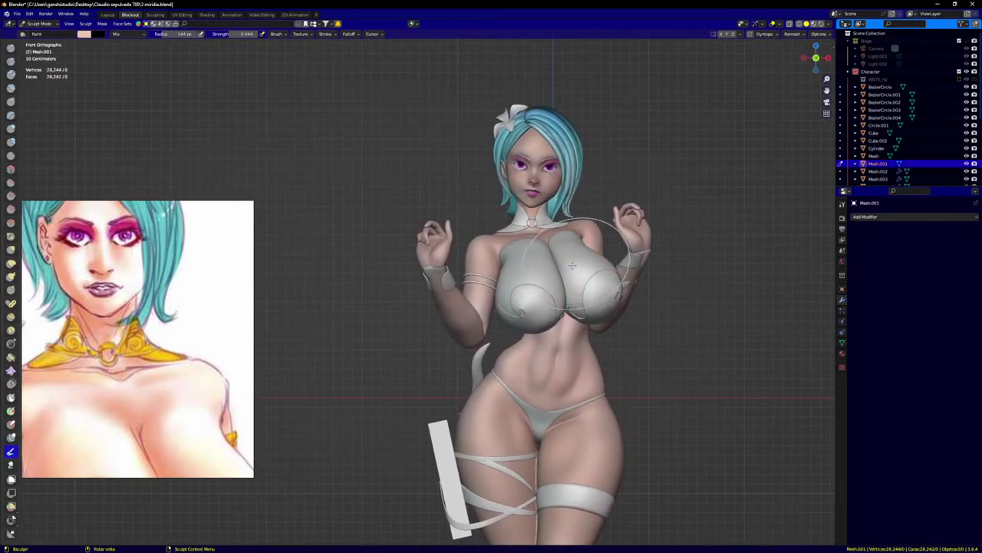
{"action": "middle_click_drag", "start_coordinate": [572, 265], "coordinate": [584, 244]}
{"action": "scroll", "coordinate": [585, 241], "scroll_direction": "up", "scroll_amount": 2}
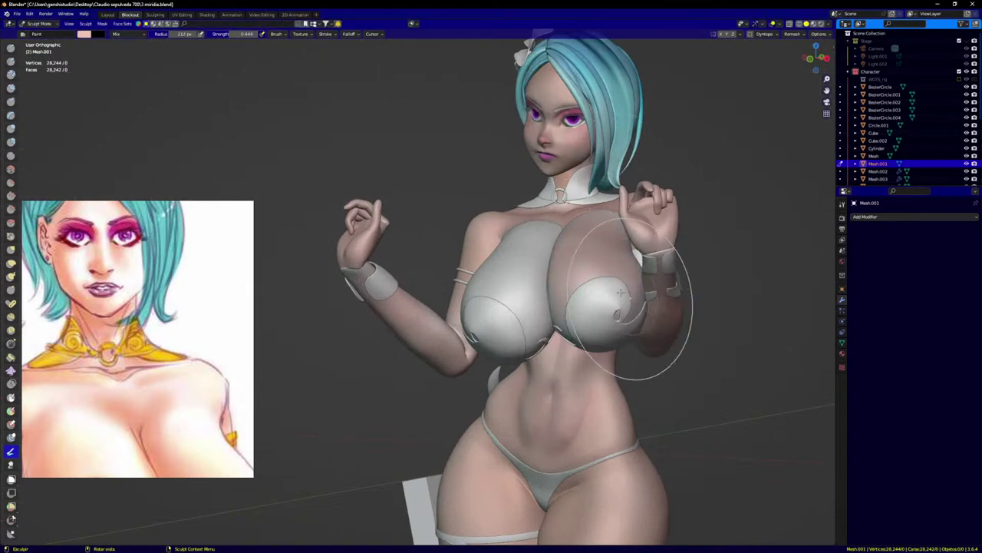
{"action": "middle_click_drag", "start_coordinate": [621, 291], "coordinate": [690, 245]}
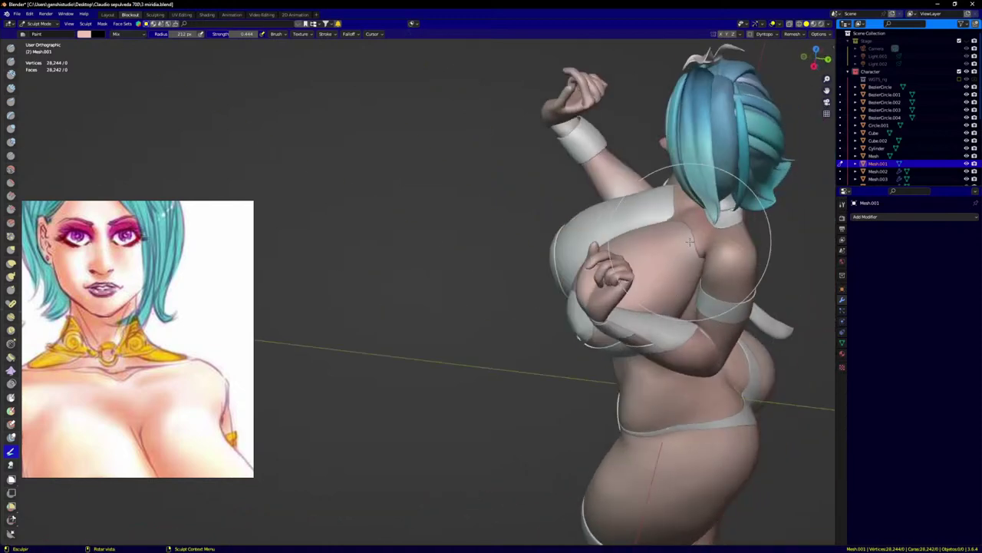
{"action": "middle_click_drag", "start_coordinate": [572, 371], "coordinate": [658, 318]}
{"action": "middle_click_drag", "start_coordinate": [562, 292], "coordinate": [504, 227]}
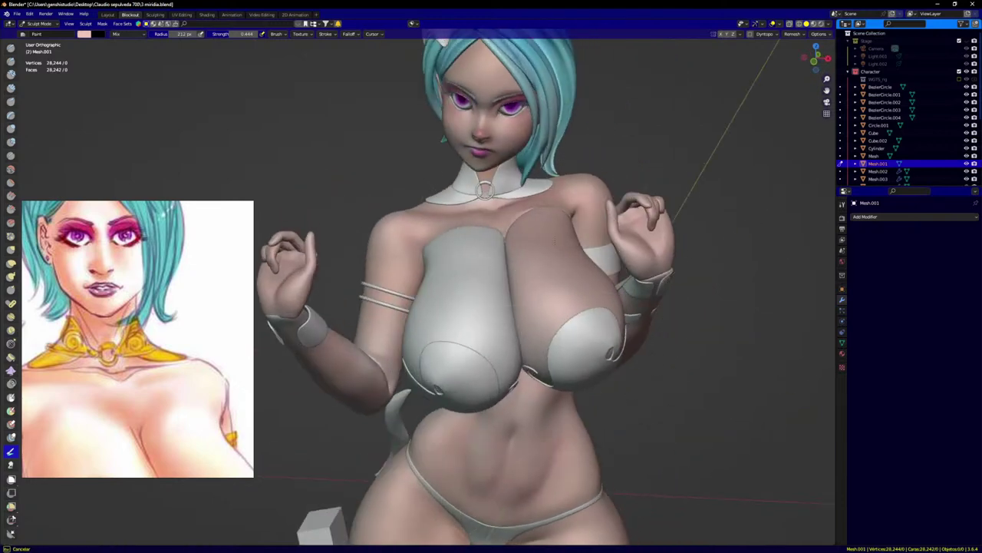
Step: Pick a saturated red and shade the upper end of the left breast mesh and the areas bordering its white cover
{"action": "left_click", "coordinate": [83, 34]}
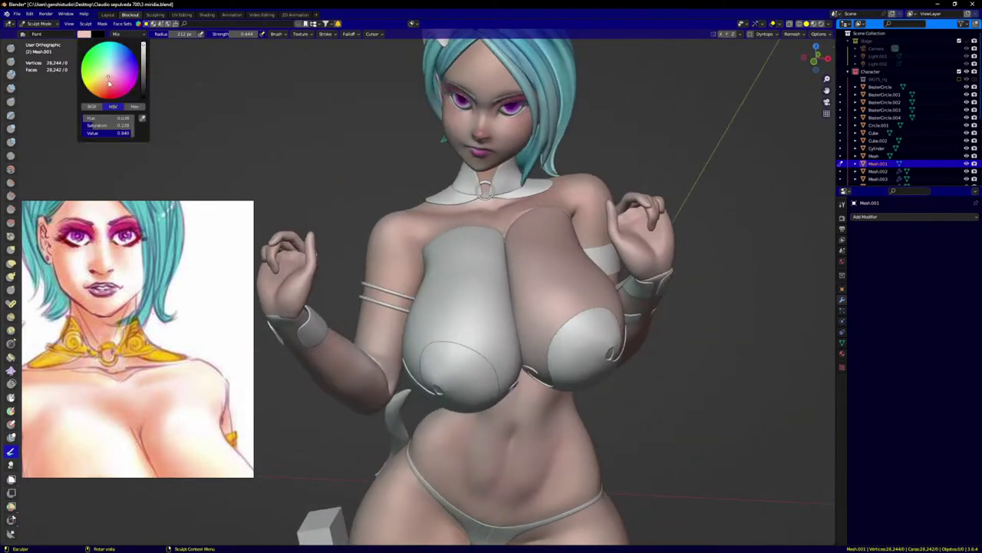
{"action": "left_click", "coordinate": [114, 93]}
{"action": "middle_click_drag", "start_coordinate": [612, 146], "coordinate": [602, 138]}
{"action": "scroll", "coordinate": [563, 203], "scroll_direction": "up", "scroll_amount": 3}
{"action": "left_click_drag", "start_coordinate": [616, 195], "coordinate": [542, 201]}
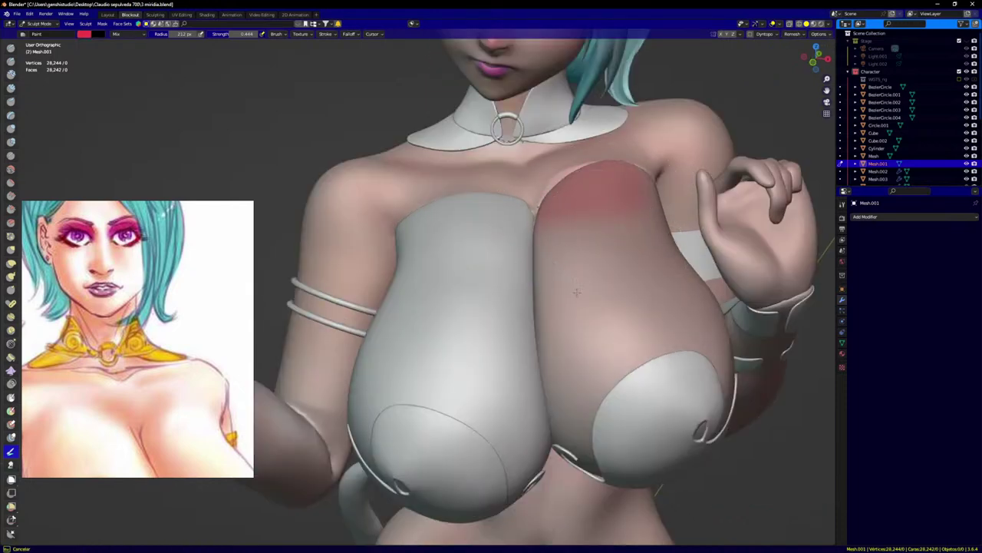
{"action": "left_click_drag", "start_coordinate": [630, 419], "coordinate": [651, 395]}
{"action": "middle_click_drag", "start_coordinate": [704, 414], "coordinate": [662, 413]}
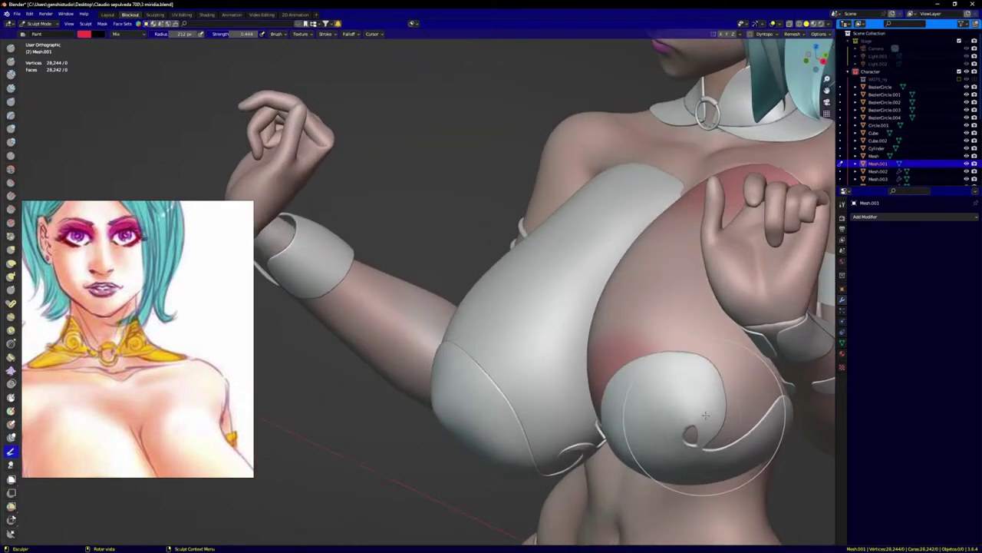
{"action": "mouse_move", "coordinate": [738, 407]}
{"action": "left_mouse_down"}
{"action": "mouse_move", "coordinate": [727, 423]}
{"action": "mouse_move", "coordinate": [741, 424]}
{"action": "left_mouse_up"}
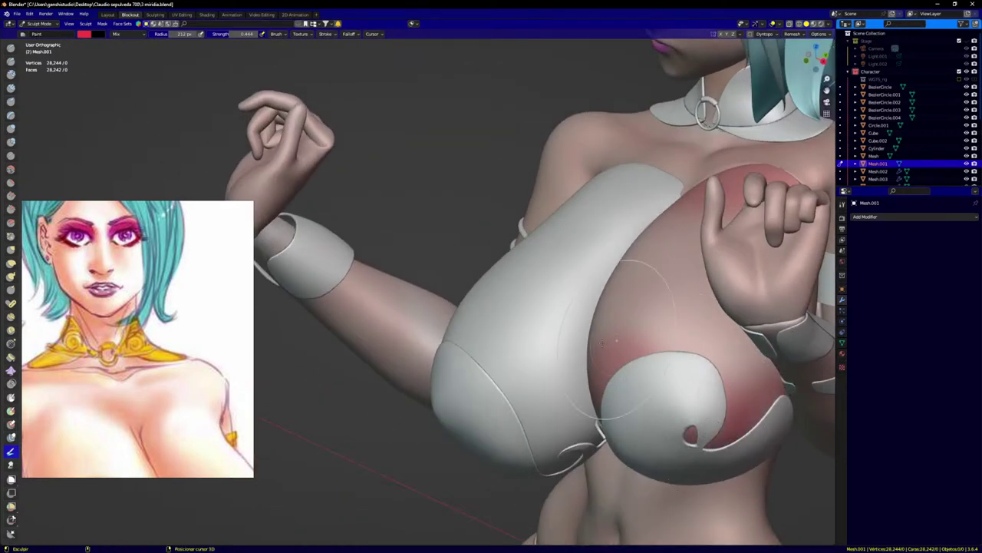
Step: Soften the red shading on the left breast mesh by blending a light pink over it from the front and side
{"action": "middle_click_drag", "start_coordinate": [669, 297], "coordinate": [637, 230]}
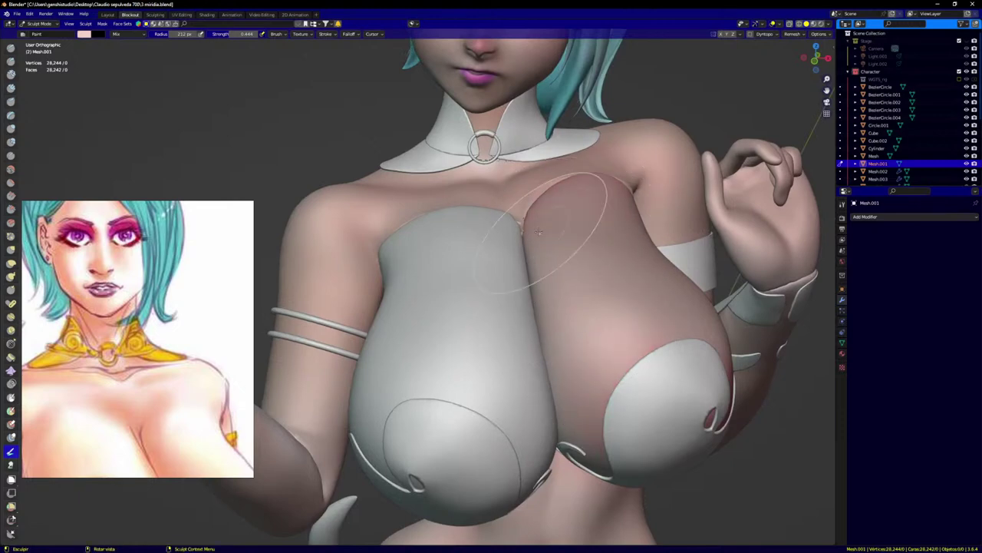
{"action": "middle_click_drag", "start_coordinate": [611, 313], "coordinate": [609, 351]}
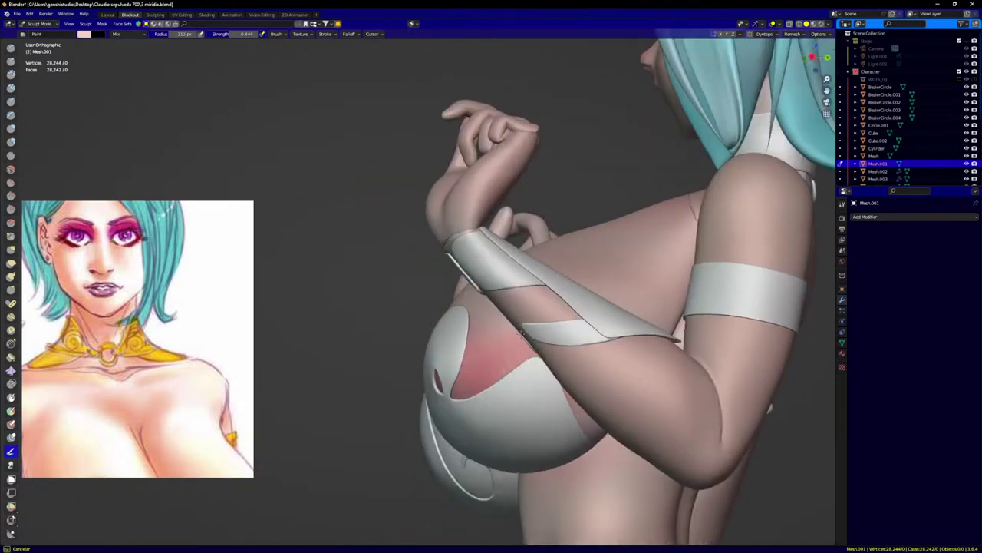
{"action": "mouse_move", "coordinate": [491, 360]}
{"action": "left_mouse_down"}
{"action": "mouse_move", "coordinate": [438, 340]}
{"action": "mouse_move", "coordinate": [492, 355]}
{"action": "left_mouse_up"}
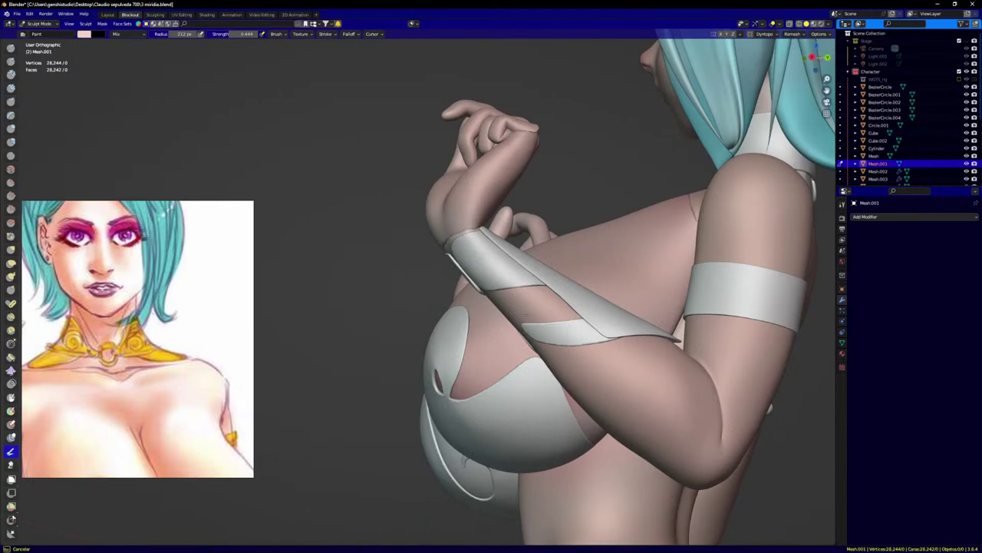
{"action": "middle_click_drag", "start_coordinate": [524, 315], "coordinate": [632, 294]}
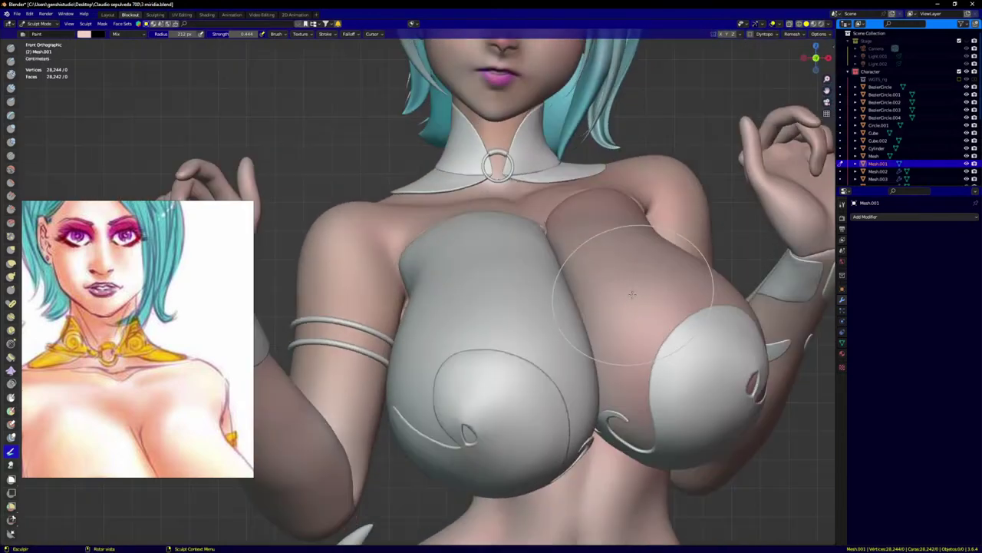
Step: Switch sculpting to the character's right breast mesh and brush a pink skin tone over its front around the white cover
{"action": "scroll", "coordinate": [631, 294], "scroll_direction": "down", "scroll_amount": 3}
{"action": "scroll", "coordinate": [575, 298], "scroll_direction": "up", "scroll_amount": 1}
{"action": "key", "text": "alt+q"}
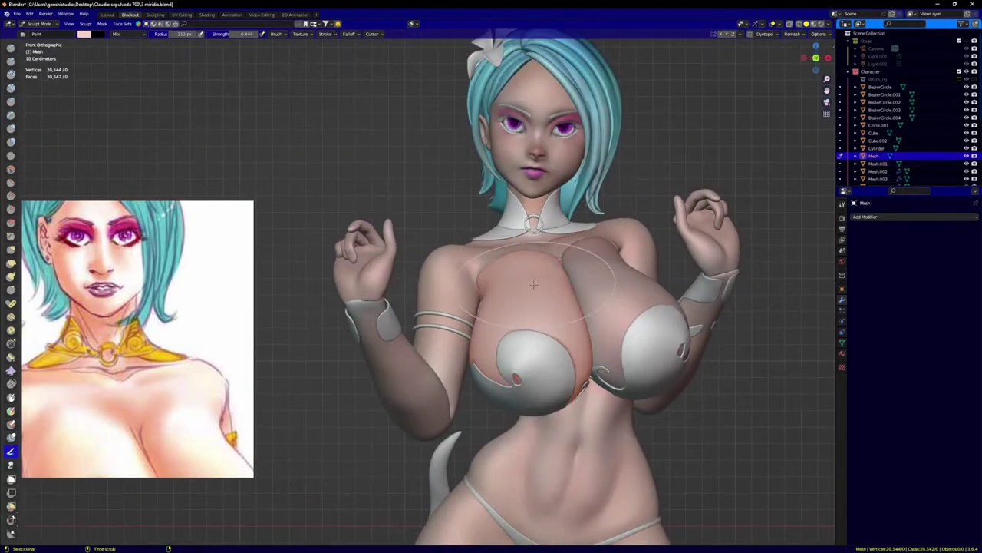
{"action": "scroll", "coordinate": [534, 282], "scroll_direction": "up", "scroll_amount": 3}
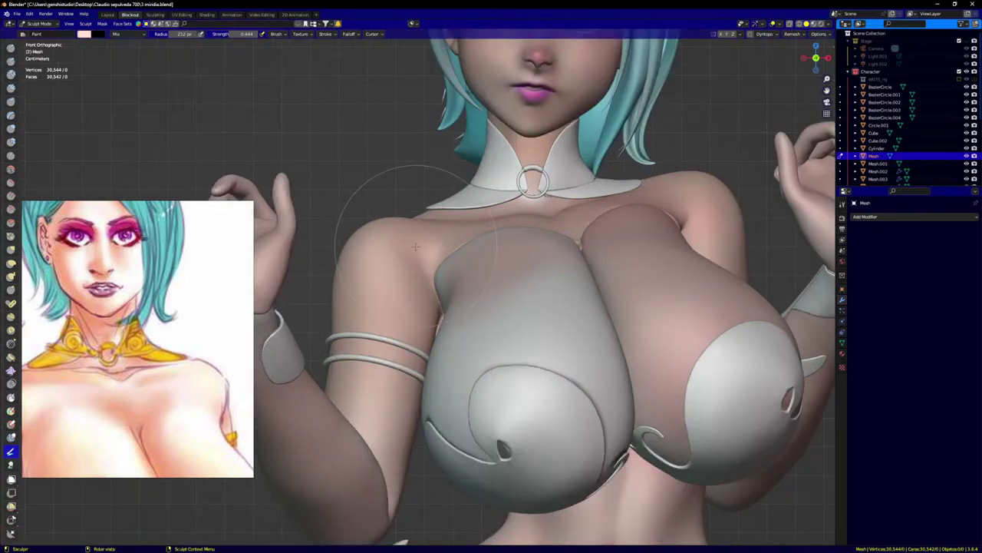
{"action": "left_click", "coordinate": [84, 35]}
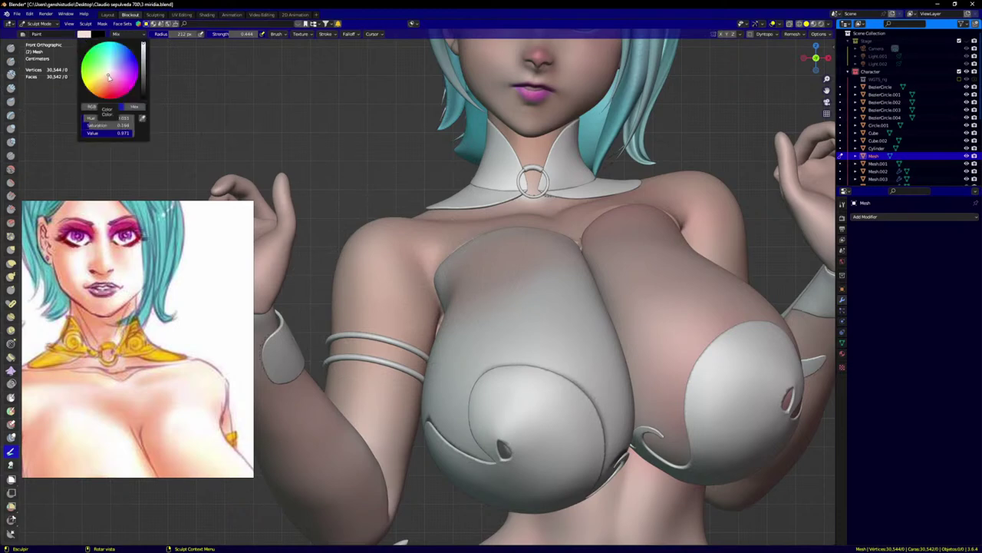
{"action": "left_click_drag", "start_coordinate": [527, 310], "coordinate": [581, 380]}
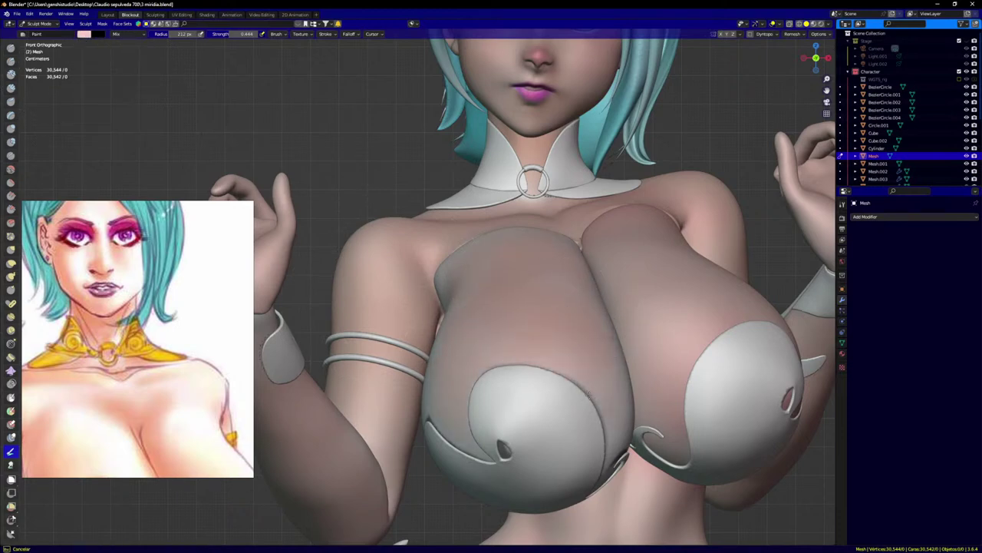
{"action": "mouse_move", "coordinate": [538, 434]}
{"action": "left_mouse_down"}
{"action": "mouse_move", "coordinate": [445, 384]}
{"action": "mouse_move", "coordinate": [471, 290]}
{"action": "mouse_move", "coordinate": [516, 263]}
{"action": "mouse_move", "coordinate": [509, 307]}
{"action": "mouse_move", "coordinate": [500, 302]}
{"action": "mouse_move", "coordinate": [527, 318]}
{"action": "mouse_move", "coordinate": [516, 315]}
{"action": "mouse_move", "coordinate": [461, 407]}
{"action": "mouse_move", "coordinate": [492, 307]}
{"action": "mouse_move", "coordinate": [470, 341]}
{"action": "left_mouse_up"}
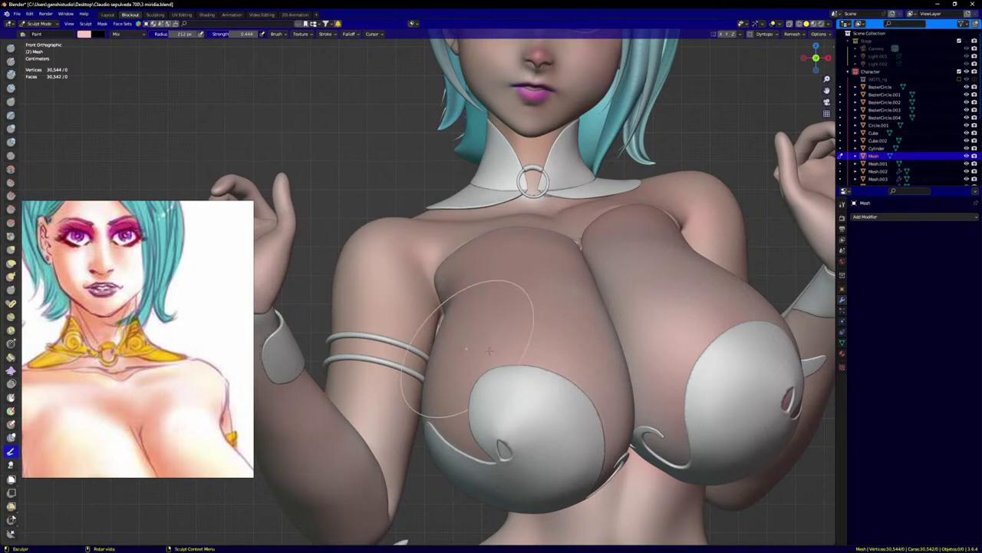
Step: Extend the pink skin tone over the outer side and upper edge of the right breast mesh
{"action": "mouse_move", "coordinate": [469, 341]}
{"action": "middle_mouse_down"}
{"action": "mouse_move", "coordinate": [451, 442]}
{"action": "mouse_move", "coordinate": [592, 331]}
{"action": "middle_mouse_up"}
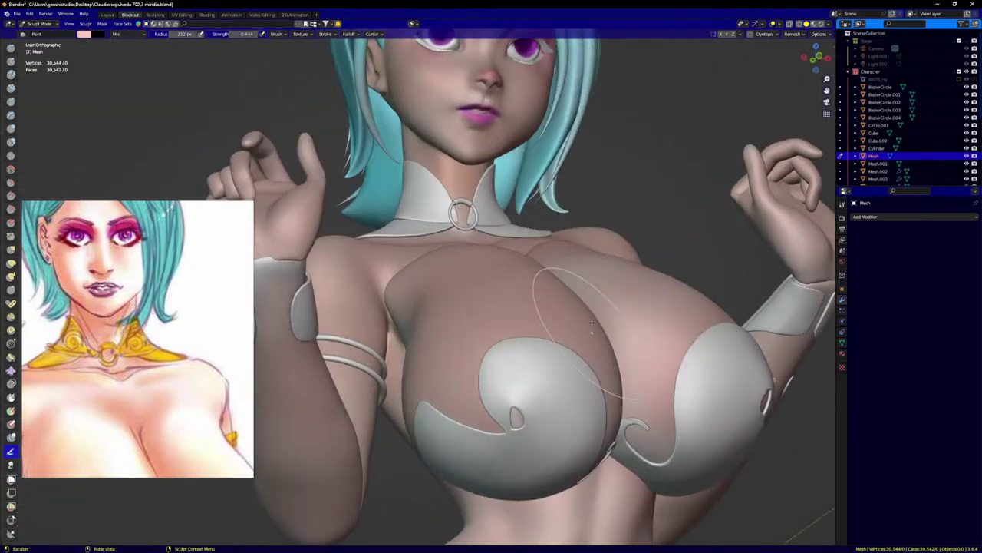
{"action": "mouse_move", "coordinate": [409, 301]}
{"action": "left_mouse_down"}
{"action": "mouse_move", "coordinate": [423, 330]}
{"action": "mouse_move", "coordinate": [411, 322]}
{"action": "mouse_move", "coordinate": [427, 305]}
{"action": "left_mouse_up"}
{"action": "left_click_drag", "start_coordinate": [427, 306], "coordinate": [434, 330]}
{"action": "middle_click_drag", "start_coordinate": [564, 337], "coordinate": [537, 428]}
{"action": "left_click_drag", "start_coordinate": [599, 284], "coordinate": [618, 228]}
{"action": "left_click_drag", "start_coordinate": [619, 227], "coordinate": [605, 245]}
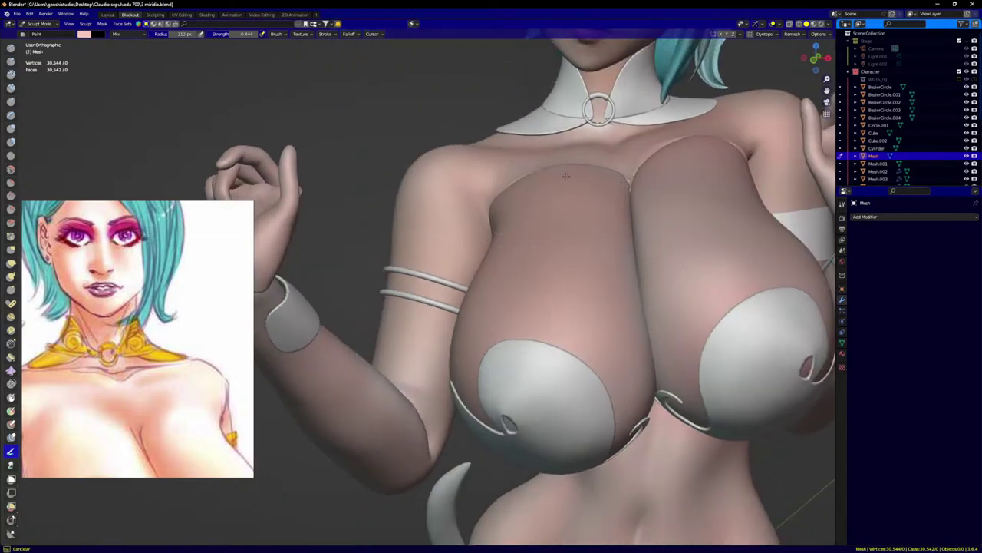
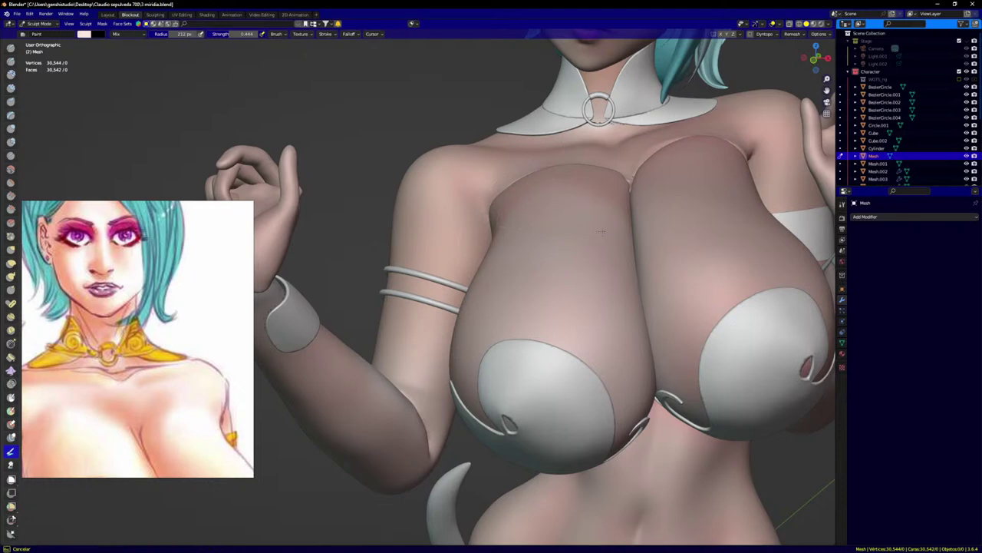
Step: Blend a lighter pink over the right breast mesh from above, from the outer side and along its underside
{"action": "middle_click_drag", "start_coordinate": [543, 193], "coordinate": [568, 222]}
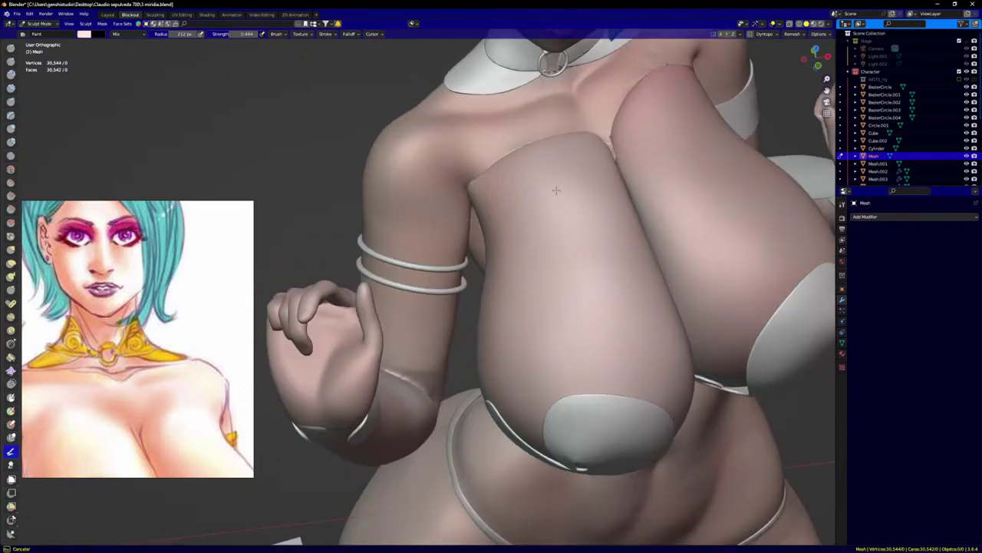
{"action": "middle_click_drag", "start_coordinate": [539, 353], "coordinate": [534, 291]}
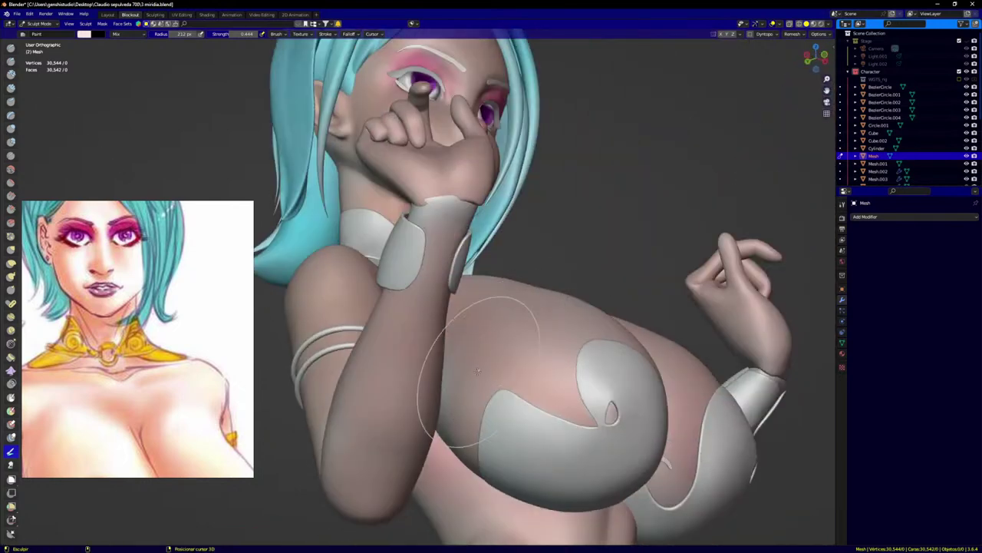
{"action": "middle_click_drag", "start_coordinate": [478, 368], "coordinate": [444, 415]}
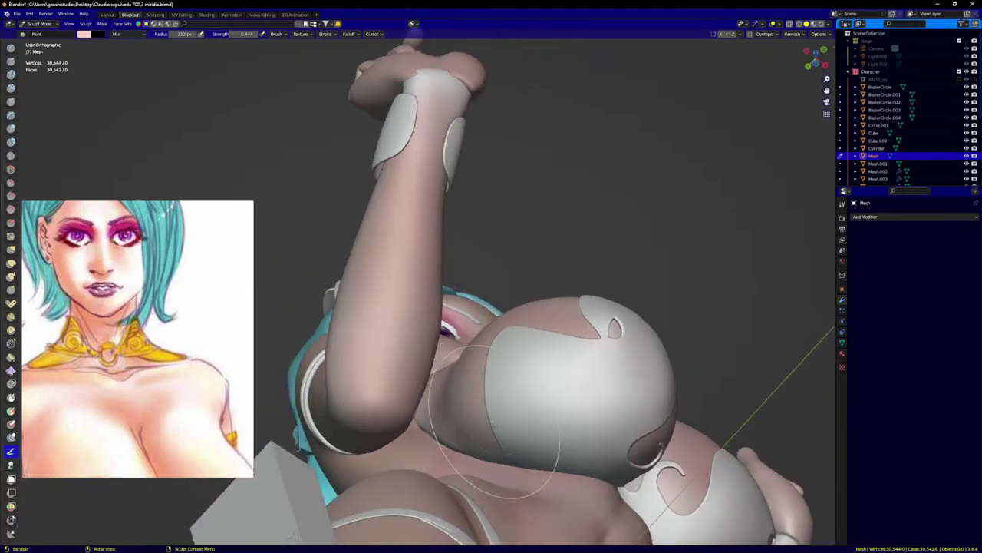
{"action": "key", "text": "KP_1"}
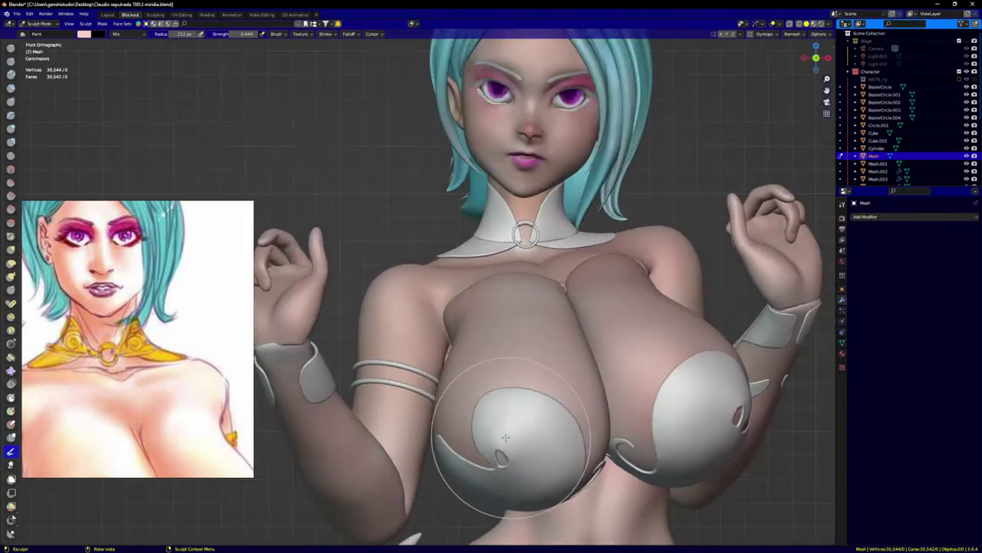
Step: Switch sculpting back to the character's left breast mesh and blend a light pink over its upper edge and inner side
{"action": "scroll", "coordinate": [504, 438], "scroll_direction": "down", "scroll_amount": 2}
{"action": "scroll", "coordinate": [588, 426], "scroll_direction": "up", "scroll_amount": 2}
{"action": "middle_click_drag", "start_coordinate": [603, 297], "coordinate": [602, 297]}
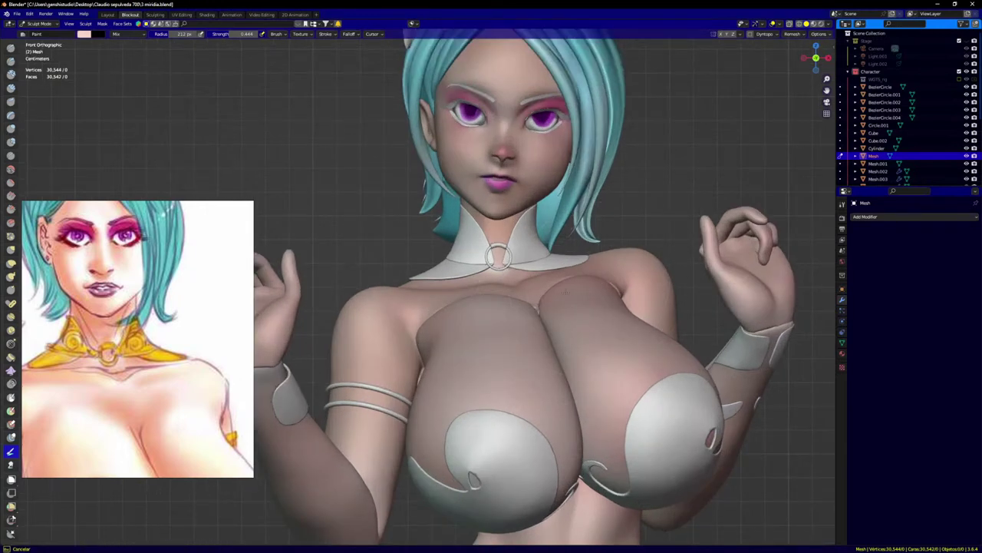
{"action": "key", "text": "alt+q"}
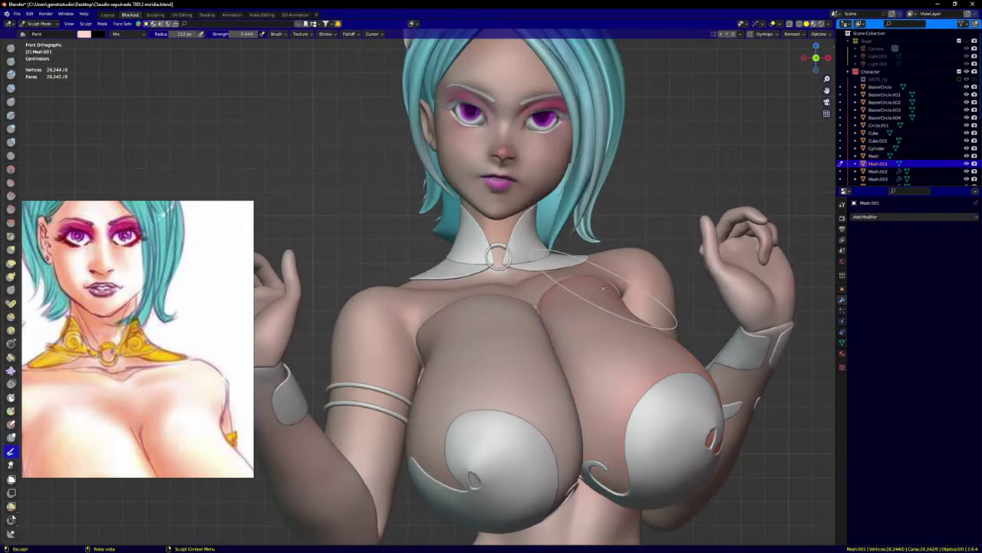
{"action": "mouse_move", "coordinate": [585, 278]}
{"action": "left_mouse_down"}
{"action": "mouse_move", "coordinate": [555, 297]}
{"action": "mouse_move", "coordinate": [574, 305]}
{"action": "left_mouse_up"}
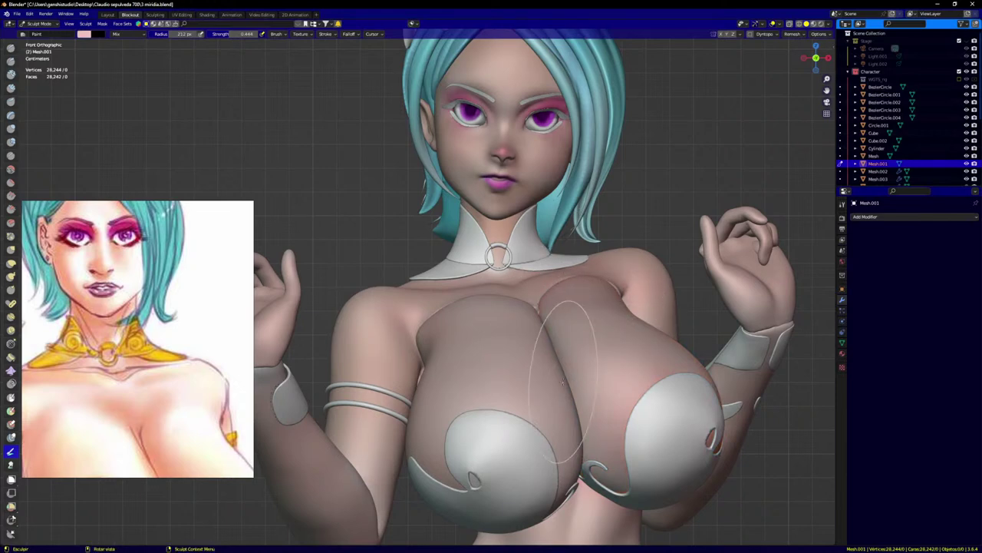
Step: Return to Object Mode and join the two white chest covers into one object
{"action": "scroll", "coordinate": [534, 397], "scroll_direction": "down", "scroll_amount": 5}
{"action": "mouse_move", "coordinate": [533, 398]}
{"action": "middle_mouse_down", "text": "shift"}
{"action": "mouse_move", "coordinate": [510, 174]}
{"action": "mouse_move", "coordinate": [510, 210]}
{"action": "mouse_move", "coordinate": [541, 213]}
{"action": "middle_mouse_up", "text": "shift"}
{"action": "scroll", "coordinate": [510, 175], "scroll_direction": "down", "scroll_amount": 1}
{"action": "key", "text": "ctrl+Tab"}
{"action": "left_click", "coordinate": [396, 334]}
{"action": "left_click", "coordinate": [692, 316]}
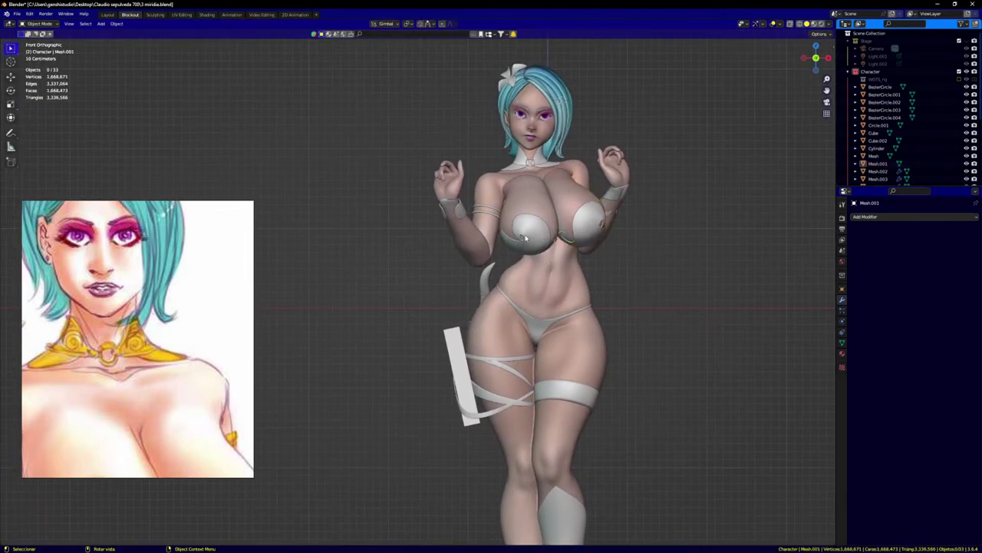
{"action": "left_click", "coordinate": [526, 239]}
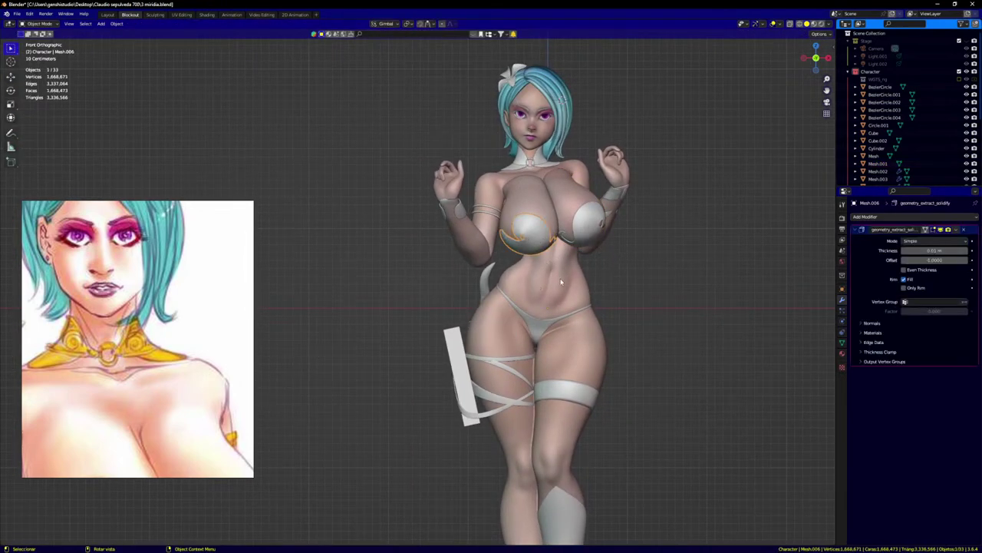
{"action": "scroll", "coordinate": [602, 241], "scroll_direction": "up", "scroll_amount": 2}
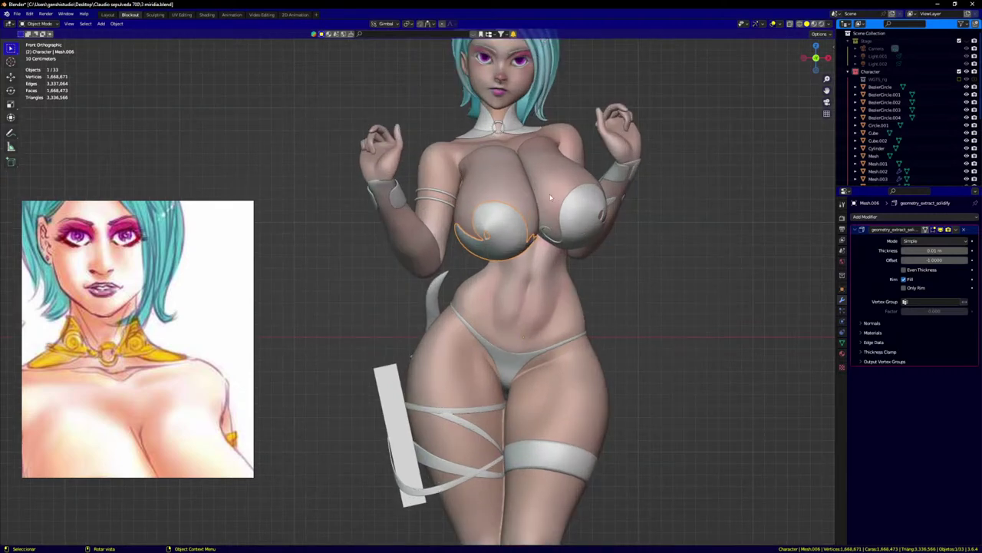
{"action": "middle_click_drag", "start_coordinate": [566, 184], "coordinate": [551, 259], "text": "shift"}
{"action": "left_click", "coordinate": [571, 284], "text": "shift"}
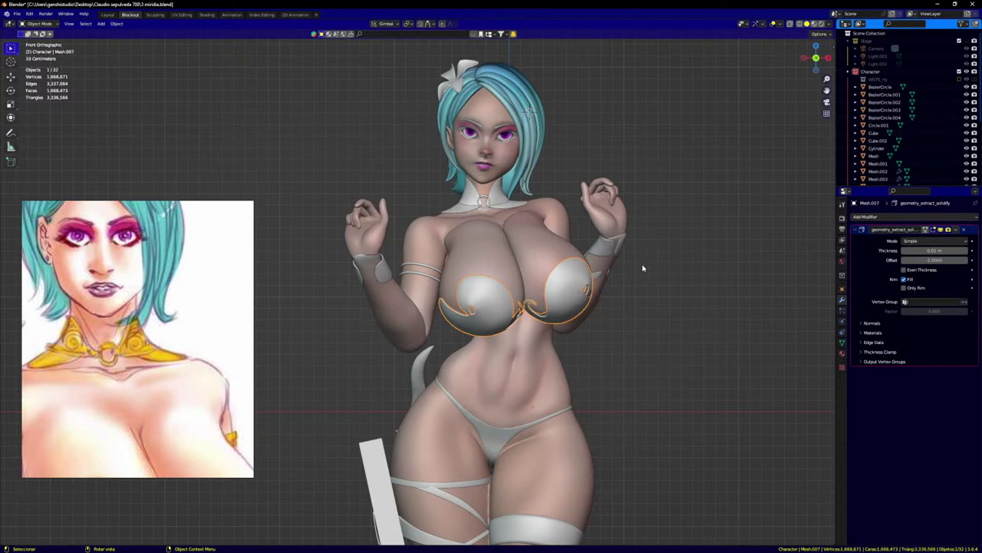
Step: Sculpt the joined chest covers with a golden yellow paint colour, apply a first dab on the right cover and save the file
{"action": "key", "text": "ctrl+Tab"}
{"action": "left_click", "coordinate": [649, 322]}
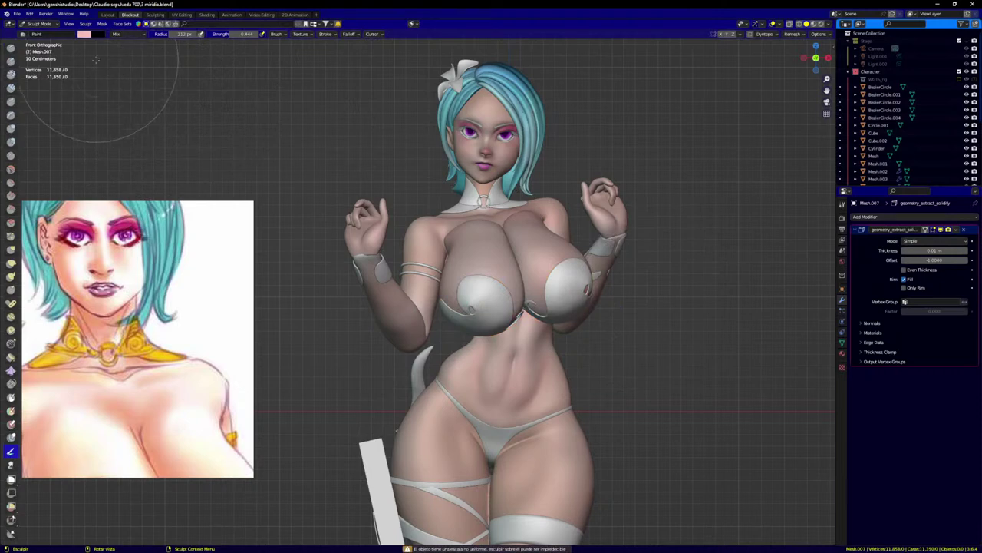
{"action": "left_click", "coordinate": [84, 35]}
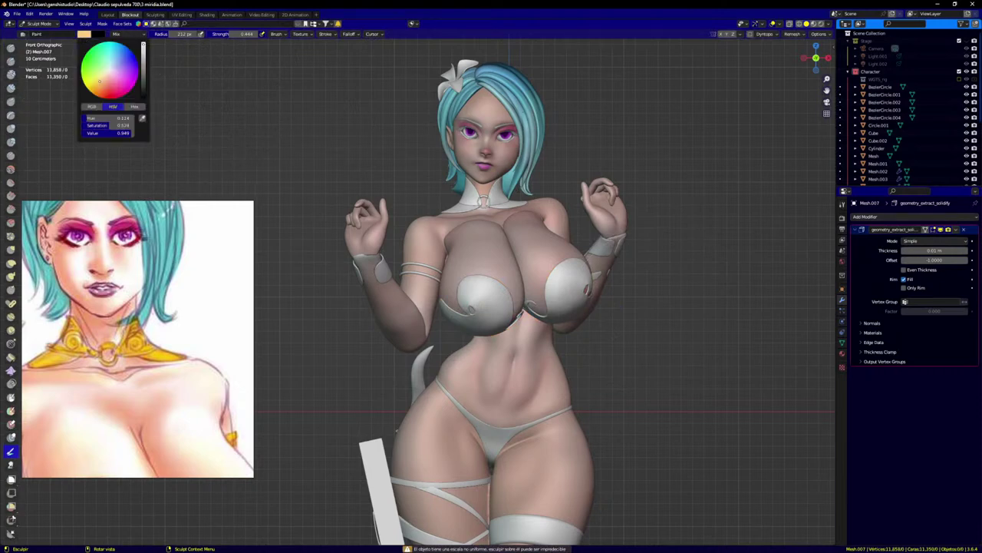
{"action": "left_click_drag", "start_coordinate": [98, 86], "coordinate": [97, 87]}
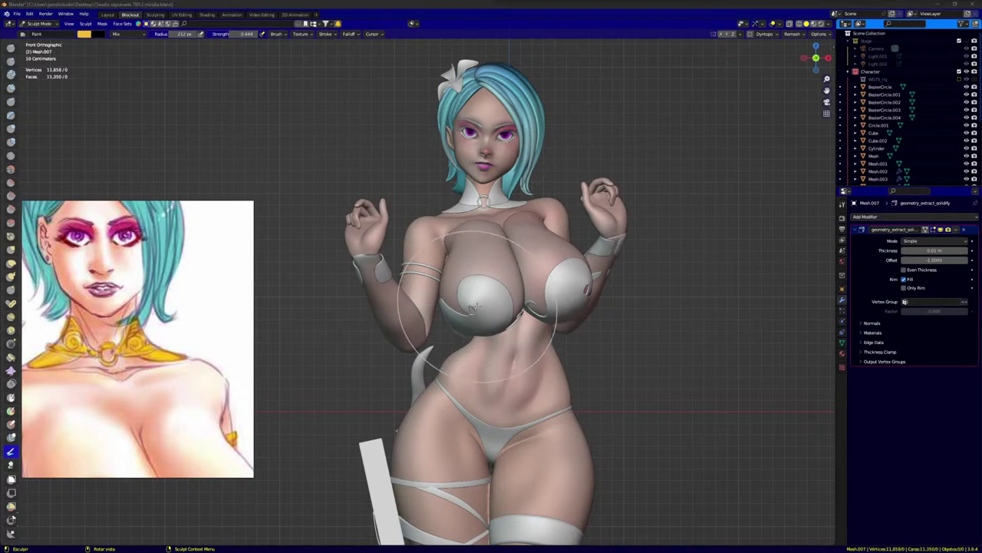
{"action": "left_click", "coordinate": [484, 300]}
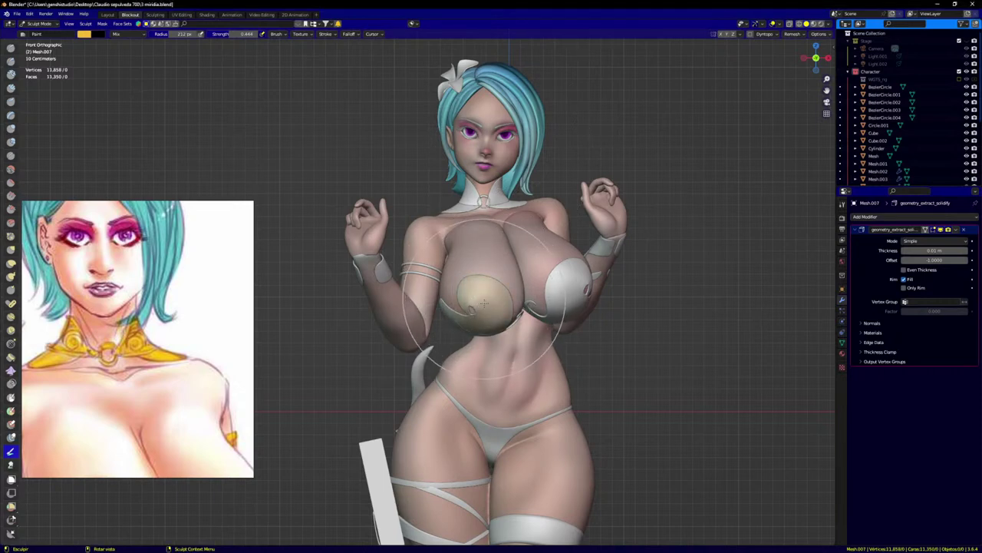
{"action": "key", "text": "ctrl+s"}
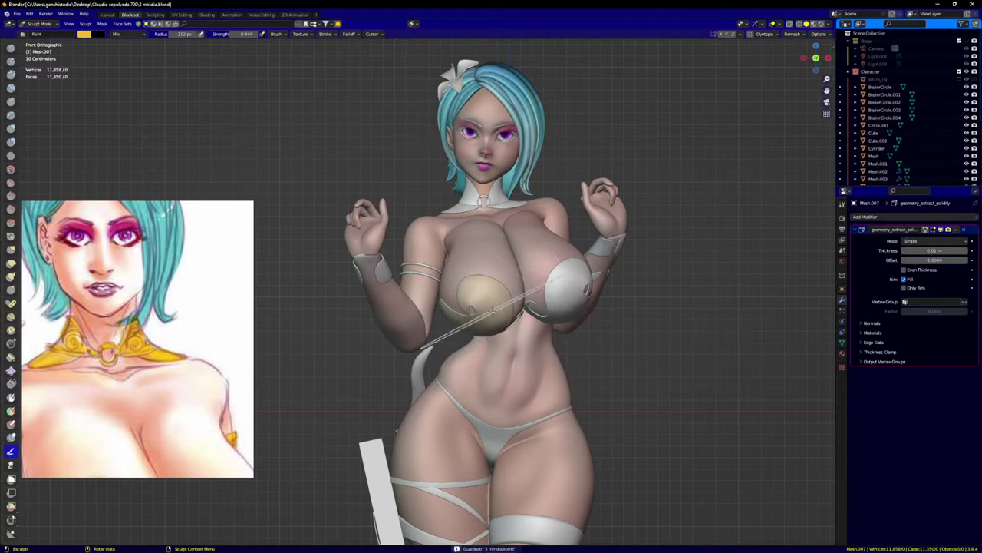
Step: Brush golden yellow over both chest covers from the front, the side and below
{"action": "middle_click_drag", "start_coordinate": [493, 308], "coordinate": [482, 287]}
{"action": "left_click_drag", "start_coordinate": [481, 287], "coordinate": [486, 304]}
{"action": "mouse_move", "coordinate": [485, 304]}
{"action": "middle_mouse_down"}
{"action": "mouse_move", "coordinate": [499, 323]}
{"action": "mouse_move", "coordinate": [553, 298]}
{"action": "middle_mouse_up"}
{"action": "left_click_drag", "start_coordinate": [553, 298], "coordinate": [540, 295]}
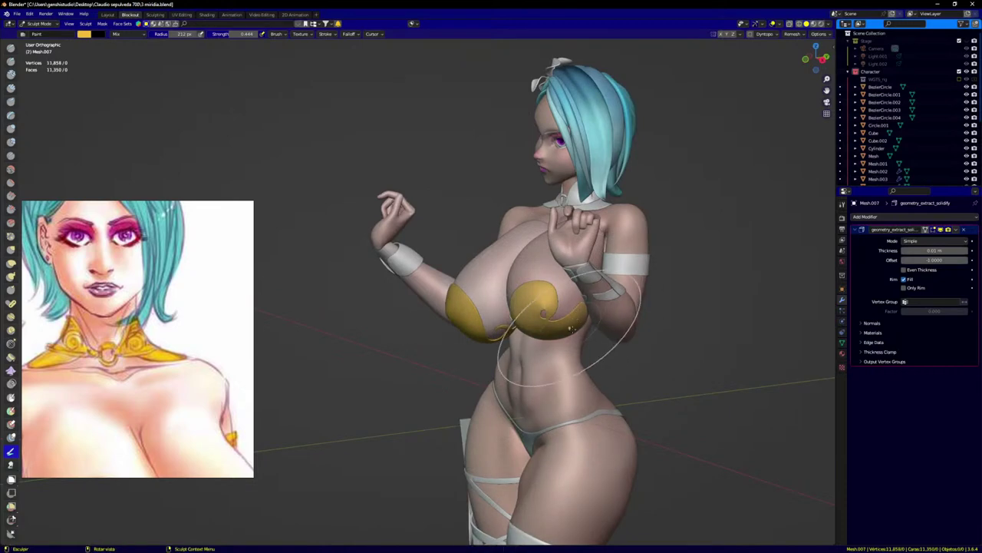
{"action": "mouse_move", "coordinate": [560, 298]}
{"action": "middle_mouse_down"}
{"action": "mouse_move", "coordinate": [539, 335]}
{"action": "mouse_move", "coordinate": [536, 367]}
{"action": "mouse_move", "coordinate": [564, 329]}
{"action": "middle_mouse_up"}
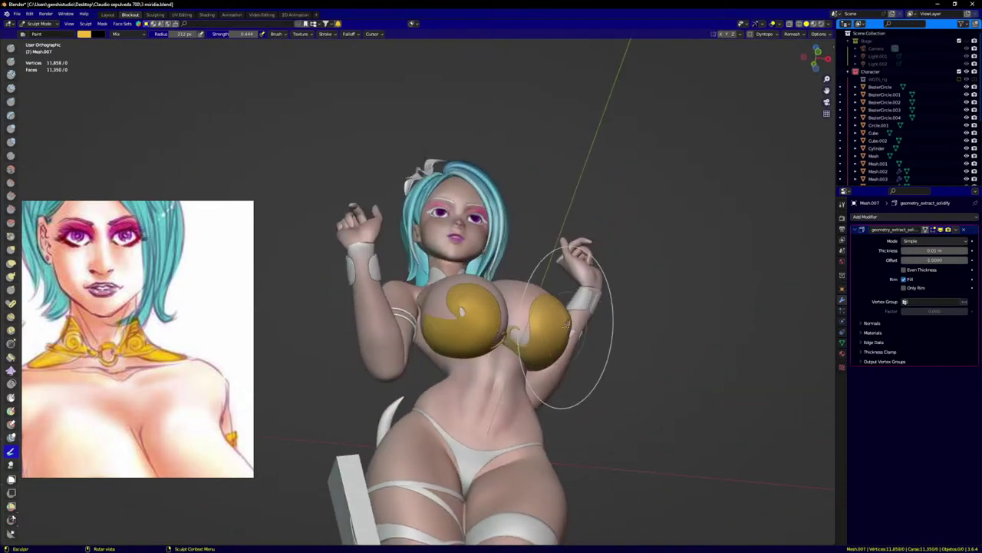
Step: Switch sculpting to the upright neck collar mesh and paint it golden yellow from the front and side
{"action": "key", "text": "KP_1"}
{"action": "scroll", "coordinate": [546, 318], "scroll_direction": "down", "scroll_amount": 2}
{"action": "scroll", "coordinate": [543, 315], "scroll_direction": "up", "scroll_amount": 5}
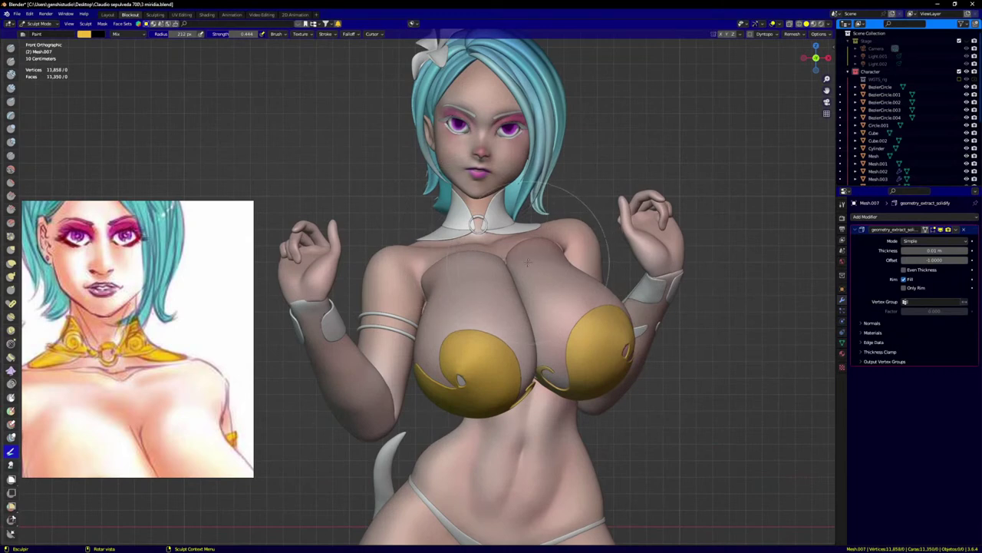
{"action": "key", "text": "alt+q"}
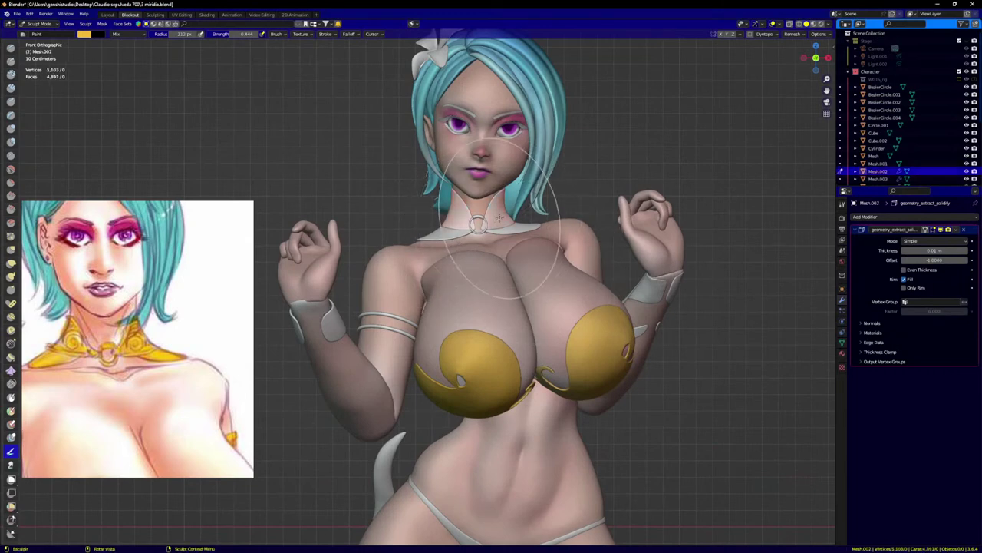
{"action": "middle_click_drag", "start_coordinate": [514, 184], "coordinate": [365, 207]}
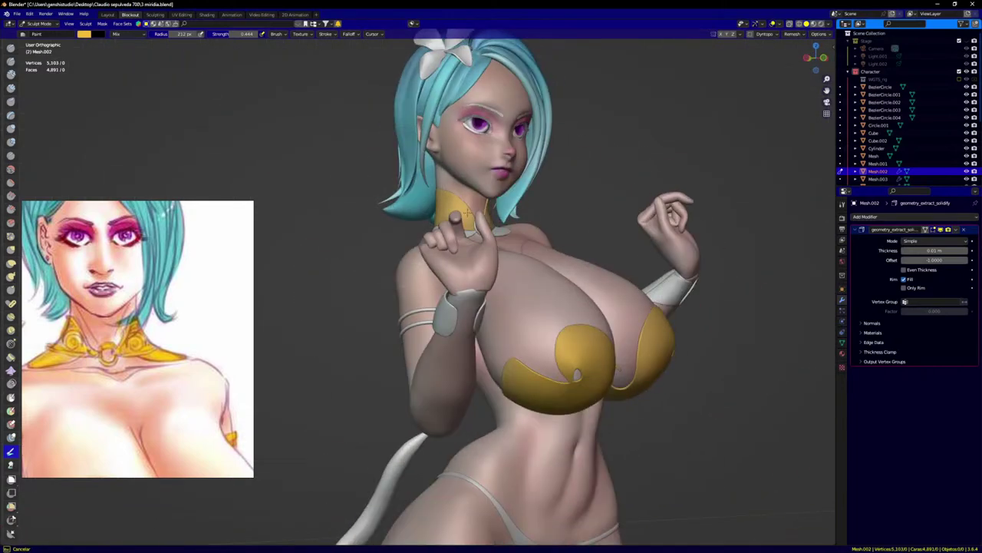
Step: Switch sculpting to the flared lower collar mesh and paint it golden yellow all around, including the back
{"action": "key", "text": "KP_1"}
{"action": "key", "text": "alt+q"}
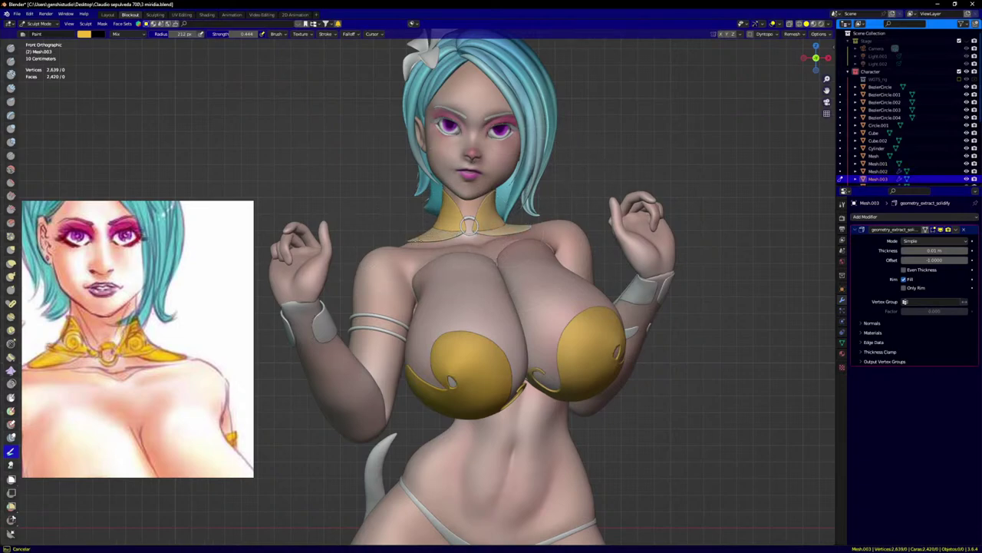
{"action": "mouse_move", "coordinate": [427, 238]}
{"action": "middle_mouse_down"}
{"action": "mouse_move", "coordinate": [409, 240]}
{"action": "mouse_move", "coordinate": [502, 242]}
{"action": "middle_mouse_up"}
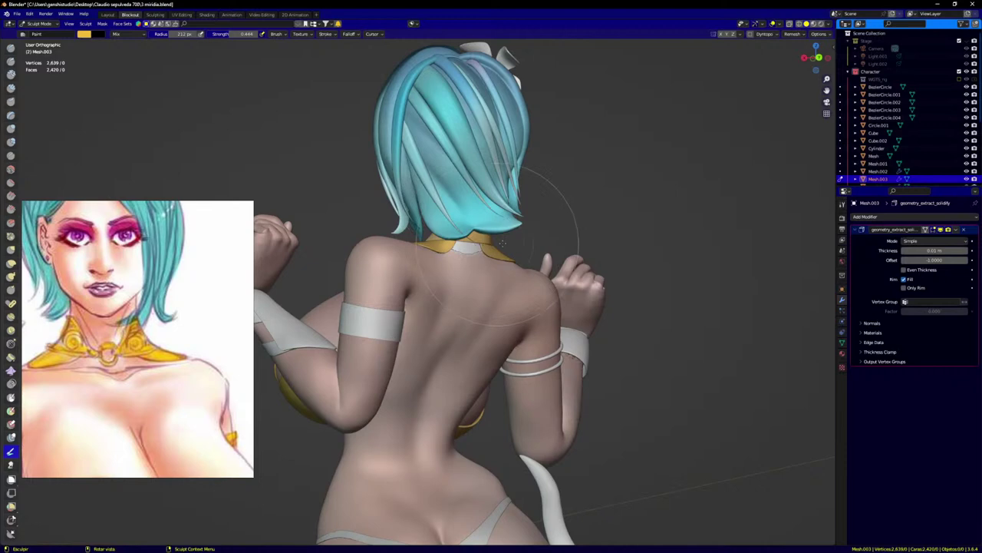
{"action": "middle_click_drag", "start_coordinate": [436, 254], "coordinate": [384, 257]}
{"action": "scroll", "coordinate": [461, 252], "scroll_direction": "up", "scroll_amount": 3}
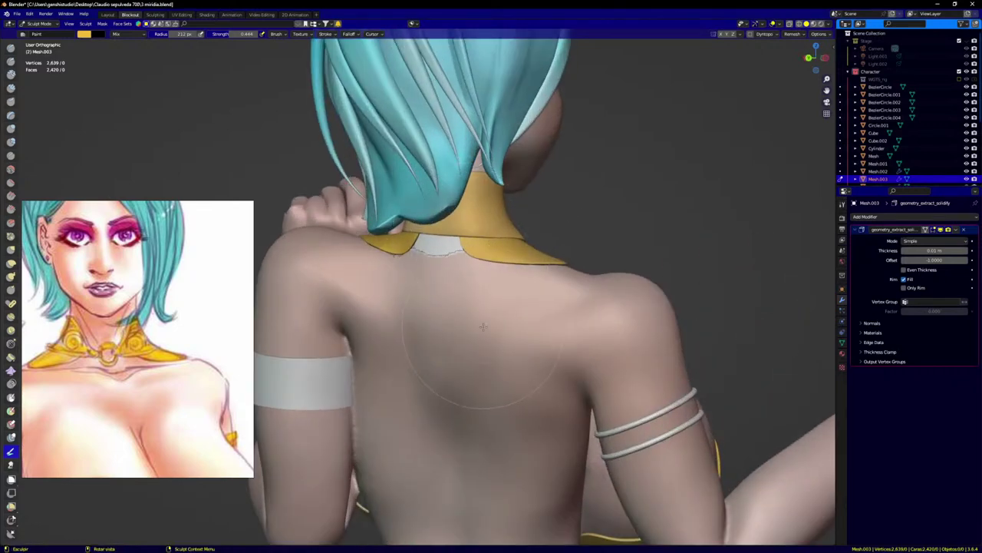
Step: Switch sculpting to the head and neck mesh, sample a skin tone from the model and paint the white patch at the nape
{"action": "key", "text": "alt+q"}
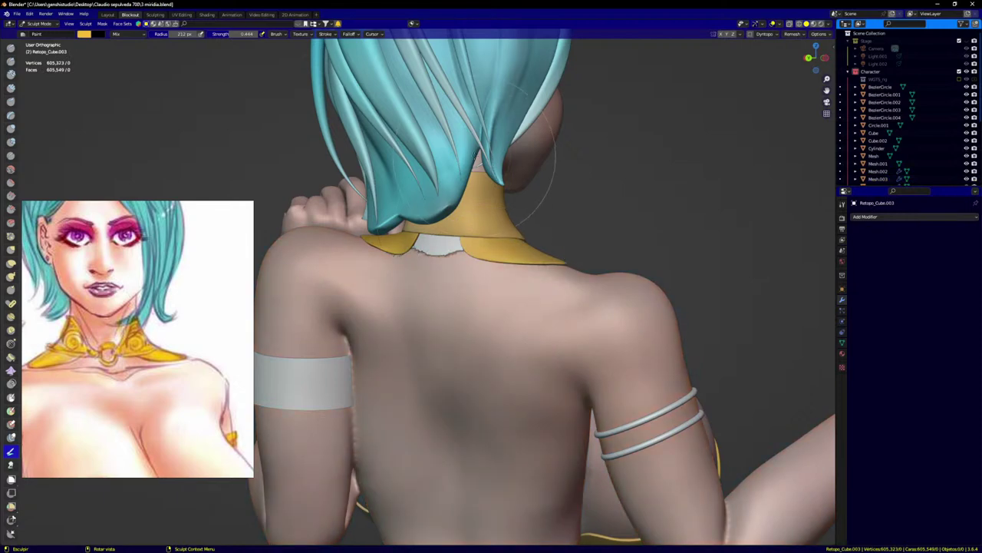
{"action": "key", "text": "alt+q"}
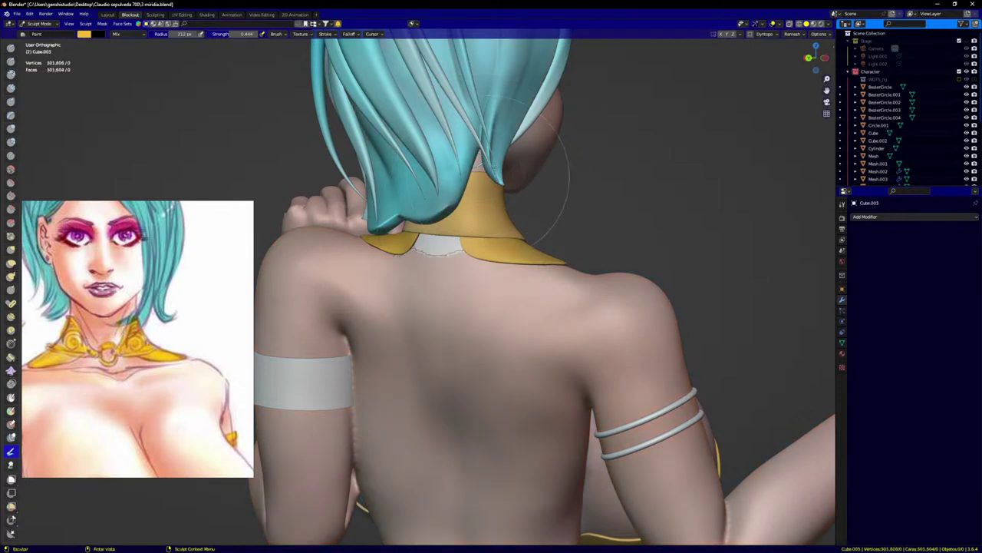
{"action": "key", "text": "alt+q"}
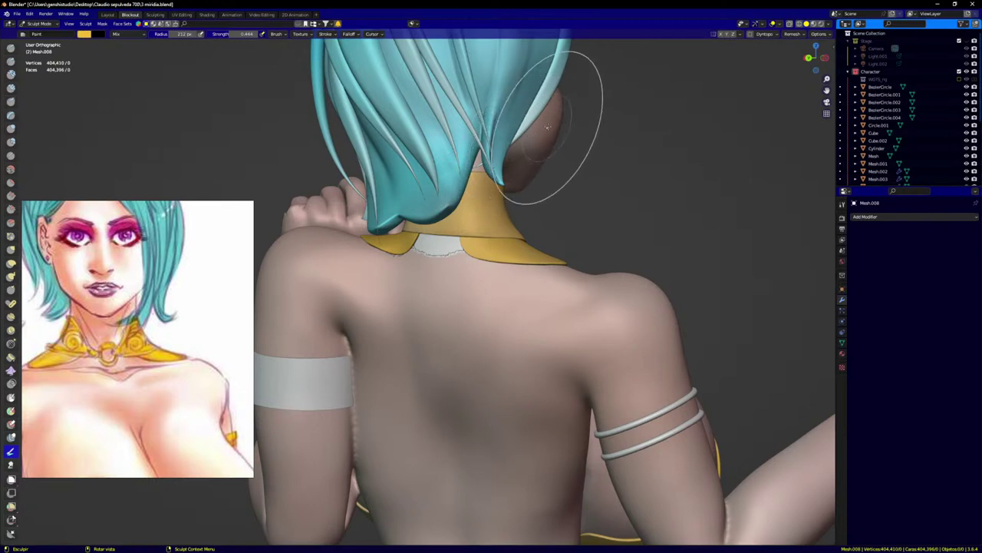
{"action": "key", "text": "s"}
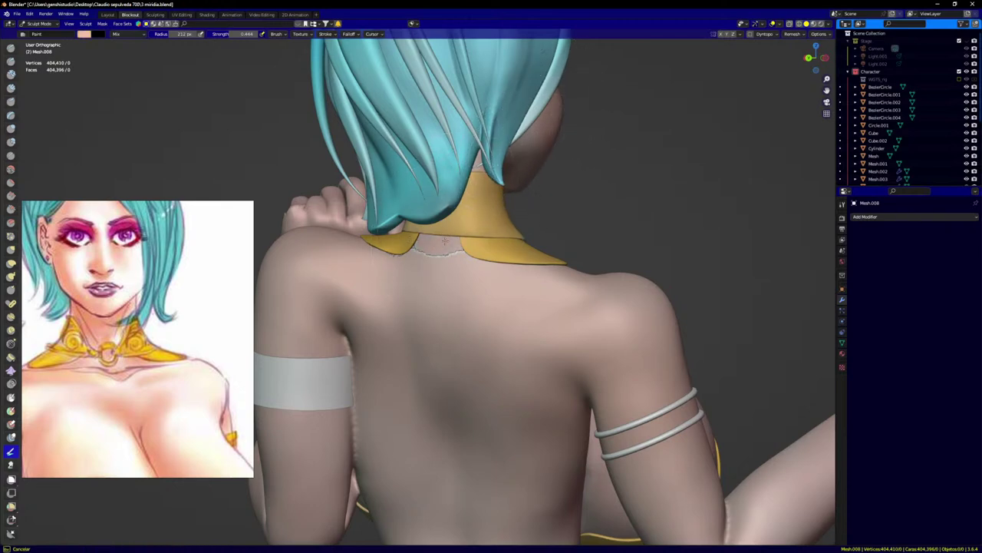
{"action": "left_click", "coordinate": [438, 265]}
{"action": "key", "text": "a"}
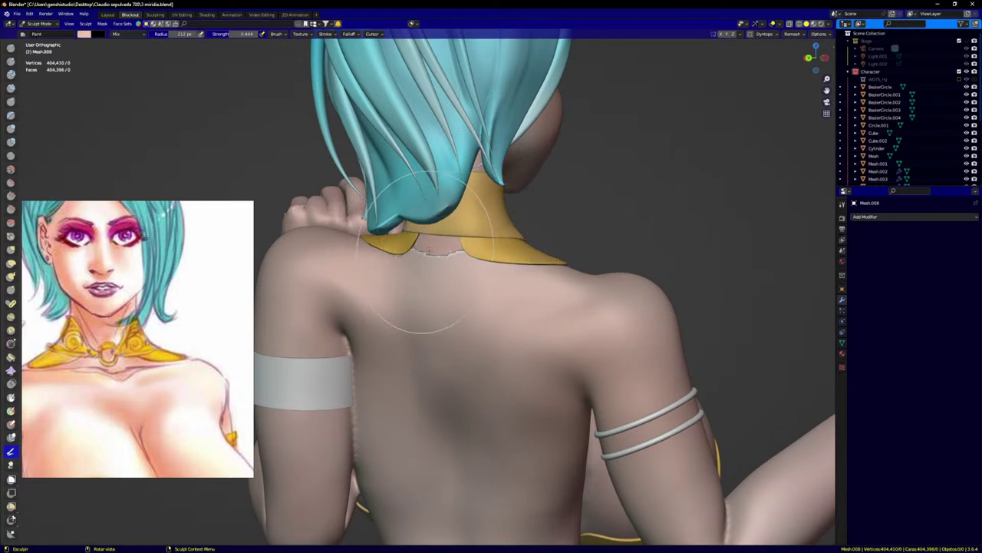
{"action": "key", "text": "s"}
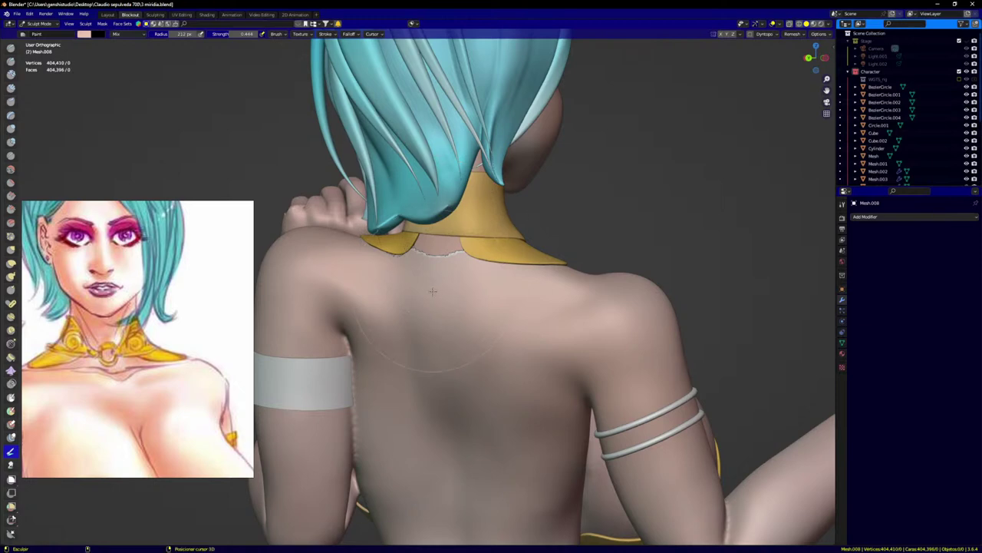
Step: Switch sculpting to the body mesh and brush pink skin tone along the nape edge and into the left armpit crease
{"action": "key", "text": "alt+q"}
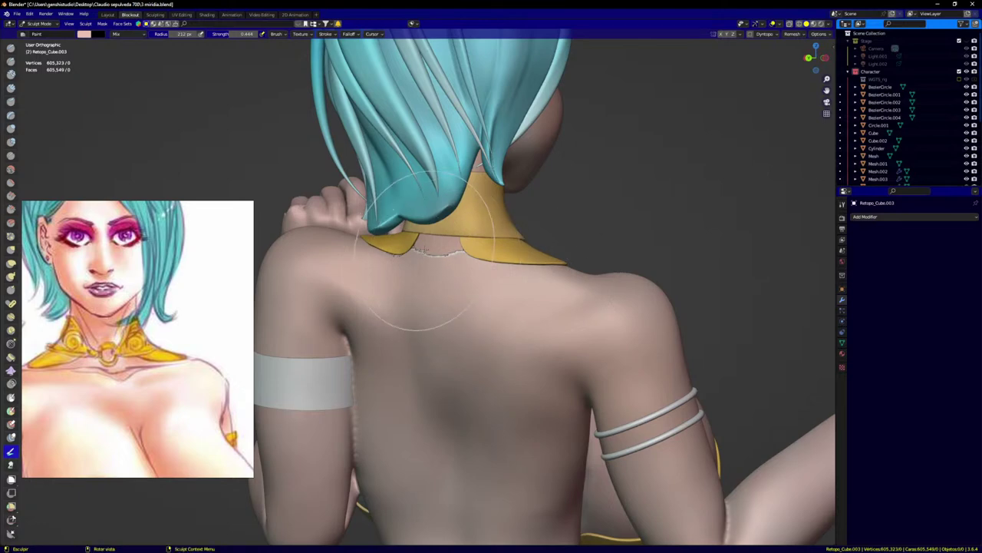
{"action": "mouse_move", "coordinate": [452, 248]}
{"action": "left_mouse_down"}
{"action": "mouse_move", "coordinate": [434, 270]}
{"action": "mouse_move", "coordinate": [498, 268]}
{"action": "mouse_move", "coordinate": [472, 251]}
{"action": "left_mouse_up"}
{"action": "scroll", "coordinate": [530, 286], "scroll_direction": "up", "scroll_amount": 2}
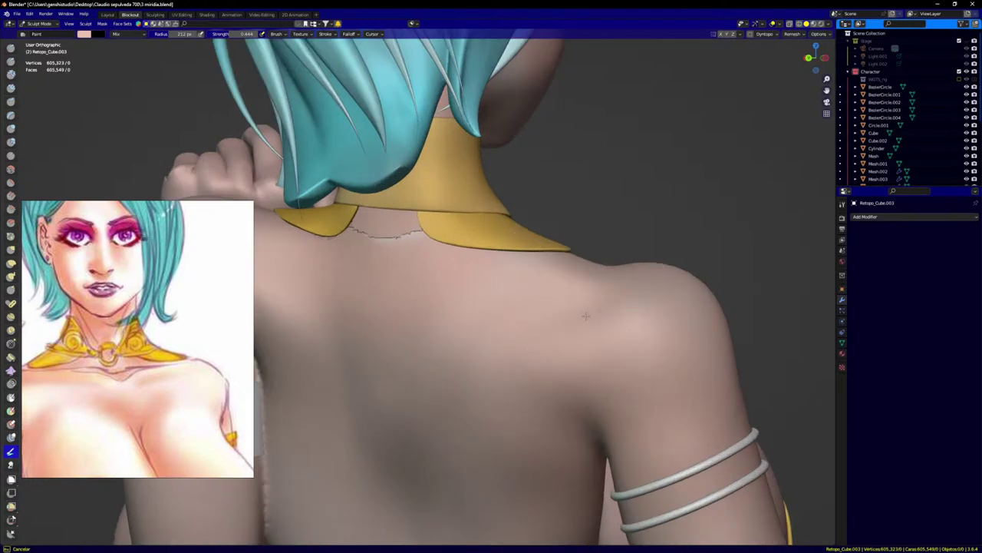
{"action": "middle_click_drag", "start_coordinate": [559, 361], "coordinate": [471, 333]}
{"action": "scroll", "coordinate": [462, 369], "scroll_direction": "up", "scroll_amount": 2}
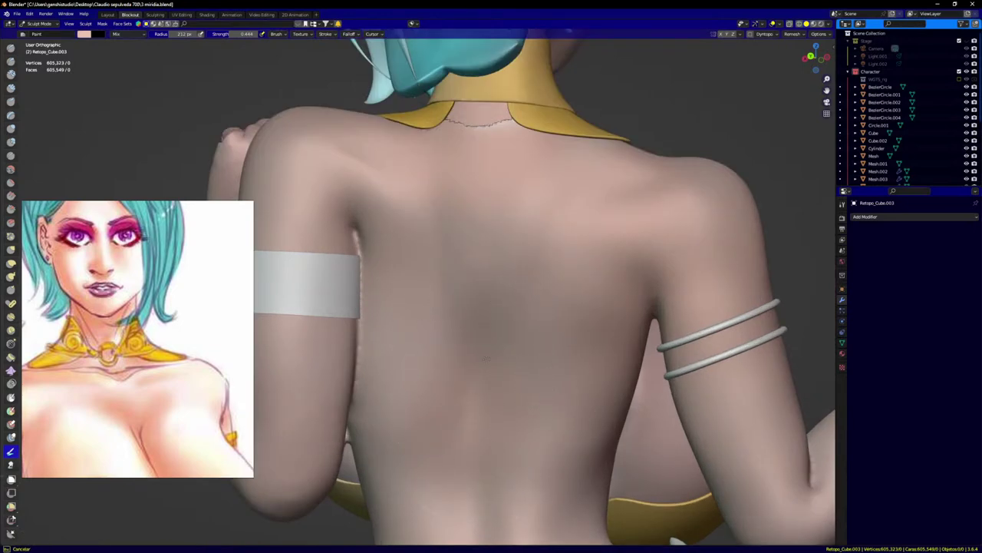
{"action": "scroll", "coordinate": [376, 224], "scroll_direction": "up", "scroll_amount": 3}
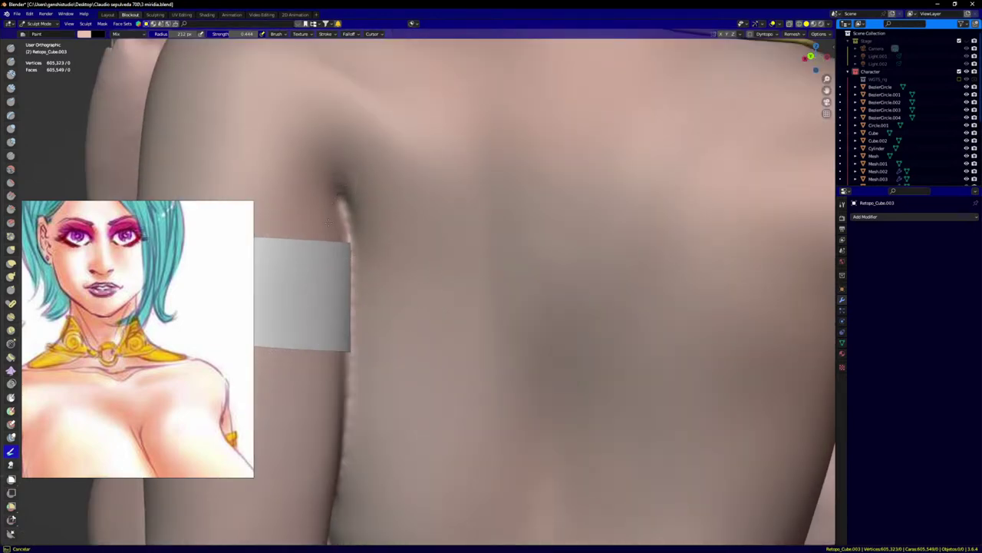
{"action": "left_click_drag", "start_coordinate": [347, 205], "coordinate": [346, 216]}
Step: Blend the pink skin tone over the body mesh's lower back and buttocks around the underwear
{"action": "scroll", "coordinate": [435, 336], "scroll_direction": "down", "scroll_amount": 4}
{"action": "scroll", "coordinate": [480, 417], "scroll_direction": "down", "scroll_amount": 3}
{"action": "middle_click_drag", "start_coordinate": [492, 392], "coordinate": [507, 190], "text": "shift"}
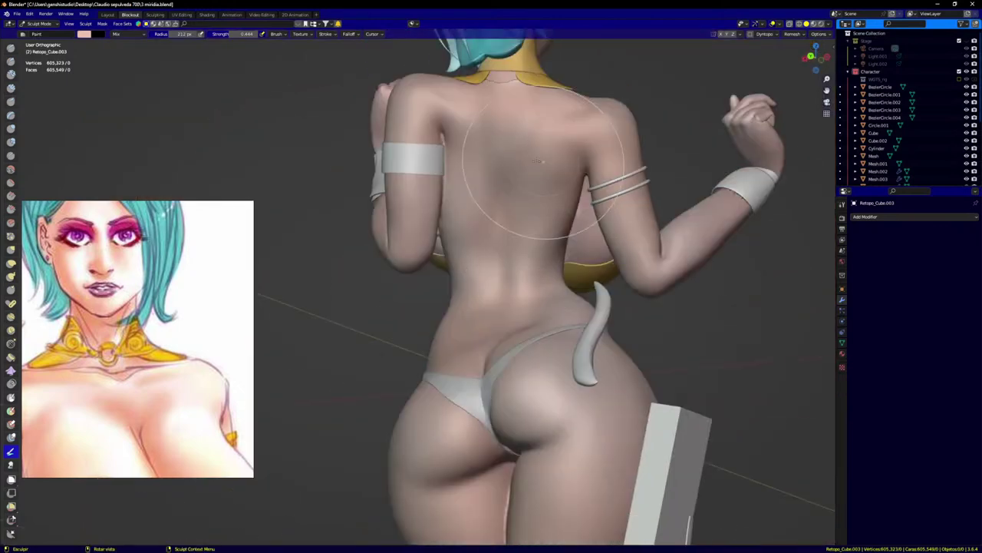
{"action": "scroll", "coordinate": [491, 330], "scroll_direction": "up", "scroll_amount": 3}
{"action": "middle_click_drag", "start_coordinate": [459, 333], "coordinate": [512, 347]}
{"action": "scroll", "coordinate": [516, 352], "scroll_direction": "up", "scroll_amount": 2}
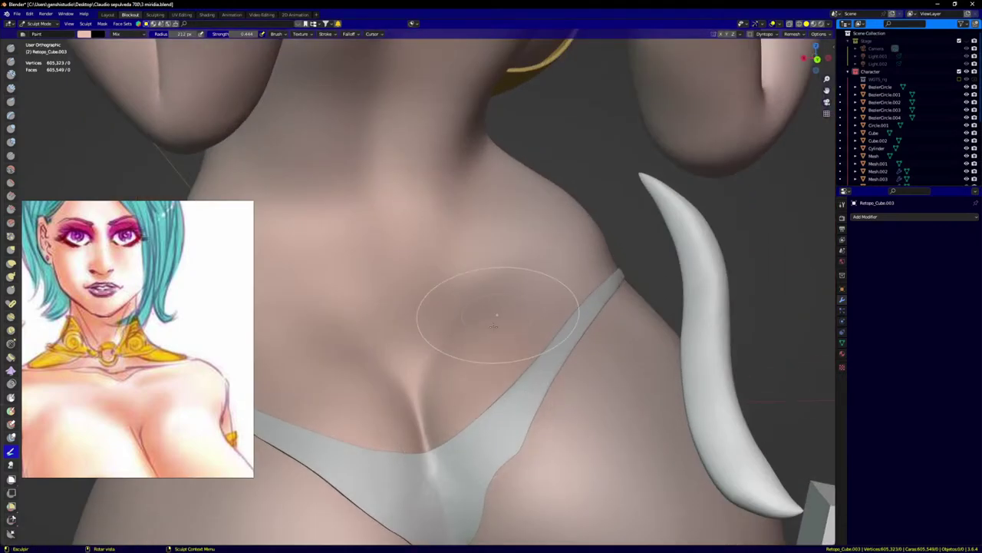
{"action": "middle_click_drag", "start_coordinate": [535, 435], "coordinate": [380, 377]}
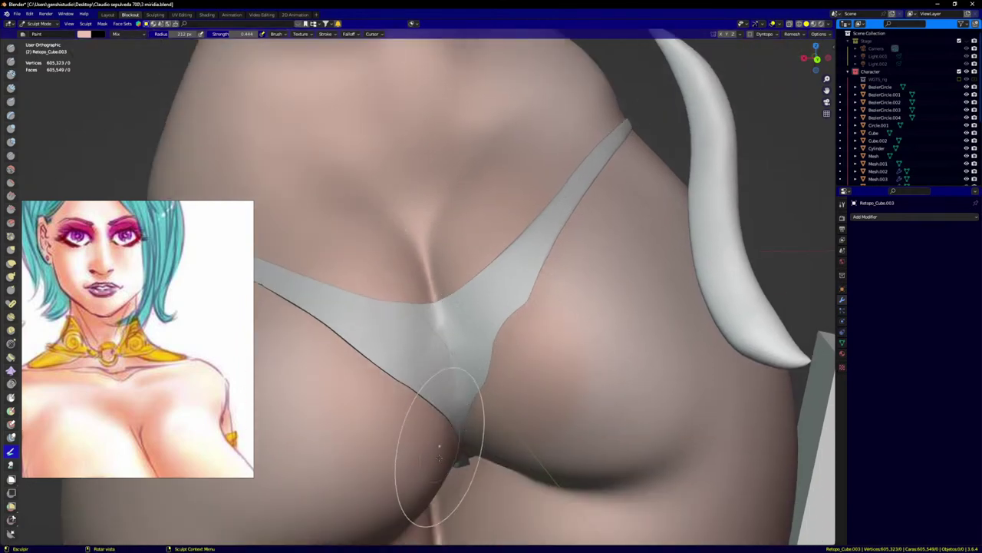
{"action": "left_click_drag", "start_coordinate": [517, 418], "coordinate": [517, 358]}
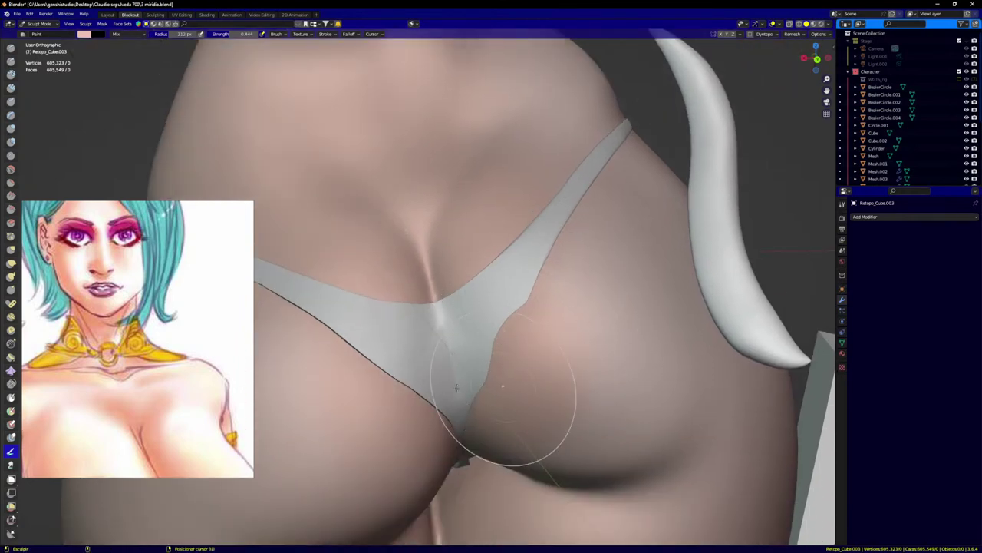
{"action": "key", "text": "b"}
{"action": "scroll", "coordinate": [562, 376], "scroll_direction": "down", "scroll_amount": 5}
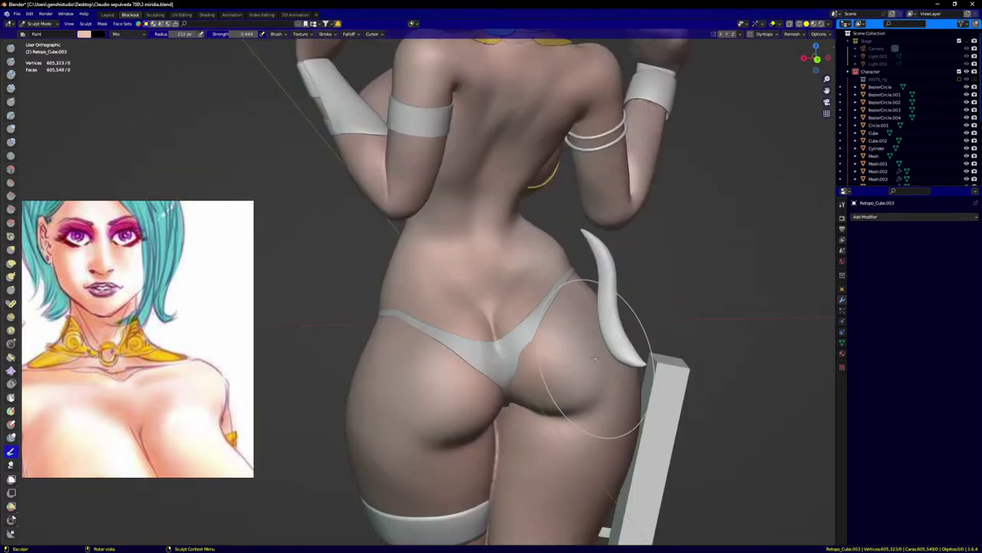
Step: Switch sculpting to the upper collar mesh, change the brush colour to golden yellow and paint both sides of the collar
{"action": "key", "text": "KP_1"}
{"action": "scroll", "coordinate": [579, 334], "scroll_direction": "down", "scroll_amount": 3}
{"action": "middle_click_drag", "start_coordinate": [604, 317], "coordinate": [561, 381], "text": "shift"}
{"action": "scroll", "coordinate": [604, 220], "scroll_direction": "up", "scroll_amount": 2}
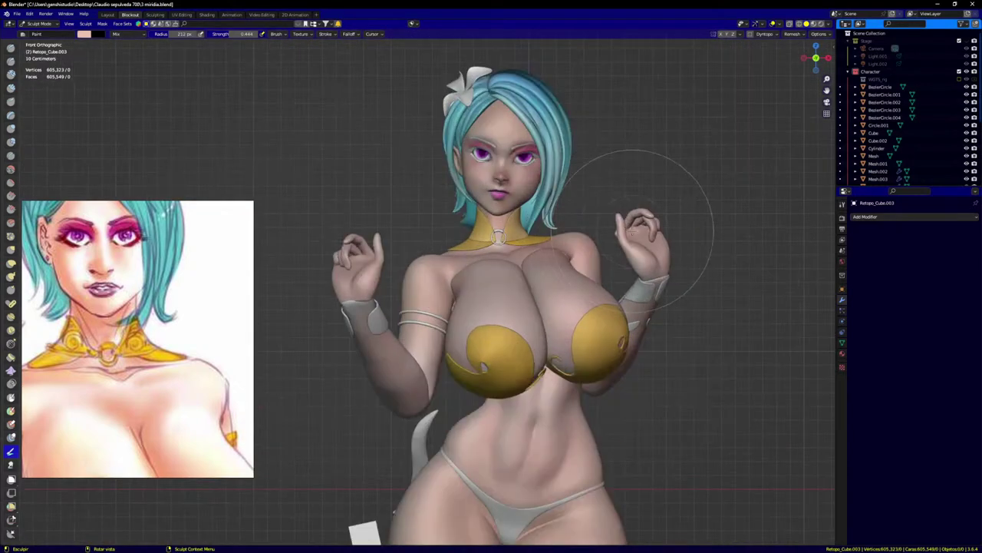
{"action": "middle_click_drag", "start_coordinate": [585, 232], "coordinate": [565, 247]}
{"action": "scroll", "coordinate": [484, 237], "scroll_direction": "up", "scroll_amount": 3}
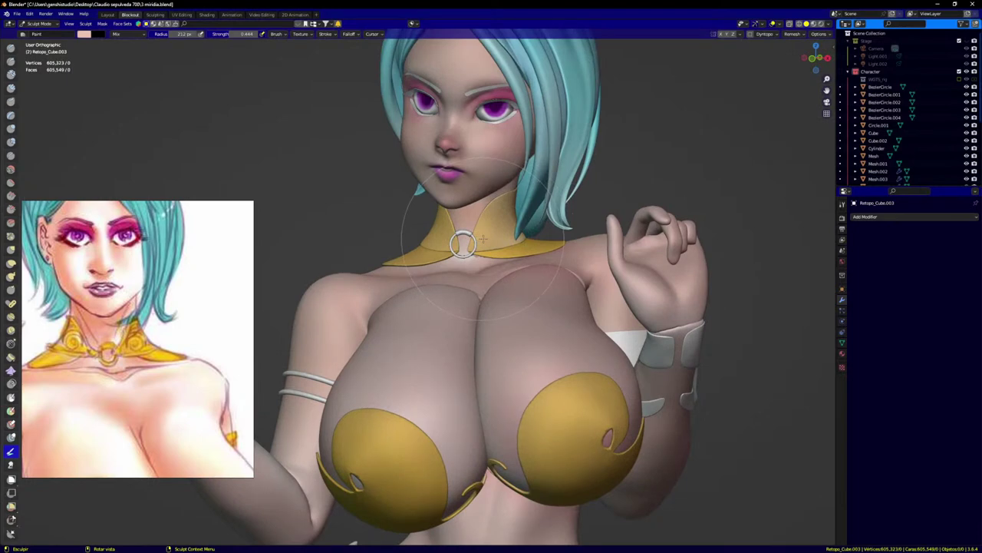
{"action": "key", "text": "alt+q"}
{"action": "key", "text": "alt+q"}
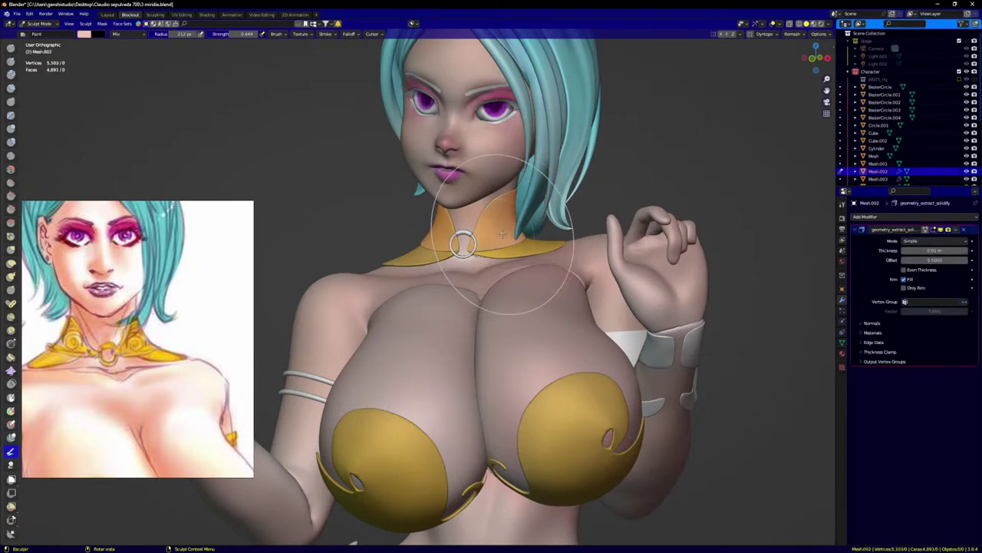
{"action": "left_click_drag", "start_coordinate": [498, 224], "coordinate": [495, 222]}
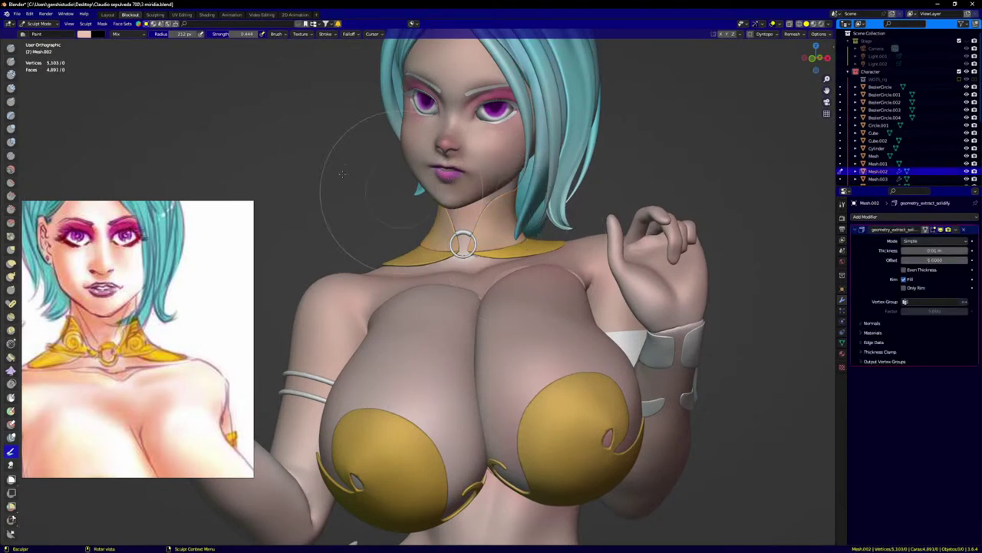
{"action": "left_click", "coordinate": [83, 34]}
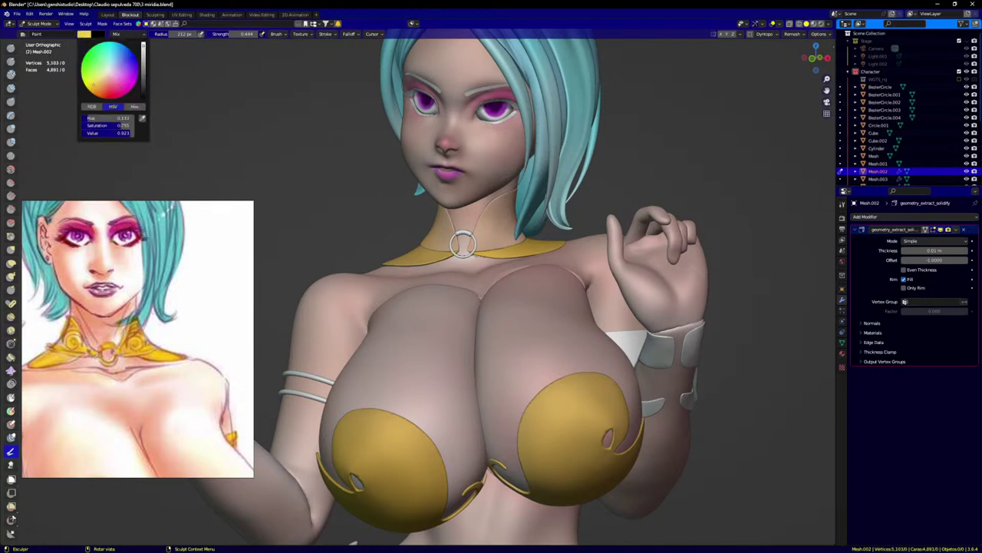
{"action": "left_click_drag", "start_coordinate": [443, 222], "coordinate": [420, 222]}
{"action": "middle_click_drag", "start_coordinate": [555, 221], "coordinate": [471, 219]}
{"action": "left_click_drag", "start_coordinate": [491, 230], "coordinate": [537, 241]}
Step: Switch sculpting to the wide band on the character's left upper arm and paint it golden yellow all around
{"action": "key", "text": "KP_1"}
{"action": "scroll", "coordinate": [485, 365], "scroll_direction": "down", "scroll_amount": 3}
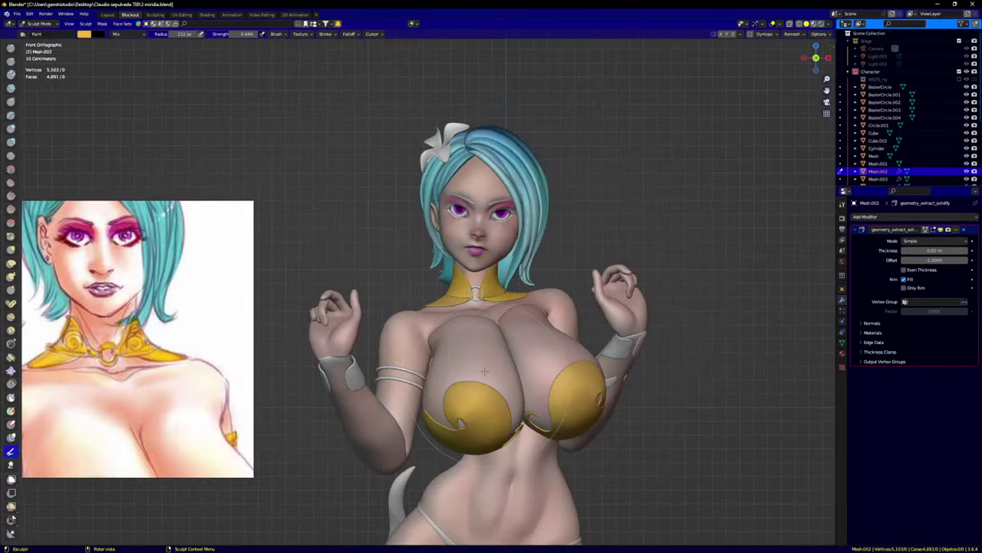
{"action": "middle_click_drag", "start_coordinate": [486, 371], "coordinate": [475, 246], "text": "shift"}
{"action": "middle_click_drag", "start_coordinate": [522, 318], "coordinate": [438, 296]}
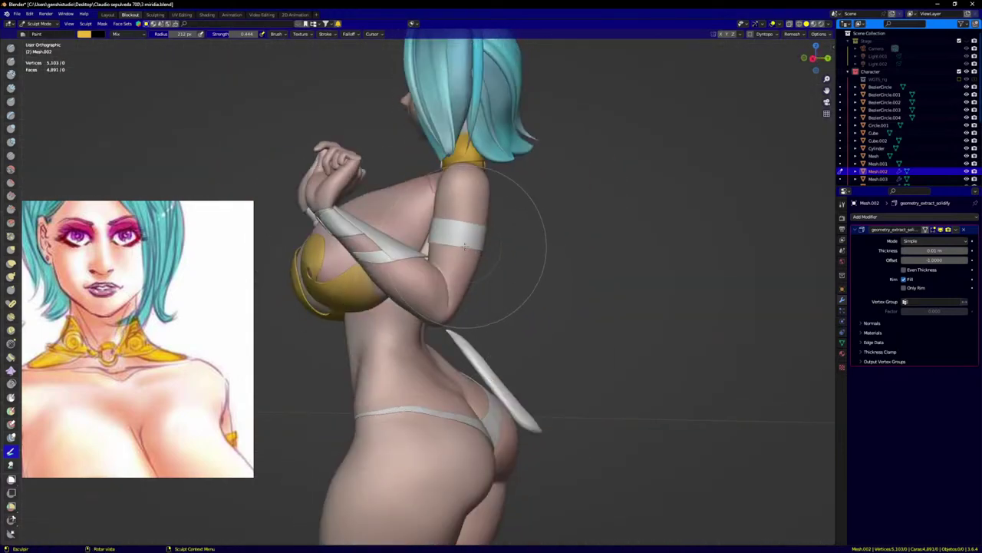
{"action": "key", "text": "alt+q"}
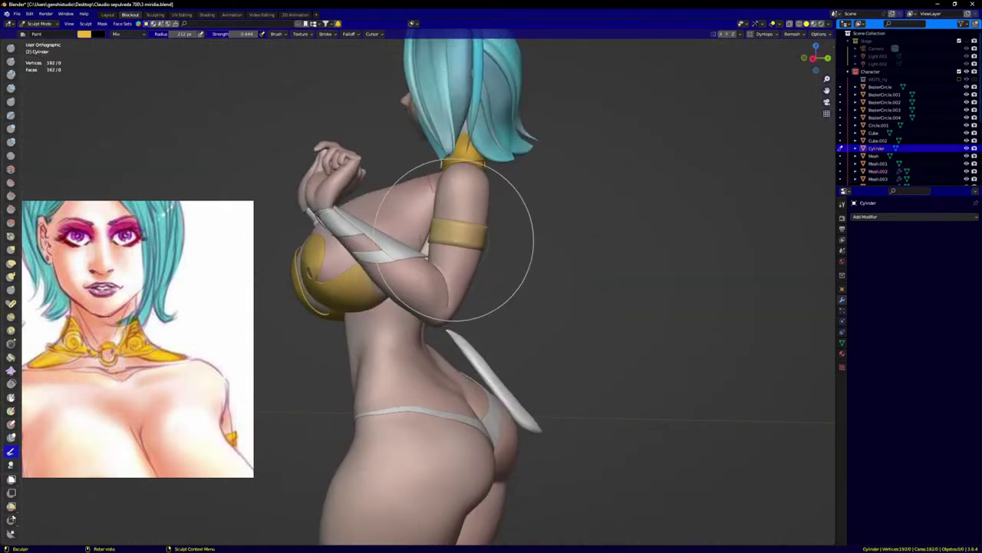
{"action": "middle_click_drag", "start_coordinate": [560, 220], "coordinate": [456, 224]}
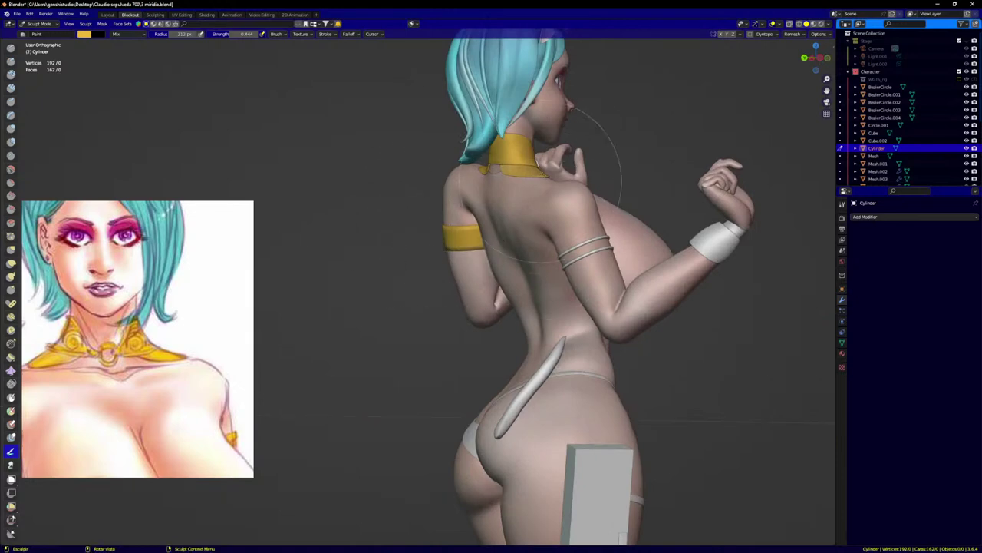
Step: Switch sculpting to the left wrist cuff mesh and paint all its pieces golden yellow, including the pointed tips along the forearm
{"action": "key", "text": "KP_1"}
{"action": "middle_click_drag", "start_coordinate": [462, 270], "coordinate": [486, 273], "text": "shift"}
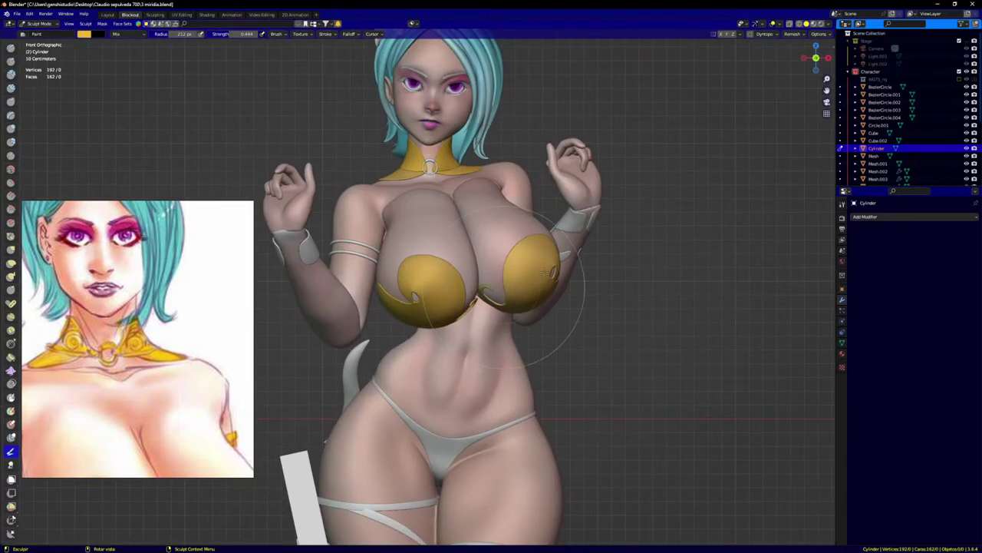
{"action": "key", "text": "alt+q"}
{"action": "left_click_drag", "start_coordinate": [584, 232], "coordinate": [578, 224]}
{"action": "mouse_move", "coordinate": [577, 224]}
{"action": "middle_mouse_down"}
{"action": "mouse_move", "coordinate": [566, 225]}
{"action": "mouse_move", "coordinate": [637, 199]}
{"action": "mouse_move", "coordinate": [554, 234]}
{"action": "middle_mouse_up"}
{"action": "left_click_drag", "start_coordinate": [553, 238], "coordinate": [636, 269]}
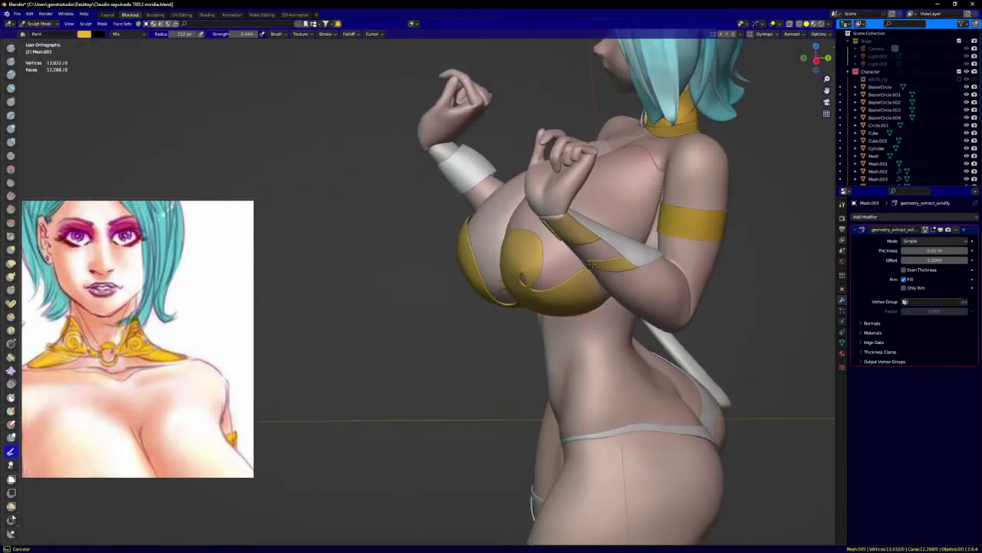
{"action": "middle_click_drag", "start_coordinate": [623, 262], "coordinate": [636, 256]}
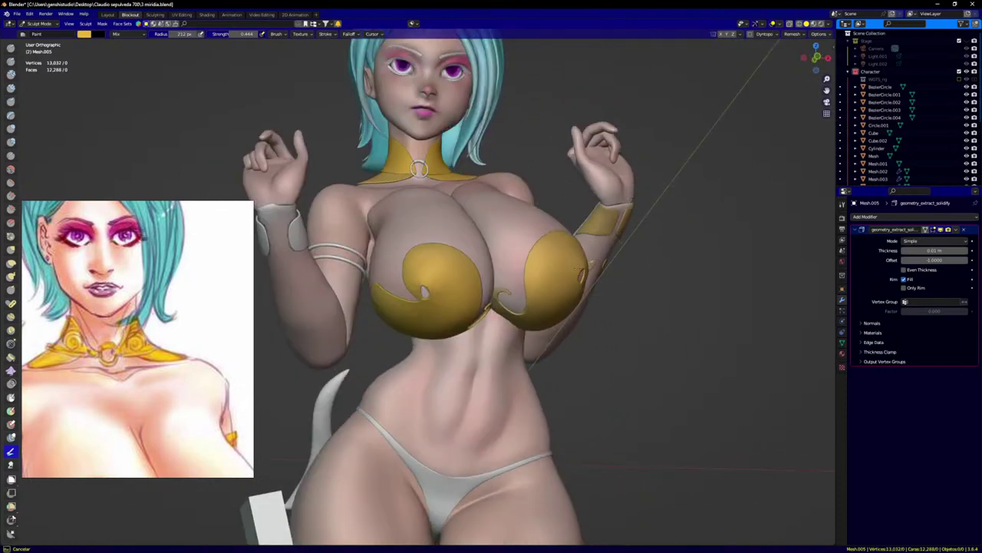
{"action": "middle_click_drag", "start_coordinate": [544, 298], "coordinate": [464, 290]}
{"action": "scroll", "coordinate": [529, 278], "scroll_direction": "up", "scroll_amount": 3}
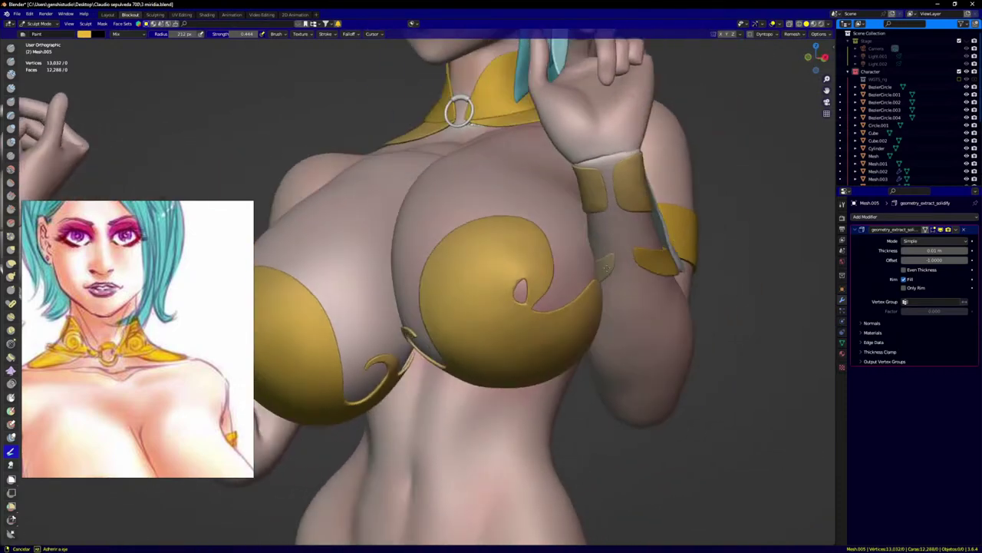
{"action": "middle_click_drag", "start_coordinate": [566, 270], "coordinate": [611, 265]}
{"action": "left_click_drag", "start_coordinate": [611, 265], "coordinate": [583, 278]}
{"action": "left_click_drag", "start_coordinate": [652, 168], "coordinate": [643, 205]}
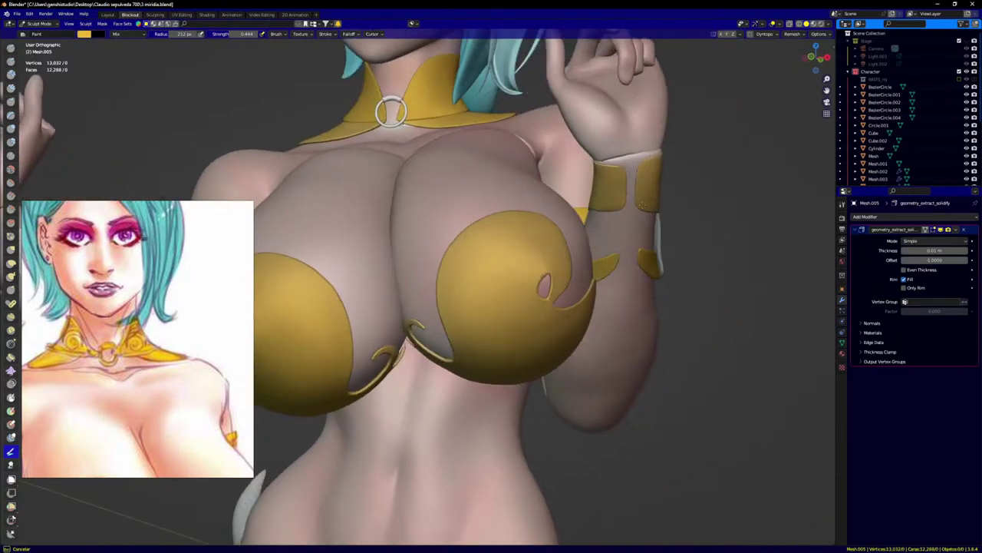
Step: Switch sculpting to the character's right wrist cuff and paint it golden yellow on the front and back
{"action": "key", "text": "KP_1"}
{"action": "scroll", "coordinate": [492, 335], "scroll_direction": "down", "scroll_amount": 8}
{"action": "middle_click_drag", "start_coordinate": [519, 322], "coordinate": [573, 272], "text": "shift"}
{"action": "scroll", "coordinate": [447, 319], "scroll_direction": "up", "scroll_amount": 4}
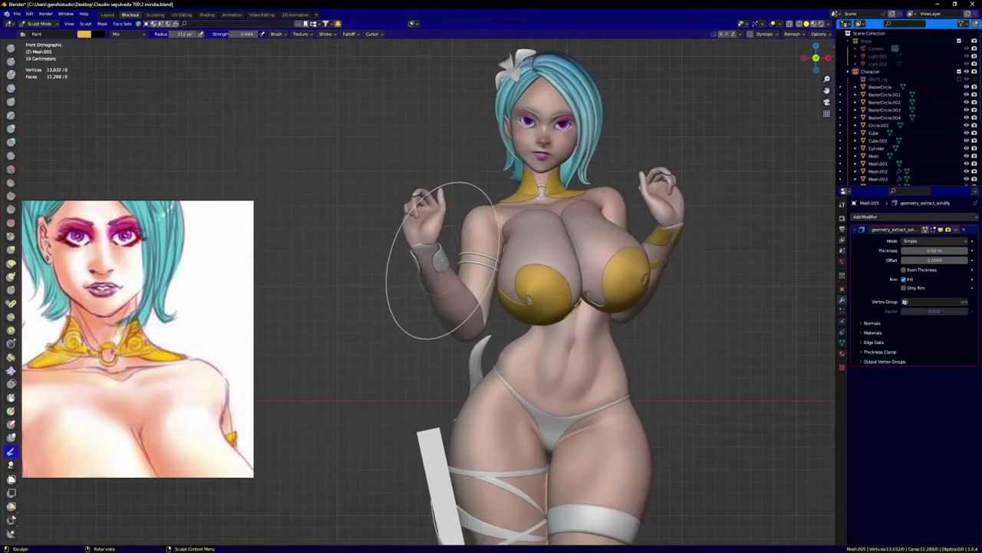
{"action": "key", "text": "alt+q"}
{"action": "left_click_drag", "start_coordinate": [441, 261], "coordinate": [432, 280]}
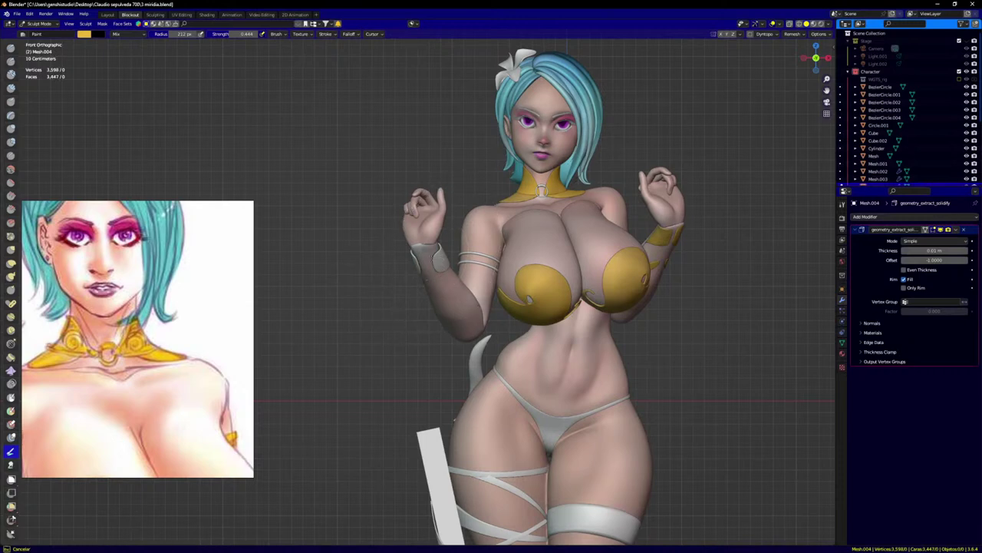
{"action": "middle_click_drag", "start_coordinate": [445, 297], "coordinate": [428, 248]}
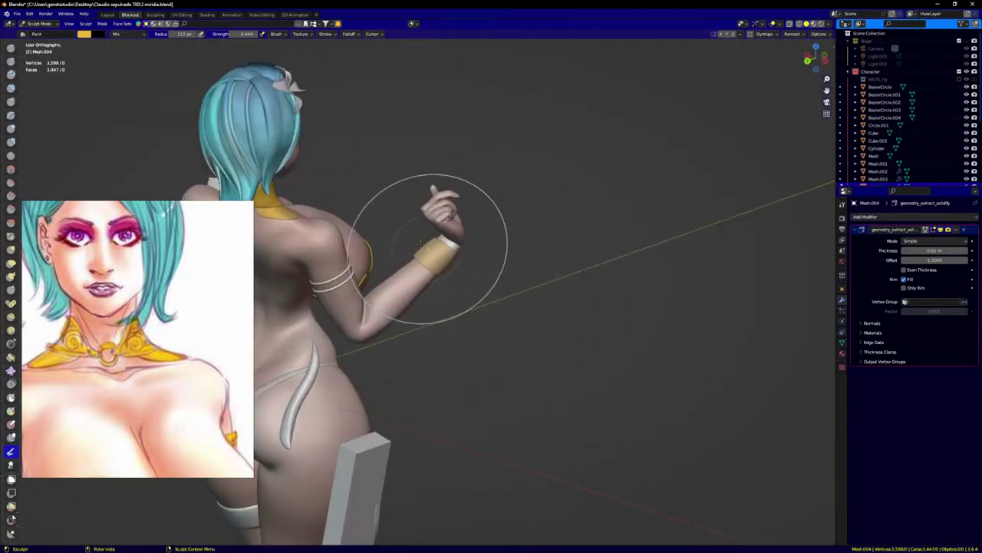
{"action": "middle_click_drag", "start_coordinate": [483, 270], "coordinate": [399, 292]}
{"action": "middle_click_drag", "start_coordinate": [464, 302], "coordinate": [462, 317]}
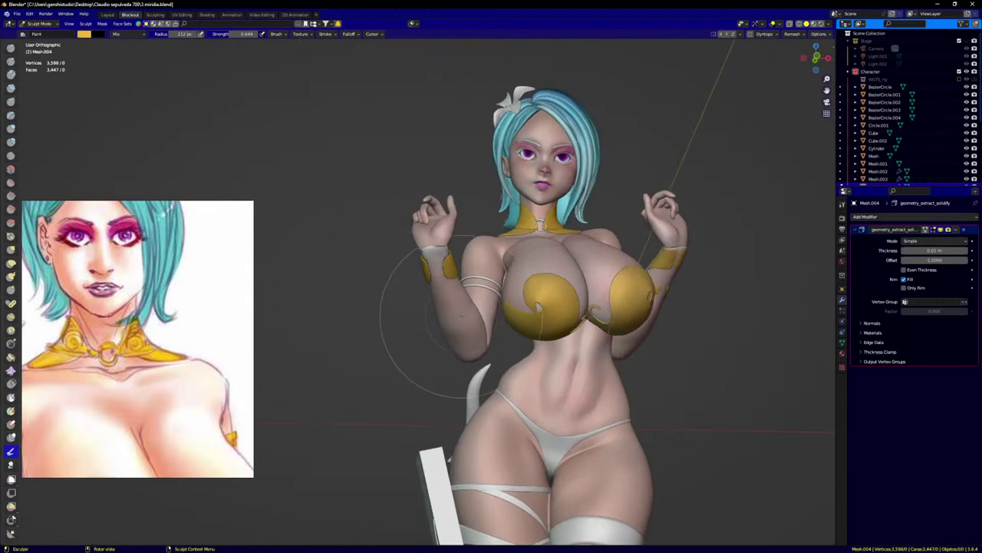
Step: Switch sculpting to the body mesh, sample a skin tone and paint over the white areas at the right wrist around the cuff
{"action": "key", "text": "alt+q"}
{"action": "scroll", "coordinate": [459, 311], "scroll_direction": "up", "scroll_amount": 4}
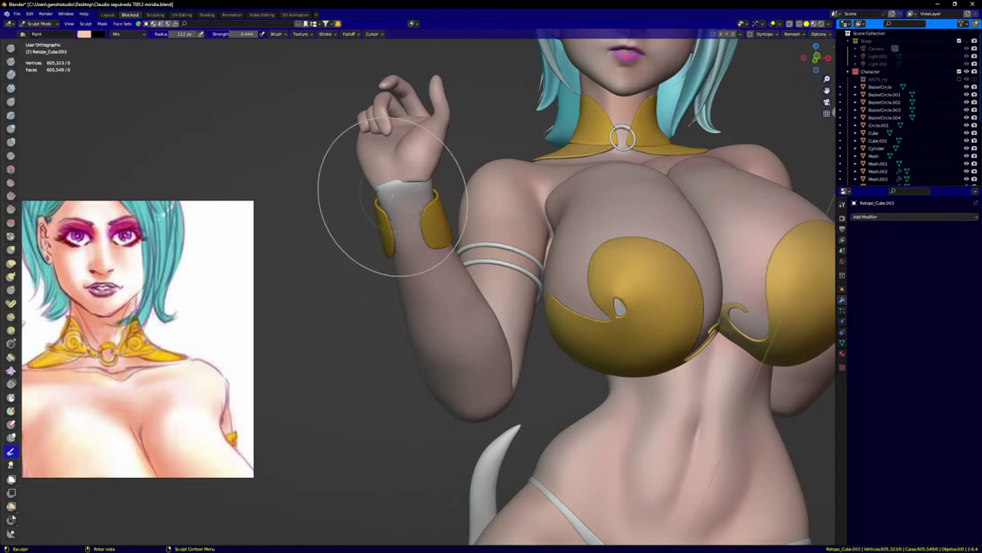
{"action": "key", "text": "s"}
{"action": "middle_click_drag", "start_coordinate": [381, 230], "coordinate": [370, 203]}
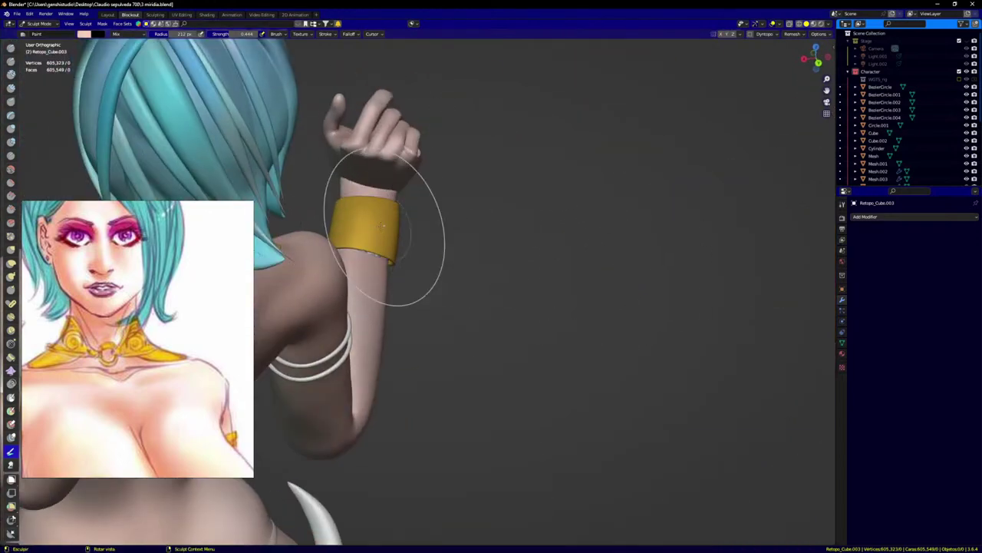
{"action": "key", "text": "s"}
{"action": "mouse_move", "coordinate": [362, 271]}
{"action": "left_mouse_down"}
{"action": "mouse_move", "coordinate": [378, 234]}
{"action": "mouse_move", "coordinate": [371, 253]}
{"action": "left_mouse_up"}
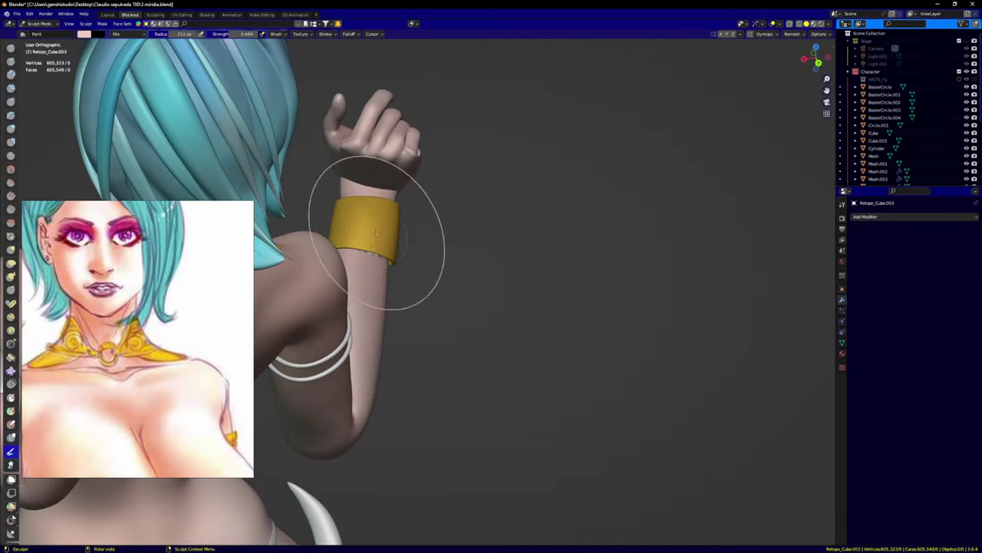
{"action": "left_click_drag", "start_coordinate": [372, 211], "coordinate": [381, 231]}
{"action": "middle_click_drag", "start_coordinate": [485, 195], "coordinate": [364, 191]}
Step: Sample golden yellow from the chest cover, switch sculpting to the left thigh band and paint it all around
{"action": "key", "text": "KP_1"}
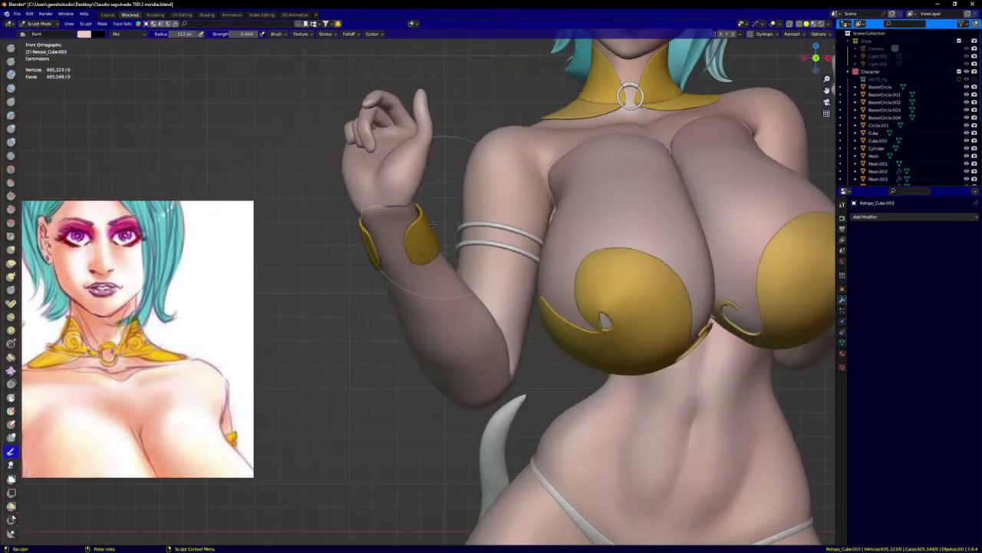
{"action": "scroll", "coordinate": [499, 261], "scroll_direction": "down", "scroll_amount": 4}
{"action": "middle_click_drag", "start_coordinate": [499, 261], "coordinate": [473, 243], "text": "shift"}
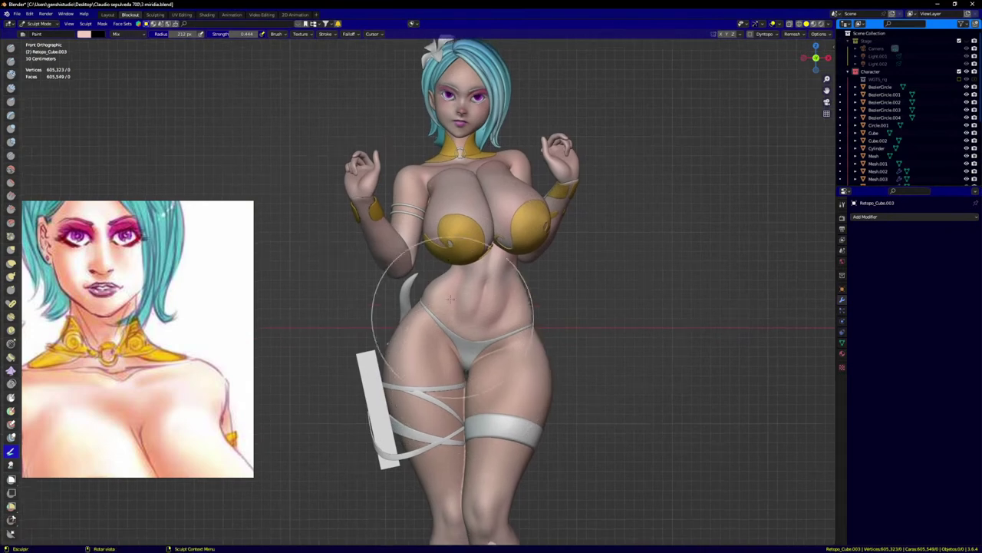
{"action": "key", "text": "alt+q"}
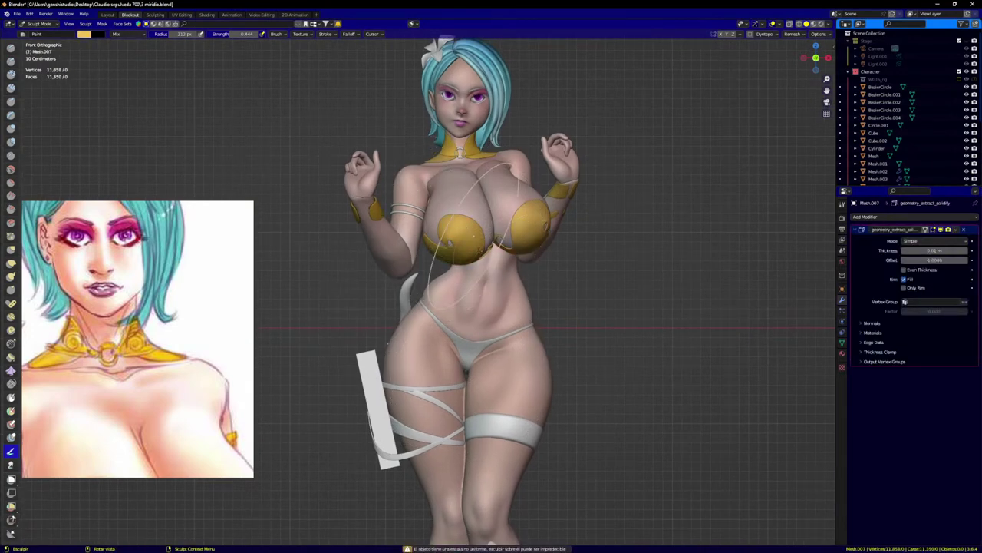
{"action": "middle_click_drag", "start_coordinate": [536, 353], "coordinate": [460, 345], "text": "shift"}
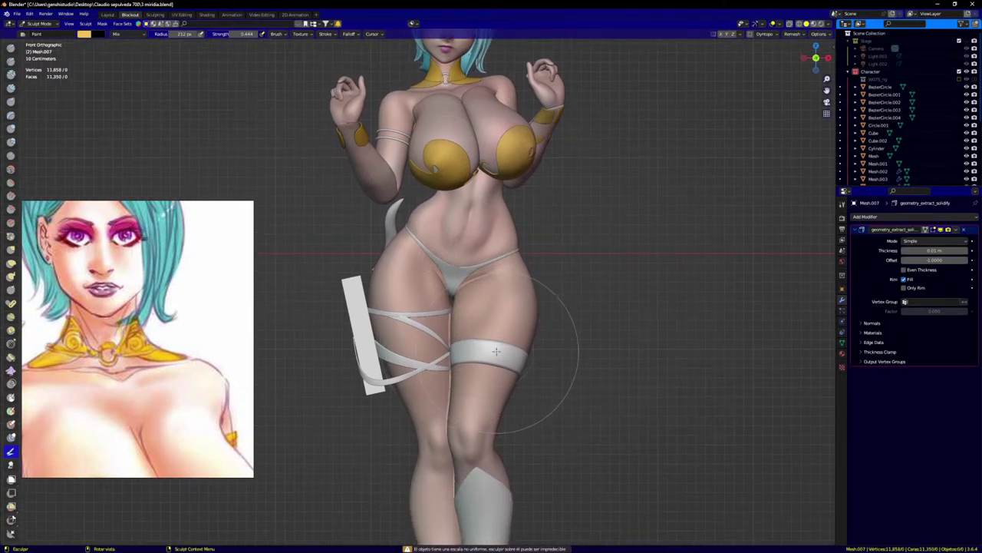
{"action": "key", "text": "alt+q"}
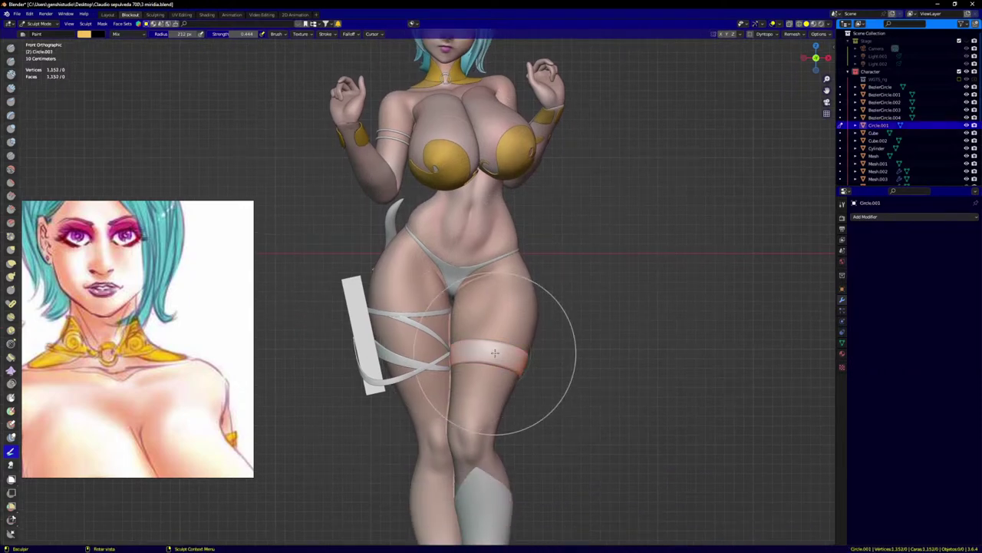
{"action": "mouse_move", "coordinate": [487, 347]}
{"action": "middle_mouse_down"}
{"action": "mouse_move", "coordinate": [664, 349]}
{"action": "mouse_move", "coordinate": [550, 390]}
{"action": "middle_mouse_up"}
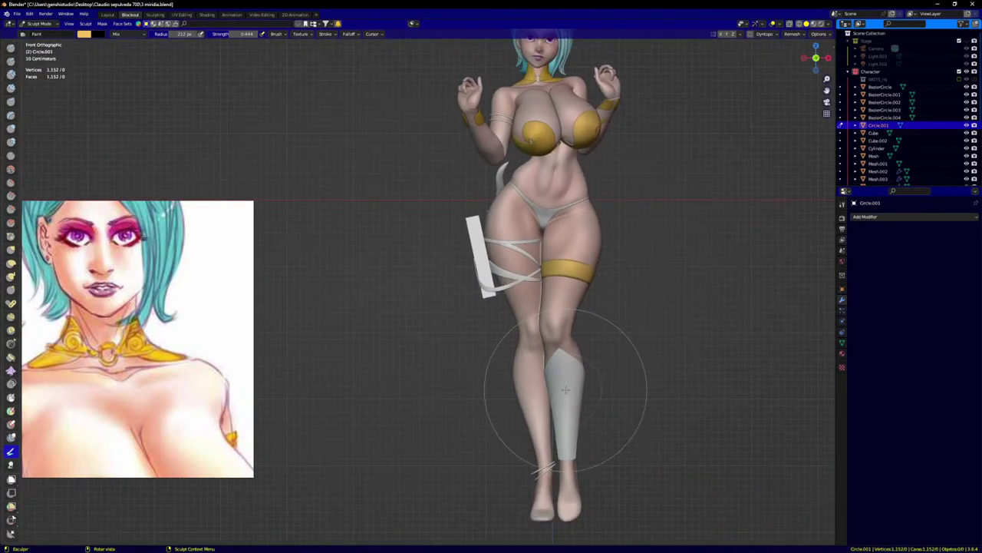
Step: Switch sculpting to the left shin guard and paint it golden yellow
{"action": "key", "text": "alt+q"}
{"action": "middle_click_drag", "start_coordinate": [582, 440], "coordinate": [502, 412]}
{"action": "key", "text": "KP_1"}
Step: Switch sculpting to the outer plate on the character's left forearm and paint it golden yellow
{"action": "middle_click_drag", "start_coordinate": [554, 222], "coordinate": [544, 153]}
{"action": "scroll", "coordinate": [562, 185], "scroll_direction": "up", "scroll_amount": 3}
{"action": "key", "text": "alt+q"}
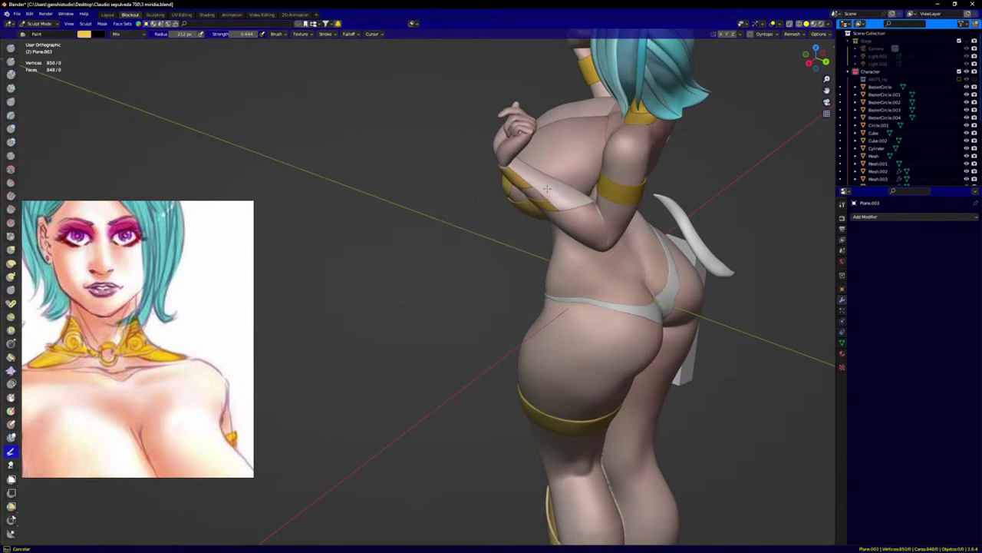
{"action": "middle_click_drag", "start_coordinate": [559, 191], "coordinate": [580, 242]}
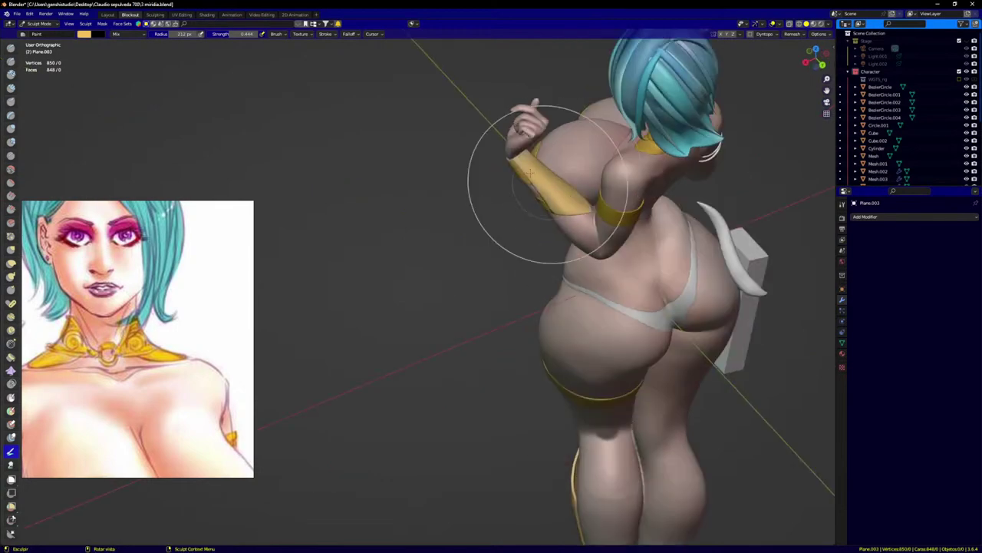
Step: Switch sculpting to the two thin rings on the character's right upper arm and paint both golden yellow all around
{"action": "key", "text": "KP_1"}
{"action": "scroll", "coordinate": [494, 258], "scroll_direction": "down", "scroll_amount": 2}
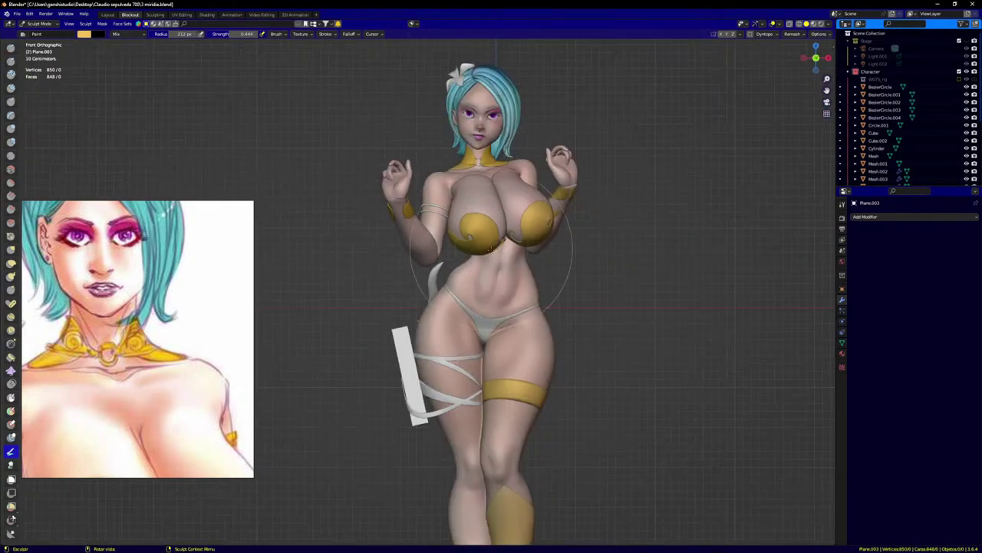
{"action": "middle_click_drag", "start_coordinate": [495, 259], "coordinate": [541, 216], "text": "shift"}
{"action": "scroll", "coordinate": [461, 165], "scroll_direction": "up", "scroll_amount": 5}
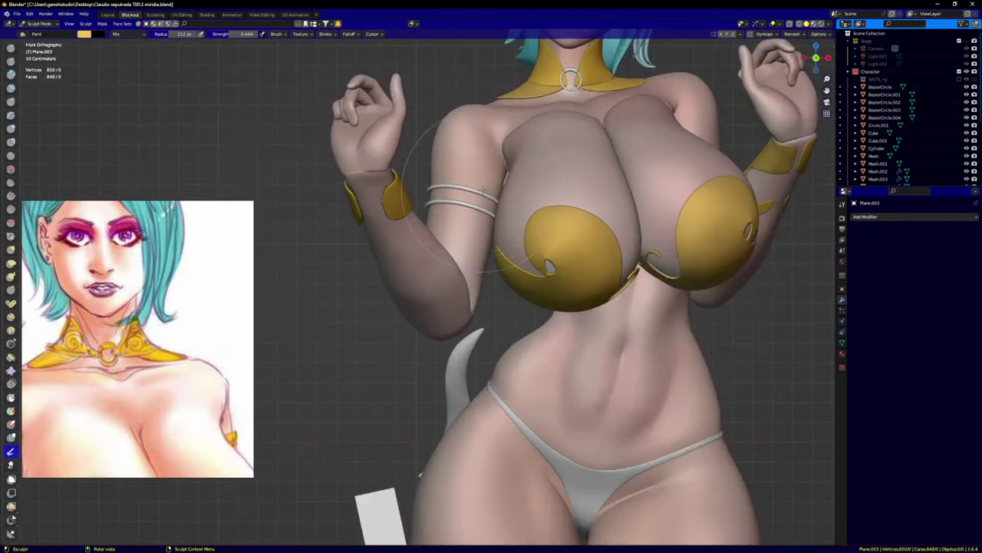
{"action": "key", "text": "alt+q"}
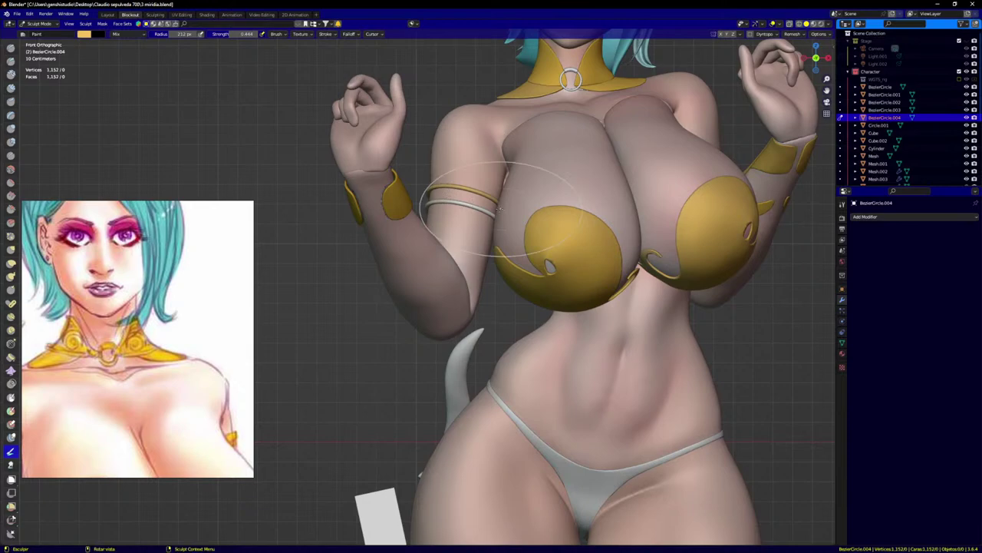
{"action": "middle_click_drag", "start_coordinate": [493, 241], "coordinate": [510, 181]}
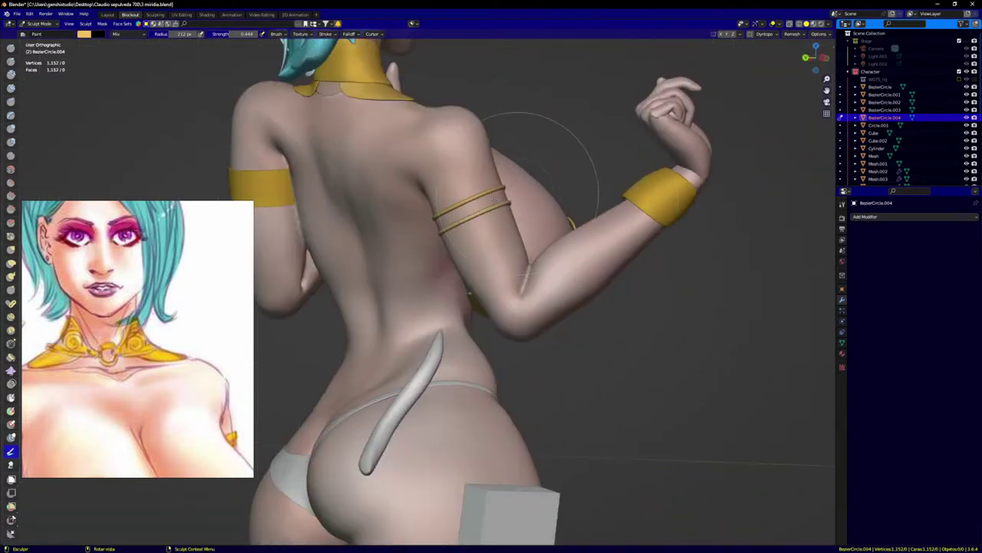
{"action": "left_click_drag", "start_coordinate": [442, 223], "coordinate": [445, 221]}
{"action": "mouse_move", "coordinate": [522, 211]}
{"action": "middle_mouse_down"}
{"action": "mouse_move", "coordinate": [441, 223]}
{"action": "mouse_move", "coordinate": [414, 247]}
{"action": "middle_mouse_up"}
{"action": "left_click_drag", "start_coordinate": [426, 223], "coordinate": [453, 223]}
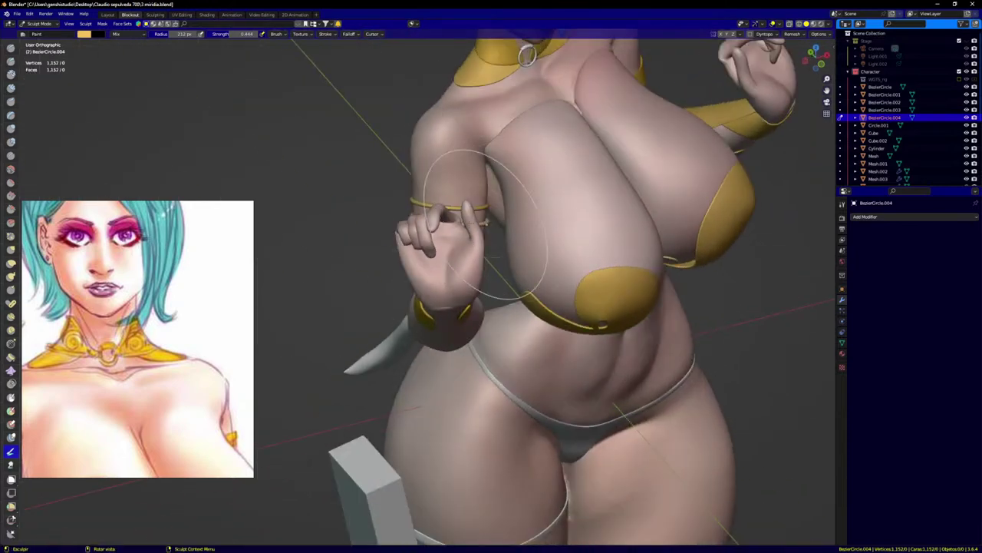
{"action": "middle_click_drag", "start_coordinate": [487, 225], "coordinate": [427, 215]}
{"action": "left_click_drag", "start_coordinate": [445, 194], "coordinate": [455, 204]}
{"action": "middle_click_drag", "start_coordinate": [453, 202], "coordinate": [449, 226]}
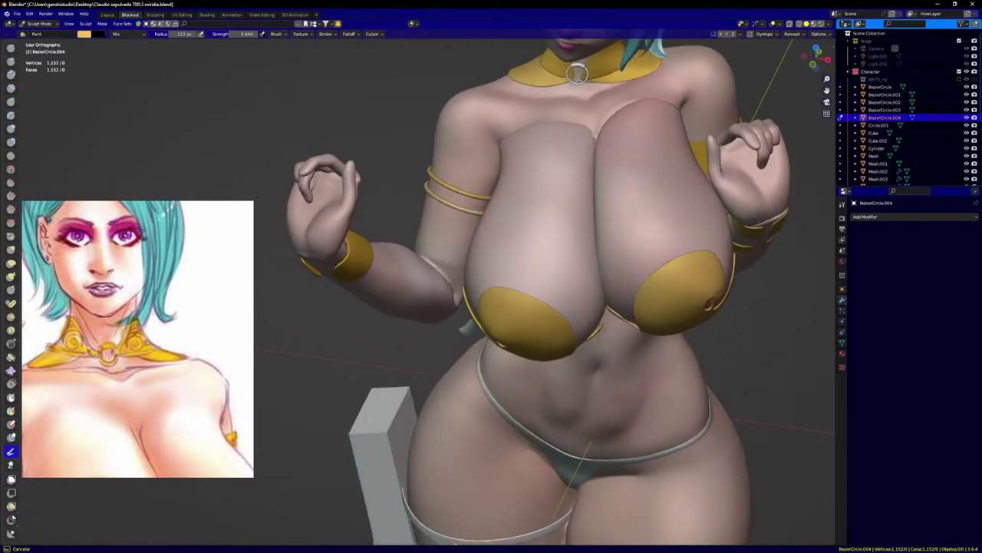
Step: Switch sculpting to the round ring at the front of the collar and raise the paint brush strength
{"action": "key", "text": "KP_1"}
{"action": "middle_click_drag", "start_coordinate": [525, 184], "coordinate": [437, 376], "text": "shift"}
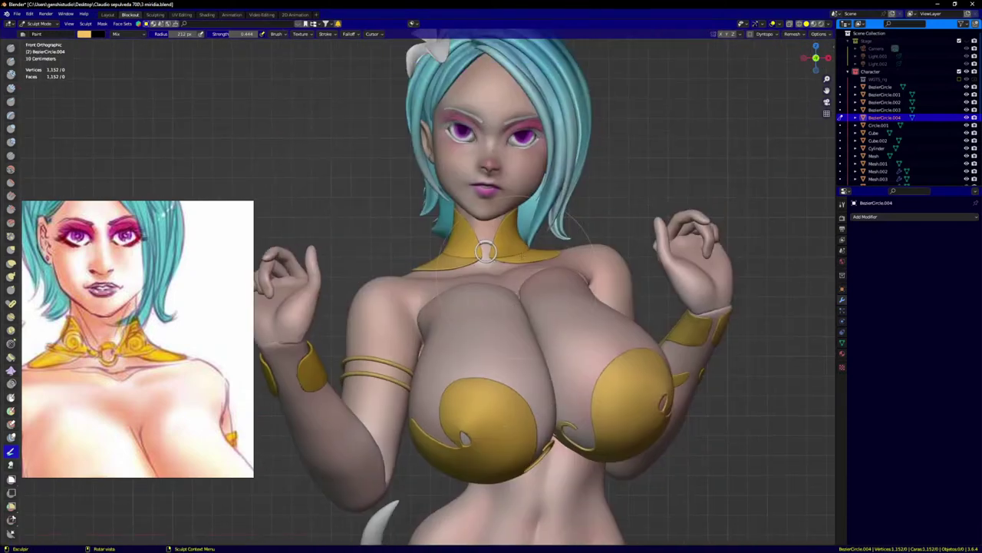
{"action": "scroll", "coordinate": [507, 255], "scroll_direction": "up", "scroll_amount": 3}
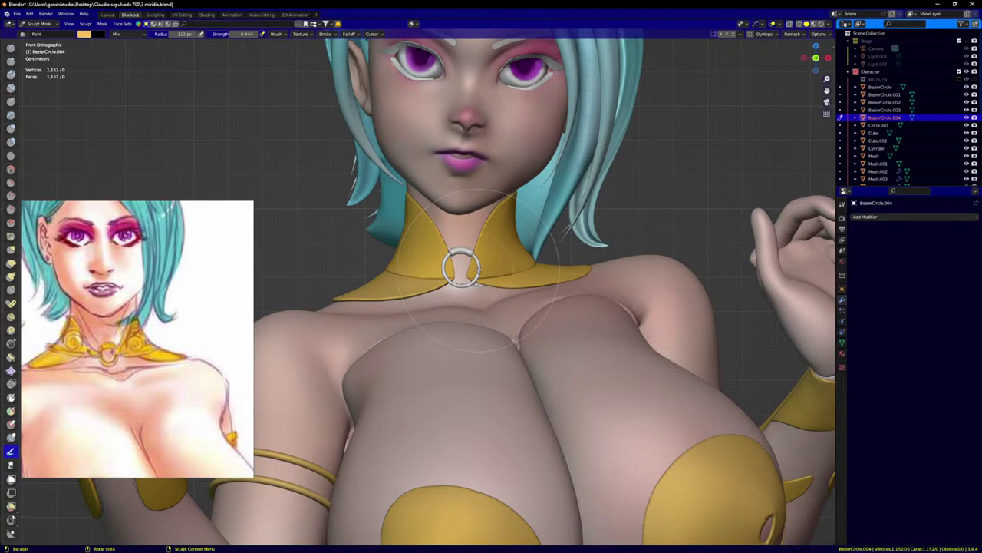
{"action": "key", "text": "alt+q"}
{"action": "left_click_drag", "start_coordinate": [478, 270], "coordinate": [442, 281]}
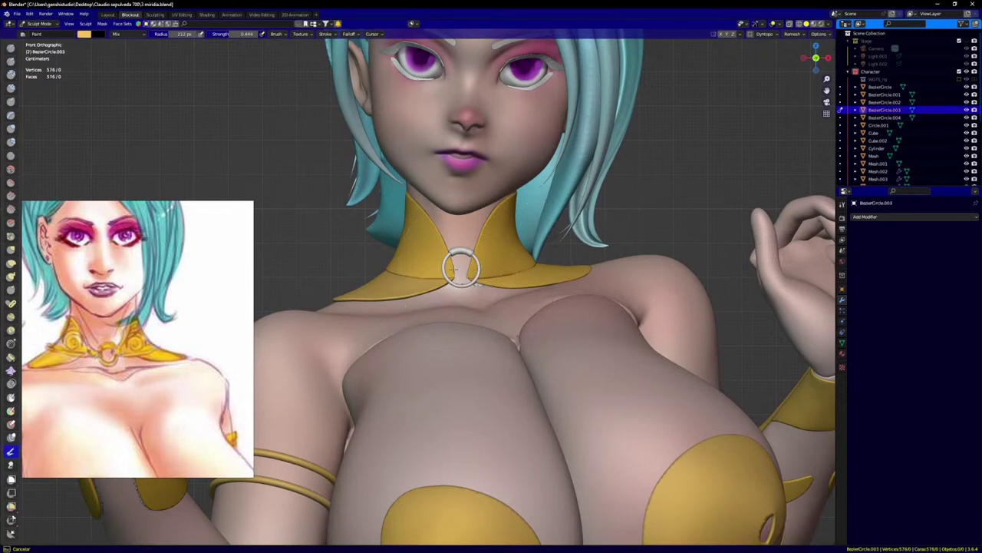
{"action": "right_click", "coordinate": [476, 285]}
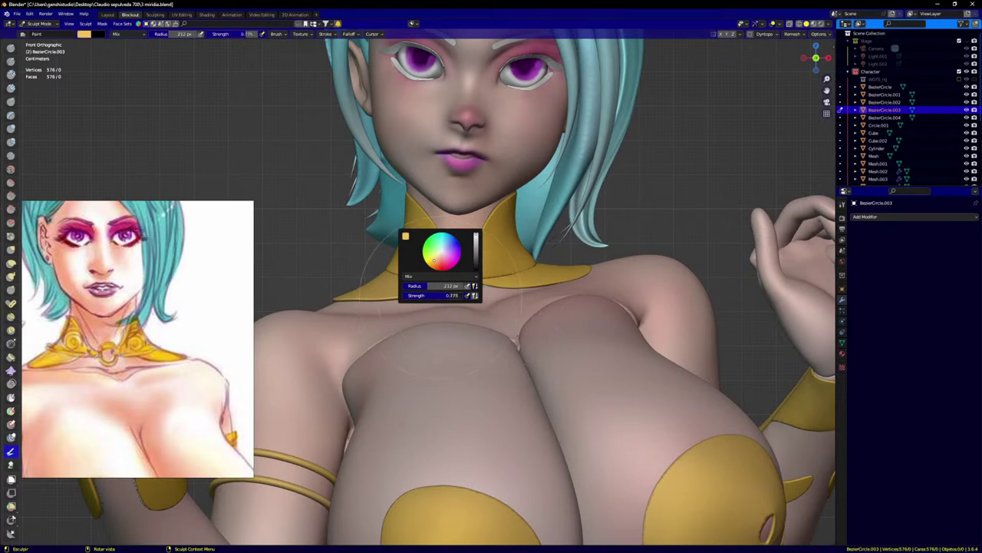
{"action": "left_click_drag", "start_coordinate": [436, 296], "coordinate": [433, 296]}
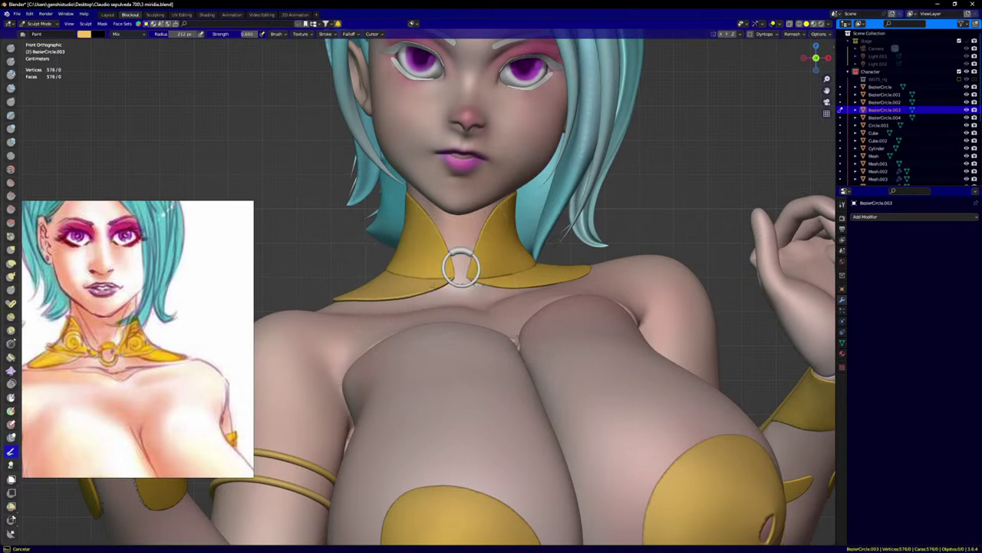
Step: Switch sculpting to the small sleeve at the top of the collar ring and paint it golden yellow
{"action": "middle_click_drag", "start_coordinate": [461, 269], "coordinate": [430, 276]}
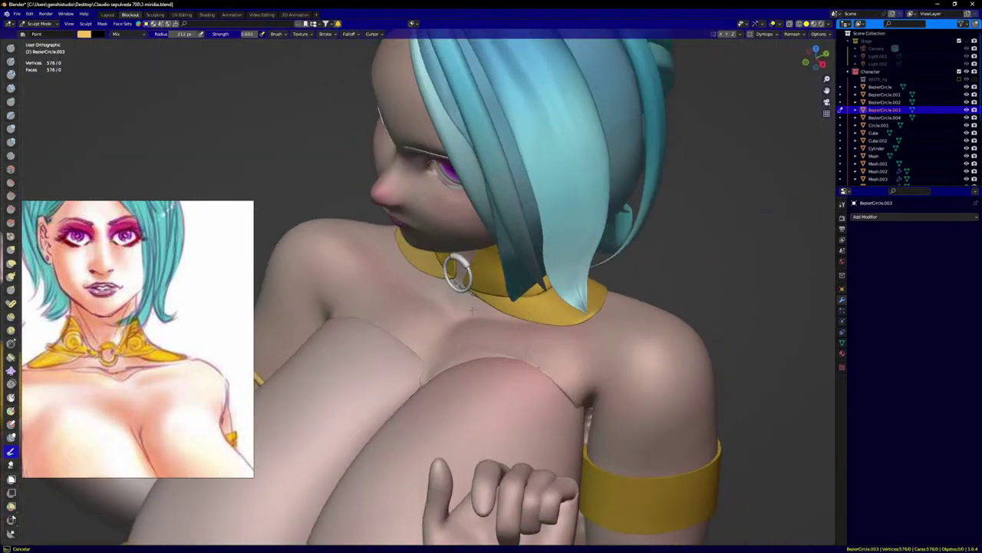
{"action": "key", "text": "alt+q"}
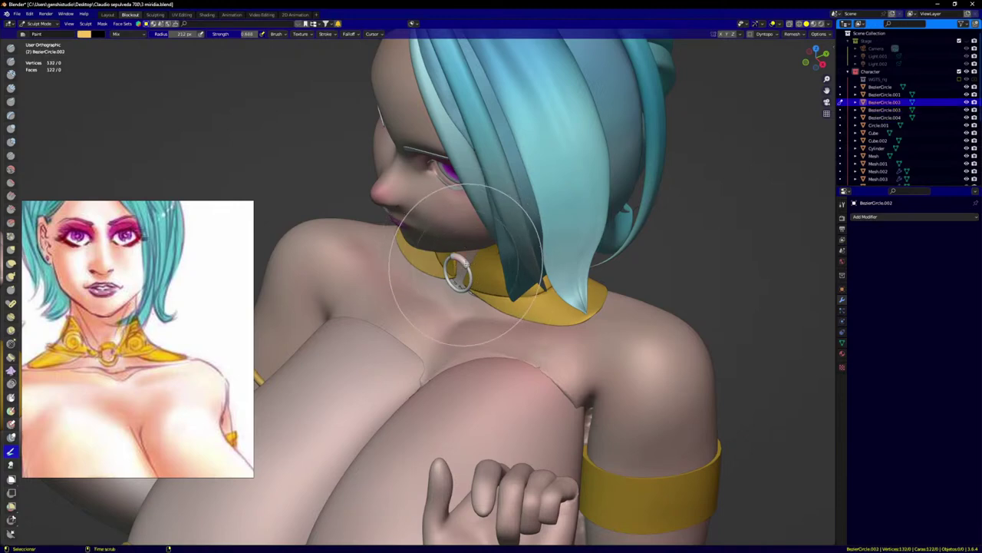
{"action": "scroll", "coordinate": [480, 257], "scroll_direction": "up", "scroll_amount": 3}
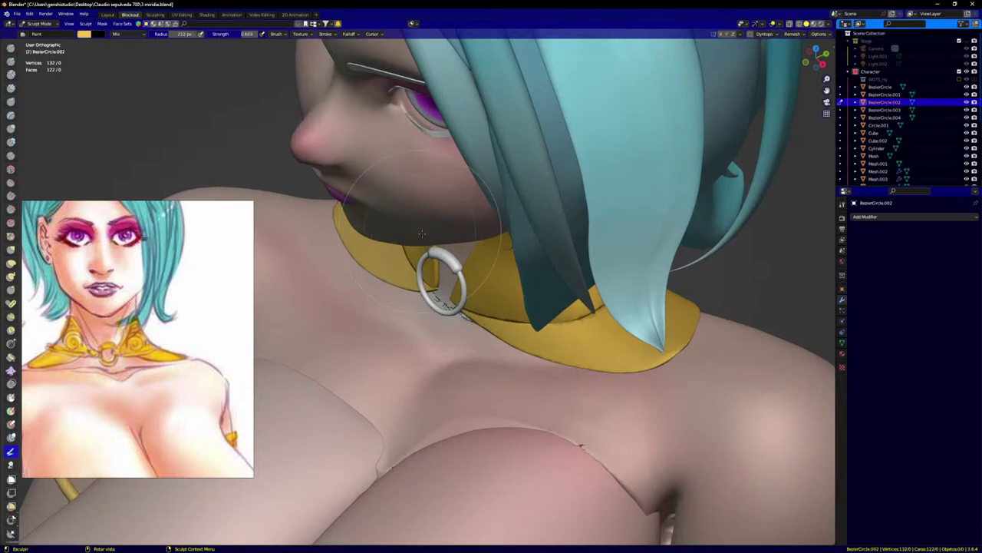
{"action": "left_click_drag", "start_coordinate": [434, 251], "coordinate": [451, 256]}
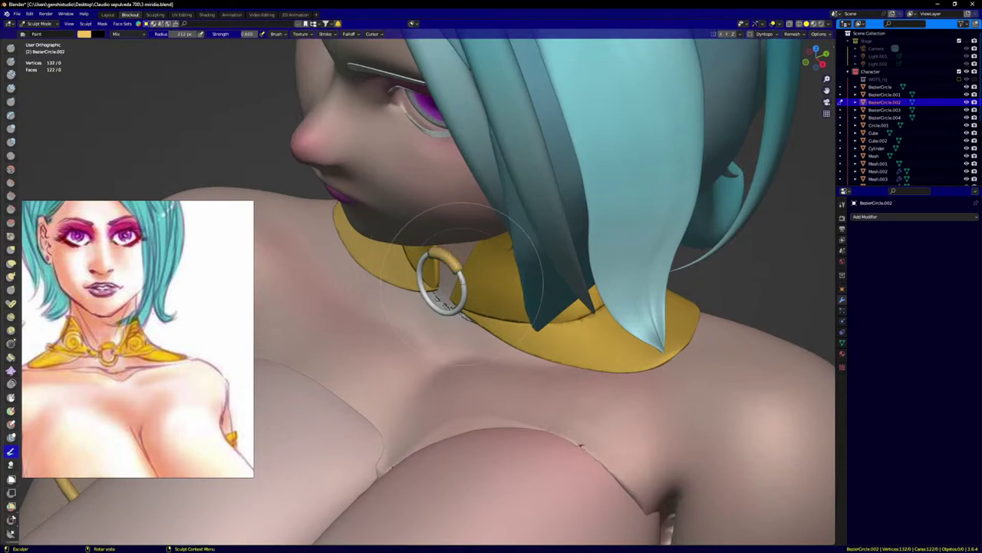
Step: Switch sculpting back to the round collar ring and paint its whole circumference golden yellow
{"action": "key", "text": "alt+q"}
{"action": "scroll", "coordinate": [465, 281], "scroll_direction": "up", "scroll_amount": 3}
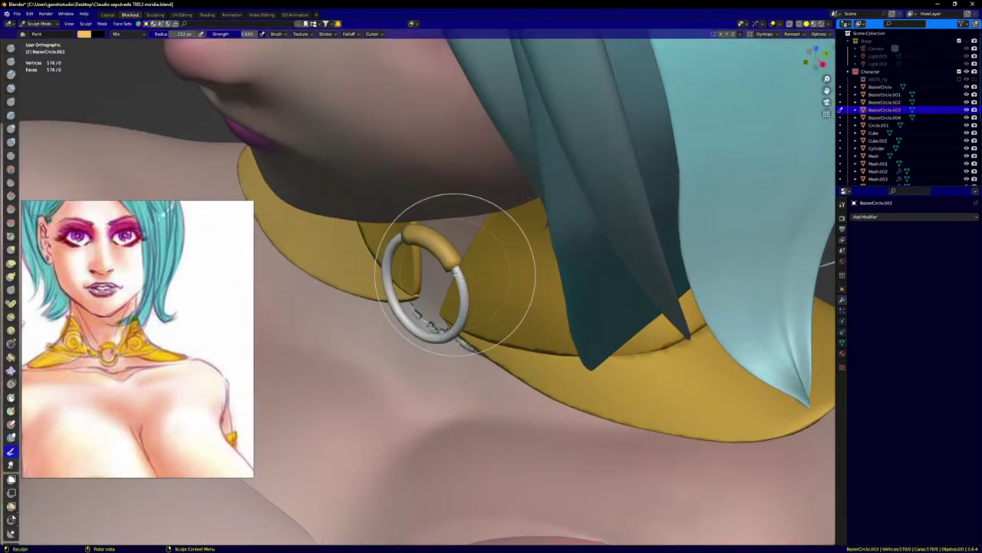
{"action": "left_click_drag", "start_coordinate": [456, 274], "coordinate": [459, 291]}
{"action": "left_click_drag", "start_coordinate": [459, 290], "coordinate": [464, 306]}
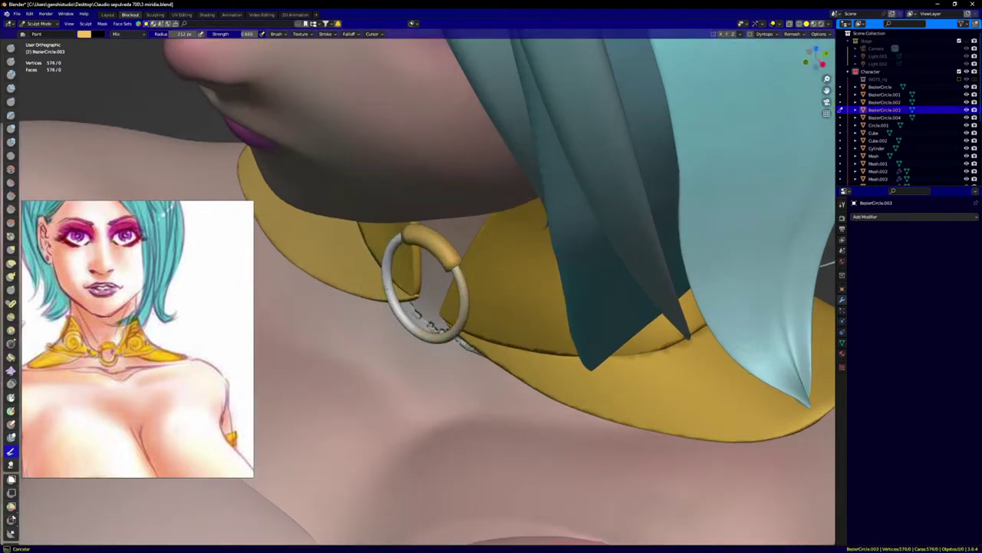
{"action": "left_click_drag", "start_coordinate": [397, 257], "coordinate": [402, 315]}
{"action": "mouse_move", "coordinate": [393, 252]}
{"action": "left_mouse_down"}
{"action": "mouse_move", "coordinate": [395, 231]}
{"action": "mouse_move", "coordinate": [459, 278]}
{"action": "left_mouse_up"}
{"action": "left_click_drag", "start_coordinate": [460, 280], "coordinate": [466, 302]}
Step: Switch sculpting to each of the two thin rings around the character's right ankle and paint both golden yellow
{"action": "key", "text": "KP_1"}
{"action": "scroll", "coordinate": [476, 305], "scroll_direction": "down", "scroll_amount": 6}
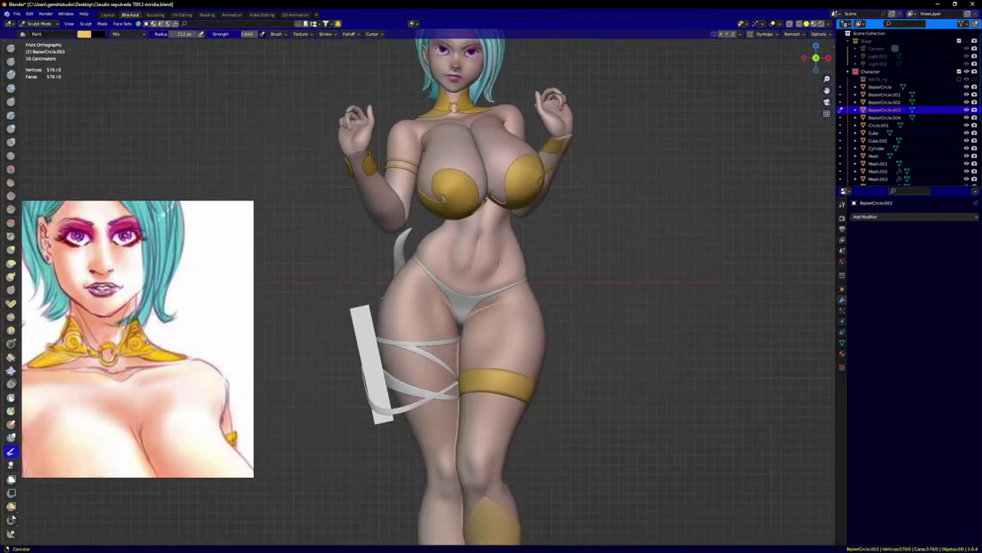
{"action": "middle_click_drag", "start_coordinate": [498, 262], "coordinate": [492, 209], "text": "shift"}
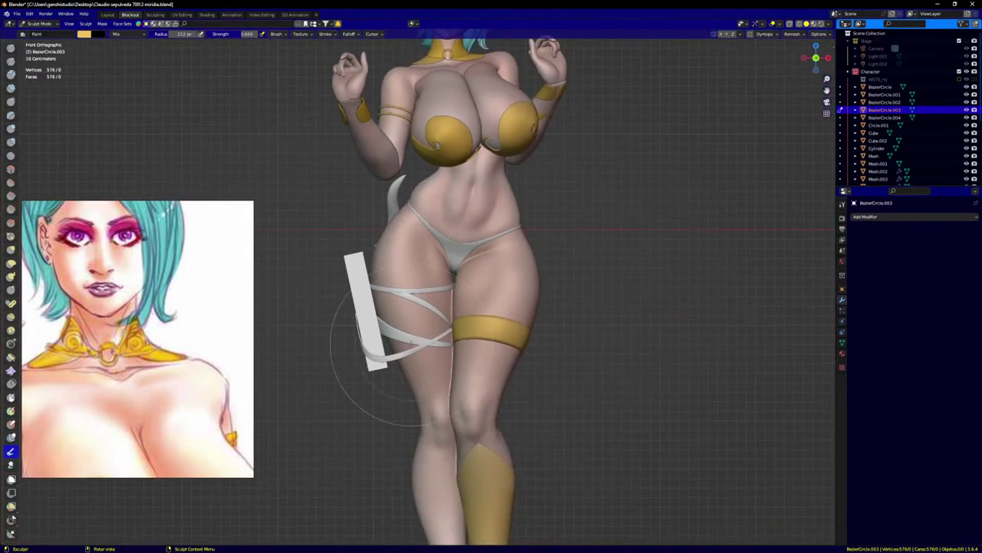
{"action": "scroll", "coordinate": [432, 363], "scroll_direction": "down", "scroll_amount": 1}
{"action": "middle_click_drag", "start_coordinate": [460, 430], "coordinate": [441, 280], "text": "shift"}
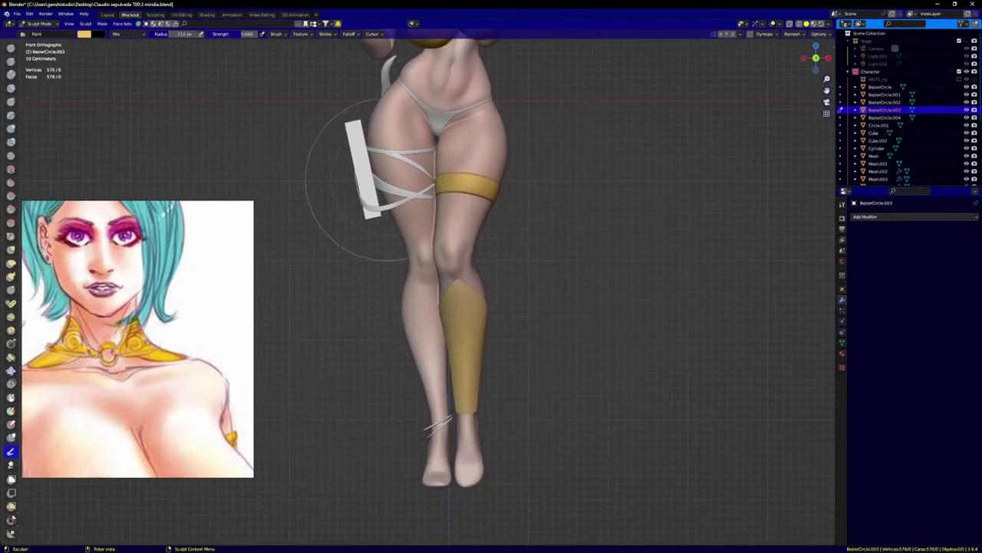
{"action": "scroll", "coordinate": [442, 426], "scroll_direction": "up", "scroll_amount": 5}
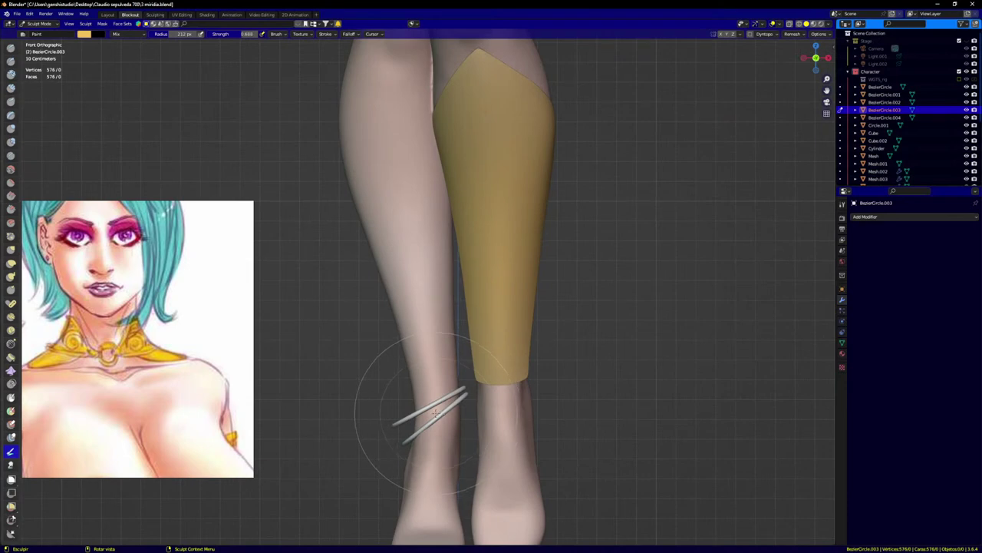
{"action": "key", "text": "alt+q"}
{"action": "middle_click_drag", "start_coordinate": [455, 410], "coordinate": [470, 384], "text": "ctrl"}
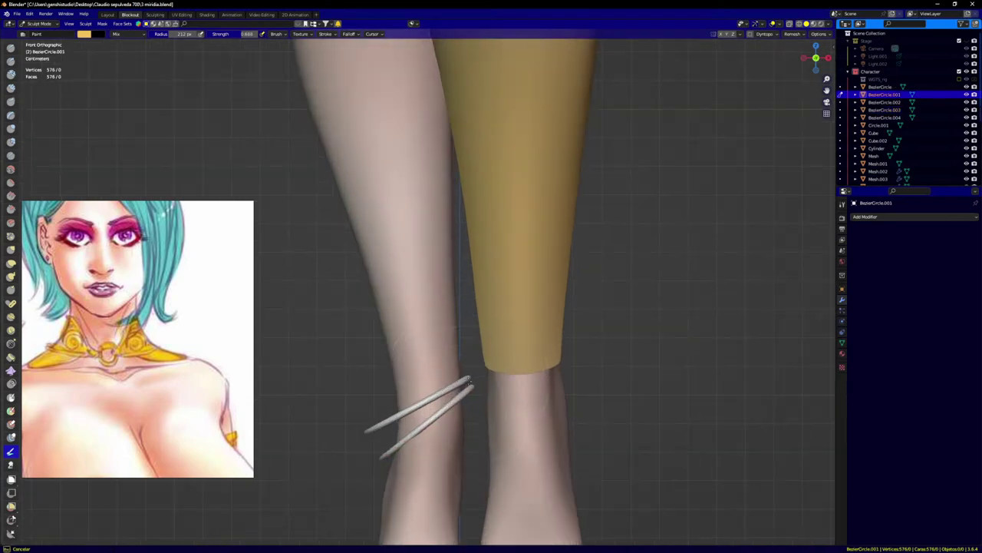
{"action": "mouse_move", "coordinate": [456, 400]}
{"action": "left_mouse_down"}
{"action": "mouse_move", "coordinate": [396, 446]}
{"action": "mouse_move", "coordinate": [484, 372]}
{"action": "left_mouse_up"}
{"action": "mouse_move", "coordinate": [484, 373]}
{"action": "middle_mouse_down"}
{"action": "mouse_move", "coordinate": [430, 403]}
{"action": "mouse_move", "coordinate": [384, 449]}
{"action": "mouse_move", "coordinate": [465, 417]}
{"action": "middle_mouse_up"}
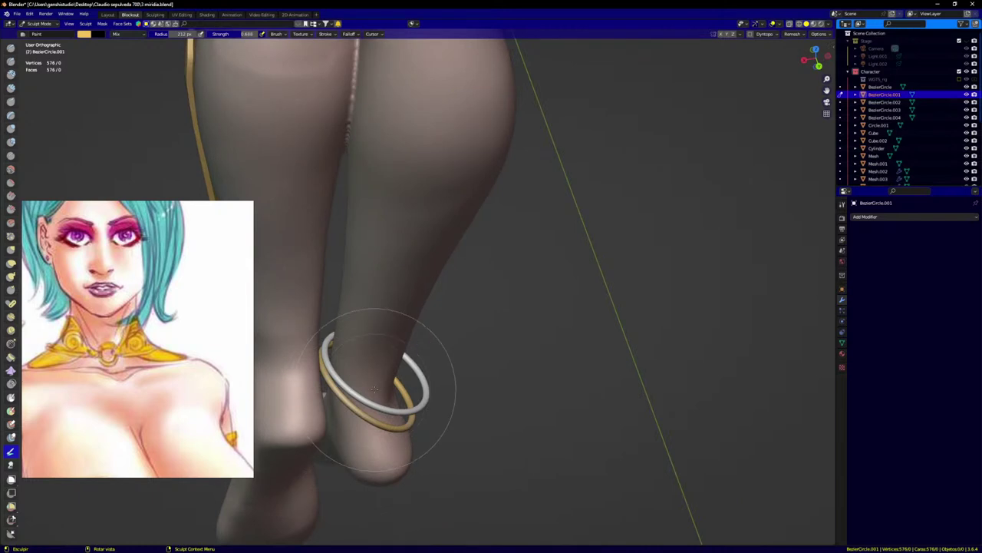
{"action": "key", "text": "alt+q"}
{"action": "left_click_drag", "start_coordinate": [355, 394], "coordinate": [390, 412]}
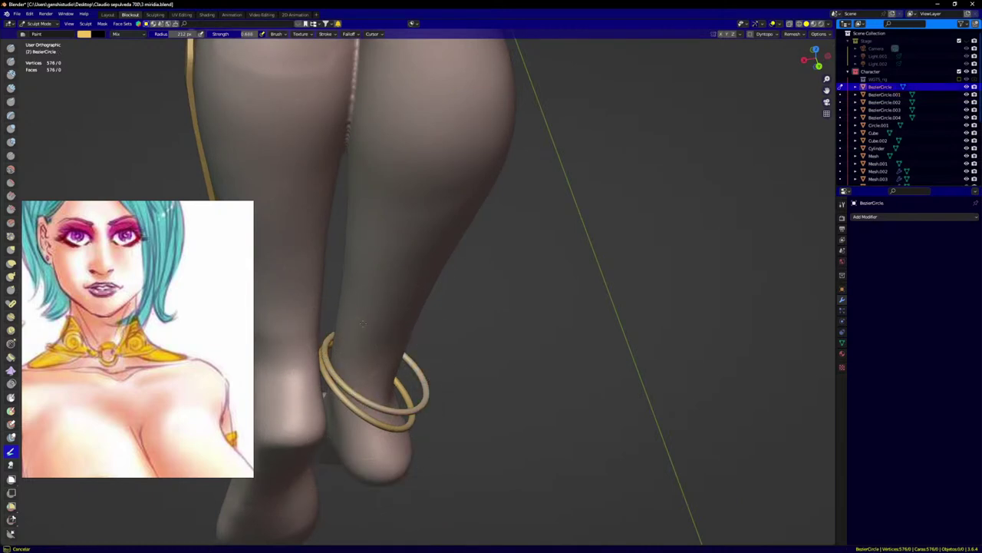
Step: Return to Object Mode, select the eyebrow and eyelash mesh on the face, and enter Sculpt Mode on it
{"action": "key", "text": "KP_1"}
{"action": "scroll", "coordinate": [441, 347], "scroll_direction": "down", "scroll_amount": 3}
{"action": "middle_click_drag", "start_coordinate": [456, 314], "coordinate": [497, 455], "text": "shift"}
{"action": "scroll", "coordinate": [489, 359], "scroll_direction": "down", "scroll_amount": 4}
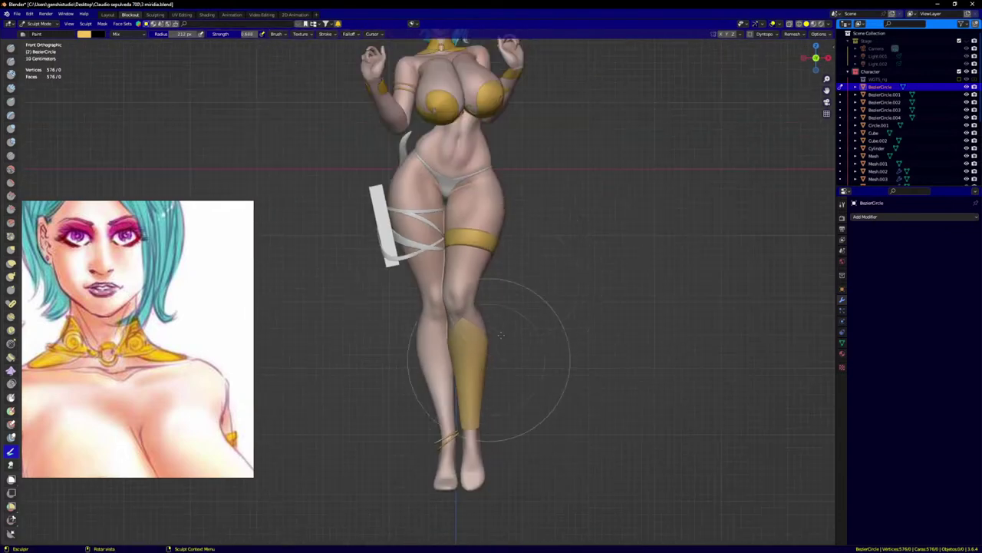
{"action": "scroll", "coordinate": [495, 237], "scroll_direction": "up", "scroll_amount": 3}
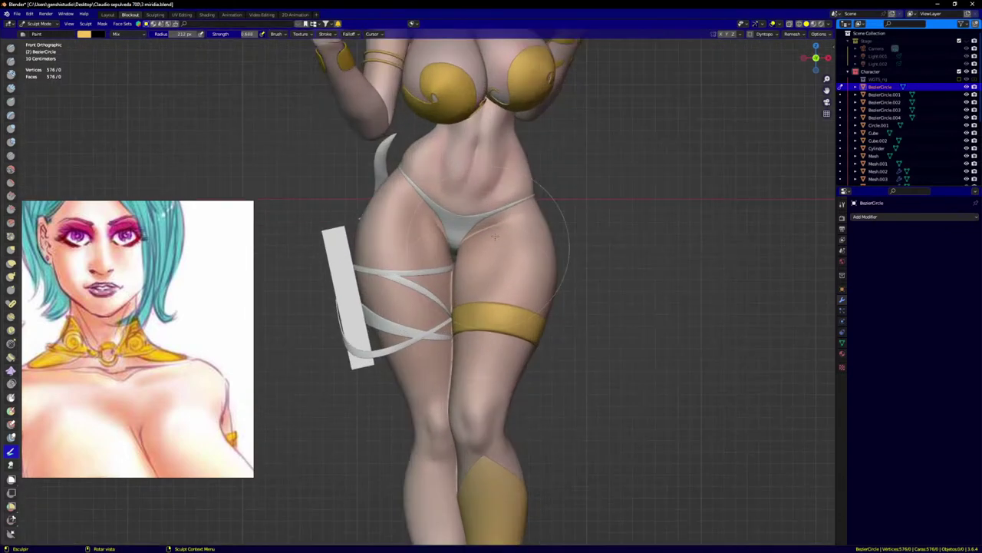
{"action": "middle_click_drag", "start_coordinate": [495, 236], "coordinate": [491, 448], "text": "shift"}
{"action": "scroll", "coordinate": [468, 189], "scroll_direction": "up", "scroll_amount": 2}
{"action": "middle_click_drag", "start_coordinate": [468, 189], "coordinate": [468, 289], "text": "shift"}
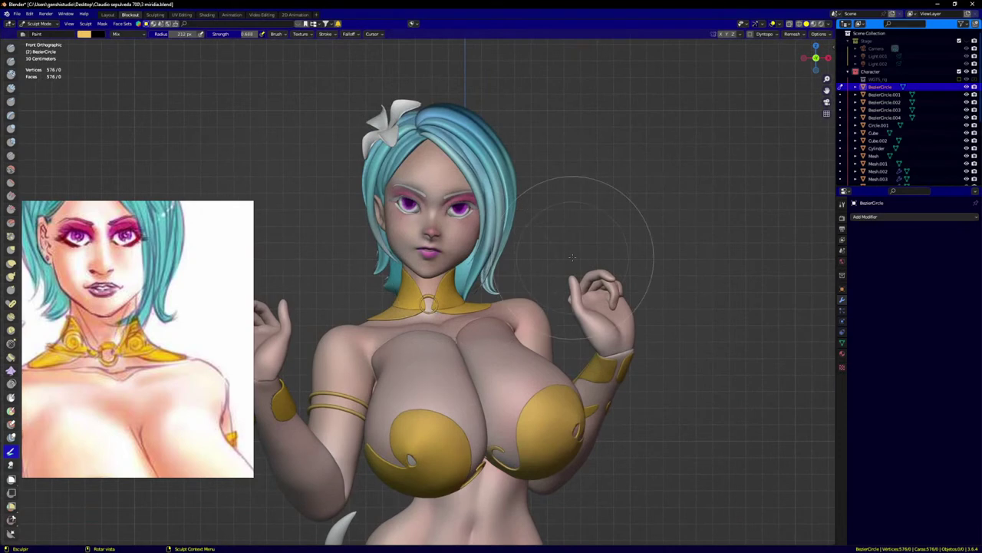
{"action": "key", "text": "ctrl+Tab"}
{"action": "left_click", "coordinate": [392, 263]}
{"action": "scroll", "coordinate": [476, 216], "scroll_direction": "up", "scroll_amount": 3}
{"action": "left_click", "coordinate": [459, 198]}
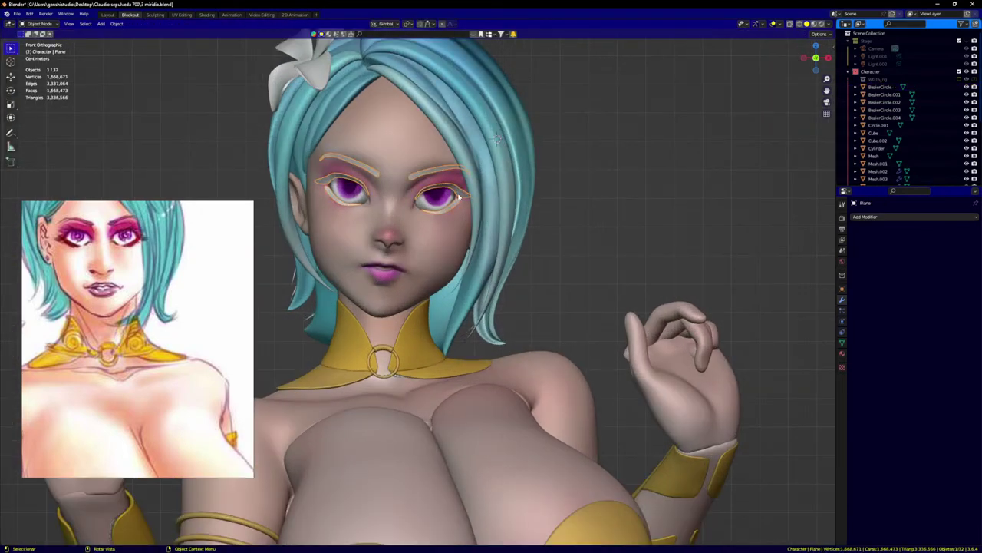
{"action": "key", "text": "ctrl+Tab"}
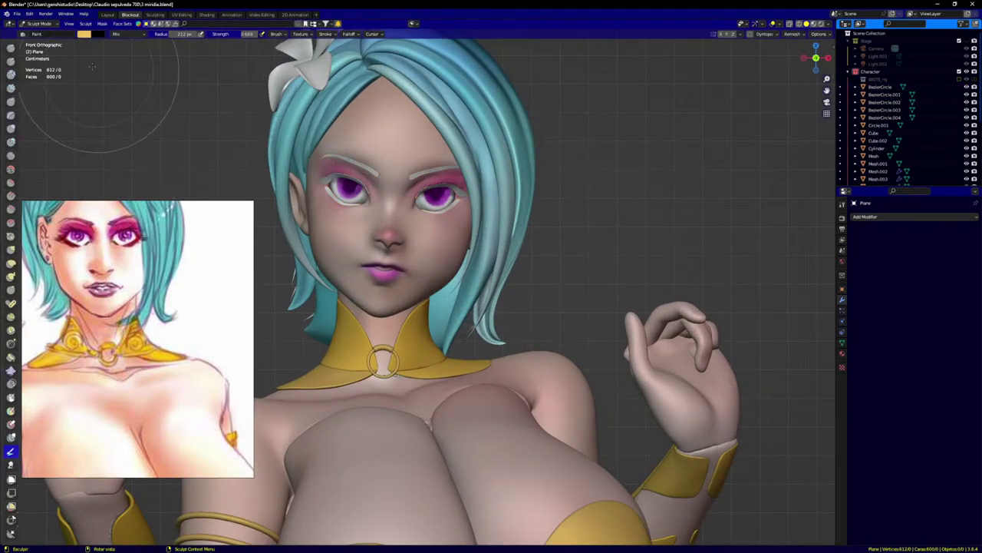
Step: Set the paint colour to a very dark purple and paint both eyebrows with it
{"action": "left_click", "coordinate": [85, 34]}
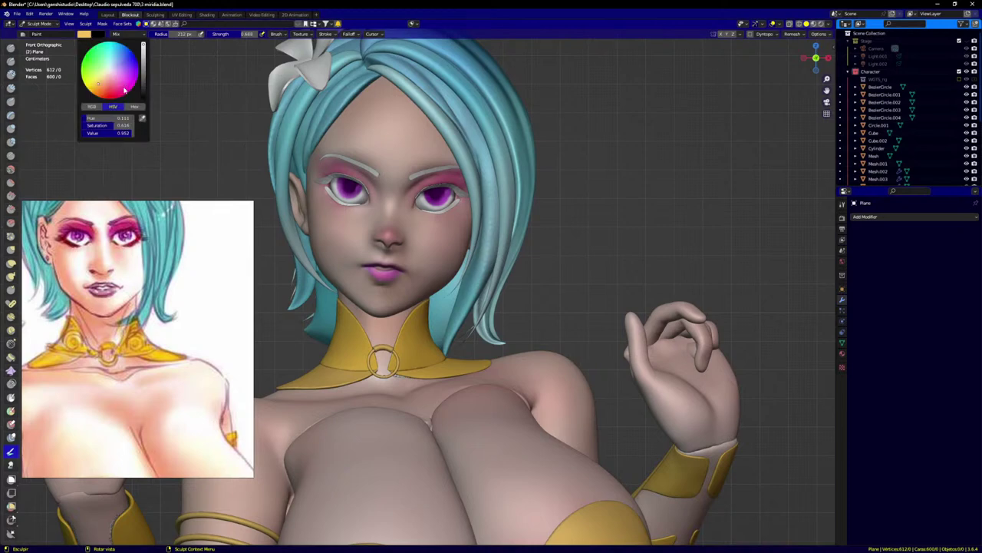
{"action": "left_click_drag", "start_coordinate": [144, 87], "coordinate": [144, 96]}
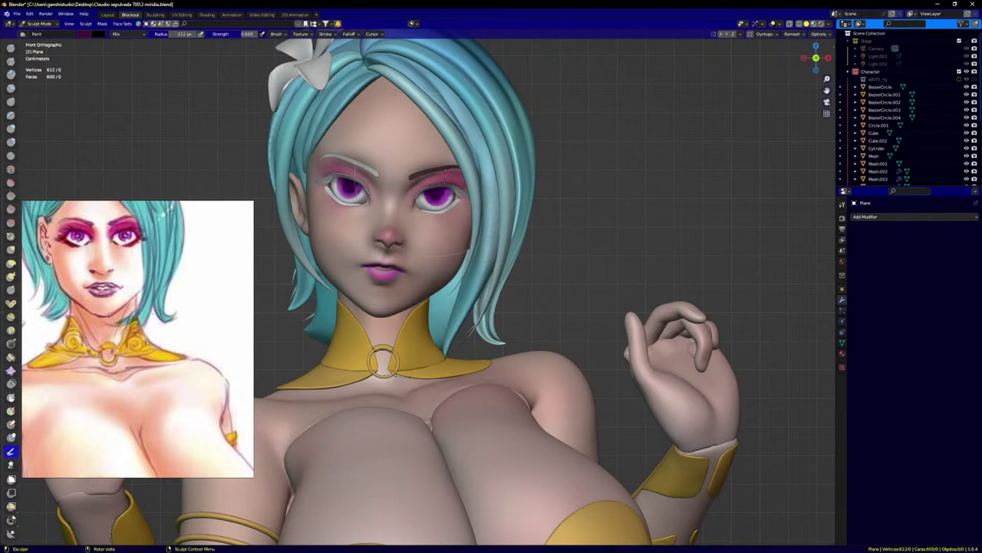
{"action": "left_click_drag", "start_coordinate": [460, 195], "coordinate": [462, 204]}
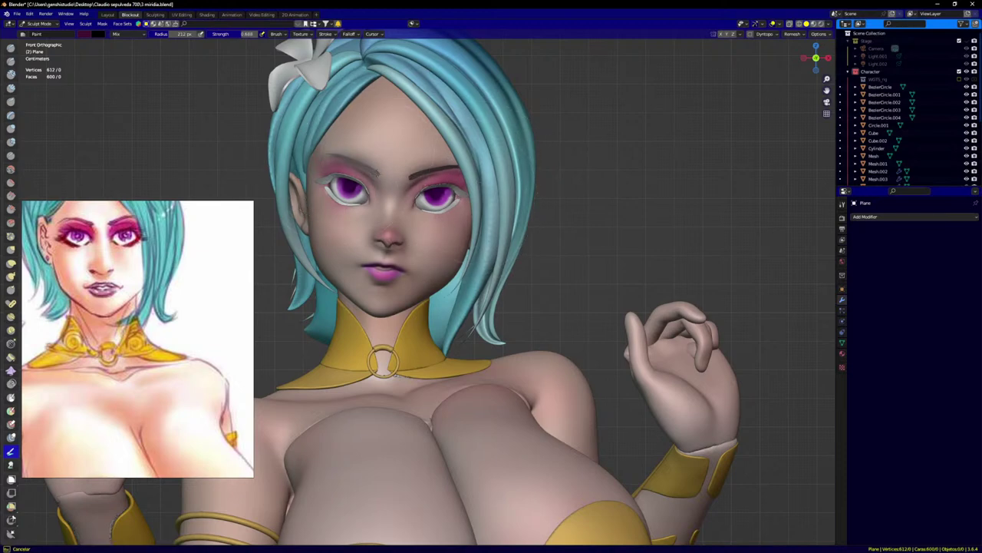
{"action": "left_click_drag", "start_coordinate": [377, 173], "coordinate": [321, 164]}
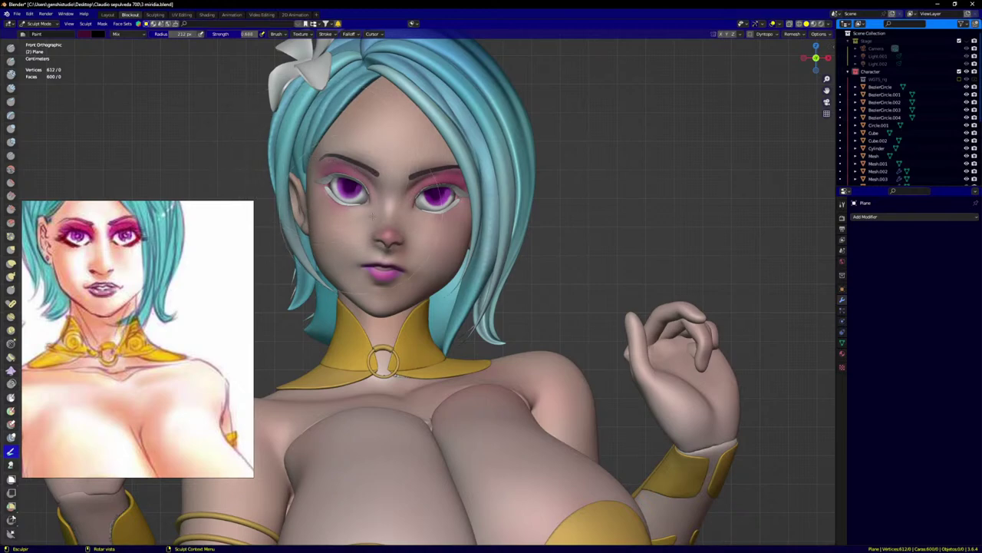
Step: Paint the upper and lower lash lines of the character's left eye dark purple and darken both eyebrows with another pass
{"action": "middle_click_drag", "start_coordinate": [373, 217], "coordinate": [356, 209]}
{"action": "scroll", "coordinate": [415, 175], "scroll_direction": "up", "scroll_amount": 4}
{"action": "middle_click_drag", "start_coordinate": [419, 175], "coordinate": [389, 150]}
{"action": "middle_click_drag", "start_coordinate": [445, 212], "coordinate": [446, 222]}
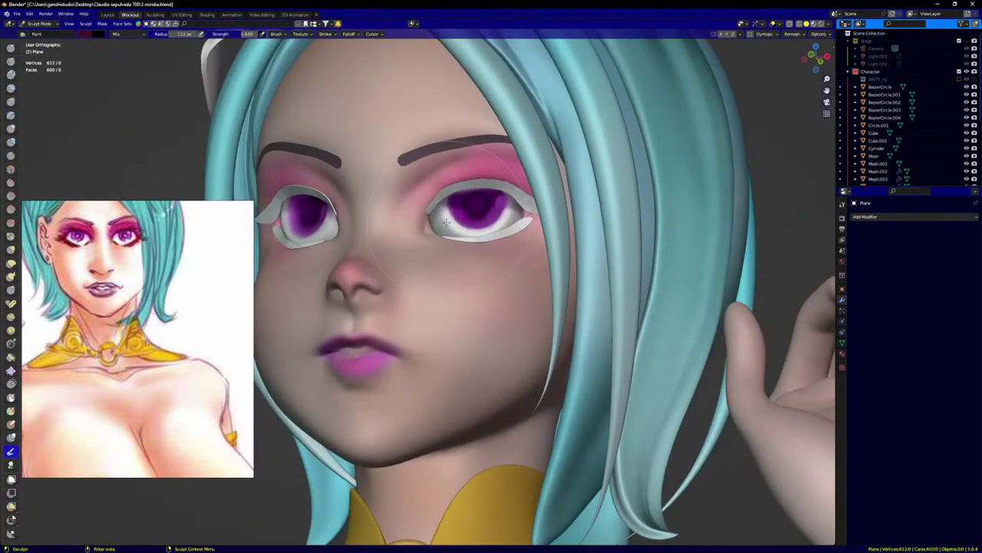
{"action": "scroll", "coordinate": [445, 222], "scroll_direction": "up", "scroll_amount": 3}
{"action": "mouse_move", "coordinate": [419, 213]}
{"action": "left_mouse_down"}
{"action": "mouse_move", "coordinate": [525, 173]}
{"action": "mouse_move", "coordinate": [580, 206]}
{"action": "mouse_move", "coordinate": [437, 250]}
{"action": "left_mouse_up"}
{"action": "mouse_move", "coordinate": [536, 226]}
{"action": "left_mouse_down"}
{"action": "mouse_move", "coordinate": [460, 184]}
{"action": "mouse_move", "coordinate": [556, 184]}
{"action": "left_mouse_up"}
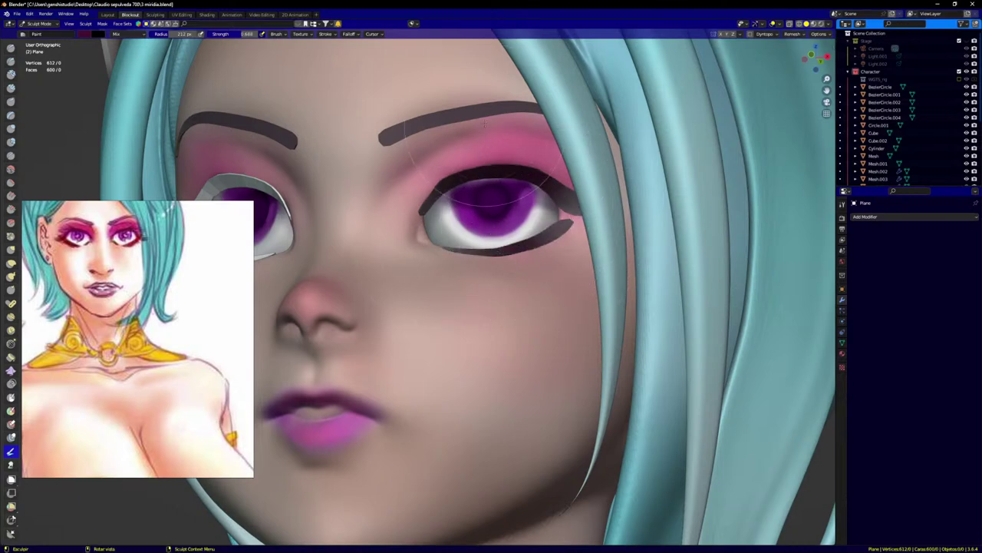
{"action": "left_click_drag", "start_coordinate": [399, 135], "coordinate": [530, 109]}
{"action": "left_click_drag", "start_coordinate": [254, 123], "coordinate": [209, 118]}
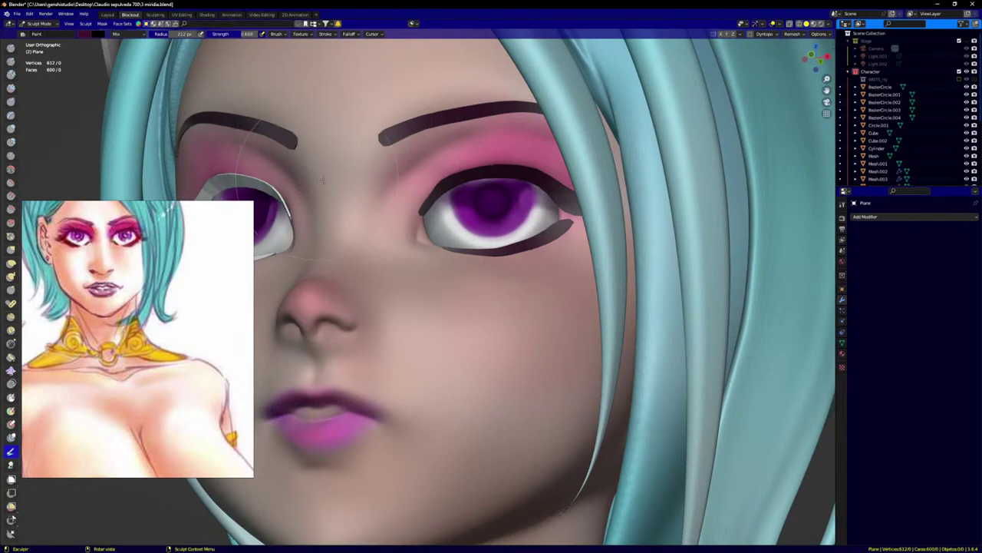
Step: Apply a first layer of dark purple to the lash lines of the character's right eye
{"action": "scroll", "coordinate": [323, 179], "scroll_direction": "down", "scroll_amount": 2}
{"action": "middle_click_drag", "start_coordinate": [308, 181], "coordinate": [360, 201]}
{"action": "scroll", "coordinate": [360, 201], "scroll_direction": "up", "scroll_amount": 2}
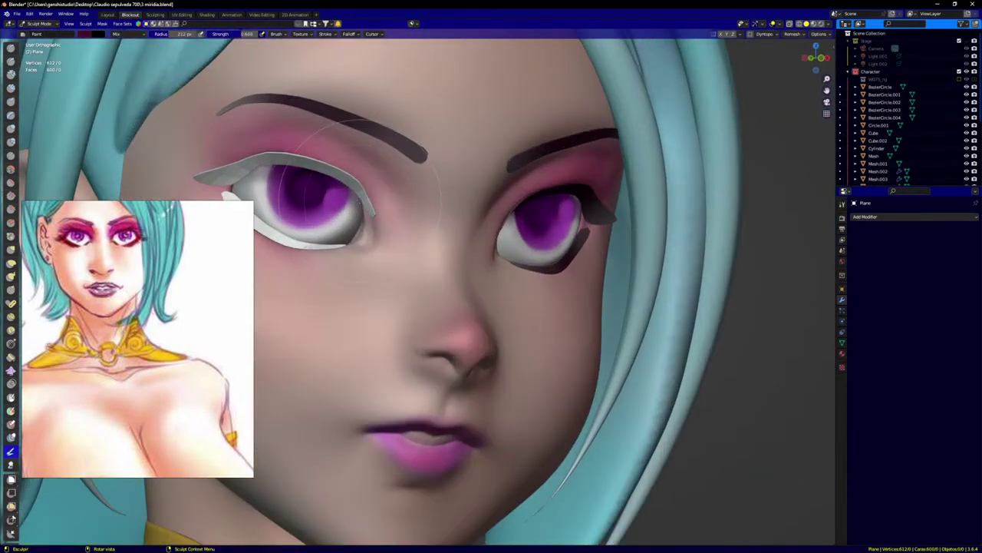
{"action": "mouse_move", "coordinate": [290, 167]}
{"action": "left_mouse_down"}
{"action": "mouse_move", "coordinate": [203, 175]}
{"action": "mouse_move", "coordinate": [362, 188]}
{"action": "mouse_move", "coordinate": [354, 228]}
{"action": "left_mouse_up"}
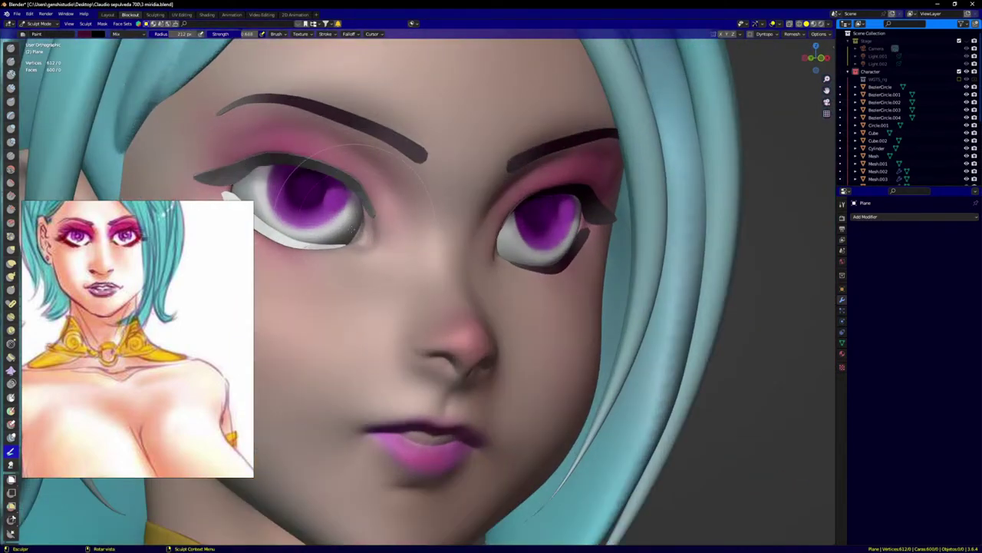
{"action": "mouse_move", "coordinate": [253, 247]}
{"action": "left_mouse_down"}
{"action": "mouse_move", "coordinate": [318, 247]}
{"action": "mouse_move", "coordinate": [255, 248]}
{"action": "left_mouse_up"}
Step: Deepen the dark purple on the right eye's lower lash line and along its upper lash line from corner to corner
{"action": "scroll", "coordinate": [308, 249], "scroll_direction": "down", "scroll_amount": 2}
{"action": "middle_click_drag", "start_coordinate": [307, 249], "coordinate": [354, 252]}
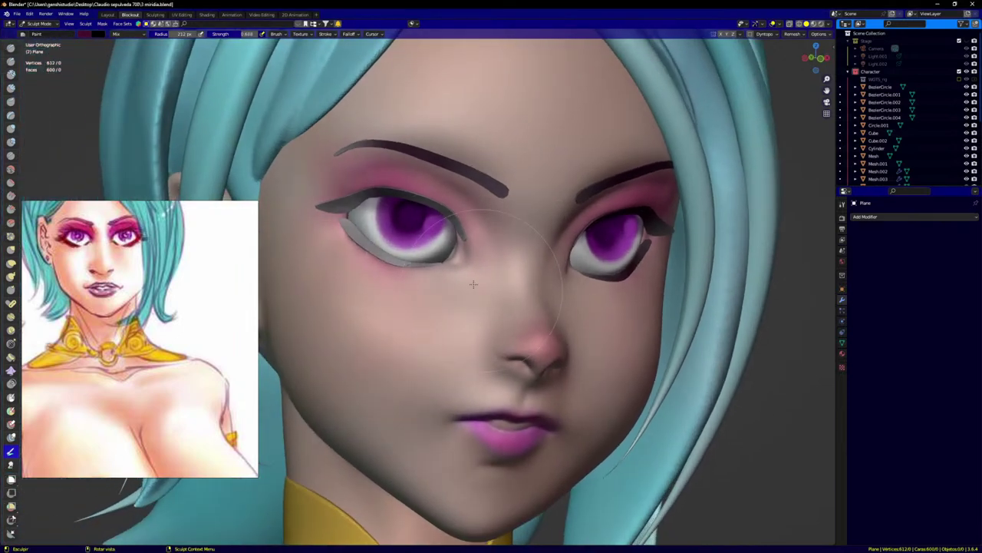
{"action": "scroll", "coordinate": [355, 253], "scroll_direction": "up", "scroll_amount": 4}
{"action": "mouse_move", "coordinate": [325, 224]}
{"action": "left_mouse_down"}
{"action": "mouse_move", "coordinate": [387, 258]}
{"action": "mouse_move", "coordinate": [367, 266]}
{"action": "left_mouse_up"}
{"action": "scroll", "coordinate": [369, 255], "scroll_direction": "up", "scroll_amount": 2}
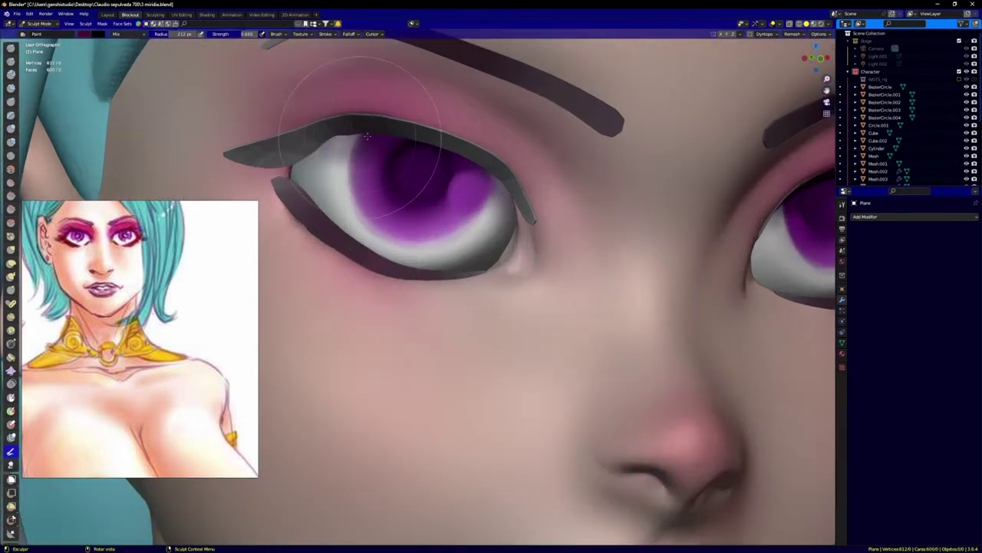
{"action": "left_click_drag", "start_coordinate": [414, 128], "coordinate": [294, 144]}
{"action": "left_click_drag", "start_coordinate": [407, 130], "coordinate": [525, 192]}
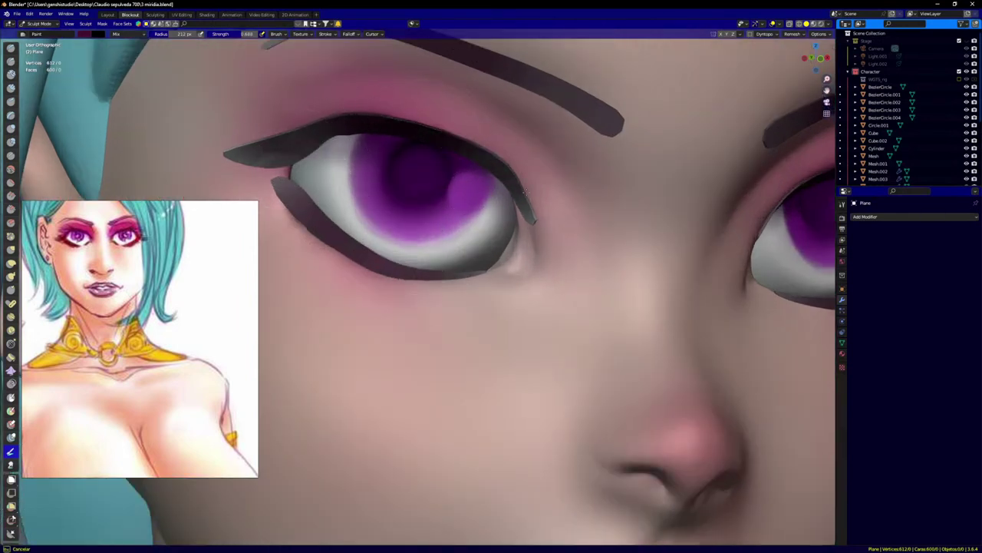
Step: Darken the lower lash line and the outer wing of the upper lash line on the character's right eye with dark purple
{"action": "left_click_drag", "start_coordinate": [405, 270], "coordinate": [338, 233]}
{"action": "left_click_drag", "start_coordinate": [289, 163], "coordinate": [250, 155]}
{"action": "scroll", "coordinate": [418, 169], "scroll_direction": "down", "scroll_amount": 5}
{"action": "key", "text": "KP_1"}
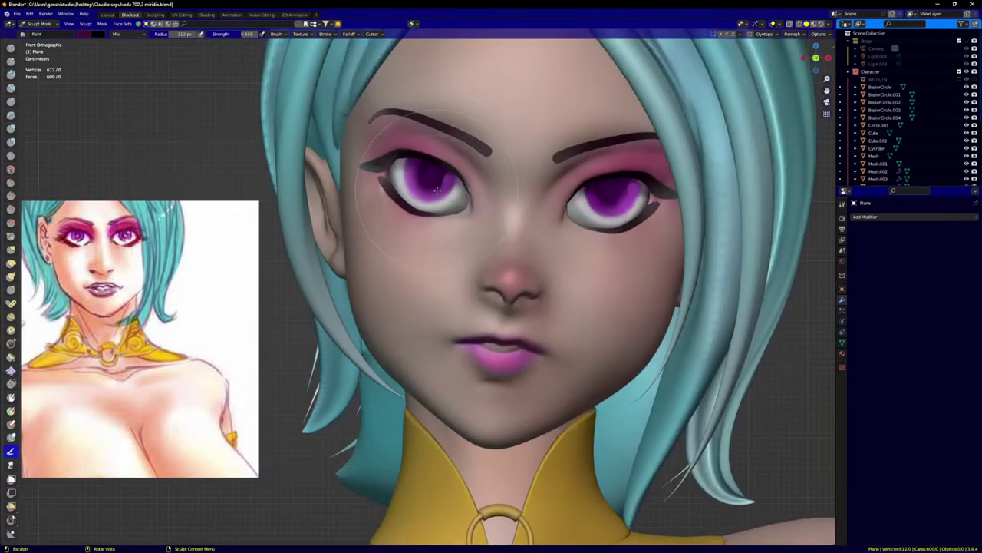
{"action": "scroll", "coordinate": [461, 201], "scroll_direction": "down", "scroll_amount": 3}
{"action": "middle_click_drag", "start_coordinate": [466, 205], "coordinate": [492, 224], "text": "shift"}
{"action": "scroll", "coordinate": [455, 214], "scroll_direction": "up", "scroll_amount": 6}
{"action": "mouse_move", "coordinate": [397, 180]}
{"action": "left_mouse_down"}
{"action": "mouse_move", "coordinate": [371, 200]}
{"action": "mouse_move", "coordinate": [400, 186]}
{"action": "mouse_move", "coordinate": [406, 220]}
{"action": "mouse_move", "coordinate": [405, 211]}
{"action": "mouse_move", "coordinate": [472, 272]}
{"action": "left_mouse_up"}
Step: Deepen the dark purple on the outer corner of the upper and lower lash lines of the character's left eye
{"action": "scroll", "coordinate": [553, 249], "scroll_direction": "down", "scroll_amount": 4}
{"action": "middle_click_drag", "start_coordinate": [691, 256], "coordinate": [652, 261], "text": "shift"}
{"action": "scroll", "coordinate": [652, 261], "scroll_direction": "up", "scroll_amount": 3}
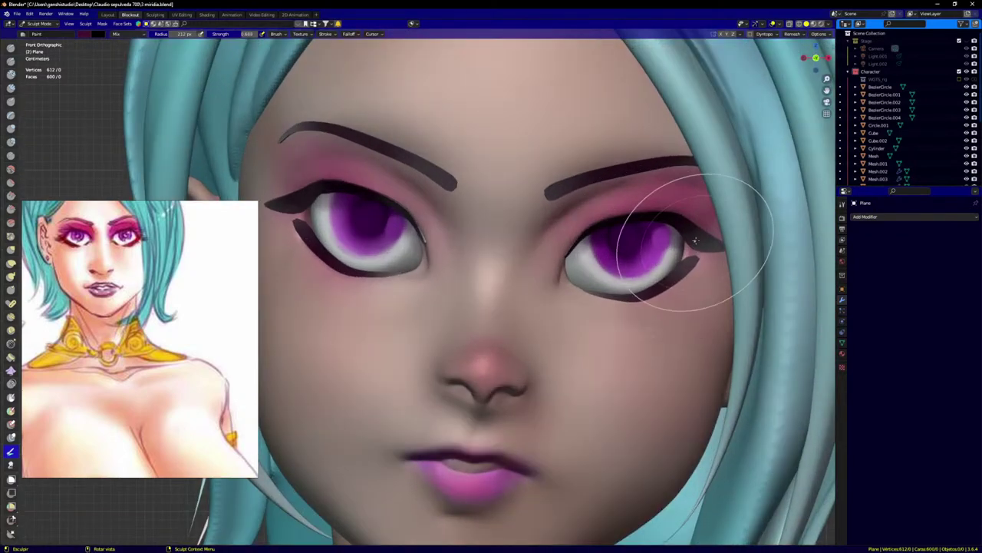
{"action": "mouse_move", "coordinate": [691, 238]}
{"action": "left_mouse_down"}
{"action": "mouse_move", "coordinate": [695, 231]}
{"action": "mouse_move", "coordinate": [719, 244]}
{"action": "left_mouse_up"}
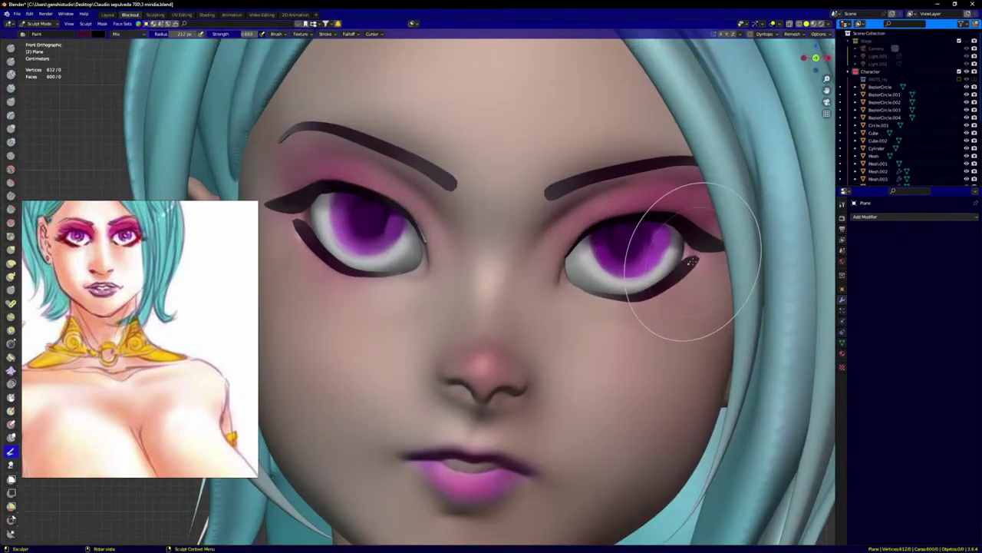
{"action": "scroll", "coordinate": [473, 299], "scroll_direction": "down", "scroll_amount": 3}
{"action": "scroll", "coordinate": [432, 204], "scroll_direction": "up", "scroll_amount": 4}
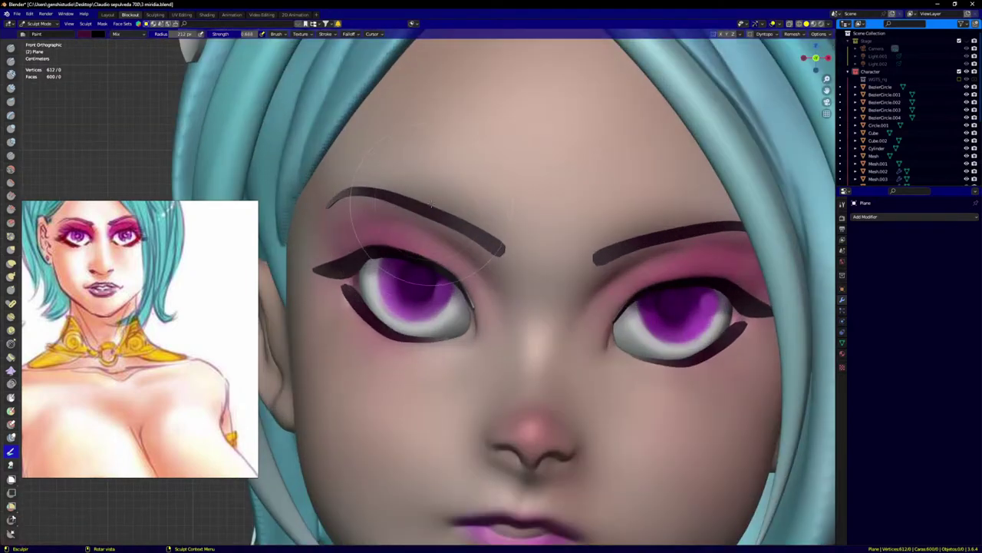
{"action": "scroll", "coordinate": [463, 231], "scroll_direction": "down", "scroll_amount": 3}
{"action": "scroll", "coordinate": [537, 246], "scroll_direction": "up", "scroll_amount": 3}
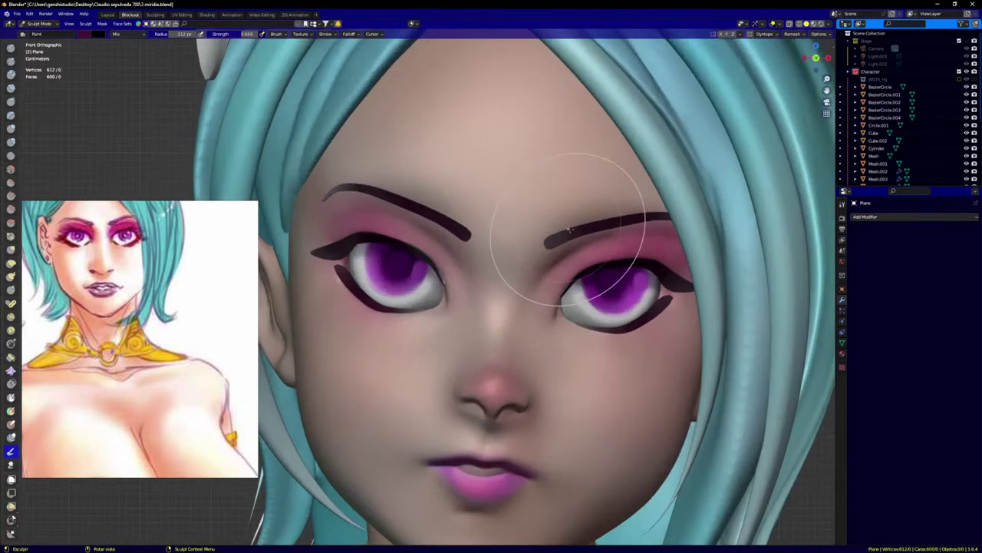
{"action": "scroll", "coordinate": [545, 247], "scroll_direction": "down", "scroll_amount": 6}
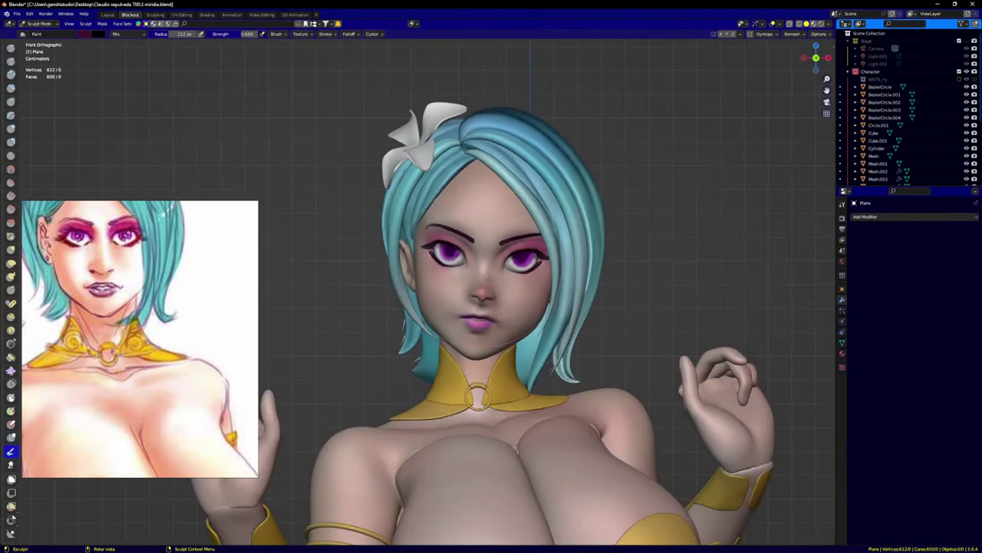
Step: Leave sculpting, apply Shade Auto Smooth to the eyebrow and eyelash object and deselect it
{"action": "key", "text": "ctrl+Tab"}
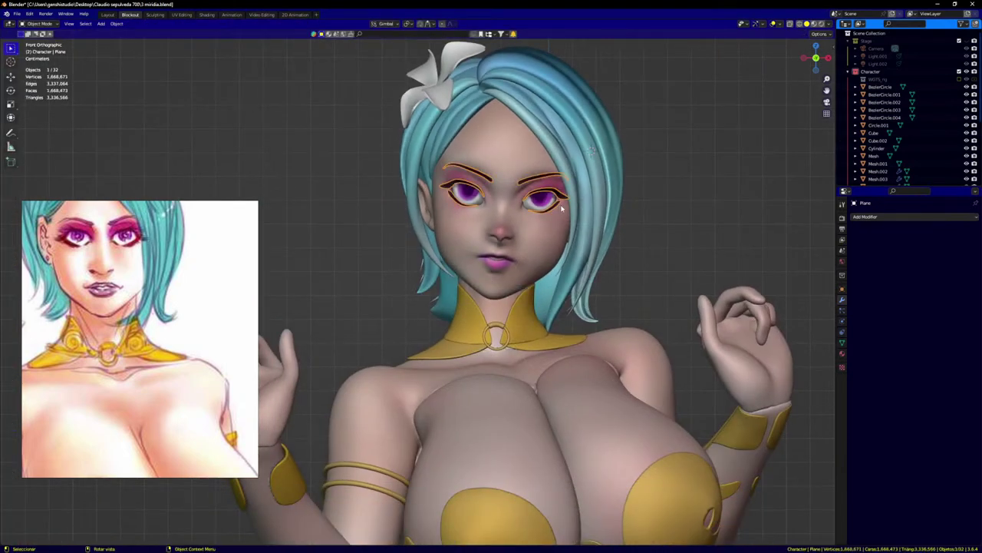
{"action": "right_click", "coordinate": [530, 215]}
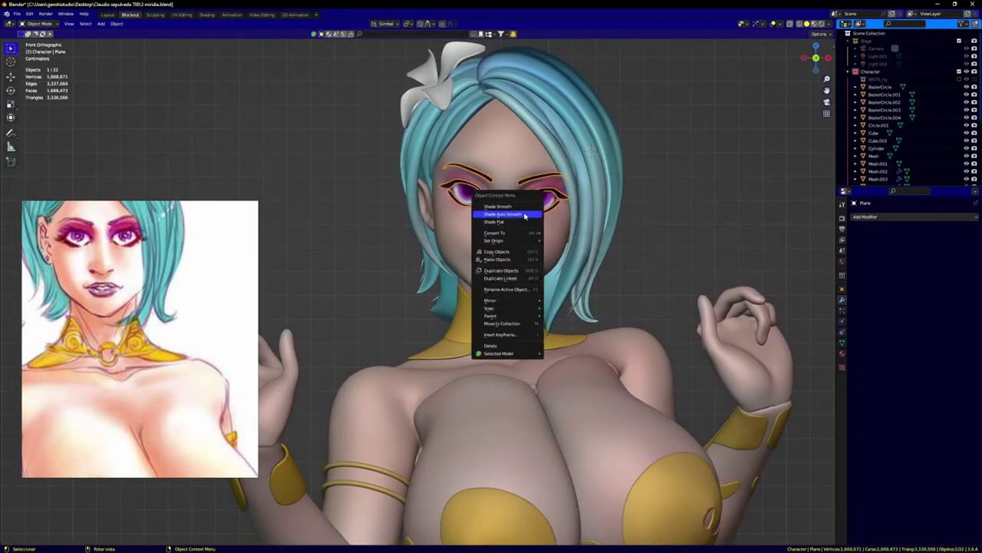
{"action": "left_click", "coordinate": [525, 216]}
{"action": "left_click", "coordinate": [646, 222]}
Step: Compare the painted face and body with the reference drawing, bringing its full figure down to the thighs into view
{"action": "scroll", "coordinate": [603, 191], "scroll_direction": "up", "scroll_amount": 5}
{"action": "scroll", "coordinate": [541, 235], "scroll_direction": "down", "scroll_amount": 3}
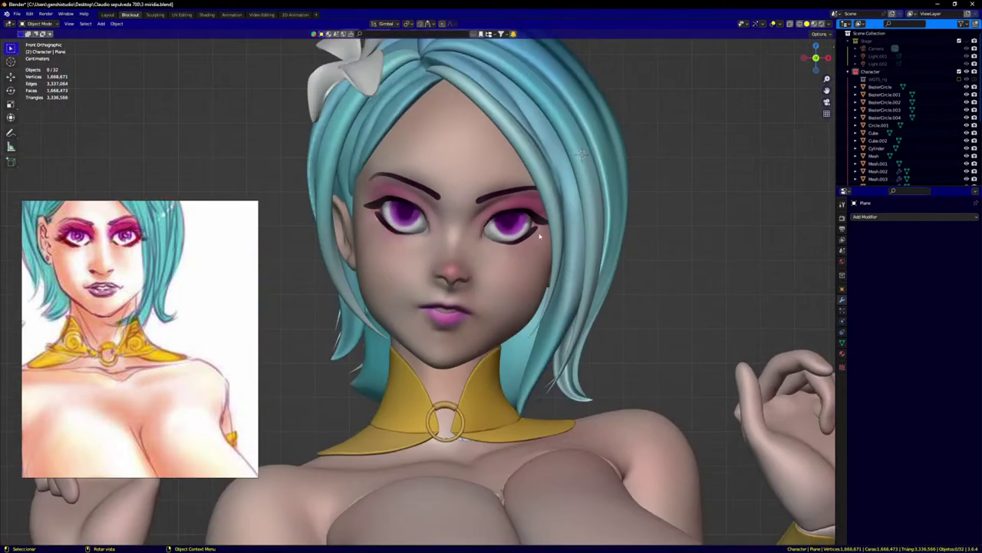
{"action": "scroll", "coordinate": [616, 311], "scroll_direction": "down", "scroll_amount": 2}
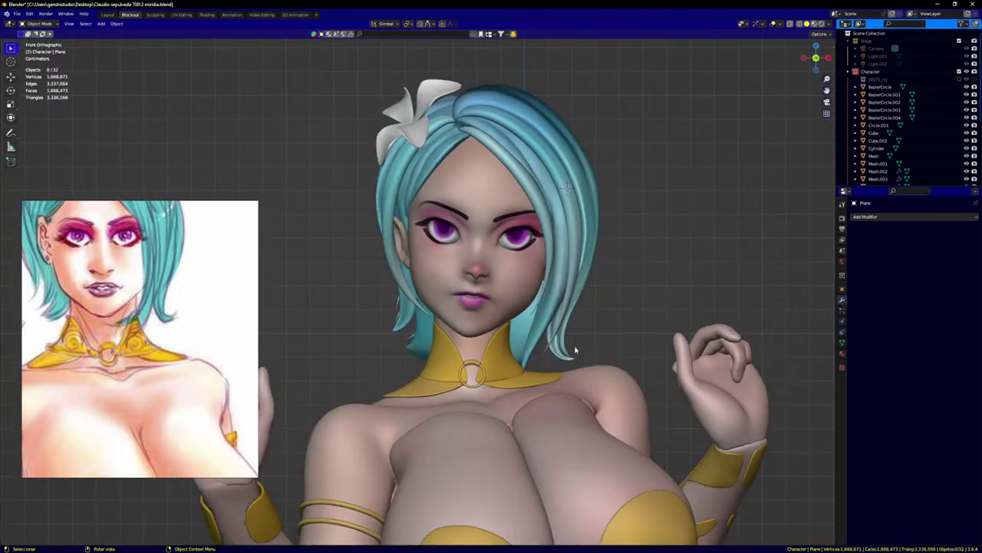
{"action": "middle_click_drag", "start_coordinate": [576, 334], "coordinate": [581, 293], "text": "shift"}
{"action": "scroll", "coordinate": [575, 302], "scroll_direction": "down", "scroll_amount": 3}
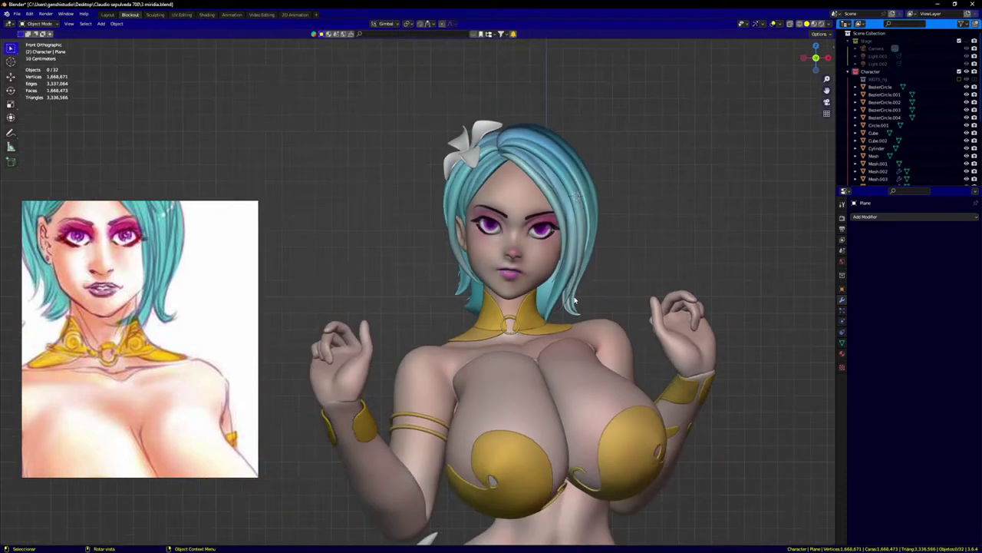
{"action": "middle_click_drag", "start_coordinate": [531, 314], "coordinate": [457, 350], "text": "shift"}
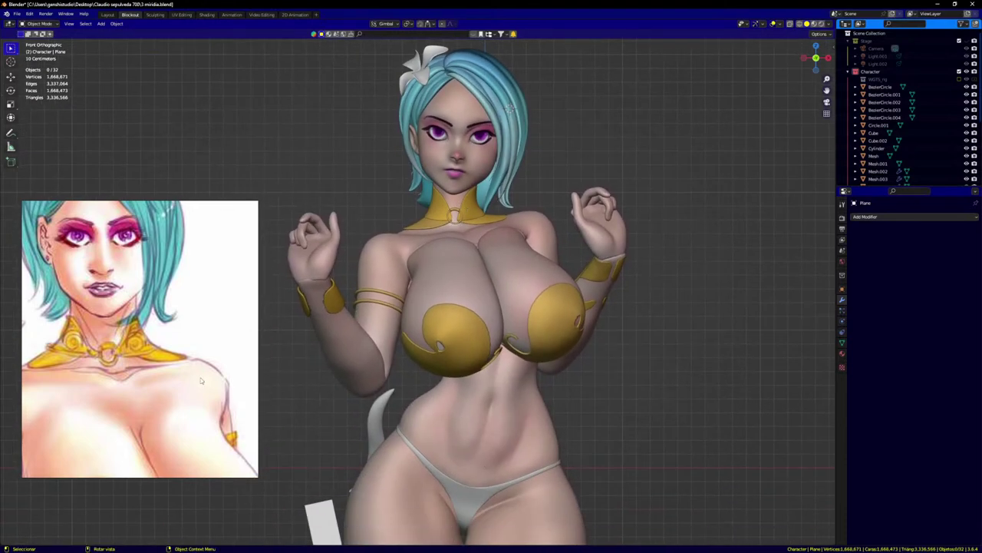
{"action": "scroll", "coordinate": [200, 380], "scroll_direction": "down", "scroll_amount": 5}
{"action": "middle_click_drag", "start_coordinate": [148, 376], "coordinate": [127, 292]}
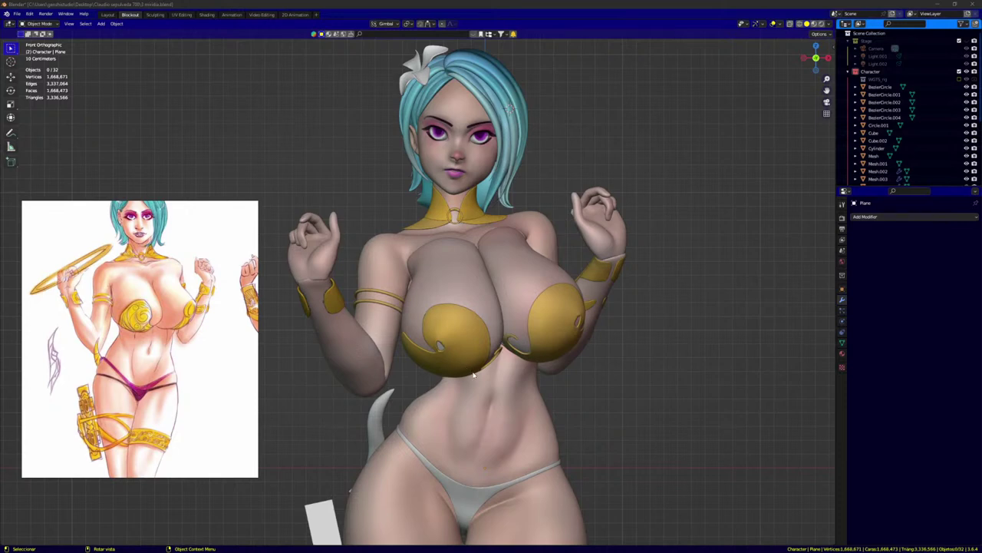
{"action": "middle_click_drag", "start_coordinate": [469, 489], "coordinate": [495, 385], "text": "shift"}
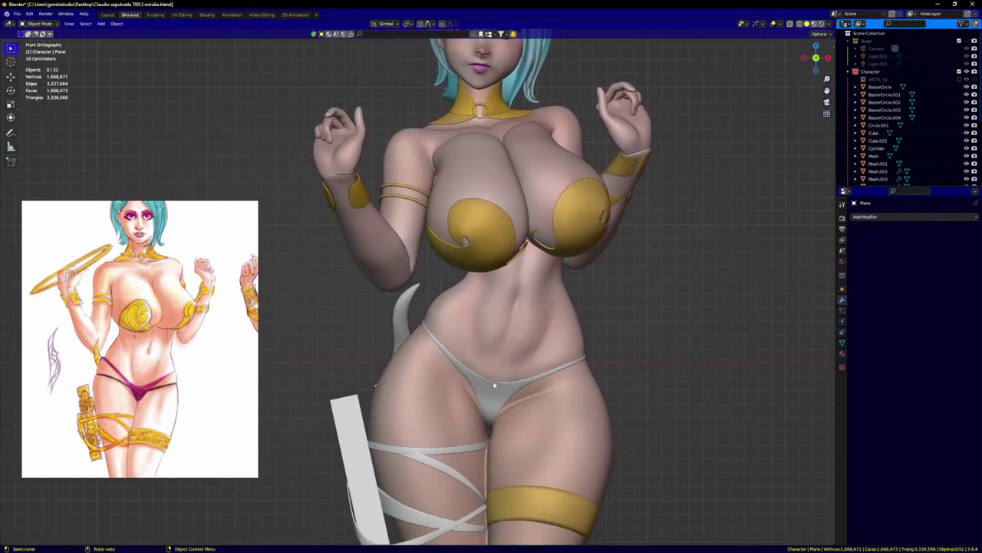
Step: Select the white box beside the thigh for sculpt painting and set the paint colour to a bright golden yellow
{"action": "left_click", "coordinate": [345, 443]}
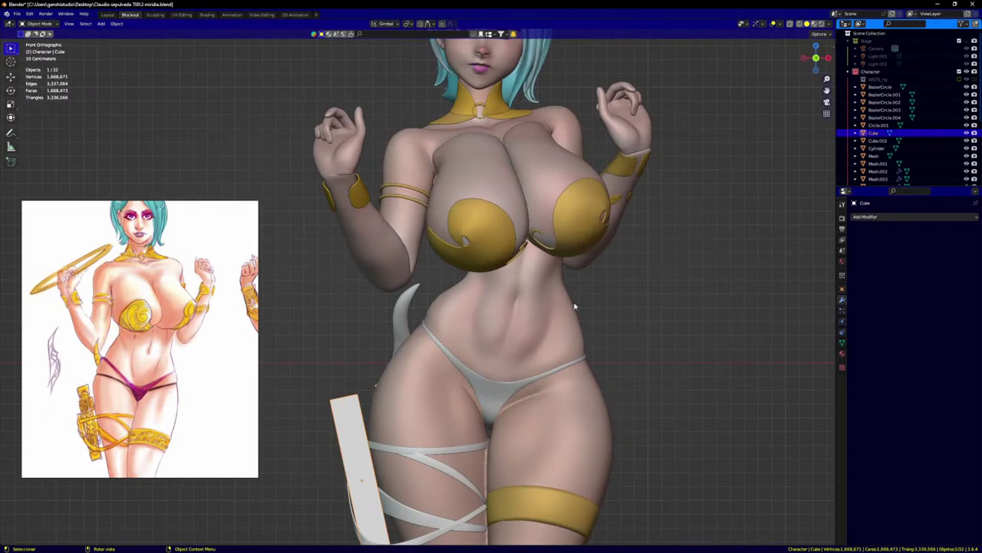
{"action": "middle_click_drag", "start_coordinate": [550, 329], "coordinate": [495, 285], "text": "shift"}
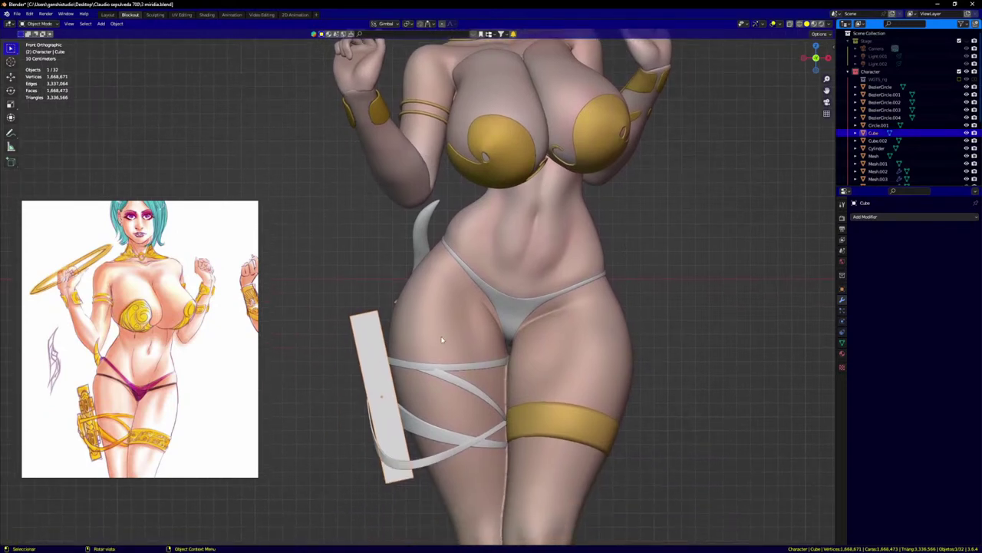
{"action": "key", "text": "ctrl+Tab"}
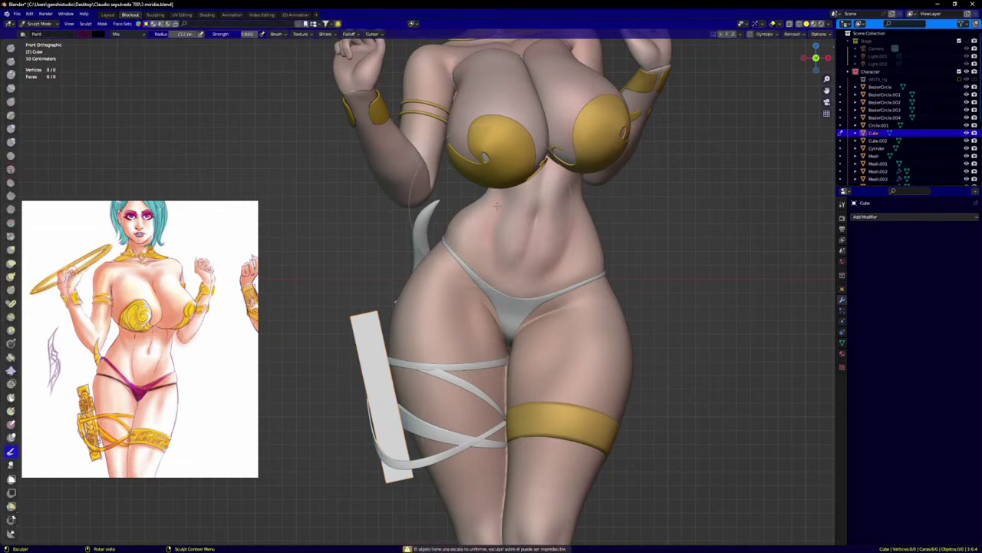
{"action": "key", "text": "ctrl+Tab"}
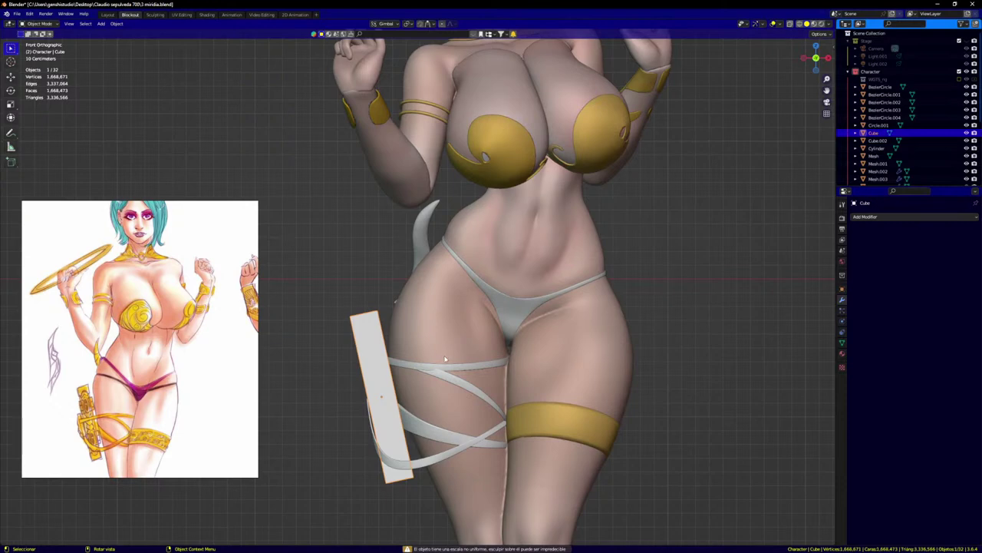
{"action": "middle_click_drag", "start_coordinate": [397, 345], "coordinate": [453, 328], "text": "shift"}
{"action": "middle_click_drag", "start_coordinate": [415, 353], "coordinate": [441, 351]}
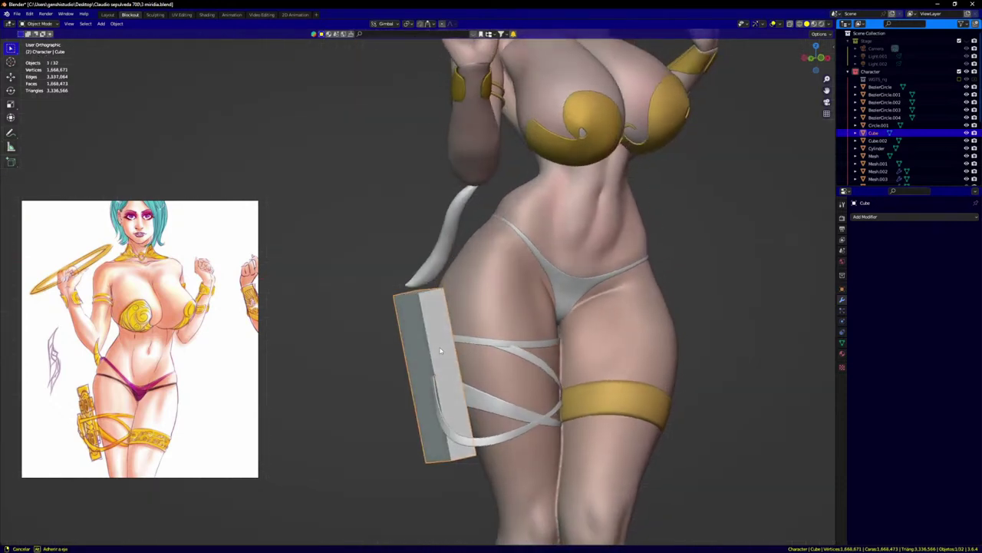
{"action": "key", "text": "ctrl+Tab"}
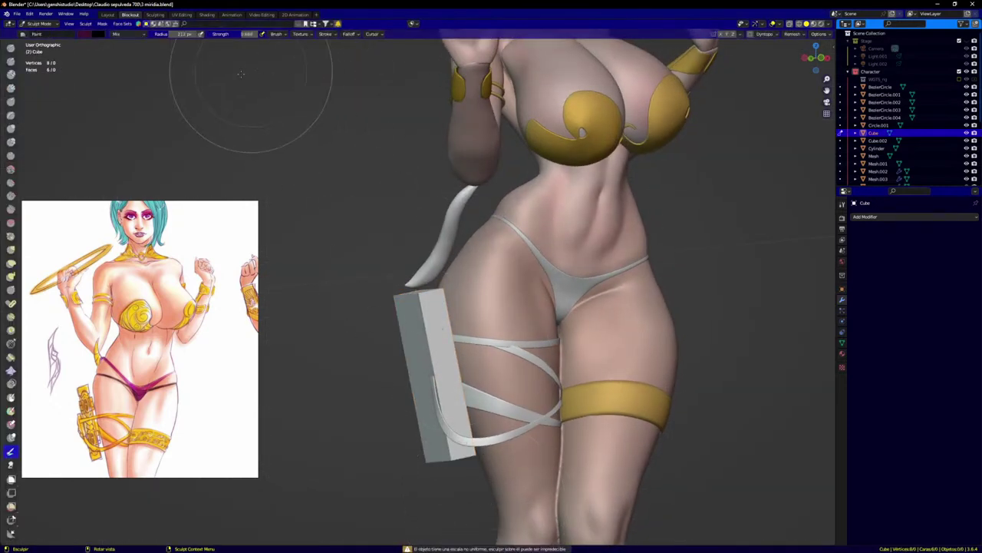
{"action": "left_click", "coordinate": [86, 35]}
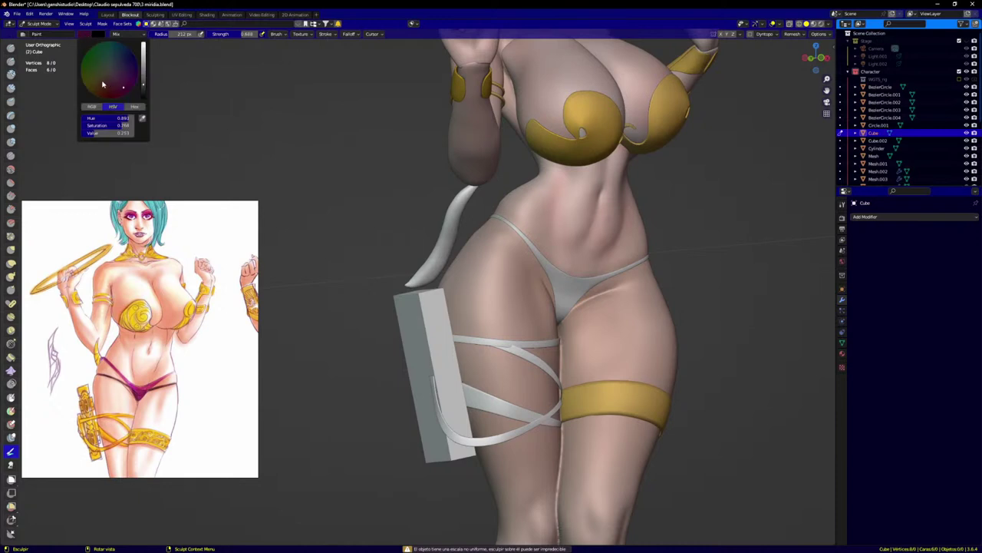
{"action": "left_click_drag", "start_coordinate": [145, 73], "coordinate": [144, 53]}
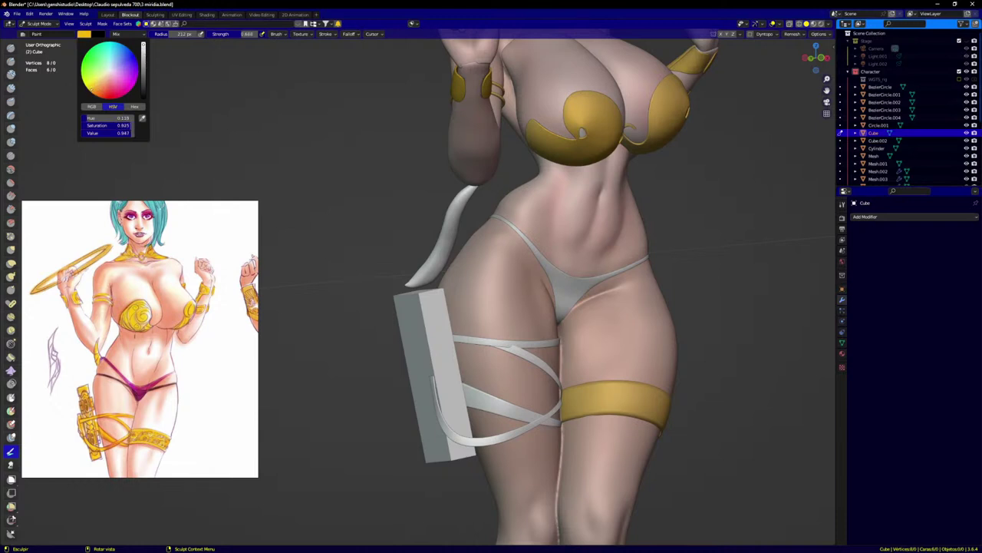
Step: Paint the front, side and back faces of the thigh box golden yellow from its upper to its lower end
{"action": "left_click_drag", "start_coordinate": [422, 295], "coordinate": [430, 338]}
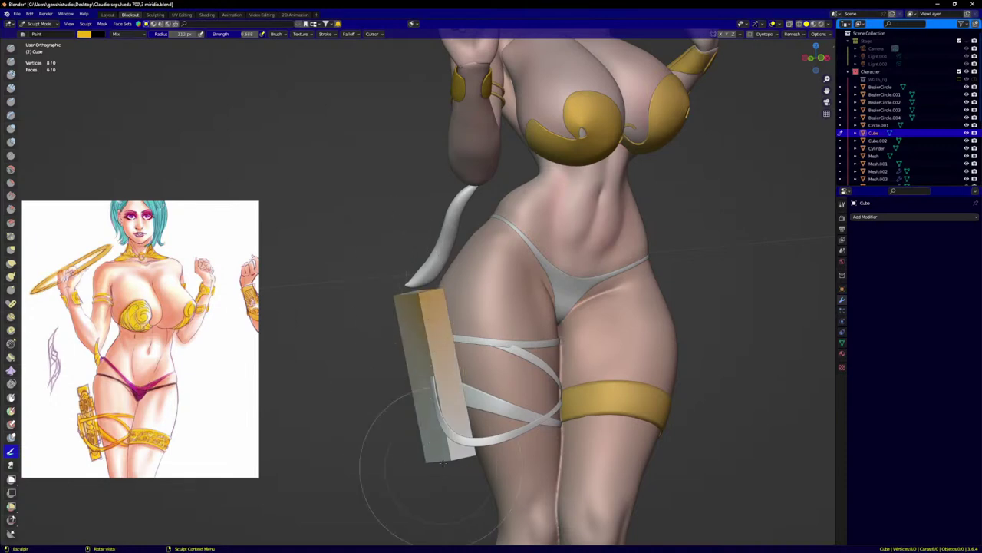
{"action": "left_click_drag", "start_coordinate": [443, 461], "coordinate": [453, 459]}
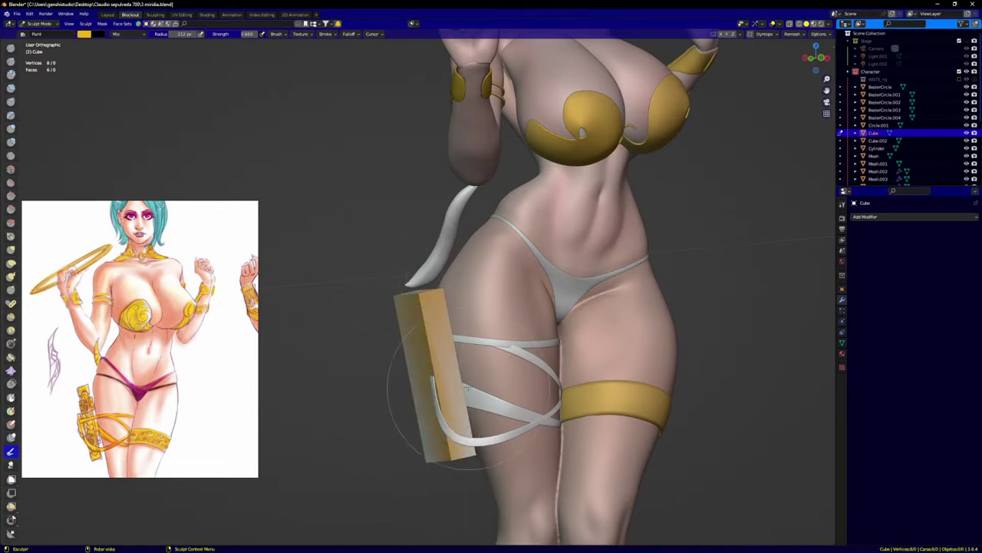
{"action": "middle_click_drag", "start_coordinate": [477, 286], "coordinate": [390, 309]}
{"action": "left_click_drag", "start_coordinate": [396, 311], "coordinate": [430, 318]}
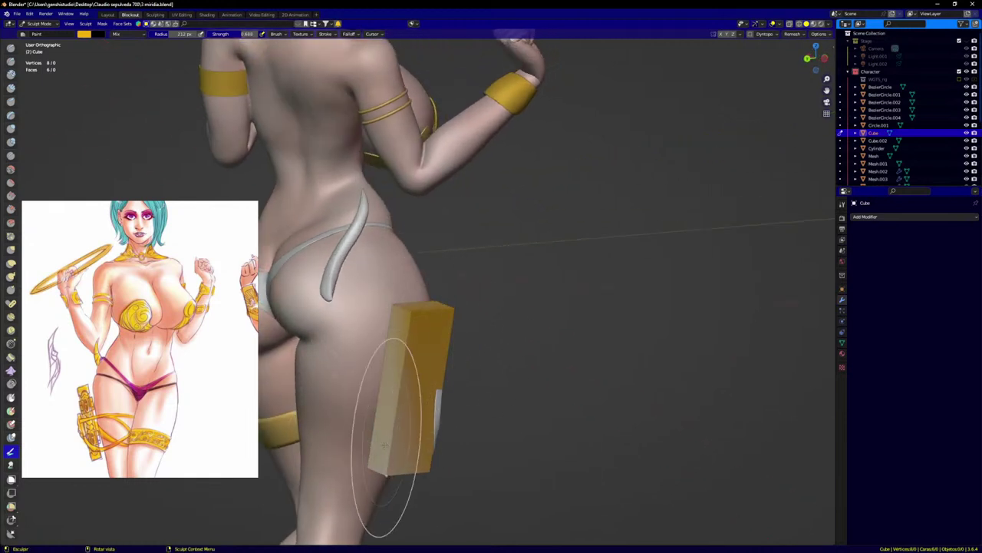
{"action": "left_click_drag", "start_coordinate": [387, 438], "coordinate": [415, 456]}
{"action": "scroll", "coordinate": [460, 399], "scroll_direction": "down", "scroll_amount": 4}
{"action": "key", "text": "KP_1"}
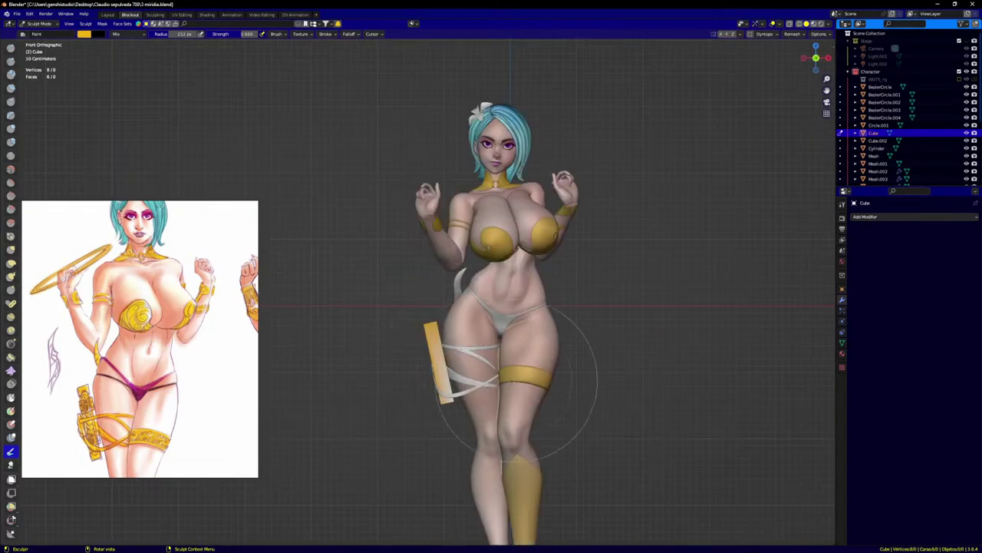
Step: Touch up the remaining pale area at the lower end of the thigh box with golden yellow
{"action": "scroll", "coordinate": [453, 415], "scroll_direction": "up", "scroll_amount": 5}
{"action": "scroll", "coordinate": [452, 415], "scroll_direction": "up", "scroll_amount": 1}
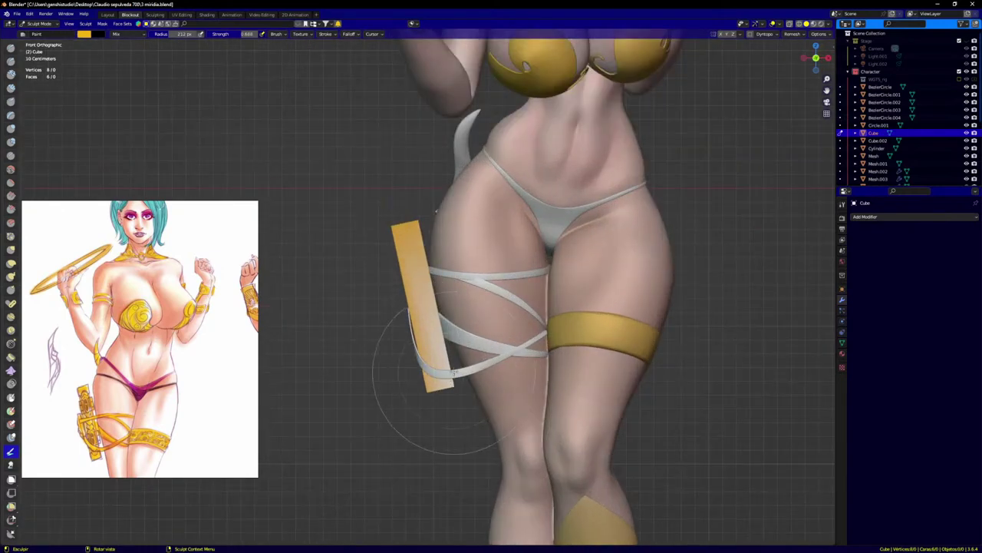
{"action": "middle_click_drag", "start_coordinate": [484, 394], "coordinate": [522, 416]}
{"action": "left_click_drag", "start_coordinate": [432, 379], "coordinate": [450, 418]}
{"action": "key", "text": "KP_1"}
{"action": "scroll", "coordinate": [452, 362], "scroll_direction": "down", "scroll_amount": 4}
{"action": "scroll", "coordinate": [503, 385], "scroll_direction": "up", "scroll_amount": 1}
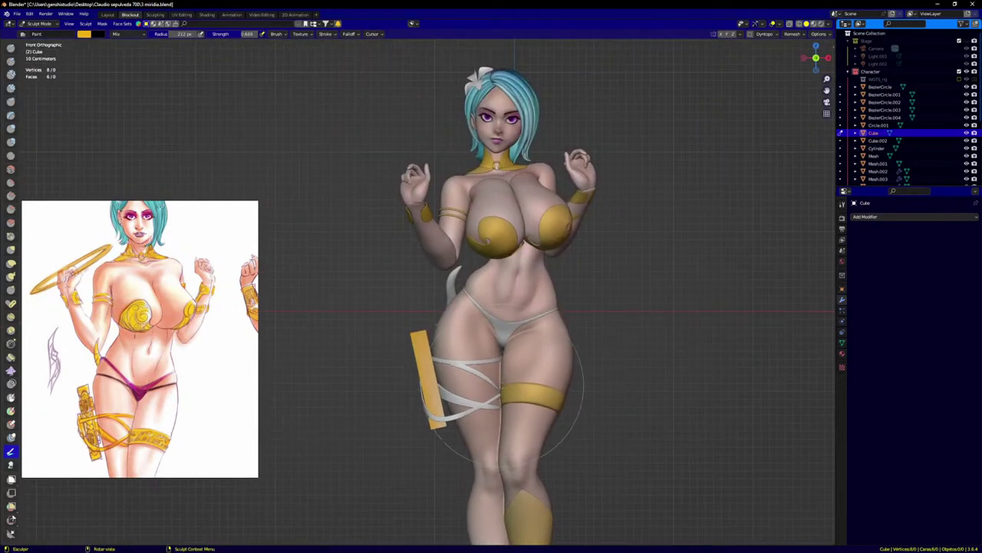
Step: Switch to the bikini bottom, set the paint colour to a strong pinkish red and paint the garment with it
{"action": "key", "text": "ctrl+Tab"}
{"action": "left_click", "coordinate": [504, 324]}
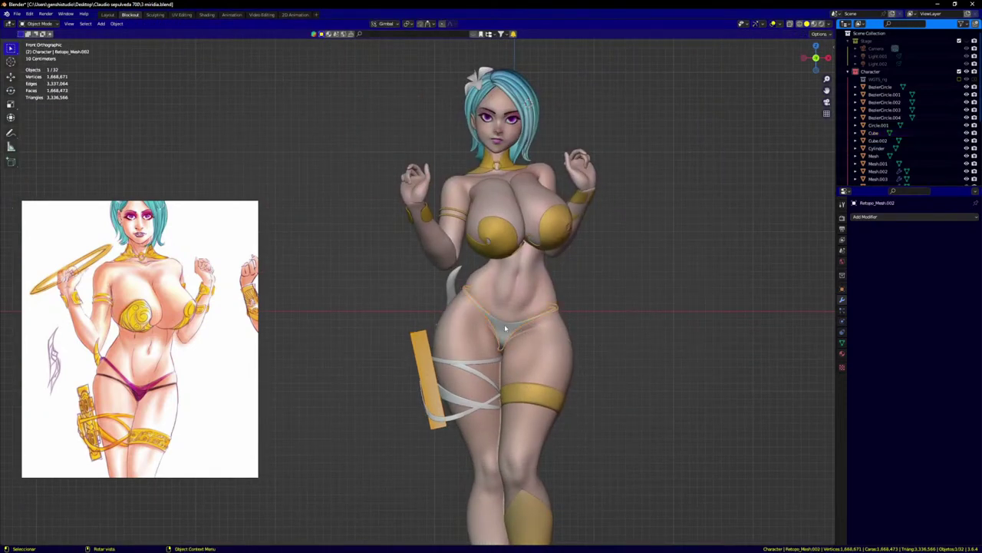
{"action": "key", "text": "ctrl+Tab"}
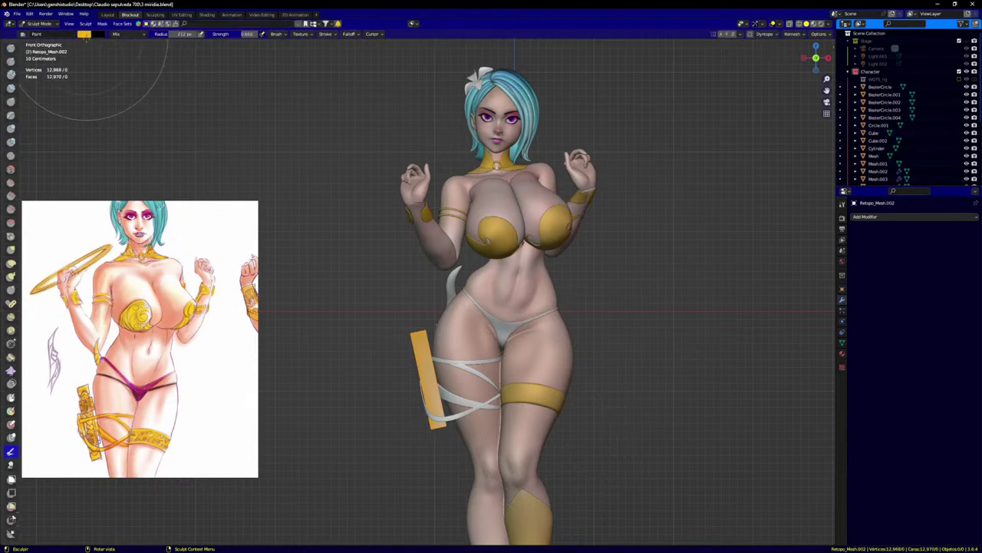
{"action": "left_click", "coordinate": [83, 35]}
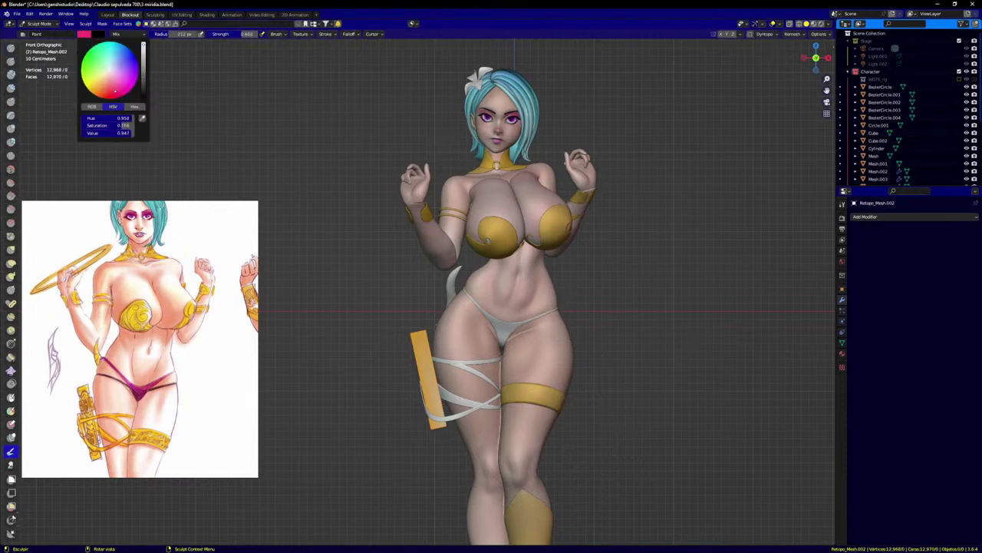
{"action": "left_click_drag", "start_coordinate": [483, 307], "coordinate": [504, 315]}
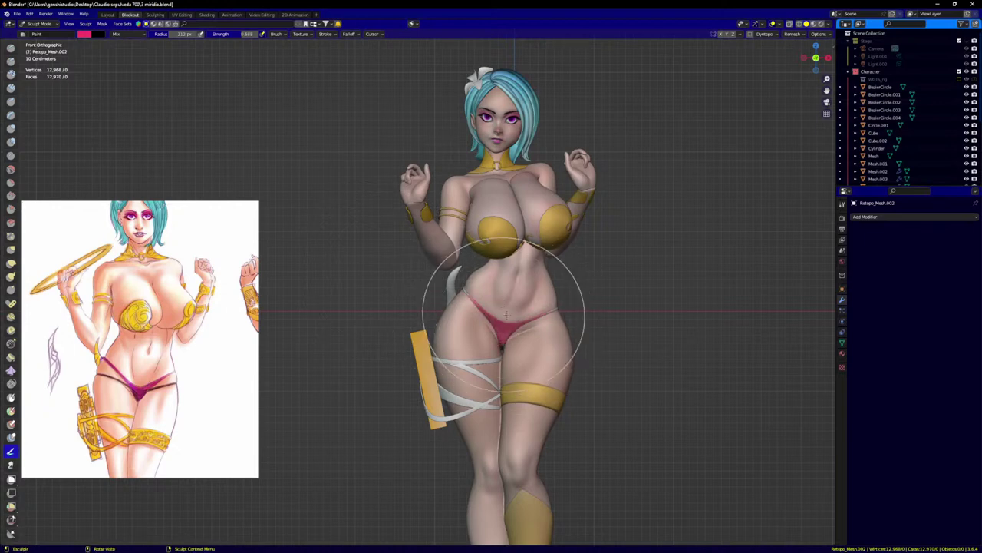
Step: Reshape the ragged edge of the bikini bottom's rear panel with the Grab brush so it follows the buttock
{"action": "mouse_move", "coordinate": [460, 307]}
{"action": "middle_mouse_down"}
{"action": "mouse_move", "coordinate": [469, 302]}
{"action": "mouse_move", "coordinate": [543, 348]}
{"action": "mouse_move", "coordinate": [494, 307]}
{"action": "mouse_move", "coordinate": [522, 335]}
{"action": "mouse_move", "coordinate": [533, 317]}
{"action": "middle_mouse_up"}
{"action": "key", "text": "g"}
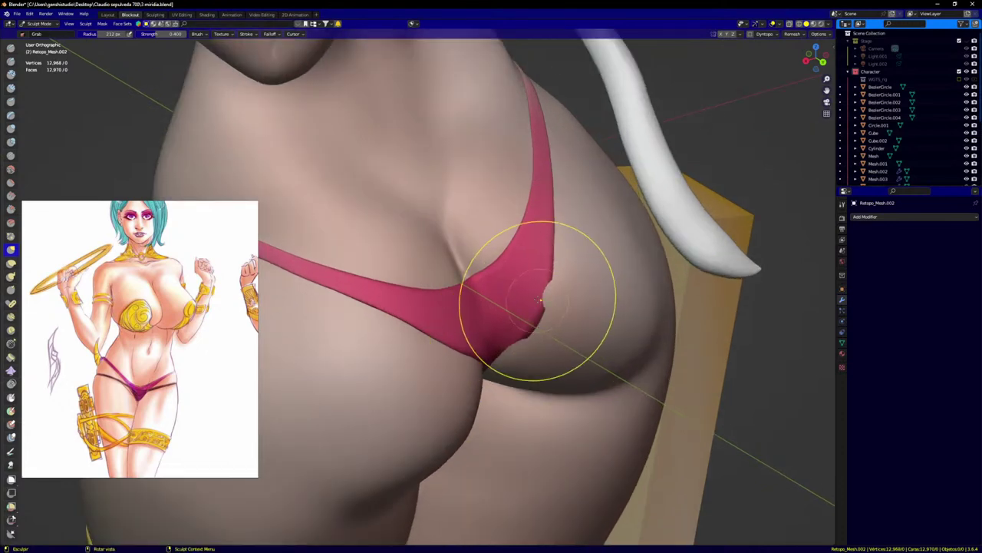
{"action": "middle_click_drag", "start_coordinate": [513, 353], "coordinate": [493, 401]}
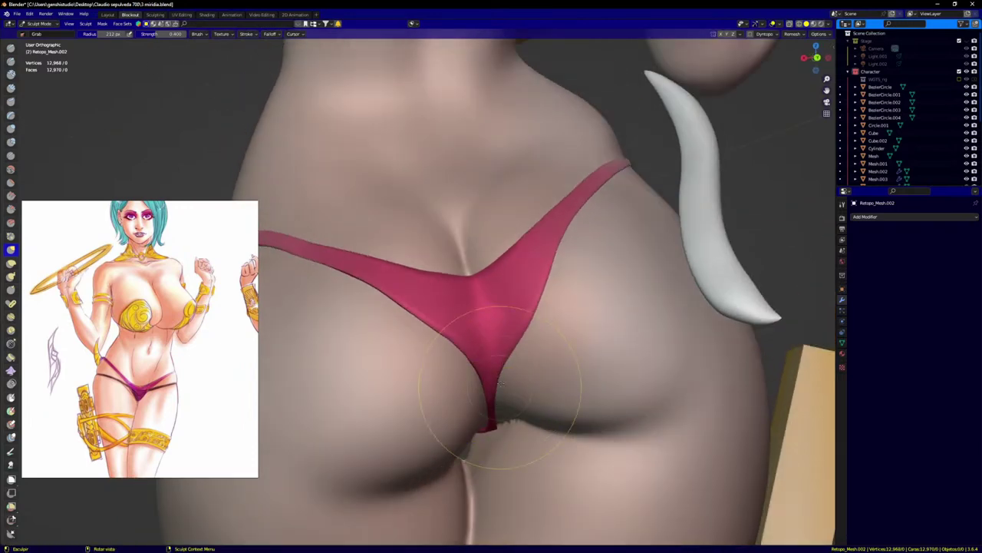
{"action": "middle_click_drag", "start_coordinate": [525, 320], "coordinate": [499, 343]}
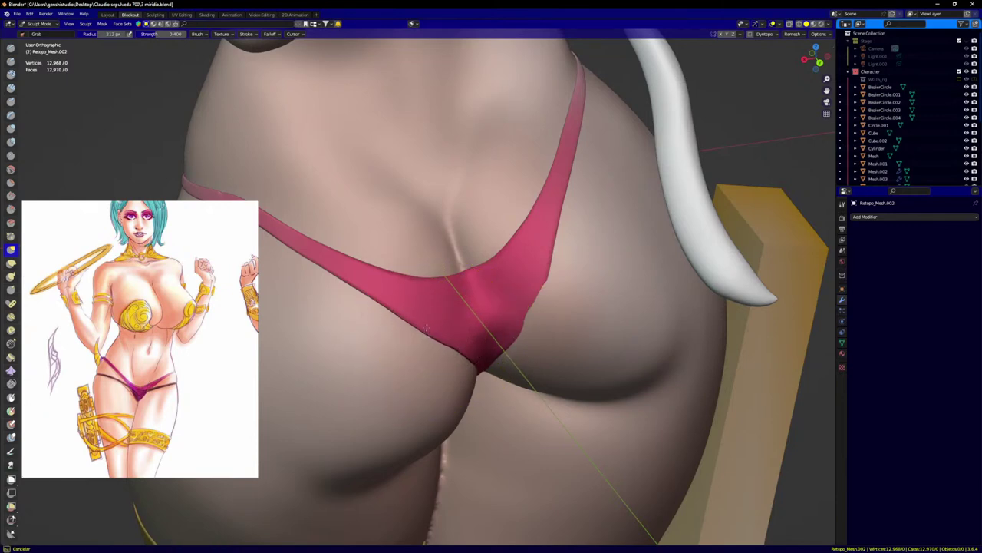
{"action": "scroll", "coordinate": [436, 331], "scroll_direction": "up", "scroll_amount": 2}
{"action": "left_click_drag", "start_coordinate": [458, 350], "coordinate": [467, 357]}
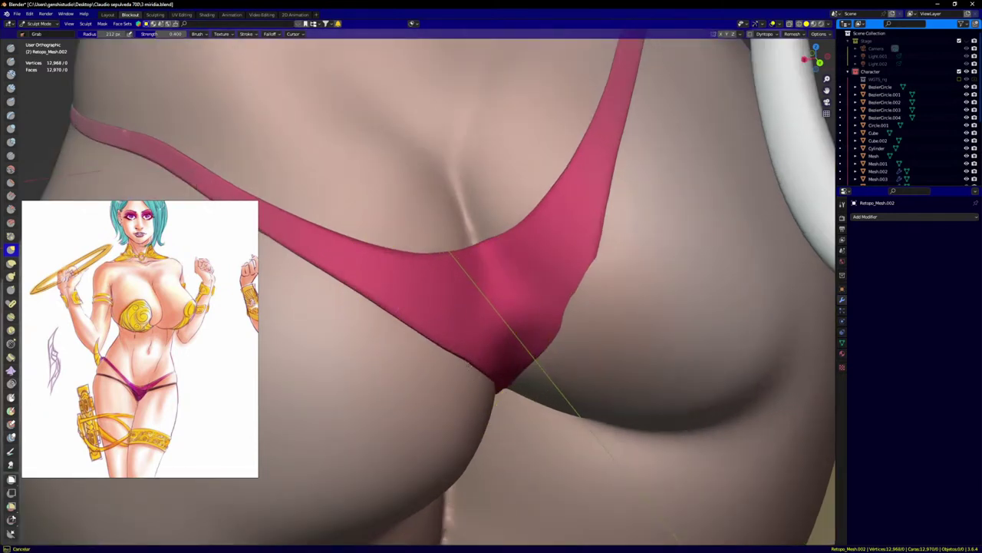
{"action": "mouse_move", "coordinate": [479, 360]}
{"action": "middle_mouse_down"}
{"action": "mouse_move", "coordinate": [564, 290]}
{"action": "mouse_move", "coordinate": [574, 303]}
{"action": "middle_mouse_up"}
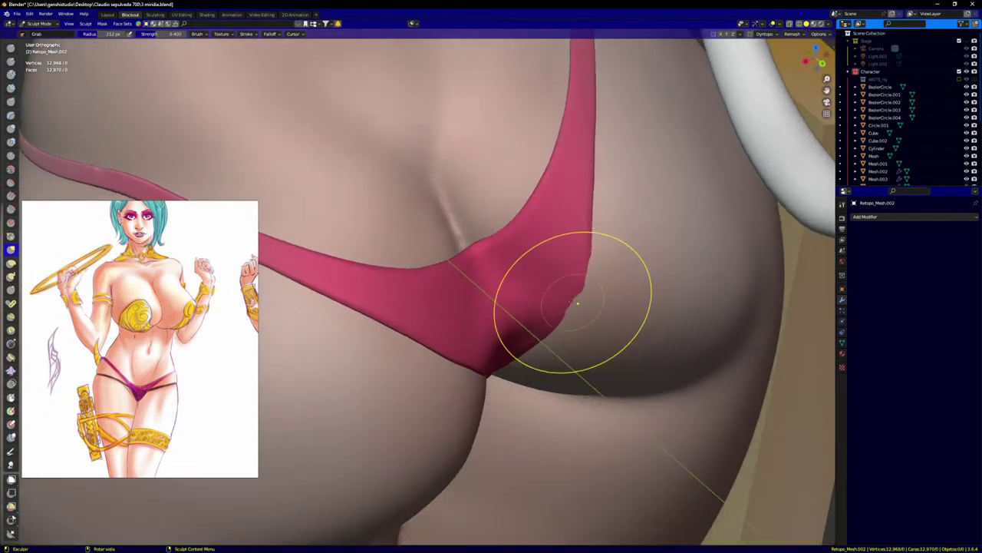
{"action": "left_click_drag", "start_coordinate": [583, 305], "coordinate": [593, 144]}
Step: Even out the side edge of the bikini's rear panel from the strap down to its narrow lower part using Grab
{"action": "mouse_move", "coordinate": [509, 256]}
{"action": "middle_mouse_down"}
{"action": "mouse_move", "coordinate": [528, 307]}
{"action": "mouse_move", "coordinate": [489, 262]}
{"action": "mouse_move", "coordinate": [434, 285]}
{"action": "middle_mouse_up"}
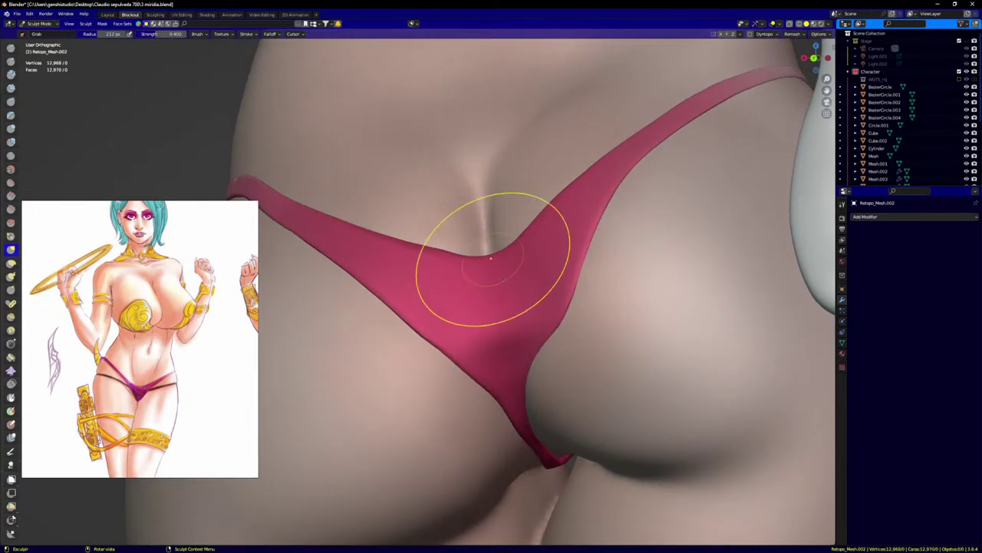
{"action": "mouse_move", "coordinate": [522, 307]}
{"action": "middle_mouse_down"}
{"action": "mouse_move", "coordinate": [572, 311]}
{"action": "mouse_move", "coordinate": [532, 296]}
{"action": "middle_mouse_up"}
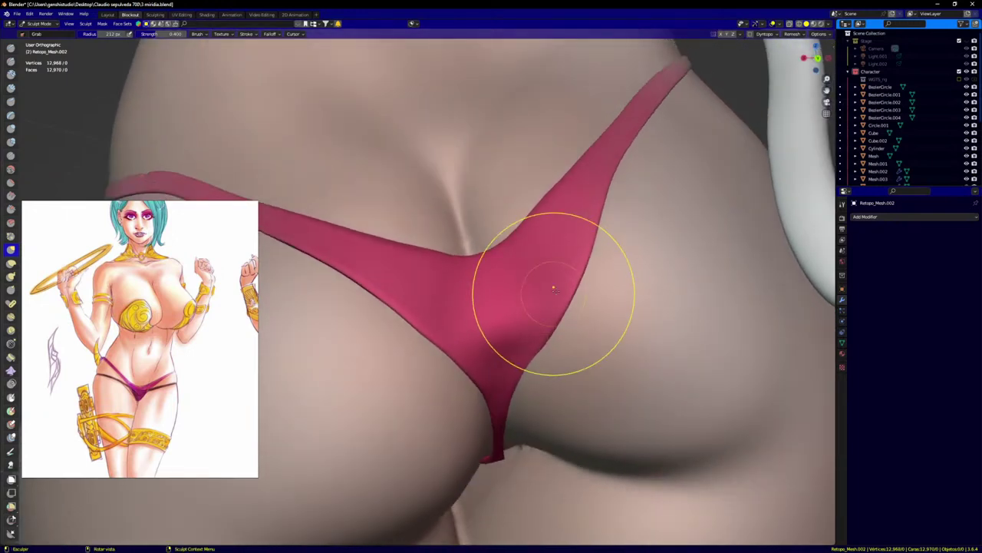
{"action": "left_click_drag", "start_coordinate": [593, 230], "coordinate": [587, 227]}
{"action": "scroll", "coordinate": [601, 187], "scroll_direction": "up", "scroll_amount": 1}
{"action": "left_click_drag", "start_coordinate": [609, 181], "coordinate": [615, 171]}
{"action": "left_click_drag", "start_coordinate": [539, 371], "coordinate": [531, 373]}
{"action": "mouse_move", "coordinate": [531, 372]}
{"action": "middle_mouse_down"}
{"action": "mouse_move", "coordinate": [496, 417]}
{"action": "mouse_move", "coordinate": [514, 395]}
{"action": "middle_mouse_up"}
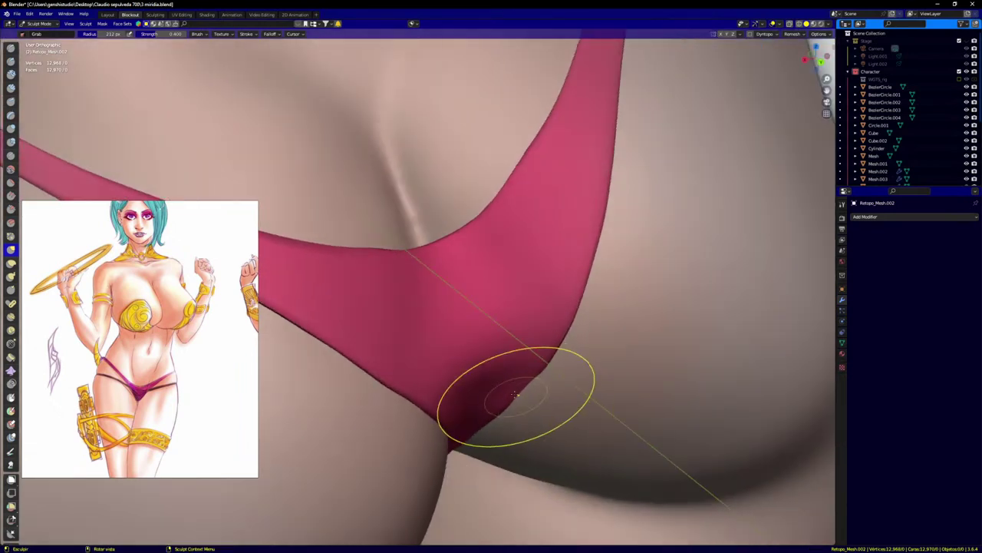
{"action": "mouse_move", "coordinate": [510, 393]}
{"action": "left_mouse_down"}
{"action": "mouse_move", "coordinate": [502, 373]}
{"action": "mouse_move", "coordinate": [539, 362]}
{"action": "mouse_move", "coordinate": [491, 374]}
{"action": "left_mouse_up"}
Step: Adjust the tapering lower edge of the bikini's rear panel with small Grab strokes into a clean line
{"action": "scroll", "coordinate": [521, 399], "scroll_direction": "down", "scroll_amount": 3}
{"action": "middle_click_drag", "start_coordinate": [522, 400], "coordinate": [485, 349]}
{"action": "scroll", "coordinate": [506, 430], "scroll_direction": "up", "scroll_amount": 3}
{"action": "left_click_drag", "start_coordinate": [512, 494], "coordinate": [498, 500]}
{"action": "left_click_drag", "start_coordinate": [498, 501], "coordinate": [499, 499]}
{"action": "left_click_drag", "start_coordinate": [500, 497], "coordinate": [509, 477]}
{"action": "mouse_move", "coordinate": [526, 424]}
{"action": "middle_mouse_down"}
{"action": "mouse_move", "coordinate": [515, 455]}
{"action": "mouse_move", "coordinate": [521, 340]}
{"action": "mouse_move", "coordinate": [561, 231]}
{"action": "middle_mouse_up"}
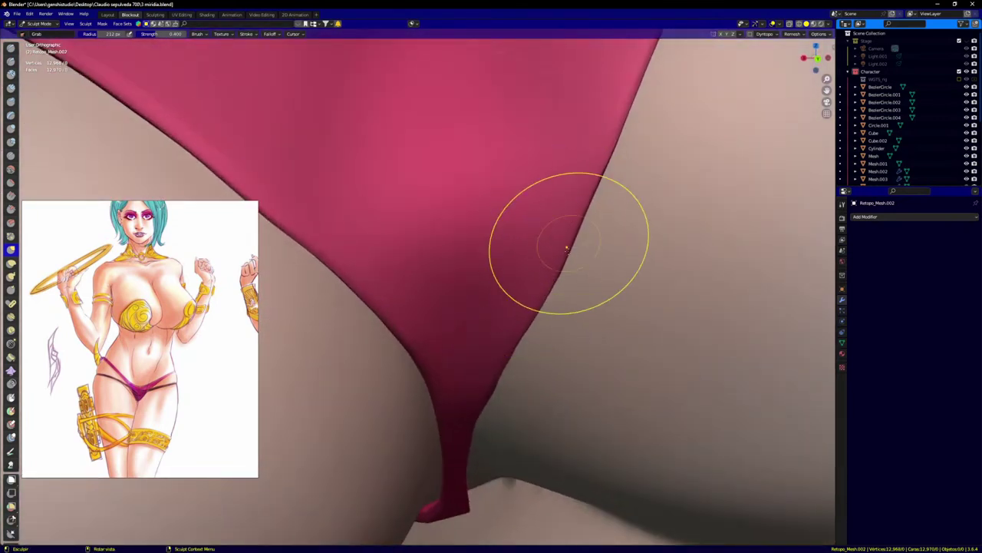
{"action": "left_click_drag", "start_coordinate": [569, 248], "coordinate": [560, 258]}
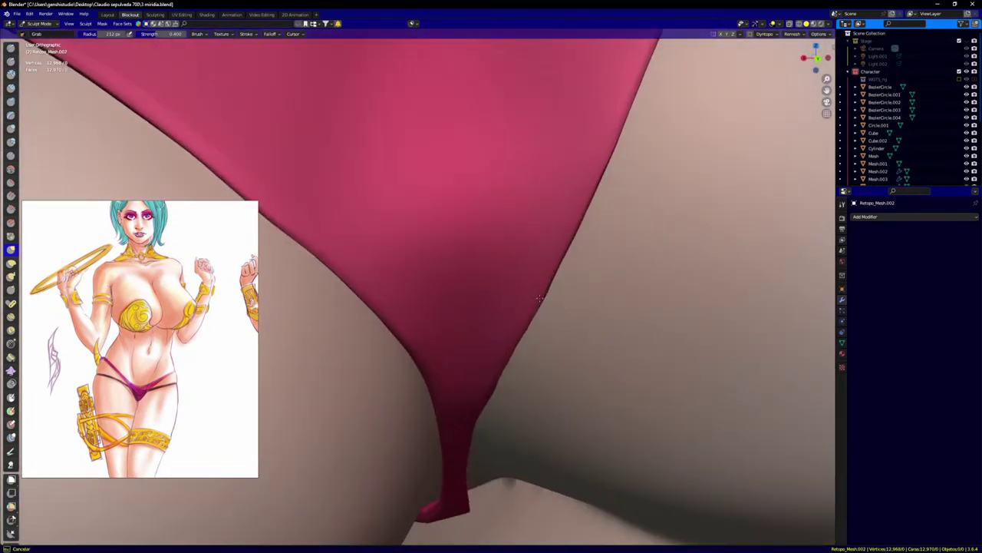
{"action": "left_click_drag", "start_coordinate": [540, 298], "coordinate": [539, 296]}
{"action": "left_click_drag", "start_coordinate": [604, 164], "coordinate": [602, 157]}
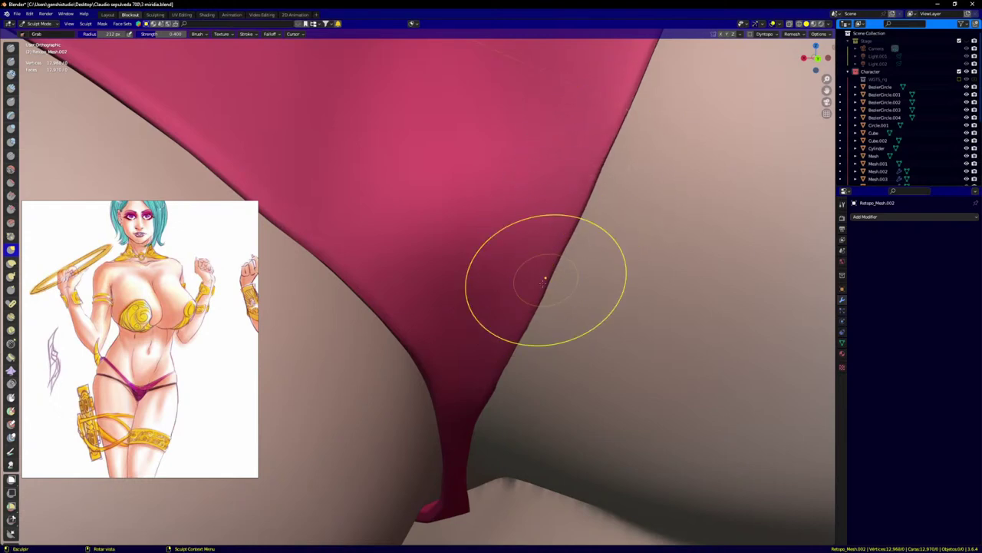
Step: Pull the rear panel's border near the buttock crease into a smooth taper towards the narrow strip
{"action": "mouse_move", "coordinate": [477, 368]}
{"action": "middle_mouse_down"}
{"action": "mouse_move", "coordinate": [472, 432]}
{"action": "mouse_move", "coordinate": [478, 402]}
{"action": "mouse_move", "coordinate": [505, 383]}
{"action": "mouse_move", "coordinate": [465, 410]}
{"action": "mouse_move", "coordinate": [470, 400]}
{"action": "middle_mouse_up"}
{"action": "left_click_drag", "start_coordinate": [471, 400], "coordinate": [480, 397]}
{"action": "left_click_drag", "start_coordinate": [484, 380], "coordinate": [488, 381]}
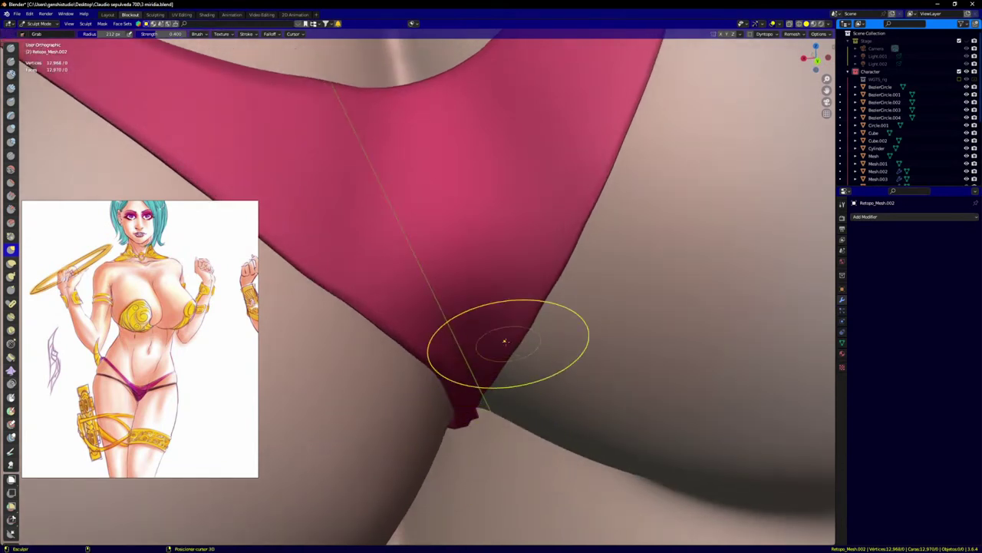
{"action": "left_click_drag", "start_coordinate": [536, 305], "coordinate": [533, 303]}
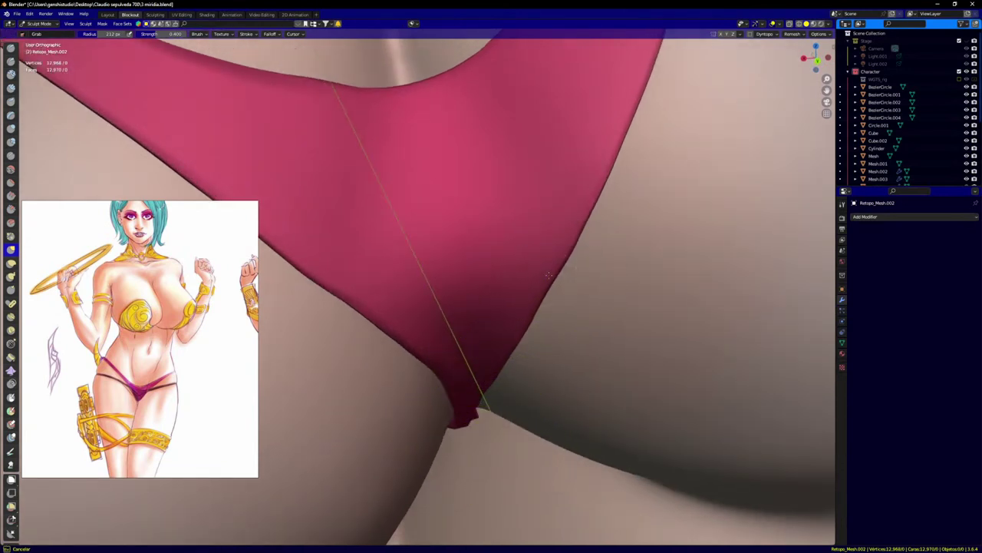
{"action": "left_click_drag", "start_coordinate": [585, 220], "coordinate": [581, 217]}
{"action": "scroll", "coordinate": [491, 340], "scroll_direction": "down", "scroll_amount": 9}
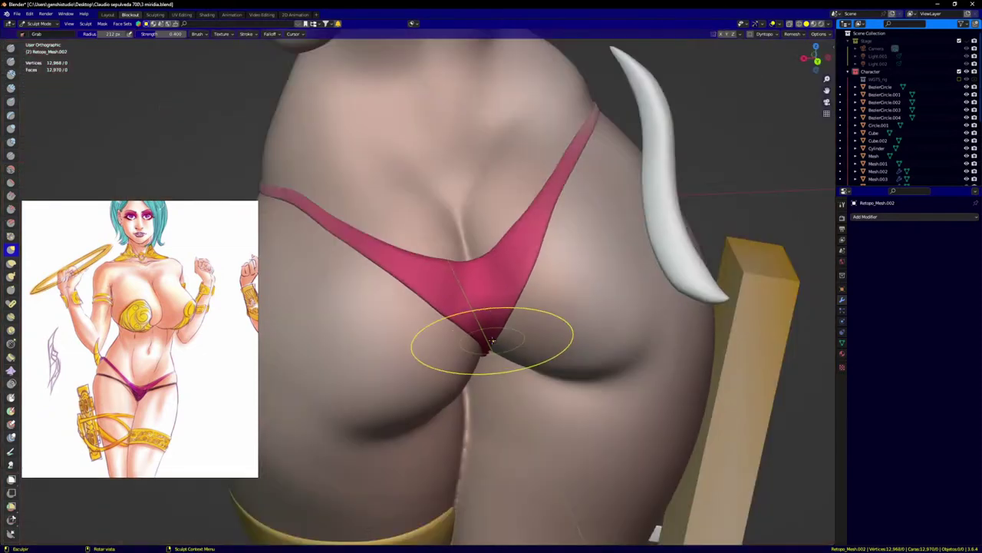
Step: Refine the contour of the rear side strap where it rises from the panel towards the hip
{"action": "middle_click_drag", "start_coordinate": [491, 340], "coordinate": [519, 281]}
{"action": "scroll", "coordinate": [525, 246], "scroll_direction": "up", "scroll_amount": 5}
{"action": "mouse_move", "coordinate": [525, 244]}
{"action": "left_mouse_down"}
{"action": "mouse_move", "coordinate": [548, 247]}
{"action": "mouse_move", "coordinate": [542, 268]}
{"action": "left_mouse_up"}
{"action": "left_click_drag", "start_coordinate": [567, 190], "coordinate": [570, 189]}
{"action": "left_click_drag", "start_coordinate": [593, 147], "coordinate": [596, 145]}
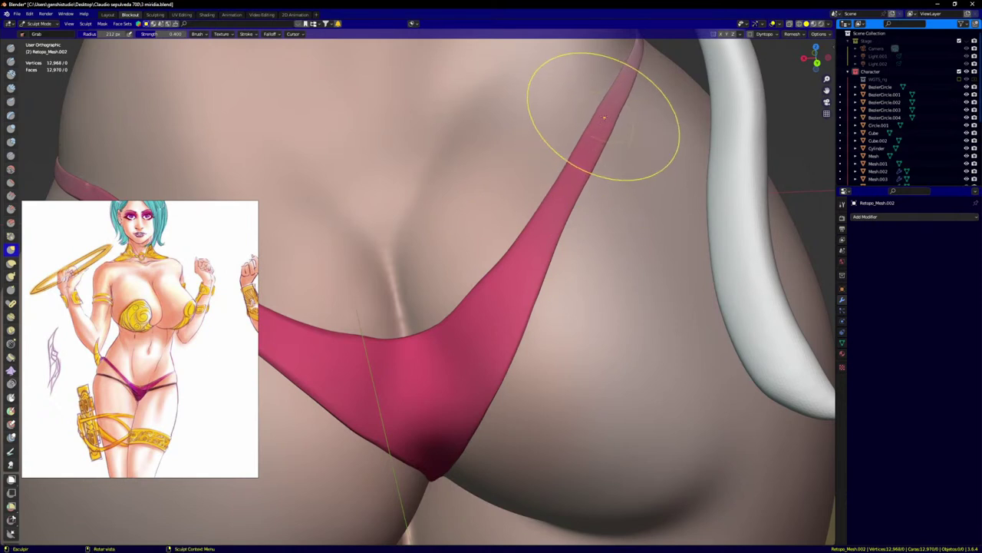
{"action": "left_click_drag", "start_coordinate": [609, 104], "coordinate": [599, 109]}
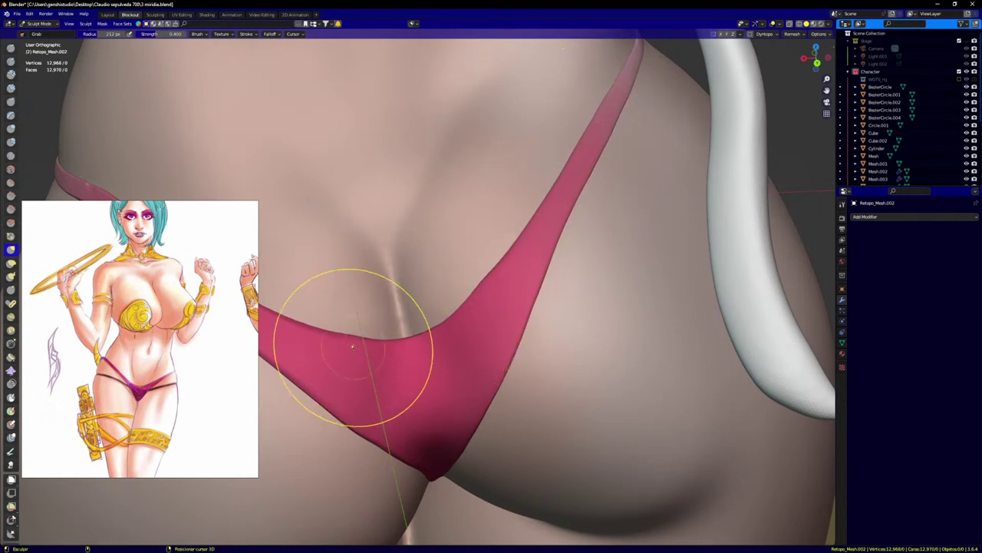
{"action": "left_click_drag", "start_coordinate": [566, 216], "coordinate": [558, 219]}
Step: Adjust the bikini's narrow strip between the legs with Grab, seen from below and behind
{"action": "scroll", "coordinate": [548, 367], "scroll_direction": "down", "scroll_amount": 4}
{"action": "mouse_move", "coordinate": [548, 367]}
{"action": "middle_mouse_down"}
{"action": "mouse_move", "coordinate": [541, 274]}
{"action": "mouse_move", "coordinate": [528, 288]}
{"action": "middle_mouse_up"}
{"action": "scroll", "coordinate": [500, 407], "scroll_direction": "up", "scroll_amount": 3}
{"action": "middle_click_drag", "start_coordinate": [500, 407], "coordinate": [504, 361]}
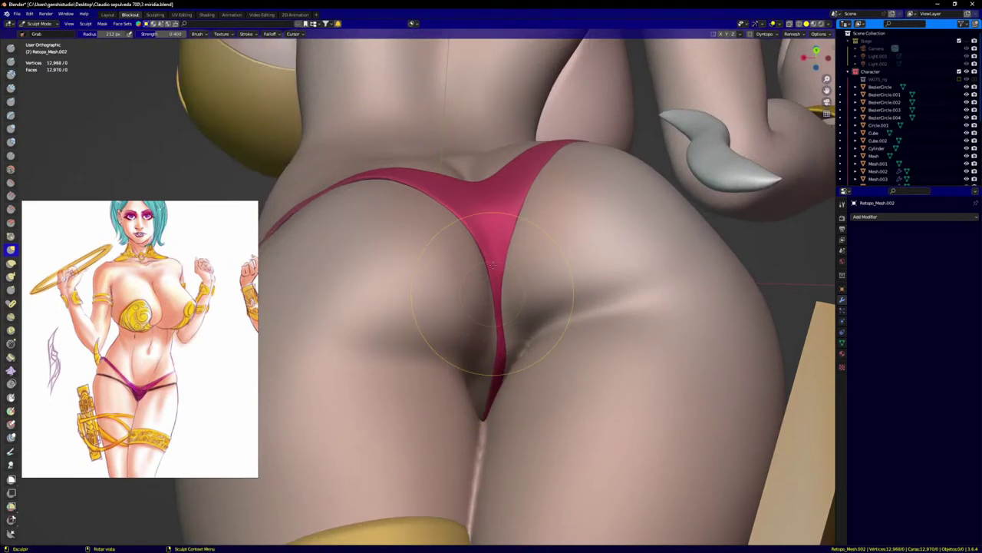
{"action": "scroll", "coordinate": [499, 354], "scroll_direction": "up", "scroll_amount": 4}
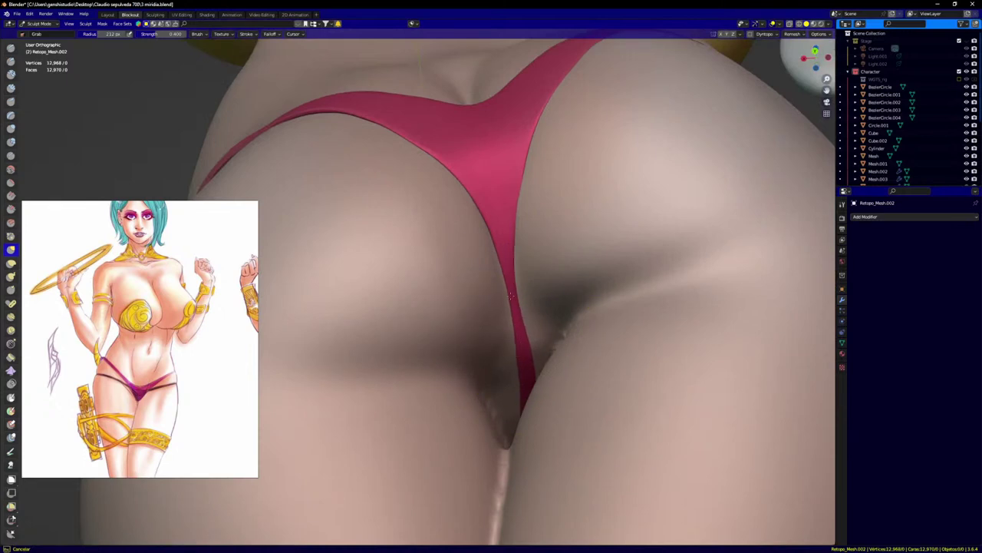
{"action": "mouse_move", "coordinate": [523, 327]}
{"action": "middle_mouse_down"}
{"action": "mouse_move", "coordinate": [518, 311]}
{"action": "mouse_move", "coordinate": [515, 368]}
{"action": "mouse_move", "coordinate": [507, 350]}
{"action": "middle_mouse_up"}
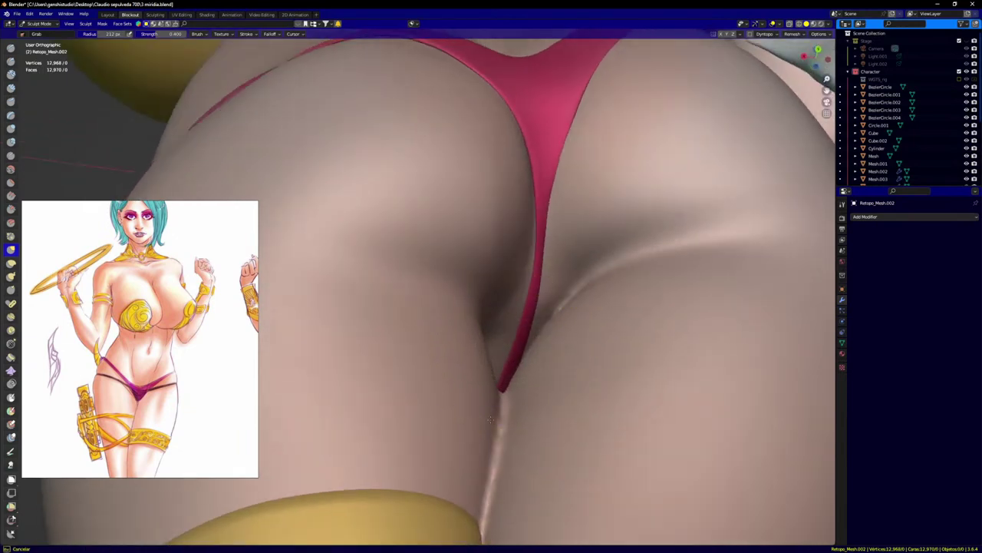
{"action": "left_click_drag", "start_coordinate": [491, 419], "coordinate": [492, 414]}
Step: Reshape the bikini's front panel and strap with Grab, then smooth the strap where it meets the panel
{"action": "scroll", "coordinate": [537, 319], "scroll_direction": "down", "scroll_amount": 5}
{"action": "key", "text": "KP_1"}
{"action": "scroll", "coordinate": [450, 243], "scroll_direction": "up", "scroll_amount": 1}
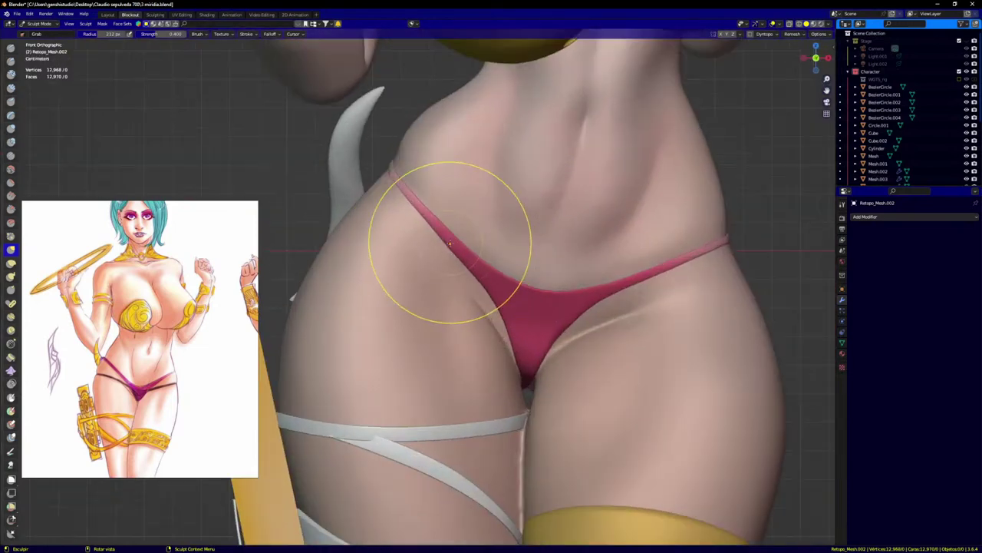
{"action": "left_click_drag", "start_coordinate": [450, 244], "coordinate": [500, 311]}
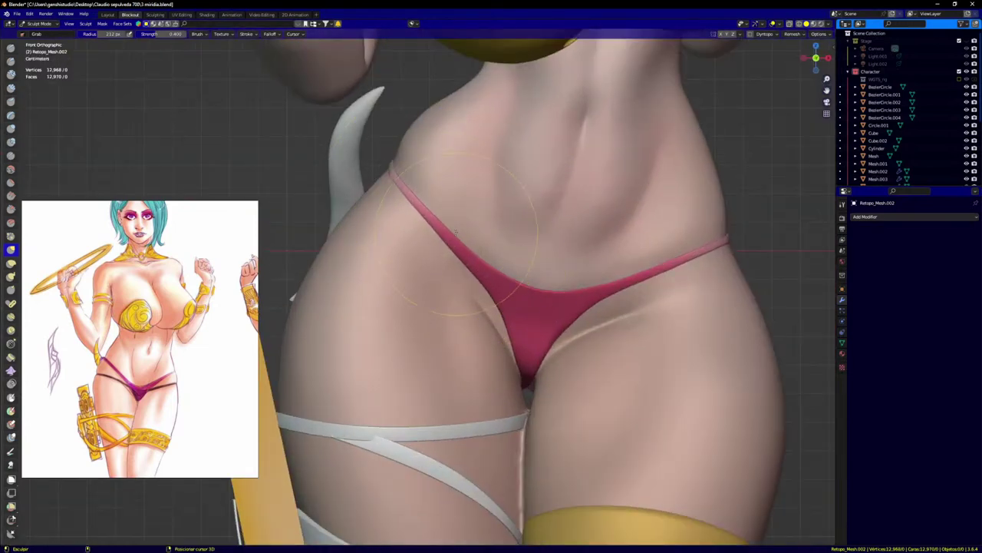
{"action": "mouse_move", "coordinate": [467, 253]}
{"action": "left_mouse_down"}
{"action": "mouse_move", "coordinate": [458, 242]}
{"action": "mouse_move", "coordinate": [486, 274]}
{"action": "left_mouse_up"}
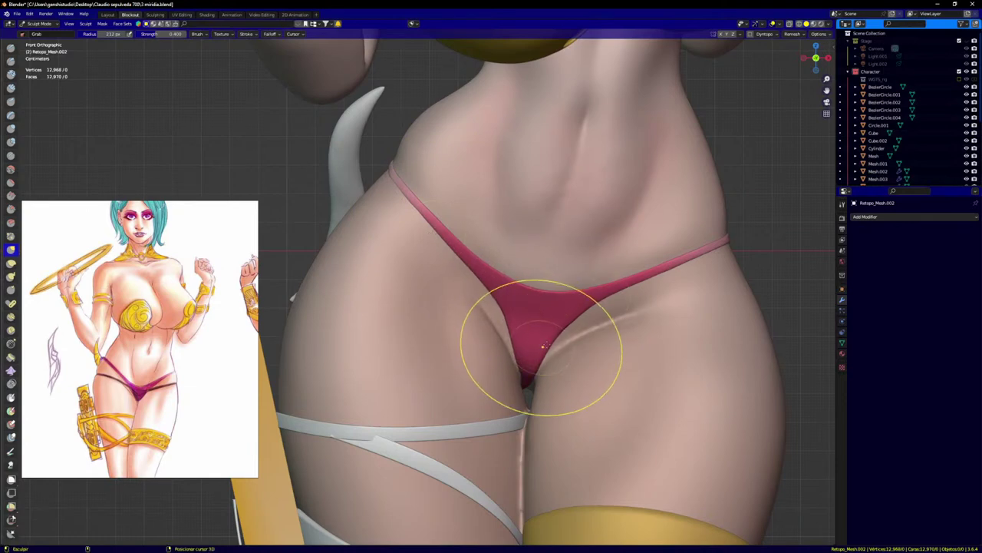
{"action": "middle_click_drag", "start_coordinate": [630, 289], "coordinate": [445, 225]}
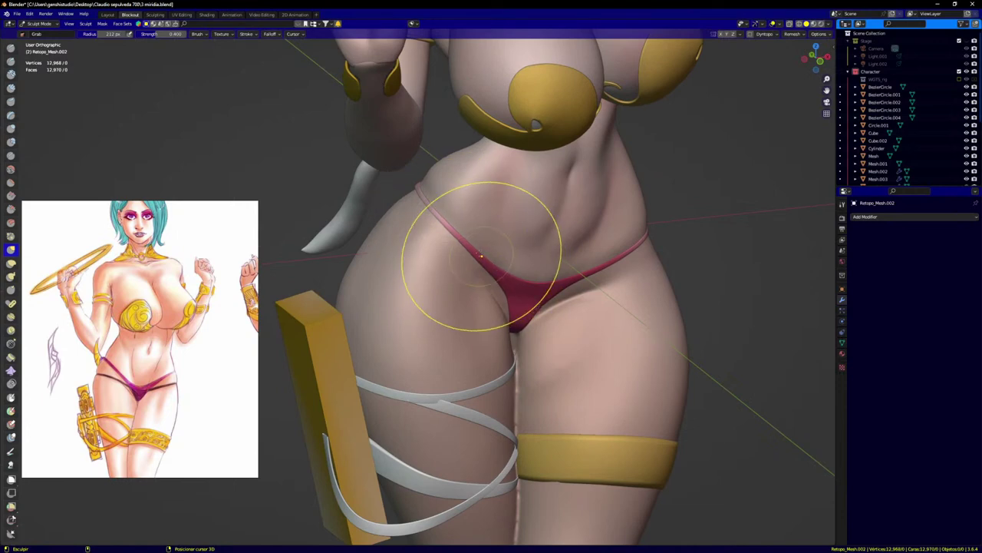
{"action": "mouse_move", "coordinate": [493, 264]}
{"action": "left_mouse_down", "text": "shift"}
{"action": "mouse_move", "coordinate": [470, 252]}
{"action": "mouse_move", "coordinate": [499, 259]}
{"action": "left_mouse_up", "text": "shift"}
{"action": "key", "text": "KP_1"}
{"action": "scroll", "coordinate": [520, 265], "scroll_direction": "down", "scroll_amount": 3}
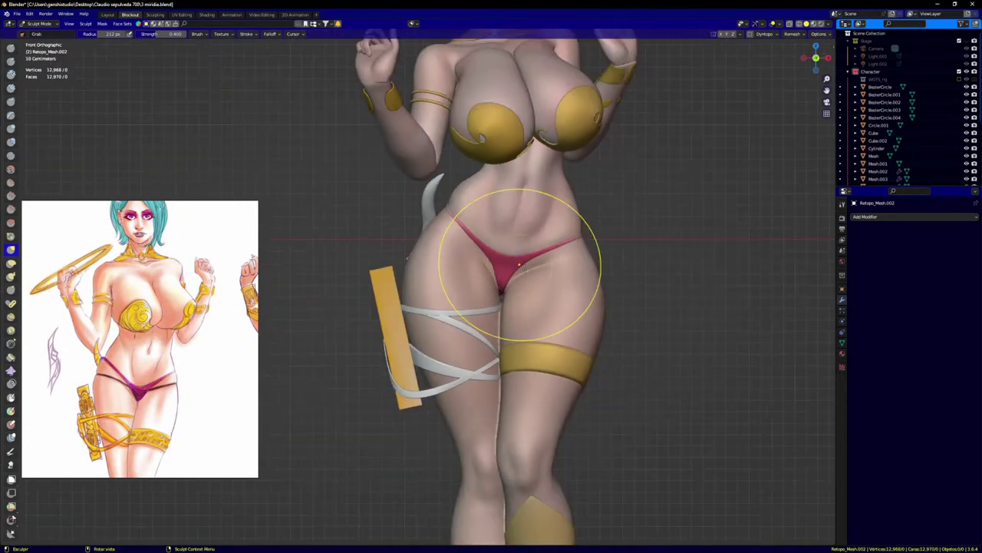
{"action": "middle_click_drag", "start_coordinate": [523, 267], "coordinate": [532, 309], "text": "shift"}
{"action": "scroll", "coordinate": [526, 338], "scroll_direction": "down", "scroll_amount": 1}
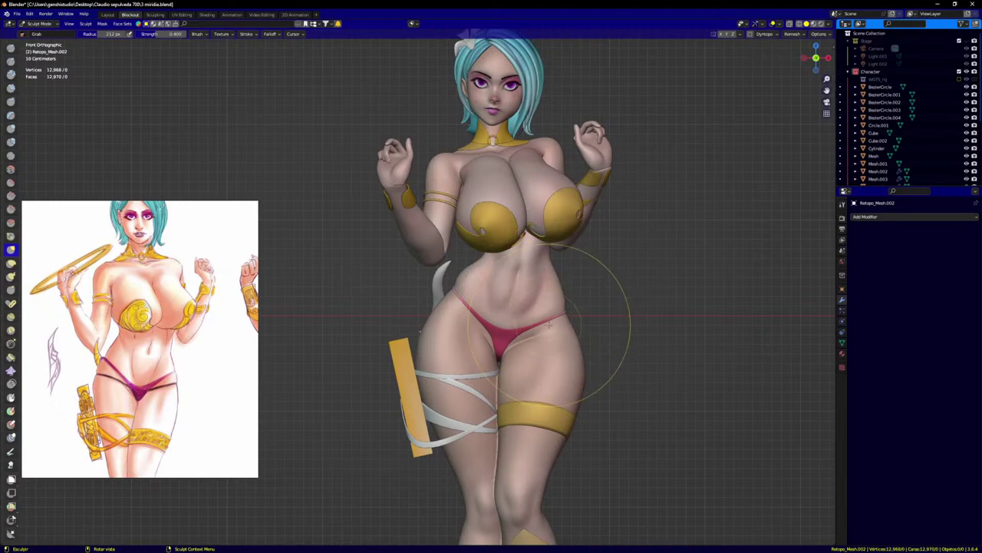
{"action": "key", "text": "ctrl+Tab"}
{"action": "left_click", "coordinate": [540, 292]}
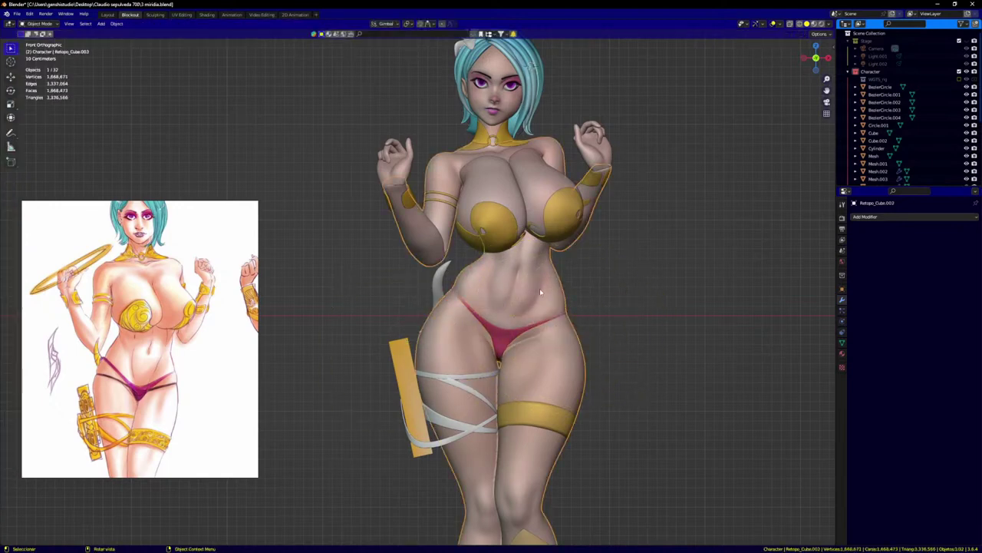
{"action": "key", "text": "ctrl+Tab"}
{"action": "left_click", "coordinate": [644, 463]}
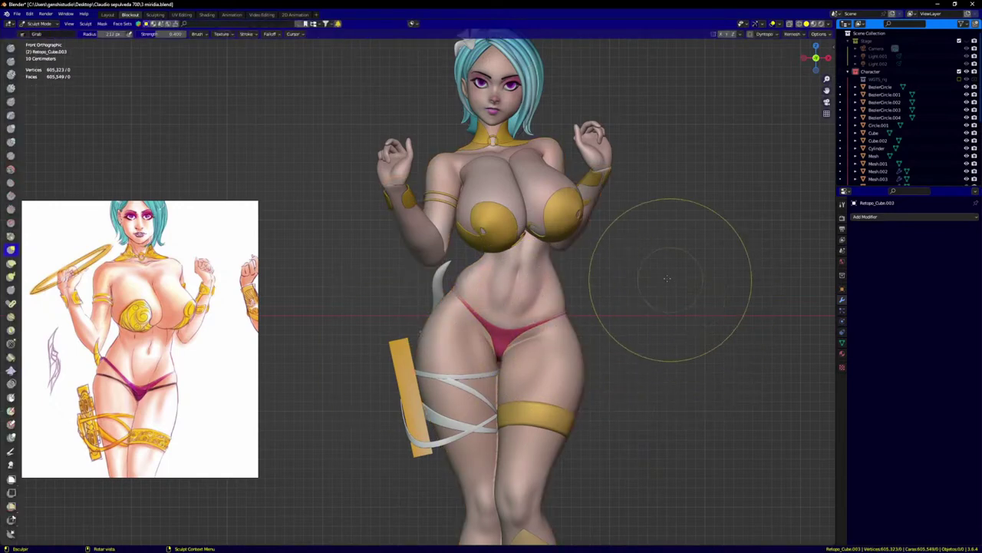
{"action": "key", "text": "ctrl+Tab"}
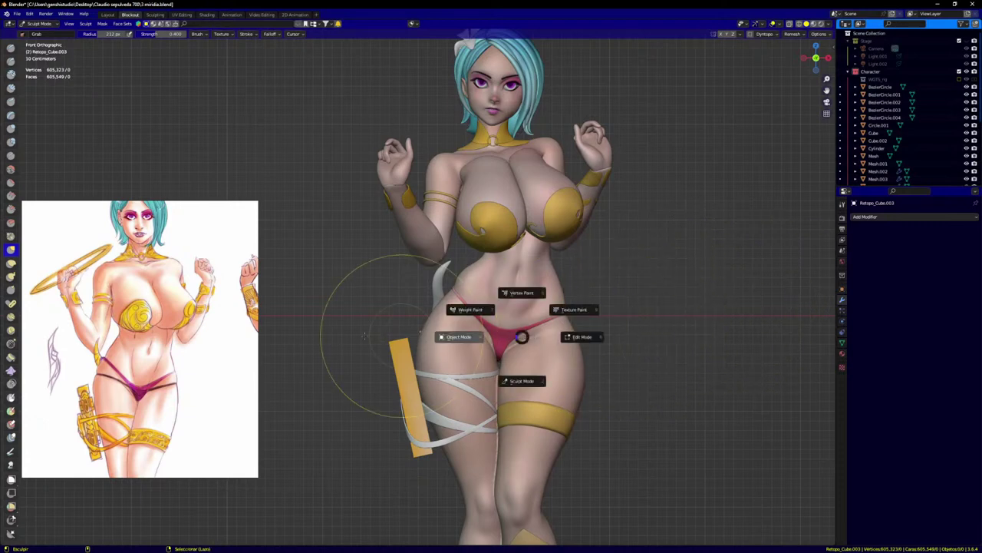
{"action": "left_click", "coordinate": [694, 347]}
{"action": "left_click", "coordinate": [677, 348]}
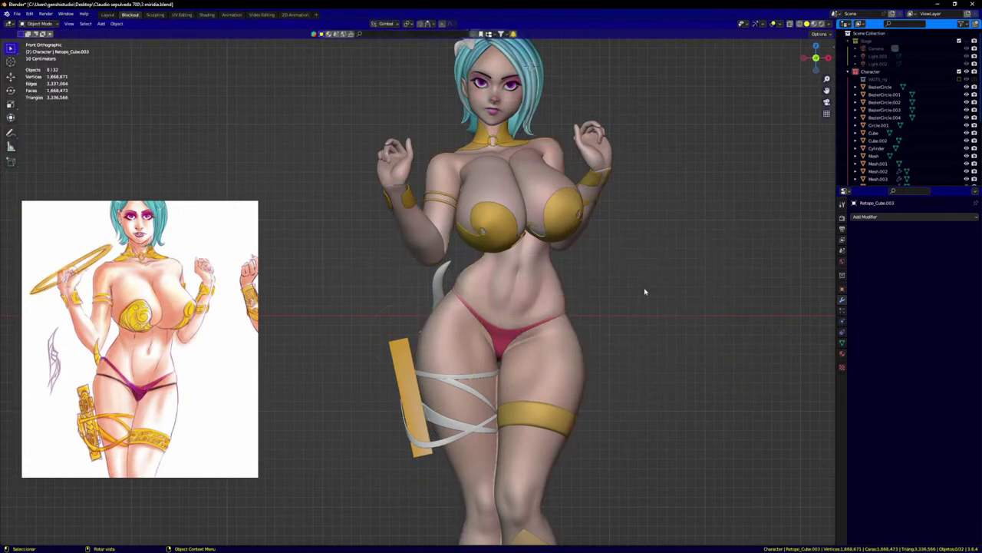
{"action": "middle_click_drag", "start_coordinate": [595, 305], "coordinate": [555, 377], "text": "shift"}
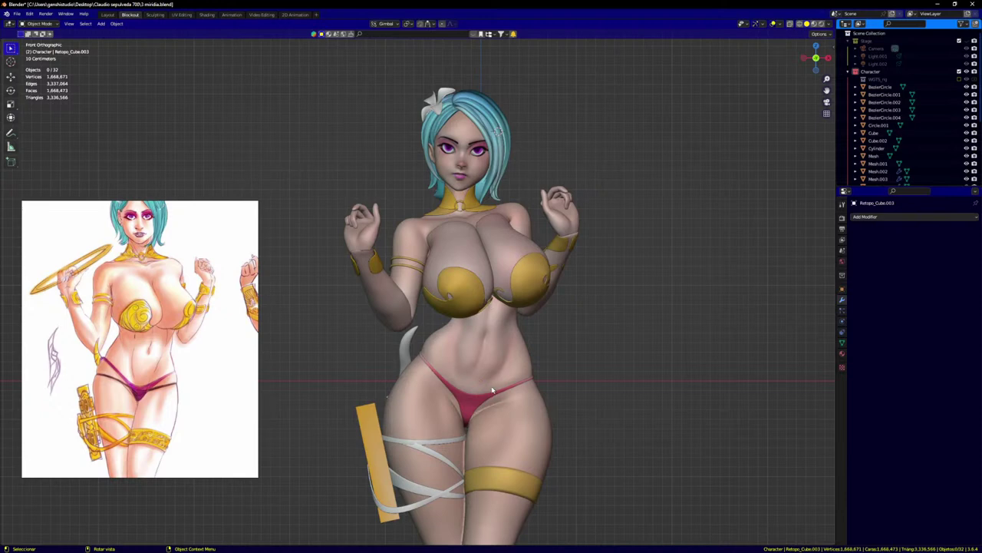
Step: Sculpt-paint the white curved horn shape behind the hip with the Paint brush set to a golden orange
{"action": "left_click", "coordinate": [412, 354]}
{"action": "key", "text": "ctrl+Tab"}
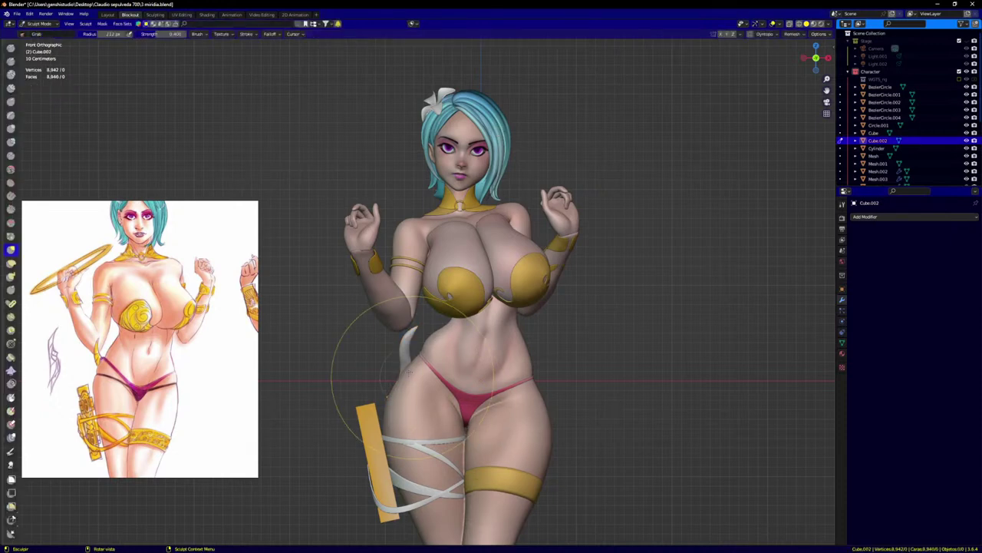
{"action": "key", "text": "q"}
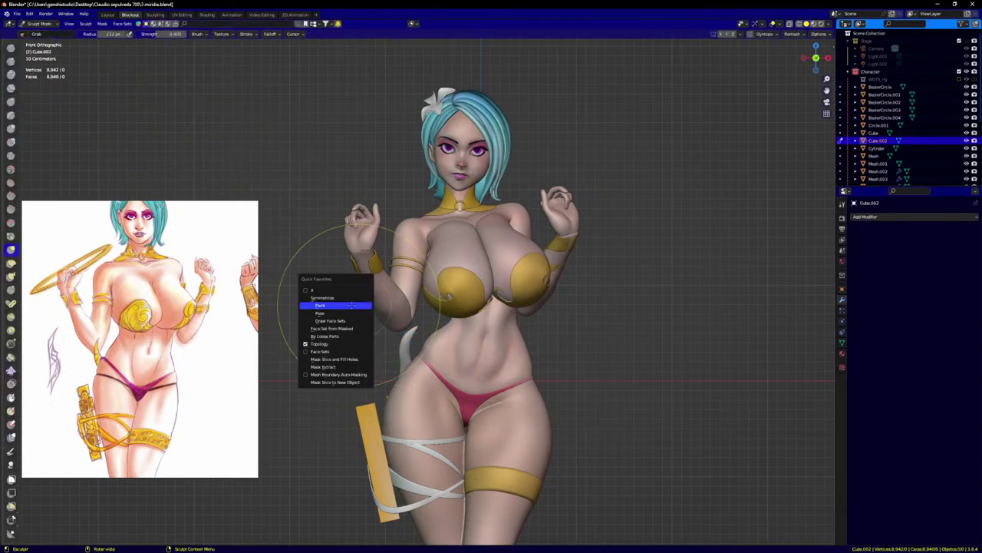
{"action": "left_click", "coordinate": [352, 304]}
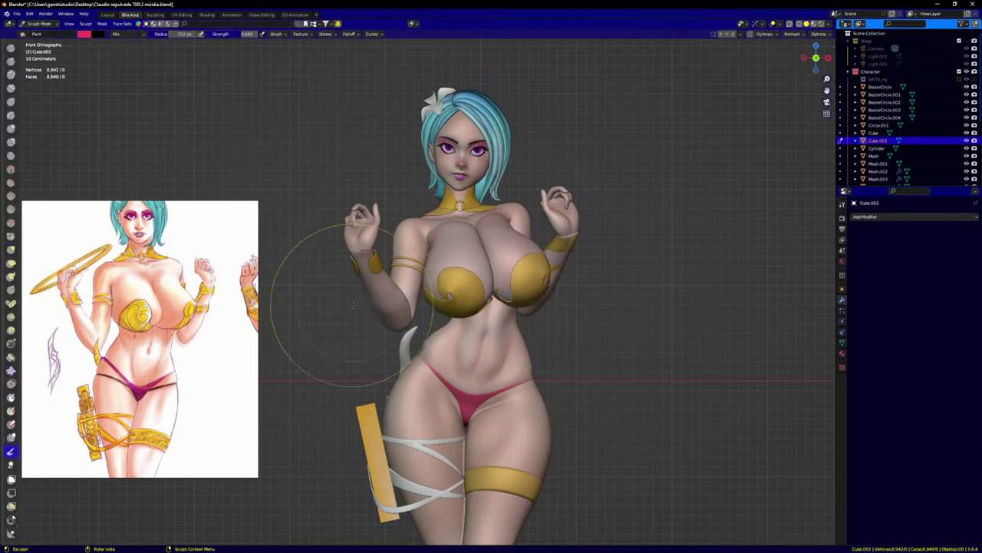
{"action": "left_click", "coordinate": [85, 35]}
{"action": "left_click", "coordinate": [96, 91]}
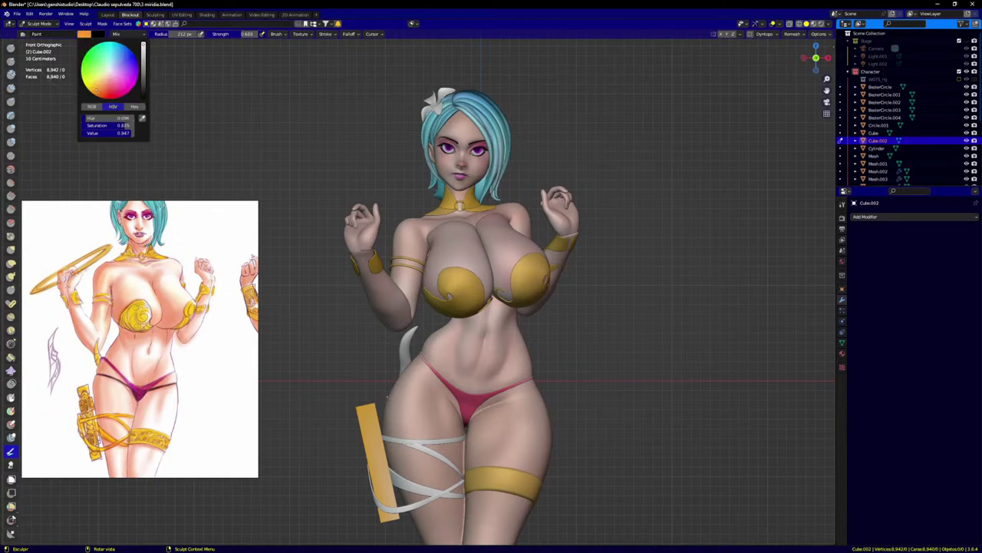
{"action": "mouse_move", "coordinate": [407, 359]}
{"action": "left_mouse_down"}
{"action": "mouse_move", "coordinate": [415, 333]}
{"action": "mouse_move", "coordinate": [404, 366]}
{"action": "left_mouse_up"}
{"action": "middle_click_drag", "start_coordinate": [403, 366], "coordinate": [502, 396]}
{"action": "key", "text": "KP_1"}
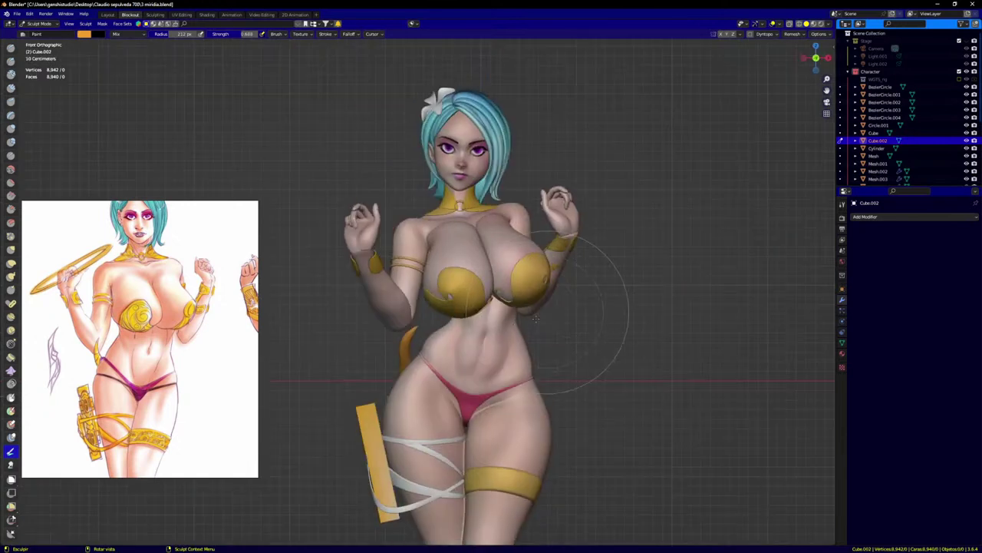
Step: Repaint the horn shape behind the hip in a lighter golden yellow, then return to Object Mode
{"action": "scroll", "coordinate": [517, 320], "scroll_direction": "down", "scroll_amount": 1}
{"action": "middle_click_drag", "start_coordinate": [517, 321], "coordinate": [537, 220], "text": "shift"}
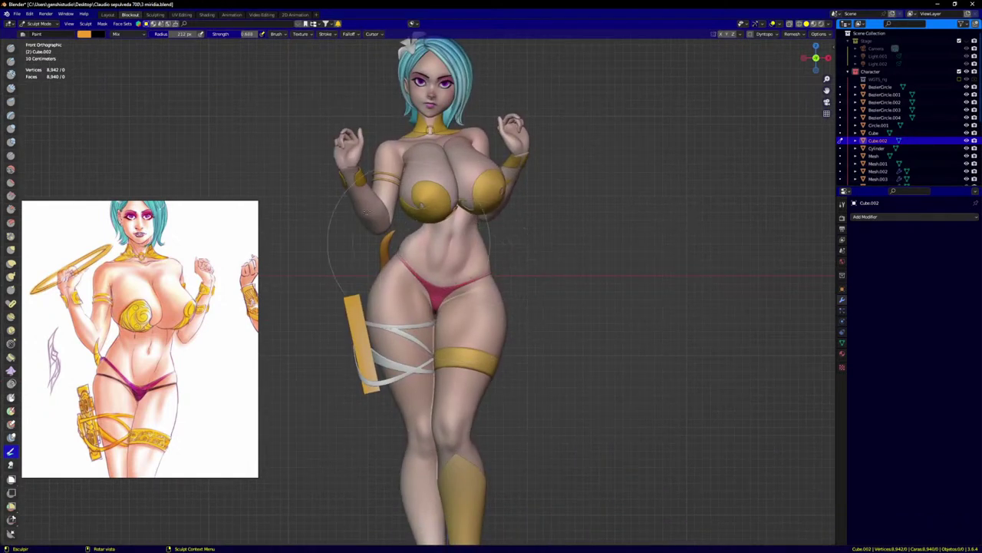
{"action": "left_click", "coordinate": [84, 35]}
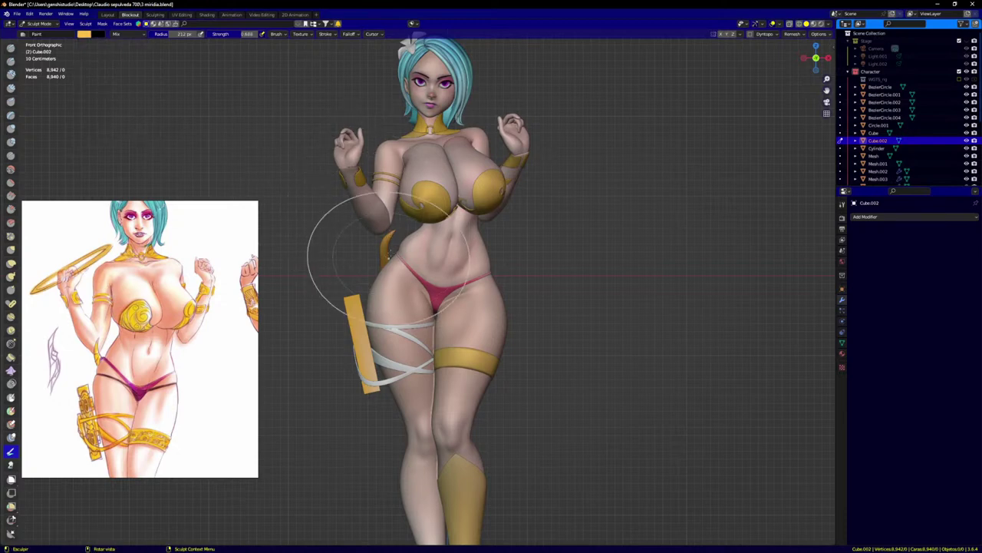
{"action": "middle_click_drag", "start_coordinate": [353, 231], "coordinate": [362, 302]}
{"action": "middle_click_drag", "start_coordinate": [549, 289], "coordinate": [452, 335], "text": "alt"}
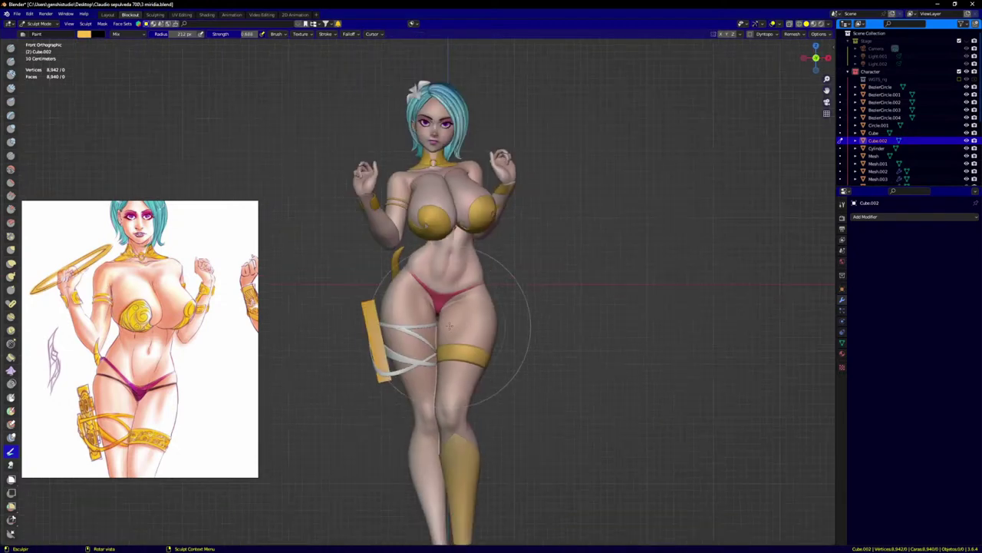
{"action": "scroll", "coordinate": [460, 330], "scroll_direction": "down", "scroll_amount": 1}
{"action": "middle_click_drag", "start_coordinate": [495, 311], "coordinate": [535, 288], "text": "shift"}
{"action": "key", "text": "ctrl+Tab"}
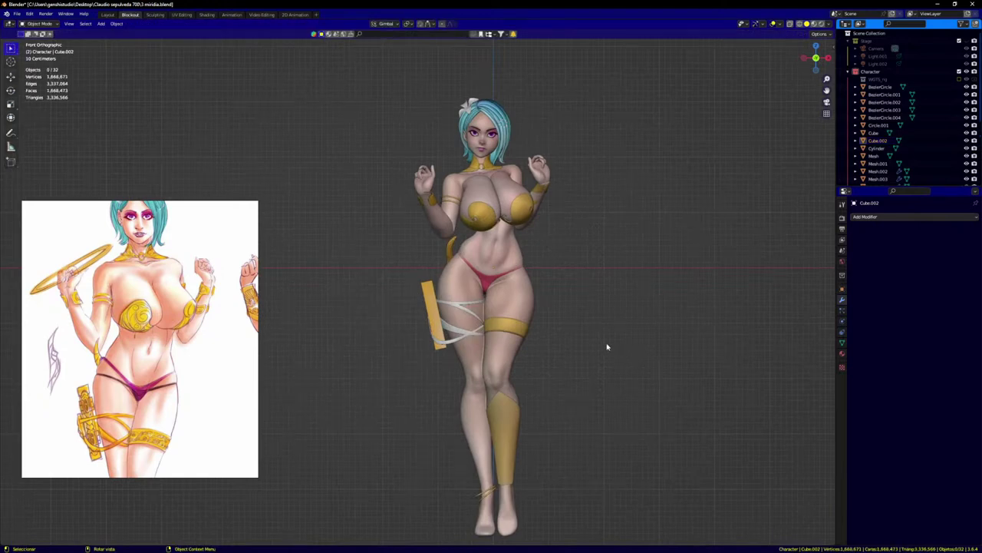
Step: Examine the whole figure from the front and compare it with the reference drawing
{"action": "scroll", "coordinate": [485, 143], "scroll_direction": "up", "scroll_amount": 4}
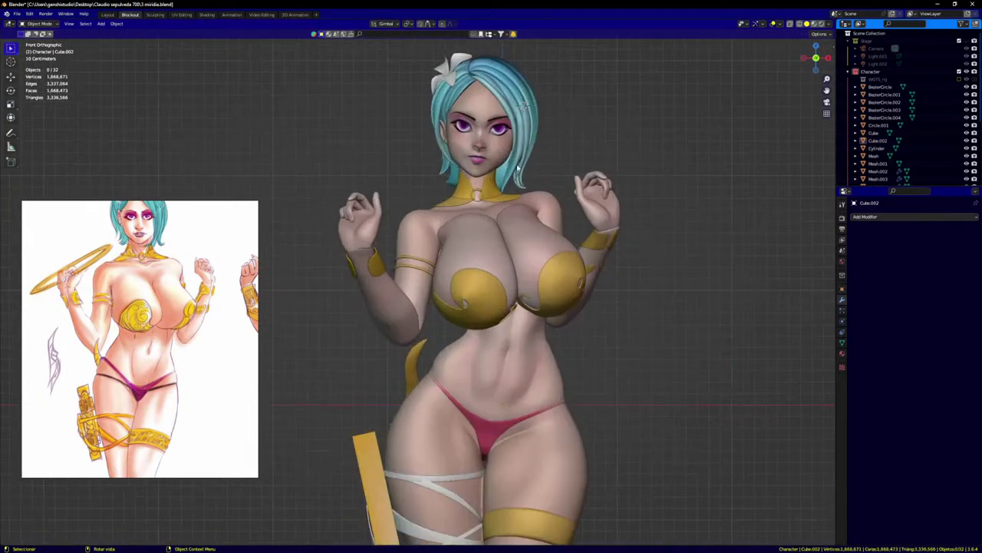
{"action": "scroll", "coordinate": [540, 291], "scroll_direction": "down", "scroll_amount": 1}
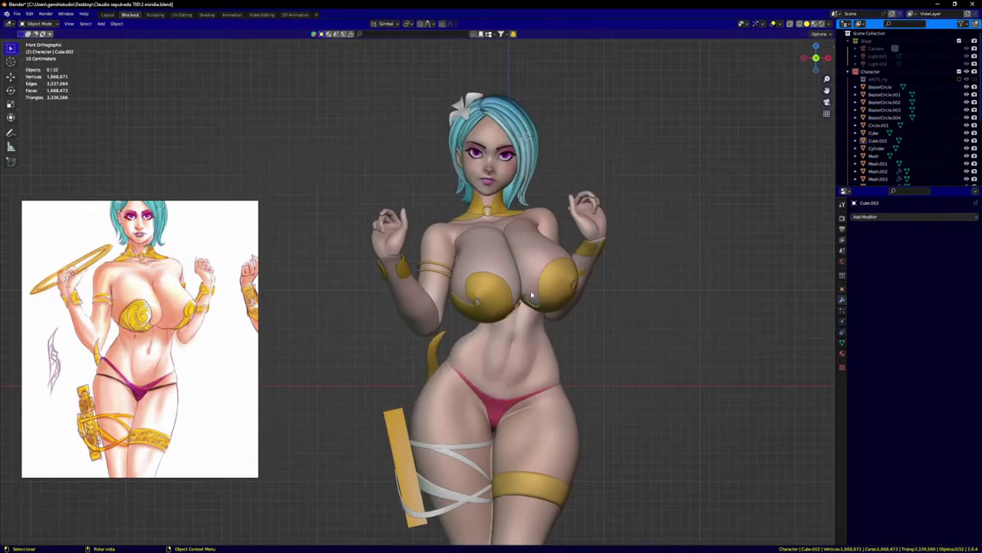
{"action": "middle_click_drag", "start_coordinate": [540, 361], "coordinate": [490, 271]}
{"action": "key", "text": "KP_1"}
{"action": "scroll", "coordinate": [518, 352], "scroll_direction": "down", "scroll_amount": 1}
{"action": "scroll", "coordinate": [516, 351], "scroll_direction": "down", "scroll_amount": 1}
{"action": "key", "text": "ctrl+Tab"}
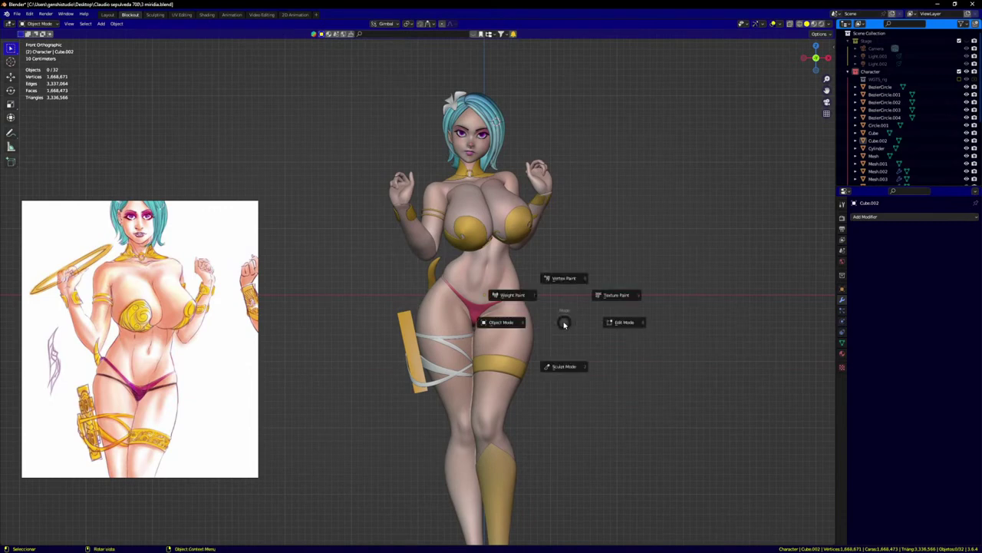
{"action": "key", "text": "Escape"}
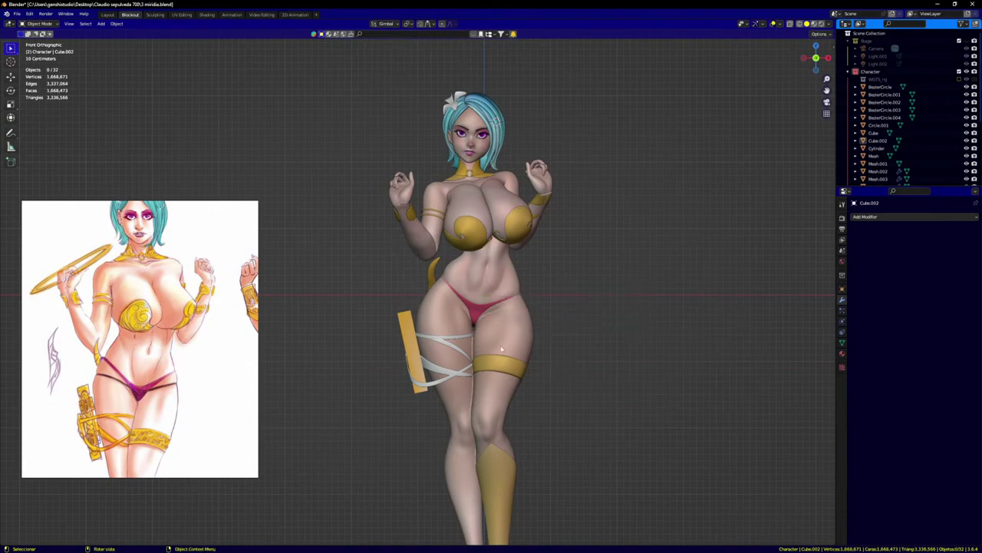
Step: Add a Bezier circle for the golden ring and move it beside the character's raised right hand
{"action": "key", "text": "shift+a"}
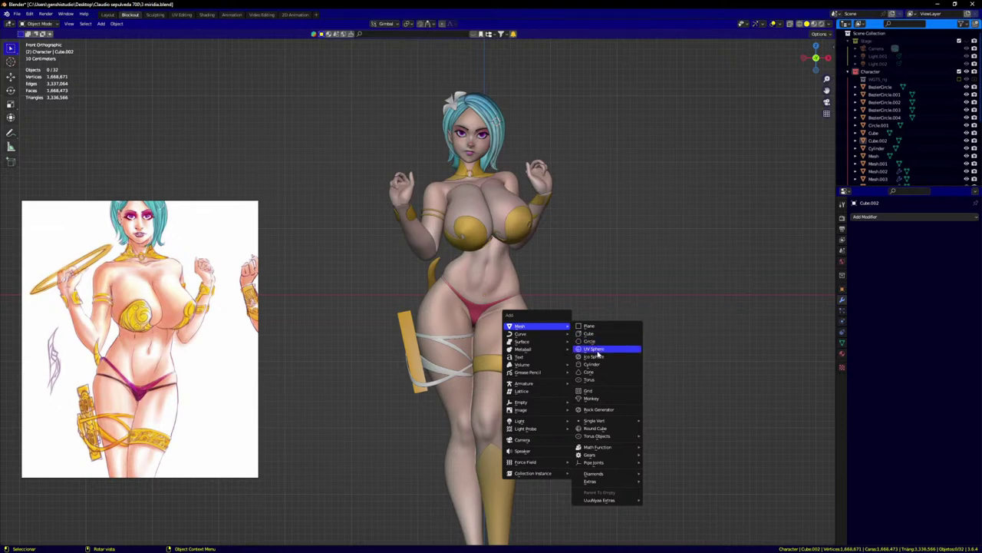
{"action": "mouse_move", "coordinate": [559, 337]}
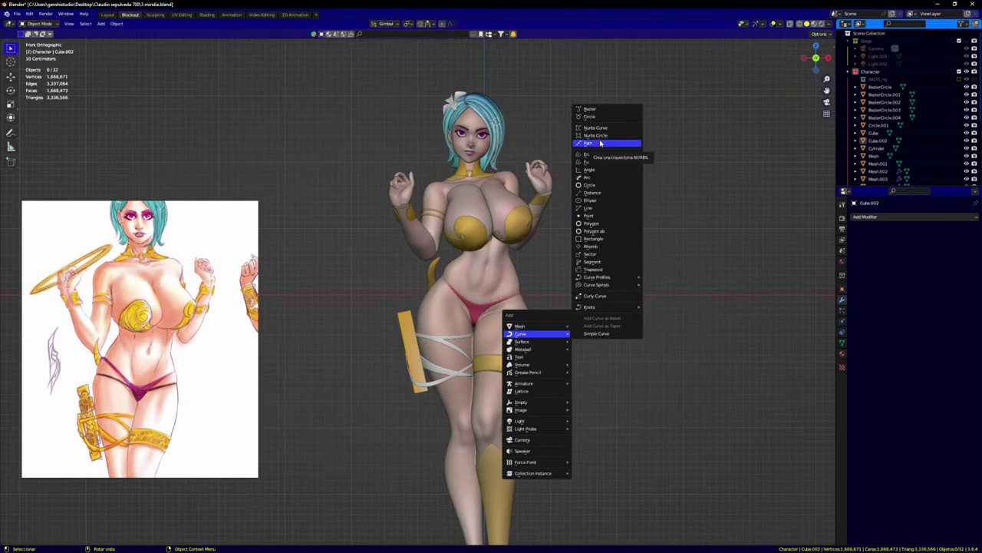
{"action": "left_click", "coordinate": [590, 116]}
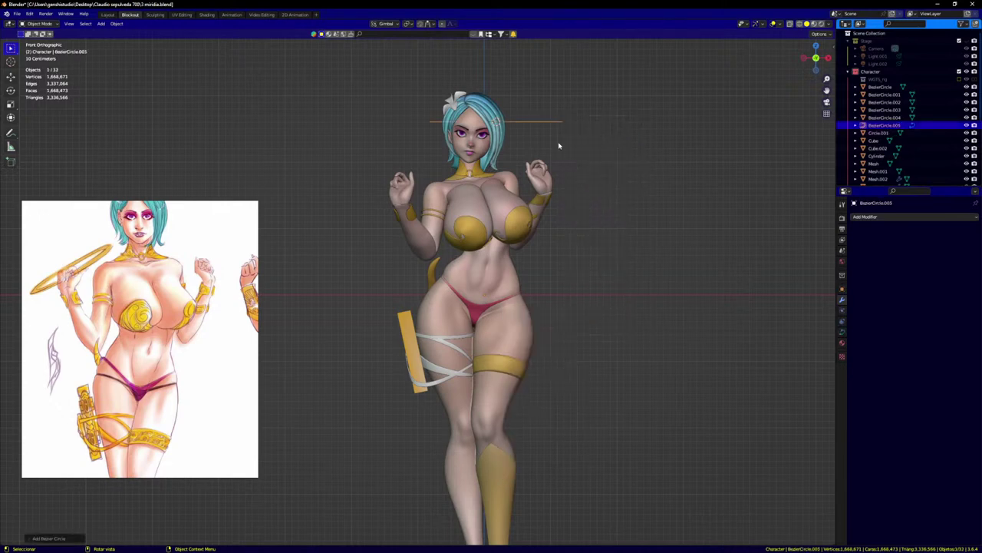
{"action": "key", "text": "g"}
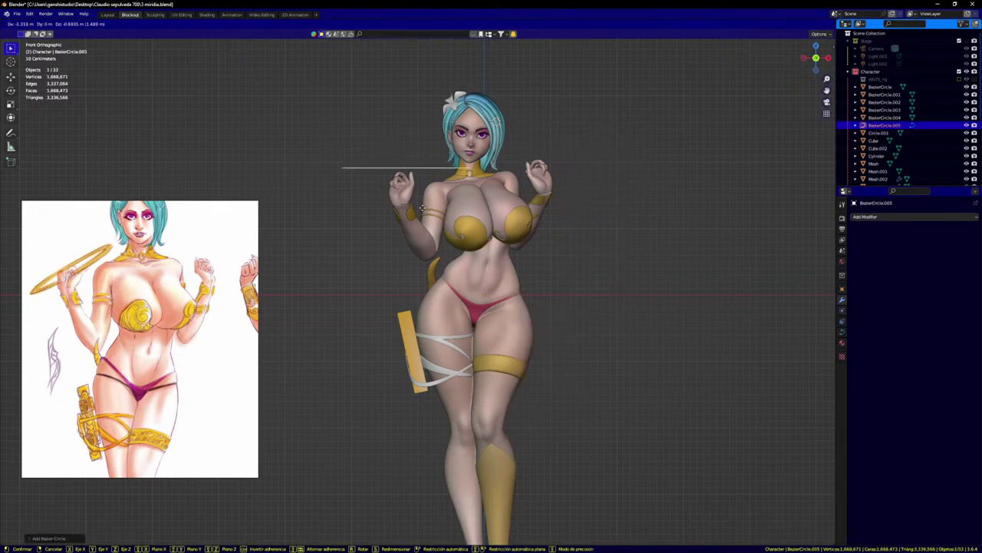
{"action": "left_click", "coordinate": [414, 221]}
Step: Scale the Bezier circle down and move it forward to the right hand, aligning it from the side and above
{"action": "middle_click_drag", "start_coordinate": [414, 221], "coordinate": [545, 254]}
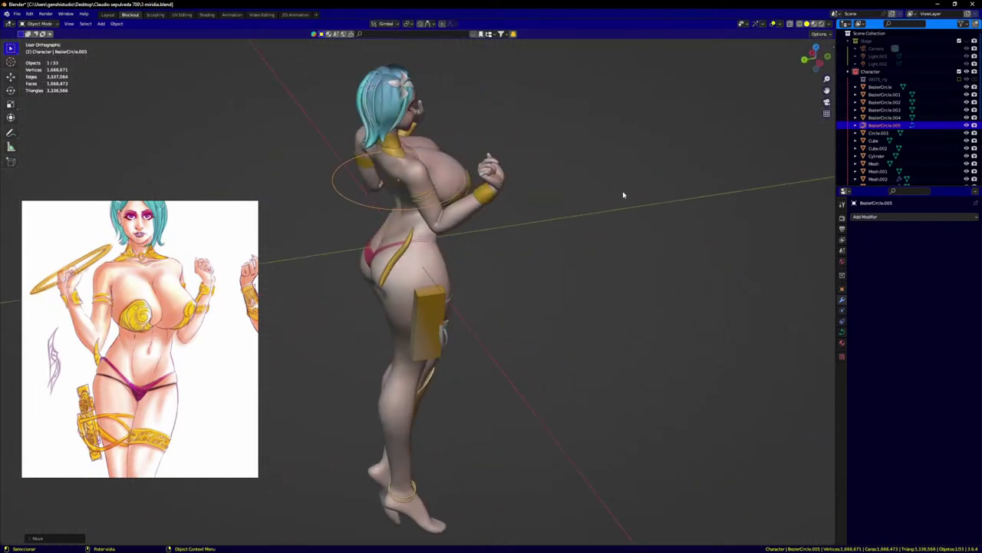
{"action": "key", "text": "s"}
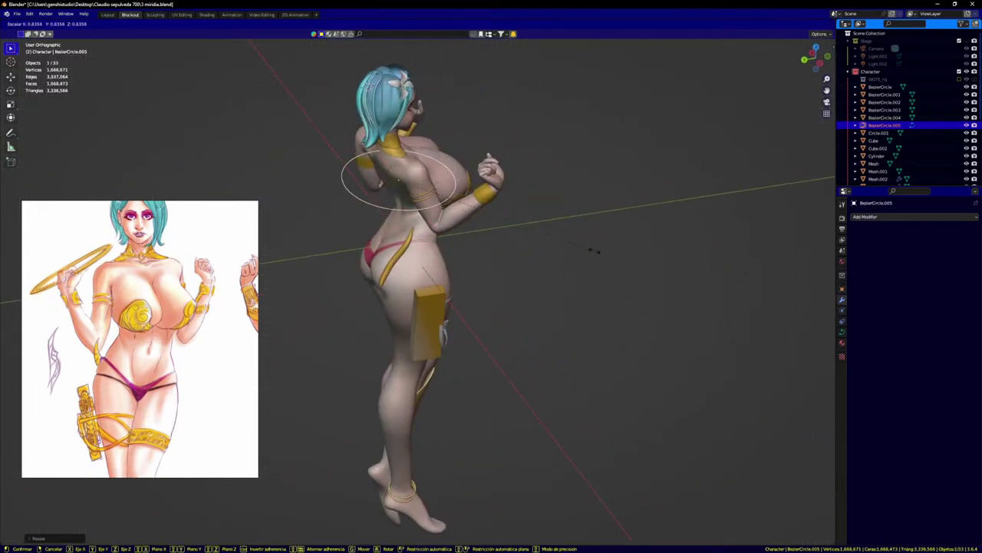
{"action": "left_click", "coordinate": [562, 248]}
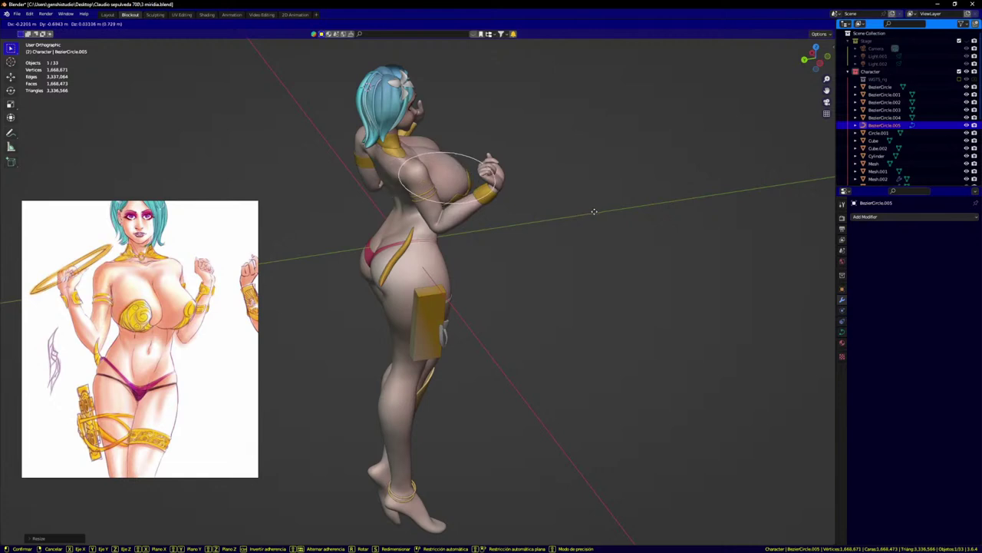
{"action": "middle_click_drag", "start_coordinate": [584, 220], "coordinate": [594, 301]}
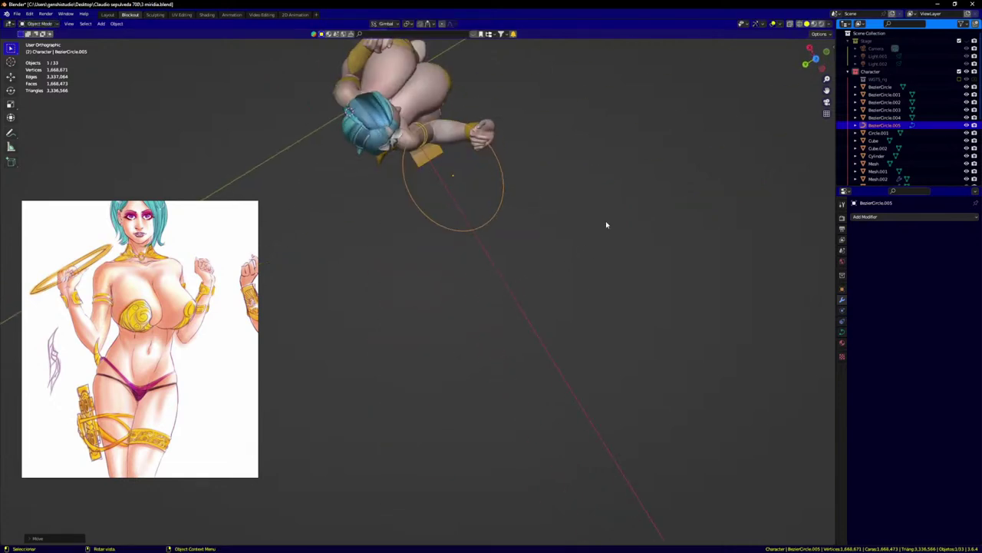
{"action": "key", "text": "s"}
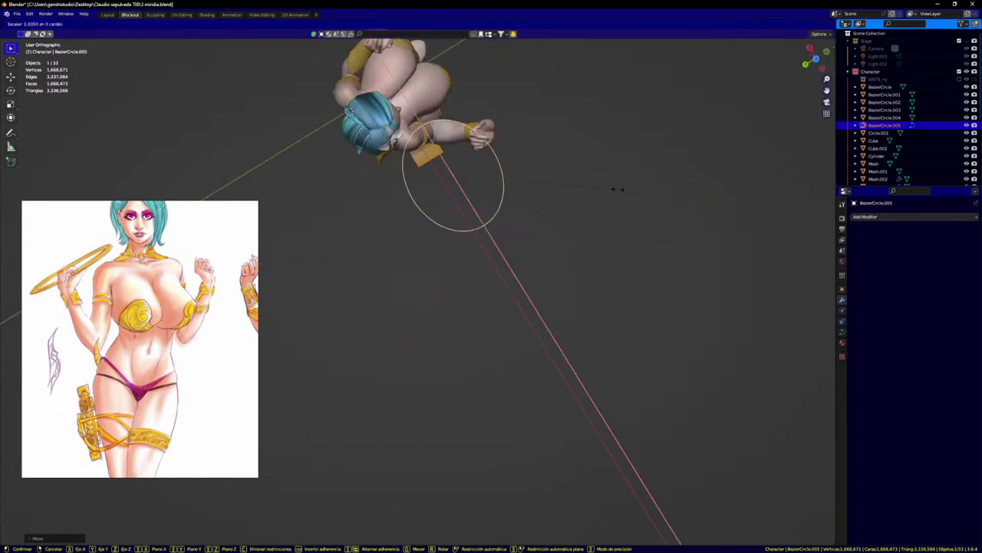
{"action": "left_click", "coordinate": [589, 179]}
{"action": "key", "text": "g"}
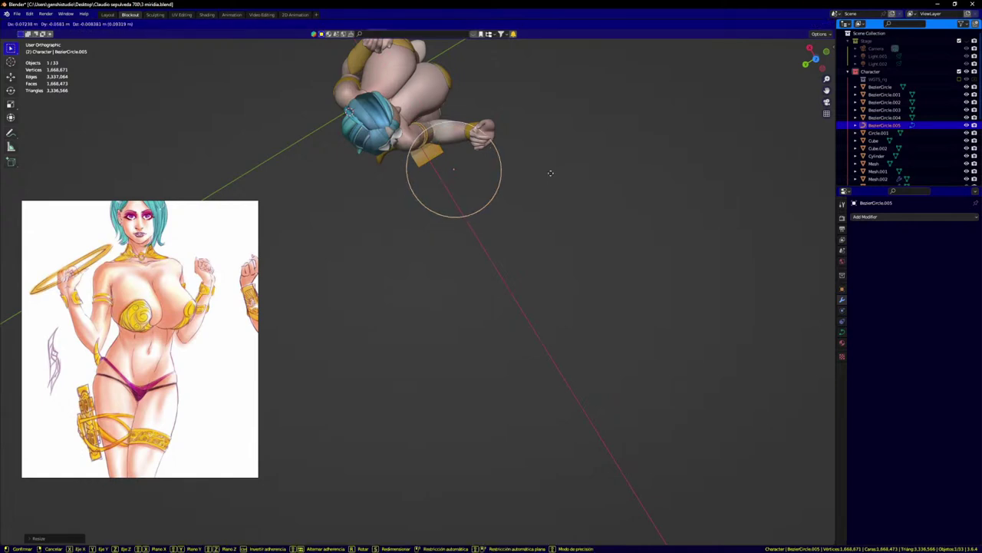
{"action": "left_click", "coordinate": [546, 167]}
{"action": "key", "text": "KP_1"}
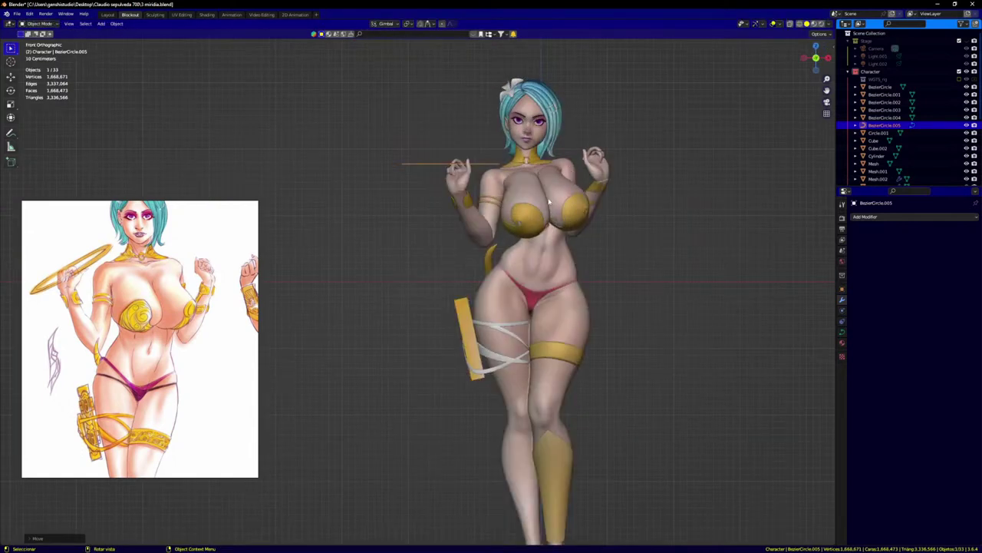
Step: Select all the circle's control points in Edit Mode, then tilt and reposition them beside the right hand
{"action": "scroll", "coordinate": [506, 192], "scroll_direction": "up", "scroll_amount": 2}
{"action": "key", "text": "Tab"}
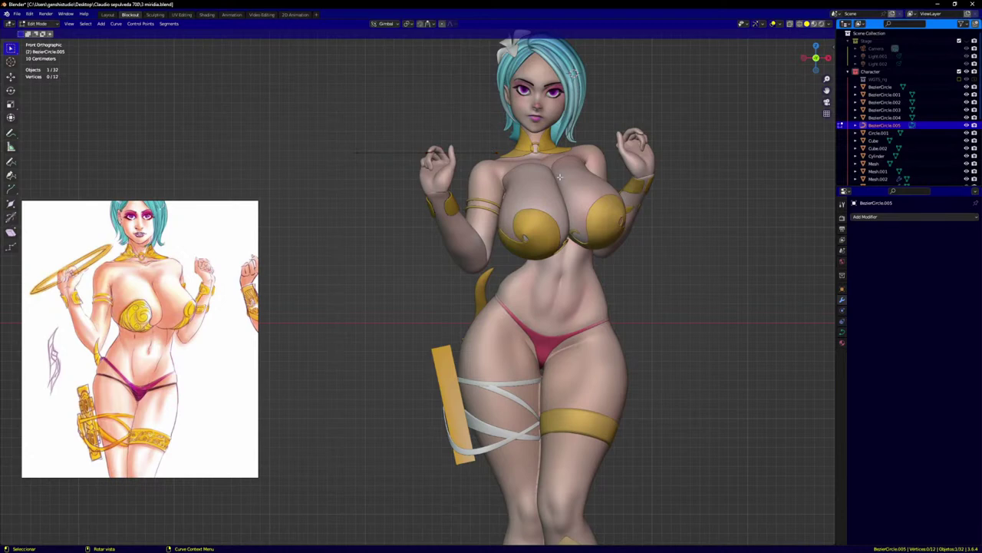
{"action": "key", "text": "a"}
{"action": "middle_click_drag", "start_coordinate": [560, 178], "coordinate": [566, 221]}
{"action": "key", "text": "r"}
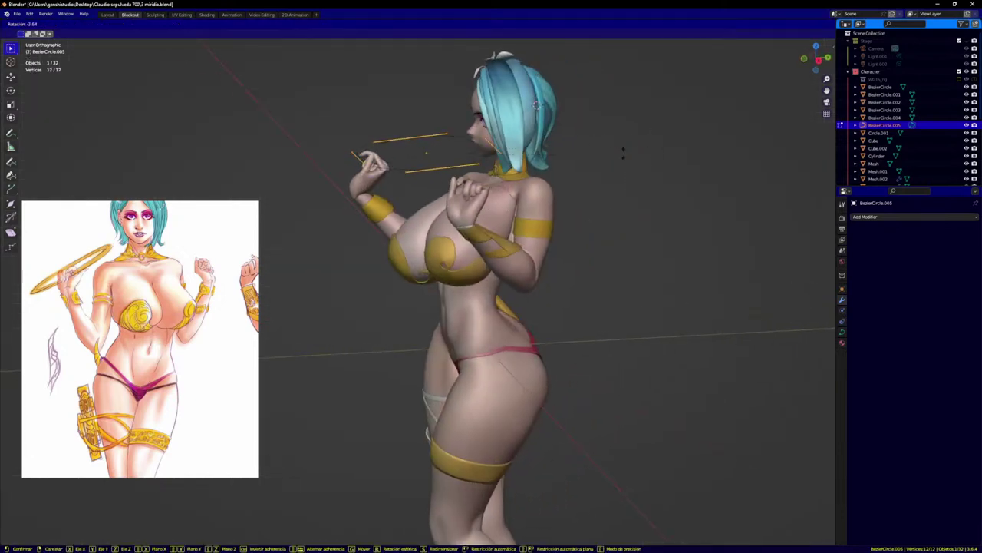
{"action": "left_click", "coordinate": [553, 86]}
{"action": "scroll", "coordinate": [553, 86], "scroll_direction": "up", "scroll_amount": 2}
{"action": "middle_click_drag", "start_coordinate": [553, 86], "coordinate": [578, 219]}
{"action": "middle_click_drag", "start_coordinate": [500, 259], "coordinate": [518, 218]}
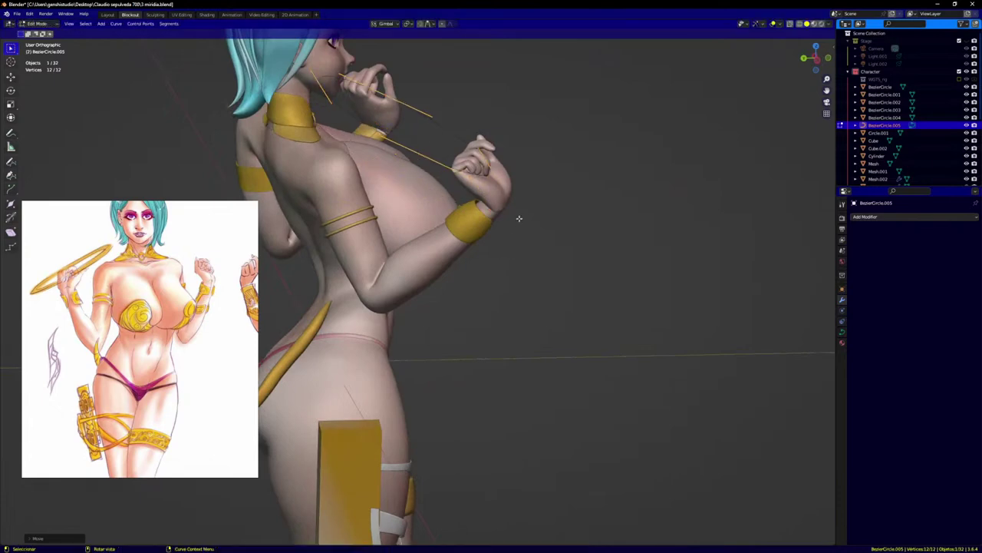
Step: Slant the circle in the front view and adjust its tilt from the side
{"action": "key", "text": "KP_1"}
{"action": "key", "text": "r"}
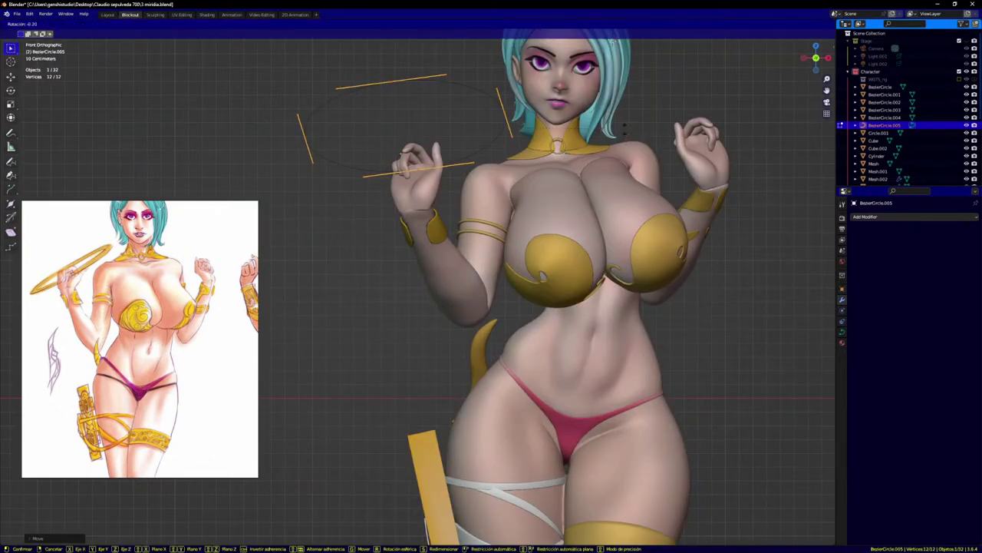
{"action": "left_click", "coordinate": [579, 83]}
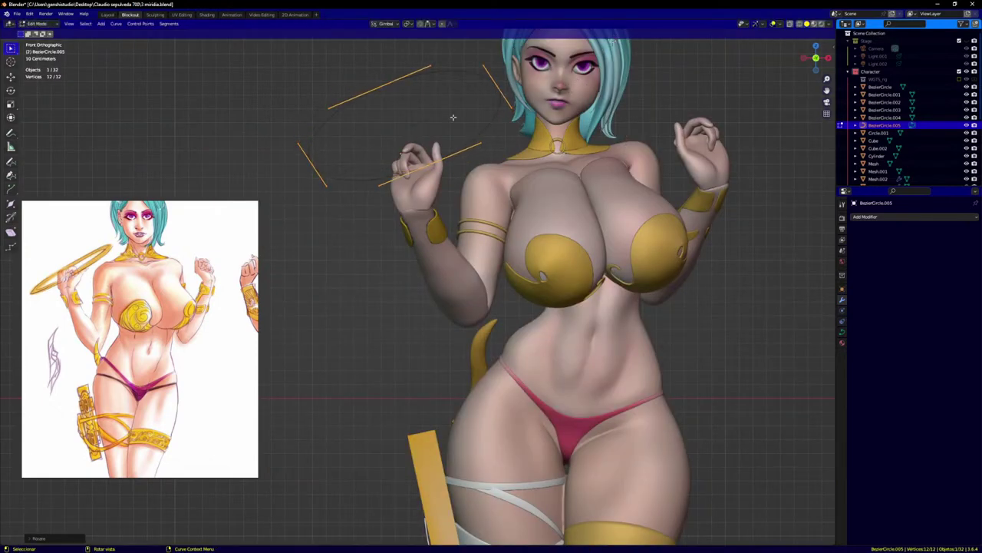
{"action": "middle_click_drag", "start_coordinate": [454, 117], "coordinate": [585, 145]}
{"action": "key", "text": "KP_1"}
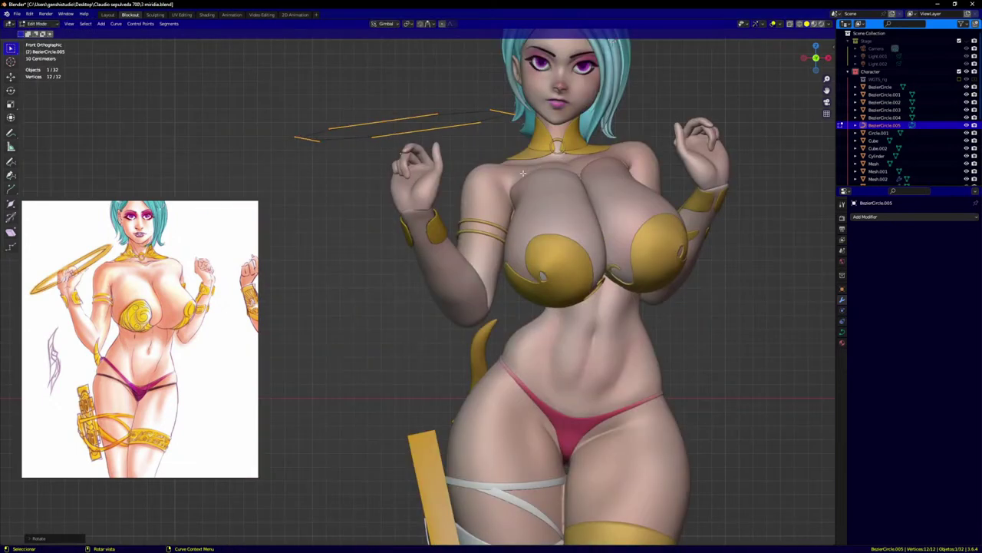
Step: Rotate the circle into a diagonal slant in the front view and lower it onto the right hand's fingers
{"action": "key", "text": "r"}
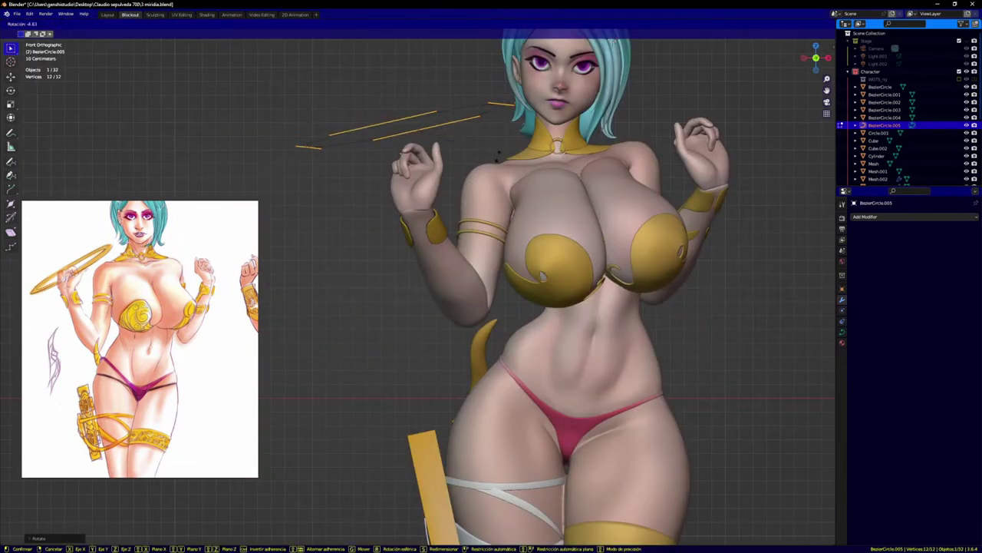
{"action": "key", "text": "g"}
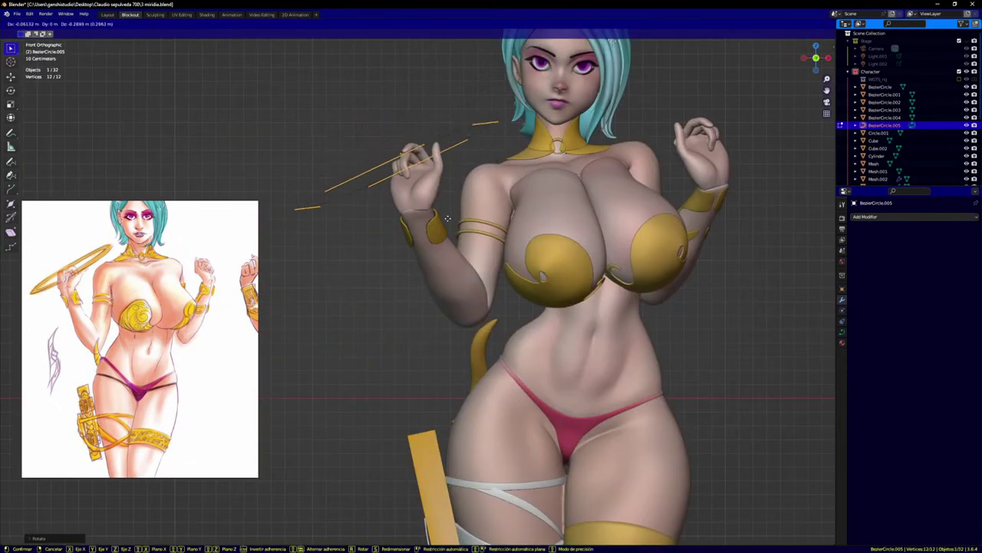
{"action": "left_click", "coordinate": [447, 218]}
Step: Rotate the circle's points from a high rear angle and reposition them so the curve passes through the right hand
{"action": "middle_click_drag", "start_coordinate": [447, 218], "coordinate": [557, 250]}
{"action": "key", "text": "r"}
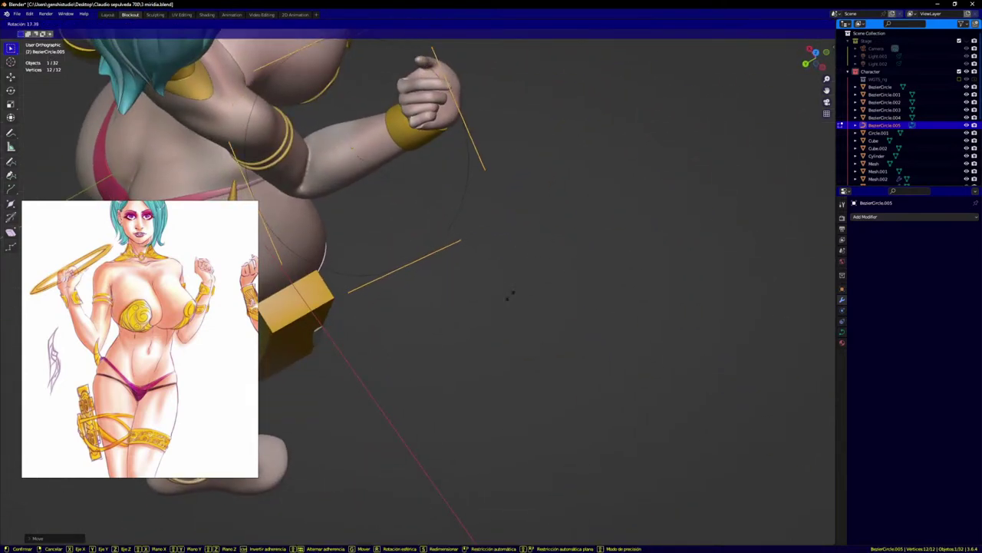
{"action": "left_click", "coordinate": [461, 255]}
{"action": "middle_click_drag", "start_coordinate": [447, 221], "coordinate": [445, 169]}
{"action": "scroll", "coordinate": [445, 169], "scroll_direction": "down", "scroll_amount": 1}
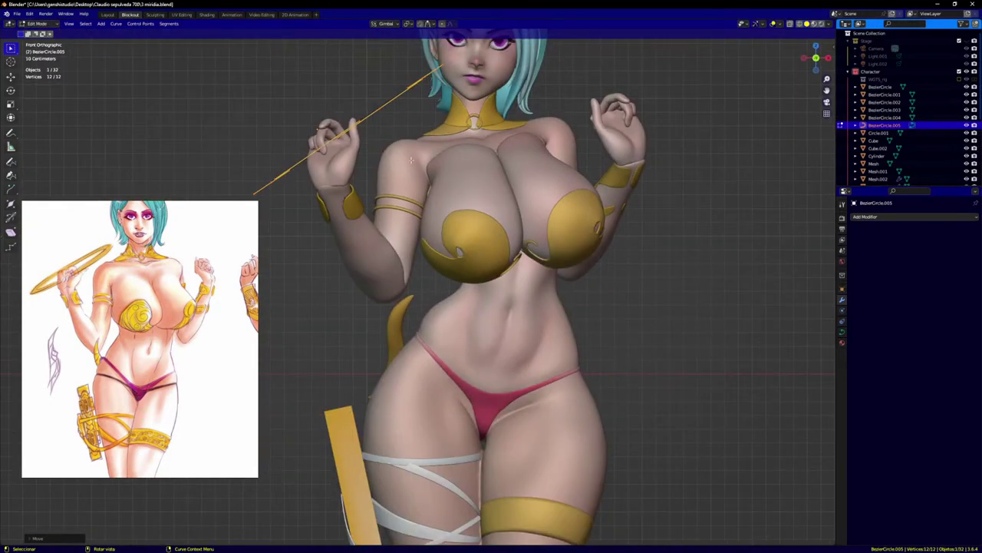
Step: Rotate the circle about the X axis to open its ellipse, then shift it outward across the right hand
{"action": "key", "text": "r"}
{"action": "key", "text": "x"}
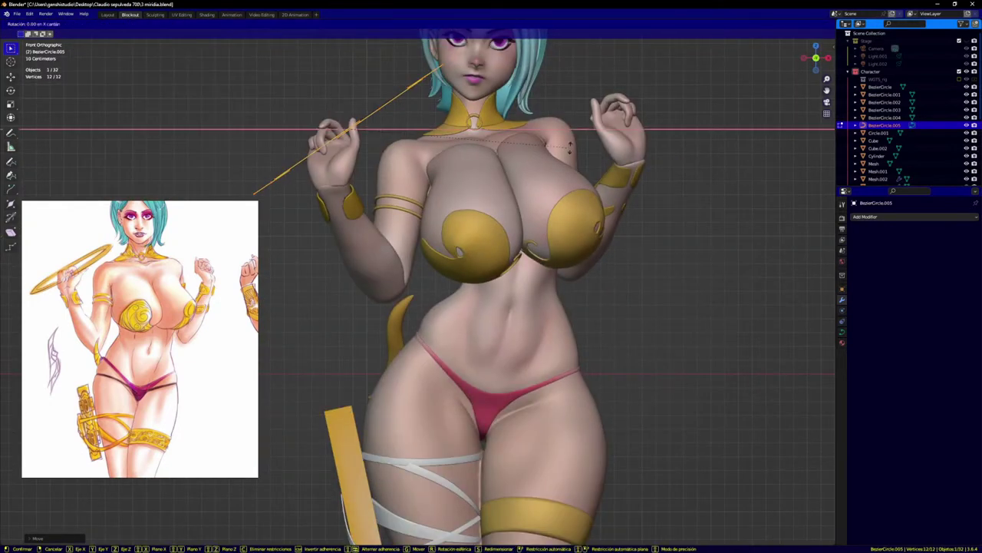
{"action": "left_click", "coordinate": [556, 198]}
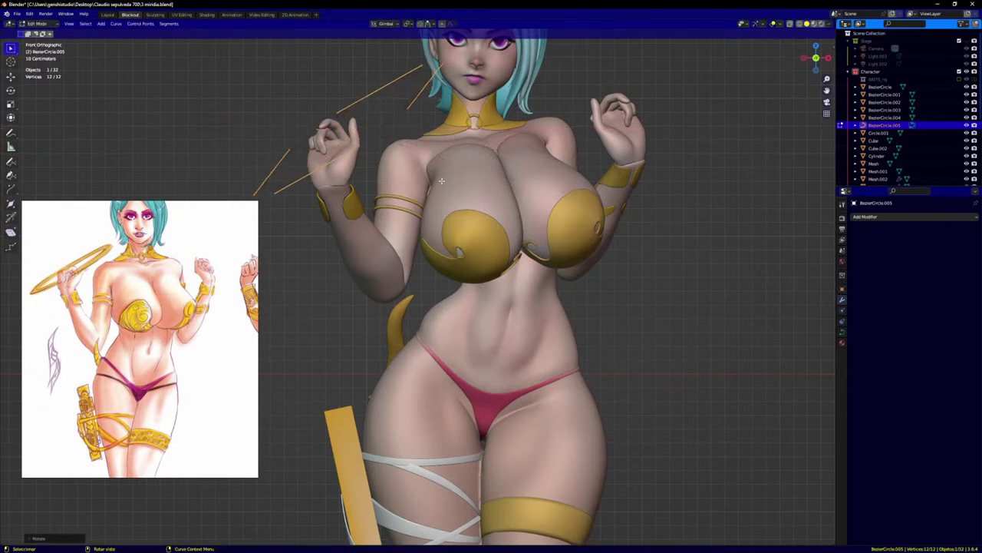
{"action": "key", "text": "g"}
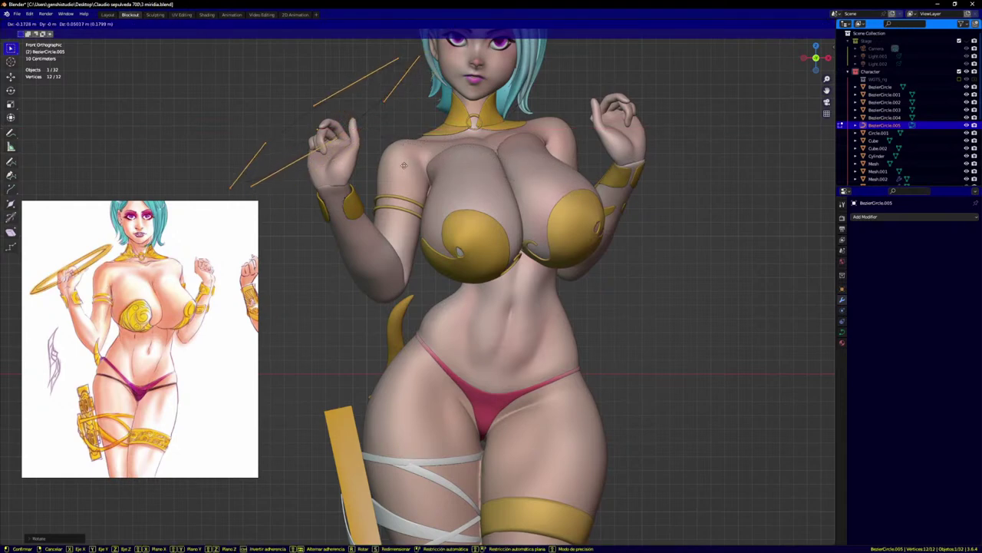
{"action": "left_click", "coordinate": [464, 160]}
Step: Thicken the circle curve into a band with a bevel depth of 0.03 m and an extrude of 0.042 m
{"action": "scroll", "coordinate": [451, 134], "scroll_direction": "down", "scroll_amount": 1}
{"action": "middle_click_drag", "start_coordinate": [473, 144], "coordinate": [486, 190], "text": "shift"}
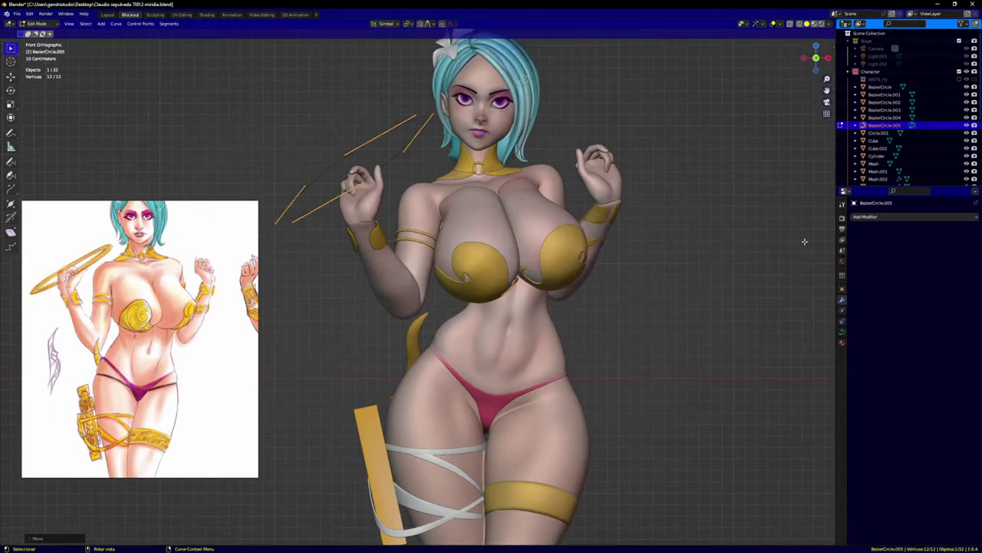
{"action": "left_click", "coordinate": [842, 334]}
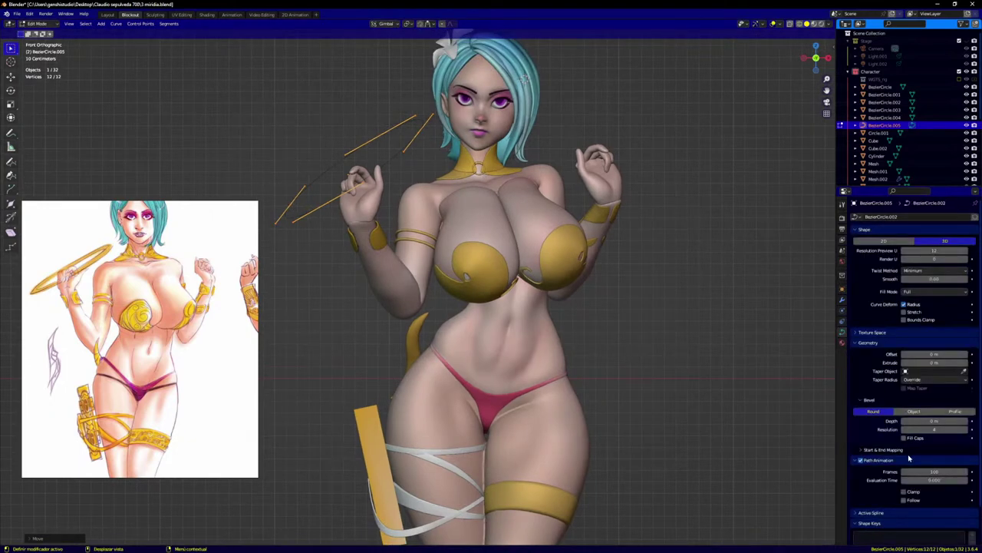
{"action": "scroll", "coordinate": [909, 458], "scroll_direction": "down", "scroll_amount": 1}
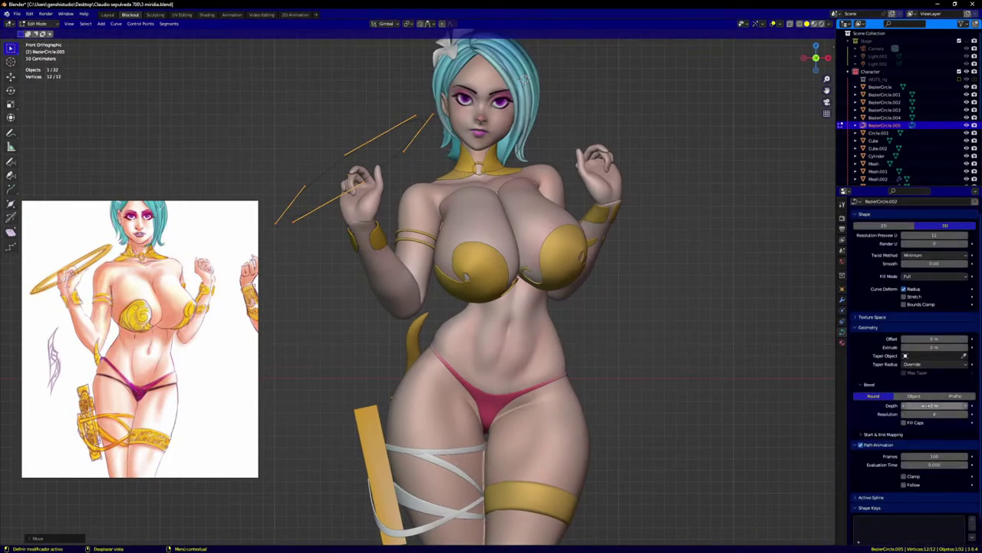
{"action": "mouse_move", "coordinate": [929, 405]}
{"action": "left_mouse_down"}
{"action": "mouse_move", "coordinate": [955, 406]}
{"action": "mouse_move", "coordinate": [930, 406]}
{"action": "mouse_move", "coordinate": [944, 405]}
{"action": "left_mouse_up"}
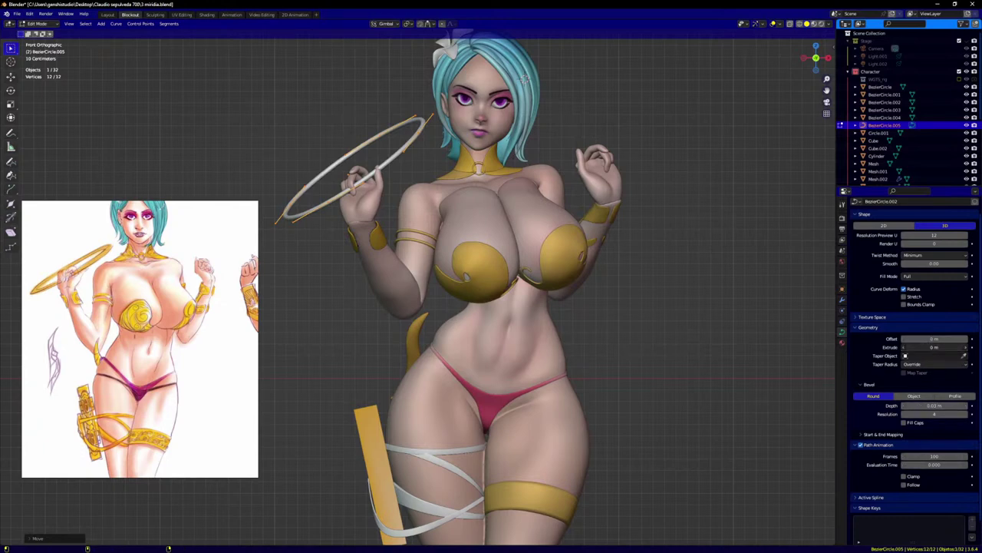
{"action": "left_click_drag", "start_coordinate": [904, 347], "coordinate": [935, 347]}
{"action": "scroll", "coordinate": [405, 191], "scroll_direction": "up", "scroll_amount": 2}
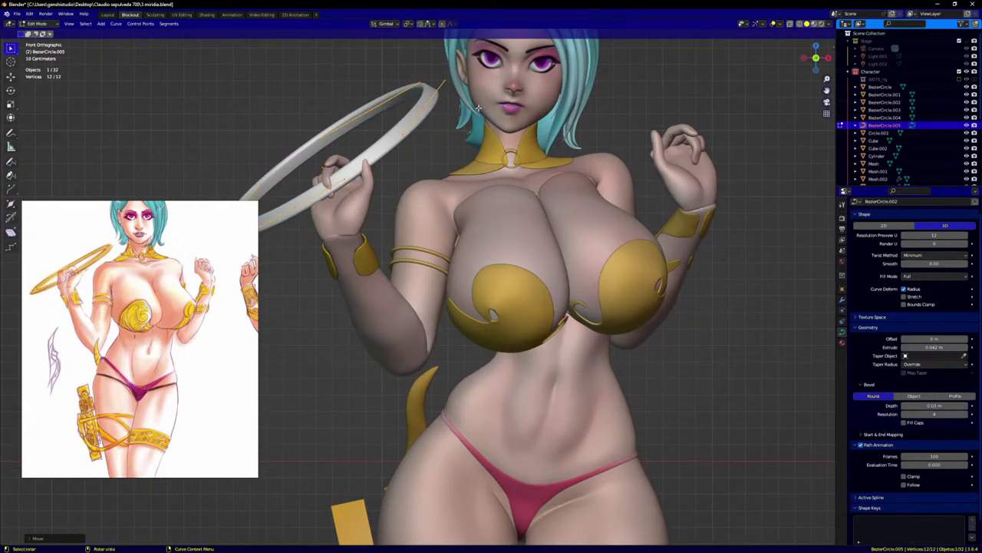
Step: Tilt the ring's curve points so the band's cross-section turns its flat face to the side
{"action": "left_click", "coordinate": [433, 110]}
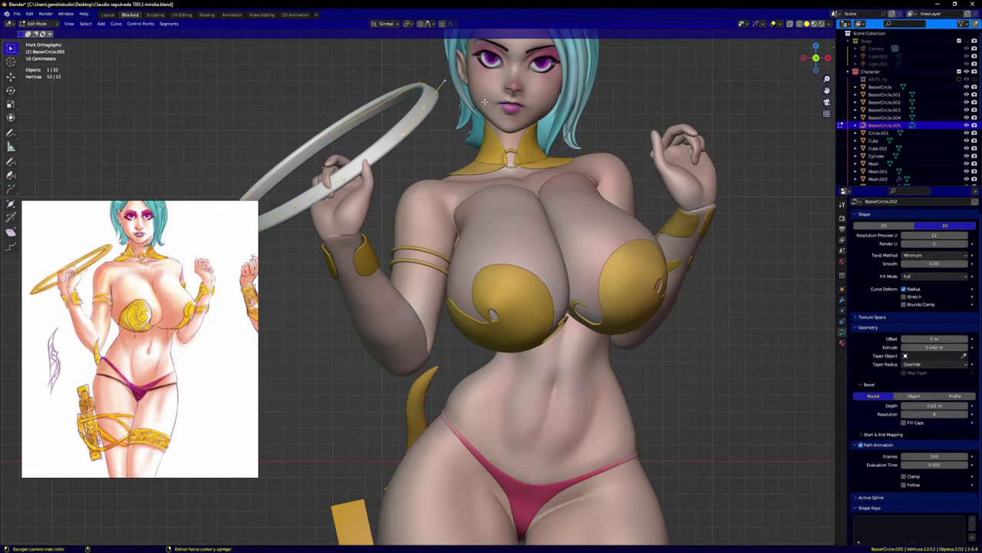
{"action": "key", "text": "r"}
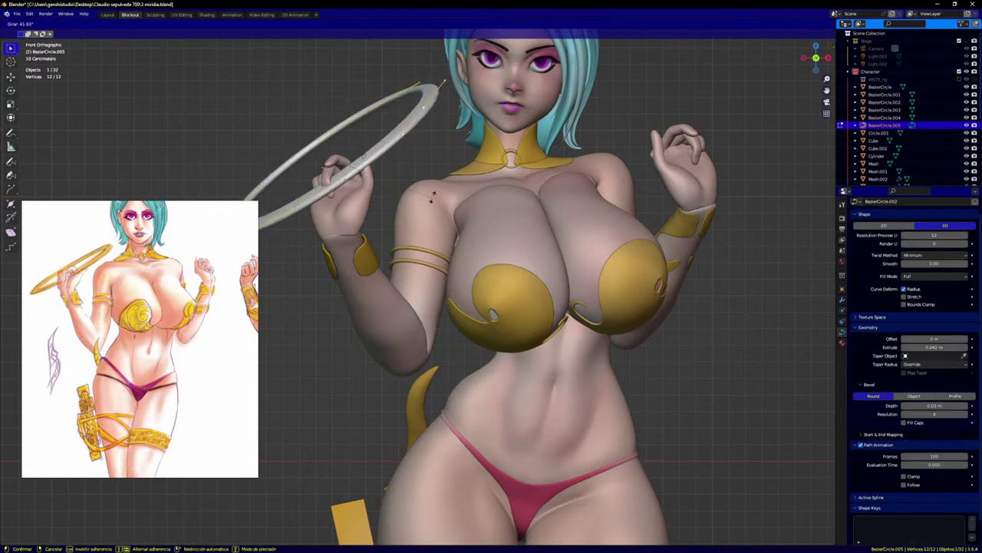
{"action": "left_click", "coordinate": [461, 234]}
{"action": "middle_click_drag", "start_coordinate": [461, 234], "coordinate": [462, 239]}
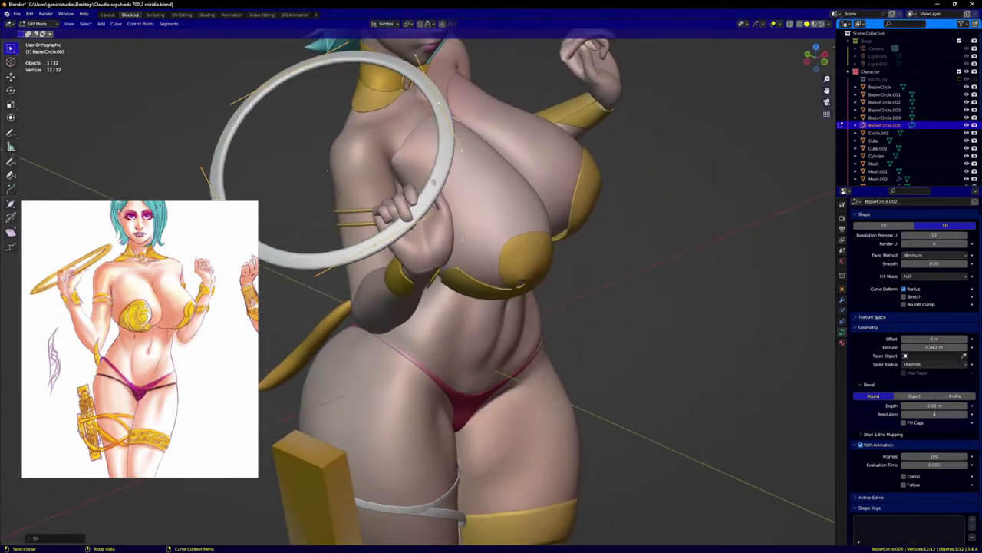
Step: Shrink the radius of the ring's curve points to make the band slimmer
{"action": "key", "text": "alt+s"}
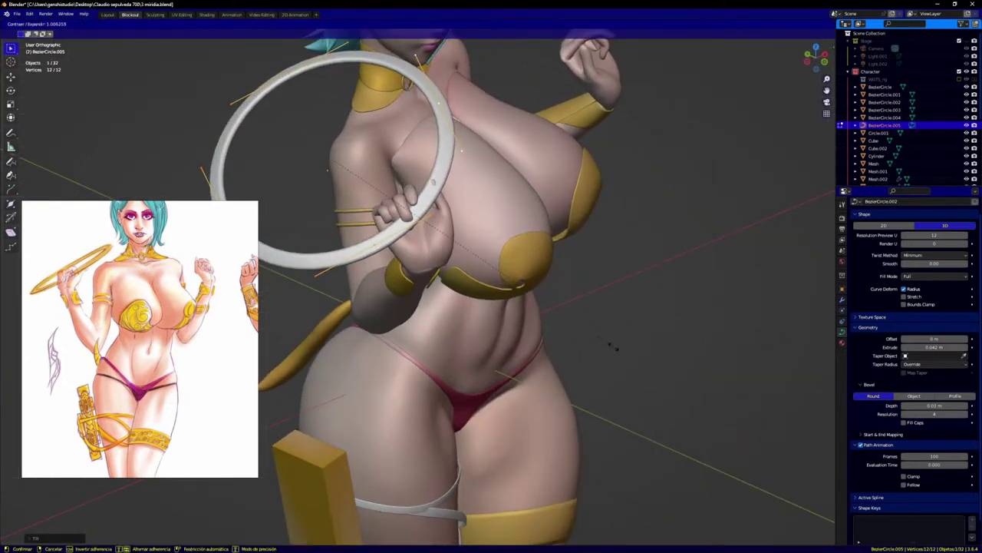
{"action": "left_click", "coordinate": [411, 174]}
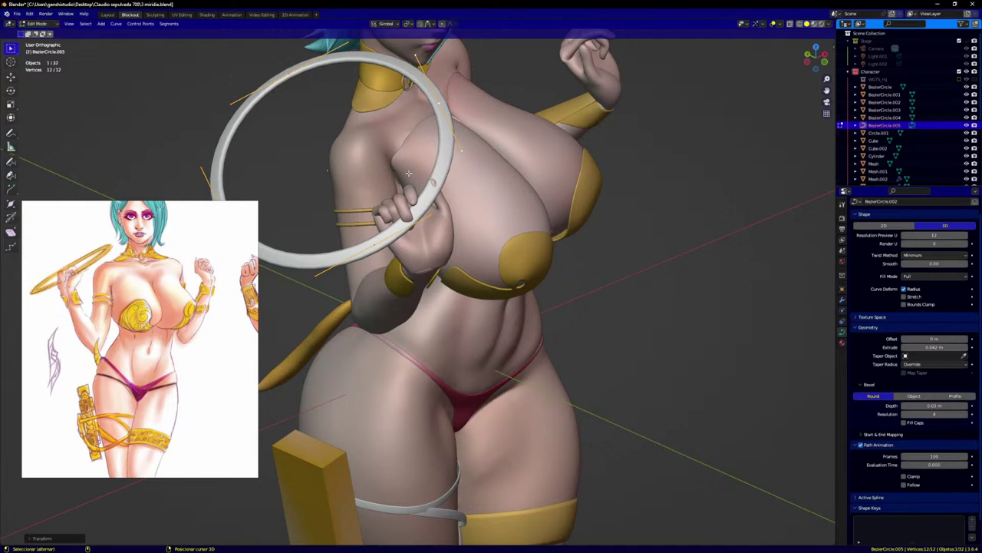
{"action": "key", "text": "alt+s"}
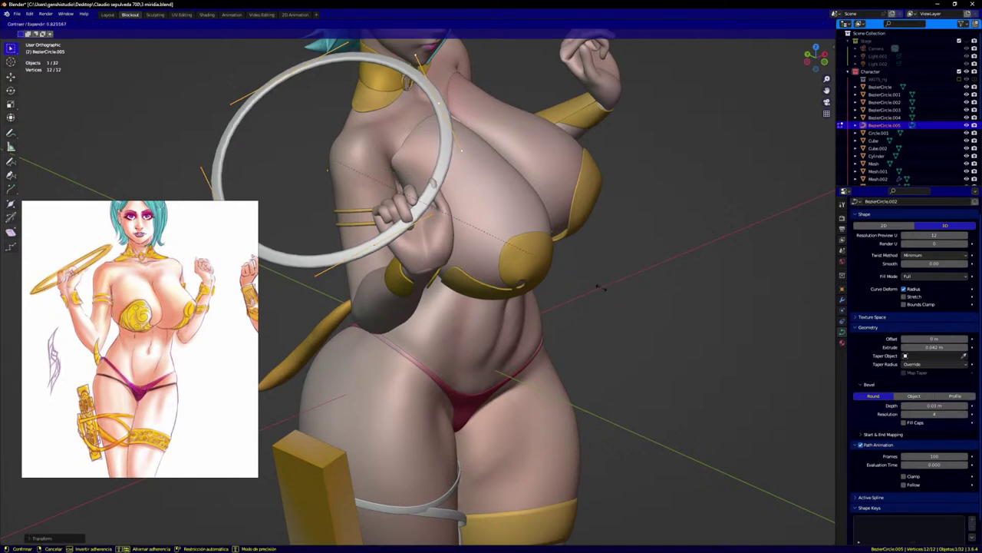
{"action": "left_click", "coordinate": [624, 323]}
{"action": "key", "text": "KP_1"}
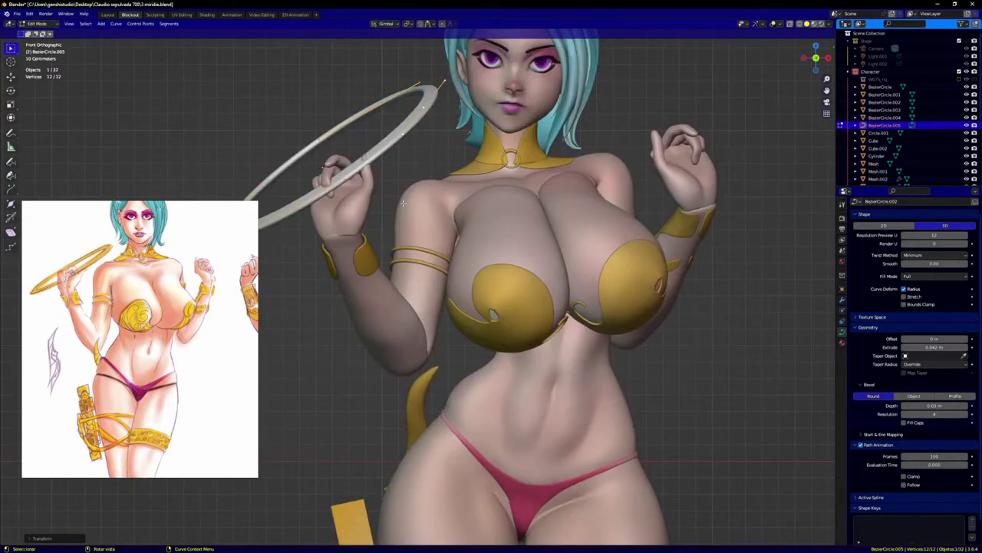
Step: Adjust the ring's slant, size and position in the front view, and check its fit in the hand from behind
{"action": "scroll", "coordinate": [402, 202], "scroll_direction": "down", "scroll_amount": 1}
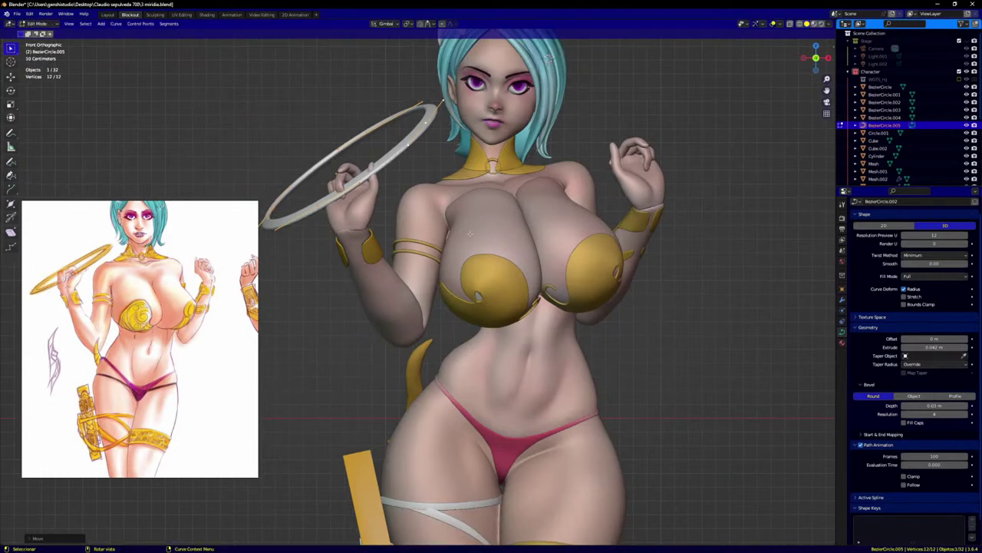
{"action": "key", "text": "r"}
{"action": "left_click", "coordinate": [462, 213]}
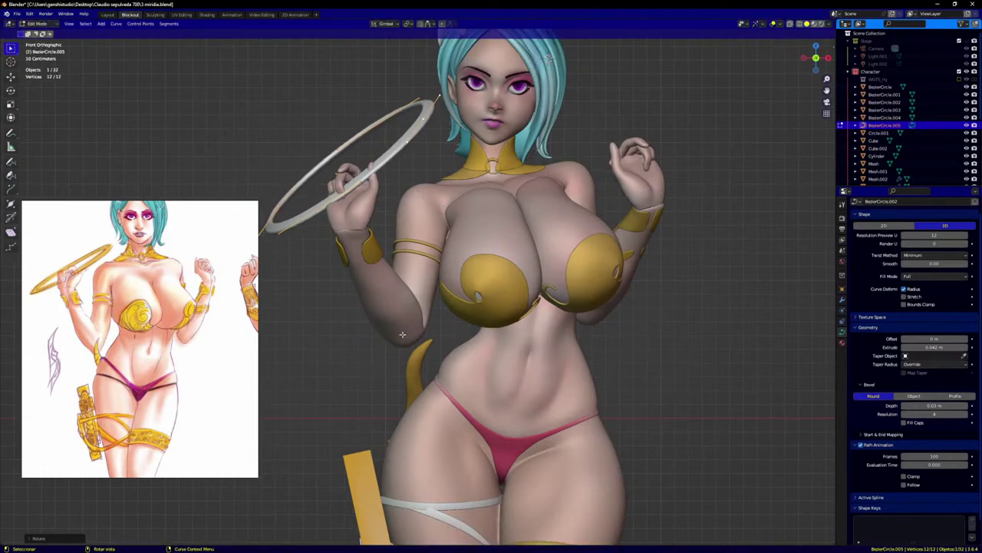
{"action": "key", "text": "r"}
{"action": "left_click", "coordinate": [395, 357]}
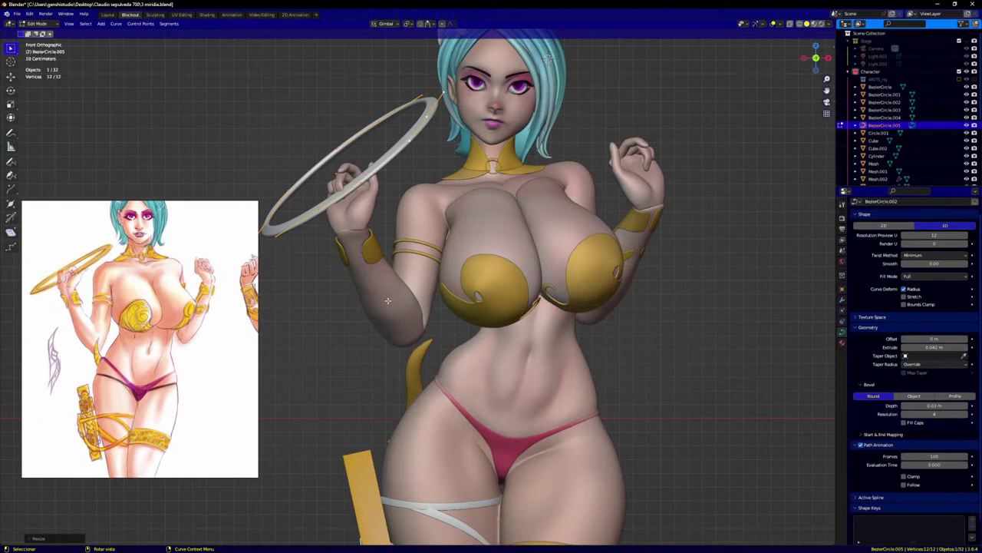
{"action": "middle_click_drag", "start_coordinate": [388, 300], "coordinate": [480, 241]}
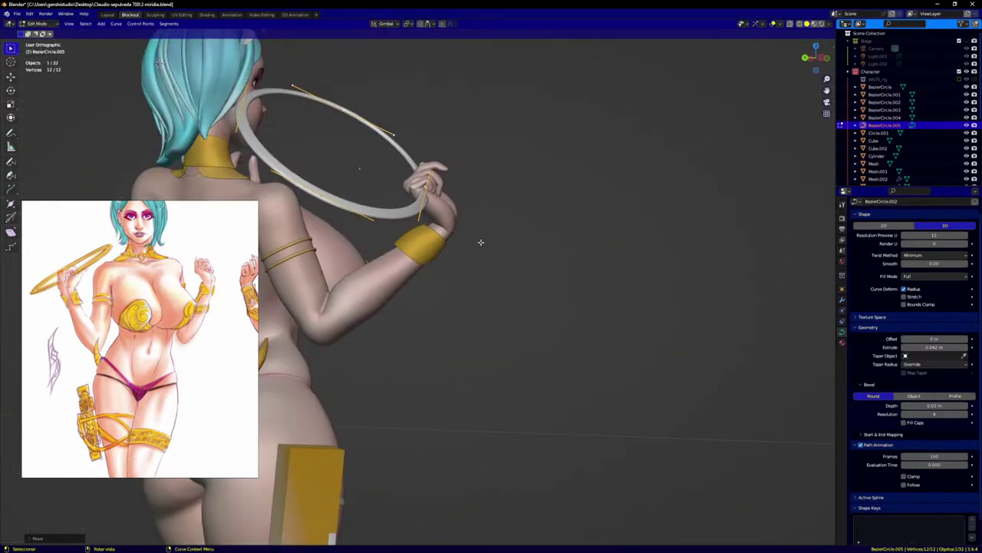
{"action": "key", "text": "KP_1"}
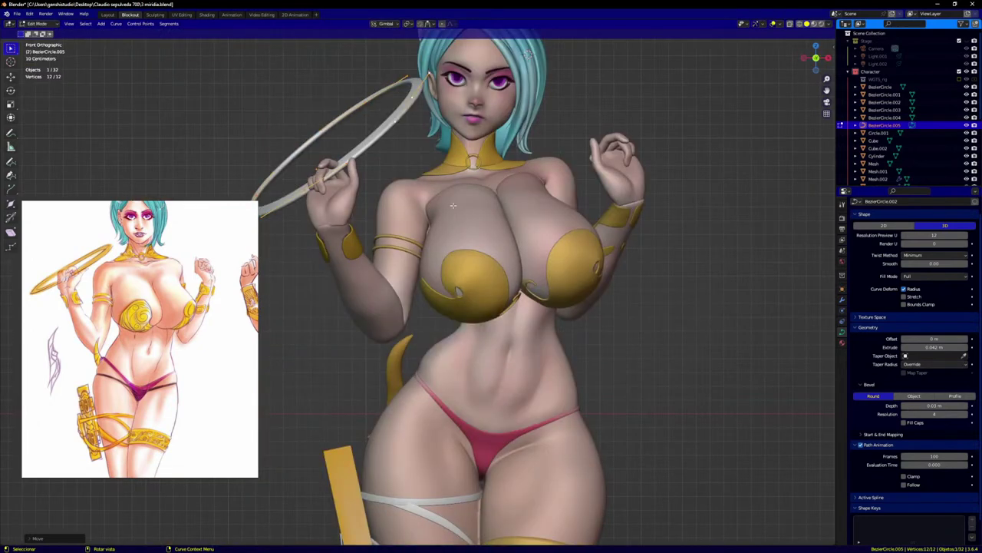
Step: Set the pivot point to the 3D cursor and rotate the ring to a shallower slant around the hand
{"action": "key", "text": "period"}
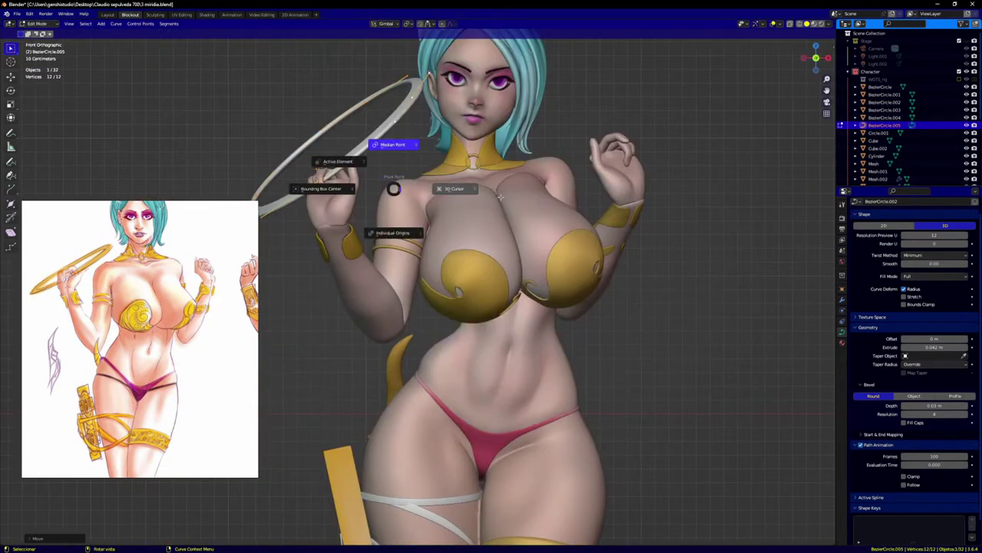
{"action": "left_click", "coordinate": [454, 188]}
{"action": "key", "text": "r"}
{"action": "left_click", "coordinate": [581, 144]}
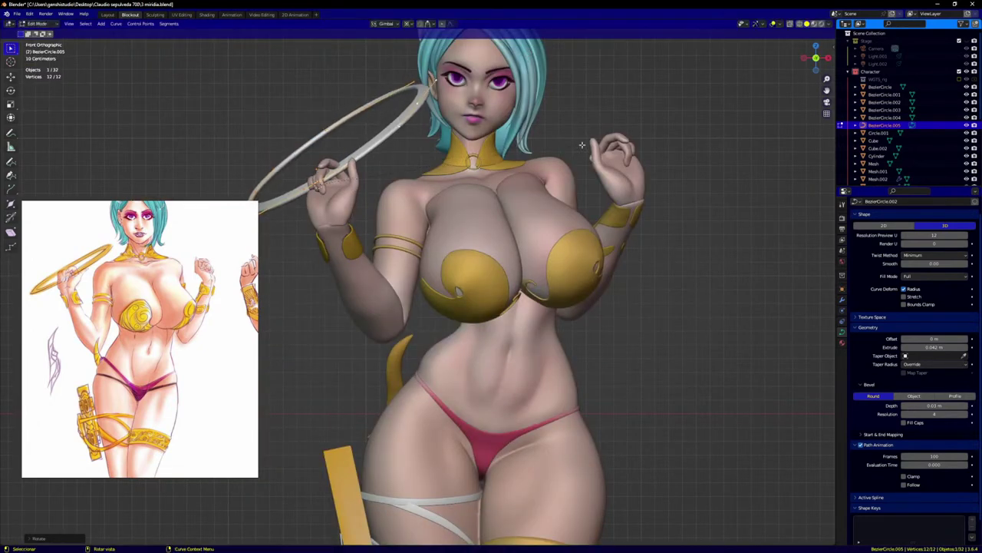
Step: Scale the ring down slightly, shift it outward through the right hand, and leave curve editing with nothing selected
{"action": "scroll", "coordinate": [583, 146], "scroll_direction": "down", "scroll_amount": 1}
{"action": "middle_click_drag", "start_coordinate": [605, 213], "coordinate": [684, 251], "text": "shift"}
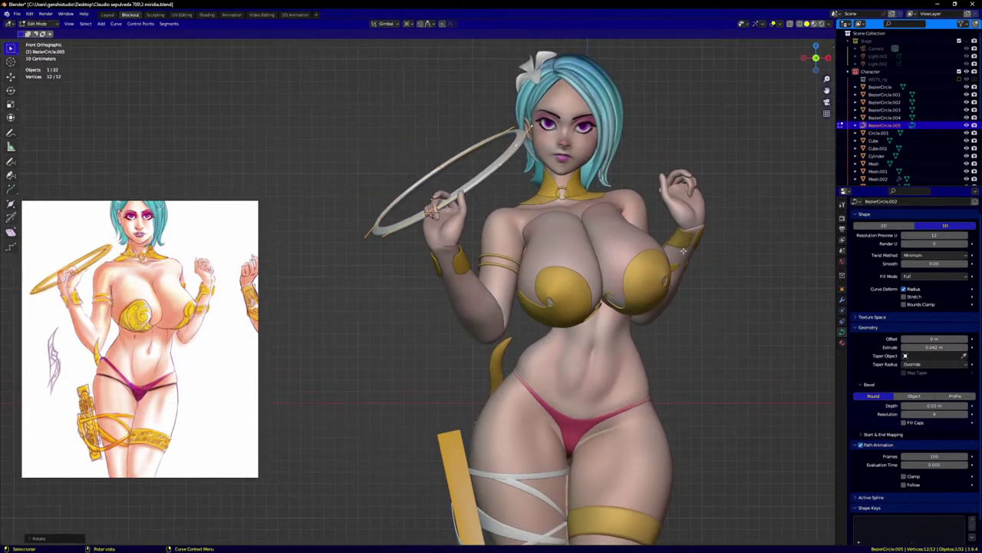
{"action": "left_click", "coordinate": [649, 123]}
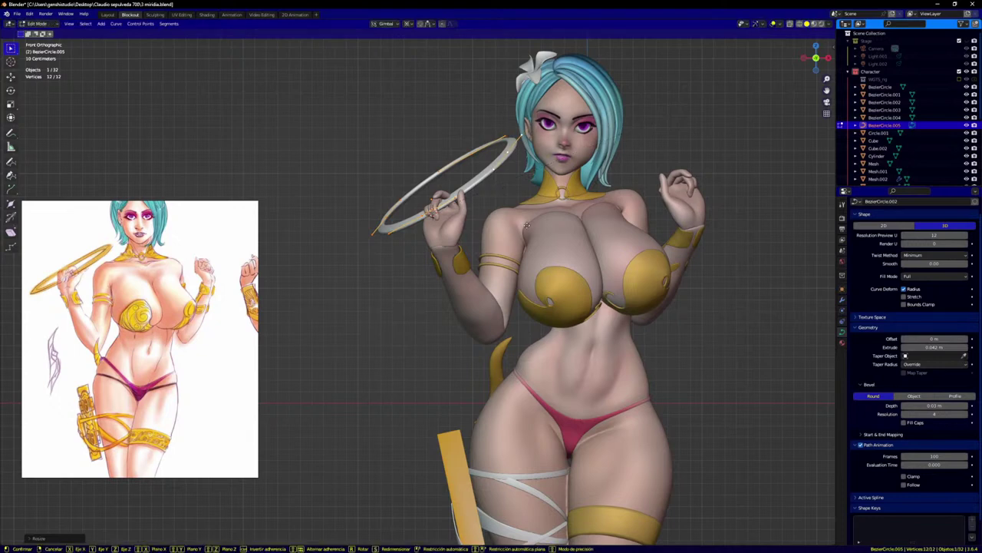
{"action": "key", "text": "g"}
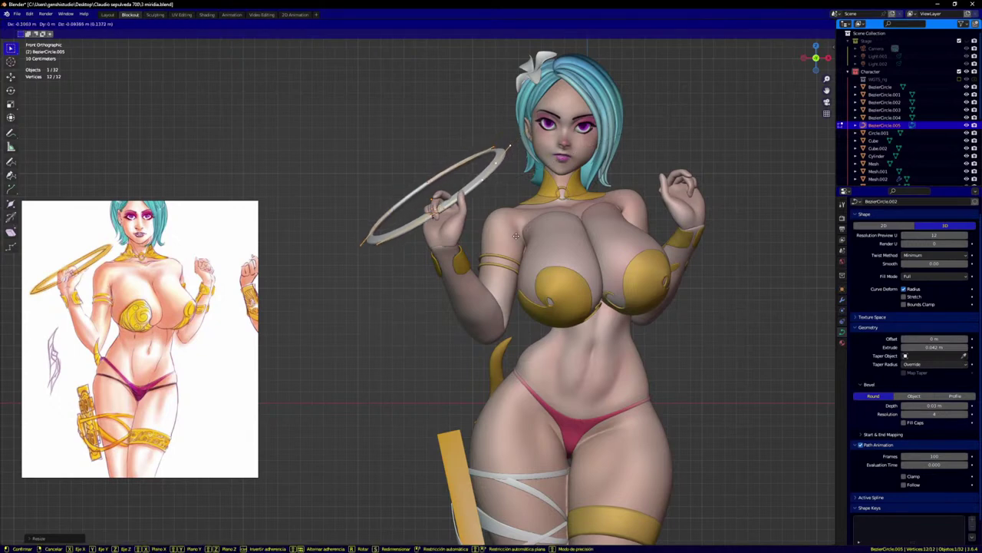
{"action": "left_click", "coordinate": [565, 216]}
{"action": "middle_click_drag", "start_coordinate": [554, 281], "coordinate": [491, 274], "text": "shift"}
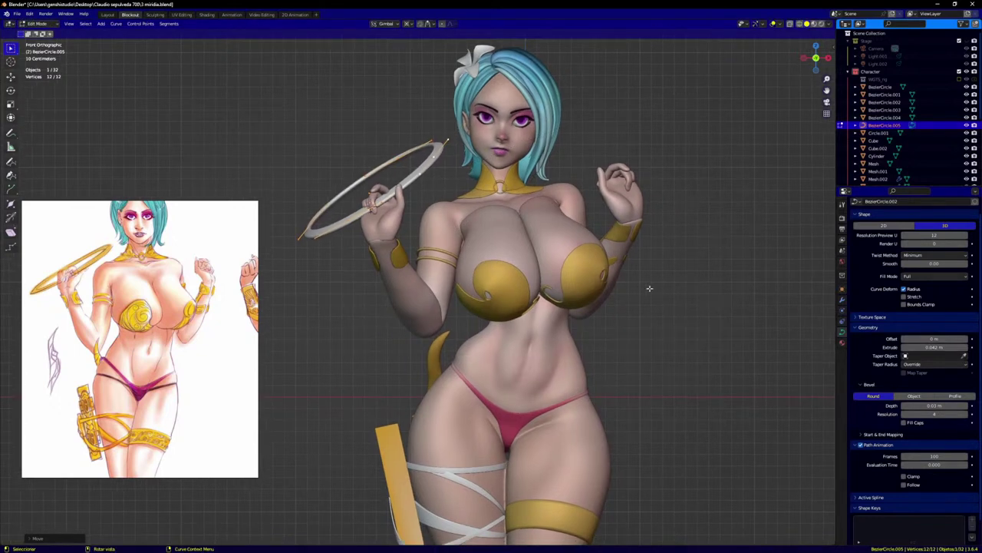
{"action": "key", "text": "Tab"}
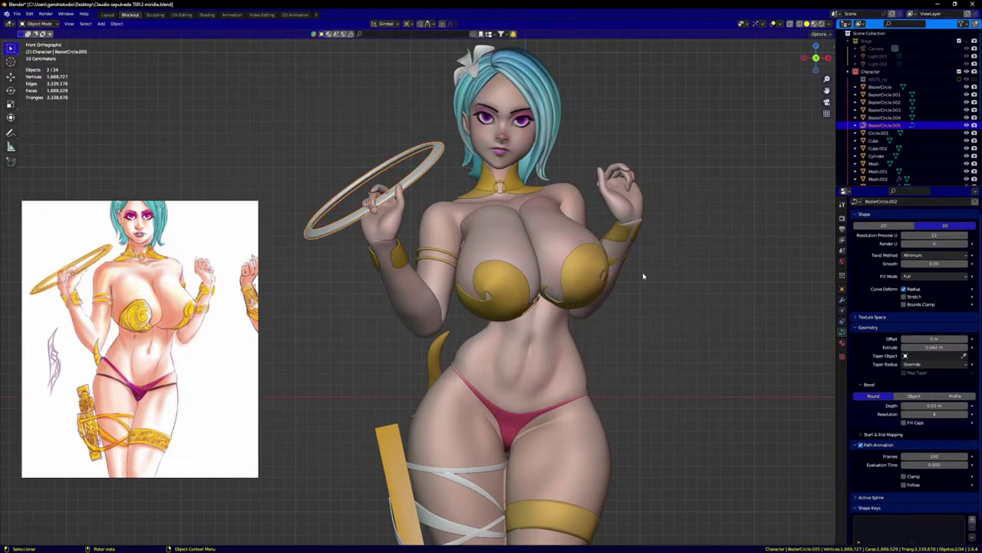
{"action": "scroll", "coordinate": [644, 276], "scroll_direction": "down", "scroll_amount": 1}
{"action": "left_click", "coordinate": [658, 310]}
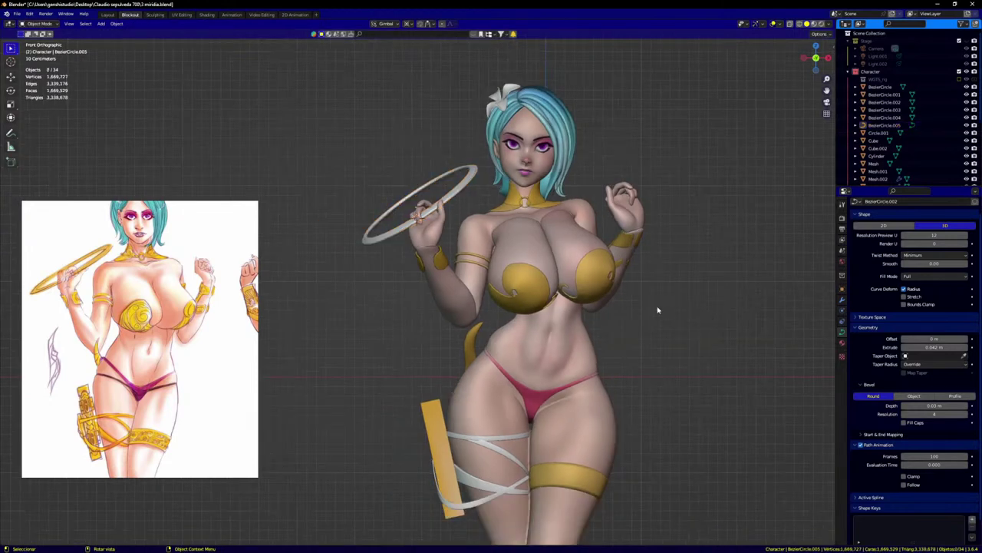
Step: Reopen the ring's curve for editing, enlarge it slightly and nudge it outward and down
{"action": "left_click", "coordinate": [453, 197]}
{"action": "key", "text": "Tab"}
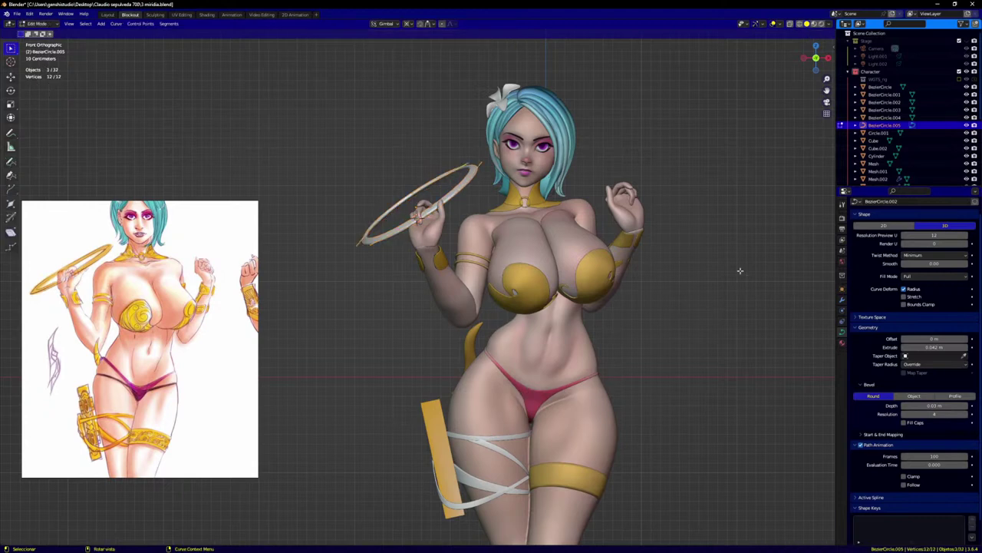
{"action": "key", "text": "s"}
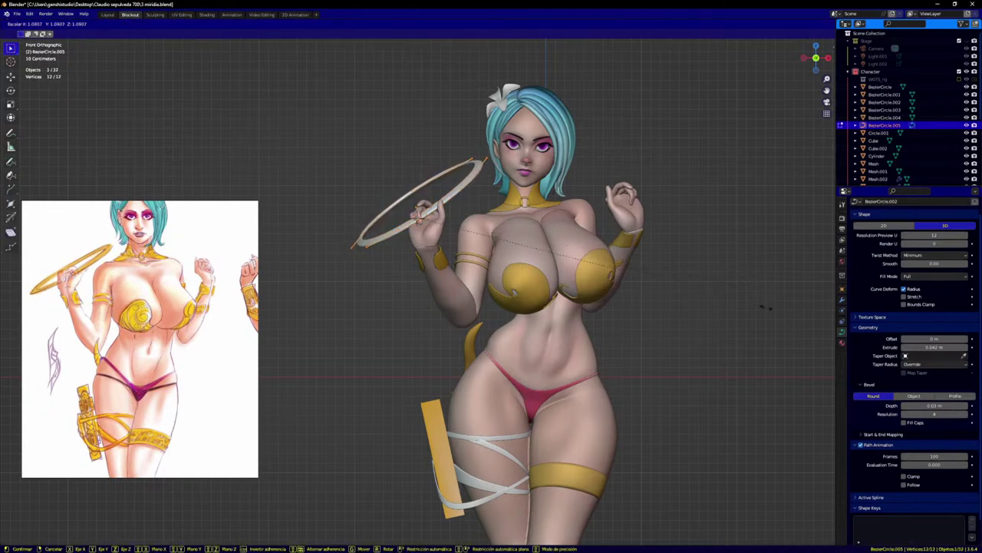
{"action": "left_click", "coordinate": [767, 319]}
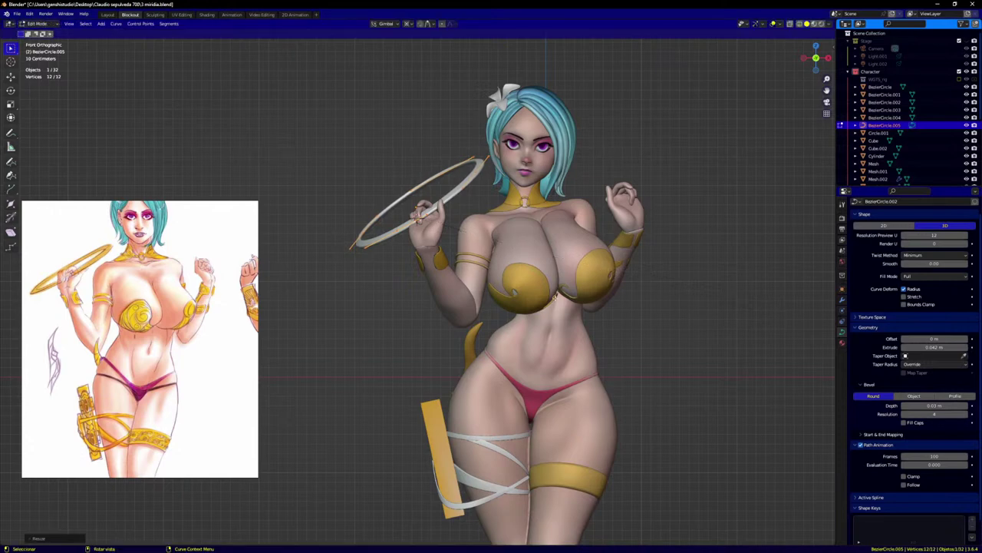
{"action": "key", "text": "s"}
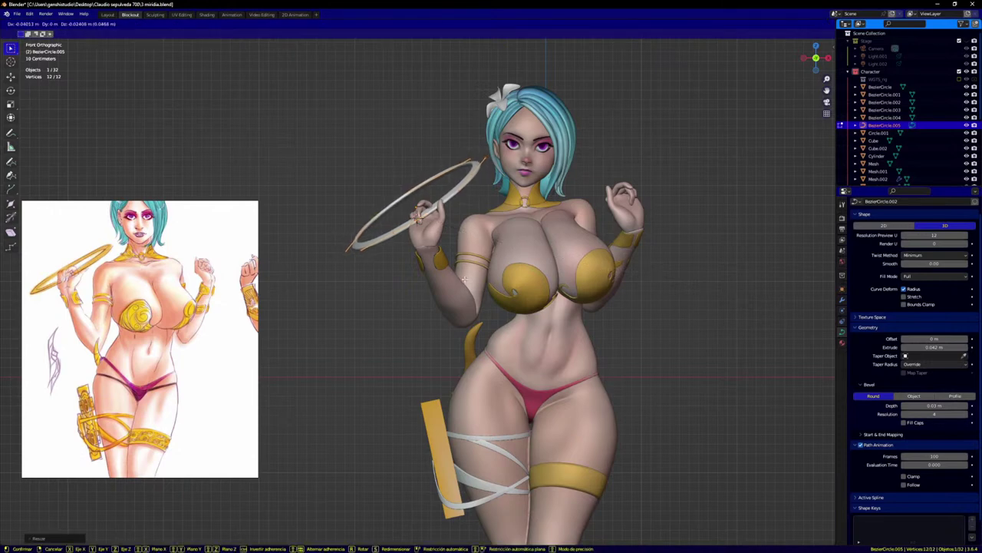
{"action": "left_click", "coordinate": [621, 287]}
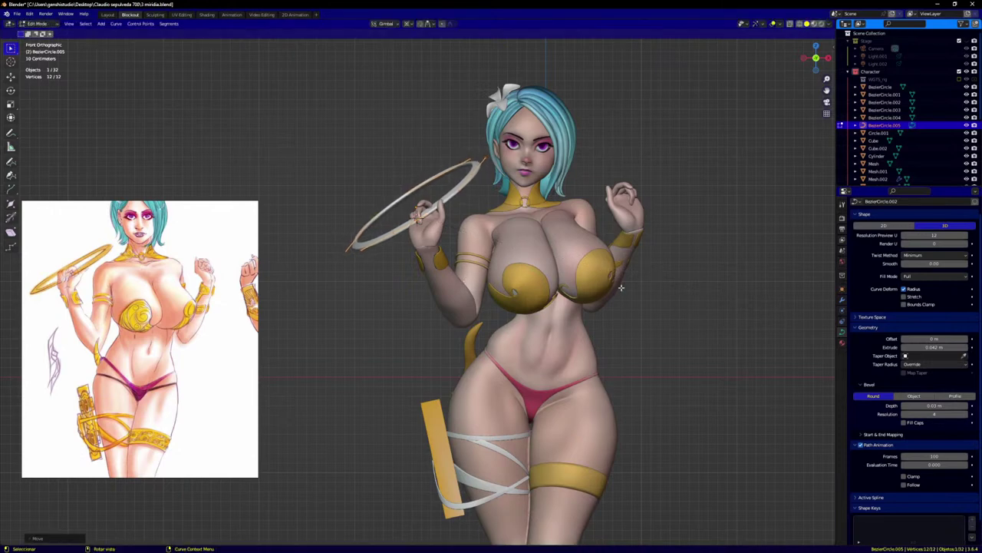
Step: Rotate the ring slightly steeper in the front view, then leave curve editing and deselect it
{"action": "key", "text": "r"}
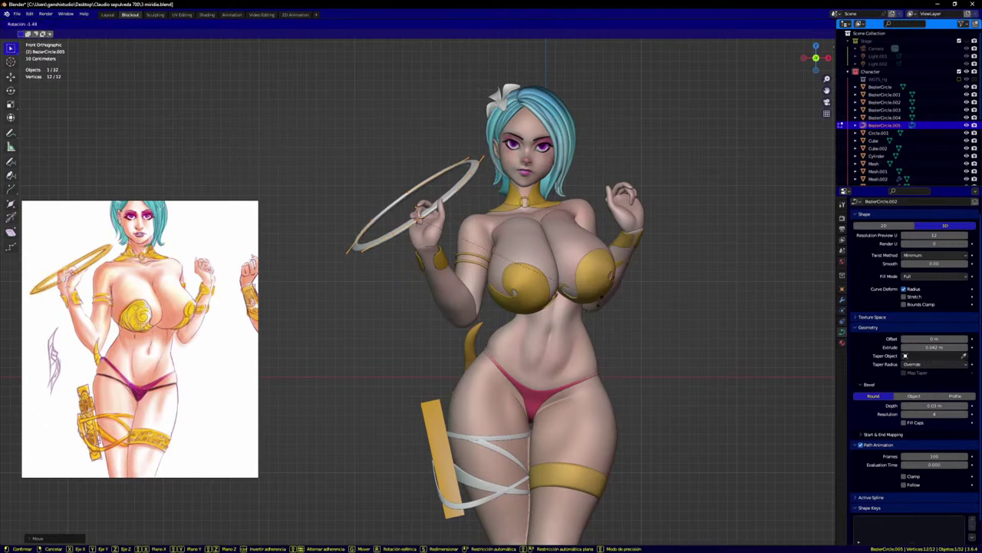
{"action": "left_click", "coordinate": [598, 296]}
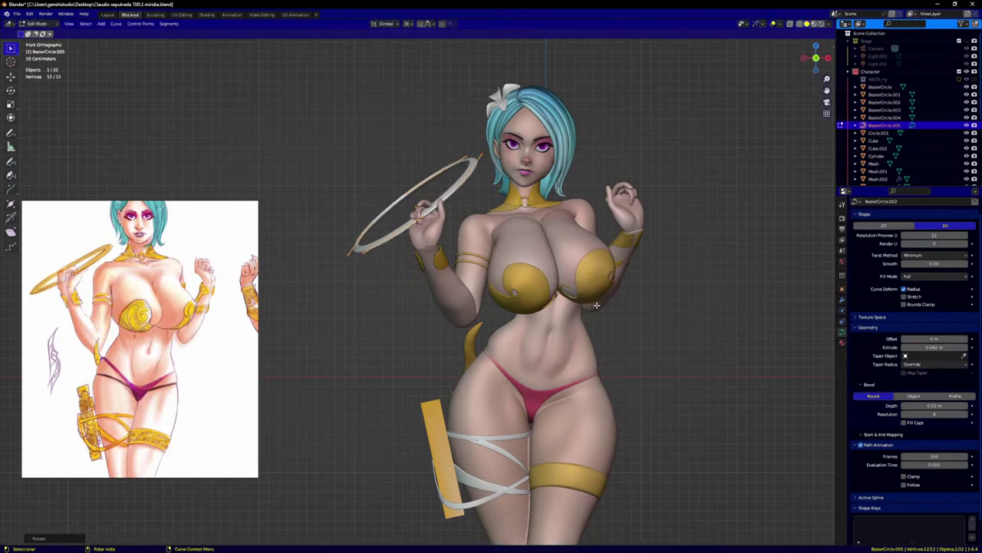
{"action": "key", "text": "Tab"}
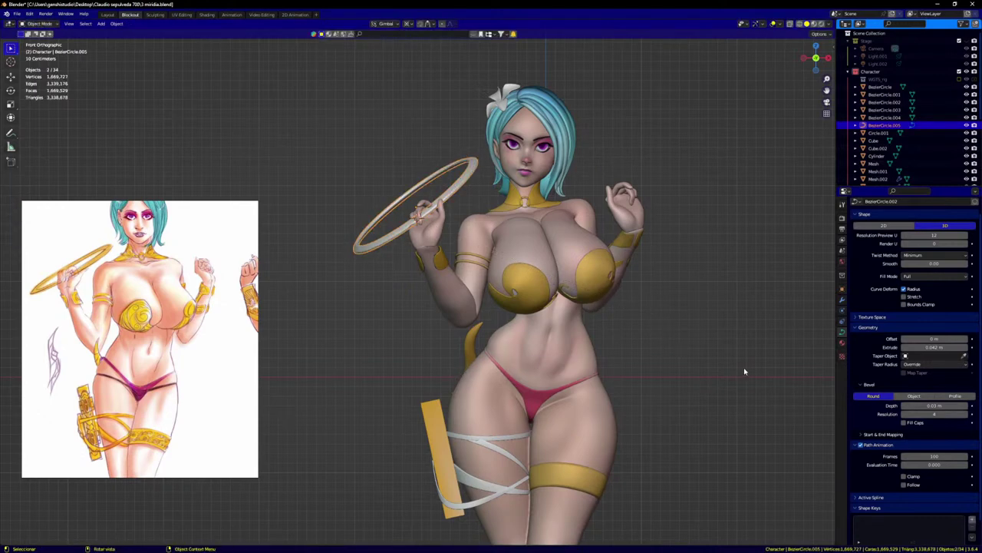
{"action": "left_click", "coordinate": [746, 372]}
{"action": "middle_click_drag", "start_coordinate": [636, 335], "coordinate": [601, 344], "text": "shift"}
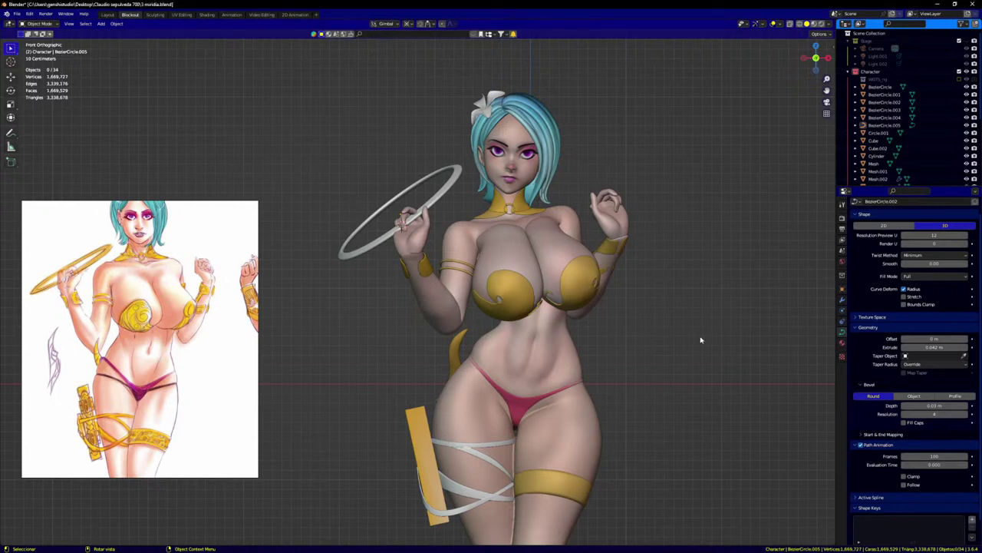
Step: Save the file and switch to the Layout workspace
{"action": "key", "text": "ctrl+s"}
{"action": "left_click", "coordinate": [109, 14]}
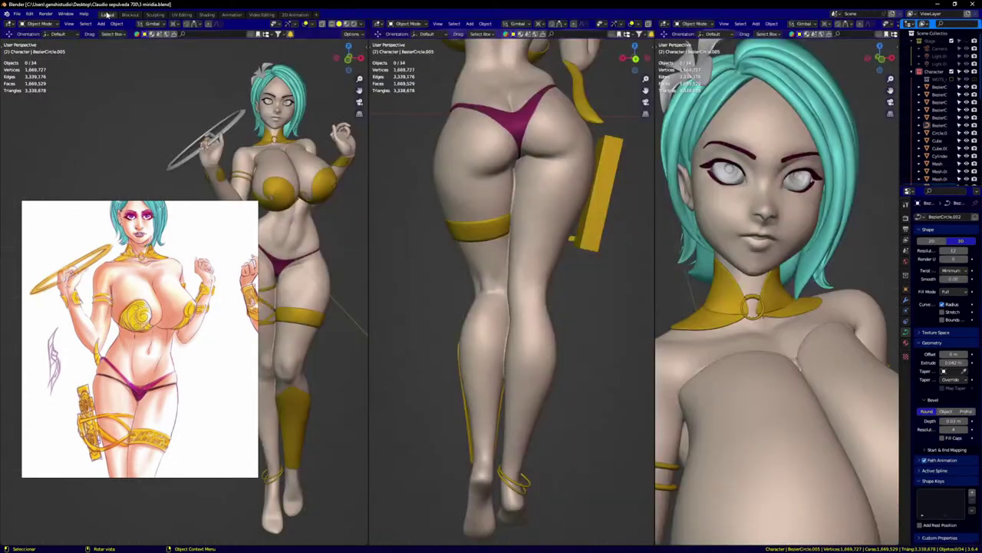
Step: Set the solid shading colour to Attribute in all three Layout viewports so they display the painted vertex colours
{"action": "left_click", "coordinate": [365, 26]}
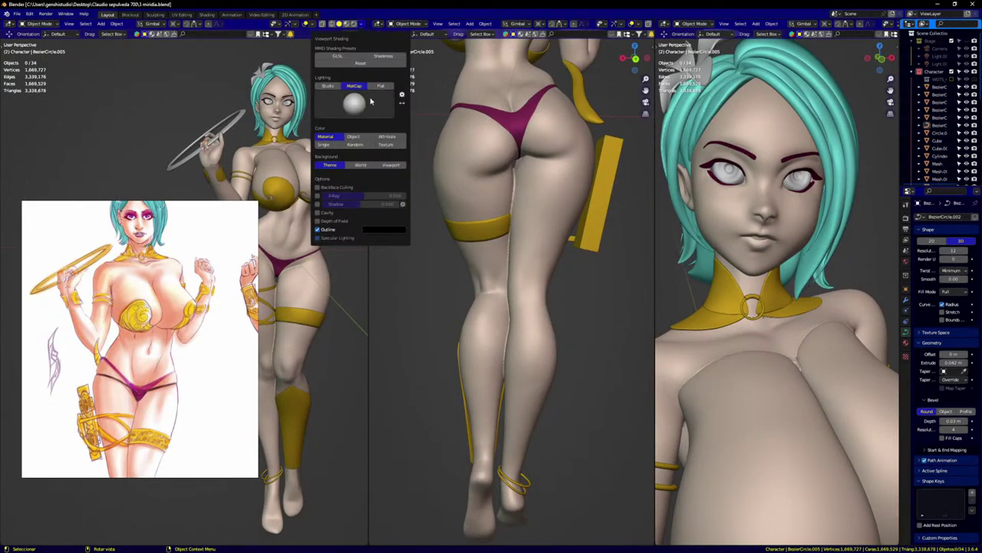
{"action": "left_click", "coordinate": [398, 138]}
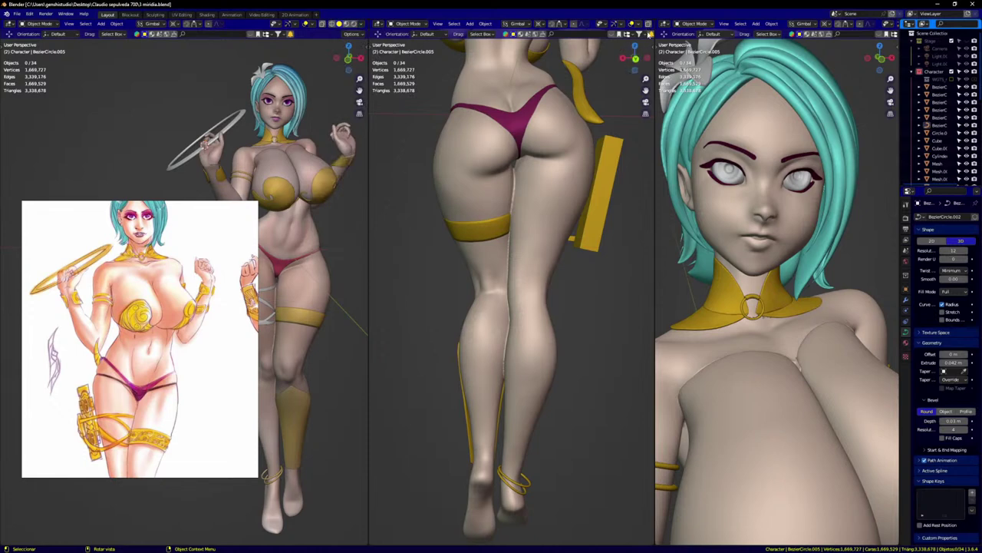
{"action": "scroll", "coordinate": [649, 34], "scroll_direction": "down", "scroll_amount": 5}
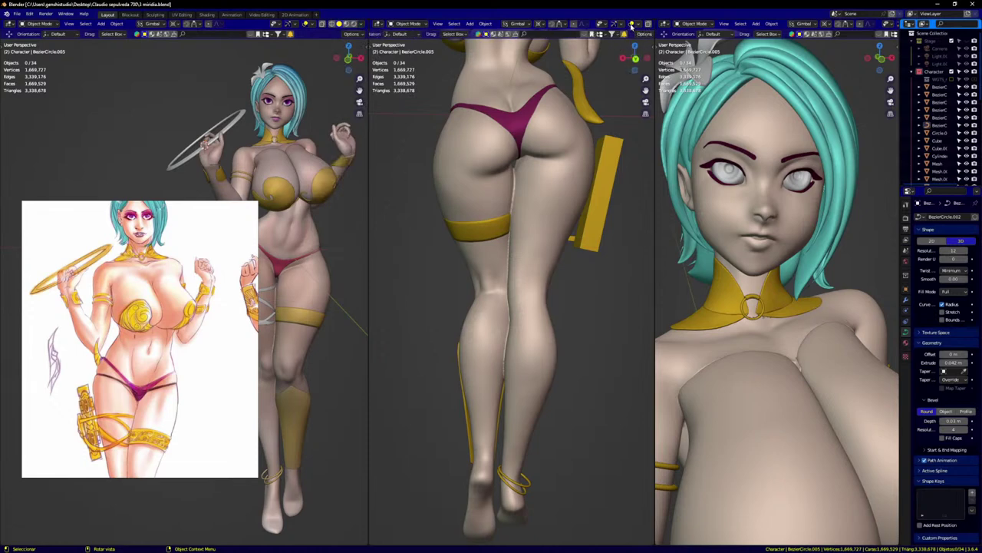
{"action": "scroll", "coordinate": [631, 25], "scroll_direction": "down", "scroll_amount": 4}
{"action": "left_click", "coordinate": [649, 25]}
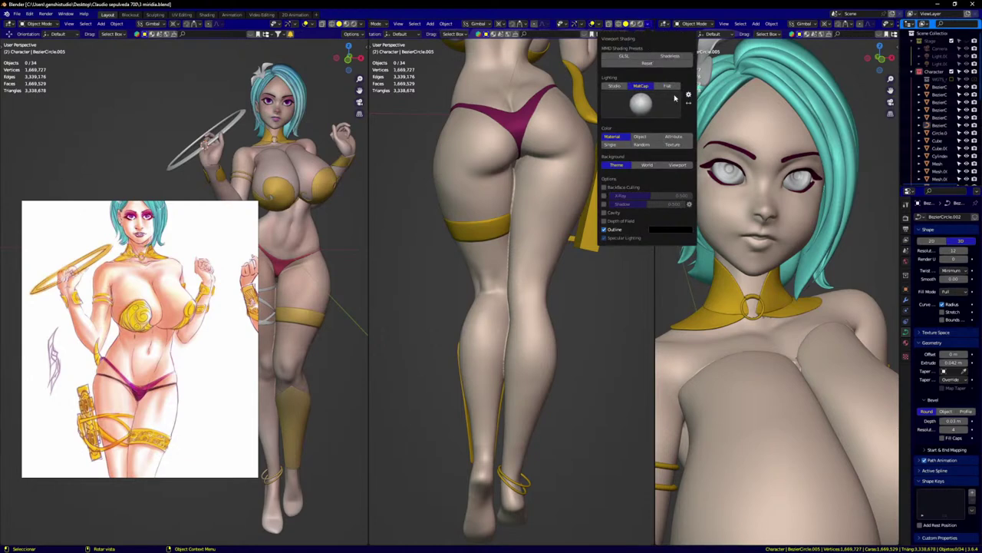
{"action": "left_click", "coordinate": [677, 136]}
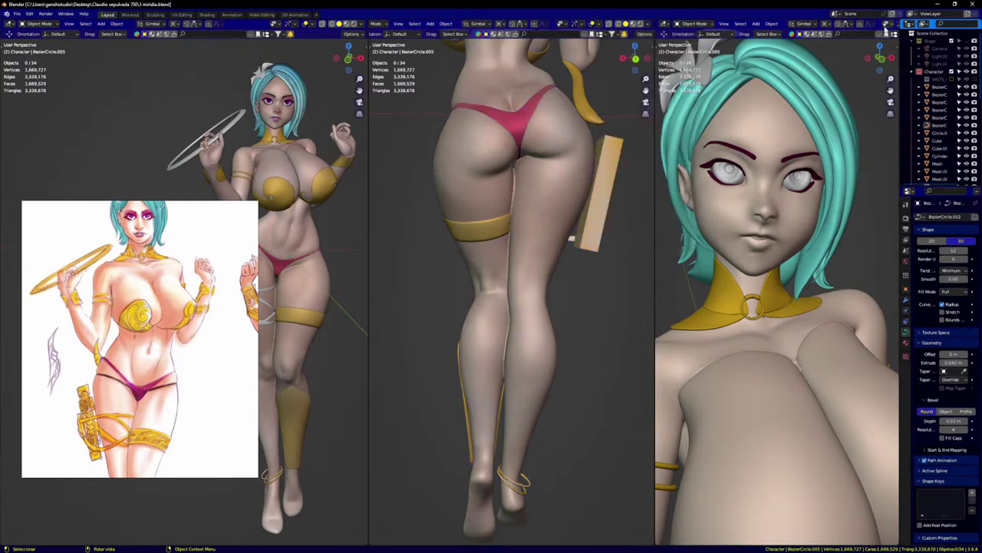
{"action": "scroll", "coordinate": [887, 27], "scroll_direction": "down", "scroll_amount": 5}
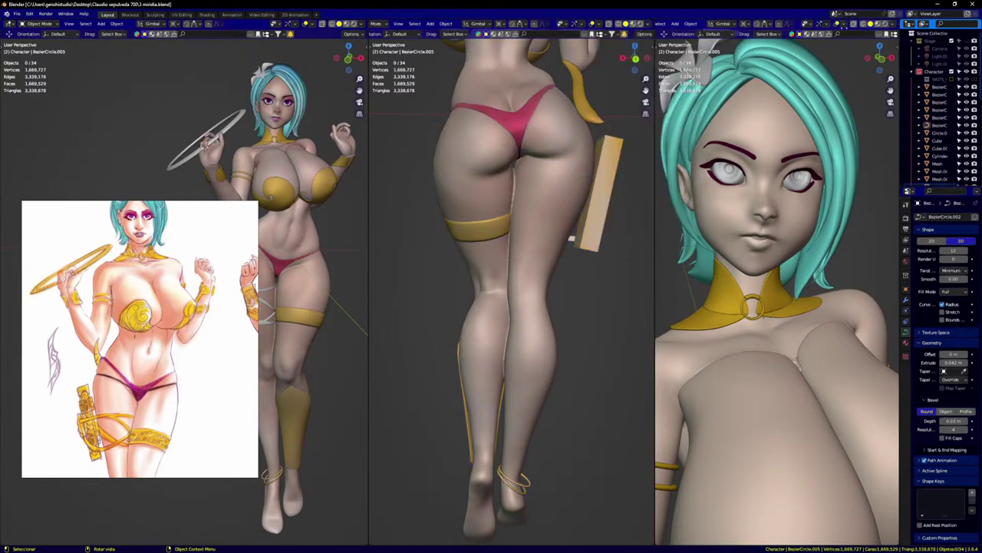
{"action": "scroll", "coordinate": [843, 26], "scroll_direction": "down", "scroll_amount": 6}
{"action": "left_click", "coordinate": [894, 25]}
{"action": "left_click", "coordinate": [918, 137]}
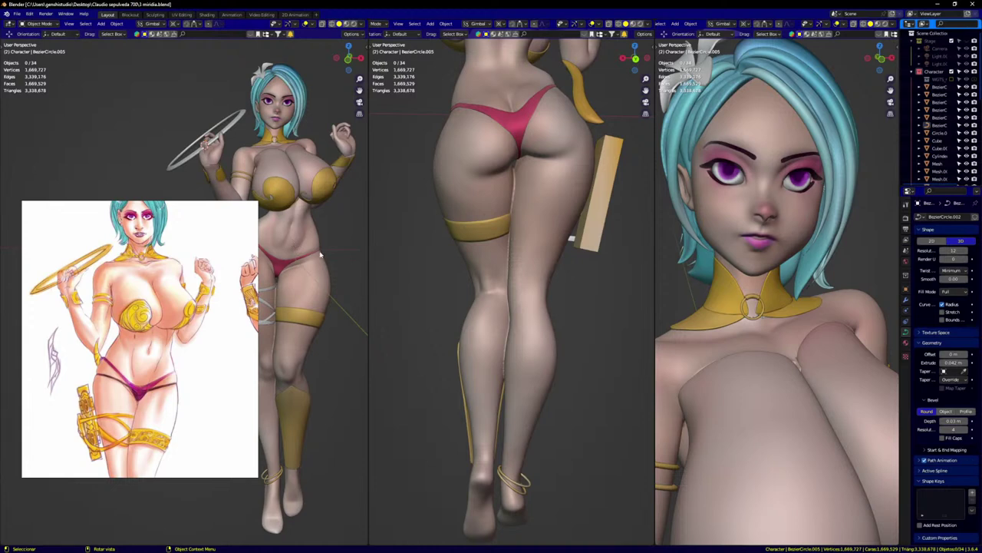
Step: Examine the painted character from the front in the second and third viewports, framing the head, torso and thighs
{"action": "scroll", "coordinate": [498, 248], "scroll_direction": "down", "scroll_amount": 4}
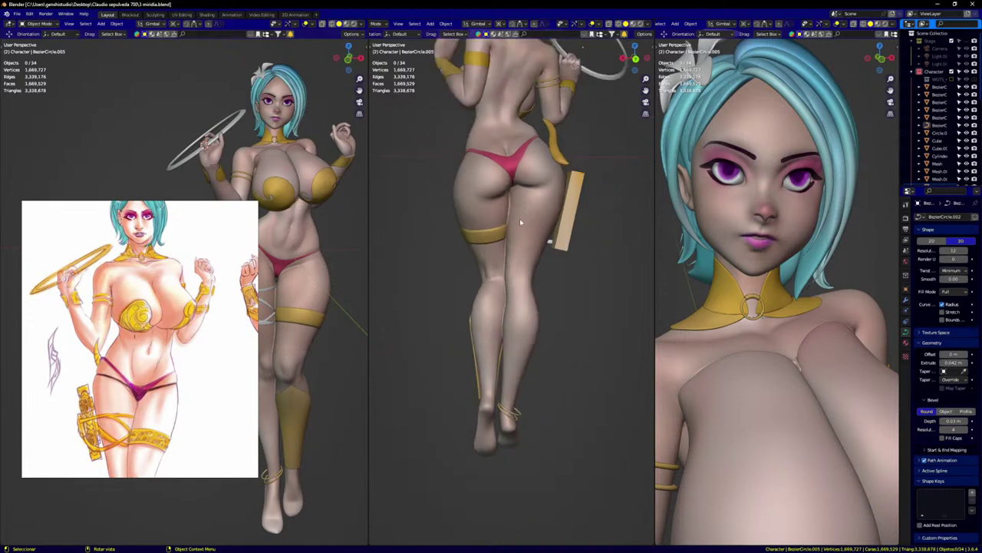
{"action": "middle_click_drag", "start_coordinate": [519, 222], "coordinate": [489, 240]}
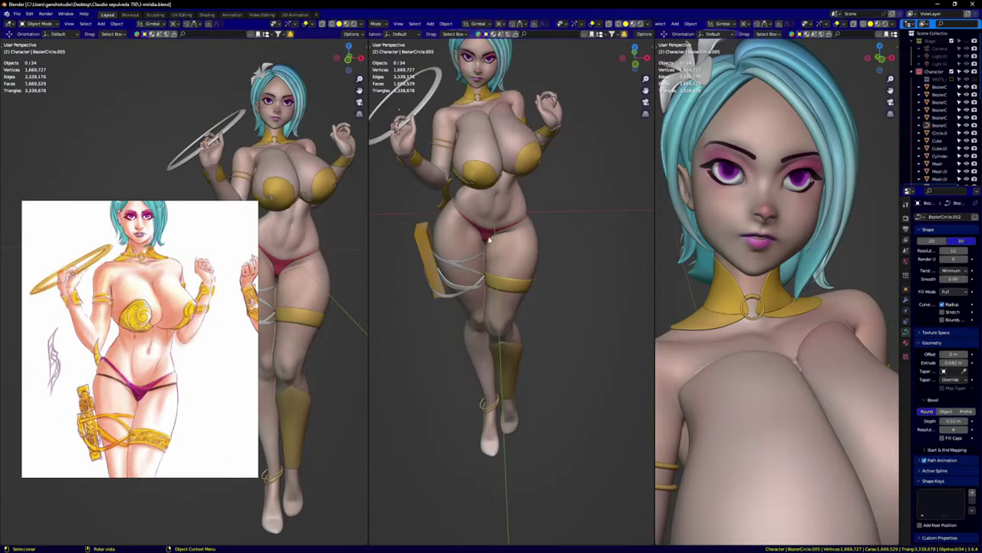
{"action": "scroll", "coordinate": [512, 129], "scroll_direction": "up", "scroll_amount": 2}
{"action": "middle_click_drag", "start_coordinate": [542, 202], "coordinate": [585, 333], "text": "shift"}
{"action": "scroll", "coordinate": [806, 321], "scroll_direction": "down", "scroll_amount": 1}
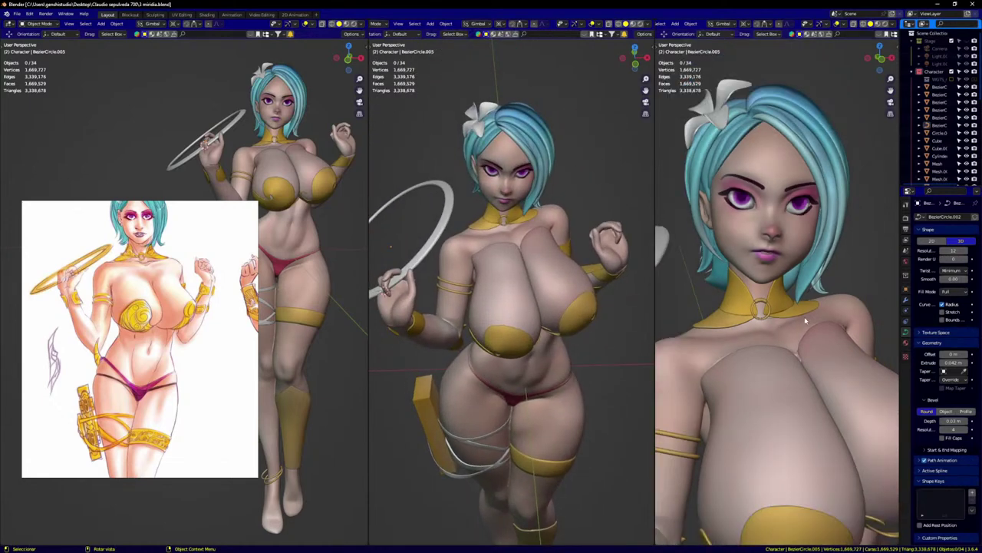
{"action": "middle_click_drag", "start_coordinate": [806, 321], "coordinate": [727, 316]}
{"action": "scroll", "coordinate": [784, 283], "scroll_direction": "down", "scroll_amount": 1}
{"action": "middle_click_drag", "start_coordinate": [592, 335], "coordinate": [519, 274]}
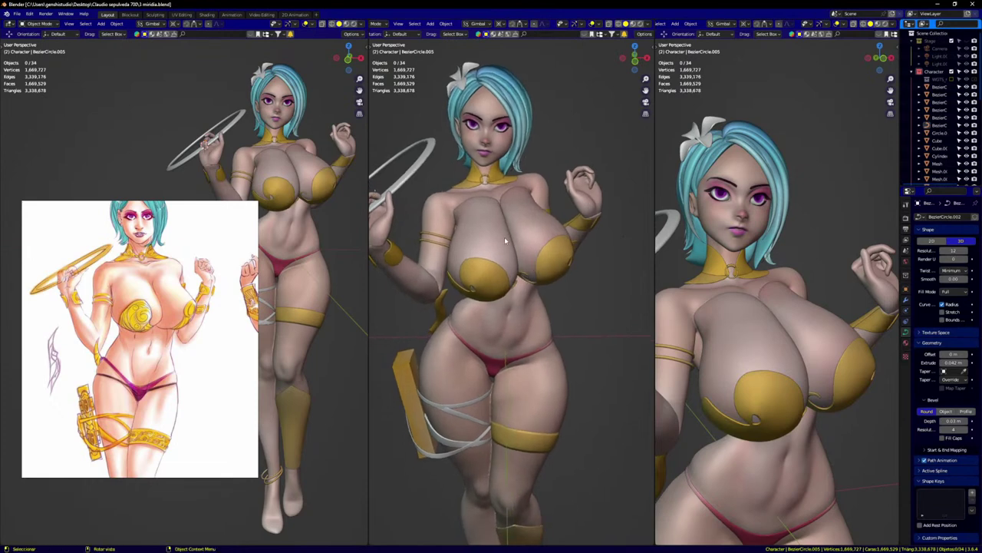
{"action": "scroll", "coordinate": [525, 239], "scroll_direction": "up", "scroll_amount": 2}
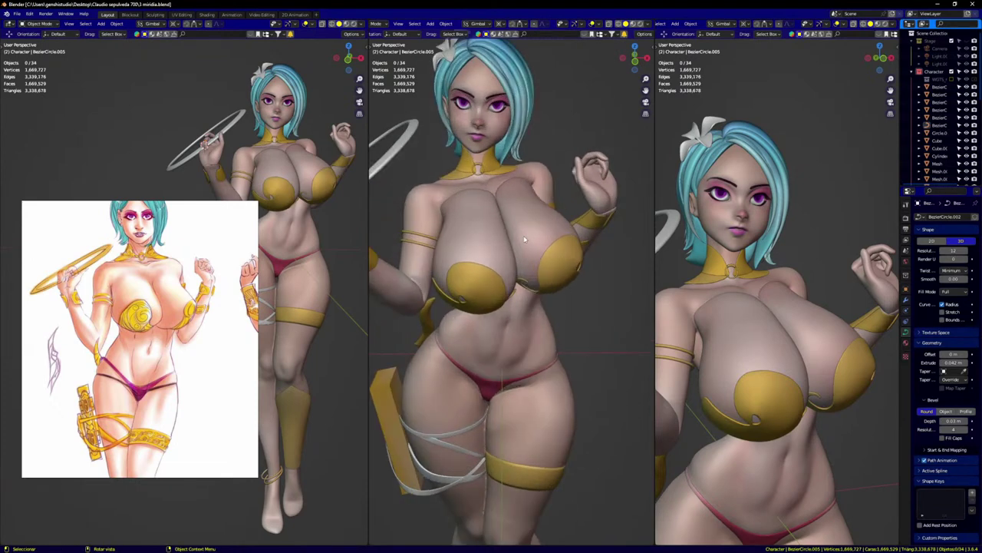
{"action": "middle_click_drag", "start_coordinate": [527, 238], "coordinate": [553, 304], "text": "shift"}
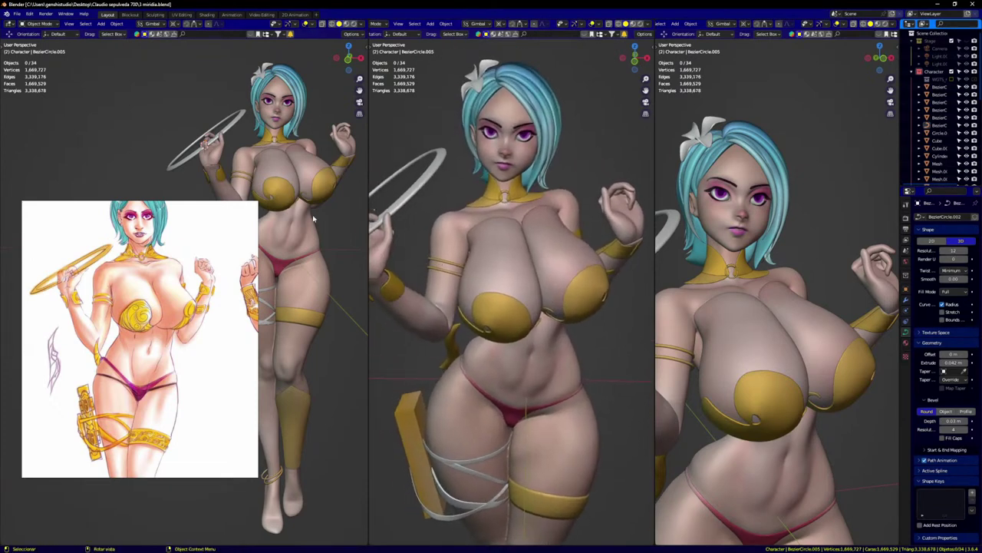
Step: Examine the full-body figure in the first viewport beside the reference from slightly different front angles
{"action": "scroll", "coordinate": [311, 213], "scroll_direction": "down", "scroll_amount": 3}
{"action": "scroll", "coordinate": [311, 213], "scroll_direction": "up", "scroll_amount": 4}
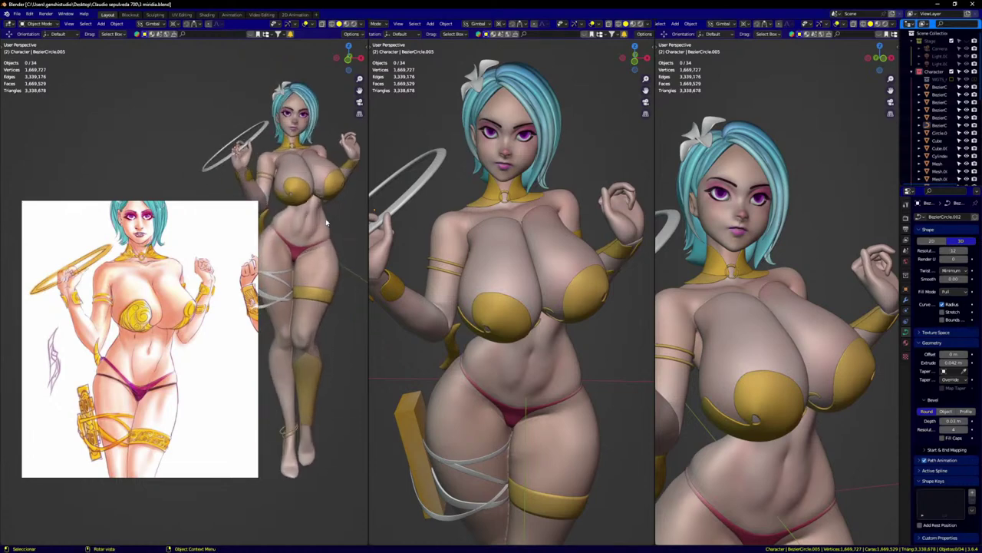
{"action": "middle_click_drag", "start_coordinate": [327, 224], "coordinate": [327, 245]}
{"action": "scroll", "coordinate": [320, 231], "scroll_direction": "down", "scroll_amount": 1}
{"action": "scroll", "coordinate": [325, 237], "scroll_direction": "up", "scroll_amount": 1}
{"action": "middle_click_drag", "start_coordinate": [315, 285], "coordinate": [345, 277]}
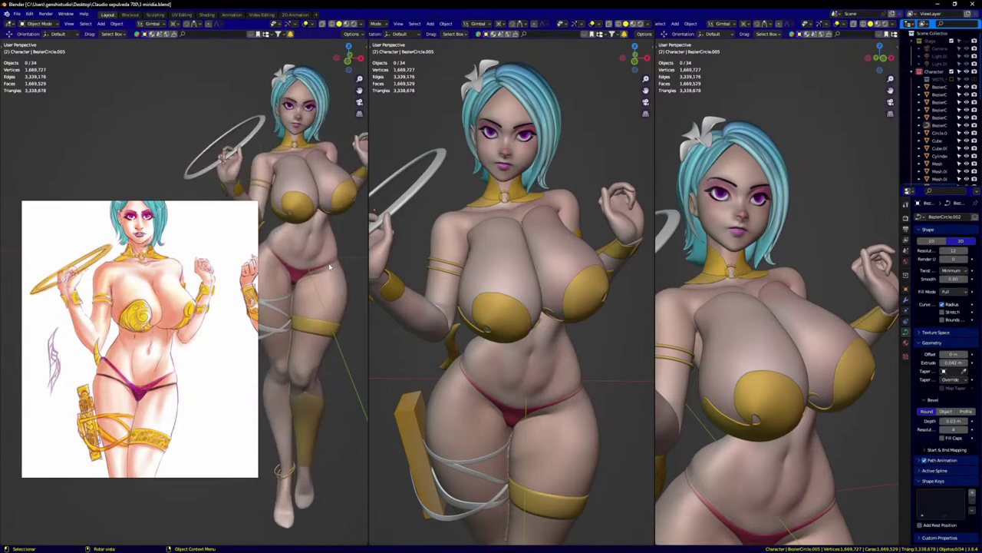
{"action": "middle_click_drag", "start_coordinate": [337, 244], "coordinate": [323, 232]}
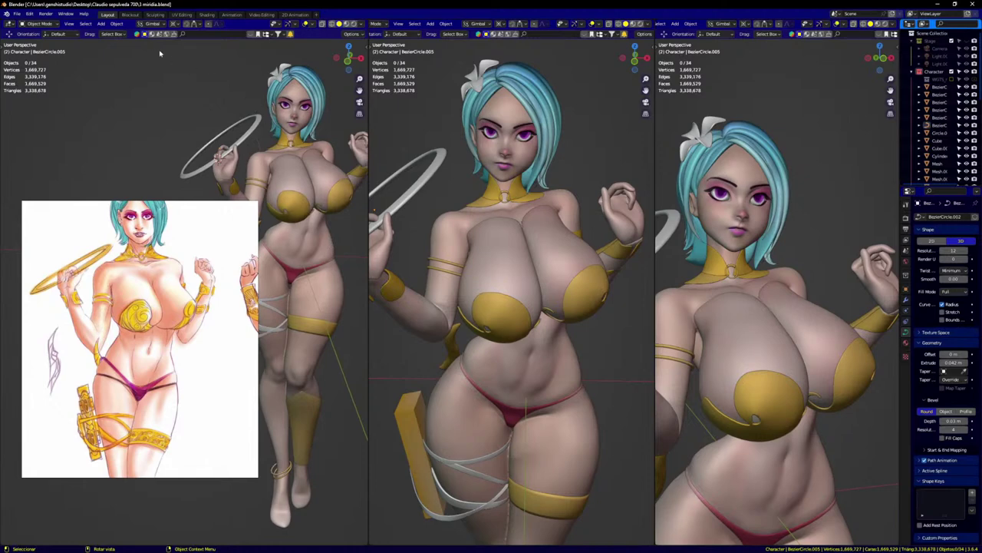
Step: Check the figure in the Blockout workspace, and return to the Layout workspace to save the file
{"action": "left_click", "coordinate": [131, 15]}
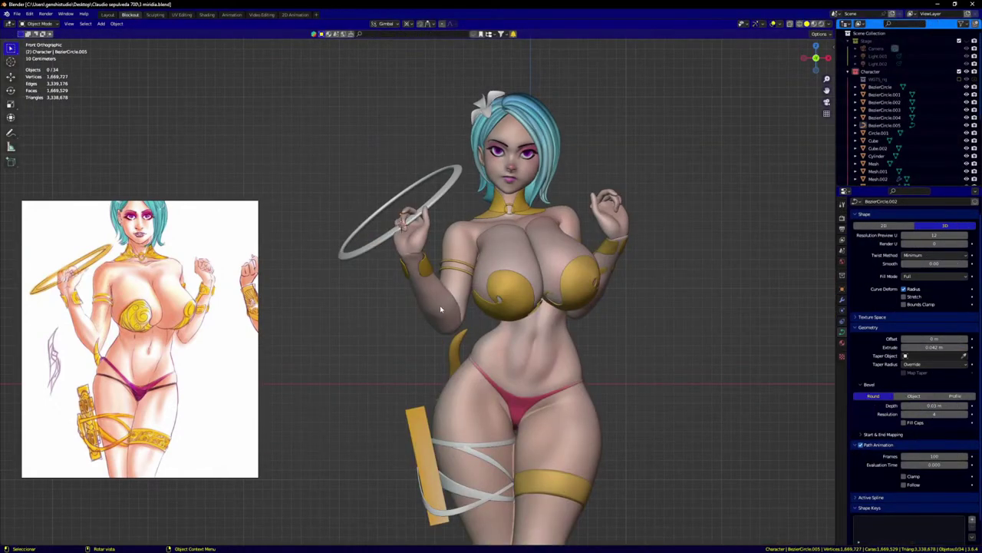
{"action": "middle_click_drag", "start_coordinate": [440, 305], "coordinate": [434, 278]}
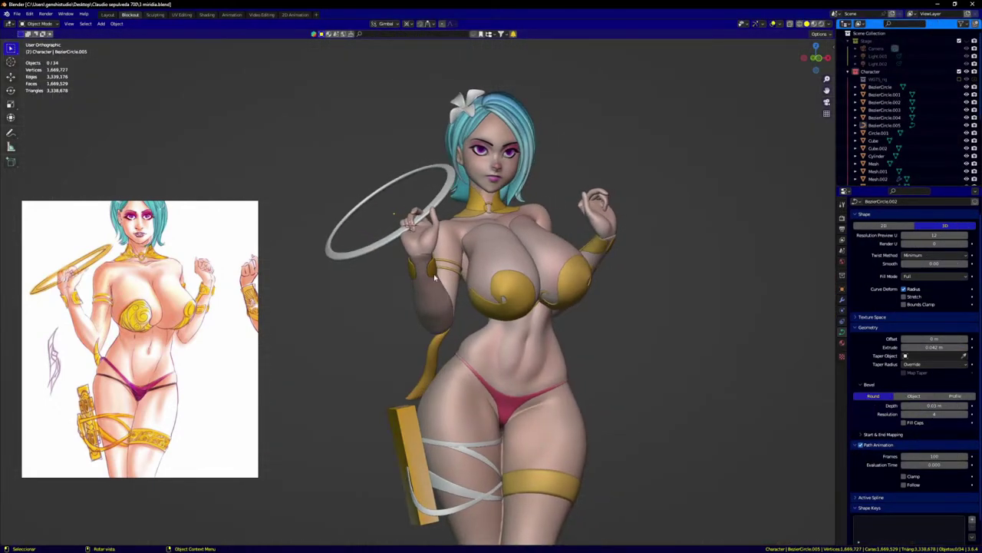
{"action": "key", "text": "KP_1"}
{"action": "left_click", "coordinate": [108, 15]}
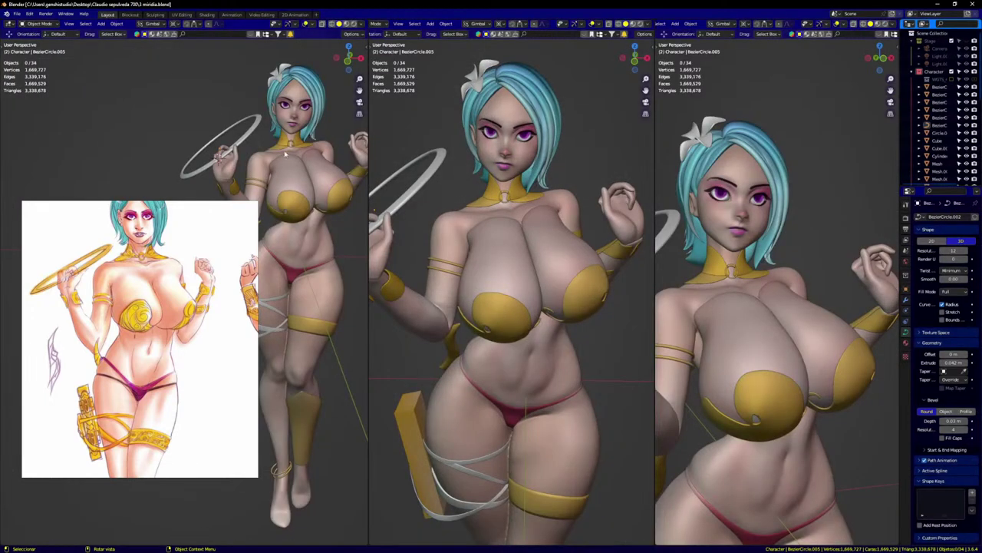
{"action": "key", "text": "ctrl+s"}
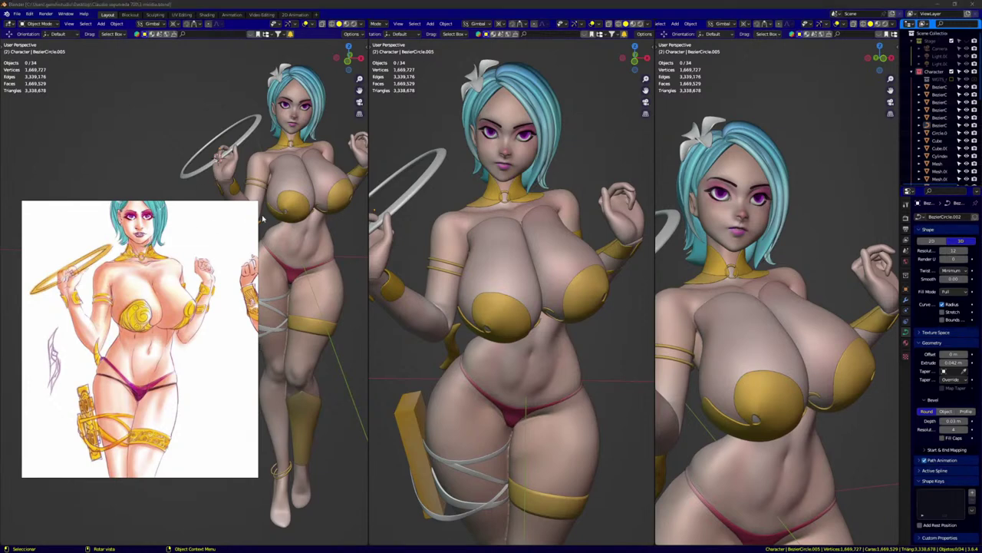
Step: Narrow the floating reference image to the main figure and move it up beside the full-body model
{"action": "left_click_drag", "start_coordinate": [260, 220], "coordinate": [194, 221]}
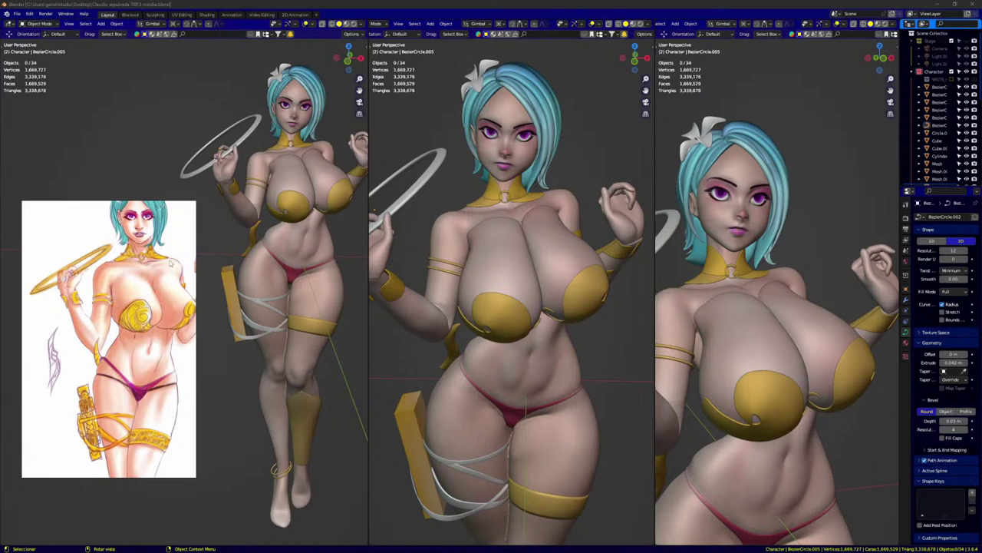
{"action": "left_click_drag", "start_coordinate": [174, 254], "coordinate": [151, 130]}
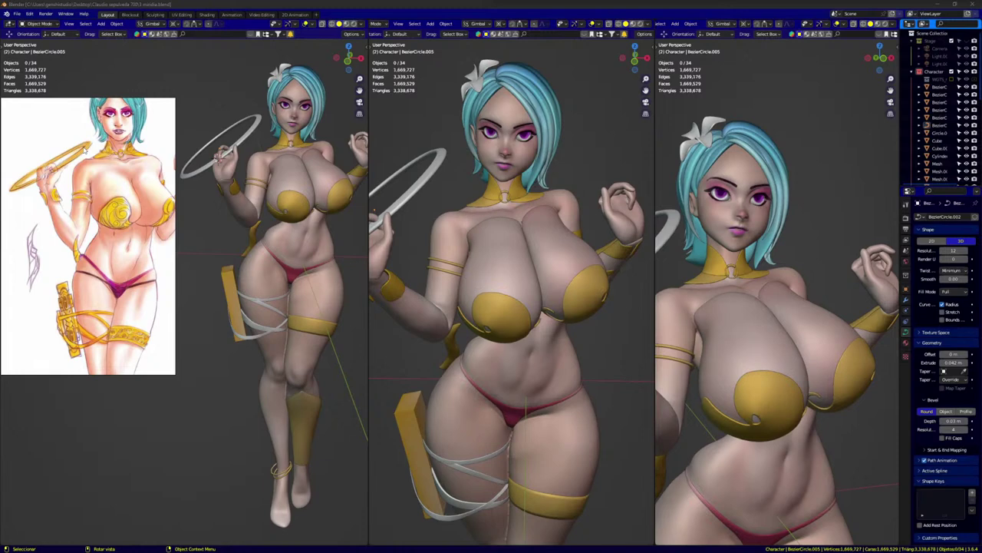
{"action": "left_click_drag", "start_coordinate": [84, 149], "coordinate": [86, 146]}
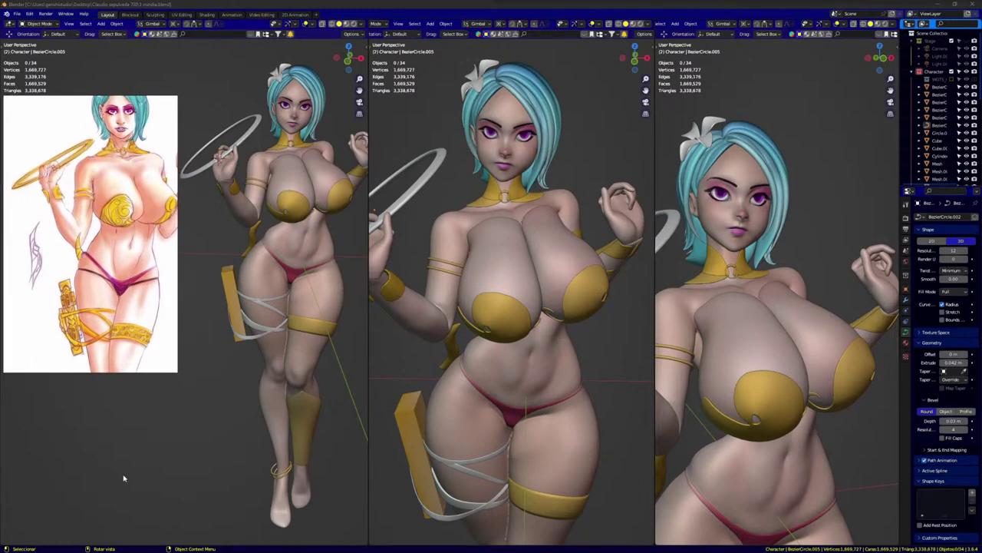
Step: Turn the full-body figure slightly and capture a screen snip across the three character viewports
{"action": "middle_click_drag", "start_coordinate": [333, 204], "coordinate": [319, 246]}
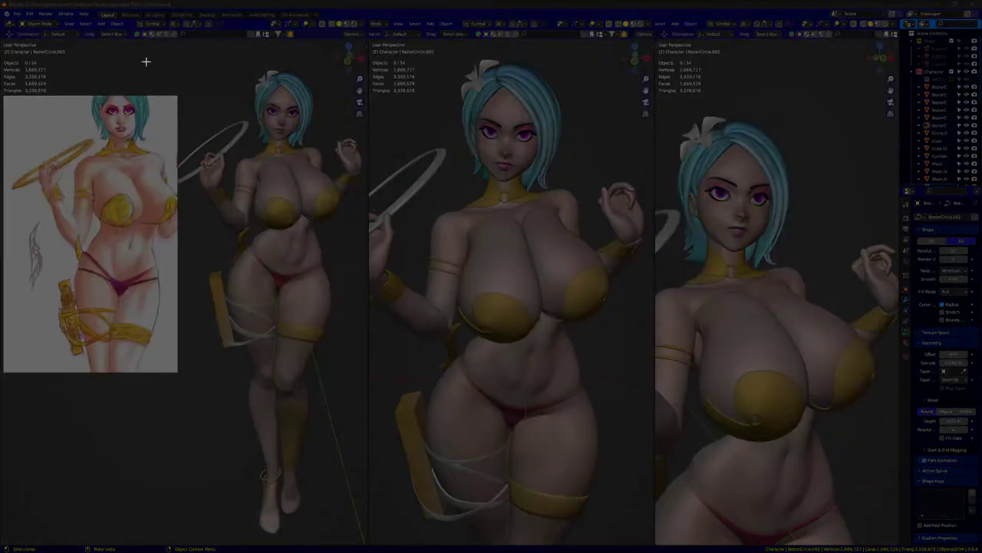
{"action": "left_click_drag", "start_coordinate": [171, 49], "coordinate": [899, 541]}
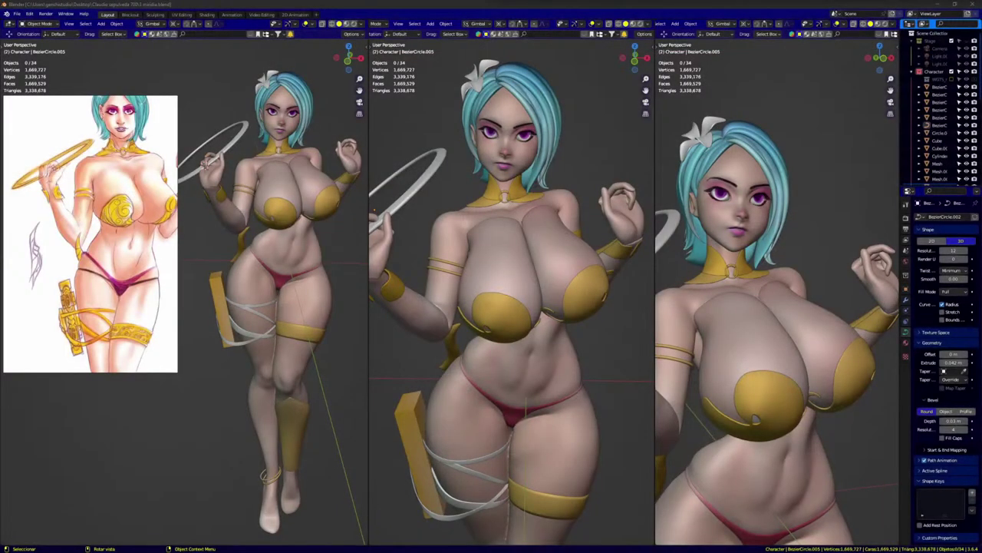